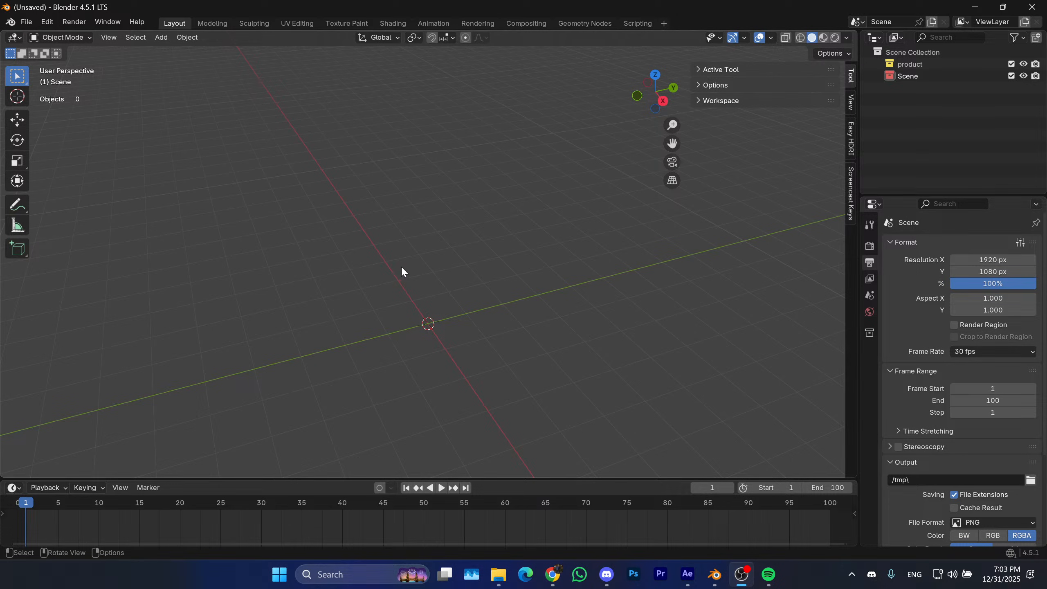
pyautogui.moveTo(400, 265); pyautogui.dragTo(483, 215, button='middle')
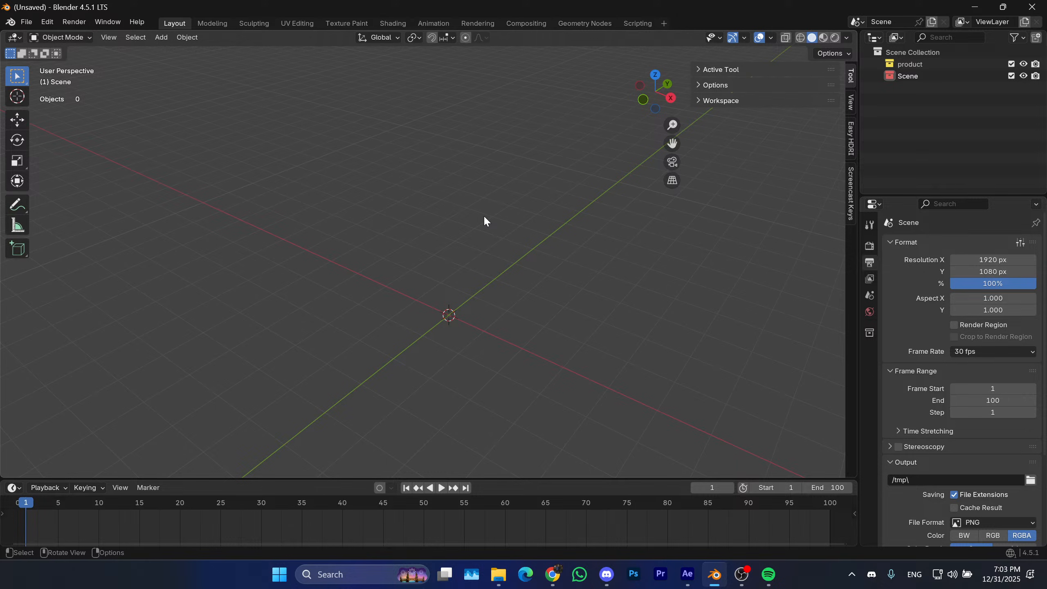
pyautogui.press('m')
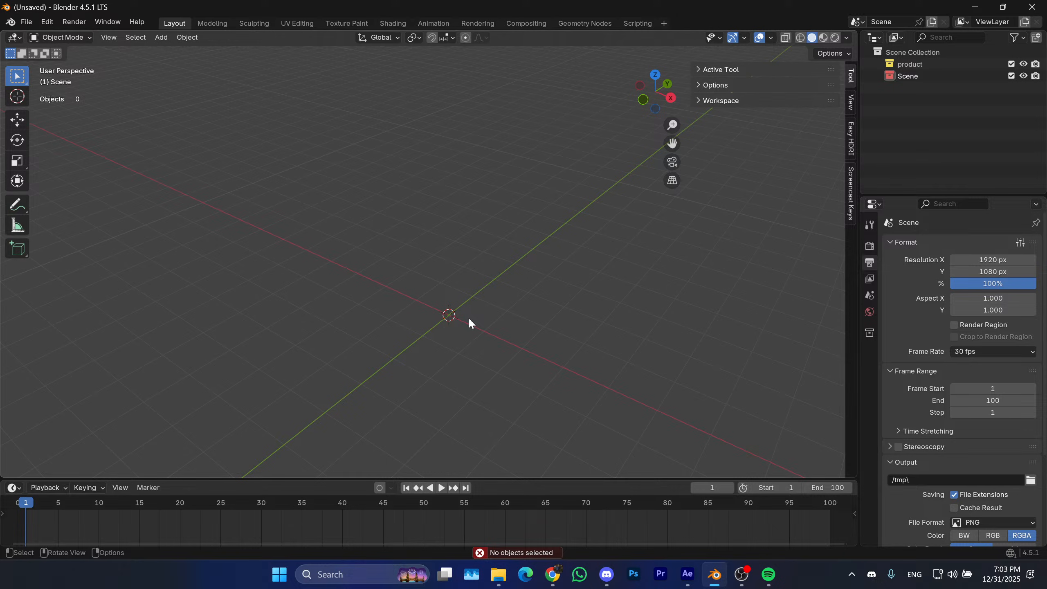
pyautogui.press('m')
pyautogui.moveTo(508, 194); pyautogui.dragTo(485, 311, button='middle')
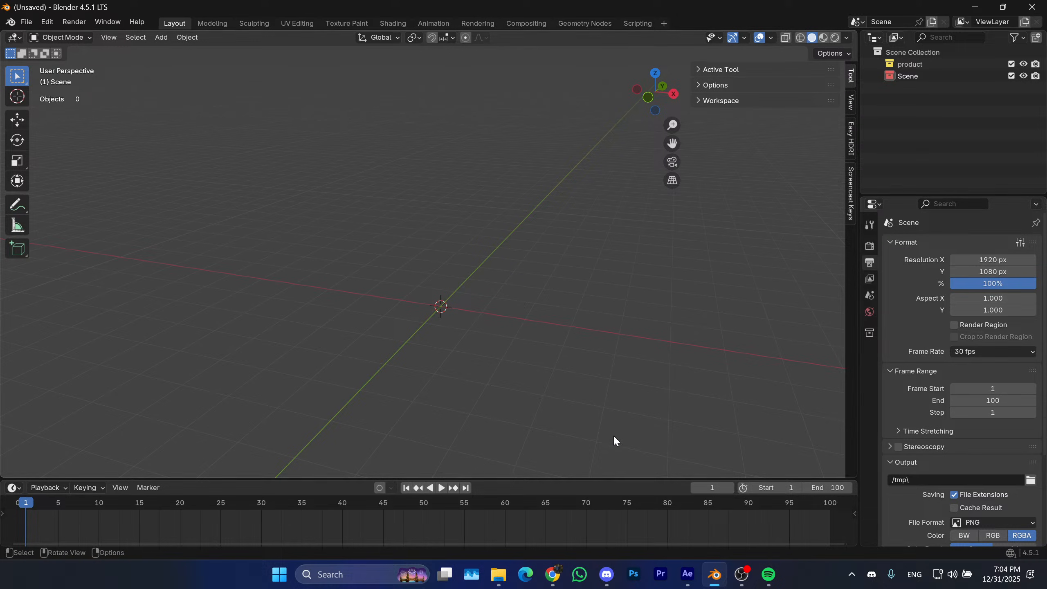
# Switch to After Effects in a maximized window, hide the first video layer and show the second one.
pyautogui.click(688, 574)
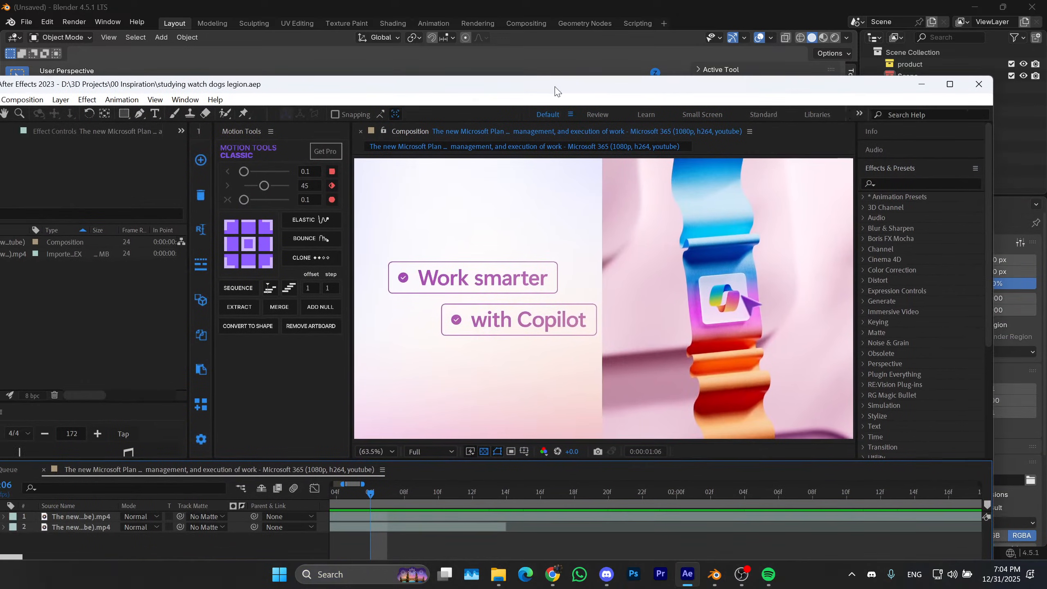
pyautogui.click(971, 82)
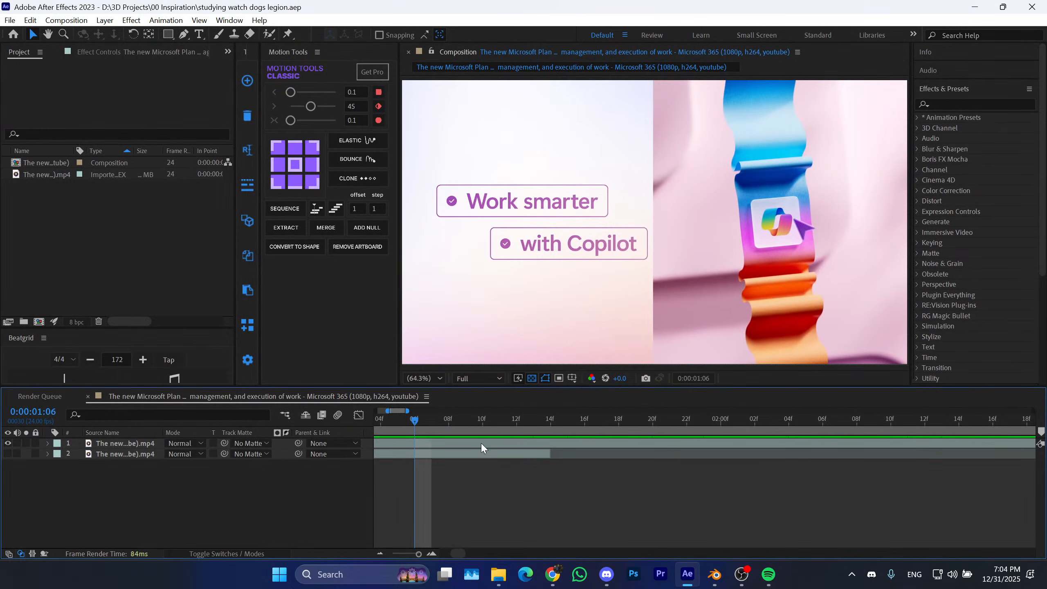
pyautogui.moveTo(418, 554)
pyautogui.mouseDown()
pyautogui.moveTo(399, 552)
pyautogui.moveTo(411, 552)
pyautogui.mouseUp()
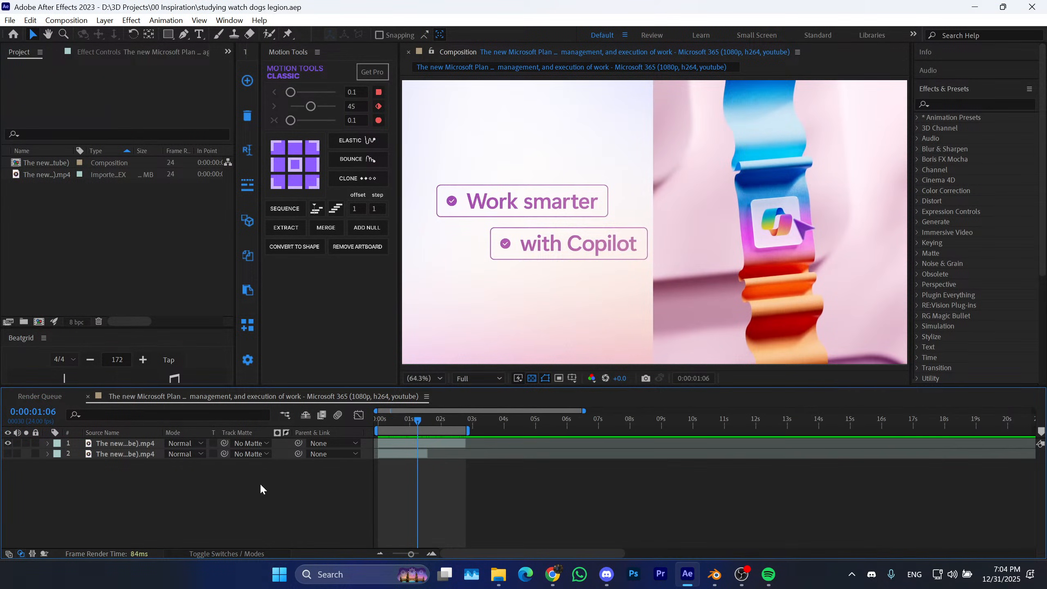
pyautogui.click(8, 444)
pyautogui.click(8, 454)
# Preview the "Works the way you do" clip from the start and end the work area at 0:00:01:13.
pyautogui.moveTo(387, 423); pyautogui.dragTo(372, 424)
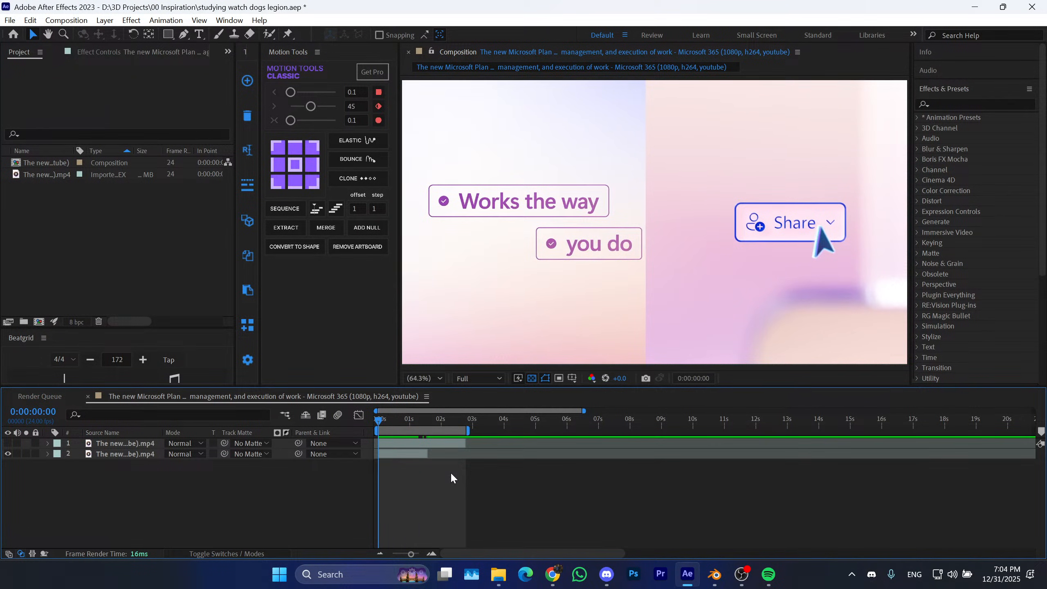
pyautogui.press('space')
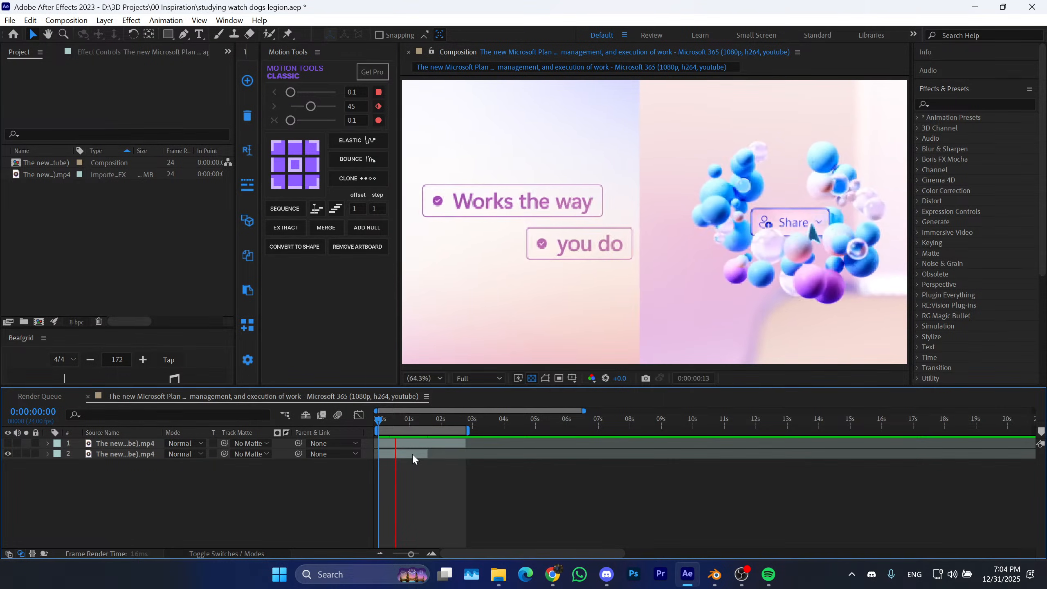
pyautogui.press('space')
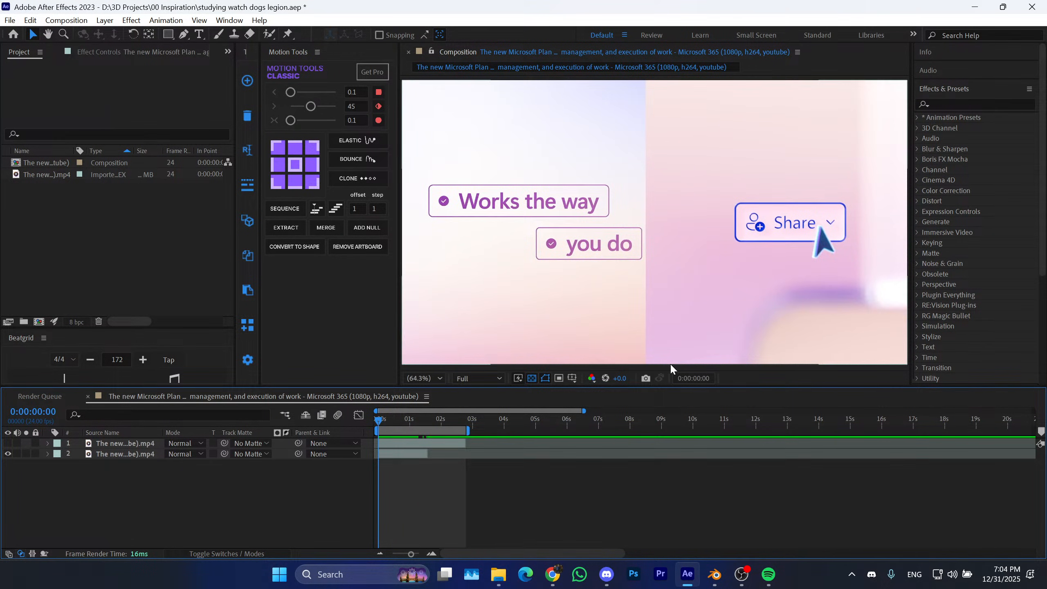
pyautogui.press('space')
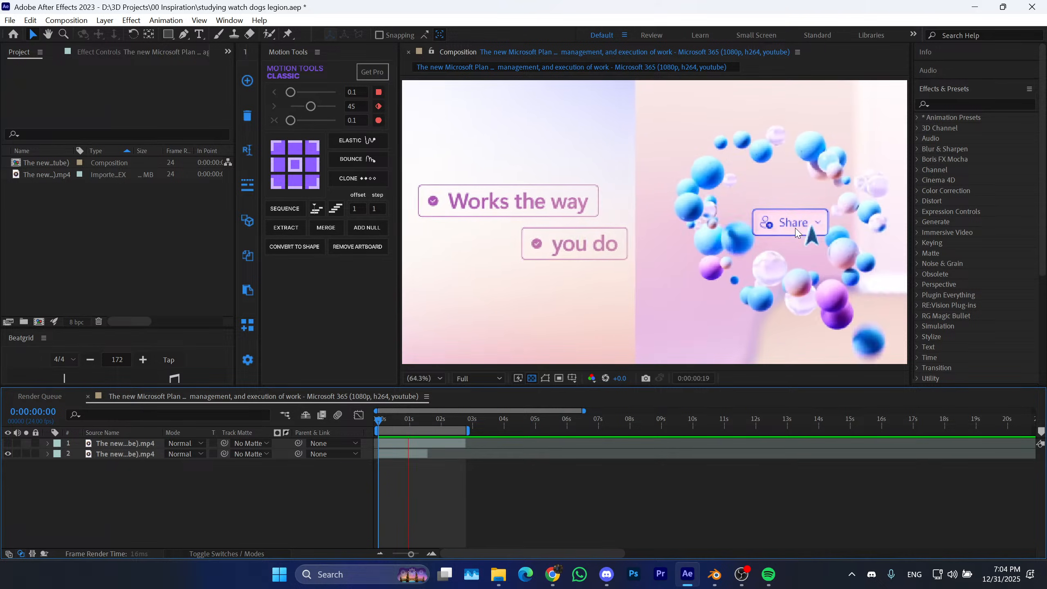
pyautogui.click(426, 417)
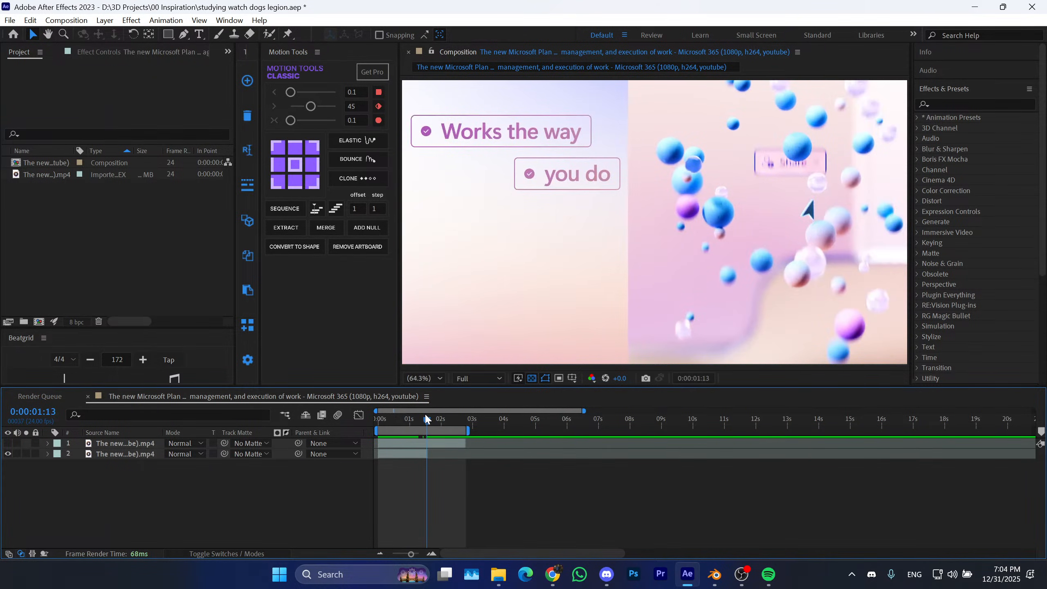
pyautogui.press('n')
# Examine the cluster of spheres bursting from the Share button up close at 0:00:00:04.
pyautogui.moveTo(388, 416)
pyautogui.mouseDown()
pyautogui.moveTo(370, 421)
pyautogui.moveTo(393, 416)
pyautogui.moveTo(384, 425)
pyautogui.mouseUp()
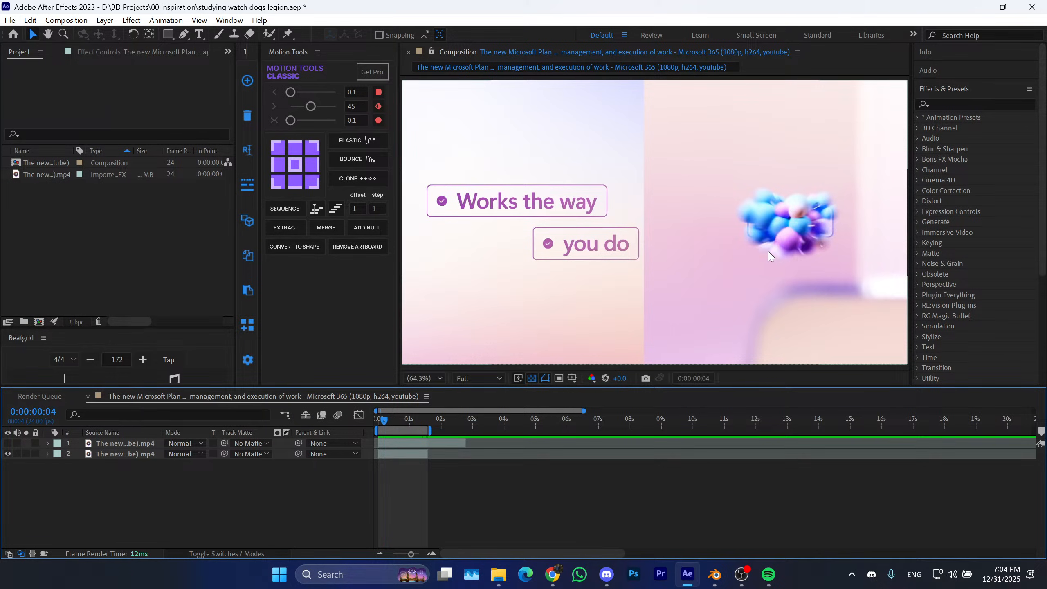
pyautogui.scroll(2, 799, 244)
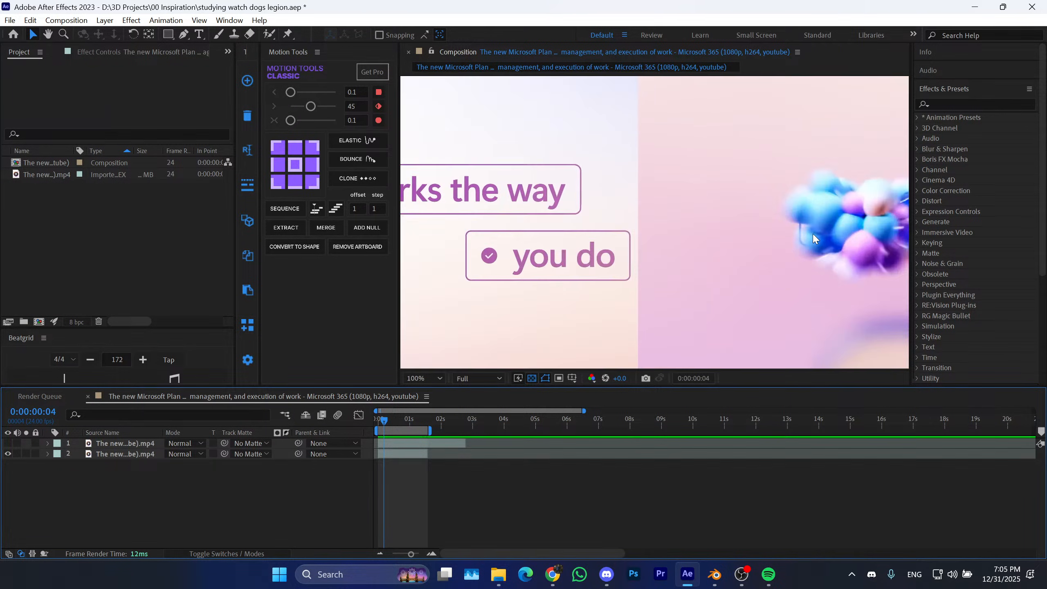
pyautogui.moveTo(690, 229); pyautogui.dragTo(486, 222, button='middle')
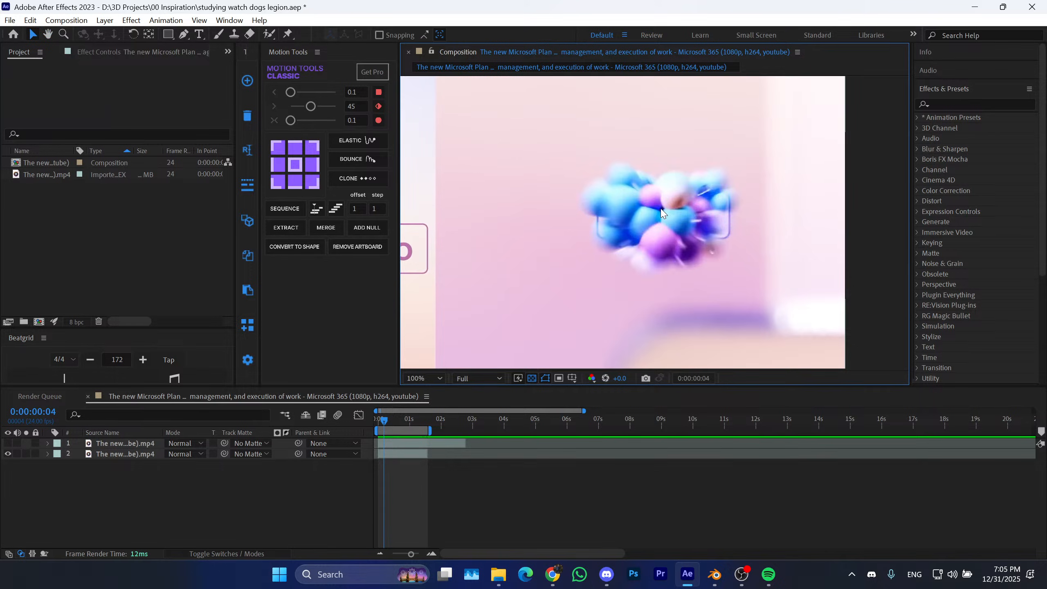
pyautogui.scroll(2, 677, 218)
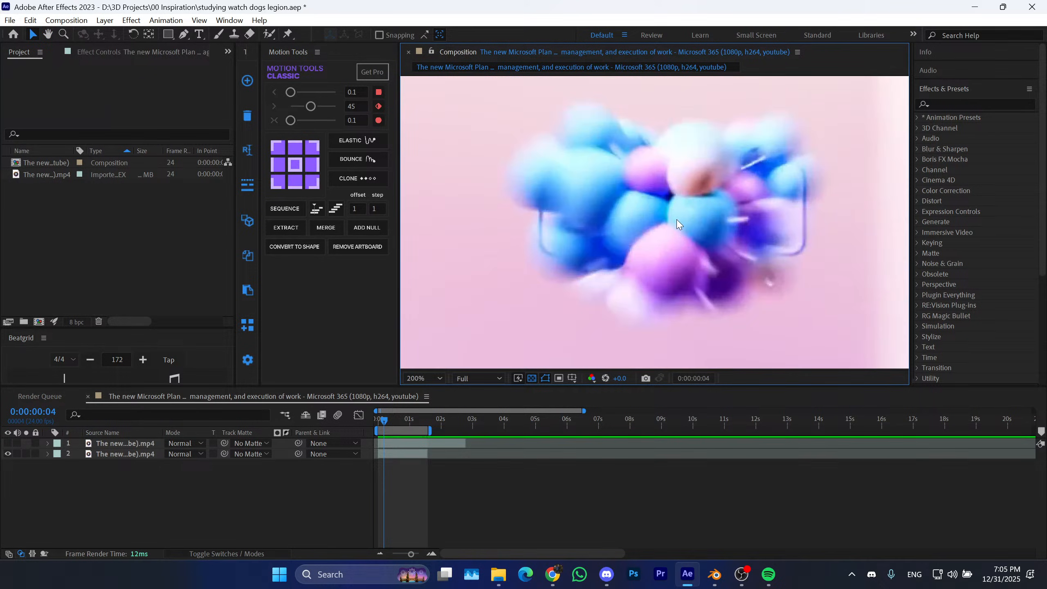
pyautogui.scroll(-2, 678, 217)
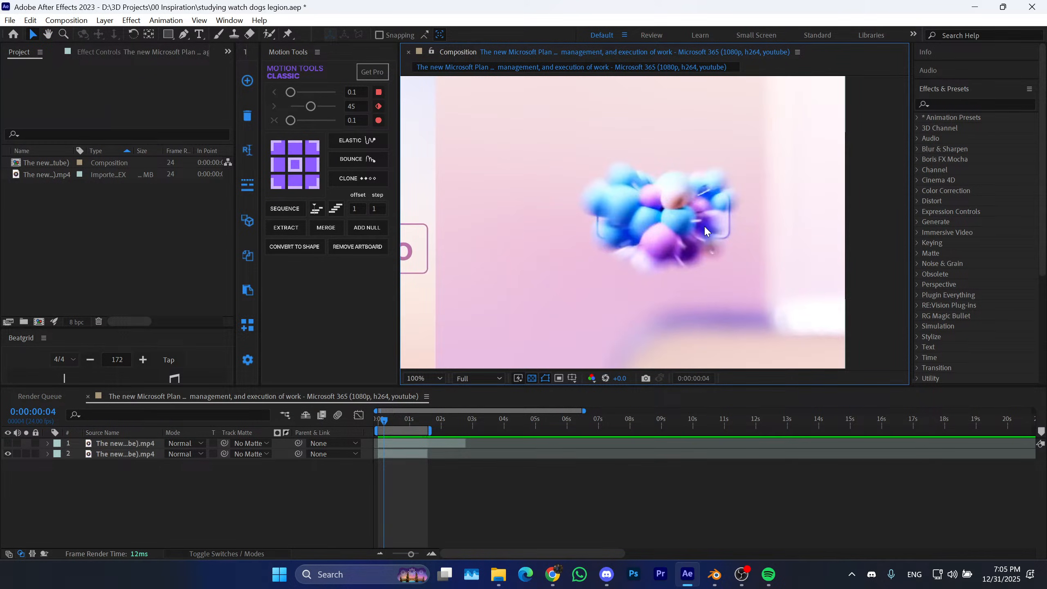
pyautogui.scroll(-2, 656, 227)
pyautogui.scroll(2, 676, 229)
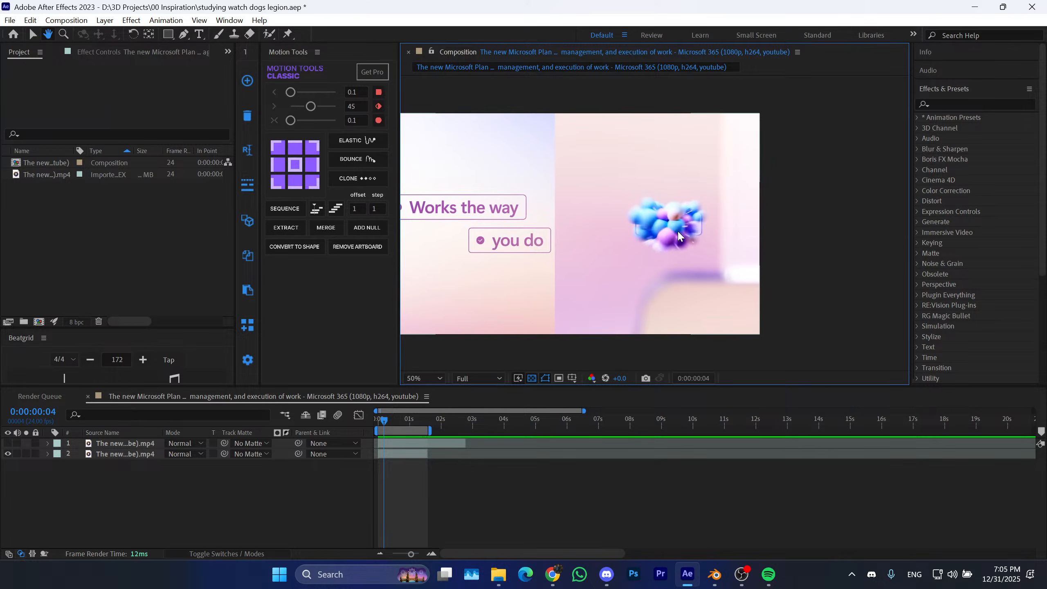
pyautogui.moveTo(679, 234)
pyautogui.mouseDown(button='middle')
pyautogui.moveTo(665, 234)
pyautogui.moveTo(674, 219)
pyautogui.moveTo(683, 226)
pyautogui.mouseUp(button='middle')
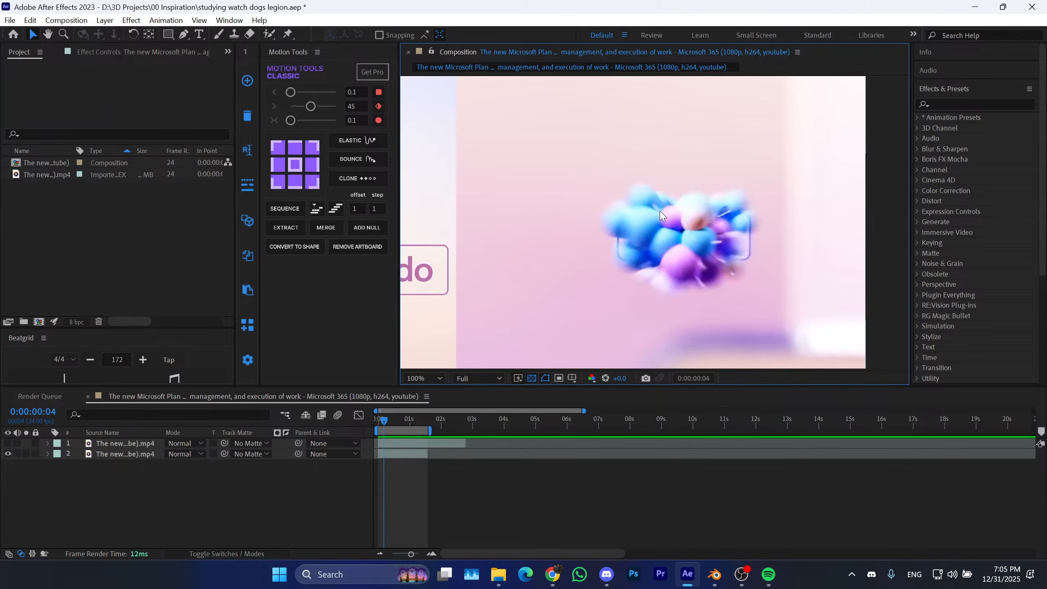
pyautogui.scroll(-1, 697, 224)
pyautogui.scroll(1, 702, 226)
pyautogui.scroll(-2, 656, 241)
pyautogui.scroll(1, 657, 243)
# Go to 0:00:00:13 and replay the motion of the spheres spreading around the Share button.
pyautogui.moveTo(385, 419); pyautogui.dragTo(396, 420)
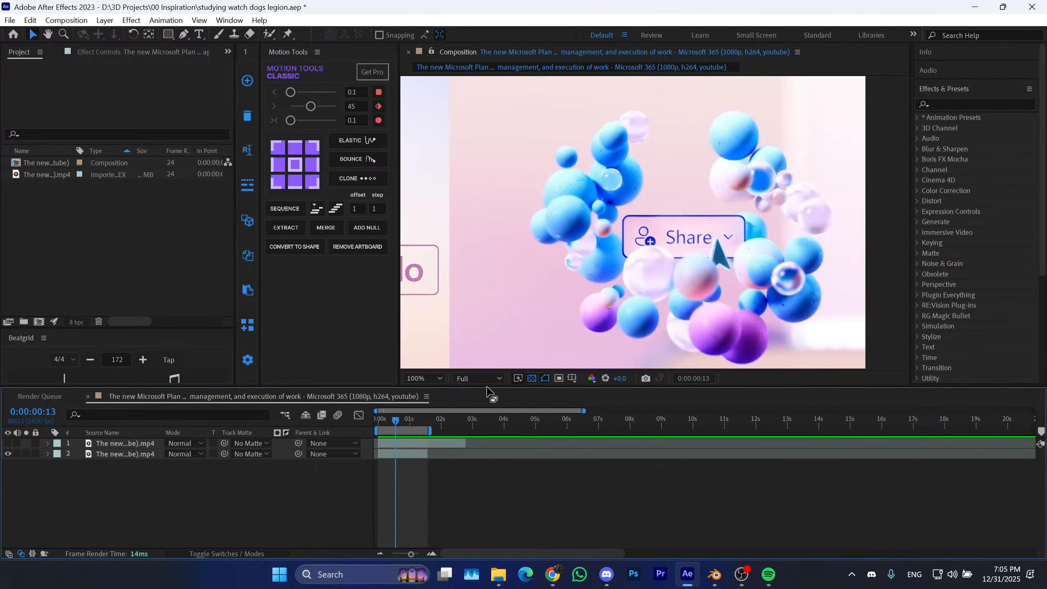
pyautogui.scroll(-1, 532, 321)
pyautogui.press('space')
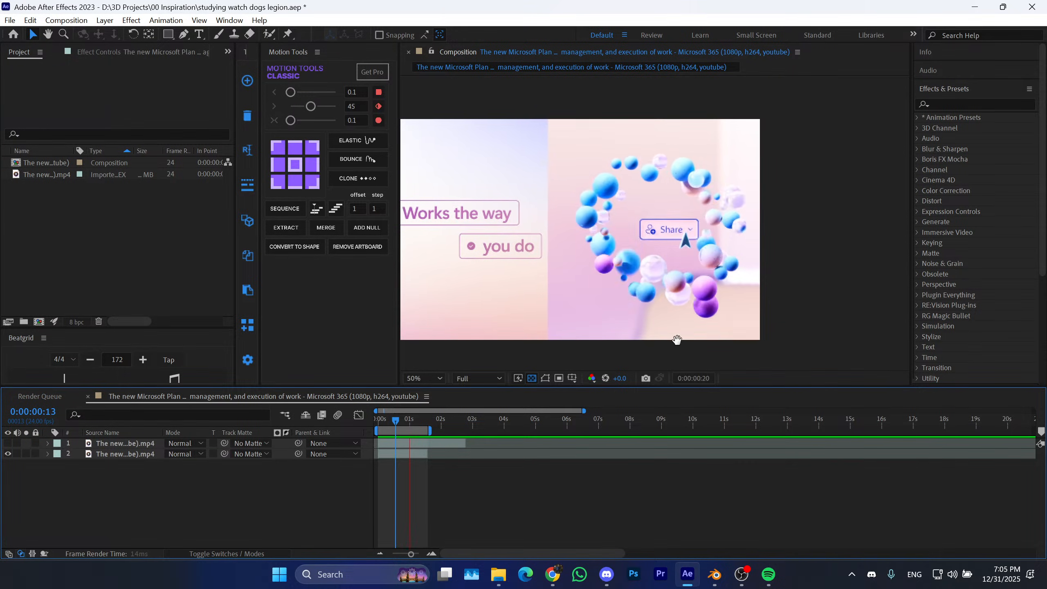
pyautogui.press('space')
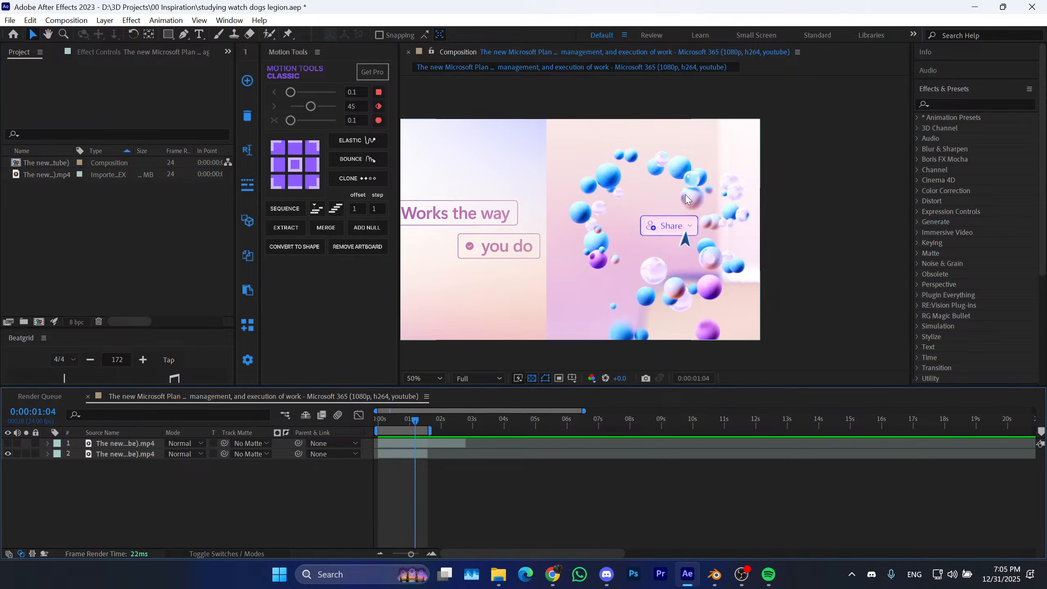
pyautogui.press('space')
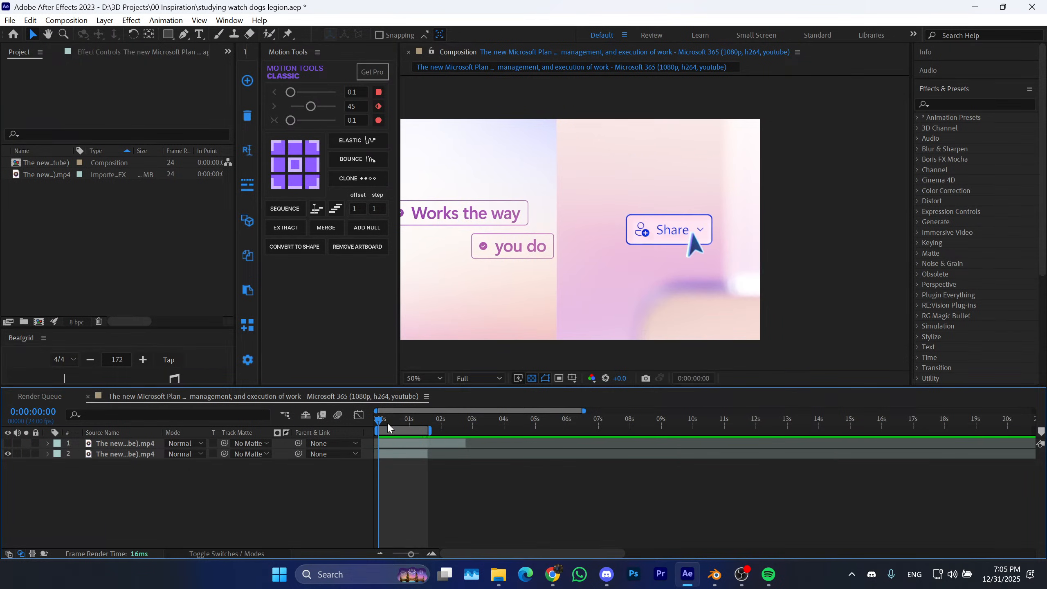
pyautogui.press('space')
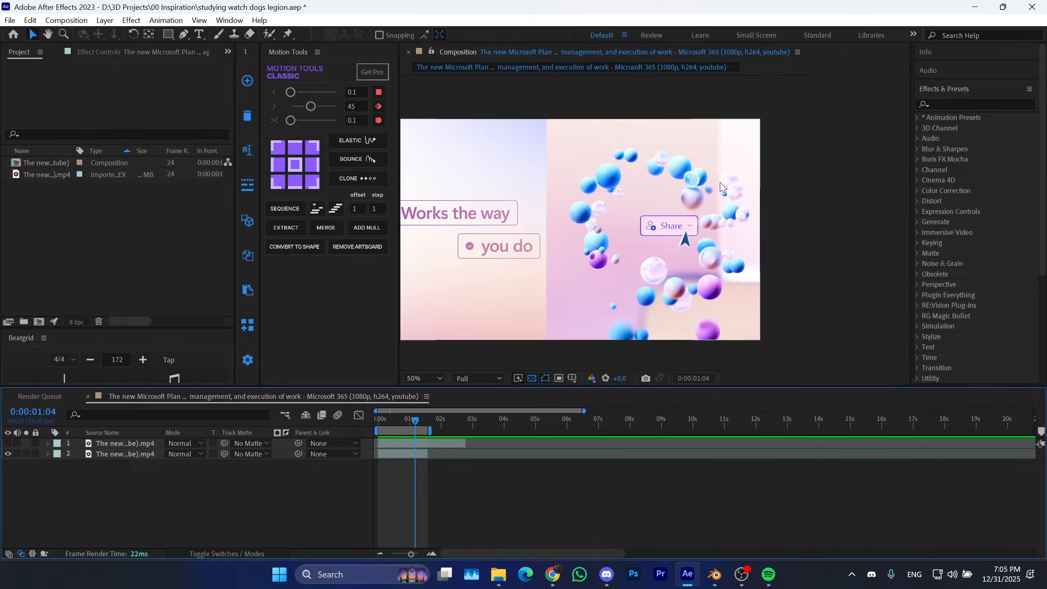
pyautogui.press('space')
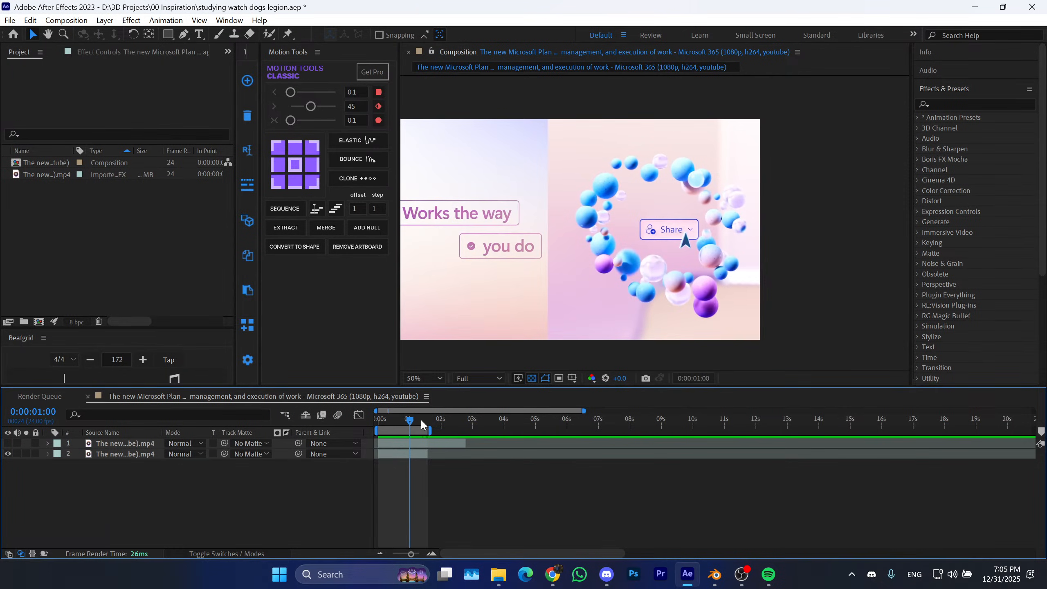
# Inspect the arrangement and materials of the spheres around the Share button at 0:00:00:15.
pyautogui.click(398, 420)
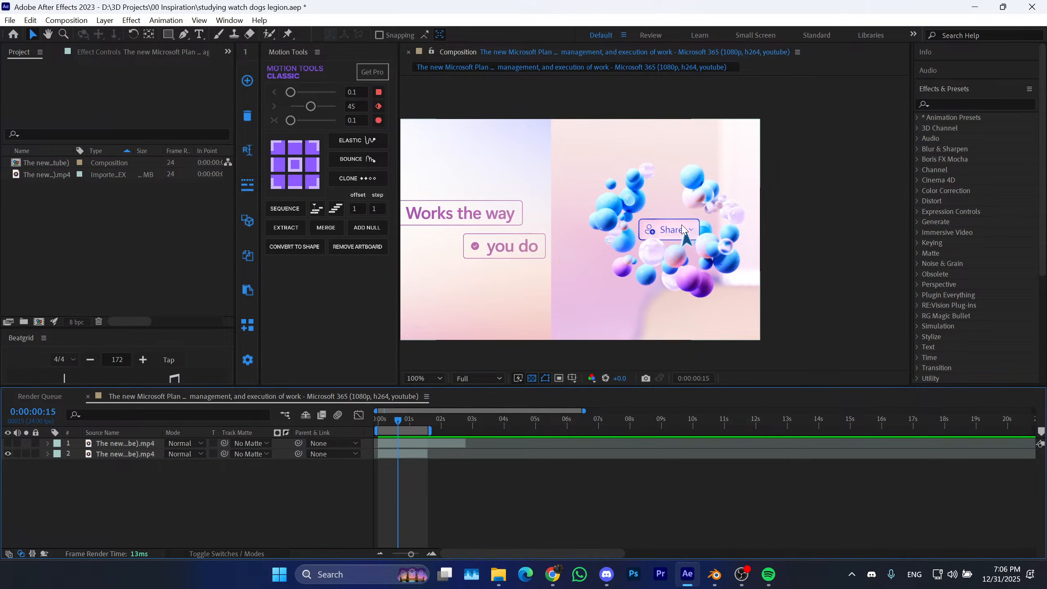
pyautogui.scroll(2, 658, 222)
pyautogui.moveTo(729, 217); pyautogui.dragTo(747, 193)
pyautogui.moveTo(747, 193); pyautogui.dragTo(743, 191, button='middle')
pyautogui.scroll(-2, 725, 206)
pyautogui.scroll(1, 691, 227)
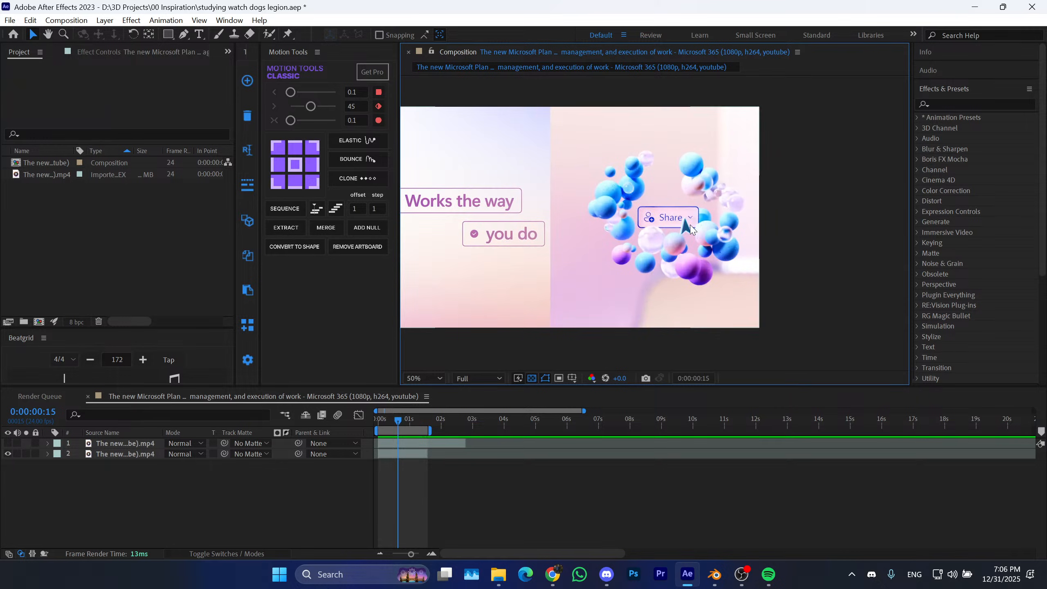
pyautogui.scroll(1, 610, 205)
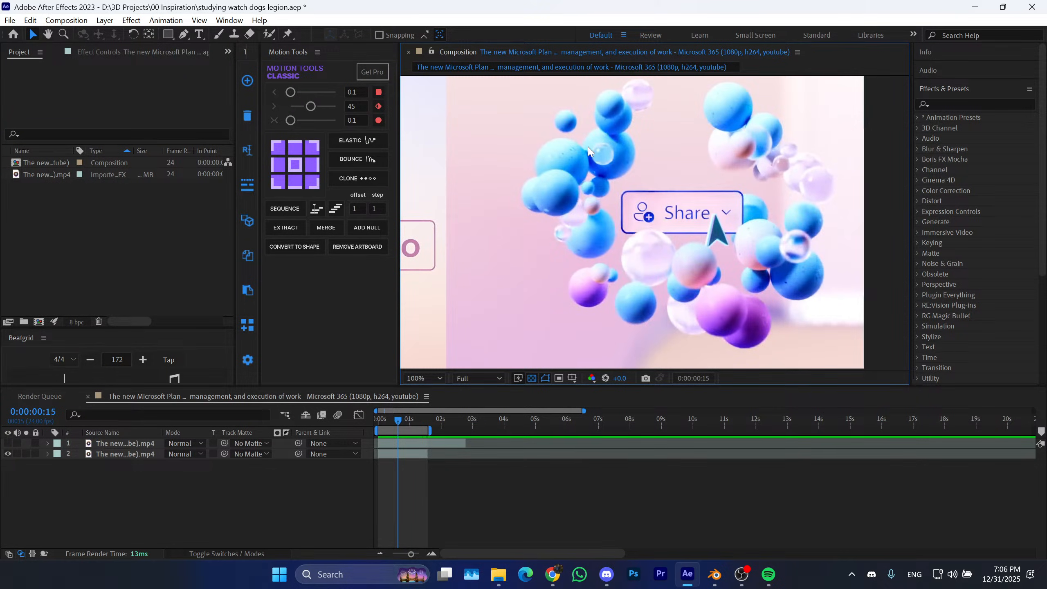
pyautogui.scroll(-2, 689, 229)
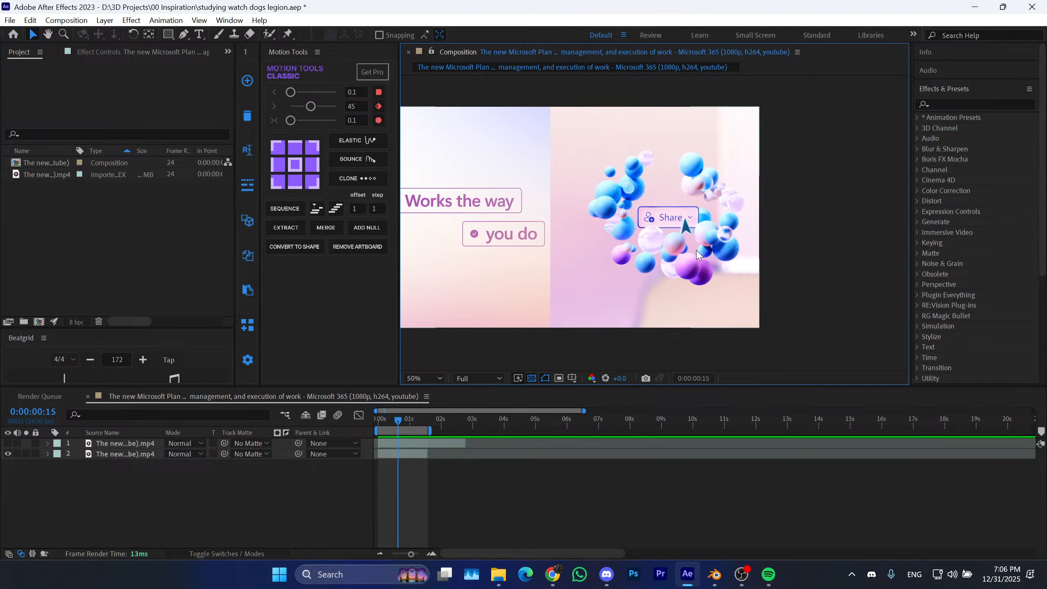
# Play the reference clip once more and return to Blender.
pyautogui.press('space')
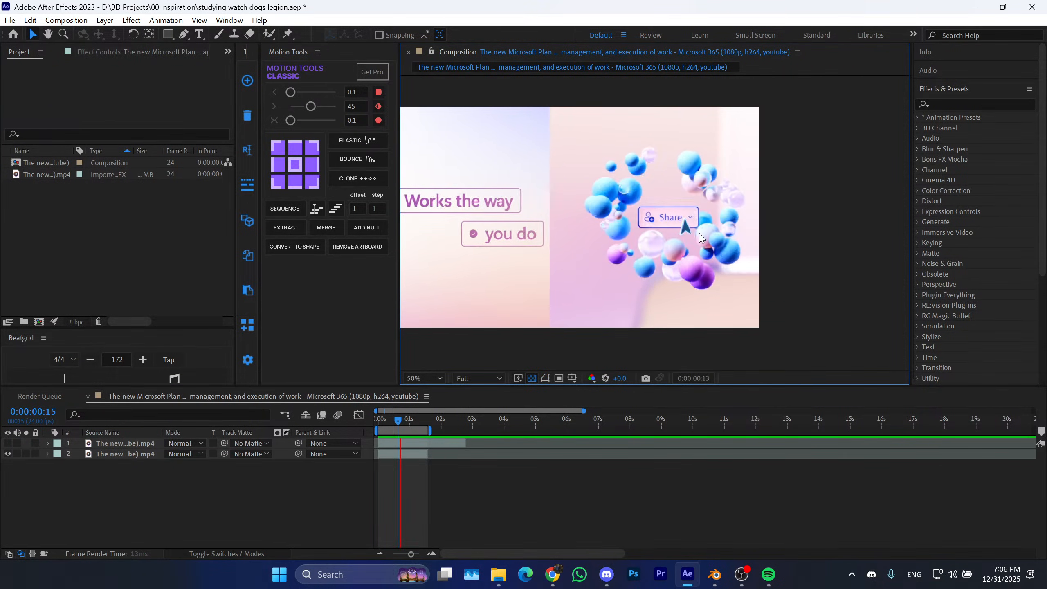
pyautogui.press('space')
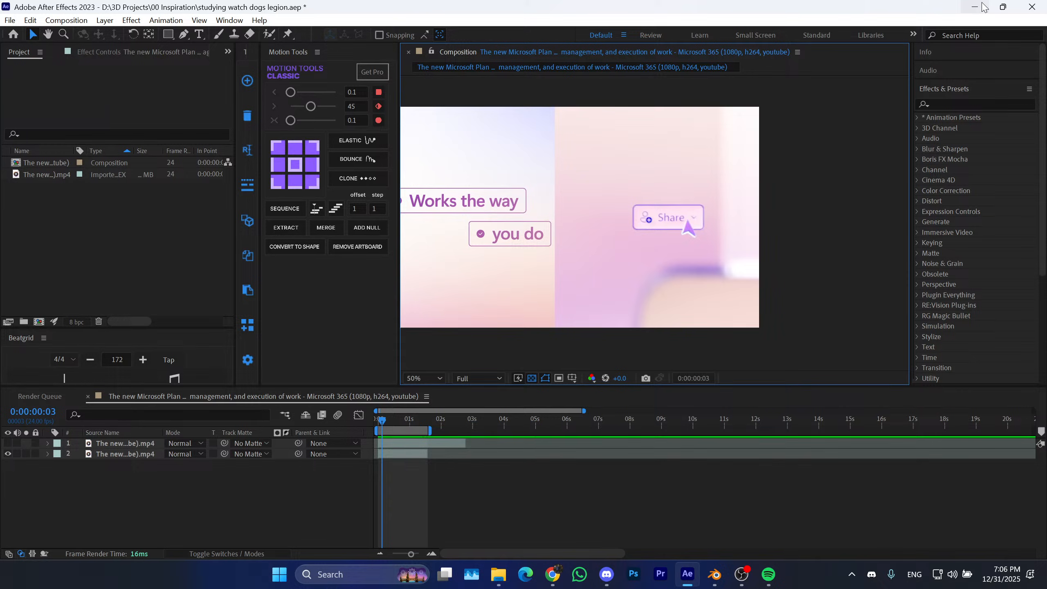
pyautogui.click(965, 9)
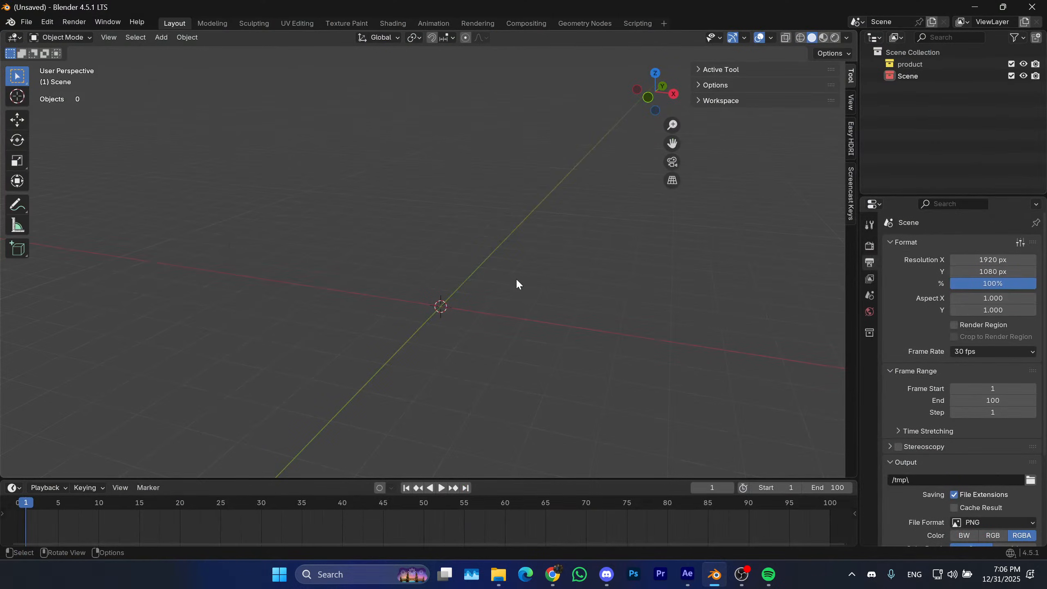
# Start saving the project and browse to the D:\3D Projects\04 Motion Graphics folder.
pyautogui.moveTo(516, 279)
pyautogui.mouseDown(button='middle')
pyautogui.moveTo(475, 272)
pyautogui.moveTo(516, 277)
pyautogui.mouseUp(button='middle')
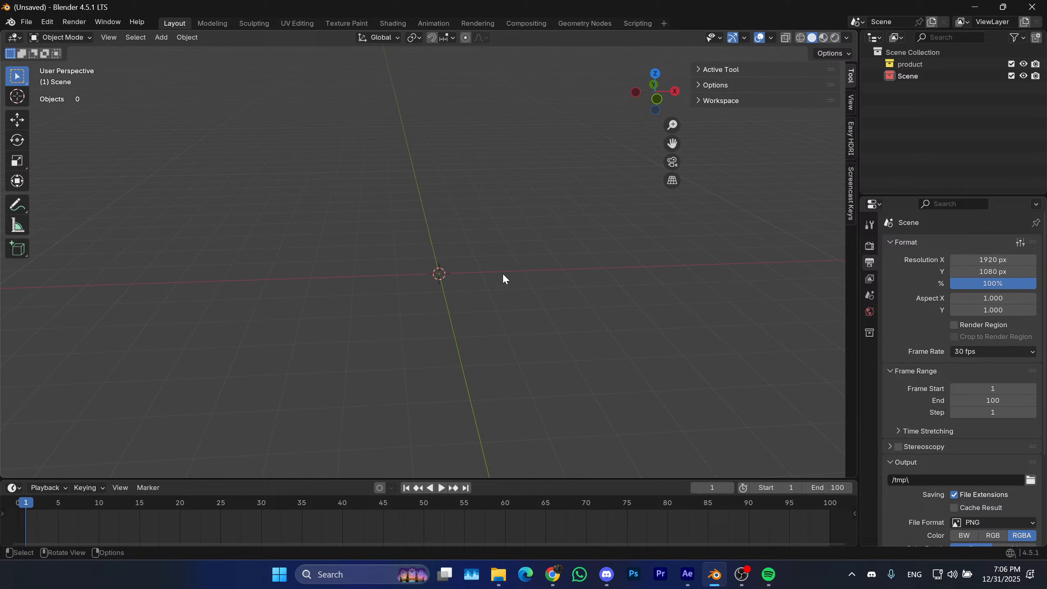
pyautogui.moveTo(504, 276); pyautogui.dragTo(498, 255, button='middle')
pyautogui.hotkey('ctrl', 's')
pyautogui.click(387, 142)
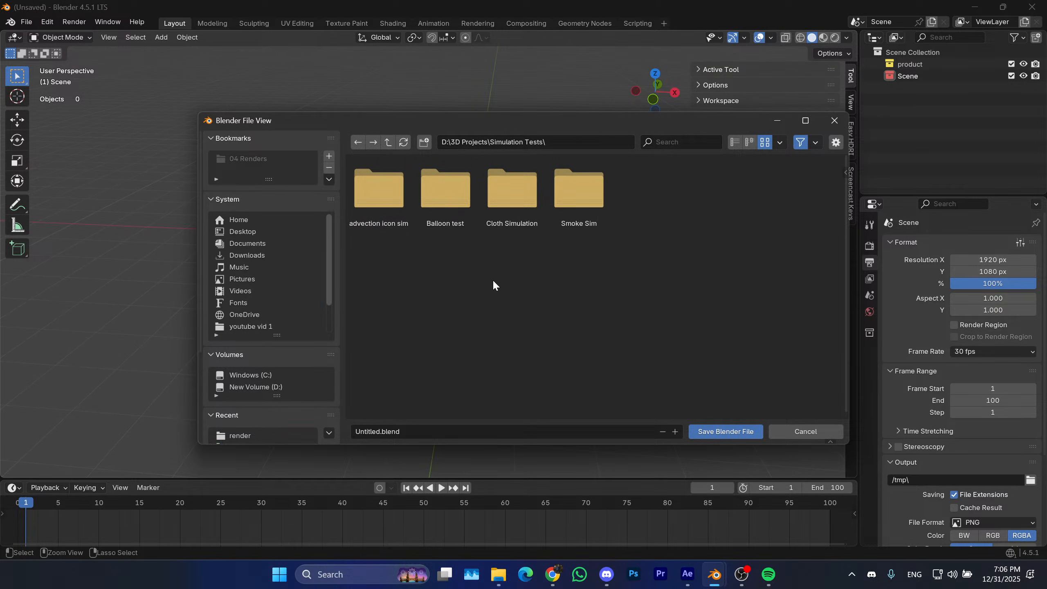
pyautogui.click(387, 144)
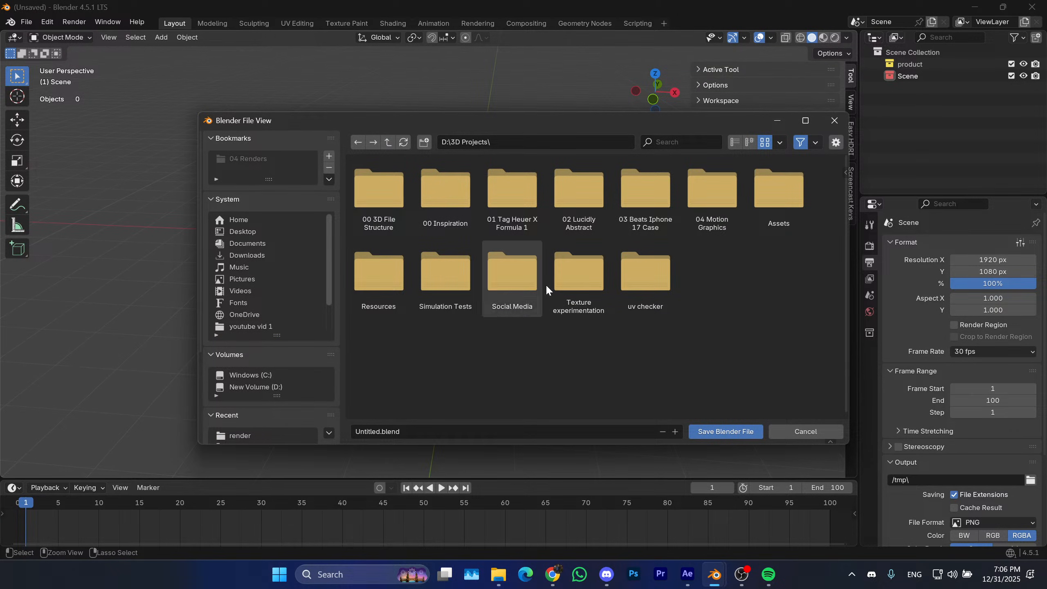
pyautogui.click(724, 229)
pyautogui.doubleClick(725, 229)
# Create a new folder named 7 inside 04 Motion Graphics and open it.
pyautogui.rightClick(569, 297)
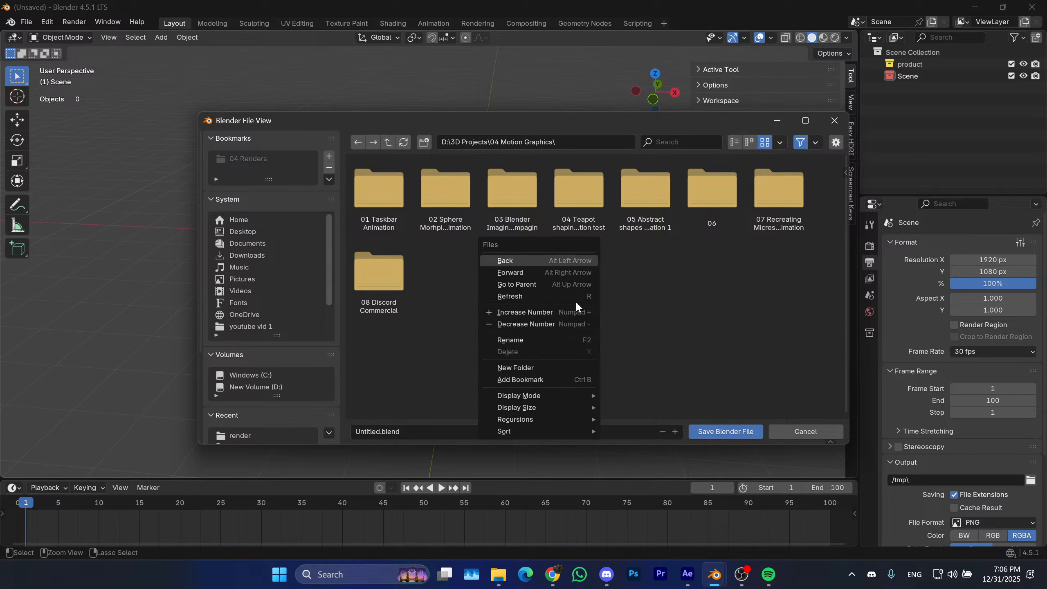
pyautogui.click(521, 367)
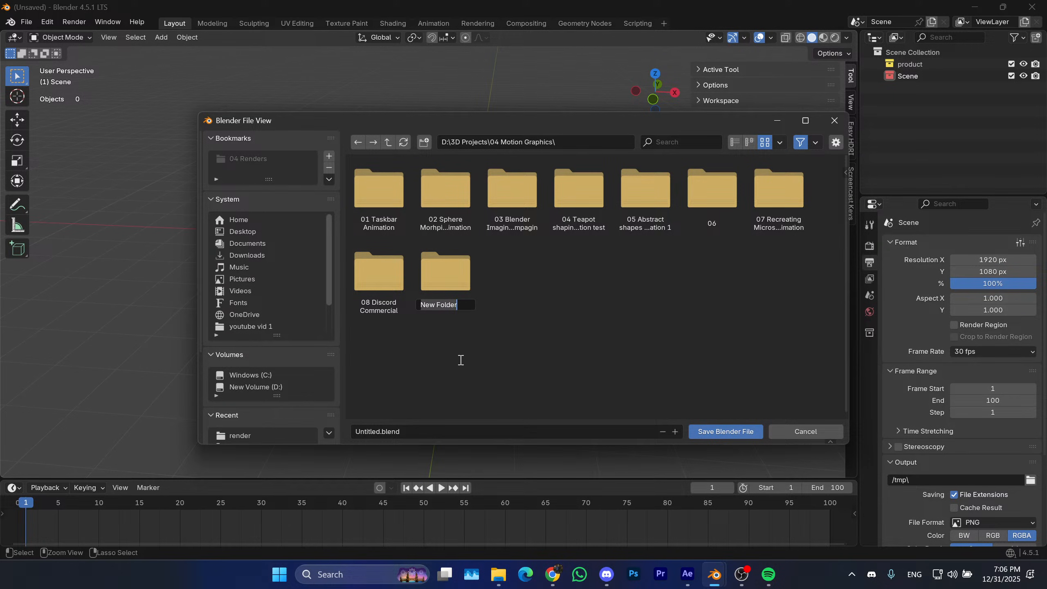
pyautogui.click(508, 309)
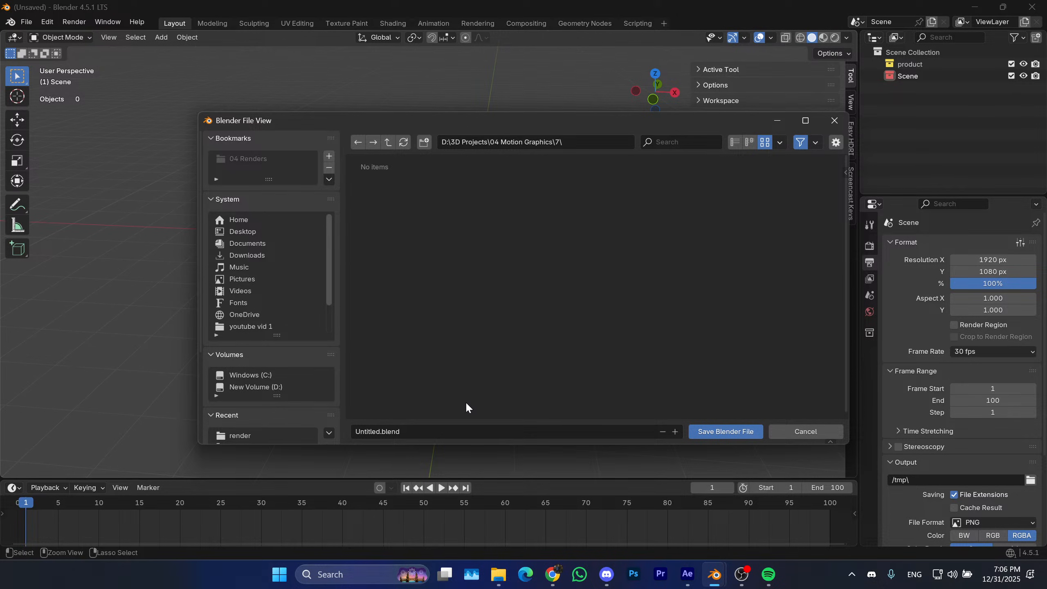
# Save the project in the new folder as "stream particle system 1.blend".
pyautogui.click(459, 434)
pyautogui.press('Return')
pyautogui.press('Return')
# Add a mesh plane at the world origin.
pyautogui.moveTo(530, 308); pyautogui.dragTo(496, 304, button='middle')
pyautogui.hotkey('shift', 'a')
pyautogui.moveTo(492, 305)
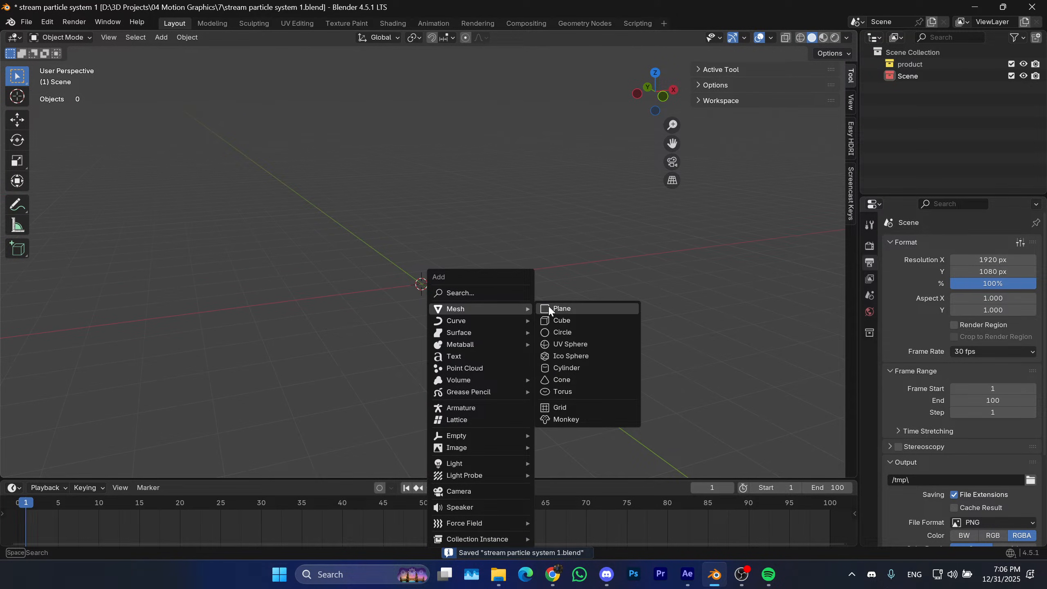
pyautogui.click(555, 309)
# Rotate the plane 90 degrees around the X axis so it stands upright.
pyautogui.keyDown('shift'); pyautogui.moveTo(433, 202); pyautogui.dragTo(448, 211, button='middle'); pyautogui.keyUp('shift')
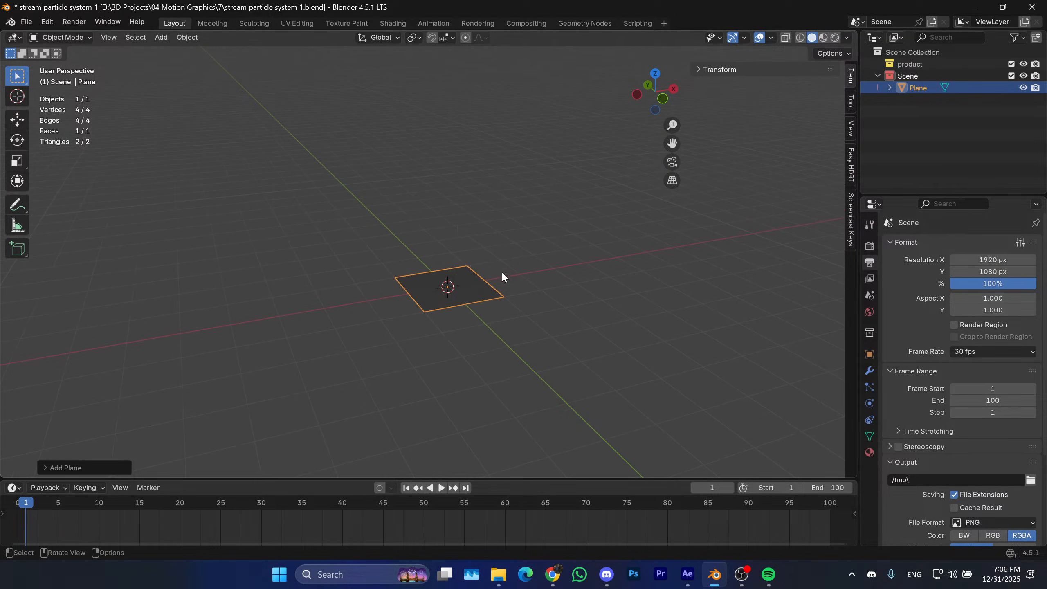
pyautogui.keyDown('shift'); pyautogui.moveTo(512, 264); pyautogui.dragTo(505, 268, button='middle'); pyautogui.keyUp('shift')
pyautogui.press('r')
pyautogui.write('x')
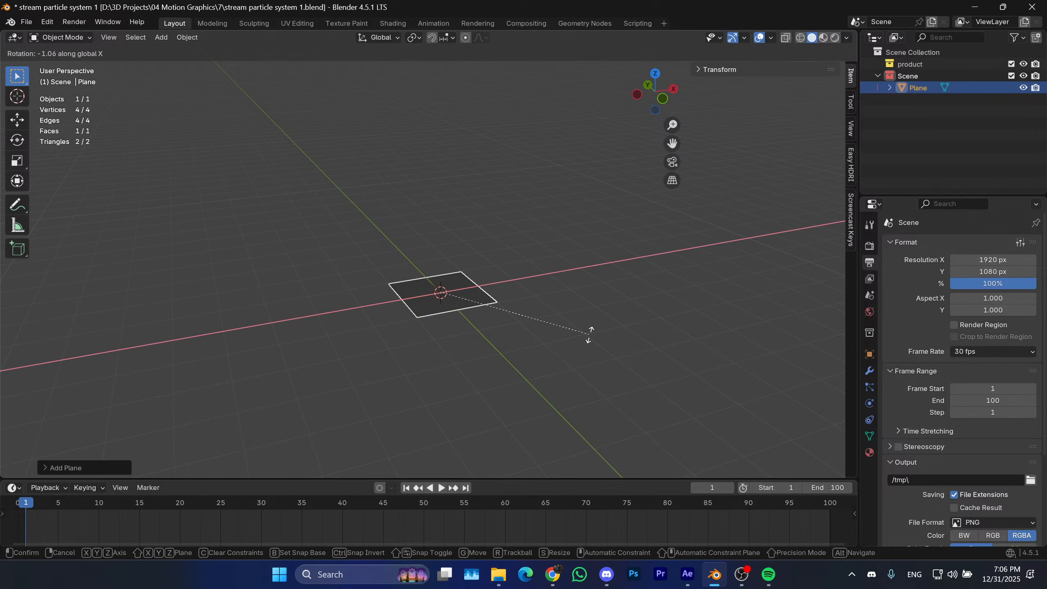
pyautogui.write('90')
pyautogui.press('Return')
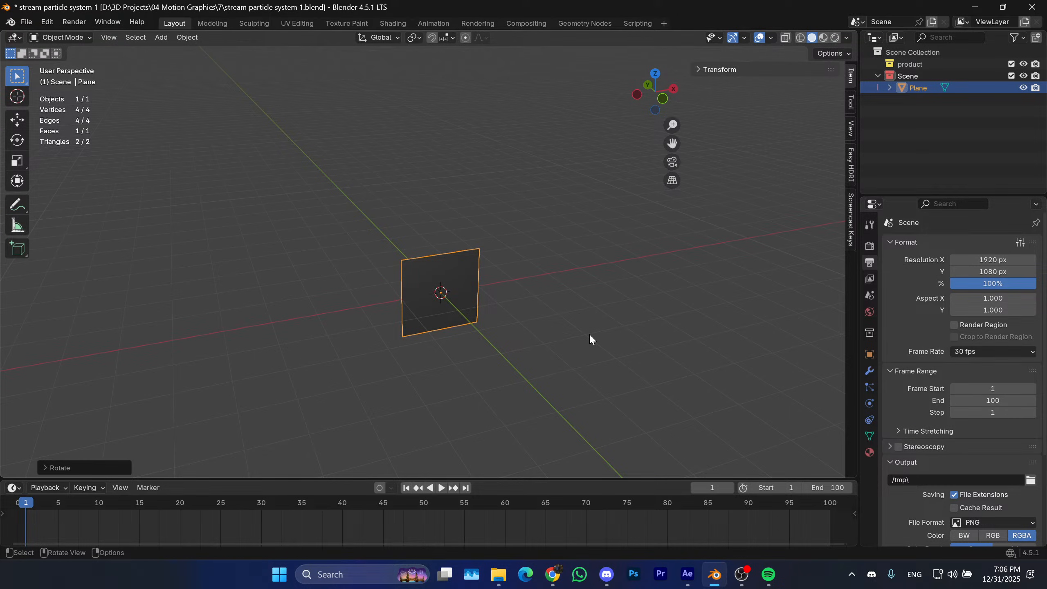
# In front view, scale the plane along Z to about a third of its height to form a wide rectangle.
pyautogui.press('KP_1')
pyautogui.scroll(2, 568, 318)
pyautogui.moveTo(587, 316); pyautogui.dragTo(546, 271, button='middle')
pyautogui.press('KP_1')
pyautogui.scroll(1, 569, 318)
pyautogui.scroll(-2, 553, 297)
pyautogui.keyDown('shift'); pyautogui.moveTo(562, 327); pyautogui.dragTo(559, 293, button='middle'); pyautogui.keyUp('shift')
pyautogui.scroll(1, 617, 325)
pyautogui.press('s')
pyautogui.press('x')
pyautogui.press('y')
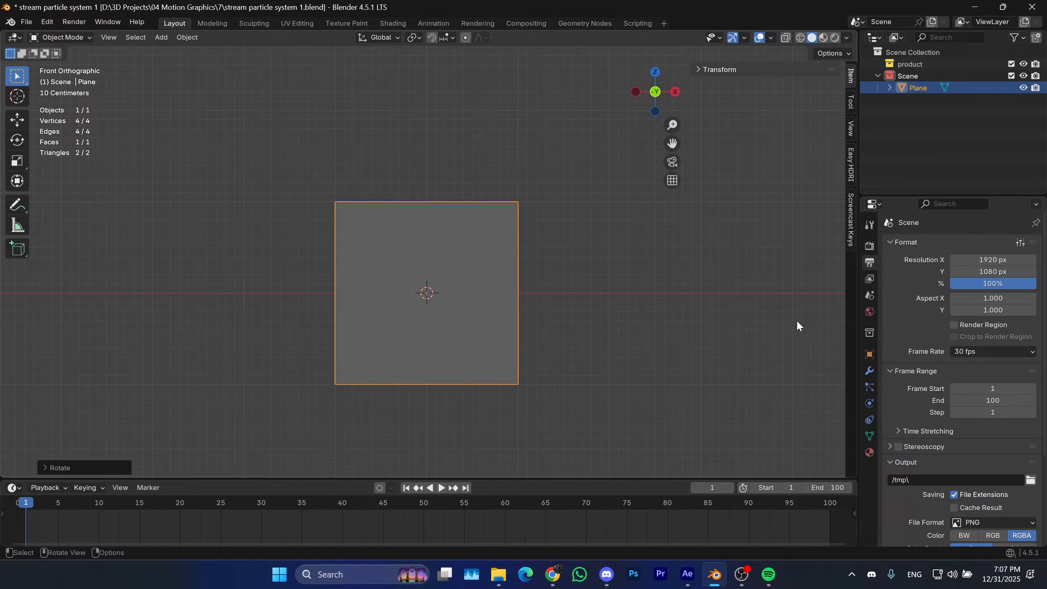
pyautogui.press('z')
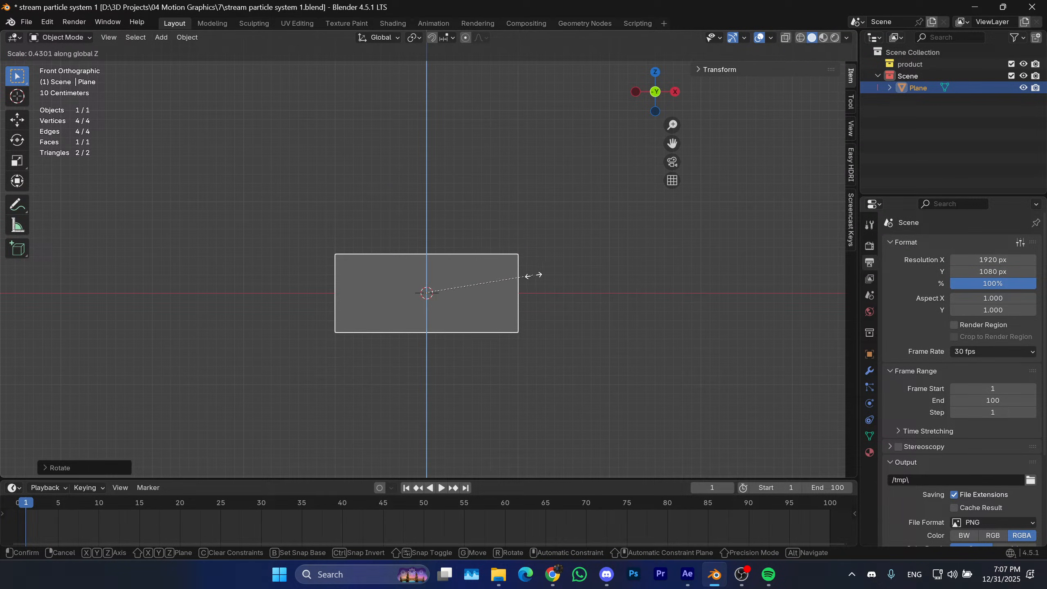
pyautogui.click(508, 290)
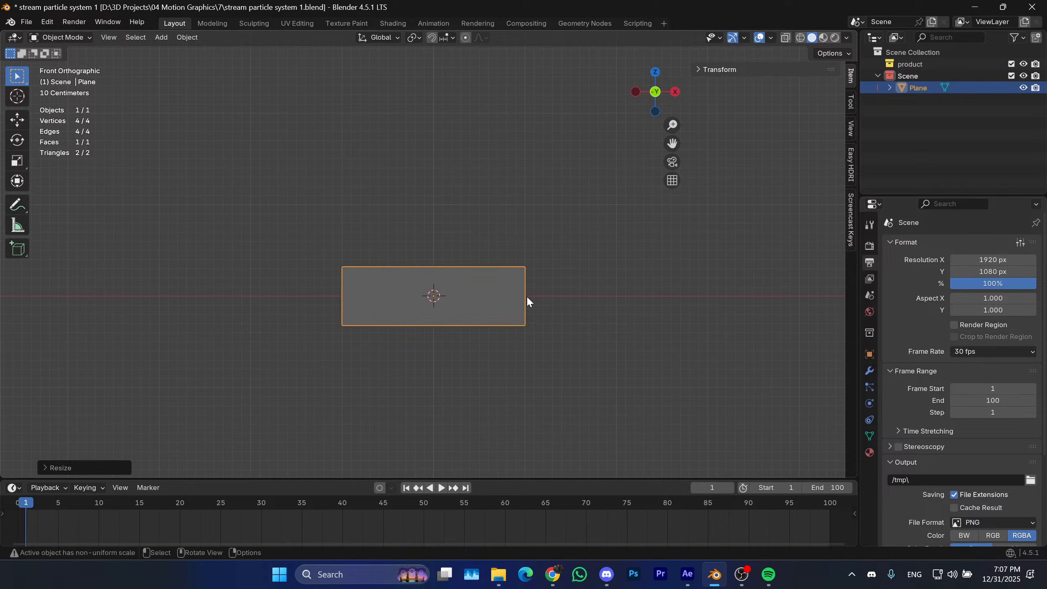
# Scale the rectangle's height up along Z by a factor of about 1.15.
pyautogui.scroll(1, 526, 296)
pyautogui.keyDown('shift'); pyautogui.moveTo(527, 303); pyautogui.dragTo(537, 276, button='middle'); pyautogui.keyUp('shift')
pyautogui.scroll(1, 537, 294)
pyautogui.press('s')
pyautogui.rightClick(575, 287)
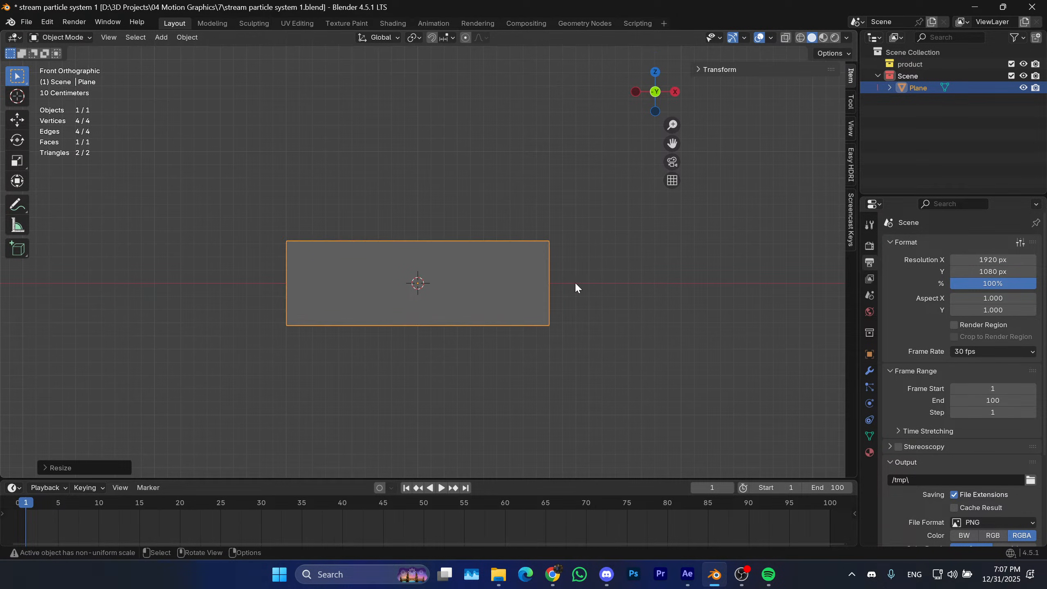
pyautogui.press('s')
pyautogui.rightClick(626, 292)
pyautogui.press('s')
pyautogui.press('z')
pyautogui.rightClick(657, 303)
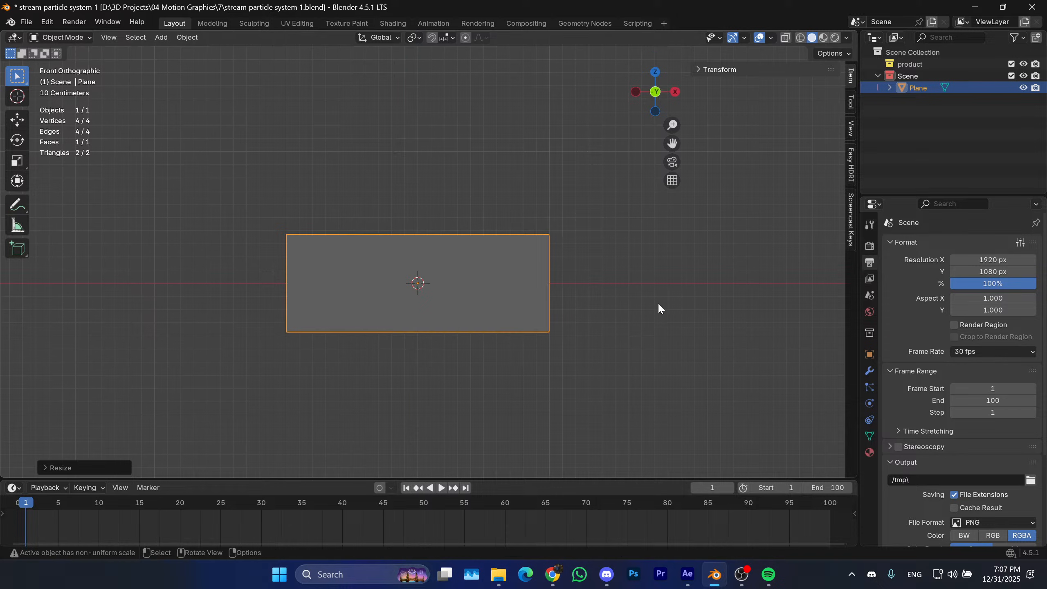
# Widen the rectangle along X by a factor of about 1.09.
pyautogui.press('s')
pyautogui.press('x')
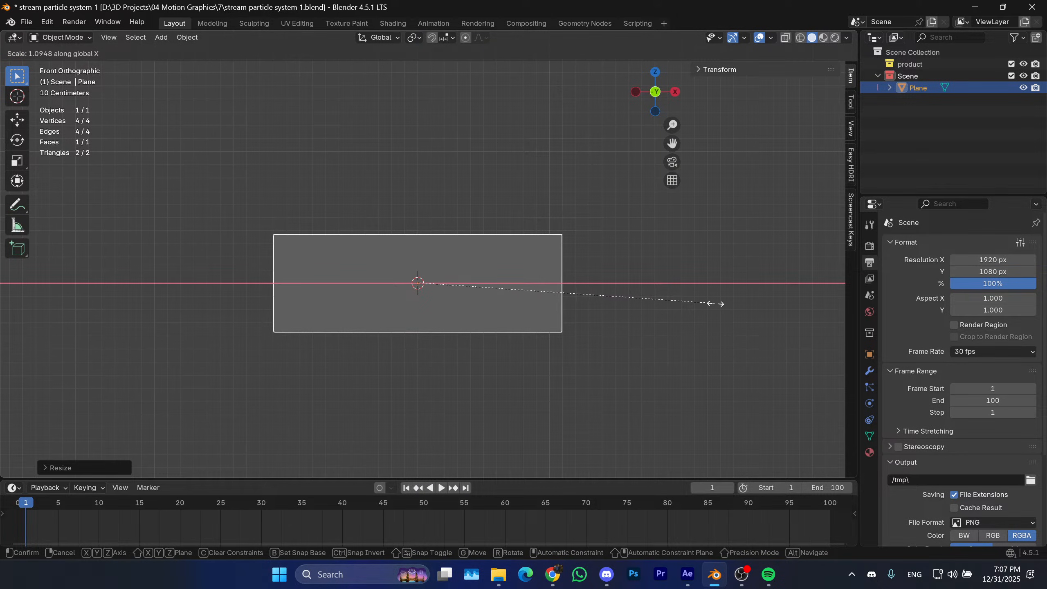
pyautogui.click(716, 302)
# Increase the rectangle's height slightly along Z in two small scale adjustments.
pyautogui.press('s')
pyautogui.press('z')
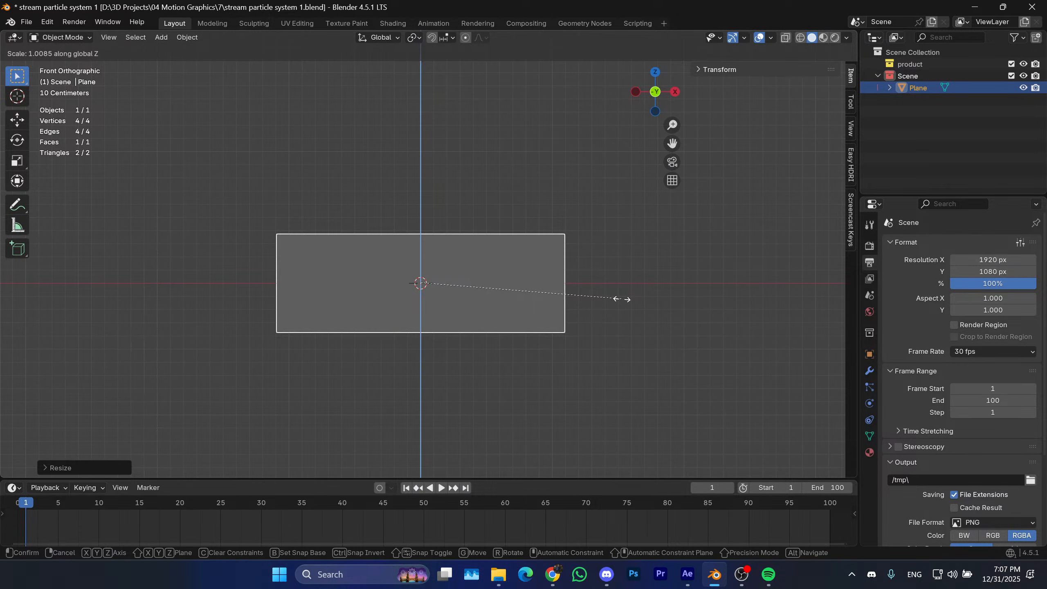
pyautogui.click(629, 302)
pyautogui.scroll(2, 627, 320)
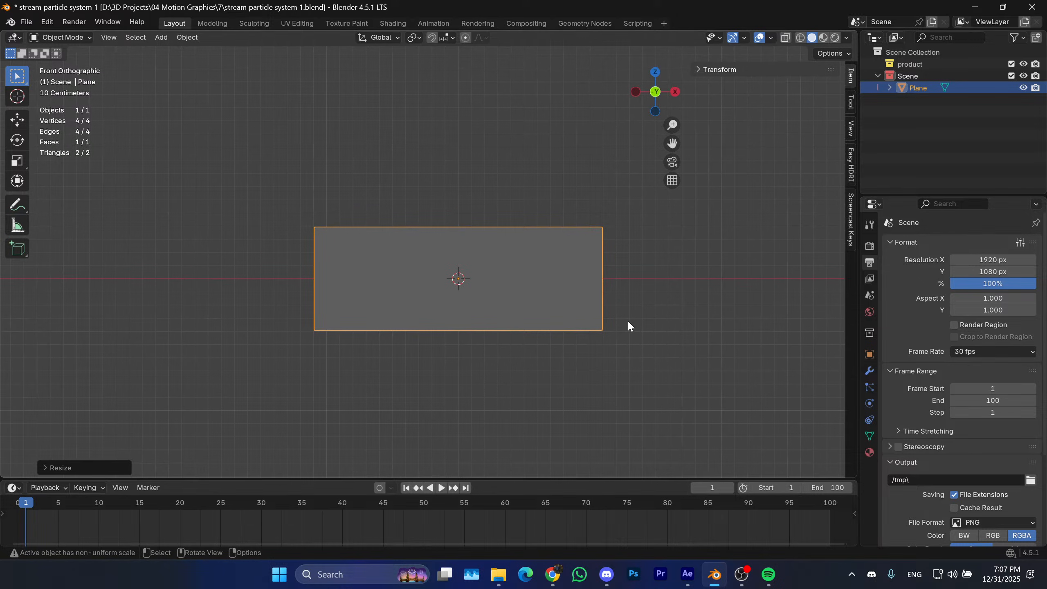
pyautogui.scroll(2, 659, 293)
pyautogui.press('s')
pyautogui.press('z')
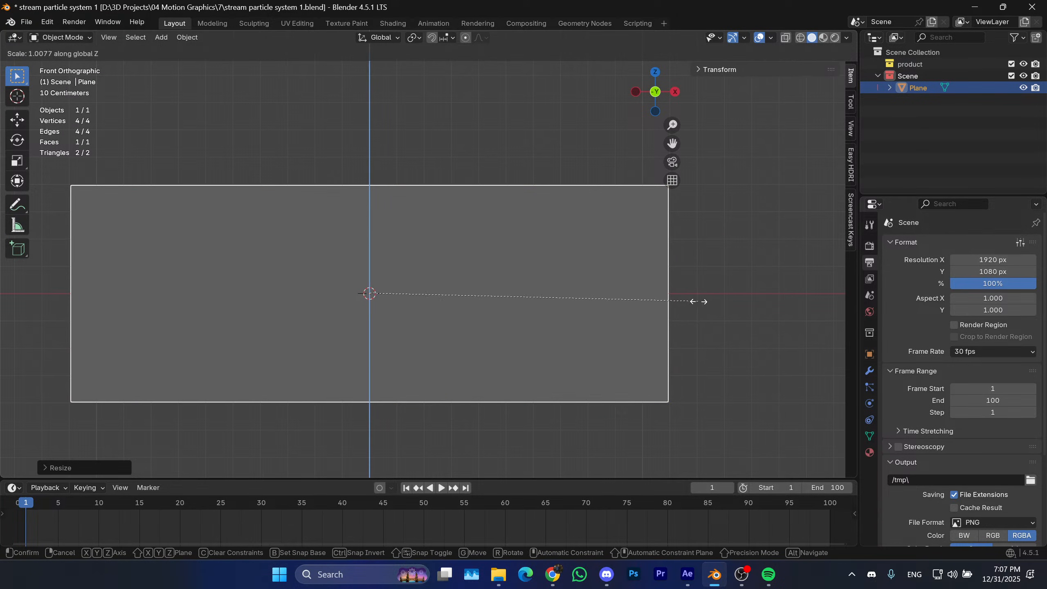
pyautogui.click(712, 300)
pyautogui.scroll(-2, 643, 297)
pyautogui.moveTo(616, 295)
pyautogui.keyDown('shift'); pyautogui.mouseDown(button='middle')
pyautogui.moveTo(602, 292)
pyautogui.moveTo(616, 295)
pyautogui.mouseUp(button='middle'); pyautogui.keyUp('shift')
pyautogui.press('Tab')
pyautogui.scroll(-2, 610, 312)
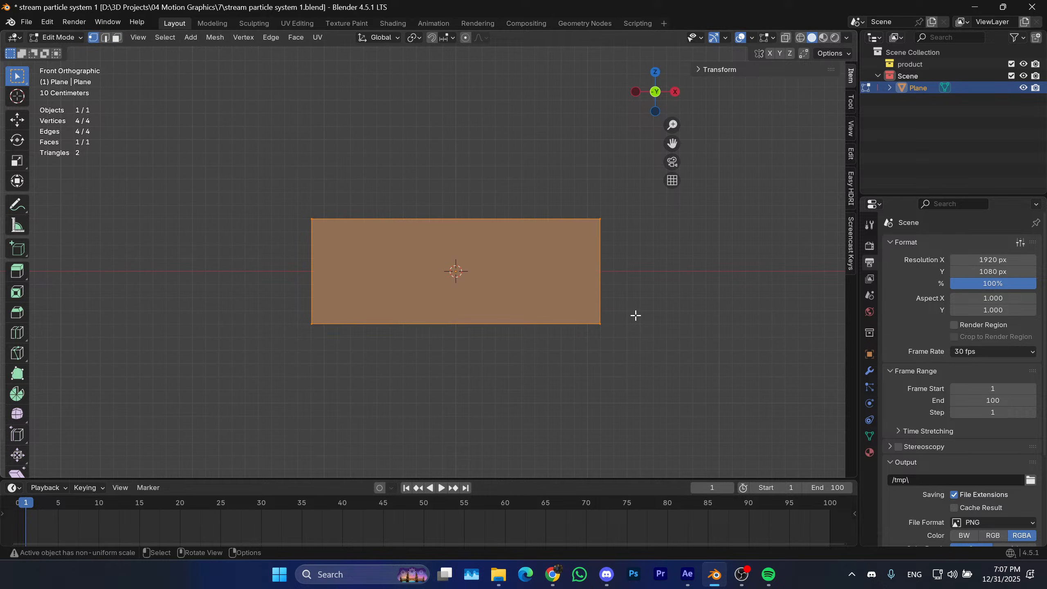
pyautogui.hotkey('ctrl', 'shift', 'b')
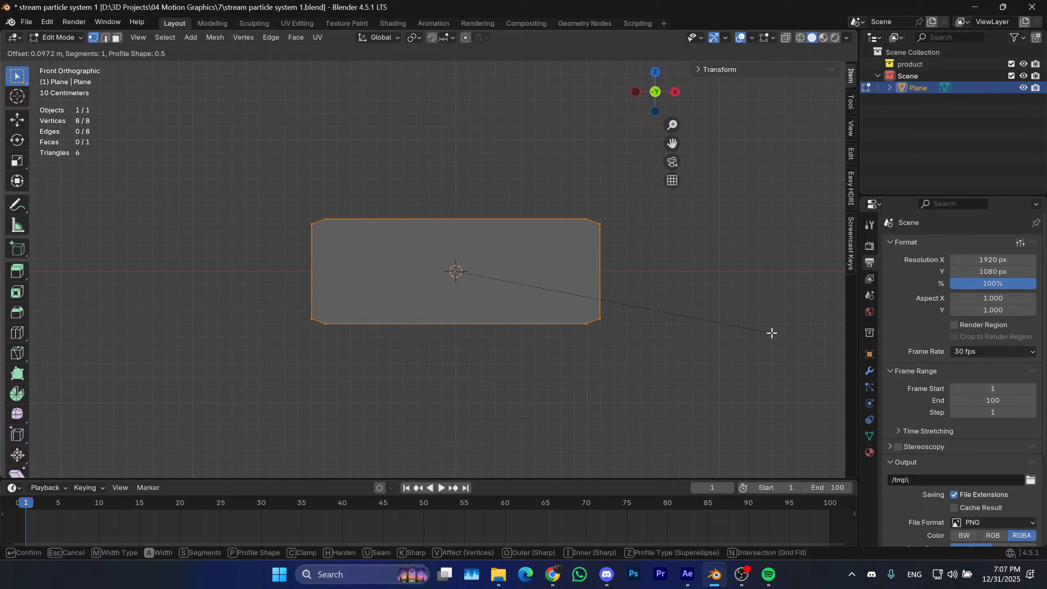
pyautogui.rightClick(771, 332)
# Try to apply the plane's transforms and bevel its corner vertices.
pyautogui.press('Tab')
pyautogui.hotkey('ctrl', 'a')
pyautogui.click(553, 346)
pyautogui.scroll(2, 513, 269)
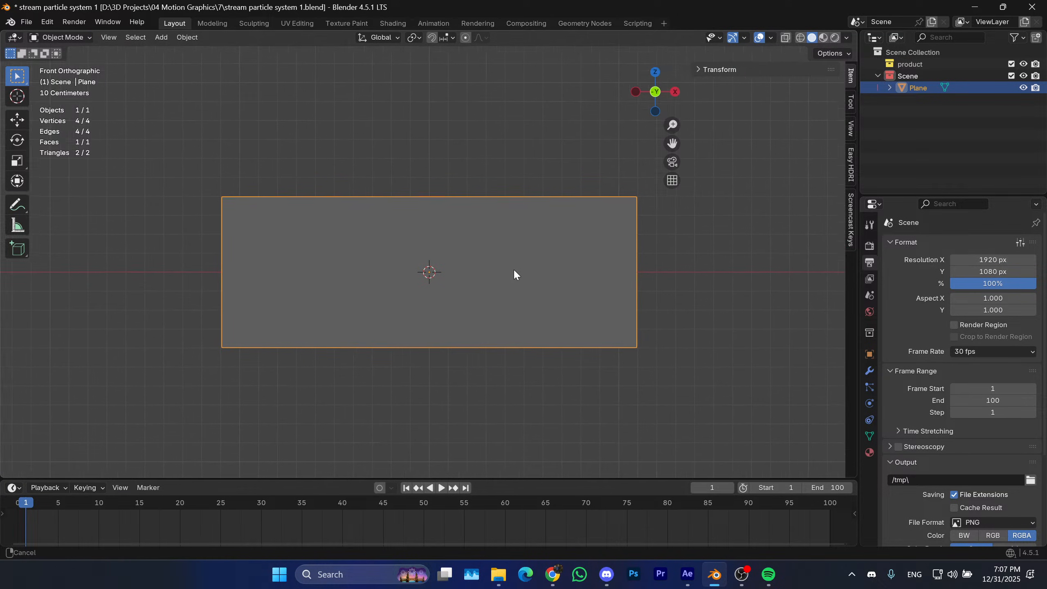
pyautogui.keyDown('shift'); pyautogui.moveTo(544, 271); pyautogui.dragTo(509, 273, button='middle'); pyautogui.keyUp('shift')
pyautogui.press('Tab')
pyautogui.hotkey('ctrl', 'shift', 'b')
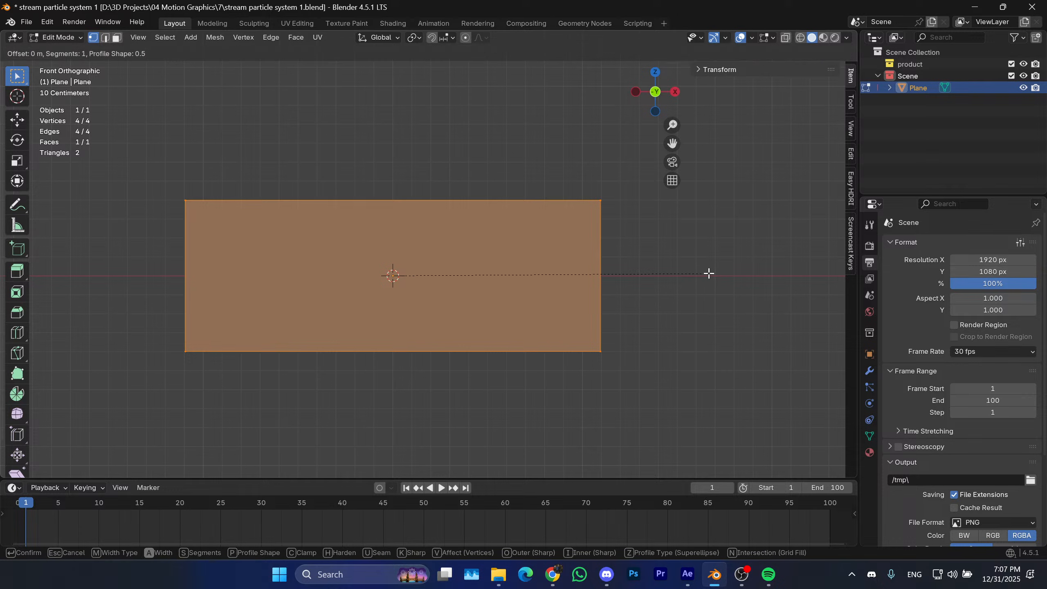
pyautogui.rightClick(686, 300)
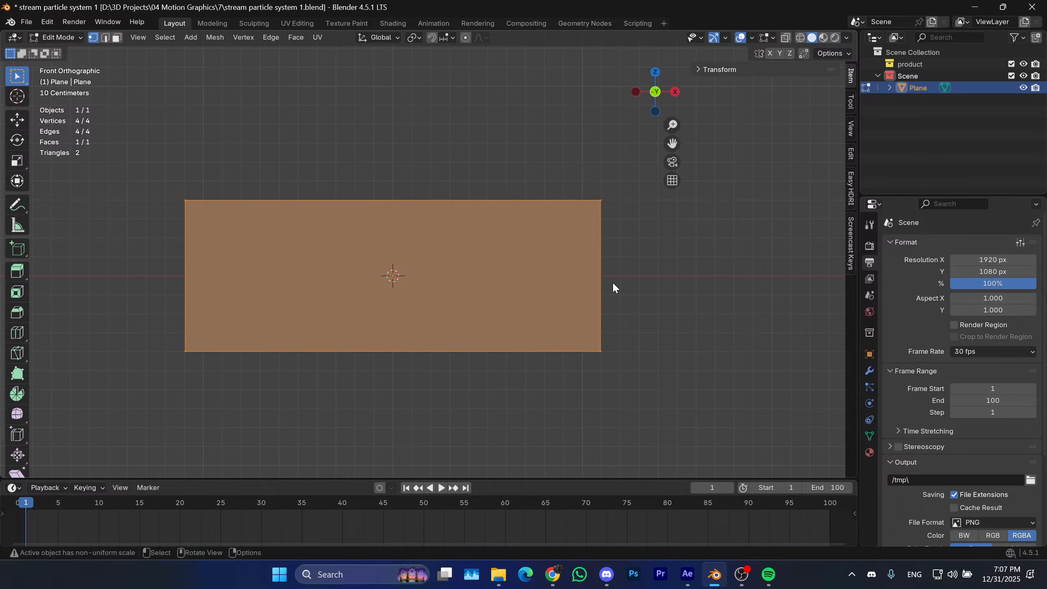
# Apply the plane's scale in Object Mode.
pyautogui.press('Tab')
pyautogui.hotkey('ctrl', 'a')
pyautogui.click(568, 312)
# Bevel the plane's four corner vertices with 5 segments and an offset of about 0.07 m.
pyautogui.press('Tab')
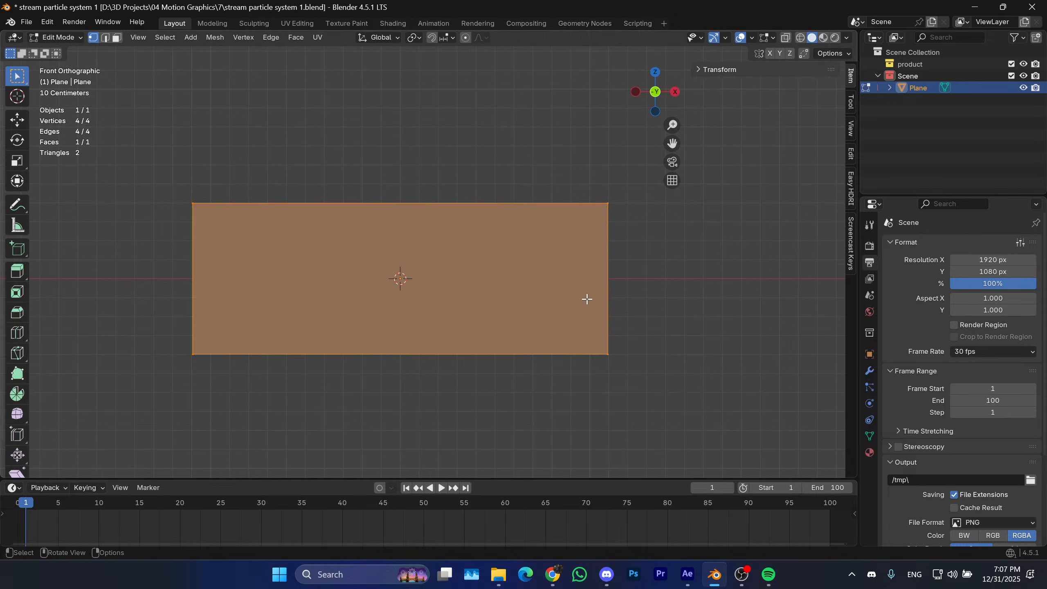
pyautogui.hotkey('ctrl', 'shift', 'b')
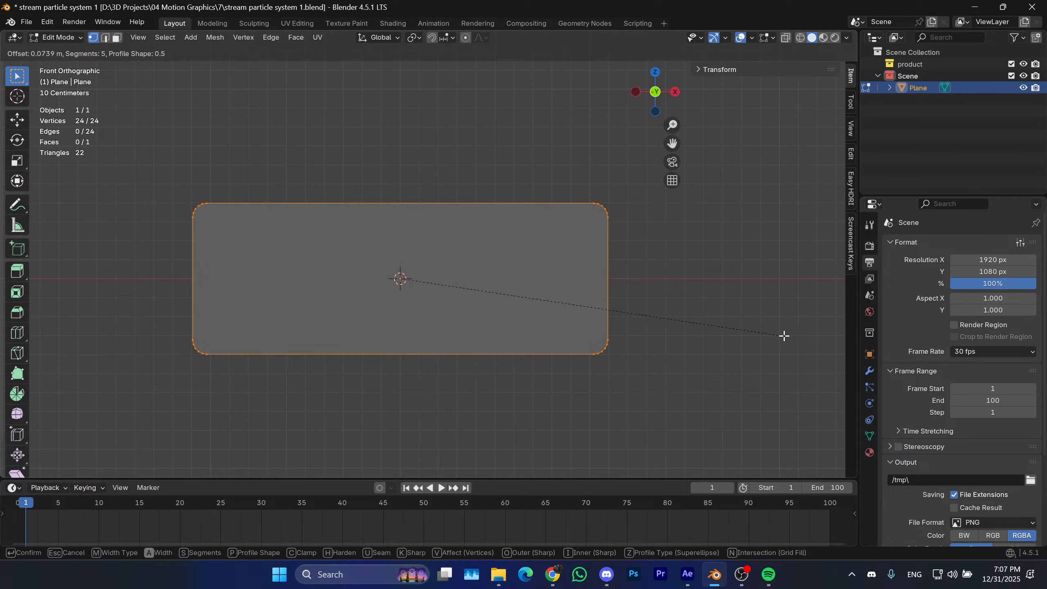
pyautogui.click(771, 336)
# Inset the rounded rectangle's face by about 0.02 m to form a thin border.
pyautogui.scroll(1, 649, 326)
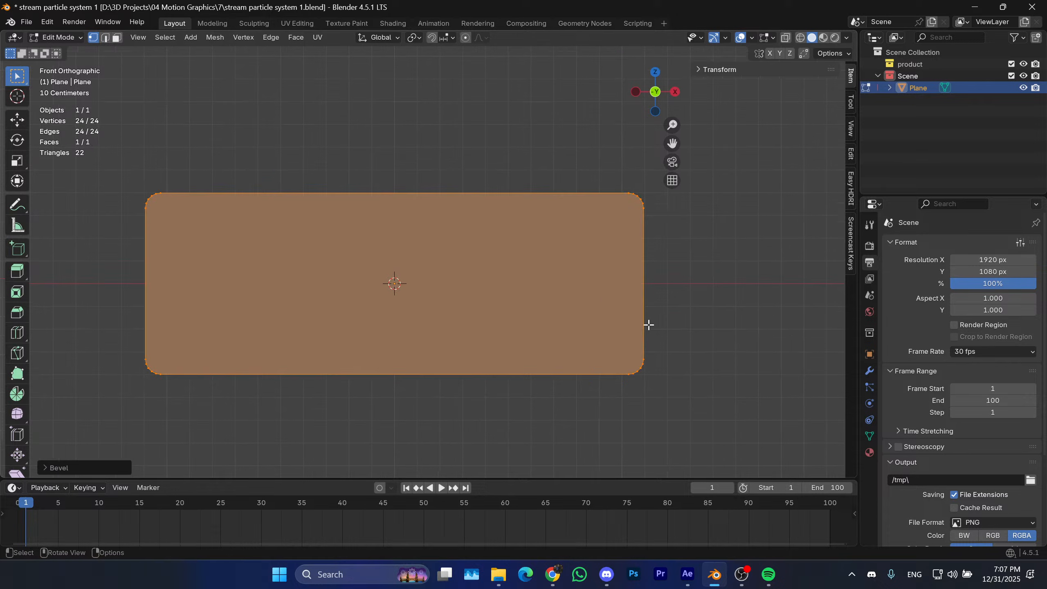
pyautogui.keyDown('shift'); pyautogui.moveTo(647, 325); pyautogui.dragTo(632, 297, button='middle'); pyautogui.keyUp('shift')
pyautogui.press('3')
pyautogui.click(617, 330)
pyautogui.press('i')
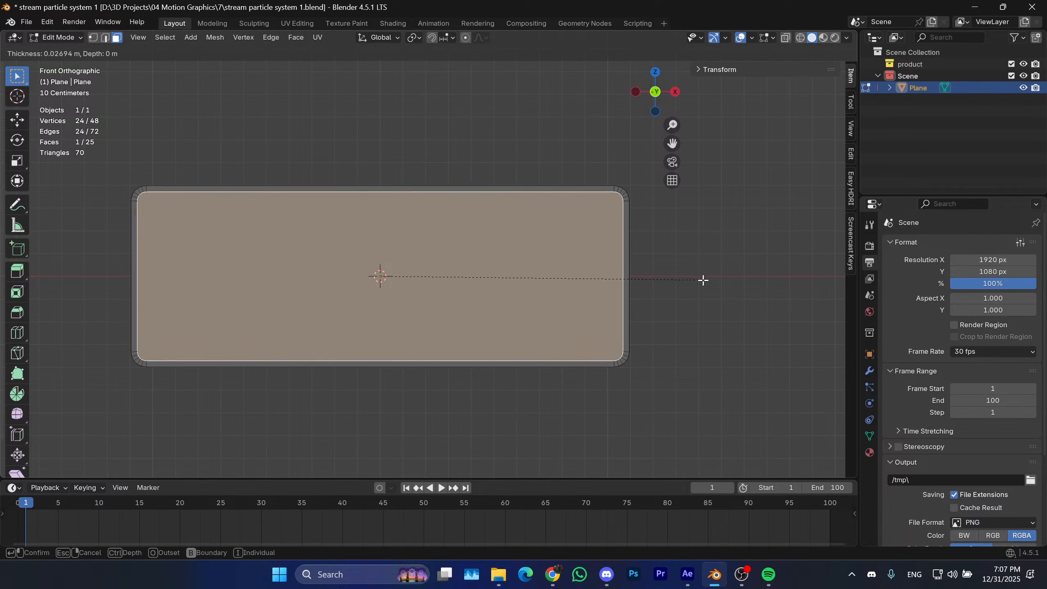
pyautogui.click(754, 289)
# Delete the inner face and close the opening with Grid Fill.
pyautogui.press('x')
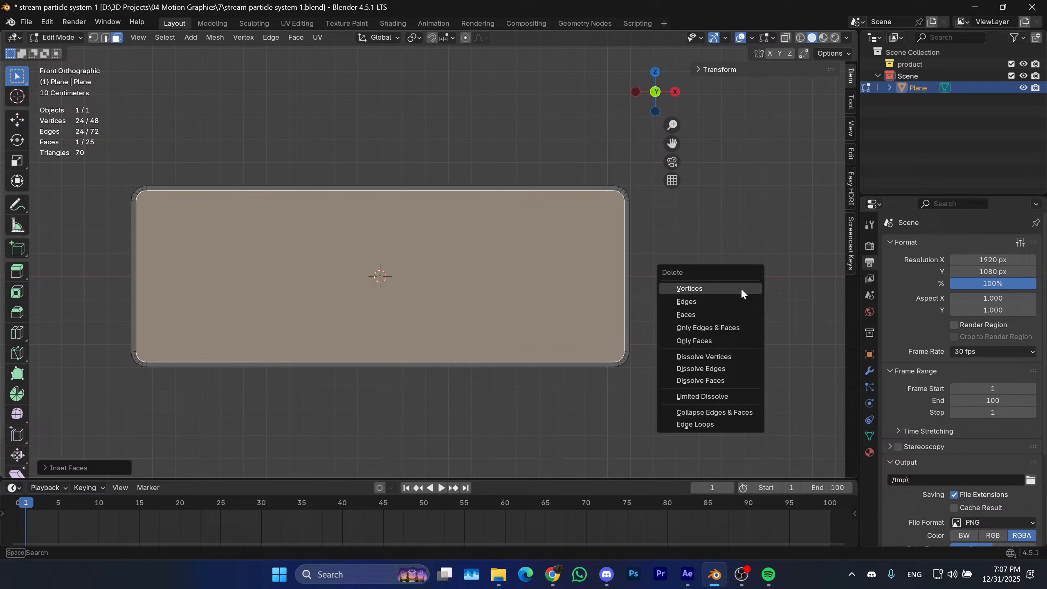
pyautogui.click(700, 314)
pyautogui.press('2')
pyautogui.hotkey('ctrl', 'f')
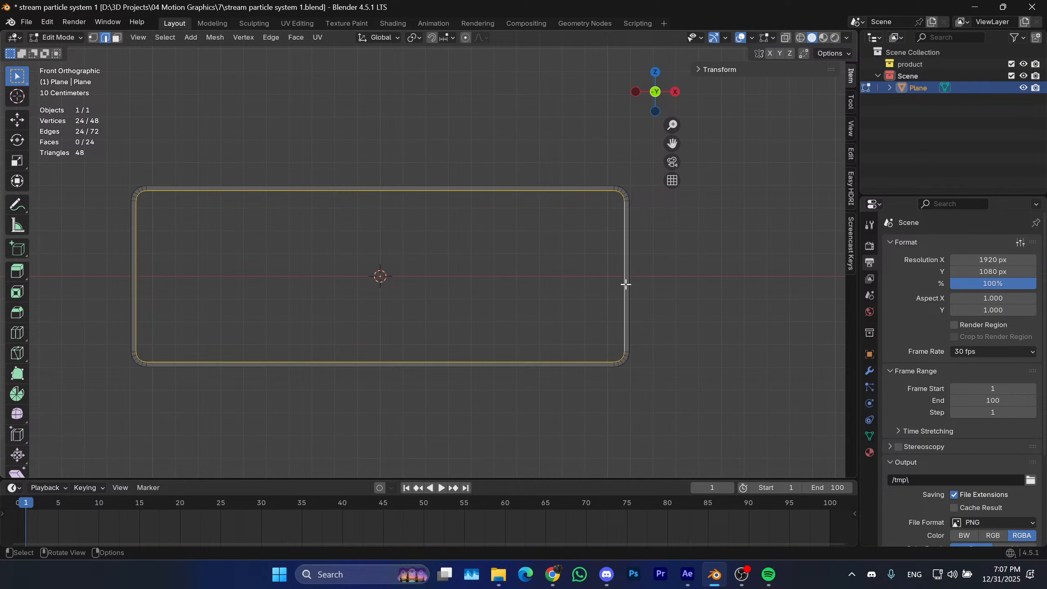
pyautogui.hotkey('ctrl', 'f')
pyautogui.click(573, 409)
pyautogui.press('KP_Decimal')
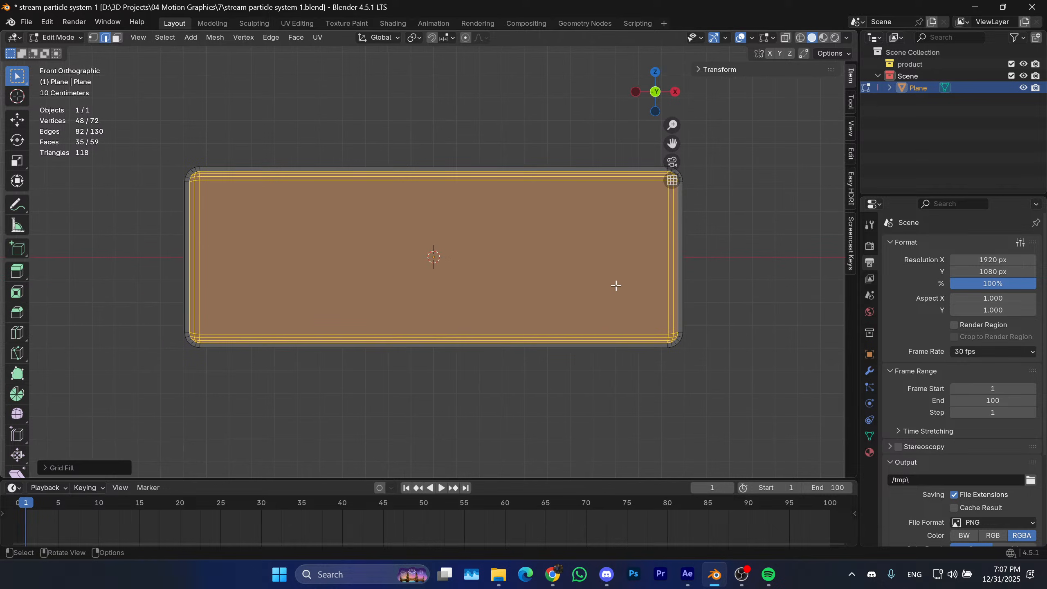
# Extrude all faces of the rounded rectangle to turn it into a solid slab.
pyautogui.keyDown('shift'); pyautogui.moveTo(586, 278); pyautogui.dragTo(508, 313, button='middle'); pyautogui.keyUp('shift')
pyautogui.press('Tab')
pyautogui.moveTo(592, 258); pyautogui.dragTo(531, 283, button='middle')
pyautogui.press('Tab')
pyautogui.press('a')
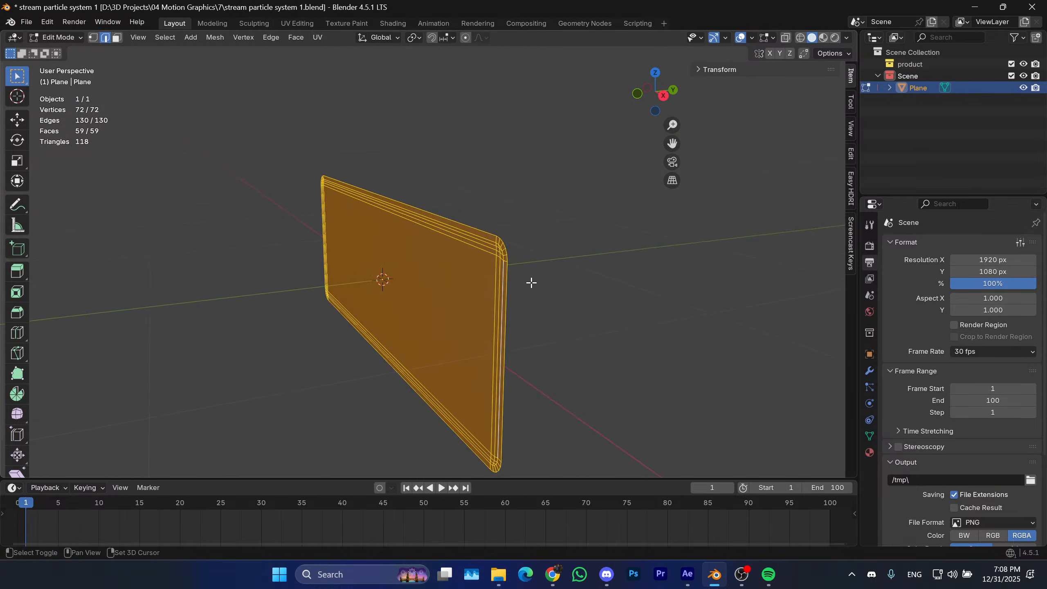
pyautogui.press('e')
pyautogui.click(566, 303)
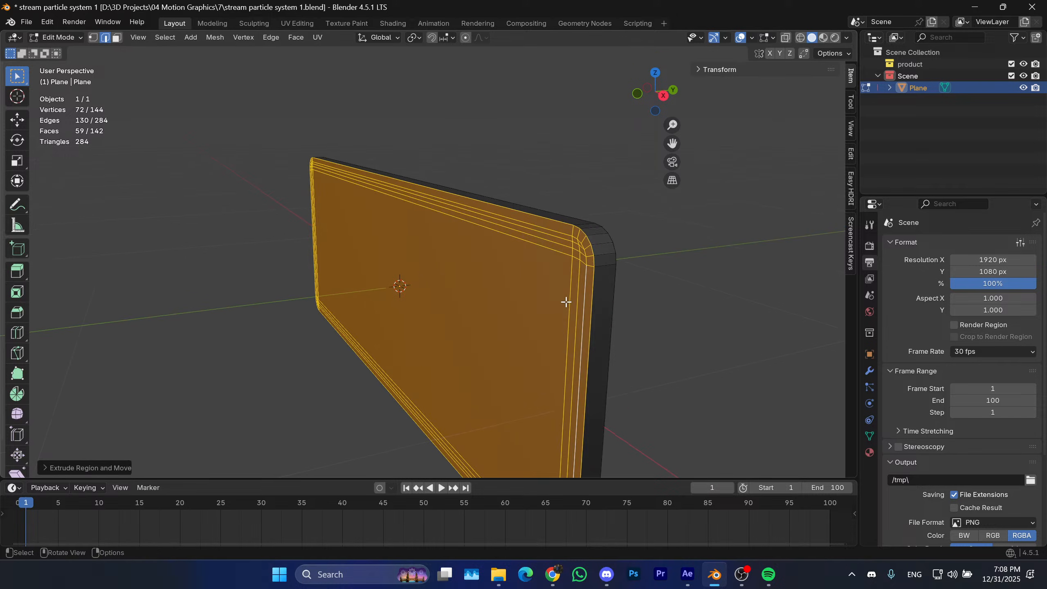
# Try to select the slab's whole front side by growing the selection outward from its centre face.
pyautogui.hotkey('alt', 'a')
pyautogui.moveTo(615, 301); pyautogui.dragTo(533, 308, button='middle')
pyautogui.press('3')
pyautogui.click(470, 306)
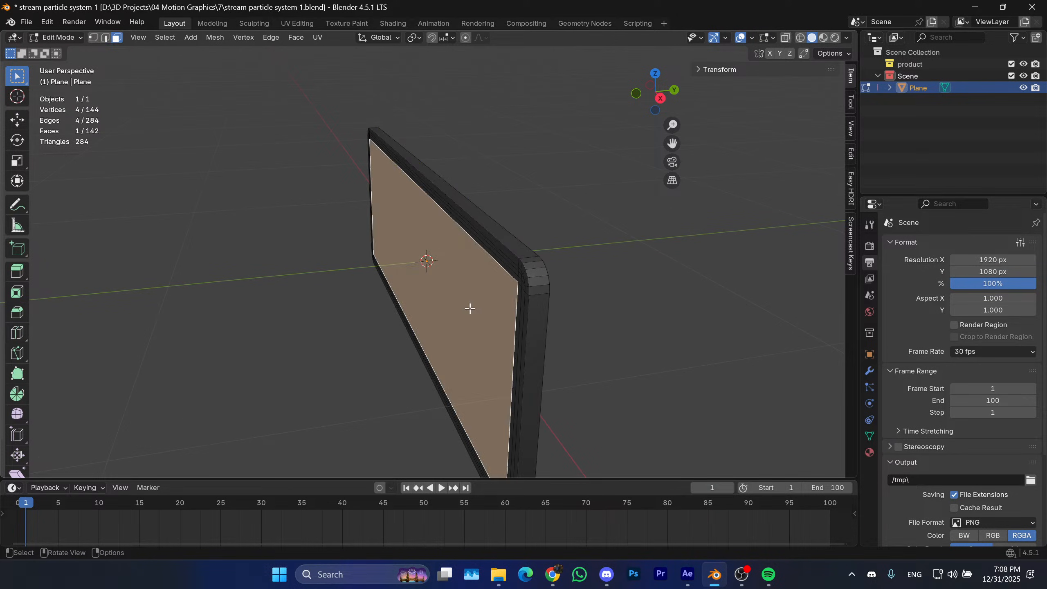
pyautogui.moveTo(470, 306); pyautogui.dragTo(608, 248, button='middle')
pyautogui.press('ctrl+KP_Add')
pyautogui.press('ctrl+KP_Add')
pyautogui.press('ctrl+KP_Add')
pyautogui.press('ctrl+KP_Add')
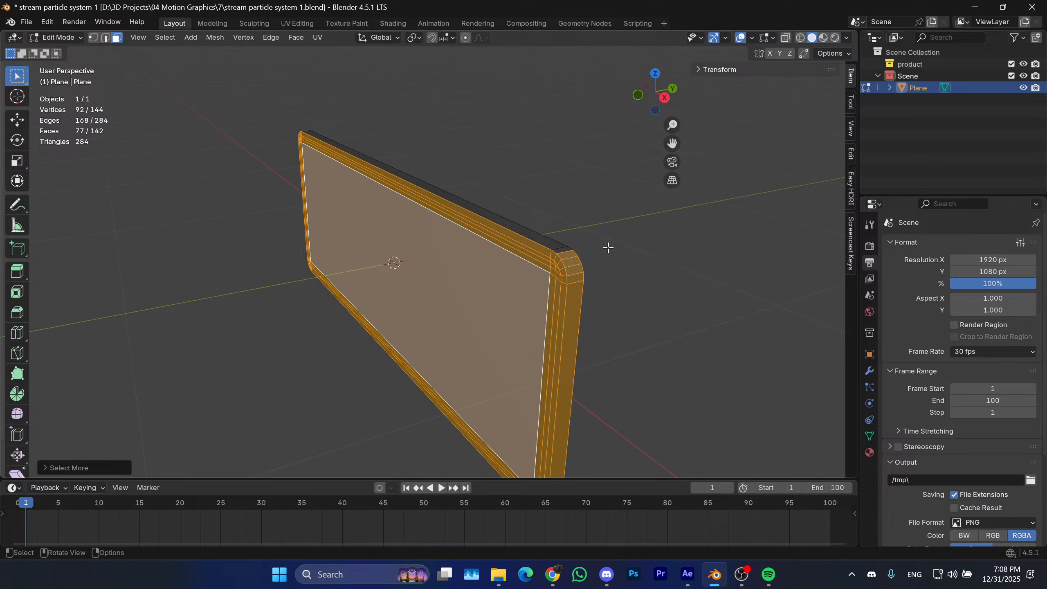
# Select the slab's front faces from their outline edge loop with Select Loop Inner-Region and move them along Y.
pyautogui.press('2')
pyautogui.keyDown('alt'); pyautogui.click(542, 245); pyautogui.keyUp('alt')
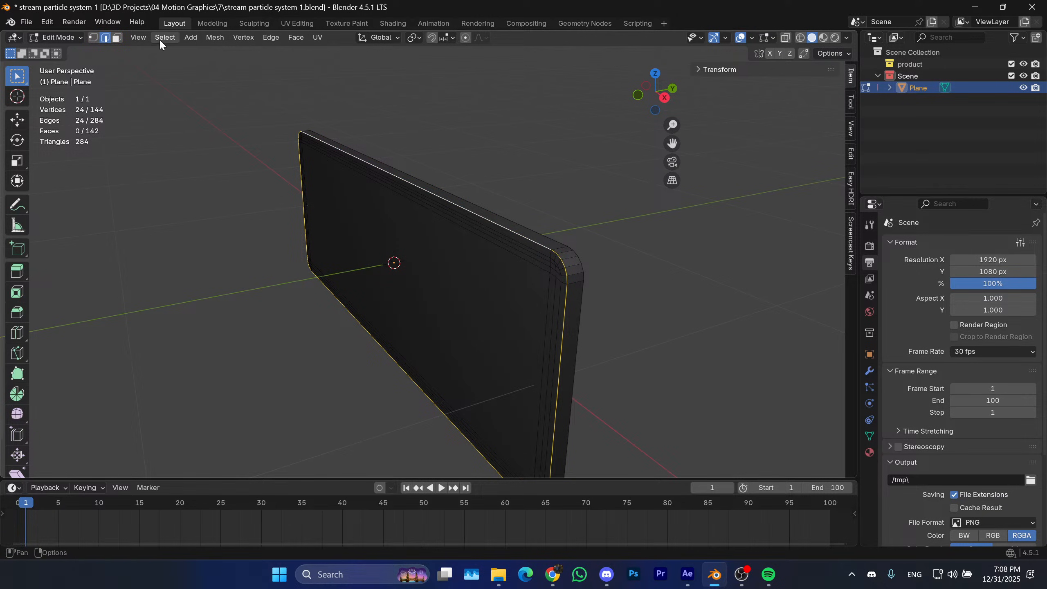
pyautogui.click(161, 40)
pyautogui.moveTo(244, 221)
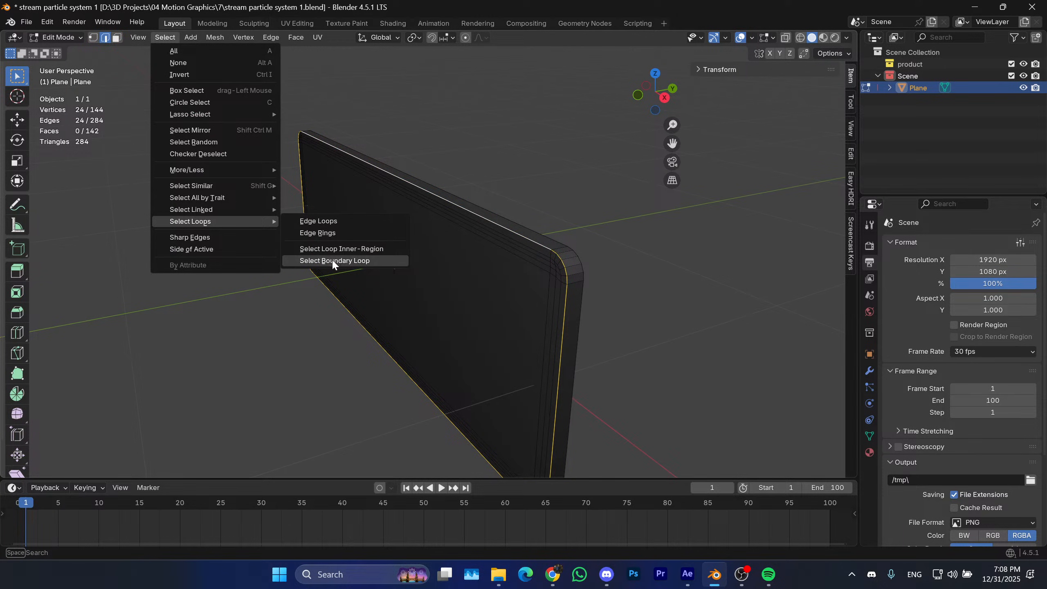
pyautogui.click(335, 248)
pyautogui.moveTo(506, 266); pyautogui.dragTo(525, 233, button='middle')
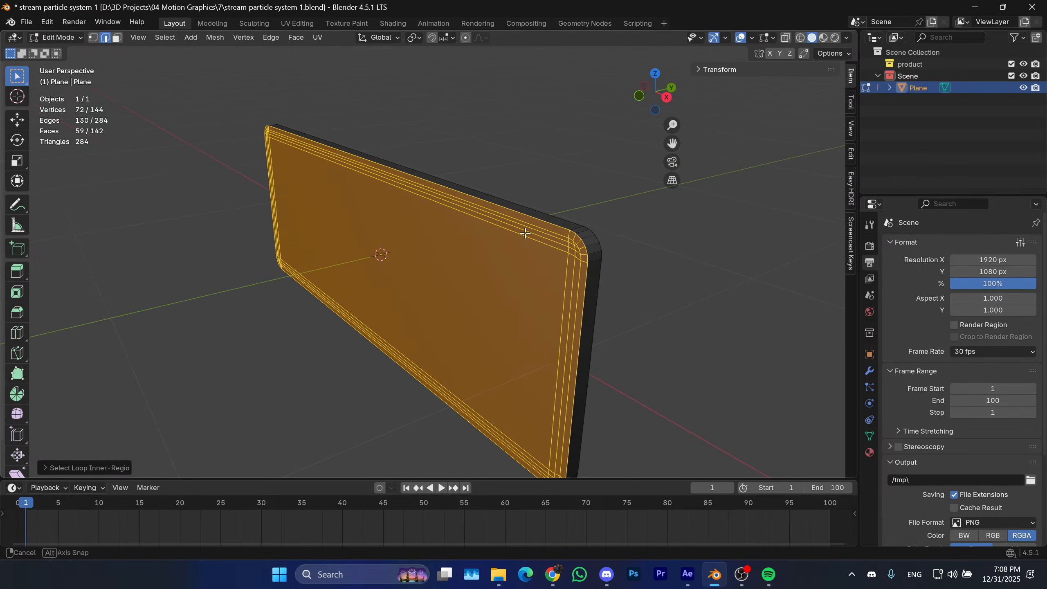
pyautogui.click(164, 38)
pyautogui.moveTo(233, 221)
pyautogui.moveTo(555, 273); pyautogui.dragTo(481, 223, button='middle')
pyautogui.press('g')
pyautogui.press('y')
pyautogui.click(561, 286)
# Bevel the slab's front and back outline edge loops with 2 segments and a width of about 0.007 m.
pyautogui.keyDown('alt'); pyautogui.click(562, 234); pyautogui.keyUp('alt')
pyautogui.hotkey('ctrl', 'b')
pyautogui.scroll(3, 532, 181)
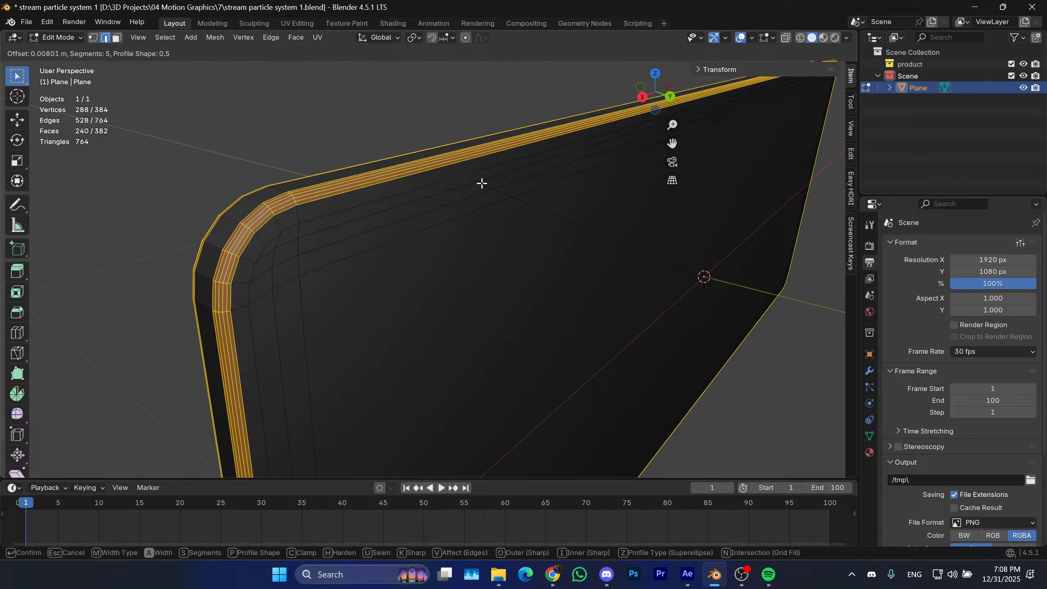
pyautogui.scroll(-6, 478, 189)
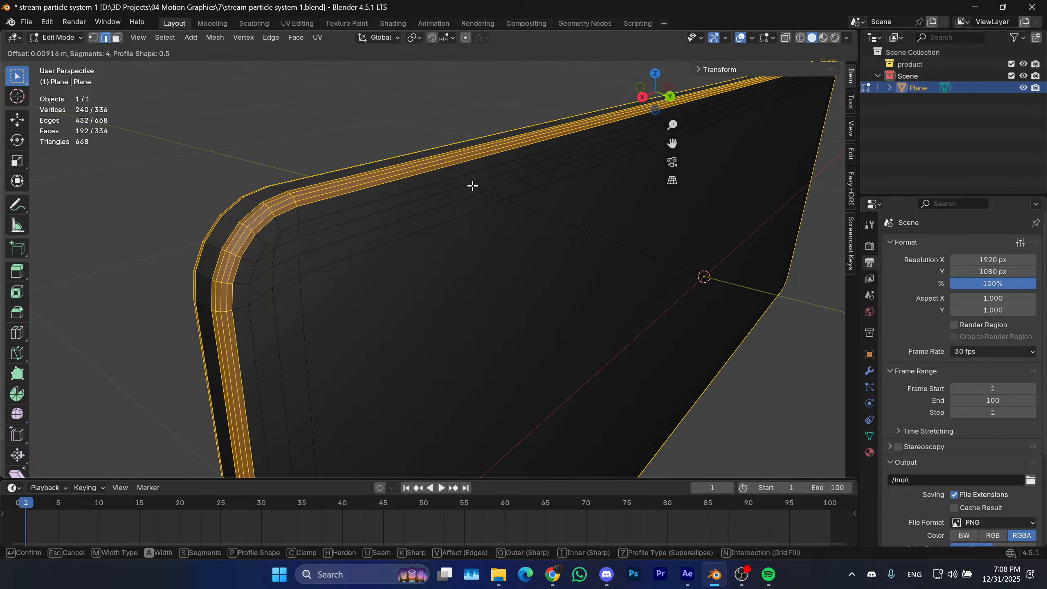
pyautogui.click(451, 199)
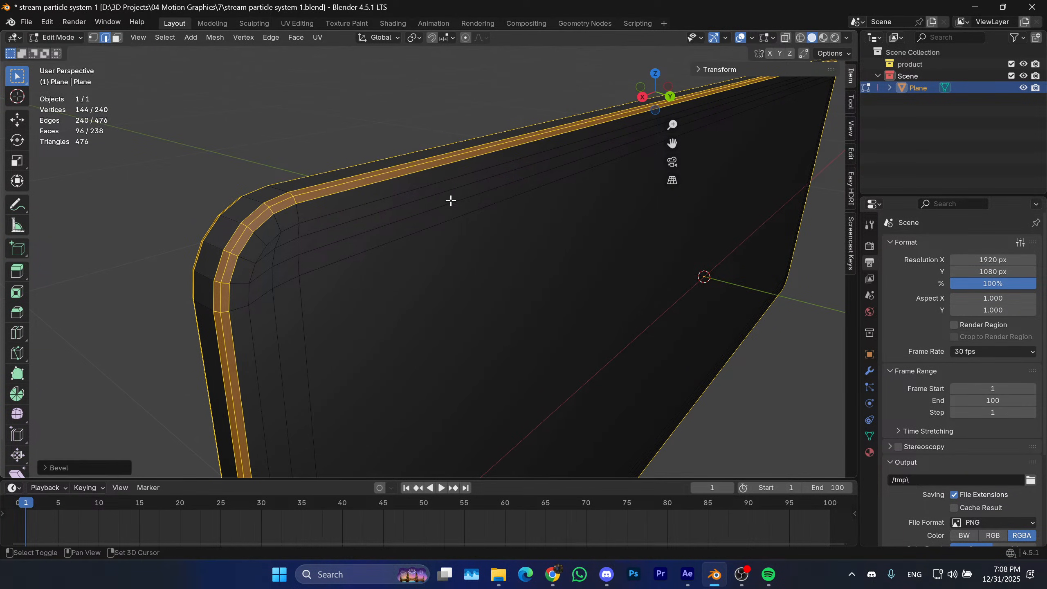
pyautogui.click(73, 468)
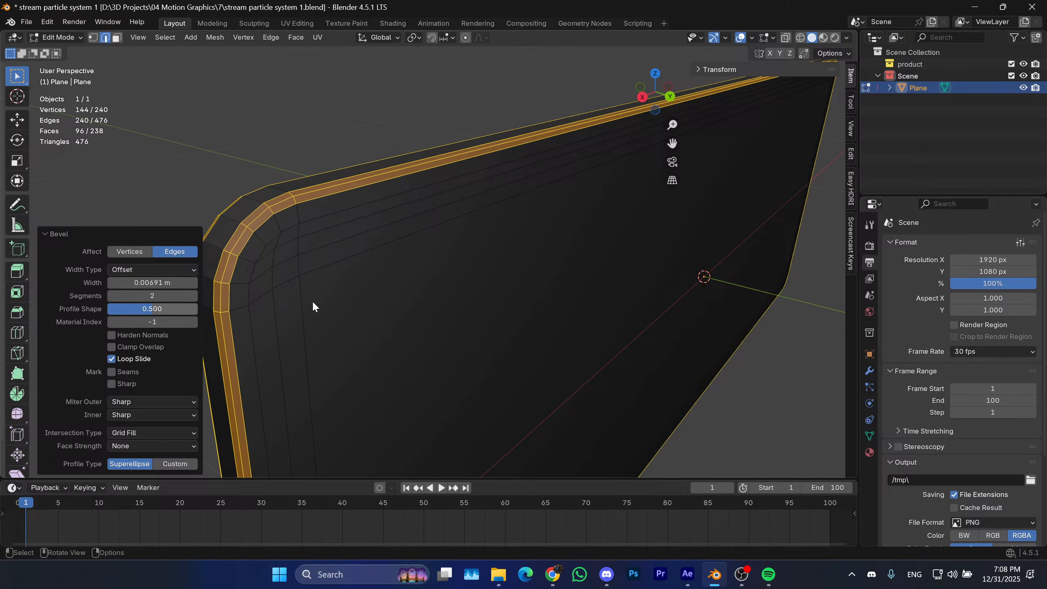
pyautogui.moveTo(312, 306); pyautogui.dragTo(631, 272, button='middle')
# Leave mesh editing, add a level 2 Subdivision modifier to the slab, and shade it smooth.
pyautogui.press('Tab')
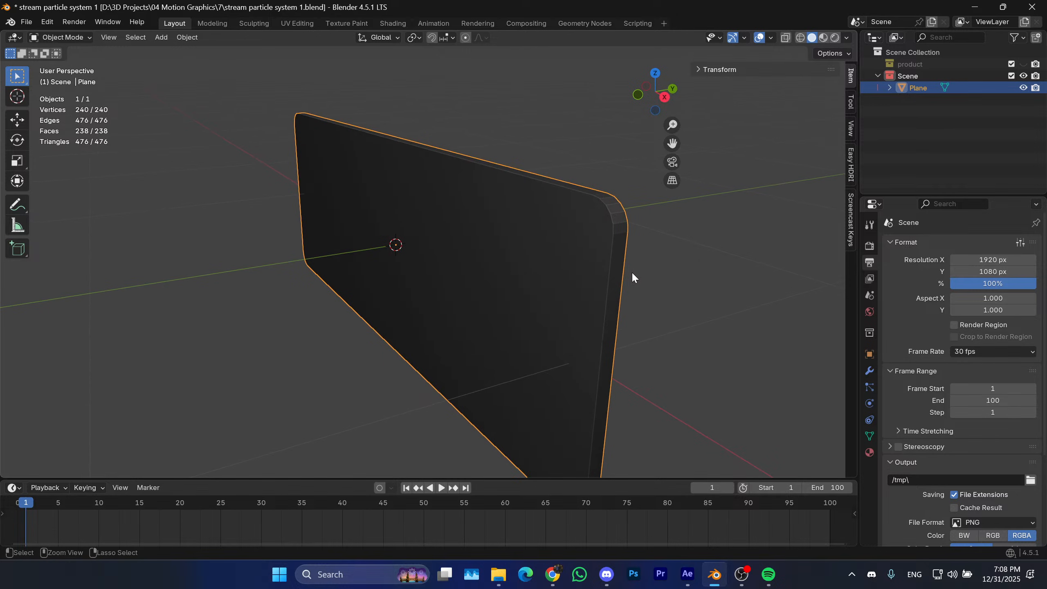
pyautogui.hotkey('ctrl', '2')
pyautogui.rightClick(536, 289)
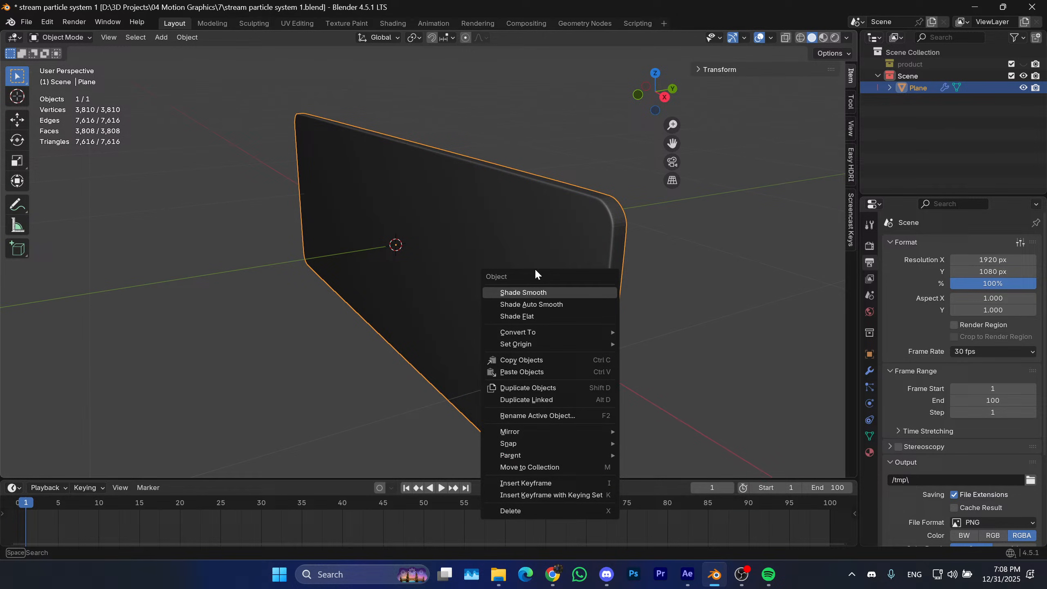
pyautogui.click(529, 291)
pyautogui.click(573, 170)
pyautogui.moveTo(573, 170); pyautogui.dragTo(668, 264, button='middle')
# Switch to After Effects and examine the Share button's border at the start of the reference clip.
pyautogui.click(697, 577)
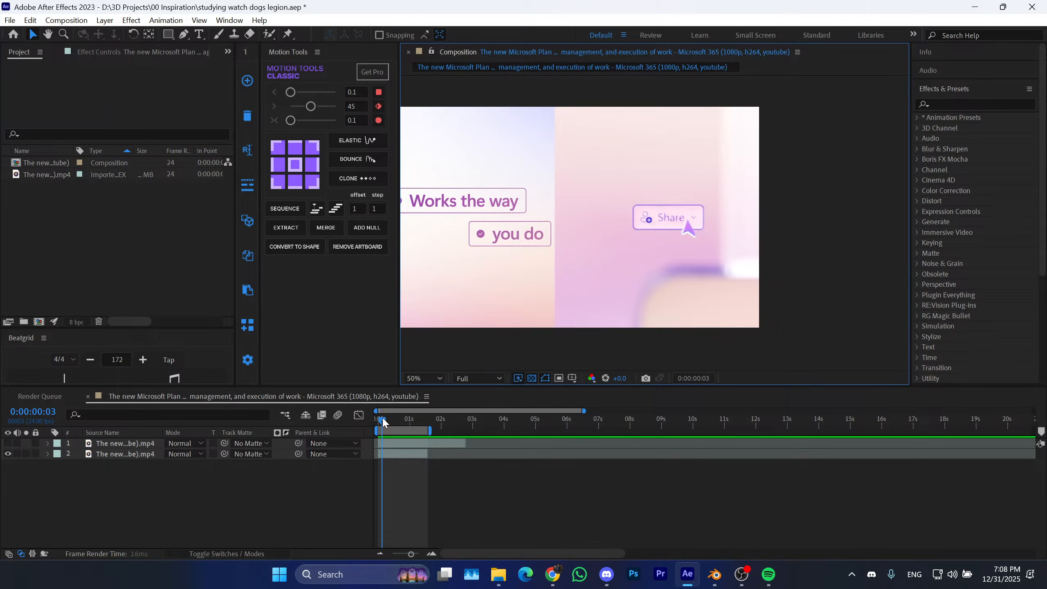
pyautogui.moveTo(385, 424); pyautogui.dragTo(377, 425)
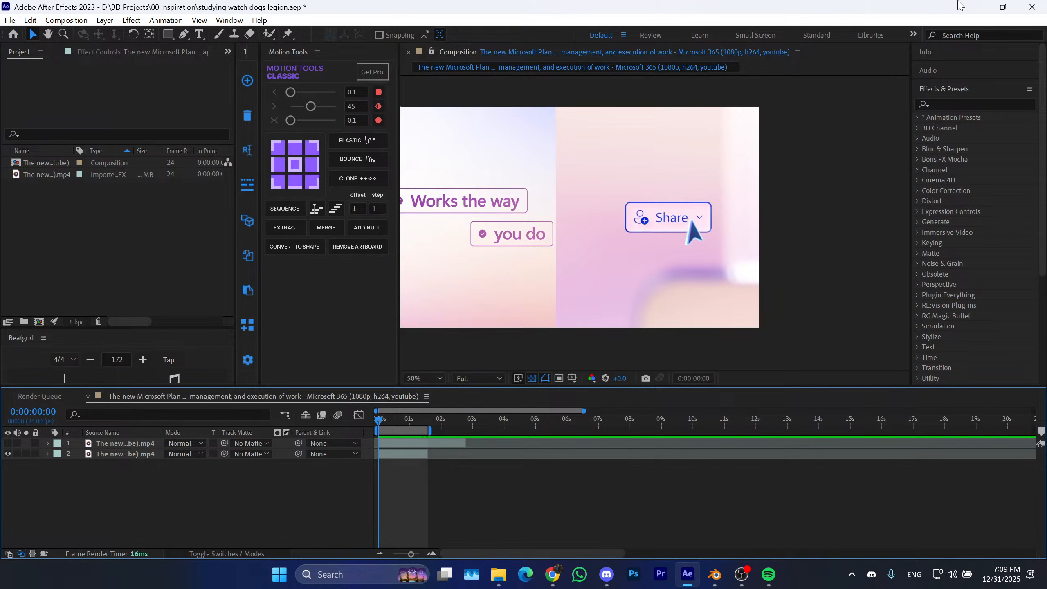
pyautogui.click(976, 7)
# Back in Blender, select all the button's front faces inside the bevelled rim using the rim edge loop and Select Loop Inner-Region.
pyautogui.keyDown('shift'); pyautogui.moveTo(431, 255); pyautogui.dragTo(466, 231, button='middle'); pyautogui.keyUp('shift')
pyautogui.moveTo(466, 231); pyautogui.dragTo(435, 274, button='middle')
pyautogui.scroll(-2, 485, 234)
pyautogui.scroll(2, 512, 238)
pyautogui.click(460, 270)
pyautogui.press('Tab')
pyautogui.scroll(1, 460, 273)
pyautogui.scroll(1, 435, 273)
pyautogui.moveTo(327, 258)
pyautogui.keyDown('shift'); pyautogui.mouseDown(button='middle')
pyautogui.moveTo(369, 264)
pyautogui.moveTo(322, 245)
pyautogui.mouseUp(button='middle'); pyautogui.keyUp('shift')
pyautogui.press('3')
pyautogui.keyDown('alt'); pyautogui.click(289, 229); pyautogui.keyUp('alt')
pyautogui.press('2')
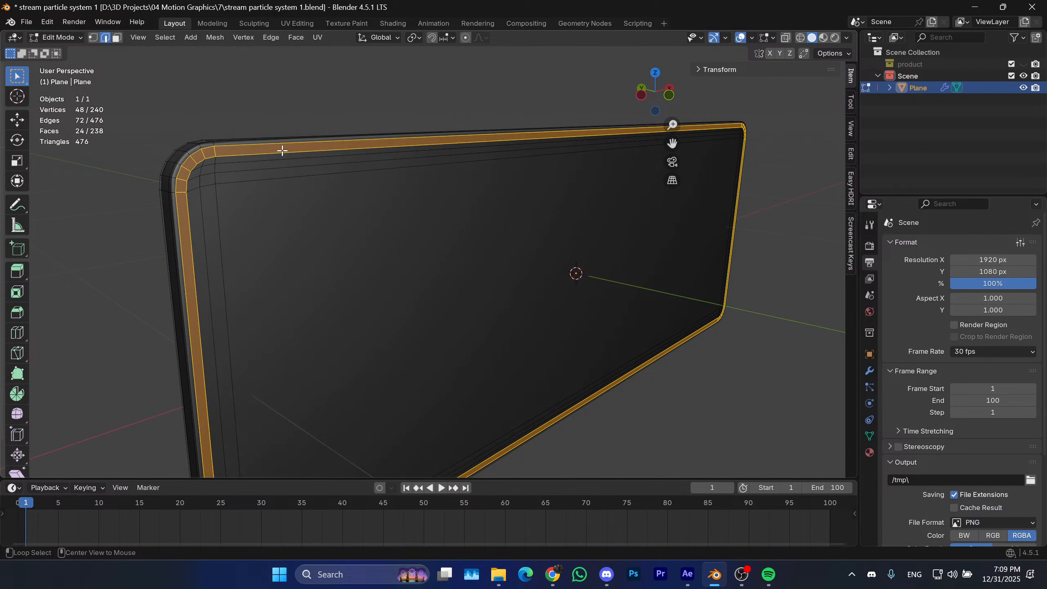
pyautogui.keyDown('alt'); pyautogui.click(282, 153); pyautogui.keyUp('alt')
pyautogui.moveTo(447, 217); pyautogui.dragTo(259, 119, button='middle')
pyautogui.click(165, 38)
pyautogui.moveTo(266, 214)
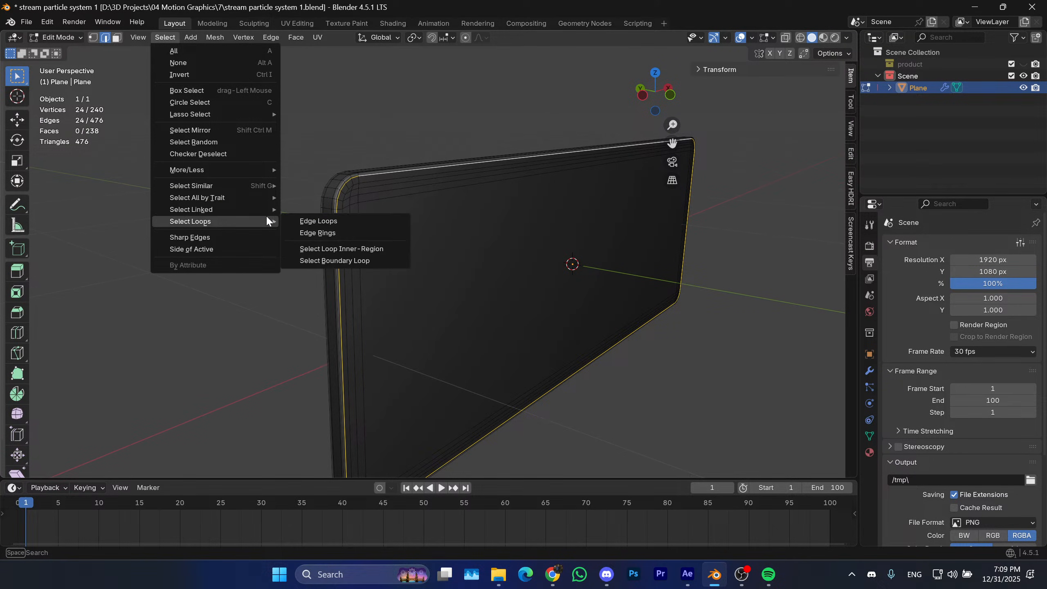
pyautogui.click(406, 247)
pyautogui.moveTo(409, 243); pyautogui.dragTo(441, 250, button='middle')
pyautogui.moveTo(610, 219); pyautogui.dragTo(578, 213, button='middle')
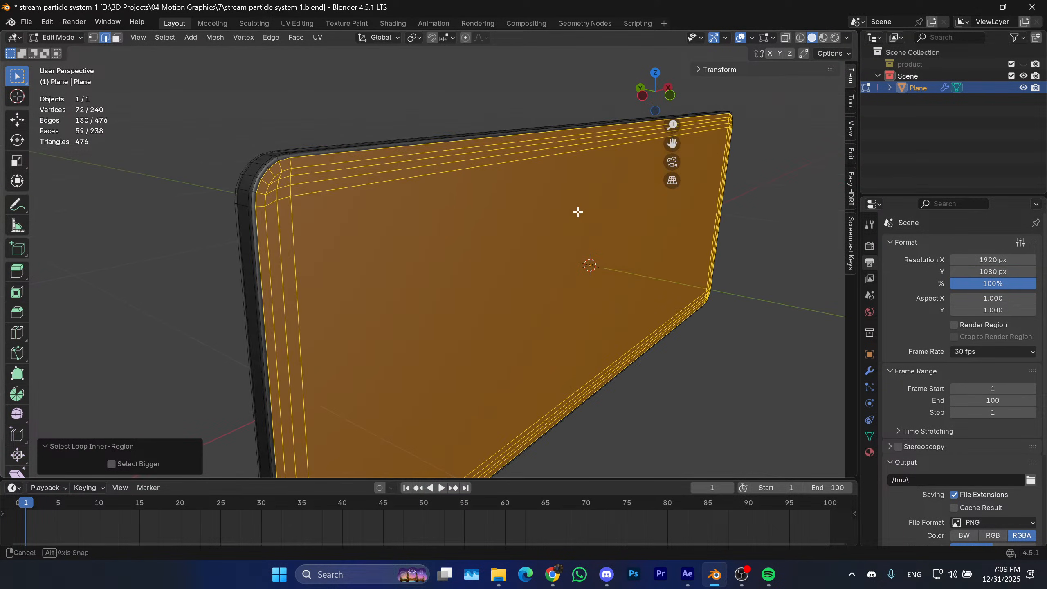
pyautogui.scroll(2, 576, 221)
pyautogui.press('i')
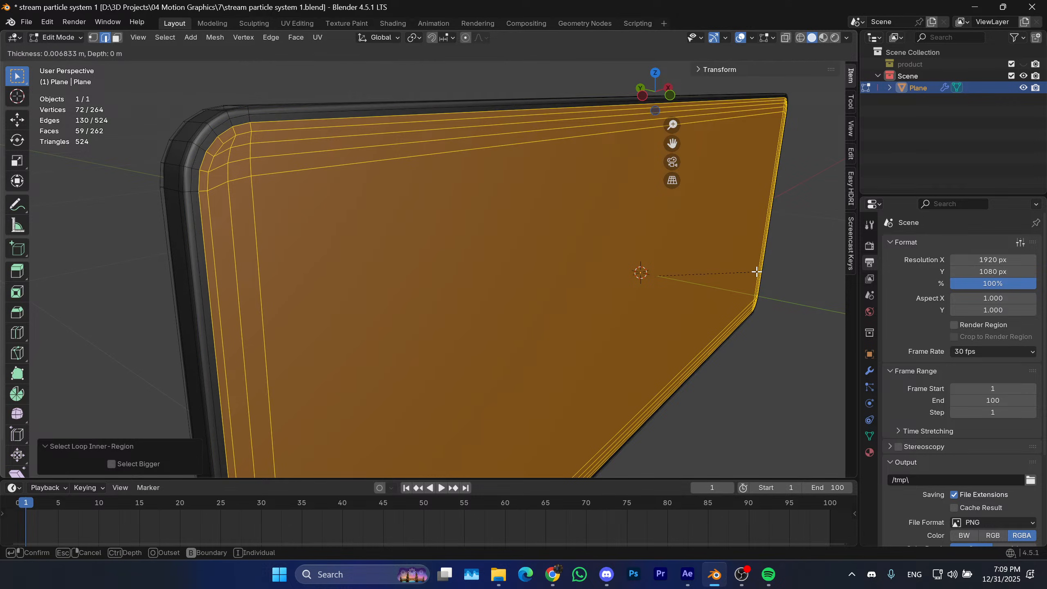
pyautogui.rightClick(756, 276)
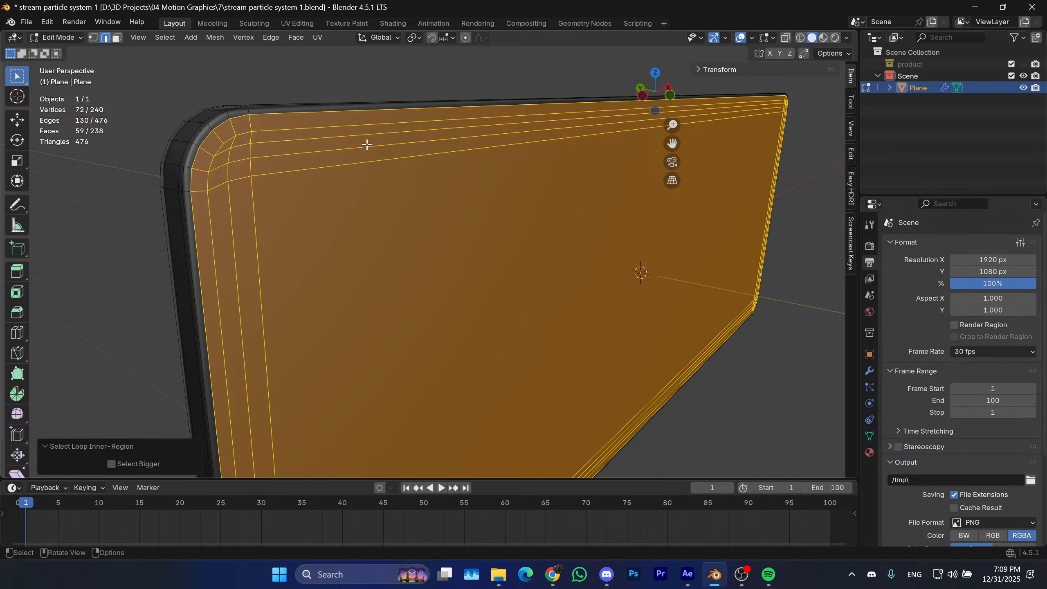
# Shrink the front face selection by one ring and extrude it about 0.021 m inward to recess the panel.
pyautogui.press('ctrl+KP_Subtract')
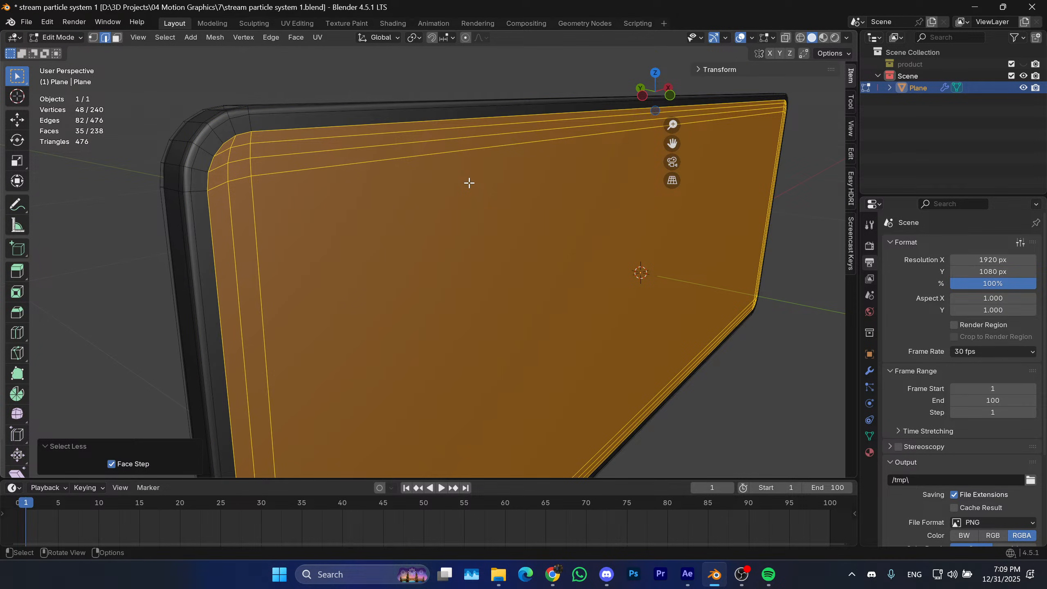
pyautogui.moveTo(470, 183); pyautogui.dragTo(512, 205, button='middle')
pyautogui.press('e')
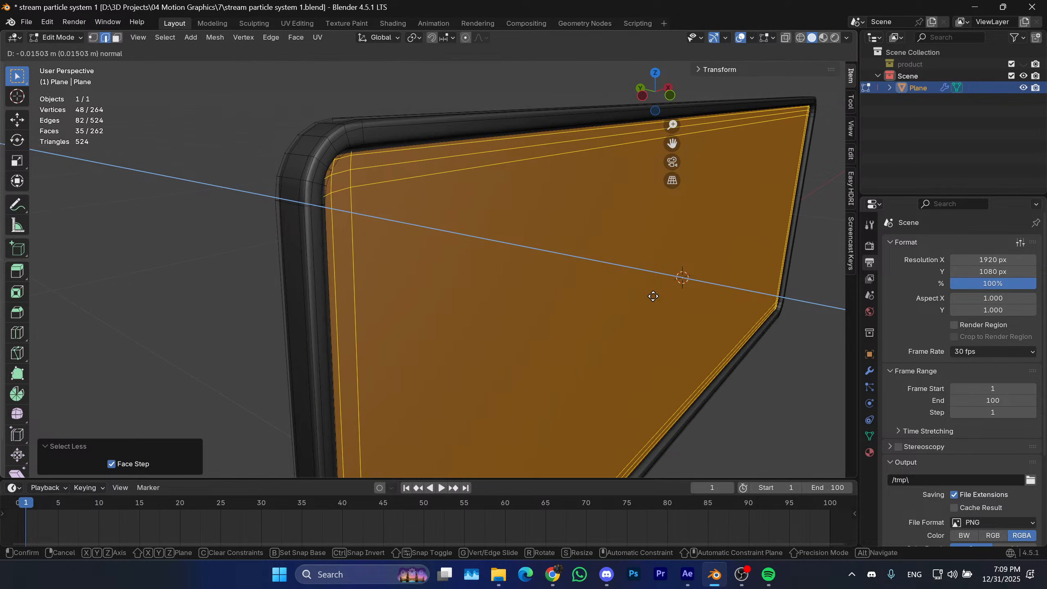
pyautogui.click(622, 305)
pyautogui.moveTo(622, 304); pyautogui.dragTo(520, 244, button='middle')
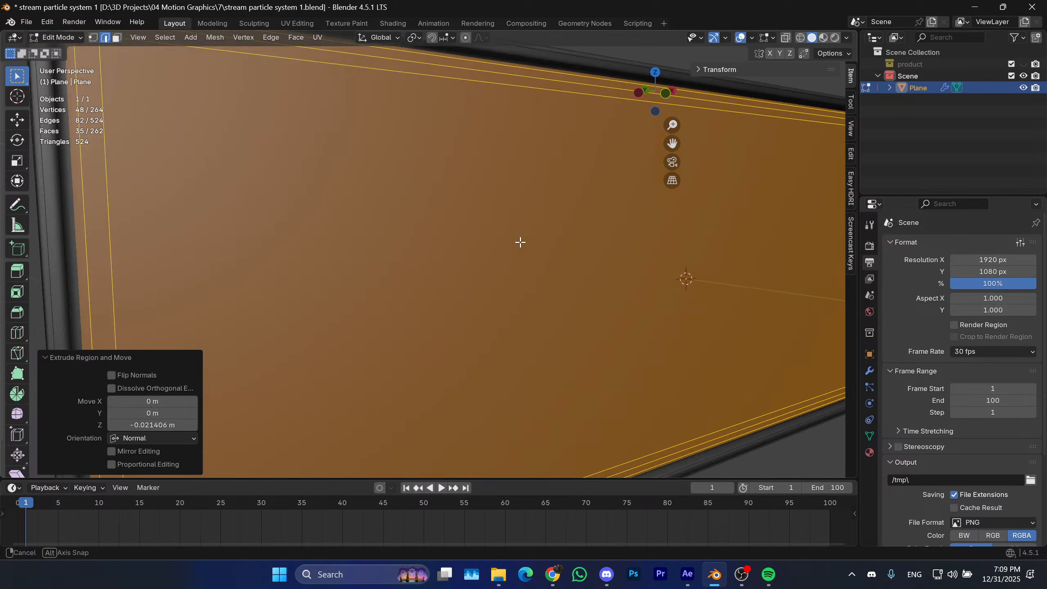
pyautogui.keyDown('shift'); pyautogui.moveTo(437, 244); pyautogui.dragTo(528, 287, button='middle'); pyautogui.keyUp('shift')
pyautogui.moveTo(370, 234); pyautogui.dragTo(493, 279, button='middle')
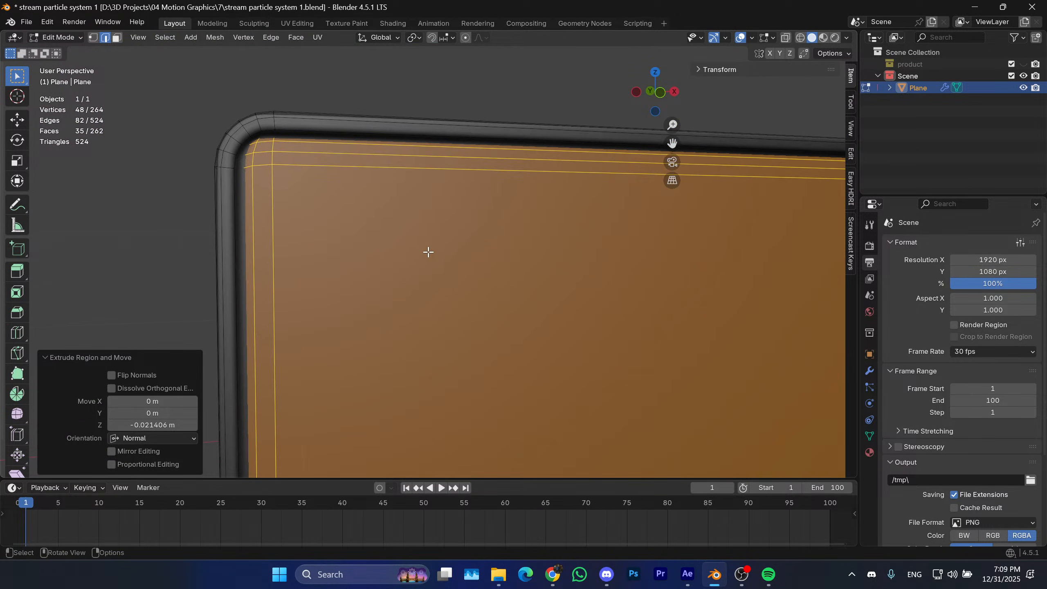
pyautogui.click(164, 37)
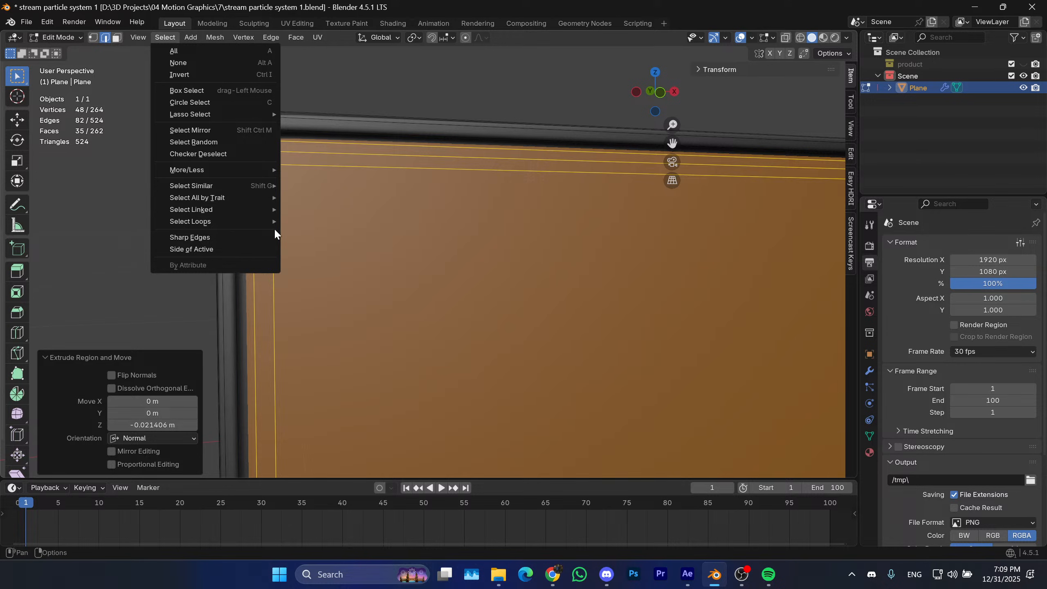
pyautogui.press('Escape')
pyautogui.scroll(2, 276, 128)
pyautogui.moveTo(276, 128); pyautogui.dragTo(166, 63, button='middle')
pyautogui.scroll(-4, 300, 161)
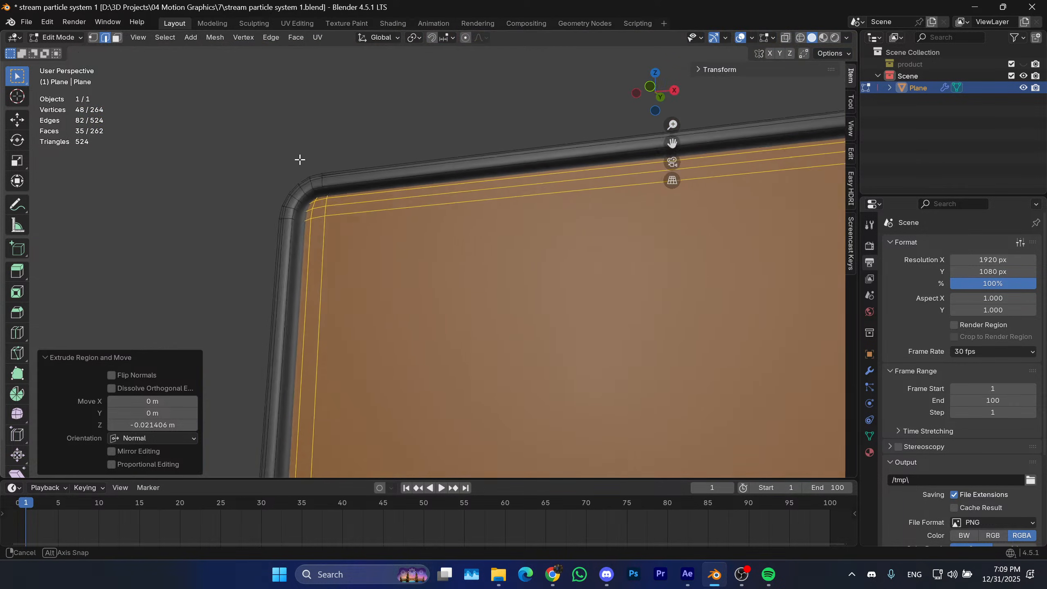
pyautogui.scroll(1, 308, 186)
pyautogui.scroll(-4, 262, 228)
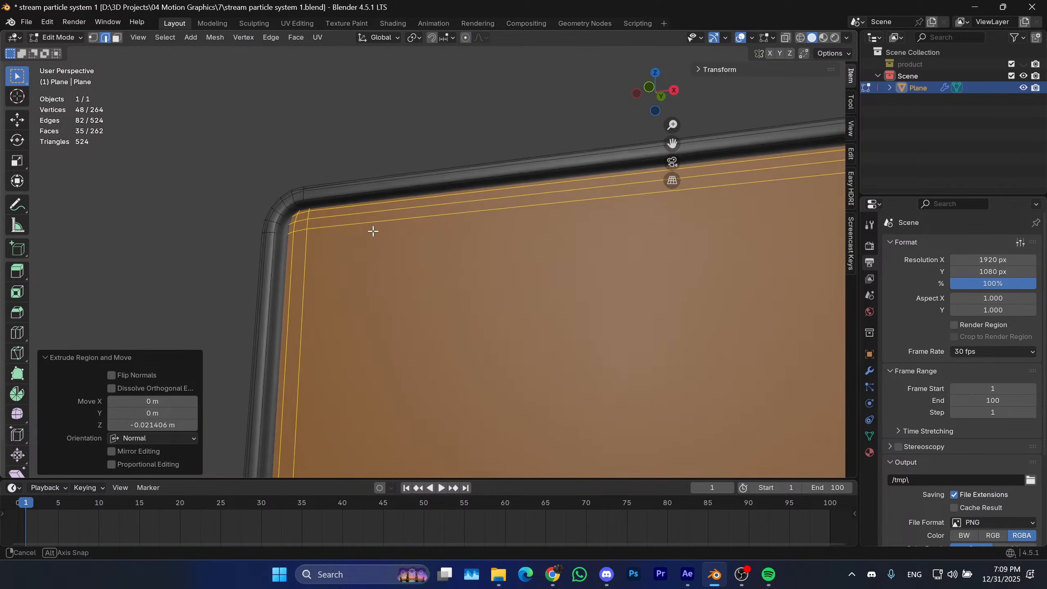
# Turn off the Subdivision modifier's viewport display and return to editing the button's mesh.
pyautogui.press('Tab')
pyautogui.click(870, 371)
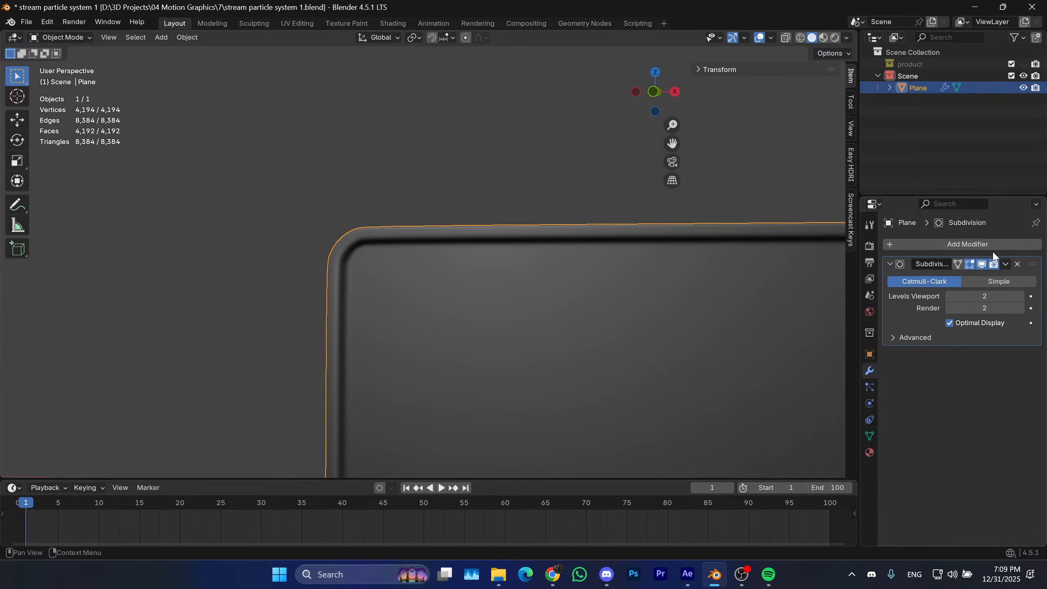
pyautogui.click(984, 265)
pyautogui.moveTo(352, 322); pyautogui.dragTo(202, 225, button='middle')
pyautogui.press('Tab')
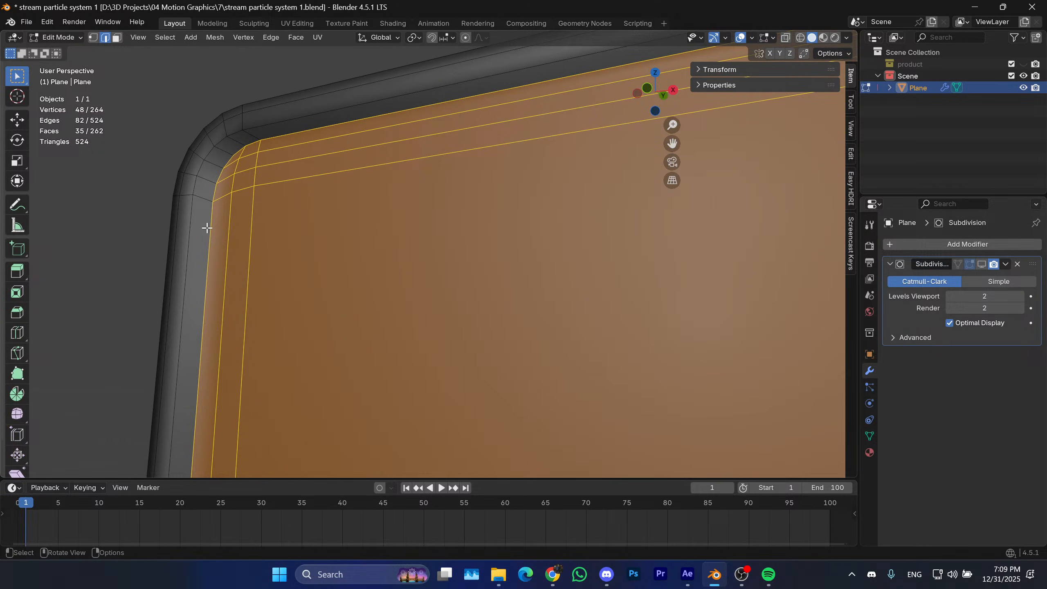
# Try to select the inner edge loop around the recessed panel directly along its edges.
pyautogui.keyDown('alt'); pyautogui.click(210, 230); pyautogui.keyUp('alt')
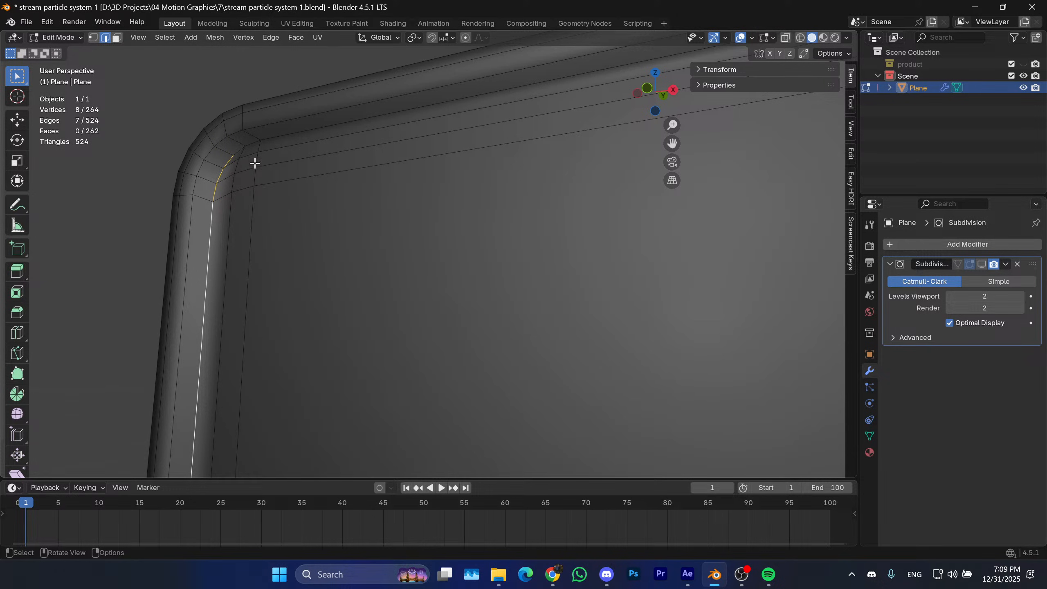
pyautogui.keyDown('ctrl'); pyautogui.click(316, 185); pyautogui.keyUp('ctrl')
pyautogui.moveTo(292, 154); pyautogui.dragTo(393, 269, button='middle')
pyautogui.scroll(-7, 425, 322)
pyautogui.scroll(2, 530, 343)
pyautogui.scroll(2, 337, 222)
pyautogui.scroll(2, 454, 289)
pyautogui.scroll(1, 496, 299)
pyautogui.keyDown('shift'); pyautogui.moveTo(495, 299); pyautogui.dragTo(460, 251, button='middle'); pyautogui.keyUp('shift')
pyautogui.scroll(1, 477, 264)
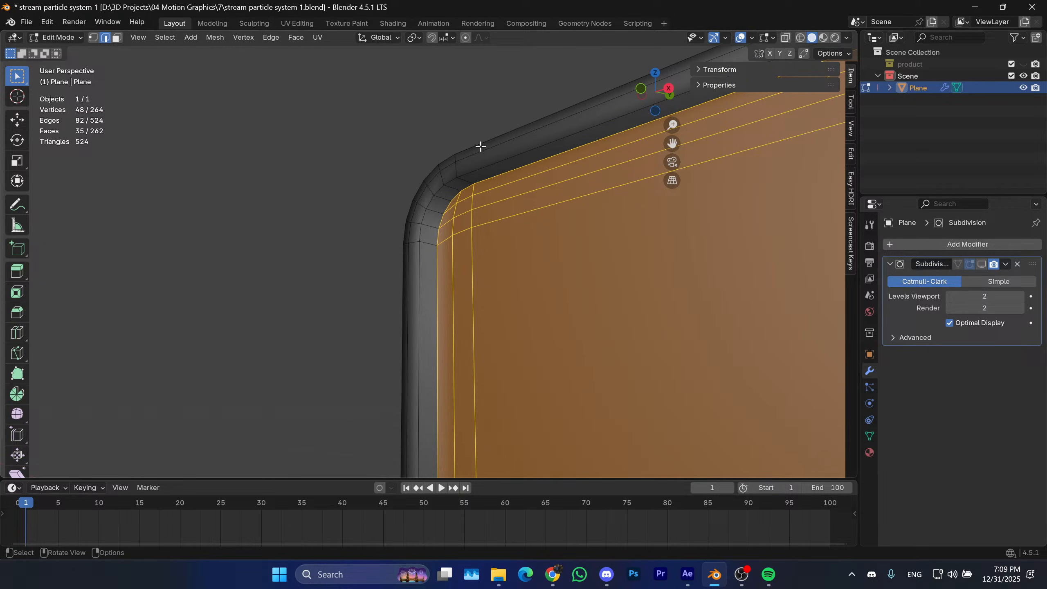
# Select the recessed panel's boundary loop and bevel it with 2 segments, profile shape 1 and an offset of about 0.0026 m.
pyautogui.click(168, 38)
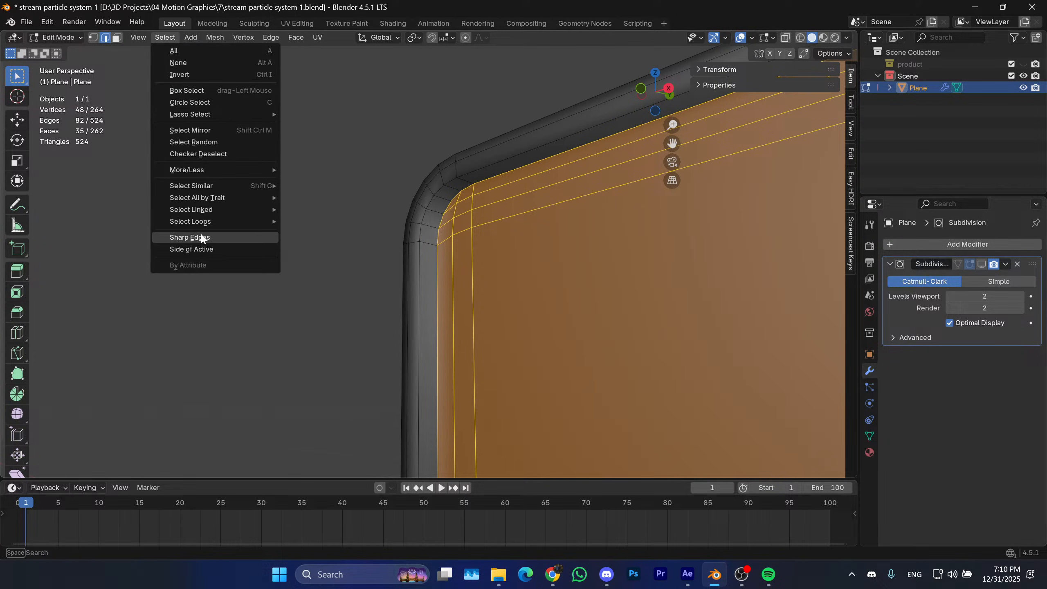
pyautogui.moveTo(248, 219)
pyautogui.click(322, 260)
pyautogui.moveTo(511, 297); pyautogui.dragTo(486, 299, button='middle')
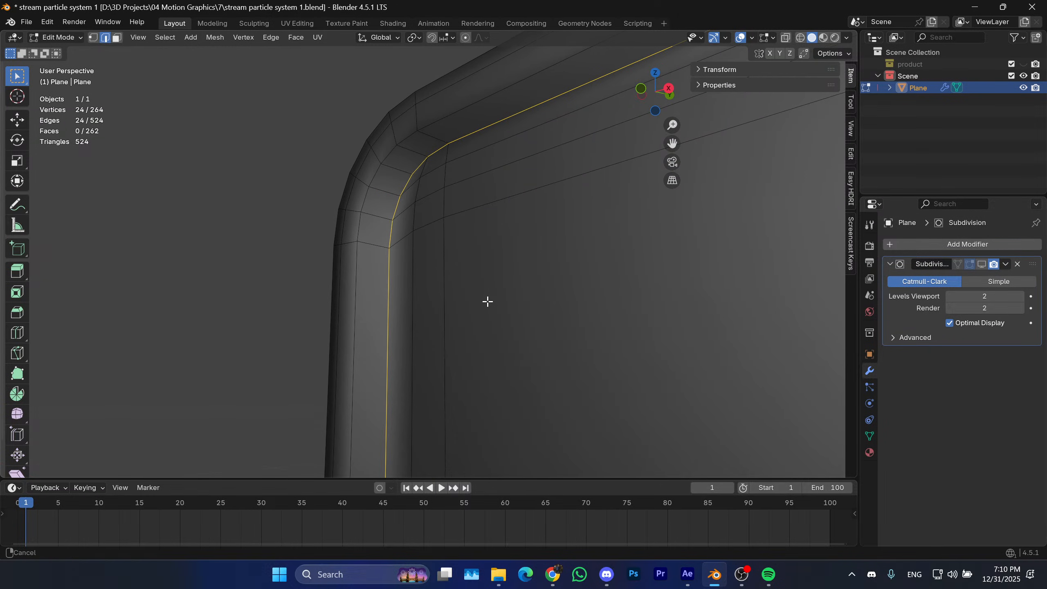
pyautogui.hotkey('ctrl', 'b')
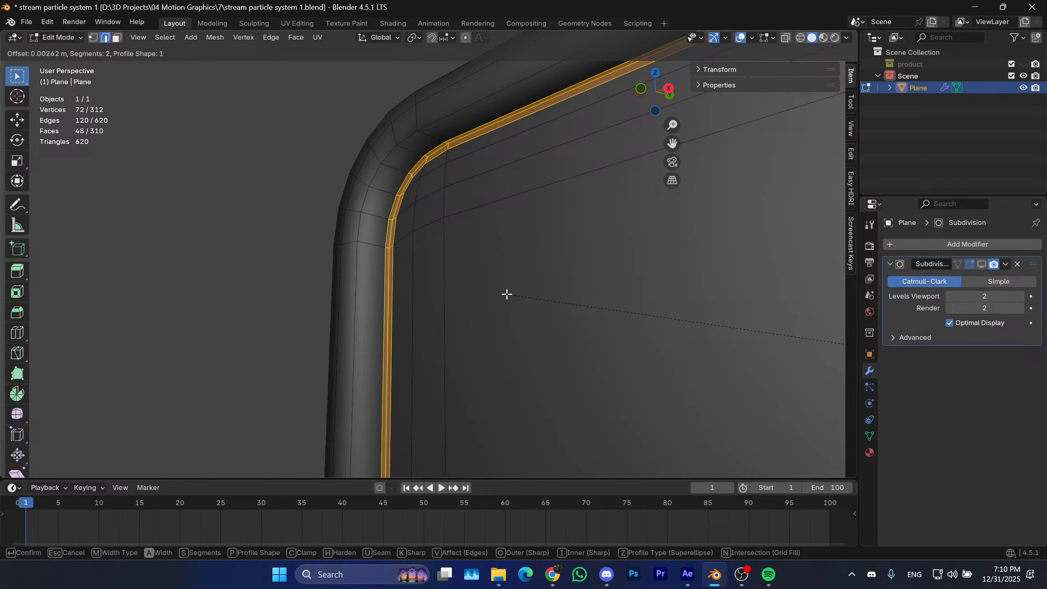
pyautogui.click(507, 294)
pyautogui.moveTo(439, 280); pyautogui.dragTo(465, 292, button='middle')
pyautogui.keyDown('shift'); pyautogui.moveTo(577, 376); pyautogui.dragTo(386, 232, button='middle'); pyautogui.keyUp('shift')
# Leave mesh editing, turn the Subdivision modifier's viewport display back on, and inspect the button's smoothed rim.
pyautogui.press('Tab')
pyautogui.click(980, 264)
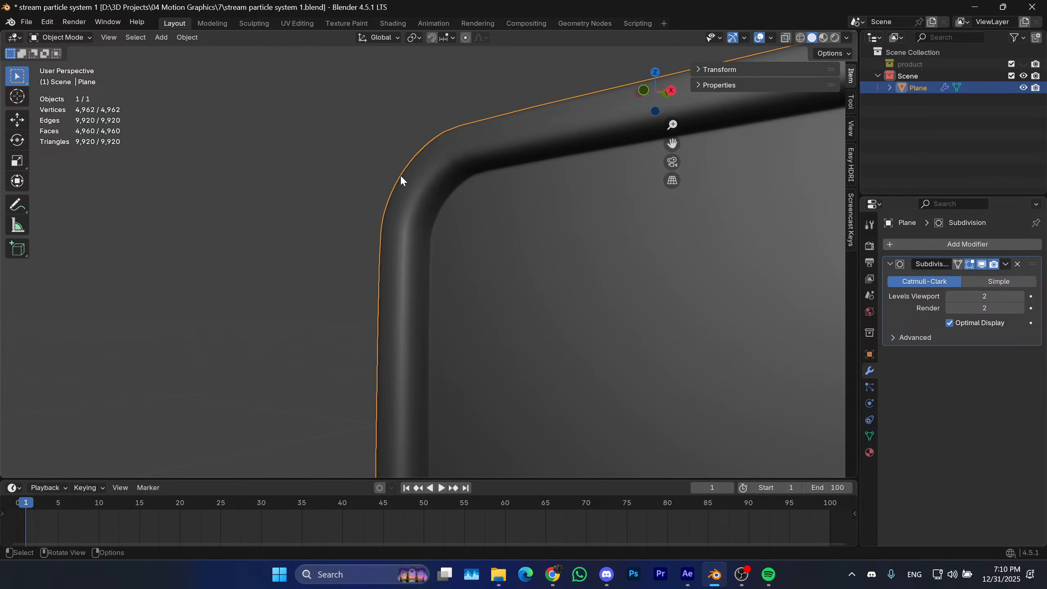
pyautogui.keyDown('shift'); pyautogui.moveTo(400, 175); pyautogui.dragTo(370, 205, button='middle'); pyautogui.keyUp('shift')
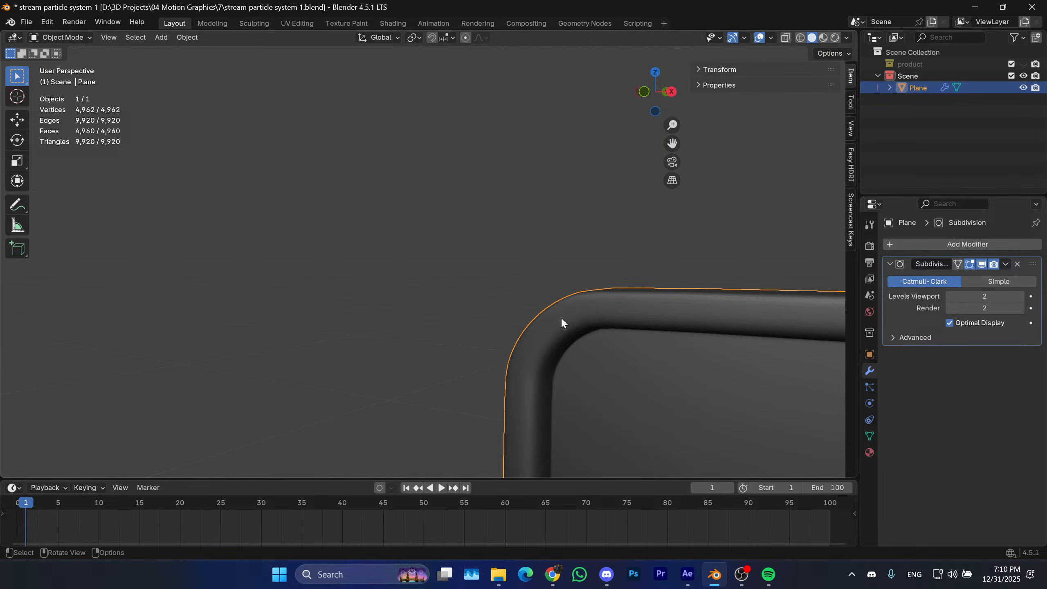
pyautogui.keyDown('shift'); pyautogui.moveTo(601, 433); pyautogui.dragTo(402, 235, button='middle'); pyautogui.keyUp('shift')
pyautogui.scroll(-2, 353, 187)
pyautogui.moveTo(353, 188); pyautogui.dragTo(479, 210, button='middle')
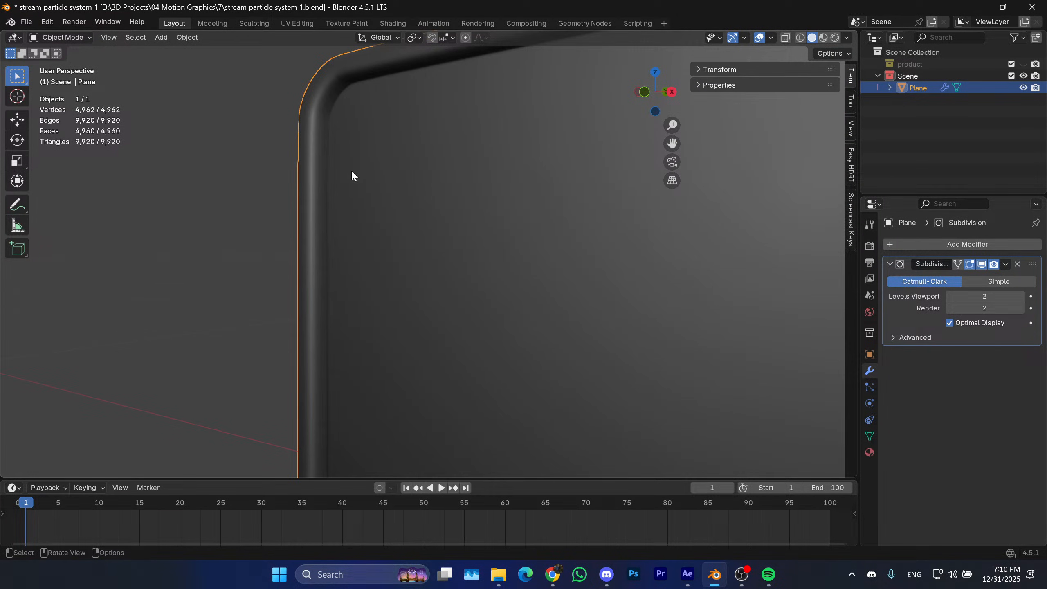
# Bevel the rim's inner edge loop with 2 segments and profile shape 1, and return to Object Mode.
pyautogui.scroll(-2, 317, 141)
pyautogui.moveTo(327, 154); pyautogui.dragTo(347, 247, button='middle')
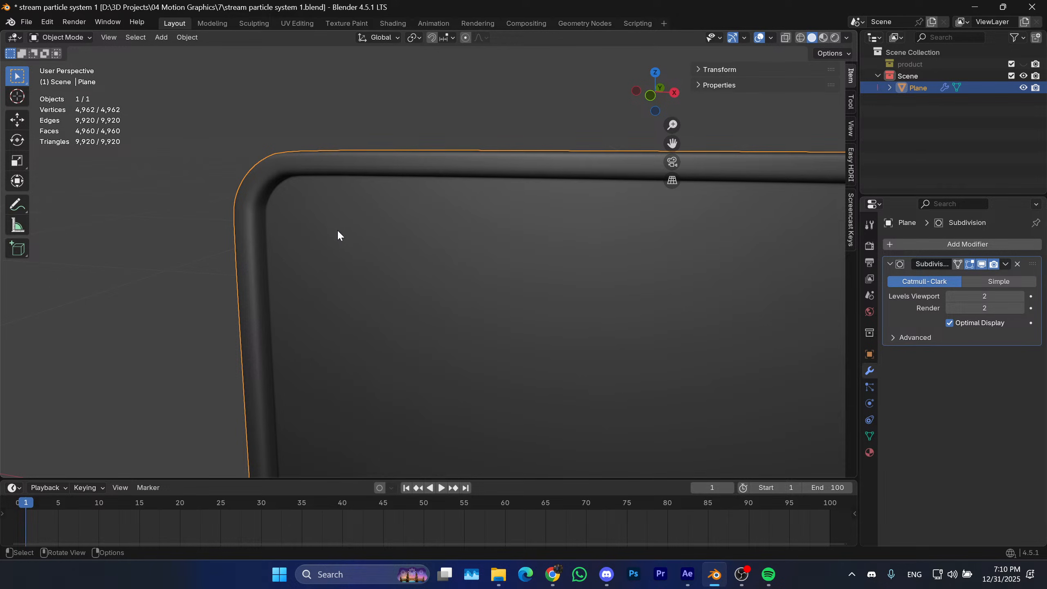
pyautogui.moveTo(363, 151); pyautogui.dragTo(418, 165, button='middle')
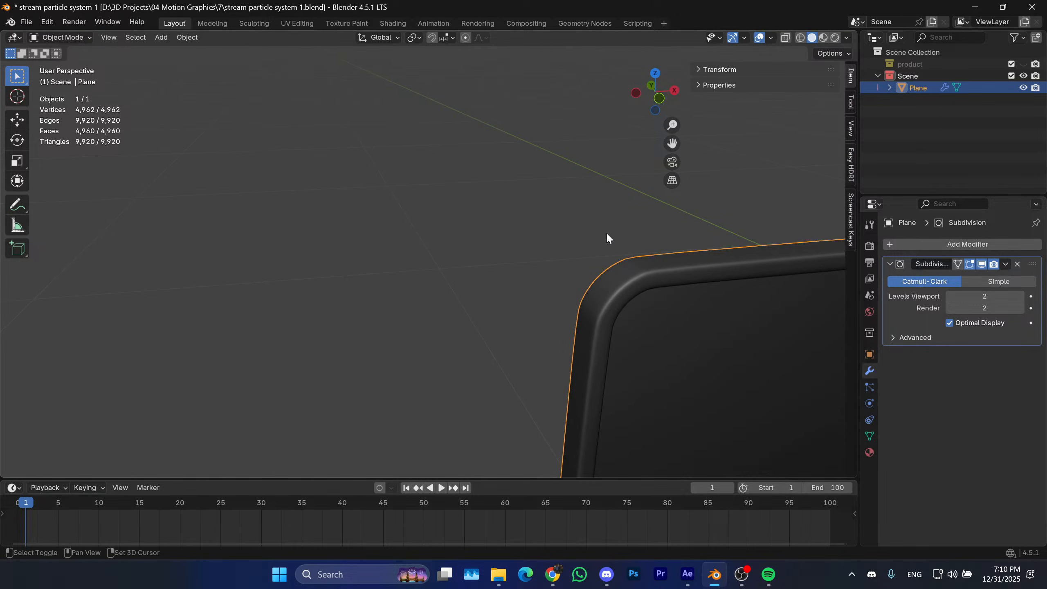
pyautogui.moveTo(553, 229); pyautogui.dragTo(197, 137, button='middle')
pyautogui.press('Tab')
pyautogui.hotkey('ctrl', 'b')
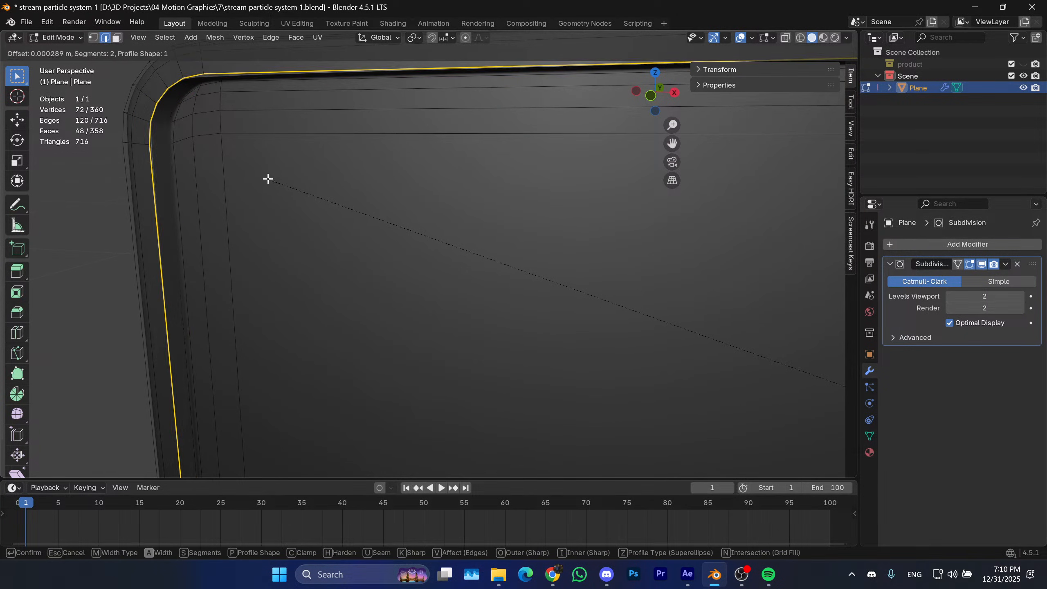
pyautogui.click(171, 148)
pyautogui.press('Tab')
pyautogui.scroll(-4, 296, 187)
pyautogui.scroll(1, 313, 196)
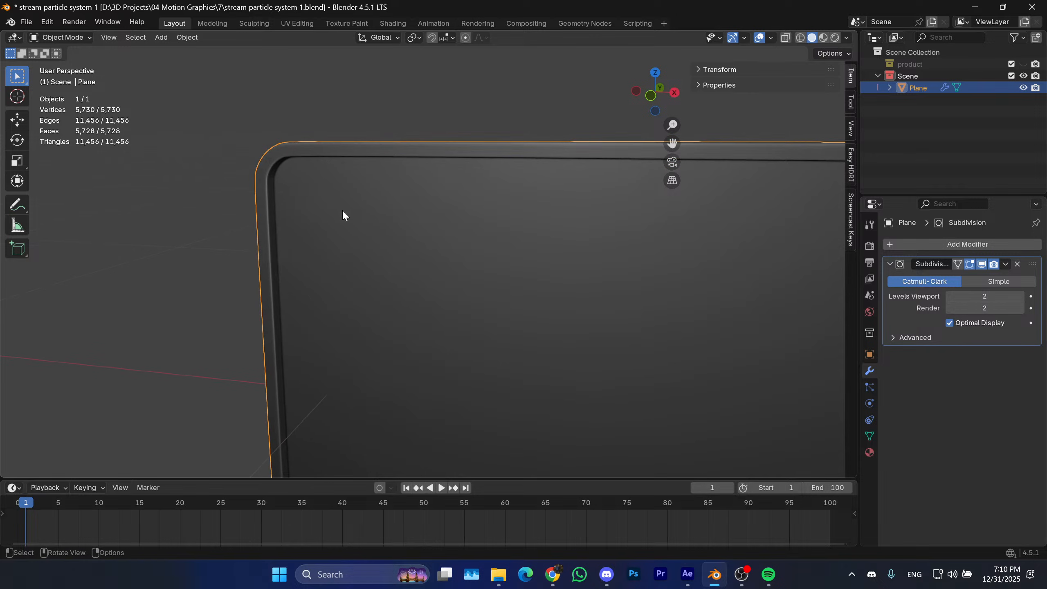
# Add one centred loop cut around the middle of the button's outer side wall.
pyautogui.moveTo(342, 209); pyautogui.dragTo(500, 240, button='middle')
pyautogui.press('Tab')
pyautogui.moveTo(607, 234); pyautogui.dragTo(526, 212, button='middle')
pyautogui.hotkey('ctrl', 'r')
pyautogui.click(520, 216)
pyautogui.rightClick(521, 216)
# In wireframe from the top view, select the half of the mesh beyond the centre loop, delete its faces, and restore solid shading.
pyautogui.press('KP_7')
pyautogui.scroll(-1, 446, 326)
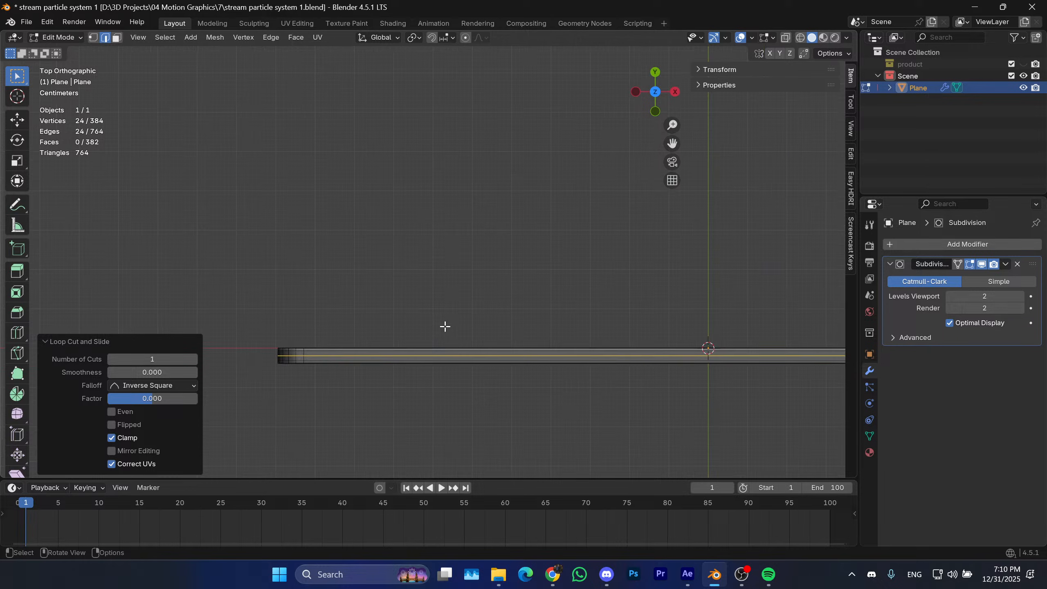
pyautogui.keyDown('shift'); pyautogui.moveTo(467, 332); pyautogui.dragTo(423, 317, button='middle'); pyautogui.keyUp('shift')
pyautogui.scroll(-1, 429, 318)
pyautogui.press('1')
pyautogui.press('z')
pyautogui.click(486, 307)
pyautogui.keyDown('shift'); pyautogui.moveTo(482, 300); pyautogui.dragTo(388, 288, button='middle'); pyautogui.keyUp('shift')
pyautogui.scroll(-1, 453, 291)
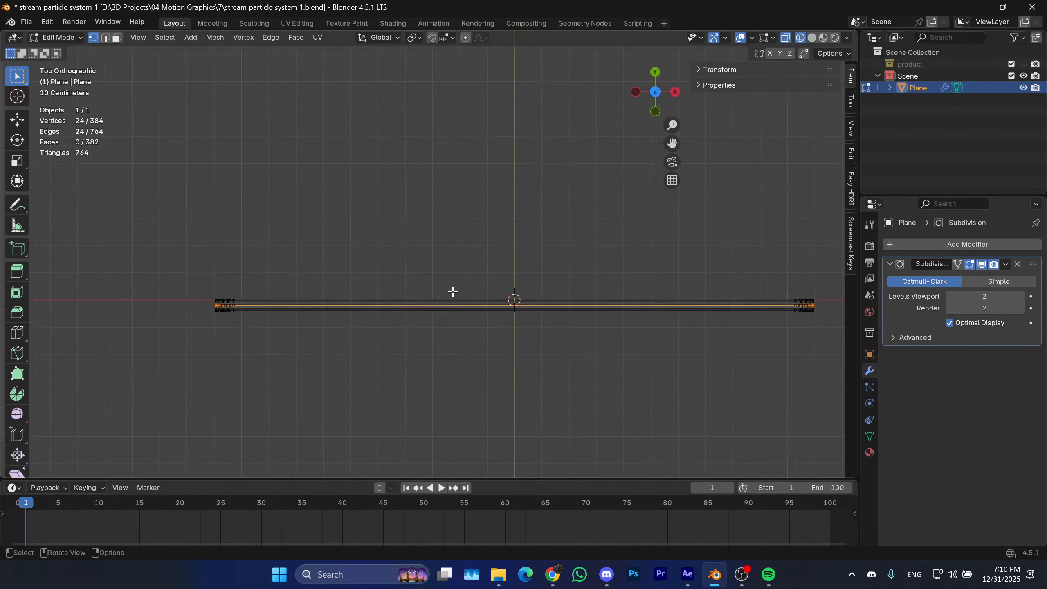
pyautogui.scroll(-1, 453, 292)
pyautogui.keyDown('shift'); pyautogui.moveTo(633, 280); pyautogui.dragTo(588, 276, button='middle'); pyautogui.keyUp('shift')
pyautogui.moveTo(726, 262); pyautogui.dragTo(179, 290)
pyautogui.moveTo(179, 290); pyautogui.dragTo(491, 211, button='middle')
pyautogui.press('x')
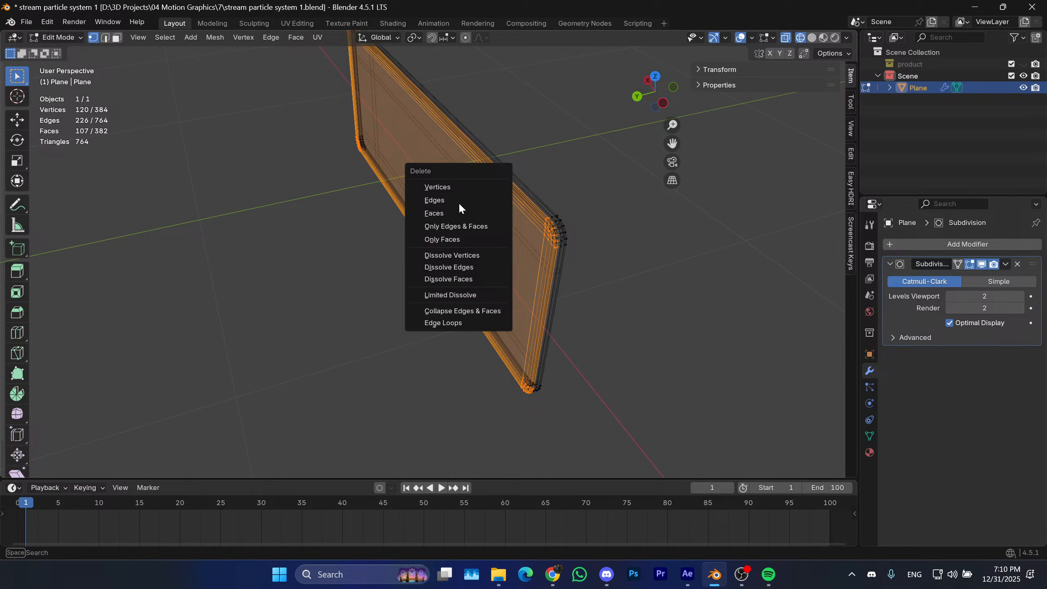
pyautogui.click(451, 210)
pyautogui.press('z')
pyautogui.click(567, 219)
# Select the open boundary edge loop left by the deletion, snap the 3D cursor to it, and leave mesh editing.
pyautogui.moveTo(565, 218); pyautogui.dragTo(488, 252, button='middle')
pyautogui.scroll(4, 546, 218)
pyautogui.press('2')
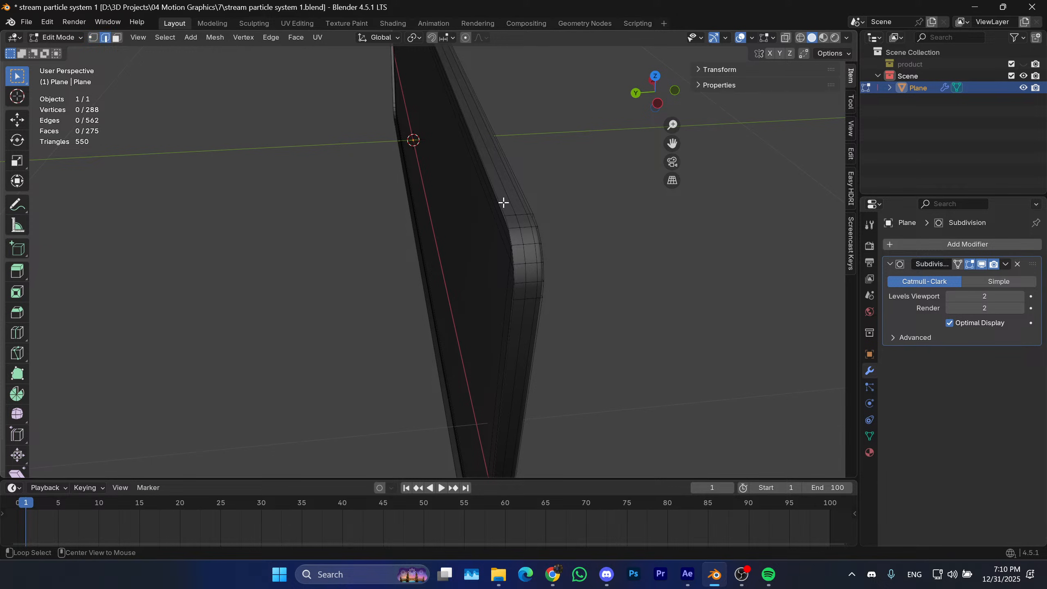
pyautogui.keyDown('alt'); pyautogui.click(502, 213); pyautogui.keyUp('alt')
pyautogui.moveTo(526, 221); pyautogui.dragTo(579, 192, button='middle')
pyautogui.hotkey('shift', 's')
pyautogui.click(546, 294)
pyautogui.press('Tab')
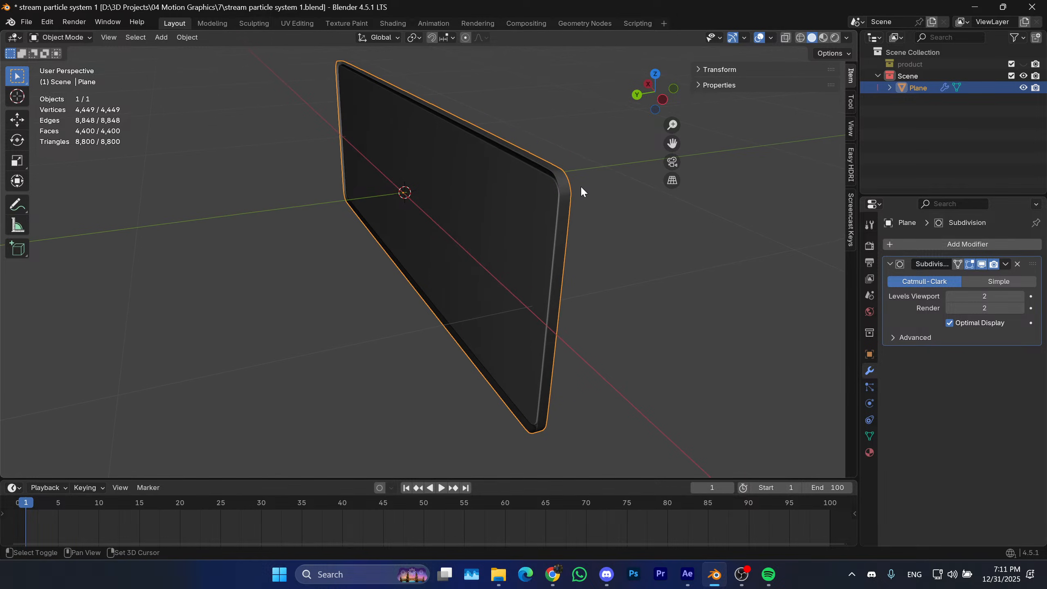
# Snap the 3D cursor to the selected button object and set the object's origin to the 3D cursor.
pyautogui.hotkey('shift', 's')
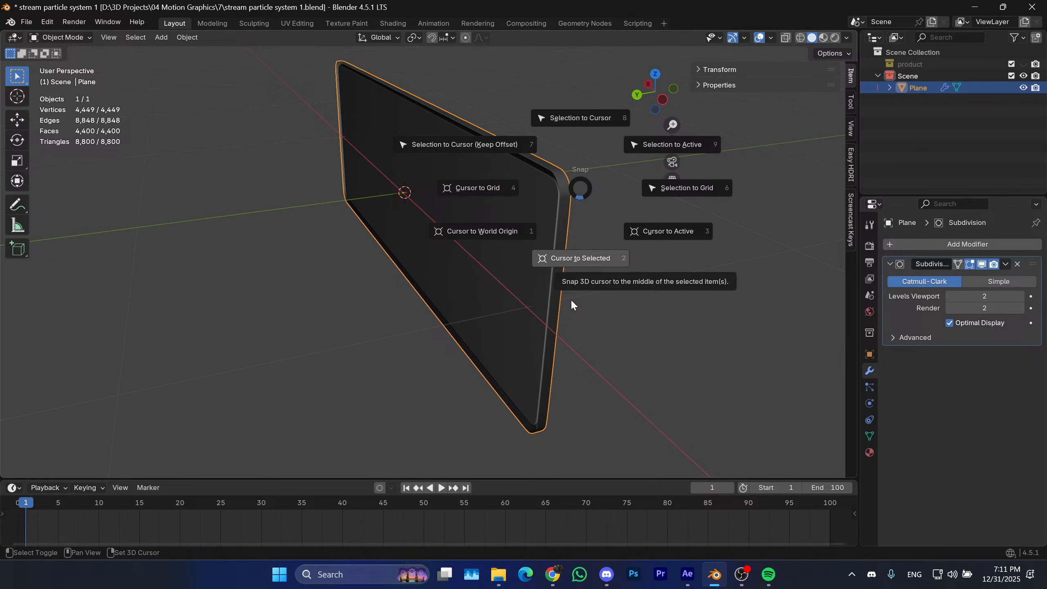
pyautogui.click(571, 305)
pyautogui.moveTo(507, 250); pyautogui.dragTo(418, 233, button='middle')
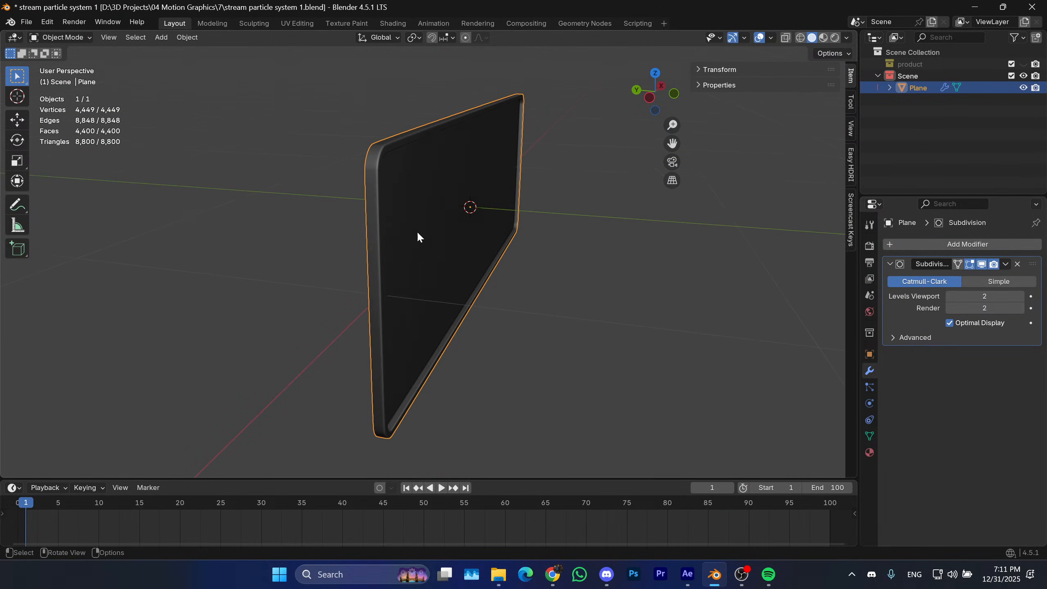
pyautogui.rightClick(439, 244)
pyautogui.moveTo(401, 293)
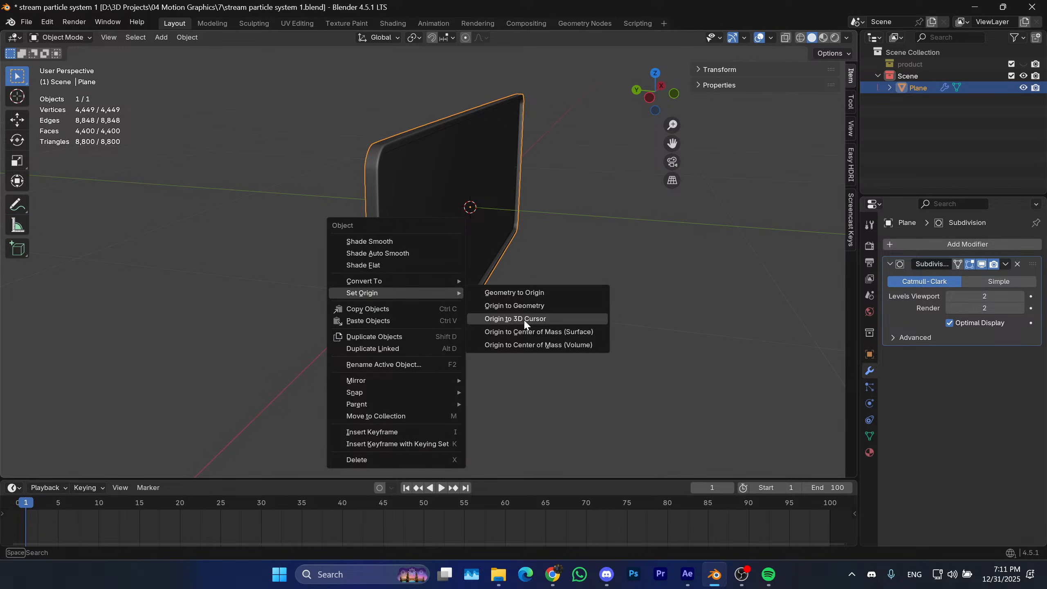
pyautogui.click(524, 319)
pyautogui.moveTo(500, 290); pyautogui.dragTo(585, 266, button='middle')
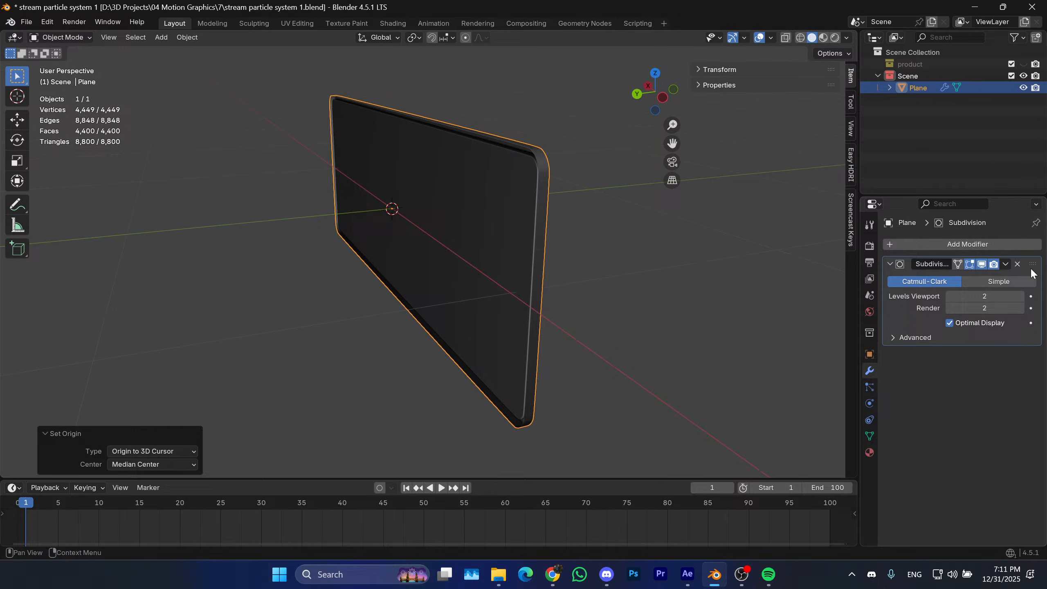
# Add a Mirror modifier on the Y axis only with Clipping enabled, and place it above the Subdivision modifier.
pyautogui.click(961, 247)
pyautogui.click(931, 245)
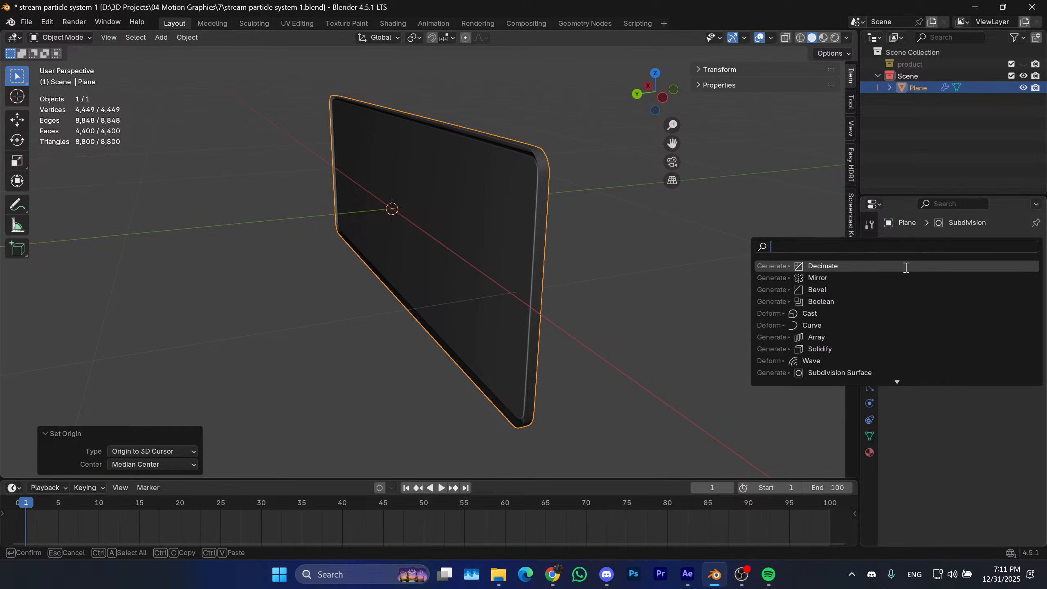
pyautogui.click(841, 278)
pyautogui.moveTo(643, 247); pyautogui.dragTo(618, 242, button='middle')
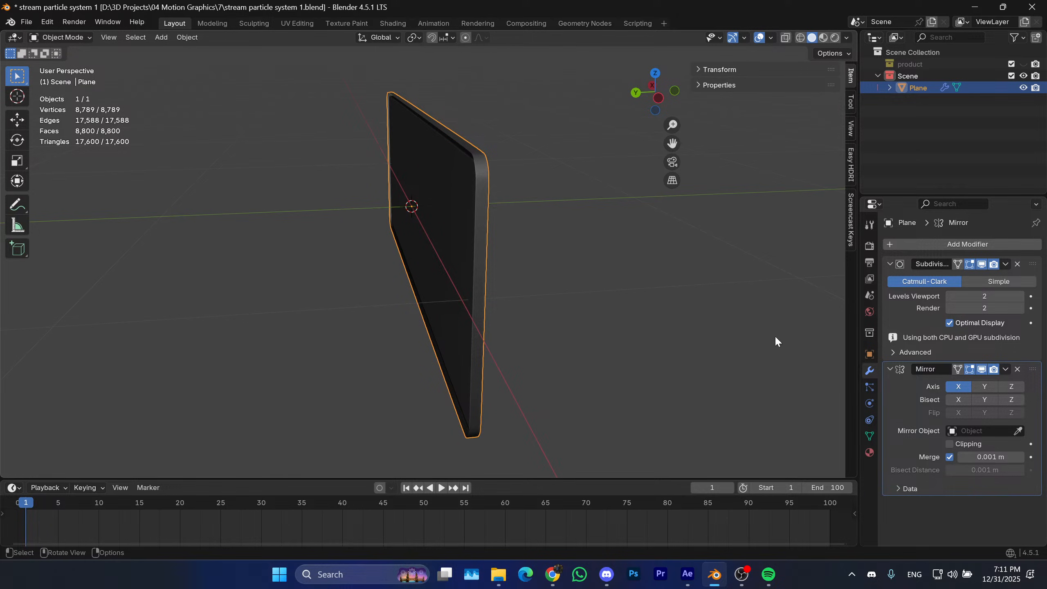
pyautogui.click(976, 387)
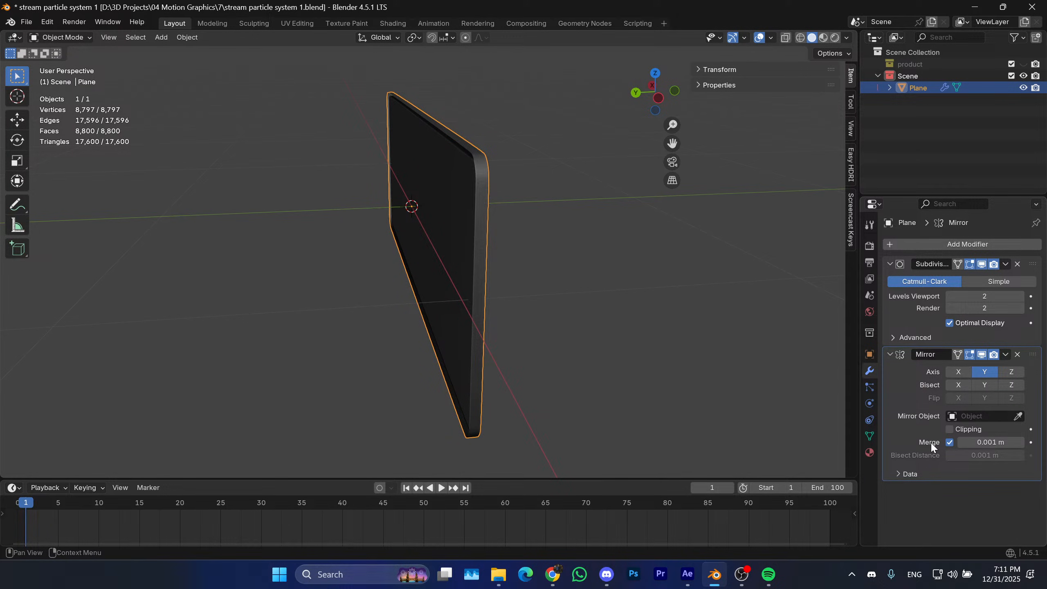
pyautogui.moveTo(470, 258); pyautogui.dragTo(409, 251, button='middle')
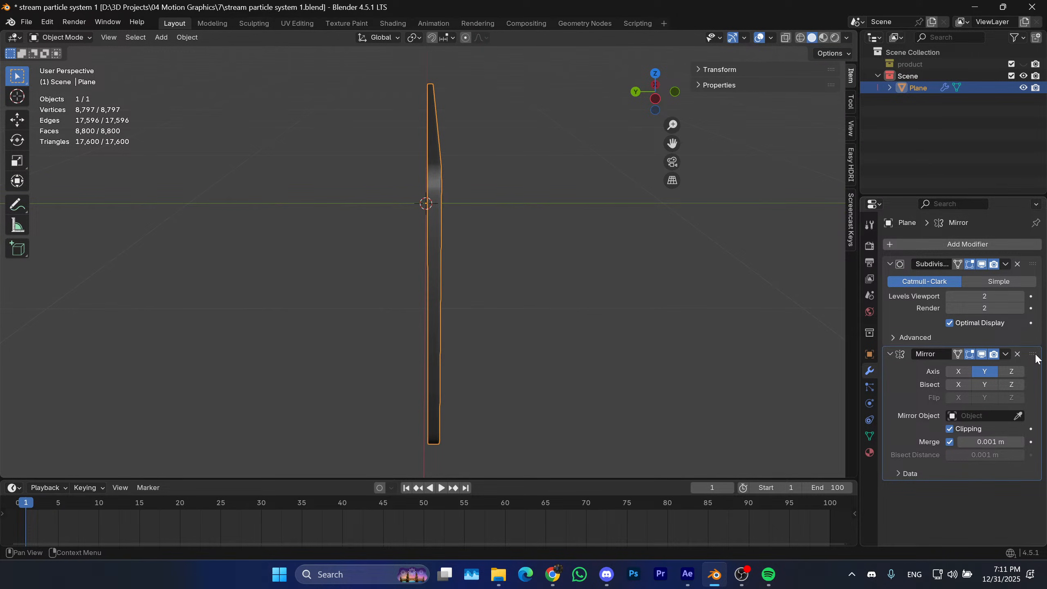
pyautogui.moveTo(1033, 354); pyautogui.dragTo(1033, 264)
pyautogui.moveTo(660, 231); pyautogui.dragTo(578, 241, button='middle')
pyautogui.press('Tab')
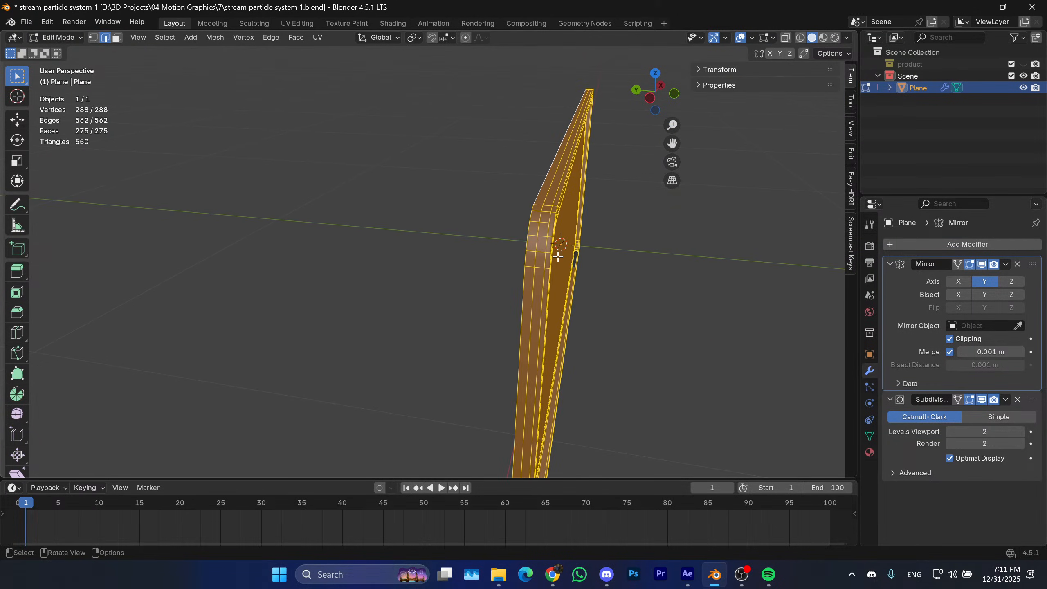
pyautogui.press('g')
pyautogui.press('Escape')
pyautogui.press('g')
pyautogui.press('y')
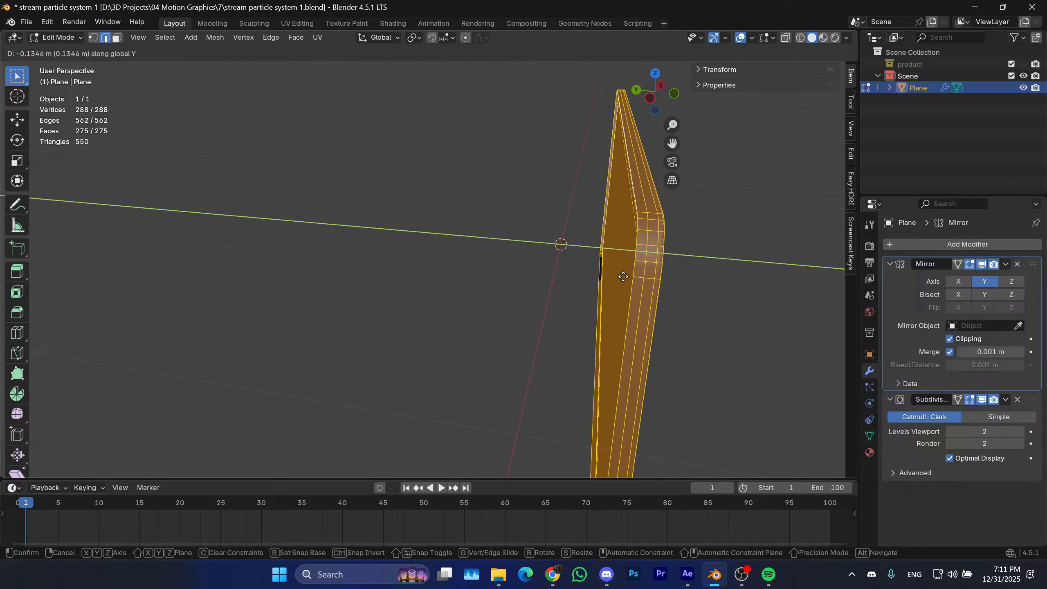
pyautogui.press('Escape')
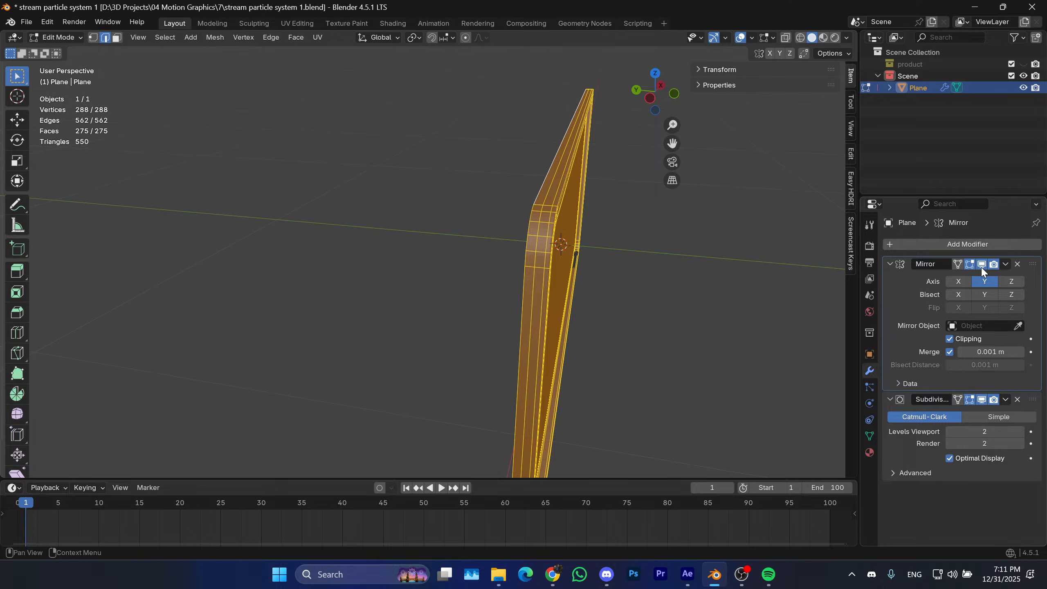
pyautogui.press('Tab')
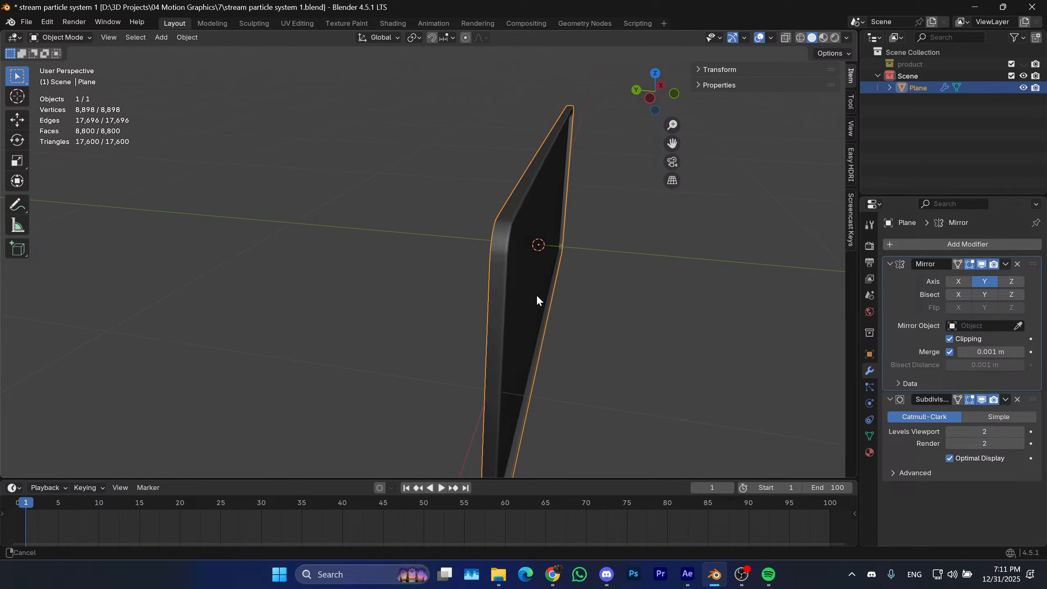
# Select the button's open boundary loop in the mesh, return to Object Mode, and set the origin to the 3D cursor again.
pyautogui.moveTo(537, 294)
pyautogui.mouseDown(button='middle')
pyautogui.moveTo(471, 274)
pyautogui.moveTo(561, 290)
pyautogui.moveTo(589, 258)
pyautogui.moveTo(555, 271)
pyautogui.moveTo(631, 281)
pyautogui.moveTo(591, 292)
pyautogui.moveTo(595, 268)
pyautogui.moveTo(631, 217)
pyautogui.moveTo(601, 236)
pyautogui.mouseUp(button='middle')
pyautogui.press('Tab')
pyautogui.press('Tab')
pyautogui.press('Tab')
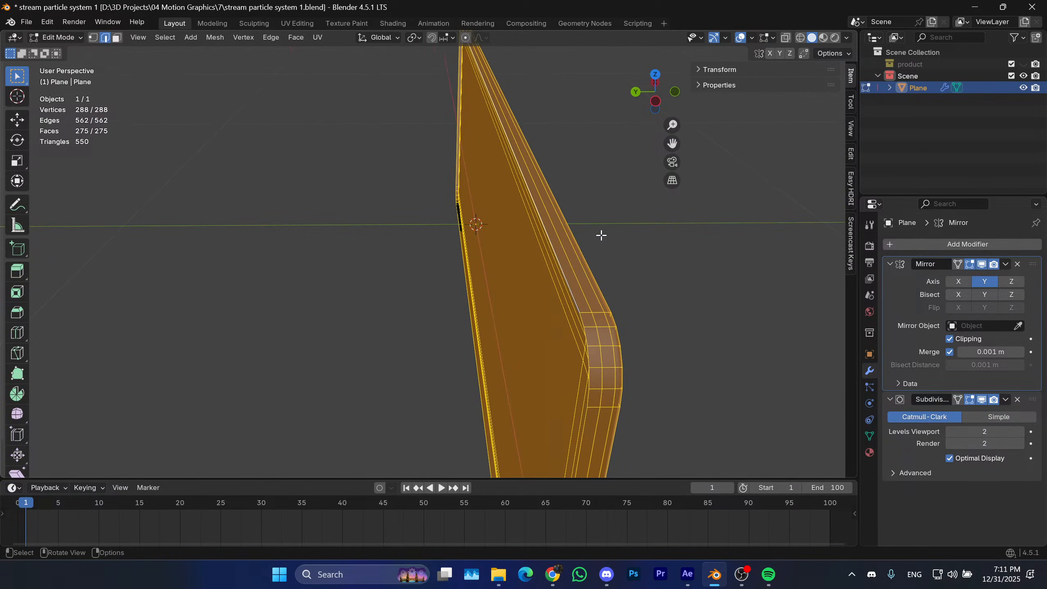
pyautogui.keyDown('alt'); pyautogui.click(568, 266); pyautogui.keyUp('alt')
pyautogui.moveTo(568, 274); pyautogui.dragTo(614, 362, button='middle')
pyautogui.press('Tab')
pyautogui.rightClick(621, 324)
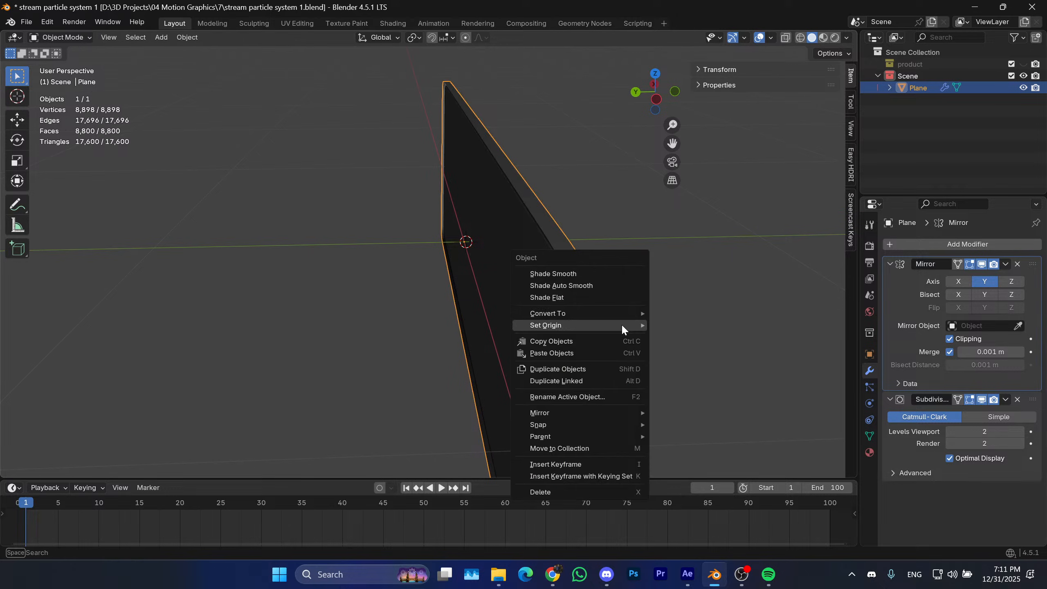
pyautogui.moveTo(621, 326)
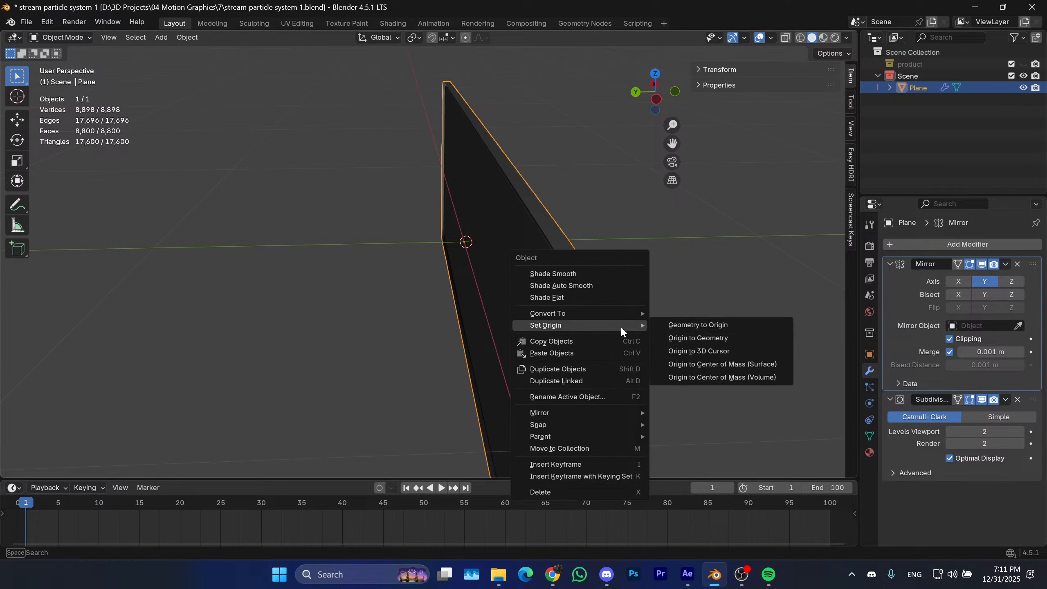
pyautogui.click(686, 351)
pyautogui.moveTo(601, 321); pyautogui.dragTo(604, 274, button='middle')
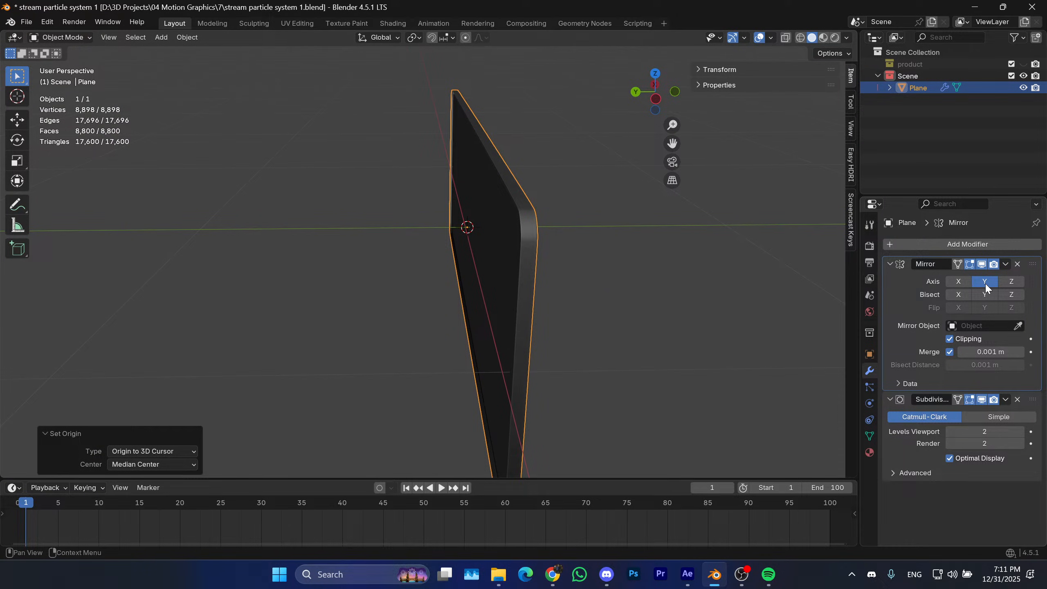
# Switch the Mirror modifier's axis to Z only and check the button's transform values.
pyautogui.click(960, 281)
pyautogui.click(999, 281)
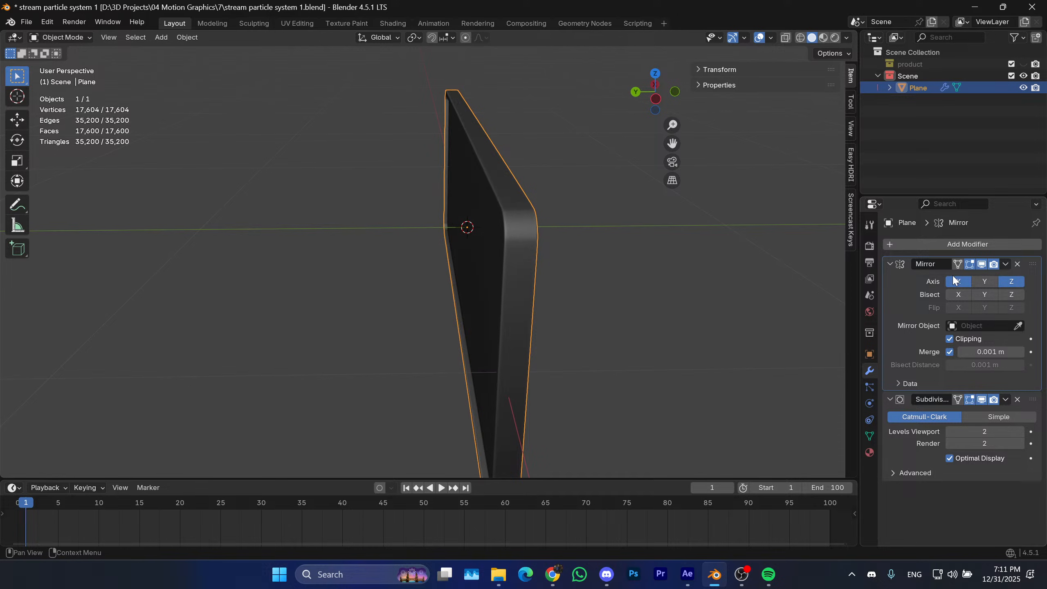
pyautogui.click(957, 281)
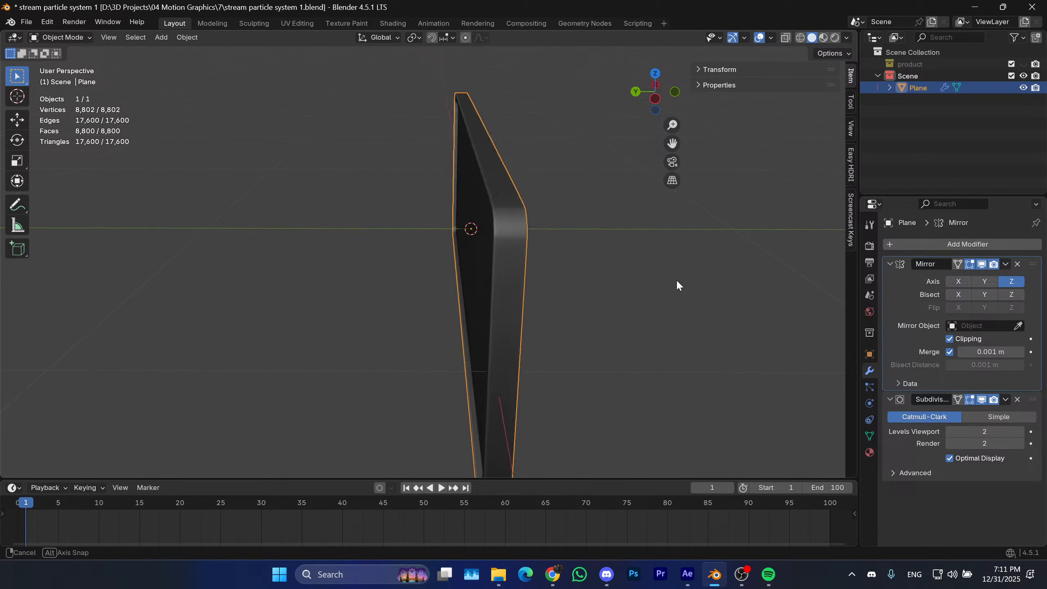
pyautogui.moveTo(676, 279); pyautogui.dragTo(701, 241, button='middle')
pyautogui.click(734, 68)
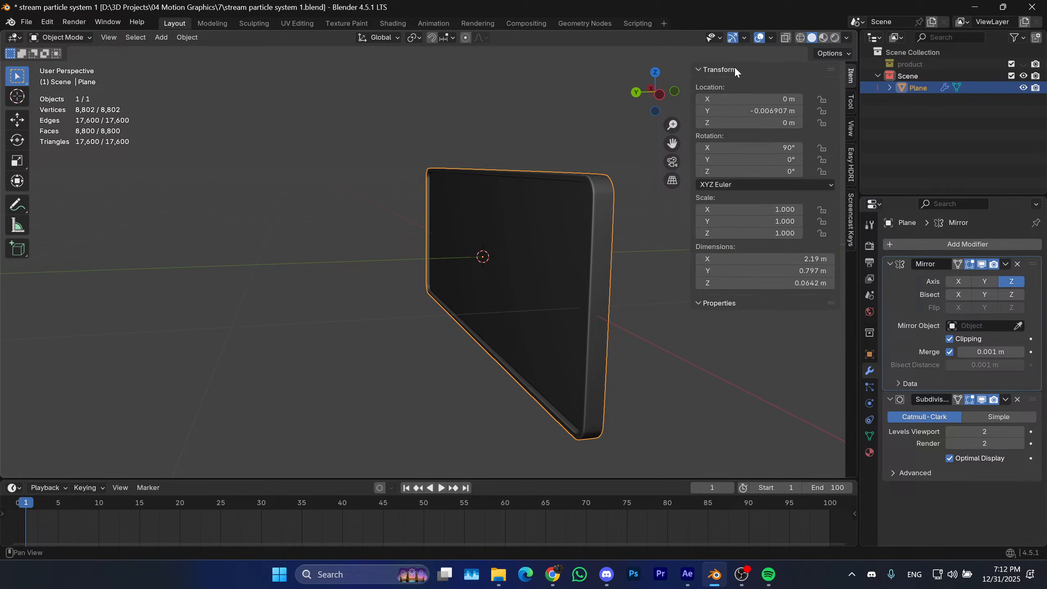
pyautogui.click(734, 68)
# Apply the button's scale and rotation, and set the Mirror modifier to the Y axis only.
pyautogui.moveTo(585, 215); pyautogui.dragTo(526, 264, button='middle')
pyautogui.hotkey('ctrl', 'a')
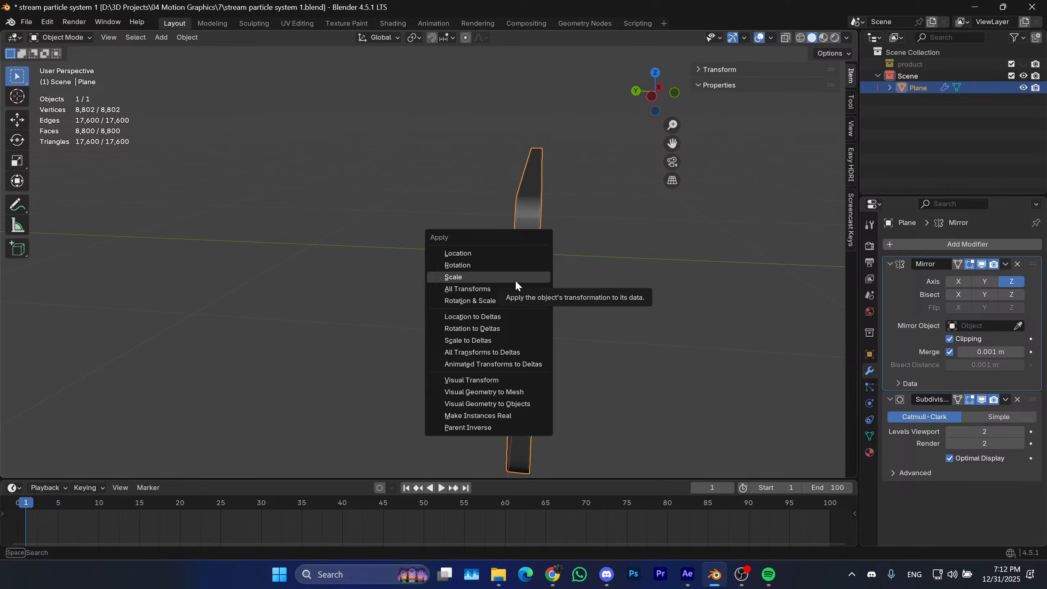
pyautogui.click(515, 280)
pyautogui.hotkey('ctrl', 'a')
pyautogui.click(515, 299)
pyautogui.moveTo(512, 301); pyautogui.dragTo(577, 283, button='middle')
pyautogui.click(981, 282)
# Move the button's whole mesh about 0.013 m along Y to join the mirrored halves, leave mesh editing, and save the file.
pyautogui.press('Tab')
pyautogui.press('a')
pyautogui.press('g')
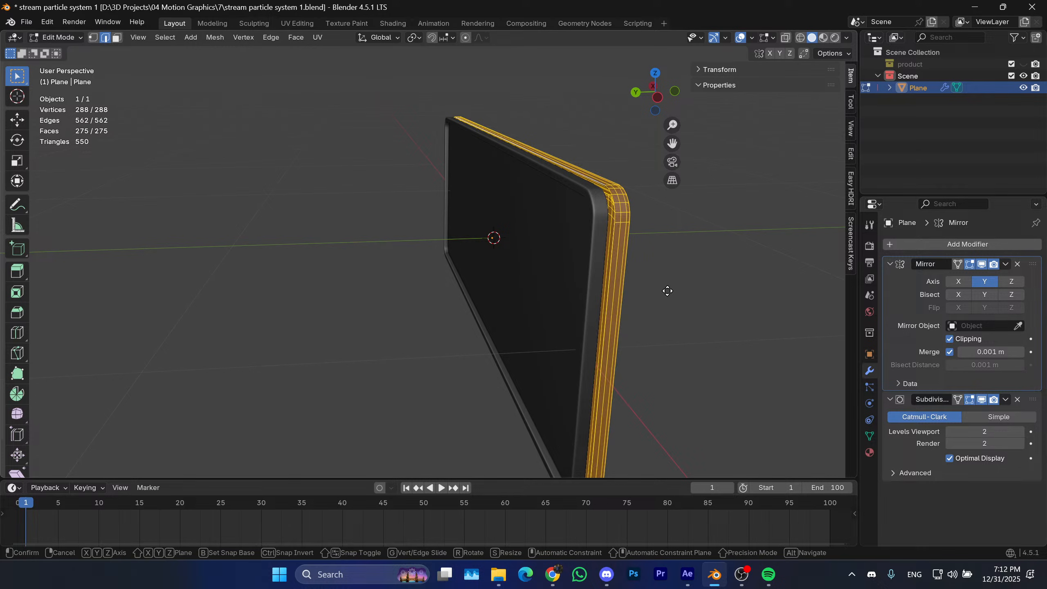
pyautogui.press('y')
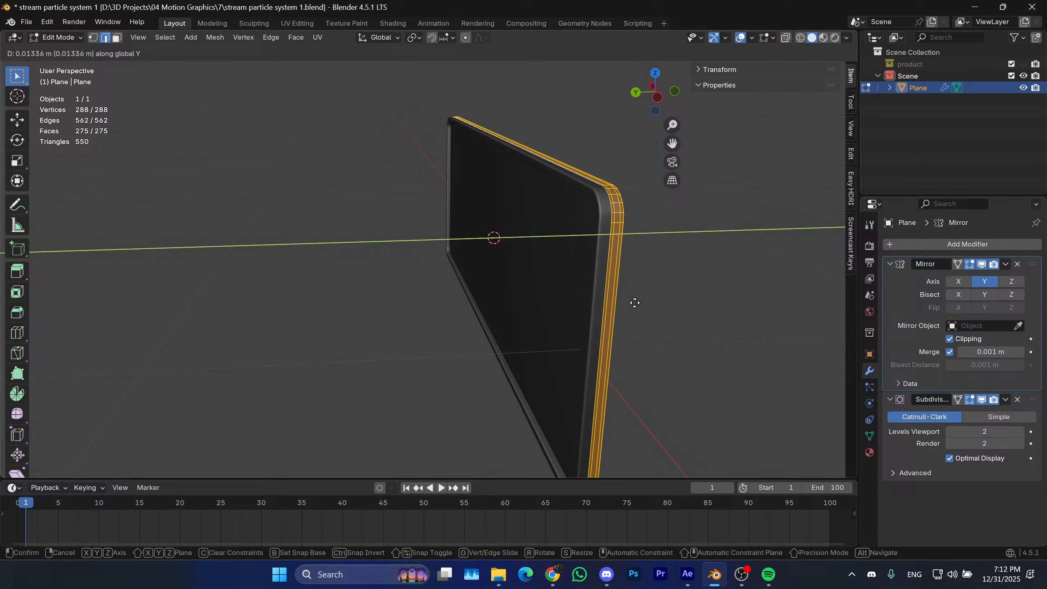
pyautogui.click(637, 301)
pyautogui.press('Tab')
pyautogui.click(640, 301)
pyautogui.moveTo(640, 301); pyautogui.dragTo(544, 245, button='middle')
pyautogui.hotkey('ctrl', 's')
pyautogui.scroll(2, 571, 215)
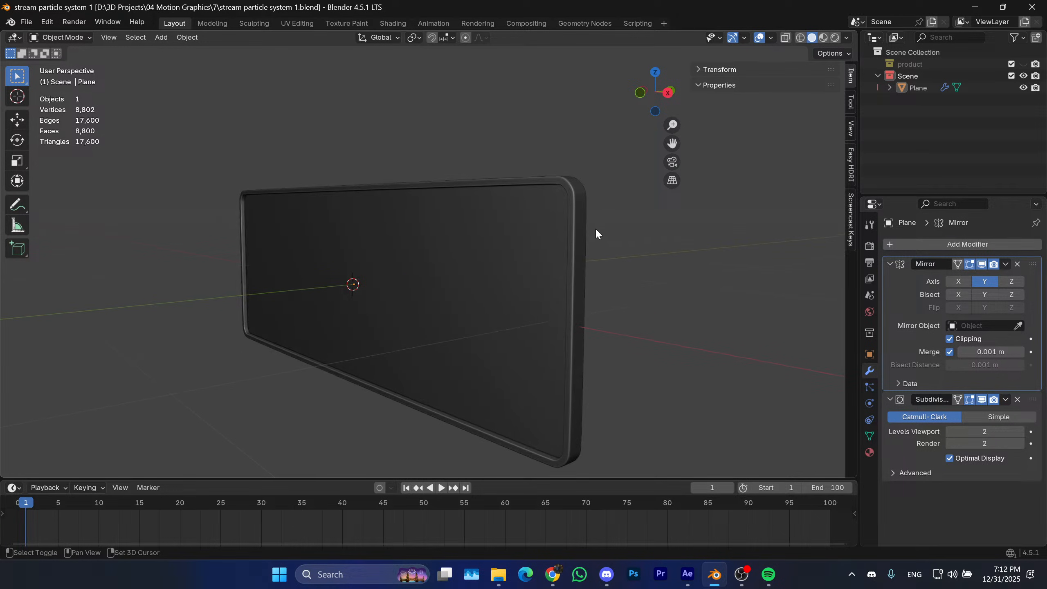
# Switch to After Effects to check the Share button reference, return to Blender, and enter Edit Mode on the button.
pyautogui.click(687, 575)
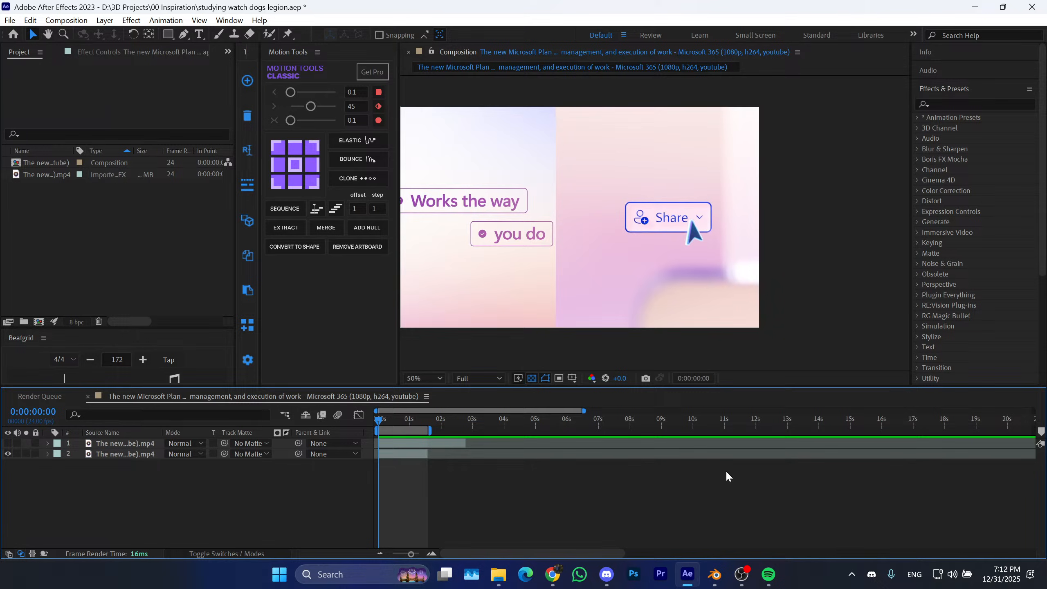
pyautogui.click(978, 10)
pyautogui.click(544, 251)
pyautogui.press('Tab')
# Select the edge loop around the recessed panel inside the rim using wireframe shading, and restore solid shading.
pyautogui.moveTo(559, 250); pyautogui.dragTo(480, 231, button='middle')
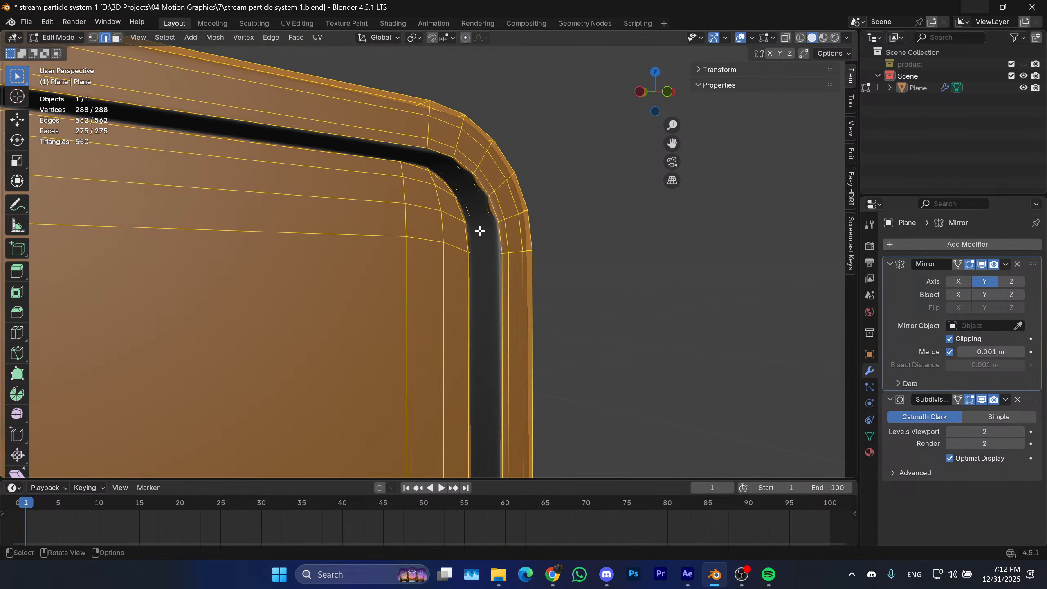
pyautogui.keyDown('shift'); pyautogui.moveTo(383, 195); pyautogui.dragTo(479, 210, button='middle'); pyautogui.keyUp('shift')
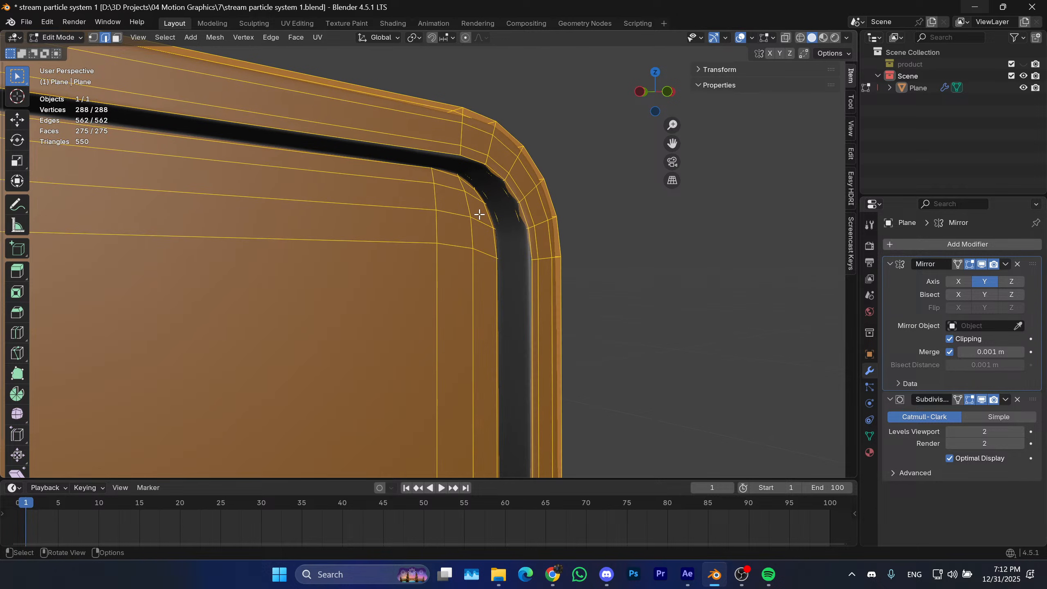
pyautogui.scroll(2, 495, 213)
pyautogui.press('z')
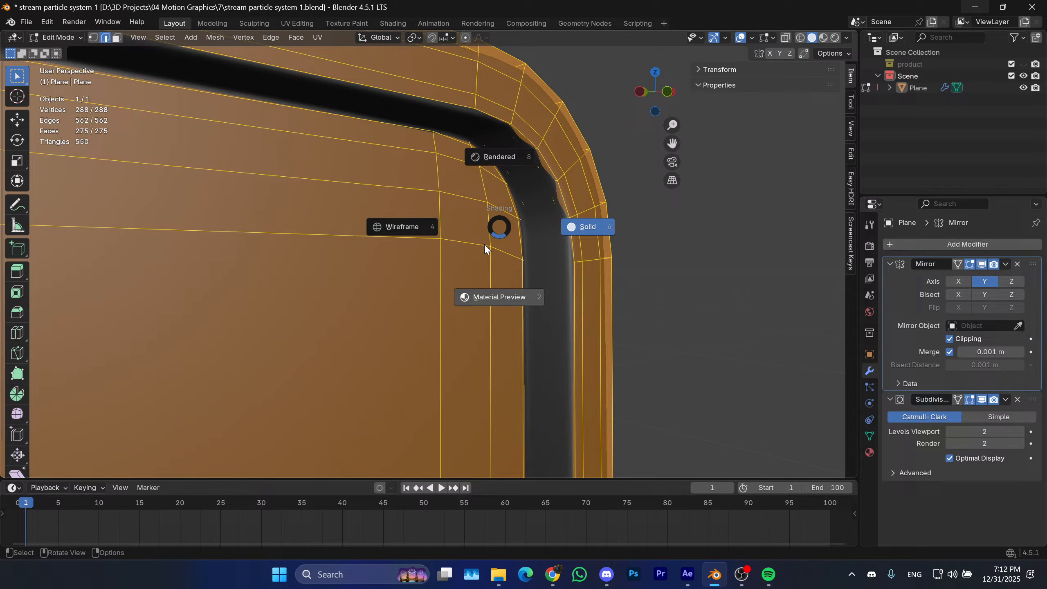
pyautogui.click(374, 227)
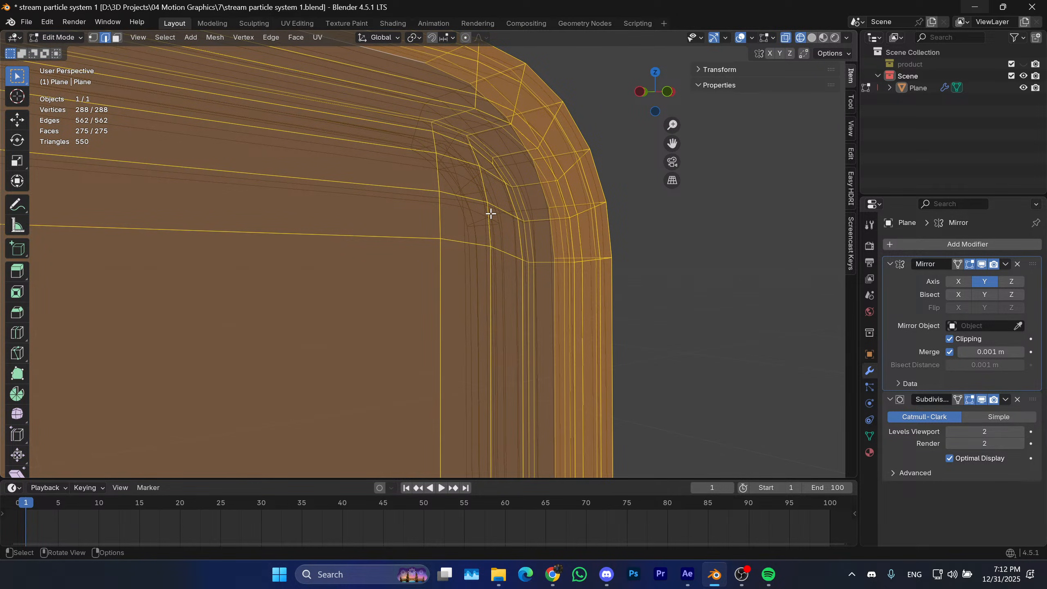
pyautogui.keyDown('alt'); pyautogui.click(503, 174); pyautogui.keyUp('alt')
pyautogui.scroll(-3, 523, 248)
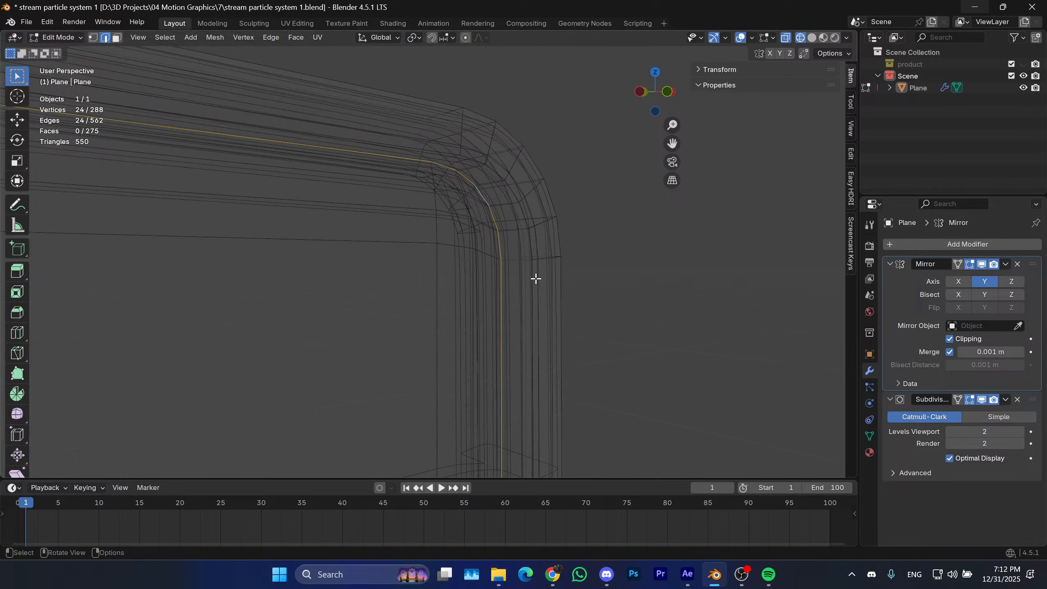
pyautogui.keyDown('shift'); pyautogui.moveTo(535, 279); pyautogui.dragTo(547, 246, button='middle'); pyautogui.keyUp('shift')
pyautogui.press('z')
pyautogui.click(614, 298)
pyautogui.scroll(3, 614, 297)
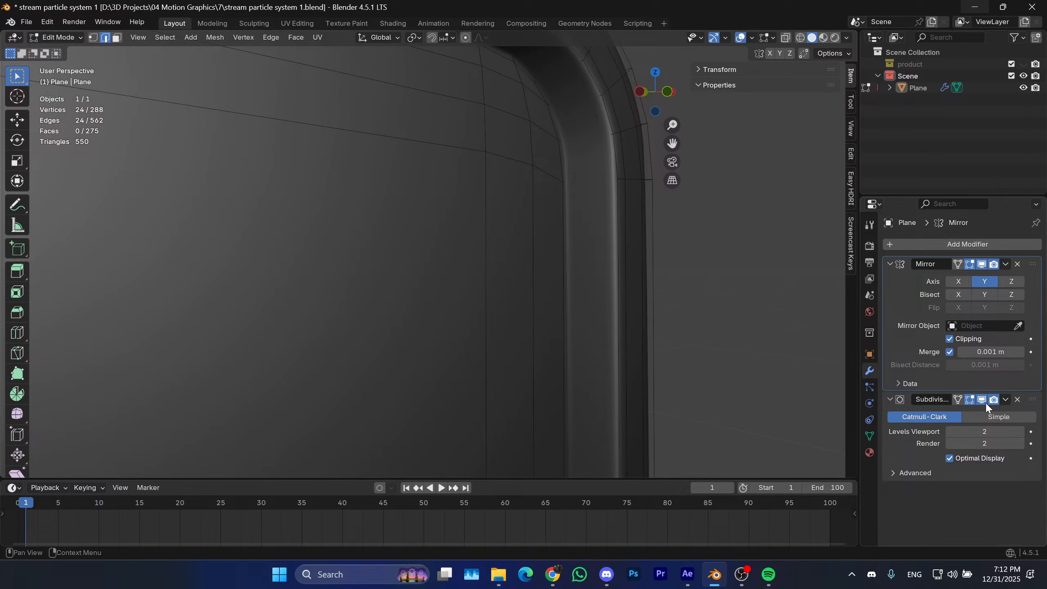
# Turn off the Subdivision modifier's viewport display and mark the selected panel loop as a UV seam.
pyautogui.click(982, 399)
pyautogui.moveTo(491, 230); pyautogui.dragTo(520, 216, button='middle')
pyautogui.scroll(-4, 566, 204)
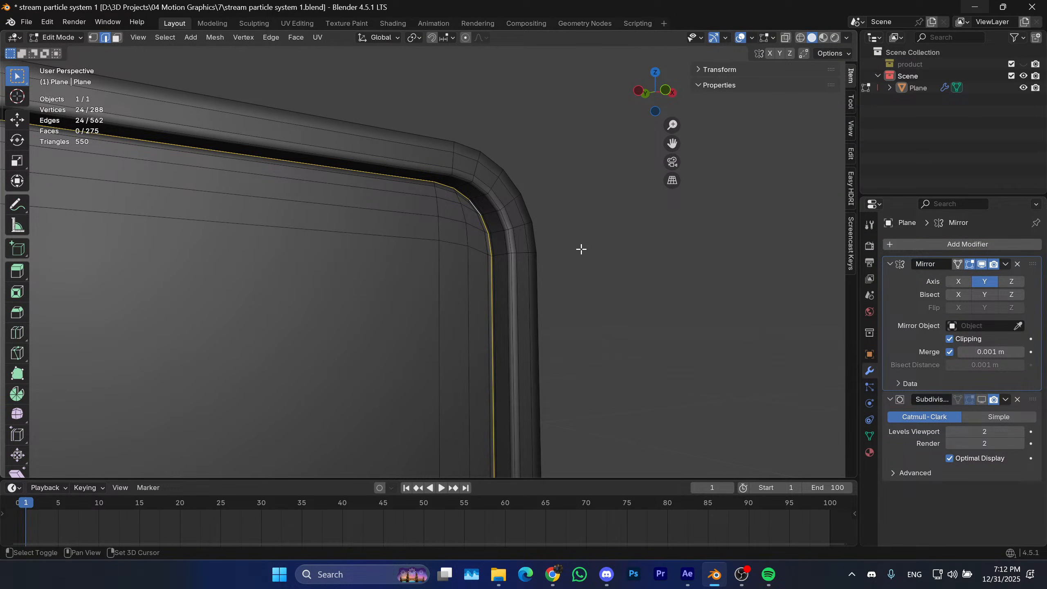
pyautogui.scroll(2, 581, 263)
pyautogui.hotkey('ctrl', 'e')
pyautogui.rightClick(575, 310)
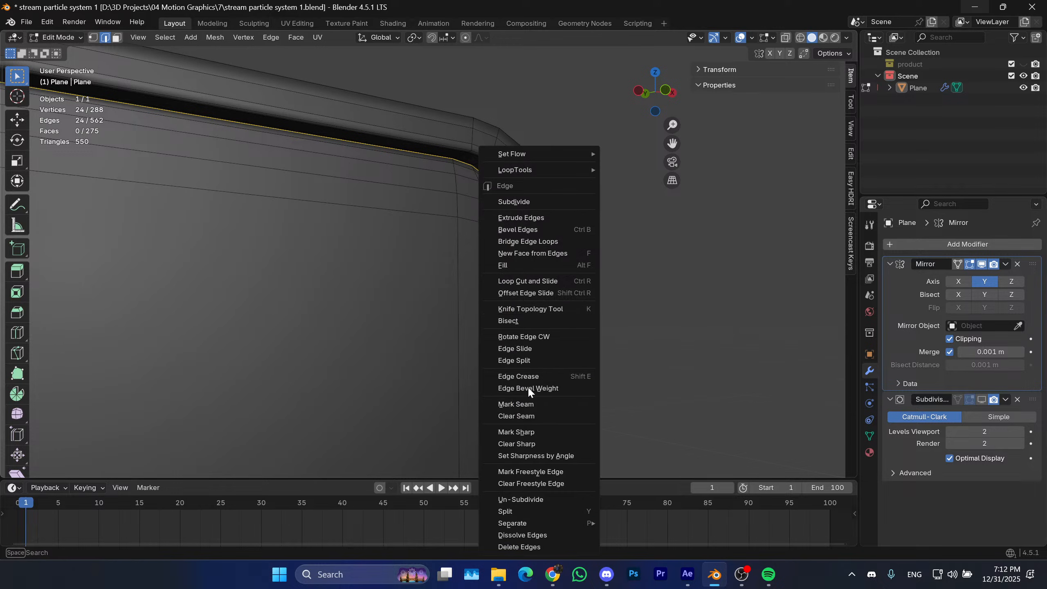
pyautogui.press('u')
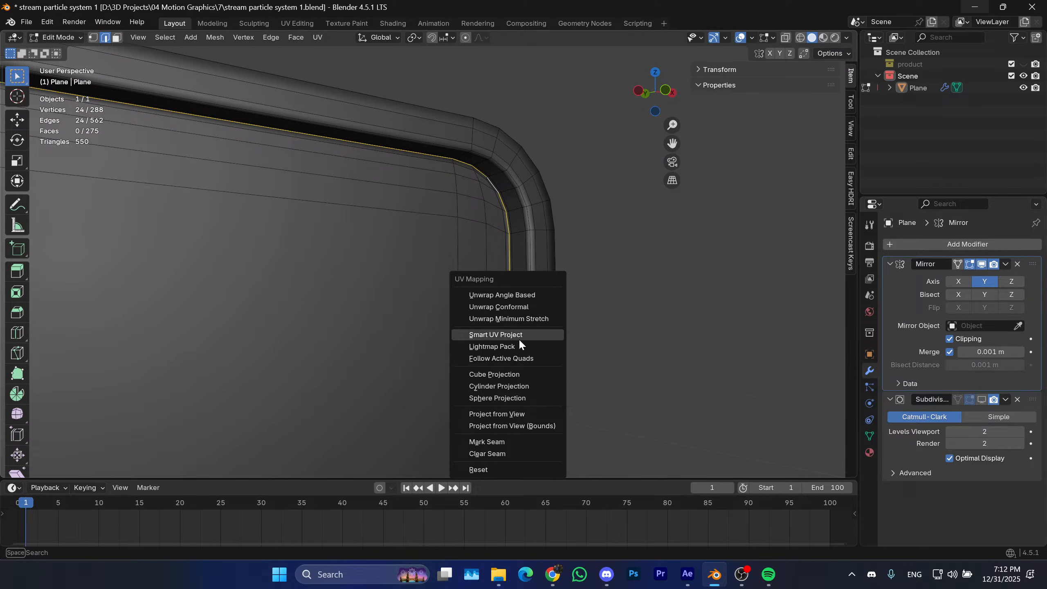
pyautogui.click(490, 442)
pyautogui.scroll(2, 529, 290)
pyautogui.click(653, 258)
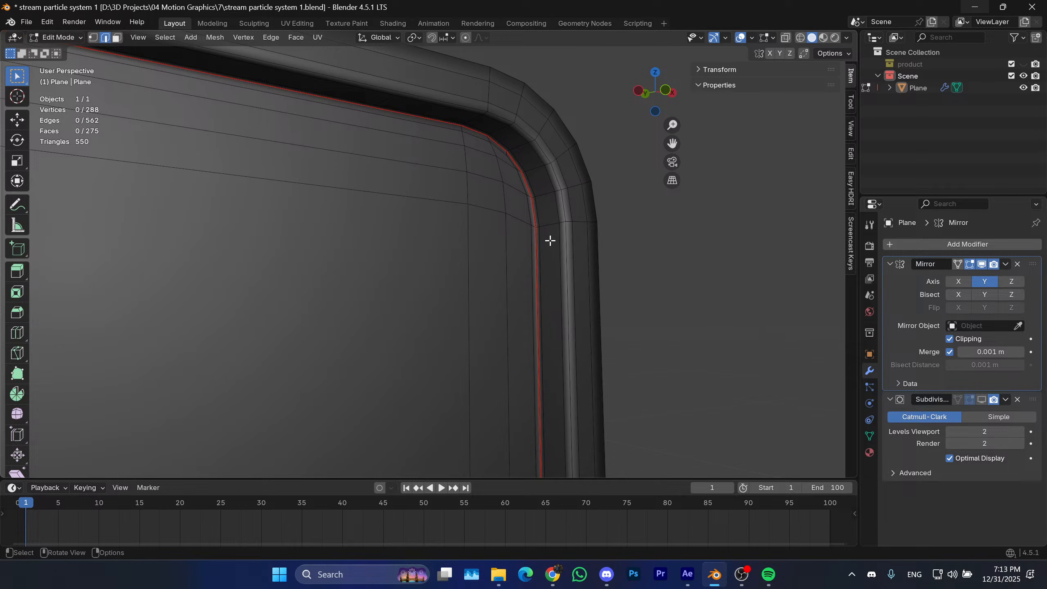
# Test the seam in face select mode by selecting the rim's linked faces with Seam as the delimiter.
pyautogui.moveTo(537, 238); pyautogui.dragTo(589, 257, button='middle')
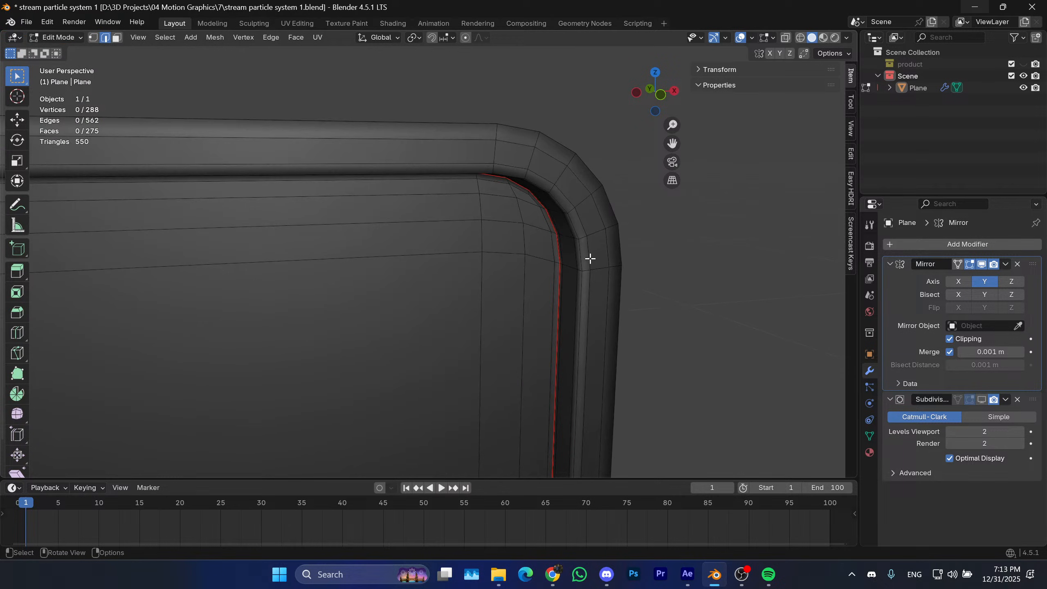
pyautogui.press('3')
pyautogui.click(586, 253)
pyautogui.hotkey('ctrl', 'l')
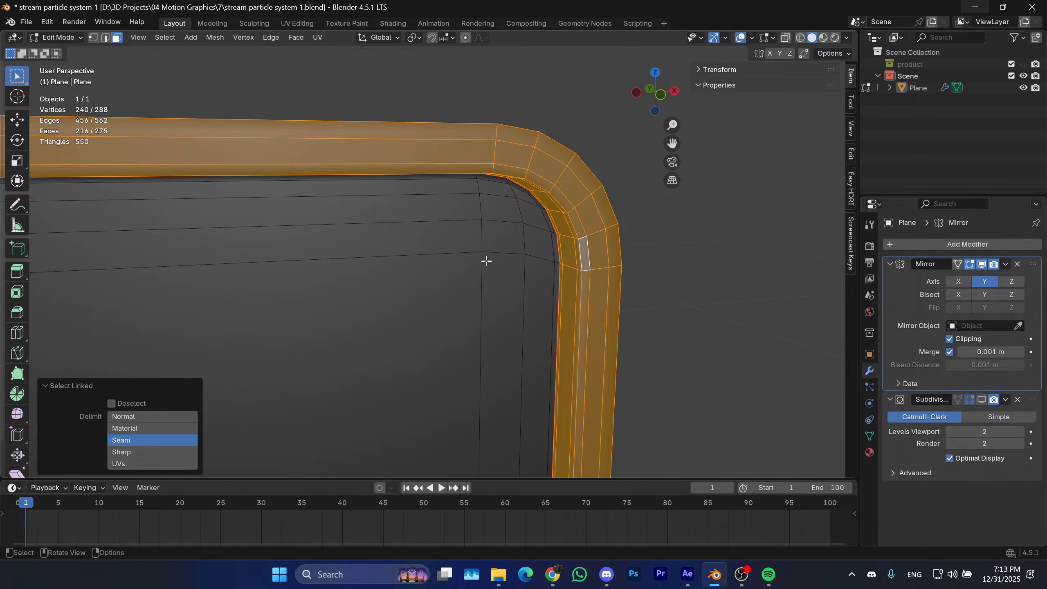
pyautogui.press('l')
pyautogui.click(643, 234)
pyautogui.click(589, 250)
pyautogui.hotkey('ctrl', 'l')
pyautogui.click(612, 245)
pyautogui.hotkey('ctrl', 'l')
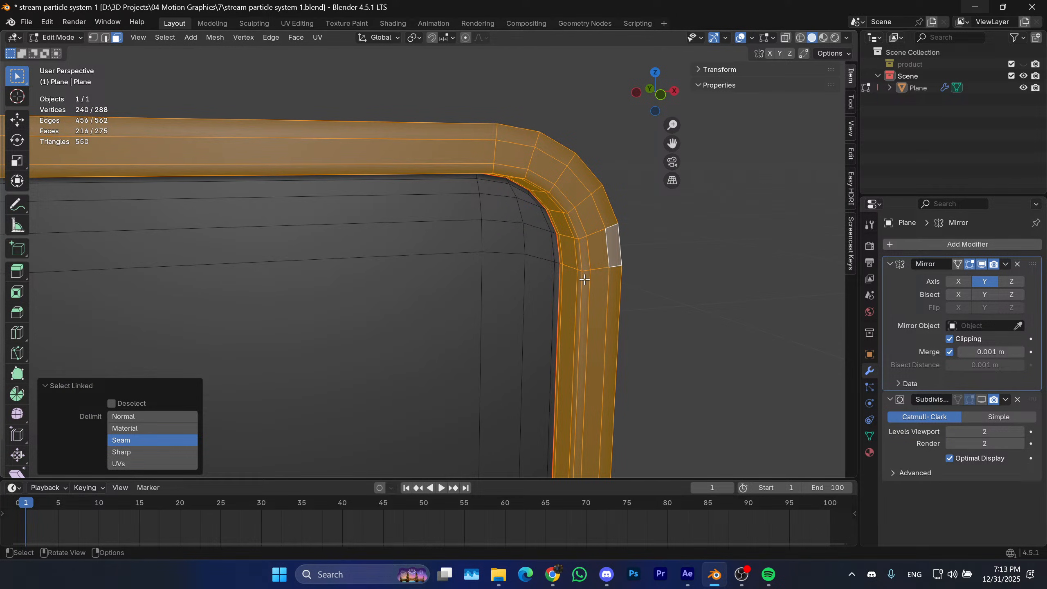
# Test the seam-limited linked selection on the recessed panel, repeat it on the rim, and clear the selection.
pyautogui.click(488, 287)
pyautogui.click(383, 289)
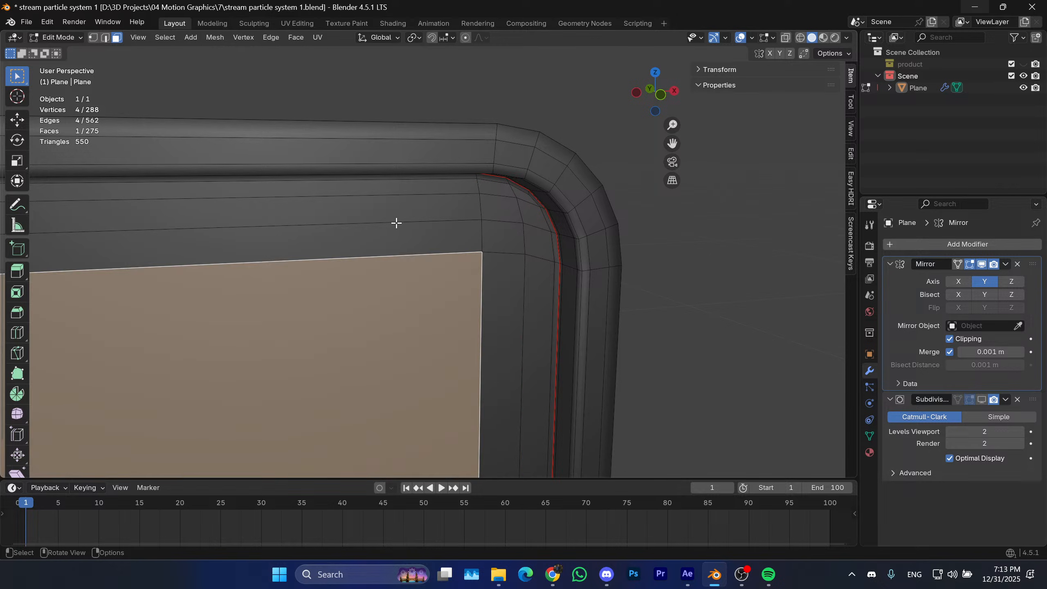
pyautogui.hotkey('ctrl', 'l')
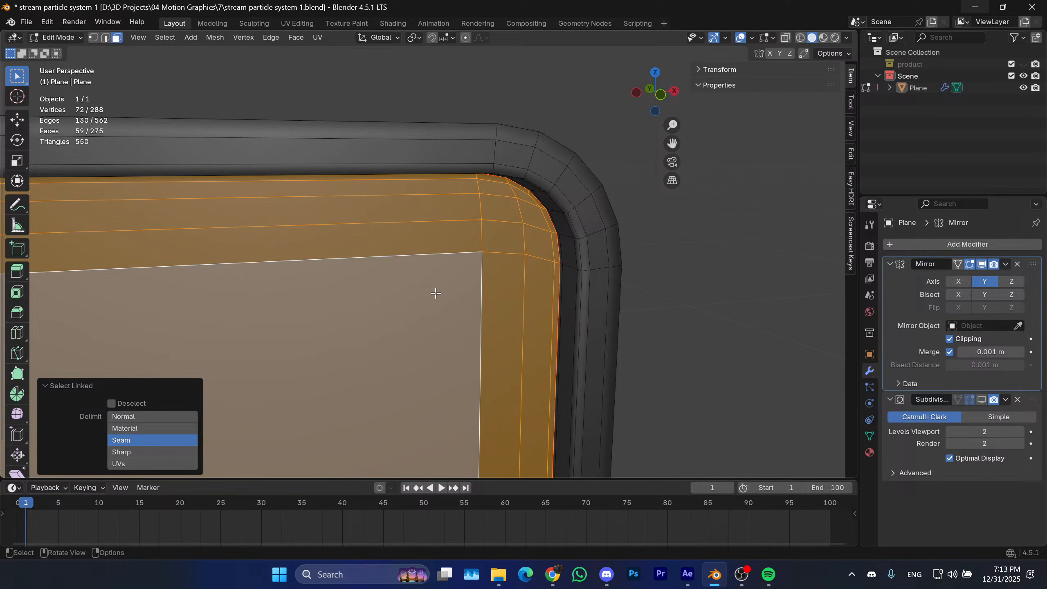
pyautogui.click(634, 293)
pyautogui.hotkey('ctrl', 'z')
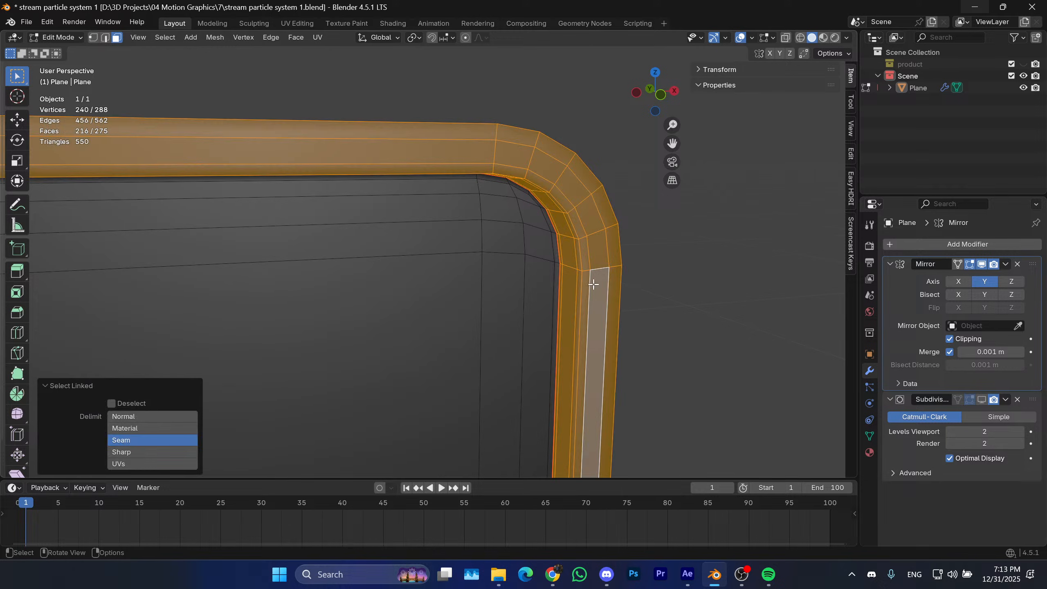
pyautogui.click(668, 245)
pyautogui.click(574, 276)
pyautogui.click(598, 259)
pyautogui.hotkey('ctrl', 'l')
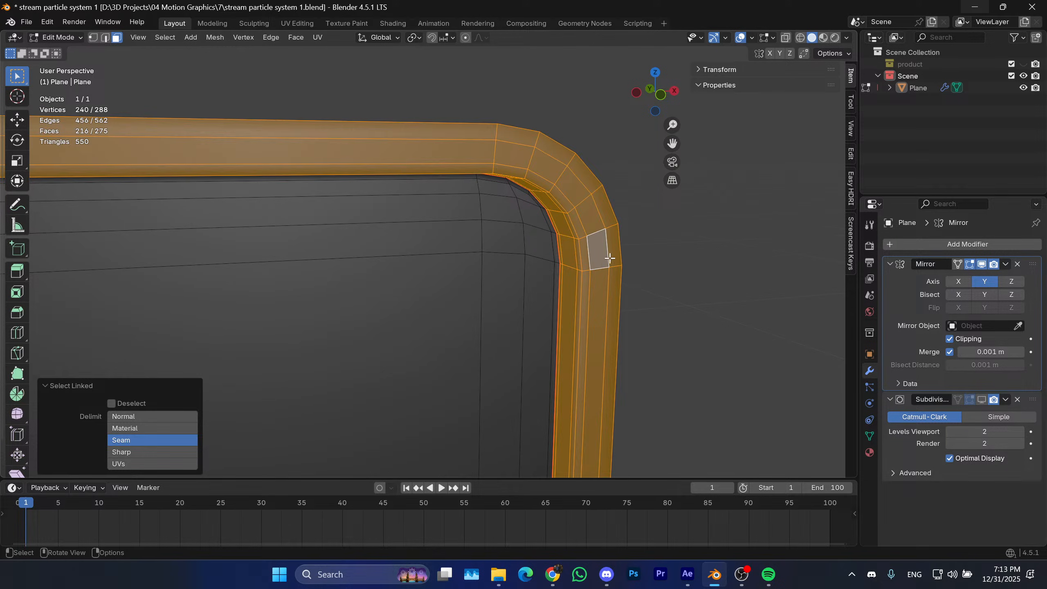
pyautogui.hotkey('alt', 'a')
pyautogui.click(484, 276)
pyautogui.hotkey('ctrl', 'l')
pyautogui.click(639, 249)
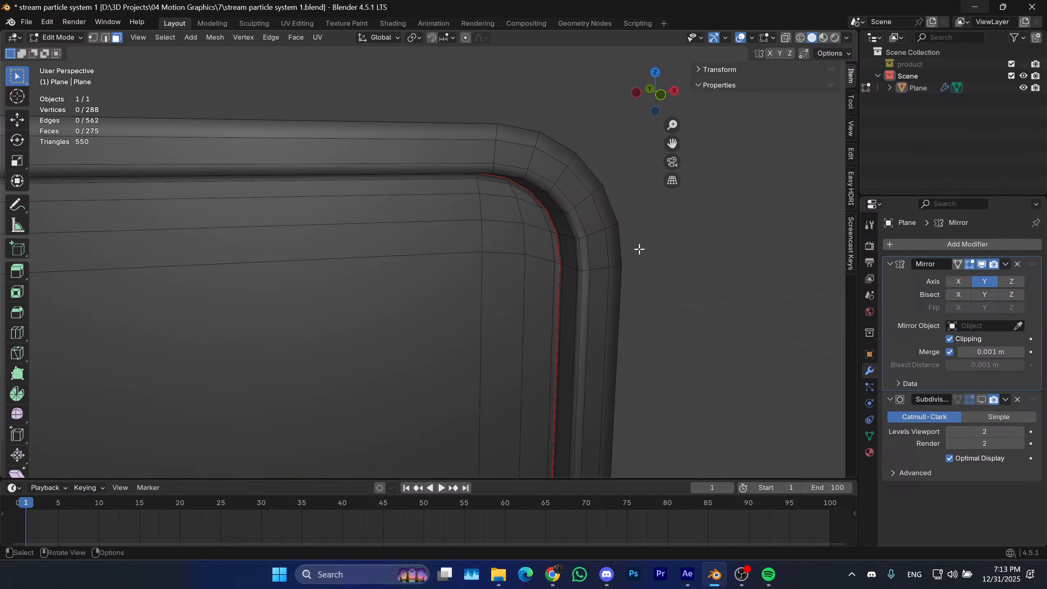
# Return the button to Object Mode, hide the sidebar, and show the whole button in front orthographic view.
pyautogui.scroll(-2, 439, 446)
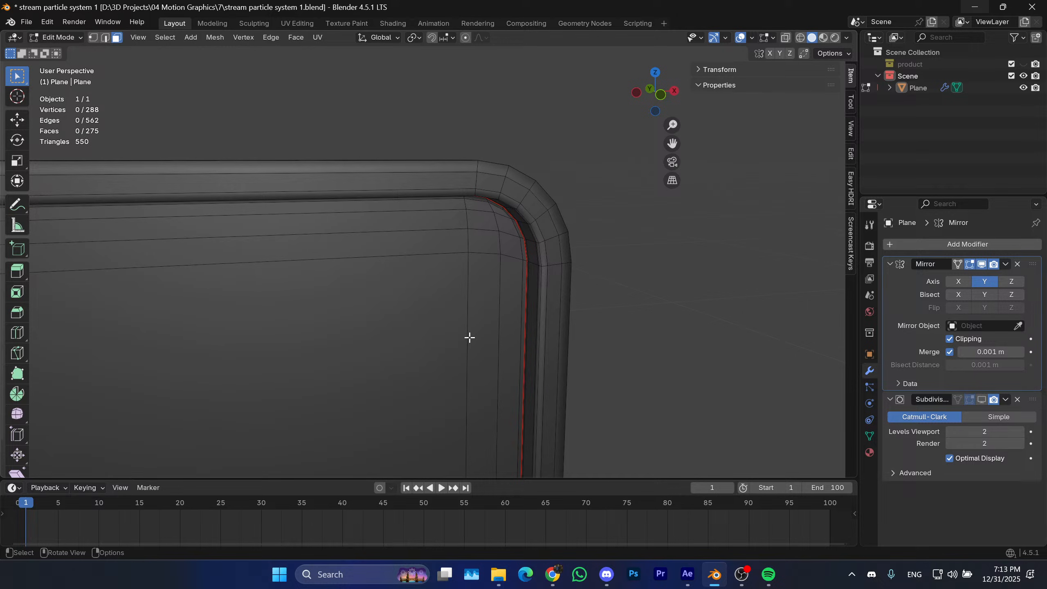
pyautogui.moveTo(470, 338); pyautogui.dragTo(611, 230, button='middle')
pyautogui.press('Tab')
pyautogui.press('KP_1')
pyautogui.press('n')
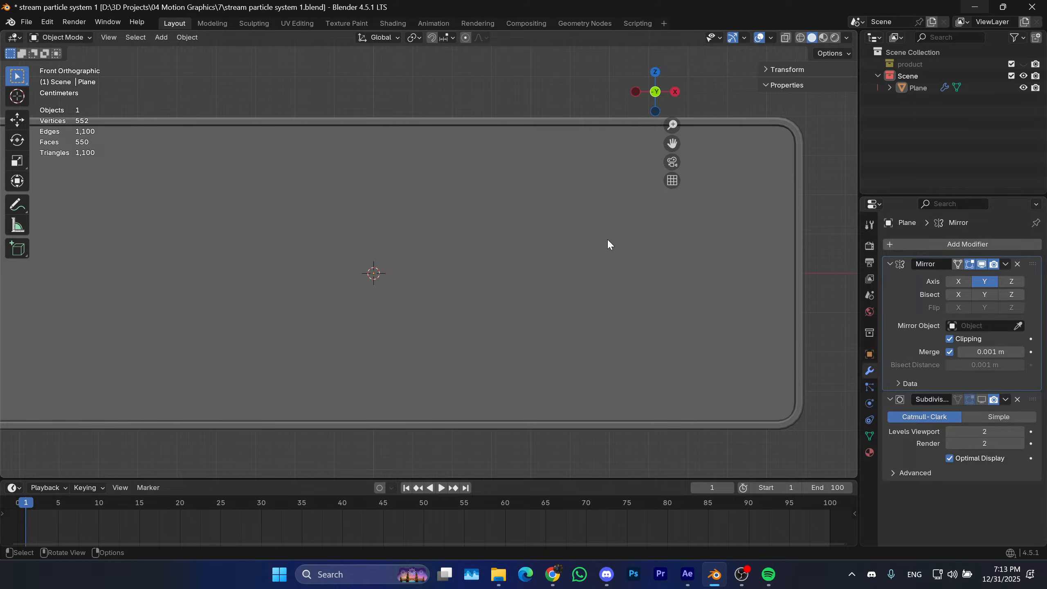
pyautogui.scroll(-1, 547, 246)
pyautogui.keyDown('shift'); pyautogui.moveTo(523, 272); pyautogui.dragTo(562, 275, button='middle'); pyautogui.keyUp('shift')
pyautogui.scroll(-1, 580, 259)
pyautogui.keyDown('shift'); pyautogui.moveTo(586, 258); pyautogui.dragTo(586, 254, button='middle'); pyautogui.keyUp('shift')
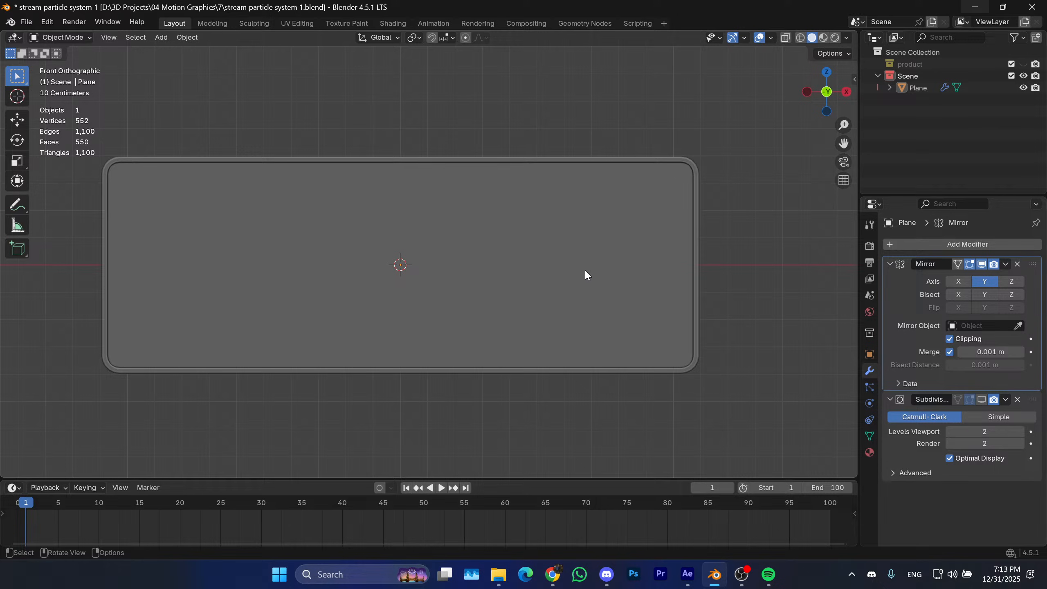
# Add a plane at the 3D cursor and rotate it 90° around the X axis.
pyautogui.hotkey('shift', 'a')
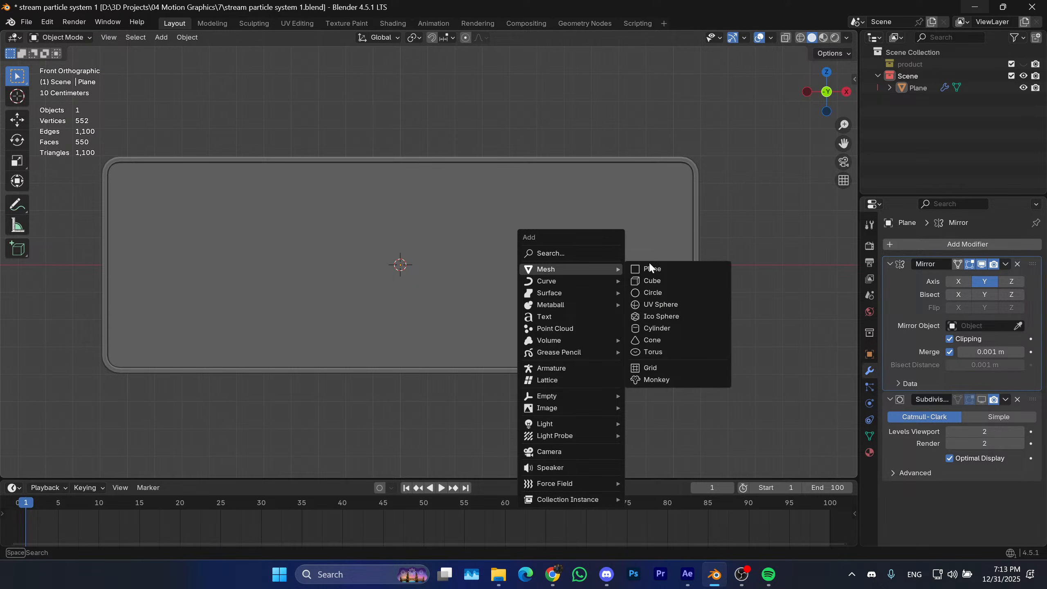
pyautogui.click(669, 269)
pyautogui.keyDown('shift'); pyautogui.moveTo(533, 259); pyautogui.dragTo(576, 256, button='middle'); pyautogui.keyUp('shift')
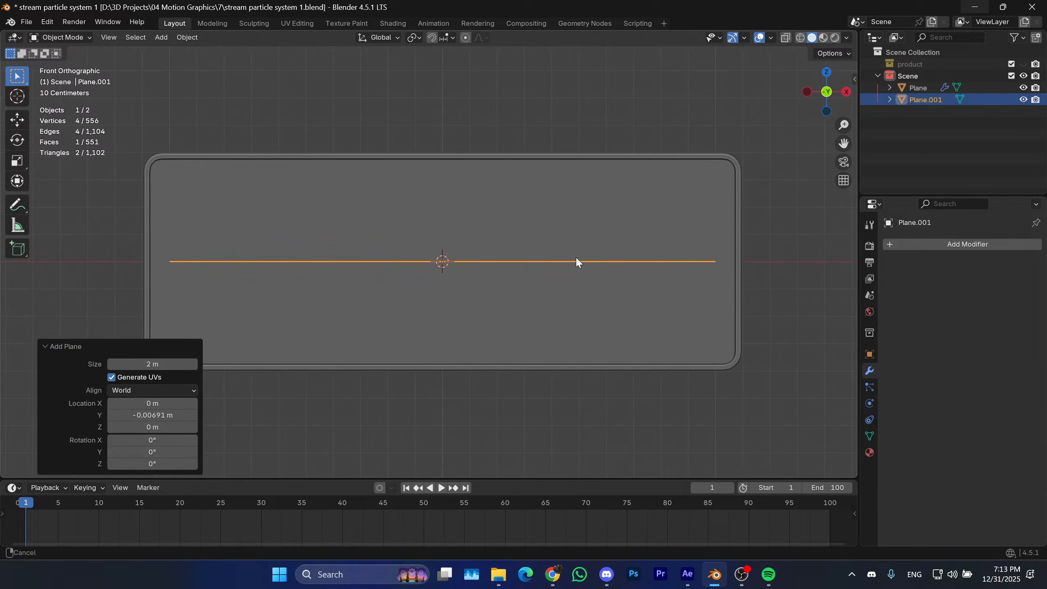
pyautogui.scroll(1, 593, 268)
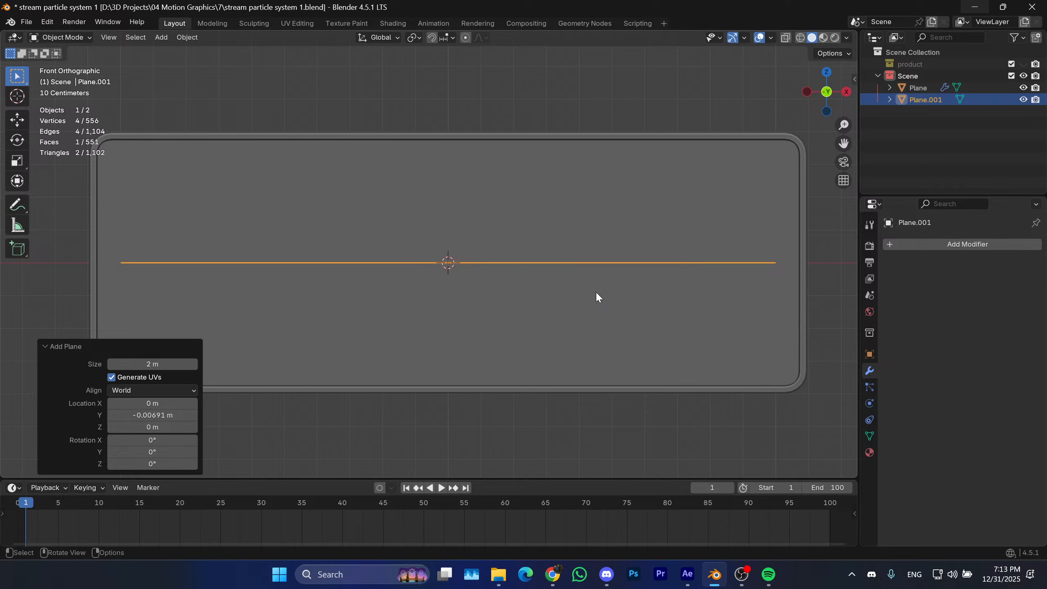
pyautogui.write('rx90')
pyautogui.press('Return')
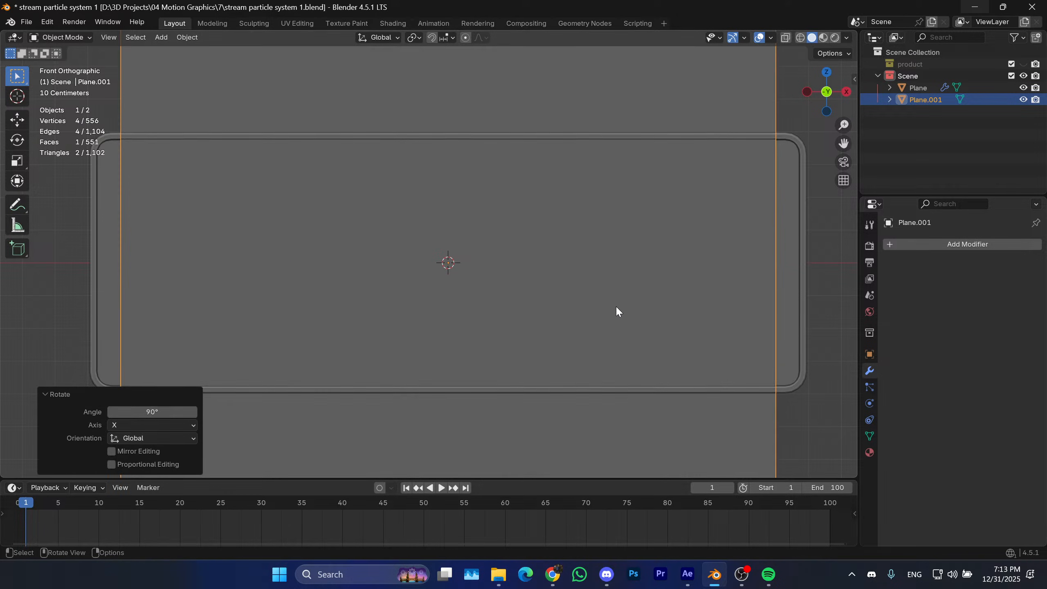
# Scale the new plane down by a factor of about 0.246 and again by about 0.672.
pyautogui.press('s')
pyautogui.click(522, 292)
pyautogui.keyDown('shift'); pyautogui.moveTo(561, 252); pyautogui.dragTo(552, 248, button='middle'); pyautogui.keyUp('shift')
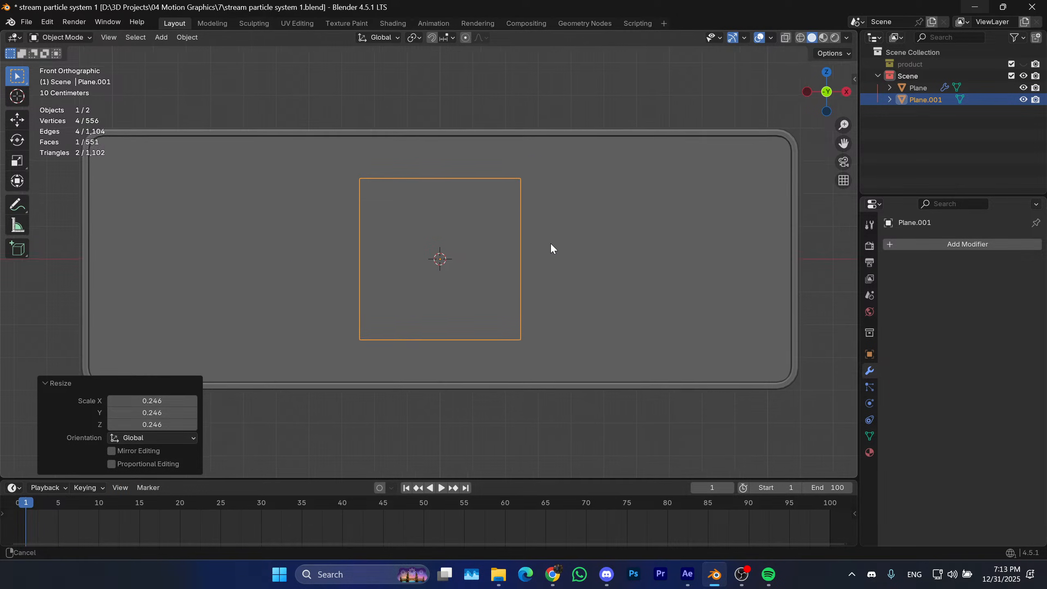
pyautogui.scroll(3, 590, 253)
pyautogui.press('s')
pyautogui.click(594, 257)
pyautogui.scroll(-3, 614, 255)
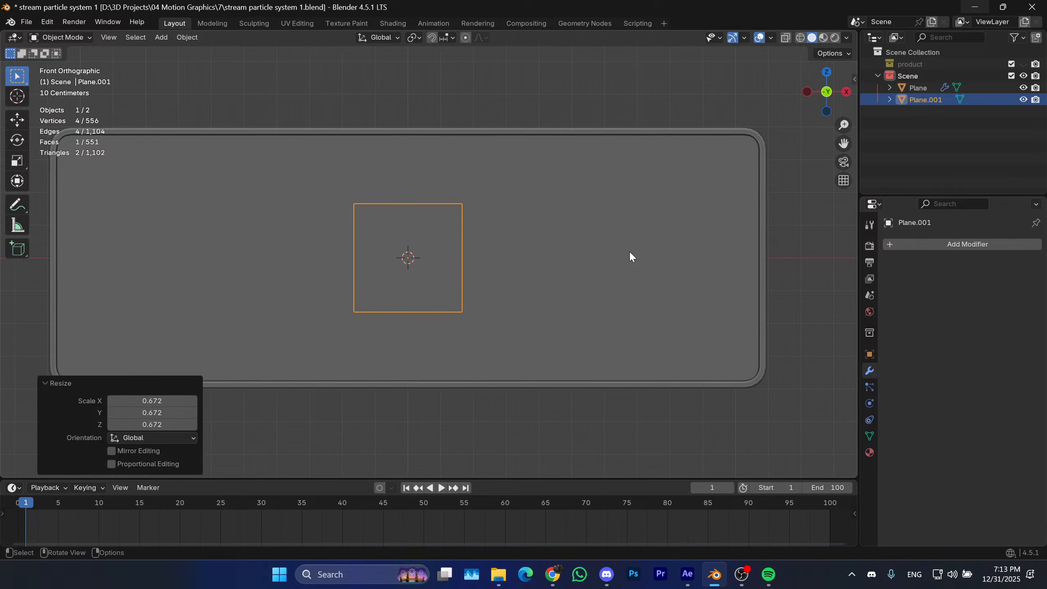
# Enter Edit Mode on the small plane and poke its face into four triangles.
pyautogui.press('Tab')
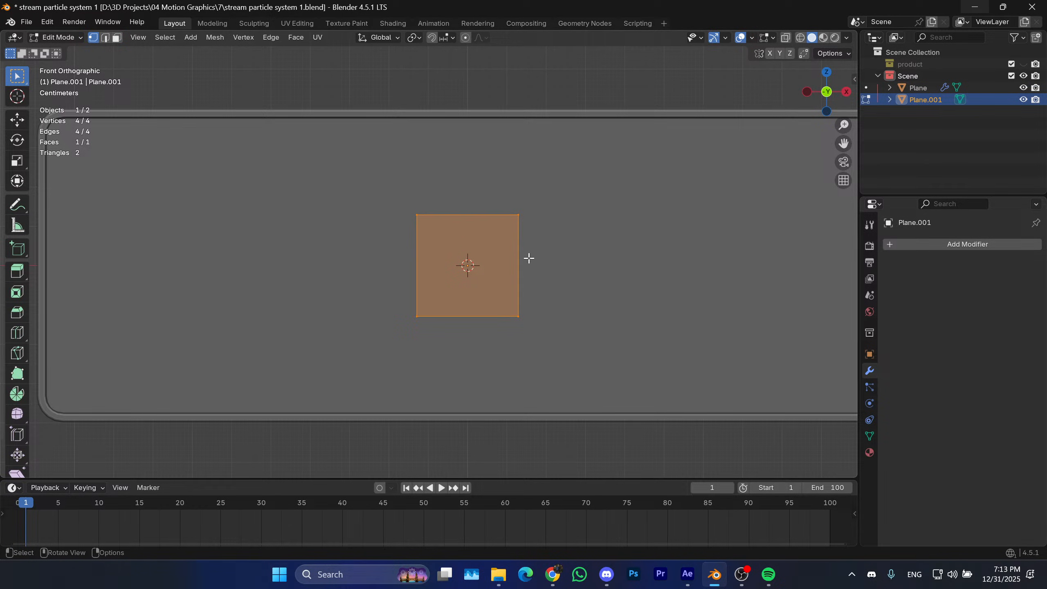
pyautogui.keyDown('shift'); pyautogui.moveTo(486, 243); pyautogui.dragTo(478, 245, button='middle'); pyautogui.keyUp('shift')
pyautogui.rightClick(579, 257)
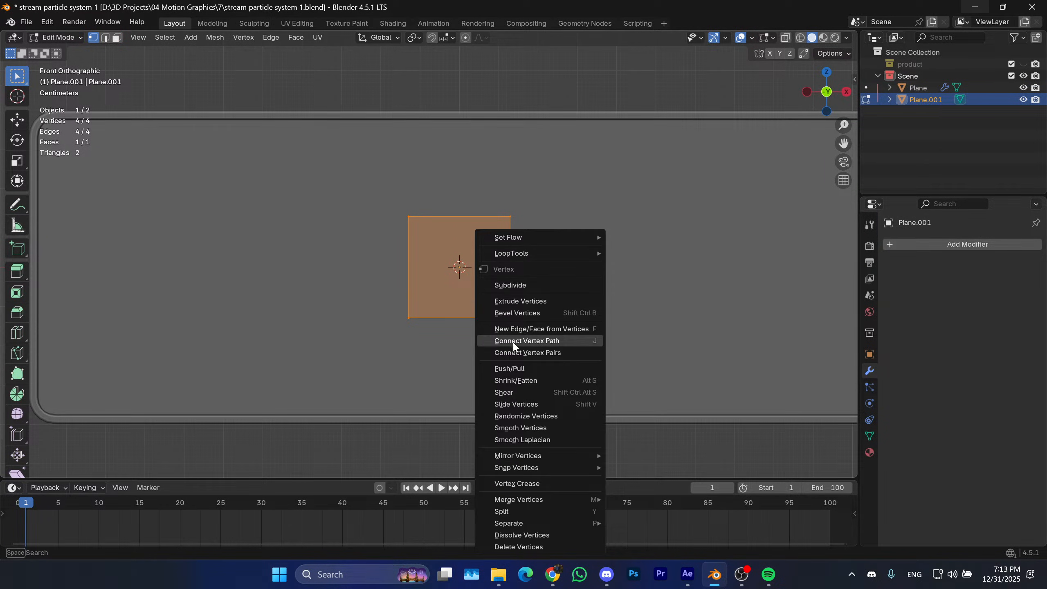
pyautogui.press('3')
pyautogui.rightClick(503, 249)
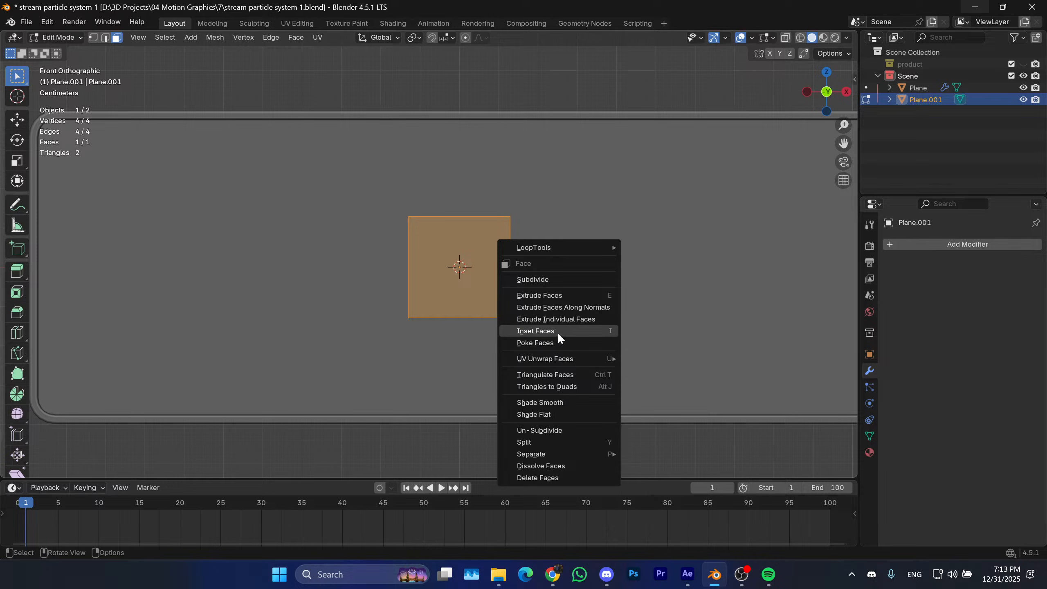
pyautogui.click(550, 343)
# Delete the plane's left, right and lower triangles, keeping only the upper one.
pyautogui.scroll(2, 483, 248)
pyautogui.keyDown('shift'); pyautogui.click(483, 241); pyautogui.keyUp('shift')
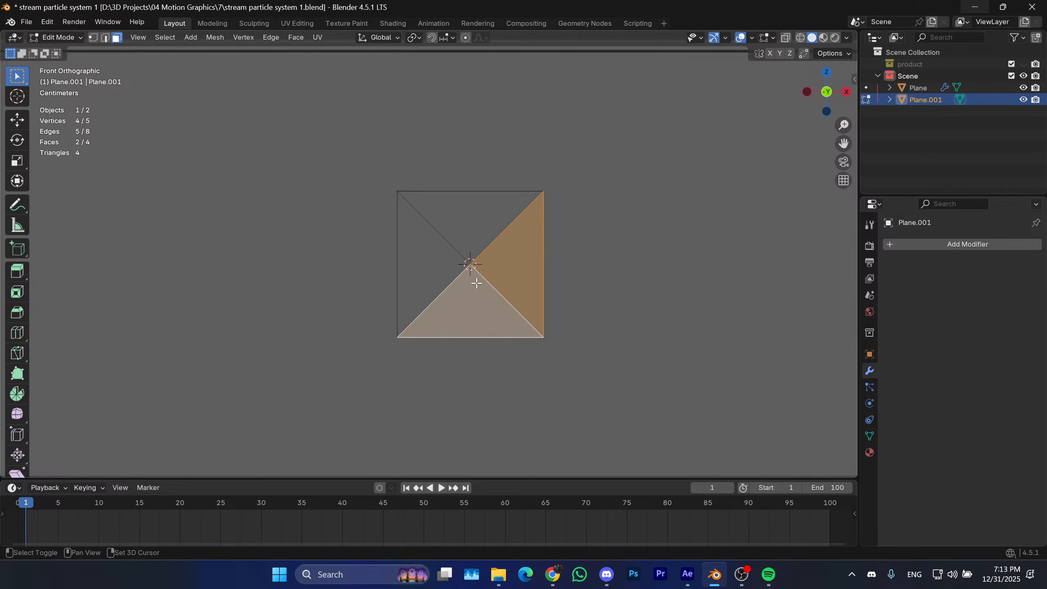
pyautogui.press('x')
pyautogui.click(528, 300)
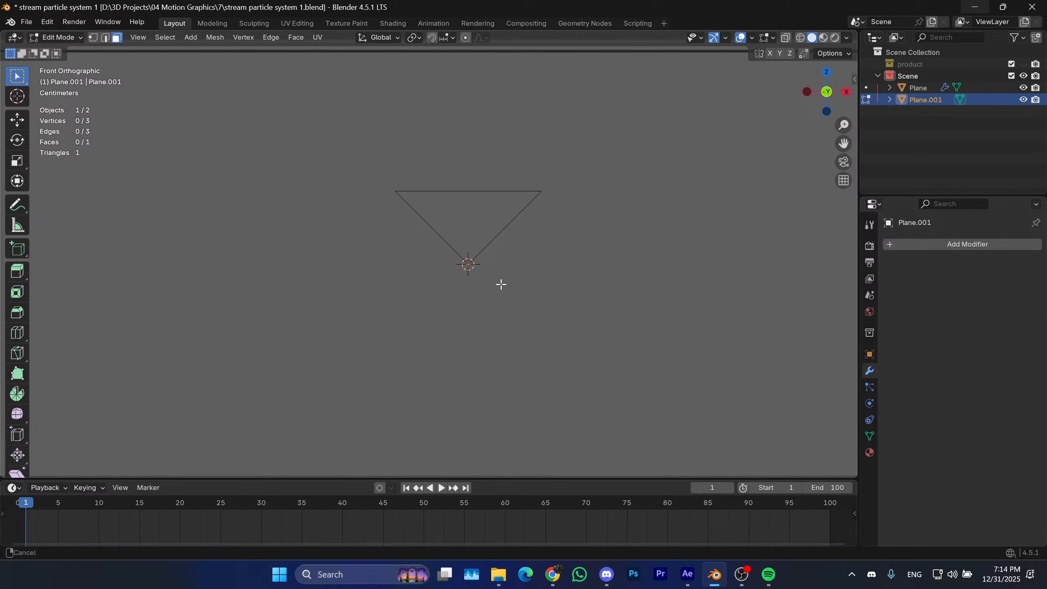
# Add a vertex at the middle of the triangle's upper edge with a single unslid loop cut.
pyautogui.click(459, 212)
pyautogui.scroll(1, 547, 235)
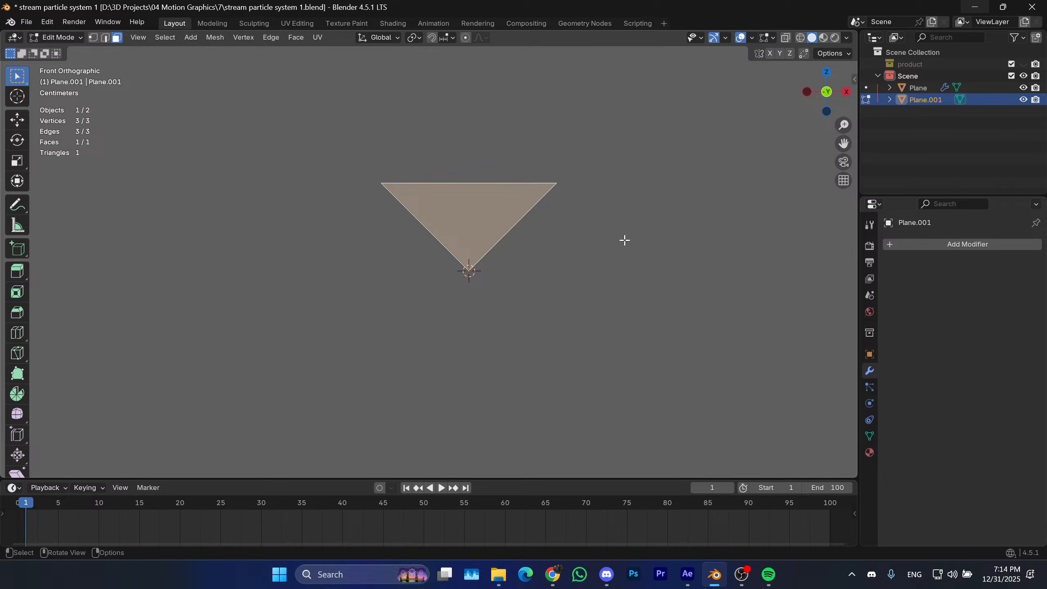
pyautogui.press('2')
pyautogui.click(519, 184)
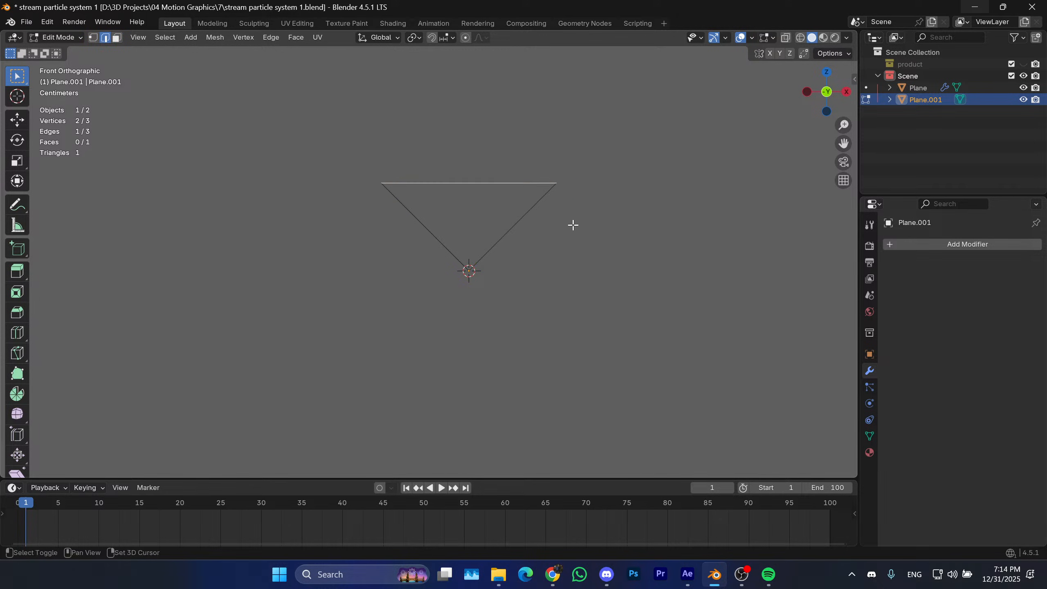
pyautogui.scroll(1, 573, 235)
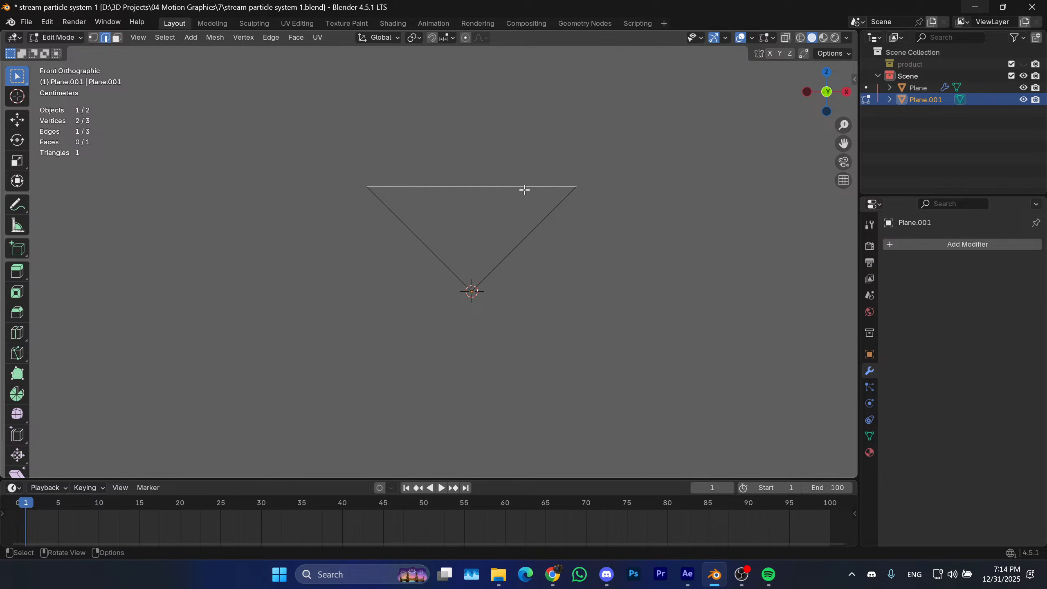
pyautogui.hotkey('ctrl', 'r')
pyautogui.click(482, 175)
pyautogui.rightClick(414, 112)
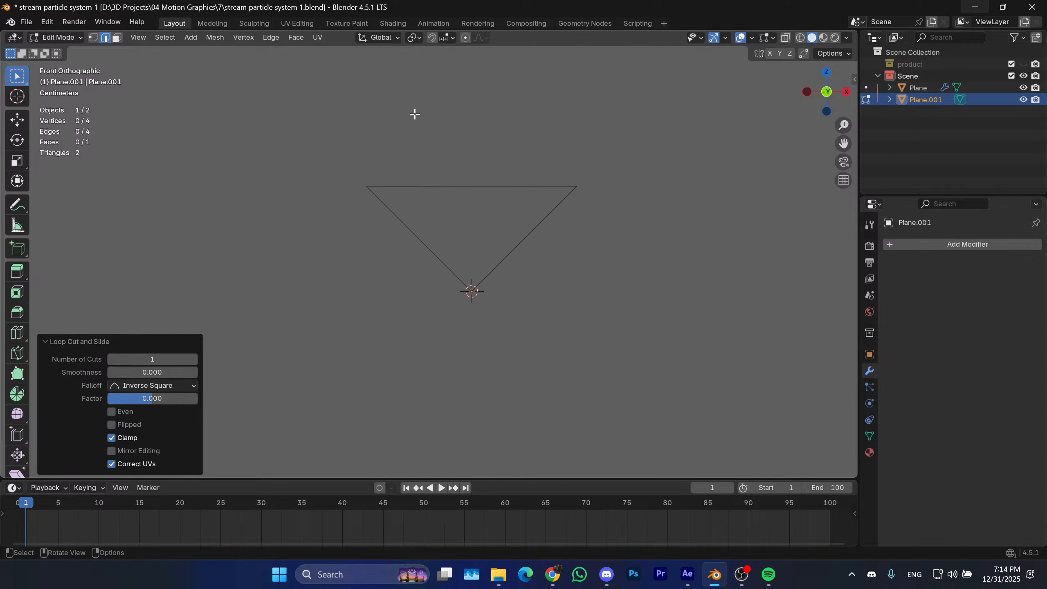
# Delete the upper edge's middle vertex so that only the V-shaped pair of edges remains.
pyautogui.press('1')
pyautogui.click(471, 186)
pyautogui.press('x')
pyautogui.click(532, 190)
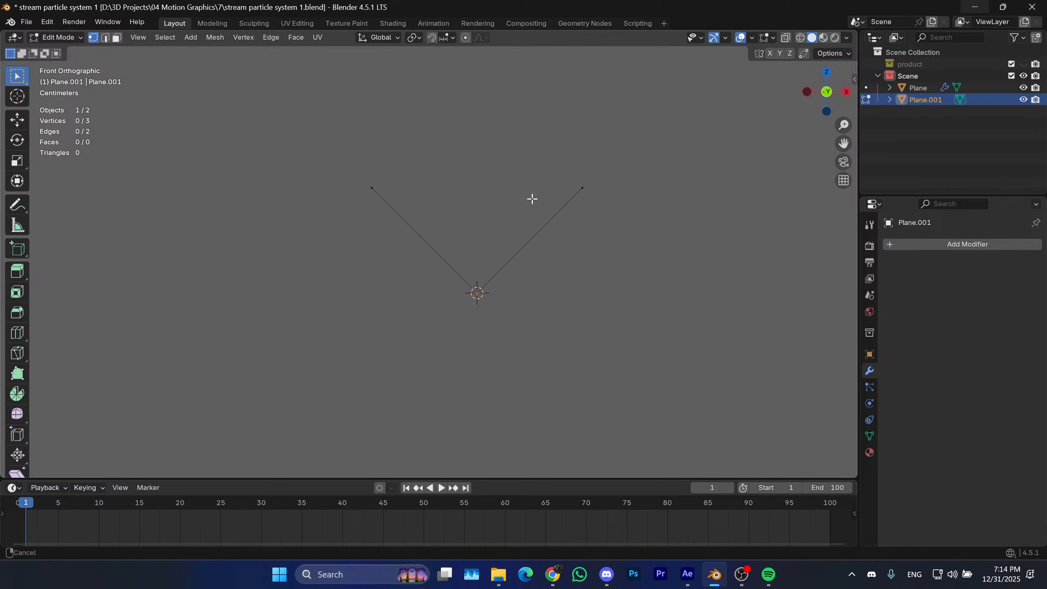
# Try extruding all the vertices of the V about 0.027 m along the Y axis.
pyautogui.moveTo(603, 167); pyautogui.dragTo(346, 351)
pyautogui.keyDown('shift'); pyautogui.moveTo(567, 241); pyautogui.dragTo(476, 275, button='middle'); pyautogui.keyUp('shift')
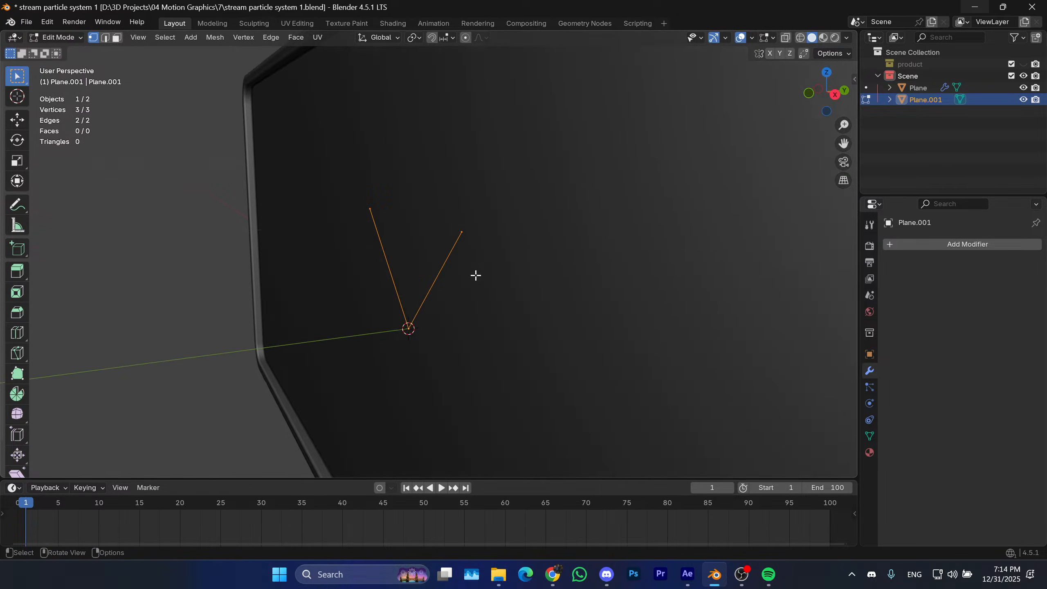
pyautogui.press('e')
pyautogui.press('y')
pyautogui.click(498, 291)
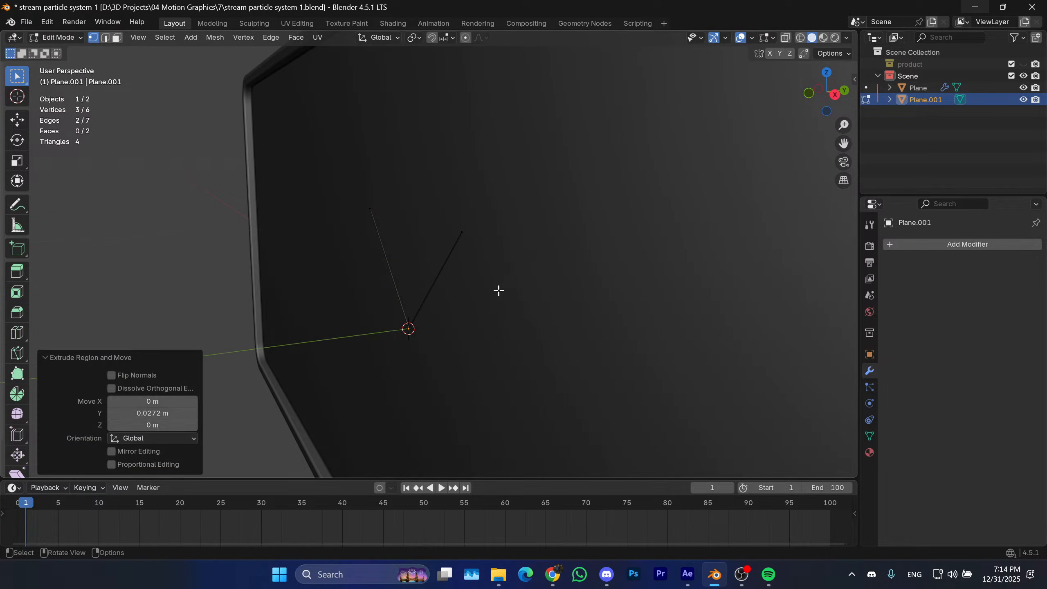
# Return to Object Mode and move the V about -0.106 m along the Y axis, in front of the button.
pyautogui.press('Tab')
pyautogui.press('g')
pyautogui.press('y')
pyautogui.click(414, 328)
pyautogui.moveTo(414, 328); pyautogui.dragTo(711, 499, button='middle')
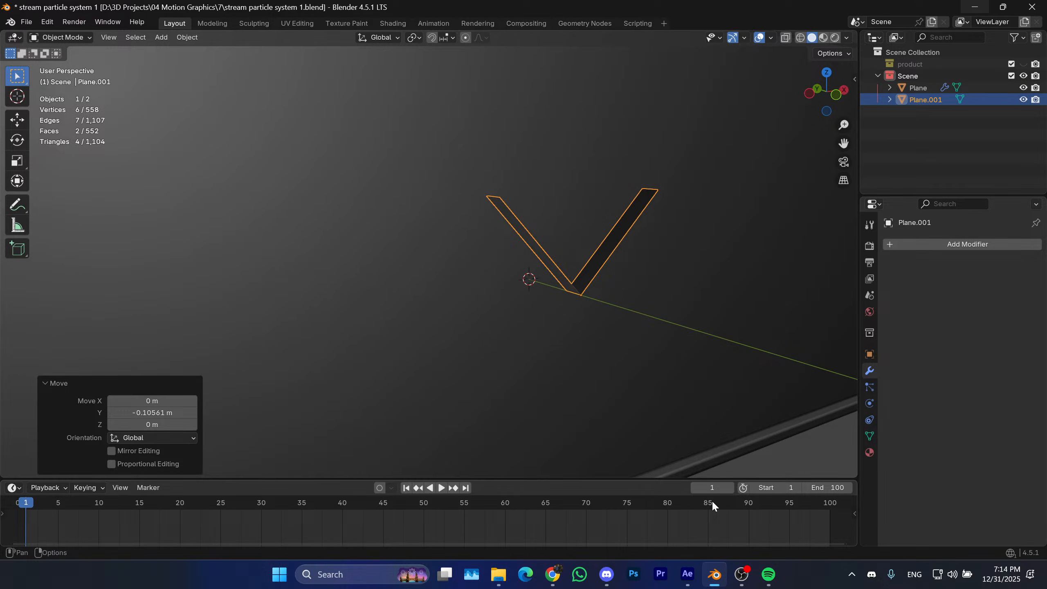
# Check the Share button reference in After Effects, return to Blender and delete the V's extruded vertices.
pyautogui.click(693, 579)
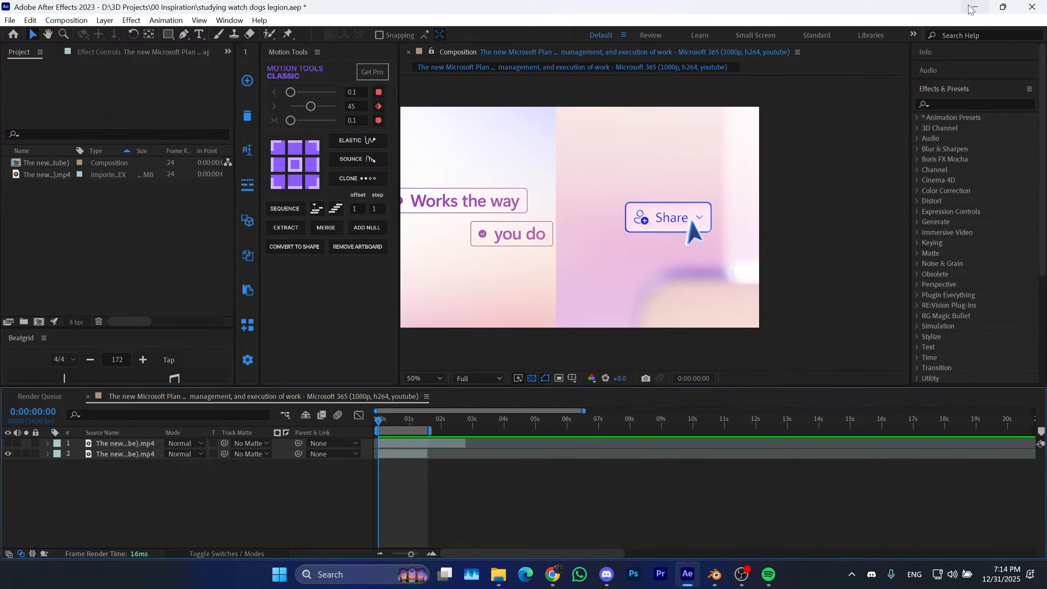
pyautogui.click(971, 8)
pyautogui.press('Tab')
pyautogui.moveTo(608, 213); pyautogui.dragTo(652, 244, button='middle')
pyautogui.press('x')
pyautogui.click(668, 241)
pyautogui.press('a')
pyautogui.rightClick(662, 242)
pyautogui.press('Escape')
pyautogui.press('Tab')
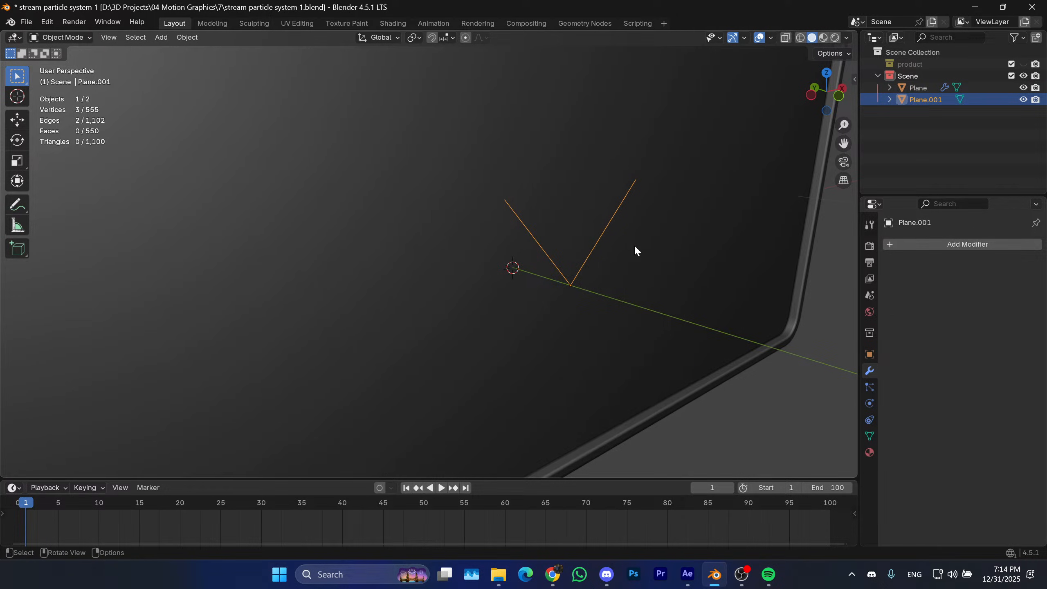
# Convert the V-shaped mesh to a curve and give it a round bevel with a depth of 0.06 m.
pyautogui.rightClick(617, 296)
pyautogui.moveTo(647, 284)
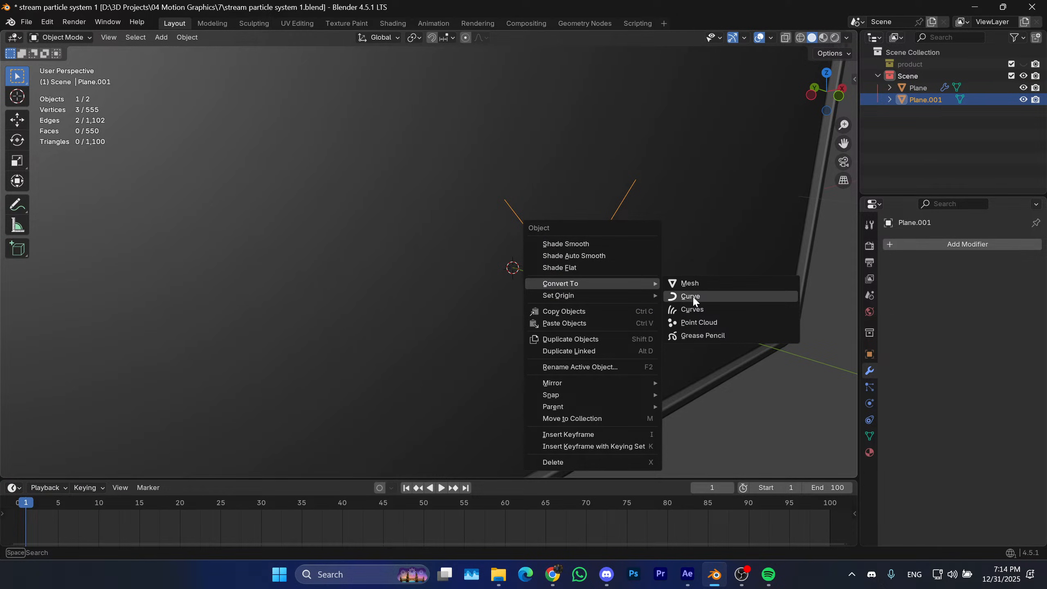
pyautogui.click(693, 296)
pyautogui.click(870, 420)
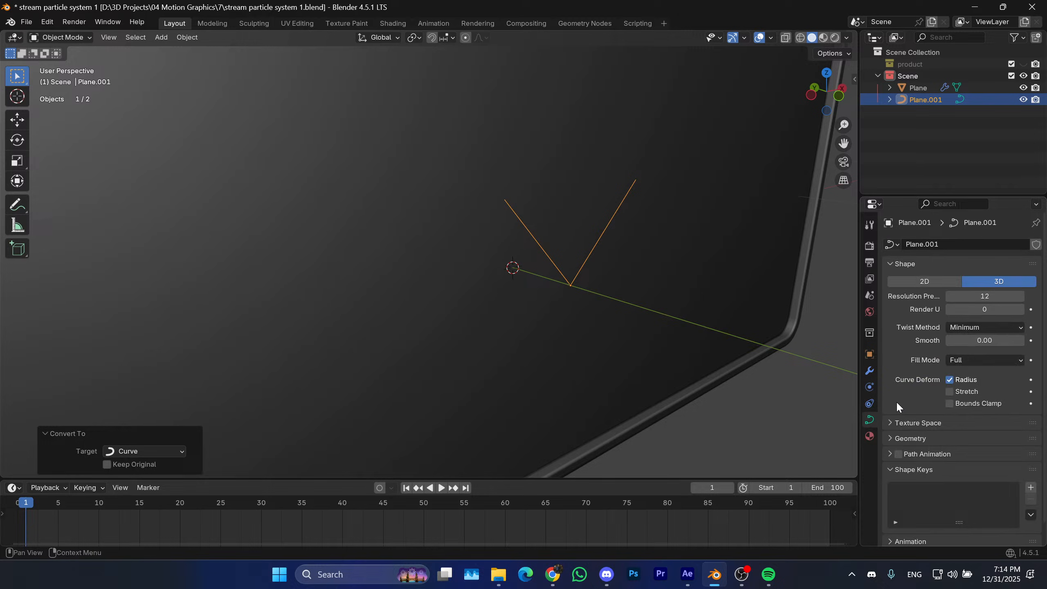
pyautogui.click(912, 439)
pyautogui.scroll(-5, 915, 445)
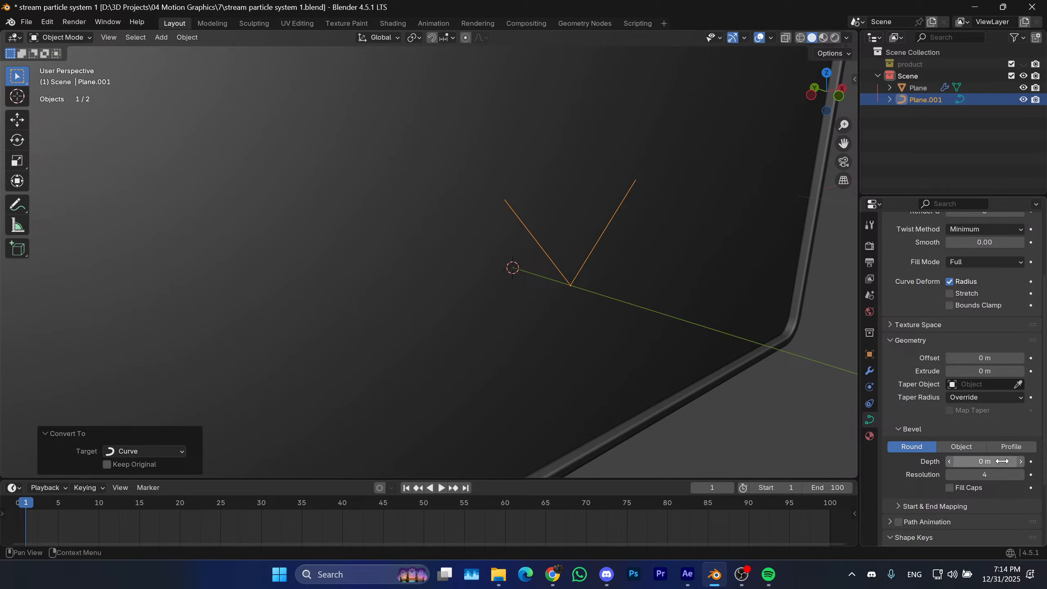
pyautogui.scroll(-4, 957, 445)
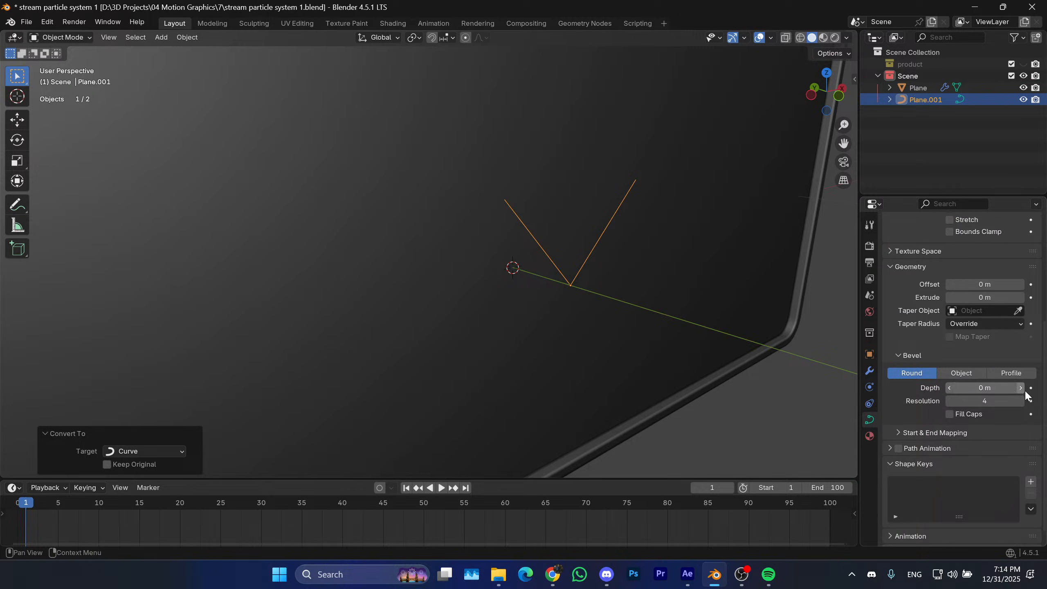
pyautogui.moveTo(1019, 390); pyautogui.dragTo(1037, 390)
pyautogui.moveTo(631, 321); pyautogui.dragTo(590, 259, button='middle')
pyautogui.click(252, 294)
pyautogui.click(614, 277)
# Enter Edit Mode on the arrow curve in front view, select its upper right end point and show its transform values.
pyautogui.press('KP_1')
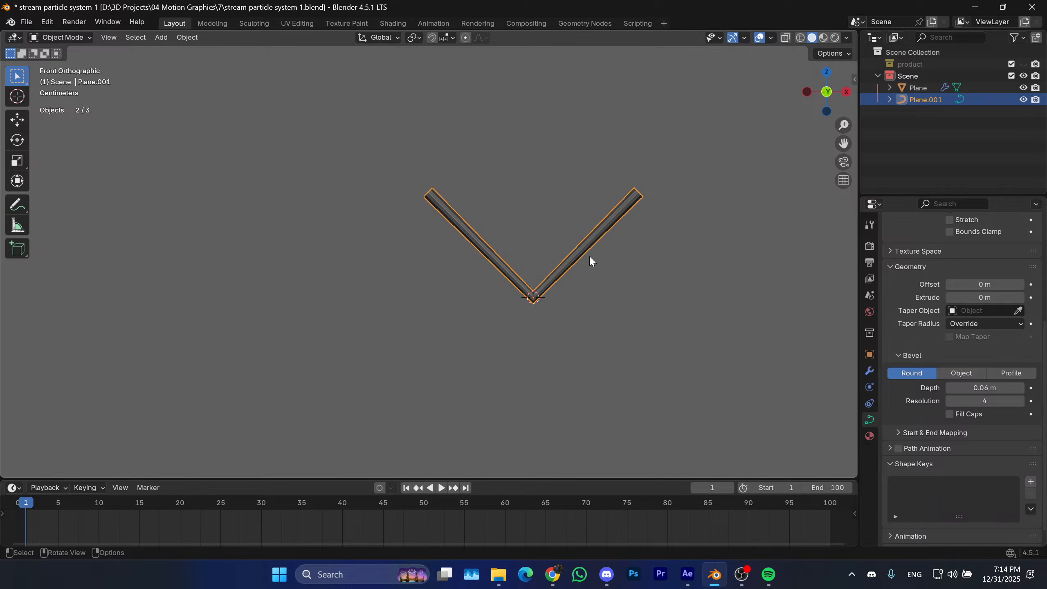
pyautogui.keyDown('shift'); pyautogui.moveTo(456, 186); pyautogui.dragTo(418, 208, button='middle'); pyautogui.keyUp('shift')
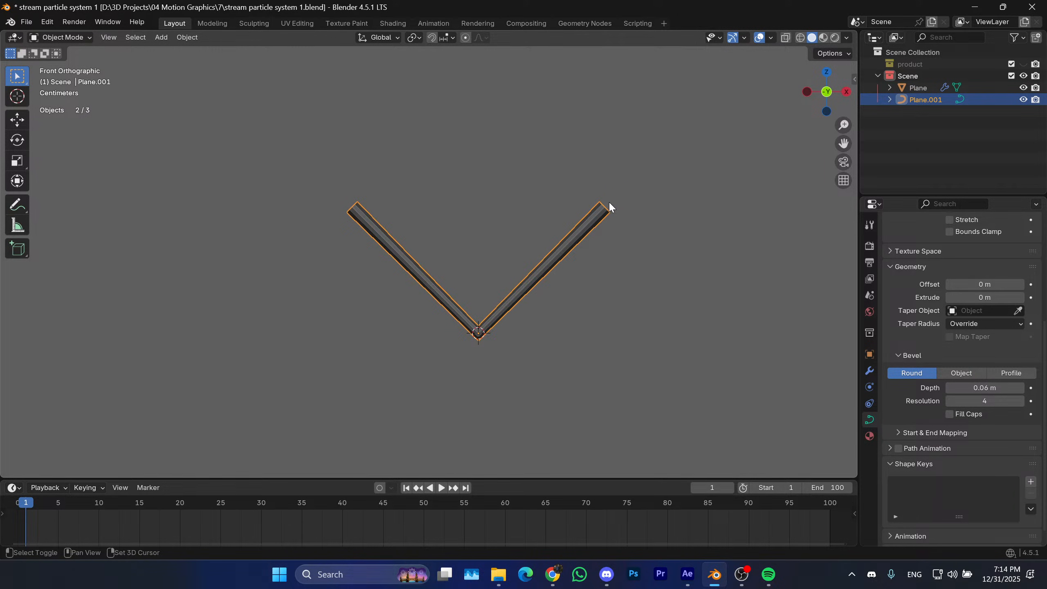
pyautogui.keyDown('shift'); pyautogui.moveTo(609, 201); pyautogui.dragTo(581, 216, button='middle'); pyautogui.keyUp('shift')
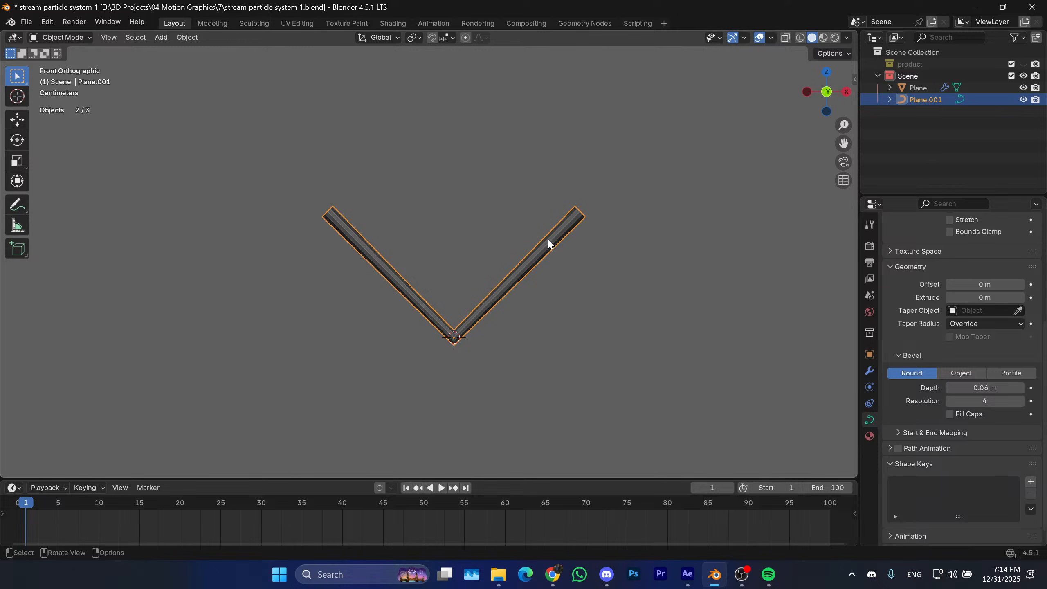
pyautogui.press('Tab')
pyautogui.keyDown('shift'); pyautogui.moveTo(545, 224); pyautogui.dragTo(532, 225, button='middle'); pyautogui.keyUp('shift')
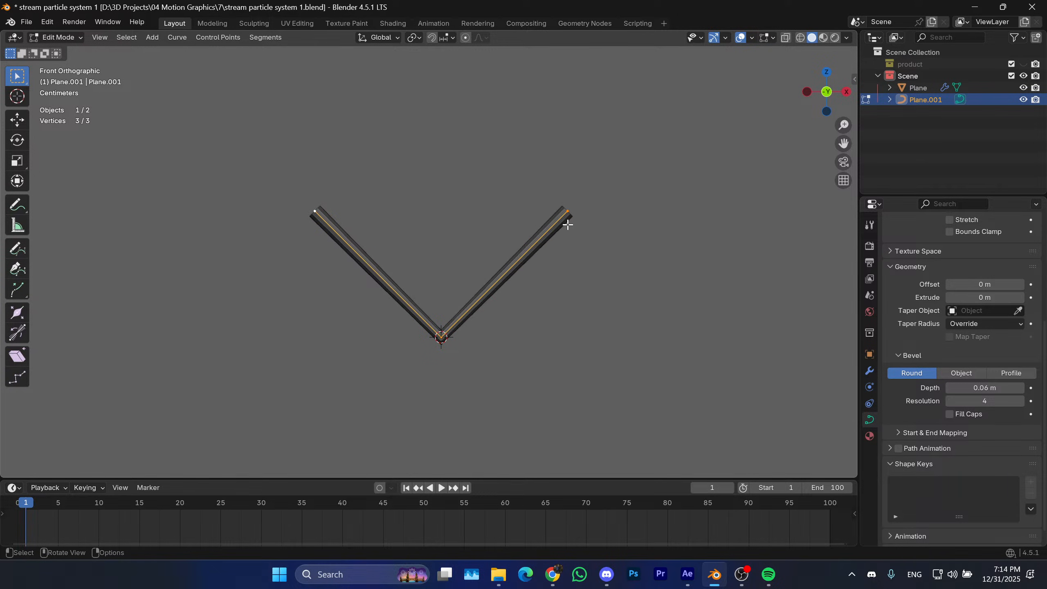
pyautogui.moveTo(584, 196); pyautogui.dragTo(526, 248)
pyautogui.moveTo(860, 78); pyautogui.dragTo(858, 78)
pyautogui.press('n')
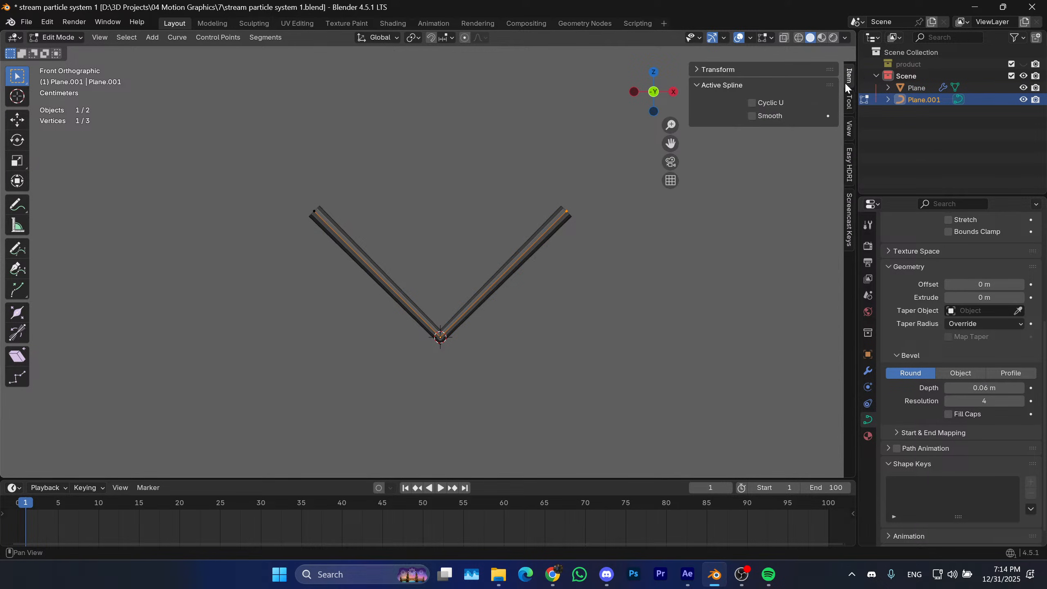
pyautogui.click(741, 71)
# Reduce the curve radius to 0.670 at the arrow's right end point and 0.770 at its left end point.
pyautogui.keyDown('shift'); pyautogui.moveTo(536, 248); pyautogui.dragTo(518, 250, button='middle'); pyautogui.keyUp('shift')
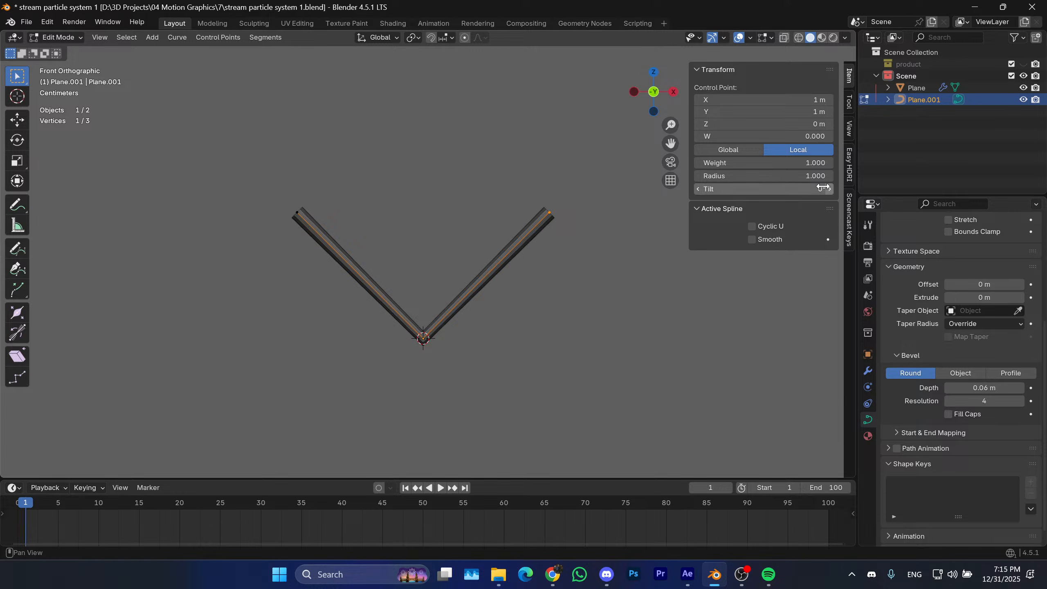
pyautogui.moveTo(785, 178); pyautogui.dragTo(763, 178)
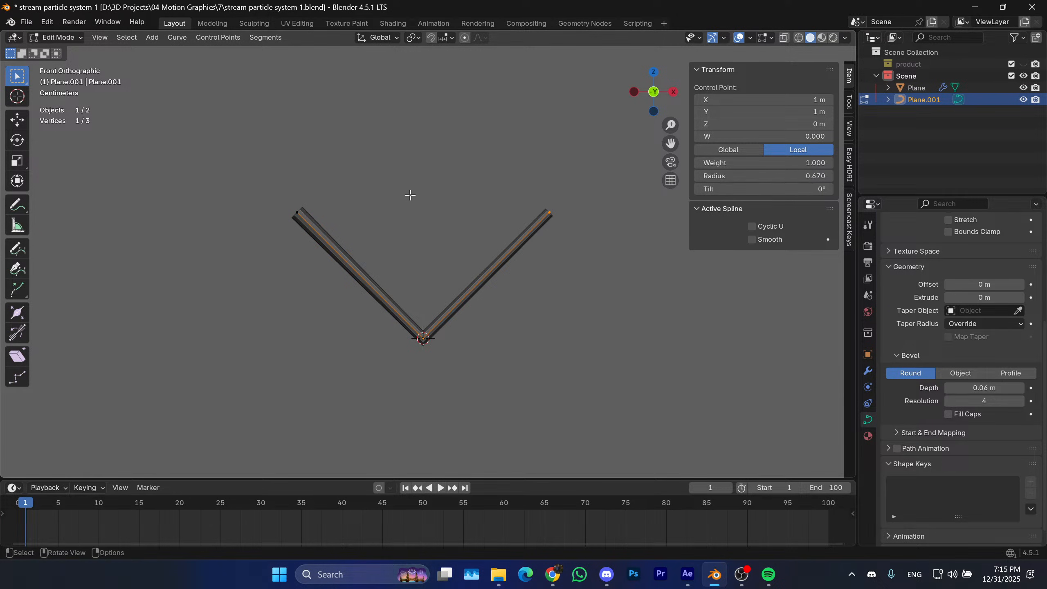
pyautogui.moveTo(347, 192); pyautogui.dragTo(278, 237)
pyautogui.moveTo(791, 180); pyautogui.dragTo(776, 181)
# Set the radius of both upper end points of the arrow curve to 0.7 and leave Edit Mode.
pyautogui.moveTo(589, 184); pyautogui.dragTo(536, 238)
pyautogui.click(789, 176)
pyautogui.press('Tab')
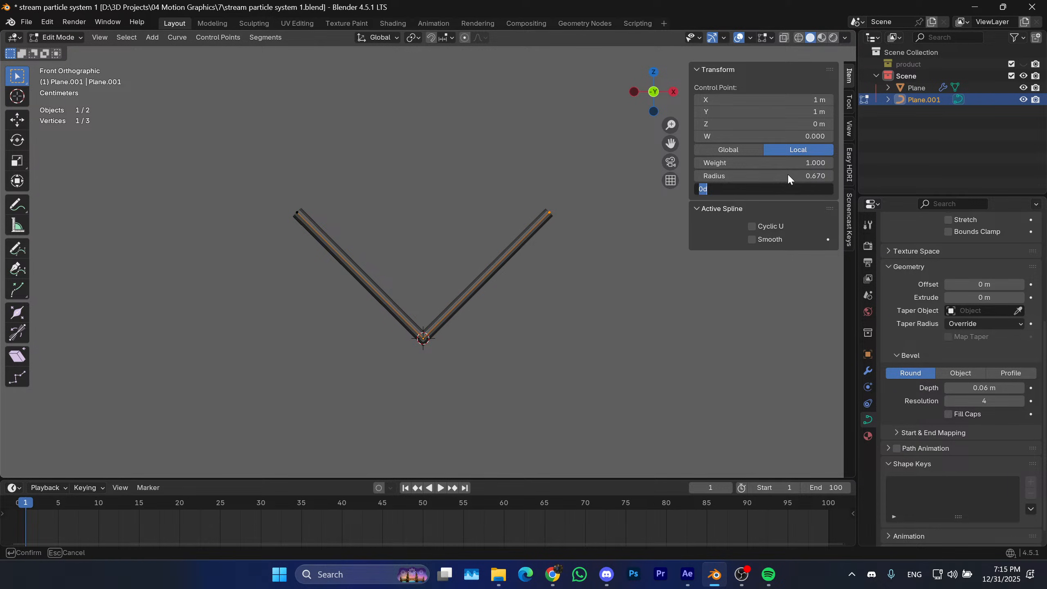
pyautogui.click(786, 175)
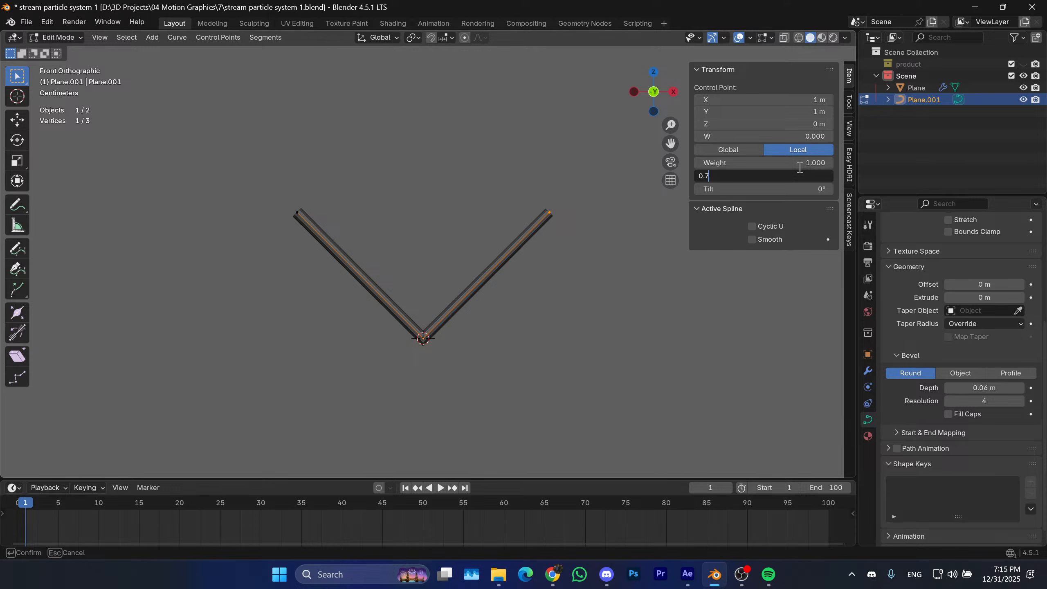
pyautogui.press('Return')
pyautogui.moveTo(318, 206); pyautogui.dragTo(278, 228)
pyautogui.click(758, 177)
pyautogui.press('Return')
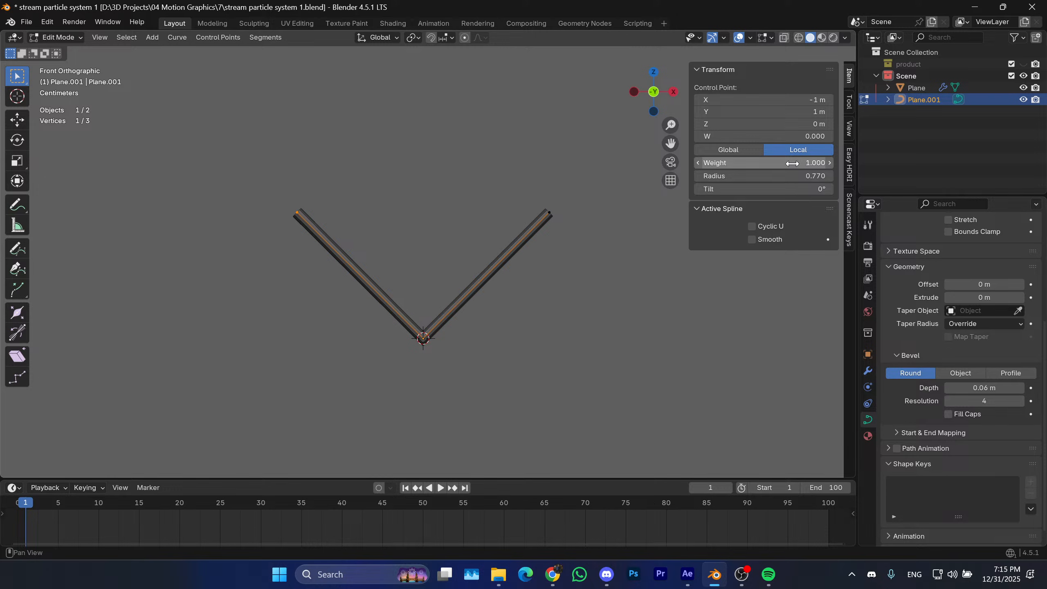
pyautogui.click(764, 178)
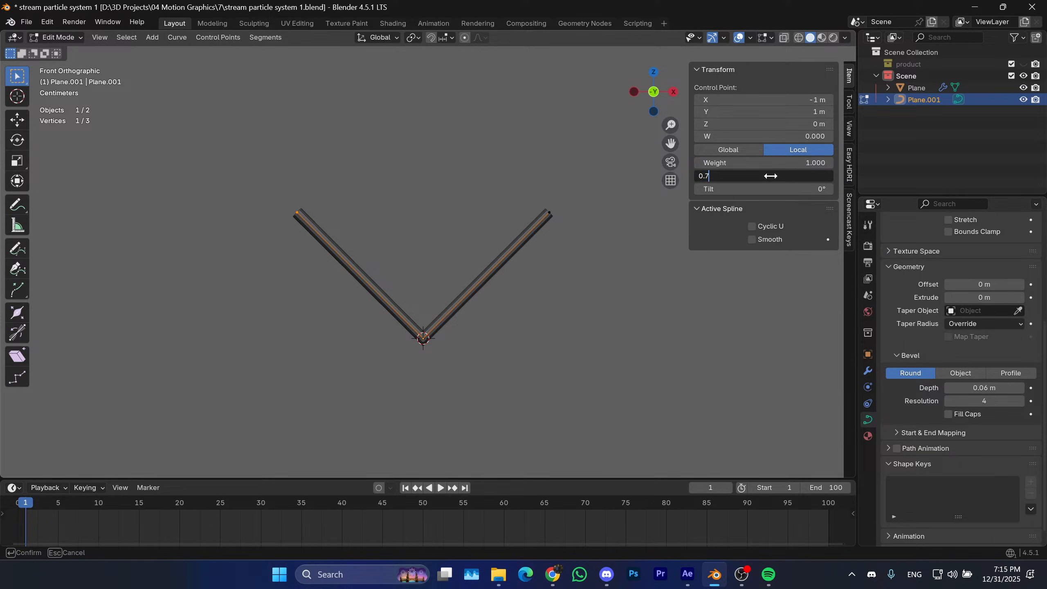
pyautogui.press('Return')
pyautogui.click(524, 168)
pyautogui.press('Tab')
# Thicken the arrow by raising its curve bevel depth to 0.1 m.
pyautogui.scroll(-3, 545, 269)
pyautogui.keyDown('shift'); pyautogui.moveTo(527, 264); pyautogui.dragTo(514, 255, button='middle'); pyautogui.keyUp('shift')
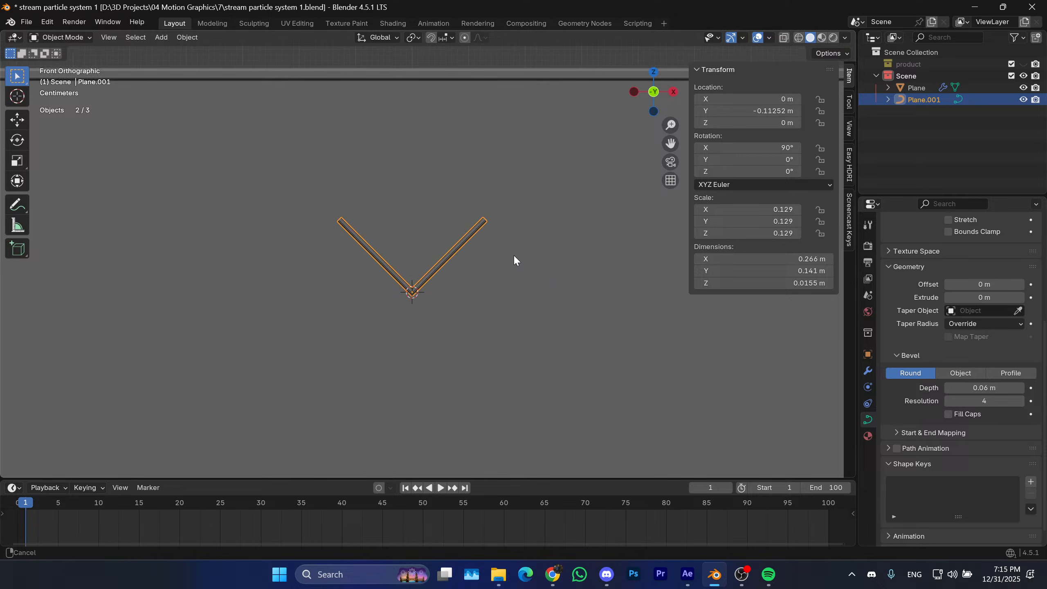
pyautogui.click(470, 179)
pyautogui.moveTo(470, 178); pyautogui.dragTo(485, 276, button='middle')
pyautogui.scroll(1, 400, 274)
pyautogui.click(424, 293)
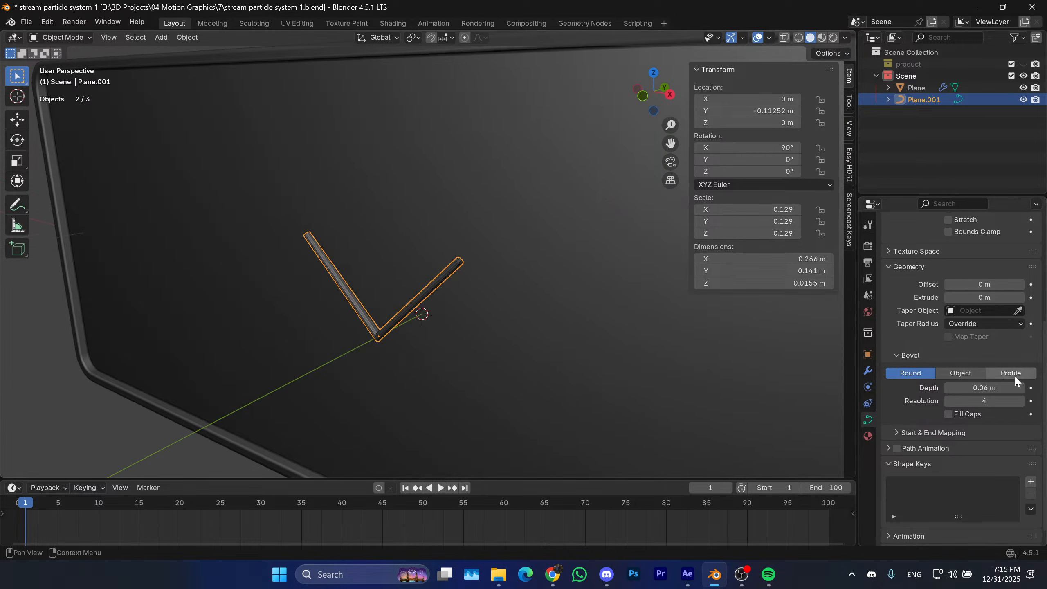
pyautogui.click(1020, 387)
pyautogui.click(1020, 387)
pyautogui.click(1020, 387)
pyautogui.click(1020, 387)
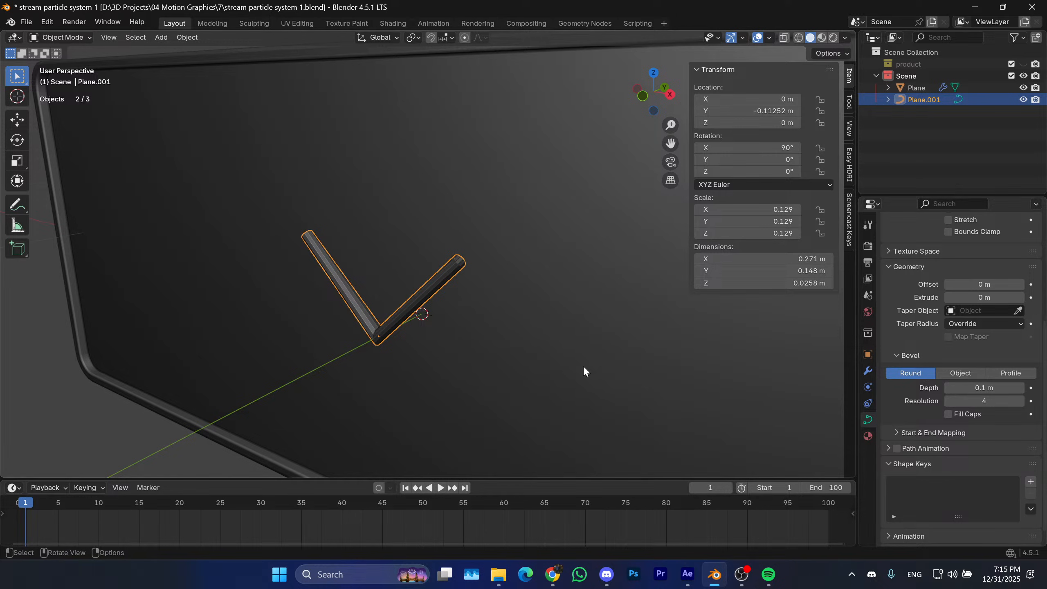
# Examine the arrow's thickness and proportions against the whole button from several angles.
pyautogui.scroll(-3, 582, 365)
pyautogui.moveTo(533, 348); pyautogui.dragTo(572, 271, button='middle')
pyautogui.click(419, 202)
pyautogui.scroll(-3, 414, 256)
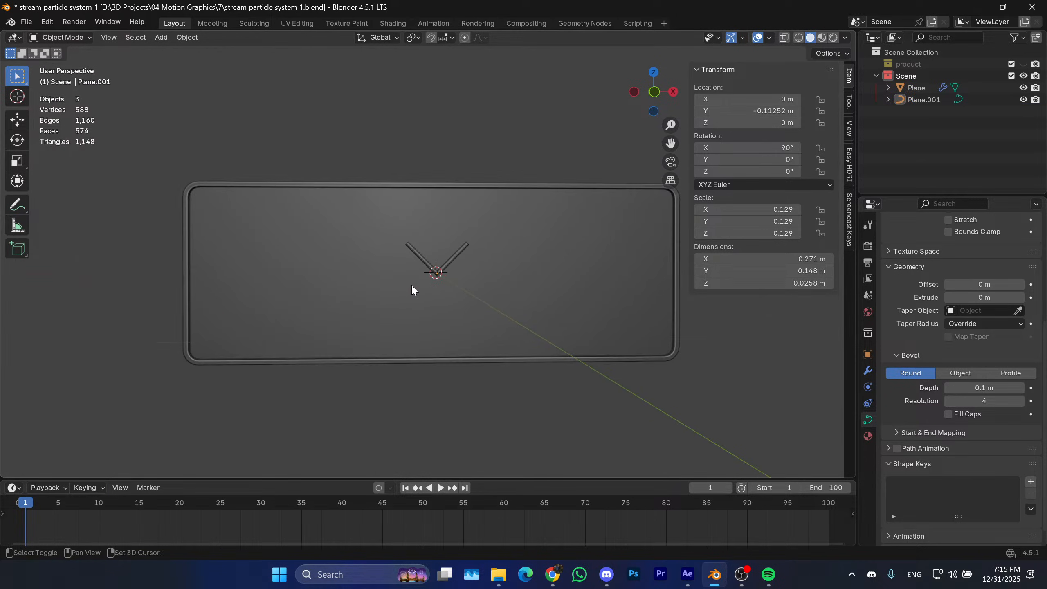
pyautogui.moveTo(444, 328); pyautogui.dragTo(500, 292, button='middle')
pyautogui.click(457, 209)
pyautogui.click(520, 291)
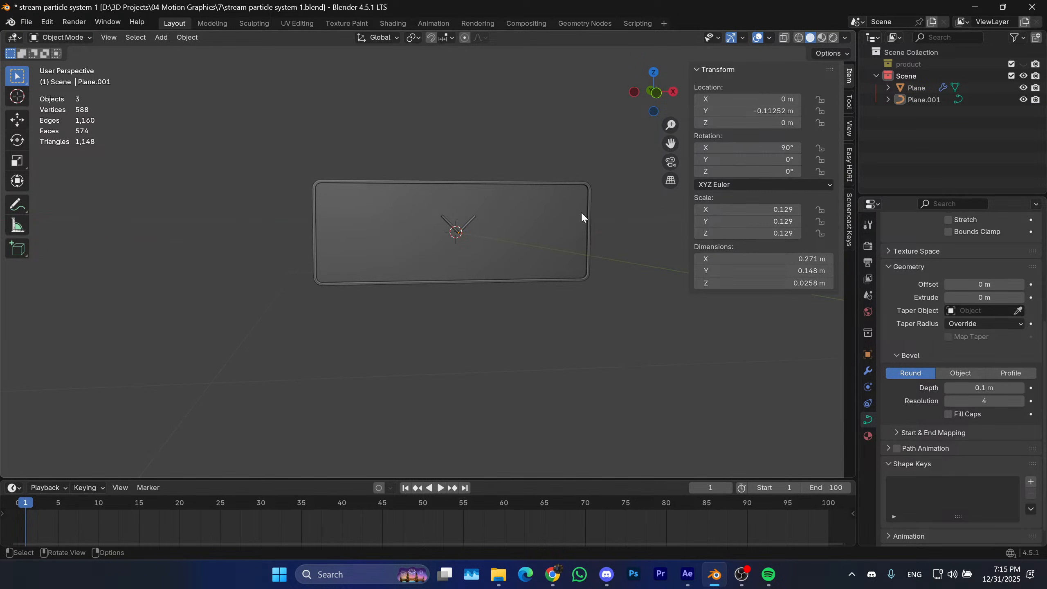
# Add a text object at the 3D cursor and rotate it 90° around the X axis to face the front view.
pyautogui.press('KP_1')
pyautogui.scroll(2, 625, 368)
pyautogui.keyDown('shift'); pyautogui.moveTo(494, 243); pyautogui.dragTo(465, 258, button='middle'); pyautogui.keyUp('shift')
pyautogui.click(744, 69)
pyautogui.hotkey('shift', 'a')
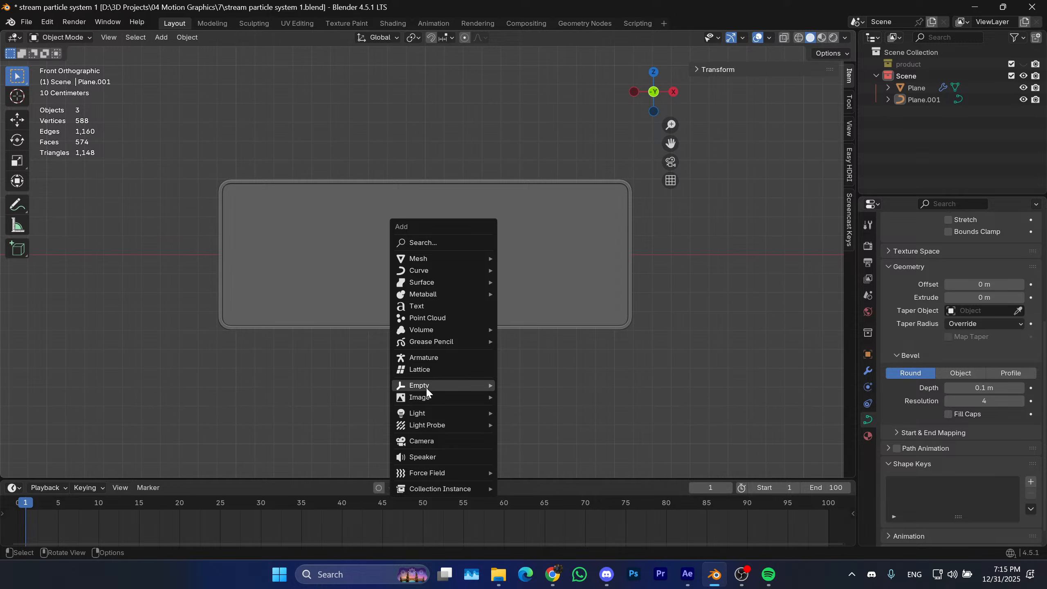
pyautogui.click(431, 304)
pyautogui.write('r')
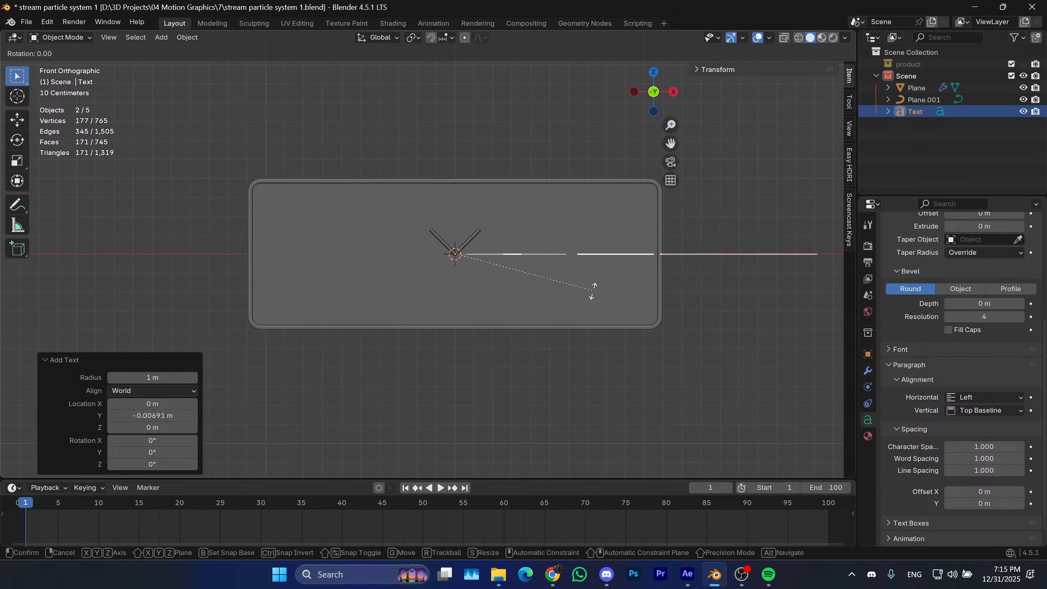
pyautogui.write('x')
pyautogui.write('90')
pyautogui.press('Return')
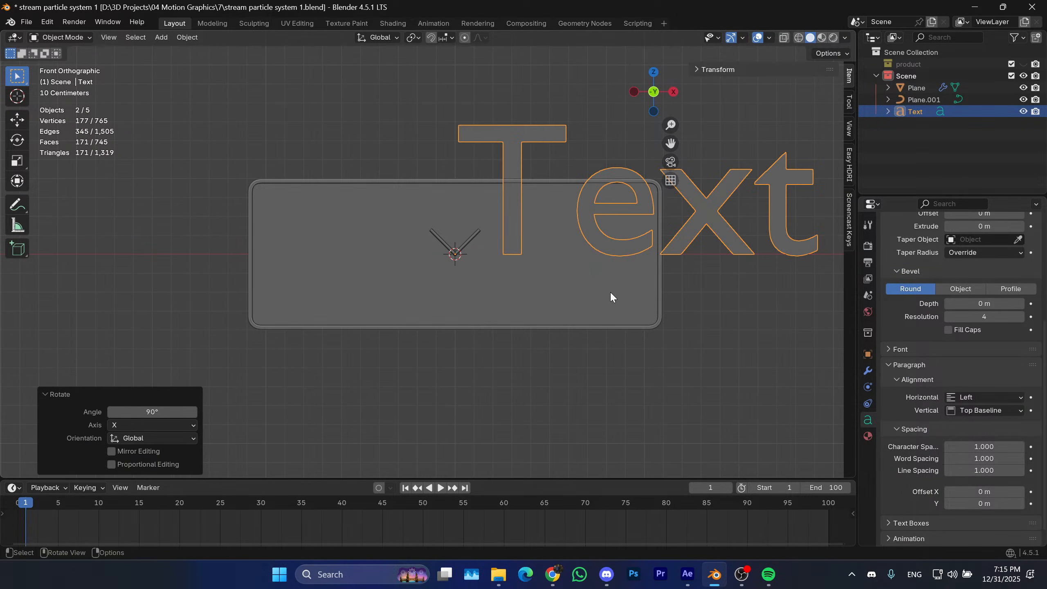
# Move the text over the button's face and replace its content with "share".
pyautogui.press('g')
pyautogui.click(446, 342)
pyautogui.press('Tab')
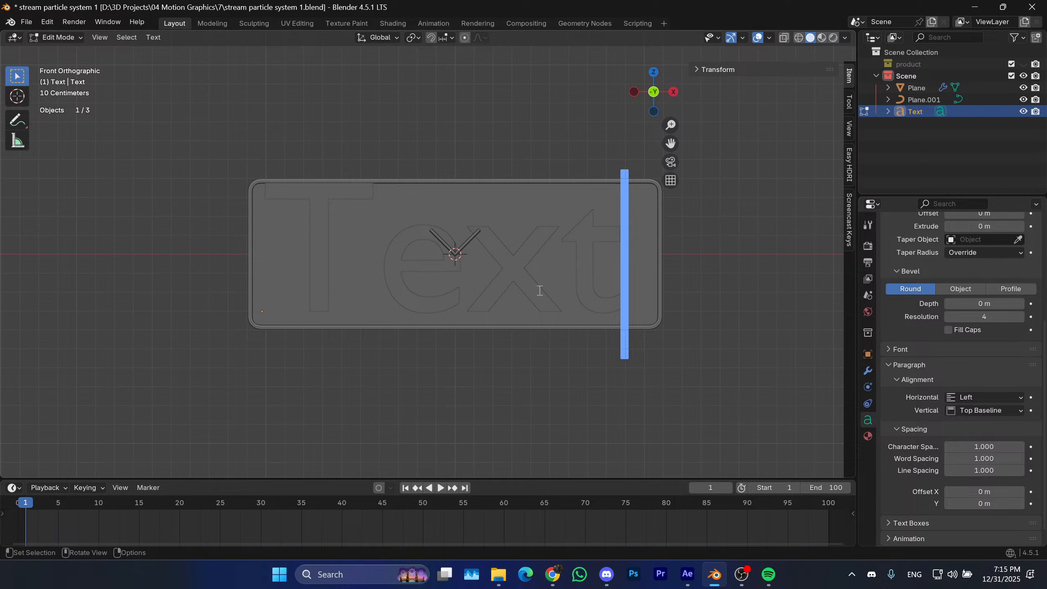
pyautogui.press('BackSpace')
pyautogui.press('BackSpace')
pyautogui.press('BackSpace')
pyautogui.press('BackSpace')
pyautogui.write('share')
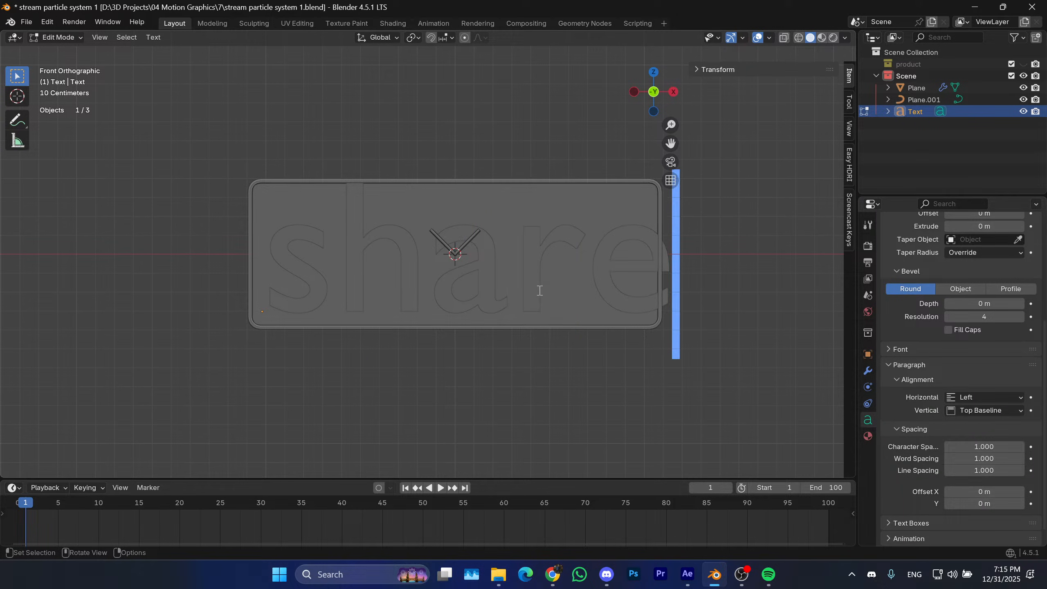
# Finish editing the text and scale it down uniformly to about 0.544 so it fits inside the button.
pyautogui.press('Tab')
pyautogui.press('s')
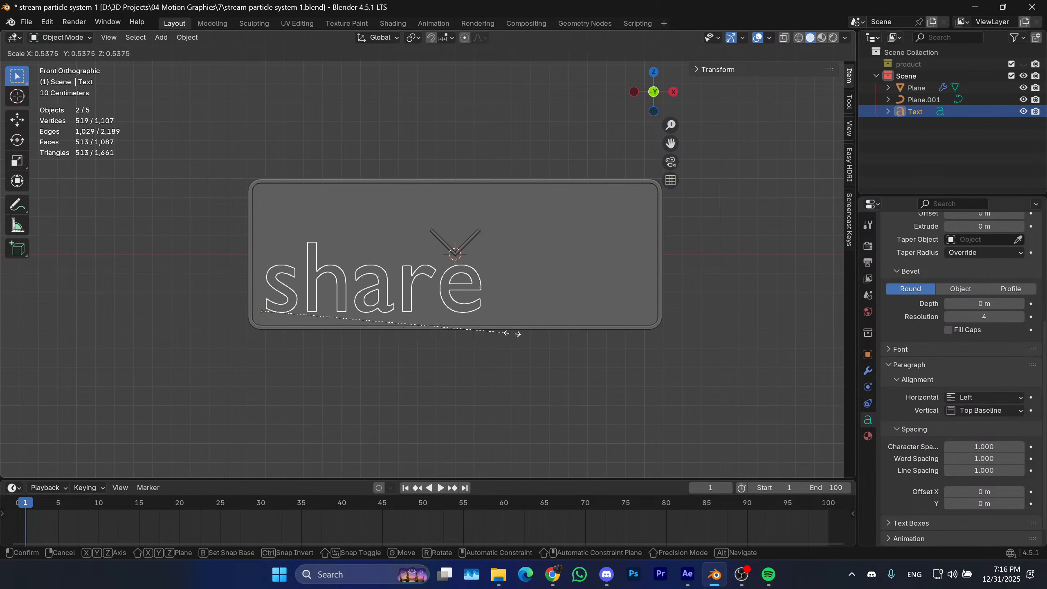
pyautogui.click(488, 313)
pyautogui.keyDown('shift'); pyautogui.moveTo(488, 312); pyautogui.dragTo(494, 307, button='middle'); pyautogui.keyUp('shift')
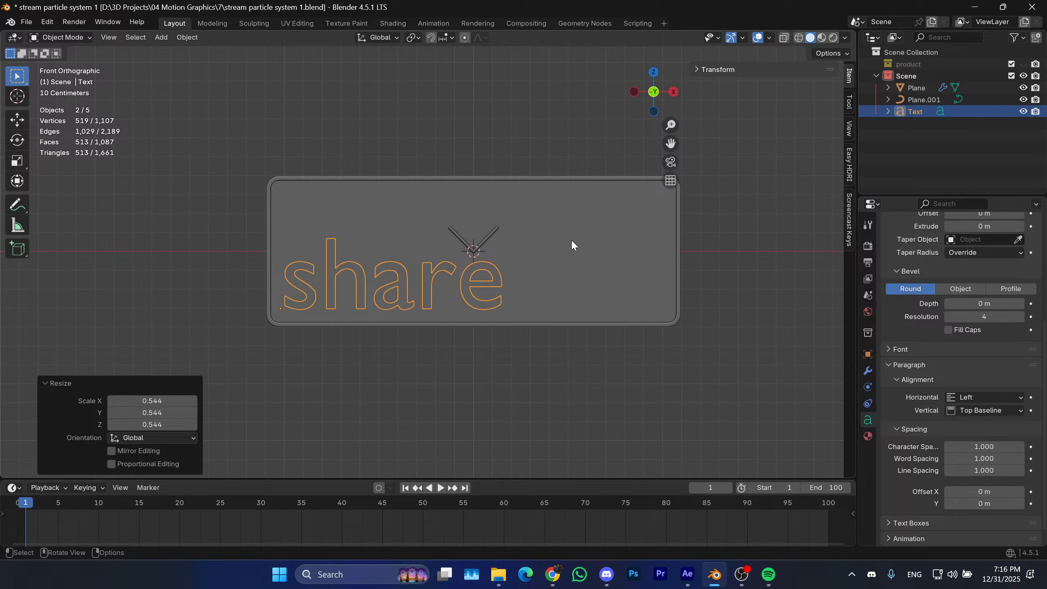
pyautogui.keyDown('shift'); pyautogui.moveTo(398, 283); pyautogui.dragTo(372, 291, button='middle'); pyautogui.keyUp('shift')
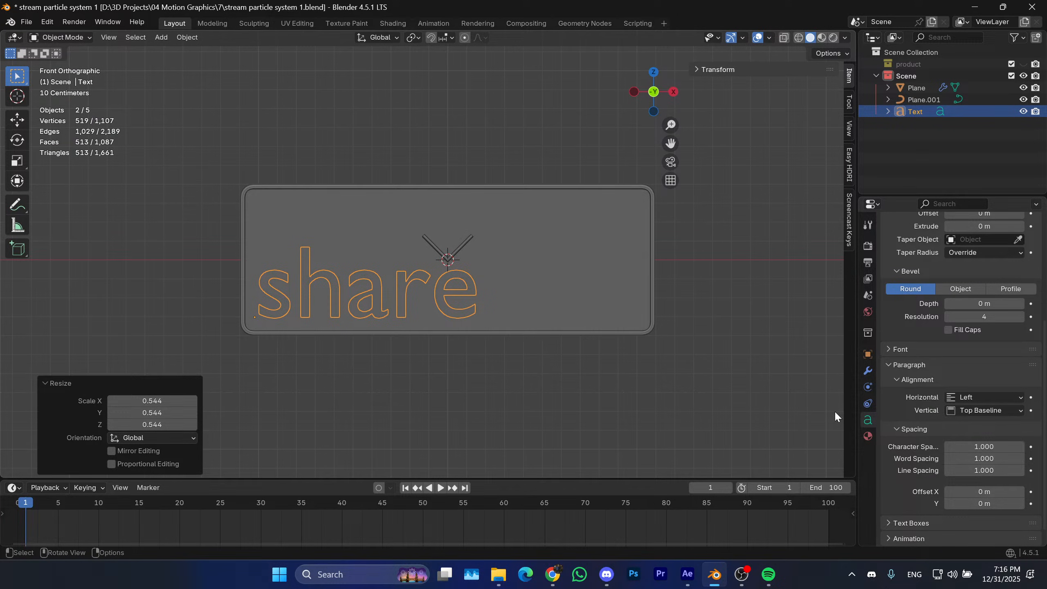
# Open the text's font settings and examine the lettering's shape and placement against the button.
pyautogui.click(909, 351)
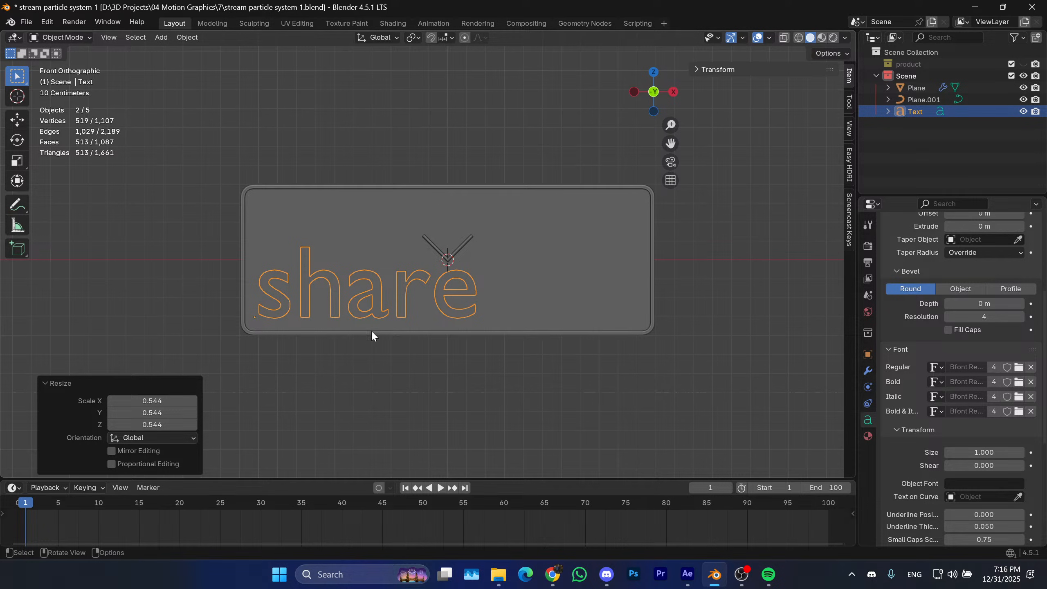
pyautogui.moveTo(402, 326)
pyautogui.keyDown('shift'); pyautogui.mouseDown(button='middle')
pyautogui.moveTo(415, 324)
pyautogui.moveTo(393, 323)
pyautogui.mouseUp(button='middle'); pyautogui.keyUp('shift')
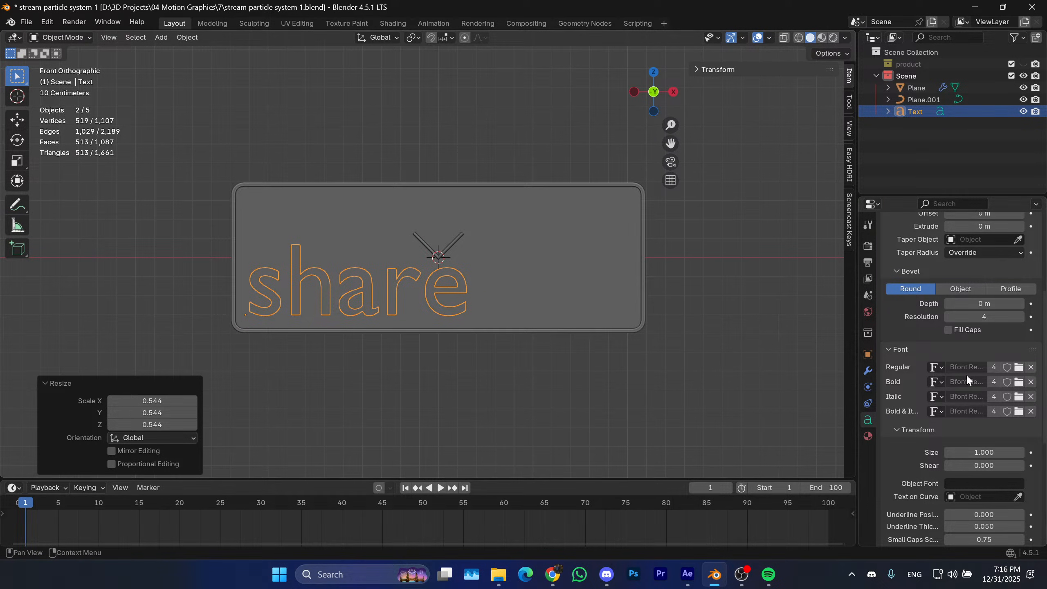
pyautogui.keyDown('shift'); pyautogui.moveTo(449, 324); pyautogui.dragTo(482, 329, button='middle'); pyautogui.keyUp('shift')
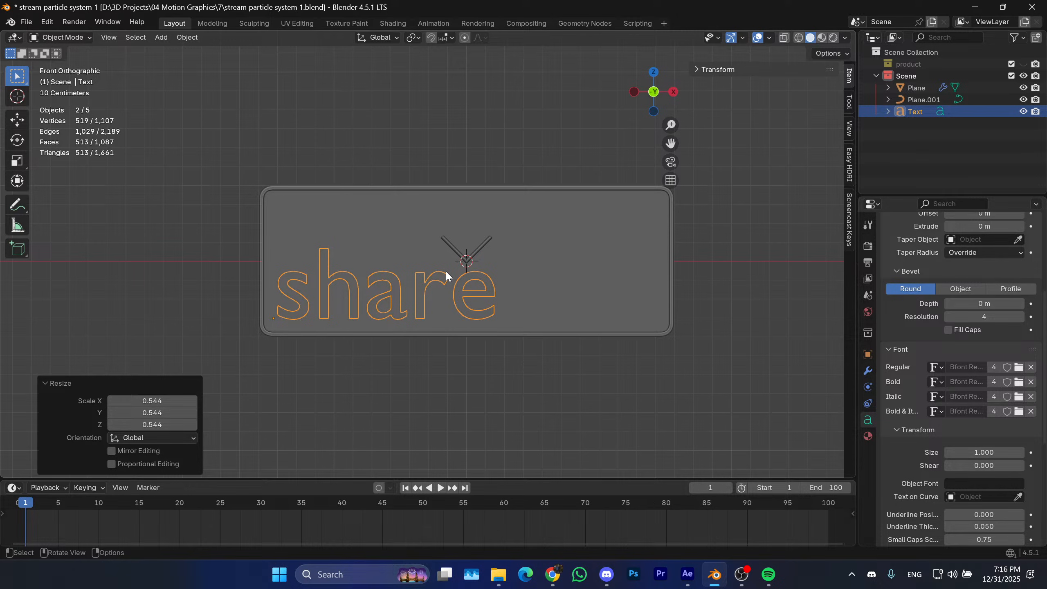
pyautogui.scroll(3, 446, 270)
pyautogui.keyDown('shift'); pyautogui.moveTo(431, 302); pyautogui.dragTo(483, 297, button='middle'); pyautogui.keyUp('shift')
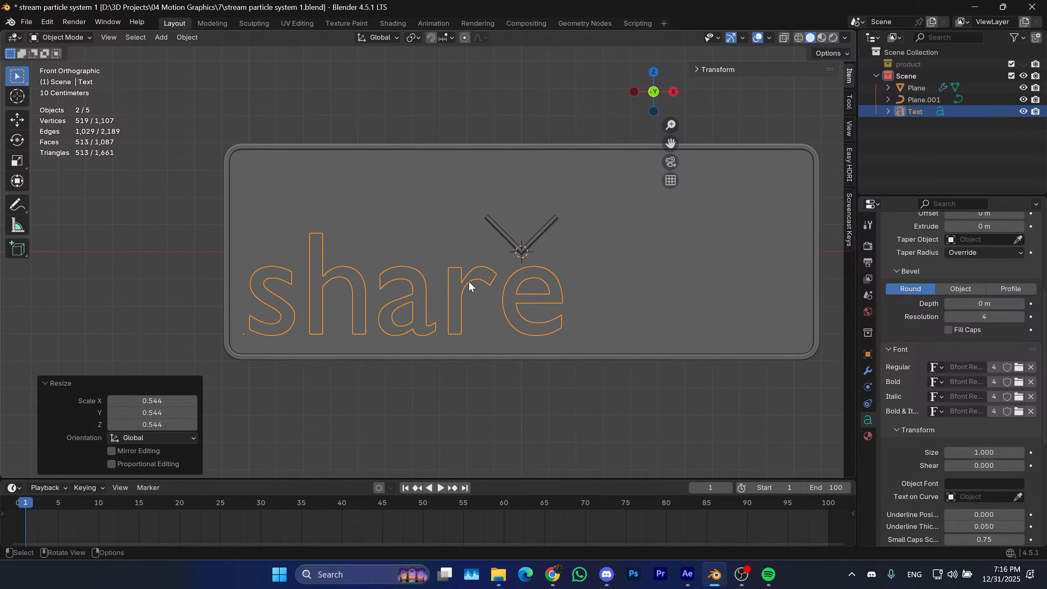
pyautogui.keyDown('shift'); pyautogui.moveTo(573, 257); pyautogui.dragTo(542, 256, button='middle'); pyautogui.keyUp('shift')
pyautogui.keyDown('shift'); pyautogui.moveTo(518, 318); pyautogui.dragTo(508, 316, button='middle'); pyautogui.keyUp('shift')
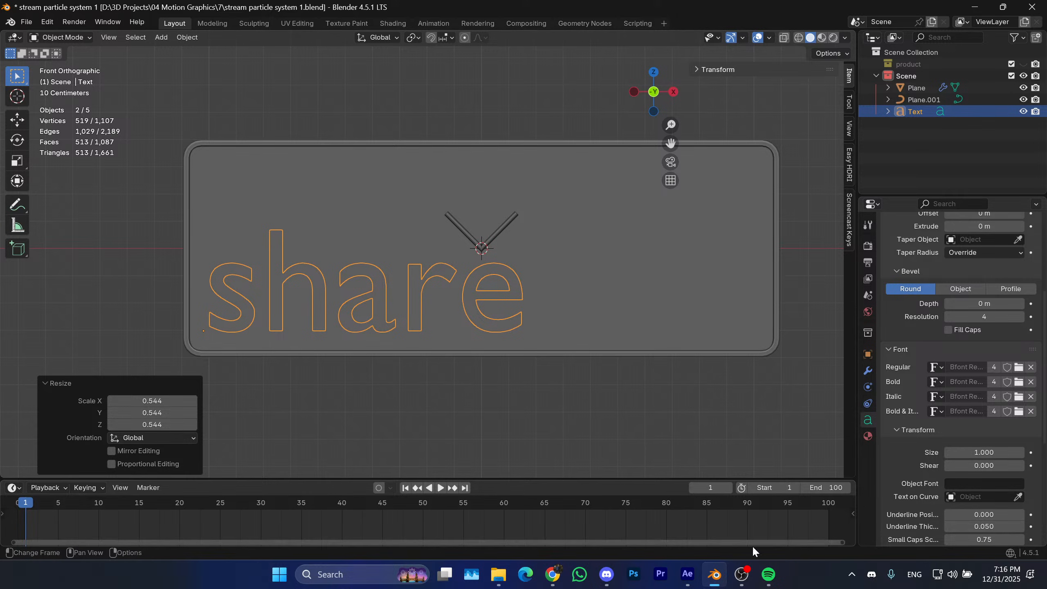
pyautogui.keyDown('shift'); pyautogui.moveTo(414, 310); pyautogui.dragTo(402, 303, button='middle'); pyautogui.keyUp('shift')
pyautogui.keyDown('shift'); pyautogui.moveTo(292, 294); pyautogui.dragTo(358, 296, button='middle'); pyautogui.keyUp('shift')
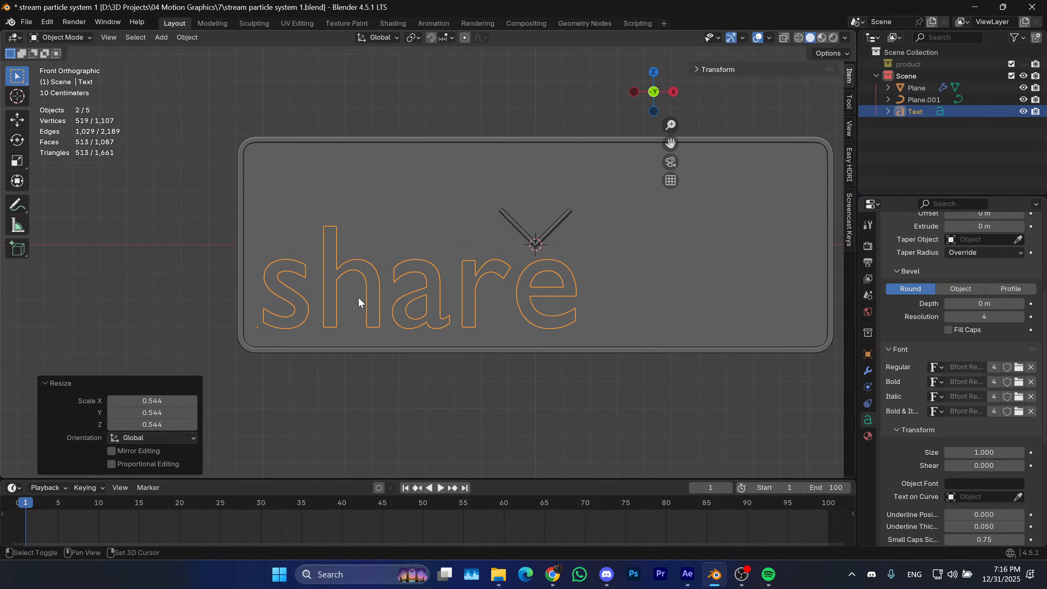
# Capitalize the first letter of the button text so it reads "Share".
pyautogui.click(334, 306)
pyautogui.press('Tab')
pyautogui.moveTo(322, 292); pyautogui.dragTo(267, 297)
pyautogui.write('S')
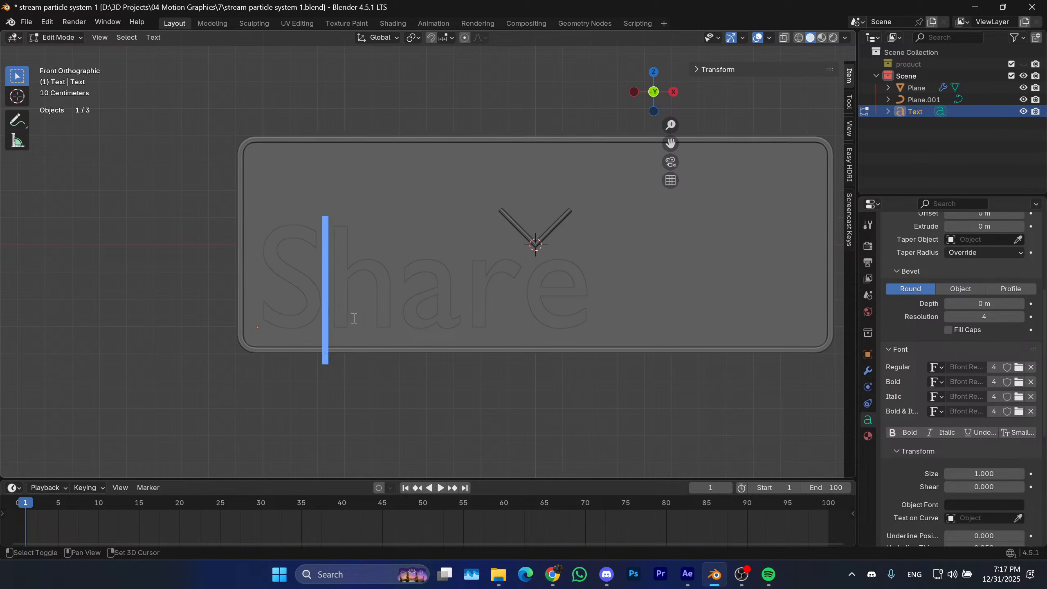
pyautogui.press('Tab')
pyautogui.keyDown('shift'); pyautogui.moveTo(460, 311); pyautogui.dragTo(450, 308, button='middle'); pyautogui.keyUp('shift')
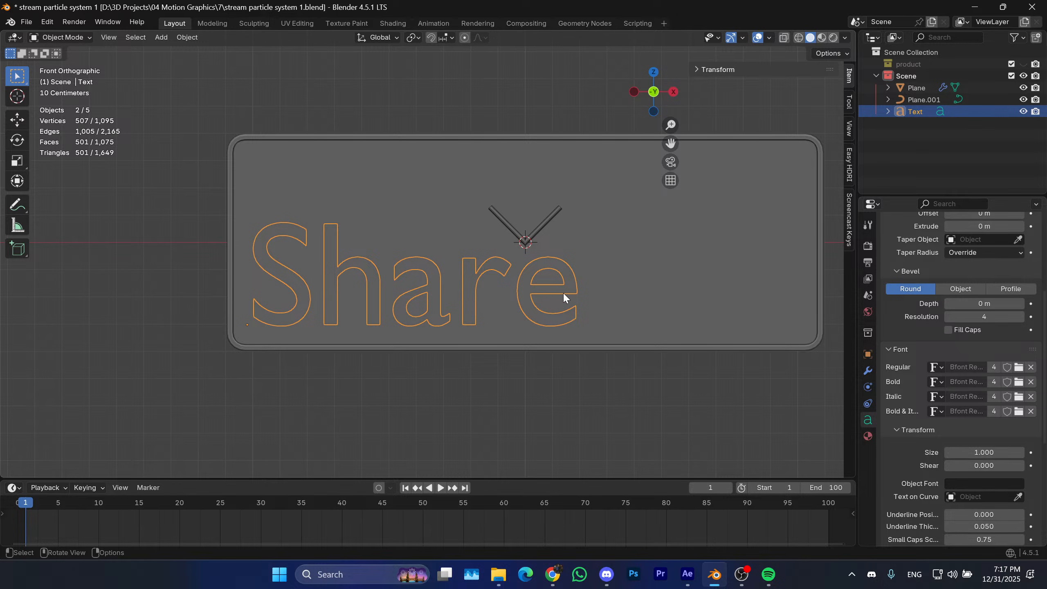
# Load Century Gothic Regular from the Windows fonts folder as the text's regular font.
pyautogui.click(1019, 369)
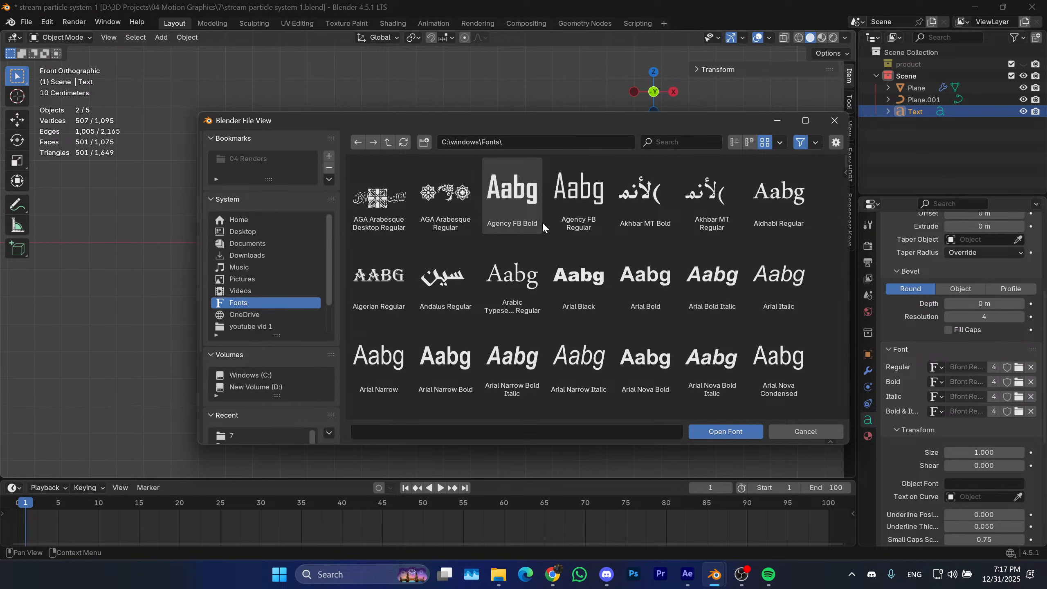
pyautogui.moveTo(575, 121); pyautogui.dragTo(499, 118)
pyautogui.scroll(-2, 460, 284)
pyautogui.scroll(-1, 460, 283)
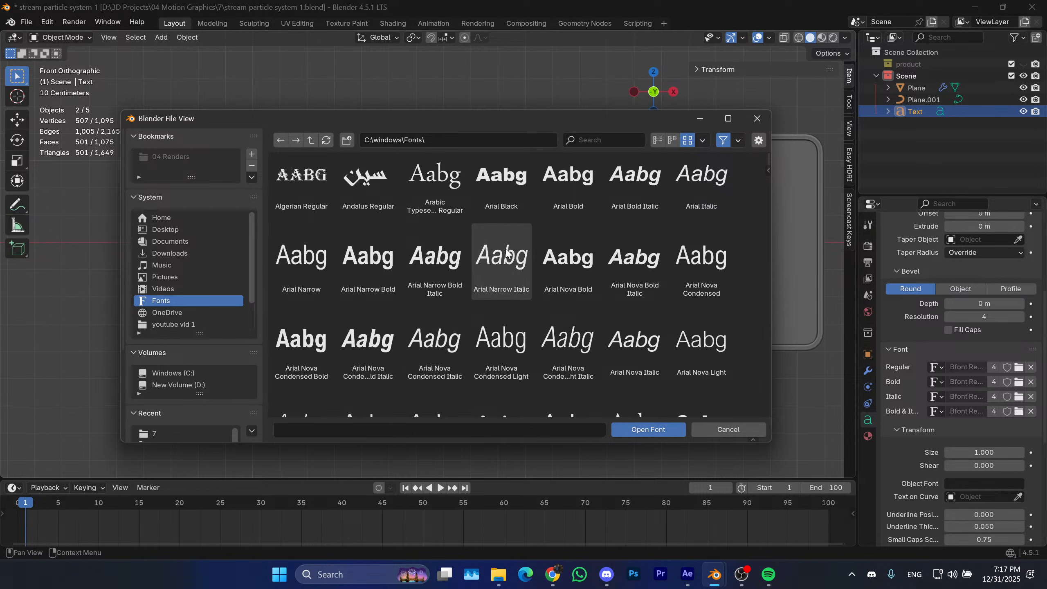
pyautogui.scroll(-3, 456, 319)
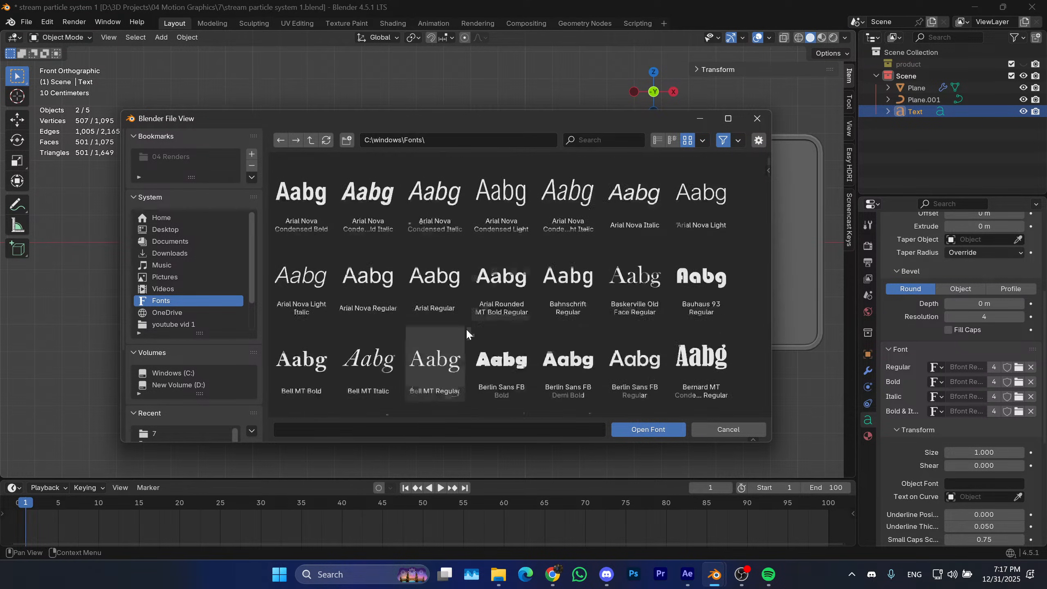
pyautogui.scroll(-4, 377, 317)
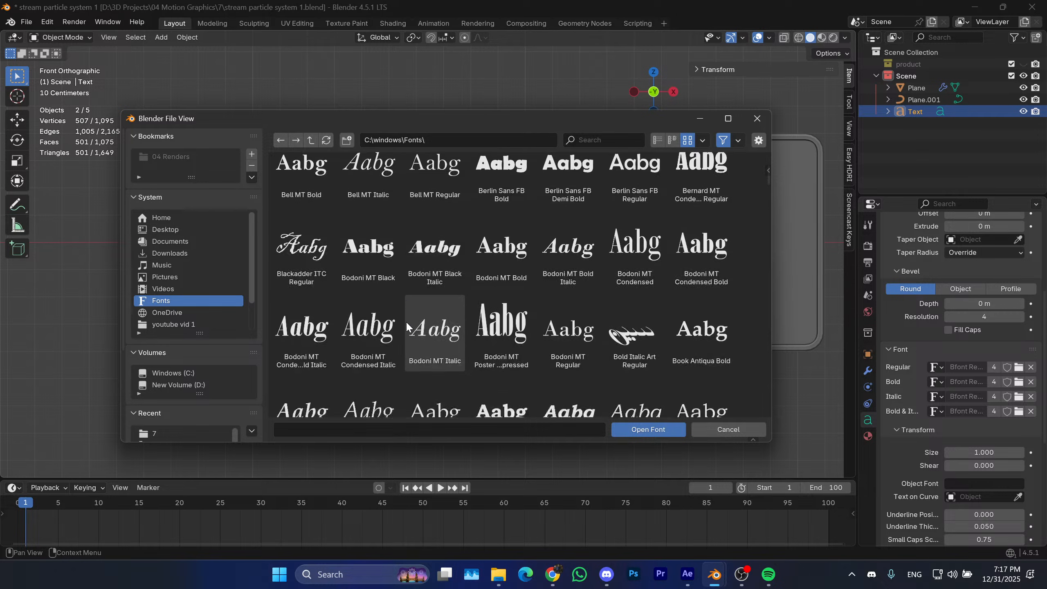
pyautogui.scroll(-3, 500, 345)
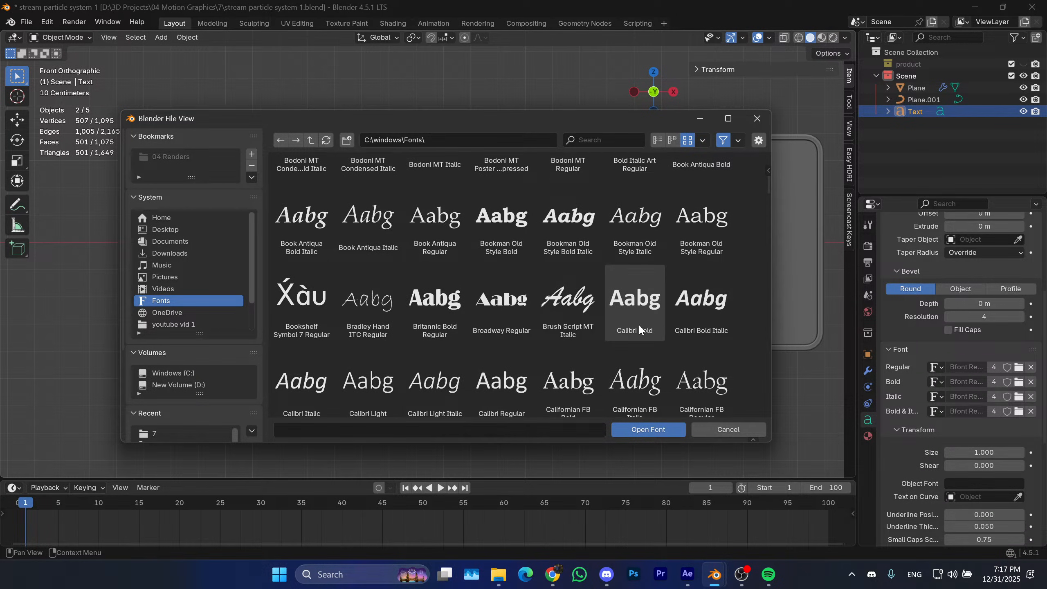
pyautogui.scroll(-1, 690, 335)
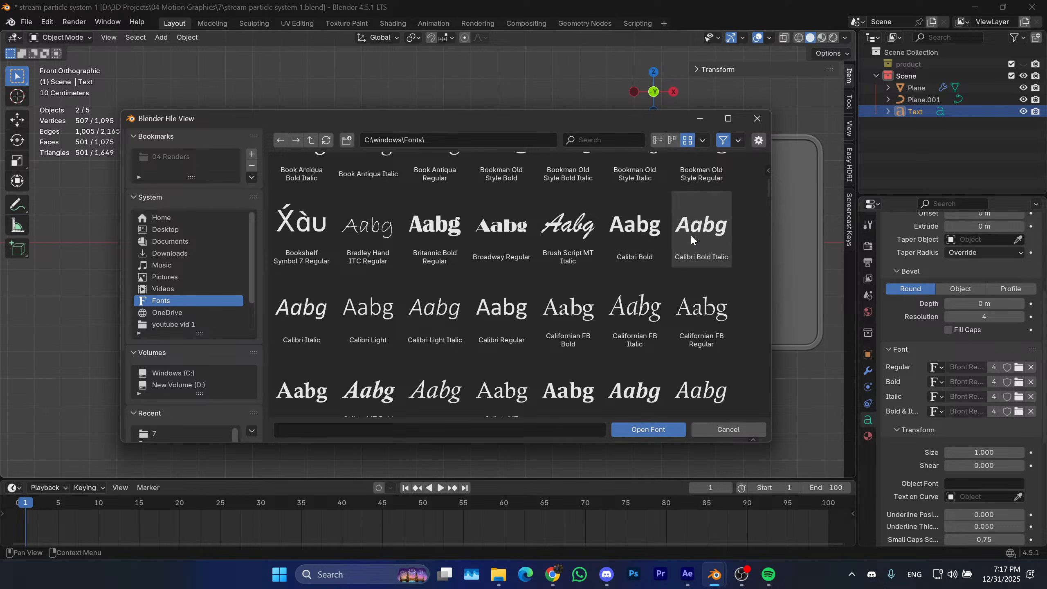
pyautogui.scroll(-1, 565, 279)
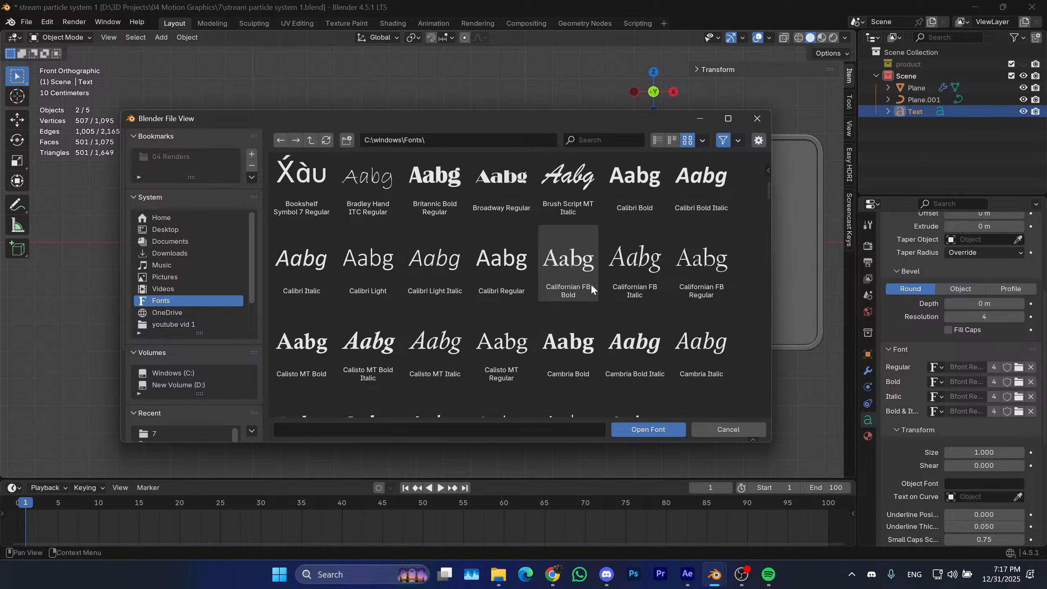
pyautogui.scroll(-1, 656, 305)
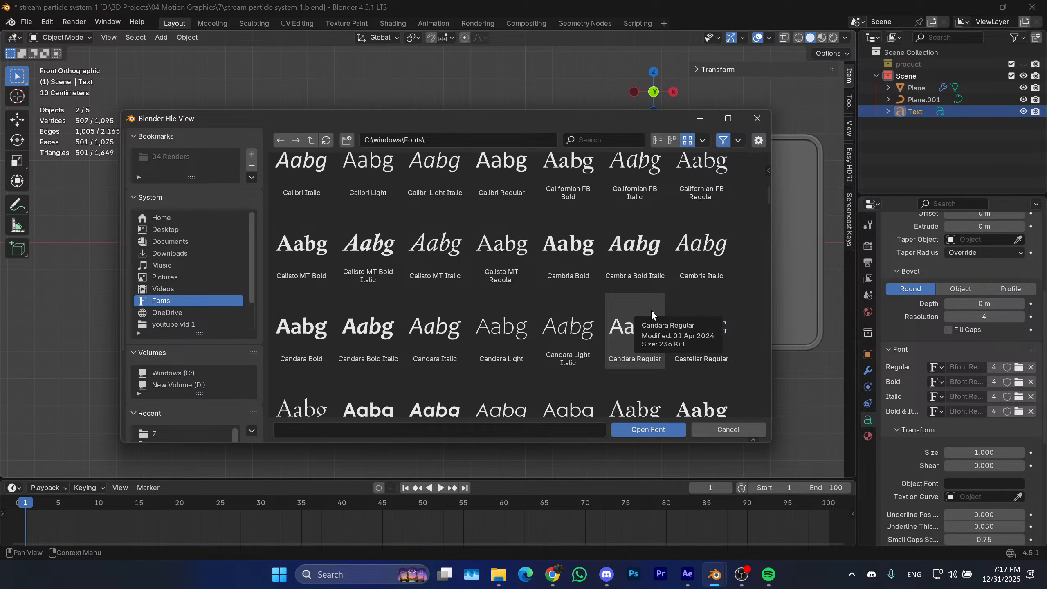
pyautogui.scroll(-2, 497, 294)
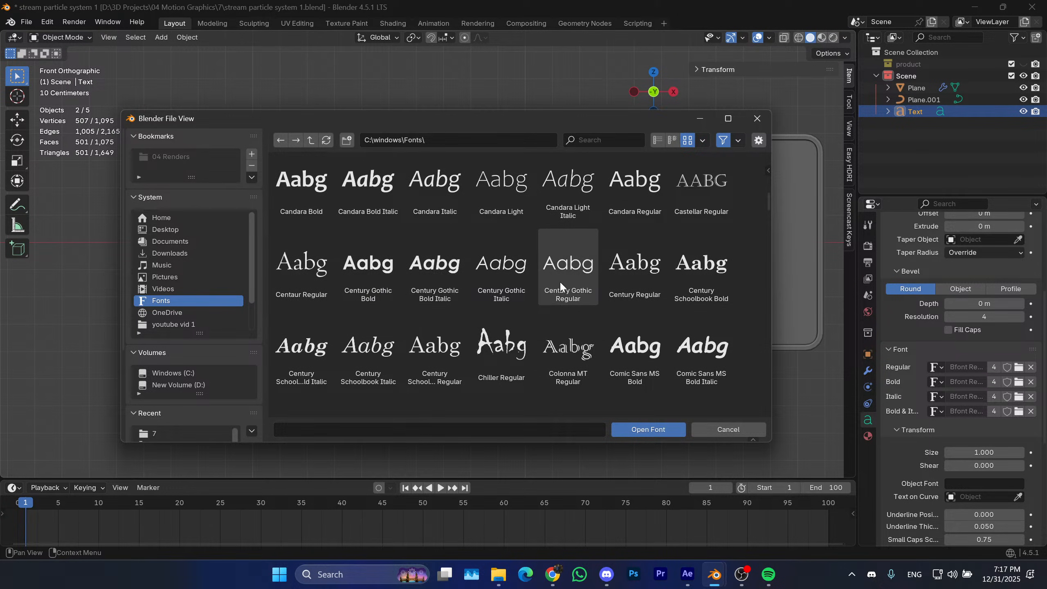
pyautogui.click(575, 268)
pyautogui.doubleClick(574, 264)
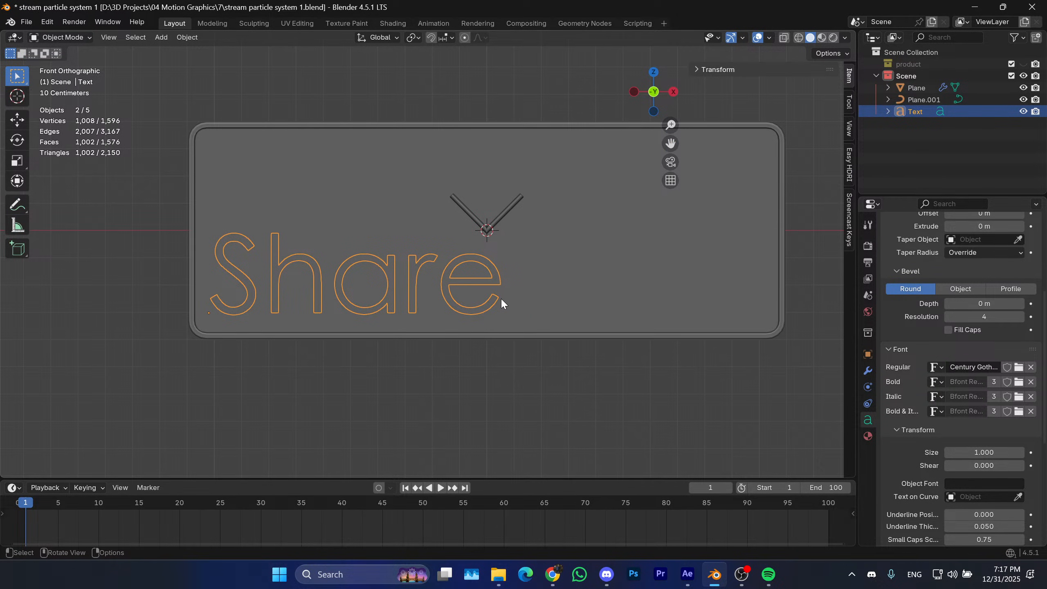
# Snap the 3D cursor to the text's origin and enlarge the text uniformly by about 1.316.
pyautogui.hotkey('shift', 's')
pyautogui.click(499, 383)
pyautogui.press('s')
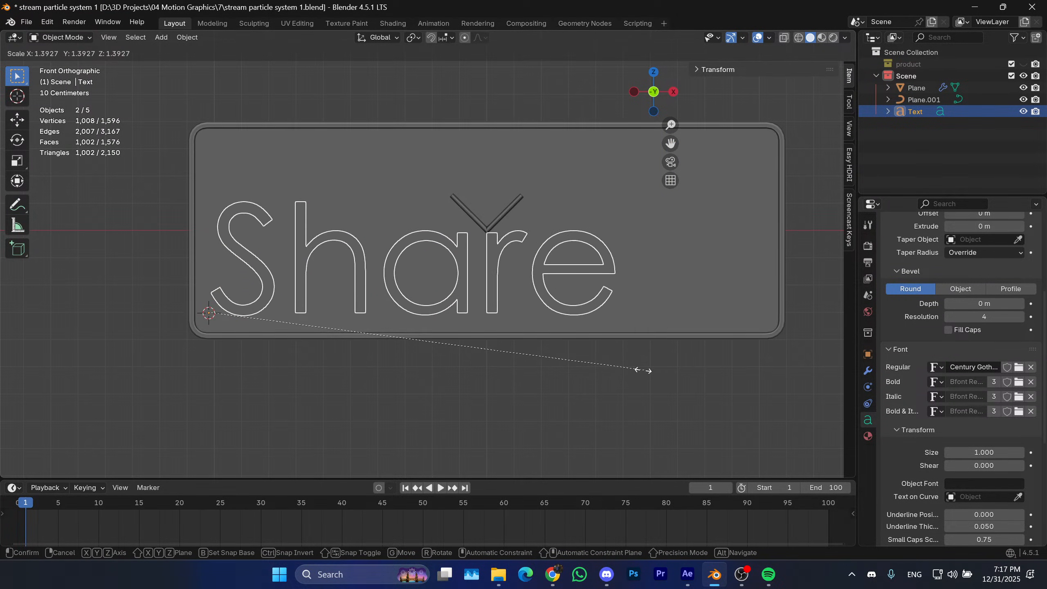
pyautogui.click(618, 366)
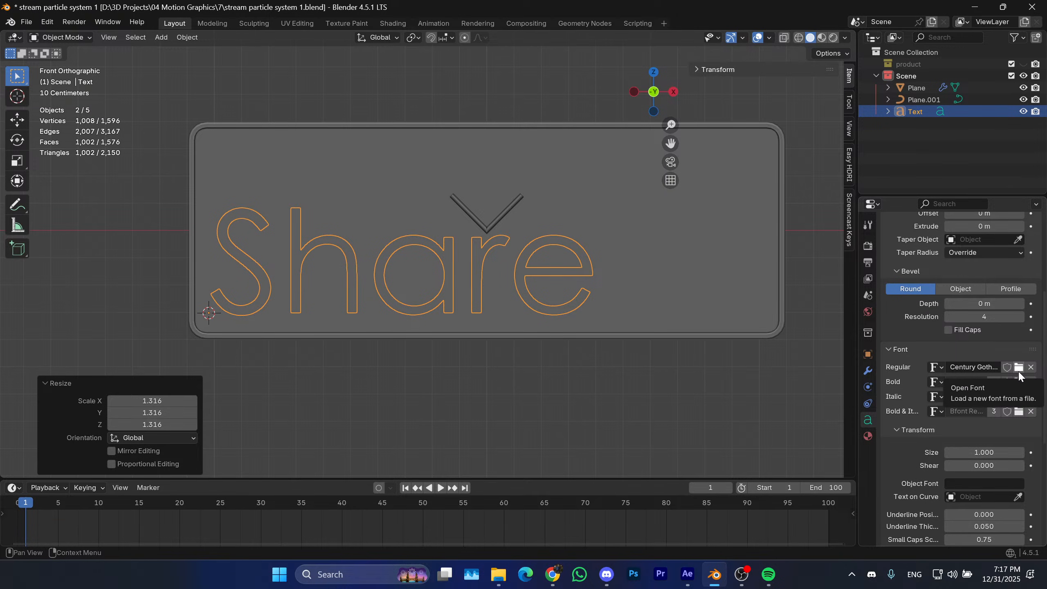
# Search the fonts for "century goth" and load Century Gothic Bold as the text's bold font.
pyautogui.click(1018, 368)
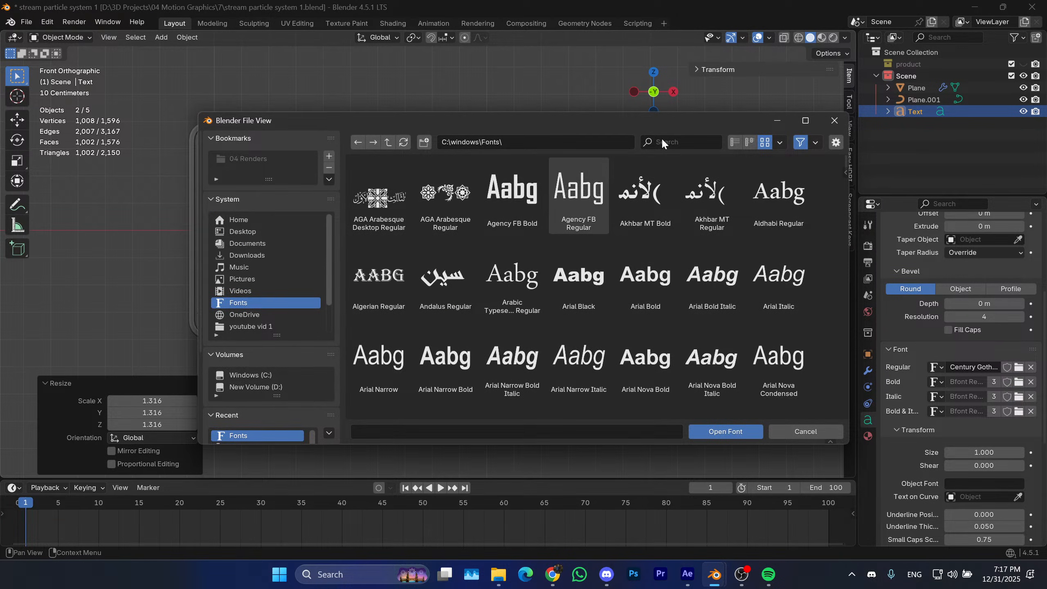
pyautogui.moveTo(578, 120); pyautogui.dragTo(535, 152)
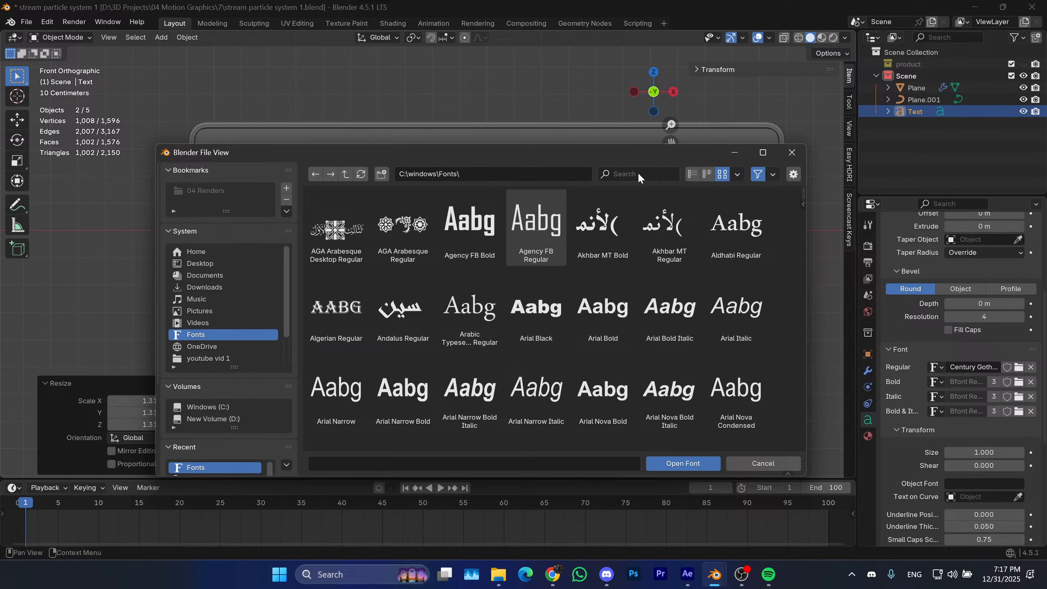
pyautogui.hotkey('ctrl', 'f')
pyautogui.click(605, 179)
pyautogui.write('ce')
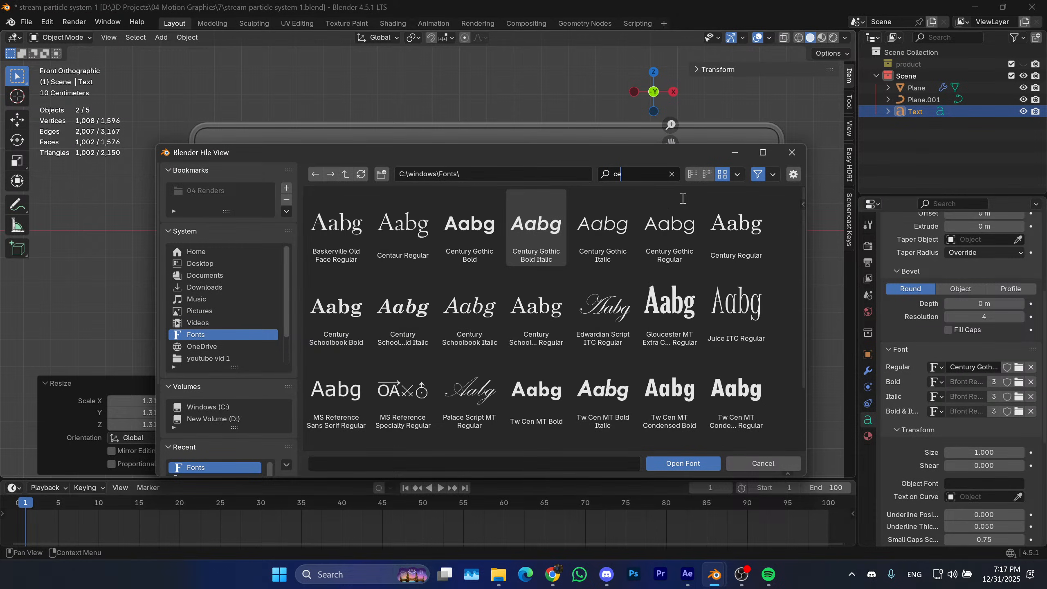
pyautogui.write('ntury goth')
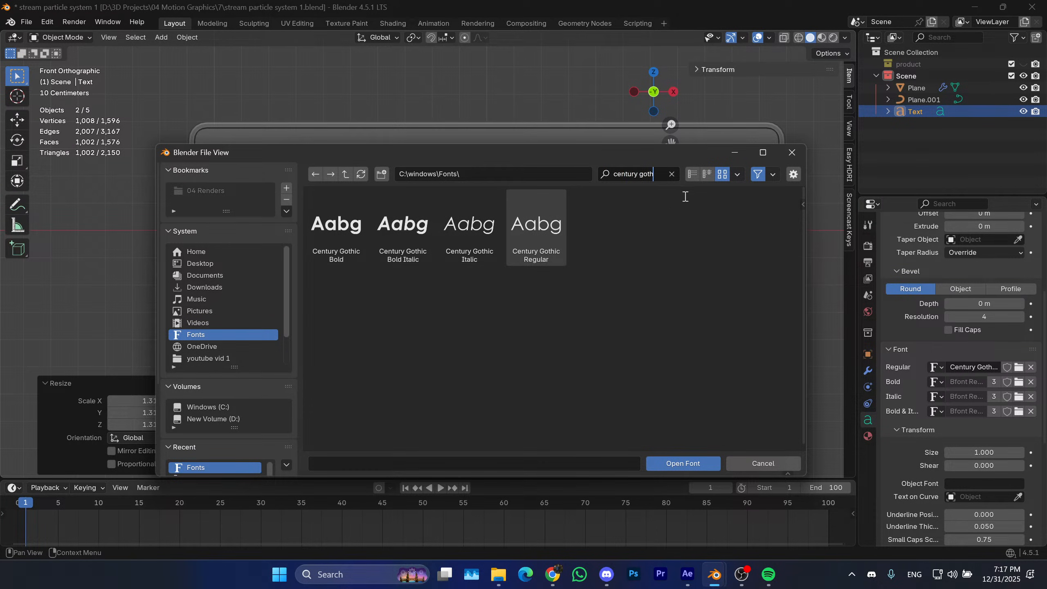
pyautogui.doubleClick(355, 242)
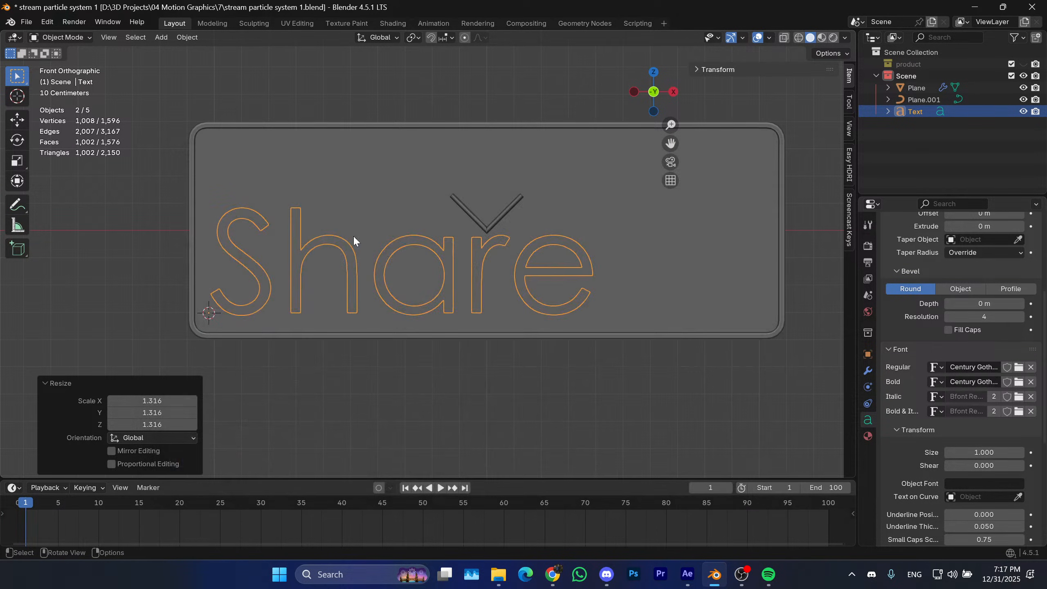
# Unlink the text's regular font and reload Century Gothic Bold into the bold font slot, searching for "century".
pyautogui.click(1030, 367)
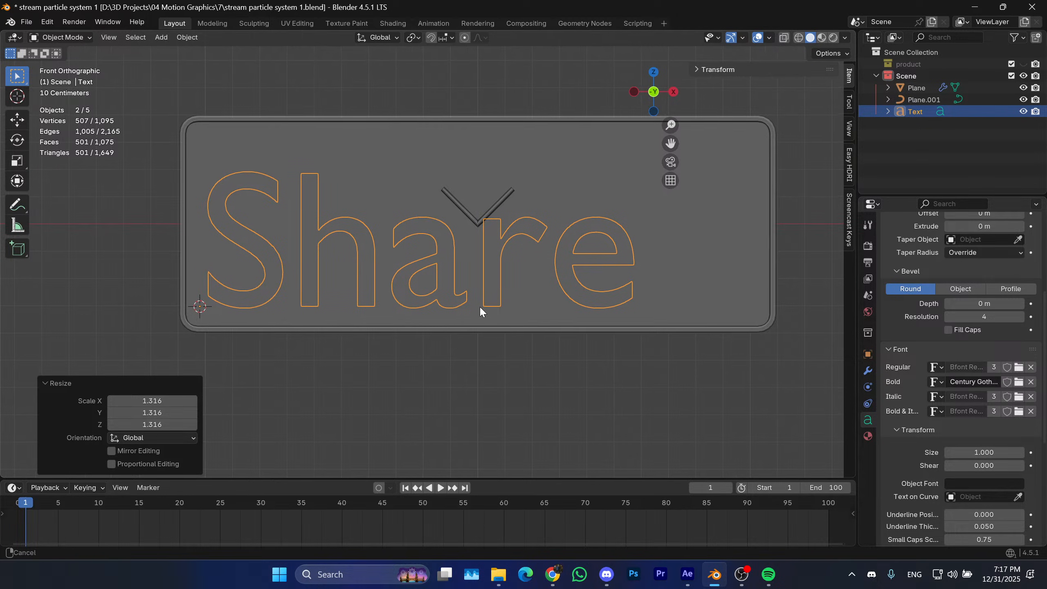
pyautogui.click(1018, 382)
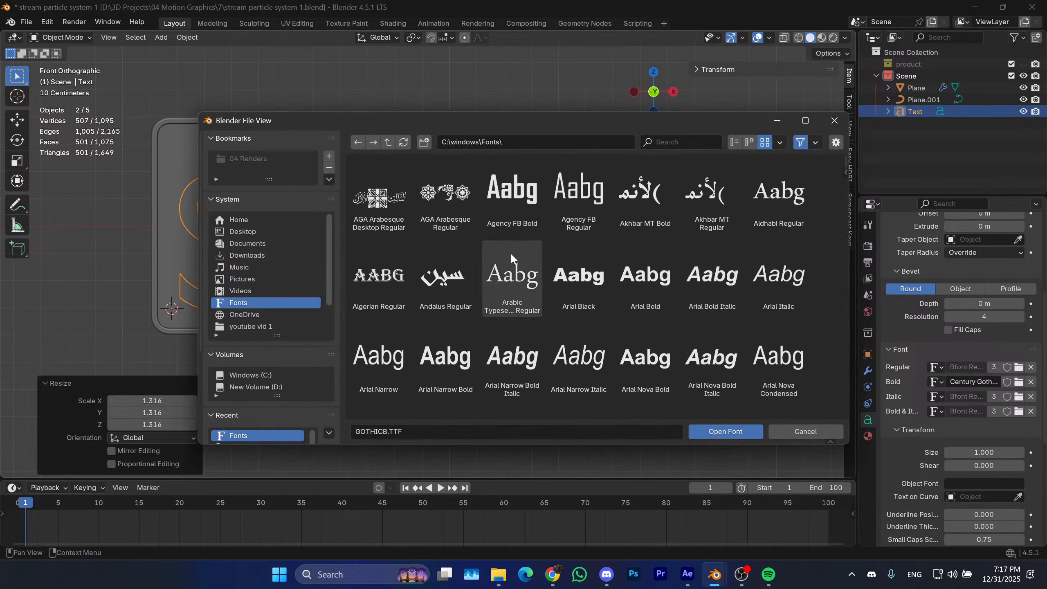
pyautogui.click(674, 142)
pyautogui.write('ce')
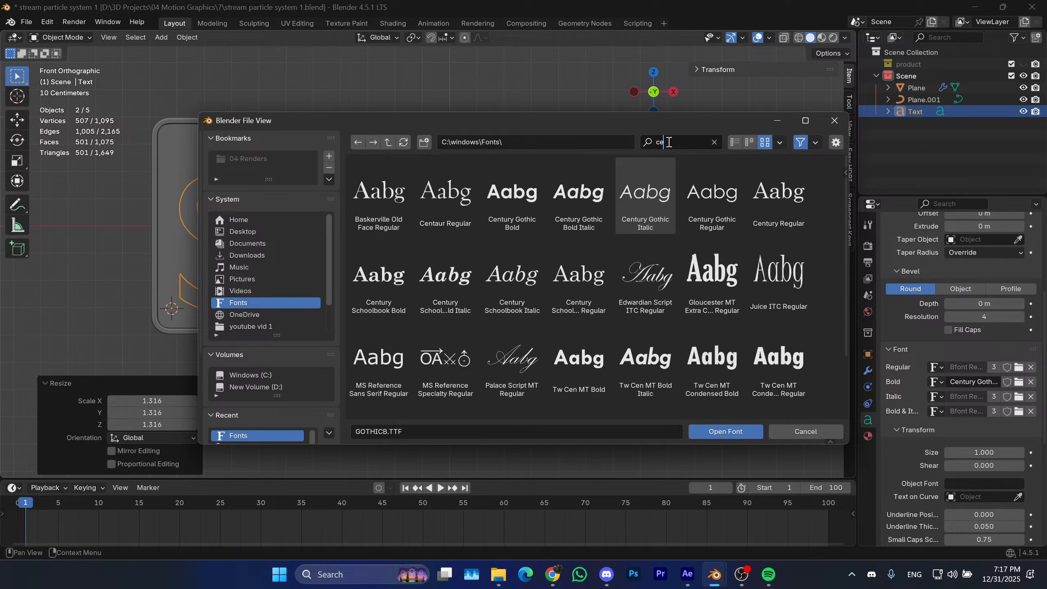
pyautogui.write('ntury')
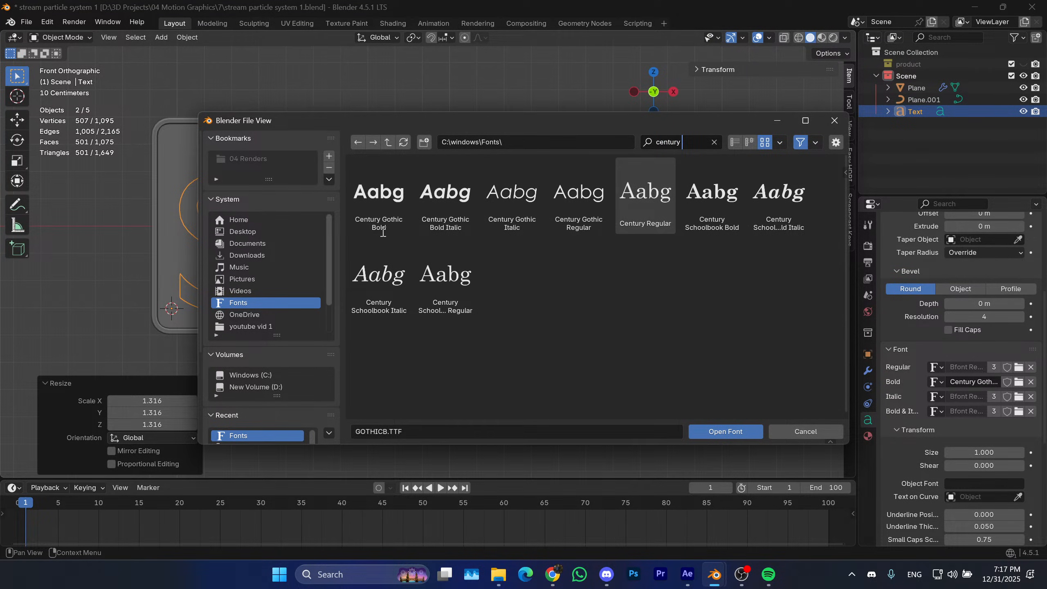
pyautogui.doubleClick(392, 207)
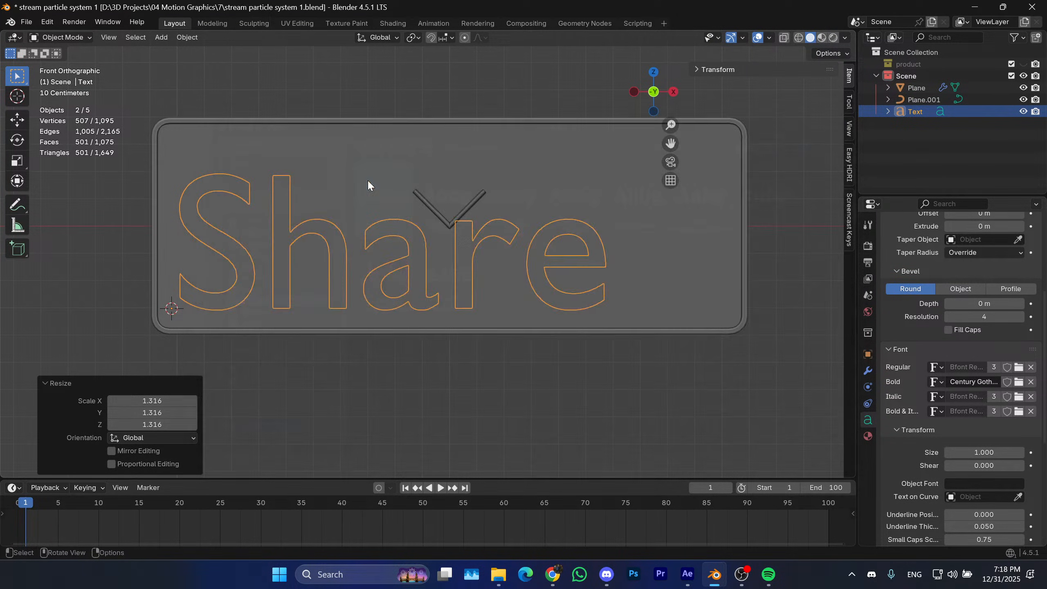
pyautogui.scroll(-4, 480, 250)
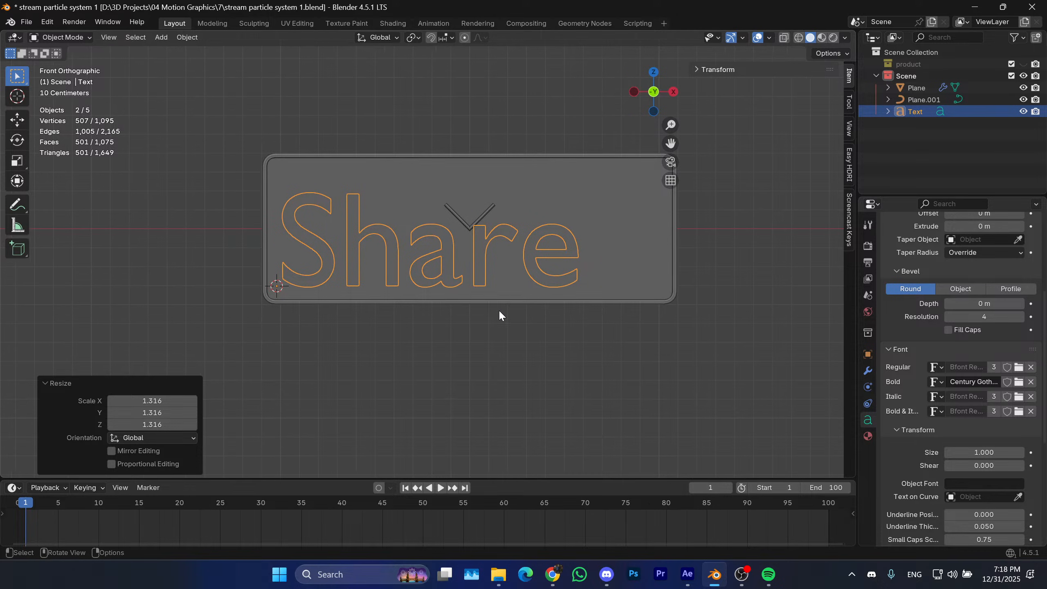
pyautogui.scroll(2, 496, 323)
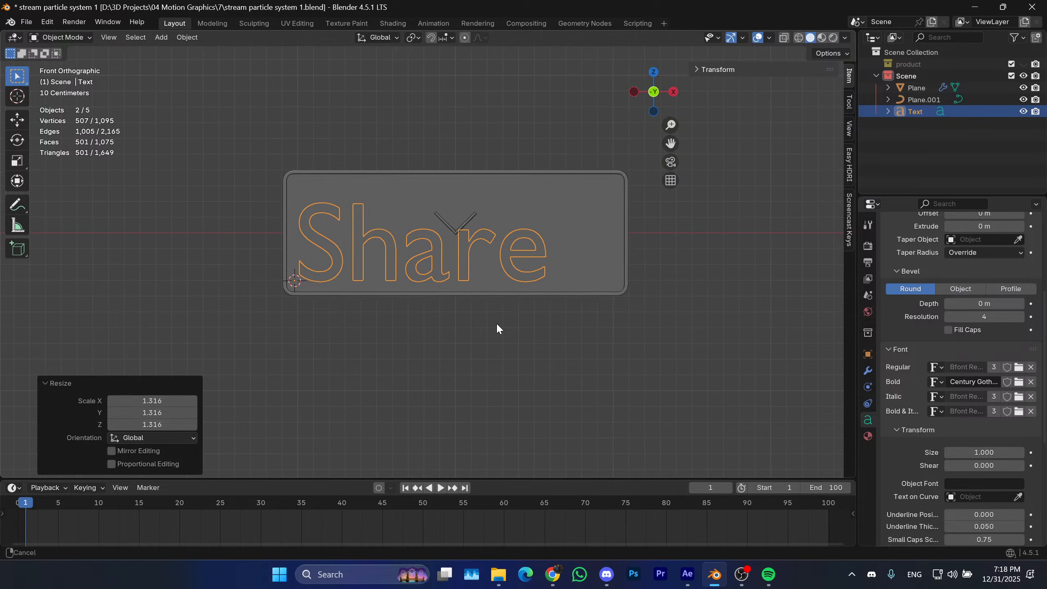
# Load Century Gothic Regular as the text's regular font, searching for "century", and unlink its bold font.
pyautogui.click(1019, 367)
pyautogui.write('century')
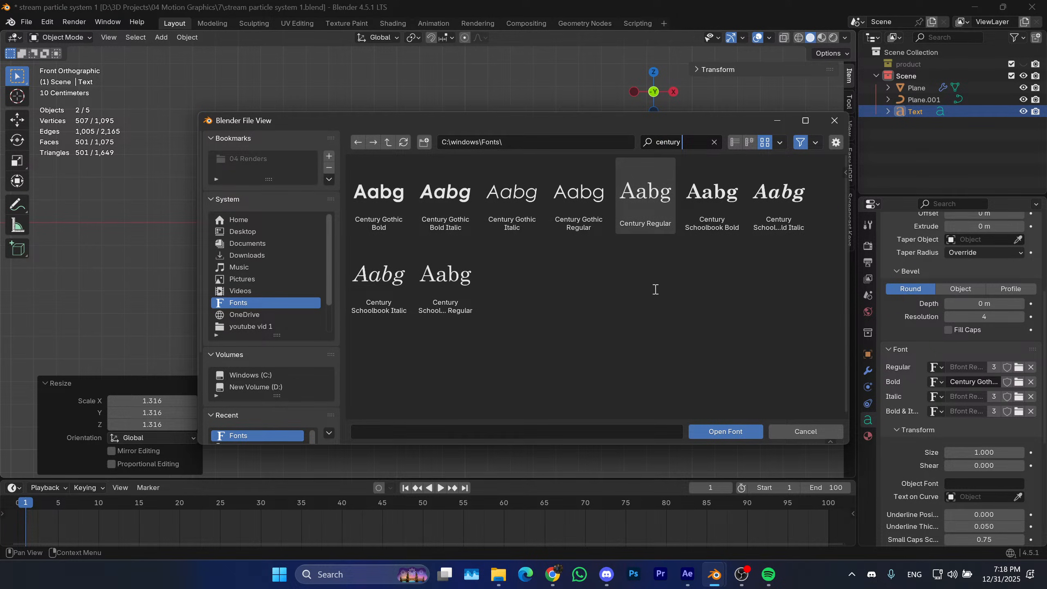
pyautogui.click(656, 289)
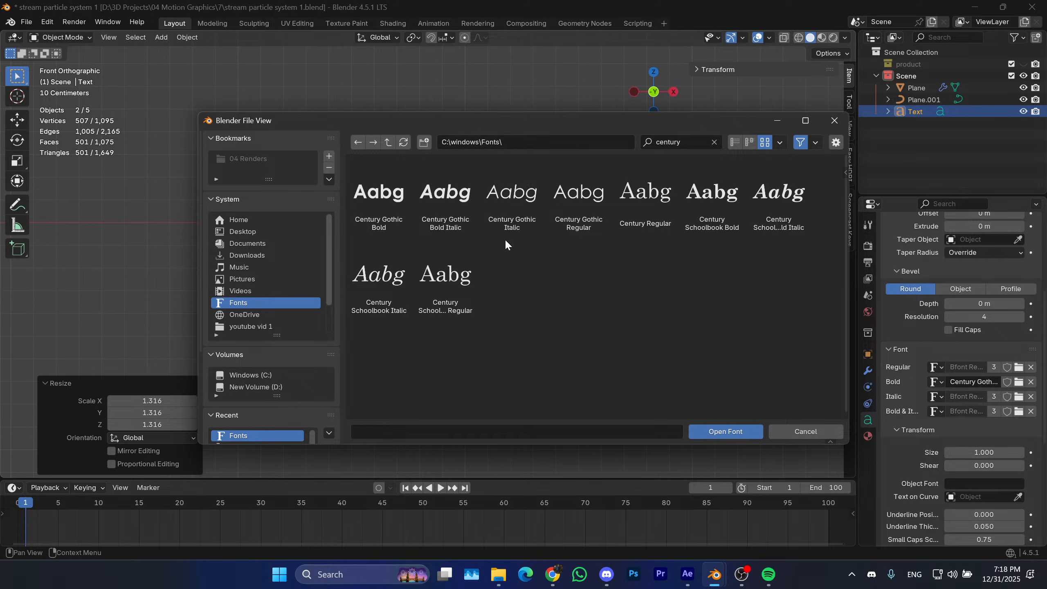
pyautogui.doubleClick(576, 206)
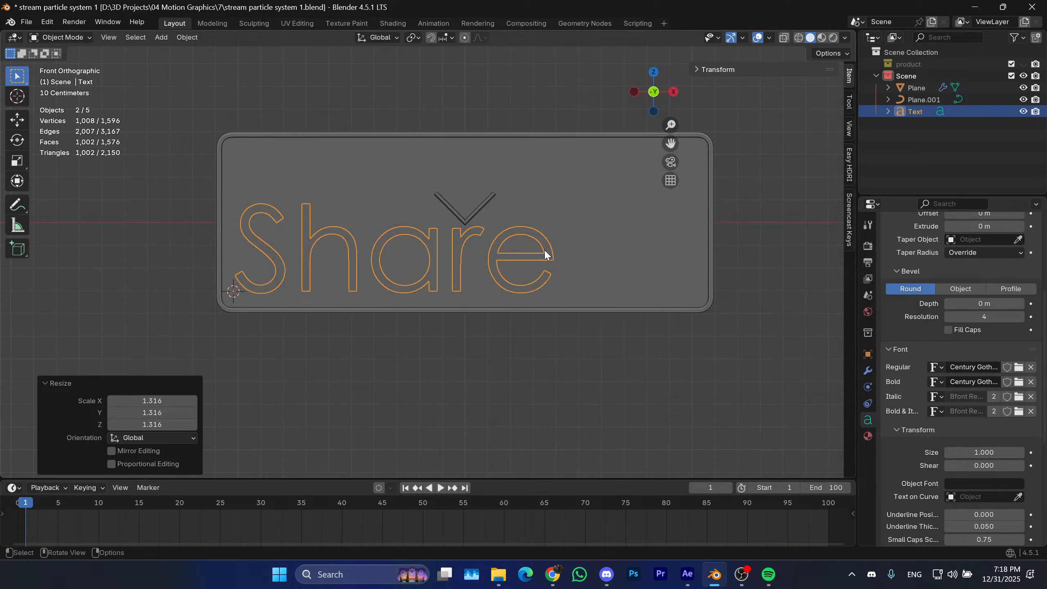
pyautogui.click(1031, 381)
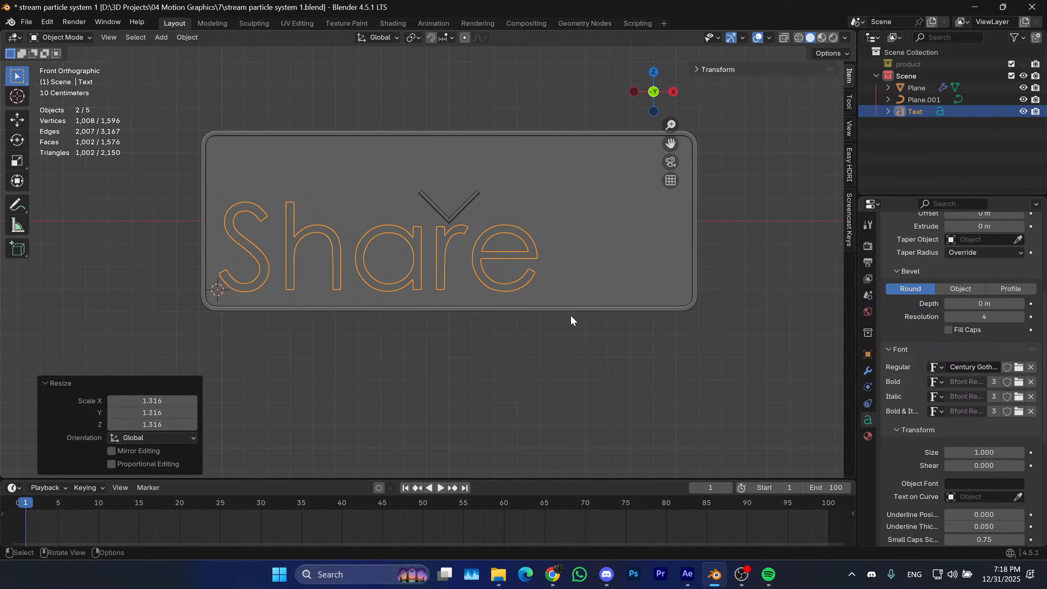
# Scale the Share text uniformly by about 0.951 and move it about 0.209 m along X and 0.121 m along Z.
pyautogui.keyDown('shift'); pyautogui.moveTo(534, 304); pyautogui.dragTo(559, 315, button='middle'); pyautogui.keyUp('shift')
pyautogui.press('s')
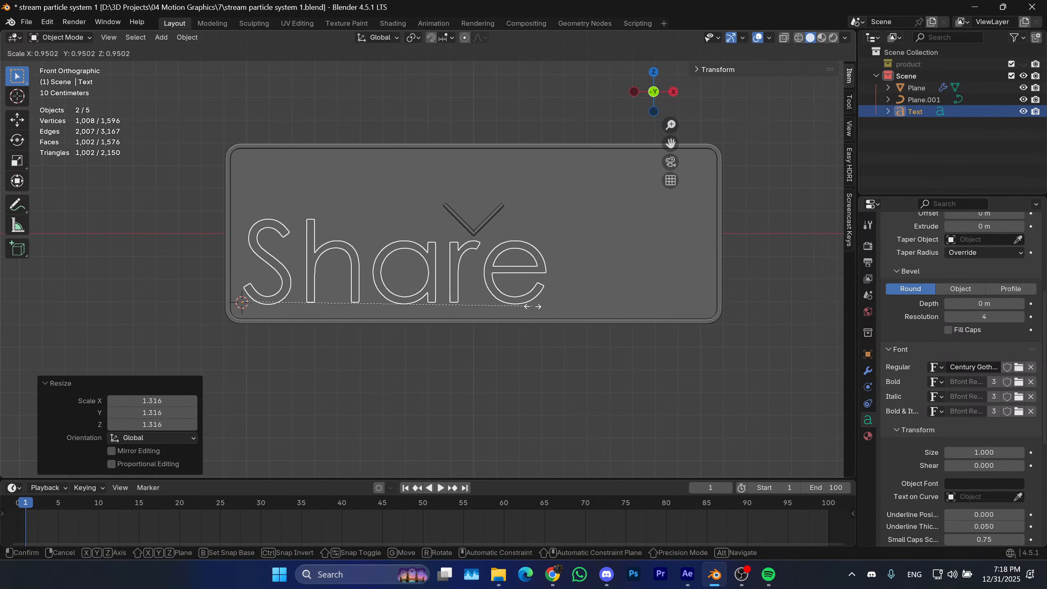
pyautogui.click(532, 307)
pyautogui.keyDown('shift'); pyautogui.moveTo(452, 289); pyautogui.dragTo(425, 284, button='middle'); pyautogui.keyUp('shift')
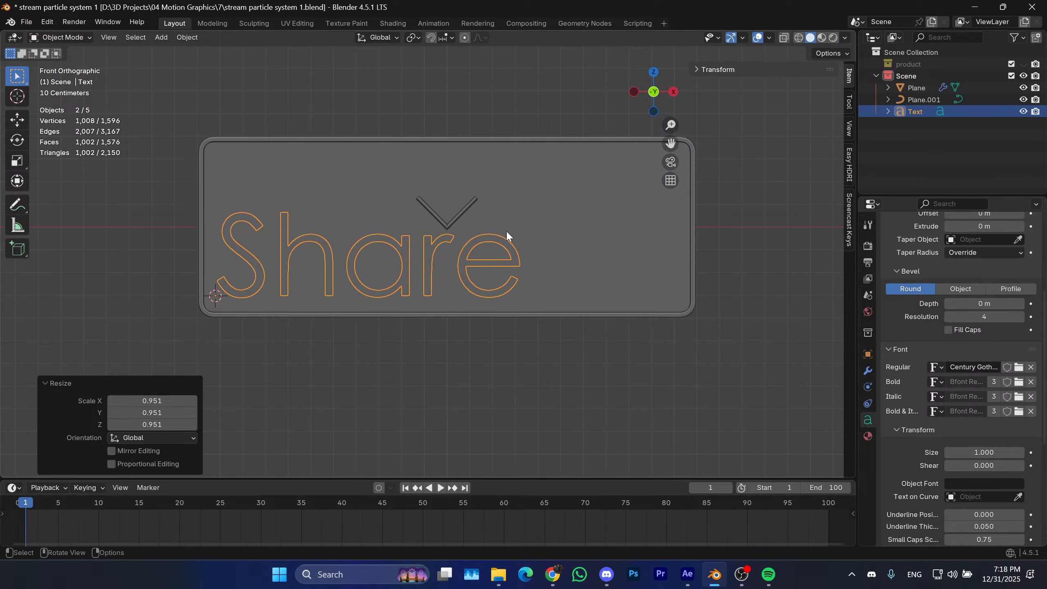
pyautogui.press('g')
pyautogui.click(554, 208)
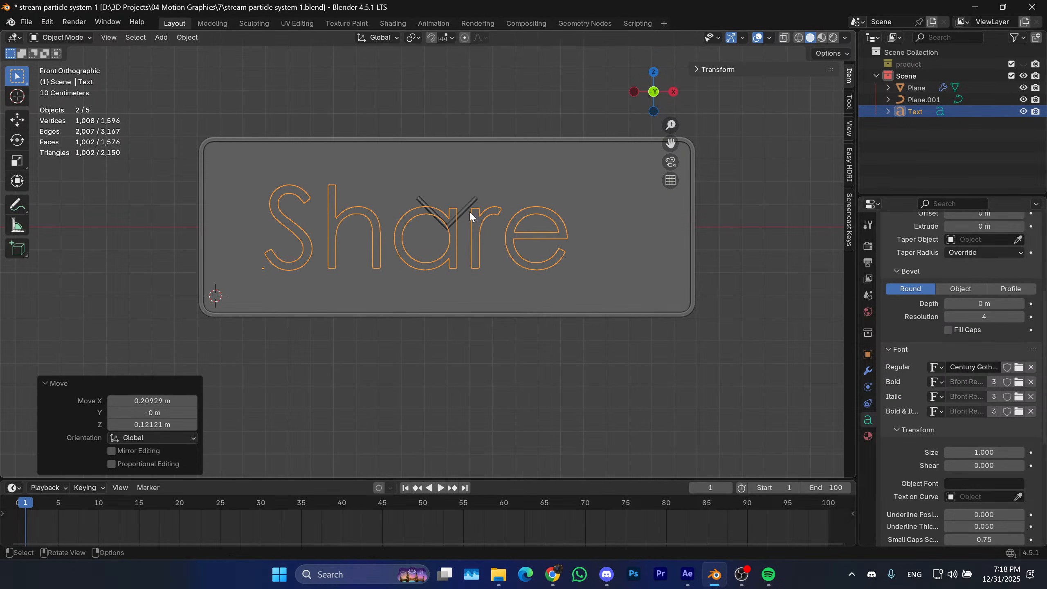
# Move the chevron beside the Share text, about 0.818 m along X and -0.068 m along Z.
pyautogui.click(474, 205)
pyautogui.press('g')
pyautogui.press('x')
pyautogui.click(630, 228)
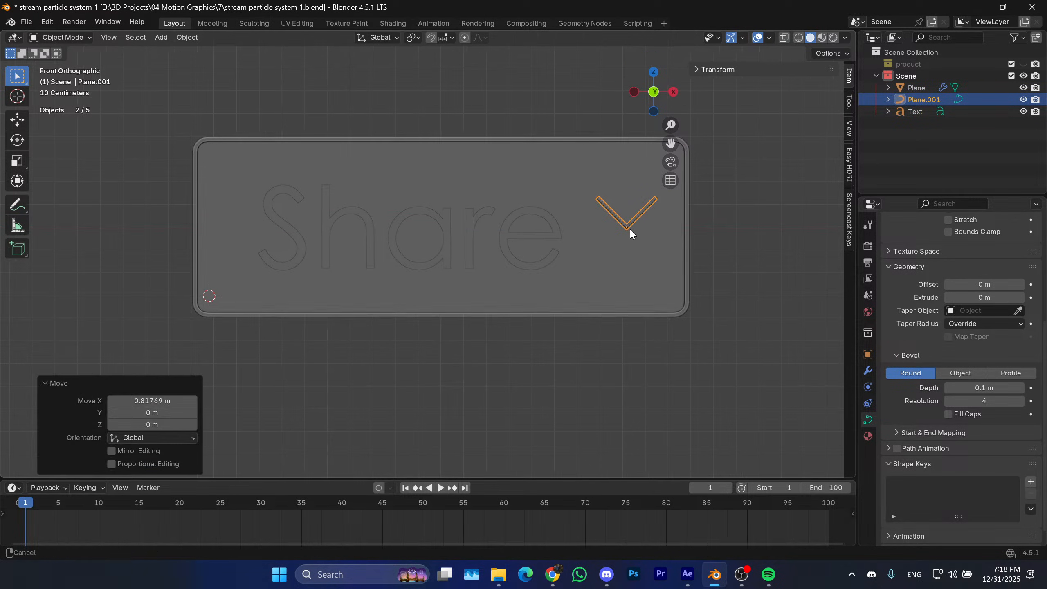
pyautogui.press('g')
pyautogui.press('y')
pyautogui.press('z')
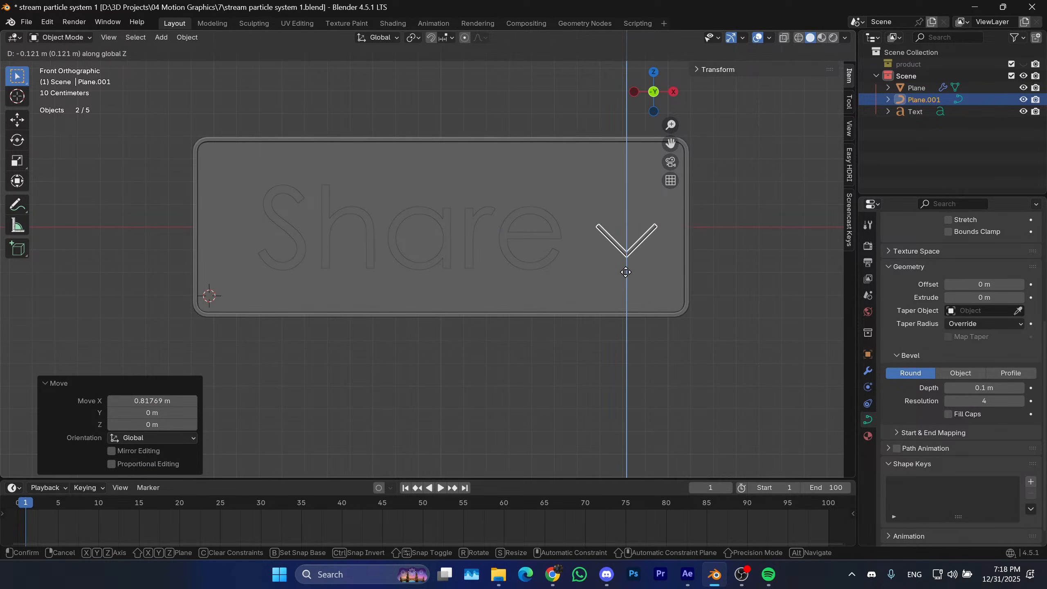
pyautogui.click(629, 205)
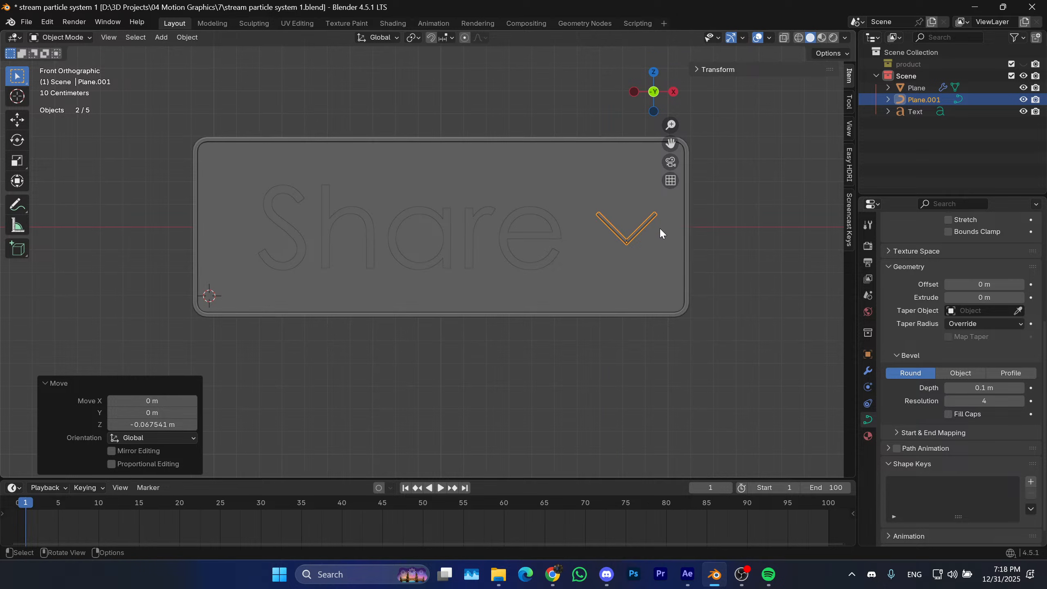
# Switch the viewport to wireframe and raise the Share text about 0.026 m along Z.
pyautogui.hotkey('shift', 'z')
pyautogui.keyDown('shift'); pyautogui.moveTo(562, 233); pyautogui.dragTo(544, 233, button='middle'); pyautogui.keyUp('shift')
pyautogui.scroll(2, 568, 223)
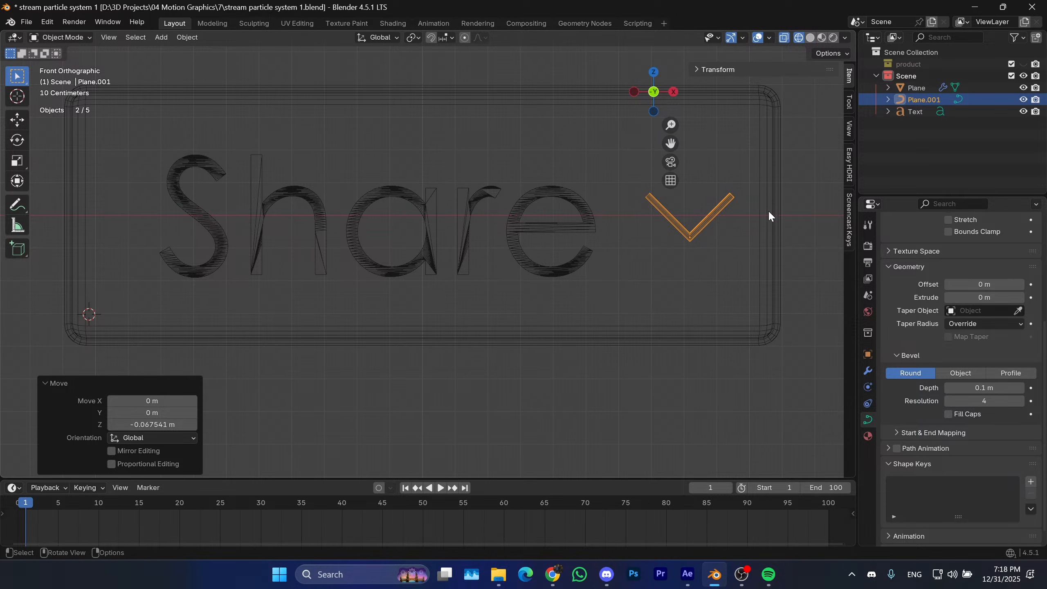
pyautogui.click(612, 209)
pyautogui.press('g')
pyautogui.press('z')
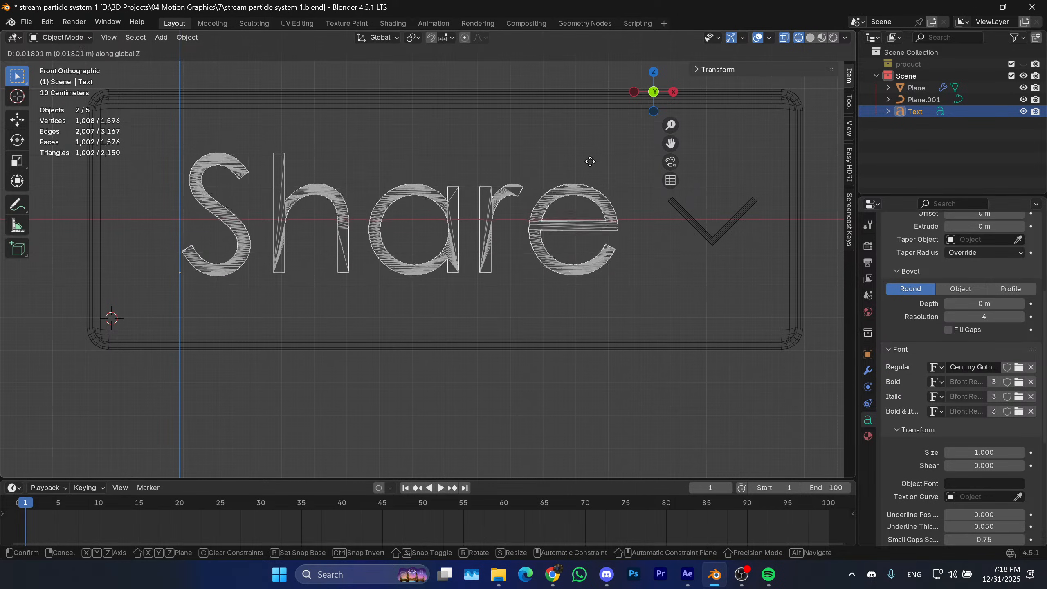
pyautogui.click(596, 140)
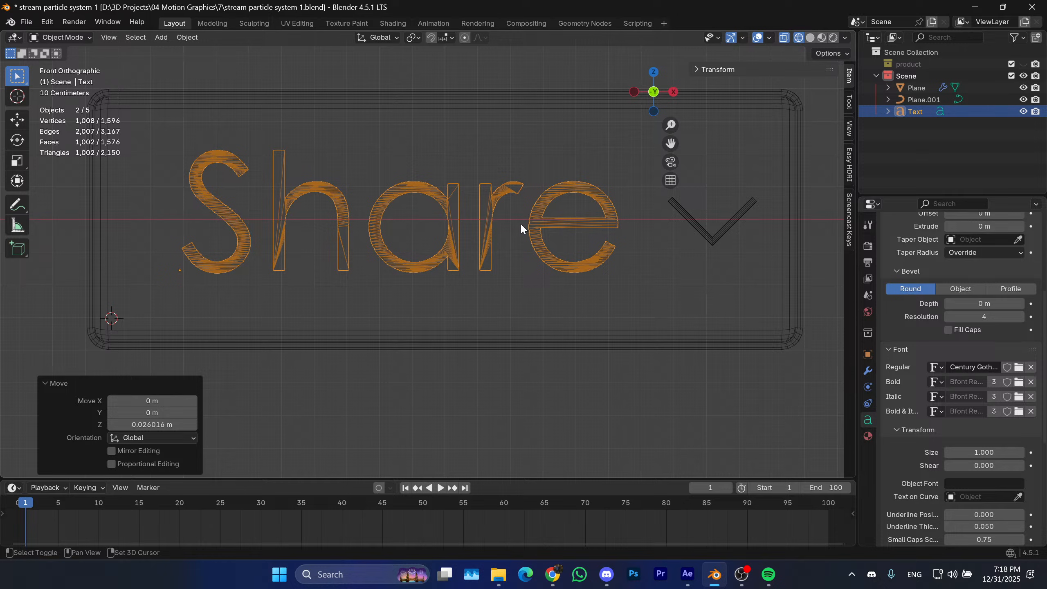
# Center the Share text vertically in the button by raising it about 0.016 m and another 0.010 m along Z.
pyautogui.keyDown('shift'); pyautogui.moveTo(520, 223); pyautogui.dragTo(529, 227, button='middle'); pyautogui.keyUp('shift')
pyautogui.press('g')
pyautogui.press('z')
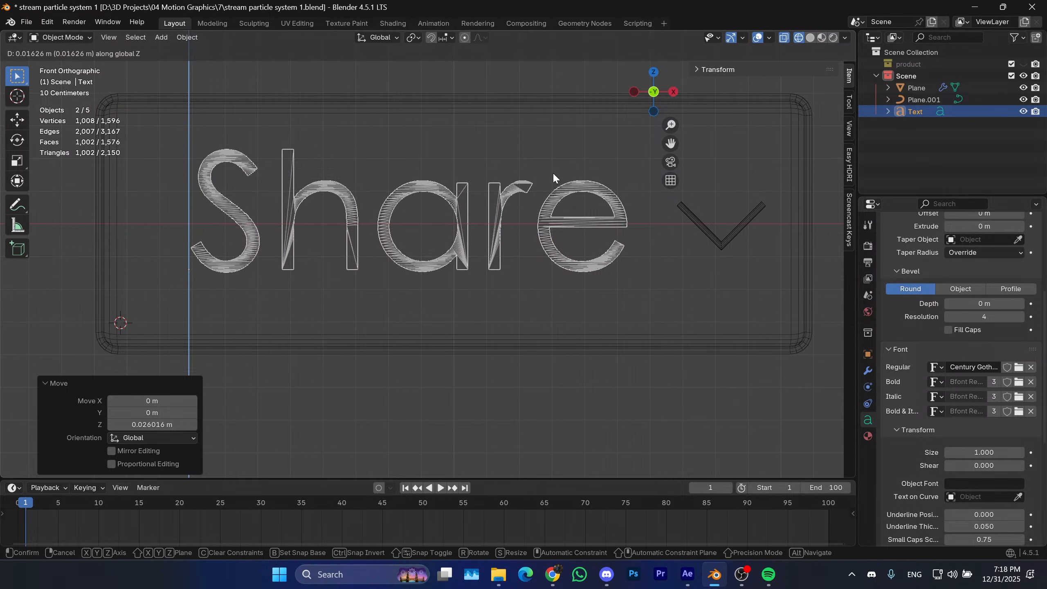
pyautogui.click(554, 172)
pyautogui.scroll(3, 481, 211)
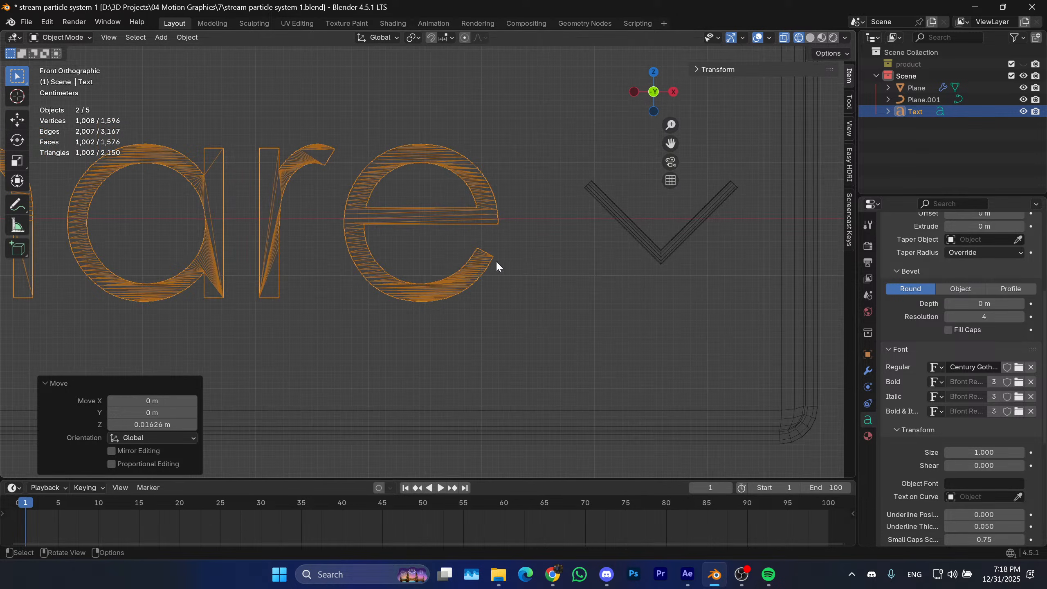
pyautogui.scroll(4, 494, 260)
pyautogui.press('g')
pyautogui.press('z')
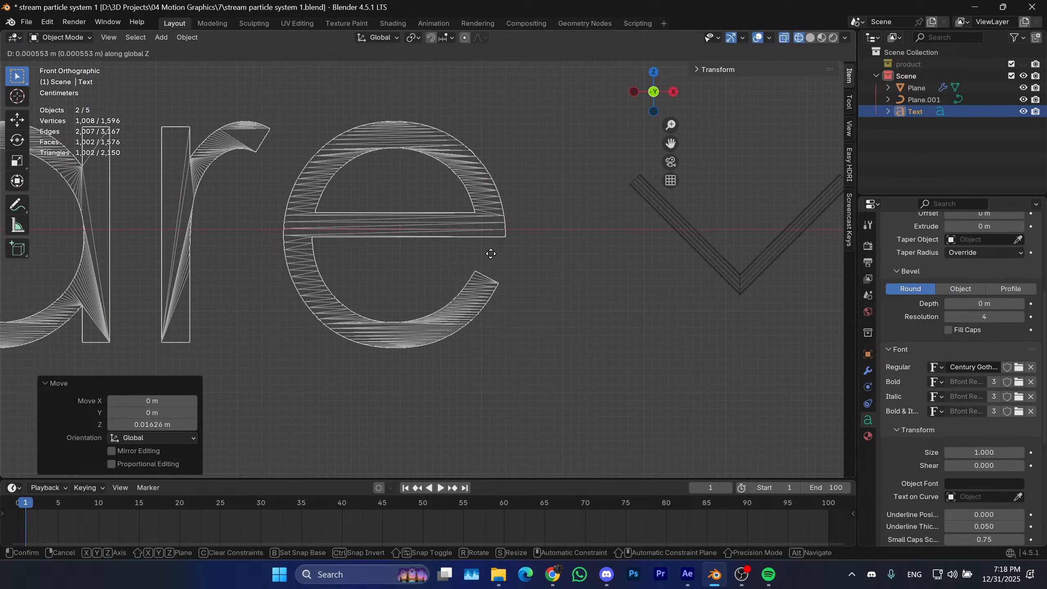
pyautogui.click(517, 183)
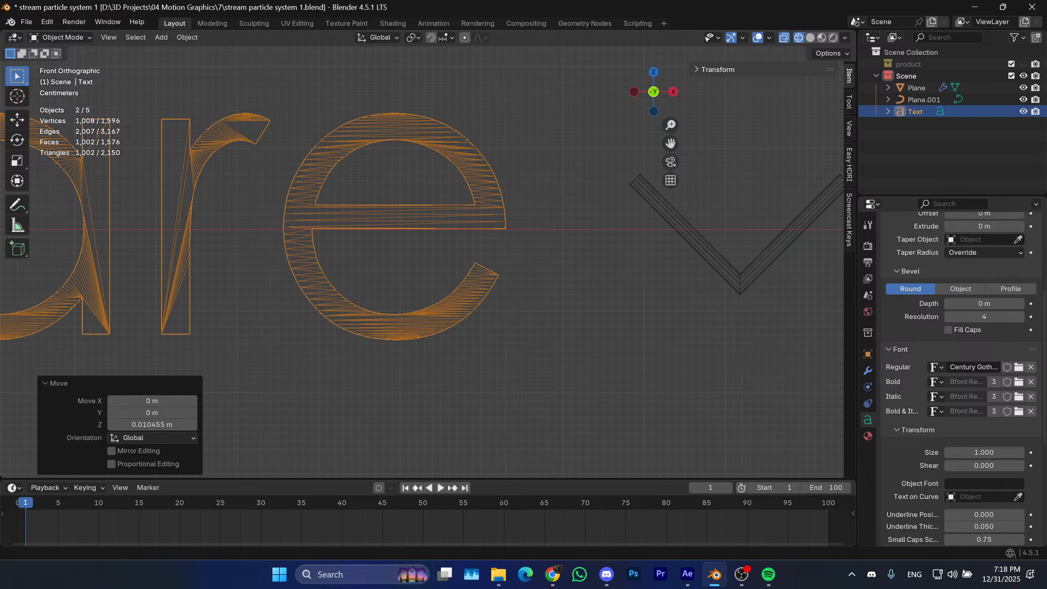
pyautogui.click(1004, 574)
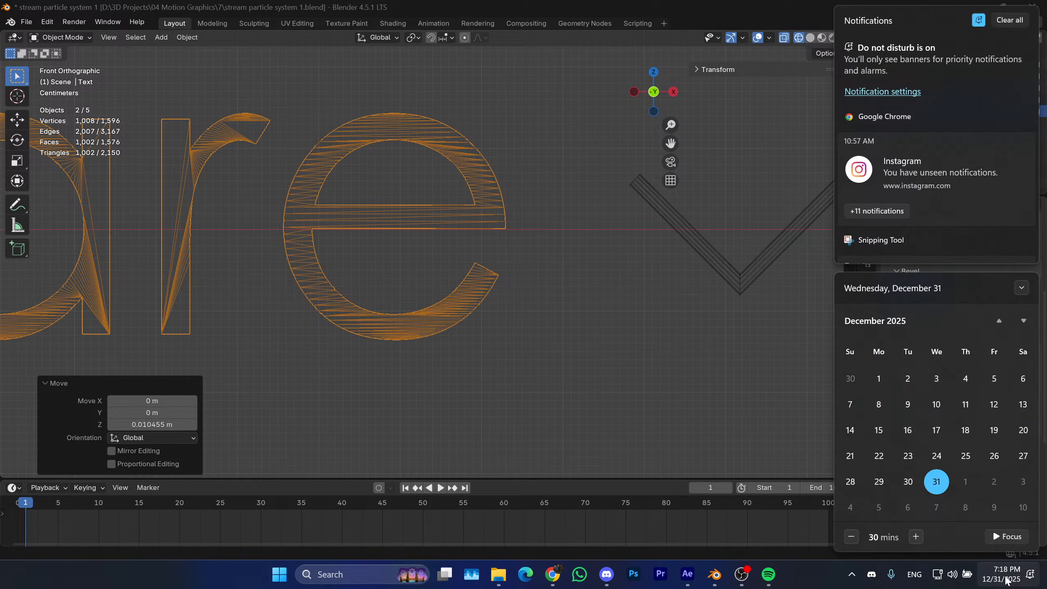
pyautogui.click(395, 266)
pyautogui.scroll(-1, 395, 266)
pyautogui.moveTo(395, 266); pyautogui.dragTo(612, 284, button='middle')
pyautogui.press('KP_1')
pyautogui.scroll(-2, 273, 210)
pyautogui.scroll(1, 488, 297)
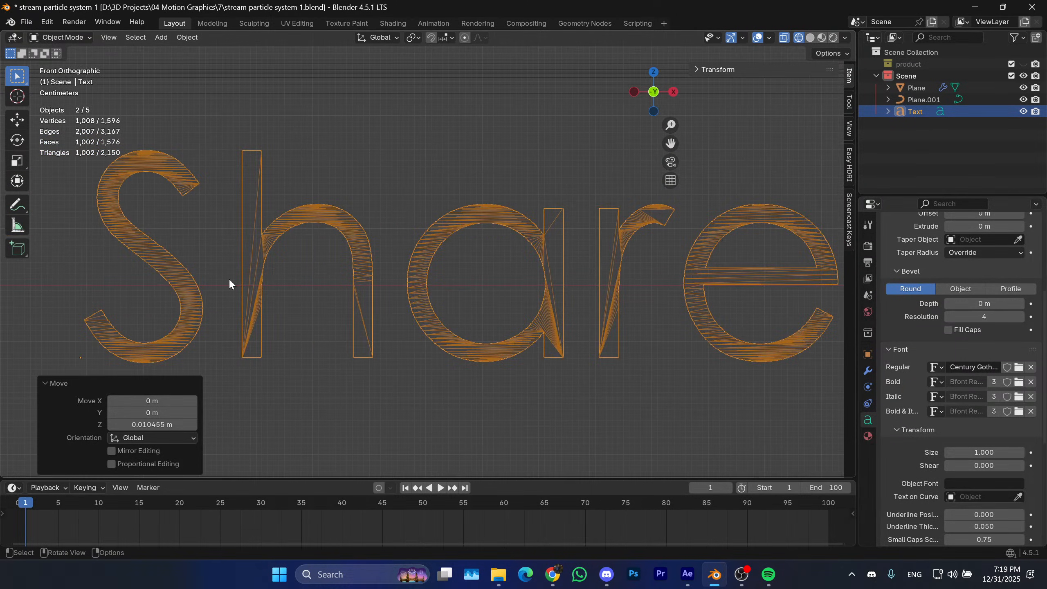
pyautogui.keyDown('shift'); pyautogui.moveTo(303, 285); pyautogui.dragTo(361, 277, button='middle'); pyautogui.keyUp('shift')
pyautogui.scroll(-3, 425, 285)
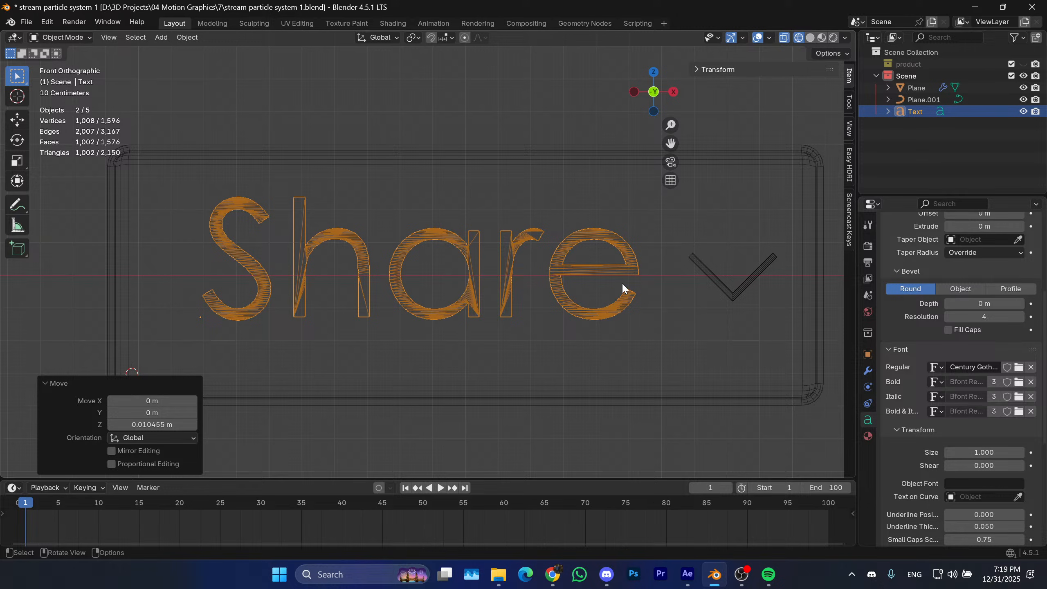
# Select the chevron together with the Share text and lower both about 0.011 m along Z.
pyautogui.keyDown('shift'); pyautogui.click(733, 296); pyautogui.keyUp('shift')
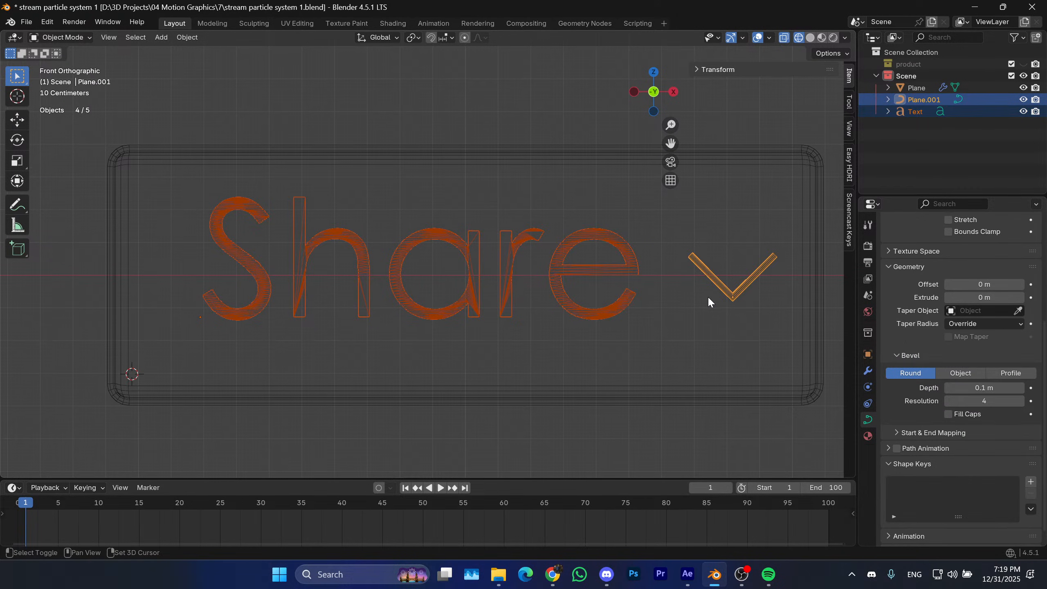
pyautogui.keyDown('shift'); pyautogui.moveTo(707, 297); pyautogui.dragTo(693, 296, button='middle'); pyautogui.keyUp('shift')
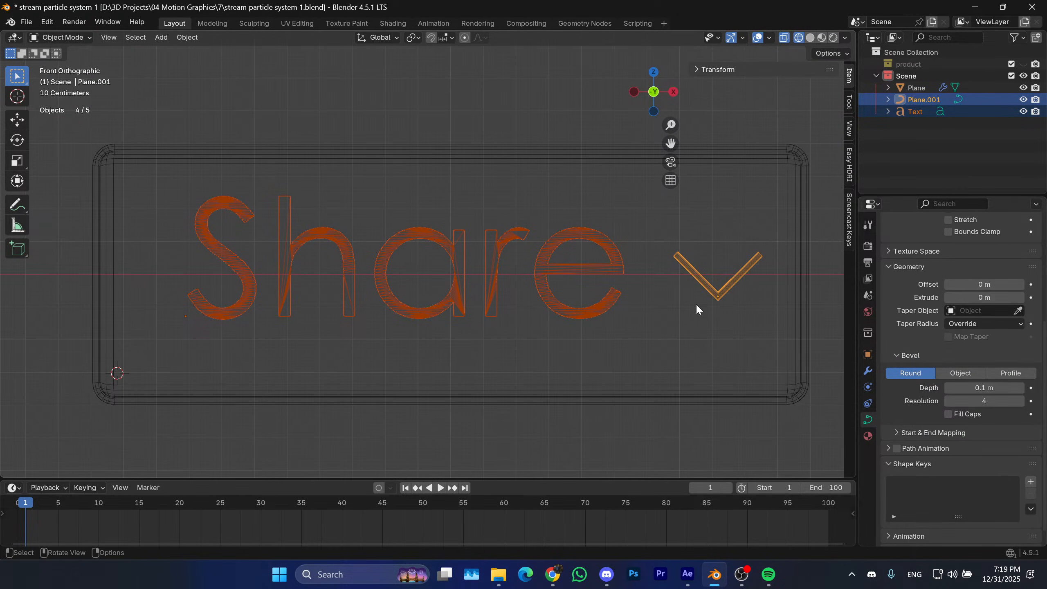
pyautogui.press('g')
pyautogui.press('z')
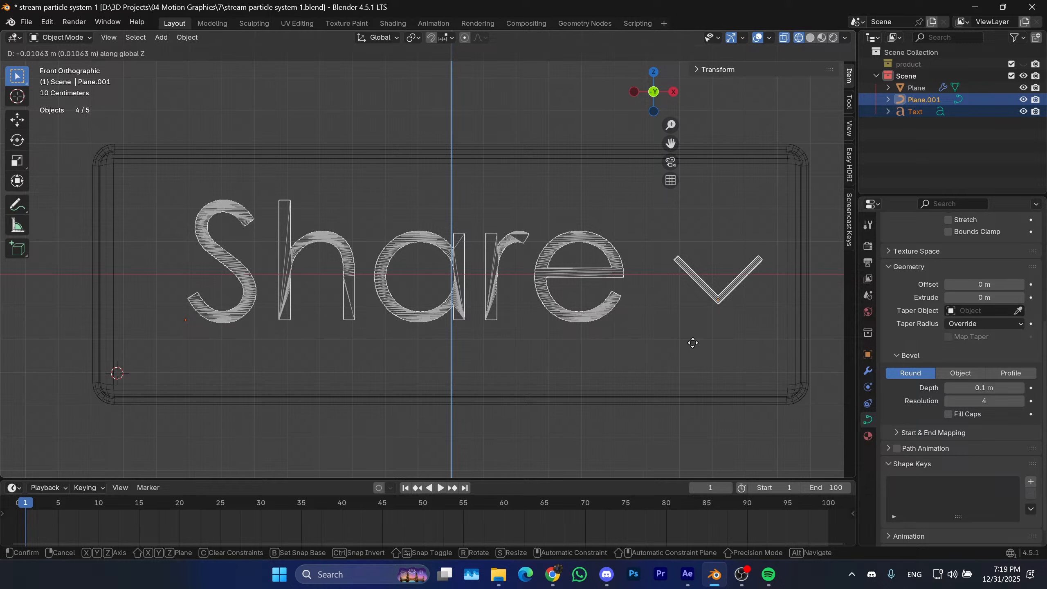
pyautogui.click(693, 342)
# Scale only the Share text uniformly by 0.9 and move it about 0.079 m along X and 0.010 m along Z.
pyautogui.keyDown('shift'); pyautogui.moveTo(668, 284); pyautogui.dragTo(637, 283, button='middle'); pyautogui.keyUp('shift')
pyautogui.click(775, 249)
pyautogui.click(668, 282)
pyautogui.click(599, 274)
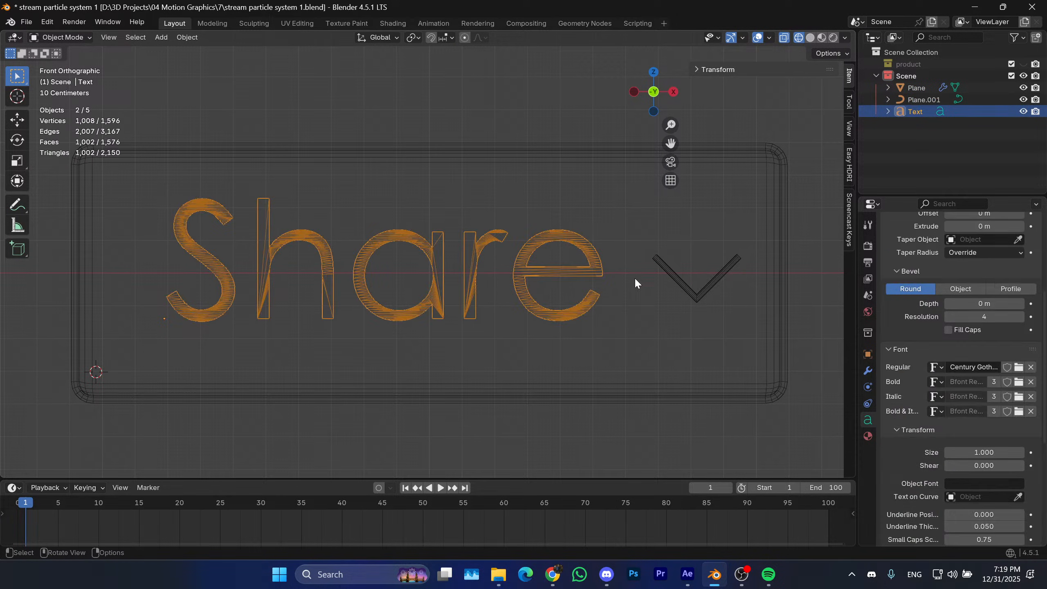
pyautogui.press('s')
pyautogui.click(175, 317)
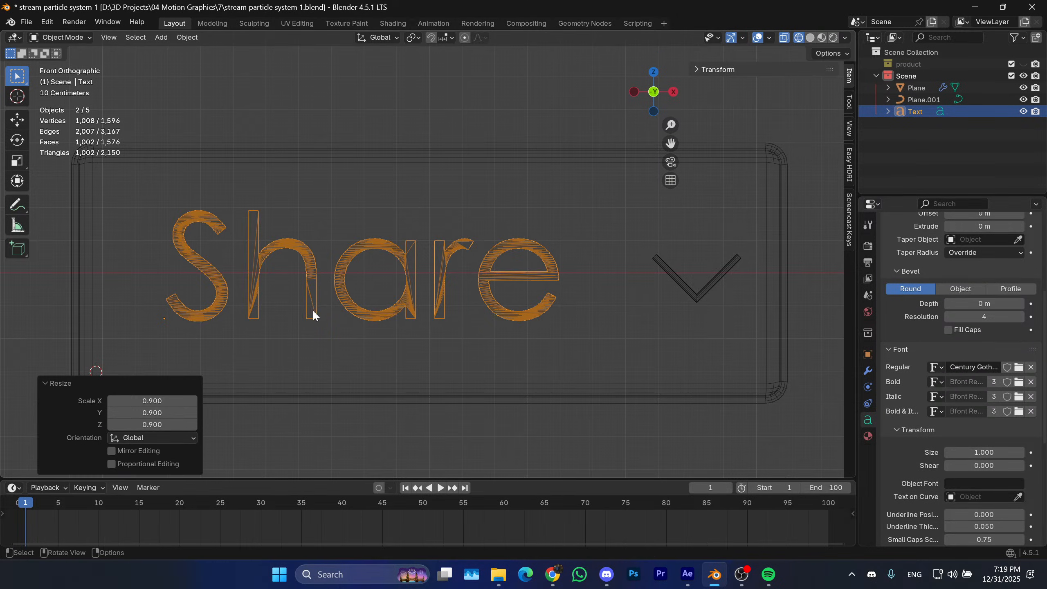
pyautogui.press('g')
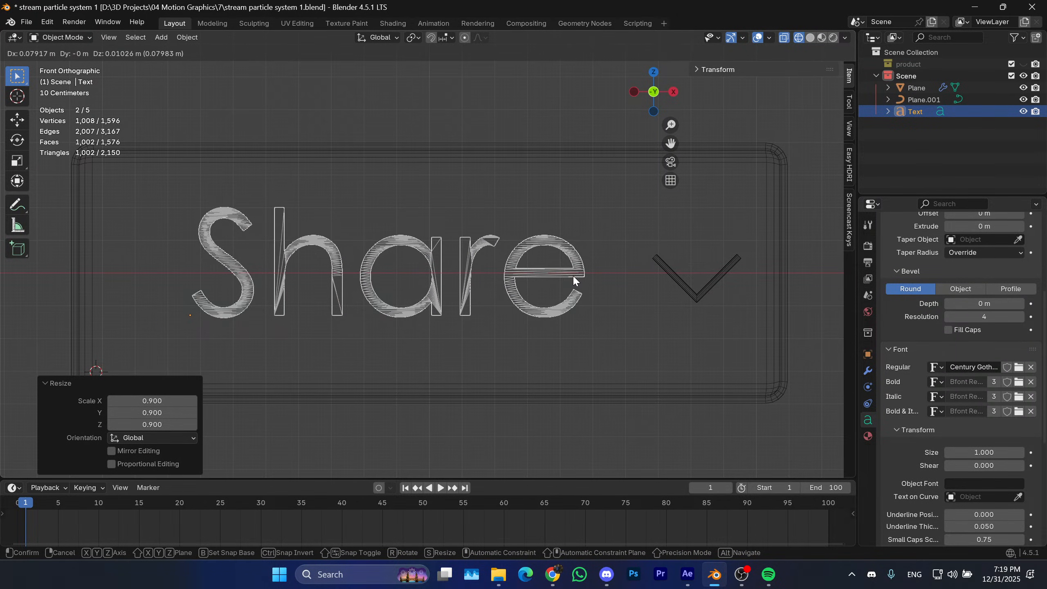
pyautogui.click(572, 275)
# Snap the 3D cursor to the text's origin, scale the text by about 0.976 and shift it about 0.024 m in X and 0.004 m in Z.
pyautogui.keyDown('shift'); pyautogui.moveTo(535, 285); pyautogui.dragTo(593, 281, button='middle'); pyautogui.keyUp('shift')
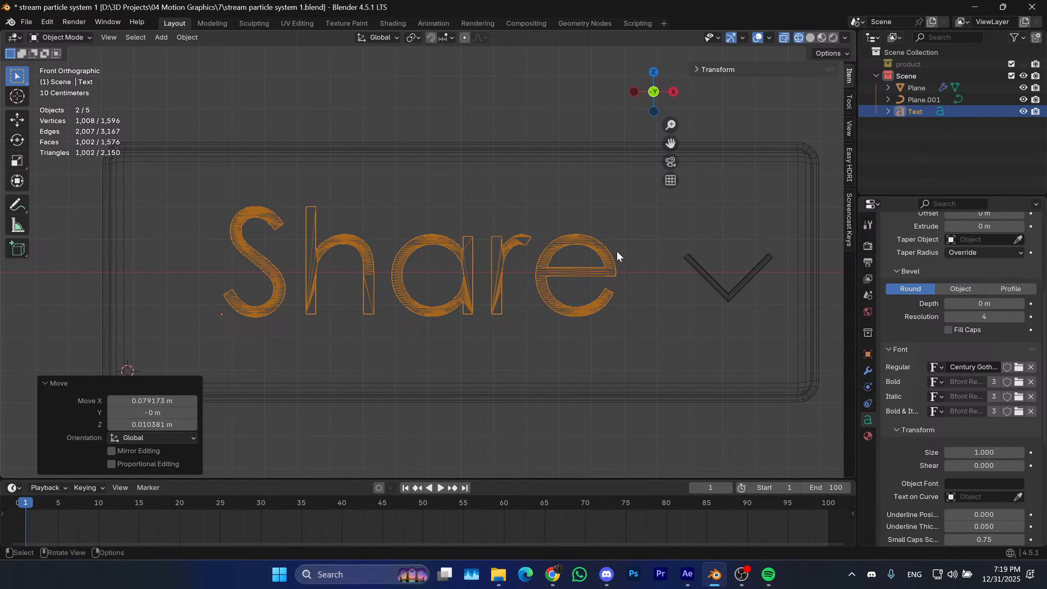
pyautogui.hotkey('shift', 's')
pyautogui.click(633, 383)
pyautogui.press('s')
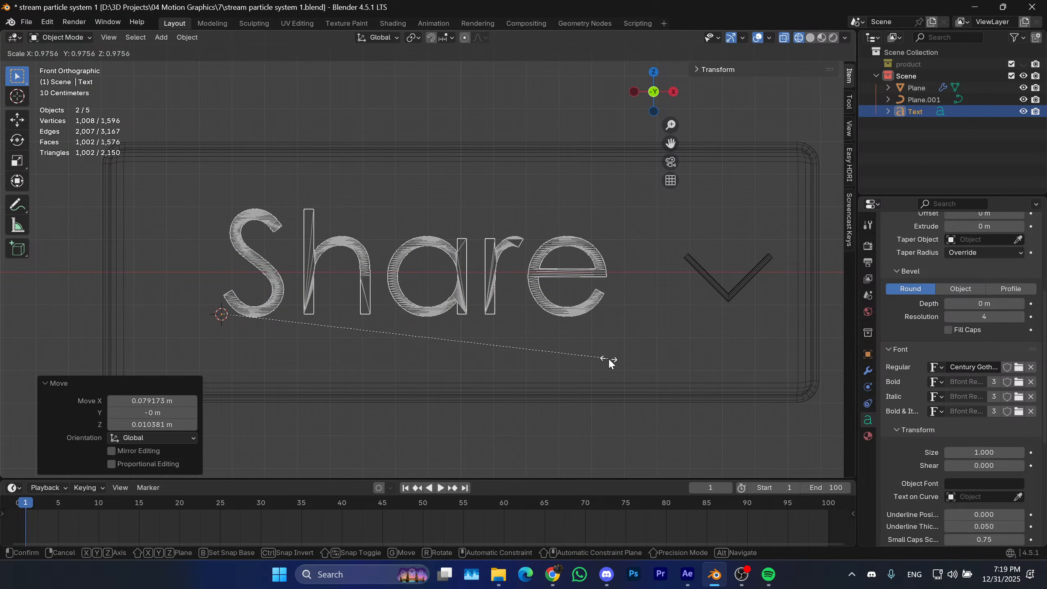
pyautogui.click(609, 357)
pyautogui.press('g')
pyautogui.click(688, 347)
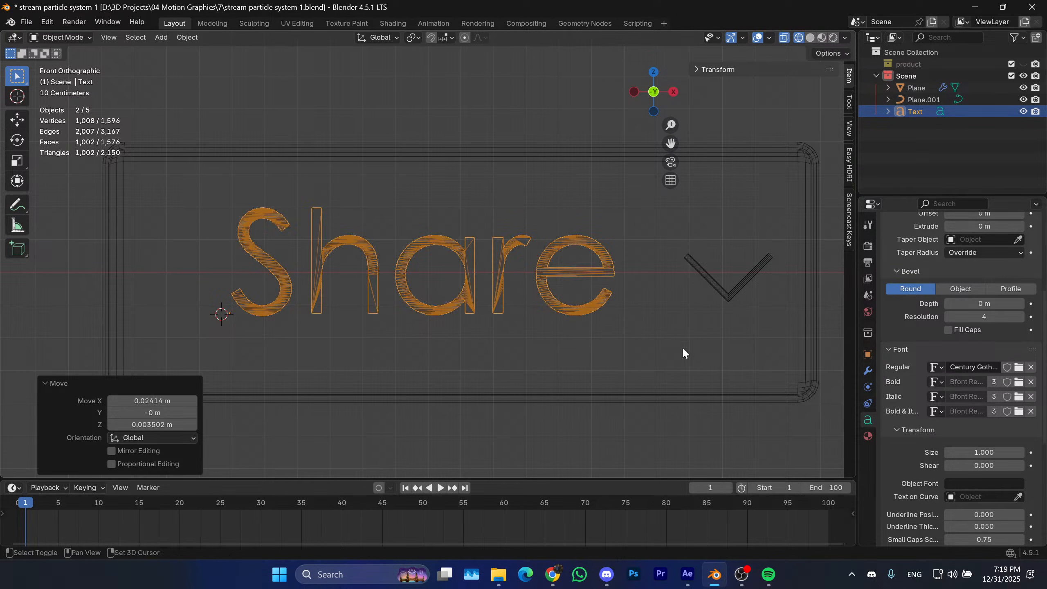
# Move the Share text about 0.019 m along X towards the chevron.
pyautogui.moveTo(233, 264)
pyautogui.keyDown('shift'); pyautogui.mouseDown(button='middle')
pyautogui.moveTo(275, 261)
pyautogui.moveTo(226, 265)
pyautogui.mouseUp(button='middle'); pyautogui.keyUp('shift')
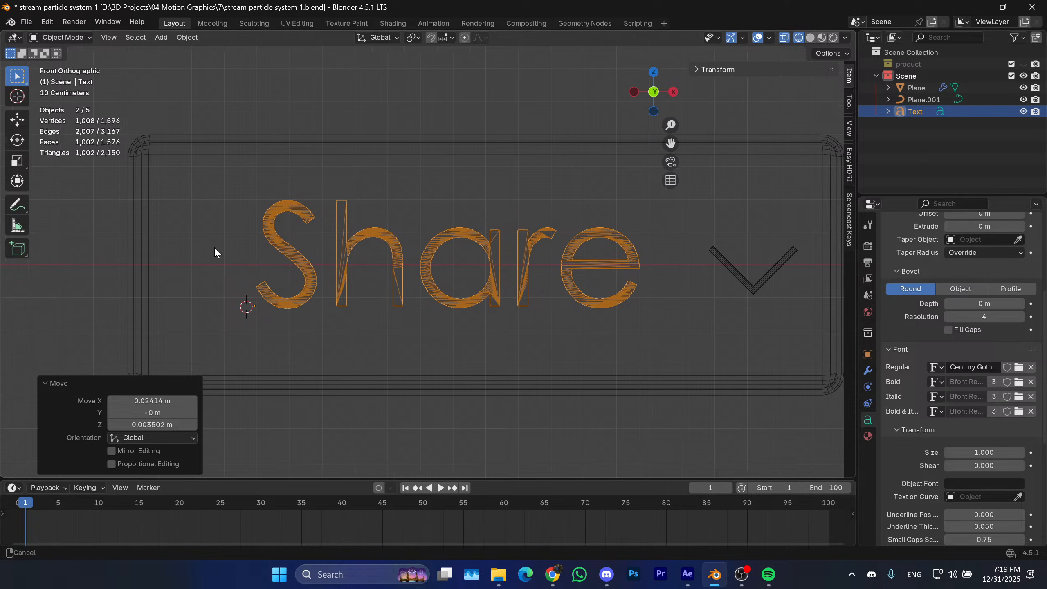
pyautogui.press('g')
pyautogui.press('x')
pyautogui.click(429, 252)
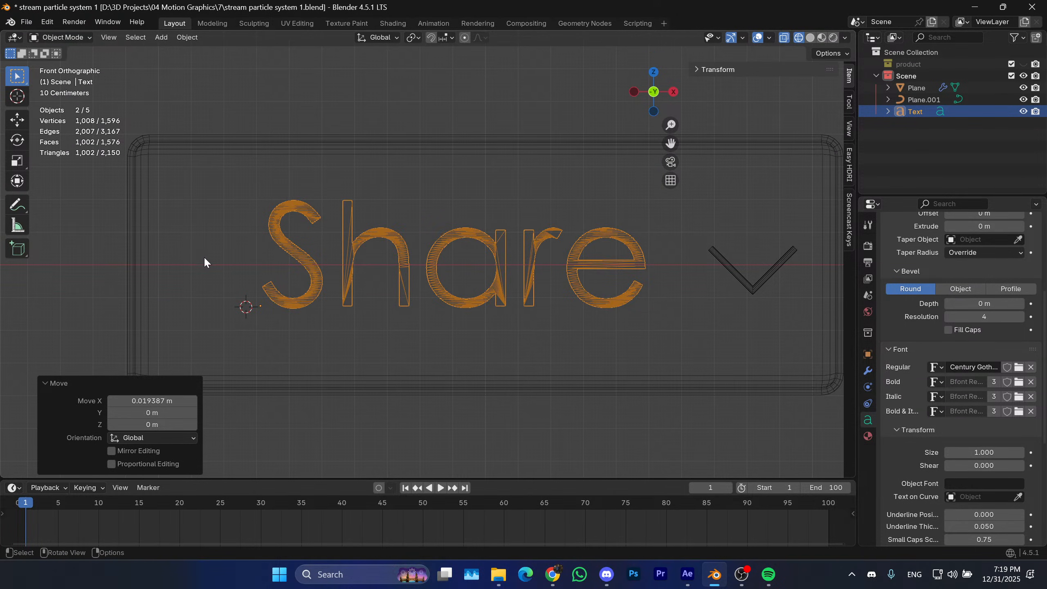
pyautogui.keyDown('shift'); pyautogui.moveTo(302, 268); pyautogui.dragTo(334, 246, button='middle'); pyautogui.keyUp('shift')
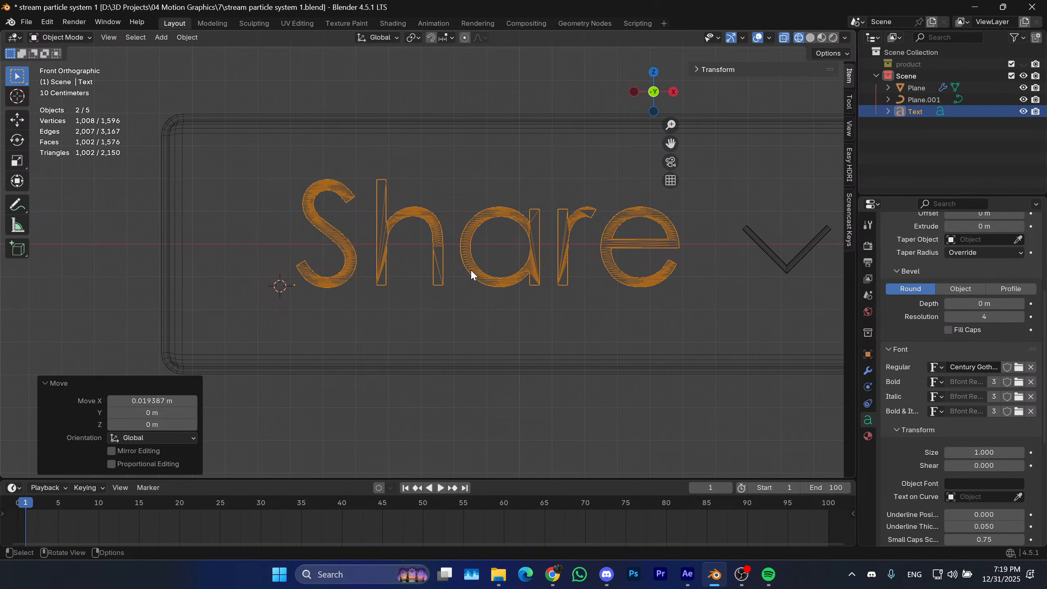
pyautogui.keyDown('shift'); pyautogui.moveTo(470, 268); pyautogui.dragTo(449, 265, button='middle'); pyautogui.keyUp('shift')
pyautogui.press('g')
pyautogui.press('y')
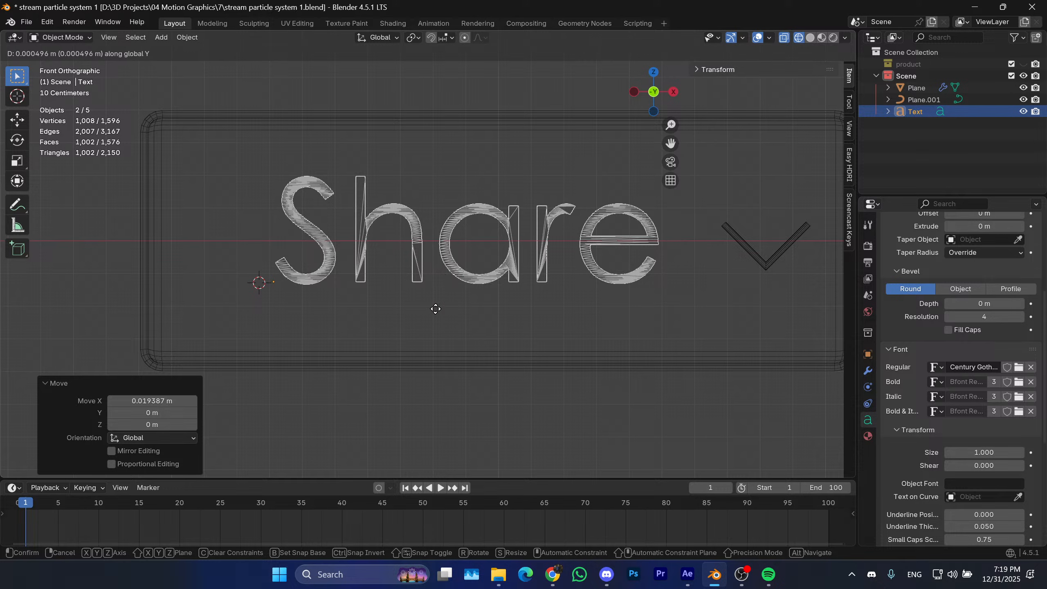
pyautogui.press('Escape')
# Lower the Share text about 0.009 m along Z.
pyautogui.press('g')
pyautogui.press('z')
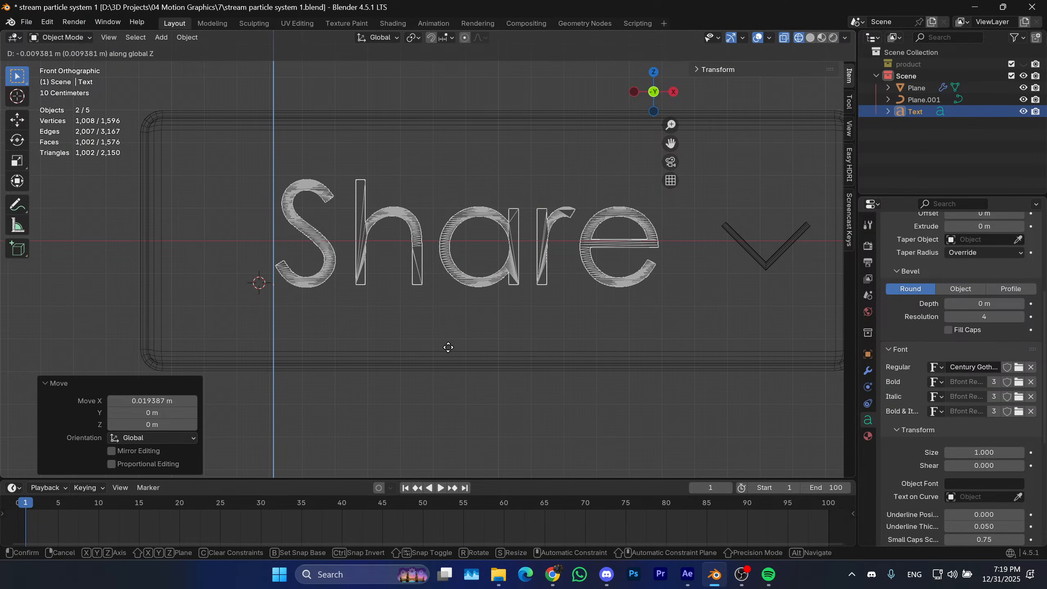
pyautogui.click(448, 347)
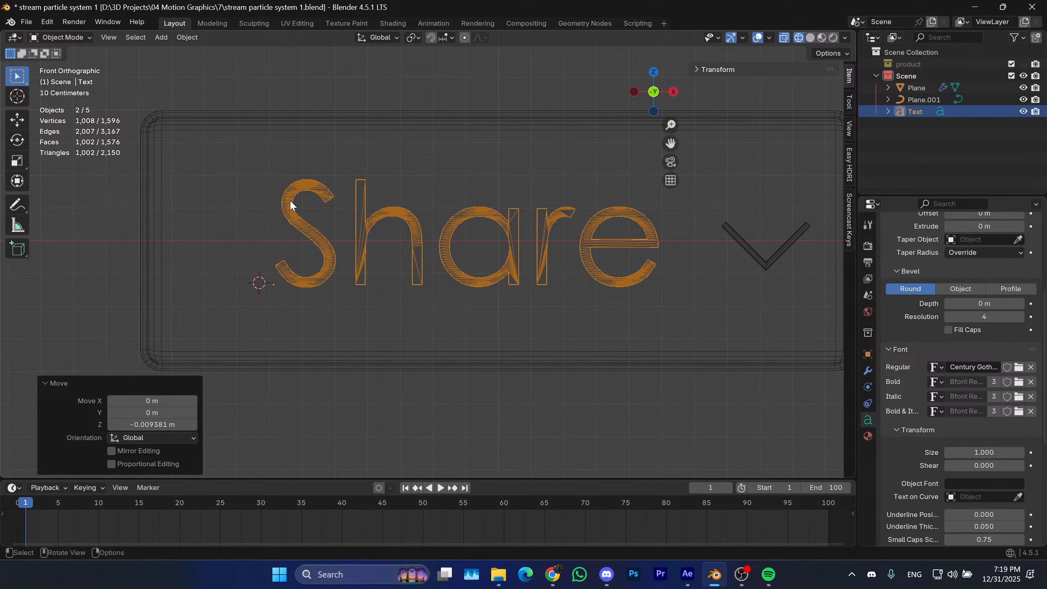
# Switch to After Effects, examine the person-and-plus icon beside the Share text in the reference footage, and return to Blender.
pyautogui.moveTo(553, 575)
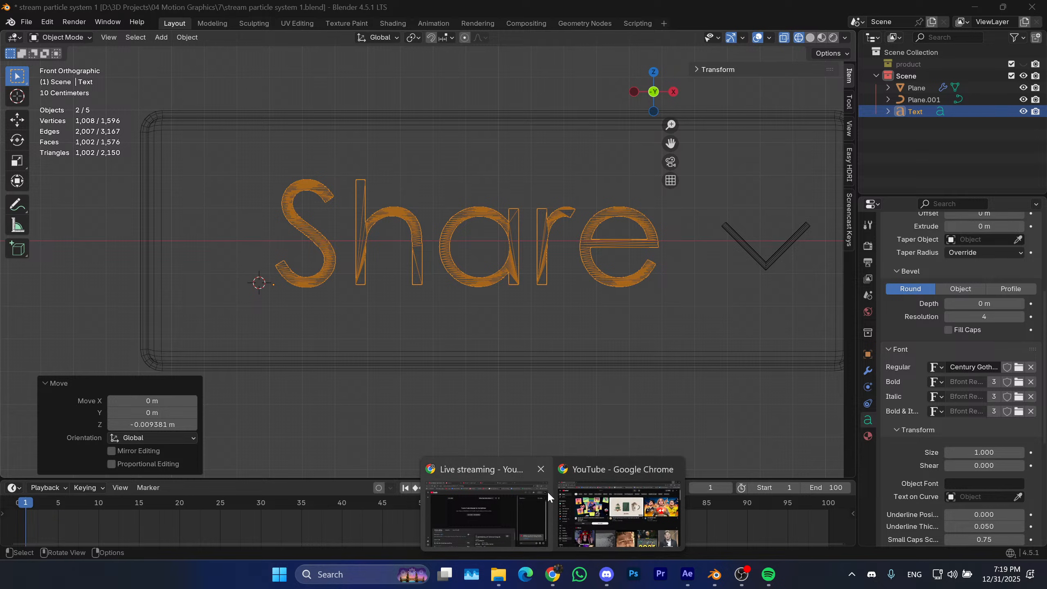
pyautogui.click(612, 509)
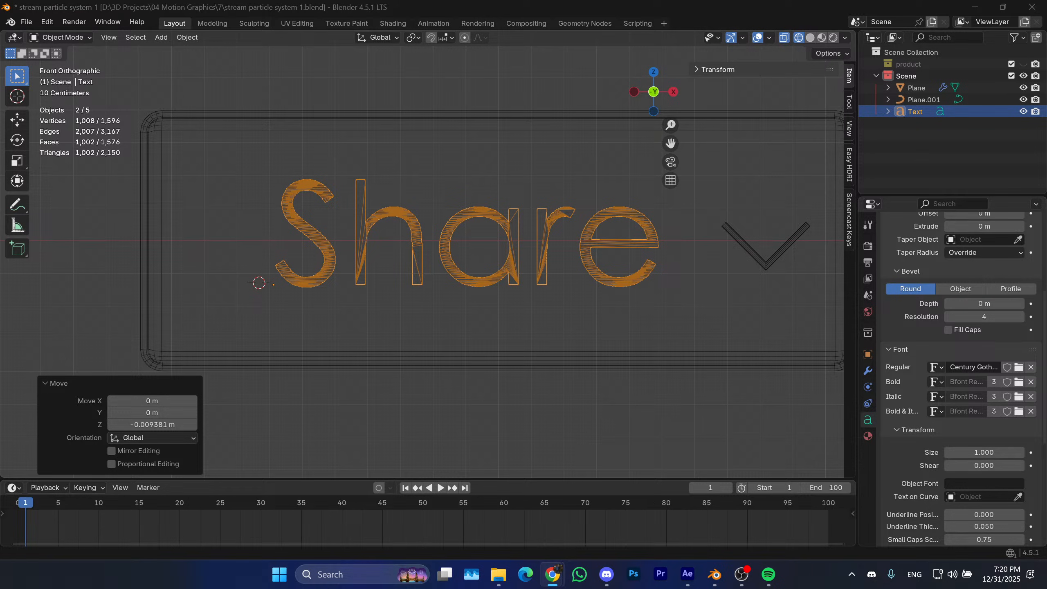
pyautogui.hotkey('alt', 'Tab')
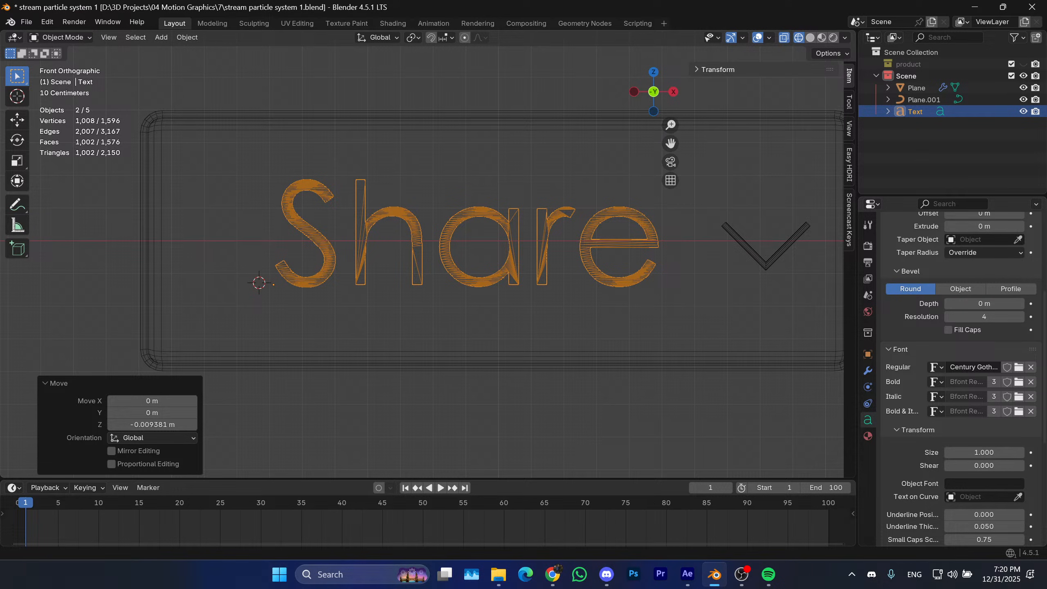
pyautogui.hotkey('alt', 'Tab')
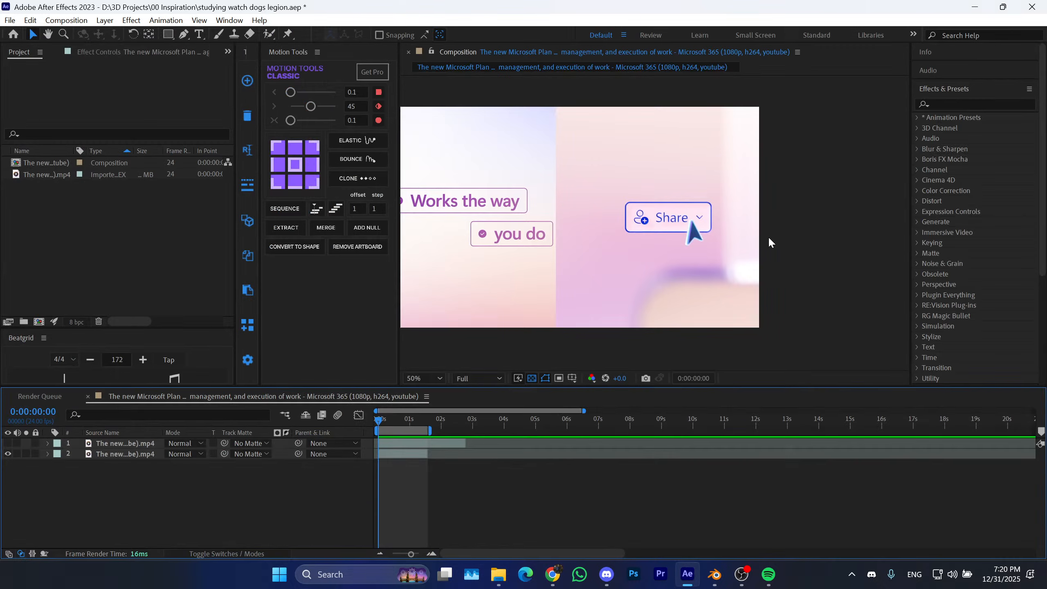
pyautogui.scroll(4, 656, 229)
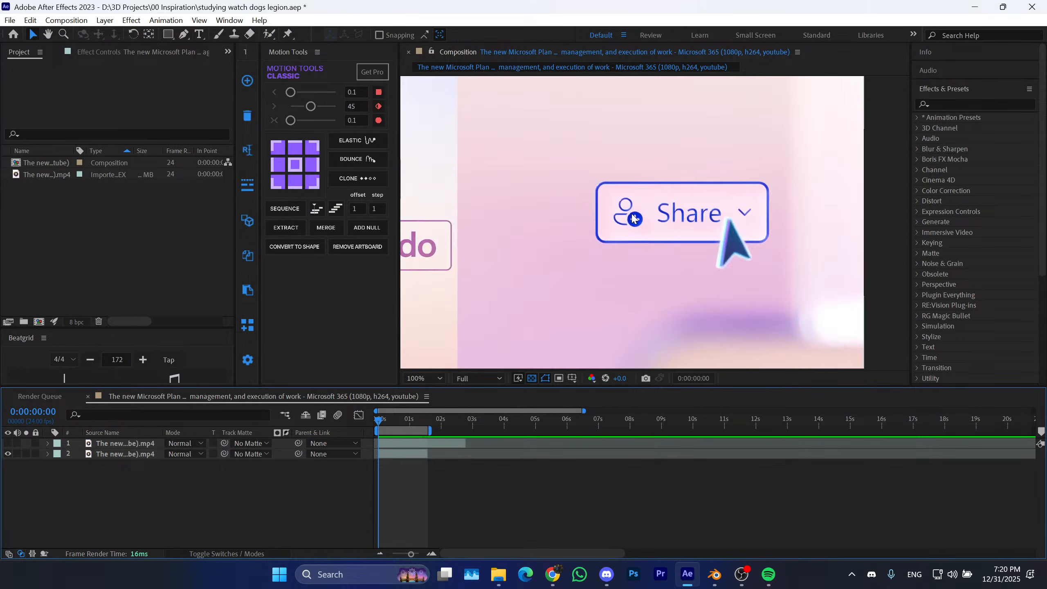
pyautogui.scroll(-2, 635, 220)
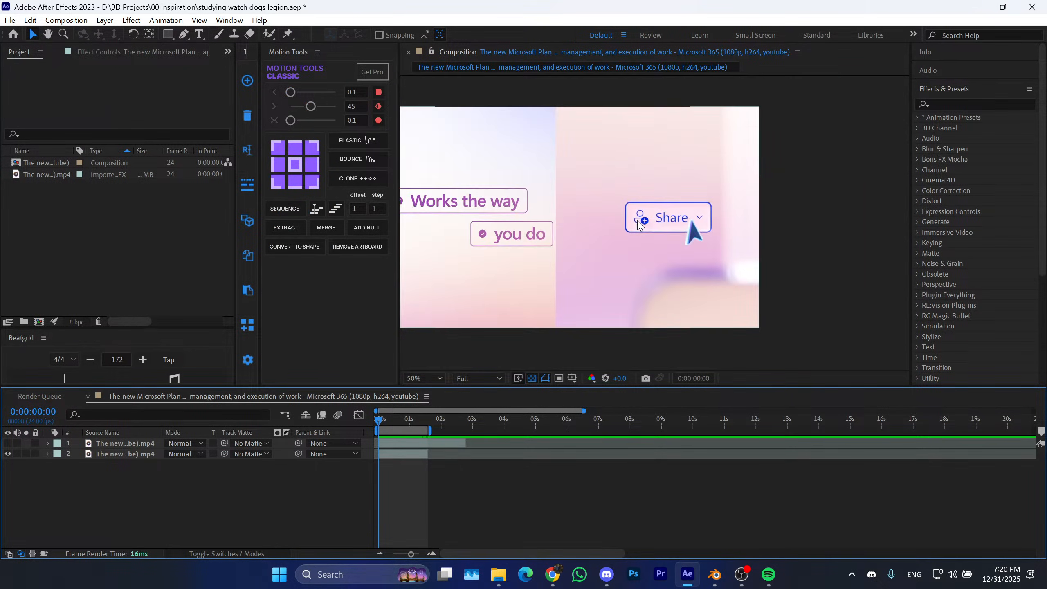
pyautogui.scroll(2, 644, 221)
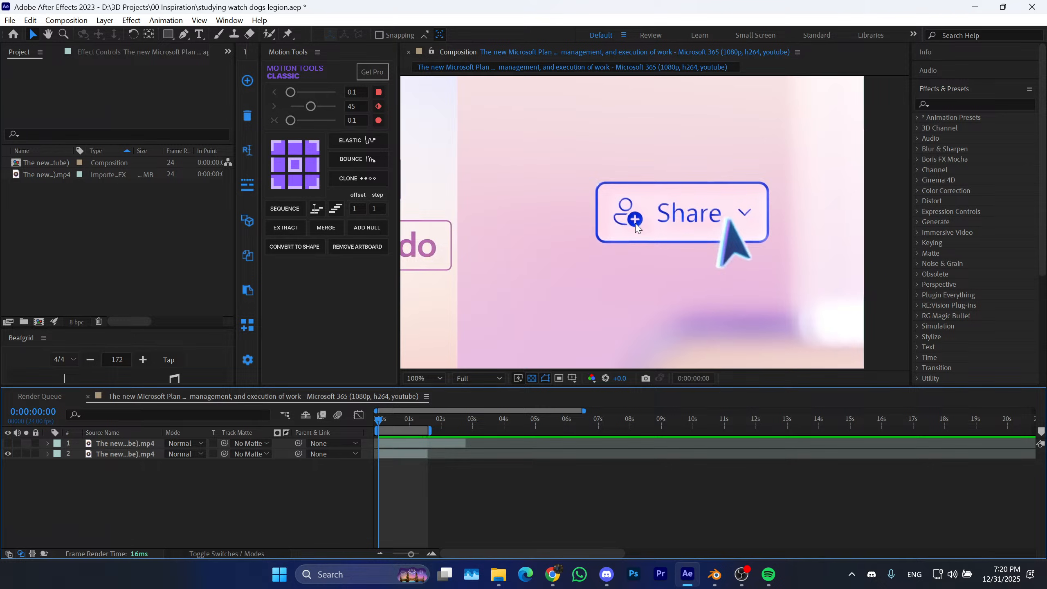
pyautogui.click(975, 6)
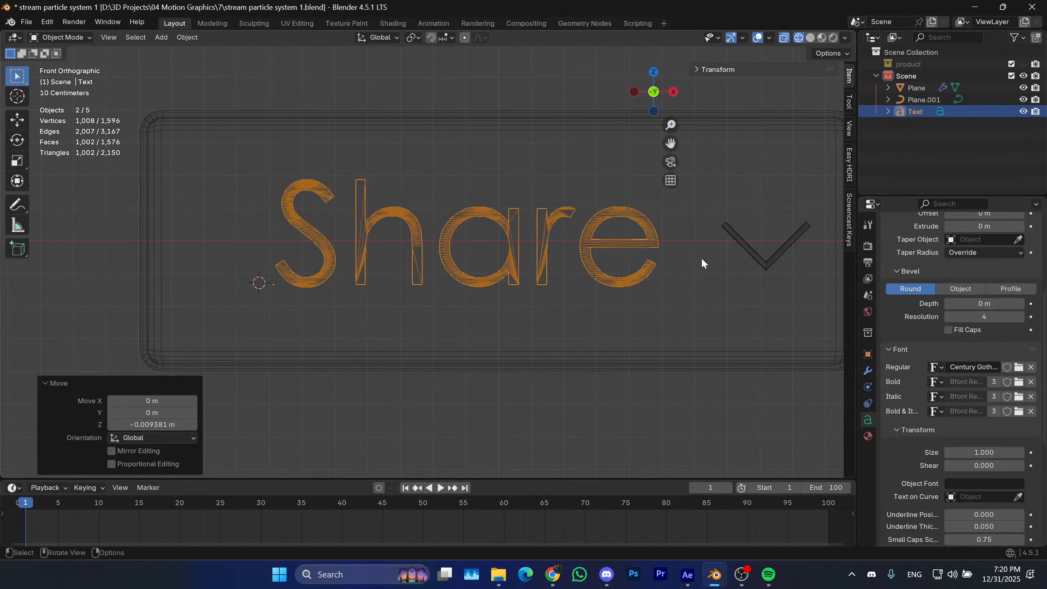
# Exclude the Scene collection from the view layer and snap the 3D cursor to the world origin.
pyautogui.scroll(-4, 419, 260)
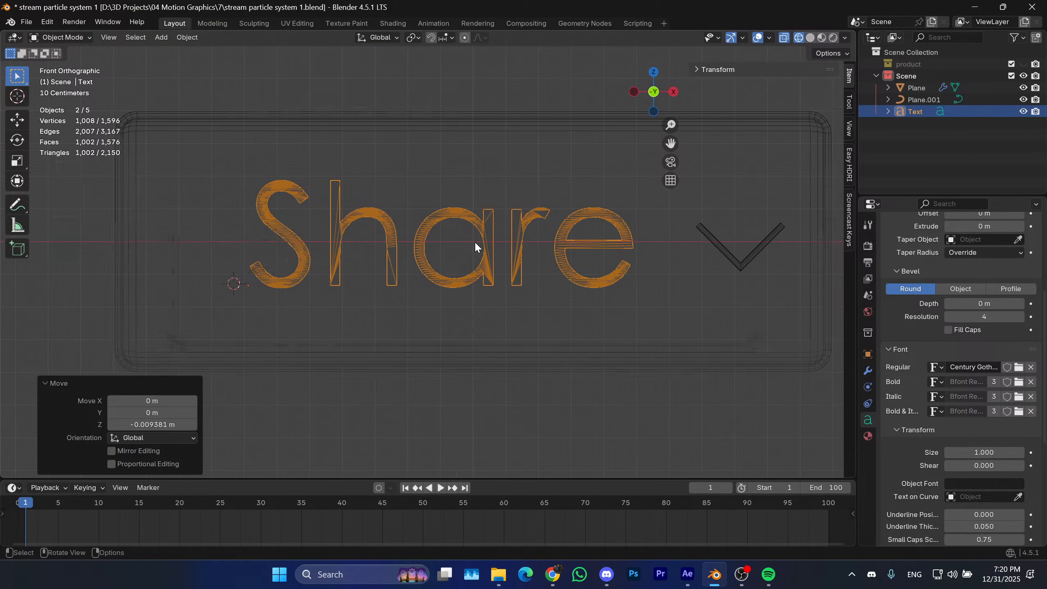
pyautogui.click(636, 127)
pyautogui.click(875, 76)
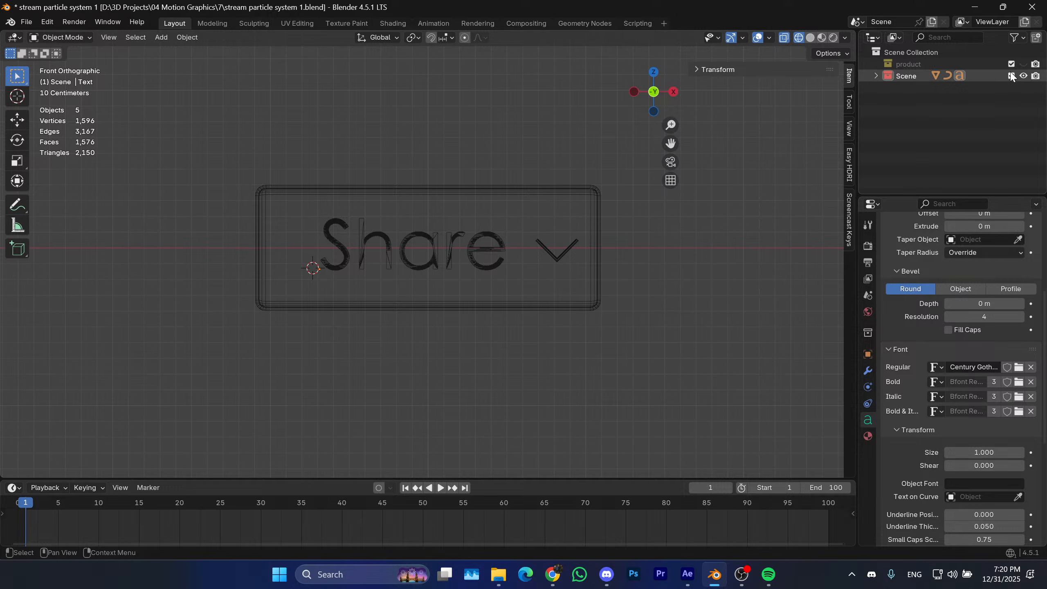
pyautogui.press('e')
pyautogui.hotkey('shift', 's')
pyautogui.click(345, 370)
# Add a mesh circle with 32 vertices and a 1 m radius at the origin and rotate it 90° about X.
pyautogui.hotkey('shift', 'a')
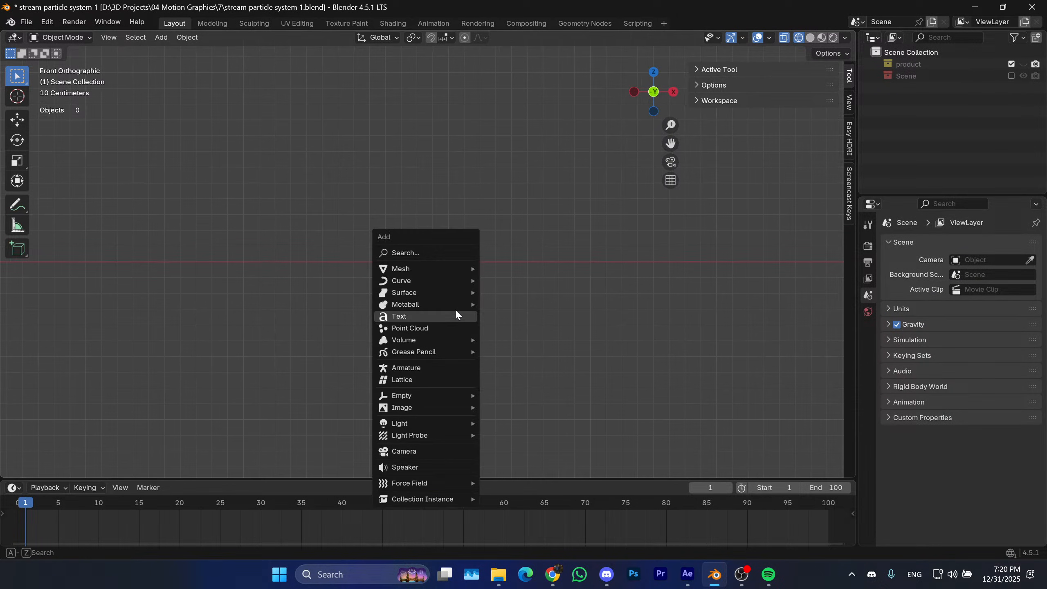
pyautogui.moveTo(470, 268)
pyautogui.click(507, 292)
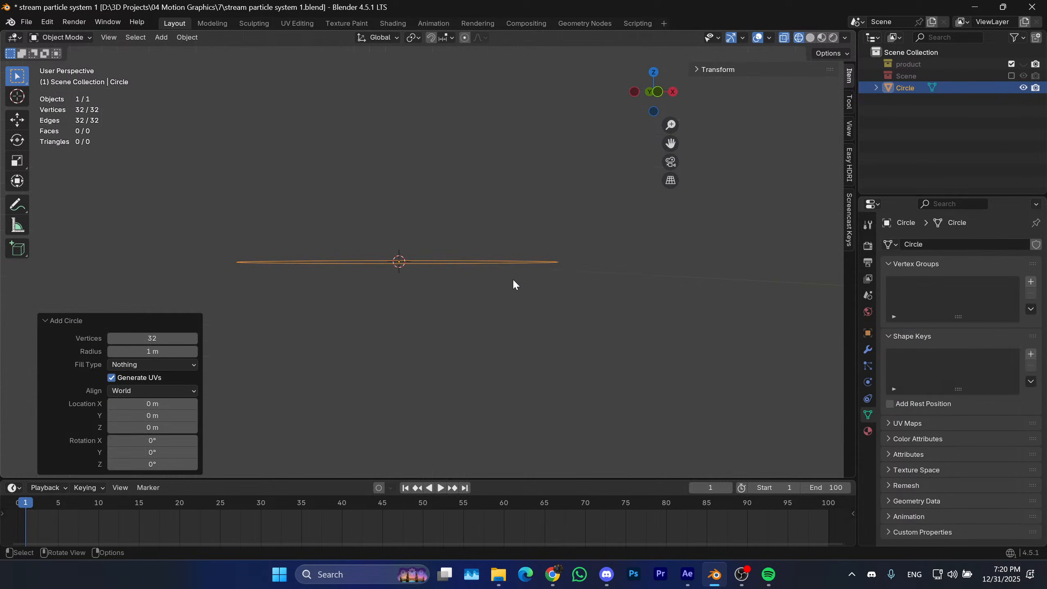
pyautogui.press('KP_1')
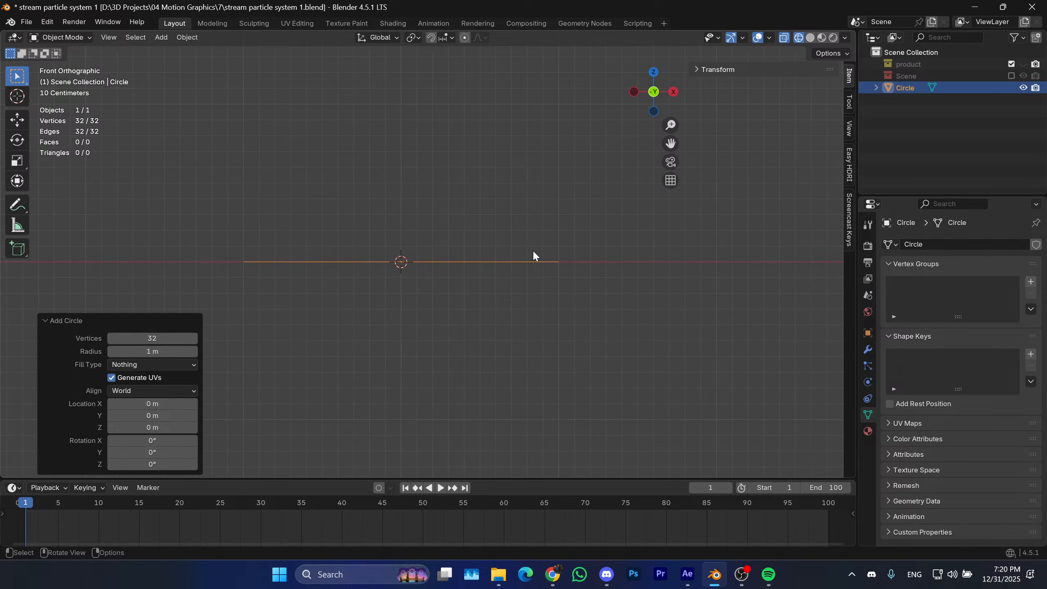
pyautogui.write('rx90')
pyautogui.press('Return')
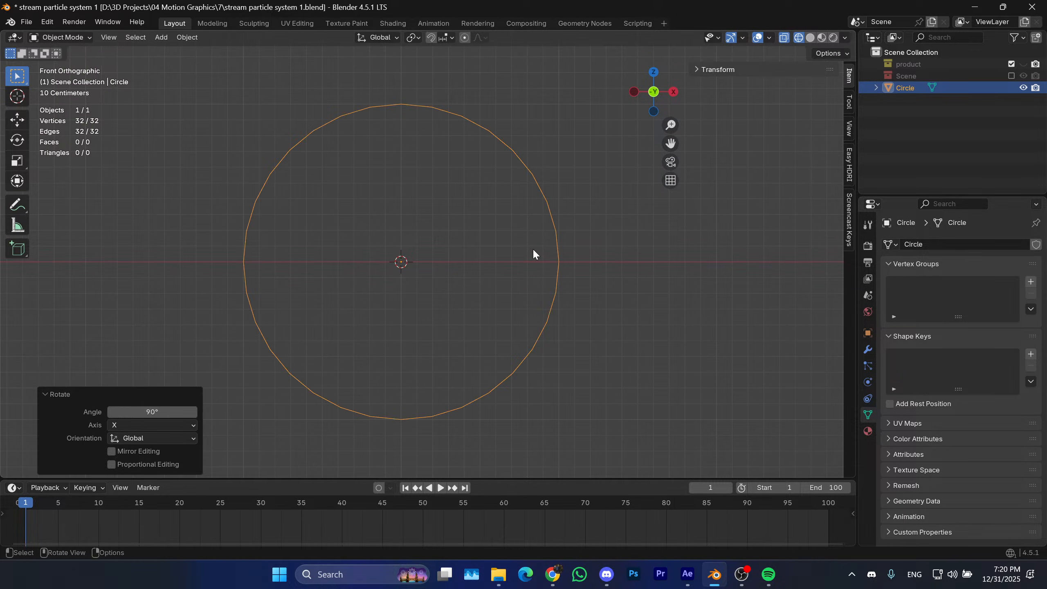
pyautogui.click(533, 250)
pyautogui.keyDown('shift'); pyautogui.moveTo(544, 249); pyautogui.dragTo(564, 254, button='middle'); pyautogui.keyUp('shift')
pyautogui.click(588, 252)
# Scale the circle uniformly by about 0.221 and raise it about 0.342 m along Z.
pyautogui.press('s')
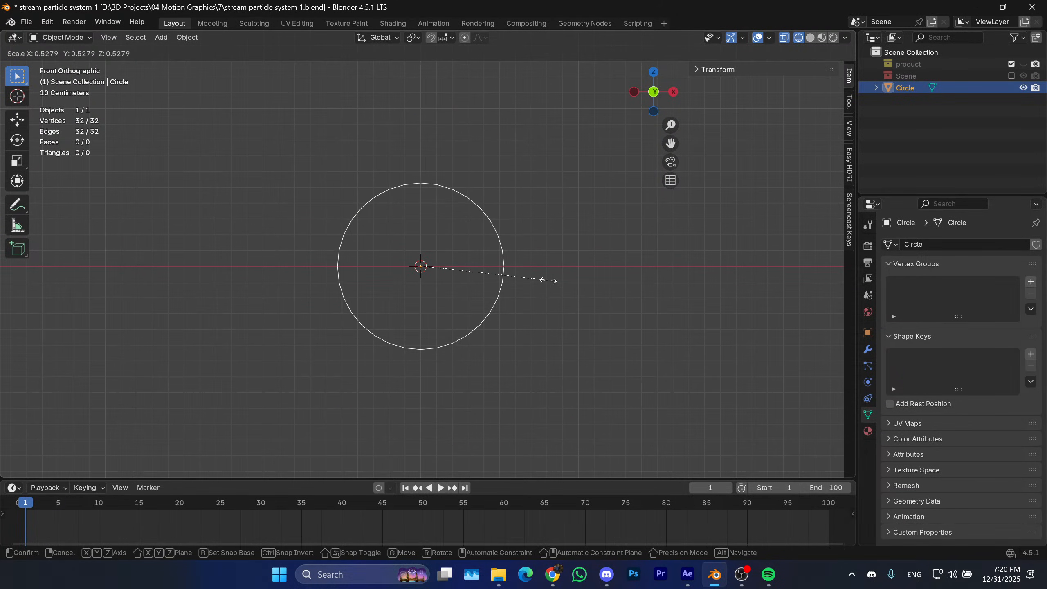
pyautogui.click(468, 272)
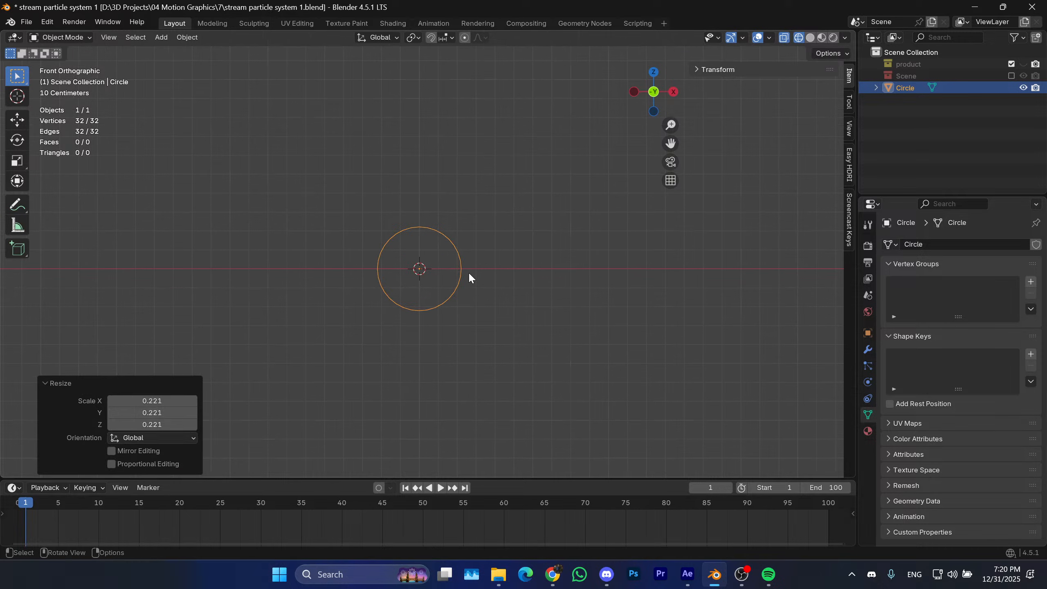
pyautogui.keyDown('shift'); pyautogui.moveTo(468, 273); pyautogui.dragTo(492, 287, button='middle'); pyautogui.keyUp('shift')
pyautogui.press('g')
pyautogui.press('z')
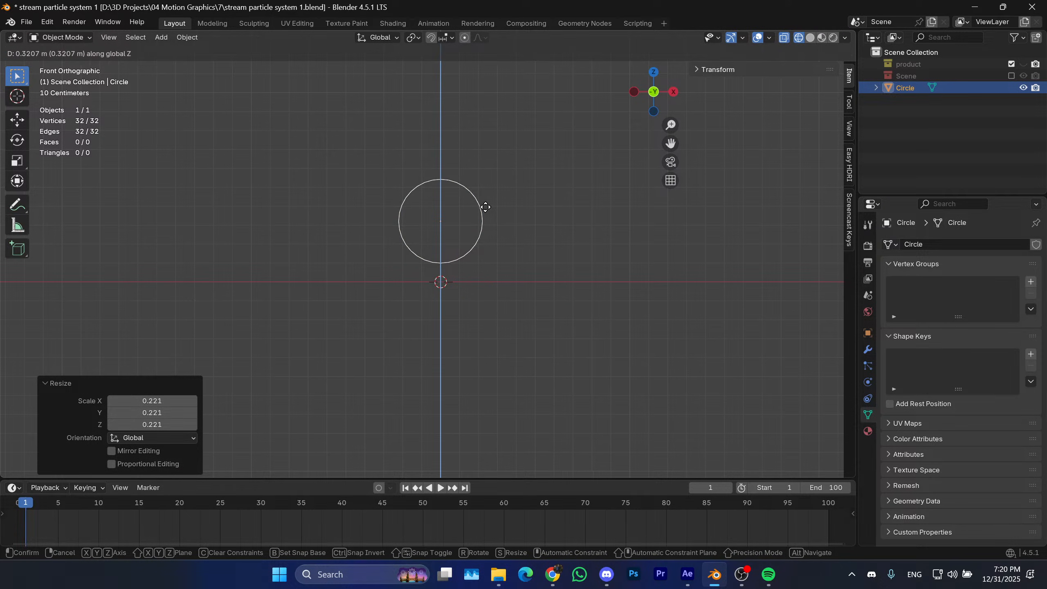
pyautogui.click(487, 186)
pyautogui.scroll(2, 533, 229)
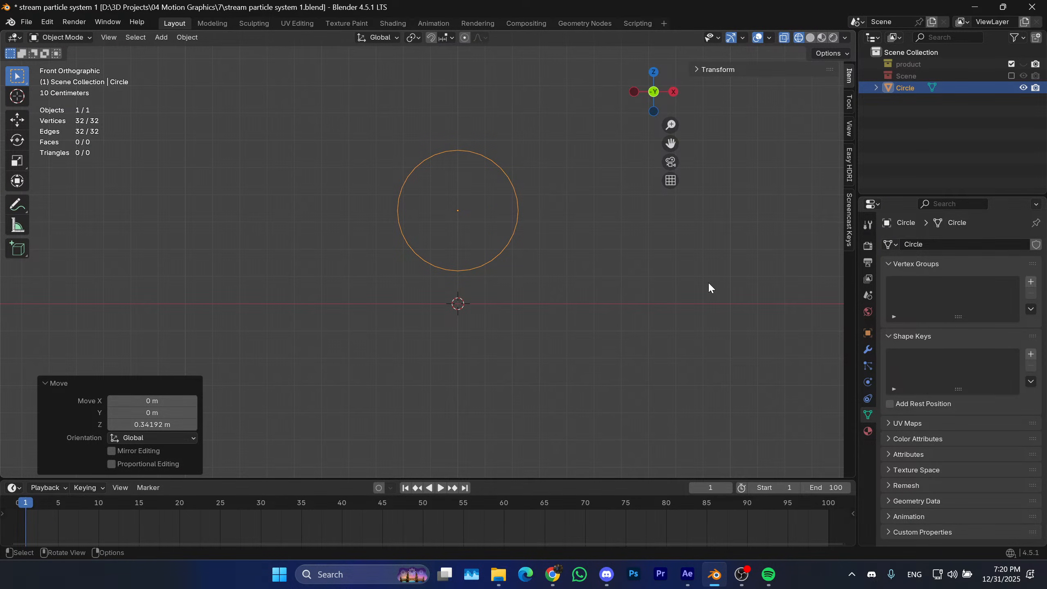
# Adjust the circle's size by scaling it uniformly by 0.677 and again by 1.301.
pyautogui.press('s')
pyautogui.click(626, 265)
pyautogui.keyDown('shift'); pyautogui.moveTo(626, 265); pyautogui.dragTo(607, 267, button='middle'); pyautogui.keyUp('shift')
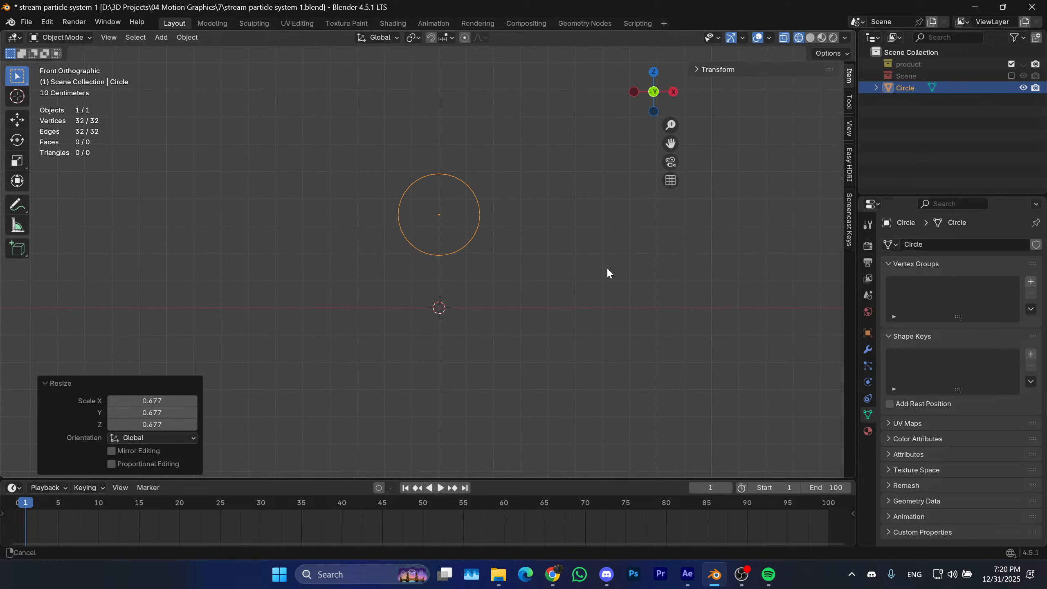
pyautogui.press('g')
pyautogui.rightClick(608, 266)
pyautogui.press('s')
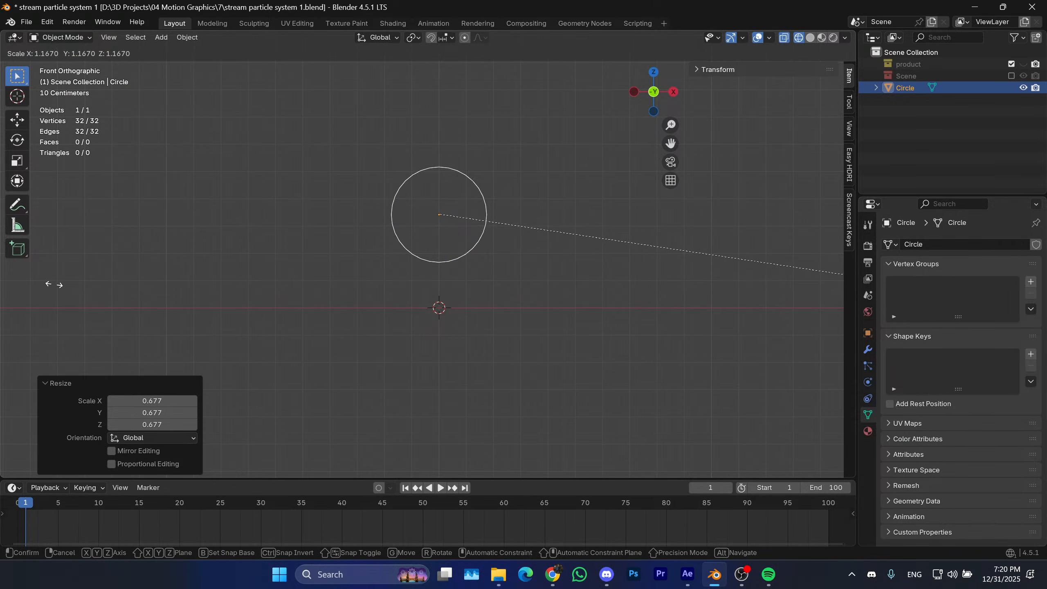
pyautogui.click(297, 281)
pyautogui.keyDown('shift'); pyautogui.moveTo(407, 258); pyautogui.dragTo(377, 257, button='middle'); pyautogui.keyUp('shift')
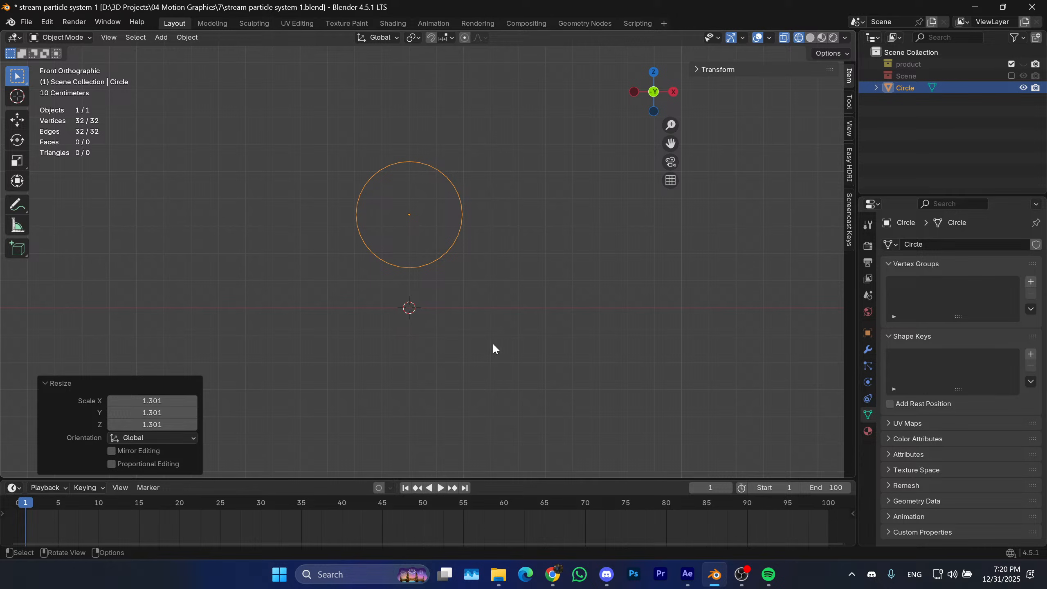
pyautogui.keyDown('shift'); pyautogui.moveTo(498, 246); pyautogui.dragTo(547, 276, button='middle'); pyautogui.keyUp('shift')
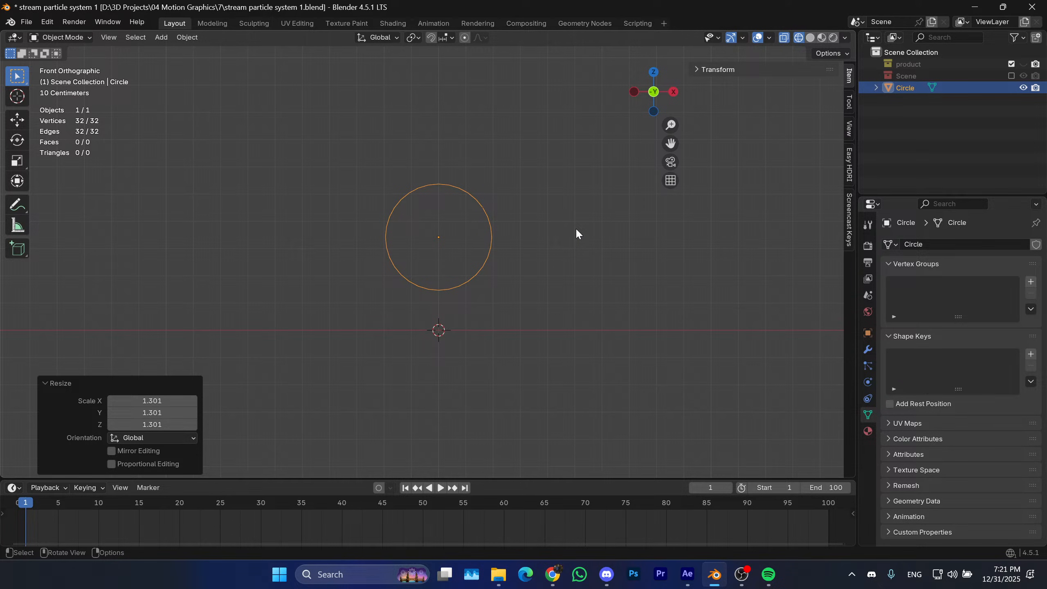
pyautogui.keyDown('shift'); pyautogui.moveTo(576, 229); pyautogui.dragTo(581, 239, button='middle'); pyautogui.keyUp('shift')
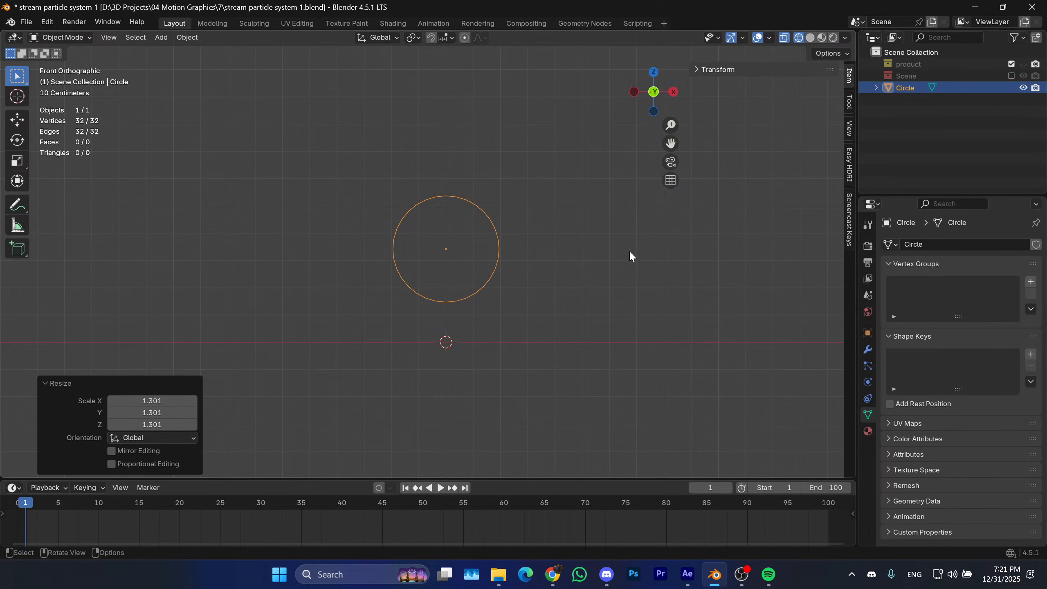
# Shrink the circle uniformly by about 0.728 and raise it about 0.087 m along Z.
pyautogui.press('s')
pyautogui.click(589, 252)
pyautogui.press('g')
pyautogui.press('z')
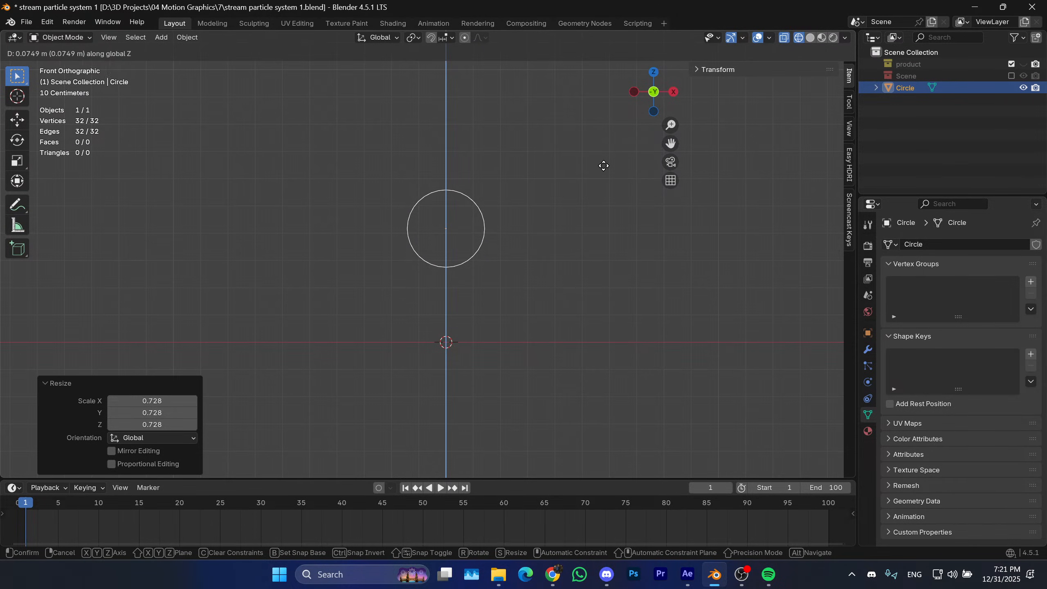
pyautogui.click(606, 143)
pyautogui.keyDown('shift'); pyautogui.moveTo(569, 235); pyautogui.dragTo(583, 244, button='middle'); pyautogui.keyUp('shift')
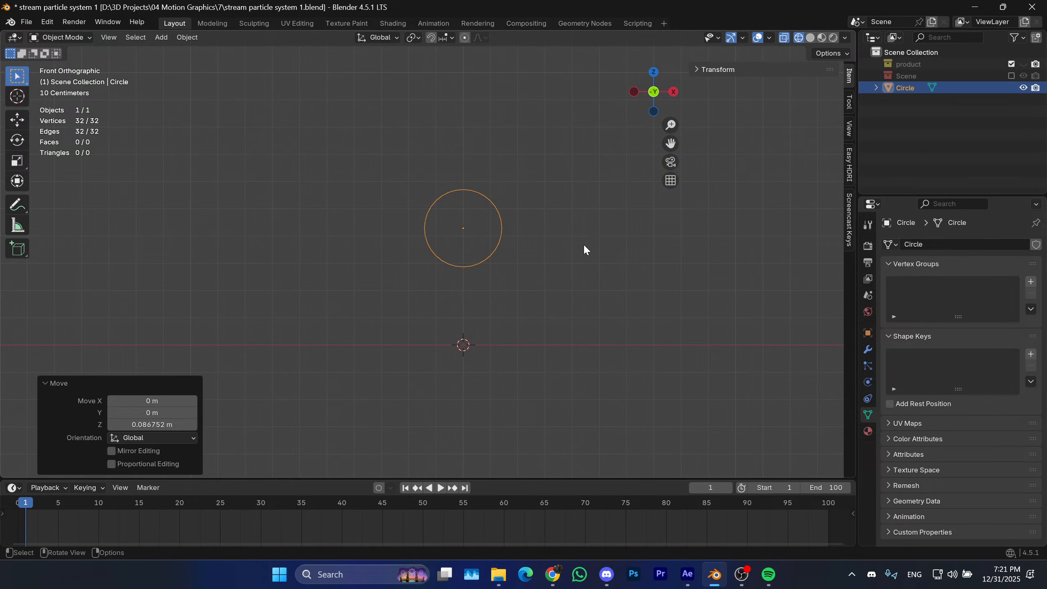
# Add a 2 m mesh plane at the origin and rotate it 90° about X to face the front view.
pyautogui.hotkey('shift', 'a')
pyautogui.moveTo(572, 280)
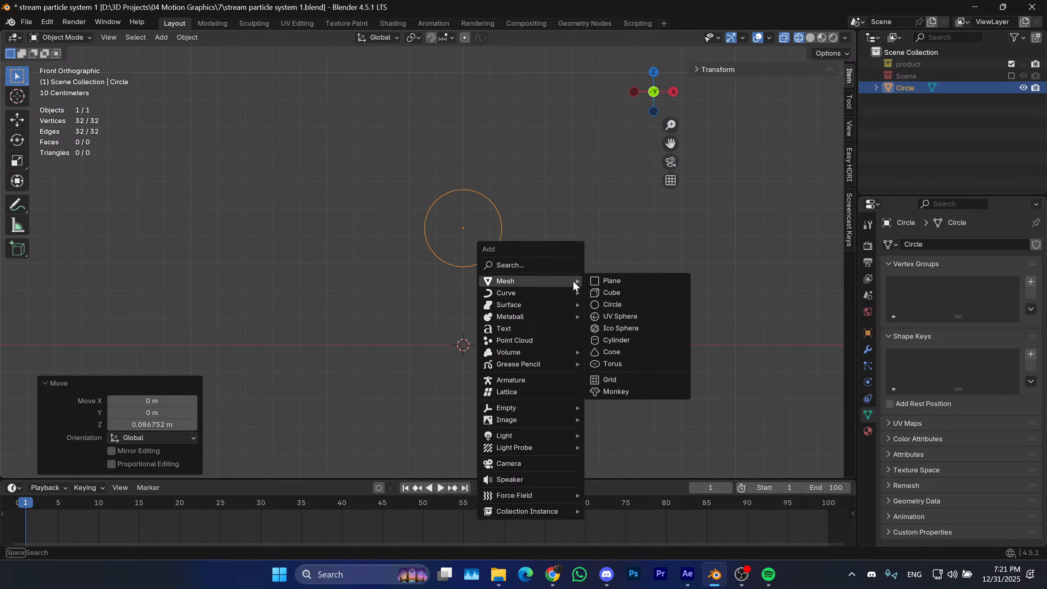
pyautogui.click(631, 281)
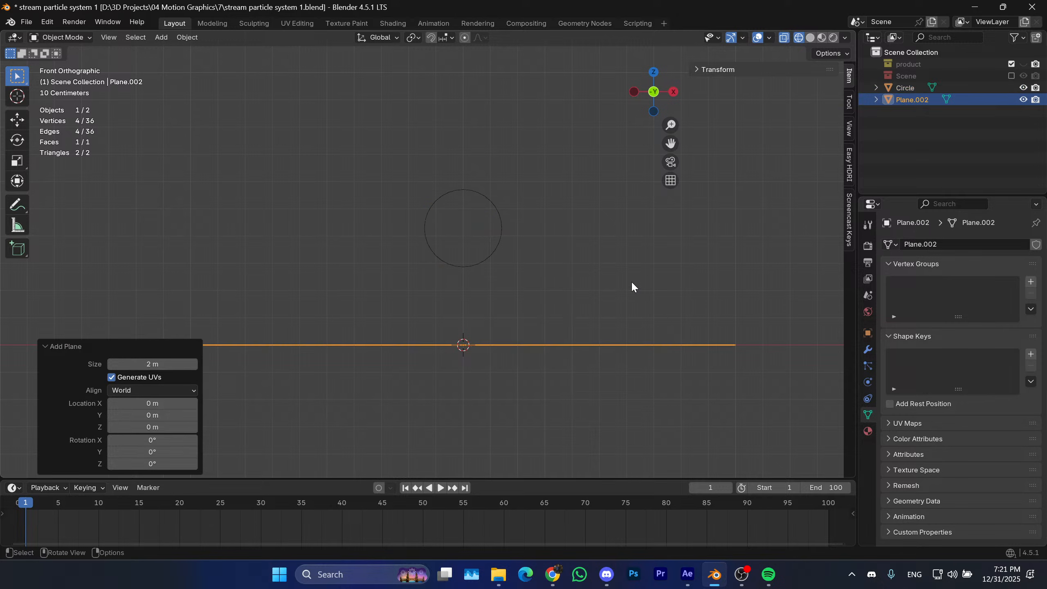
pyautogui.press('r')
pyautogui.press('x')
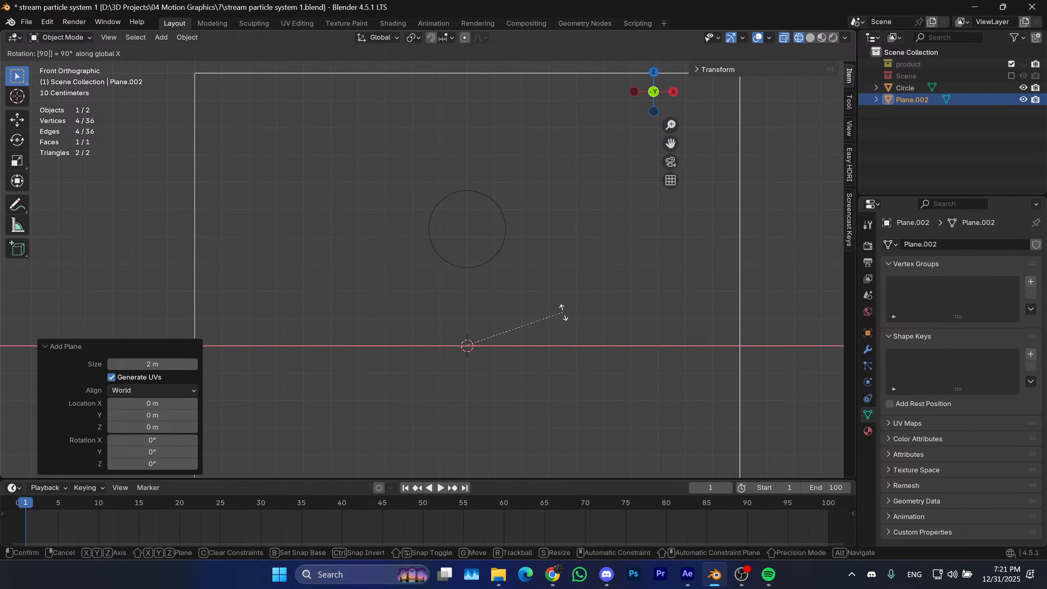
pyautogui.write('90')
pyautogui.press('Return')
pyautogui.scroll(-3, 577, 322)
pyautogui.keyDown('shift'); pyautogui.moveTo(615, 336); pyautogui.dragTo(613, 316, button='middle'); pyautogui.keyUp('shift')
# Lower the plane beneath the circle along Z by about 0.739 m and a further 0.075 m.
pyautogui.press('g')
pyautogui.press('y')
pyautogui.rightClick(655, 315)
pyautogui.press('g')
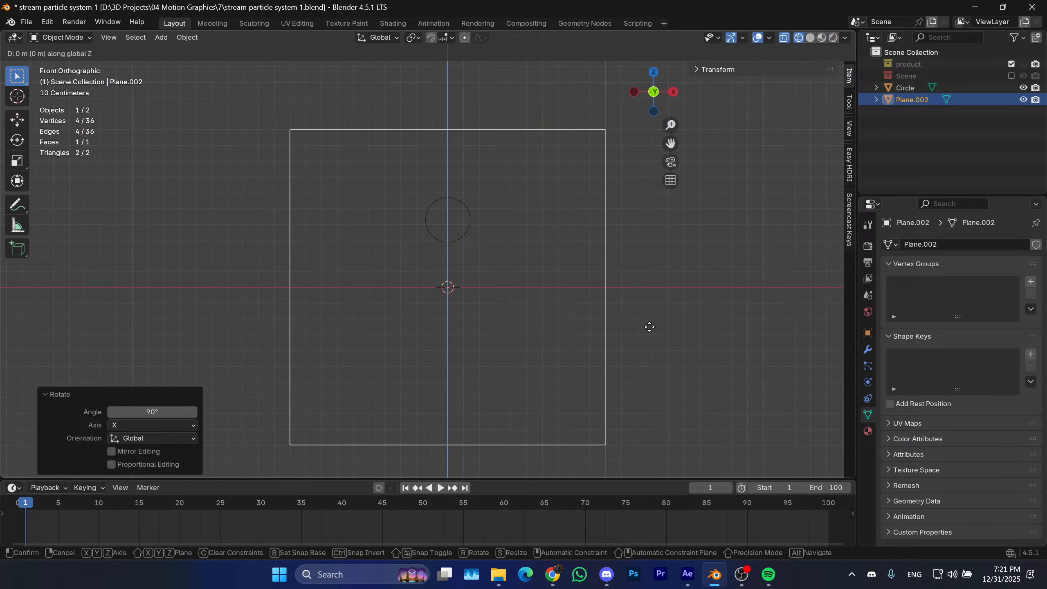
pyautogui.press('z')
pyautogui.click(656, 438)
pyautogui.keyDown('shift'); pyautogui.moveTo(647, 309); pyautogui.dragTo(682, 285, button='middle'); pyautogui.keyUp('shift')
pyautogui.press('g')
pyautogui.press('z')
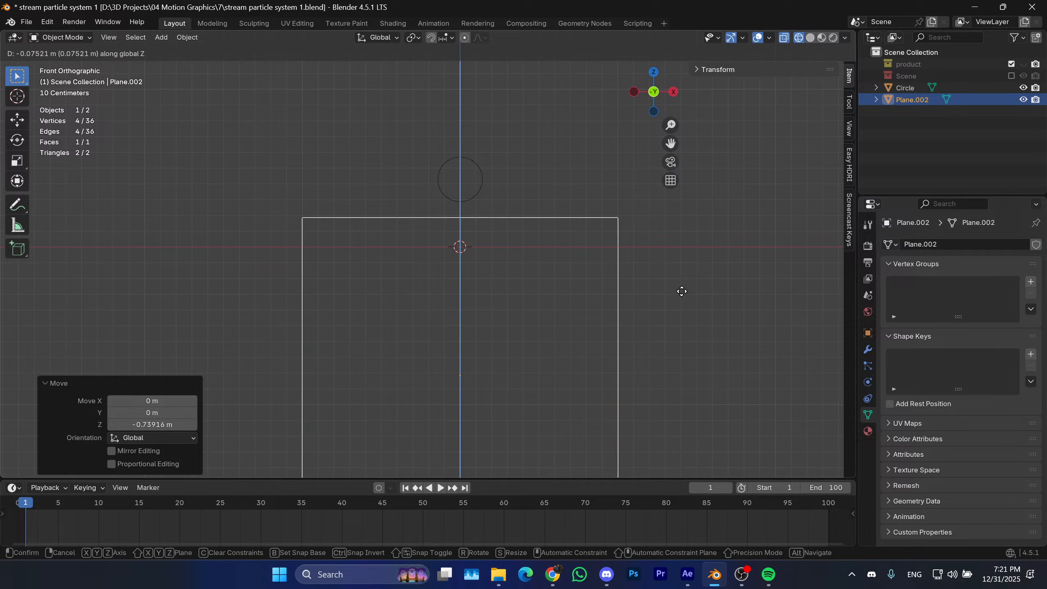
pyautogui.click(698, 294)
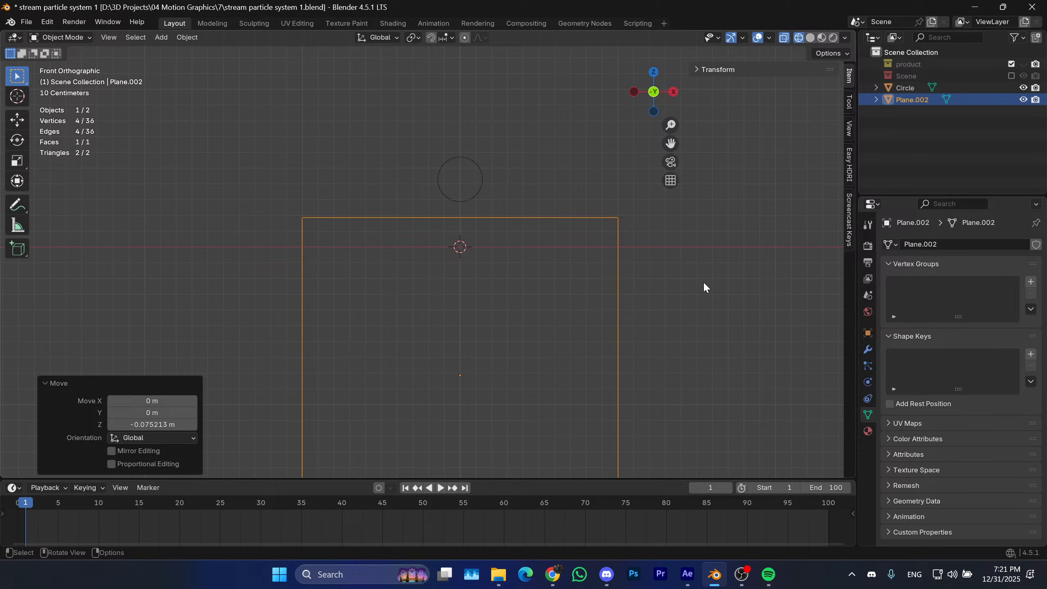
# Scale the plane uniformly by about 0.426 and raise it about 0.598 m along Z towards the circle.
pyautogui.keyDown('shift'); pyautogui.moveTo(690, 279); pyautogui.dragTo(666, 238, button='middle'); pyautogui.keyUp('shift')
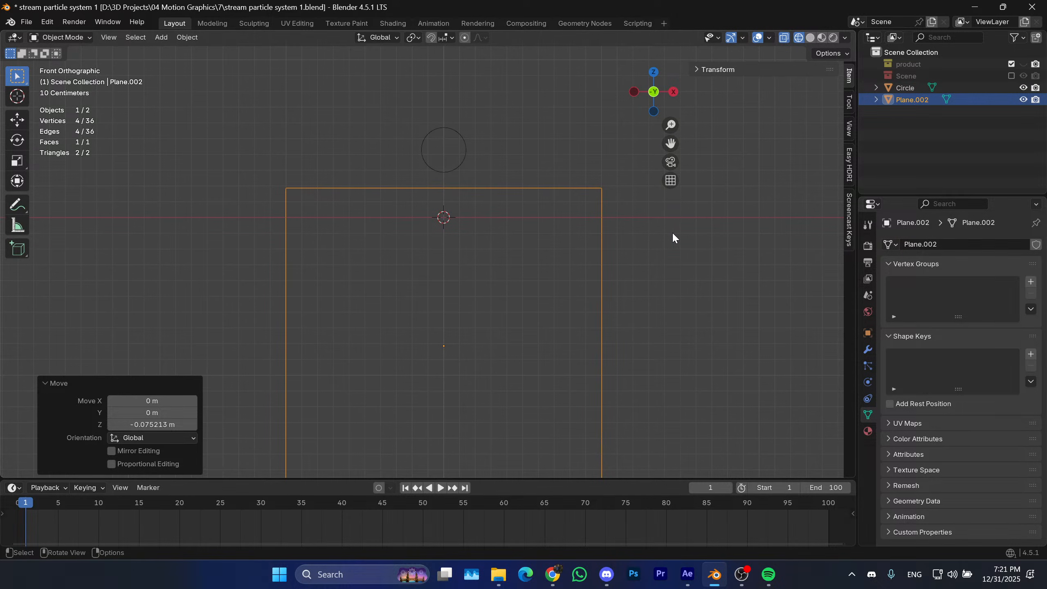
pyautogui.press('s')
pyautogui.click(540, 297)
pyautogui.press('g')
pyautogui.press('z')
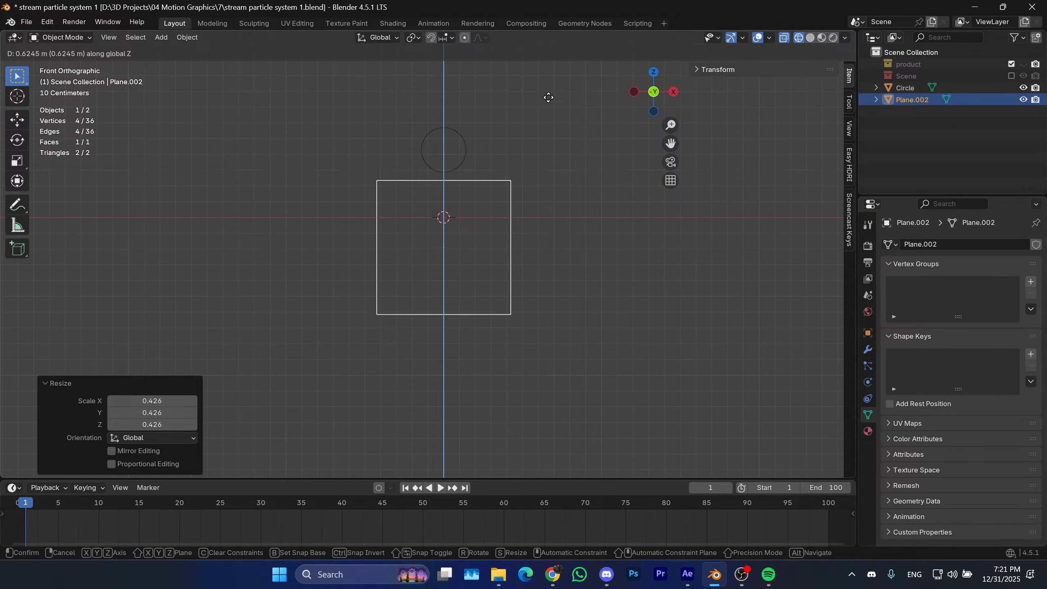
pyautogui.click(543, 129)
pyautogui.scroll(2, 526, 188)
pyautogui.scroll(2, 560, 244)
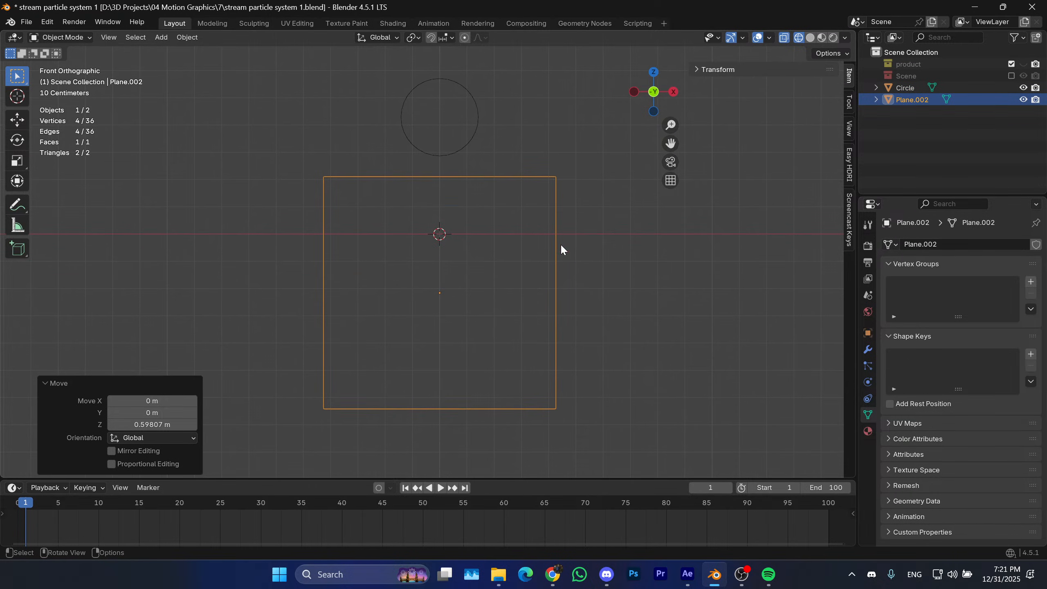
# Raise the plane's two bottom vertices about 0.522 m along Z to make it a shorter rectangle.
pyautogui.press('Tab')
pyautogui.moveTo(636, 323); pyautogui.dragTo(132, 478)
pyautogui.keyDown('shift'); pyautogui.moveTo(526, 378); pyautogui.dragTo(509, 360, button='middle'); pyautogui.keyUp('shift')
pyautogui.press('g')
pyautogui.press('z')
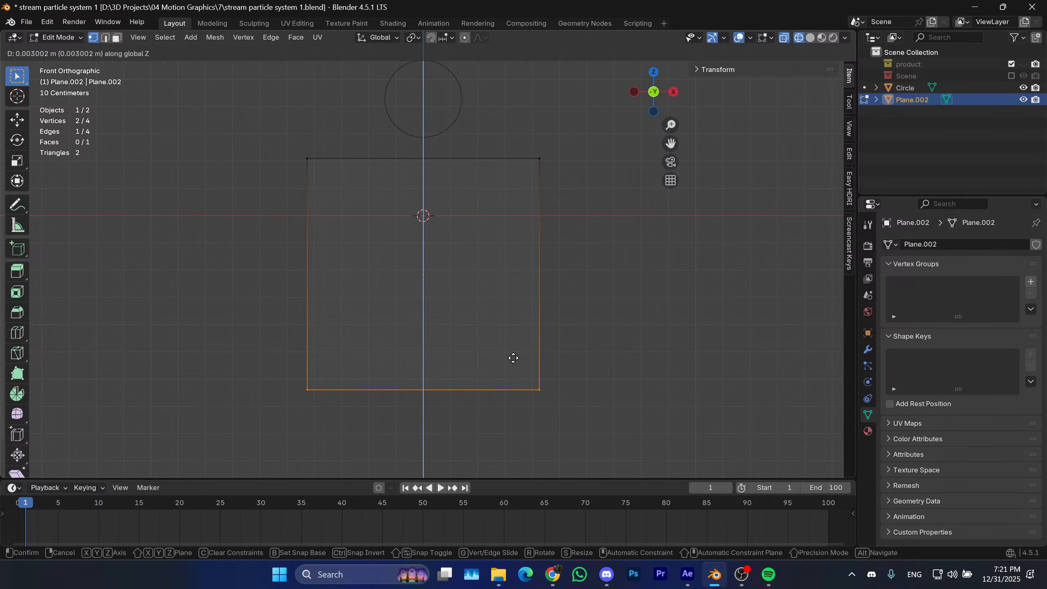
pyautogui.click(560, 216)
pyautogui.keyDown('shift'); pyautogui.moveTo(537, 248); pyautogui.dragTo(549, 268, button='middle'); pyautogui.keyUp('shift')
pyautogui.scroll(1, 548, 269)
pyautogui.keyDown('shift'); pyautogui.moveTo(453, 277); pyautogui.dragTo(467, 267, button='middle'); pyautogui.keyUp('shift')
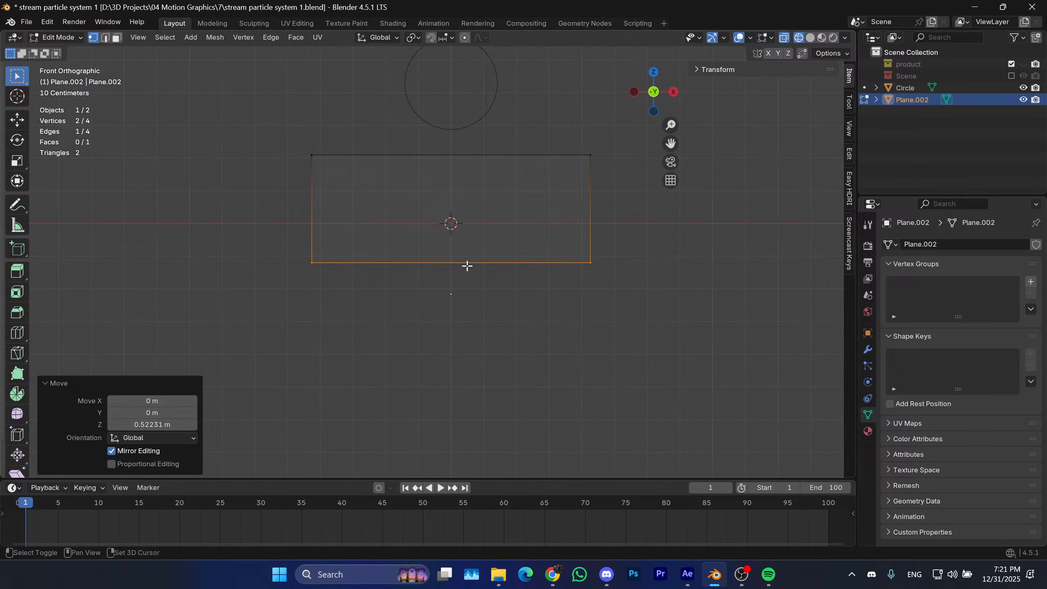
# Add one centred vertical loop cut through the plane, dividing it into two halves.
pyautogui.hotkey('ctrl', 'r')
pyautogui.click(474, 182)
pyautogui.rightClick(477, 190)
# Lower the plane's bottom-middle vertex along Z to form a shallow V-shaped lower edge, and return to Object Mode.
pyautogui.click(451, 262)
pyautogui.press('g')
pyautogui.press('z')
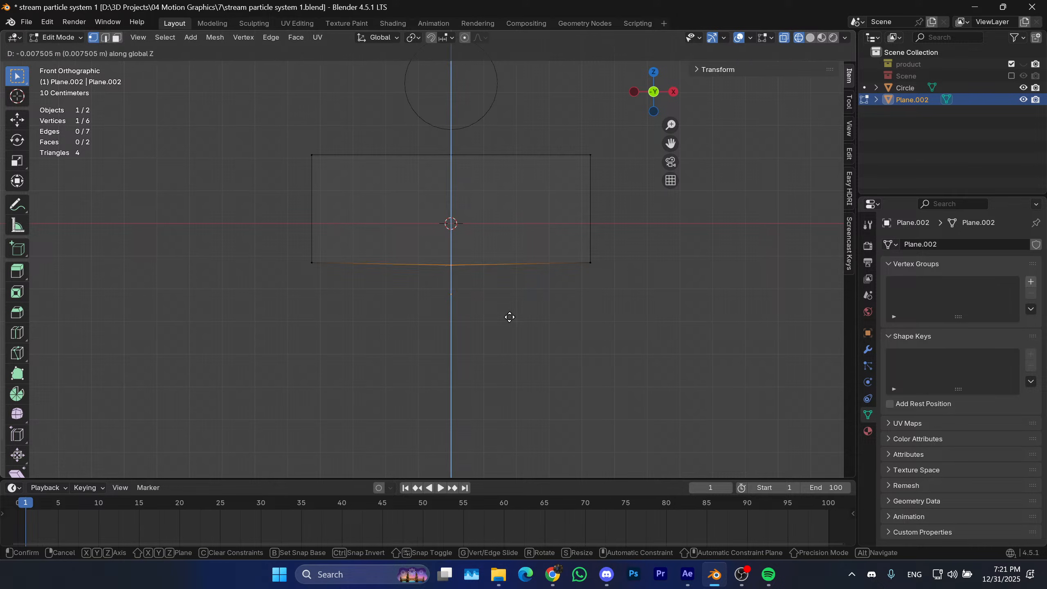
pyautogui.click(504, 351)
pyautogui.keyDown('shift'); pyautogui.moveTo(505, 351); pyautogui.dragTo(514, 383, button='middle'); pyautogui.keyUp('shift')
pyautogui.moveTo(634, 266); pyautogui.dragTo(305, 354)
pyautogui.keyDown('shift'); pyautogui.moveTo(416, 357); pyautogui.dragTo(398, 380, button='middle'); pyautogui.keyUp('shift')
pyautogui.press('Tab')
pyautogui.keyDown('shift'); pyautogui.moveTo(443, 353); pyautogui.dragTo(485, 357, button='middle'); pyautogui.keyUp('shift')
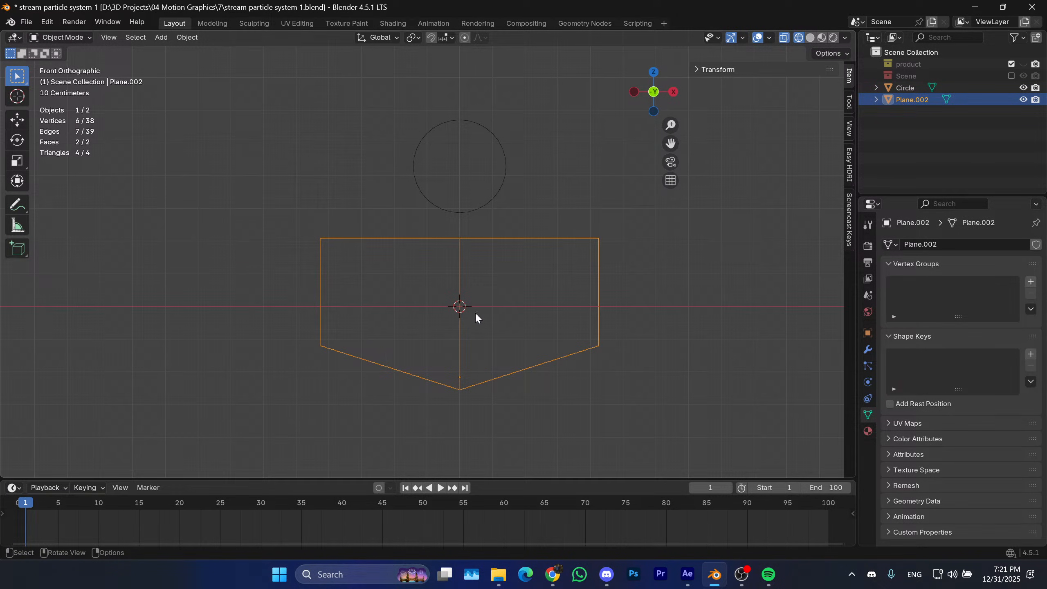
# Edit the plane's mesh in face selection mode and select both of its faces.
pyautogui.press('Tab')
pyautogui.click(474, 327)
pyautogui.press('3')
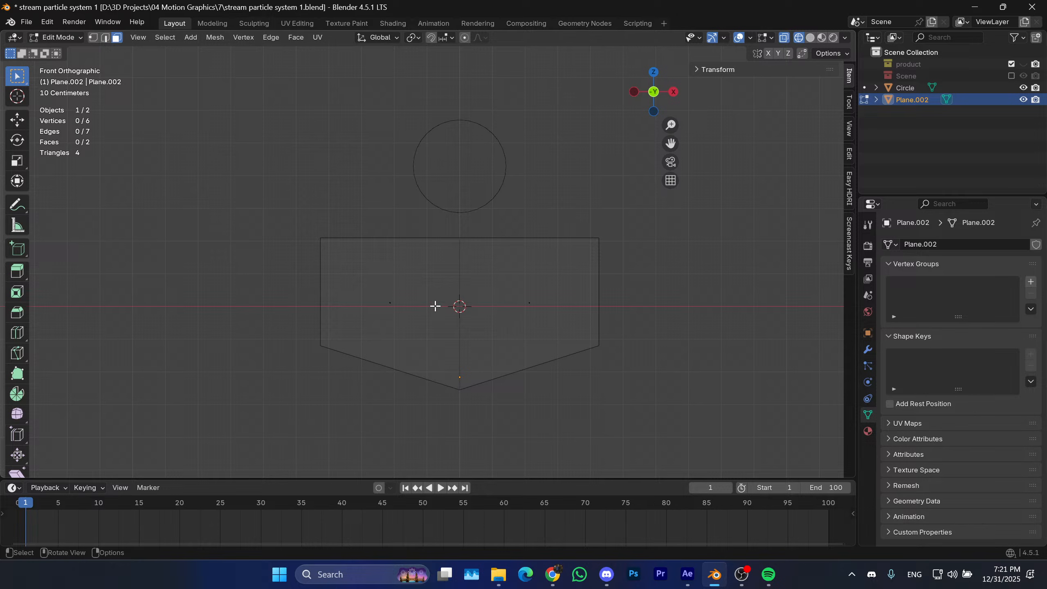
pyautogui.moveTo(550, 285); pyautogui.dragTo(342, 331)
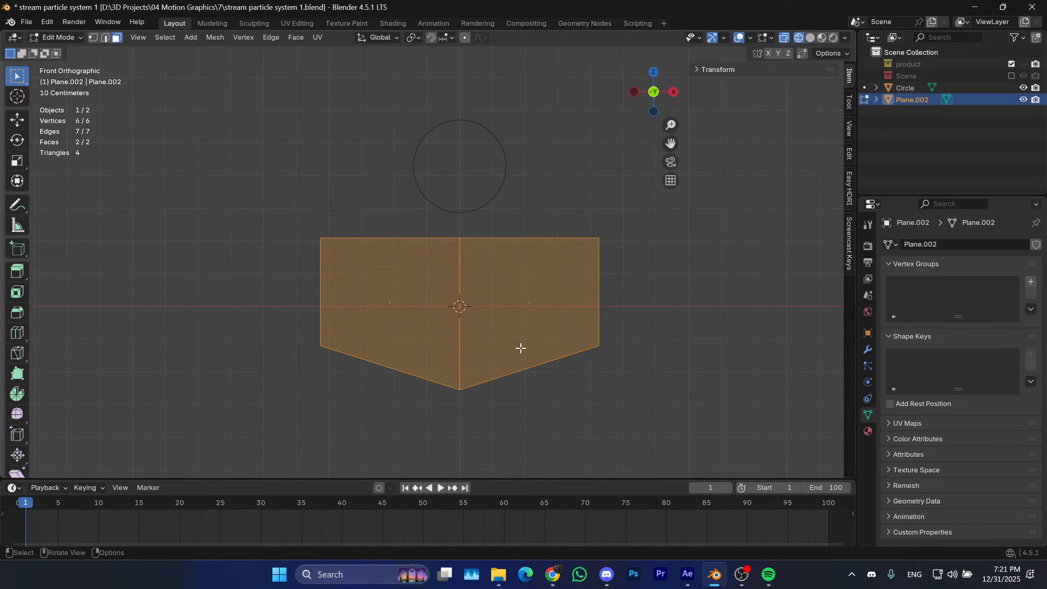
# Switch to After Effects and view the reference composition at 50% to examine the Share button frame.
pyautogui.click(689, 580)
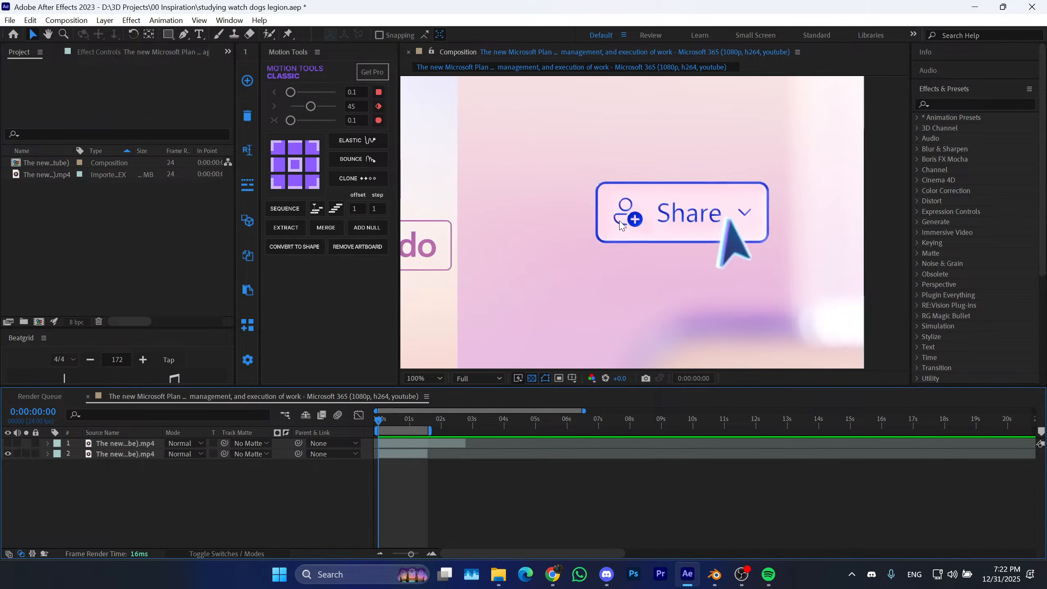
pyautogui.scroll(-2, 621, 226)
pyautogui.scroll(-2, 647, 258)
pyautogui.scroll(2, 647, 258)
pyautogui.moveTo(647, 258); pyautogui.dragTo(731, 271)
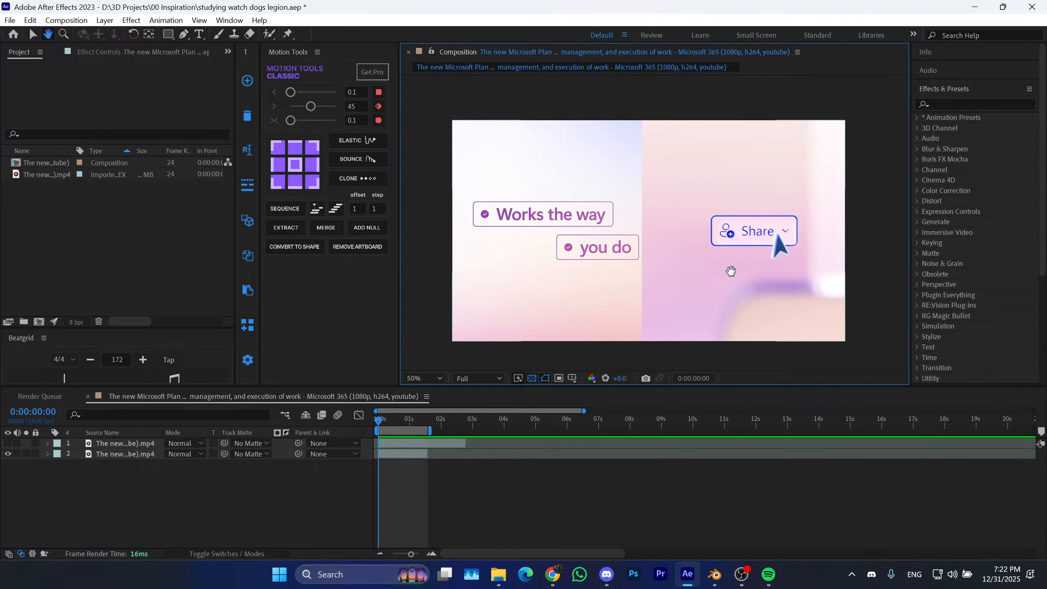
pyautogui.moveTo(731, 271); pyautogui.dragTo(723, 263, button='middle')
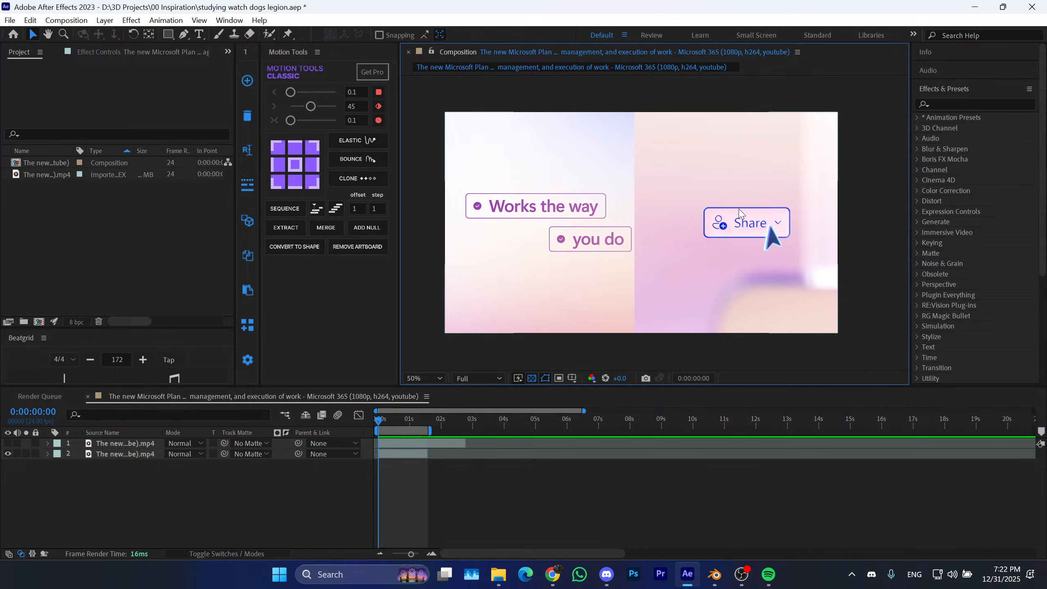
pyautogui.click(455, 491)
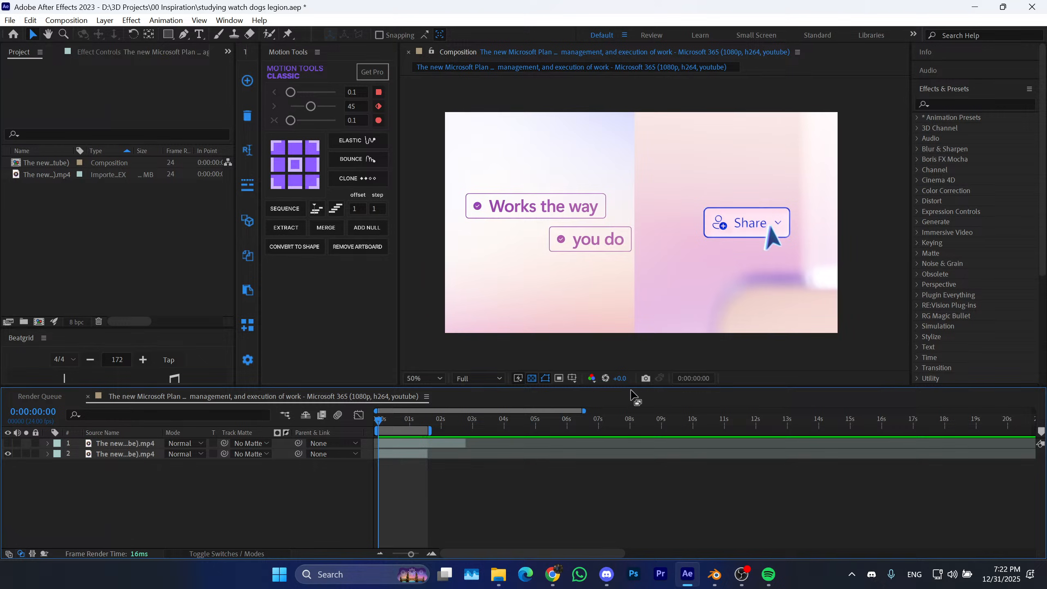
# Enlarge the composition viewer, show the Share button at 100% and play the sphere burst.
pyautogui.moveTo(643, 387); pyautogui.dragTo(641, 478)
pyautogui.moveTo(399, 307); pyautogui.dragTo(271, 308)
pyautogui.press('/')
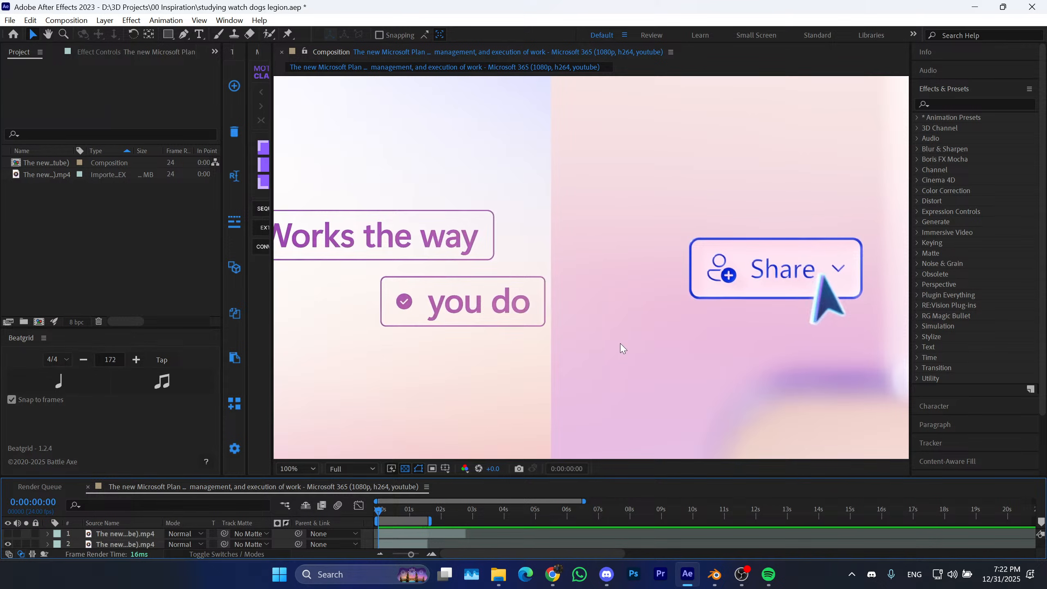
pyautogui.moveTo(611, 339); pyautogui.dragTo(480, 322, button='middle')
pyautogui.press('space')
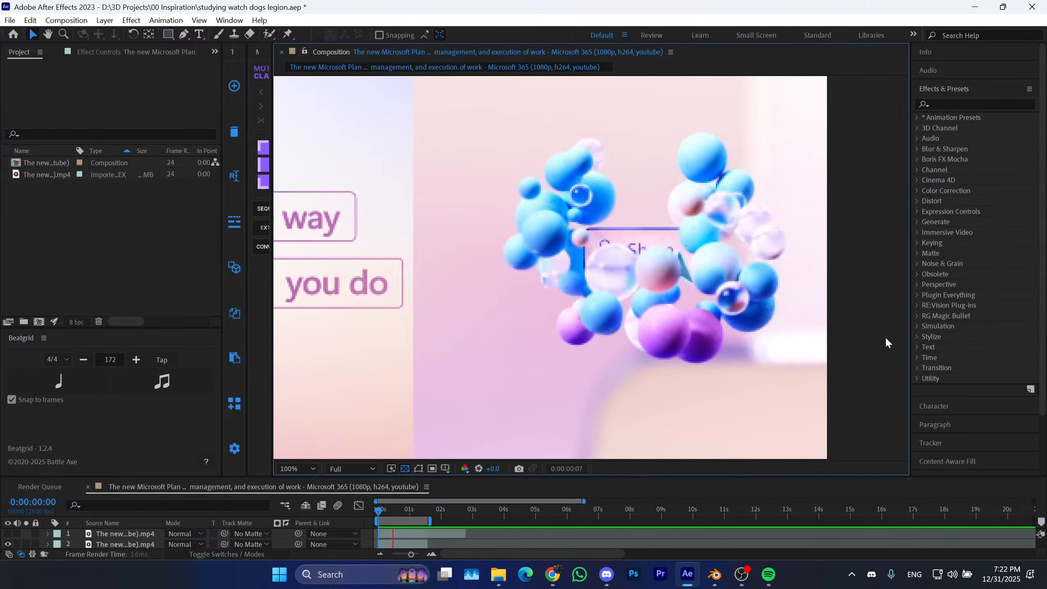
pyautogui.press('space')
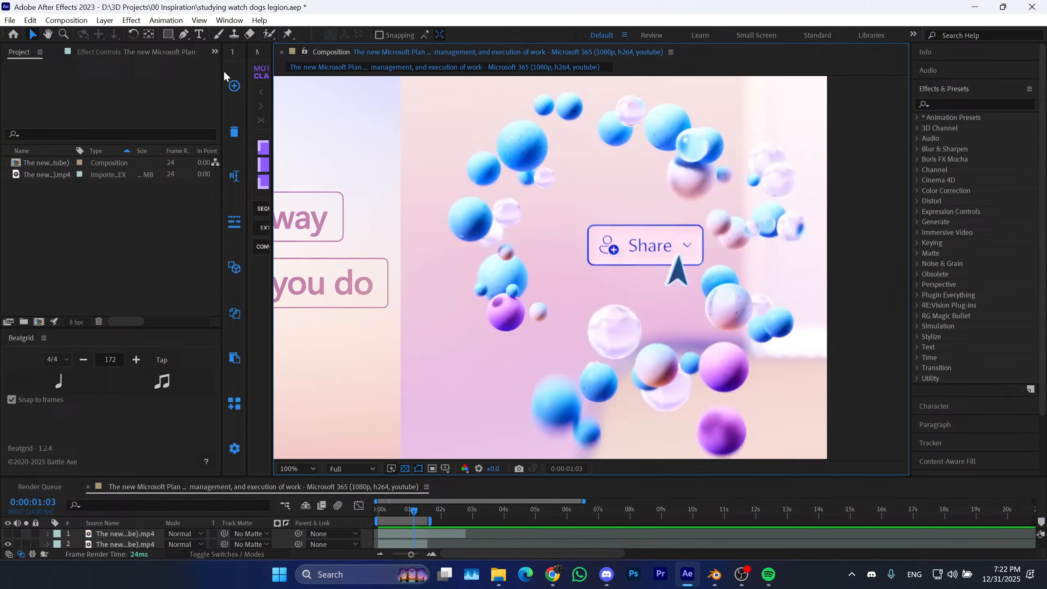
# Select the second clip layer and set the preview playback resolution to Full.
pyautogui.click(171, 54)
pyautogui.click(214, 51)
pyautogui.click(171, 115)
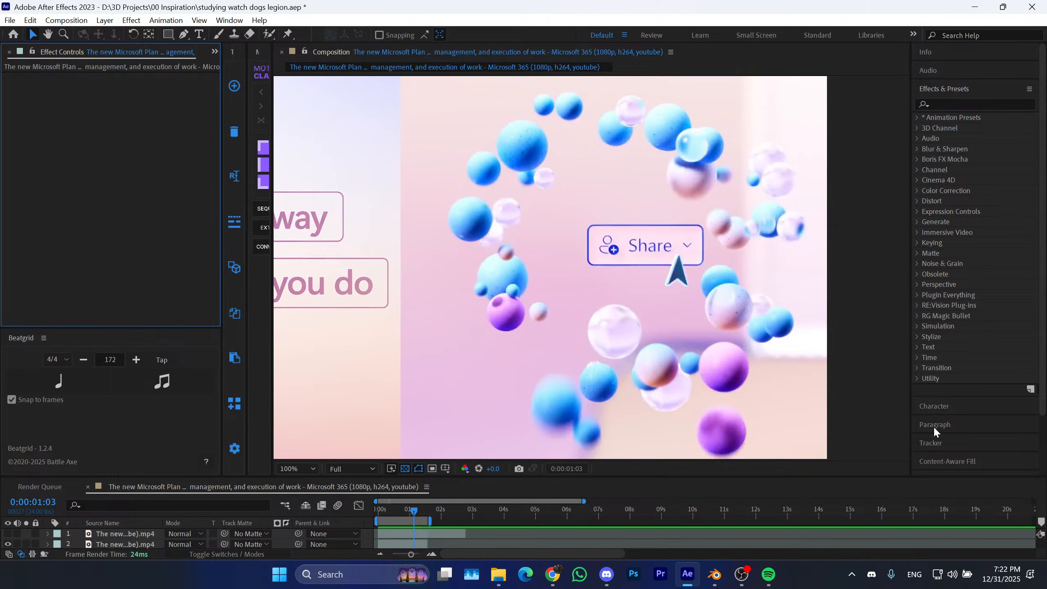
pyautogui.click(962, 88)
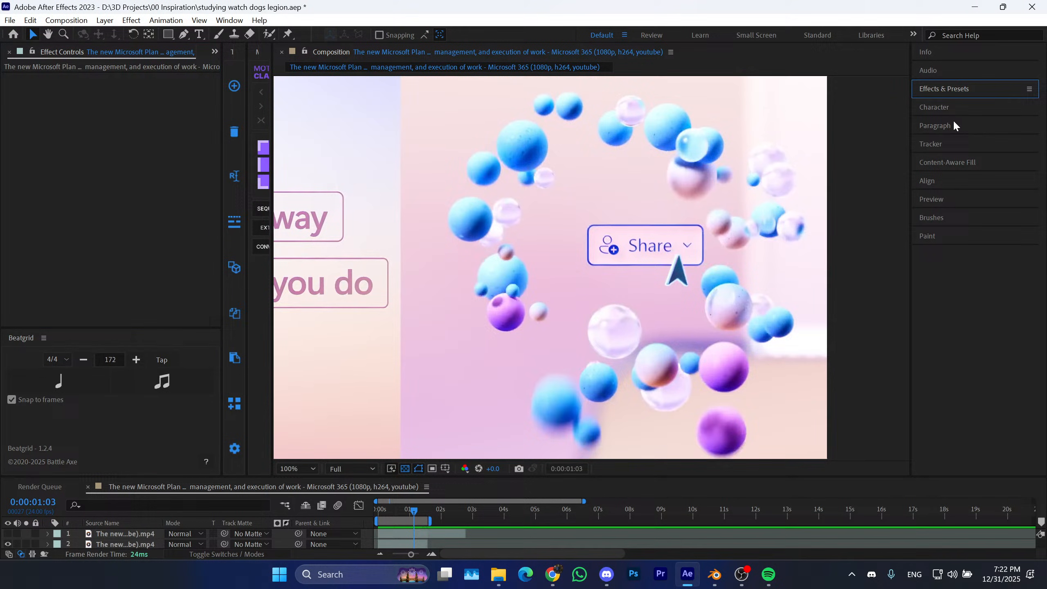
pyautogui.click(948, 202)
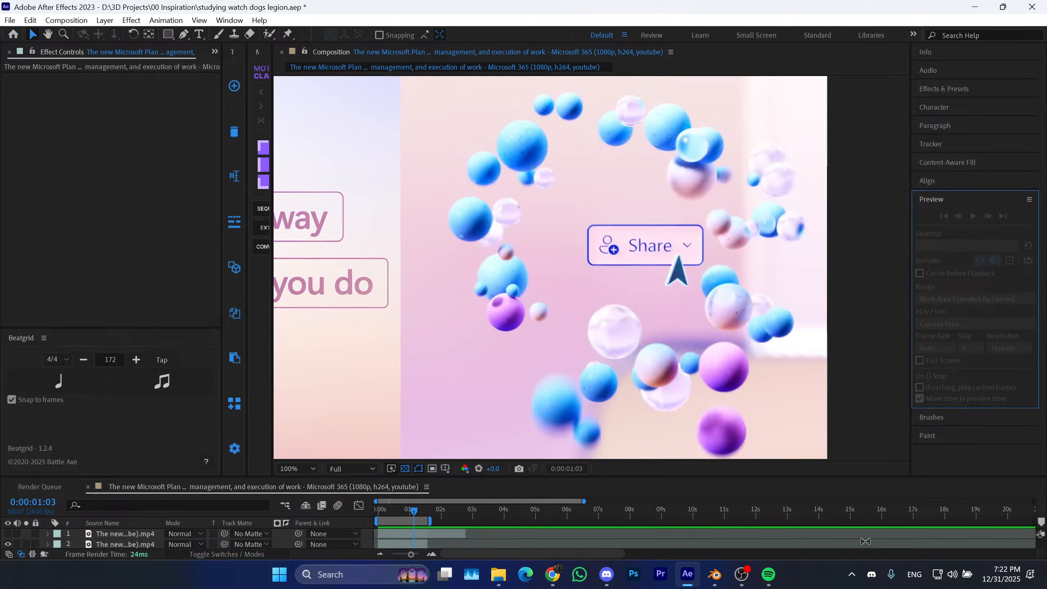
pyautogui.click(861, 536)
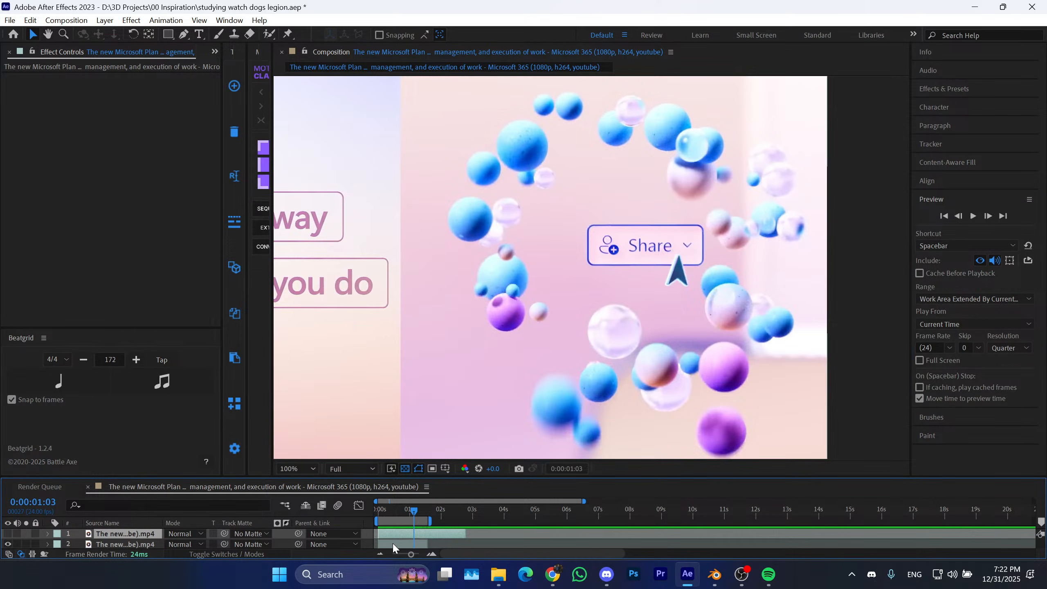
pyautogui.hotkey('ctrl', 'Down')
pyautogui.click(1009, 348)
pyautogui.click(1008, 380)
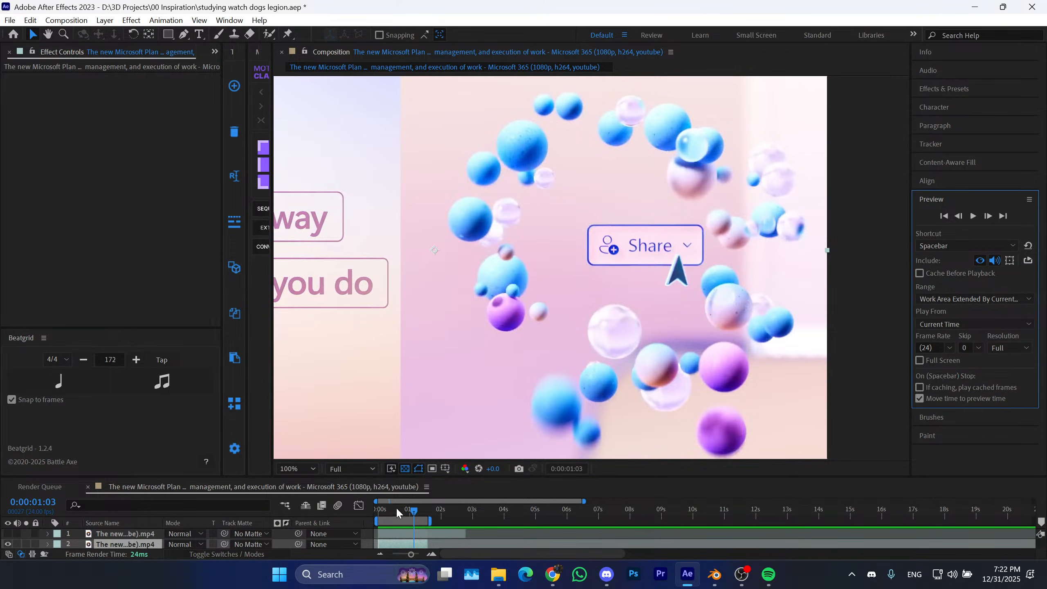
# Replay the reference clip from its first frame, pausing to examine how the spheres burst around the Share button.
pyautogui.press('Home')
pyautogui.press('space')
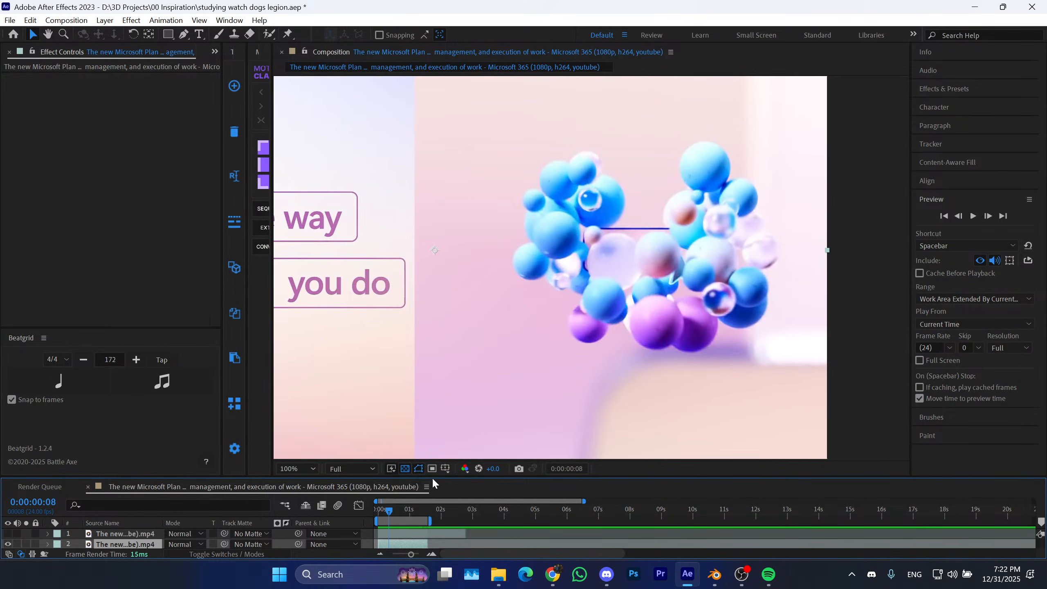
pyautogui.press('space')
pyautogui.press('space')
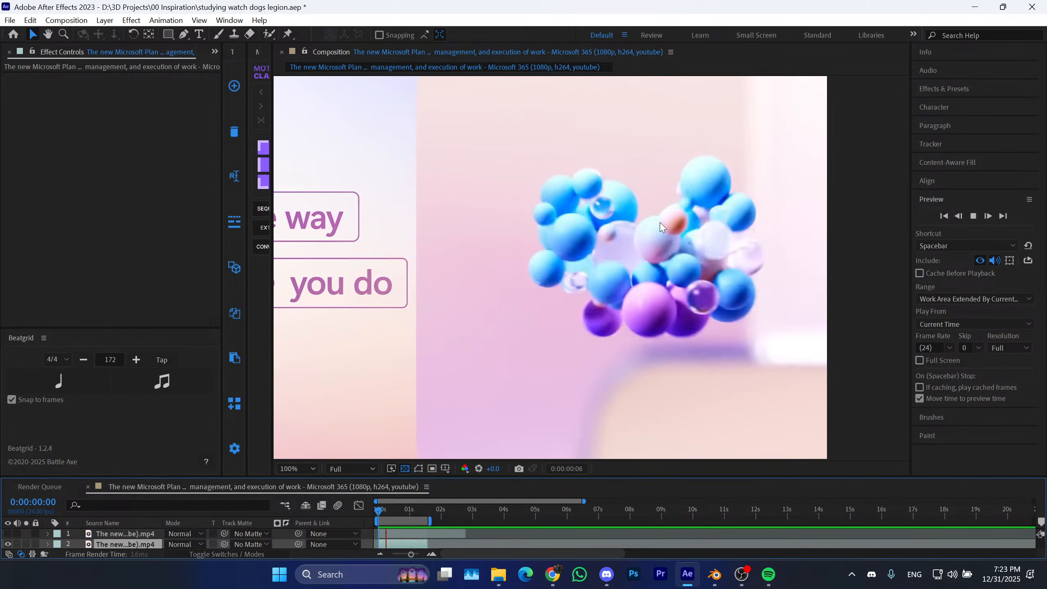
pyautogui.press('space')
pyautogui.press('space')
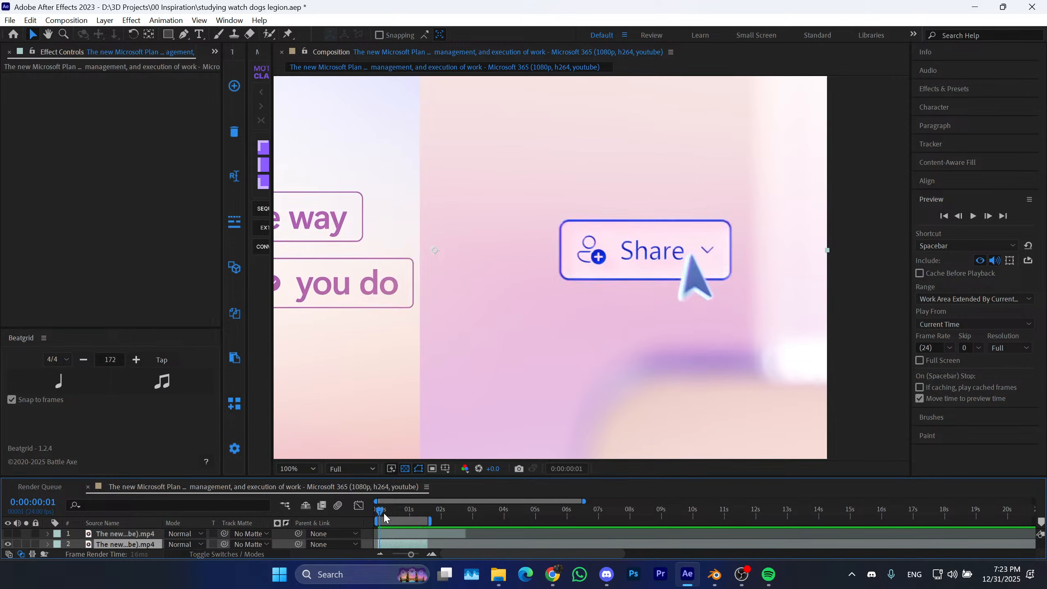
pyautogui.press('space')
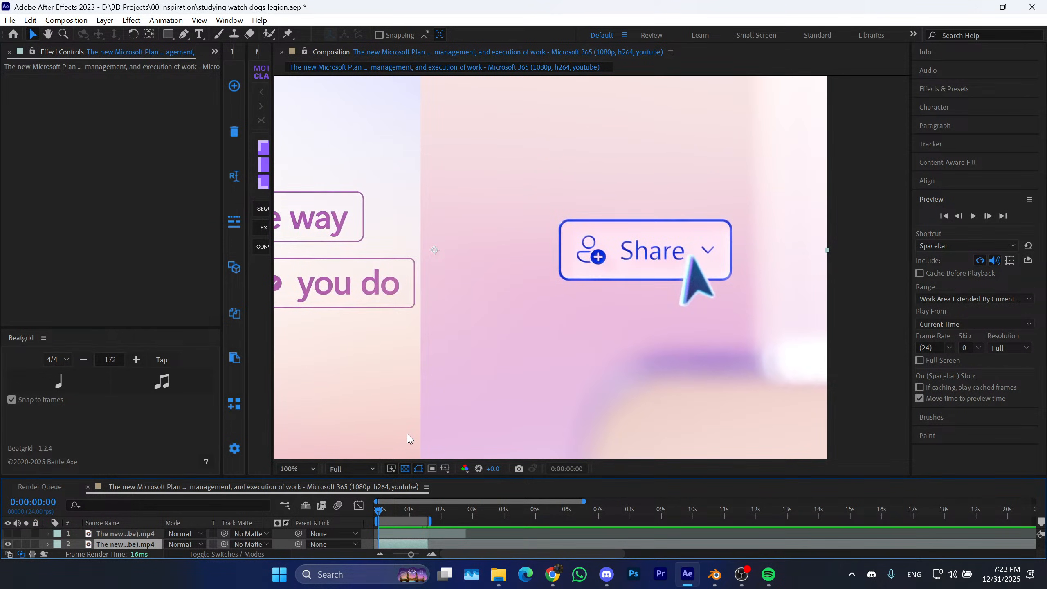
pyautogui.press('space')
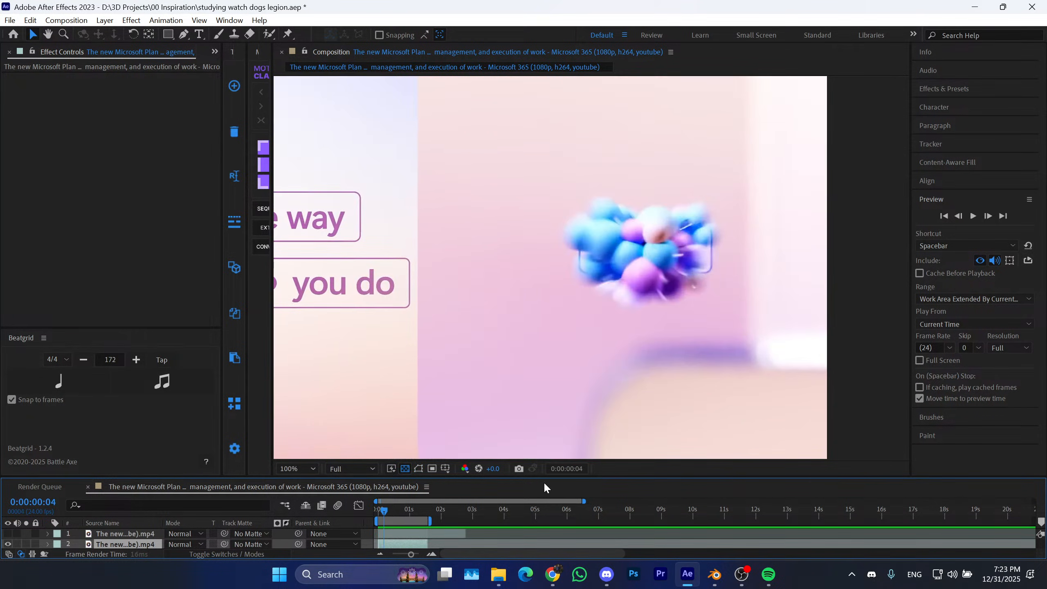
pyautogui.click(384, 524)
pyautogui.moveTo(385, 513); pyautogui.dragTo(376, 509)
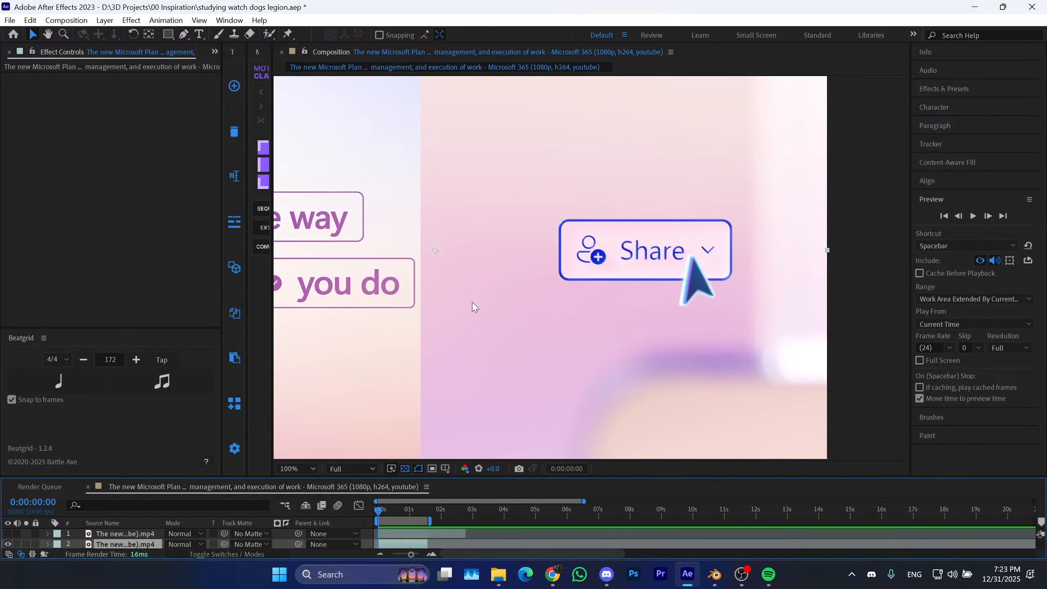
pyautogui.press('space')
pyautogui.press('space')
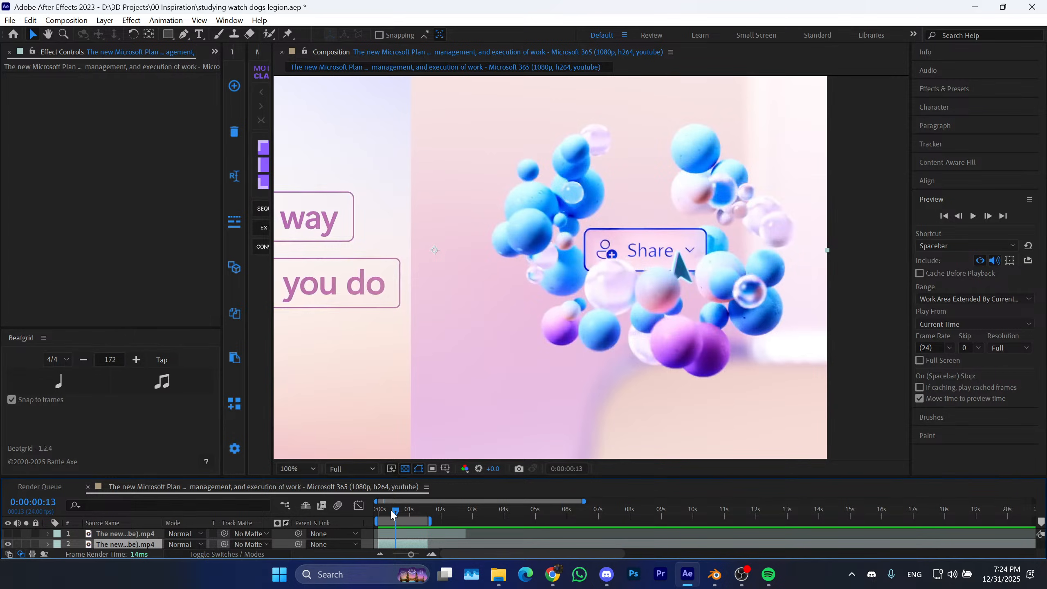
pyautogui.moveTo(396, 516); pyautogui.dragTo(359, 507)
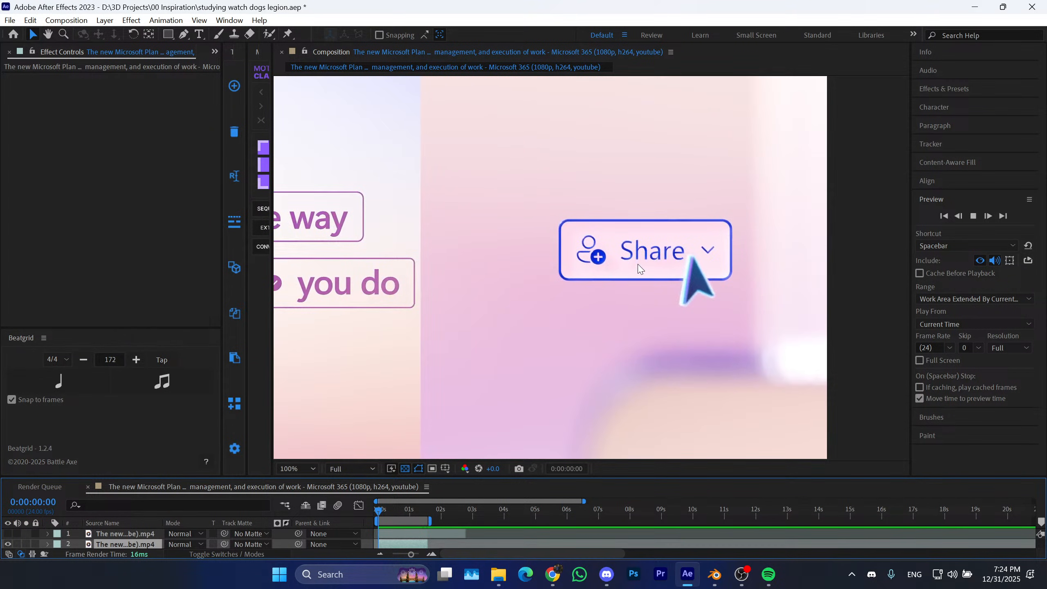
pyautogui.press('space')
pyautogui.press('space')
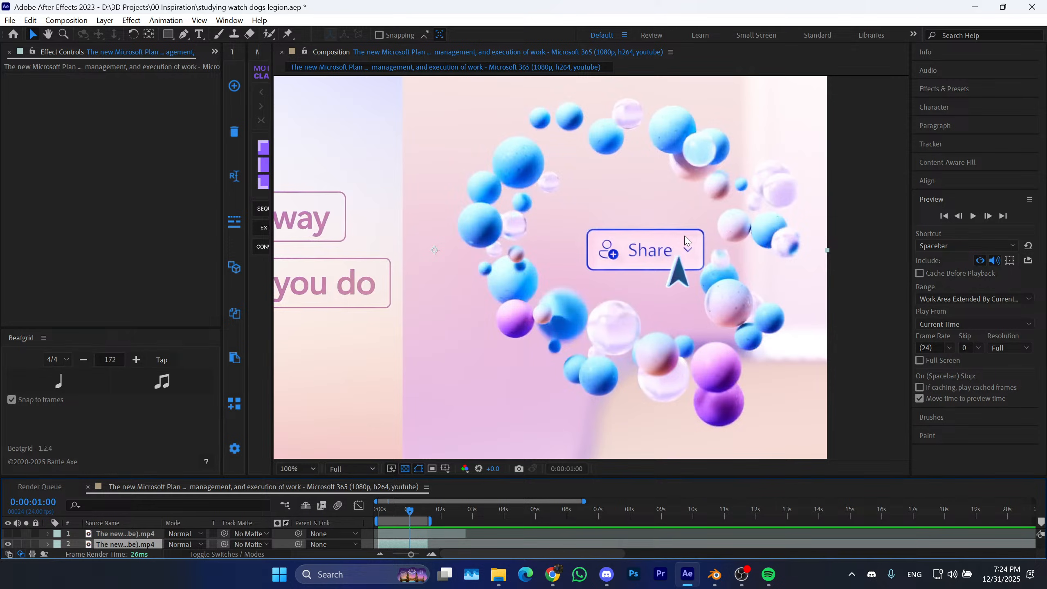
pyautogui.moveTo(408, 513); pyautogui.dragTo(375, 512)
pyautogui.press('space')
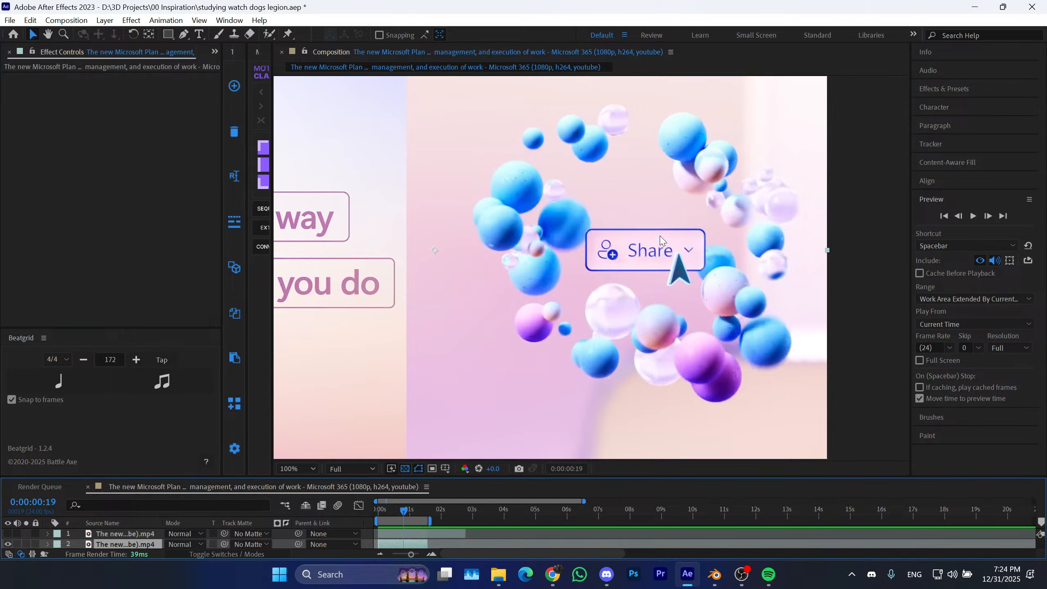
pyautogui.press('space')
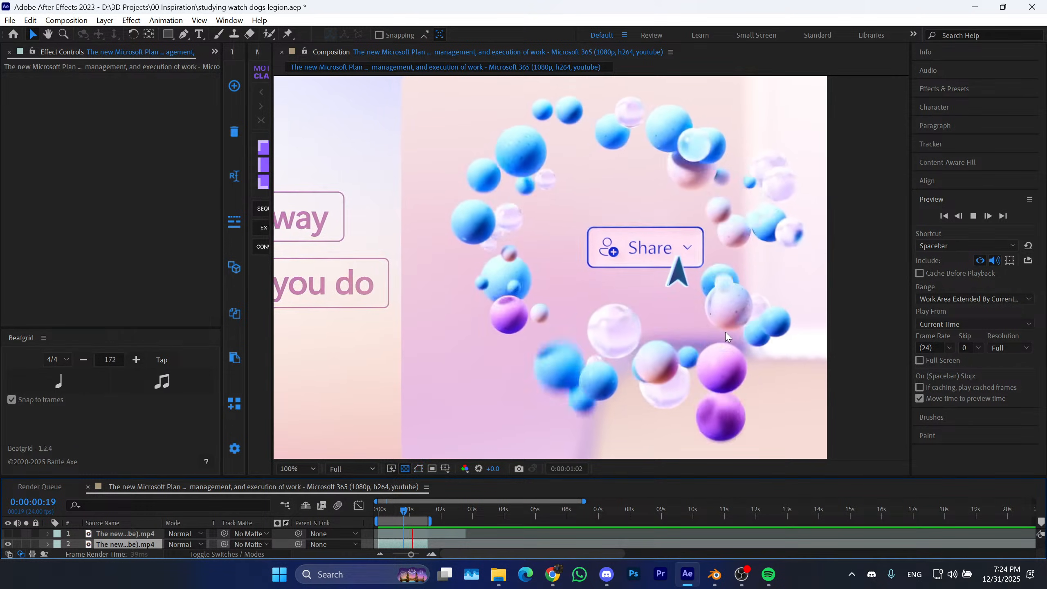
pyautogui.press('space')
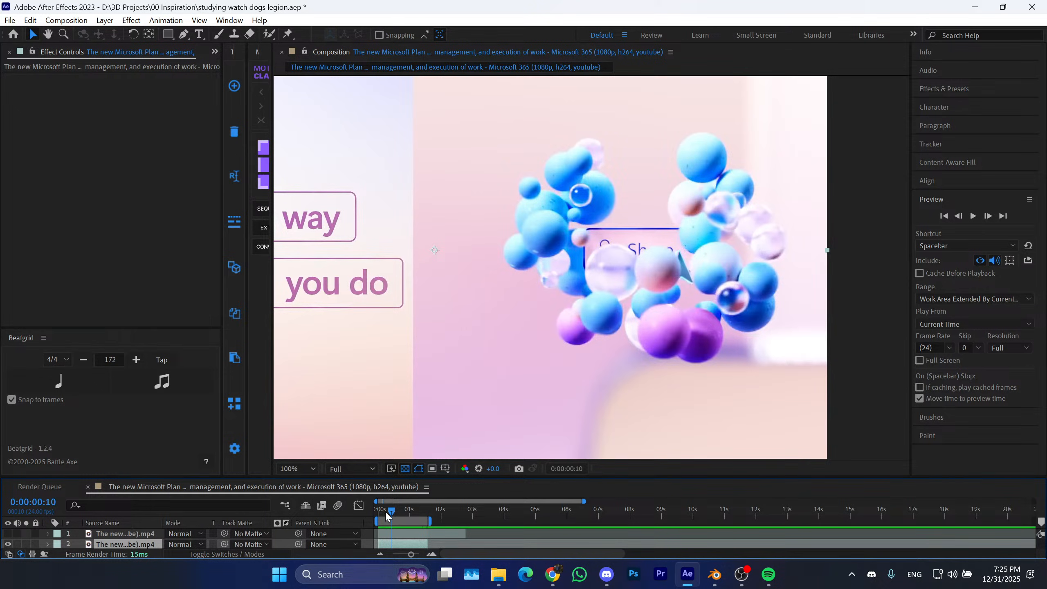
pyautogui.moveTo(389, 517); pyautogui.dragTo(365, 519)
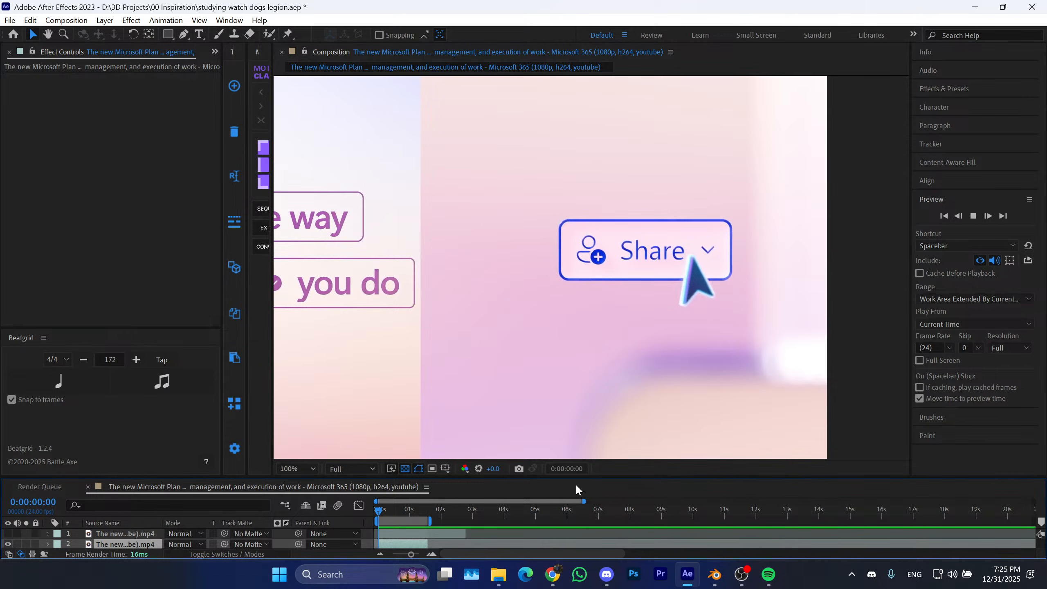
pyautogui.press('space')
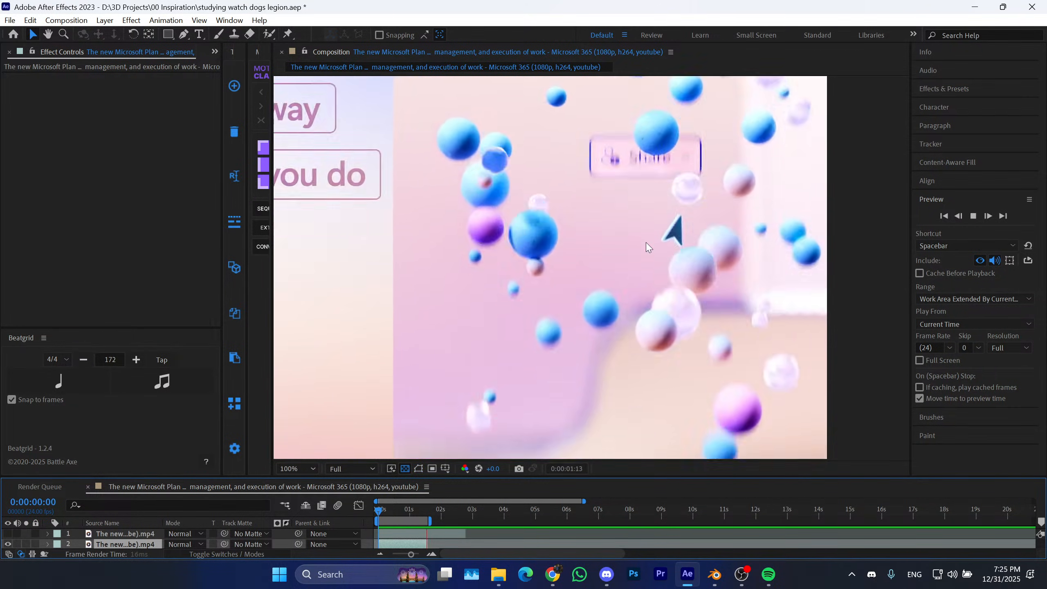
pyautogui.press('space')
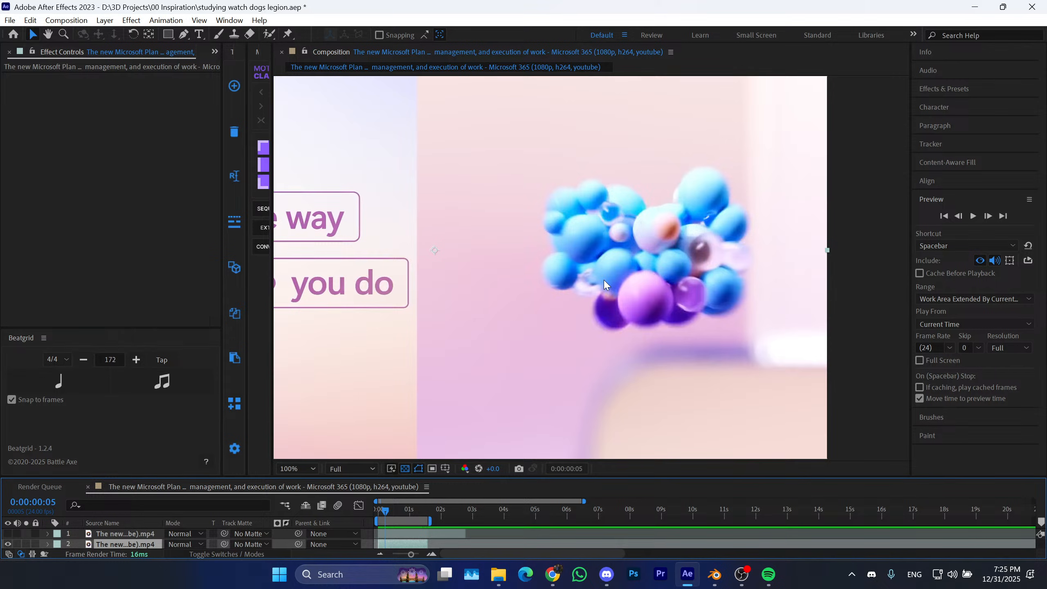
# Switch back to Blender, make the body plane an active rigid body and open its collision collections and dynamics settings.
pyautogui.click(971, 10)
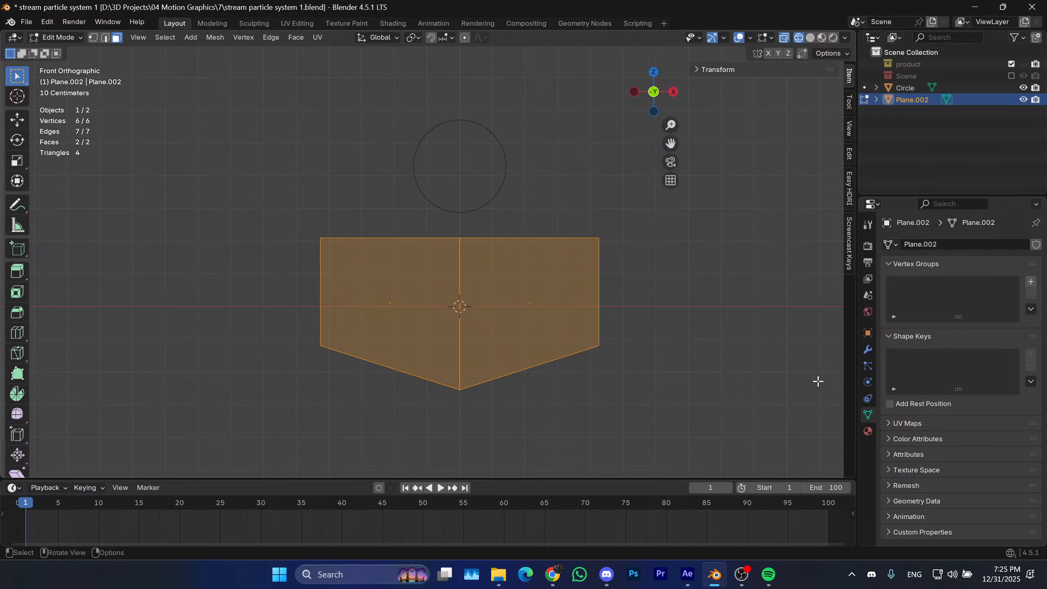
pyautogui.click(868, 366)
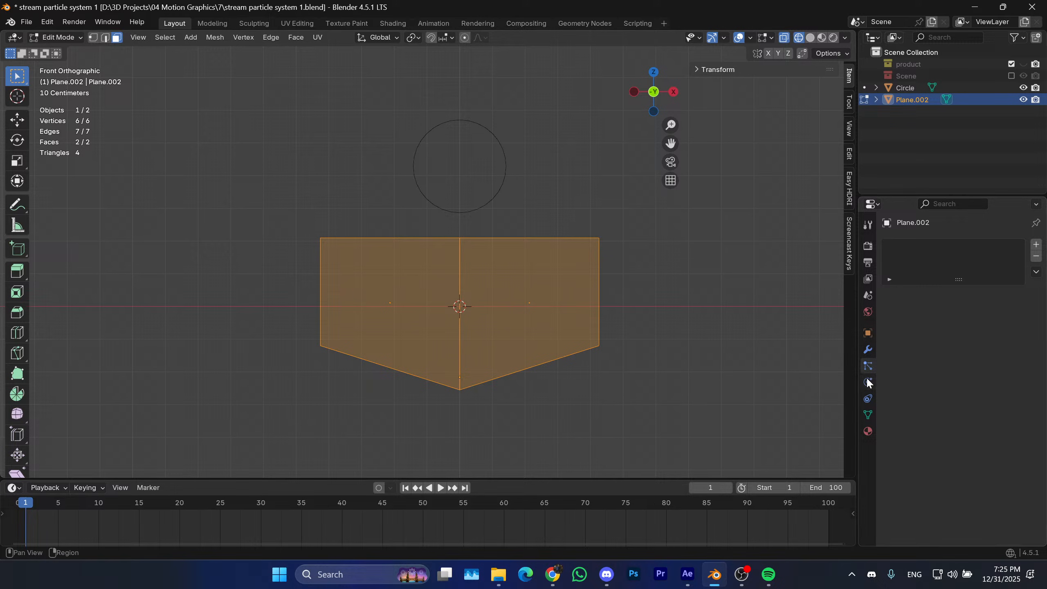
pyautogui.click(868, 382)
pyautogui.click(1007, 271)
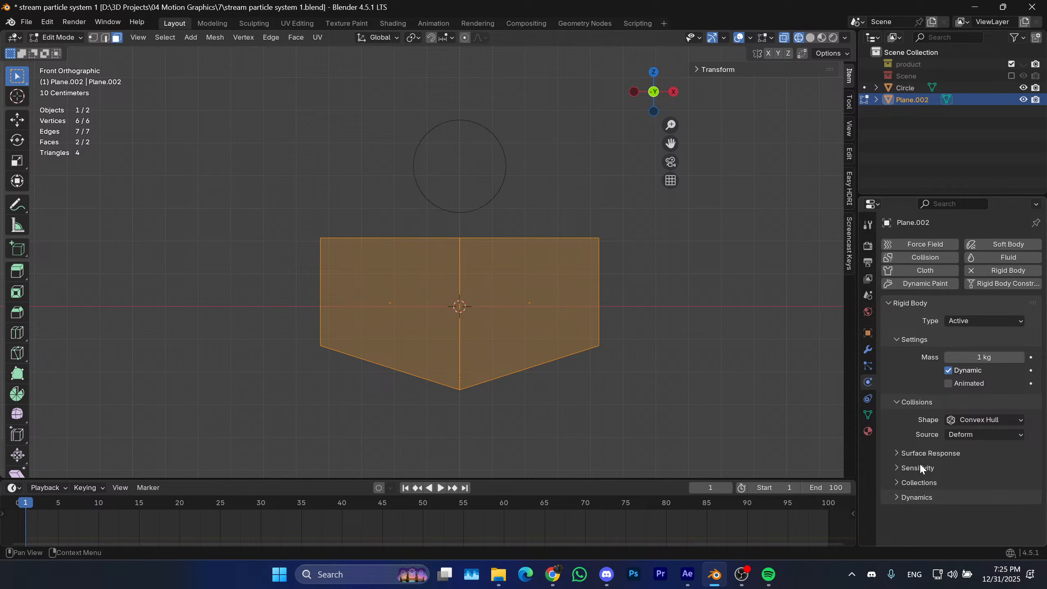
pyautogui.click(907, 496)
pyautogui.scroll(-1, 909, 479)
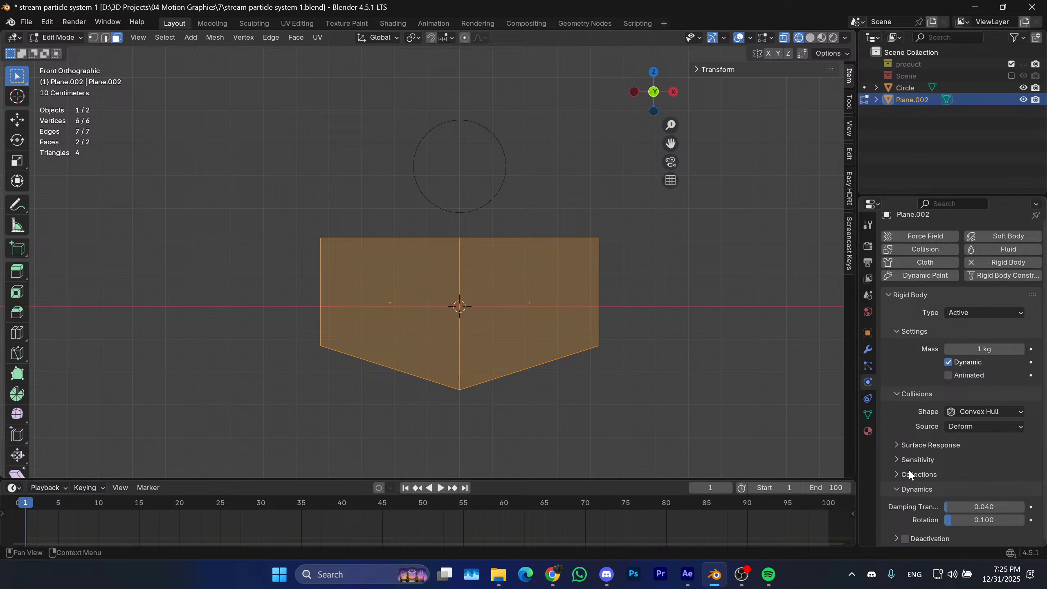
pyautogui.click(909, 474)
pyautogui.click(919, 429)
pyautogui.click(920, 429)
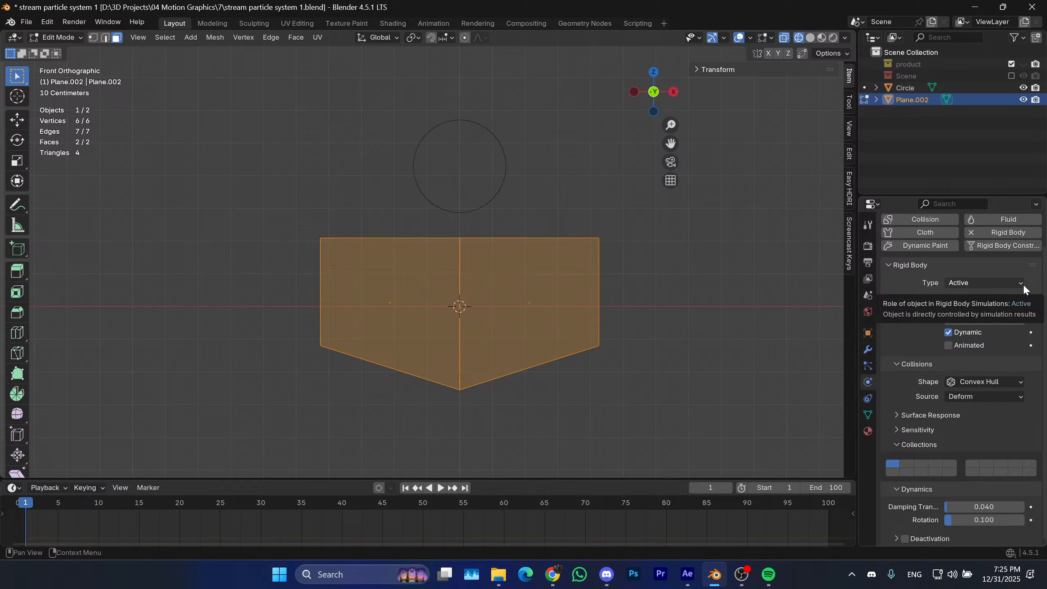
# Select both faces of the body plane and inset them to form a thin even border.
pyautogui.keyDown('shift'); pyautogui.moveTo(588, 279); pyautogui.dragTo(616, 263, button='middle'); pyautogui.keyUp('shift')
pyautogui.keyDown('shift'); pyautogui.moveTo(564, 306); pyautogui.dragTo(595, 311, button='middle'); pyautogui.keyUp('shift')
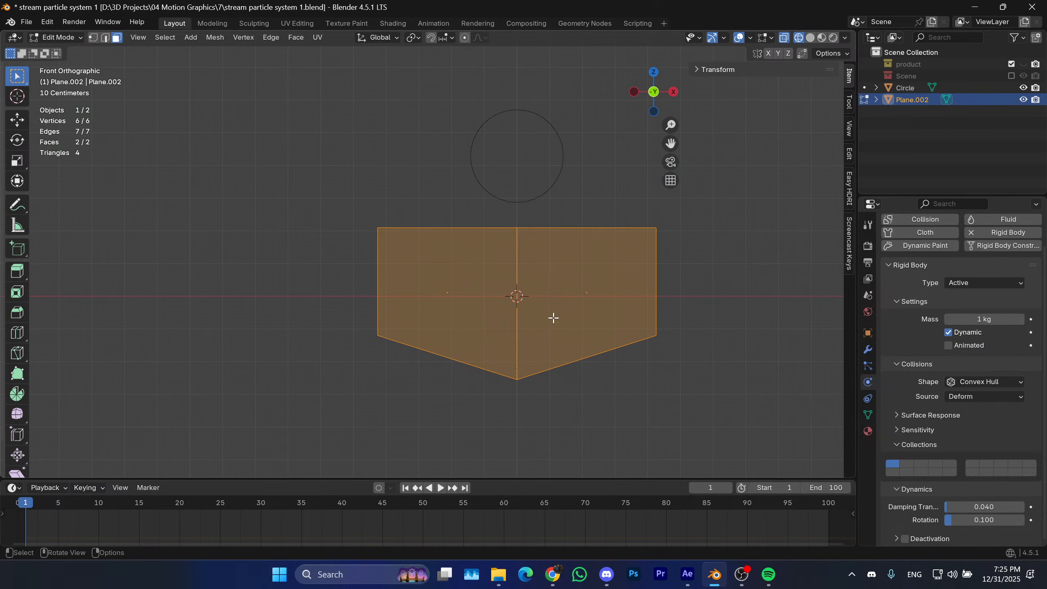
pyautogui.hotkey('alt', 'a')
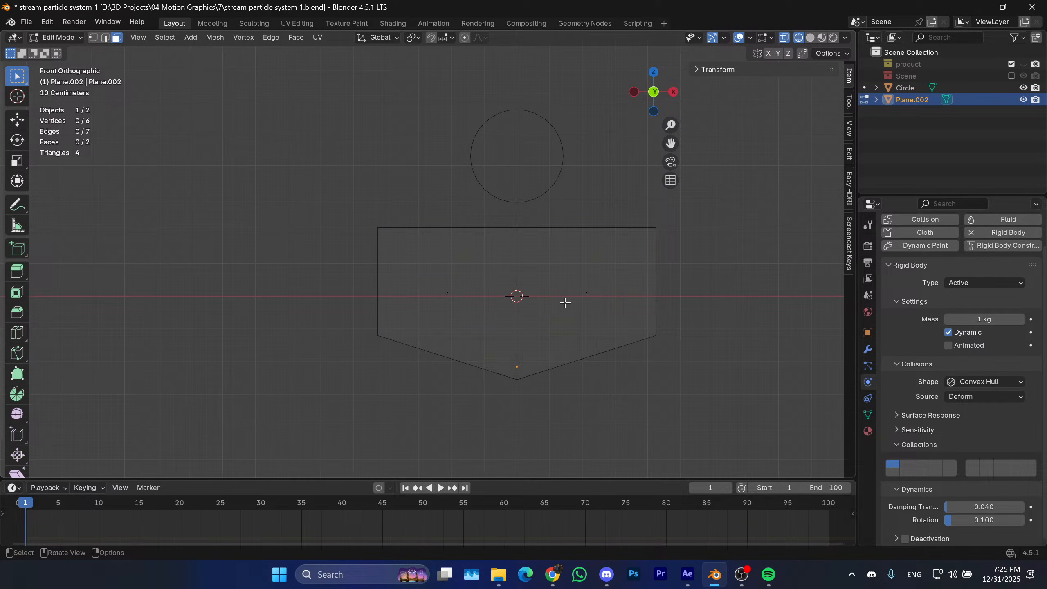
pyautogui.moveTo(610, 274); pyautogui.dragTo(325, 311)
pyautogui.hotkey('alt', 'a')
pyautogui.moveTo(594, 279); pyautogui.dragTo(412, 332)
pyautogui.keyDown('shift'); pyautogui.moveTo(499, 298); pyautogui.dragTo(481, 306, button='middle'); pyautogui.keyUp('shift')
pyautogui.press('i')
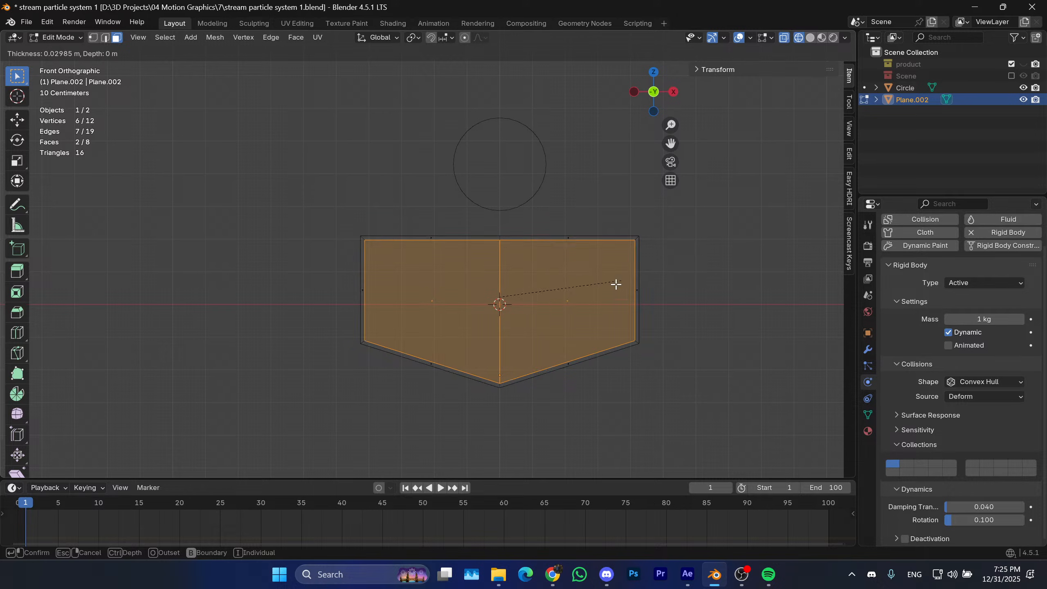
pyautogui.click(579, 302)
# Delete the body plane's inset faces and inner edges, keeping only the six outer edges as an outline.
pyautogui.press('x')
pyautogui.click(612, 341)
pyautogui.press('2')
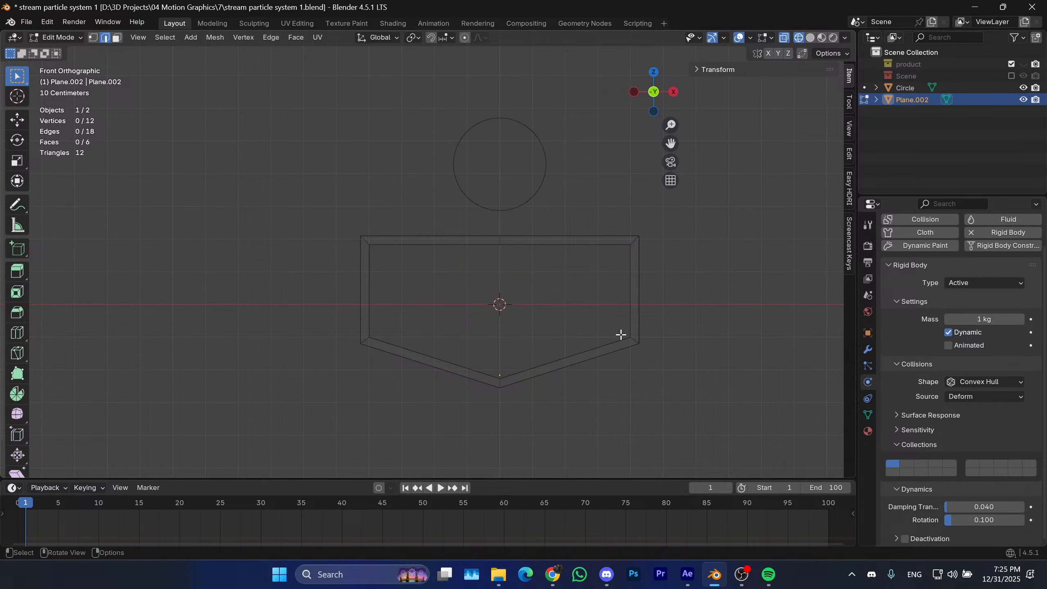
pyautogui.press('x')
pyautogui.click(650, 320)
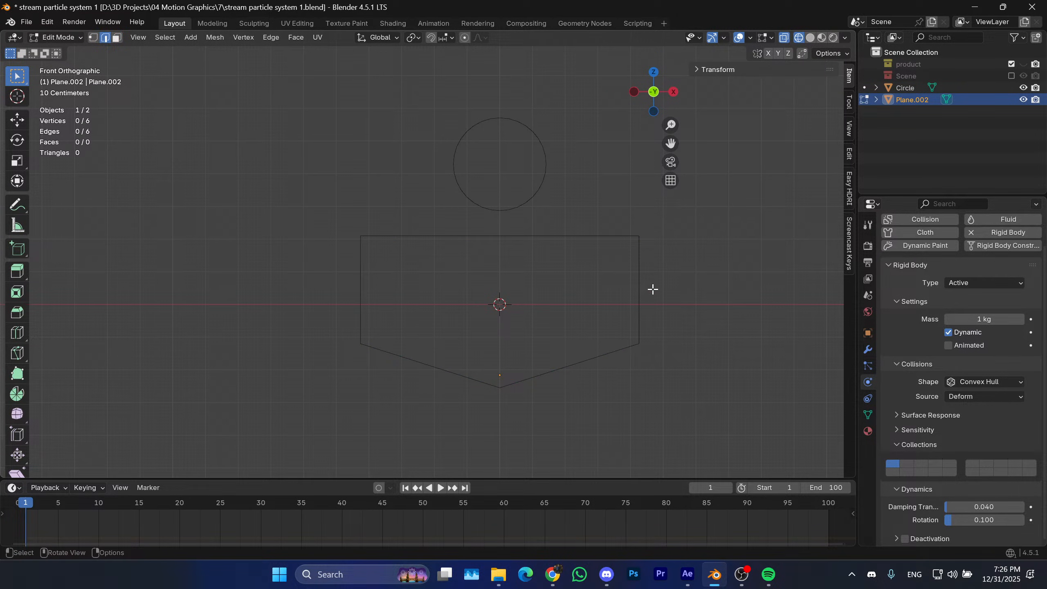
# Smooth the body outline with a level 2 subdivision.
pyautogui.press('a')
pyautogui.press('Tab')
pyautogui.hotkey('ctrl', '2')
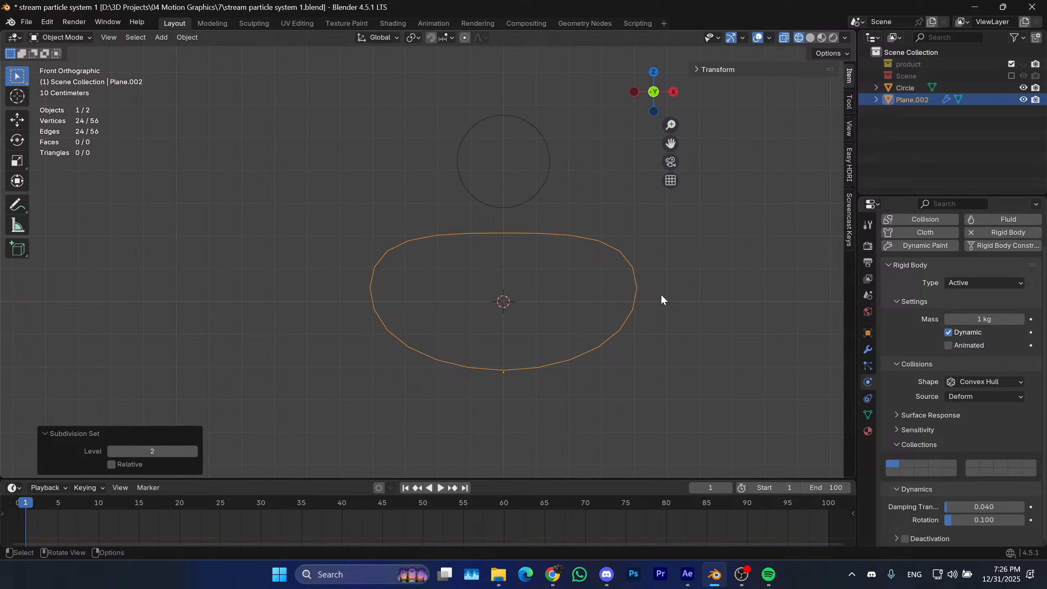
pyautogui.press('Tab')
pyautogui.press('Tab')
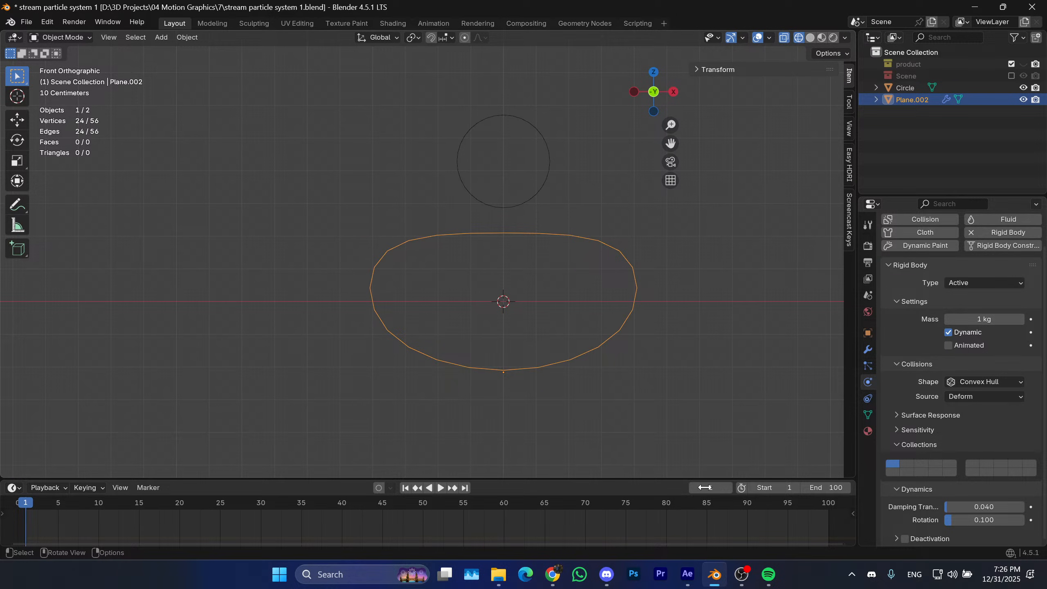
pyautogui.click(715, 574)
pyautogui.click(715, 574)
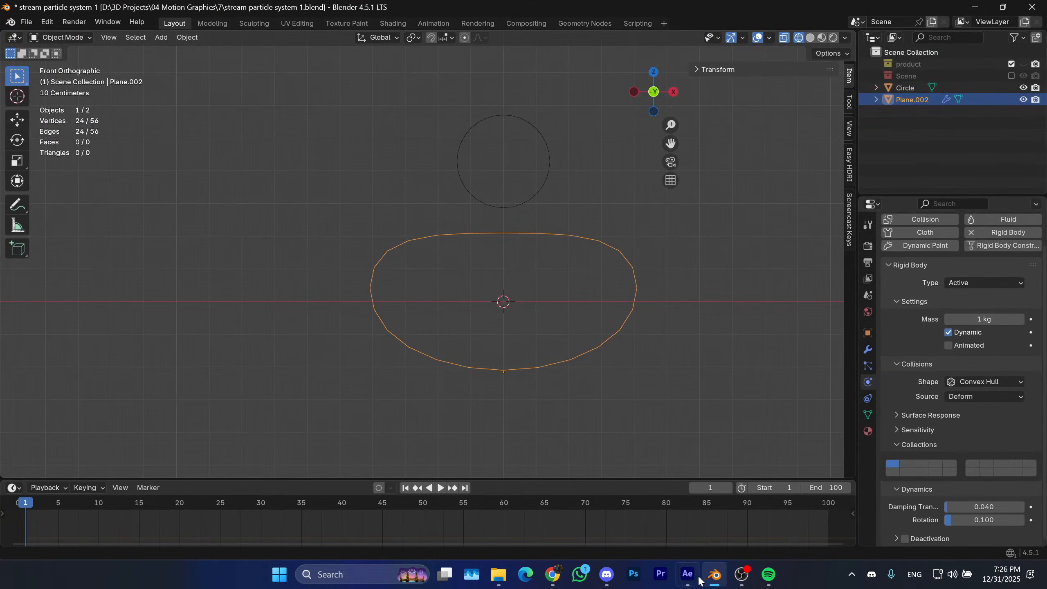
pyautogui.click(711, 575)
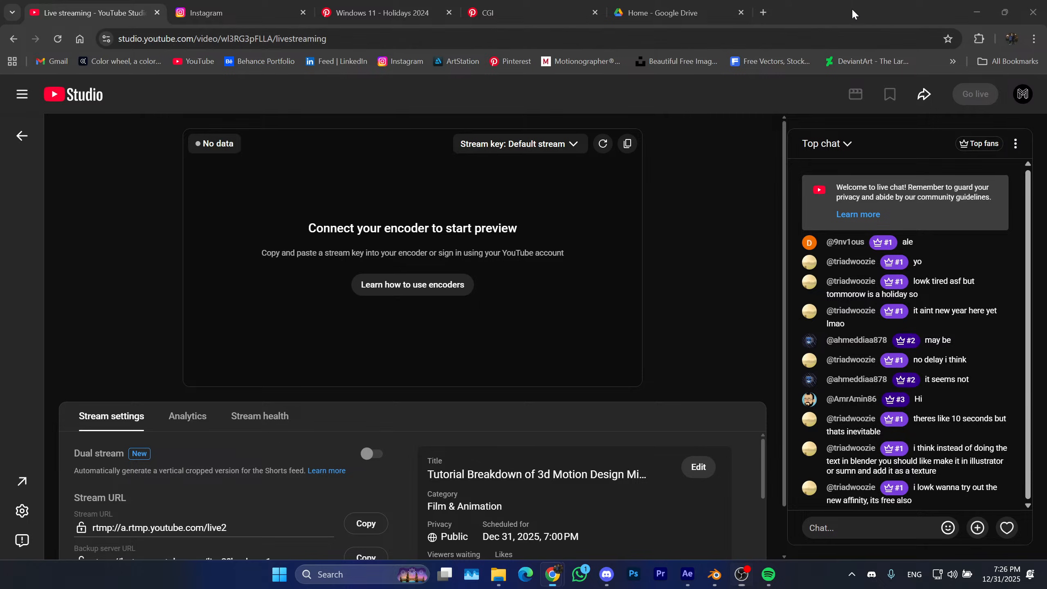
pyautogui.moveTo(852, 7); pyautogui.dragTo(1046, 87)
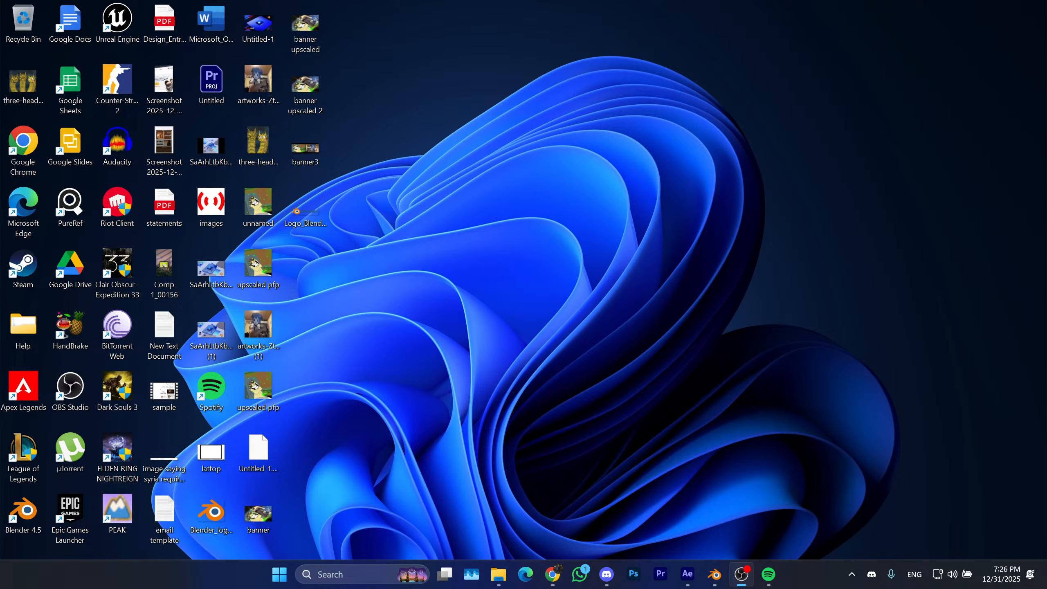
pyautogui.click(714, 579)
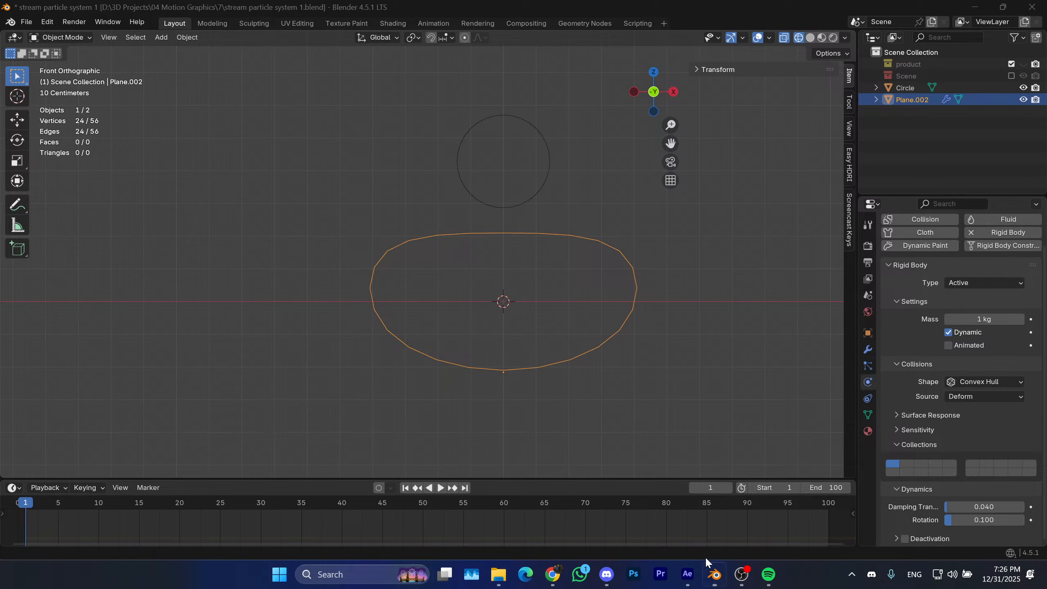
# Switch to After Effects, return the reference to its first frame to examine the Share button's person icon, and go back to Blender.
pyautogui.click(687, 574)
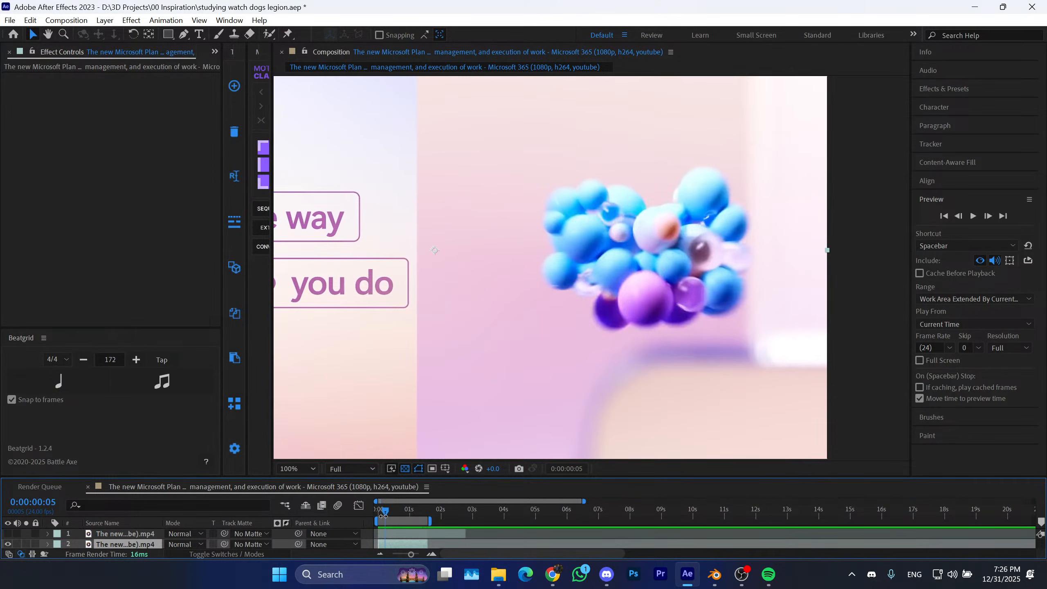
pyautogui.moveTo(382, 520); pyautogui.dragTo(377, 520)
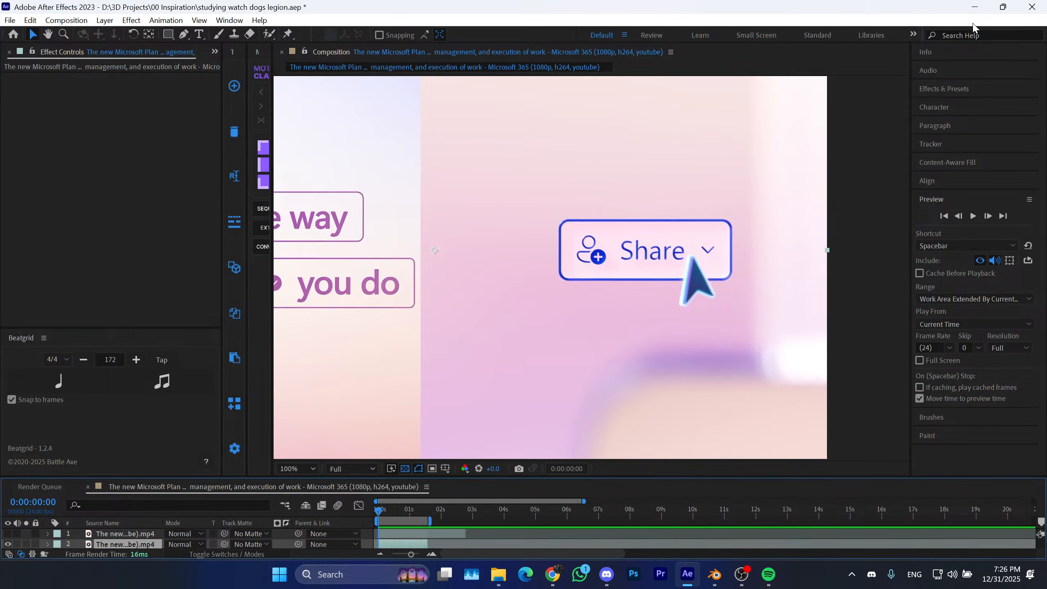
pyautogui.click(976, 7)
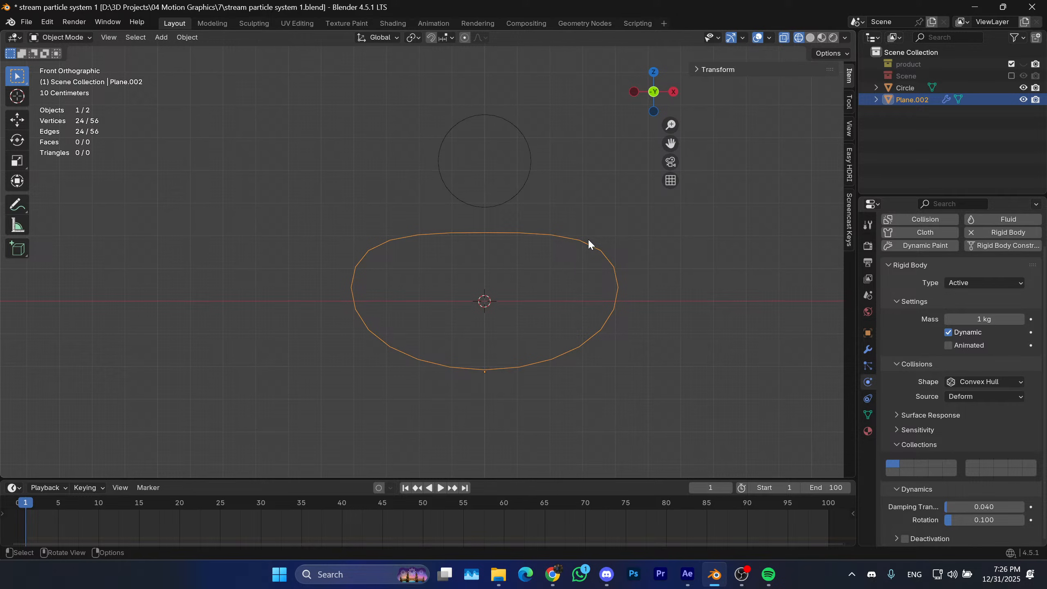
# Bevel the two upper corner vertices of the body outline by about 0.316 m with two segments.
pyautogui.press('Tab')
pyautogui.click(612, 236)
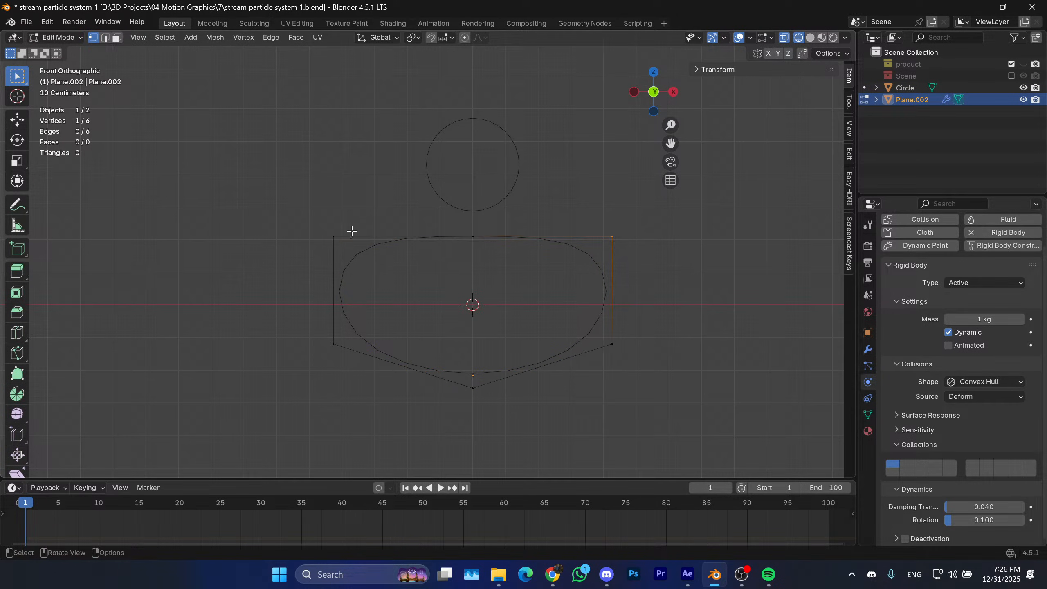
pyautogui.keyDown('shift'); pyautogui.moveTo(341, 223); pyautogui.dragTo(300, 268); pyautogui.keyUp('shift')
pyautogui.keyDown('shift'); pyautogui.moveTo(495, 294); pyautogui.dragTo(654, 347, button='middle'); pyautogui.keyUp('shift')
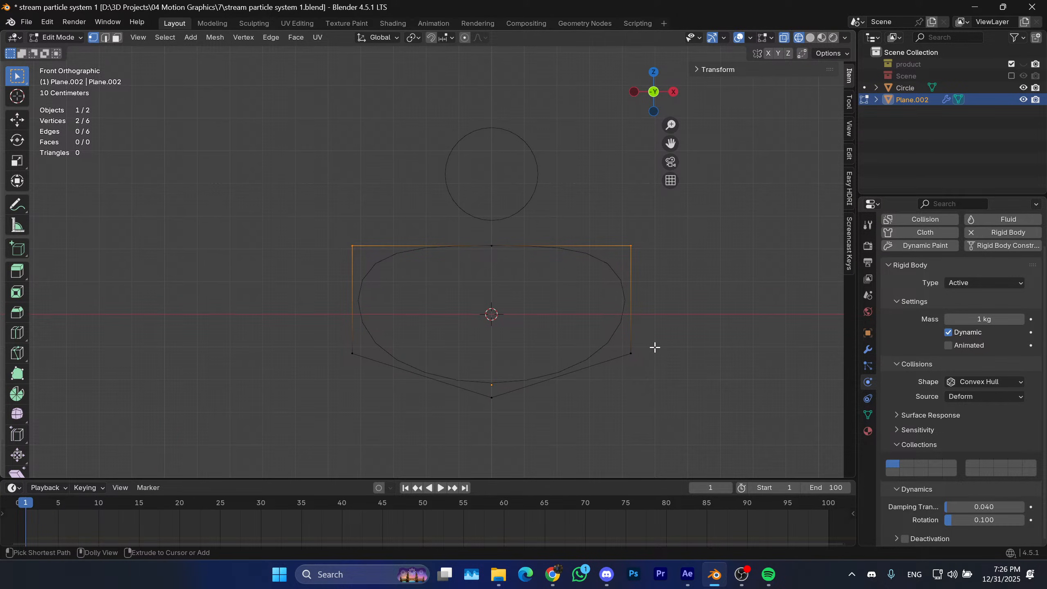
pyautogui.hotkey('ctrl', 'shift', 'b')
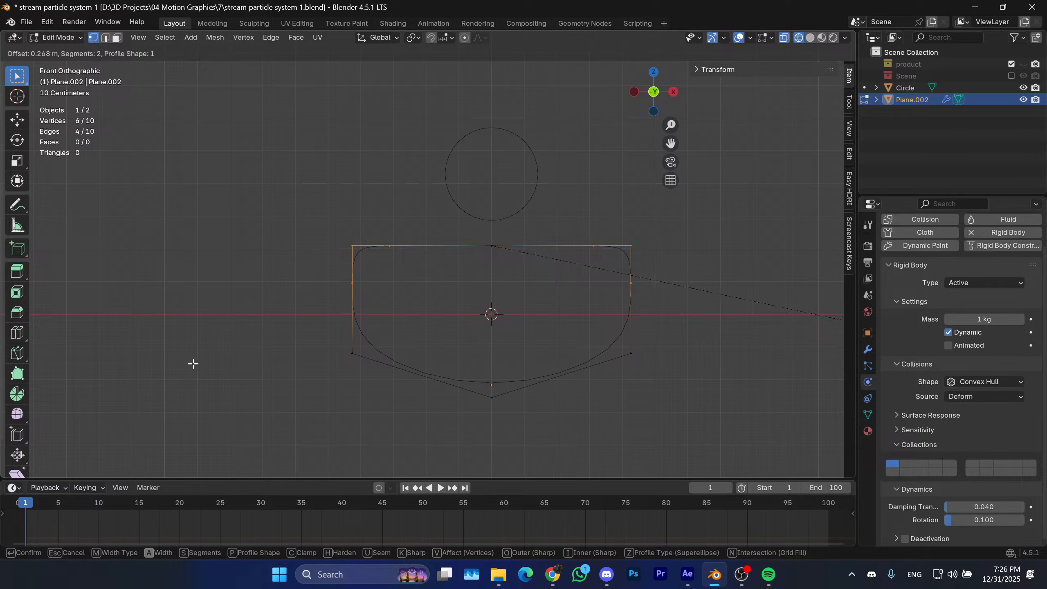
pyautogui.click(259, 377)
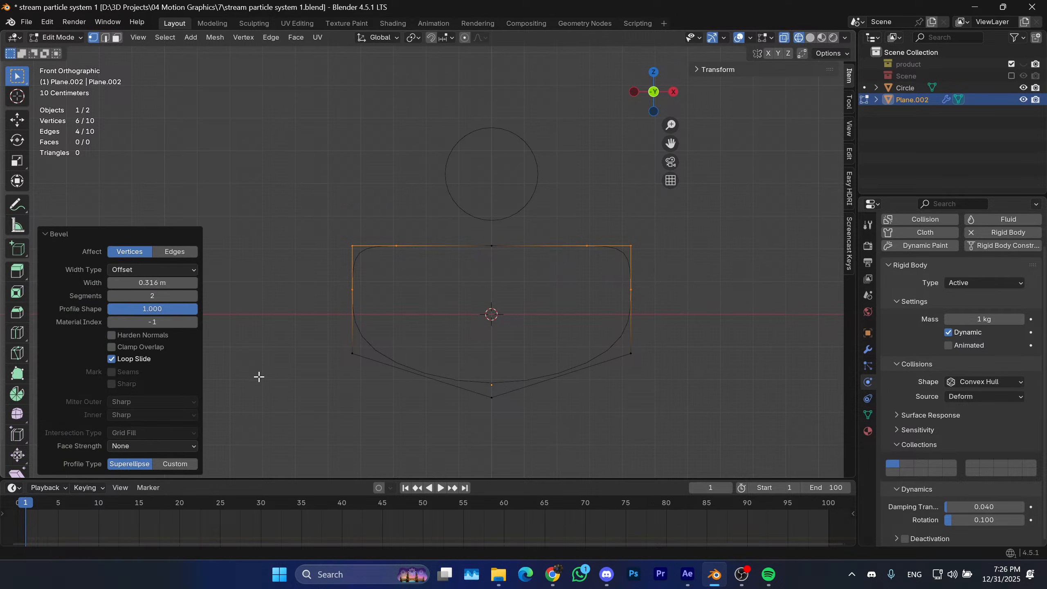
# Set the corner bevel's profile shape to 0.5, reduce its width for tighter corners and return to Object Mode.
pyautogui.click(159, 308)
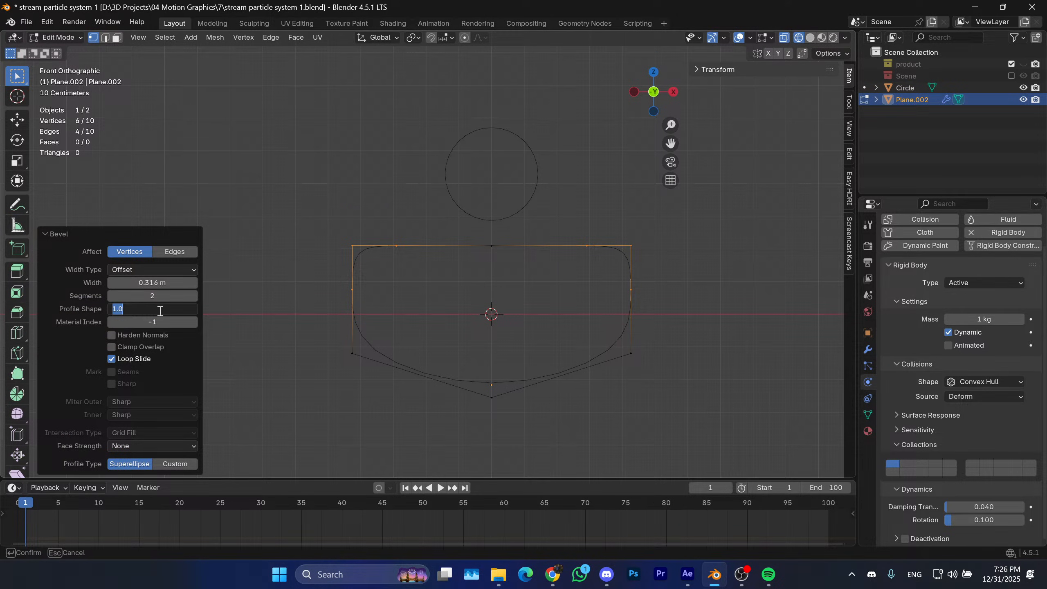
pyautogui.write('0.5')
pyautogui.press('Return')
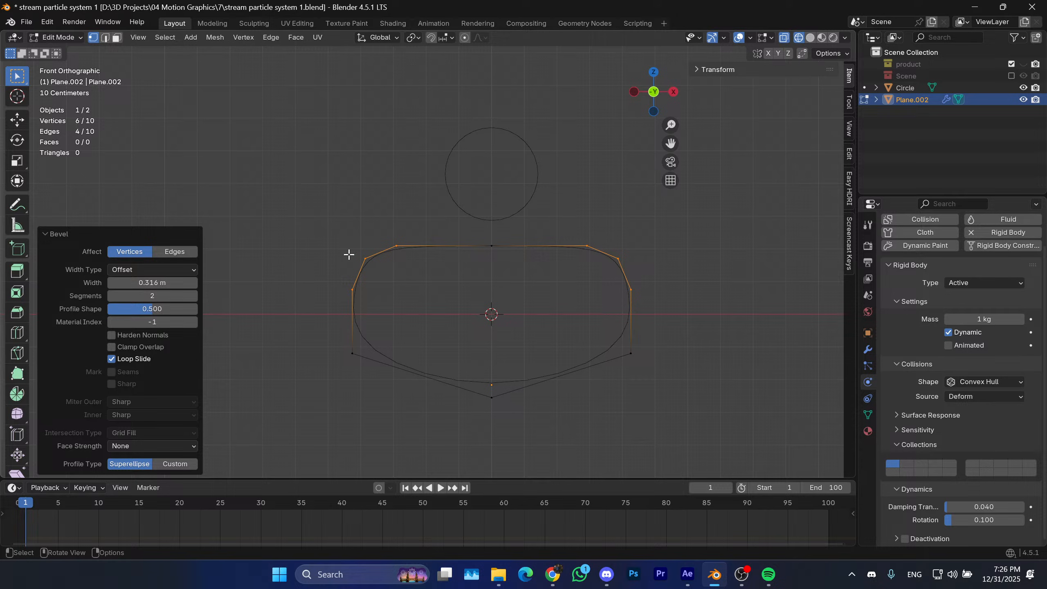
pyautogui.moveTo(152, 282); pyautogui.dragTo(131, 283)
pyautogui.press('Tab')
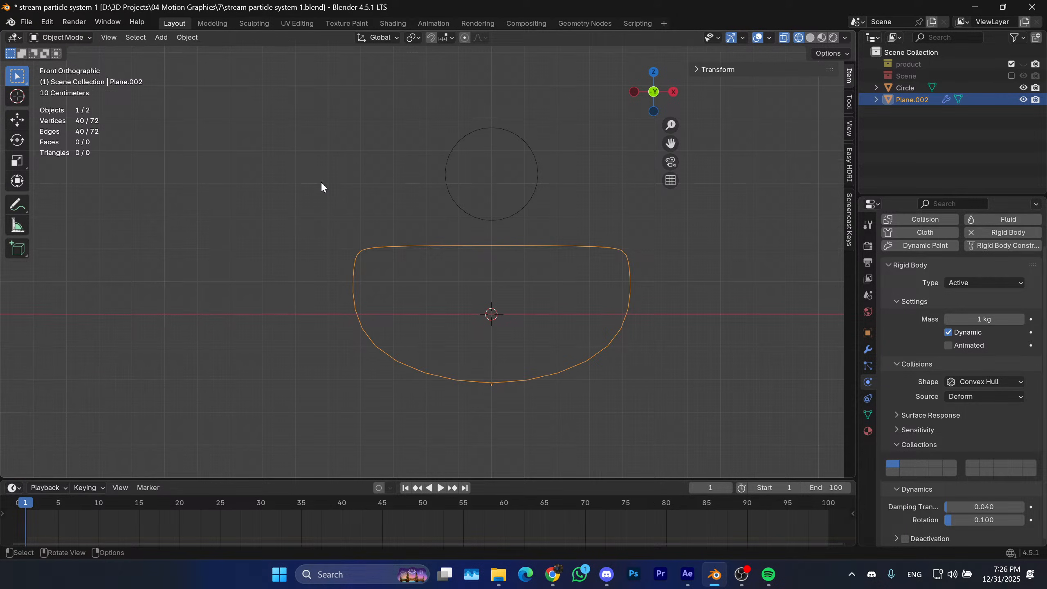
pyautogui.click(321, 181)
pyautogui.keyDown('shift'); pyautogui.moveTo(478, 285); pyautogui.dragTo(468, 287, button='middle'); pyautogui.keyUp('shift')
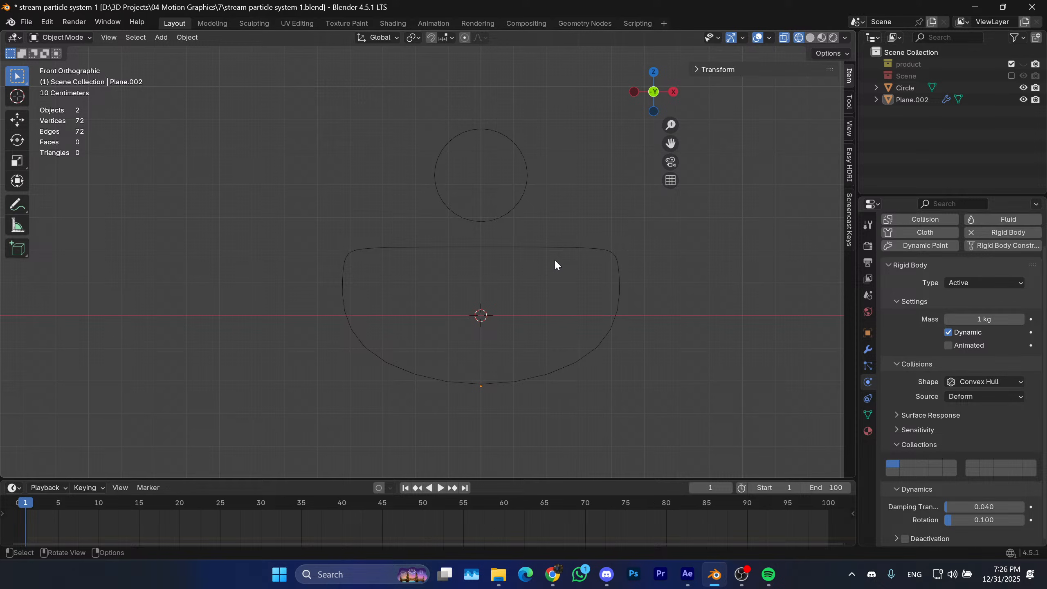
pyautogui.click(620, 275)
pyautogui.keyDown('ctrl'); pyautogui.scroll(-2, 660, 289); pyautogui.keyUp('ctrl')
pyautogui.click(676, 303)
pyautogui.click(600, 311)
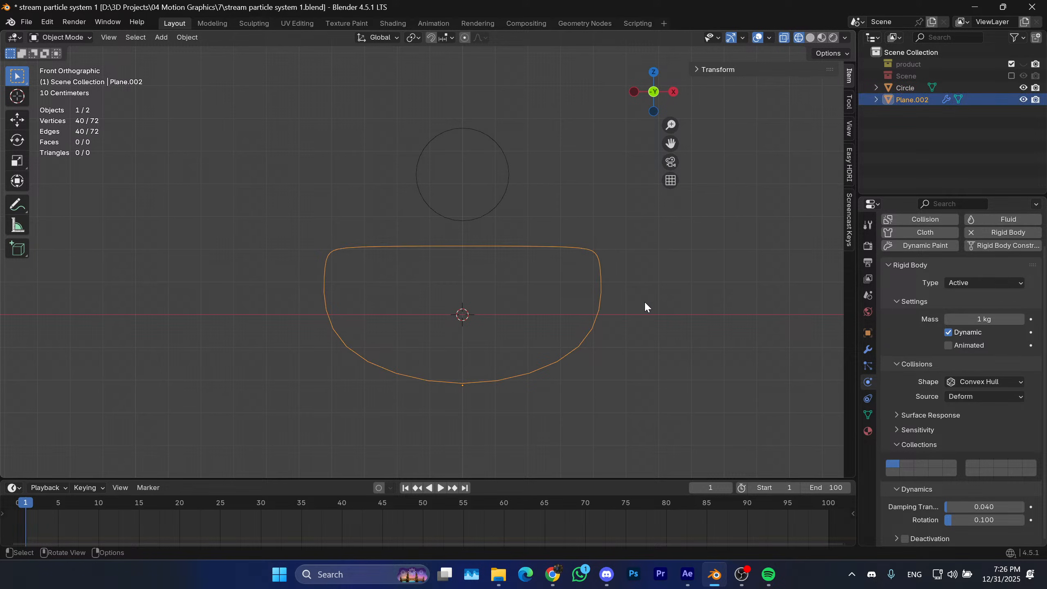
pyautogui.keyDown('shift'); pyautogui.scroll(1, 656, 300); pyautogui.keyUp('shift')
pyautogui.keyDown('shift'); pyautogui.click(516, 228); pyautogui.keyUp('shift')
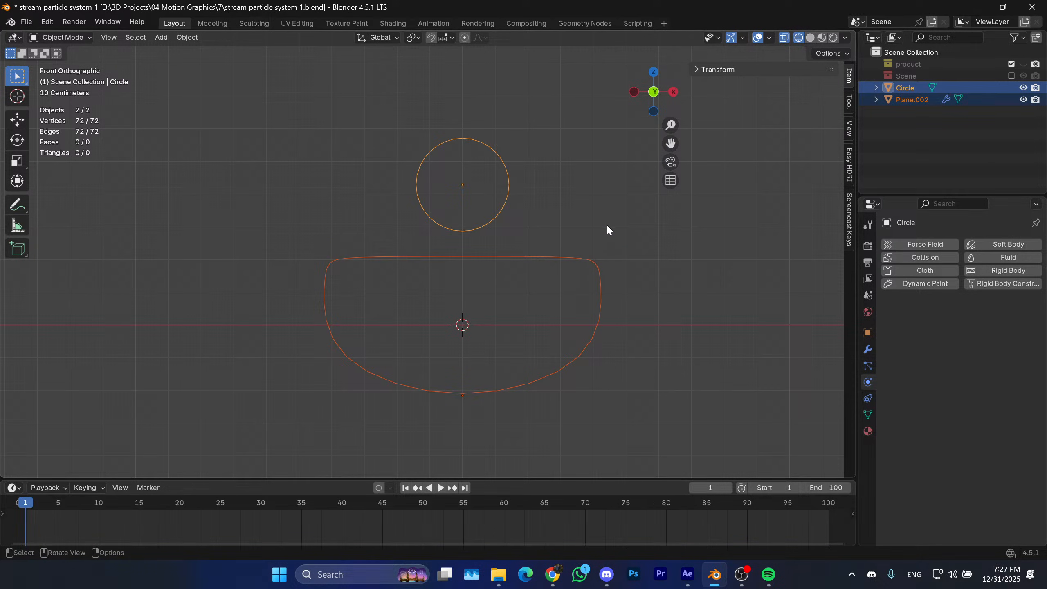
pyautogui.keyDown('shift'); pyautogui.click(515, 241); pyautogui.keyUp('shift')
pyautogui.click(516, 241)
# Enlarge the head circle by a factor of about 1.298 and raise it slightly along Z above the body outline.
pyautogui.click(511, 204)
pyautogui.press('s')
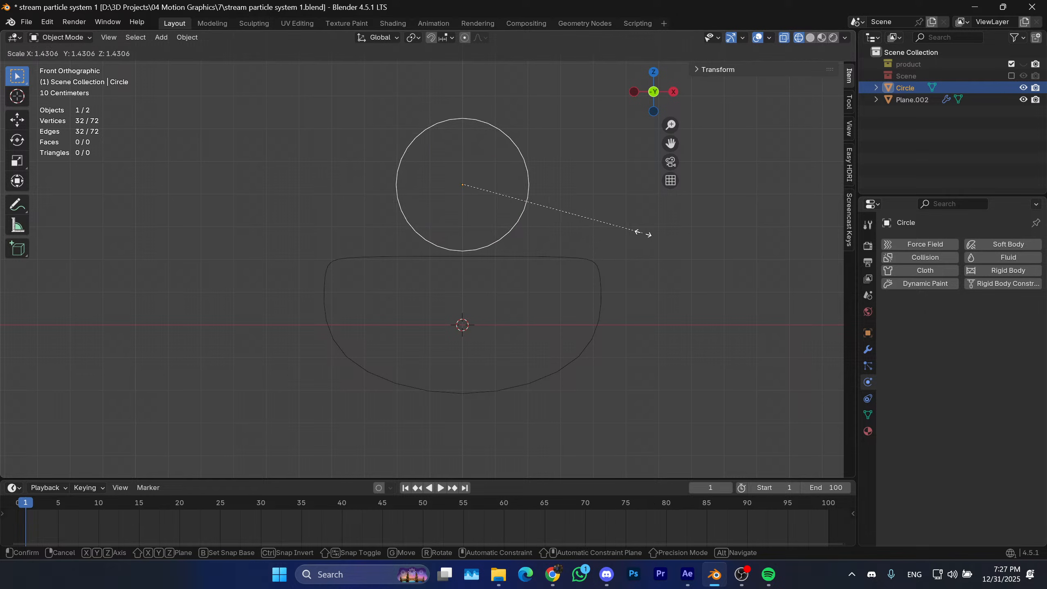
pyautogui.click(625, 232)
pyautogui.scroll(-1, 592, 259)
pyautogui.press('g')
pyautogui.press('z')
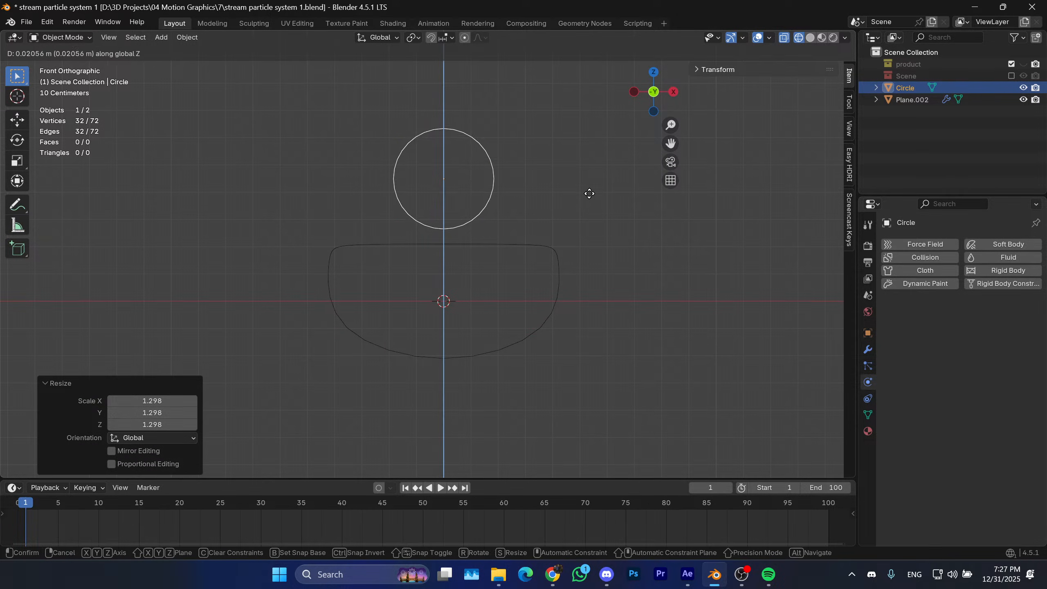
pyautogui.click(589, 194)
pyautogui.scroll(-1, 578, 239)
pyautogui.keyDown('shift'); pyautogui.moveTo(584, 250); pyautogui.dragTo(579, 251, button='middle'); pyautogui.keyUp('shift')
pyautogui.click(580, 251)
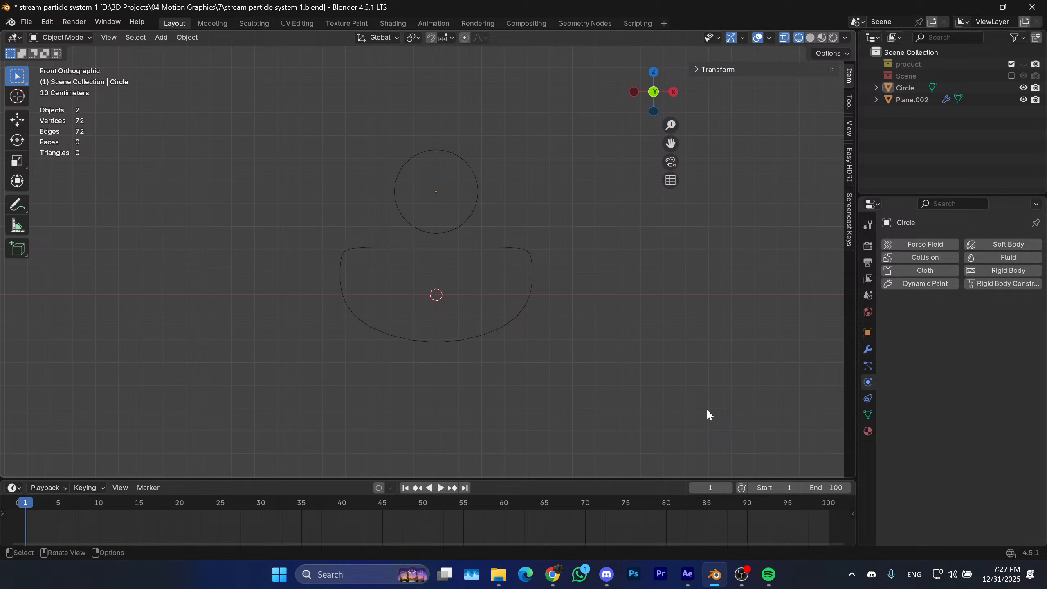
# Enlarge the head circle by about 1.049, nudge it upward along Z and scale it up again by about 1.044.
pyautogui.click(688, 575)
pyautogui.click(688, 574)
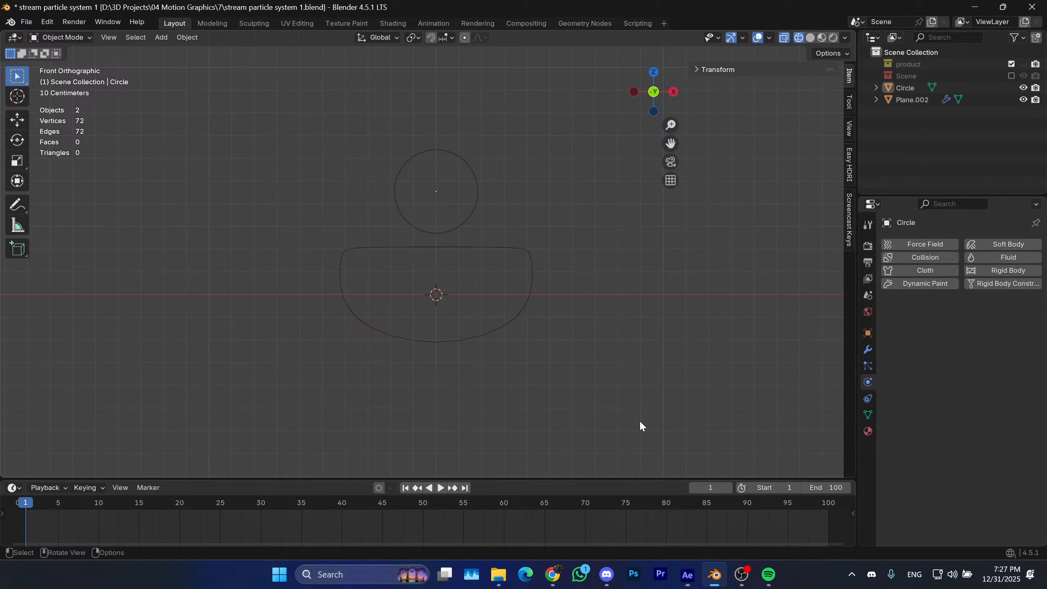
pyautogui.click(478, 206)
pyautogui.press('s')
pyautogui.click(585, 237)
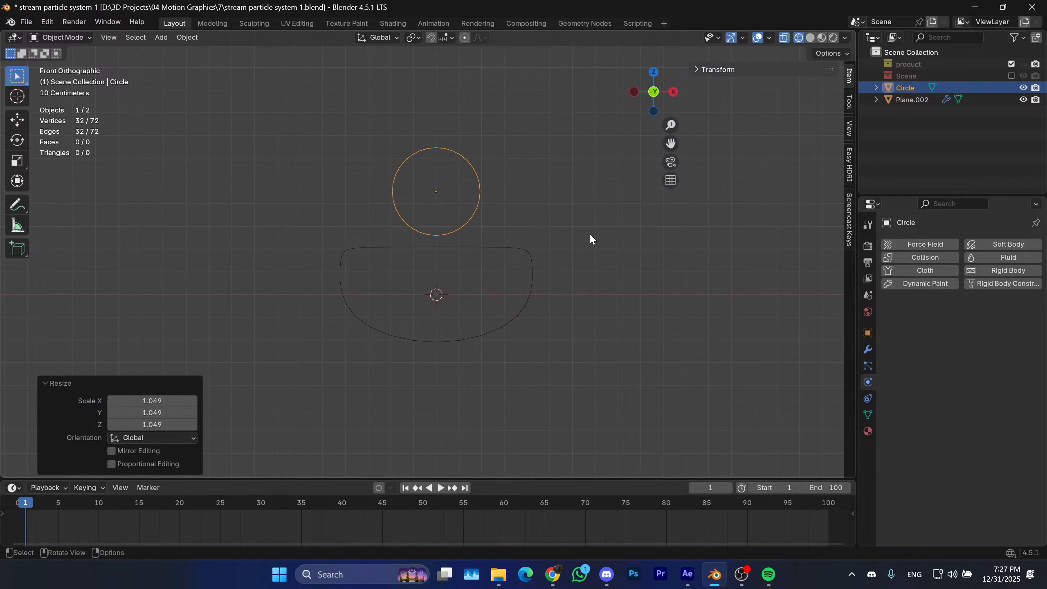
pyautogui.press('g')
pyautogui.press('z')
pyautogui.click(592, 210)
pyautogui.press('s')
pyautogui.click(600, 211)
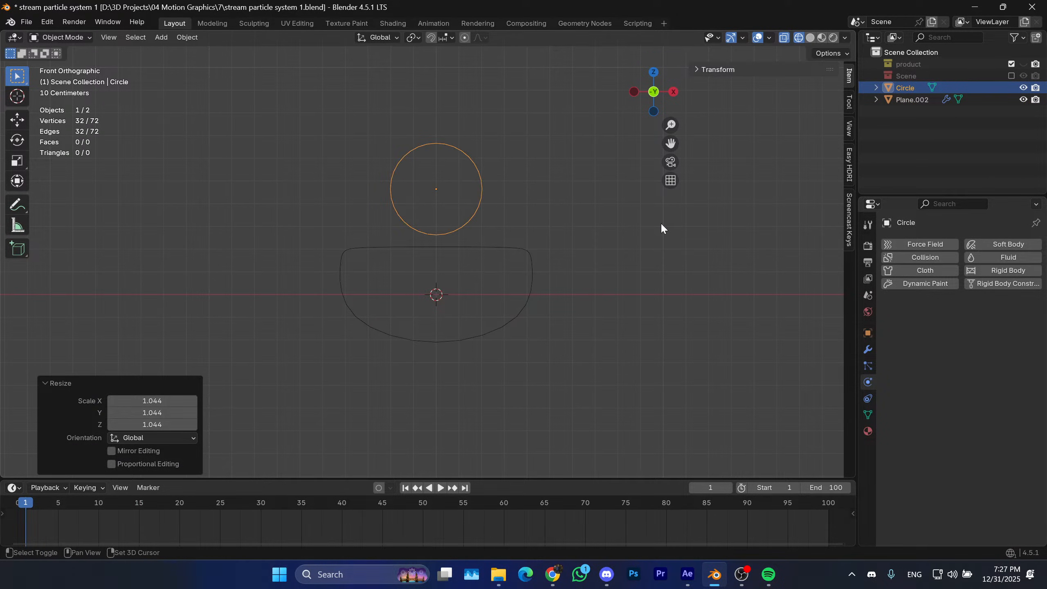
# Nudge the head circle upward along Z by about 0.0045 m above the body outline.
pyautogui.press('g')
pyautogui.press('z')
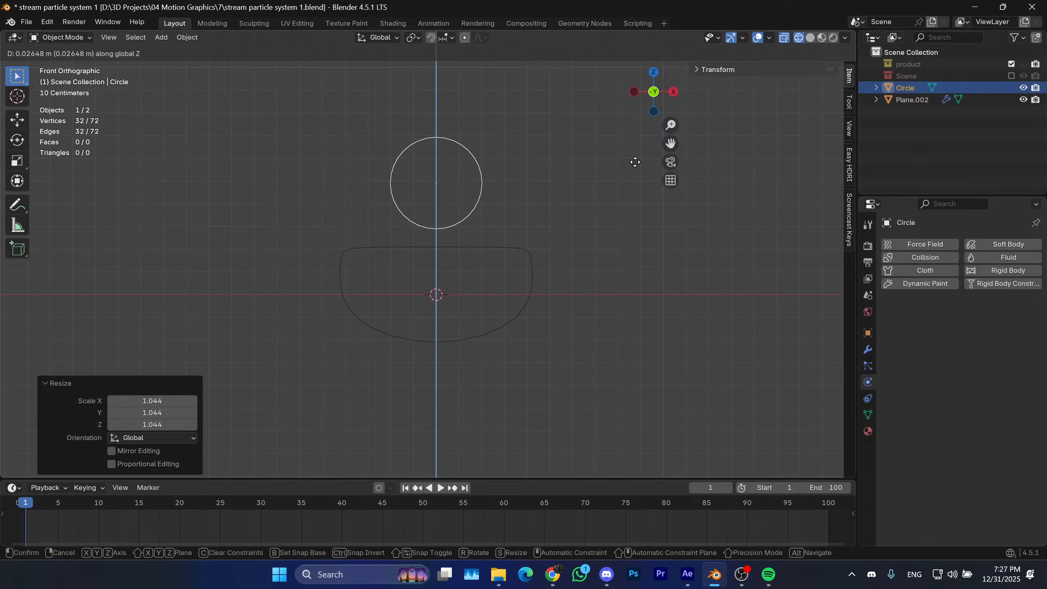
pyautogui.click(618, 212)
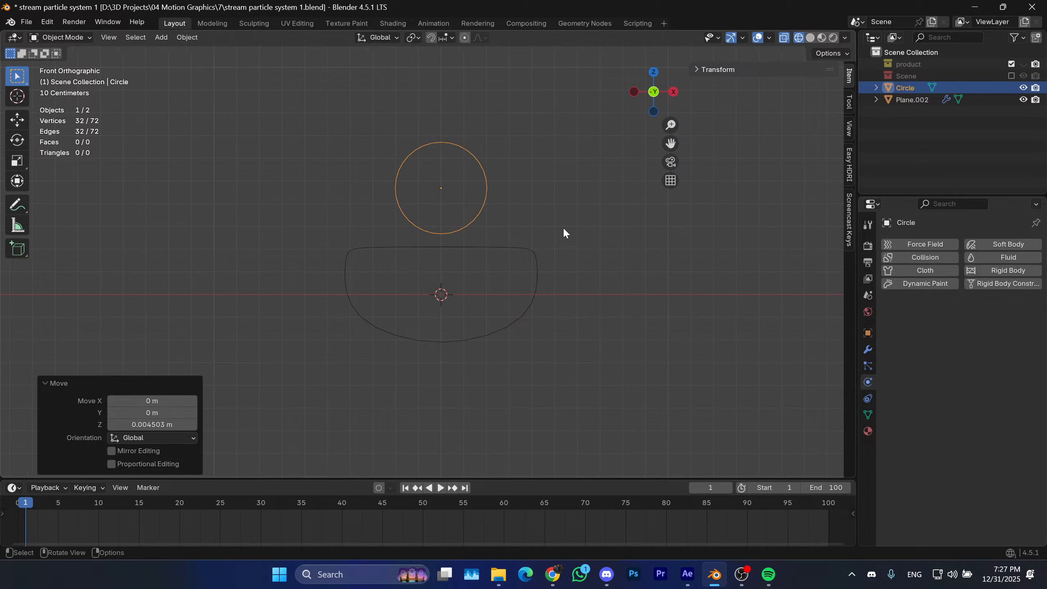
# Try to join the body outline into the head circle with the circle as the active object, and undo it.
pyautogui.moveTo(563, 228); pyautogui.dragTo(451, 262)
pyautogui.rightClick(453, 262)
pyautogui.click(482, 236)
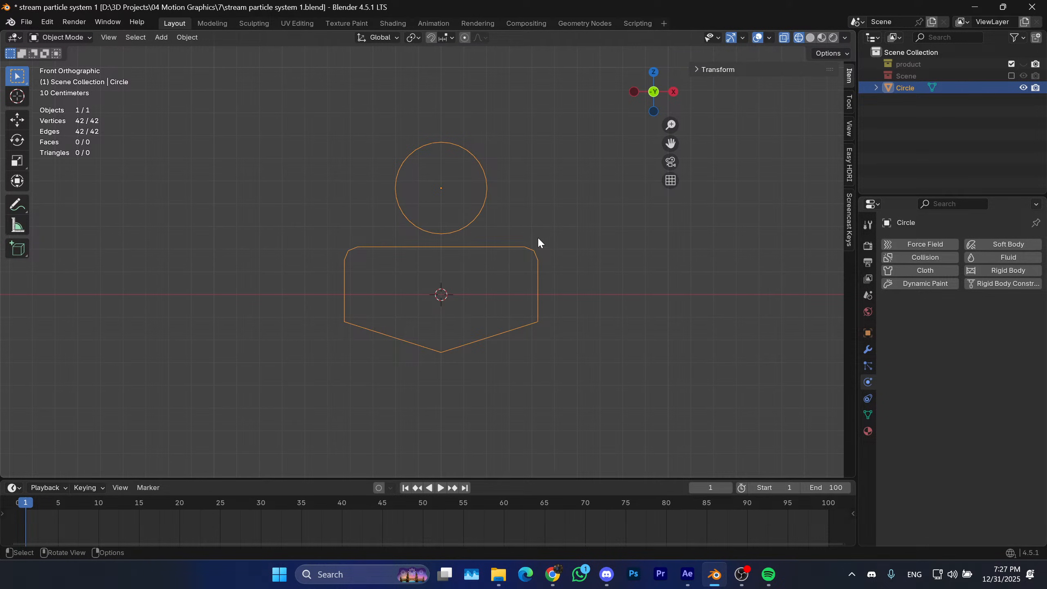
pyautogui.hotkey('ctrl', 'z')
# Join the head circle into the body outline, keeping the body active so its Subdivision modifier is preserved.
pyautogui.click(623, 261)
pyautogui.click(868, 350)
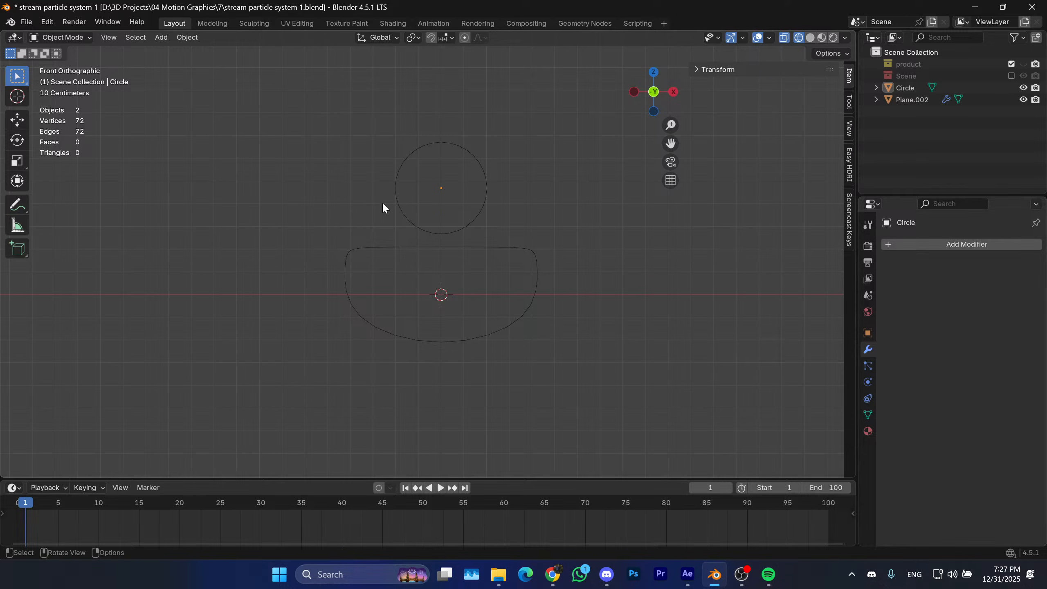
pyautogui.click(439, 247)
pyautogui.keyDown('shift'); pyautogui.click(475, 223); pyautogui.keyUp('shift')
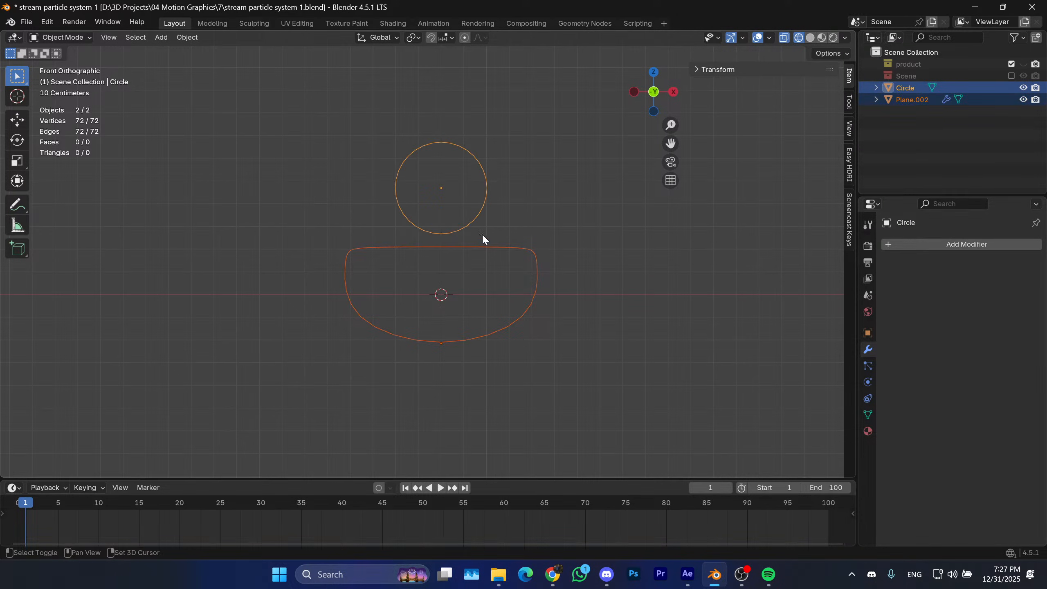
pyautogui.rightClick(536, 252)
pyautogui.click(381, 169)
pyautogui.keyDown('shift'); pyautogui.click(494, 246); pyautogui.keyUp('shift')
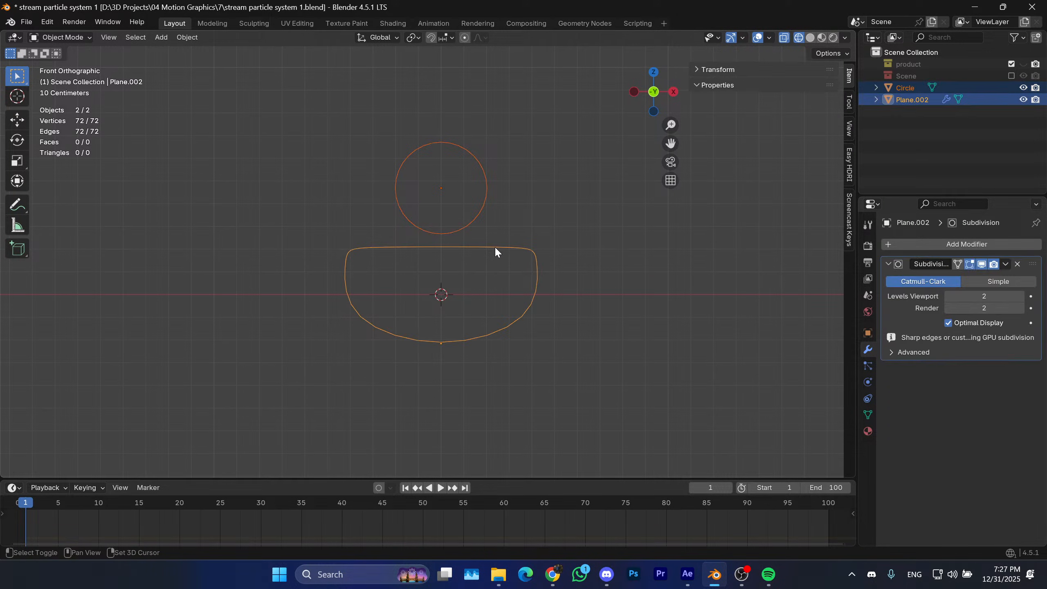
pyautogui.rightClick(493, 247)
pyautogui.click(492, 247)
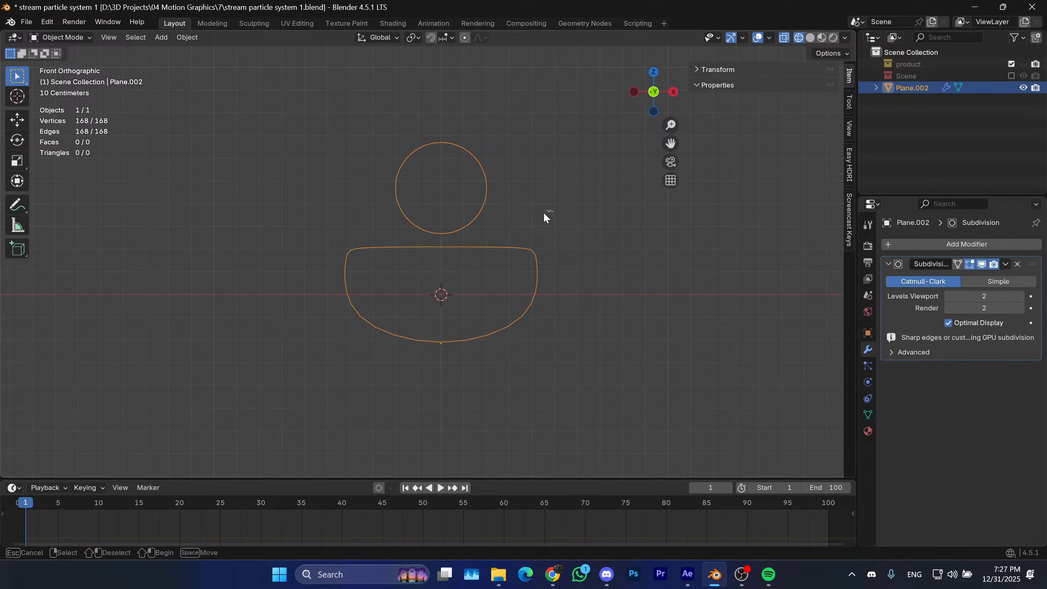
# Try to convert the joined icon outline to a curve with its modifier still unapplied, and undo it.
pyautogui.rightClick(476, 208)
pyautogui.moveTo(478, 247)
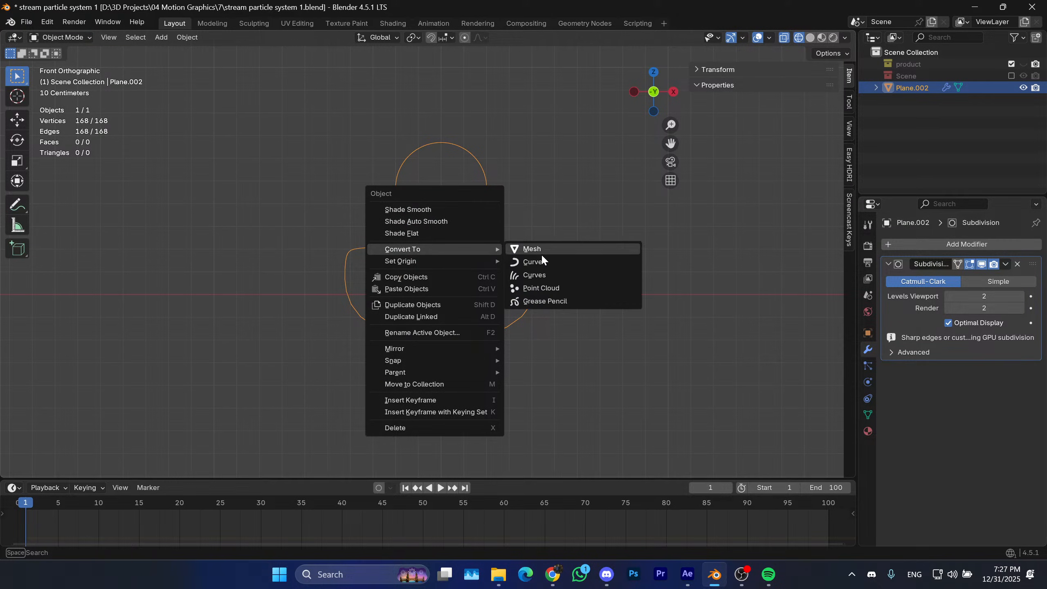
pyautogui.click(530, 260)
pyautogui.click(595, 237)
pyautogui.hotkey('ctrl', 'z')
pyautogui.hotkey('ctrl', 'z')
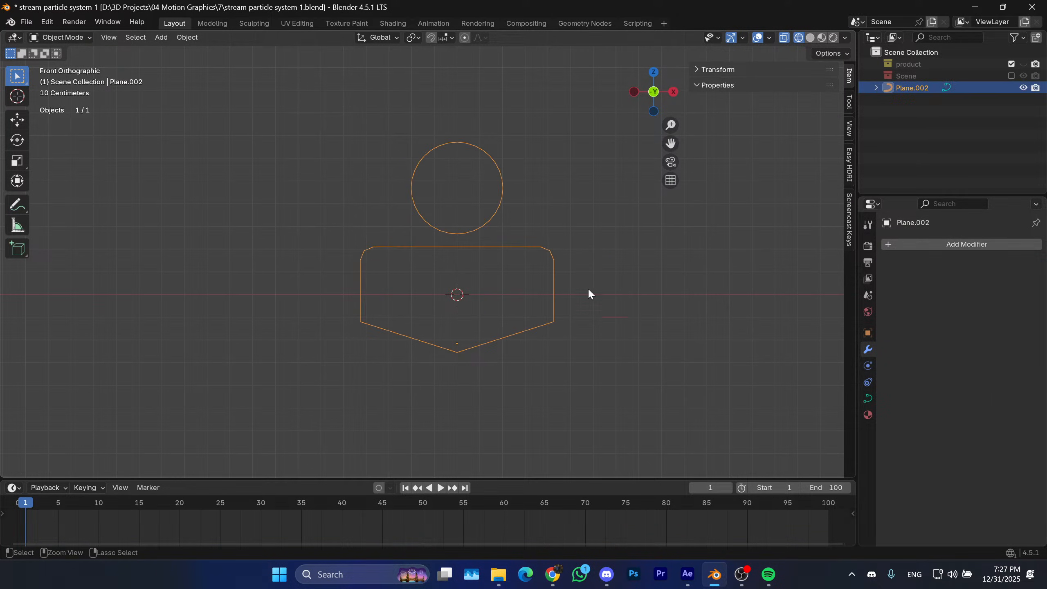
# Apply the Subdivision modifier on the joined icon outline and convert the mesh to a curve.
pyautogui.scroll(1, 540, 319)
pyautogui.keyDown('shift'); pyautogui.moveTo(540, 319); pyautogui.dragTo(543, 336, button='middle'); pyautogui.keyUp('shift')
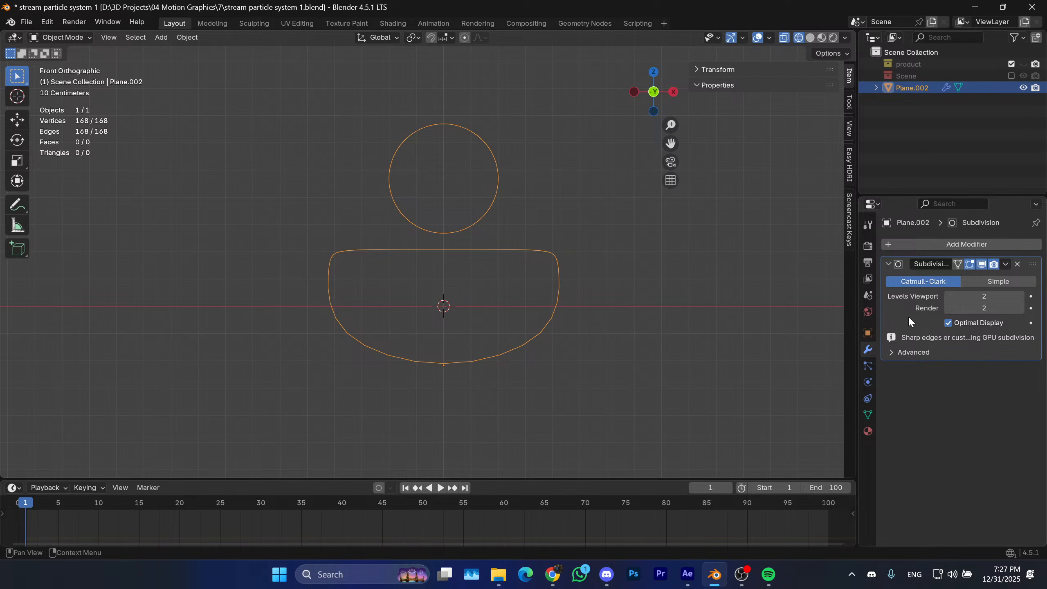
pyautogui.hotkey('ctrl', 'a')
pyautogui.rightClick(461, 265)
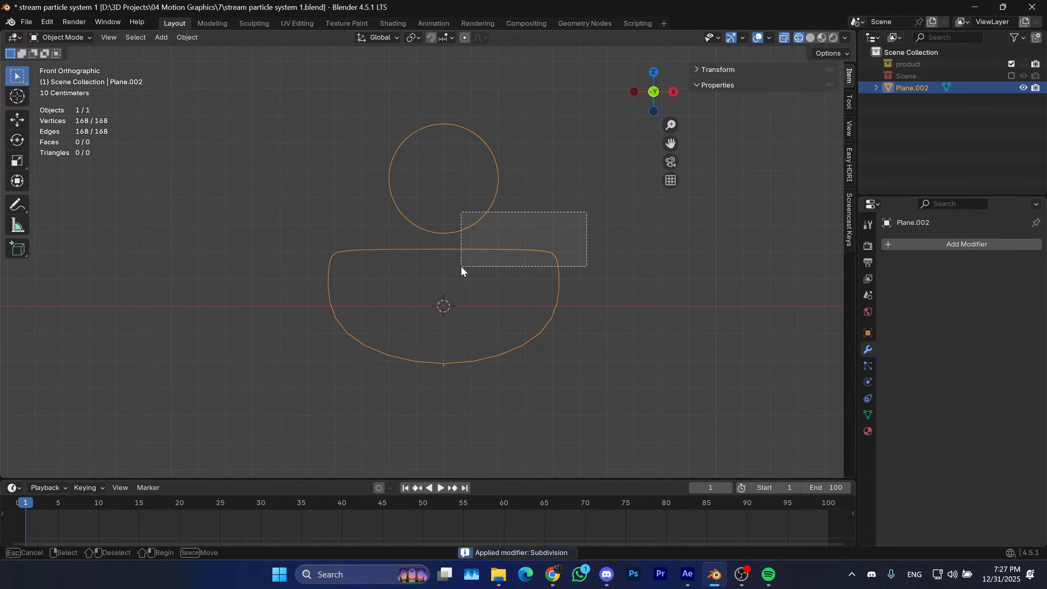
pyautogui.moveTo(530, 247)
pyautogui.click(591, 261)
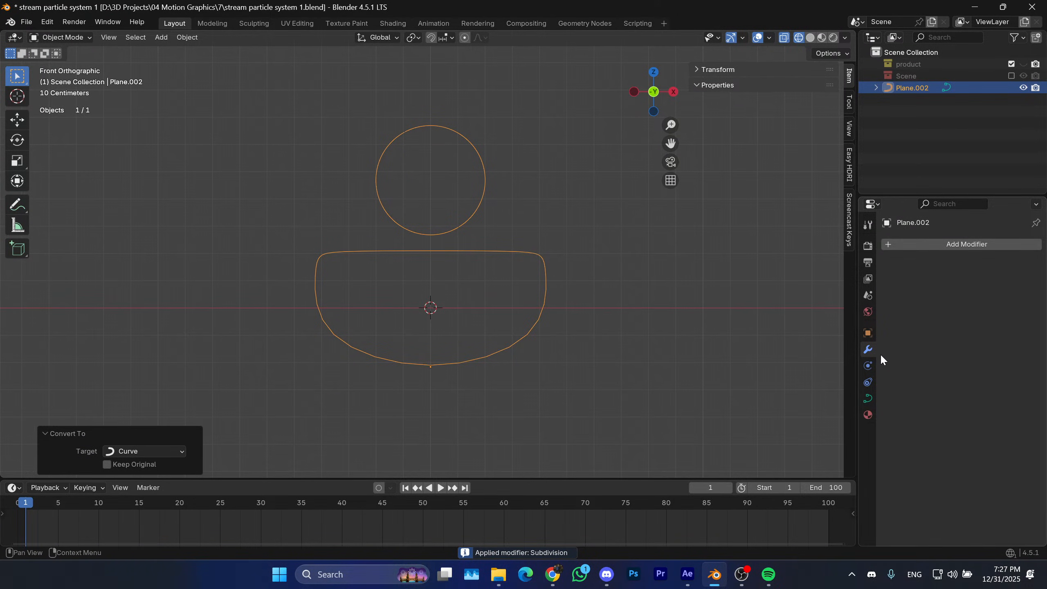
# Give the icon curve a round bevel with a depth of 0.04 m.
pyautogui.click(868, 398)
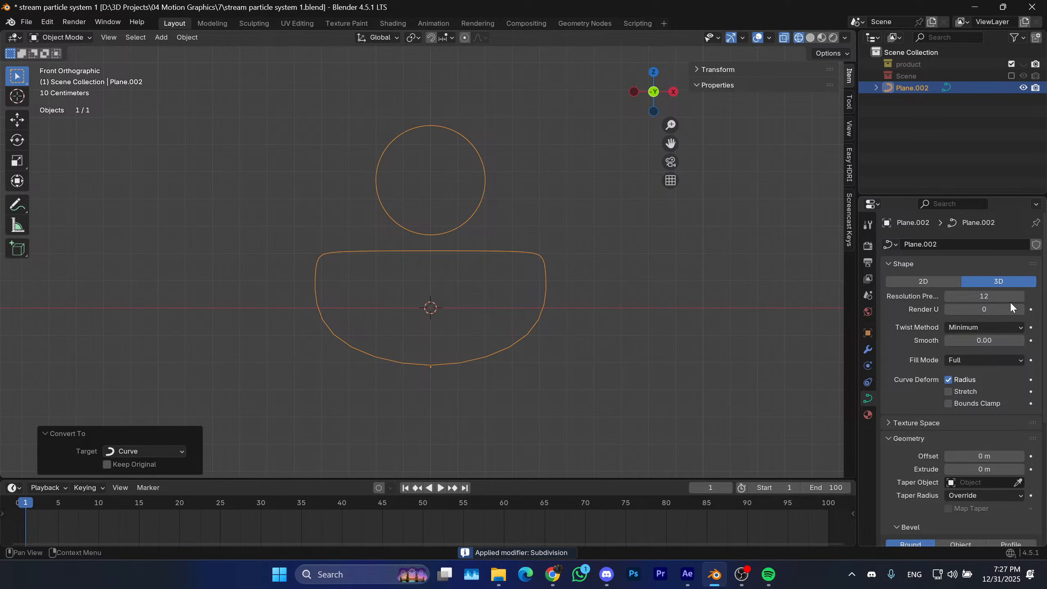
pyautogui.scroll(-5, 928, 439)
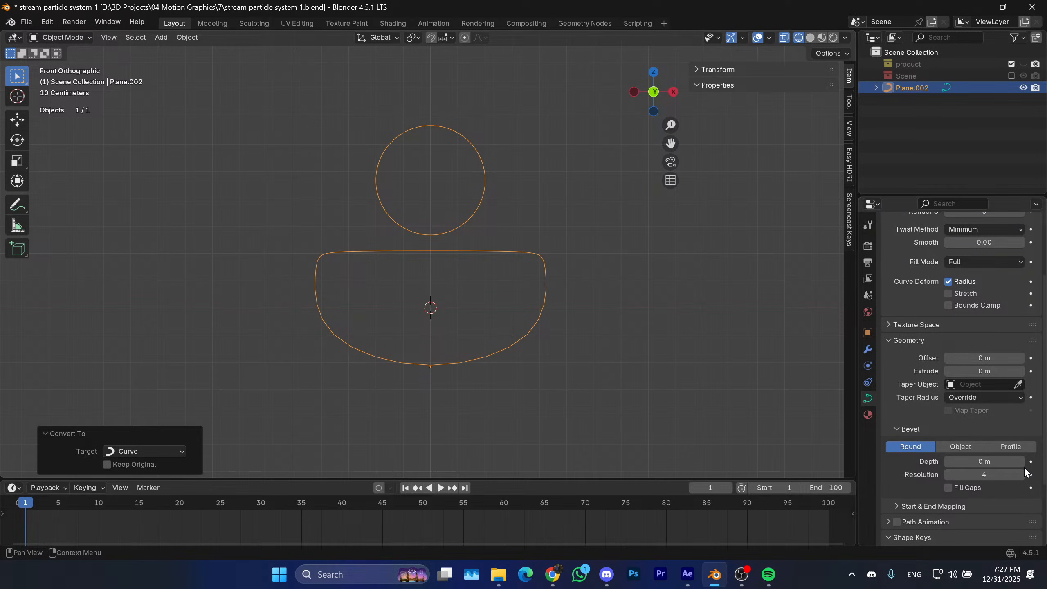
pyautogui.scroll(-1, 907, 476)
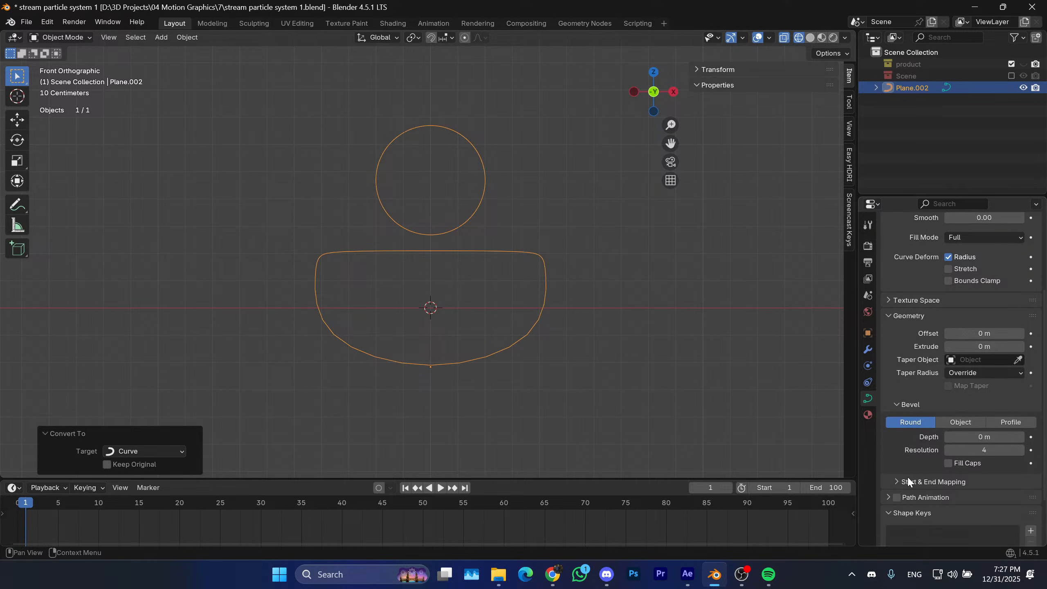
pyautogui.click(1020, 437)
pyautogui.click(1020, 437)
pyautogui.click(1020, 437)
# Switch the viewport to Solid shading and apply Shade Smooth to the beveled icon curve.
pyautogui.press('z')
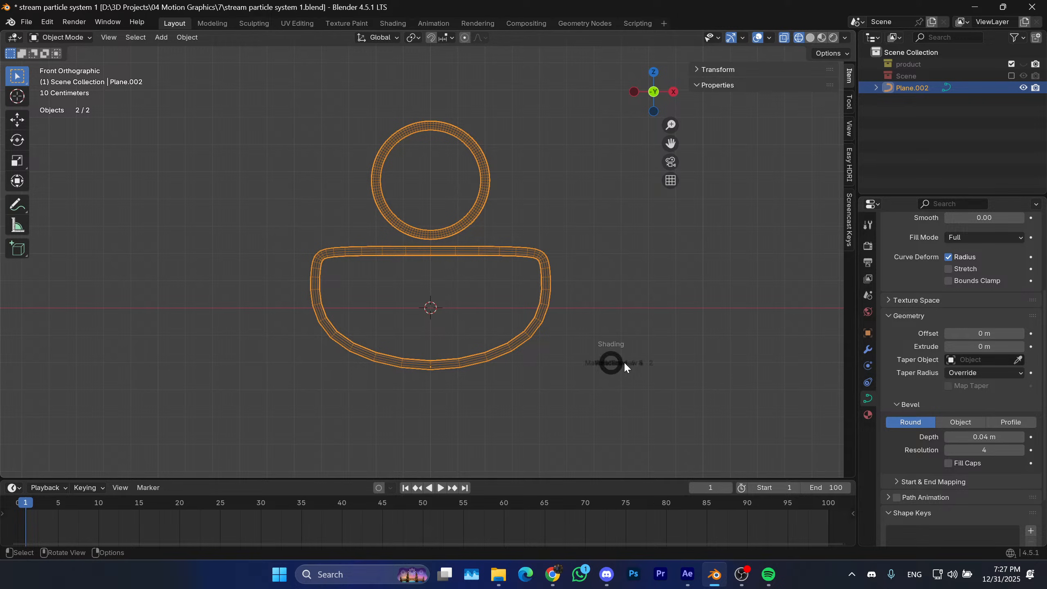
pyautogui.keyDown('shift'); pyautogui.moveTo(652, 315); pyautogui.dragTo(672, 304, button='middle'); pyautogui.keyUp('shift')
pyautogui.click(671, 304)
pyautogui.click(560, 304)
pyautogui.rightClick(559, 306)
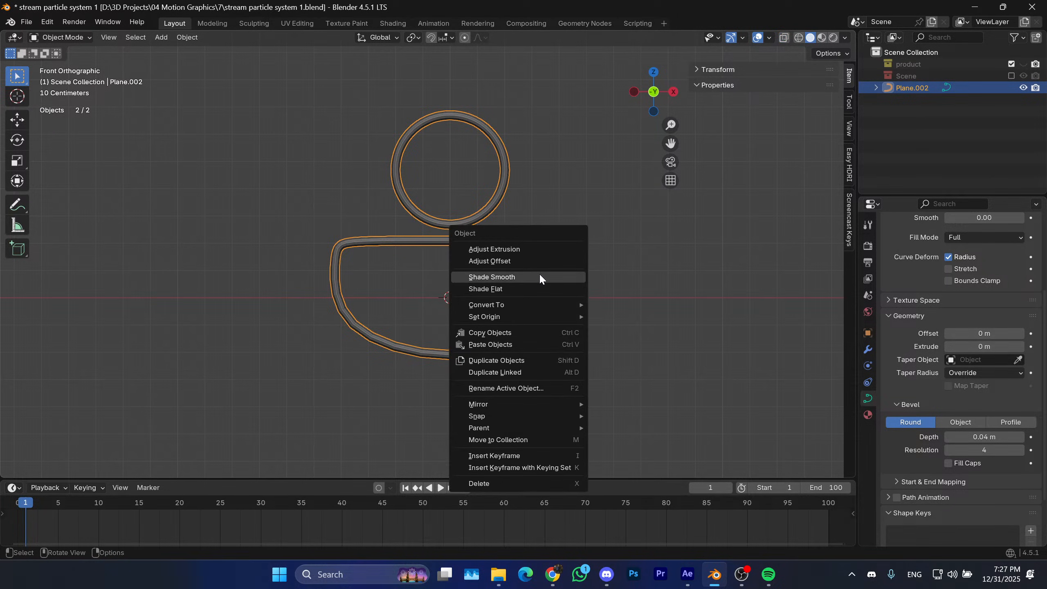
pyautogui.click(517, 272)
# Add a level 2 Subdivision Surface modifier to the icon curve.
pyautogui.keyDown('shift'); pyautogui.moveTo(560, 249); pyautogui.dragTo(596, 324, button='middle'); pyautogui.keyUp('shift')
pyautogui.click(540, 253)
pyautogui.click(575, 276)
pyautogui.hotkey('ctrl', '2')
pyautogui.click(608, 304)
pyautogui.click(562, 336)
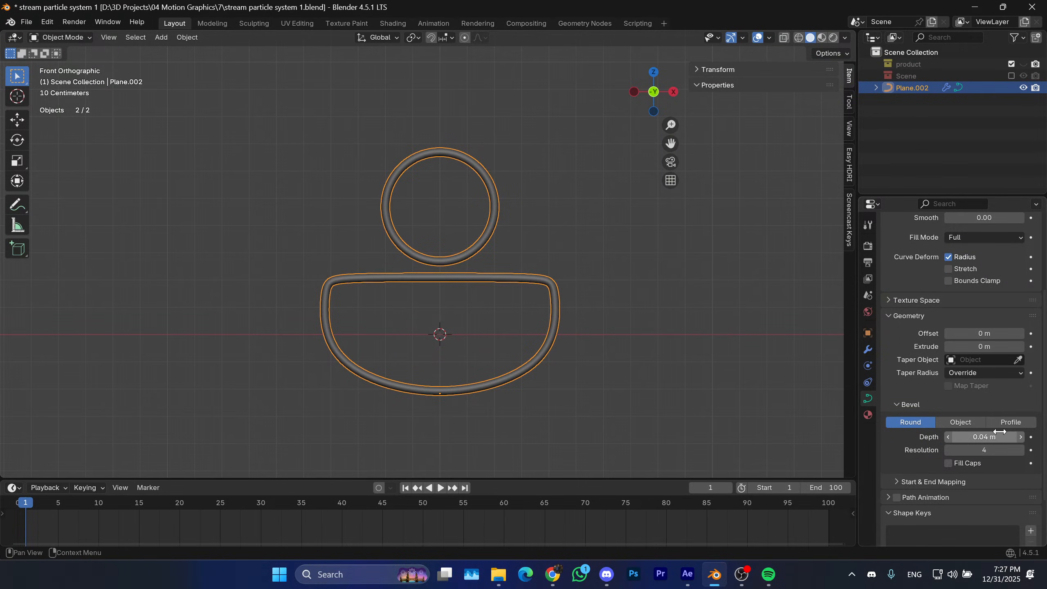
# Set the person icon curve's bevel depth to 0.05 m and deselect the icon.
pyautogui.click(1018, 437)
pyautogui.click(1018, 437)
pyautogui.keyDown('shift'); pyautogui.moveTo(537, 290); pyautogui.dragTo(527, 291, button='middle'); pyautogui.keyUp('shift')
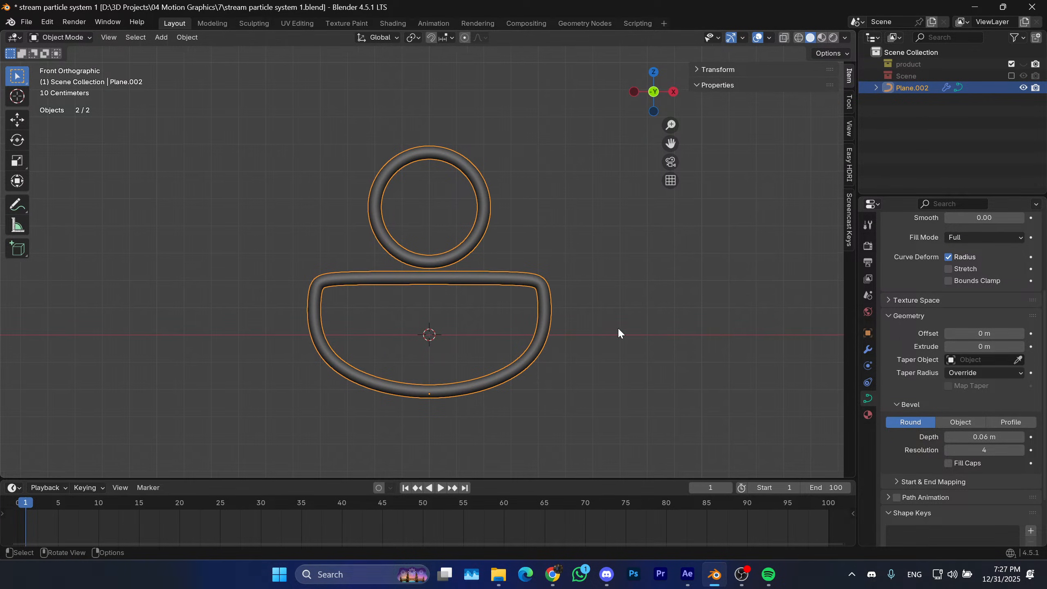
pyautogui.click(947, 438)
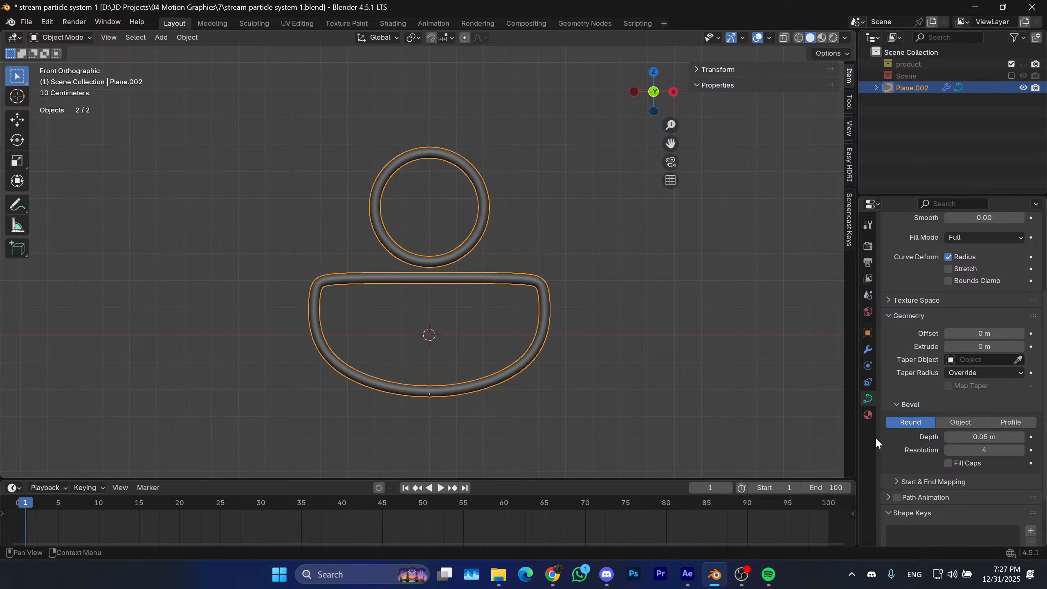
pyautogui.keyDown('shift'); pyautogui.moveTo(652, 339); pyautogui.dragTo(637, 339, button='middle'); pyautogui.keyUp('shift')
pyautogui.click(625, 337)
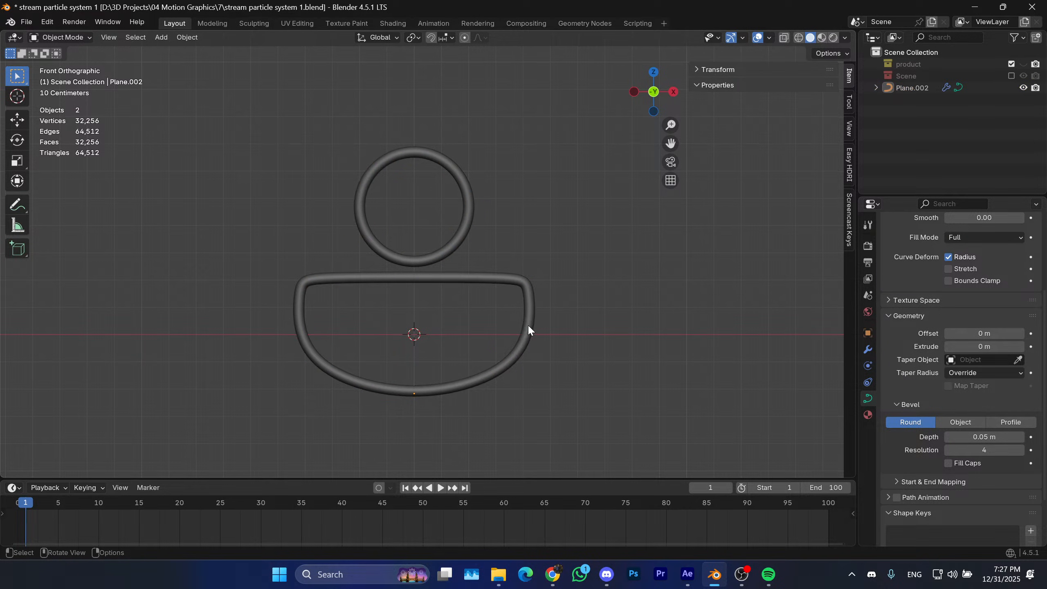
# Select the whole person icon and scale it down uniformly.
pyautogui.moveTo(527, 325); pyautogui.dragTo(494, 335, button='middle')
pyautogui.press('a')
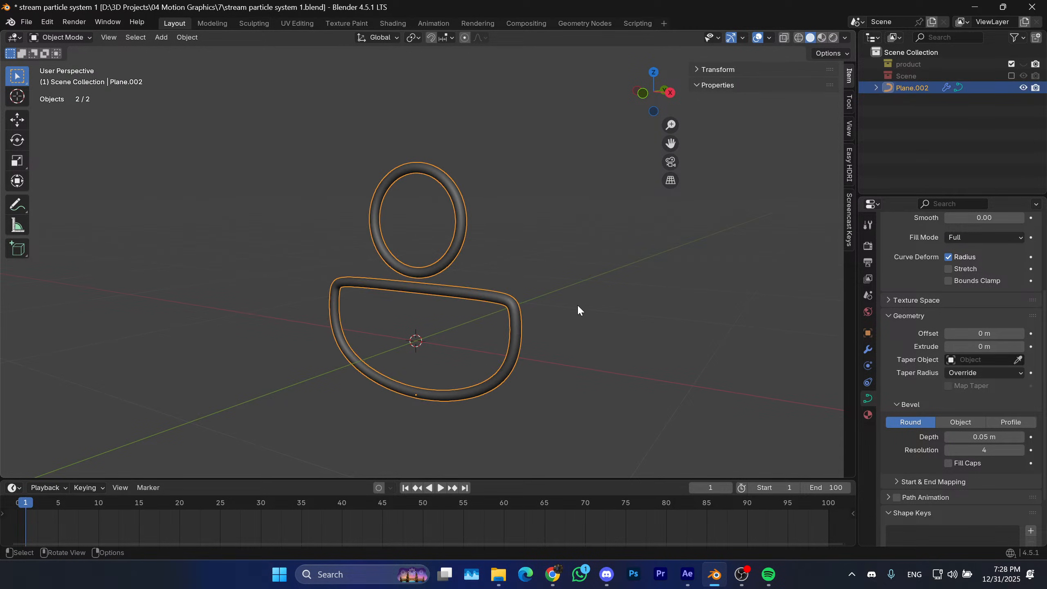
pyautogui.press('s')
pyautogui.click(532, 333)
pyautogui.press('/')
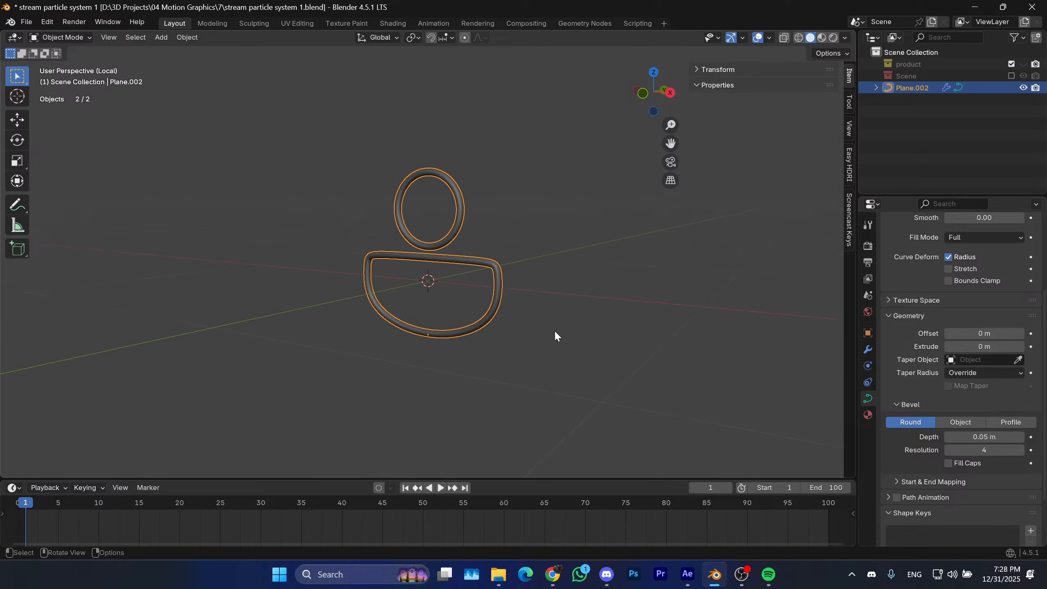
pyautogui.press('/')
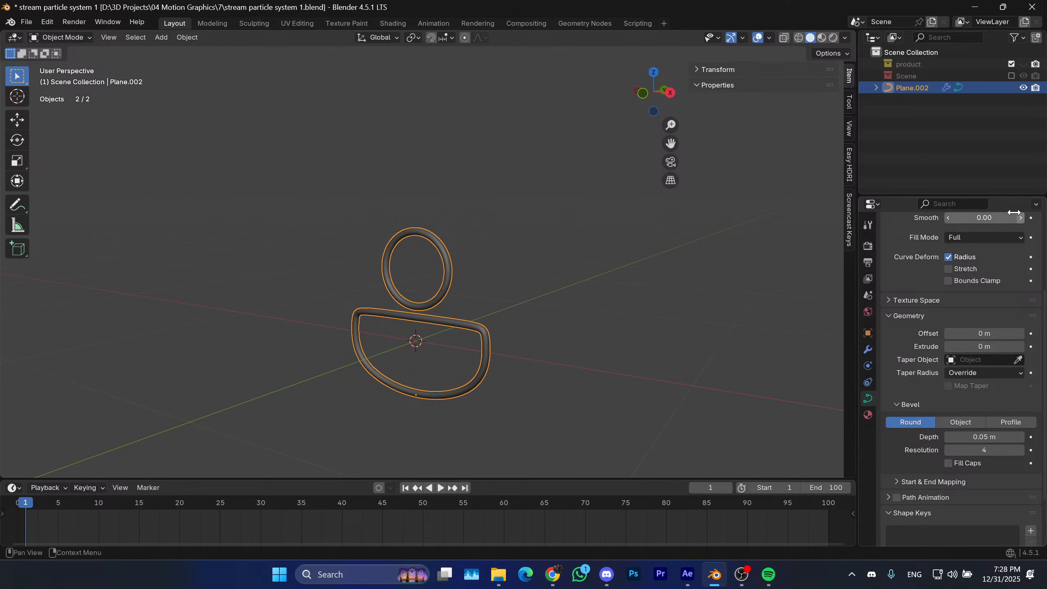
# Enable the Scene collection and view the Share button panel from the front.
pyautogui.click(1011, 76)
pyautogui.moveTo(577, 274); pyautogui.dragTo(601, 264, button='middle')
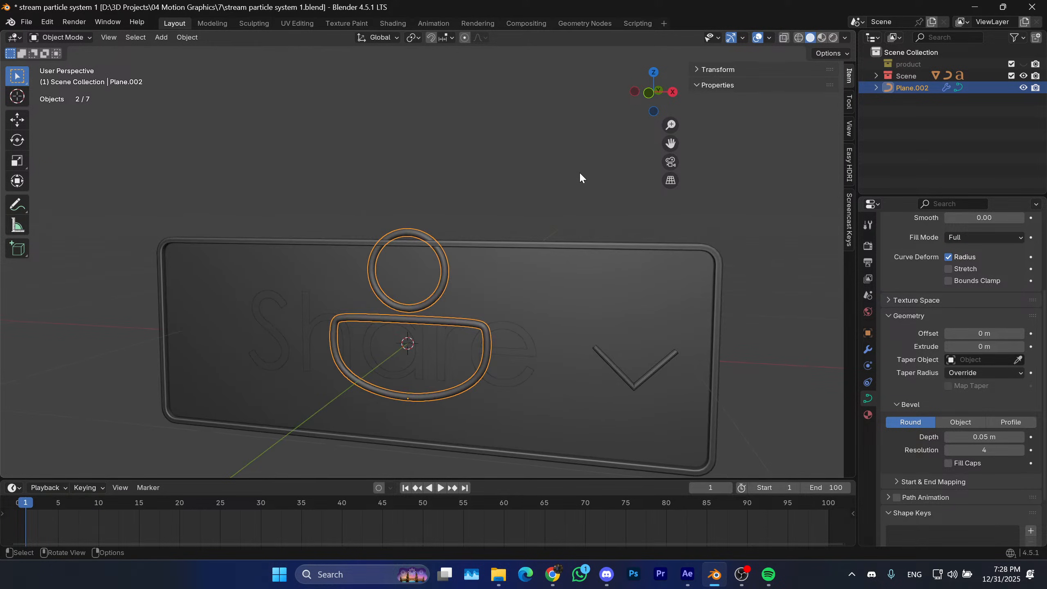
pyautogui.press('KP_1')
pyautogui.keyDown('shift'); pyautogui.moveTo(335, 196); pyautogui.dragTo(420, 88, button='middle'); pyautogui.keyUp('shift')
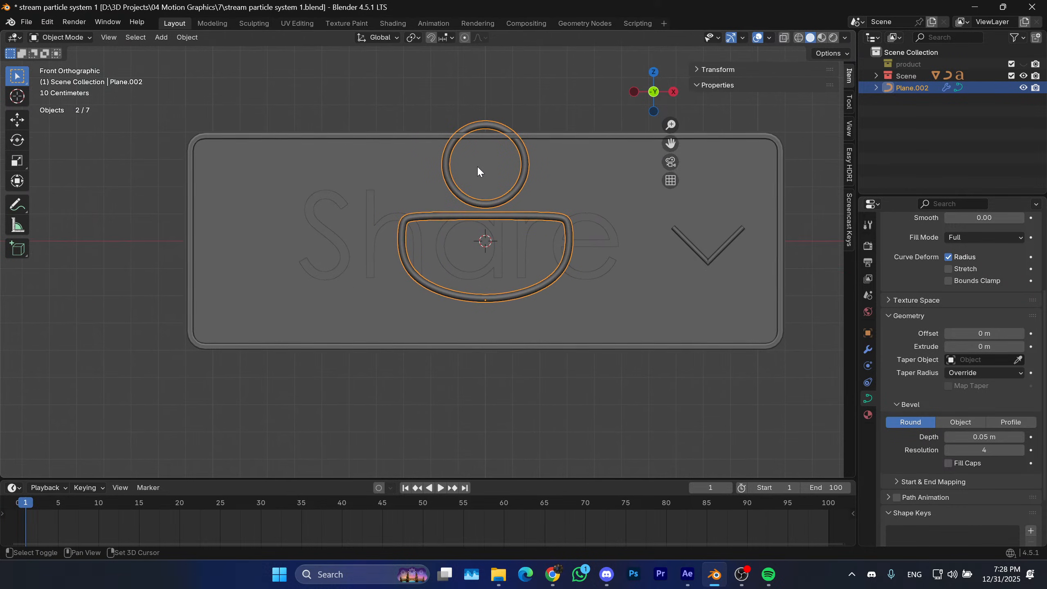
# Snap the 3D cursor to the person icon's origin and scale the icon uniformly to about 0.764.
pyautogui.hotkey('shift', 's')
pyautogui.click(577, 390)
pyautogui.keyDown('shift'); pyautogui.moveTo(633, 344); pyautogui.dragTo(660, 318, button='middle'); pyautogui.keyUp('shift')
pyautogui.press('s')
pyautogui.click(643, 312)
# Move the person icon about -0.794 m along X, to the start of the Share panel.
pyautogui.press('g')
pyautogui.press('x')
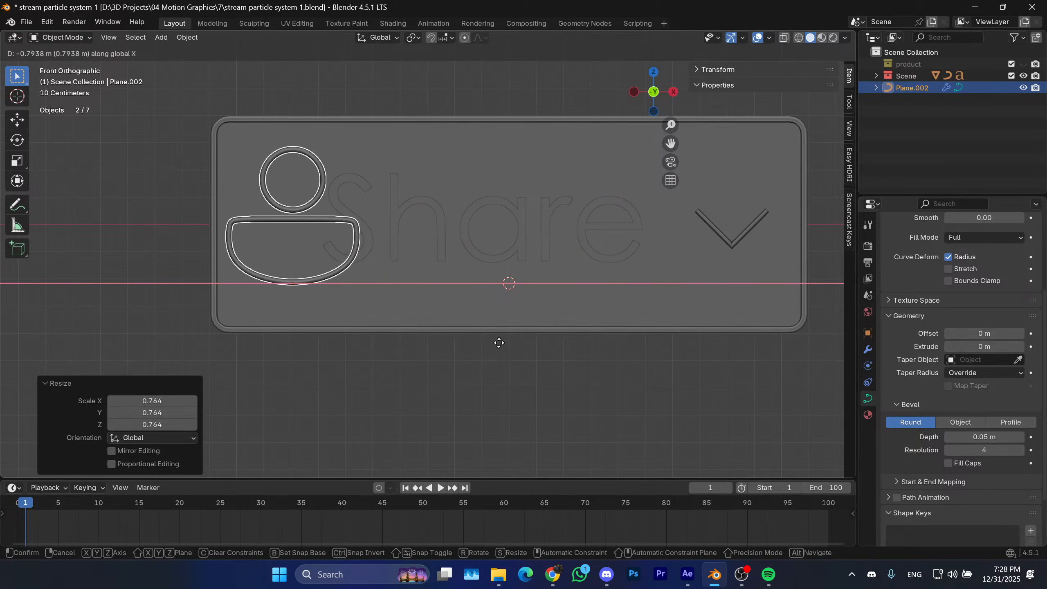
pyautogui.click(490, 349)
pyautogui.keyDown('shift'); pyautogui.moveTo(491, 349); pyautogui.dragTo(524, 354, button='middle'); pyautogui.keyUp('shift')
pyautogui.press('s')
pyautogui.press('x')
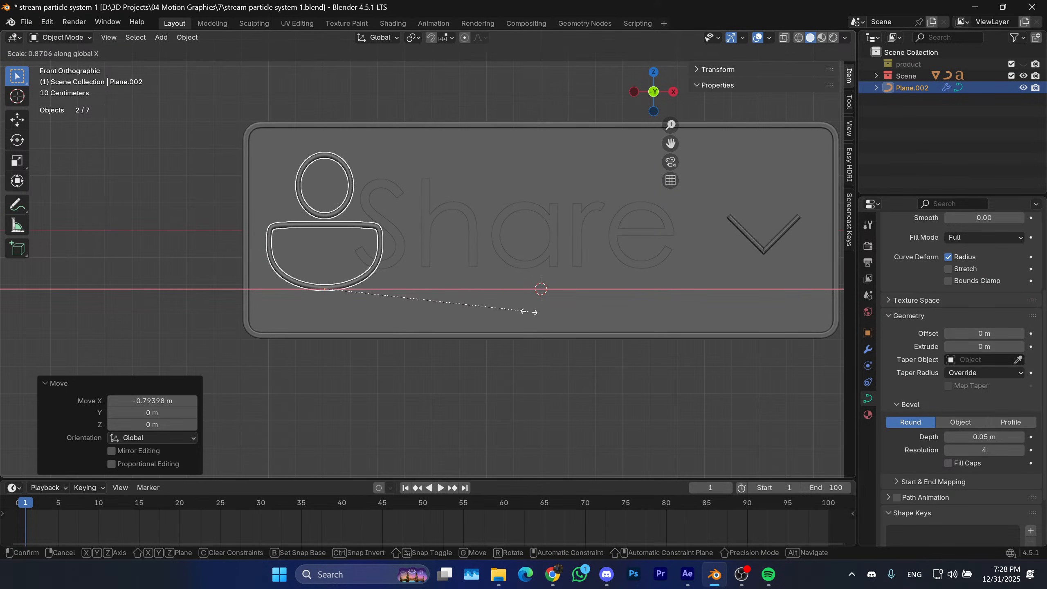
pyautogui.rightClick(594, 322)
# In wireframe Edit Mode, select only the icon's lower body outline and narrow it slightly along X.
pyautogui.keyDown('shift'); pyautogui.moveTo(479, 285); pyautogui.dragTo(545, 291, button='middle'); pyautogui.keyUp('shift')
pyautogui.scroll(2, 557, 294)
pyautogui.press('Tab')
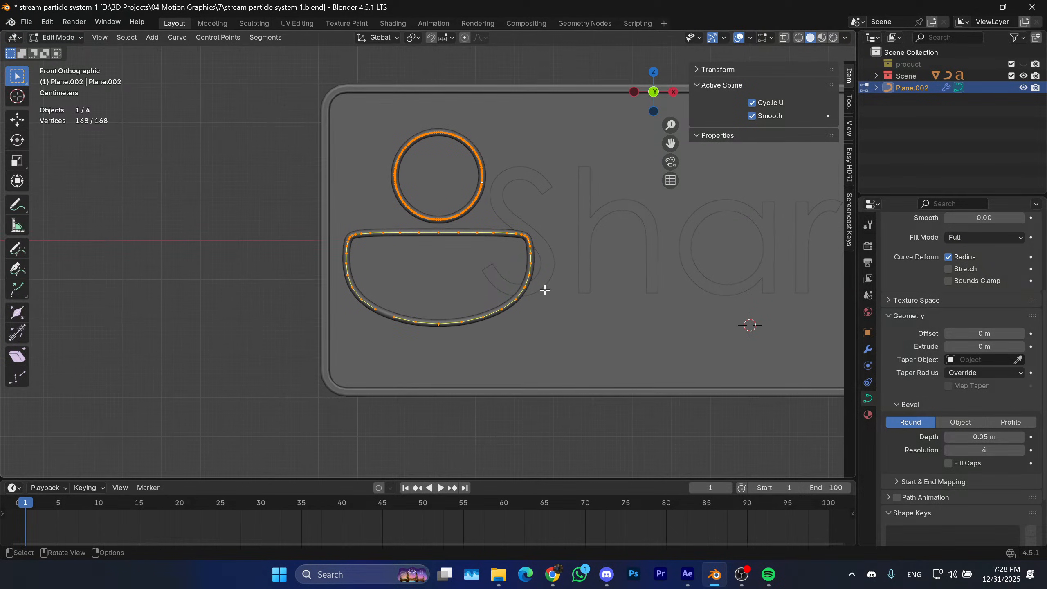
pyautogui.hotkey('shift', 'z')
pyautogui.scroll(1, 504, 157)
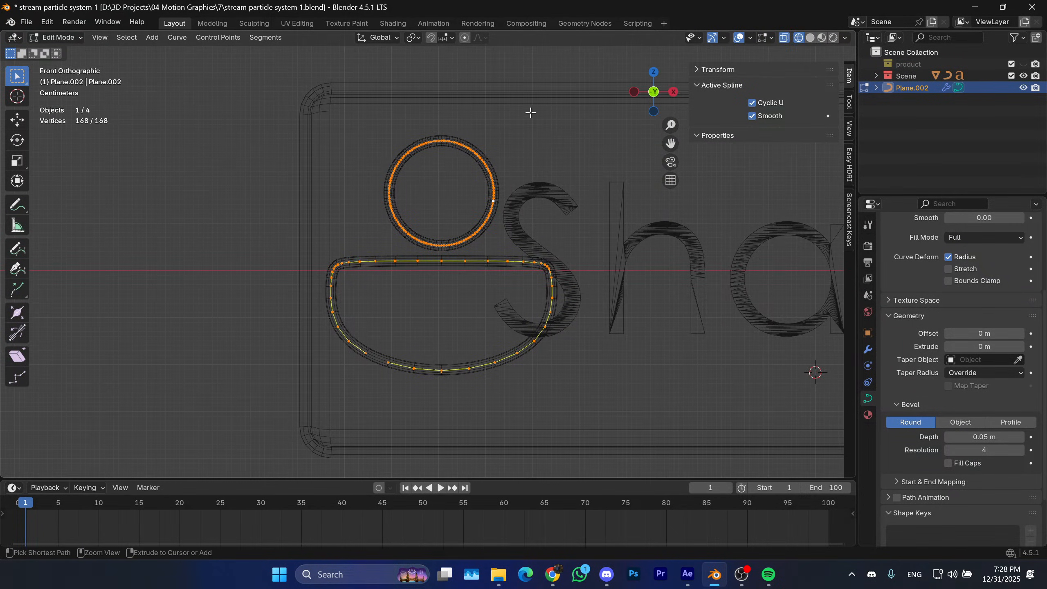
pyautogui.moveTo(530, 112)
pyautogui.mouseDown()
pyautogui.moveTo(373, 233)
pyautogui.moveTo(376, 252)
pyautogui.mouseUp()
pyautogui.keyDown('shift'); pyautogui.moveTo(695, 291); pyautogui.dragTo(683, 292, button='middle'); pyautogui.keyUp('shift')
pyautogui.press('s')
pyautogui.press('x')
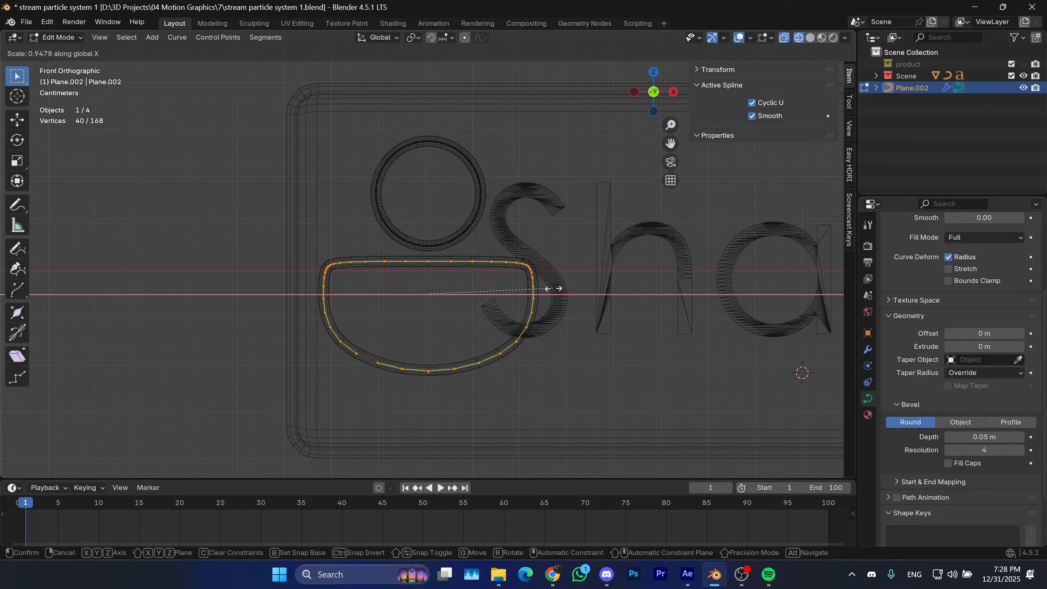
pyautogui.click(542, 288)
pyautogui.press('Tab')
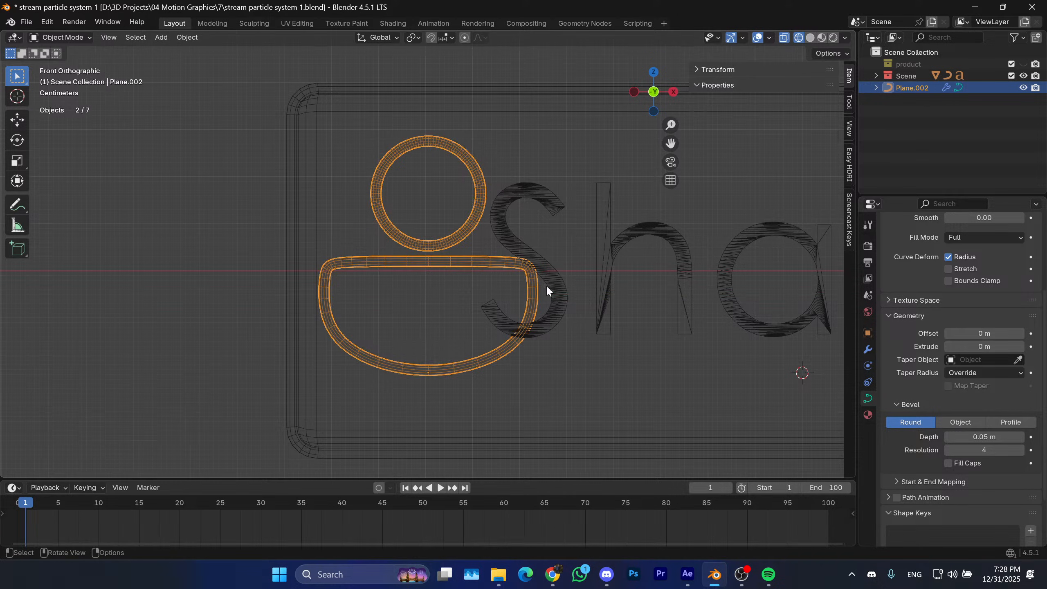
# Move the person icon about 0.05 m along X.
pyautogui.keyDown('shift'); pyautogui.moveTo(429, 265); pyautogui.dragTo(375, 262, button='middle'); pyautogui.keyUp('shift')
pyautogui.click(220, 245)
pyautogui.click(412, 253)
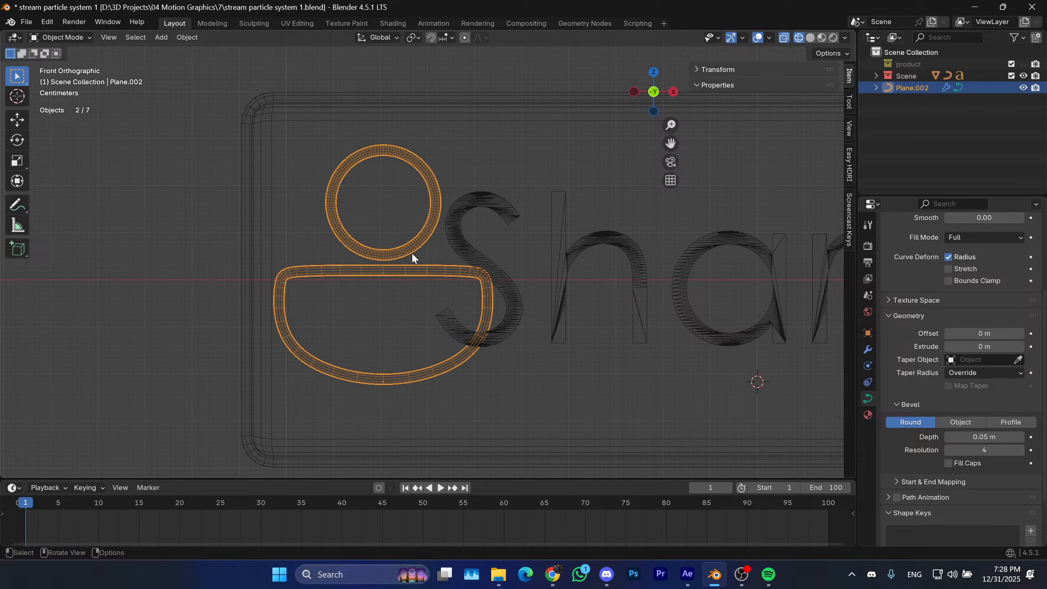
pyautogui.keyDown('shift'); pyautogui.moveTo(508, 284); pyautogui.dragTo(491, 284, button='middle'); pyautogui.keyUp('shift')
pyautogui.click(493, 288)
pyautogui.keyDown('shift'); pyautogui.moveTo(405, 284); pyautogui.dragTo(332, 270, button='middle'); pyautogui.keyUp('shift')
pyautogui.click(353, 264)
pyautogui.press('g')
pyautogui.press('x')
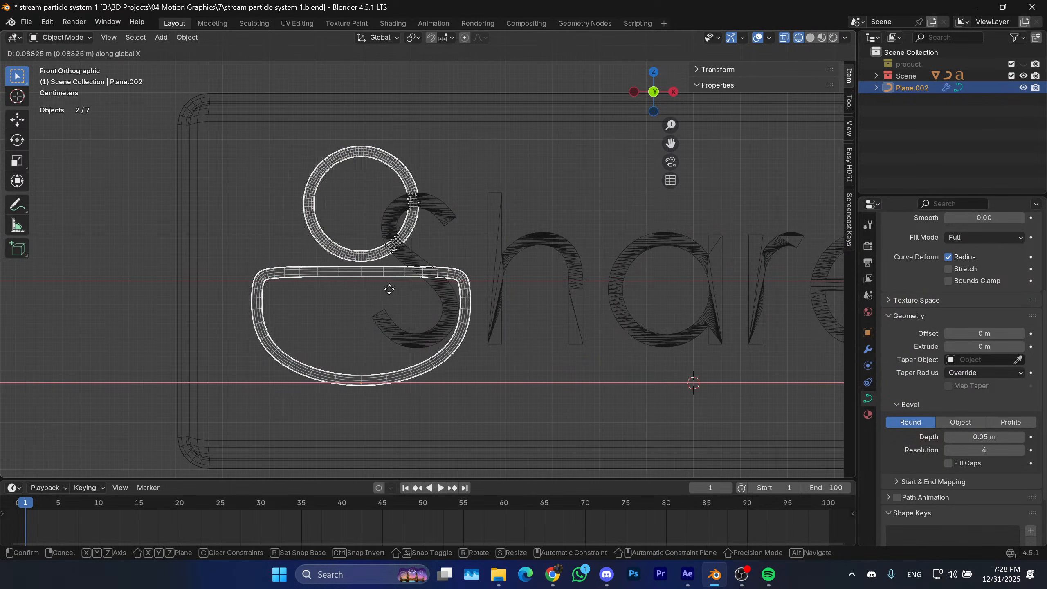
pyautogui.click(210, 305)
# Lower the person icon about 0.038 m along Z.
pyautogui.scroll(-2, 383, 329)
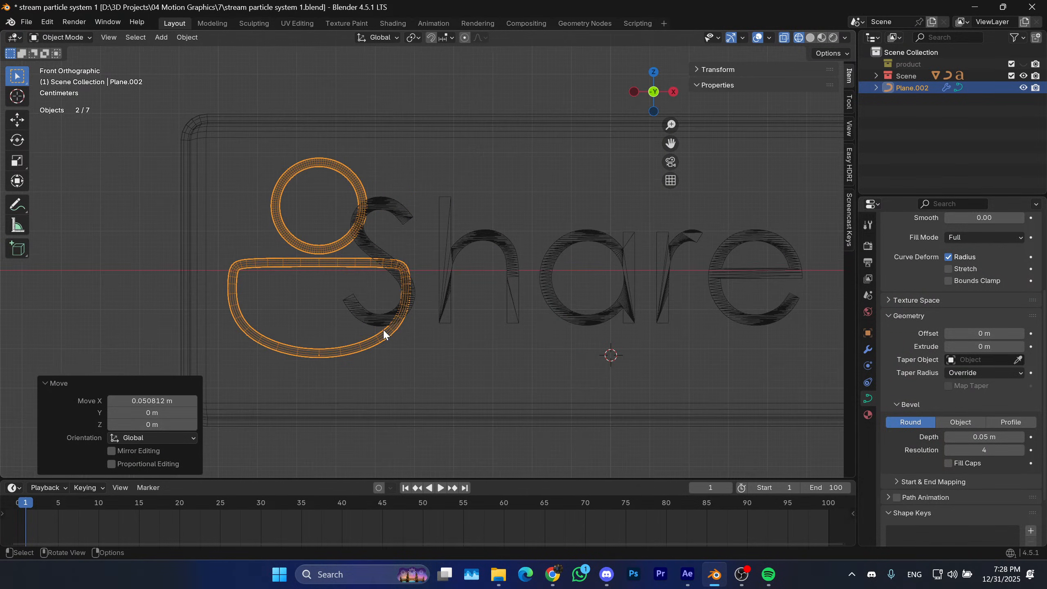
pyautogui.press('g')
pyautogui.press('z')
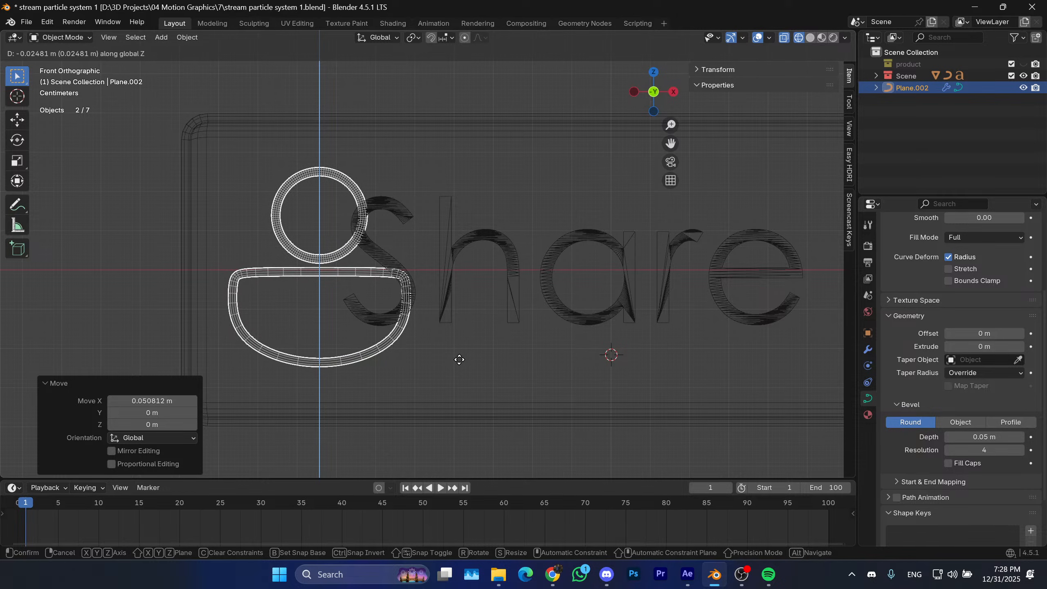
pyautogui.click(428, 406)
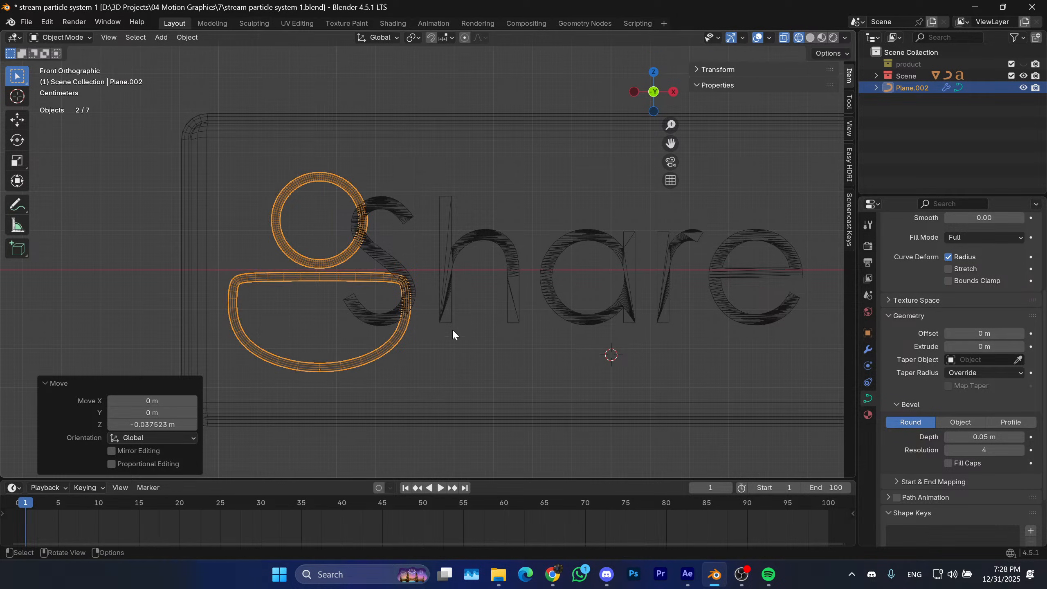
# Snap the 3D cursor to the Share text's origin and scale the text uniformly to about 0.868.
pyautogui.scroll(-1, 452, 330)
pyautogui.scroll(-3, 450, 285)
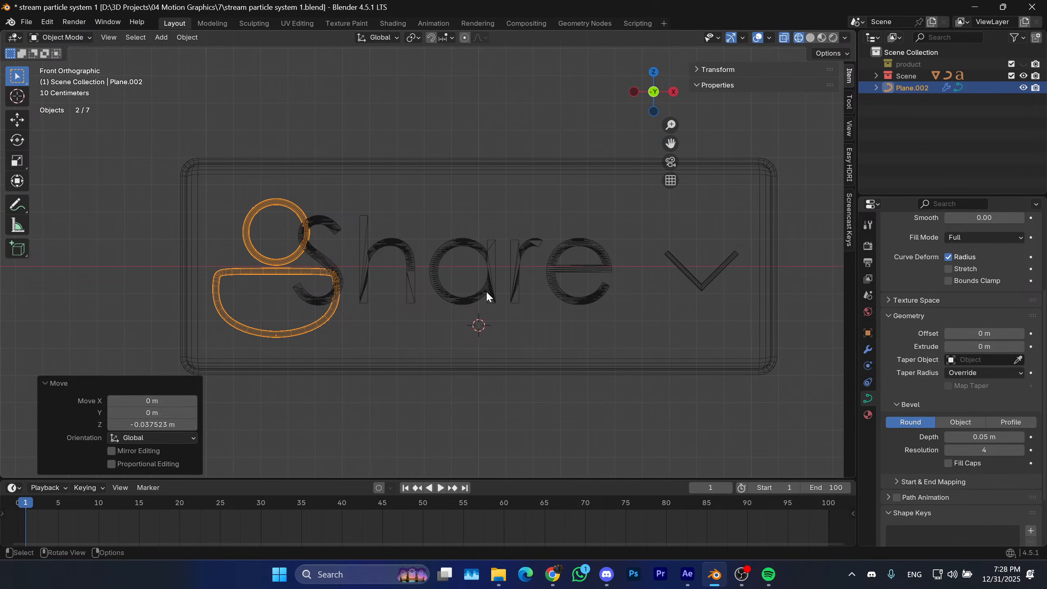
pyautogui.click(488, 288)
pyautogui.hotkey('shift', 's')
pyautogui.click(696, 367)
pyautogui.press('s')
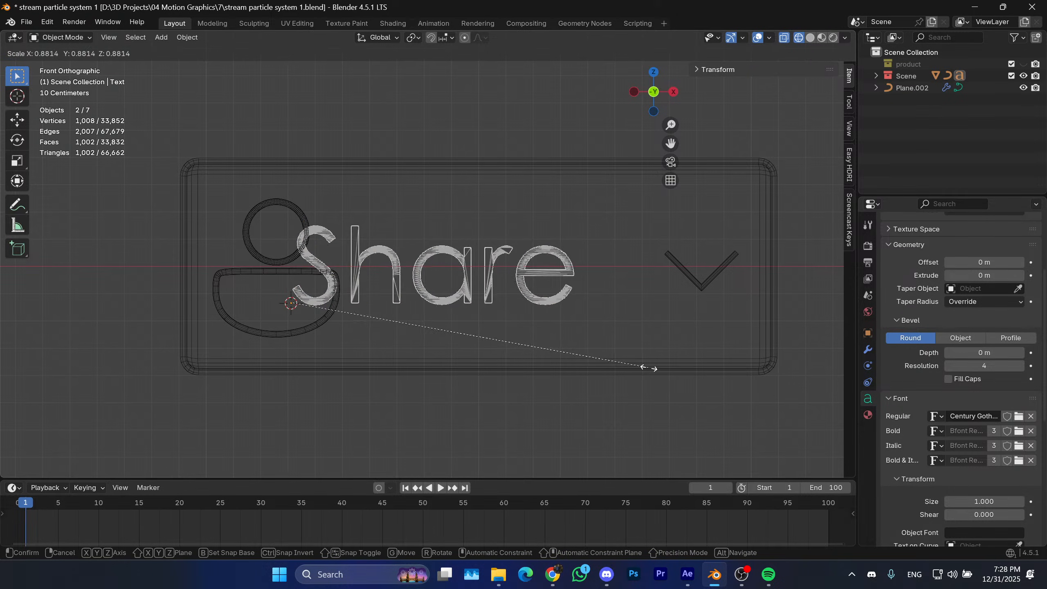
pyautogui.click(593, 364)
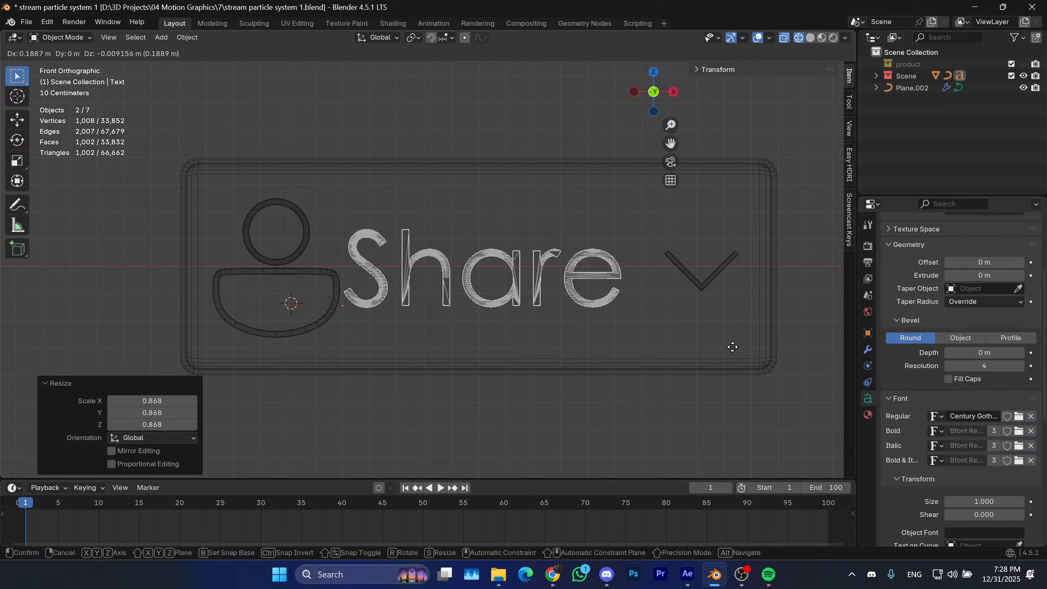
# Move the Share text about 0.22 m along X, clear of the person icon.
pyautogui.press('g')
pyautogui.press('x')
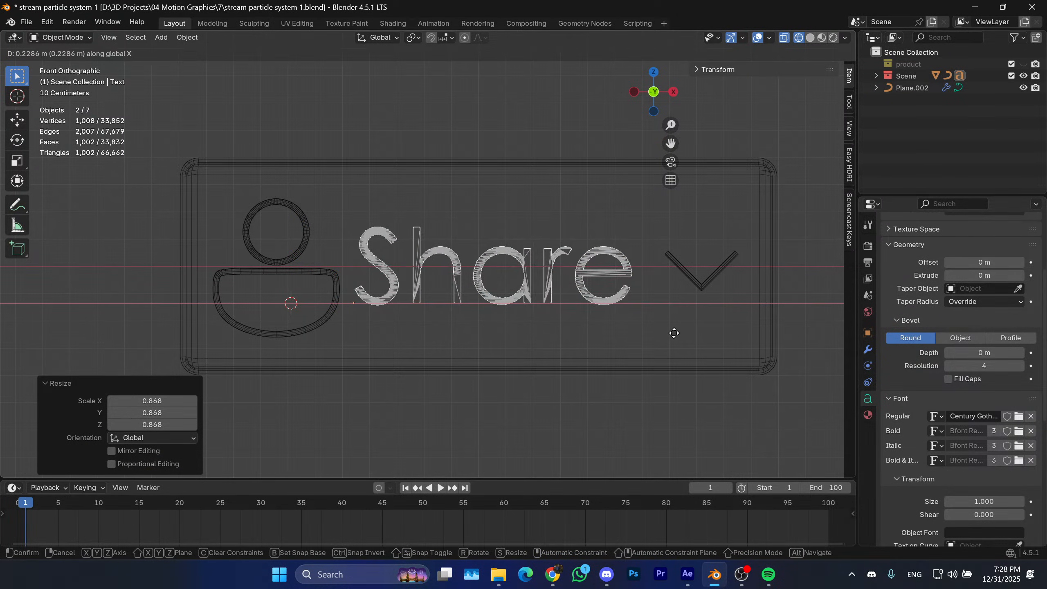
pyautogui.click(656, 337)
# Scale the person icon uniformly to about 0.934 and raise it about 0.016 m along Z.
pyautogui.click(333, 279)
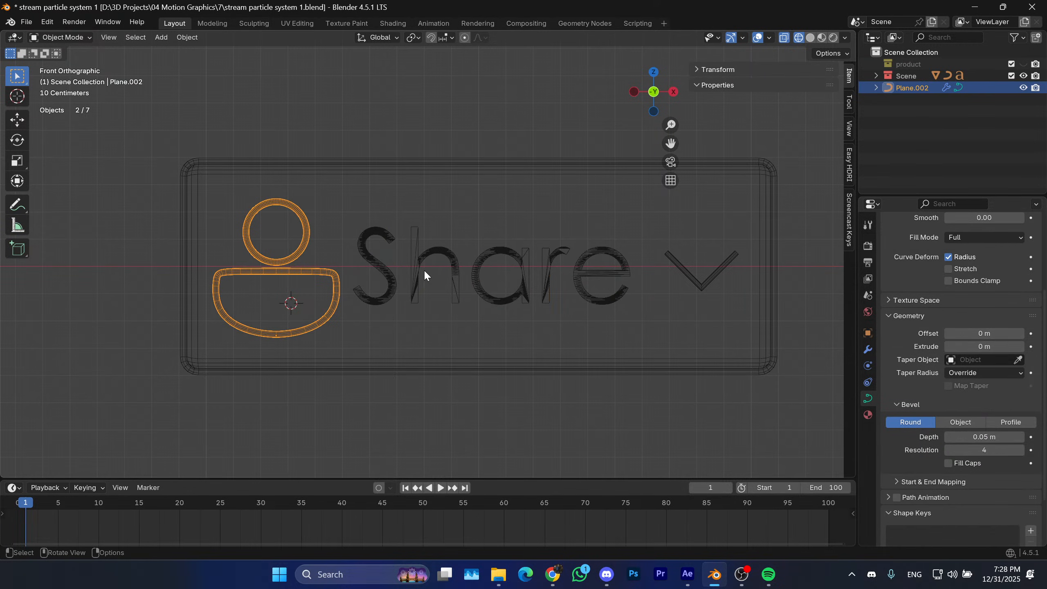
pyautogui.press('s')
pyautogui.click(426, 351)
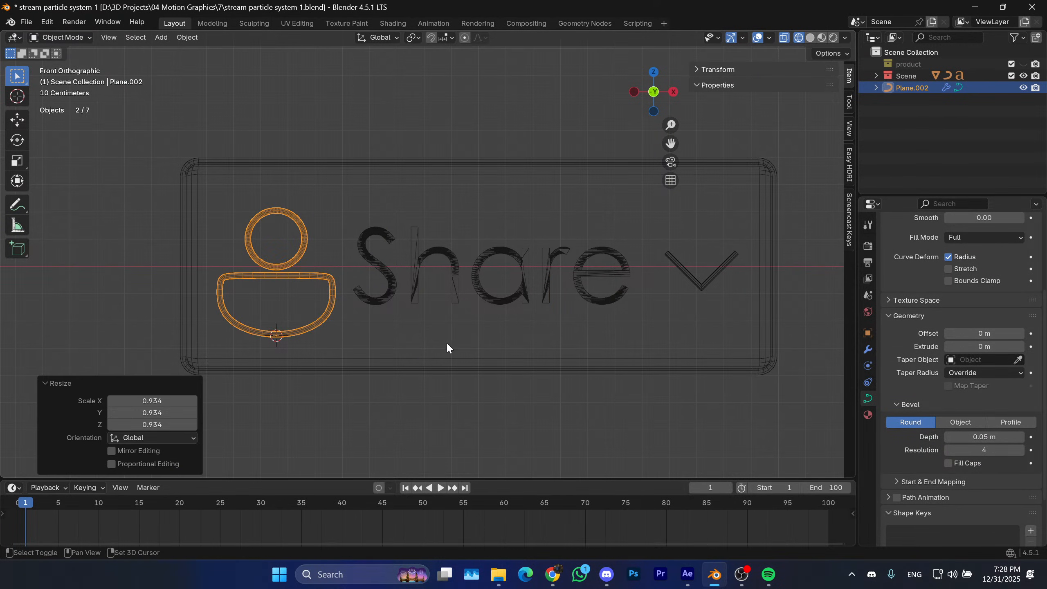
pyautogui.keyDown('shift'); pyautogui.moveTo(447, 341); pyautogui.dragTo(523, 337, button='middle'); pyautogui.keyUp('shift')
pyautogui.press('g')
pyautogui.press('z')
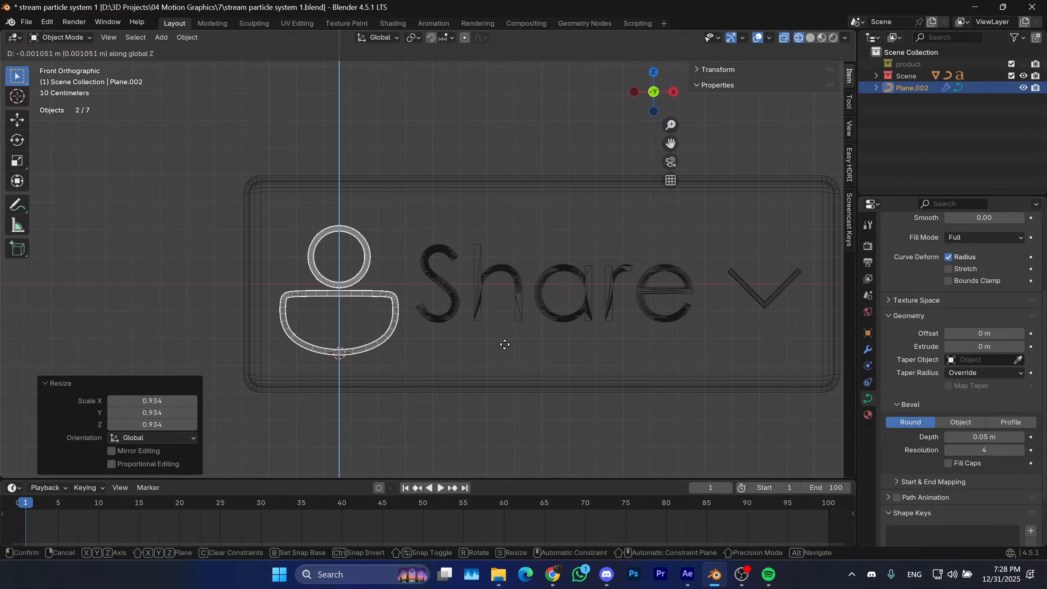
pyautogui.click(524, 296)
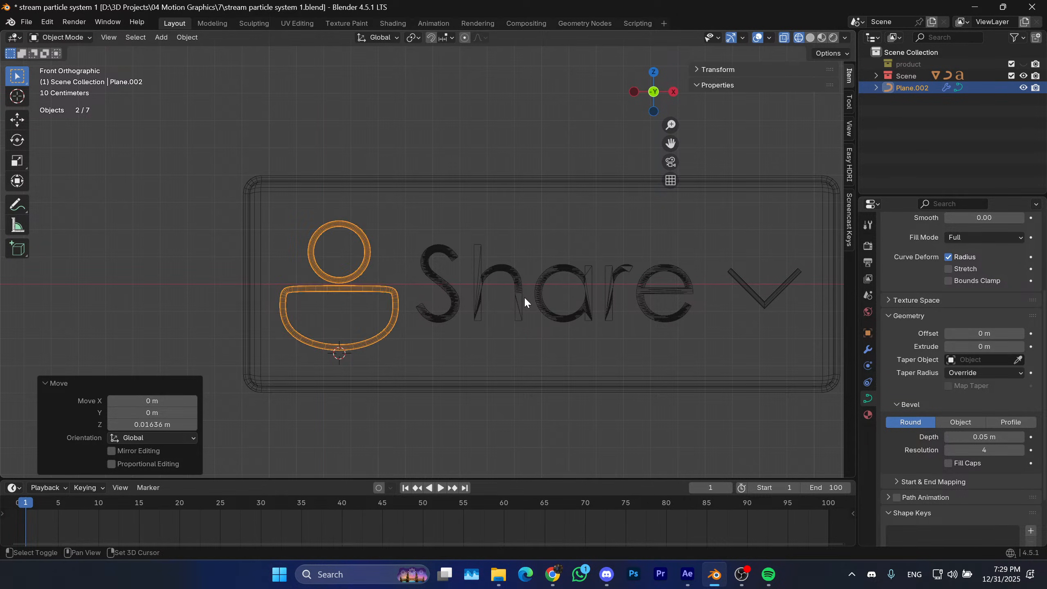
# Scale the person icon uniformly to about 0.962 and raise it about 0.024 m along Z.
pyautogui.keyDown('shift'); pyautogui.moveTo(523, 296); pyautogui.dragTo(490, 266, button='middle'); pyautogui.keyUp('shift')
pyautogui.press('s')
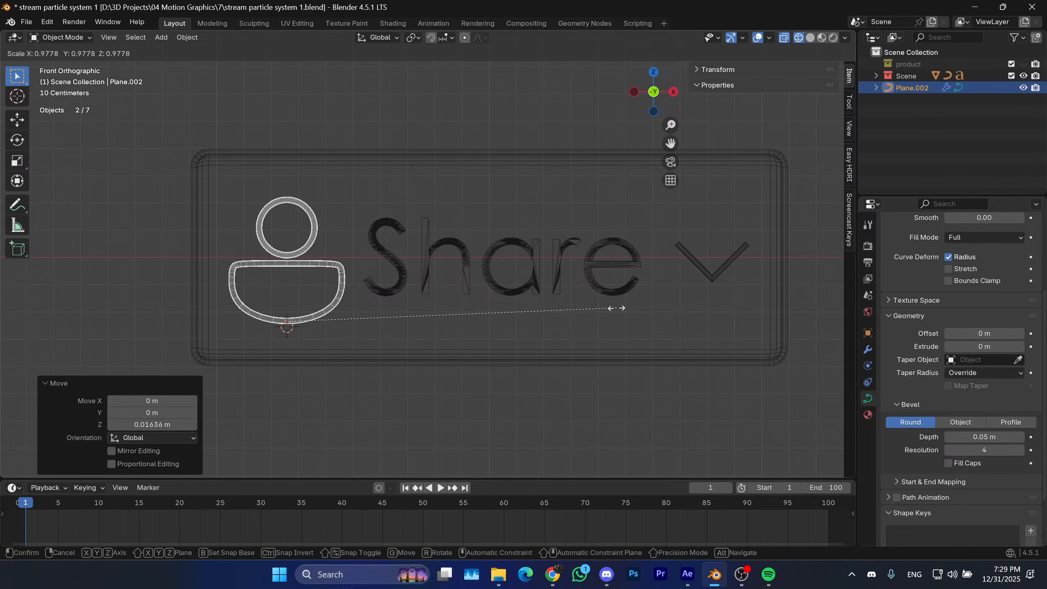
pyautogui.click(611, 308)
pyautogui.press('g')
pyautogui.press('z')
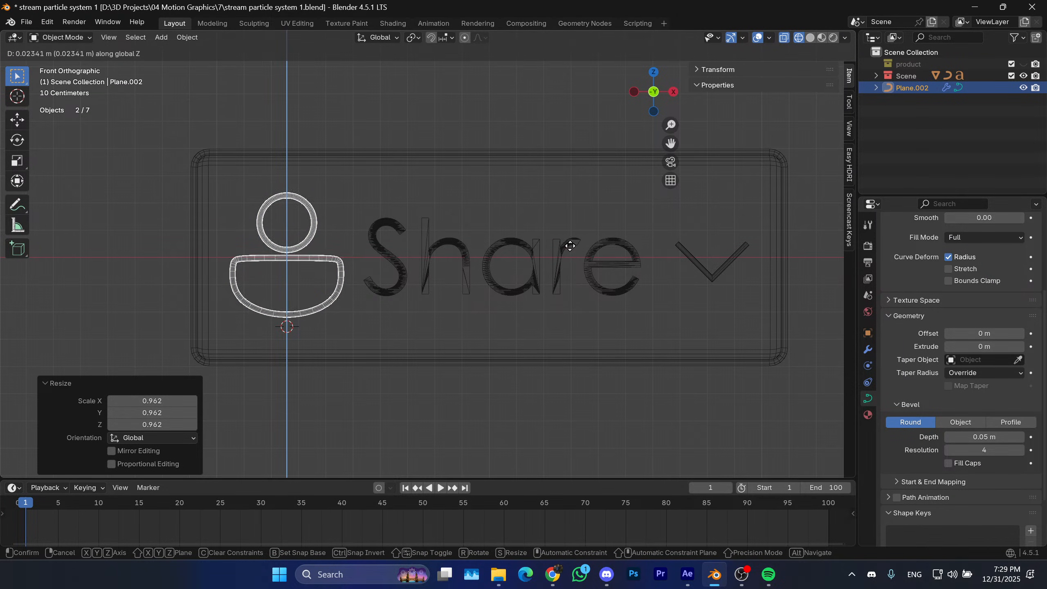
pyautogui.click(518, 248)
# Lower the person icon about 0.002 m along Z.
pyautogui.keyDown('shift'); pyautogui.moveTo(519, 248); pyautogui.dragTo(546, 254, button='middle'); pyautogui.keyUp('shift')
pyautogui.press('g')
pyautogui.press('z')
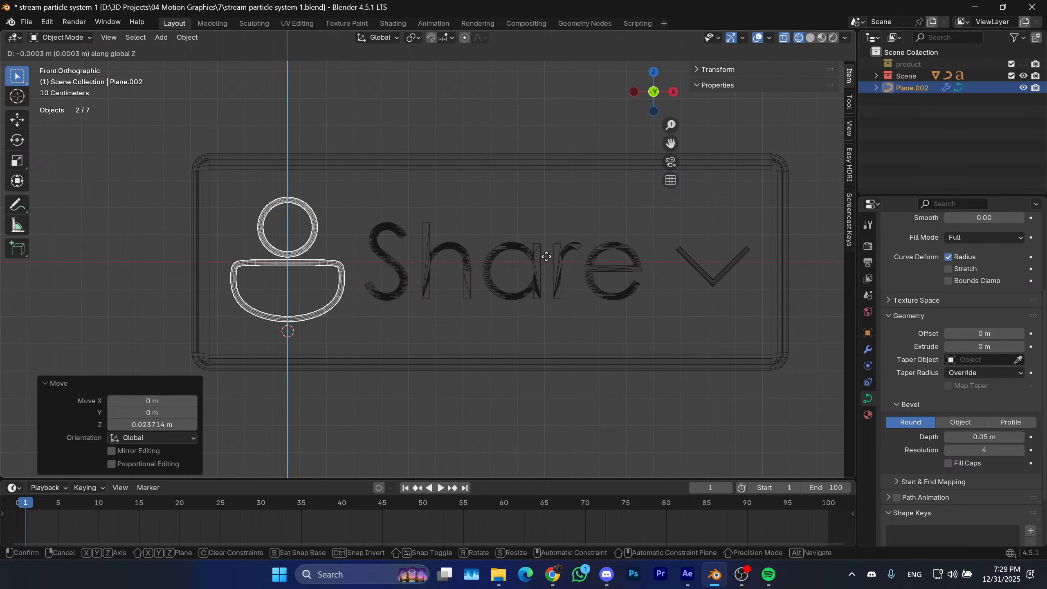
pyautogui.click(546, 262)
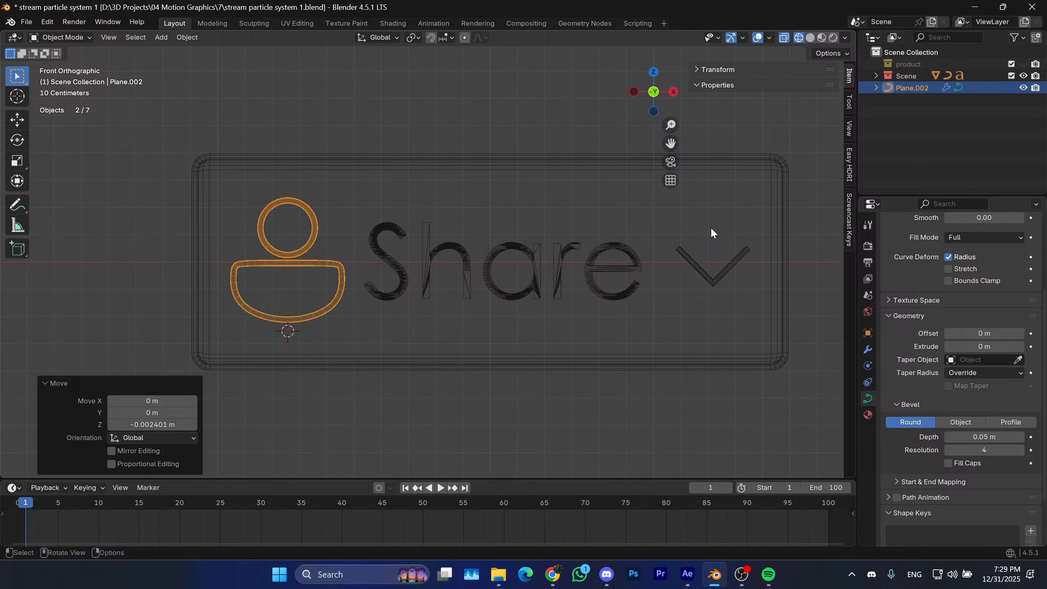
# Shift the Share text about 0.015 m in negative X, closer to the person icon.
pyautogui.keyDown('shift'); pyautogui.moveTo(419, 97); pyautogui.dragTo(410, 98, button='middle'); pyautogui.keyUp('shift')
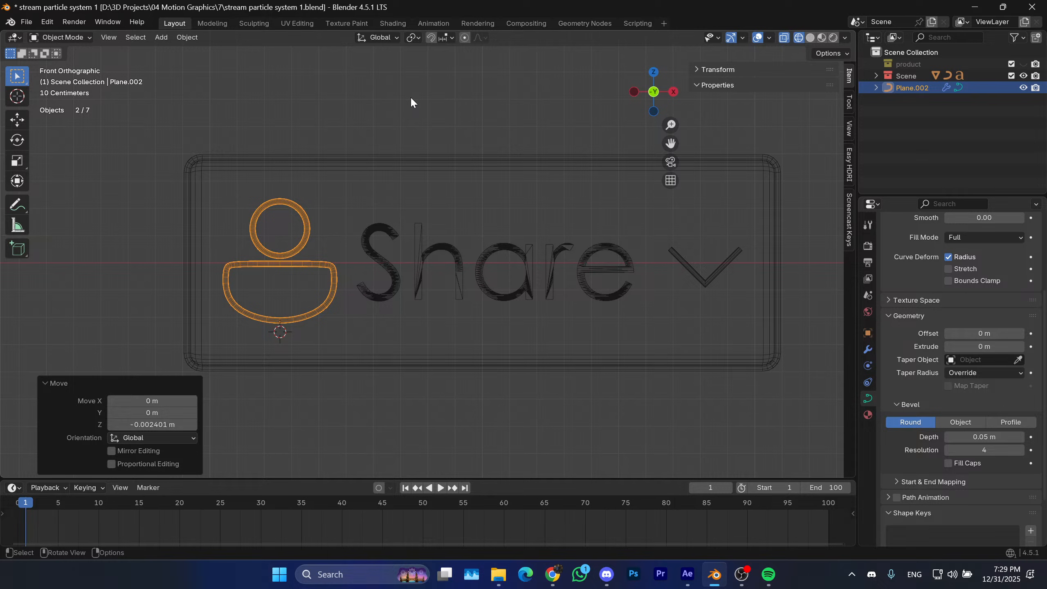
pyautogui.scroll(3, 460, 222)
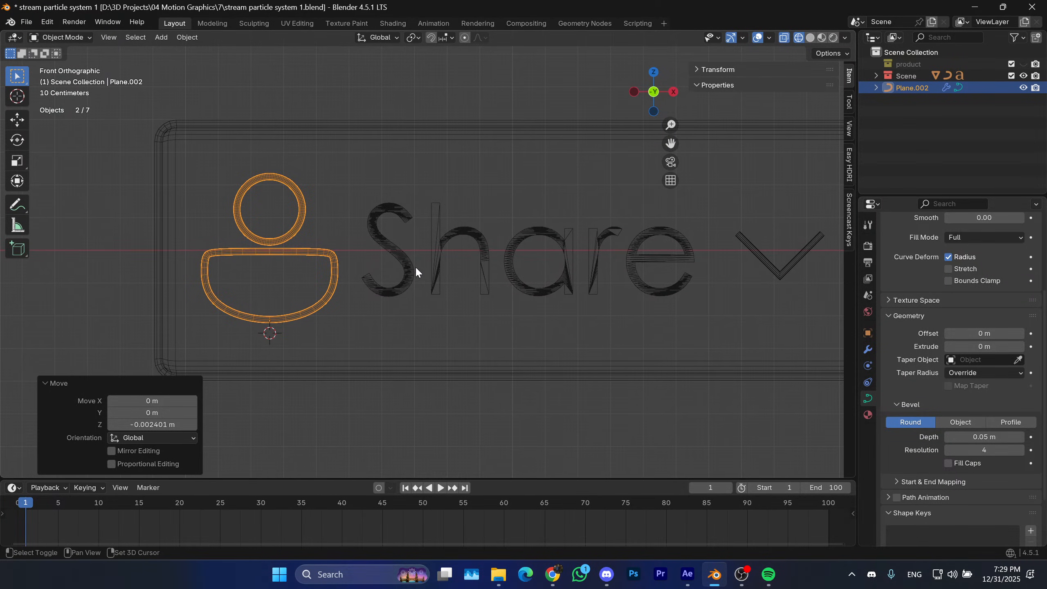
pyautogui.keyDown('shift'); pyautogui.moveTo(416, 266); pyautogui.dragTo(383, 282, button='middle'); pyautogui.keyUp('shift')
pyautogui.click(383, 282)
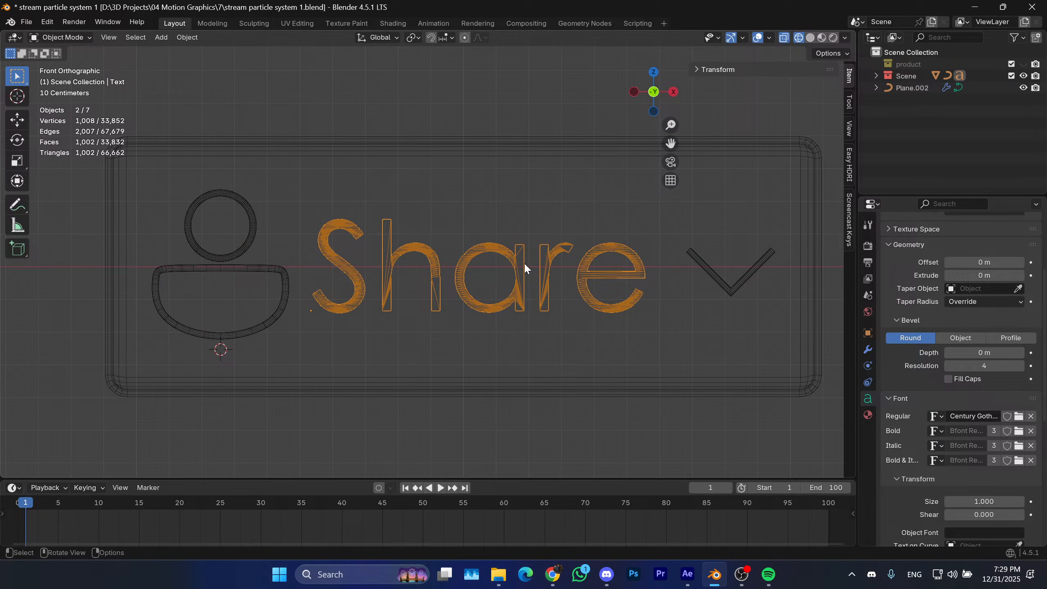
pyautogui.keyDown('shift'); pyautogui.moveTo(468, 307); pyautogui.dragTo(493, 299, button='middle'); pyautogui.keyUp('shift')
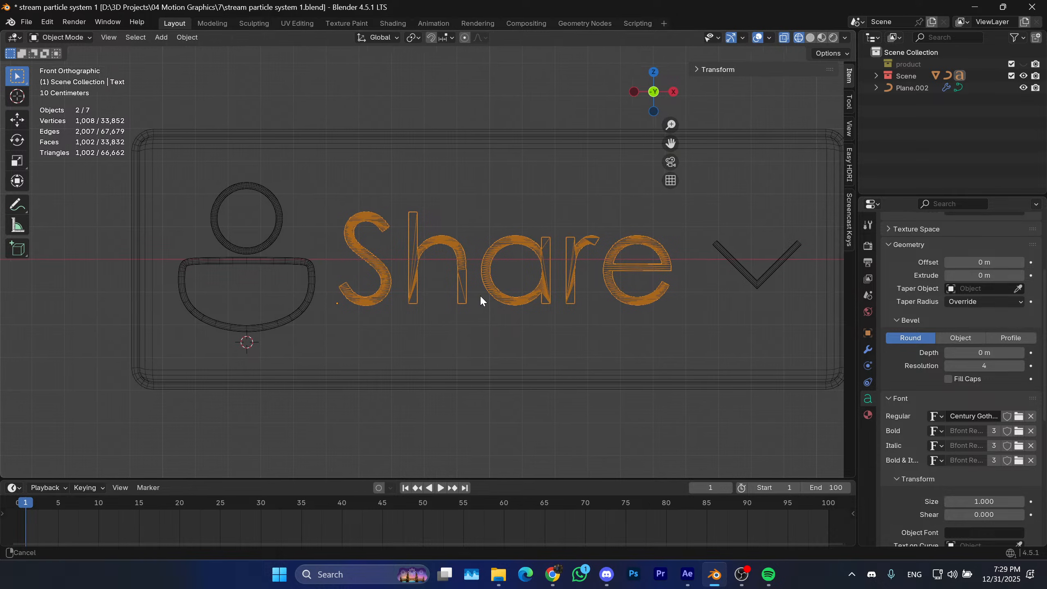
pyautogui.press('g')
pyautogui.press('x')
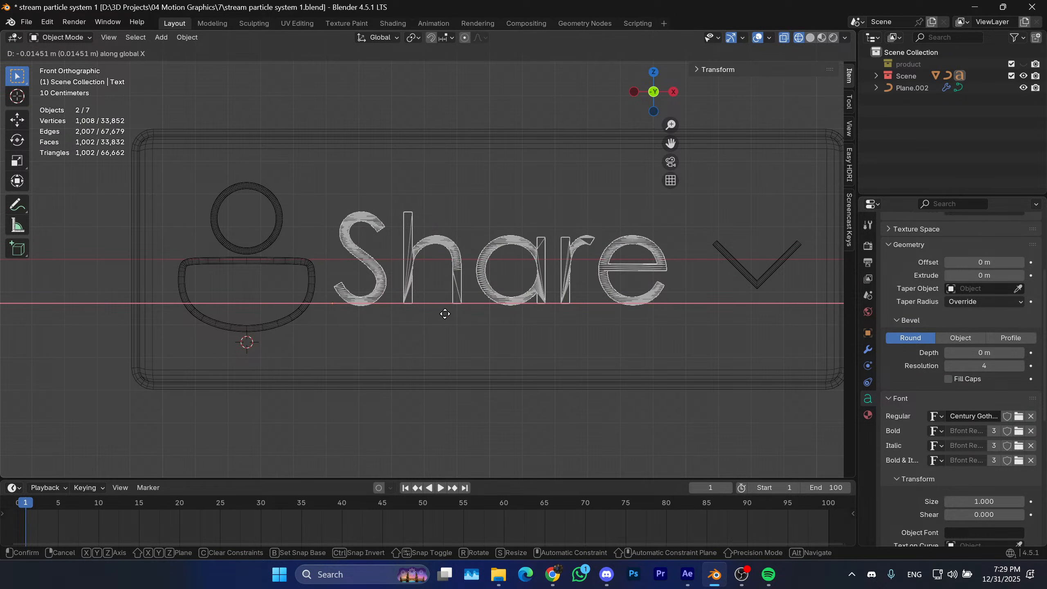
pyautogui.click(444, 314)
# Switch the viewport from wireframe to solid shading and clear the selection.
pyautogui.click(252, 265)
pyautogui.keyDown('shift'); pyautogui.moveTo(370, 275); pyautogui.dragTo(347, 275, button='middle'); pyautogui.keyUp('shift')
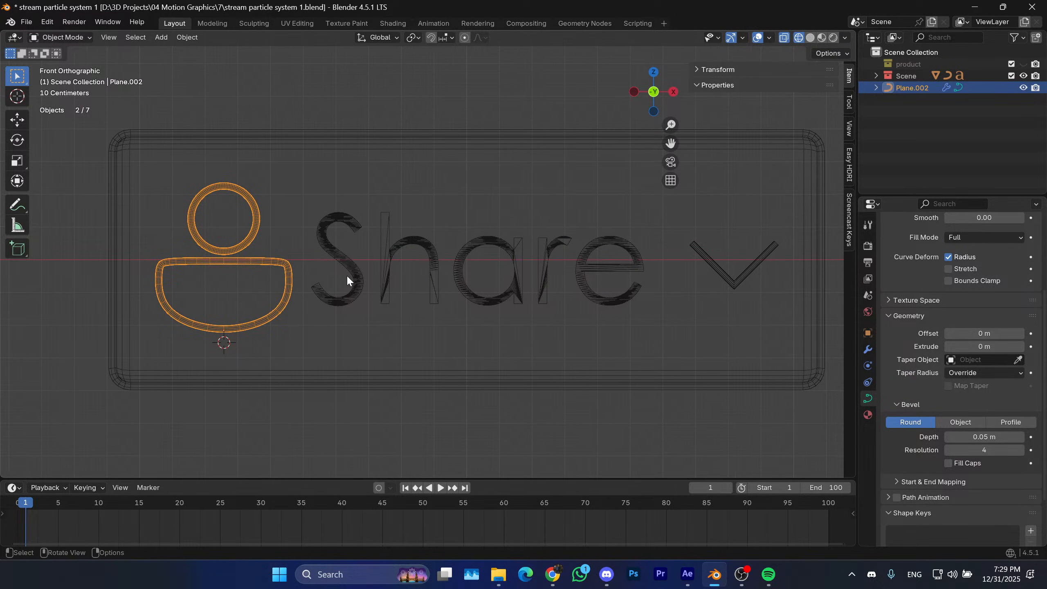
pyautogui.press('z')
pyautogui.click(704, 338)
pyautogui.click(461, 283)
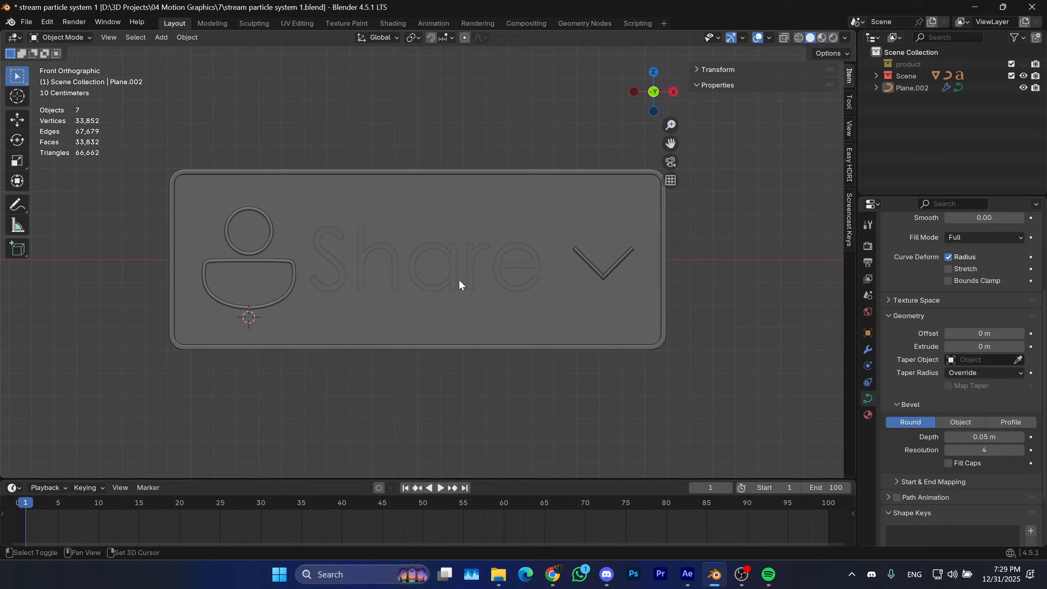
# Convert the Share text object to a mesh.
pyautogui.moveTo(461, 283); pyautogui.dragTo(559, 288, button='middle')
pyautogui.click(485, 287)
pyautogui.click(495, 290)
pyautogui.press('Tab')
pyautogui.scroll(2, 506, 293)
pyautogui.press('Tab')
pyautogui.rightClick(559, 288)
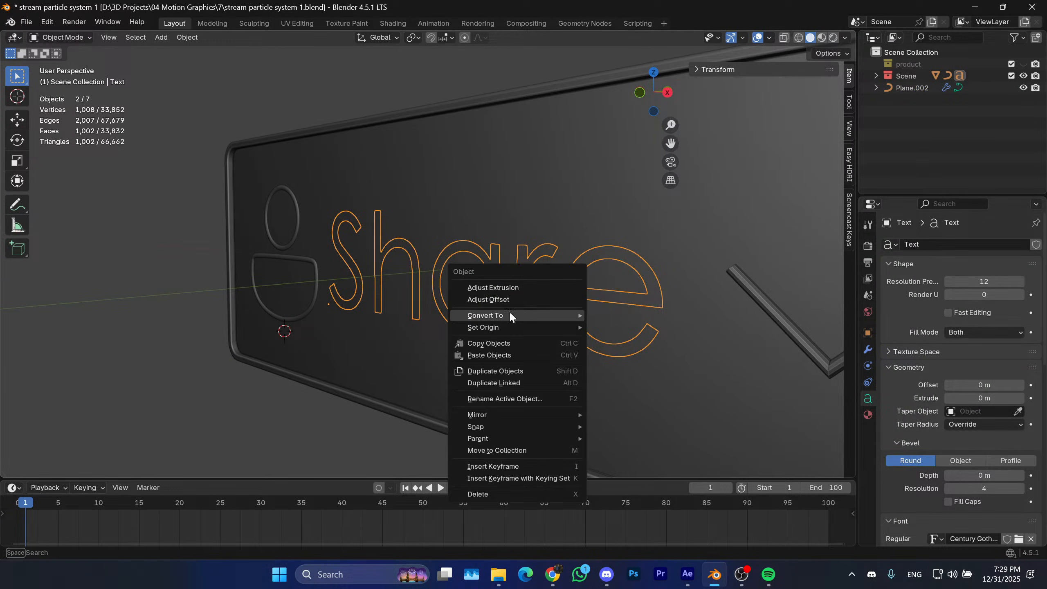
pyautogui.moveTo(549, 313)
pyautogui.click(614, 316)
# Extrude all faces of the Share text mesh outward from the panel to give the letters depth.
pyautogui.press('Tab')
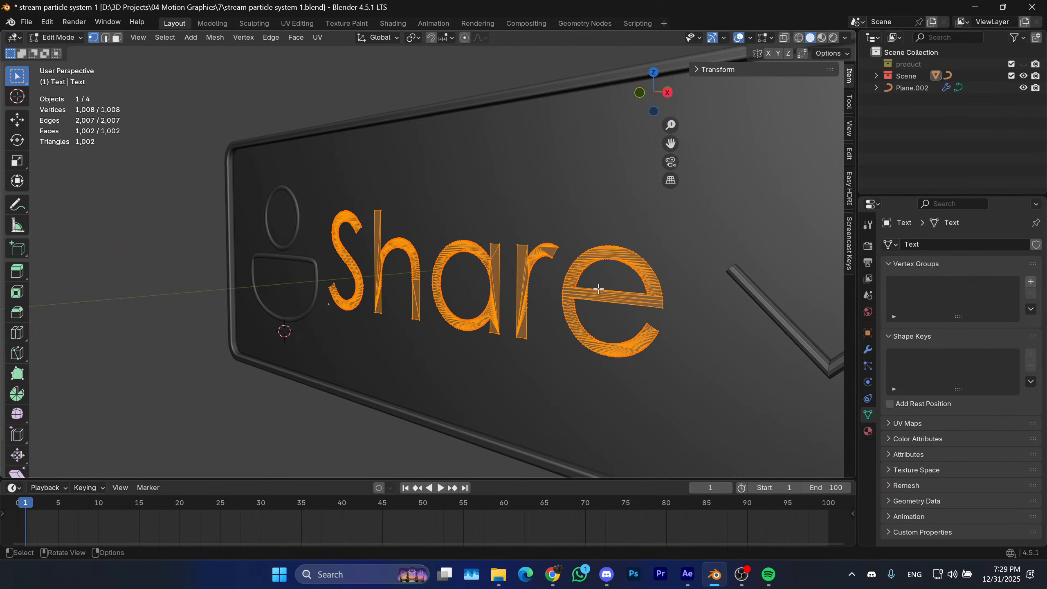
pyautogui.moveTo(596, 297); pyautogui.dragTo(581, 289, button='middle')
pyautogui.press('e')
pyautogui.click(451, 326)
pyautogui.press('Tab')
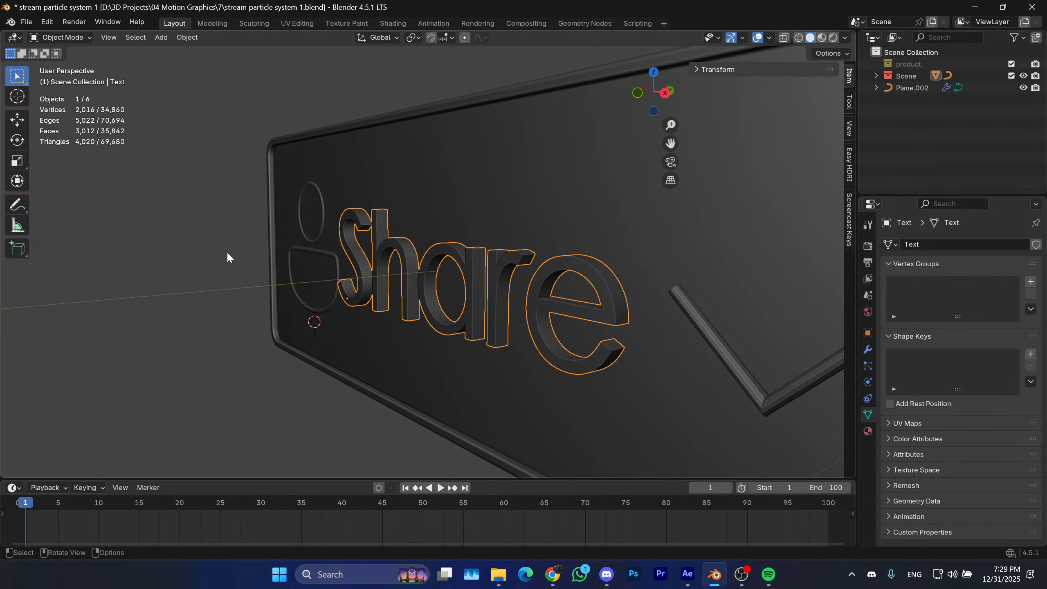
# Move the extruded front faces of the Share letters along Y toward the panel to thin the text.
pyautogui.click(227, 251)
pyautogui.moveTo(284, 264); pyautogui.dragTo(407, 285, button='middle')
pyautogui.moveTo(490, 294); pyautogui.dragTo(506, 287, button='middle')
pyautogui.press('Tab')
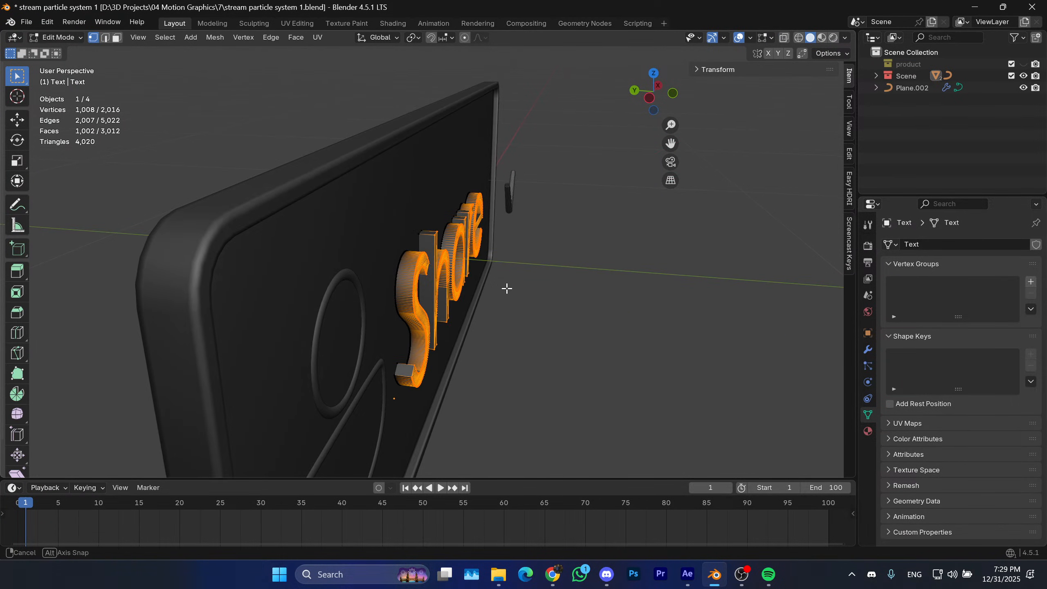
pyautogui.press('g')
pyautogui.press('y')
pyautogui.click(474, 307)
pyautogui.click(503, 200)
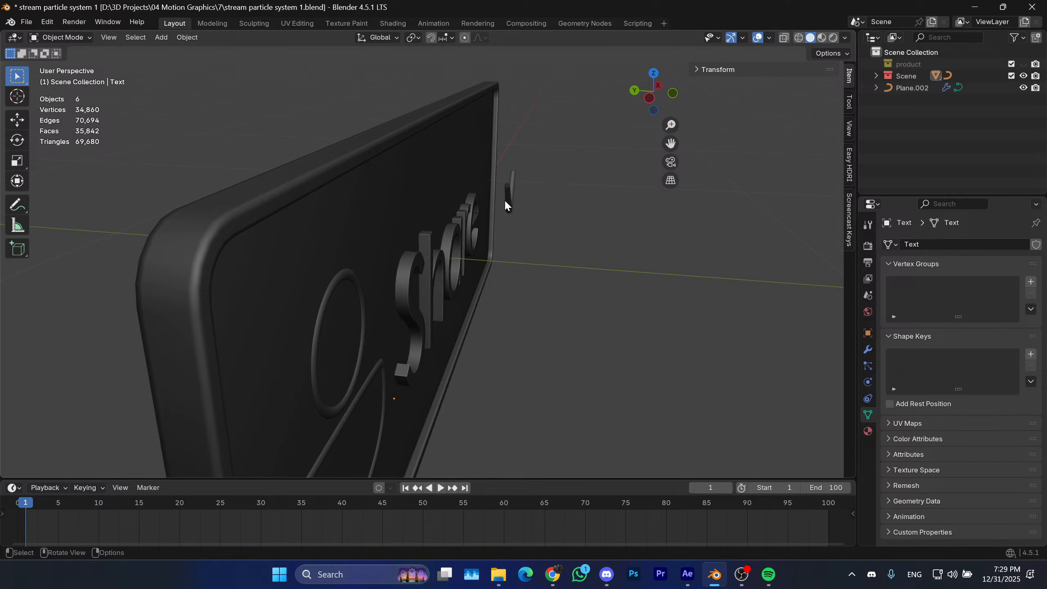
pyautogui.press('Tab')
# Move the arrow about 0.088 m along Y toward the panel and return to the front view.
pyautogui.click(505, 198)
pyautogui.press('g')
pyautogui.press('y')
pyautogui.click(511, 229)
pyautogui.moveTo(510, 226); pyautogui.dragTo(581, 202, button='middle')
pyautogui.press('KP_1')
pyautogui.scroll(-7, 629, 199)
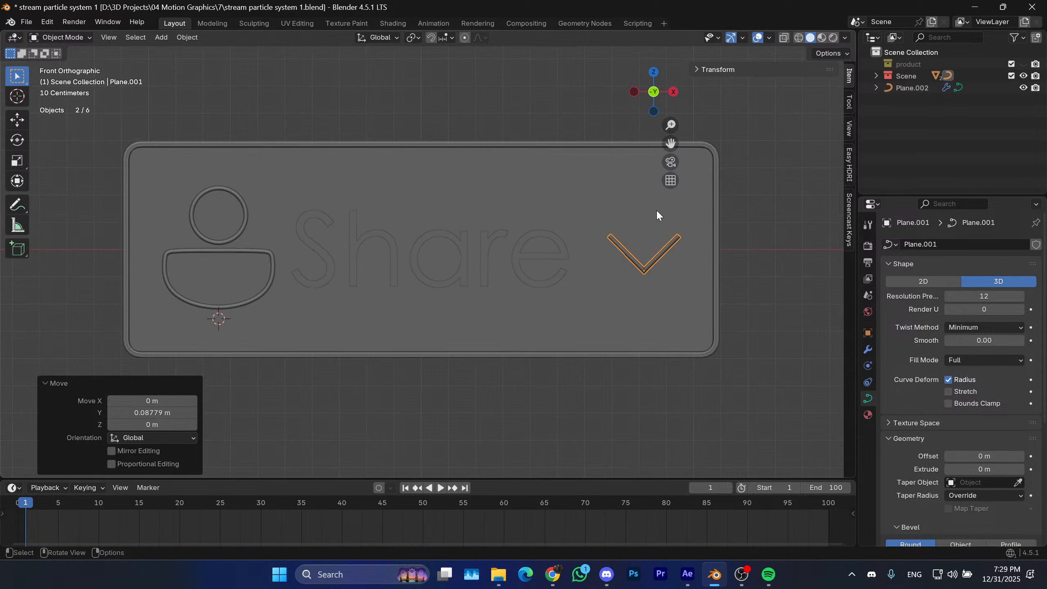
# Lower the arrow about 0.051 m along Z.
pyautogui.click(551, 275)
pyautogui.scroll(1, 546, 281)
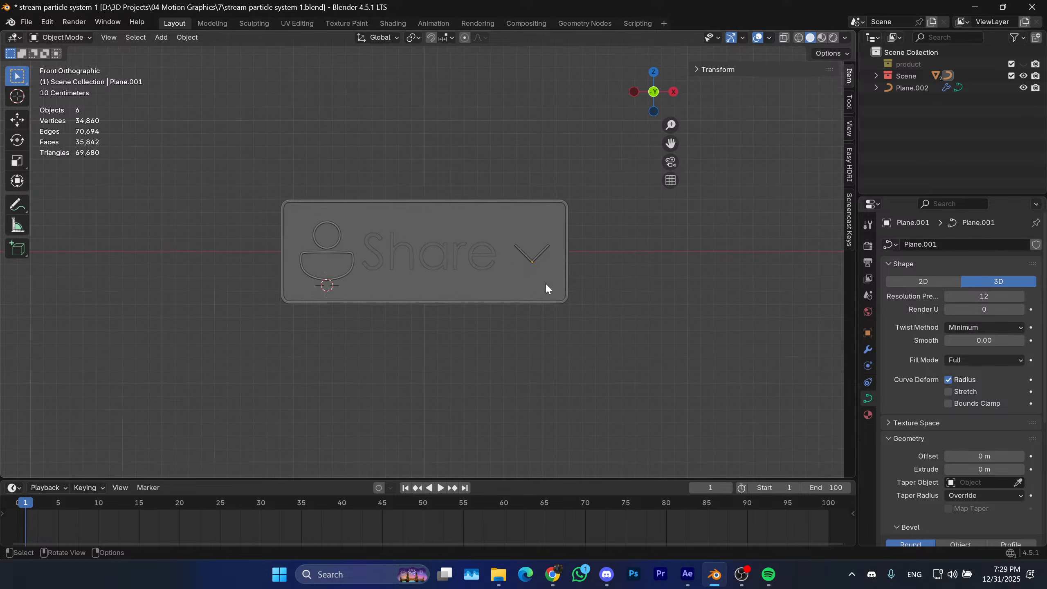
pyautogui.keyDown('shift'); pyautogui.moveTo(544, 283); pyautogui.dragTo(569, 268, button='middle'); pyautogui.keyUp('shift')
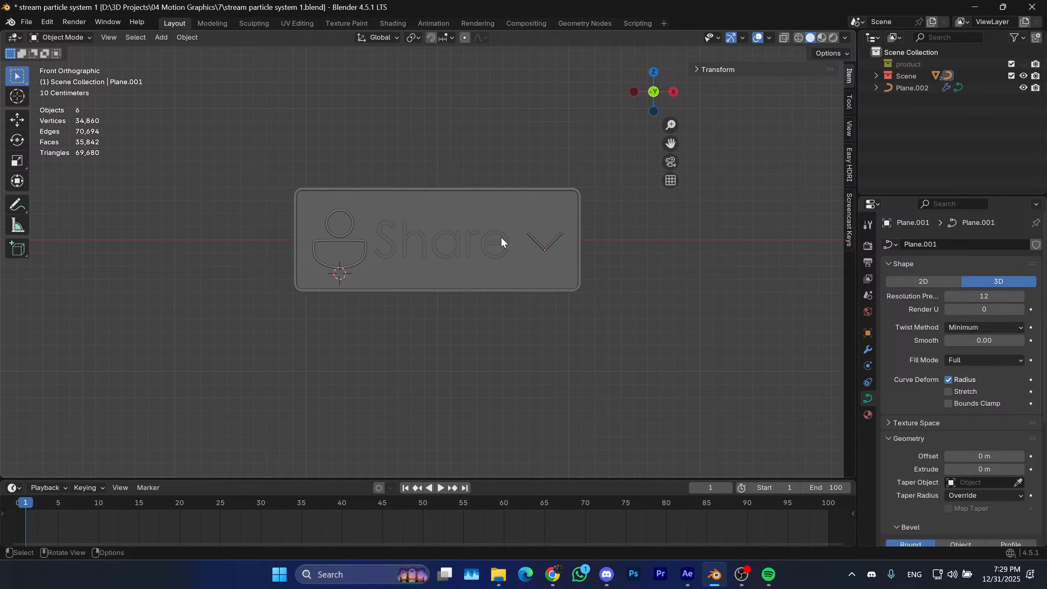
pyautogui.scroll(4, 577, 260)
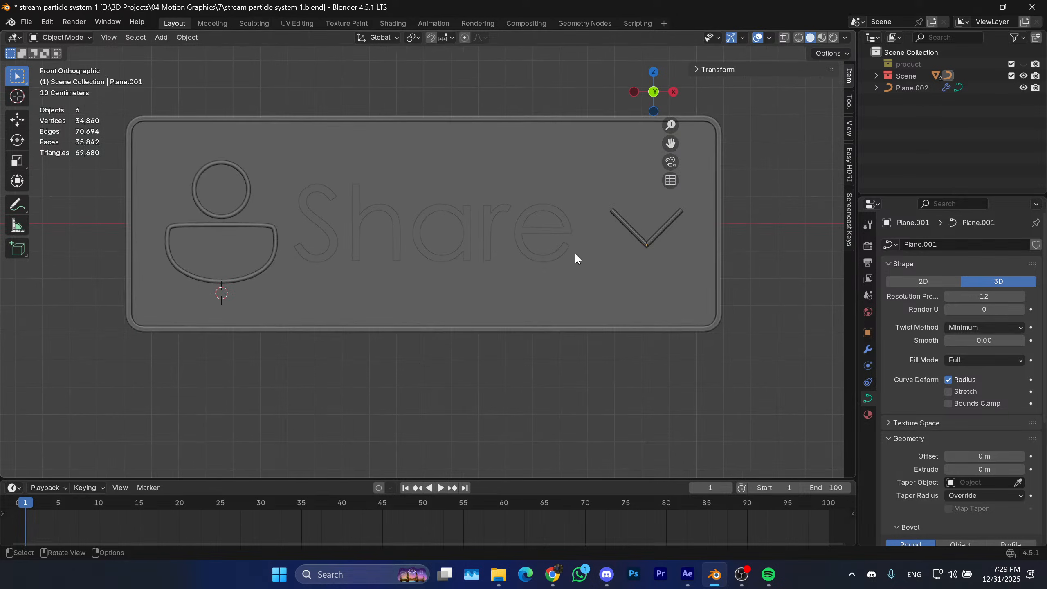
pyautogui.click(609, 243)
pyautogui.press('g')
pyautogui.press('z')
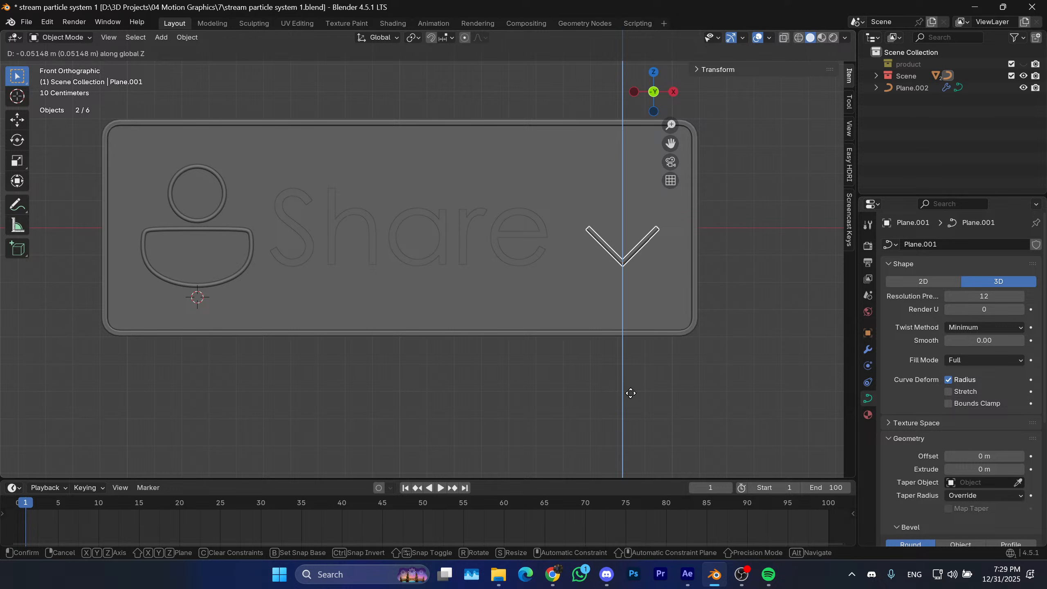
pyautogui.click(631, 393)
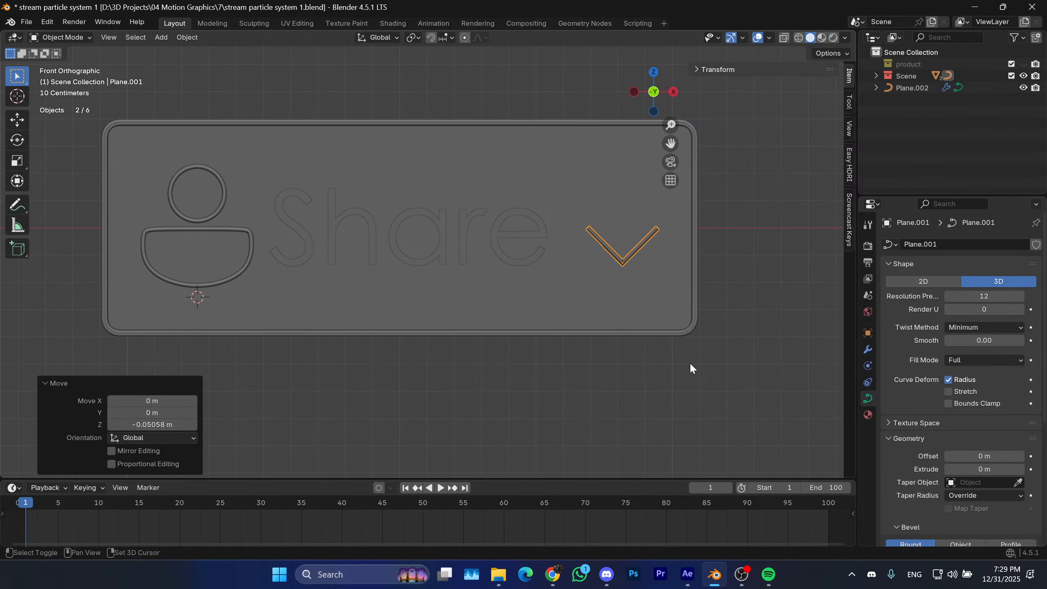
# Lower the arrow a further 0.006 m or so along Z.
pyautogui.scroll(3, 669, 325)
pyautogui.moveTo(492, 288)
pyautogui.keyDown('shift'); pyautogui.mouseDown(button='middle')
pyautogui.moveTo(565, 289)
pyautogui.moveTo(530, 272)
pyautogui.moveTo(504, 292)
pyautogui.mouseUp(button='middle'); pyautogui.keyUp('shift')
pyautogui.press('g')
pyautogui.press('z')
pyautogui.click(588, 299)
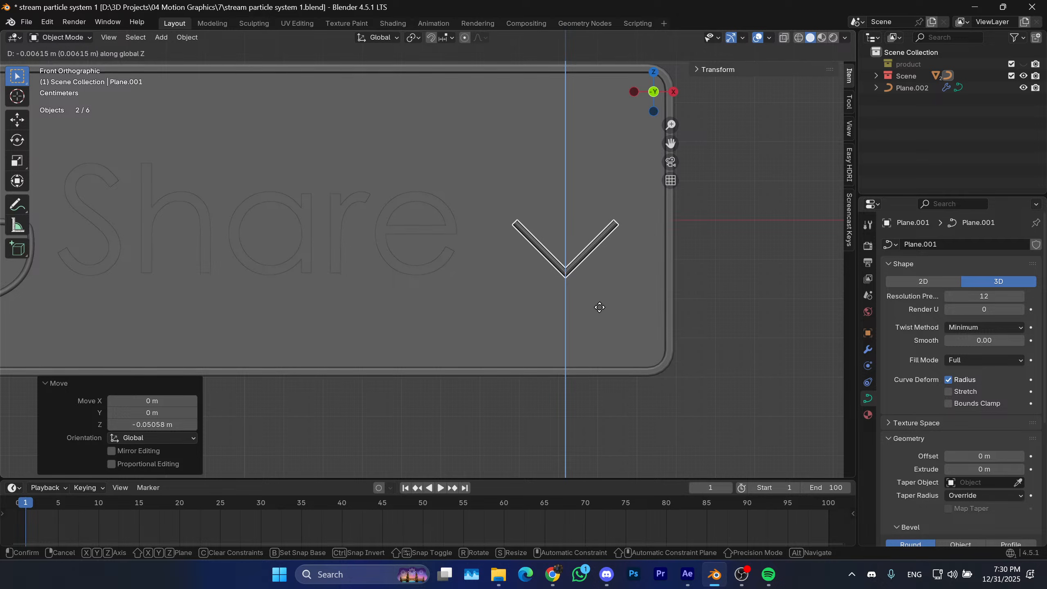
# Switch the viewport to wireframe shading to check the alignment of icon, text and arrow.
pyautogui.press('z')
pyautogui.click(496, 309)
pyautogui.hscroll(-2, 508, 272)
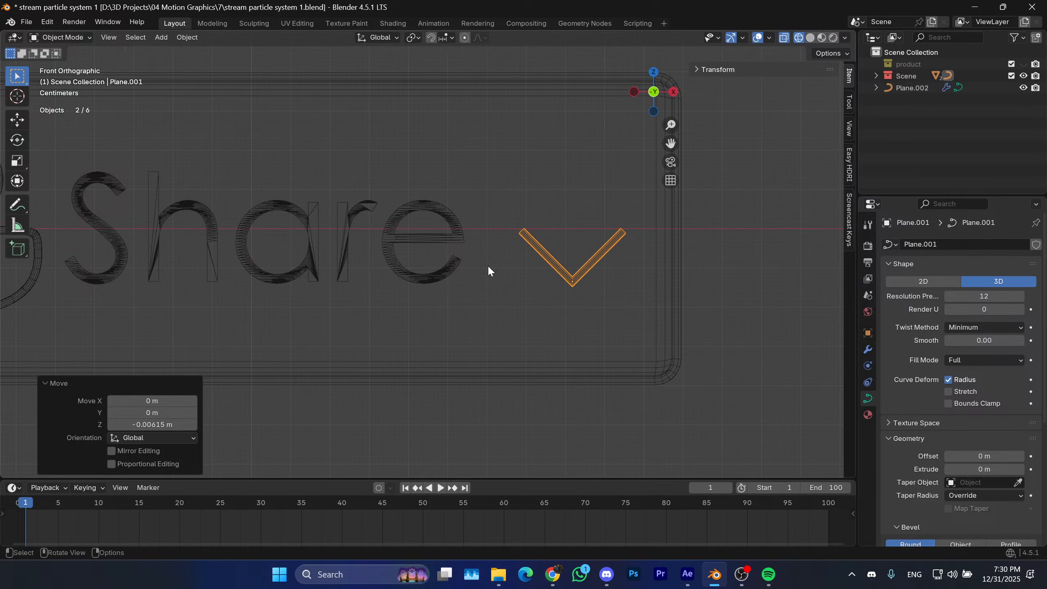
pyautogui.hscroll(5, 488, 269)
pyautogui.hscroll(-15, 379, 287)
pyautogui.hscroll(4, 371, 305)
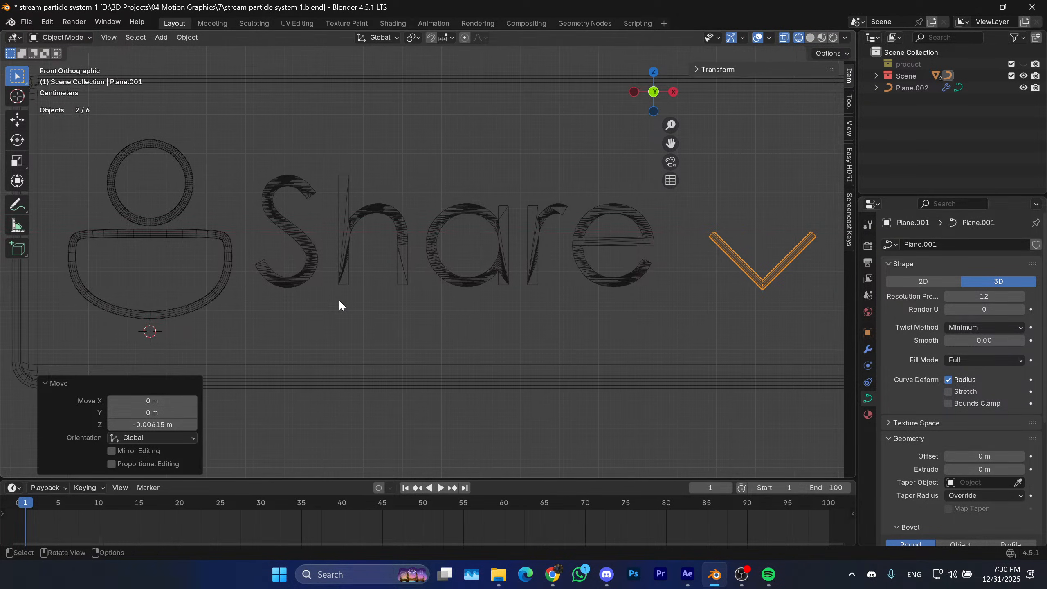
pyautogui.hscroll(-8, 413, 310)
# Lower the body outline of the person icon about 0.009 m along Z, away from the head circle.
pyautogui.click(292, 249)
pyautogui.press('Tab')
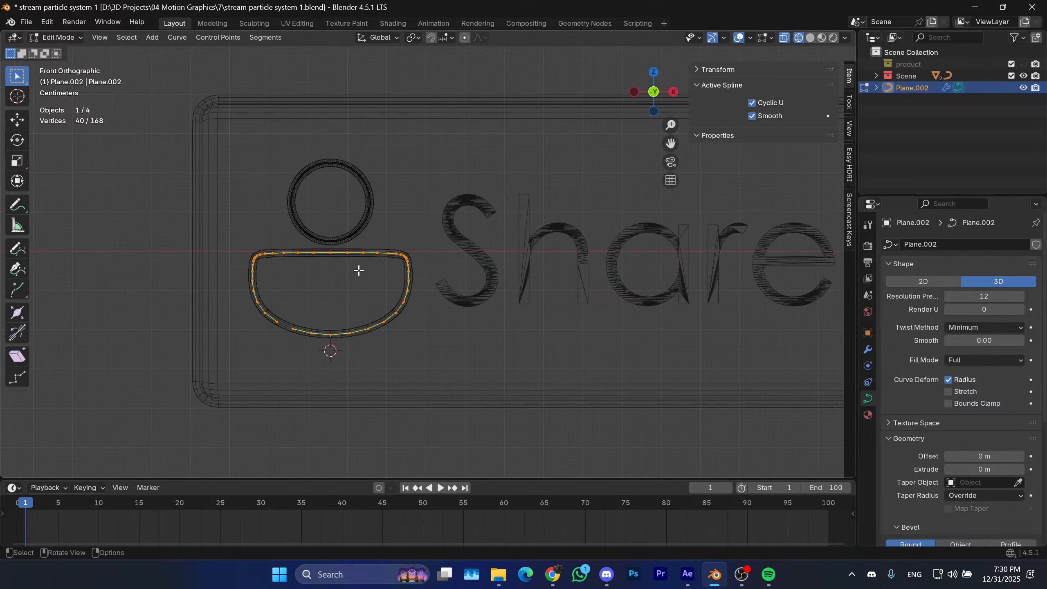
pyautogui.scroll(3, 357, 271)
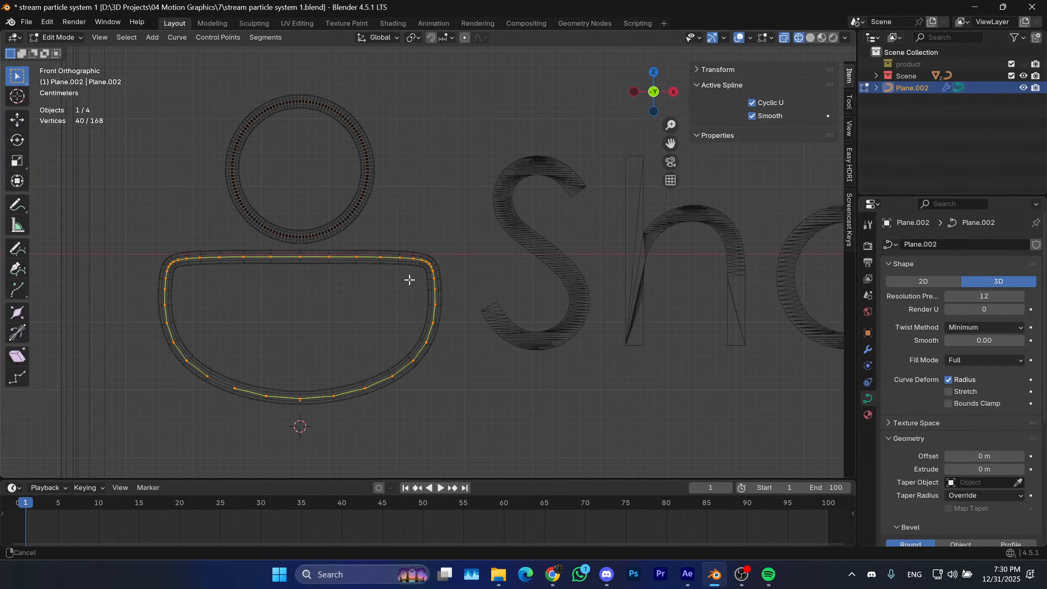
pyautogui.scroll(1, 412, 276)
pyautogui.hscroll(-2, 412, 277)
pyautogui.press('g')
pyautogui.press('z')
pyautogui.click(439, 351)
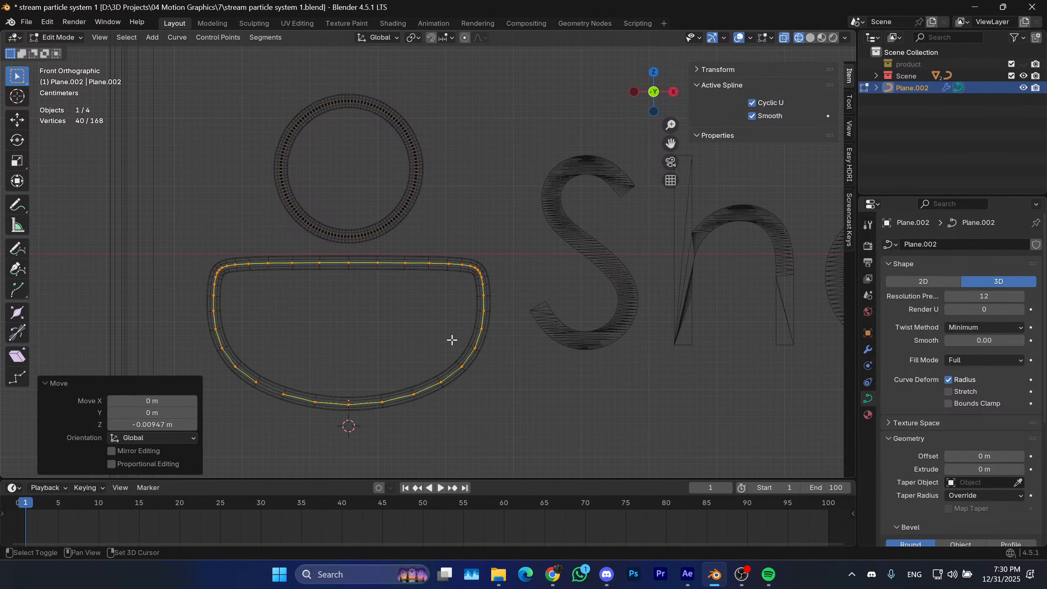
pyautogui.press('Tab')
pyautogui.scroll(-2, 487, 317)
pyautogui.keyDown('shift'); pyautogui.moveTo(544, 277); pyautogui.dragTo(435, 277, button='middle'); pyautogui.keyUp('shift')
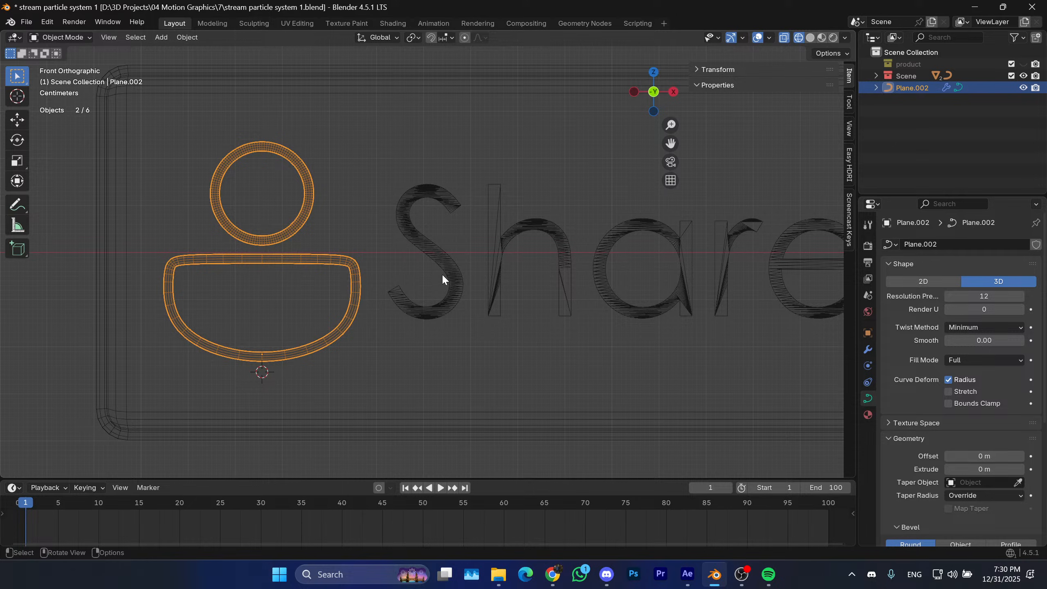
pyautogui.scroll(-3, 442, 274)
pyautogui.press('Tab')
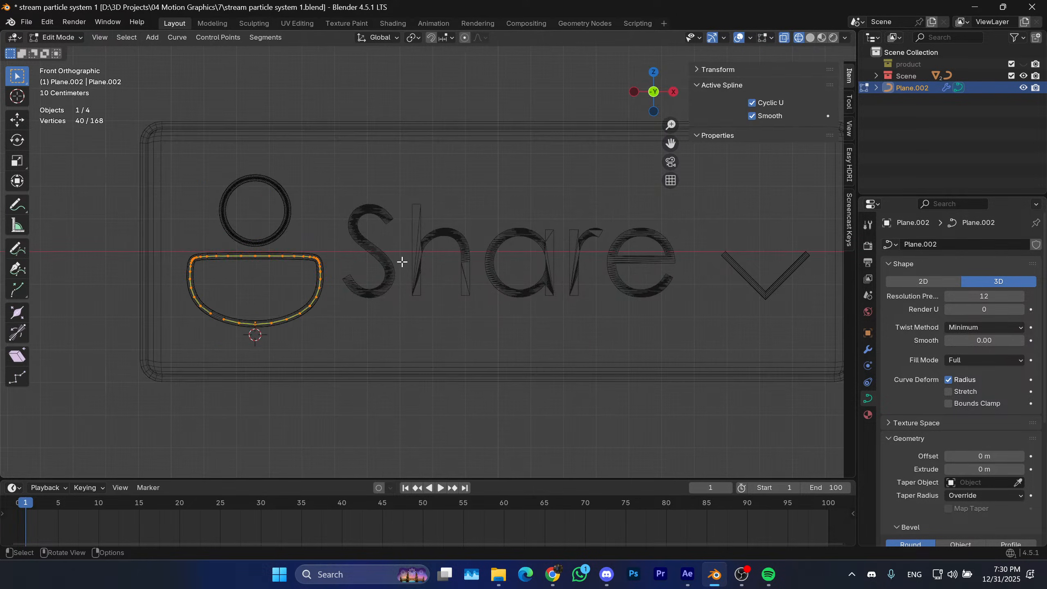
pyautogui.scroll(-2, 412, 264)
pyautogui.press('Tab')
# Return to solid shading and scale the Share text uniformly to about 0.923.
pyautogui.click(450, 264)
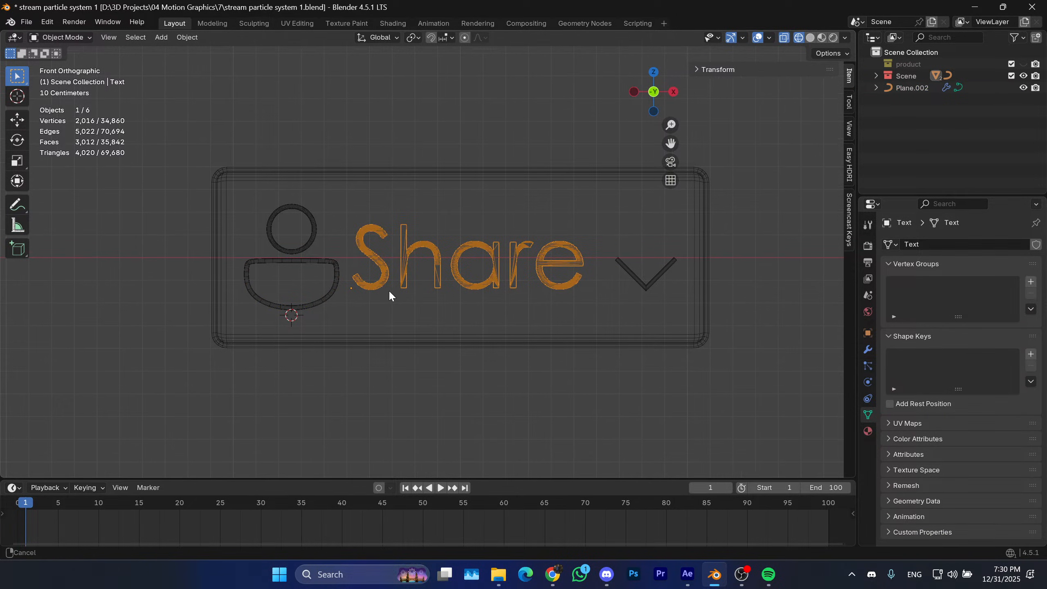
pyautogui.hscroll(2, 517, 295)
pyautogui.hotkey('shift', 'z')
pyautogui.hscroll(1, 687, 304)
pyautogui.press('s')
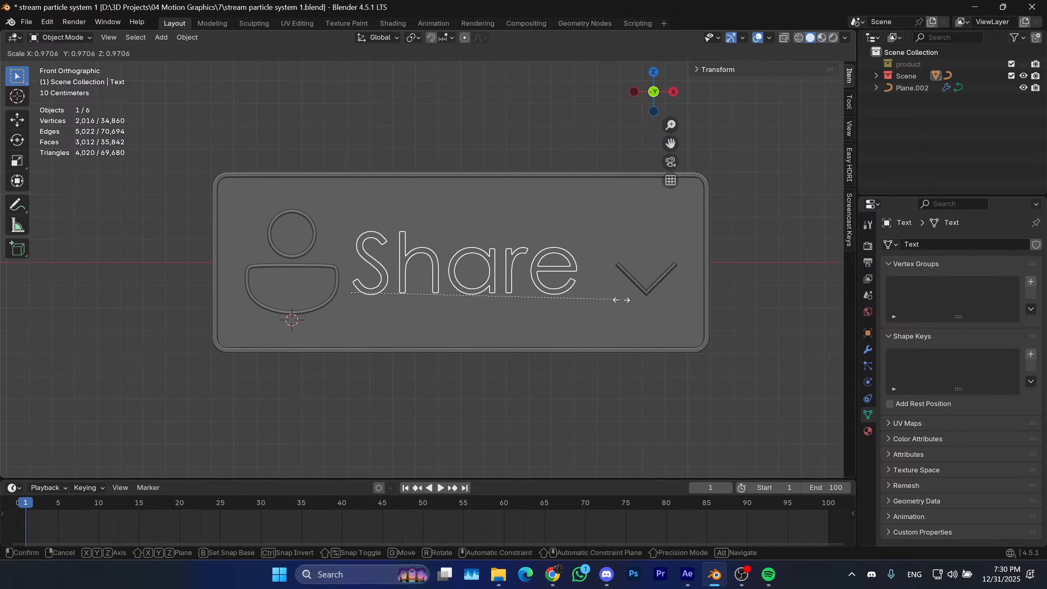
pyautogui.click(438, 306)
# Try another uniform rescale of the Share text.
pyautogui.keyDown('ctrl'); pyautogui.hscroll(-2, 346, 293); pyautogui.keyUp('ctrl')
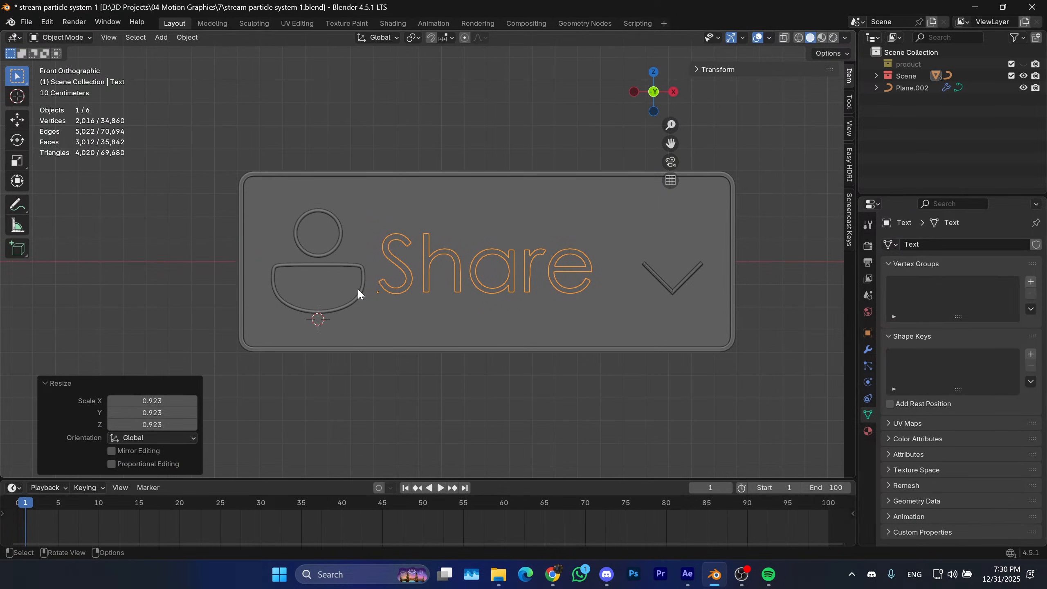
pyautogui.click(357, 290)
pyautogui.scroll(3, 357, 305)
pyautogui.scroll(-3, 289, 307)
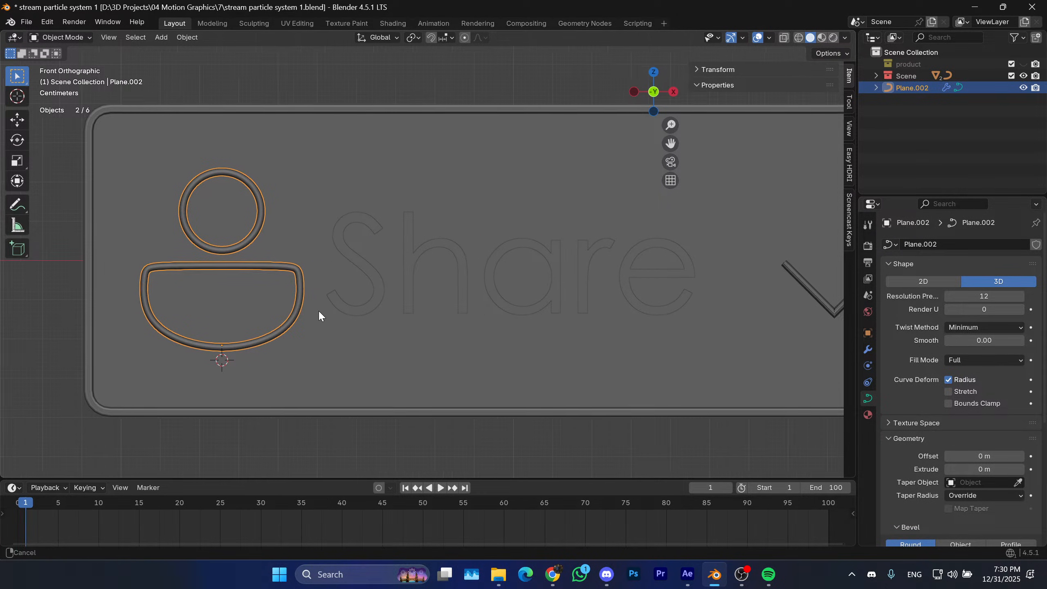
pyautogui.click(397, 280)
pyautogui.press('s')
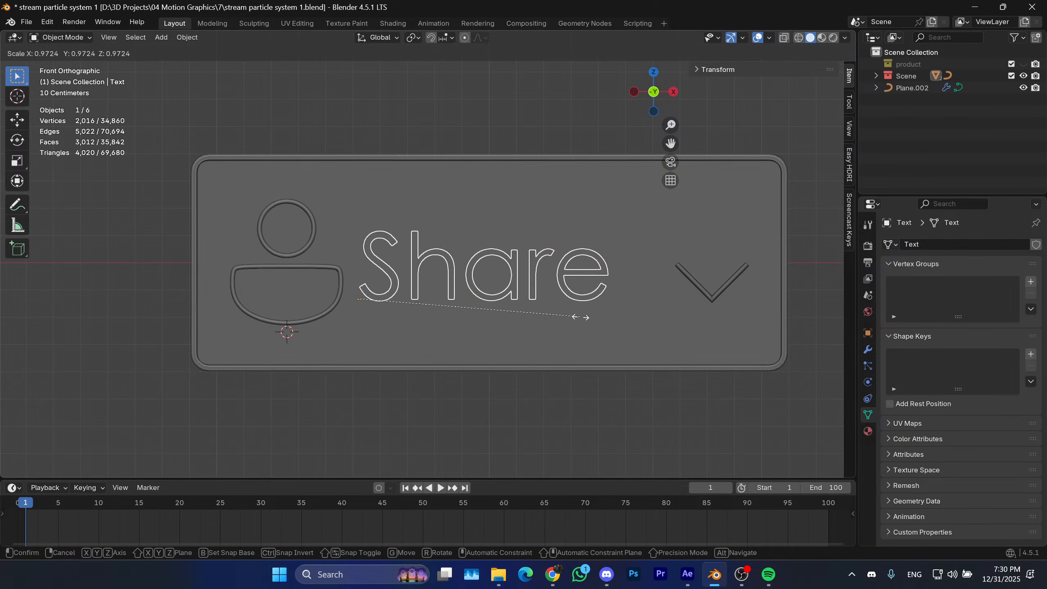
pyautogui.click(657, 317)
pyautogui.scroll(-4, 578, 313)
# Undo the last rescale of the Share text.
pyautogui.click(605, 338)
pyautogui.keyDown('shift'); pyautogui.moveTo(577, 310); pyautogui.dragTo(596, 326, button='middle'); pyautogui.keyUp('shift')
pyautogui.hotkey('ctrl', 'z')
pyautogui.hotkey('ctrl', 'z')
pyautogui.click(598, 327)
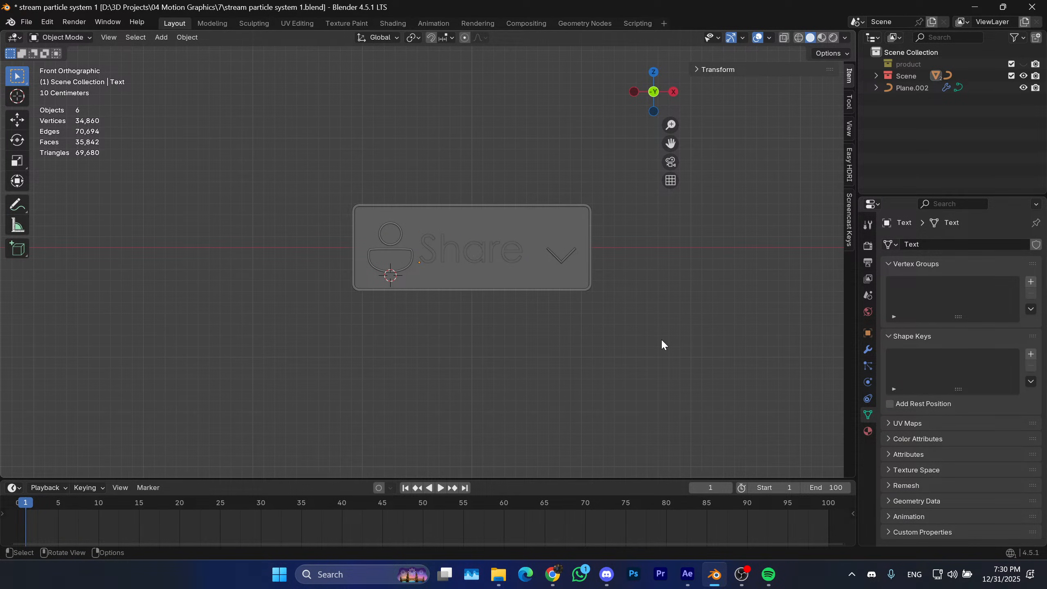
pyautogui.keyDown('shift'); pyautogui.moveTo(661, 339); pyautogui.dragTo(655, 321, button='middle'); pyautogui.keyUp('shift')
pyautogui.scroll(4, 462, 252)
pyautogui.keyDown('shift'); pyautogui.moveTo(504, 261); pyautogui.dragTo(479, 274, button='middle'); pyautogui.keyUp('shift')
pyautogui.hotkey('ctrl', 'z')
pyautogui.hotkey('ctrl', 'z')
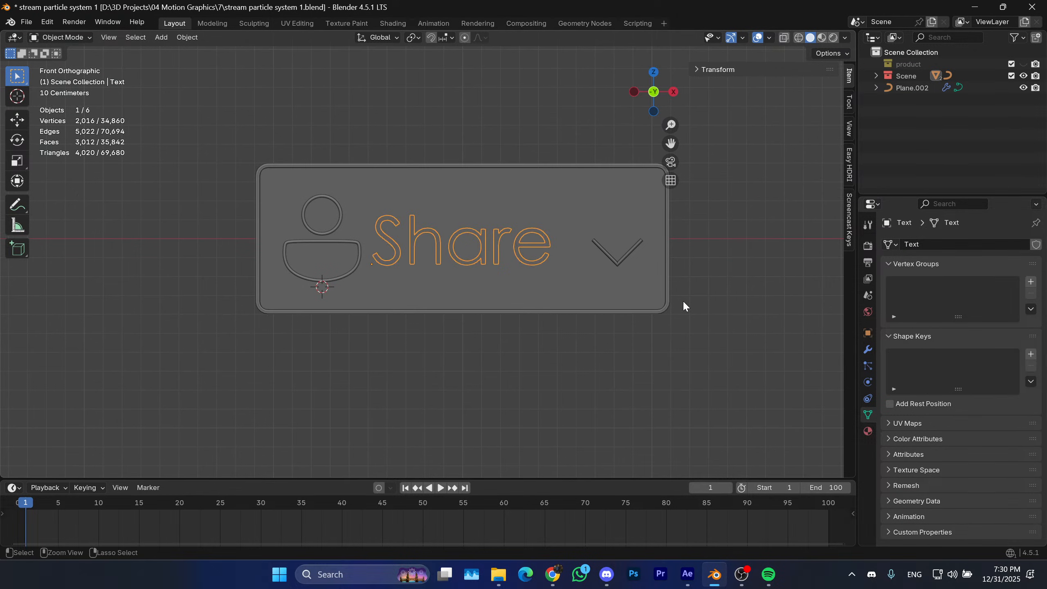
pyautogui.scroll(2, 539, 315)
pyautogui.scroll(-2, 514, 281)
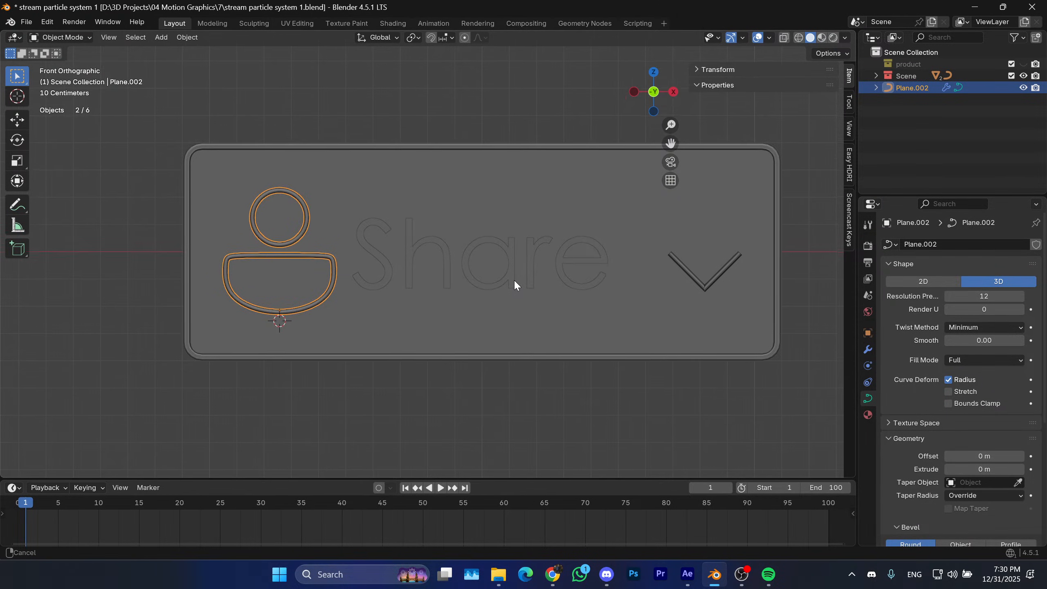
# Raise the arrow about 0.012 m along Z on the panel.
pyautogui.scroll(1, 616, 297)
pyautogui.click(624, 282)
pyautogui.keyDown('shift'); pyautogui.moveTo(623, 282); pyautogui.dragTo(589, 288, button='middle'); pyautogui.keyUp('shift')
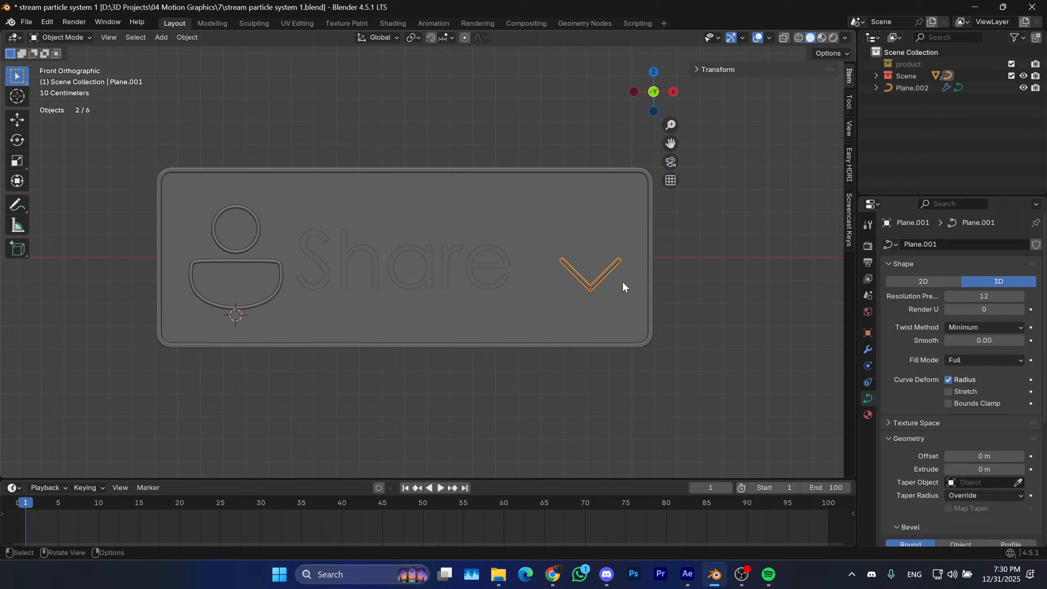
pyautogui.keyDown('shift'); pyautogui.moveTo(623, 283); pyautogui.dragTo(608, 264, button='middle'); pyautogui.keyUp('shift')
pyautogui.press('g')
pyautogui.press('z')
pyautogui.click(633, 262)
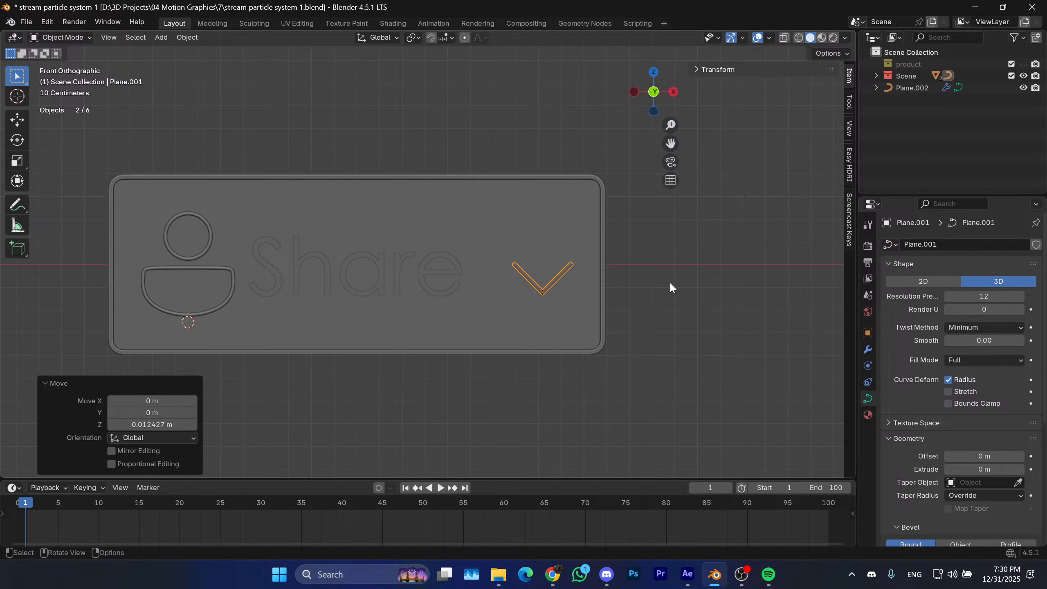
# Move the Share text about 0.069 m along X, away from the person icon.
pyautogui.keyDown('shift'); pyautogui.moveTo(453, 304); pyautogui.dragTo(533, 251, button='middle'); pyautogui.keyUp('shift')
pyautogui.click(557, 251)
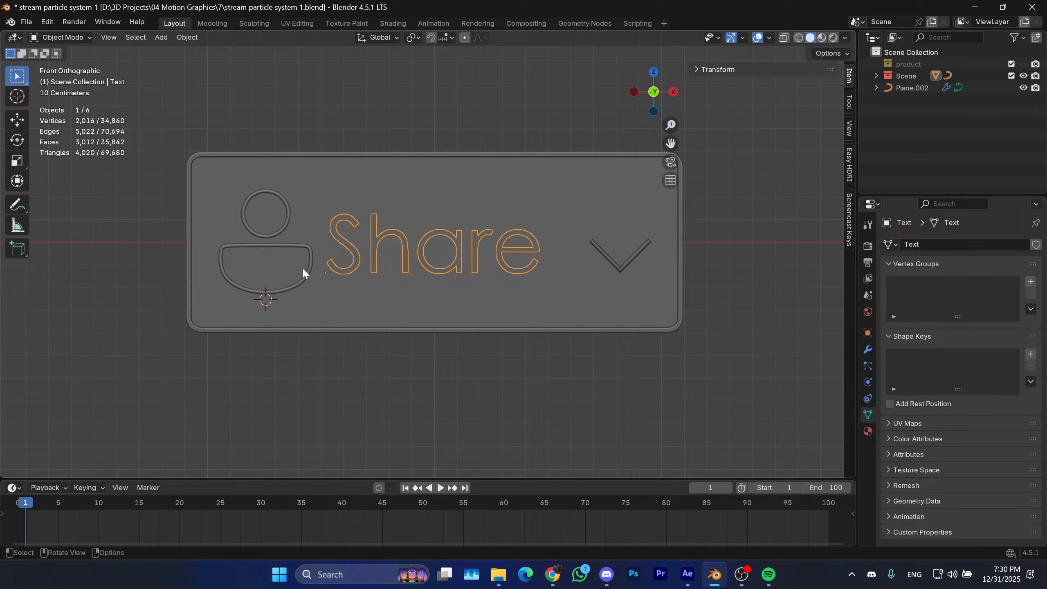
pyautogui.press('g')
pyautogui.press('x')
pyautogui.click(505, 269)
# Snap the 3D cursor to the centre of the rounded panel and return to solid shading.
pyautogui.hotkey('shift', 'z')
pyautogui.keyDown('shift'); pyautogui.moveTo(505, 269); pyautogui.dragTo(387, 272, button='middle'); pyautogui.keyUp('shift')
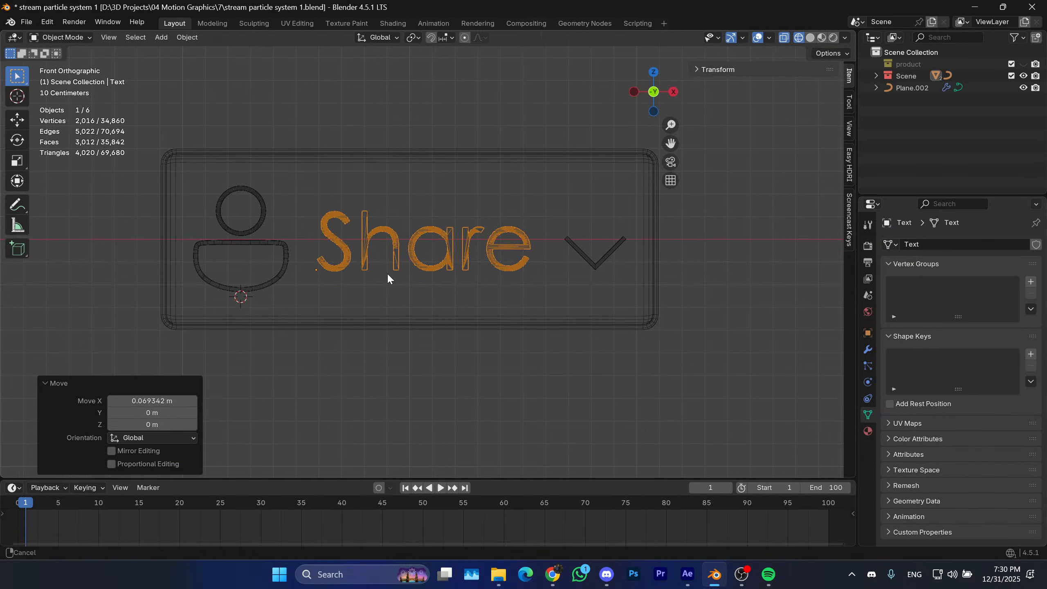
pyautogui.click(494, 162)
pyautogui.hotkey('shift', 's')
pyautogui.press('z')
pyautogui.keyDown('shift'); pyautogui.moveTo(493, 279); pyautogui.dragTo(569, 260, button='middle'); pyautogui.keyUp('shift')
pyautogui.click(534, 251)
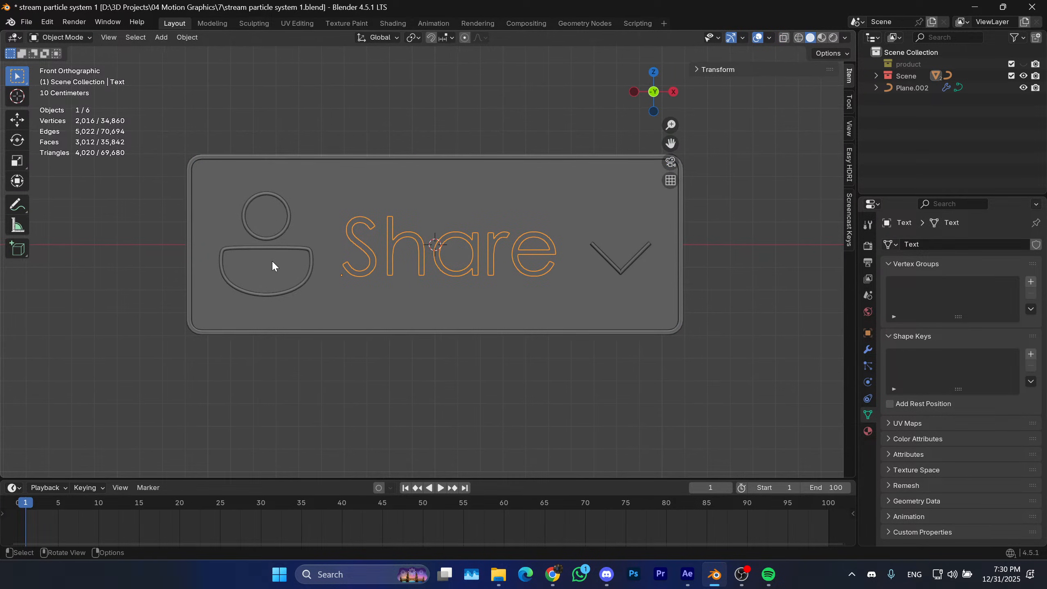
pyautogui.click(272, 265)
pyautogui.keyDown('shift'); pyautogui.click(608, 262); pyautogui.keyUp('shift')
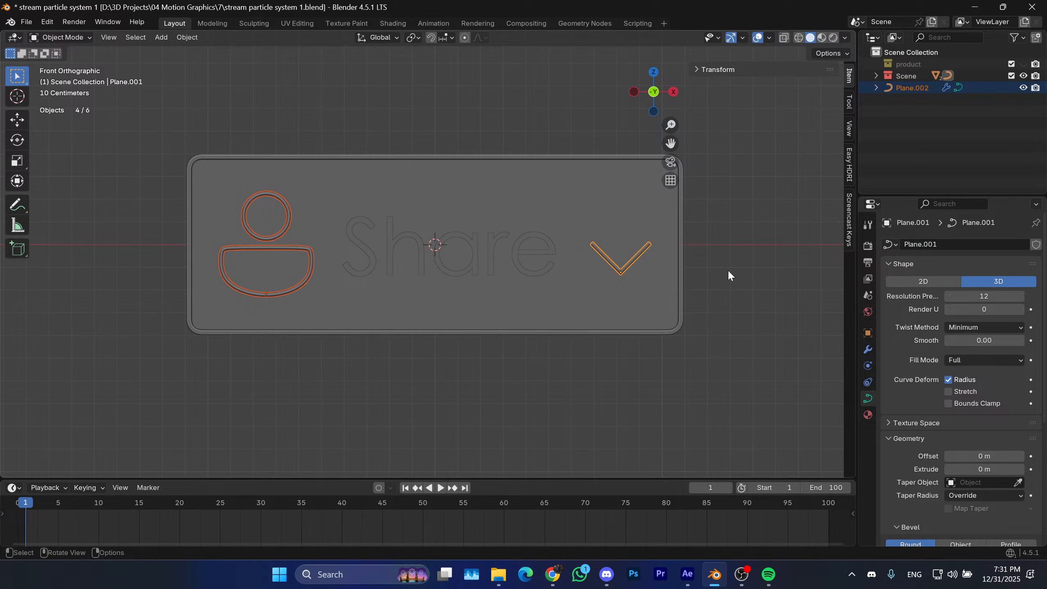
pyautogui.keyDown('shift'); pyautogui.moveTo(729, 273); pyautogui.dragTo(699, 332, button='middle'); pyautogui.keyUp('shift')
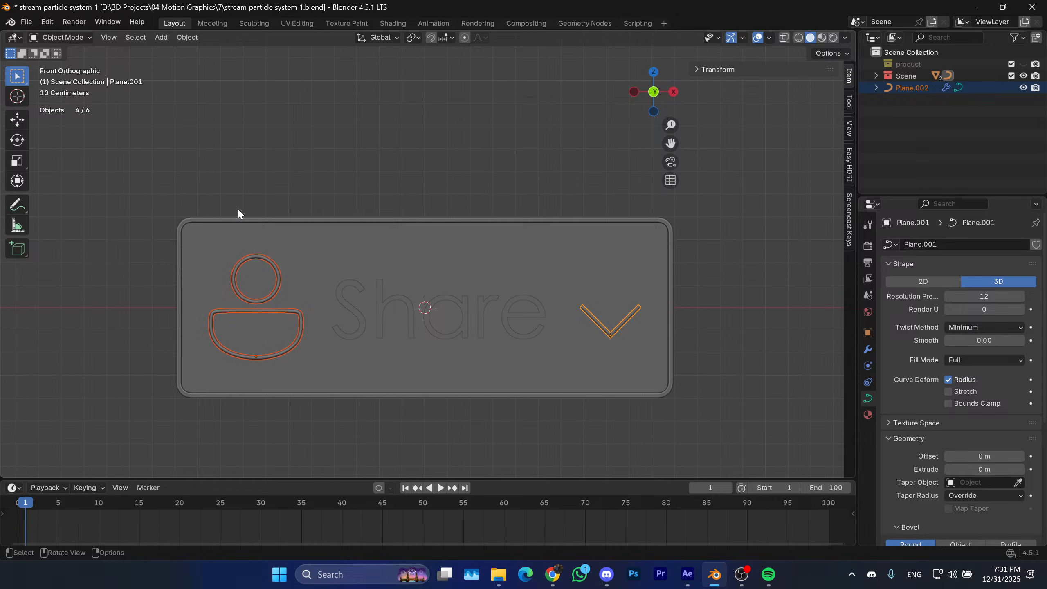
pyautogui.click(304, 209)
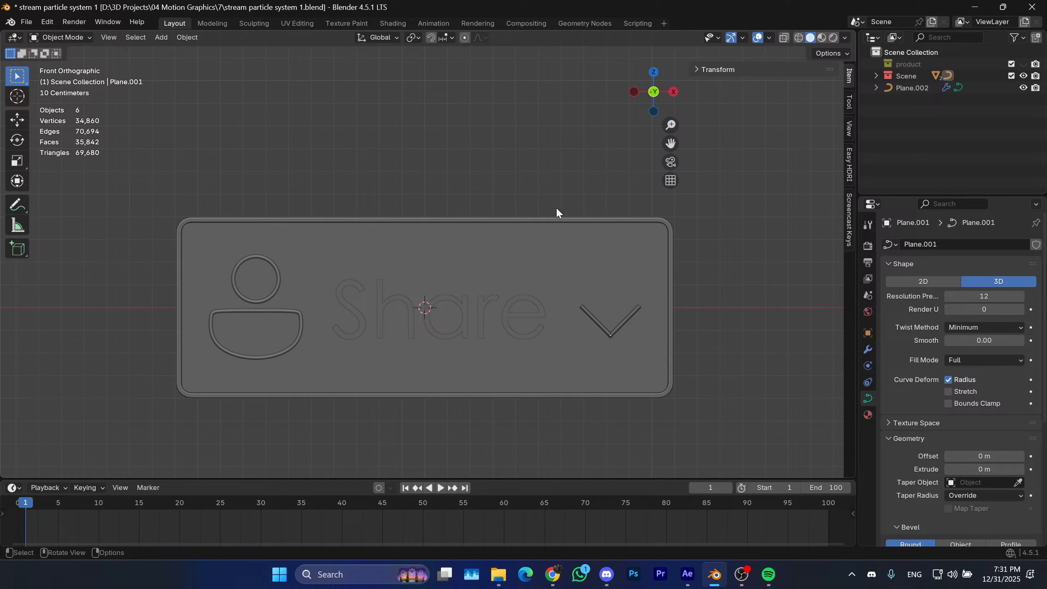
# Move the arrow slightly along negative X toward the Share text, and clear the selection.
pyautogui.click(589, 313)
pyautogui.press('g')
pyautogui.press('x')
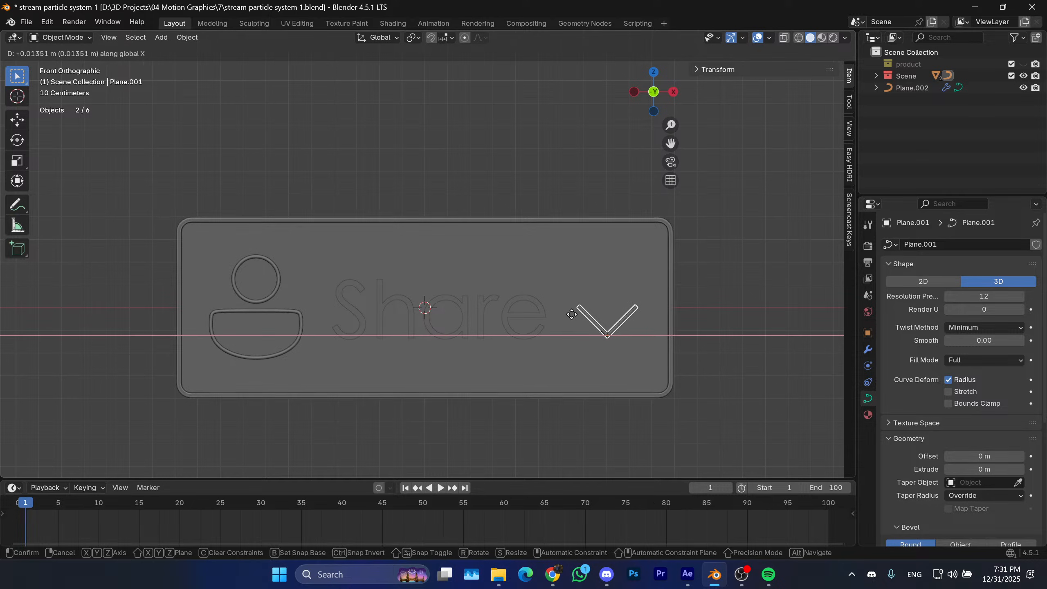
pyautogui.click(554, 312)
pyautogui.keyDown('shift'); pyautogui.moveTo(545, 301); pyautogui.dragTo(581, 265, button='middle'); pyautogui.keyUp('shift')
pyautogui.click(580, 265)
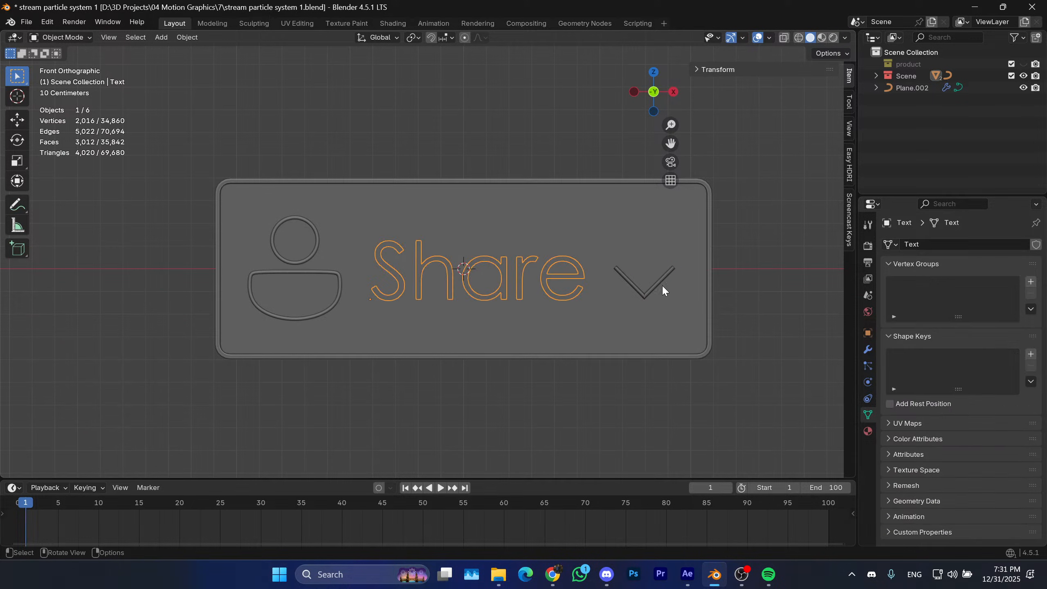
pyautogui.click(760, 256)
# Move the person icon about 0.012 m along X toward the Share text.
pyautogui.moveTo(663, 288)
pyautogui.keyDown('shift'); pyautogui.mouseDown(button='middle')
pyautogui.moveTo(637, 281)
pyautogui.moveTo(643, 288)
pyautogui.mouseUp(button='middle'); pyautogui.keyUp('shift')
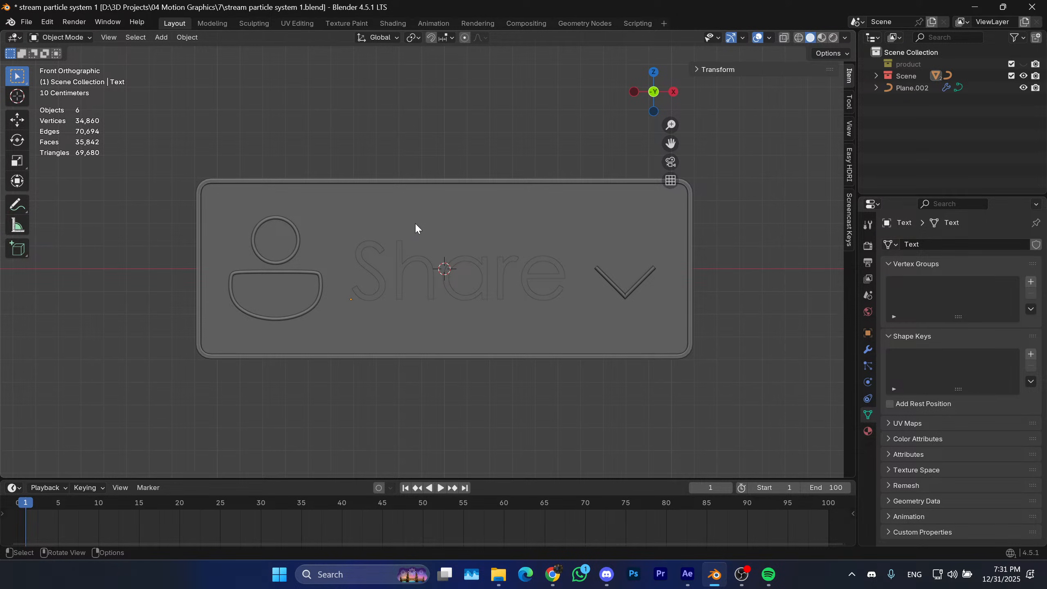
pyautogui.keyDown('shift'); pyautogui.moveTo(404, 225); pyautogui.dragTo(377, 240, button='middle'); pyautogui.keyUp('shift')
pyautogui.keyDown('shift'); pyautogui.moveTo(250, 293); pyautogui.dragTo(286, 277, button='middle'); pyautogui.keyUp('shift')
pyautogui.scroll(1, 288, 280)
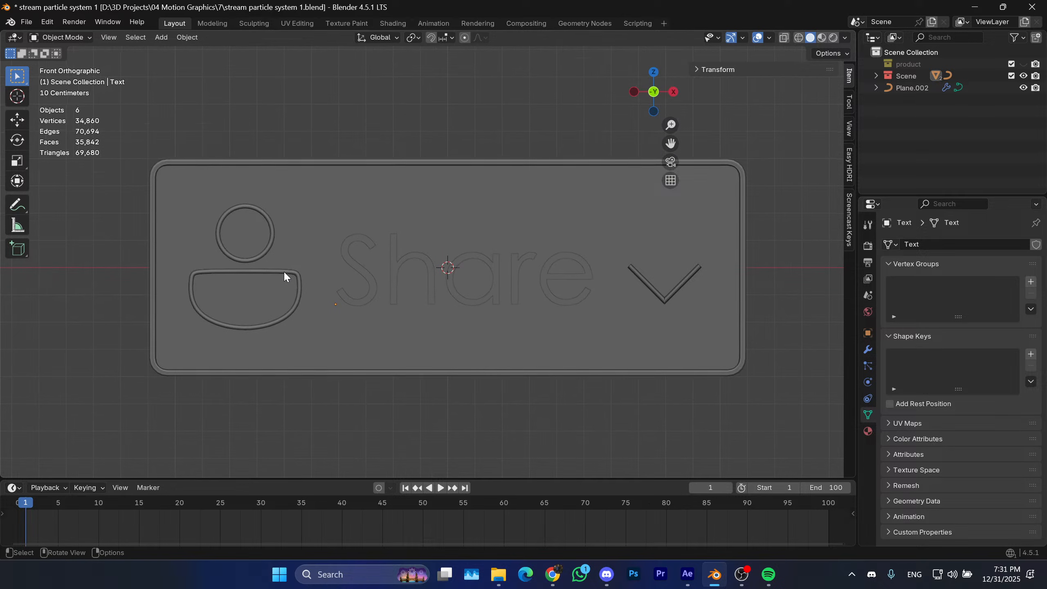
pyautogui.click(283, 273)
pyautogui.press('g')
pyautogui.press('x')
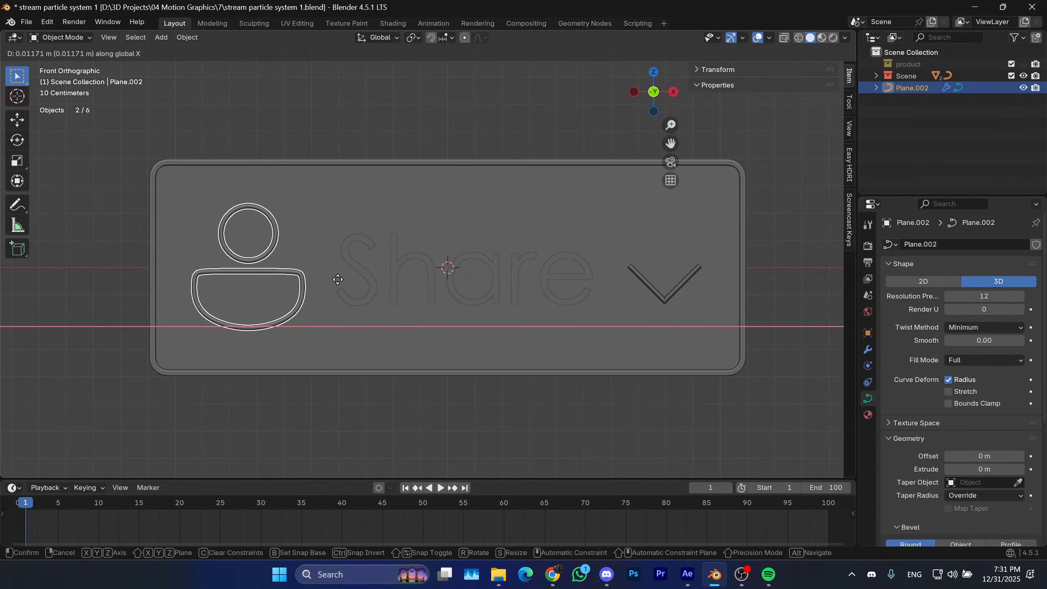
pyautogui.click(337, 280)
pyautogui.keyDown('shift'); pyautogui.moveTo(327, 280); pyautogui.dragTo(320, 281, button='middle'); pyautogui.keyUp('shift')
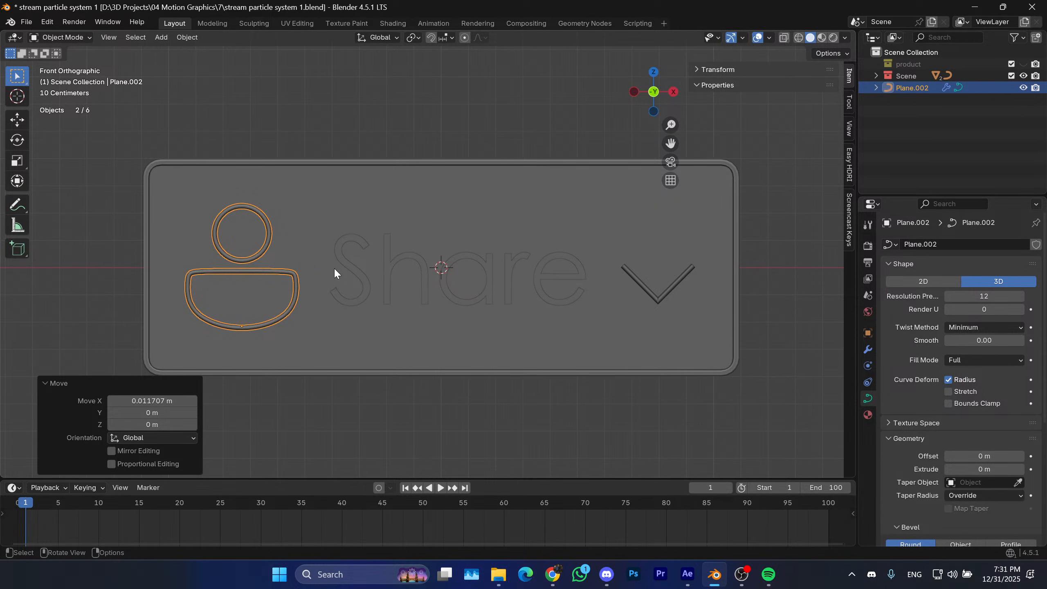
# Clear the selection and examine the spacing of the icon, text and arrow within the panel.
pyautogui.keyDown('shift'); pyautogui.moveTo(326, 223); pyautogui.dragTo(304, 226, button='middle'); pyautogui.keyUp('shift')
pyautogui.click(355, 127)
pyautogui.keyDown('shift'); pyautogui.moveTo(380, 157); pyautogui.dragTo(423, 160, button='middle'); pyautogui.keyUp('shift')
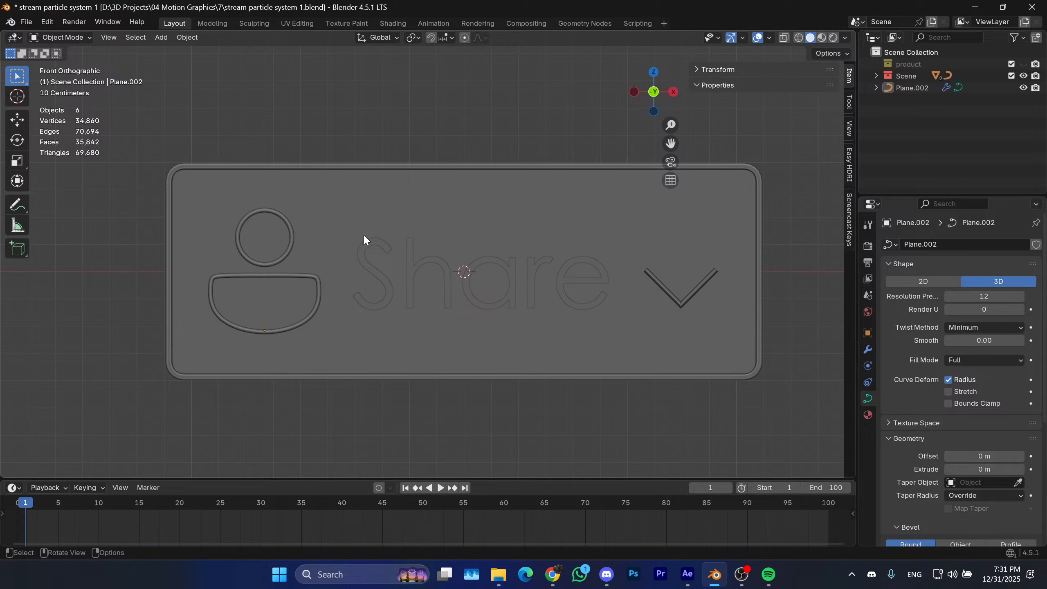
pyautogui.scroll(-1, 351, 249)
pyautogui.keyDown('shift'); pyautogui.moveTo(309, 320); pyautogui.dragTo(271, 322, button='middle'); pyautogui.keyUp('shift')
pyautogui.scroll(2, 371, 309)
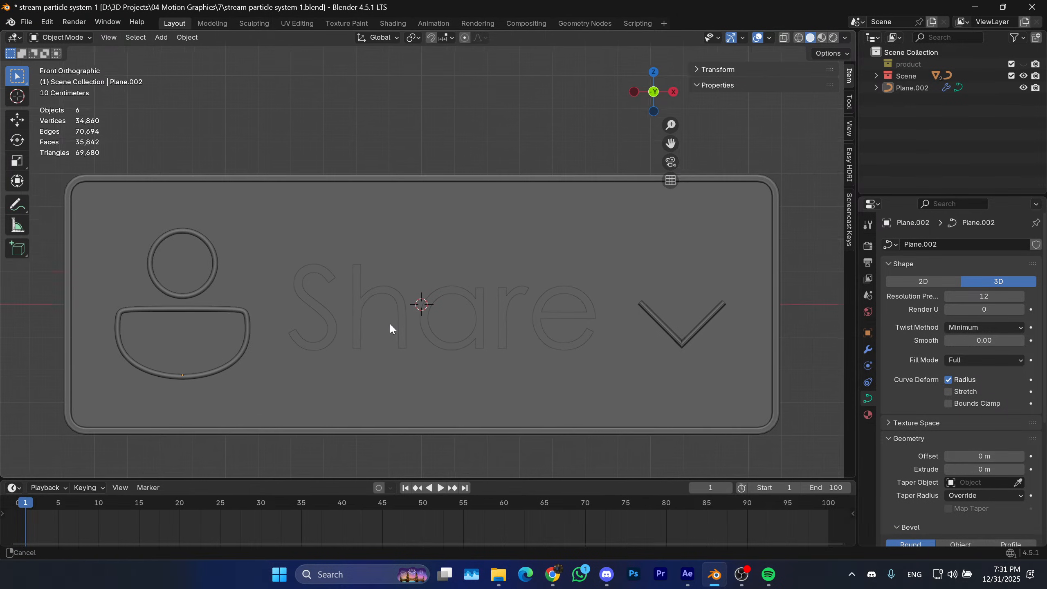
pyautogui.keyDown('shift'); pyautogui.moveTo(389, 323); pyautogui.dragTo(403, 323, button='middle'); pyautogui.keyUp('shift')
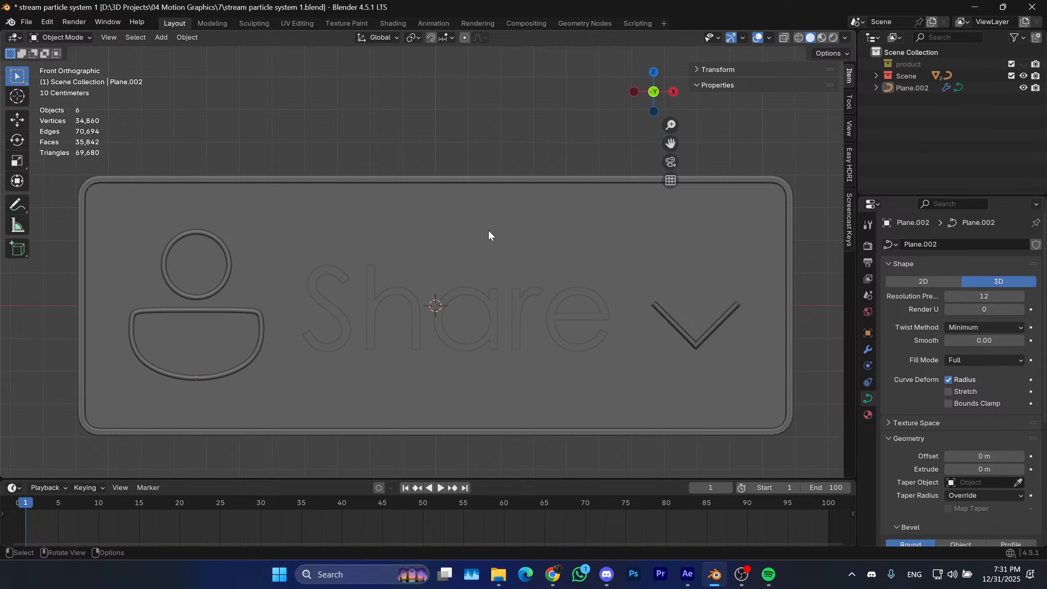
pyautogui.keyDown('shift'); pyautogui.moveTo(511, 252); pyautogui.dragTo(545, 257, button='middle'); pyautogui.keyUp('shift')
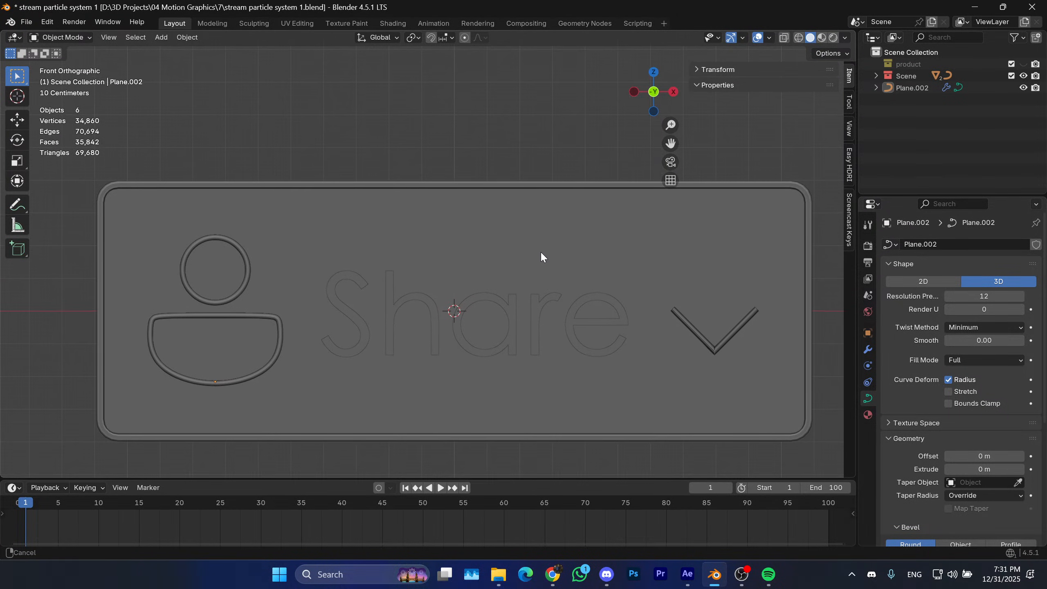
# Shift the Share text along X toward the arrow in two small moves, about 0.004 m and 0.002 m.
pyautogui.click(358, 315)
pyautogui.keyDown('shift'); pyautogui.moveTo(390, 316); pyautogui.dragTo(369, 309, button='middle'); pyautogui.keyUp('shift')
pyautogui.press('g')
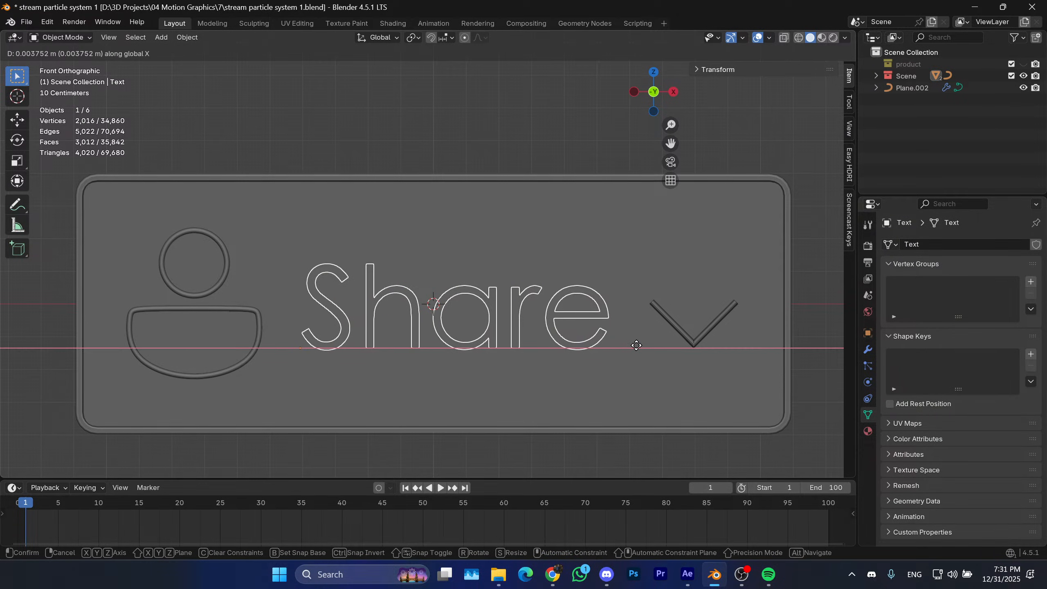
pyautogui.click(626, 345)
pyautogui.keyDown('shift'); pyautogui.moveTo(636, 343); pyautogui.dragTo(608, 344, button='middle'); pyautogui.keyUp('shift')
pyautogui.press('g')
pyautogui.press('x')
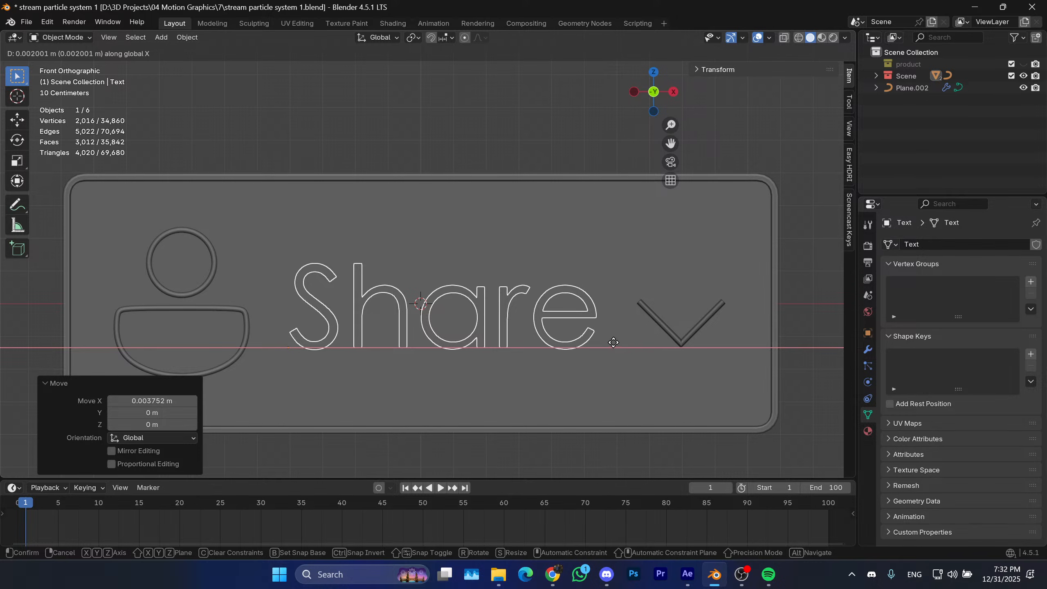
pyautogui.click(614, 343)
pyautogui.keyDown('shift'); pyautogui.moveTo(537, 347); pyautogui.dragTo(553, 366, button='middle'); pyautogui.keyUp('shift')
pyautogui.click(62, 383)
pyautogui.scroll(-1, 593, 347)
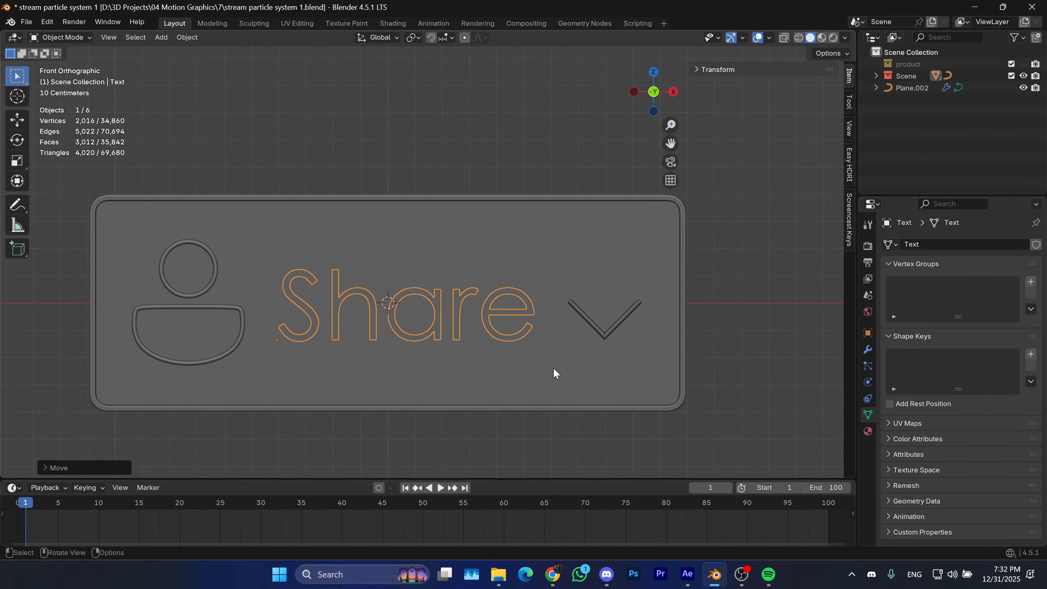
# Hide the viewport sidebar and leave all objects deselected.
pyautogui.press('n')
pyautogui.keyDown('shift'); pyautogui.moveTo(561, 327); pyautogui.dragTo(655, 311, button='middle'); pyautogui.keyUp('shift')
pyautogui.click(627, 145)
pyautogui.keyDown('shift'); pyautogui.moveTo(703, 251); pyautogui.dragTo(705, 246, button='middle'); pyautogui.keyUp('shift')
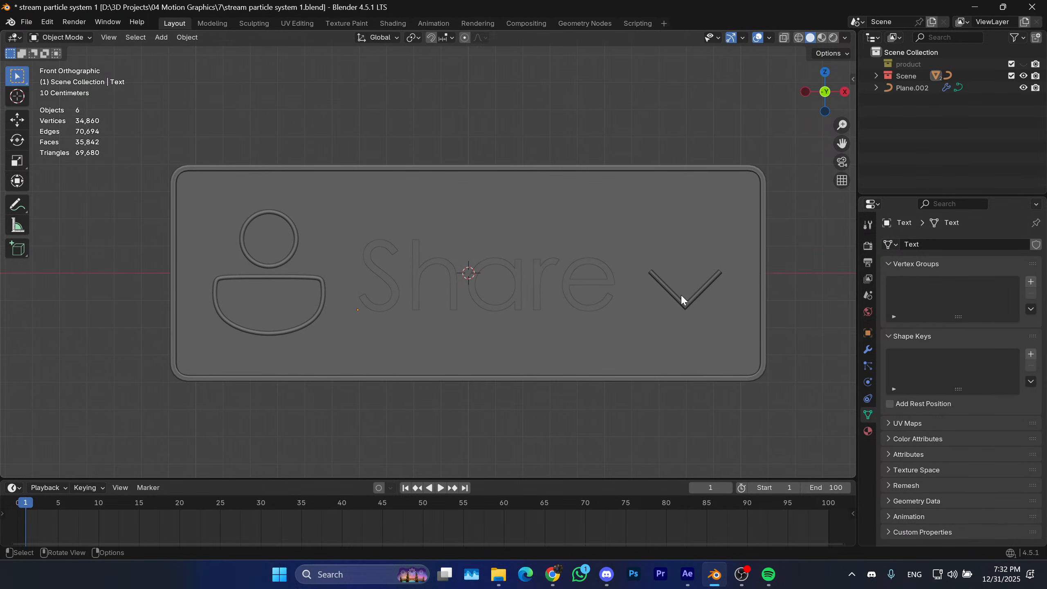
pyautogui.click(678, 303)
pyautogui.click(791, 259)
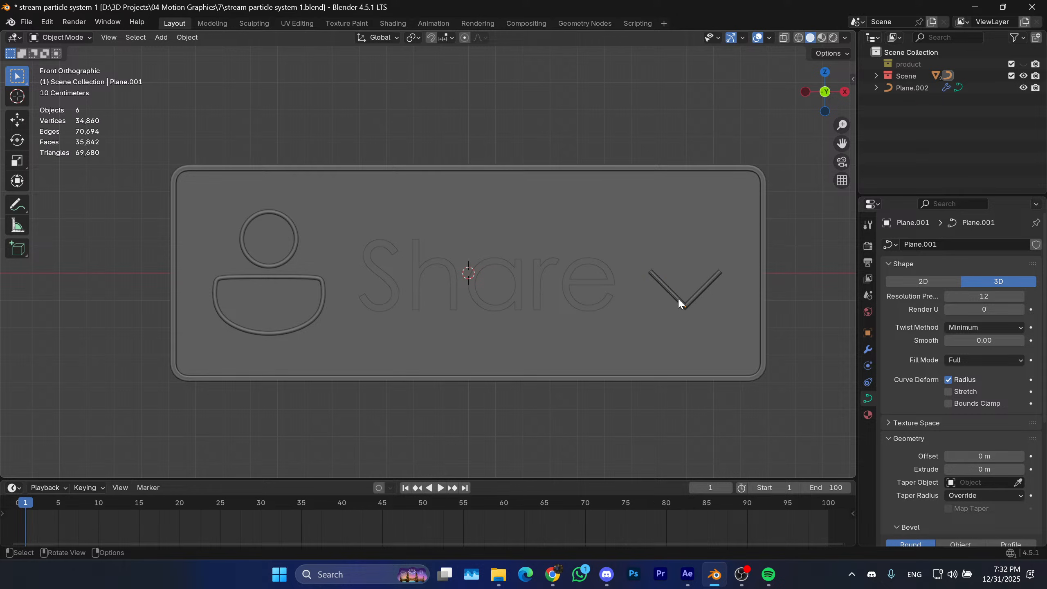
pyautogui.keyDown('shift'); pyautogui.moveTo(681, 298); pyautogui.dragTo(633, 292, button='middle'); pyautogui.keyUp('shift')
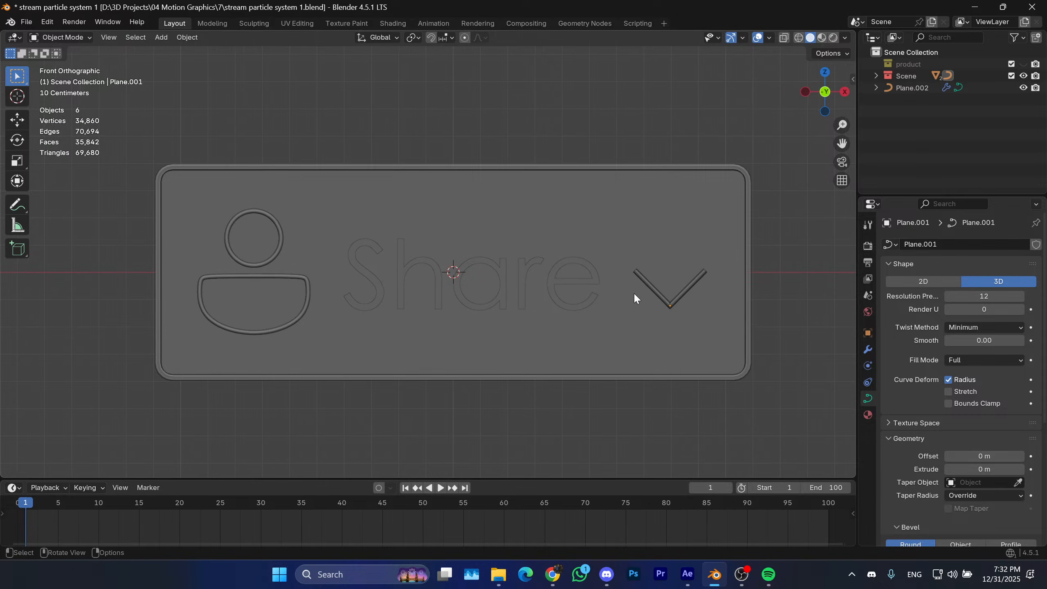
# Move the Share text back about 0.005 m along negative X toward the person icon, and deselect it.
pyautogui.click(309, 291)
pyautogui.click(404, 305)
pyautogui.press('g')
pyautogui.press('x')
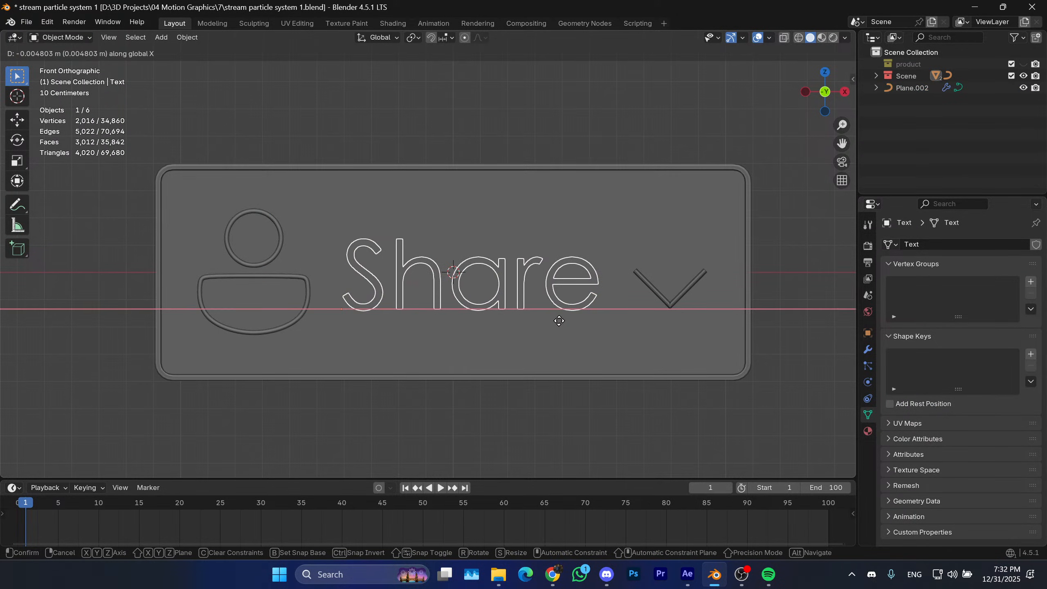
pyautogui.click(559, 321)
pyautogui.click(614, 129)
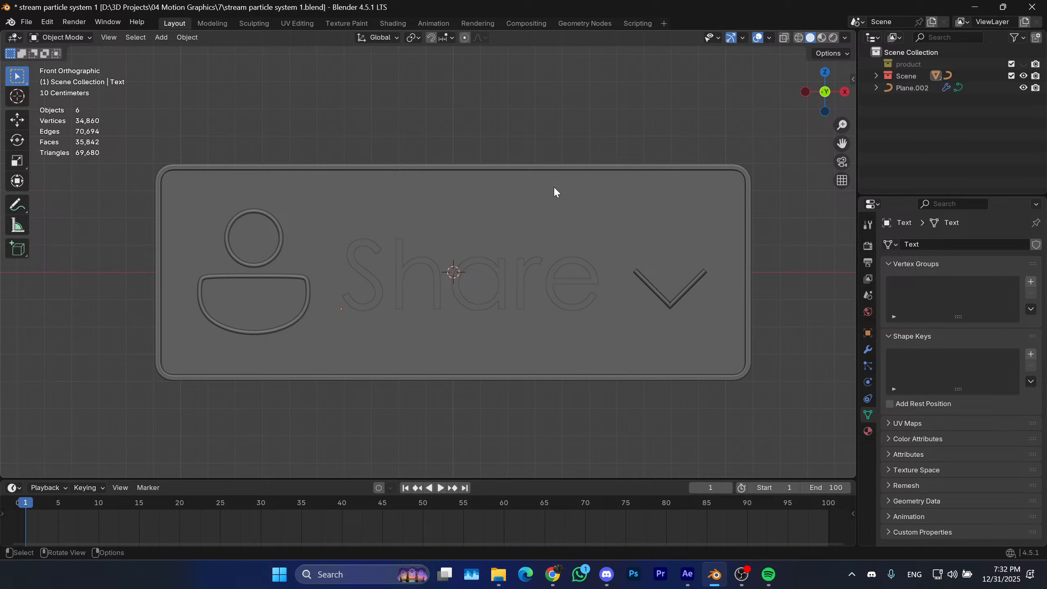
# Nudge the arrow very slightly along X toward the Share text in the front view.
pyautogui.click(642, 281)
pyautogui.moveTo(643, 282); pyautogui.dragTo(692, 312, button='middle')
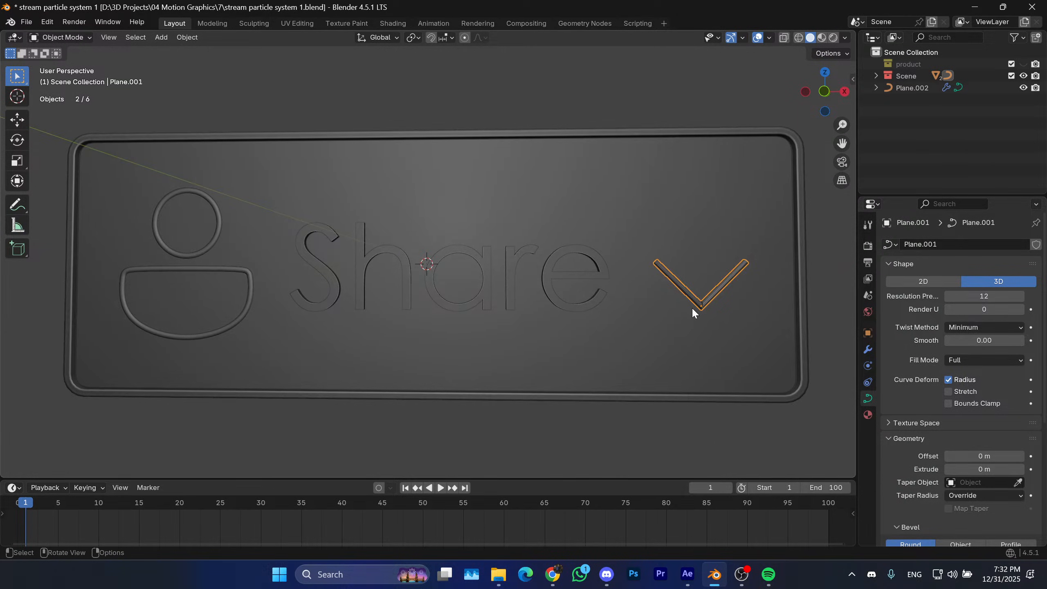
pyautogui.press('KP_1')
pyautogui.keyDown('shift'); pyautogui.moveTo(575, 276); pyautogui.dragTo(557, 275, button='middle'); pyautogui.keyUp('shift')
pyautogui.keyDown('shift'); pyautogui.moveTo(695, 321); pyautogui.dragTo(708, 322, button='middle'); pyautogui.keyUp('shift')
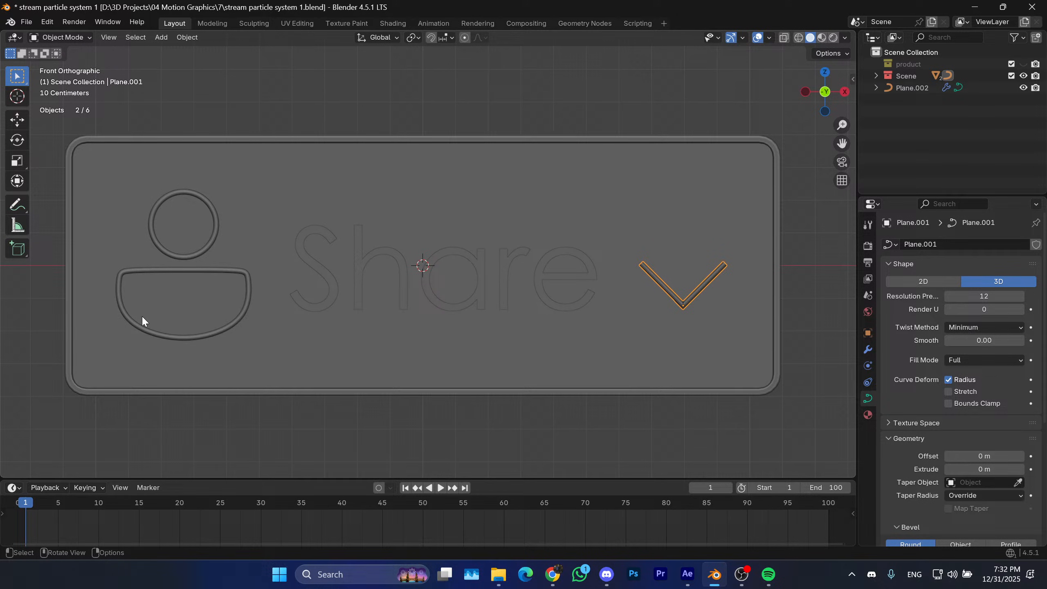
pyautogui.keyDown('shift'); pyautogui.click(243, 275); pyautogui.keyUp('shift')
pyautogui.click(754, 270)
pyautogui.click(707, 281)
pyautogui.press('g')
pyautogui.press('x')
pyautogui.click(779, 291)
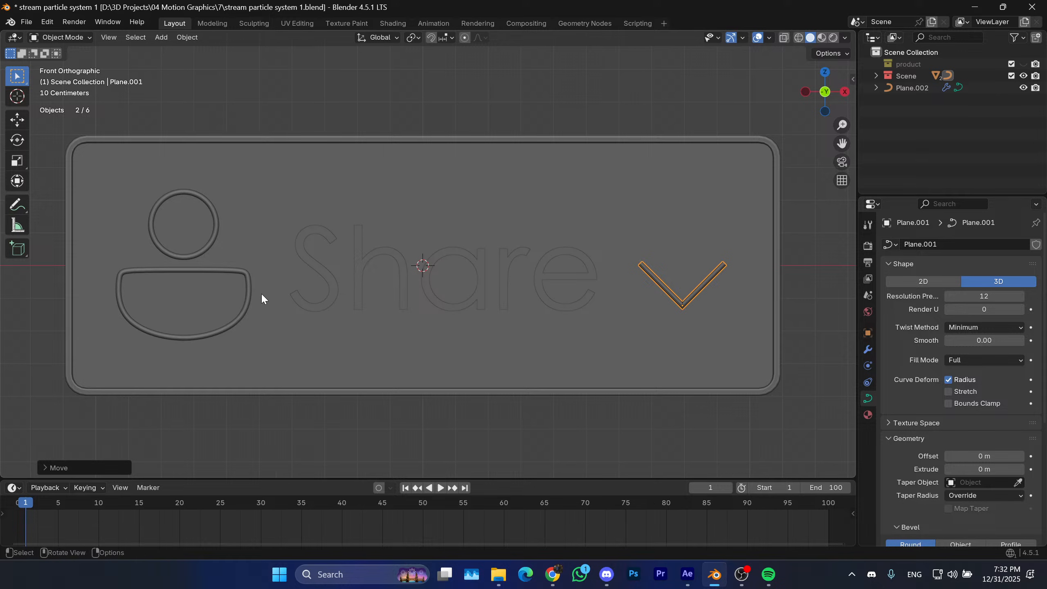
# Nudge the whole person icon very slightly along X toward the Share text.
pyautogui.click(248, 285)
pyautogui.press('g')
pyautogui.click(352, 301)
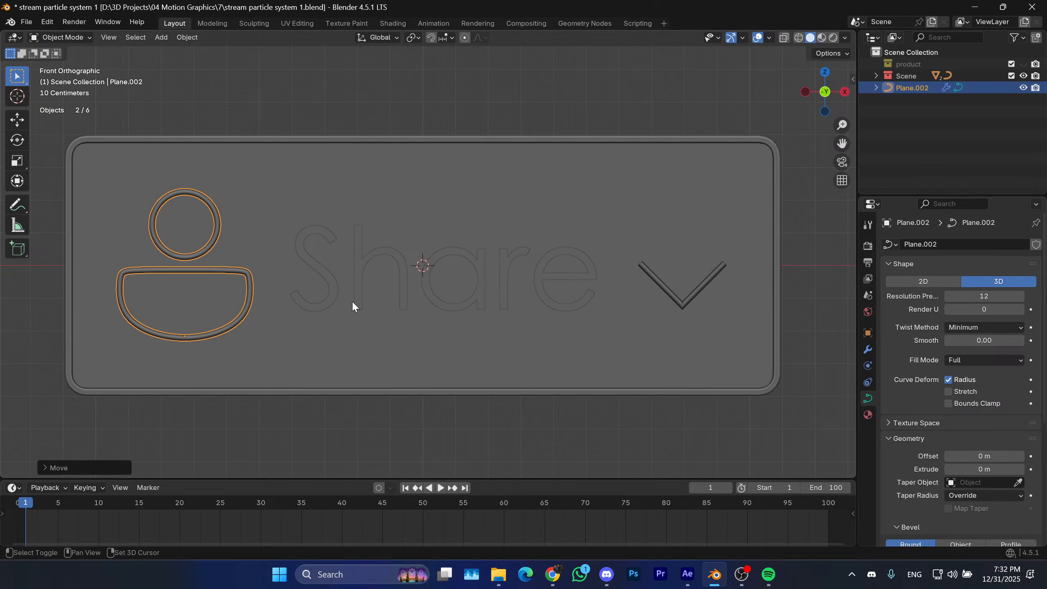
pyautogui.press('g')
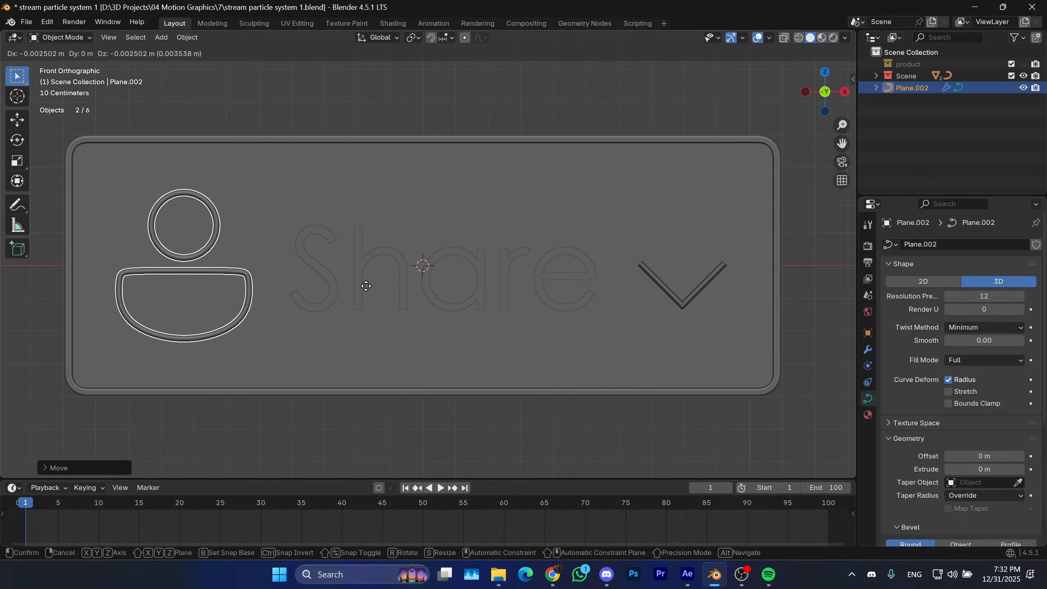
pyautogui.rightClick(365, 285)
# Shift the Share text about 0.0015 m along X toward the arrow, and fine-tune its X position once more.
pyautogui.click(363, 284)
pyautogui.press('g')
pyautogui.press('x')
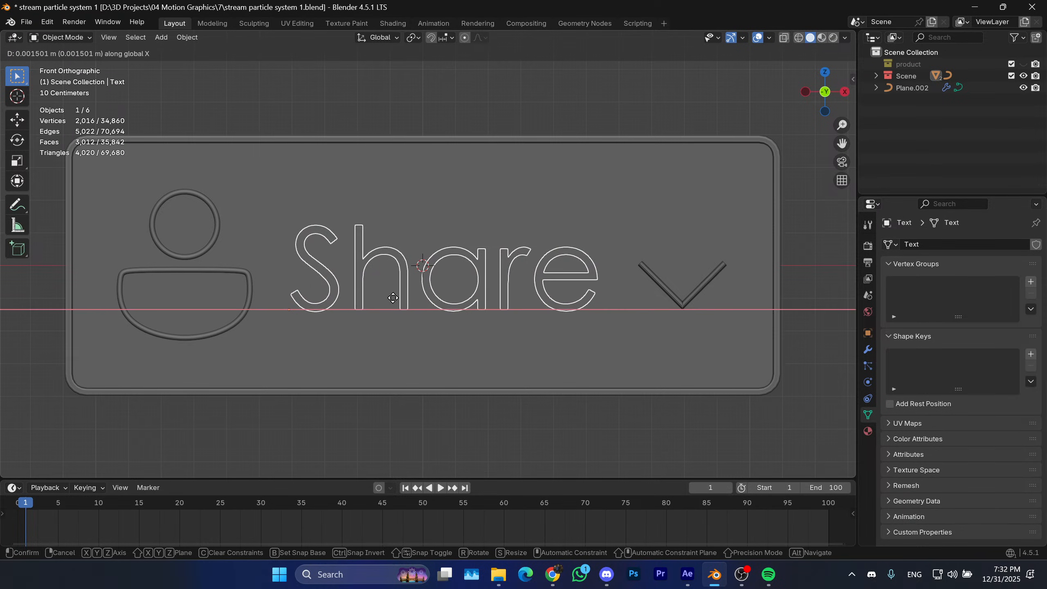
pyautogui.click(393, 297)
pyautogui.press('g')
pyautogui.press('x')
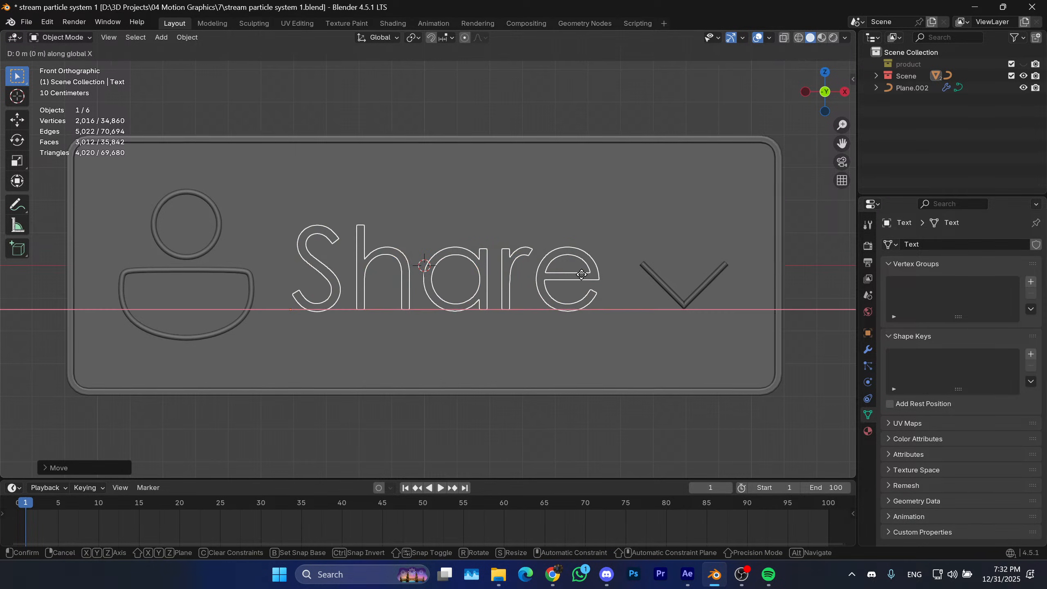
pyautogui.click(586, 274)
# Deselect everything and check the final balance of the gaps between icon, text, arrow and panel edges.
pyautogui.scroll(-2, 614, 269)
pyautogui.click(740, 266)
pyautogui.keyDown('shift'); pyautogui.moveTo(616, 306); pyautogui.dragTo(660, 301, button='middle'); pyautogui.keyUp('shift')
pyautogui.keyDown('shift'); pyautogui.moveTo(462, 308); pyautogui.dragTo(511, 298, button='middle'); pyautogui.keyUp('shift')
pyautogui.keyDown('shift'); pyautogui.moveTo(421, 269); pyautogui.dragTo(346, 264, button='middle'); pyautogui.keyUp('shift')
pyautogui.scroll(2, 438, 272)
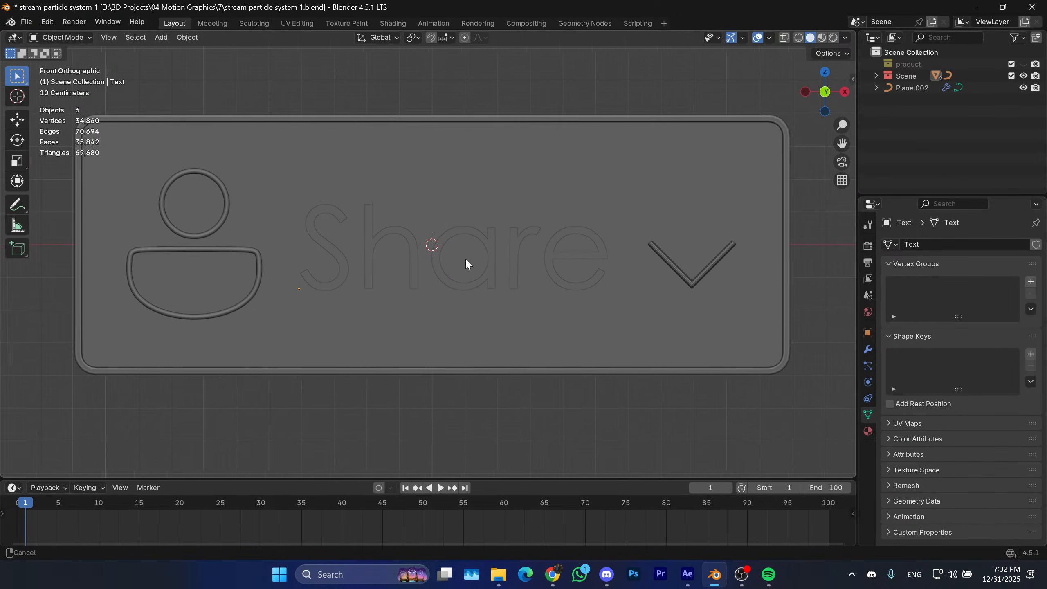
pyautogui.keyDown('shift'); pyautogui.moveTo(655, 266); pyautogui.dragTo(600, 269, button='middle'); pyautogui.keyUp('shift')
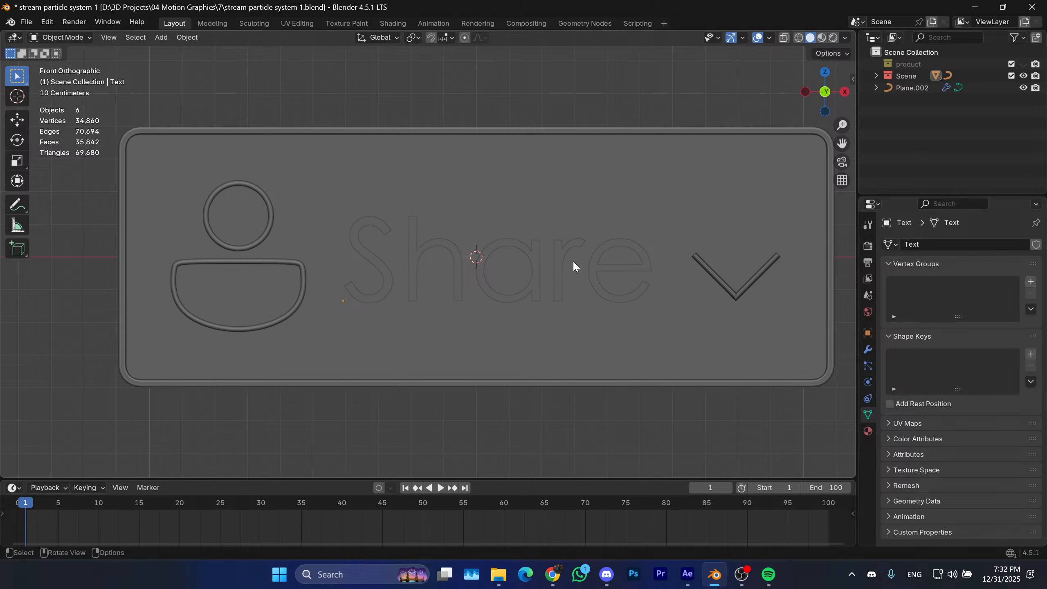
# Switch to After Effects to examine the plus badge on the reference Share button, and return to Blender.
pyautogui.keyDown('shift'); pyautogui.moveTo(451, 247); pyautogui.dragTo(581, 238, button='middle'); pyautogui.keyUp('shift')
pyautogui.keyDown('shift'); pyautogui.moveTo(513, 284); pyautogui.dragTo(494, 283, button='middle'); pyautogui.keyUp('shift')
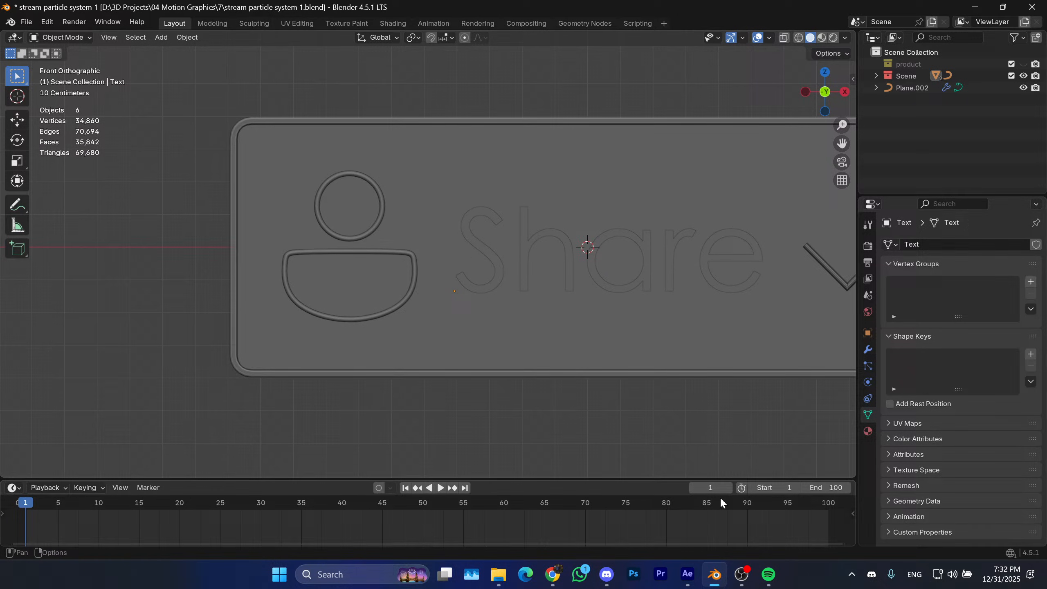
pyautogui.click(696, 577)
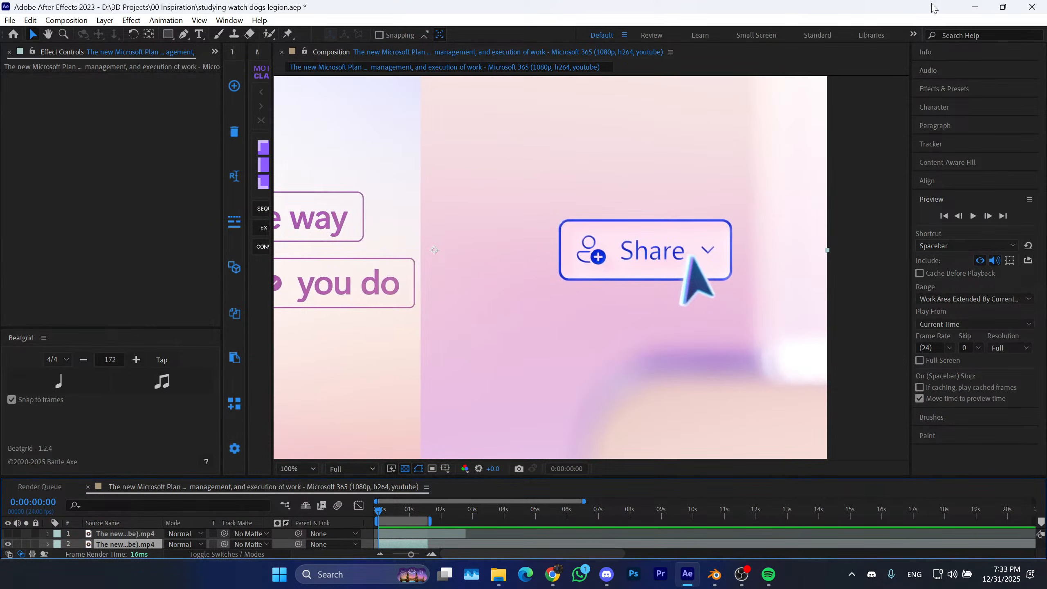
pyautogui.click(966, 5)
# Place the 3D cursor at a point on the lower-right curve of the person icon's body outline.
pyautogui.keyDown('shift'); pyautogui.moveTo(472, 230); pyautogui.dragTo(518, 216, button='middle'); pyautogui.keyUp('shift')
pyautogui.scroll(1, 478, 284)
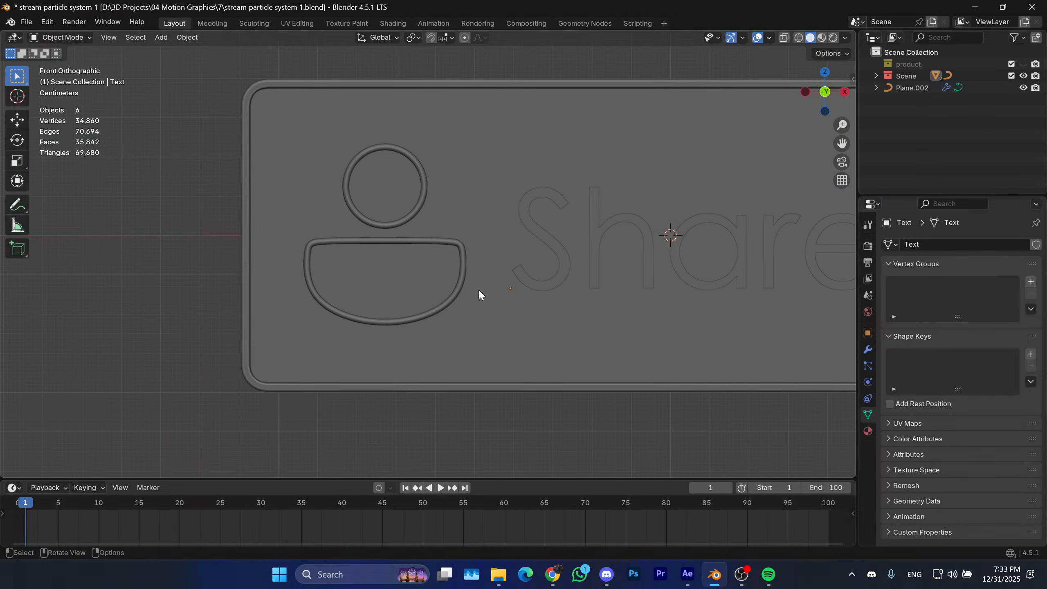
pyautogui.keyDown('shift'); pyautogui.moveTo(463, 289); pyautogui.dragTo(451, 284, button='middle'); pyautogui.keyUp('shift')
pyautogui.click(447, 289)
pyautogui.press('Tab')
pyautogui.click(452, 292)
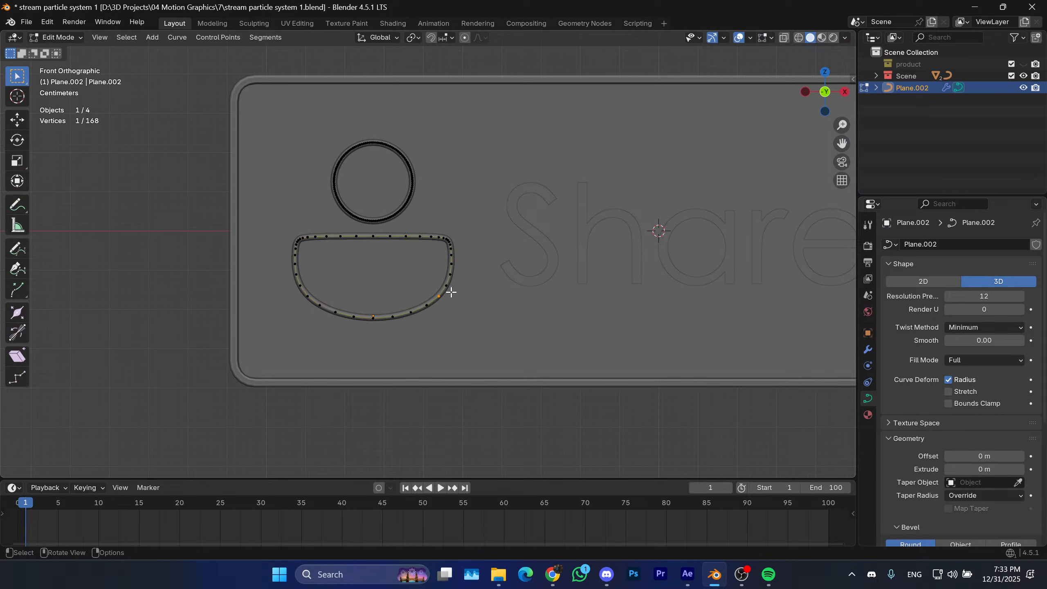
pyautogui.press('Tab')
# Add a mesh circle at the 3D cursor and rotate it 90 degrees about X to face the front.
pyautogui.hotkey('shift', 'a')
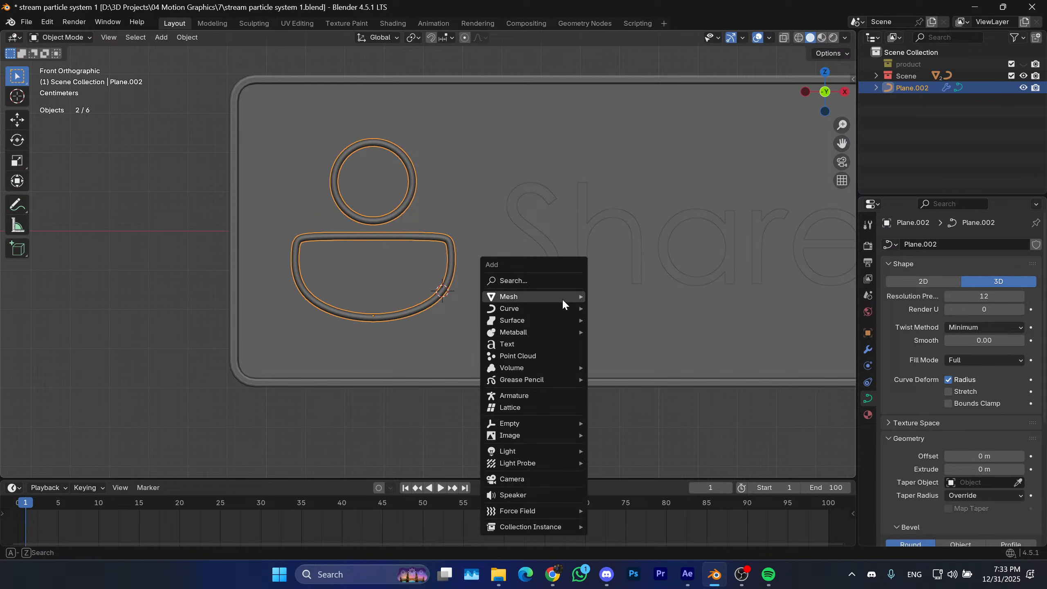
pyautogui.moveTo(562, 298)
pyautogui.click(623, 320)
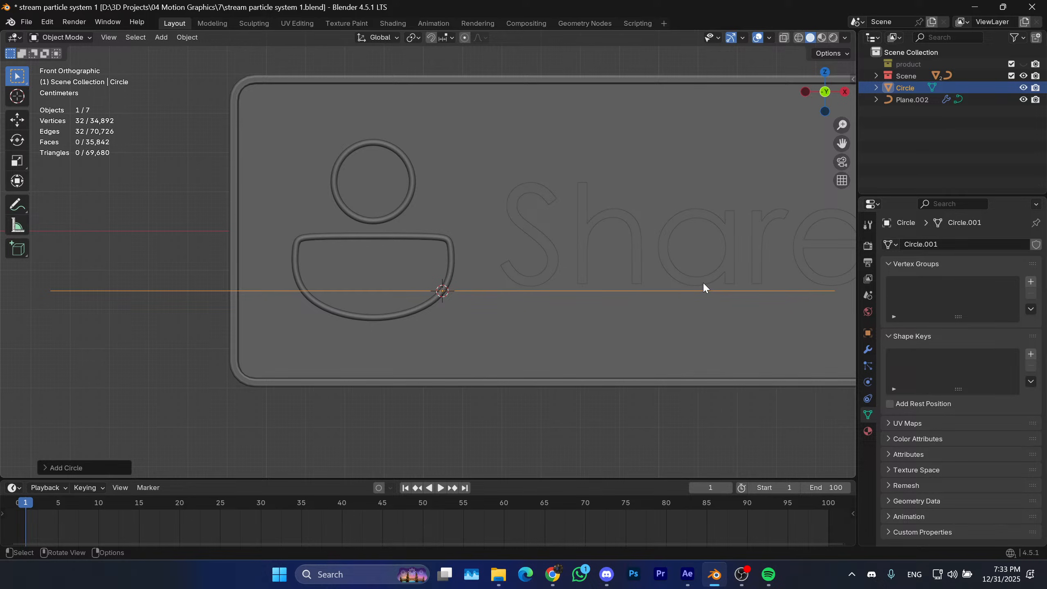
pyautogui.press('r')
pyautogui.press('x')
pyautogui.press('9')
pyautogui.press('0')
pyautogui.press('Return')
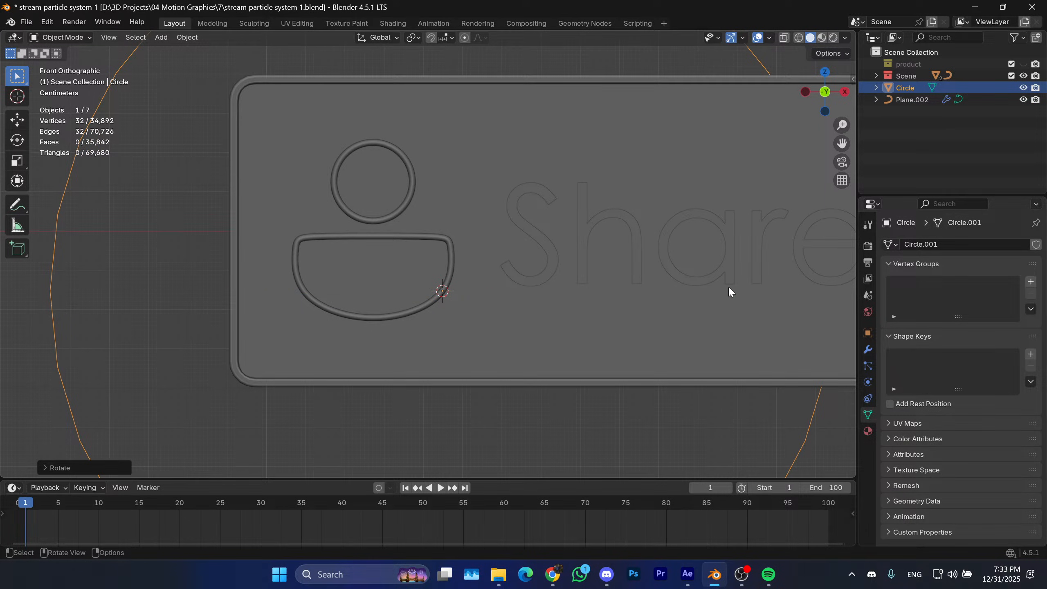
# Scale the circle down to badge size over the icon's lower-right curve and move it along Y in front of the icon.
pyautogui.press('s')
pyautogui.click(528, 312)
pyautogui.moveTo(528, 312); pyautogui.dragTo(506, 292, button='middle')
pyautogui.press('g')
pyautogui.press('y')
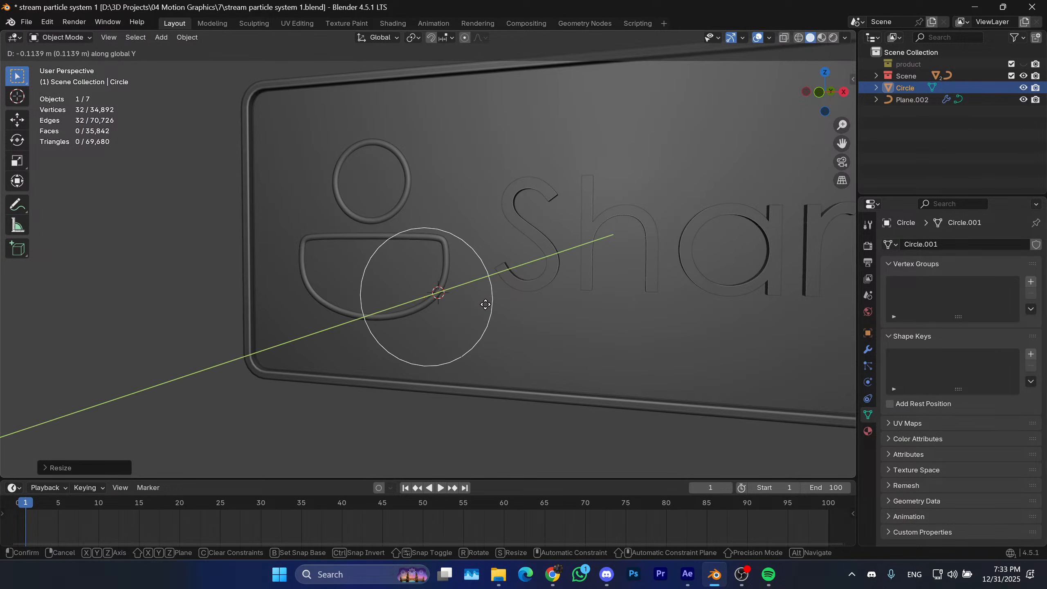
pyautogui.click(488, 304)
pyautogui.press('KP_1')
pyautogui.press('s')
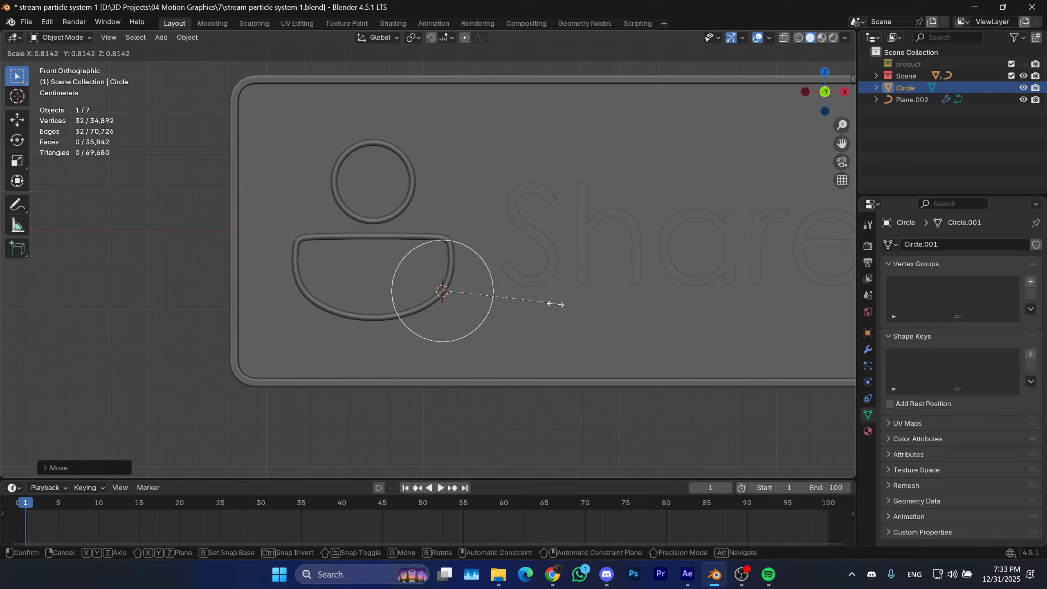
pyautogui.click(544, 316)
# Fill the circle with a face, inset it slightly, and delete the inner face to leave a ring.
pyautogui.press('Tab')
pyautogui.scroll(1, 552, 313)
pyautogui.press('f')
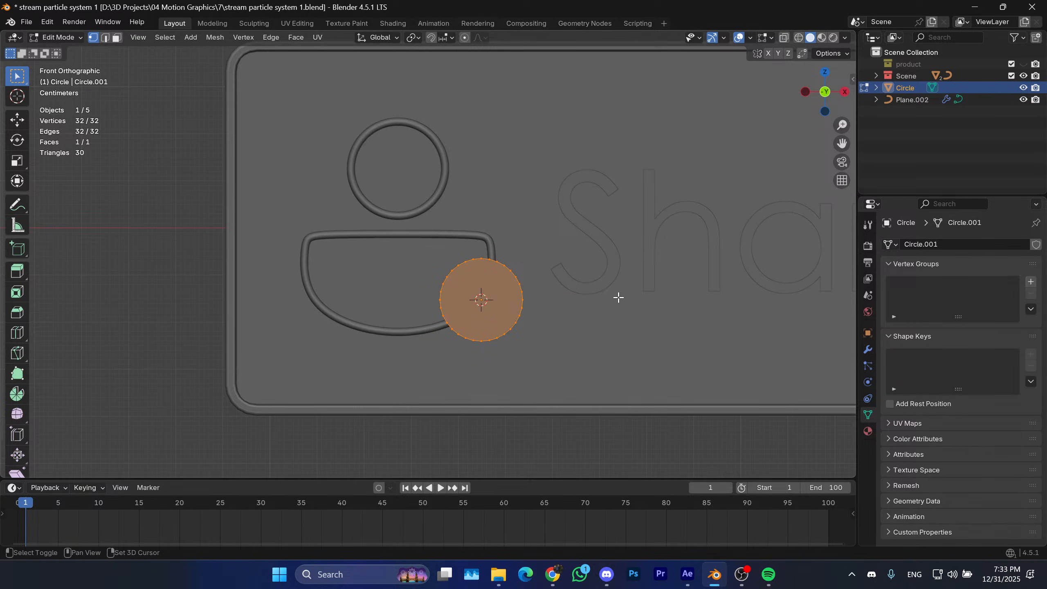
pyautogui.scroll(2, 596, 303)
pyautogui.keyDown('shift'); pyautogui.scroll(-2, 596, 302); pyautogui.keyUp('shift')
pyautogui.press('i')
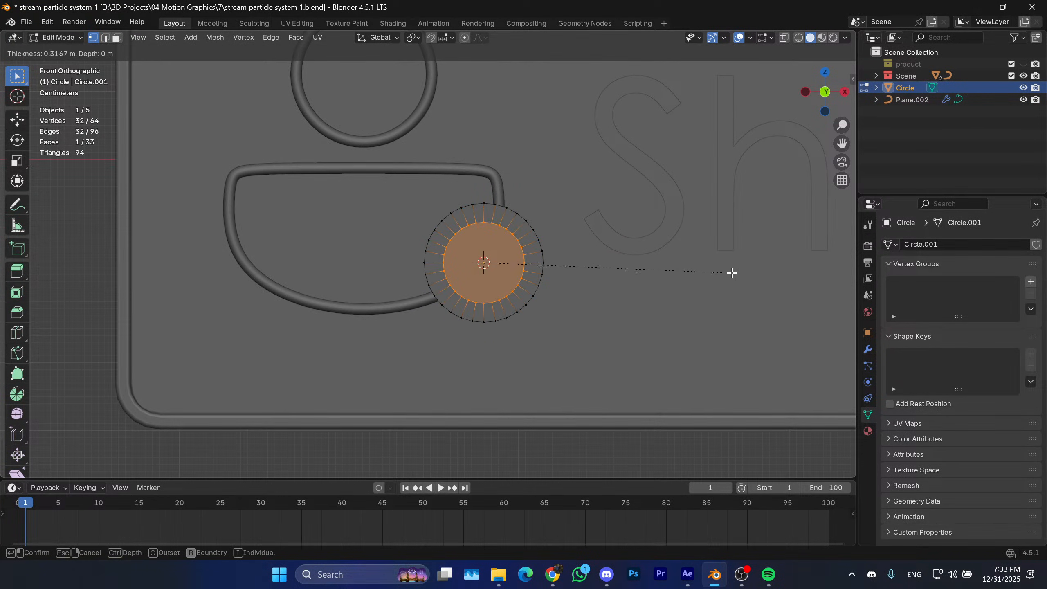
pyautogui.click(742, 293)
pyautogui.press('x')
pyautogui.click(690, 326)
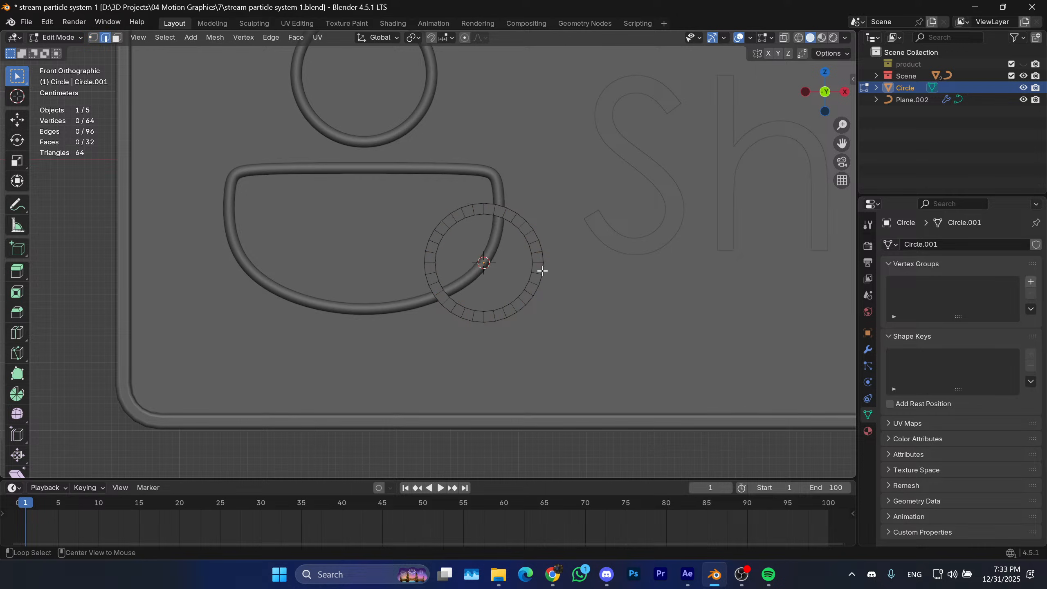
# Grid Fill the ring's inner edge loop with span 8 and offset 4 so the grid lines run straight.
pyautogui.press('2')
pyautogui.hotkey('ctrl', 'f')
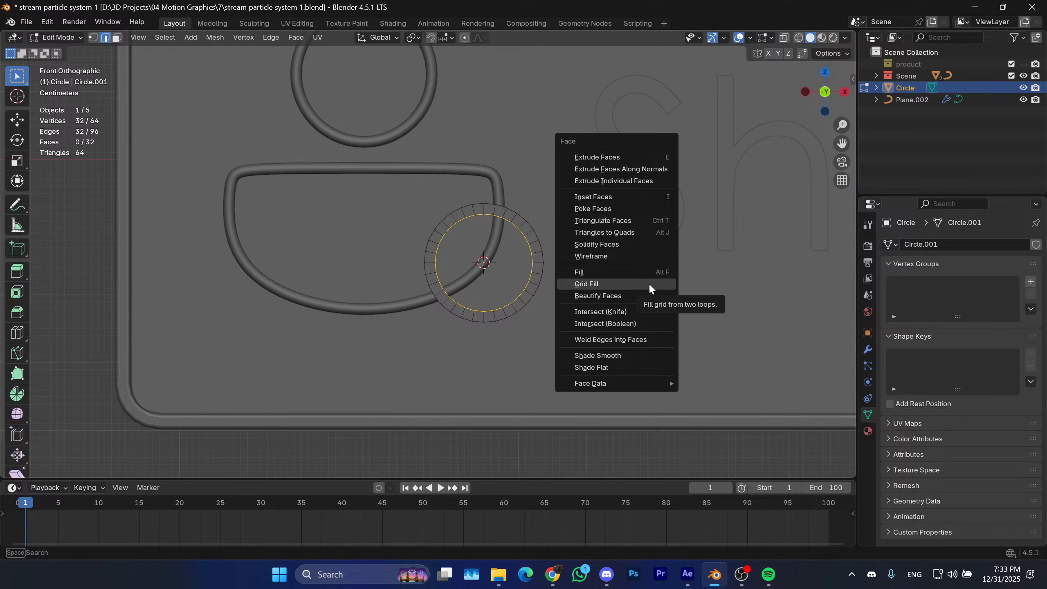
pyautogui.click(649, 283)
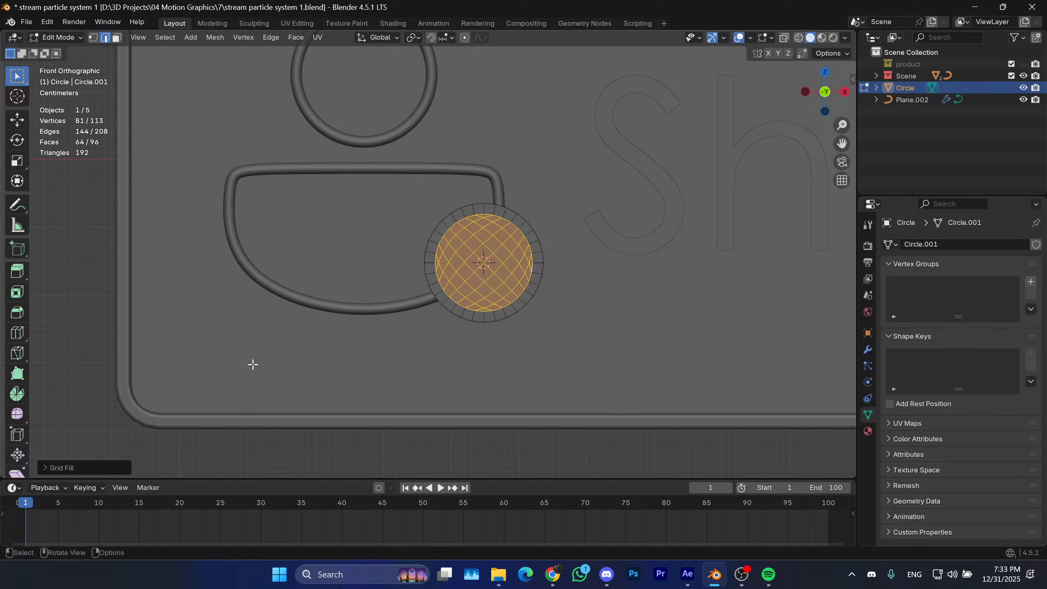
pyautogui.click(78, 467)
pyautogui.click(194, 451)
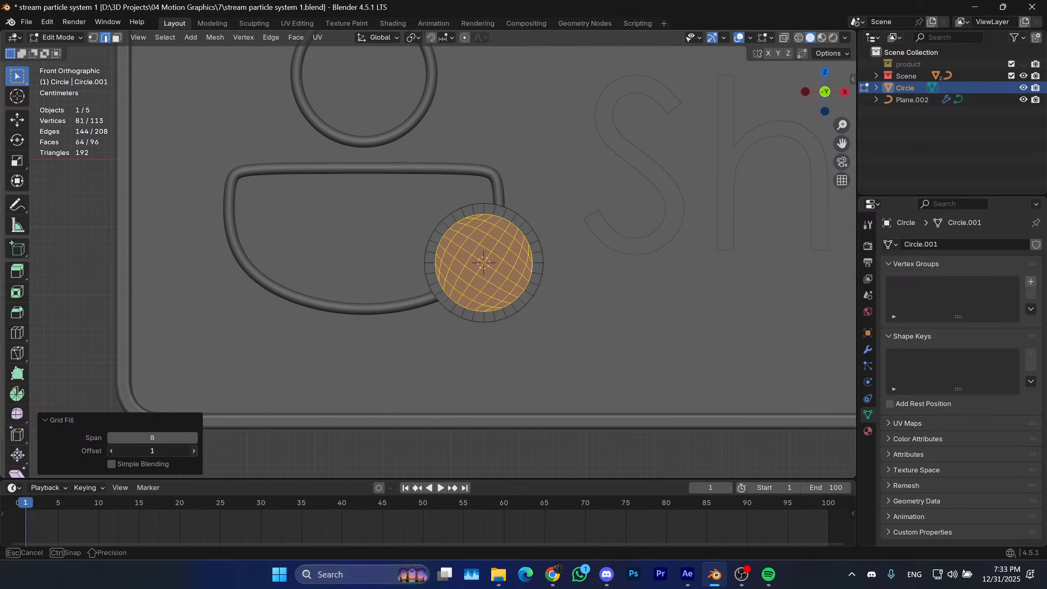
pyautogui.click(194, 451)
pyautogui.click(194, 450)
pyautogui.click(194, 451)
pyautogui.scroll(2, 501, 214)
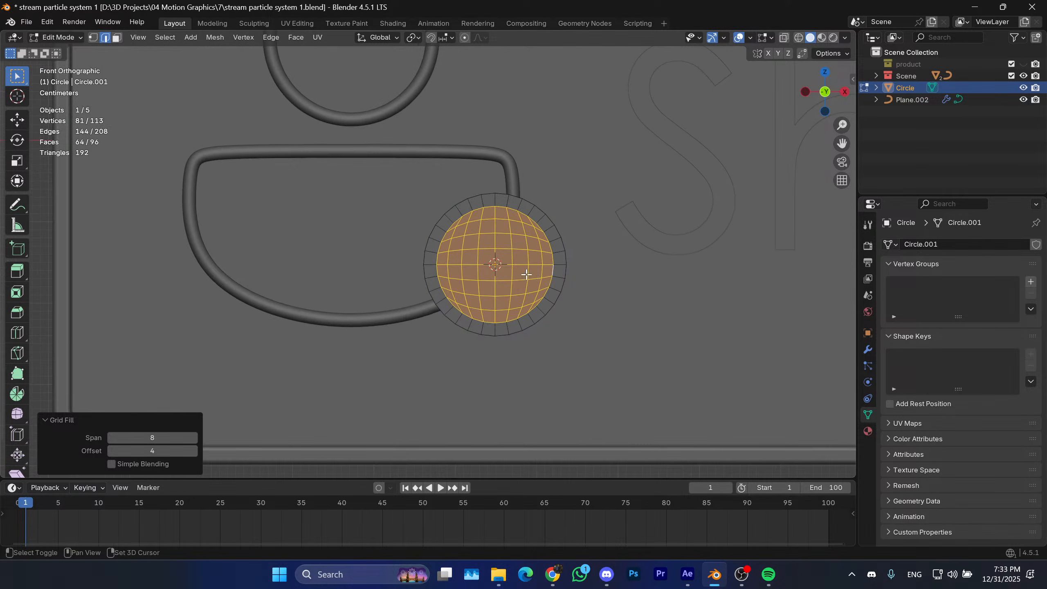
pyautogui.press('Tab')
pyautogui.scroll(-1, 525, 272)
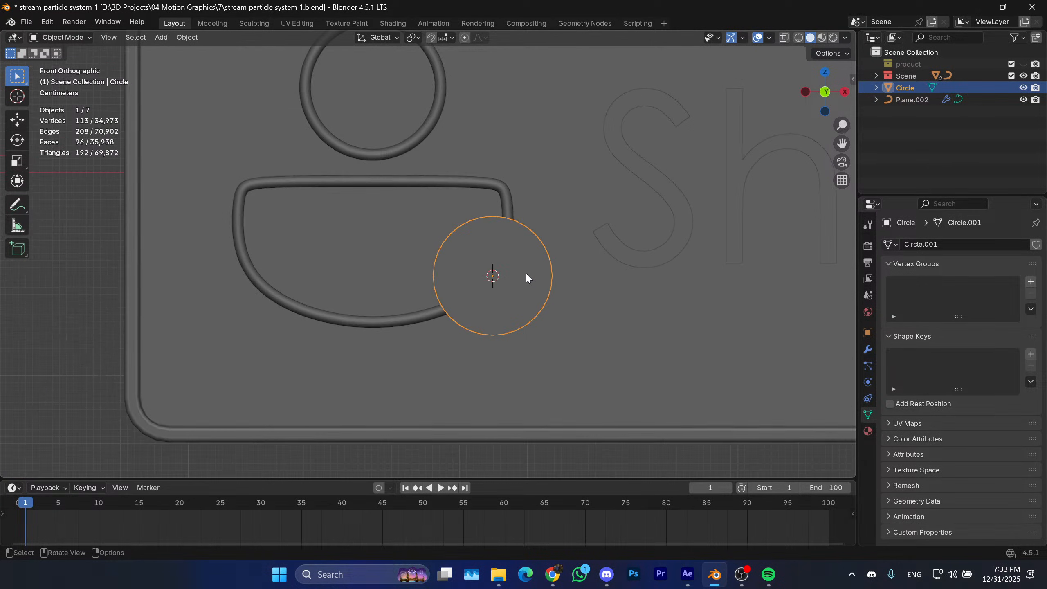
# Enable the Screencast Keys display and collapse its settings.
pyautogui.press('n')
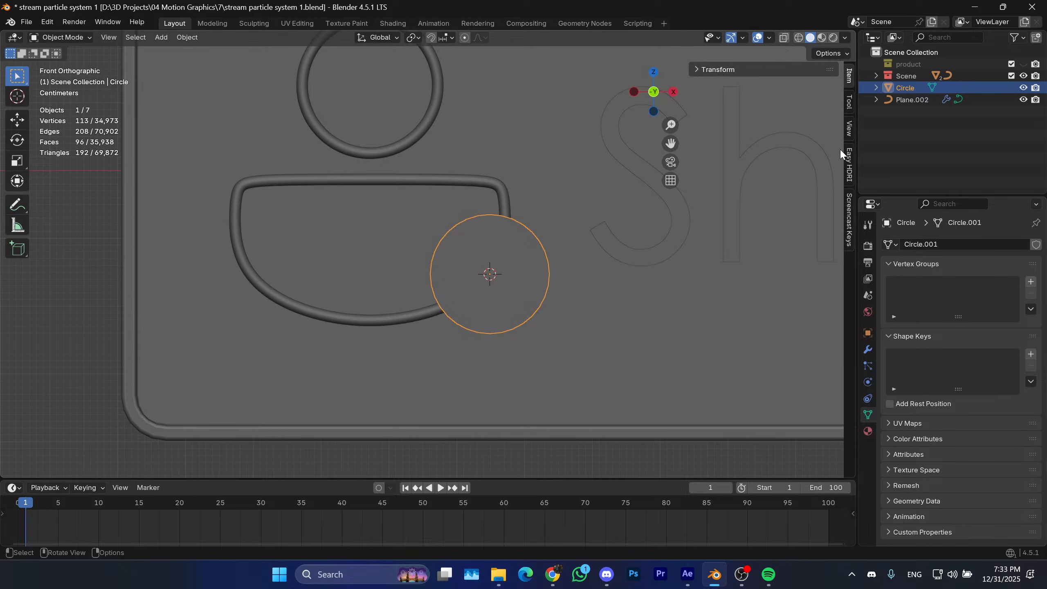
pyautogui.click(849, 219)
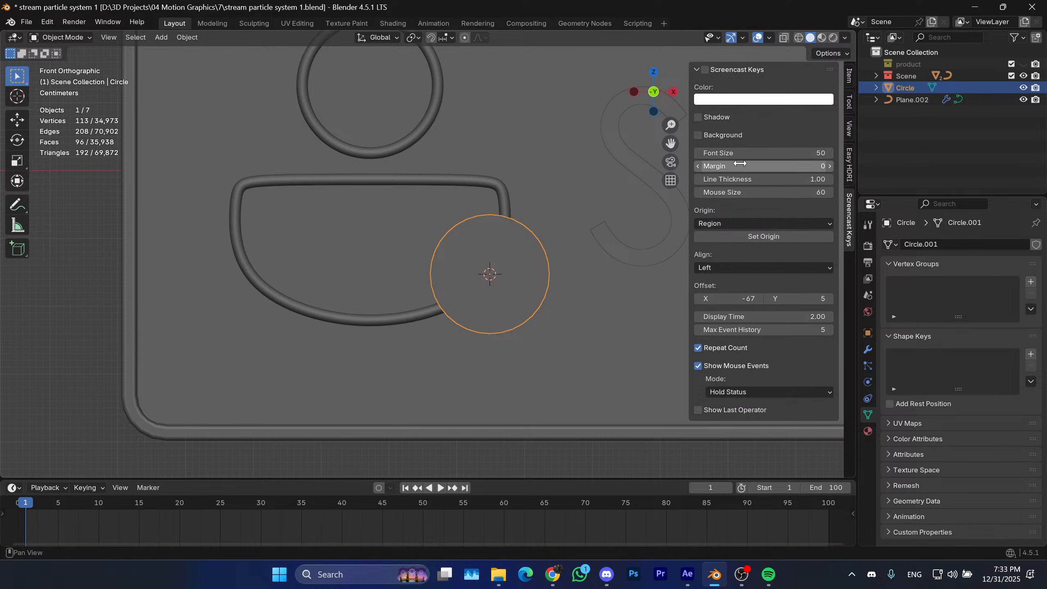
pyautogui.click(735, 70)
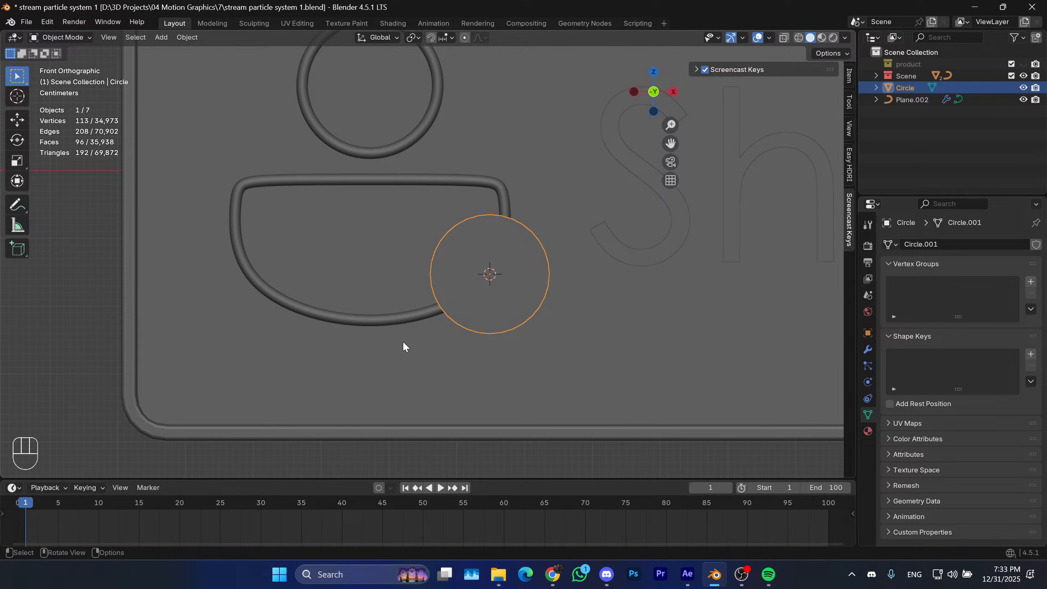
# Extrude all faces of the badge disc about 0.0146 m toward the panel to give it thickness.
pyautogui.scroll(2, 414, 276)
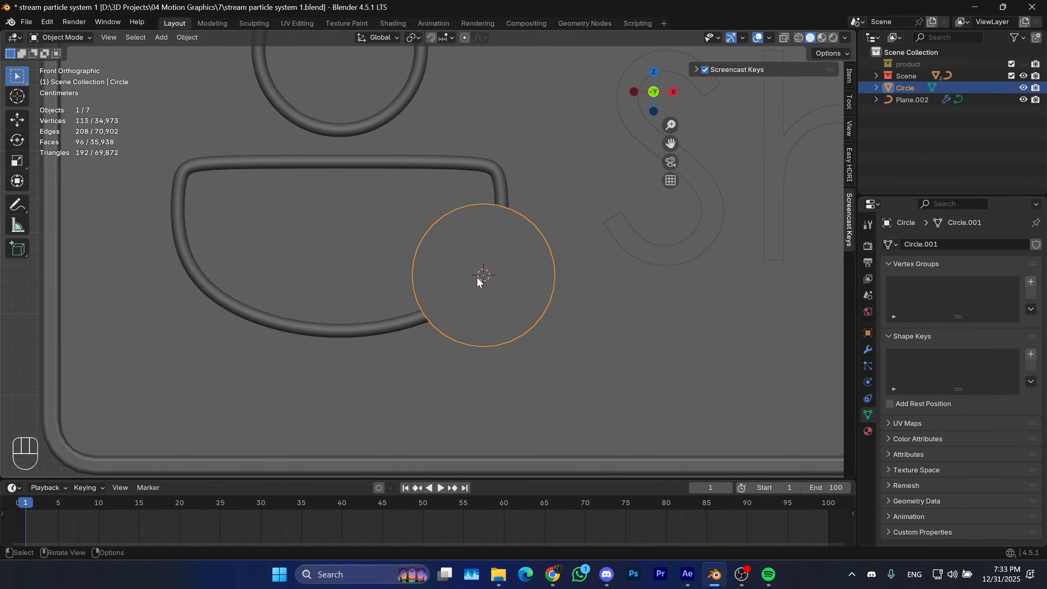
pyautogui.press('Tab')
pyautogui.scroll(1, 527, 286)
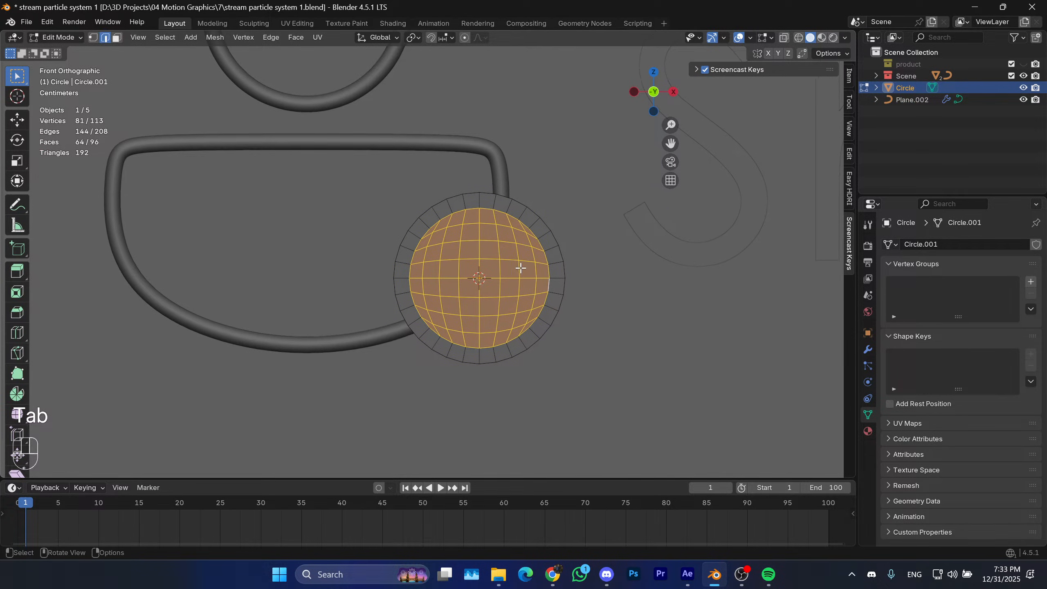
pyautogui.press('Tab')
pyautogui.press('Tab')
pyautogui.scroll(1, 536, 281)
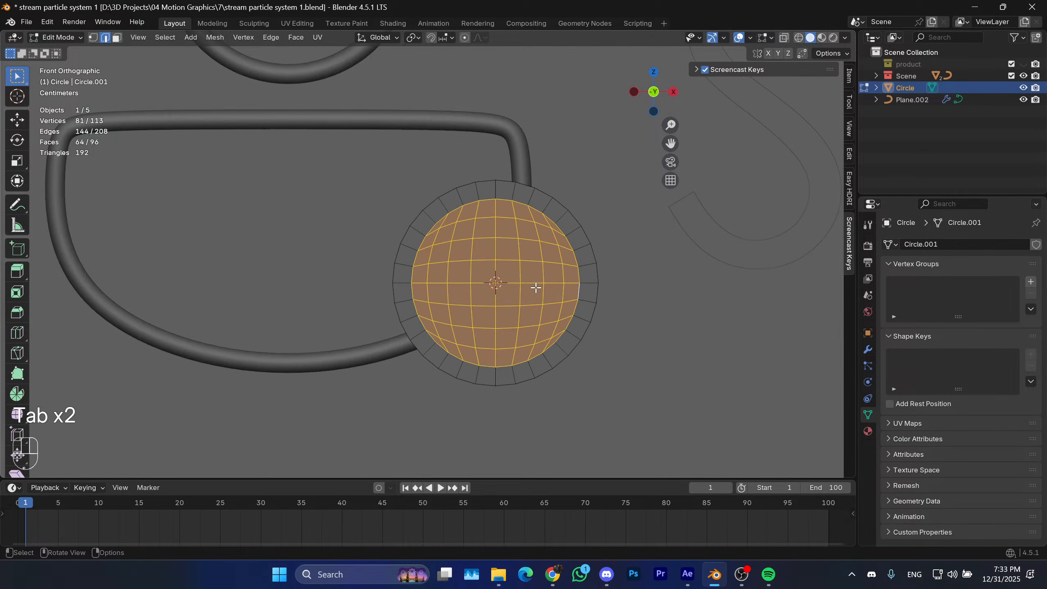
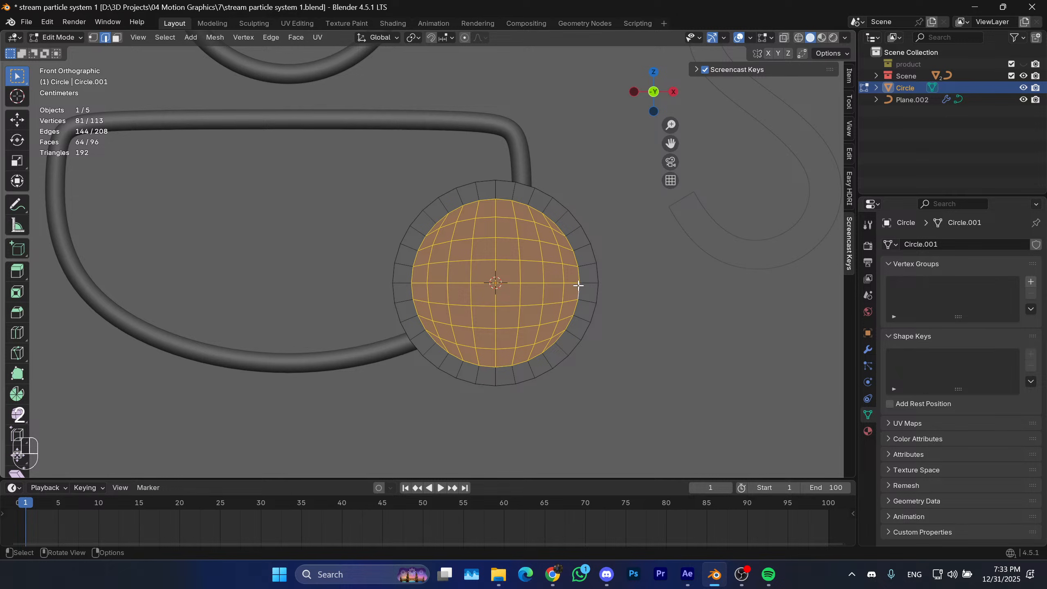
pyautogui.press('a')
pyautogui.moveTo(579, 285); pyautogui.dragTo(470, 292, button='middle')
pyautogui.press('e')
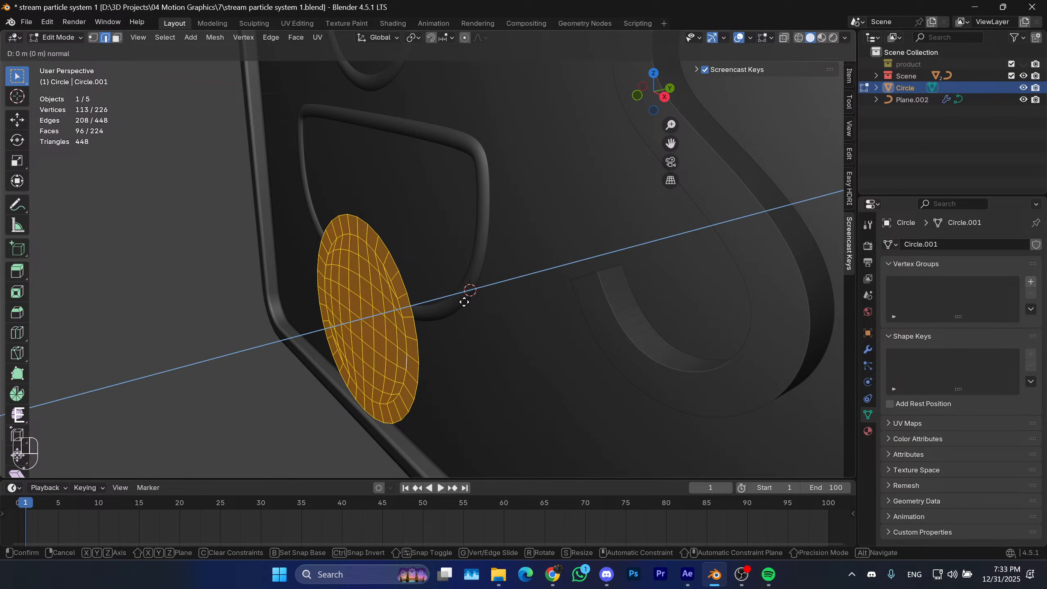
pyautogui.press('shift')
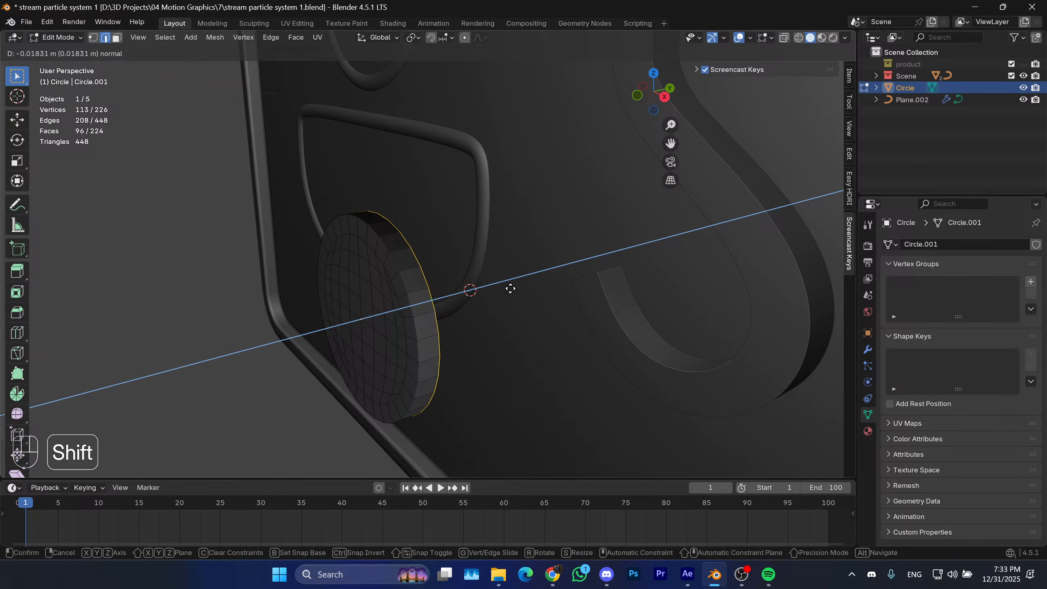
pyautogui.click(478, 311)
pyautogui.moveTo(478, 311); pyautogui.dragTo(461, 292, button='middle')
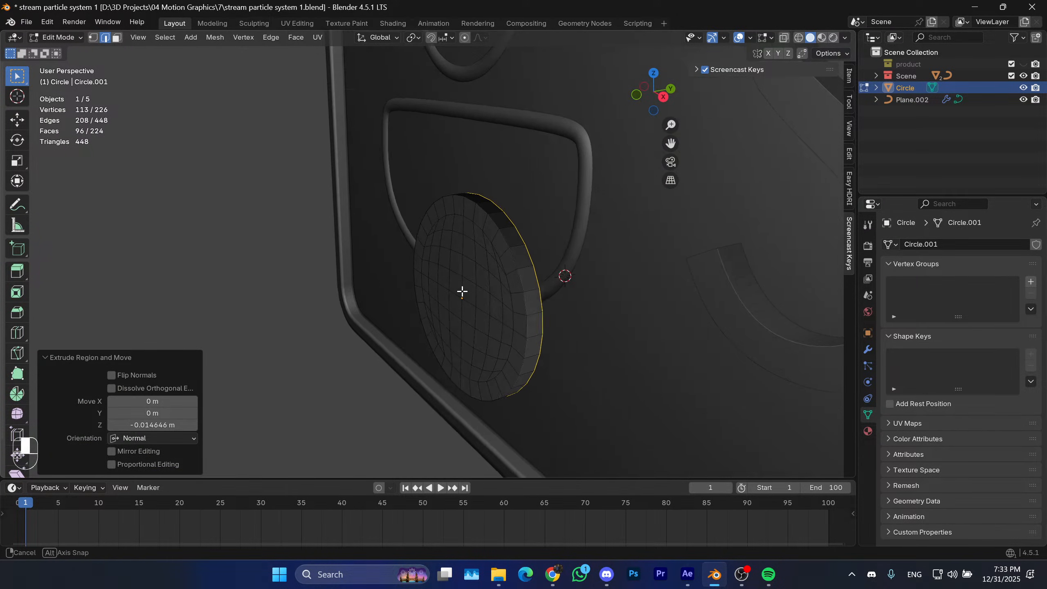
# Move the person icon outward from the panel along Y by about 0.0059 m and a further 0.0021 m.
pyautogui.press('Tab')
pyautogui.moveTo(597, 238); pyautogui.dragTo(542, 230, button='middle')
pyautogui.keyDown('shift'); pyautogui.click(545, 235); pyautogui.keyUp('shift')
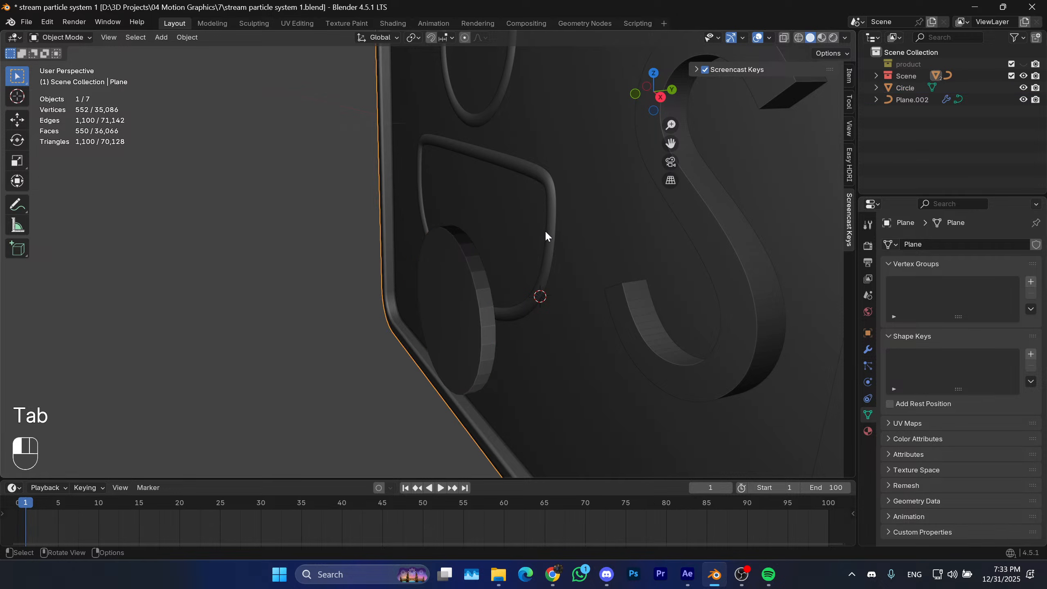
pyautogui.press('g')
pyautogui.press('y')
pyautogui.press('shift')
pyautogui.click(513, 272)
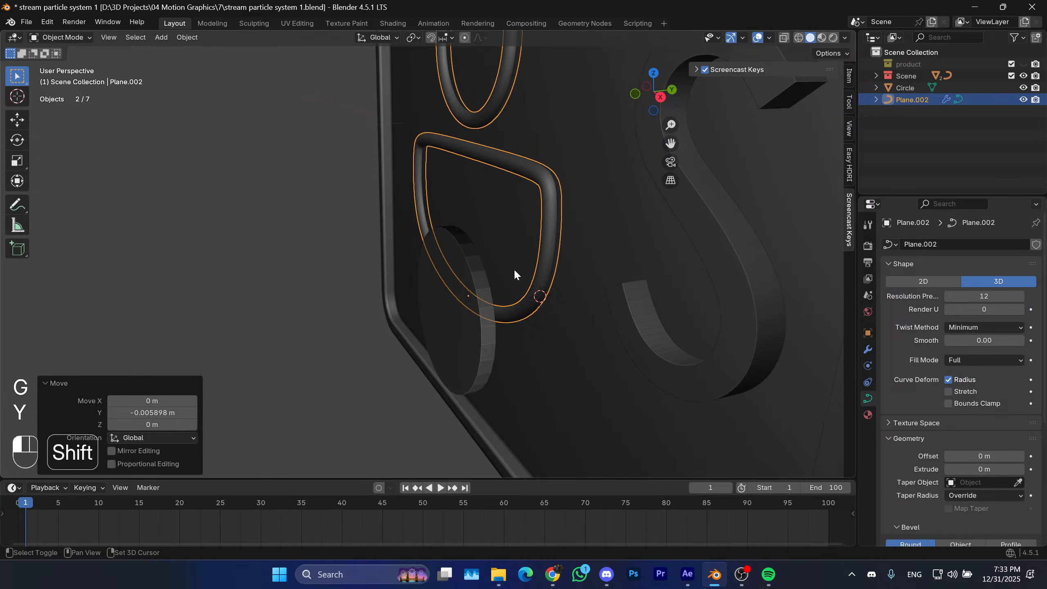
pyautogui.press('y')
pyautogui.keyDown('shift'); pyautogui.click(527, 265); pyautogui.keyUp('shift')
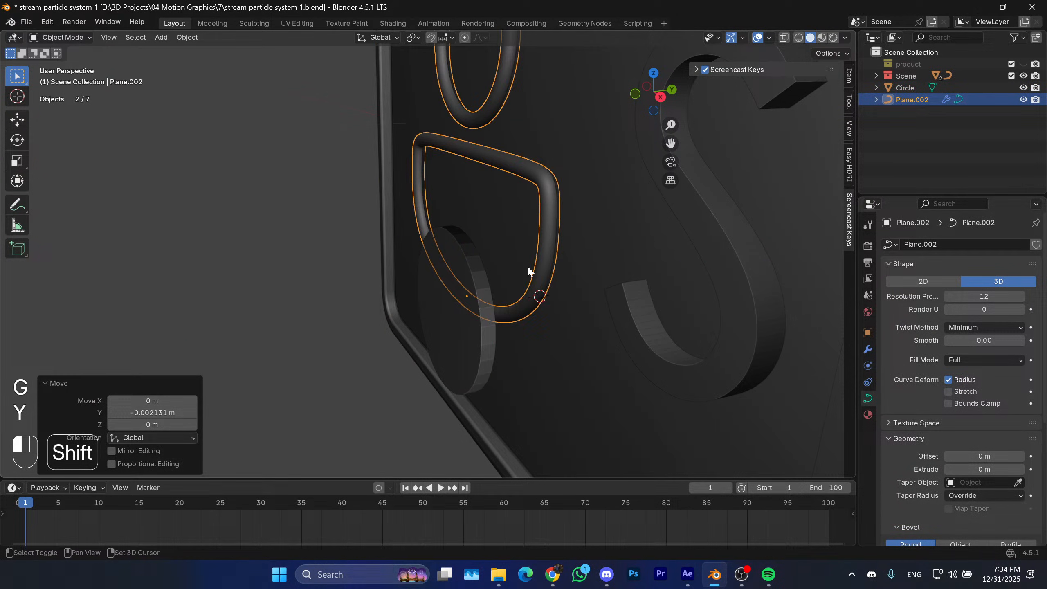
# Move the badge disc about 0.0783 m along Y back toward the person icon.
pyautogui.click(490, 310)
pyautogui.press('g')
pyautogui.press('y')
pyautogui.press('shift')
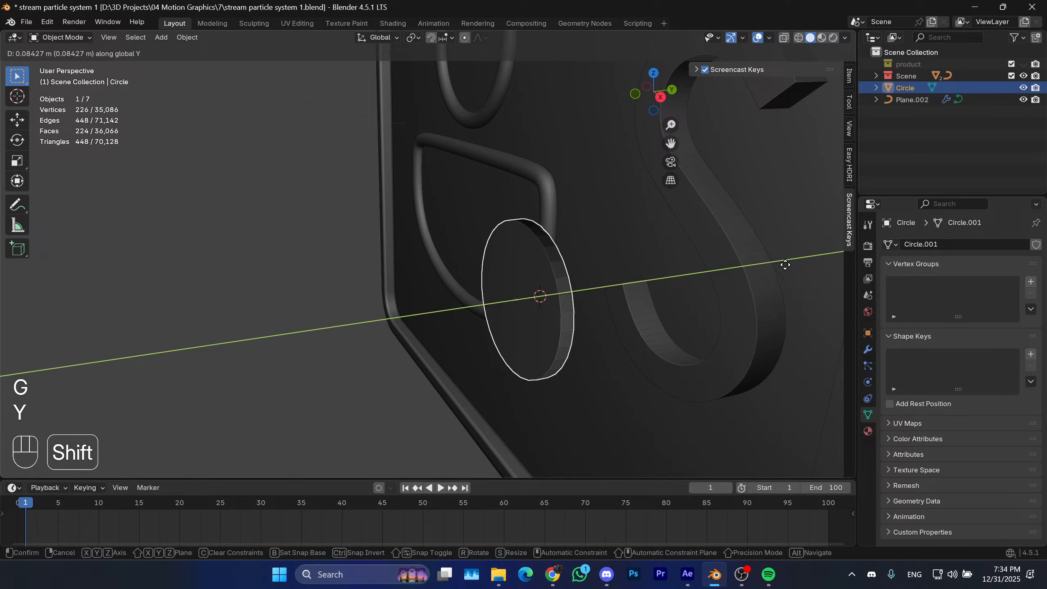
pyautogui.keyDown('shift'); pyautogui.click(737, 304); pyautogui.keyUp('shift')
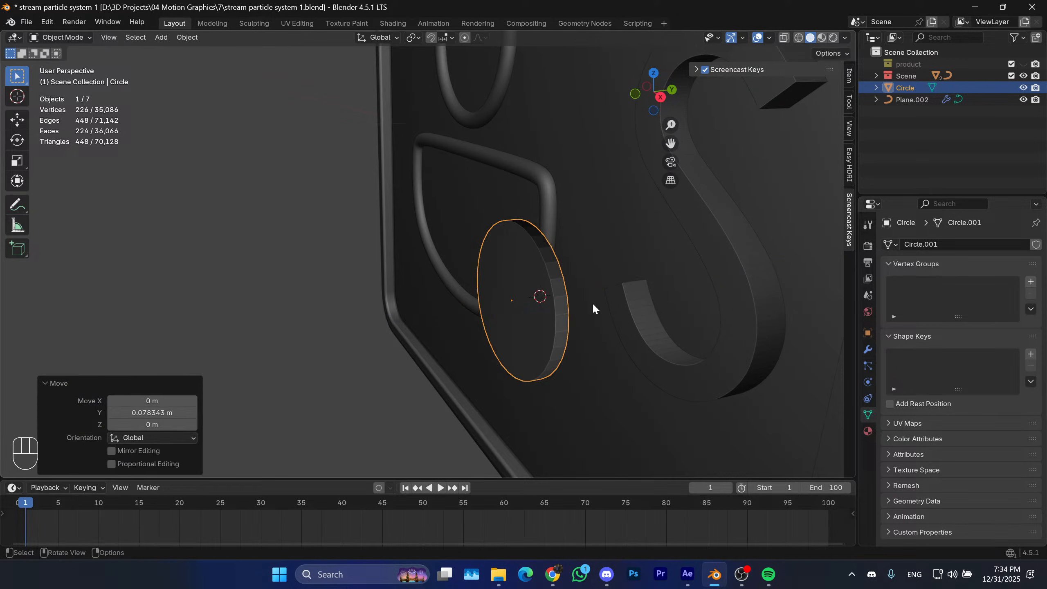
pyautogui.moveTo(592, 303); pyautogui.dragTo(553, 255, button='middle')
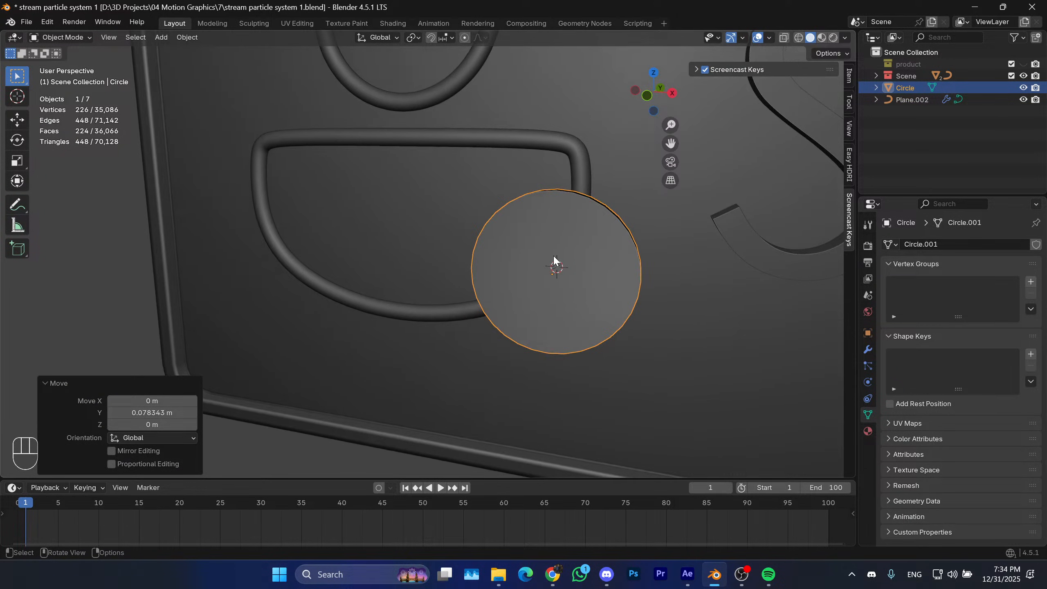
# Bevel the plus-shaped run of central vertical and horizontal edges on the disc's front face to 0.0962 m with 2 segments.
pyautogui.press('KP_1')
pyautogui.press('Tab')
pyautogui.scroll(3, 613, 234)
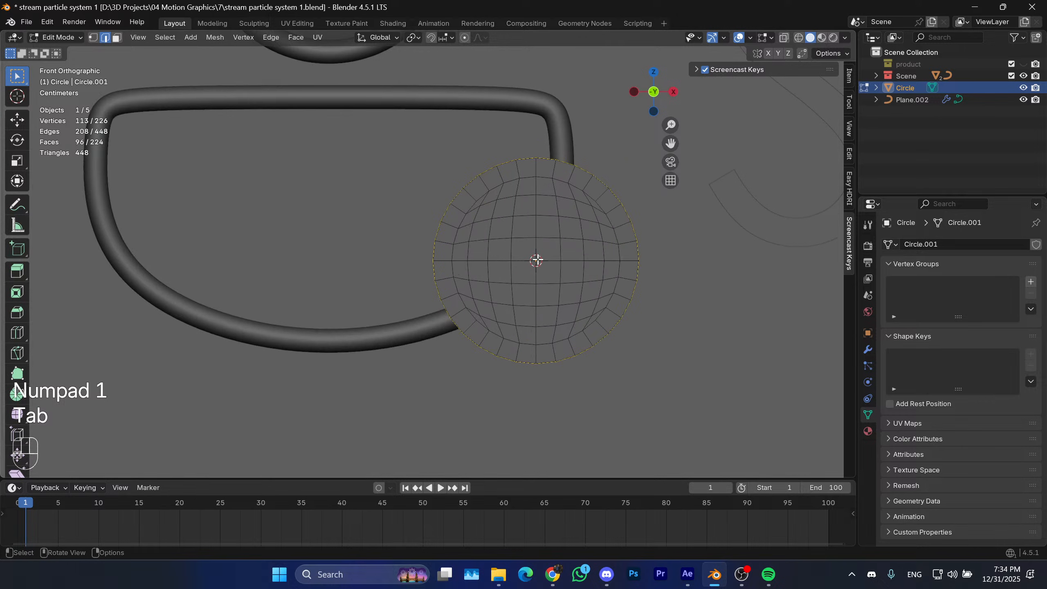
pyautogui.press('2')
pyautogui.click(522, 203)
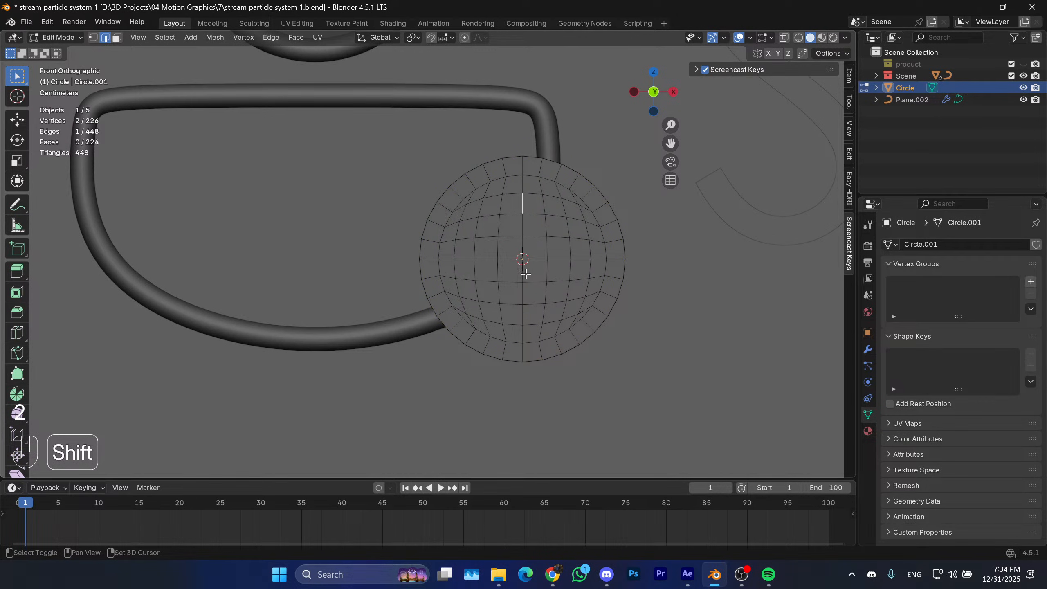
pyautogui.keyDown('ctrl'); pyautogui.keyDown('shift'); pyautogui.click(524, 316); pyautogui.keyUp('shift'); pyautogui.keyUp('ctrl')
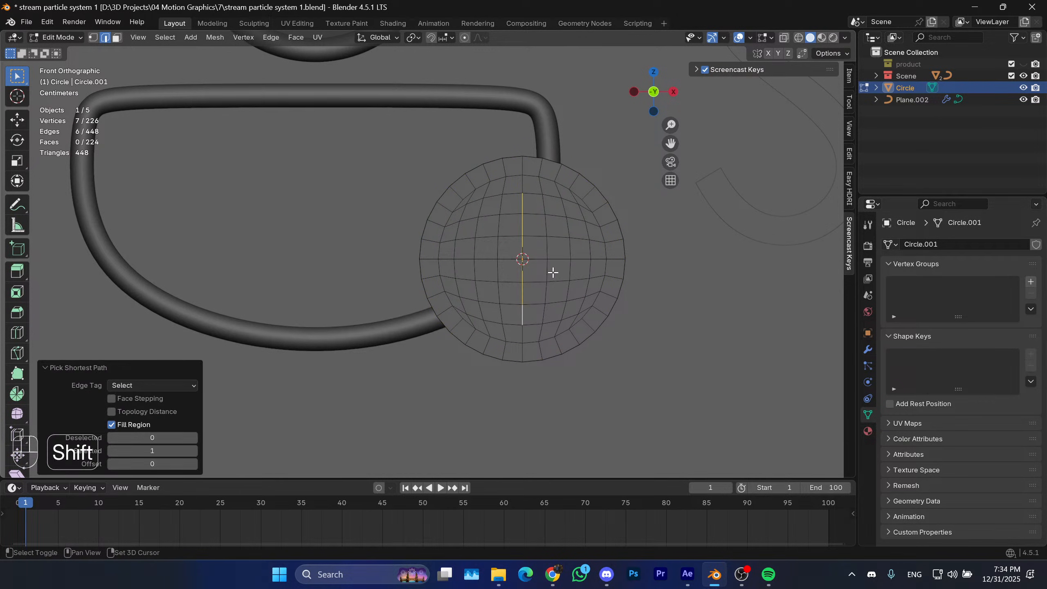
pyautogui.keyDown('shift'); pyautogui.click(585, 259); pyautogui.keyUp('shift')
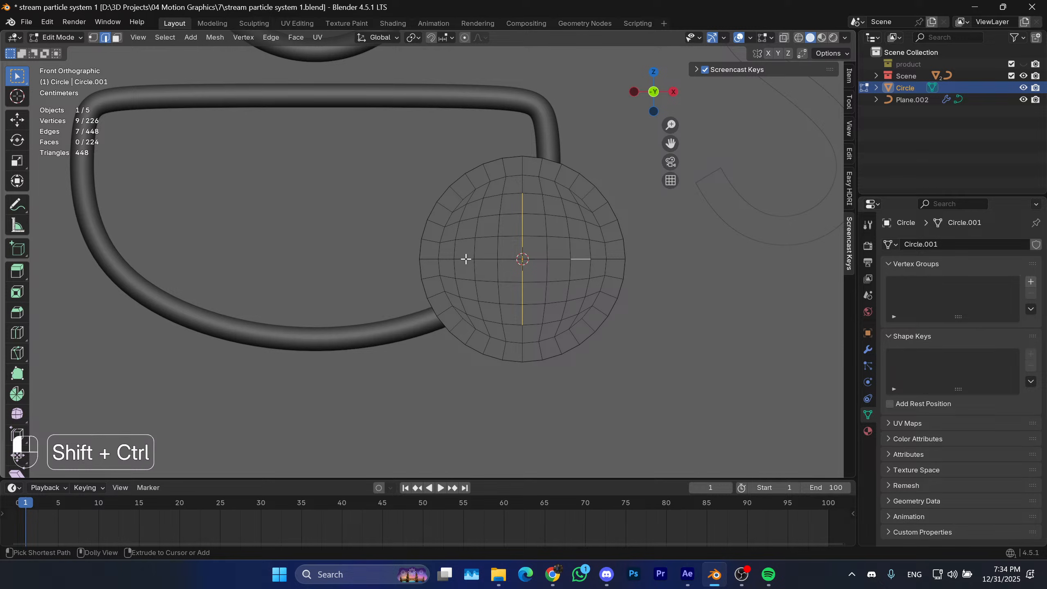
pyautogui.keyDown('ctrl'); pyautogui.keyDown('shift'); pyautogui.click(466, 258); pyautogui.keyUp('shift'); pyautogui.keyUp('ctrl')
pyautogui.scroll(2, 568, 252)
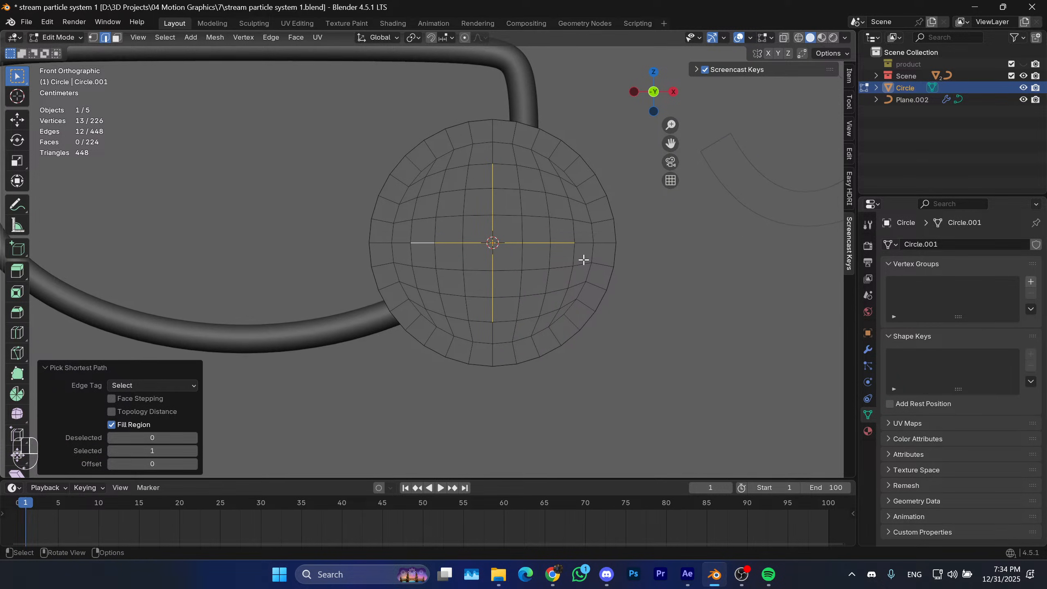
pyautogui.hotkey('ctrl', 'b')
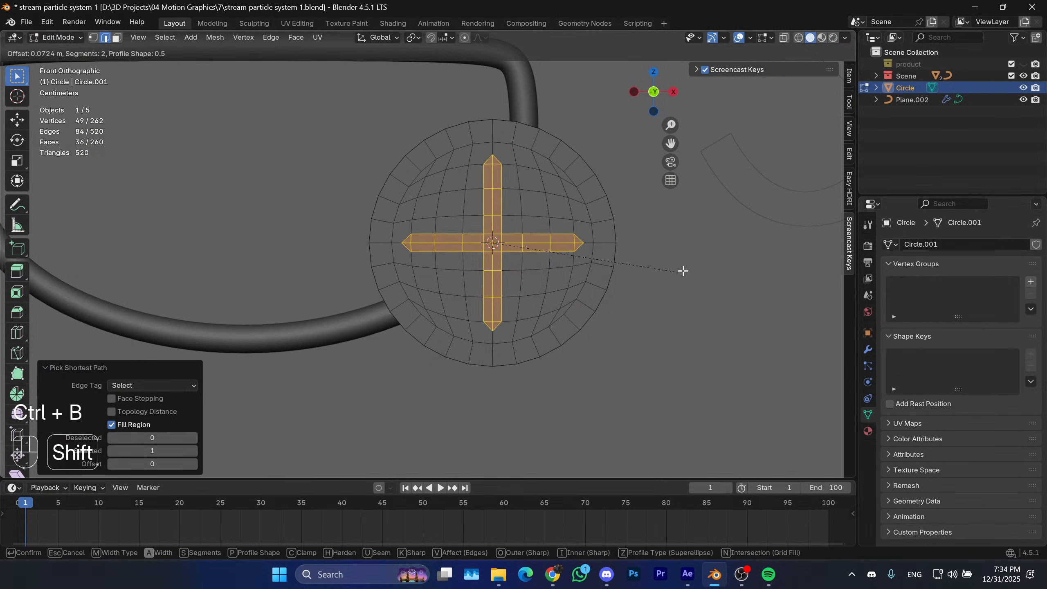
pyautogui.click(700, 269)
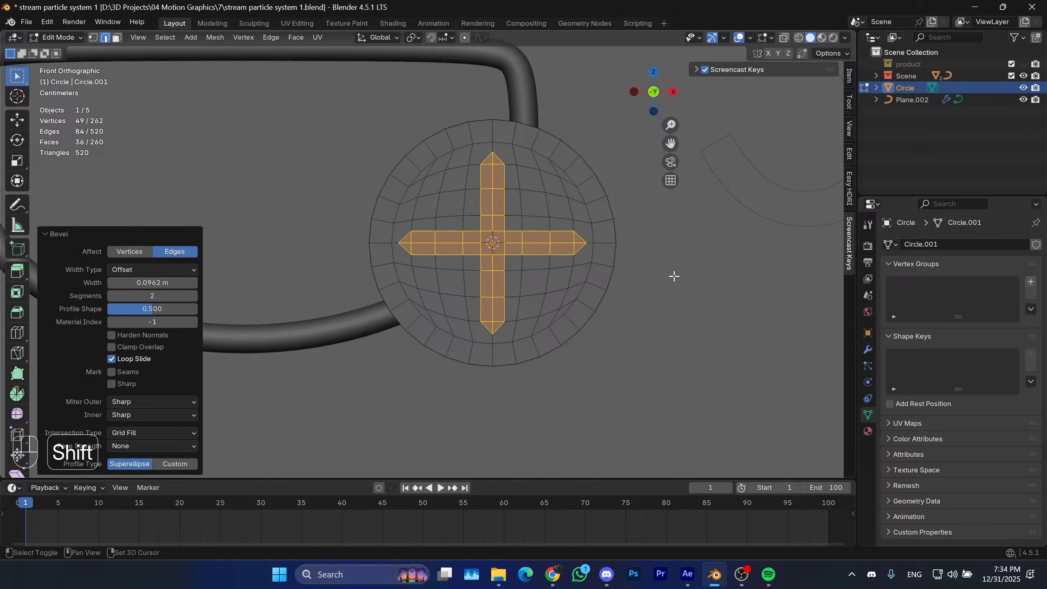
# Delete the plus-shaped faces on the disc's front, leaving out the four pointed tips so the arms end square.
pyautogui.scroll(3, 570, 252)
pyautogui.press('3')
pyautogui.press('b')
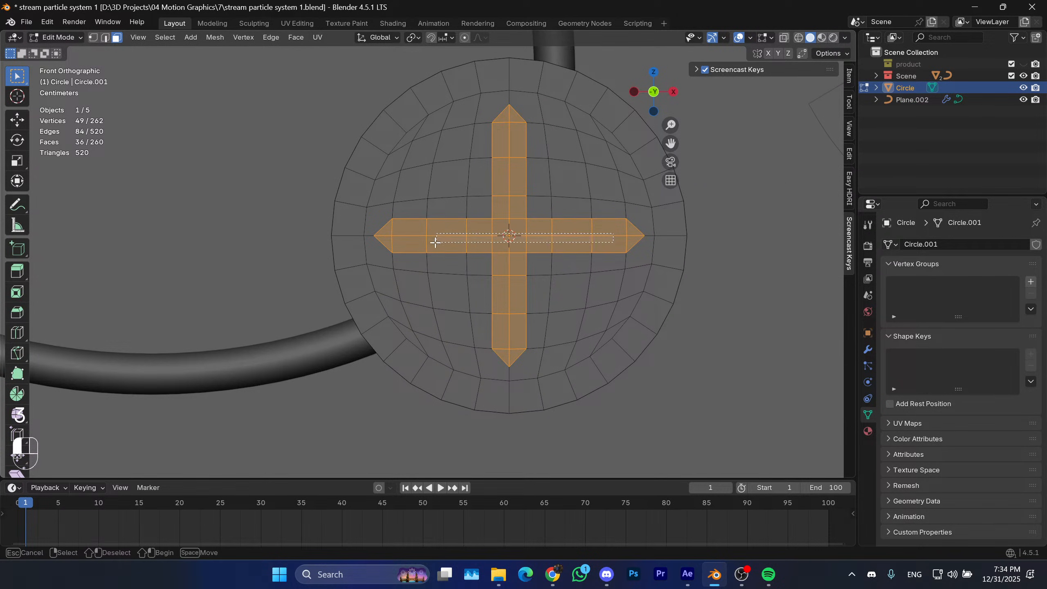
pyautogui.moveTo(403, 247); pyautogui.dragTo(403, 248)
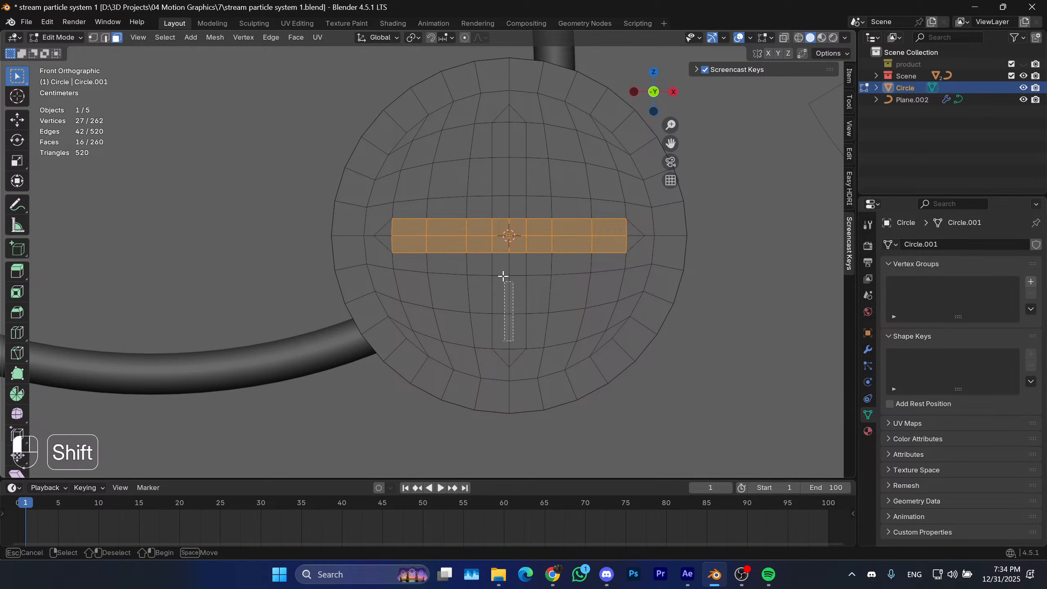
pyautogui.keyDown('shift'); pyautogui.moveTo(503, 276); pyautogui.dragTo(499, 231); pyautogui.keyUp('shift')
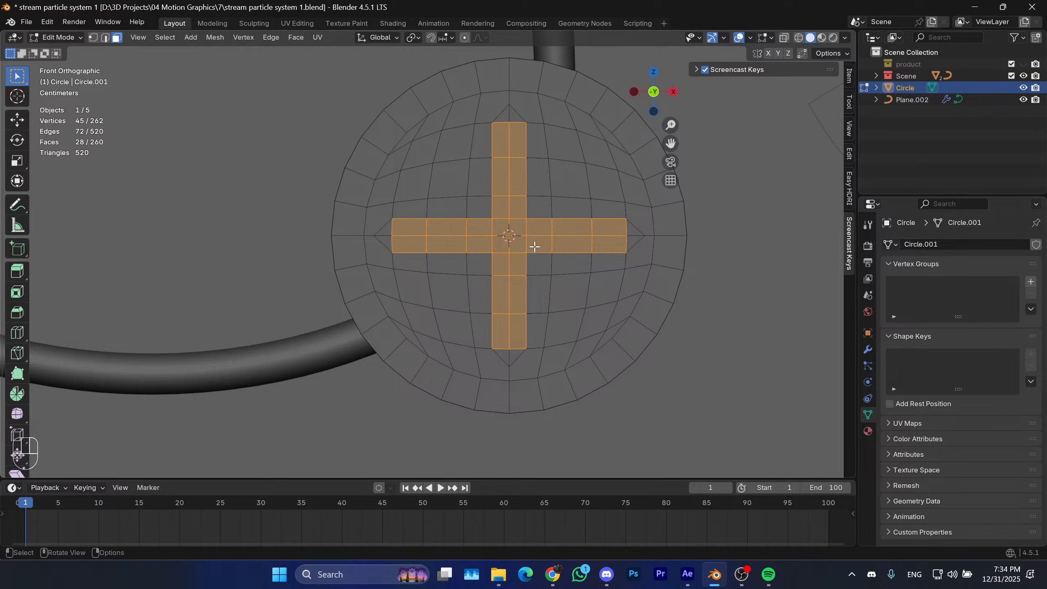
pyautogui.moveTo(503, 240); pyautogui.dragTo(469, 260, button='middle')
pyautogui.press('x')
pyautogui.click(515, 255)
pyautogui.press('Tab')
pyautogui.press('Tab')
pyautogui.press('Tab')
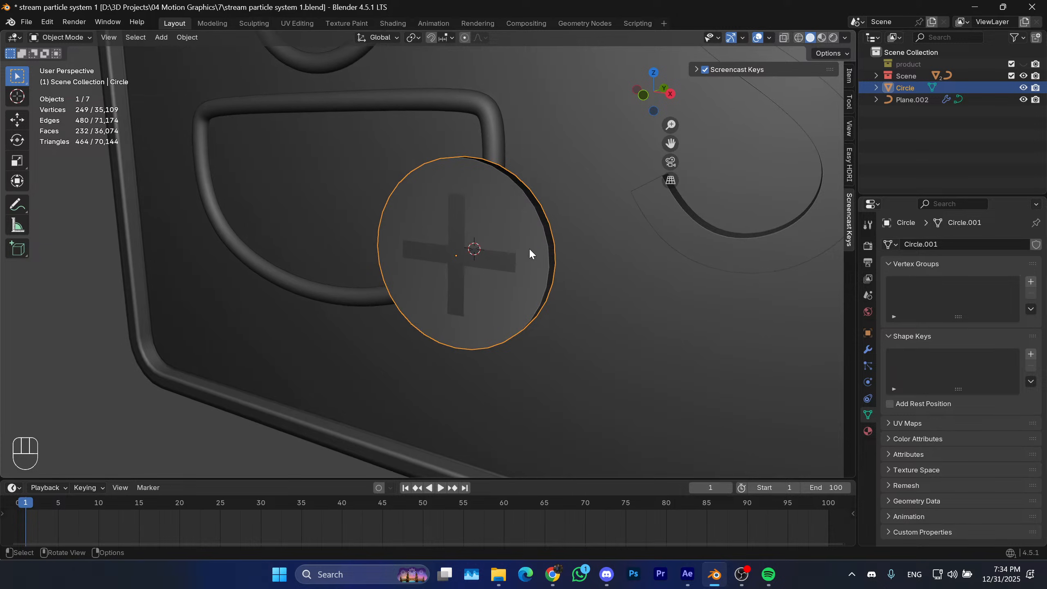
# Add a single centered loop cut around the disc's side band.
pyautogui.press('Tab')
pyautogui.moveTo(569, 248); pyautogui.dragTo(501, 233, button='middle')
pyautogui.hotkey('ctrl', 'r')
pyautogui.click(527, 225)
pyautogui.rightClick(527, 225)
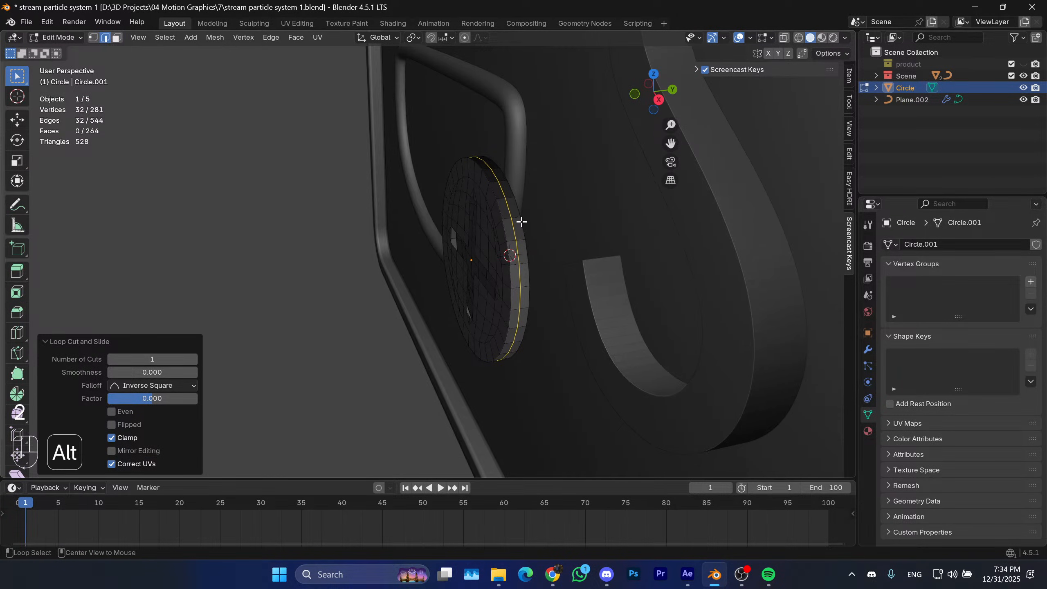
# Select the inner region of the disc's rear rim loop and delete its faces to open the back.
pyautogui.keyDown('alt'); pyautogui.click(523, 223); pyautogui.keyUp('alt')
pyautogui.press('2')
pyautogui.click(166, 39)
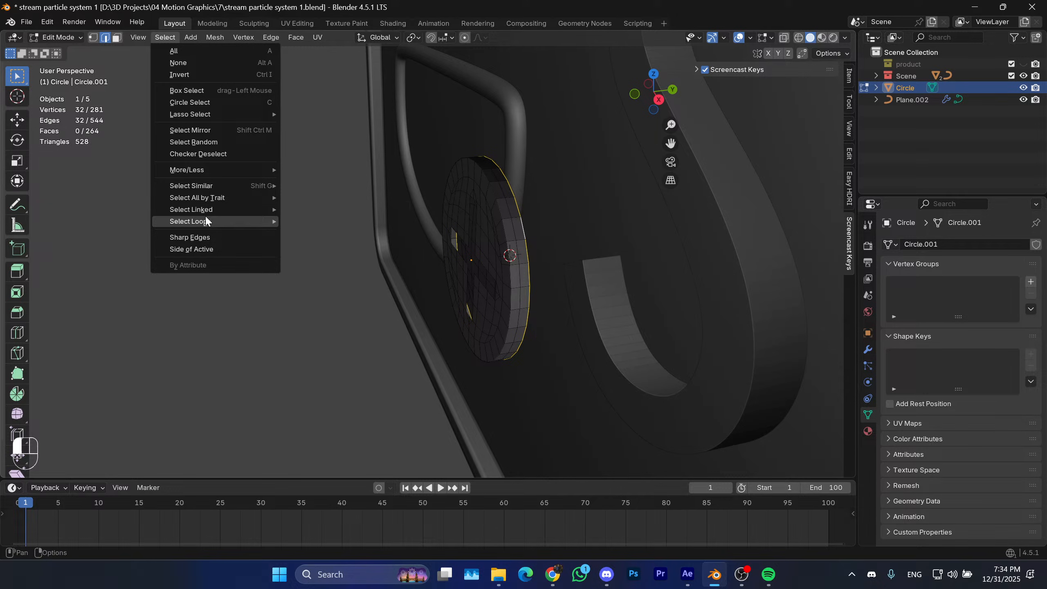
pyautogui.moveTo(205, 221)
pyautogui.click(354, 248)
pyautogui.press('x')
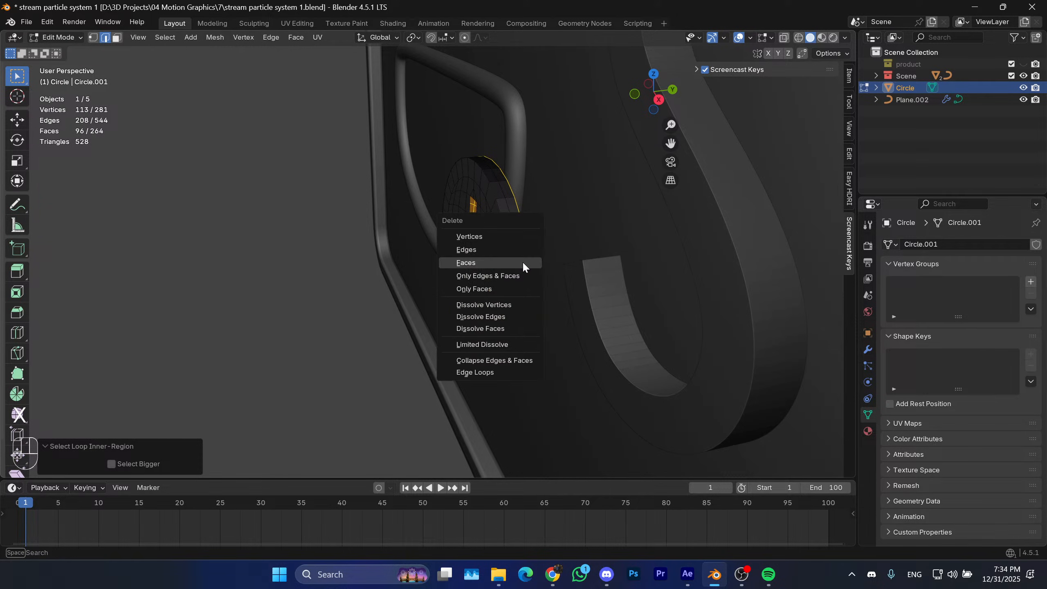
pyautogui.click(522, 262)
# Delete the rear ring of side faces behind the disc's middle loop.
pyautogui.moveTo(522, 262); pyautogui.dragTo(500, 253, button='middle')
pyautogui.press('3')
pyautogui.keyDown('alt'); pyautogui.click(513, 243); pyautogui.keyUp('alt')
pyautogui.press('x')
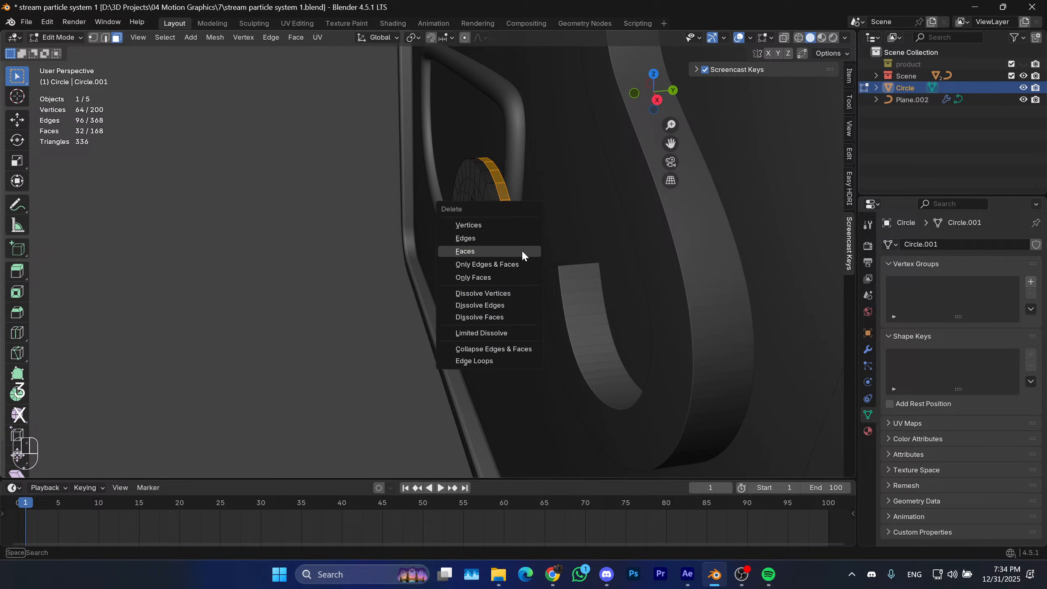
pyautogui.click(522, 250)
# Try mirroring the badge disc with a Mirror modifier after snapping the 3D cursor to its rear rim.
pyautogui.press('2')
pyautogui.keyDown('alt'); pyautogui.click(510, 241); pyautogui.keyUp('alt')
pyautogui.hotkey('shift', 's')
pyautogui.click(531, 326)
pyautogui.press('Tab')
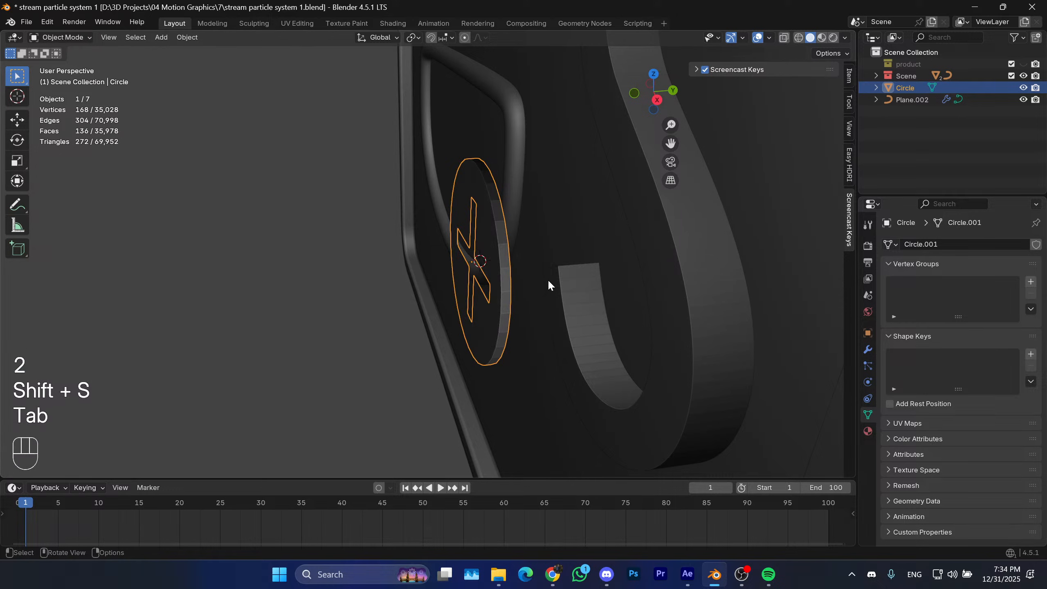
pyautogui.click(868, 350)
pyautogui.click(940, 246)
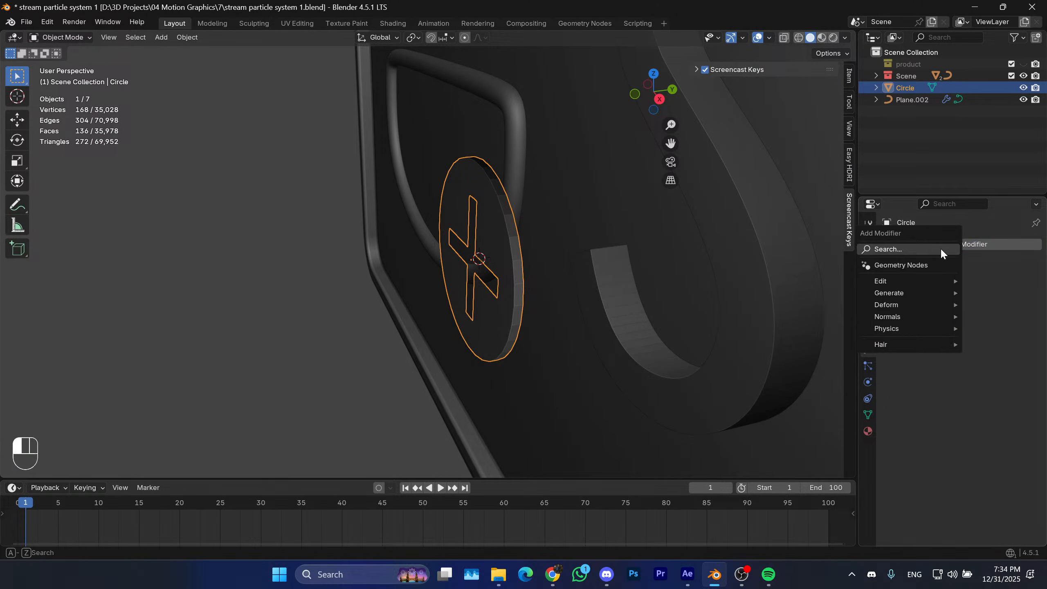
pyautogui.click(940, 248)
pyautogui.click(868, 274)
pyautogui.keyDown('shift'); pyautogui.moveTo(585, 252); pyautogui.dragTo(576, 258, button='middle'); pyautogui.keyUp('shift')
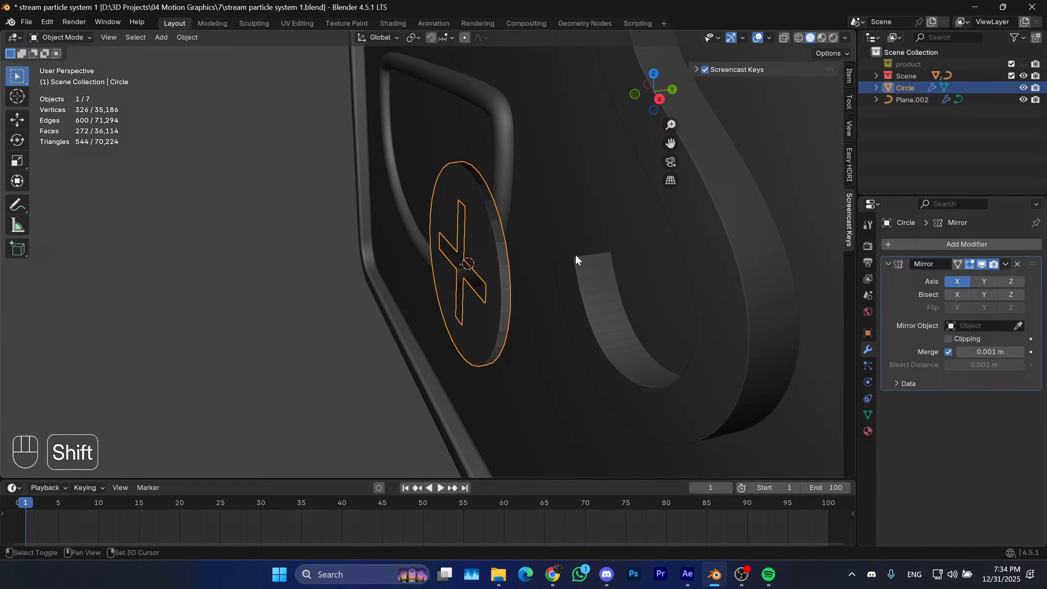
pyautogui.click(1018, 264)
# Undo the recent edits to the badge disc and redo them up to the deletion of its rear side faces.
pyautogui.hotkey('ctrl', 'z')
pyautogui.hotkey('ctrl', 'z')
pyautogui.hotkey('ctrl', 'z')
pyautogui.hotkey('ctrl', 'z')
pyautogui.hotkey('ctrl', 'z')
pyautogui.hotkey('ctrl', 'z')
pyautogui.hotkey('ctrl', 'z')
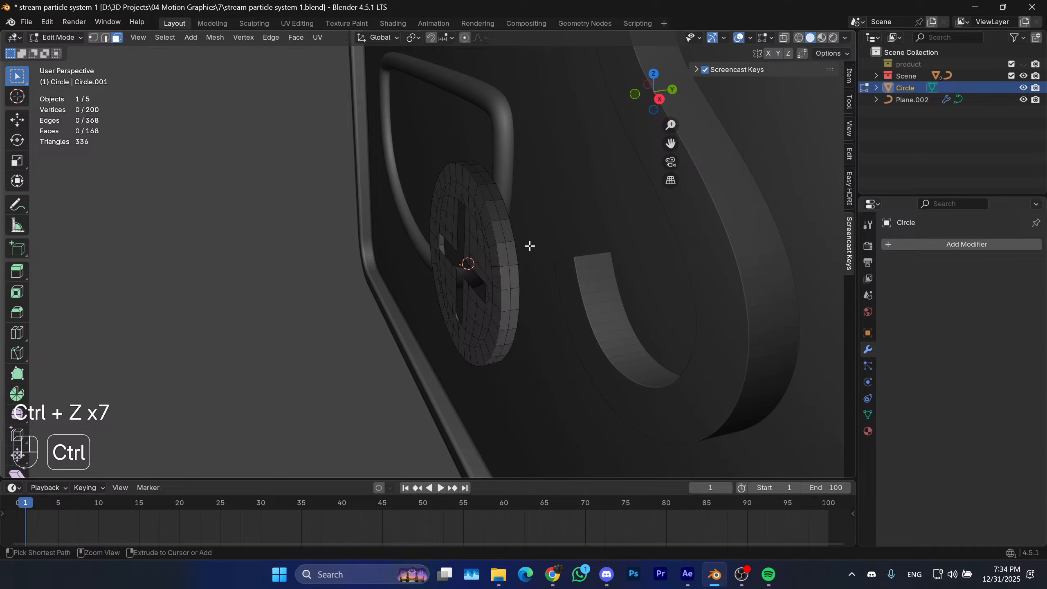
pyautogui.hotkey('ctrl', 'z')
pyautogui.hotkey('ctrl', 'z')
pyautogui.hotkey('ctrl', 'z')
pyautogui.moveTo(514, 252); pyautogui.dragTo(578, 256, button='middle')
pyautogui.hotkey('ctrl', 'z')
pyautogui.scroll(2, 517, 294)
pyautogui.scroll(1, 521, 267)
pyautogui.scroll(-2, 521, 266)
pyautogui.hotkey('ctrl', 'shift', 'z')
pyautogui.hotkey('ctrl', 'shift', 'z')
pyautogui.hotkey('ctrl', 'shift', 'z')
pyautogui.hotkey('ctrl', 'shift', 'z')
pyautogui.hotkey('ctrl', 'shift', 'z')
pyautogui.hotkey('ctrl', 'shift', 'z')
# Snap the 3D cursor to the disc's rear rim loop and set the disc's origin to the 3D cursor.
pyautogui.press('2')
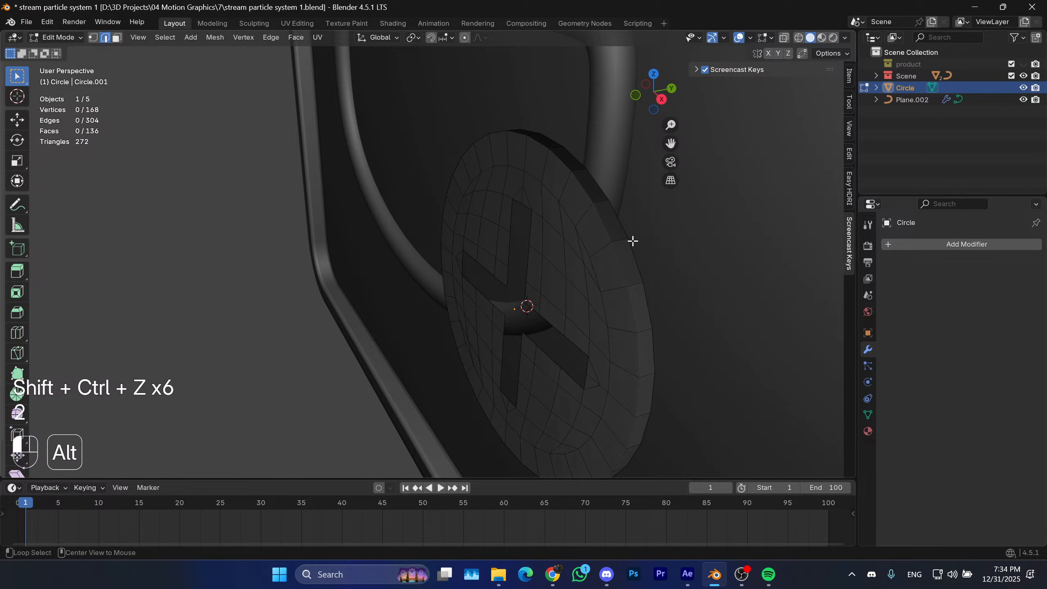
pyautogui.keyDown('alt'); pyautogui.click(631, 241); pyautogui.keyUp('alt')
pyautogui.hotkey('shift', 's')
pyautogui.click(633, 312)
pyautogui.press('Tab')
pyautogui.rightClick(657, 284)
pyautogui.moveTo(638, 293)
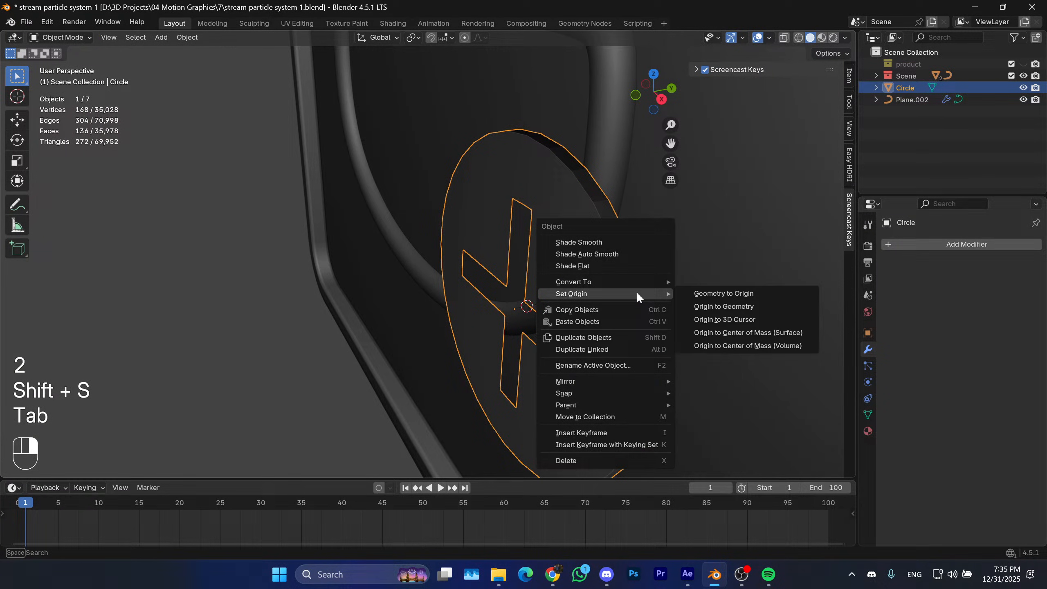
pyautogui.click(725, 320)
# Extrude the outline of the plus-shaped cutout along Y toward the panel to give the opening inner walls.
pyautogui.moveTo(635, 297); pyautogui.dragTo(481, 322, button='middle')
pyautogui.press('Tab')
pyautogui.keyDown('alt'); pyautogui.click(531, 272); pyautogui.keyUp('alt')
pyautogui.keyDown('alt'); pyautogui.keyDown('shift'); pyautogui.click(516, 311); pyautogui.keyUp('shift'); pyautogui.keyUp('alt')
pyautogui.press('e')
pyautogui.press('y')
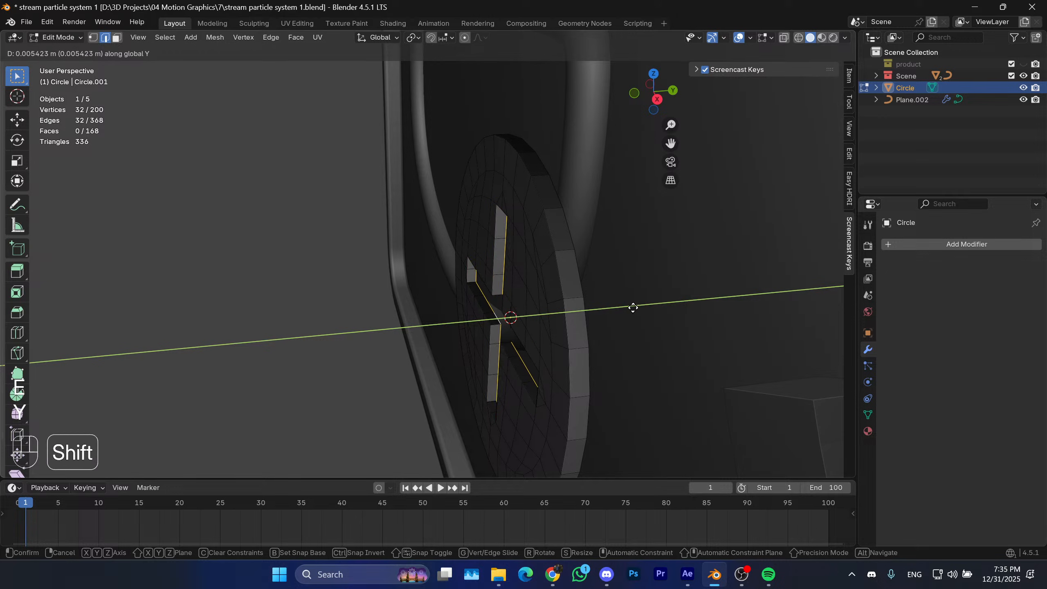
pyautogui.click(673, 301)
pyautogui.moveTo(582, 294)
pyautogui.mouseDown(button='middle')
pyautogui.moveTo(565, 286)
pyautogui.moveTo(599, 283)
pyautogui.mouseUp(button='middle')
pyautogui.press('Tab')
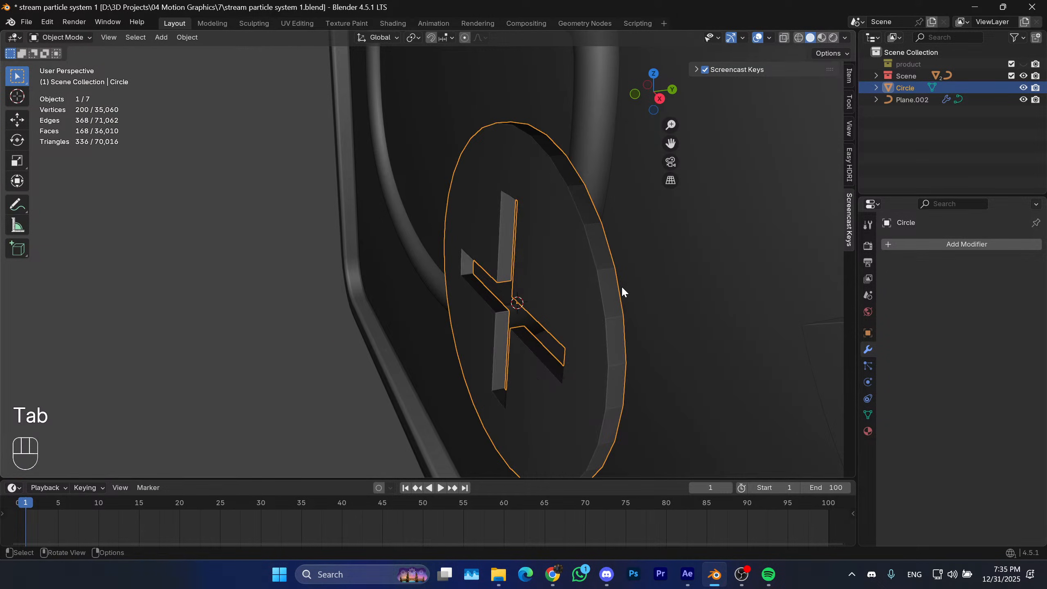
# Apply all transforms to the badge disc and mirror it along Y only with a Mirror modifier.
pyautogui.click(939, 247)
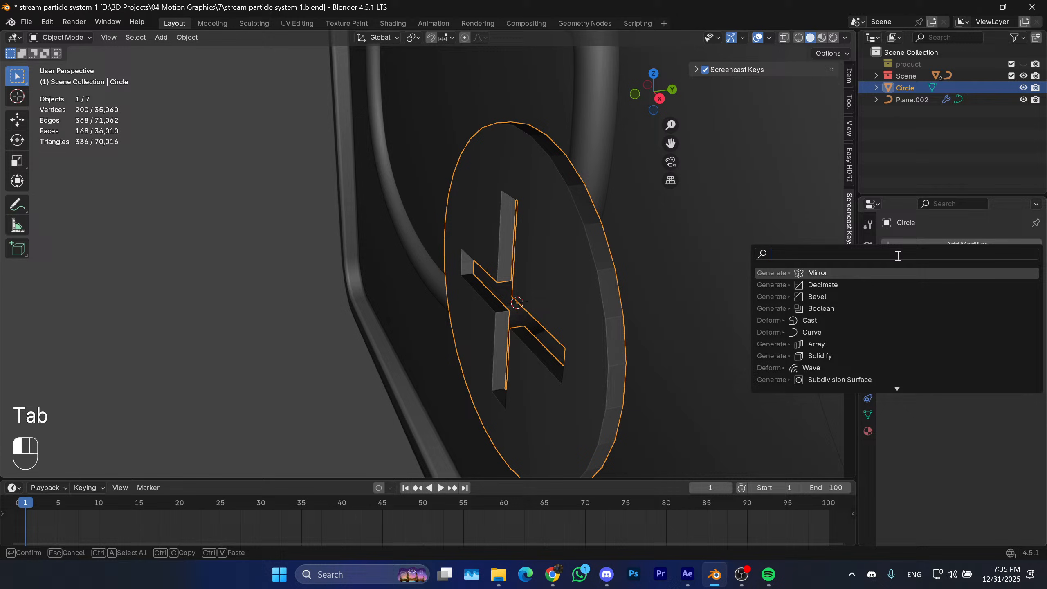
pyautogui.click(863, 273)
pyautogui.click(1004, 282)
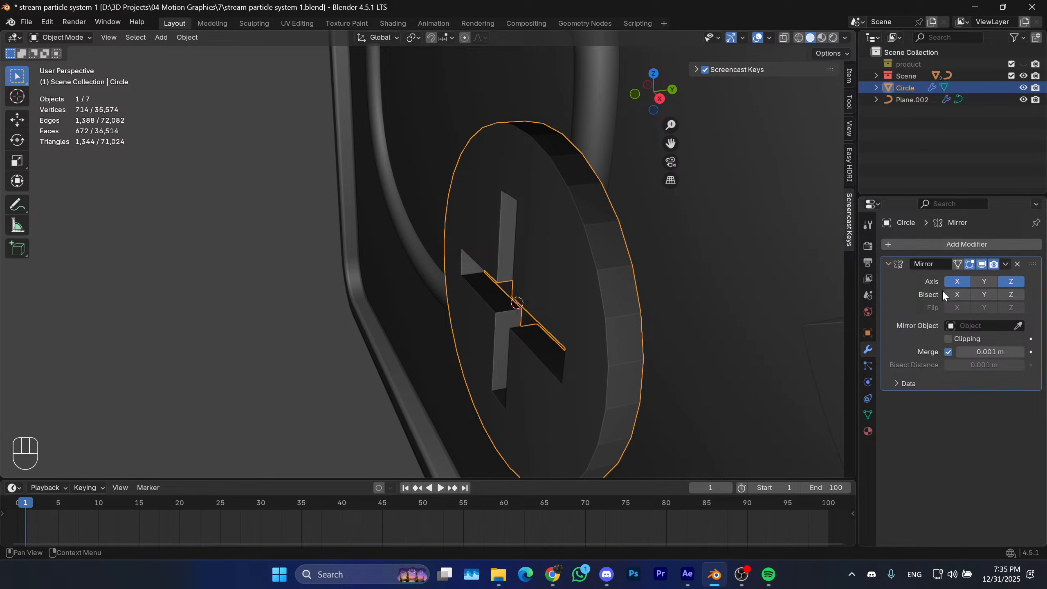
pyautogui.hotkey('ctrl', 'a')
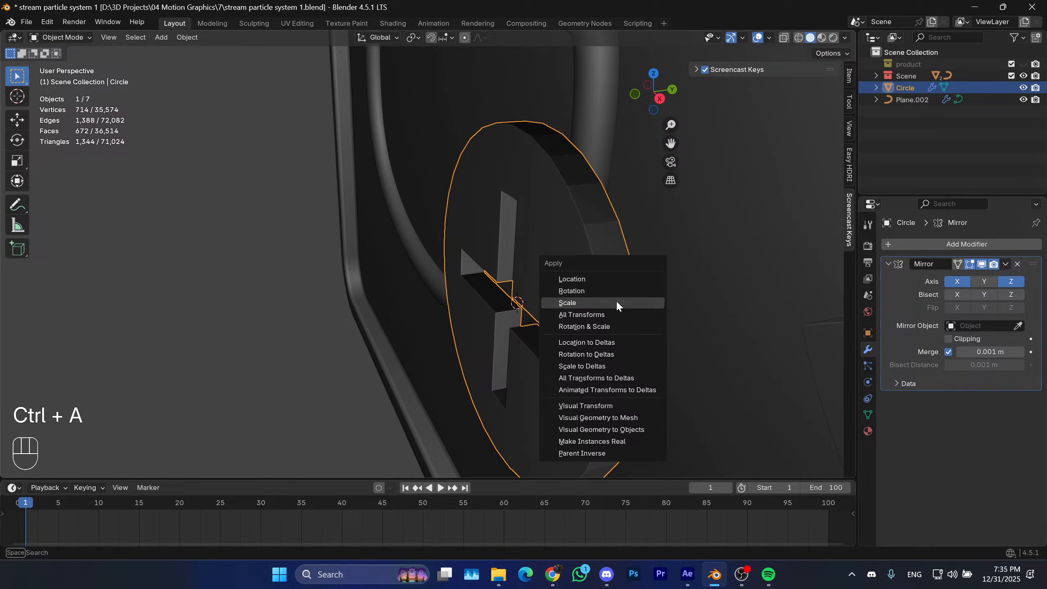
pyautogui.click(608, 314)
pyautogui.click(988, 283)
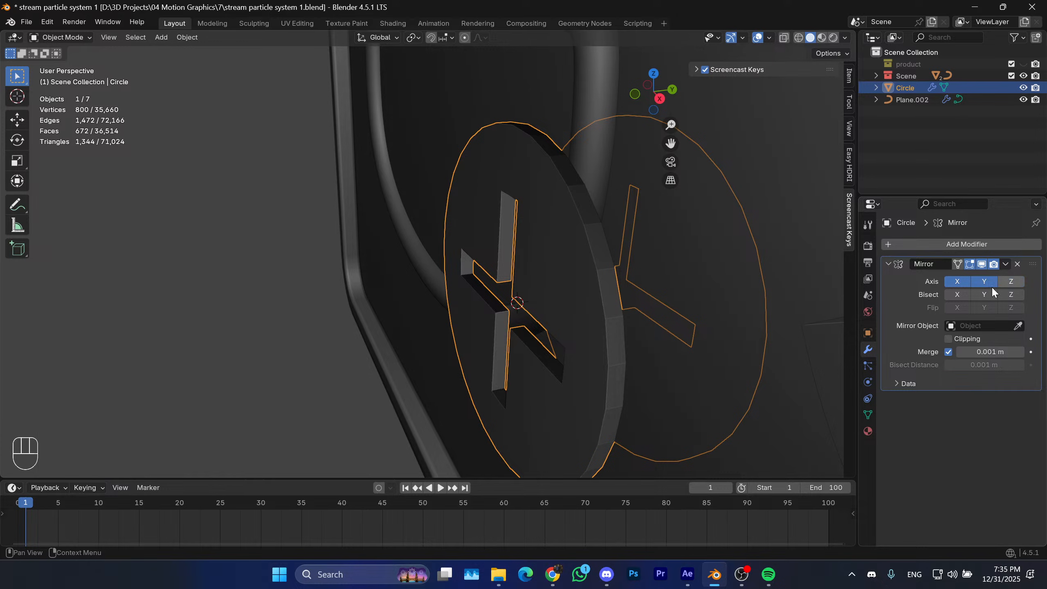
pyautogui.press('Tab')
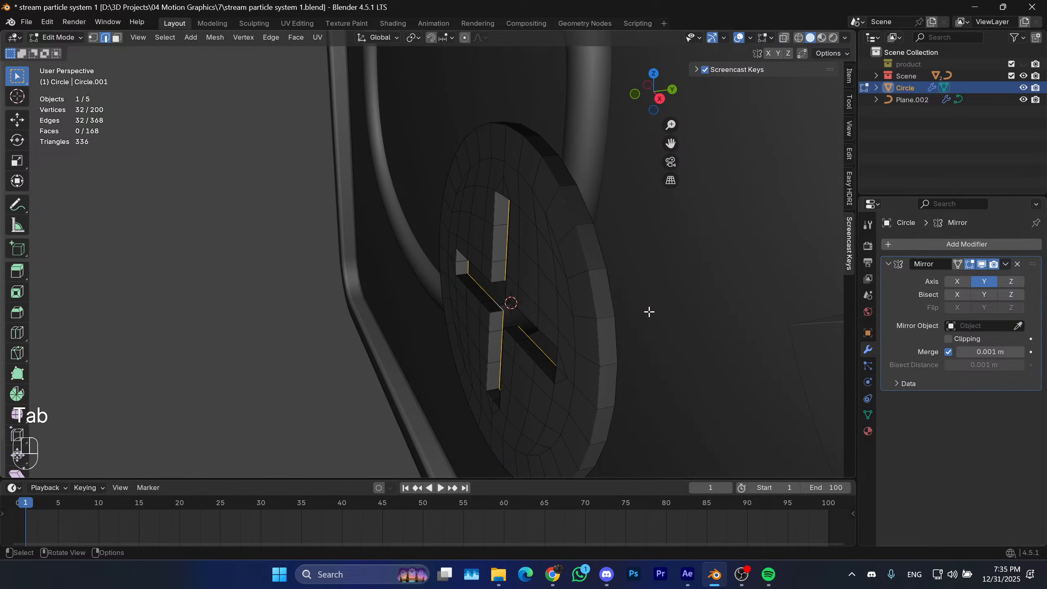
pyautogui.press('Tab')
pyautogui.press('g')
pyautogui.press('y')
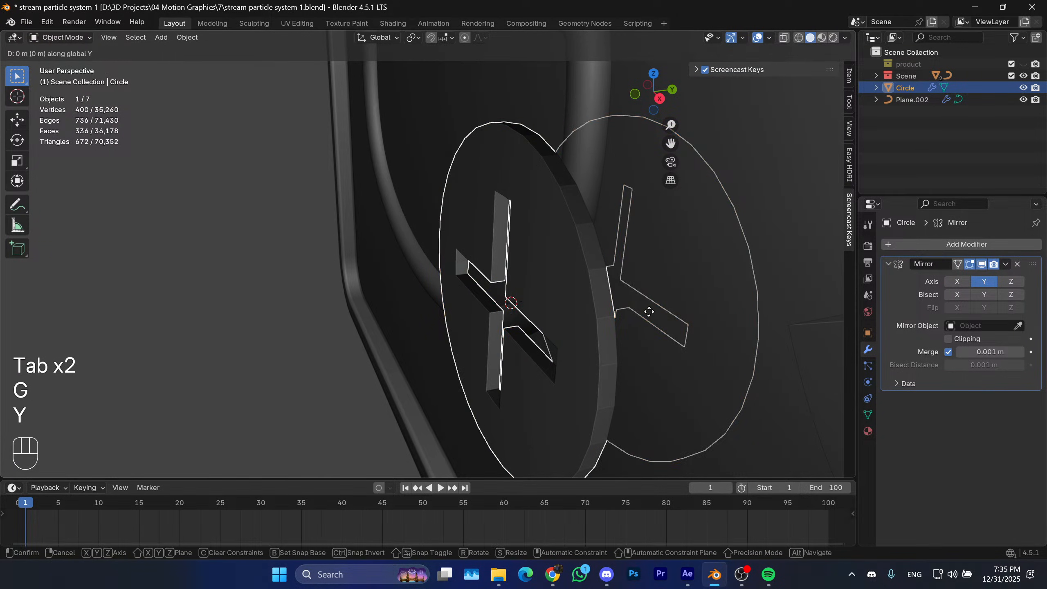
# Set the mirrored disc's origin back to the 3D cursor at its rear rim loop.
pyautogui.press('Tab')
pyautogui.press('2')
pyautogui.hotkey('shift', 's')
pyautogui.press('Tab')
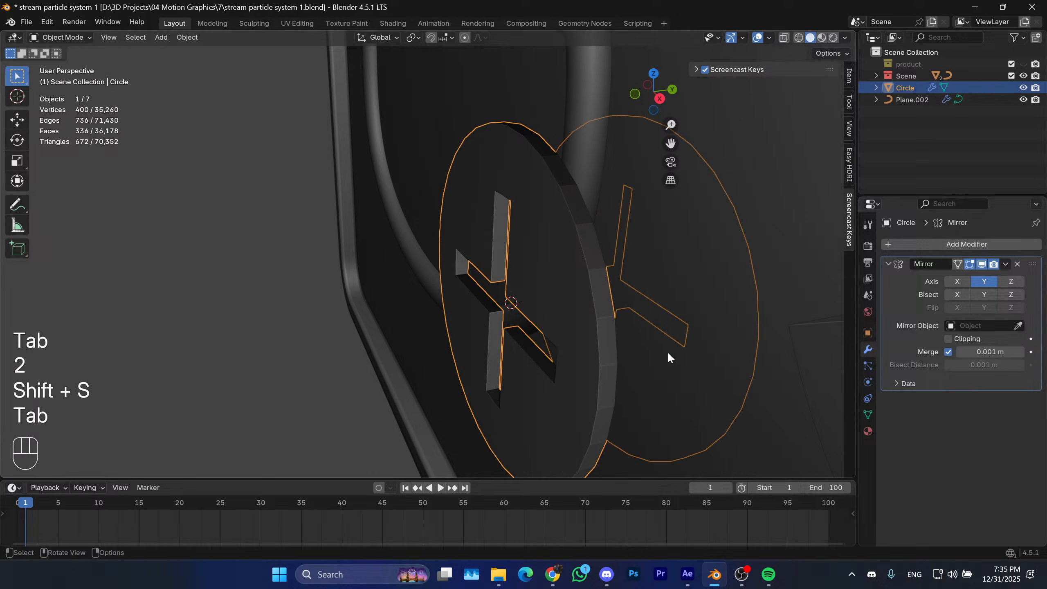
pyautogui.rightClick(668, 352)
pyautogui.moveTo(671, 329)
pyautogui.click(744, 340)
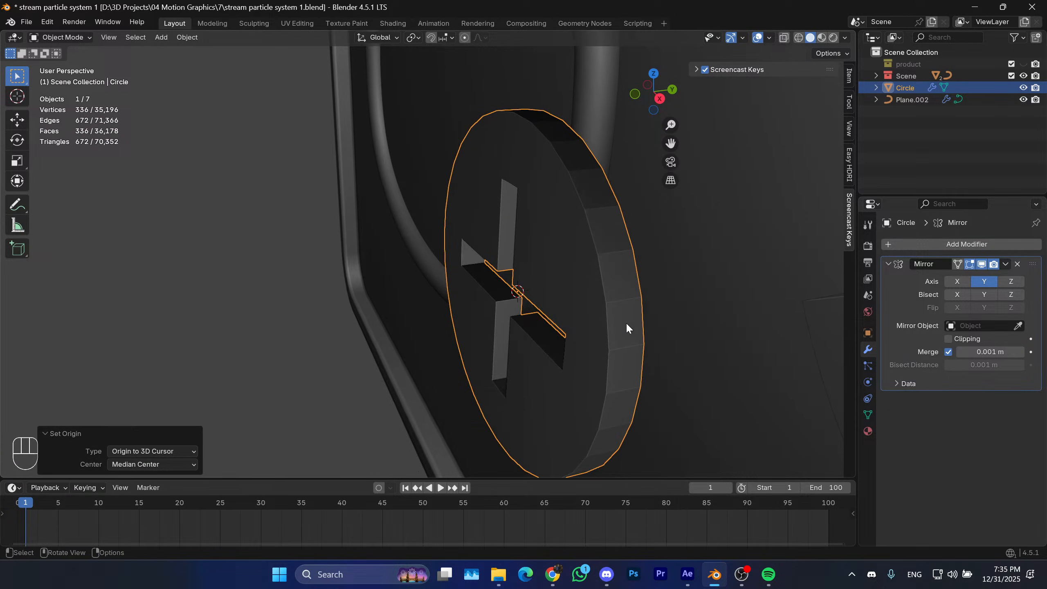
# Move all of the disc's geometry about 0.0021 m along Y toward the mirror plane.
pyautogui.press('Tab')
pyautogui.keyDown('shift'); pyautogui.moveTo(558, 300); pyautogui.dragTo(583, 312, button='middle'); pyautogui.keyUp('shift')
pyautogui.moveTo(556, 318)
pyautogui.keyDown('shift'); pyautogui.mouseDown(button='middle')
pyautogui.moveTo(531, 325)
pyautogui.moveTo(540, 315)
pyautogui.mouseUp(button='middle'); pyautogui.keyUp('shift')
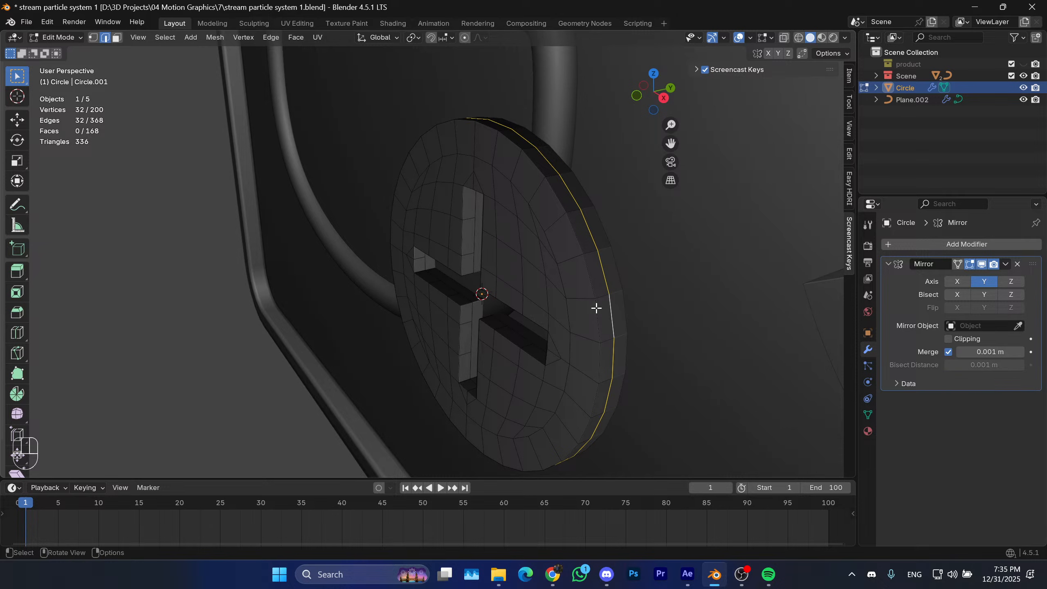
pyautogui.press('a')
pyautogui.press('g')
pyautogui.press('y')
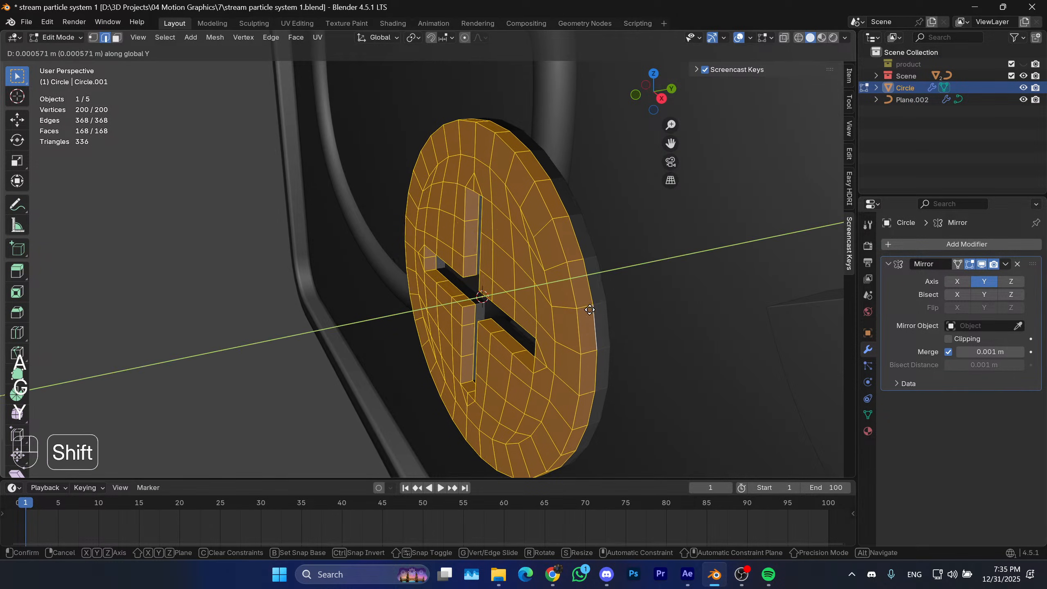
pyautogui.click(590, 314)
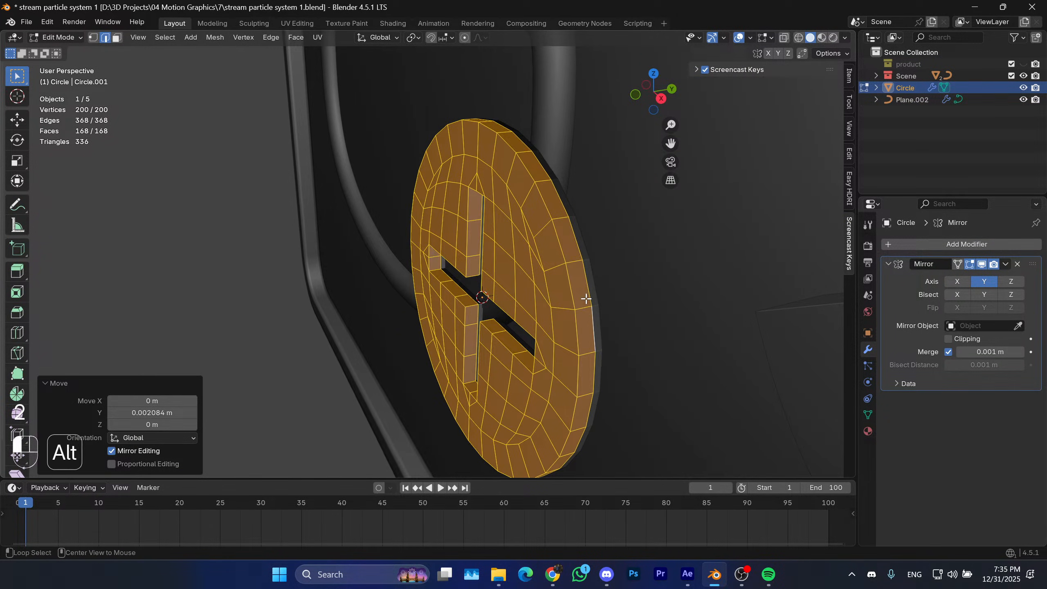
# Edge-slide the disc's rear rim loop along its side wall.
pyautogui.keyDown('alt'); pyautogui.click(586, 299); pyautogui.keyUp('alt')
pyautogui.press('g')
pyautogui.press('g')
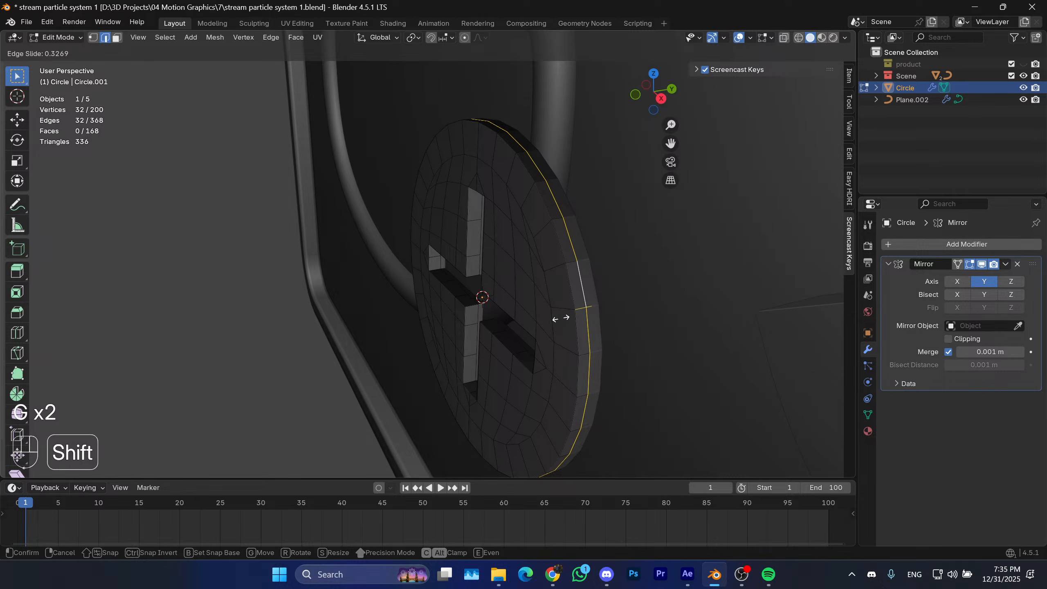
pyautogui.click(567, 316)
# Enable Clipping on the Mirror modifier and move the rear rim loop about 0.012 m along Y to the mirror plane.
pyautogui.click(948, 337)
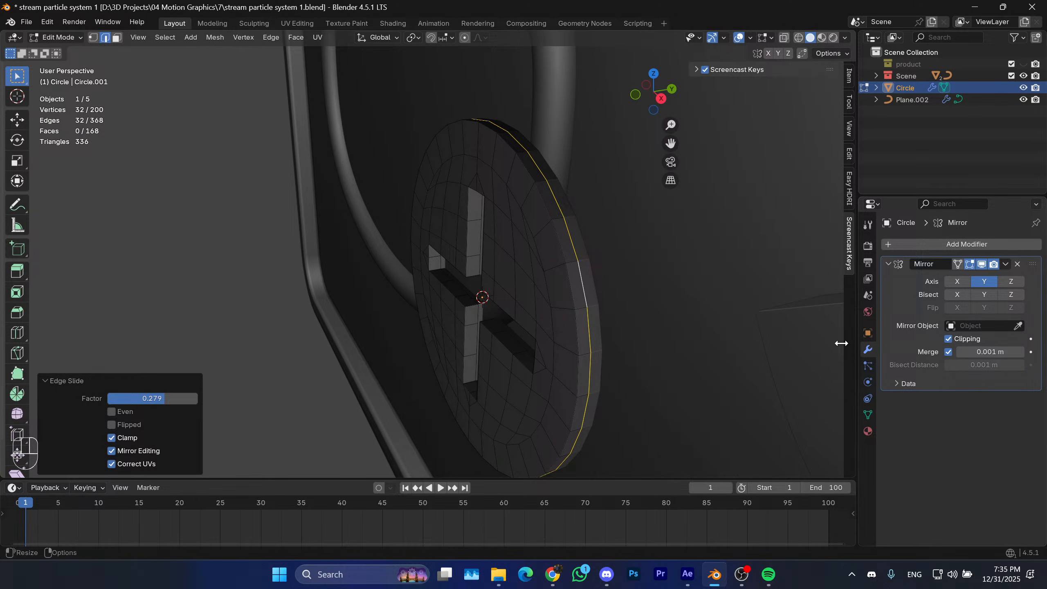
pyautogui.press('g')
pyautogui.press('y')
pyautogui.click(841, 303)
pyautogui.moveTo(622, 298); pyautogui.dragTo(610, 300, button='middle')
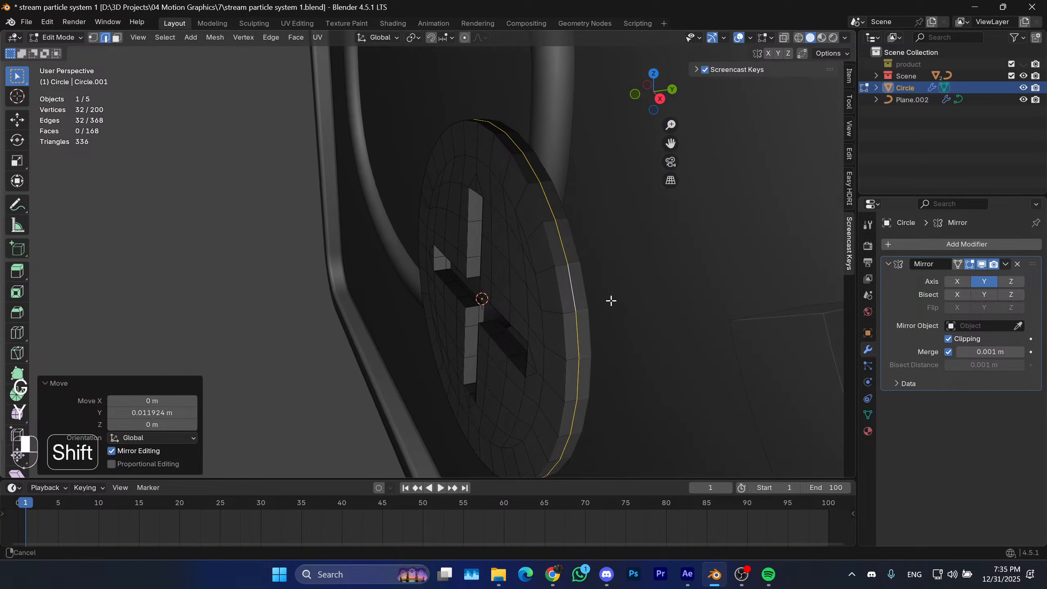
# Move all of the disc's geometry about 0.0025 m along Y toward the mirror plane.
pyautogui.press('3')
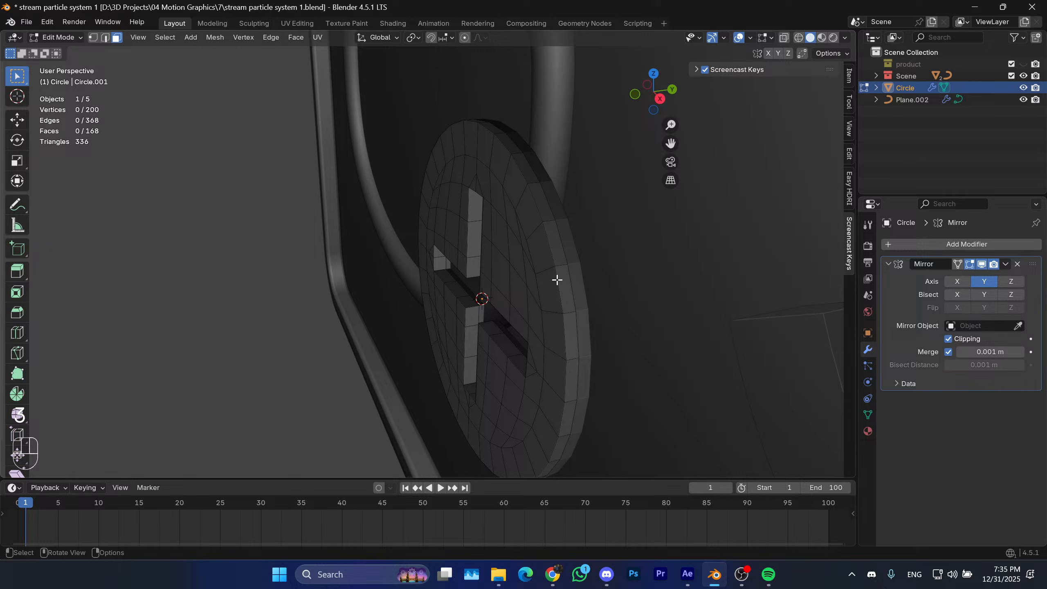
pyautogui.press('a')
pyautogui.press('g')
pyautogui.press('y')
pyautogui.press('shift')
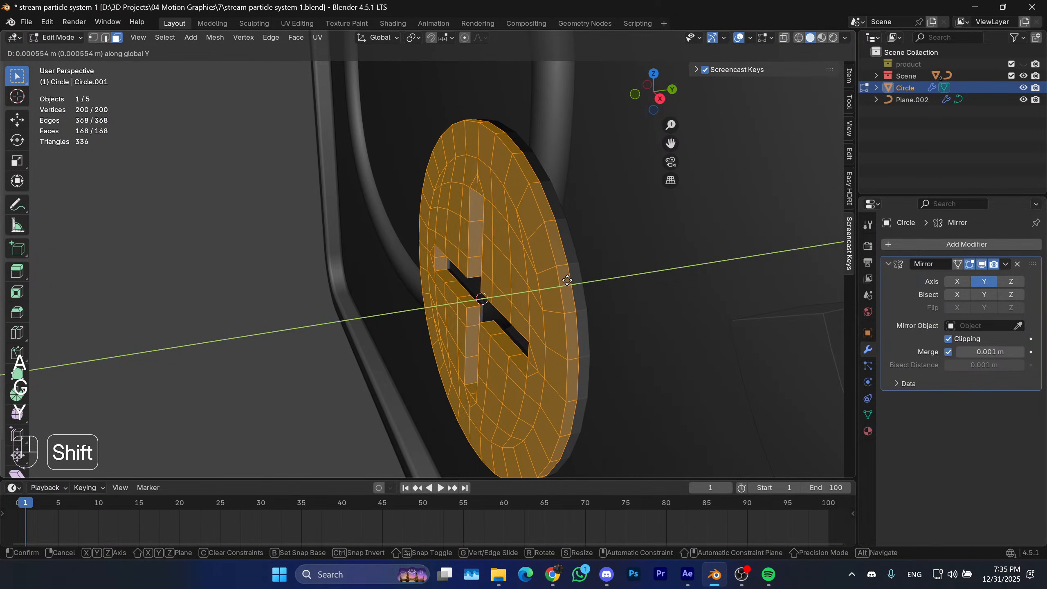
pyautogui.click(603, 287)
# Try selecting the edge loops around the opening of the plus-shaped cutout.
pyautogui.scroll(5, 503, 355)
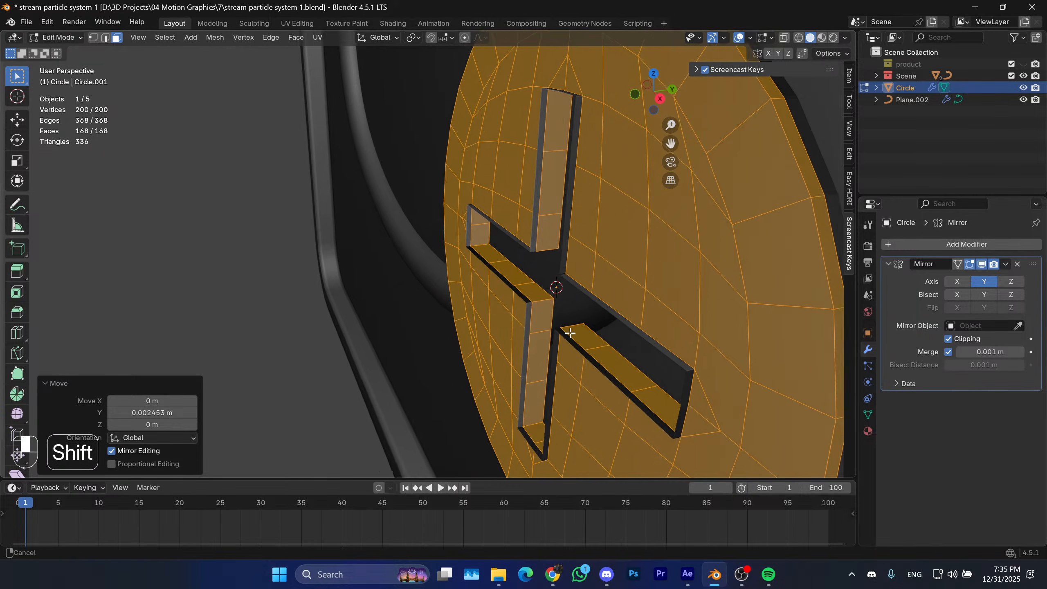
pyautogui.moveTo(570, 333); pyautogui.dragTo(619, 311, button='middle')
pyautogui.press('2')
pyautogui.keyDown('alt'); pyautogui.click(595, 331); pyautogui.keyUp('alt')
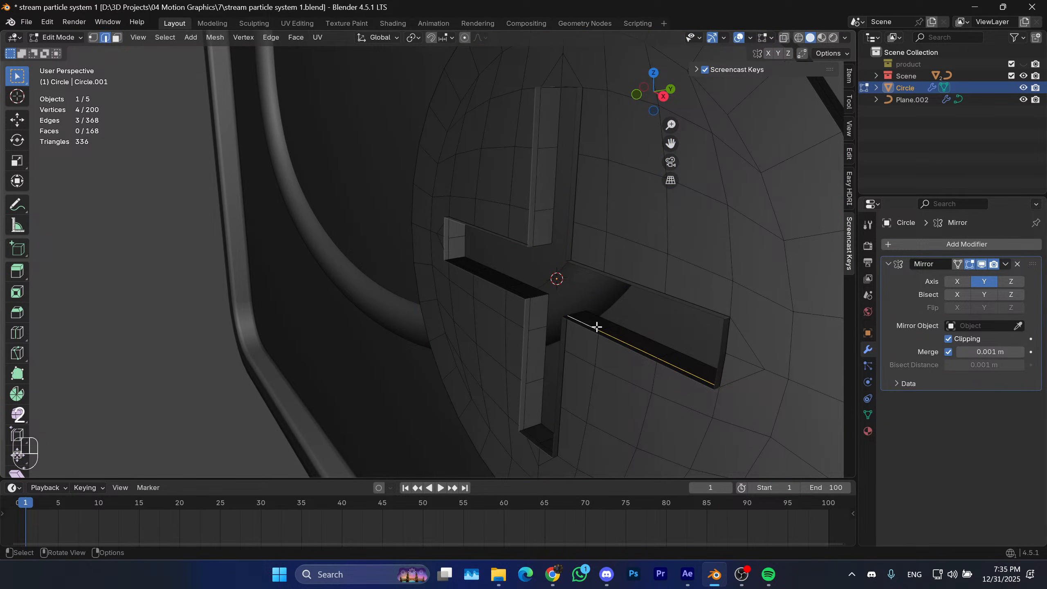
pyautogui.moveTo(714, 318); pyautogui.dragTo(431, 306, button='middle')
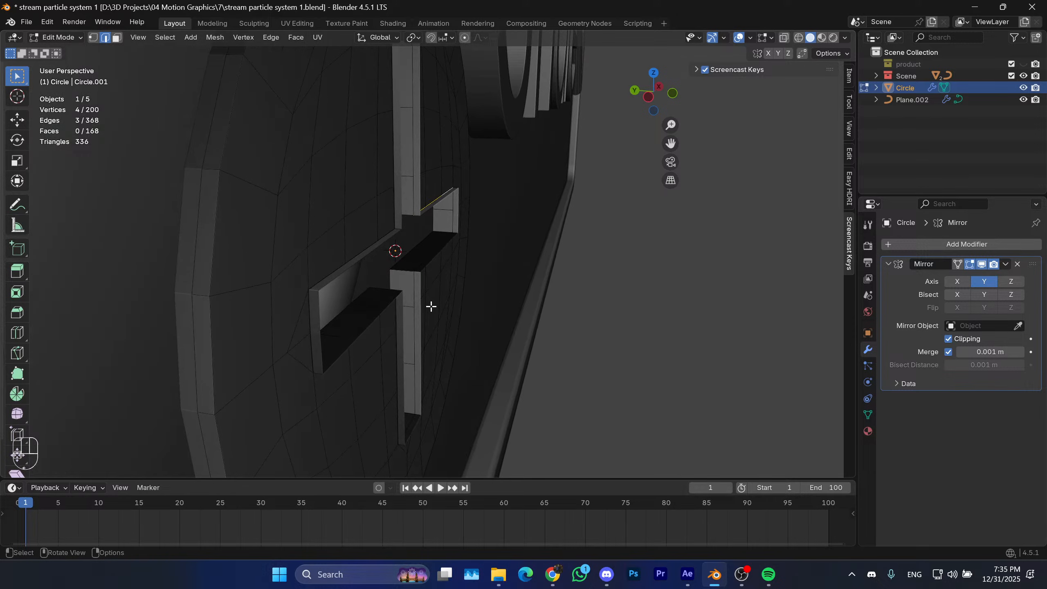
pyautogui.keyDown('alt'); pyautogui.click(414, 292); pyautogui.keyUp('alt')
pyautogui.moveTo(414, 292); pyautogui.dragTo(522, 307, button='middle')
pyautogui.scroll(-5, 522, 307)
pyautogui.press('a')
# Select the complete loop of inner wall faces in the plus-shaped cutout.
pyautogui.moveTo(557, 276); pyautogui.dragTo(466, 268, button='middle')
pyautogui.scroll(5, 495, 276)
pyautogui.keyDown('shift'); pyautogui.moveTo(500, 214); pyautogui.dragTo(460, 217, button='middle'); pyautogui.keyUp('shift')
pyautogui.press('3')
pyautogui.keyDown('alt'); pyautogui.click(452, 214); pyautogui.keyUp('alt')
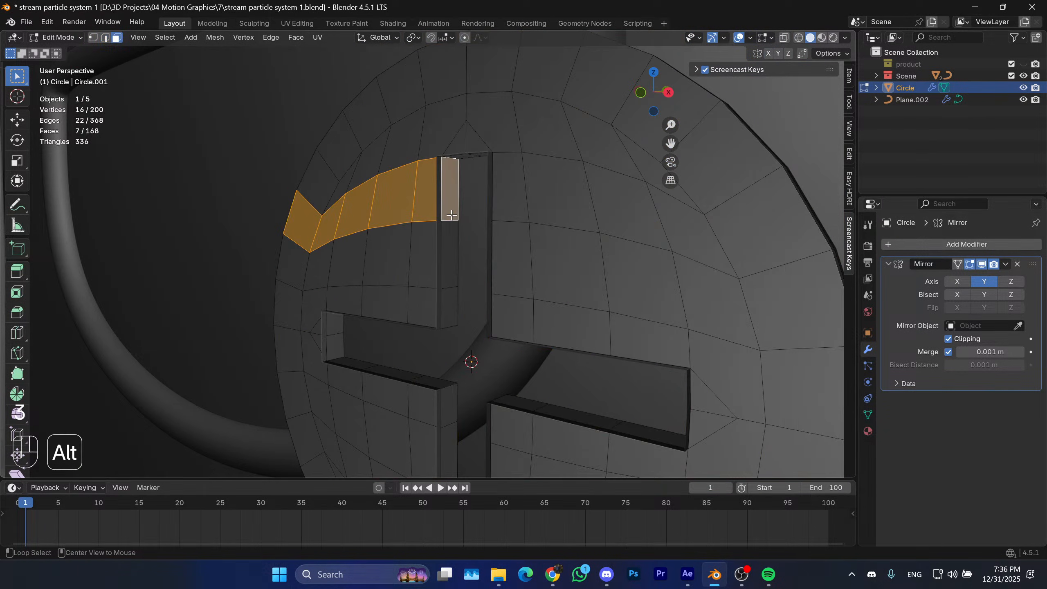
pyautogui.keyDown('alt'); pyautogui.click(451, 218); pyautogui.keyUp('alt')
pyautogui.moveTo(471, 321)
pyautogui.keyDown('shift'); pyautogui.mouseDown(button='middle')
pyautogui.moveTo(468, 291)
pyautogui.moveTo(482, 318)
pyautogui.mouseUp(button='middle'); pyautogui.keyUp('shift')
# Try to shift the cutout's inner wall faces along Y.
pyautogui.press('g')
pyautogui.rightClick(495, 299)
pyautogui.press('g')
pyautogui.press('y')
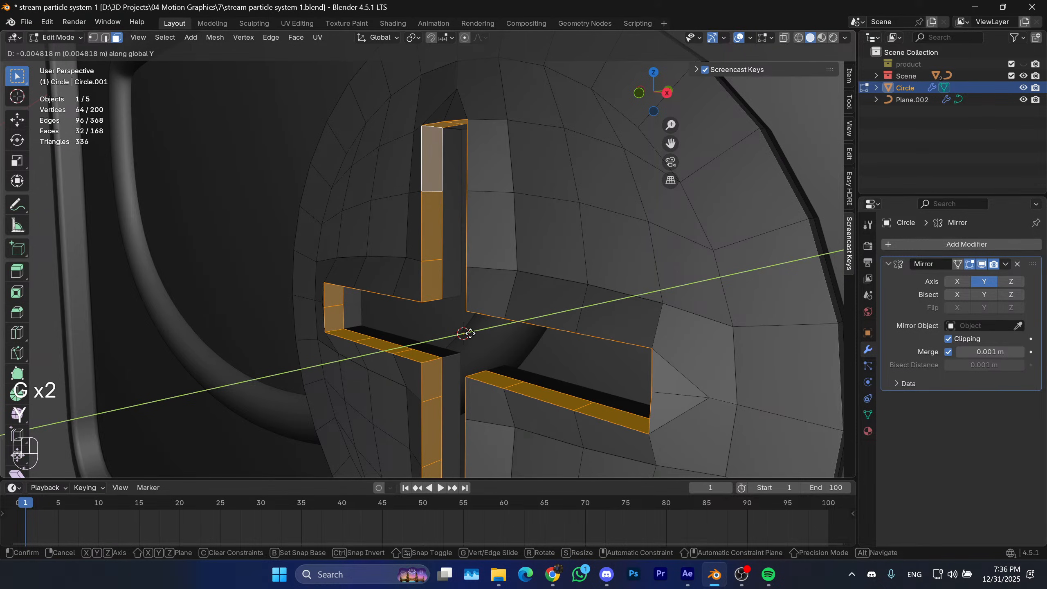
pyautogui.press('shift')
pyautogui.click(474, 333)
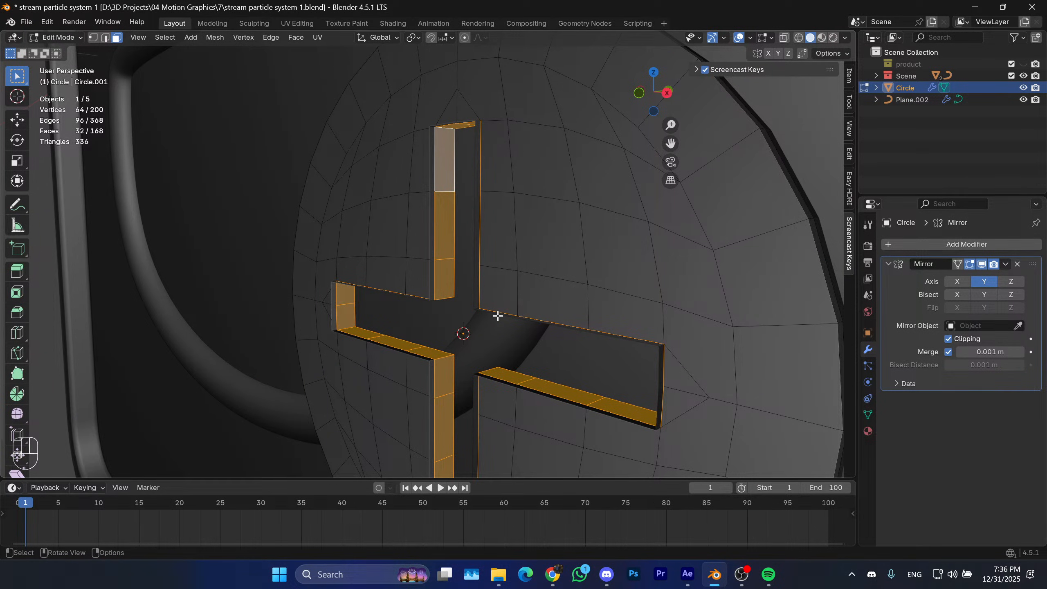
# Try shrinking the wall face selection and reducing it to a loop selection.
pyautogui.press('ctrl+KP_Subtract')
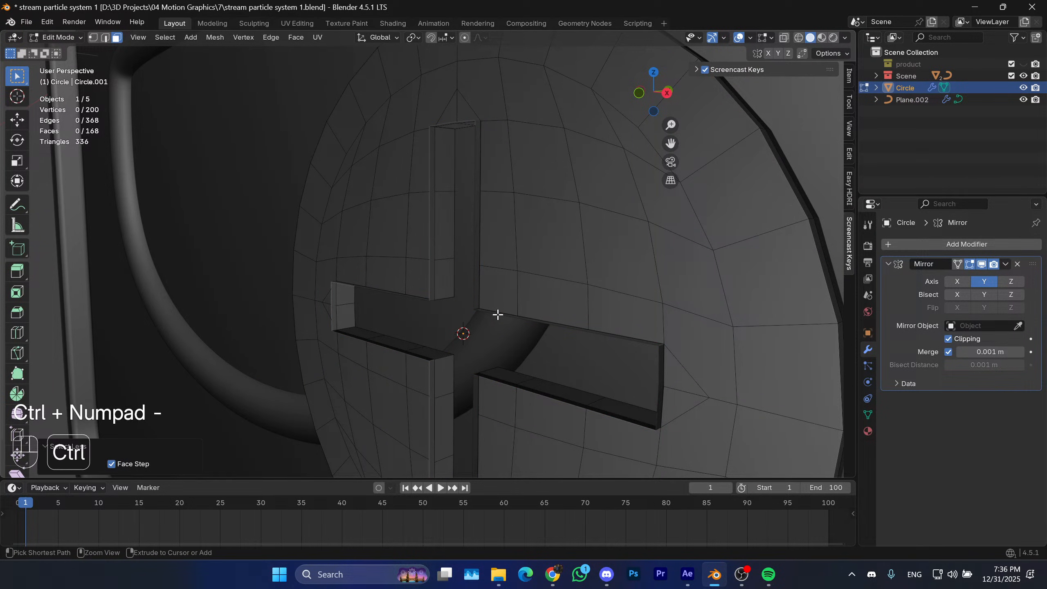
pyautogui.hotkey('ctrl', 'z')
pyautogui.click(165, 37)
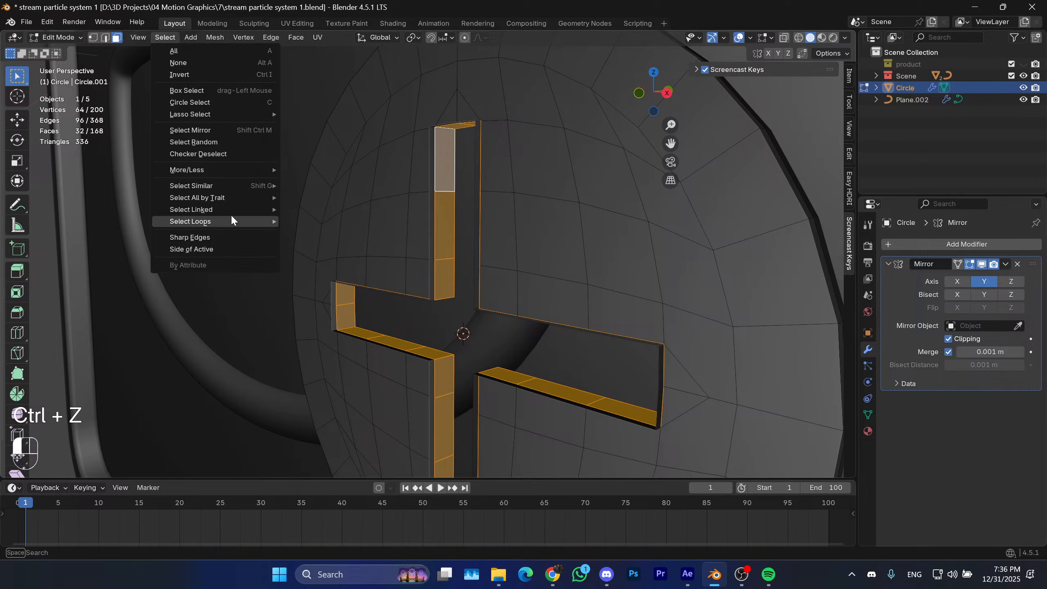
pyautogui.moveTo(233, 222)
pyautogui.click(326, 263)
pyautogui.moveTo(487, 278); pyautogui.dragTo(548, 268, button='middle')
# Undo the last three changes to the cutout walls' position and selection.
pyautogui.hotkey('ctrl', 'z')
pyautogui.hotkey('ctrl', 'z')
pyautogui.hotkey('ctrl', 'z')
pyautogui.press('Tab')
pyautogui.press('Tab')
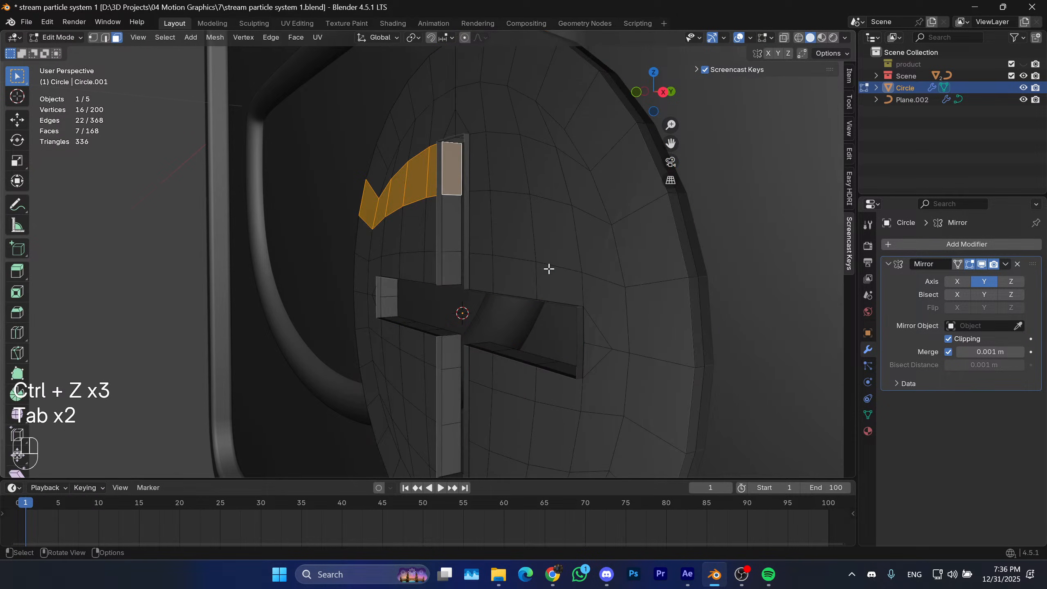
# Move all of the disc's geometry about -0.0026 m along Y.
pyautogui.press('a')
pyautogui.press('g')
pyautogui.press('y')
pyautogui.press('shift')
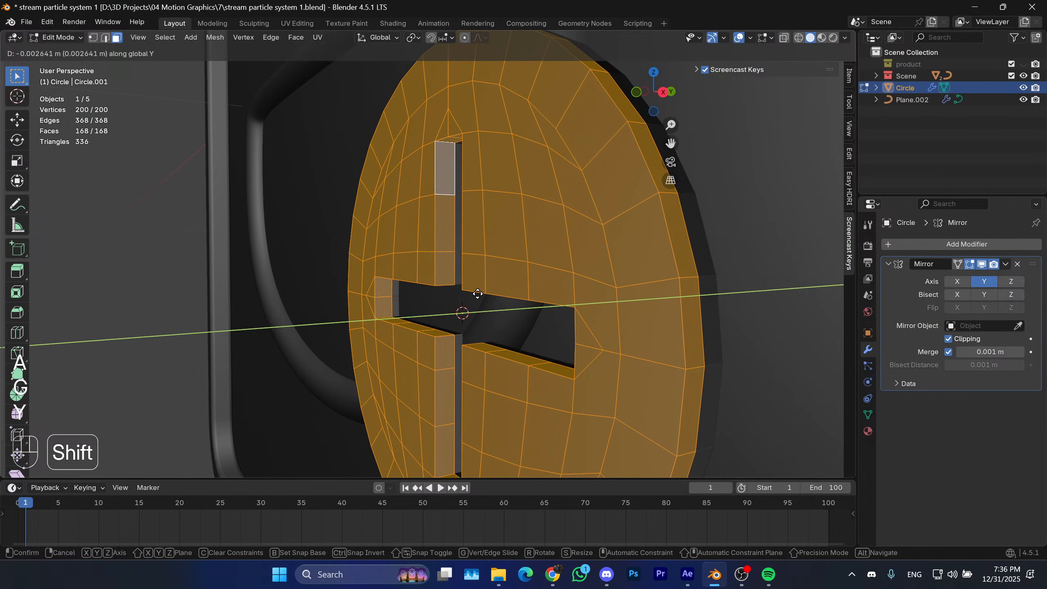
pyautogui.click(477, 293)
pyautogui.moveTo(478, 293); pyautogui.dragTo(511, 275, button='middle')
pyautogui.press('Tab')
pyautogui.scroll(-3, 487, 275)
pyautogui.press('Tab')
# Select the outer edge loop around the disc's front rim.
pyautogui.moveTo(515, 276); pyautogui.dragTo(620, 290, button='middle')
pyautogui.scroll(1, 540, 276)
pyautogui.press('2')
pyautogui.keyDown('alt'); pyautogui.click(581, 277); pyautogui.keyUp('alt')
# Try beveling the front rim loop and smoothing the disc with a level 2 Subdivision modifier.
pyautogui.hotkey('ctrl', 'b')
pyautogui.click(588, 279)
pyautogui.press('Tab')
pyautogui.hotkey('ctrl', '2')
pyautogui.press('Tab')
pyautogui.scroll(2, 547, 299)
pyautogui.moveTo(509, 308); pyautogui.dragTo(497, 223, button='middle')
pyautogui.scroll(1, 504, 285)
pyautogui.click(421, 218)
pyautogui.moveTo(421, 218); pyautogui.dragTo(372, 211, button='middle')
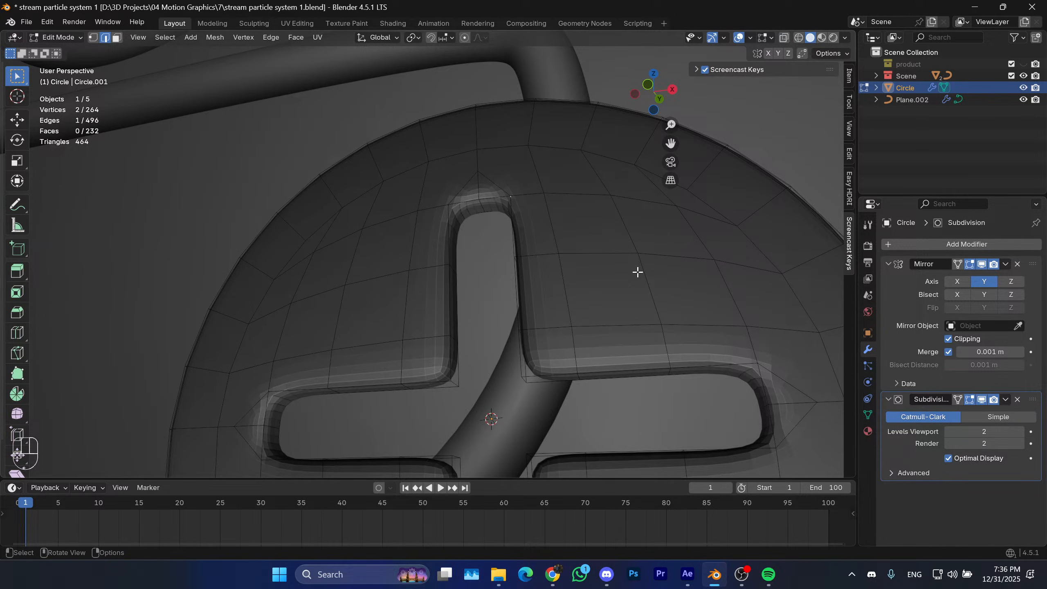
pyautogui.moveTo(637, 272); pyautogui.dragTo(496, 298, button='middle')
# Undo the subdivision and the rim bevel, back to the selected front rim loop.
pyautogui.hotkey('ctrl', 'z')
pyautogui.hotkey('ctrl', 'z')
pyautogui.hotkey('ctrl', 'z')
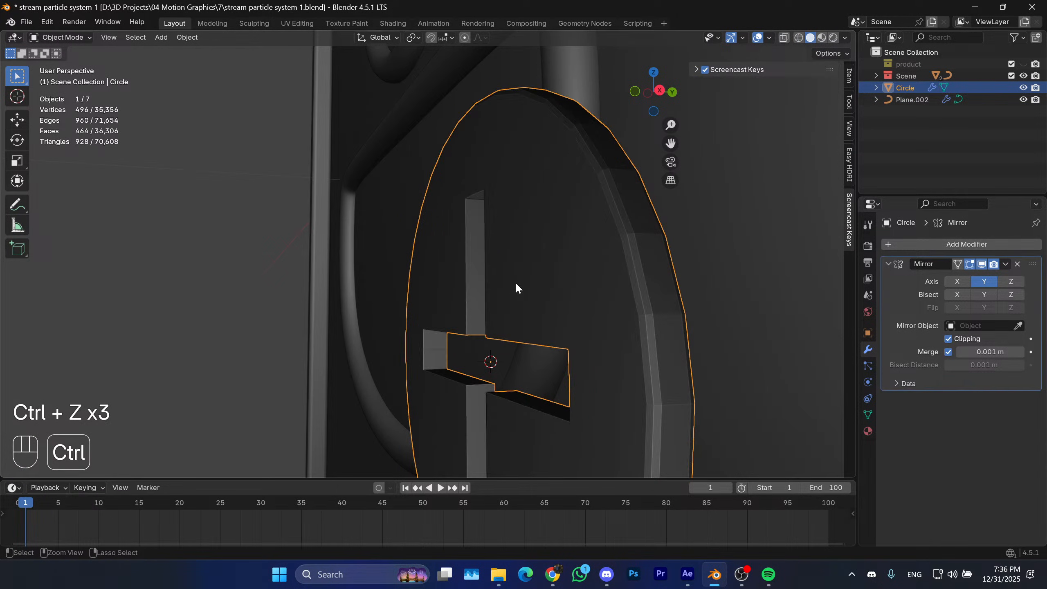
pyautogui.hotkey('ctrl', 'z')
pyautogui.hotkey('ctrl', 'z')
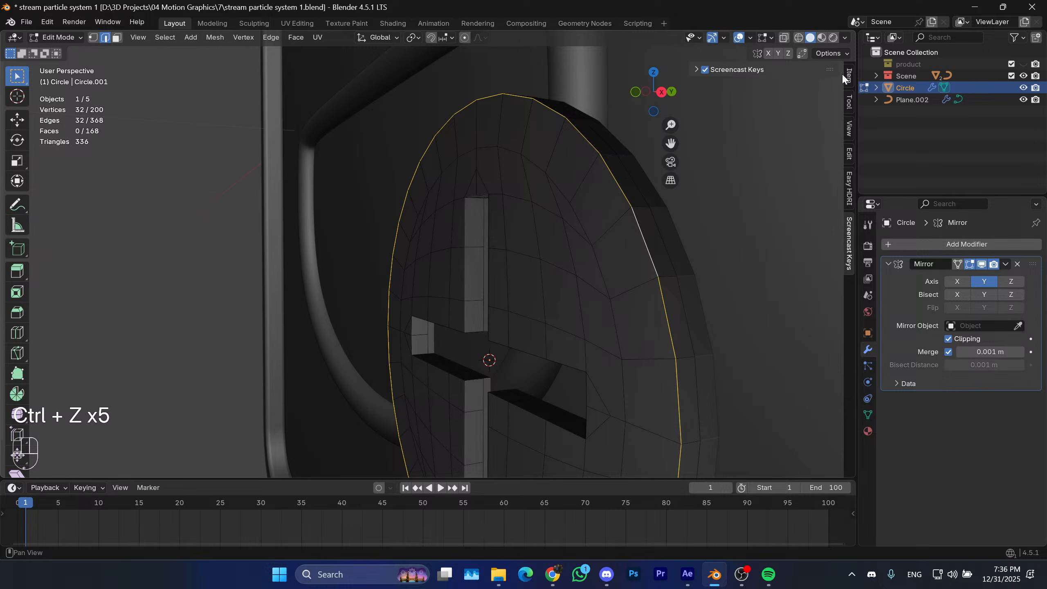
# Raise the Mean Bevel Weight of the disc's front rim edges.
pyautogui.click(848, 75)
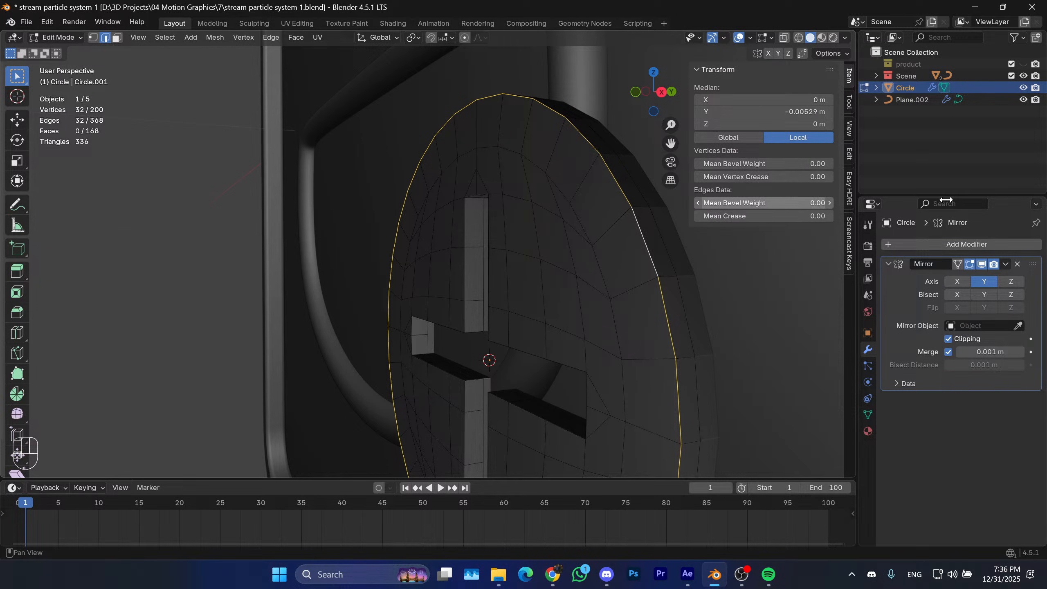
pyautogui.moveTo(741, 202); pyautogui.dragTo(952, 200)
# Select the front edge outline of the plus-shaped cutout.
pyautogui.keyDown('shift'); pyautogui.moveTo(583, 296); pyautogui.dragTo(567, 266, button='middle'); pyautogui.keyUp('shift')
pyautogui.moveTo(569, 274); pyautogui.dragTo(528, 363, button='middle')
pyautogui.keyDown('alt'); pyautogui.click(438, 227); pyautogui.keyUp('alt')
pyautogui.scroll(2, 519, 273)
pyautogui.keyDown('alt'); pyautogui.keyDown('shift'); pyautogui.click(530, 370); pyautogui.keyUp('shift'); pyautogui.keyUp('alt')
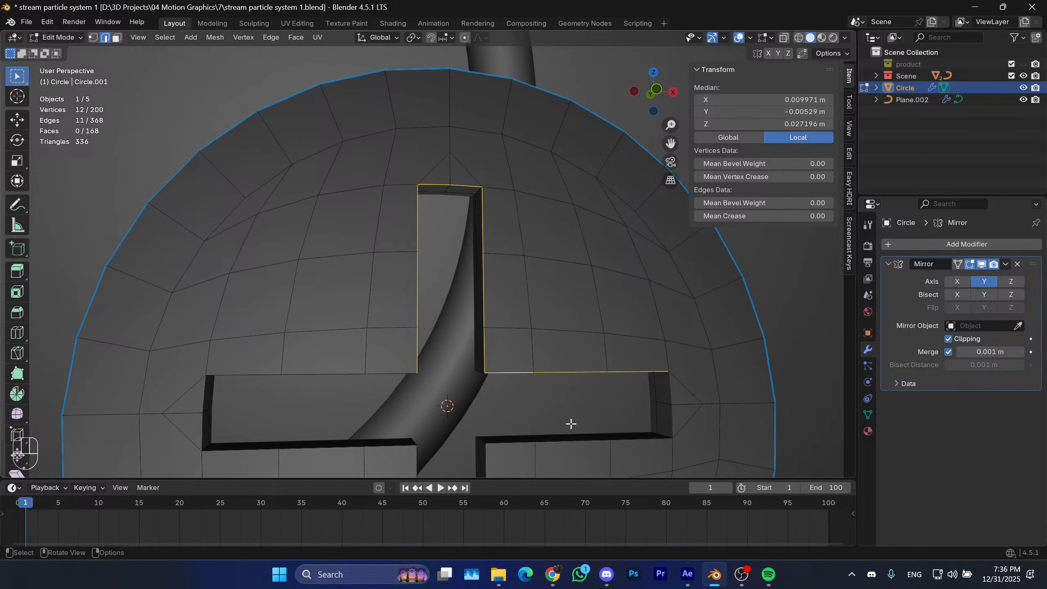
pyautogui.moveTo(545, 428); pyautogui.dragTo(345, 376, button='middle')
pyautogui.keyDown('alt'); pyautogui.keyDown('shift'); pyautogui.click(493, 362); pyautogui.keyUp('shift'); pyautogui.keyUp('alt')
pyautogui.keyDown('alt'); pyautogui.keyDown('shift'); pyautogui.click(418, 242); pyautogui.keyUp('shift'); pyautogui.keyUp('alt')
# Add the cutout's corner depth edges to the selection and raise the Mean Bevel Weight of all selected edges.
pyautogui.moveTo(418, 242); pyautogui.dragTo(353, 158, button='middle')
pyautogui.moveTo(255, 192); pyautogui.dragTo(295, 165, button='middle')
pyautogui.keyDown('shift'); pyautogui.click(314, 203); pyautogui.keyUp('shift')
pyautogui.moveTo(314, 203); pyautogui.dragTo(548, 189, button='middle')
pyautogui.keyDown('shift'); pyautogui.click(451, 143); pyautogui.keyUp('shift')
pyautogui.keyDown('alt'); pyautogui.keyDown('shift'); pyautogui.click(496, 273); pyautogui.keyUp('shift'); pyautogui.keyUp('alt')
pyautogui.keyDown('alt'); pyautogui.keyDown('shift'); pyautogui.click(426, 403); pyautogui.keyUp('shift'); pyautogui.keyUp('alt')
pyautogui.moveTo(557, 238); pyautogui.dragTo(395, 262, button='middle')
pyautogui.keyDown('alt'); pyautogui.keyDown('shift'); pyautogui.click(397, 133); pyautogui.keyUp('shift'); pyautogui.keyUp('alt')
pyautogui.moveTo(398, 133); pyautogui.dragTo(564, 180, button='middle')
pyautogui.keyDown('alt'); pyautogui.keyDown('shift'); pyautogui.click(391, 140); pyautogui.keyUp('shift'); pyautogui.keyUp('alt')
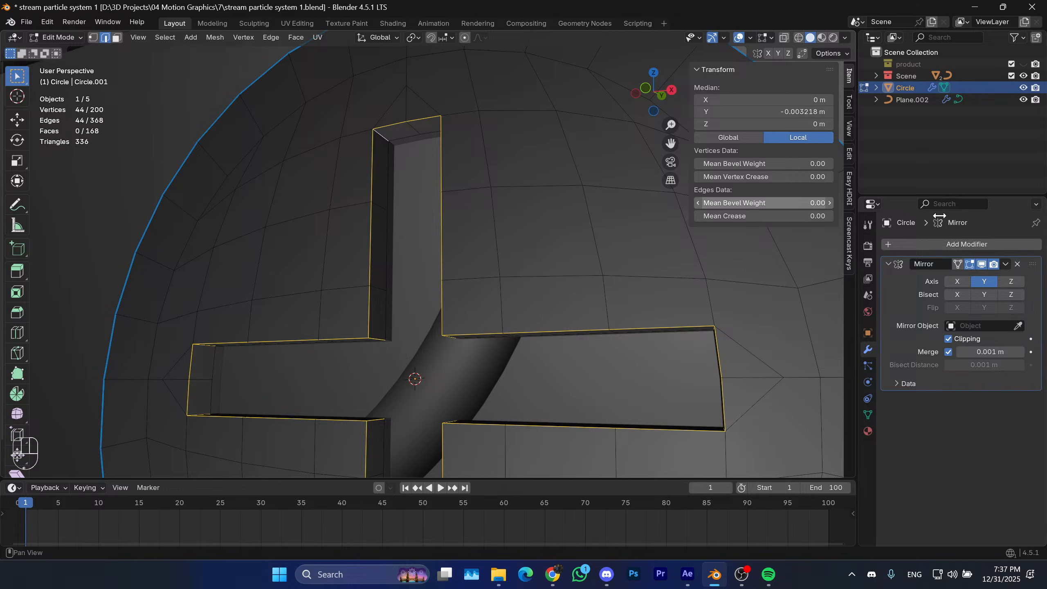
pyautogui.press('Tab')
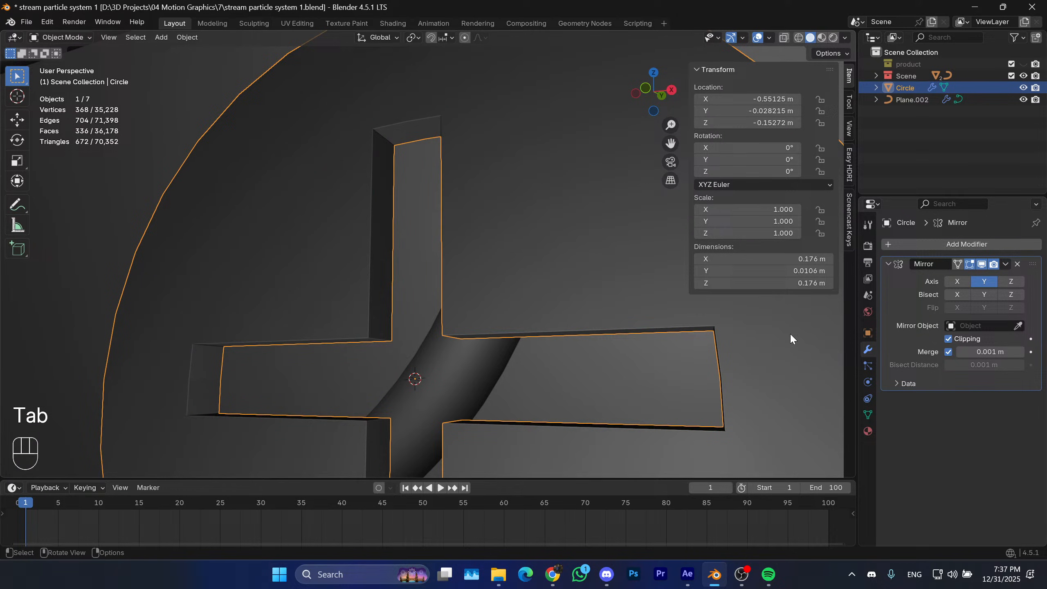
# Add a Bevel modifier to the disc with Limit Method Weight and place it before the Mirror modifier.
pyautogui.click(957, 246)
pyautogui.write('bev')
pyautogui.press('Return')
pyautogui.keyDown('shift'); pyautogui.moveTo(635, 269); pyautogui.dragTo(531, 273, button='middle'); pyautogui.keyUp('shift')
pyautogui.click(981, 481)
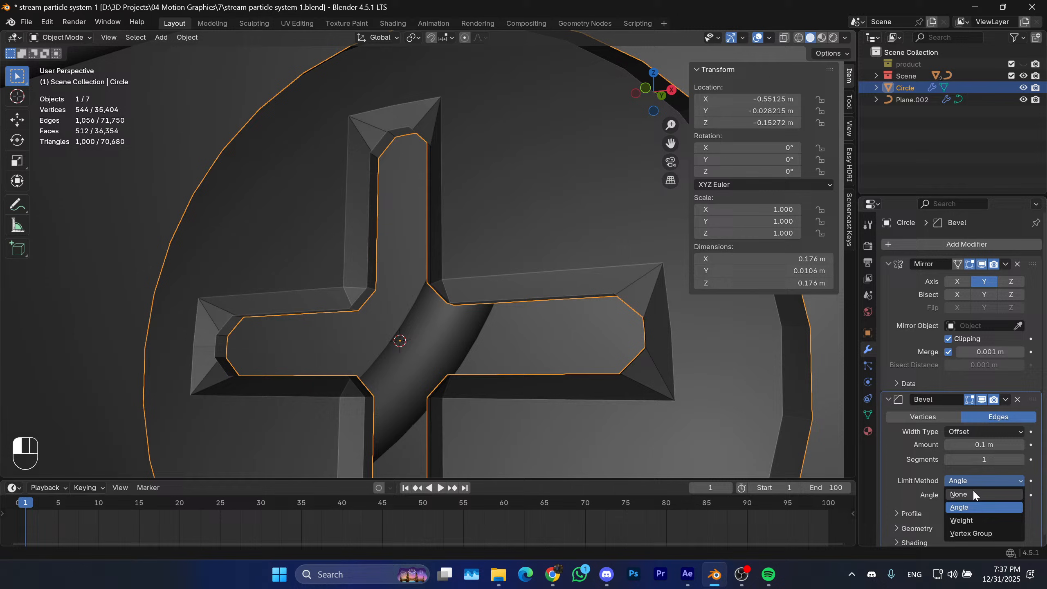
pyautogui.click(970, 521)
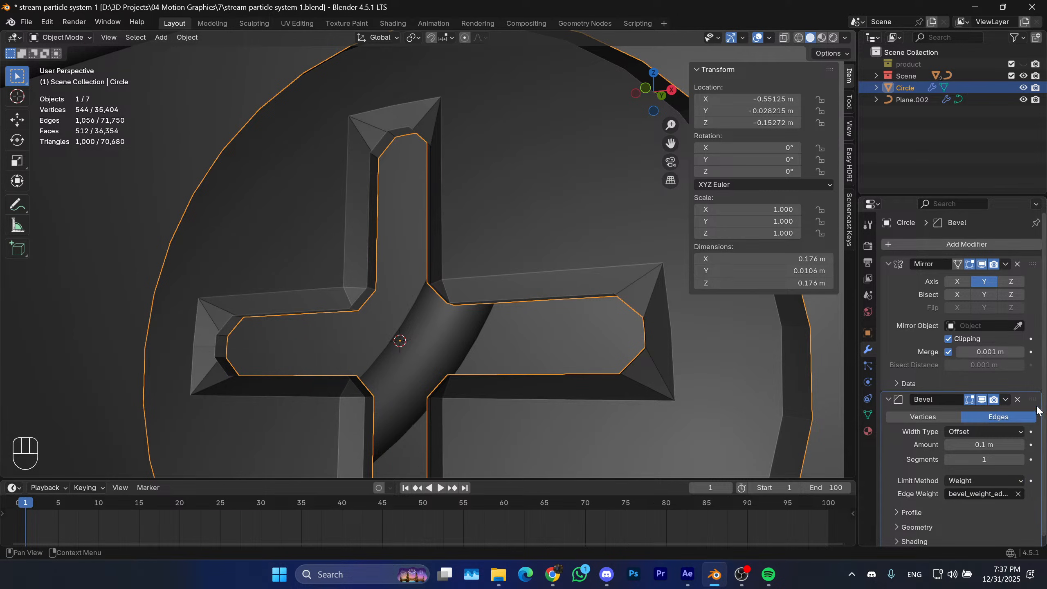
pyautogui.moveTo(1032, 399); pyautogui.dragTo(1002, 273)
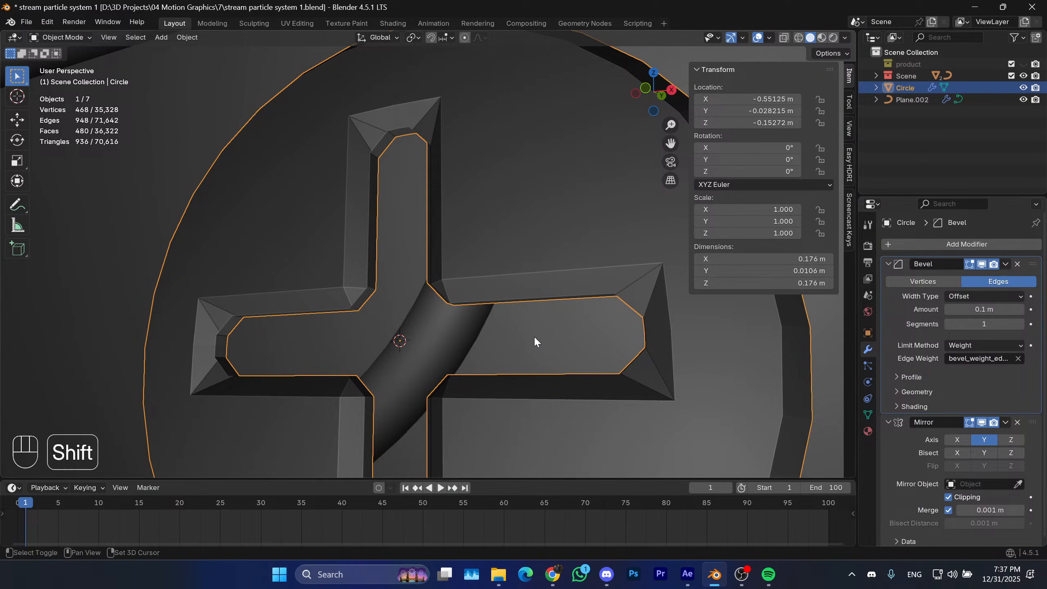
# Set the Bevel modifier to 5 segments with an amount of 0.001 m.
pyautogui.scroll(-2, 529, 316)
pyautogui.moveTo(534, 336)
pyautogui.keyDown('shift'); pyautogui.mouseDown(button='middle')
pyautogui.moveTo(528, 316)
pyautogui.moveTo(522, 343)
pyautogui.mouseUp(button='middle'); pyautogui.keyUp('shift')
pyautogui.keyDown('shift'); pyautogui.moveTo(523, 343); pyautogui.dragTo(519, 321, button='middle'); pyautogui.keyUp('shift')
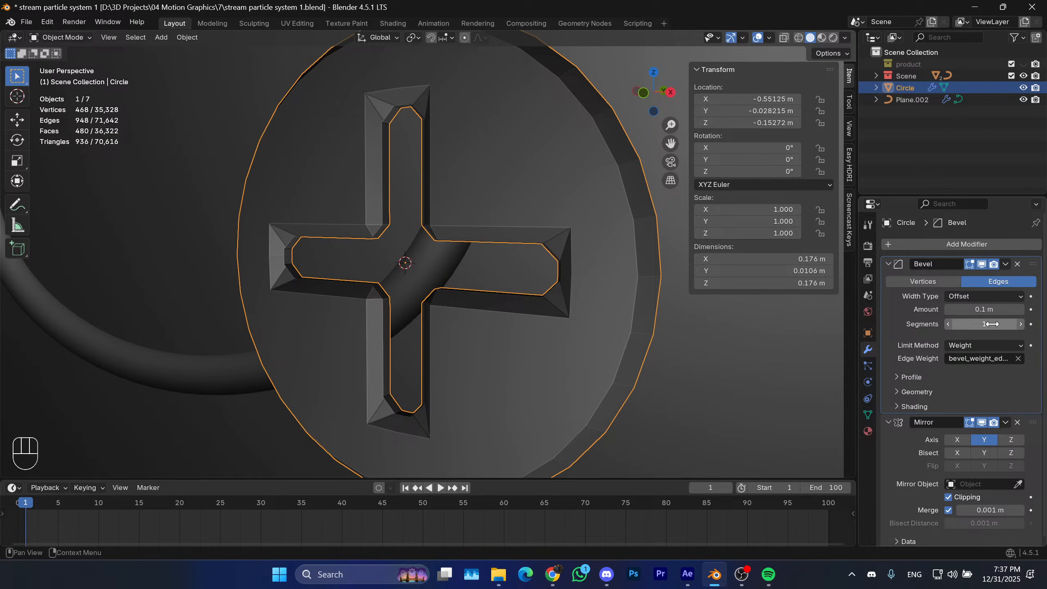
pyautogui.write('5')
pyautogui.press('Return')
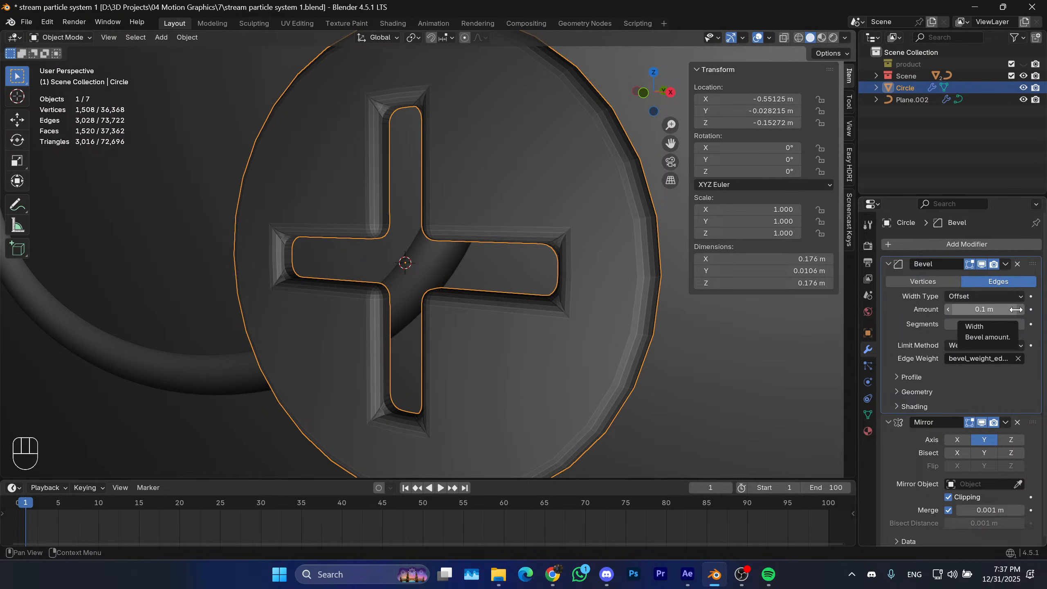
pyautogui.click(948, 310)
pyautogui.click(948, 310)
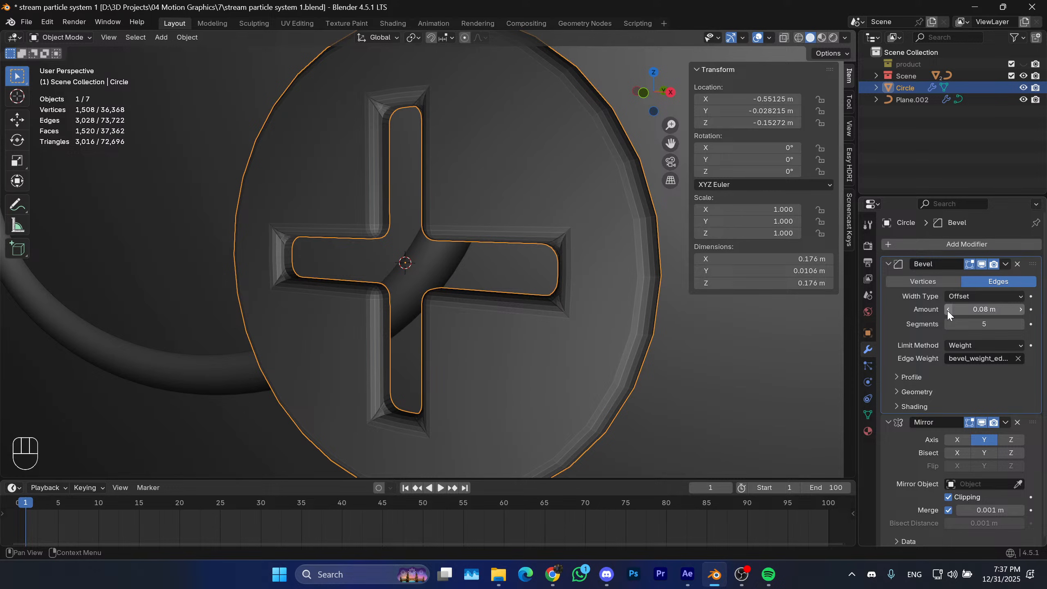
pyautogui.click(947, 310)
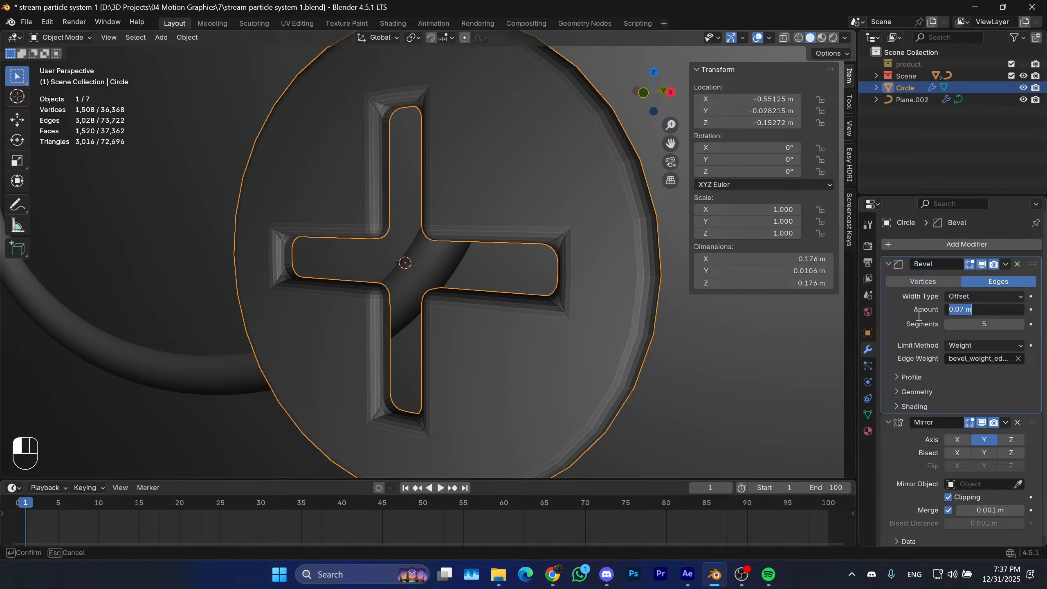
pyautogui.moveTo(984, 309); pyautogui.dragTo(997, 309)
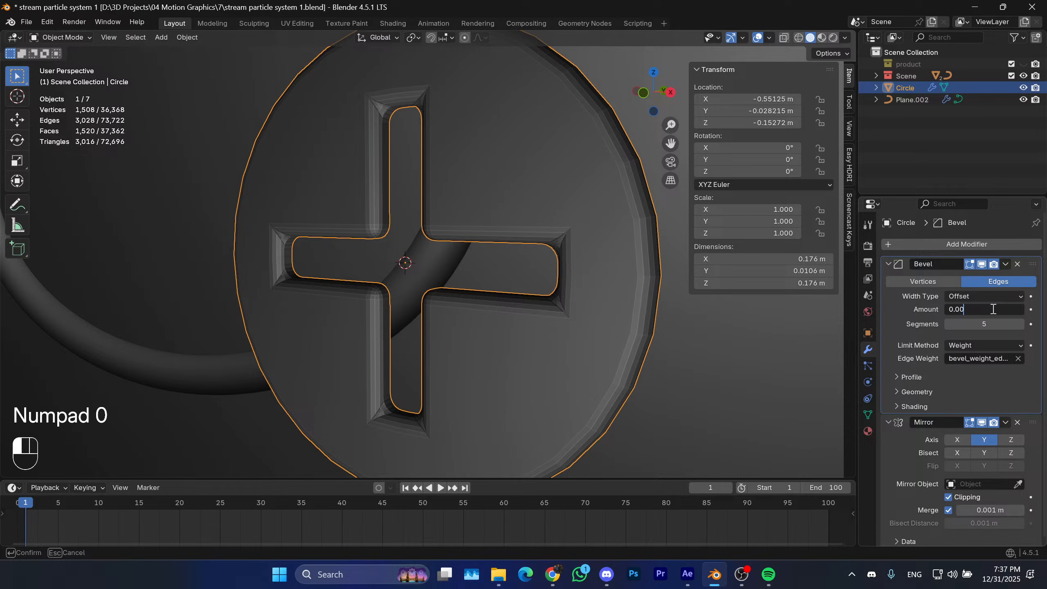
pyautogui.press('Return')
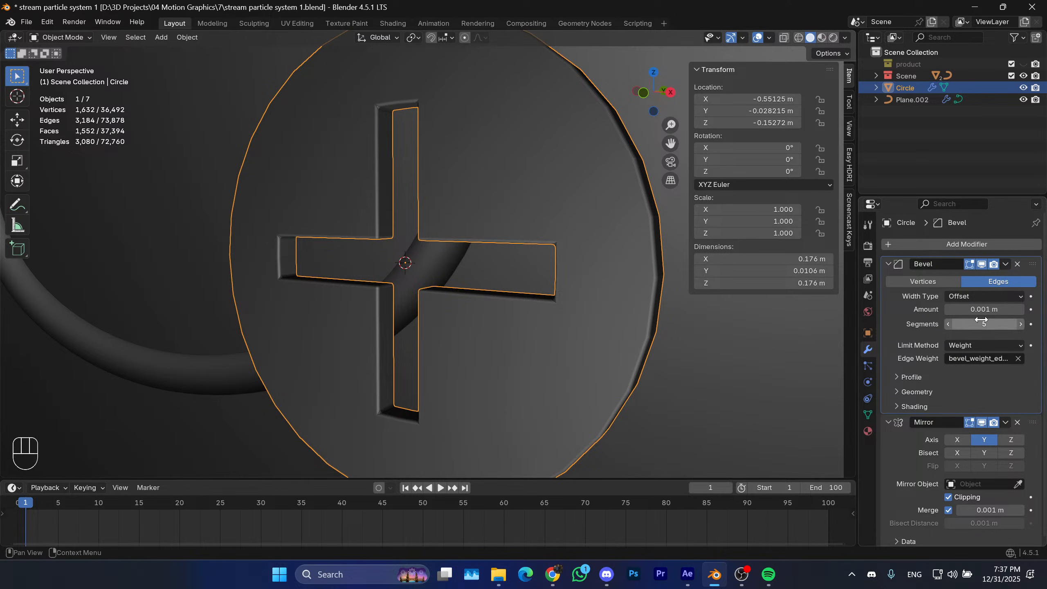
# Add a level 2 Subdivision modifier to the disc and shade it smooth.
pyautogui.moveTo(491, 342); pyautogui.dragTo(434, 357, button='middle')
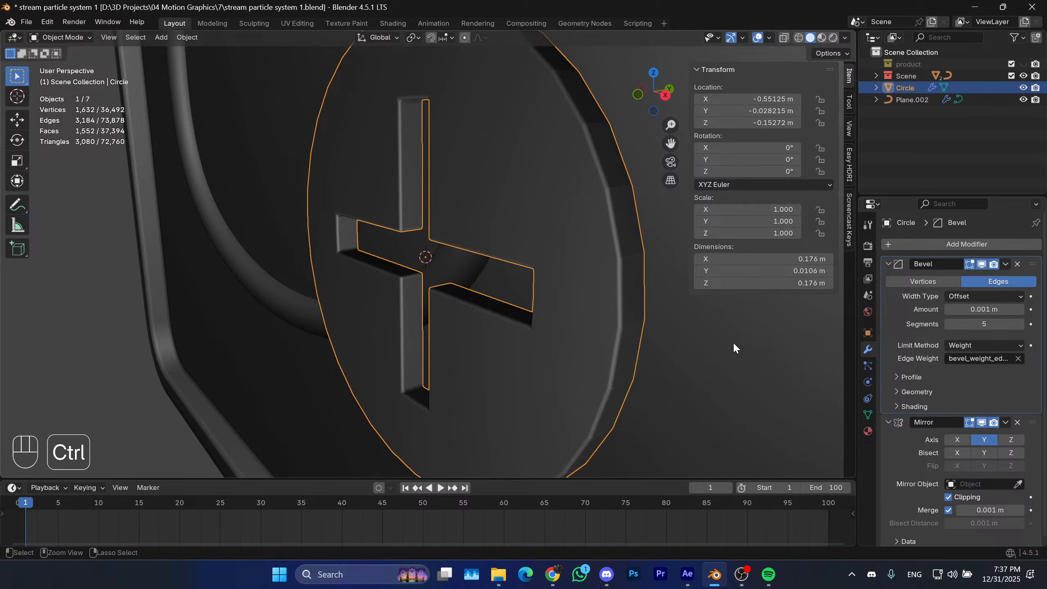
pyautogui.hotkey('ctrl', '2')
pyautogui.click(888, 264)
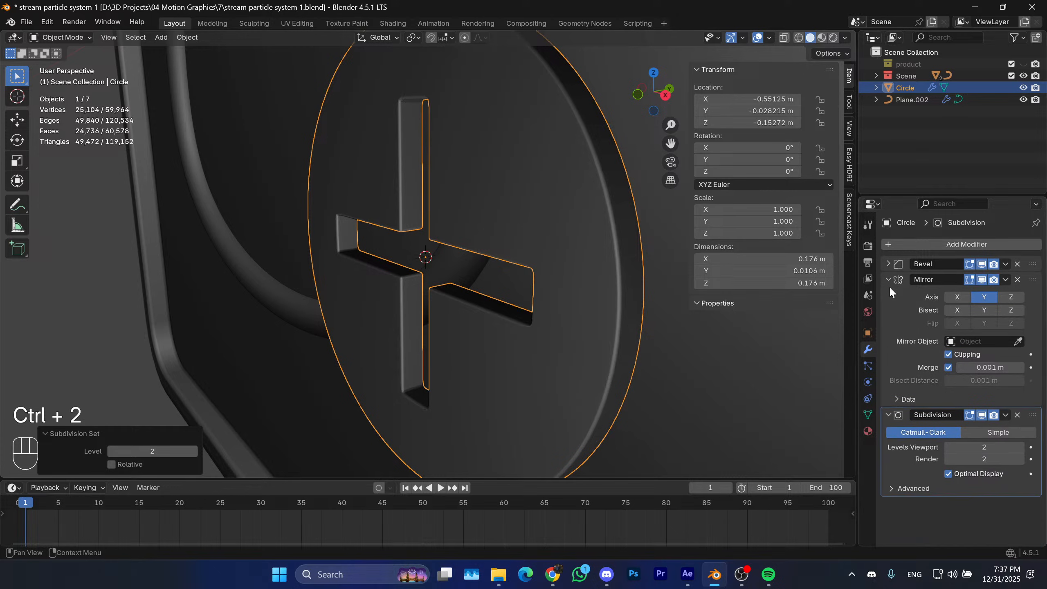
pyautogui.click(888, 280)
pyautogui.moveTo(450, 311)
pyautogui.mouseDown(button='middle')
pyautogui.moveTo(505, 334)
pyautogui.moveTo(344, 314)
pyautogui.moveTo(547, 307)
pyautogui.moveTo(611, 328)
pyautogui.moveTo(437, 296)
pyautogui.mouseUp(button='middle')
pyautogui.rightClick(437, 296)
pyautogui.click(429, 237)
# Deselect the badge and examine its fit beside the person icon from the front.
pyautogui.scroll(-6, 431, 240)
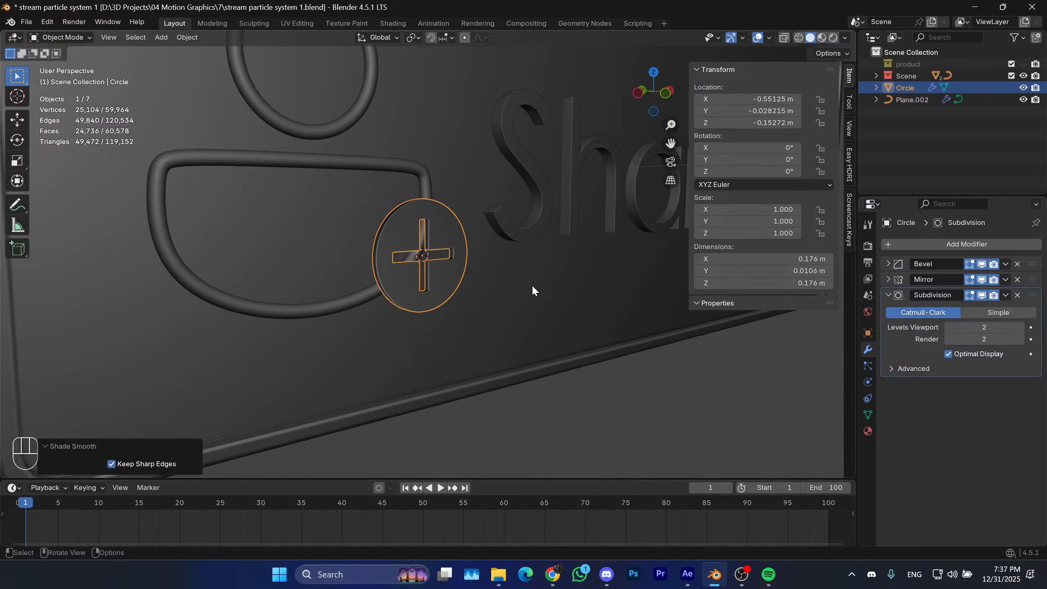
pyautogui.click(568, 386)
pyautogui.moveTo(568, 387)
pyautogui.mouseDown(button='middle')
pyautogui.moveTo(611, 392)
pyautogui.moveTo(577, 383)
pyautogui.mouseUp(button='middle')
pyautogui.scroll(-2, 510, 337)
pyautogui.moveTo(510, 338); pyautogui.dragTo(410, 285, button='middle')
pyautogui.press('KP_1')
pyautogui.scroll(7, 537, 230)
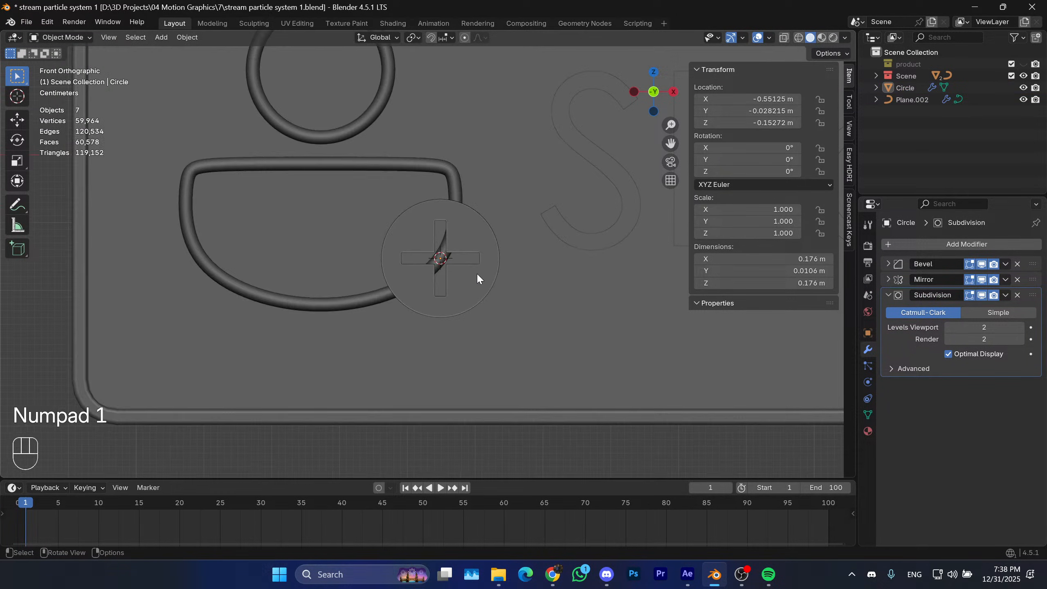
# Switch to After Effects to review the plus badge on the reference Share button, and return to Blender.
pyautogui.click(431, 236)
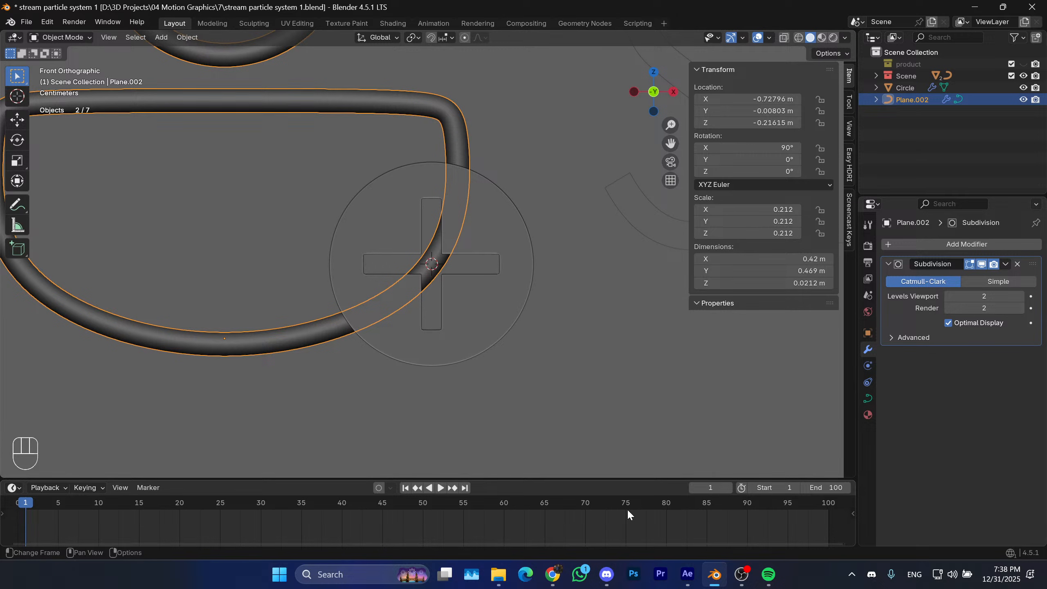
pyautogui.click(690, 575)
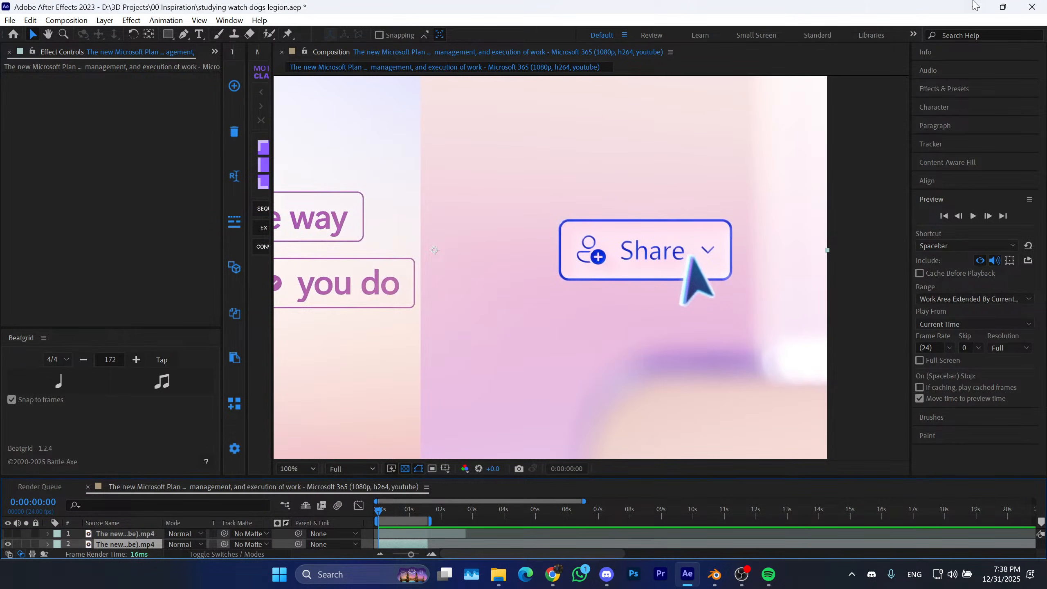
pyautogui.click(985, 5)
# Scale the plus badge up by about 1.389 and raise it about 0.047 m along Z.
pyautogui.scroll(-5, 403, 327)
pyautogui.click(462, 272)
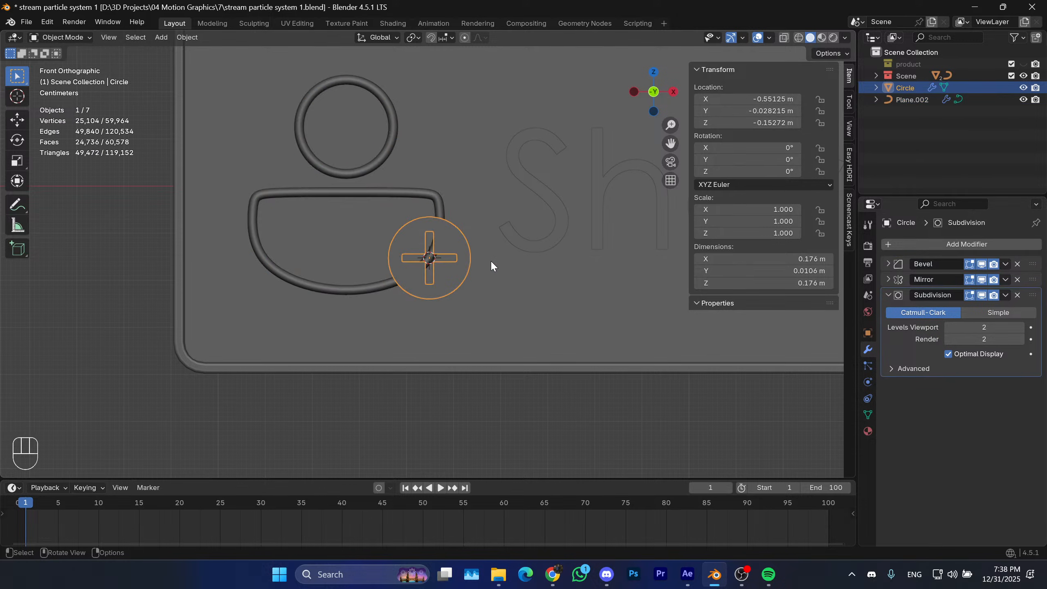
pyautogui.press('s')
pyautogui.click(510, 263)
pyautogui.press('g')
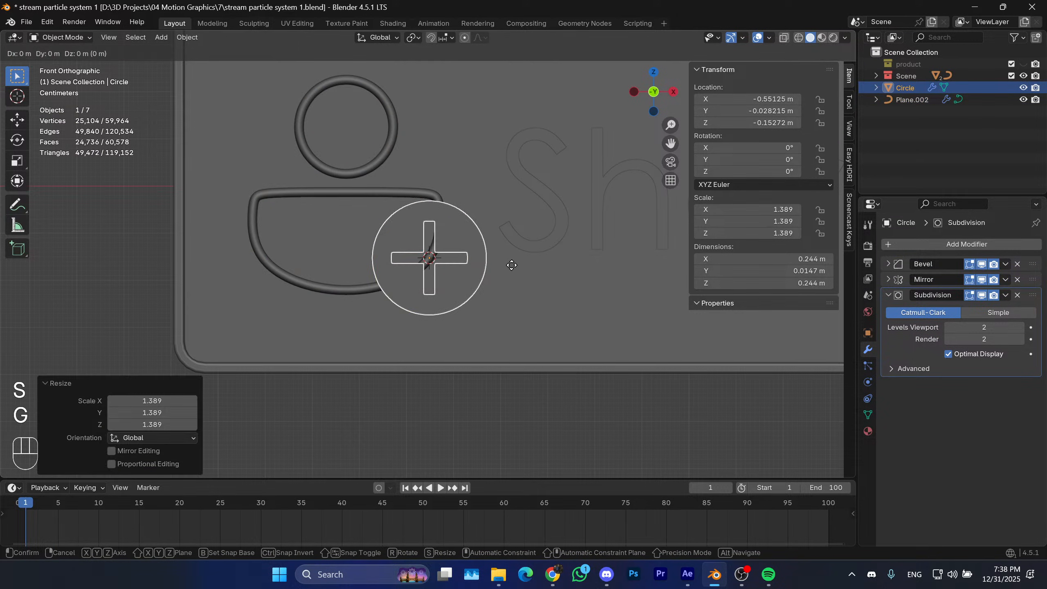
pyautogui.press('z')
pyautogui.click(528, 225)
pyautogui.scroll(-2, 427, 316)
pyautogui.keyDown('shift'); pyautogui.moveTo(493, 336); pyautogui.dragTo(450, 350, button='middle'); pyautogui.keyUp('shift')
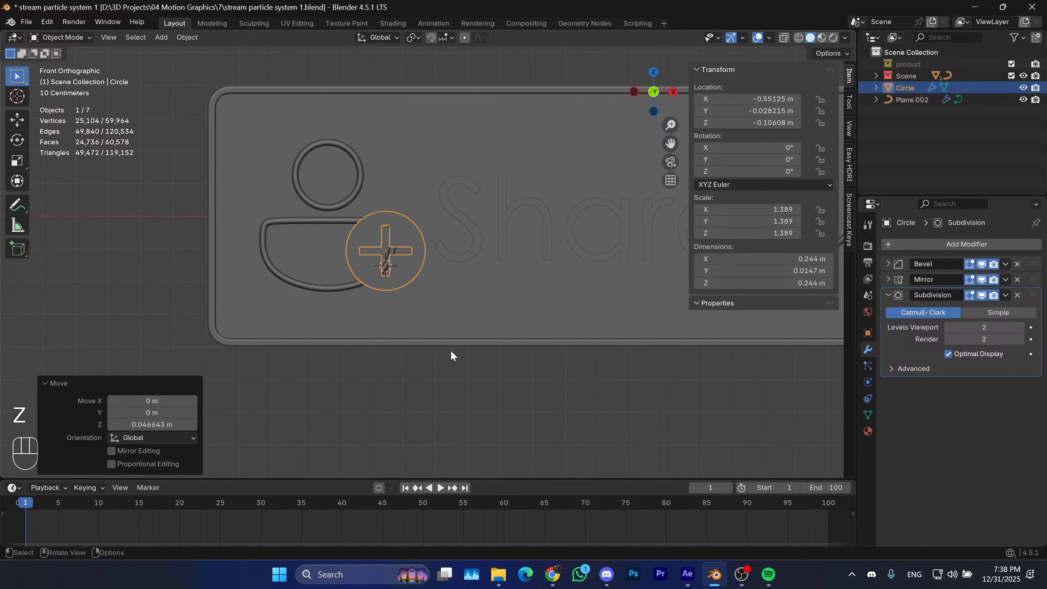
# Lower the plus badge about 0.011 m along Z to refine its height beside the person icon.
pyautogui.click(451, 350)
pyautogui.scroll(1, 373, 284)
pyautogui.keyDown('shift'); pyautogui.moveTo(388, 242); pyautogui.dragTo(440, 266, button='middle'); pyautogui.keyUp('shift')
pyautogui.click(446, 298)
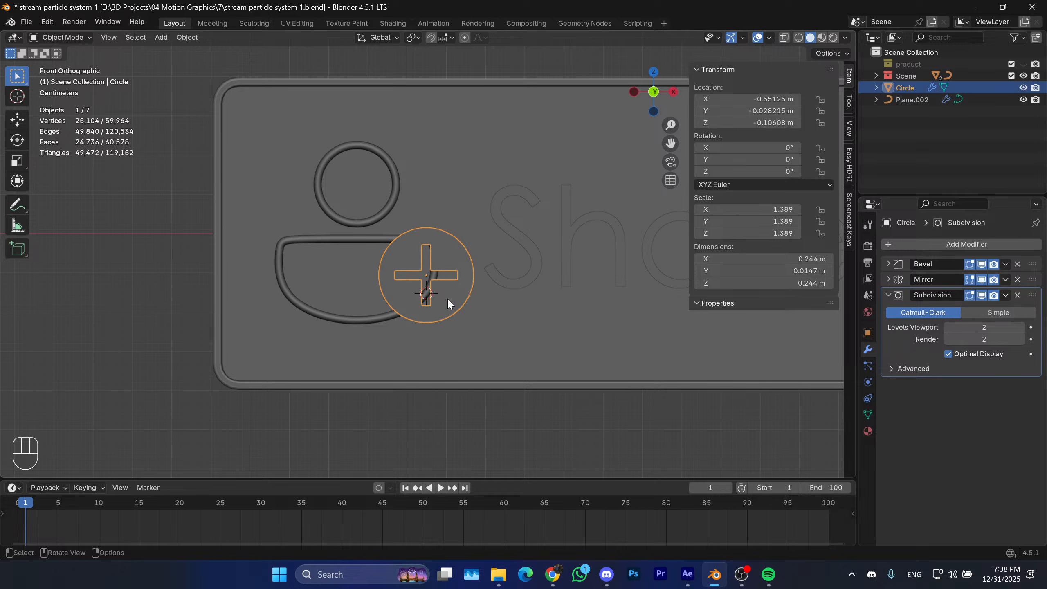
pyautogui.press('g')
pyautogui.press('z')
pyautogui.click(448, 299)
pyautogui.scroll(2, 414, 251)
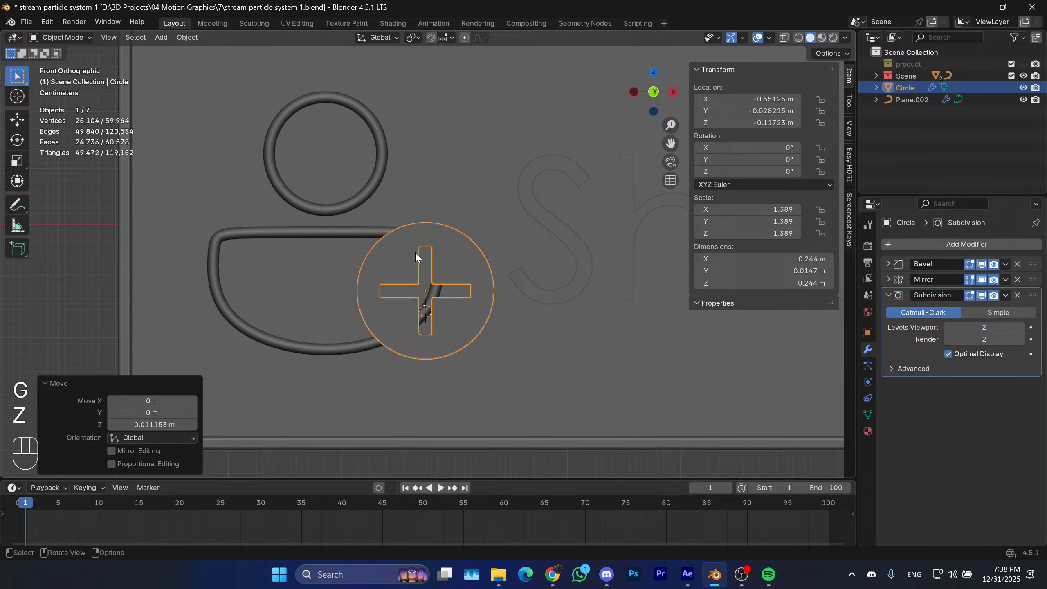
# Select the person icon's outline curves behind the plus badge.
pyautogui.keyDown('shift'); pyautogui.click(440, 292); pyautogui.keyUp('shift')
pyautogui.moveTo(440, 291); pyautogui.dragTo(387, 297, button='middle')
pyautogui.click(457, 298)
pyautogui.scroll(2, 458, 296)
pyautogui.click(383, 205)
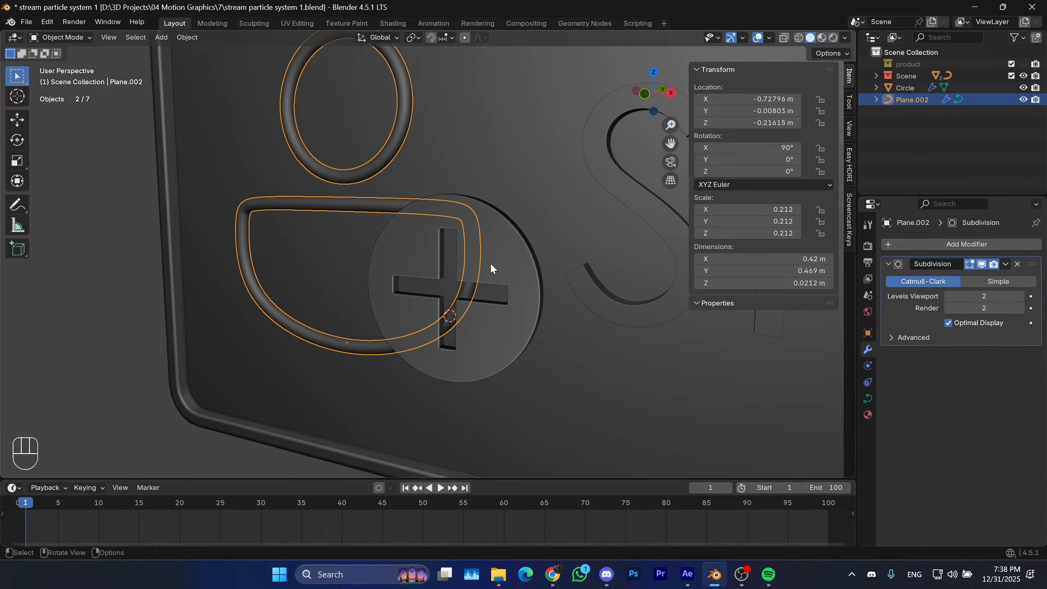
pyautogui.moveTo(491, 263); pyautogui.dragTo(536, 264, button='middle')
# Try to add a Boolean modifier to the person icon's outline curve.
pyautogui.click(915, 247)
pyautogui.write('b')
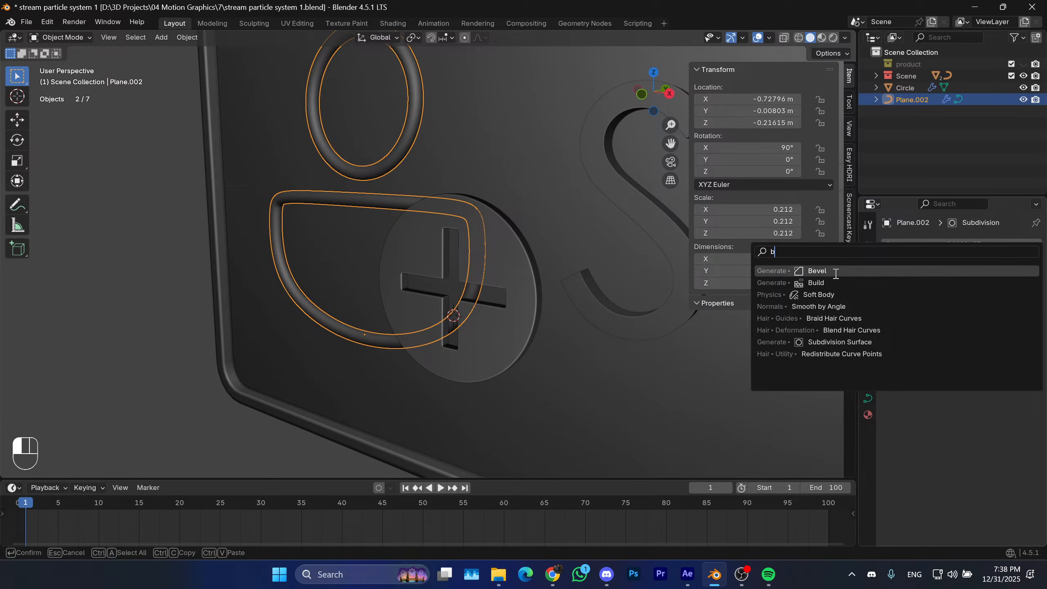
pyautogui.write('oolea')
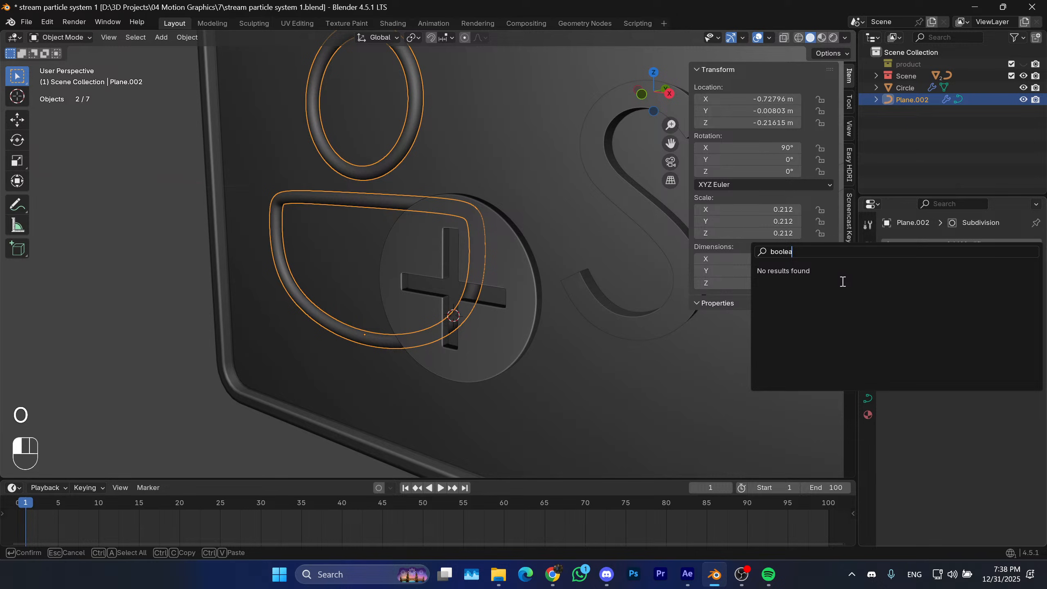
pyautogui.press('BackSpace')
pyautogui.press('BackSpace')
pyautogui.press('BackSpace')
pyautogui.press('BackSpace')
pyautogui.press('BackSpace')
pyautogui.press('BackSpace')
pyautogui.press('Escape')
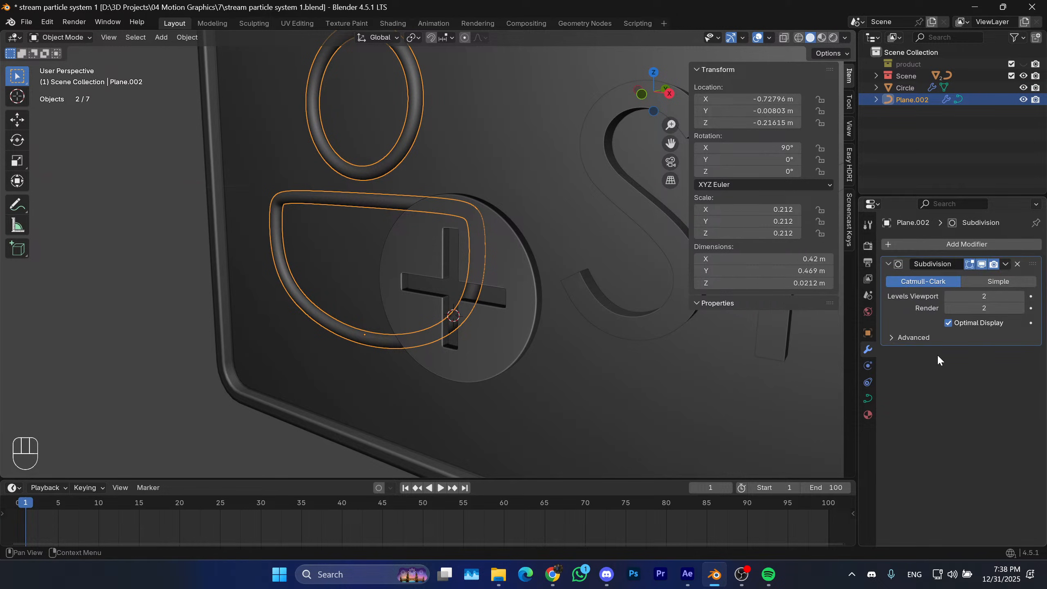
pyautogui.click(956, 244)
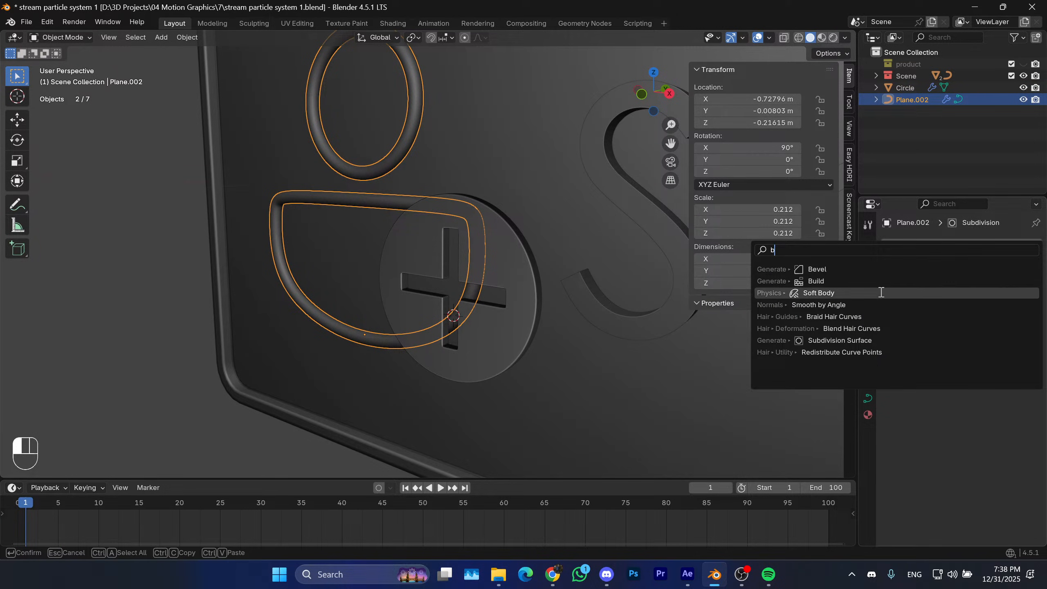
# Convert the person icon outline to a mesh and add a Boolean modifier set to Difference.
pyautogui.rightClick(368, 195)
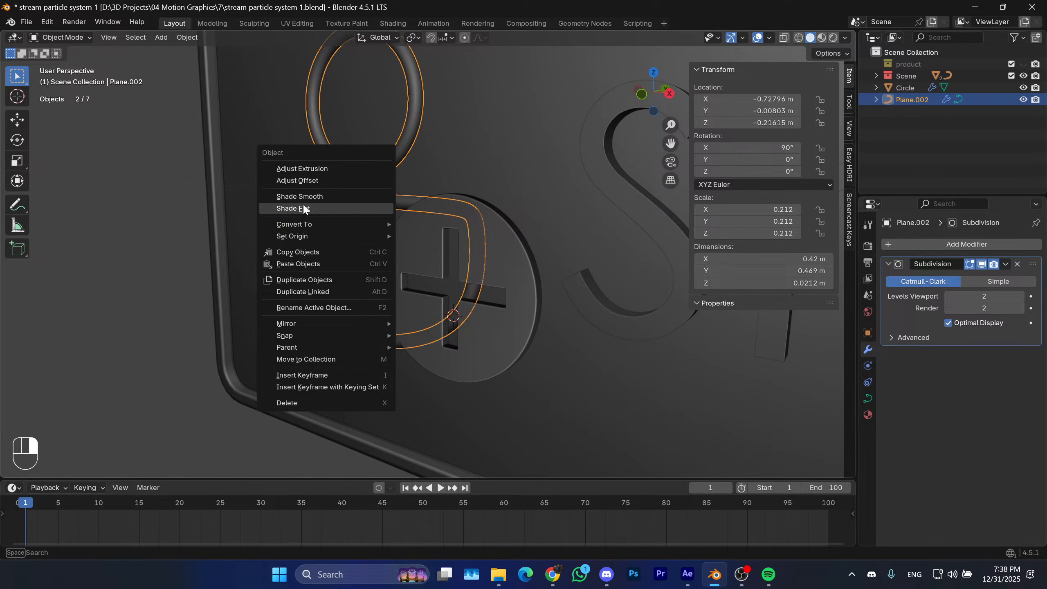
pyautogui.moveTo(337, 223)
pyautogui.click(473, 225)
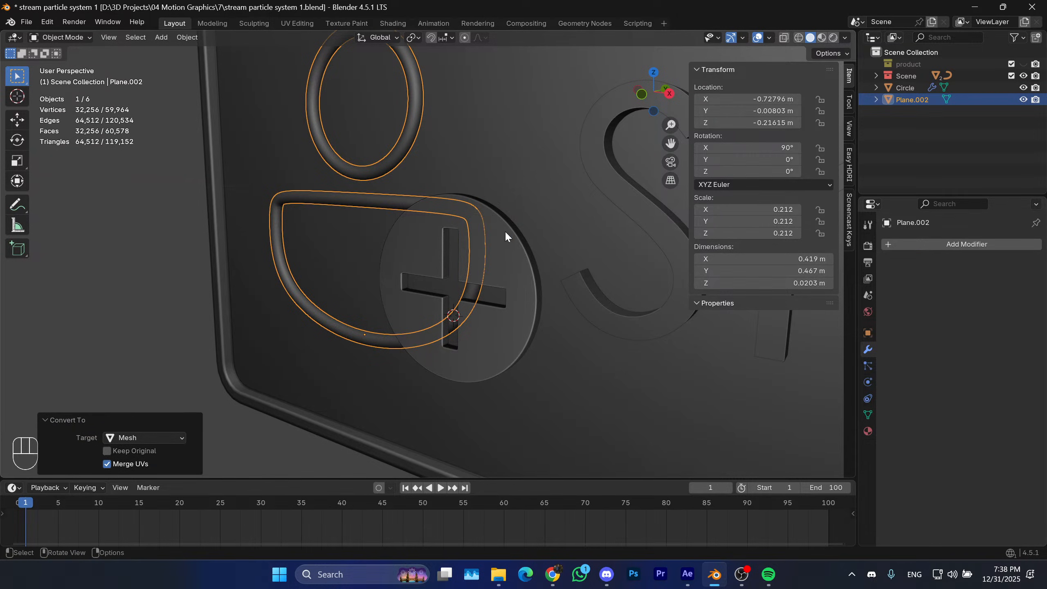
pyautogui.click(911, 244)
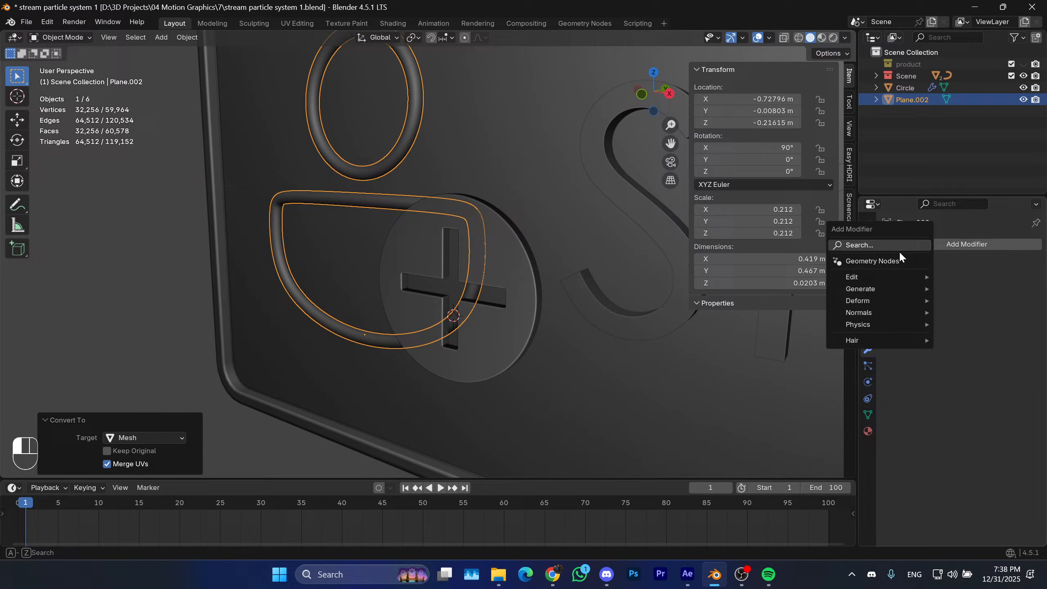
pyautogui.click(876, 250)
pyautogui.write('b')
pyautogui.click(824, 285)
pyautogui.moveTo(511, 301)
pyautogui.mouseDown(button='middle')
pyautogui.moveTo(524, 303)
pyautogui.moveTo(516, 300)
pyautogui.mouseUp(button='middle')
# Duplicate the edge loop around the badge's outer rim in place and try to move the copy along Y.
pyautogui.hotkey('shift', 'a')
pyautogui.click(488, 265)
pyautogui.moveTo(489, 266); pyautogui.dragTo(530, 274, button='middle')
pyautogui.press('Tab')
pyautogui.scroll(1, 532, 274)
pyautogui.press('2')
pyautogui.keyDown('alt'); pyautogui.click(574, 278); pyautogui.keyUp('alt')
pyautogui.hotkey('shift', 'd')
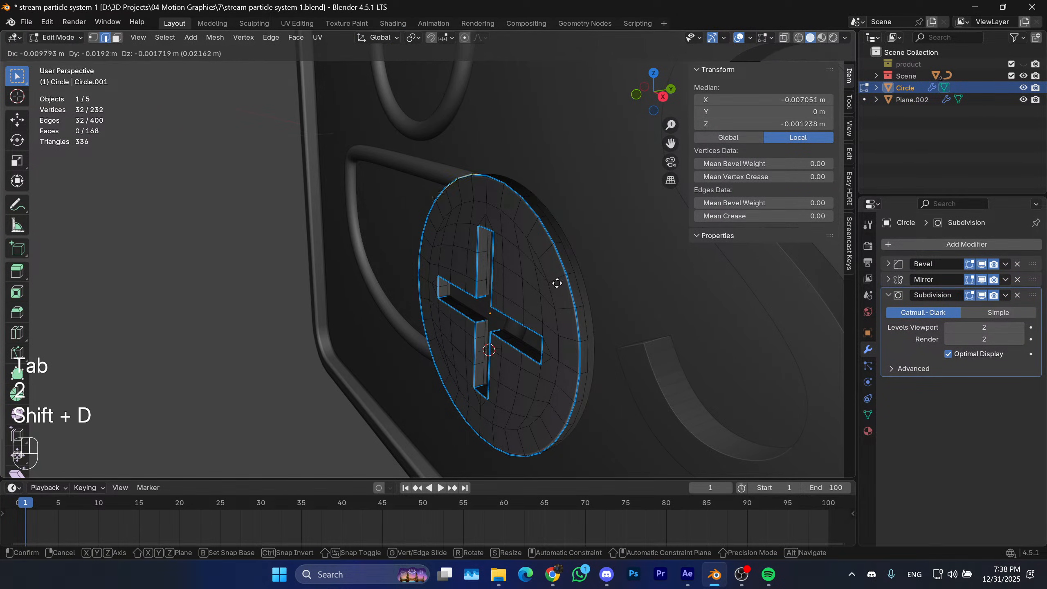
pyautogui.press('y')
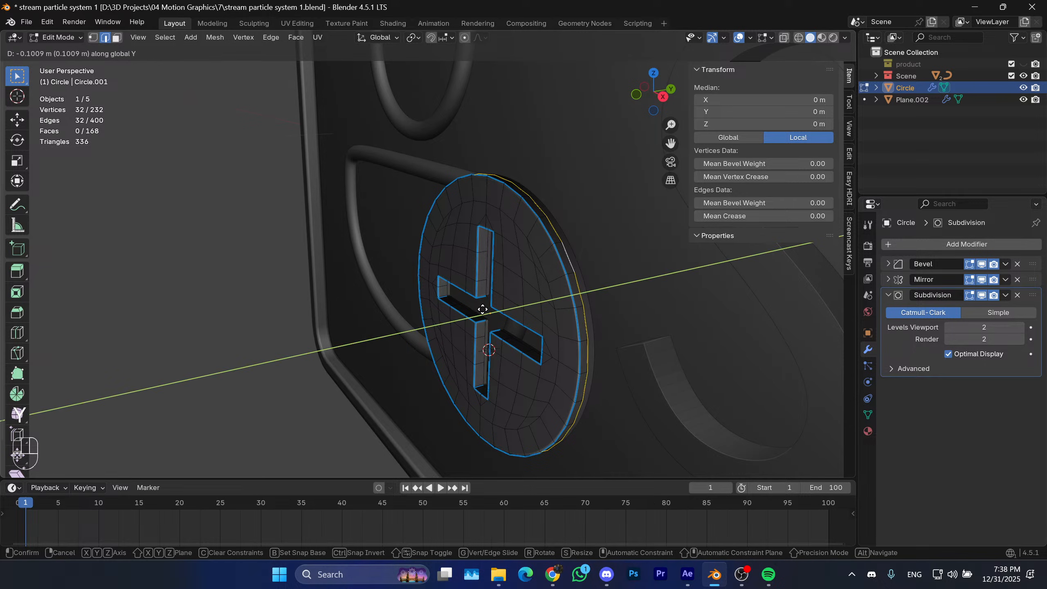
pyautogui.rightClick(474, 329)
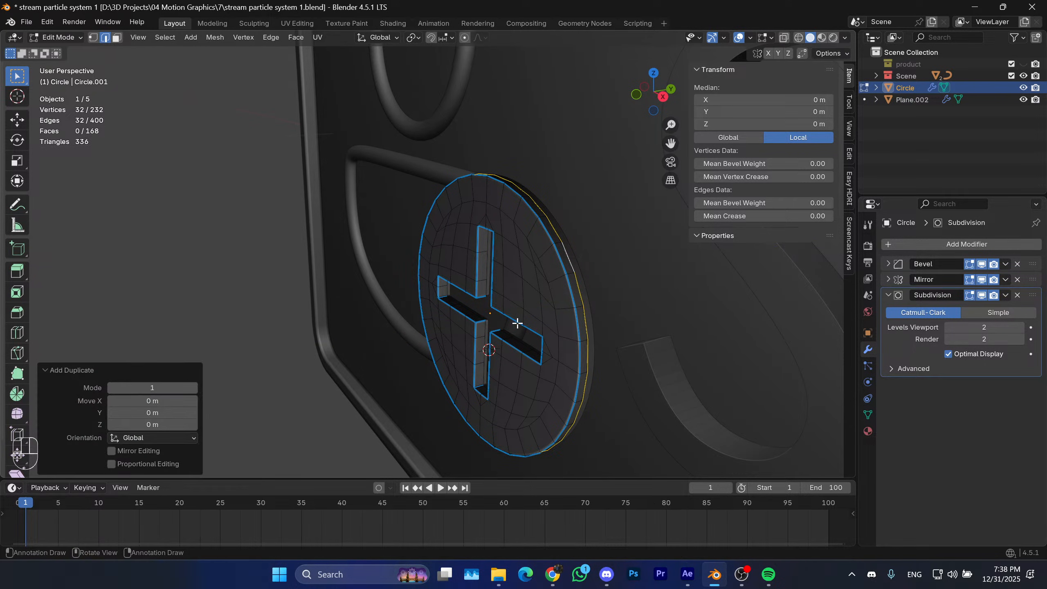
pyautogui.press('g')
pyautogui.press('y')
pyautogui.rightClick(493, 350)
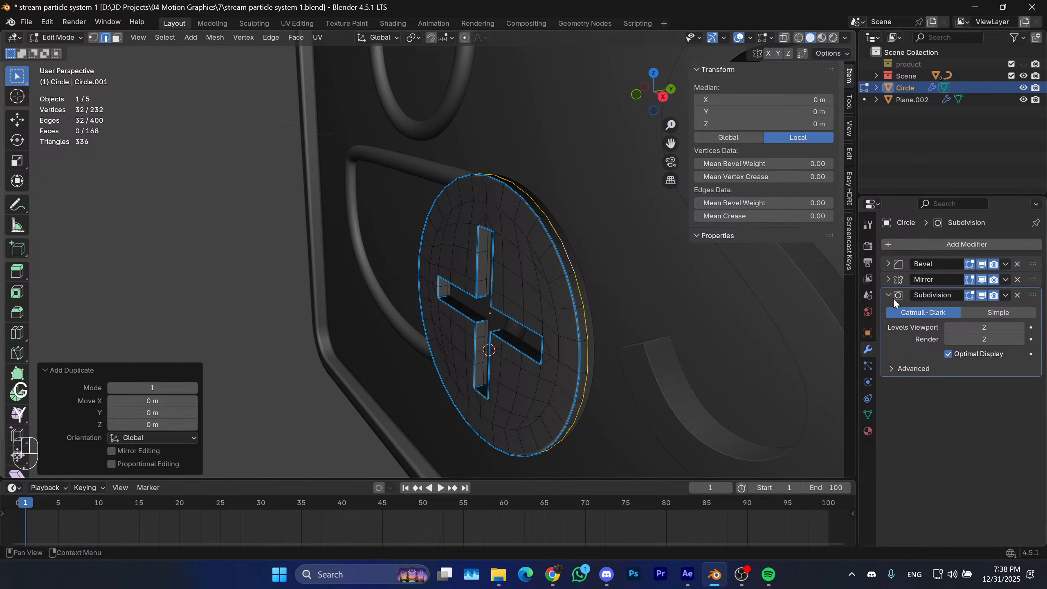
# Remove the Bevel, Mirror and Subdivision modifiers from the badge and try to move the duplicated rim loop.
pyautogui.click(1019, 265)
pyautogui.click(1019, 264)
pyautogui.click(1019, 264)
pyautogui.press('g')
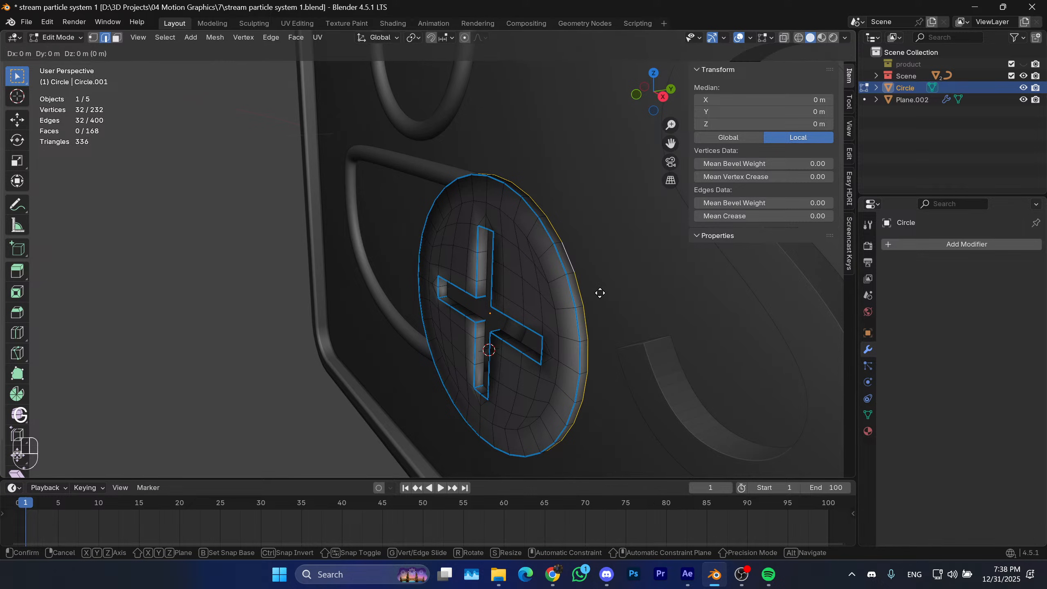
pyautogui.rightClick(533, 300)
# Undo the badge's modifier removal and rim duplication while keeping the person icon's Boolean modifier.
pyautogui.hotkey('ctrl', 'z')
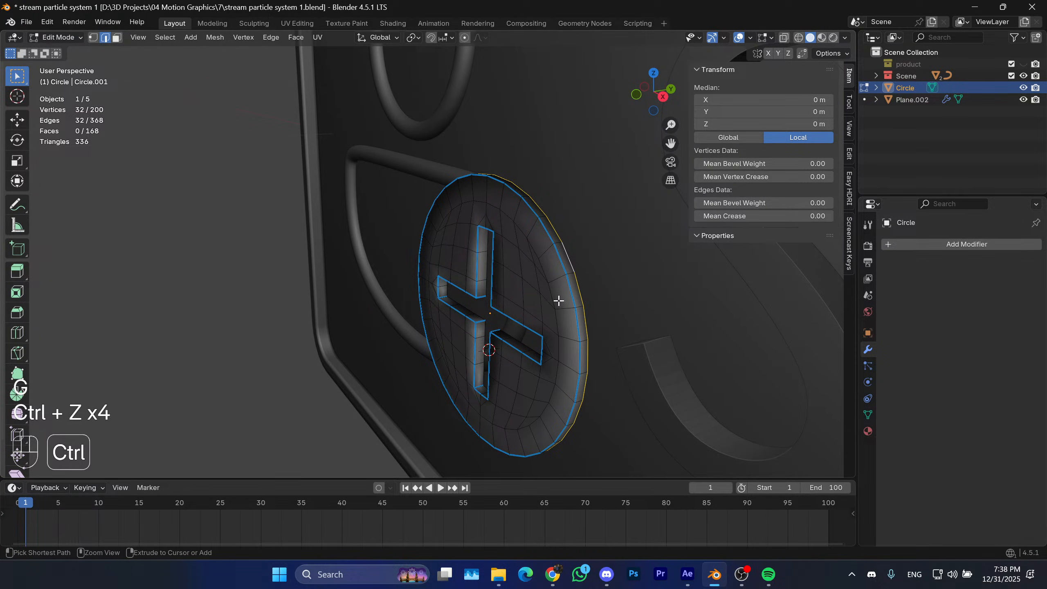
pyautogui.hotkey('ctrl', 'z')
pyautogui.hotkey('ctrl', 'z')
pyautogui.hotkey('ctrl', 'z')
pyautogui.hotkey('ctrl', 'z')
pyautogui.hotkey('ctrl', 'z')
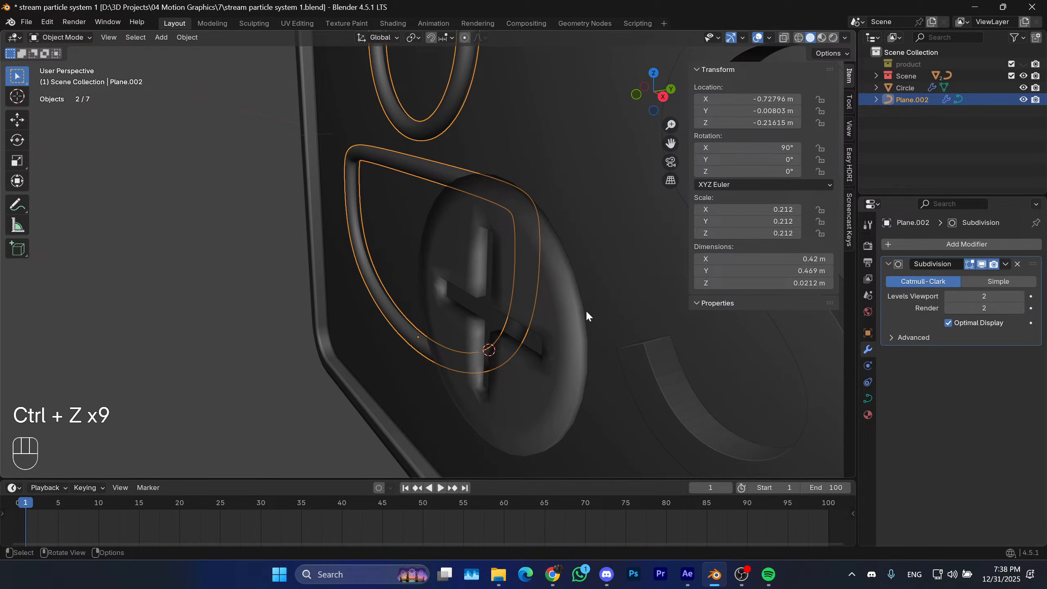
pyautogui.hotkey('ctrl', 'shift', 'z')
pyautogui.hotkey('ctrl', 'shift', 'z')
pyautogui.hotkey('ctrl', 'shift', 'z')
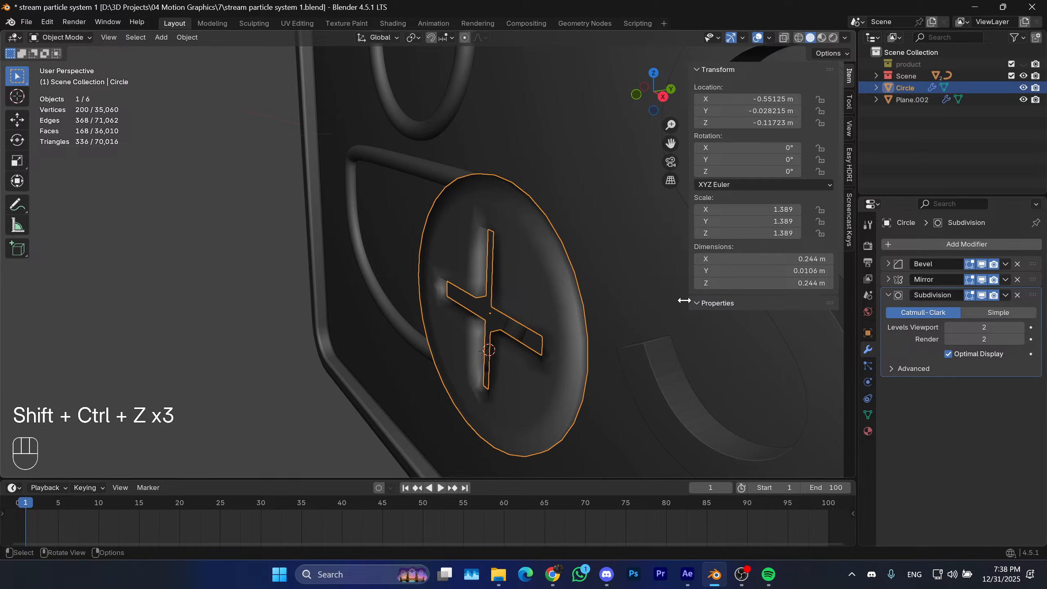
pyautogui.hotkey('ctrl', 'z')
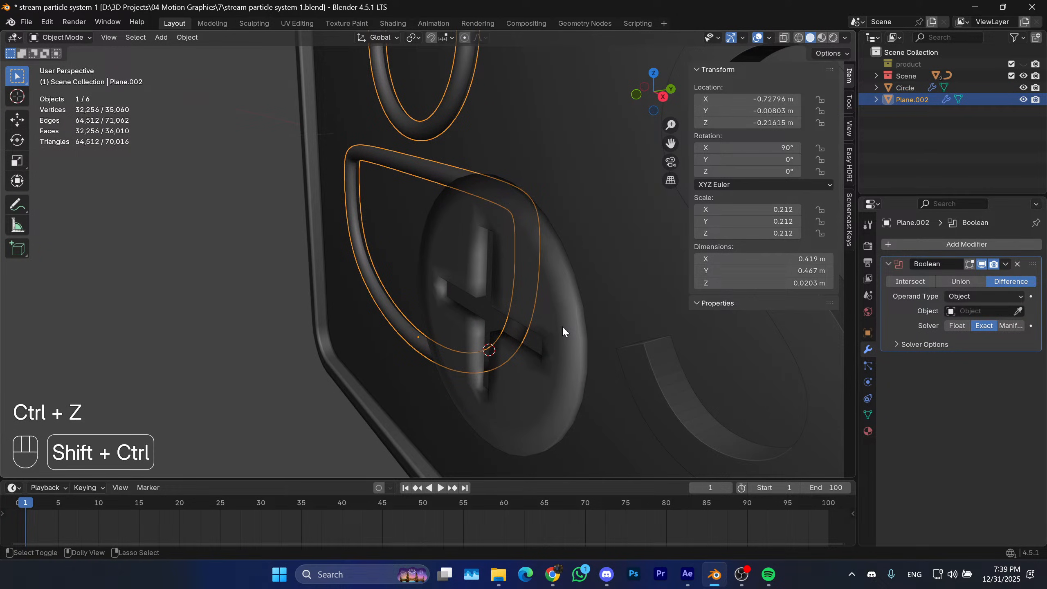
pyautogui.hotkey('ctrl', 'shift', 'z')
pyautogui.hotkey('ctrl', 'shift', 'z')
pyautogui.moveTo(570, 326)
pyautogui.mouseDown(button='middle')
pyautogui.moveTo(577, 315)
pyautogui.moveTo(561, 332)
pyautogui.mouseUp(button='middle')
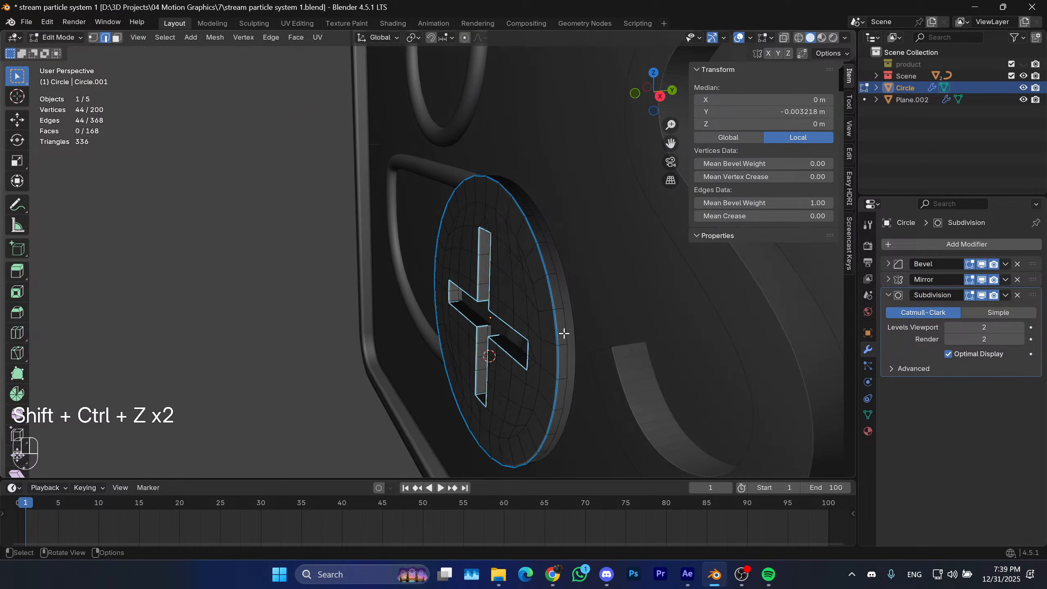
# Duplicate the badge's outer rim edge loop and separate the copy into its own object.
pyautogui.press('Tab')
pyautogui.press('Tab')
pyautogui.keyDown('alt'); pyautogui.click(568, 337); pyautogui.keyUp('alt')
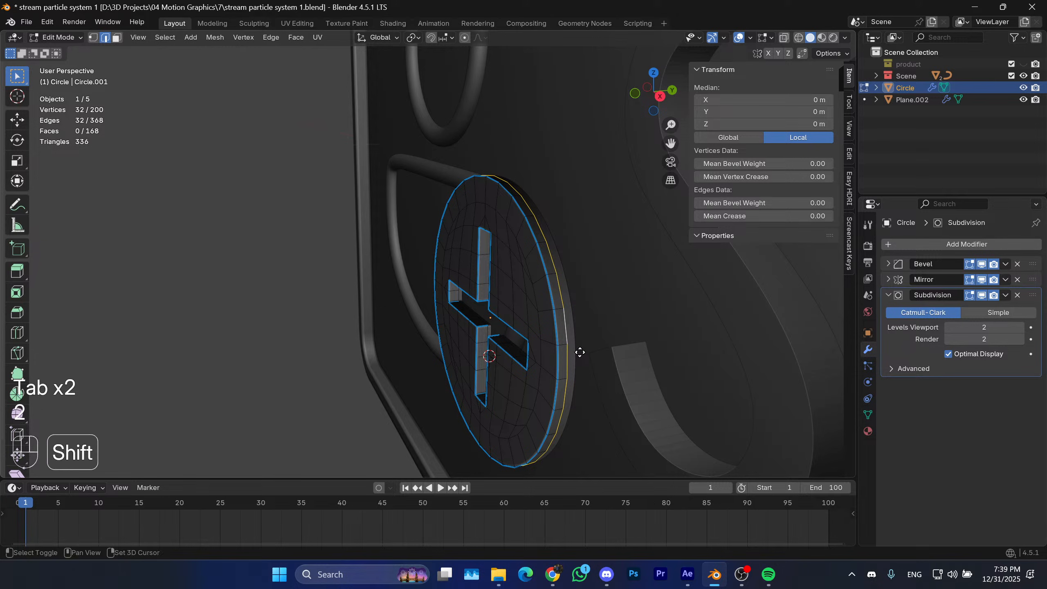
pyautogui.hotkey('shift', 'd')
pyautogui.click(511, 340)
pyautogui.press('p')
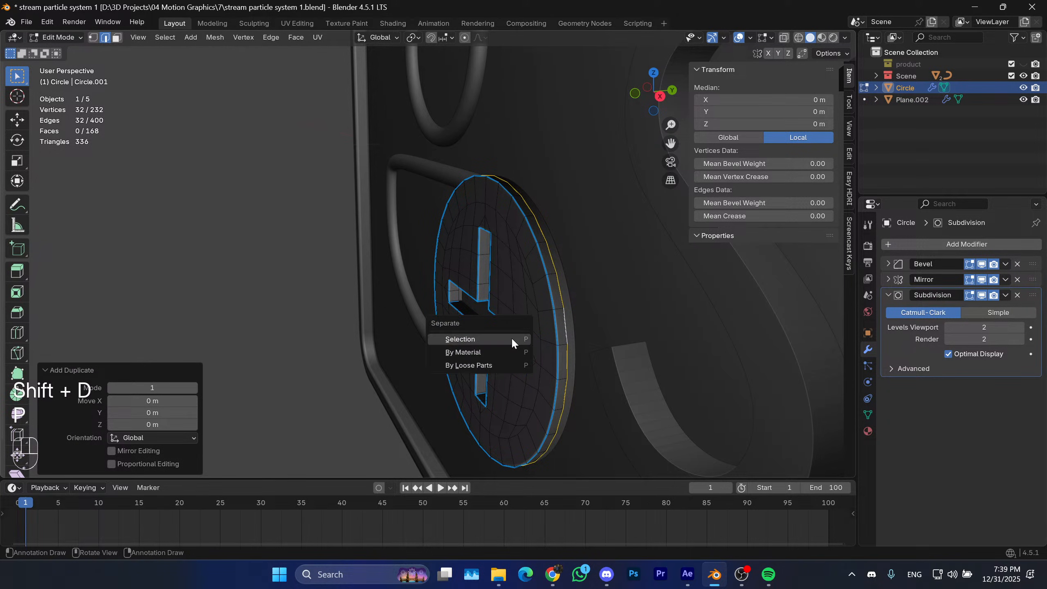
pyautogui.click(511, 337)
pyautogui.press('Tab')
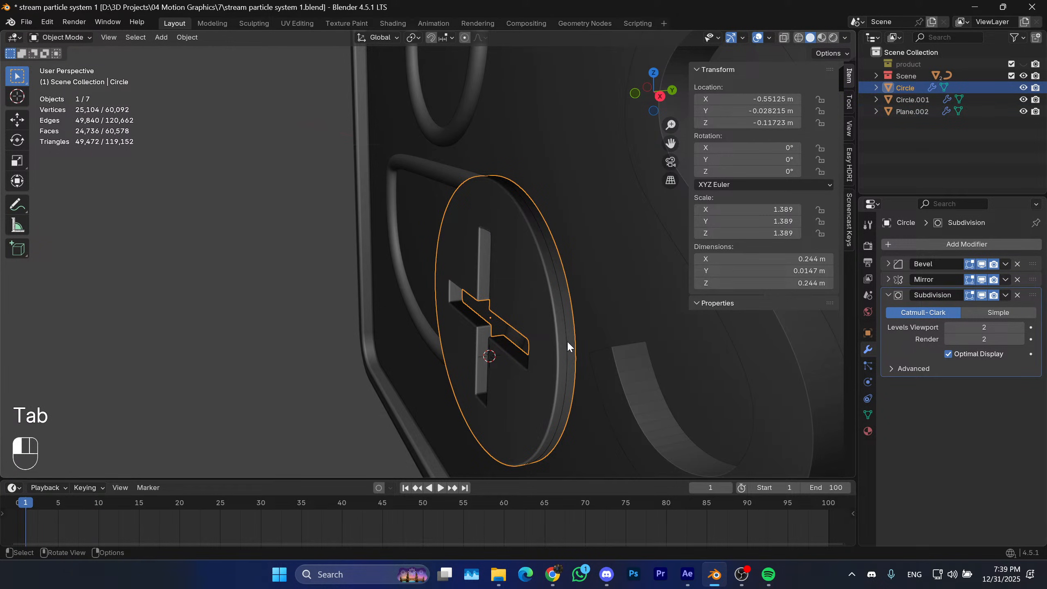
# Delete the separated ring's Bevel, Mirror and Subdivision modifiers and move it along Y to about -0.059 m.
pyautogui.click(567, 341)
pyautogui.click(1017, 264)
pyautogui.click(1017, 264)
pyautogui.click(1018, 264)
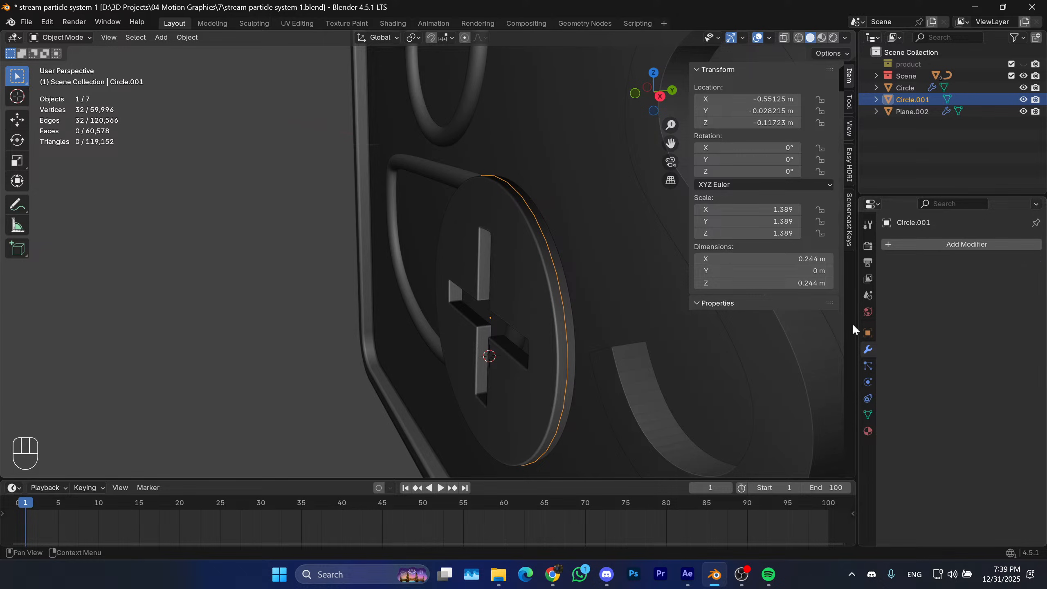
pyautogui.press('g')
pyautogui.press('y')
pyautogui.click(526, 344)
# Fill the separated ring with a face and extrude it along Y into a cylinder about 0.111 m deep.
pyautogui.press('Tab')
pyautogui.scroll(3, 526, 348)
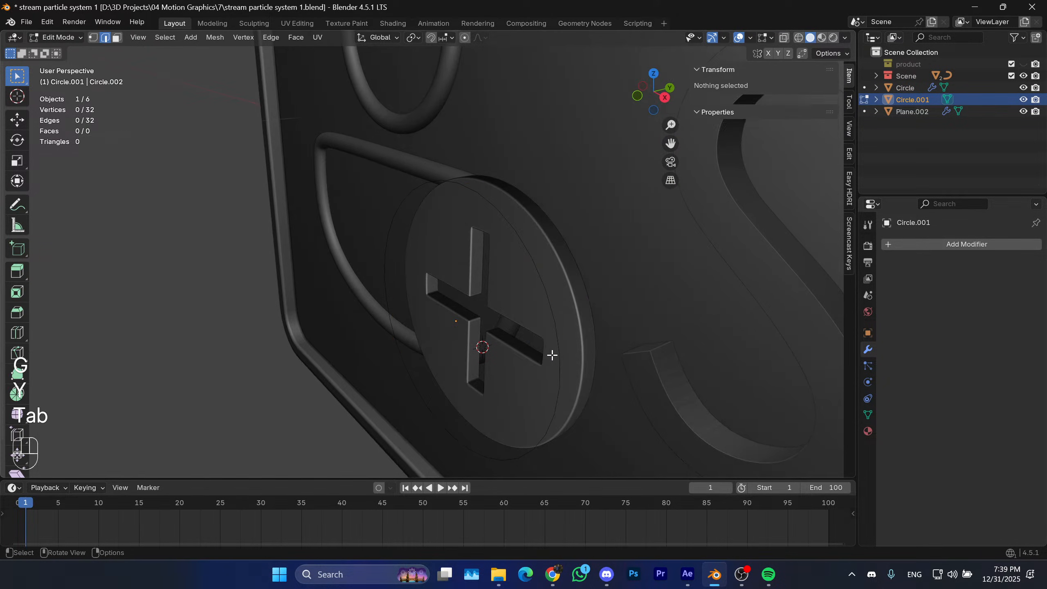
pyautogui.press('a')
pyautogui.press('f')
pyautogui.moveTo(578, 335)
pyautogui.mouseDown(button='middle')
pyautogui.moveTo(533, 335)
pyautogui.moveTo(587, 323)
pyautogui.moveTo(464, 328)
pyautogui.moveTo(438, 201)
pyautogui.moveTo(490, 200)
pyautogui.mouseUp(button='middle')
pyautogui.press('e')
pyautogui.press('y')
pyautogui.click(612, 342)
pyautogui.hotkey('shift', 'z')
pyautogui.hotkey('ctrl', 'z')
pyautogui.press('e')
pyautogui.click(498, 321)
pyautogui.press('Tab')
# Set the new cylinder, Circle.001, as the object of the person icon's Boolean modifier.
pyautogui.click(422, 193)
pyautogui.press('z')
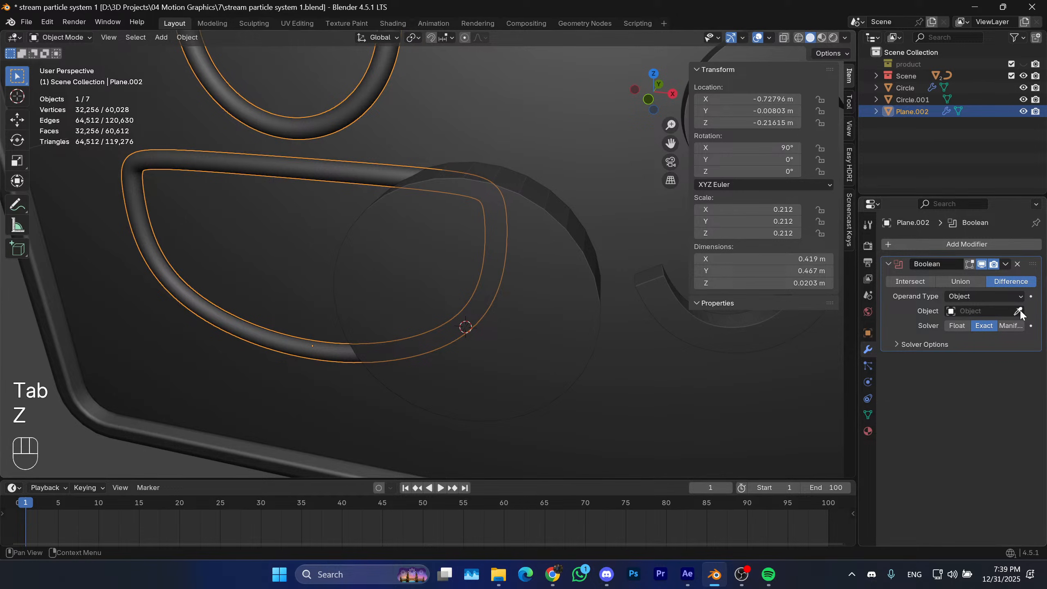
pyautogui.click(447, 289)
# Hide the cutter cylinder and examine the cut in the person icon outline around the badge.
pyautogui.click(489, 282)
pyautogui.press('h')
pyautogui.moveTo(489, 281)
pyautogui.mouseDown(button='middle')
pyautogui.moveTo(528, 287)
pyautogui.moveTo(536, 276)
pyautogui.moveTo(483, 300)
pyautogui.moveTo(498, 294)
pyautogui.mouseUp(button='middle')
pyautogui.scroll(1, 498, 295)
pyautogui.moveTo(497, 299)
pyautogui.keyDown('shift'); pyautogui.mouseDown(button='middle')
pyautogui.moveTo(488, 312)
pyautogui.moveTo(499, 294)
pyautogui.mouseUp(button='middle'); pyautogui.keyUp('shift')
pyautogui.click(357, 342)
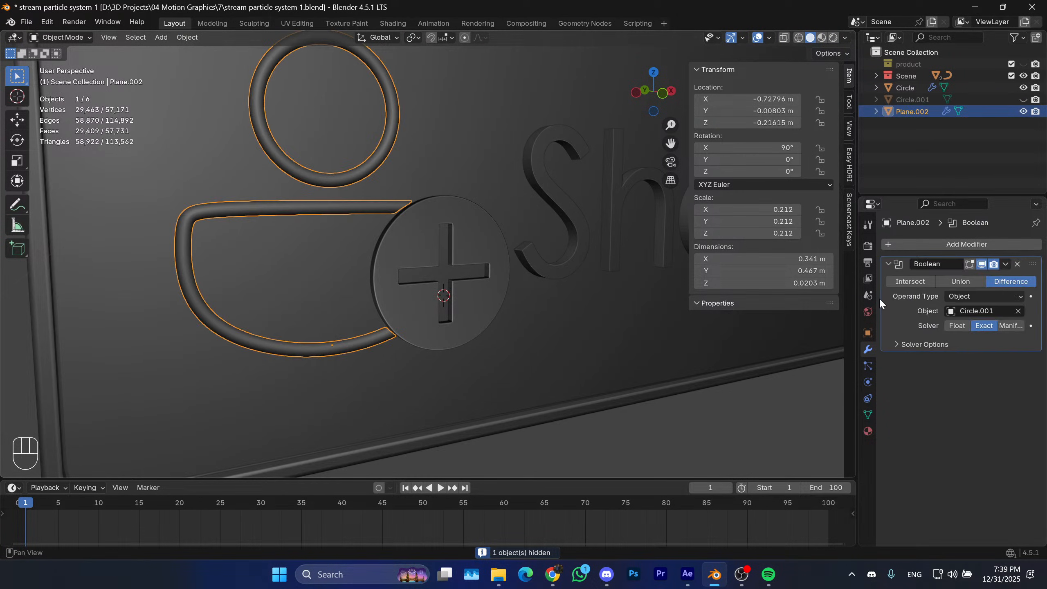
# Unhide the cutter cylinder and scale it up slightly to widen the gap between the person outline and badge.
pyautogui.click(1023, 100)
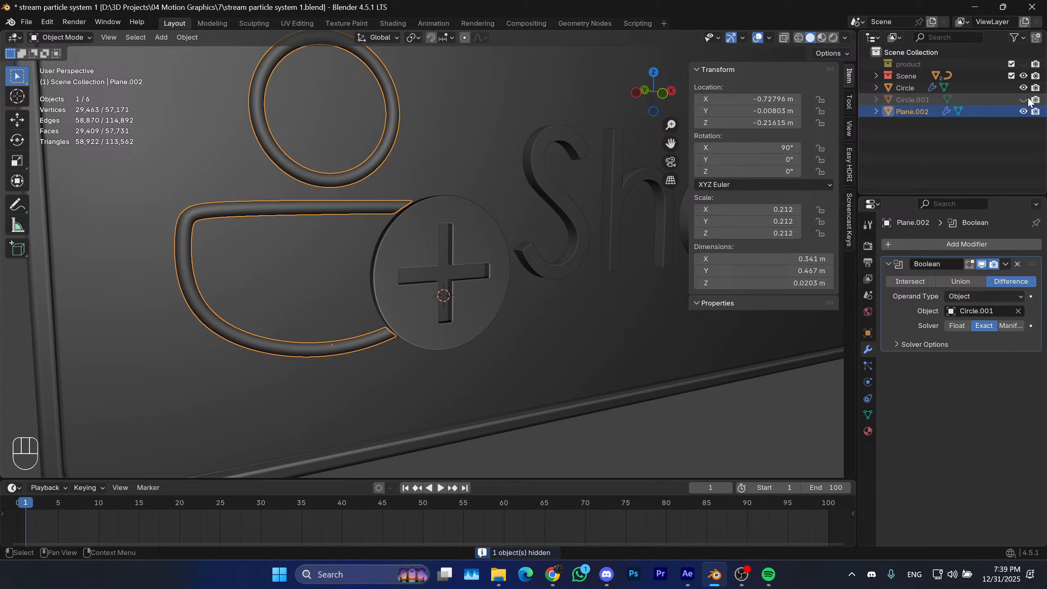
pyautogui.click(427, 251)
pyautogui.press('s')
pyautogui.press('s')
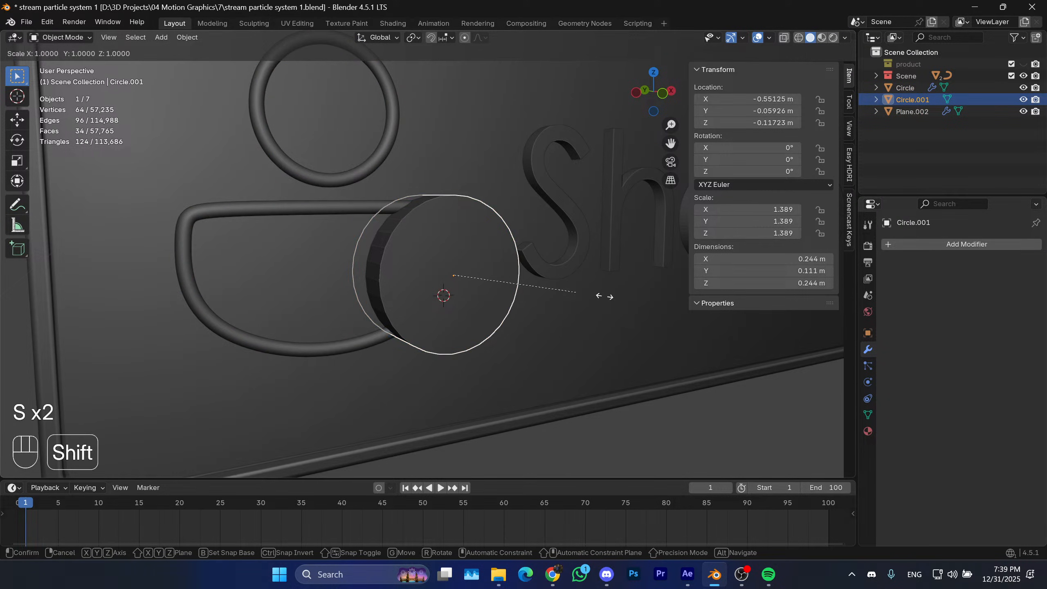
pyautogui.click(666, 334)
pyautogui.click(346, 348)
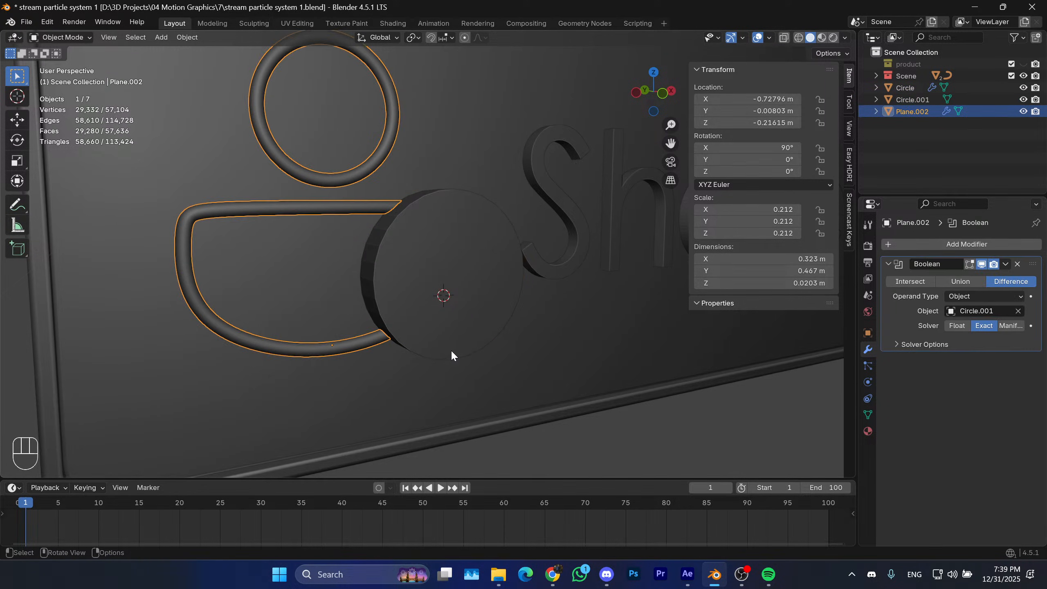
# Hide the cutter cylinder and inspect the widened gap between the person outline and the round plus badge.
pyautogui.click(505, 296)
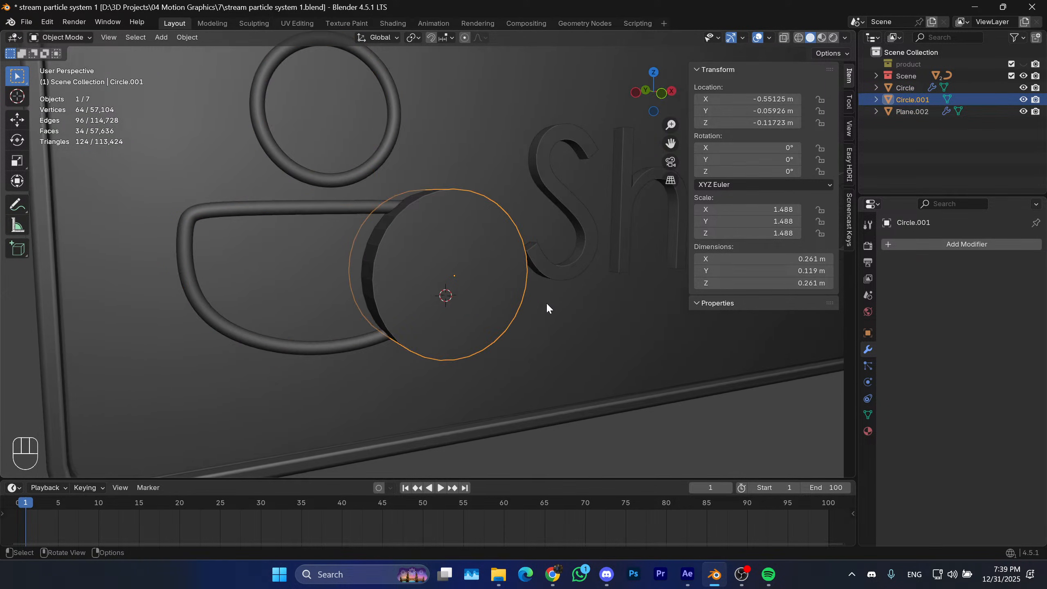
pyautogui.click(1023, 100)
pyautogui.moveTo(664, 386); pyautogui.dragTo(561, 404, button='middle')
pyautogui.scroll(-2, 527, 430)
pyautogui.keyDown('shift'); pyautogui.moveTo(383, 276); pyautogui.dragTo(417, 246, button='middle'); pyautogui.keyUp('shift')
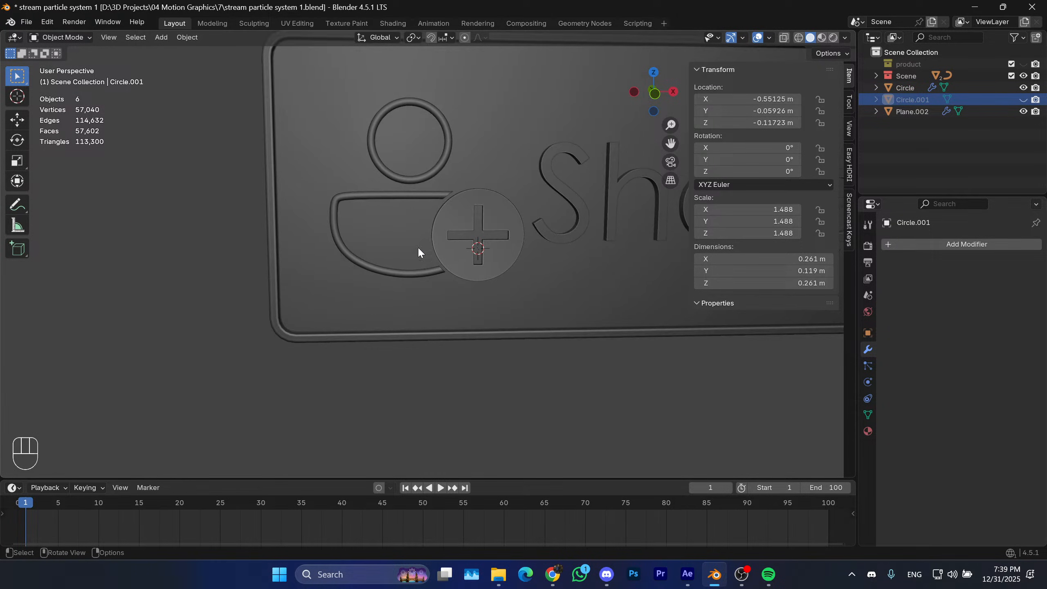
pyautogui.scroll(1, 458, 216)
pyautogui.keyDown('shift'); pyautogui.moveTo(458, 216); pyautogui.dragTo(488, 275, button='middle'); pyautogui.keyUp('shift')
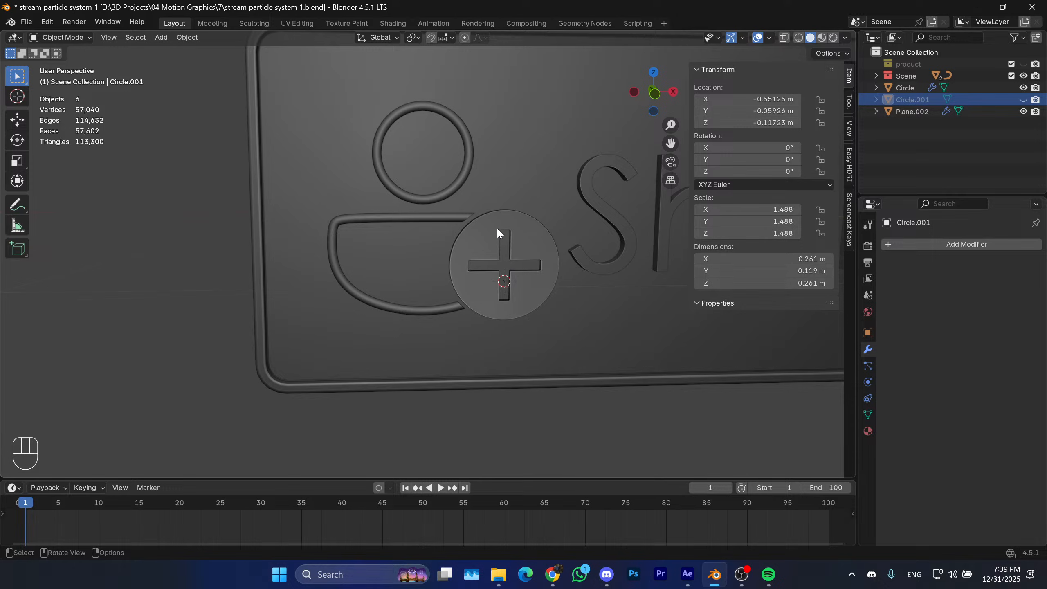
pyautogui.keyDown('shift'); pyautogui.moveTo(465, 219); pyautogui.dragTo(442, 254, button='middle'); pyautogui.keyUp('shift')
pyautogui.keyDown('shift'); pyautogui.moveTo(501, 283); pyautogui.dragTo(528, 264, button='middle'); pyautogui.keyUp('shift')
pyautogui.scroll(2, 449, 276)
pyautogui.scroll(2, 450, 281)
pyautogui.scroll(1, 471, 273)
pyautogui.scroll(2, 448, 287)
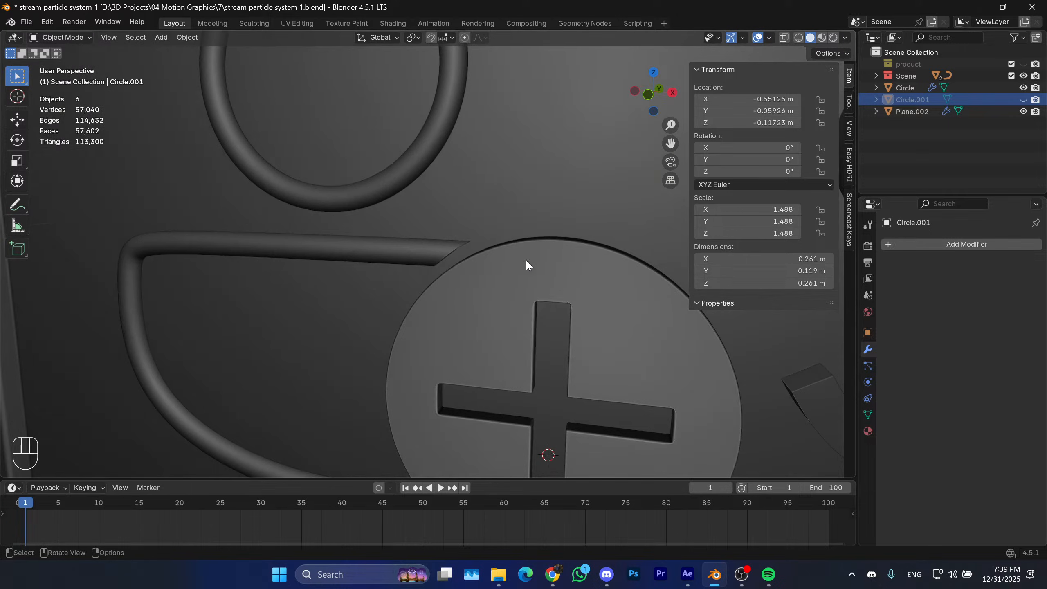
# Unhide the cutter cylinder, scale it by about 1.05 along Z, and hide it again.
pyautogui.click(1024, 100)
pyautogui.moveTo(449, 273); pyautogui.dragTo(476, 235, button='middle')
pyautogui.click(561, 266)
pyautogui.press('s')
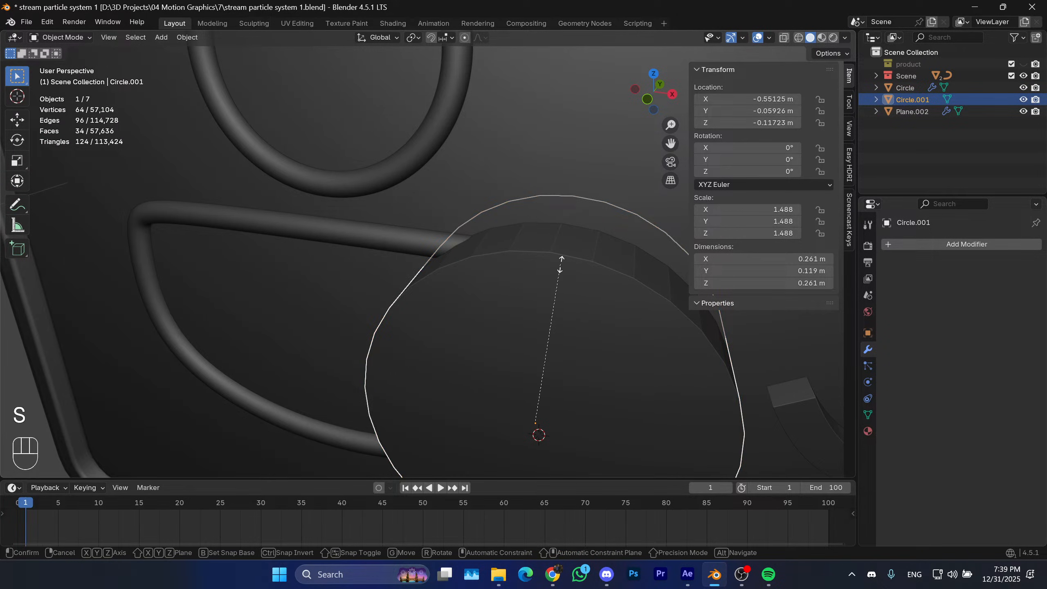
pyautogui.press('z')
pyautogui.click(624, 186)
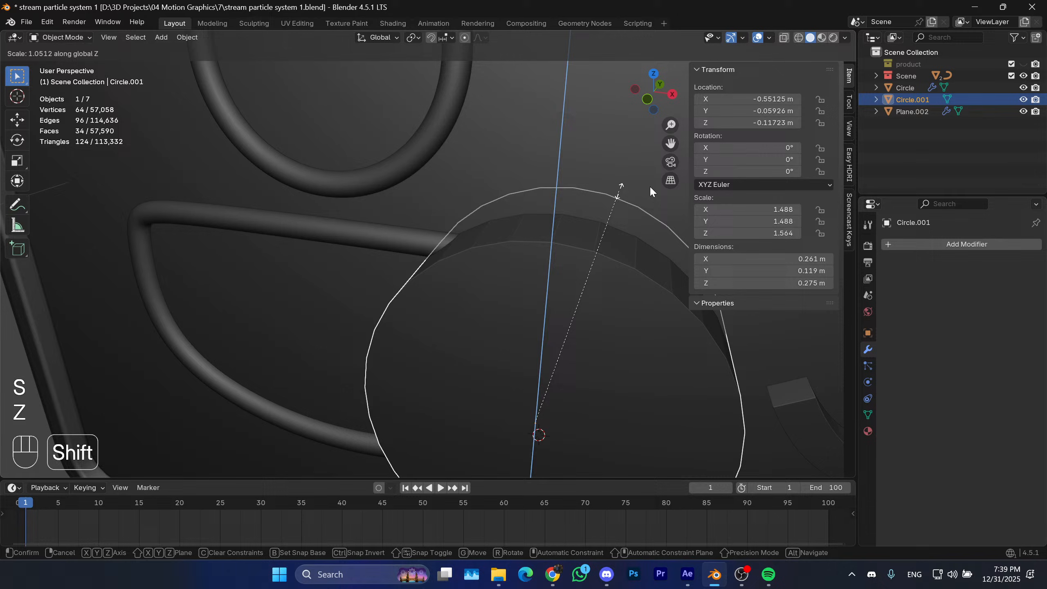
pyautogui.click(1024, 99)
pyautogui.moveTo(643, 171); pyautogui.dragTo(435, 368, button='middle')
pyautogui.scroll(-5, 482, 331)
# Save the file and frame the whole Share button in front view with the sidebar closed.
pyautogui.hotkey('ctrl', 's')
pyautogui.press('KP_1')
pyautogui.scroll(-1, 481, 362)
pyautogui.scroll(1, 434, 348)
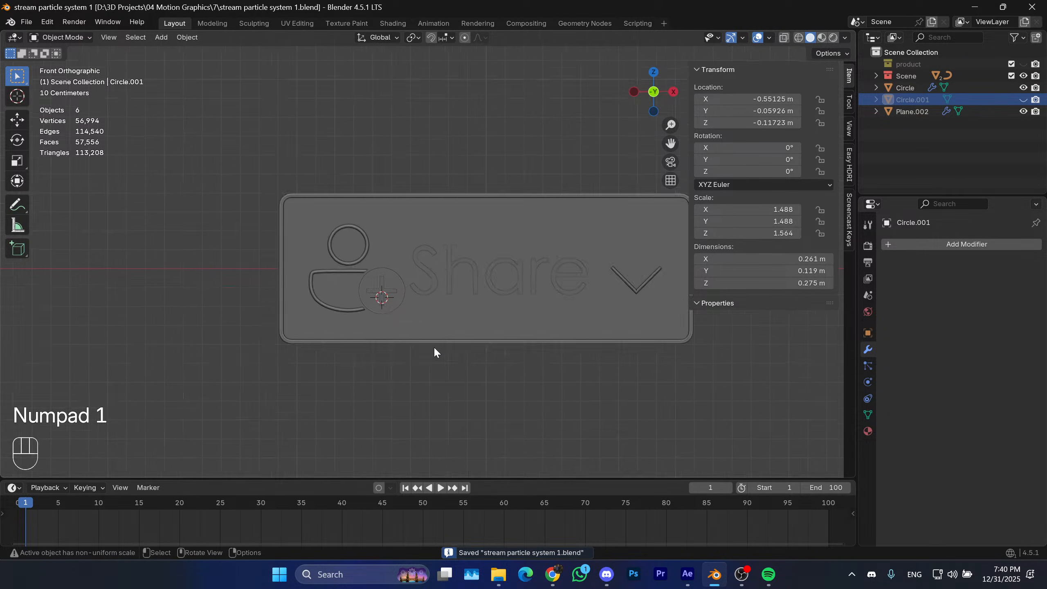
pyautogui.scroll(1, 434, 347)
pyautogui.keyDown('shift'); pyautogui.moveTo(473, 326); pyautogui.dragTo(363, 332, button='middle'); pyautogui.keyUp('shift')
pyautogui.keyDown('shift'); pyautogui.moveTo(433, 338); pyautogui.dragTo(551, 307, button='middle'); pyautogui.keyUp('shift')
pyautogui.scroll(1, 454, 341)
pyautogui.click(719, 71)
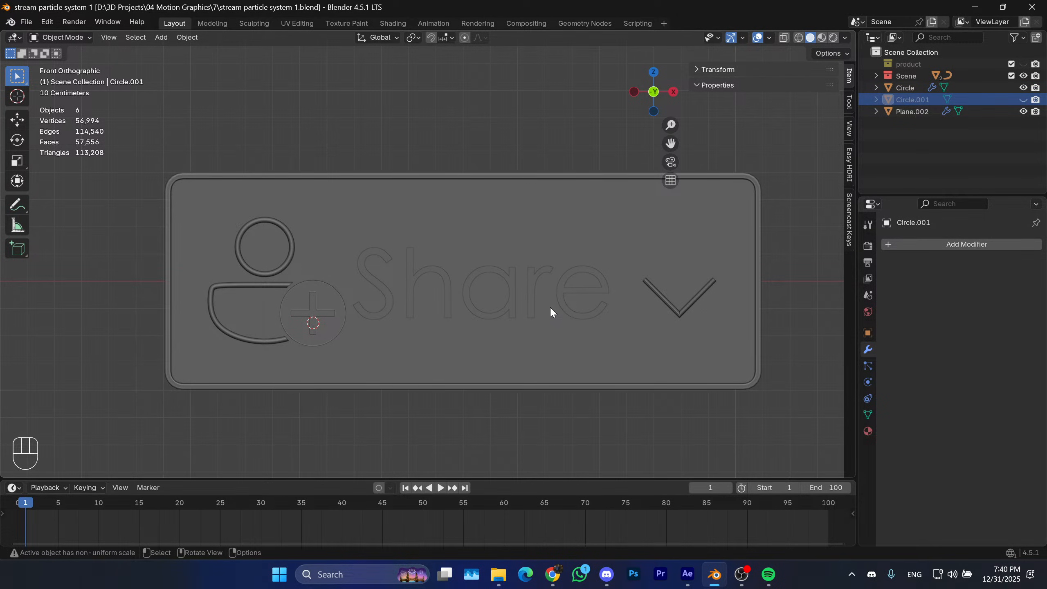
pyautogui.moveTo(564, 321)
pyautogui.keyDown('shift'); pyautogui.mouseDown(button='middle')
pyautogui.moveTo(540, 301)
pyautogui.moveTo(593, 326)
pyautogui.moveTo(568, 318)
pyautogui.mouseUp(button='middle'); pyautogui.keyUp('shift')
pyautogui.keyDown('shift'); pyautogui.moveTo(440, 253); pyautogui.dragTo(420, 255, button='middle'); pyautogui.keyUp('shift')
pyautogui.keyDown('shift'); pyautogui.moveTo(467, 229); pyautogui.dragTo(472, 253, button='middle'); pyautogui.keyUp('shift')
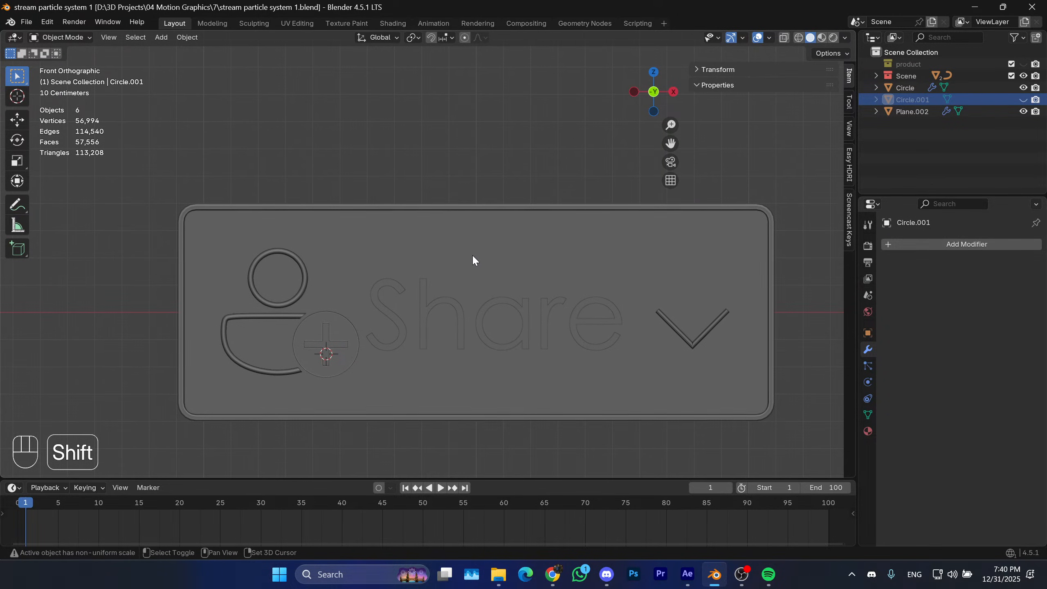
pyautogui.keyDown('shift'); pyautogui.moveTo(511, 201); pyautogui.dragTo(499, 202, button='middle'); pyautogui.keyUp('shift')
pyautogui.press('n')
pyautogui.moveTo(612, 241)
pyautogui.keyDown('shift'); pyautogui.mouseDown(button='middle')
pyautogui.moveTo(710, 203)
pyautogui.moveTo(700, 192)
pyautogui.moveTo(662, 227)
pyautogui.mouseUp(button='middle'); pyautogui.keyUp('shift')
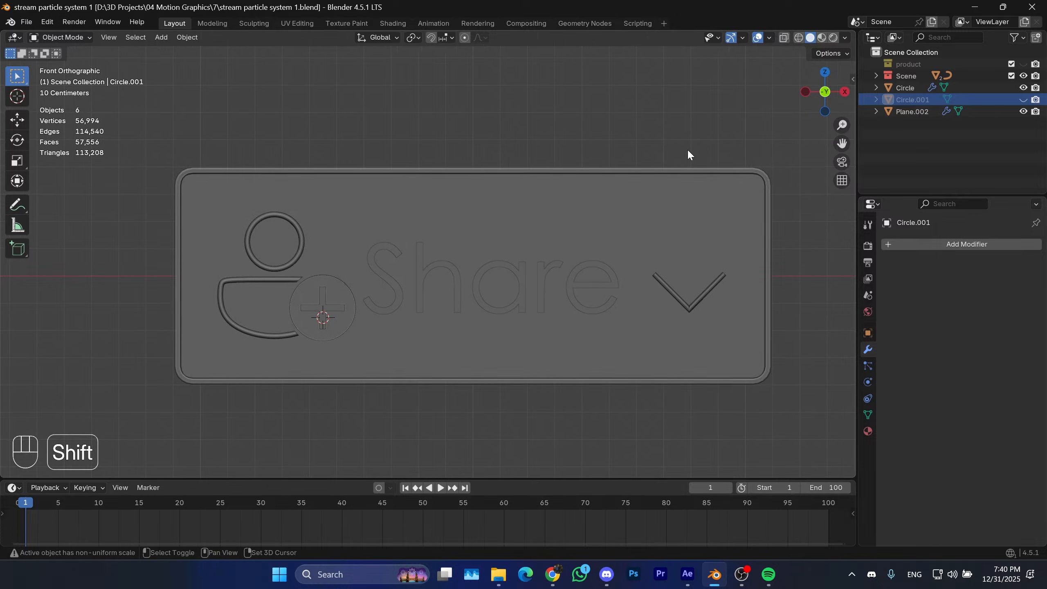
pyautogui.hotkey('shift', 'a')
pyautogui.moveTo(692, 170)
pyautogui.click(739, 170)
pyautogui.keyDown('shift'); pyautogui.moveTo(668, 177); pyautogui.dragTo(658, 179, button='middle'); pyautogui.keyUp('shift')
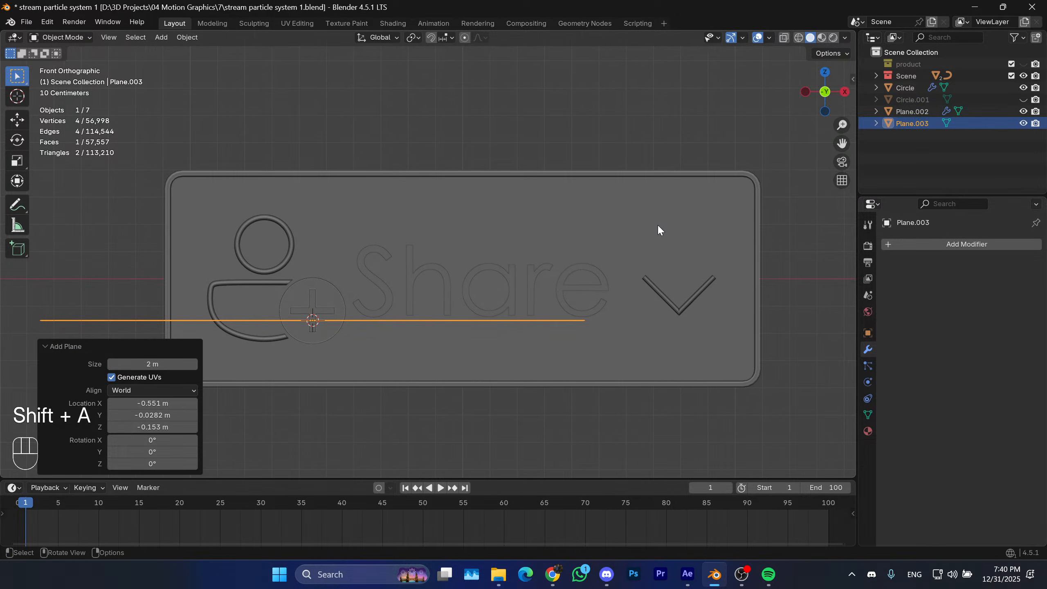
pyautogui.press('r')
pyautogui.press('x')
pyautogui.click(544, 412)
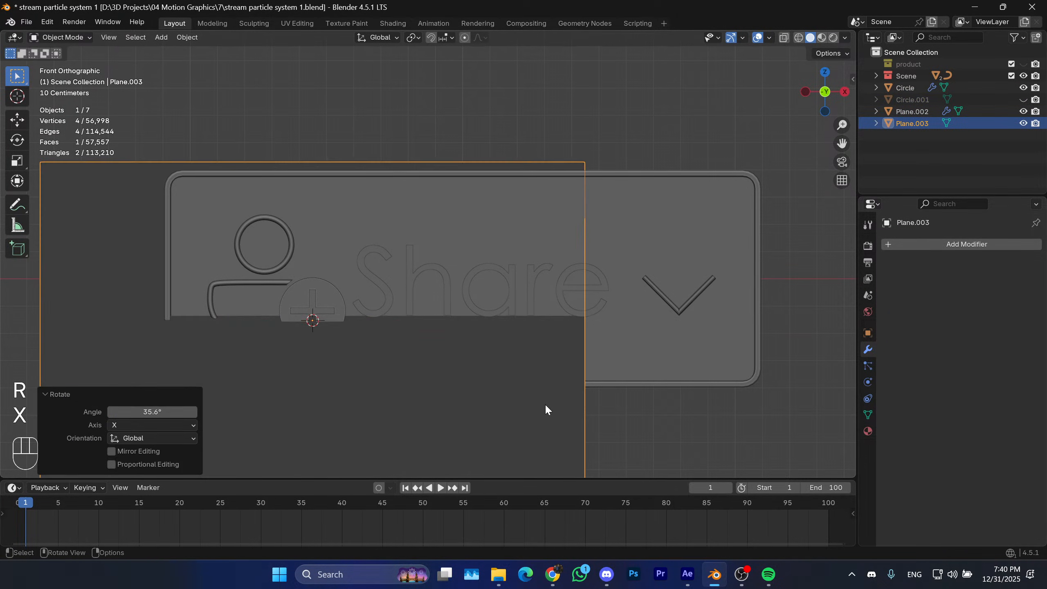
pyautogui.keyDown('shift'); pyautogui.moveTo(545, 411); pyautogui.dragTo(592, 309, button='middle'); pyautogui.keyUp('shift')
pyautogui.press('r')
pyautogui.press('x')
pyautogui.press('KP_9')
pyautogui.press('KP_0')
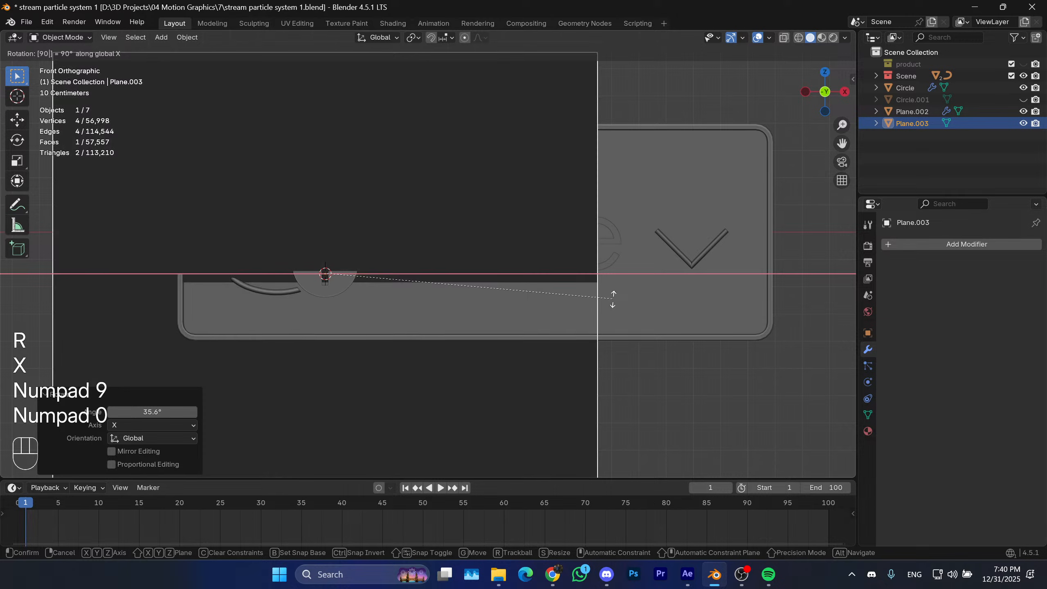
pyautogui.hotkey('ctrl', 'z')
pyautogui.hotkey('ctrl', 'z')
pyautogui.hotkey('ctrl', 'z')
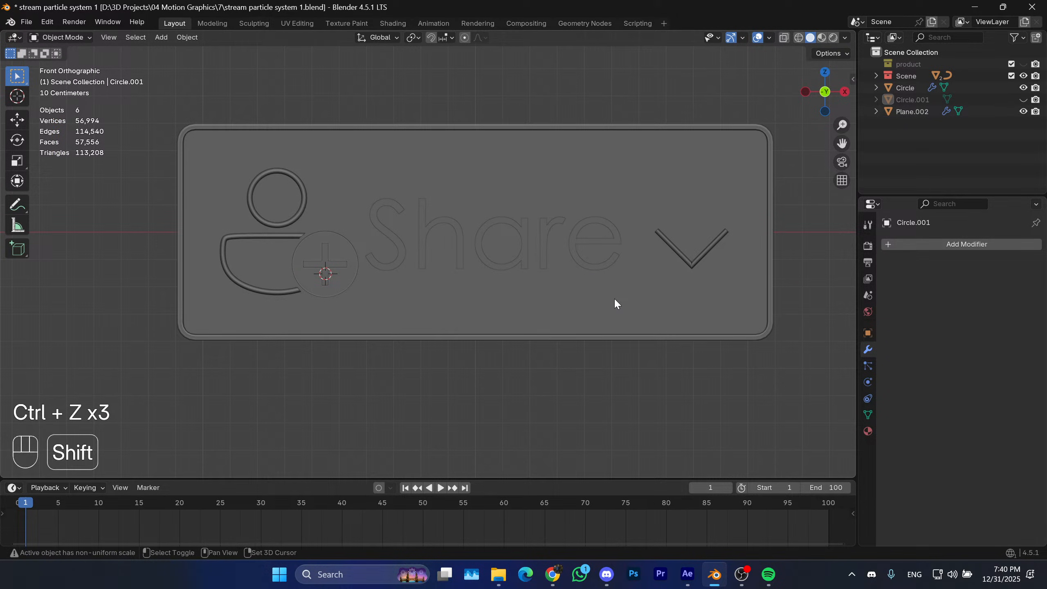
# Add a plane, rotate it 90° about X, and scale it to about 0.277.
pyautogui.hotkey('shift', 'a')
pyautogui.click(676, 297)
pyautogui.press('r')
pyautogui.press('x')
pyautogui.press('KP_9')
pyautogui.press('KP_0')
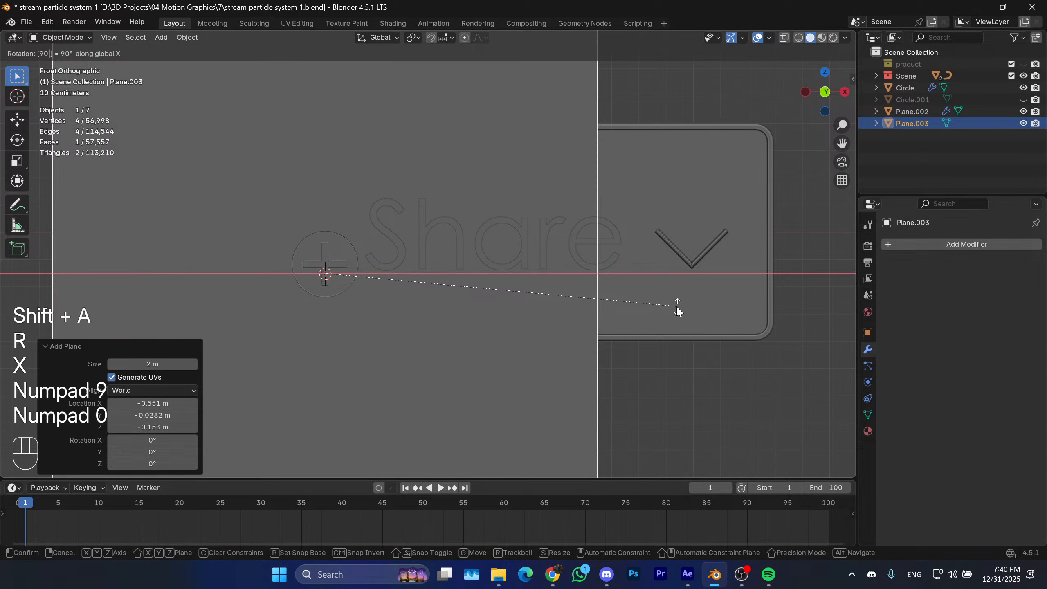
pyautogui.press('KP_Enter')
pyautogui.press('s')
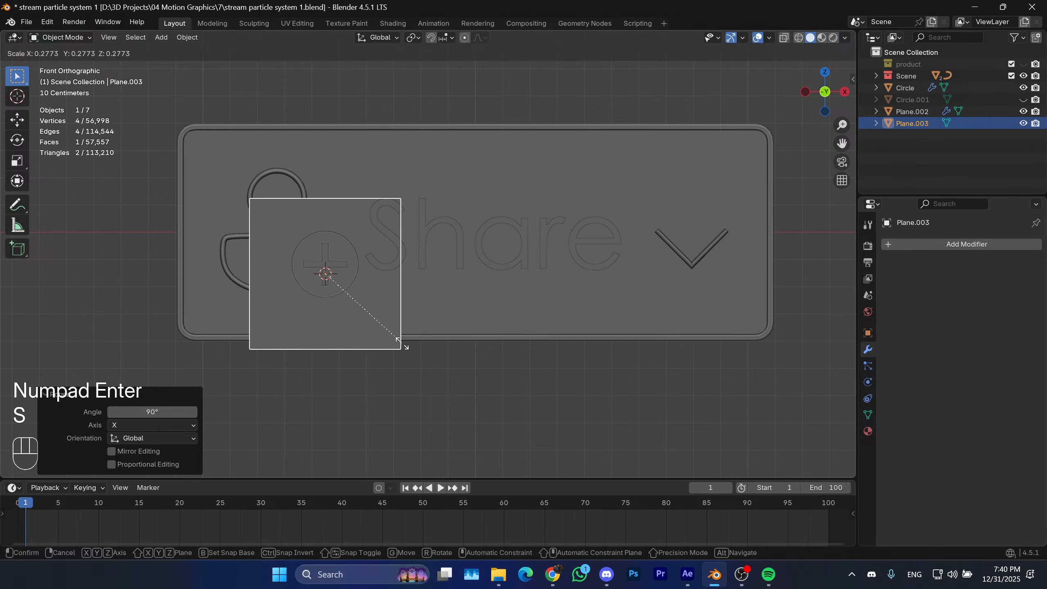
pyautogui.click(402, 346)
# Move the plane over the person icon and badge, using wireframe display.
pyautogui.keyDown('shift'); pyautogui.moveTo(402, 346); pyautogui.dragTo(453, 357, button='middle'); pyautogui.keyUp('shift')
pyautogui.press('g')
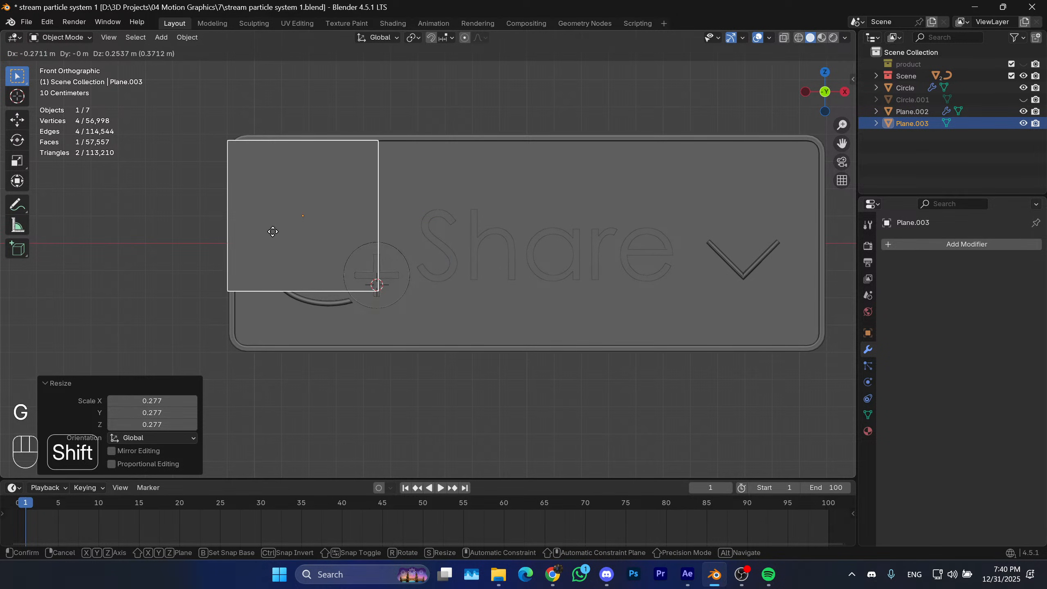
pyautogui.click(342, 207)
pyautogui.hotkey('shift', 'z')
pyautogui.press('g')
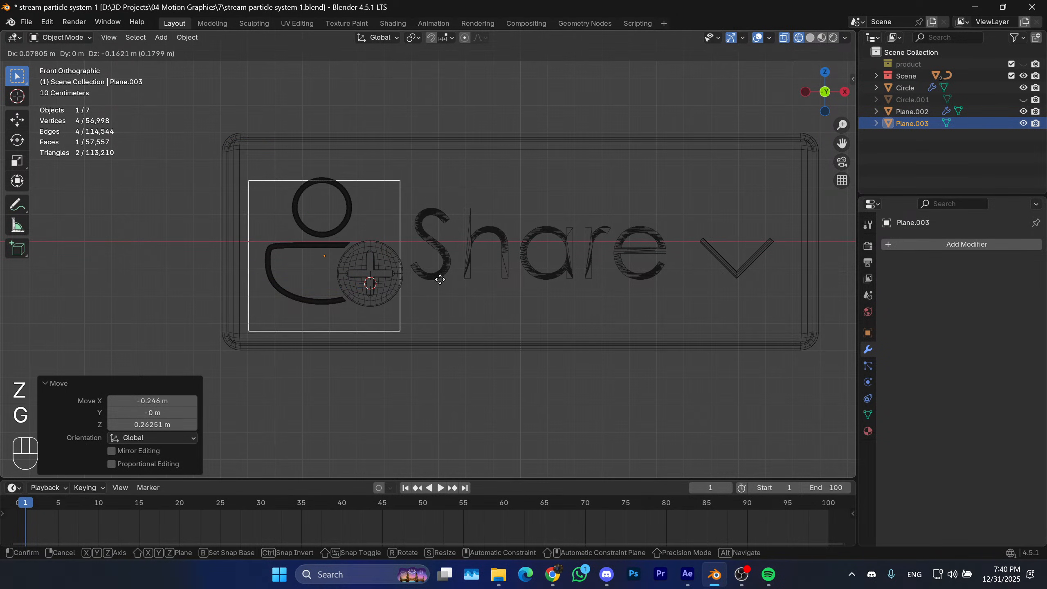
pyautogui.click(478, 169)
# Nudge the plane about 0.007 m up along Z and about 0.007 m along X around the person icon.
pyautogui.scroll(2, 437, 232)
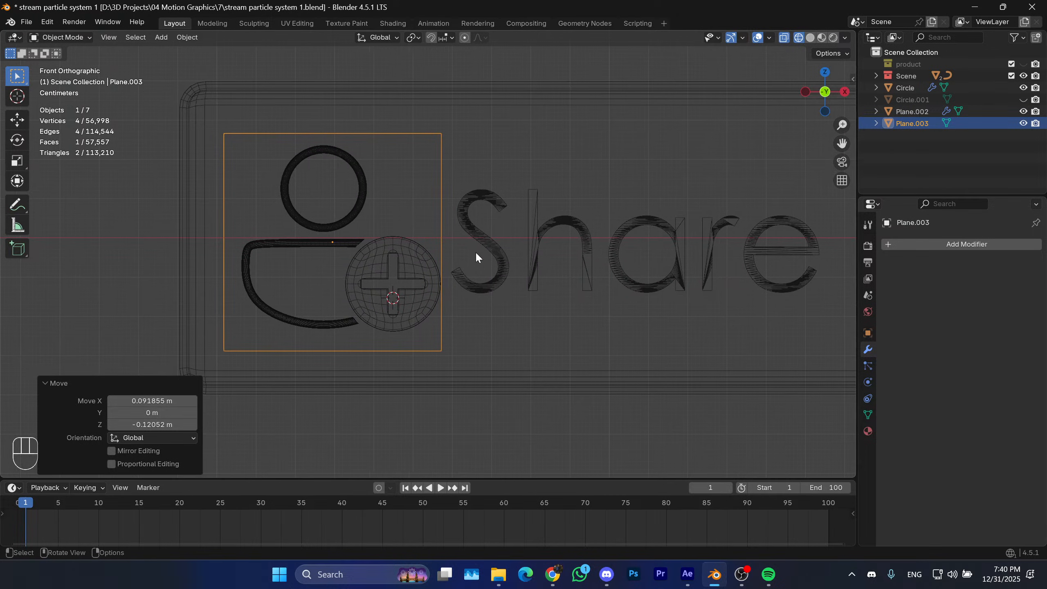
pyautogui.press('g')
pyautogui.press('z')
pyautogui.click(477, 224)
pyautogui.press('g')
pyautogui.press('x')
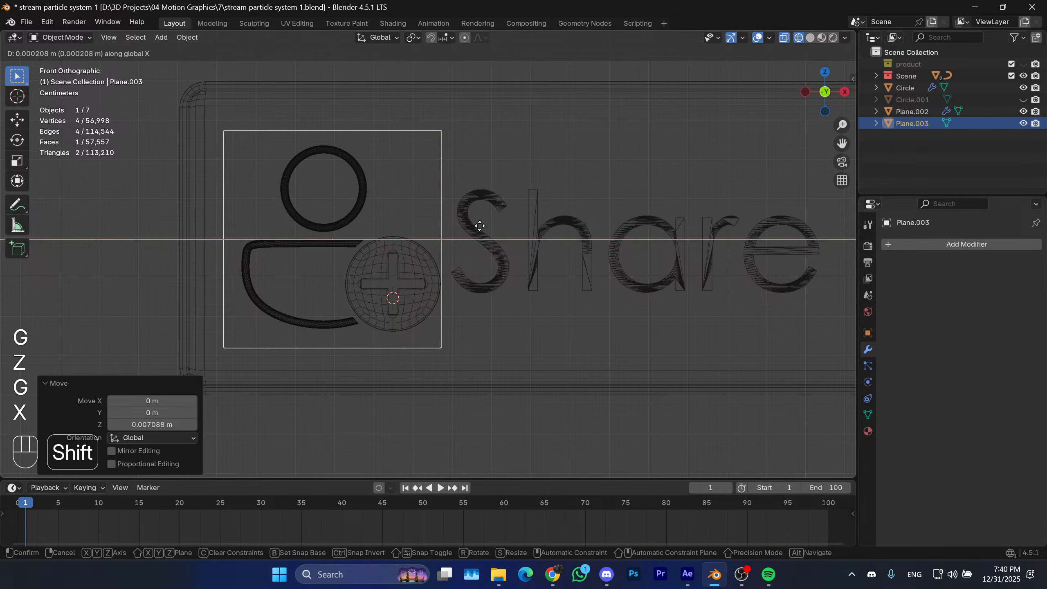
pyautogui.click(490, 254)
pyautogui.scroll(-1, 490, 254)
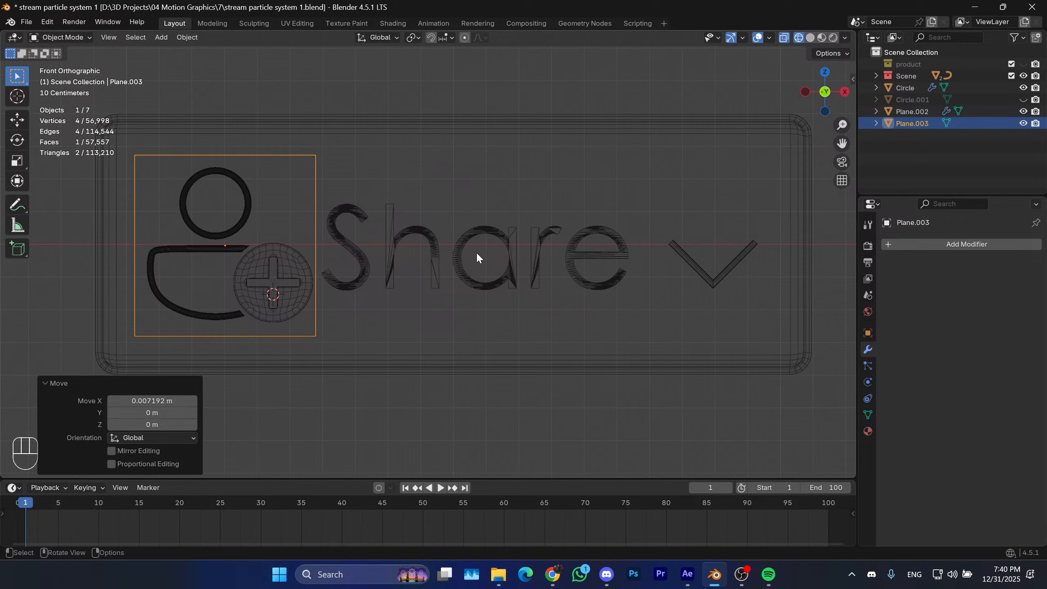
pyautogui.keyDown('shift'); pyautogui.moveTo(476, 252); pyautogui.dragTo(534, 250, button='middle'); pyautogui.keyUp('shift')
pyautogui.scroll(1, 430, 262)
pyautogui.press('z')
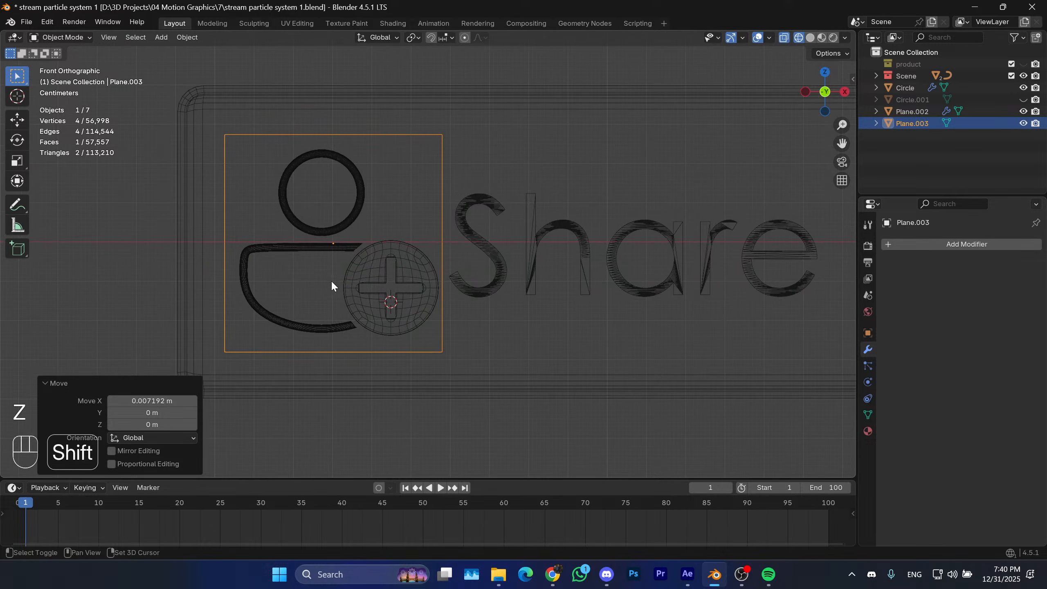
# Move the plane about -0.095 m along X so its left edge lines up with the button's inner border.
pyautogui.keyDown('shift'); pyautogui.moveTo(330, 280); pyautogui.dragTo(436, 279, button='middle'); pyautogui.keyUp('shift')
pyautogui.press('Tab')
pyautogui.press('Tab')
pyautogui.press('g')
pyautogui.press('x')
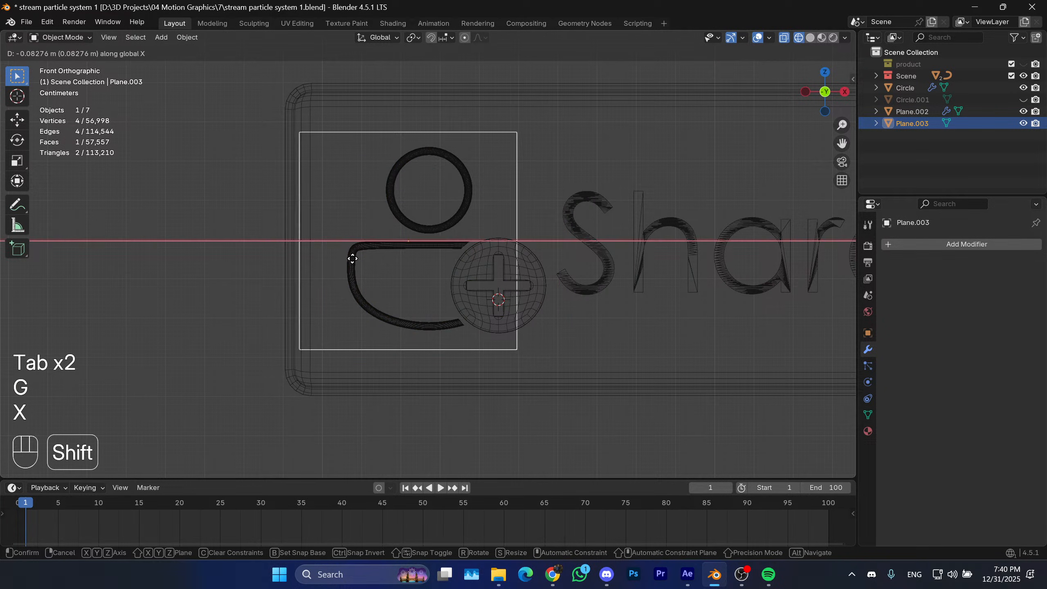
pyautogui.click(307, 279)
pyautogui.keyDown('shift'); pyautogui.moveTo(389, 262); pyautogui.dragTo(372, 262, button='middle'); pyautogui.keyUp('shift')
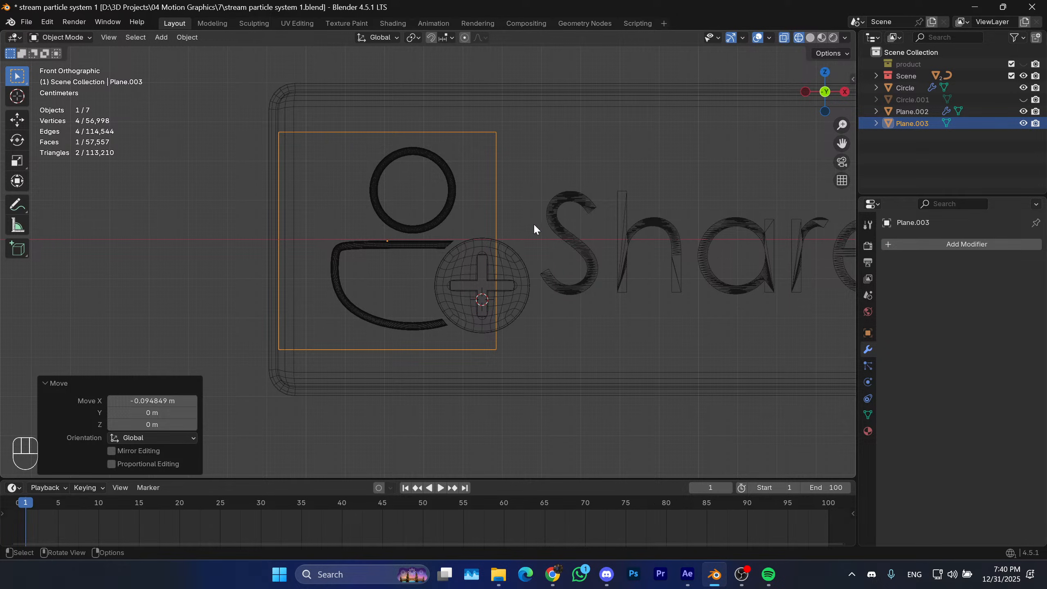
# Select the plane's left edge in Edit Mode, snap the 3D cursor to it, and return to Object Mode.
pyautogui.press('Tab')
pyautogui.click(299, 248)
pyautogui.keyDown('shift'); pyautogui.moveTo(360, 210); pyautogui.dragTo(344, 201, button='middle'); pyautogui.keyUp('shift')
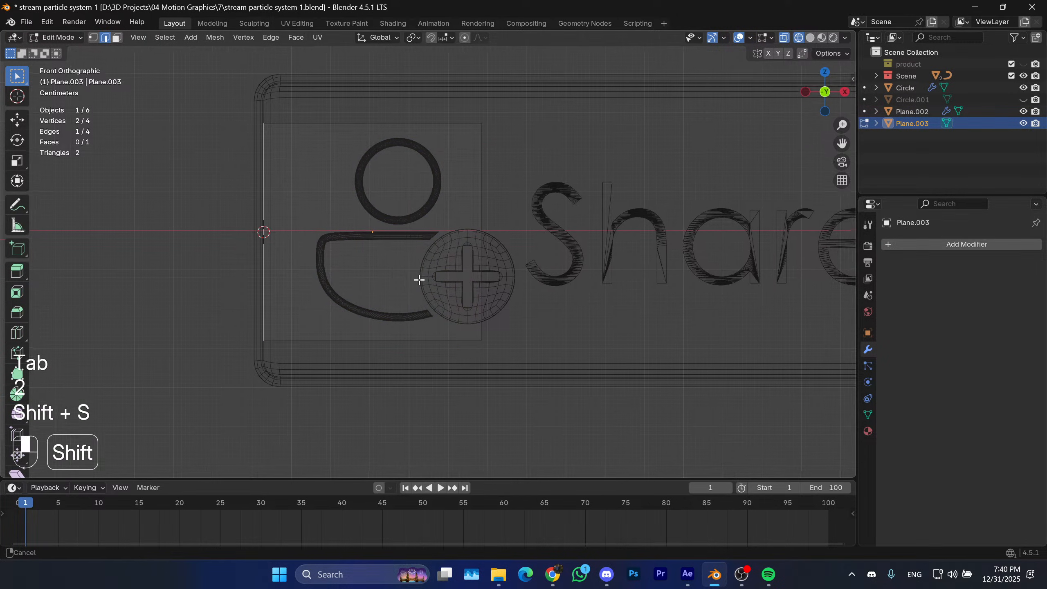
pyautogui.hotkey('shift', 's')
pyautogui.click(656, 308)
pyautogui.press('Tab')
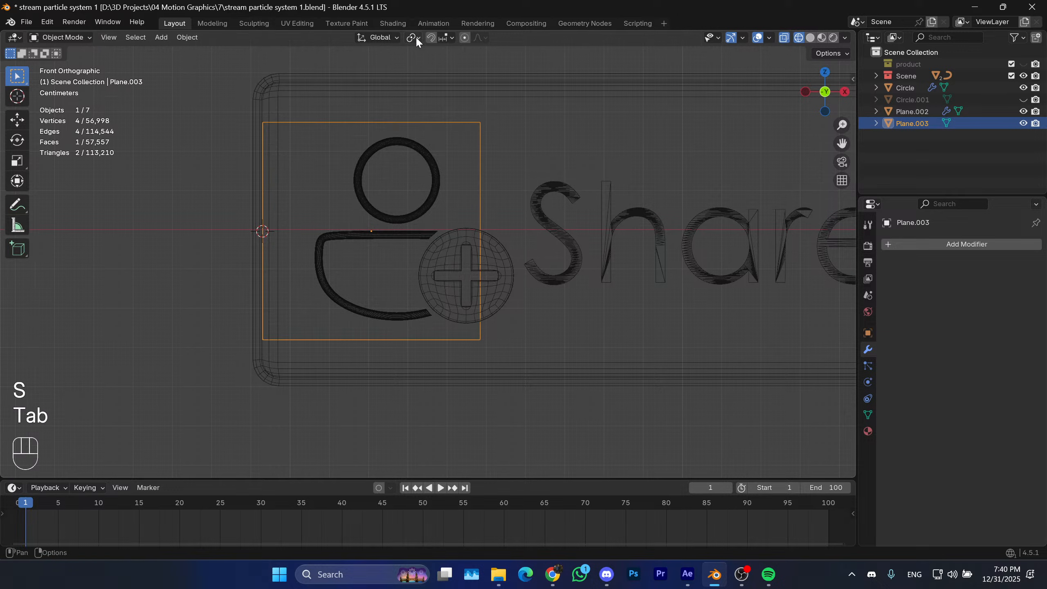
# Set the transform pivot point to 3D Cursor and scale the plane by about 1.188 from its left edge.
pyautogui.click(414, 38)
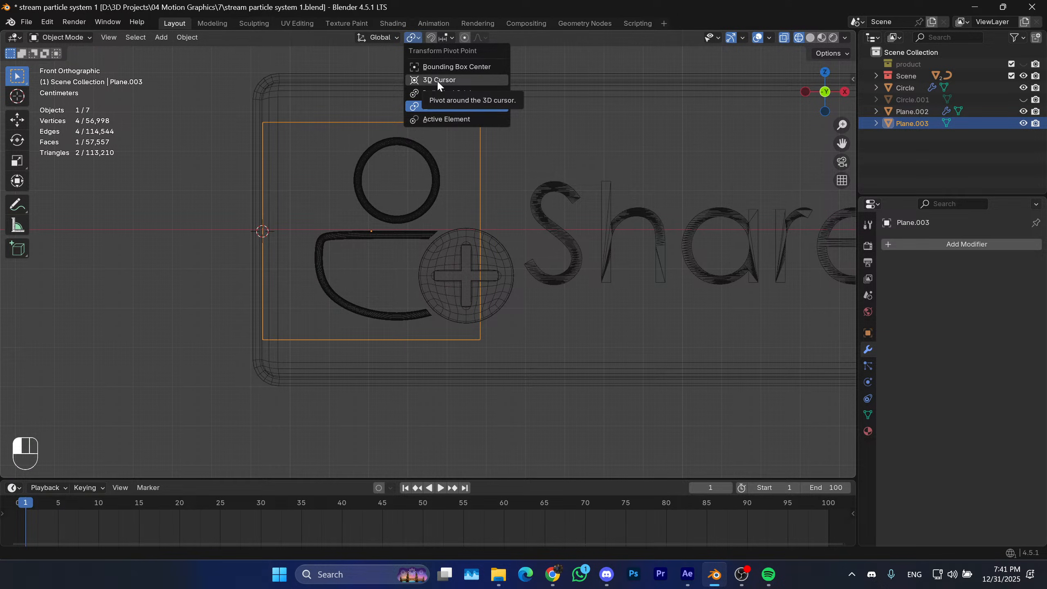
pyautogui.click(437, 80)
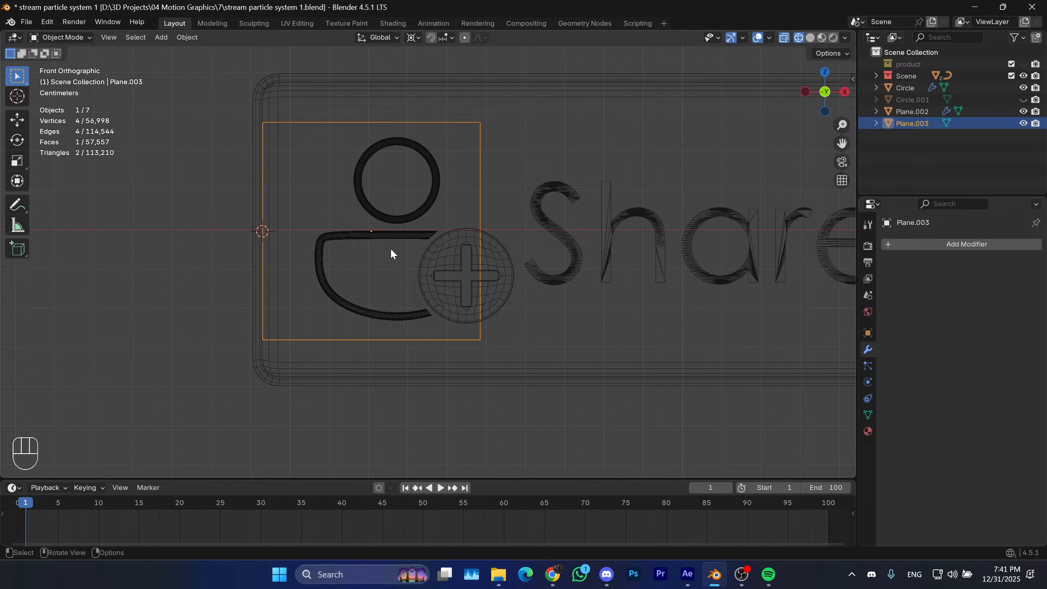
pyautogui.press('s')
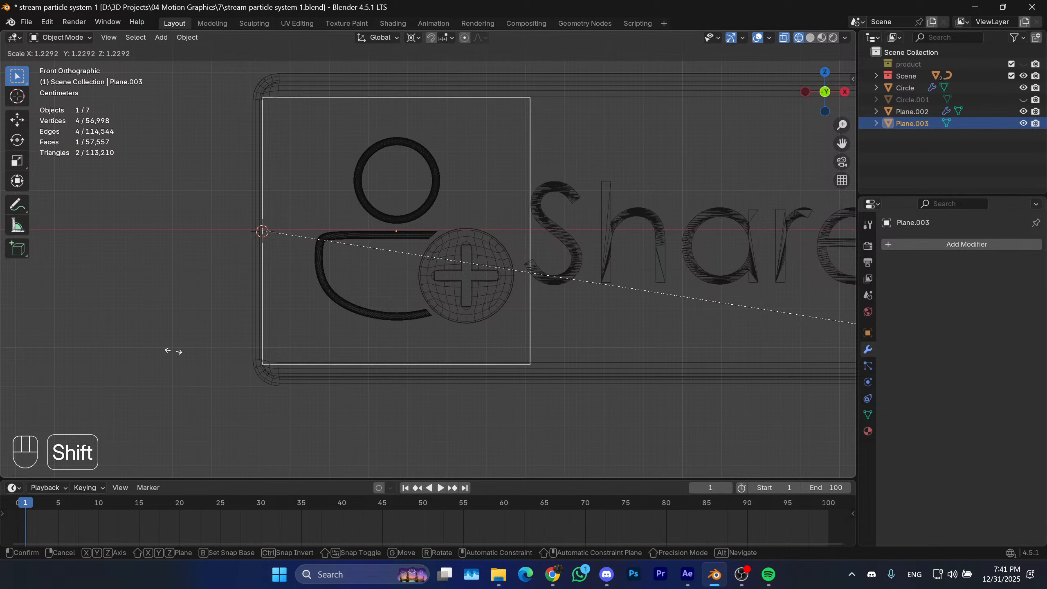
pyautogui.click(83, 347)
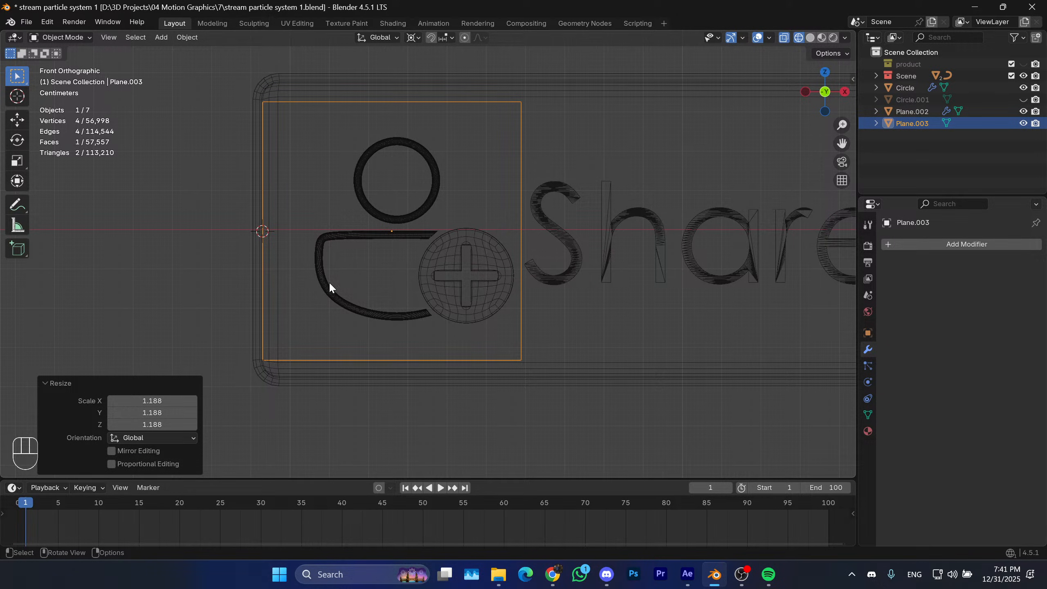
# Duplicate the plane and move the copy about 1.166 m along X toward the arrow icon.
pyautogui.scroll(-2, 401, 254)
pyautogui.keyDown('shift'); pyautogui.moveTo(406, 245); pyautogui.dragTo(326, 233, button='middle'); pyautogui.keyUp('shift')
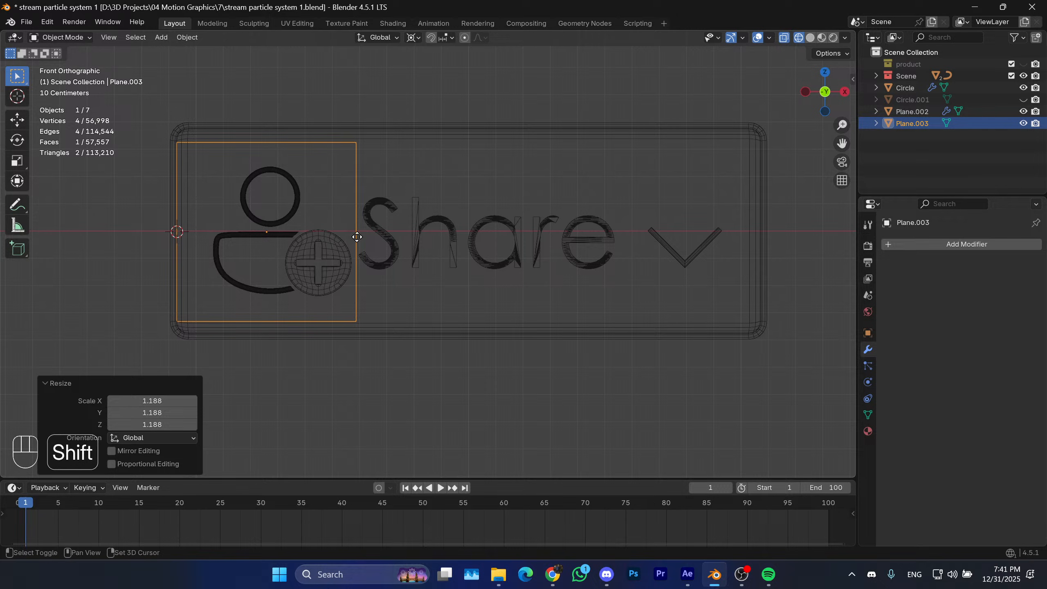
pyautogui.hotkey('shift', 'd')
pyautogui.press('x')
pyautogui.click(663, 256)
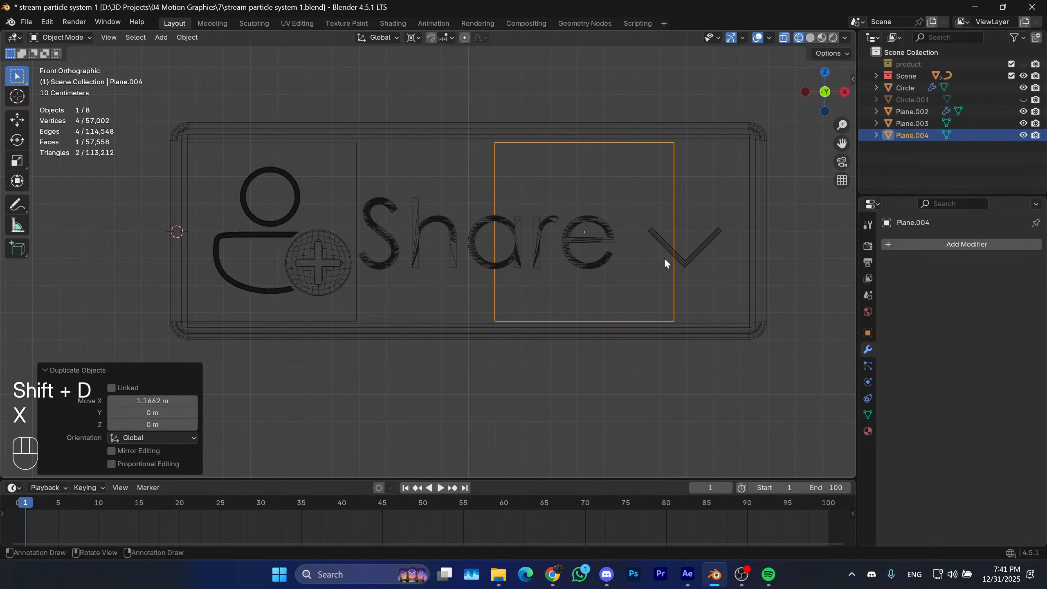
# Snap the 3D cursor to the duplicated plane's origin and rotate the plane 180° about Z.
pyautogui.hotkey('shift', 's')
pyautogui.click(664, 315)
pyautogui.press('r')
pyautogui.press('z')
pyautogui.press('KP_1')
pyautogui.press('KP_8')
pyautogui.press('KP_0')
pyautogui.press('KP_Enter')
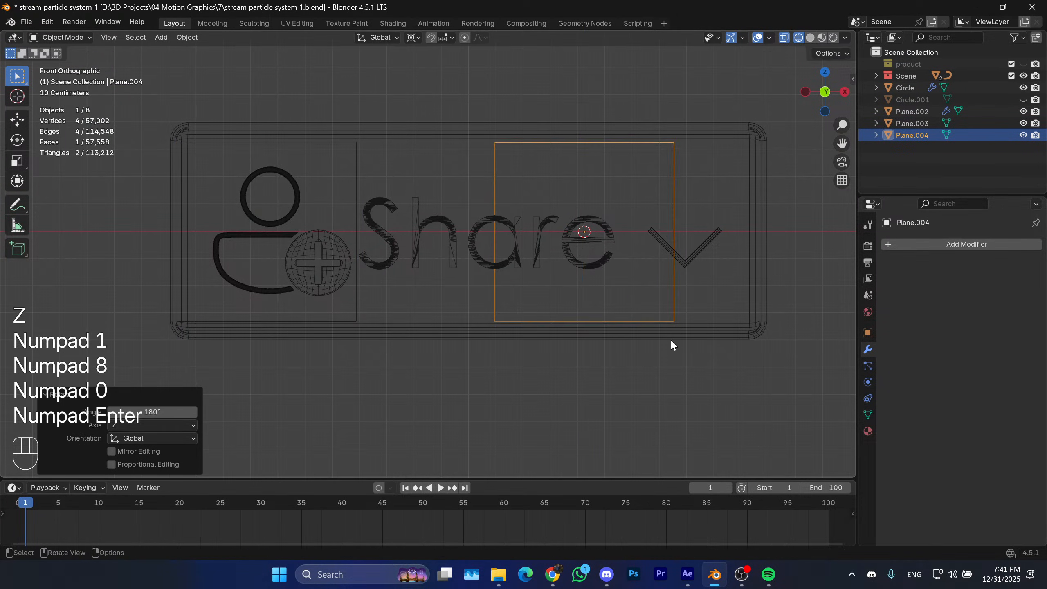
# Move the duplicated plane about 0.315 m along X to the right end of the button around the arrow icon.
pyautogui.press('g')
pyautogui.press('x')
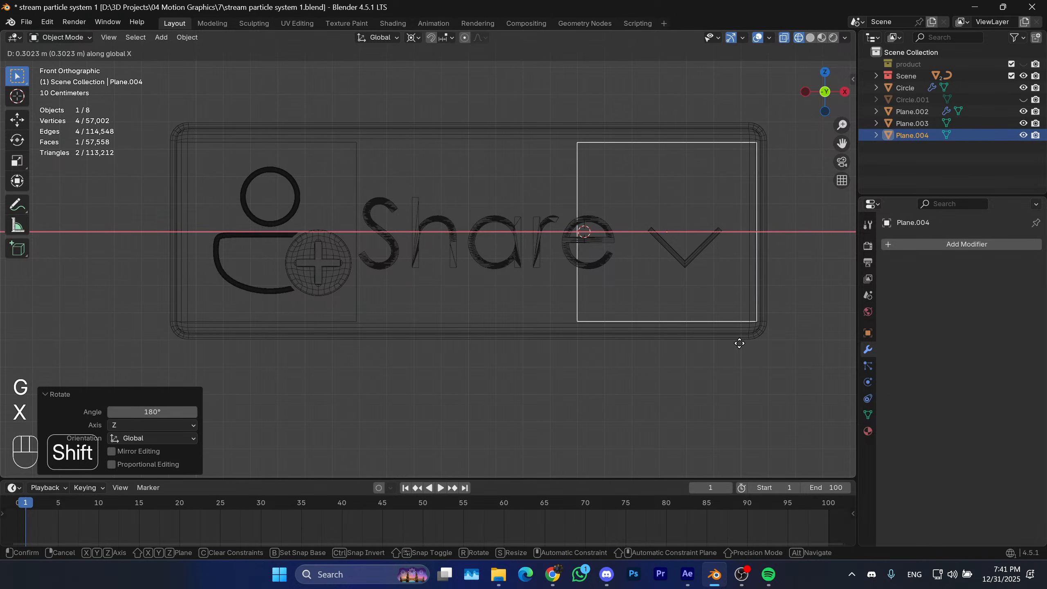
pyautogui.click(778, 349)
pyautogui.scroll(3, 631, 299)
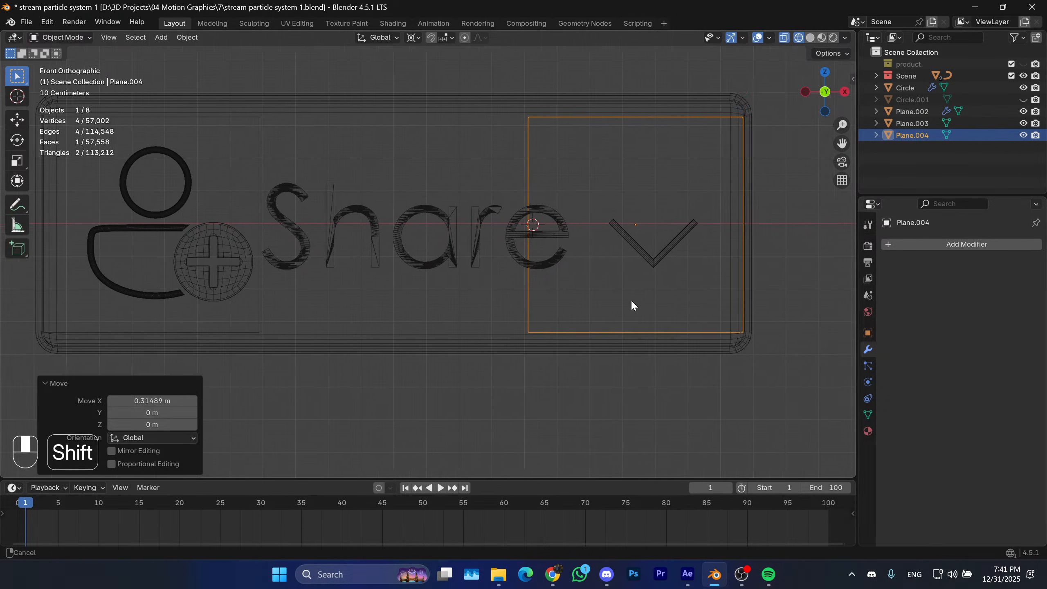
# Nudge the guide plane around the arrow about 0.0025 m along X to line up with the button's inner edge.
pyautogui.press('g')
pyautogui.press('x')
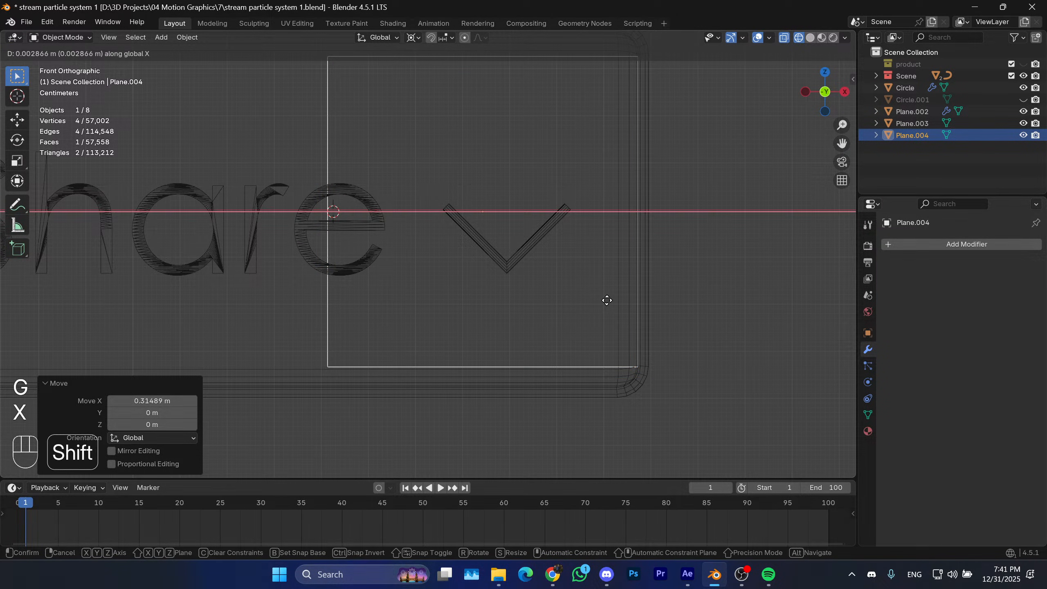
pyautogui.click(603, 300)
pyautogui.scroll(-3, 596, 293)
pyautogui.scroll(-1, 561, 306)
pyautogui.keyDown('shift'); pyautogui.moveTo(471, 307); pyautogui.dragTo(605, 311, button='middle'); pyautogui.keyUp('shift')
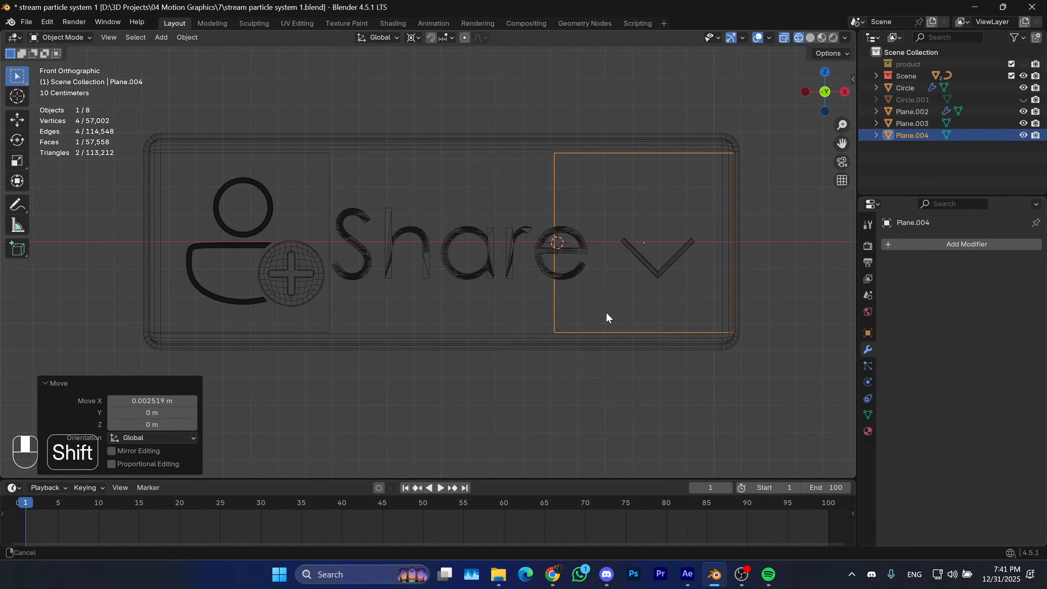
pyautogui.scroll(1, 577, 310)
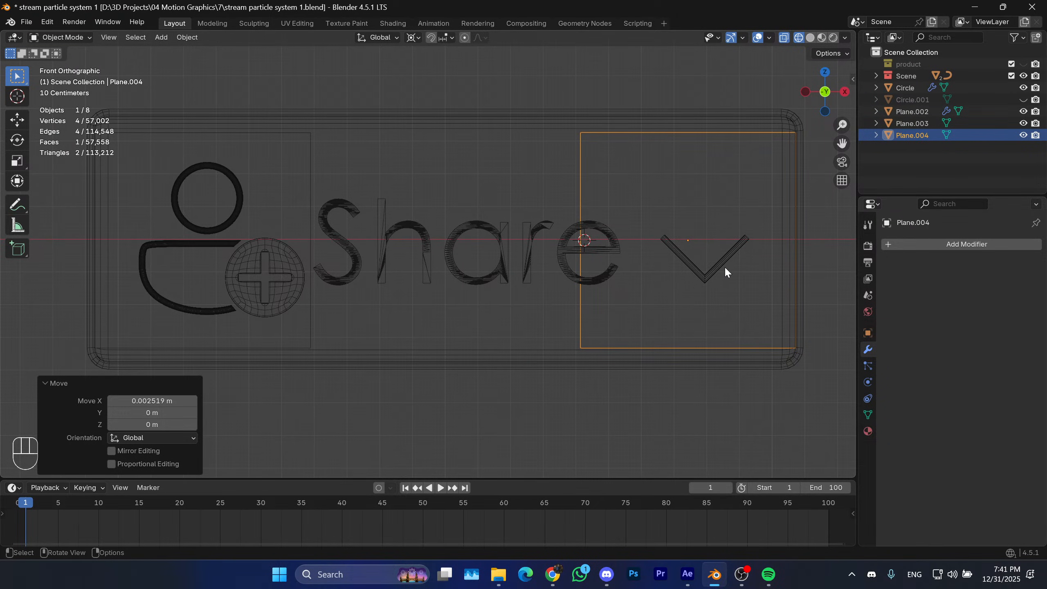
# Poke the face of the guide plane behind the person icon to get diagonals marking its center.
pyautogui.keyDown('shift'); pyautogui.moveTo(347, 276); pyautogui.dragTo(442, 291, button='middle'); pyautogui.keyUp('shift')
pyautogui.scroll(1, 444, 287)
pyautogui.click(464, 218)
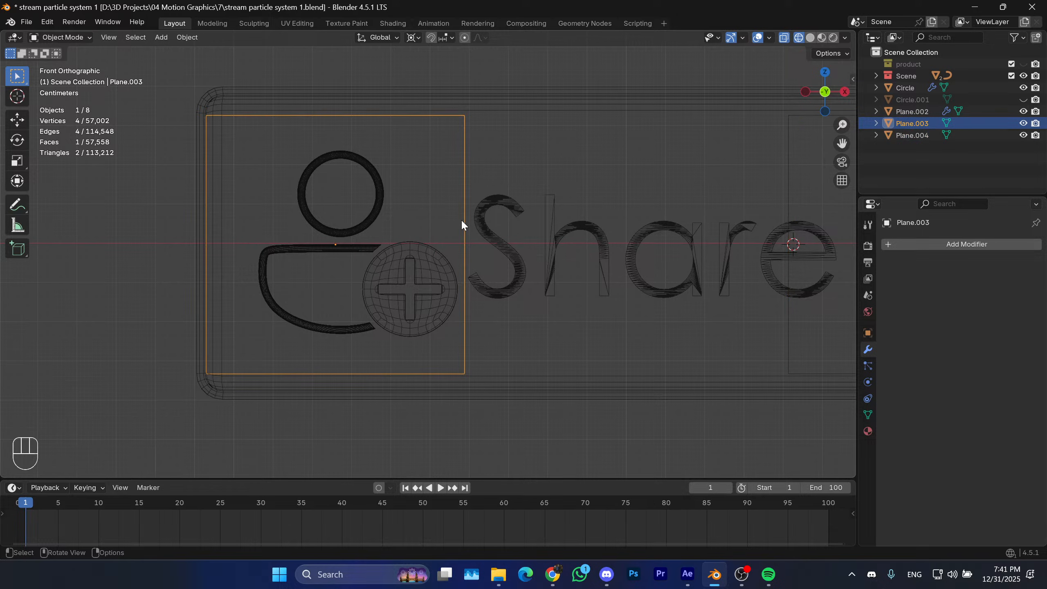
pyautogui.keyDown('shift'); pyautogui.moveTo(463, 222); pyautogui.dragTo(517, 244, button='middle'); pyautogui.keyUp('shift')
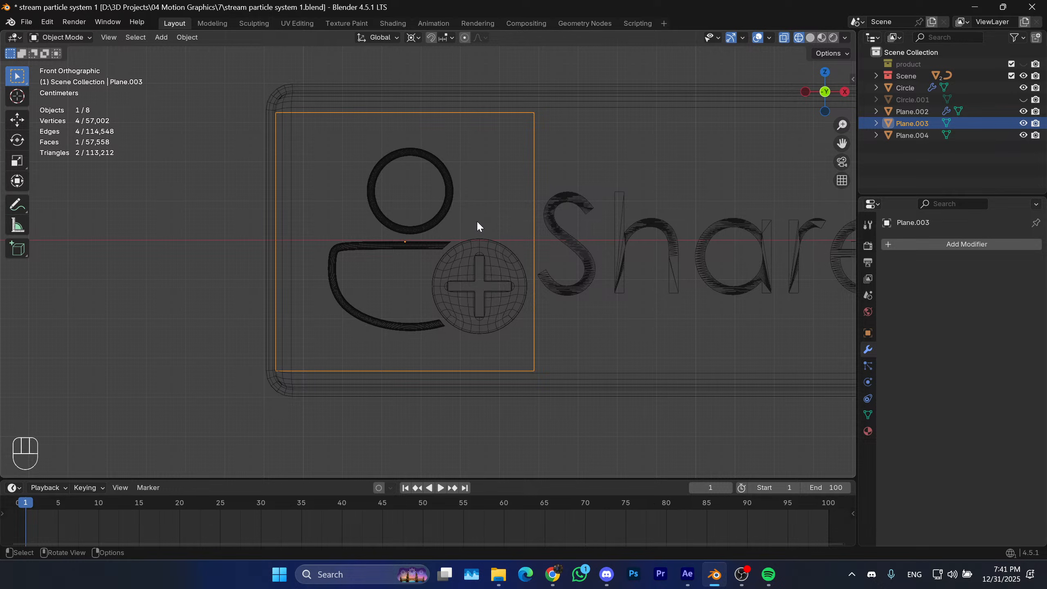
pyautogui.press('Tab')
pyautogui.keyDown('shift'); pyautogui.moveTo(493, 198); pyautogui.dragTo(512, 194, button='middle'); pyautogui.keyUp('shift')
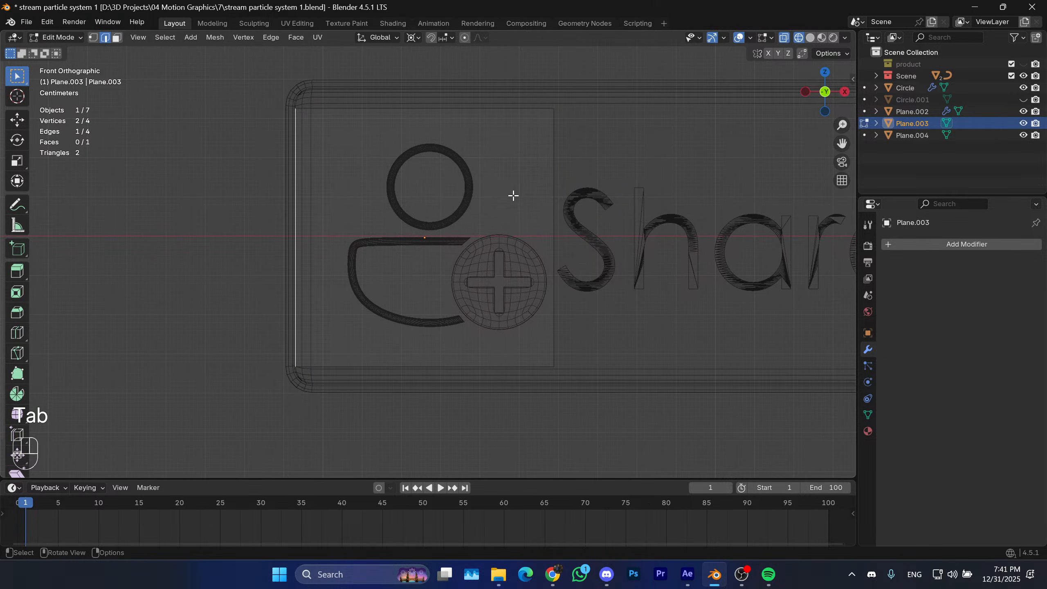
pyautogui.press('a')
pyautogui.rightClick(492, 218)
pyautogui.press('Escape')
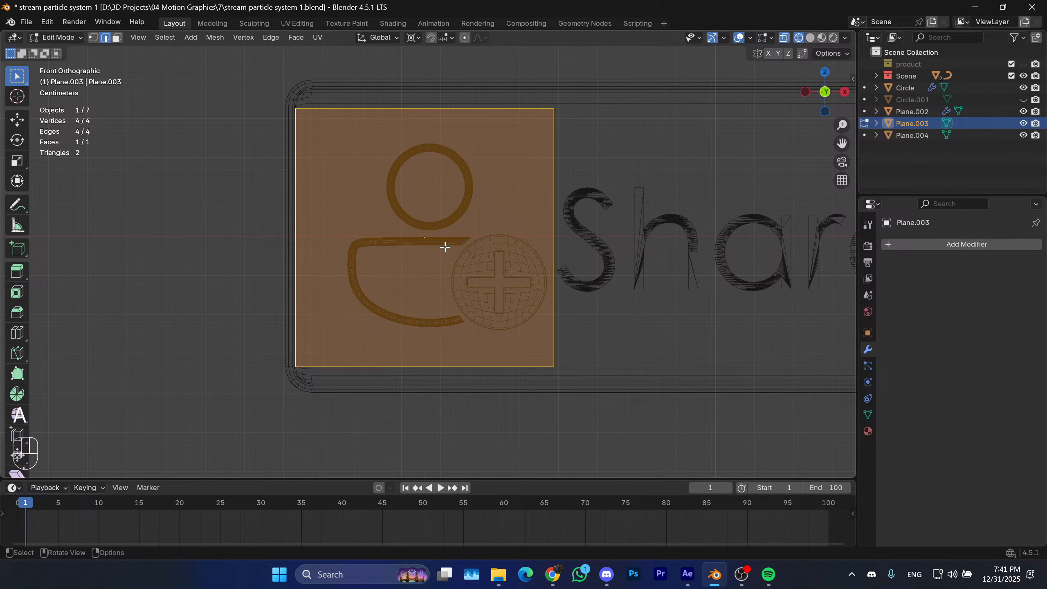
pyautogui.rightClick(482, 268)
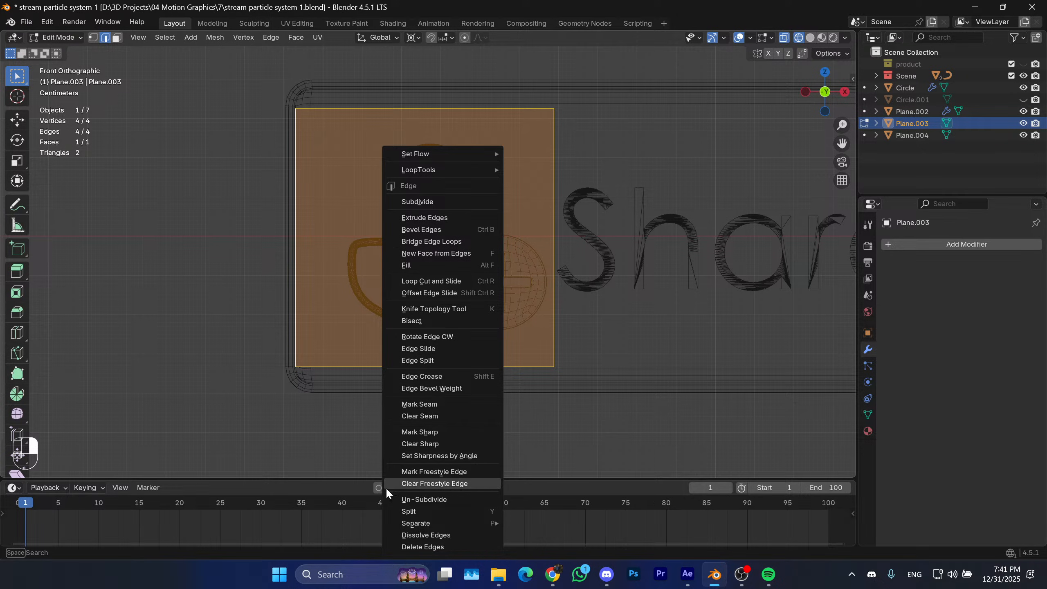
pyautogui.press('Escape')
pyautogui.press('3')
pyautogui.rightClick(419, 261)
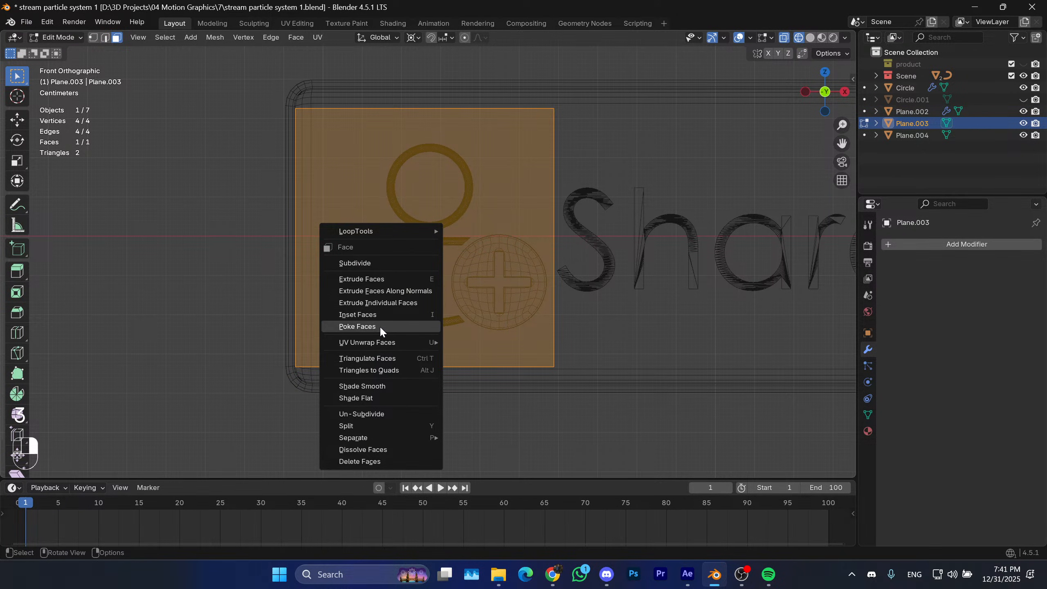
pyautogui.click(379, 326)
pyautogui.keyDown('shift'); pyautogui.moveTo(431, 284); pyautogui.dragTo(478, 256, button='middle'); pyautogui.keyUp('shift')
pyautogui.press('Tab')
pyautogui.scroll(1, 467, 265)
pyautogui.click(505, 235)
pyautogui.keyDown('shift'); pyautogui.click(560, 257); pyautogui.keyUp('shift')
pyautogui.press('g')
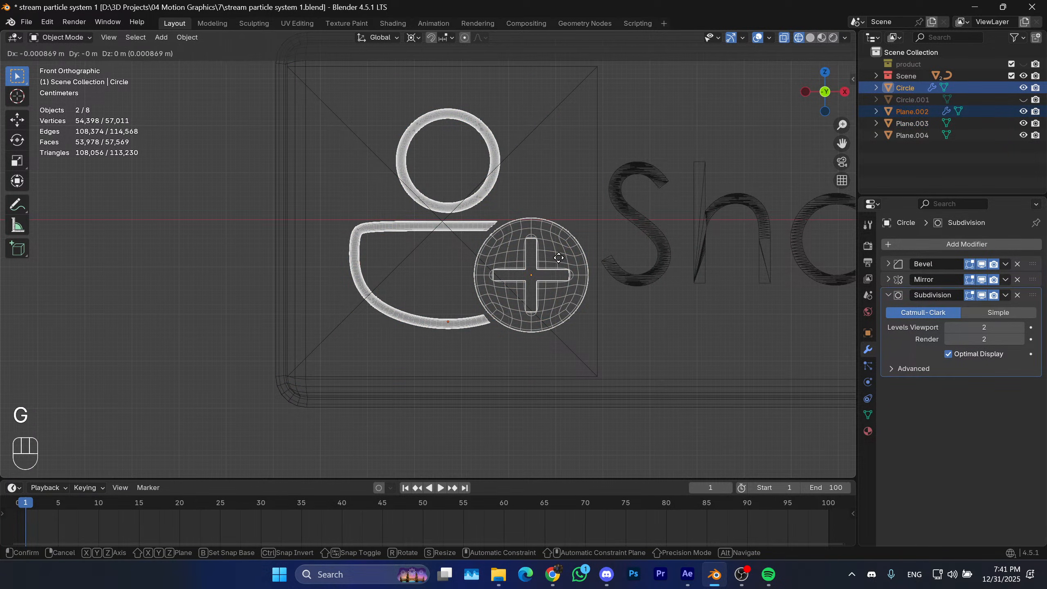
pyautogui.press('x')
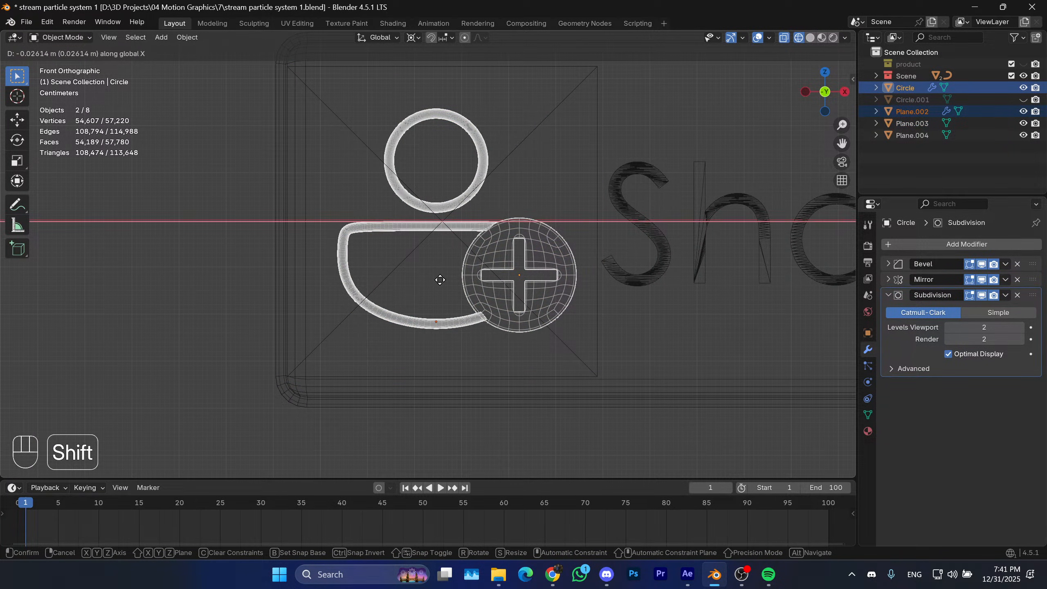
pyautogui.rightClick(440, 279)
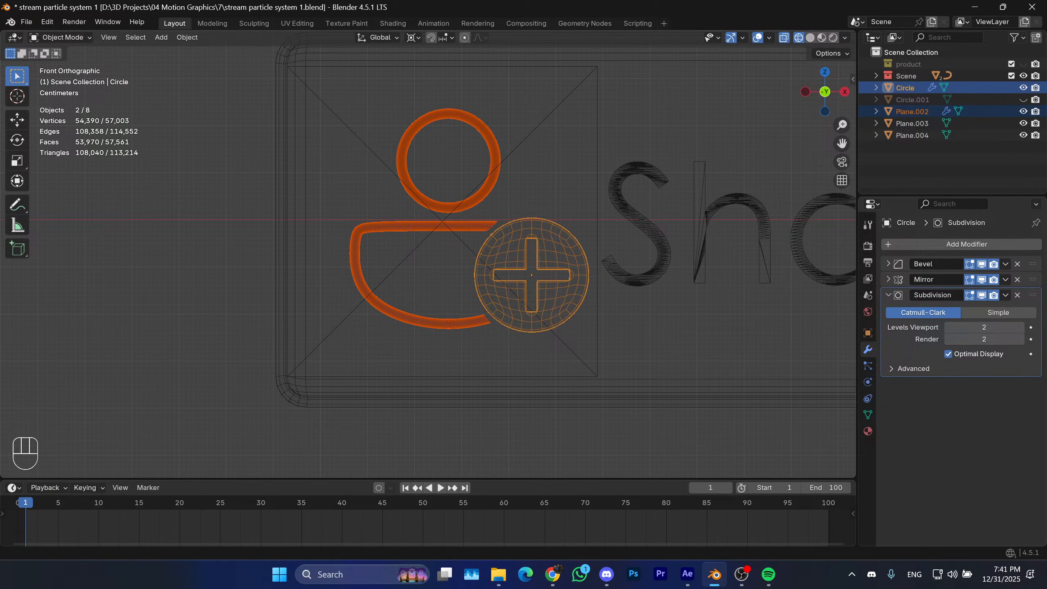
# Unhide Circle.001 around the plus badge and parent it to the person icon with the Object parent type.
pyautogui.click(921, 100)
pyautogui.click(1024, 100)
pyautogui.click(892, 100)
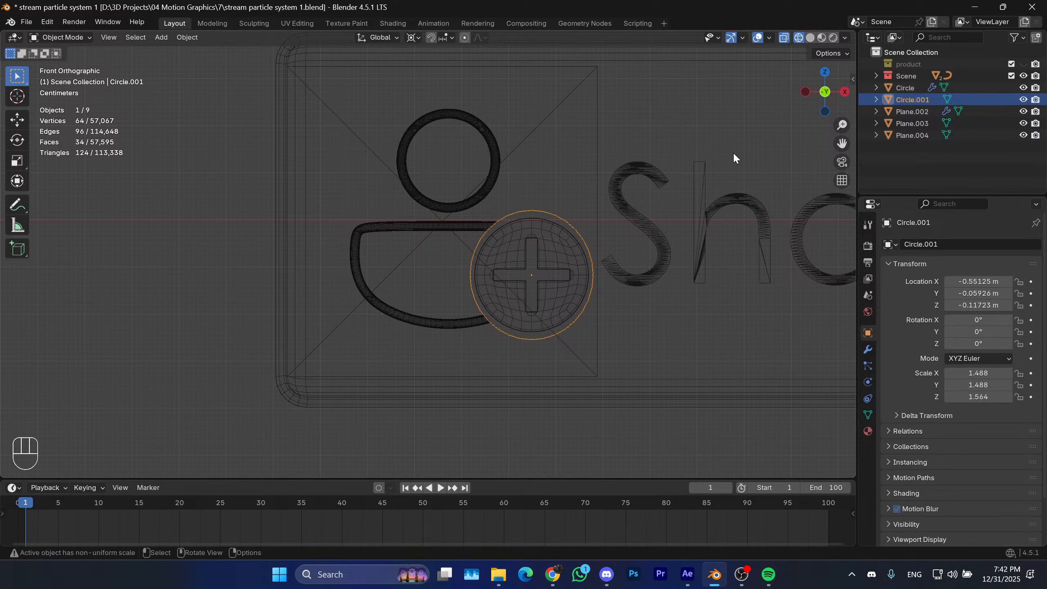
pyautogui.keyDown('shift'); pyautogui.click(495, 226); pyautogui.keyUp('shift')
pyautogui.rightClick(496, 229)
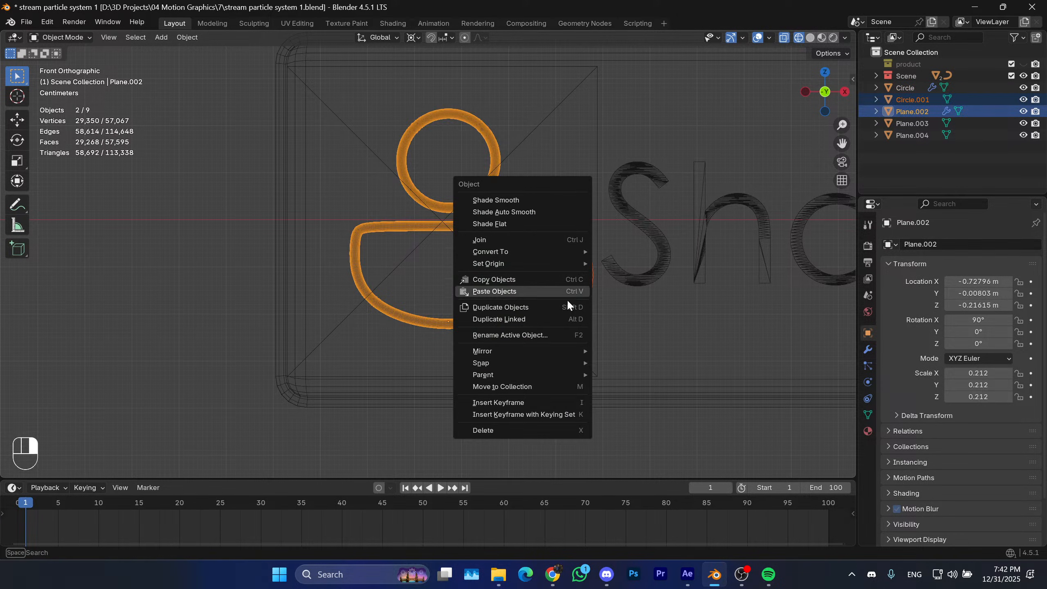
pyautogui.moveTo(587, 371)
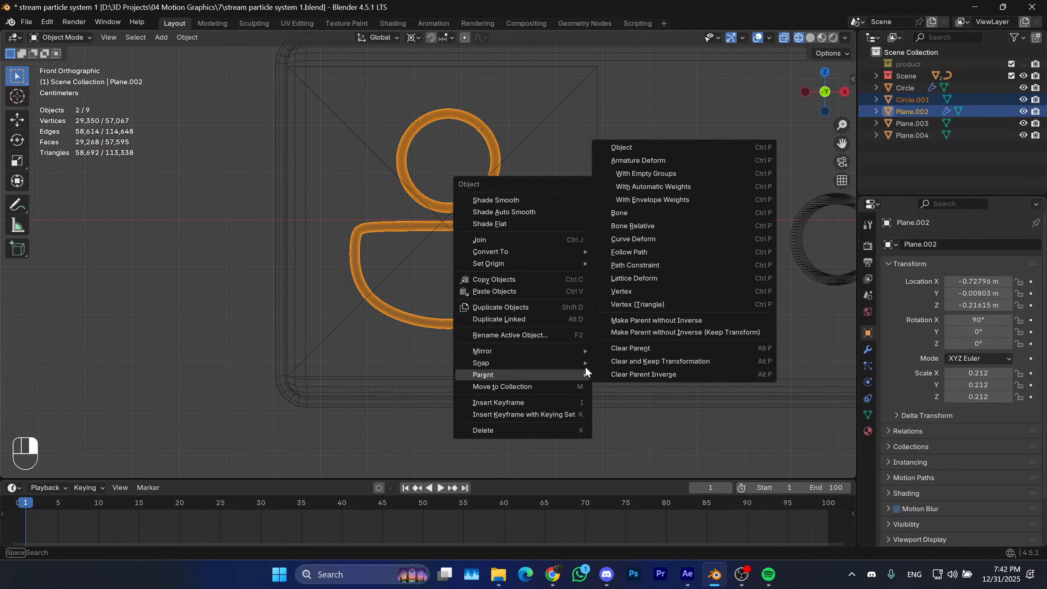
pyautogui.click(643, 148)
pyautogui.click(919, 103)
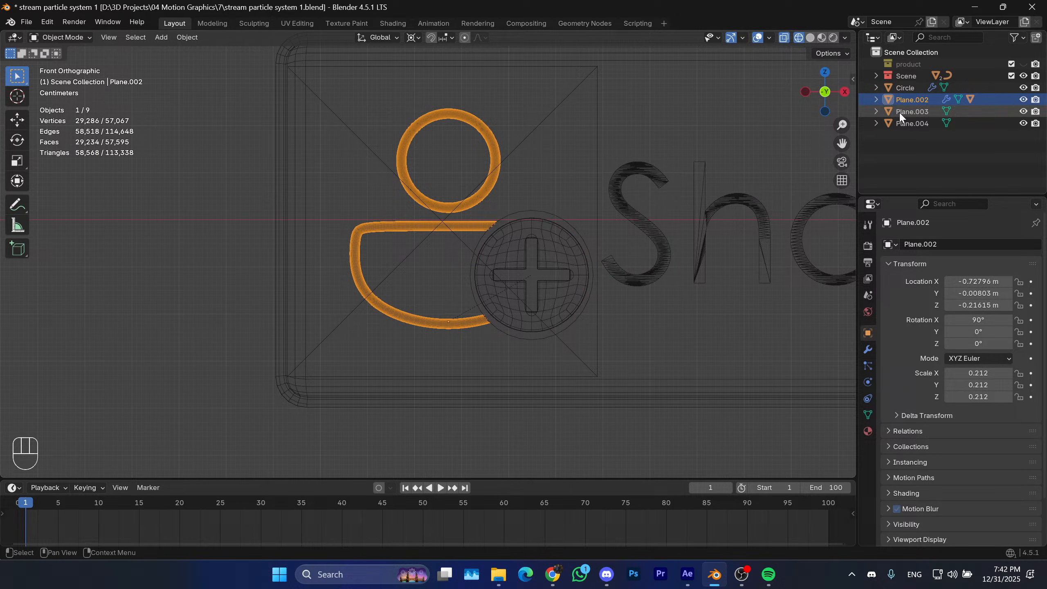
# Move the person icon and plus badge together about -0.013 m along X to center the person on the guide plane's diagonals.
pyautogui.click(544, 244)
pyautogui.keyDown('shift'); pyautogui.click(469, 226); pyautogui.keyUp('shift')
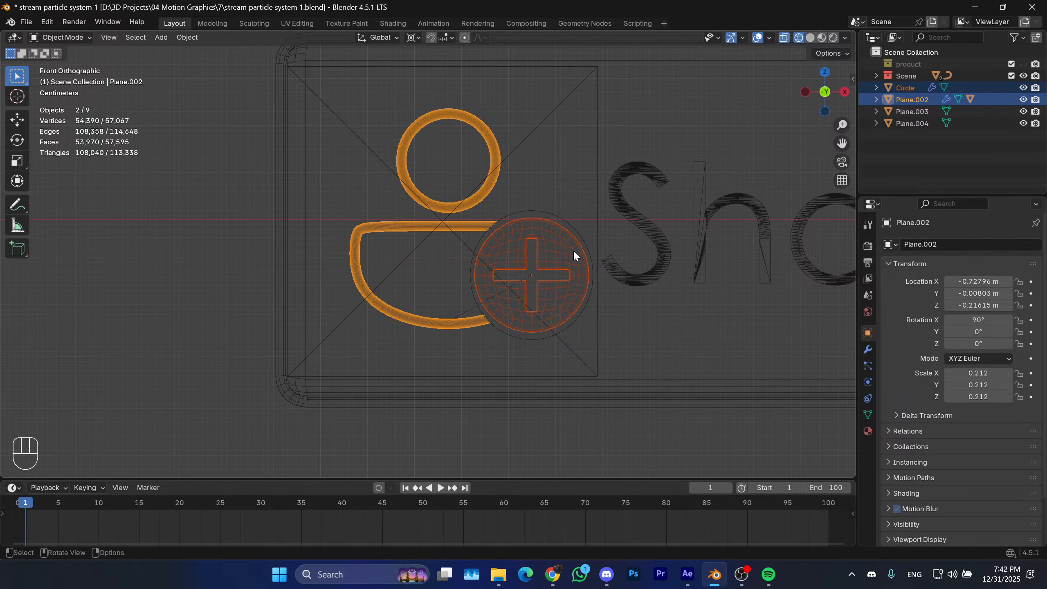
pyautogui.press('g')
pyautogui.press('x')
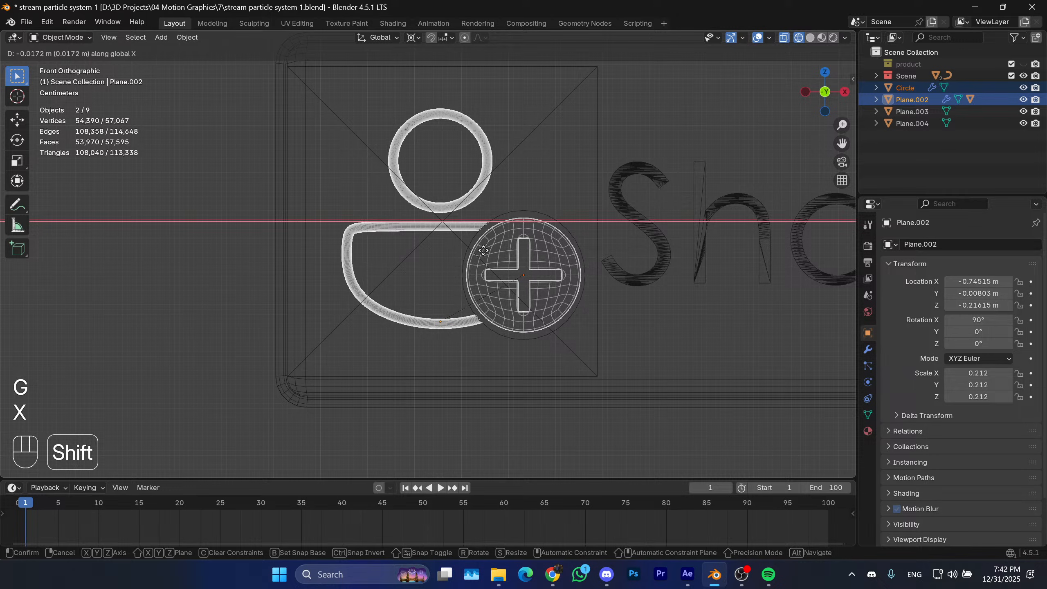
pyautogui.click(511, 251)
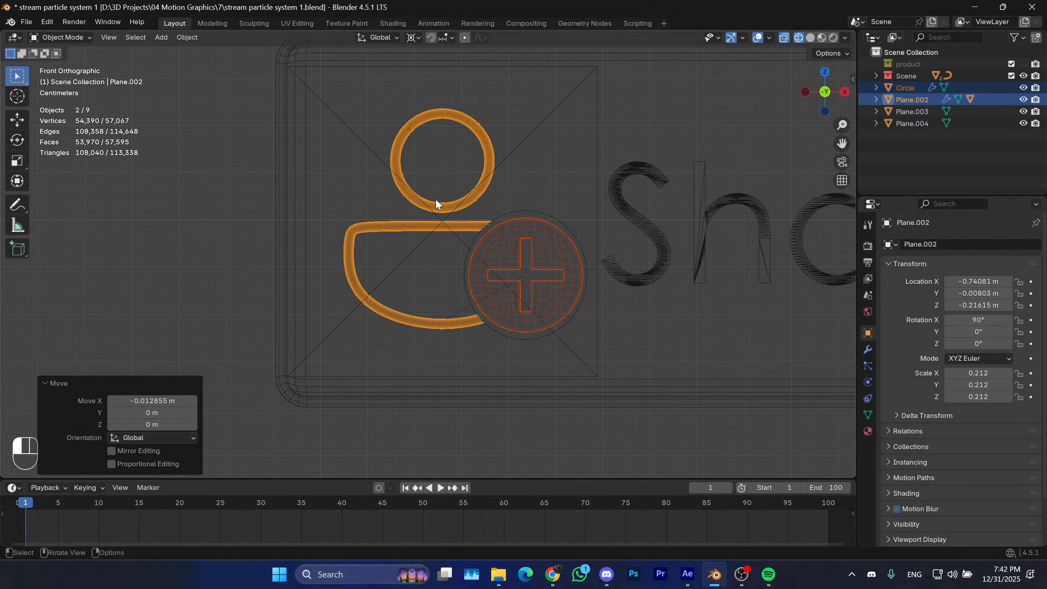
# Snap the 3D cursor to the person icon's origin and compare it with the guide plane's center.
pyautogui.click(435, 198)
pyautogui.hotkey('shift', 's')
pyautogui.click(513, 283)
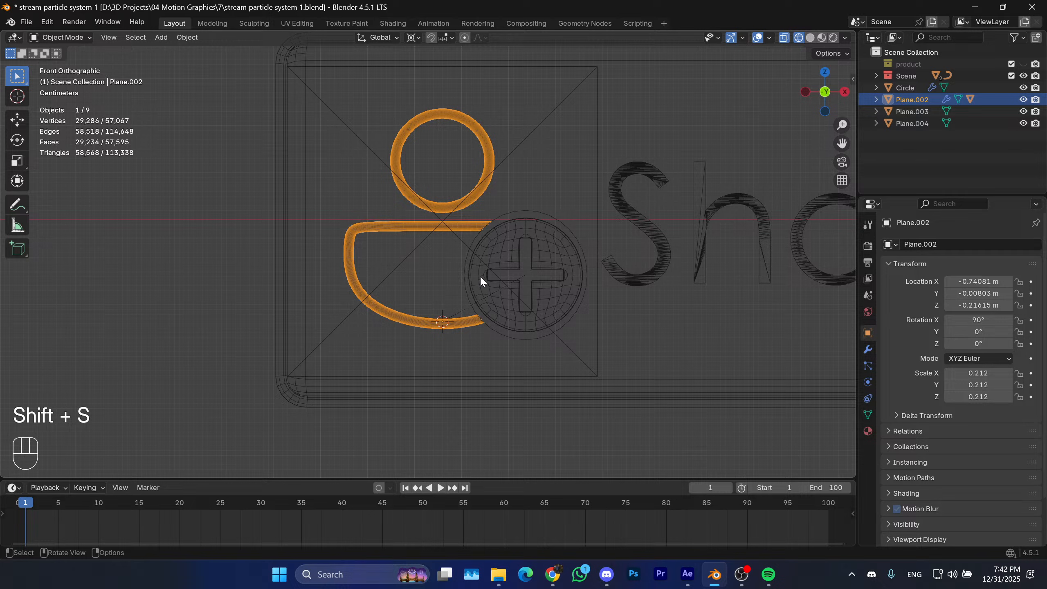
pyautogui.scroll(3, 442, 275)
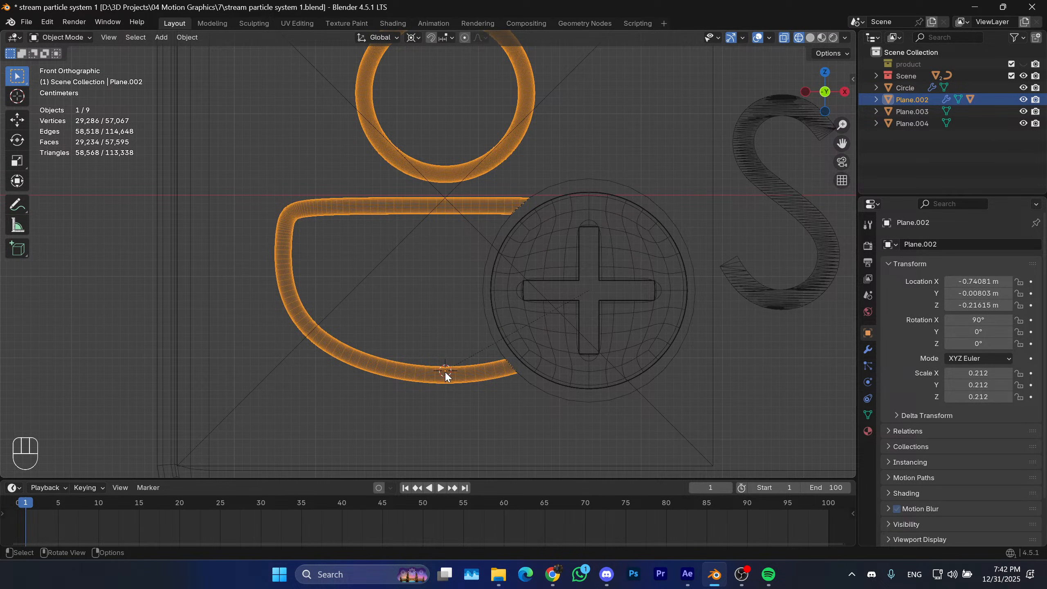
pyautogui.scroll(-1, 489, 248)
pyautogui.keyDown('shift'); pyautogui.moveTo(546, 244); pyautogui.dragTo(458, 252, button='middle'); pyautogui.keyUp('shift')
pyautogui.scroll(-2, 458, 252)
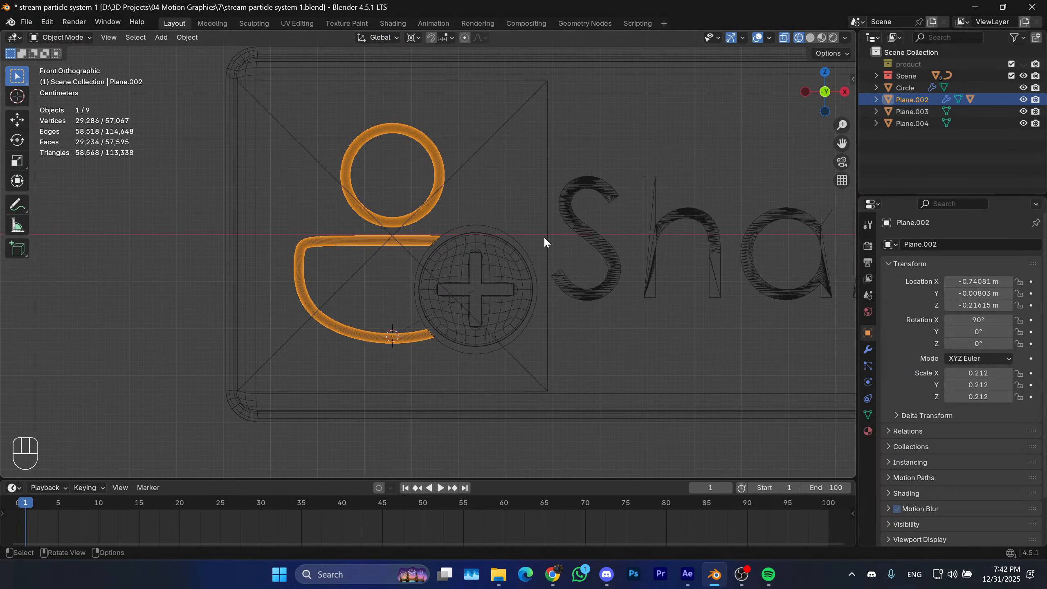
# Poke the face of the guide plane around the arrow to mark its center with diagonals.
pyautogui.keyDown('shift'); pyautogui.moveTo(655, 226); pyautogui.dragTo(295, 245, button='middle'); pyautogui.keyUp('shift')
pyautogui.scroll(-1, 295, 245)
pyautogui.click(531, 198)
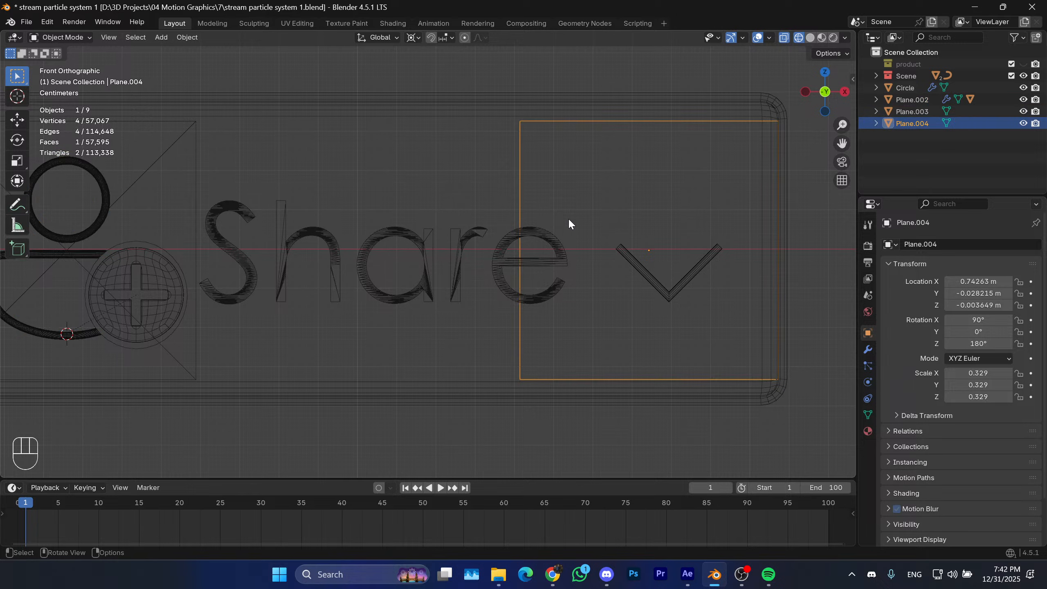
pyautogui.press('Tab')
pyautogui.press('a')
pyautogui.press('Tab')
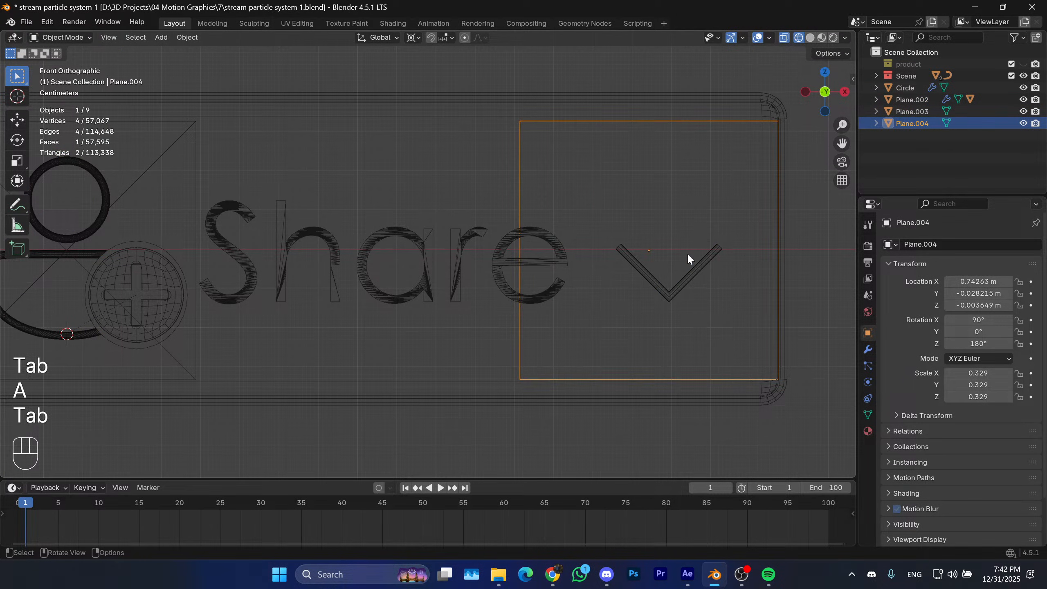
pyautogui.rightClick(668, 257)
pyautogui.press('Tab')
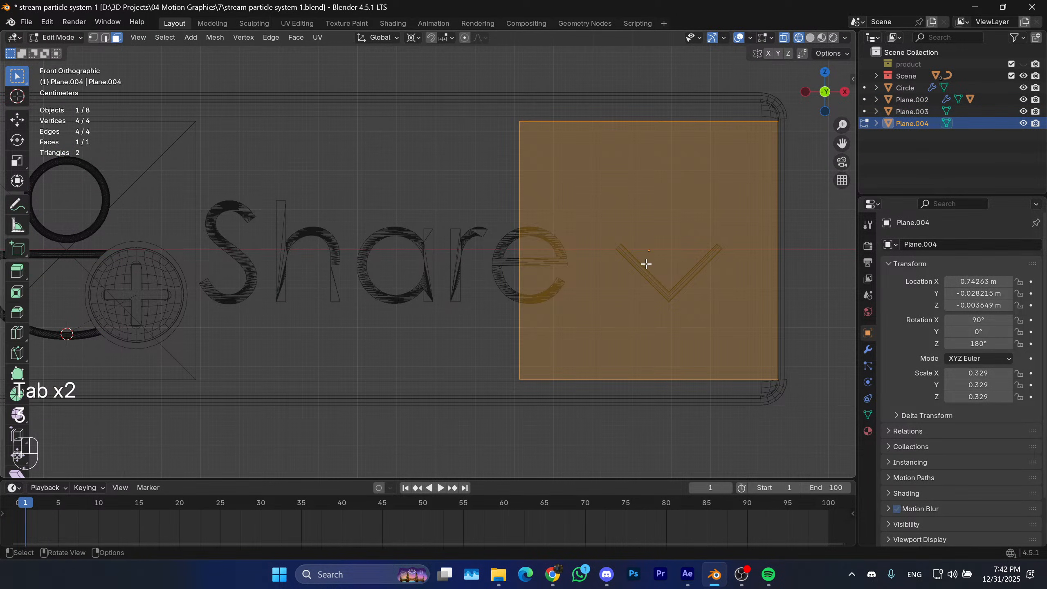
pyautogui.rightClick(638, 267)
pyautogui.click(619, 333)
pyautogui.keyDown('shift'); pyautogui.moveTo(648, 283); pyautogui.dragTo(601, 275, button='middle'); pyautogui.keyUp('shift')
pyautogui.scroll(1, 601, 274)
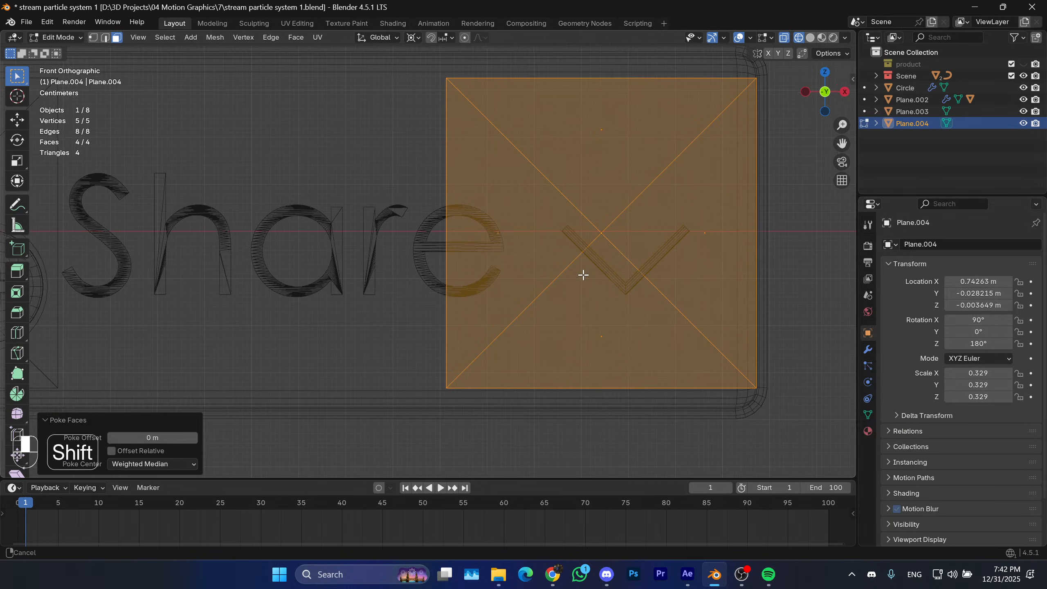
pyautogui.press('Tab')
# Move the arrow about -0.047 m along X so it is centered on its guide plane's diagonals.
pyautogui.click(612, 285)
pyautogui.press('g')
pyautogui.press('x')
pyautogui.press('shift')
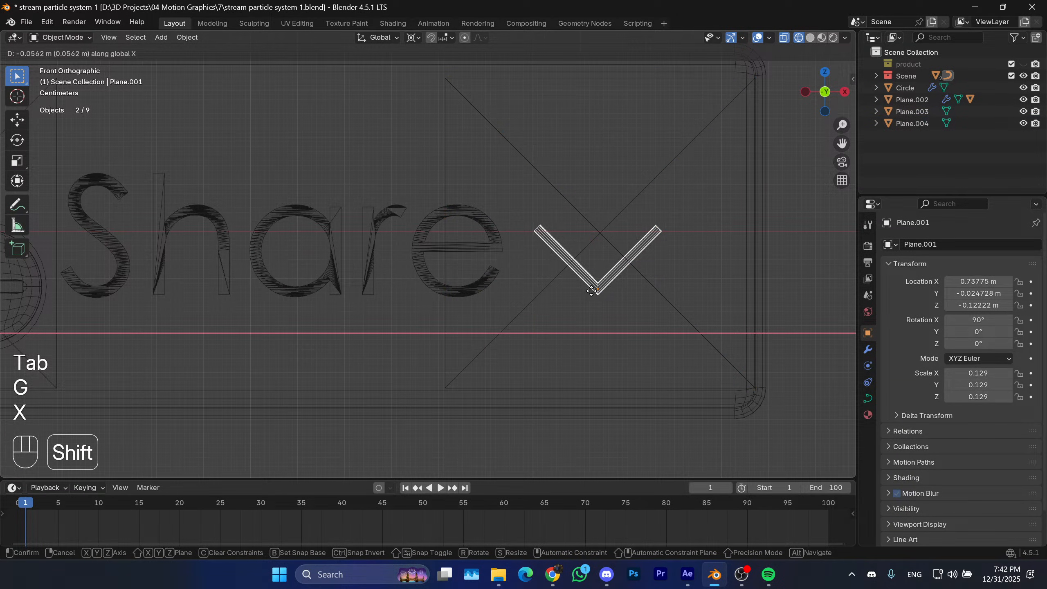
pyautogui.click(623, 298)
pyautogui.keyDown('shift'); pyautogui.moveTo(622, 293); pyautogui.dragTo(645, 292, button='middle'); pyautogui.keyUp('shift')
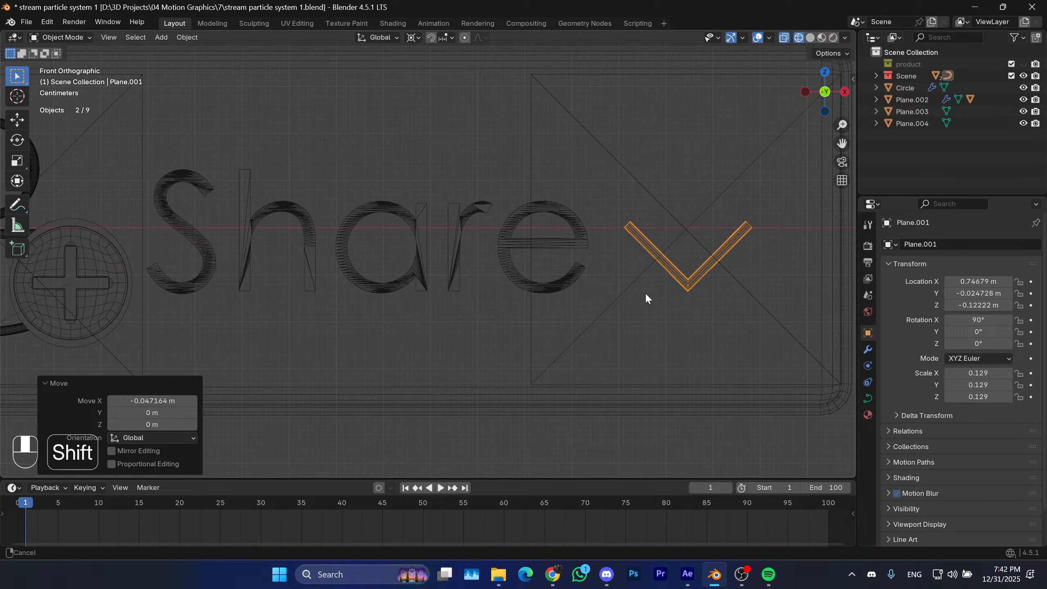
# Move the Share text about -0.009 m along X toward the person icon.
pyautogui.scroll(-1, 584, 288)
pyautogui.click(511, 268)
pyautogui.press('g')
pyautogui.press('x')
pyautogui.press('shift')
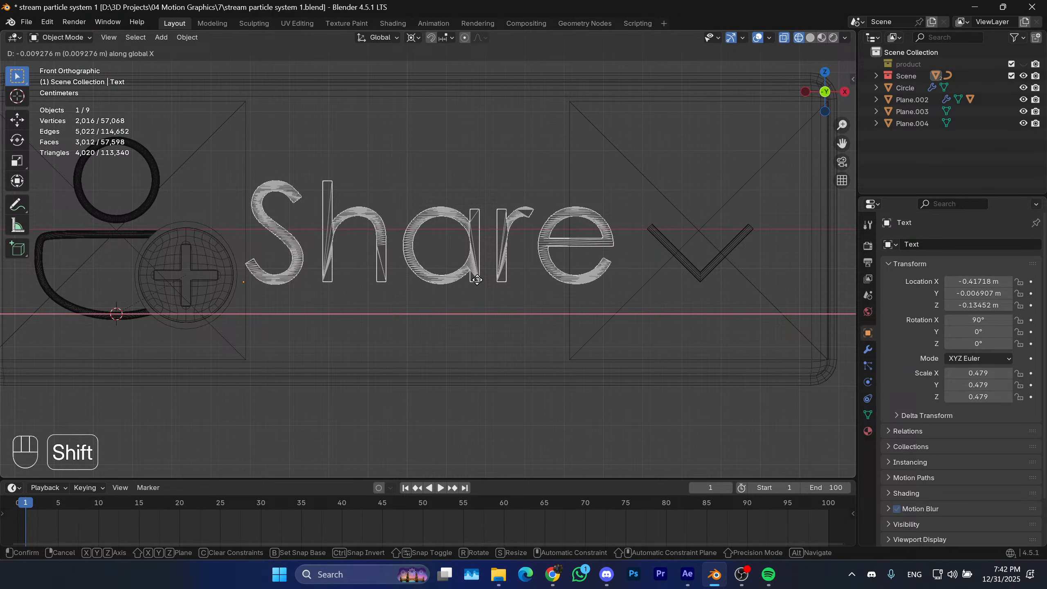
pyautogui.click(477, 279)
pyautogui.keyDown('shift'); pyautogui.moveTo(477, 280); pyautogui.dragTo(499, 272, button='middle'); pyautogui.keyUp('shift')
# Shift the Share text about 0.016 m along X toward the arrow.
pyautogui.press('g')
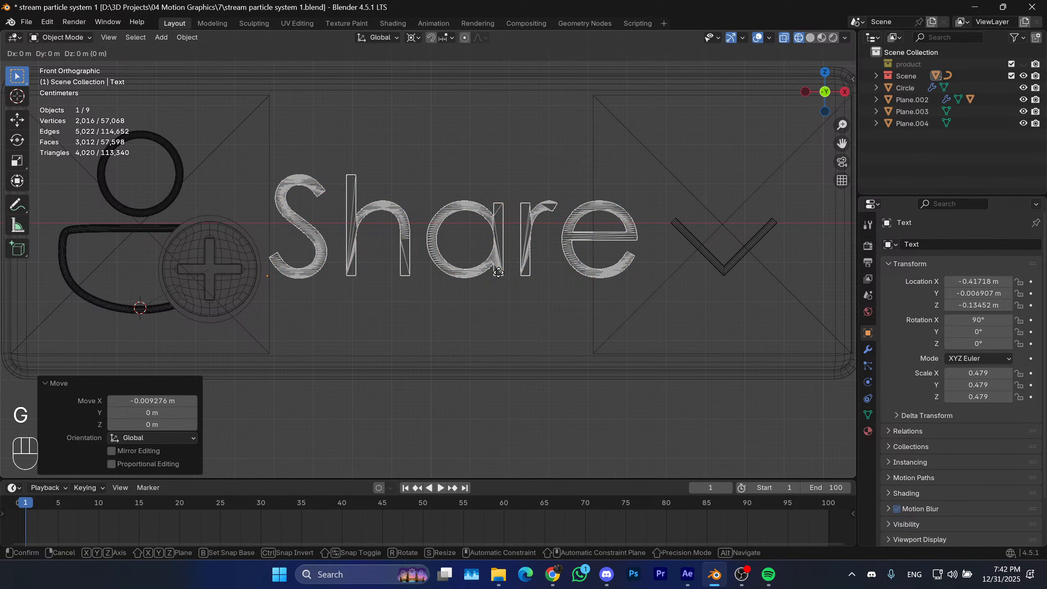
pyautogui.press('x')
pyautogui.press('shift')
pyautogui.click(562, 275)
pyautogui.scroll(-2, 460, 283)
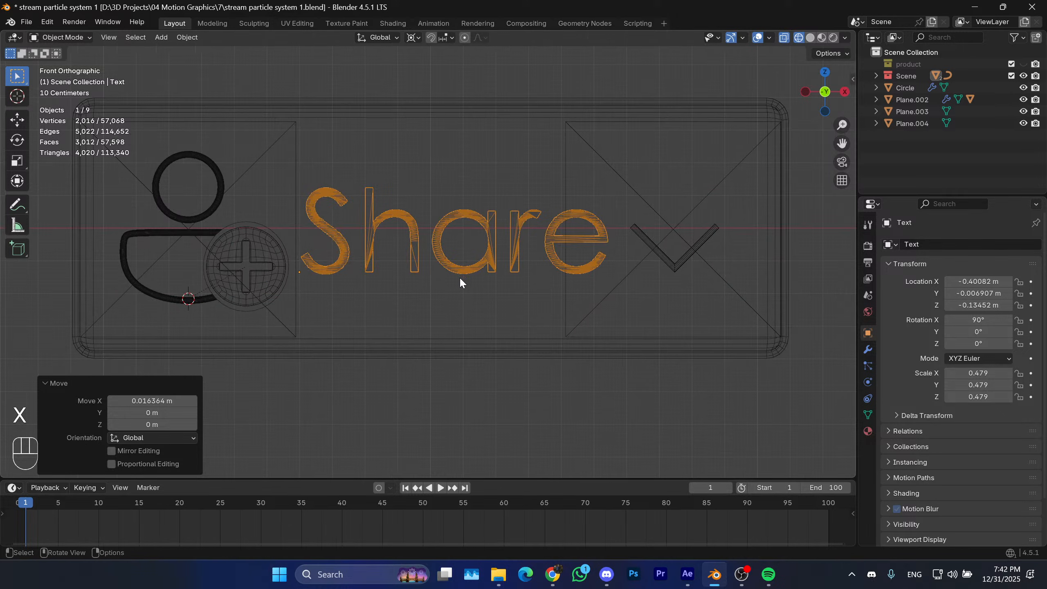
pyautogui.keyDown('shift'); pyautogui.moveTo(461, 283); pyautogui.dragTo(504, 279, button='middle'); pyautogui.keyUp('shift')
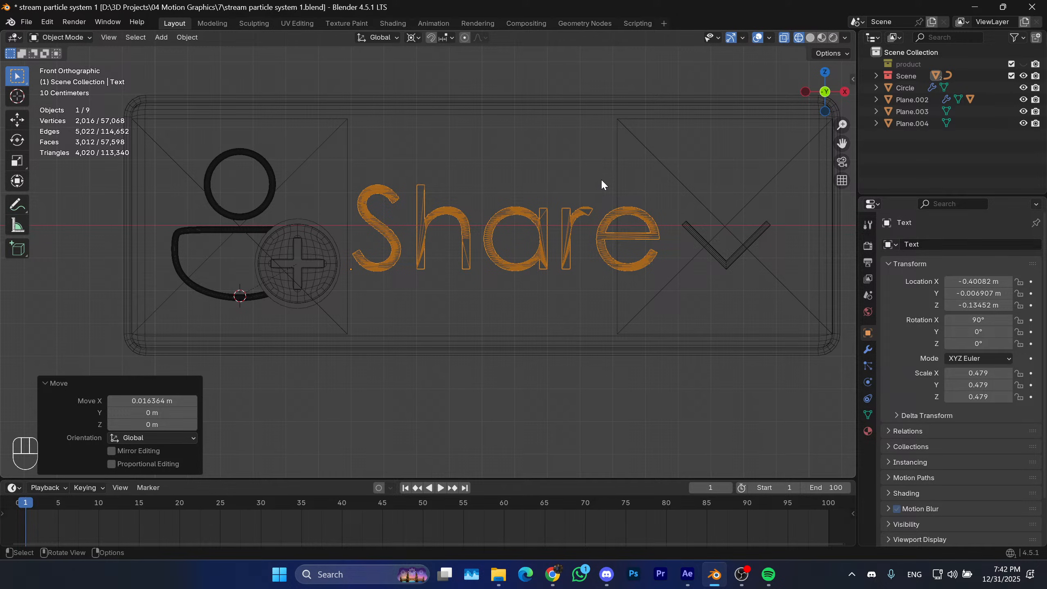
pyautogui.keyDown('shift'); pyautogui.moveTo(601, 181); pyautogui.dragTo(592, 176, button='middle'); pyautogui.keyUp('shift')
pyautogui.scroll(1, 520, 241)
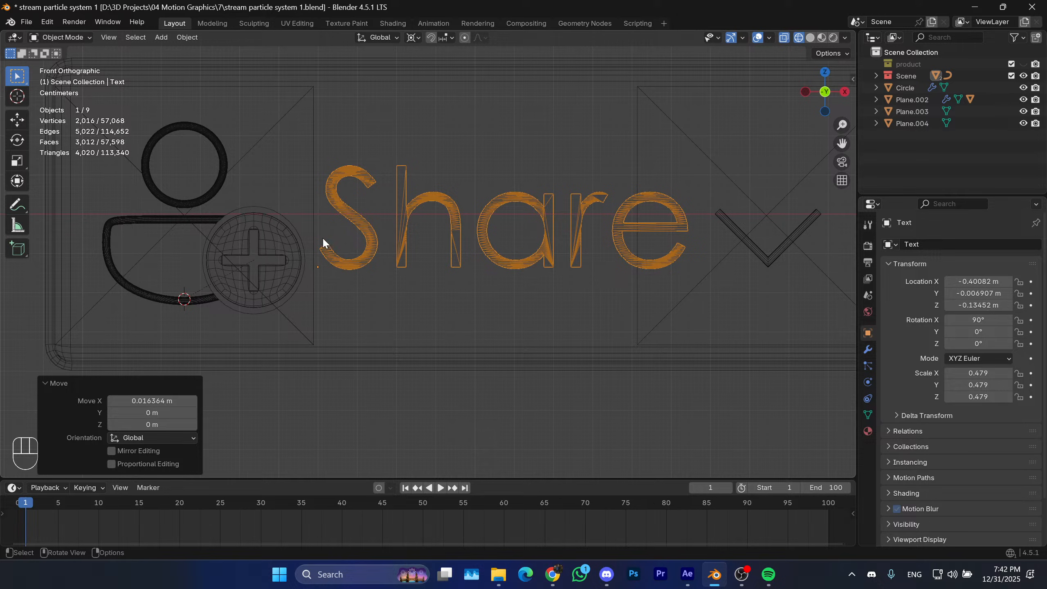
pyautogui.press('g')
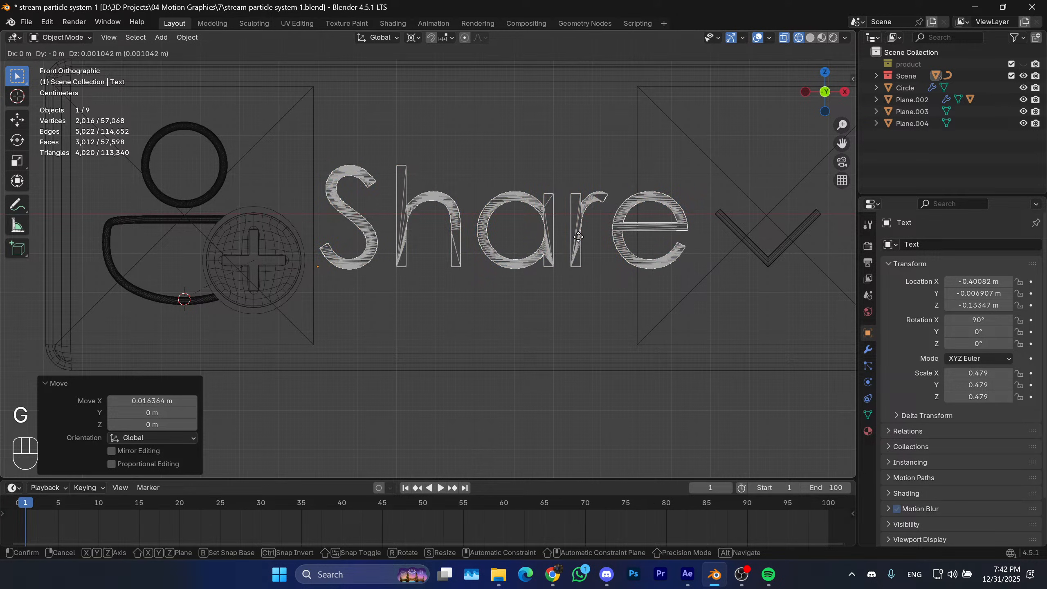
pyautogui.press('x')
pyautogui.press('shift')
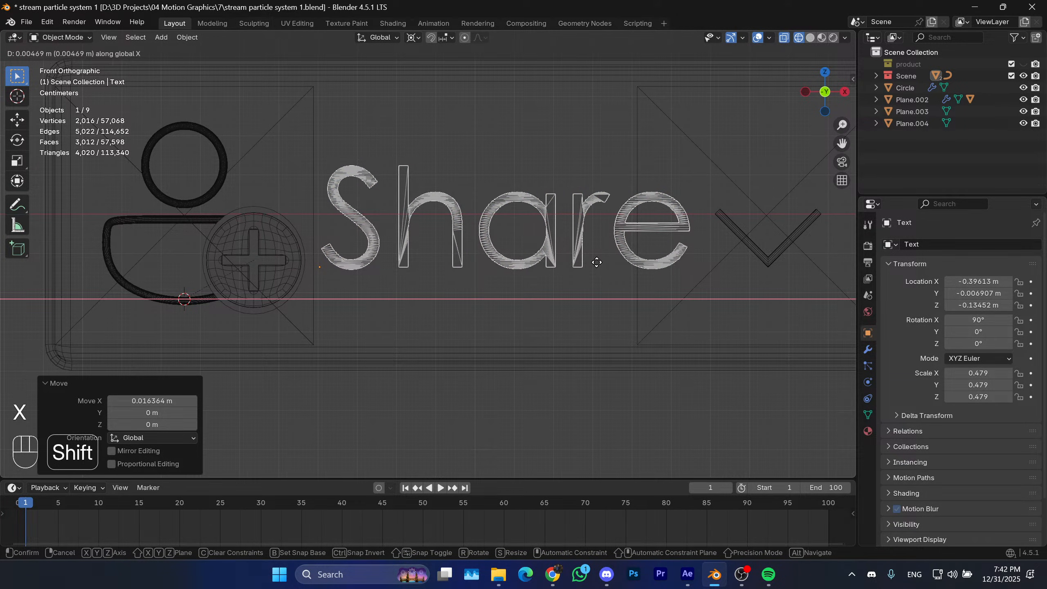
pyautogui.rightClick(599, 261)
# Move the arrow about 0.020 m along X, away from the Share text.
pyautogui.click(706, 259)
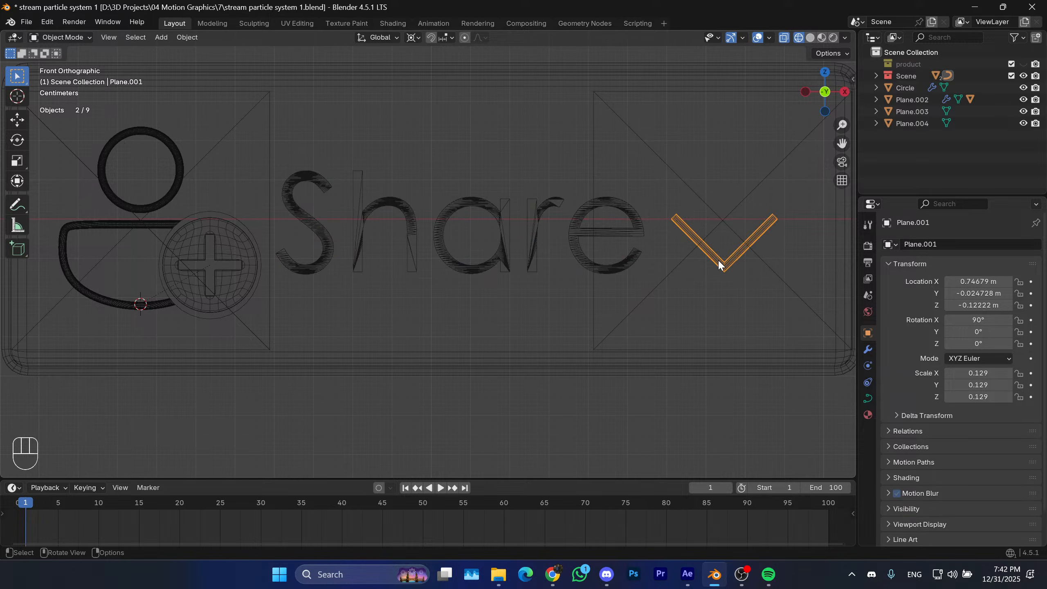
pyautogui.press('g')
pyautogui.press('x')
pyautogui.click(745, 273)
pyautogui.scroll(-1, 745, 273)
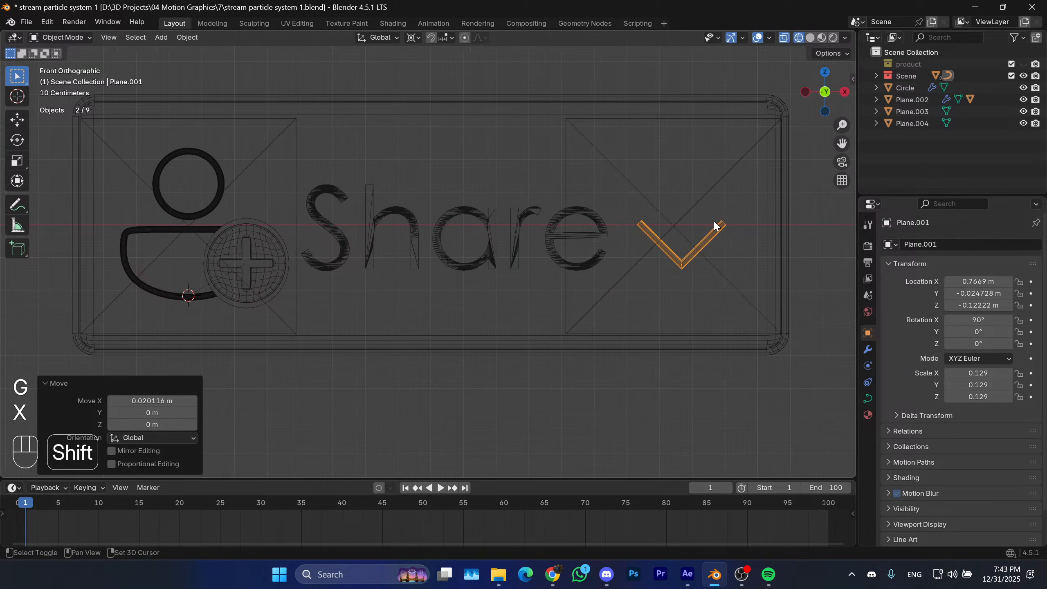
pyautogui.keyDown('shift'); pyautogui.moveTo(716, 228); pyautogui.dragTo(747, 214, button='middle'); pyautogui.keyUp('shift')
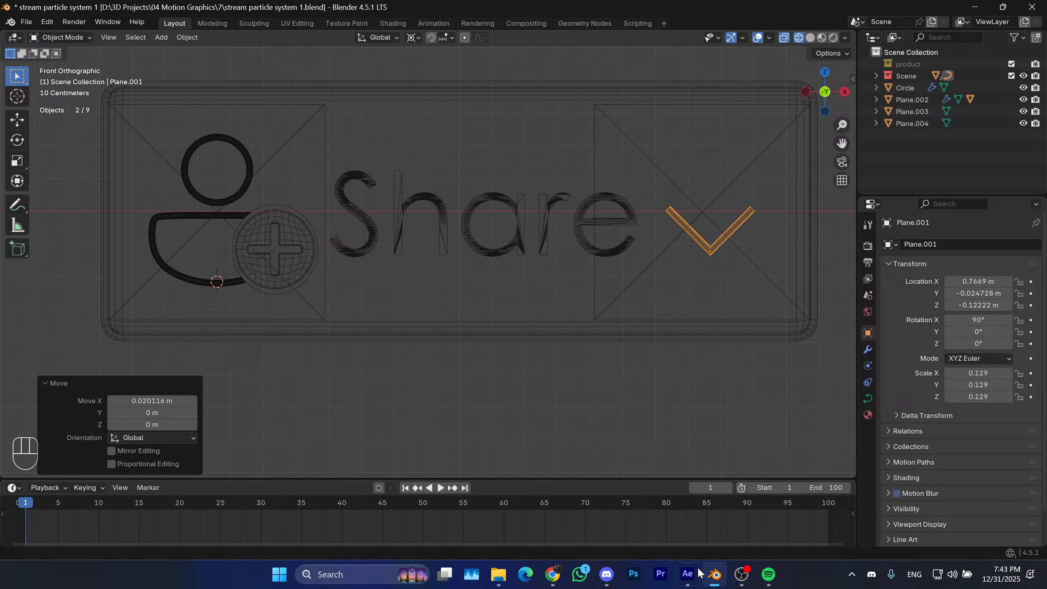
# Check the Share button in the reference video in After Effects and return to Blender.
pyautogui.click(688, 575)
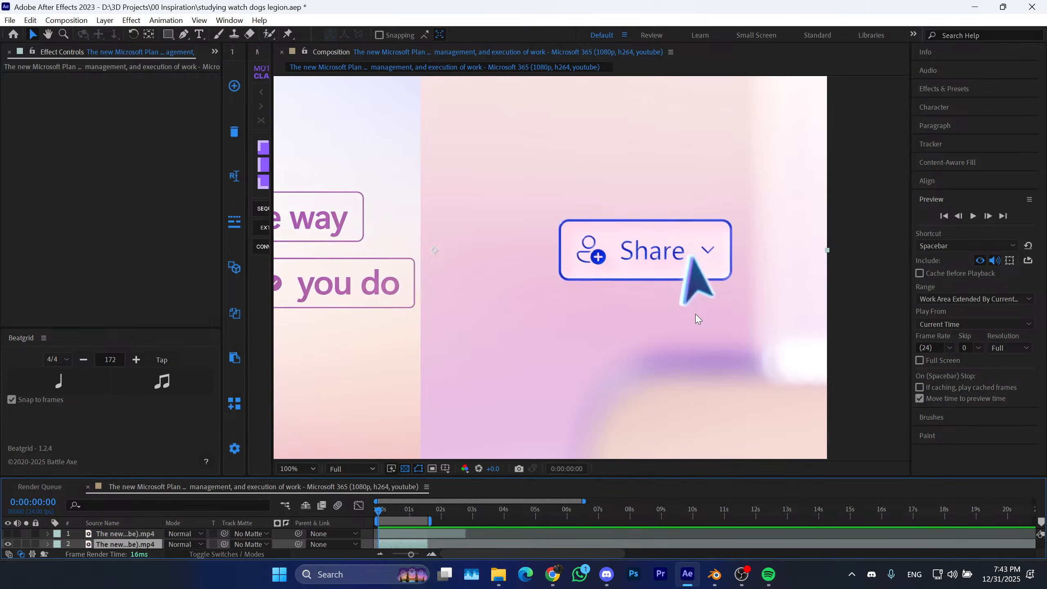
pyautogui.hotkey('alt', 'Tab')
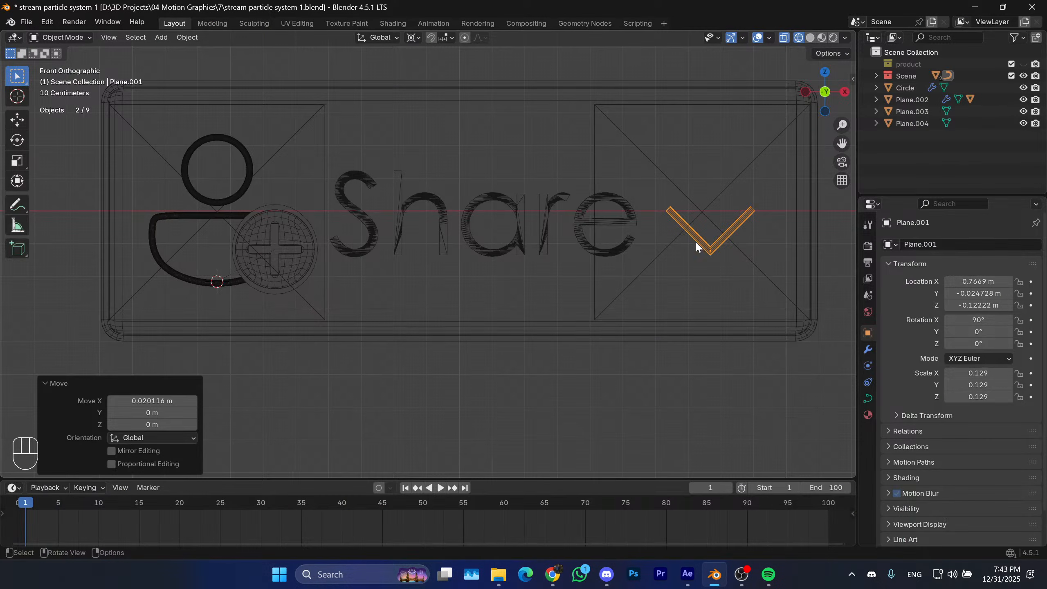
# Snap the 3D cursor to the arrow and scale the arrow down by a factor of about 0.794.
pyautogui.click(712, 243)
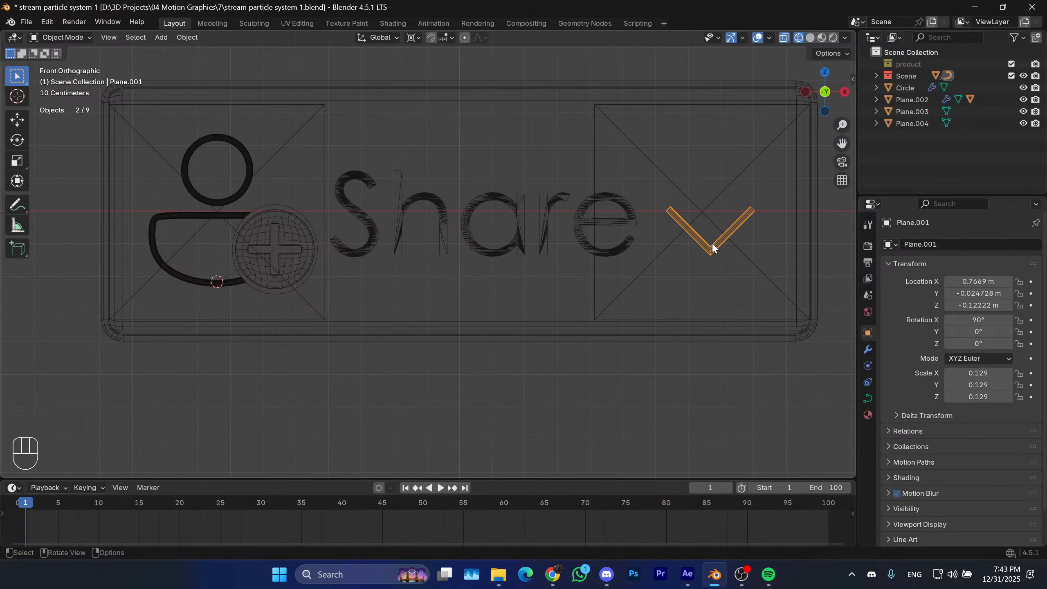
pyautogui.press('s')
pyautogui.rightClick(768, 325)
pyautogui.hotkey('shift', 's')
pyautogui.press('s')
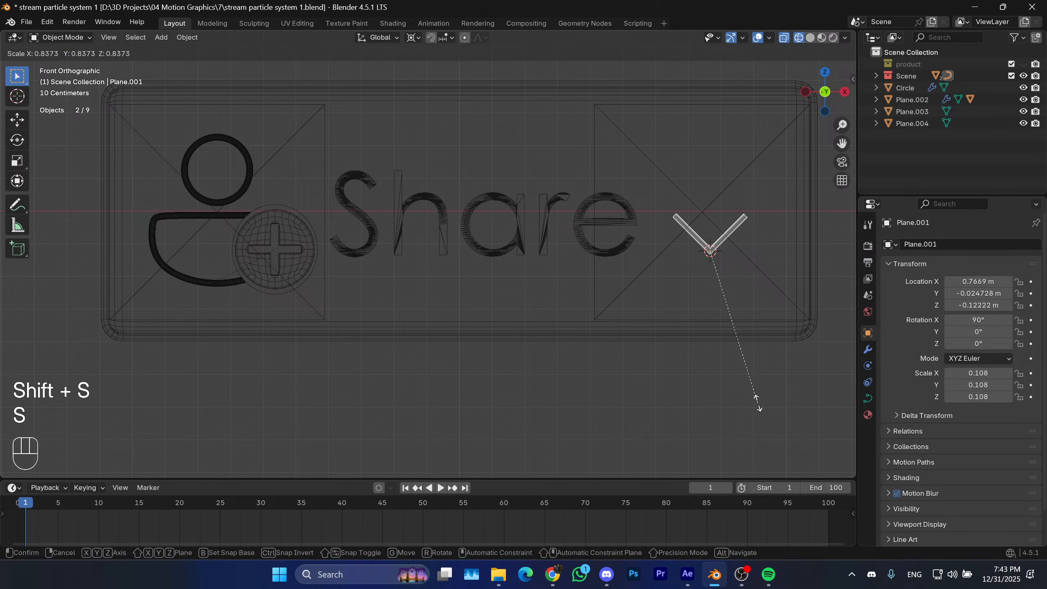
pyautogui.click(753, 393)
# Move the arrow about 0.016 m up along Z and about 0.041 m along X toward the button's outer edge.
pyautogui.press('g')
pyautogui.press('z')
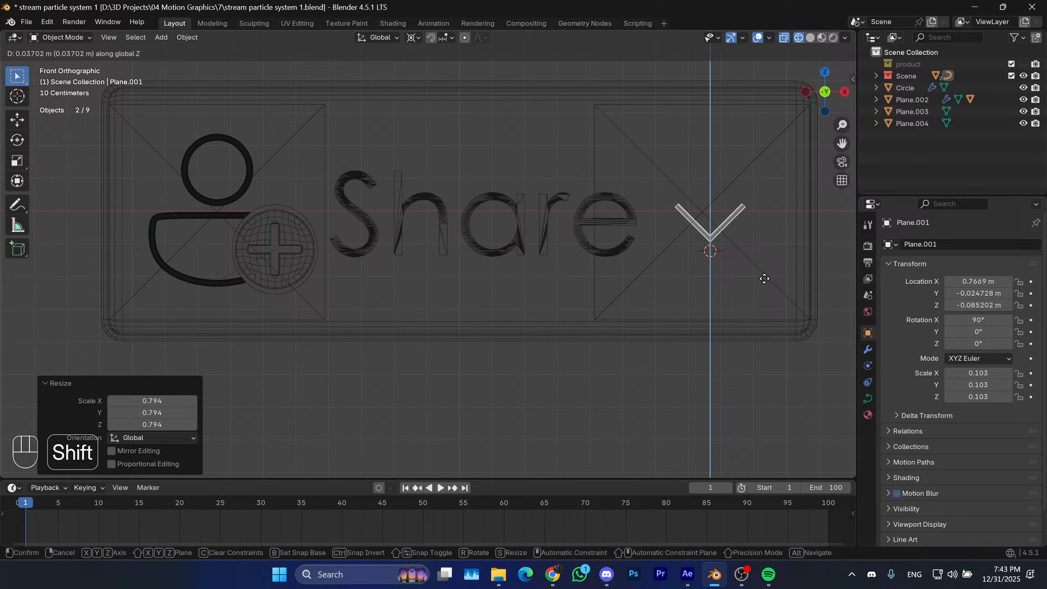
pyautogui.click(762, 342)
pyautogui.press('g')
pyautogui.press('x')
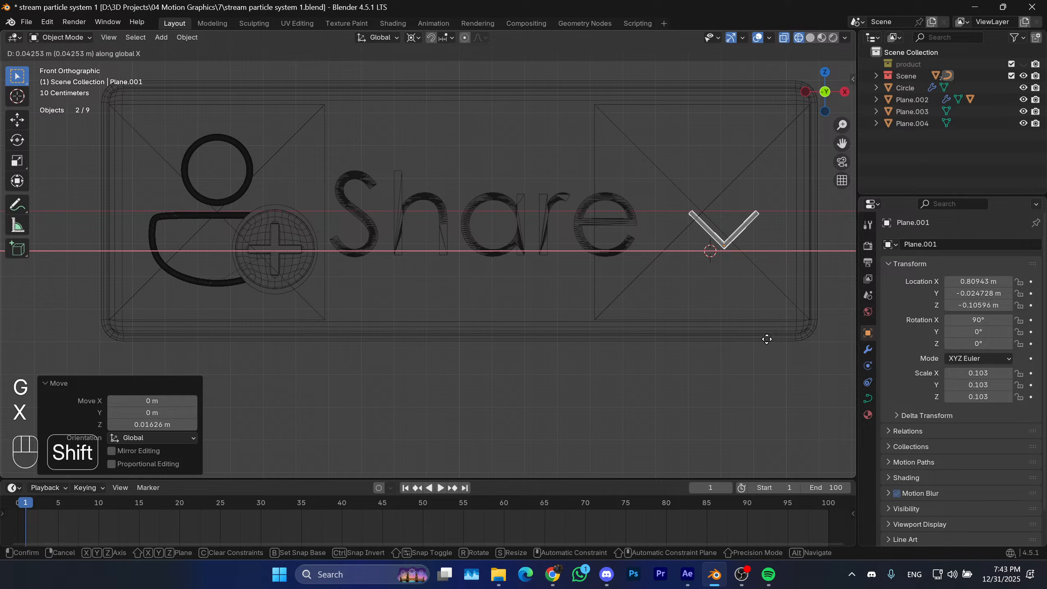
pyautogui.click(764, 340)
# Move the Share text along X toward the arrow, and shift text and arrow together about 0.005 m in the same direction.
pyautogui.click(594, 223)
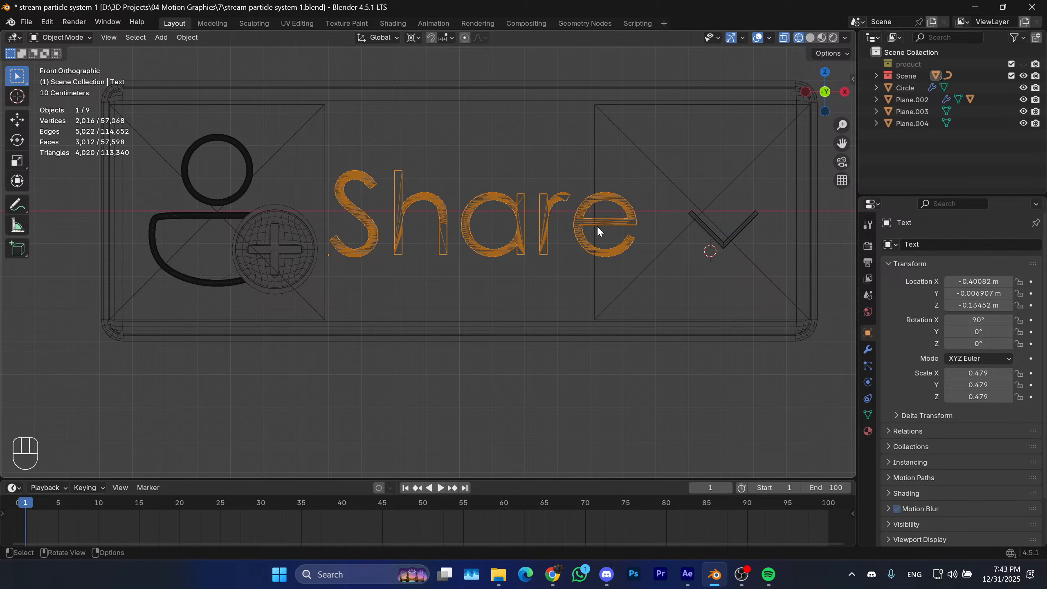
pyautogui.press('g')
pyautogui.press('x')
pyautogui.click(676, 245)
pyautogui.keyDown('shift'); pyautogui.click(725, 248); pyautogui.keyUp('shift')
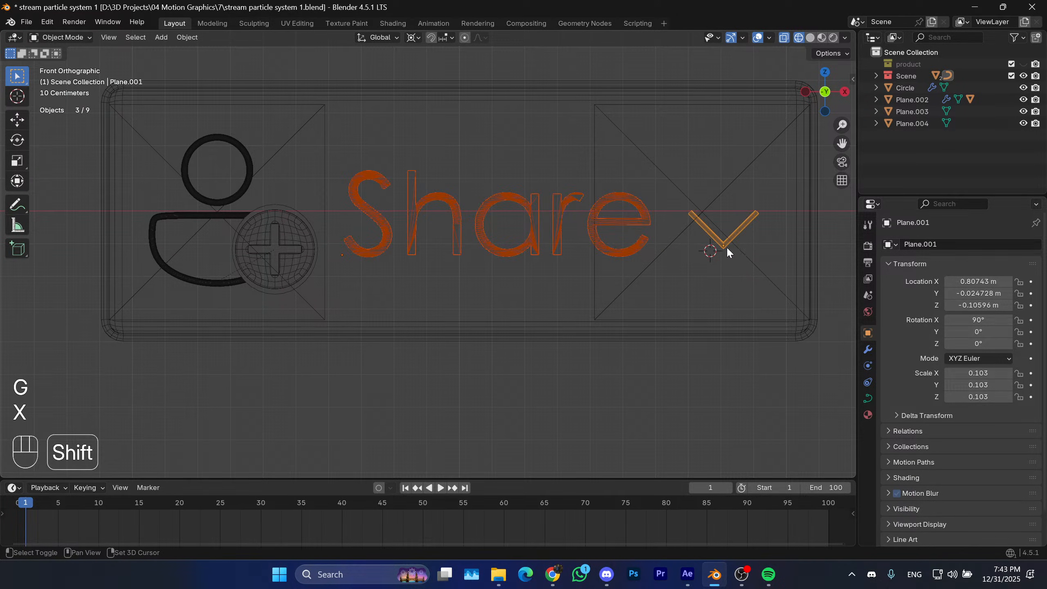
pyautogui.press('g')
pyautogui.press('x')
pyautogui.click(745, 252)
# Delete the two guide planes around the person icon and the arrow.
pyautogui.click(745, 252)
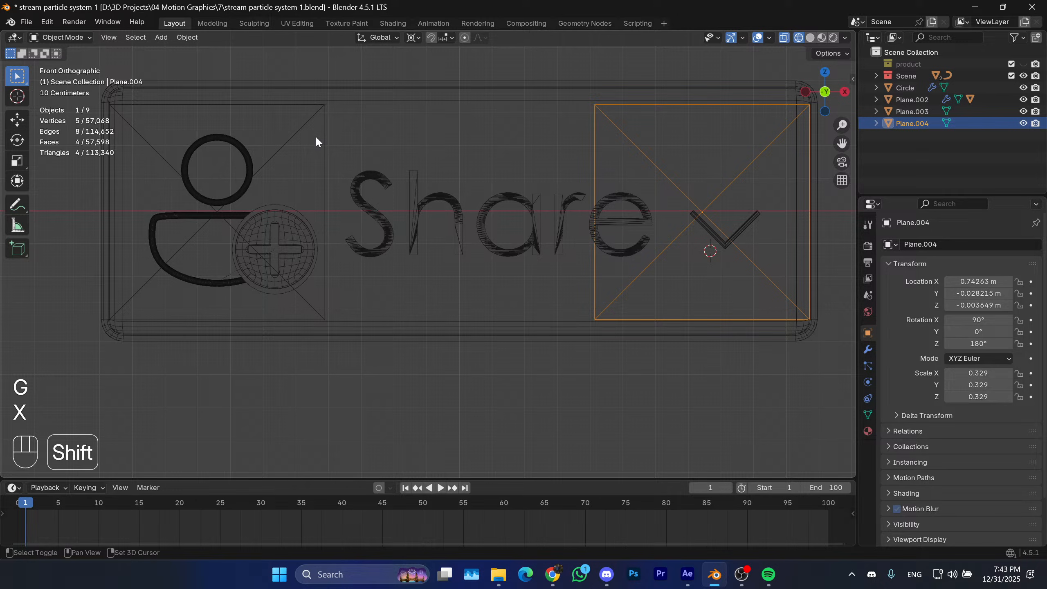
pyautogui.keyDown('shift'); pyautogui.click(329, 147); pyautogui.keyUp('shift')
pyautogui.press('x')
pyautogui.click(375, 182)
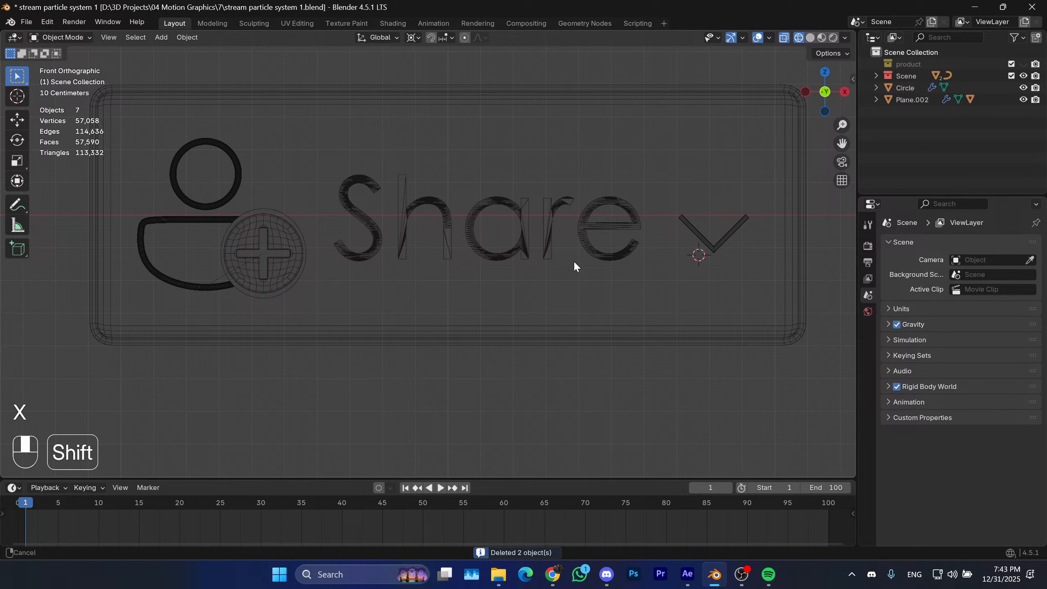
# Shift the Share text and the arrow together about 0.014 m along X, away from the person icon.
pyautogui.click(720, 246)
pyautogui.keyDown('shift'); pyautogui.moveTo(675, 252); pyautogui.dragTo(660, 253, button='middle'); pyautogui.keyUp('shift')
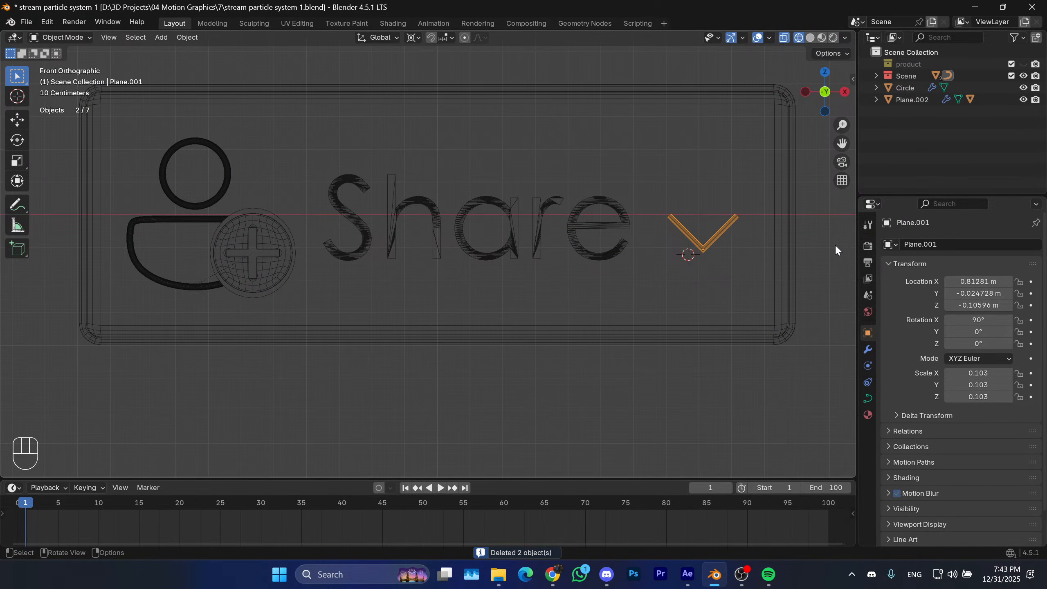
pyautogui.keyDown('shift'); pyautogui.moveTo(462, 267); pyautogui.dragTo(473, 265, button='middle'); pyautogui.keyUp('shift')
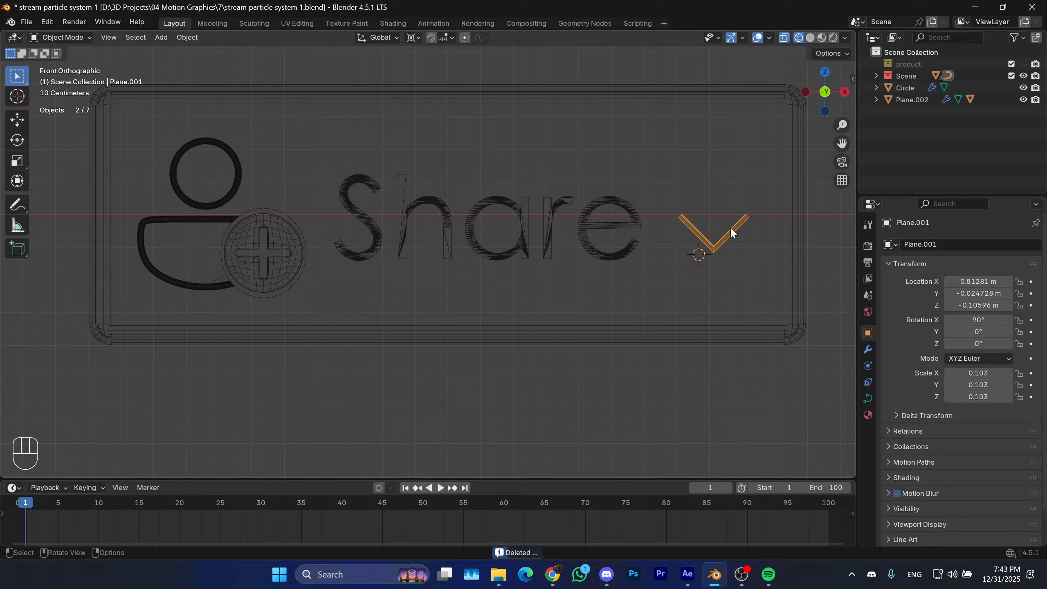
pyautogui.keyDown('shift'); pyautogui.moveTo(638, 233); pyautogui.dragTo(623, 239, button='middle'); pyautogui.keyUp('shift')
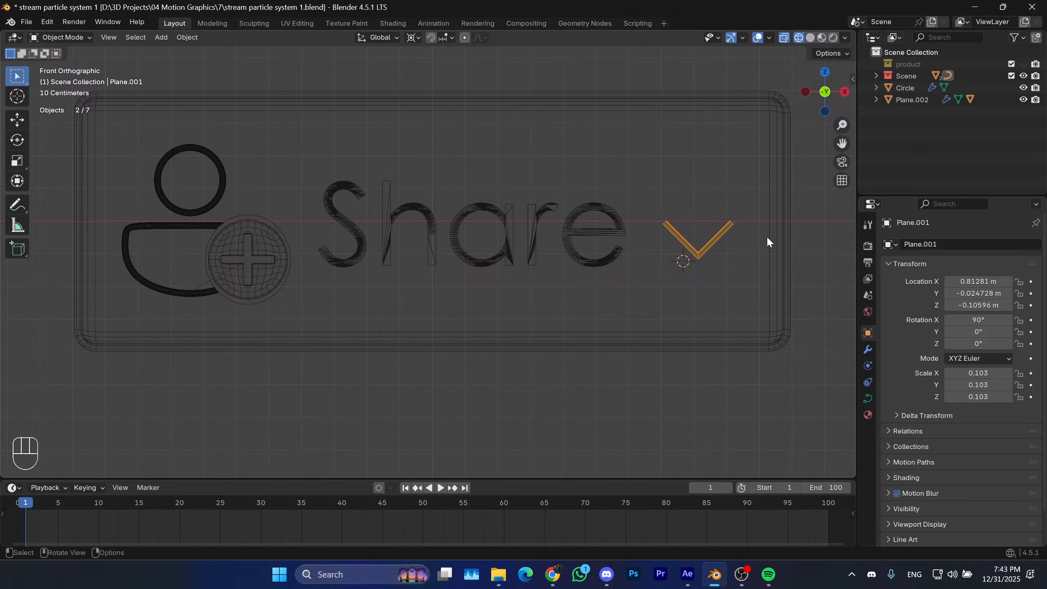
pyautogui.keyDown('shift'); pyautogui.click(619, 235); pyautogui.keyUp('shift')
pyautogui.press('g')
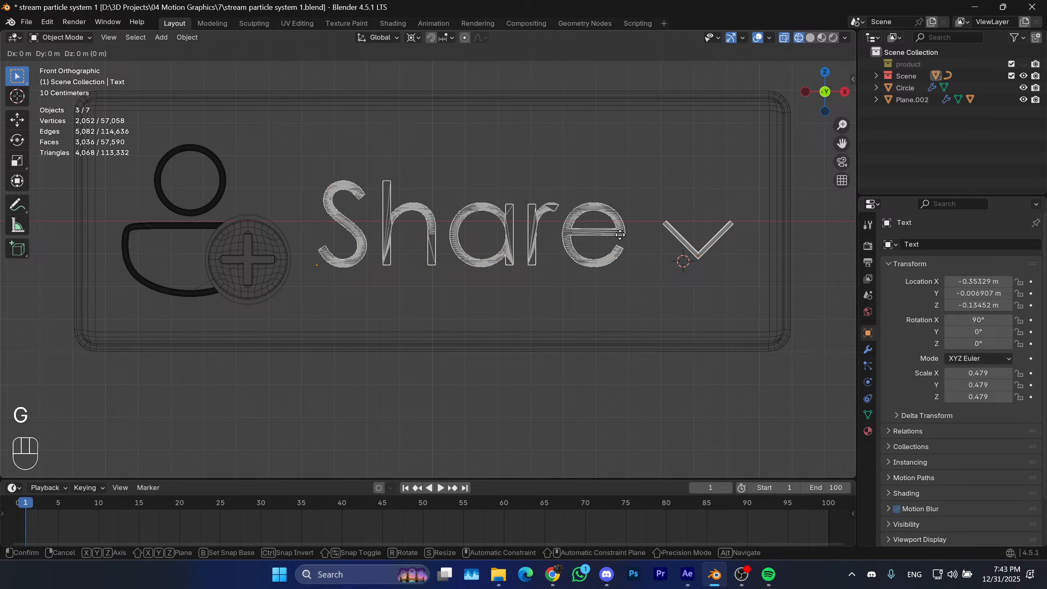
pyautogui.press('x')
pyautogui.click(668, 243)
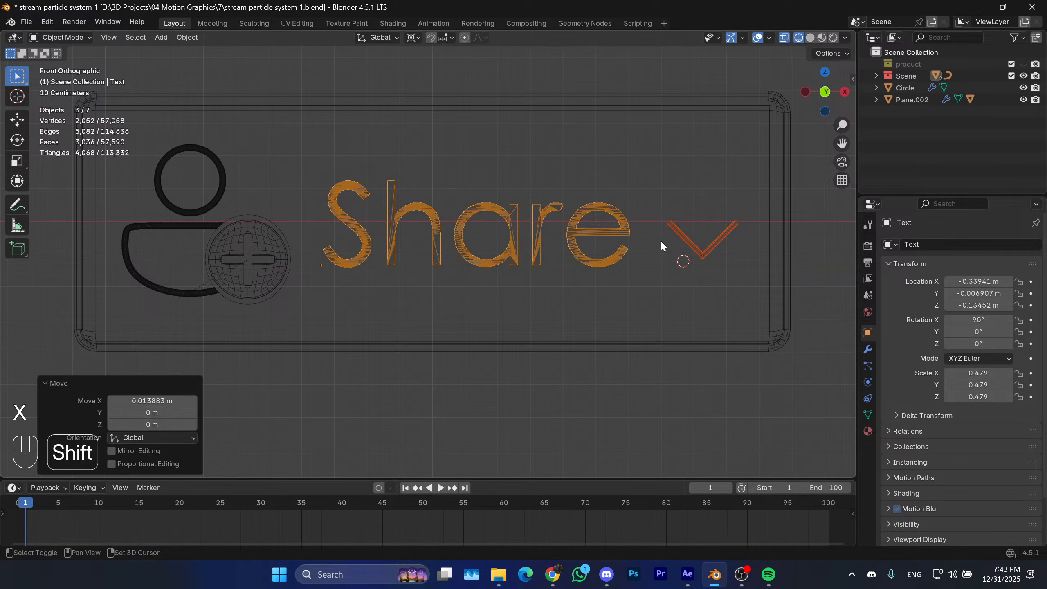
pyautogui.click(790, 243)
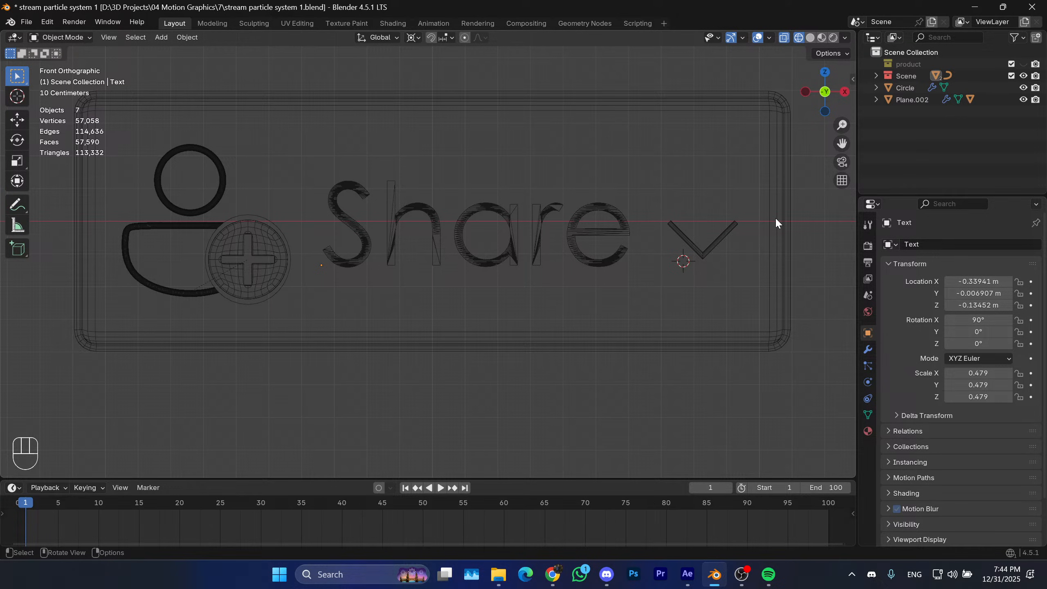
# Shift the Share text and arrow together about 0.019 m along X, and bring them back by about 0.003 m.
pyautogui.click(724, 231)
pyautogui.keyDown('shift'); pyautogui.click(612, 241); pyautogui.keyUp('shift')
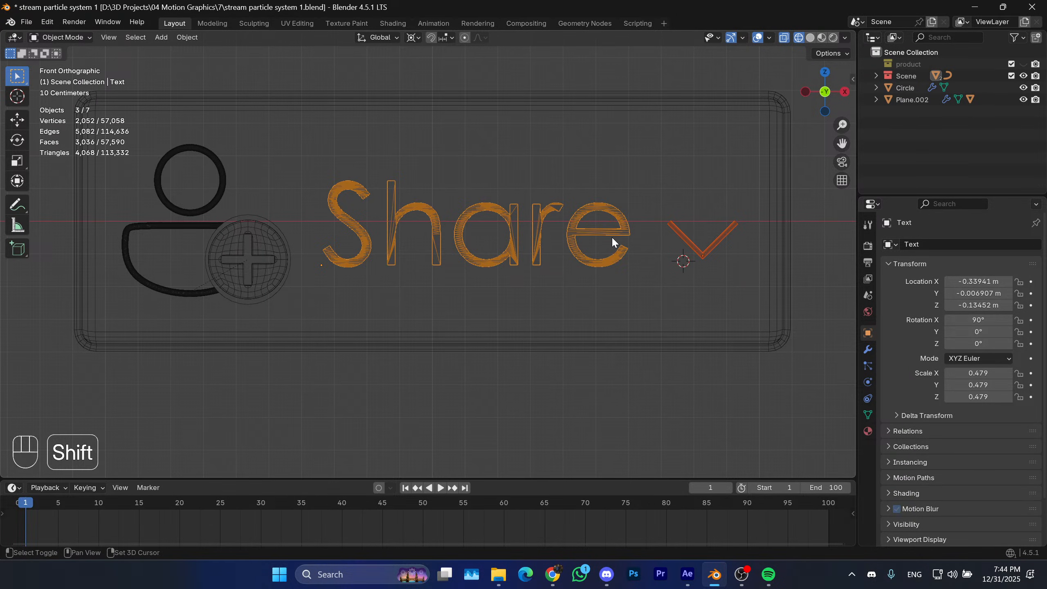
pyautogui.press('g')
pyautogui.press('x')
pyautogui.click(715, 248)
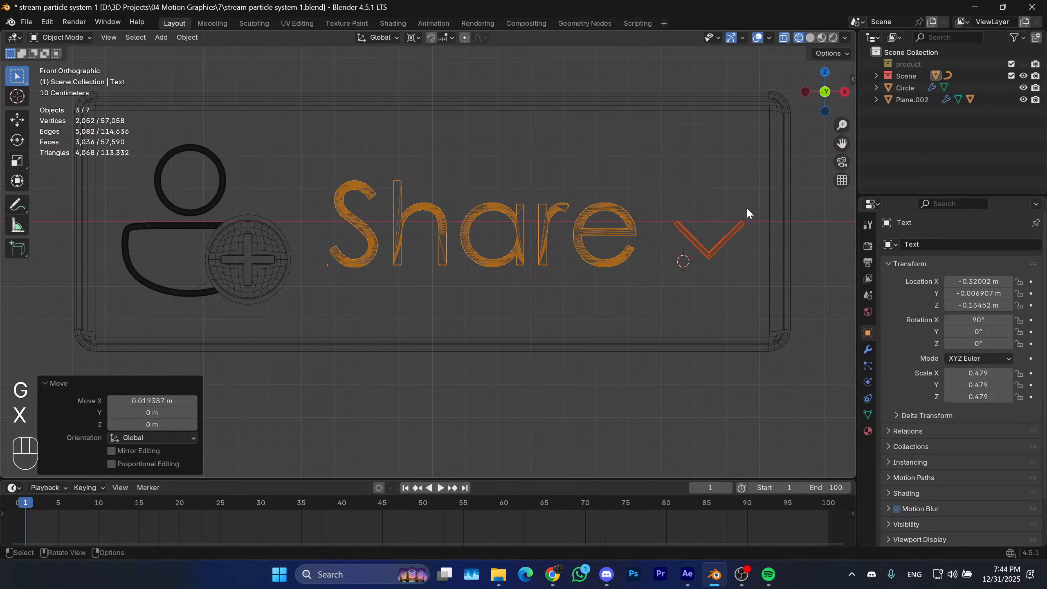
pyautogui.press('g')
pyautogui.press('x')
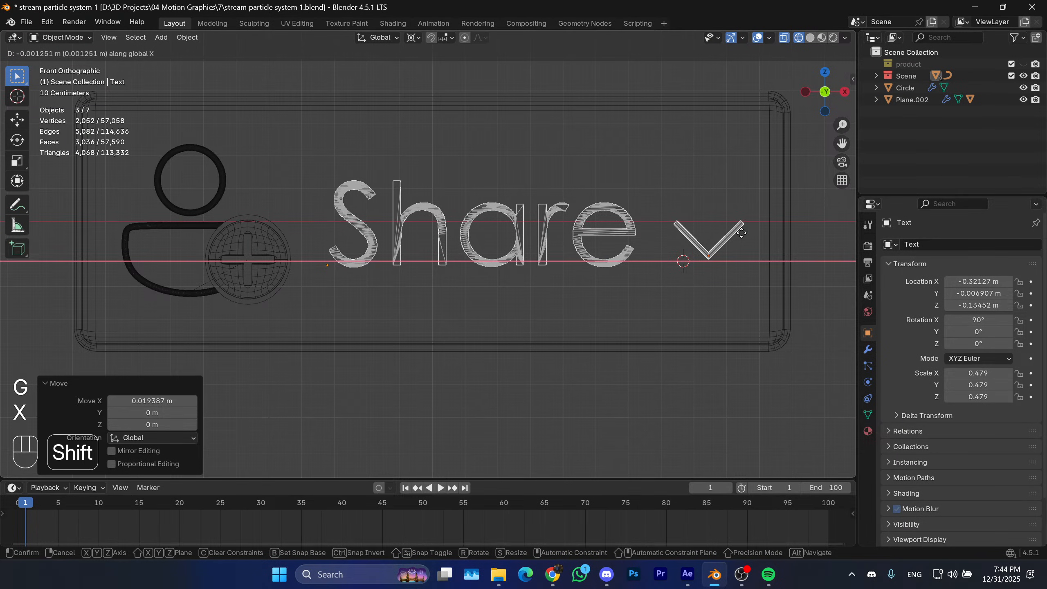
pyautogui.keyDown('shift'); pyautogui.click(669, 259); pyautogui.keyUp('shift')
# Move only the Share text about -0.003 m along X toward the person icon.
pyautogui.click(617, 238)
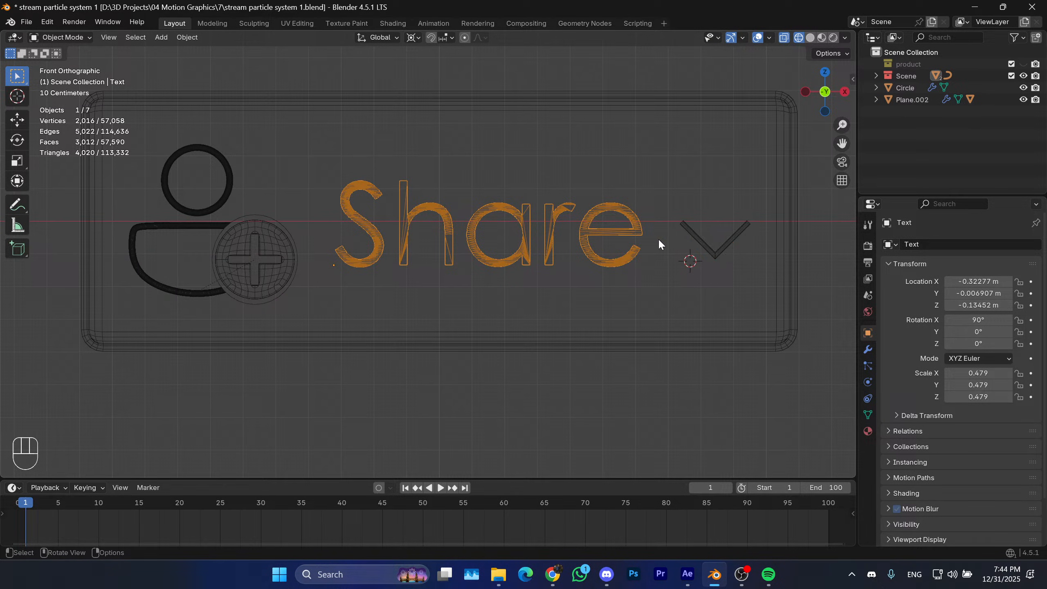
pyautogui.press('g')
pyautogui.press('x')
pyautogui.keyDown('shift'); pyautogui.click(650, 241); pyautogui.keyUp('shift')
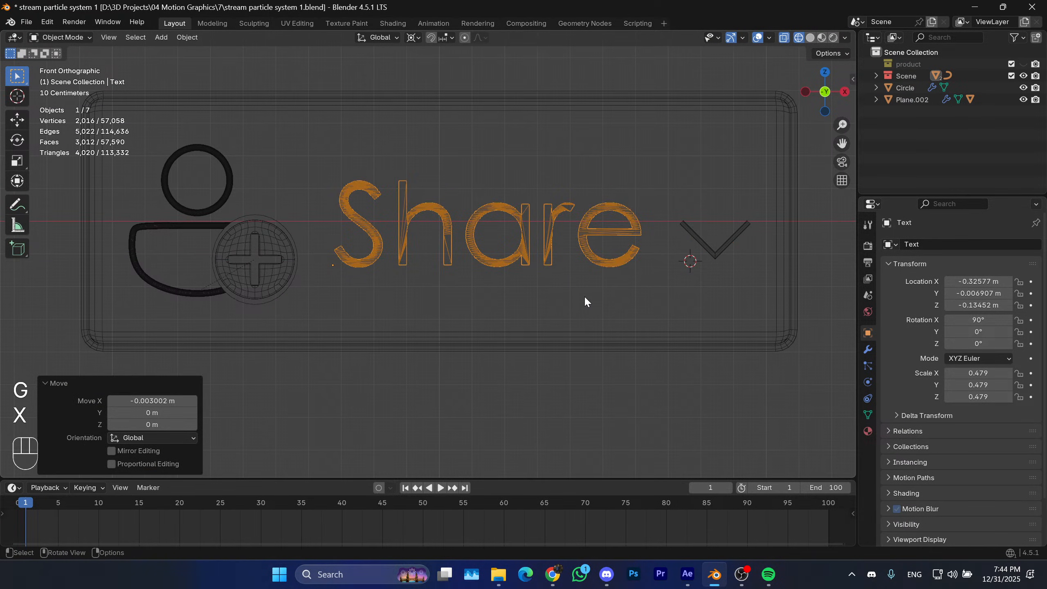
# Switch the viewport to solid shading and select the round cutter covering the plus badge.
pyautogui.scroll(-1, 578, 305)
pyautogui.press('z')
pyautogui.scroll(-1, 606, 385)
pyautogui.click(607, 386)
pyautogui.moveTo(606, 386); pyautogui.dragTo(377, 270, button='middle')
pyautogui.click(377, 270)
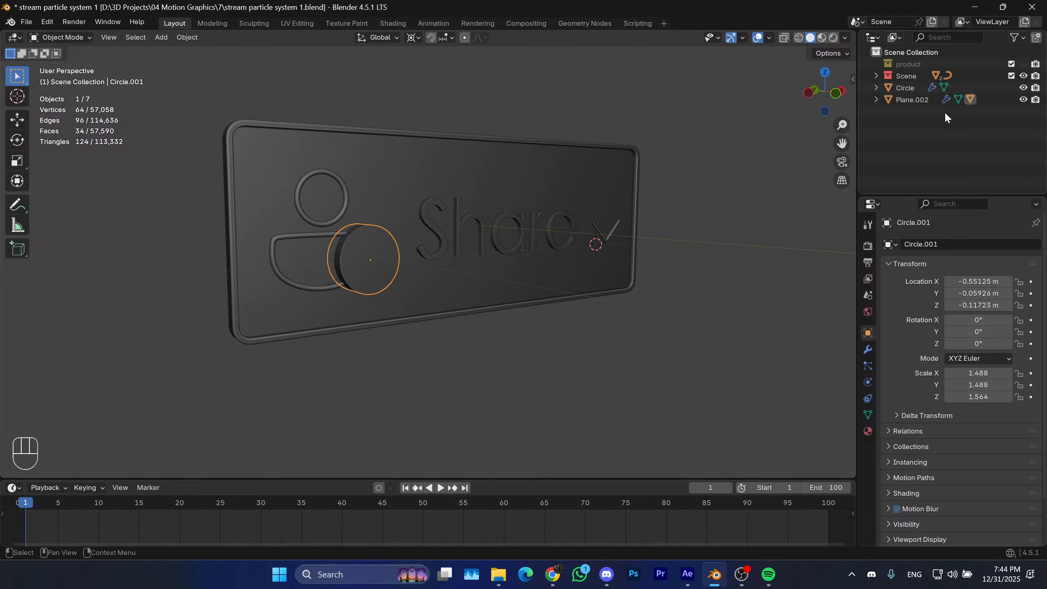
# Find the round cutter Circle.001 under Plane.002 in the object hierarchy and hide it in the viewport.
pyautogui.click(876, 88)
pyautogui.click(889, 111)
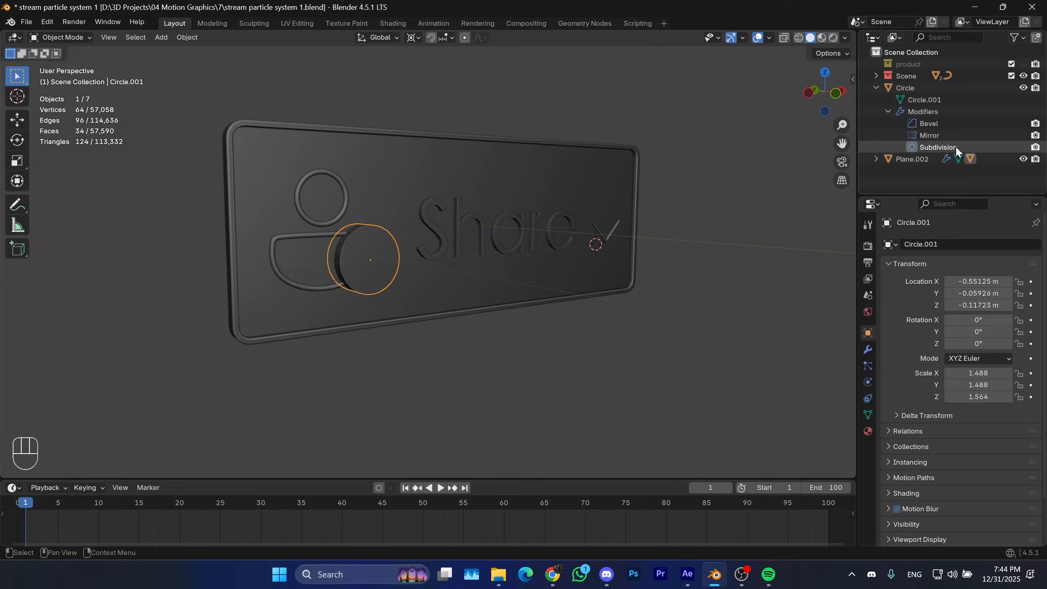
pyautogui.click(876, 88)
pyautogui.click(886, 100)
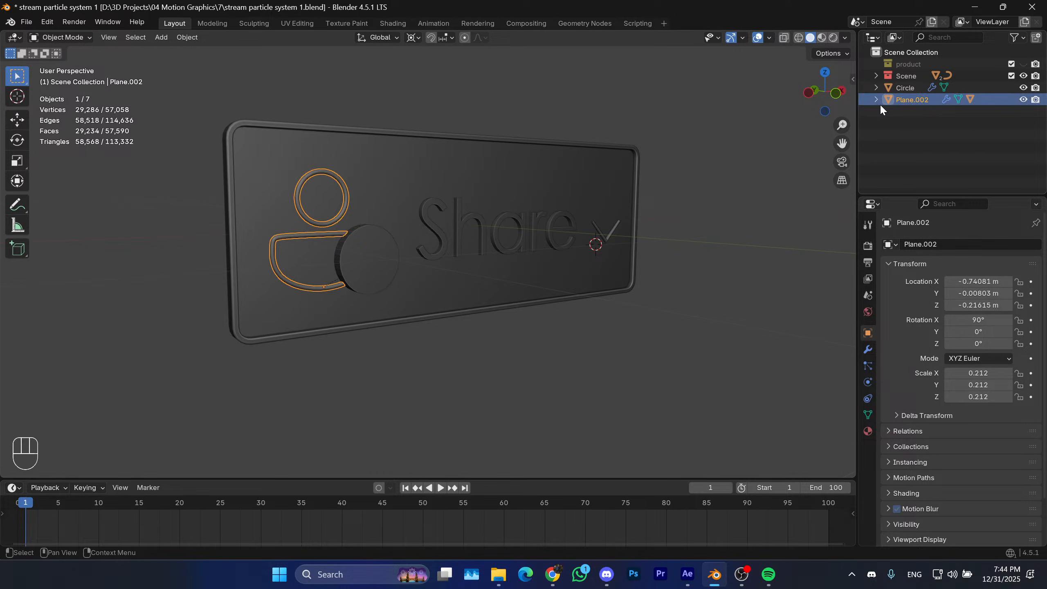
pyautogui.click(876, 99)
pyautogui.click(911, 136)
pyautogui.click(887, 136)
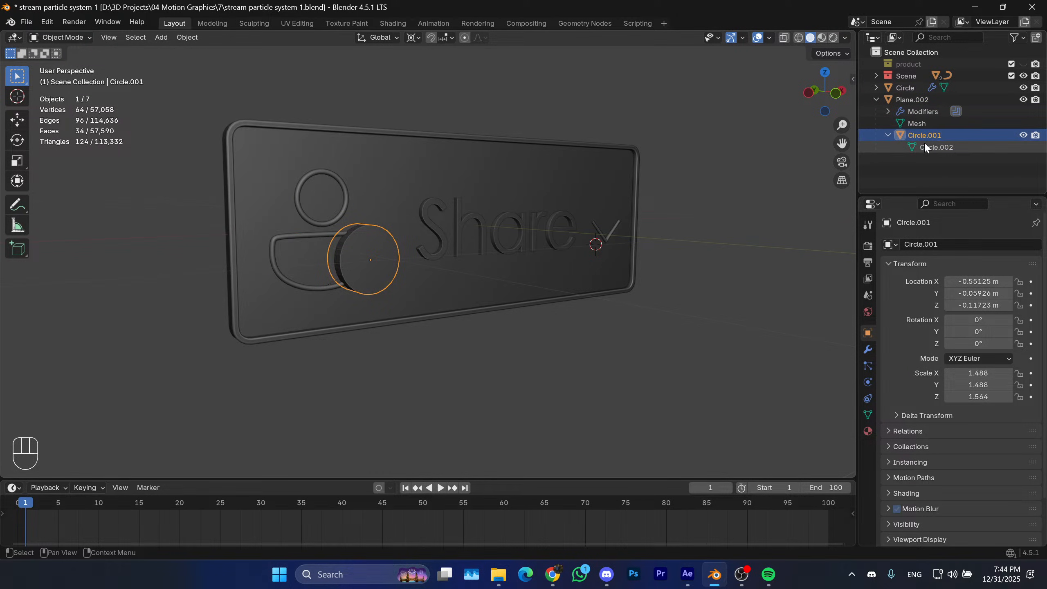
pyautogui.click(888, 136)
pyautogui.click(888, 111)
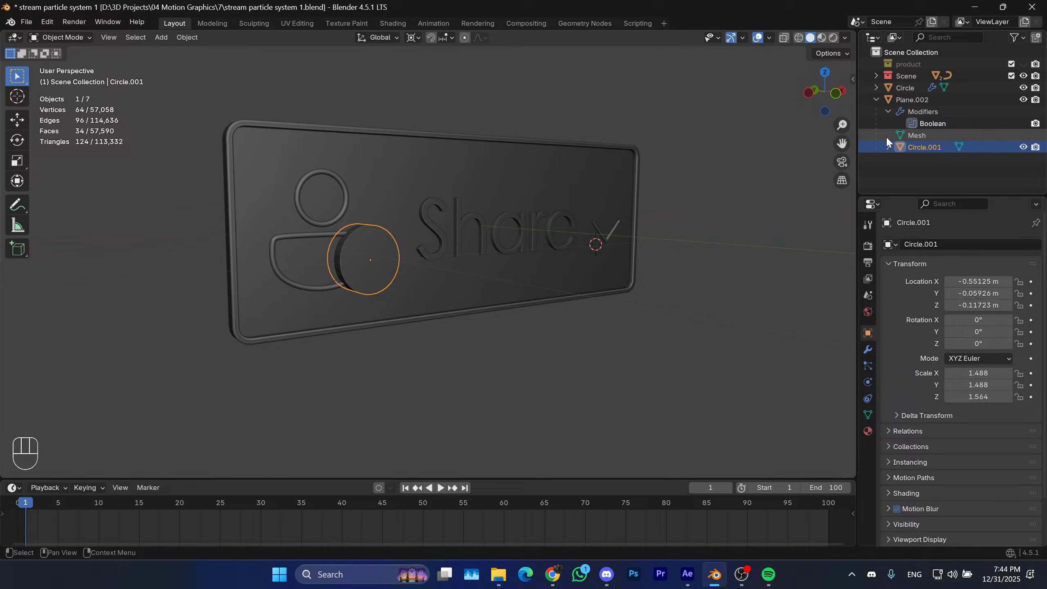
pyautogui.click(1024, 147)
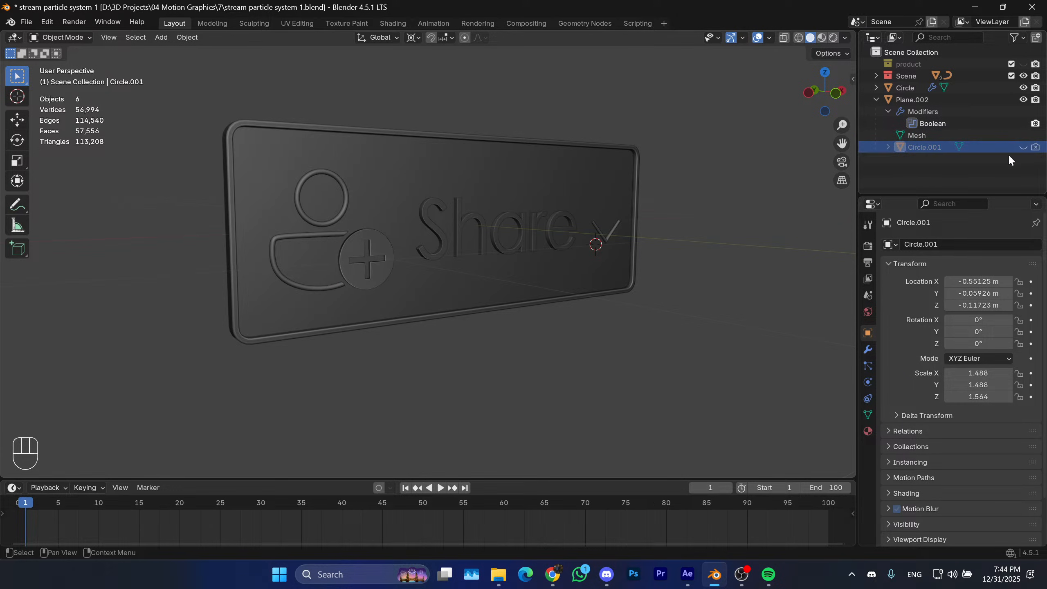
# Save the Blender file and view the finished button from the front.
pyautogui.moveTo(613, 352)
pyautogui.mouseDown(button='middle')
pyautogui.moveTo(534, 321)
pyautogui.moveTo(611, 335)
pyautogui.mouseUp(button='middle')
pyautogui.hotkey('ctrl', 's')
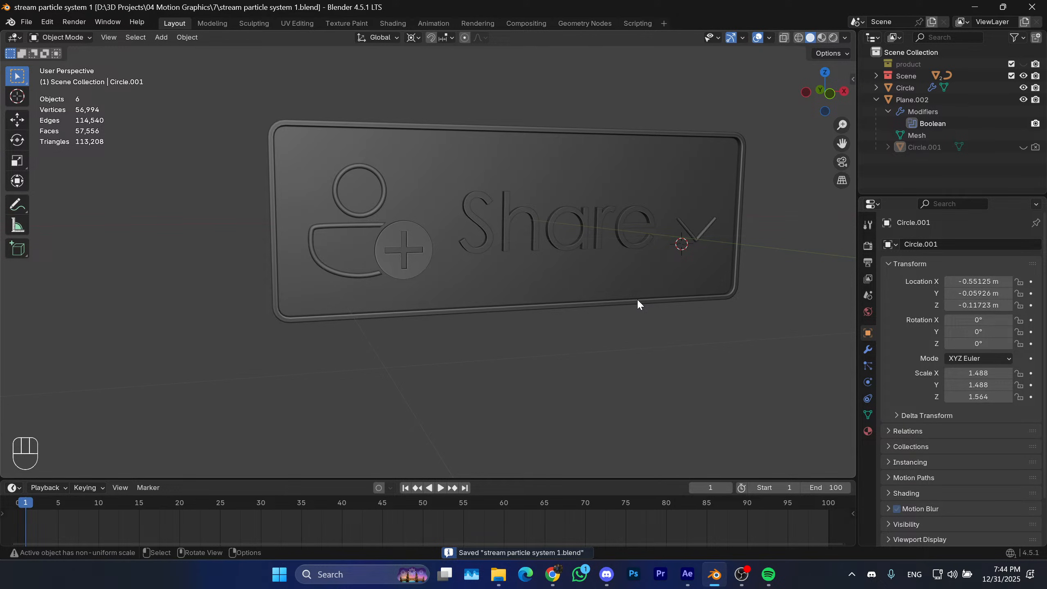
pyautogui.scroll(-2, 528, 242)
pyautogui.keyDown('shift'); pyautogui.moveTo(584, 231); pyautogui.dragTo(548, 265, button='middle'); pyautogui.keyUp('shift')
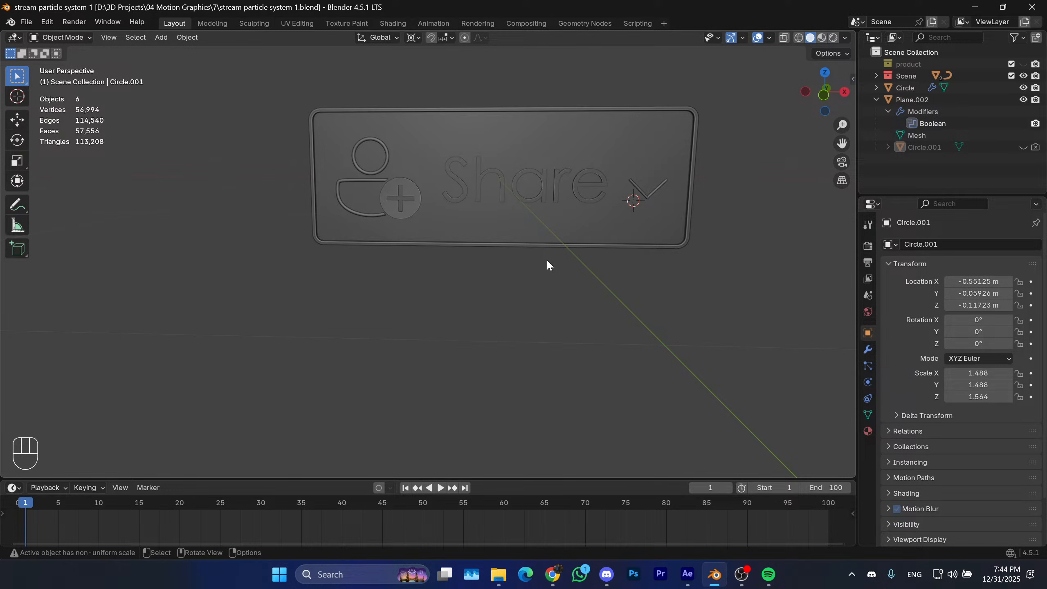
# Switch to After Effects, view the reference video frame with the sphere cluster, and return to Blender.
pyautogui.click(688, 574)
pyautogui.moveTo(380, 514); pyautogui.dragTo(384, 516)
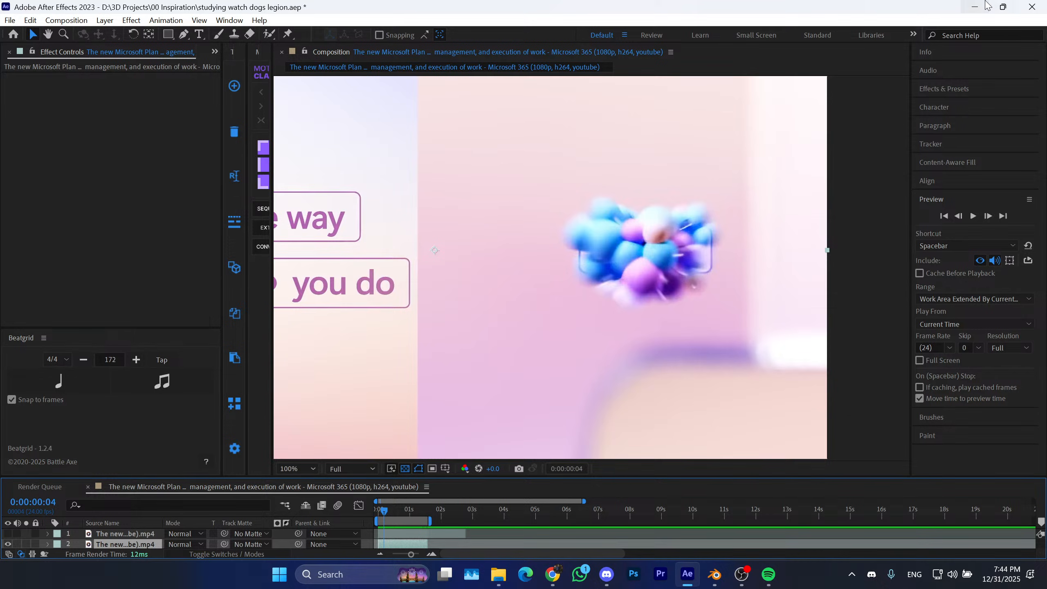
pyautogui.hotkey('alt', 'Tab')
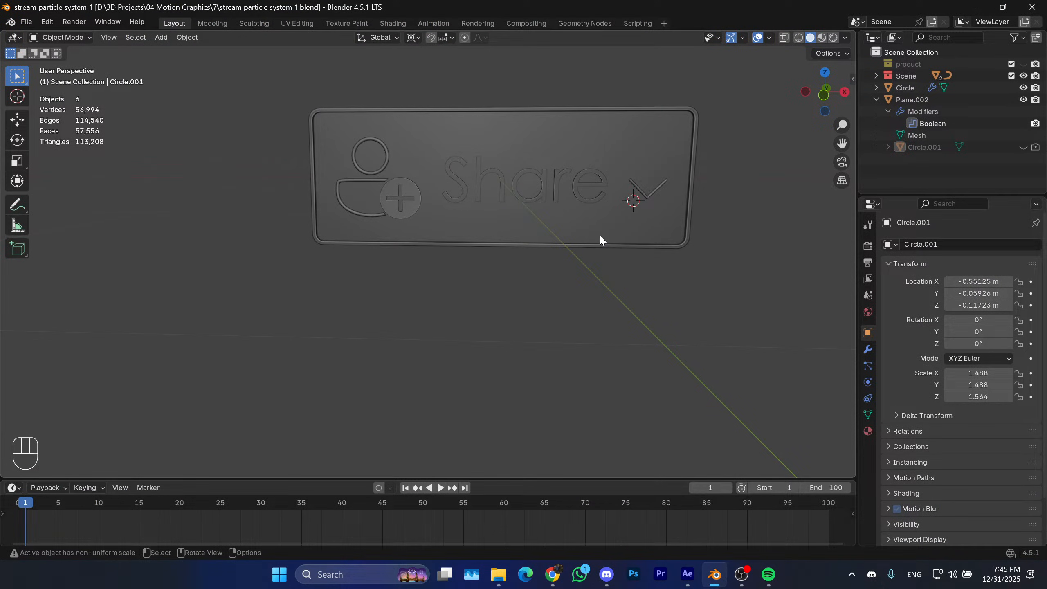
# Parent the Share text, check-shaped arrow, plus badge and person icon to the button plate using Object parenting.
pyautogui.scroll(-1, 664, 283)
pyautogui.keyDown('shift'); pyautogui.moveTo(604, 250); pyautogui.dragTo(655, 259, button='middle'); pyautogui.keyUp('shift')
pyautogui.moveTo(571, 271); pyautogui.dragTo(567, 306, button='middle')
pyautogui.moveTo(567, 306); pyautogui.dragTo(571, 275, button='middle')
pyautogui.scroll(3, 561, 274)
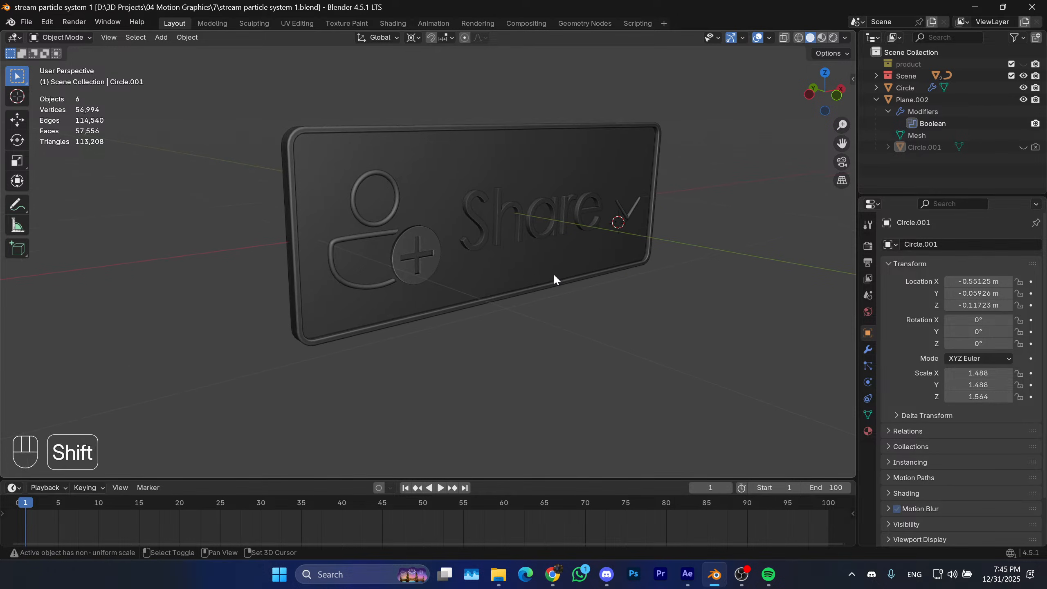
pyautogui.keyDown('shift'); pyautogui.click(565, 221); pyautogui.keyUp('shift')
pyautogui.keyDown('shift'); pyautogui.click(617, 214); pyautogui.keyUp('shift')
pyautogui.keyDown('shift'); pyautogui.click(561, 231); pyautogui.keyUp('shift')
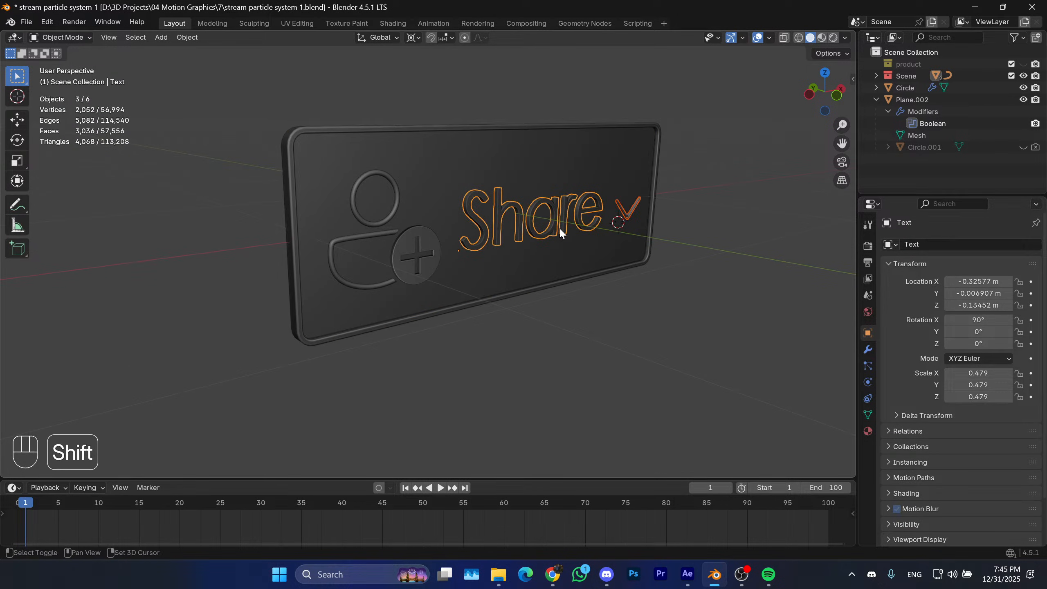
pyautogui.keyDown('shift'); pyautogui.click(421, 248); pyautogui.keyUp('shift')
pyautogui.keyDown('shift'); pyautogui.click(376, 230); pyautogui.keyUp('shift')
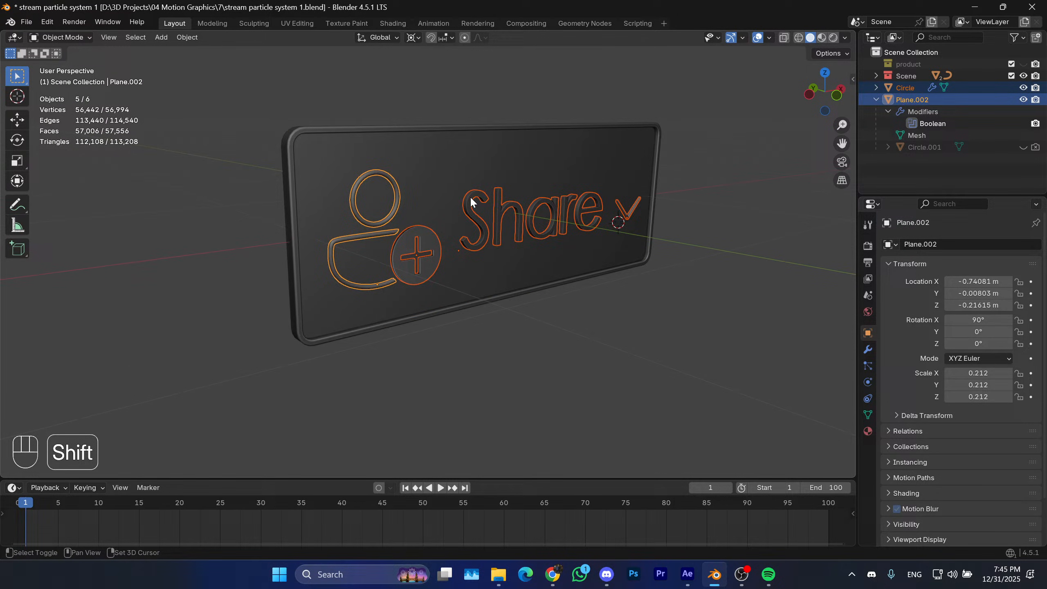
pyautogui.keyDown('shift'); pyautogui.click(464, 163); pyautogui.keyUp('shift')
pyautogui.rightClick(605, 183)
pyautogui.moveTo(603, 218)
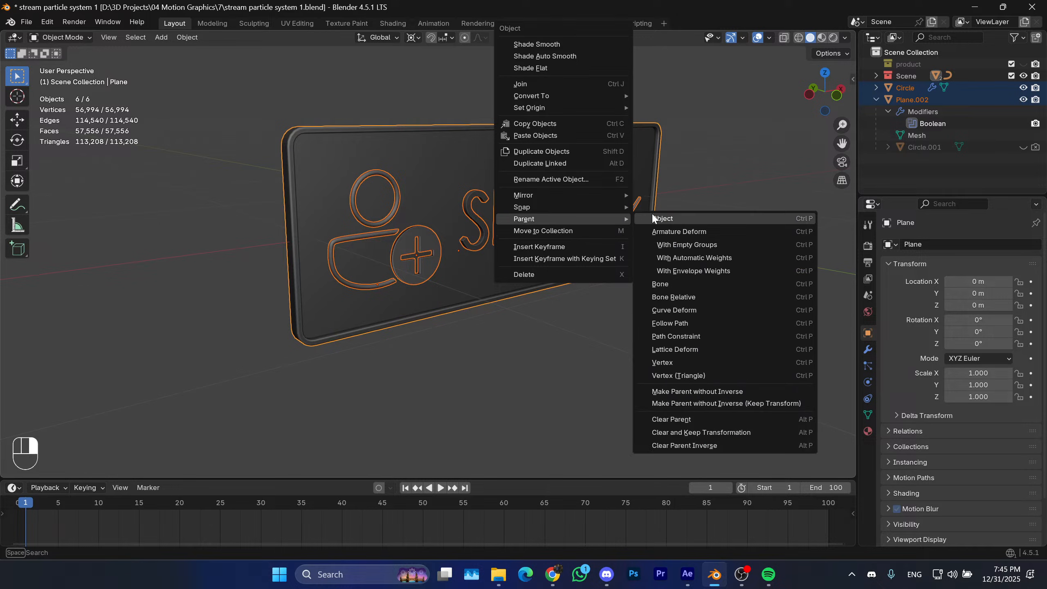
pyautogui.click(675, 226)
pyautogui.click(589, 334)
pyautogui.moveTo(589, 340); pyautogui.dragTo(604, 312, button='middle')
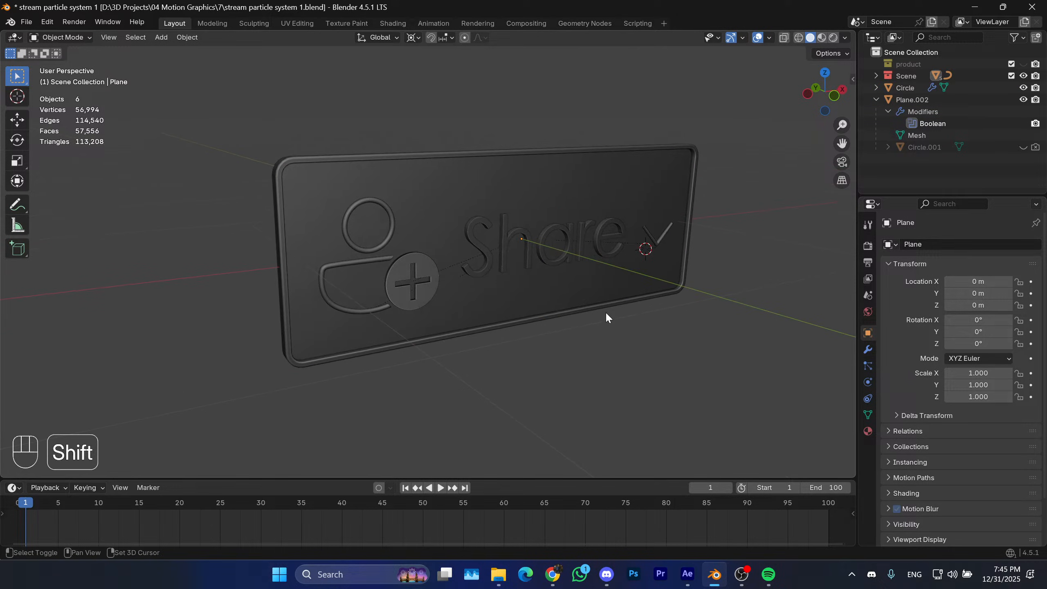
pyautogui.hotkey('shift', 'a')
pyautogui.moveTo(589, 433)
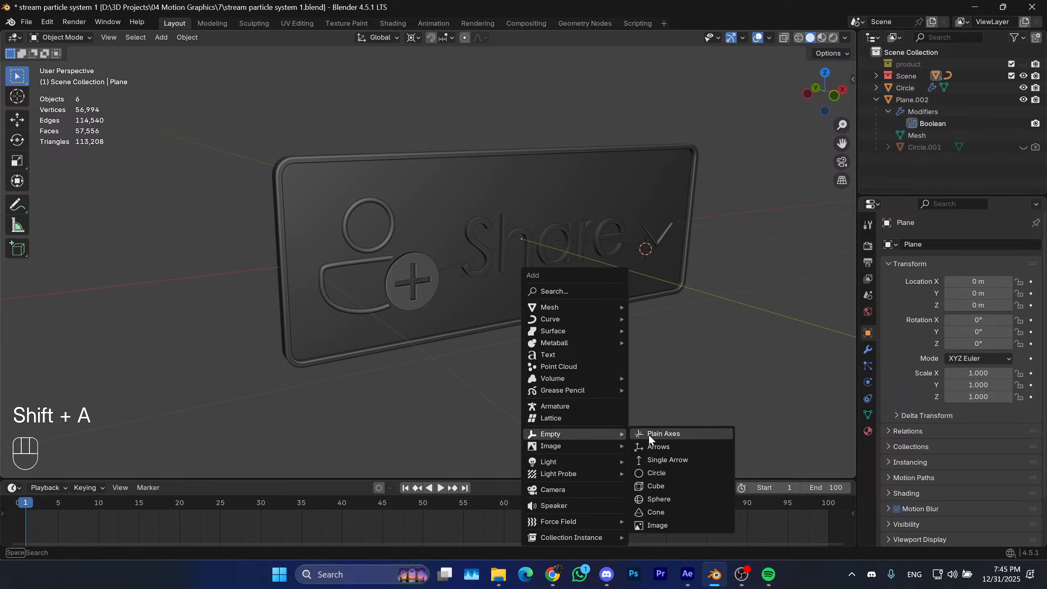
pyautogui.click(660, 473)
pyautogui.moveTo(731, 312); pyautogui.dragTo(599, 207, button='middle')
# Try moving the button plate to check that its parented parts follow, and cancel each move.
pyautogui.click(598, 206)
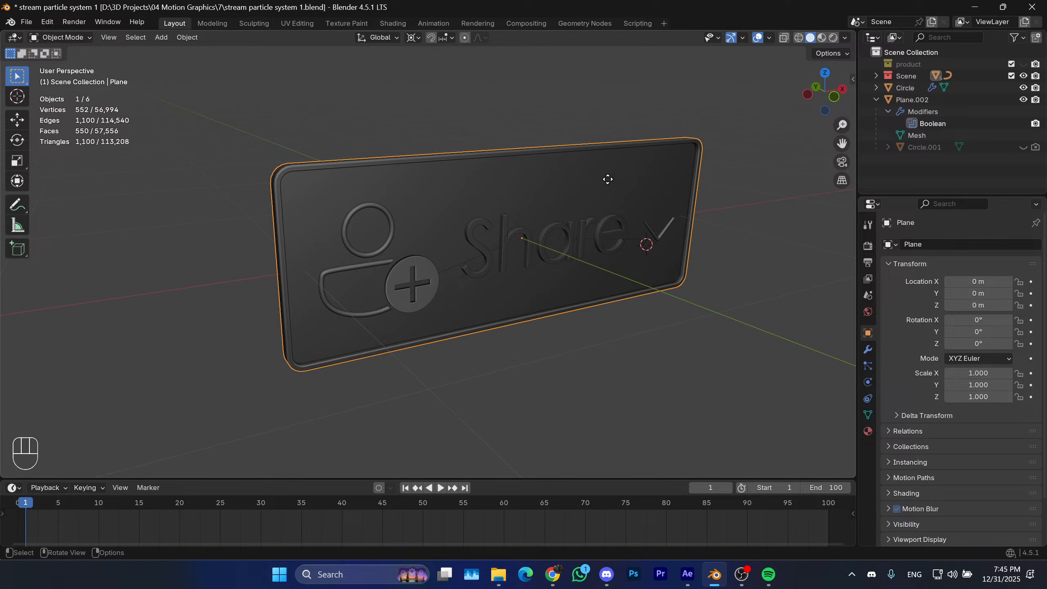
pyautogui.press('g')
pyautogui.rightClick(665, 206)
pyautogui.press('g')
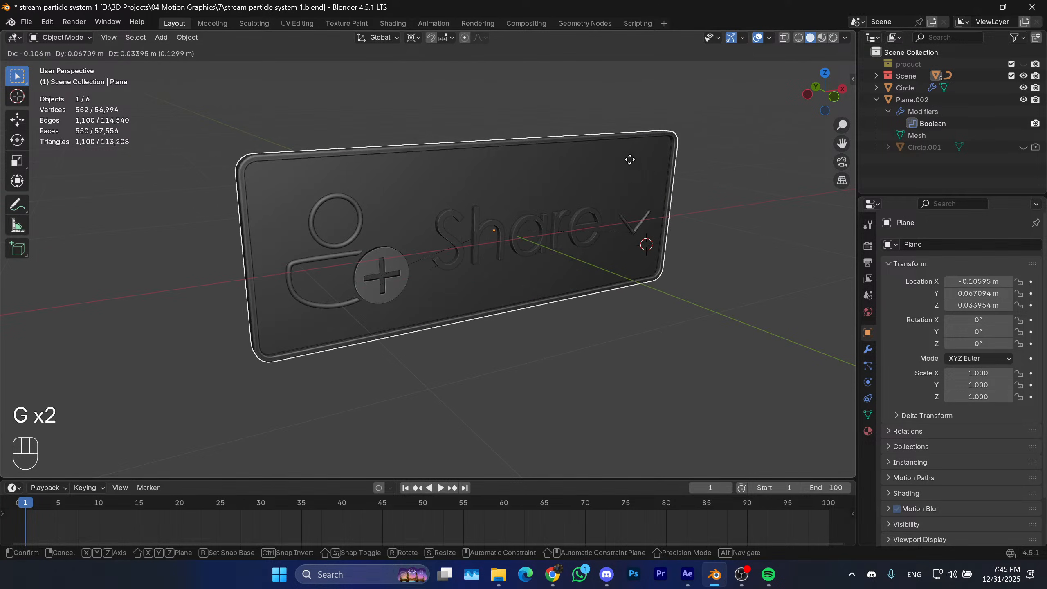
pyautogui.rightClick(596, 202)
pyautogui.keyDown('shift'); pyautogui.moveTo(611, 251); pyautogui.dragTo(556, 243, button='middle'); pyautogui.keyUp('shift')
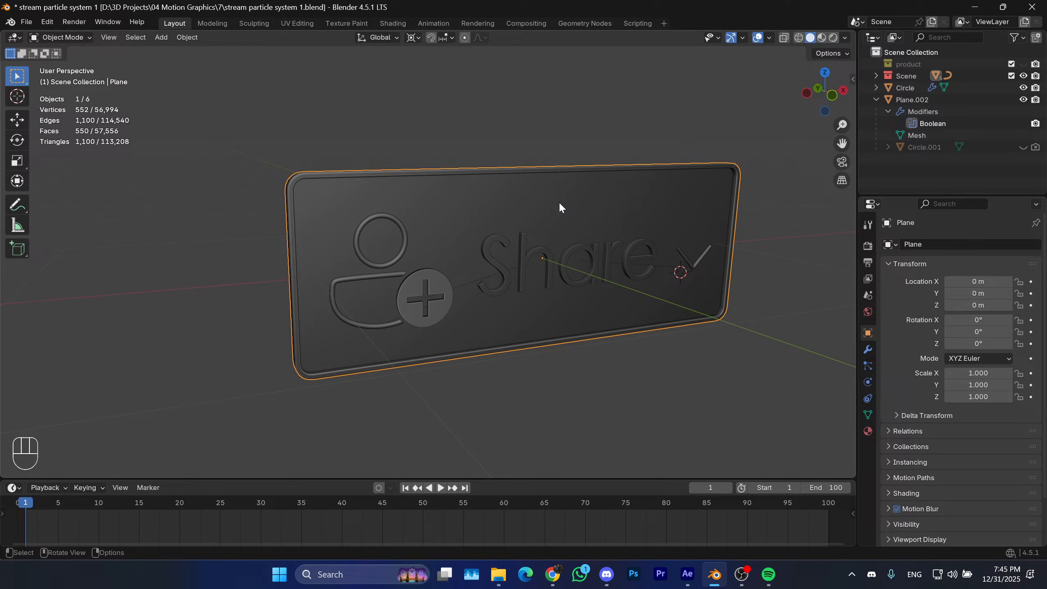
# Turn off the viewport display of the person icon's Boolean modifier while keeping it enabled for rendering.
pyautogui.click(385, 284)
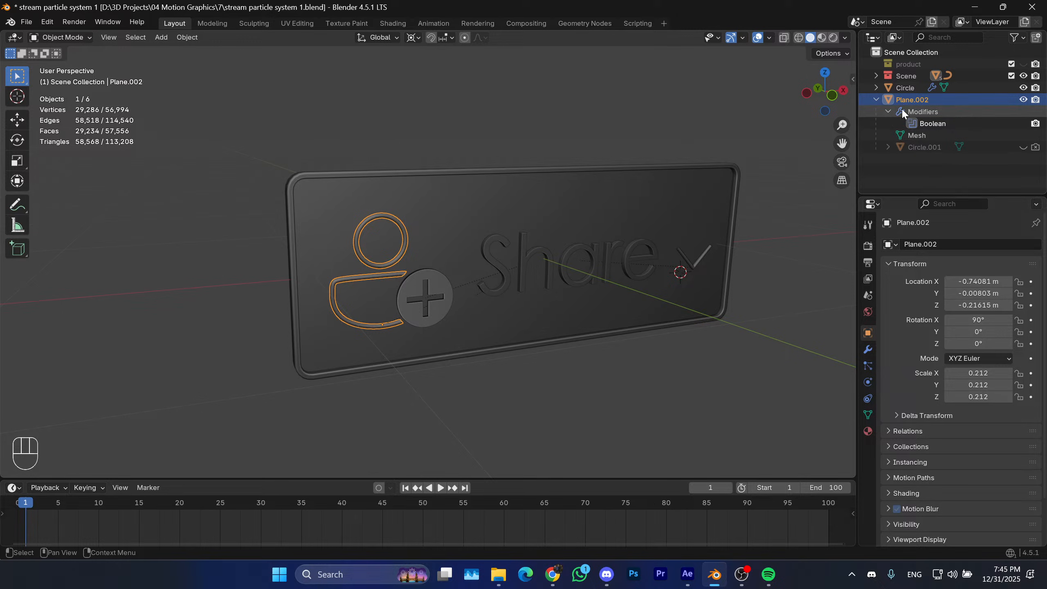
pyautogui.click(868, 350)
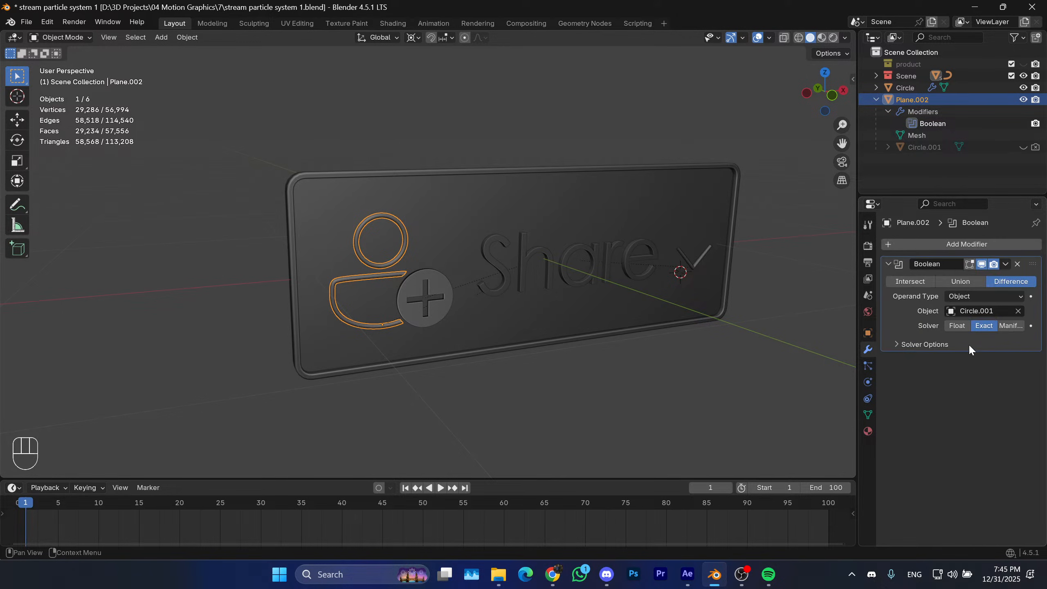
pyautogui.click(563, 417)
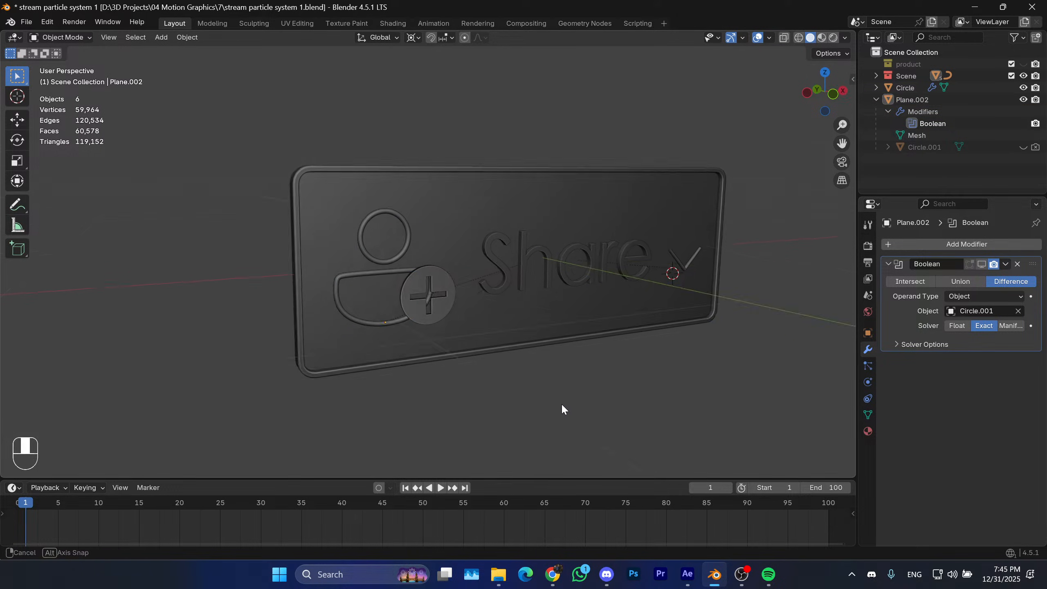
pyautogui.moveTo(561, 402); pyautogui.dragTo(519, 404, button='middle')
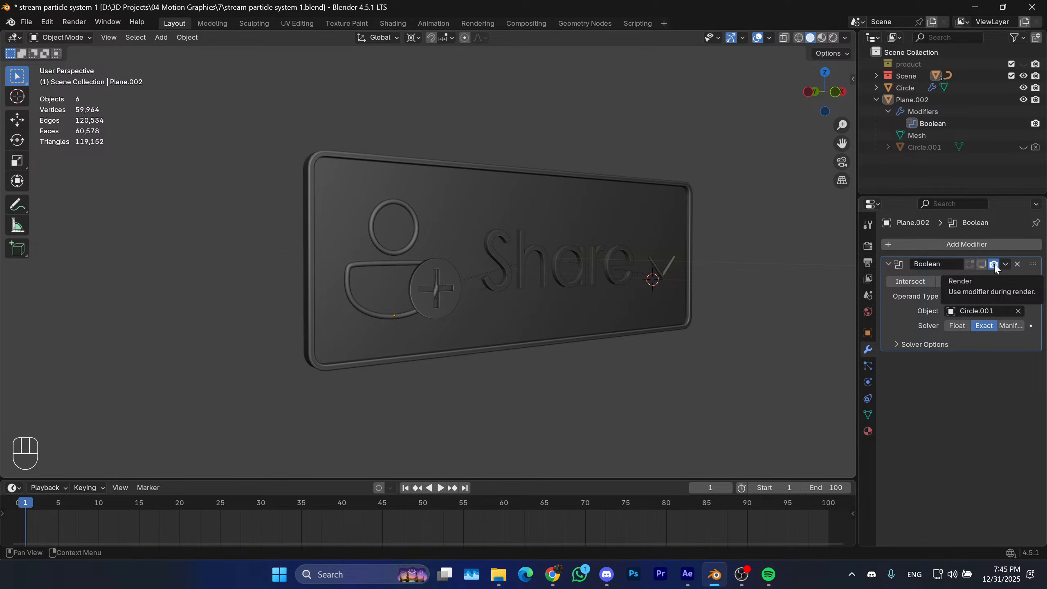
pyautogui.moveTo(735, 379); pyautogui.dragTo(627, 326, button='middle')
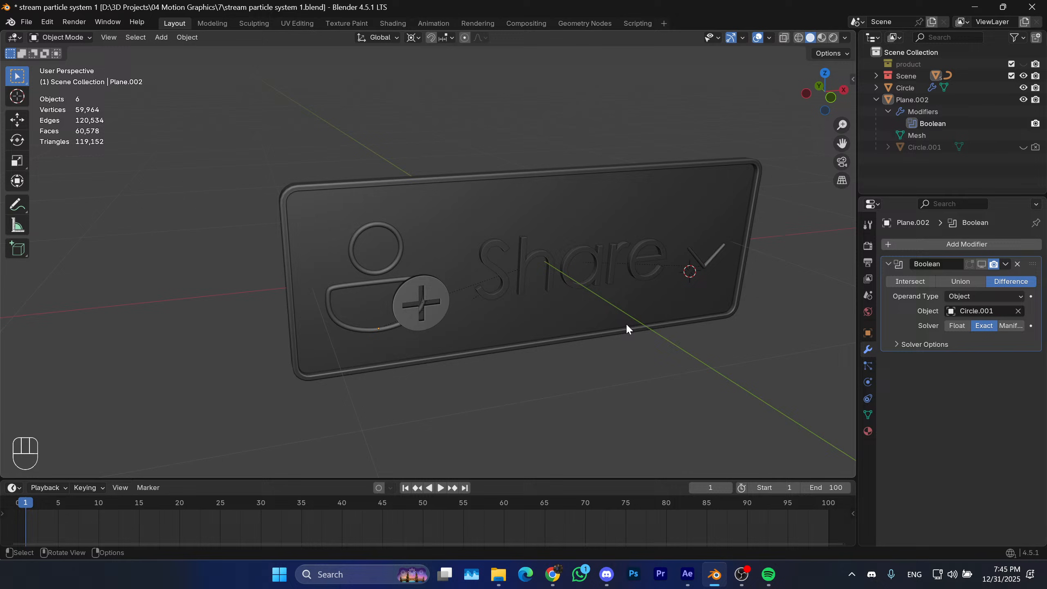
# Try moving the plate again with the Boolean off in the viewport, and leave it at its original position.
pyautogui.click(584, 196)
pyautogui.press('g')
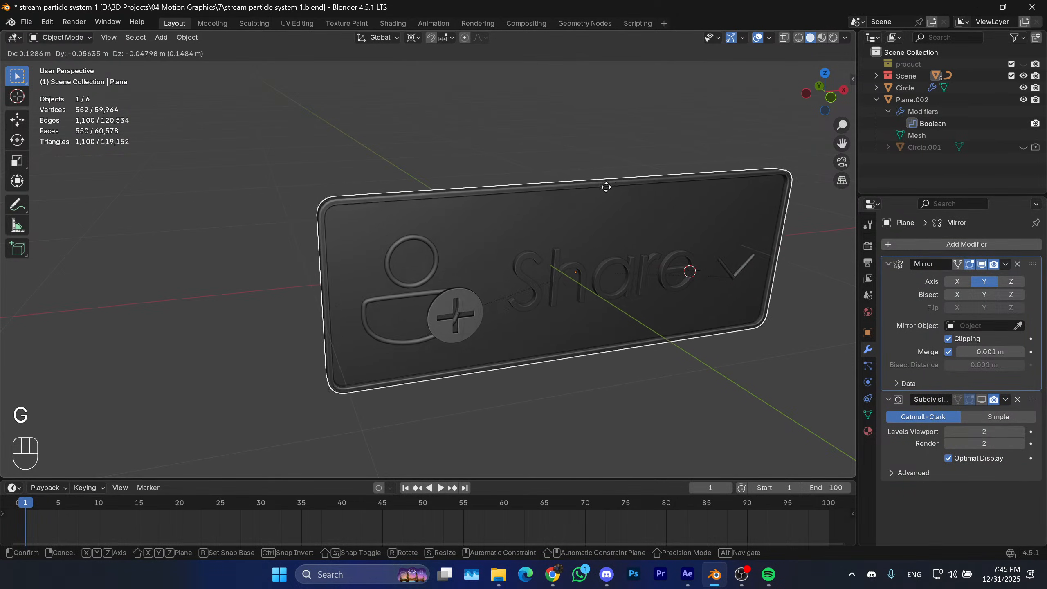
pyautogui.click(607, 191)
pyautogui.press('g')
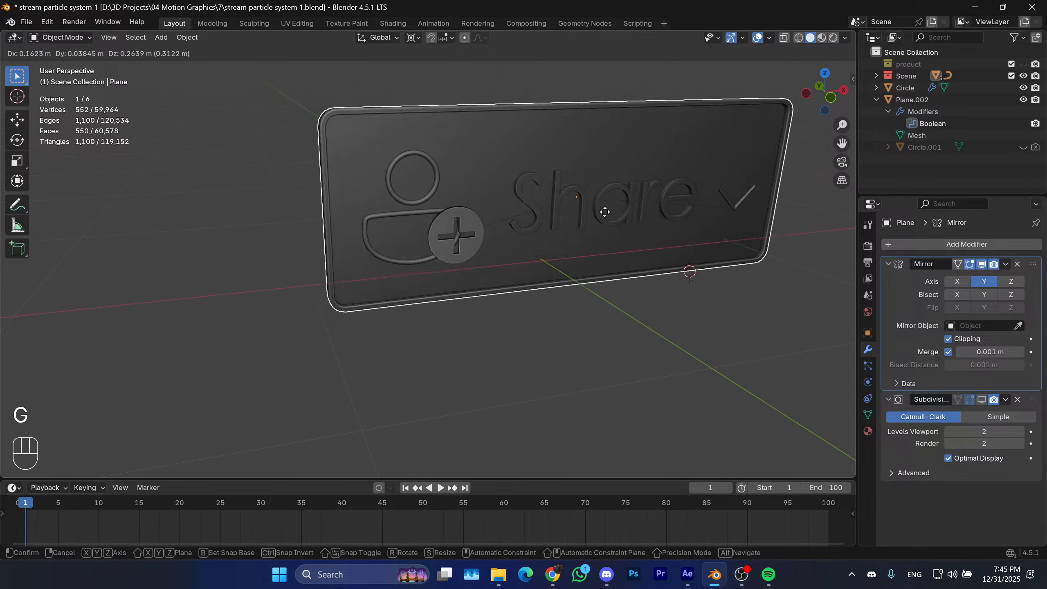
pyautogui.rightClick(605, 212)
pyautogui.moveTo(611, 299); pyautogui.dragTo(604, 280, button='middle')
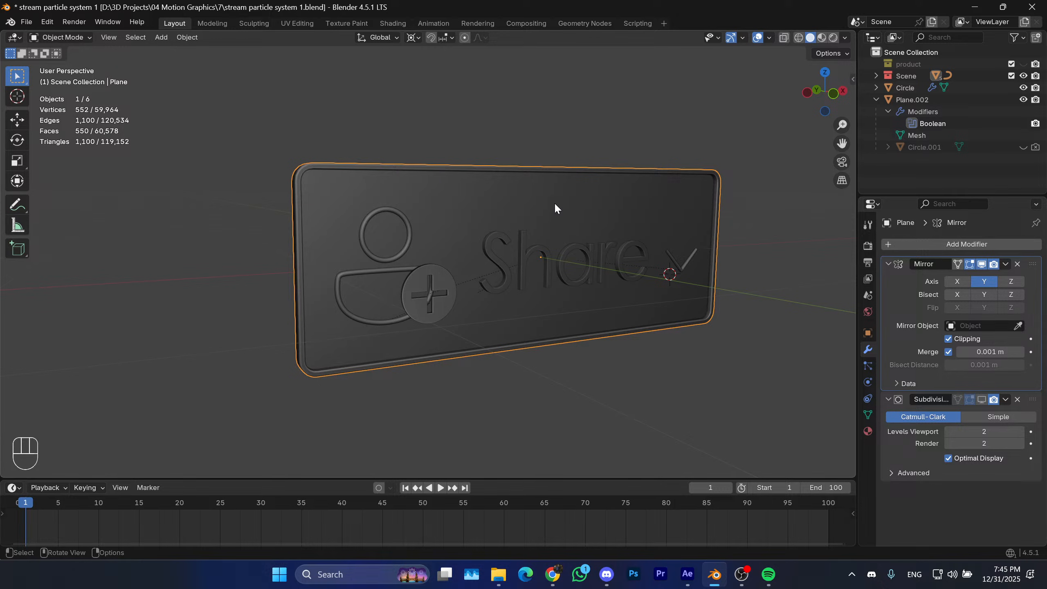
pyautogui.click(598, 401)
# Examine the clustered spheres around the button in the After Effects reference and return to the Blender scene.
pyautogui.moveTo(555, 307)
pyautogui.mouseDown(button='middle')
pyautogui.moveTo(551, 333)
pyautogui.moveTo(554, 297)
pyautogui.mouseUp(button='middle')
pyautogui.keyDown('shift'); pyautogui.moveTo(563, 277); pyautogui.dragTo(630, 272, button='middle'); pyautogui.keyUp('shift')
pyautogui.press('KP_1')
pyautogui.scroll(-2, 548, 301)
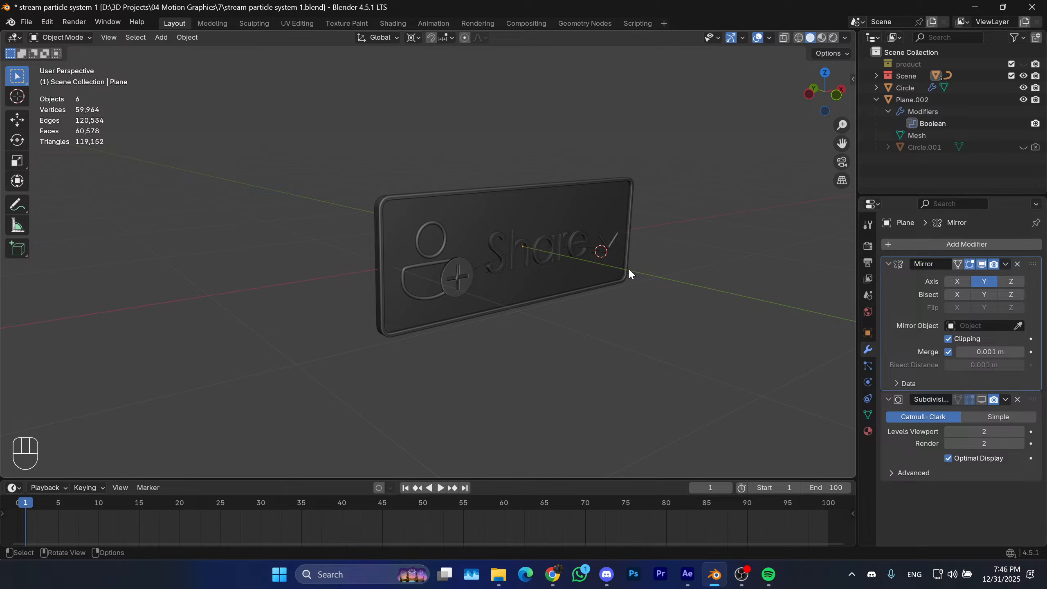
pyautogui.click(687, 574)
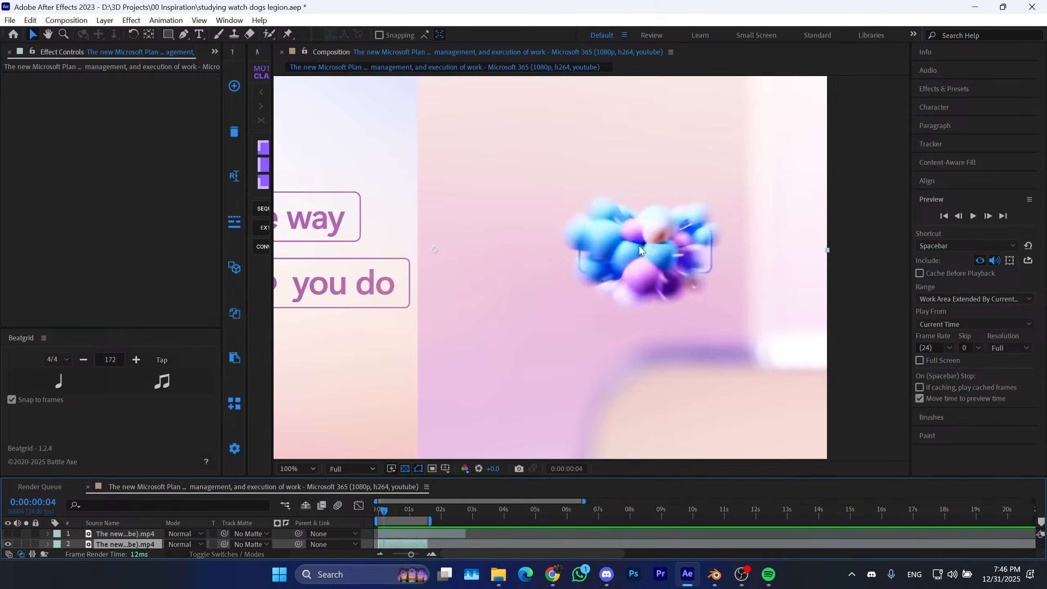
pyautogui.click(975, 6)
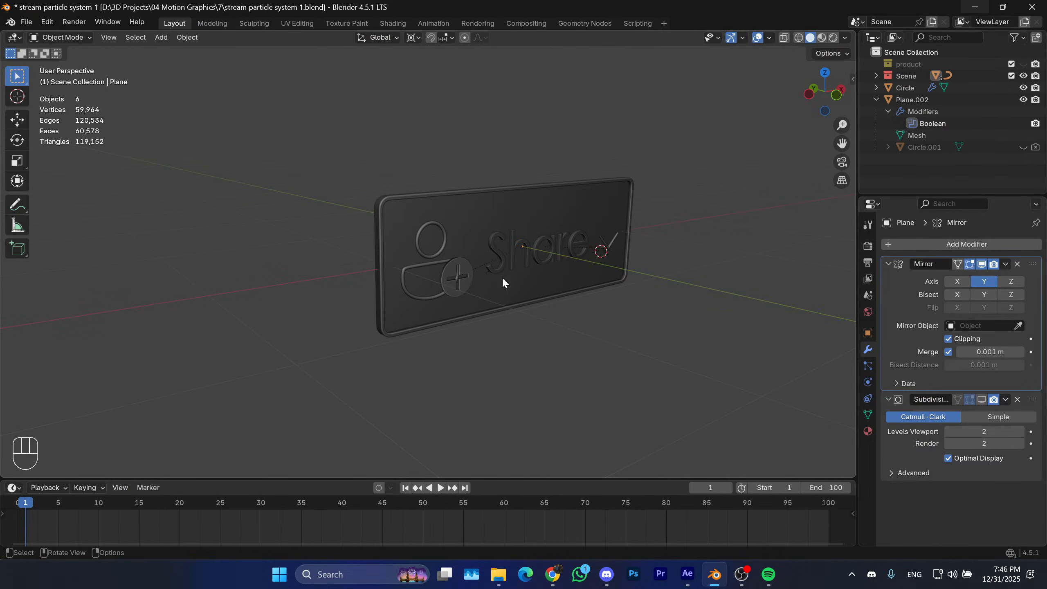
pyautogui.moveTo(502, 277); pyautogui.dragTo(560, 275, button='middle')
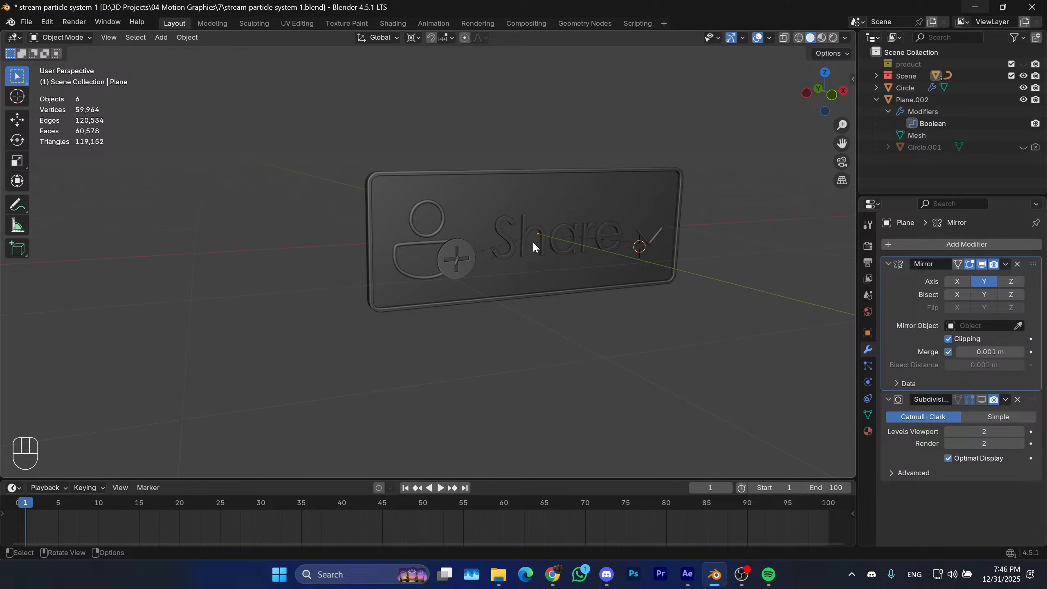
# Add a 2 m cube and give it a Subdivision Surface modifier at level 2.
pyautogui.hotkey('shift', 'a')
pyautogui.hotkey('shift', 'a')
pyautogui.moveTo(584, 305)
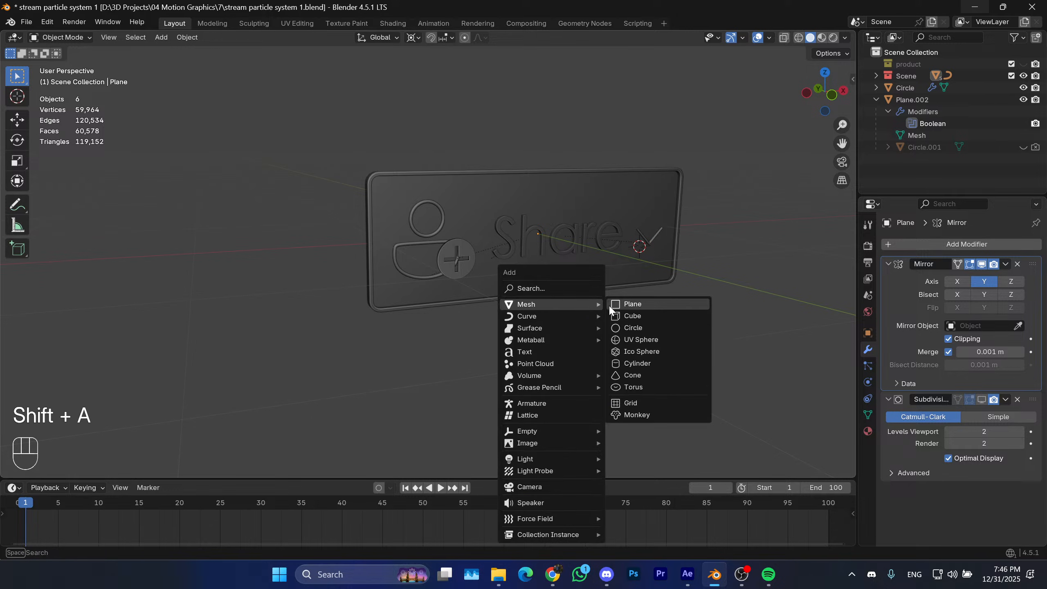
pyautogui.click(639, 316)
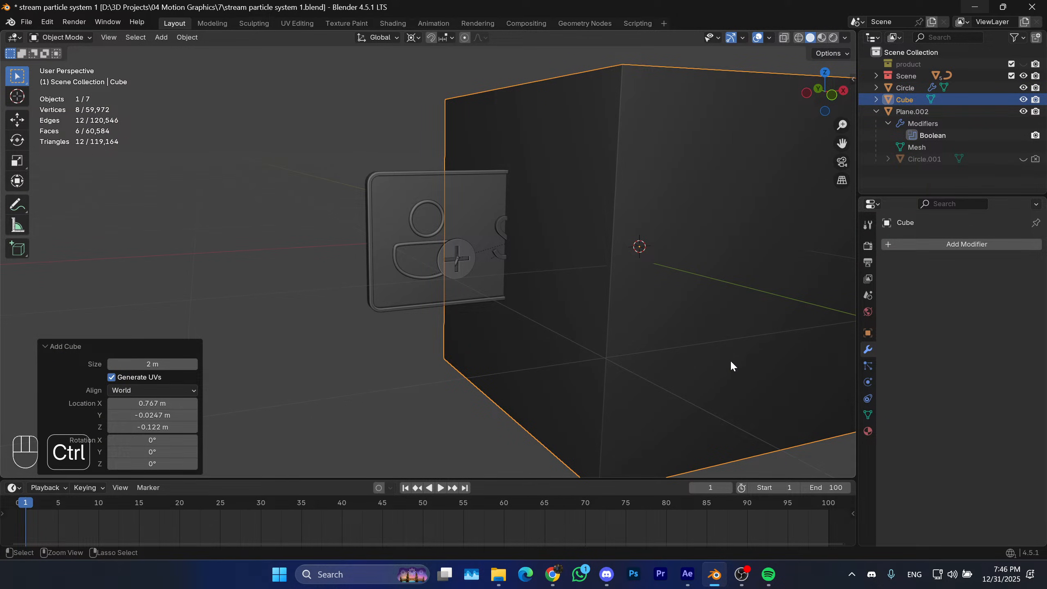
pyautogui.hotkey('ctrl', '2')
# Add a Cast modifier with Sphere shape and factor 1 to the cube, and apply its Subdivision and Cast modifiers.
pyautogui.click(921, 245)
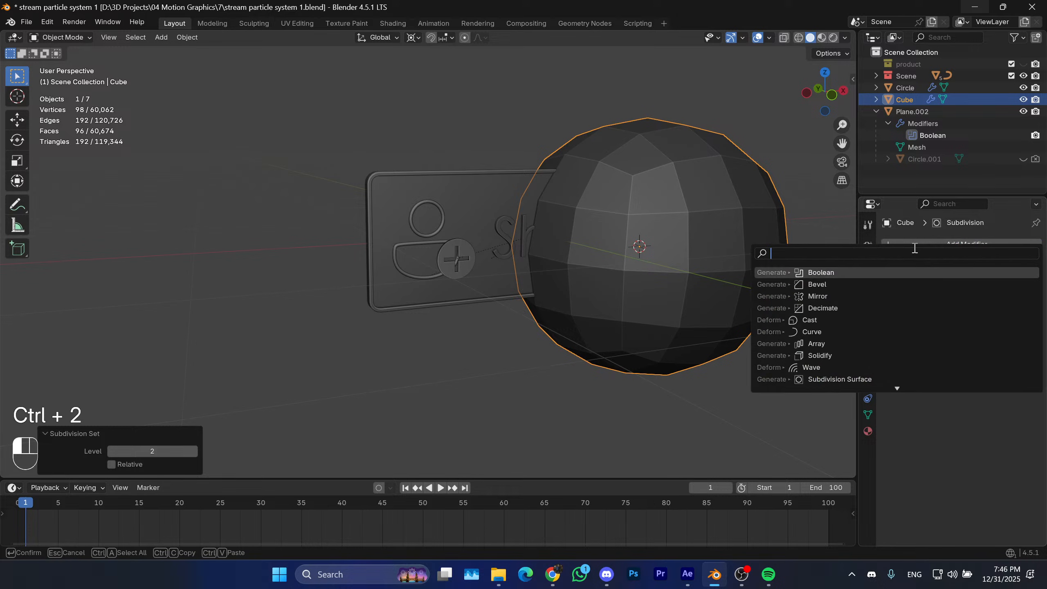
pyautogui.write('cast')
pyautogui.click(837, 274)
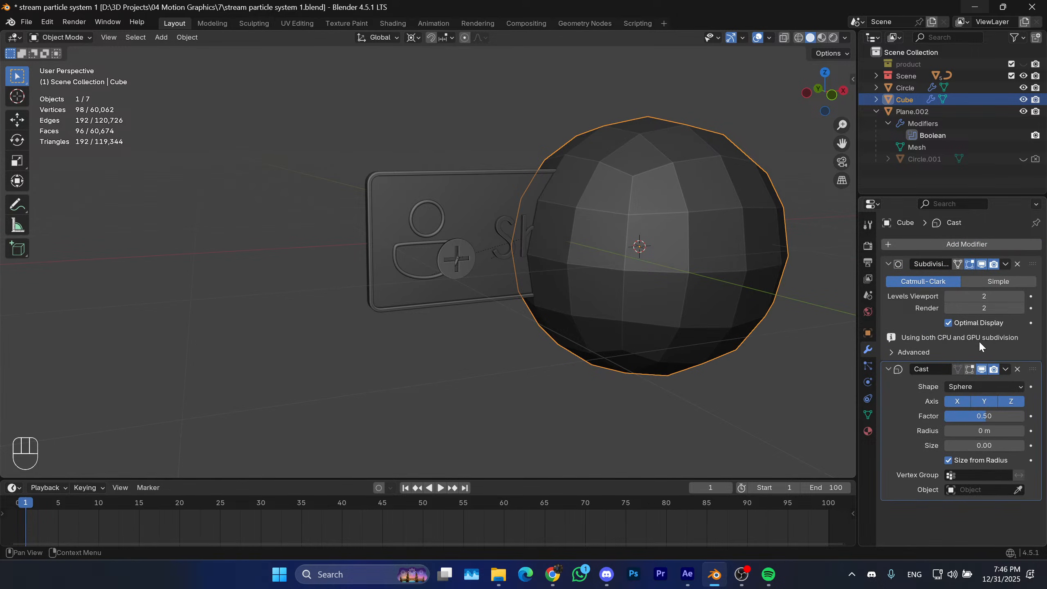
pyautogui.click(980, 416)
pyautogui.write('1')
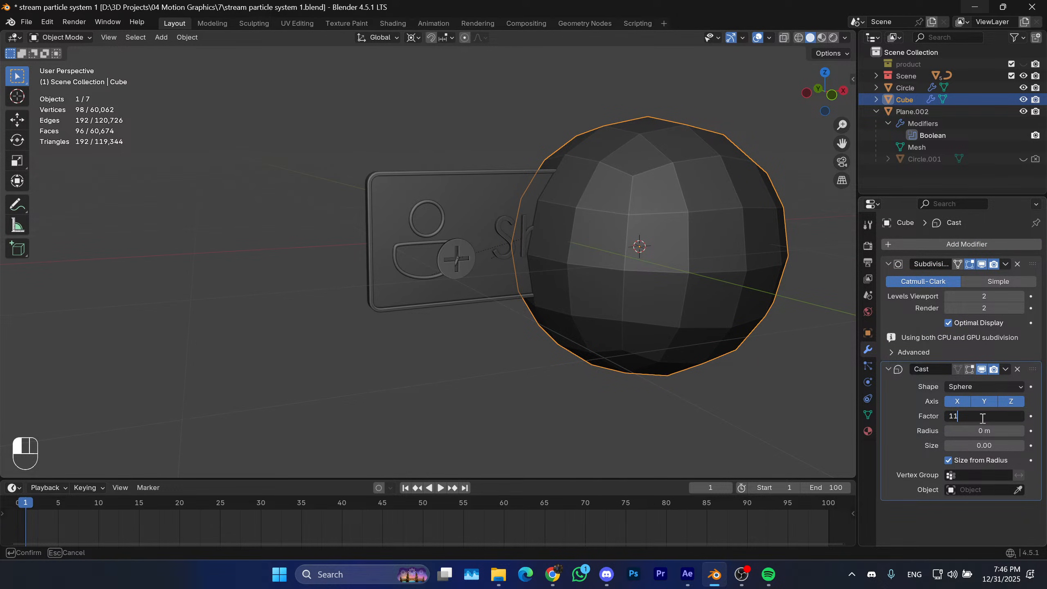
pyautogui.write('1')
pyautogui.press('Return')
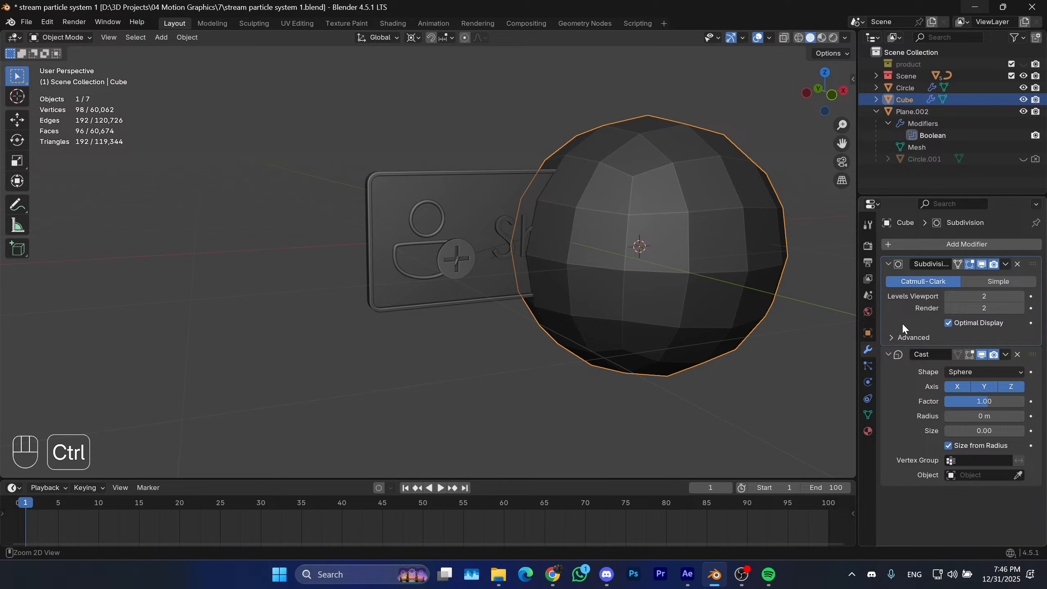
pyautogui.hotkey('ctrl', 'a')
pyautogui.hotkey('ctrl', 'a')
# Snap the 3D cursor to the world origin and snap the sphere to the cursor.
pyautogui.moveTo(647, 300); pyautogui.dragTo(603, 302, button='middle')
pyautogui.hotkey('shift', 's')
pyautogui.click(536, 407)
pyautogui.hotkey('shift', 's')
pyautogui.click(615, 287)
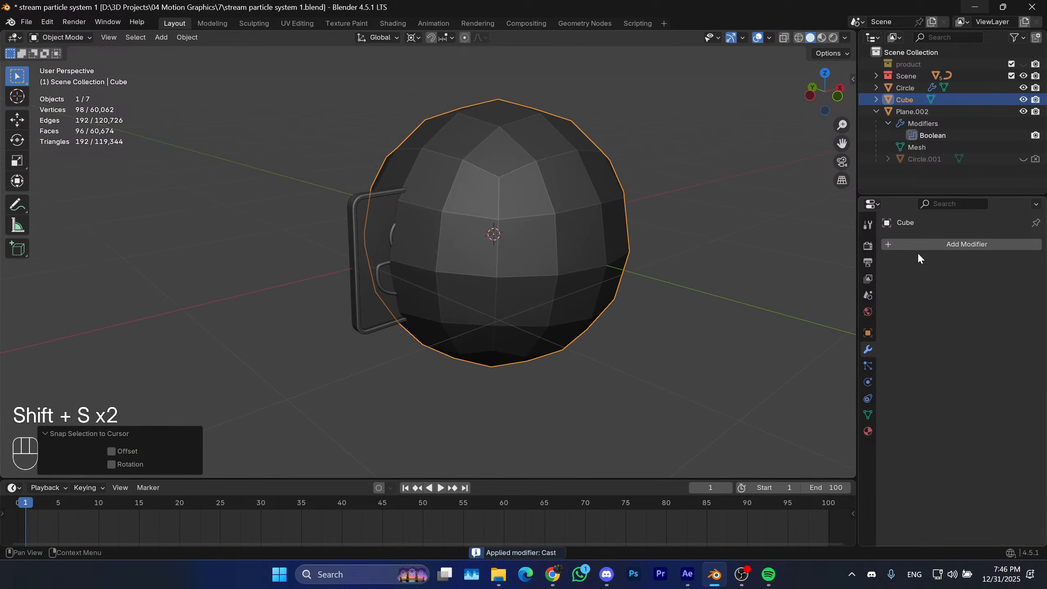
# Scale the sphere down to about two thirds of its size and apply Shade Auto Smooth at 30°.
pyautogui.click(918, 246)
pyautogui.click(483, 254)
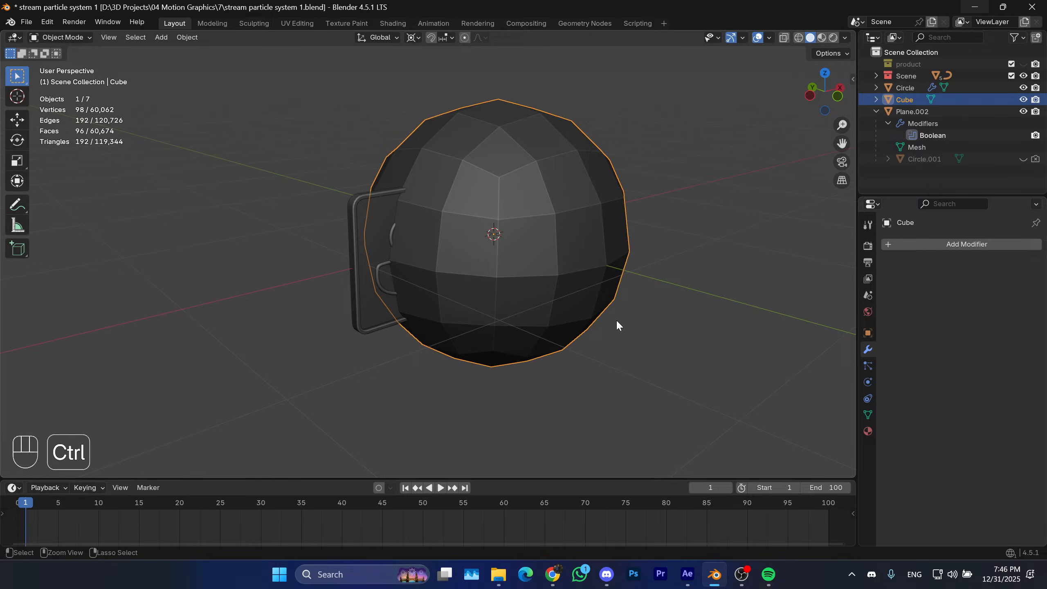
pyautogui.press('s')
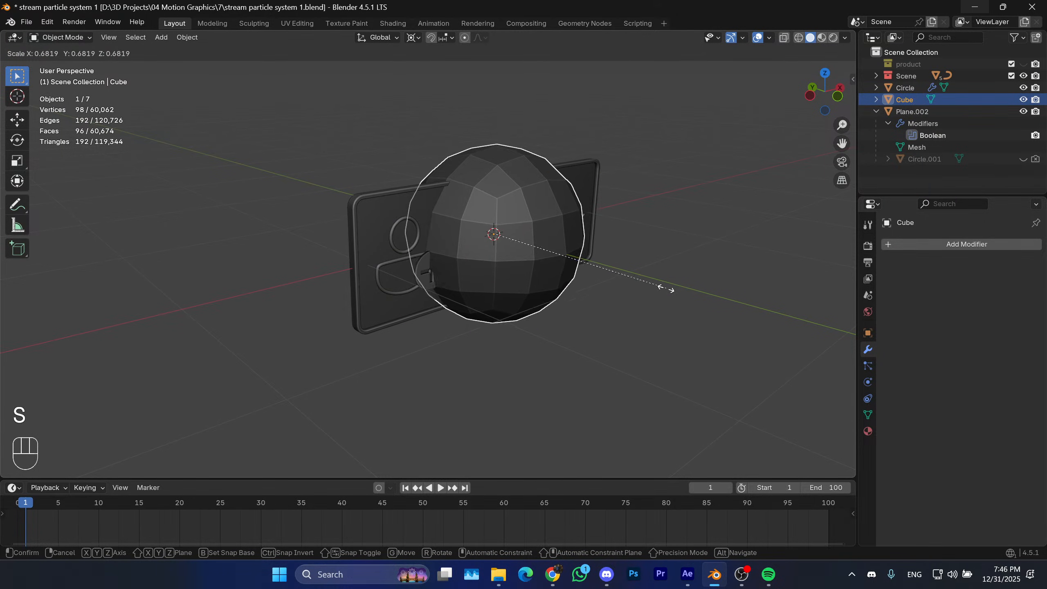
pyautogui.click(604, 305)
pyautogui.rightClick(564, 296)
pyautogui.click(540, 145)
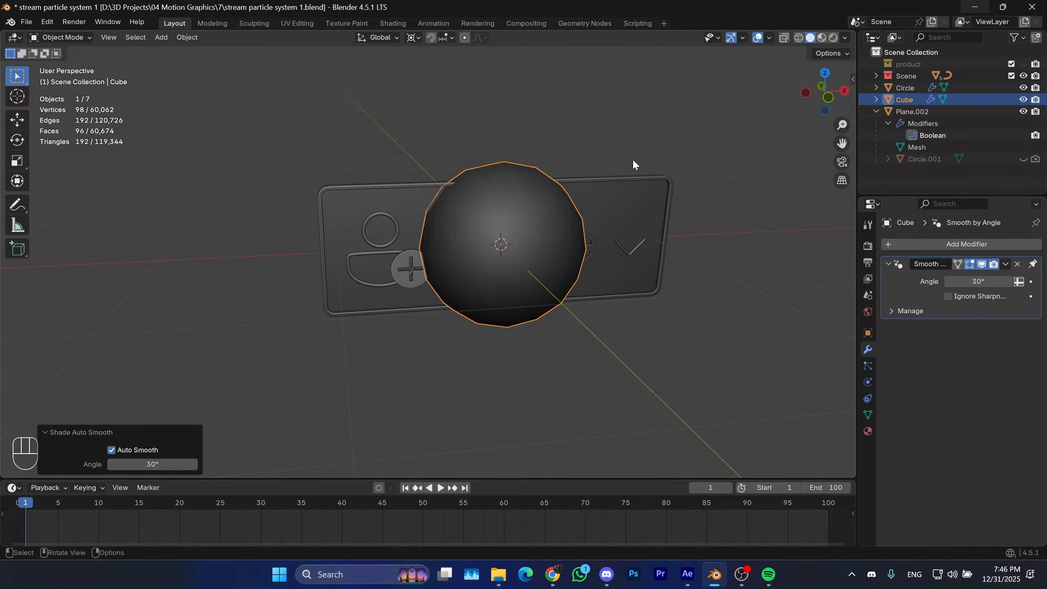
pyautogui.click(632, 159)
pyautogui.moveTo(632, 159); pyautogui.dragTo(495, 235, button='middle')
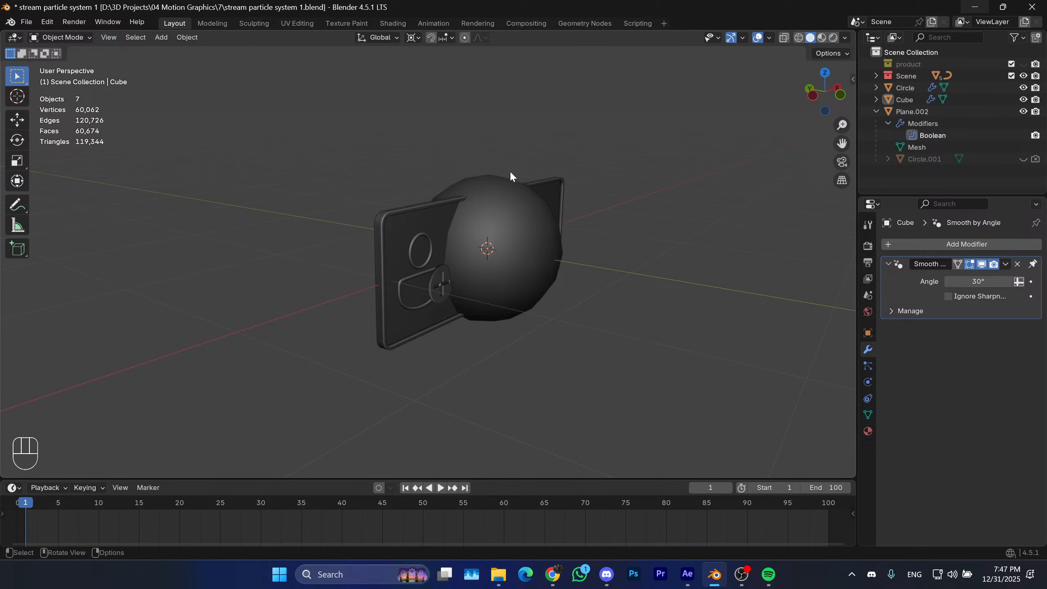
pyautogui.click(518, 258)
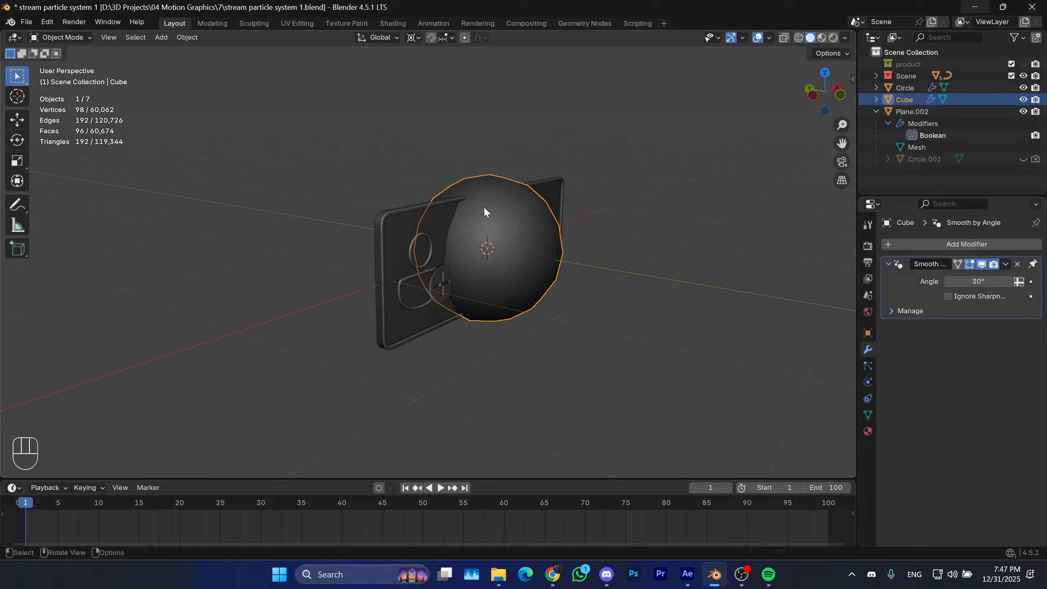
# Add a new emitter particle system to the sphere.
pyautogui.moveTo(482, 229)
pyautogui.mouseDown(button='middle')
pyautogui.moveTo(479, 263)
pyautogui.moveTo(467, 219)
pyautogui.mouseUp(button='middle')
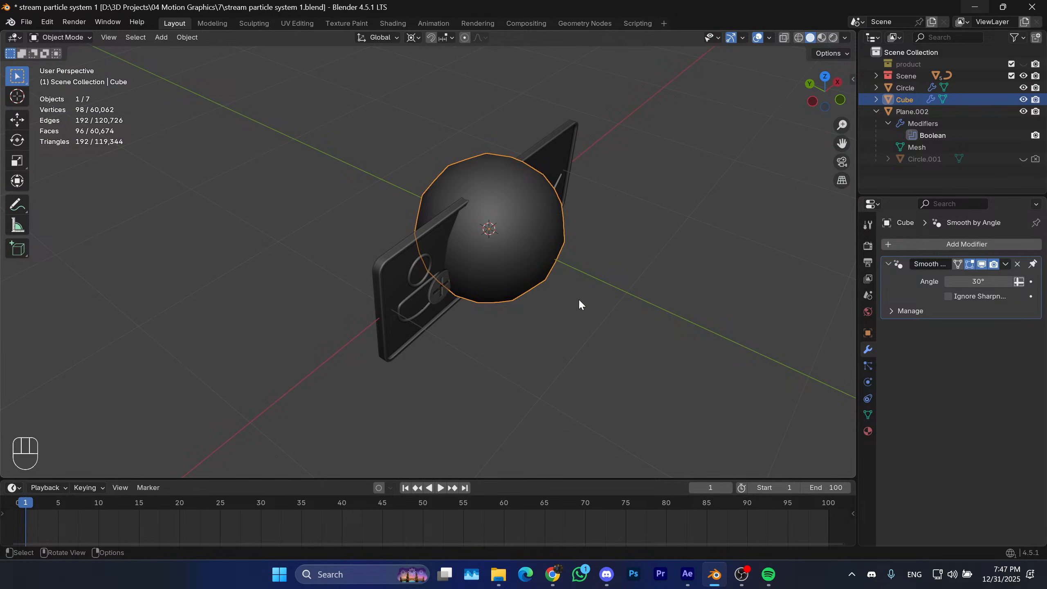
pyautogui.moveTo(578, 304); pyautogui.dragTo(585, 326, button='middle')
pyautogui.click(868, 366)
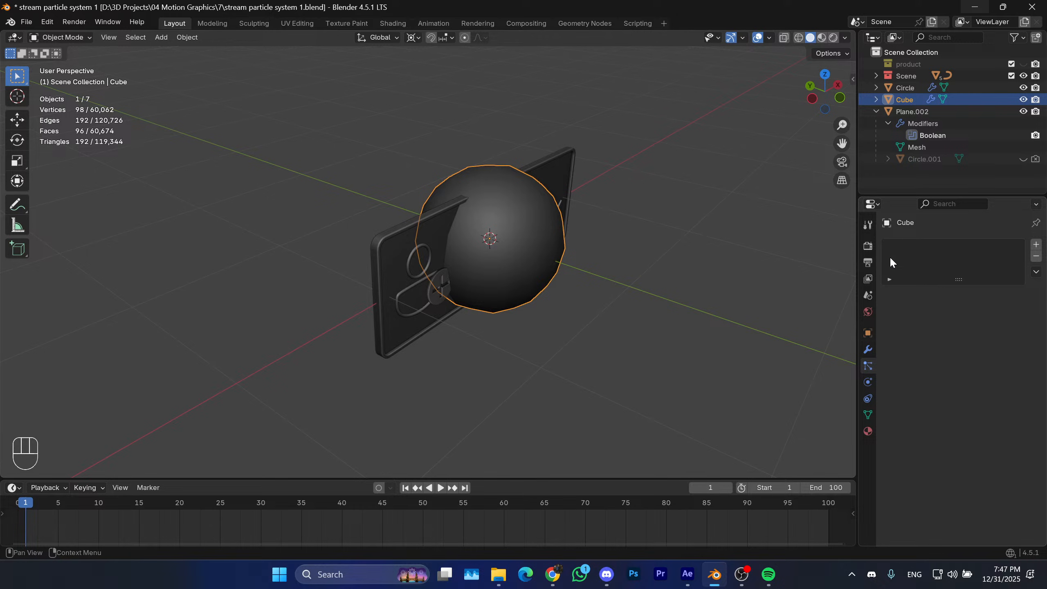
pyautogui.click(1036, 244)
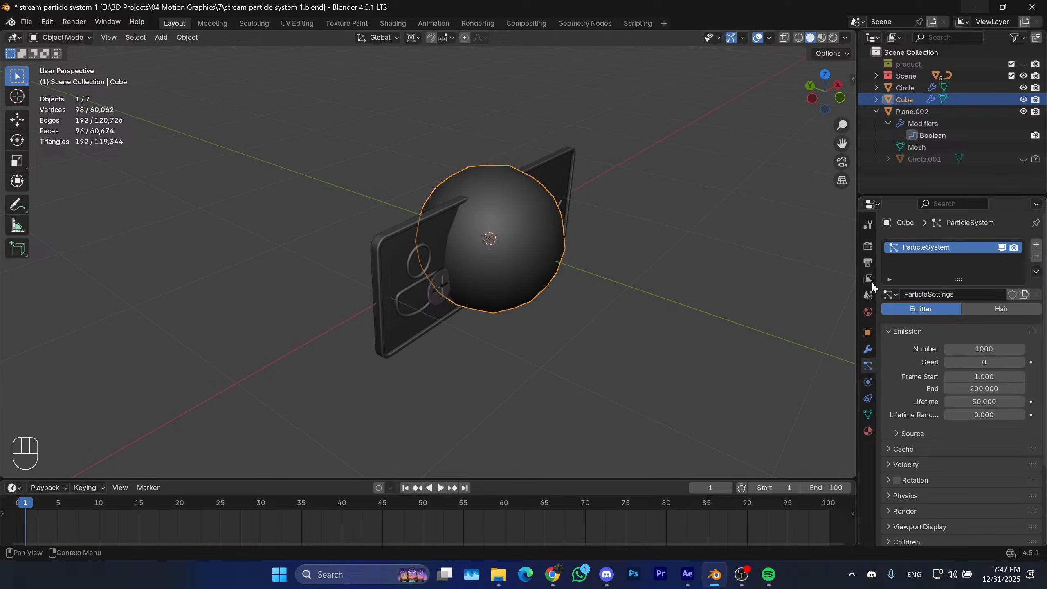
# Play the animation to examine how the sphere emits its particles, and stop the playback.
pyautogui.moveTo(577, 289); pyautogui.dragTo(613, 314, button='middle')
pyautogui.press('space')
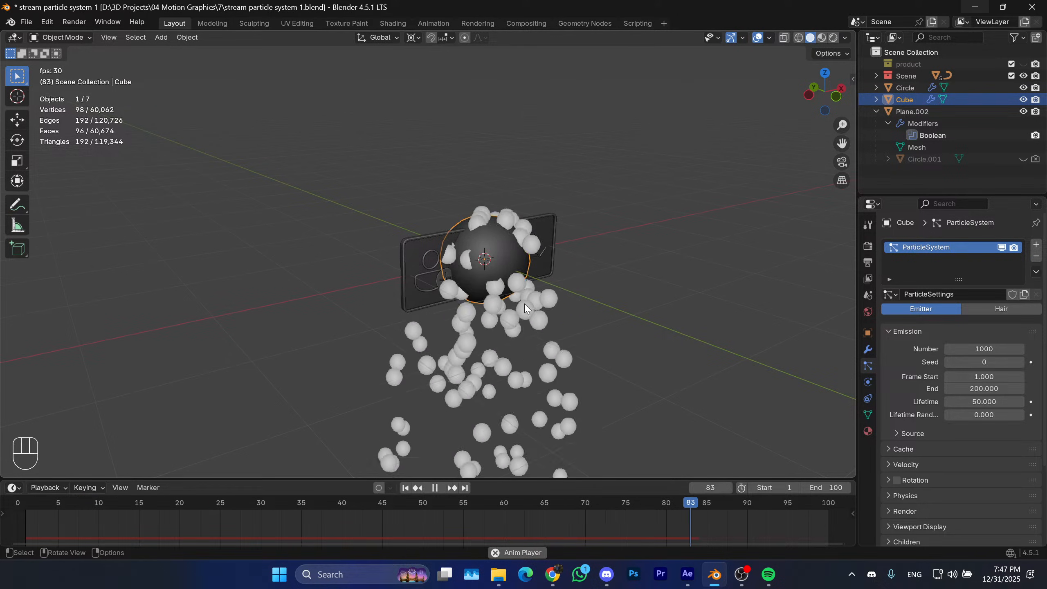
pyautogui.moveTo(524, 303); pyautogui.dragTo(496, 305, button='middle')
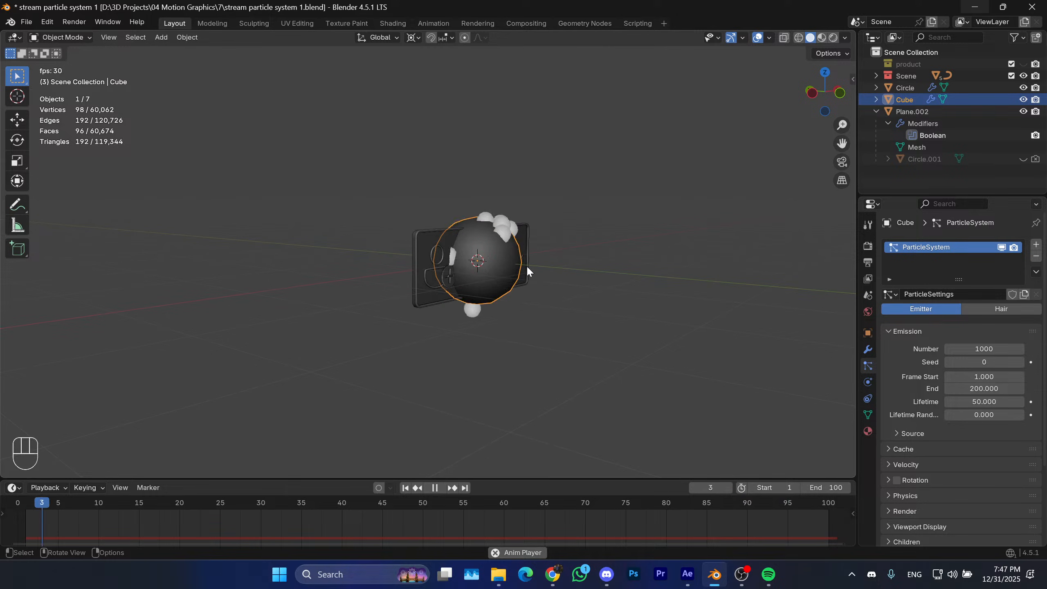
pyautogui.press('space')
pyautogui.press('space')
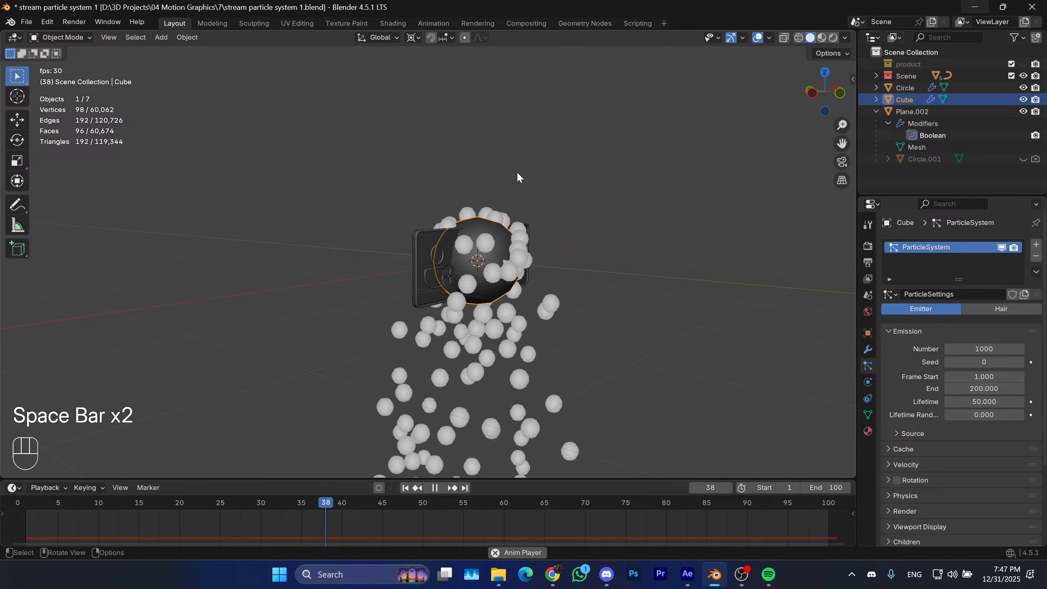
pyautogui.press('space')
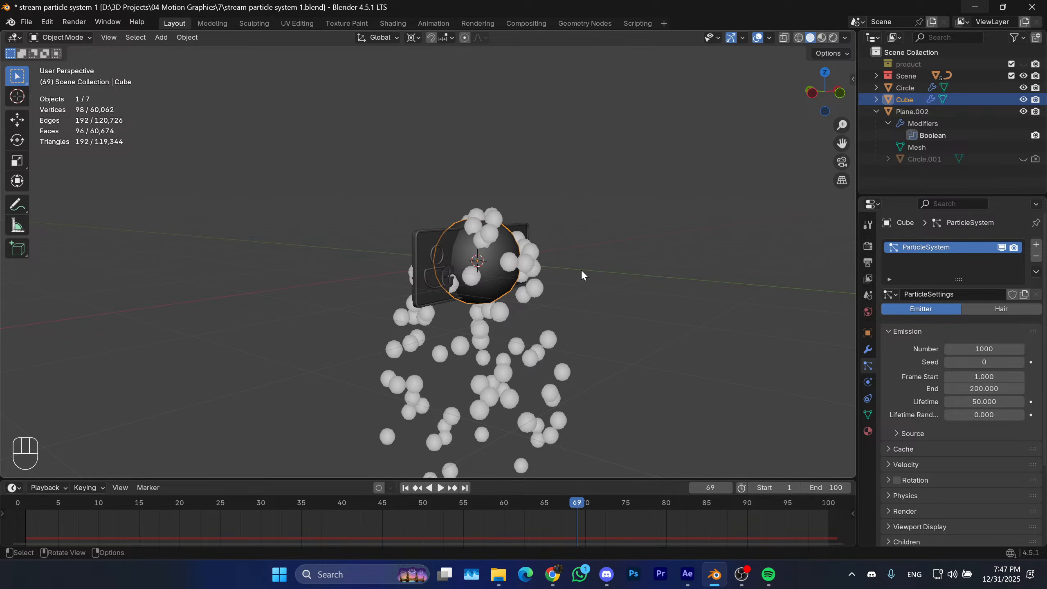
# Set the number of particles emitted by the sphere to 50.
pyautogui.moveTo(581, 272)
pyautogui.mouseDown(button='middle')
pyautogui.moveTo(548, 277)
pyautogui.moveTo(594, 279)
pyautogui.mouseUp(button='middle')
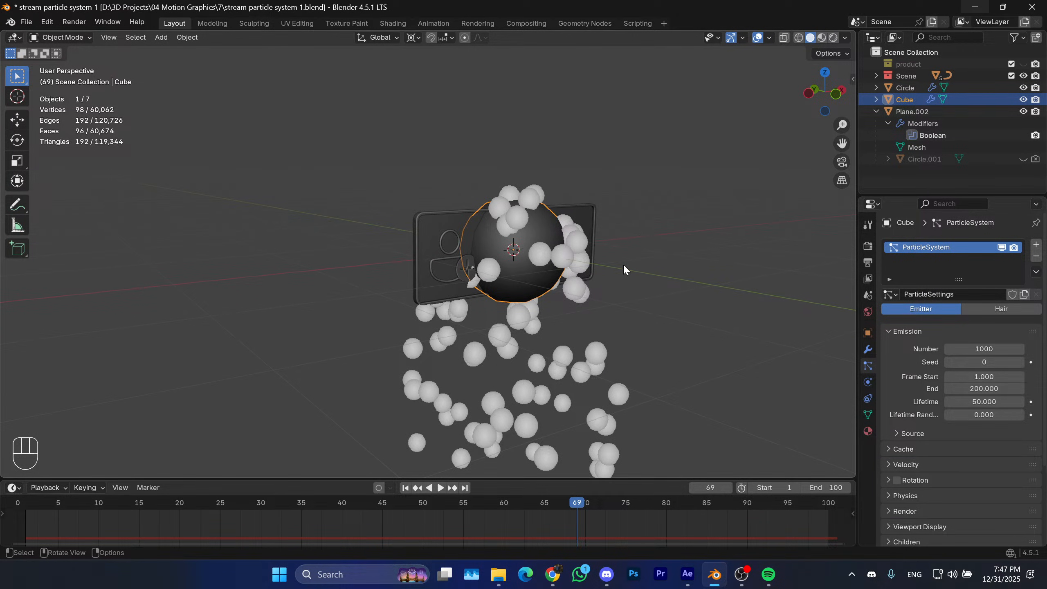
pyautogui.moveTo(989, 347); pyautogui.dragTo(987, 348)
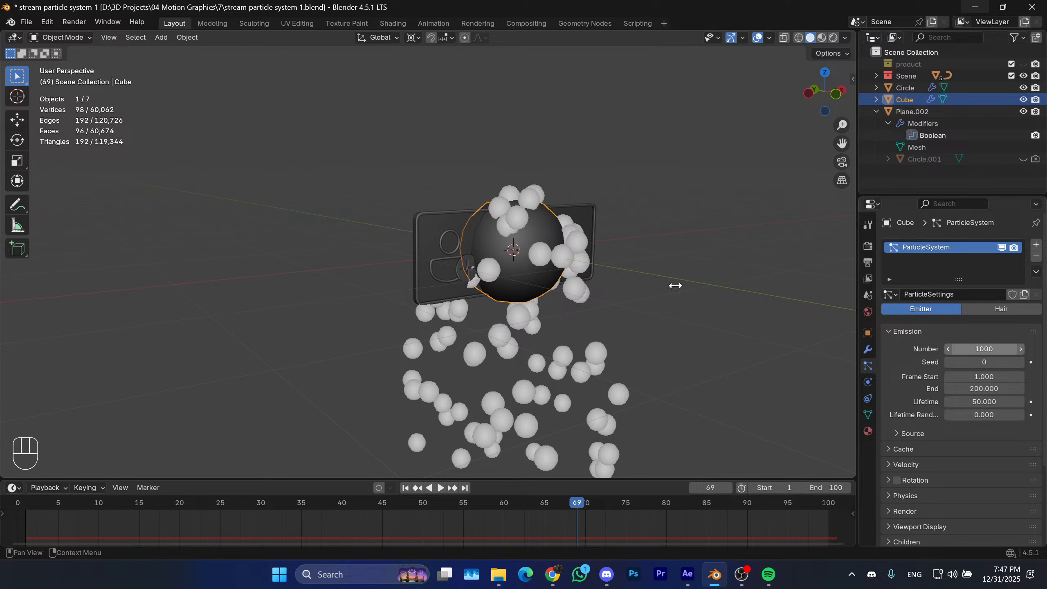
pyautogui.doubleClick(976, 351)
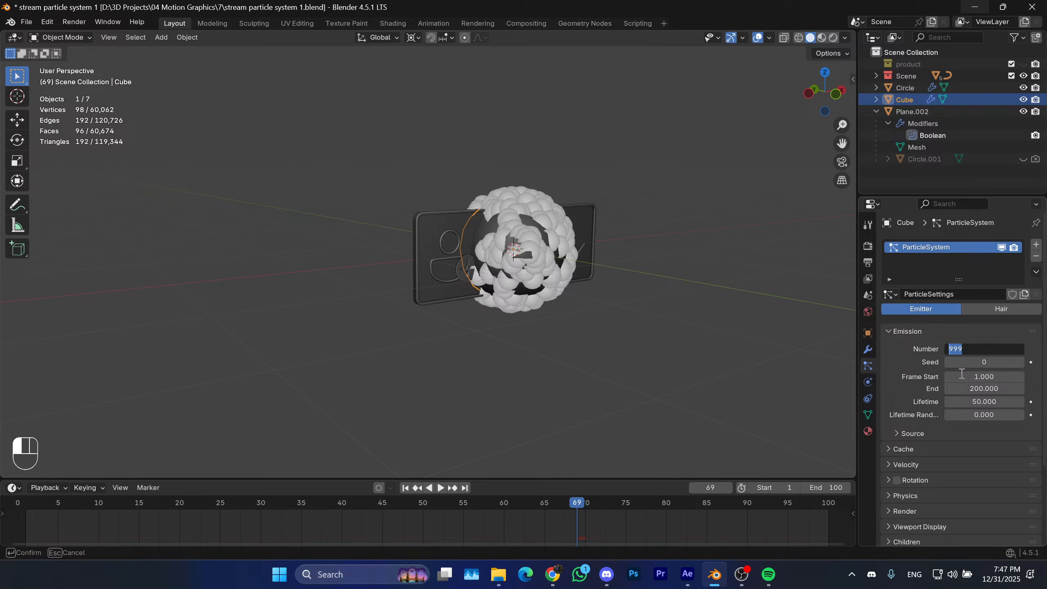
pyautogui.write('50')
pyautogui.press('Return')
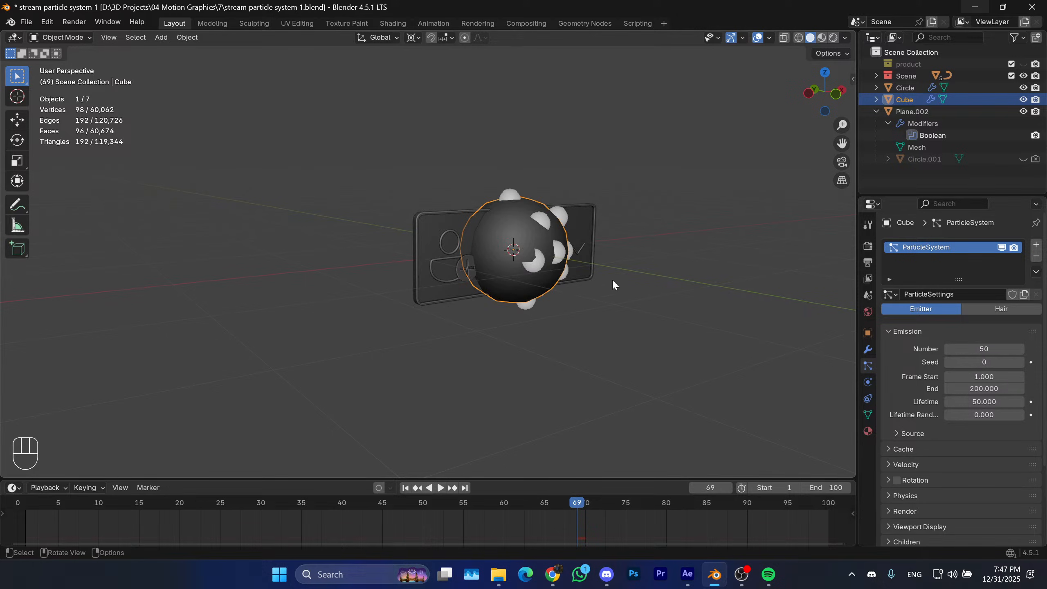
# Replay the particle emission from the first frame, rewind, and scrub to frame 12 to examine when the particles appear.
pyautogui.click(405, 488)
pyautogui.press('space')
pyautogui.press('space')
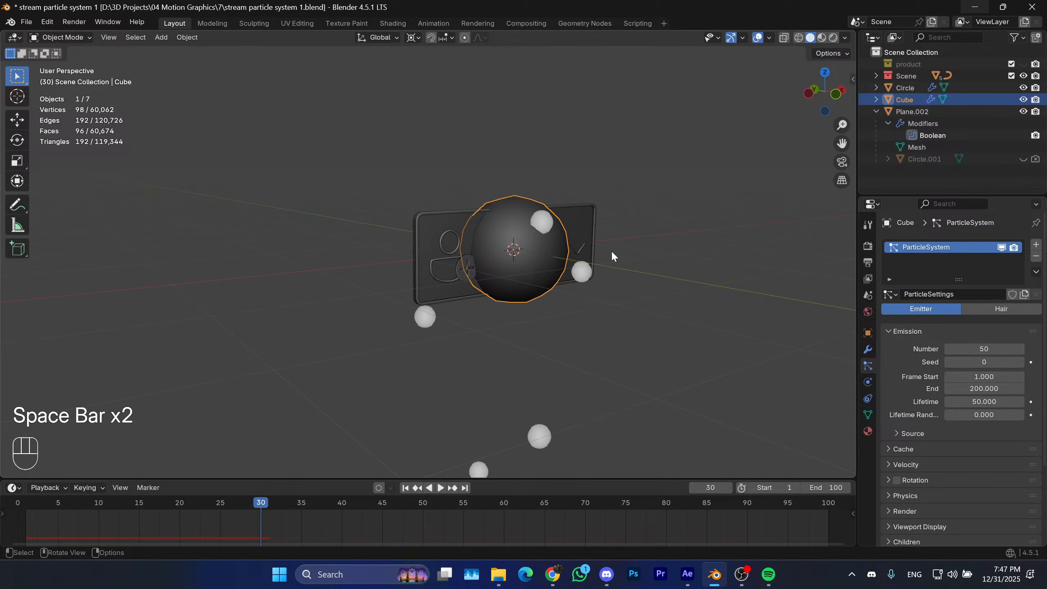
pyautogui.click(406, 487)
pyautogui.press('space')
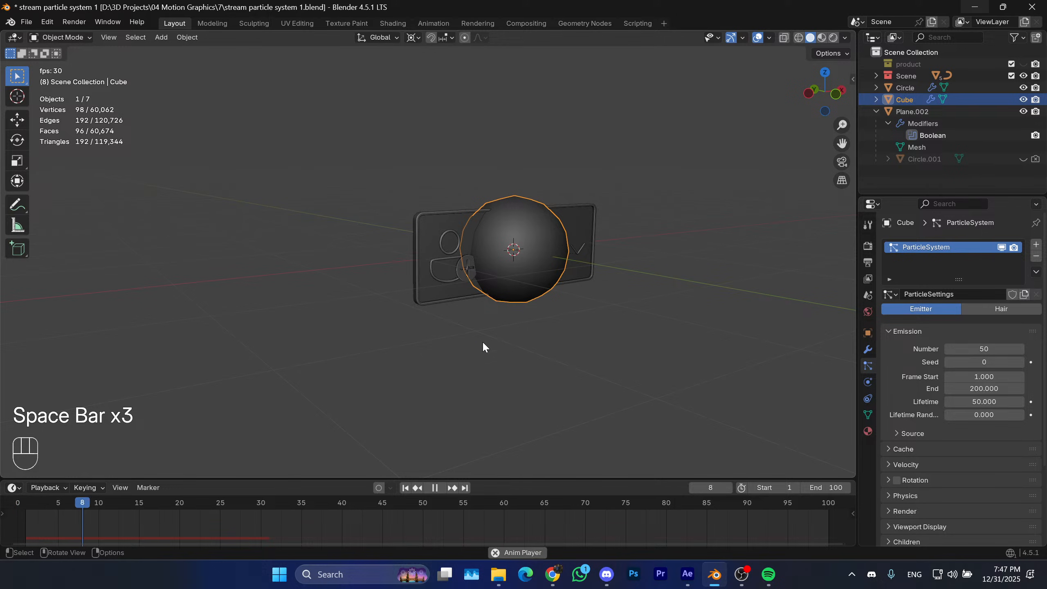
pyautogui.press('space')
pyautogui.click(407, 488)
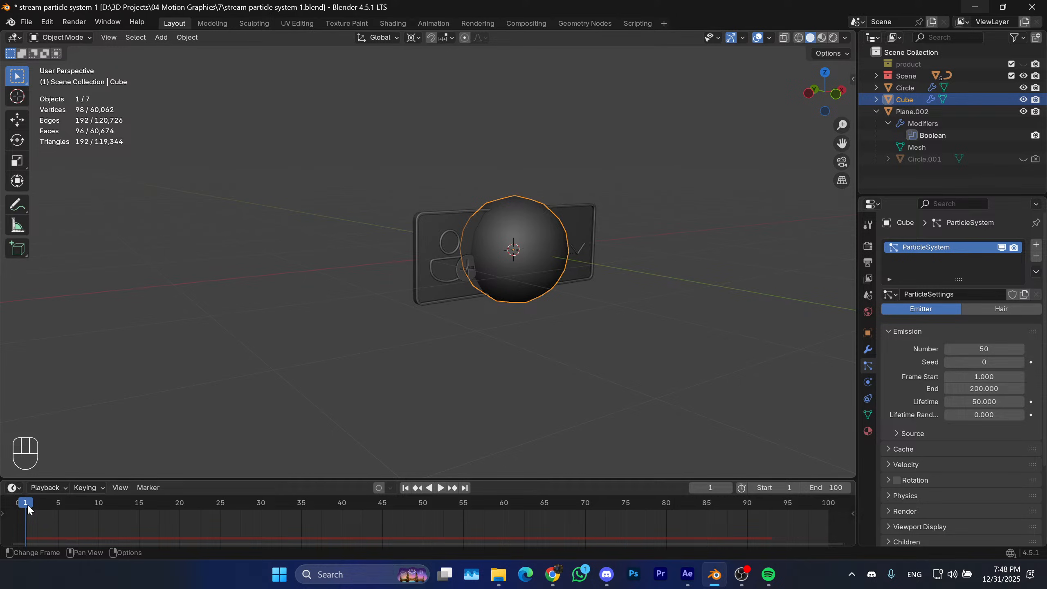
pyautogui.moveTo(33, 509); pyautogui.dragTo(115, 509)
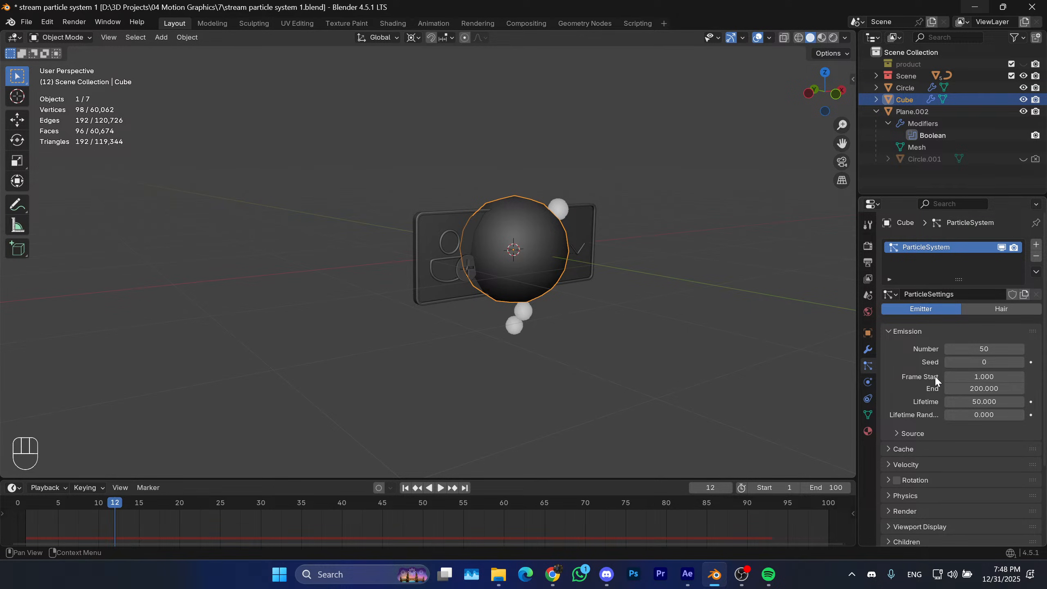
# Examine the Cube's particle emission settings and scrub the timeline to frames 13 and 63 to view the emitted particles.
pyautogui.scroll(-2, 923, 370)
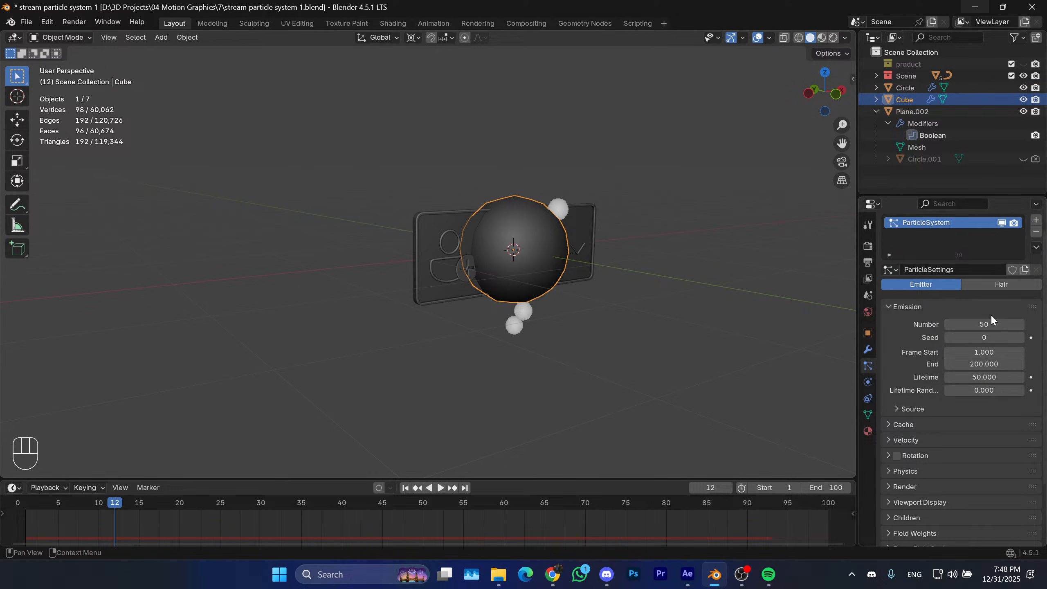
pyautogui.click(1021, 337)
pyautogui.click(949, 337)
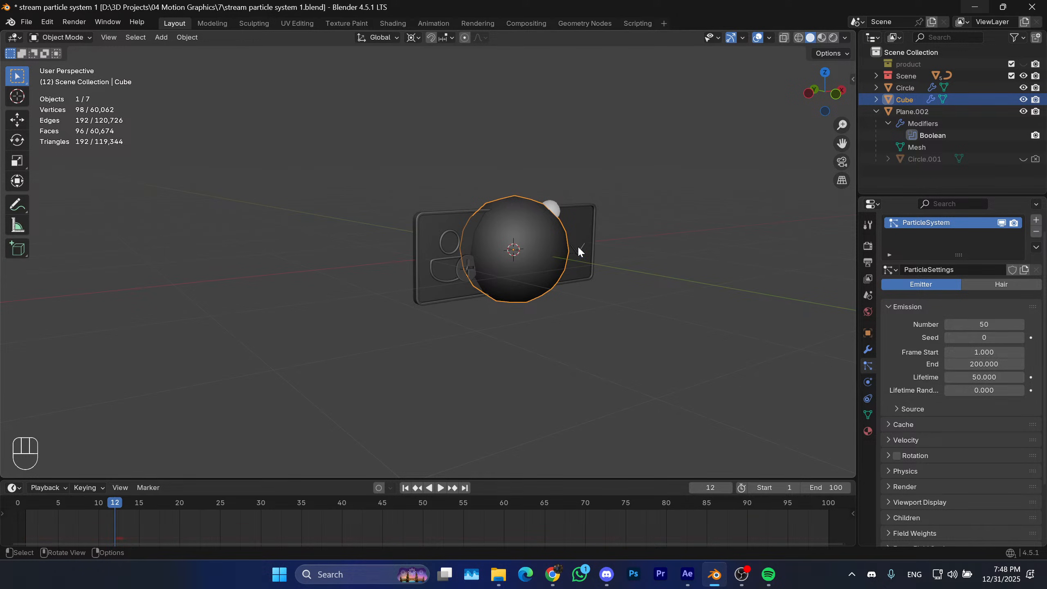
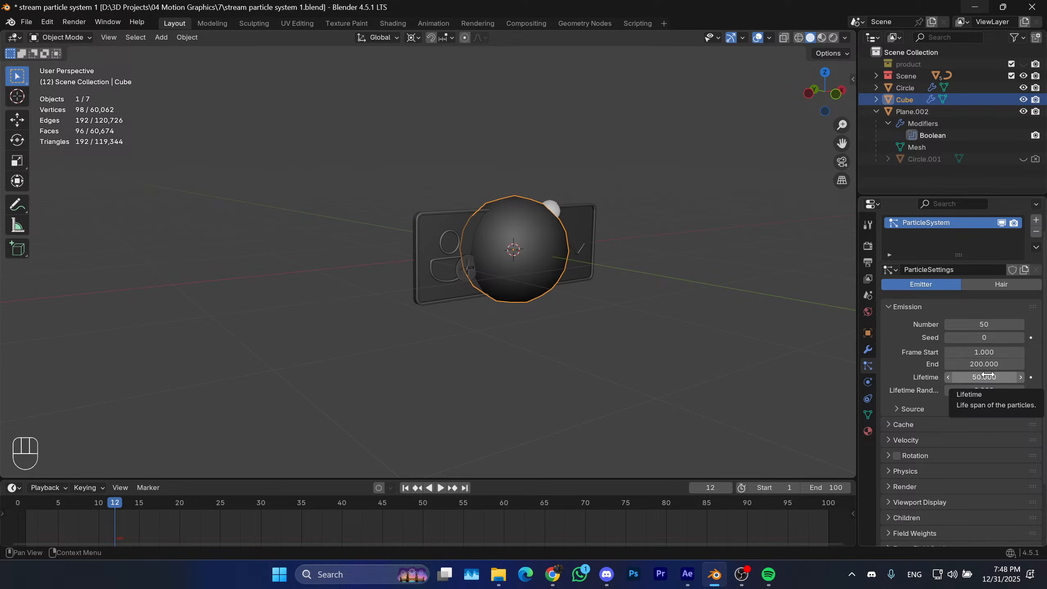
pyautogui.moveTo(110, 500)
pyautogui.mouseDown()
pyautogui.moveTo(23, 503)
pyautogui.moveTo(123, 502)
pyautogui.mouseUp()
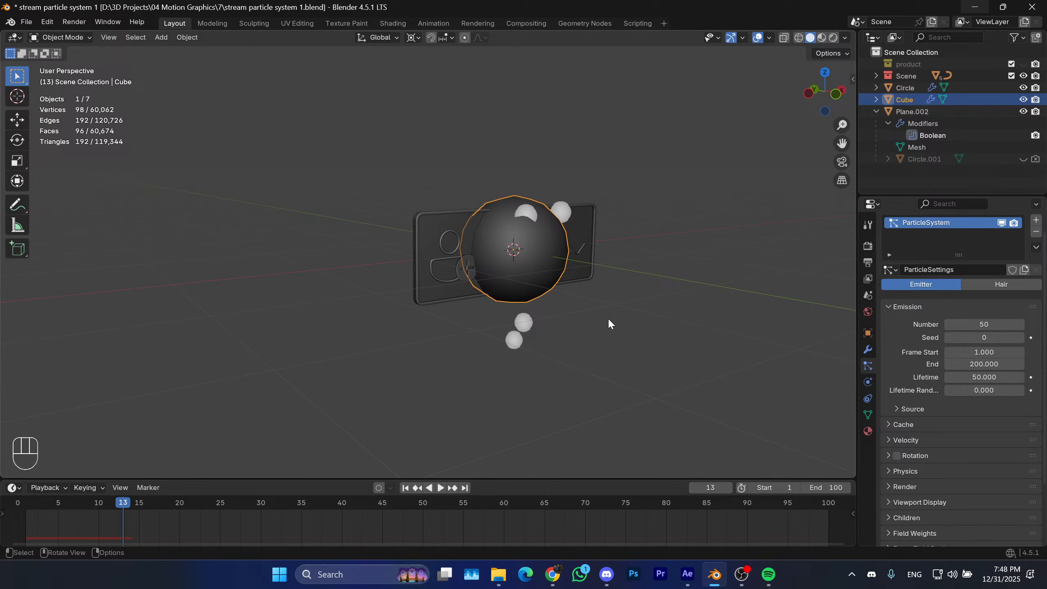
pyautogui.click(995, 374)
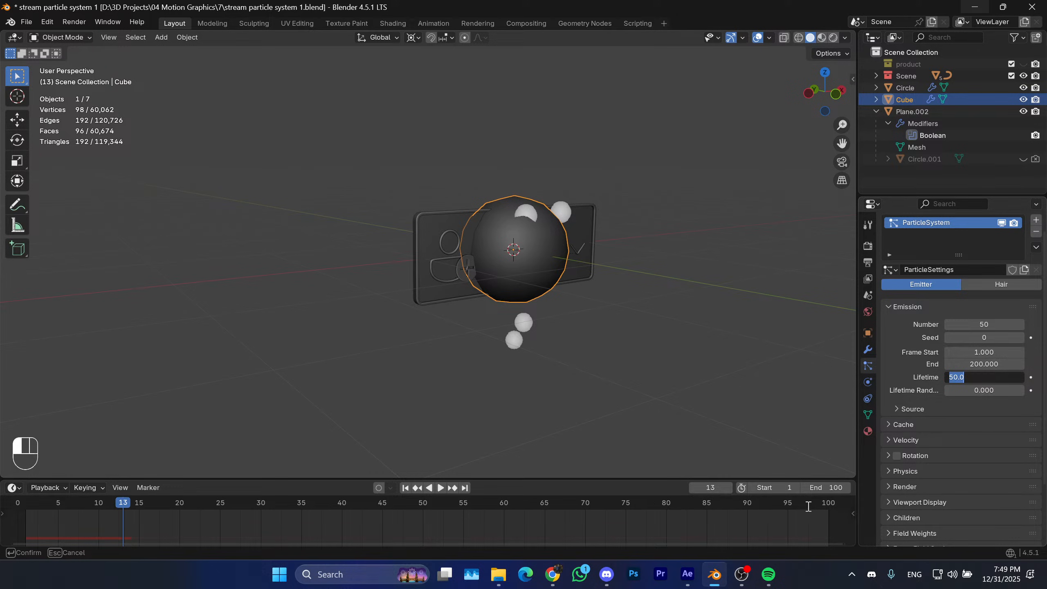
pyautogui.moveTo(806, 502); pyautogui.dragTo(528, 504)
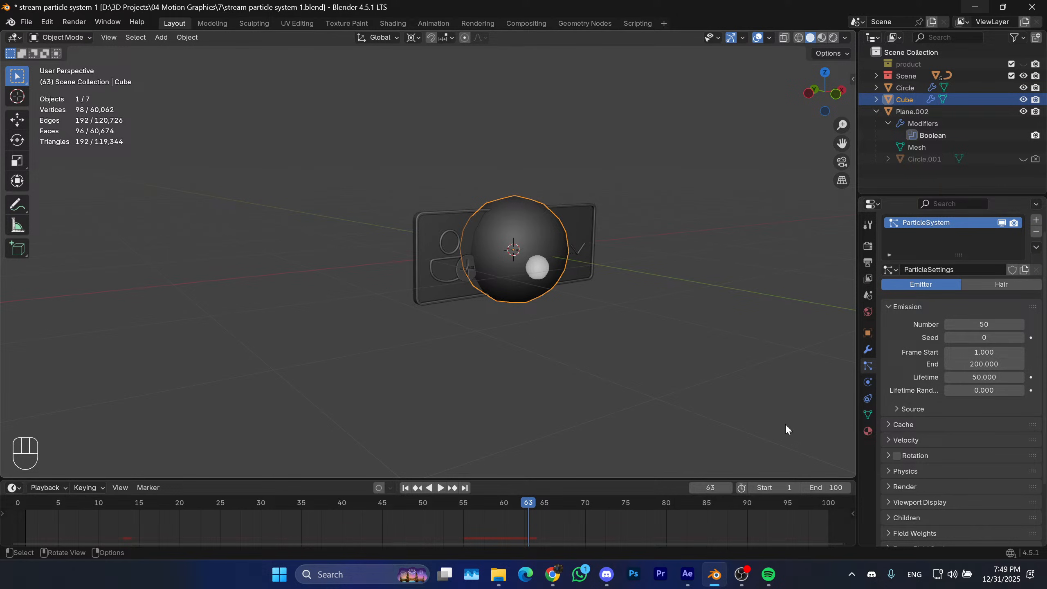
# Set the particle Lifetime to 100 and play the animation from the first frame to check the falling particles.
pyautogui.click(977, 379)
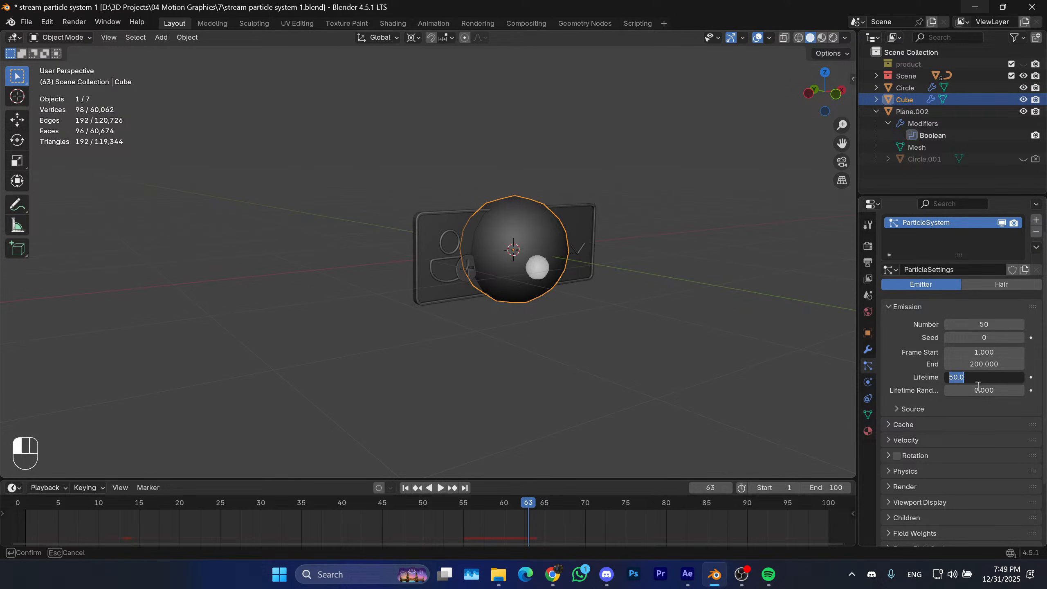
pyautogui.write('100')
pyautogui.press('Return')
pyautogui.click(423, 470)
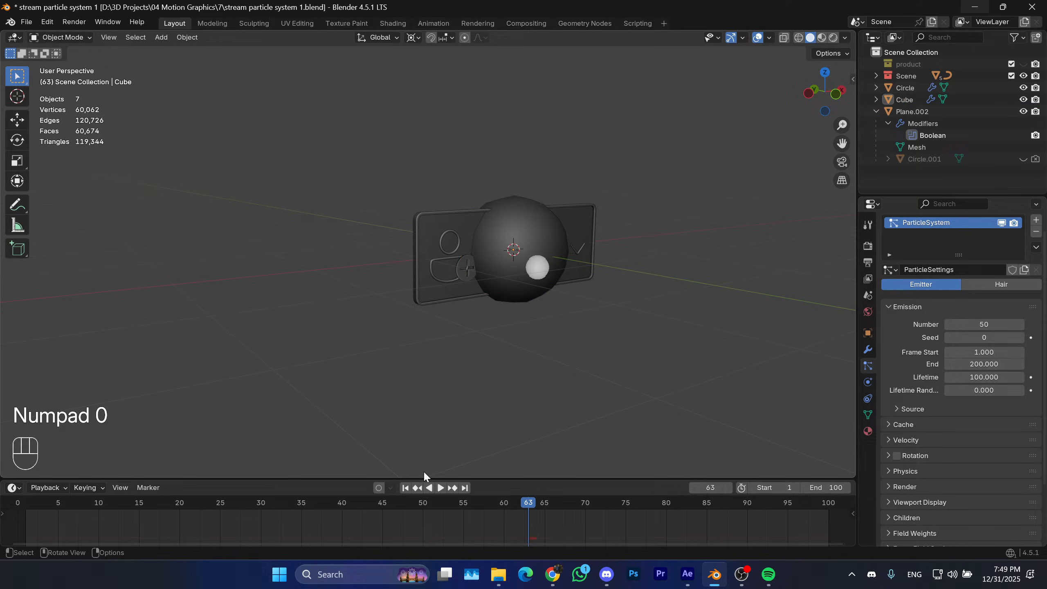
pyautogui.click(405, 488)
pyautogui.press('space')
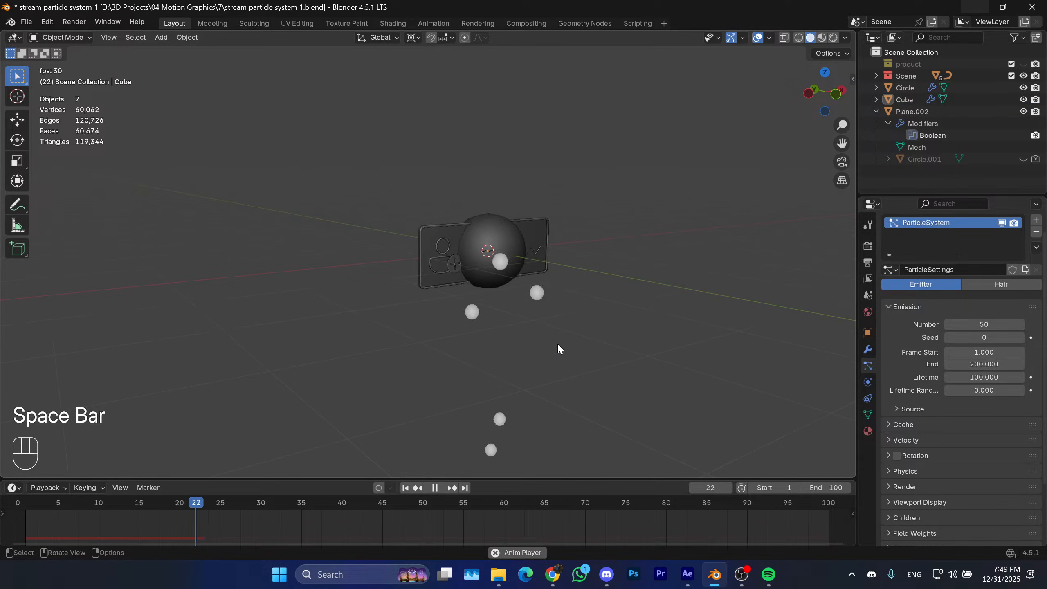
pyautogui.scroll(-3, 557, 342)
pyautogui.moveTo(520, 356); pyautogui.dragTo(522, 311, button='middle')
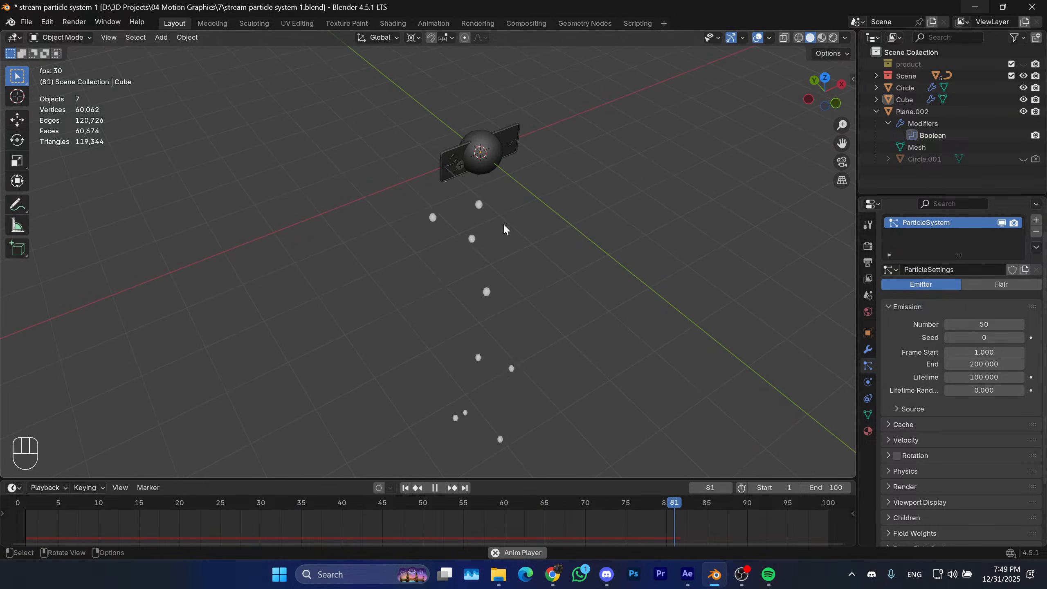
pyautogui.press('space')
# Set the particle Lifetime to 5 and replay the animation from the first frame.
pyautogui.click(961, 377)
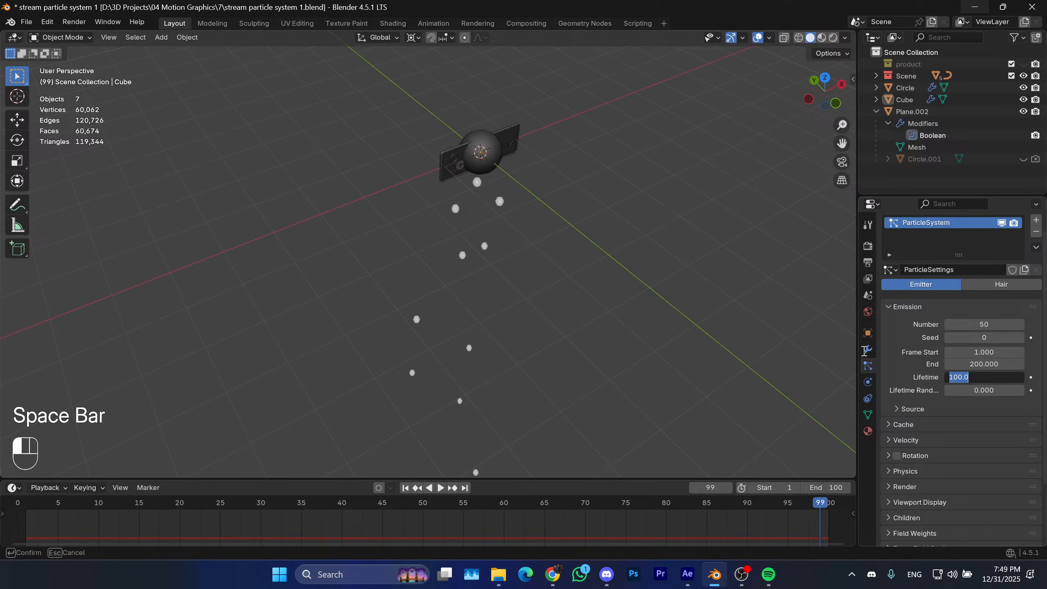
pyautogui.write('5')
pyautogui.press('Return')
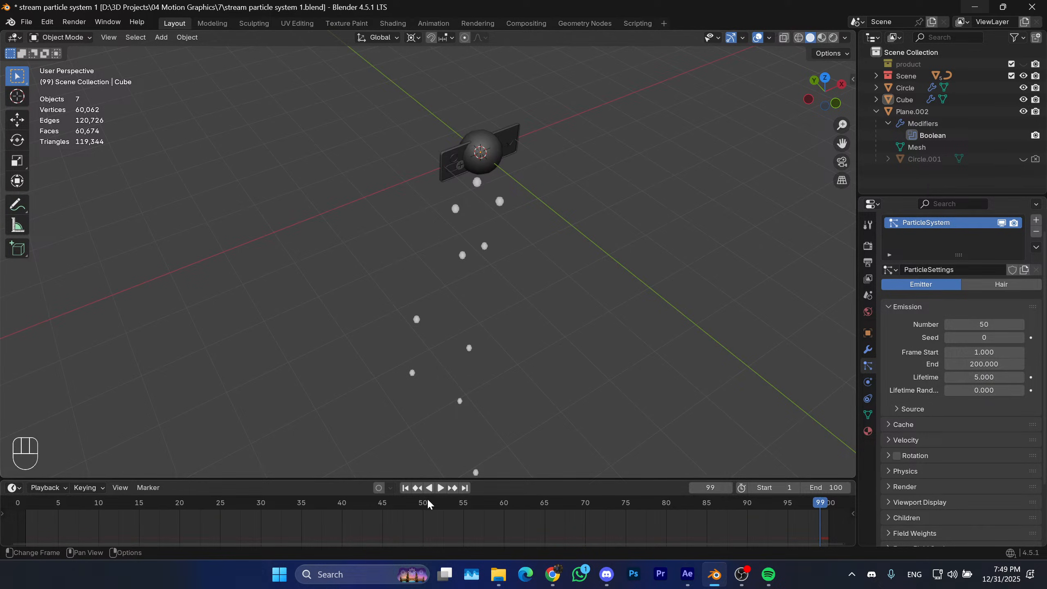
pyautogui.click(406, 488)
pyautogui.press('space')
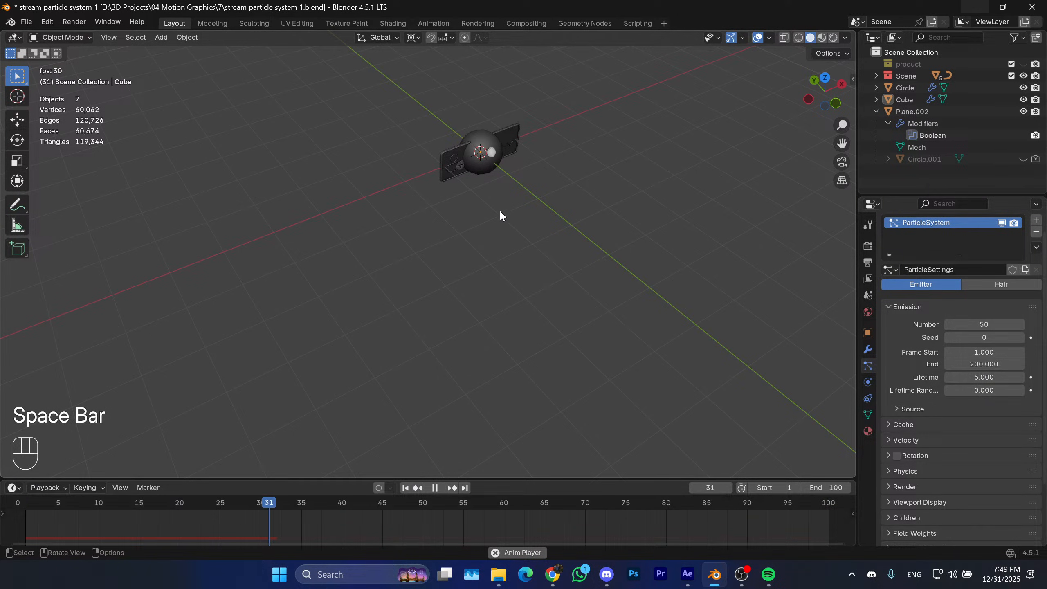
pyautogui.press('space')
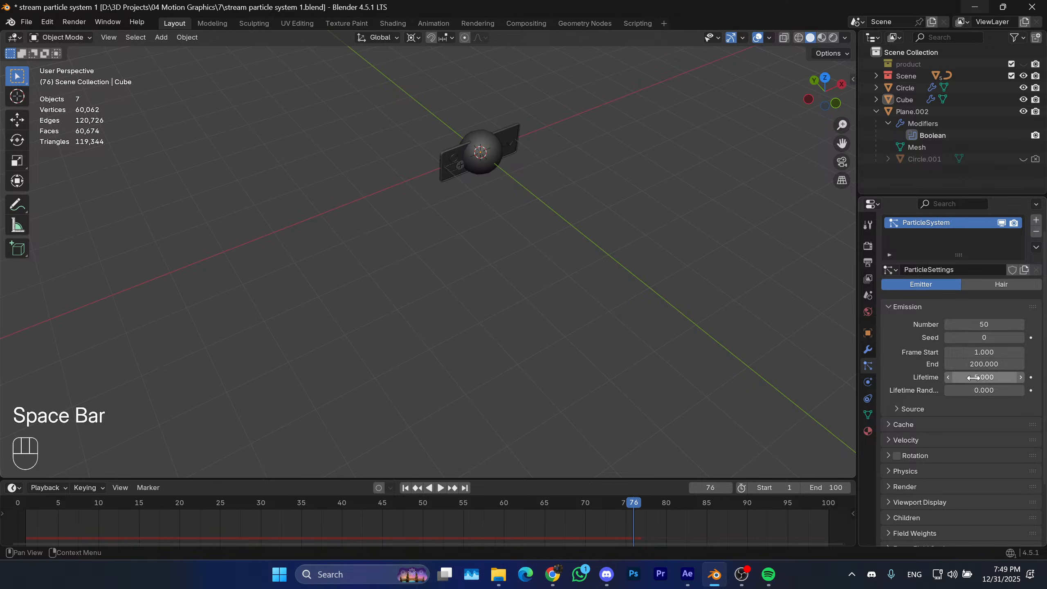
# Set the particle Lifetime to 20 and replay the animation from the first frame.
pyautogui.click(976, 377)
pyautogui.write('20')
pyautogui.press('Return')
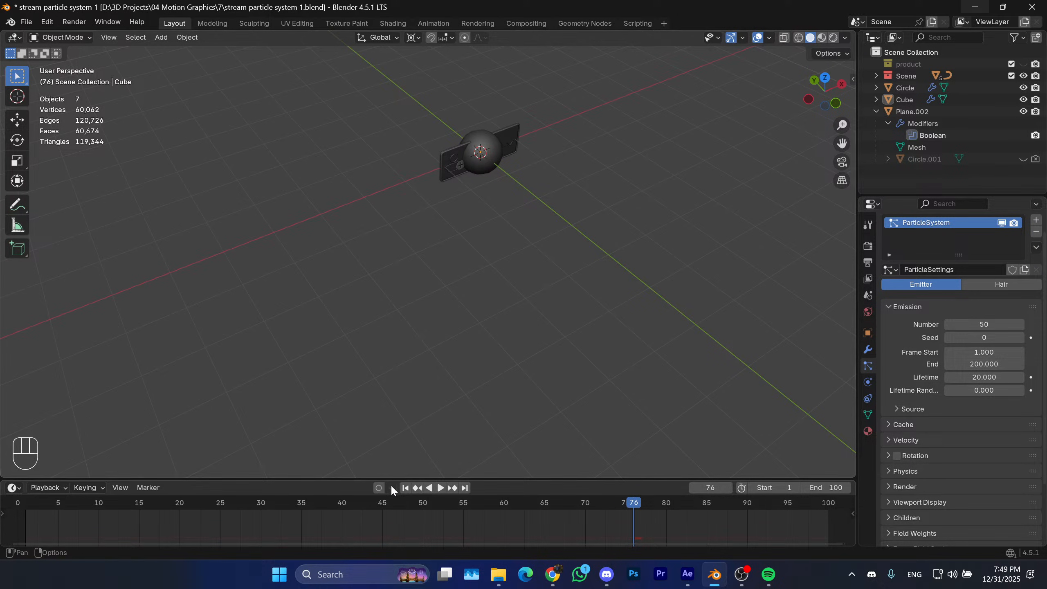
pyautogui.click(406, 488)
pyautogui.press('space')
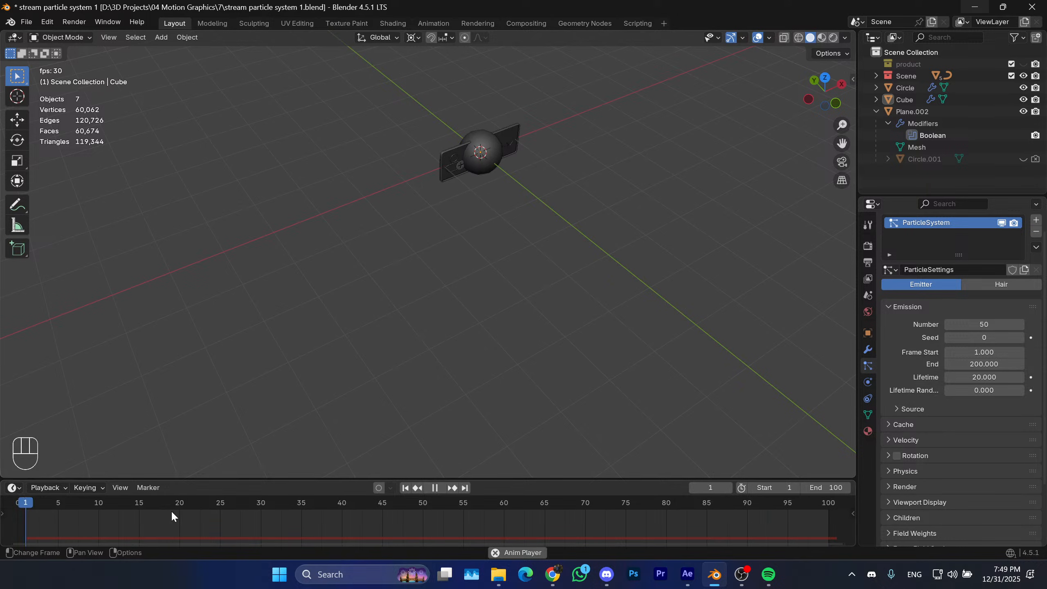
pyautogui.press('space')
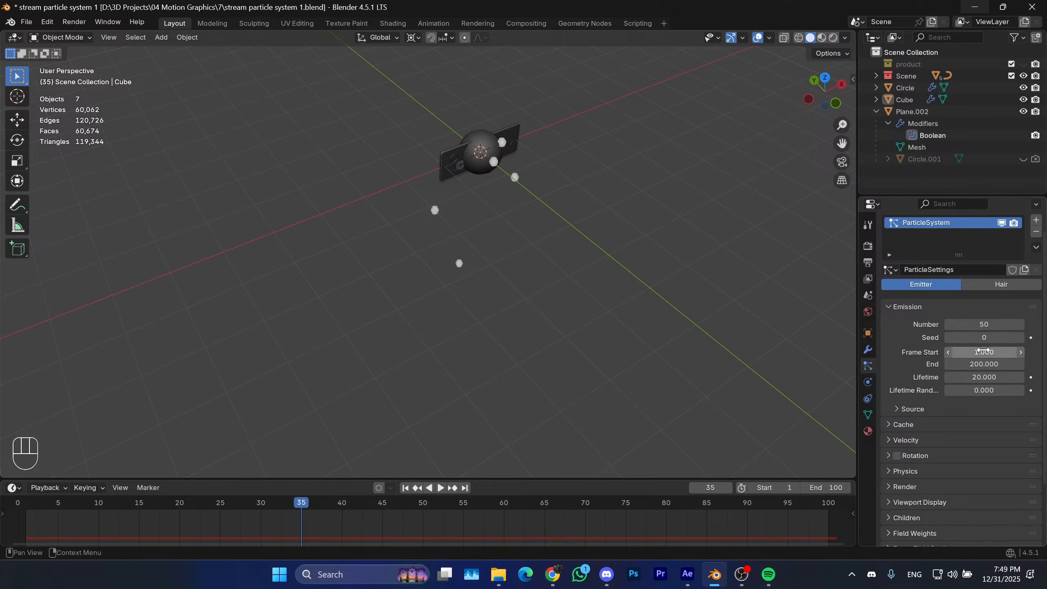
# Restore the particle Lifetime to 100 and play the animation from the first frame to check the particle stream.
pyautogui.click(1020, 377)
pyautogui.click(992, 377)
pyautogui.write('100')
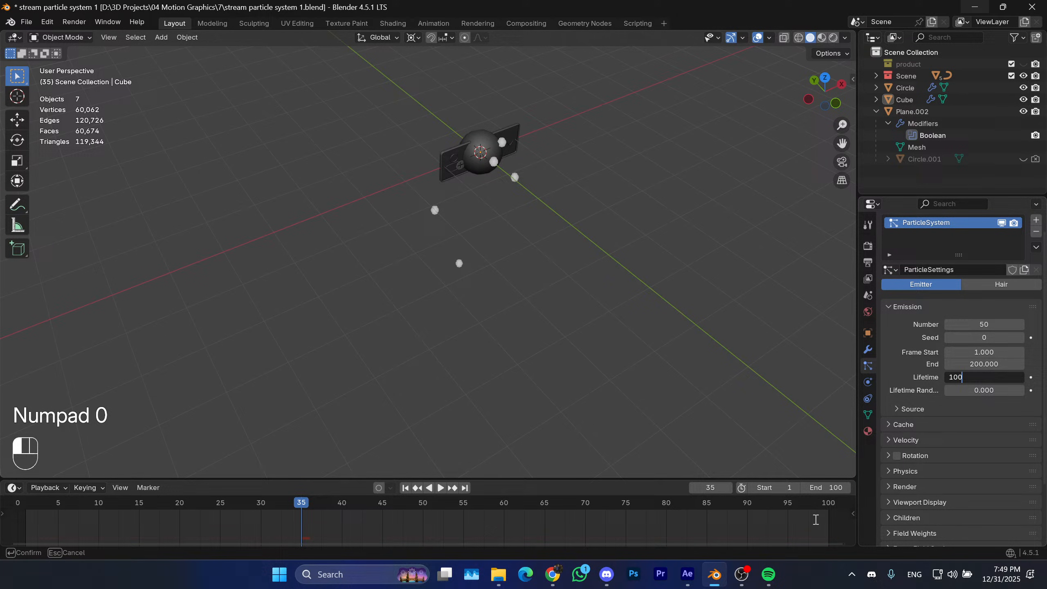
pyautogui.click(712, 388)
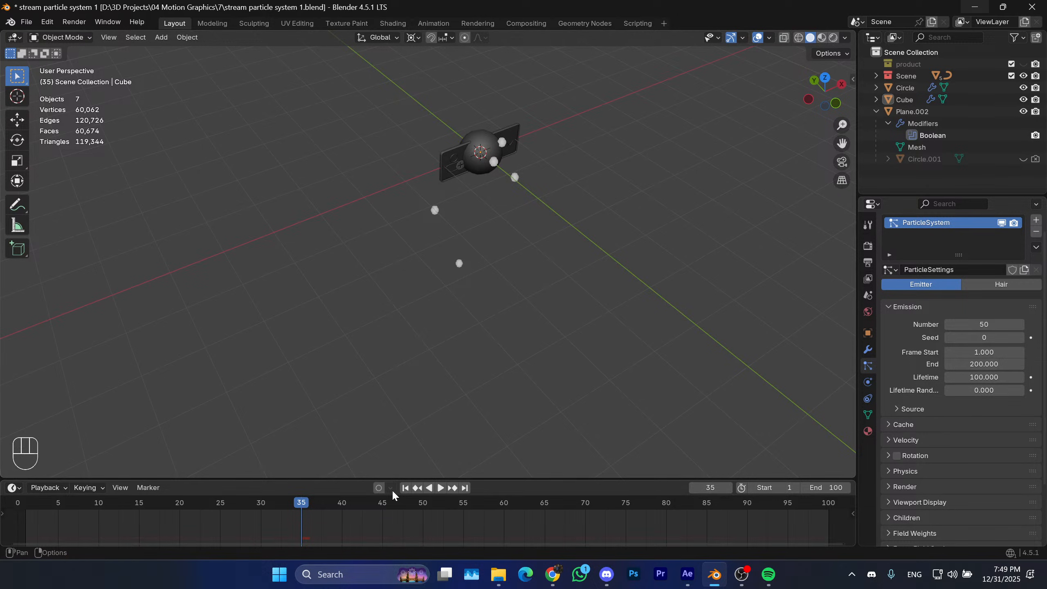
pyautogui.click(405, 488)
pyautogui.keyDown('shift'); pyautogui.moveTo(473, 321); pyautogui.dragTo(538, 286, button='middle'); pyautogui.keyUp('shift')
pyautogui.press('space')
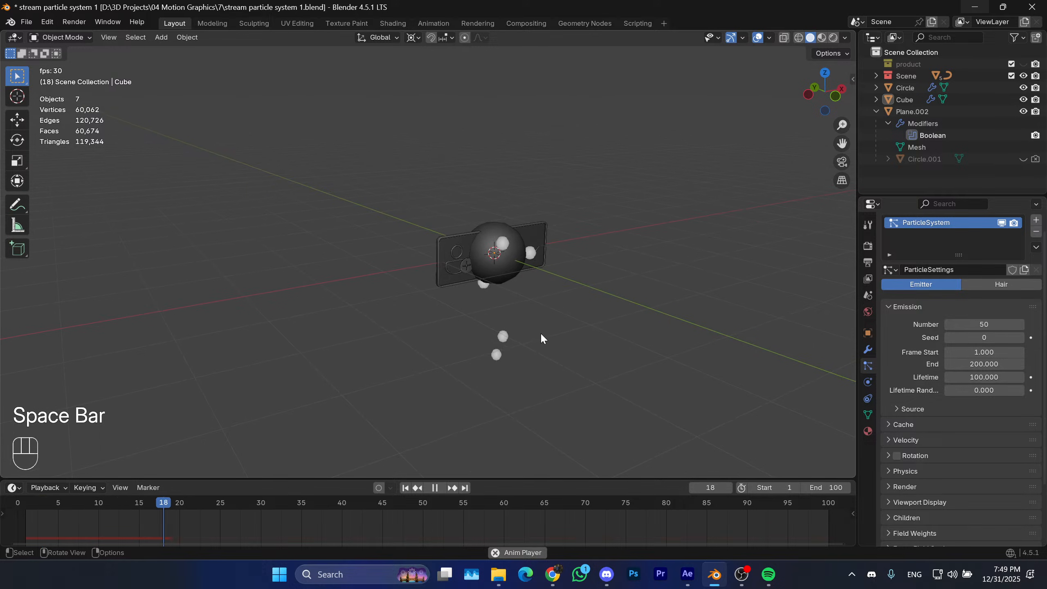
pyautogui.moveTo(479, 319); pyautogui.dragTo(515, 393, button='middle')
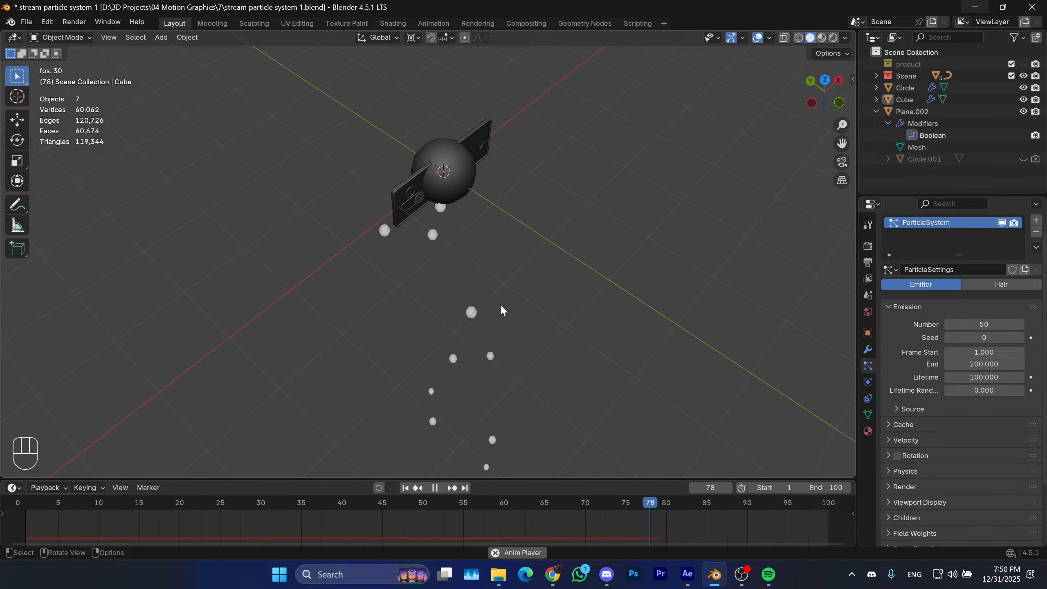
pyautogui.press('space')
# Return to the first frame and set the particle emission's End frame to 1.
pyautogui.click(408, 488)
pyautogui.keyDown('shift'); pyautogui.moveTo(489, 224); pyautogui.dragTo(497, 271, button='middle'); pyautogui.keyUp('shift')
pyautogui.moveTo(497, 270); pyautogui.dragTo(474, 268, button='middle')
pyautogui.scroll(1, 491, 243)
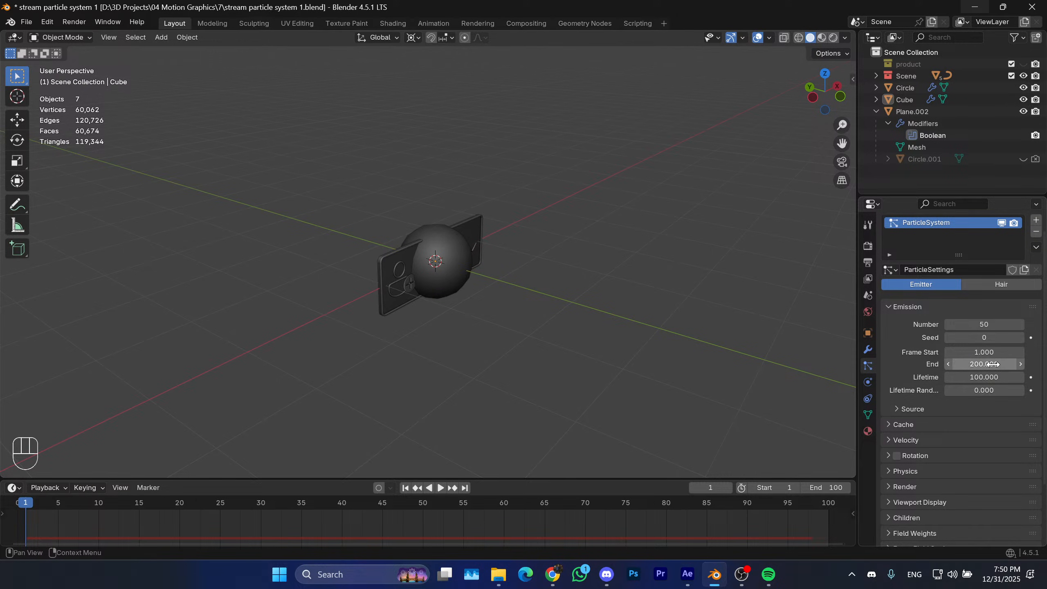
pyautogui.click(981, 365)
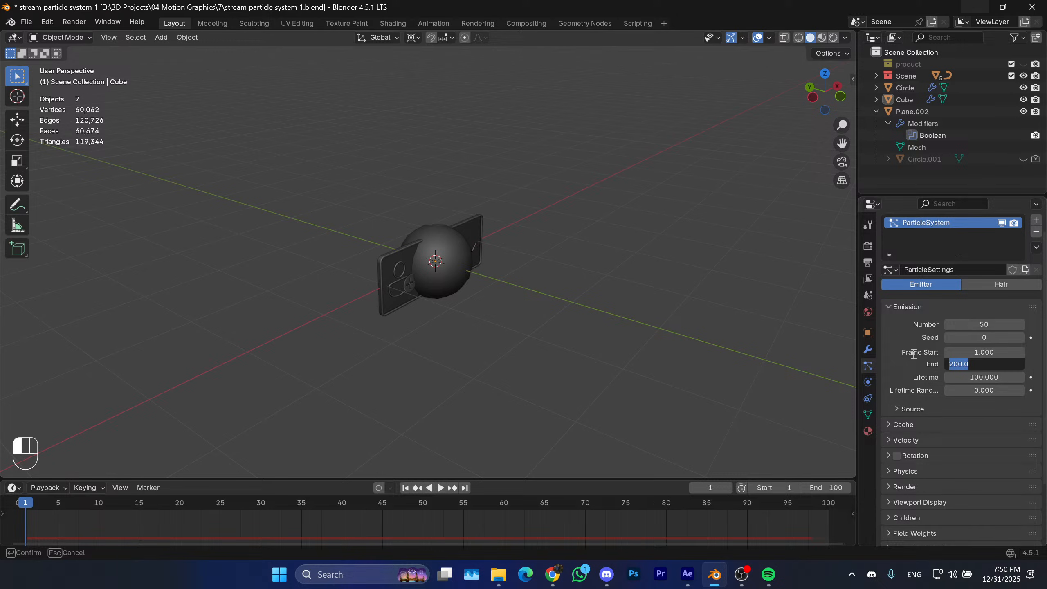
pyautogui.write('1')
pyautogui.press('Return')
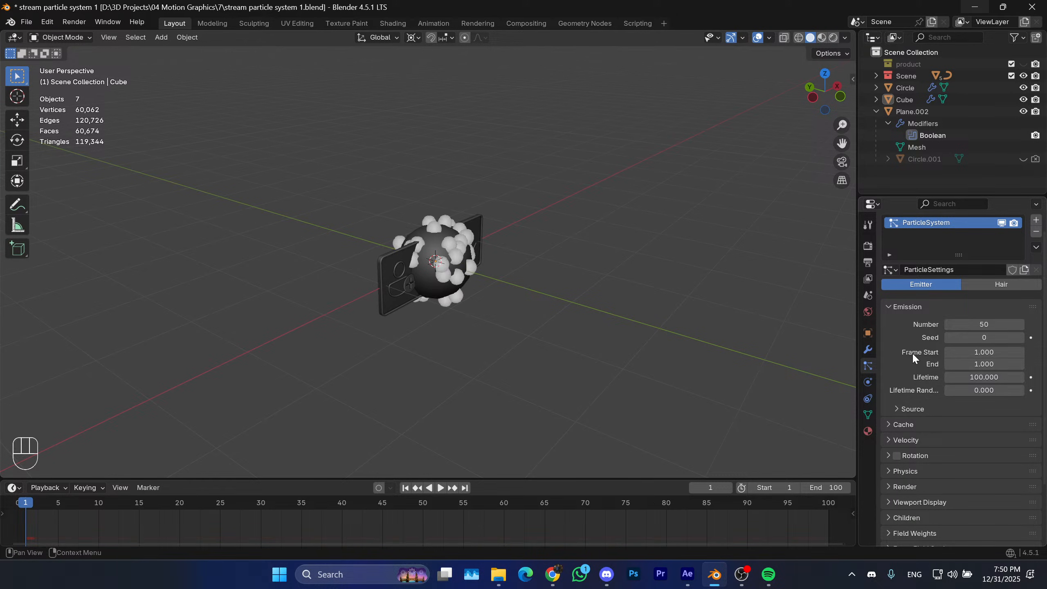
pyautogui.moveTo(441, 239); pyautogui.dragTo(462, 257, button='middle')
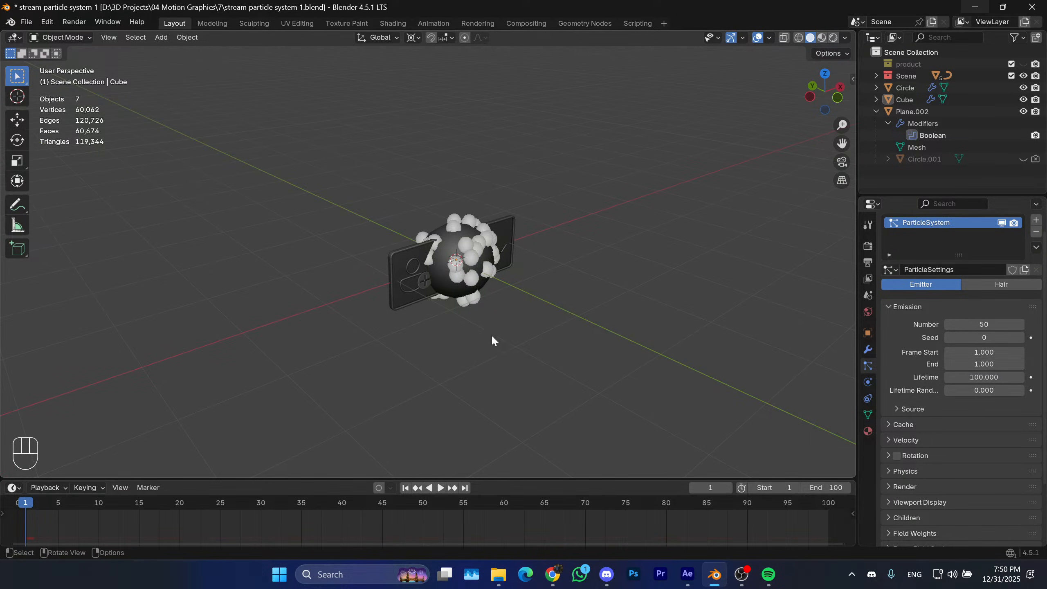
# Replay the animation from the first frame several times to examine how the particles emitted on one frame fall from the sphere.
pyautogui.click(405, 488)
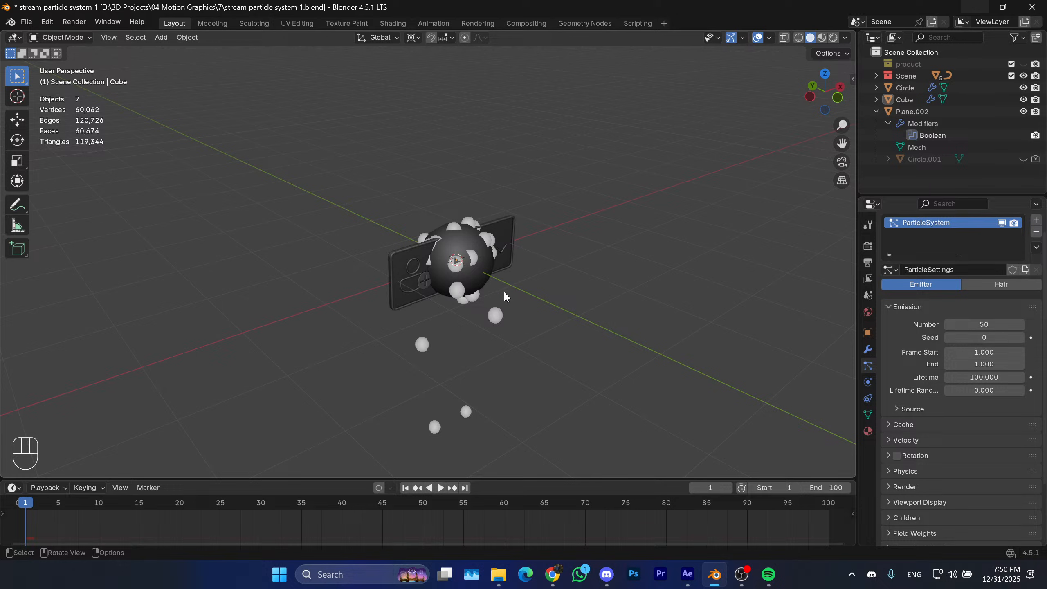
pyautogui.press('space')
pyautogui.moveTo(512, 300)
pyautogui.mouseDown(button='middle')
pyautogui.moveTo(489, 276)
pyautogui.moveTo(506, 285)
pyautogui.mouseUp(button='middle')
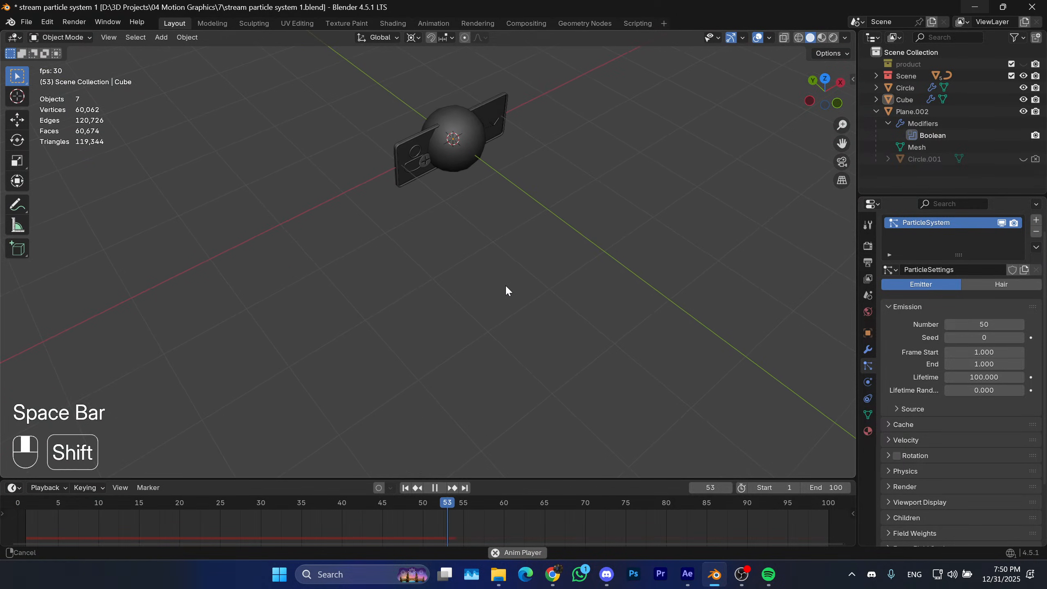
pyautogui.click(405, 488)
pyautogui.press('space')
pyautogui.press('space')
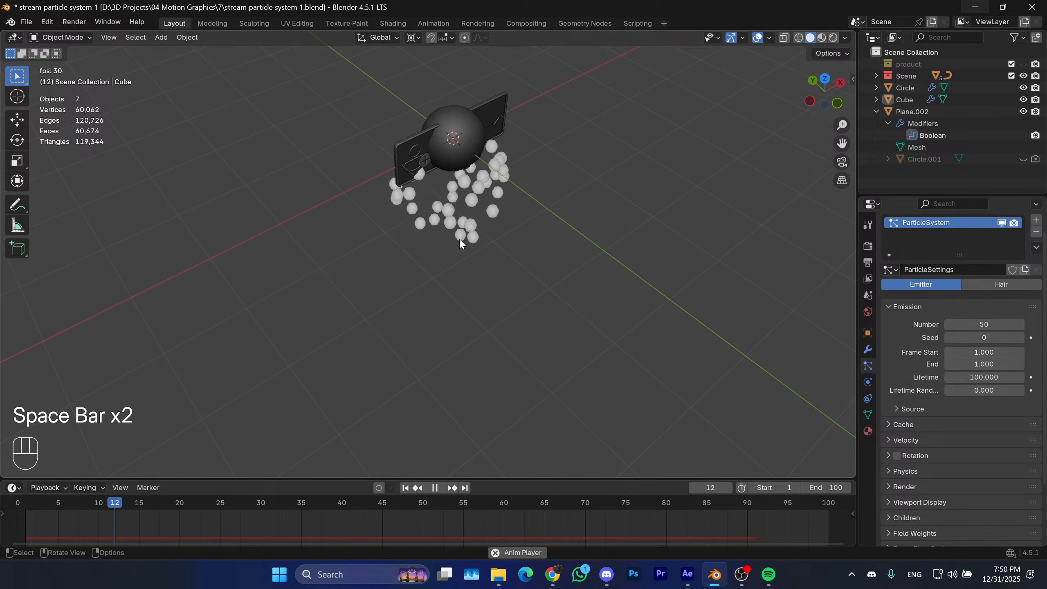
pyautogui.moveTo(460, 239); pyautogui.dragTo(459, 223, button='middle')
pyautogui.press('space')
pyautogui.click(406, 488)
pyautogui.press('space')
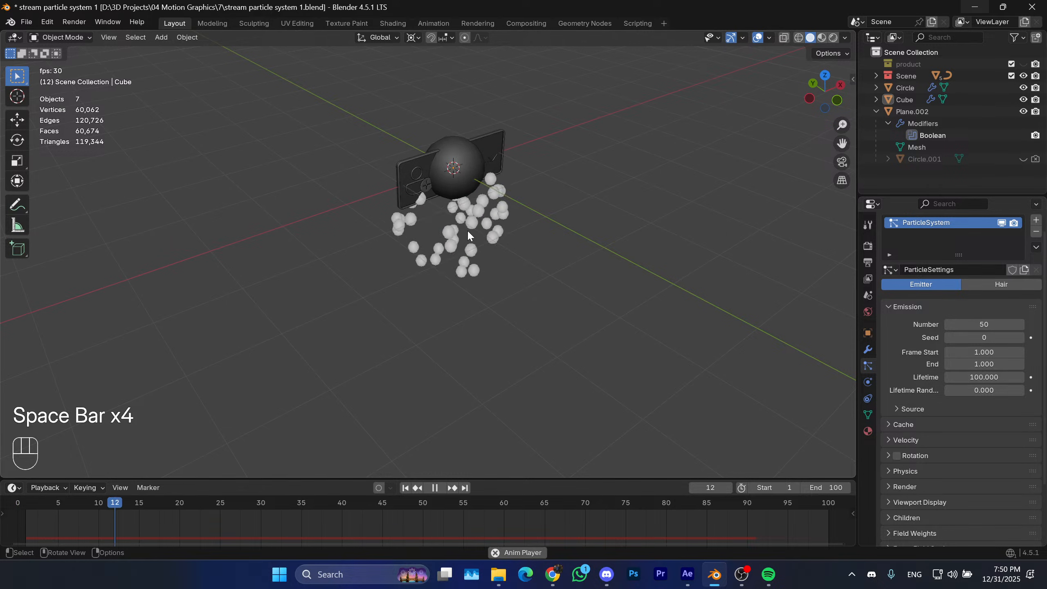
pyautogui.press('space')
pyautogui.click(407, 488)
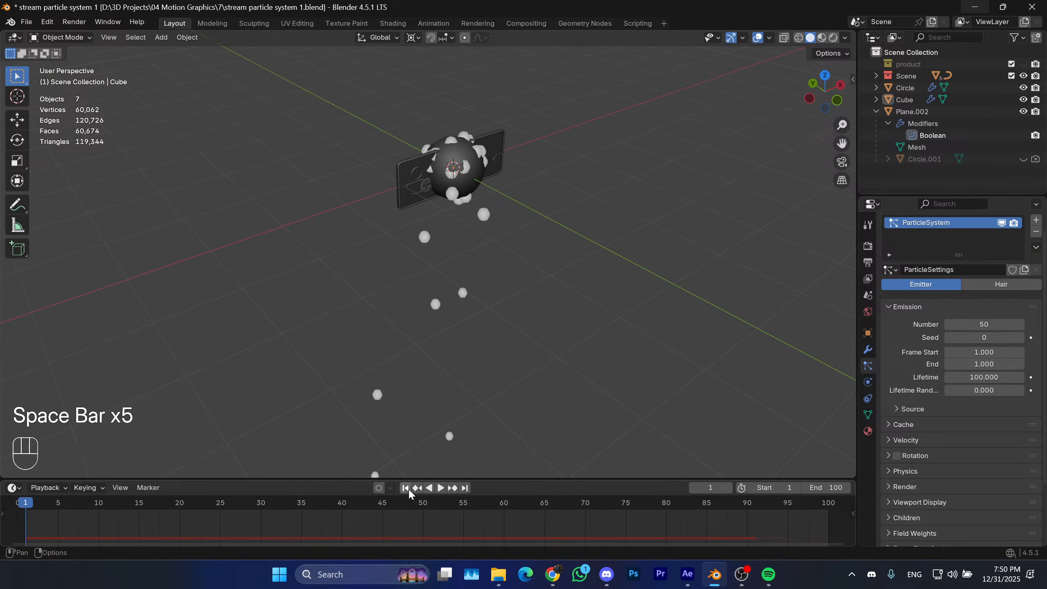
pyautogui.press('space')
pyautogui.press('space')
pyautogui.click(408, 488)
pyautogui.moveTo(465, 200); pyautogui.dragTo(457, 242, button='middle')
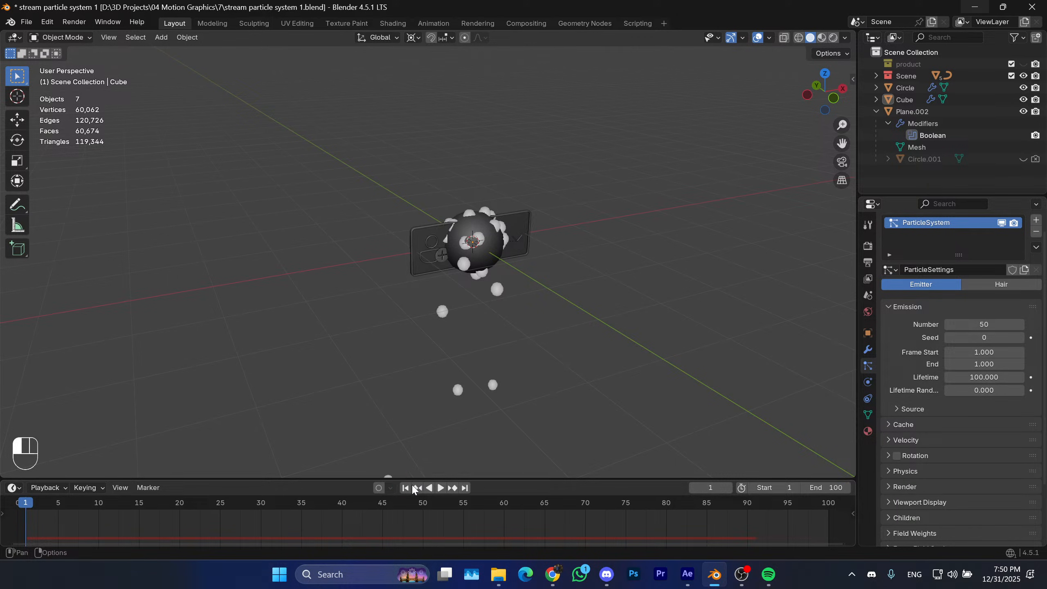
# Expand the Source settings of the particle emission.
pyautogui.scroll(-2, 901, 406)
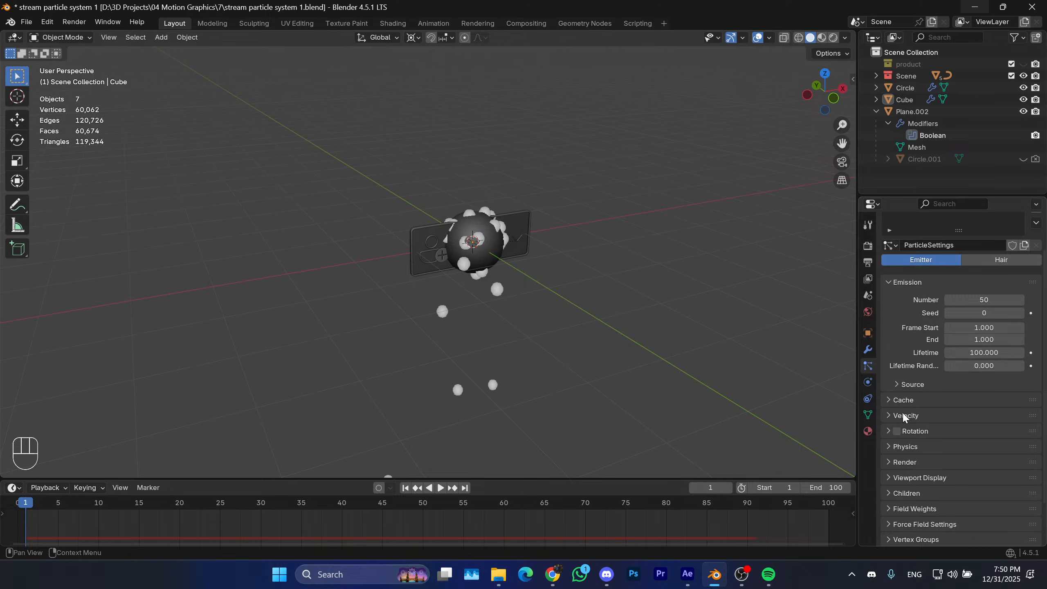
pyautogui.click(910, 385)
pyautogui.keyDown('shift'); pyautogui.moveTo(521, 241); pyautogui.dragTo(505, 244, button='middle'); pyautogui.keyUp('shift')
pyautogui.scroll(3, 505, 244)
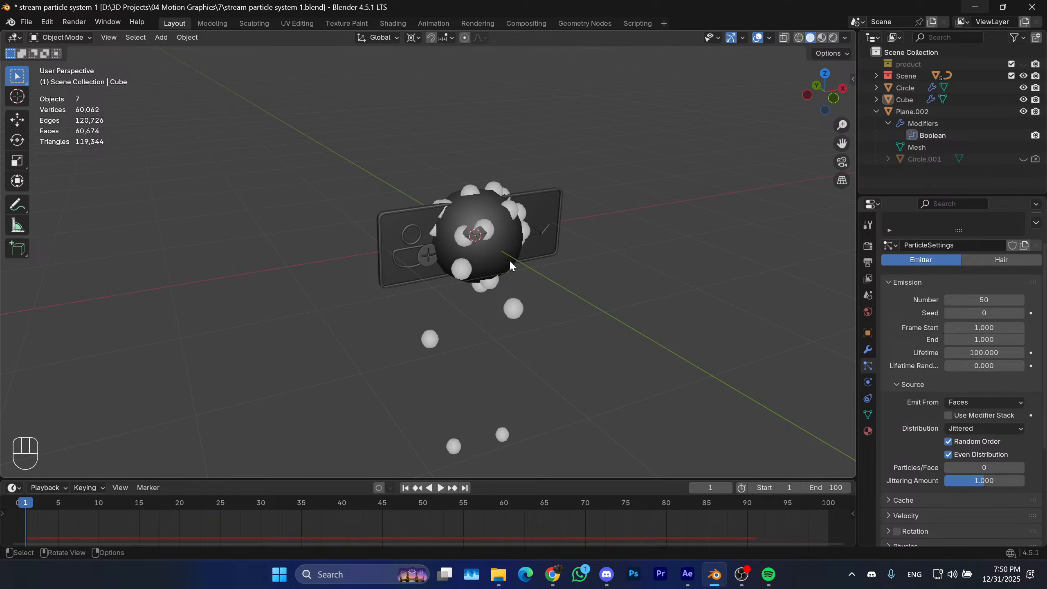
# Select the Cube sphere that emits the particles and enter Edit Mode to show its faces.
pyautogui.click(487, 260)
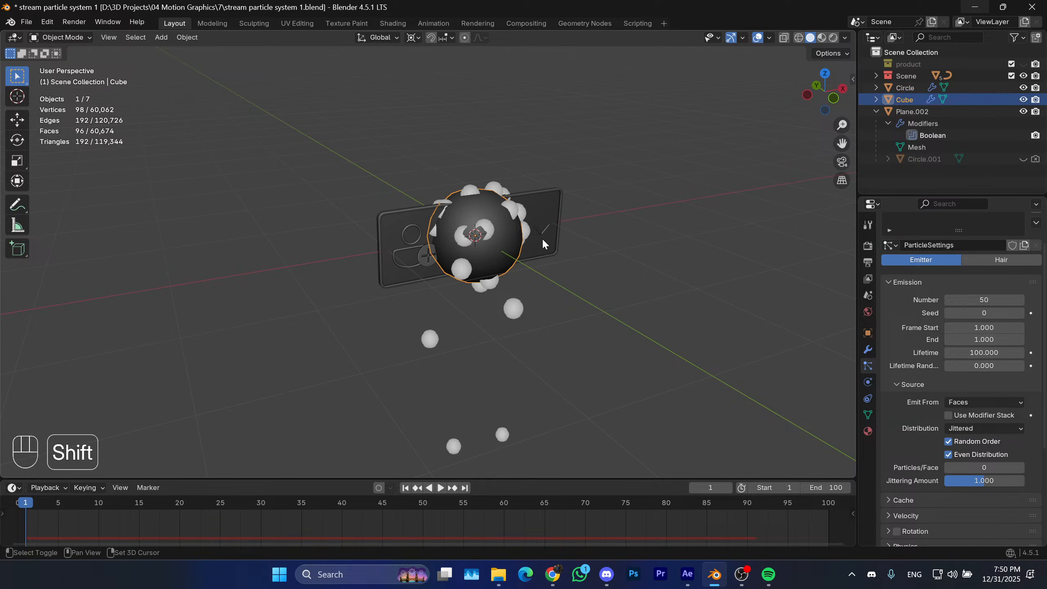
pyautogui.moveTo(541, 237); pyautogui.dragTo(476, 273, button='middle')
pyautogui.press('Tab')
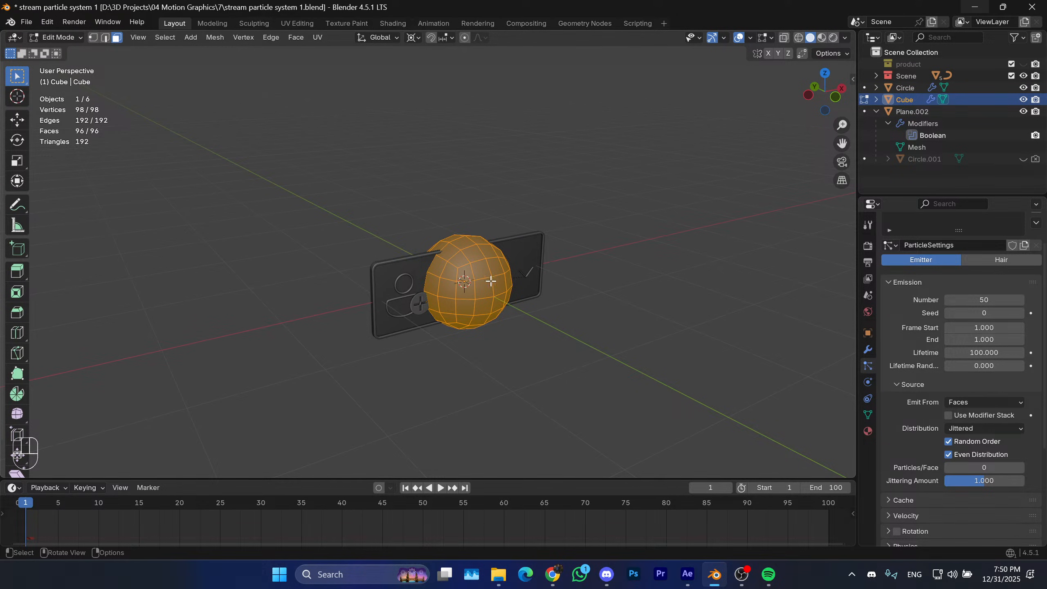
# Select a single face and a single vertex of the sphere to show possible emission sources, and return to Object Mode.
pyautogui.scroll(3, 463, 262)
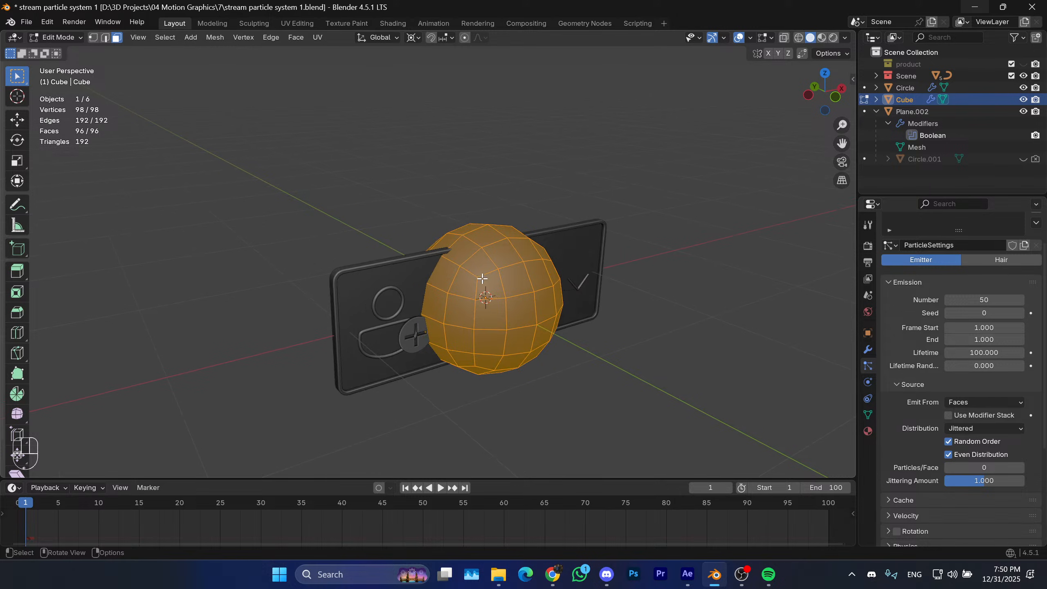
pyautogui.press('3')
pyautogui.click(484, 262)
pyautogui.press('1')
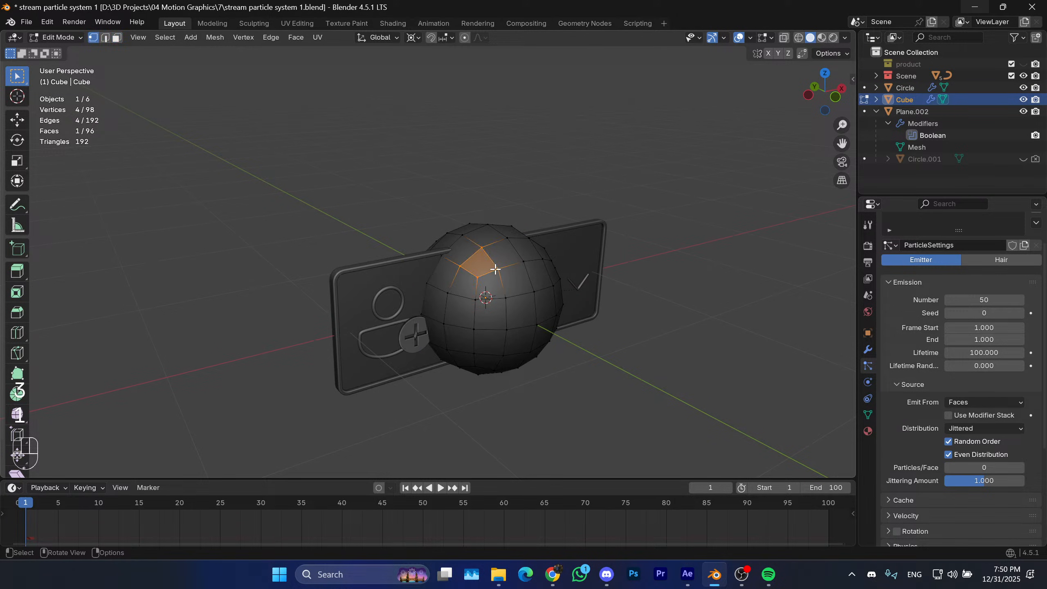
pyautogui.click(504, 273)
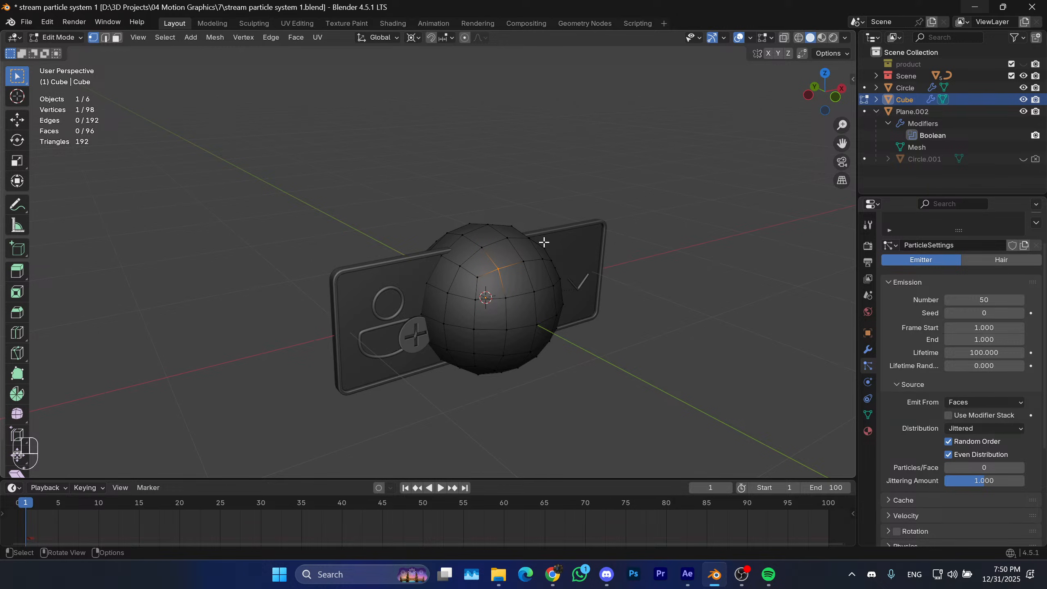
pyautogui.press('Tab')
pyautogui.keyDown('shift'); pyautogui.moveTo(576, 320); pyautogui.dragTo(522, 312, button='middle'); pyautogui.keyUp('shift')
pyautogui.keyDown('shift'); pyautogui.moveTo(571, 288); pyautogui.dragTo(569, 257, button='middle'); pyautogui.keyUp('shift')
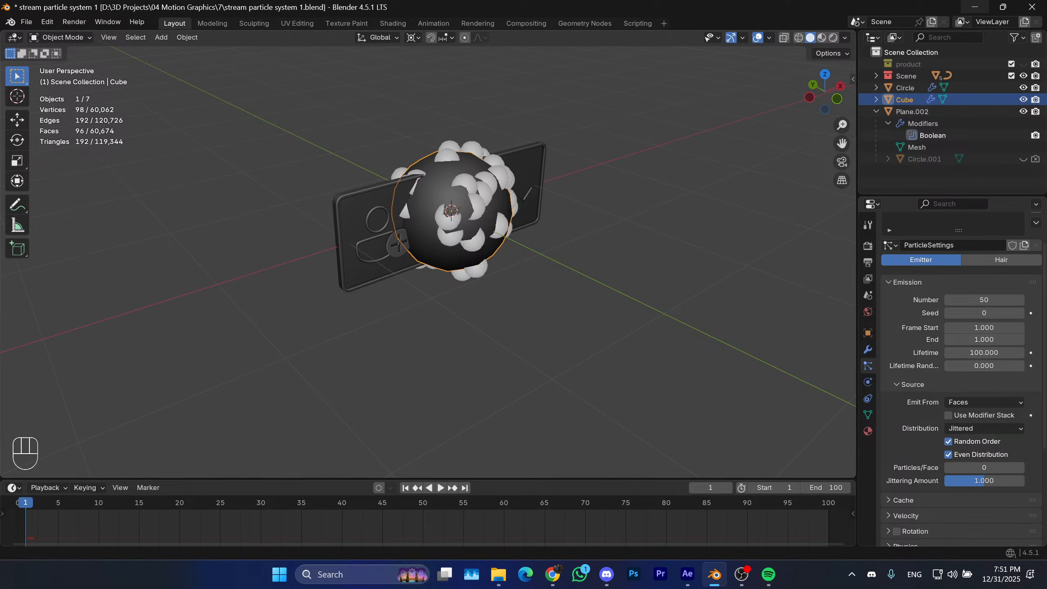
# Expand the Velocity settings of the particle system and return the animation to the first frame.
pyautogui.click(905, 511)
pyautogui.scroll(-6, 900, 477)
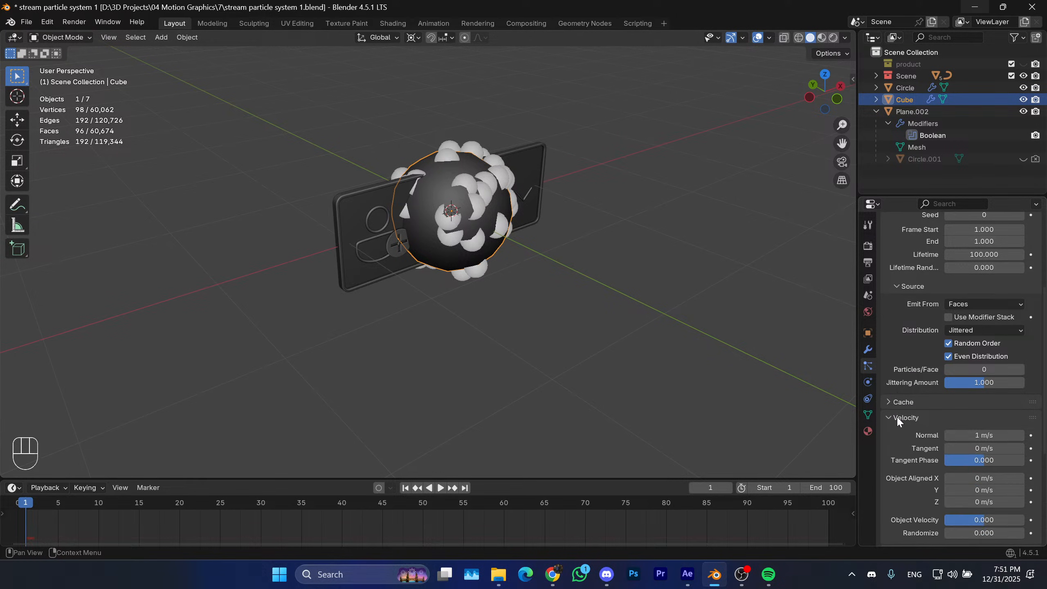
pyautogui.keyDown('shift'); pyautogui.moveTo(418, 235); pyautogui.dragTo(422, 255, button='middle'); pyautogui.keyUp('shift')
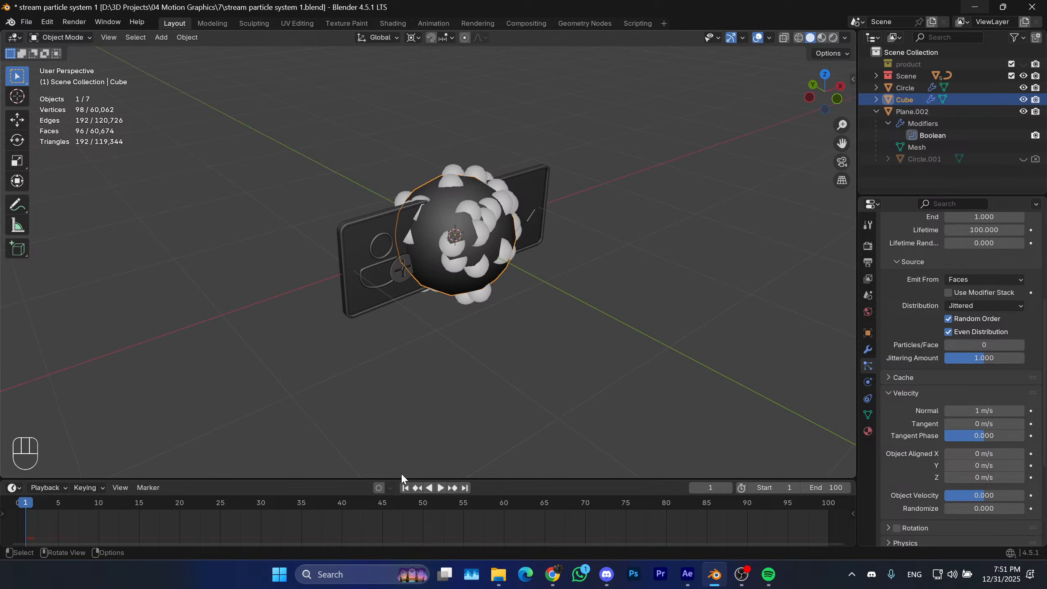
pyautogui.click(406, 488)
pyautogui.keyDown('shift'); pyautogui.moveTo(525, 352); pyautogui.dragTo(524, 285, button='middle'); pyautogui.keyUp('shift')
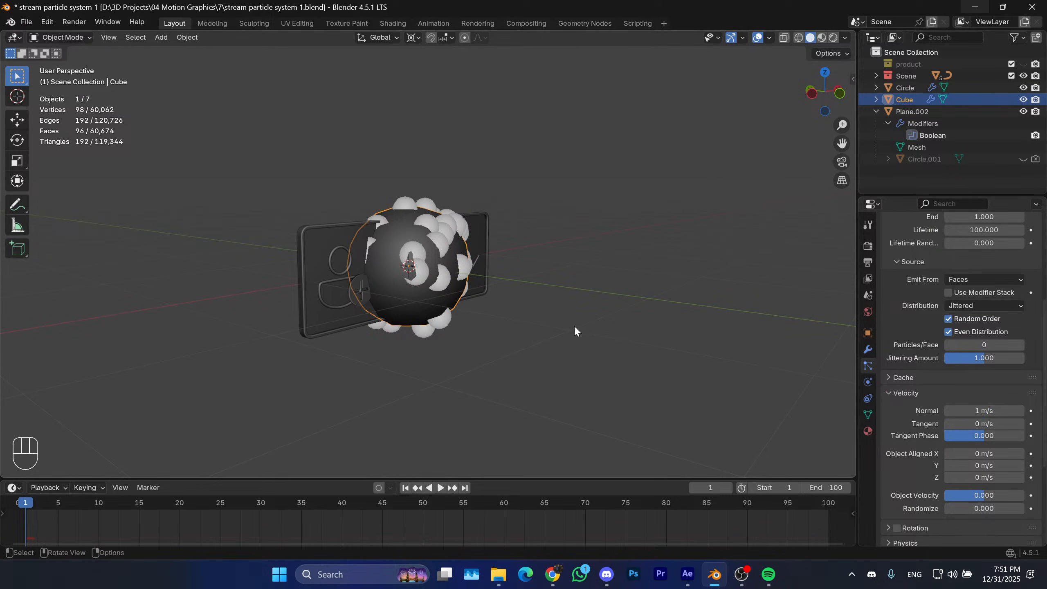
pyautogui.keyDown('shift'); pyautogui.moveTo(575, 325); pyautogui.dragTo(540, 314, button='middle'); pyautogui.keyUp('shift')
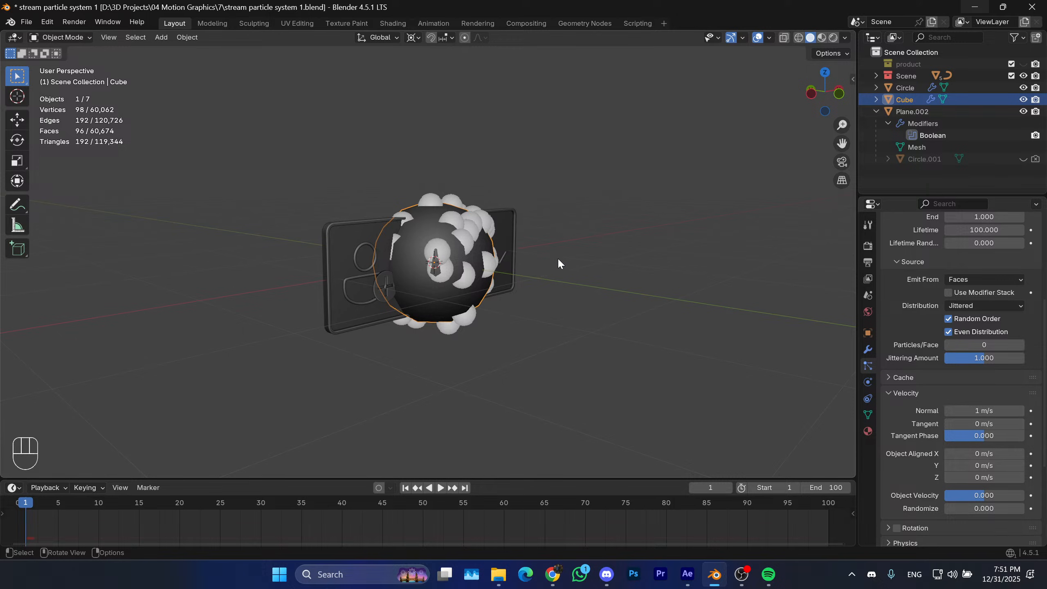
pyautogui.scroll(-5, 901, 326)
pyautogui.moveTo(495, 281); pyautogui.dragTo(485, 250, button='middle')
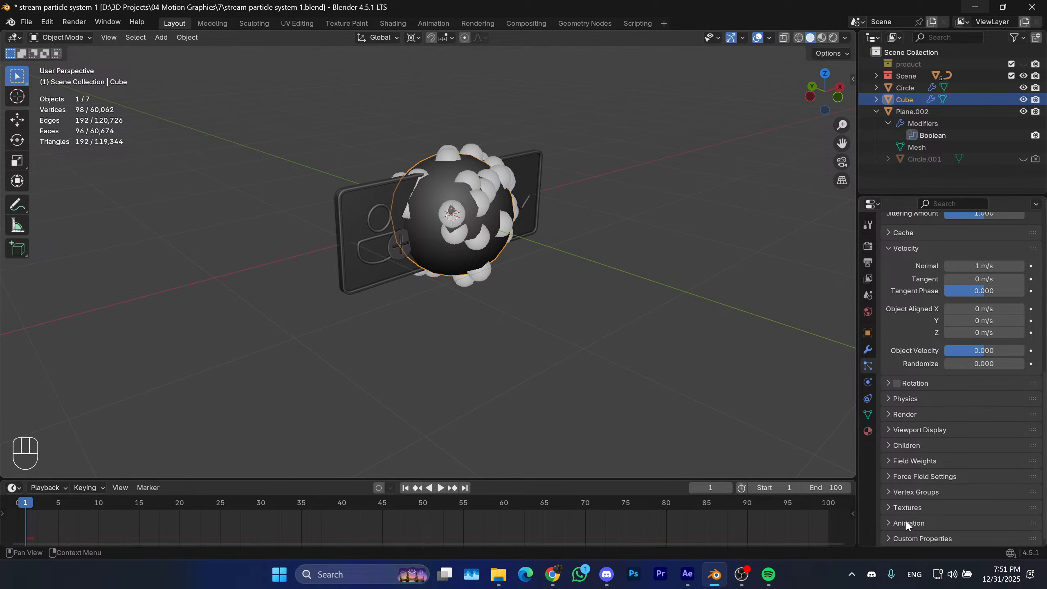
# Set the Gravity field weight of the particle system to 0.
pyautogui.click(911, 461)
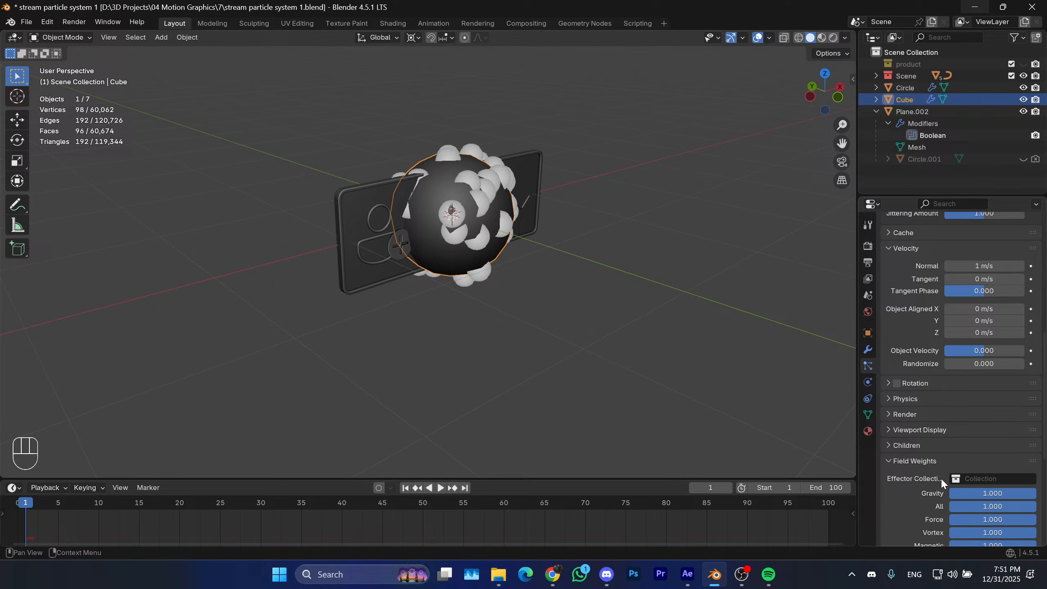
pyautogui.click(994, 495)
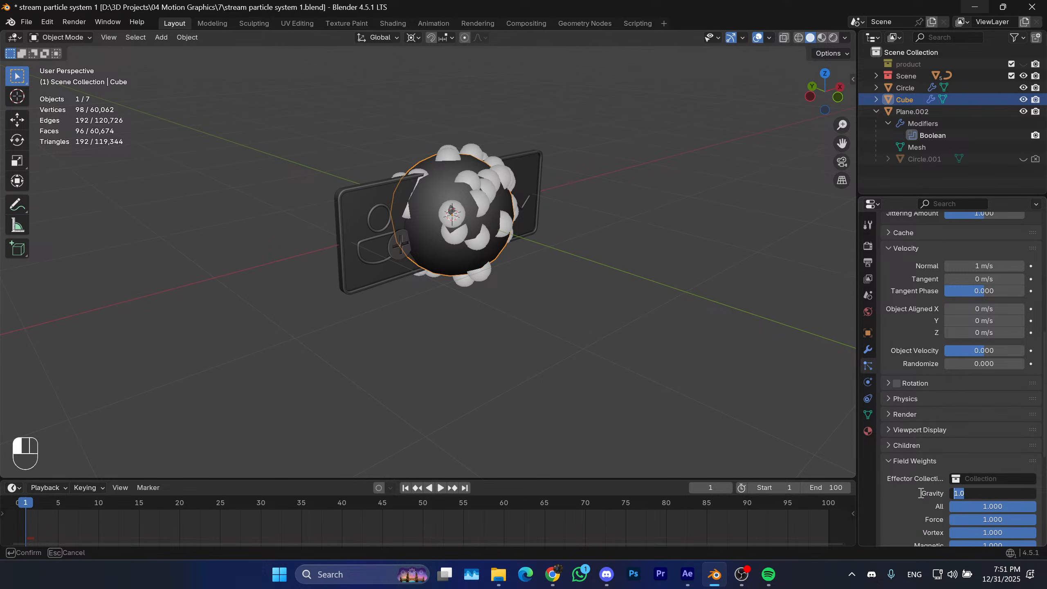
pyautogui.write('0')
pyautogui.press('Return')
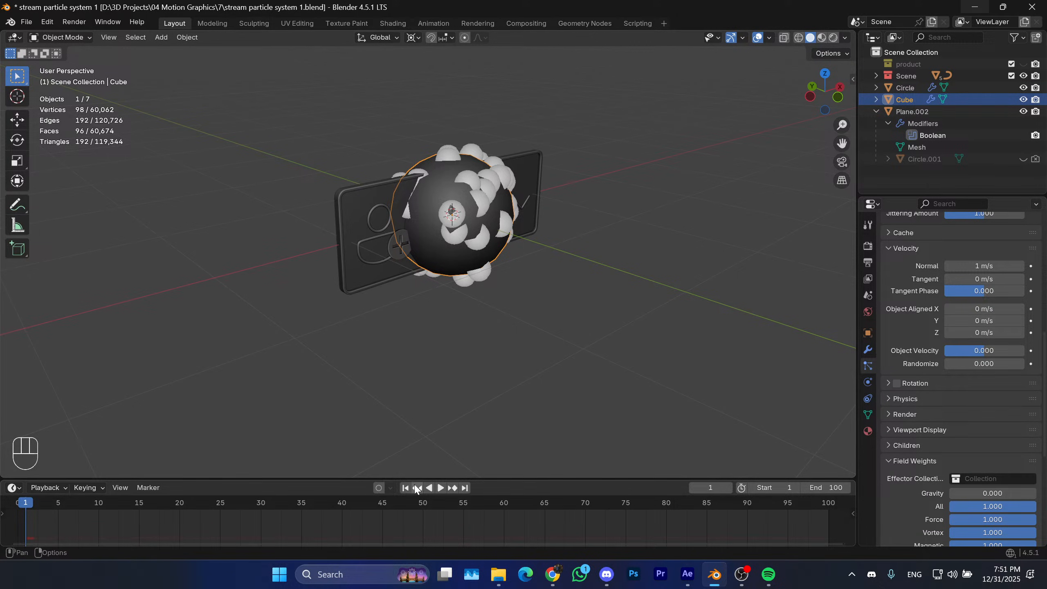
# Play the animation to examine how the particles move away from the sphere without gravity.
pyautogui.keyDown('shift'); pyautogui.moveTo(537, 347); pyautogui.dragTo(554, 371, button='middle'); pyautogui.keyUp('shift')
pyautogui.moveTo(555, 350); pyautogui.dragTo(548, 327, button='middle')
pyautogui.scroll(-1, 553, 331)
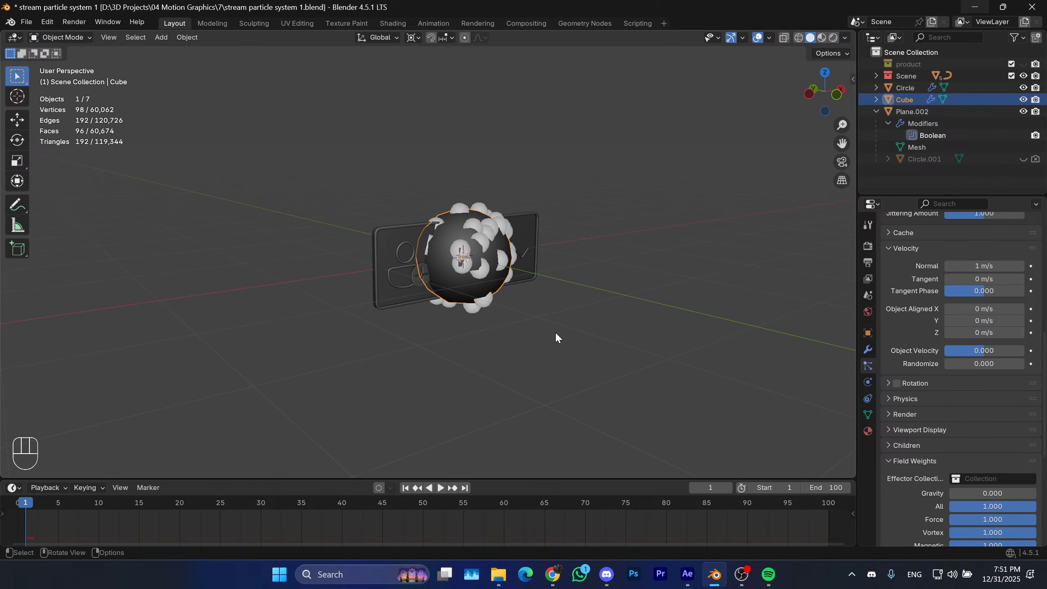
pyautogui.press('space')
pyautogui.press('space')
pyautogui.scroll(-1, 557, 213)
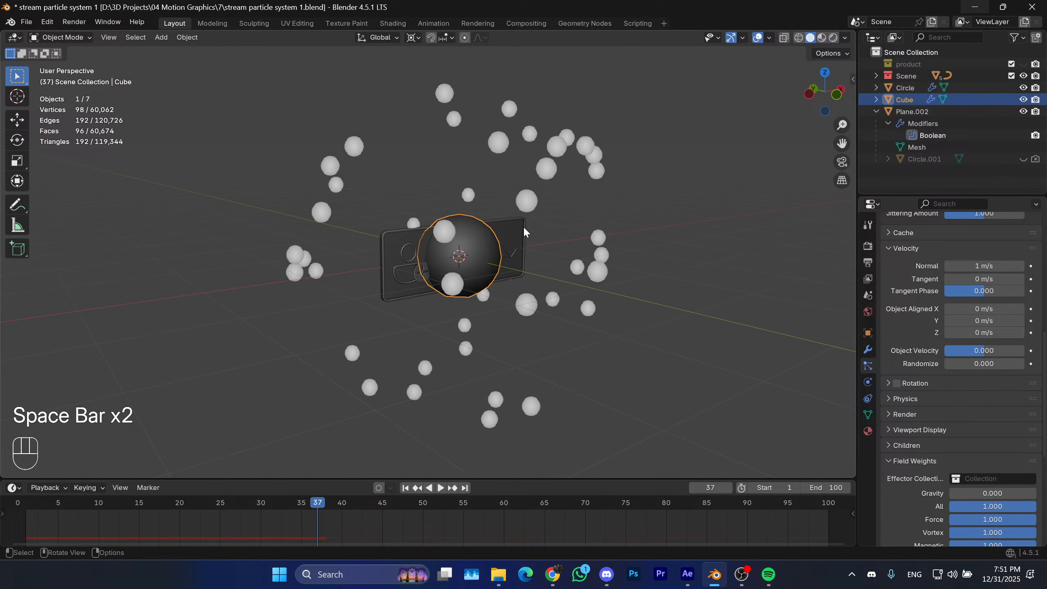
pyautogui.moveTo(524, 227); pyautogui.dragTo(566, 239, button='middle')
pyautogui.press('space')
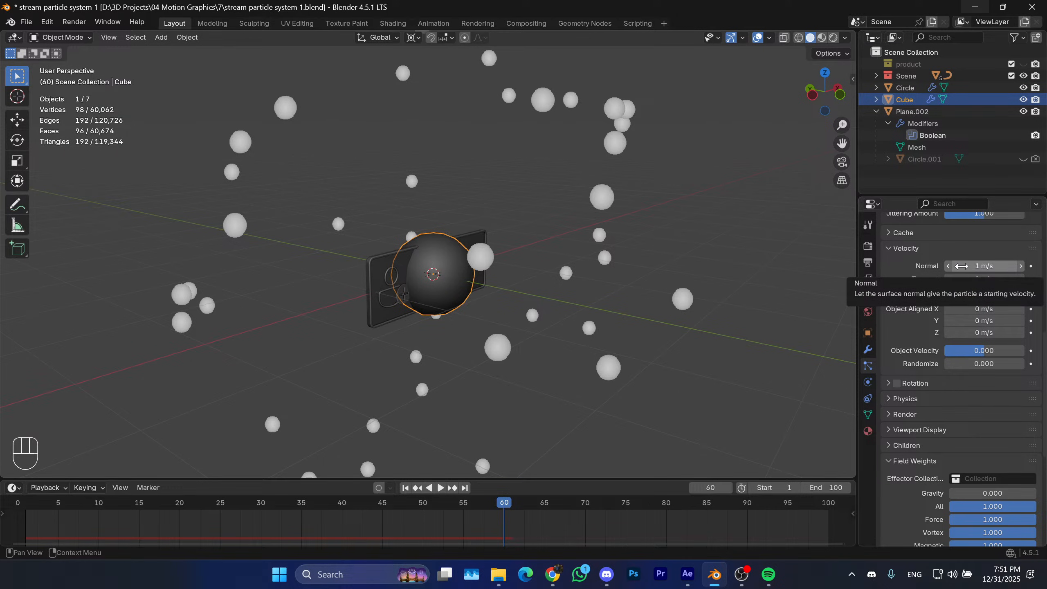
# Enter Edit Mode and select one upper face of the sphere to examine the direction of its normal.
pyautogui.scroll(3, 430, 291)
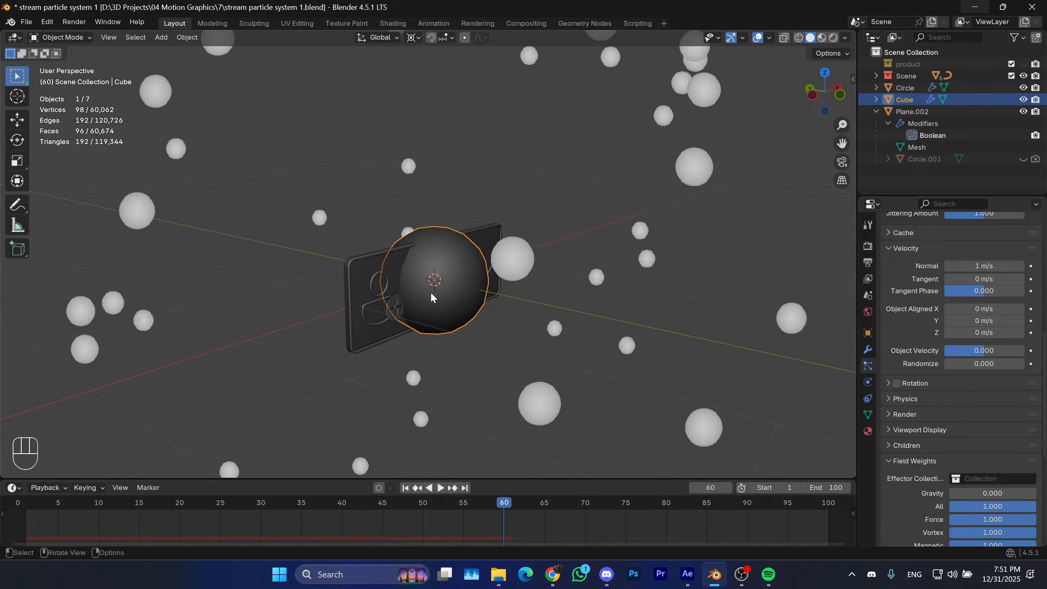
pyautogui.press('Tab')
pyautogui.scroll(1, 468, 268)
pyautogui.press('3')
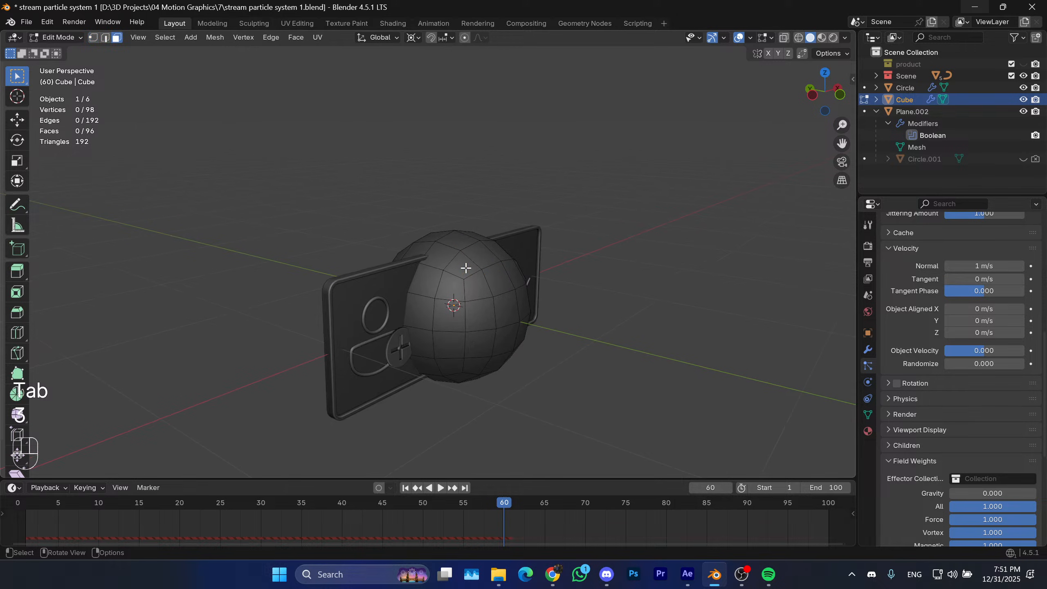
pyautogui.click(462, 256)
pyautogui.moveTo(460, 270)
pyautogui.mouseDown(button='middle')
pyautogui.moveTo(362, 292)
pyautogui.moveTo(458, 275)
pyautogui.mouseUp(button='middle')
pyautogui.keyDown('shift'); pyautogui.moveTo(458, 274); pyautogui.dragTo(350, 317, button='middle'); pyautogui.keyUp('shift')
pyautogui.moveTo(350, 317)
pyautogui.mouseDown(button='middle')
pyautogui.moveTo(373, 343)
pyautogui.moveTo(353, 325)
pyautogui.mouseUp(button='middle')
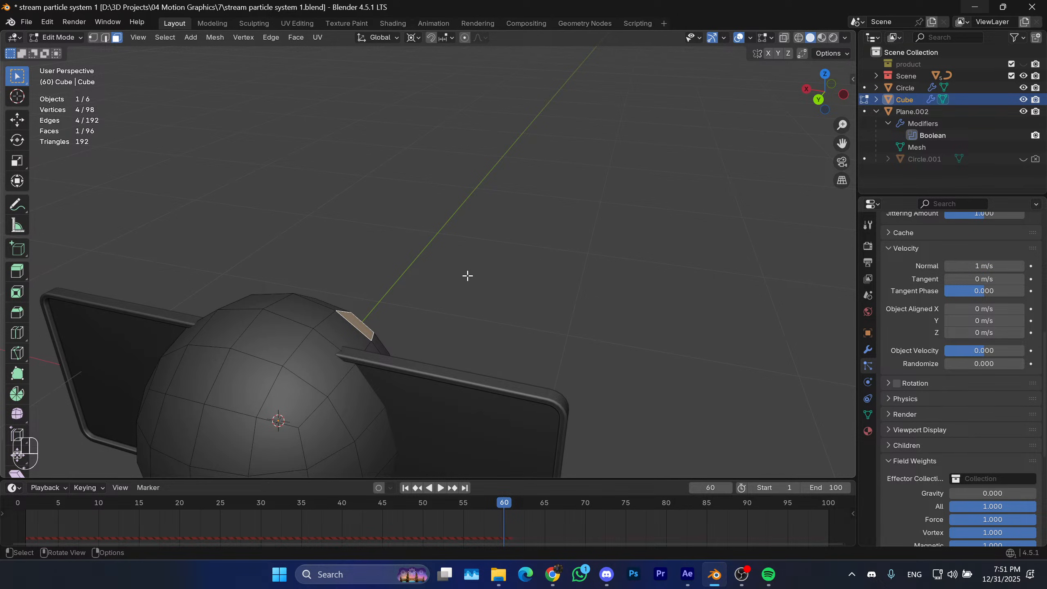
# Return to Object Mode and replay from the first frame, examining from several angles how particles travel along the face normals.
pyautogui.press('Tab')
pyautogui.click(405, 488)
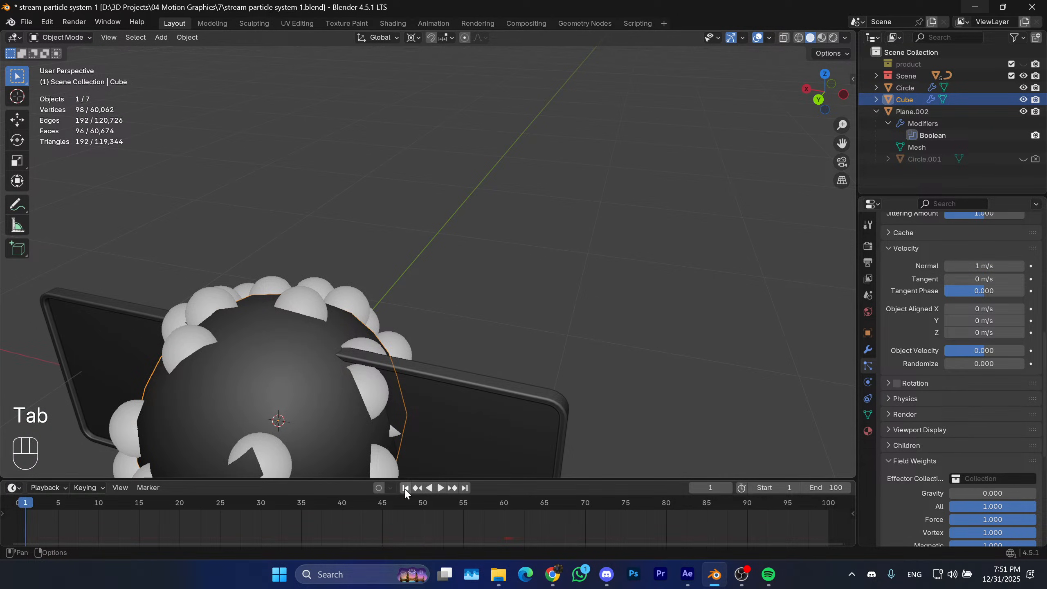
pyautogui.press('space')
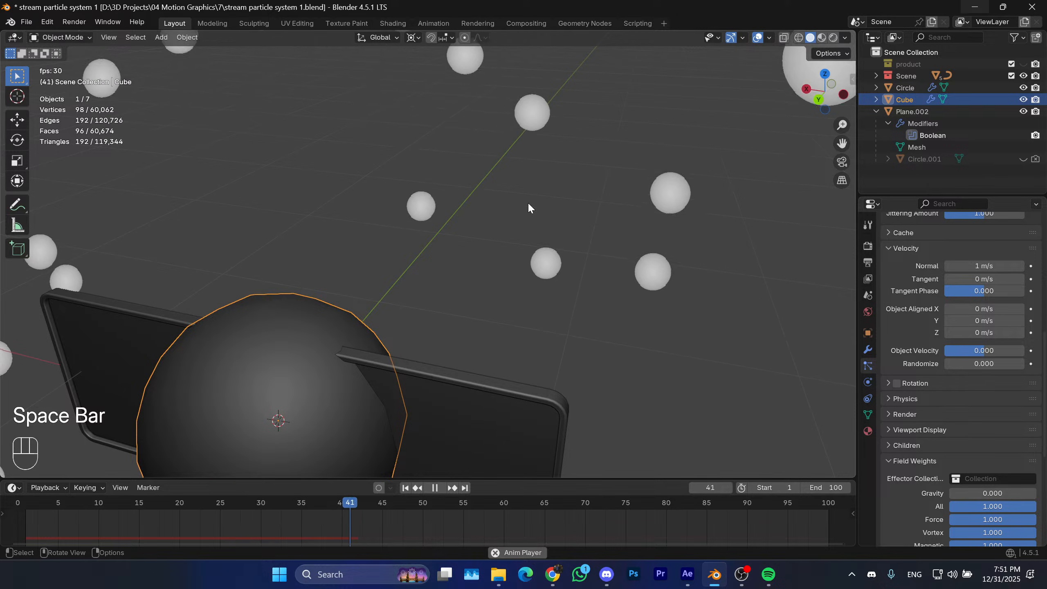
pyautogui.press('space')
pyautogui.scroll(-2, 596, 91)
pyautogui.keyDown('shift'); pyautogui.moveTo(622, 32); pyautogui.dragTo(513, 114, button='middle'); pyautogui.keyUp('shift')
pyautogui.scroll(-2, 513, 120)
pyautogui.keyDown('shift'); pyautogui.moveTo(522, 202); pyautogui.dragTo(479, 217, button='middle'); pyautogui.keyUp('shift')
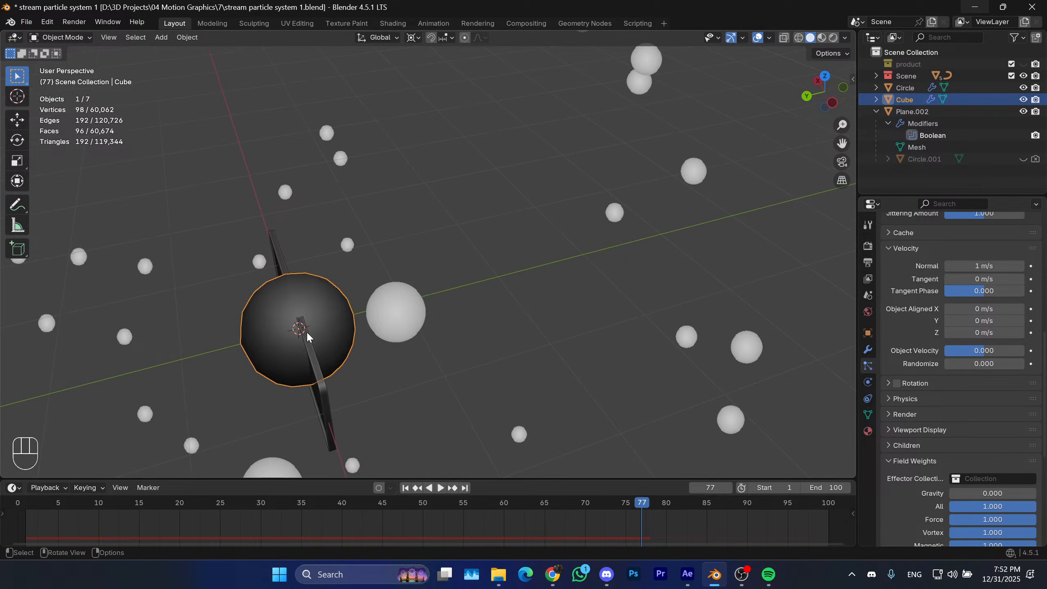
pyautogui.moveTo(432, 285); pyautogui.dragTo(388, 288, button='middle')
pyautogui.keyDown('shift'); pyautogui.moveTo(542, 235); pyautogui.dragTo(591, 179, button='middle'); pyautogui.keyUp('shift')
pyautogui.scroll(-1, 524, 303)
pyautogui.moveTo(572, 281); pyautogui.dragTo(544, 310, button='middle')
pyautogui.keyDown('shift'); pyautogui.moveTo(569, 318); pyautogui.dragTo(617, 300, button='middle'); pyautogui.keyUp('shift')
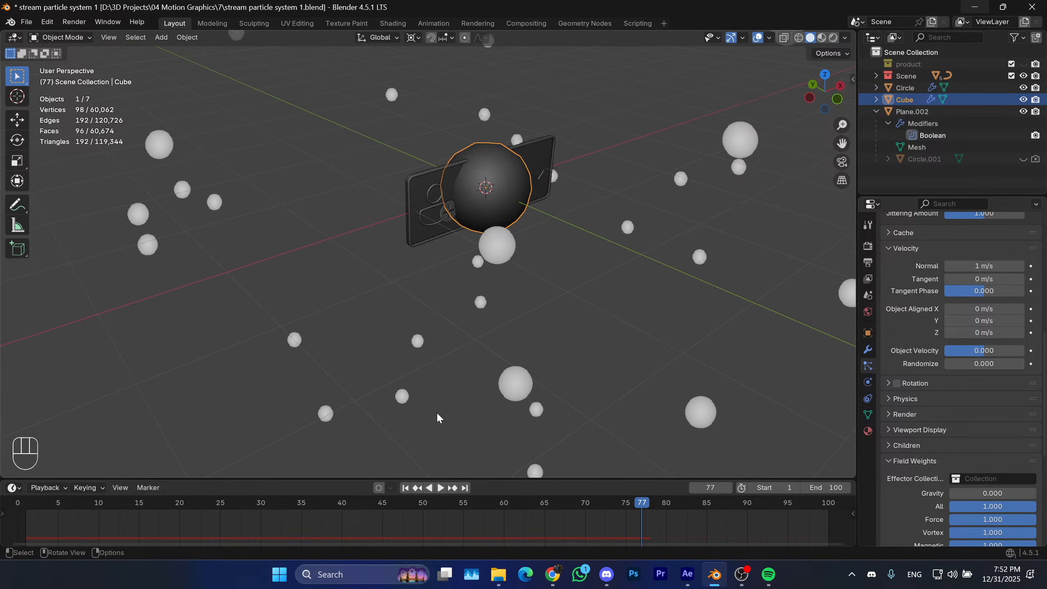
# From the first frame, set the particles' Normal velocity to 5 m/s and play the animation.
pyautogui.click(404, 488)
pyautogui.keyDown('shift'); pyautogui.moveTo(514, 329); pyautogui.dragTo(474, 357, button='middle'); pyautogui.keyUp('shift')
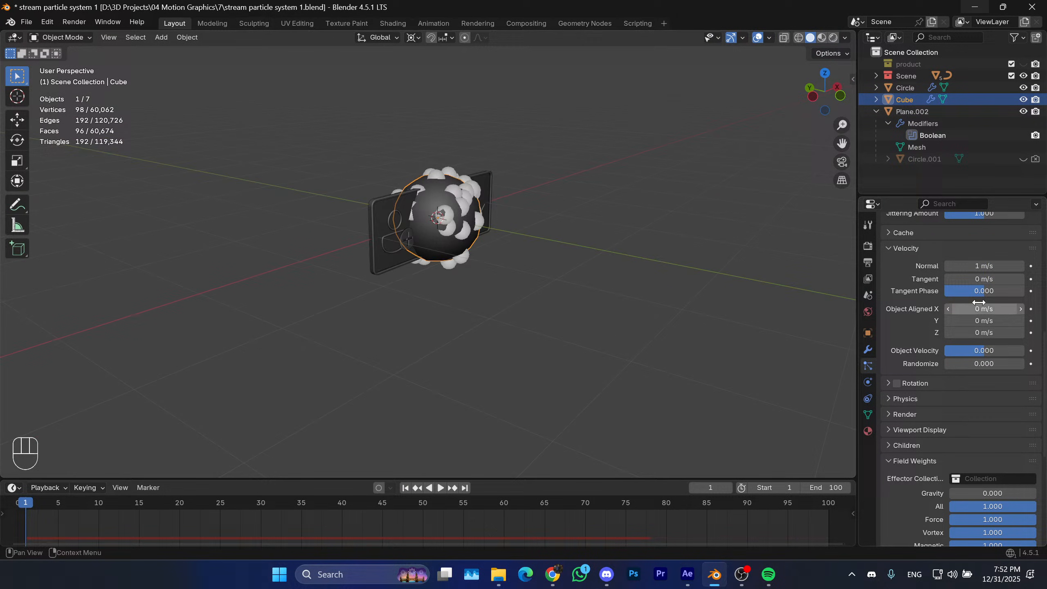
pyautogui.click(988, 269)
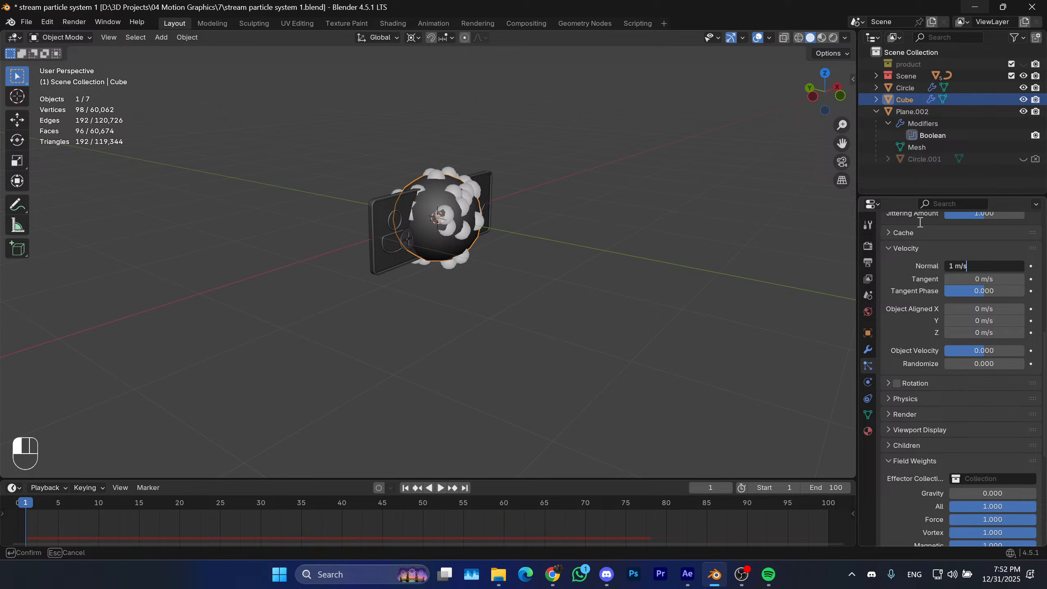
pyautogui.hotkey('ctrl', 'a')
pyautogui.write('5')
pyautogui.press('Return')
pyautogui.keyDown('shift'); pyautogui.moveTo(628, 277); pyautogui.dragTo(555, 283, button='middle'); pyautogui.keyUp('shift')
pyautogui.press('space')
pyautogui.press('space')
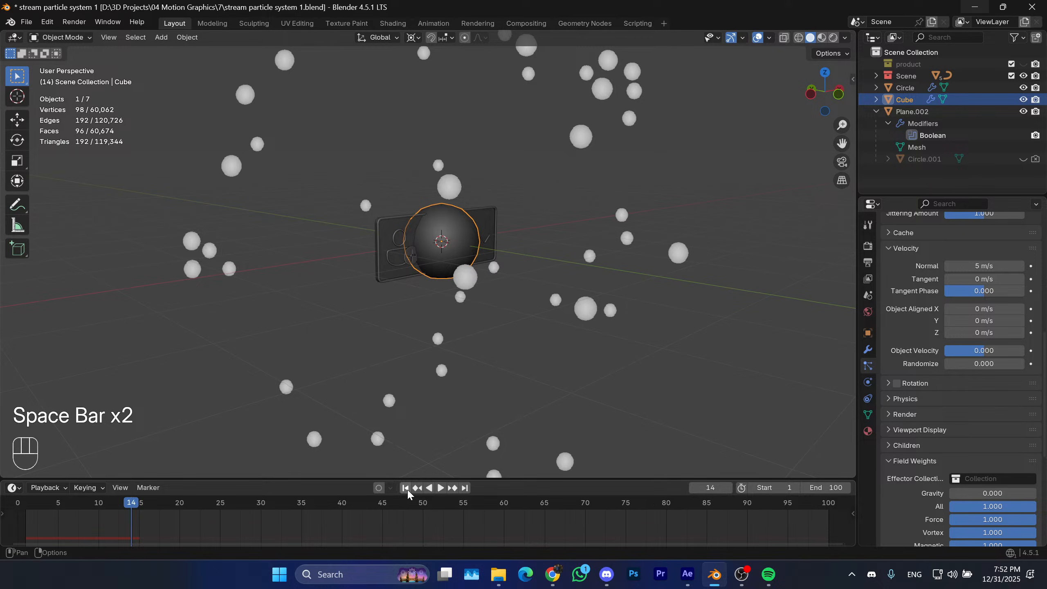
# Raise the particles' Normal velocity to about 10.8 m/s at the first frame and replay the animation.
pyautogui.click(405, 488)
pyautogui.moveTo(985, 266); pyautogui.dragTo(1006, 265)
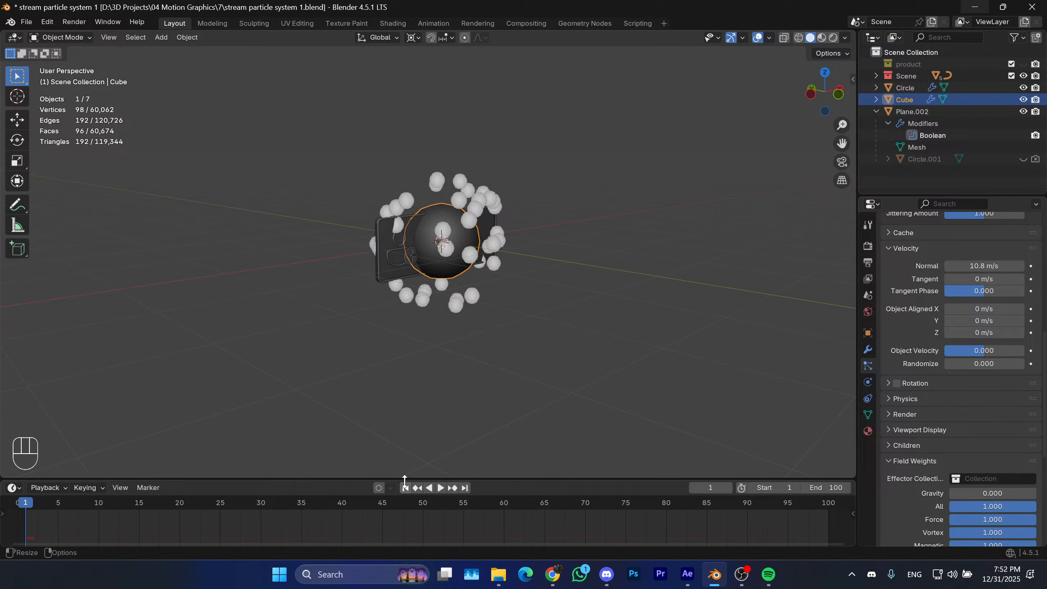
pyautogui.press('space')
pyautogui.press('space')
pyautogui.press('space')
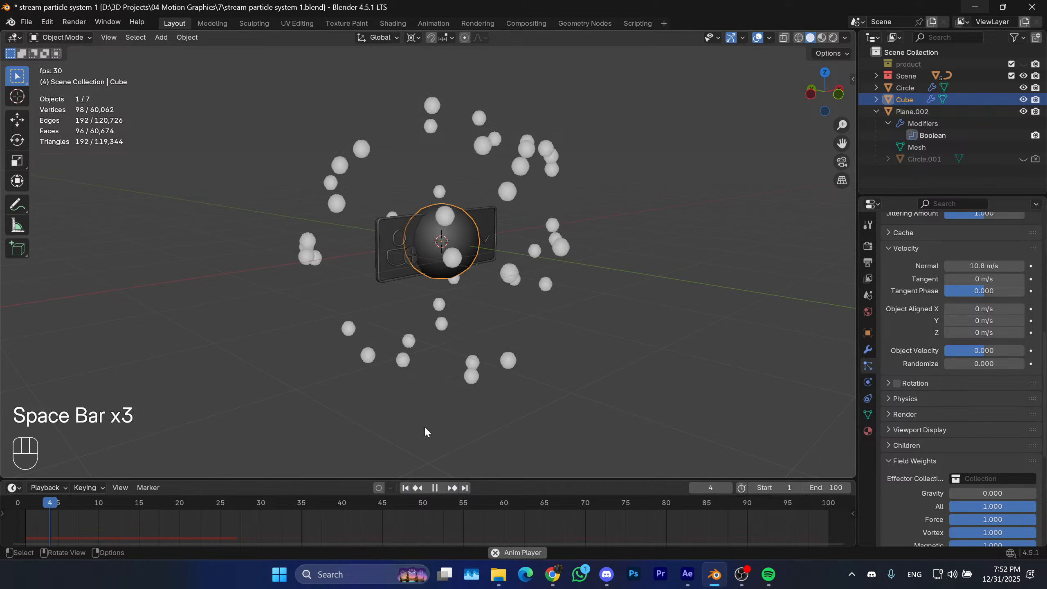
pyautogui.press('space')
pyautogui.press('space')
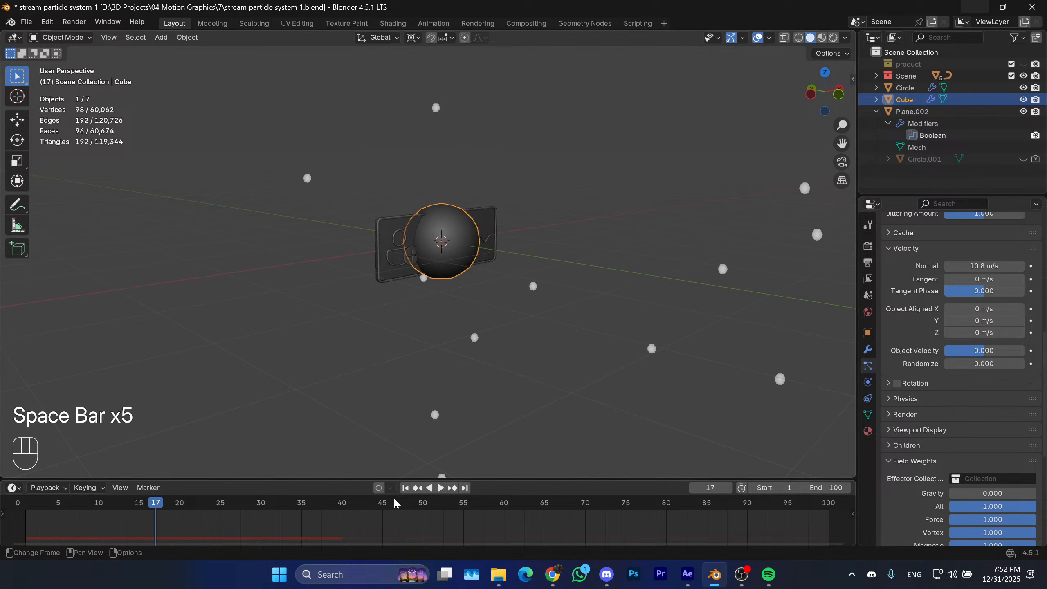
# Replay the emission from the first frame in the front view to examine how far the particles spread.
pyautogui.click(406, 488)
pyautogui.keyDown('shift'); pyautogui.moveTo(504, 277); pyautogui.dragTo(591, 261, button='middle'); pyautogui.keyUp('shift')
pyautogui.press('KP_1')
pyautogui.scroll(1, 570, 259)
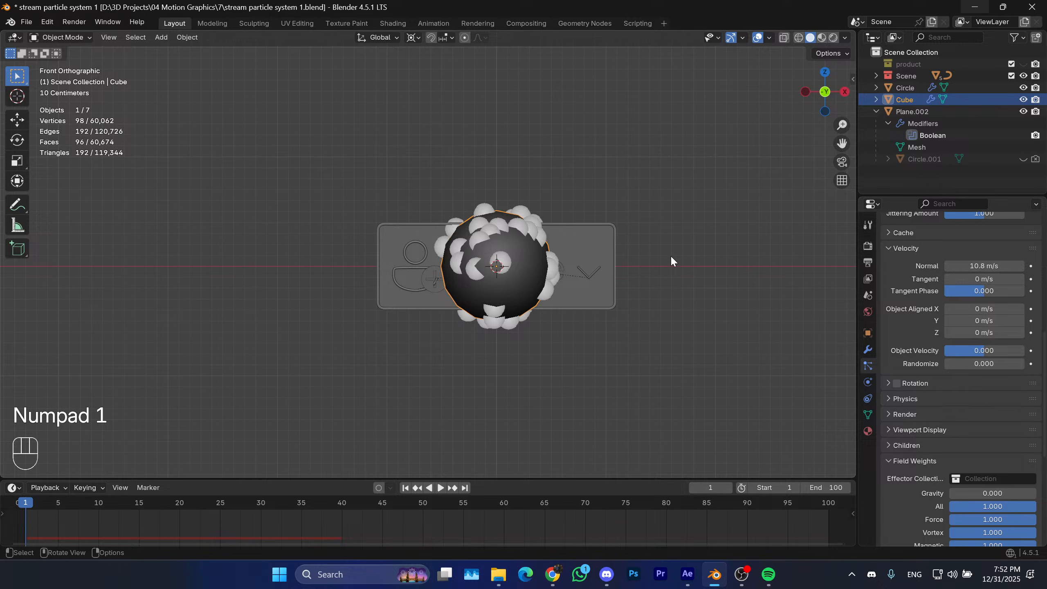
pyautogui.press('space')
pyautogui.press('space')
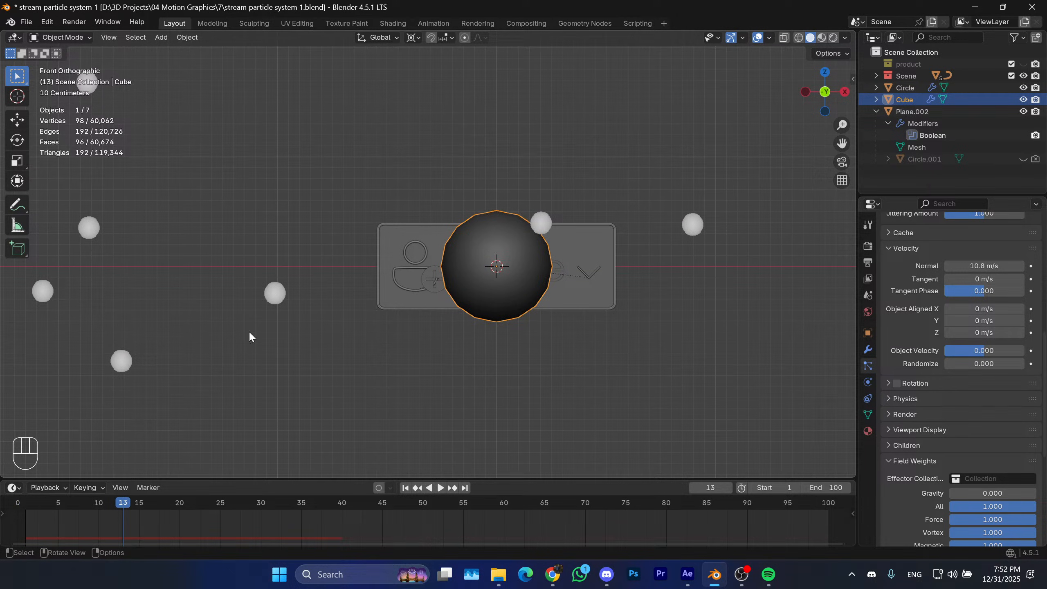
pyautogui.scroll(-5, 425, 303)
pyautogui.scroll(2, 474, 390)
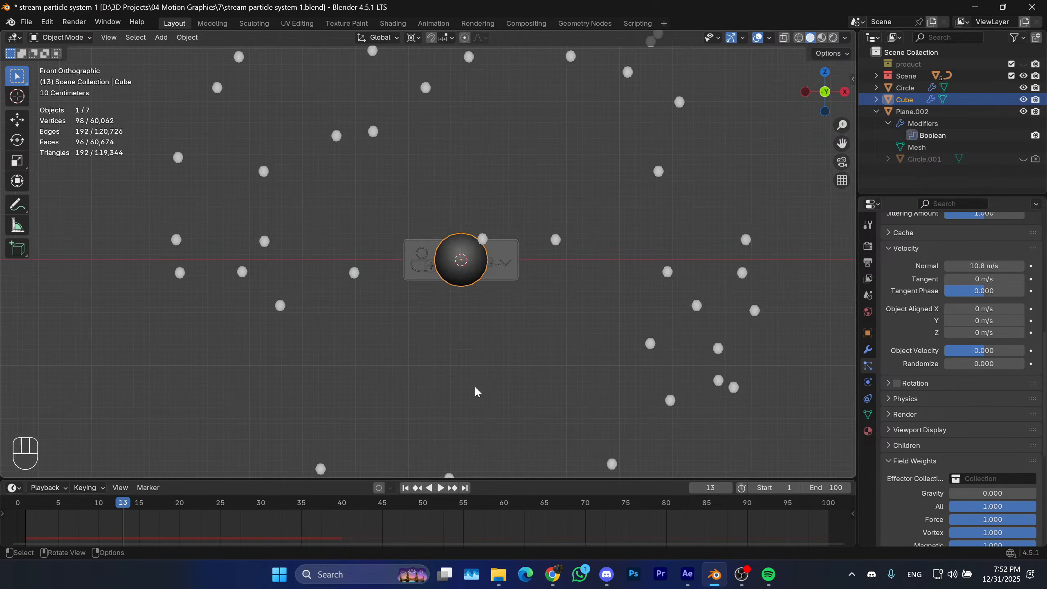
# Set the particles' Normal velocity to 3 m/s, replay the animation and return to the first frame.
pyautogui.click(959, 266)
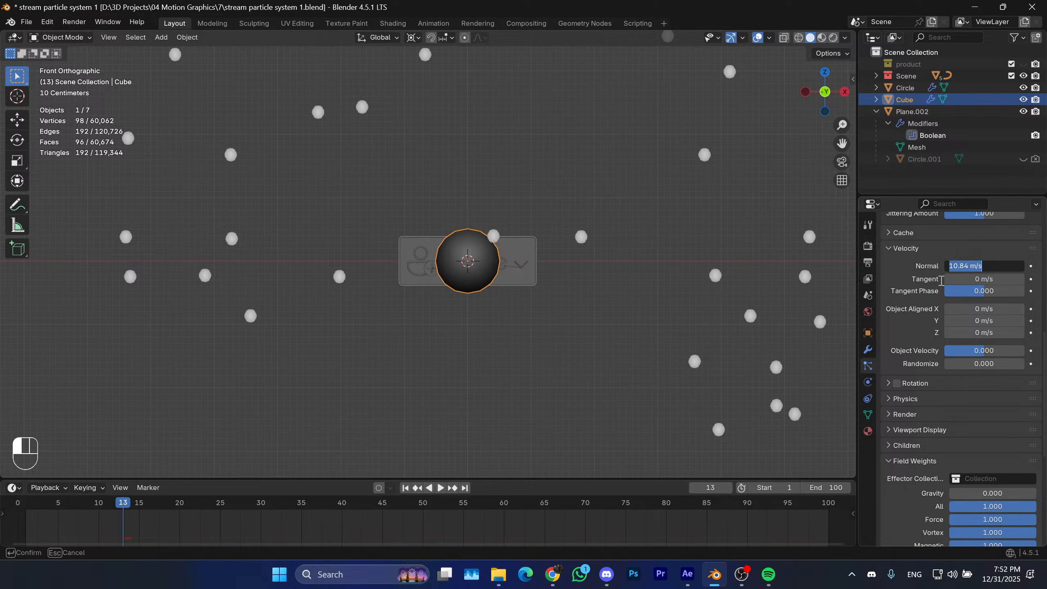
pyautogui.write('3')
pyautogui.press('Return')
pyautogui.press('space')
pyautogui.press('space')
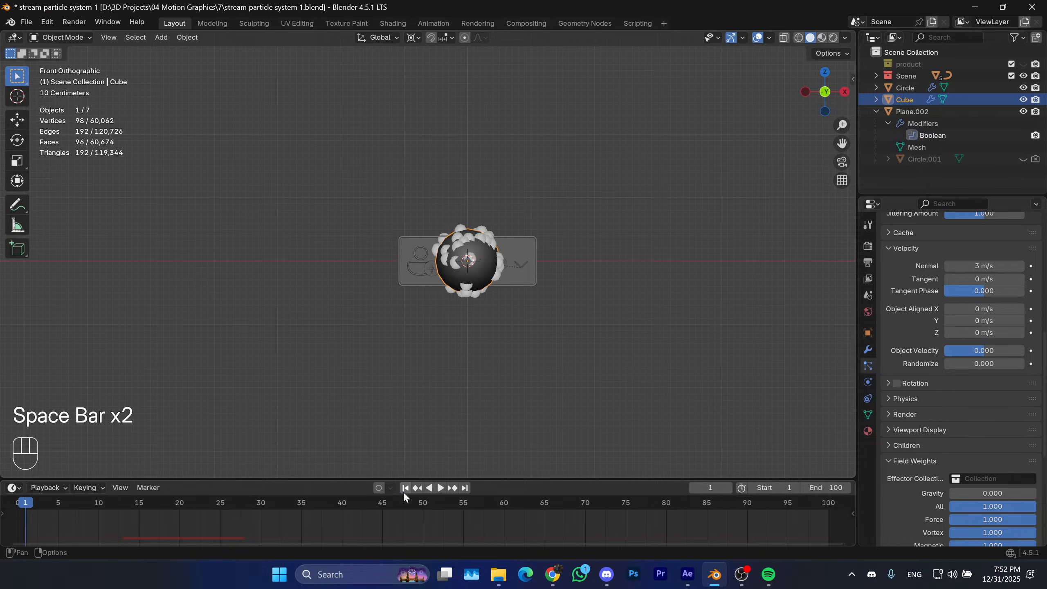
pyautogui.press('space')
pyautogui.press('space')
pyautogui.press('space')
pyautogui.press('space')
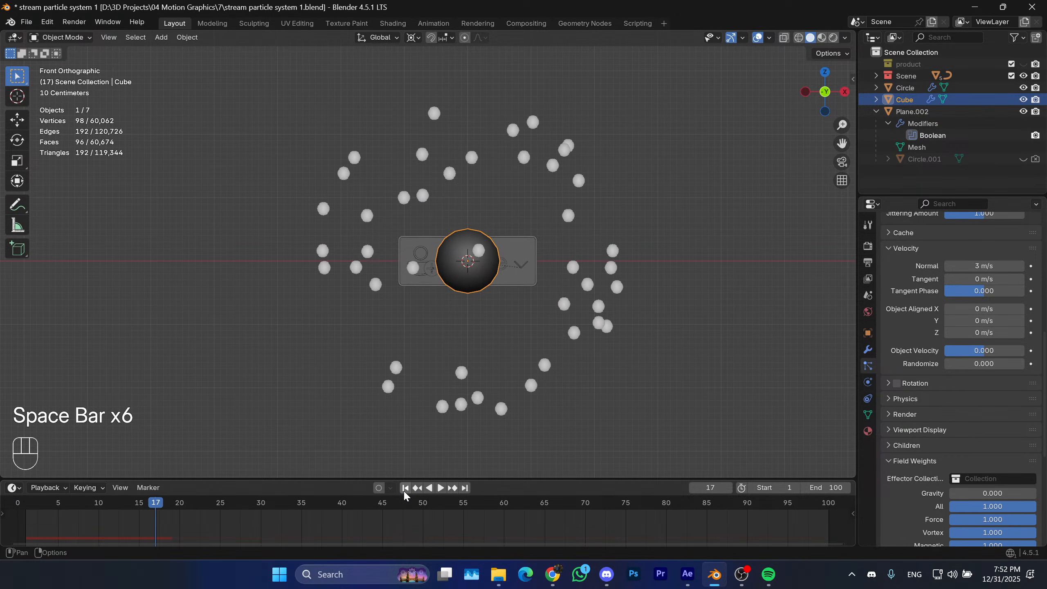
pyautogui.hotkey('shift', 'Left')
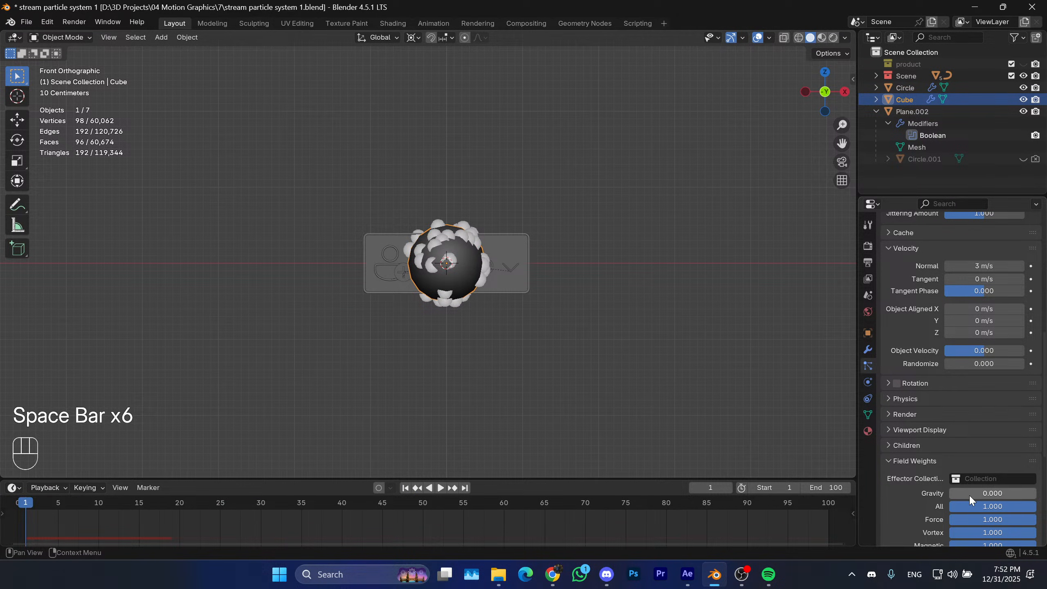
# Set the particles' Gravity field weight to 1 and replay the animation from the first frame.
pyautogui.moveTo(970, 494); pyautogui.dragTo(1039, 495)
pyautogui.click(406, 488)
pyautogui.press('space')
pyautogui.press('space')
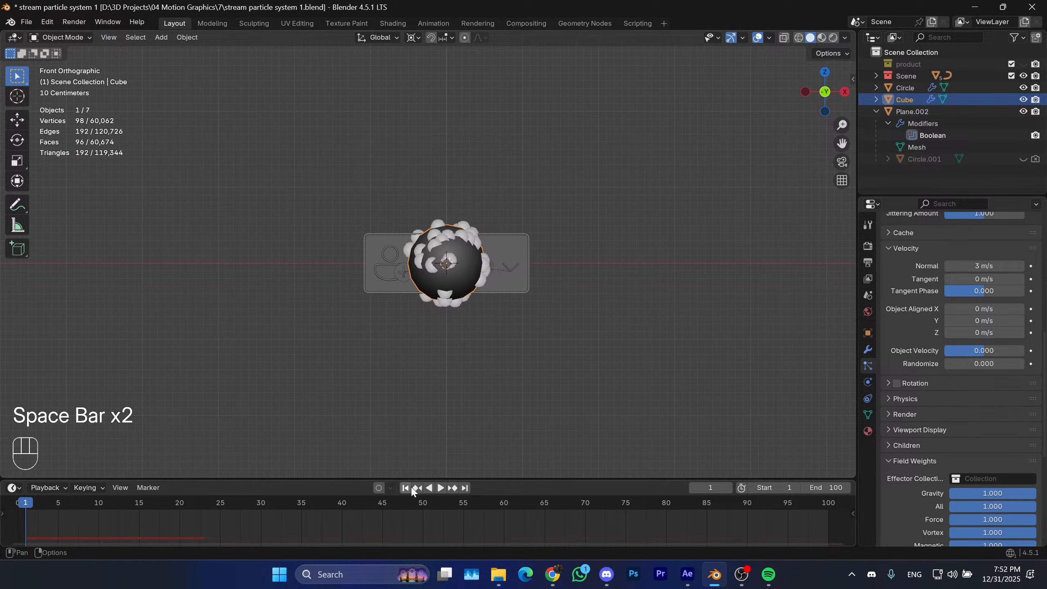
# Set the particles' Normal velocity to 5.01 m/s and replay the animation several times from the first frame.
pyautogui.moveTo(985, 266); pyautogui.dragTo(1019, 266)
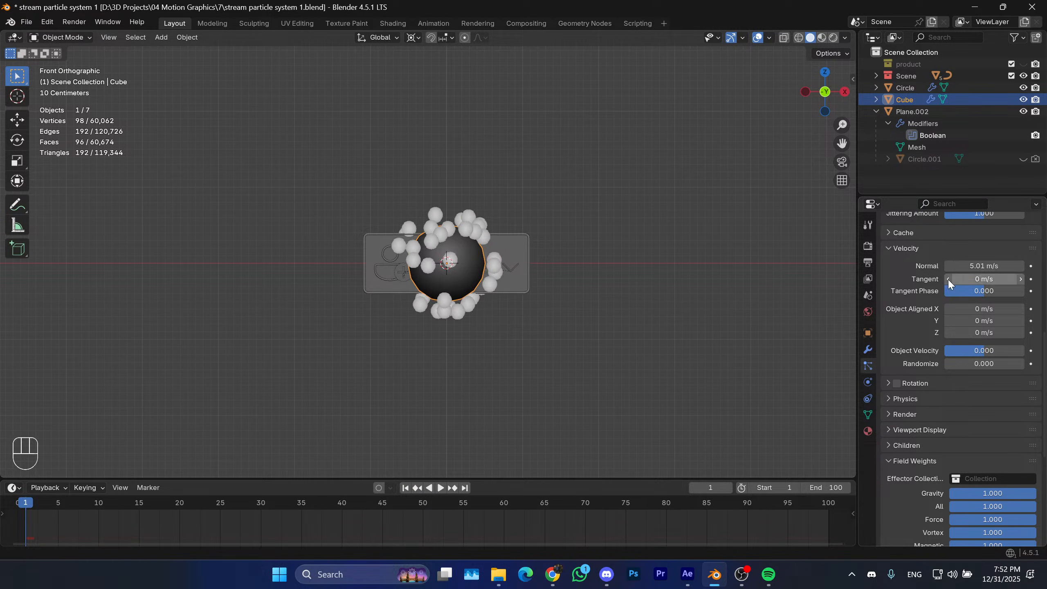
pyautogui.click(406, 488)
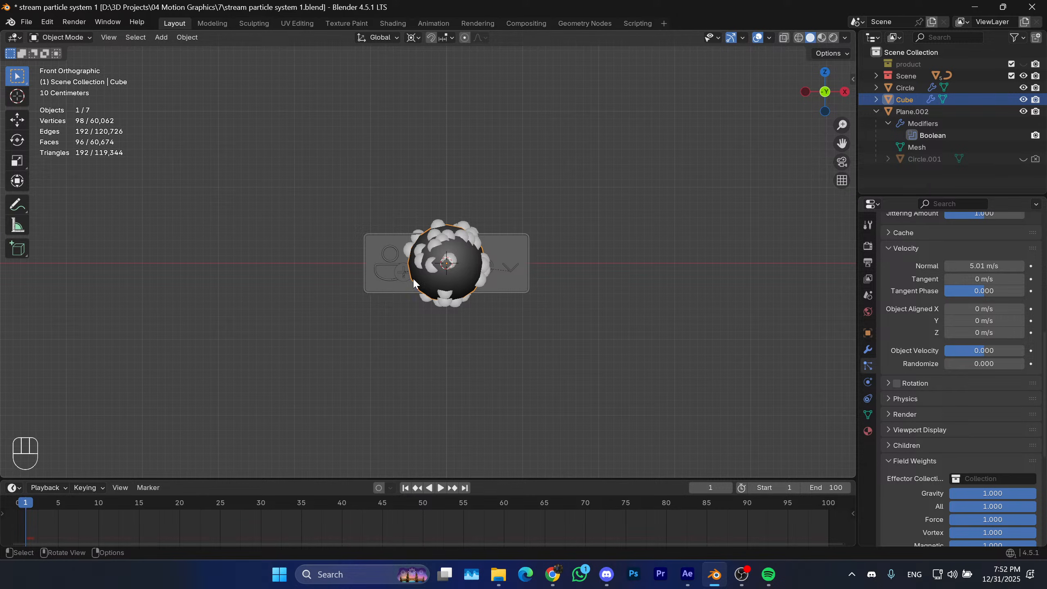
pyautogui.press('space')
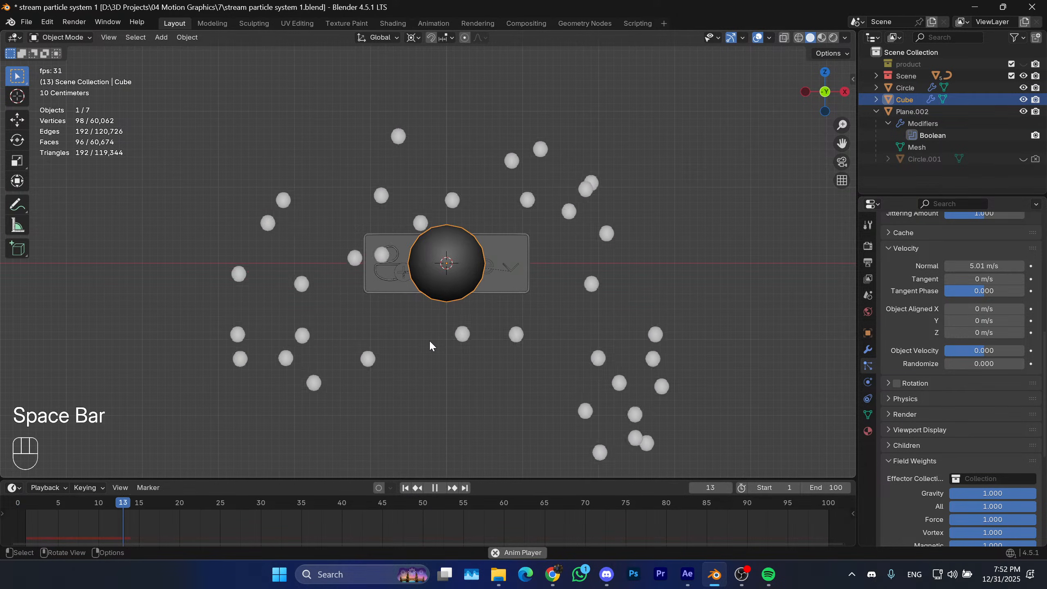
pyautogui.press('space')
pyautogui.click(406, 488)
pyautogui.press('space')
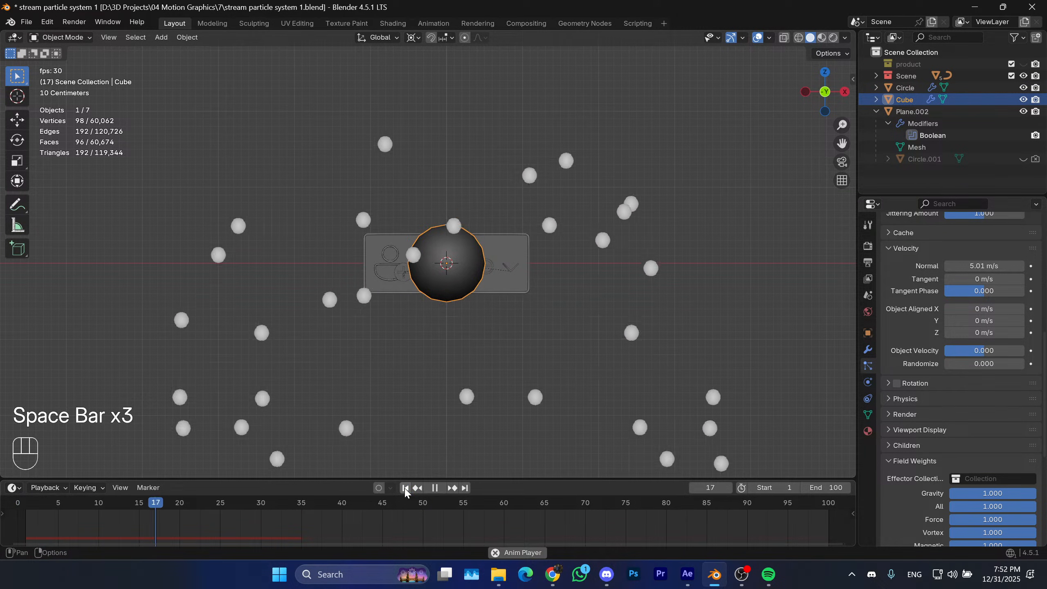
pyautogui.press('space')
pyautogui.click(406, 488)
pyautogui.press('space')
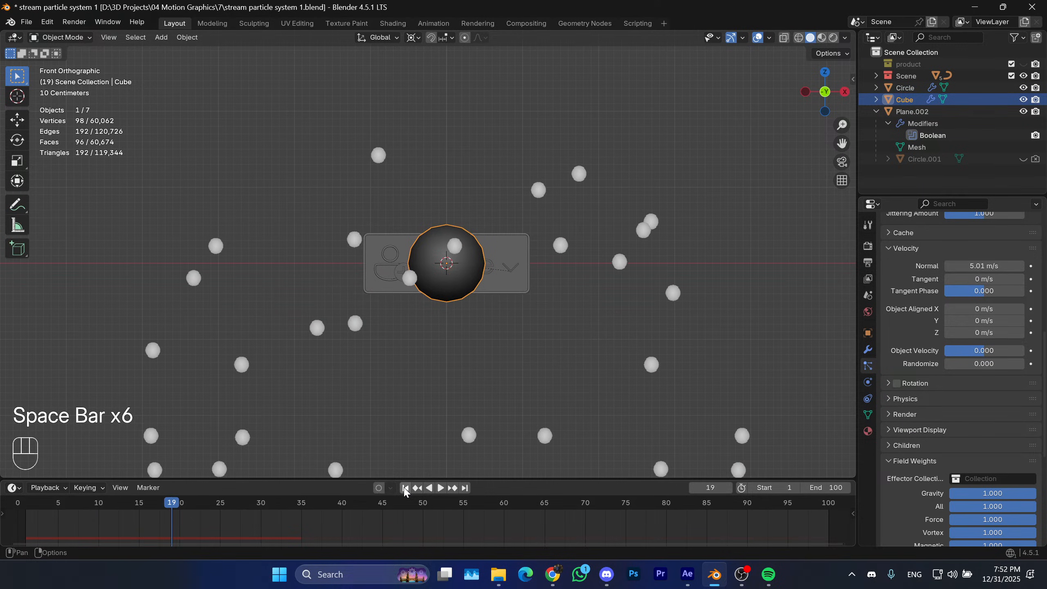
pyautogui.click(405, 488)
pyautogui.moveTo(448, 311)
pyautogui.keyDown('shift'); pyautogui.mouseDown(button='middle')
pyautogui.moveTo(458, 298)
pyautogui.moveTo(449, 300)
pyautogui.mouseUp(button='middle'); pyautogui.keyUp('shift')
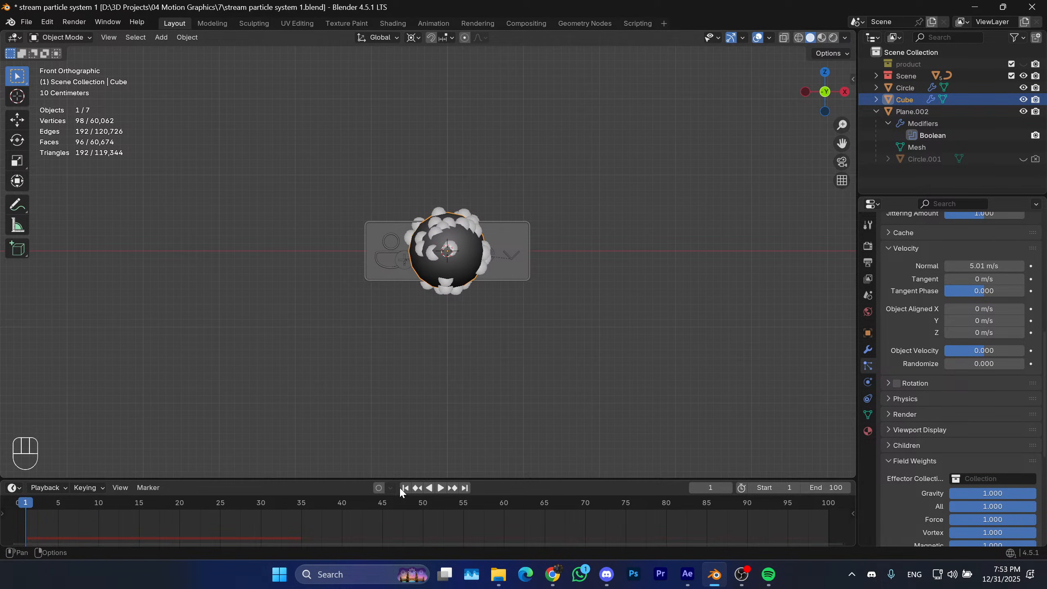
# Set the Gravity field weight to 0, keyframe it at the first frame and shift that keyframe to frame 3.
pyautogui.moveTo(1009, 496); pyautogui.dragTo(963, 495)
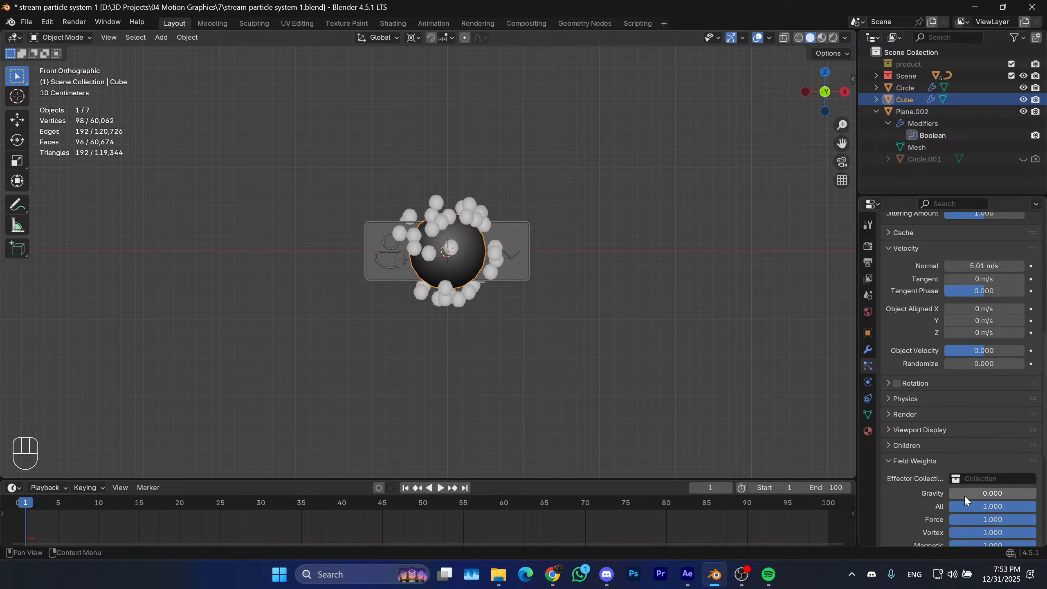
pyautogui.press('i')
pyautogui.moveTo(155, 542); pyautogui.dragTo(44, 500)
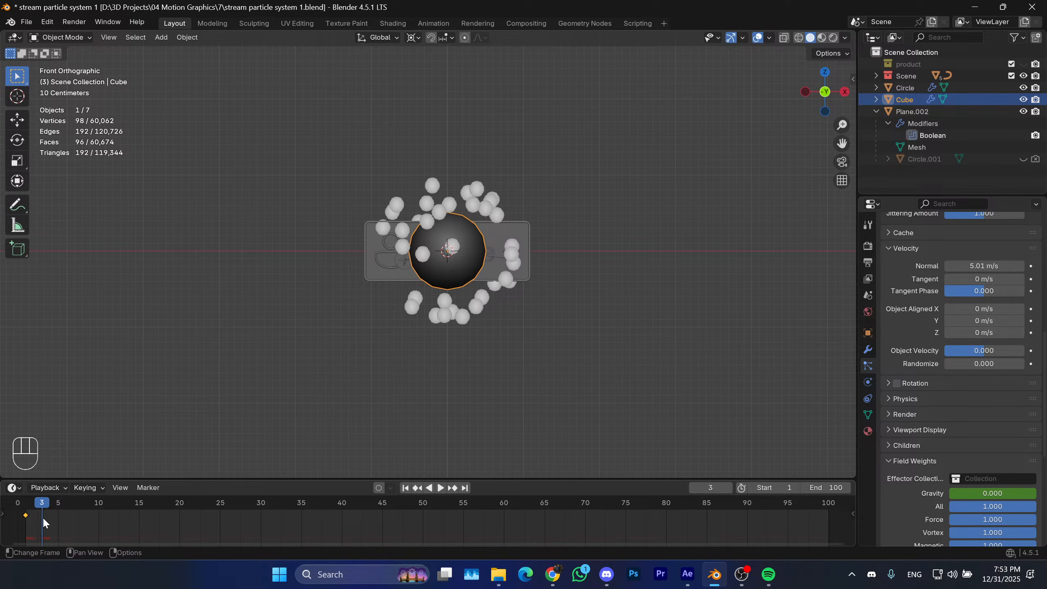
pyautogui.press('g')
pyautogui.click(60, 524)
# Keyframe the Gravity field weight at 1 on frame 12 and replay the animation from the first frame.
pyautogui.moveTo(58, 500); pyautogui.dragTo(115, 501)
pyautogui.moveTo(959, 500); pyautogui.dragTo(1014, 500)
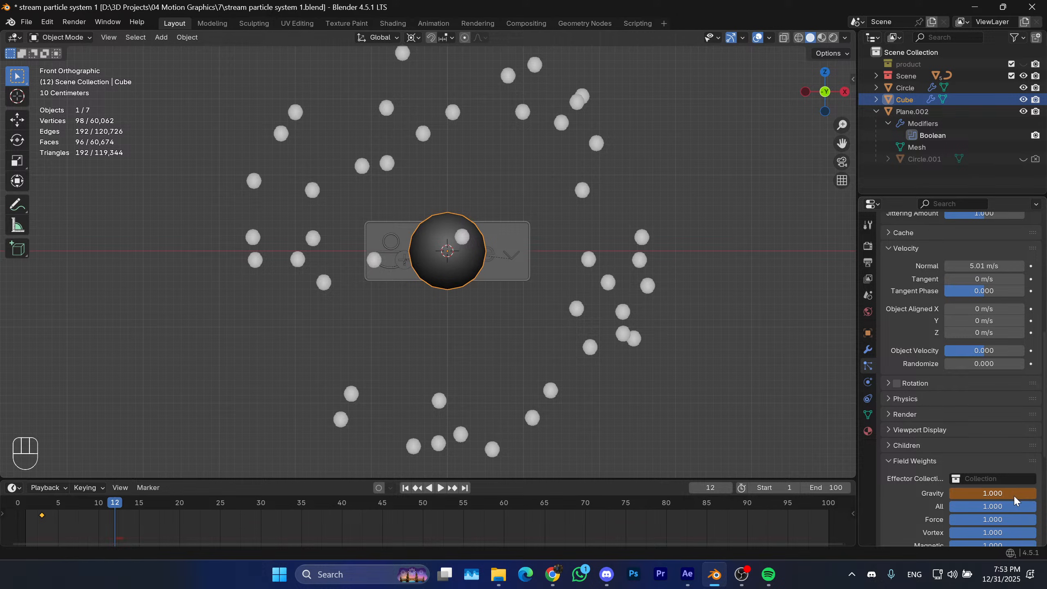
pyautogui.click(404, 490)
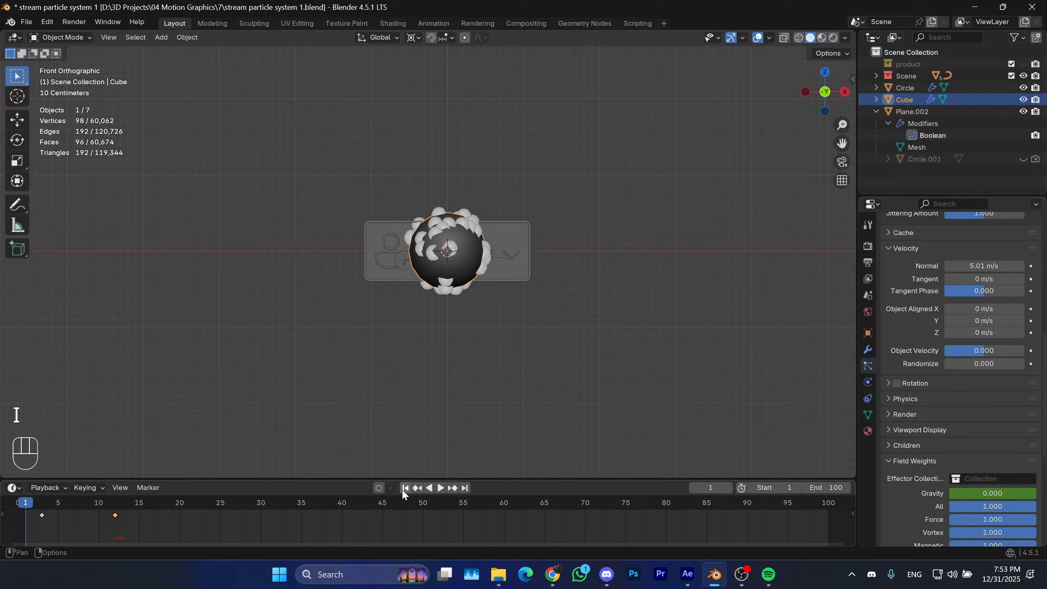
pyautogui.press('space')
pyautogui.press('space')
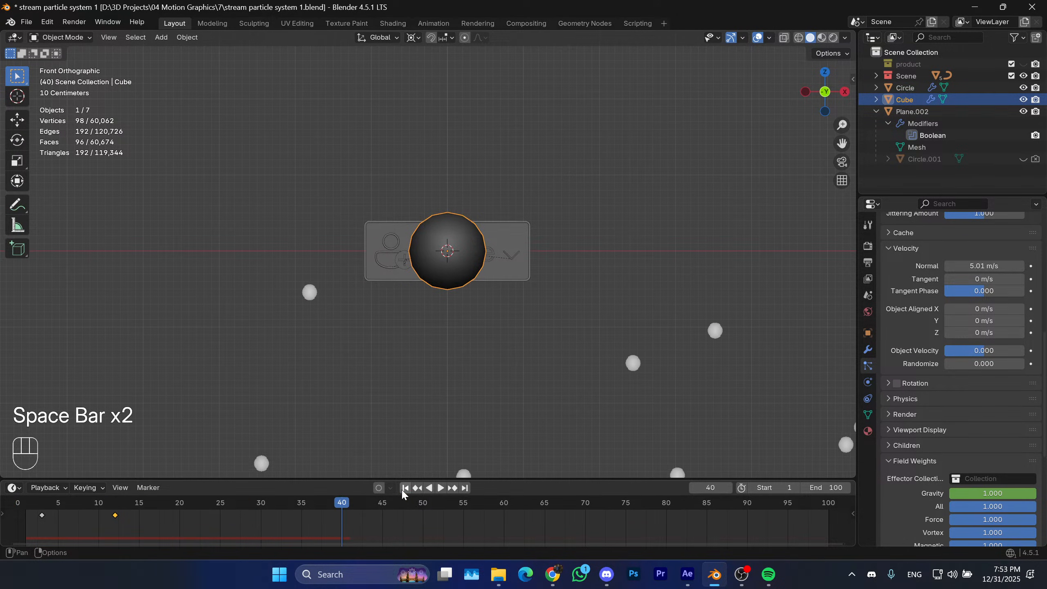
# Shift the second Gravity keyframe to frame 7, replay the animation and return to the first frame.
pyautogui.click(74, 502)
pyautogui.press('g')
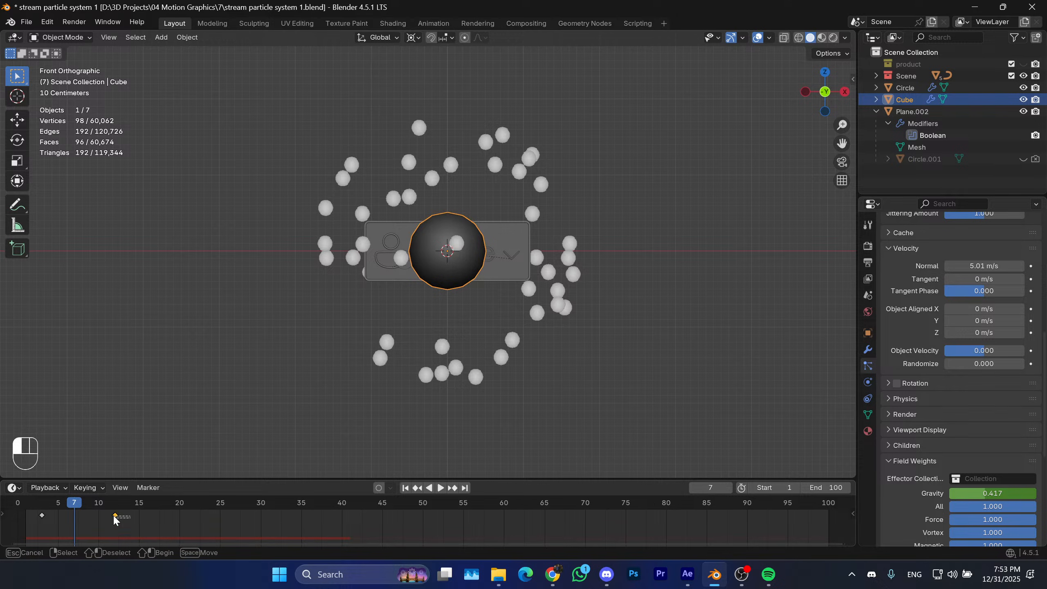
pyautogui.keyDown('shift'); pyautogui.click(56, 513); pyautogui.keyUp('shift')
pyautogui.moveTo(70, 504); pyautogui.dragTo(29, 502)
pyautogui.press('space')
pyautogui.press('space')
pyautogui.click(26, 501)
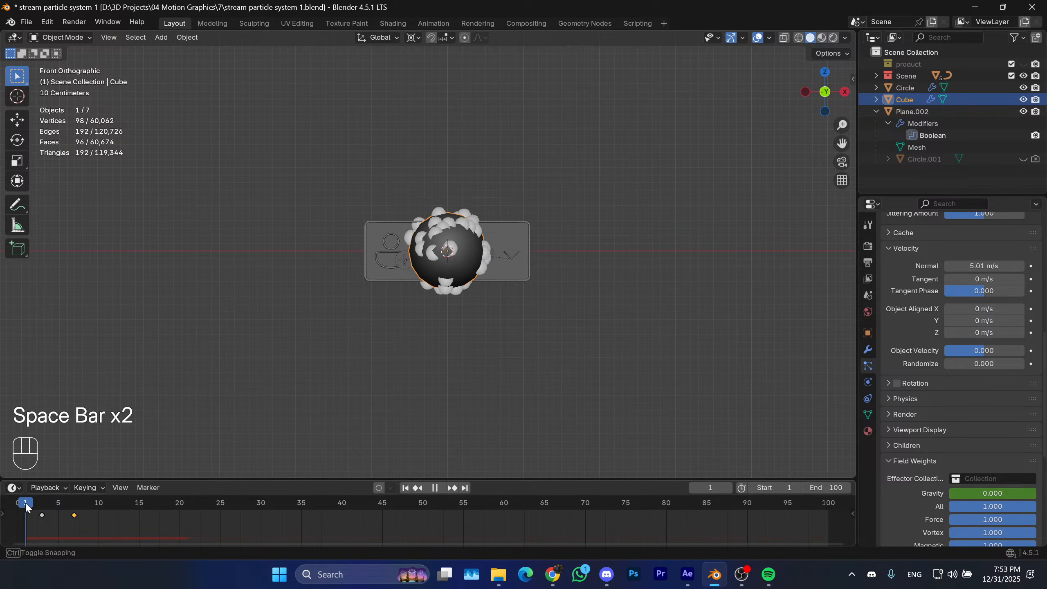
# Shift both Gravity keyframes to frames 5 and 9, replay the animation and return to the first frame.
pyautogui.moveTo(95, 521); pyautogui.dragTo(37, 502)
pyautogui.press('g')
pyautogui.click(53, 502)
pyautogui.press('space')
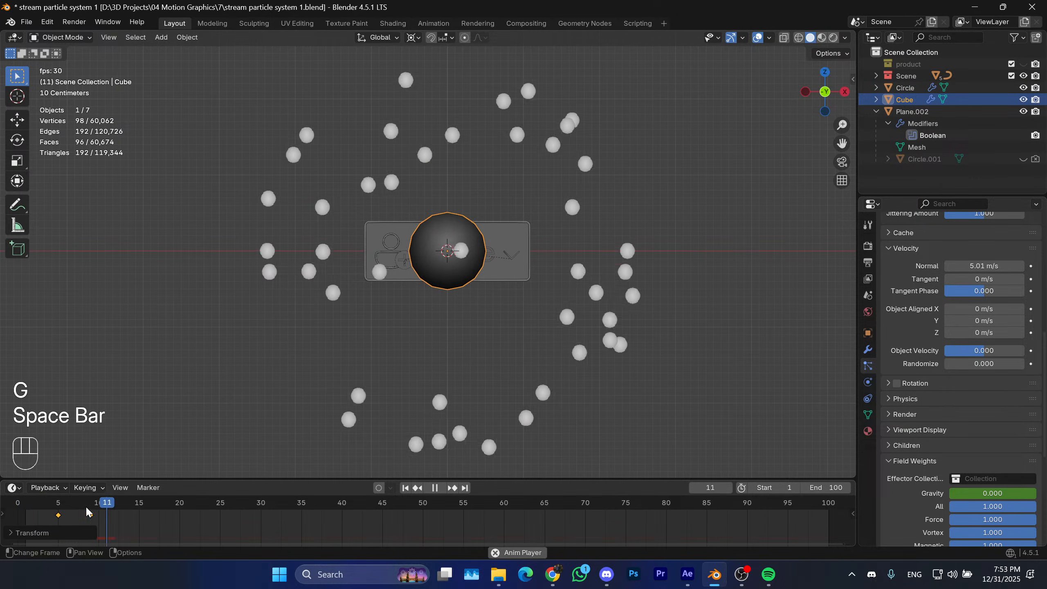
pyautogui.press('space')
pyautogui.hotkey('shift', 'Left')
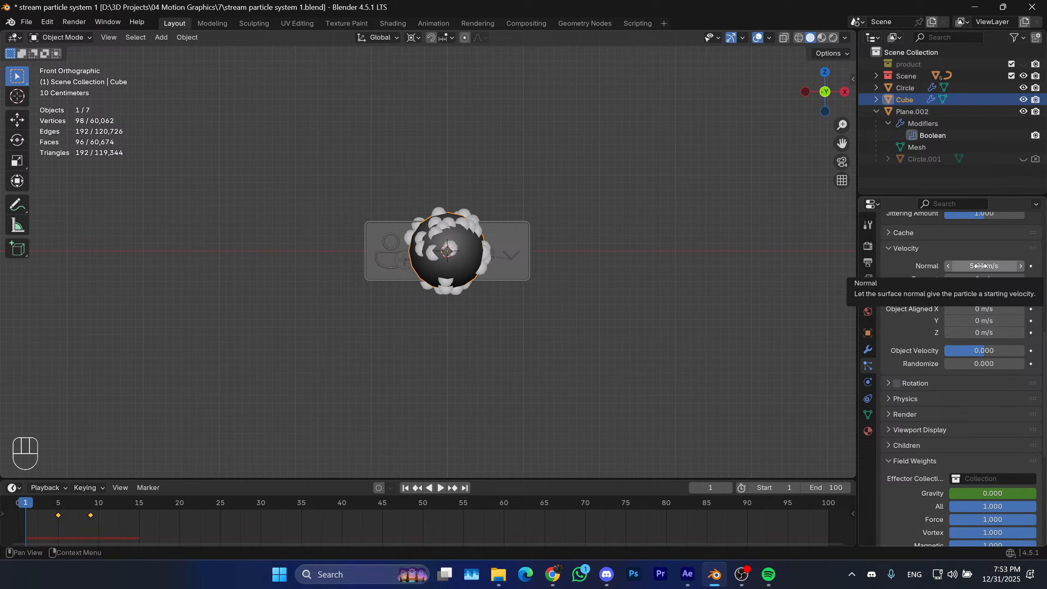
# Keyframe the current Normal velocity and move its keyframe to frame 5.
pyautogui.press('i')
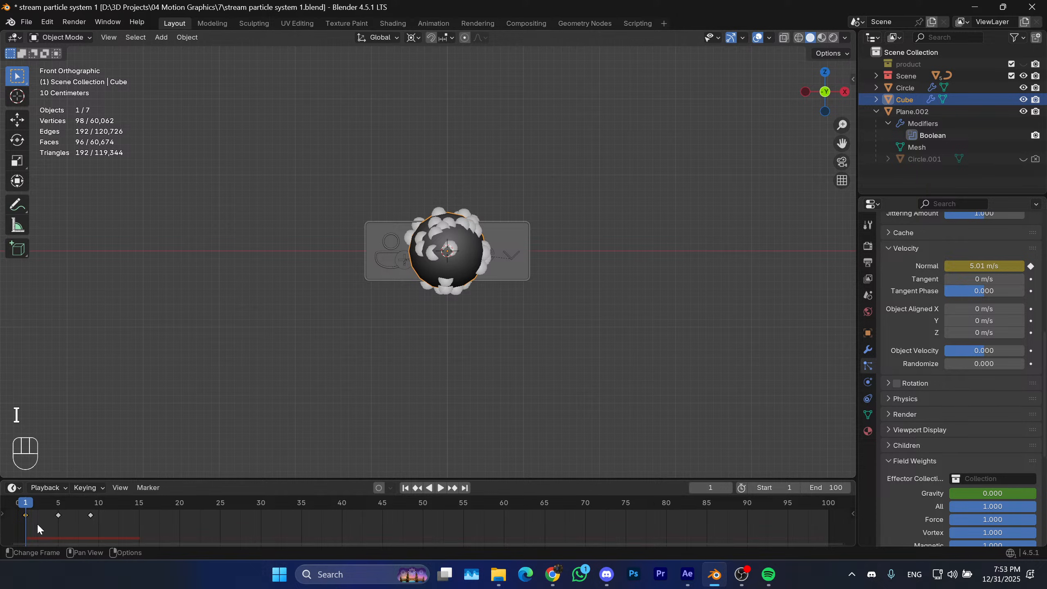
pyautogui.press('g')
pyautogui.click(70, 518)
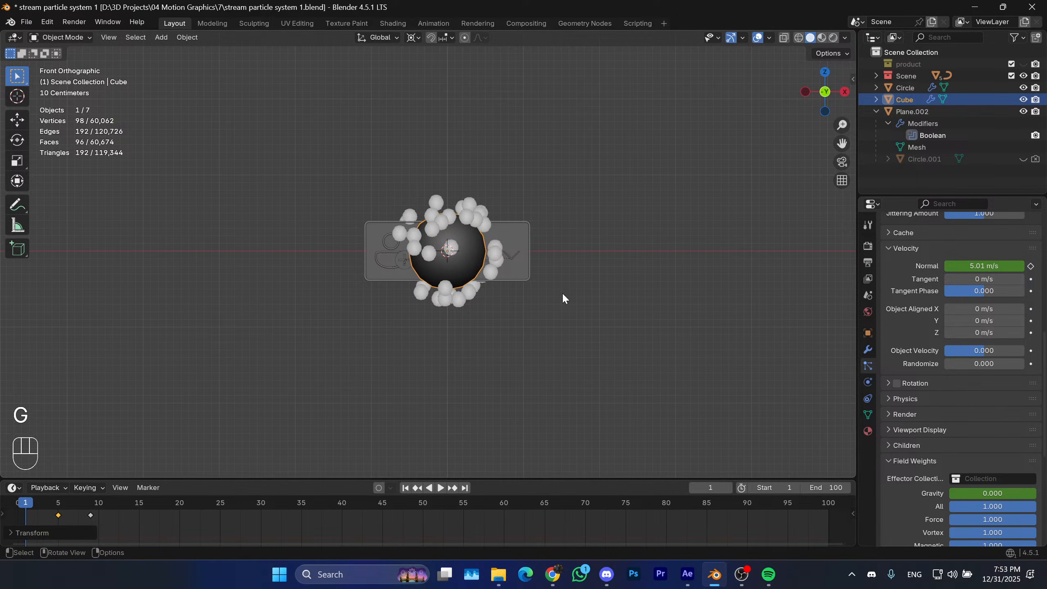
# Keyframe the Normal velocity at 0 m/s on frame 1 and play the animation.
pyautogui.click(987, 267)
pyautogui.write('0')
pyautogui.press('Return')
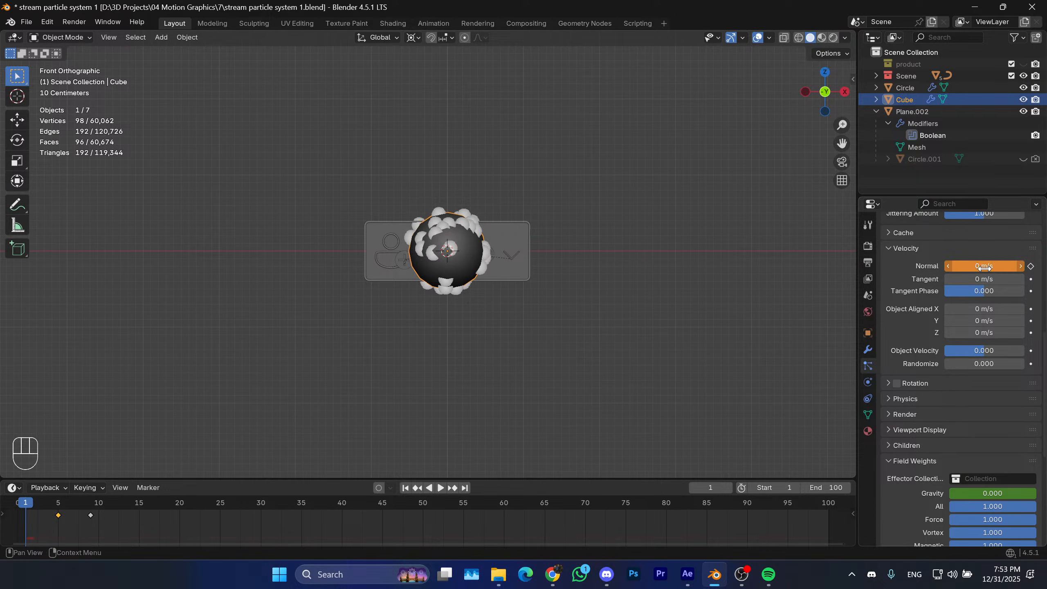
pyautogui.press('i')
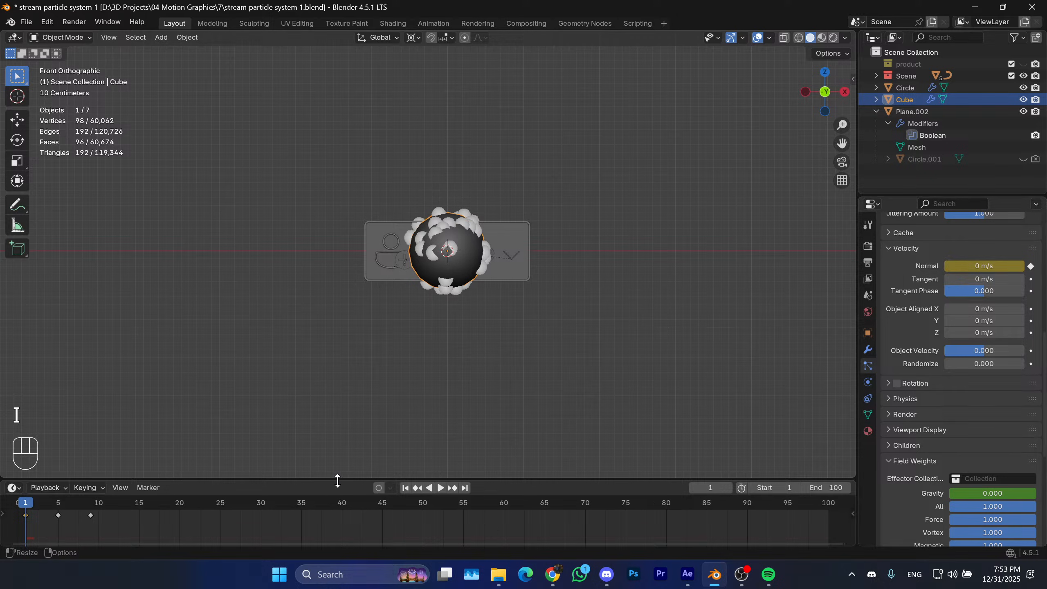
pyautogui.press('space')
pyautogui.press('space')
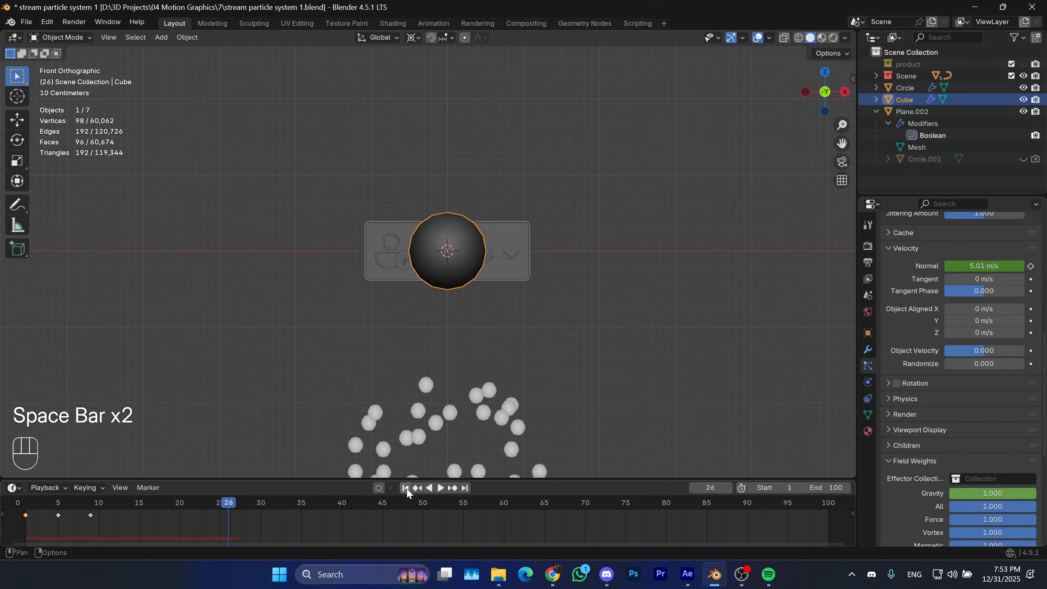
# Scale the keyframe timing from the first frame so the later keys sit at frames 9 and 16, then replay.
pyautogui.moveTo(96, 521); pyautogui.dragTo(37, 491)
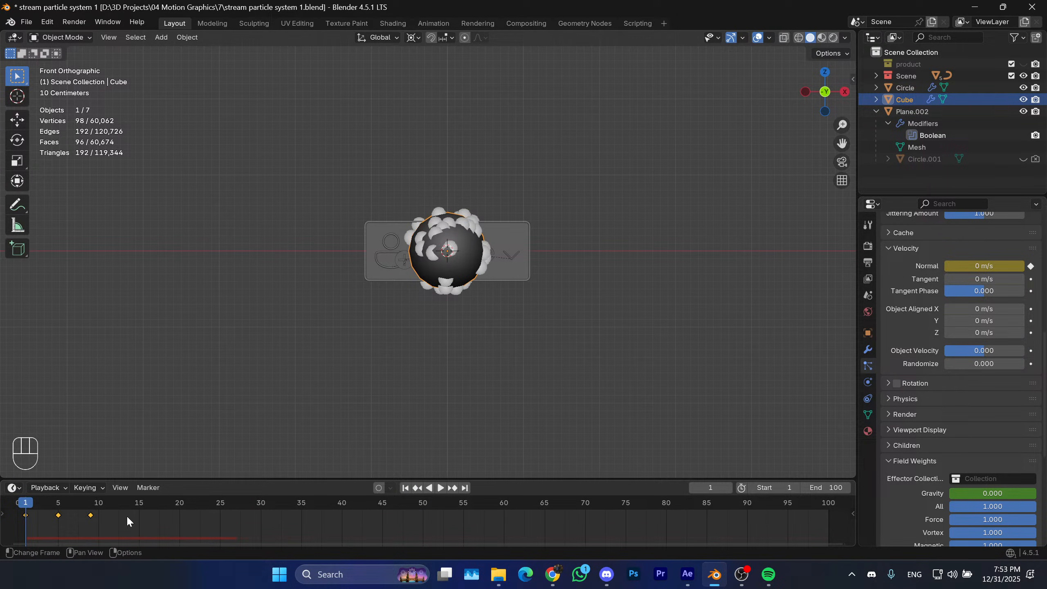
pyautogui.press('s')
pyautogui.click(253, 508)
pyautogui.press('space')
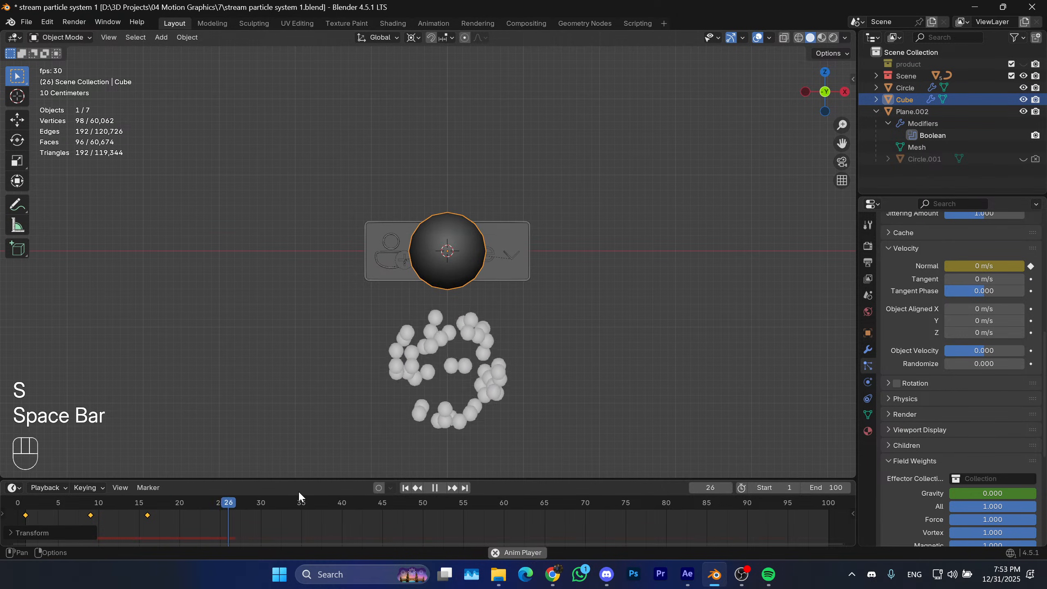
pyautogui.press('space')
# Try moving the middle keyframes from frame 9 to frame 12.
pyautogui.moveTo(54, 498); pyautogui.dragTo(82, 508)
pyautogui.click(91, 515)
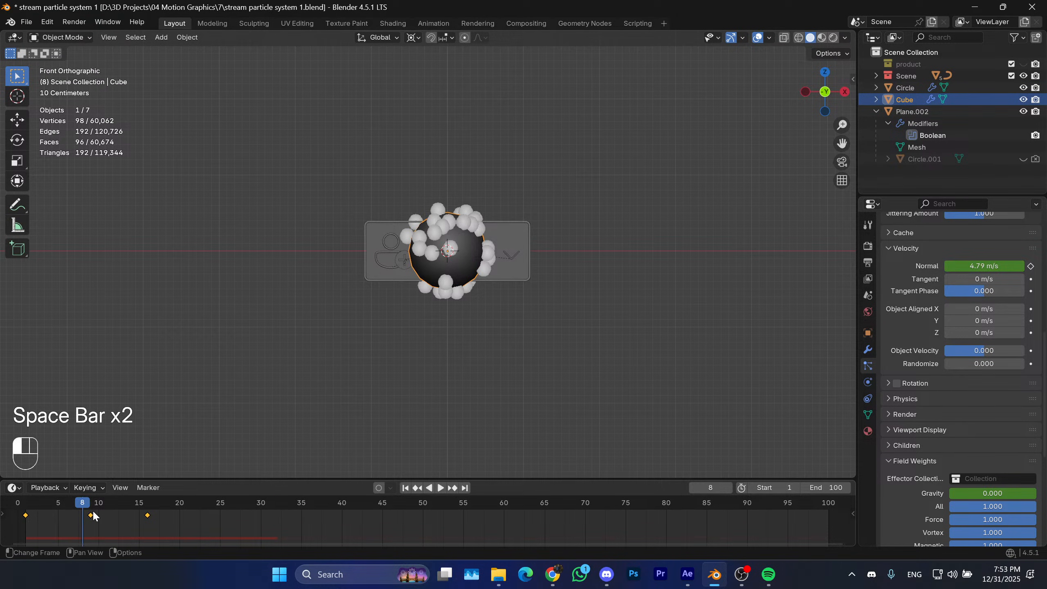
pyautogui.press('g')
pyautogui.rightClick(106, 523)
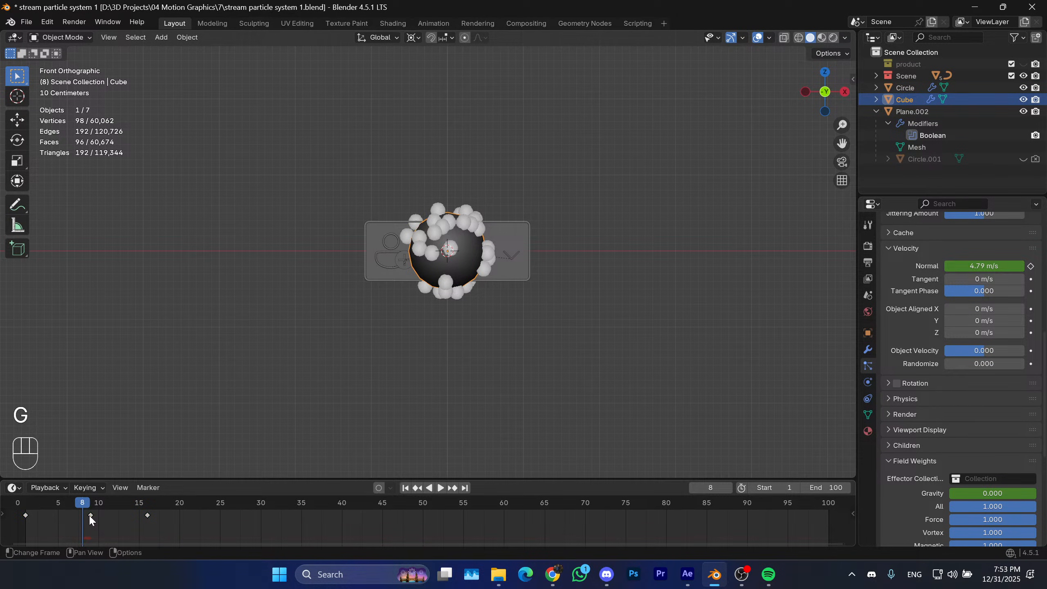
pyautogui.press('g')
pyautogui.rightClick(110, 523)
pyautogui.moveTo(83, 506)
pyautogui.mouseDown()
pyautogui.moveTo(52, 505)
pyautogui.moveTo(145, 509)
pyautogui.moveTo(49, 502)
pyautogui.moveTo(94, 506)
pyautogui.mouseUp()
pyautogui.press('g')
pyautogui.click(106, 515)
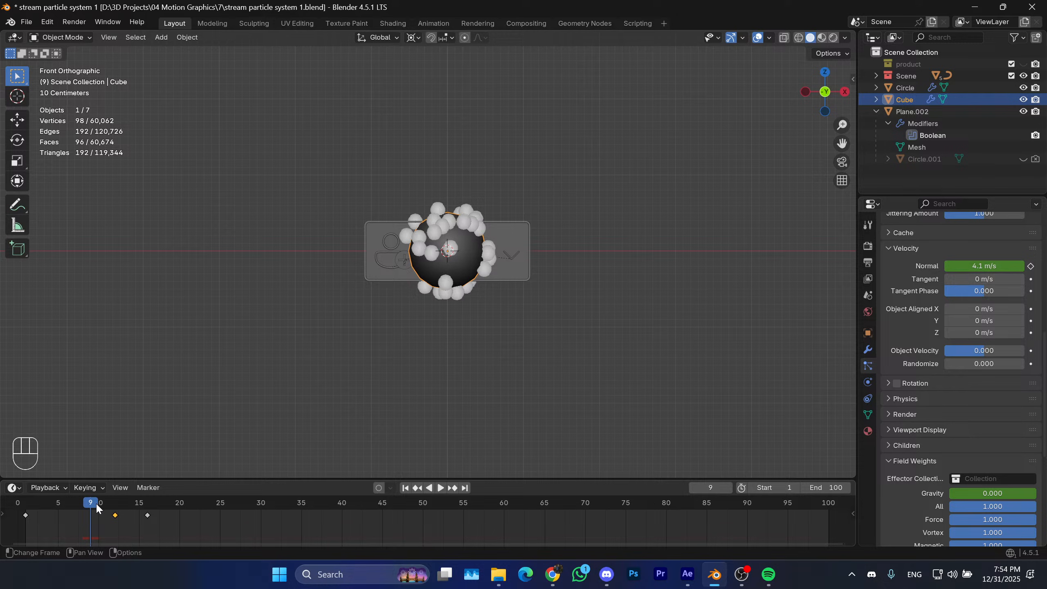
# Move the middle keyframes to frame 6 and replay the animation from the first frame.
pyautogui.press('g')
pyautogui.click(41, 509)
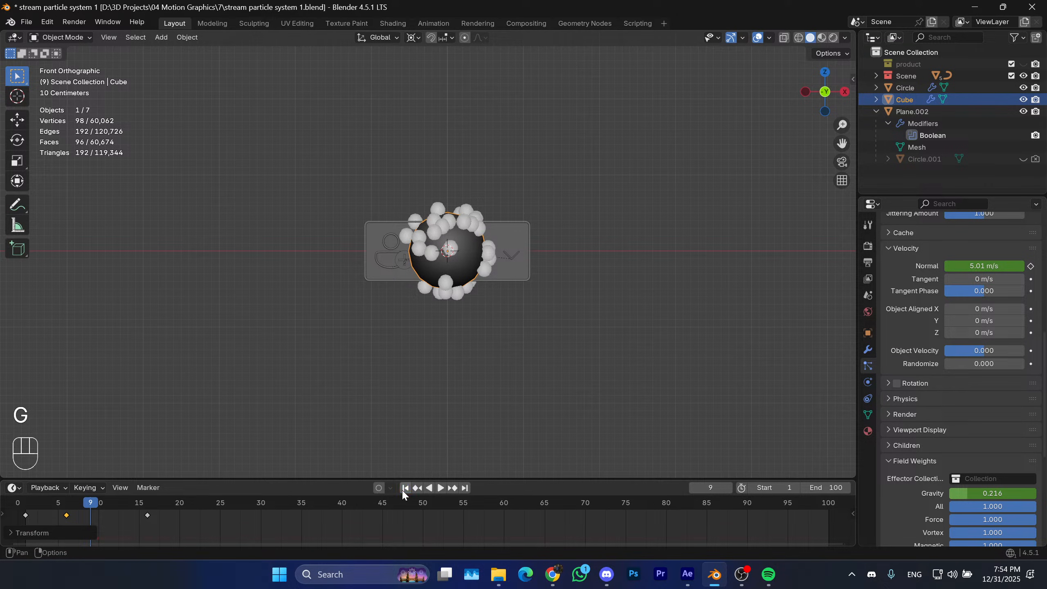
pyautogui.press('space')
pyautogui.press('space')
# Keyframe the Gravity field weight at 0 on frame 12 and move that keyframe to frame 10.
pyautogui.click(114, 503)
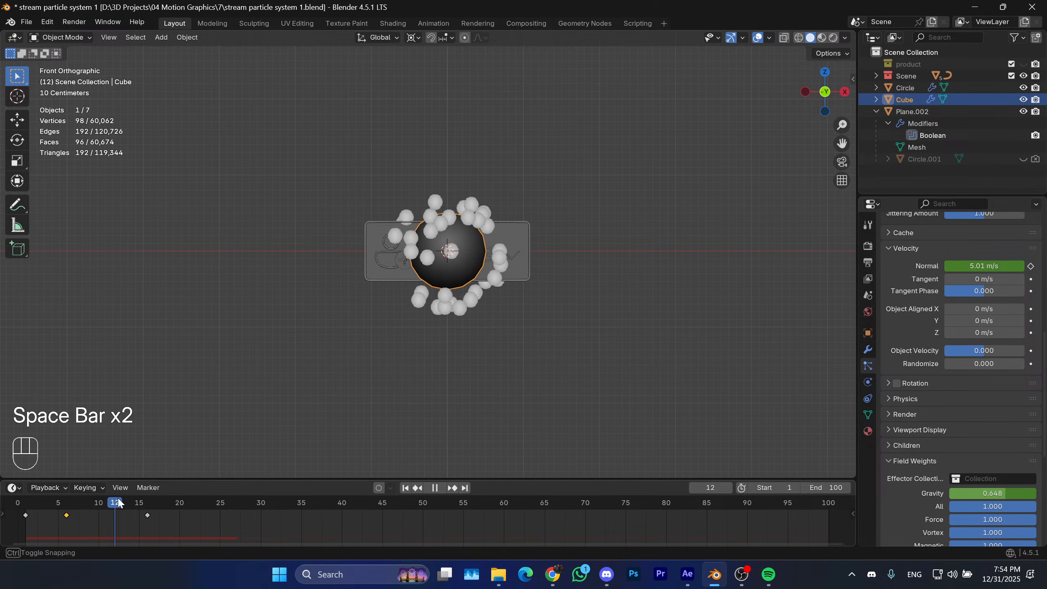
pyautogui.click(988, 495)
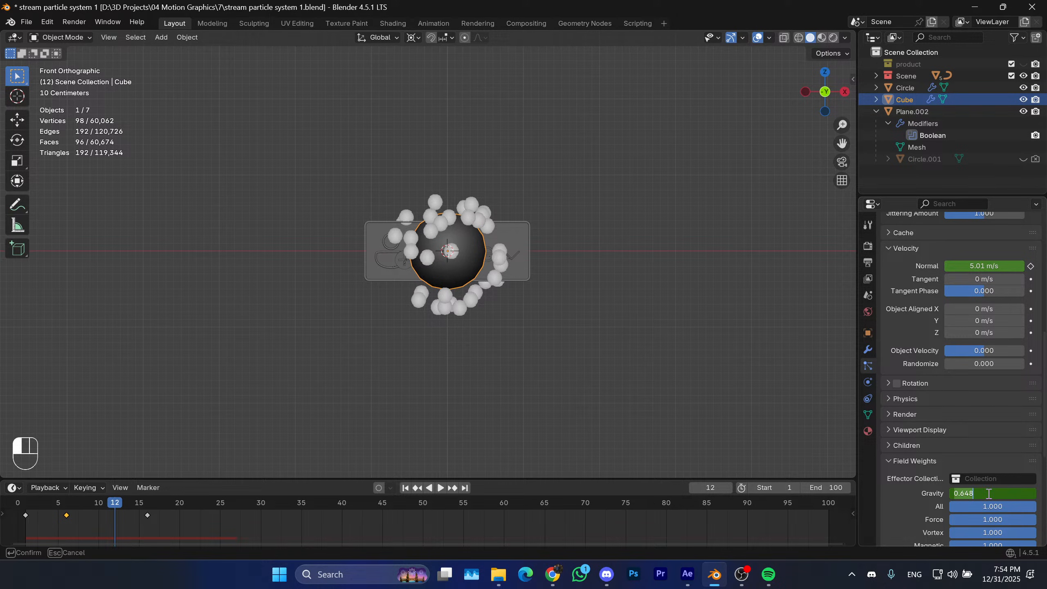
pyautogui.write('0')
pyautogui.press('Return')
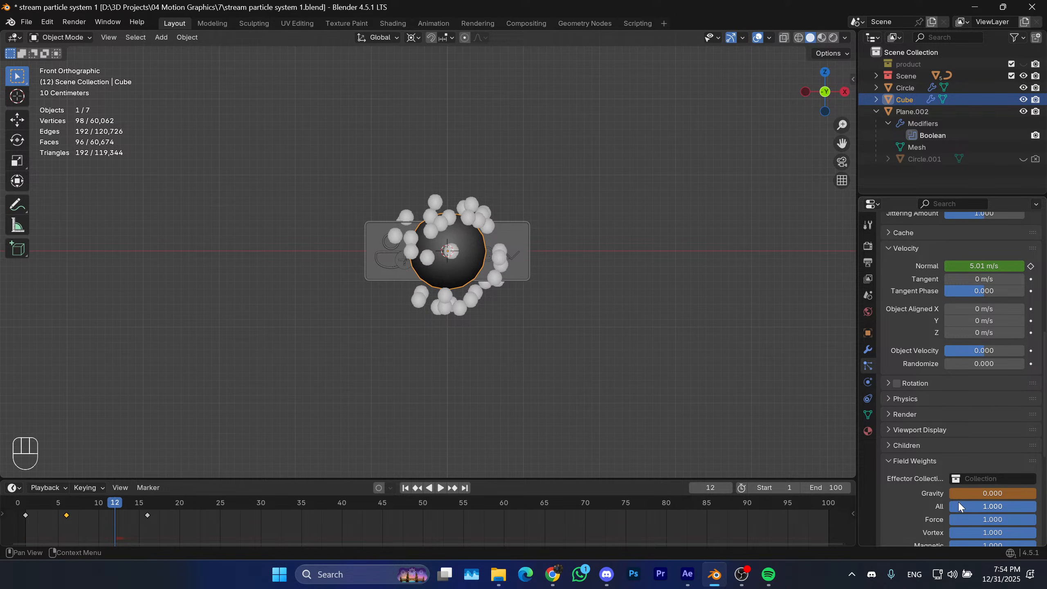
pyautogui.press('i')
pyautogui.click(115, 515)
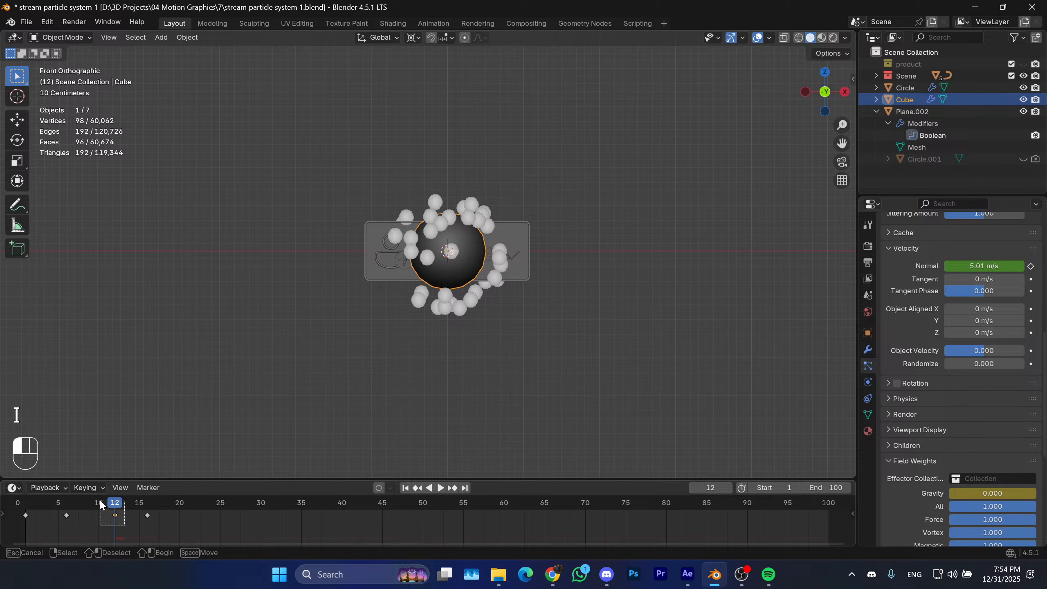
pyautogui.press('g')
pyautogui.click(79, 508)
# Move the keyframes at frame 6 to frame 7, replay the animation and return to the first frame.
pyautogui.moveTo(77, 505); pyautogui.dragTo(60, 506)
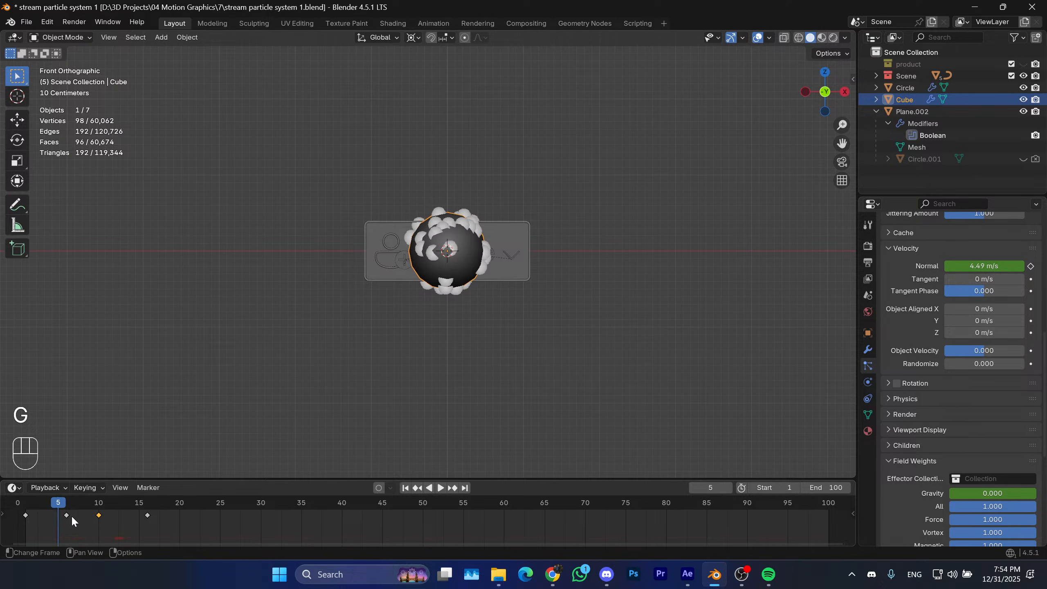
pyautogui.click(69, 516)
pyautogui.press('g')
pyautogui.click(71, 511)
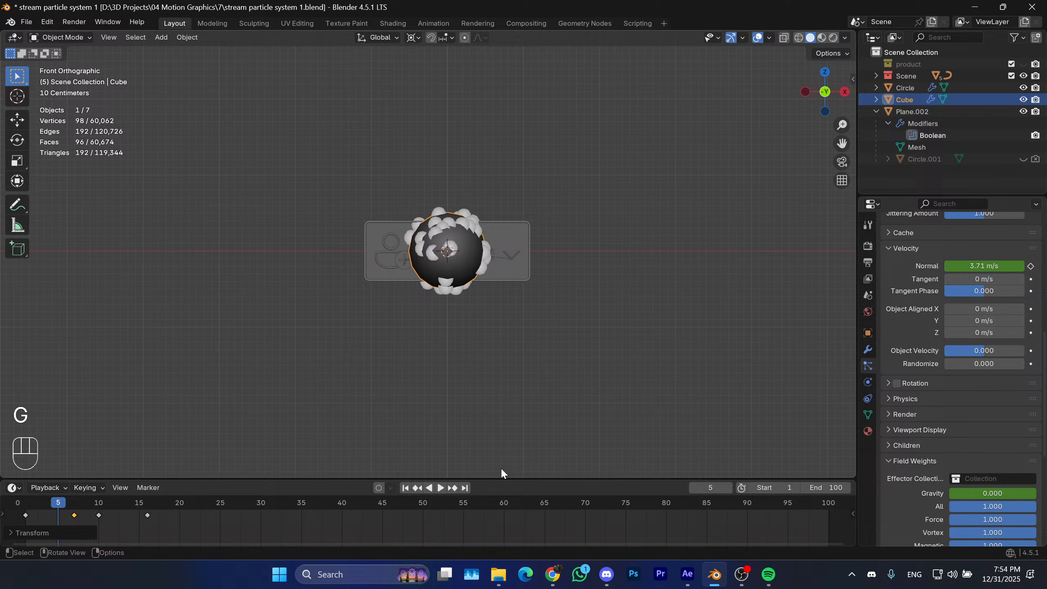
pyautogui.press('space')
pyautogui.press('space')
pyautogui.click(406, 488)
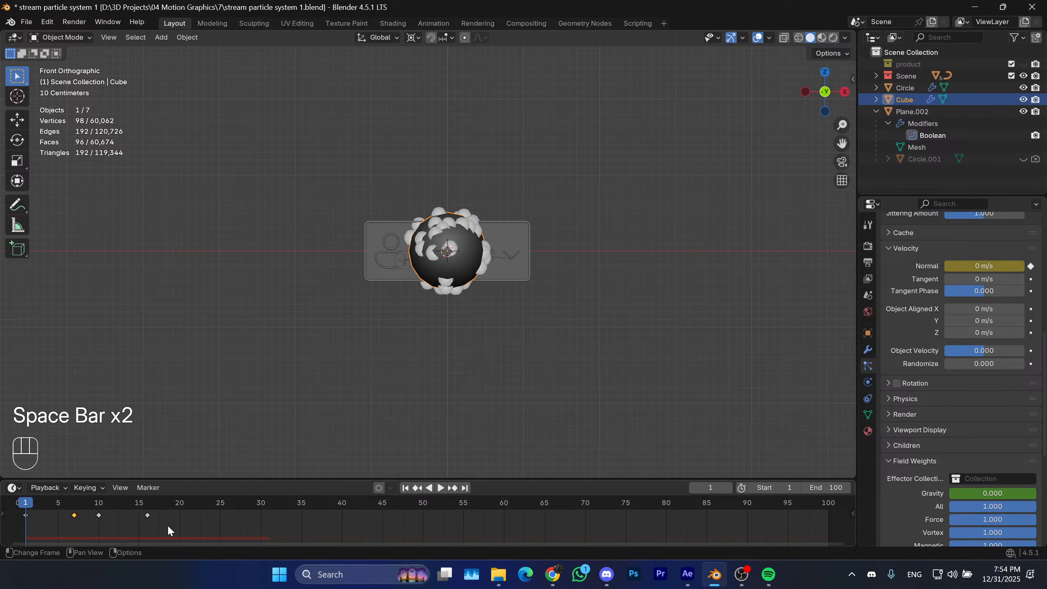
# Scale the keyframes outward from frame 1 so the last three land on frames 9, 14 and 22, and play the animation.
pyautogui.press('s')
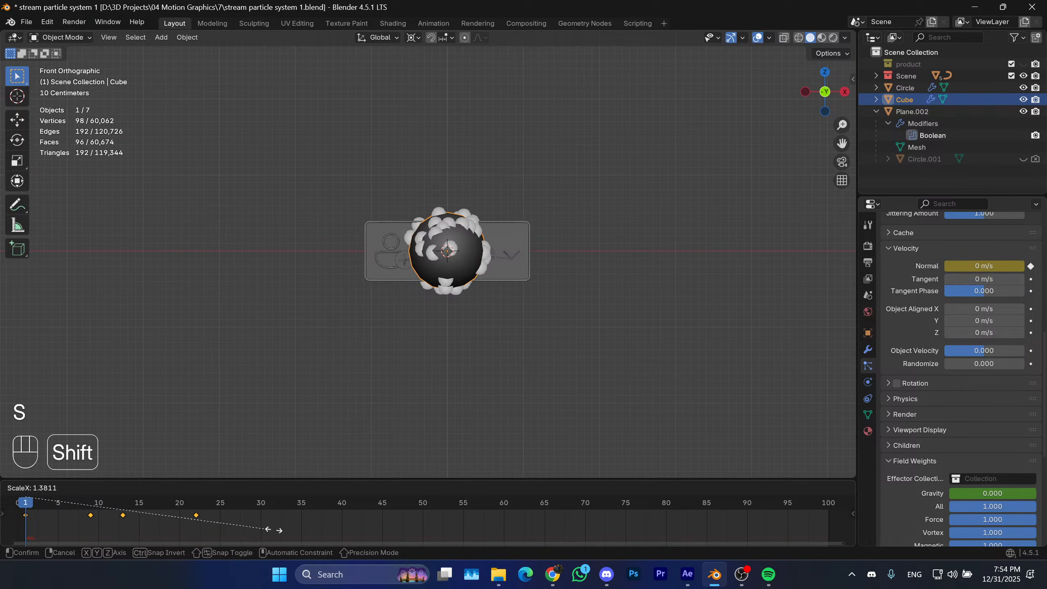
pyautogui.click(312, 519)
pyautogui.press('space')
pyautogui.press('space')
# Replay the particle animation from its start with the sphere selected to check the stretched timing.
pyautogui.moveTo(99, 504); pyautogui.dragTo(92, 503)
pyautogui.click(206, 425)
pyautogui.click(406, 488)
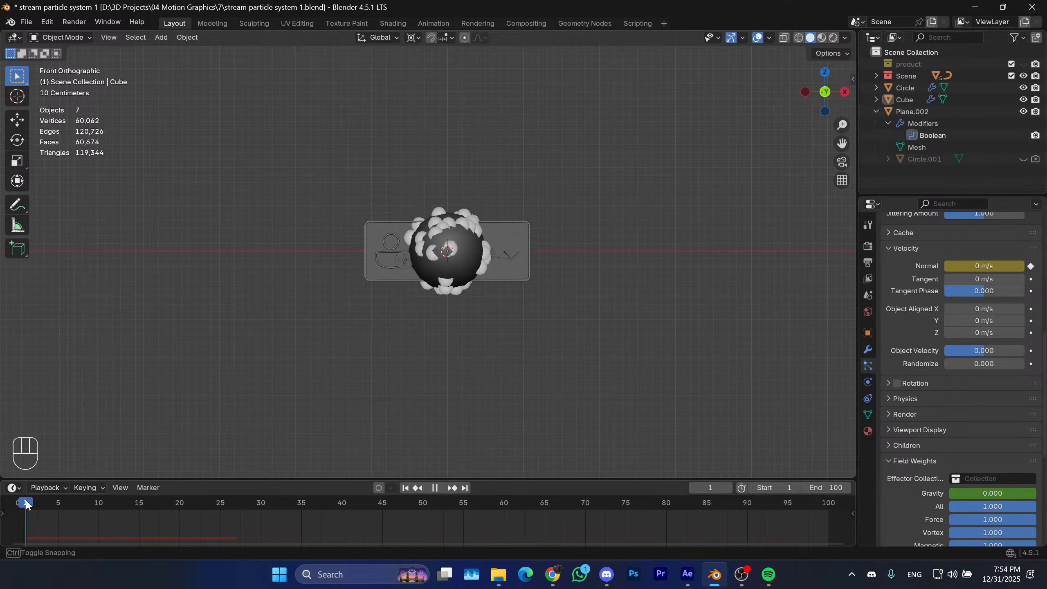
pyautogui.press('space')
pyautogui.click(451, 268)
pyautogui.press('space')
pyautogui.moveTo(99, 503); pyautogui.dragTo(30, 503)
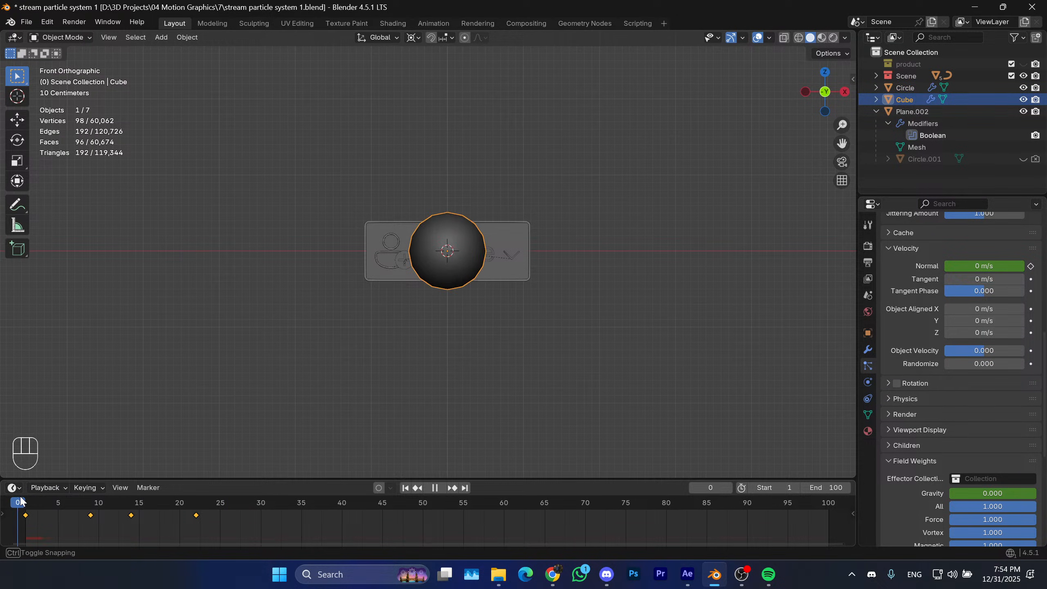
pyautogui.press('space')
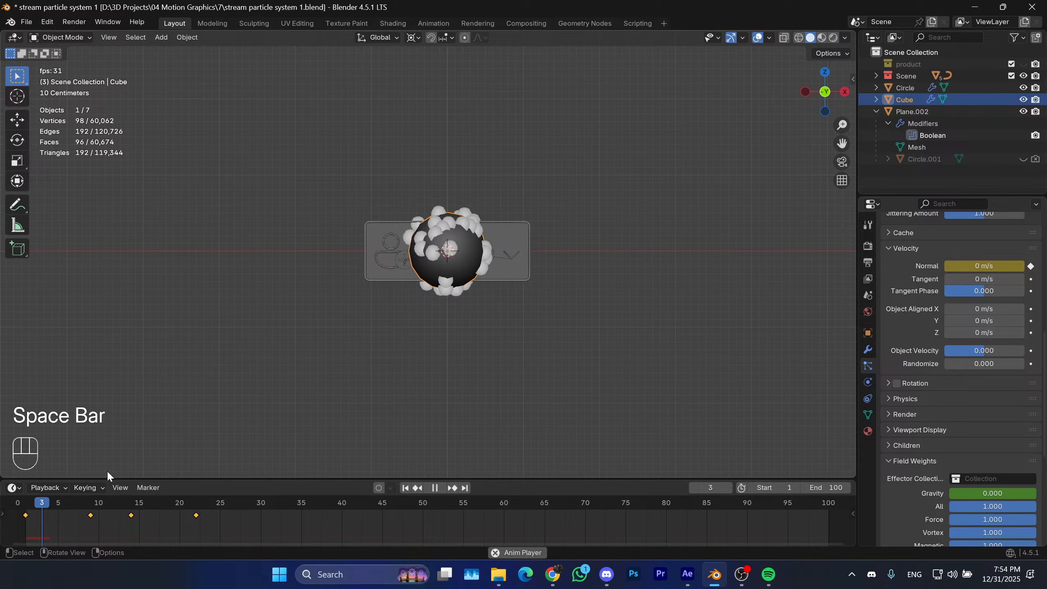
pyautogui.press('space')
# Move the last three keyframes to frames 29, 34 and 42, leaving the first in place, and replay from frame 1.
pyautogui.moveTo(252, 527); pyautogui.dragTo(23, 506)
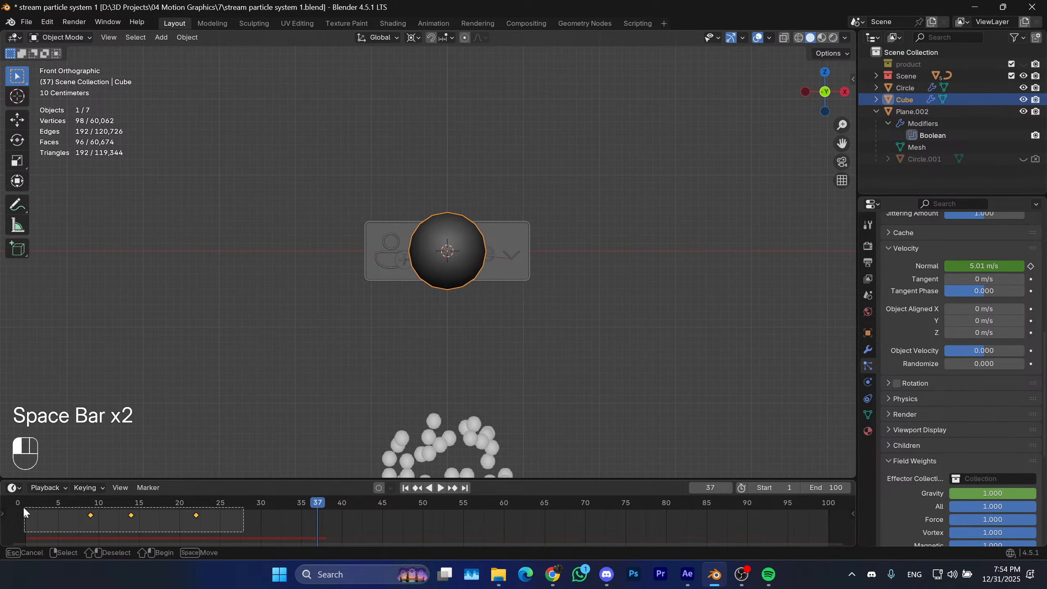
pyautogui.press('g')
pyautogui.rightClick(122, 532)
pyautogui.moveTo(236, 532); pyautogui.dragTo(40, 497)
pyautogui.press('g')
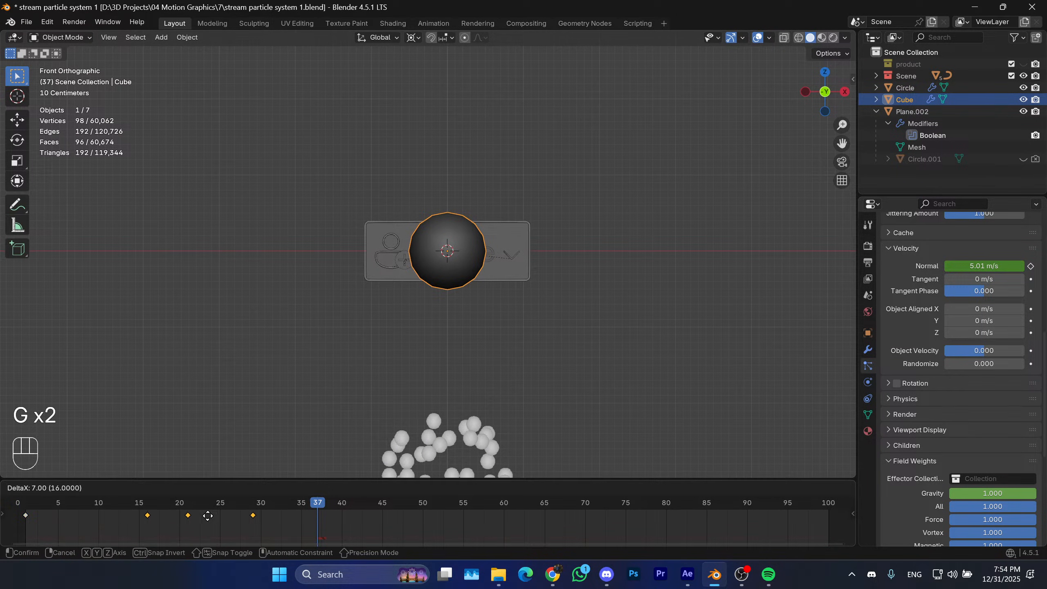
pyautogui.click(304, 521)
pyautogui.moveTo(135, 503); pyautogui.dragTo(27, 504)
pyautogui.press('space')
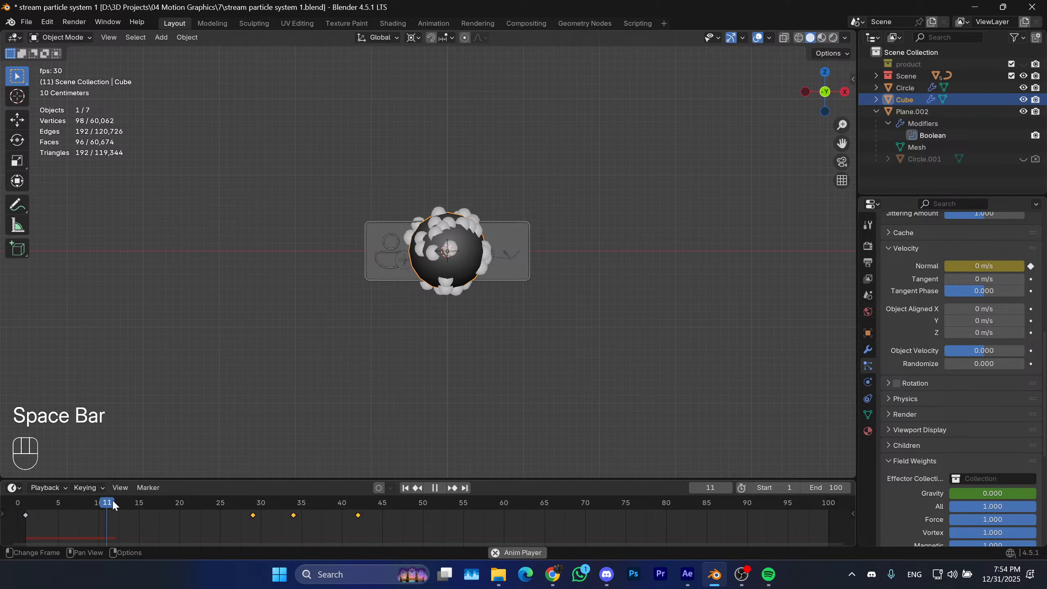
pyautogui.press('space')
# Move the keyframe at frame 29 to frame 11, replay from frame 1 and go to frame 11.
pyautogui.click(253, 516)
pyautogui.press('g')
pyautogui.click(107, 517)
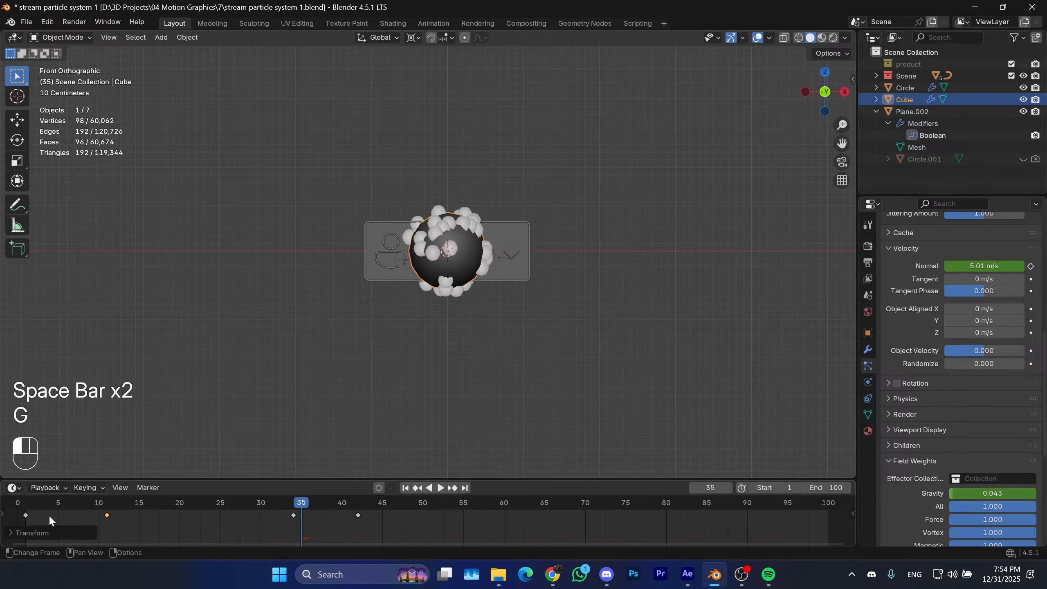
pyautogui.moveTo(38, 504); pyautogui.dragTo(26, 503)
pyautogui.press('space')
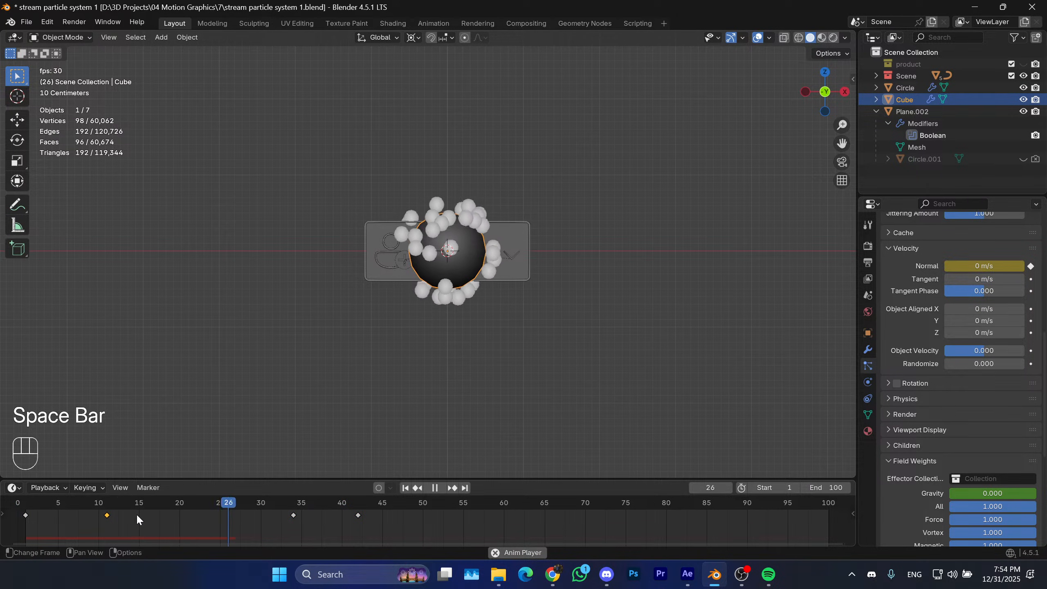
pyautogui.press('space')
pyautogui.moveTo(275, 508); pyautogui.dragTo(105, 504)
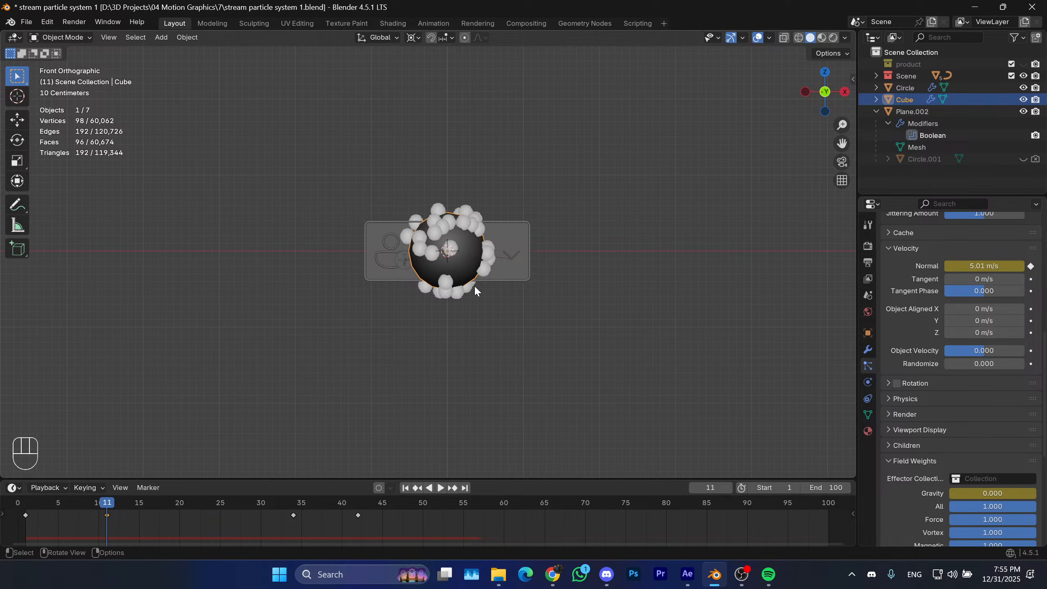
# Add a Force force field at the sphere's centre and reselect the sphere to review its particle settings.
pyautogui.hotkey('shift', 'a')
pyautogui.hotkey('shift', 'a')
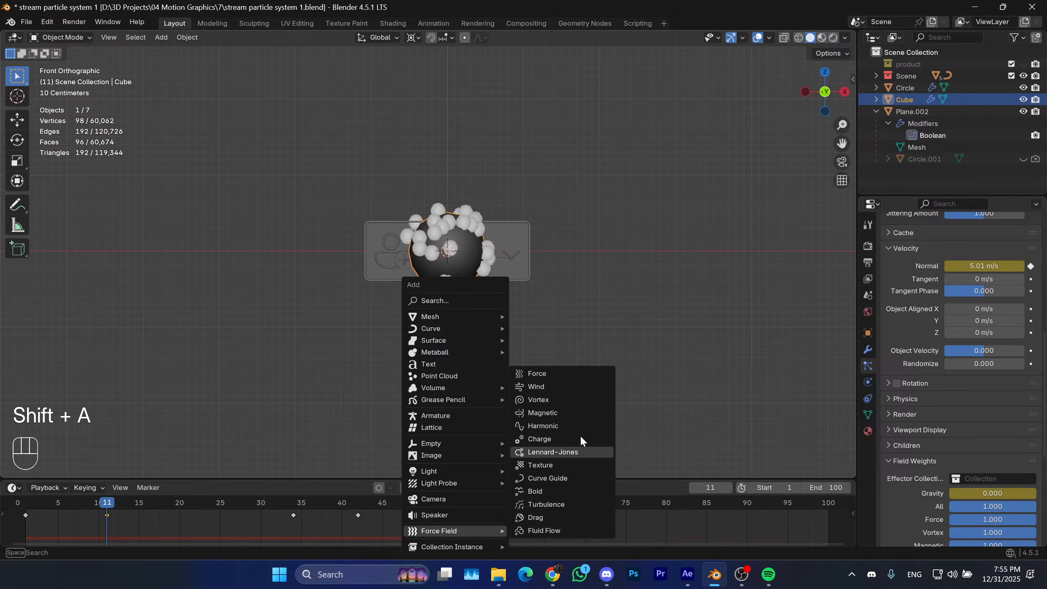
pyautogui.moveTo(485, 530)
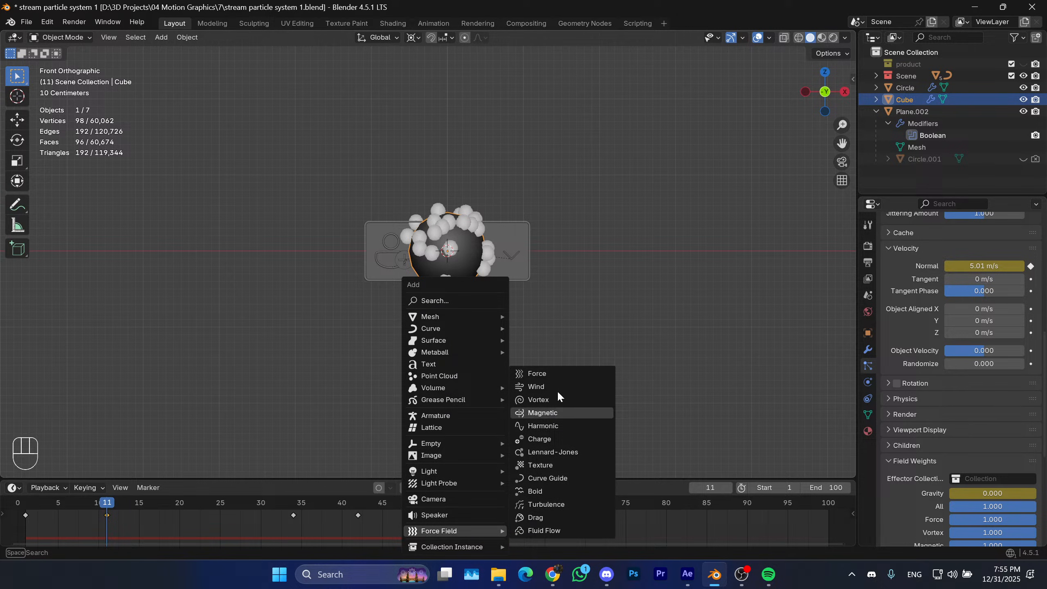
pyautogui.click(534, 374)
pyautogui.click(451, 253)
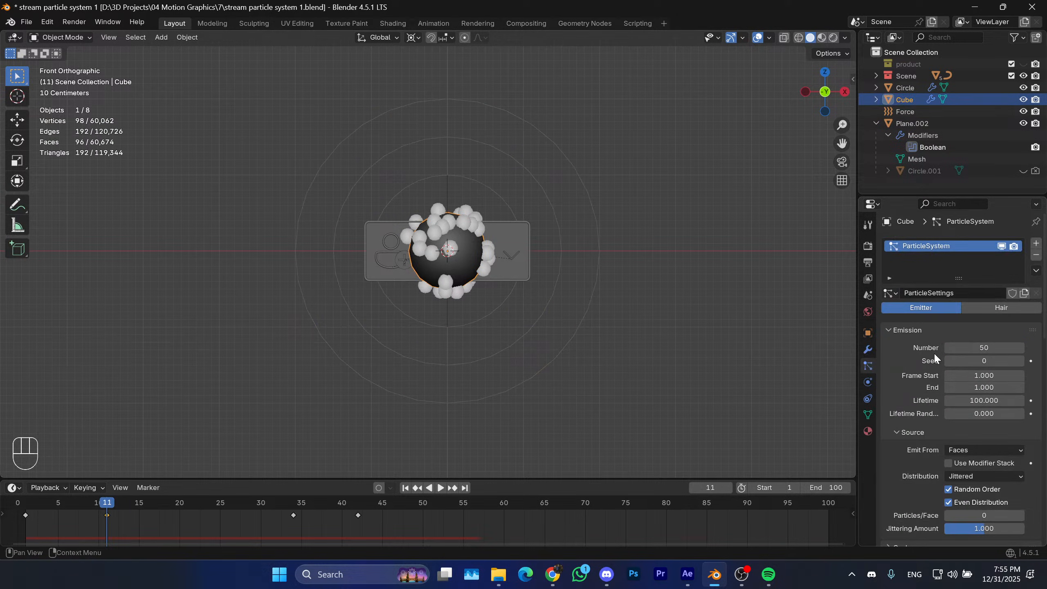
pyautogui.scroll(-3, 907, 451)
# Set the Force field's strength to 20.4 and play the simulation from the first frame.
pyautogui.click(506, 200)
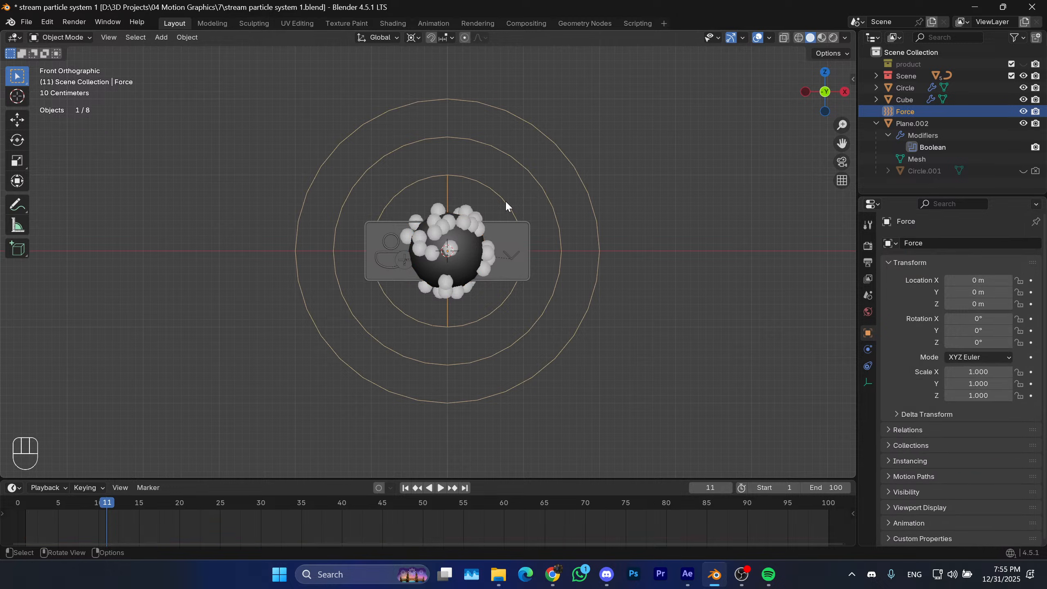
pyautogui.click(868, 350)
pyautogui.moveTo(952, 335); pyautogui.dragTo(965, 335)
pyautogui.click(405, 487)
pyautogui.press('space')
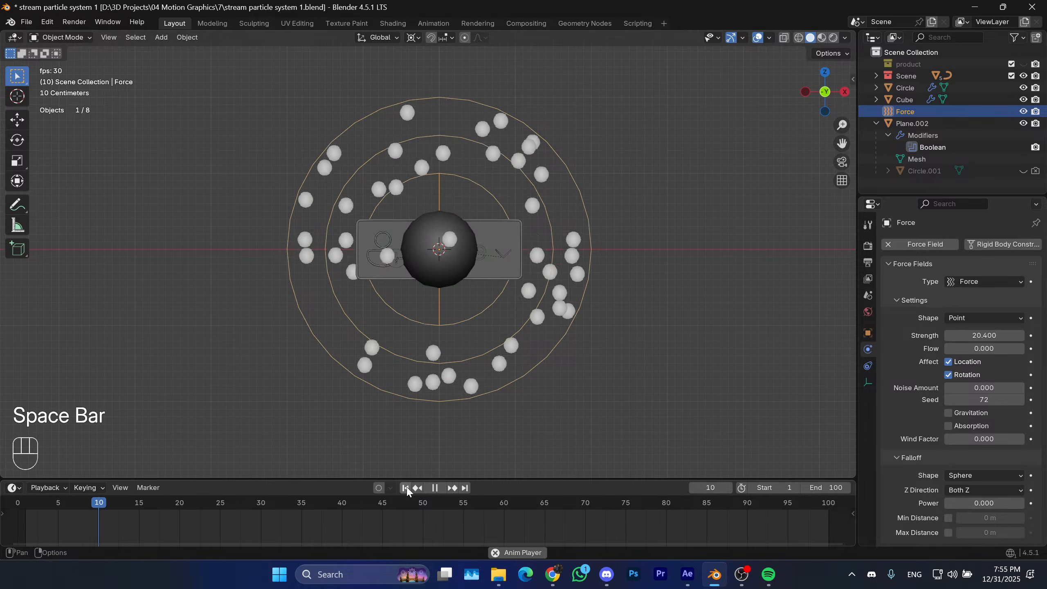
pyautogui.press('space')
# Replay the simulation to see how far the force field spreads the particles, and return to the first frame.
pyautogui.click(405, 488)
pyautogui.press('space')
pyautogui.press('space')
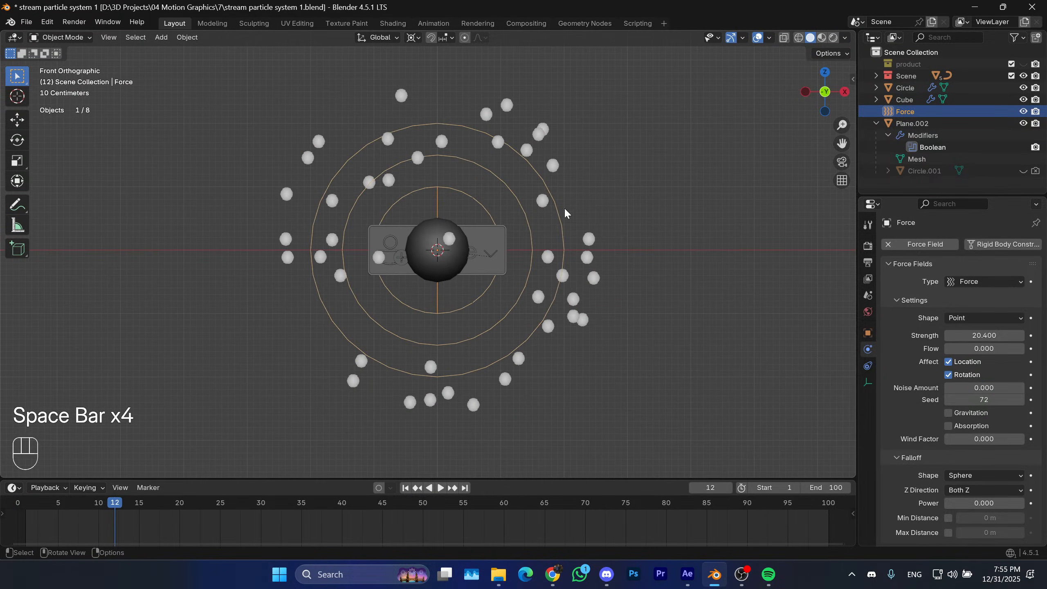
pyautogui.scroll(-1, 482, 264)
pyautogui.press('space')
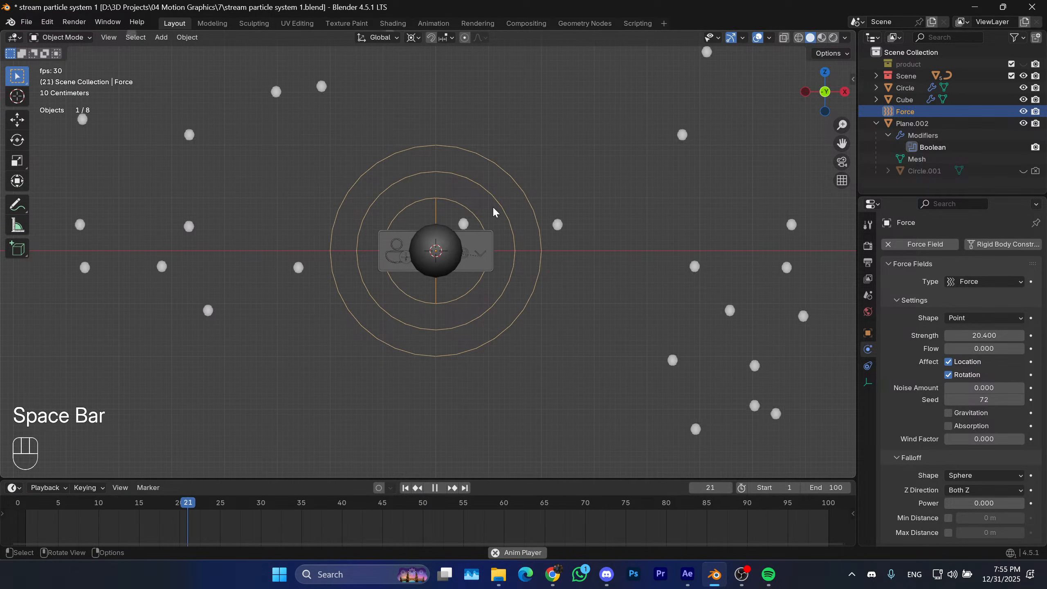
pyautogui.press('space')
pyautogui.click(406, 488)
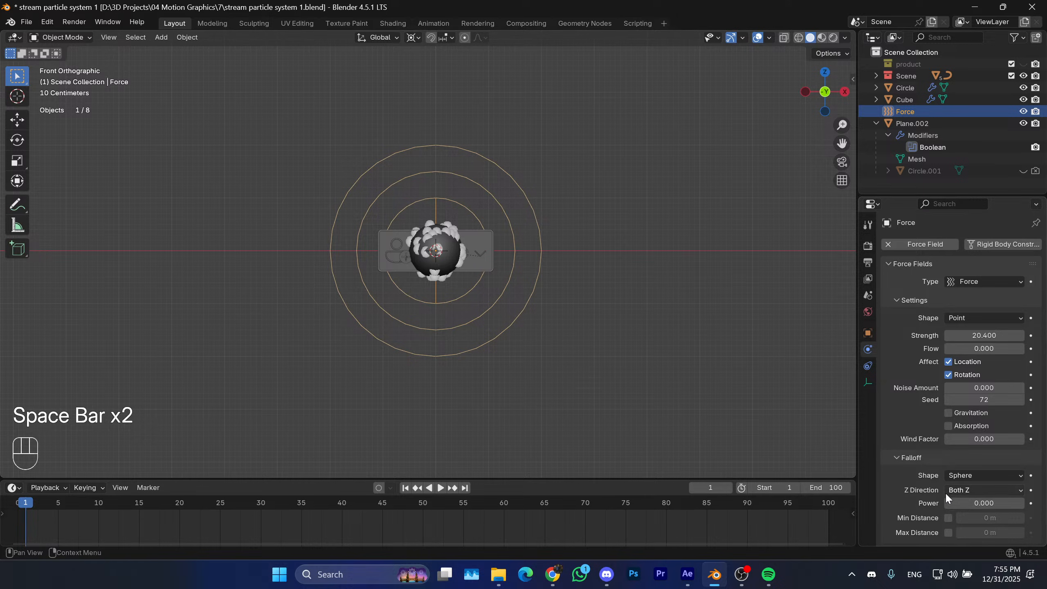
# Enable the Force field's falloff limits with Min Distance 0.2 m and Max Distance 1.21 m, and set the falloff power to 3.1.
pyautogui.click(948, 517)
pyautogui.click(948, 533)
pyautogui.moveTo(982, 518); pyautogui.dragTo(998, 518)
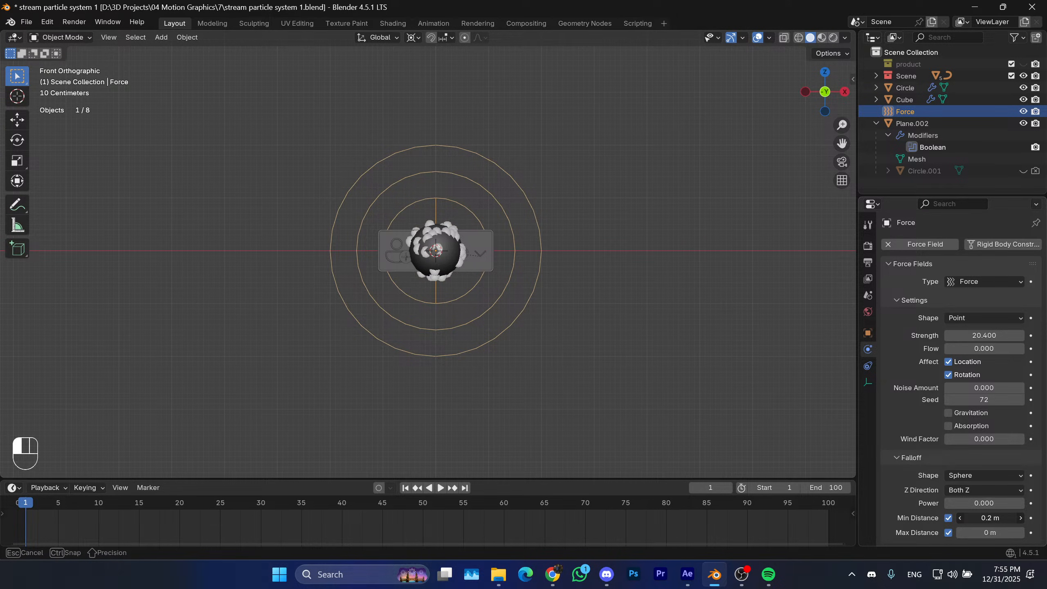
pyautogui.moveTo(985, 531); pyautogui.dragTo(988, 532)
pyautogui.scroll(2, 454, 206)
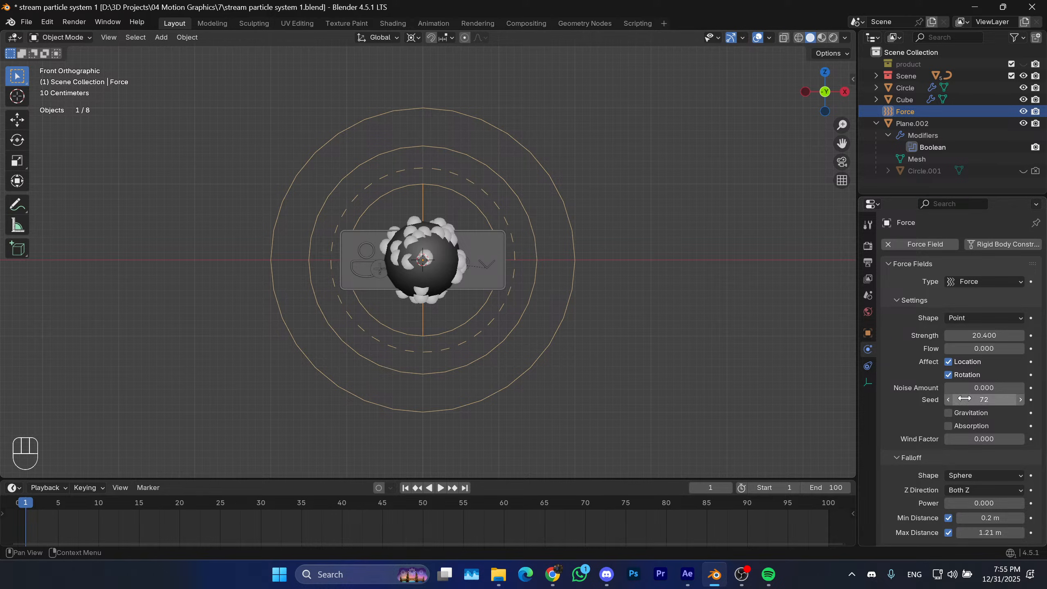
pyautogui.moveTo(985, 503)
pyautogui.mouseDown()
pyautogui.moveTo(998, 503)
pyautogui.moveTo(975, 503)
pyautogui.mouseUp()
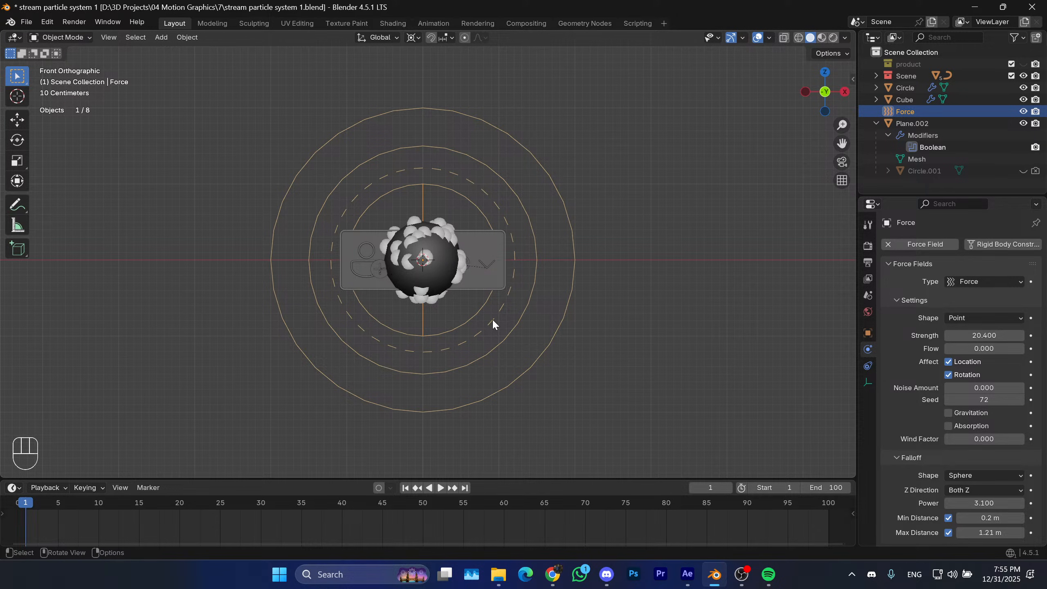
# Play the simulation twice from the first frame to check the limited force falloff, and return to frame 1.
pyautogui.press('space')
pyautogui.press('space')
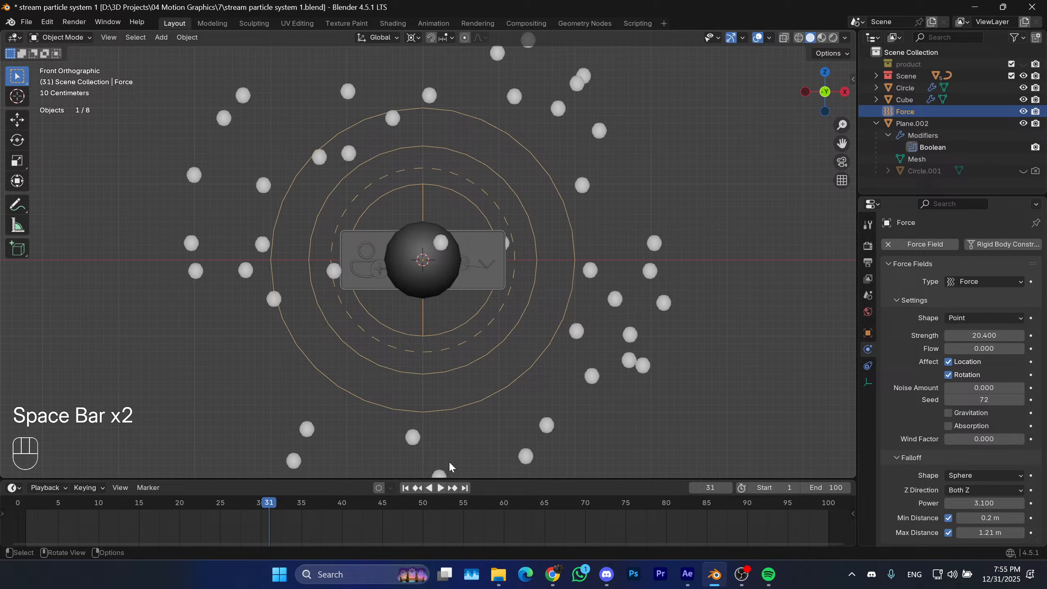
pyautogui.click(405, 488)
pyautogui.press('space')
pyautogui.press('space')
pyautogui.click(405, 488)
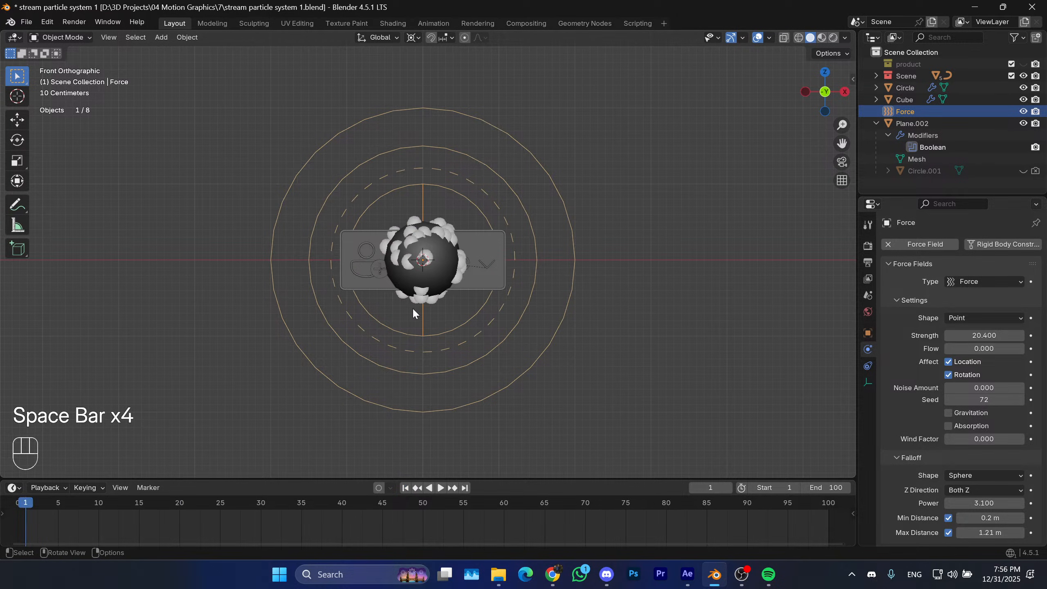
# Move the sphere's keyframes at frames 34 and 42 to frames 17 and 25, and replay the animation from the first frame.
pyautogui.click(415, 303)
pyautogui.click(868, 365)
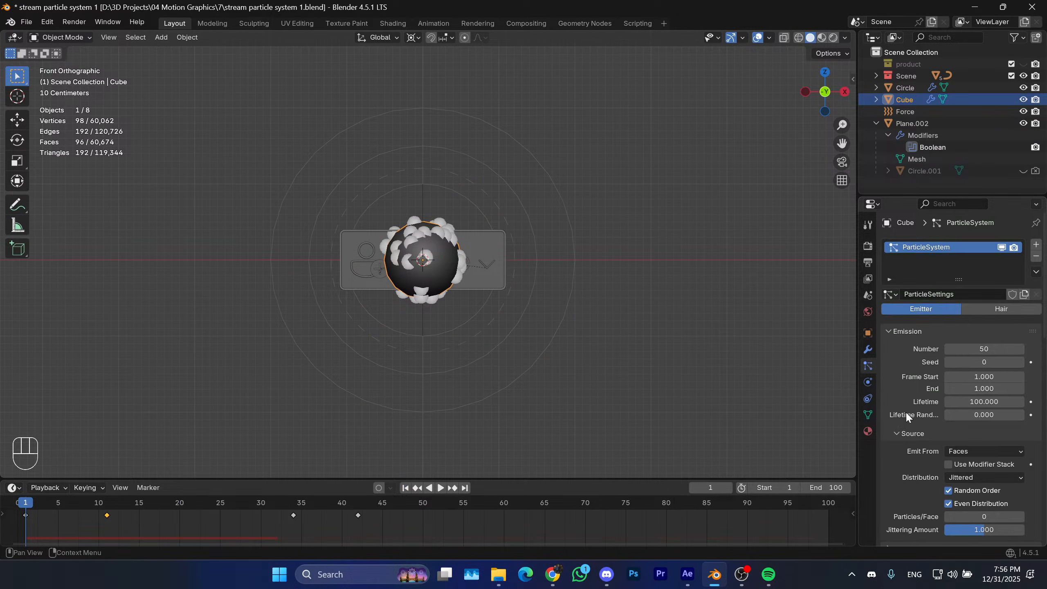
pyautogui.scroll(-20, 911, 432)
pyautogui.middleClick(569, 412)
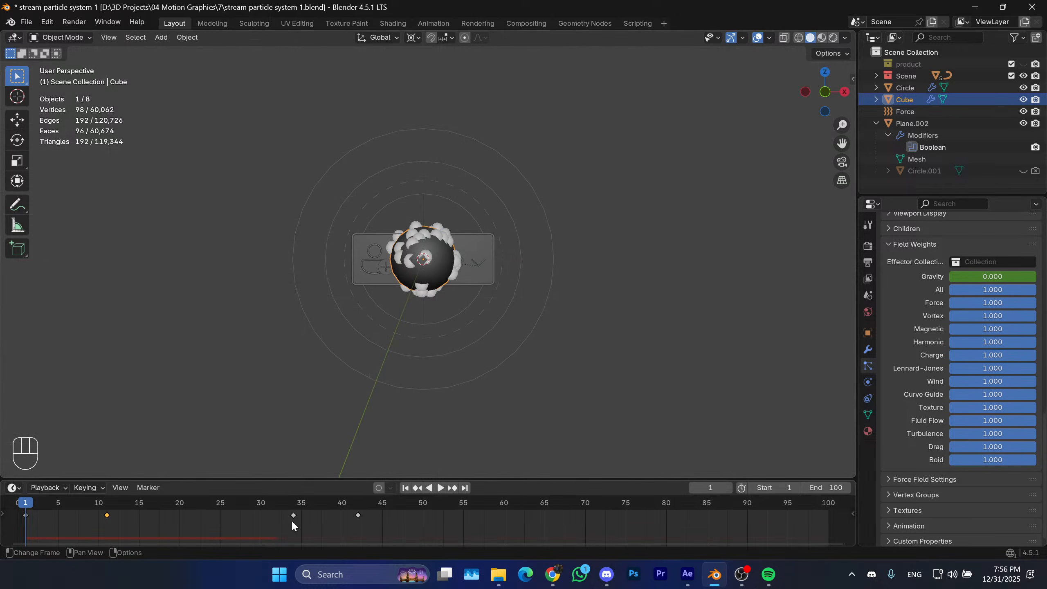
pyautogui.press('KP_1')
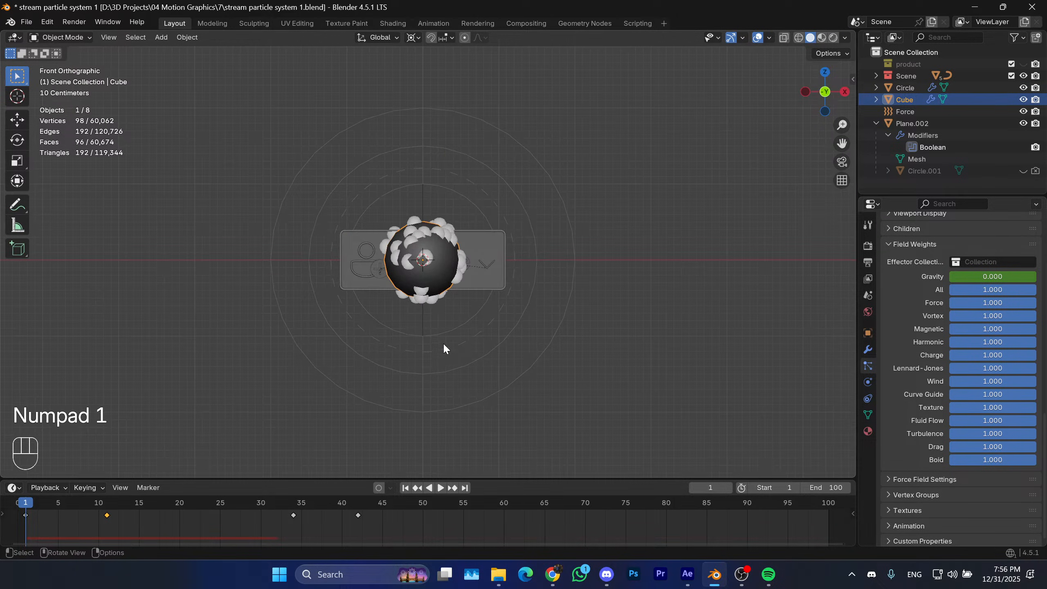
pyautogui.moveTo(396, 525); pyautogui.dragTo(265, 507)
pyautogui.press('g')
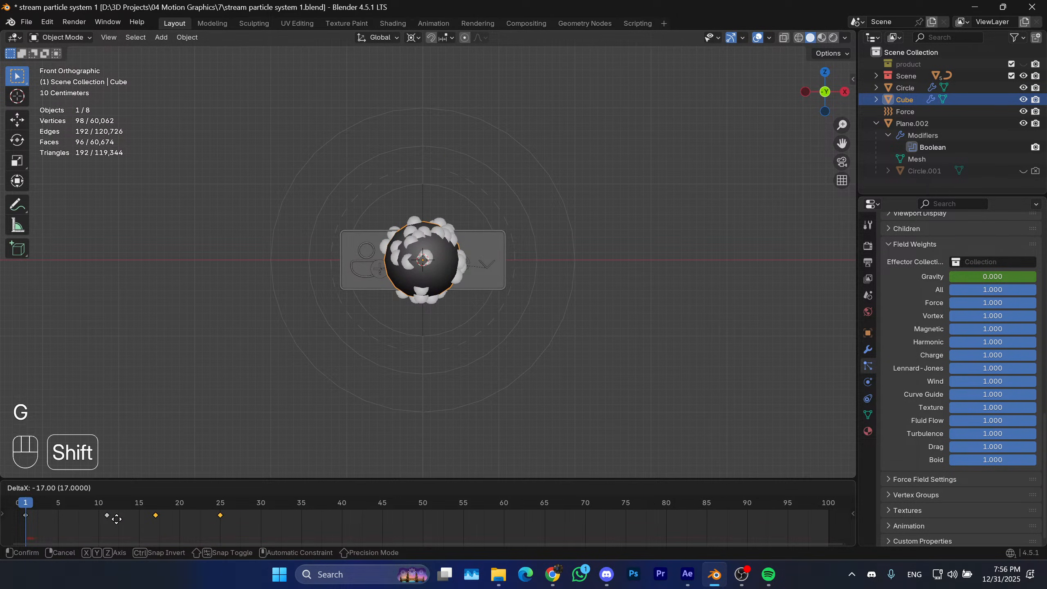
pyautogui.keyDown('shift'); pyautogui.click(115, 519); pyautogui.keyUp('shift')
pyautogui.click(406, 489)
pyautogui.press('space')
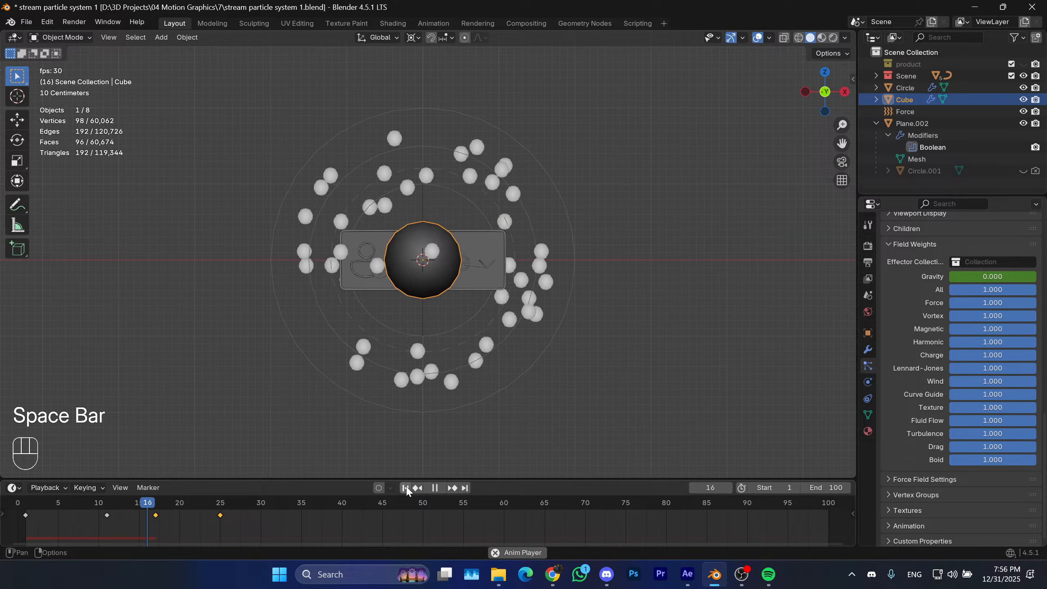
pyautogui.press('space')
pyautogui.click(407, 489)
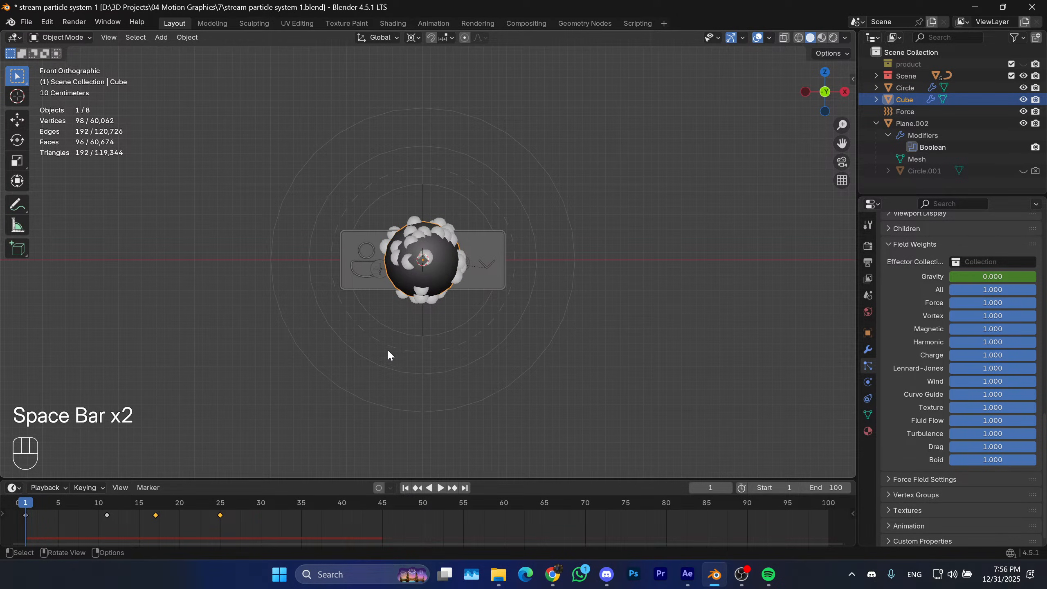
# Shift the last two keyframes to frames 14 and 22 and replay the animation from the first frame.
pyautogui.press('g')
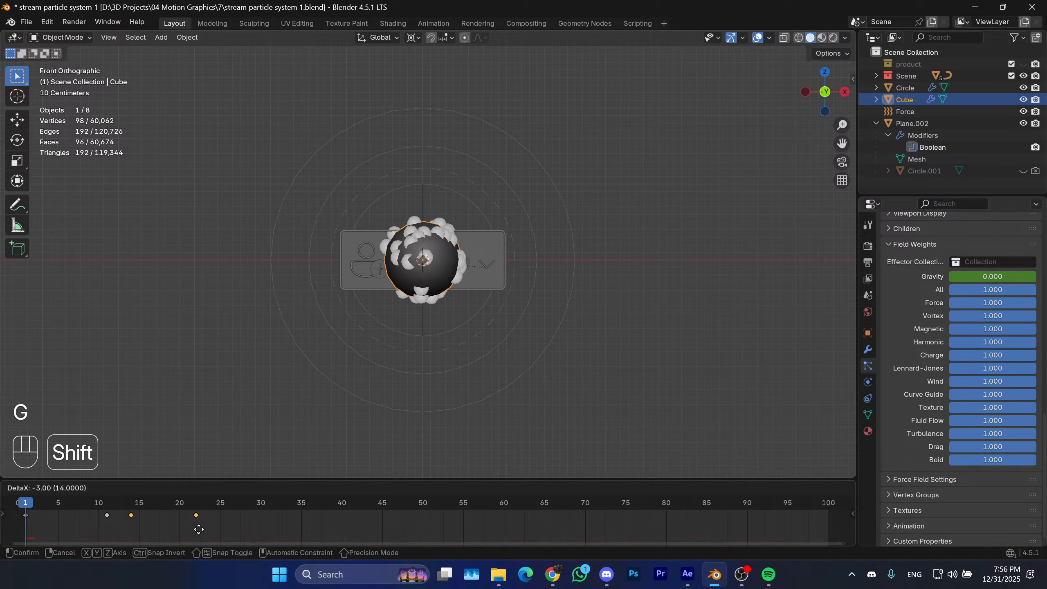
pyautogui.click(197, 525)
pyautogui.click(406, 489)
pyautogui.press('space')
pyautogui.press('space')
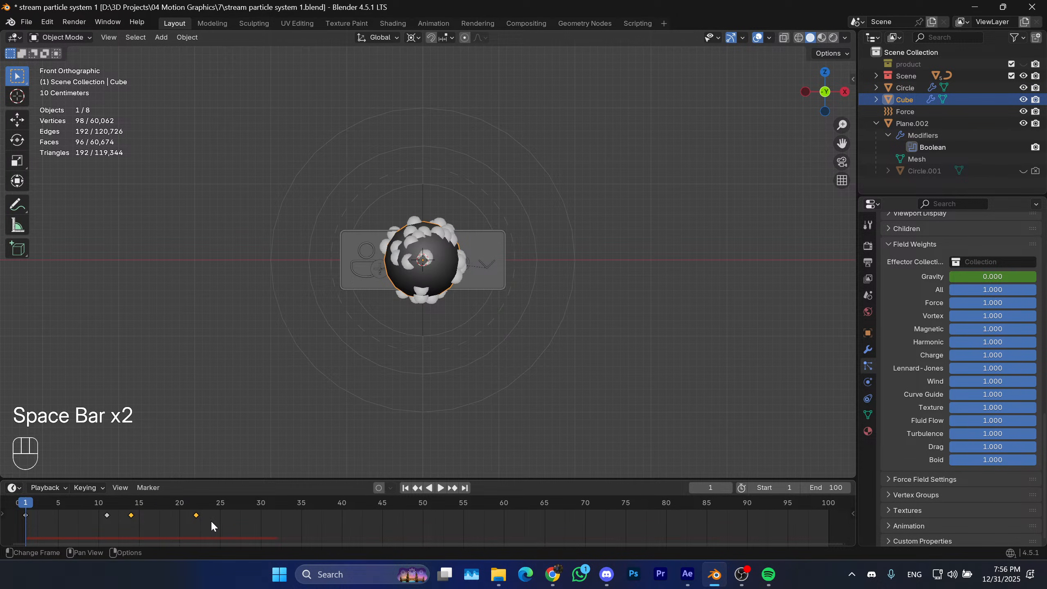
# Move the last three keyframes to frames 6, 9 and 17, replay from the first frame and show the sphere's Normal velocity setting.
pyautogui.moveTo(211, 521); pyautogui.dragTo(61, 501)
pyautogui.press('g')
pyautogui.click(45, 516)
pyautogui.press('space')
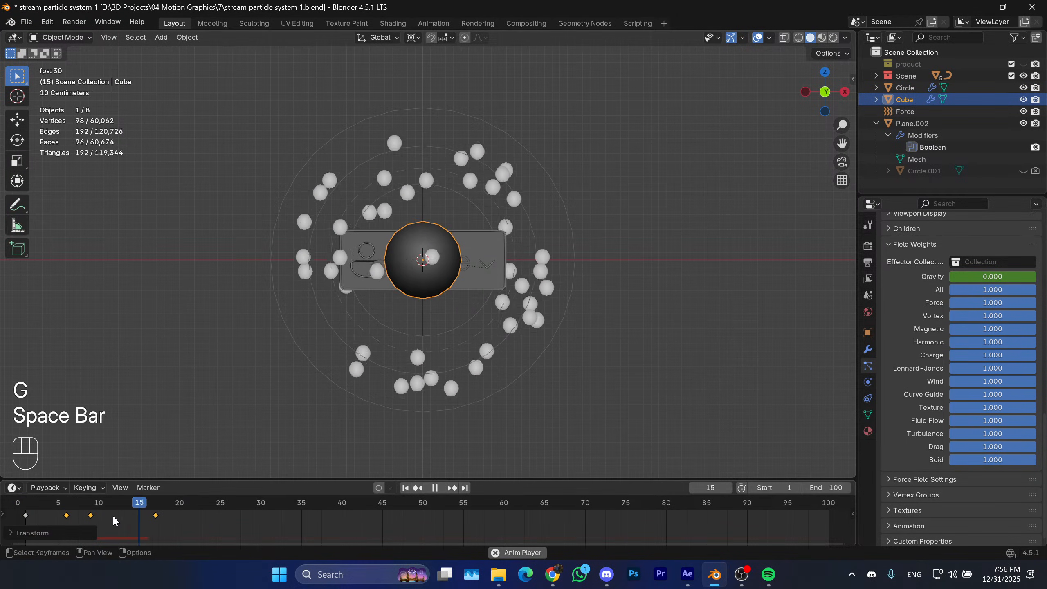
pyautogui.press('space')
pyautogui.press('space')
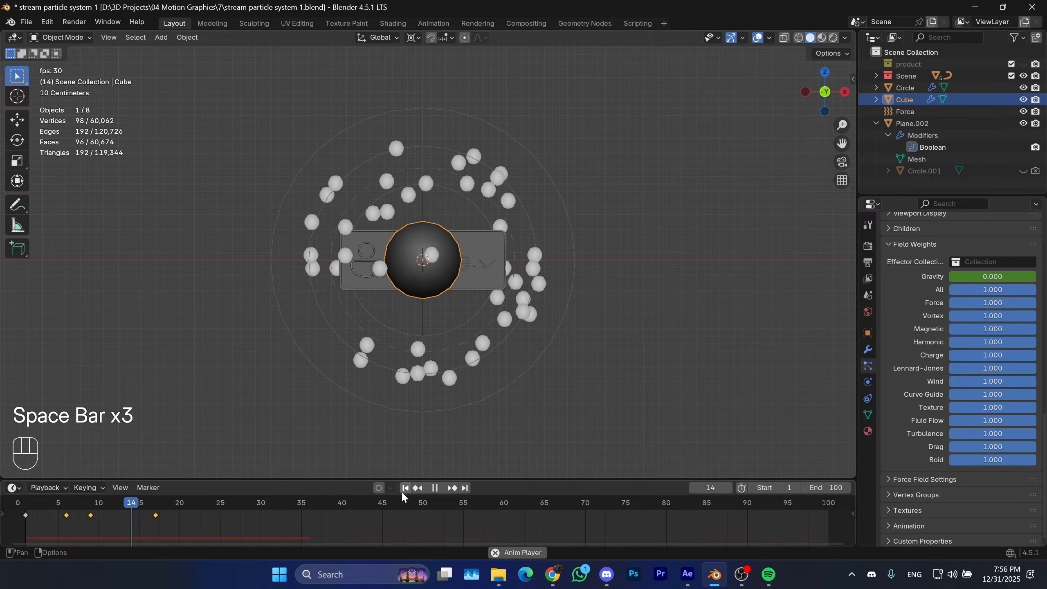
pyautogui.press('space')
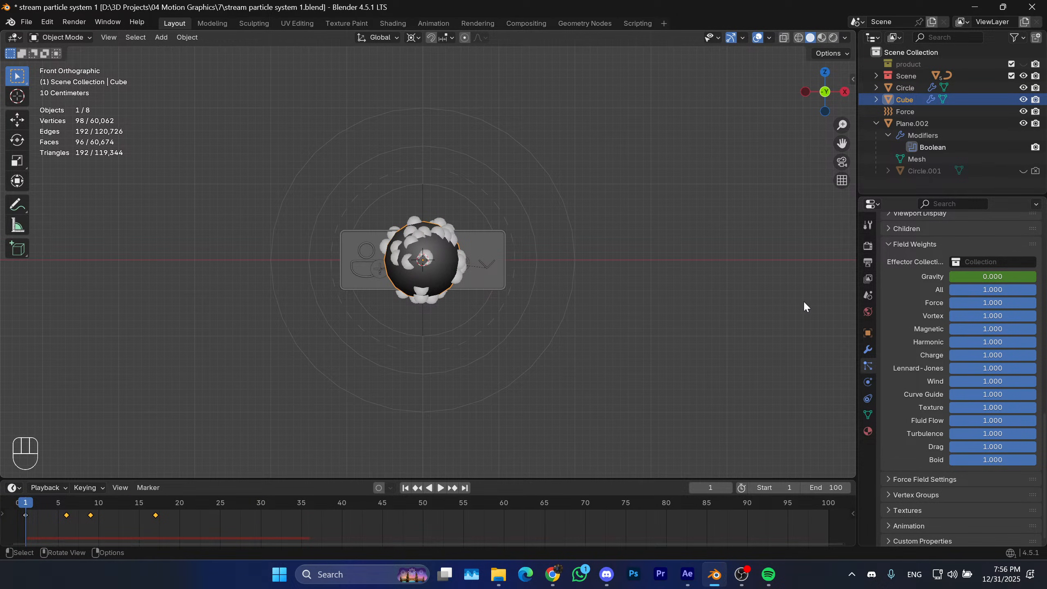
pyautogui.scroll(15, 918, 298)
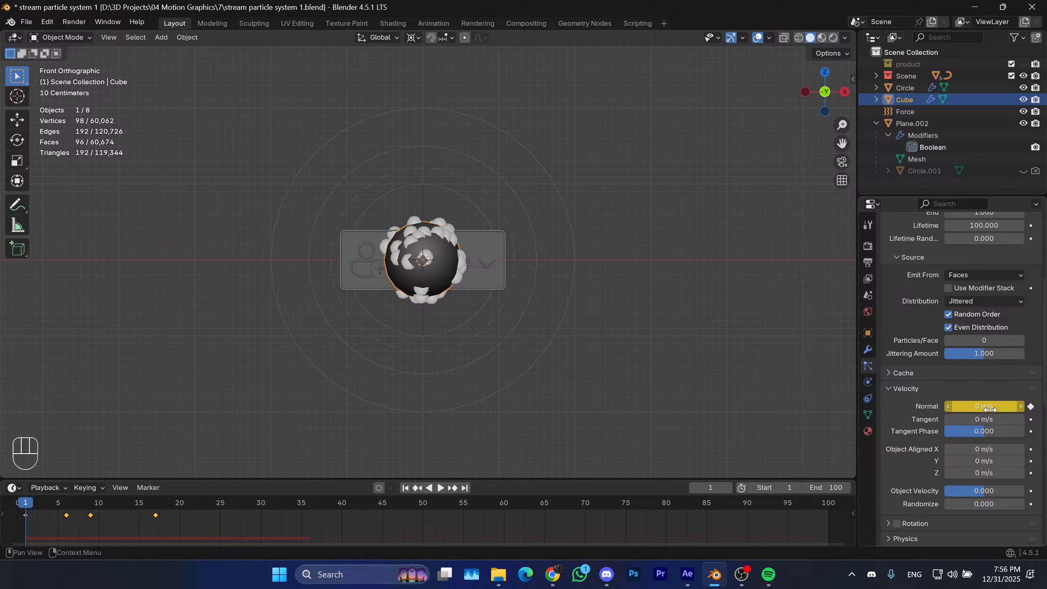
# Delete the sphere's Normal velocity keyframes at frames 1 and 6 so the velocity is no longer animated.
pyautogui.click(1029, 407)
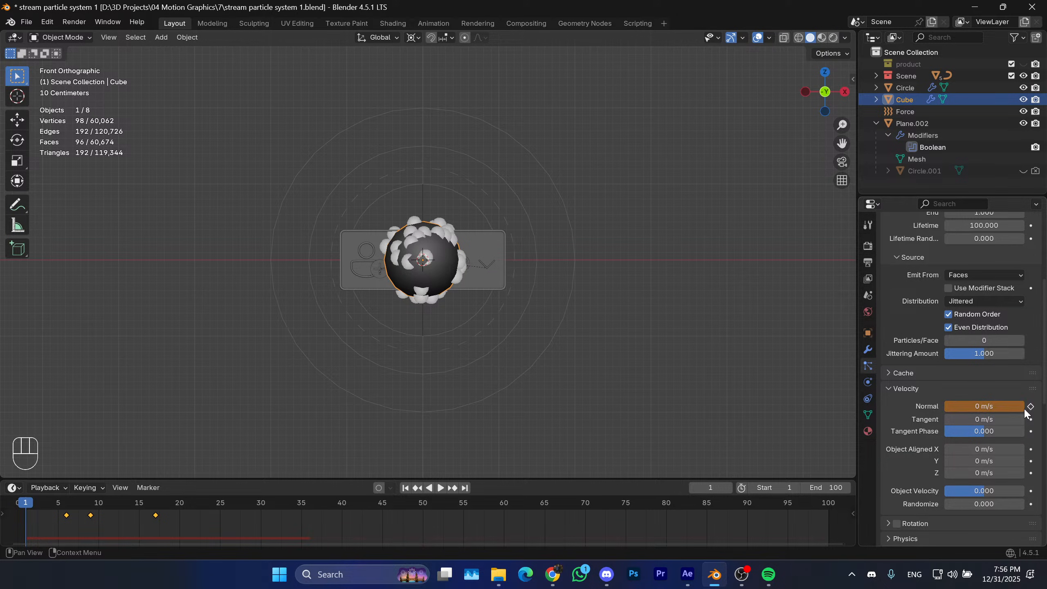
pyautogui.moveTo(67, 505); pyautogui.dragTo(70, 506)
pyautogui.click(1031, 408)
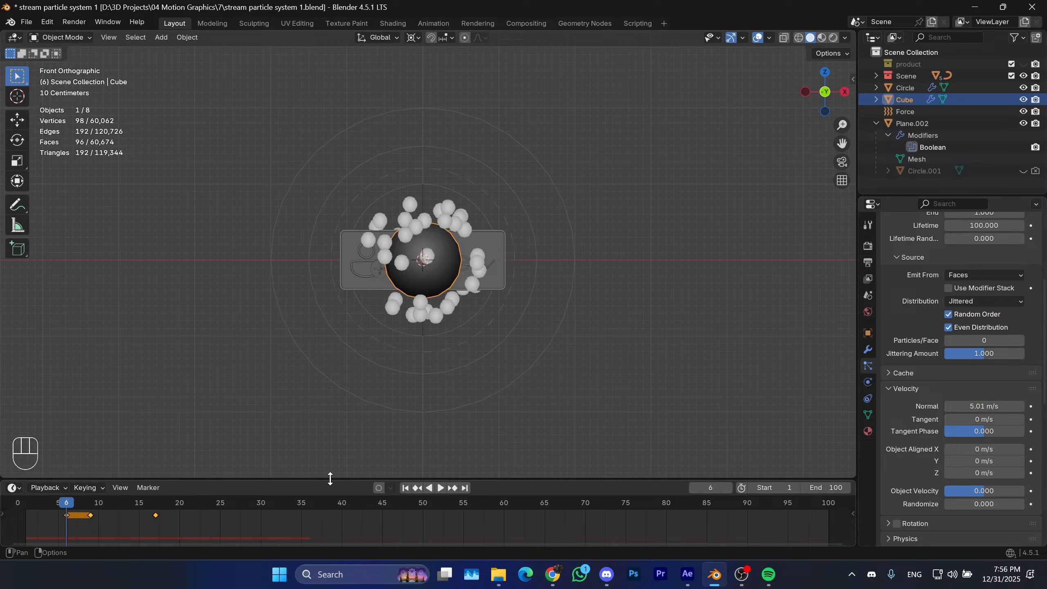
# Play the particle simulation twice from the first frame to check the burst with constant Normal velocity.
pyautogui.click(404, 489)
pyautogui.press('space')
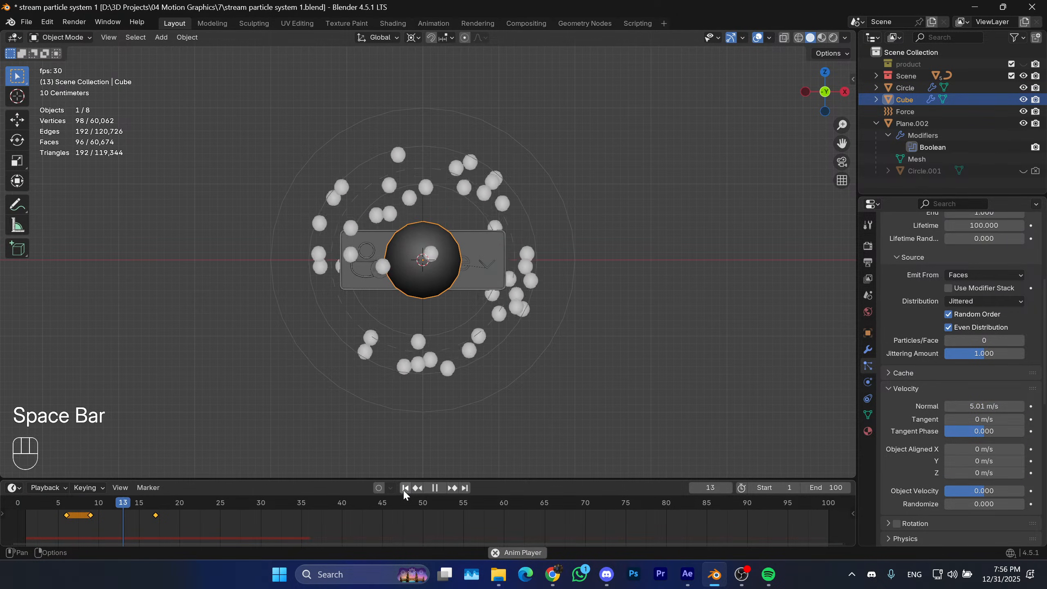
pyautogui.press('space')
pyautogui.press('space')
pyautogui.press('space')
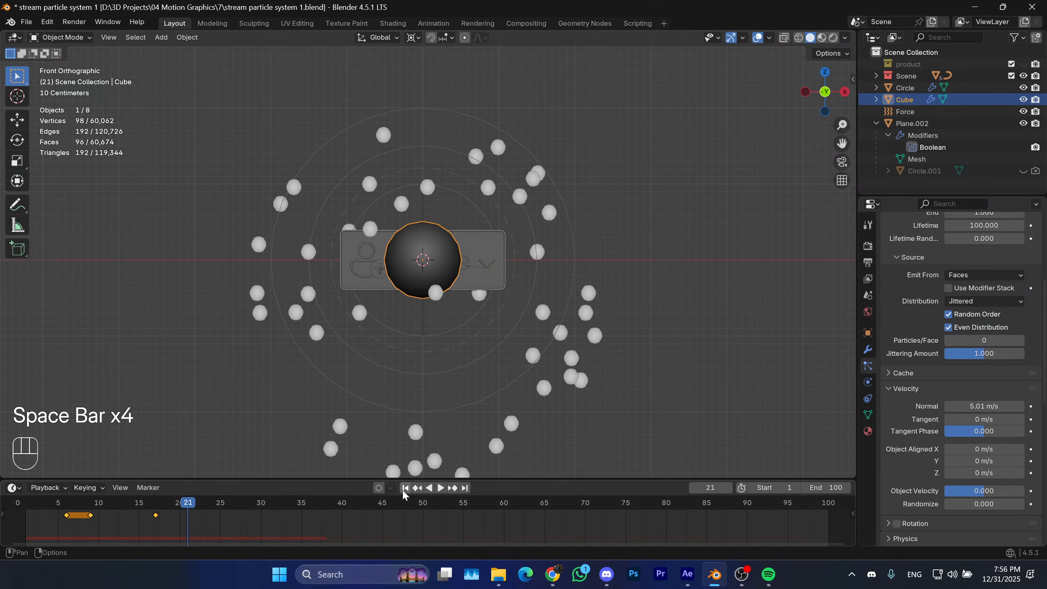
pyautogui.click(403, 489)
pyautogui.press('space')
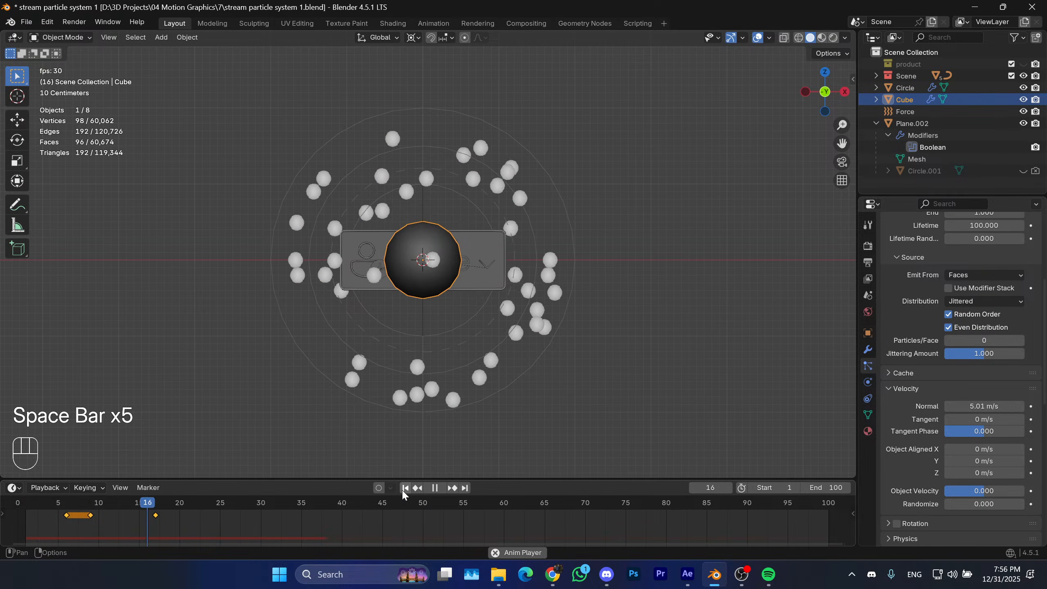
pyautogui.press('space')
# Move the sphere's keyframes at frames 9 and 17 to frames 18 and 26, and replay the animation.
pyautogui.moveTo(206, 523); pyautogui.dragTo(70, 498)
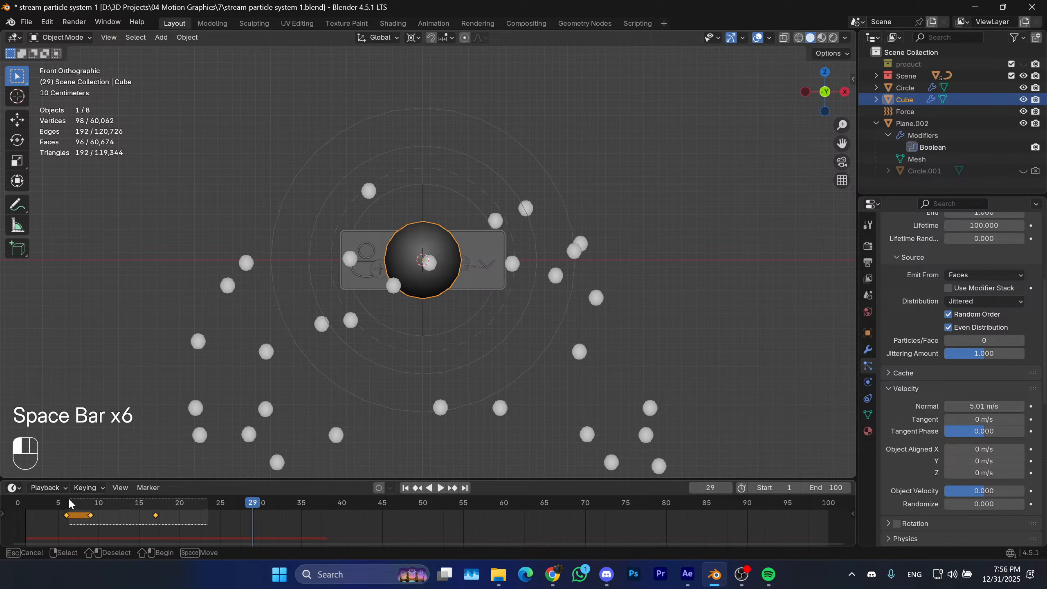
pyautogui.press('g')
pyautogui.click(149, 500)
pyautogui.click(54, 506)
pyautogui.press('space')
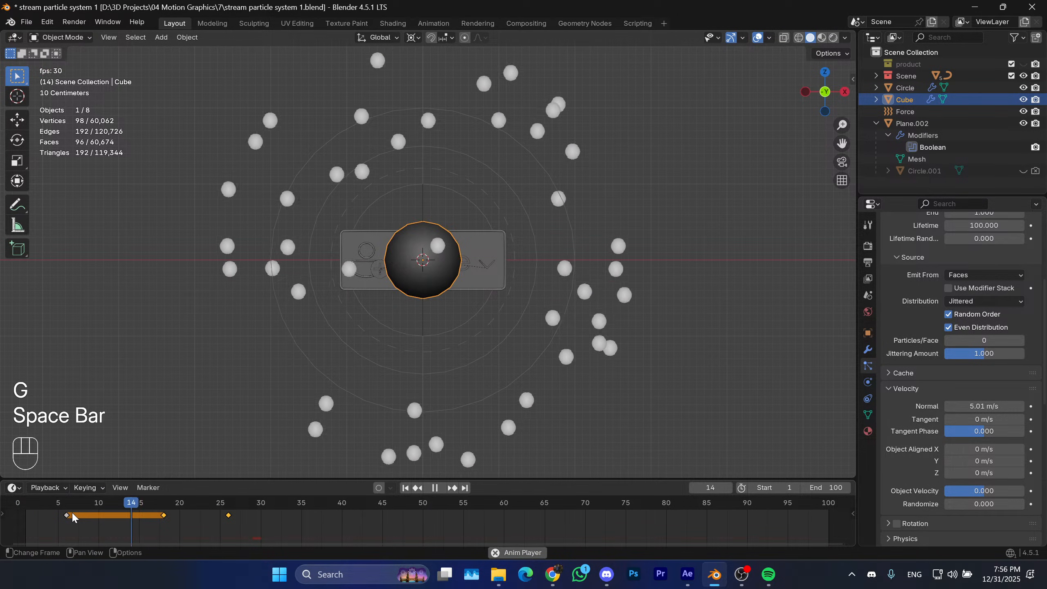
pyautogui.press('space')
# Move the sphere's last two keyframes to frames 11 and 19 and replay the animation.
pyautogui.click(108, 502)
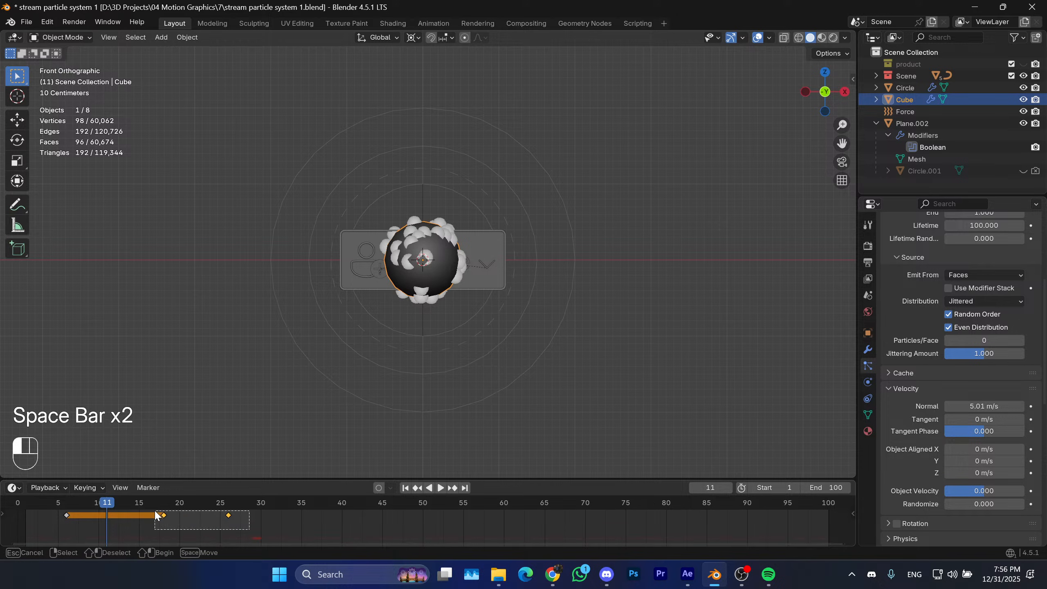
pyautogui.press('g')
pyautogui.click(100, 519)
pyautogui.click(58, 503)
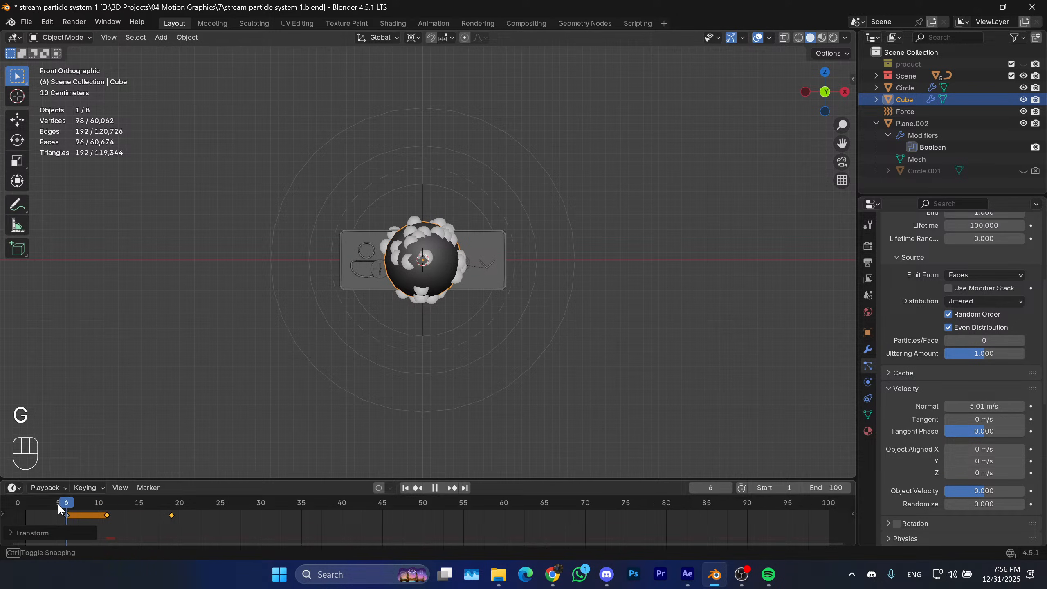
pyautogui.press('space')
pyautogui.press('space')
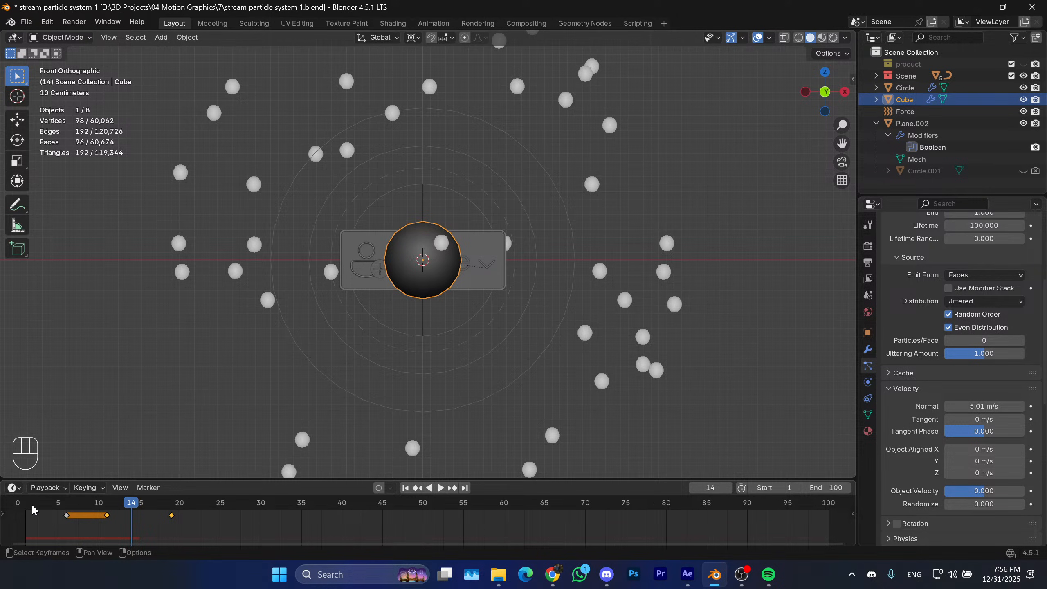
# Shift all the sphere's keyframes to frames 15, 20 and 28, and return to frame 1.
pyautogui.press('a')
pyautogui.press('g')
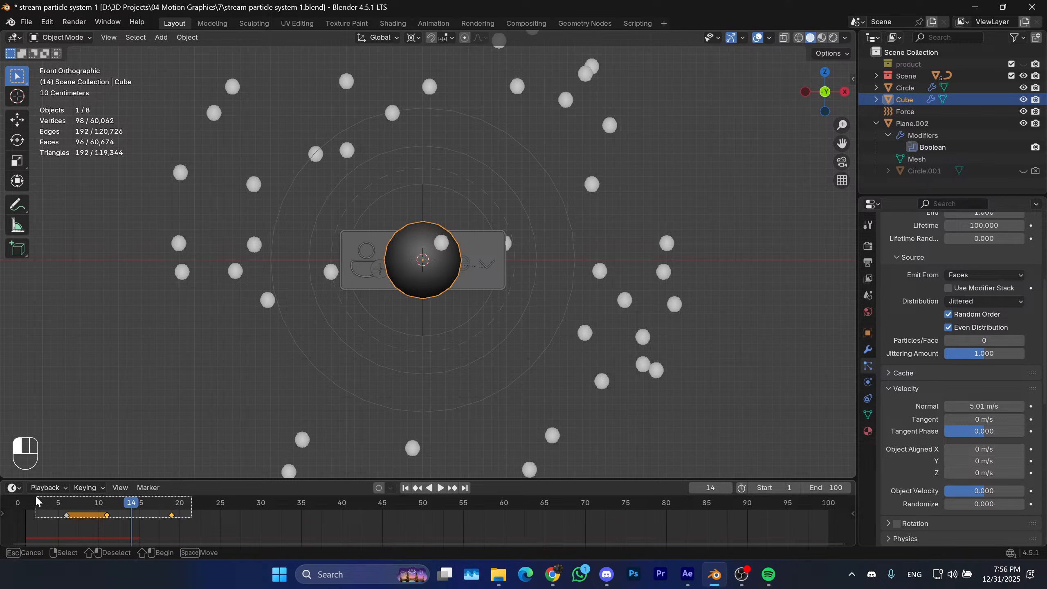
pyautogui.click(123, 512)
pyautogui.hotkey('shift', 'Left')
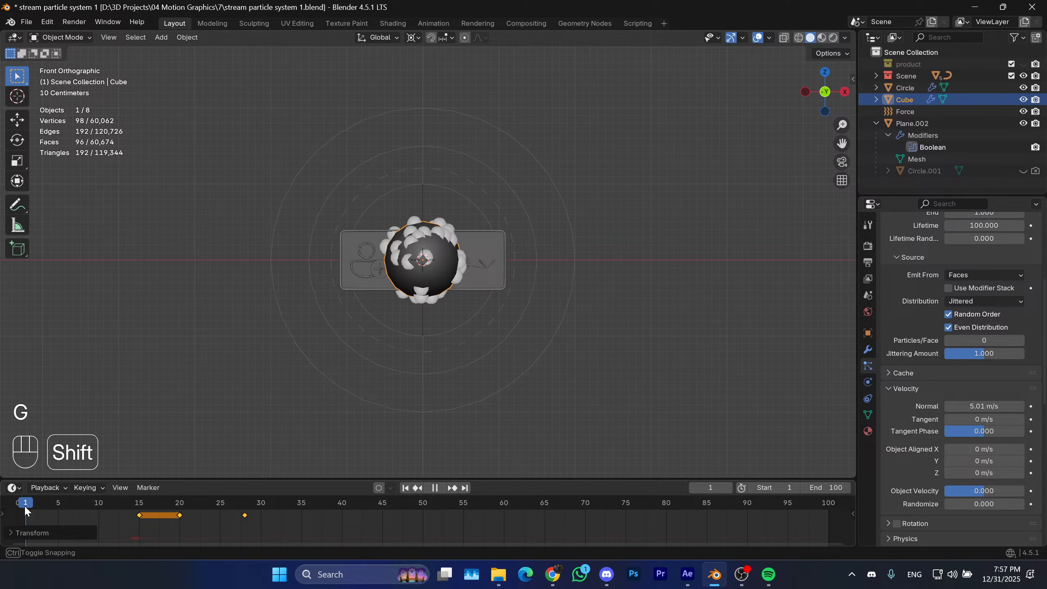
# Select the Force field object and set its Strength to 20 in its physics settings.
pyautogui.click(295, 351)
pyautogui.click(869, 350)
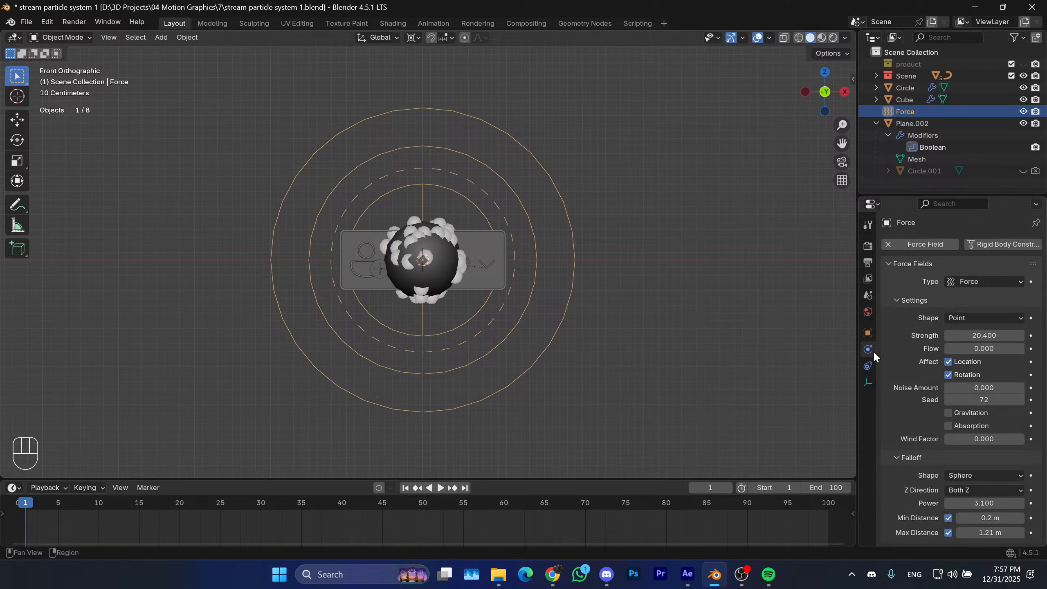
pyautogui.click(990, 334)
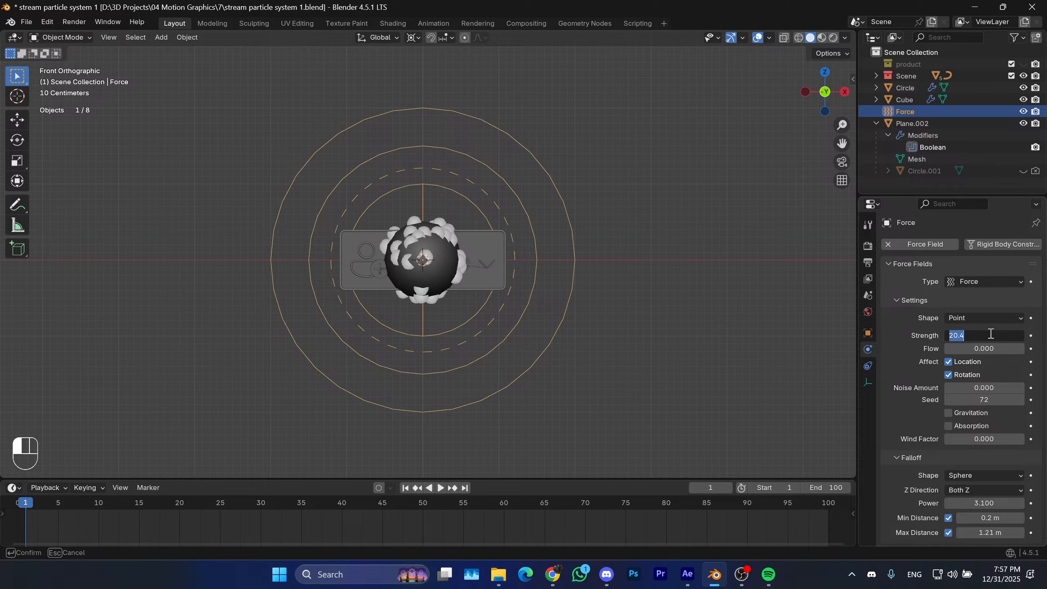
pyautogui.write('20')
pyautogui.press('Return')
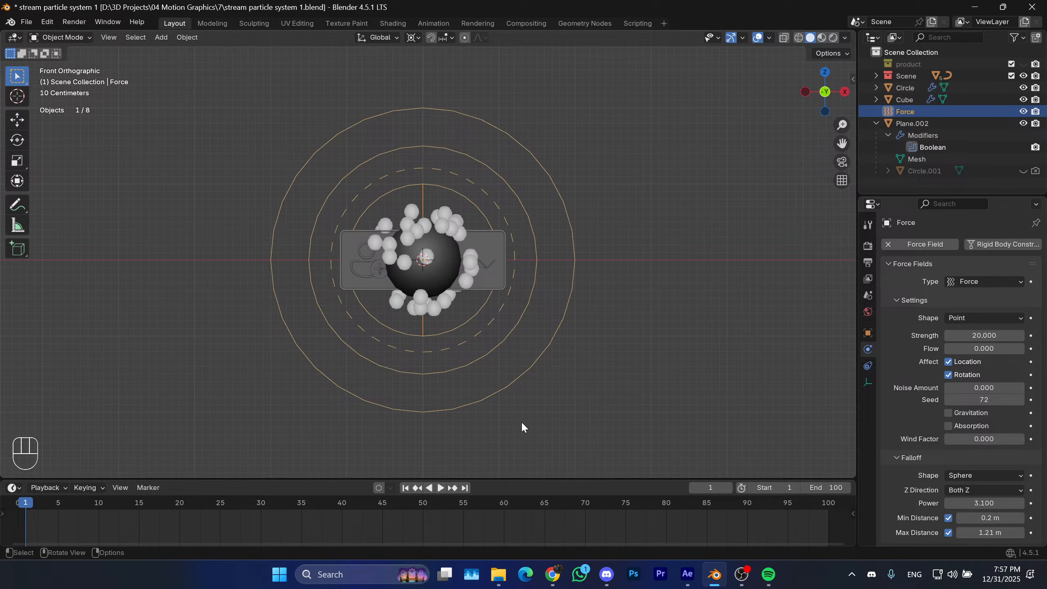
# Set the Force field's Flow to 1 and play the simulation from the first frame.
pyautogui.click(987, 349)
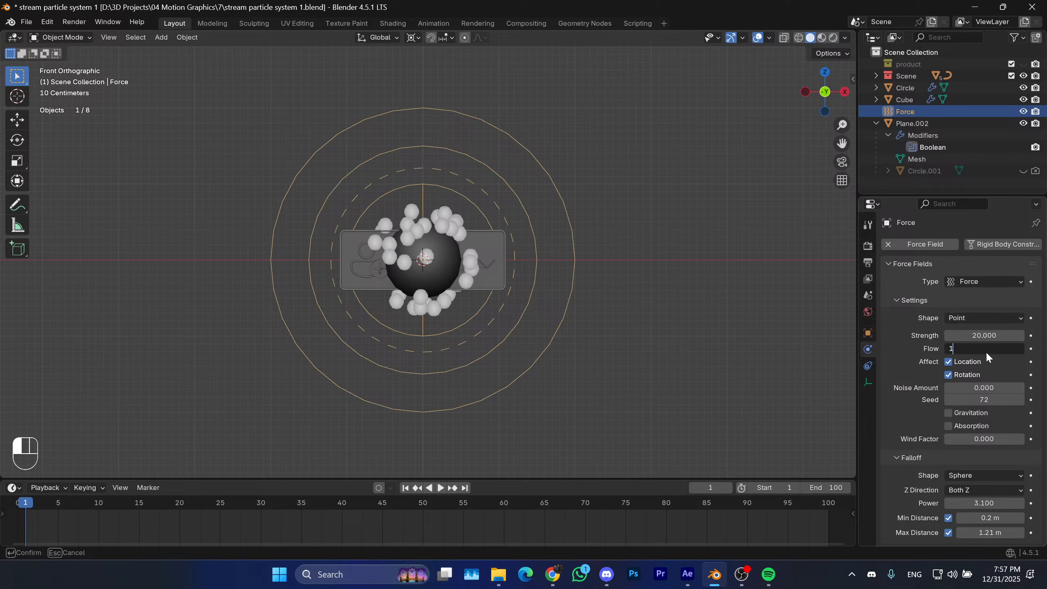
pyautogui.write('1')
pyautogui.press('Return')
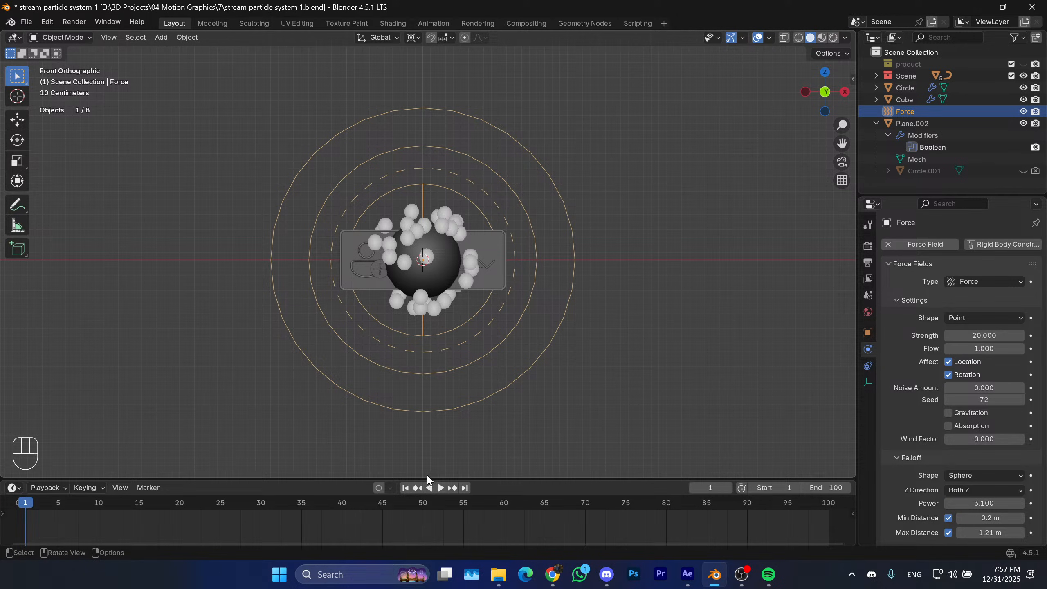
pyautogui.press('space')
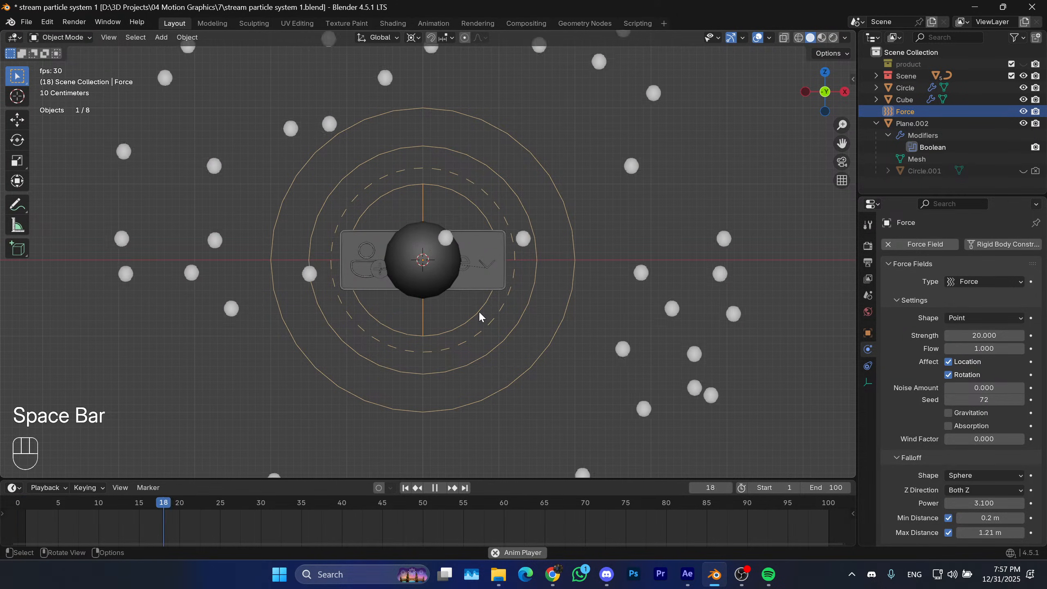
pyautogui.press('space')
# Raise the Force field's Flow to 5 and replay the simulation from the first frame.
pyautogui.click(971, 347)
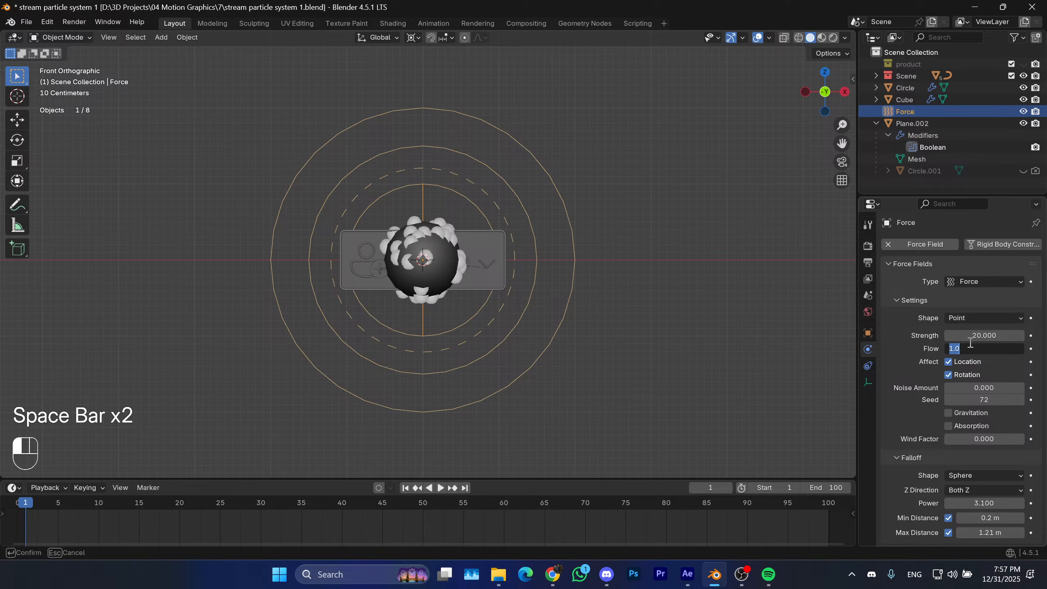
pyautogui.write('5')
pyautogui.press('Return')
pyautogui.press('space')
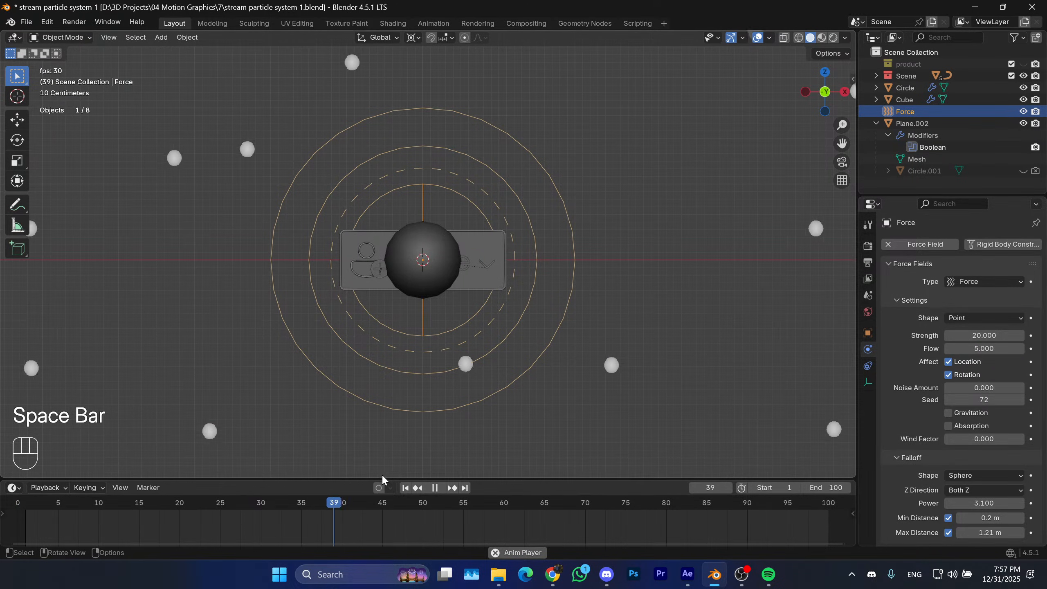
pyautogui.press('space')
# Set the Force field's Flow to 10, play the simulation and return to the first frame.
pyautogui.click(1011, 348)
pyautogui.write('1')
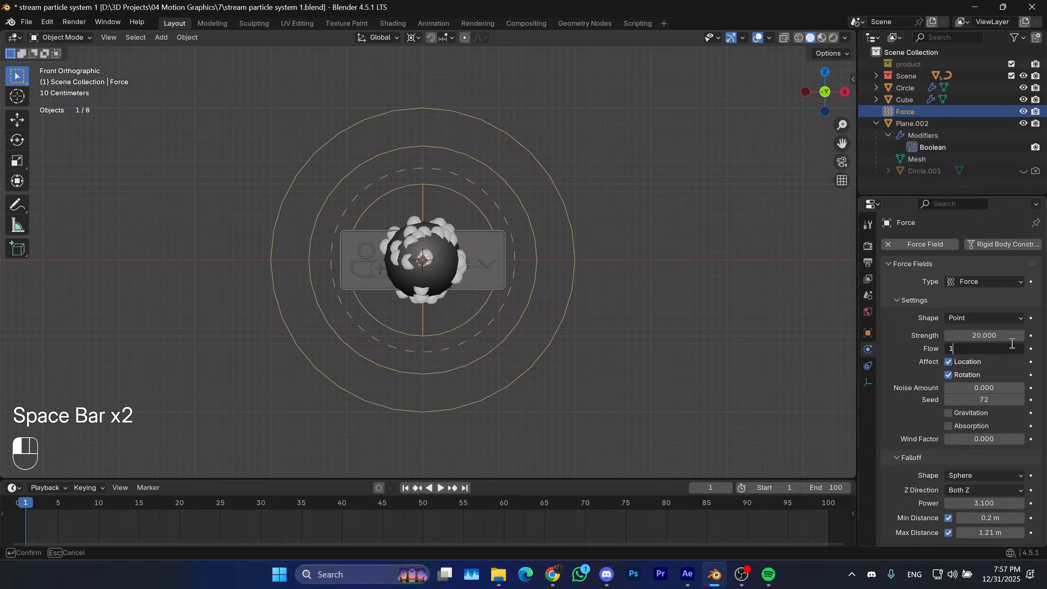
pyautogui.write('0')
pyautogui.press('Return')
pyautogui.press('space')
pyautogui.press('space')
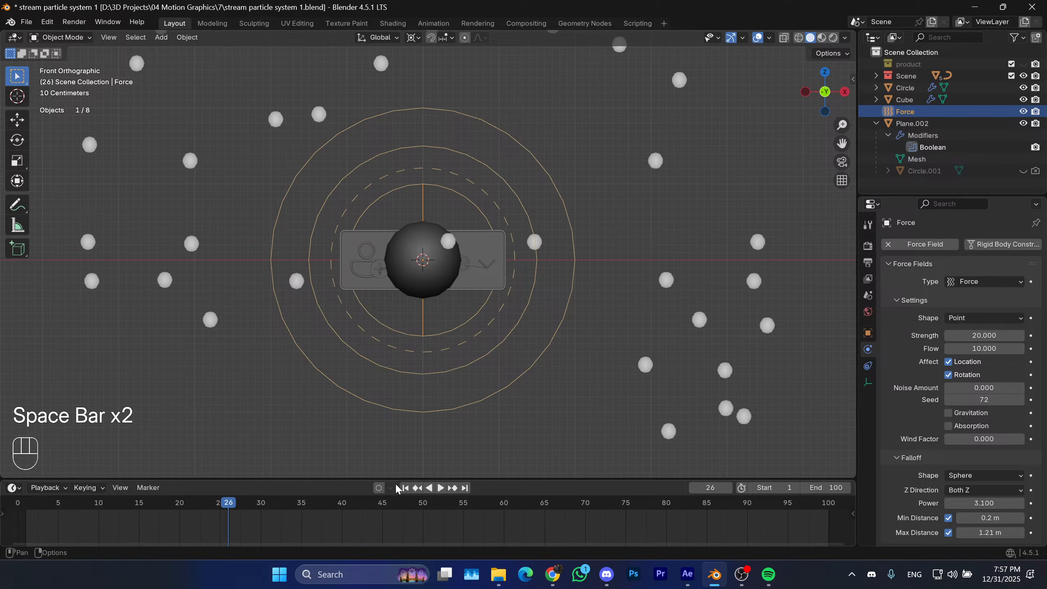
pyautogui.click(408, 488)
# Set the Force field's Flow to 18, play the simulation repeatedly from the start and return to frame 1.
pyautogui.click(979, 350)
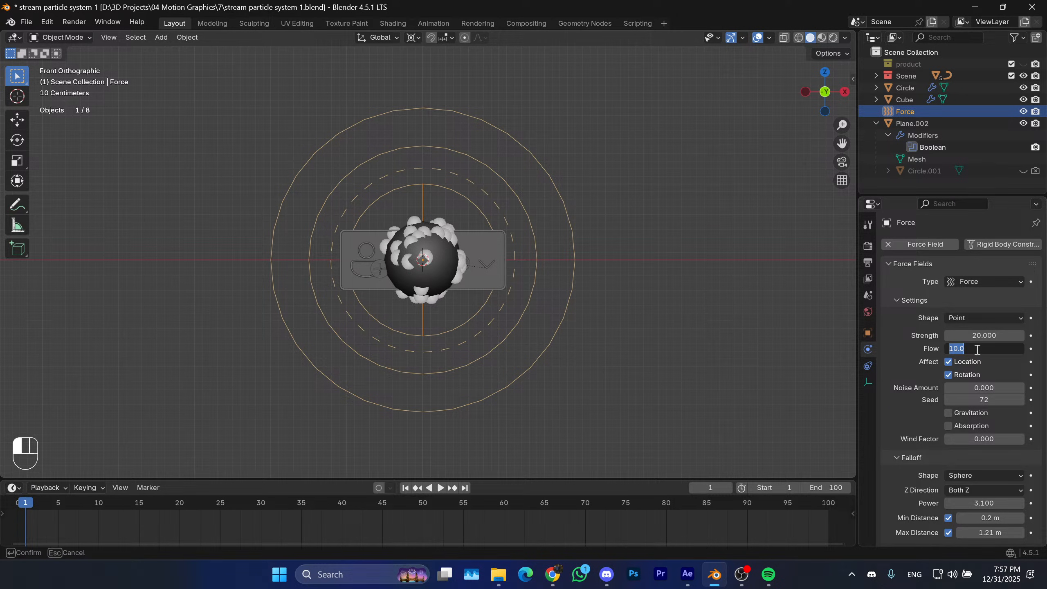
pyautogui.write('18')
pyautogui.press('Return')
pyautogui.press('space')
pyautogui.press('space')
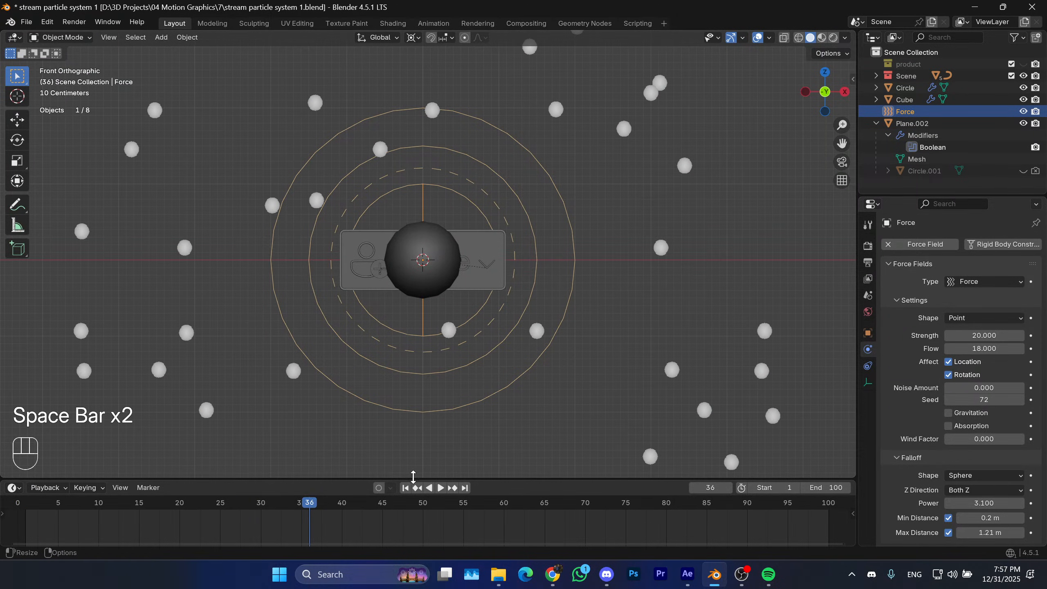
pyautogui.click(405, 488)
pyautogui.press('space')
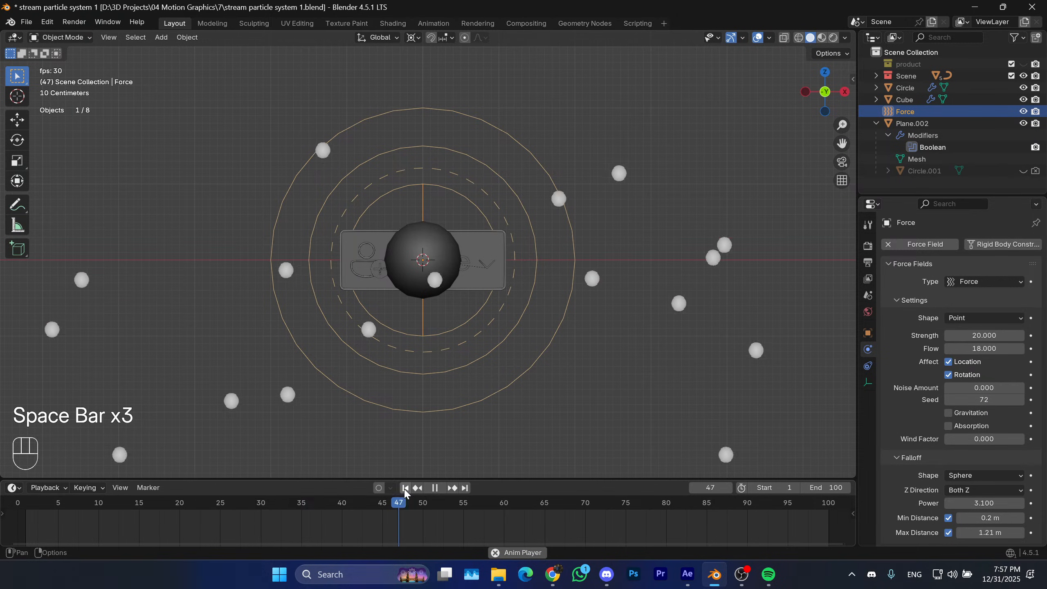
pyautogui.click(405, 488)
pyautogui.press('space')
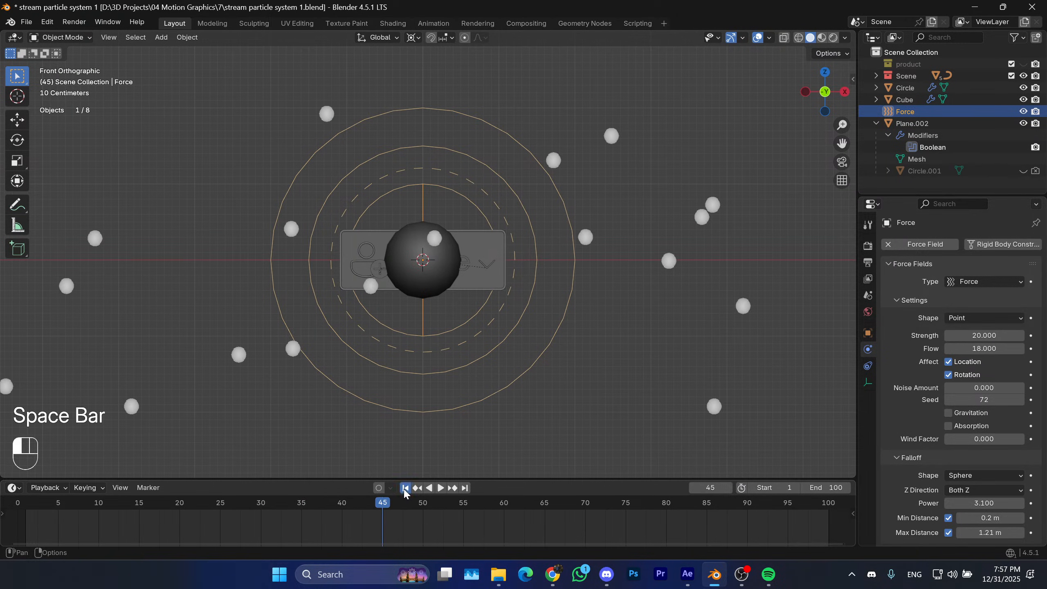
pyautogui.click(405, 488)
# Set the Force field's Flow to 20, play the simulation and return to the first frame.
pyautogui.click(980, 349)
pyautogui.write('20')
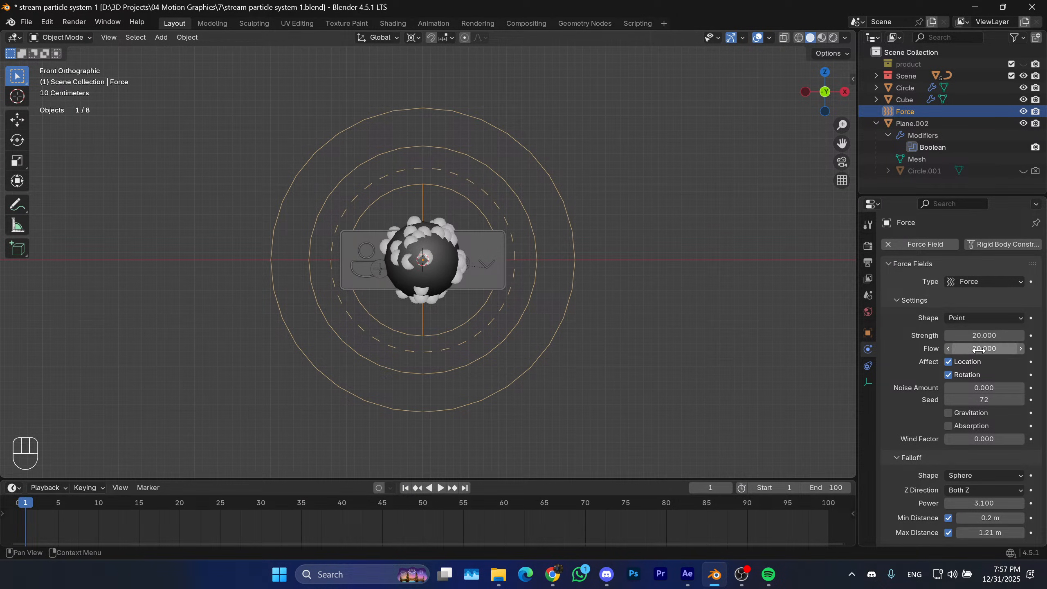
pyautogui.press('Return')
pyautogui.press('space')
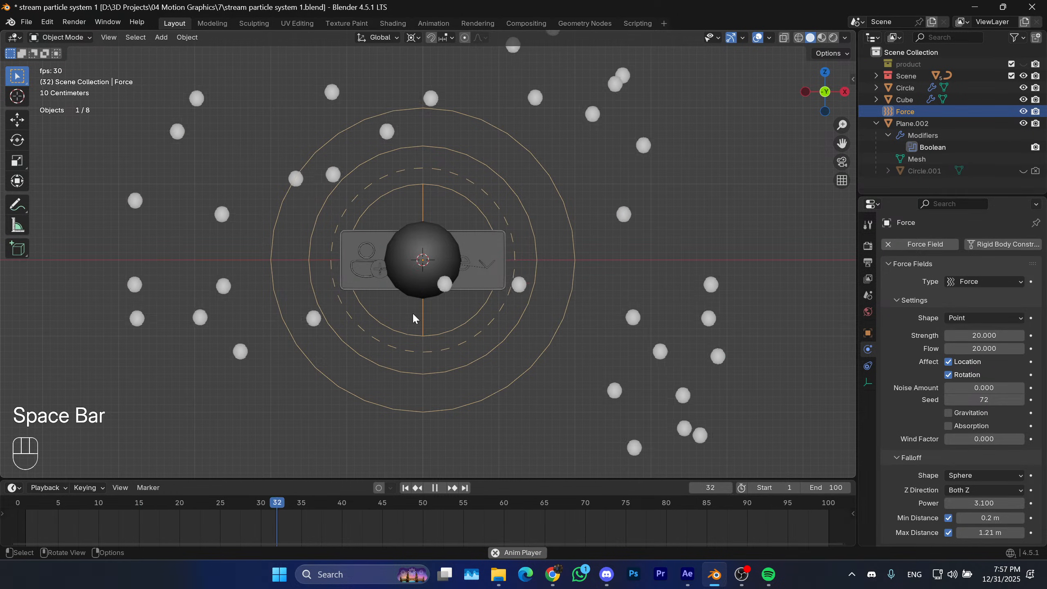
pyautogui.press('space')
pyautogui.click(406, 488)
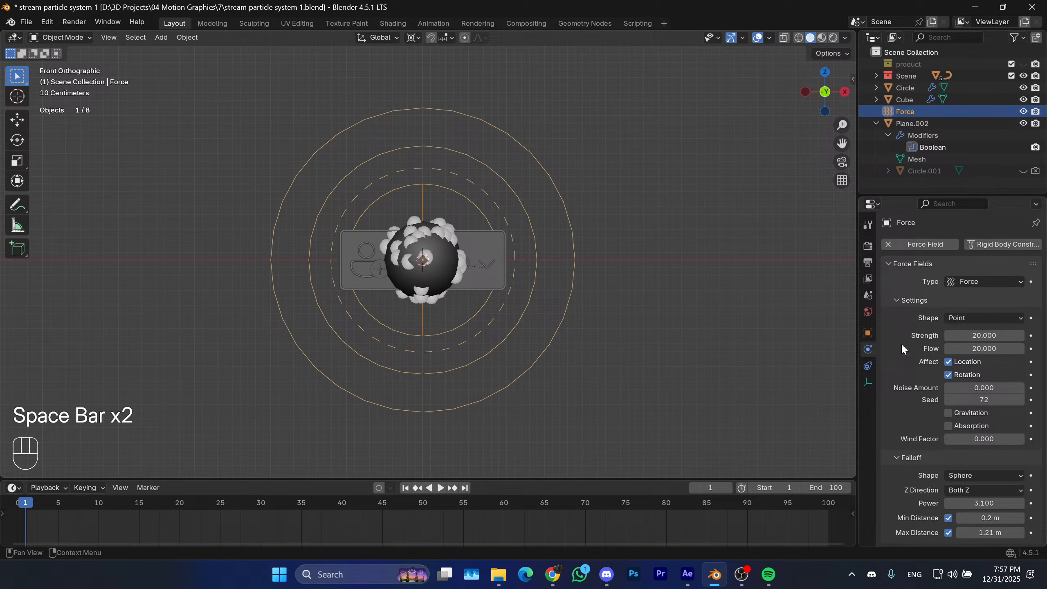
# Lower the Force field's Strength to 15, play the simulation twice and return to the first frame.
pyautogui.click(975, 335)
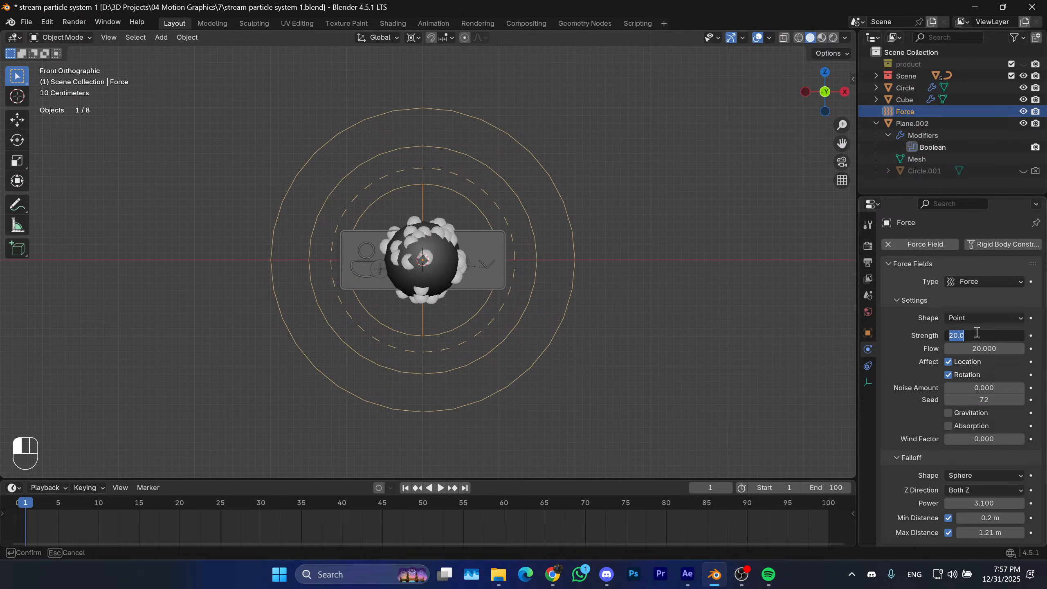
pyautogui.write('15')
pyautogui.press('Return')
pyautogui.press('space')
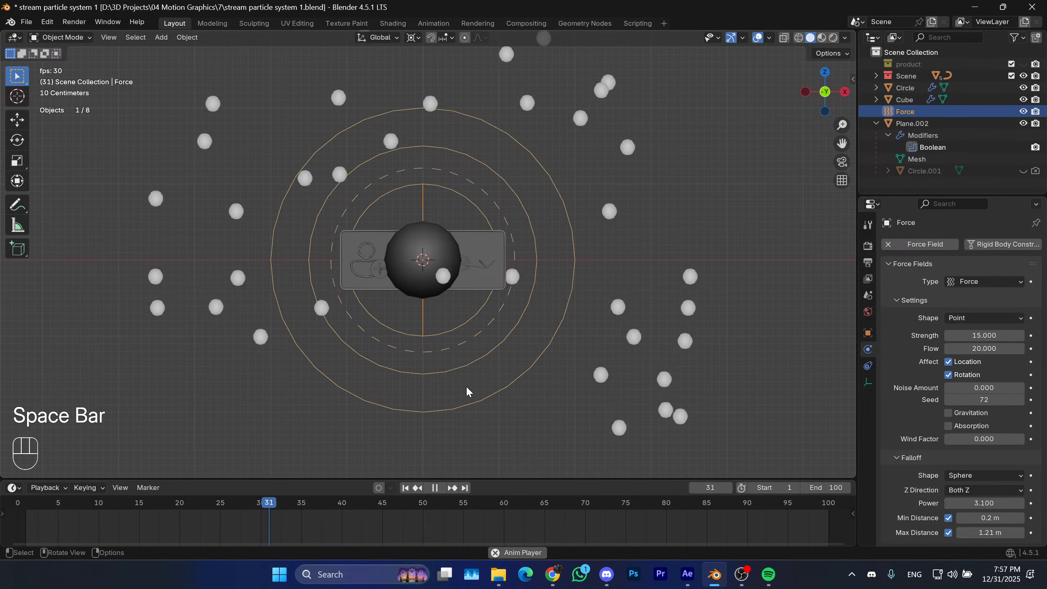
pyautogui.press('space')
pyautogui.click(406, 488)
pyautogui.press('space')
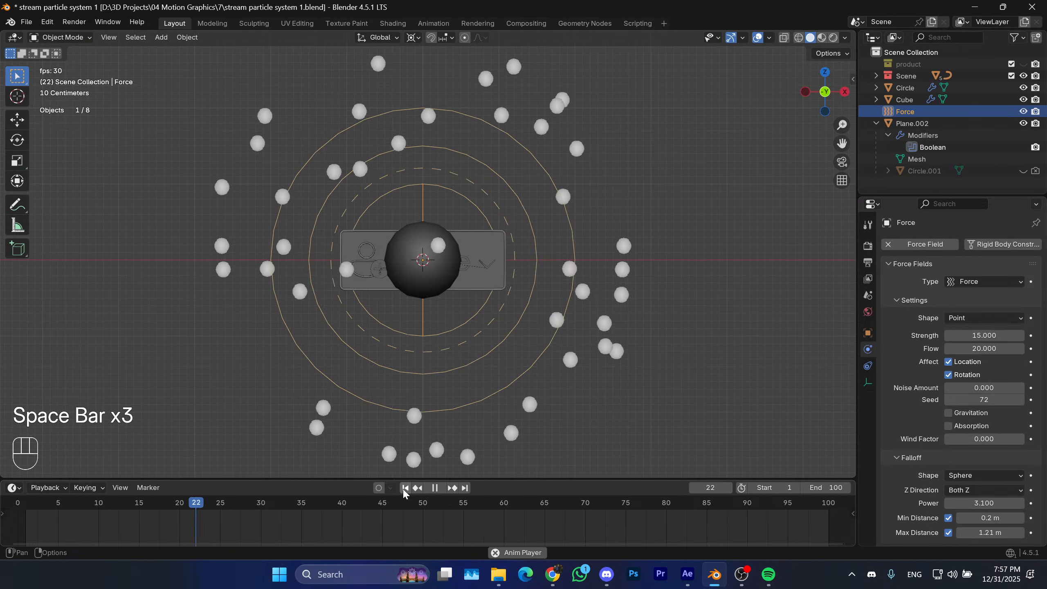
pyautogui.press('space')
pyautogui.click(405, 488)
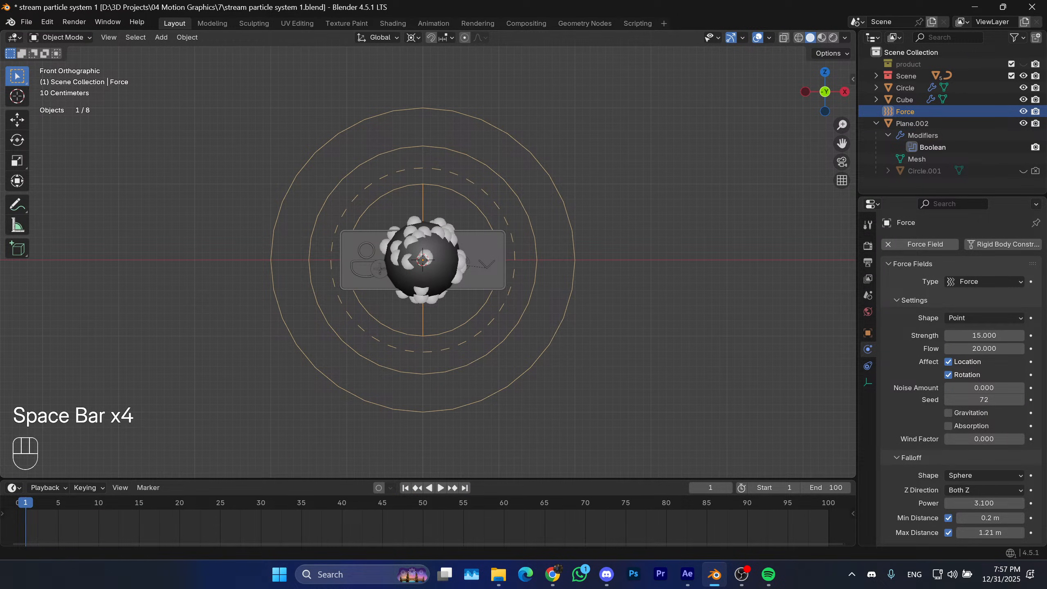
# Reduce the Force field's Strength to 10 and play the simulation from the first frame.
pyautogui.click(987, 336)
pyautogui.write('10')
pyautogui.press('Return')
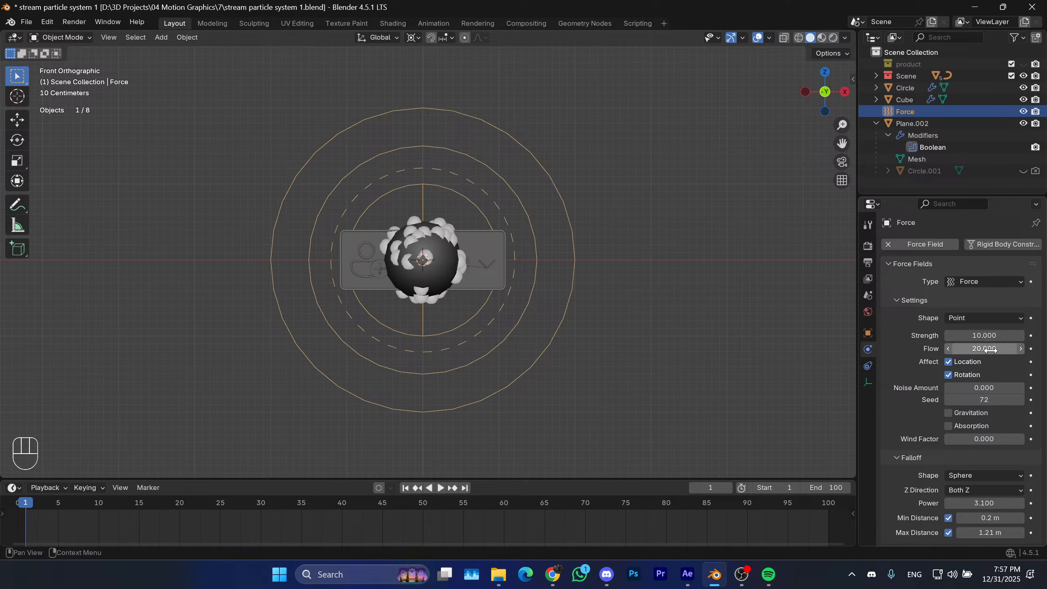
pyautogui.press('space')
pyautogui.press('space')
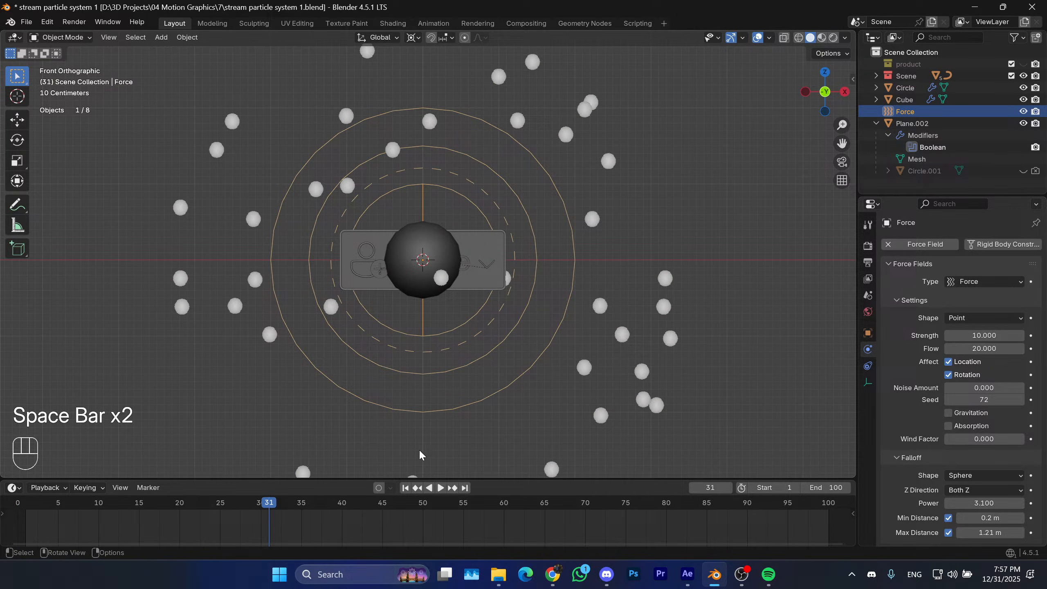
# Return to the first frame and set the sphere's particle emission Normal velocity to 0 m/s.
pyautogui.click(406, 487)
pyautogui.click(443, 277)
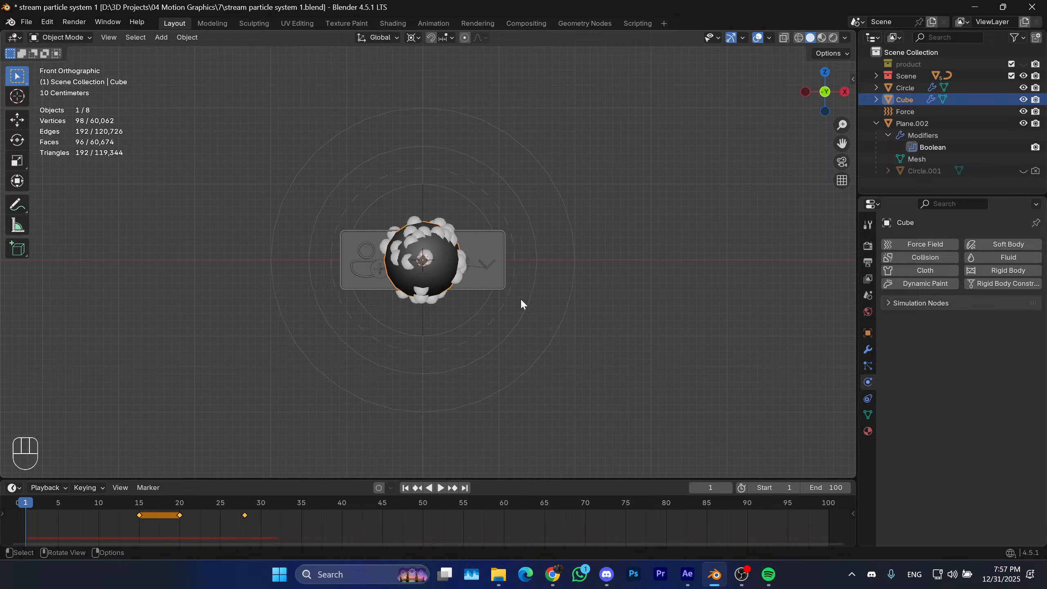
pyautogui.click(522, 309)
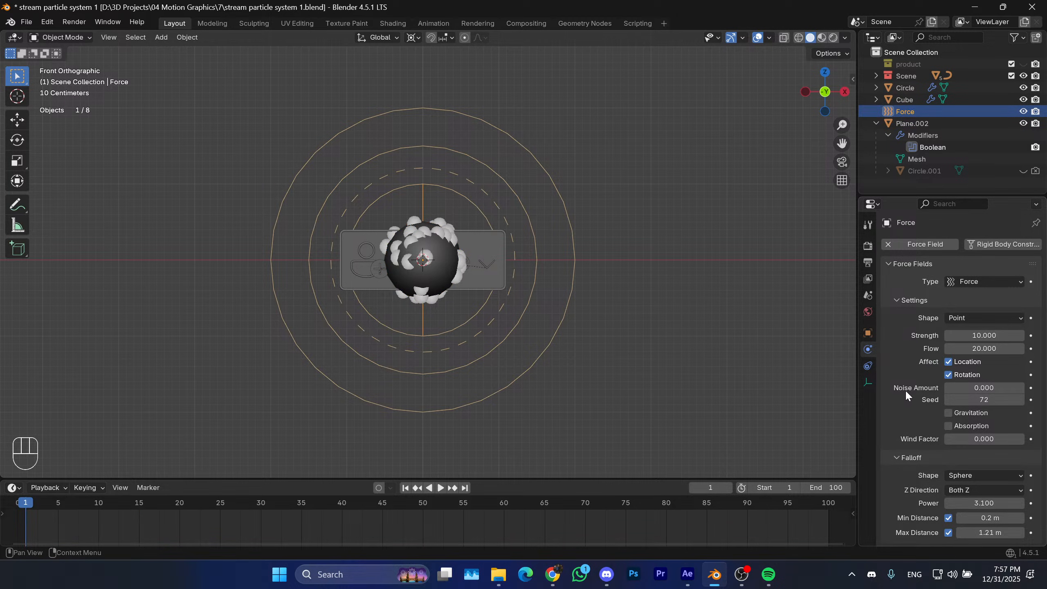
pyautogui.hotkey('ctrl', 'z')
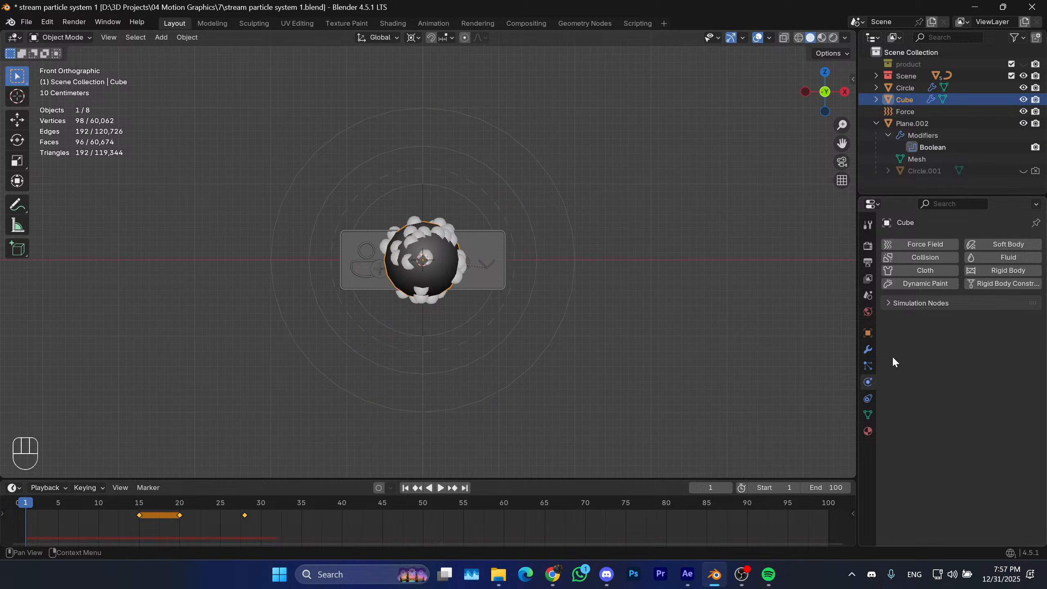
pyautogui.click(866, 370)
pyautogui.scroll(-5, 888, 380)
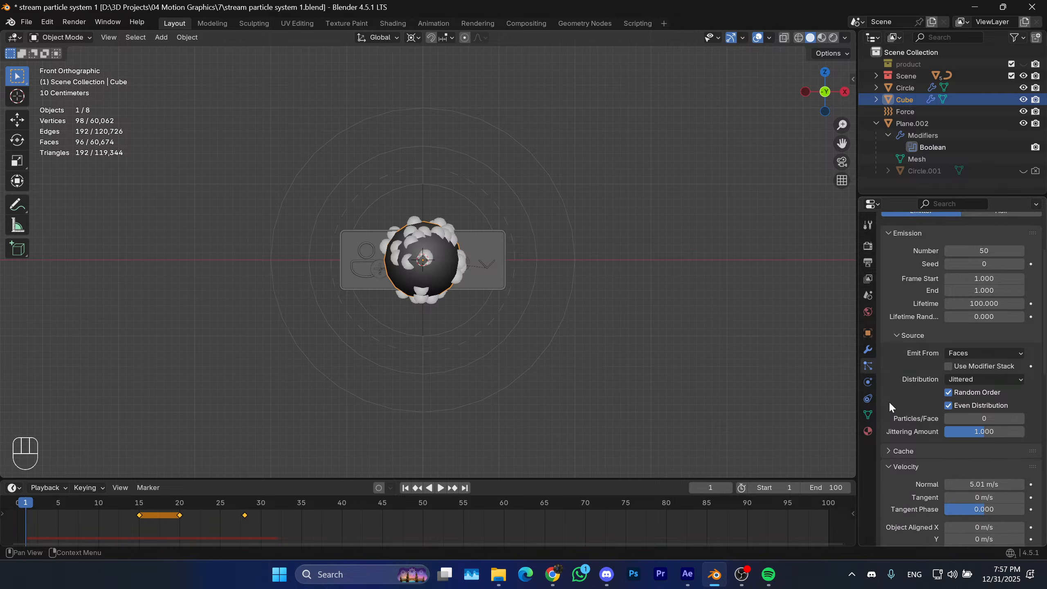
pyautogui.scroll(-4, 888, 401)
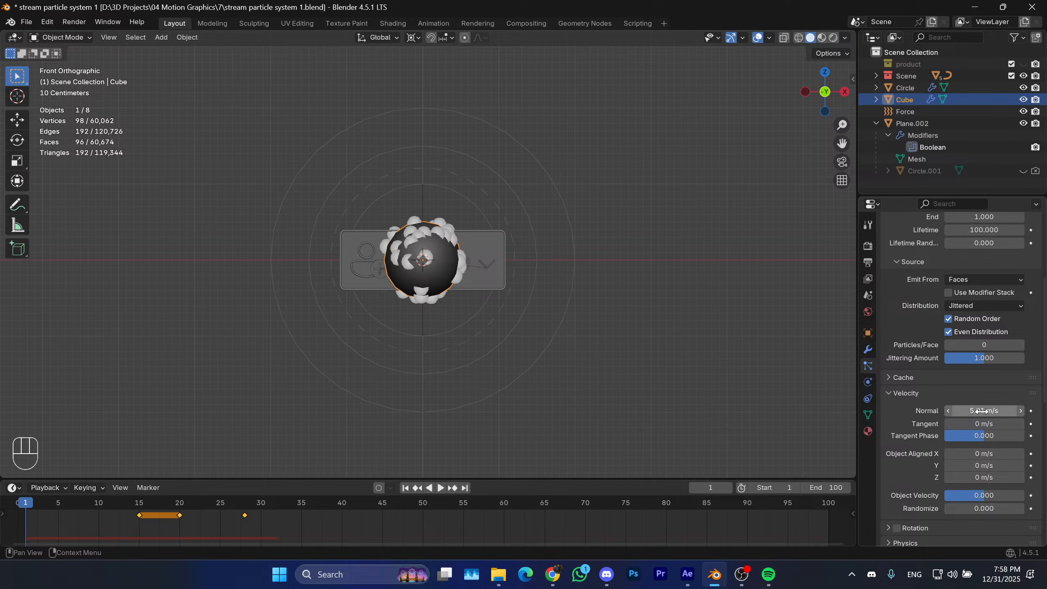
pyautogui.click(981, 411)
pyautogui.press('Return')
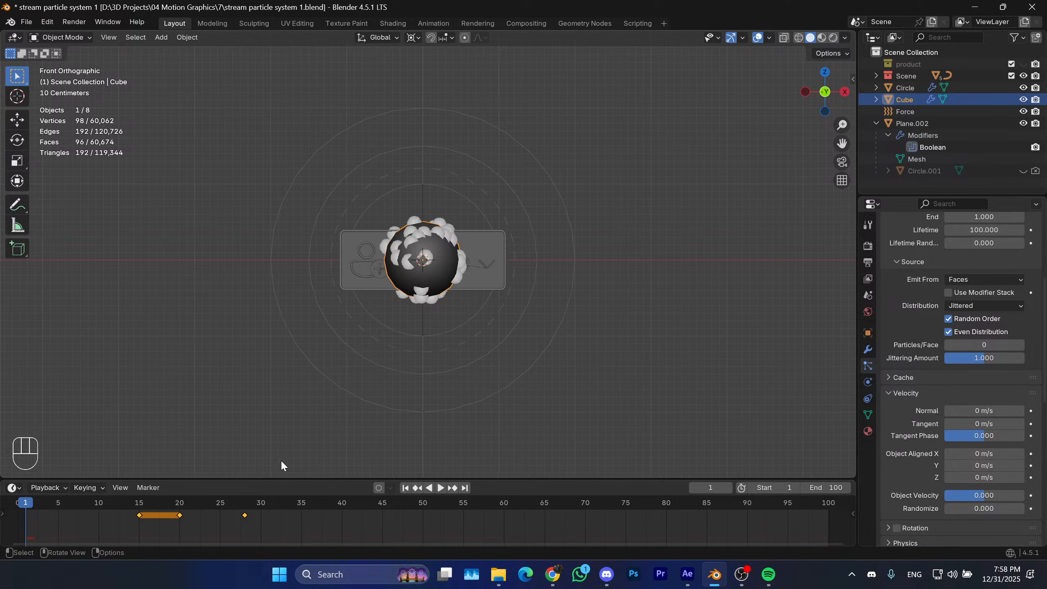
# Play the particle simulation several times, selecting the Force field along the way, and return to frame 1.
pyautogui.press('space')
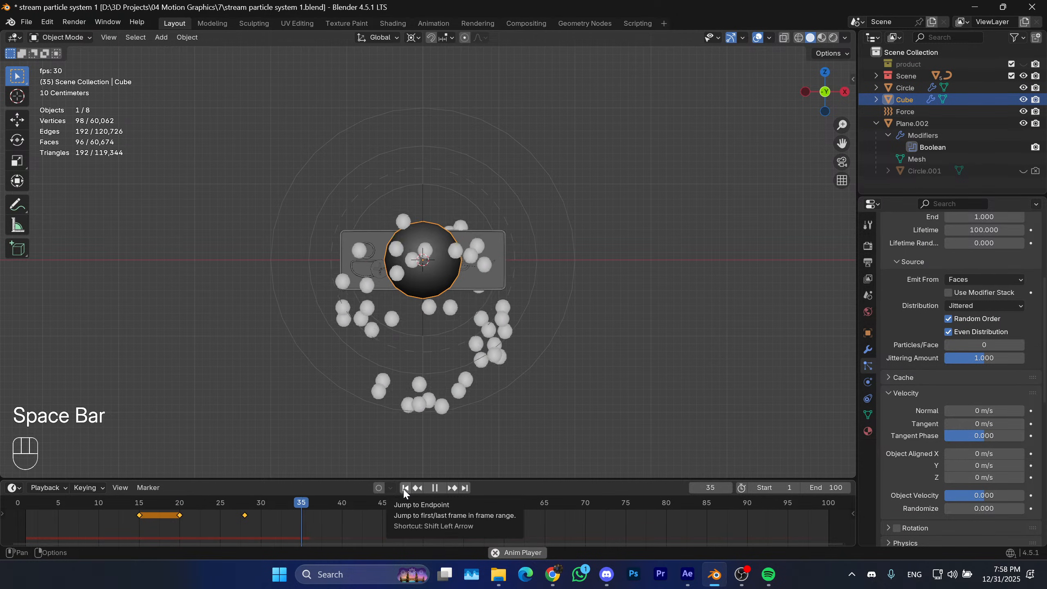
pyautogui.press('space')
pyautogui.press('space')
pyautogui.press('space')
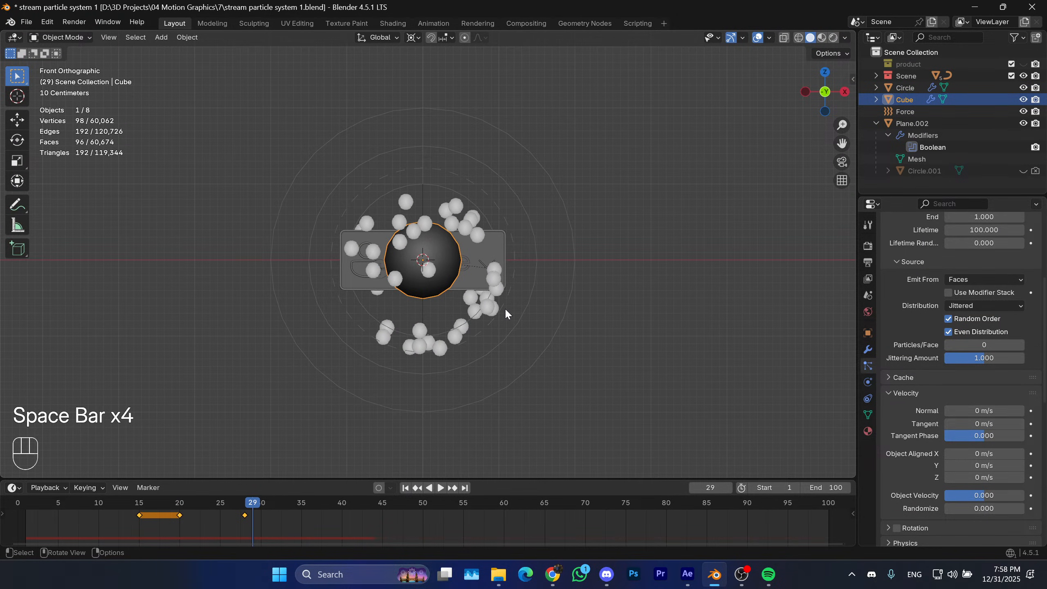
pyautogui.click(505, 307)
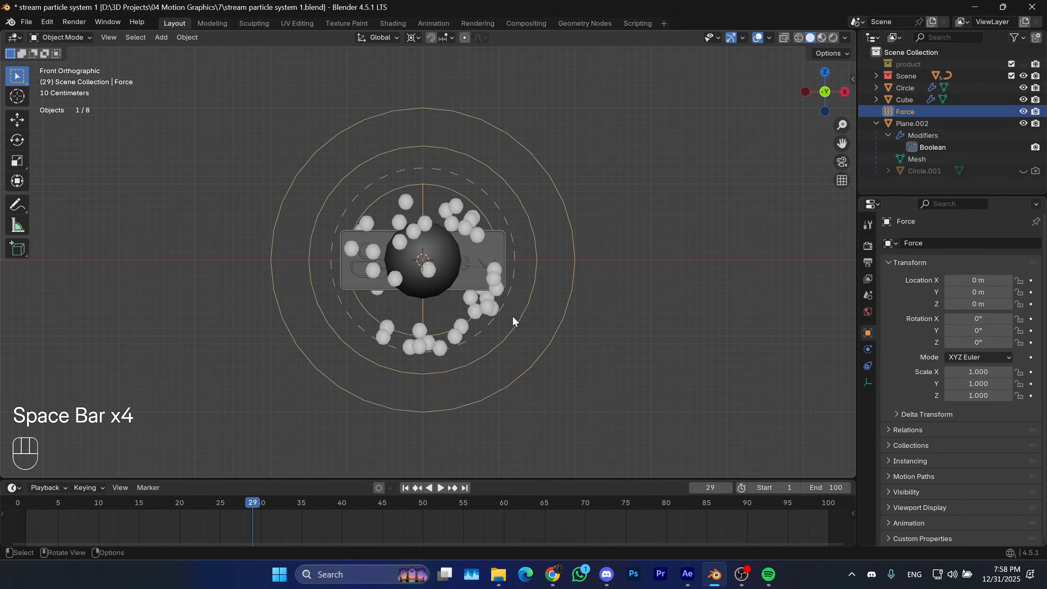
pyautogui.click(403, 489)
pyautogui.press('space')
pyautogui.press('space')
pyautogui.click(418, 488)
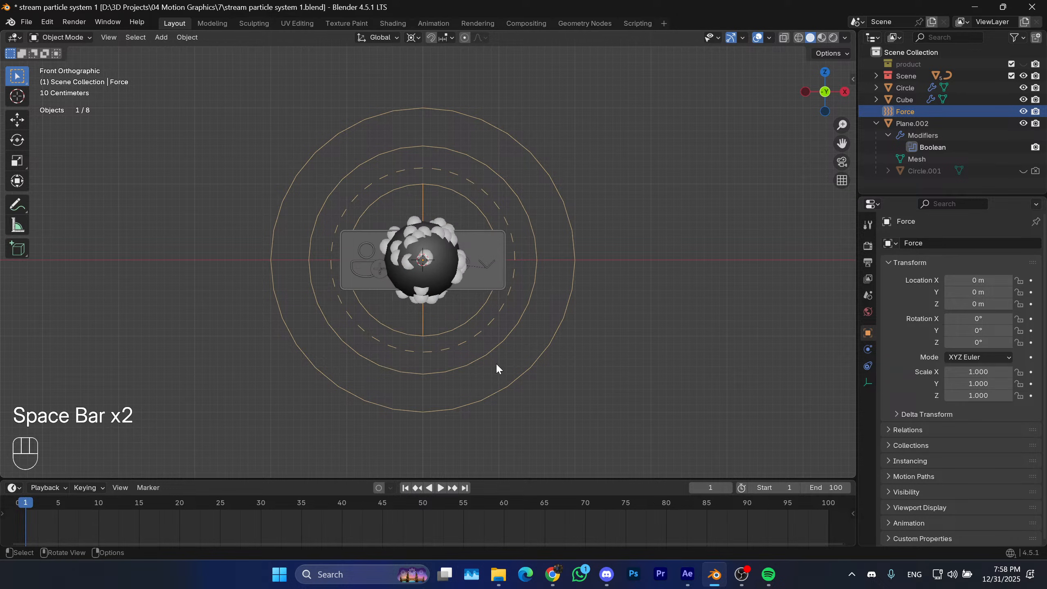
pyautogui.press('space')
pyautogui.press('space')
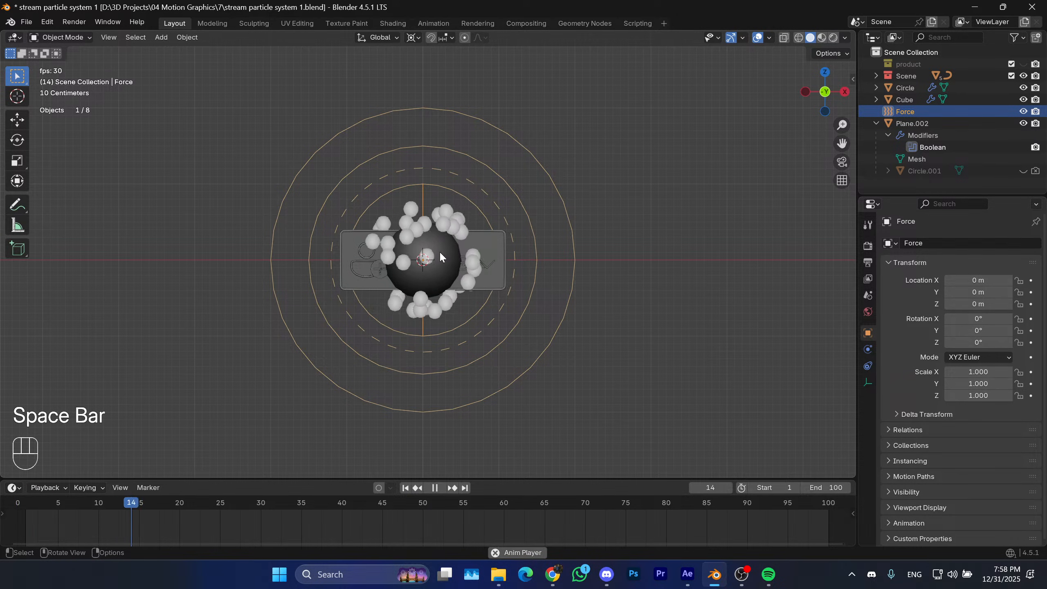
pyautogui.click(406, 488)
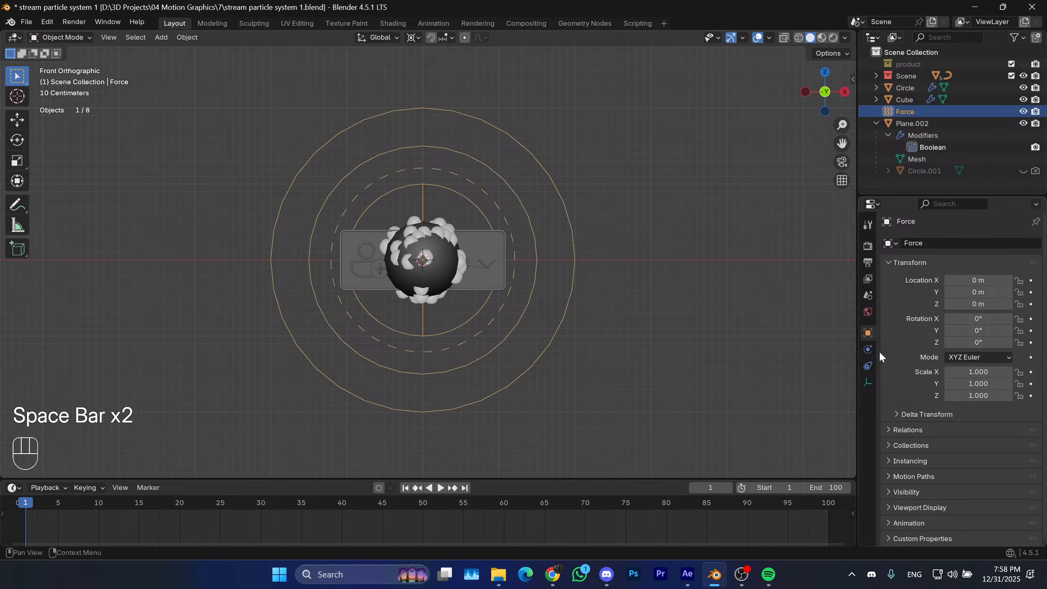
# Set the Force field's Flow to 10 and play the simulation from the first frame.
pyautogui.click(868, 349)
pyautogui.click(976, 347)
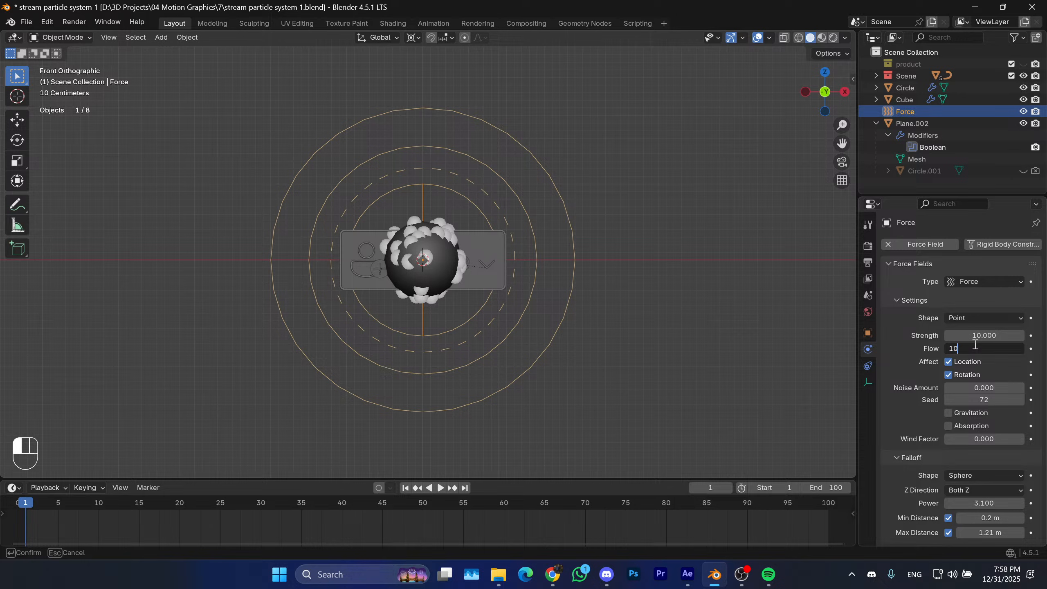
pyautogui.write('10')
pyautogui.press('Return')
pyautogui.press('space')
pyautogui.press('space')
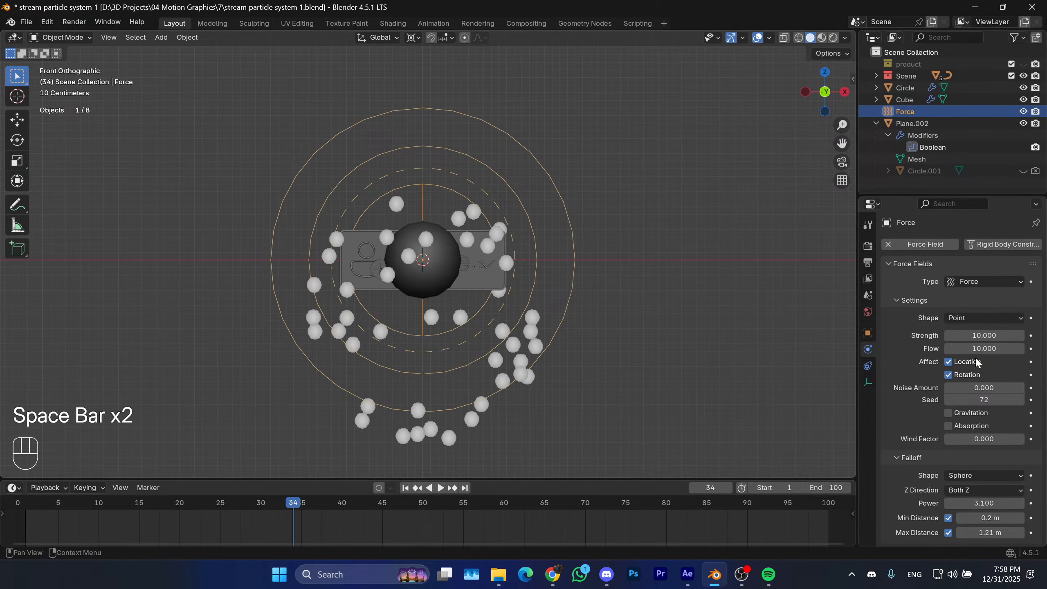
# Set the Force field's Strength to 15 and replay the simulation from the first frame.
pyautogui.click(990, 336)
pyautogui.write('15')
pyautogui.press('Return')
pyautogui.press('space')
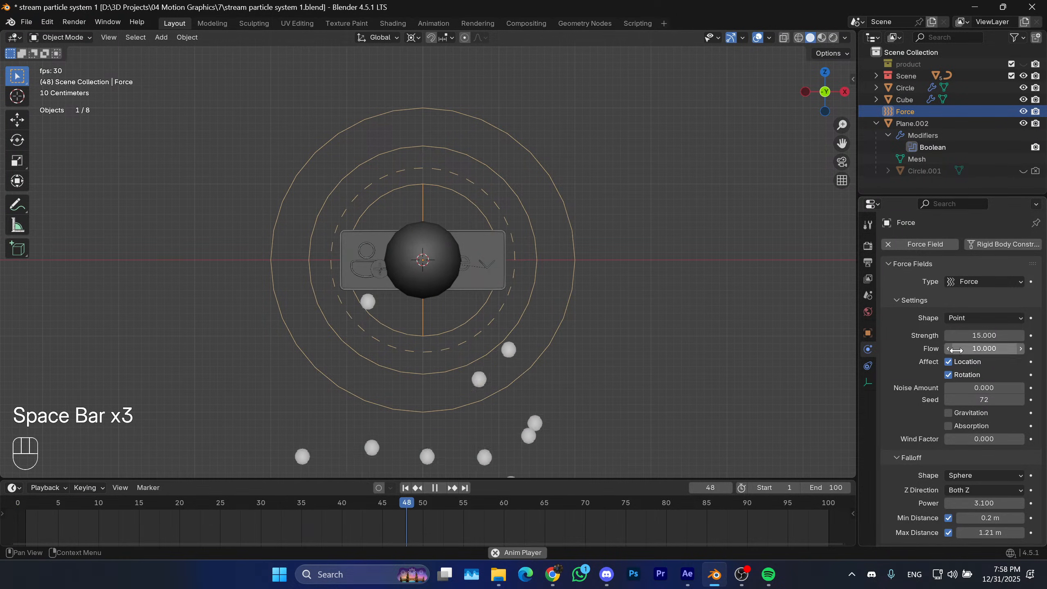
pyautogui.press('space')
pyautogui.click(405, 488)
pyautogui.press('space')
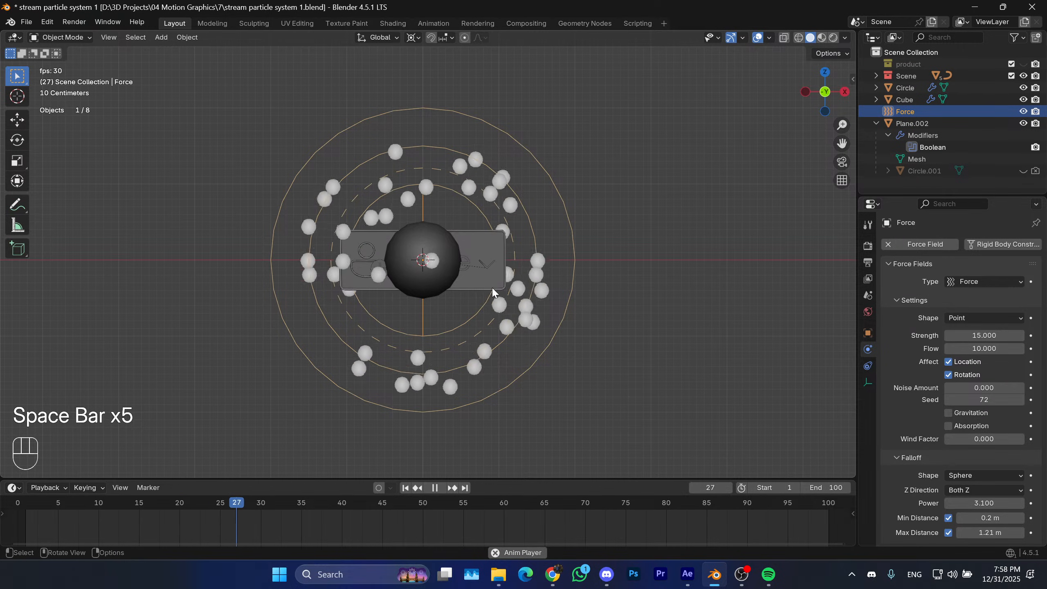
pyautogui.press('space')
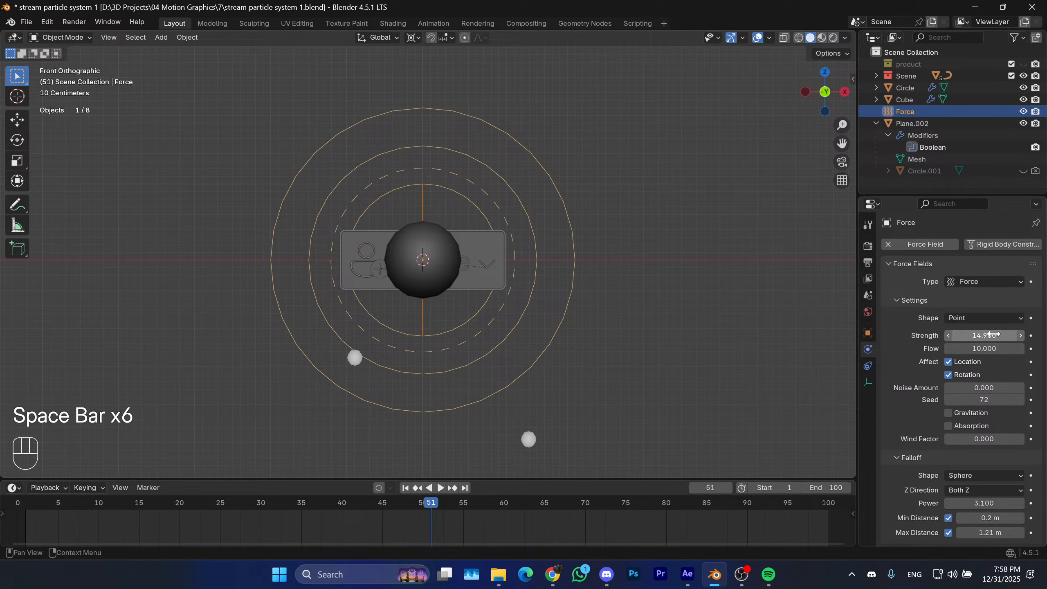
# Raise the Force field's Strength to 25, replay the simulation and return to the first frame.
pyautogui.click(999, 331)
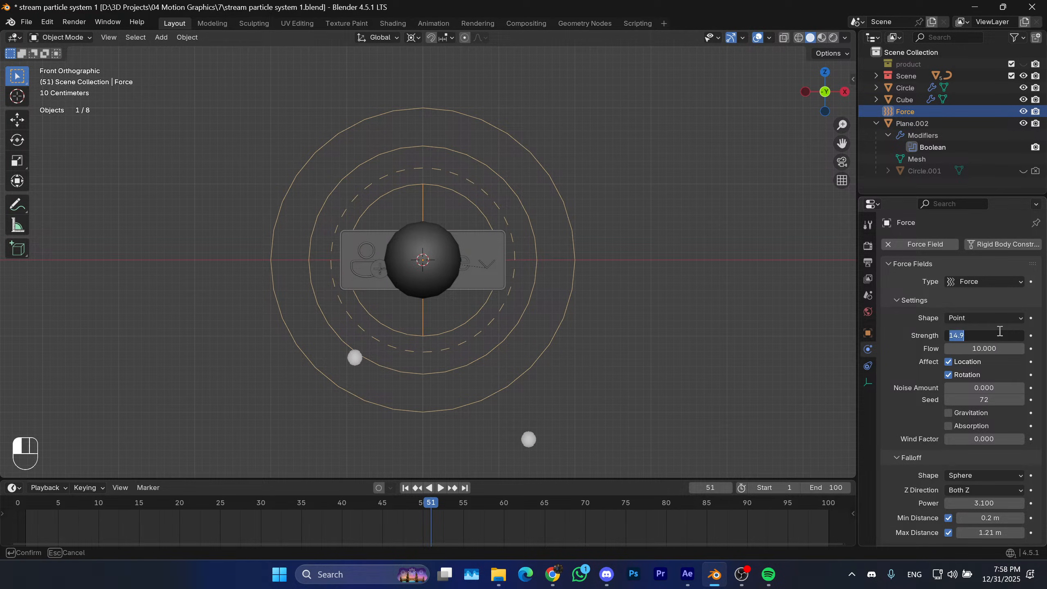
pyautogui.write('25')
pyautogui.press('Return')
pyautogui.press('space')
pyautogui.press('space')
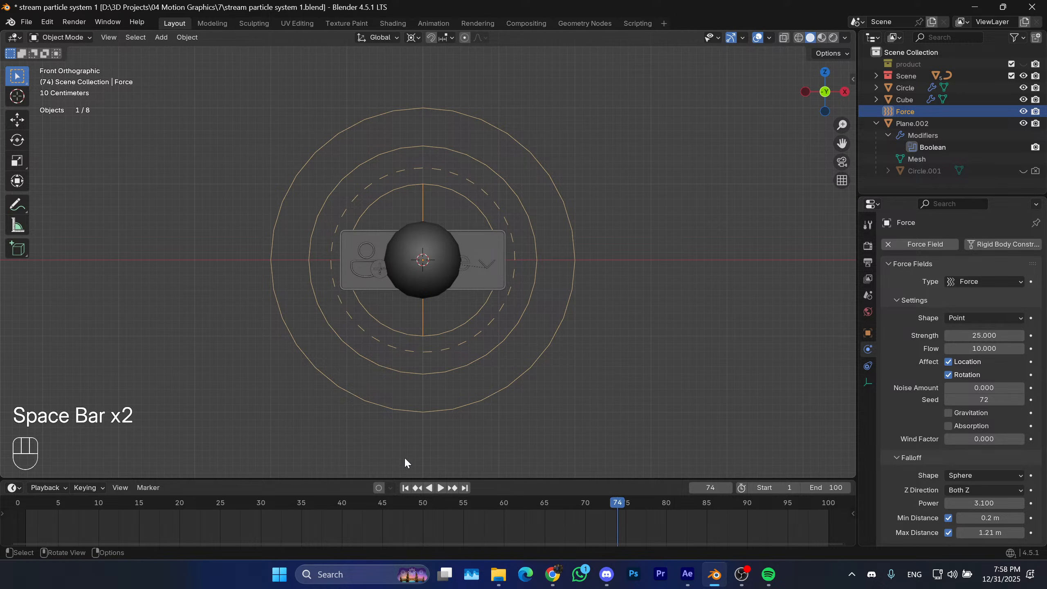
pyautogui.click(405, 488)
pyautogui.press('space')
pyautogui.press('space')
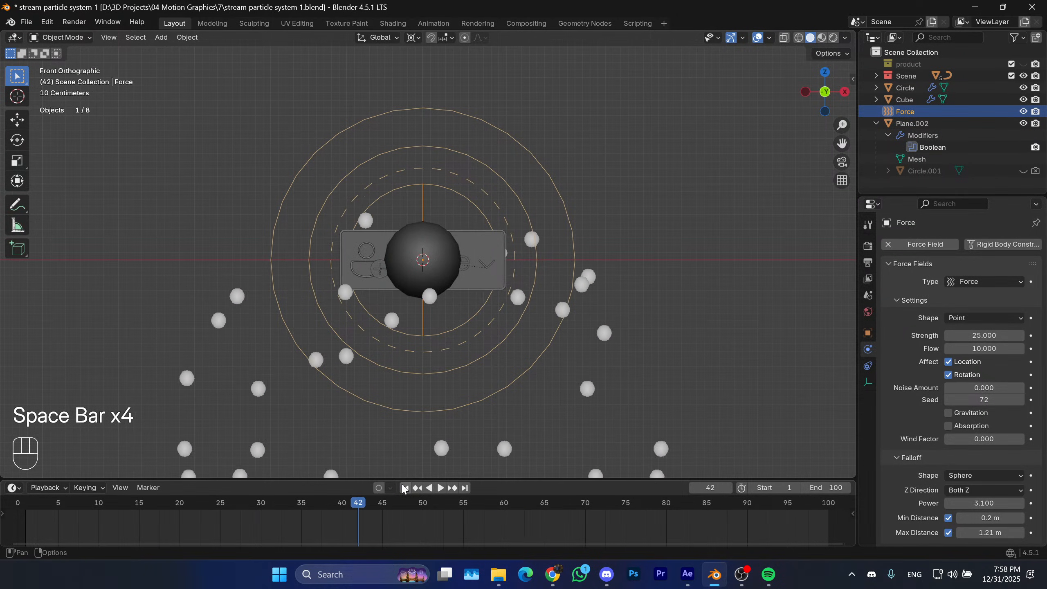
pyautogui.click(406, 488)
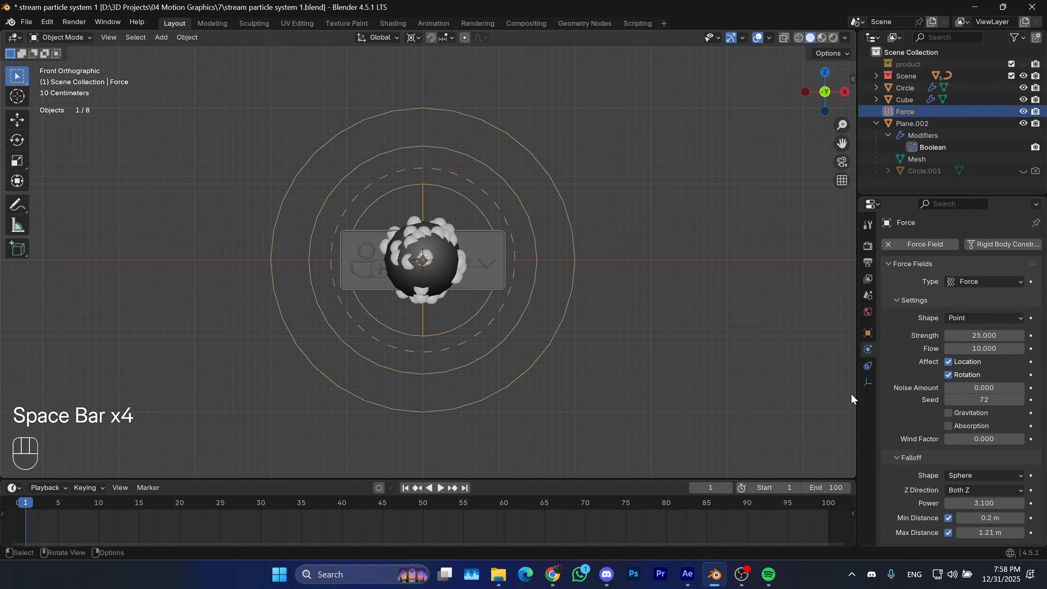
# Try a Force field Strength of 50, play the simulation twice and return to the first frame.
pyautogui.click(983, 333)
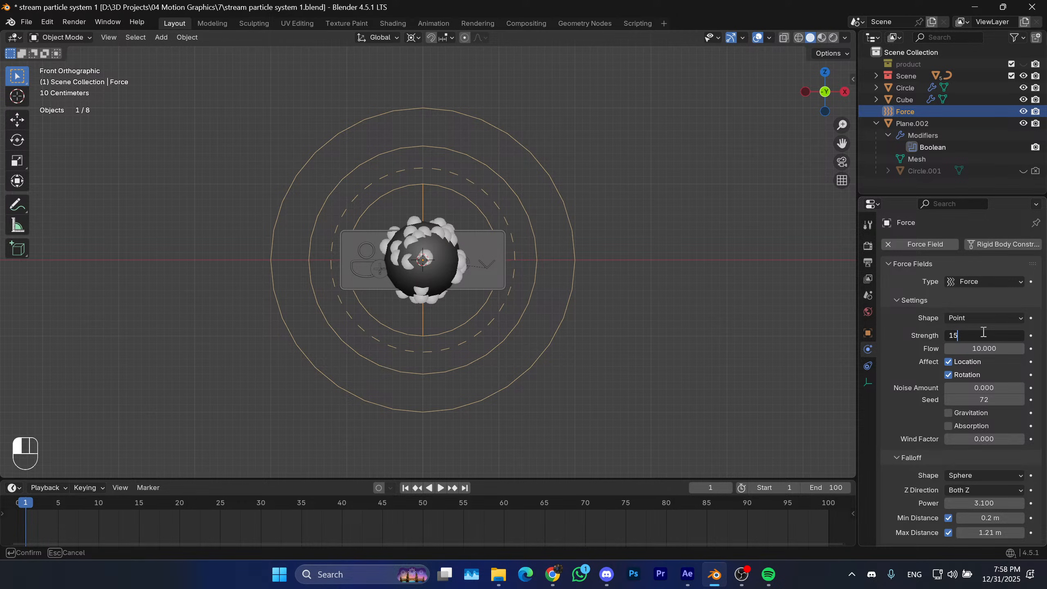
pyautogui.press('ctrl')
pyautogui.hotkey('ctrl', 'a')
pyautogui.press('Return')
pyautogui.press('space')
pyautogui.press('space')
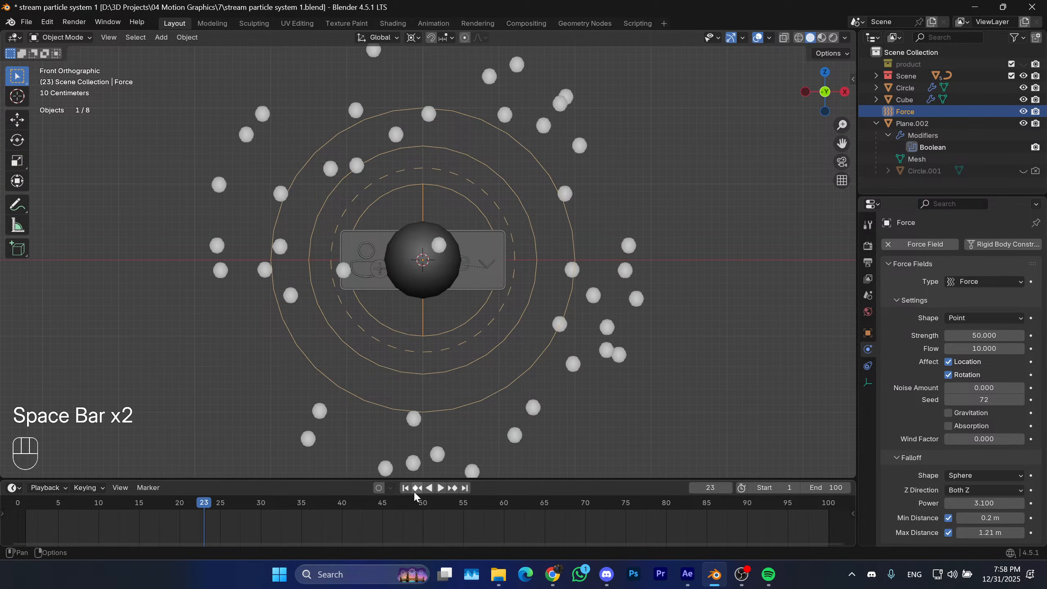
pyautogui.click(405, 488)
pyautogui.press('space')
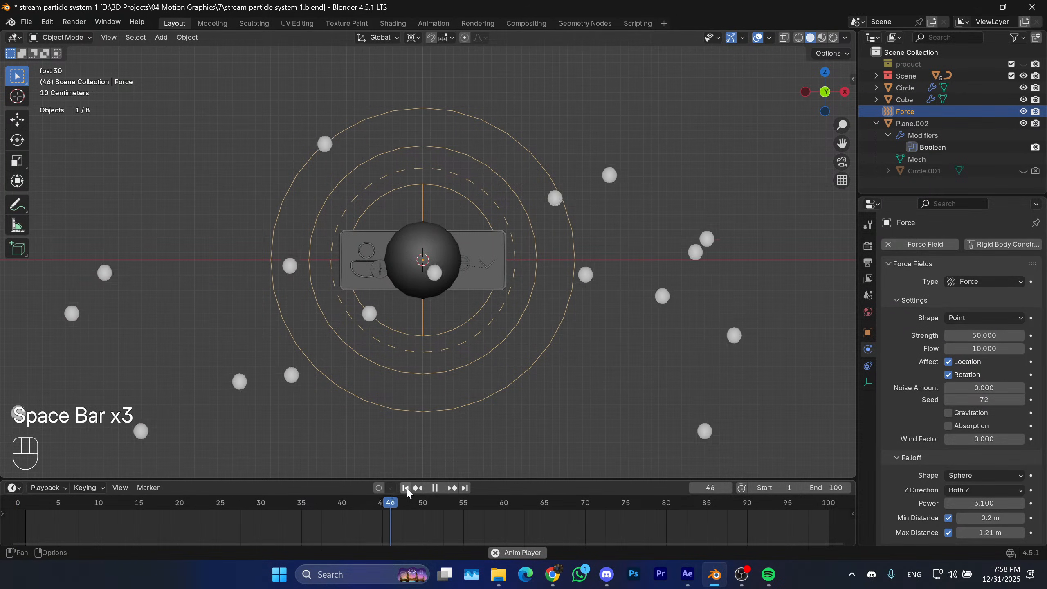
pyautogui.press('space')
pyautogui.click(406, 488)
# Set the Force field's Strength to 30, play the simulation twice and return to the first frame.
pyautogui.click(973, 336)
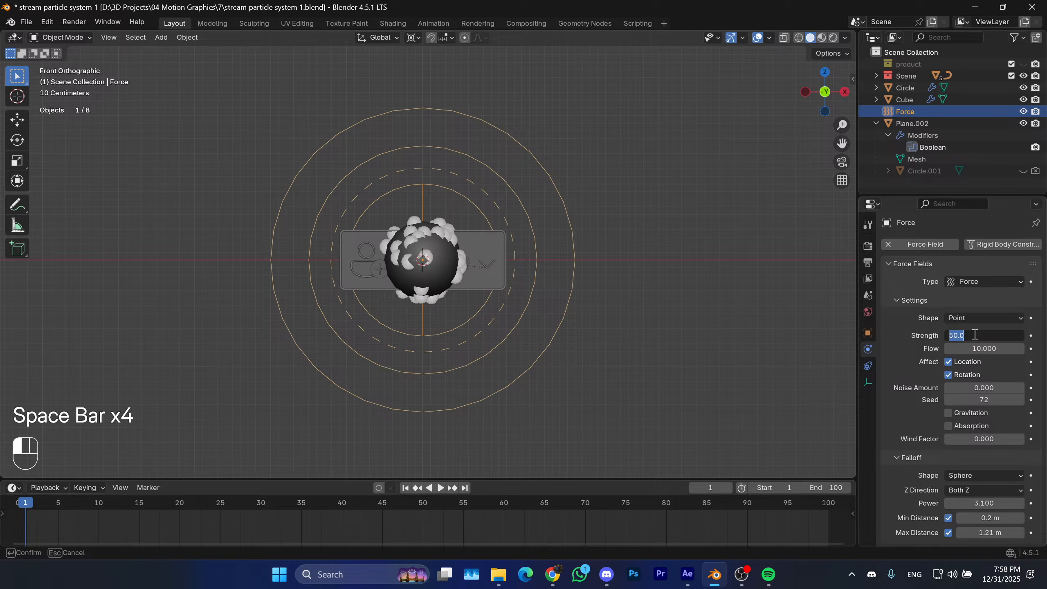
pyautogui.write('30')
pyautogui.press('Return')
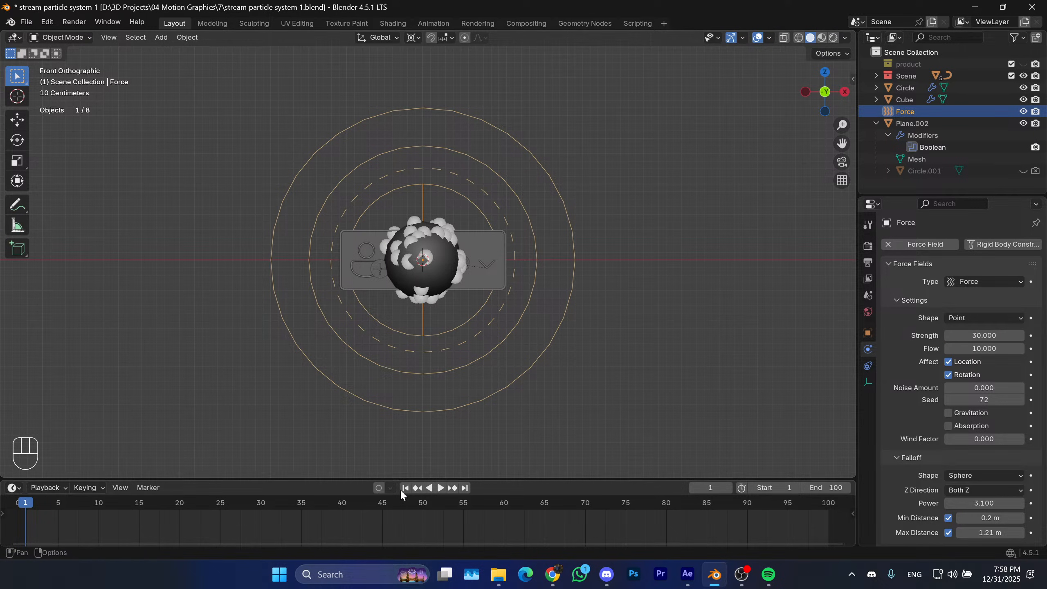
pyautogui.press('space')
pyautogui.press('space')
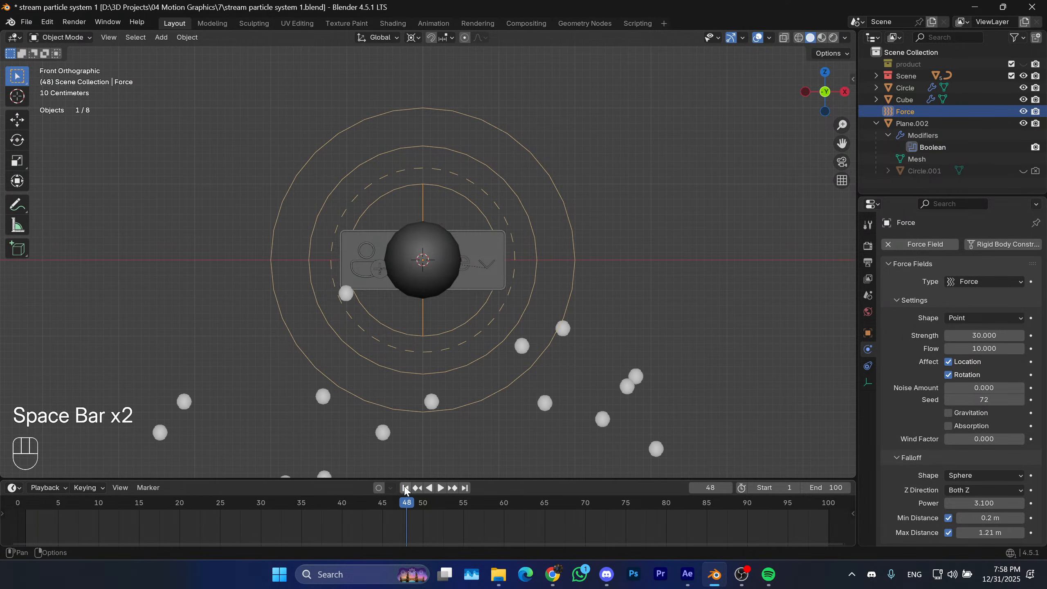
pyautogui.click(405, 488)
pyautogui.press('space')
pyautogui.press('space')
pyautogui.click(406, 488)
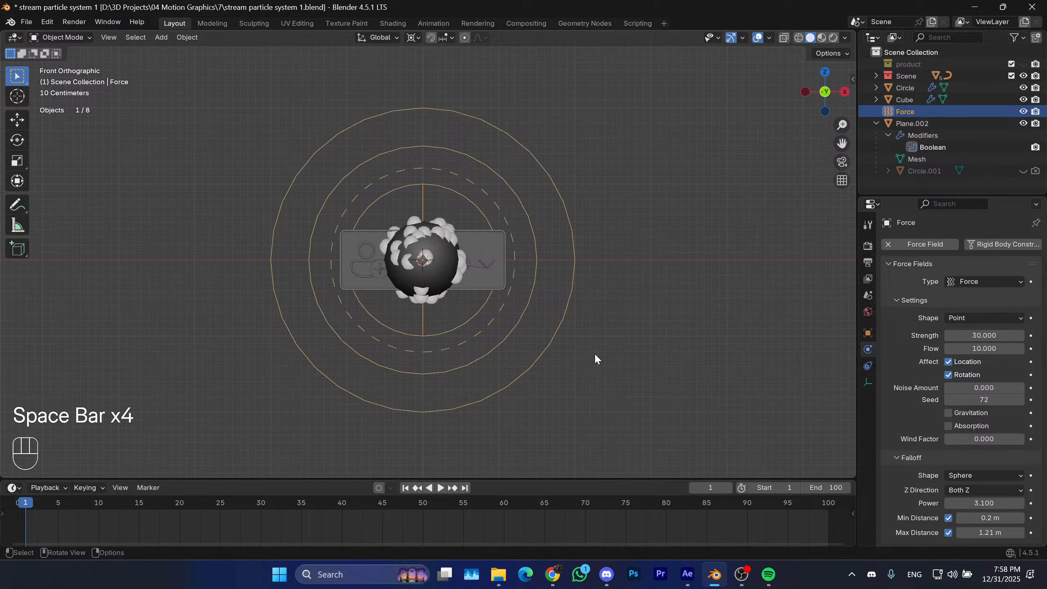
# Scale the emitter sphere down to about 0.82, play the simulation and return to frame 1.
pyautogui.click(441, 280)
pyautogui.keyDown('shift'); pyautogui.moveTo(515, 285); pyautogui.dragTo(530, 295, button='middle'); pyautogui.keyUp('shift')
pyautogui.scroll(1, 529, 302)
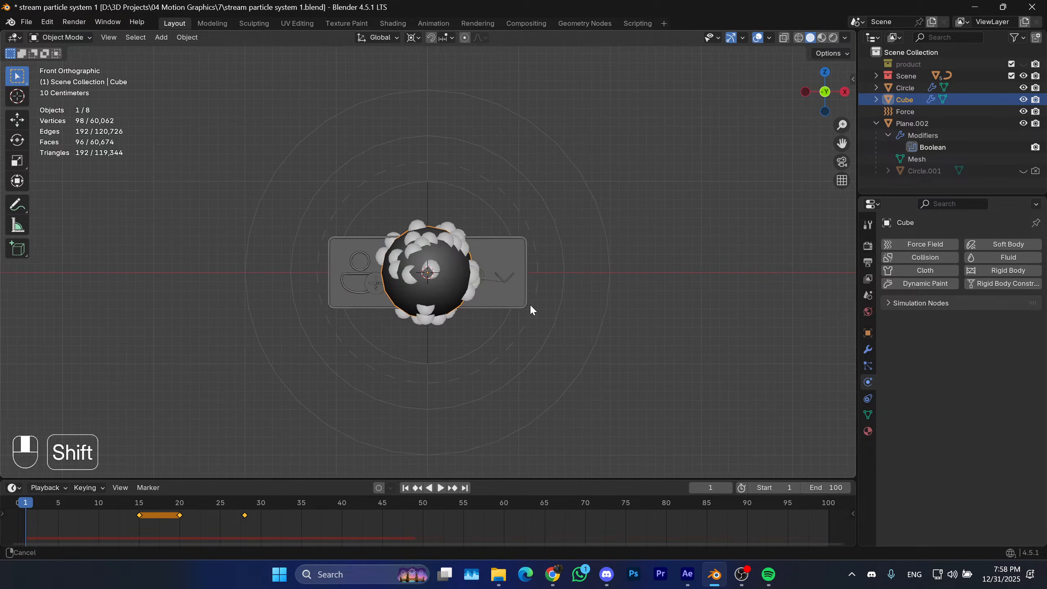
pyautogui.click(868, 366)
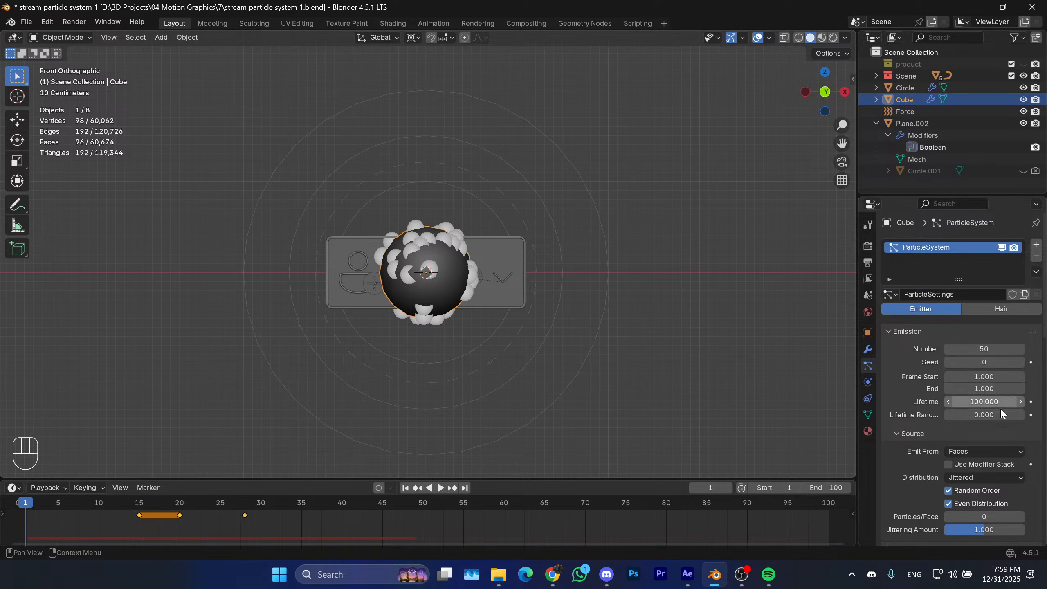
pyautogui.keyDown('shift'); pyautogui.moveTo(556, 353); pyautogui.dragTo(565, 337, button='middle'); pyautogui.keyUp('shift')
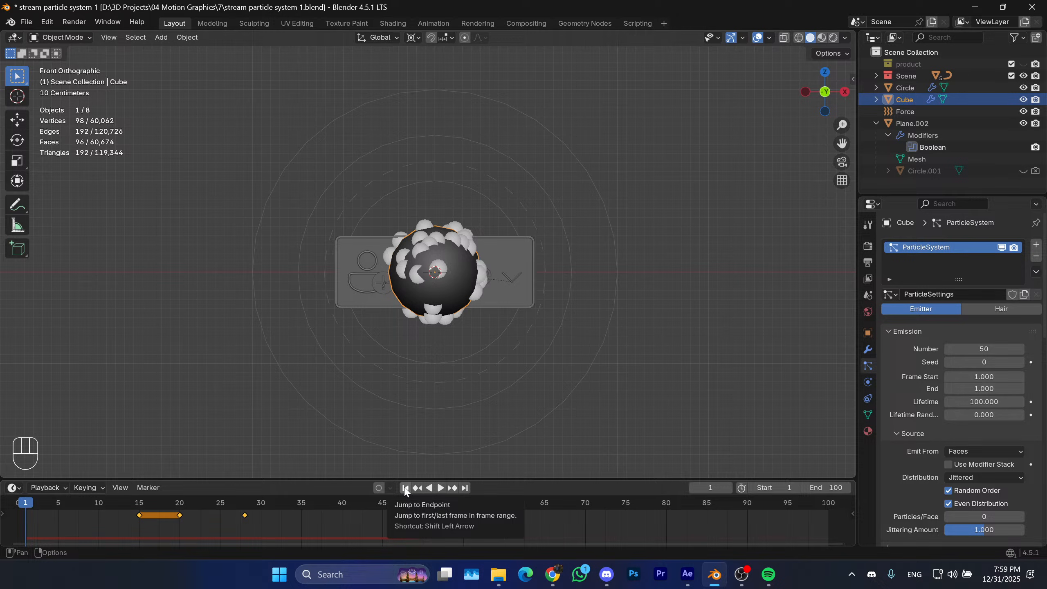
pyautogui.press('s')
pyautogui.click(721, 314)
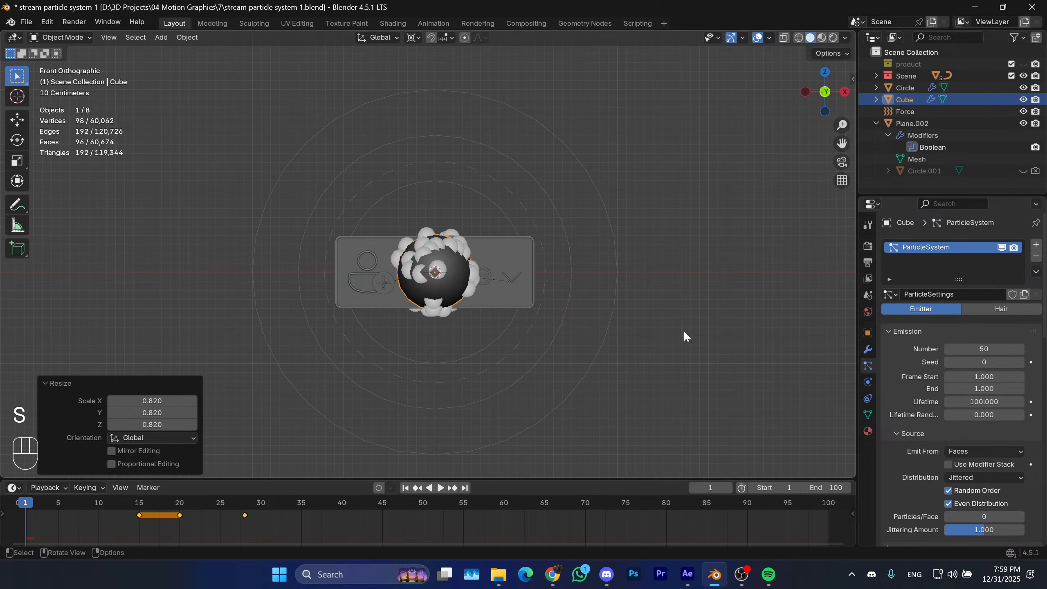
pyautogui.press('space')
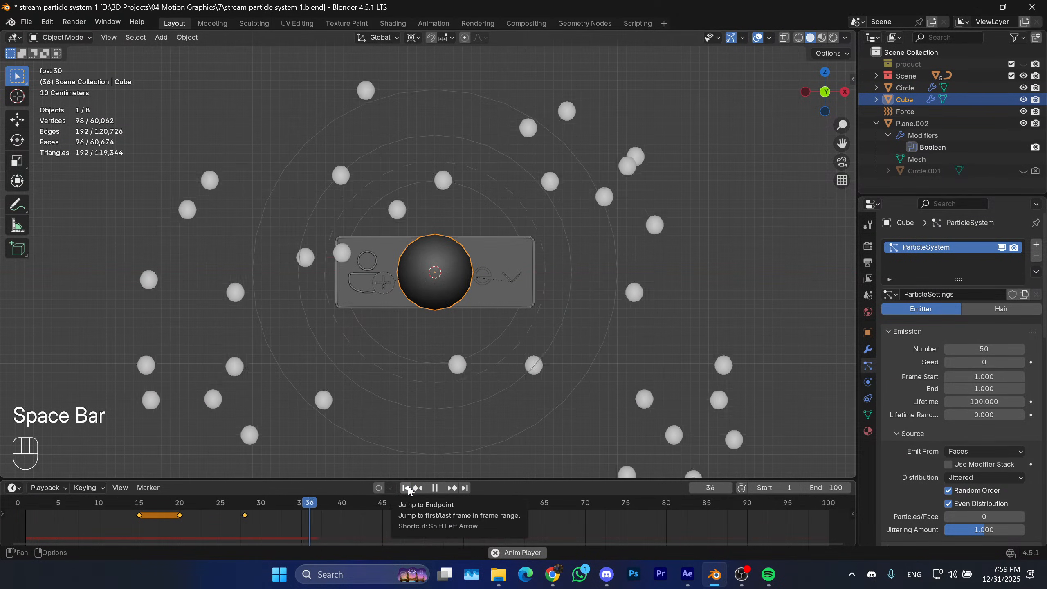
pyautogui.press('space')
# Insert a keyframe on the Force field's Strength of 30 at frame 1.
pyautogui.click(559, 326)
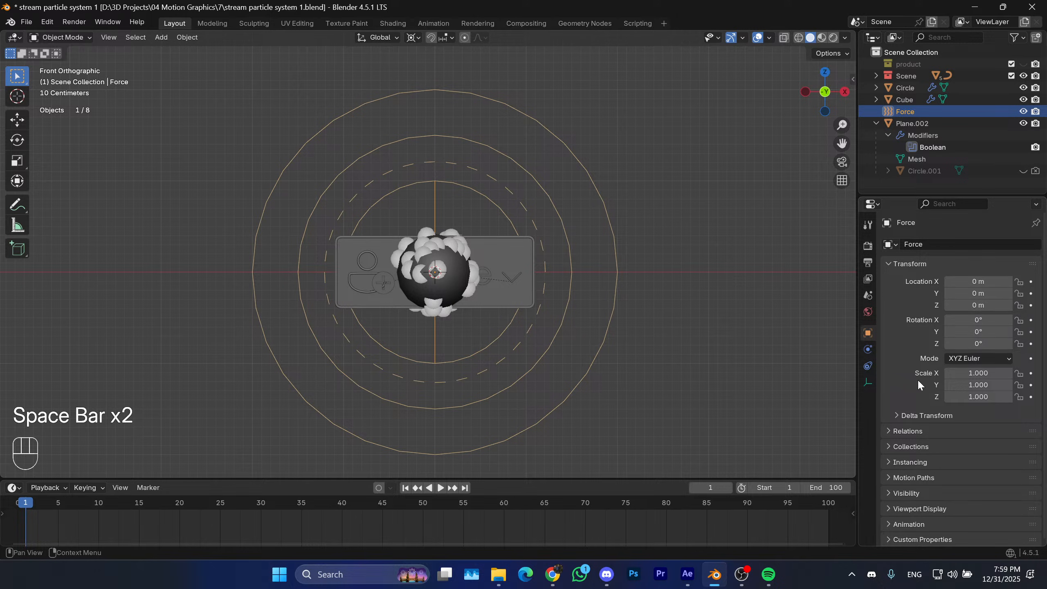
pyautogui.click(868, 349)
pyautogui.press('i')
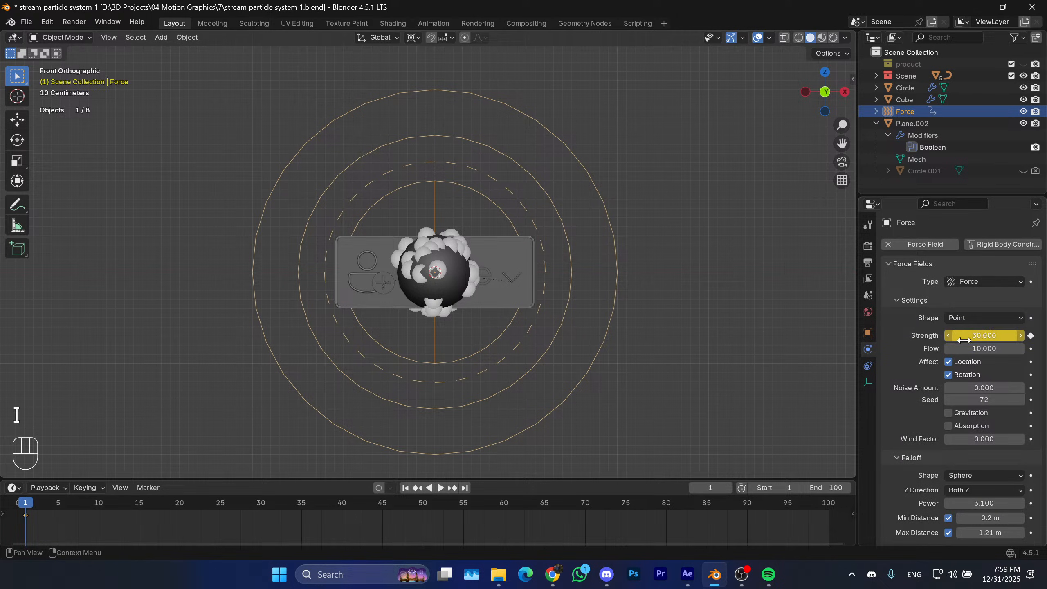
# Move the Force field's Strength keyframe to frame 20, check it against the central sphere's keyframes and reselect the Force field.
pyautogui.press('g')
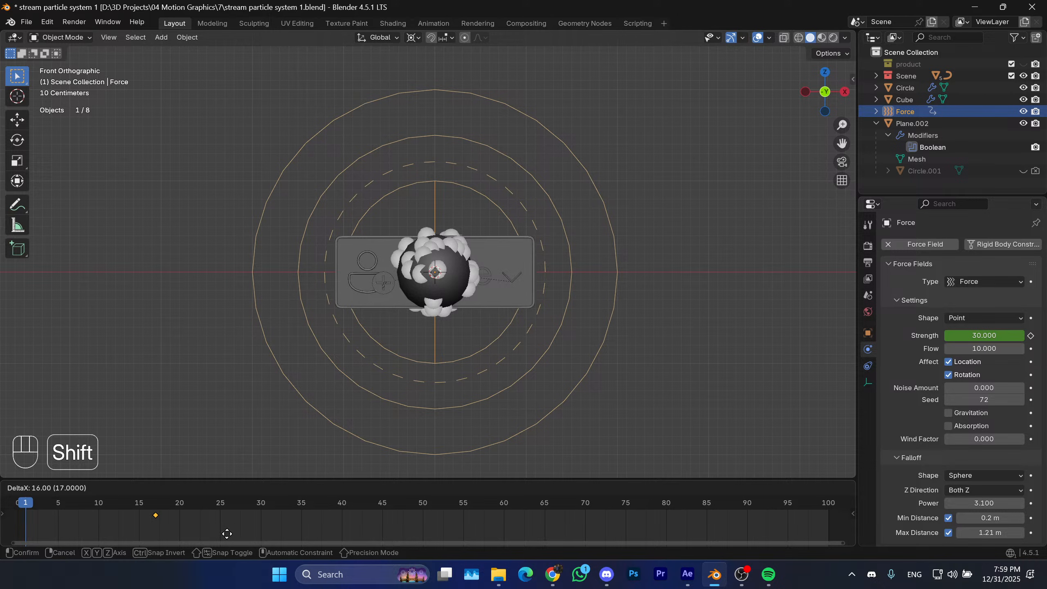
pyautogui.click(244, 532)
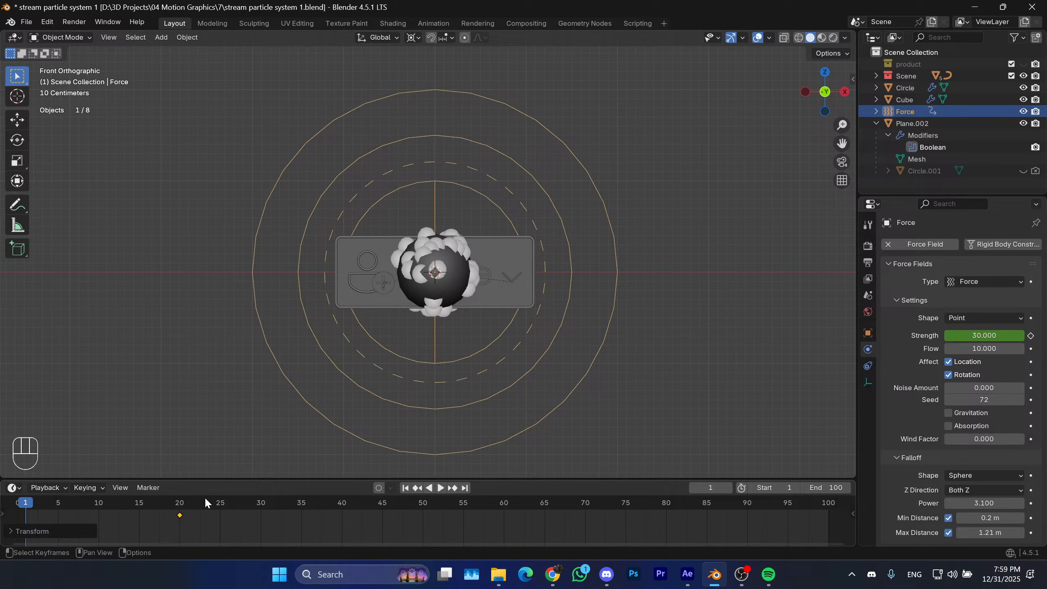
pyautogui.click(443, 313)
pyautogui.moveTo(166, 505); pyautogui.dragTo(179, 510)
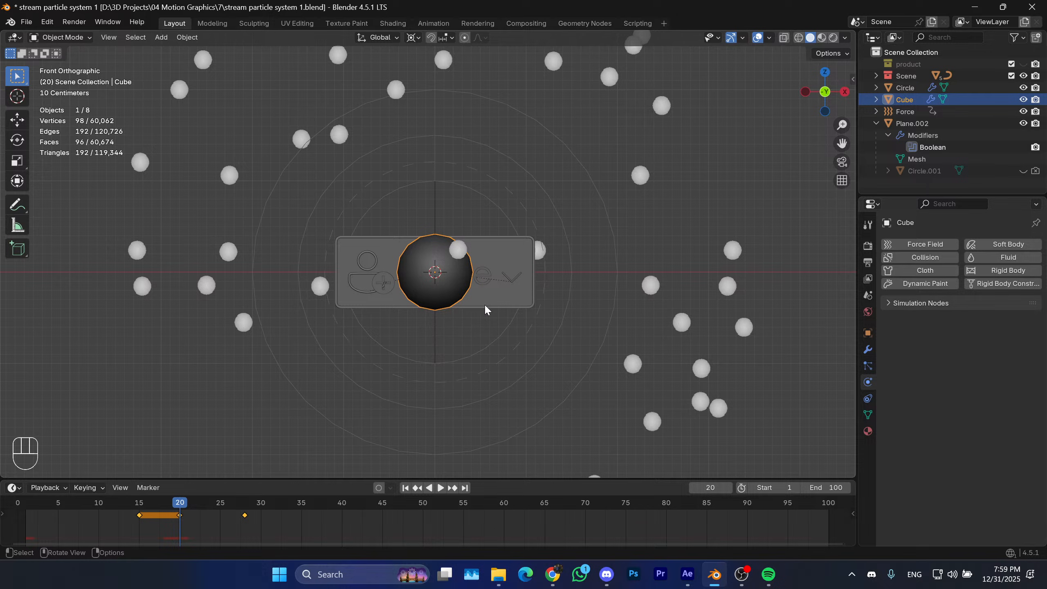
pyautogui.click(501, 354)
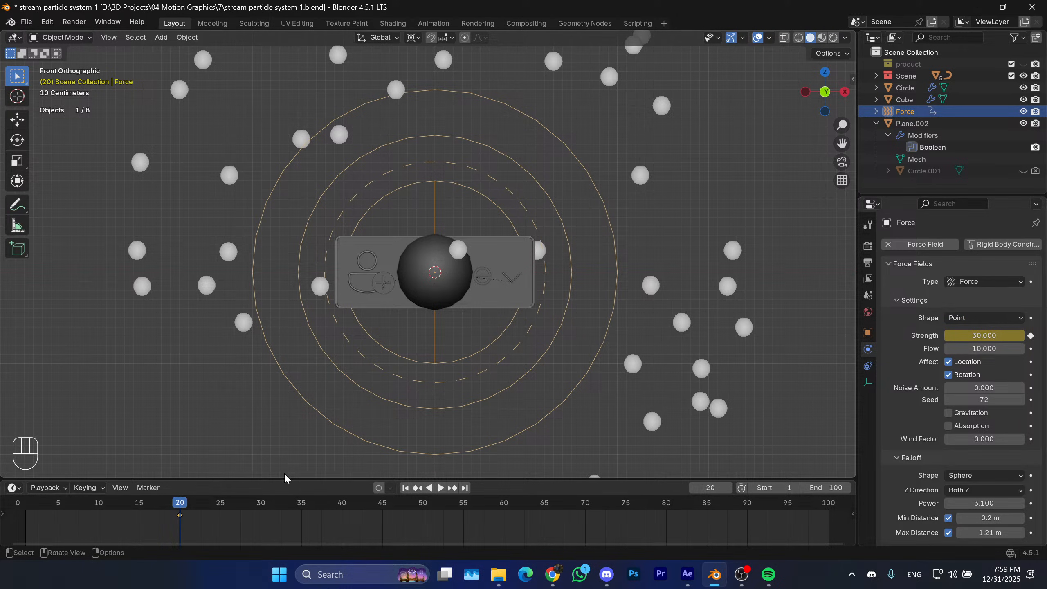
# Keyframe the Force field's Strength at 30 on frame 10 and at 0 on frame 20.
pyautogui.moveTo(127, 504); pyautogui.dragTo(98, 511)
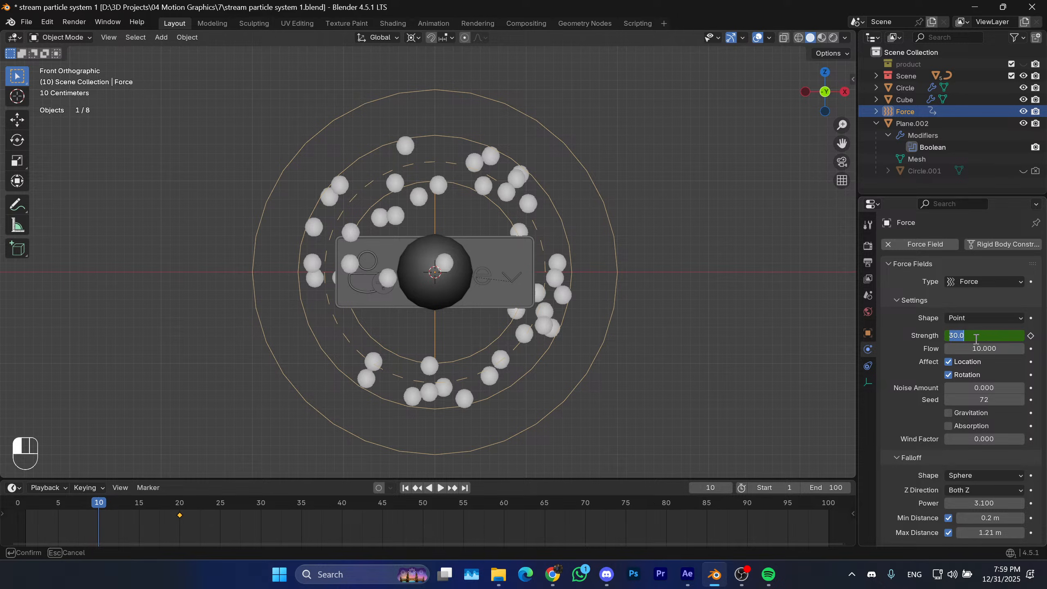
pyautogui.press('i')
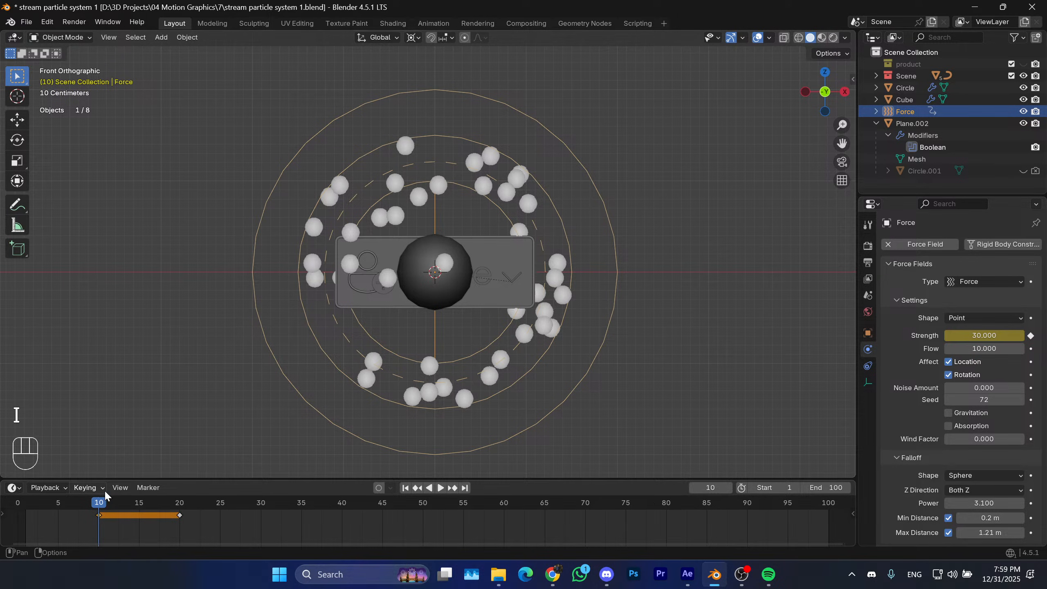
pyautogui.moveTo(105, 504); pyautogui.dragTo(180, 505)
pyautogui.click(984, 336)
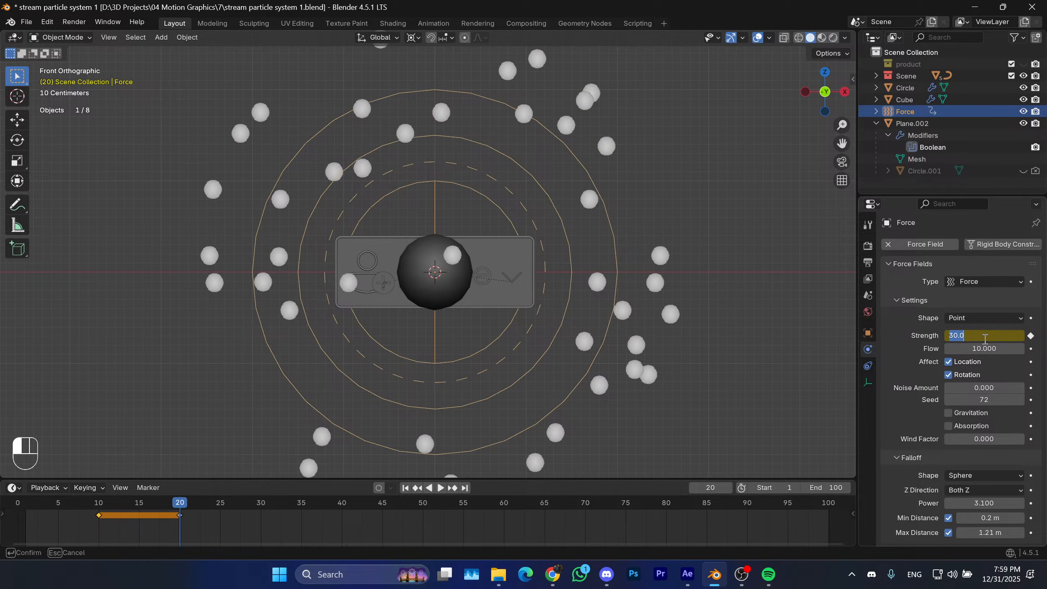
pyautogui.write('0')
pyautogui.press('Return')
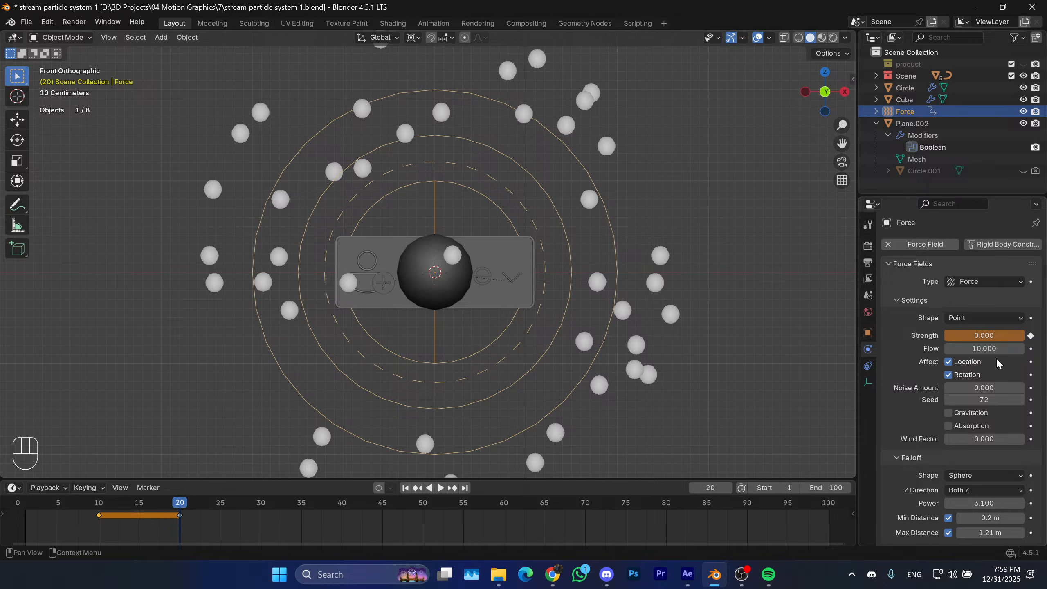
pyautogui.press('i')
# Try a Strength keyframe of 50 on frame 1, play the simulation and return to the first frame.
pyautogui.moveTo(181, 501); pyautogui.dragTo(24, 510)
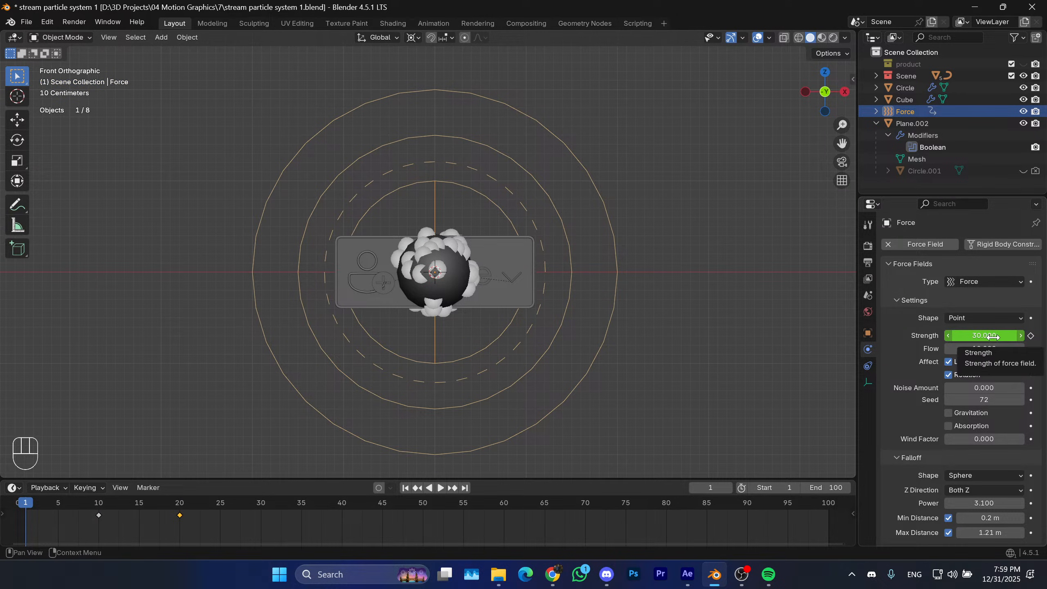
pyautogui.click(980, 337)
pyautogui.write('50')
pyautogui.press('Return')
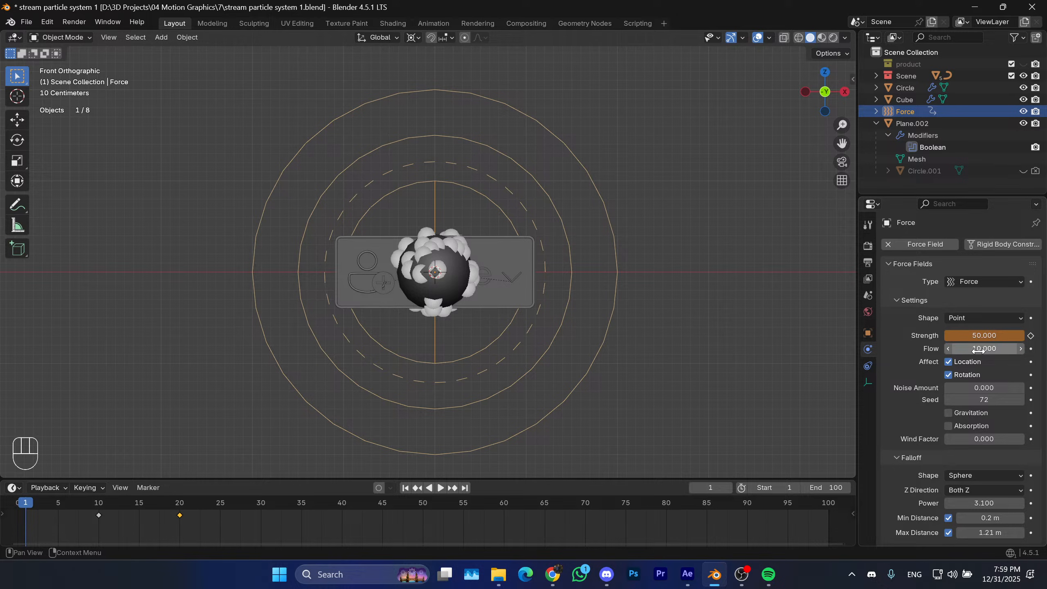
pyautogui.press('i')
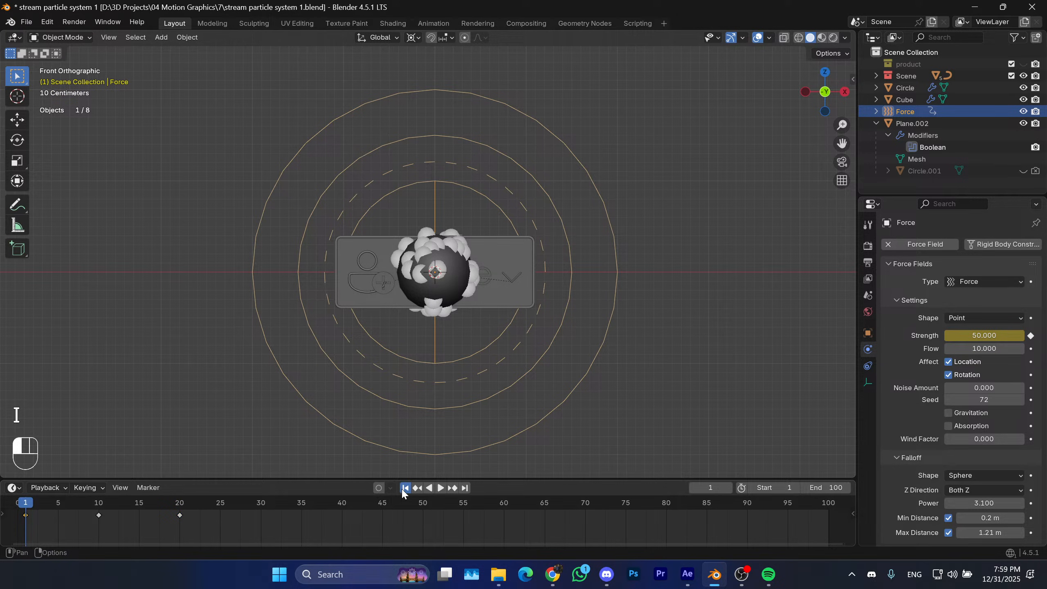
pyautogui.press('space')
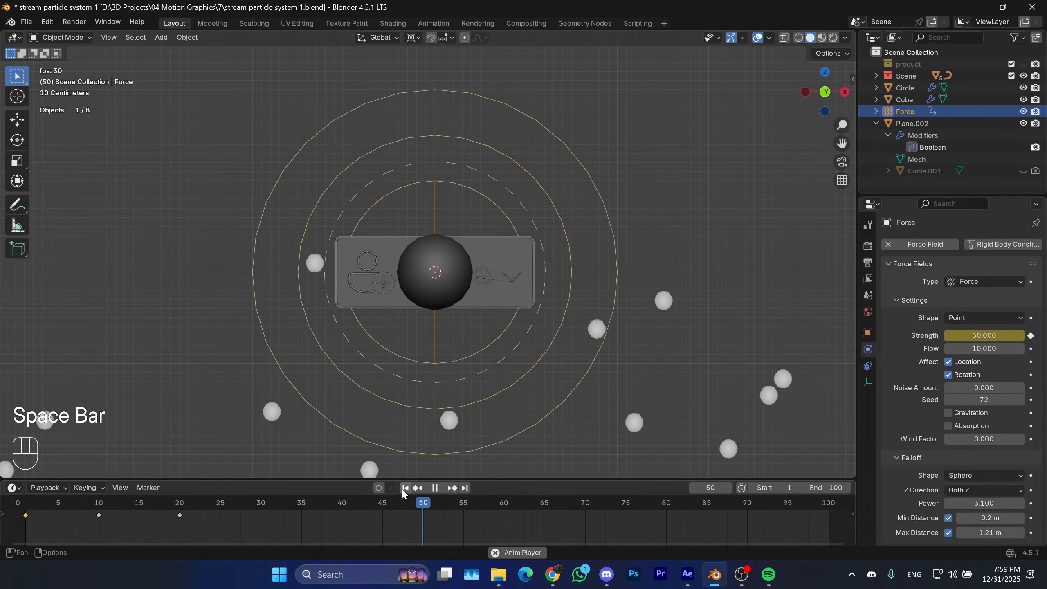
pyautogui.press('space')
pyautogui.click(404, 489)
# Move the Strength keyframe from frame 10 to frame 4 and play the simulation twice from frame 1.
pyautogui.moveTo(114, 522); pyautogui.dragTo(92, 504)
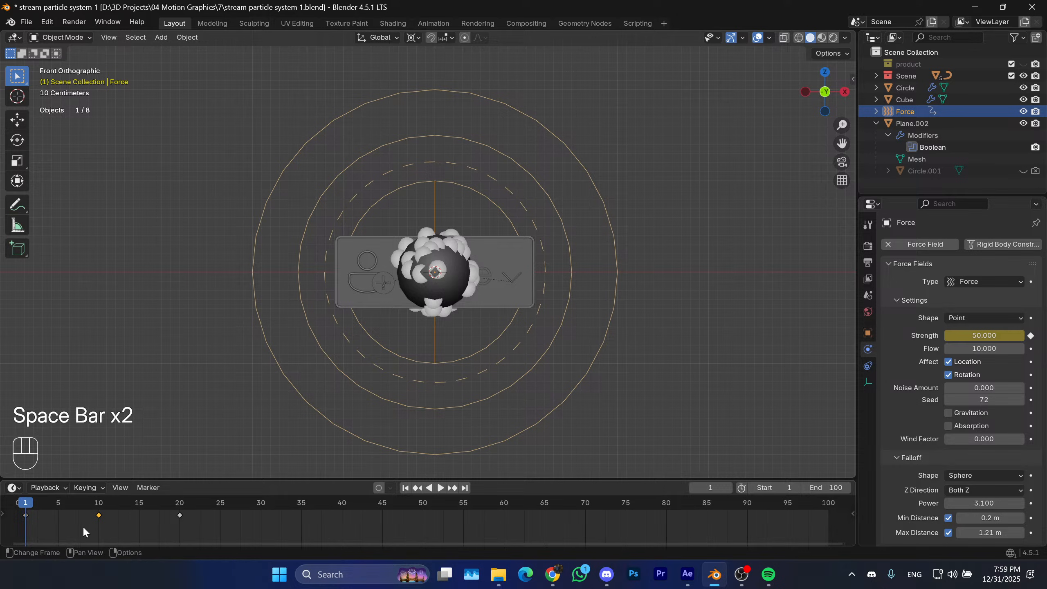
pyautogui.press('g')
pyautogui.click(55, 524)
pyautogui.press('space')
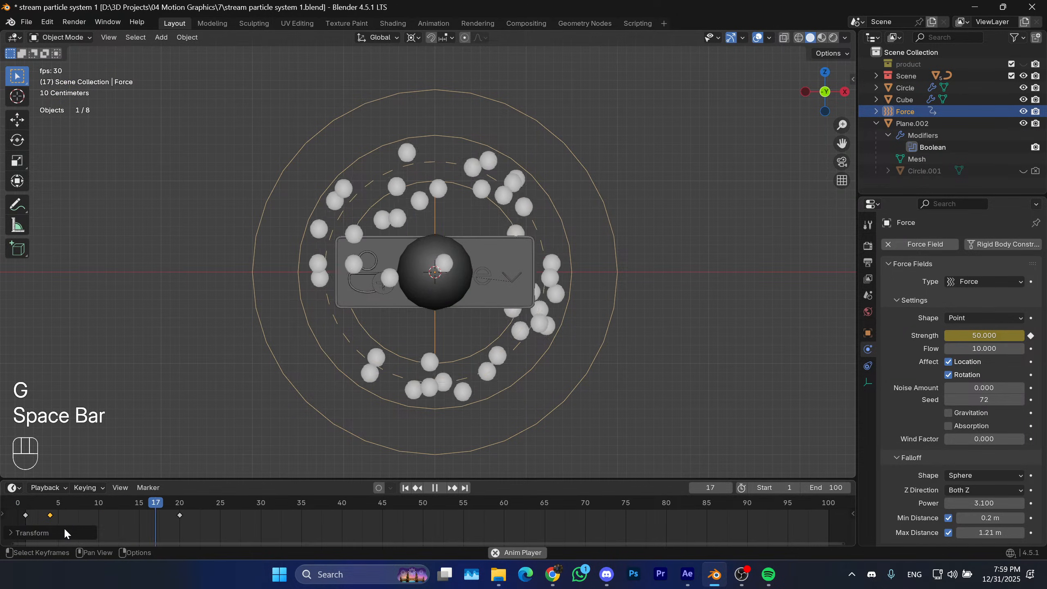
pyautogui.press('space')
pyautogui.moveTo(58, 505); pyautogui.dragTo(26, 508)
pyautogui.press('space')
pyautogui.press('space')
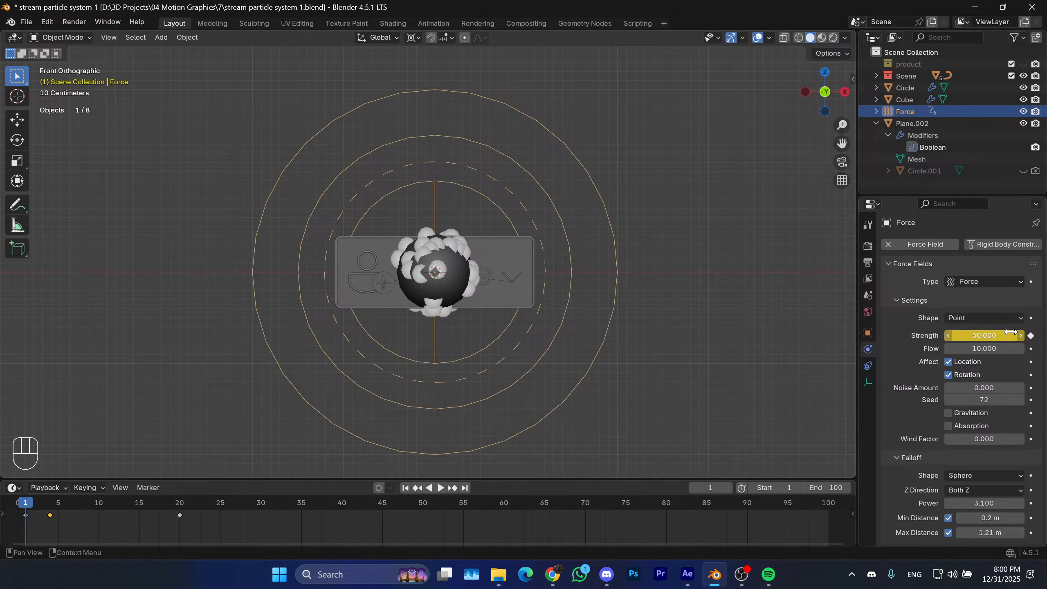
# Set the Force field's Strength to 30 on frame 1 and keyframe it.
pyautogui.click(998, 335)
pyautogui.write('30')
pyautogui.press('Return')
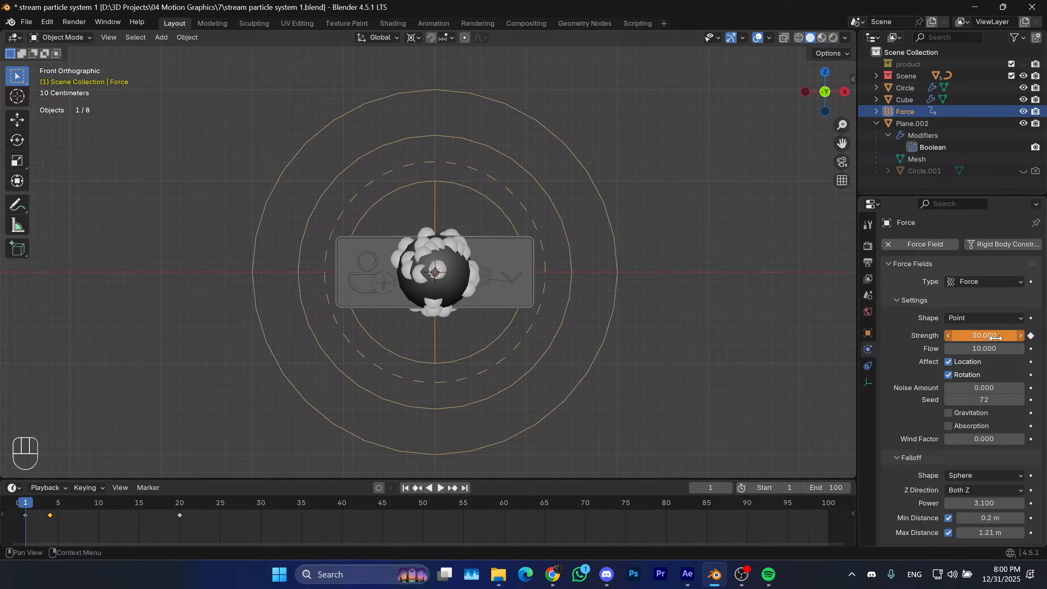
pyautogui.press('i')
# Try a Strength keyframe of 100 on frame 4 and play the simulation from the first frame.
pyautogui.moveTo(44, 504); pyautogui.dragTo(49, 507)
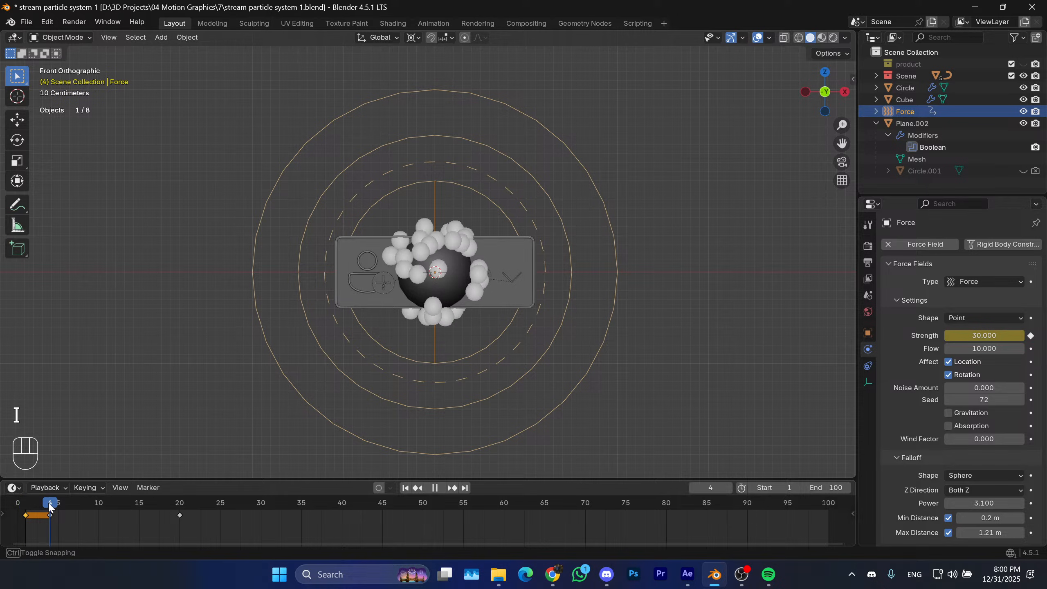
pyautogui.doubleClick(995, 337)
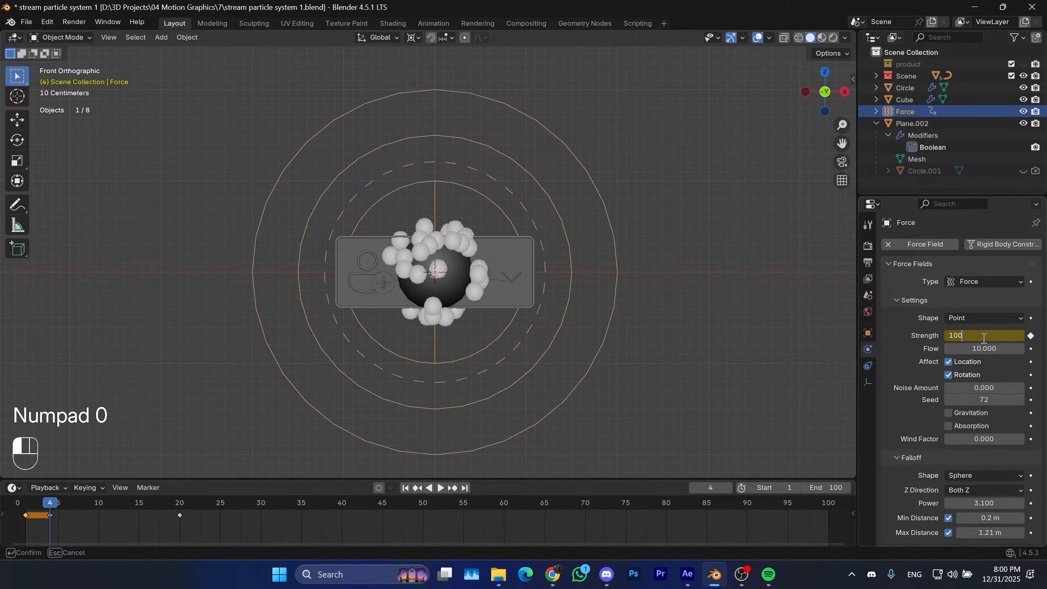
pyautogui.press('Return')
pyautogui.press('i')
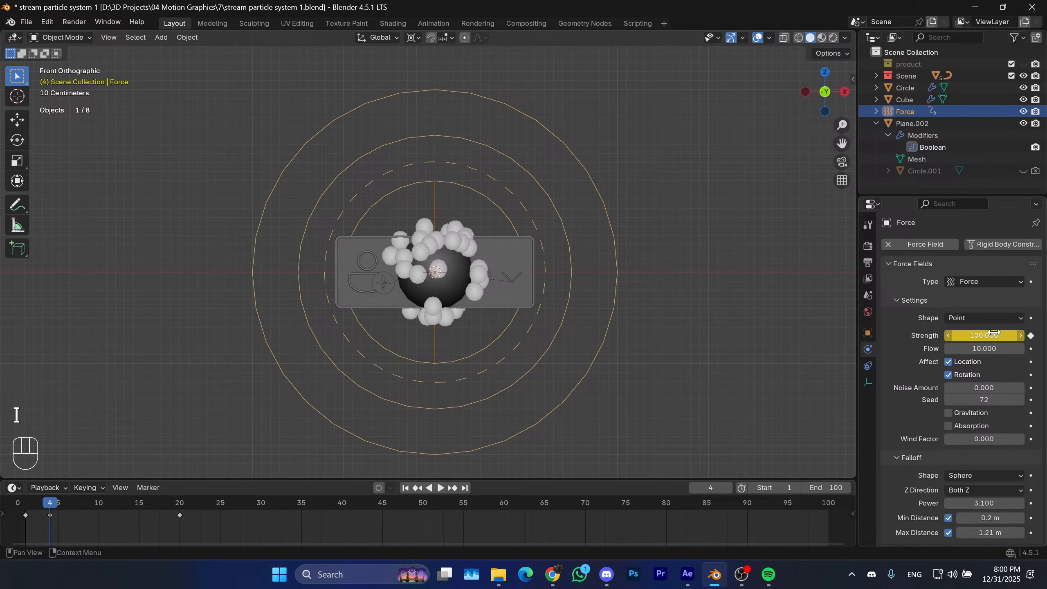
pyautogui.click(404, 488)
pyautogui.press('space')
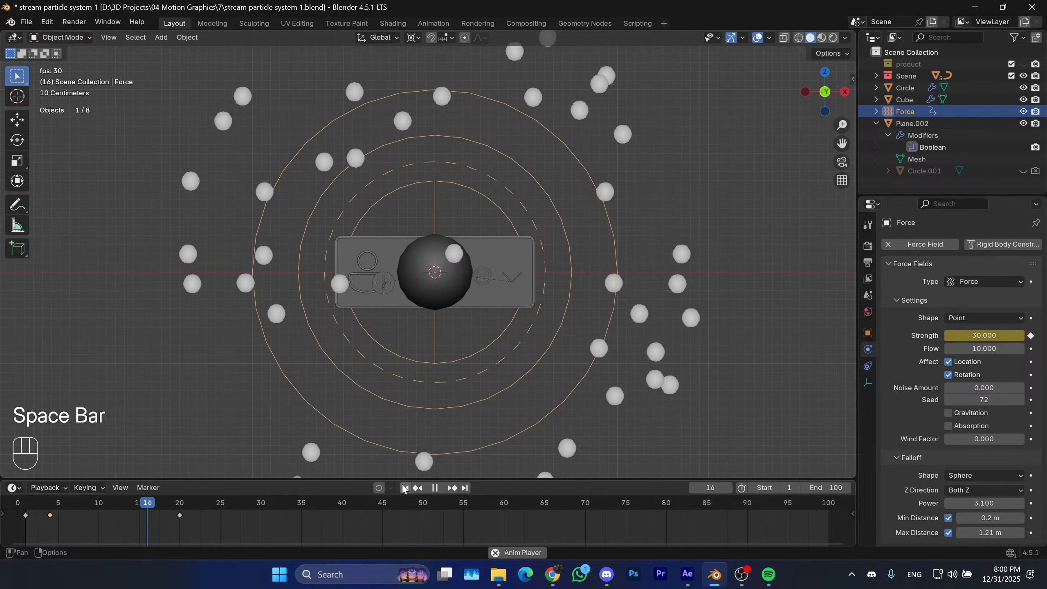
pyautogui.press('space')
# Keyframe the Force field's Strength at 50 on frame 4, play the simulation and return to the first frame.
pyautogui.click(50, 503)
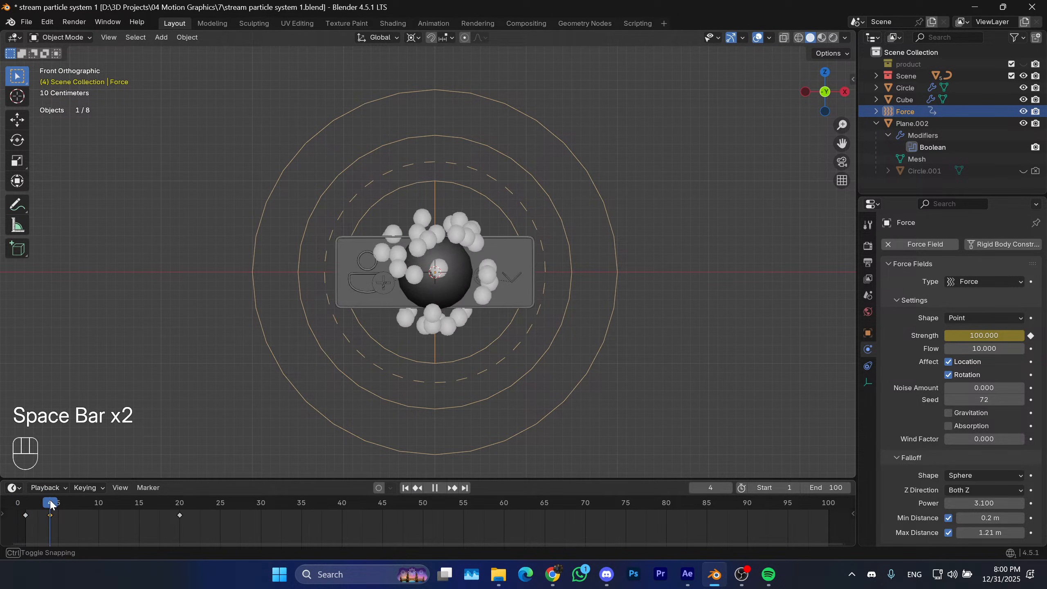
pyautogui.click(983, 336)
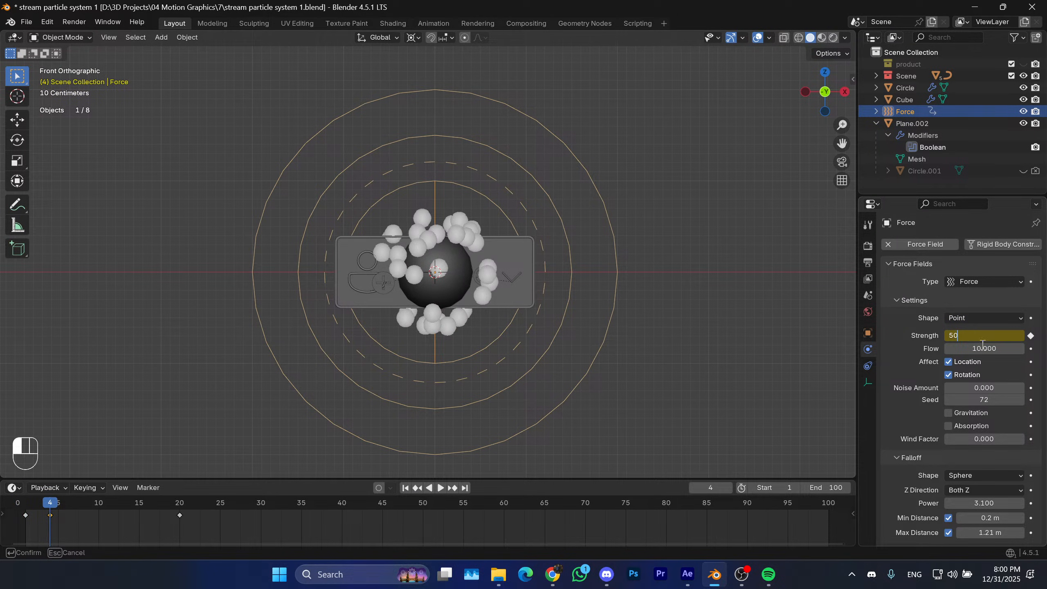
pyautogui.press('Return')
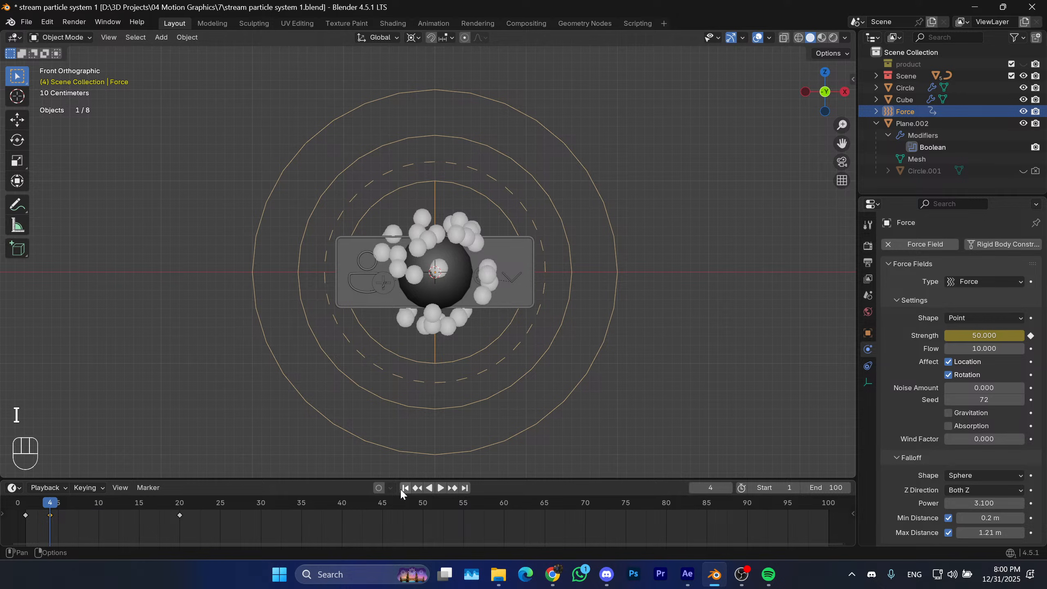
pyautogui.press('space')
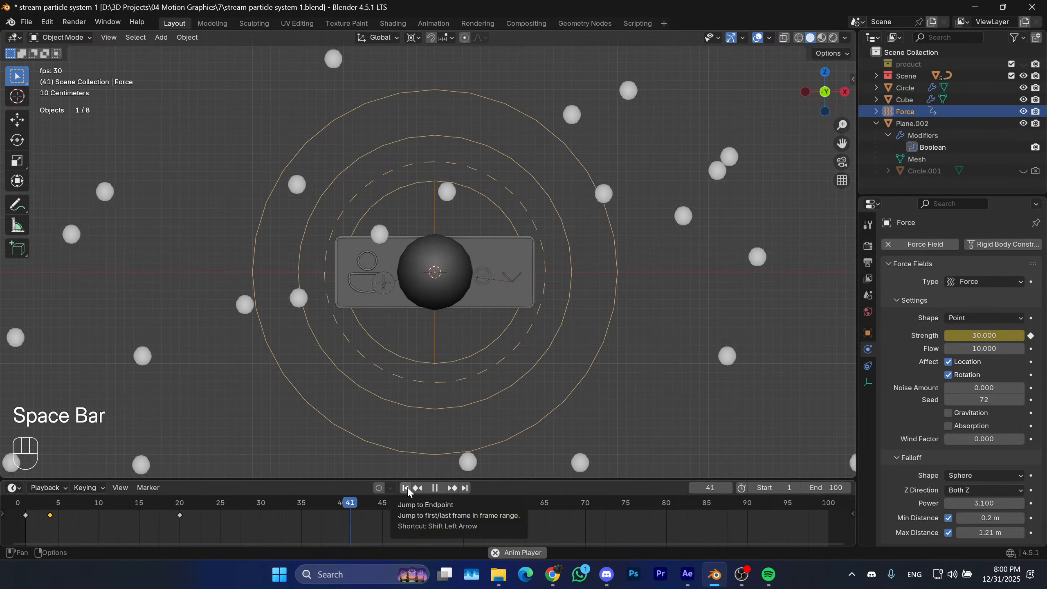
pyautogui.press('space')
pyautogui.click(406, 488)
# Move the Strength keyframe from frame 4 to frame 7, play the simulation twice and go back to frame 2.
pyautogui.press('g')
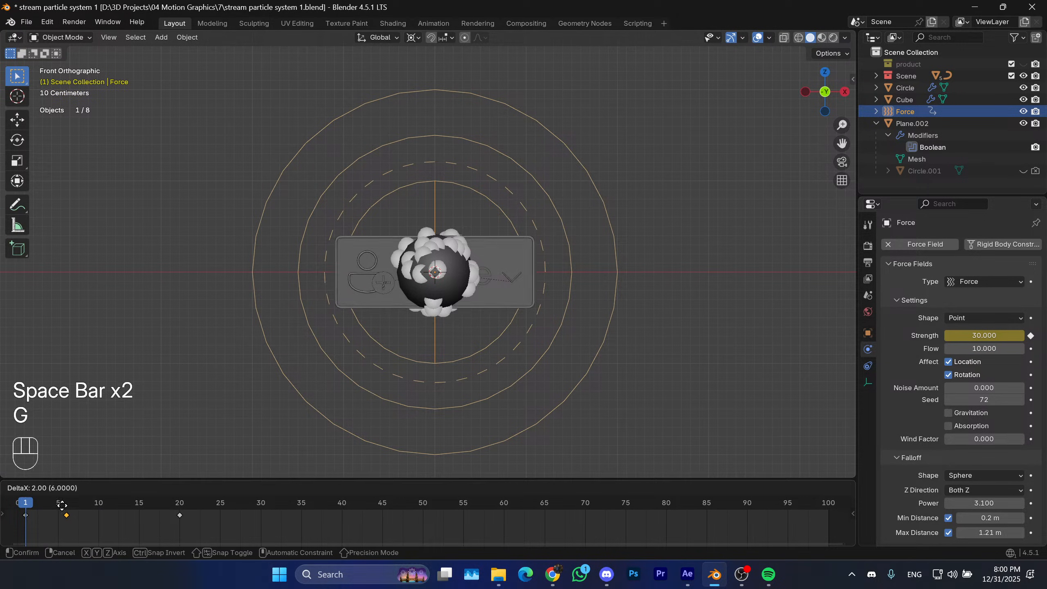
pyautogui.press('space')
pyautogui.press('space')
pyautogui.press('space')
pyautogui.press('space')
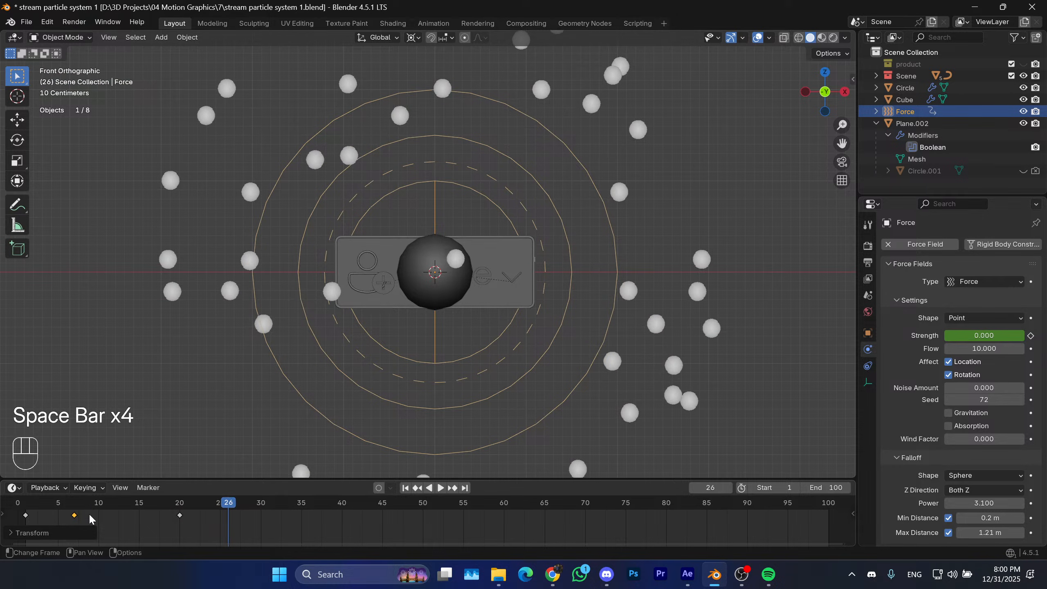
pyautogui.click(33, 503)
pyautogui.moveTo(86, 520); pyautogui.dragTo(62, 515)
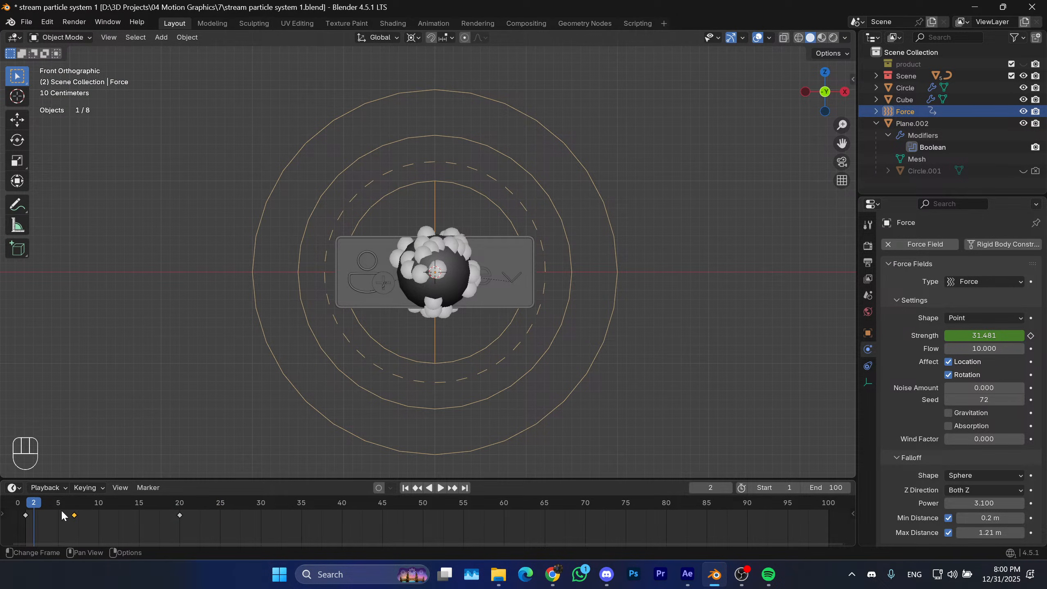
# Set the Force field's Strength to 40 on frame 7, play the simulation and return to the first frame.
pyautogui.click(74, 503)
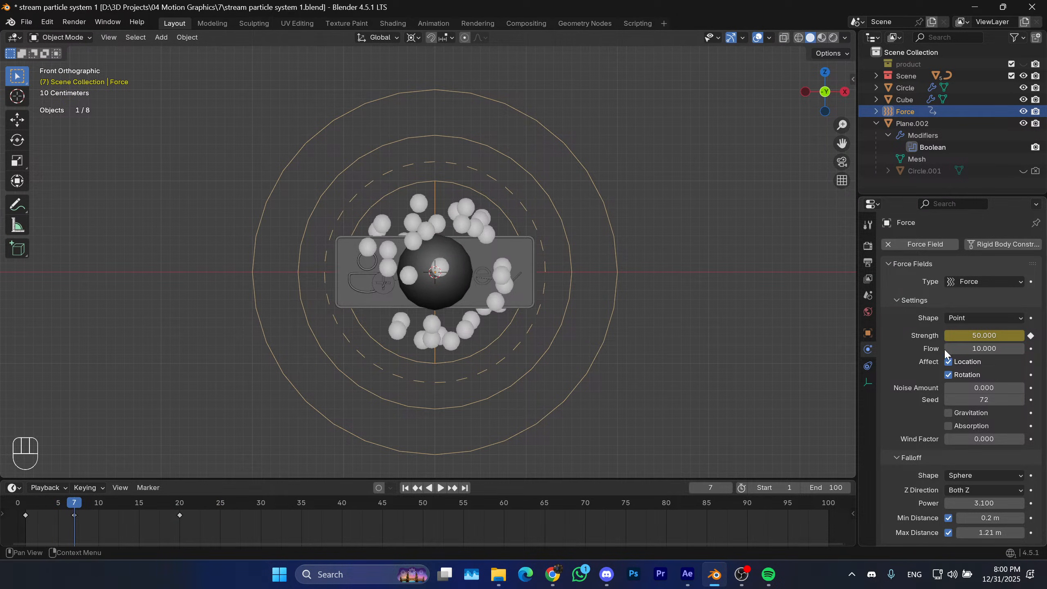
pyautogui.click(968, 335)
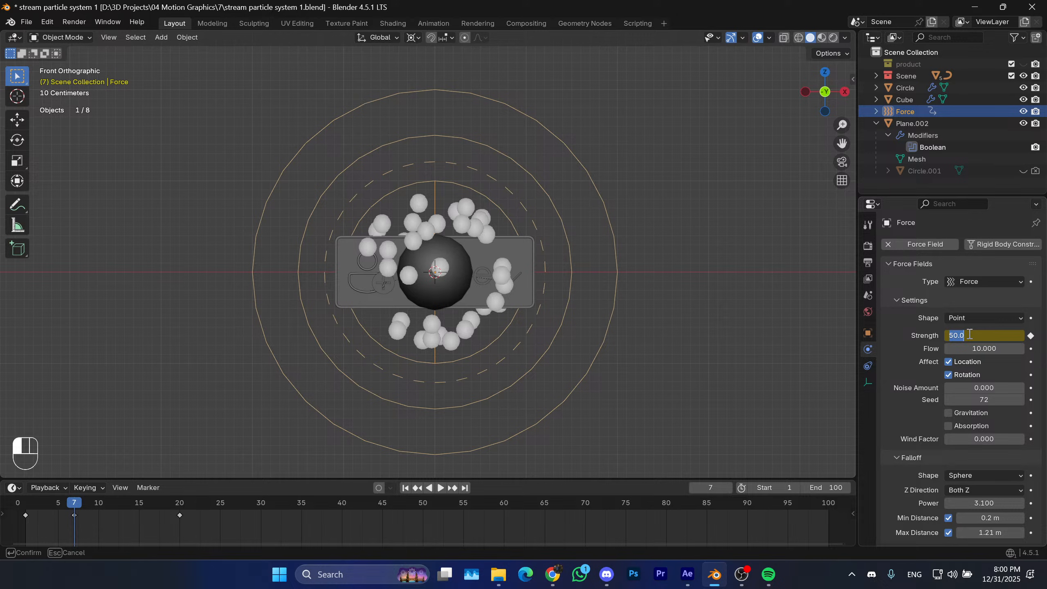
pyautogui.write('5')
pyautogui.press('Return')
pyautogui.click(970, 334)
pyautogui.write('40')
pyautogui.press('Return')
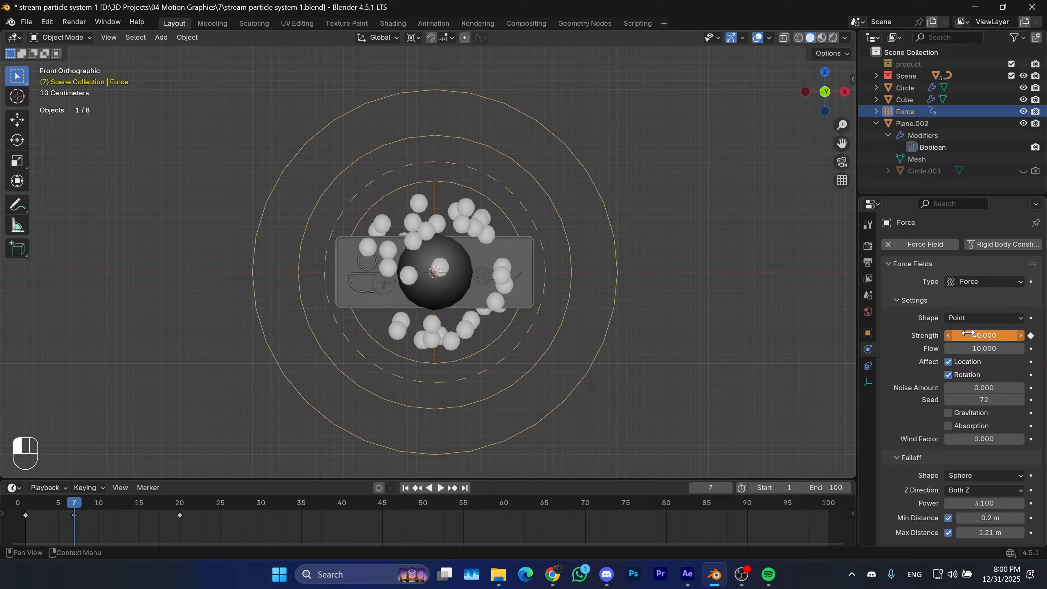
pyautogui.press('space')
pyautogui.press('space')
pyautogui.click(405, 488)
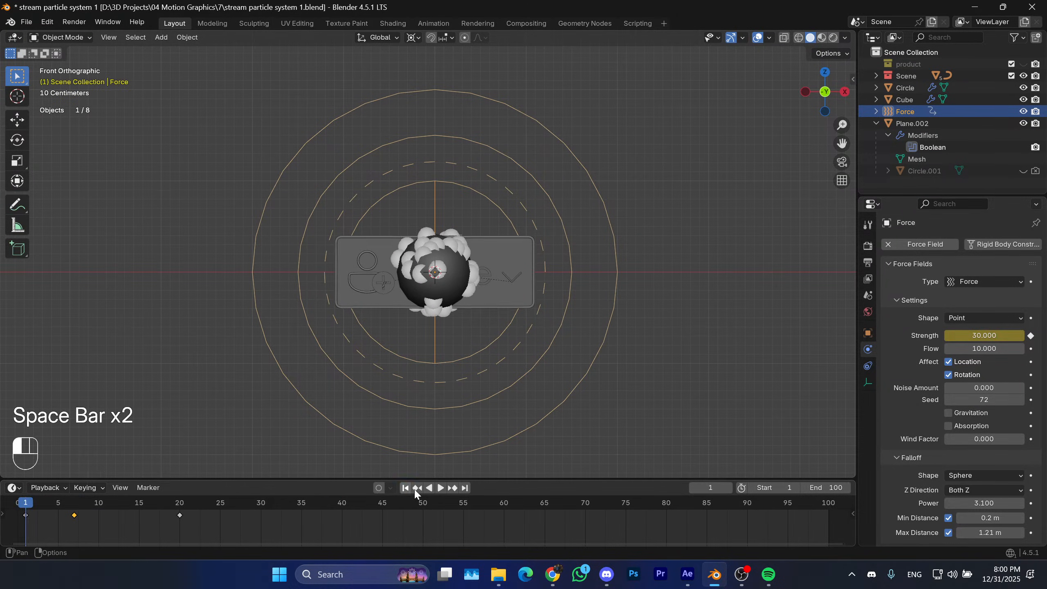
# Try a Force field Flow of 5, play the simulation and return to the first frame.
pyautogui.click(989, 353)
pyautogui.press('Return')
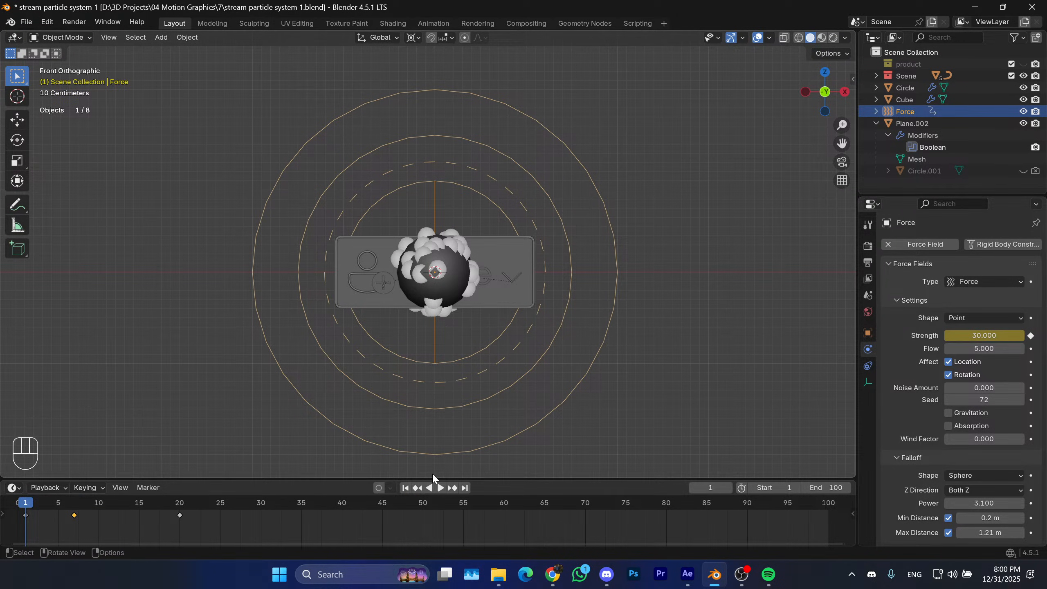
pyautogui.press('space')
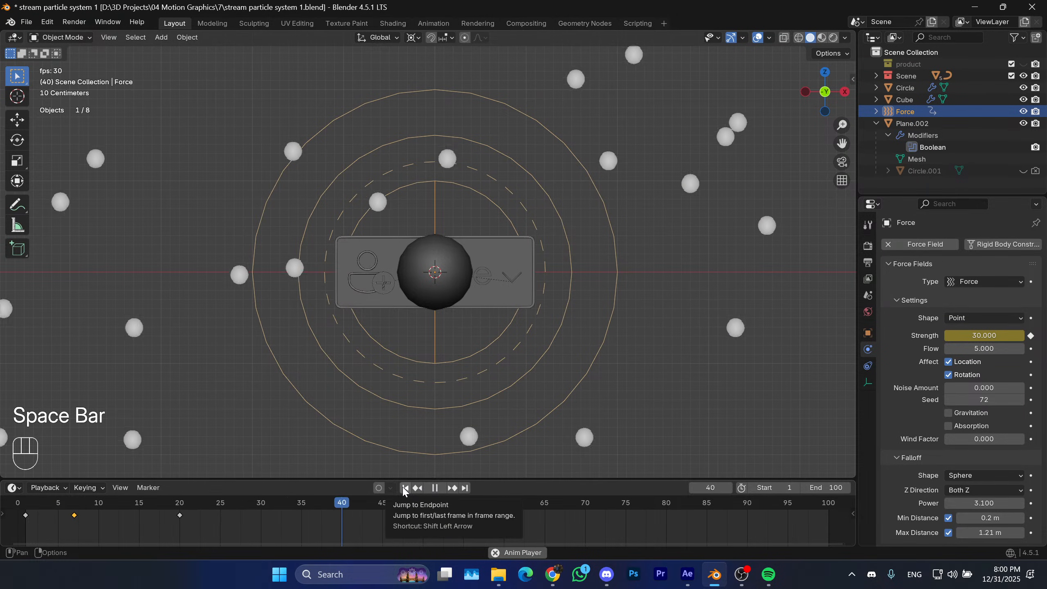
pyautogui.press('space')
pyautogui.click(405, 488)
# Set the Force field's Flow to 20.
pyautogui.click(988, 351)
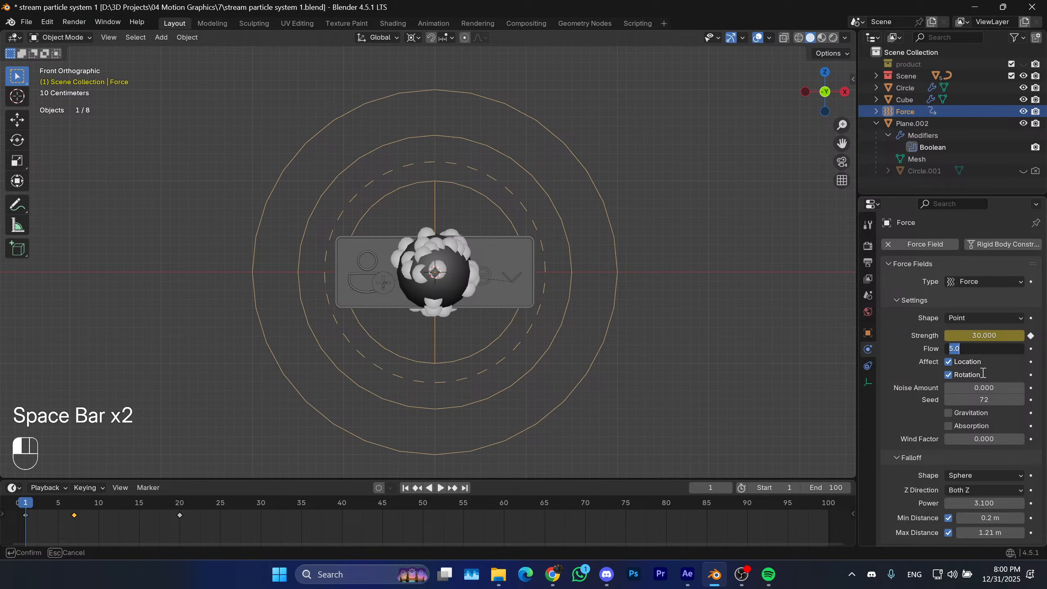
pyautogui.write('20')
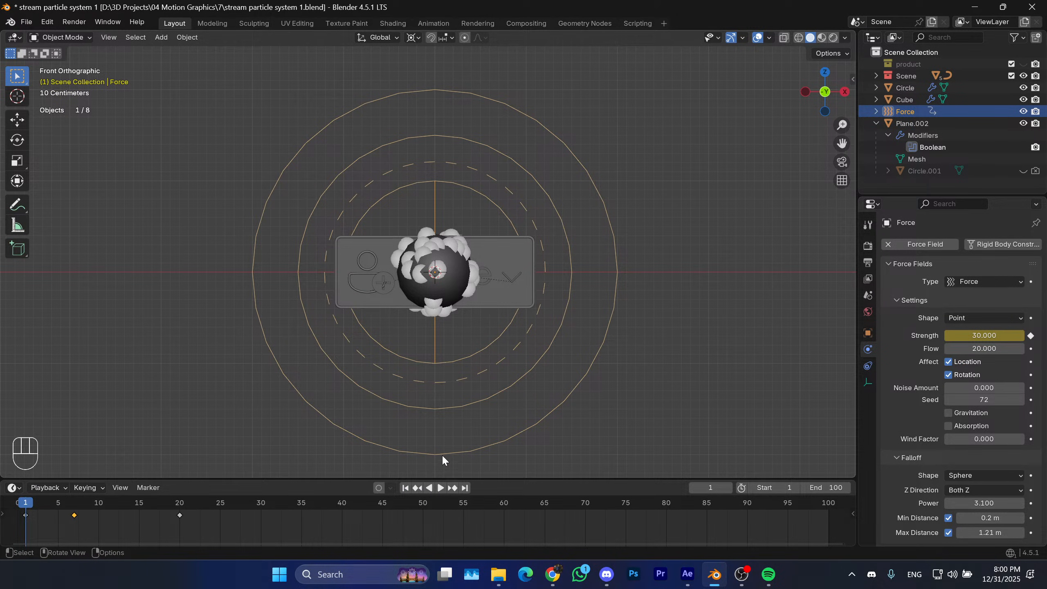
# Play the particle burst repeatedly from the front and from an angled view, returning to the first frame each time.
pyautogui.press('space')
pyautogui.press('space')
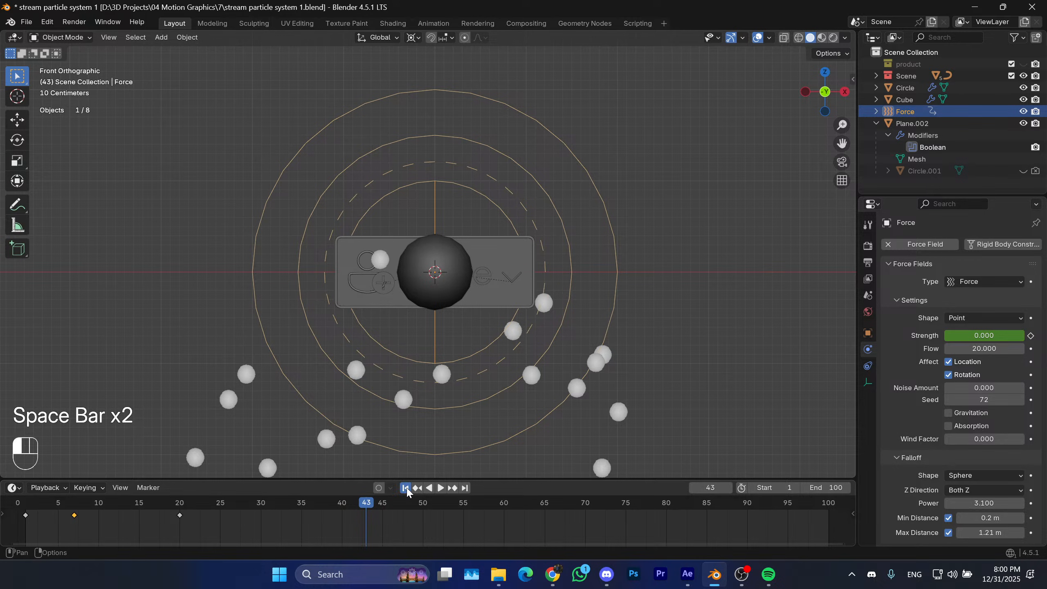
pyautogui.click(405, 488)
pyautogui.press('space')
pyautogui.press('space')
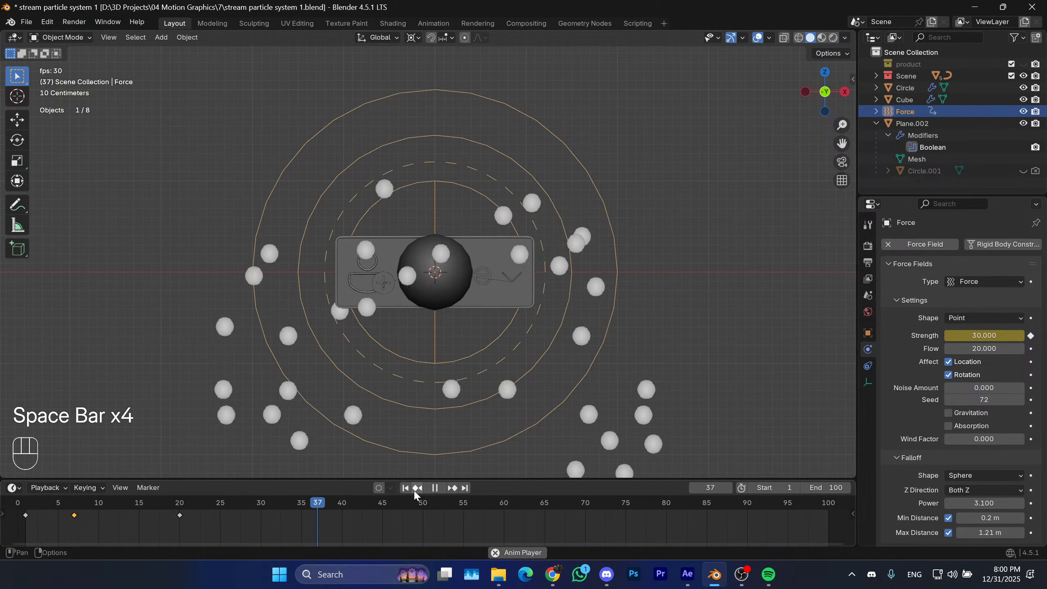
pyautogui.click(407, 489)
pyautogui.press('space')
pyautogui.click(408, 489)
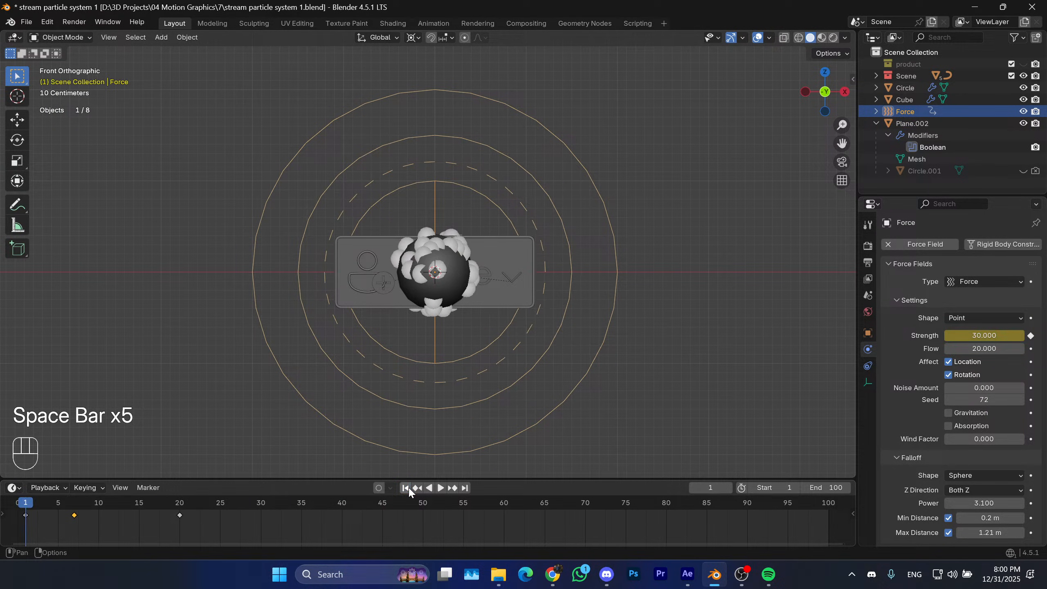
pyautogui.moveTo(462, 326); pyautogui.dragTo(528, 297, button='middle')
pyautogui.press('space')
pyautogui.press('space')
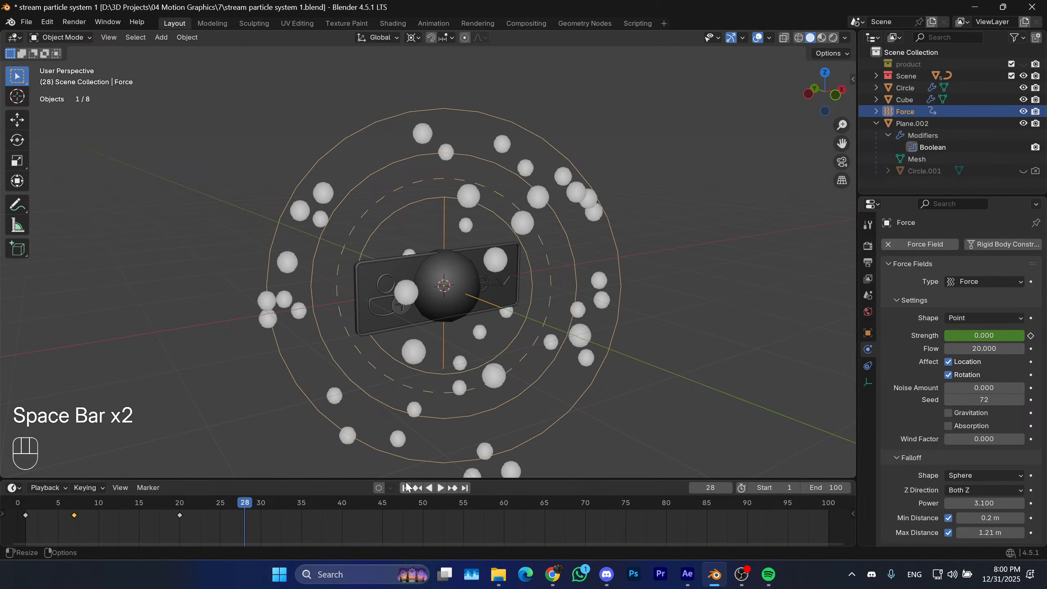
pyautogui.click(407, 488)
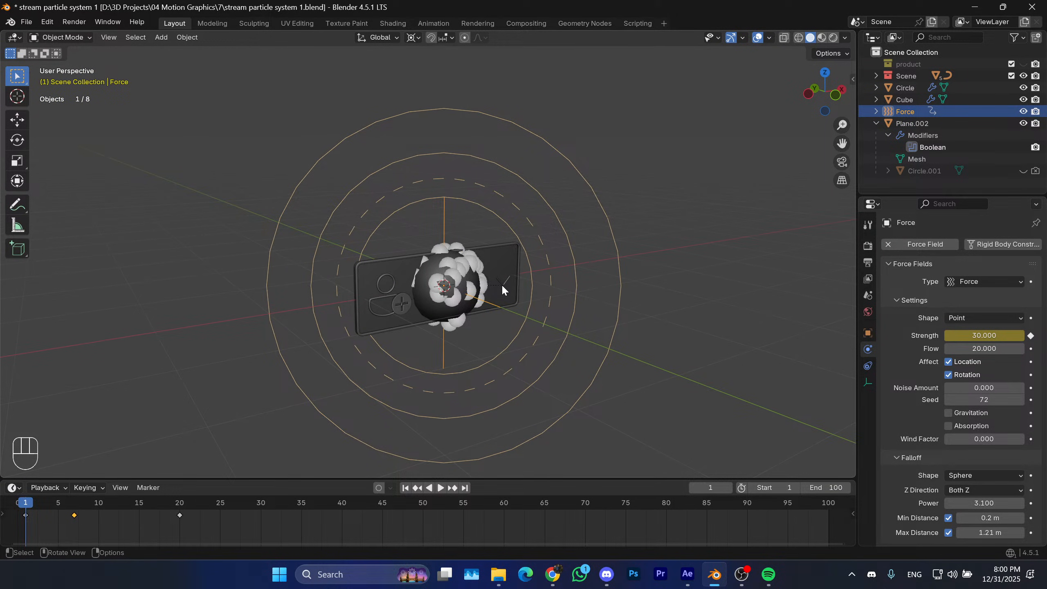
# Add a Turbulence force field at the world origin and play the simulation.
pyautogui.hotkey('shift', 'a')
pyautogui.hotkey('shift', 'a')
pyautogui.moveTo(537, 348)
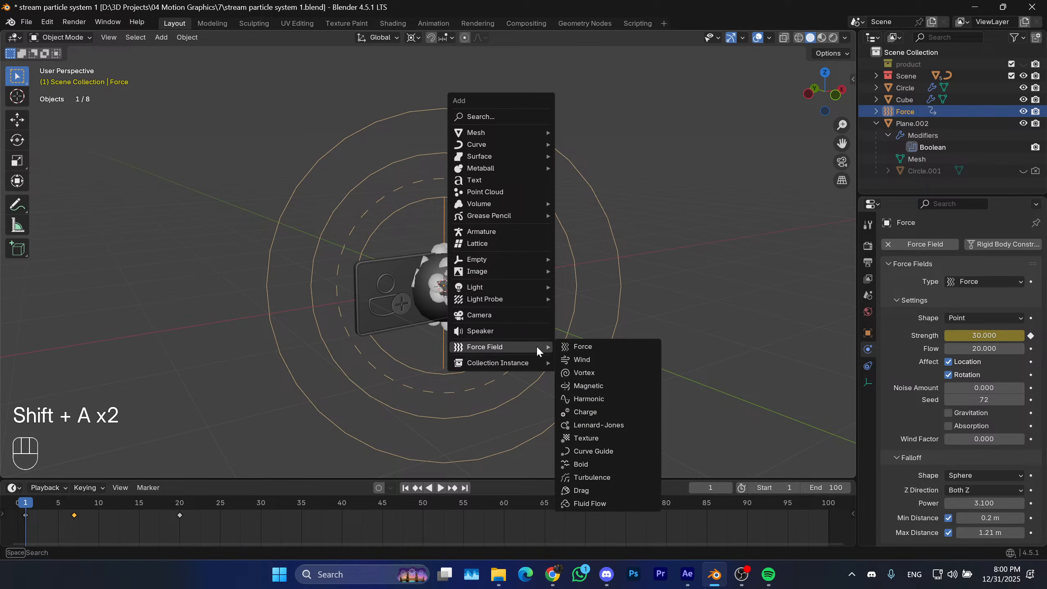
pyautogui.click(592, 477)
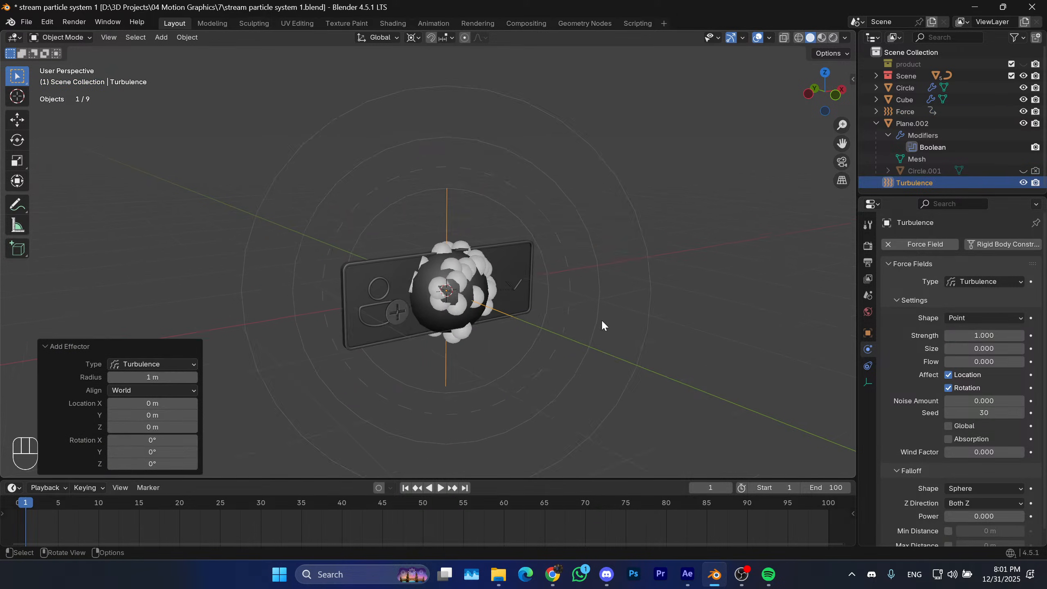
pyautogui.press('space')
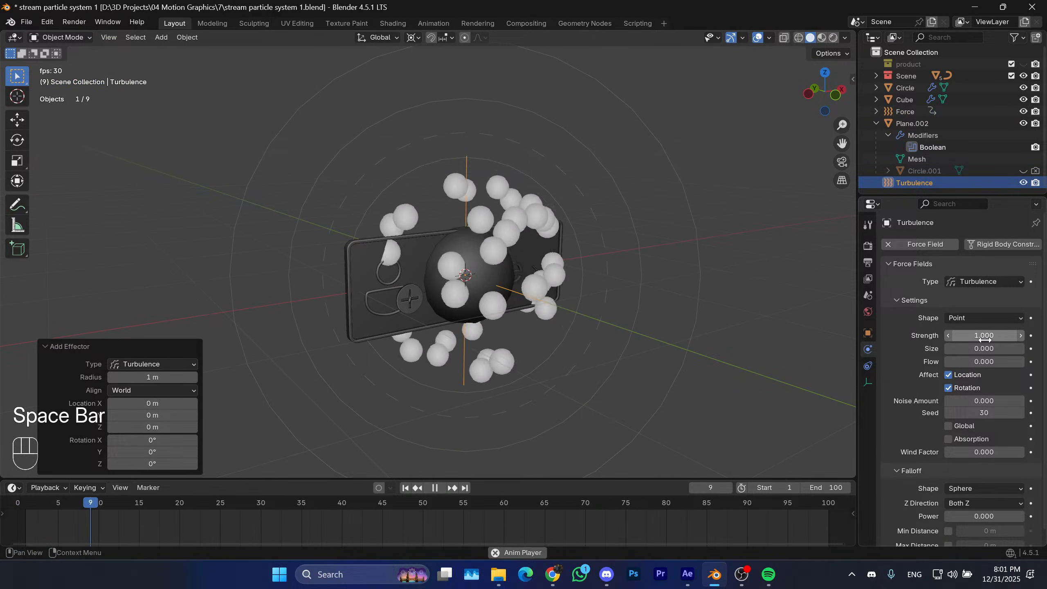
pyautogui.press('space')
# Try a Turbulence Strength of 8.5, play the simulation from the first frame and return there.
pyautogui.click(984, 336)
pyautogui.write('8.5')
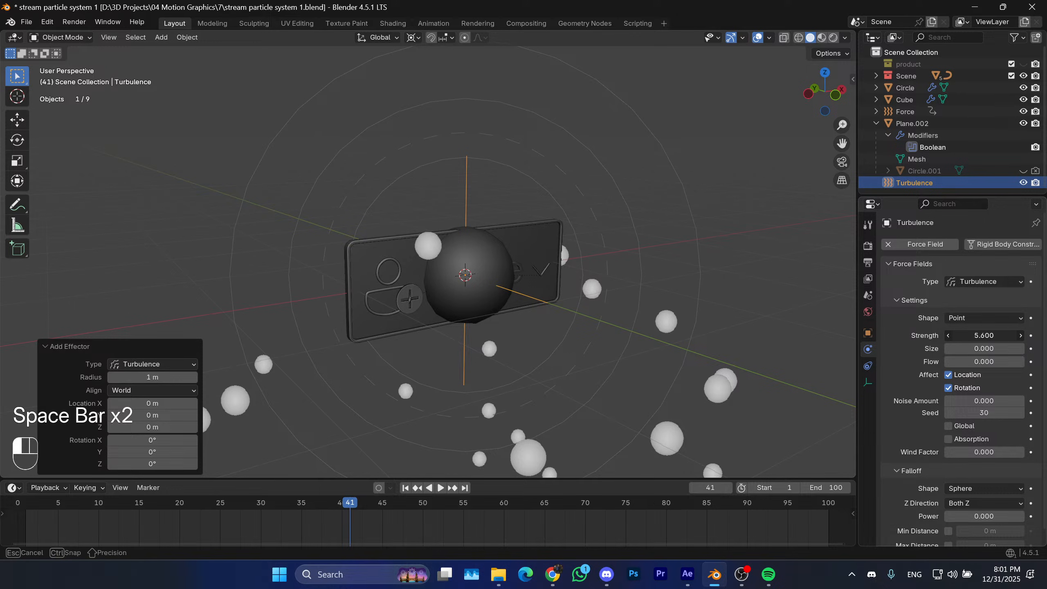
pyautogui.press('Return')
pyautogui.click(406, 488)
pyautogui.press('space')
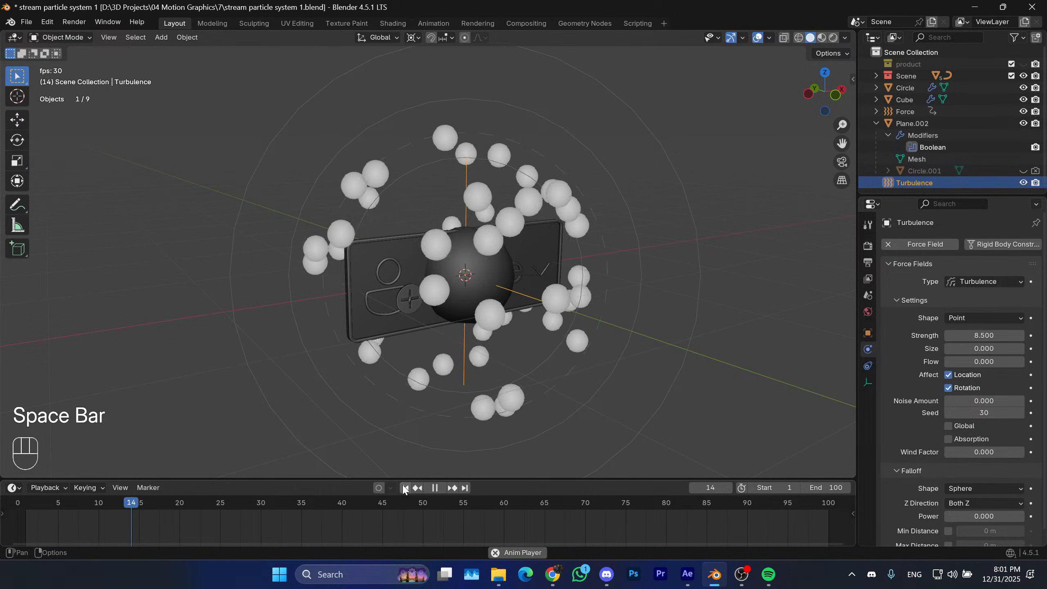
pyautogui.press('space')
pyautogui.click(405, 488)
# Examine the turbulent particle burst from an angled view by playing it twice from the first frame.
pyautogui.scroll(2, 493, 415)
pyautogui.moveTo(504, 396); pyautogui.dragTo(578, 304, button='middle')
pyautogui.scroll(-3, 589, 328)
pyautogui.press('space')
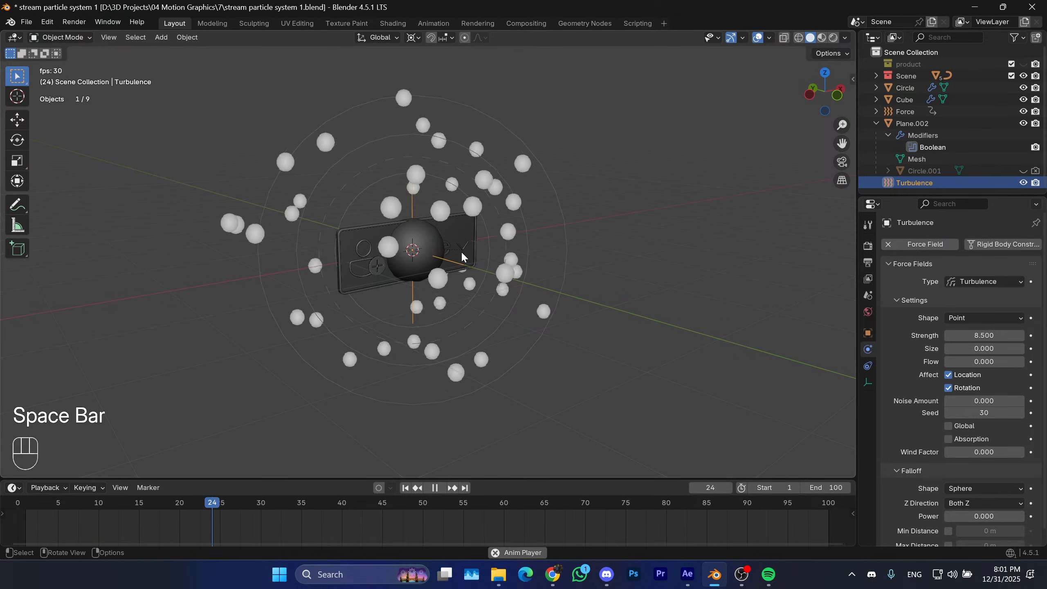
pyautogui.press('space')
pyautogui.moveTo(508, 302); pyautogui.dragTo(491, 304, button='middle')
pyautogui.click(405, 488)
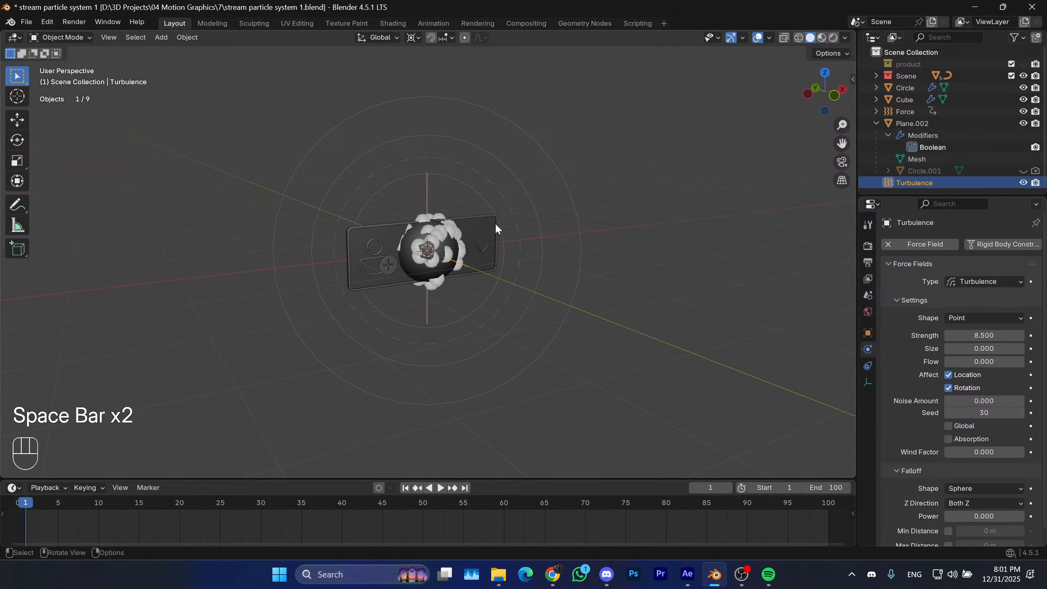
pyautogui.press('space')
pyautogui.press('space')
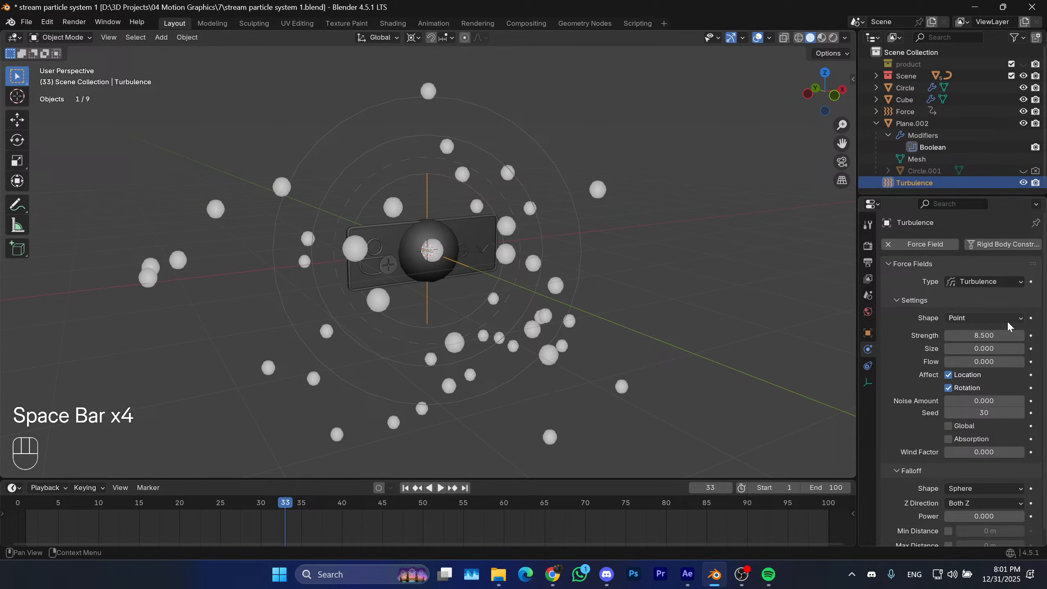
# Try a Turbulence Strength of 20, play the simulation three times and return to the first frame.
pyautogui.moveTo(998, 338); pyautogui.dragTo(148, 340)
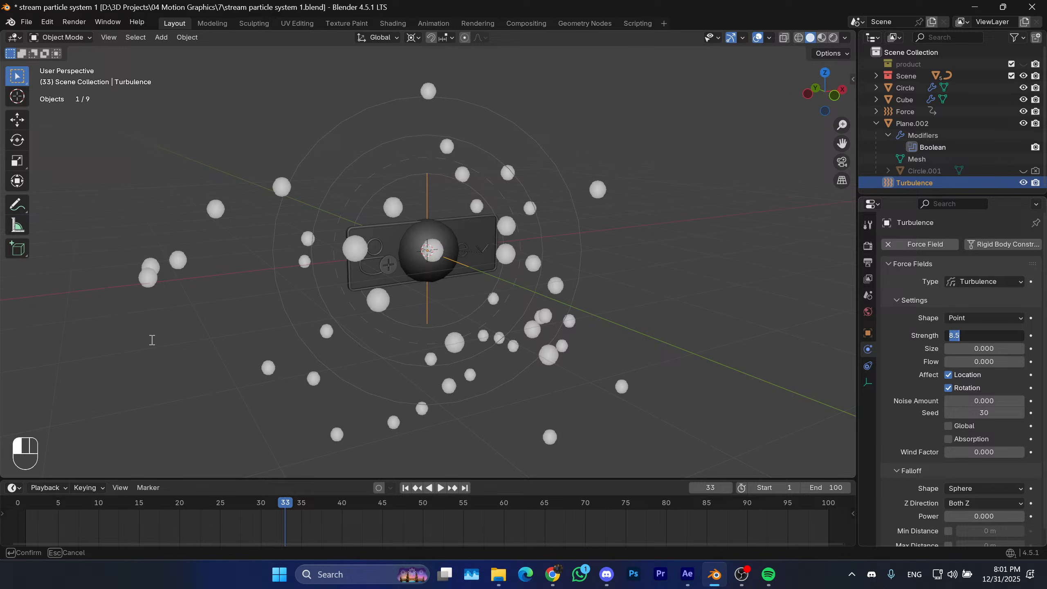
pyautogui.write('20')
pyautogui.press('Return')
pyautogui.press('space')
pyautogui.press('space')
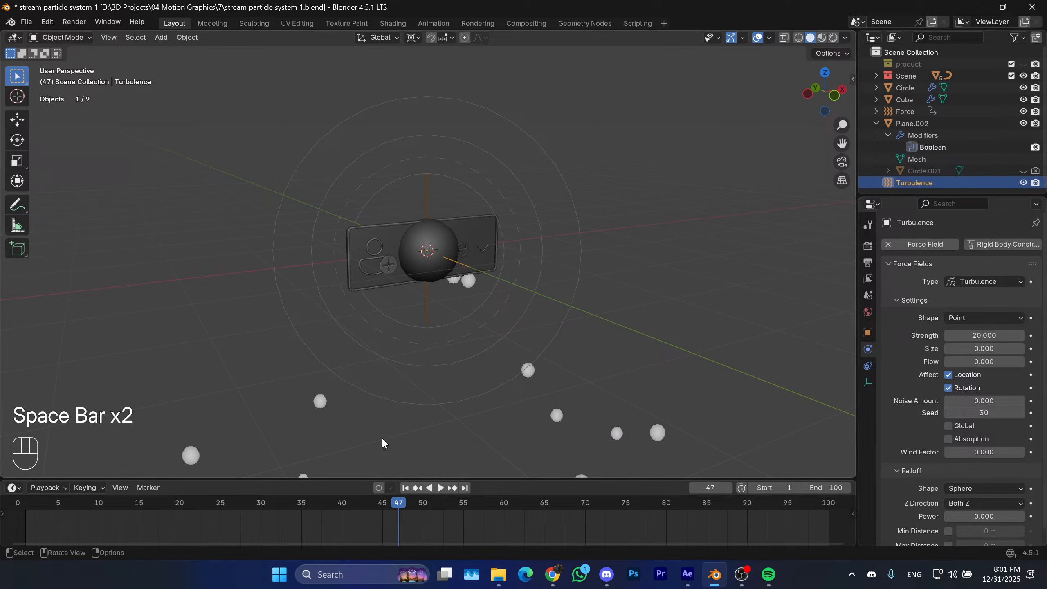
pyautogui.click(406, 489)
pyautogui.press('space')
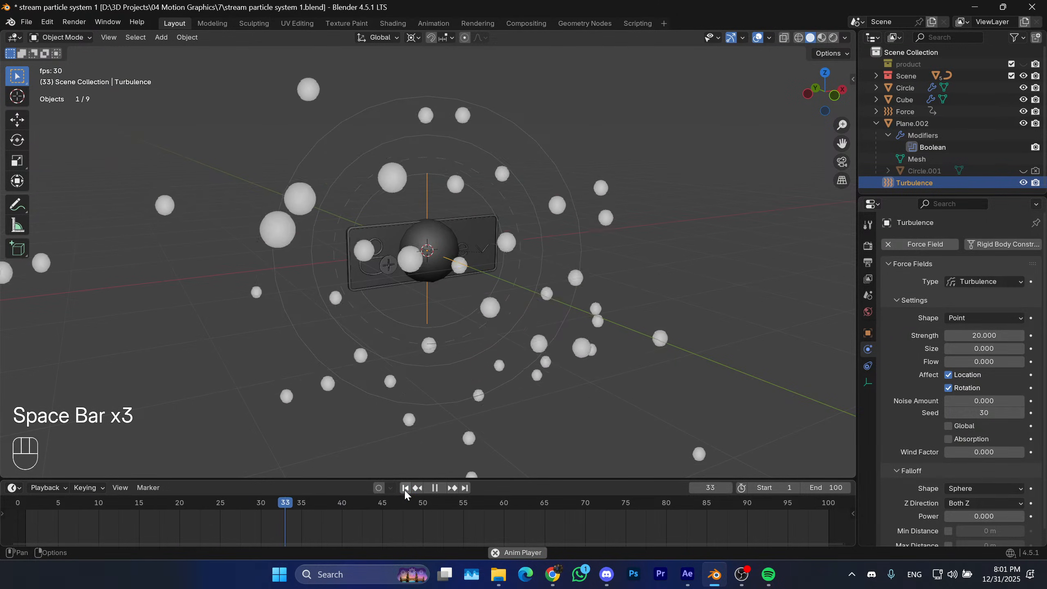
pyautogui.press('space')
pyautogui.click(405, 490)
pyautogui.press('space')
pyautogui.press('space')
pyautogui.click(405, 490)
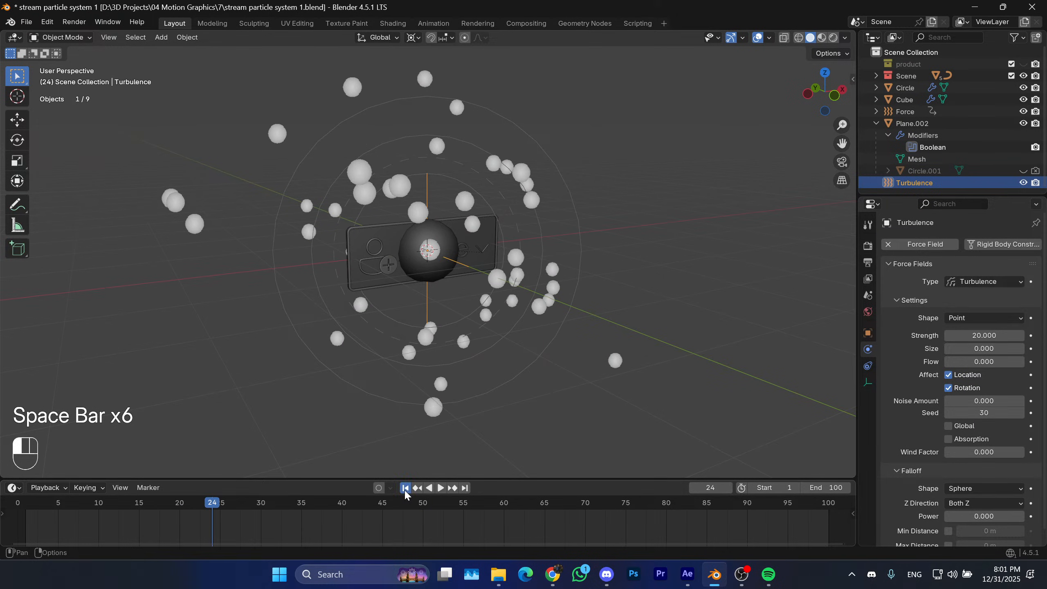
# Try a particle Number of 20 on the sphere's emitter, play the simulation twice and return to the first frame.
pyautogui.click(449, 262)
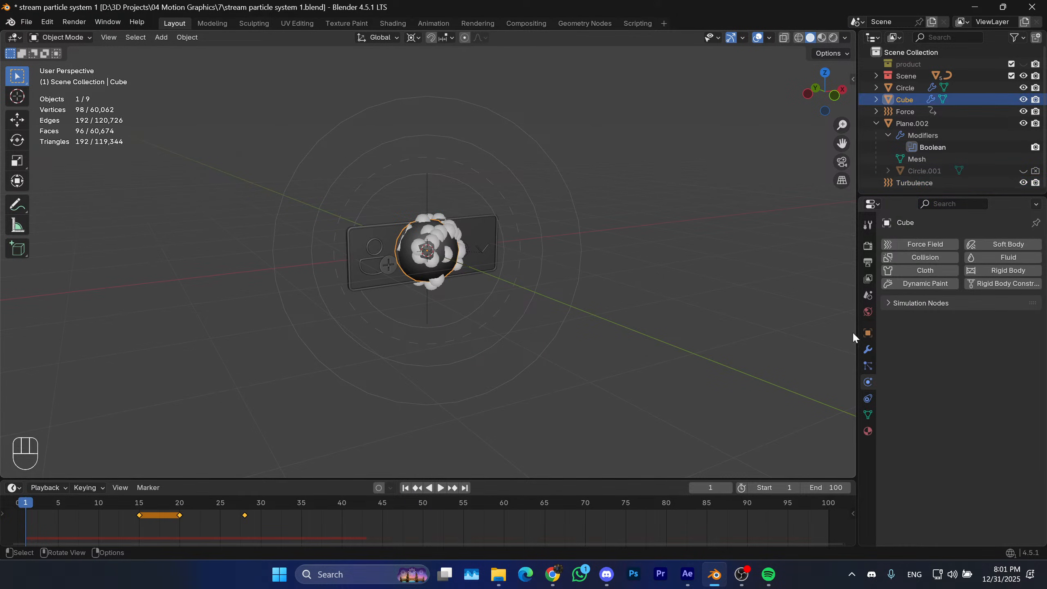
pyautogui.click(868, 365)
pyautogui.click(984, 350)
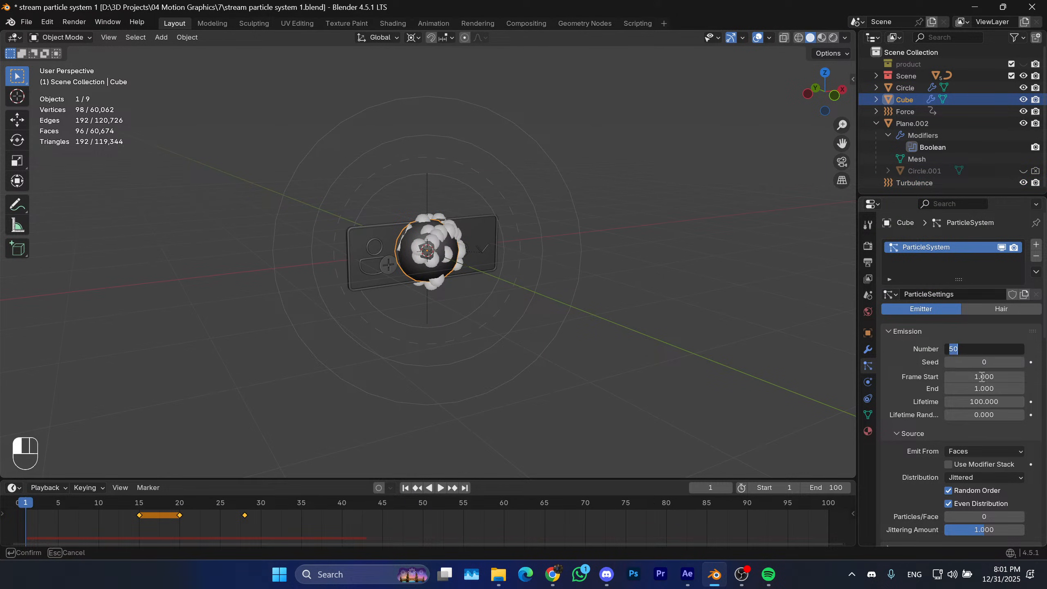
pyautogui.write('20')
pyautogui.press('Return')
pyautogui.click(449, 442)
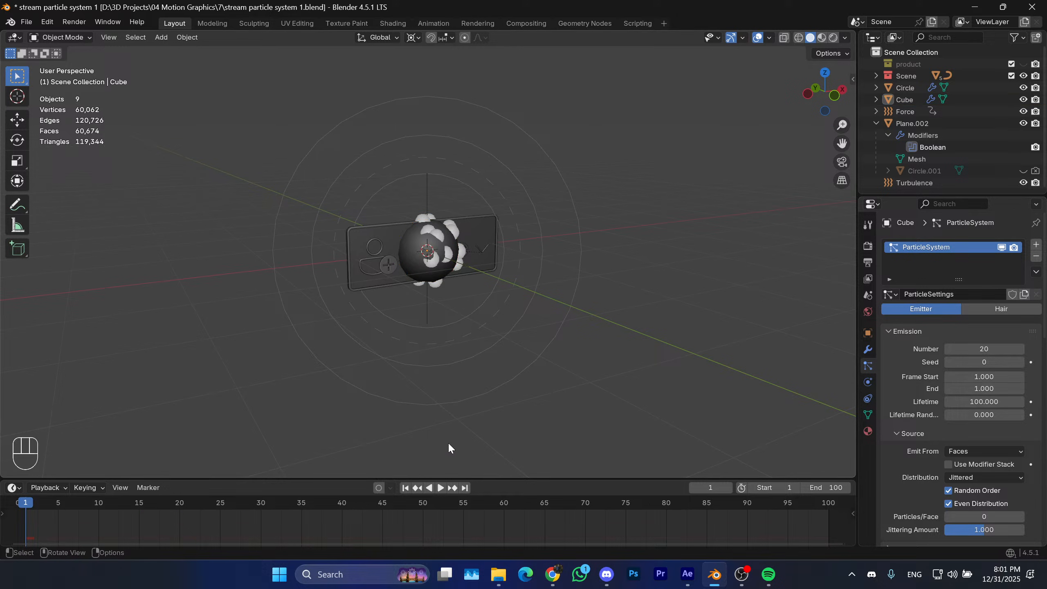
pyautogui.press('space')
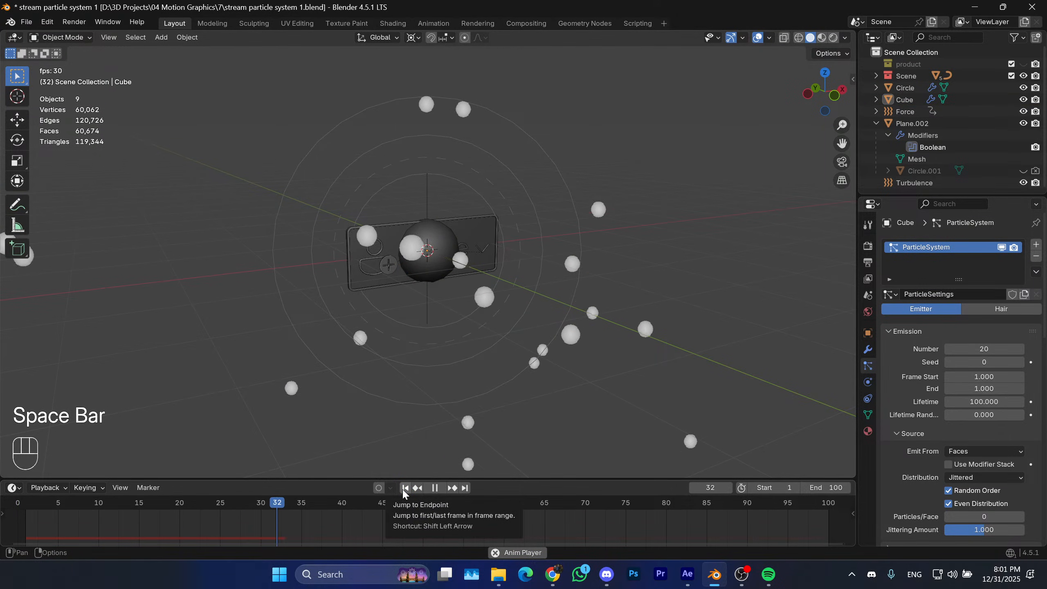
pyautogui.press('space')
pyautogui.press('space')
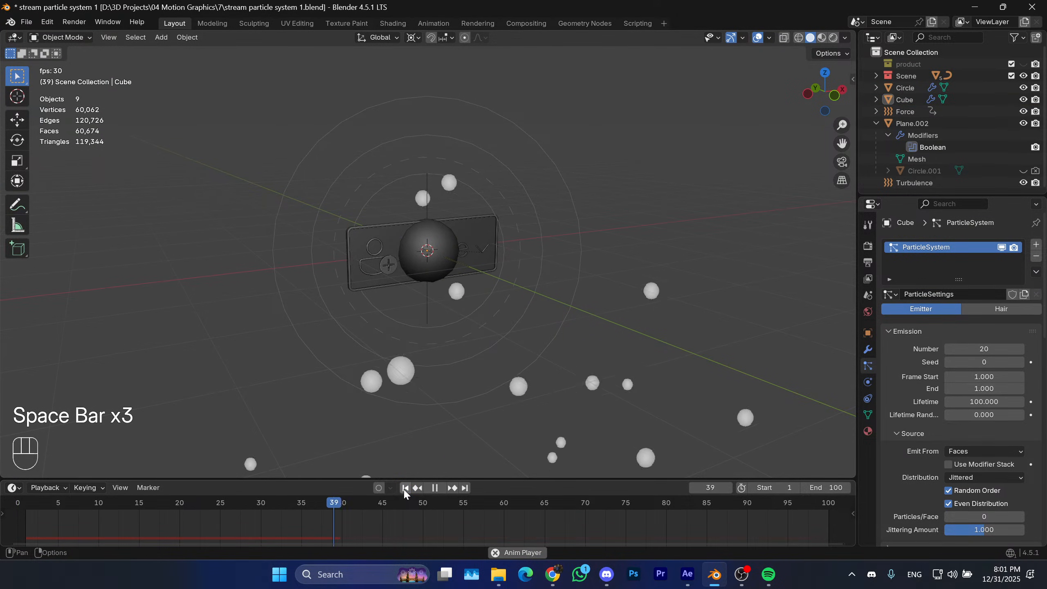
pyautogui.press('space')
pyautogui.click(405, 488)
# Undo the change to the sphere's particle Number.
pyautogui.hotkey('ctrl', 'z')
pyautogui.hotkey('ctrl', 'z')
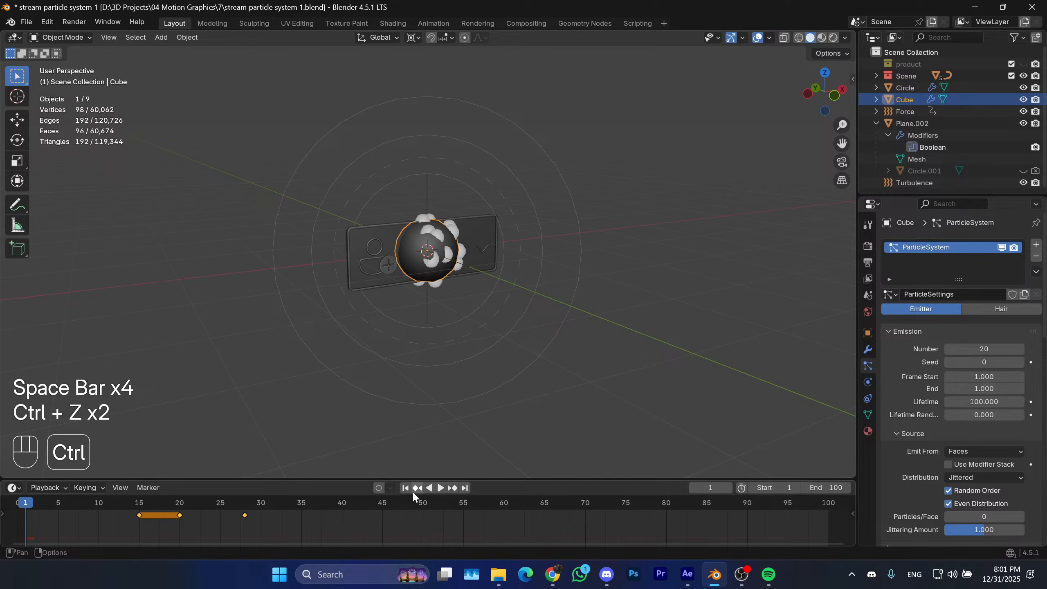
pyautogui.hotkey('ctrl', 'z')
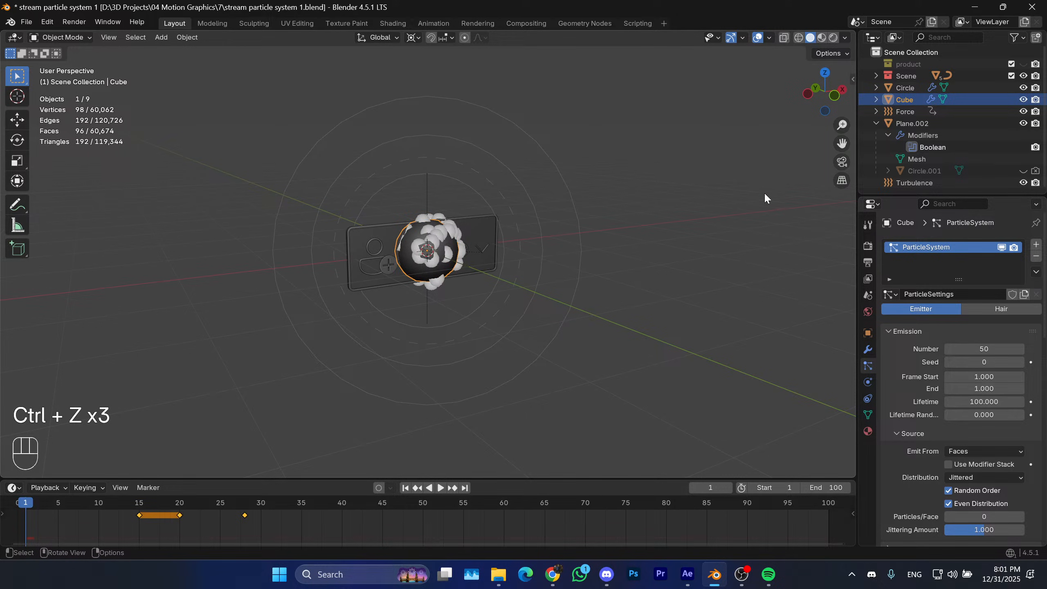
# Select the Turbulence field and set its Strength to 5.
pyautogui.click(906, 182)
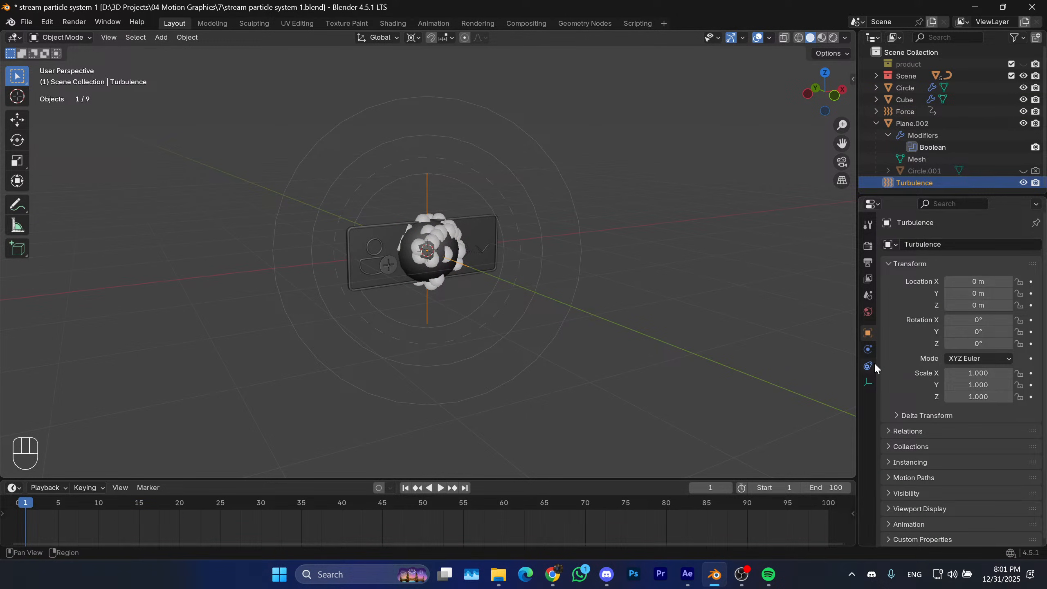
pyautogui.click(868, 349)
pyautogui.click(990, 337)
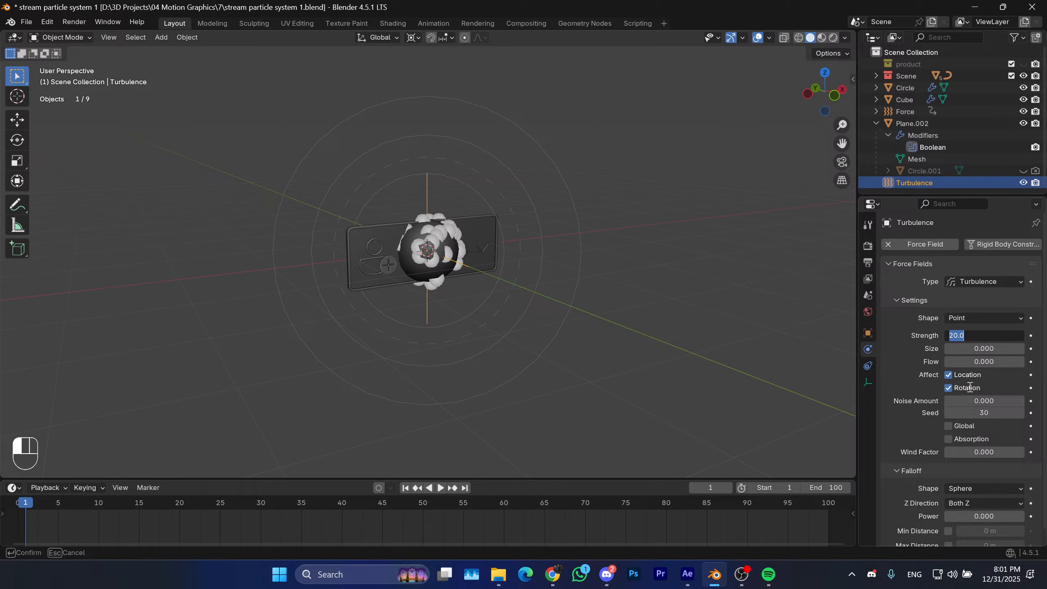
pyautogui.write('5')
pyautogui.press('Return')
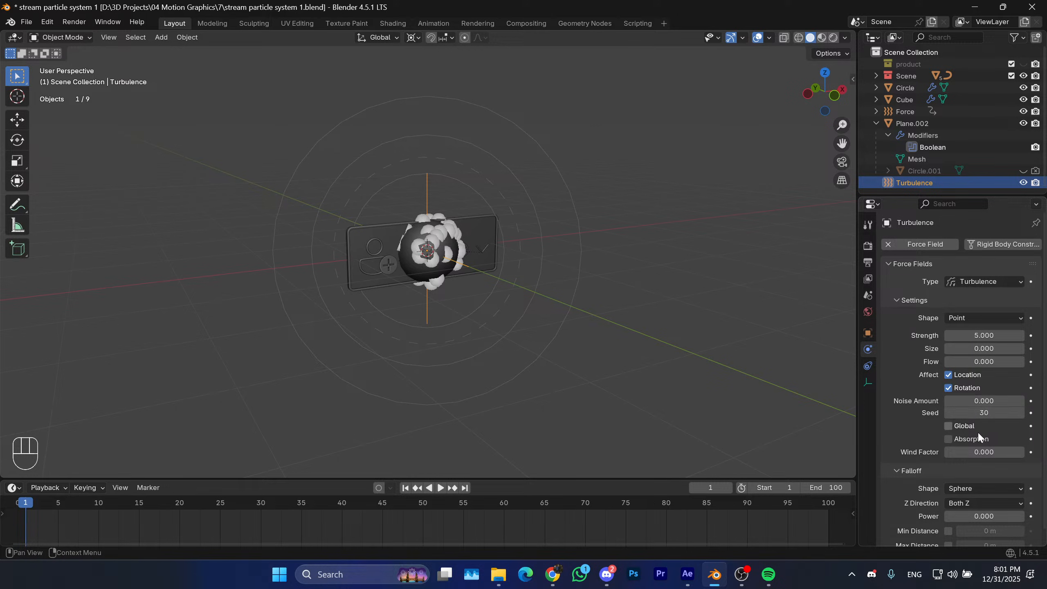
# Set the Turbulence field's Flow to 0.2, play the simulation twice and deselect the field.
pyautogui.scroll(-1, 928, 417)
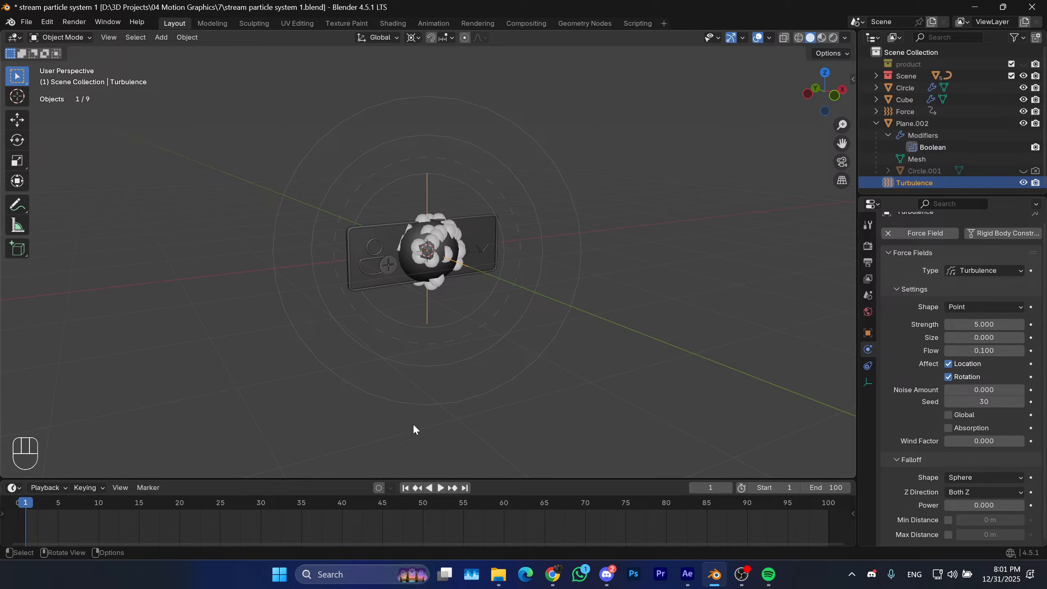
pyautogui.click(1020, 354)
pyautogui.press('space')
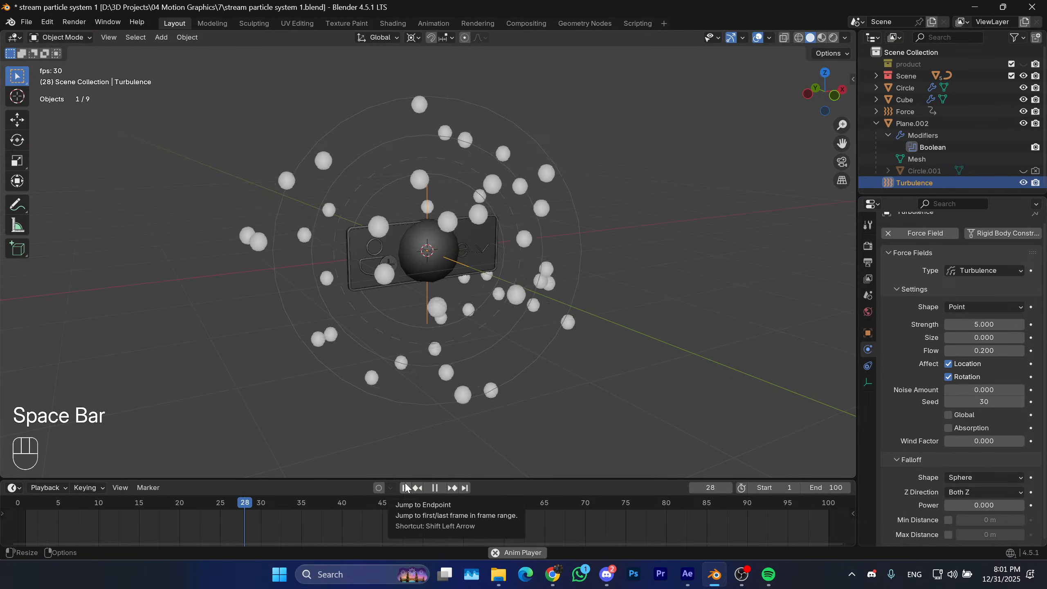
pyautogui.press('space')
pyautogui.press('space')
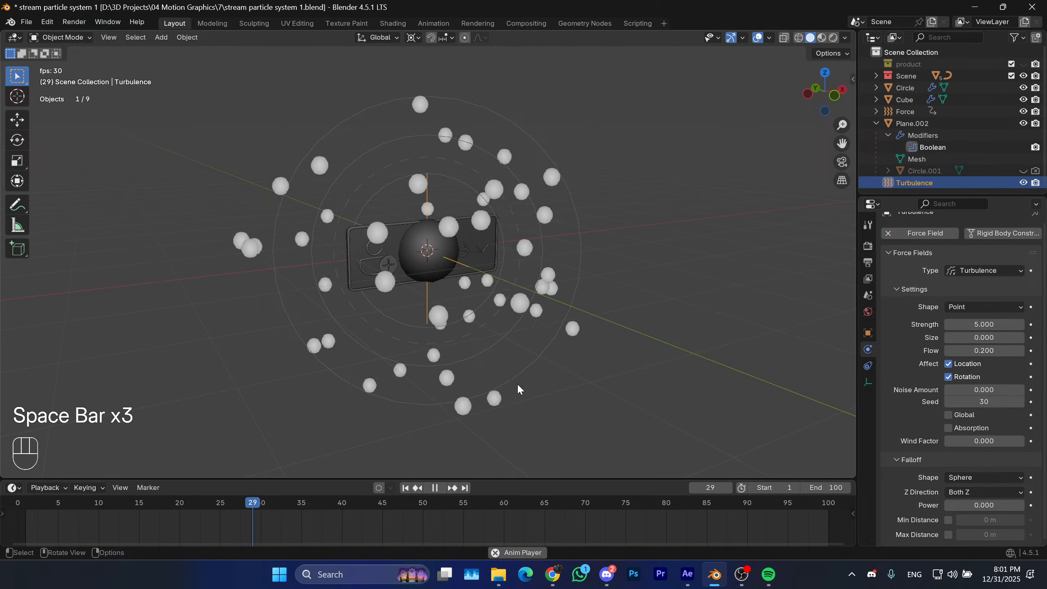
pyautogui.press('space')
pyautogui.click(657, 265)
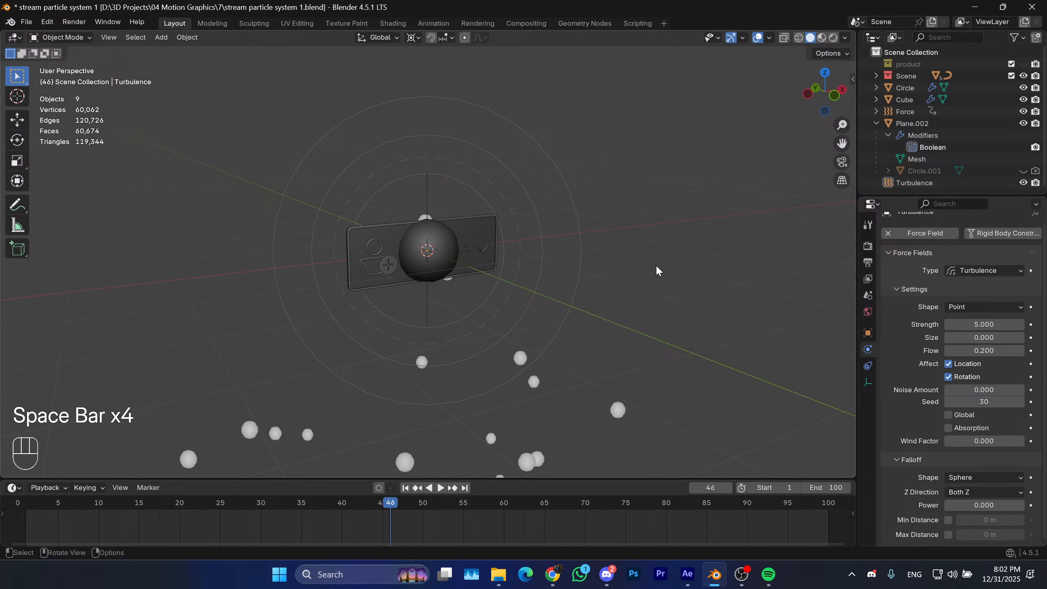
# Play the turbulent particle burst from the front view and return to the first frame.
pyautogui.press('KP_1')
pyautogui.press('space')
pyautogui.press('space')
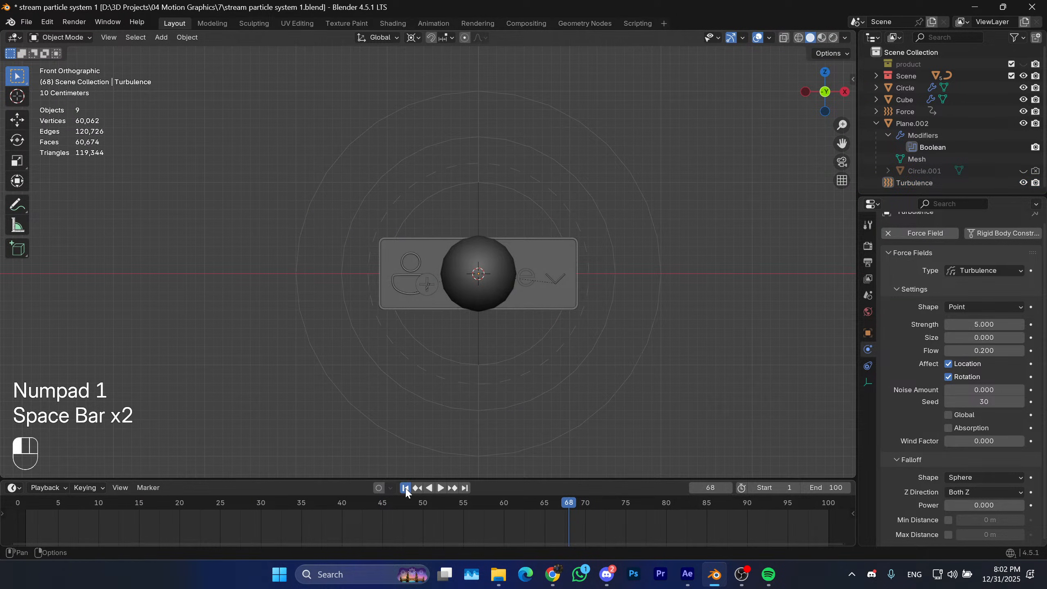
pyautogui.press('space')
pyautogui.press('space')
pyautogui.click(406, 489)
# Turn off Show Emitter for the sphere's particle system in both the Render and Viewport Display settings.
pyautogui.click(506, 286)
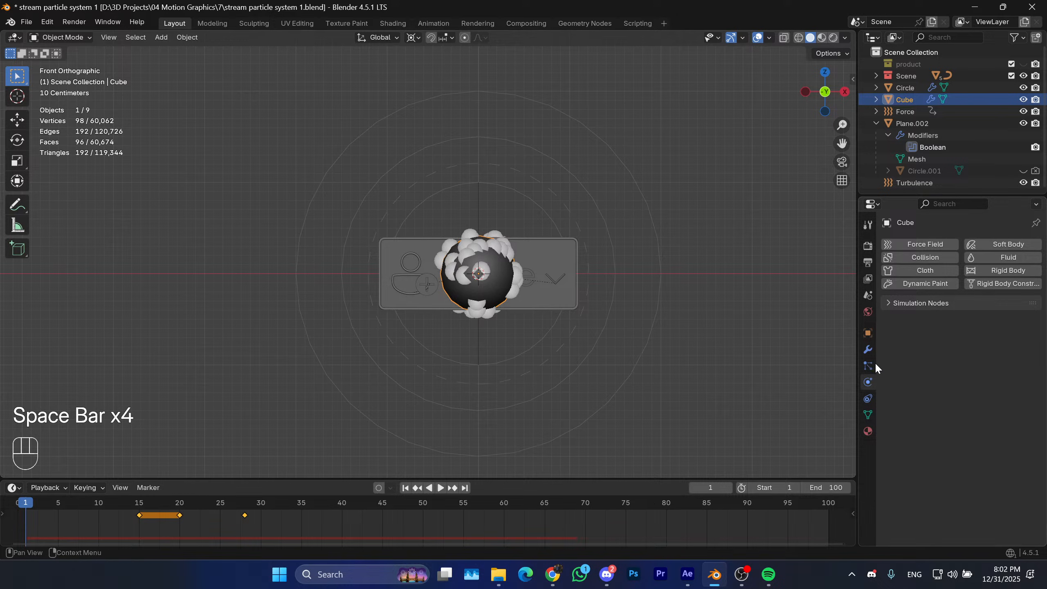
pyautogui.click(870, 366)
pyautogui.scroll(-3, 904, 397)
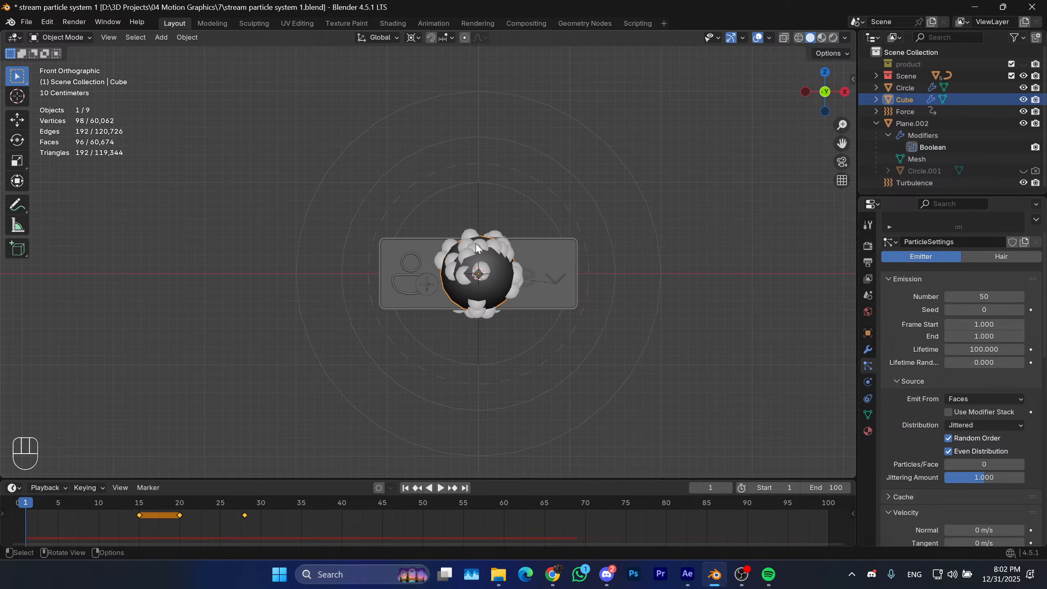
pyautogui.scroll(-4, 924, 401)
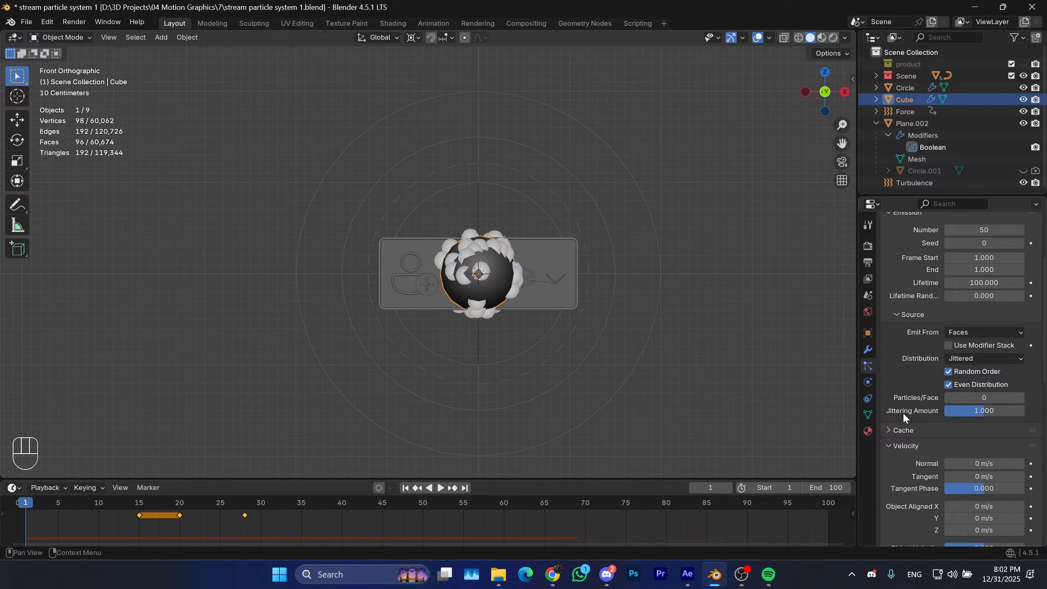
pyautogui.scroll(-12, 905, 428)
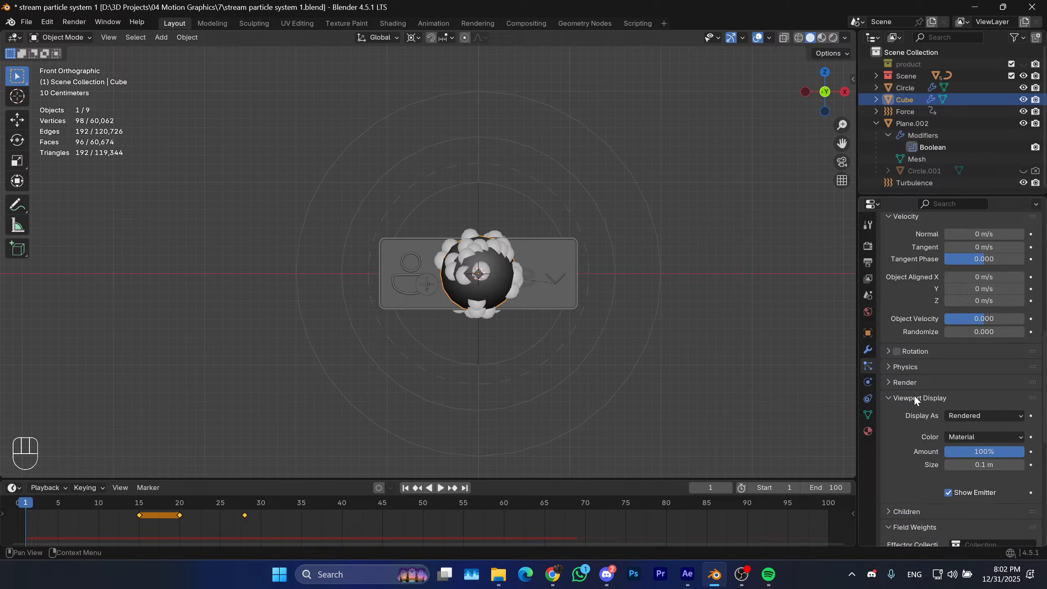
pyautogui.click(912, 386)
pyautogui.scroll(-3, 909, 421)
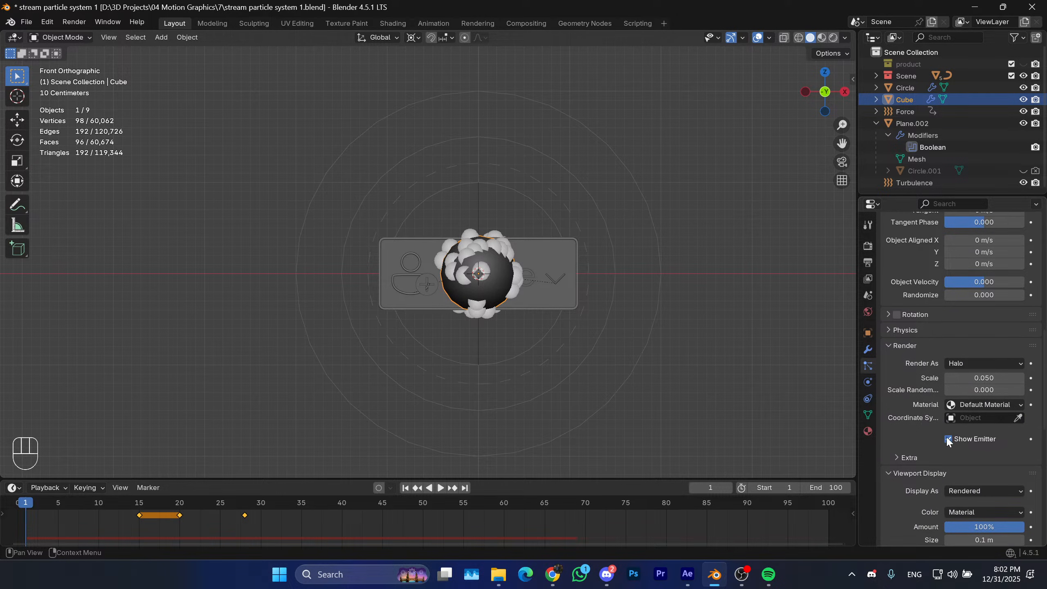
pyautogui.scroll(-4, 924, 429)
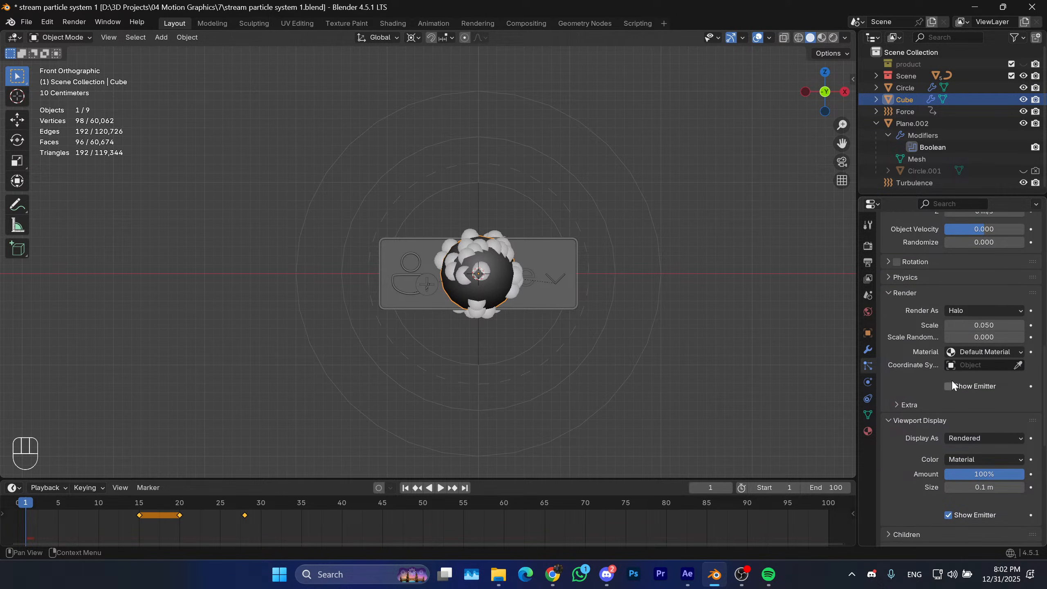
pyautogui.scroll(-1, 934, 482)
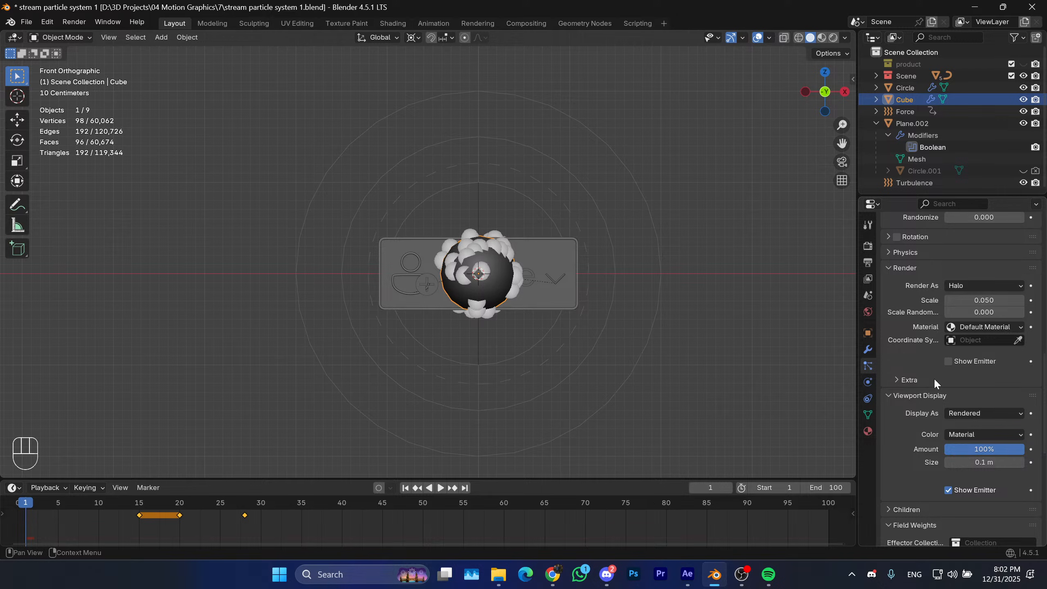
pyautogui.click(948, 490)
# Play the particle burst with the emitter hidden and return to the first frame.
pyautogui.click(770, 372)
pyautogui.keyDown('shift'); pyautogui.moveTo(684, 280); pyautogui.dragTo(671, 275, button='middle'); pyautogui.keyUp('shift')
pyautogui.press('space')
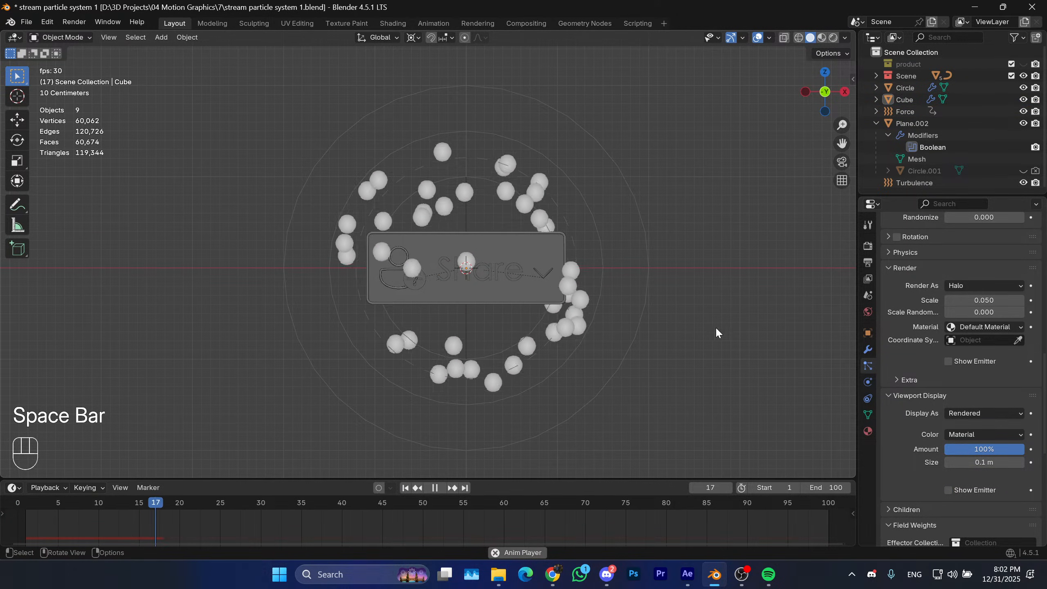
pyautogui.press('space')
pyautogui.press('space')
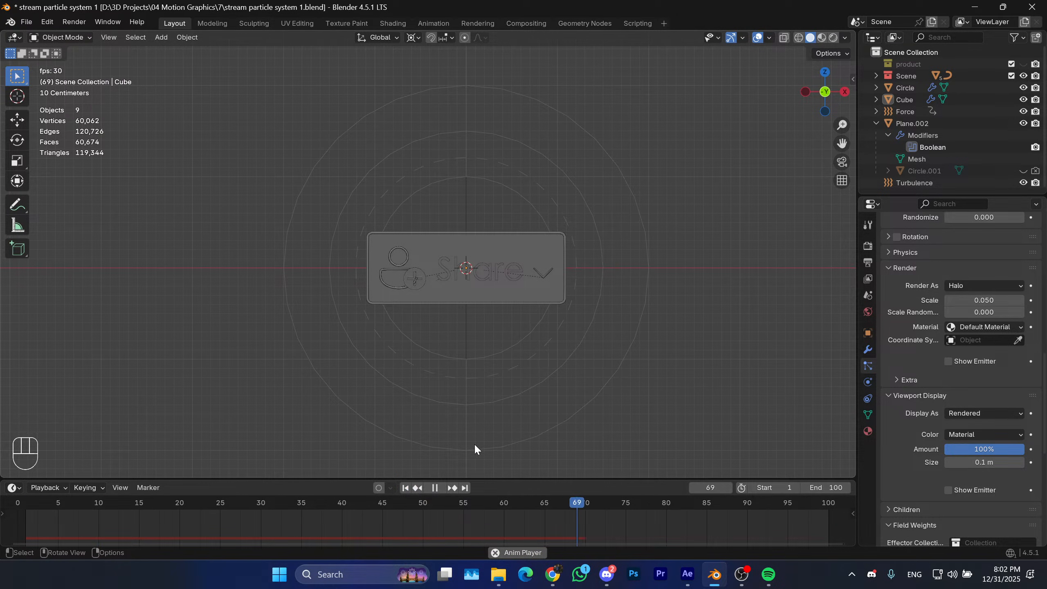
pyautogui.press('space')
pyautogui.click(405, 487)
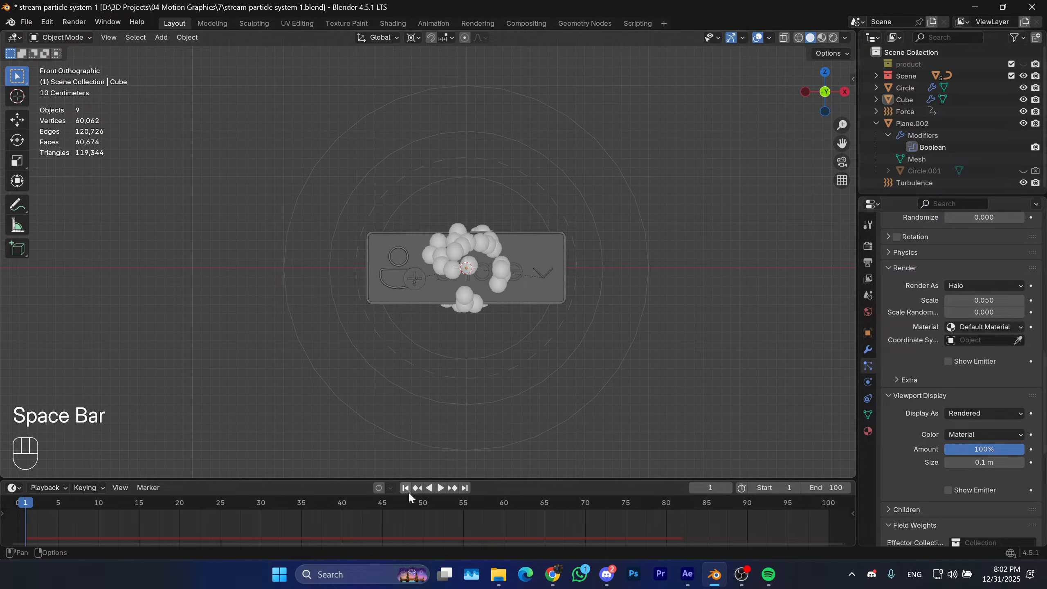
# Try scaling the particle emitter sphere to 0 and undo the scaling.
pyautogui.click(473, 273)
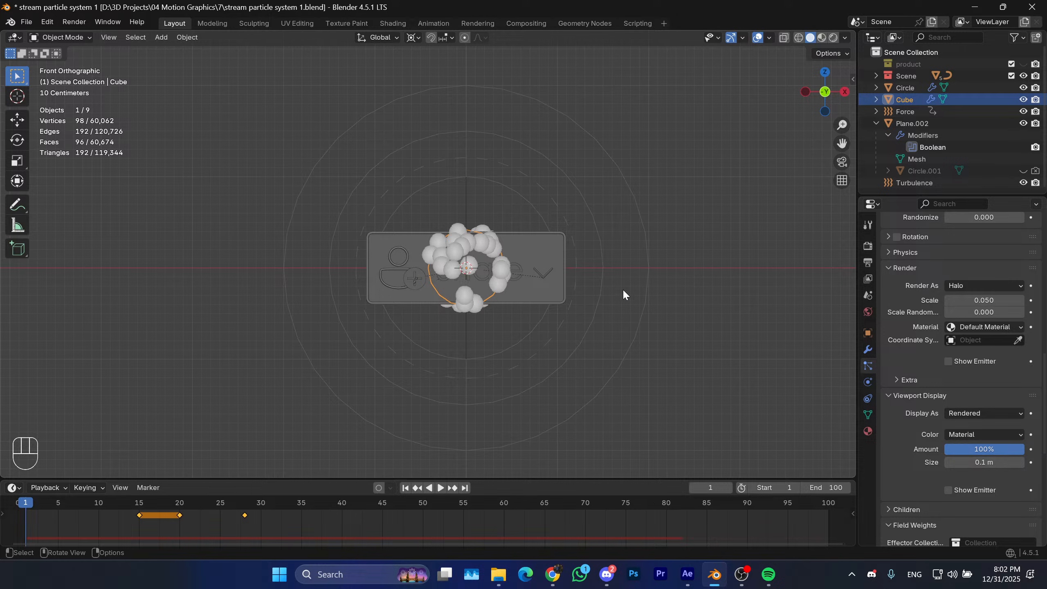
pyautogui.press('s')
pyautogui.press('s')
pyautogui.press('KP_0')
pyautogui.press('KP_Enter')
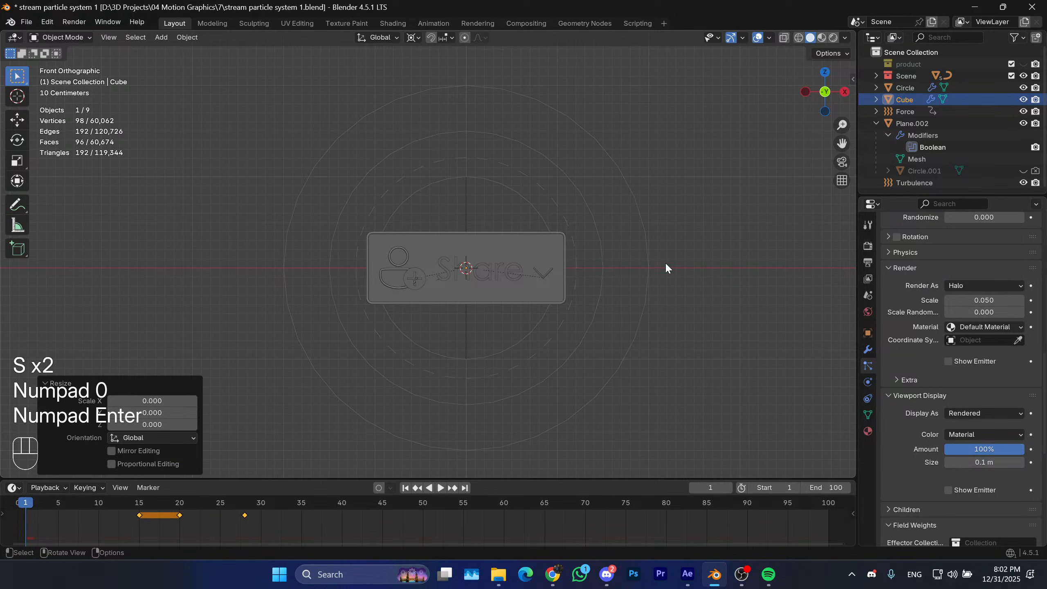
pyautogui.press('s')
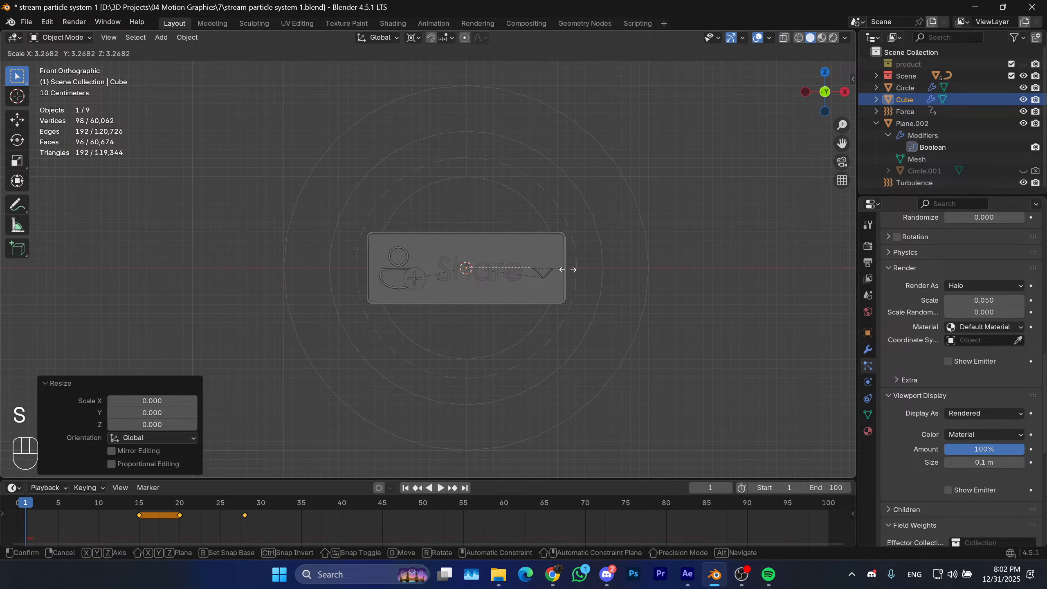
pyautogui.rightClick(719, 281)
pyautogui.hotkey('ctrl', 'z')
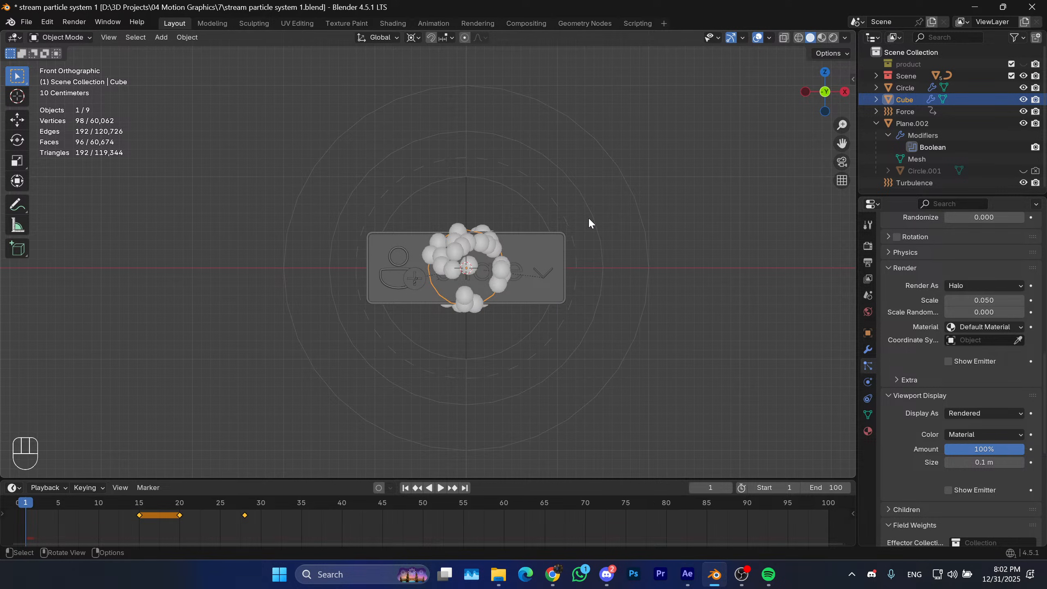
pyautogui.press('shift')
pyautogui.moveTo(517, 290)
pyautogui.mouseDown(button='middle')
pyautogui.moveTo(627, 324)
pyautogui.moveTo(553, 258)
pyautogui.moveTo(536, 333)
pyautogui.moveTo(528, 301)
pyautogui.moveTo(541, 340)
pyautogui.moveTo(506, 299)
pyautogui.mouseUp(button='middle')
pyautogui.moveTo(638, 321); pyautogui.dragTo(585, 303, button='middle')
pyautogui.hotkey('shift', 'a')
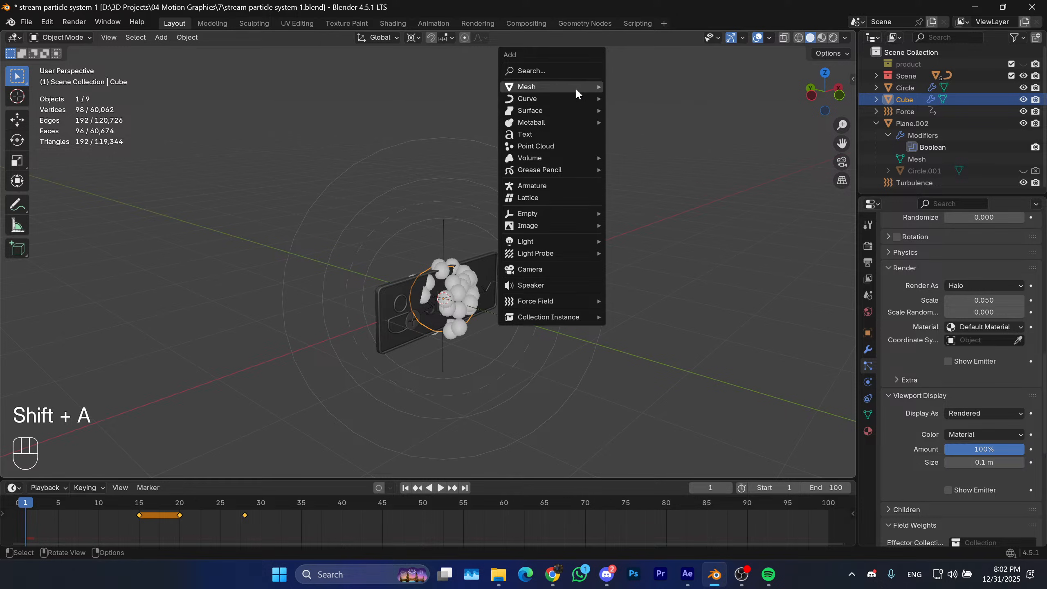
pyautogui.moveTo(576, 87)
pyautogui.click(645, 98)
pyautogui.keyDown('shift'); pyautogui.moveTo(558, 230); pyautogui.dragTo(552, 284, button='middle'); pyautogui.keyUp('shift')
pyautogui.press('x')
pyautogui.click(545, 301)
pyautogui.hotkey('shift', 'a')
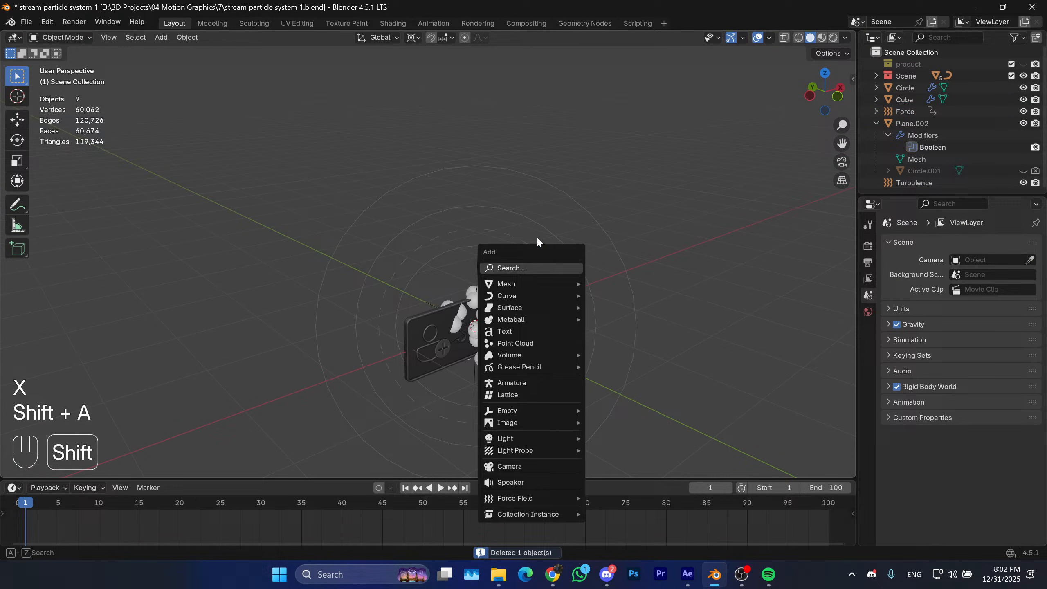
pyautogui.click(520, 270)
pyautogui.click(697, 186)
# Add a UV sphere at the scene centre with 18 segments and 18 rings.
pyautogui.hotkey('shift', 'a')
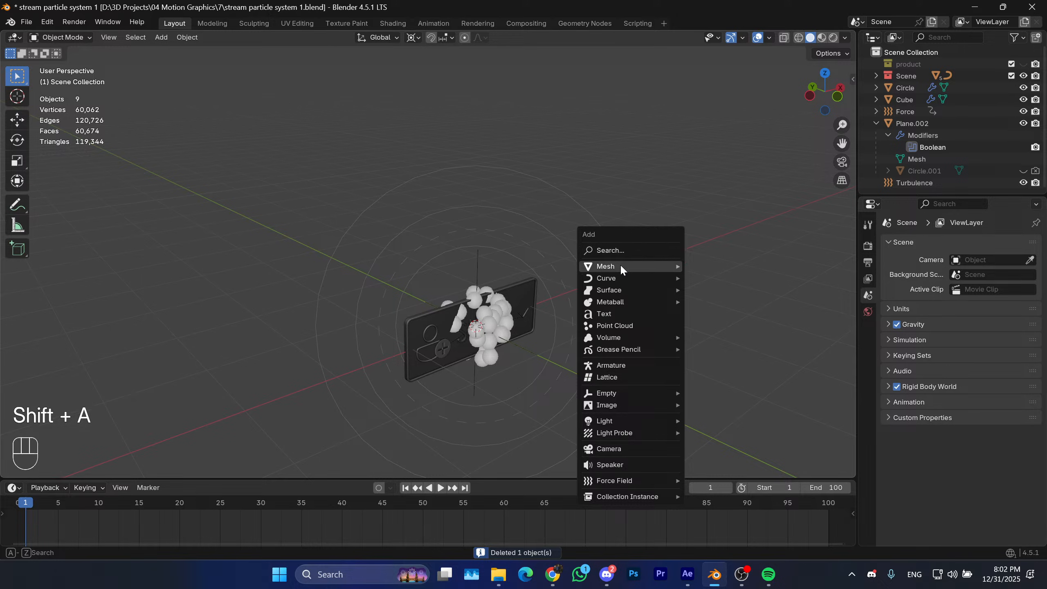
pyautogui.moveTo(620, 266)
pyautogui.click(720, 301)
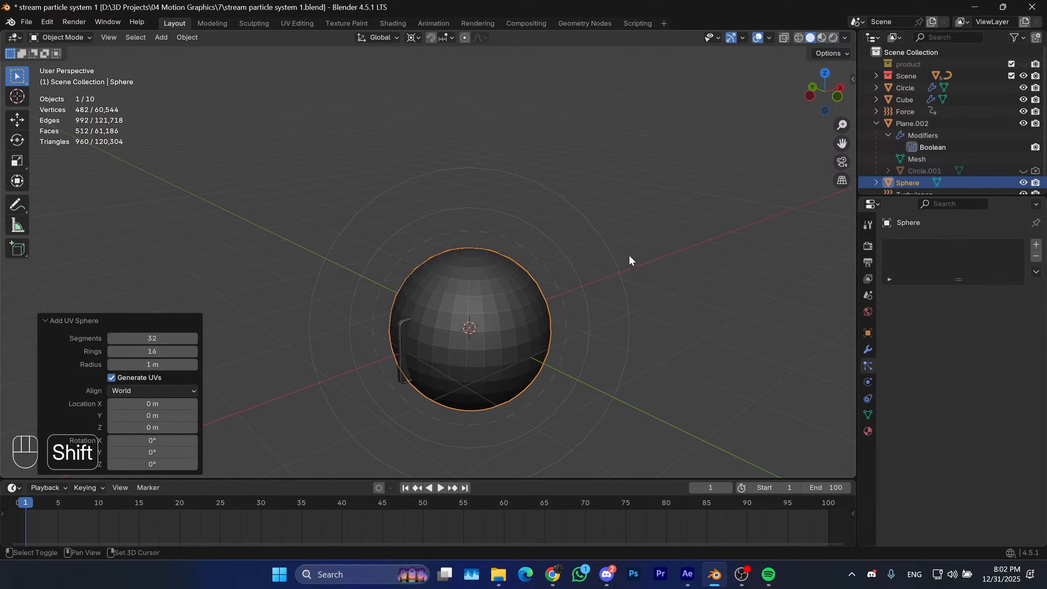
pyautogui.press('s')
pyautogui.rightClick(659, 292)
pyautogui.click(139, 336)
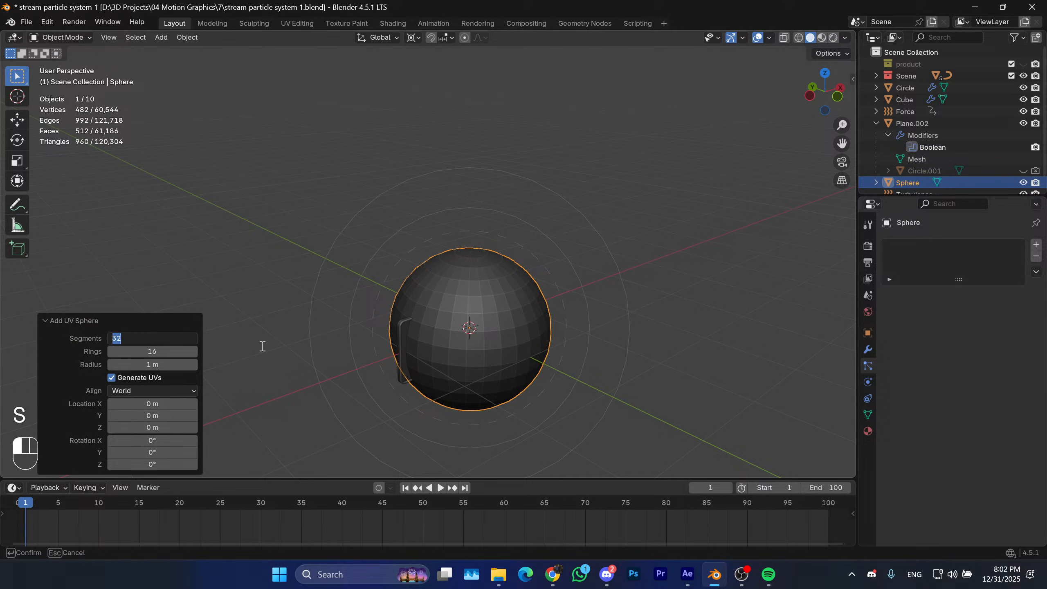
pyautogui.press('Tab')
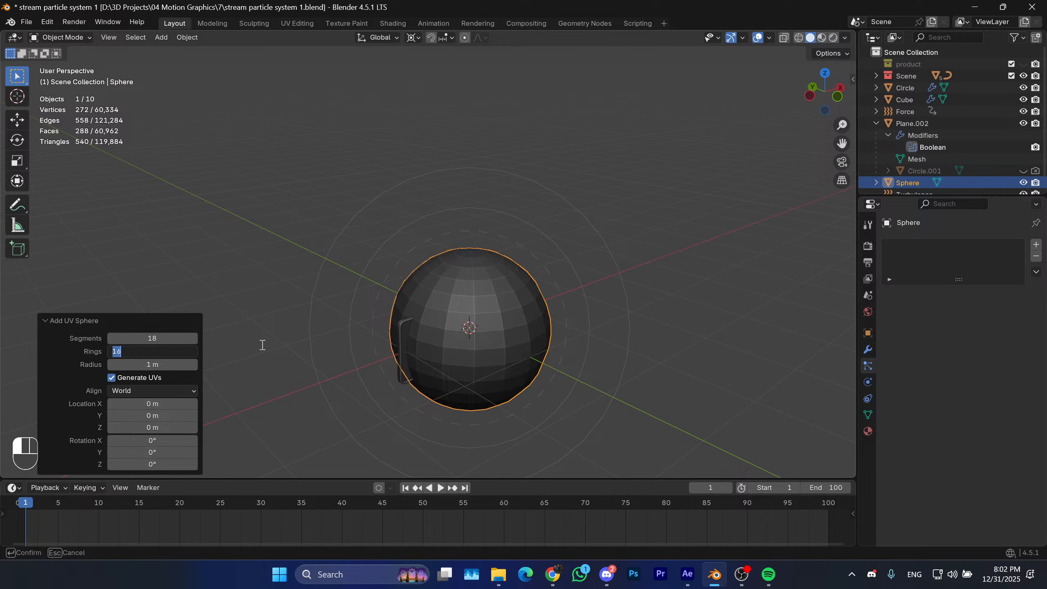
pyautogui.write('12')
pyautogui.press('Return')
pyautogui.click(166, 346)
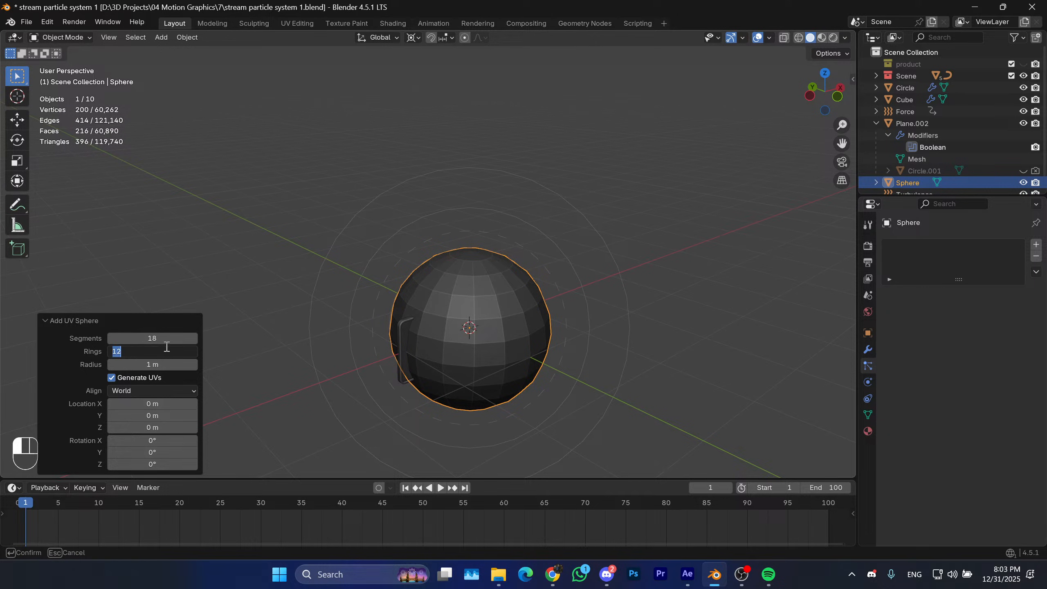
pyautogui.write('18')
pyautogui.press('Return')
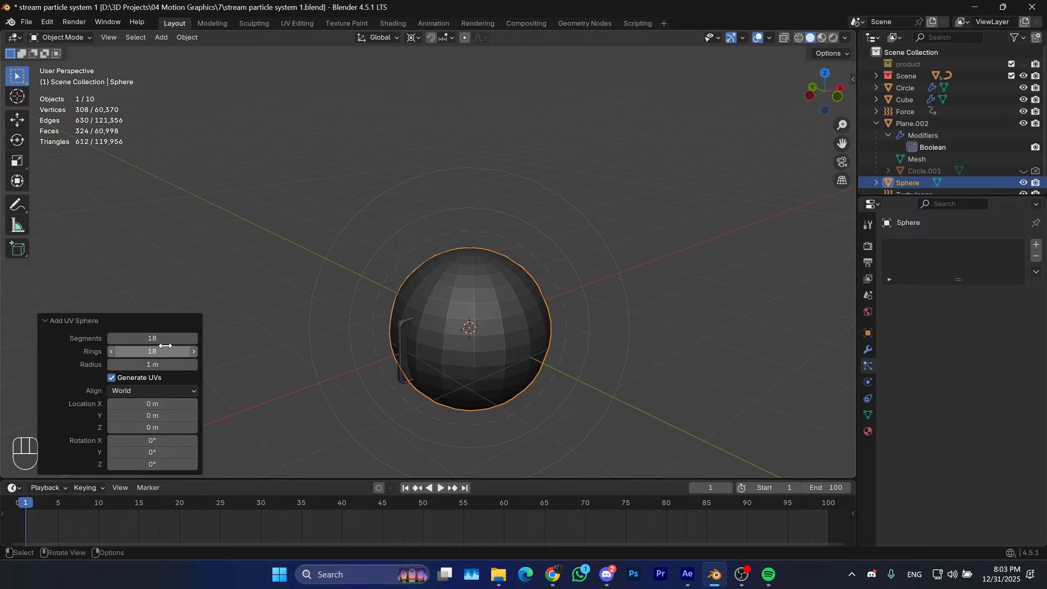
# Give the UV sphere a level 2 subdivision and shade it smooth.
pyautogui.click(239, 218)
pyautogui.click(495, 314)
pyautogui.moveTo(497, 314); pyautogui.dragTo(530, 327, button='middle')
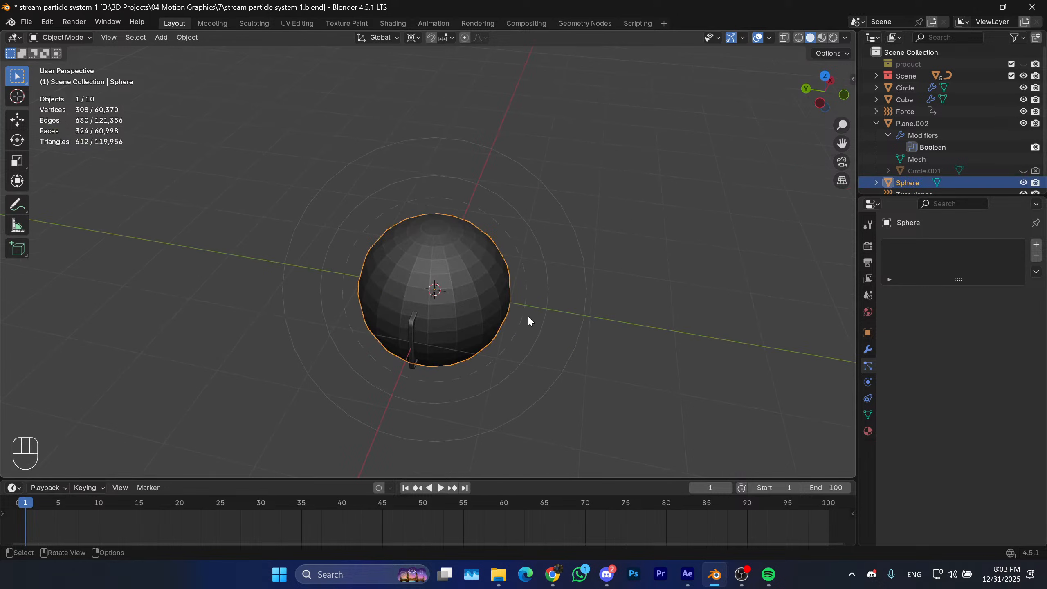
pyautogui.hotkey('ctrl', '2')
pyautogui.moveTo(519, 291); pyautogui.dragTo(467, 232, button='middle')
pyautogui.rightClick(465, 322)
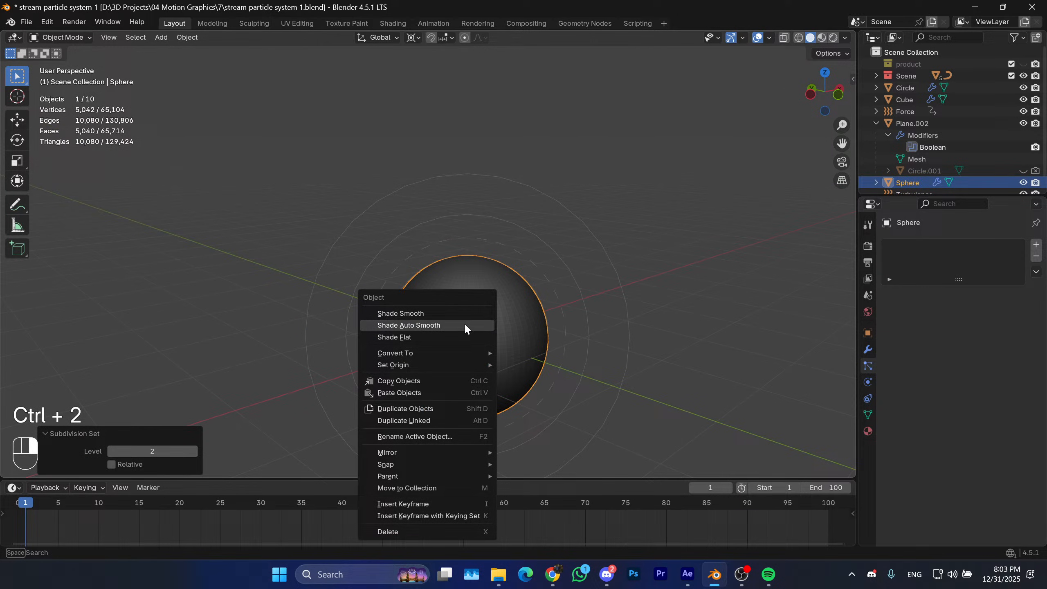
pyautogui.click(420, 313)
# Examine the smooth shading of the UV sphere up close, especially around its pole.
pyautogui.moveTo(493, 347); pyautogui.dragTo(481, 386, button='middle')
pyautogui.scroll(2, 480, 322)
pyautogui.keyDown('shift'); pyautogui.moveTo(485, 192); pyautogui.dragTo(465, 373, button='middle'); pyautogui.keyUp('shift')
pyautogui.moveTo(466, 363); pyautogui.dragTo(485, 240, button='middle')
pyautogui.scroll(2, 474, 280)
pyautogui.keyDown('shift'); pyautogui.moveTo(457, 328); pyautogui.dragTo(478, 242, button='middle'); pyautogui.keyUp('shift')
pyautogui.moveTo(466, 235); pyautogui.dragTo(507, 285, button='middle')
pyautogui.scroll(1, 483, 252)
pyautogui.scroll(1, 477, 260)
pyautogui.keyDown('shift'); pyautogui.moveTo(461, 275); pyautogui.dragTo(451, 205, button='middle'); pyautogui.keyUp('shift')
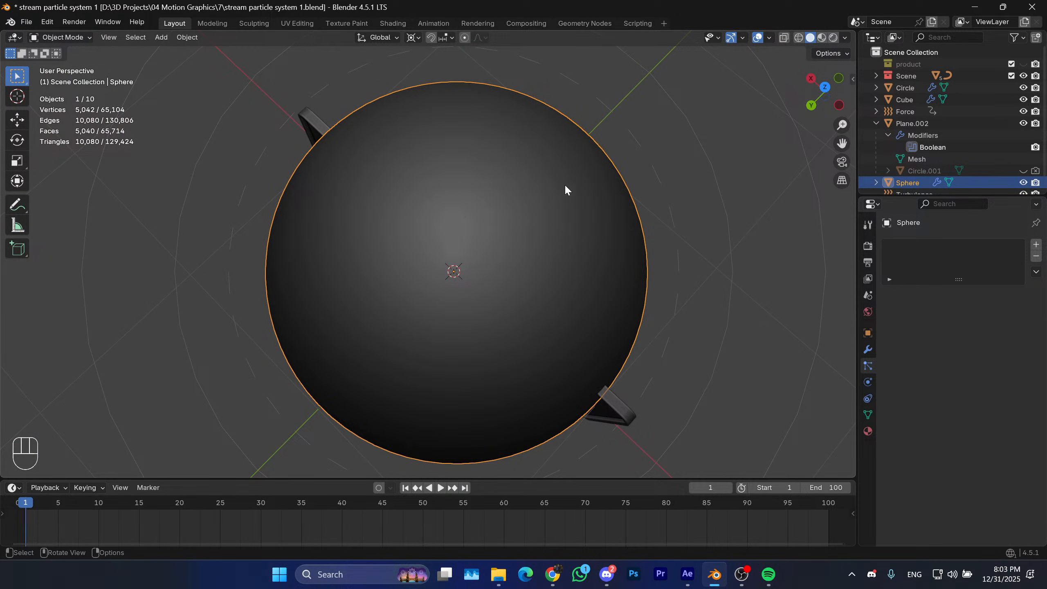
pyautogui.moveTo(547, 219); pyautogui.dragTo(510, 283, button='middle')
# Delete the UV sphere from the scene.
pyautogui.scroll(-2, 465, 213)
pyautogui.scroll(-2, 519, 237)
pyautogui.press('x')
pyautogui.click(470, 197)
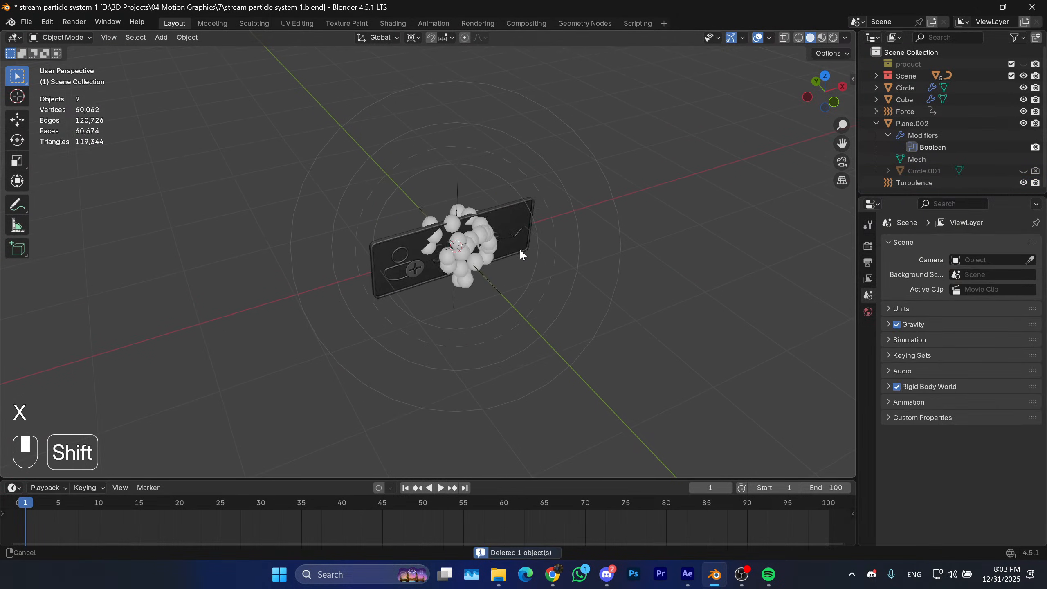
# Add a cube at the scene centre and subdivide it with a level 2 Subdivision modifier.
pyautogui.hotkey('shift', 'a')
pyautogui.moveTo(491, 253)
pyautogui.click(571, 265)
pyautogui.hotkey('ctrl', '2')
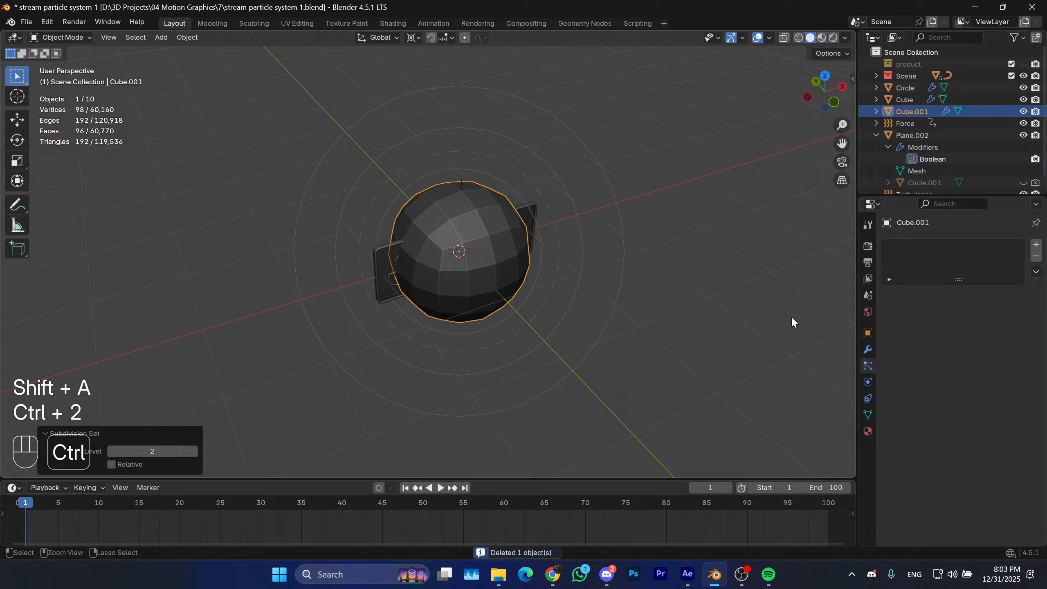
# Add a Cast modifier with Factor 1 to the subdivided cube and apply both of its modifiers.
pyautogui.click(868, 350)
pyautogui.click(918, 245)
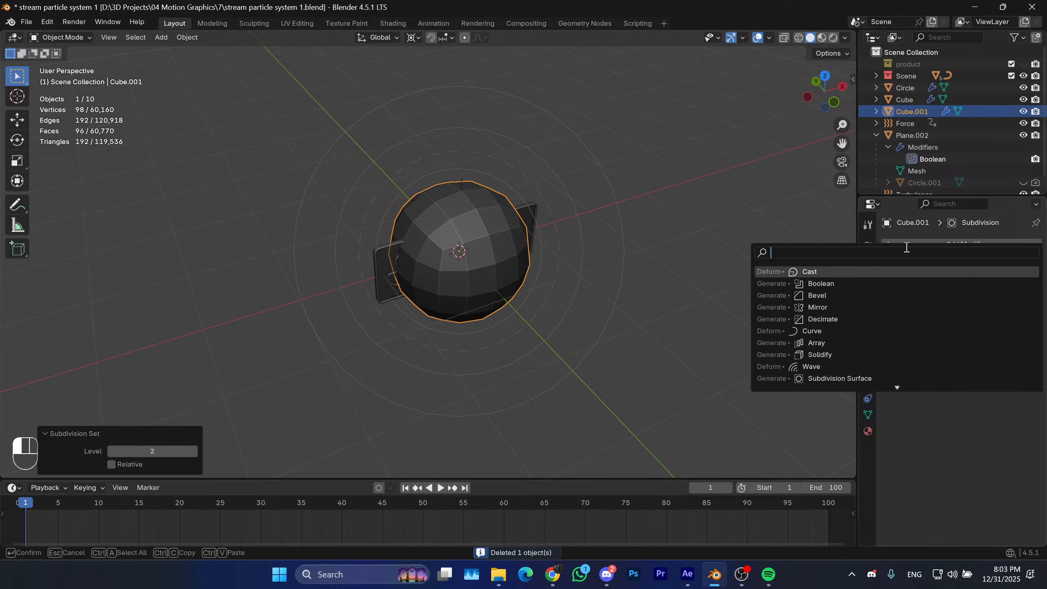
pyautogui.write('cast')
pyautogui.press('Return')
pyautogui.click(970, 416)
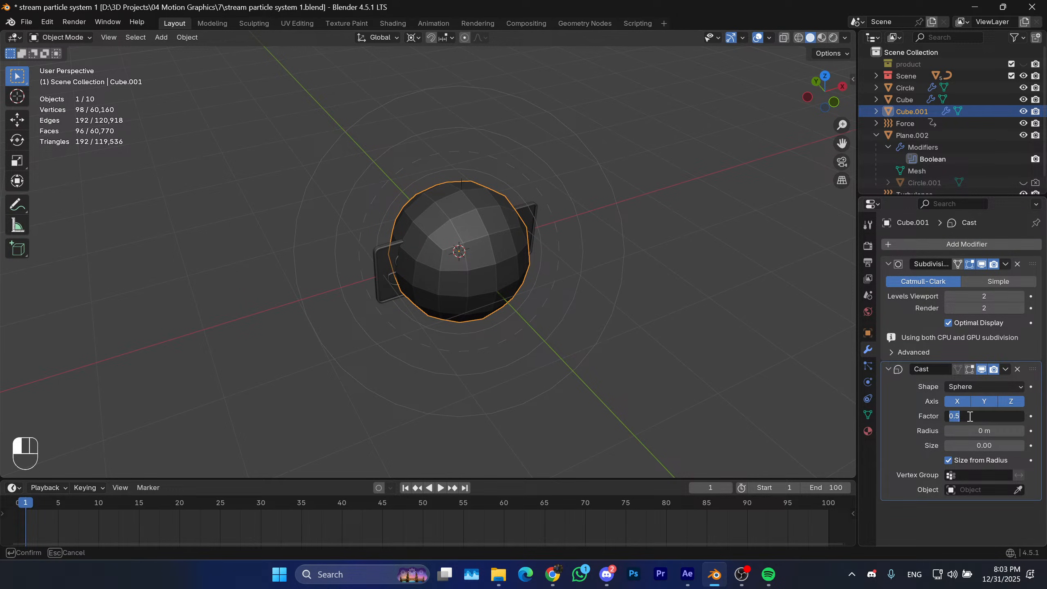
pyautogui.write('1')
pyautogui.press('Return')
pyautogui.hotkey('ctrl', 'a')
pyautogui.hotkey('ctrl', 'a')
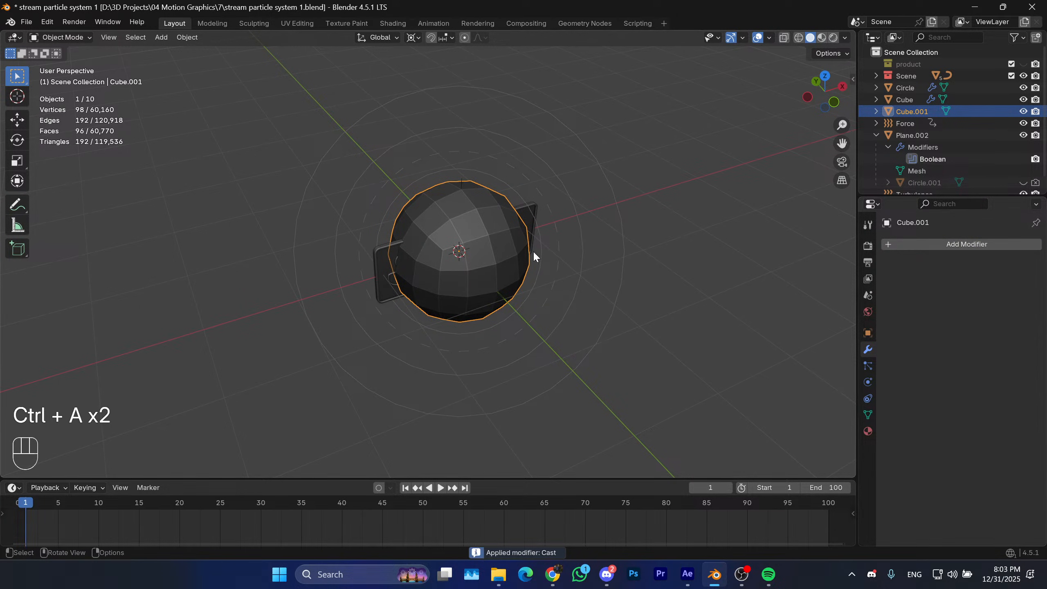
# Add a fresh level 2 Subdivision and a Cast modifier with Factor 1 to the rounded cube.
pyautogui.hotkey('ctrl', '2')
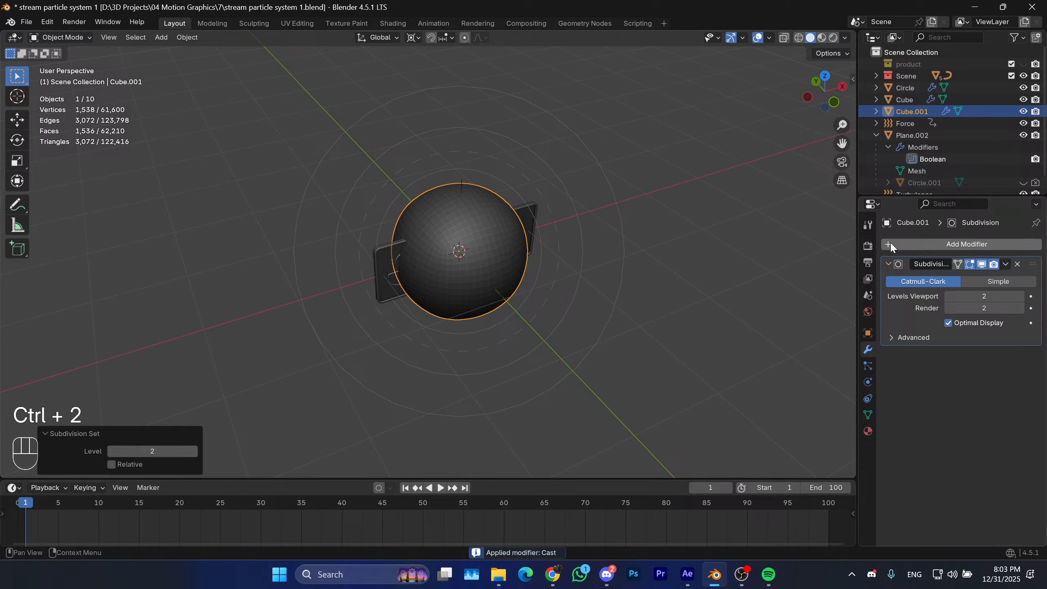
pyautogui.click(928, 244)
pyautogui.write('cast')
pyautogui.click(884, 264)
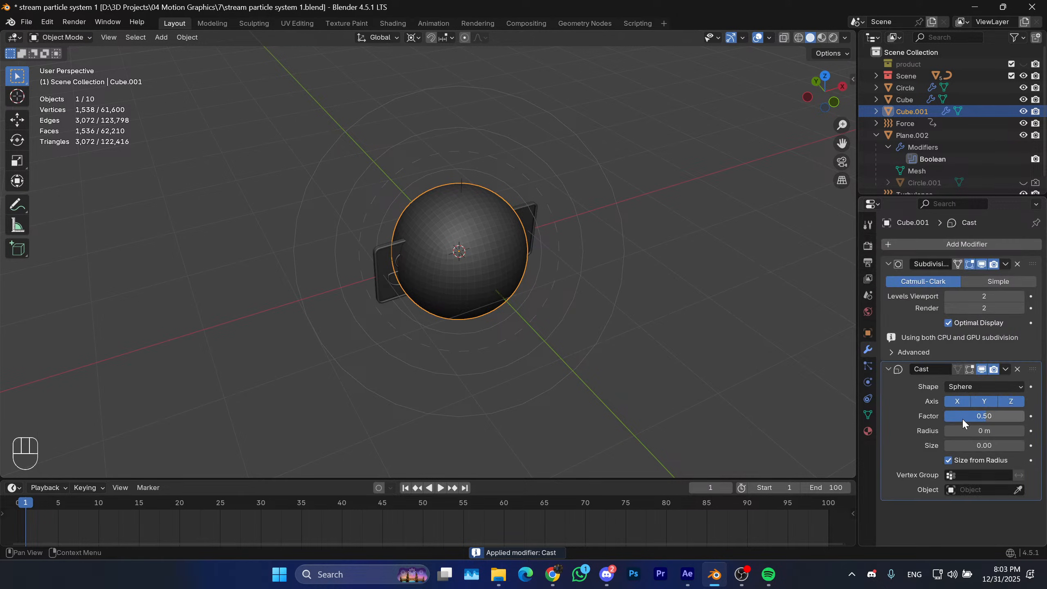
pyautogui.click(964, 418)
pyautogui.click(888, 264)
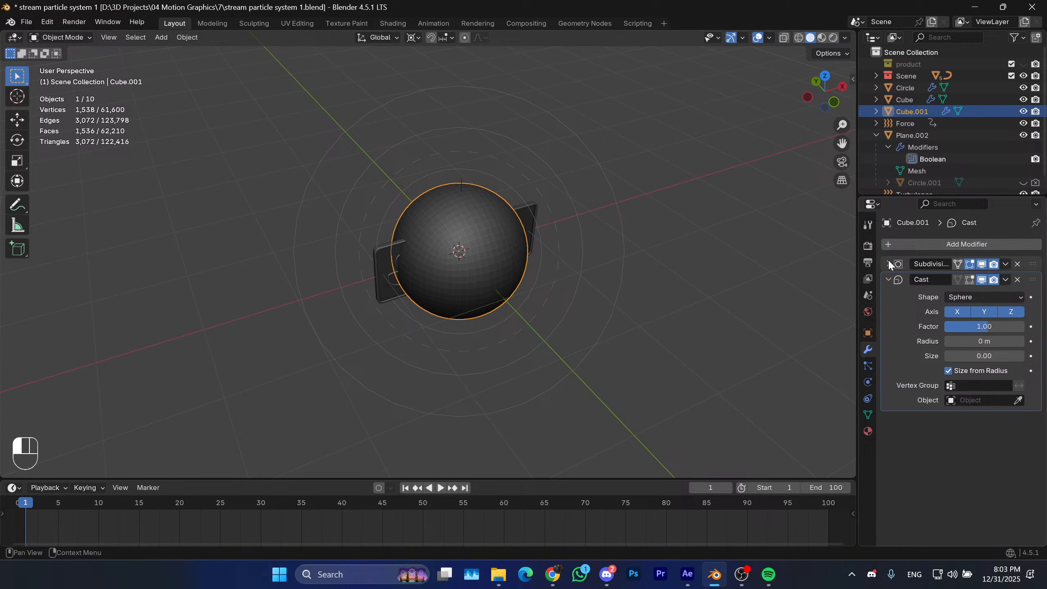
pyautogui.click(889, 279)
pyautogui.click(844, 308)
# Shade the rounded cube smooth and scale it down to about a third of its size.
pyautogui.click(508, 277)
pyautogui.rightClick(456, 224)
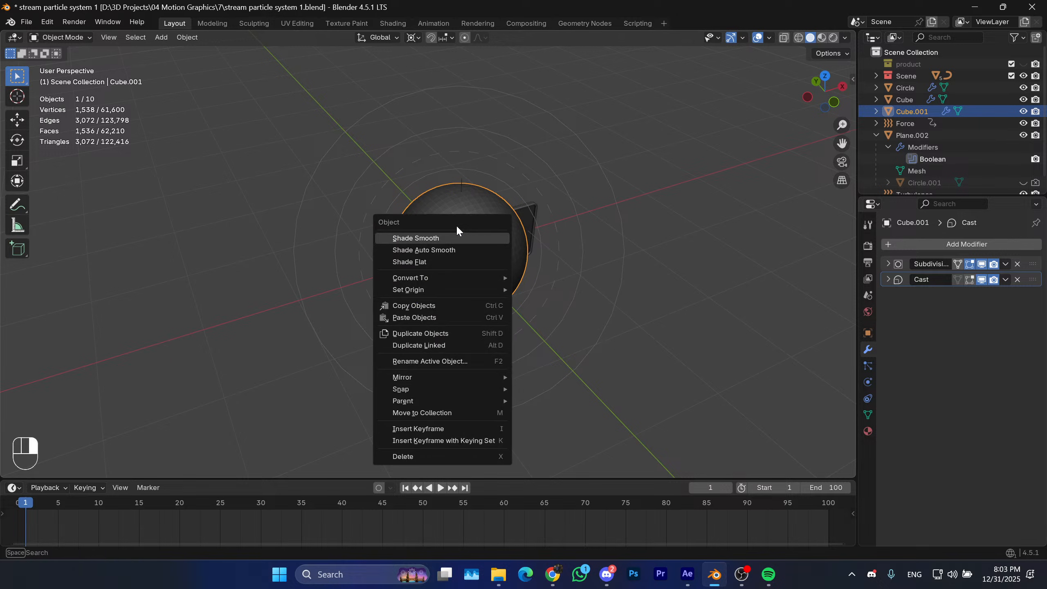
pyautogui.click(449, 237)
pyautogui.keyDown('shift'); pyautogui.moveTo(445, 241); pyautogui.dragTo(440, 254, button='middle'); pyautogui.keyUp('shift')
pyautogui.press('s')
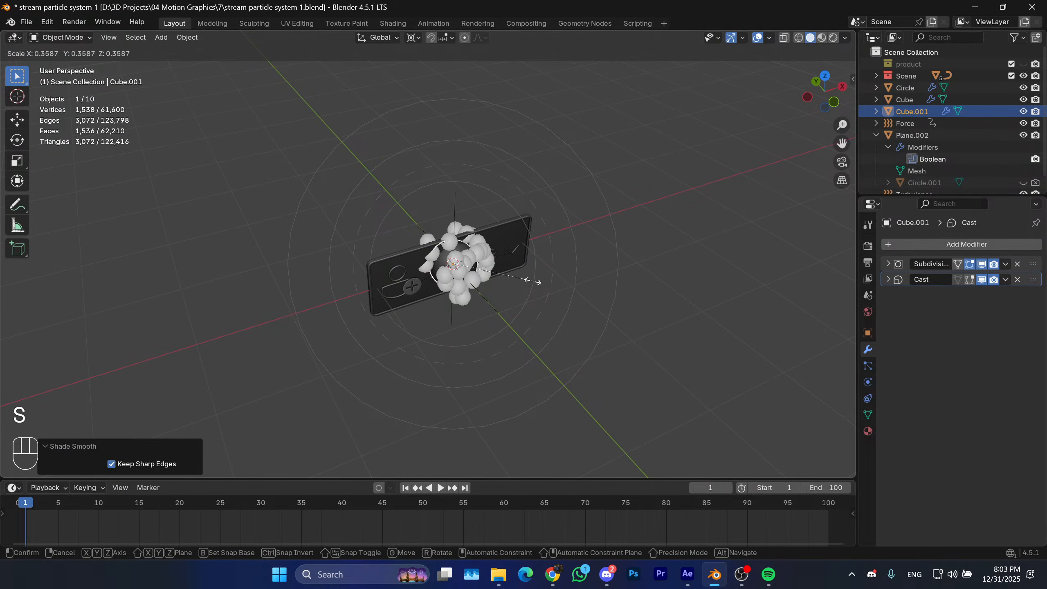
pyautogui.click(521, 279)
# Move the small sphere about 3.37 m along the X axis, away from the product.
pyautogui.press('g')
pyautogui.press('y')
pyautogui.rightClick(593, 274)
pyautogui.press('g')
pyautogui.press('x')
pyautogui.click(812, 218)
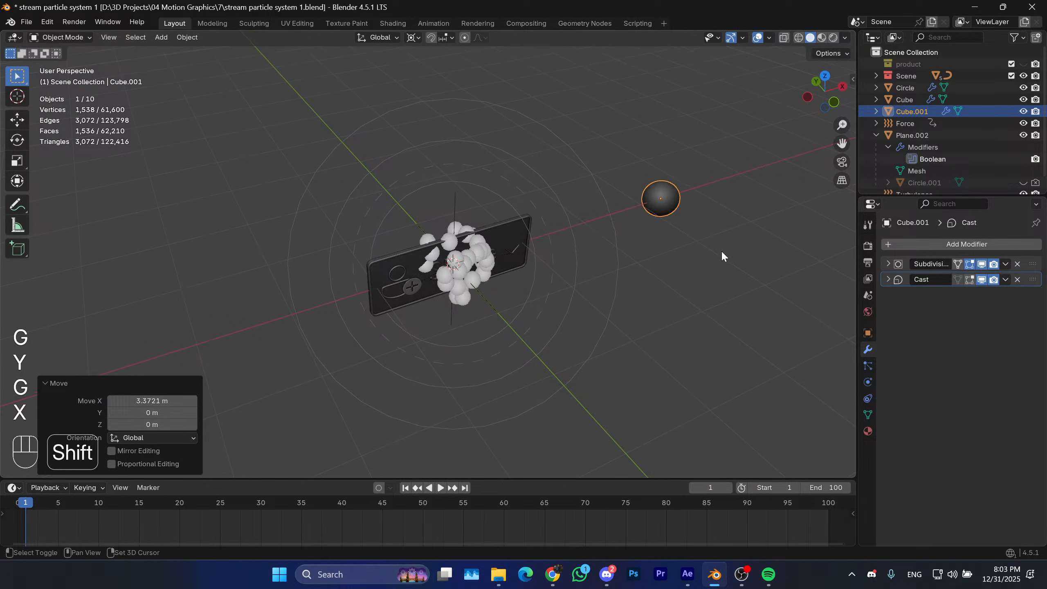
# Examine the particle system's Render and Viewport Display settings on the emitter cube.
pyautogui.keyDown('shift'); pyautogui.moveTo(721, 251); pyautogui.dragTo(700, 284, button='middle'); pyautogui.keyUp('shift')
pyautogui.moveTo(700, 285); pyautogui.dragTo(678, 231, button='middle')
pyautogui.click(470, 295)
pyautogui.moveTo(470, 295); pyautogui.dragTo(544, 301, button='middle')
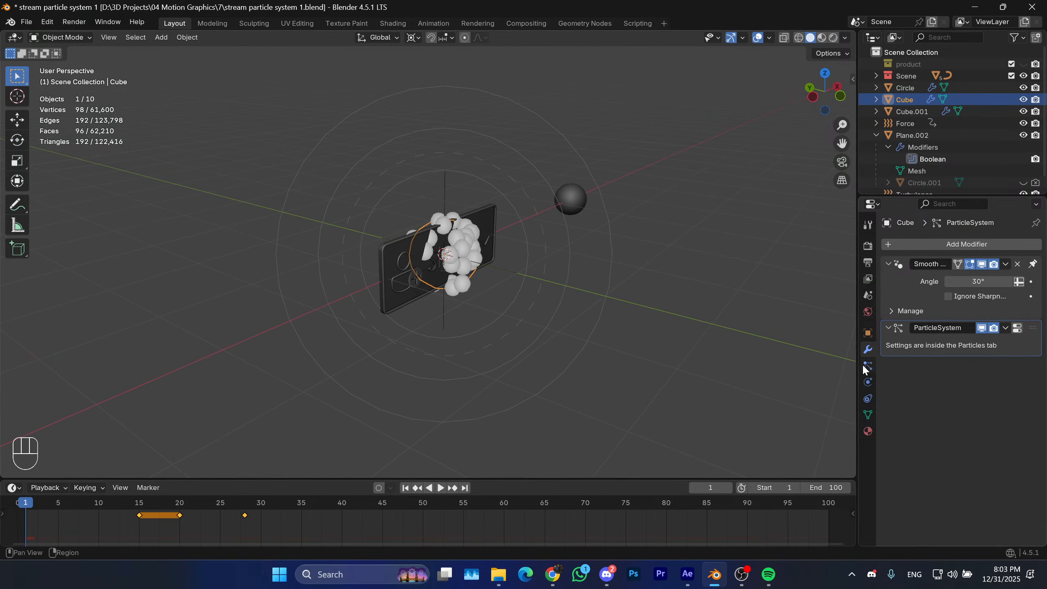
pyautogui.click(867, 366)
pyautogui.moveTo(627, 241)
pyautogui.mouseDown(button='middle')
pyautogui.moveTo(558, 230)
pyautogui.moveTo(645, 247)
pyautogui.mouseUp(button='middle')
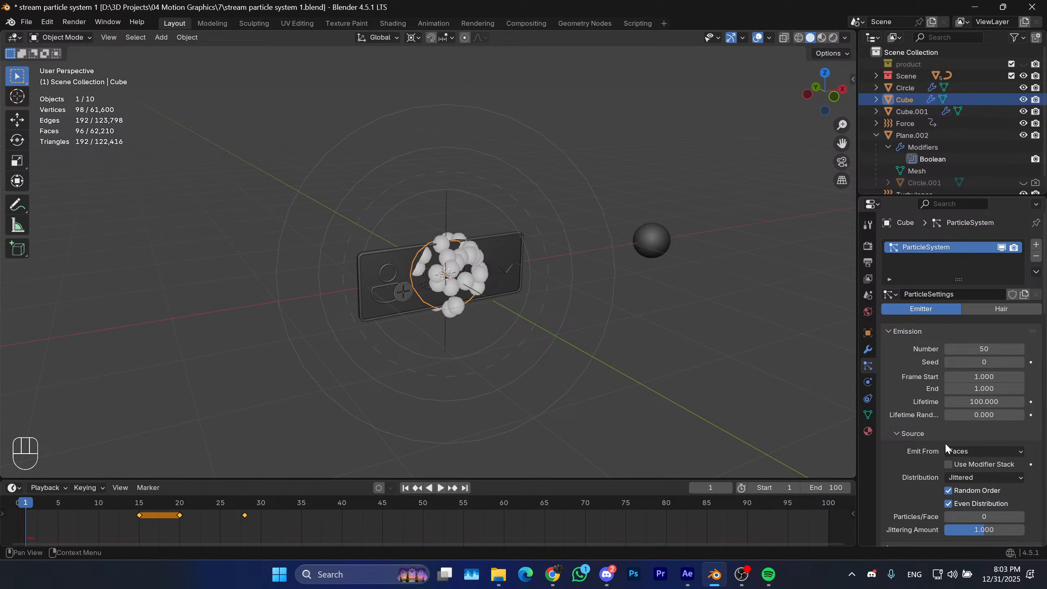
pyautogui.scroll(-15, 929, 441)
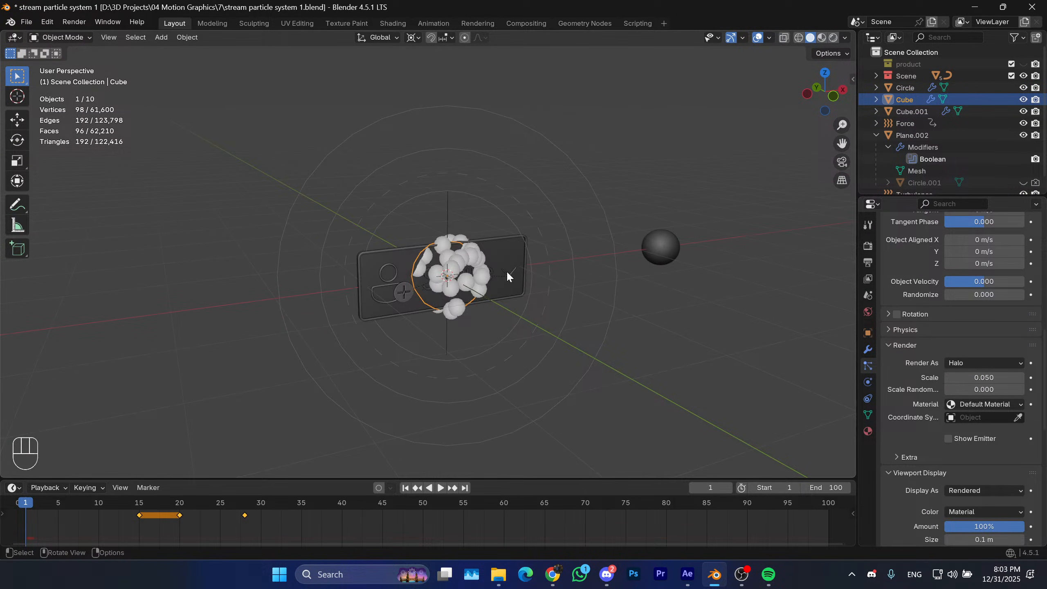
pyautogui.scroll(-3, 924, 431)
# Rename the small sphere beside the product as "particle".
pyautogui.click(674, 255)
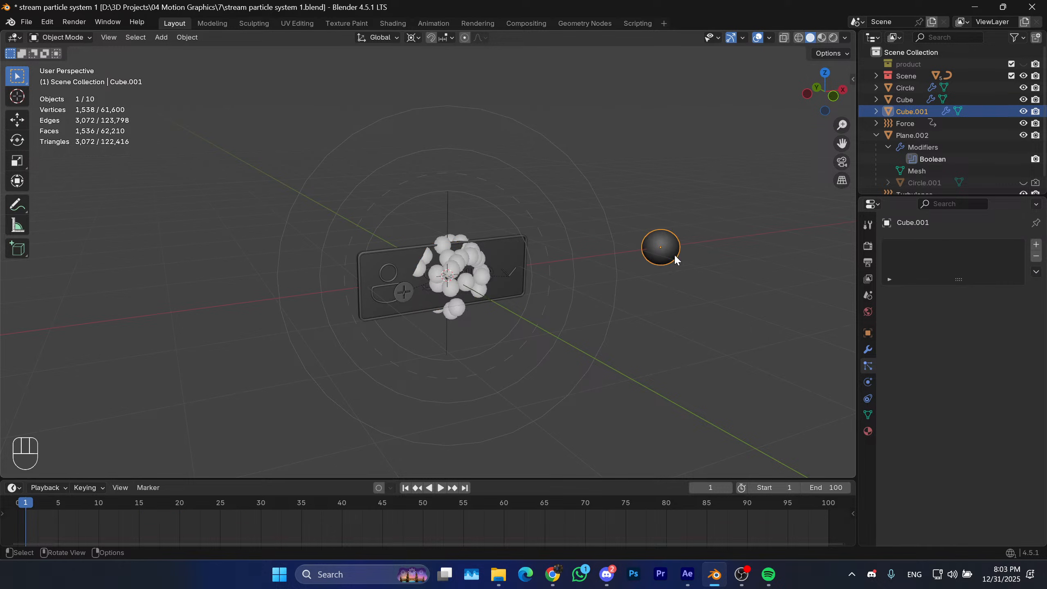
pyautogui.doubleClick(913, 112)
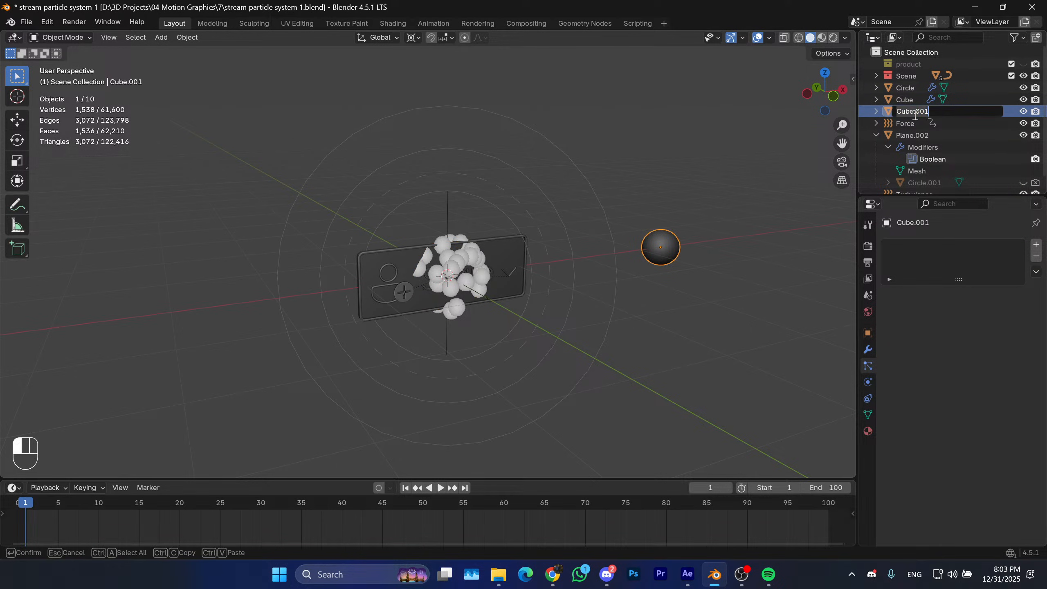
pyautogui.write('particle')
pyautogui.press('Return')
# Rename the emitter object Cube as "spawner".
pyautogui.click(959, 99)
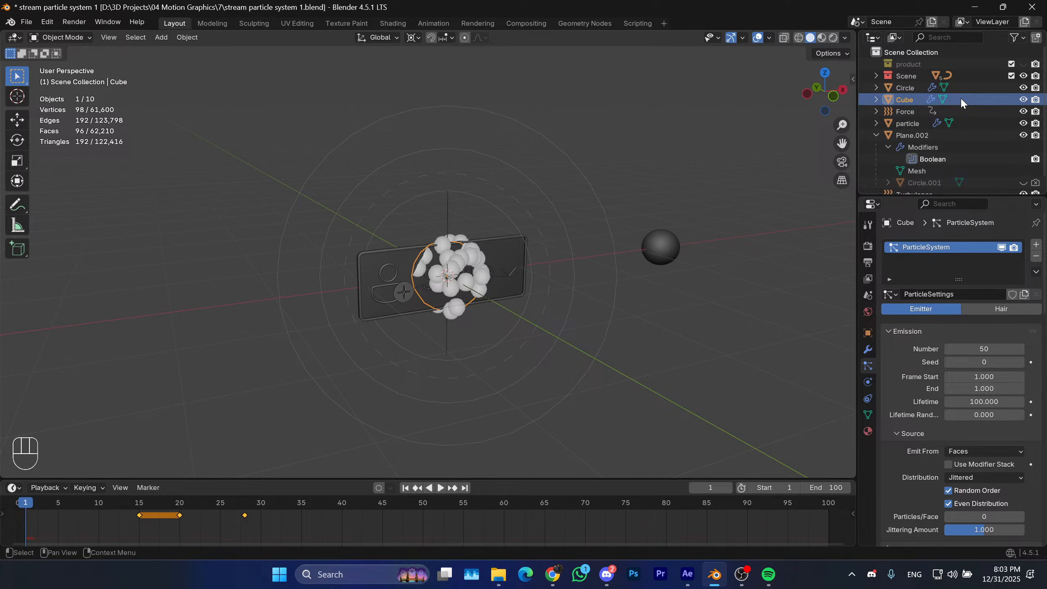
pyautogui.doubleClick(905, 99)
pyautogui.write('spa')
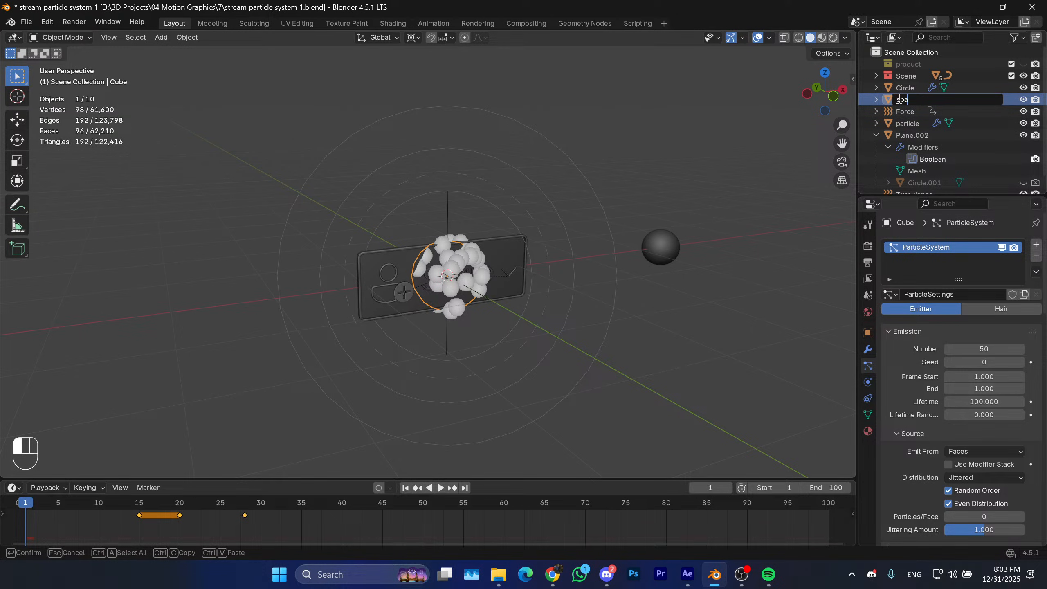
pyautogui.write('wner')
pyautogui.press('Return')
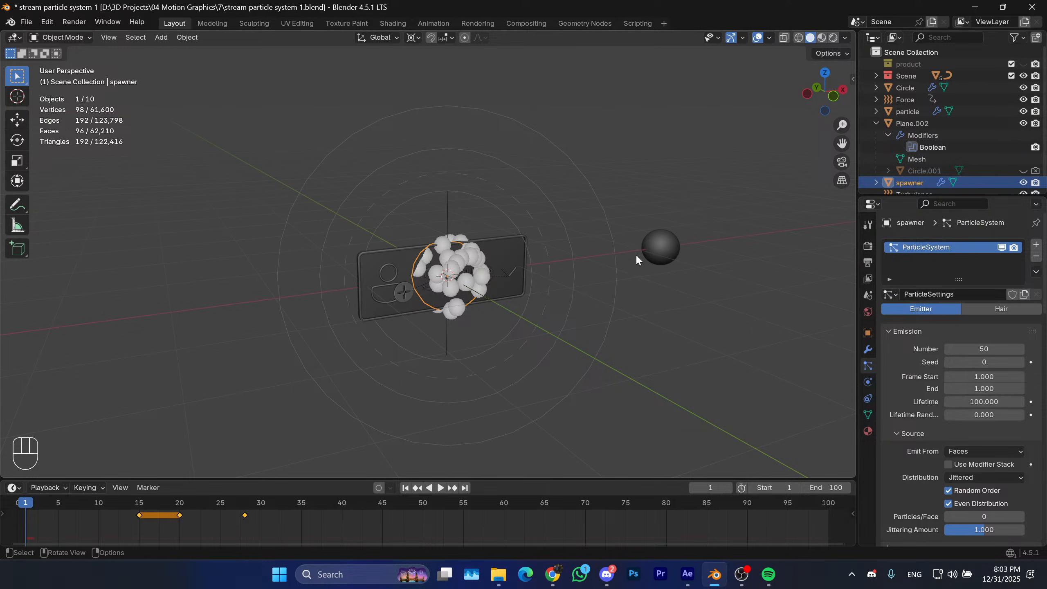
# Move the spawner and particle objects into a new collection named "particle system".
pyautogui.keyDown('shift'); pyautogui.click(652, 245); pyautogui.keyUp('shift')
pyautogui.press('m')
pyautogui.click(665, 247)
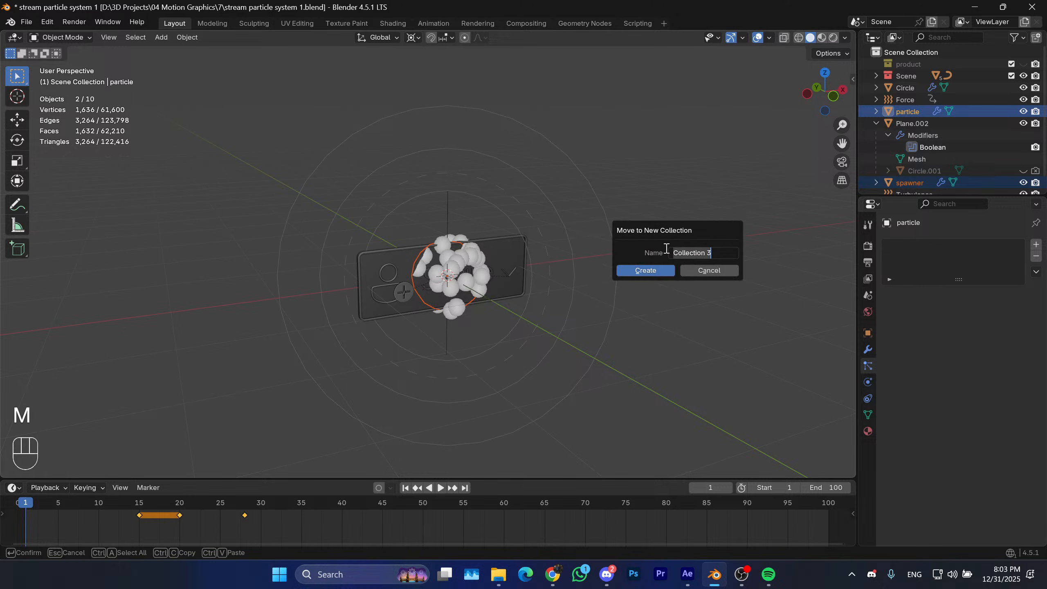
pyautogui.write('particle s')
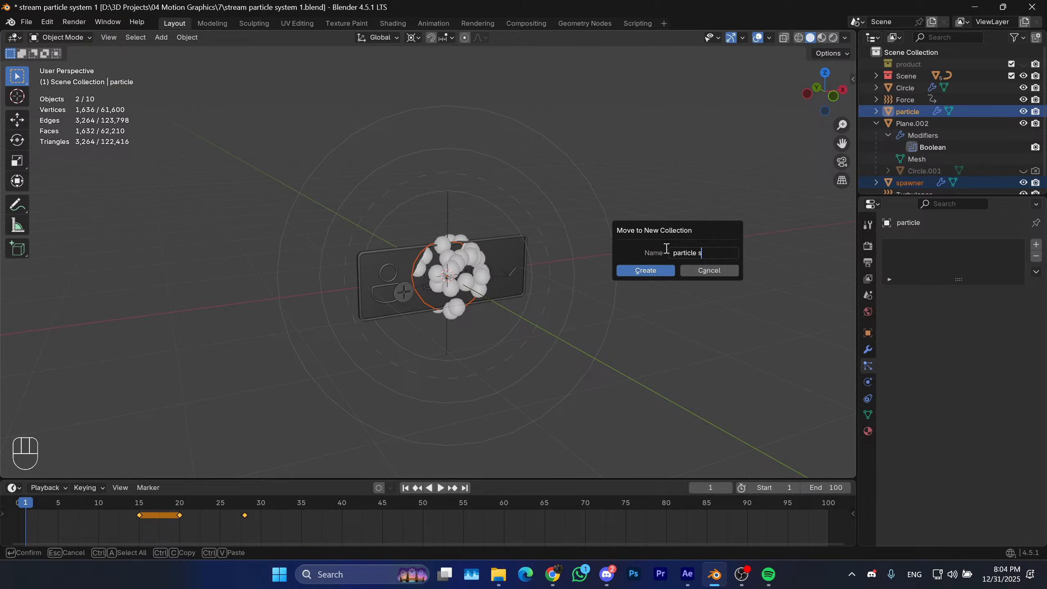
pyautogui.press('BackSpace')
pyautogui.press('BackSpace')
pyautogui.press('BackSpace')
pyautogui.write('stem')
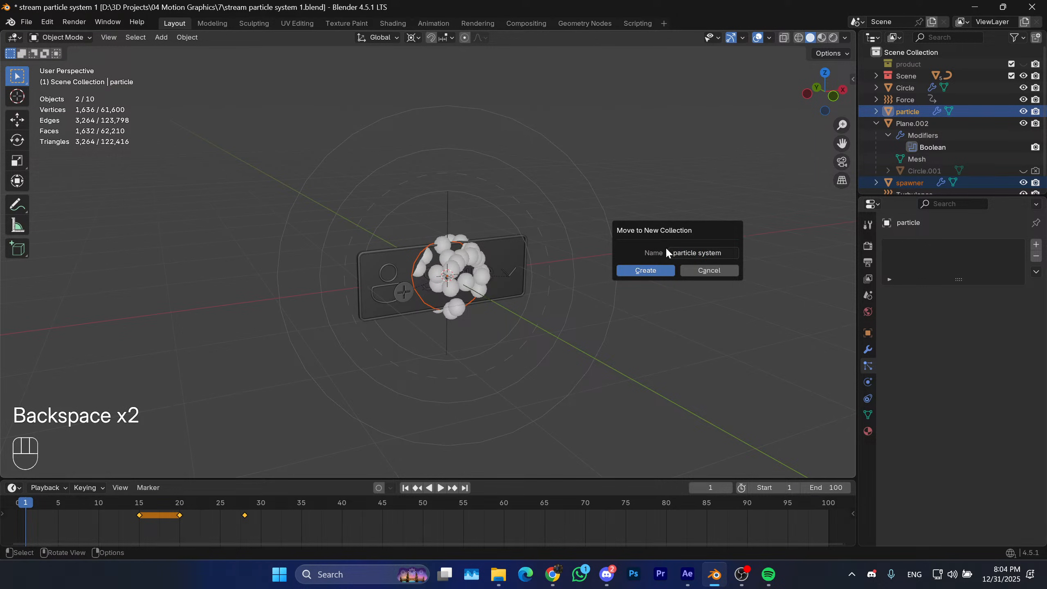
pyautogui.click(644, 271)
pyautogui.click(605, 313)
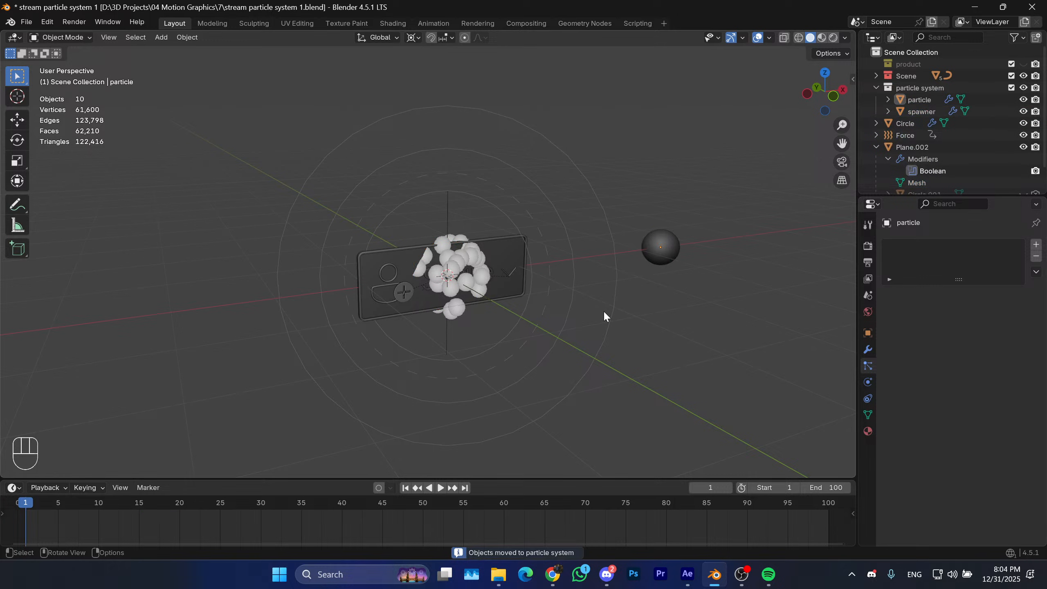
# Move the Force and Turbulence fields into a new collection named "force fields".
pyautogui.click(571, 286)
pyautogui.keyDown('shift'); pyautogui.click(438, 207); pyautogui.keyUp('shift')
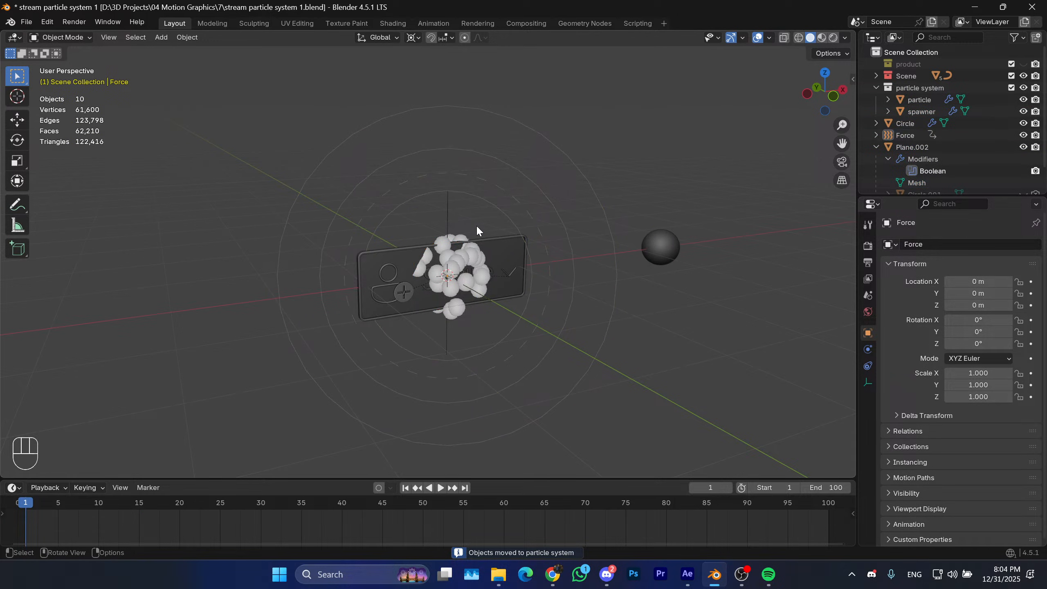
pyautogui.click(460, 220)
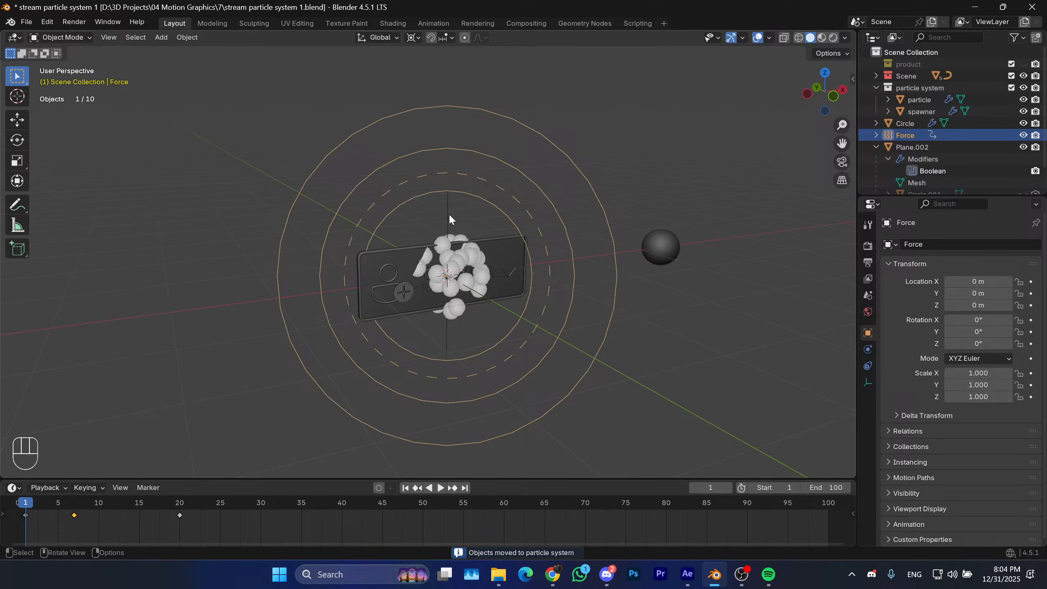
pyautogui.scroll(-2, 907, 157)
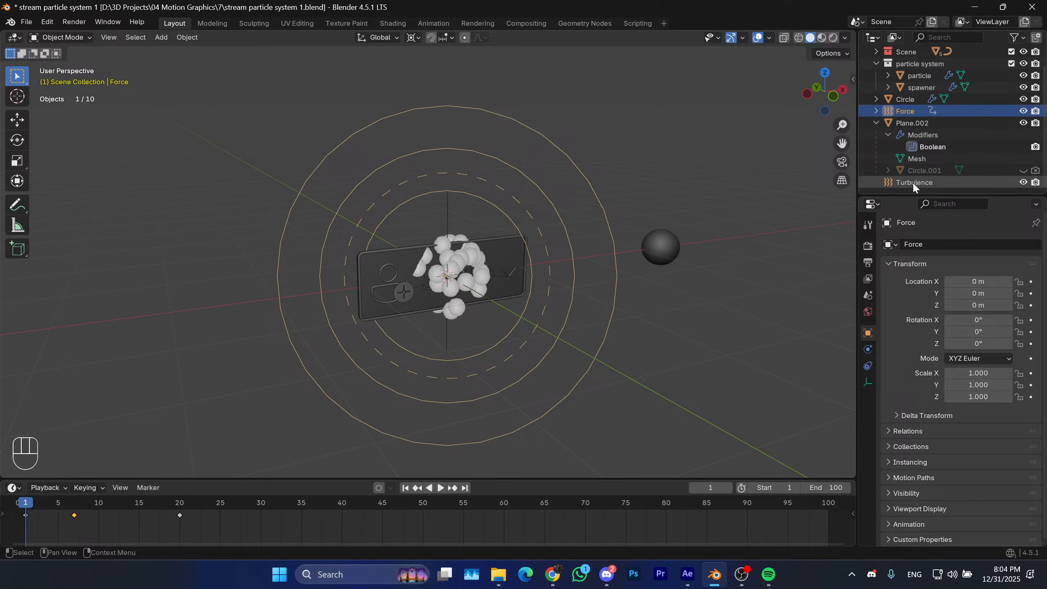
pyautogui.keyDown('ctrl'); pyautogui.click(913, 182); pyautogui.keyUp('ctrl')
pyautogui.press('m')
pyautogui.click(676, 231)
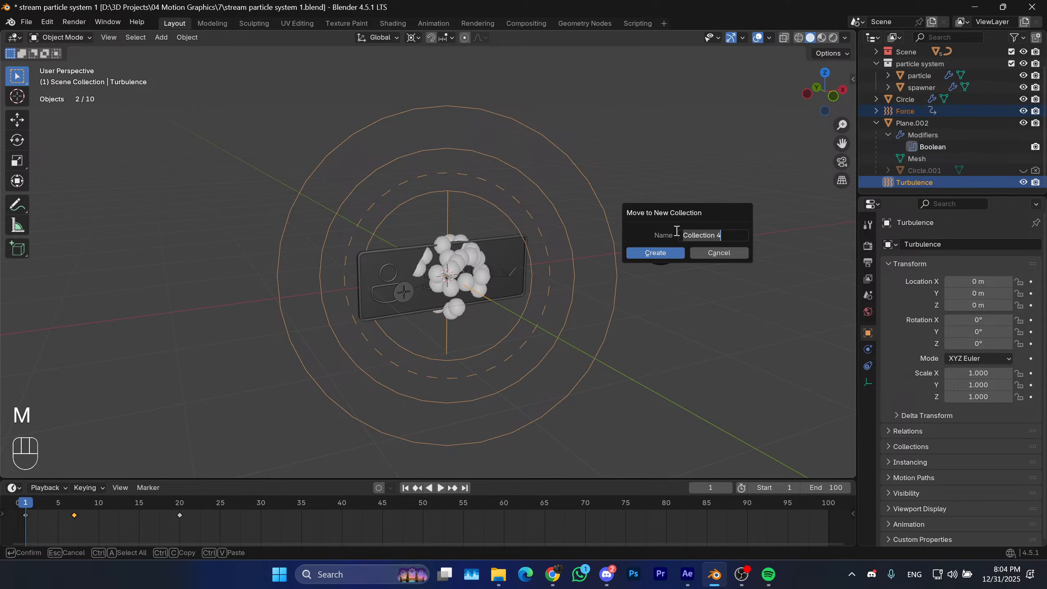
pyautogui.write('force field')
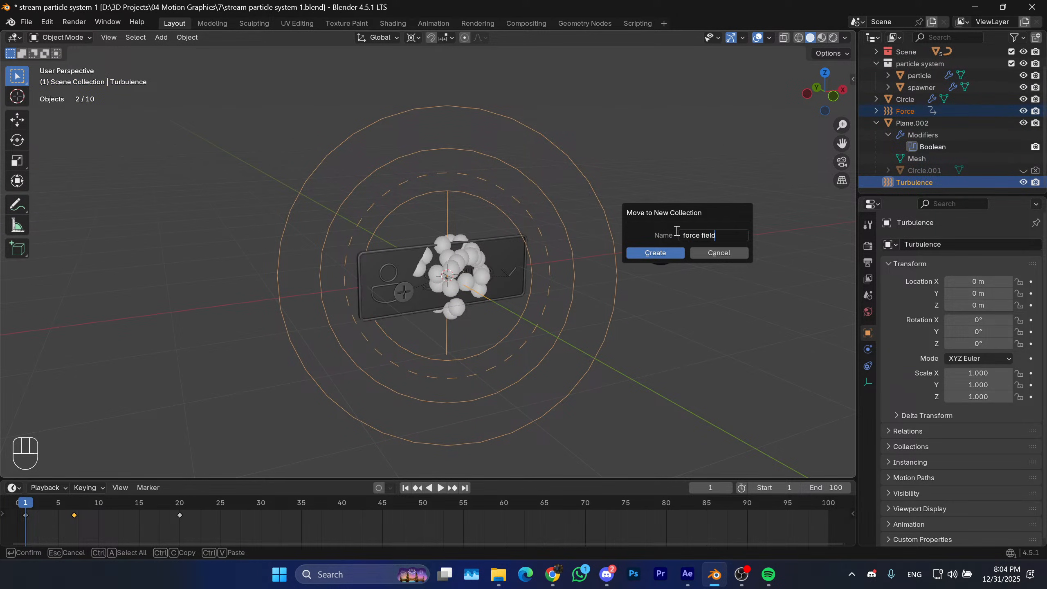
pyautogui.write('s')
pyautogui.press('Return')
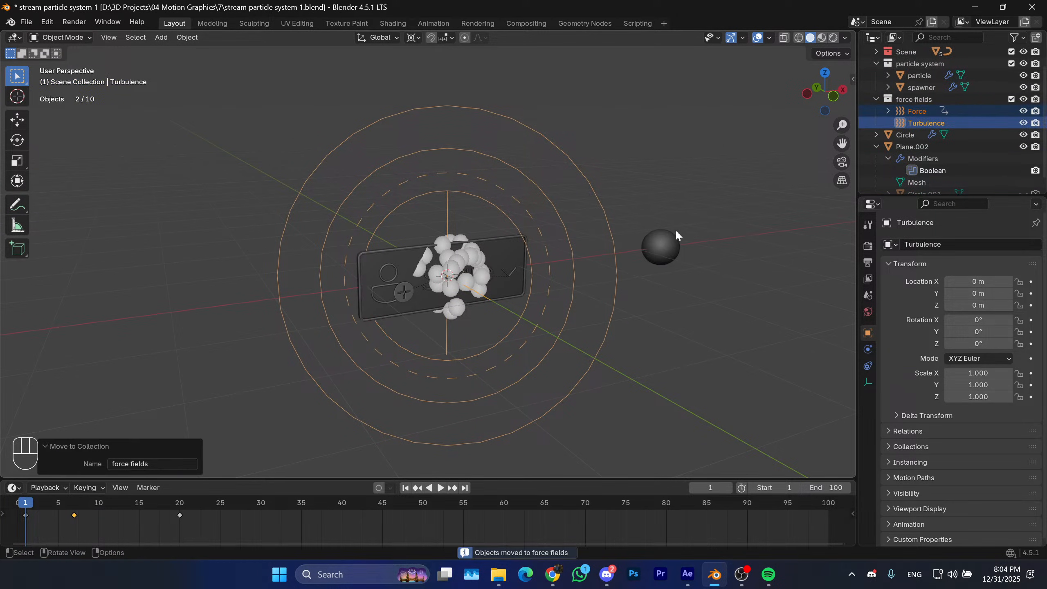
# Collapse the particle system and force fields collections and clear the object selection.
pyautogui.click(866, 99)
pyautogui.click(661, 181)
pyautogui.moveTo(495, 230); pyautogui.dragTo(518, 277)
pyautogui.click(562, 243)
pyautogui.click(877, 77)
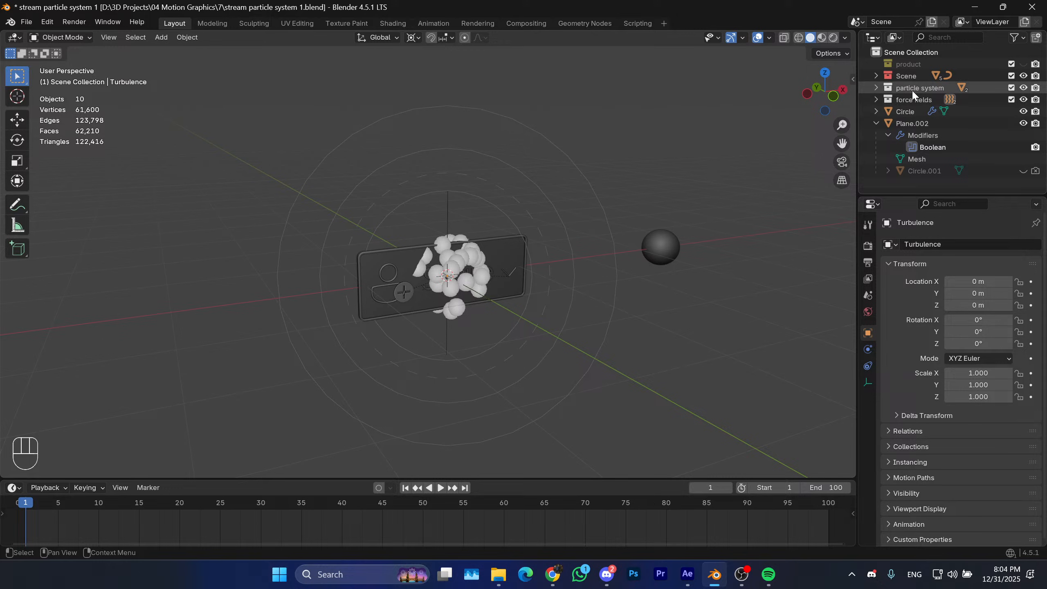
# Move the Circle and Plane.002 objects into the Scene collection and collapse it.
pyautogui.click(909, 115)
pyautogui.click(877, 124)
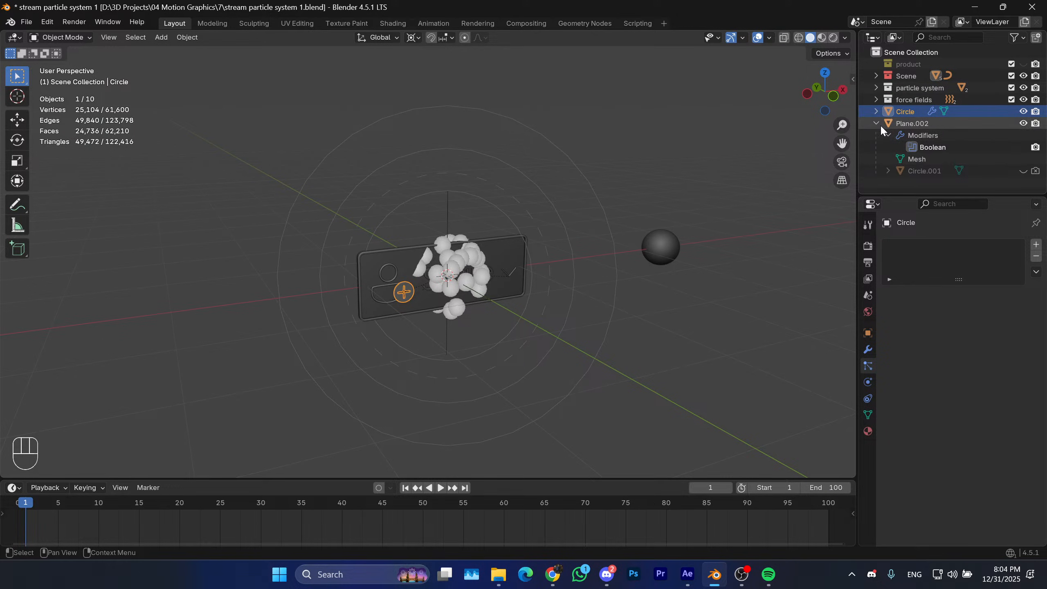
pyautogui.keyDown('shift'); pyautogui.click(907, 124); pyautogui.keyUp('shift')
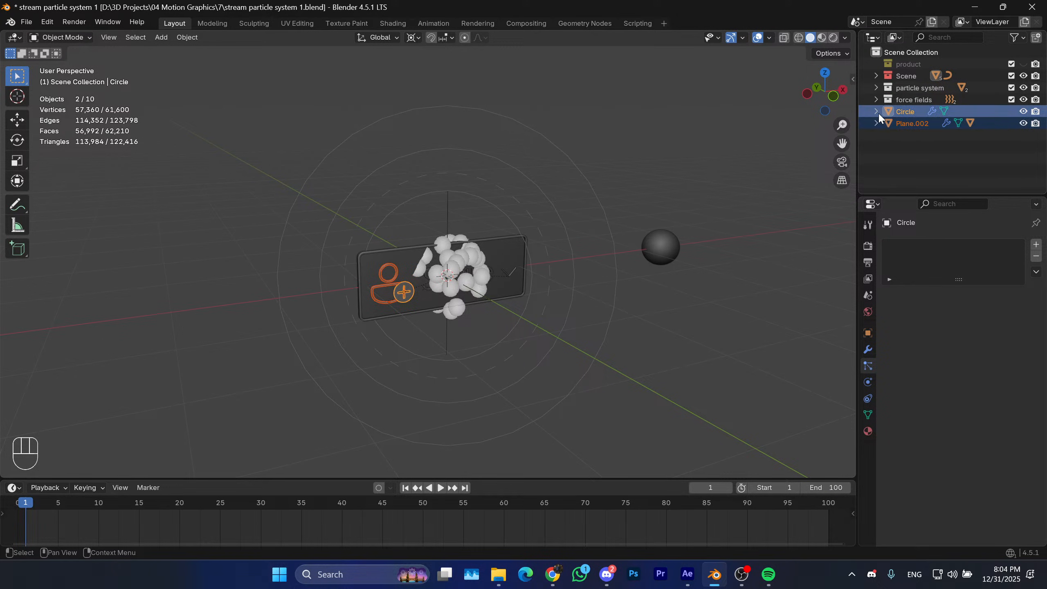
pyautogui.click(877, 76)
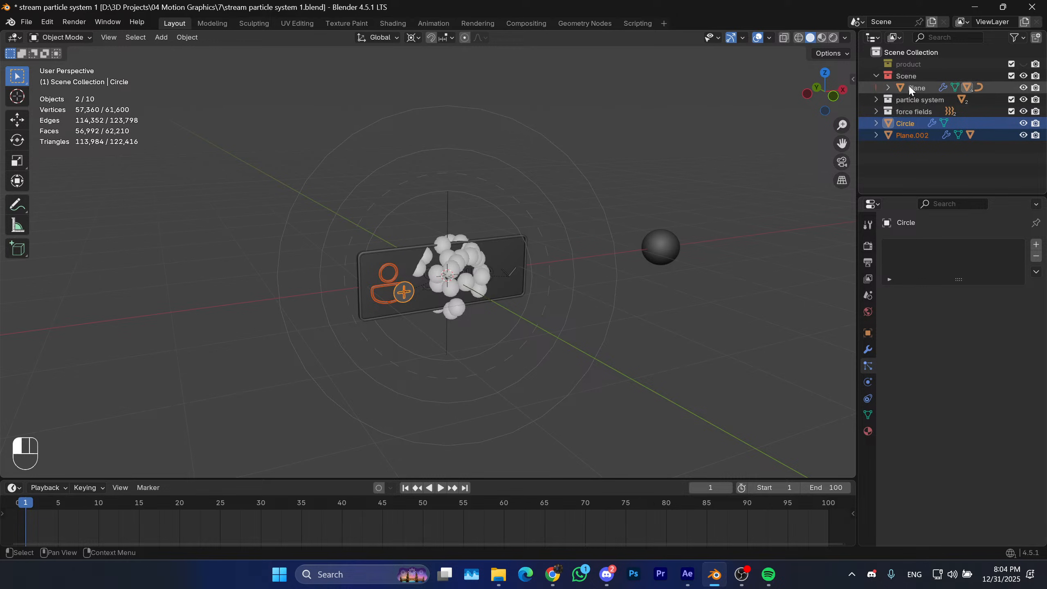
pyautogui.moveTo(914, 88)
pyautogui.mouseDown()
pyautogui.moveTo(901, 145)
pyautogui.moveTo(910, 78)
pyautogui.mouseUp()
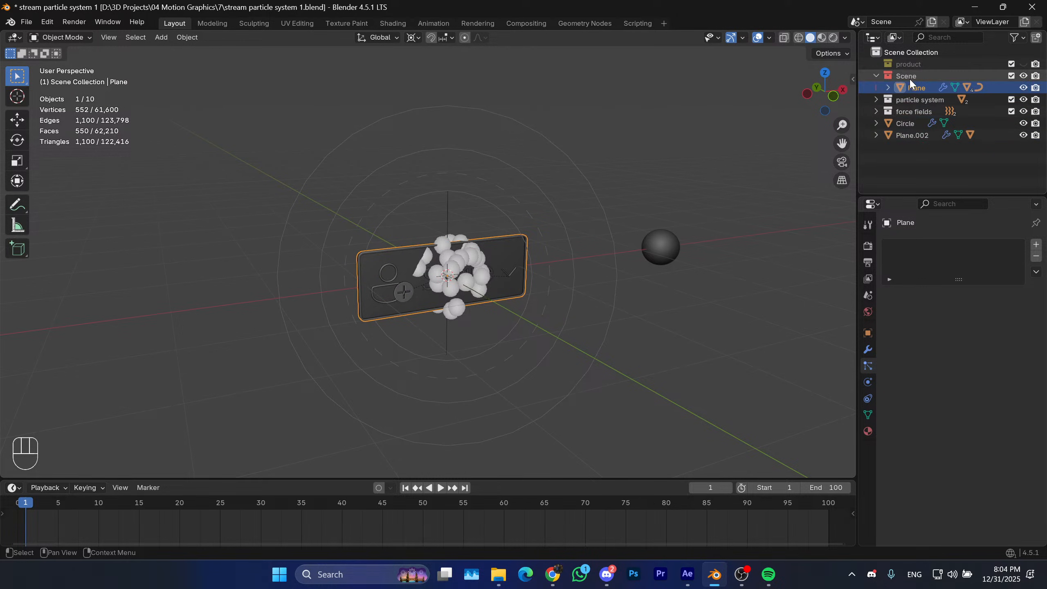
pyautogui.click(903, 123)
pyautogui.moveTo(909, 122); pyautogui.dragTo(905, 76)
pyautogui.click(877, 76)
# Exclude the Scene collection and re-enable it to check which objects it contains.
pyautogui.click(1023, 77)
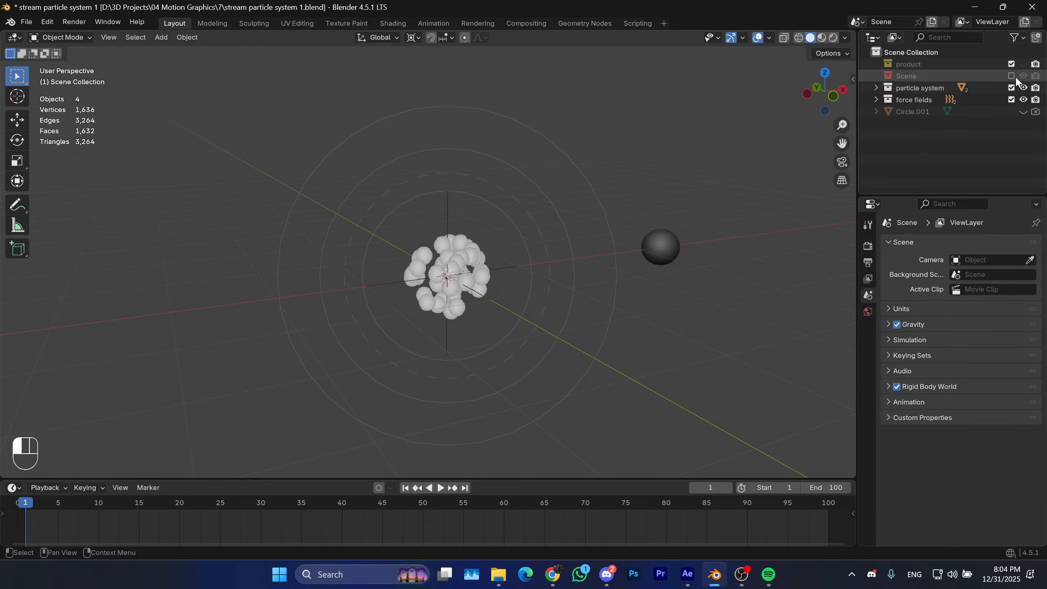
pyautogui.click(1022, 77)
pyautogui.keyDown('shift'); pyautogui.moveTo(668, 157); pyautogui.dragTo(699, 178, button='middle'); pyautogui.keyUp('shift')
pyautogui.moveTo(647, 266)
pyautogui.mouseDown(button='middle')
pyautogui.moveTo(664, 272)
pyautogui.moveTo(630, 274)
pyautogui.mouseUp(button='middle')
pyautogui.keyDown('shift'); pyautogui.moveTo(577, 285); pyautogui.dragTo(565, 283, button='middle'); pyautogui.keyUp('shift')
# Set the spawner's particles to render as Object, with the particle sphere as the instance object.
pyautogui.click(488, 273)
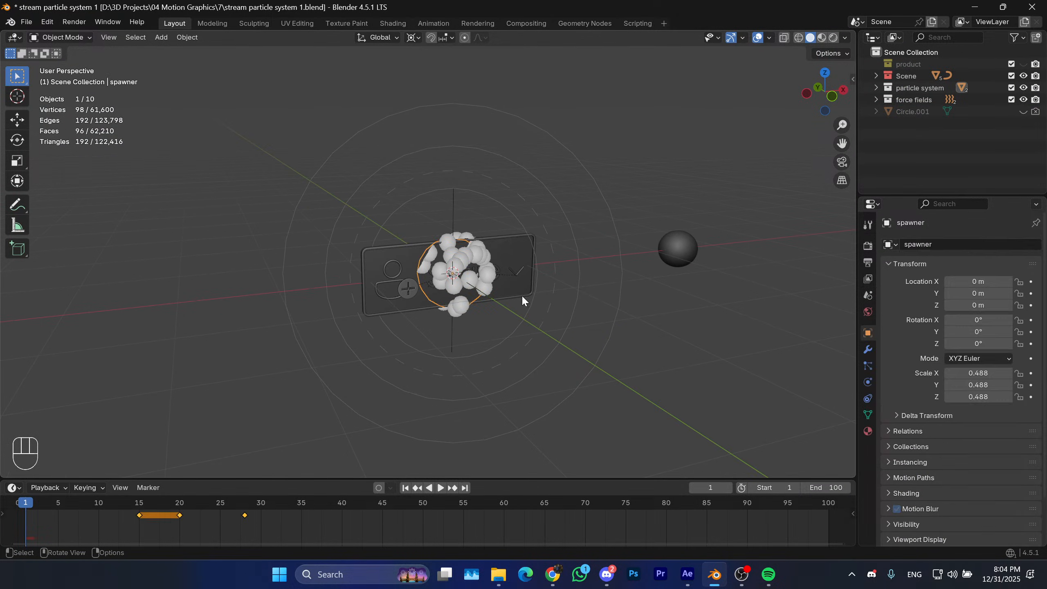
pyautogui.click(870, 365)
pyautogui.scroll(-5, 904, 403)
pyautogui.scroll(-10, 931, 398)
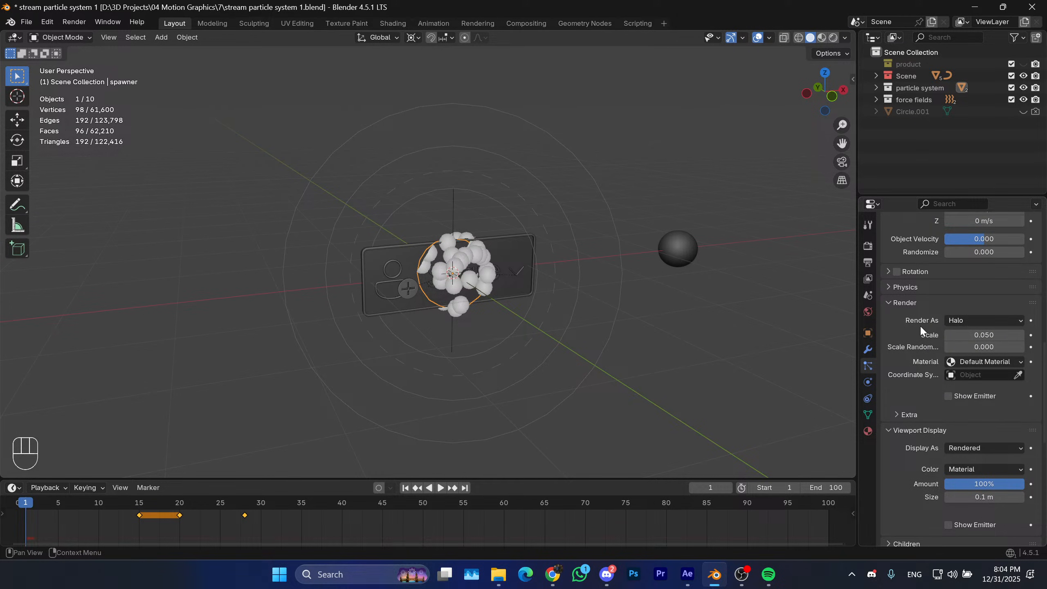
pyautogui.click(969, 320)
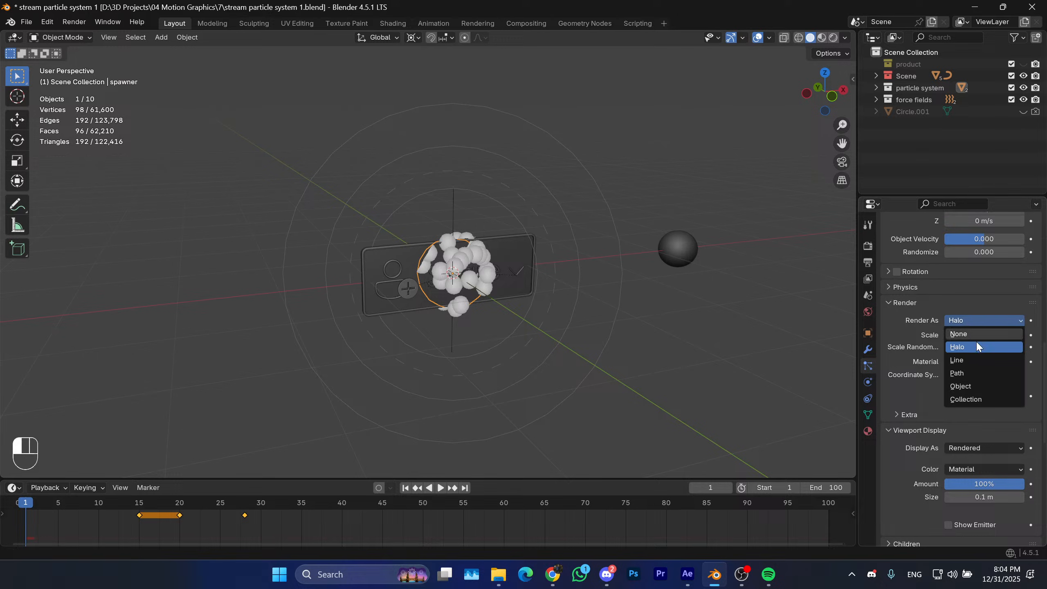
pyautogui.click(962, 387)
pyautogui.click(1018, 408)
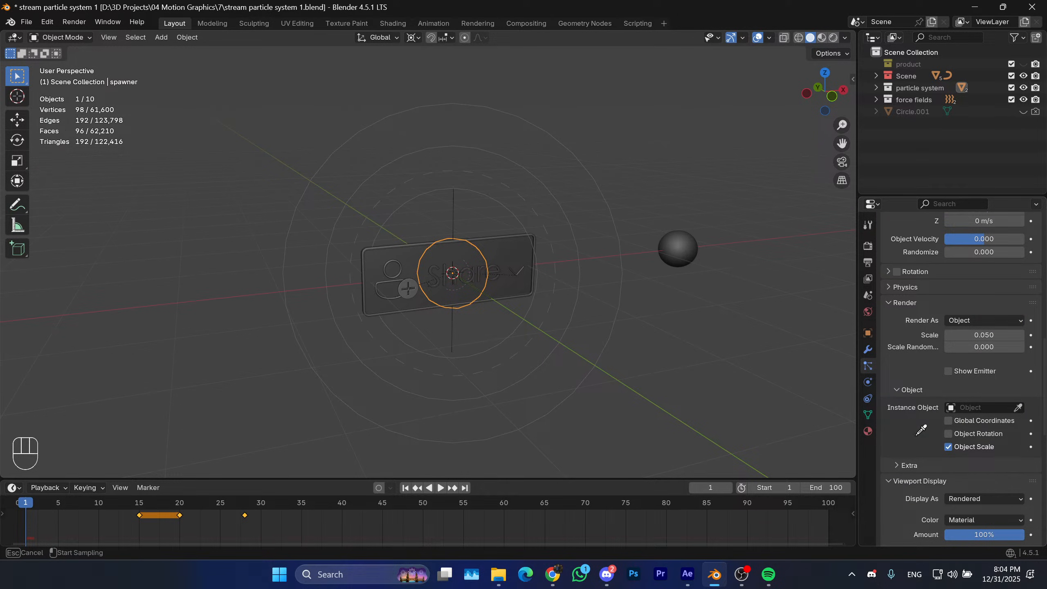
pyautogui.click(692, 261)
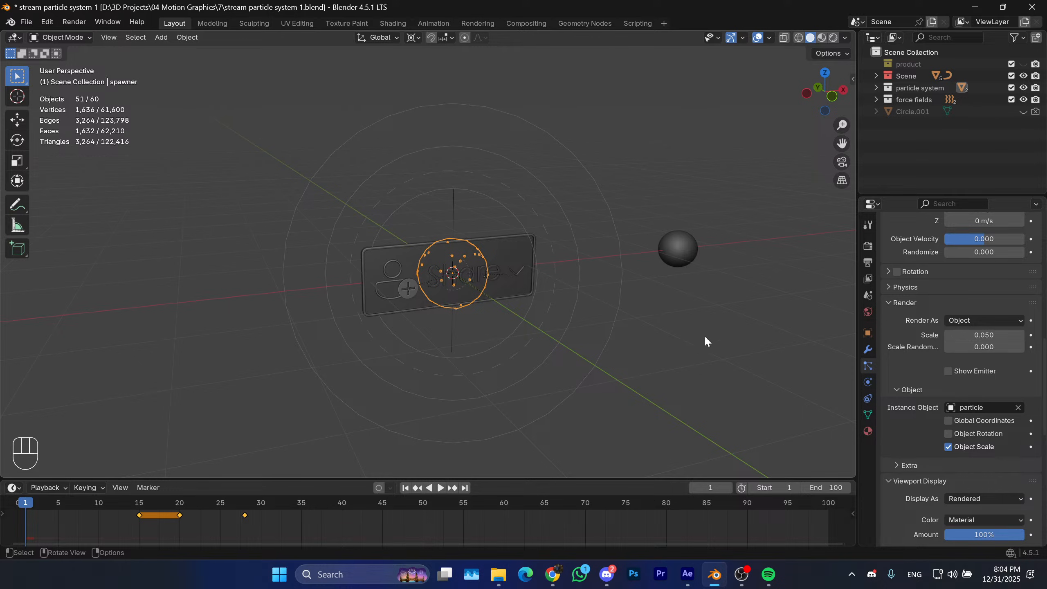
# Move the particle sphere farther away from the share button along the X axis.
pyautogui.moveTo(704, 275)
pyautogui.mouseDown(button='middle')
pyautogui.moveTo(690, 272)
pyautogui.moveTo(699, 271)
pyautogui.mouseUp(button='middle')
pyautogui.keyDown('shift'); pyautogui.moveTo(684, 270); pyautogui.dragTo(666, 268, button='middle'); pyautogui.keyUp('shift')
pyautogui.moveTo(666, 267); pyautogui.dragTo(680, 268, button='middle')
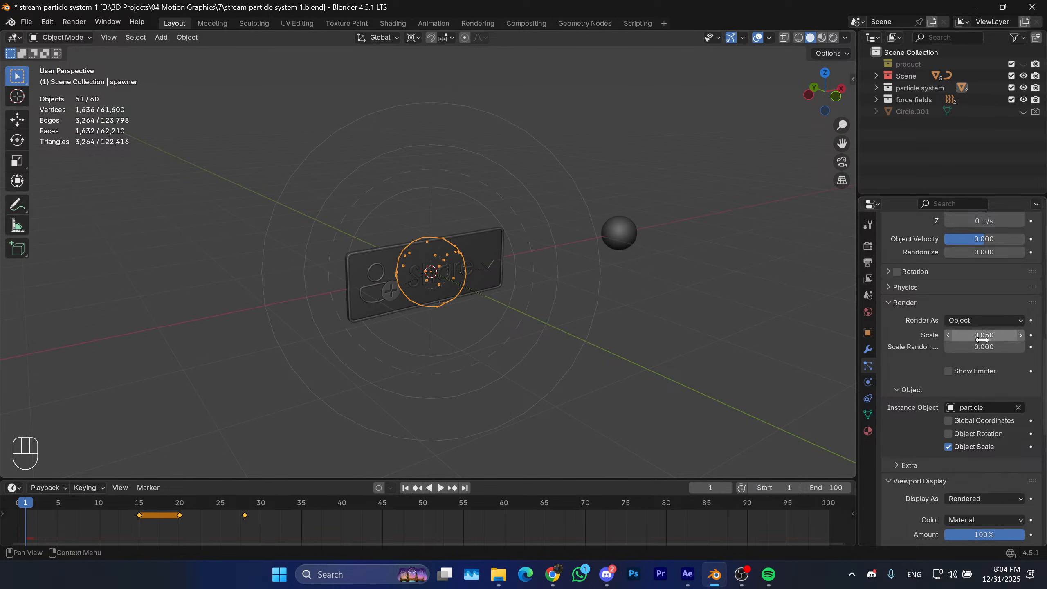
pyautogui.moveTo(556, 270); pyautogui.dragTo(680, 260, button='middle')
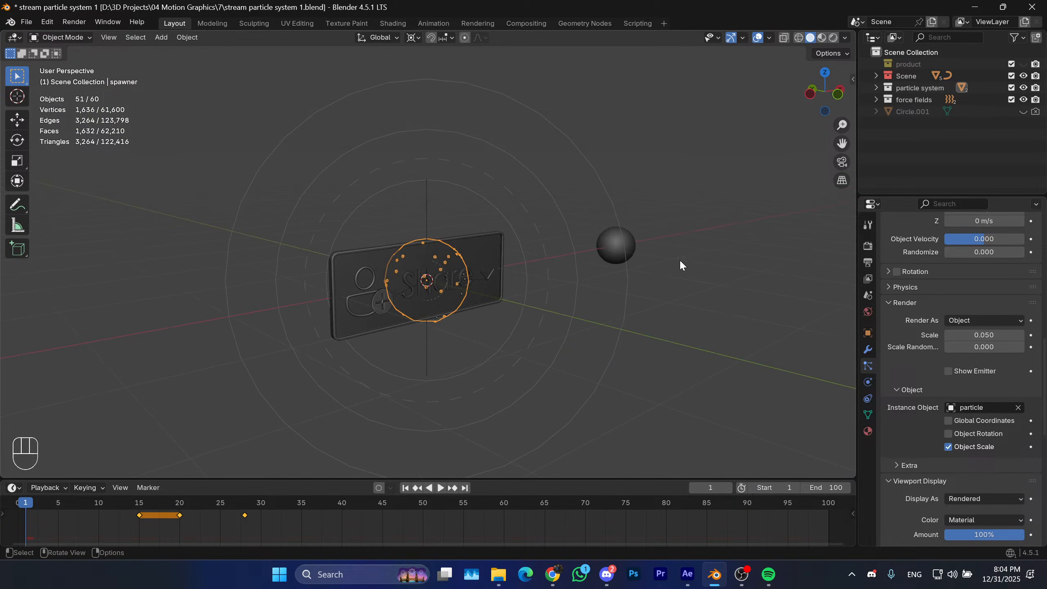
pyautogui.moveTo(439, 281); pyautogui.dragTo(594, 256, button='middle')
pyautogui.click(622, 260)
pyautogui.press('g')
pyautogui.press('x')
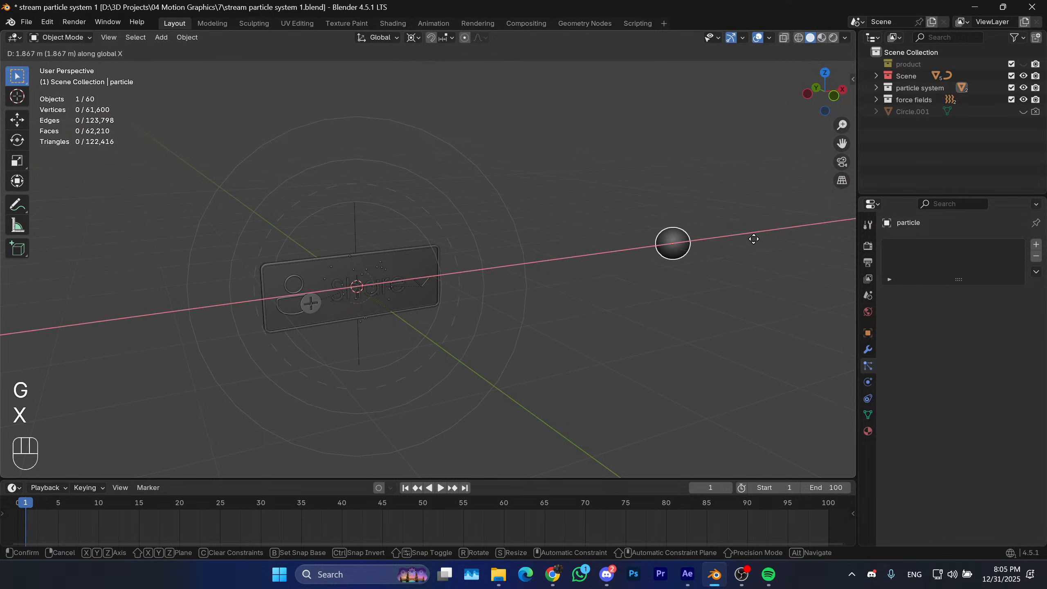
pyautogui.click(756, 236)
pyautogui.keyDown('shift'); pyautogui.moveTo(694, 260); pyautogui.dragTo(684, 261, button='middle'); pyautogui.keyUp('shift')
pyautogui.keyDown('shift'); pyautogui.moveTo(450, 363); pyautogui.dragTo(509, 368, button='middle'); pyautogui.keyUp('shift')
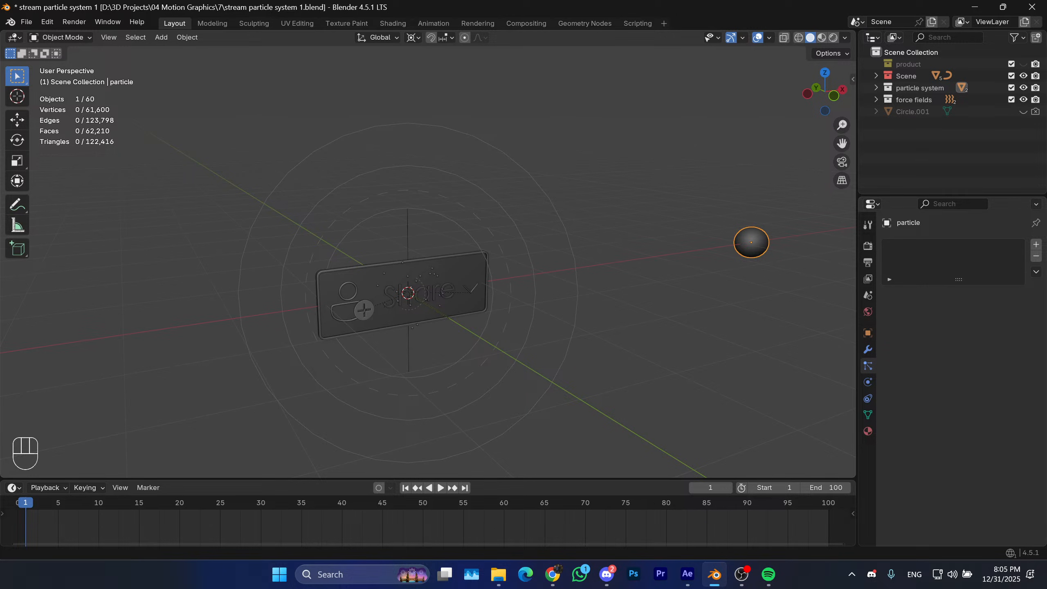
pyautogui.click(607, 574)
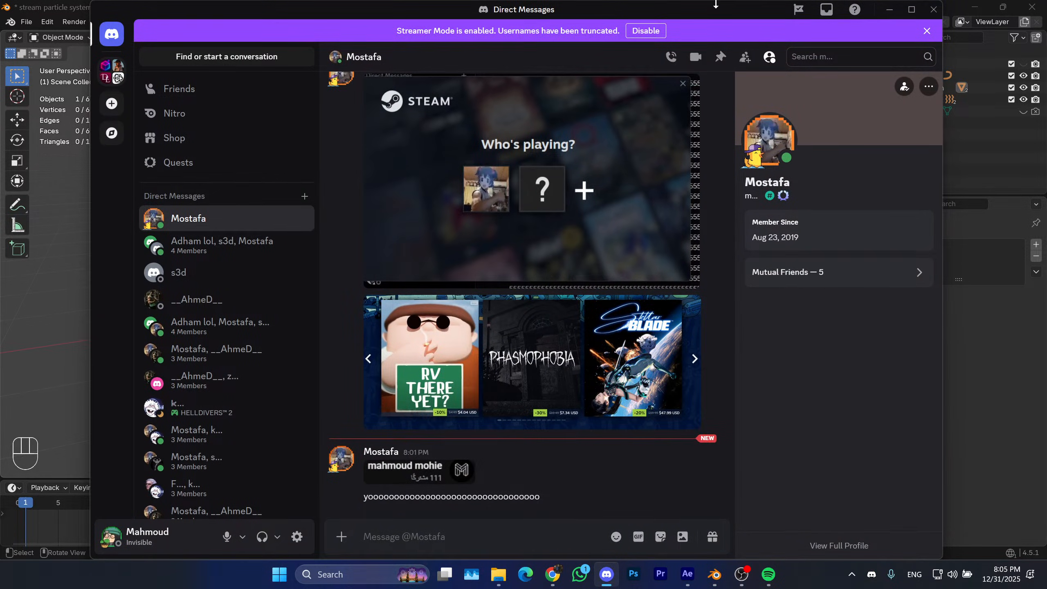
pyautogui.moveTo(717, 1); pyautogui.dragTo(933, 64)
pyautogui.moveTo(672, 67); pyautogui.dragTo(1046, 124)
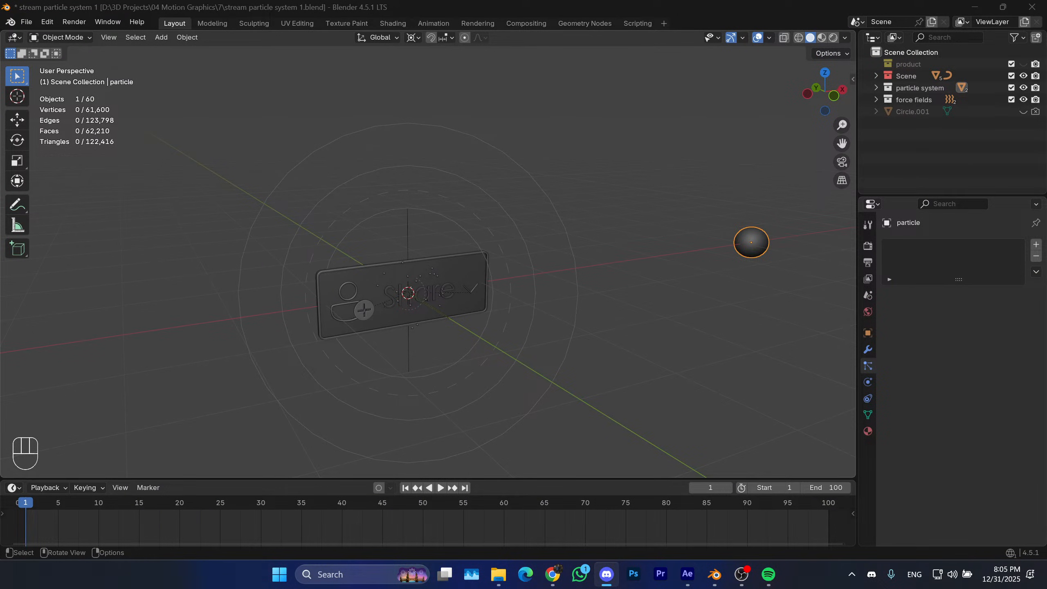
pyautogui.hotkey('alt', 'Tab')
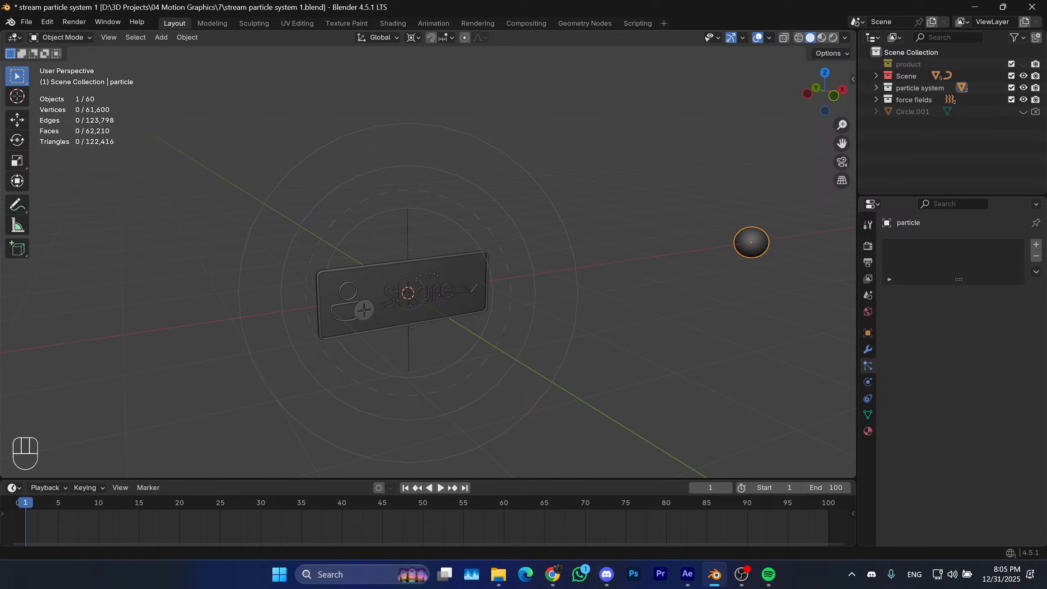
pyautogui.keyDown('shift'); pyautogui.moveTo(606, 306); pyautogui.dragTo(638, 295, button='middle'); pyautogui.keyUp('shift')
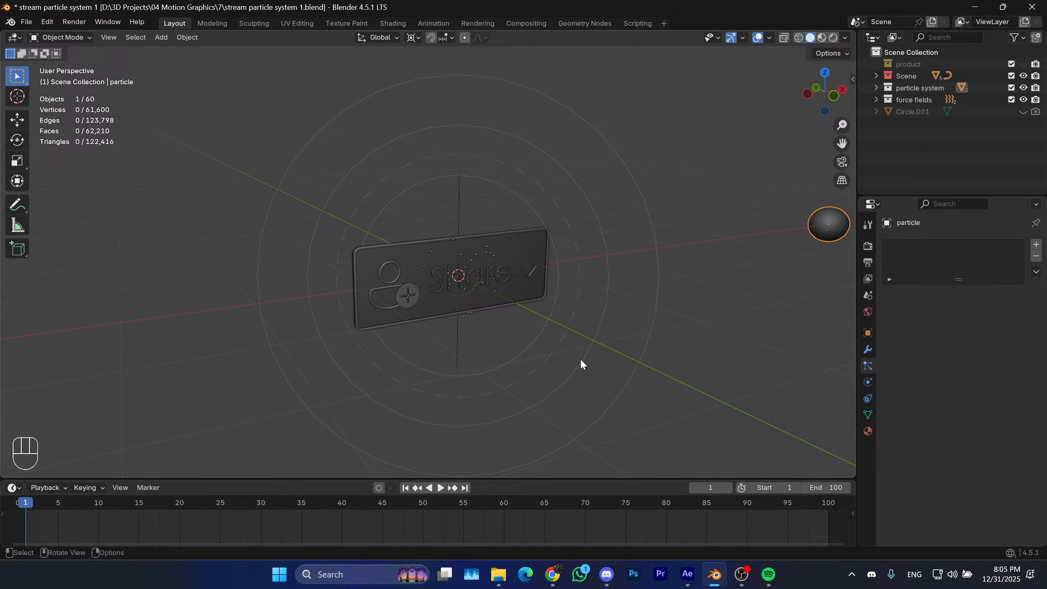
pyautogui.moveTo(553, 292); pyautogui.dragTo(481, 253, button='middle')
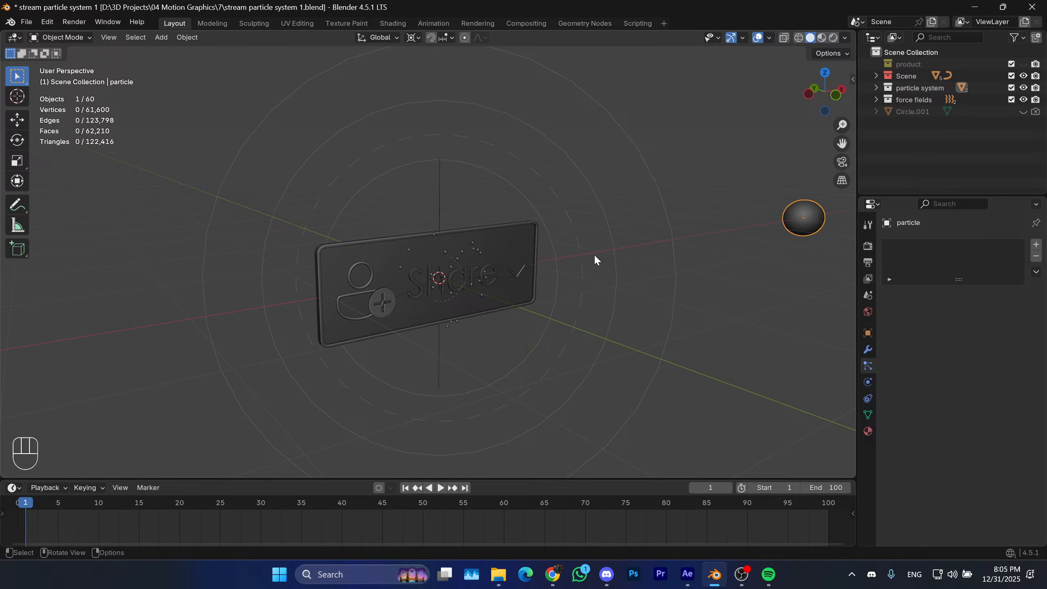
pyautogui.moveTo(801, 227); pyautogui.dragTo(657, 267, button='middle')
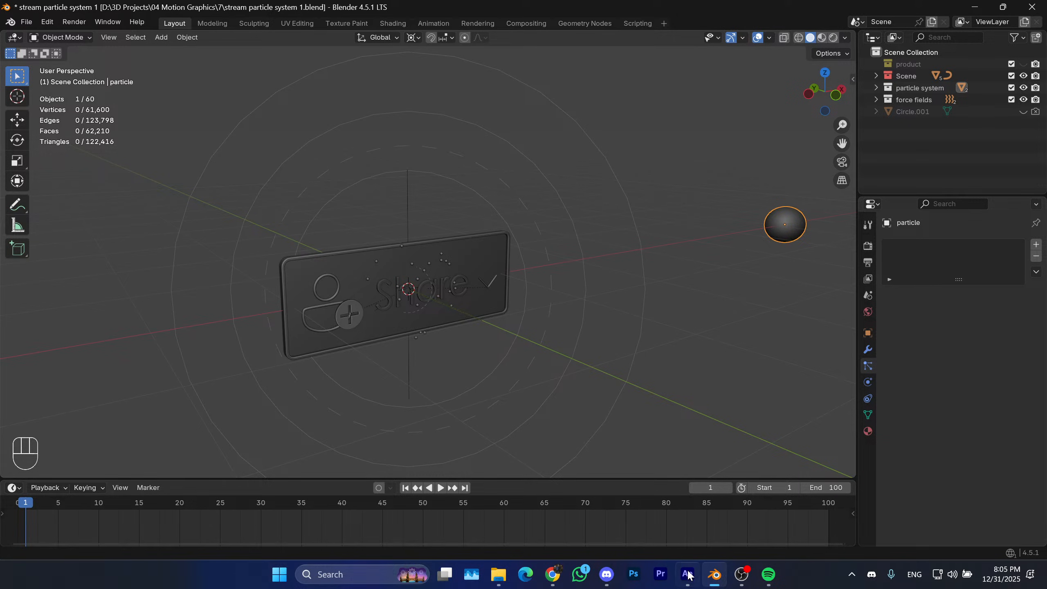
# Switch to After Effects, scrub the reference clip to 0:00:00:13 to study the sphere burst, and return to Blender.
pyautogui.hotkey('alt', 'Tab')
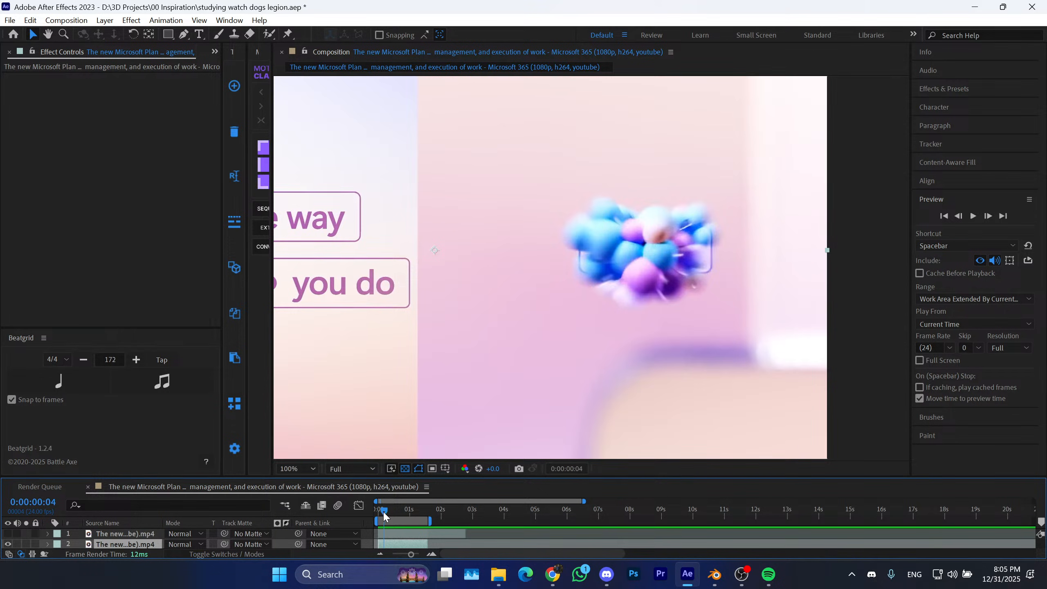
pyautogui.moveTo(384, 513); pyautogui.dragTo(395, 512)
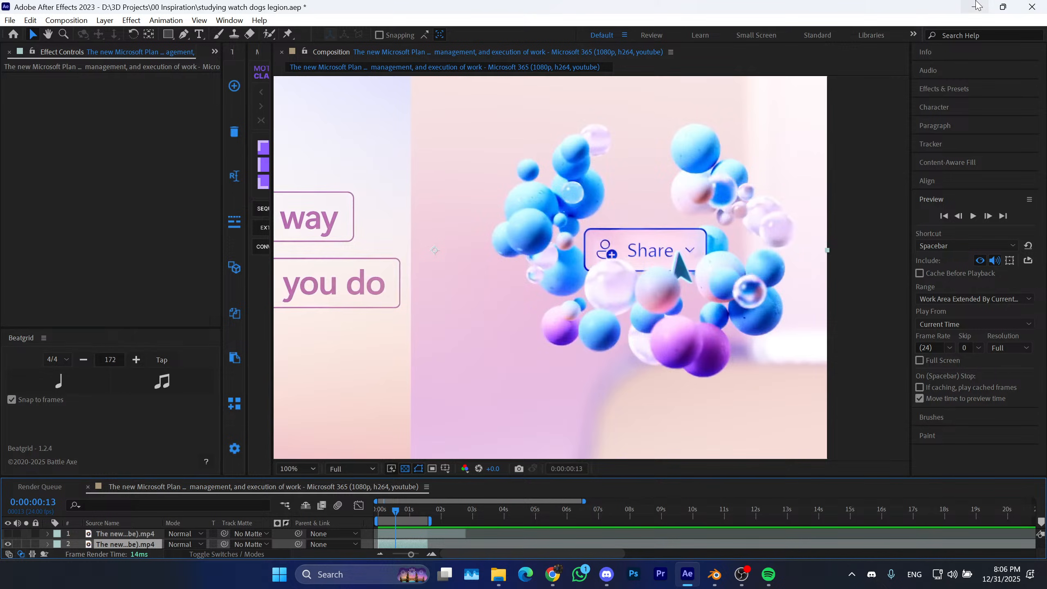
pyautogui.click(976, 5)
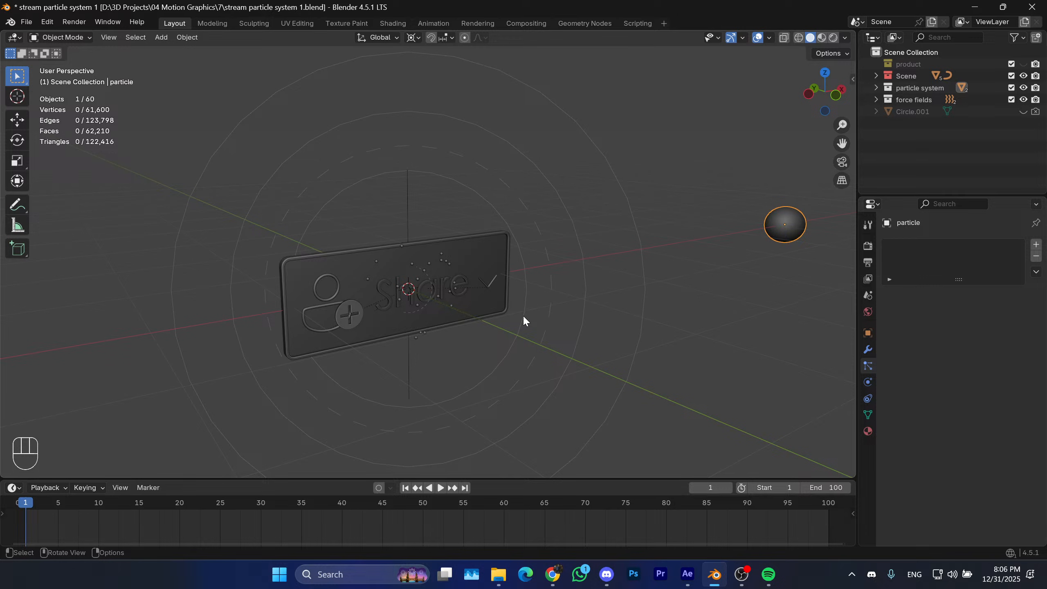
# Set the spawner's particle render scale to 0.250 and its scale randomness to 1.000.
pyautogui.moveTo(628, 216); pyautogui.dragTo(608, 268, button='middle')
pyautogui.click(444, 283)
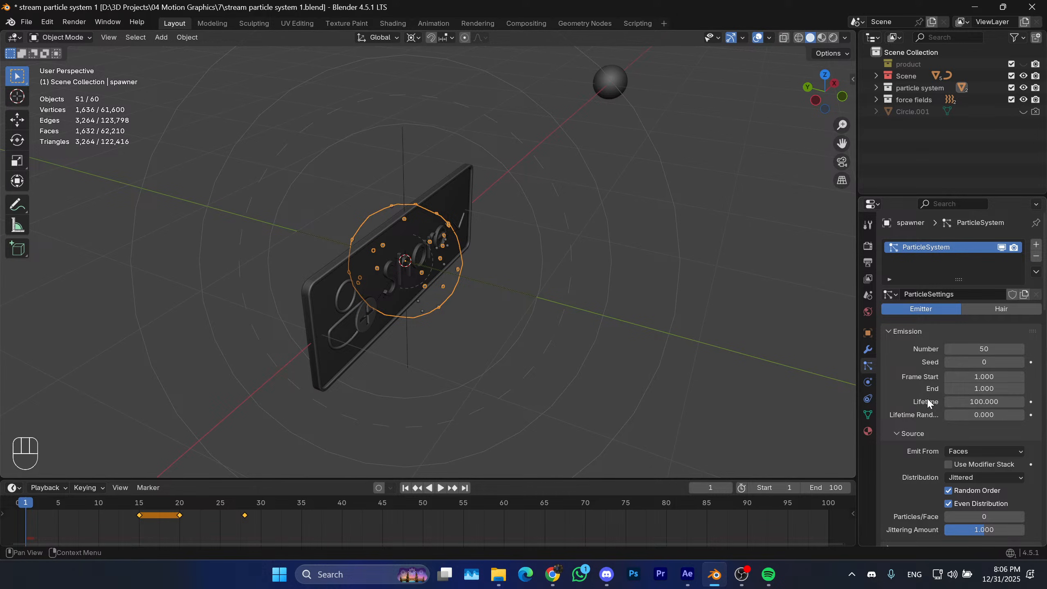
pyautogui.scroll(-10, 920, 404)
pyautogui.scroll(-3, 934, 403)
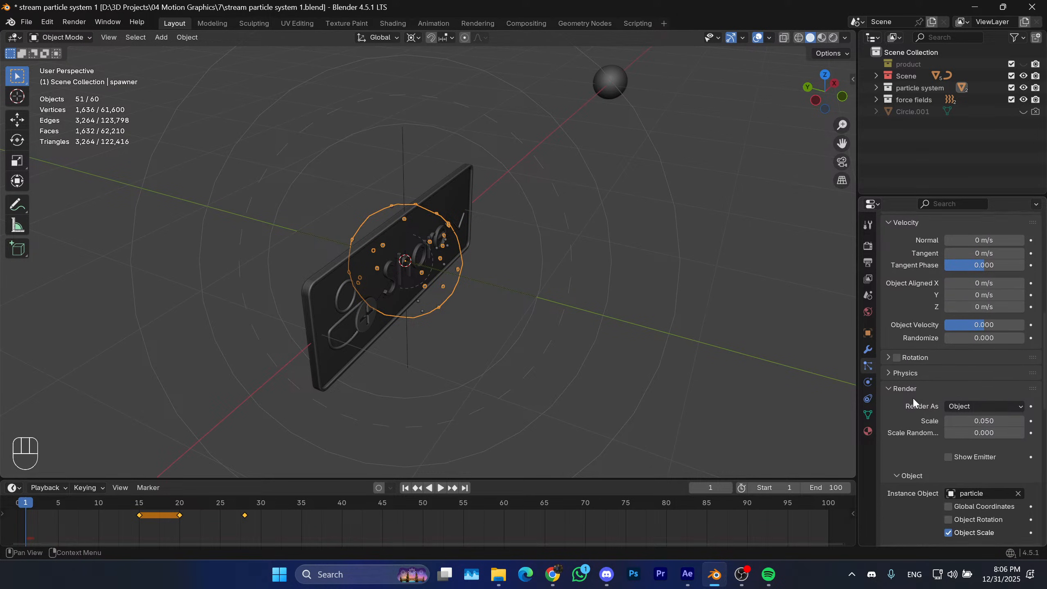
pyautogui.moveTo(519, 243); pyautogui.dragTo(610, 260, button='middle')
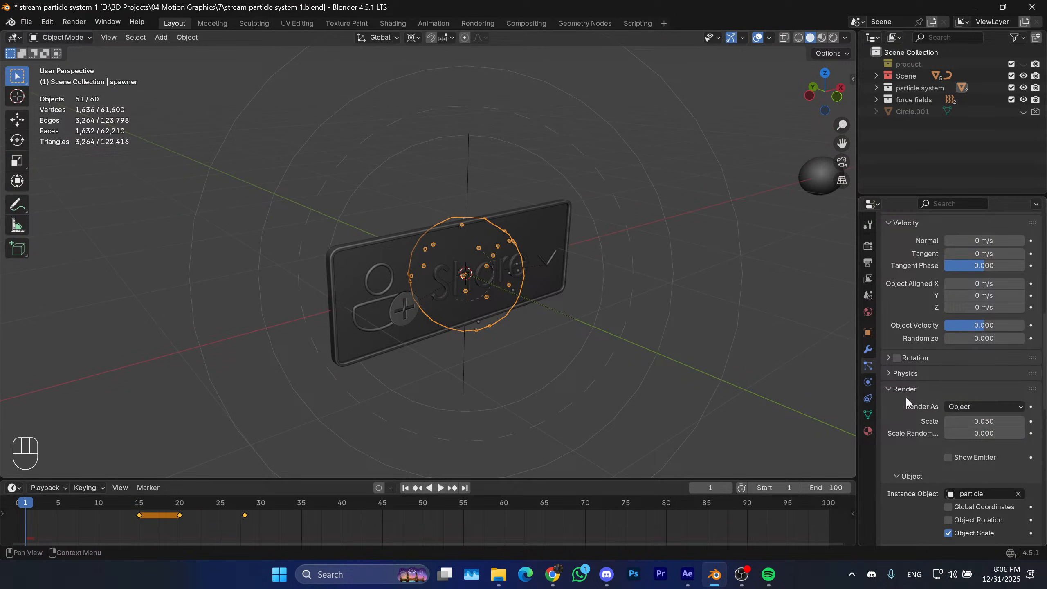
pyautogui.scroll(-3, 905, 396)
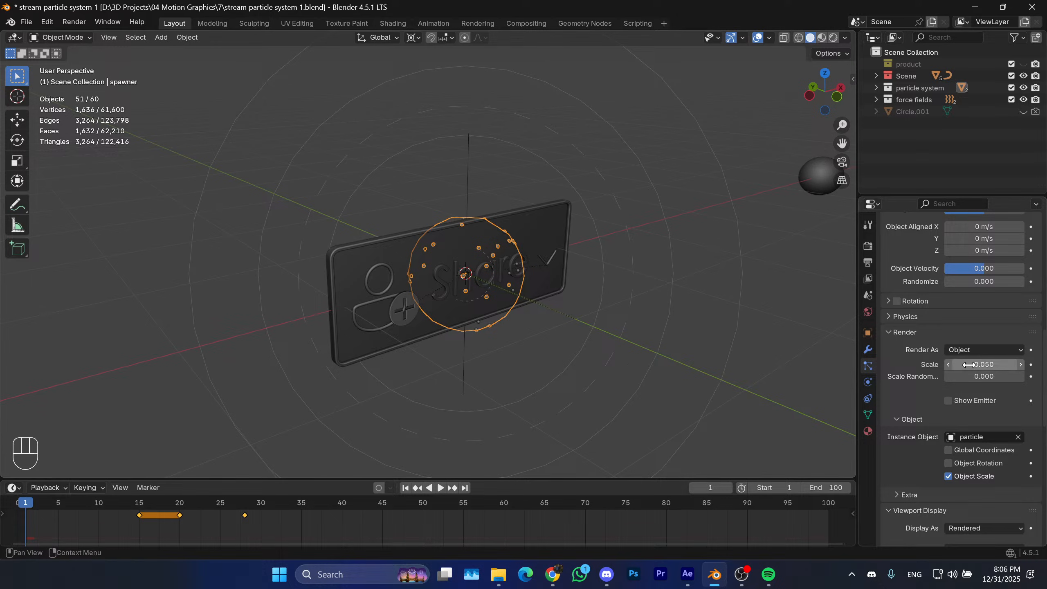
pyautogui.moveTo(1008, 366)
pyautogui.mouseDown()
pyautogui.moveTo(1044, 366)
pyautogui.moveTo(1025, 366)
pyautogui.mouseUp()
pyautogui.moveTo(628, 324); pyautogui.dragTo(532, 333, button='middle')
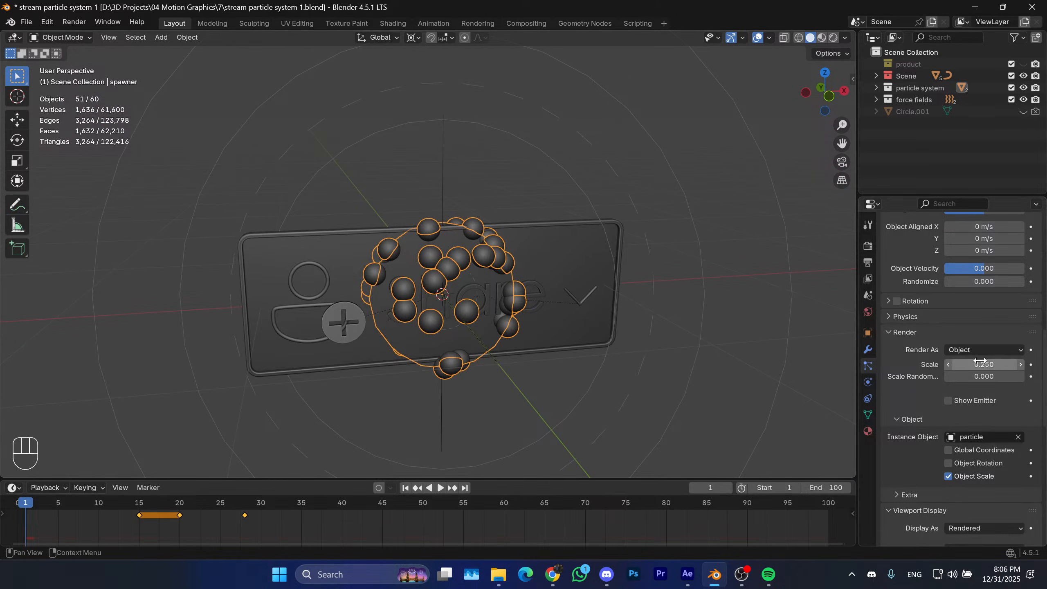
pyautogui.moveTo(980, 373); pyautogui.dragTo(1023, 374)
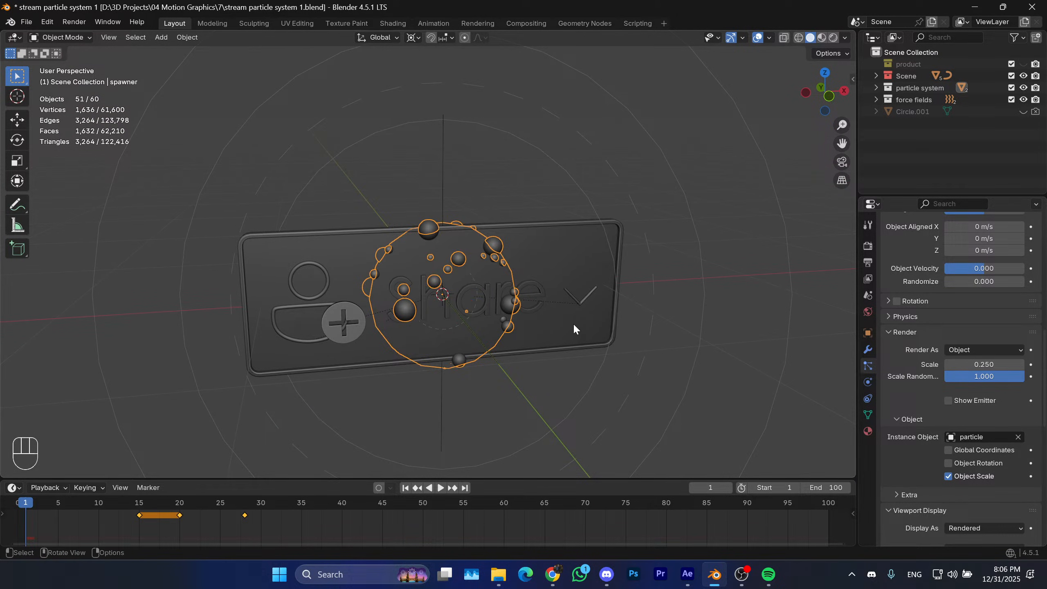
pyautogui.moveTo(515, 334); pyautogui.dragTo(551, 314, button='middle')
pyautogui.click(591, 281)
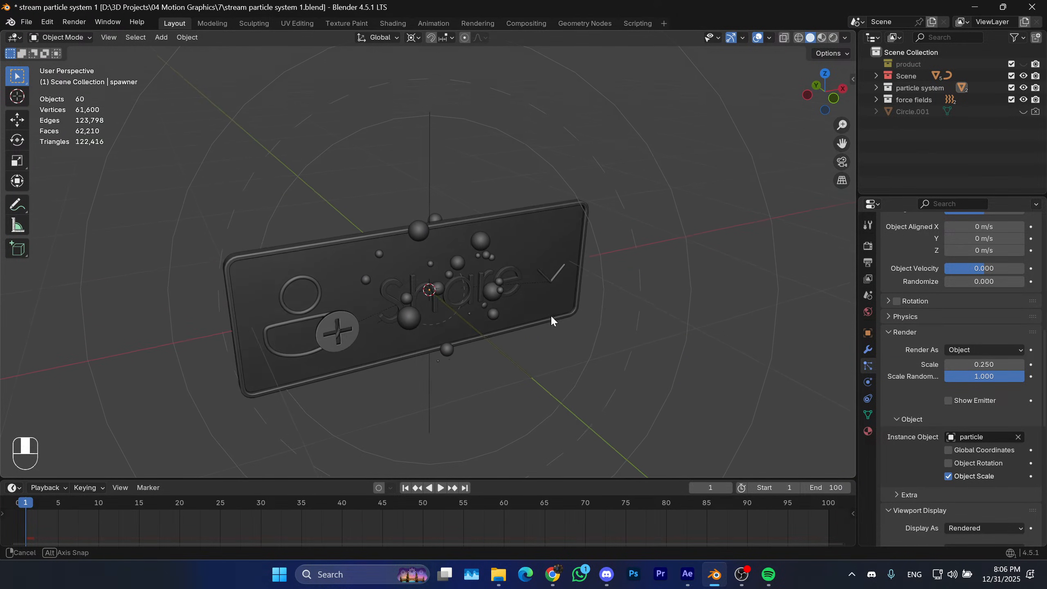
# Raise the spawner's particle render scale to 0.5.
pyautogui.click(461, 262)
pyautogui.click(976, 364)
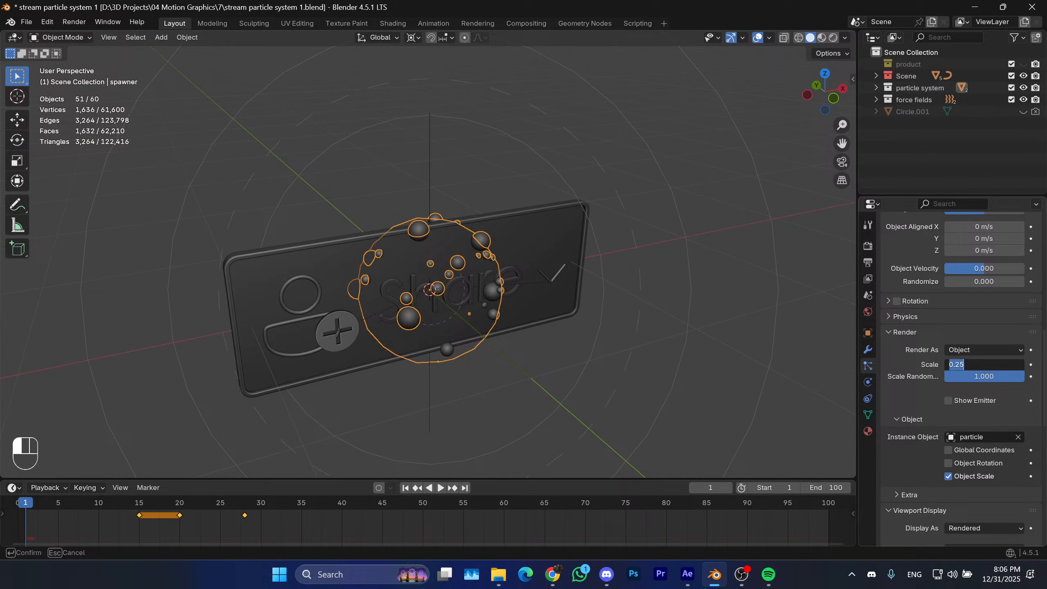
pyautogui.write('0.5')
pyautogui.press('Return')
pyautogui.click(612, 347)
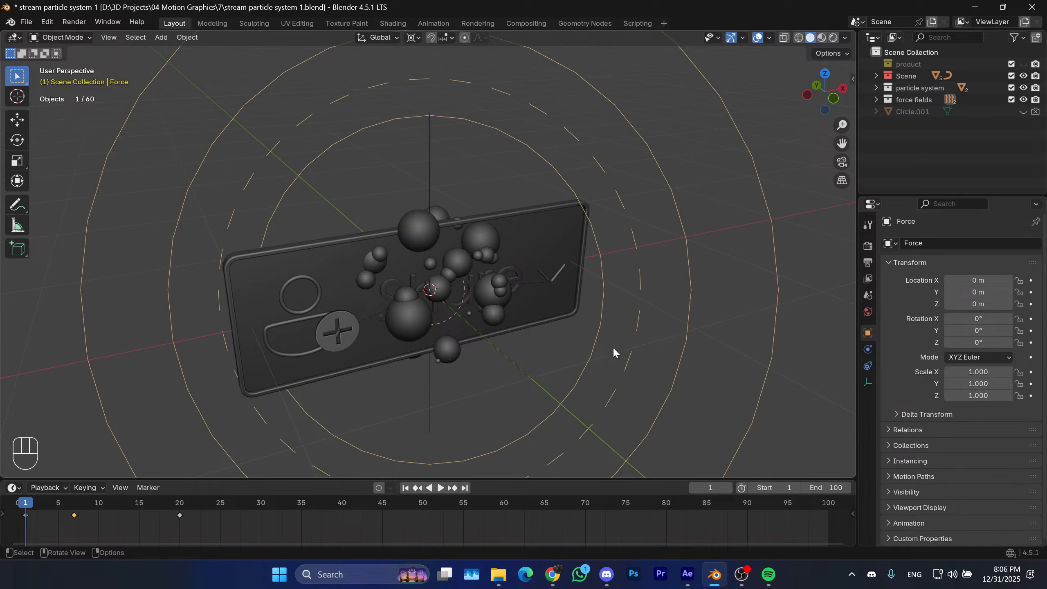
pyautogui.moveTo(612, 347); pyautogui.dragTo(837, 392, button='middle')
# Reselect the spawner and replay the particle burst from frame 1 several times to examine how the enlarged spheres spread.
pyautogui.click(504, 313)
pyautogui.scroll(-6, 957, 443)
pyautogui.scroll(-4, 906, 437)
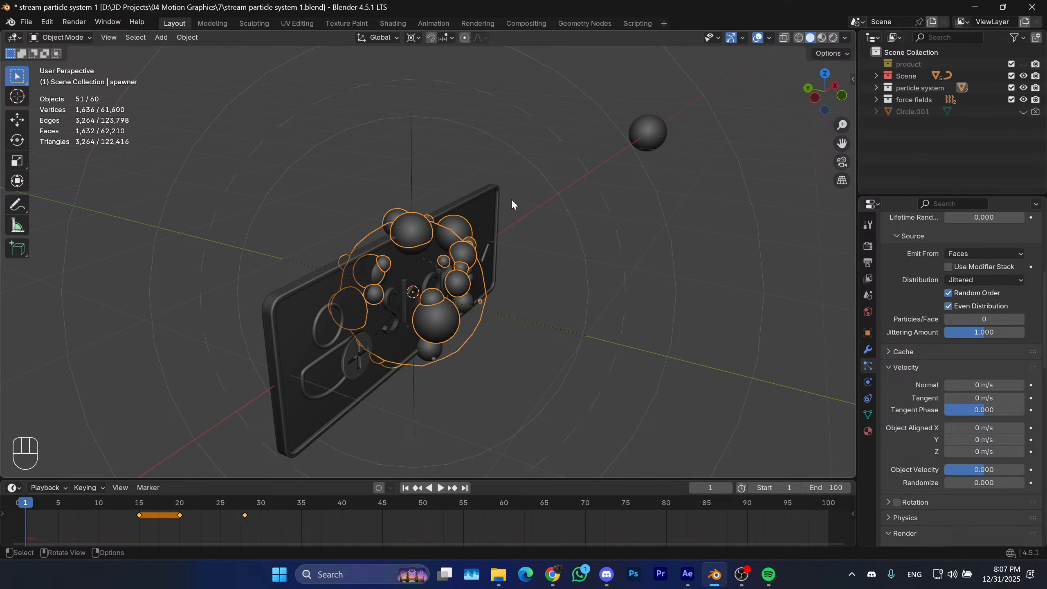
pyautogui.moveTo(494, 228); pyautogui.dragTo(386, 484, button='middle')
pyautogui.press('space')
pyautogui.press('space')
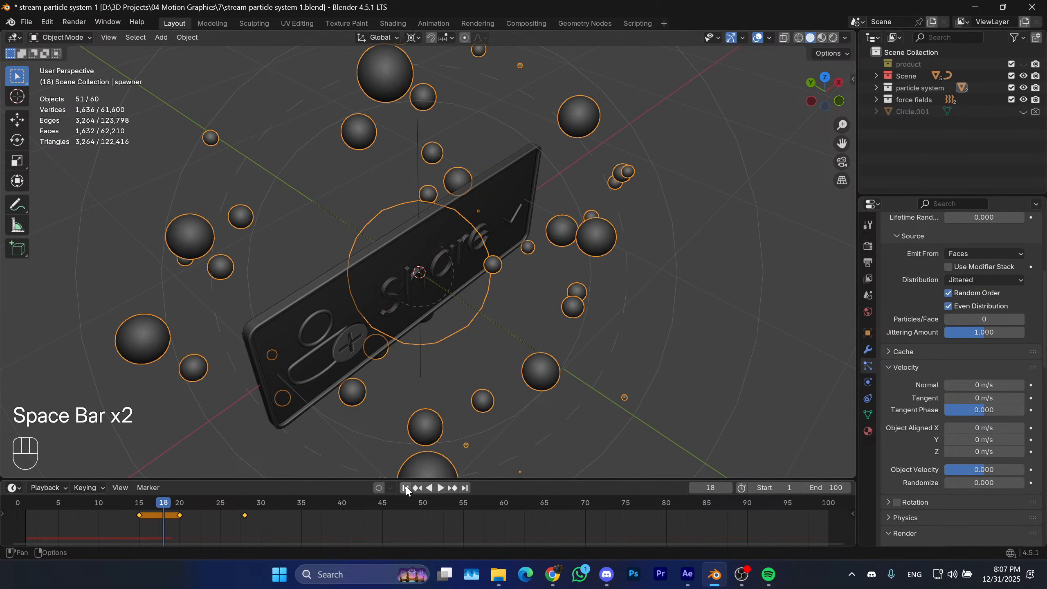
pyautogui.click(406, 488)
pyautogui.scroll(-2, 517, 373)
pyautogui.moveTo(517, 373); pyautogui.dragTo(493, 271, button='middle')
pyautogui.press('space')
pyautogui.scroll(-2, 495, 289)
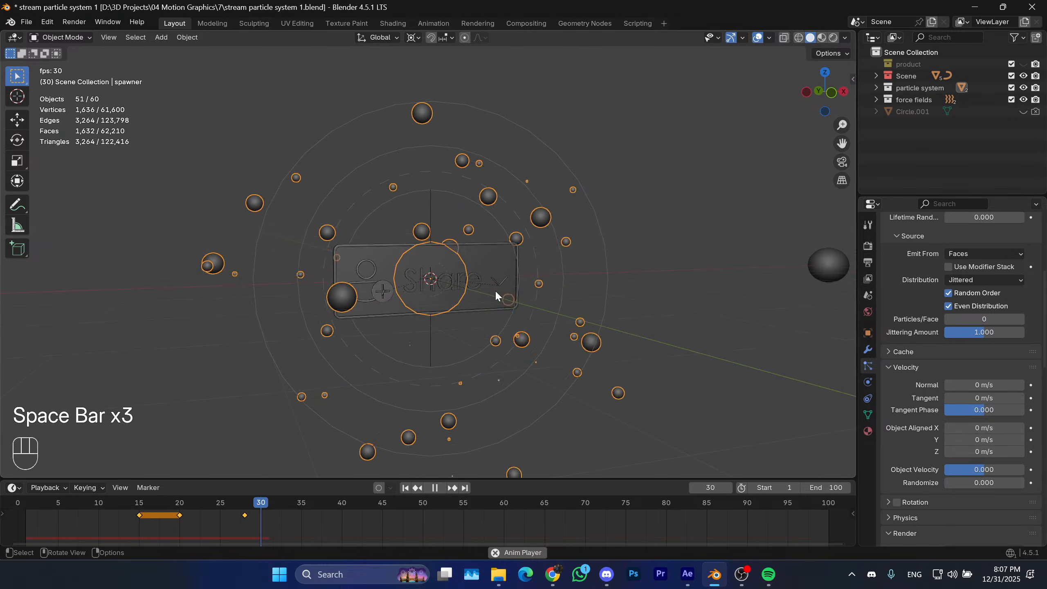
pyautogui.press('space')
pyautogui.click(407, 488)
pyautogui.press('space')
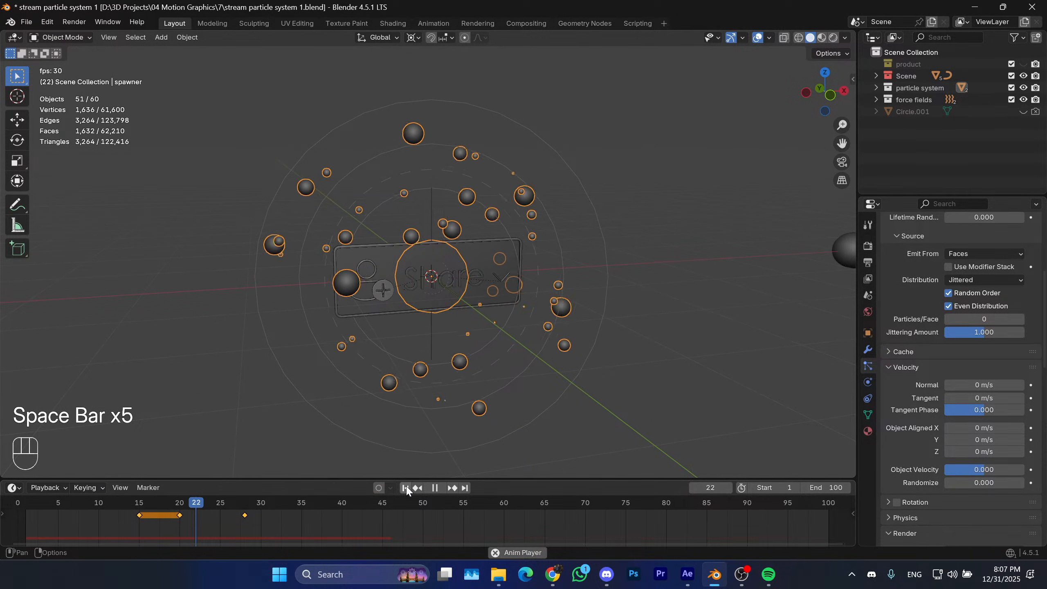
pyautogui.click(406, 488)
pyautogui.scroll(-3, 497, 366)
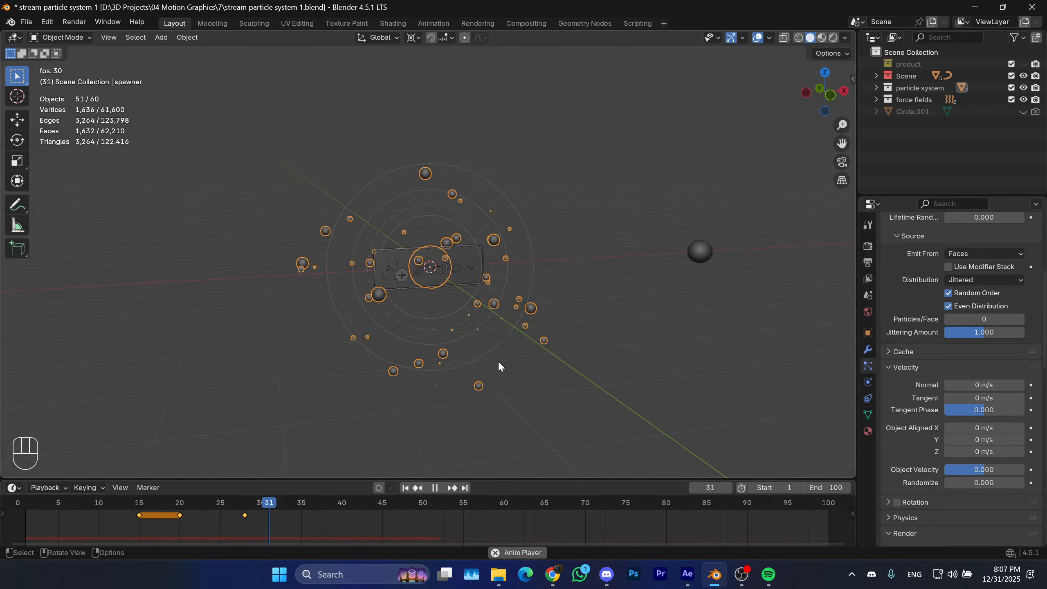
pyautogui.press('space')
pyautogui.click(406, 488)
pyautogui.press('space')
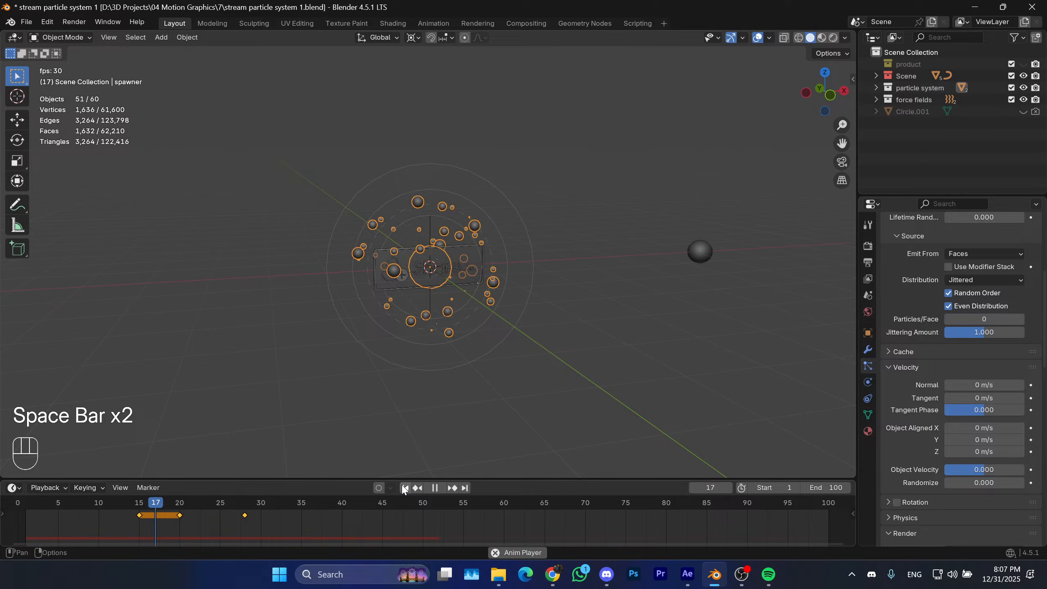
pyautogui.press('space')
pyautogui.click(405, 488)
# Play the burst in front orthographic view and from other angles to examine the spheres' motion around the share button.
pyautogui.scroll(2, 470, 263)
pyautogui.scroll(2, 472, 303)
pyautogui.keyDown('shift'); pyautogui.moveTo(474, 268); pyautogui.dragTo(470, 290, button='middle'); pyautogui.keyUp('shift')
pyautogui.click(406, 488)
pyautogui.moveTo(495, 363); pyautogui.dragTo(573, 267, button='middle')
pyautogui.press('KP_1')
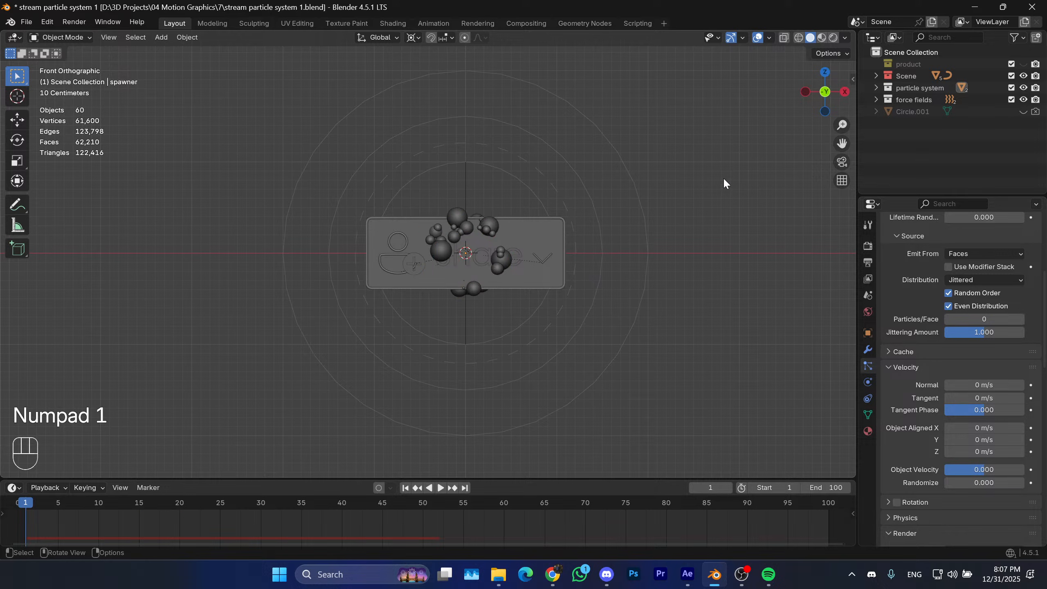
pyautogui.press('space')
pyautogui.press('space')
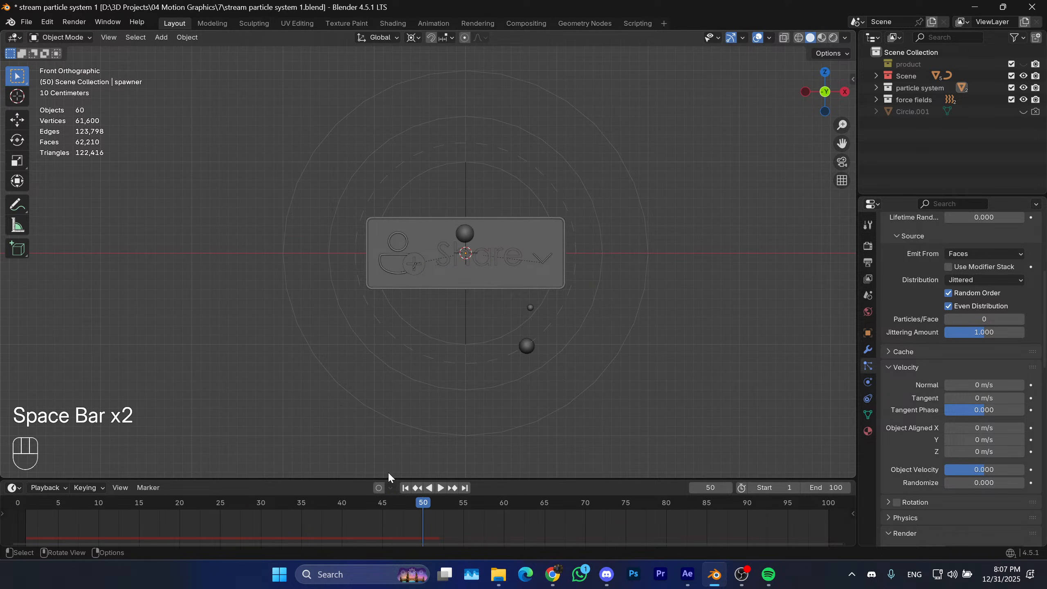
pyautogui.press('space')
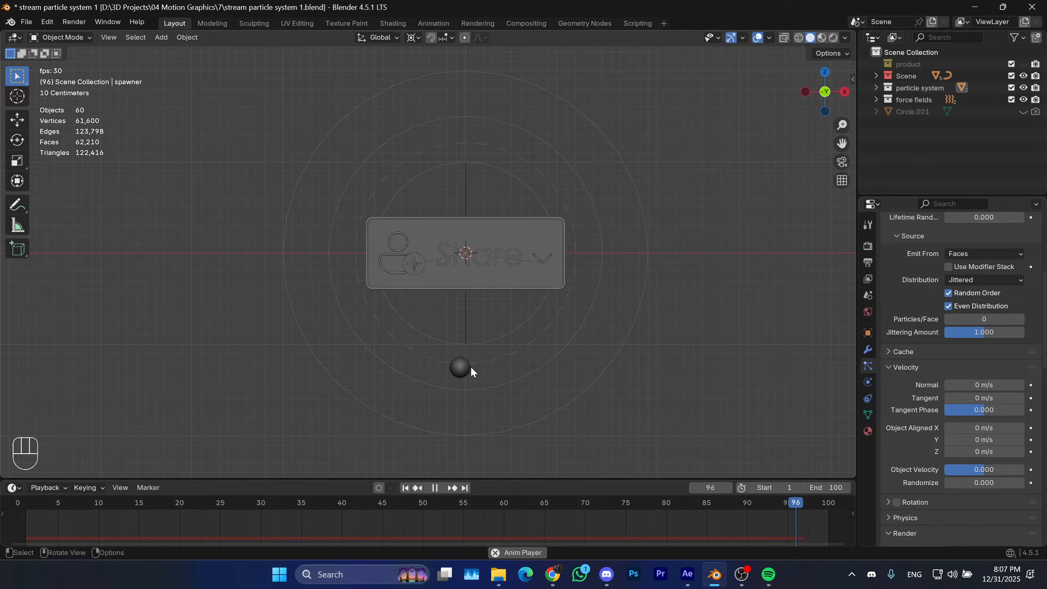
pyautogui.moveTo(472, 327); pyautogui.dragTo(514, 338, button='middle')
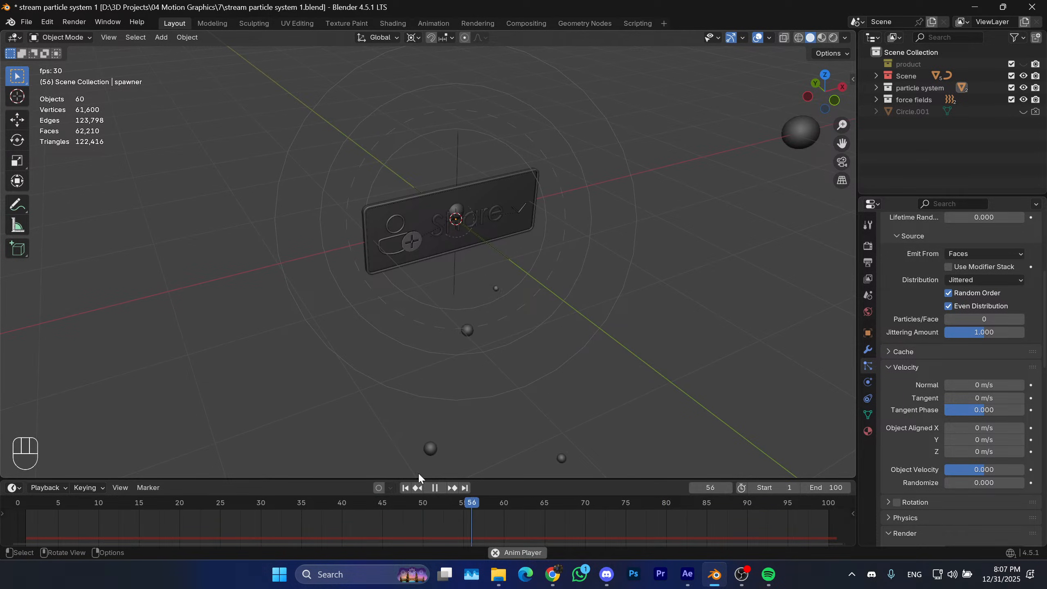
pyautogui.moveTo(465, 262); pyautogui.dragTo(542, 205, button='middle')
pyautogui.press('space')
pyautogui.press('space')
pyautogui.press('space')
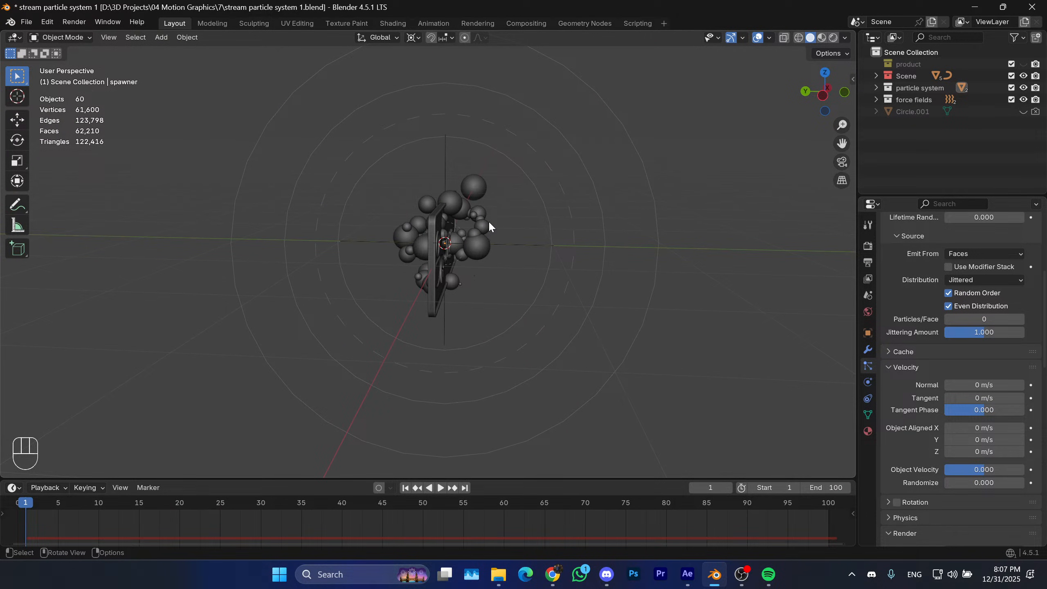
# Scale the spawner sphere up uniformly by about 1.376 so it emits from a wider area.
pyautogui.press('a')
pyautogui.moveTo(495, 222); pyautogui.dragTo(533, 233, button='middle')
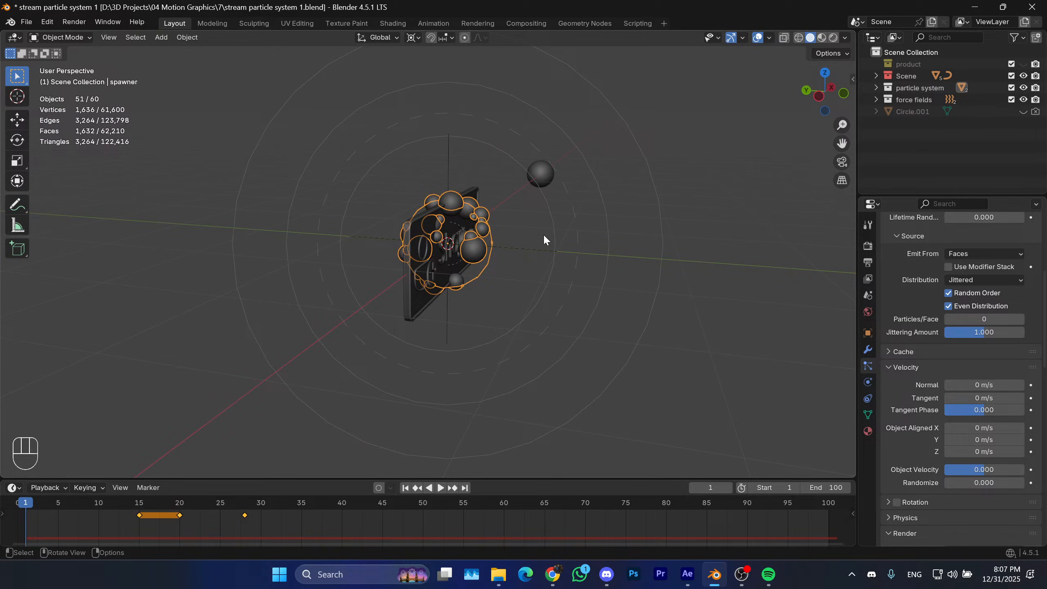
pyautogui.press('s')
pyautogui.click(565, 233)
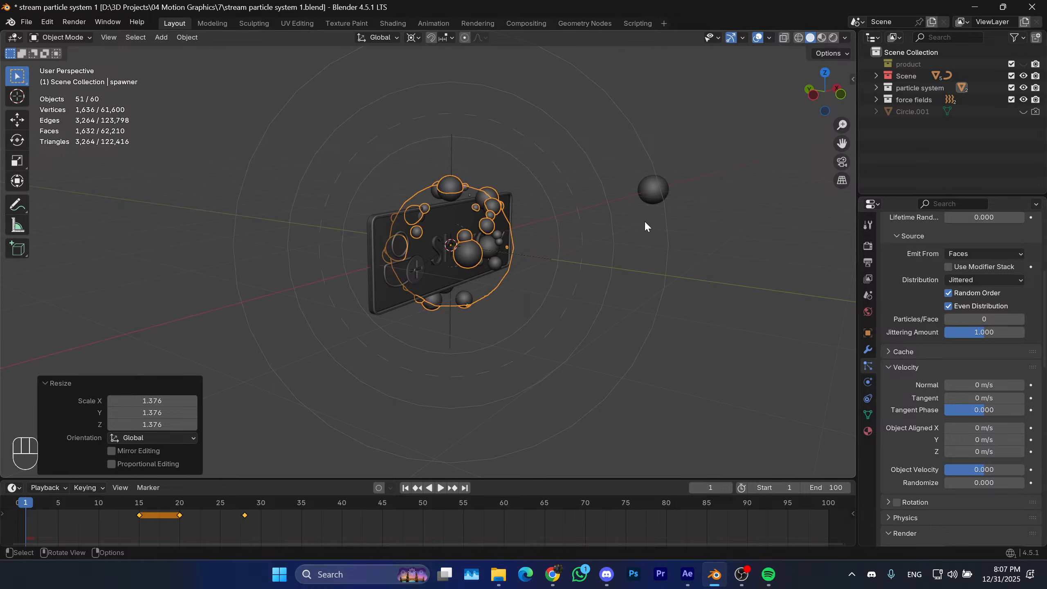
# Apply the scale of the enlarged spawner sphere so its scale values reset to 1.
pyautogui.click(644, 245)
pyautogui.moveTo(645, 250); pyautogui.dragTo(598, 250, button='middle')
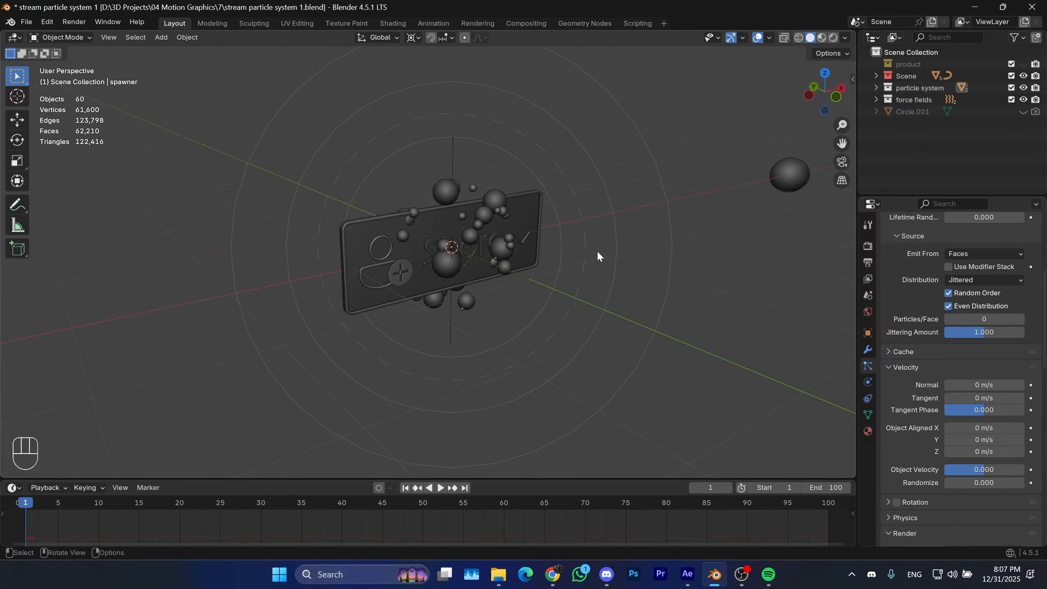
pyautogui.press('a')
pyautogui.moveTo(475, 234); pyautogui.dragTo(516, 185, button='middle')
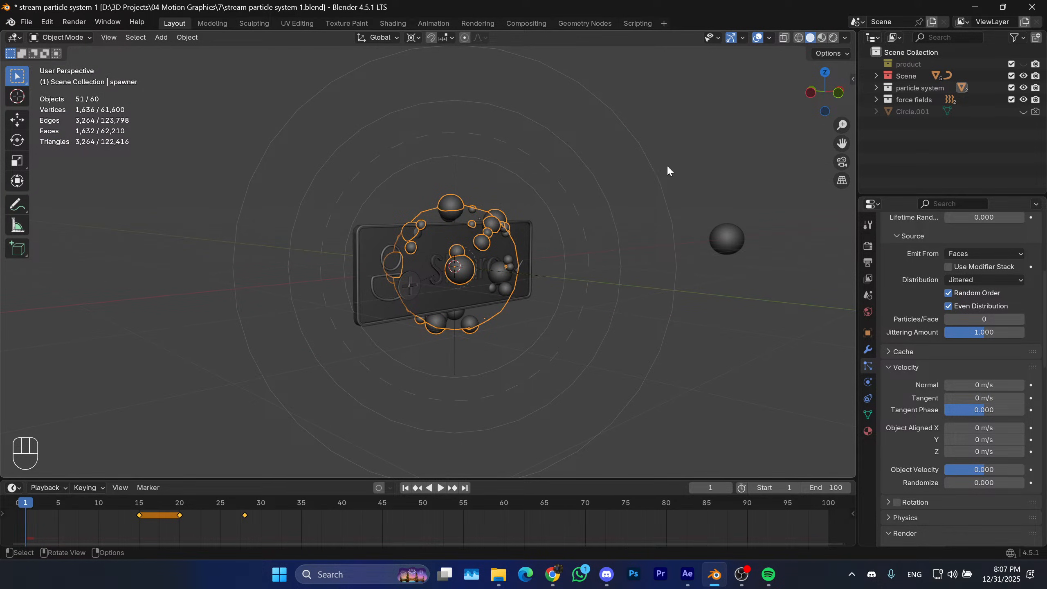
pyautogui.keyDown('shift'); pyautogui.moveTo(556, 252); pyautogui.dragTo(554, 274, button='middle'); pyautogui.keyUp('shift')
pyautogui.moveTo(472, 279)
pyautogui.mouseDown(button='middle')
pyautogui.moveTo(452, 271)
pyautogui.moveTo(523, 305)
pyautogui.moveTo(466, 272)
pyautogui.mouseUp(button='middle')
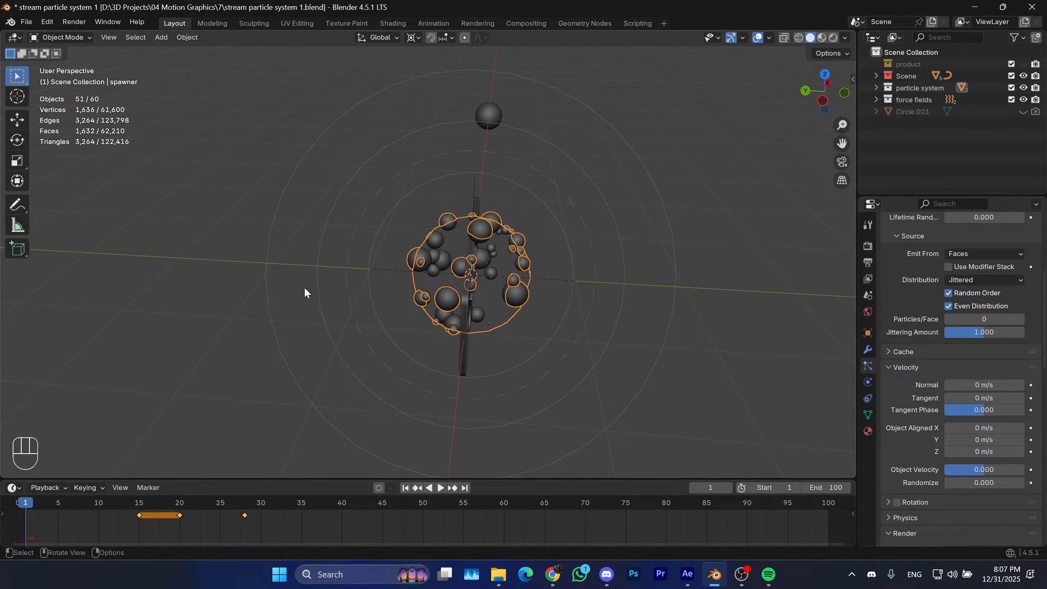
pyautogui.press('n')
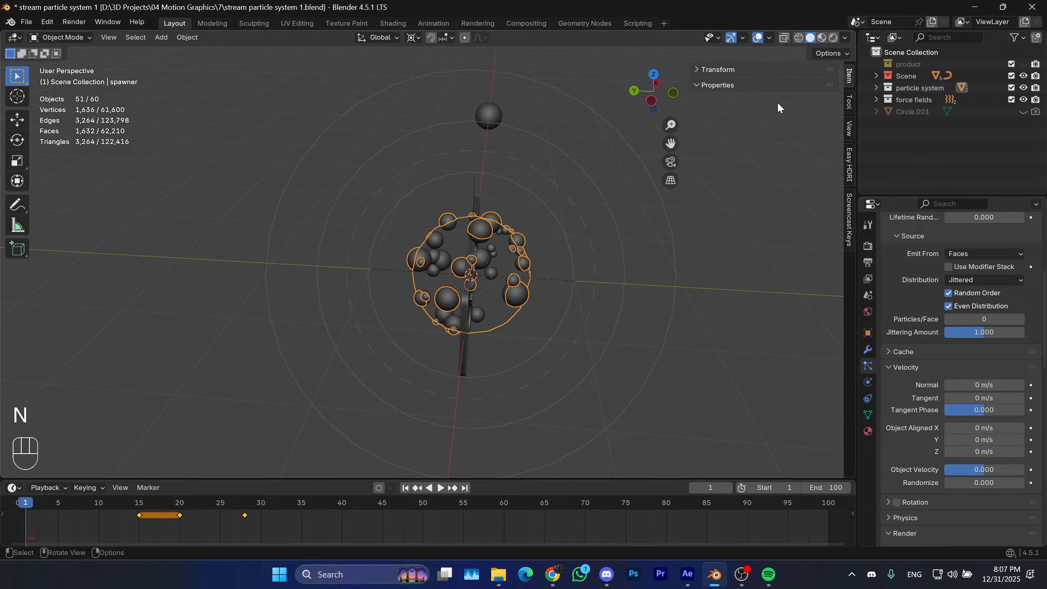
pyautogui.keyDown('shift'); pyautogui.moveTo(643, 124); pyautogui.dragTo(554, 225, button='middle'); pyautogui.keyUp('shift')
pyautogui.hotkey('ctrl', 'a')
pyautogui.click(542, 236)
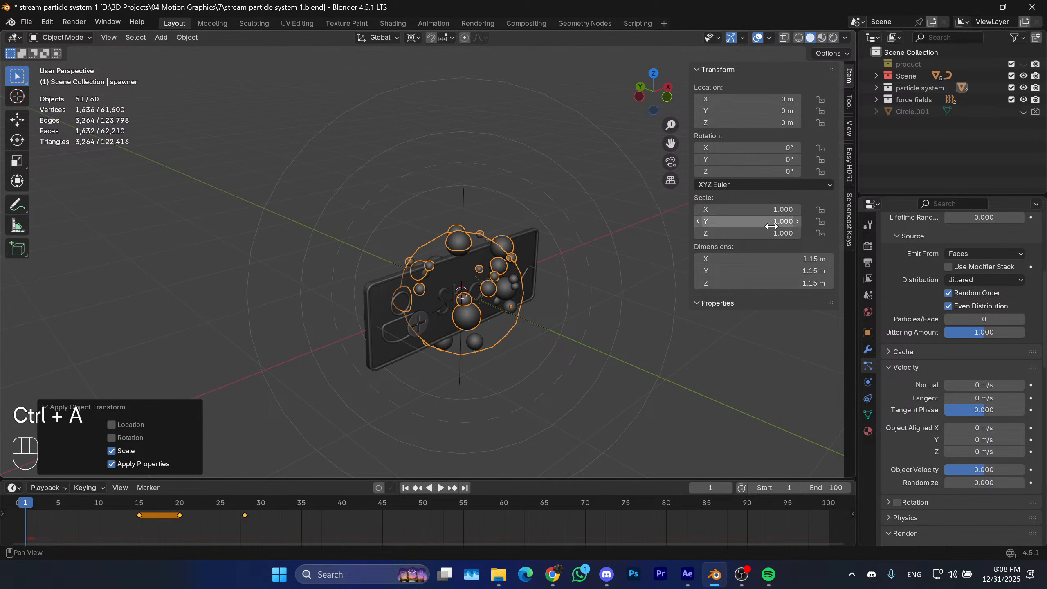
# Keyframe the spawner's scale at 1.000 on all axes and place that keyframe at frame 20.
pyautogui.press('i')
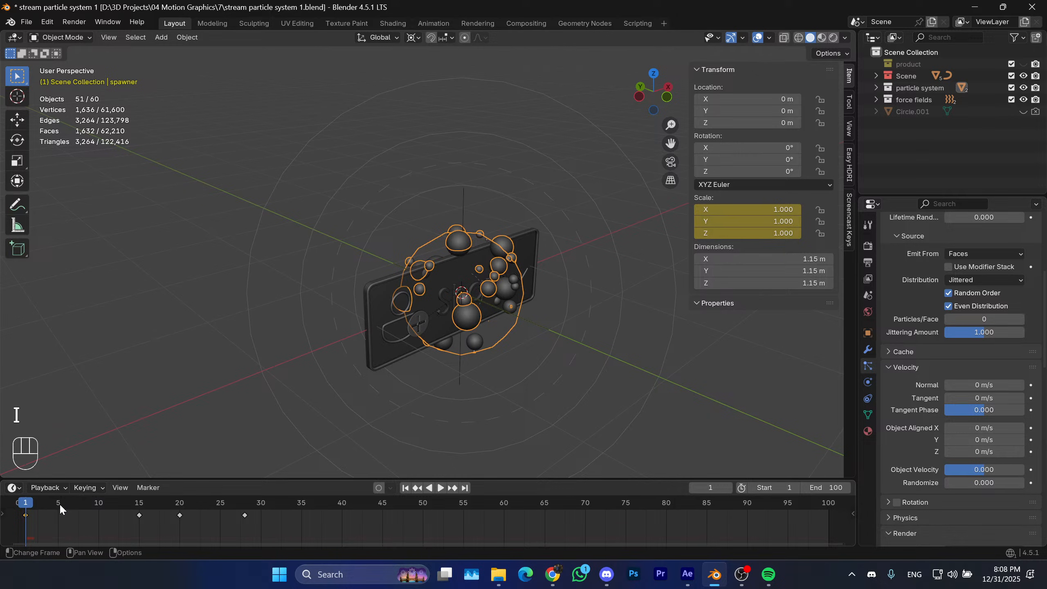
pyautogui.press('g')
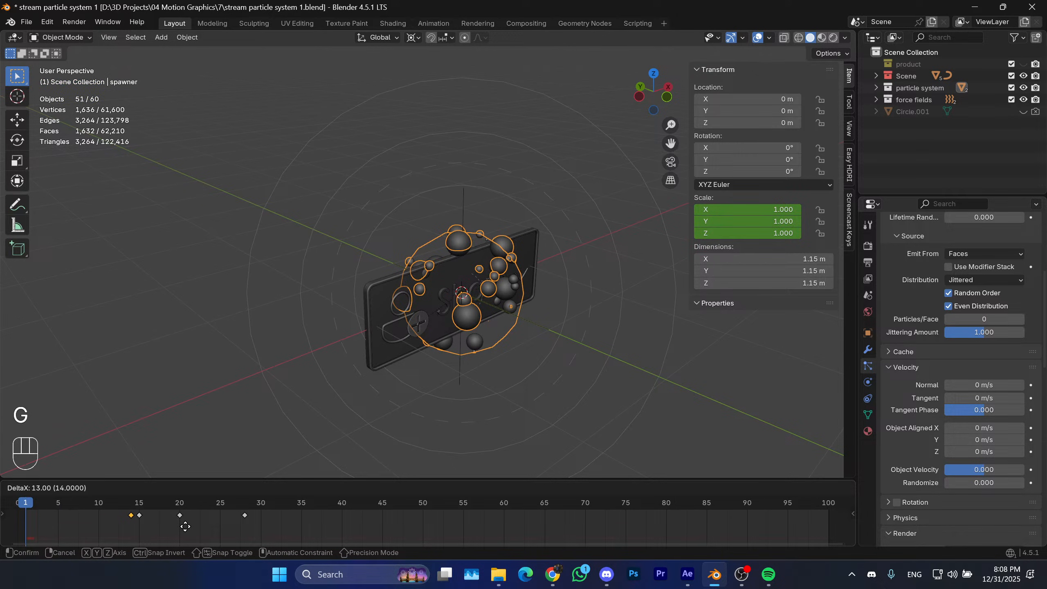
pyautogui.click(236, 536)
# Set the spawner's X, Y and Z scale to 0 and keyframe it at frame 1.
pyautogui.click(757, 210)
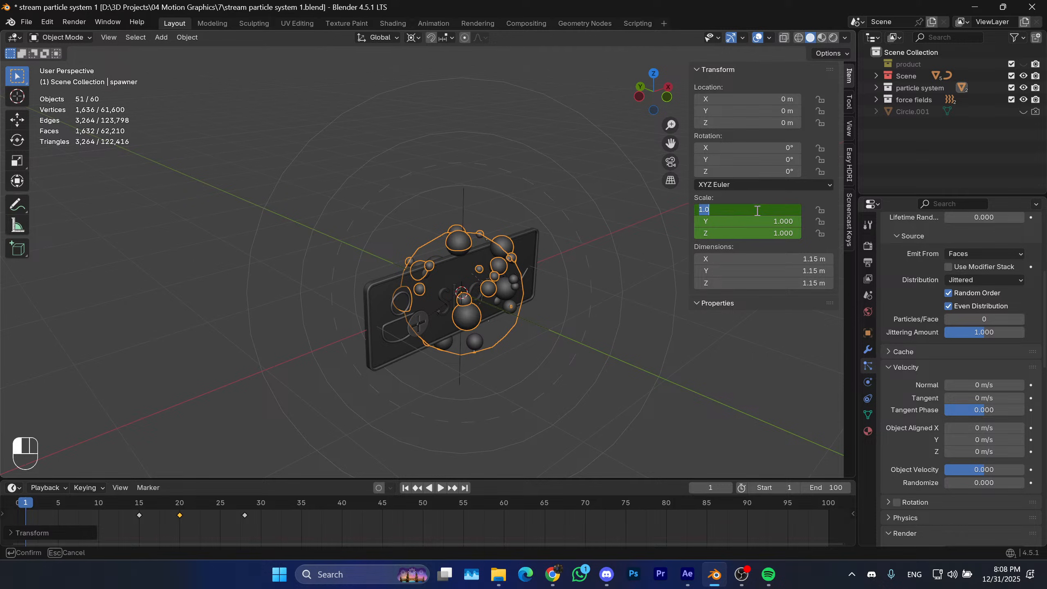
pyautogui.write('0')
pyautogui.press('Return')
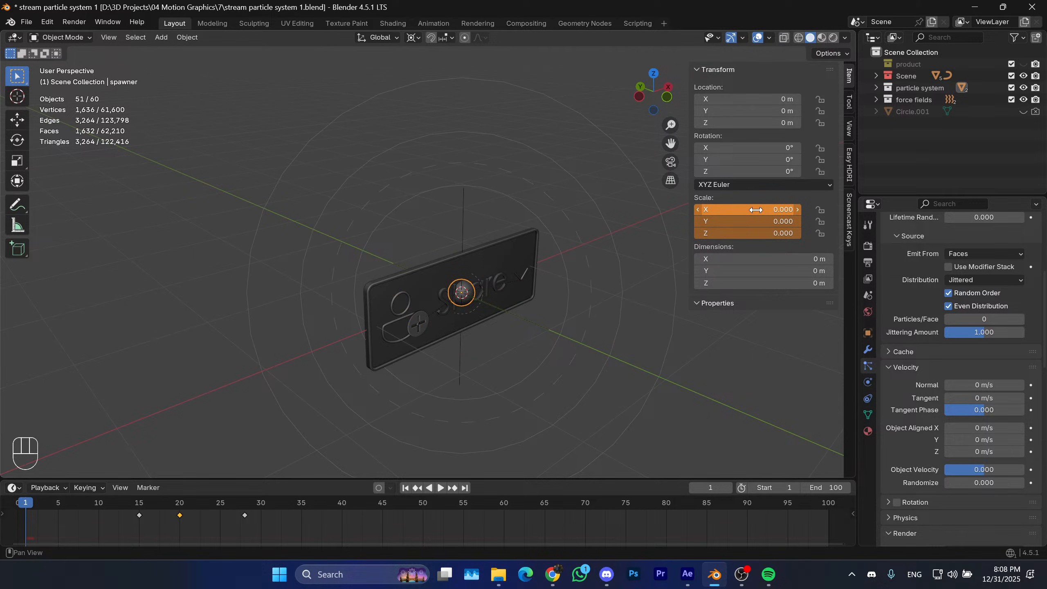
pyautogui.press('i')
pyautogui.click(598, 191)
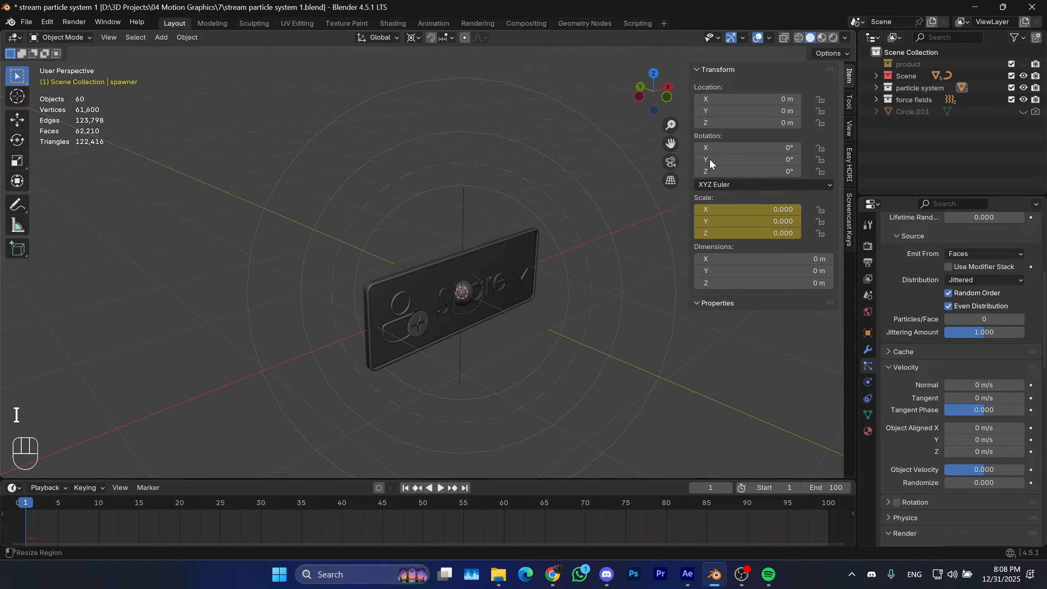
pyautogui.moveTo(564, 277); pyautogui.dragTo(472, 303, button='middle')
pyautogui.click(438, 296)
pyautogui.press('g')
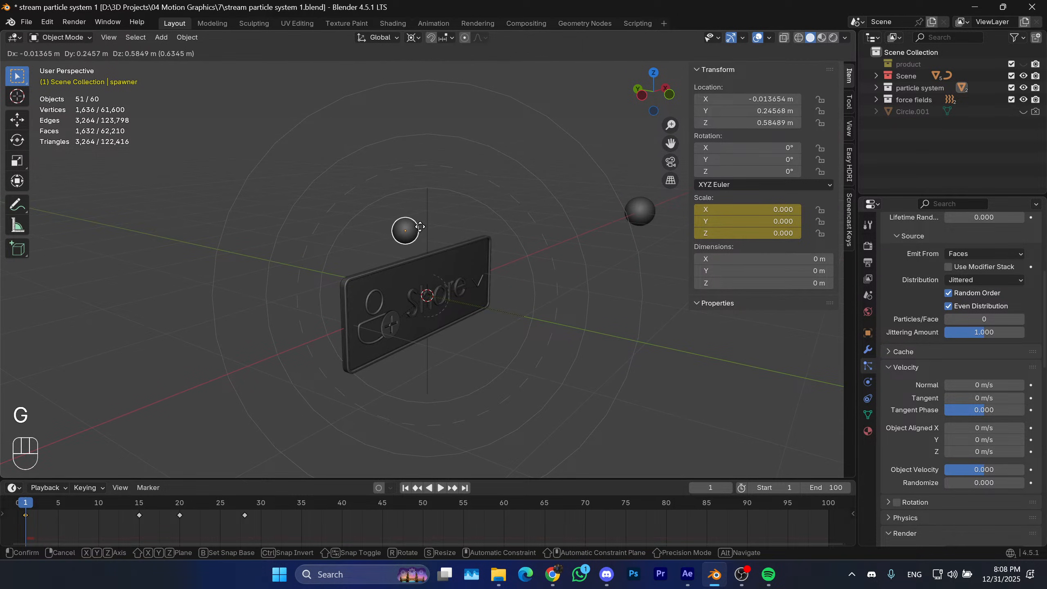
pyautogui.rightClick(453, 194)
pyautogui.press('g')
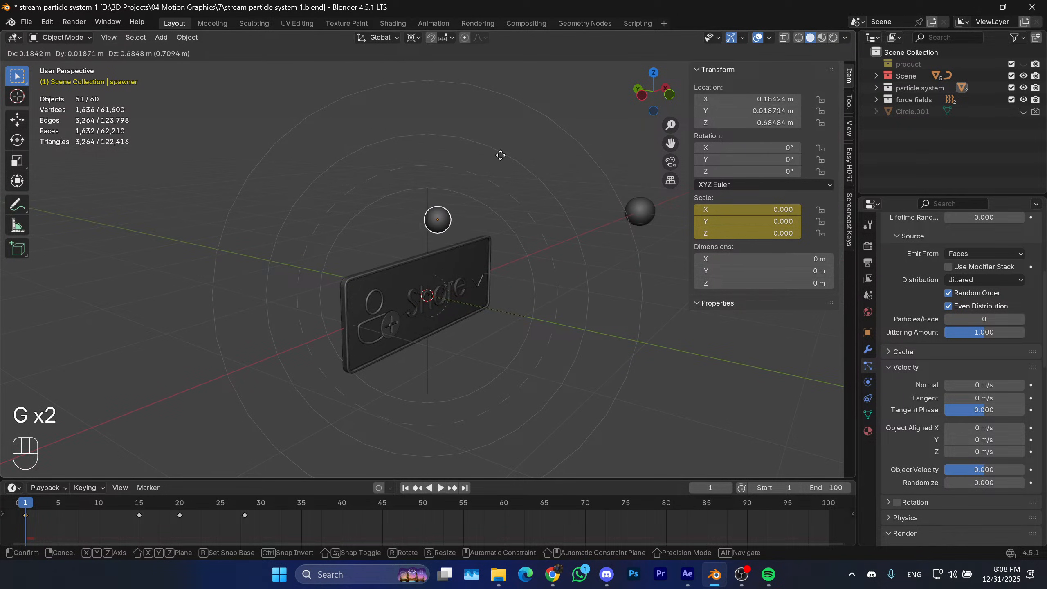
pyautogui.rightClick(499, 156)
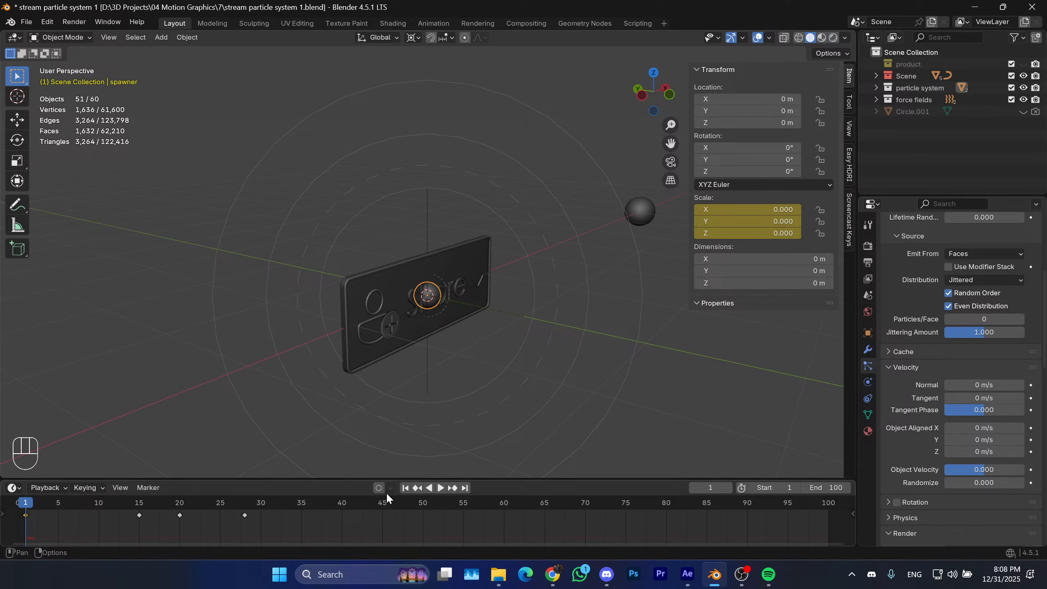
# Play the animation from frame 1 to check how the particles are emitted from the zero-scaled spawner.
pyautogui.press('space')
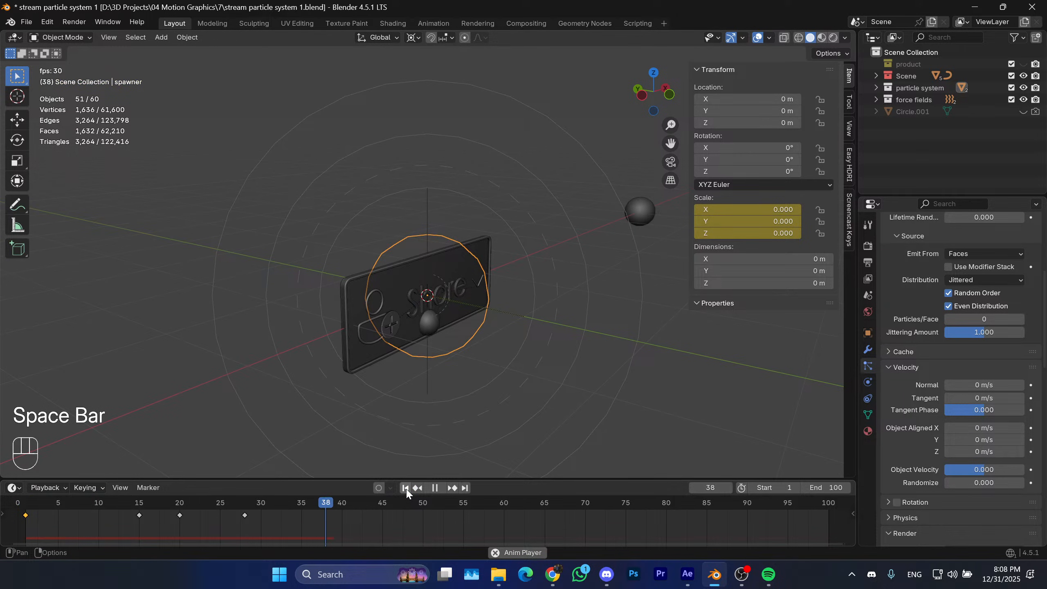
pyautogui.press('space')
pyautogui.click(406, 488)
pyautogui.moveTo(567, 352); pyautogui.dragTo(547, 343, button='middle')
pyautogui.click(685, 394)
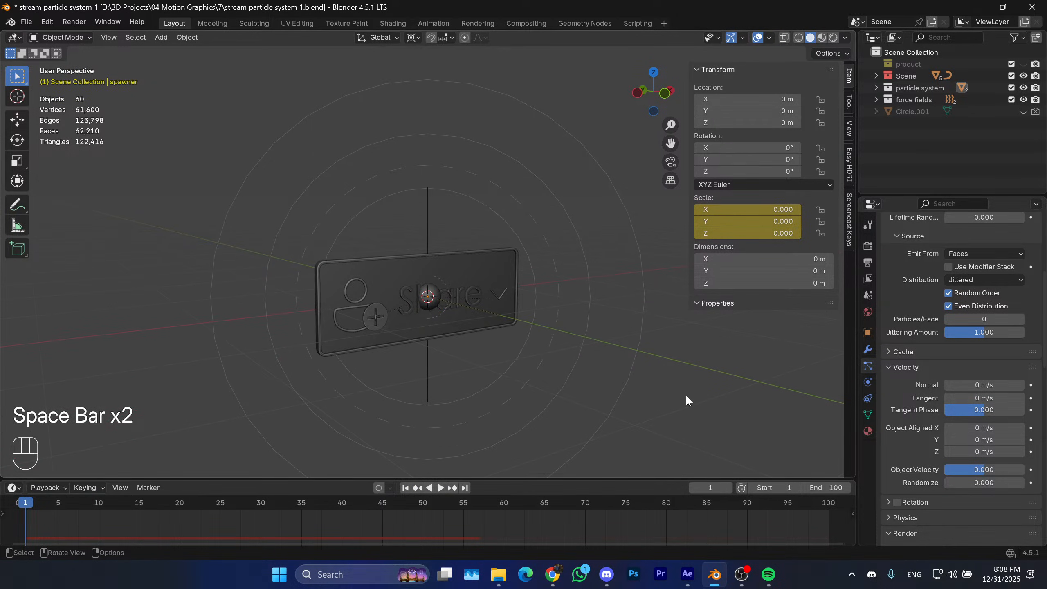
pyautogui.press('space')
pyautogui.press('space')
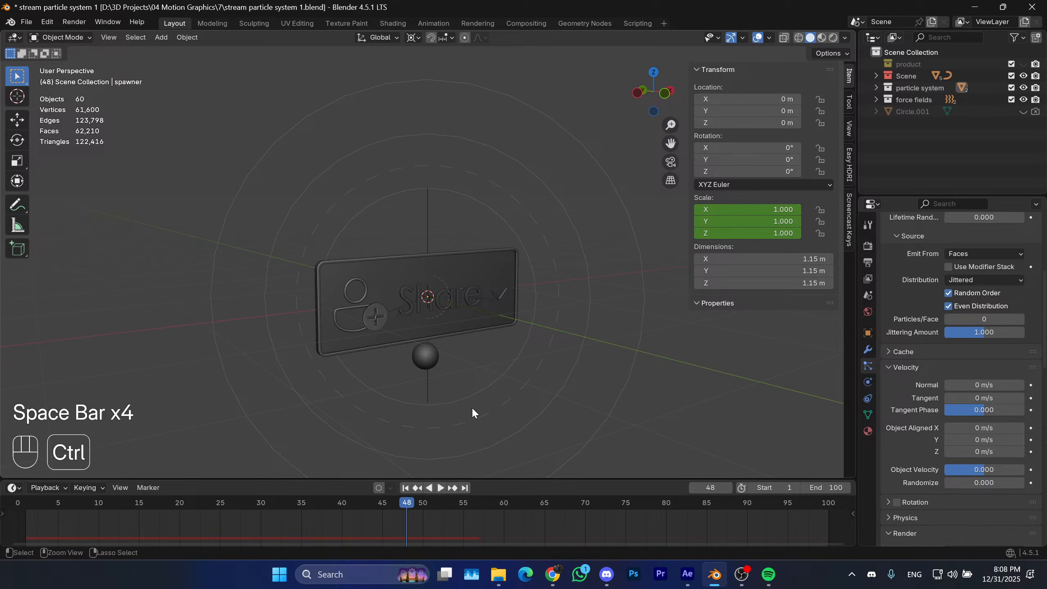
pyautogui.hotkey('ctrl', 'z')
pyautogui.hotkey('ctrl', 'z')
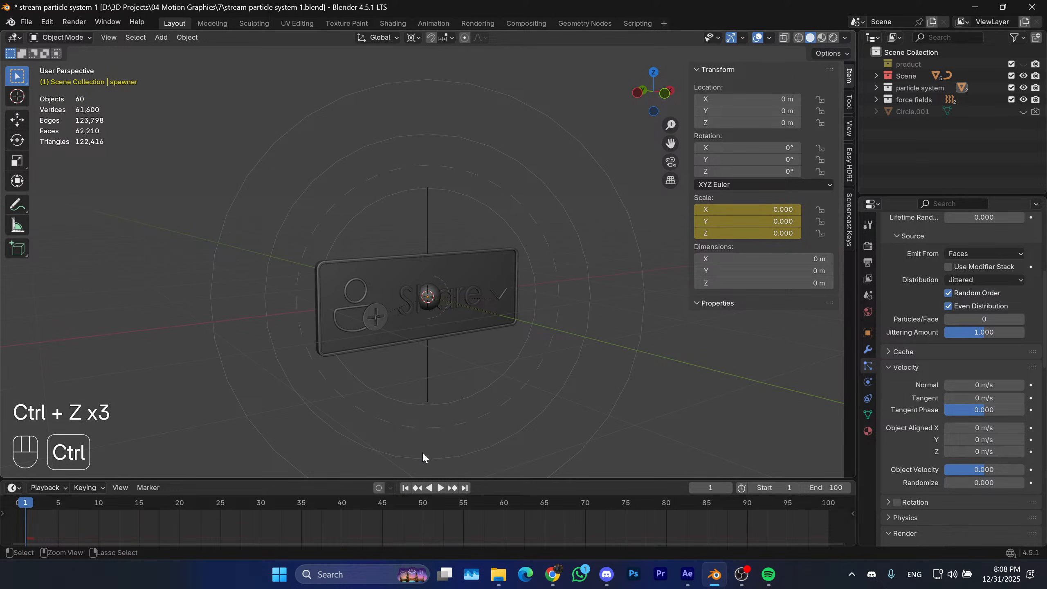
pyautogui.press('space')
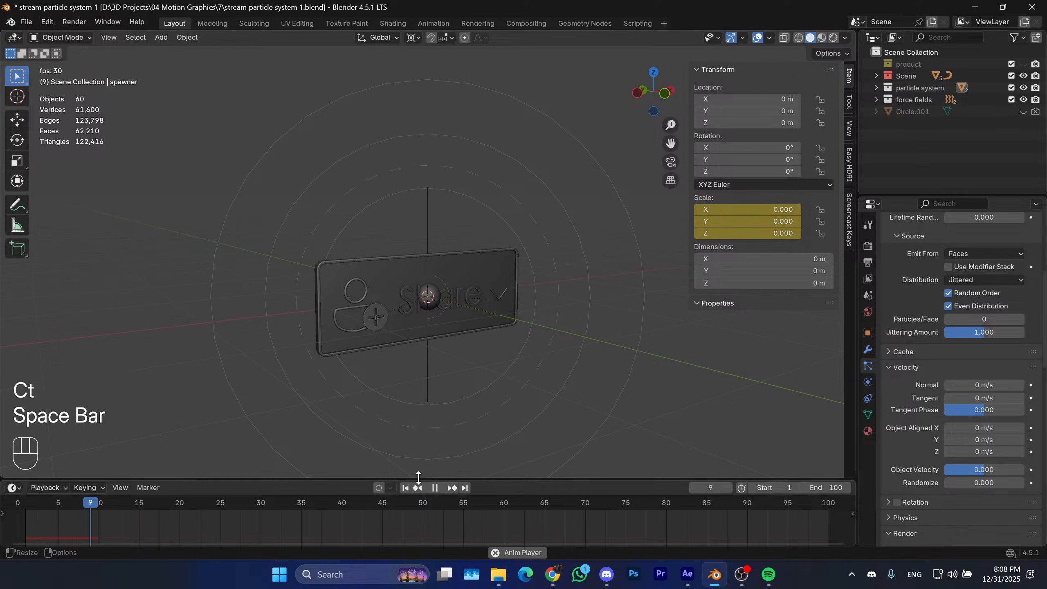
pyautogui.press('space')
# Undo the zero-scale keyframe and the scaling to zero applied to the spawner at frame 1.
pyautogui.hotkey('ctrl', 'z')
pyautogui.hotkey('ctrl', 'z')
pyautogui.hotkey('ctrl', 'z')
pyautogui.hotkey('ctrl', 'z')
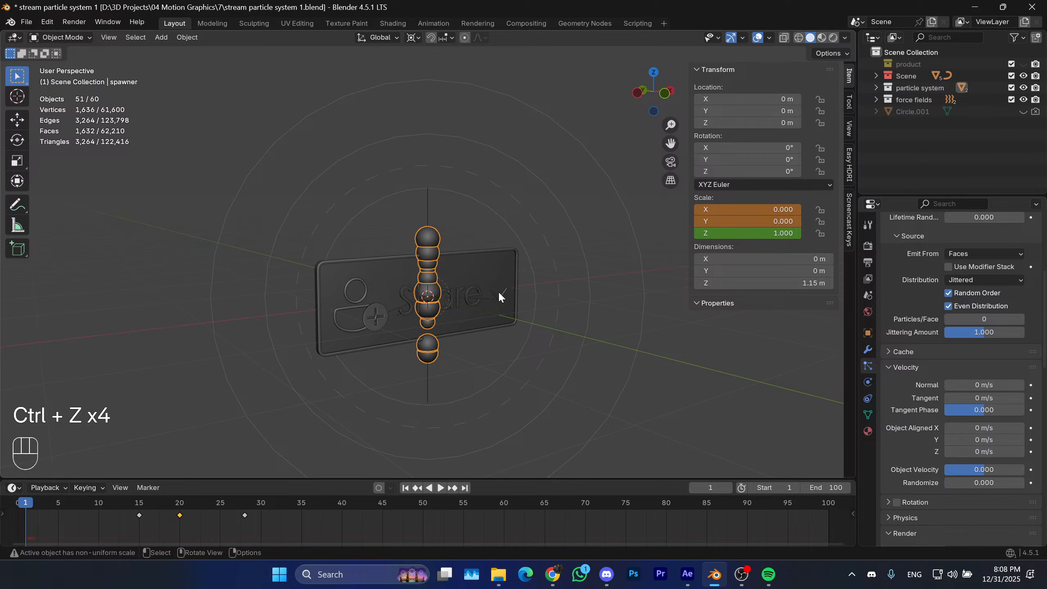
pyautogui.hotkey('ctrl', 'z')
pyautogui.hotkey('ctrl', 'z')
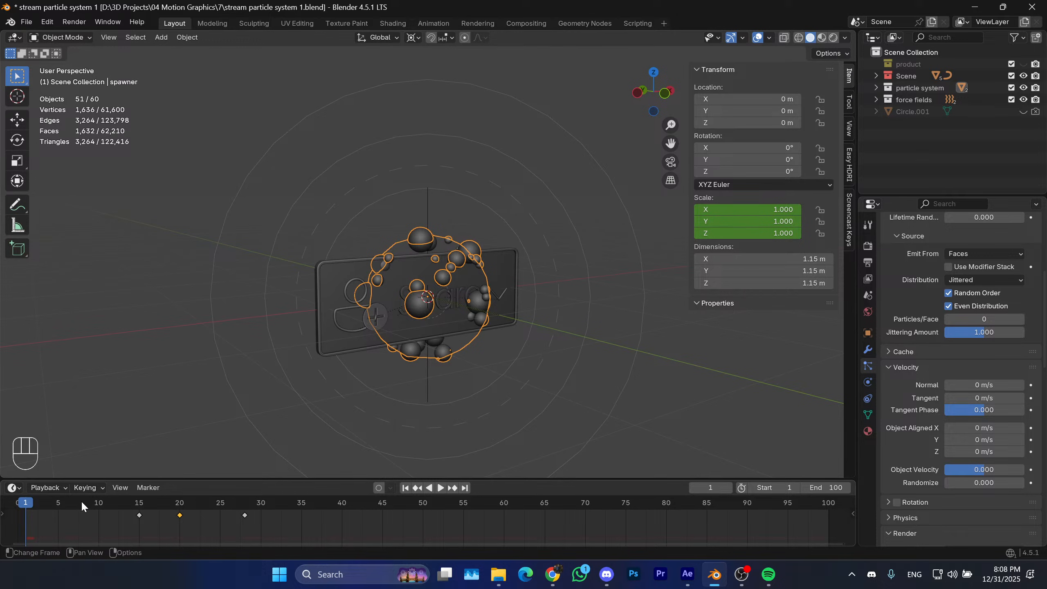
# Try scaling the spawner to 0 on all axes at frame 1, and undo it.
pyautogui.moveTo(81, 503); pyautogui.dragTo(28, 507)
pyautogui.press('s')
pyautogui.rightClick(610, 343)
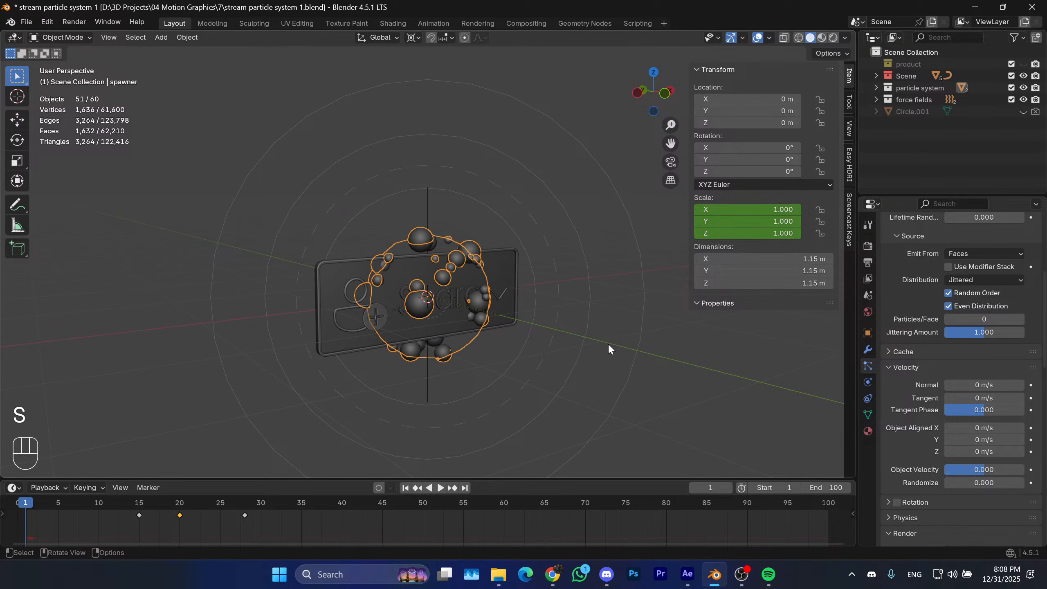
pyautogui.press('s')
pyautogui.press('KP_0')
pyautogui.press('KP_Enter')
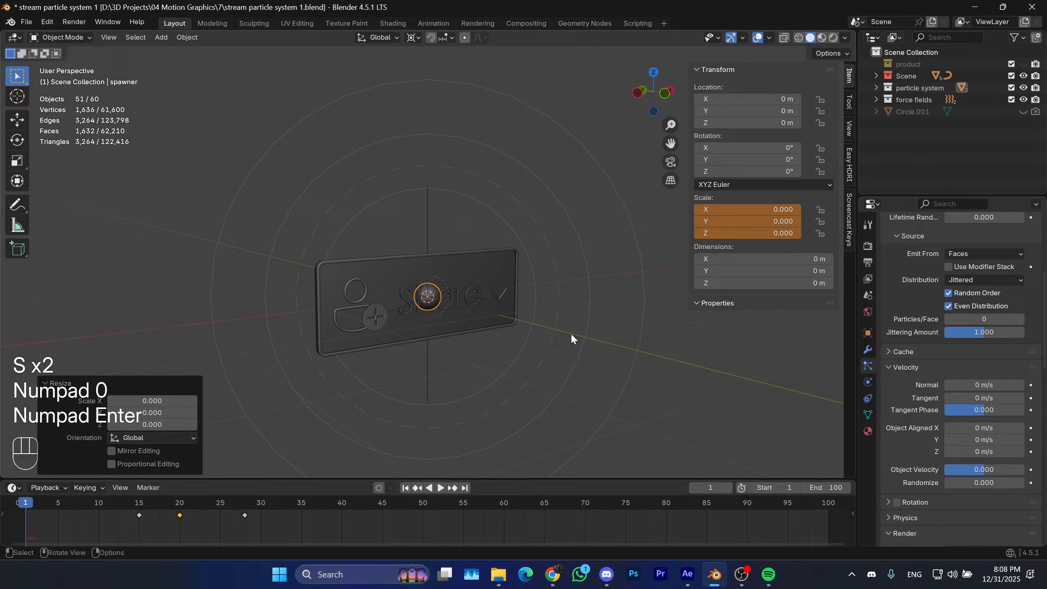
pyautogui.hotkey('ctrl', 'z')
# Try moving the spawner about 0.92 m along the Y axis, and undo the move.
pyautogui.moveTo(571, 332); pyautogui.dragTo(607, 322, button='middle')
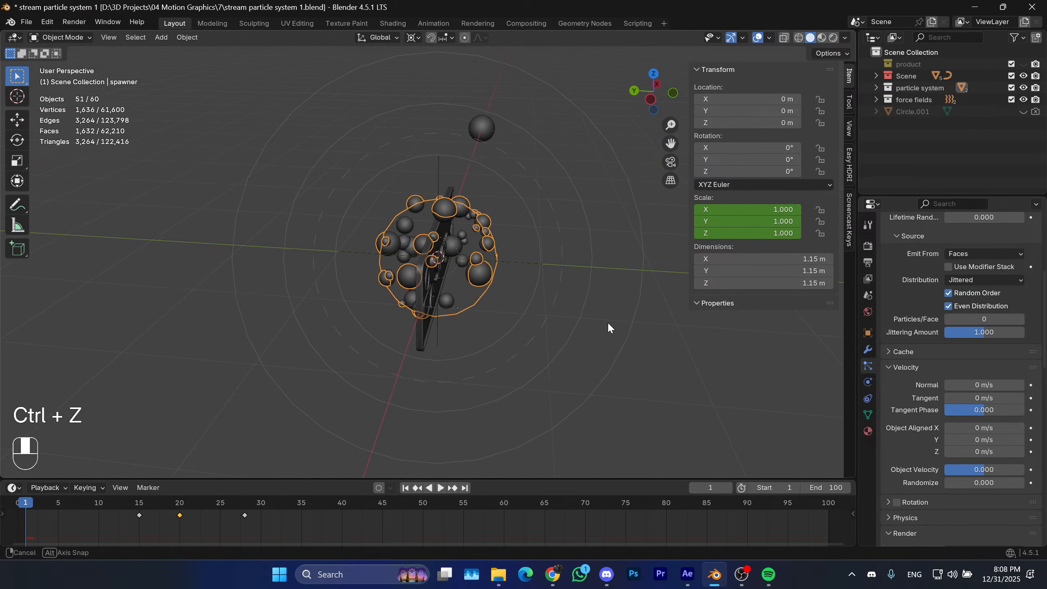
pyautogui.press('g')
pyautogui.press('y')
pyautogui.click(597, 355)
pyautogui.press('s')
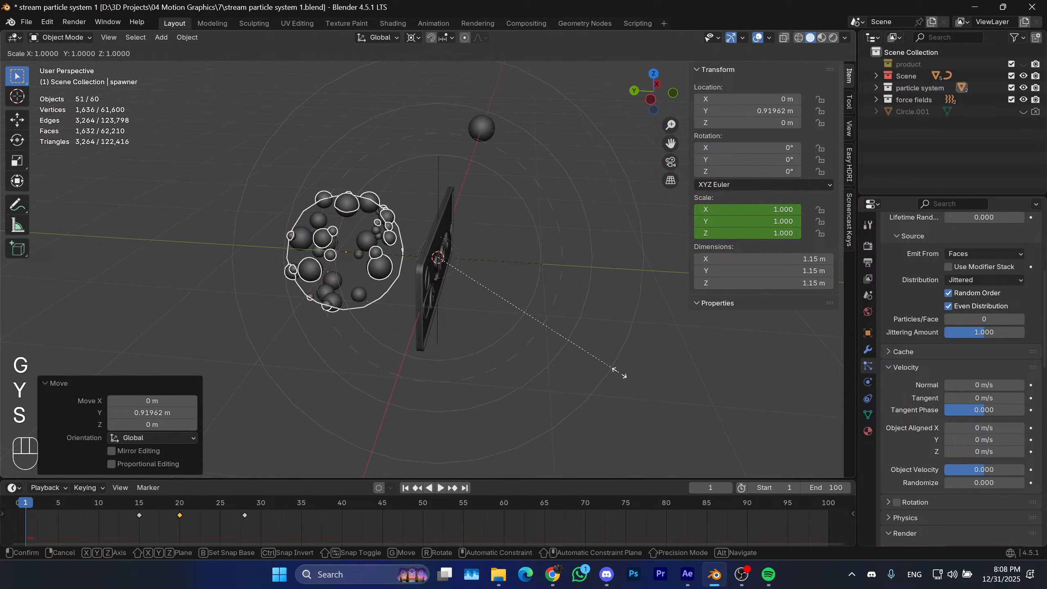
pyautogui.rightClick(595, 371)
pyautogui.hotkey('ctrl', 'z')
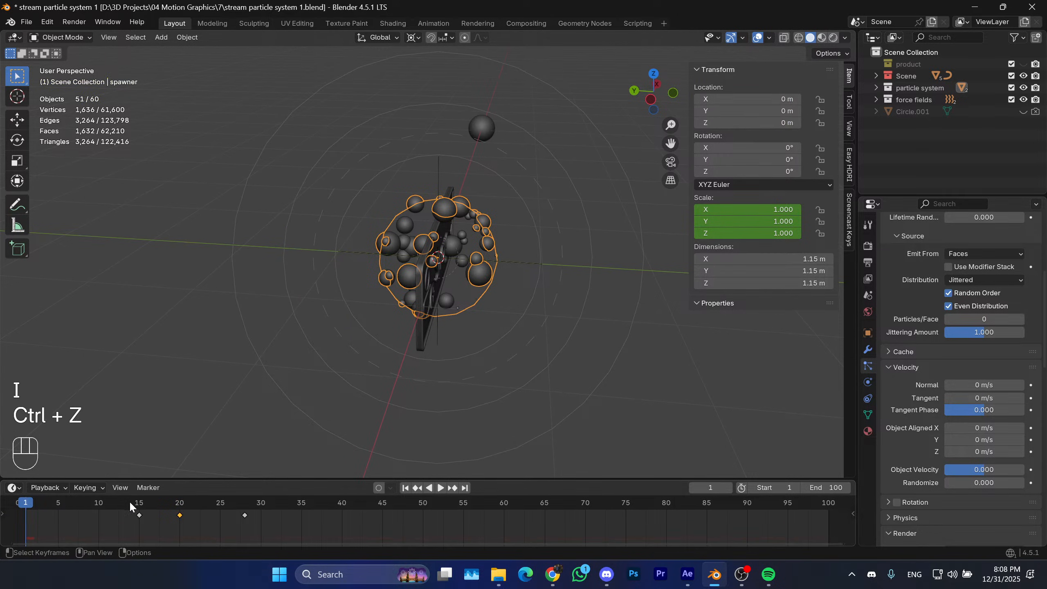
# At frame 1, move the spawner about 1.03 m along the Y axis and keyframe its location.
pyautogui.moveTo(129, 500); pyautogui.dragTo(27, 508)
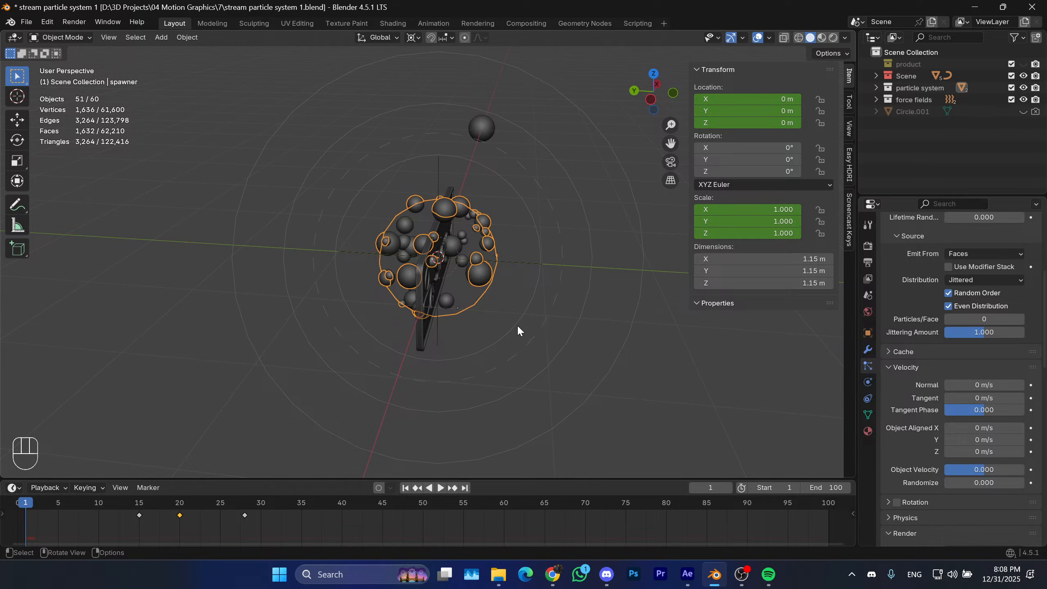
pyautogui.press('g')
pyautogui.press('y')
pyautogui.click(571, 351)
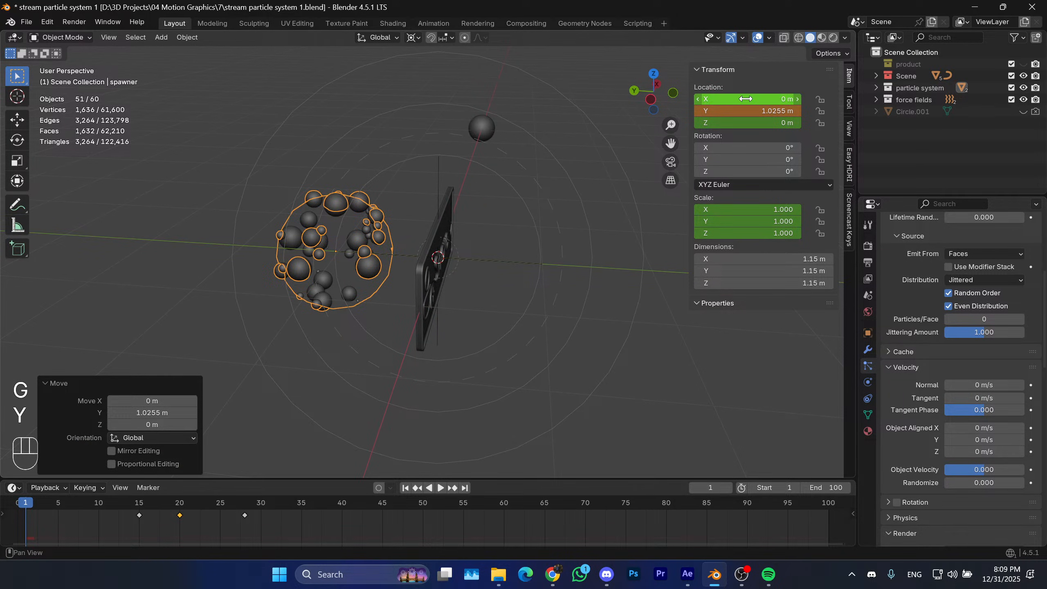
pyautogui.press('i')
# Scale the spawner down to 0 on all axes at frame 1.
pyautogui.press('s')
pyautogui.press('KP_0')
pyautogui.press('KP_Enter')
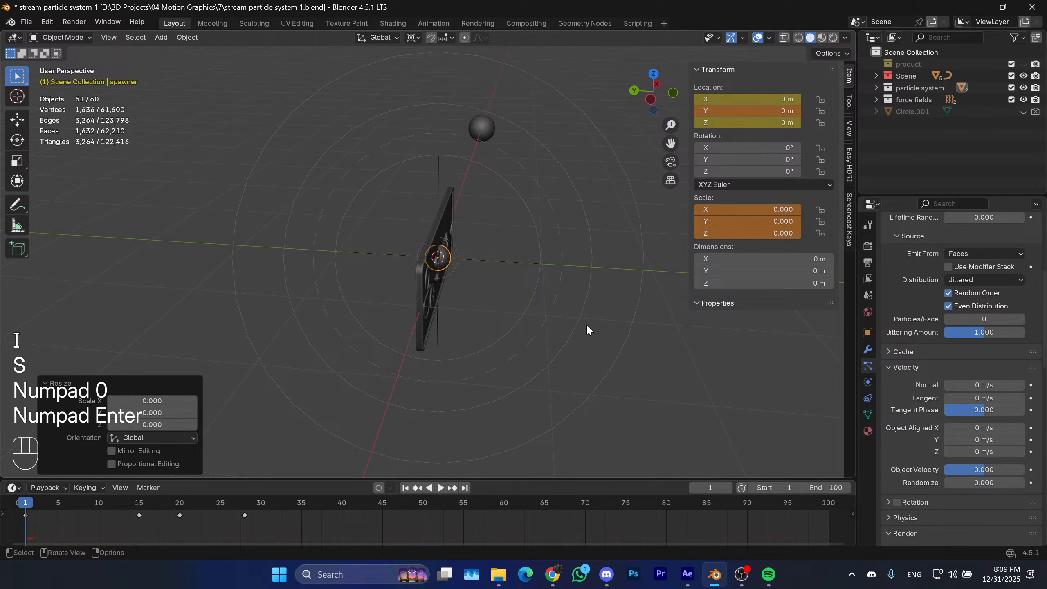
pyautogui.moveTo(590, 227); pyautogui.dragTo(505, 245, button='middle')
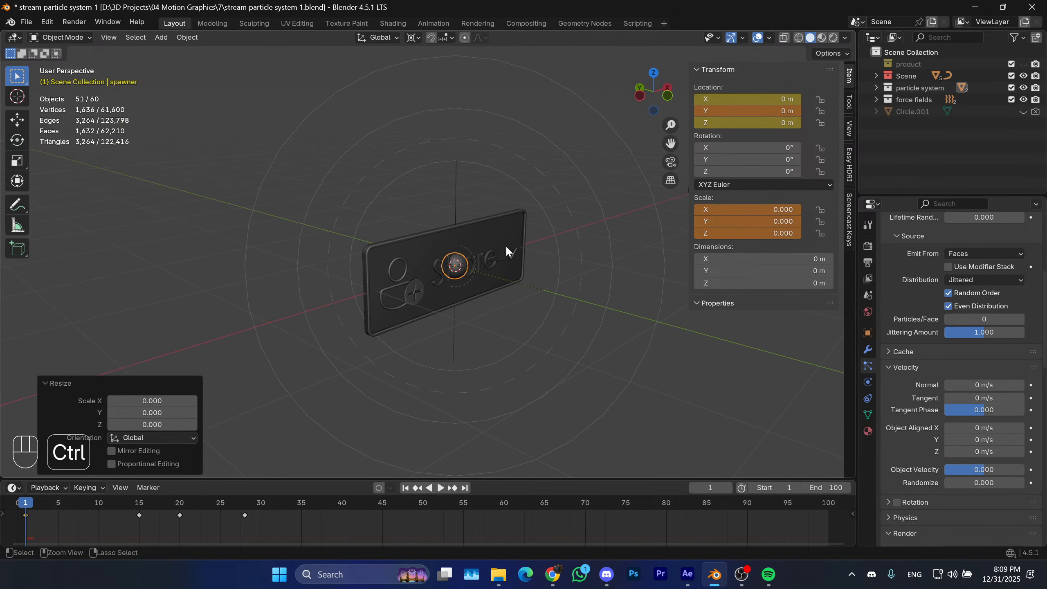
# Undo the spawner's location and scale changes together with all of their keyframes.
pyautogui.hotkey('ctrl', 'z')
pyautogui.hotkey('ctrl', 'z')
pyautogui.hotkey('ctrl', 'z')
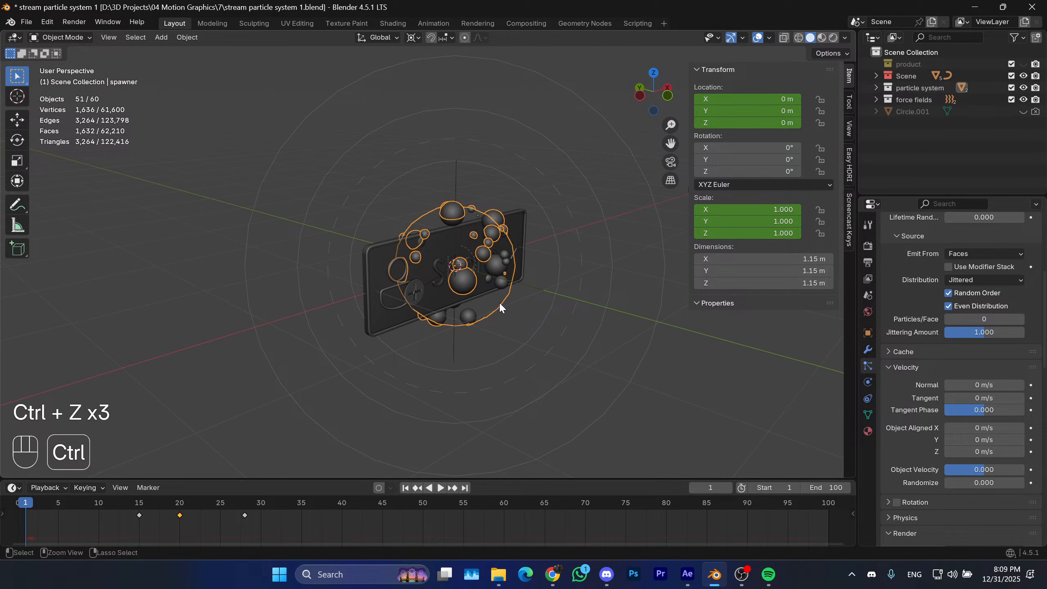
pyautogui.hotkey('ctrl', 'z')
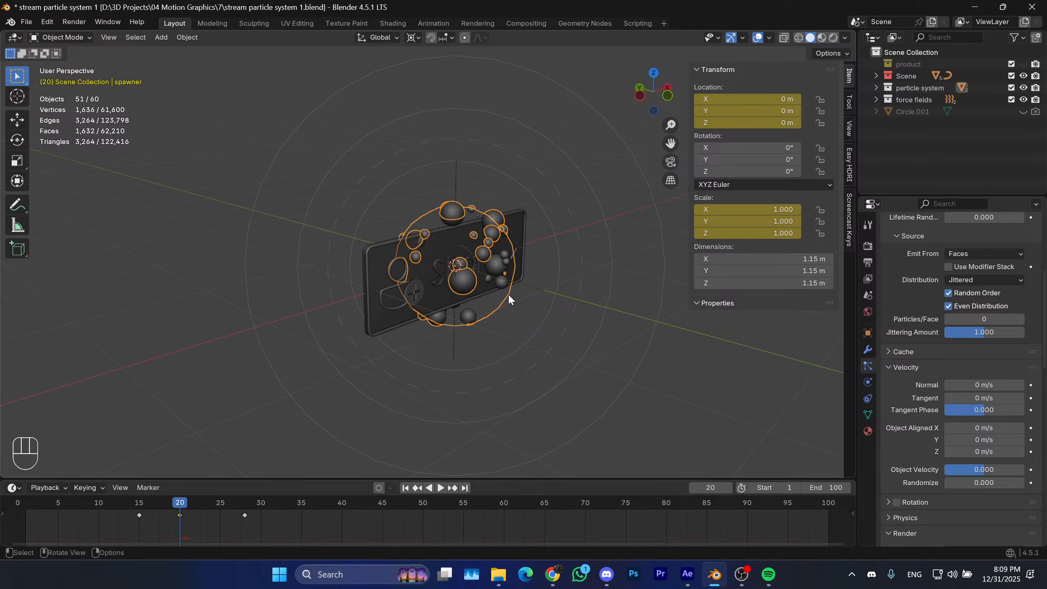
pyautogui.hotkey('ctrl', 'z')
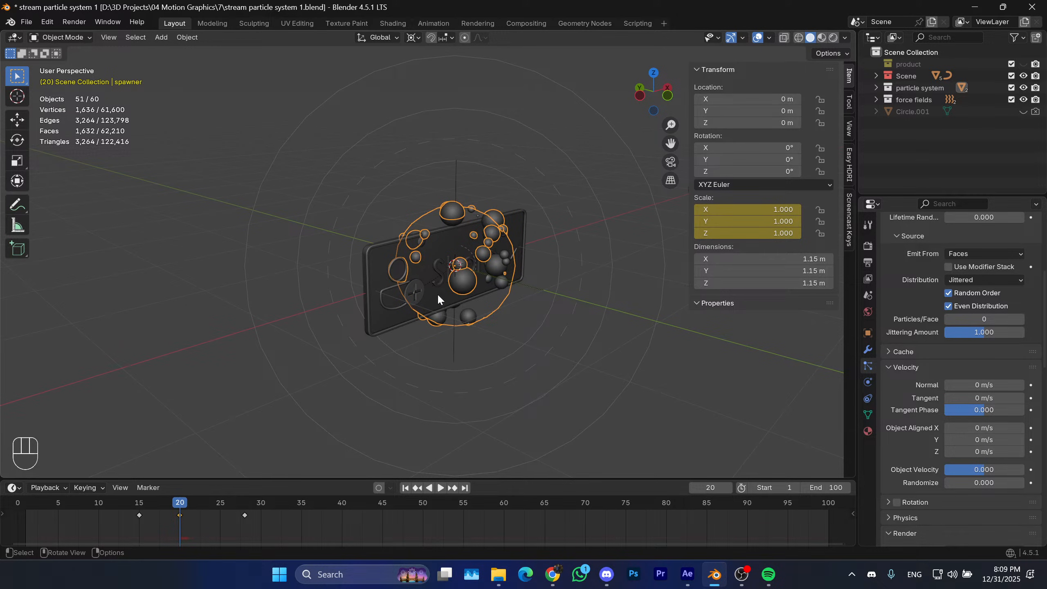
pyautogui.keyDown('shift'); pyautogui.moveTo(523, 332); pyautogui.dragTo(502, 323, button='middle'); pyautogui.keyUp('shift')
pyautogui.hotkey('ctrl', 'z')
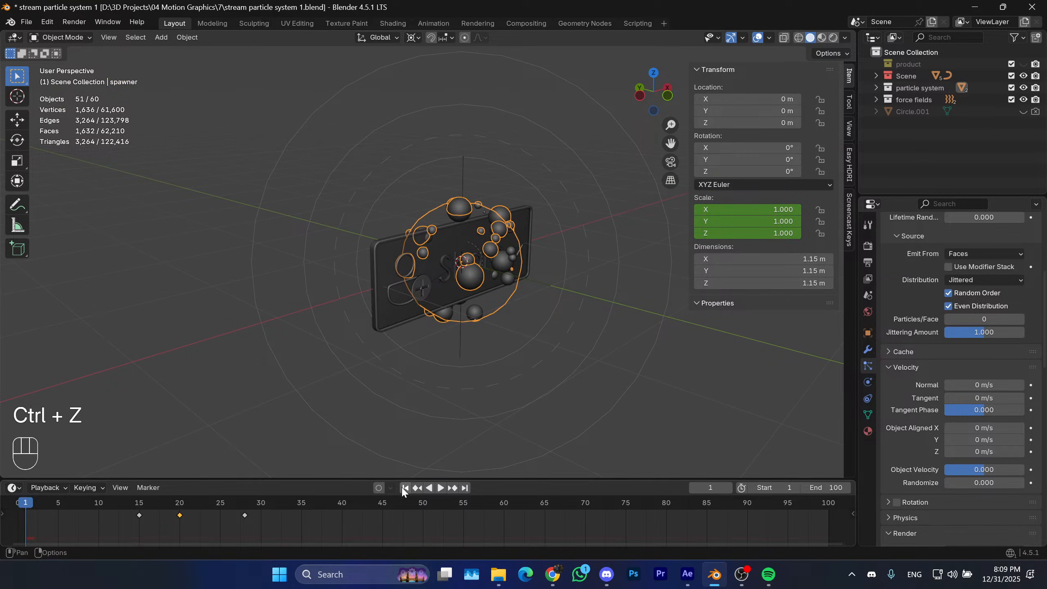
pyautogui.hotkey('ctrl', 'z')
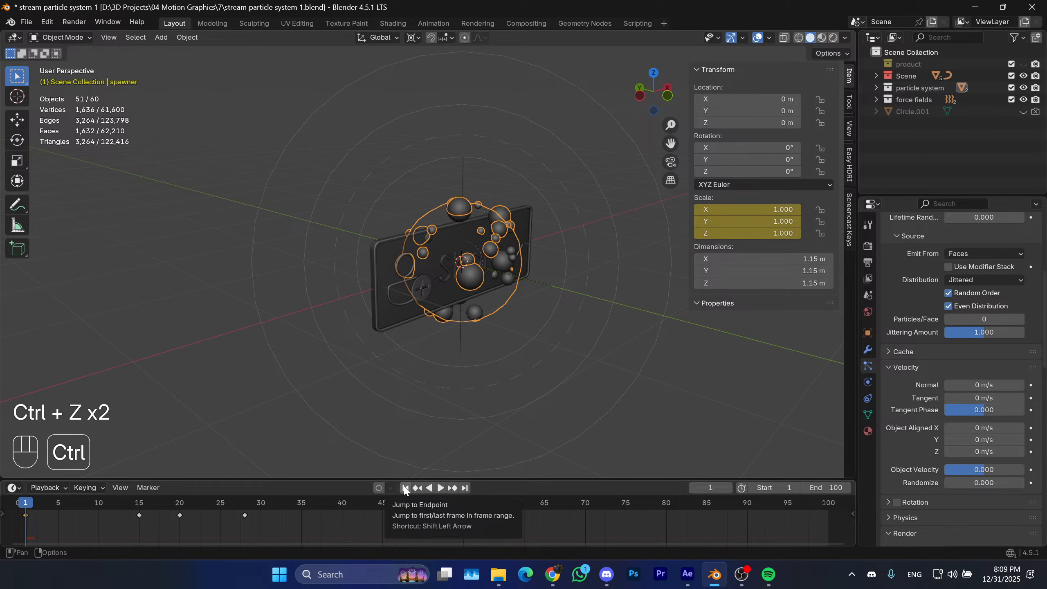
pyautogui.hotkey('ctrl', 'z')
pyautogui.hotkey('ctrl', 'z')
pyautogui.hotkey('ctrl', 'z')
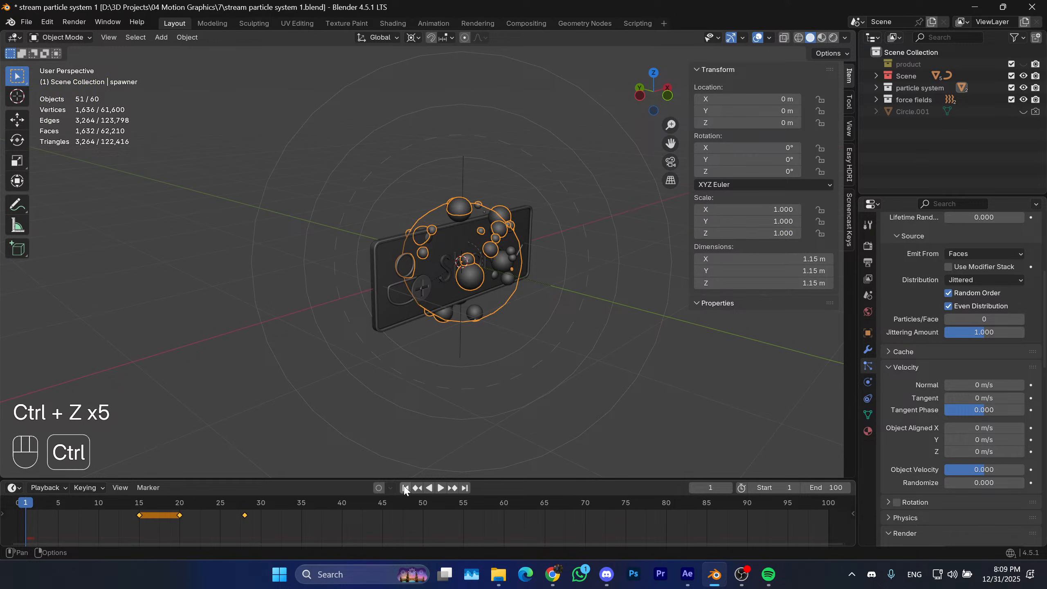
# Play the animation to check the particle burst from the unkeyed spawner, and return to frame 1.
pyautogui.press('space')
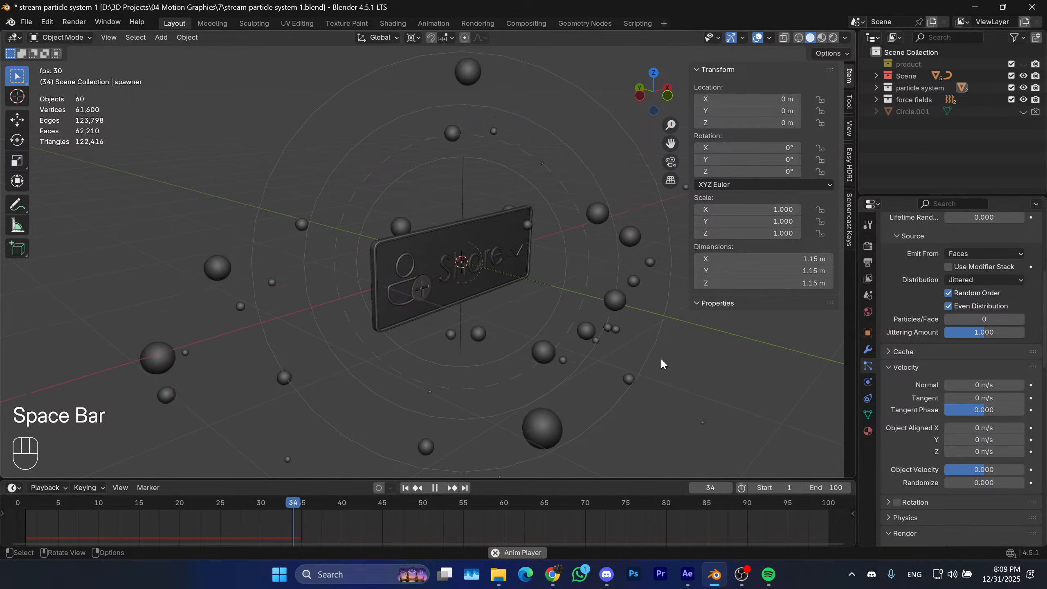
pyautogui.press('space')
pyautogui.click(406, 488)
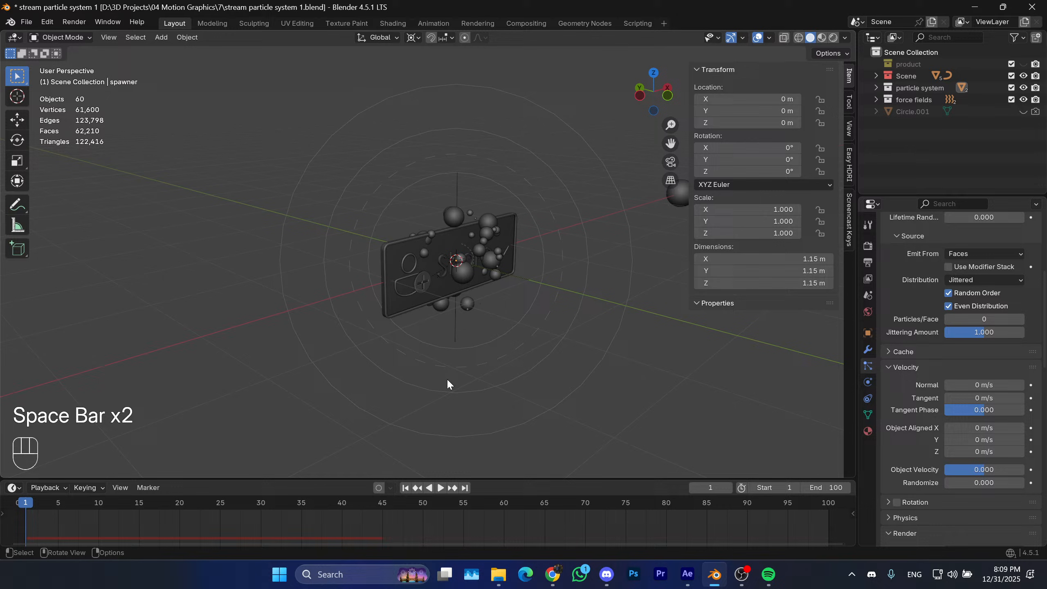
# Select the spawner and try a different particle lifetime in its emission settings.
pyautogui.click(493, 266)
pyautogui.scroll(3, 889, 353)
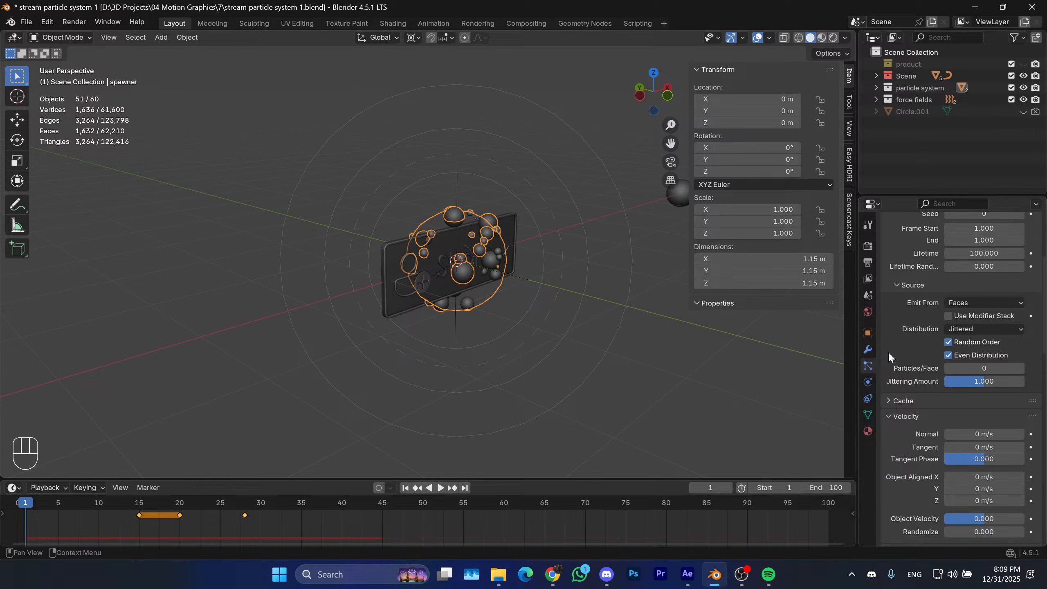
pyautogui.scroll(5, 888, 351)
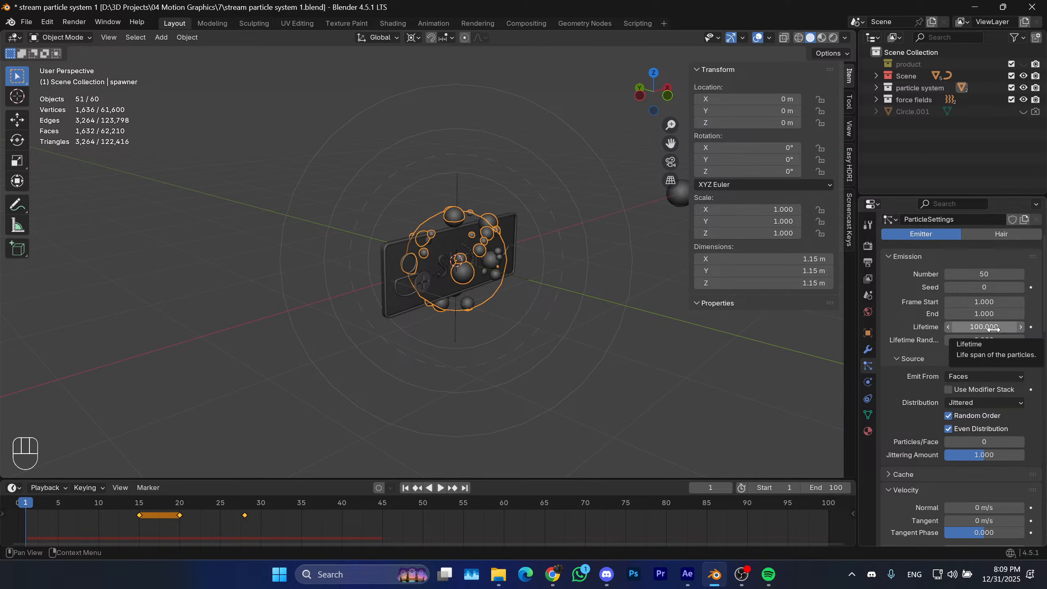
pyautogui.moveTo(960, 327); pyautogui.dragTo(1000, 328)
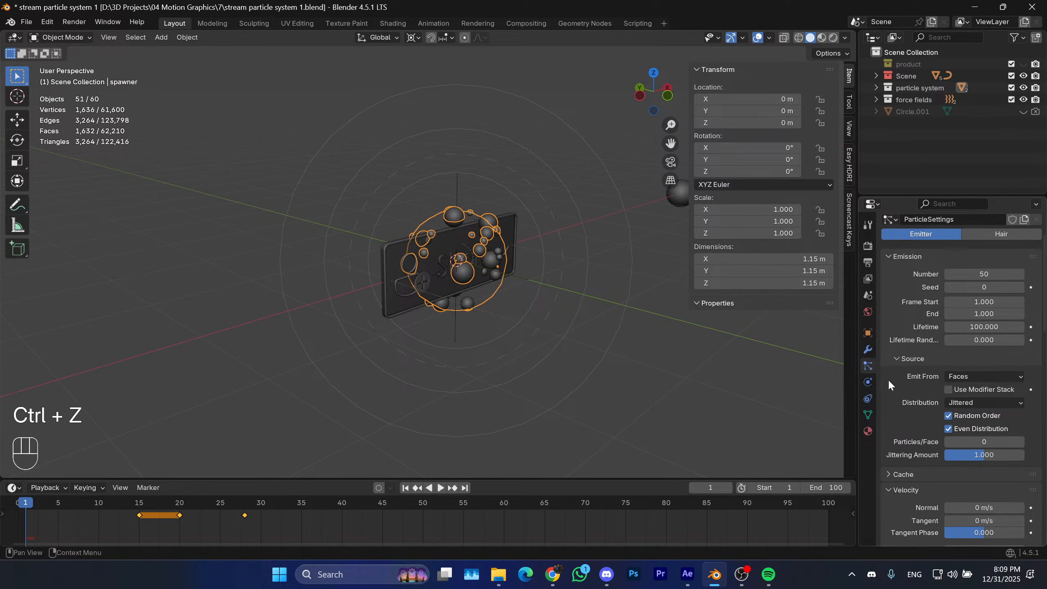
# Try lowering the particles' render scale to 0.010, and undo the change.
pyautogui.scroll(-10, 890, 397)
pyautogui.scroll(-8, 908, 412)
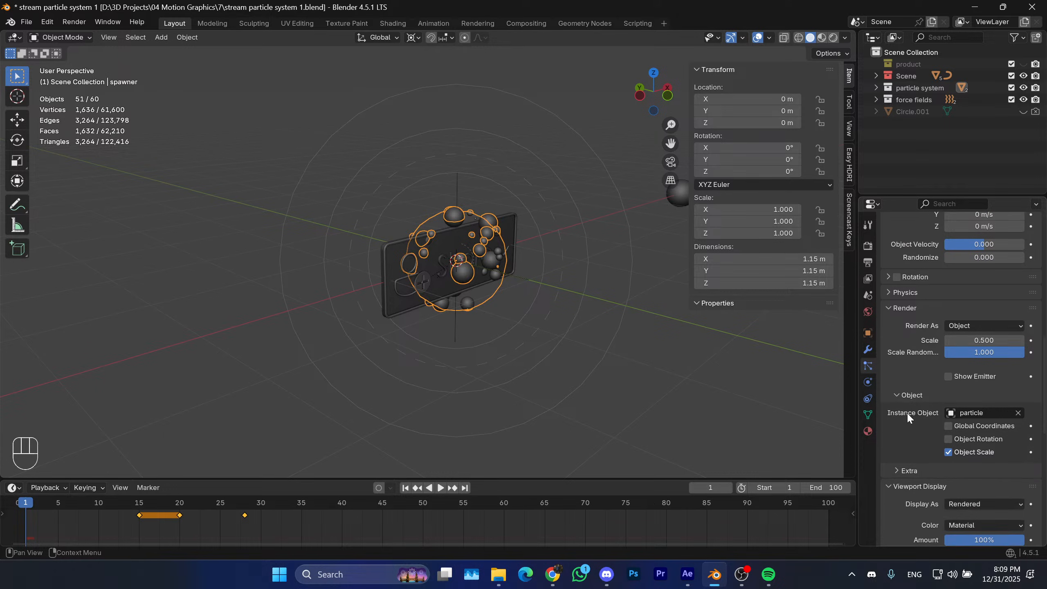
pyautogui.moveTo(986, 278); pyautogui.dragTo(960, 278)
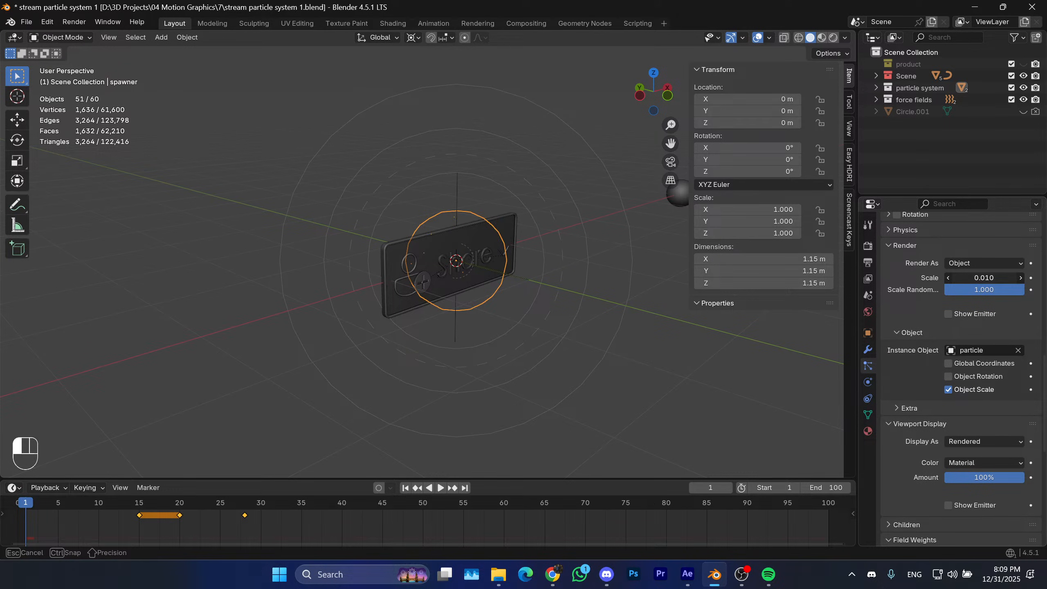
pyautogui.click(989, 263)
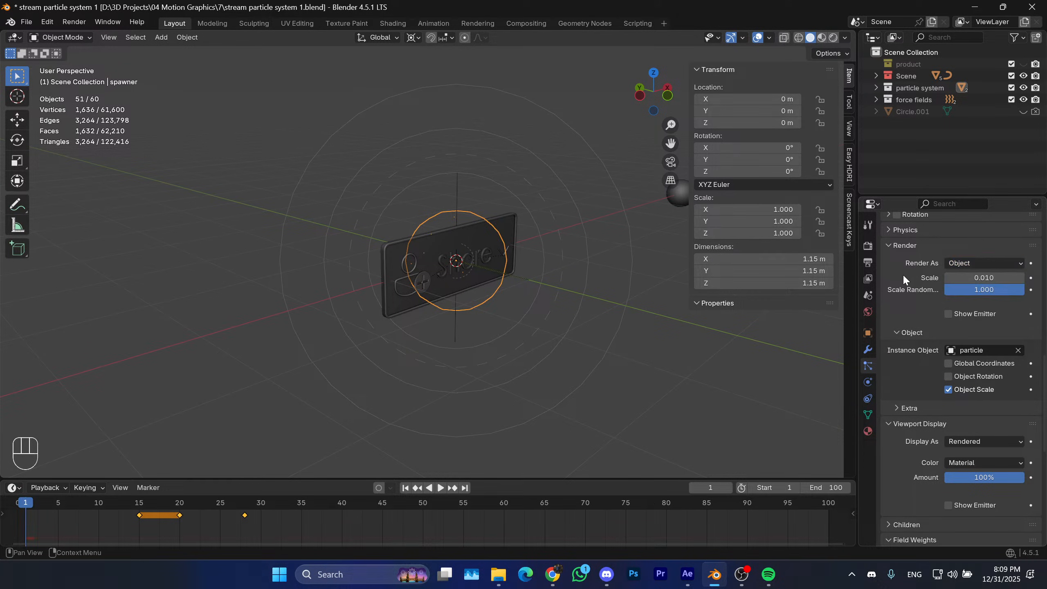
pyautogui.click(983, 277)
pyautogui.hotkey('ctrl', 'z')
pyautogui.hotkey('ctrl', 'z')
# Look through the spawner's particle settings, from viewport display and field weights to velocity and emission.
pyautogui.scroll(-8, 892, 340)
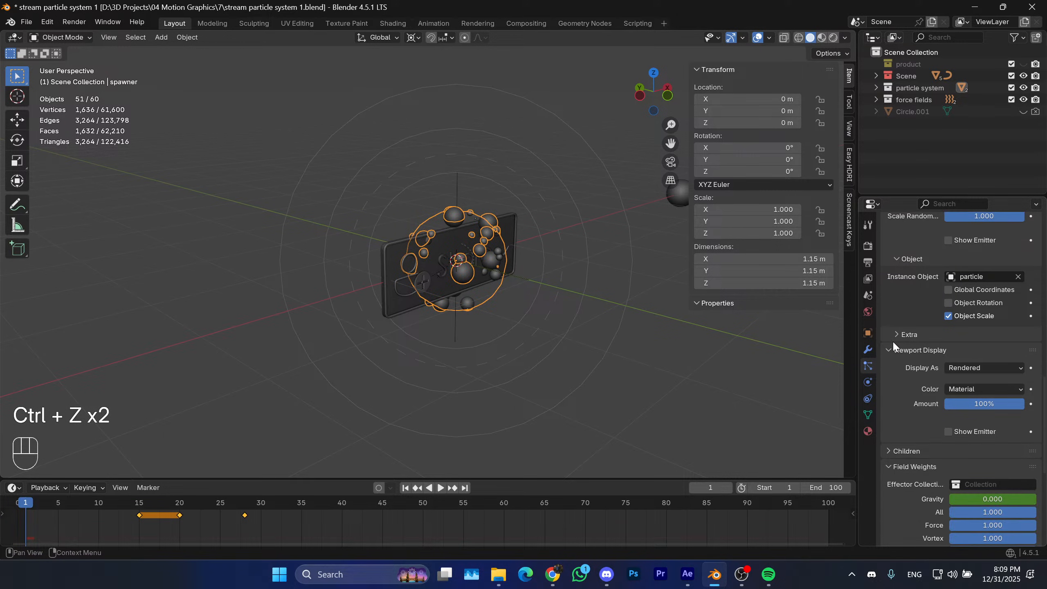
pyautogui.scroll(1, 903, 361)
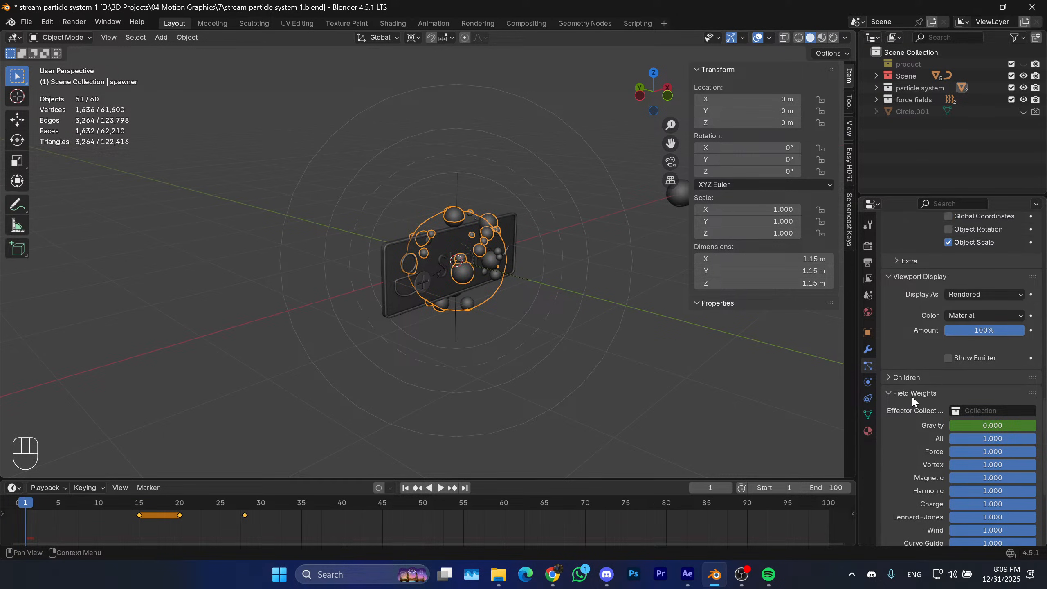
pyautogui.scroll(-1, 911, 396)
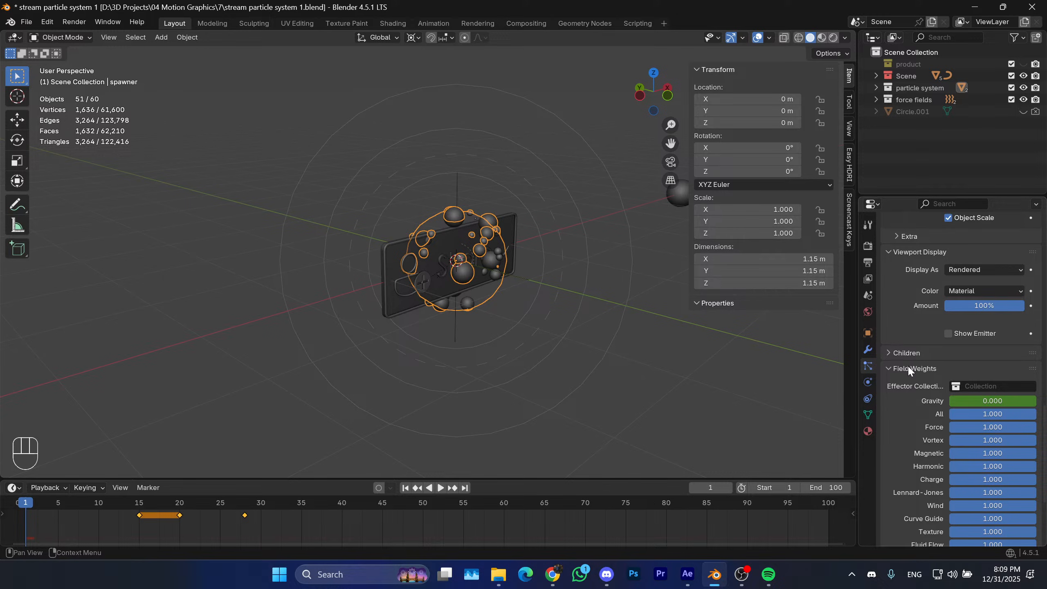
pyautogui.scroll(15, 908, 364)
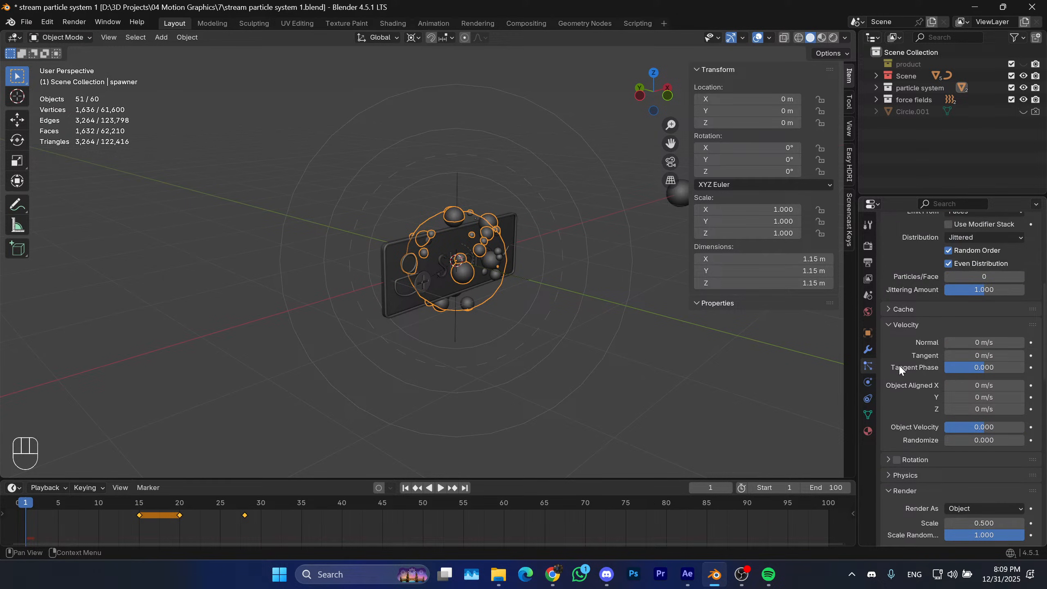
pyautogui.scroll(7, 899, 367)
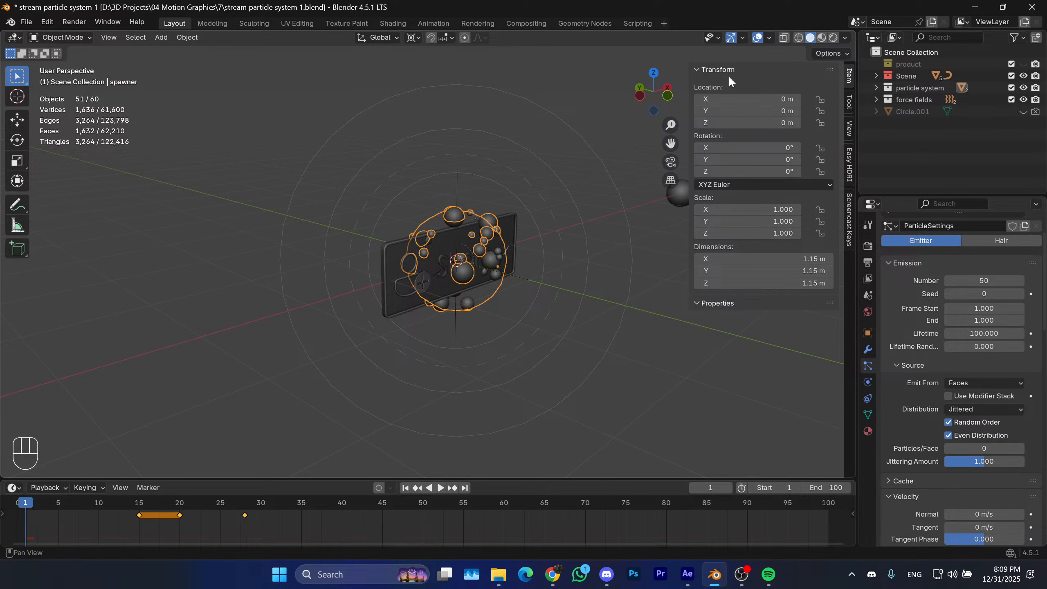
# Play the animation facing the Share button to review the particle burst, and return to frame 1.
pyautogui.click(718, 70)
pyautogui.moveTo(732, 70); pyautogui.dragTo(489, 233, button='middle')
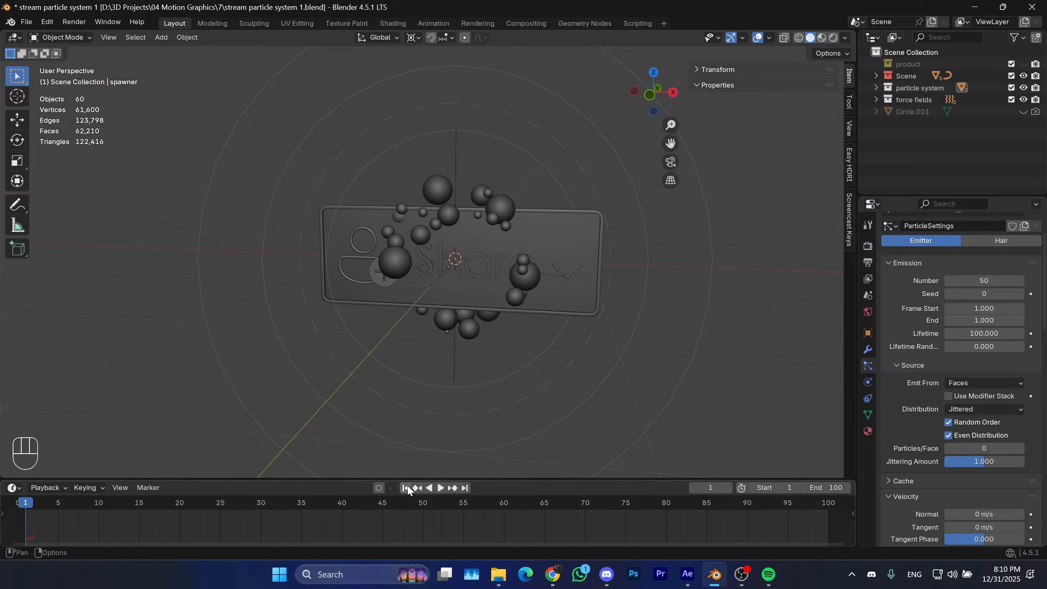
pyautogui.press('space')
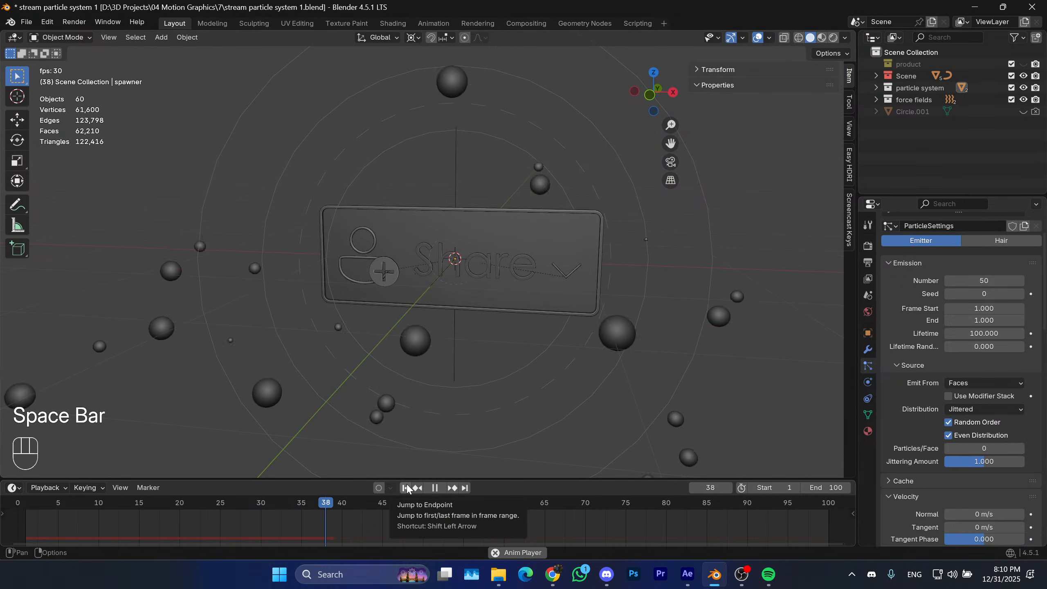
pyautogui.press('space')
pyautogui.click(407, 488)
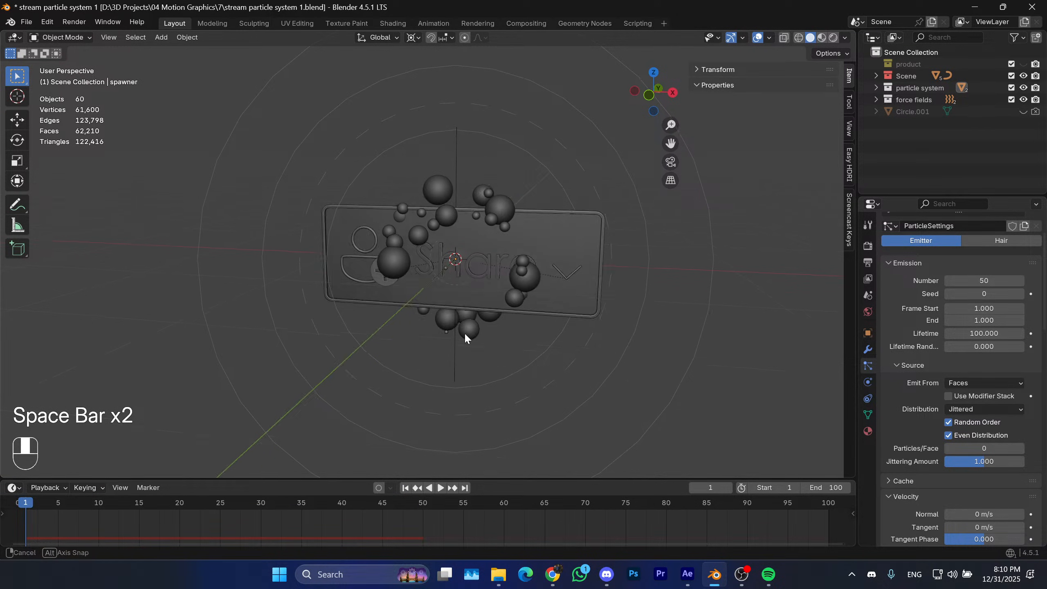
pyautogui.moveTo(465, 334)
pyautogui.mouseDown(button='middle')
pyautogui.moveTo(411, 358)
pyautogui.moveTo(407, 322)
pyautogui.moveTo(441, 302)
pyautogui.moveTo(469, 348)
pyautogui.mouseUp(button='middle')
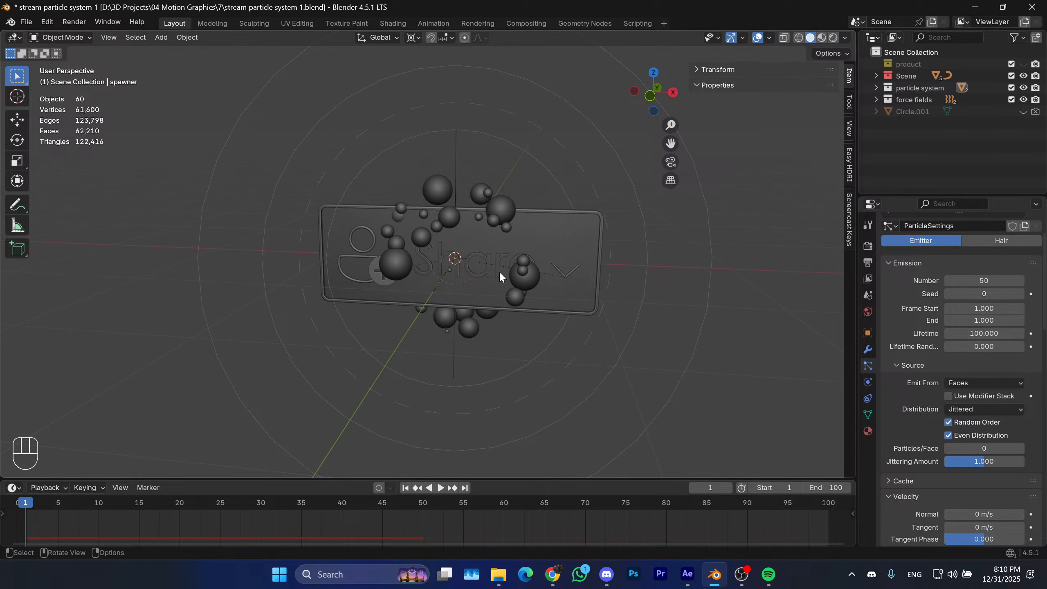
pyautogui.moveTo(526, 281); pyautogui.dragTo(552, 308, button='middle')
# Shift the spawner slightly along the Y axis, play the animation to check the burst, and return to frame 1.
pyautogui.click(441, 280)
pyautogui.press('g')
pyautogui.press('y')
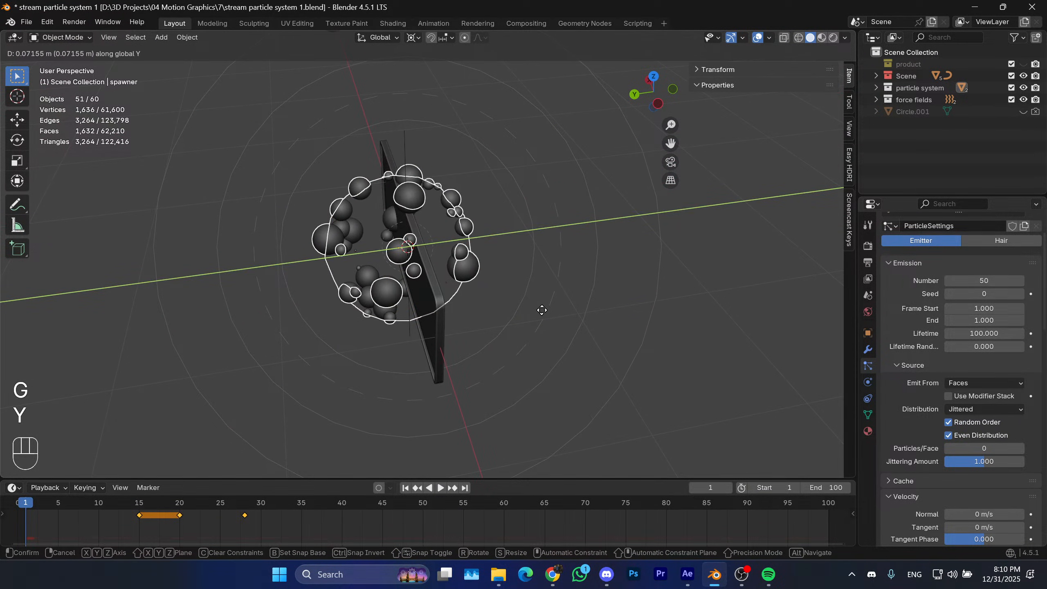
pyautogui.click(474, 304)
pyautogui.press('space')
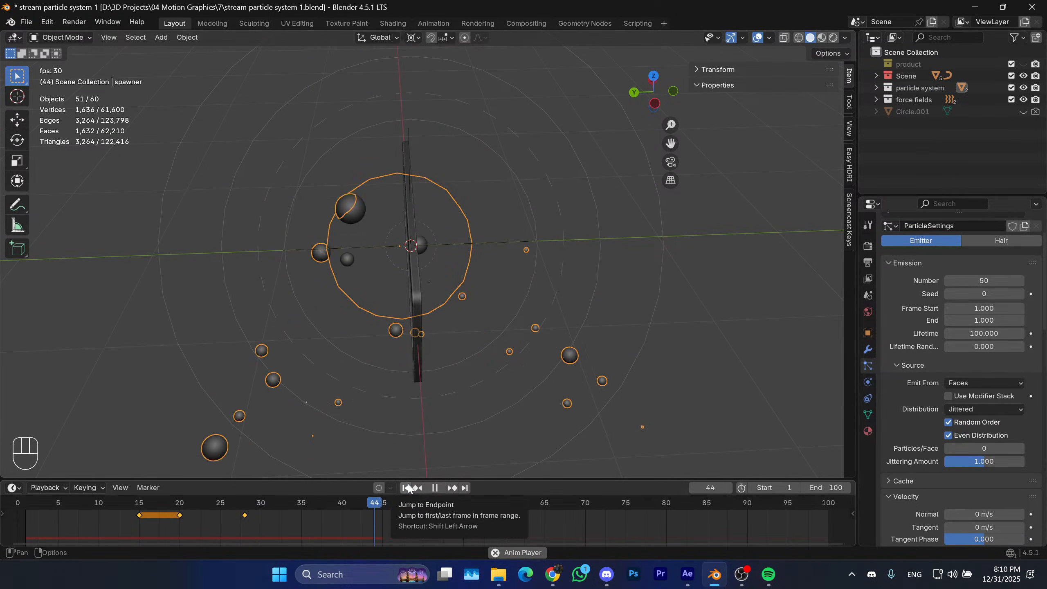
pyautogui.click(406, 488)
pyautogui.press('space')
pyautogui.moveTo(454, 326); pyautogui.dragTo(521, 324, button='middle')
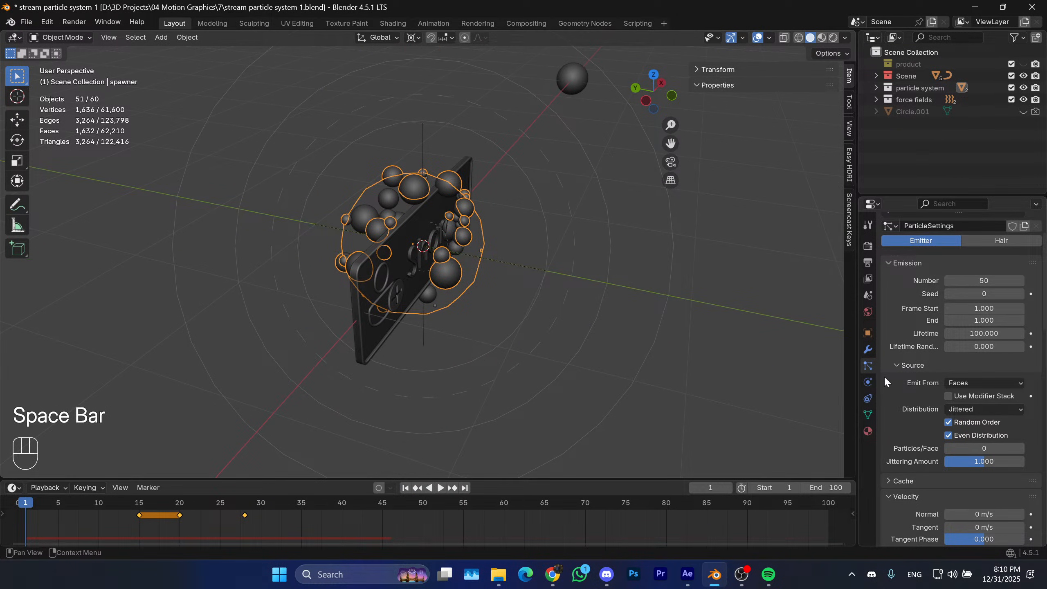
# Check the spawner's particle cache settings below the emission source options, and deselect the spawner.
pyautogui.scroll(-5, 904, 390)
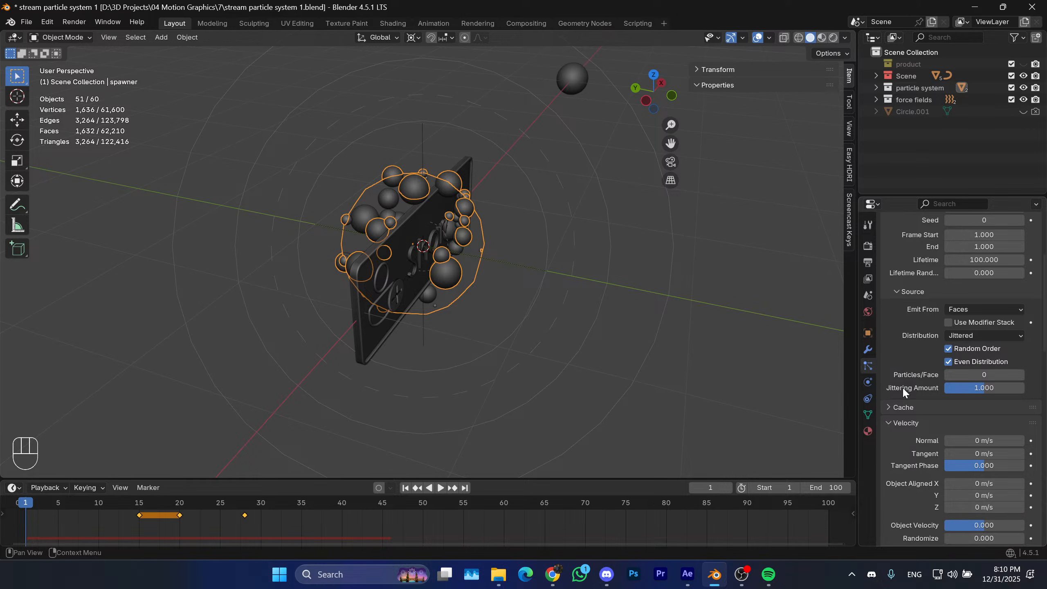
pyautogui.click(903, 387)
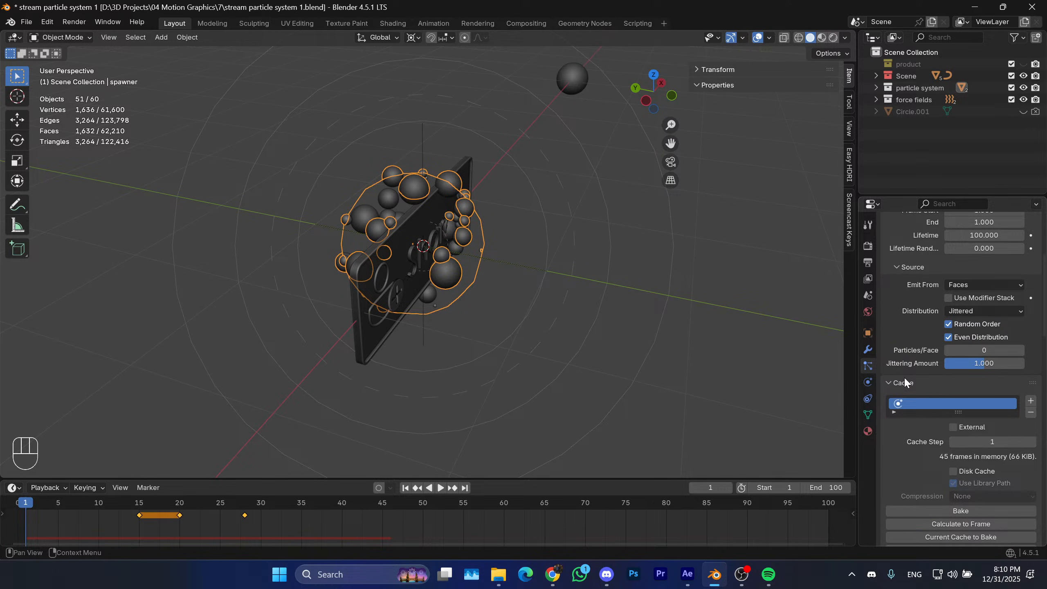
pyautogui.click(904, 377)
pyautogui.moveTo(676, 354); pyautogui.dragTo(630, 316, button='middle')
pyautogui.click(669, 316)
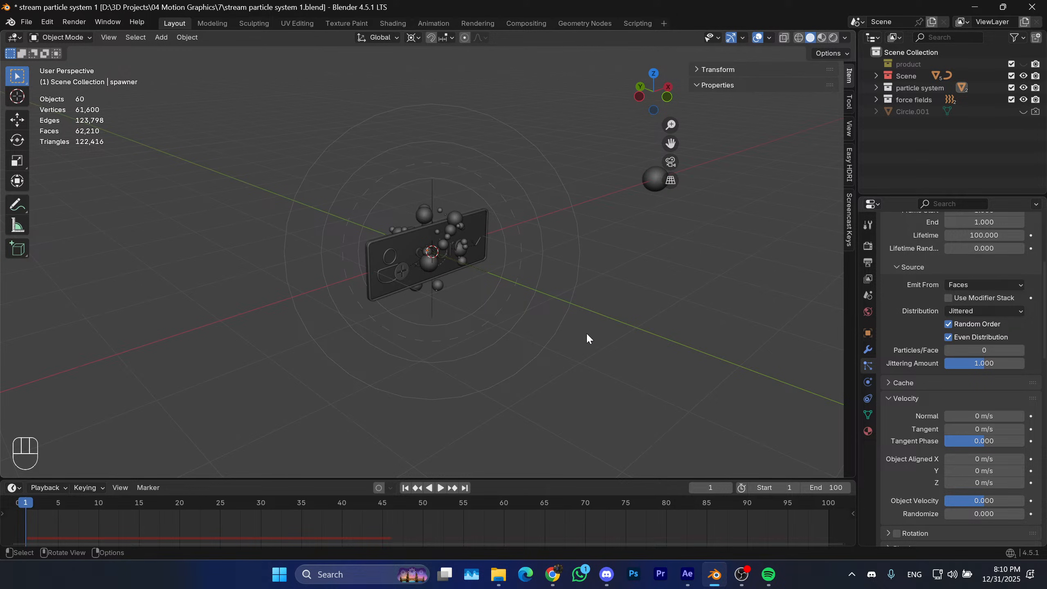
# Add a cube and raise it along the Z axis until it sits above the Share button.
pyautogui.hotkey('shift', 'a')
pyautogui.moveTo(613, 316)
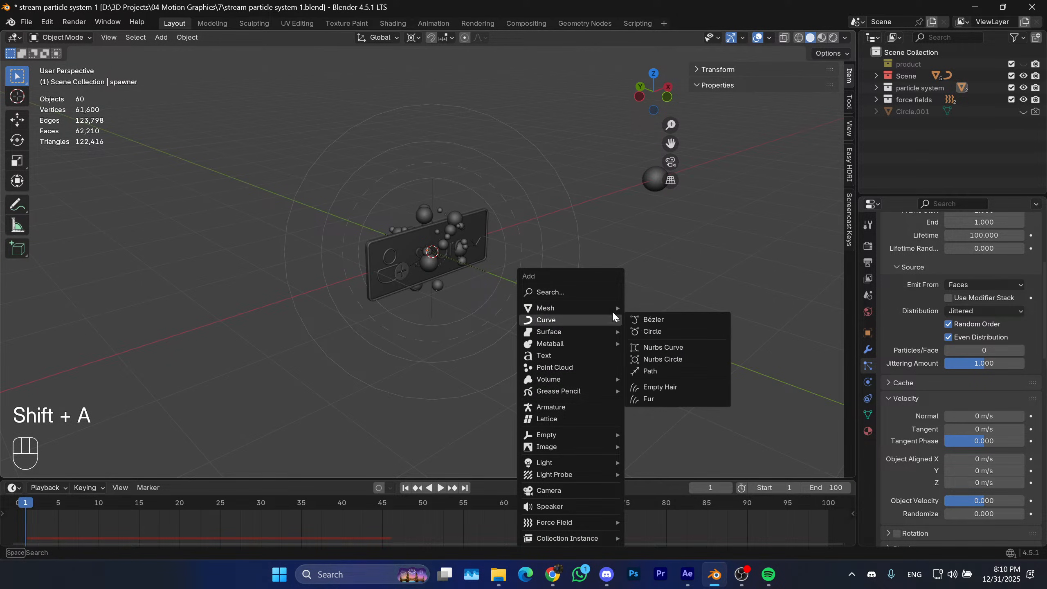
pyautogui.click(645, 318)
pyautogui.press('g')
pyautogui.press('z')
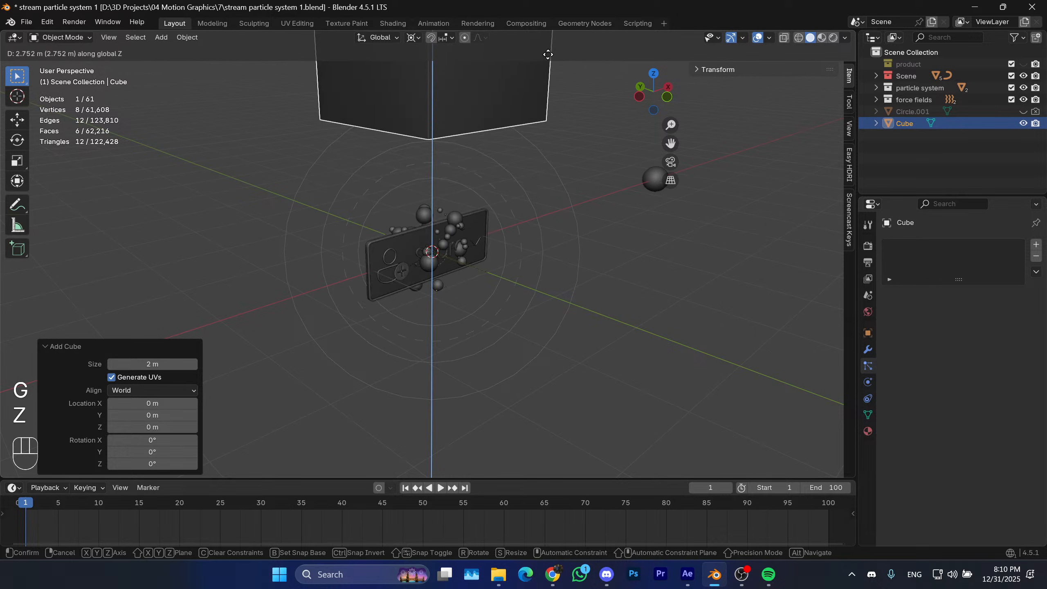
pyautogui.click(543, 106)
pyautogui.moveTo(545, 107); pyautogui.dragTo(532, 289, button='middle')
# Add a Boolean modifier set to Difference on the spawner, using the new cube as its object.
pyautogui.click(488, 273)
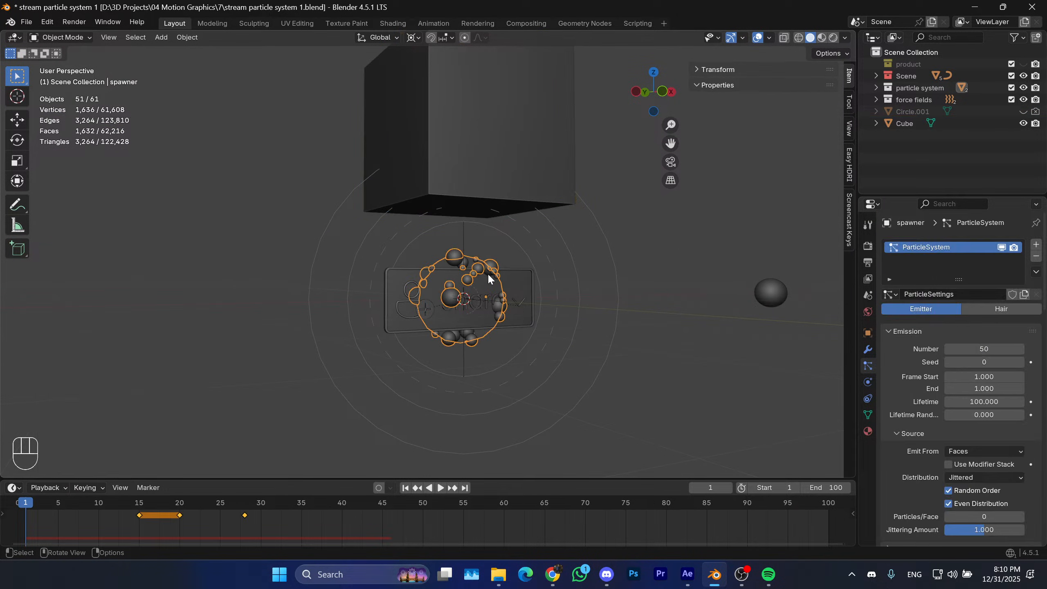
pyautogui.click(868, 349)
pyautogui.click(916, 246)
pyautogui.press('space')
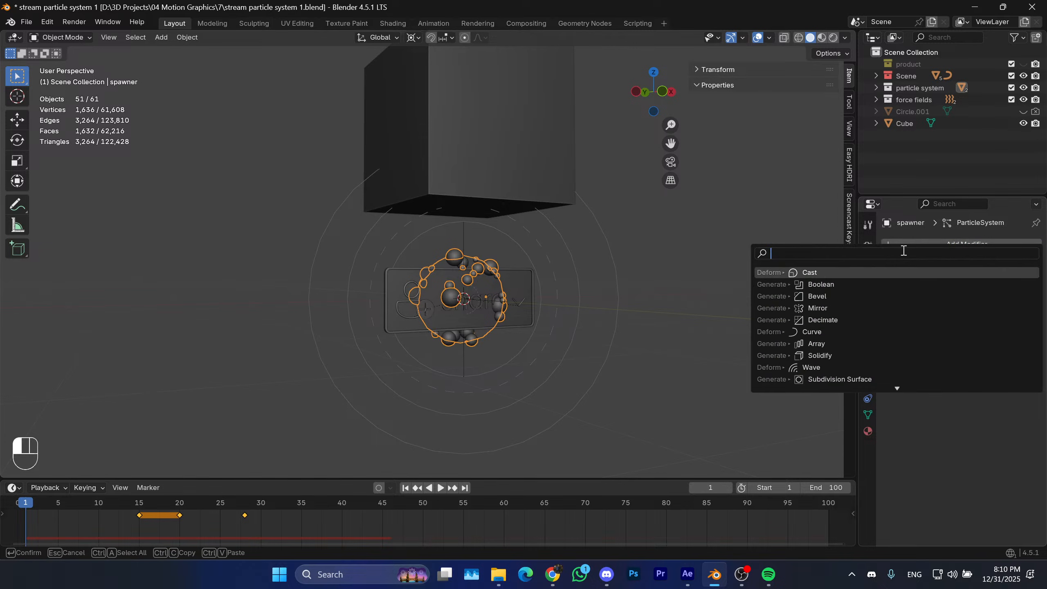
pyautogui.click(821, 284)
pyautogui.keyDown('shift'); pyautogui.moveTo(578, 289); pyautogui.dragTo(595, 304, button='middle'); pyautogui.keyUp('shift')
pyautogui.moveTo(595, 305); pyautogui.dragTo(578, 289, button='middle')
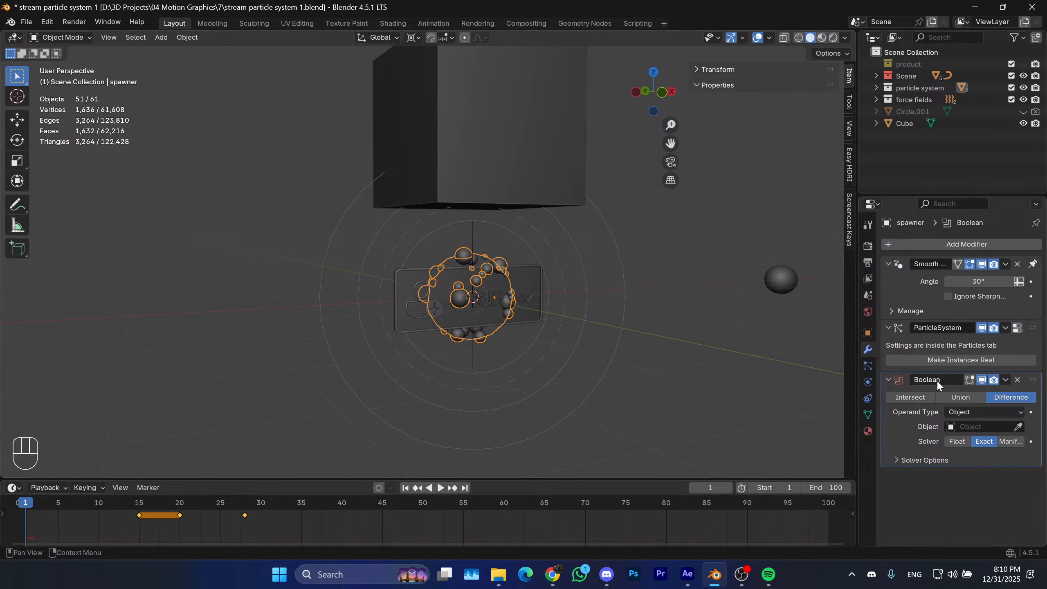
pyautogui.click(1018, 427)
pyautogui.click(489, 125)
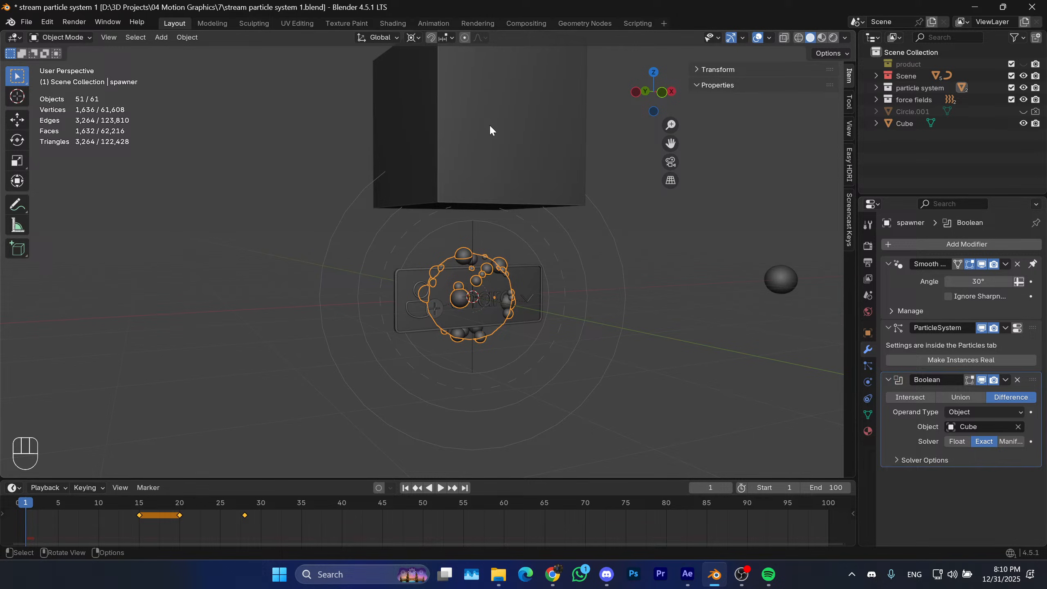
# Try lowering the cube along Z through the spawner to test the Boolean cut, and undo the move.
pyautogui.click(489, 131)
pyautogui.press('g')
pyautogui.press('z')
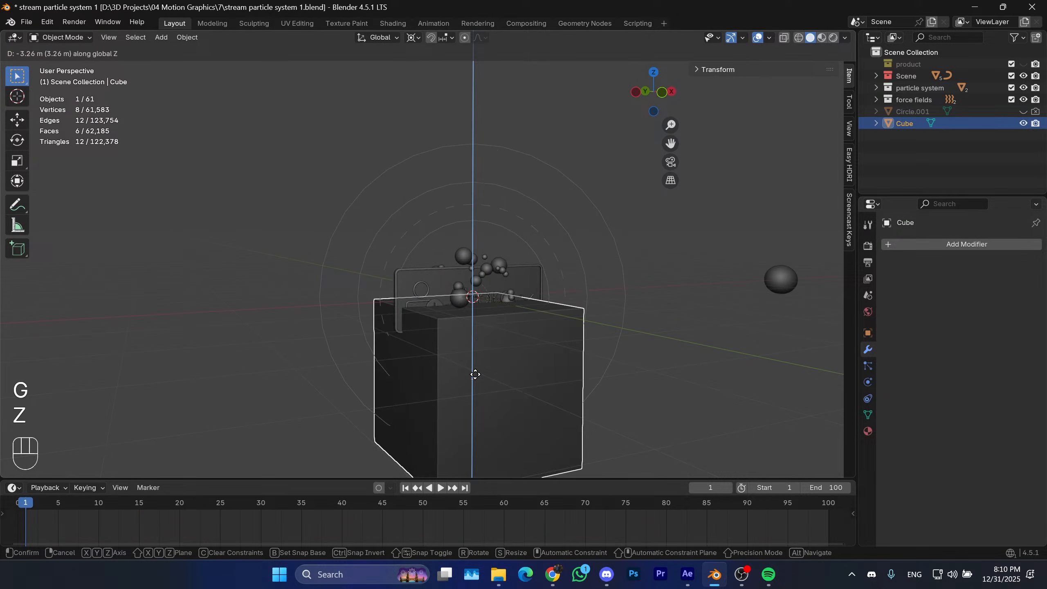
pyautogui.click(502, 284)
pyautogui.press('z')
pyautogui.press('z')
pyautogui.moveTo(482, 299); pyautogui.dragTo(511, 284, button='middle')
pyautogui.hotkey('ctrl', 'z')
# Move the spawner's Boolean modifier to the top of the stack, above Smooth by Angle and the particle system.
pyautogui.click(480, 260)
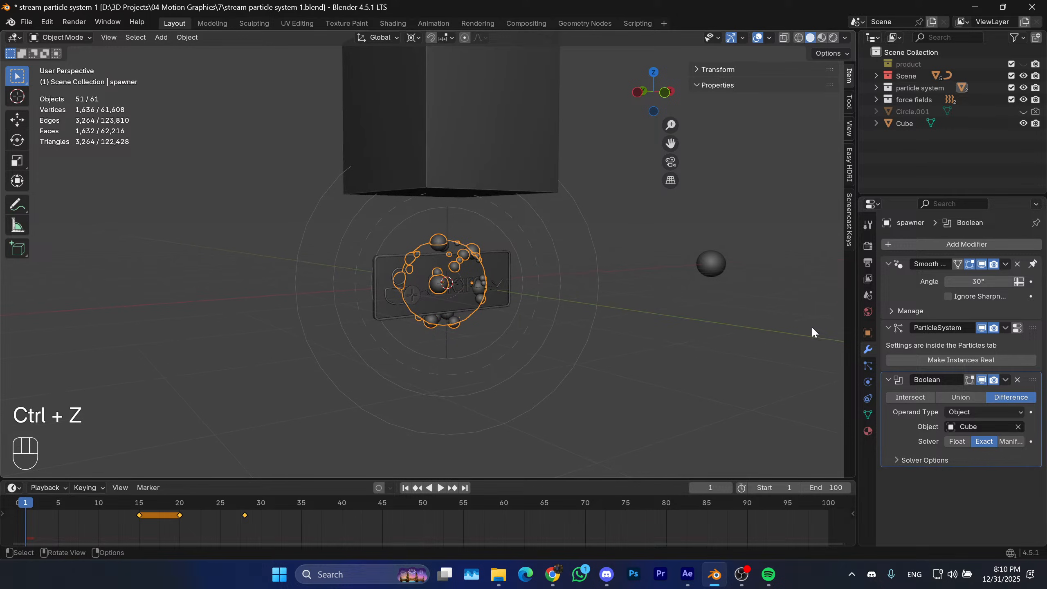
pyautogui.moveTo(1013, 380); pyautogui.dragTo(1014, 236)
pyautogui.moveTo(658, 256); pyautogui.dragTo(668, 273, button='middle')
pyautogui.press('g')
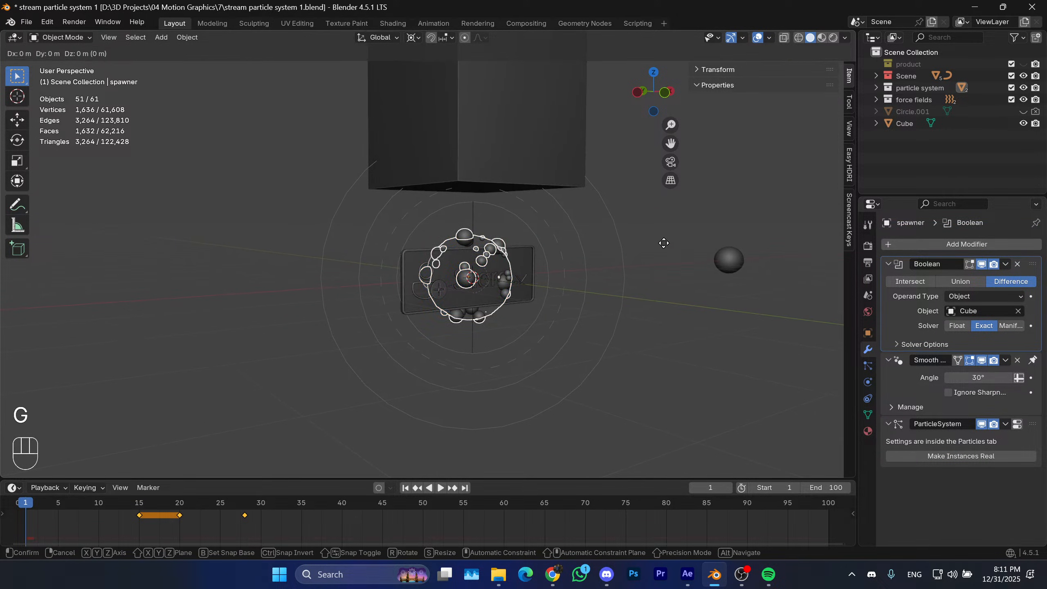
pyautogui.press('z')
pyautogui.rightClick(678, 336)
# Test the reordered Boolean by lowering the cube -2.1014 m along Z over the spawner in wireframe view, and undo the move.
pyautogui.click(572, 150)
pyautogui.press('g')
pyautogui.press('z')
pyautogui.click(600, 305)
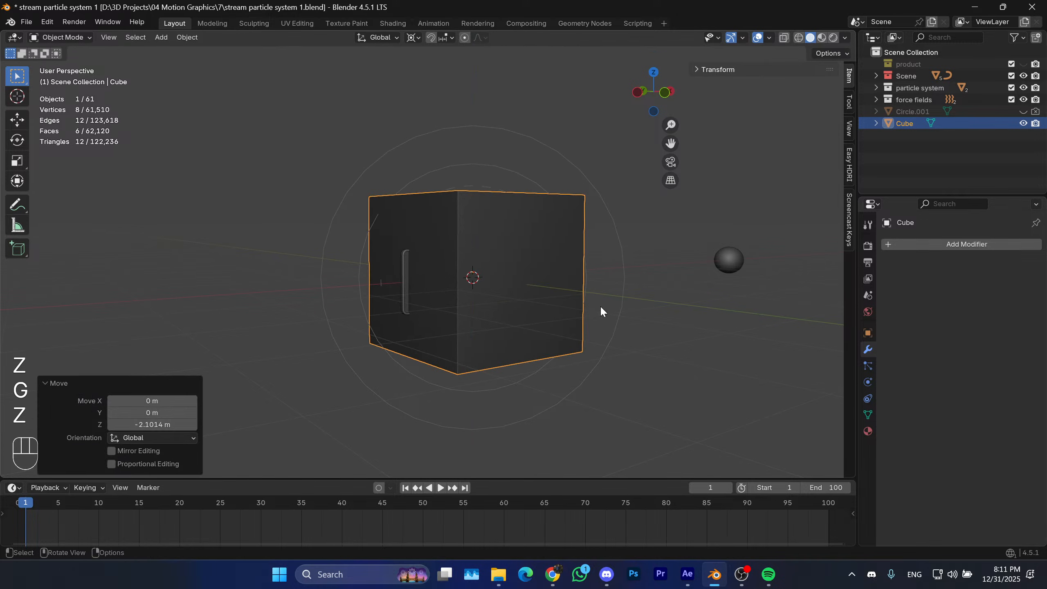
pyautogui.hotkey('shift', 'z')
pyautogui.press('g')
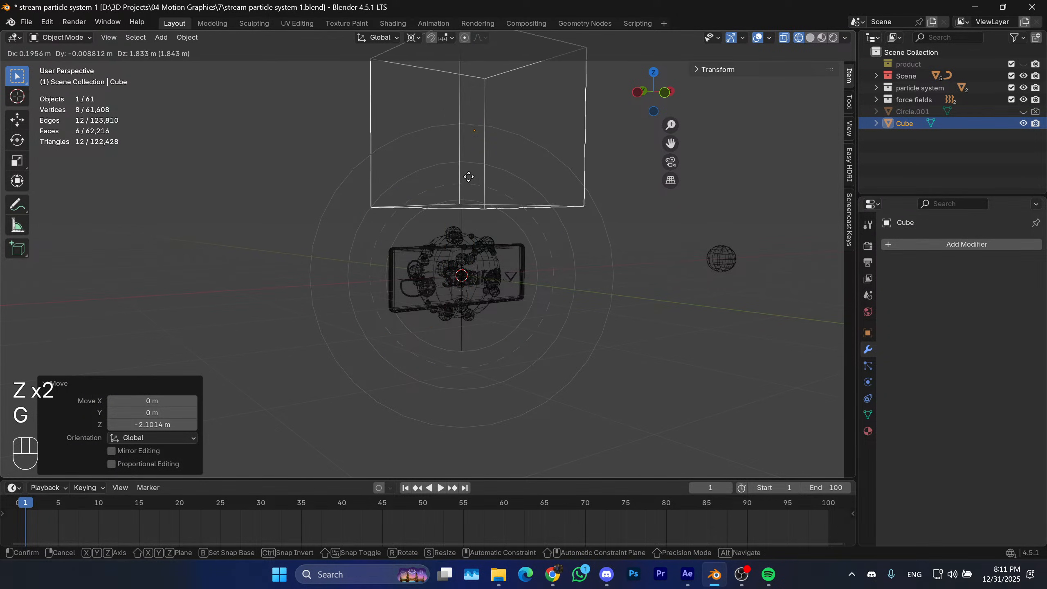
pyautogui.rightClick(465, 262)
pyautogui.keyDown('shift'); pyautogui.moveTo(465, 264); pyautogui.dragTo(486, 257, button='middle'); pyautogui.keyUp('shift')
pyautogui.press('g')
pyautogui.press('z')
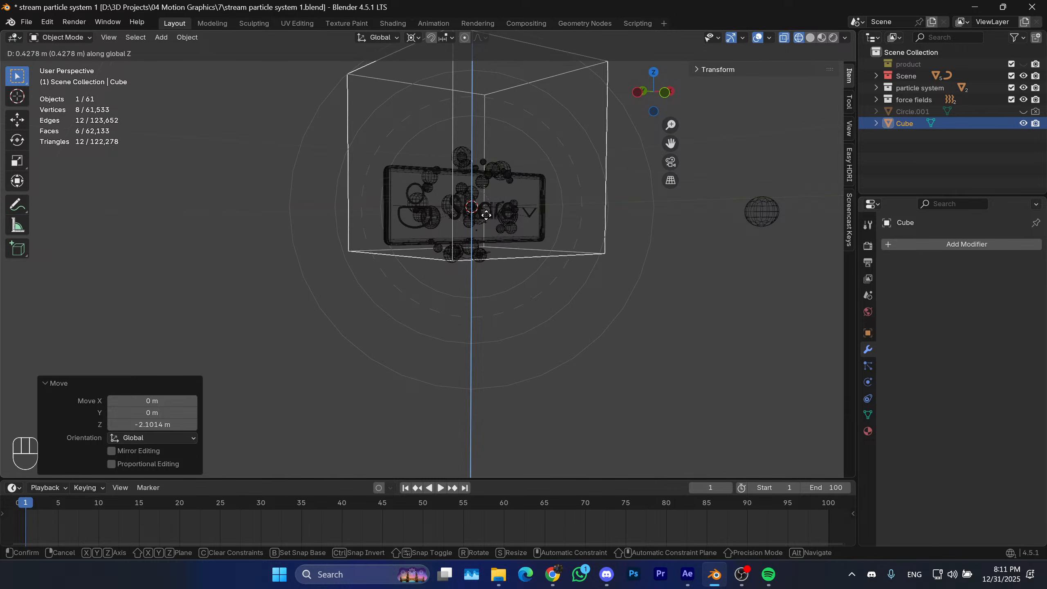
pyautogui.click(503, 202)
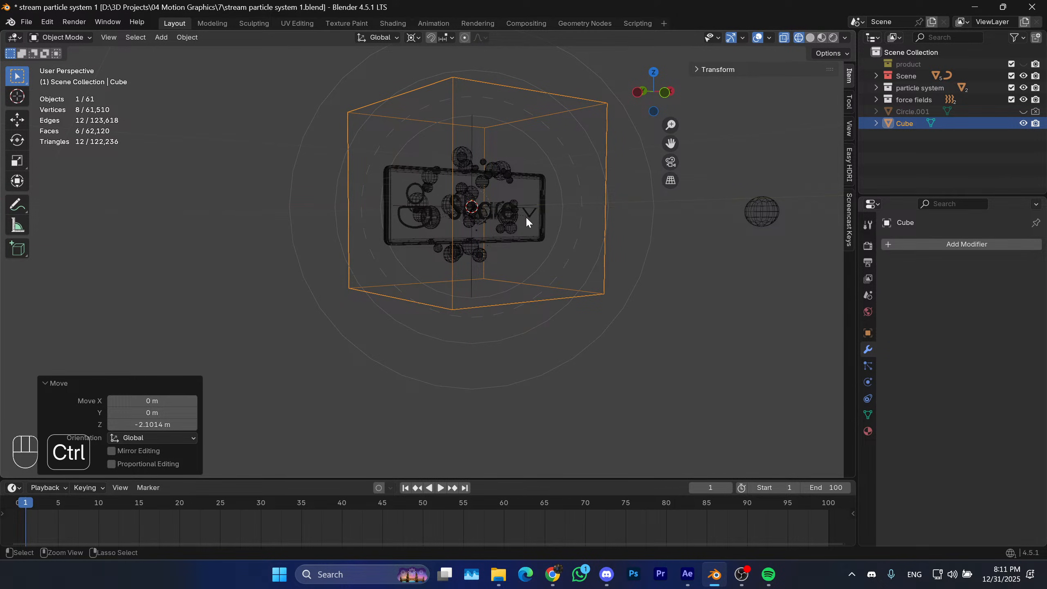
pyautogui.hotkey('ctrl', 'z')
pyautogui.hotkey('ctrl', 'z')
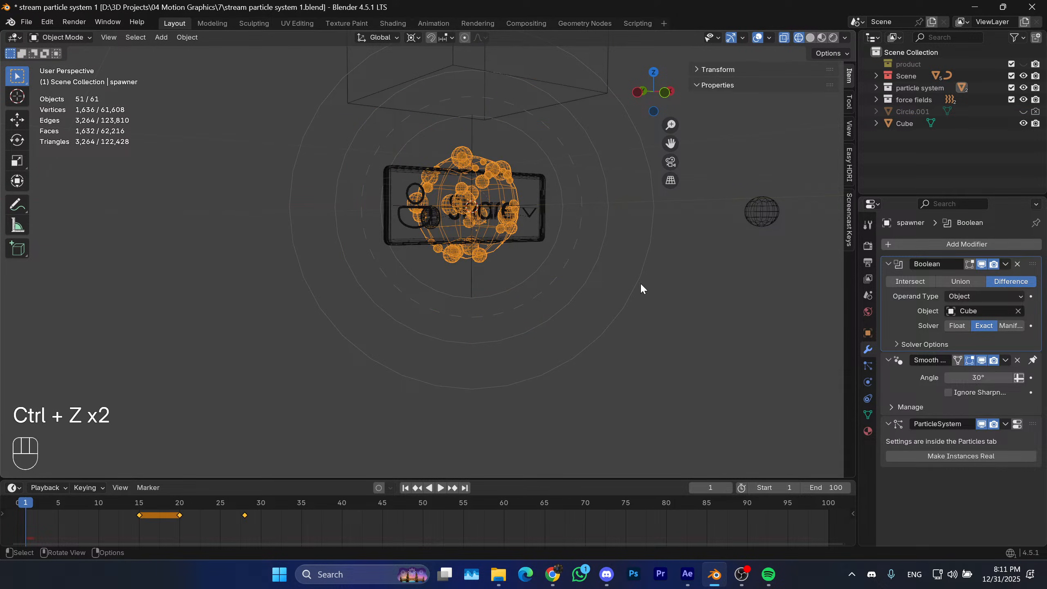
# Remove the Boolean modifier from the spawner, delete the cube, and return to solid shading.
pyautogui.scroll(2, 635, 245)
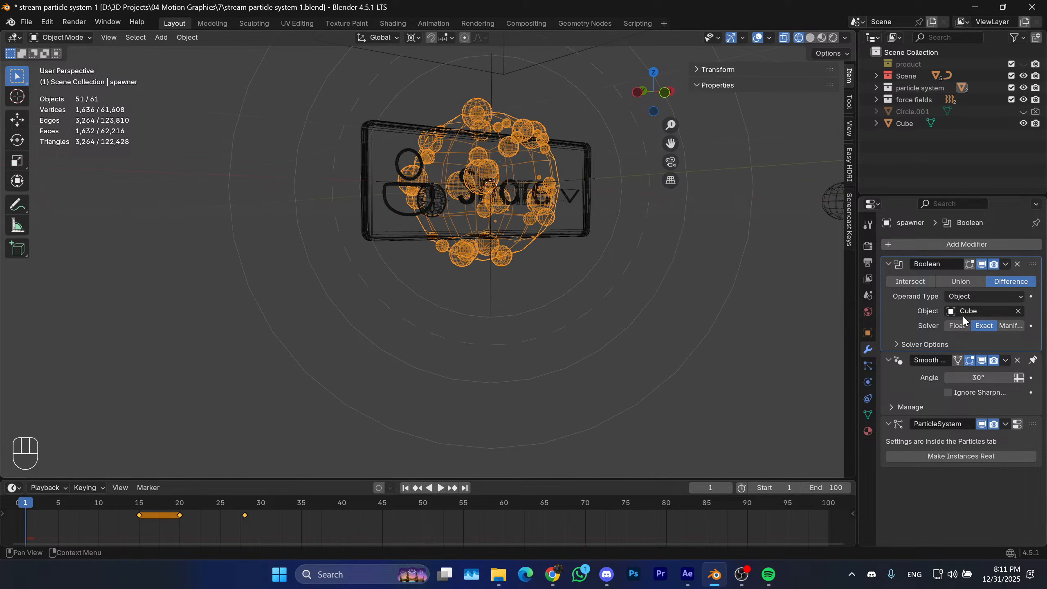
pyautogui.click(1017, 264)
pyautogui.scroll(-3, 568, 223)
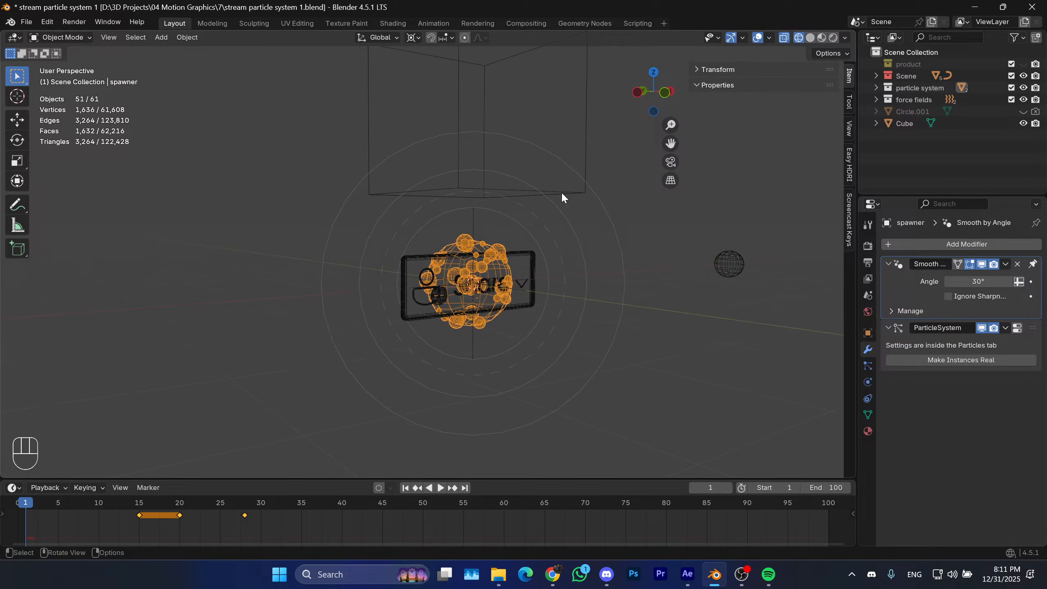
pyautogui.click(585, 163)
pyautogui.press('x')
pyautogui.click(573, 195)
pyautogui.moveTo(569, 206); pyautogui.dragTo(546, 255, button='middle')
pyautogui.press('z')
pyautogui.click(576, 299)
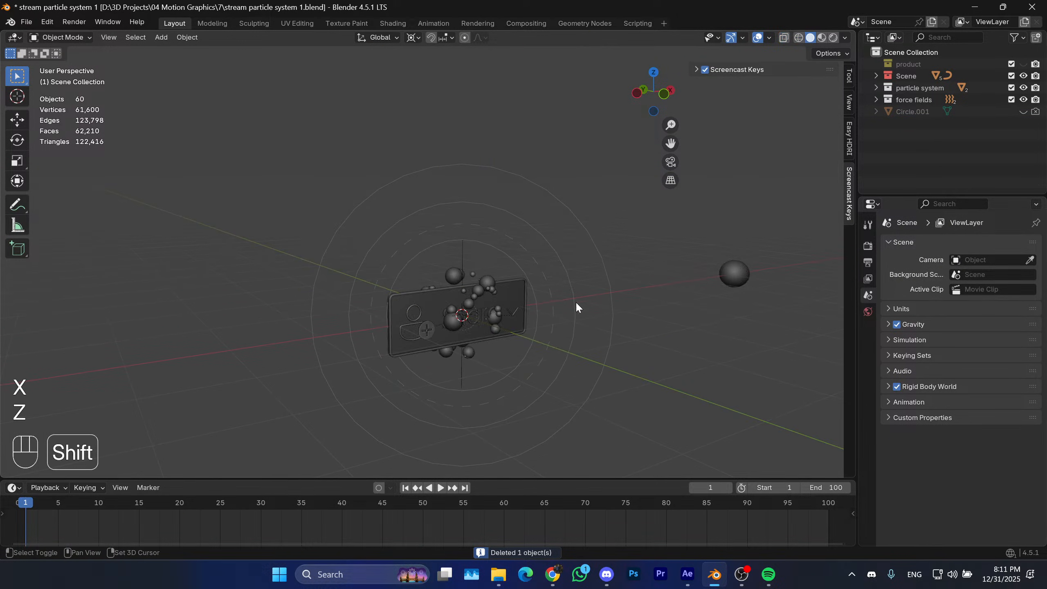
# Select the spawner around the Share button and open its particle system settings.
pyautogui.keyDown('shift'); pyautogui.moveTo(575, 301); pyautogui.dragTo(592, 276, button='middle'); pyautogui.keyUp('shift')
pyautogui.moveTo(592, 277)
pyautogui.mouseDown(button='middle')
pyautogui.moveTo(581, 276)
pyautogui.moveTo(594, 260)
pyautogui.mouseUp(button='middle')
pyautogui.scroll(1, 580, 276)
pyautogui.moveTo(481, 219); pyautogui.dragTo(499, 260, button='middle')
pyautogui.scroll(1, 479, 274)
pyautogui.click(499, 260)
pyautogui.moveTo(530, 297); pyautogui.dragTo(517, 287, button='middle')
pyautogui.scroll(1, 524, 287)
pyautogui.keyDown('shift'); pyautogui.moveTo(603, 301); pyautogui.dragTo(589, 282, button='middle'); pyautogui.keyUp('shift')
pyautogui.moveTo(514, 297); pyautogui.dragTo(566, 312, button='middle')
pyautogui.moveTo(539, 316); pyautogui.dragTo(561, 264, button='middle')
pyautogui.click(868, 365)
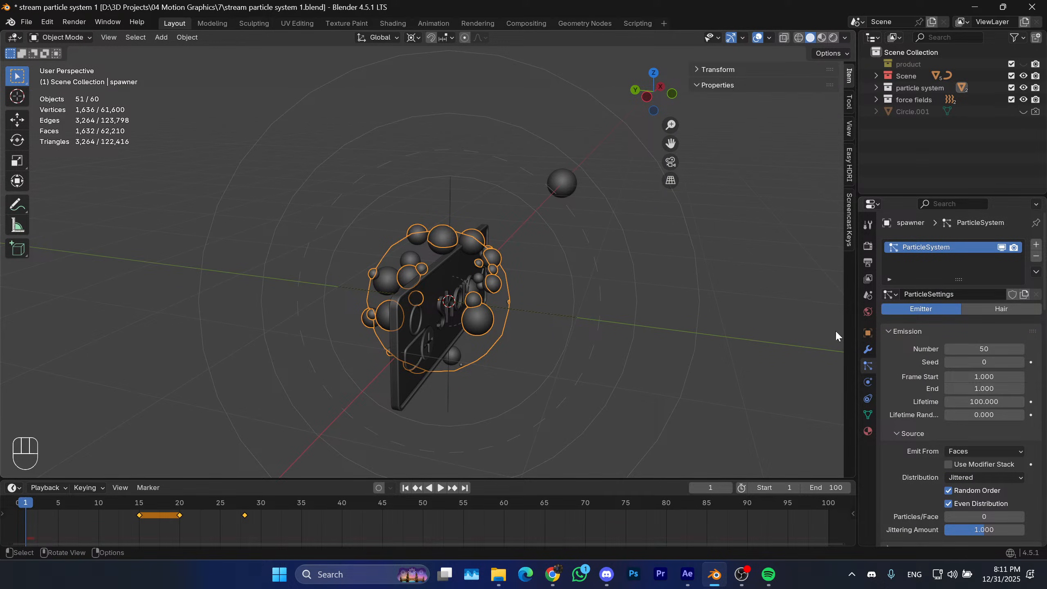
pyautogui.moveTo(526, 259); pyautogui.dragTo(502, 288, button='middle')
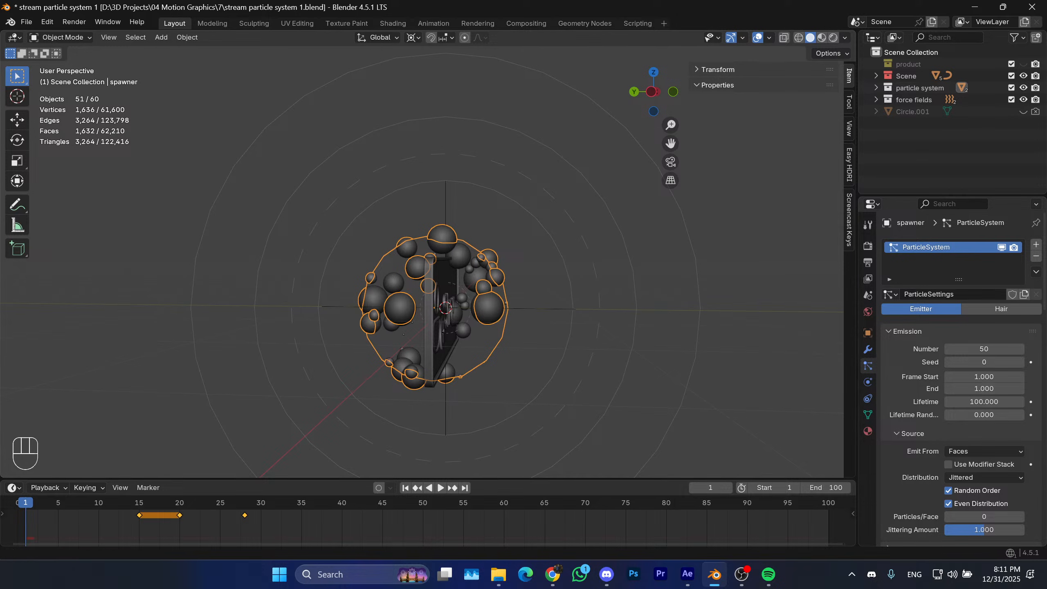
# Reduce the spawner's emission number to 0.
pyautogui.scroll(-1, 926, 405)
pyautogui.scroll(-3, 917, 402)
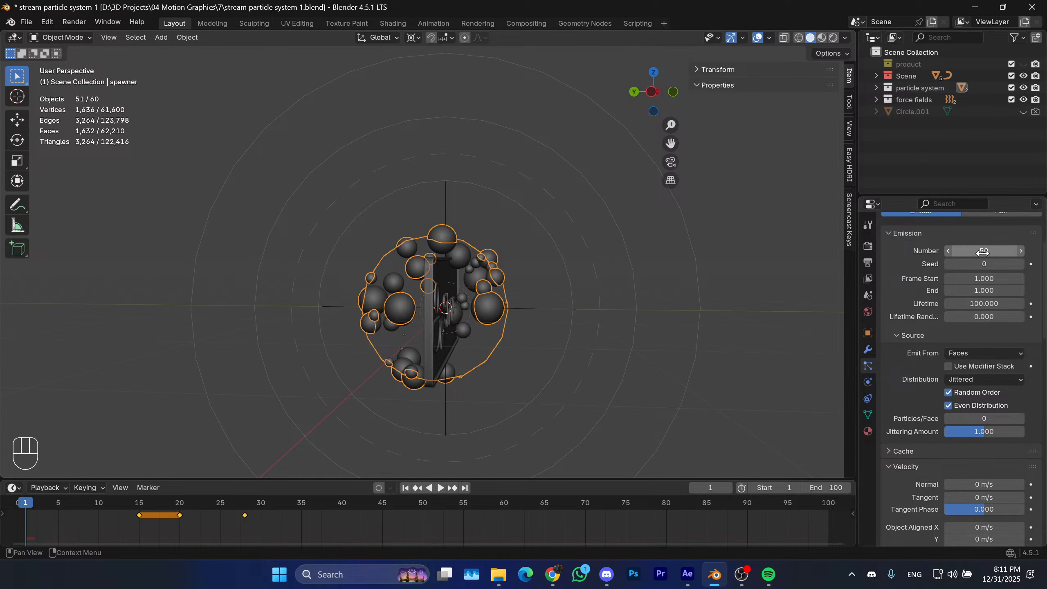
pyautogui.moveTo(991, 251)
pyautogui.mouseDown()
pyautogui.moveTo(966, 250)
pyautogui.moveTo(1023, 250)
pyautogui.moveTo(961, 250)
pyautogui.moveTo(978, 250)
pyautogui.mouseUp()
pyautogui.moveTo(571, 286); pyautogui.dragTo(527, 312, button='middle')
pyautogui.moveTo(980, 250); pyautogui.dragTo(956, 250)
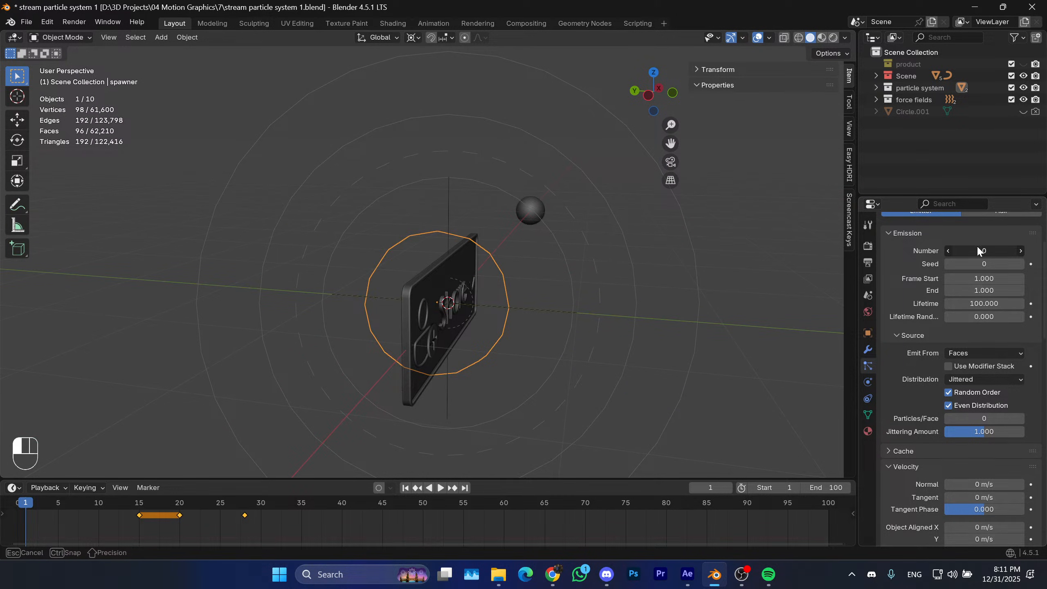
pyautogui.moveTo(537, 290); pyautogui.dragTo(474, 391, button='middle')
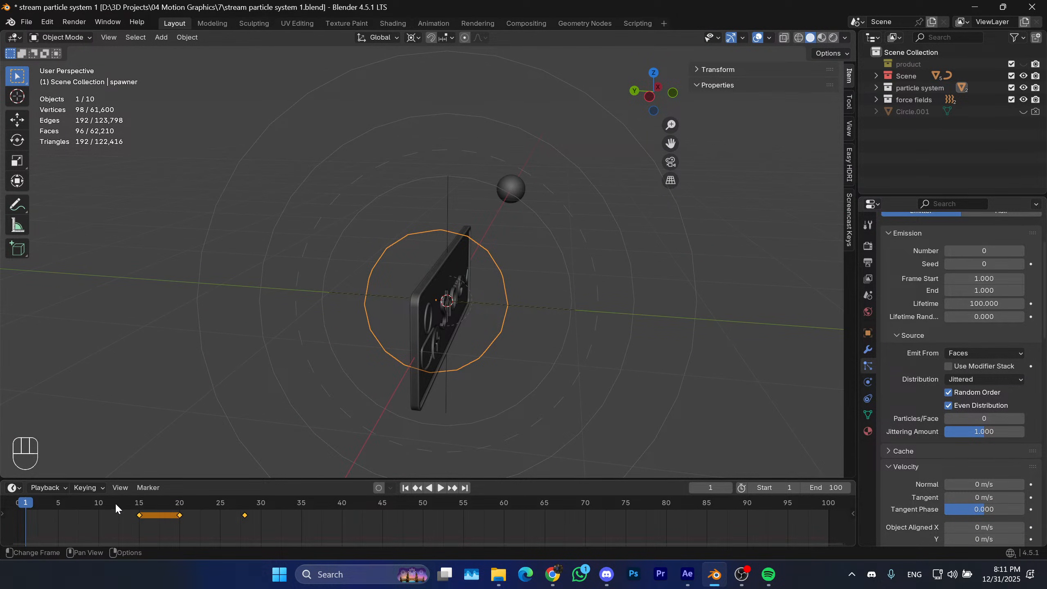
# Try to keyframe the spawner's emission number at frame 20, and deselect the spawner.
pyautogui.moveTo(122, 511); pyautogui.dragTo(179, 510)
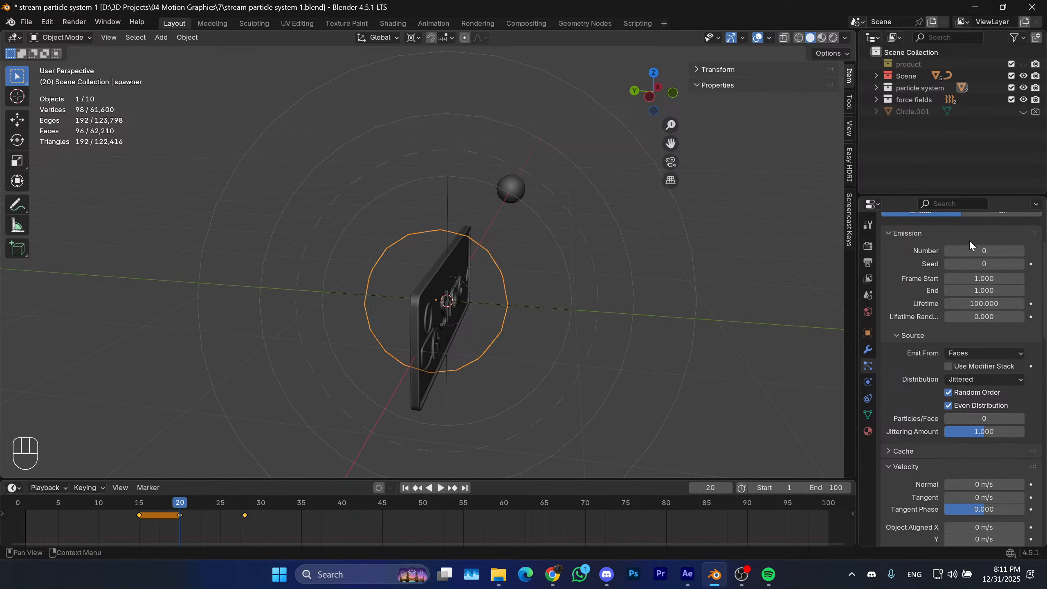
pyautogui.press('i')
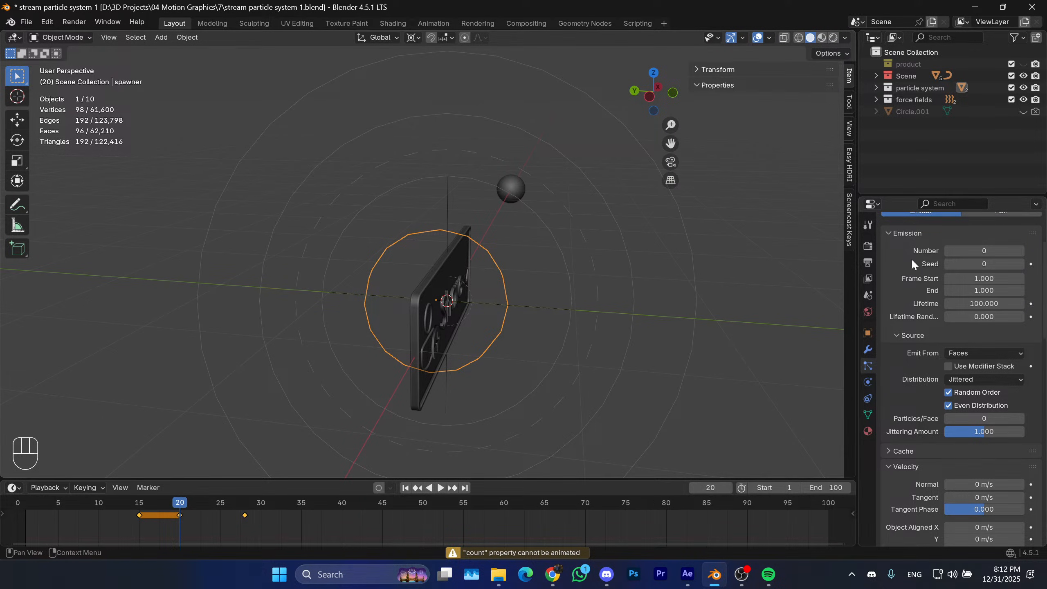
pyautogui.click(766, 353)
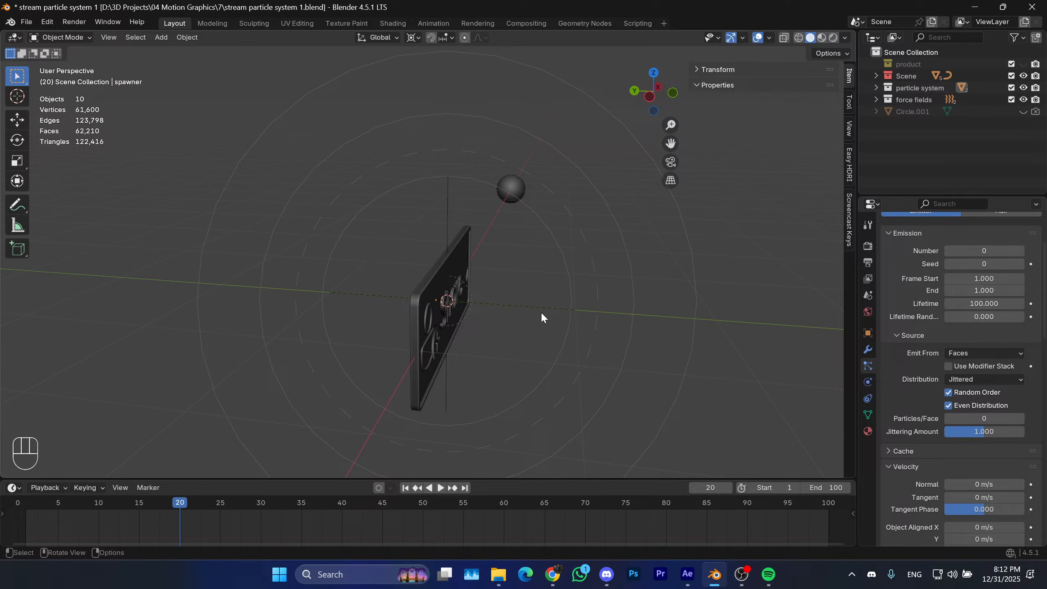
# Reselect the spawner and try again to keyframe its emission number.
pyautogui.click(506, 291)
pyautogui.press('i')
pyautogui.rightClick(984, 250)
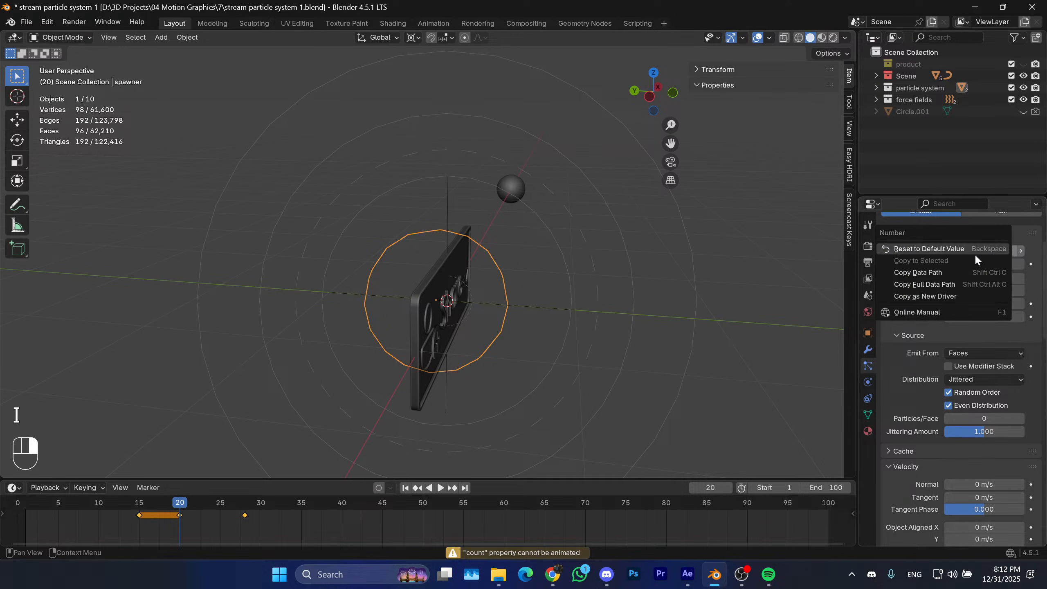
pyautogui.click(946, 277)
pyautogui.click(808, 369)
# Undo the recent changes to the spawner's emission number and the current frame.
pyautogui.hotkey('ctrl', 'z')
pyautogui.hotkey('ctrl', 'z')
pyautogui.hotkey('ctrl', 'z')
pyautogui.hotkey('ctrl', 'z')
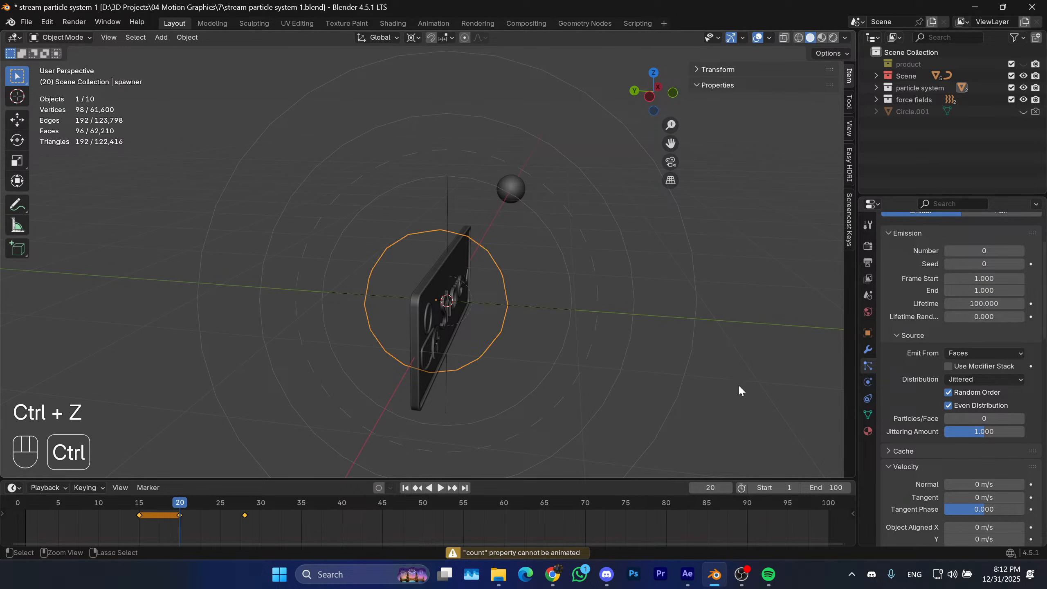
pyautogui.hotkey('ctrl', 'z')
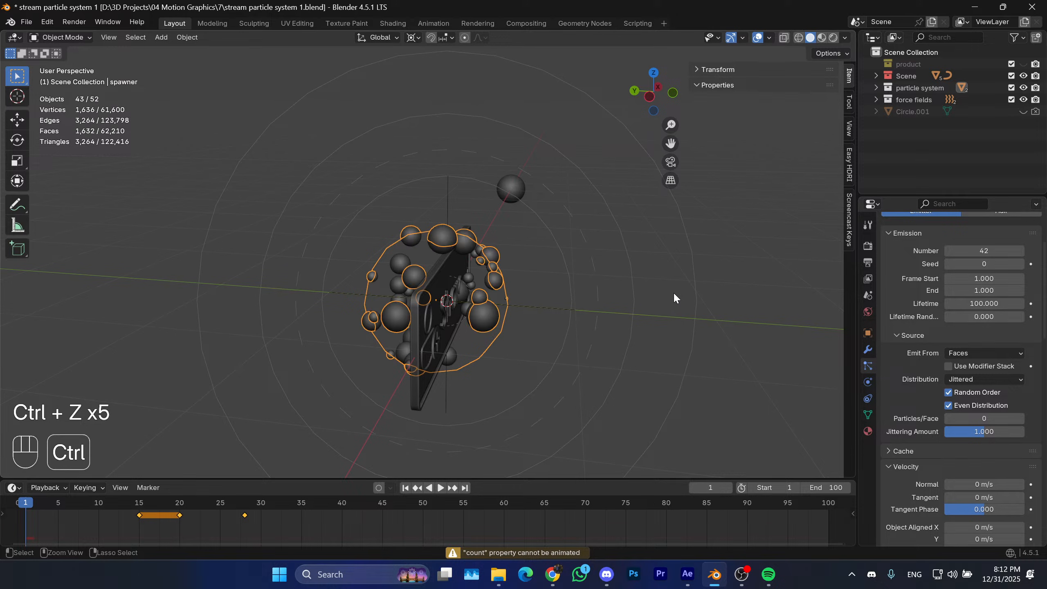
# Set both the start and end frames of the spawner's particle emission to 0.
pyautogui.click(750, 324)
pyautogui.moveTo(750, 323); pyautogui.dragTo(656, 307, button='middle')
pyautogui.click(510, 304)
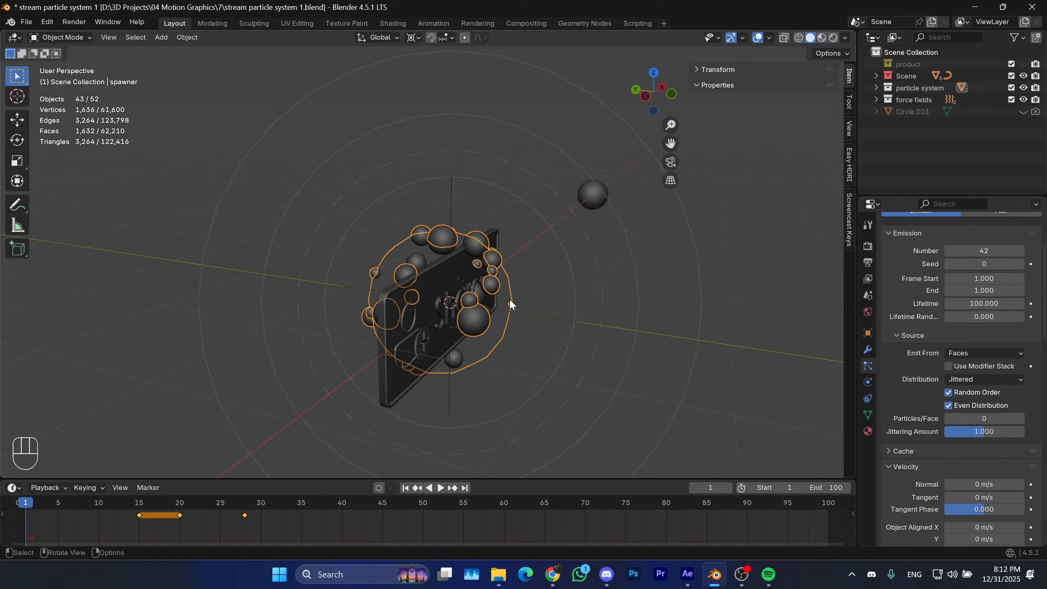
pyautogui.moveTo(984, 278); pyautogui.dragTo(980, 291)
pyautogui.click(980, 291)
pyautogui.write('0')
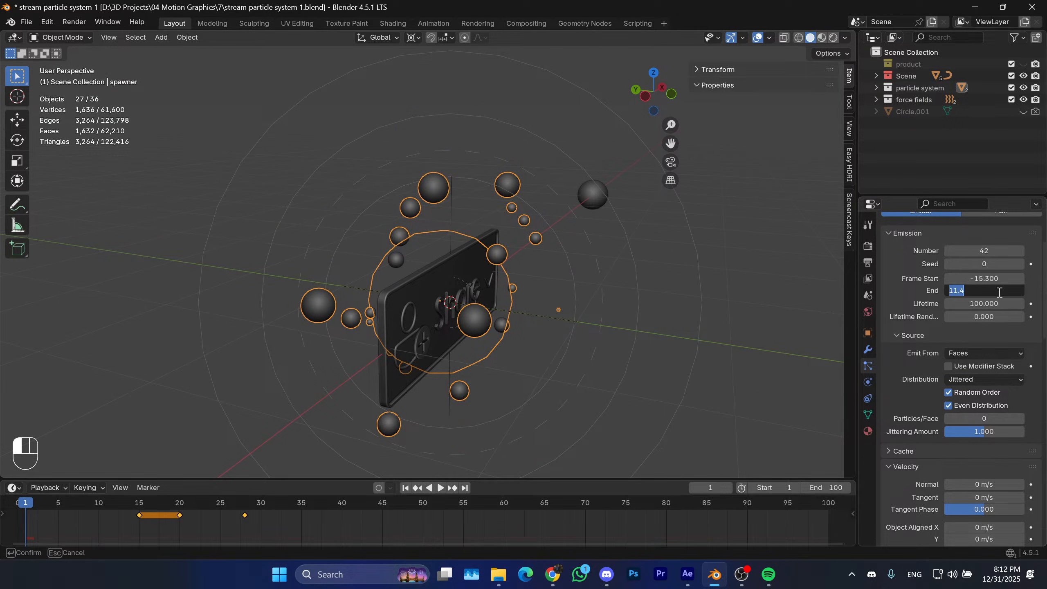
pyautogui.press('Return')
pyautogui.click(991, 274)
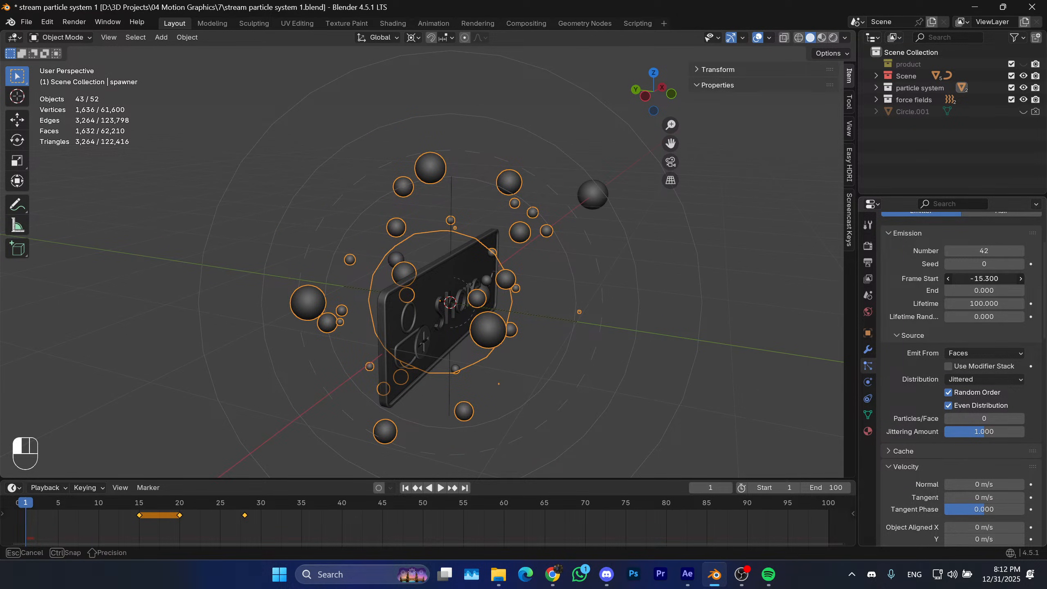
pyautogui.write('0')
pyautogui.press('Return')
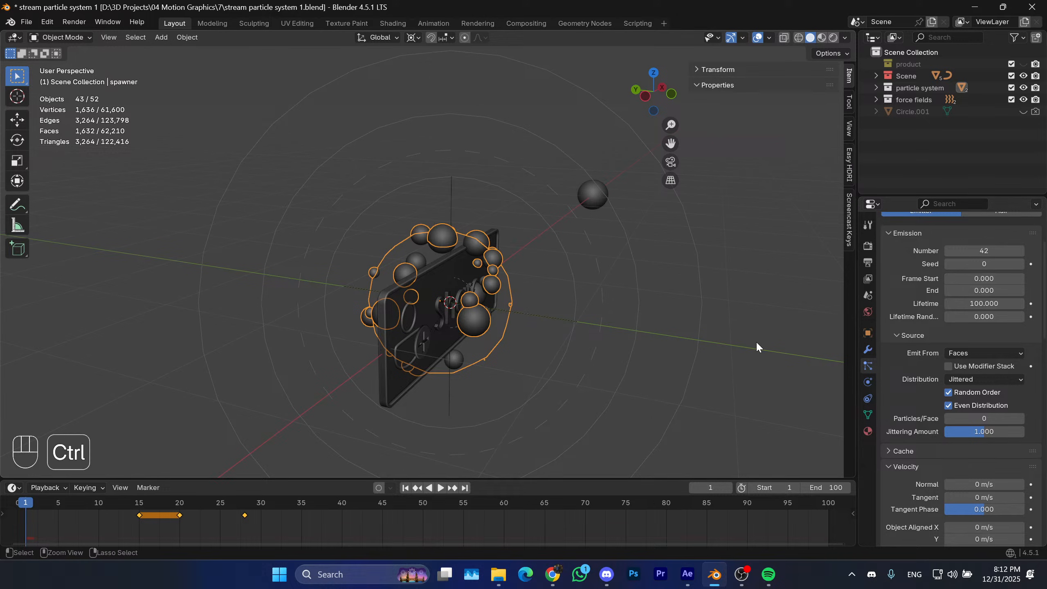
# Undo the changes to the spawner's emission start and end frames.
pyautogui.hotkey('ctrl', 'z')
pyautogui.hotkey('ctrl', 'z')
pyautogui.hotkey('ctrl', 'z')
pyautogui.click(736, 396)
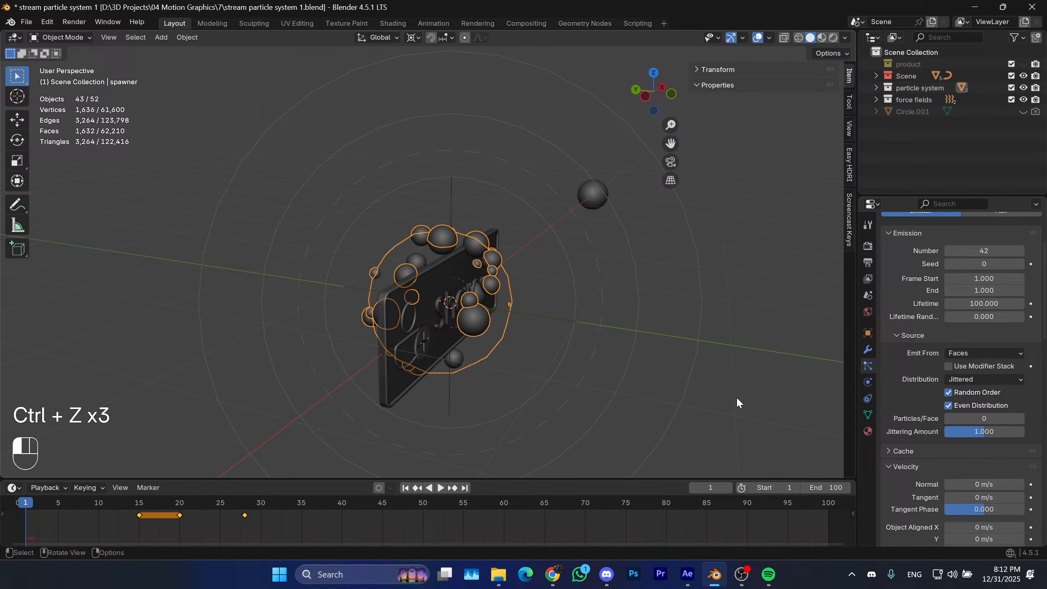
# Examine the spawner's particle settings and modifiers for an option that controls the particles' visibility.
pyautogui.click(506, 316)
pyautogui.moveTo(511, 326)
pyautogui.keyDown('shift'); pyautogui.mouseDown(button='middle')
pyautogui.moveTo(542, 324)
pyautogui.moveTo(528, 322)
pyautogui.mouseUp(button='middle'); pyautogui.keyUp('shift')
pyautogui.moveTo(521, 324); pyautogui.dragTo(513, 325, button='middle')
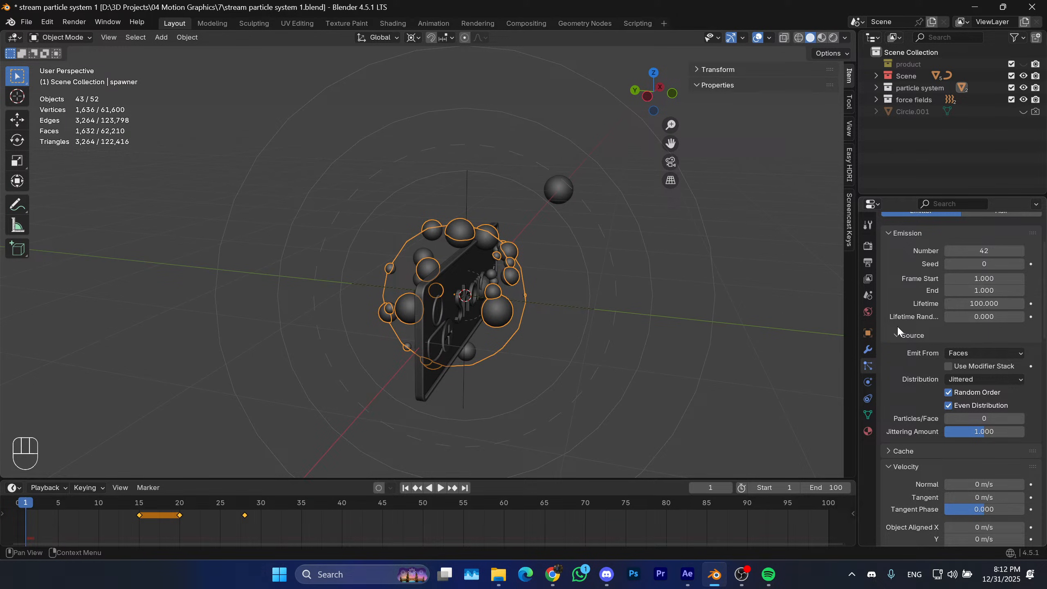
pyautogui.scroll(-3, 895, 336)
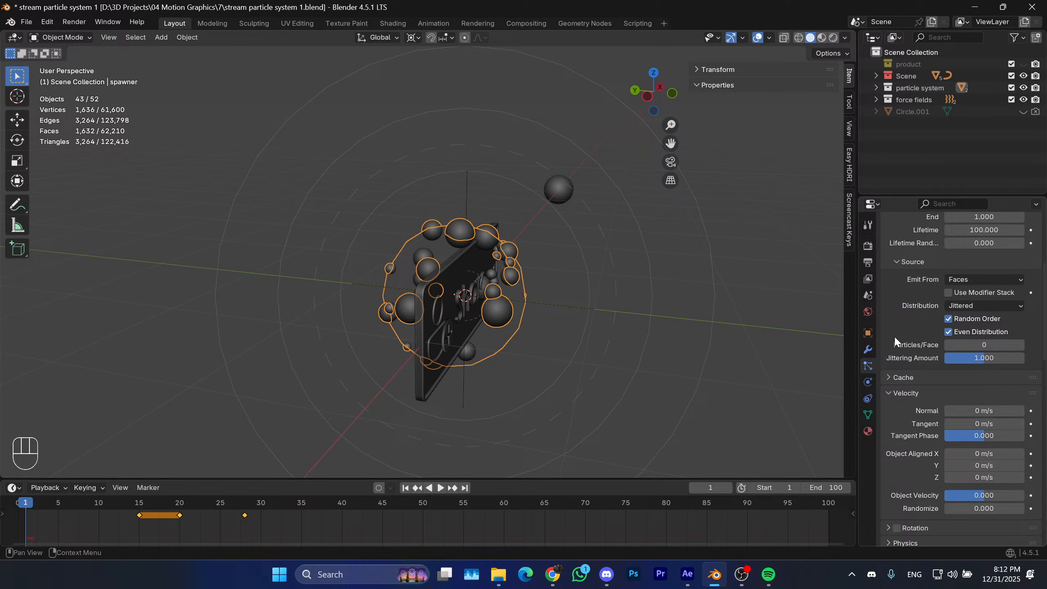
pyautogui.scroll(-3, 894, 338)
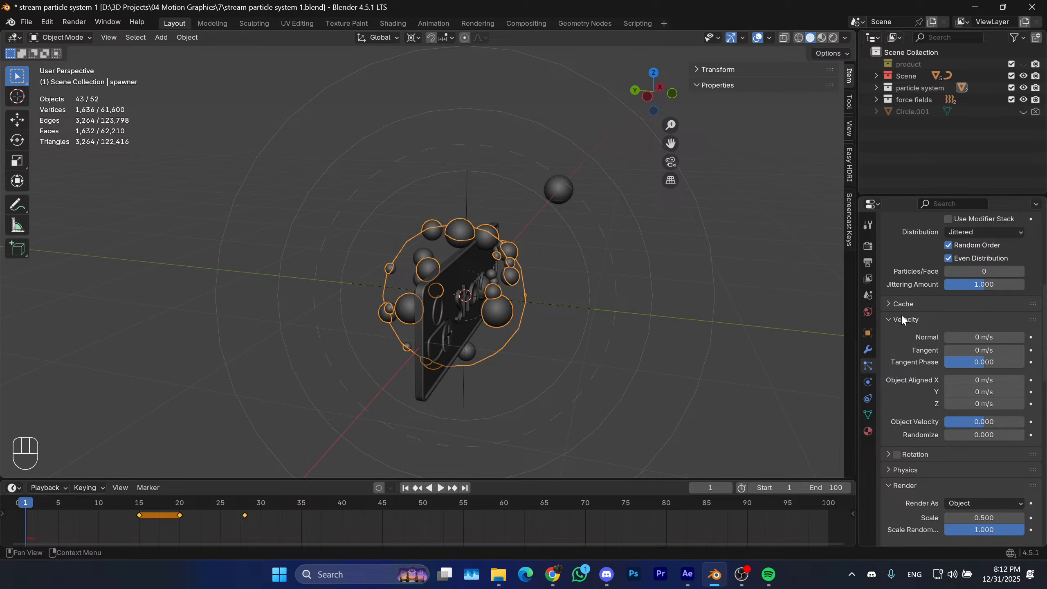
pyautogui.scroll(-1, 900, 326)
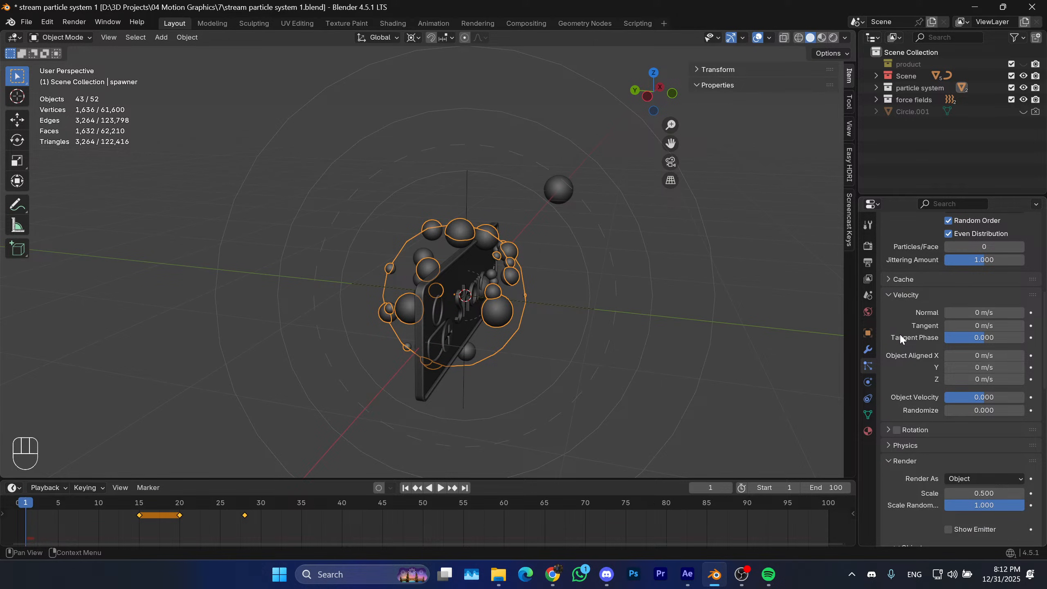
pyautogui.scroll(11, 913, 361)
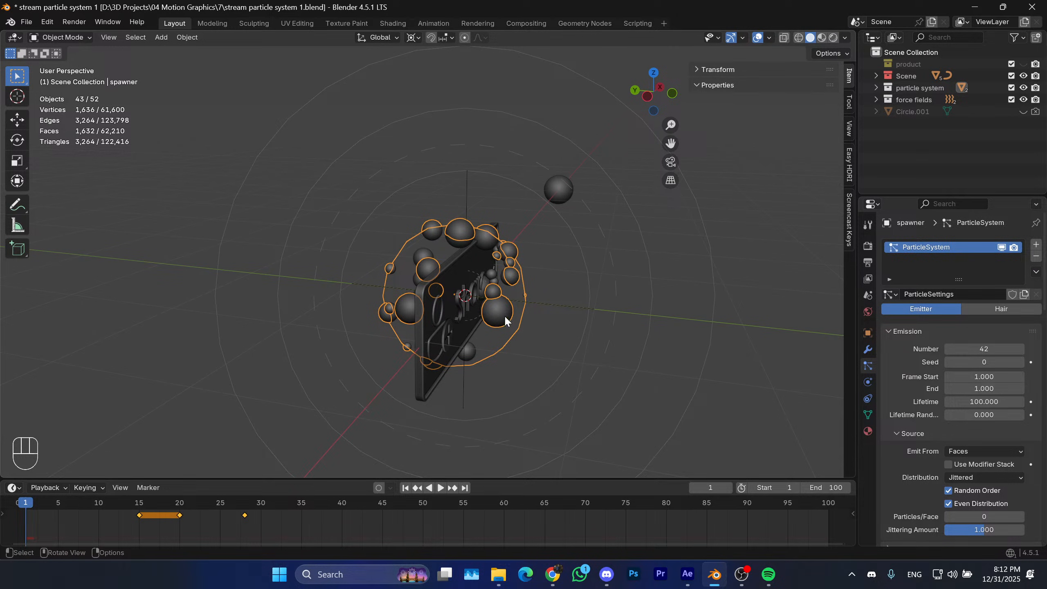
pyautogui.click(868, 350)
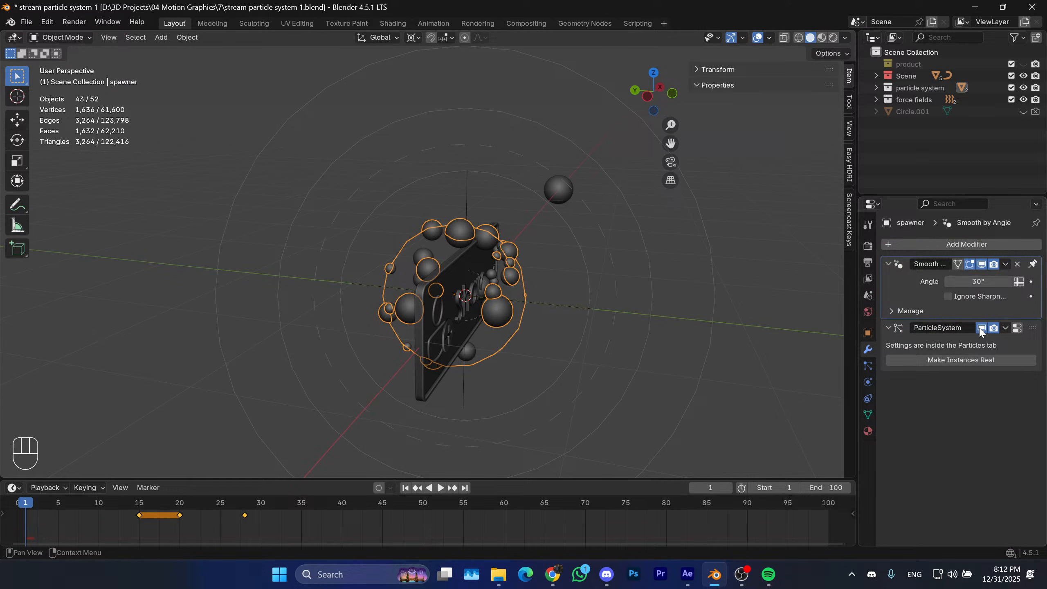
pyautogui.click(867, 366)
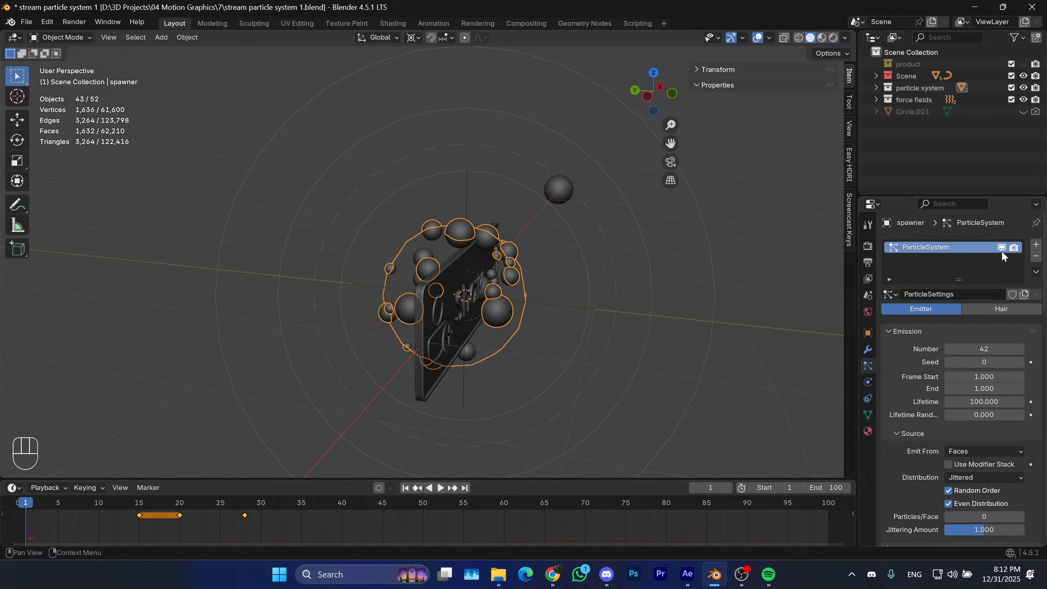
pyautogui.click(868, 351)
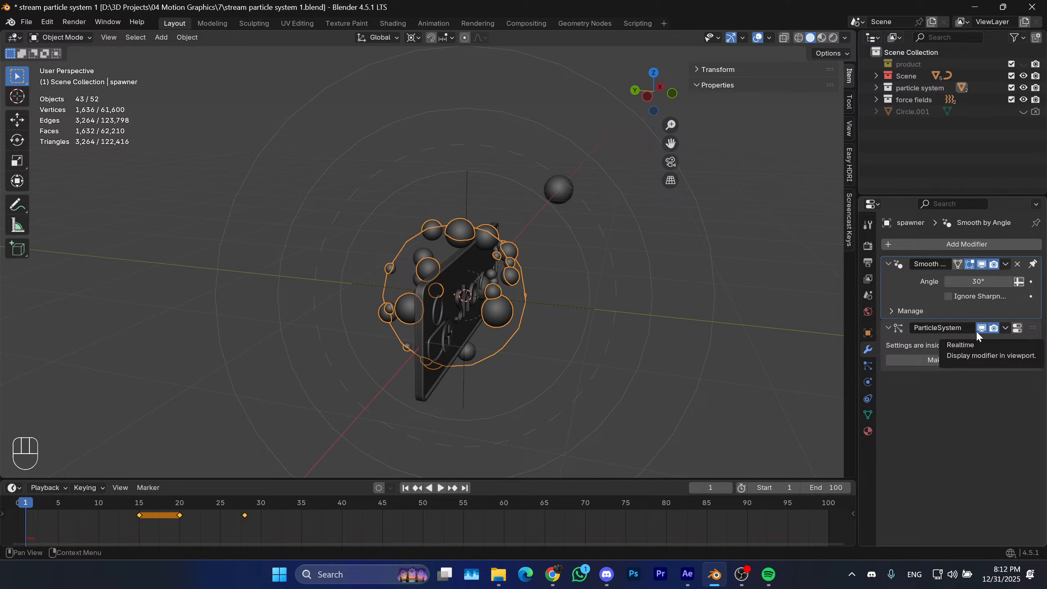
# Scrub the early frames to preview the particles around the Share button, and return to frame 1.
pyautogui.moveTo(138, 505); pyautogui.dragTo(108, 506)
pyautogui.moveTo(113, 504); pyautogui.dragTo(26, 504)
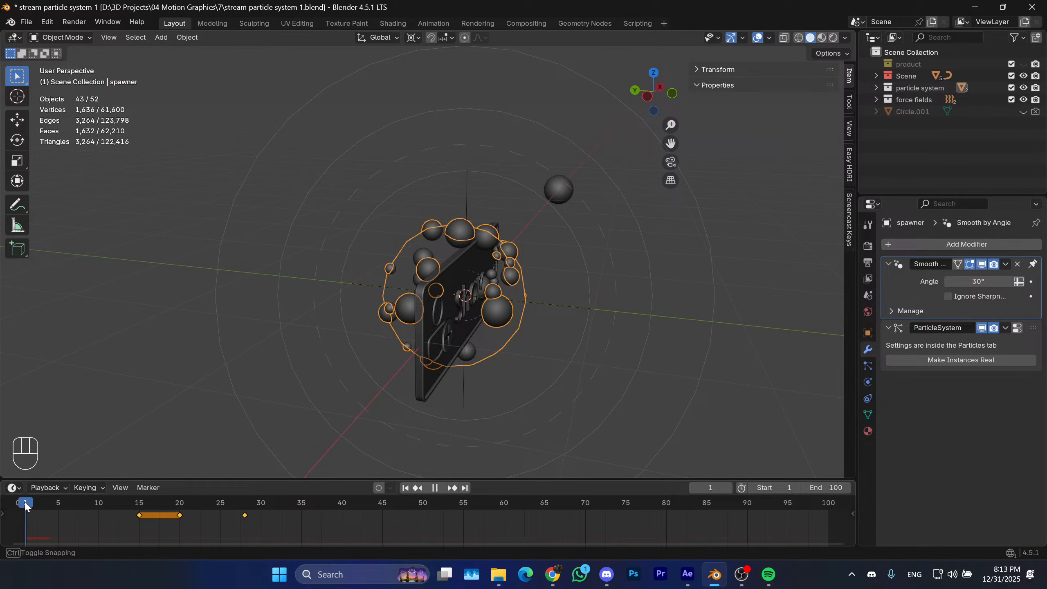
pyautogui.scroll(-2, 504, 314)
pyautogui.moveTo(503, 314); pyautogui.dragTo(474, 313, button='middle')
pyautogui.keyDown('shift'); pyautogui.moveTo(474, 314); pyautogui.dragTo(527, 297, button='middle'); pyautogui.keyUp('shift')
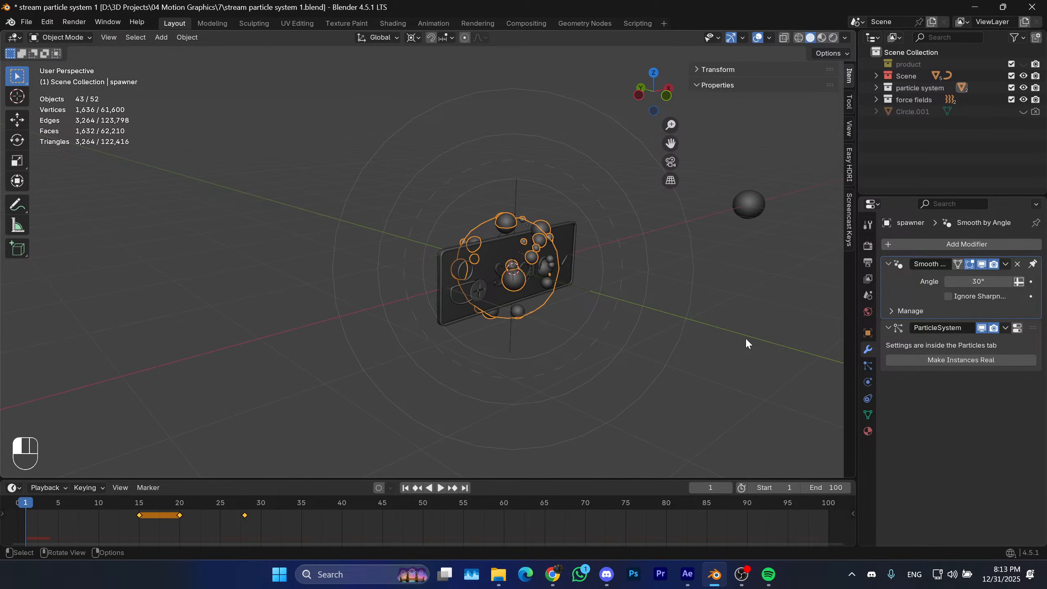
# Inspect the particles around the Share button from several angles, with the spawner deselected and selected.
pyautogui.click(656, 347)
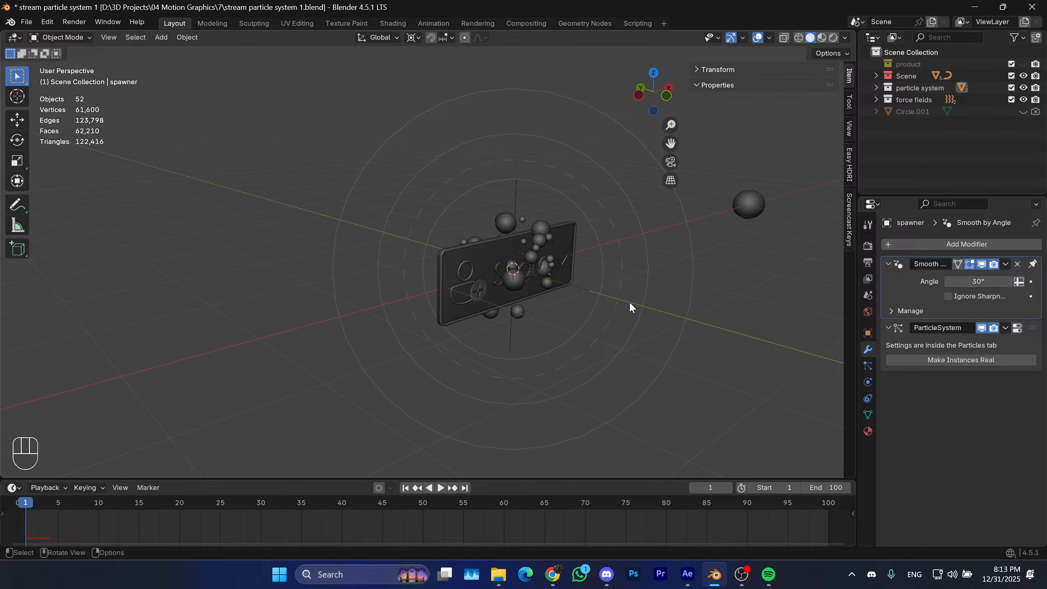
pyautogui.click(538, 273)
pyautogui.moveTo(542, 268); pyautogui.dragTo(552, 274, button='middle')
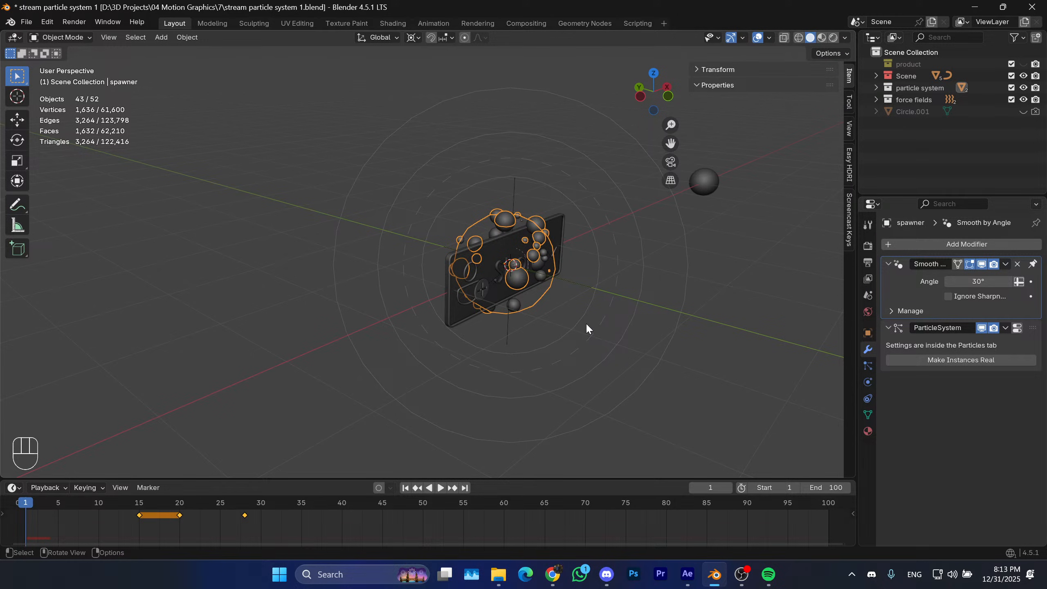
pyautogui.click(721, 341)
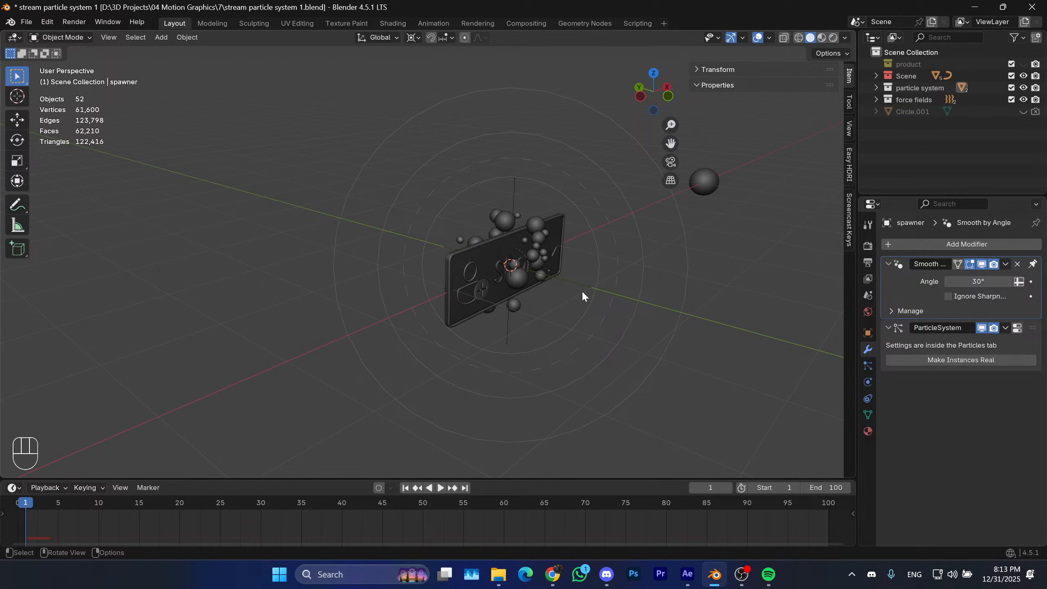
pyautogui.moveTo(582, 290); pyautogui.dragTo(606, 301, button='middle')
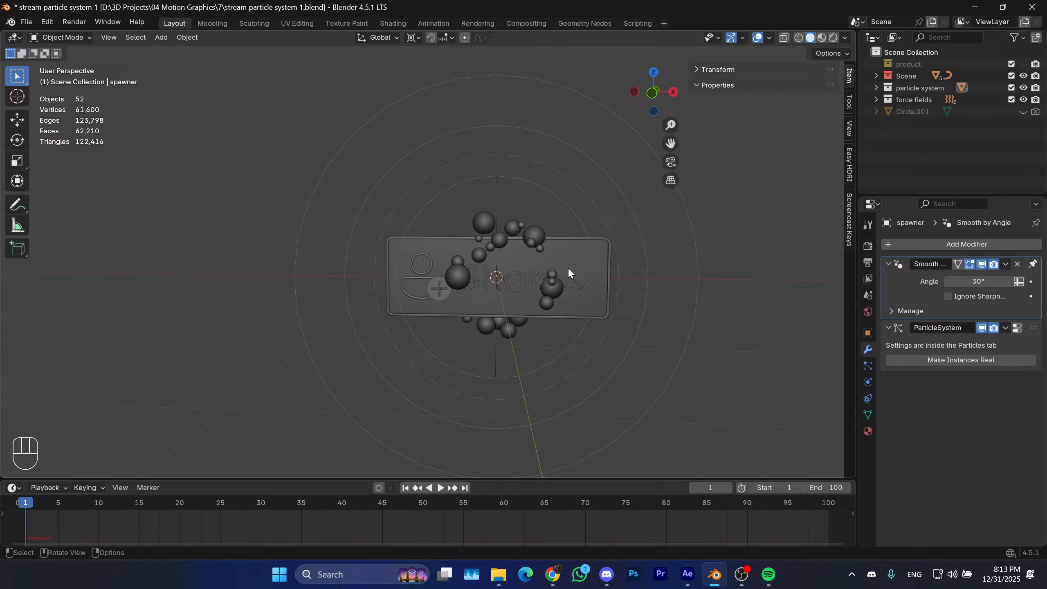
pyautogui.click(491, 223)
pyautogui.moveTo(490, 222); pyautogui.dragTo(772, 341, button='middle')
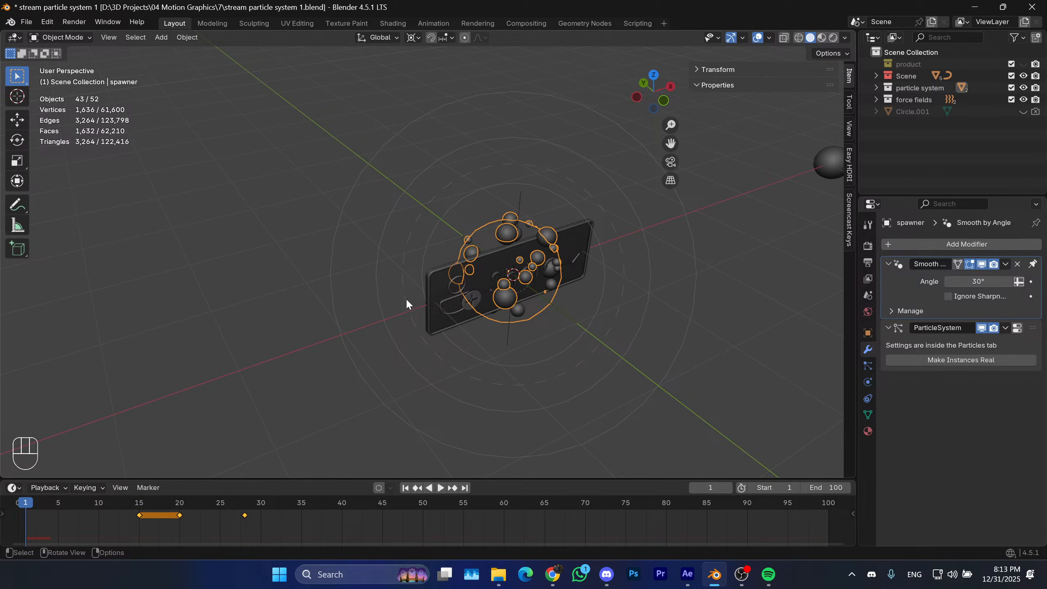
pyautogui.moveTo(551, 302); pyautogui.dragTo(547, 294, button='middle')
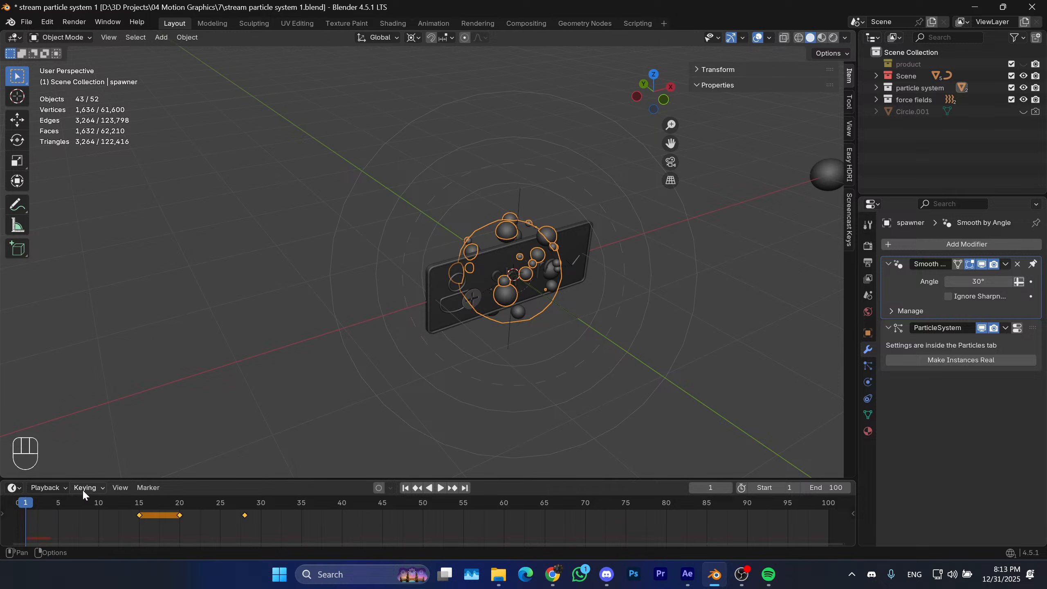
# Play the particle burst, stop playback, and return to the first frame.
pyautogui.click(441, 488)
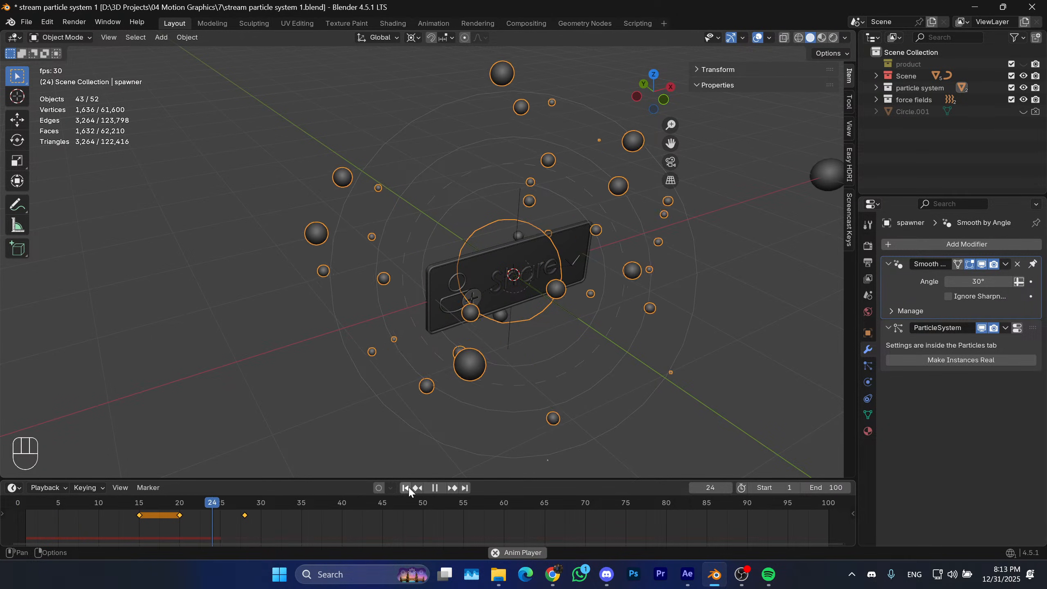
pyautogui.press('space')
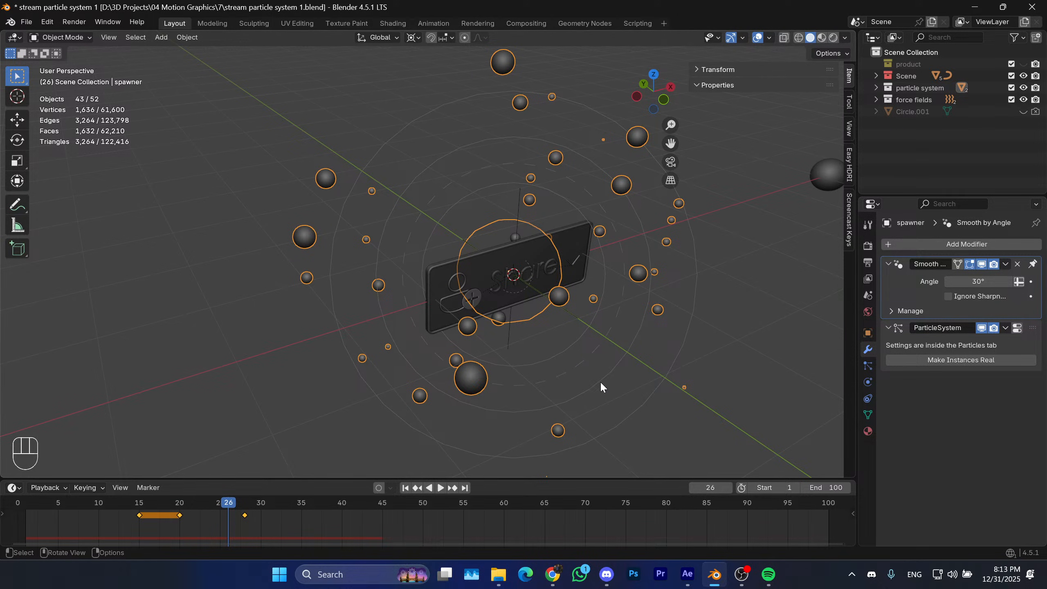
pyautogui.click(405, 488)
pyautogui.moveTo(519, 377); pyautogui.dragTo(558, 339, button='middle')
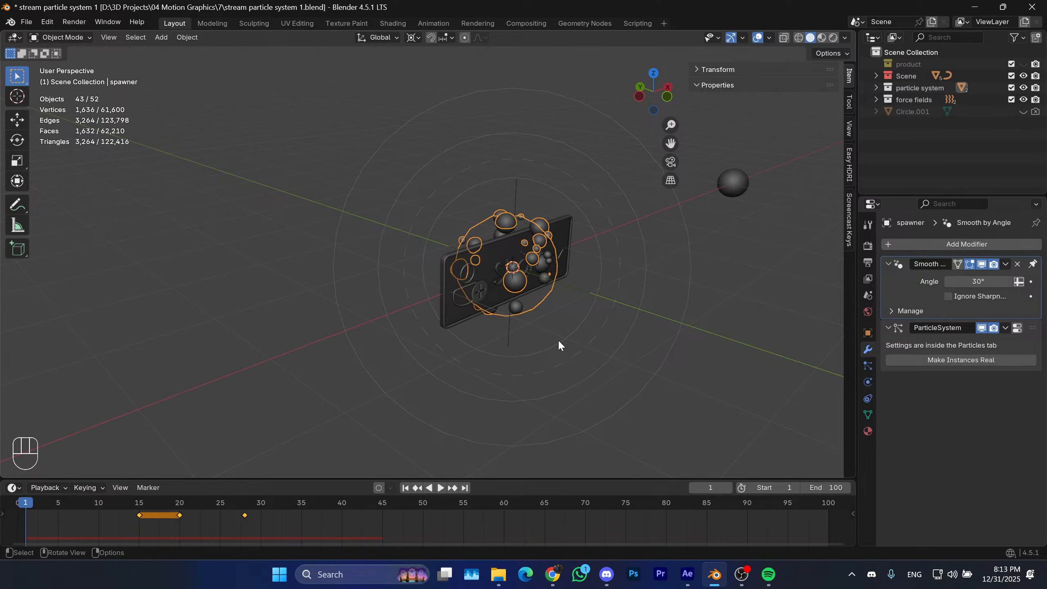
# Open the spawner's particle settings and review its velocity and render options.
pyautogui.click(867, 365)
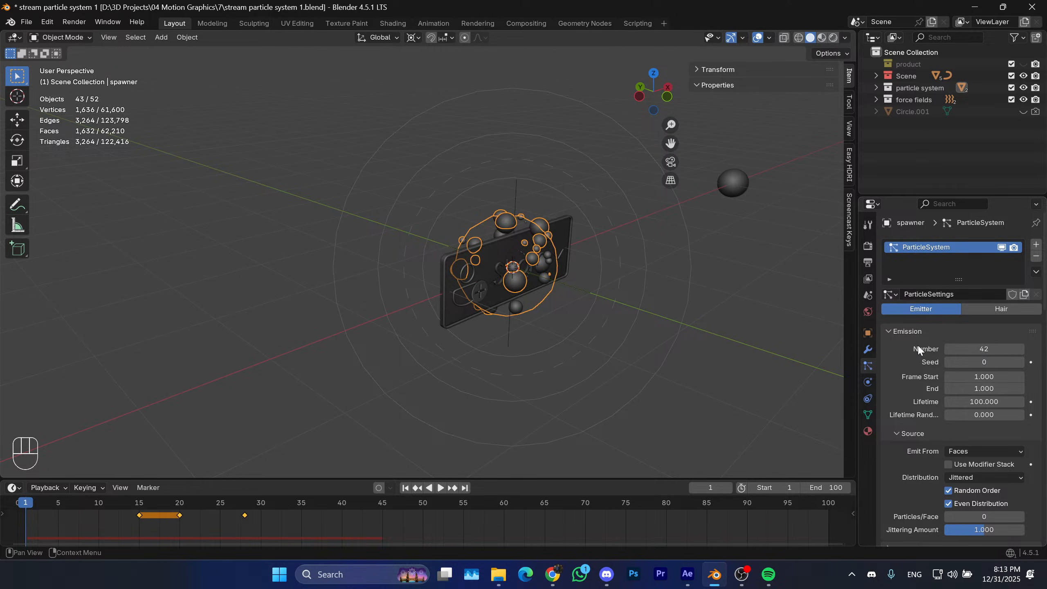
pyautogui.scroll(-10, 899, 371)
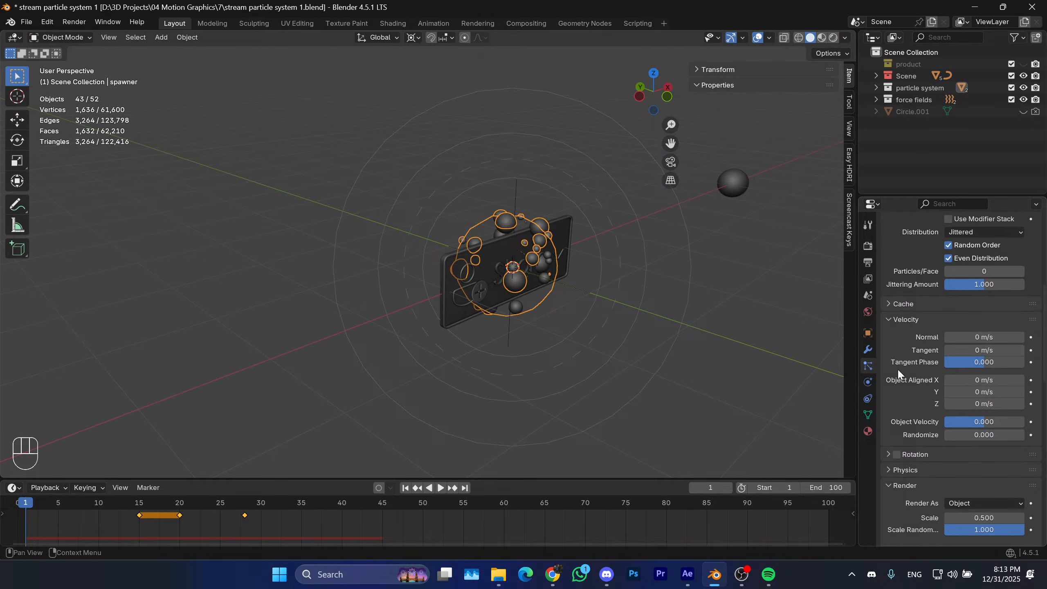
pyautogui.scroll(-5, 898, 369)
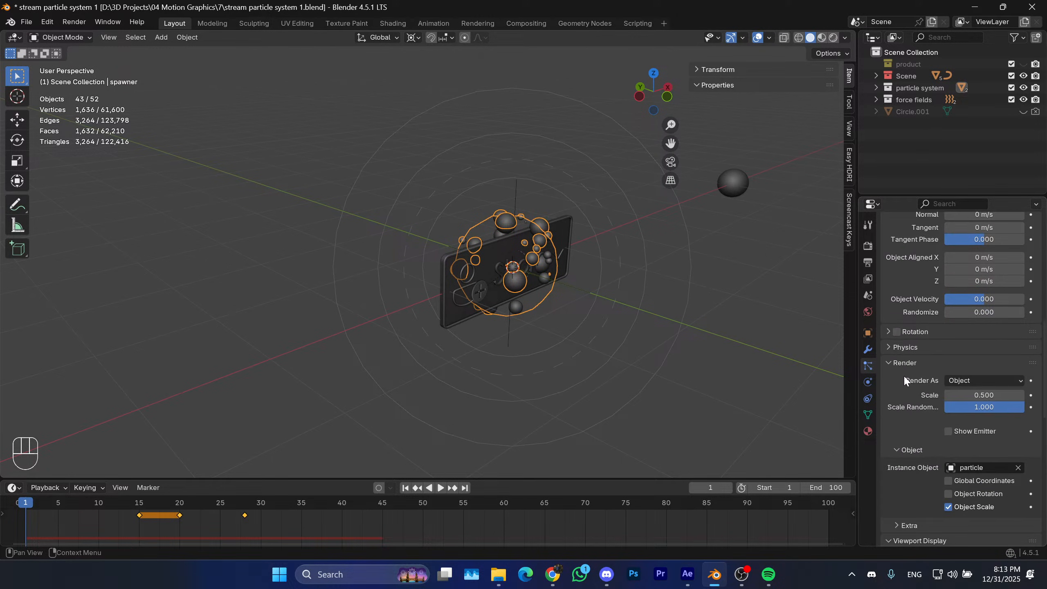
# Set the scene's end frame to 250 and fit the longer range in the timeline.
pyautogui.click(832, 488)
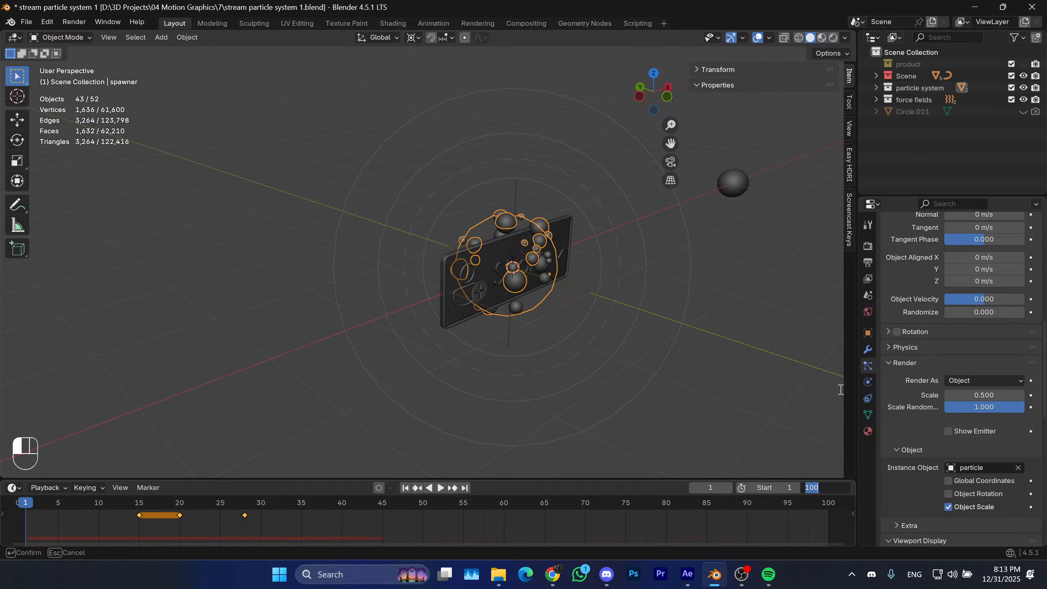
pyautogui.write('250')
pyautogui.press('Return')
pyautogui.scroll(-3, 632, 531)
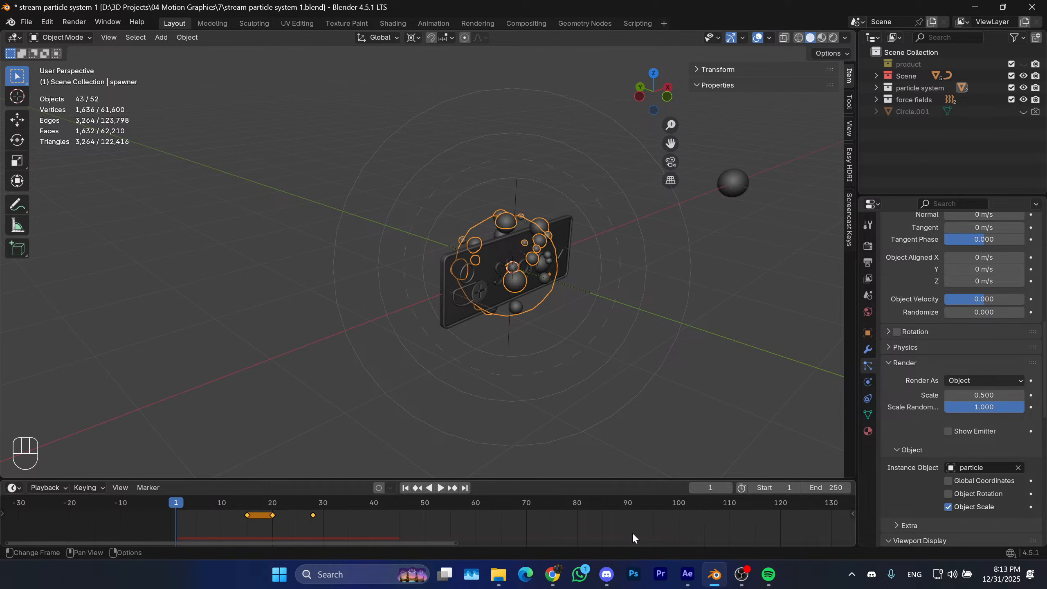
pyautogui.scroll(-5, 632, 533)
pyautogui.scroll(-2, 585, 530)
pyautogui.moveTo(682, 517); pyautogui.dragTo(537, 528, button='middle')
pyautogui.scroll(2, 528, 529)
# Deselect the spawner, check the particles up to frame 100, and return to the first frame.
pyautogui.click(704, 397)
pyautogui.keyDown('shift'); pyautogui.moveTo(708, 394); pyautogui.dragTo(699, 392, button='middle'); pyautogui.keyUp('shift')
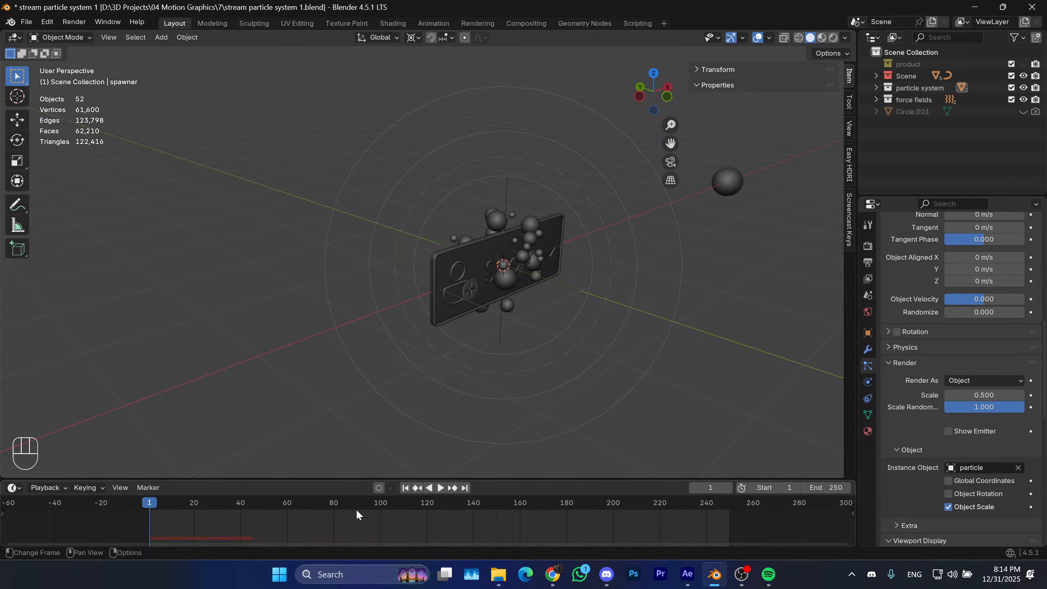
pyautogui.moveTo(355, 509); pyautogui.dragTo(382, 509)
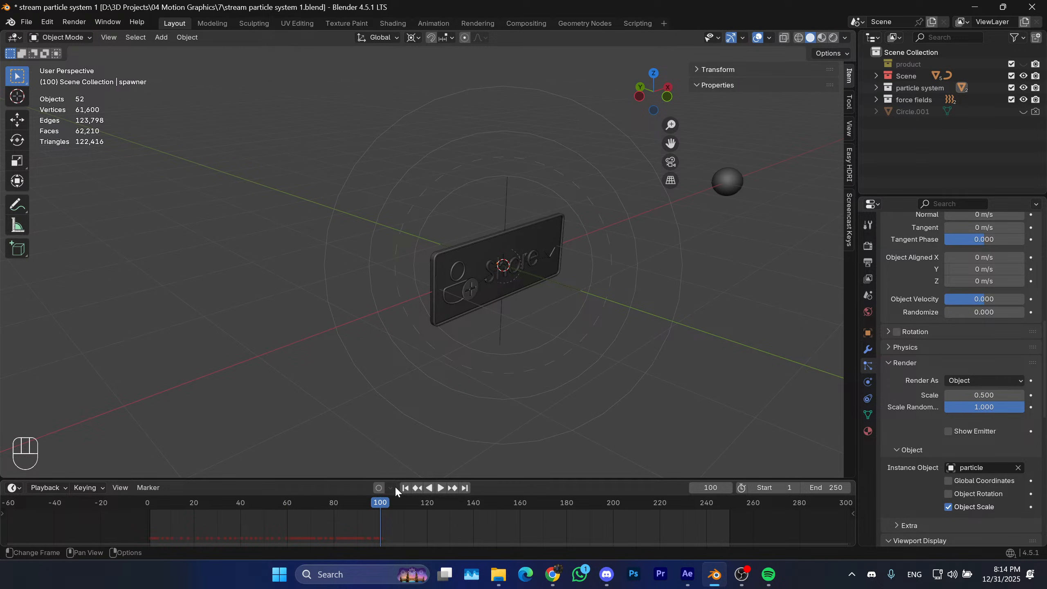
pyautogui.click(409, 487)
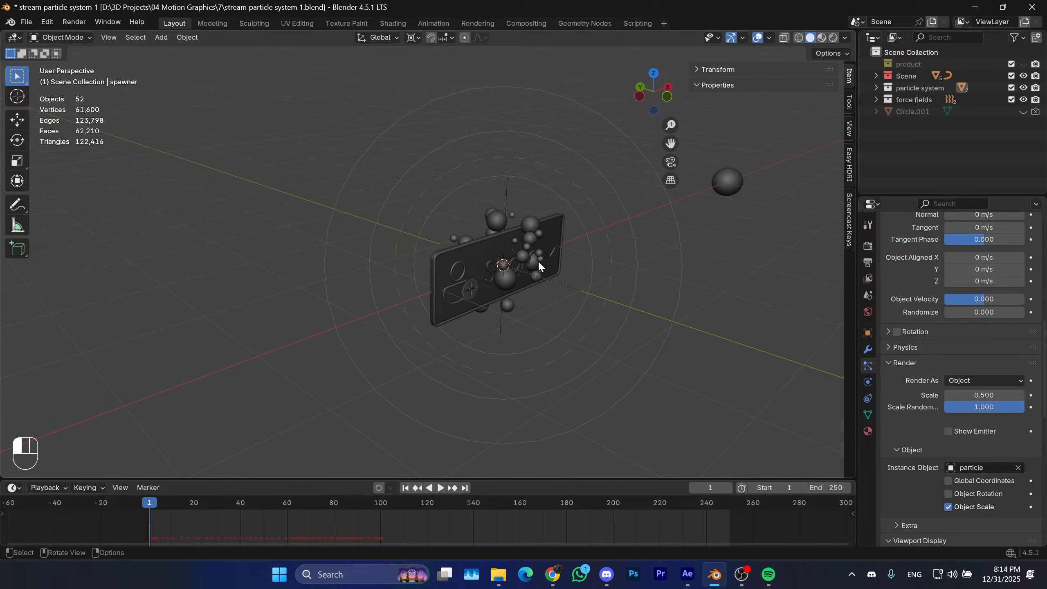
# Select the spawner and expand the Cache settings of its particle system.
pyautogui.click(539, 260)
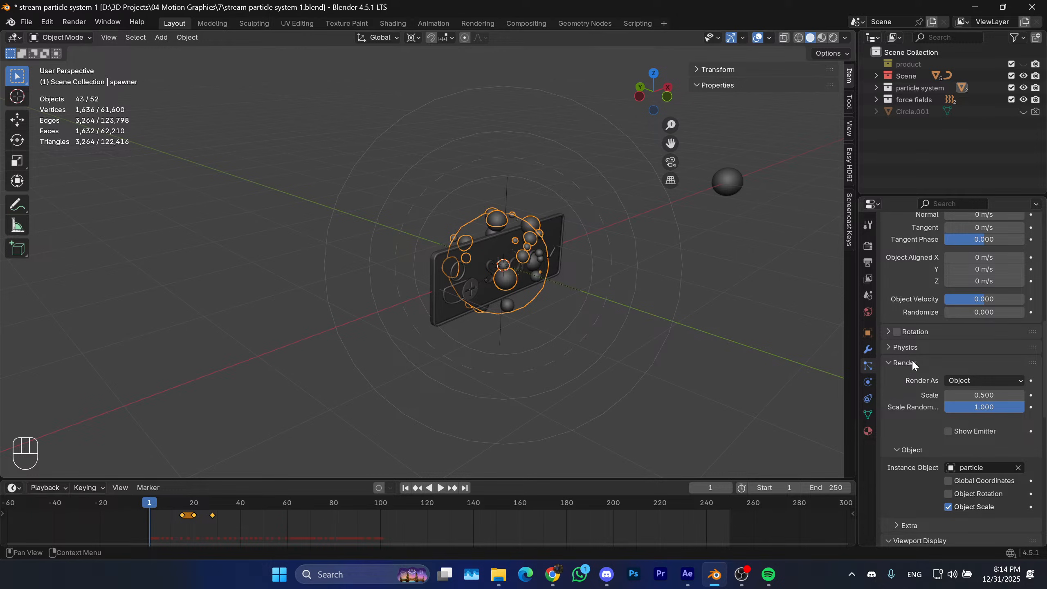
pyautogui.scroll(-1, 909, 393)
pyautogui.scroll(15, 908, 393)
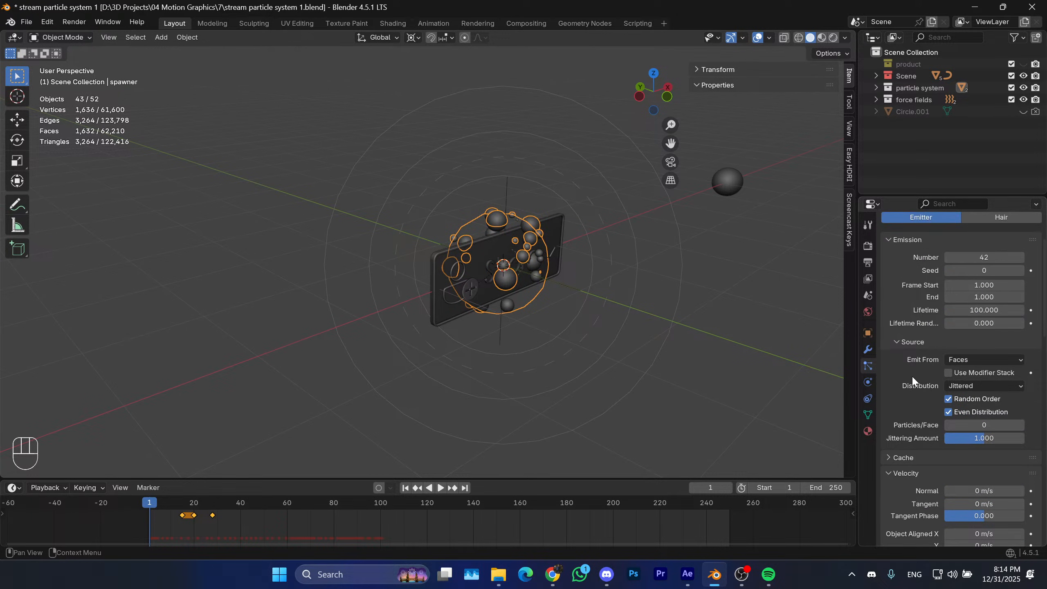
pyautogui.click(899, 457)
pyautogui.scroll(-6, 912, 450)
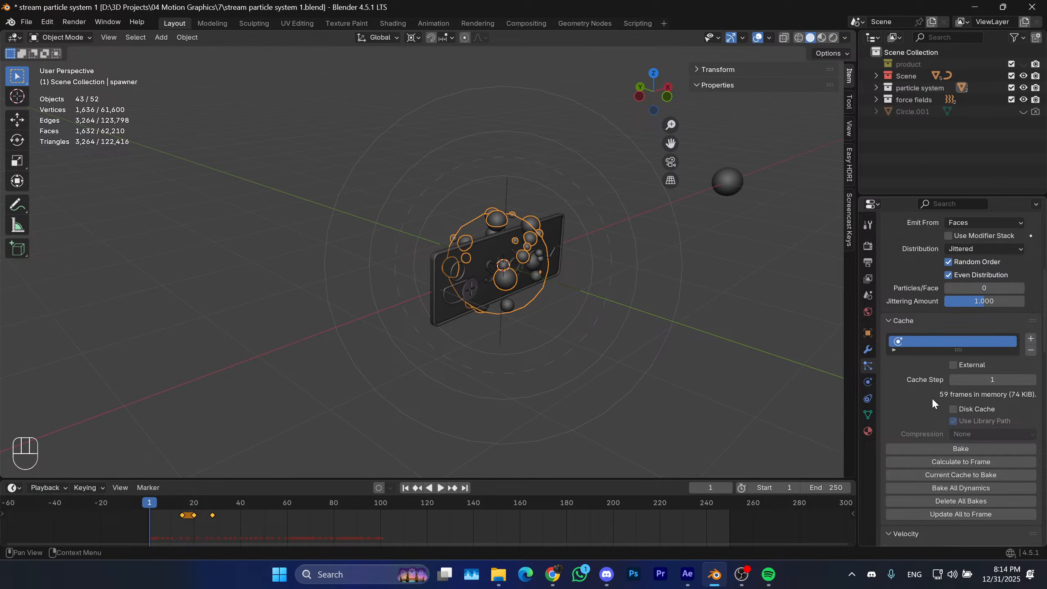
pyautogui.scroll(-2, 932, 397)
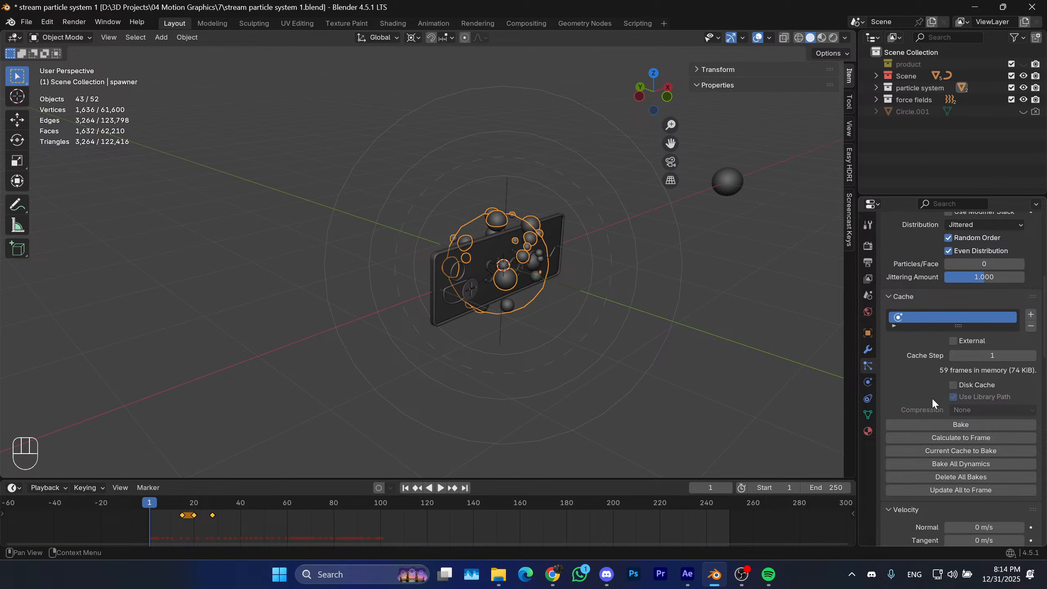
# Try adding an extra particle cache and enabling Disk Cache, reverting both changes.
pyautogui.click(1034, 313)
pyautogui.click(1033, 326)
pyautogui.scroll(-2, 929, 376)
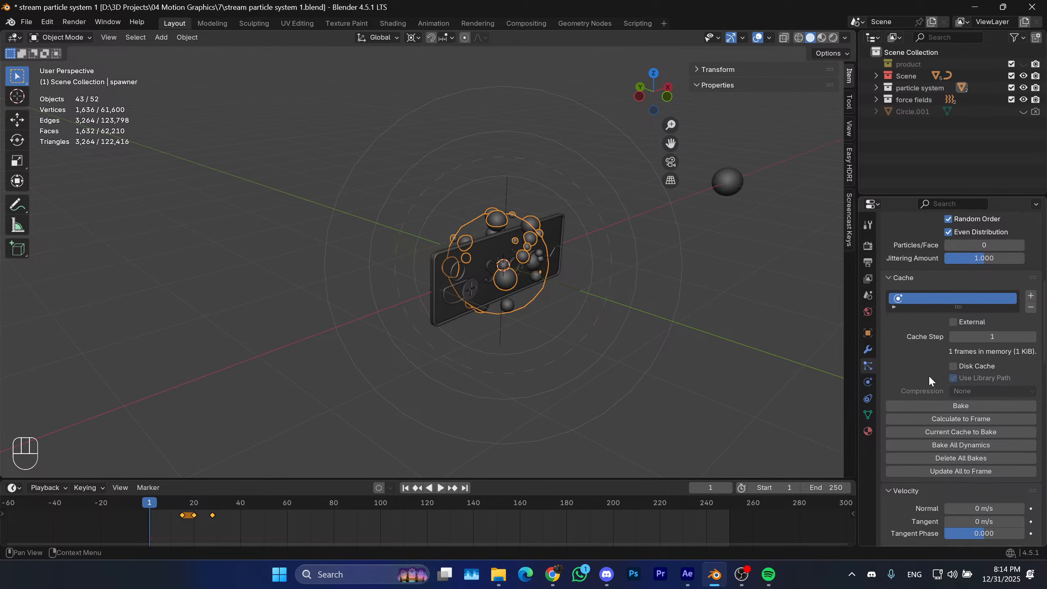
pyautogui.scroll(-1, 923, 356)
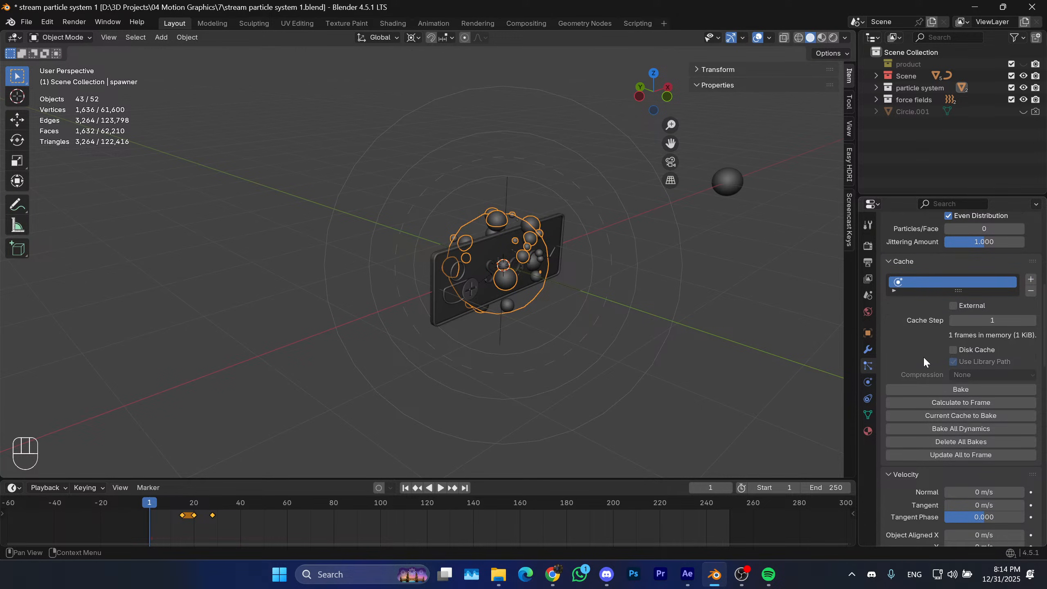
pyautogui.click(955, 350)
pyautogui.click(954, 350)
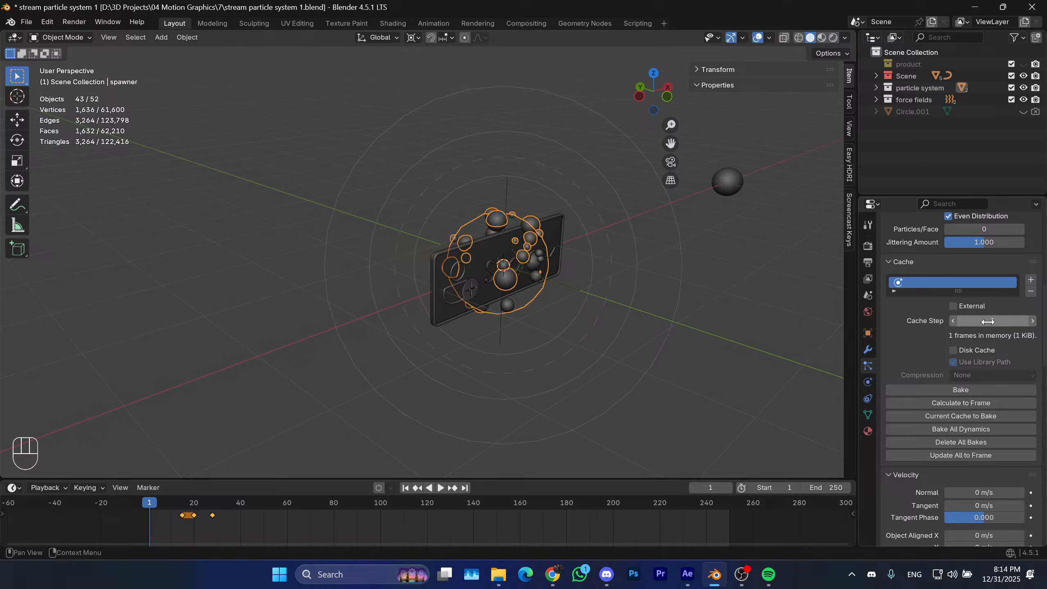
# Try the External option for the particle cache, check the remaining particle settings, and turn it off again.
pyautogui.click(953, 306)
pyautogui.scroll(-20, 957, 327)
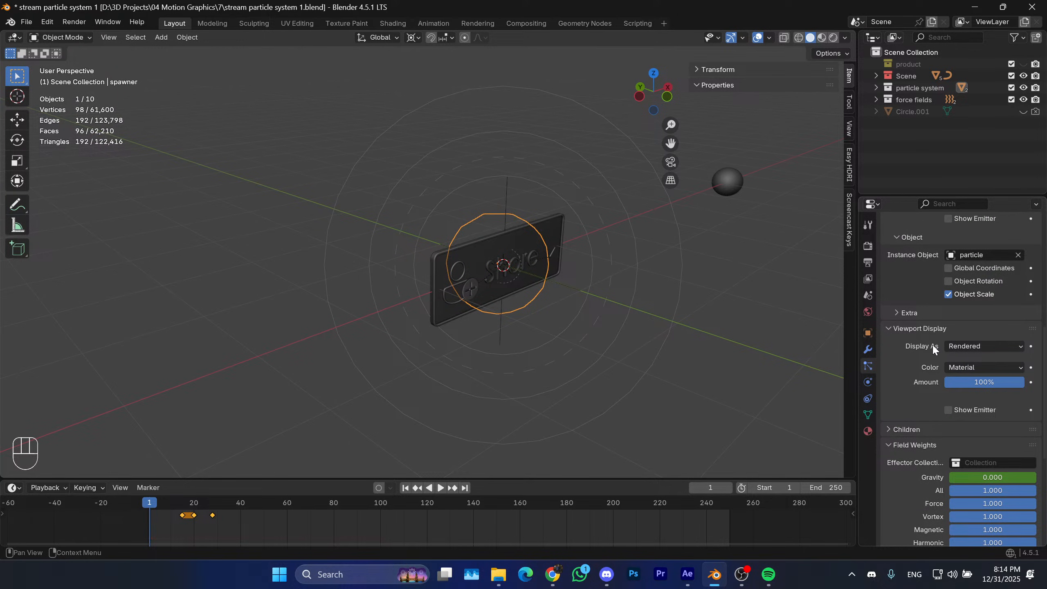
pyautogui.scroll(17, 928, 364)
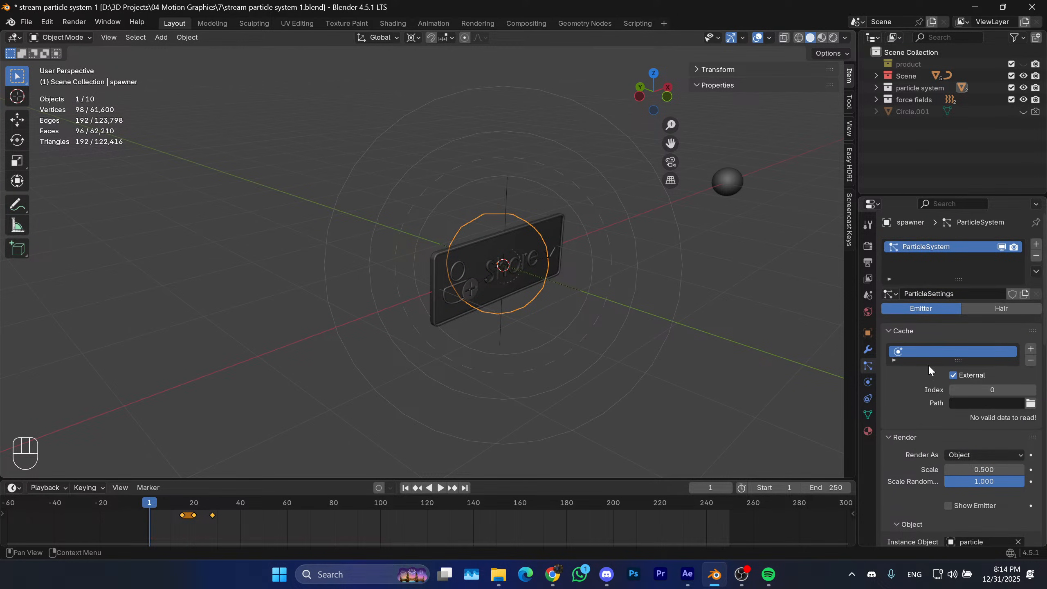
pyautogui.click(953, 375)
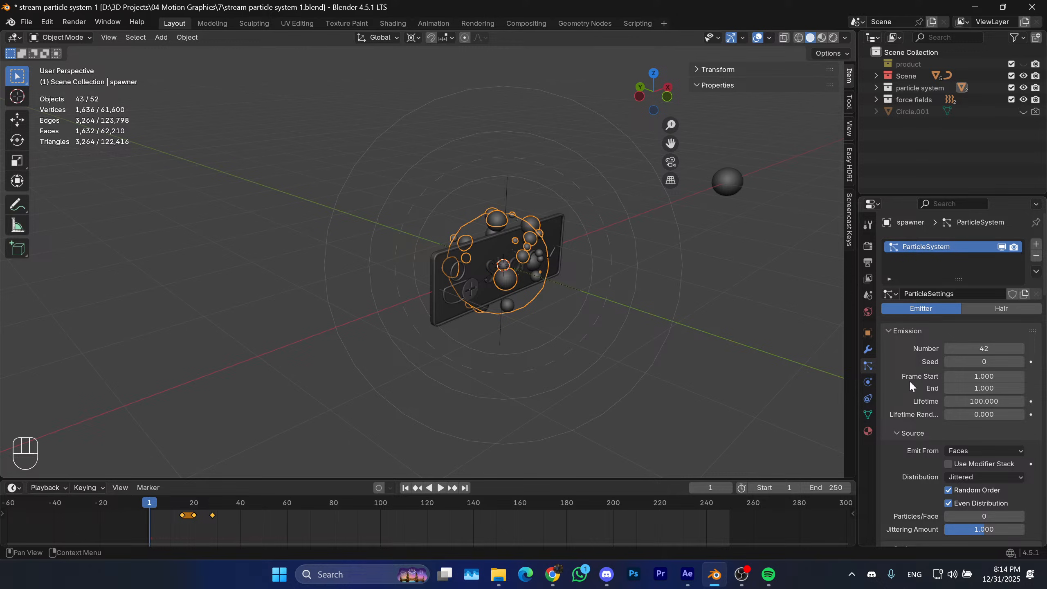
# Set the Frame Start of the spawner's particle emission to 100.
pyautogui.scroll(-3, 910, 380)
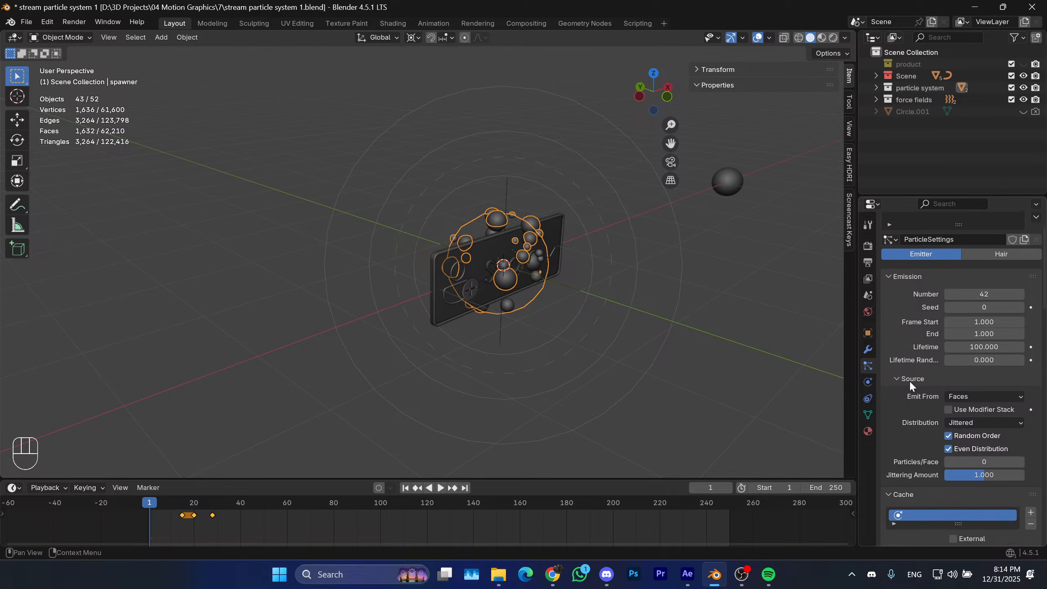
pyautogui.click(975, 323)
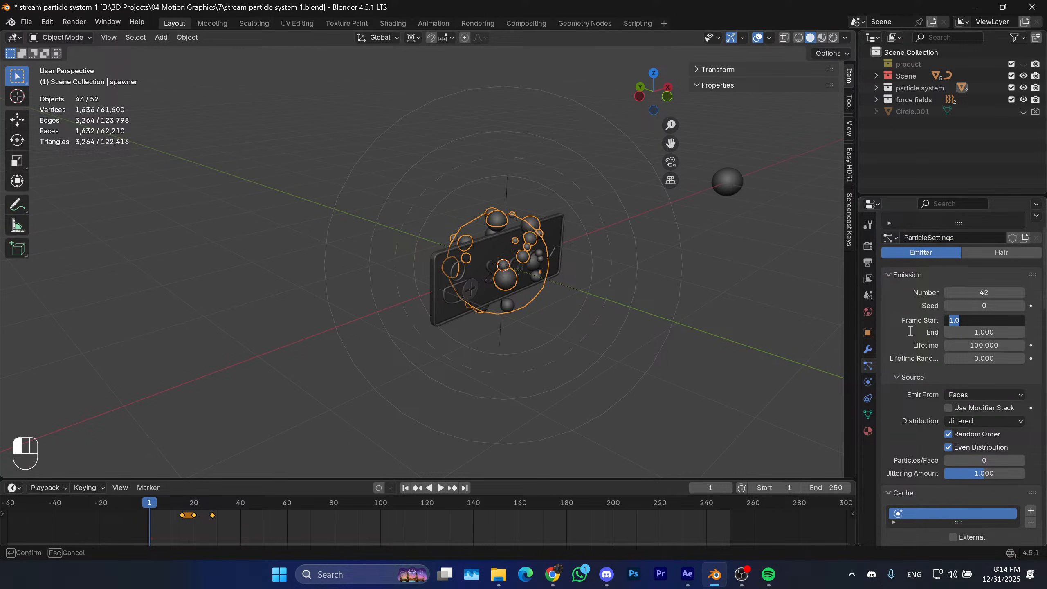
pyautogui.click(911, 331)
pyautogui.moveTo(988, 323); pyautogui.dragTo(984, 323)
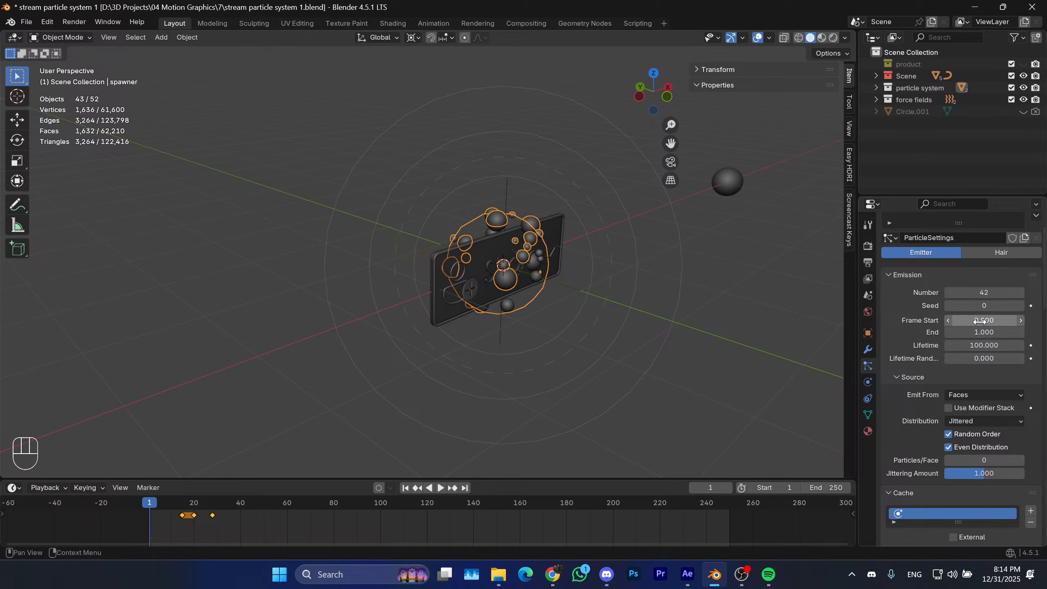
pyautogui.click(980, 322)
pyautogui.write('100')
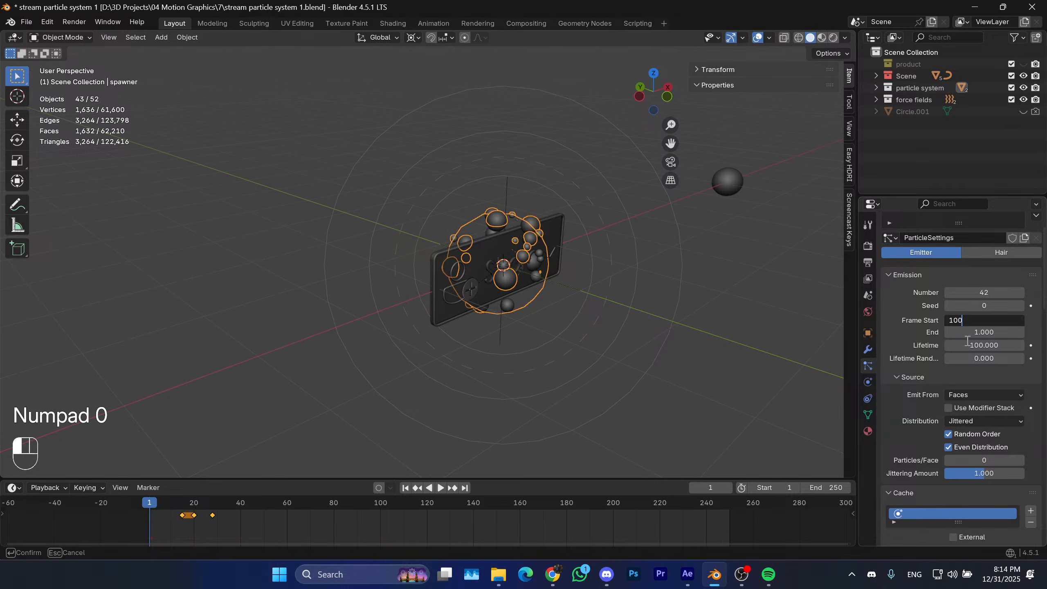
pyautogui.click(946, 351)
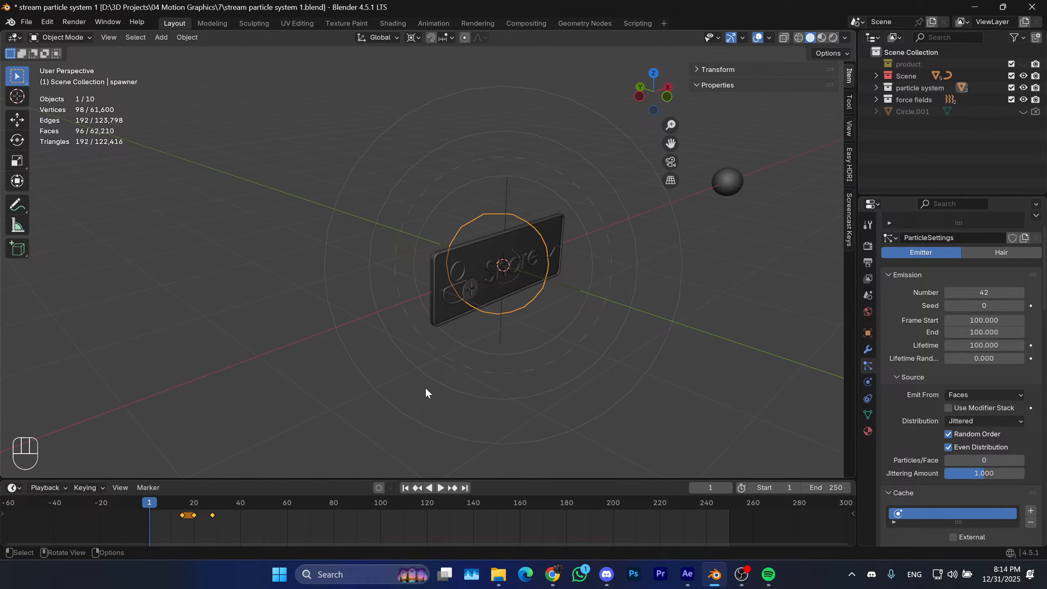
# Move all the spawner's keyframes 101 frames forward so the last one falls on frame 129.
pyautogui.moveTo(237, 518); pyautogui.dragTo(122, 500)
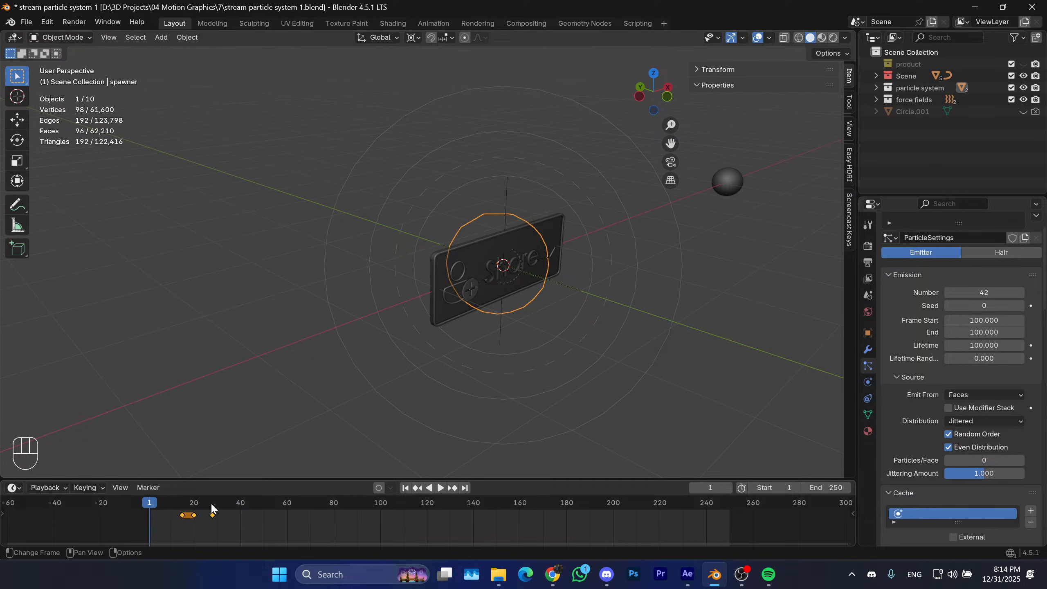
pyautogui.moveTo(212, 505); pyautogui.dragTo(449, 510)
pyautogui.press('g')
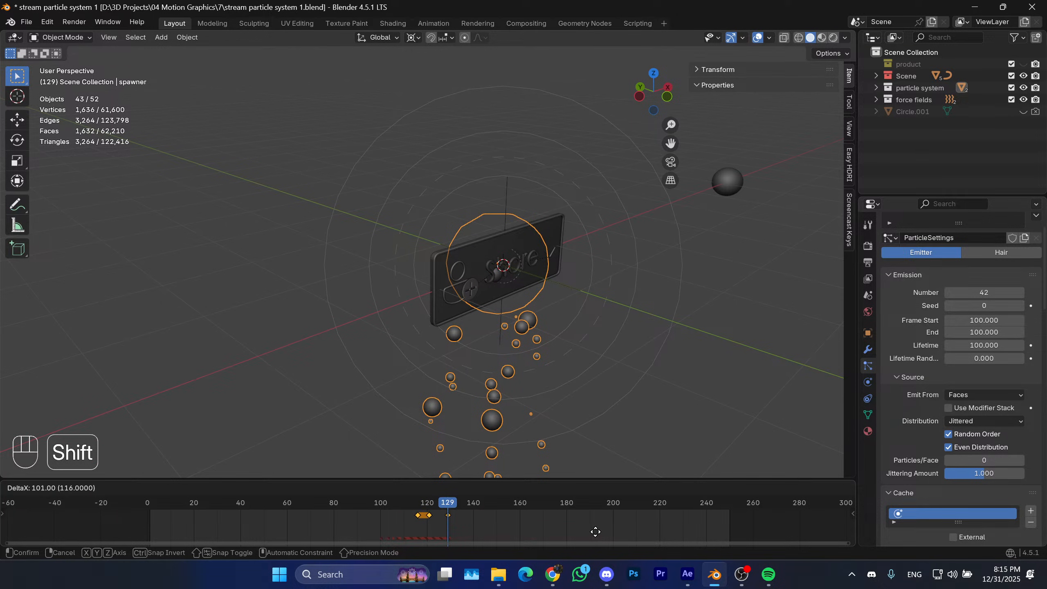
pyautogui.click(595, 531)
# Deselect the spawner, play the animation from the first frame, and replay the particle emission around frame 100.
pyautogui.click(406, 487)
pyautogui.click(719, 399)
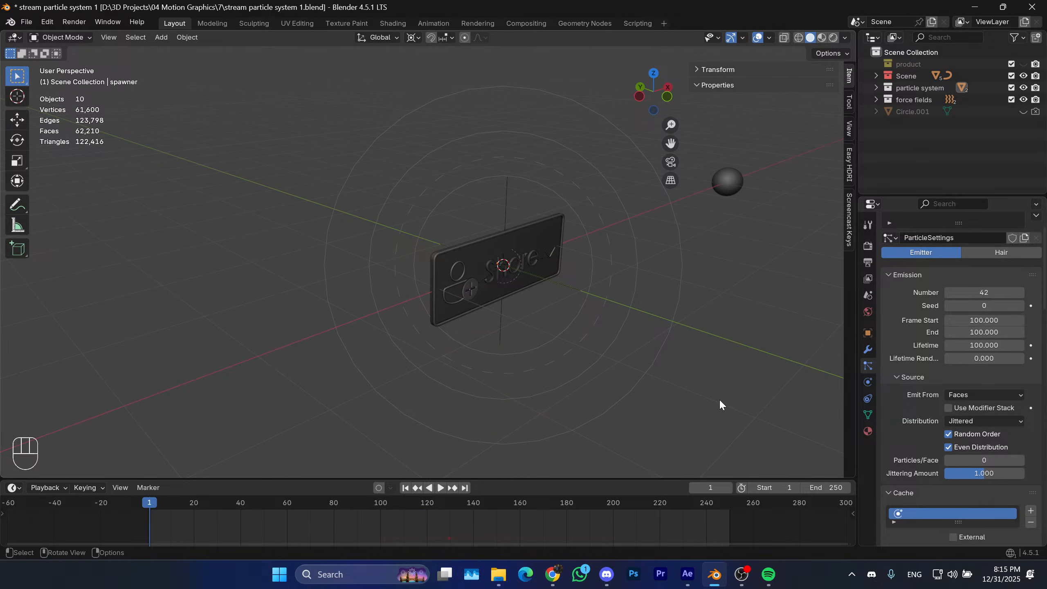
pyautogui.press('space')
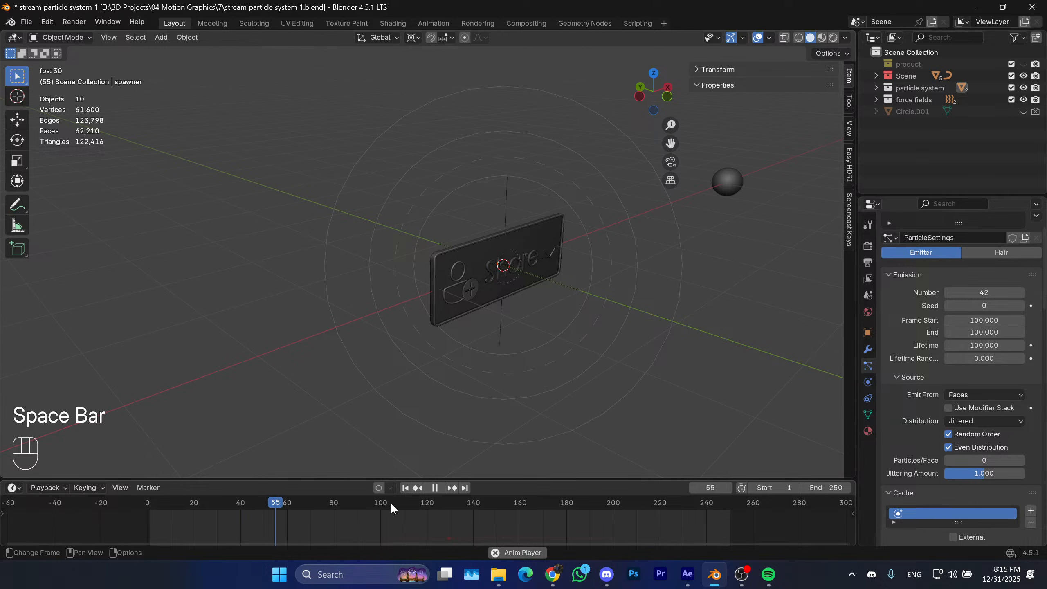
pyautogui.press('space')
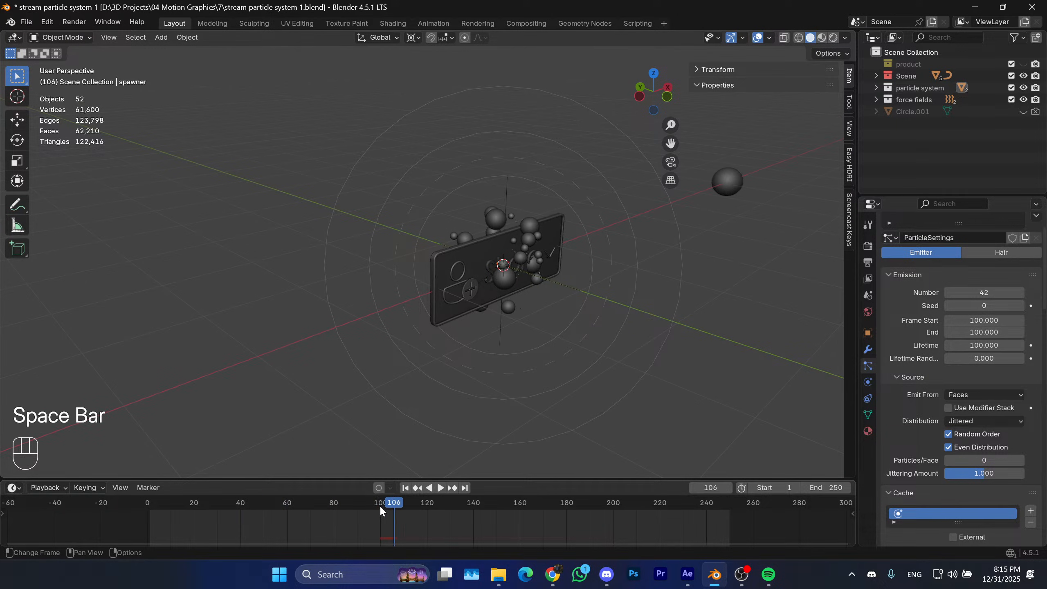
pyautogui.moveTo(386, 507); pyautogui.dragTo(373, 502)
pyautogui.press('space')
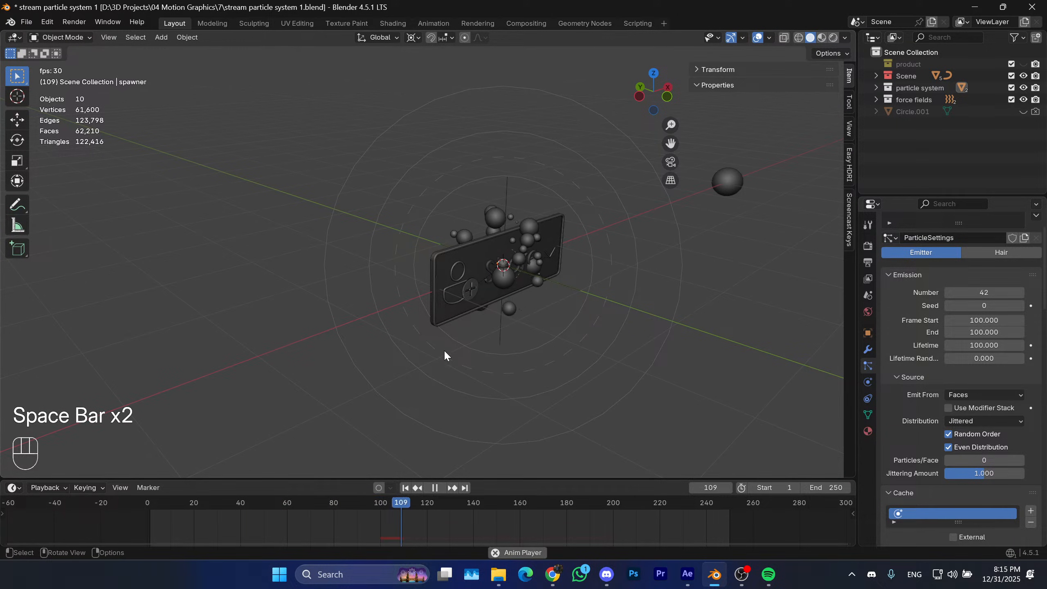
pyautogui.press('space')
pyautogui.click(405, 487)
pyautogui.press('space')
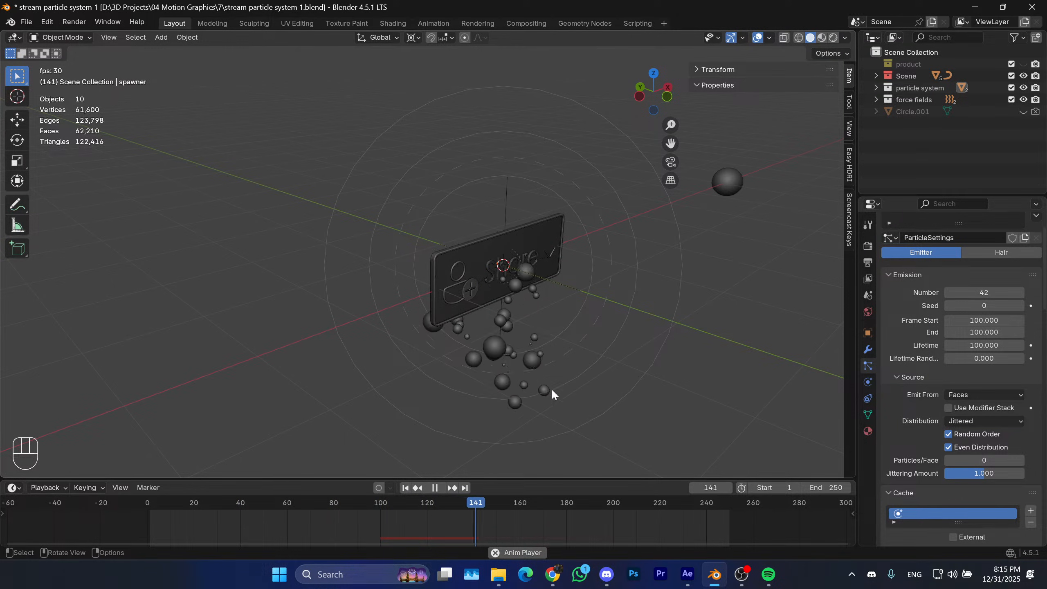
pyautogui.press('space')
pyautogui.moveTo(402, 504); pyautogui.dragTo(384, 504)
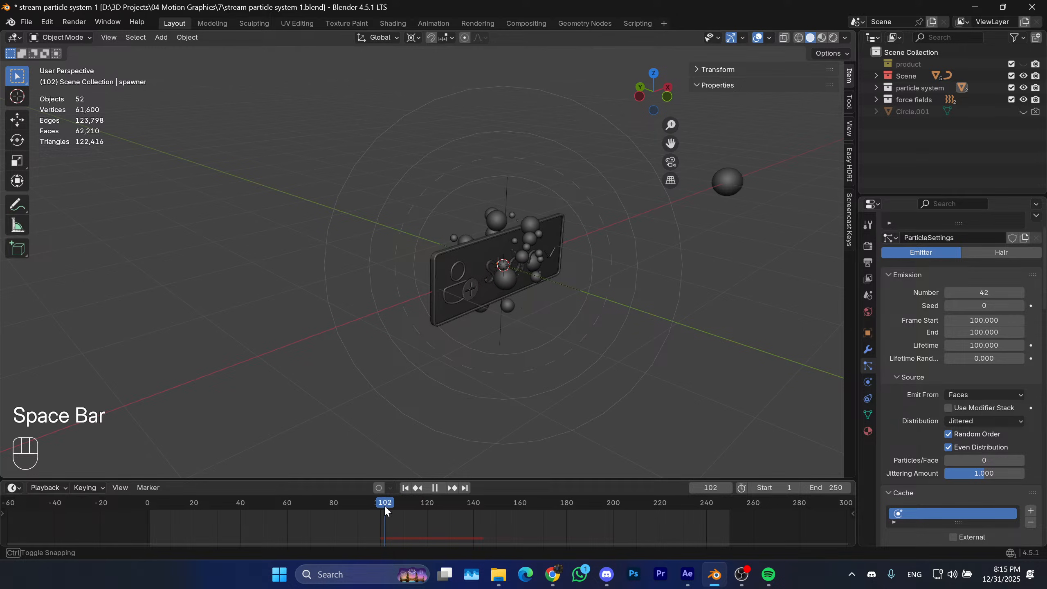
# Select the Force field and move all its keyframes forward so the first one falls on frame 100.
pyautogui.click(539, 394)
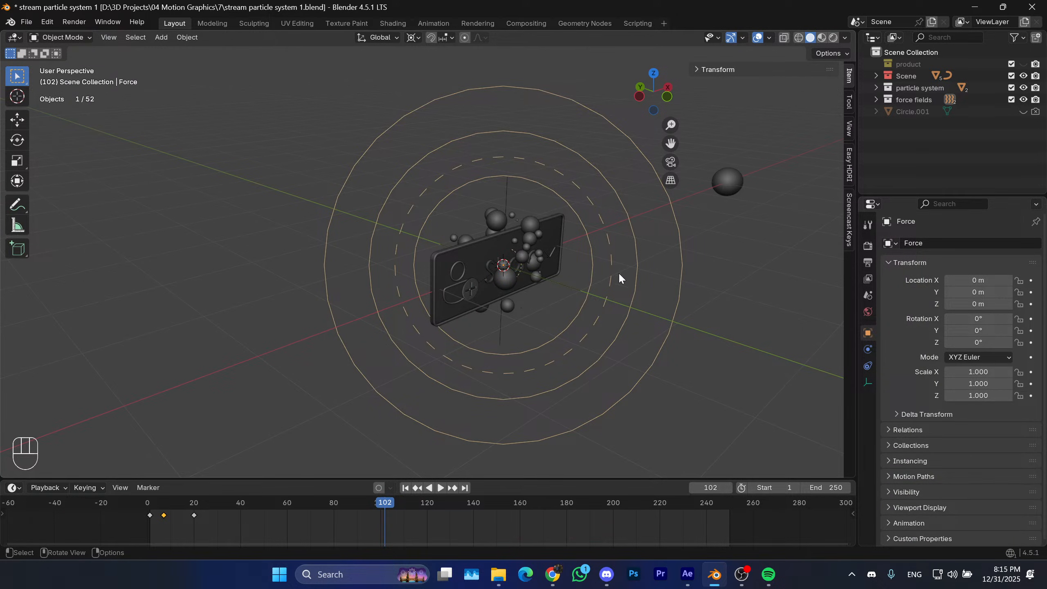
pyautogui.keyDown('shift'); pyautogui.click(506, 196); pyautogui.keyUp('shift')
pyautogui.click(508, 201)
pyautogui.click(875, 99)
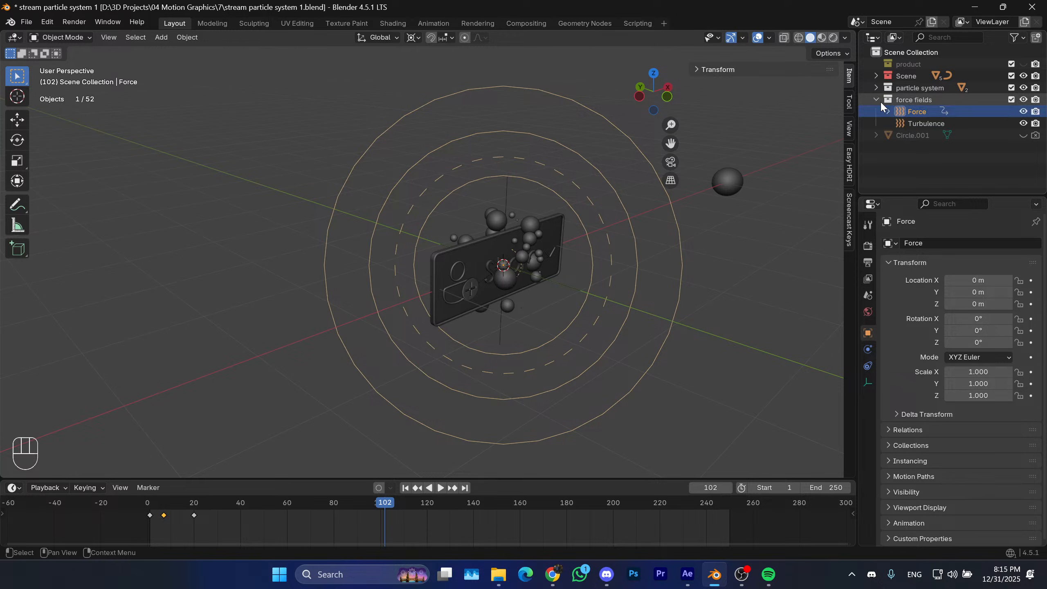
pyautogui.click(923, 123)
pyautogui.click(915, 112)
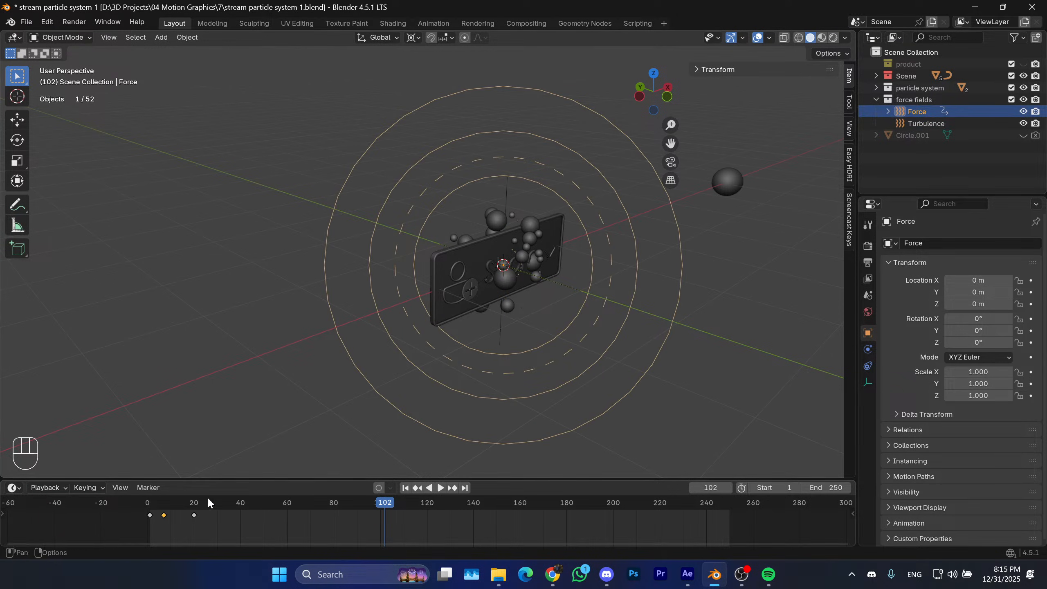
pyautogui.moveTo(213, 518); pyautogui.dragTo(112, 497)
pyautogui.moveTo(380, 504); pyautogui.dragTo(379, 502)
pyautogui.press('g')
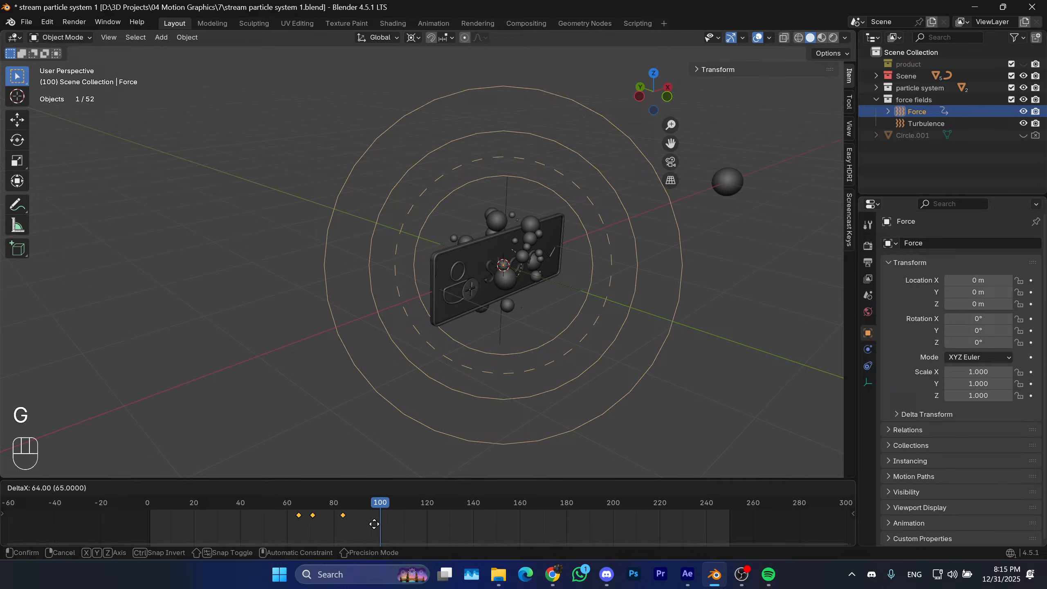
pyautogui.click(453, 516)
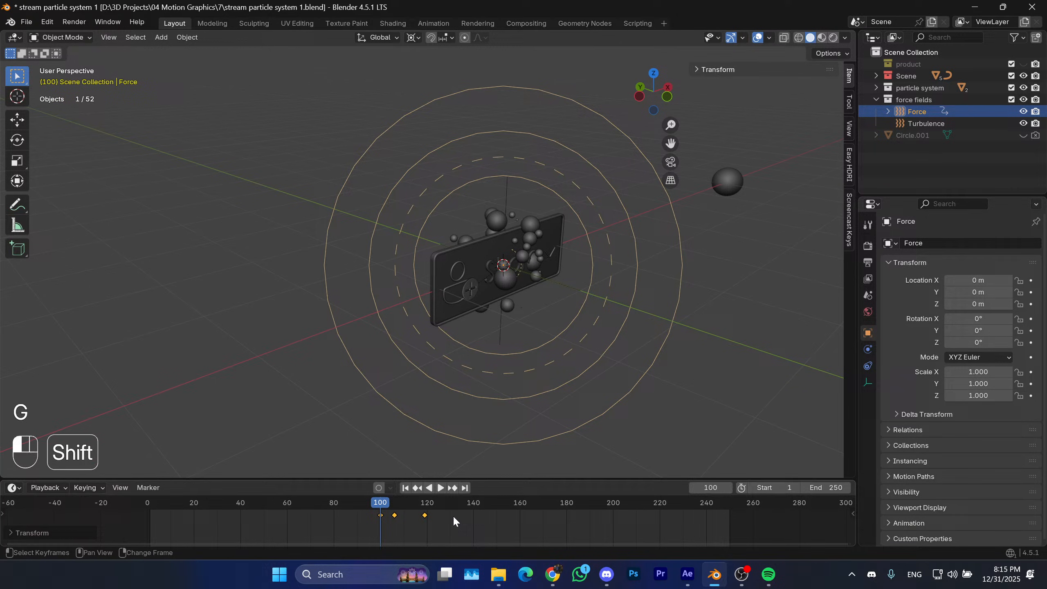
# Deselect the Force field and play the animation from the first frame to check the retimed burst.
pyautogui.click(399, 461)
pyautogui.click(407, 489)
pyautogui.press('space')
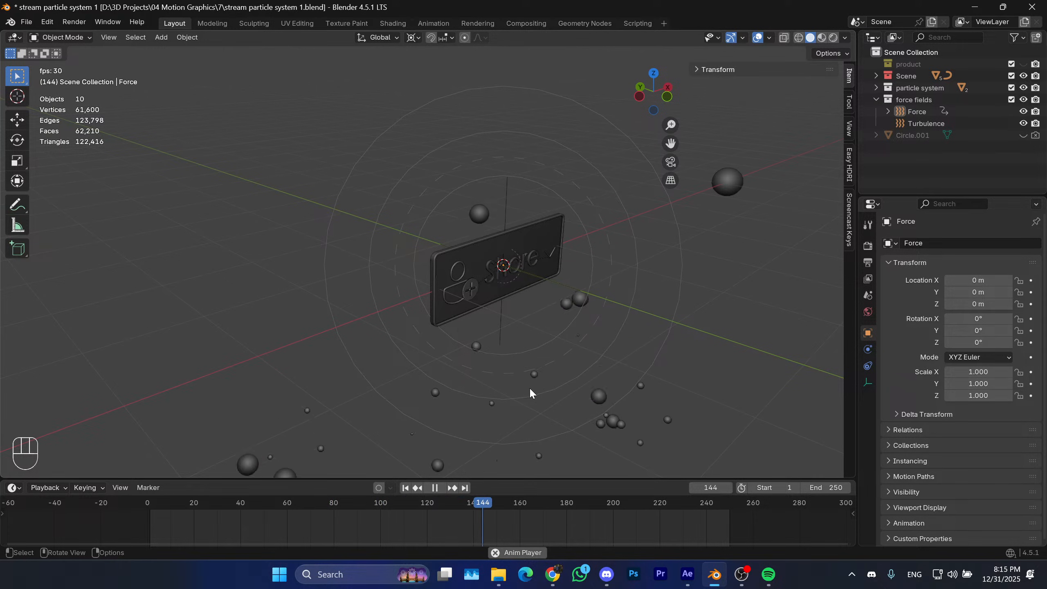
pyautogui.press('space')
pyautogui.press('space')
pyautogui.press('space')
pyautogui.press('space')
pyautogui.press('space')
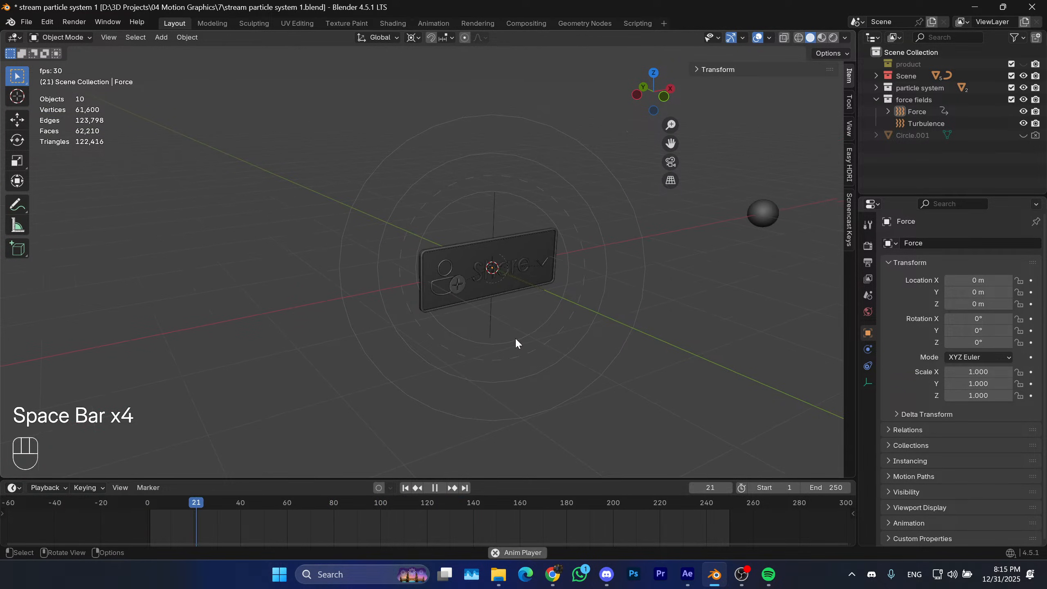
# Replay the particle burst several times from around frame 100 and stop at about frame 113.
pyautogui.click(377, 508)
pyautogui.press('space')
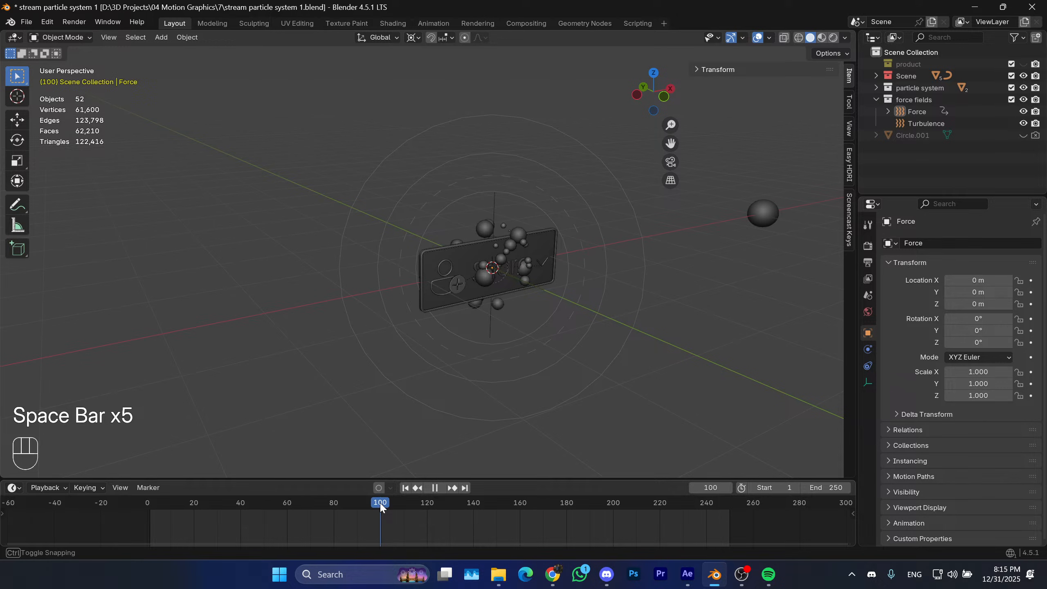
pyautogui.press('space')
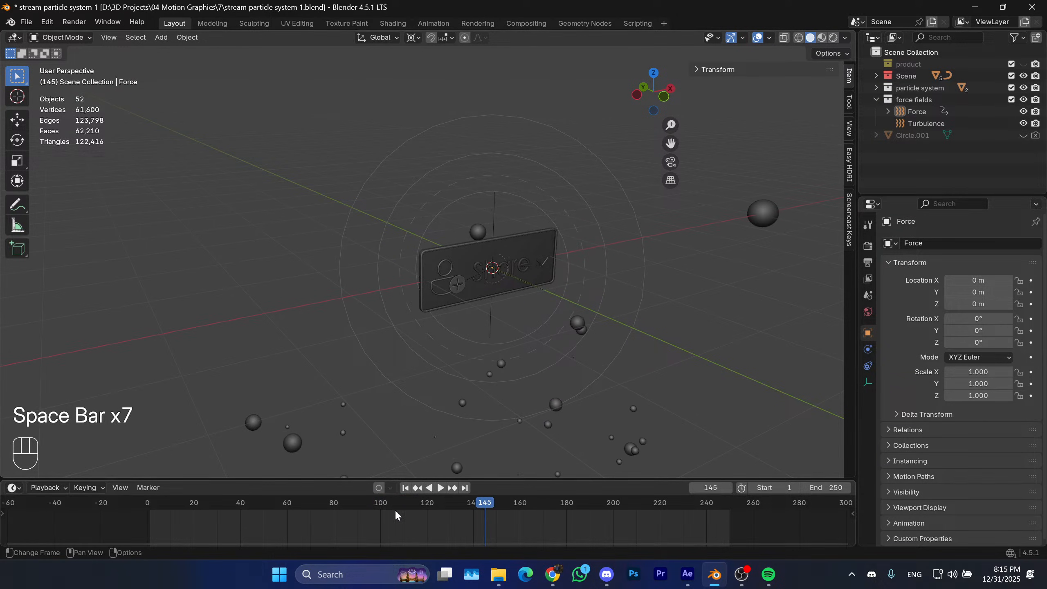
pyautogui.click(355, 502)
pyautogui.press('space')
pyautogui.press('space')
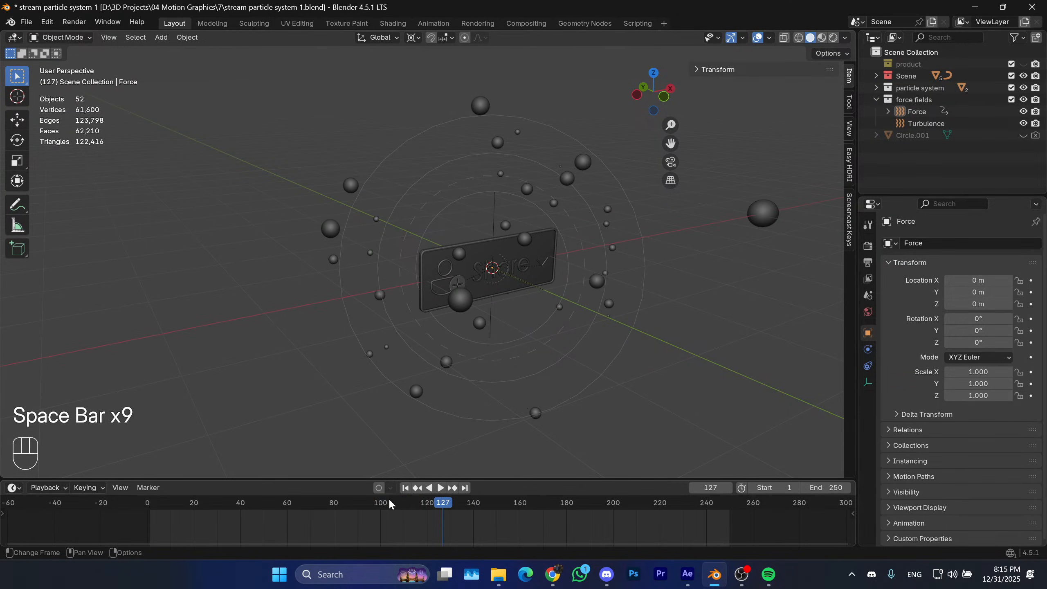
pyautogui.moveTo(389, 497)
pyautogui.mouseDown()
pyautogui.moveTo(365, 501)
pyautogui.moveTo(410, 505)
pyautogui.moveTo(376, 509)
pyautogui.moveTo(387, 507)
pyautogui.mouseUp()
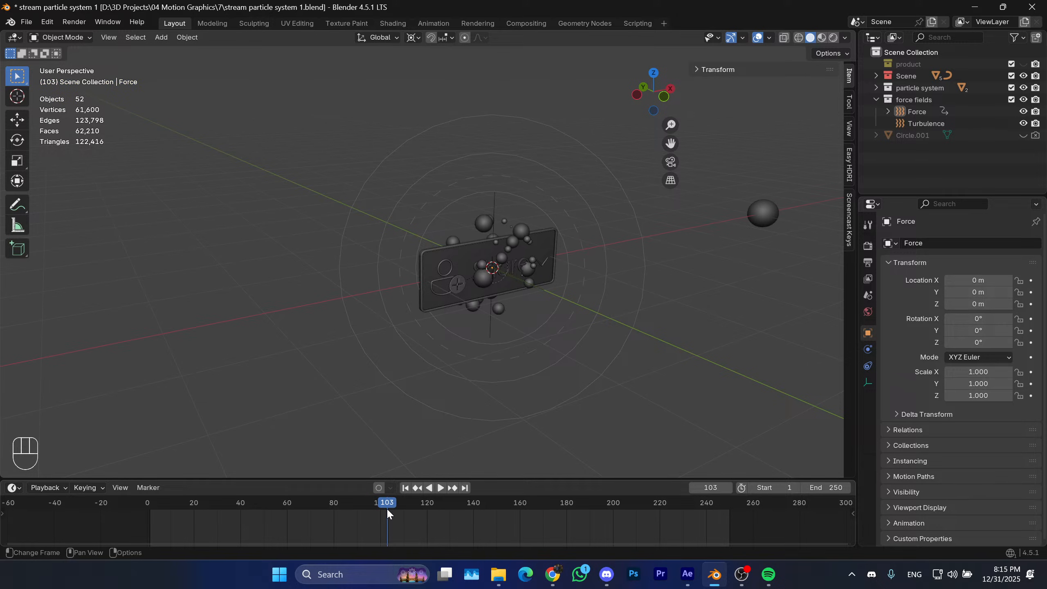
pyautogui.press('space')
pyautogui.press('space')
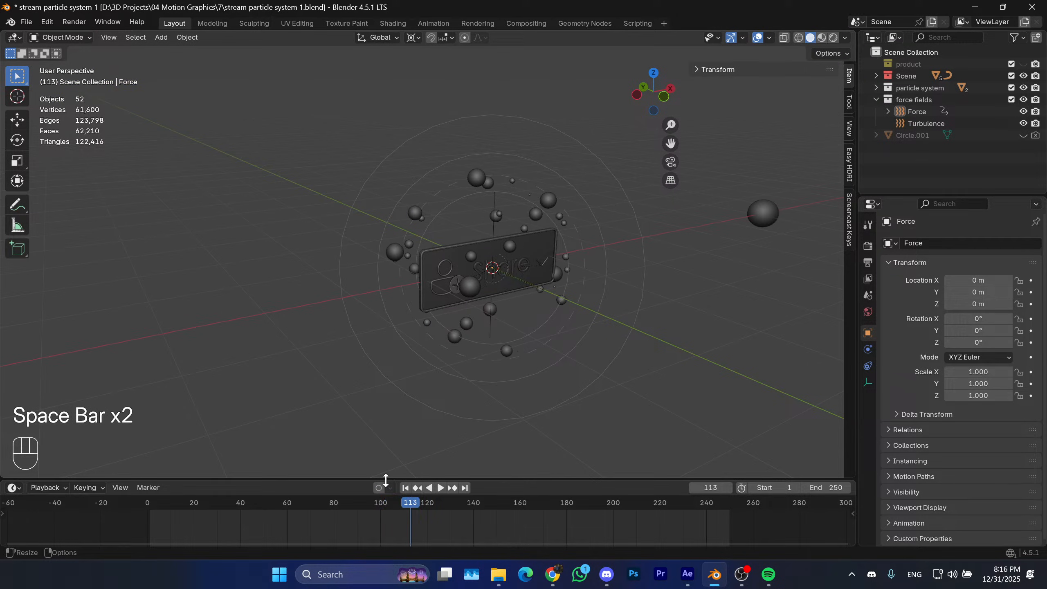
# Select the Force field, return the playhead to around frame 100 and open the field's physics settings.
pyautogui.moveTo(384, 499); pyautogui.dragTo(381, 491)
pyautogui.click(581, 392)
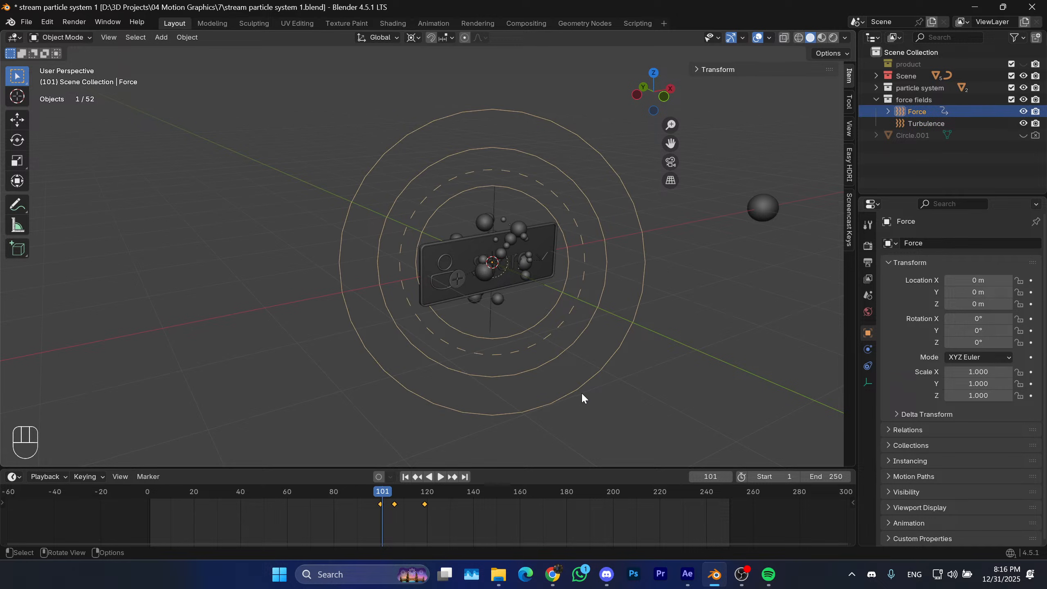
pyautogui.click(380, 500)
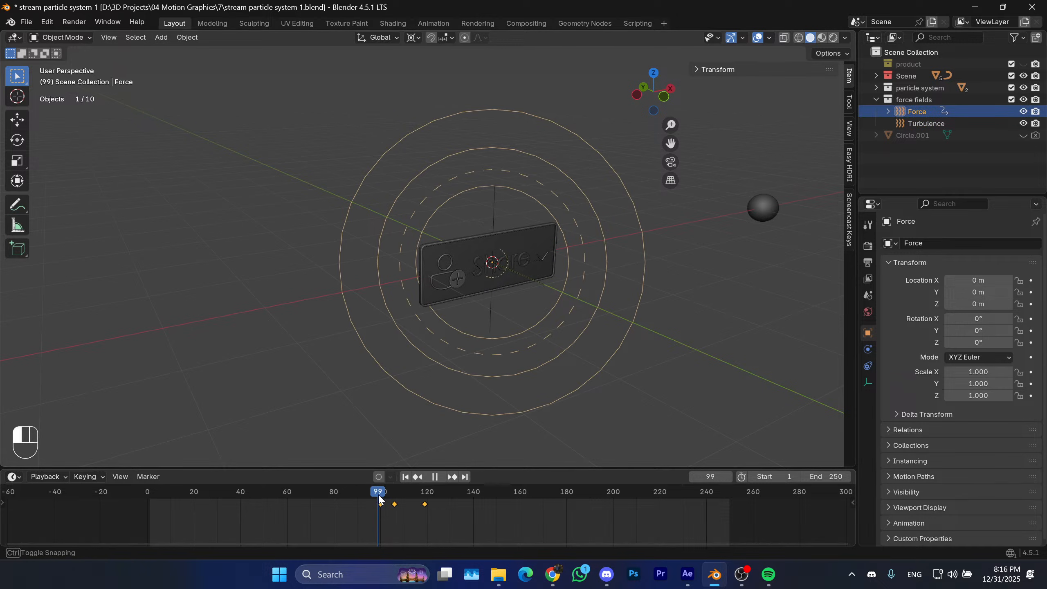
pyautogui.click(868, 349)
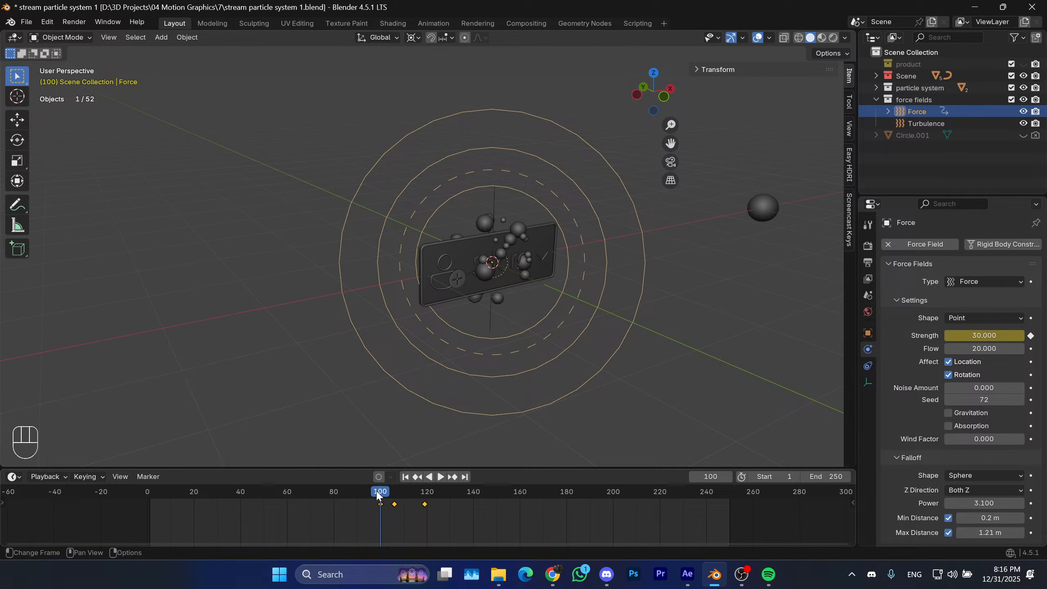
# Scrub and replay the particle burst from frame 100 to check the force field's effect.
pyautogui.moveTo(378, 494); pyautogui.dragTo(430, 493)
pyautogui.press('space')
pyautogui.moveTo(457, 489); pyautogui.dragTo(381, 488)
pyautogui.press('space')
pyautogui.press('space')
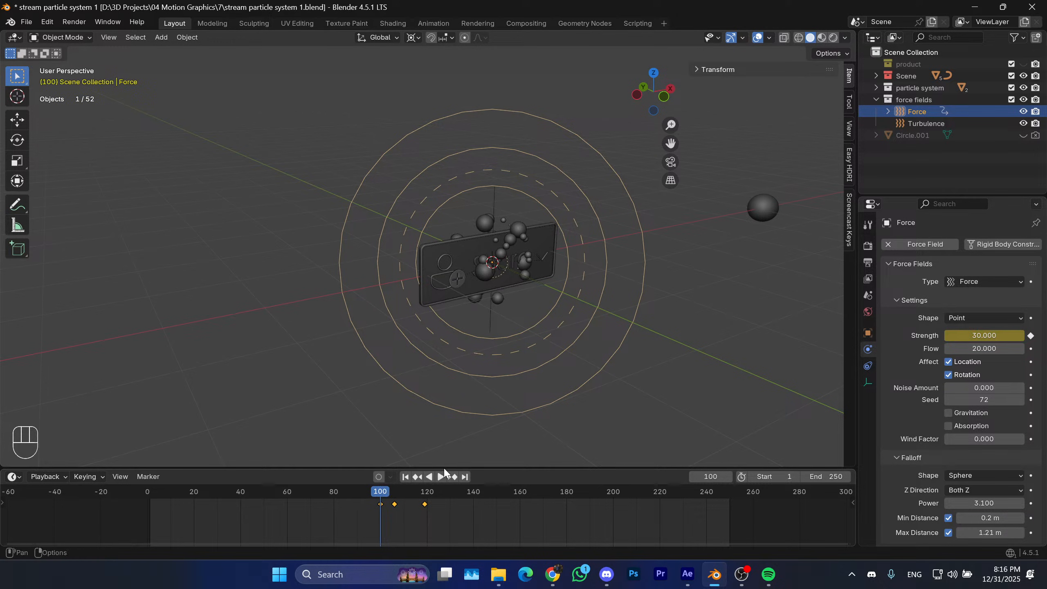
# Set the Force field's Strength to 40 at frame 100 and keyframe it.
pyautogui.click(985, 334)
pyautogui.write('40')
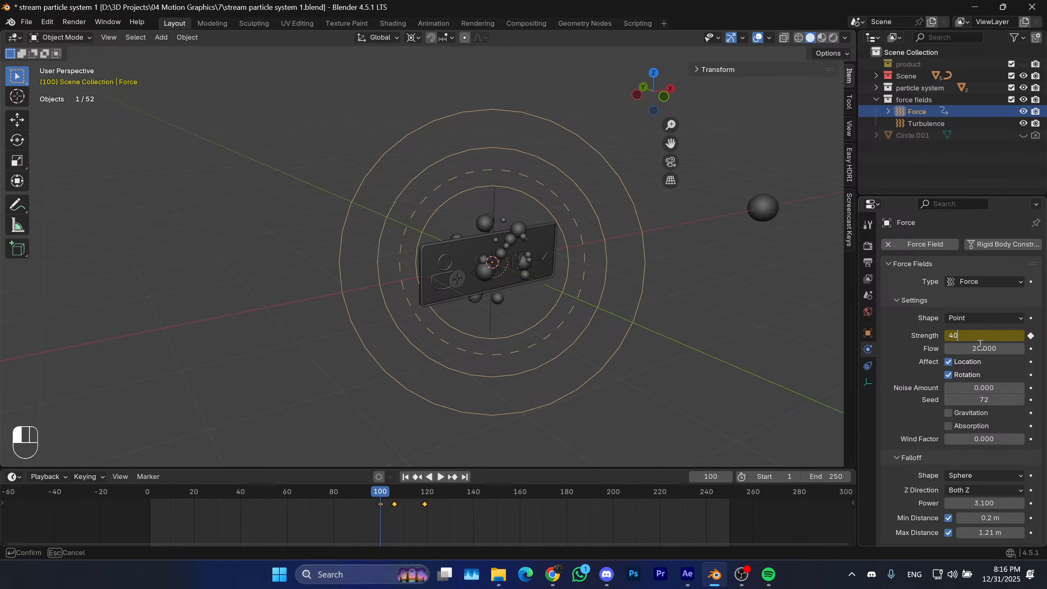
pyautogui.press('Return')
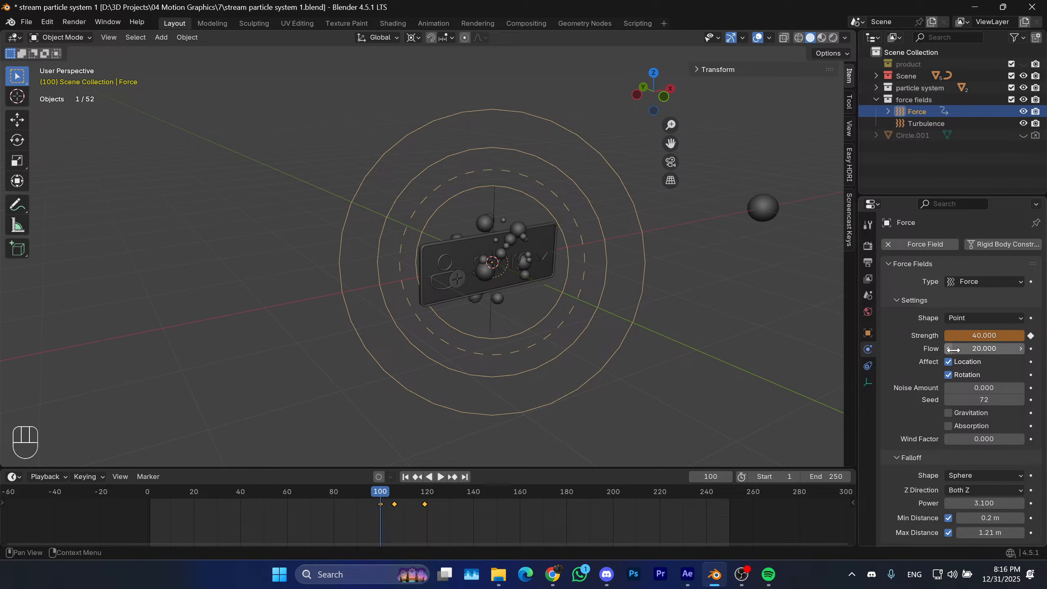
pyautogui.press('i')
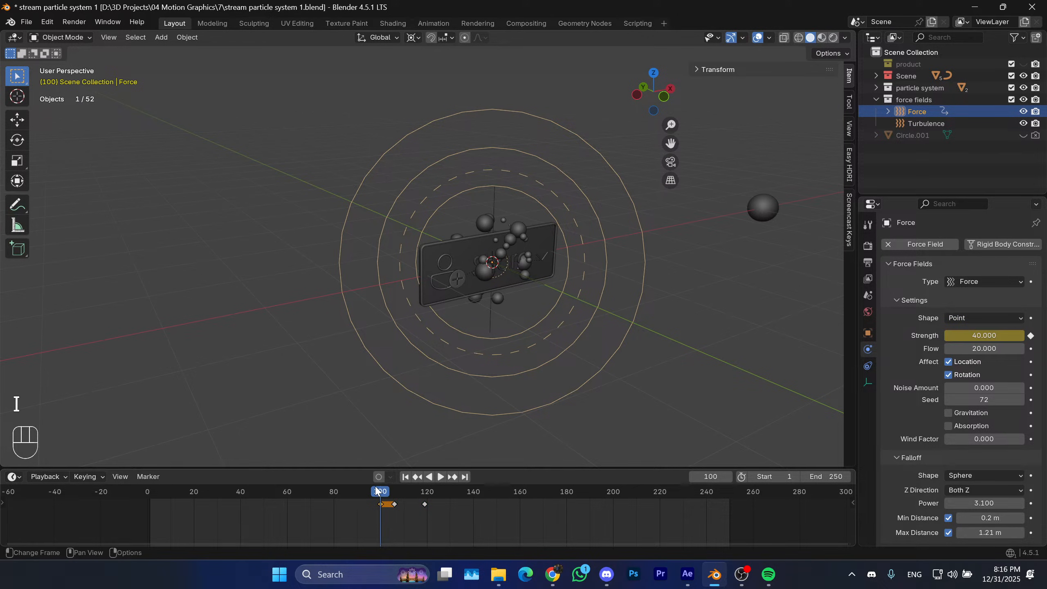
# Move to frame 106, set the Force field's Strength to 80 and keyframe it.
pyautogui.moveTo(379, 492); pyautogui.dragTo(395, 493)
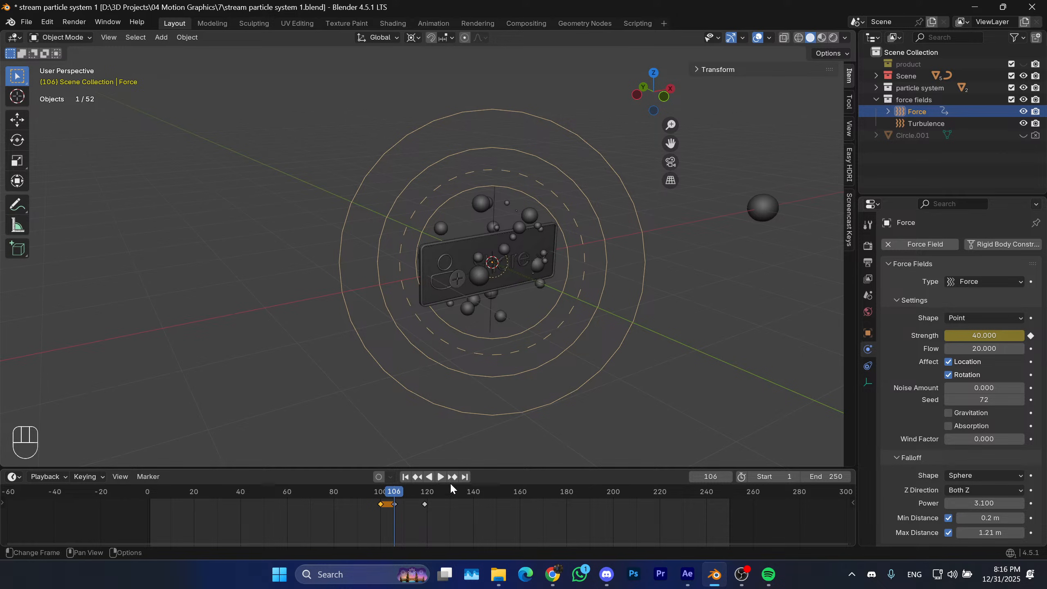
pyautogui.click(981, 336)
pyautogui.write('60')
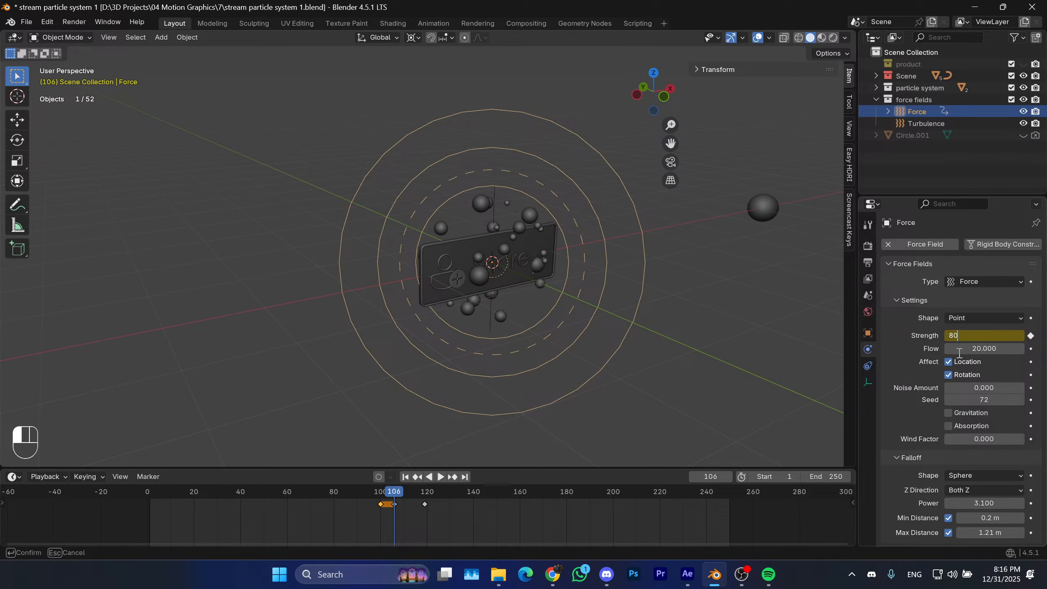
pyautogui.press('Return')
pyautogui.press('i')
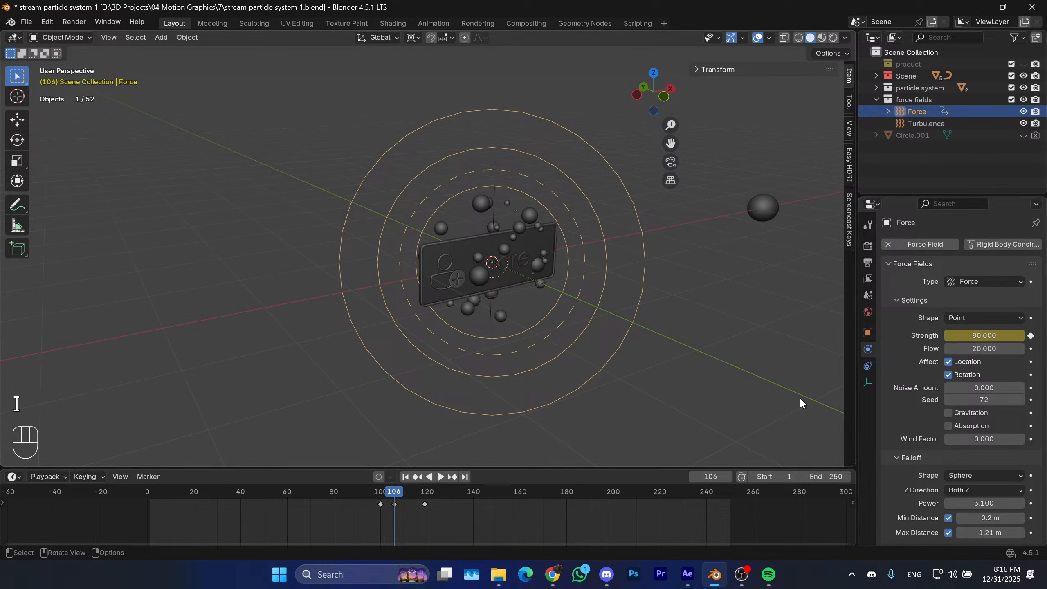
# Replay the stronger burst from just before frame 100, first in perspective and then in front view.
pyautogui.click(370, 493)
pyautogui.press('space')
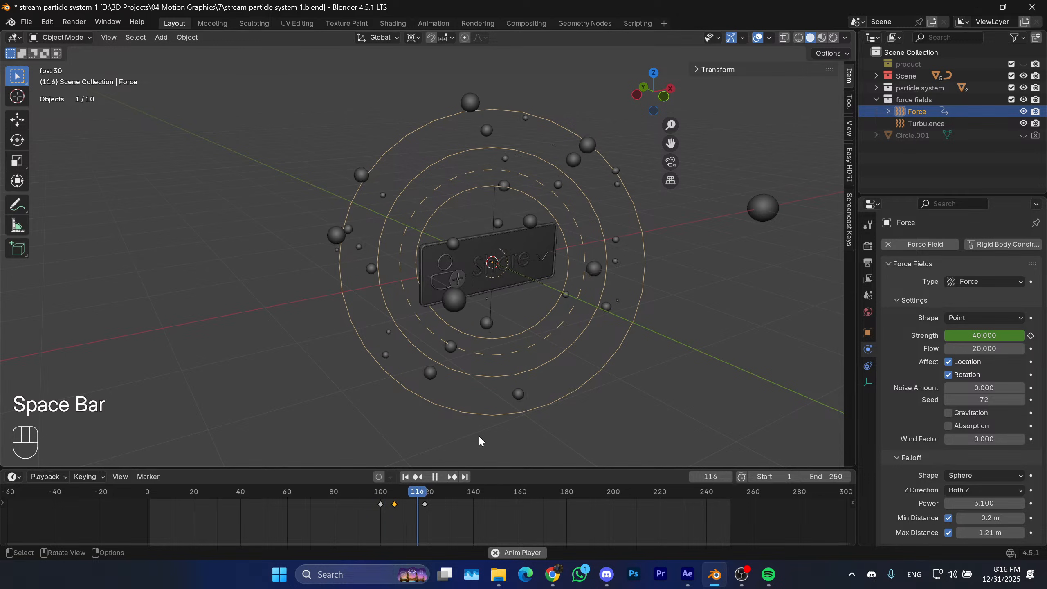
pyautogui.press('space')
pyautogui.press('KP_1')
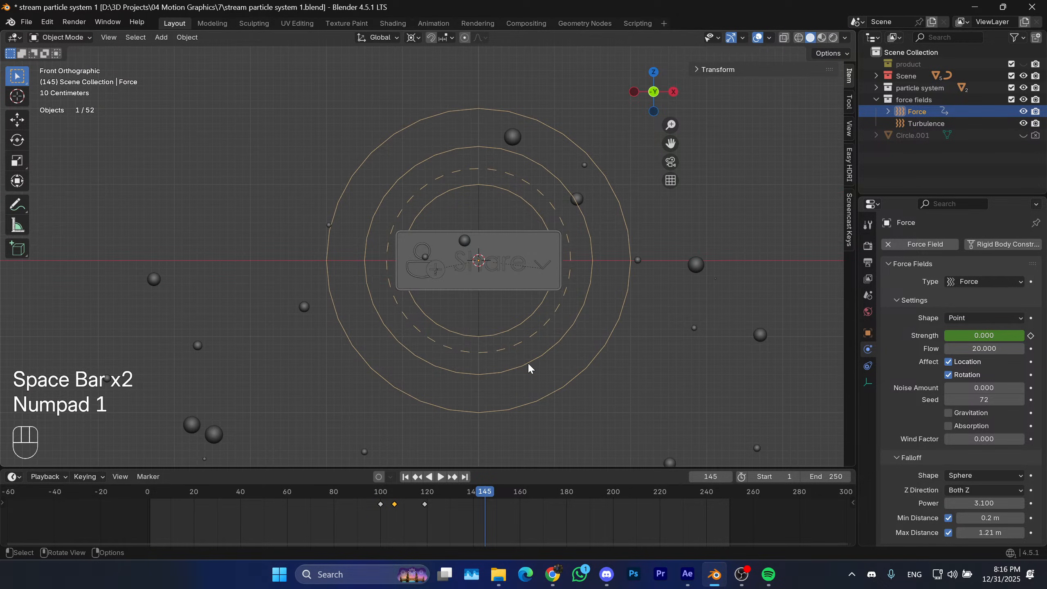
pyautogui.moveTo(382, 522); pyautogui.dragTo(382, 494)
pyautogui.press('space')
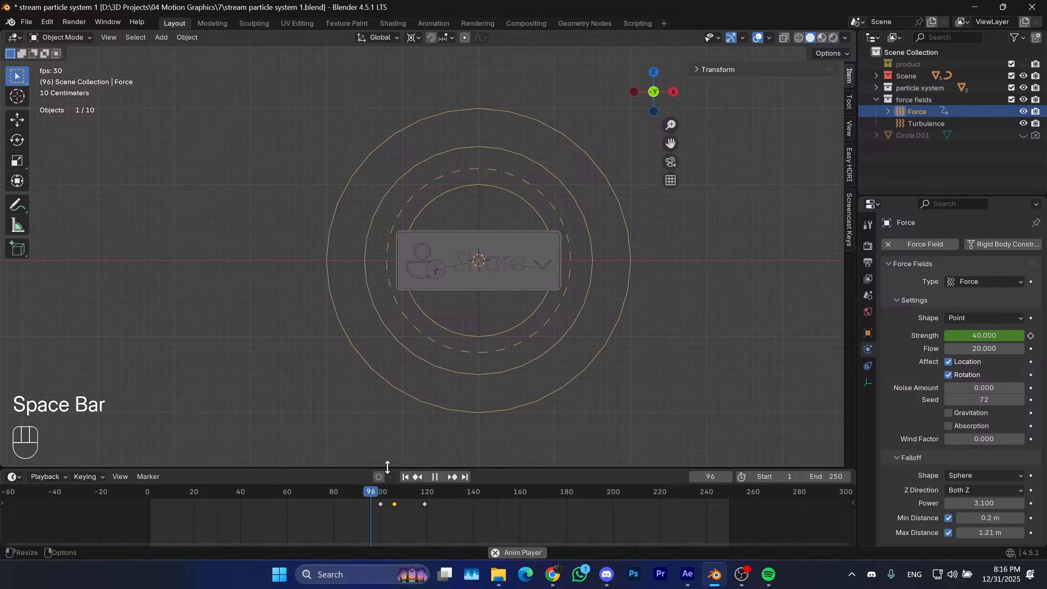
pyautogui.press('space')
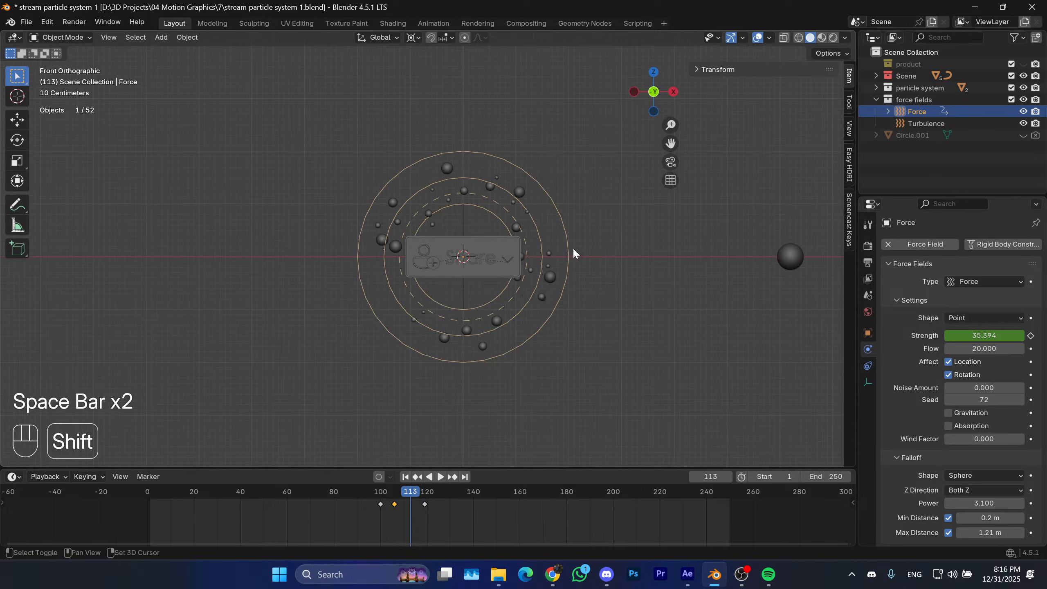
pyautogui.click(382, 521)
pyautogui.press('space')
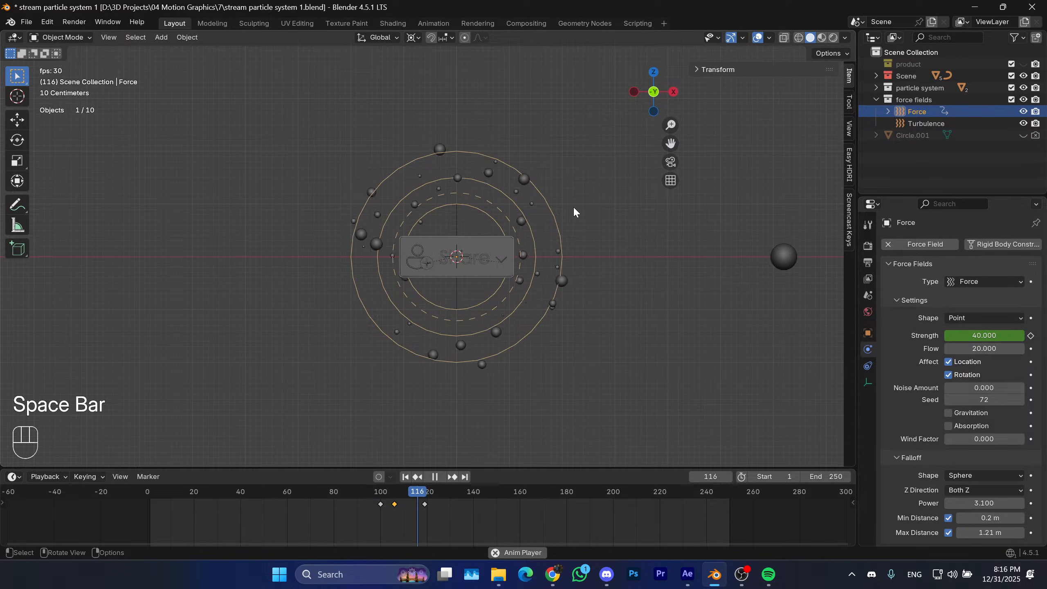
pyautogui.press('space')
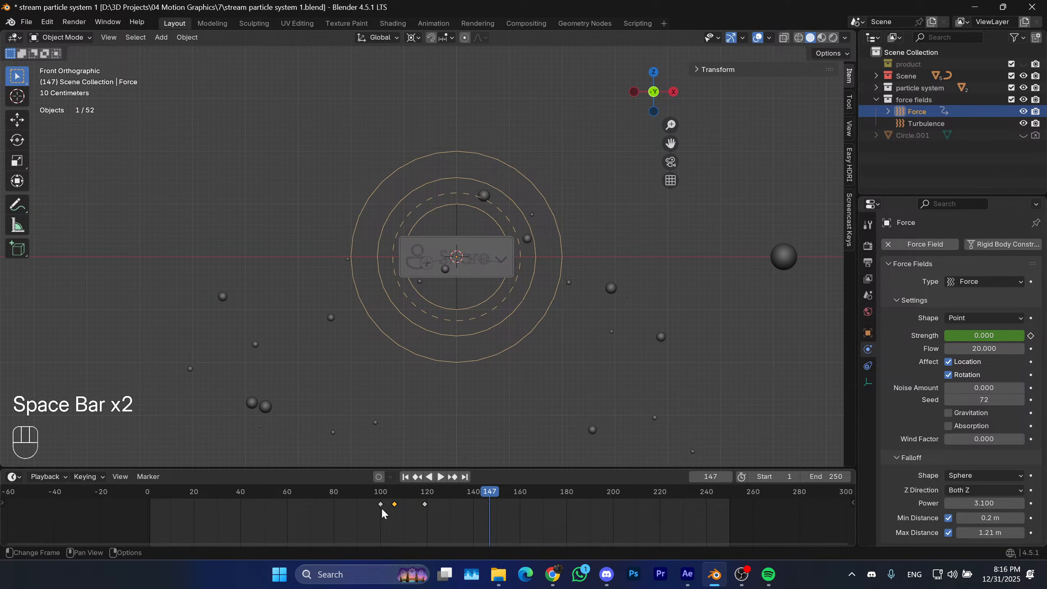
# Try a Force field Strength of 40 at frame 106.
pyautogui.moveTo(389, 499); pyautogui.dragTo(395, 492)
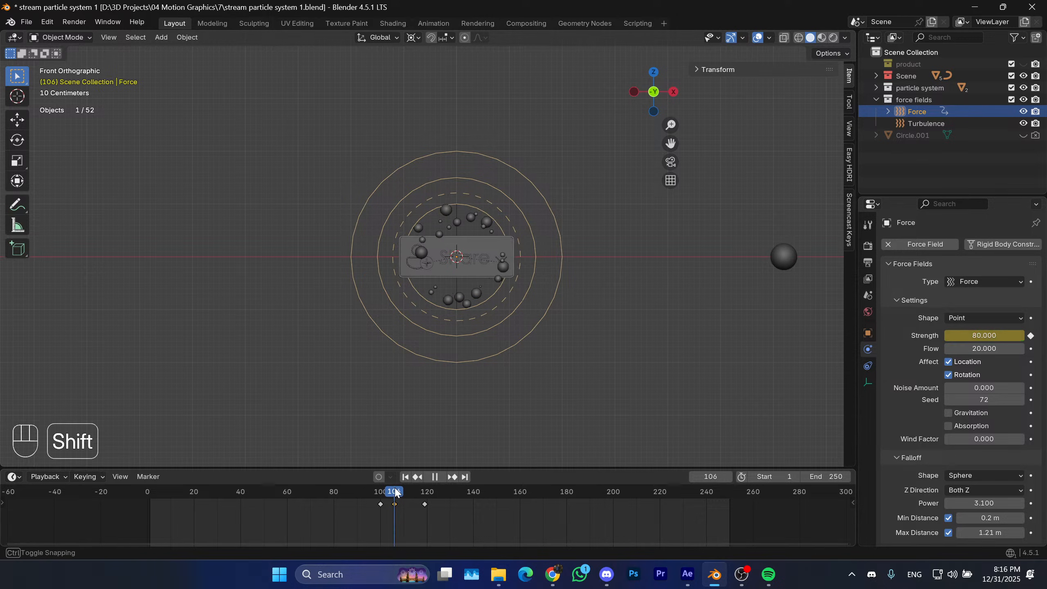
pyautogui.click(984, 336)
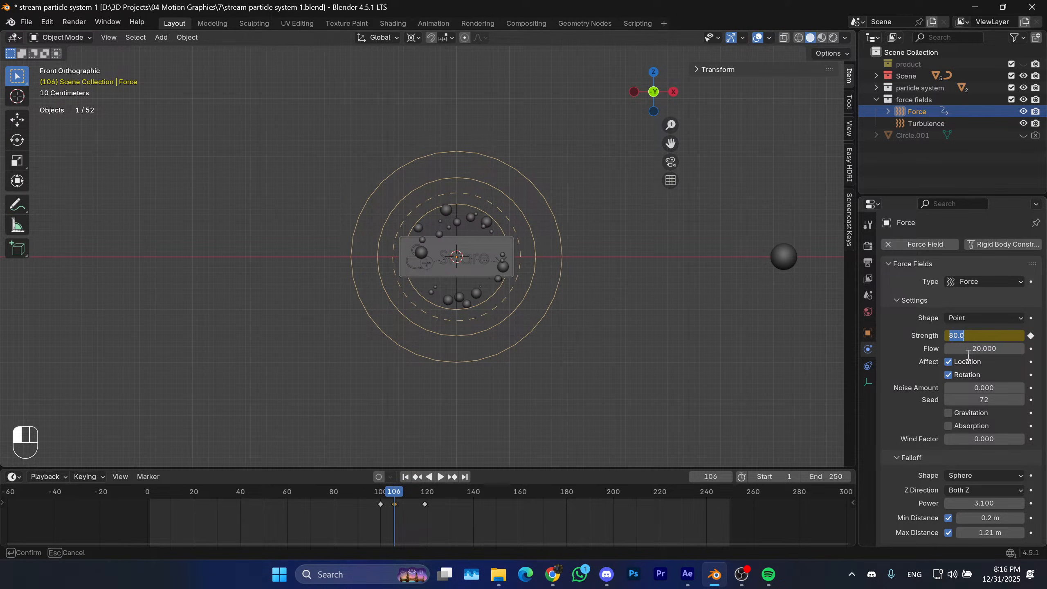
pyautogui.write('40')
pyautogui.press('Return')
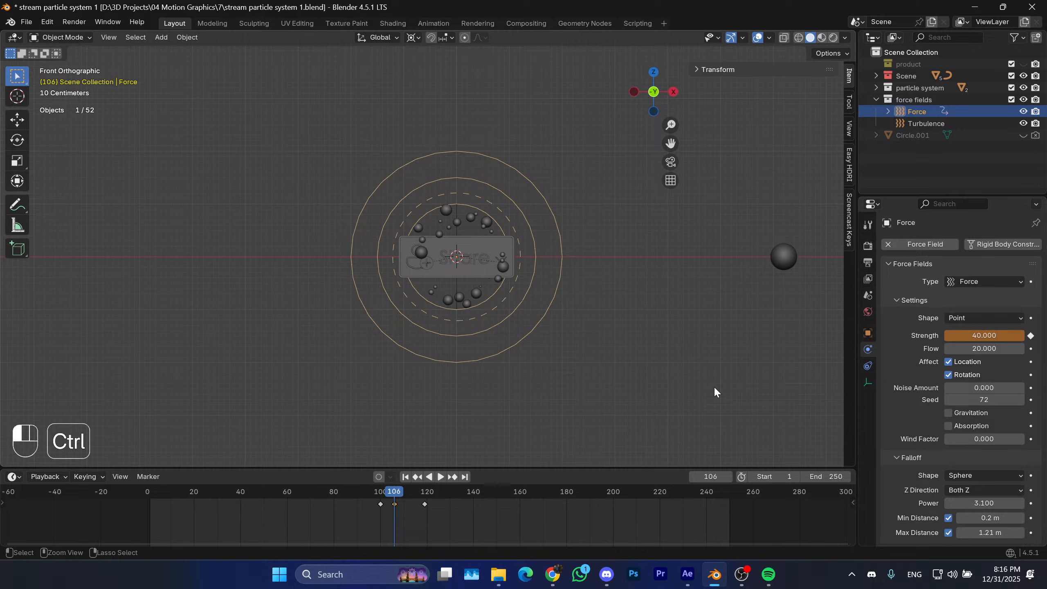
# Undo the Force field's recent Strength and keyframe edits at frames 106 and 100.
pyautogui.hotkey('ctrl', 'z')
pyautogui.hotkey('ctrl', 'z')
pyautogui.hotkey('ctrl', 'z')
pyautogui.hotkey('ctrl', 'z')
pyautogui.hotkey('ctrl', 'z')
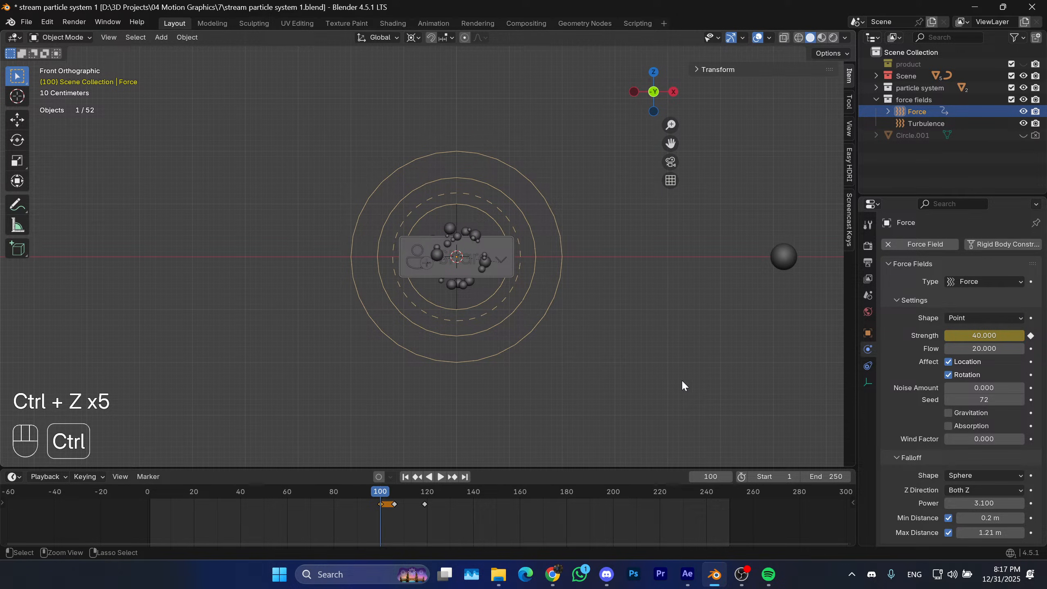
pyautogui.hotkey('ctrl', 'z')
pyautogui.hotkey('ctrl', 'z')
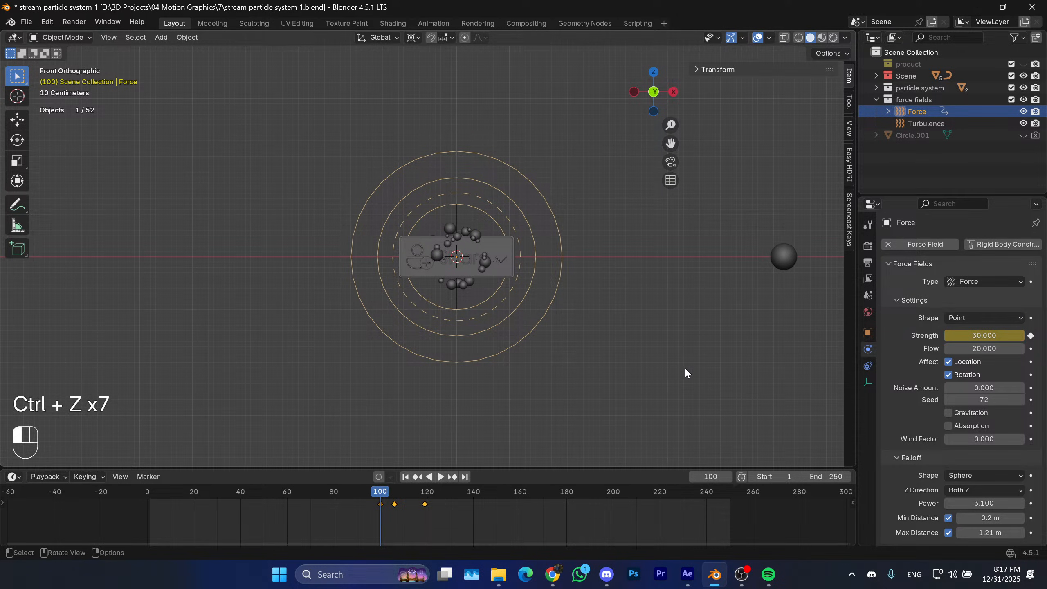
# Deselect the Force field and examine the spawner and the separate source particle sphere, selecting each in turn.
pyautogui.click(684, 374)
pyautogui.scroll(1, 526, 334)
pyautogui.scroll(1, 526, 335)
pyautogui.keyDown('shift'); pyautogui.moveTo(504, 341); pyautogui.dragTo(482, 351, button='middle'); pyautogui.keyUp('shift')
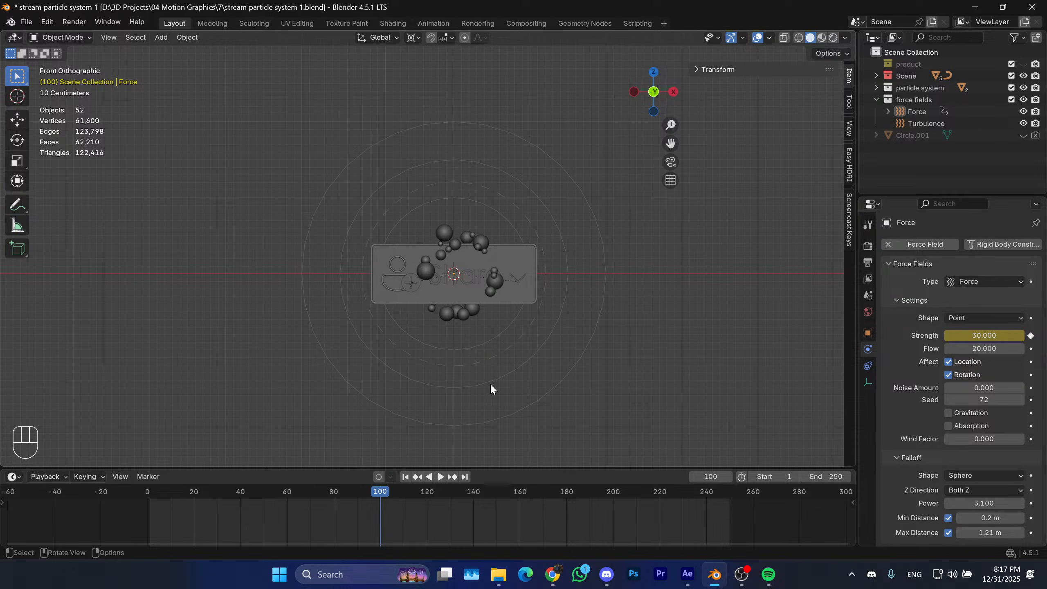
pyautogui.moveTo(475, 373); pyautogui.dragTo(636, 294, button='middle')
pyautogui.click(512, 255)
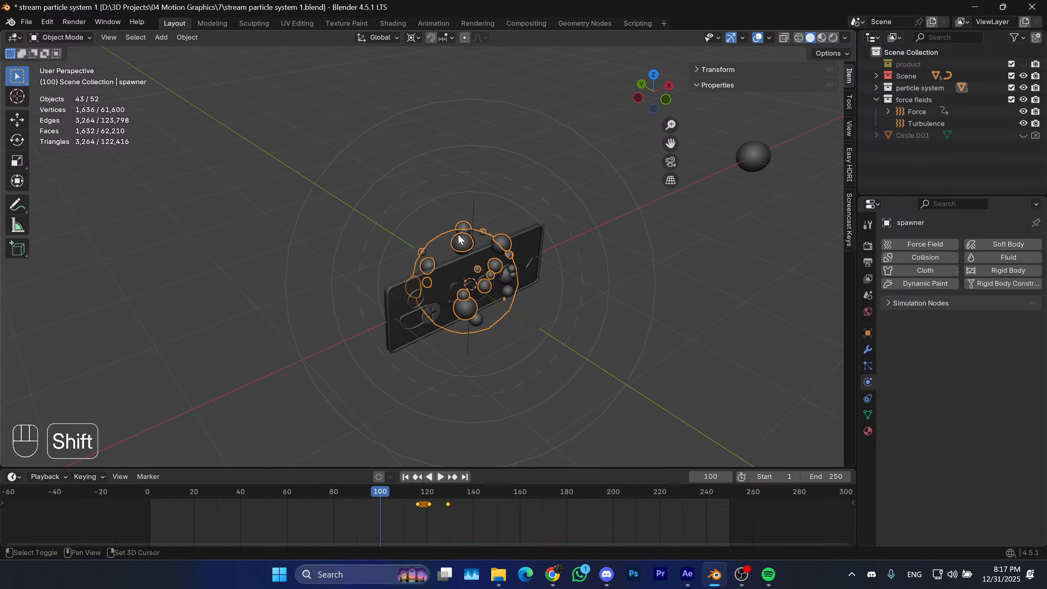
pyautogui.keyDown('shift'); pyautogui.moveTo(460, 238); pyautogui.dragTo(439, 233, button='middle'); pyautogui.keyUp('shift')
pyautogui.moveTo(525, 233); pyautogui.dragTo(488, 249, button='middle')
pyautogui.keyDown('shift'); pyautogui.moveTo(530, 272); pyautogui.dragTo(502, 290, button='middle'); pyautogui.keyUp('shift')
pyautogui.moveTo(627, 270); pyautogui.dragTo(646, 252, button='middle')
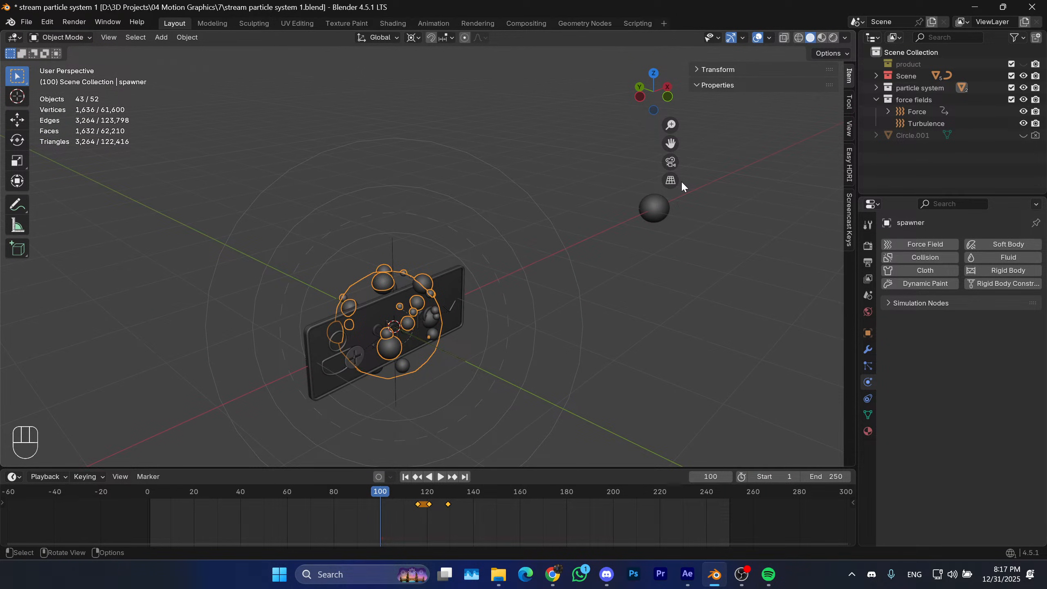
pyautogui.click(660, 215)
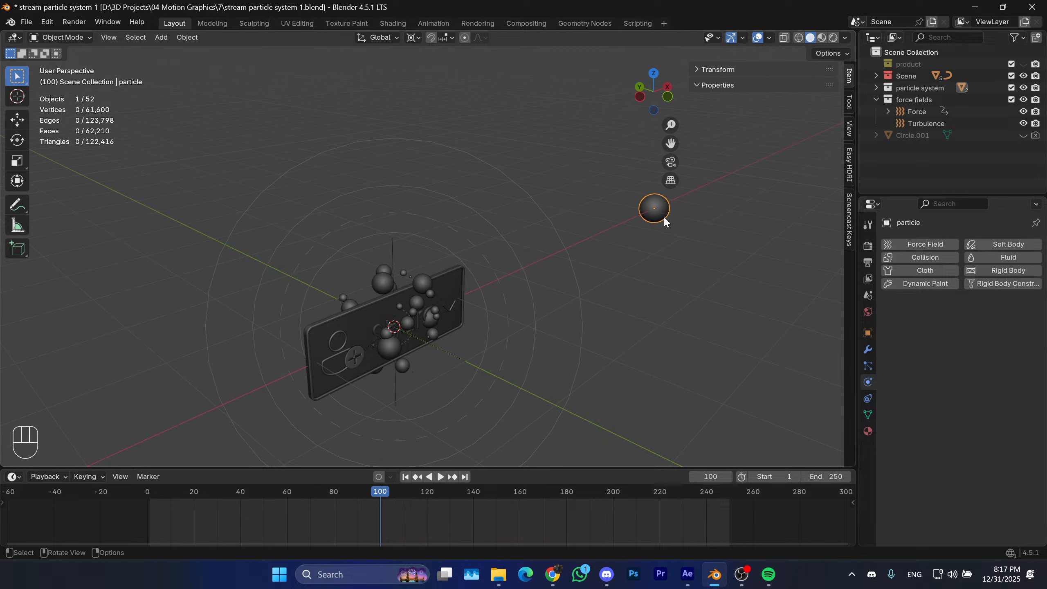
pyautogui.click(436, 343)
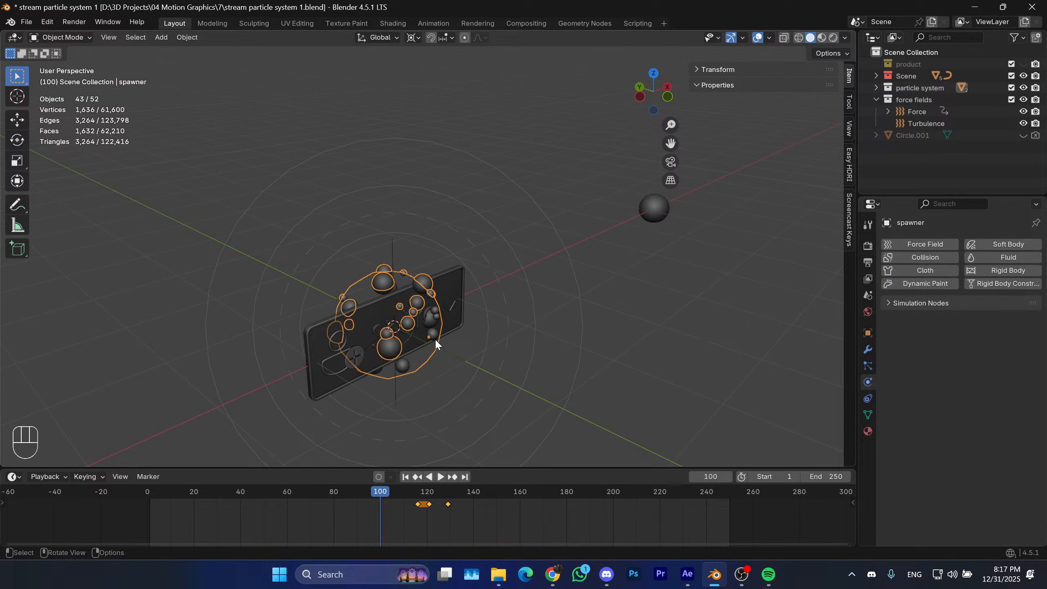
pyautogui.click(679, 342)
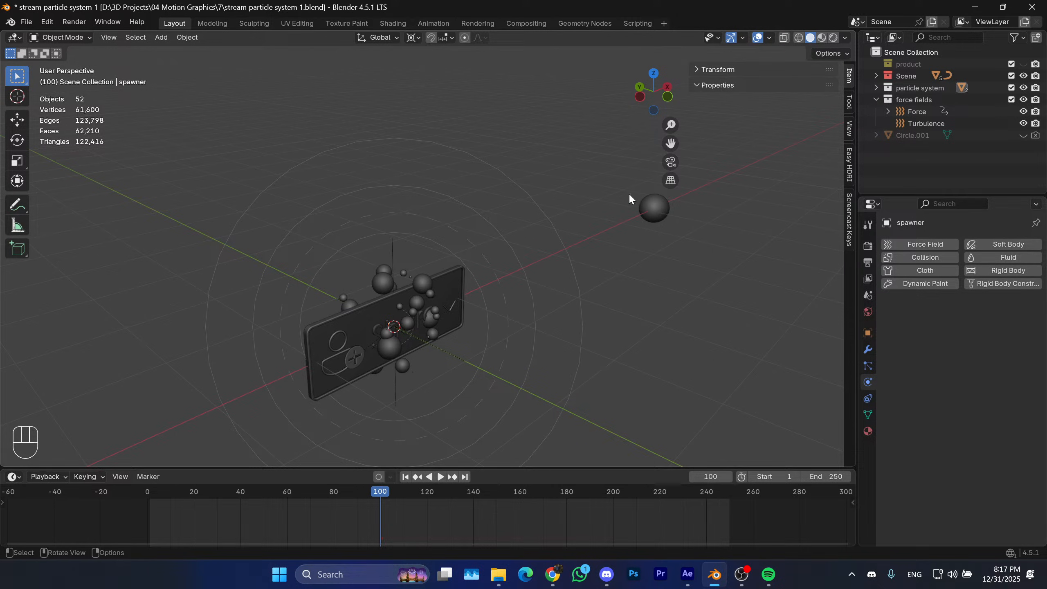
pyautogui.press('g')
pyautogui.click(651, 211)
pyautogui.press('g')
pyautogui.rightClick(613, 221)
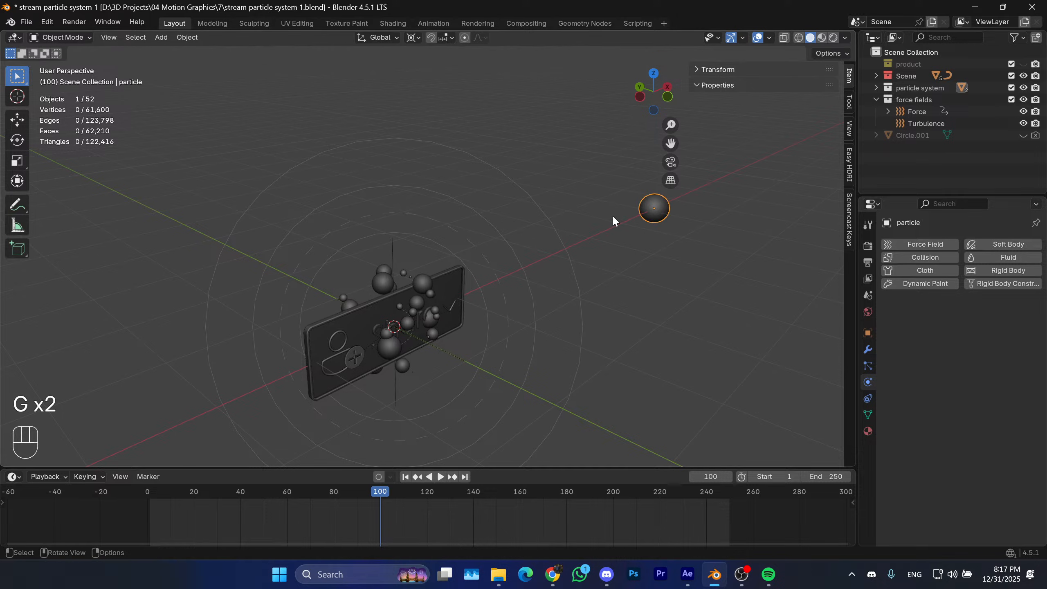
# Select the spawner with its emitted particles around the Share button.
pyautogui.scroll(-2, 634, 232)
pyautogui.keyDown('shift'); pyautogui.moveTo(552, 301); pyautogui.dragTo(569, 268, button='middle'); pyautogui.keyUp('shift')
pyautogui.moveTo(564, 271); pyautogui.dragTo(575, 290, button='middle')
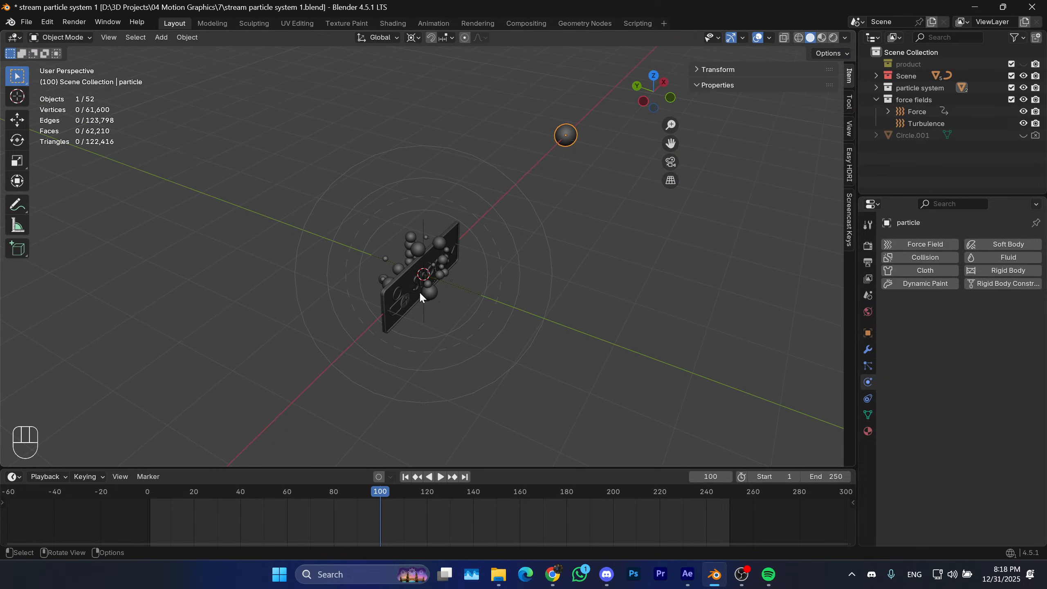
pyautogui.click(419, 294)
pyautogui.moveTo(449, 301); pyautogui.dragTo(490, 281, button='middle')
pyautogui.keyDown('shift'); pyautogui.moveTo(491, 281); pyautogui.dragTo(510, 310, button='middle'); pyautogui.keyUp('shift')
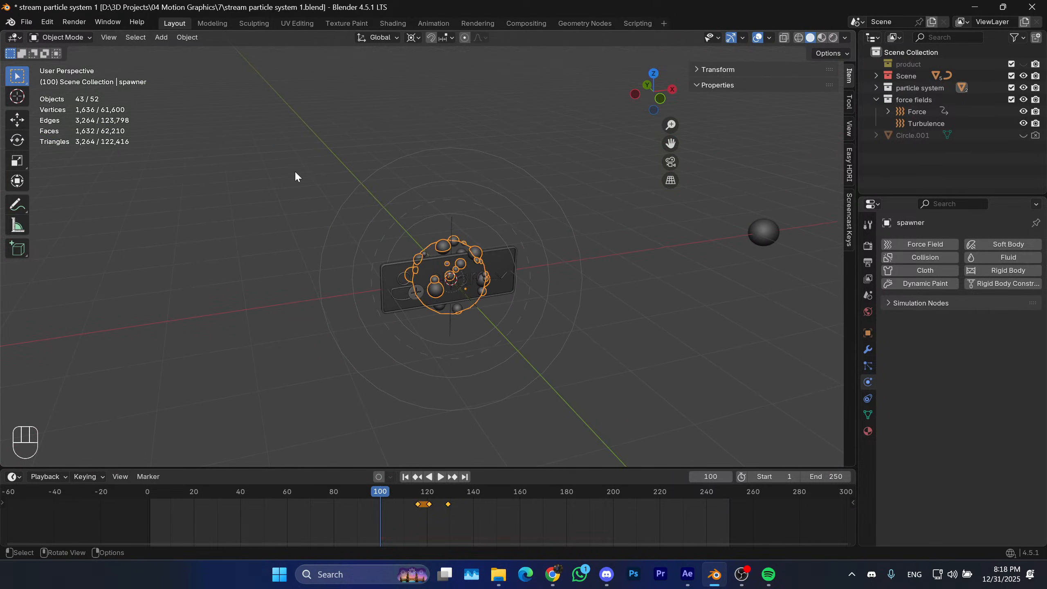
# Start an Alembic (.abc) export of the scene and reposition its file dialog over the viewport.
pyautogui.click(27, 22)
pyautogui.moveTo(66, 202)
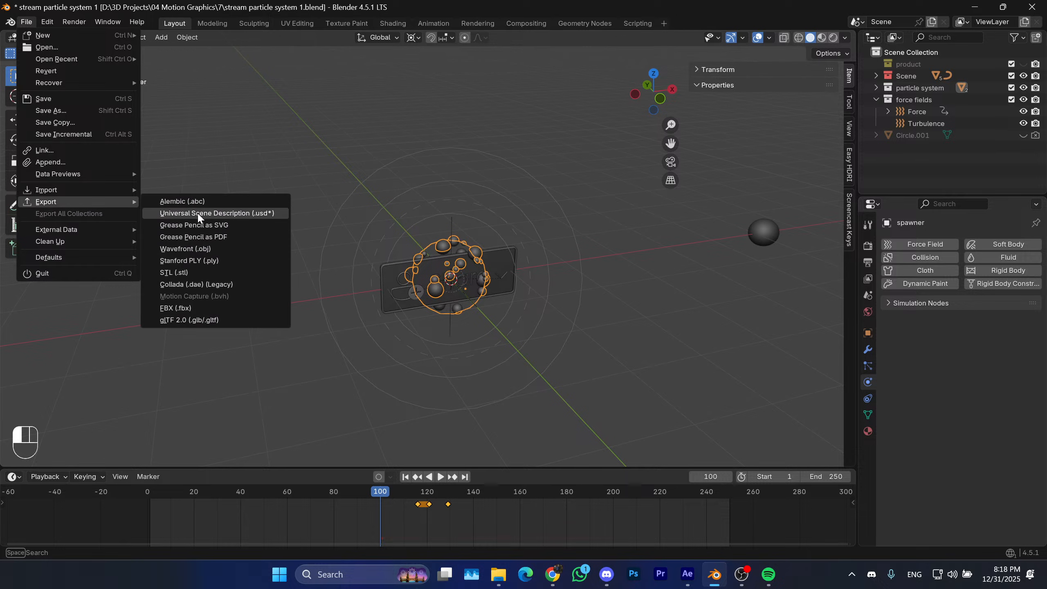
pyautogui.click(195, 200)
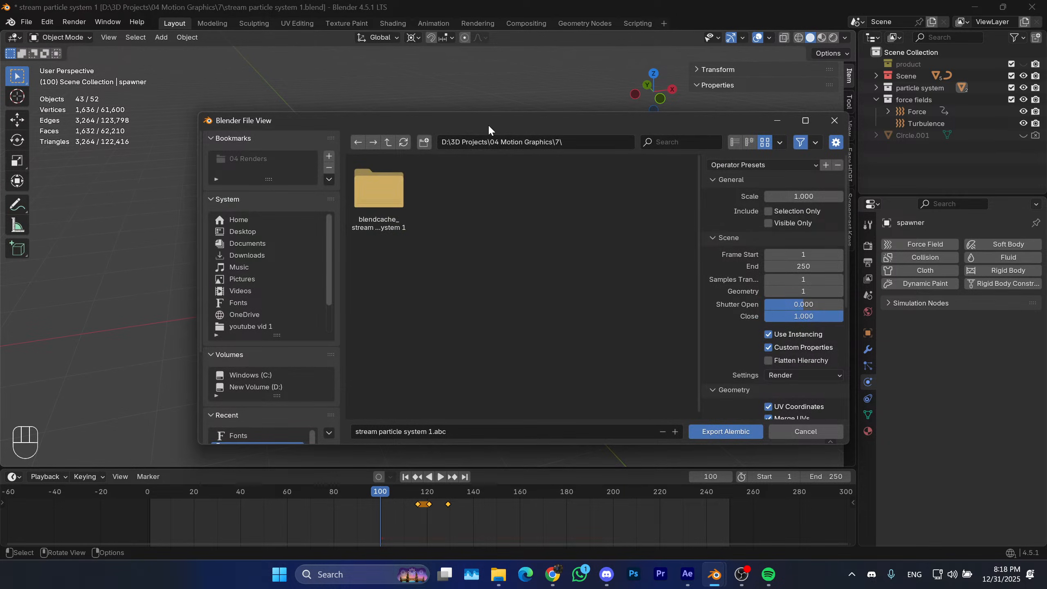
pyautogui.moveTo(488, 122); pyautogui.dragTo(361, 121)
pyautogui.moveTo(645, 109); pyautogui.dragTo(655, 141)
pyautogui.moveTo(497, 146); pyautogui.dragTo(525, 172)
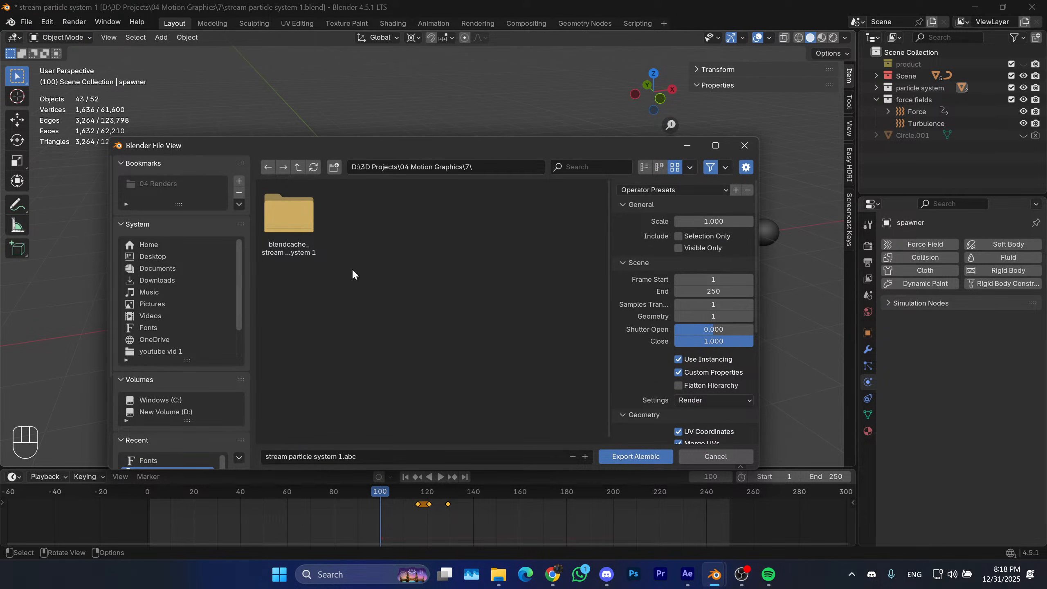
# Create a folder named "particle alembc" inside project folder 7 and open it as the export destination.
pyautogui.click(297, 166)
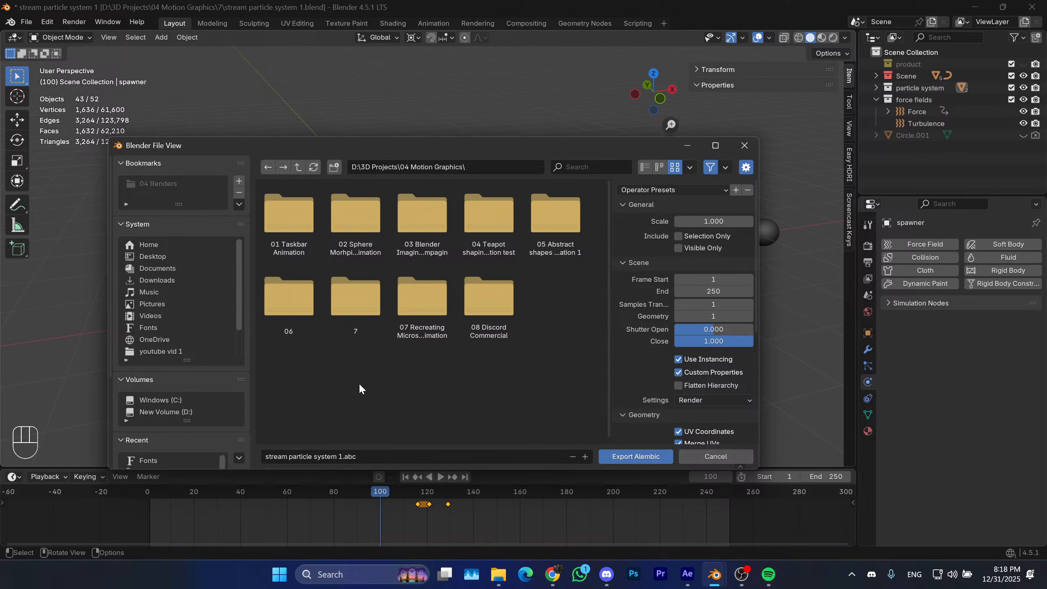
pyautogui.doubleClick(355, 307)
pyautogui.rightClick(390, 279)
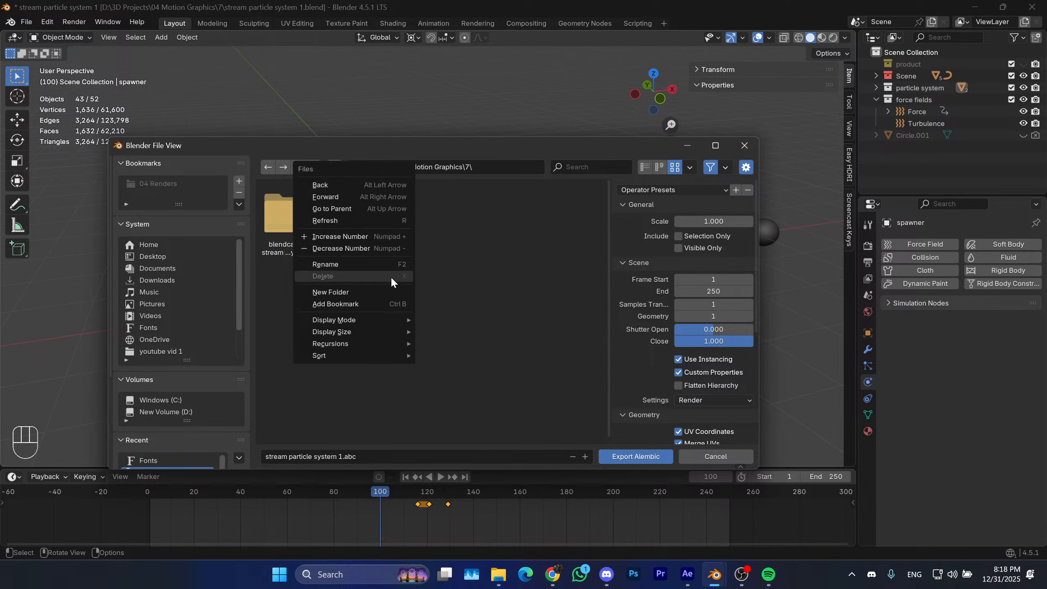
pyautogui.click(386, 292)
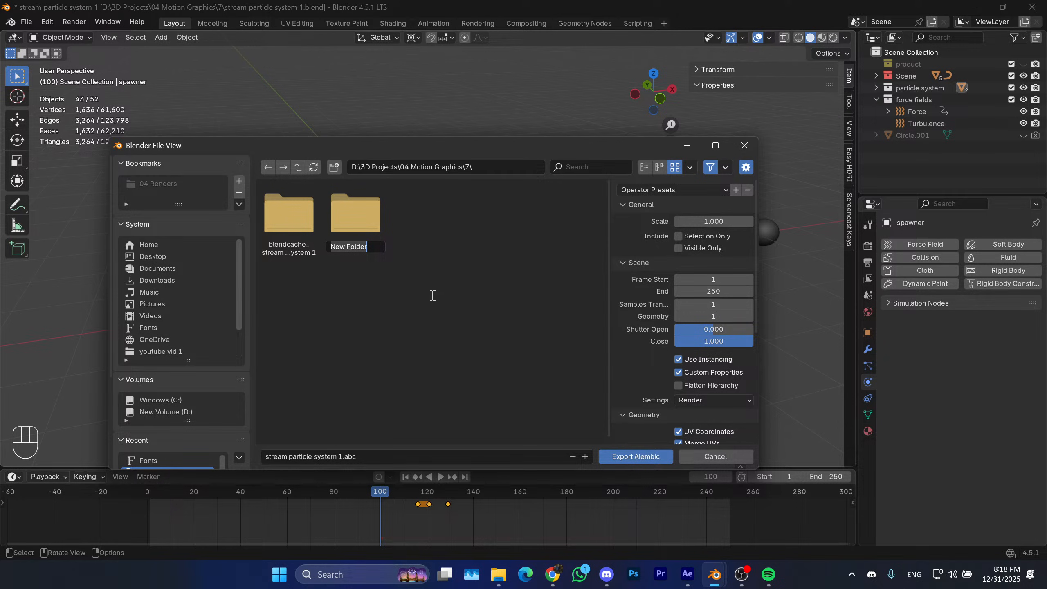
pyautogui.write('particle alembc')
pyautogui.press('Return')
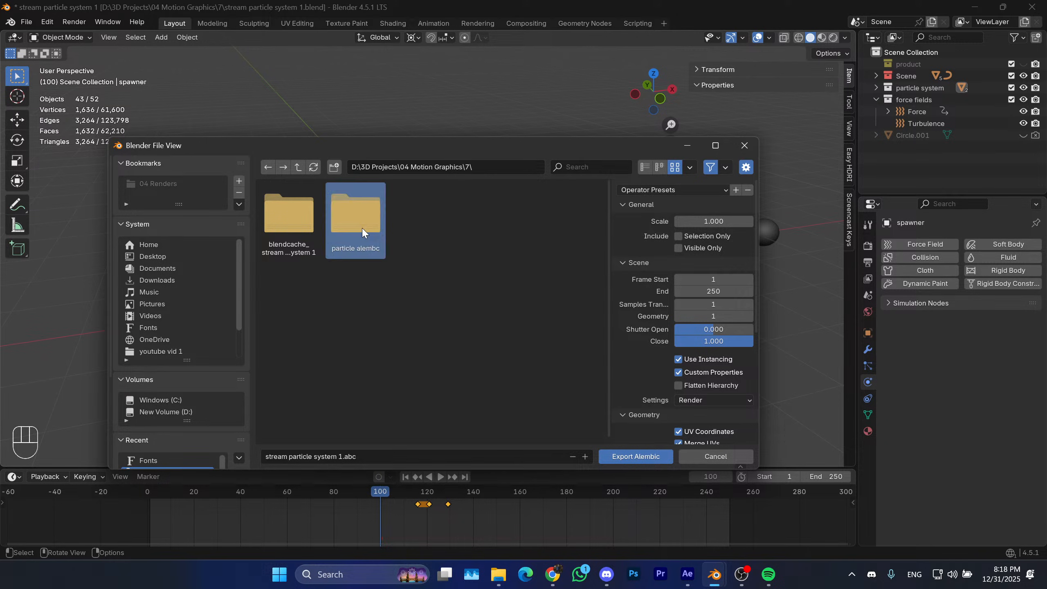
pyautogui.doubleClick(356, 216)
# Export only the selection, starting at frame 100, as the Alembic file "stream particle system 1.abc".
pyautogui.click(679, 236)
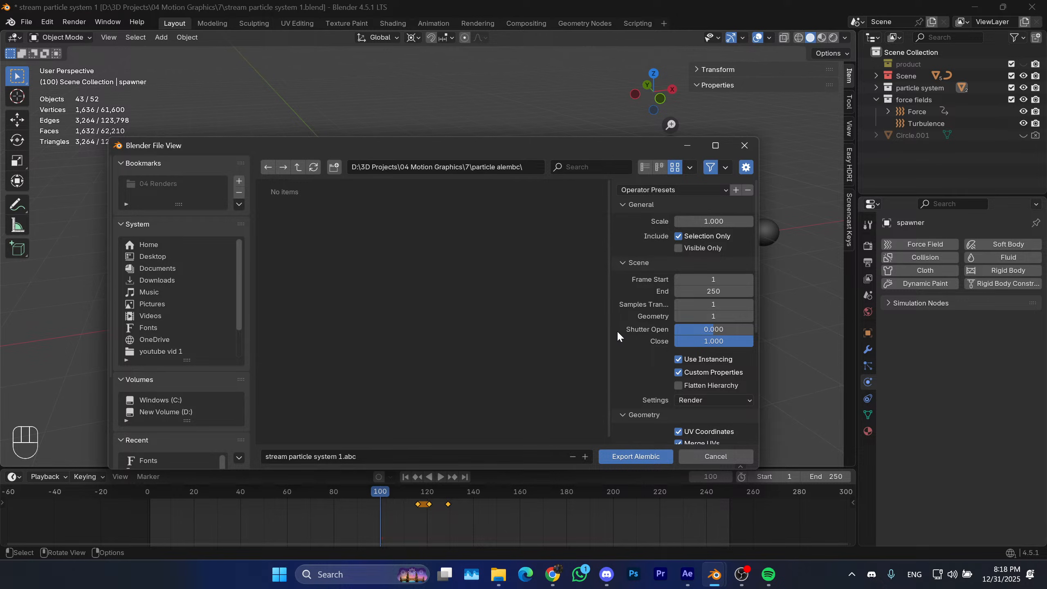
pyautogui.scroll(-3, 617, 331)
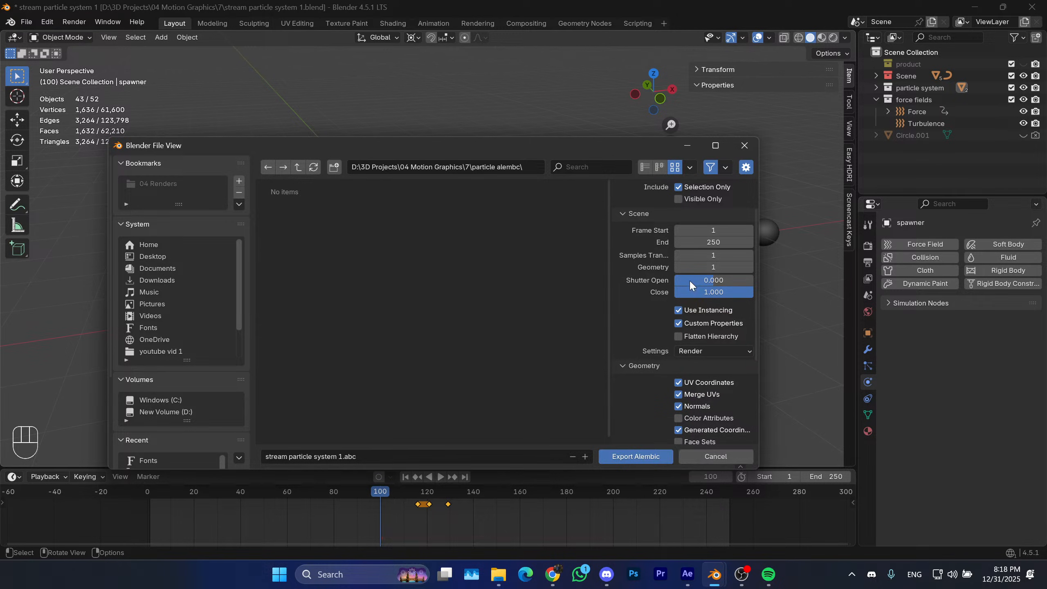
pyautogui.click(725, 230)
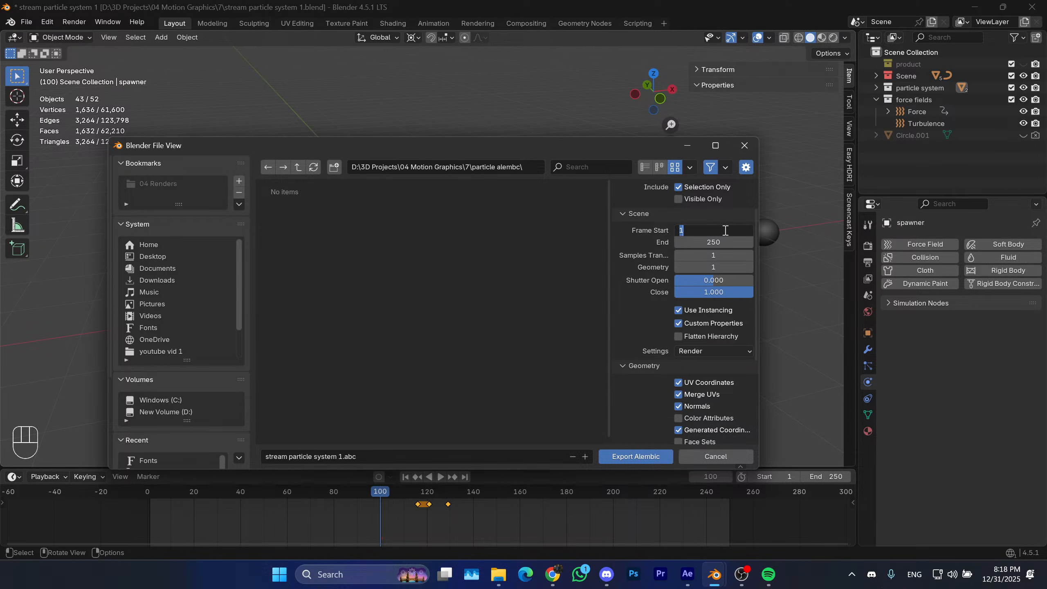
pyautogui.write('100')
pyautogui.press('Return')
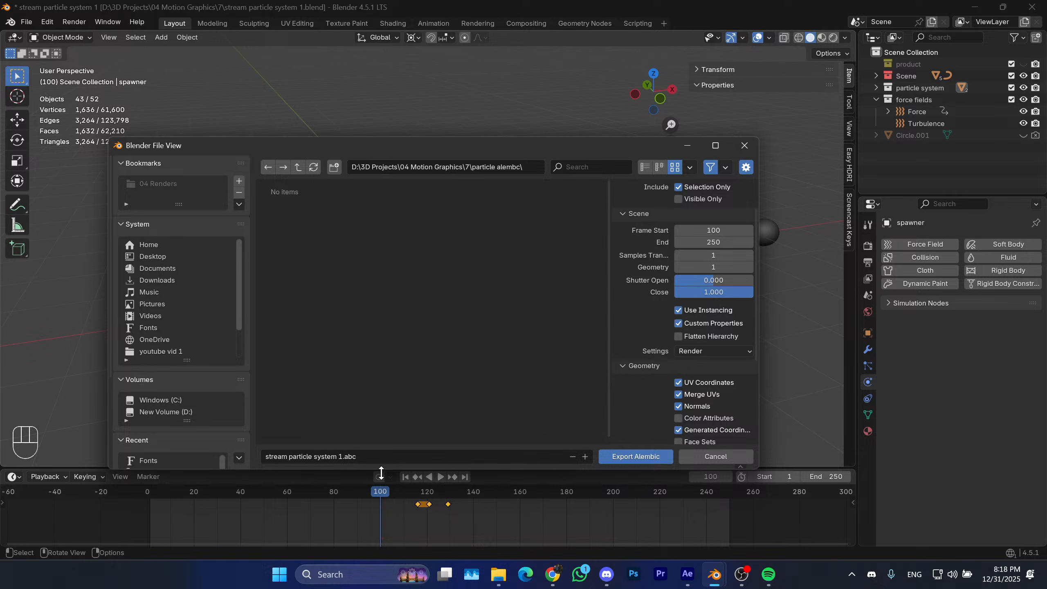
pyautogui.click(636, 456)
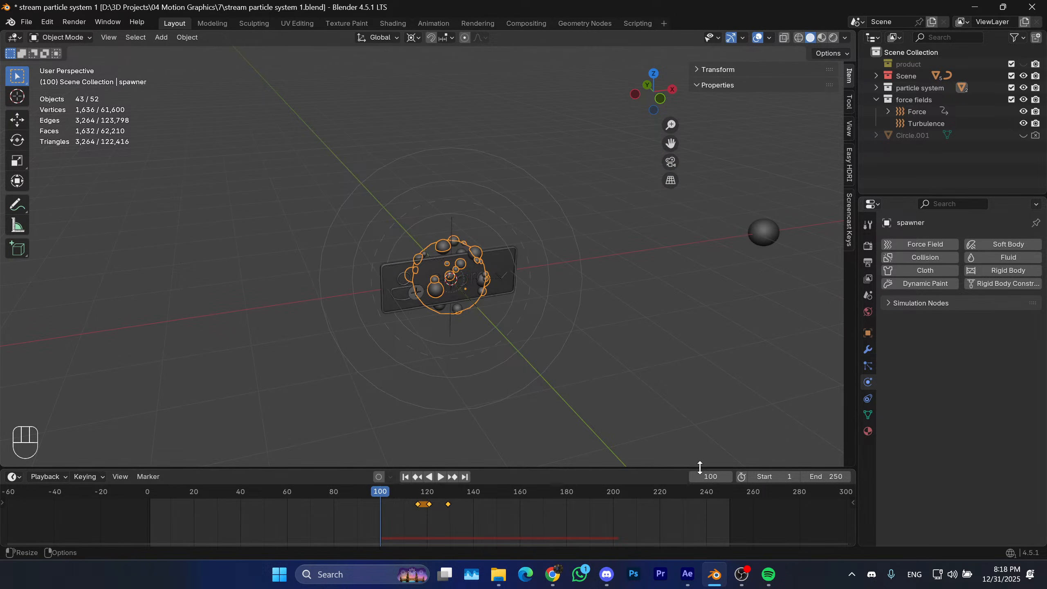
# Exclude the particle system and force fields collections from the view layer.
pyautogui.click(593, 400)
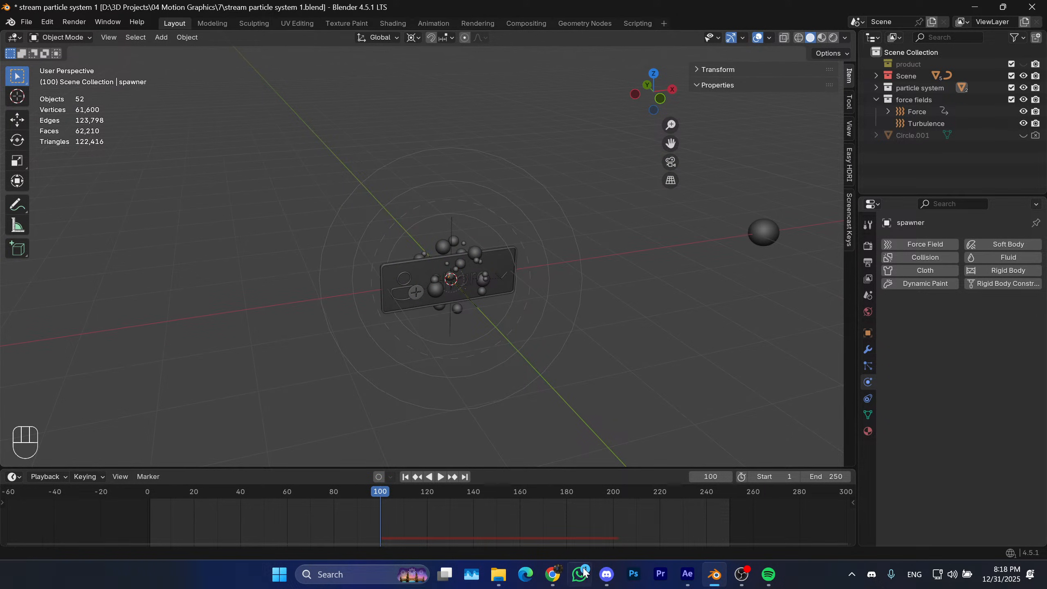
pyautogui.click(490, 266)
pyautogui.scroll(-1, 480, 270)
pyautogui.click(470, 246)
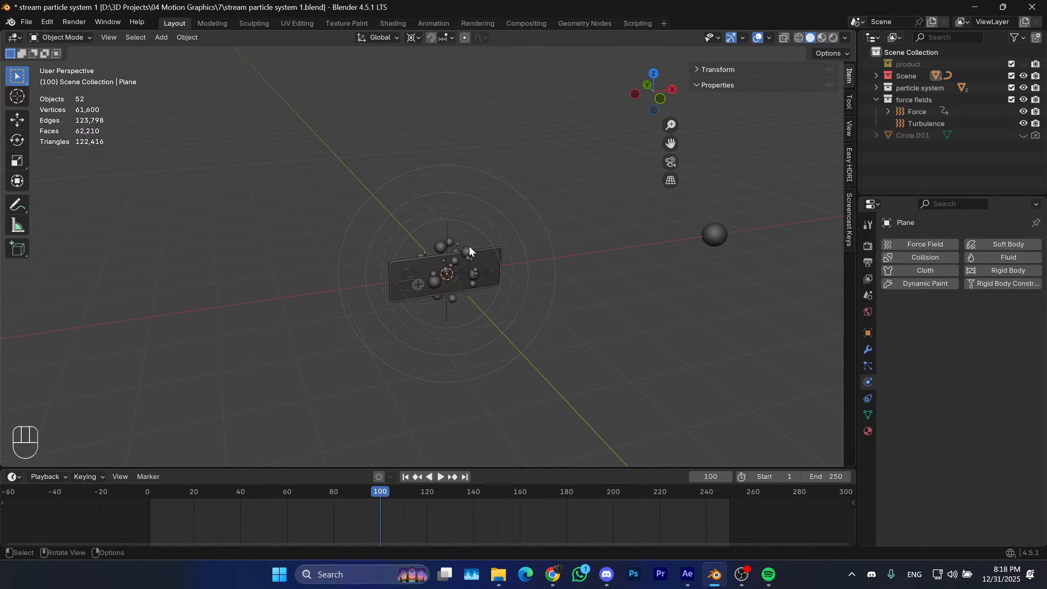
pyautogui.click(468, 249)
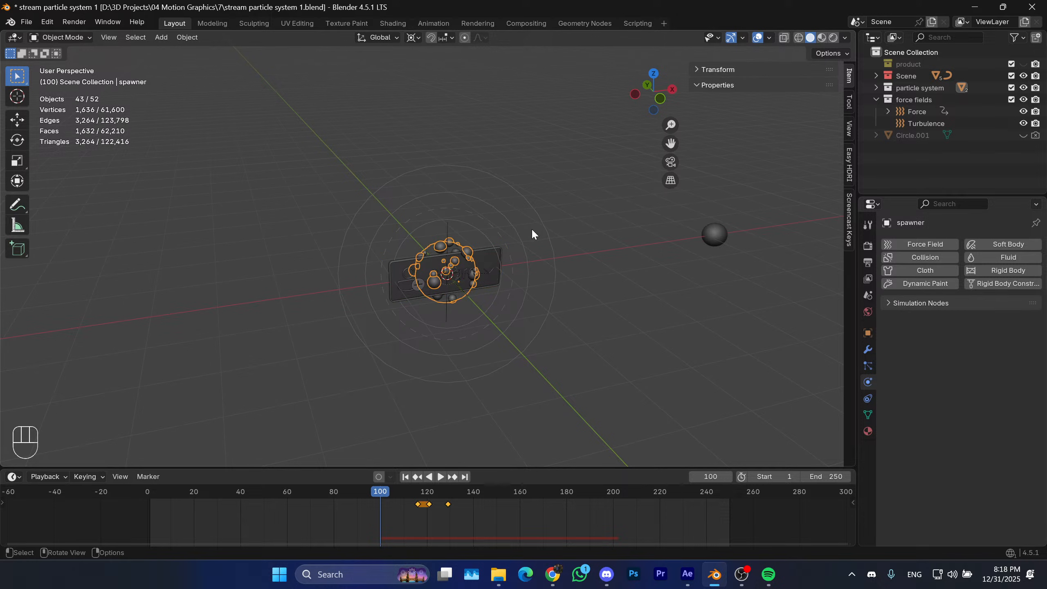
pyautogui.click(1011, 88)
pyautogui.moveTo(688, 284); pyautogui.dragTo(512, 266, button='middle')
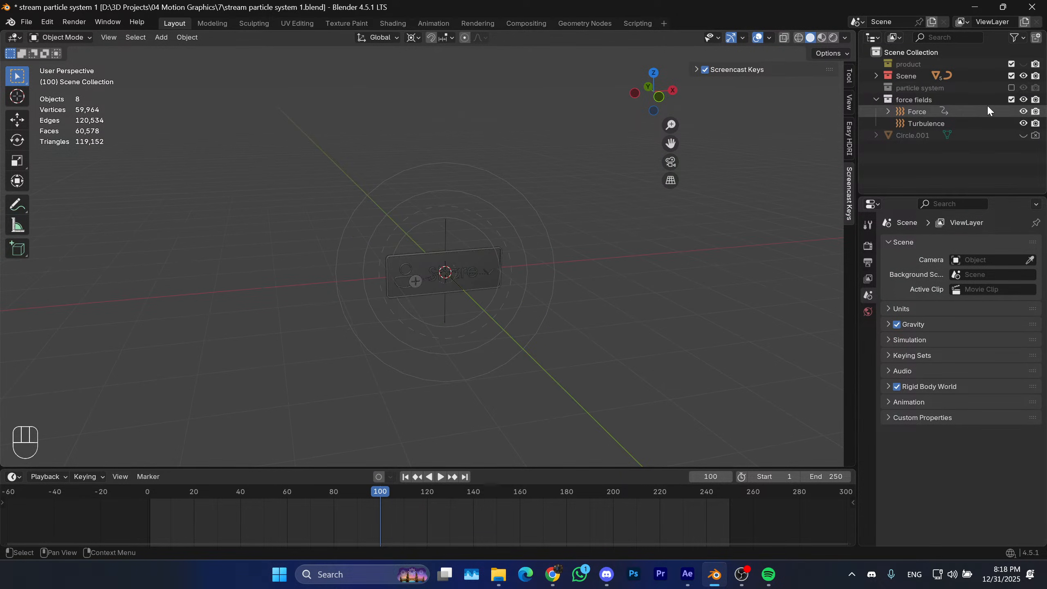
pyautogui.click(1011, 99)
pyautogui.moveTo(535, 322); pyautogui.dragTo(545, 326, button='middle')
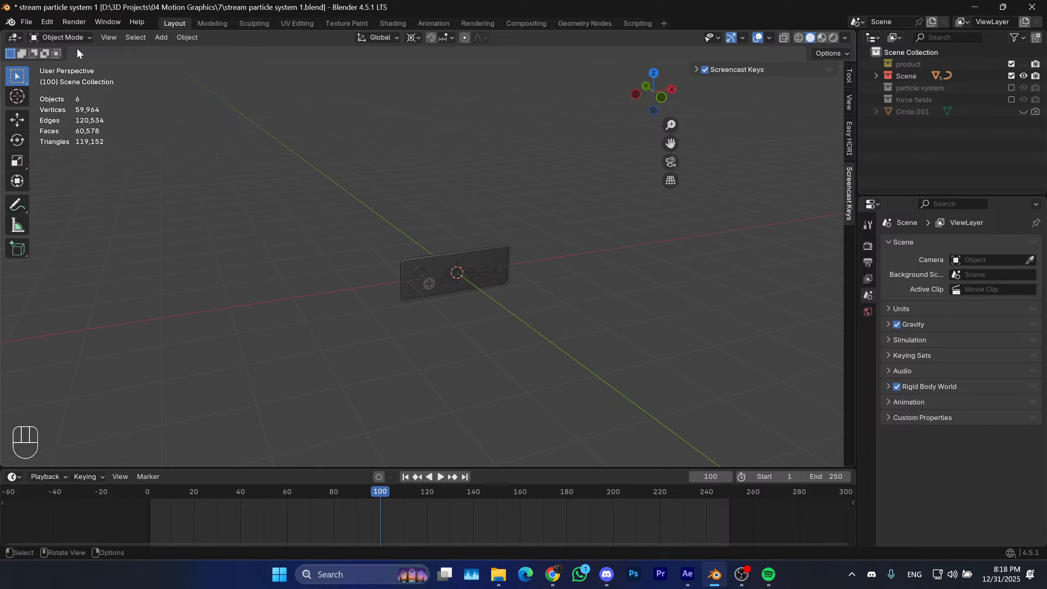
# Import the Alembic file "stream particle system 1.abc" from the "particle alembc" folder.
pyautogui.click(30, 21)
pyautogui.moveTo(106, 189)
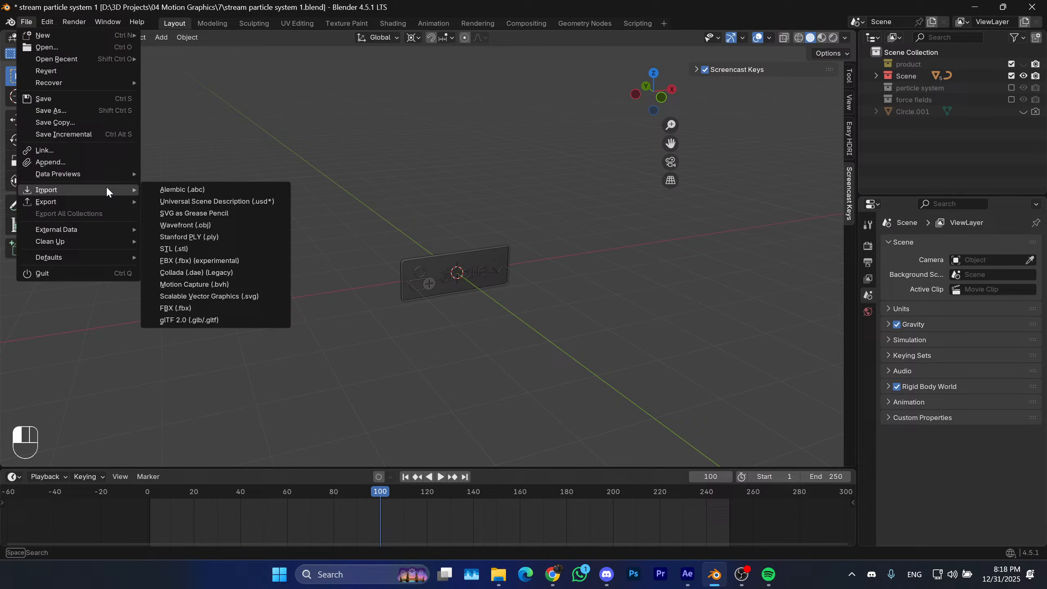
pyautogui.click(175, 190)
pyautogui.doubleClick(460, 206)
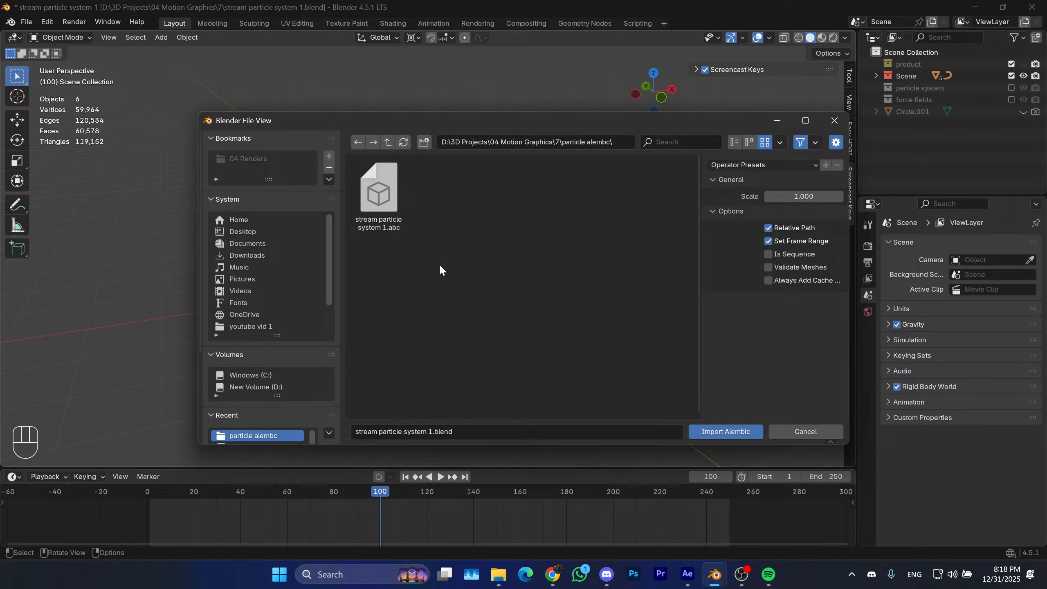
pyautogui.doubleClick(398, 211)
pyautogui.keyDown('shift'); pyautogui.moveTo(511, 240); pyautogui.dragTo(542, 243, button='middle'); pyautogui.keyUp('shift')
pyautogui.scroll(1, 573, 288)
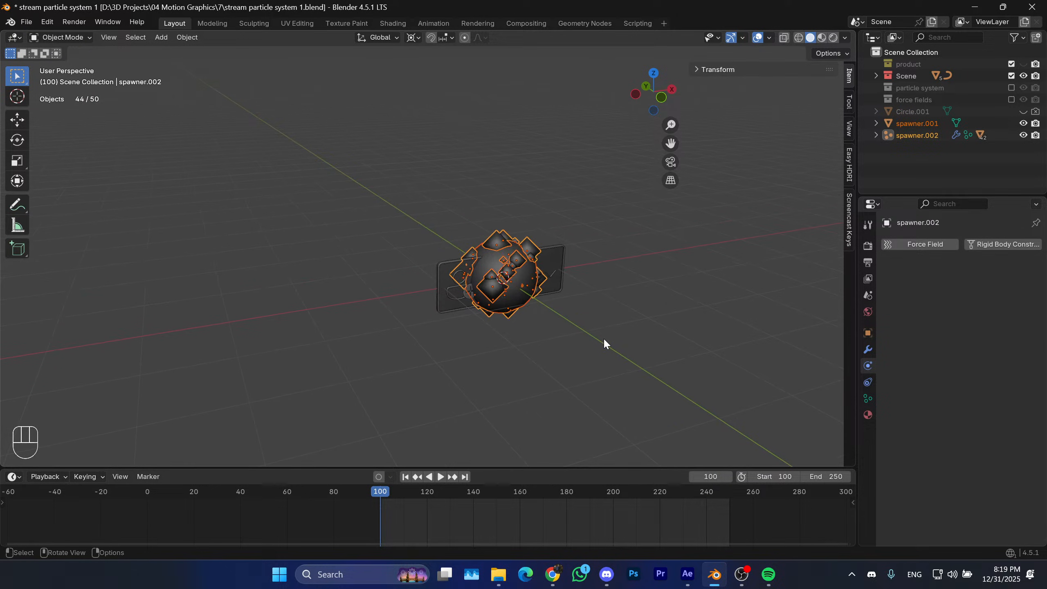
# Select the imported spawner sphere and examine its modifiers, mesh and particle settings.
pyautogui.click(605, 339)
pyautogui.keyDown('shift'); pyautogui.moveTo(561, 310); pyautogui.dragTo(470, 334, button='middle'); pyautogui.keyUp('shift')
pyautogui.scroll(2, 487, 307)
pyautogui.scroll(1, 468, 349)
pyautogui.click(449, 328)
pyautogui.click(868, 349)
pyautogui.scroll(1, 488, 314)
pyautogui.press('Tab')
pyautogui.press('Tab')
pyautogui.click(868, 366)
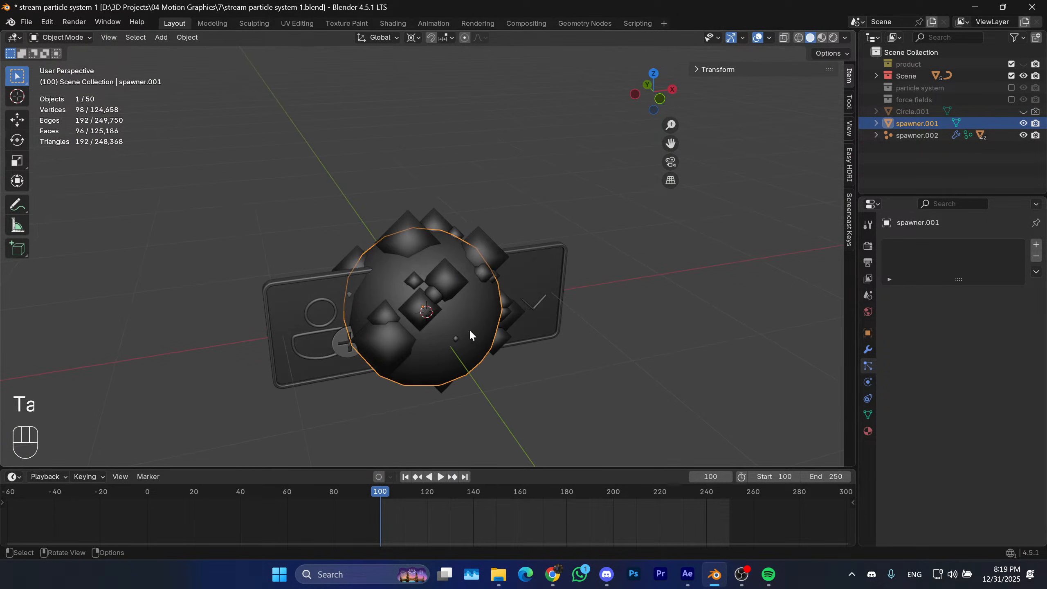
# Play the imported particle animation repeatedly from the start frame and watch the burst from different angles.
pyautogui.press('space')
pyautogui.scroll(-4, 555, 348)
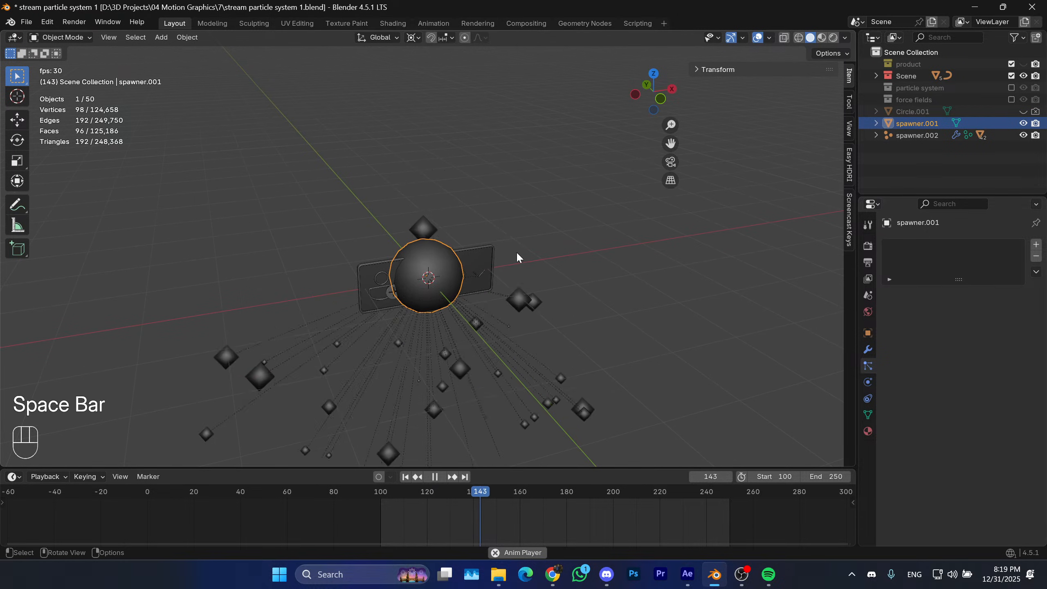
pyautogui.moveTo(517, 257); pyautogui.dragTo(510, 361, button='middle')
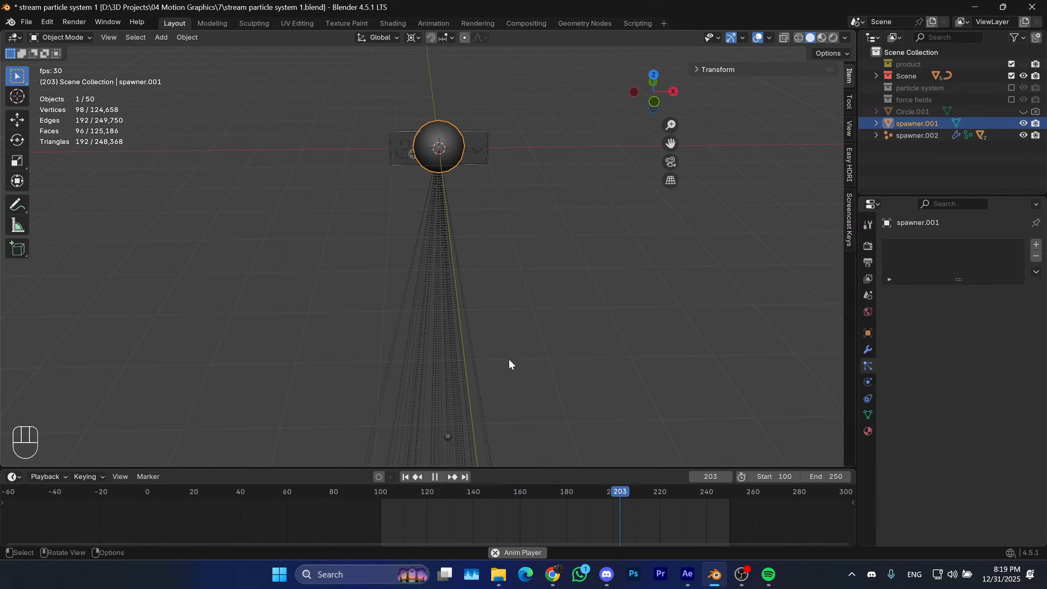
pyautogui.press('space')
pyautogui.click(405, 478)
pyautogui.keyDown('shift'); pyautogui.moveTo(451, 229); pyautogui.dragTo(449, 287, button='middle'); pyautogui.keyUp('shift')
pyautogui.press('space')
pyautogui.scroll(2, 472, 182)
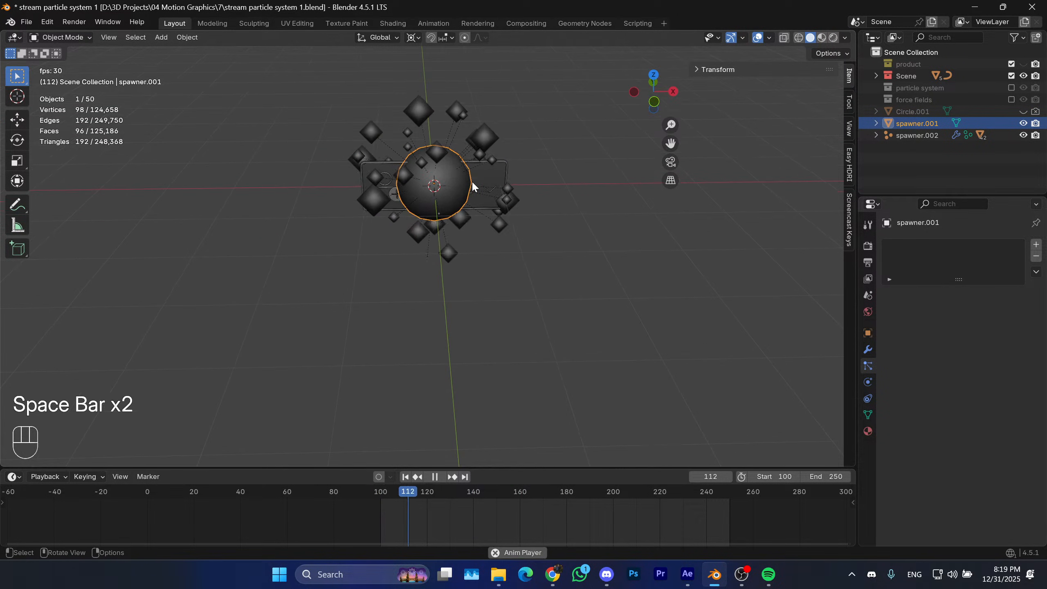
pyautogui.press('space')
pyautogui.keyDown('shift'); pyautogui.moveTo(471, 180); pyautogui.dragTo(483, 244, button='middle'); pyautogui.keyUp('shift')
pyautogui.press('space')
pyautogui.click(406, 477)
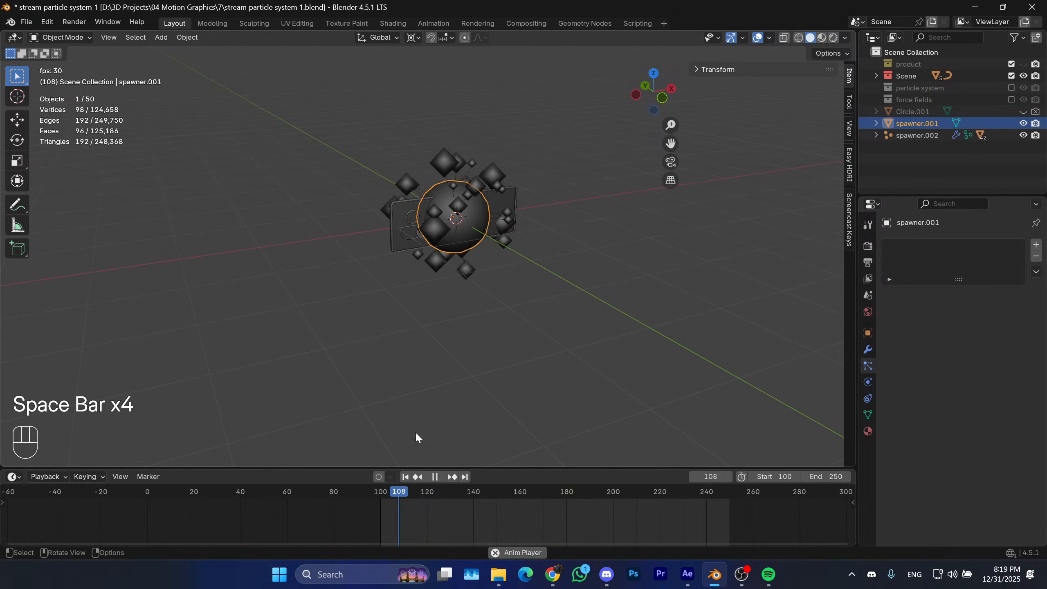
pyautogui.press('space')
pyautogui.press('space')
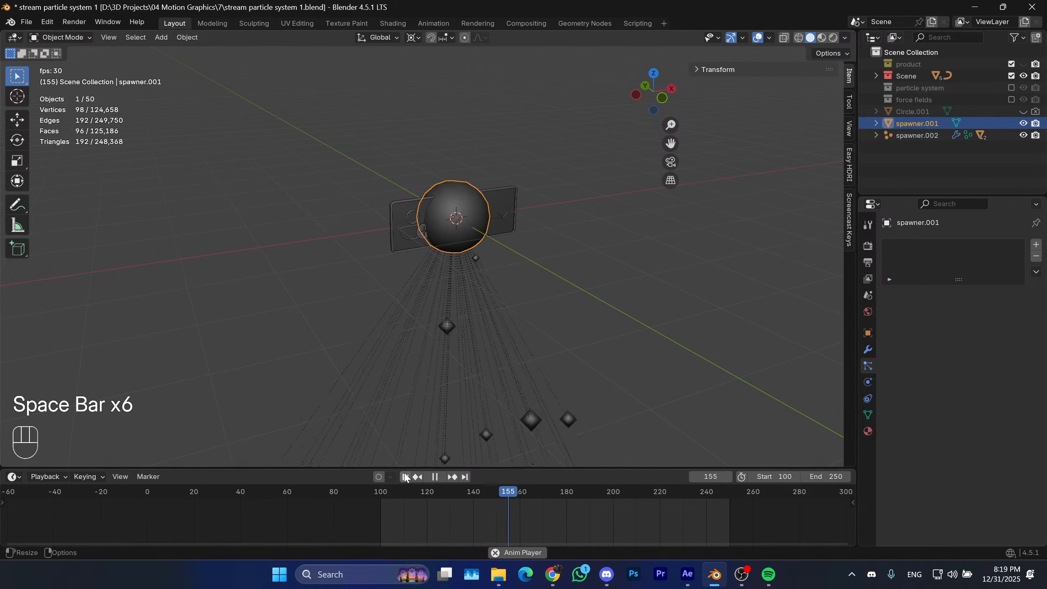
pyautogui.press('space')
pyautogui.click(405, 477)
# Select the imported particle object spawner.002 and include the particle system and force fields collections in the view layer again.
pyautogui.keyDown('shift'); pyautogui.moveTo(491, 255); pyautogui.dragTo(469, 293, button='middle'); pyautogui.keyUp('shift')
pyautogui.moveTo(469, 294)
pyautogui.mouseDown(button='middle')
pyautogui.moveTo(445, 290)
pyautogui.moveTo(457, 290)
pyautogui.mouseUp(button='middle')
pyautogui.scroll(1, 456, 290)
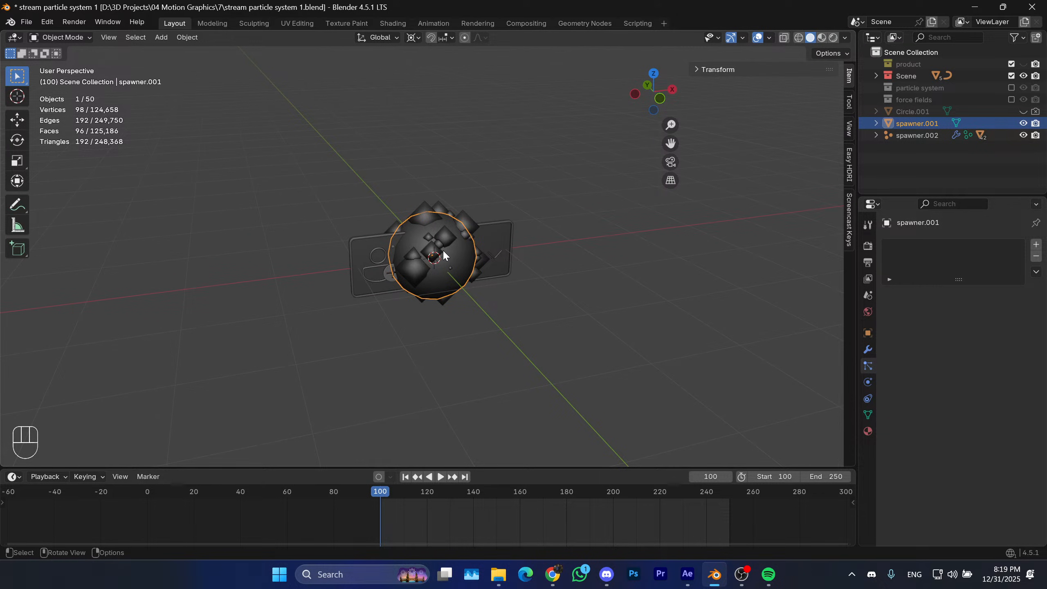
pyautogui.click(443, 233)
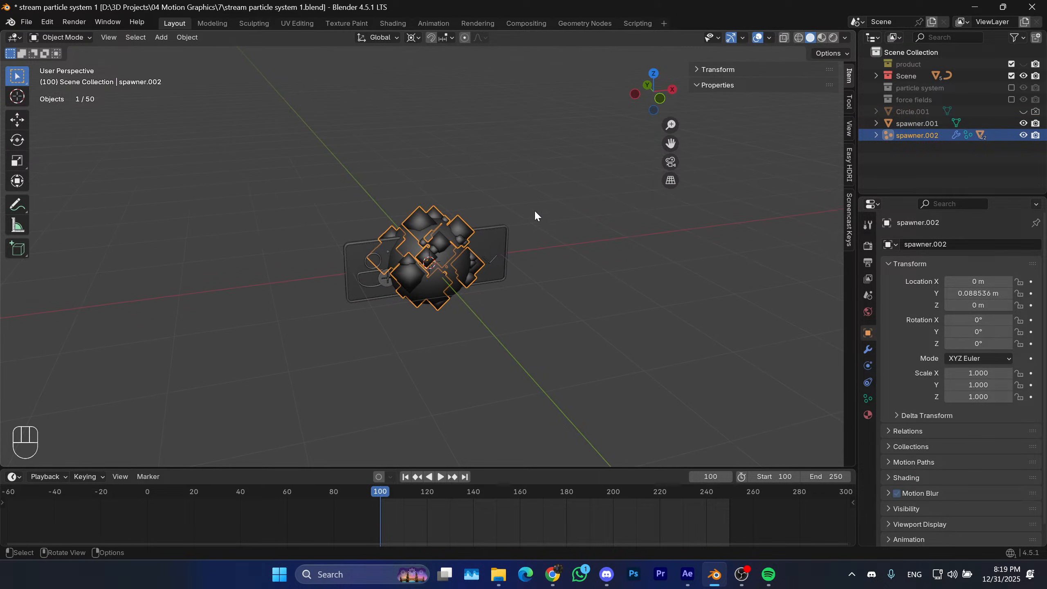
pyautogui.click(1012, 87)
pyautogui.click(1010, 100)
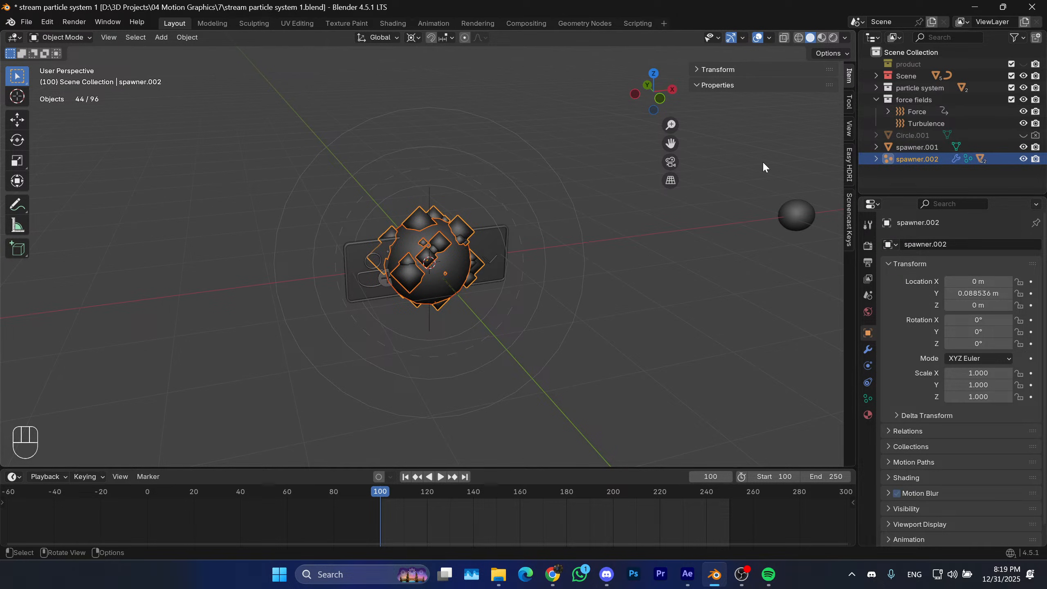
# Move the imported spawner.002 particles -3.808 m along X, away from the Share button.
pyautogui.press('g')
pyautogui.press('x')
pyautogui.click(310, 332)
pyautogui.scroll(-2, 458, 282)
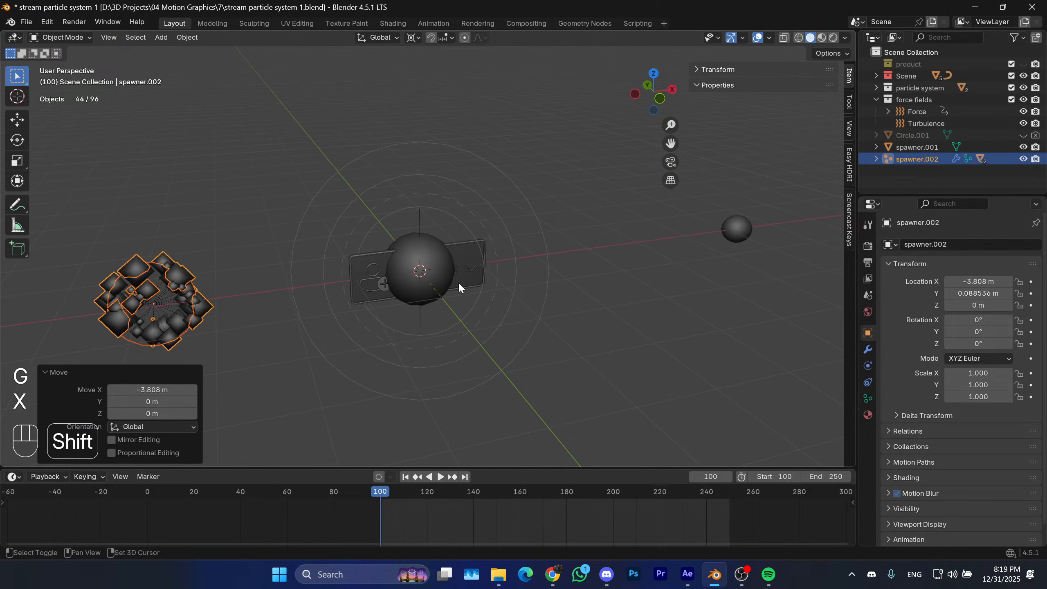
# Try applying the Subdivision and Cast modifiers directly on the source particle sphere.
pyautogui.click(738, 228)
pyautogui.click(868, 349)
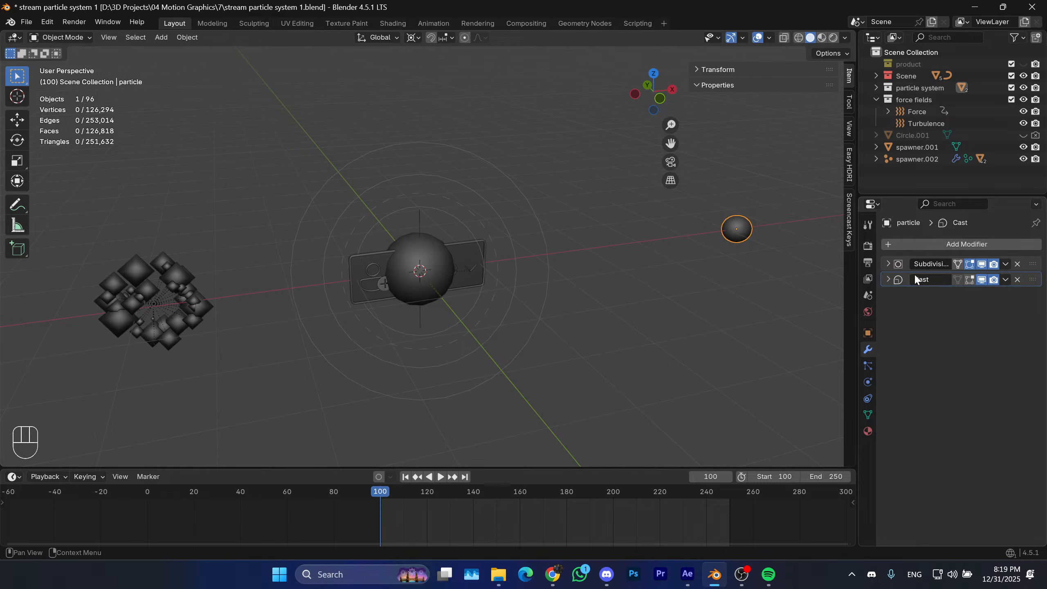
pyautogui.hotkey('ctrl', 'a')
pyautogui.hotkey('ctrl', 'a')
pyautogui.keyDown('shift'); pyautogui.moveTo(566, 280); pyautogui.dragTo(591, 285, button='middle'); pyautogui.keyUp('shift')
pyautogui.hotkey('ctrl', 'z')
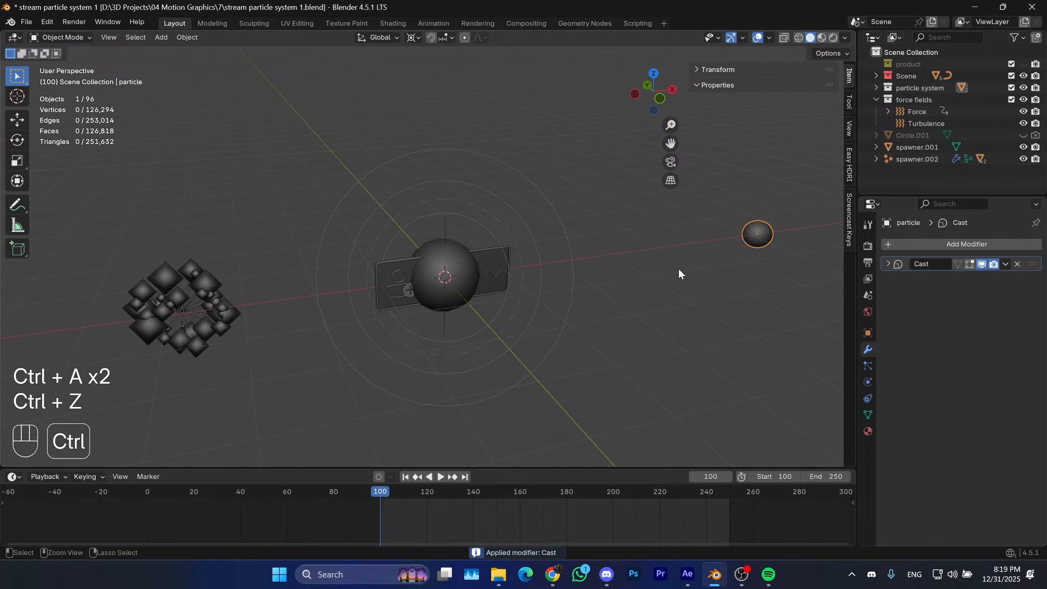
pyautogui.hotkey('ctrl', 'z')
# Duplicate the source particle sphere in place and apply the copy's Subdivision and Cast modifiers.
pyautogui.scroll(-1, 664, 275)
pyautogui.rightClick(695, 272)
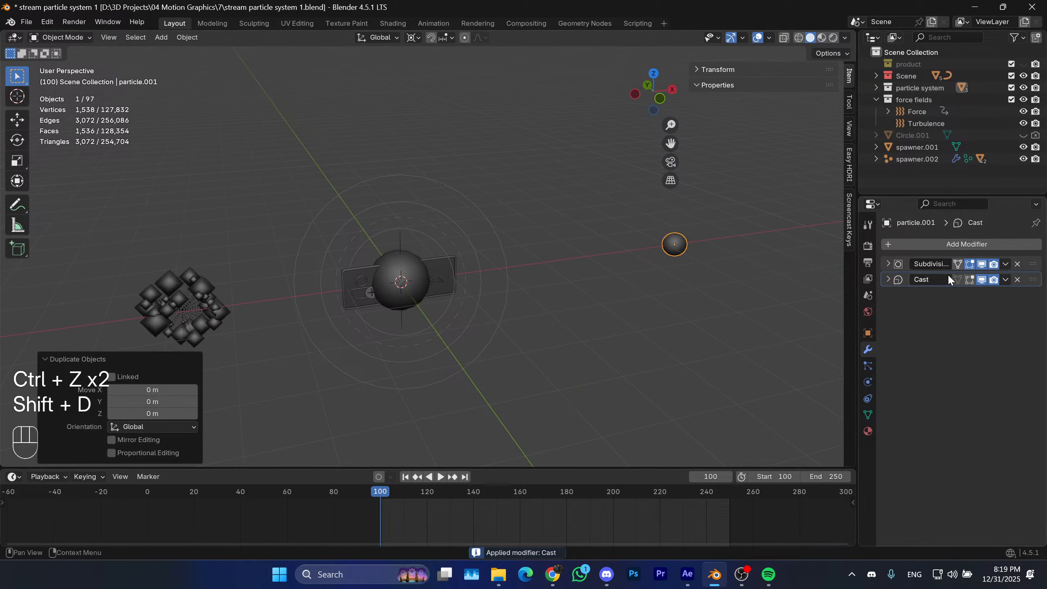
pyautogui.hotkey('ctrl', 'a')
pyautogui.hotkey('ctrl', 'a')
pyautogui.keyDown('shift'); pyautogui.moveTo(638, 331); pyautogui.dragTo(659, 312, button='middle'); pyautogui.keyUp('shift')
# Box-select the displaced imported particles beside the Share button and delete them.
pyautogui.moveTo(285, 285); pyautogui.dragTo(252, 319)
pyautogui.press('x')
pyautogui.click(255, 319)
pyautogui.keyDown('shift'); pyautogui.moveTo(310, 299); pyautogui.dragTo(278, 297, button='middle'); pyautogui.keyUp('shift')
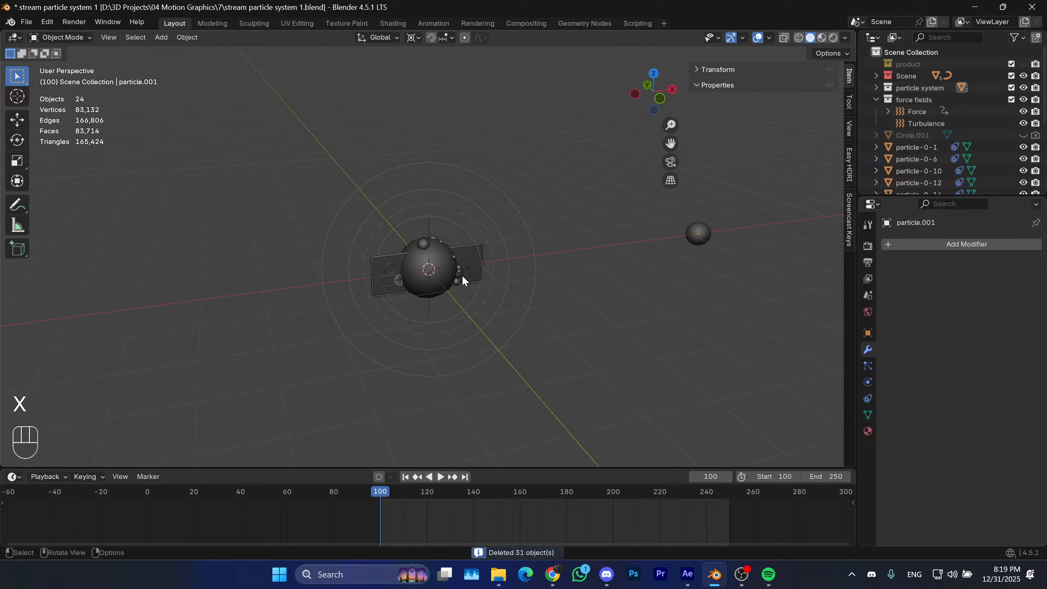
# Select the imported spawner sphere spawner.001 and play the animation to check the leftover particles around it.
pyautogui.click(446, 289)
pyautogui.scroll(1, 443, 293)
pyautogui.keyDown('shift'); pyautogui.moveTo(450, 295); pyautogui.dragTo(490, 300, button='middle'); pyautogui.keyUp('shift')
pyautogui.press('g')
pyautogui.rightClick(459, 291)
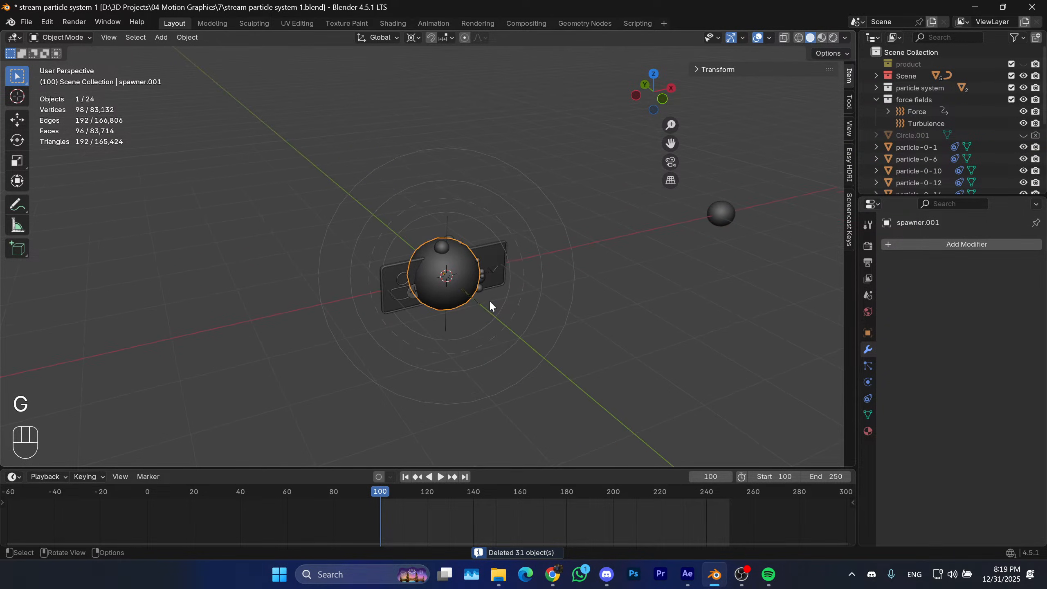
pyautogui.press('space')
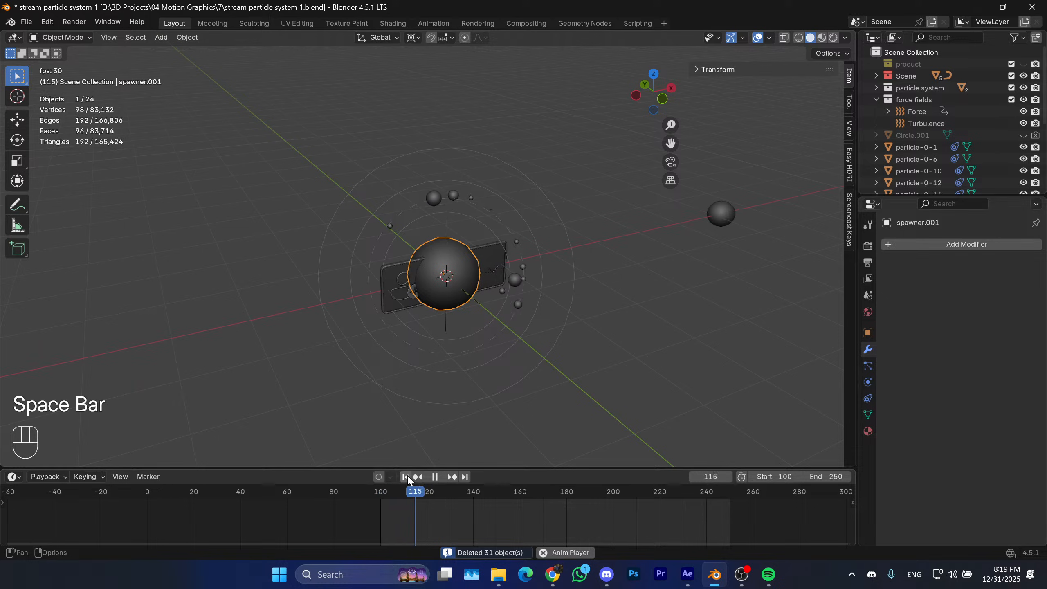
pyautogui.press('space')
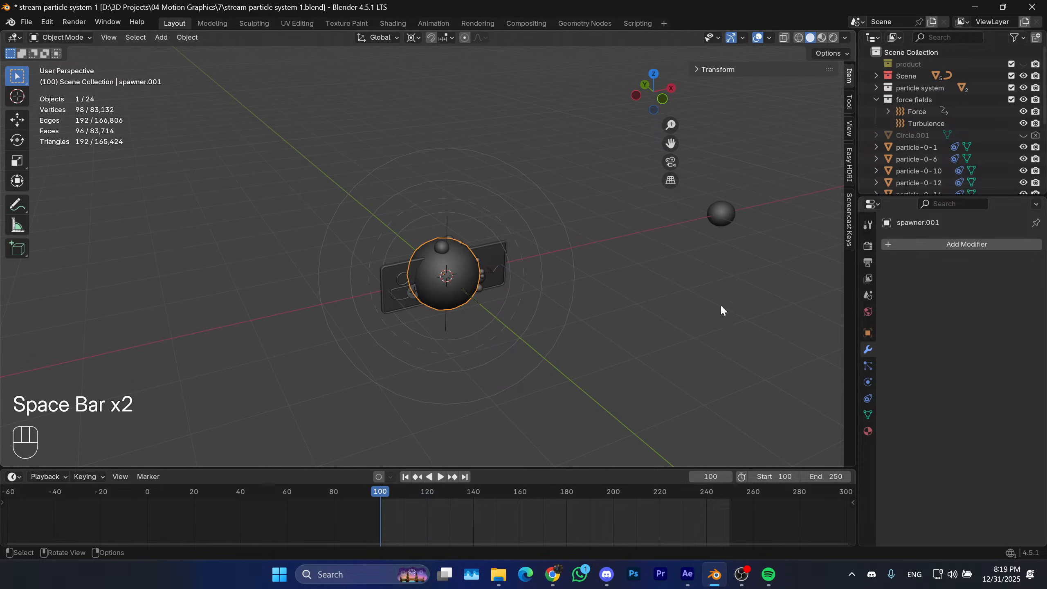
# Undo the deletion of the displaced imported particles and the duplication and modifier changes on the source particle sphere.
pyautogui.click(721, 218)
pyautogui.hotkey('ctrl', 'z')
pyautogui.hotkey('ctrl', 'z')
pyautogui.hotkey('ctrl', 'z')
pyautogui.hotkey('ctrl', 'z')
pyautogui.hotkey('ctrl', 'z')
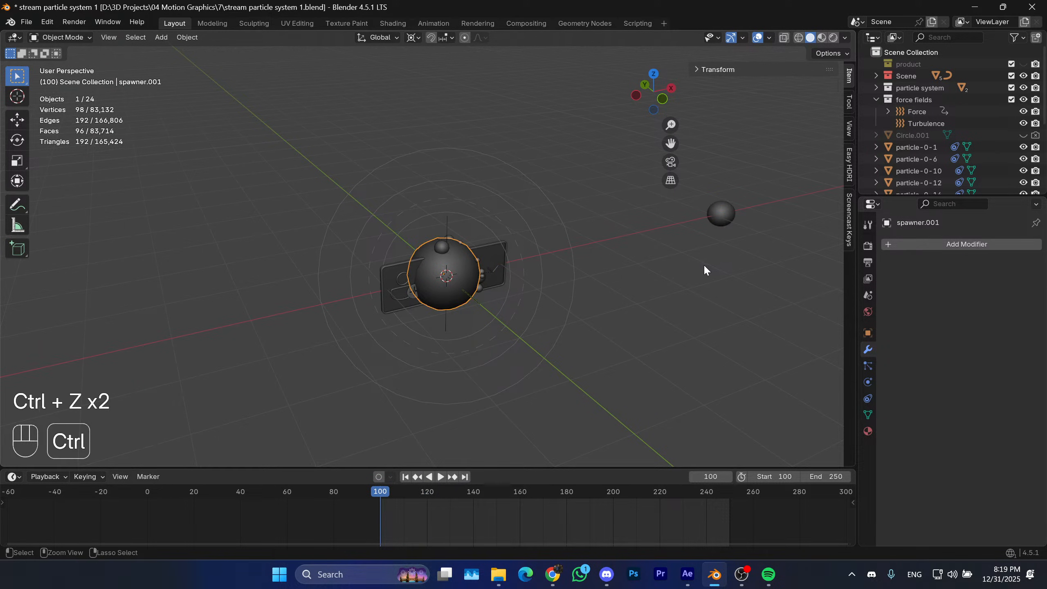
pyautogui.hotkey('ctrl', 'z')
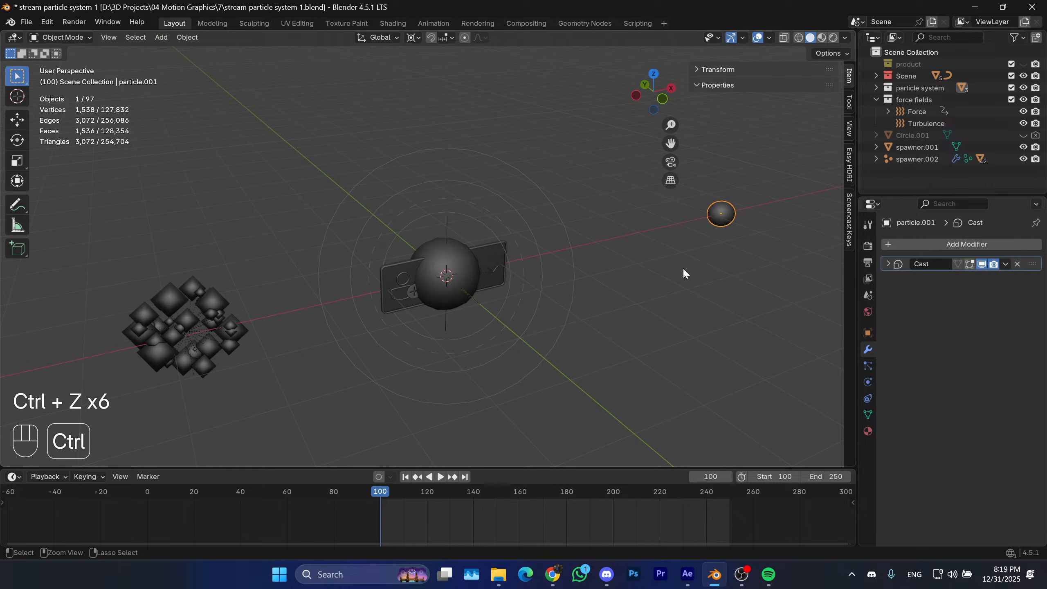
pyautogui.hotkey('ctrl', 'z')
pyautogui.hotkey('ctrl', 'z')
pyautogui.hotkey('ctrl', 'z')
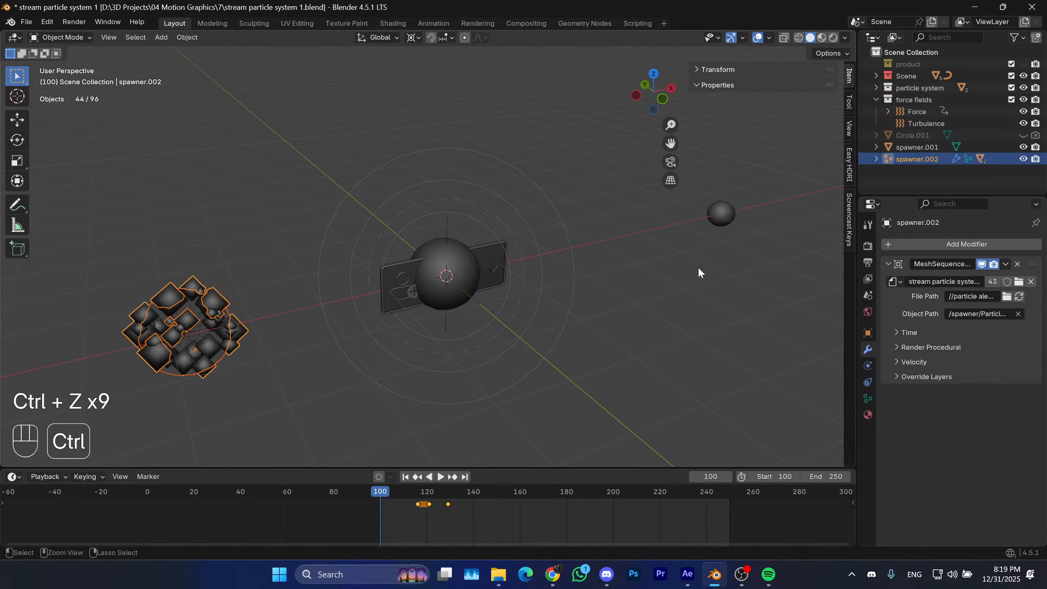
# Undo the move of the imported particles and the Alembic import, going back to the original spawner at frame 100.
pyautogui.hotkey('ctrl', 'z')
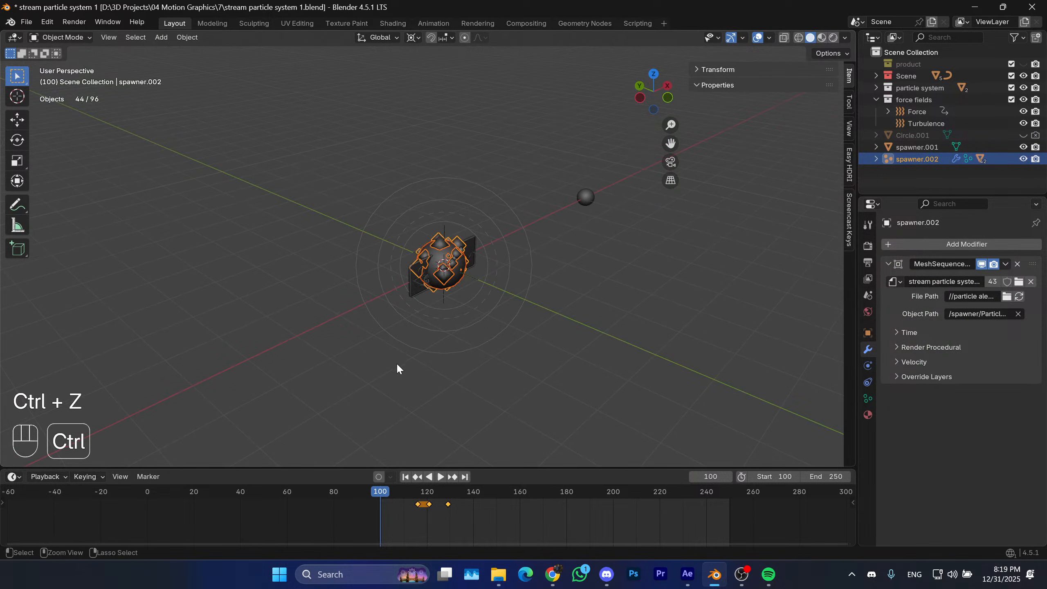
pyautogui.hotkey('ctrl', 'z')
pyautogui.hotkey('ctrl', 'z')
pyautogui.hotkey('ctrl', 'z')
pyautogui.hotkey('ctrl', 'z')
pyautogui.hotkey('ctrl', 'z')
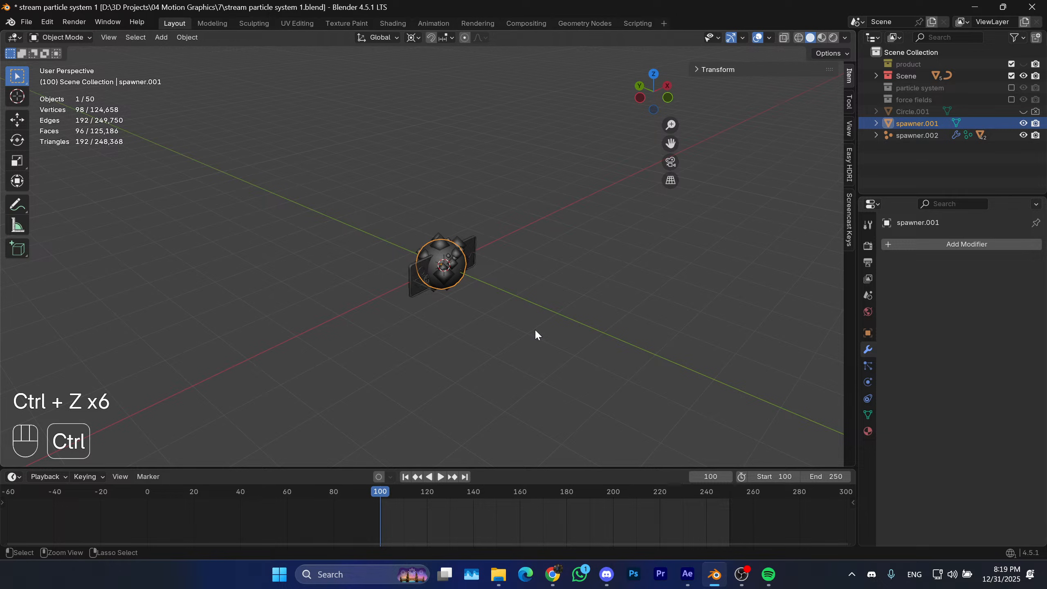
pyautogui.hotkey('ctrl', 'z')
pyautogui.hotkey('ctrl', 'z')
pyautogui.hotkey('ctrl', 'z')
pyautogui.hotkey('ctrl', 'z')
pyautogui.hotkey('ctrl', 'z')
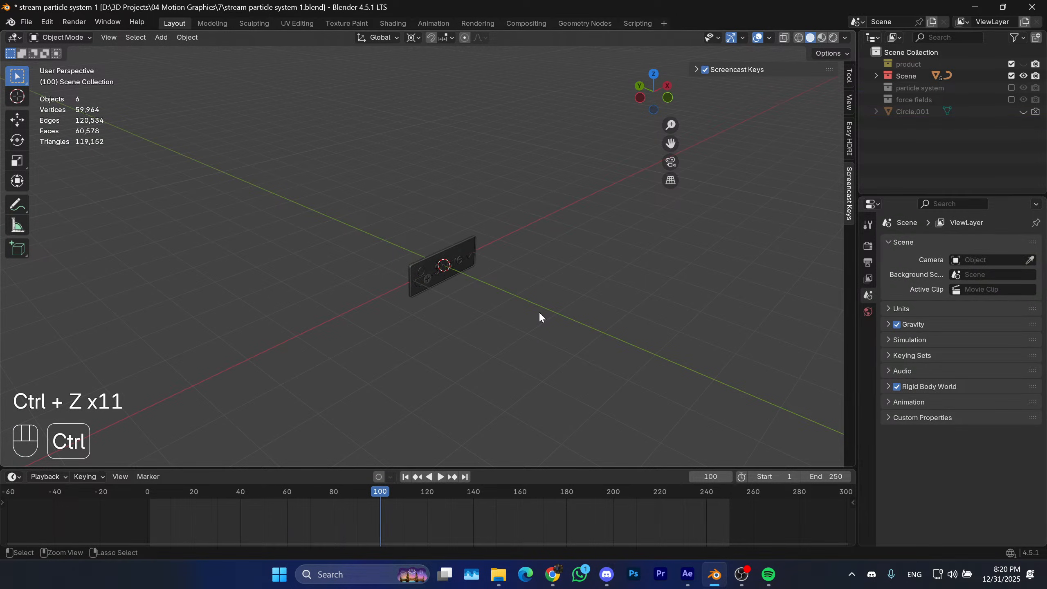
pyautogui.hotkey('ctrl', 'z')
pyautogui.hotkey('ctrl', 'z')
pyautogui.hotkey('ctrl', 'z')
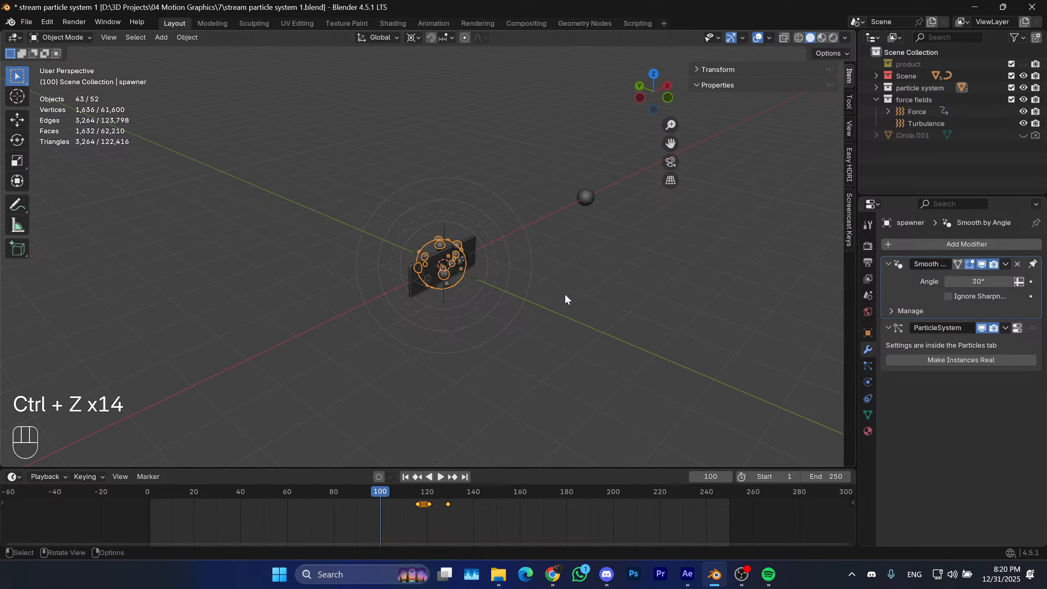
# Play the original spawner's animation from frame 1, stop it and return to the first frame.
pyautogui.click(405, 477)
pyautogui.press('space')
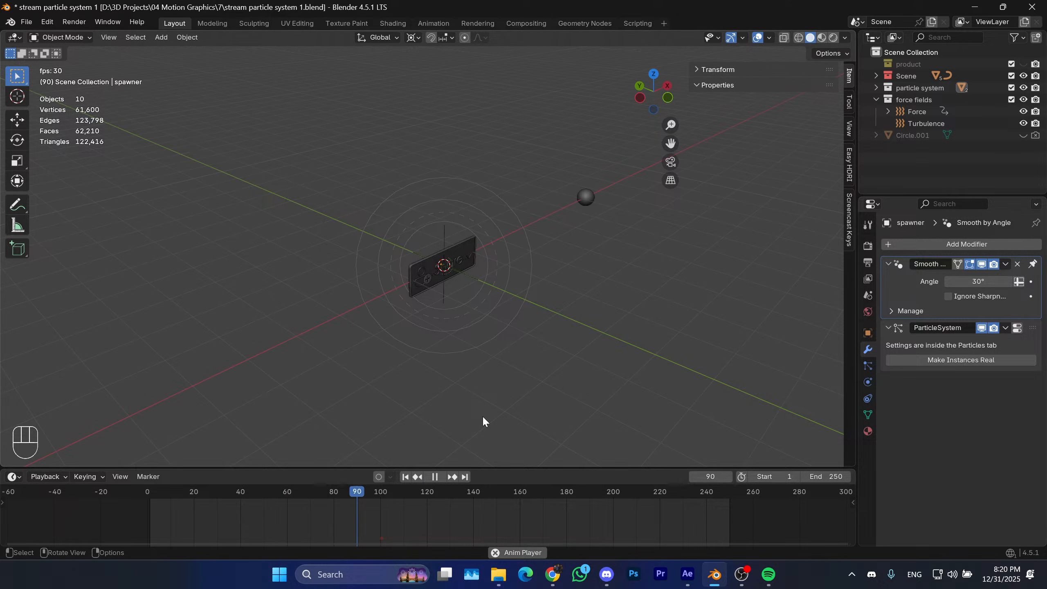
pyautogui.press('space')
pyautogui.press('m')
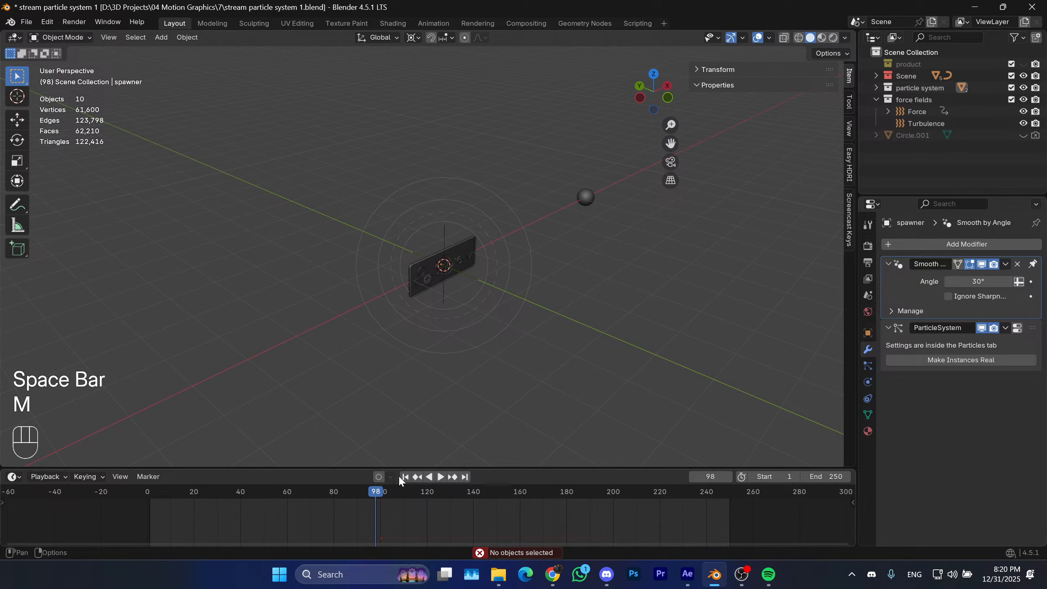
pyautogui.click(406, 477)
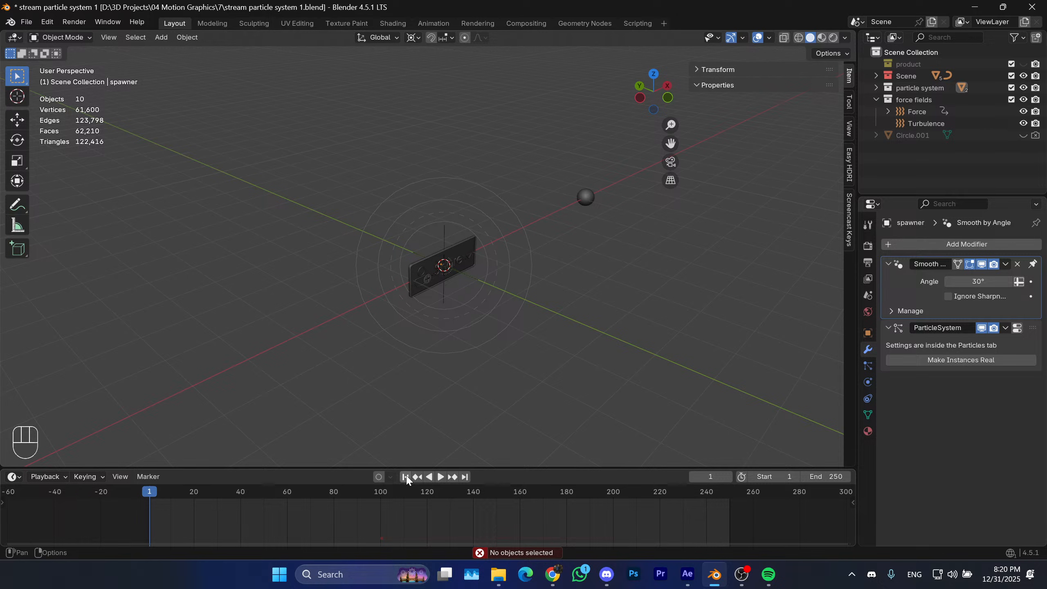
pyautogui.moveTo(520, 277); pyautogui.dragTo(507, 290, button='middle')
pyautogui.scroll(1, 501, 285)
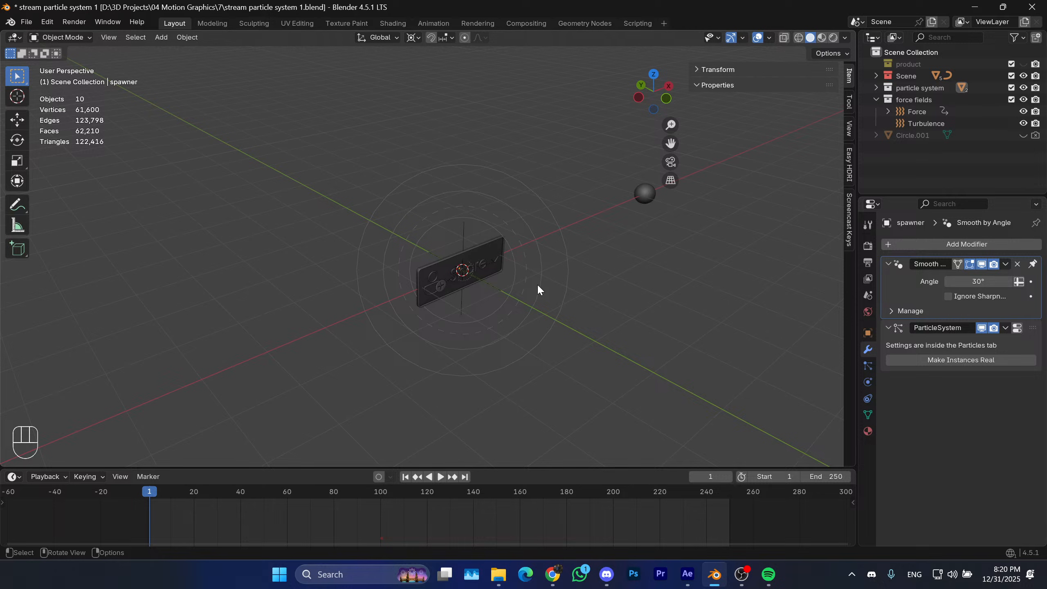
# Import the Alembic file stream particle system 1.abc and move the imported objects along the Y axis away from the Share button.
pyautogui.click(29, 20)
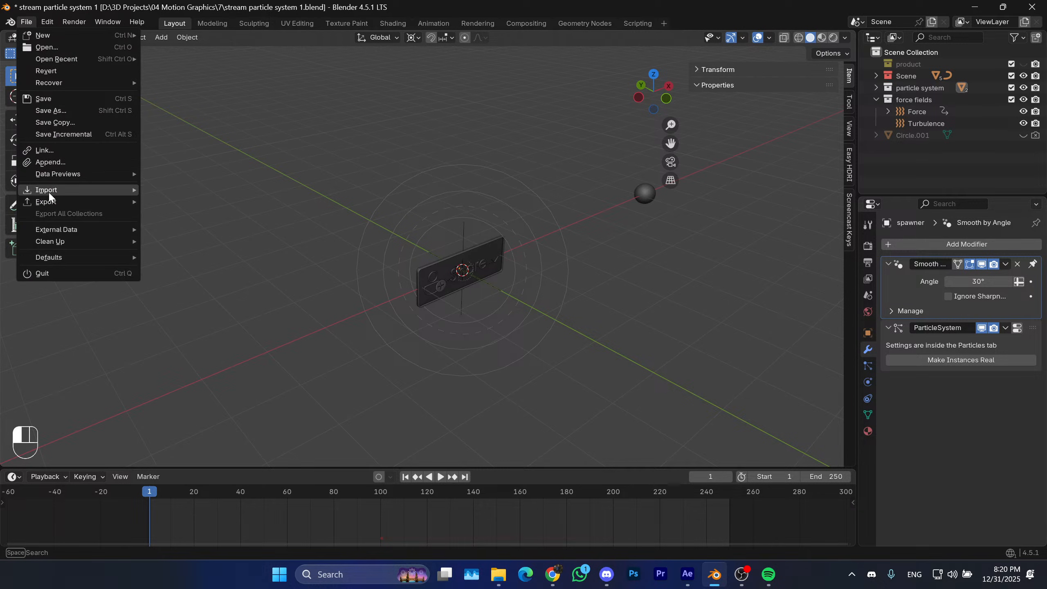
pyautogui.moveTo(82, 190)
pyautogui.click(199, 189)
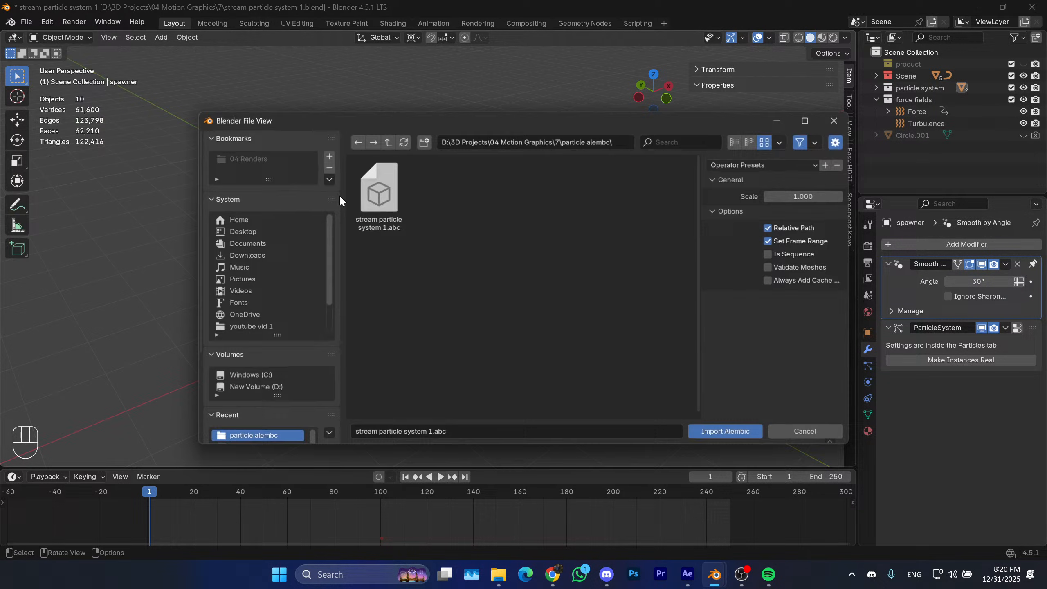
pyautogui.doubleClick(386, 196)
pyautogui.keyDown('shift'); pyautogui.moveTo(531, 272); pyautogui.dragTo(561, 287, button='middle'); pyautogui.keyUp('shift')
pyautogui.press('g')
pyautogui.press('y')
pyautogui.click(451, 241)
# Try moving the imported particle cluster spawner.002 and the sphere spawner.001 separately to check what each contains.
pyautogui.keyDown('shift'); pyautogui.moveTo(451, 241); pyautogui.dragTo(507, 236, button='middle'); pyautogui.keyUp('shift')
pyautogui.click(390, 128)
pyautogui.keyDown('shift'); pyautogui.moveTo(419, 163); pyautogui.dragTo(462, 167, button='middle'); pyautogui.keyUp('shift')
pyautogui.click(387, 235)
pyautogui.moveTo(394, 235); pyautogui.dragTo(455, 292, button='middle')
pyautogui.click(401, 217)
pyautogui.scroll(1, 455, 291)
pyautogui.click(466, 206)
pyautogui.click(446, 257)
pyautogui.press('g')
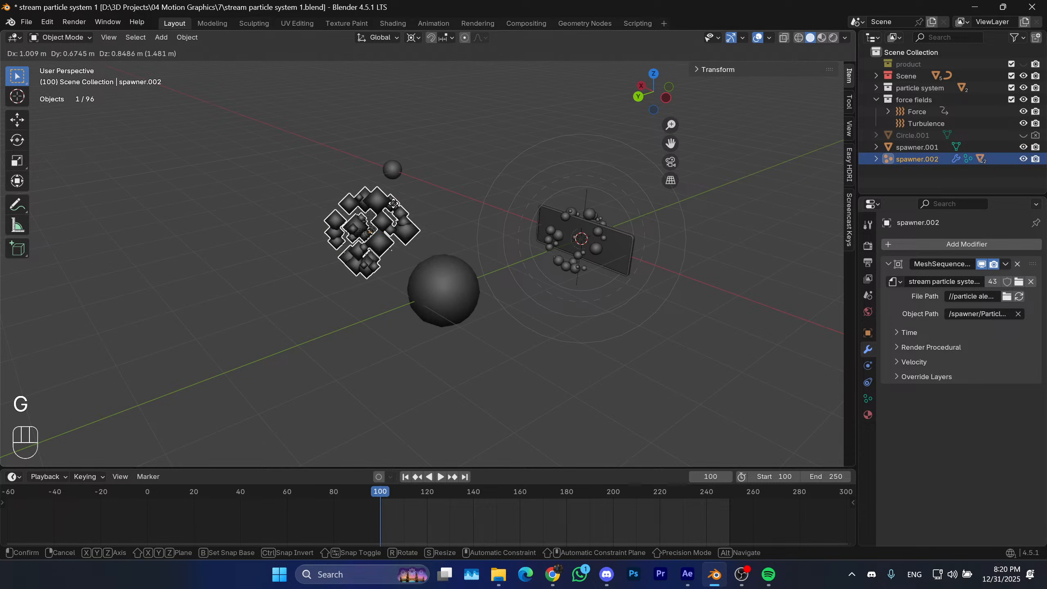
pyautogui.click(432, 270)
pyautogui.click(440, 276)
pyautogui.press('g')
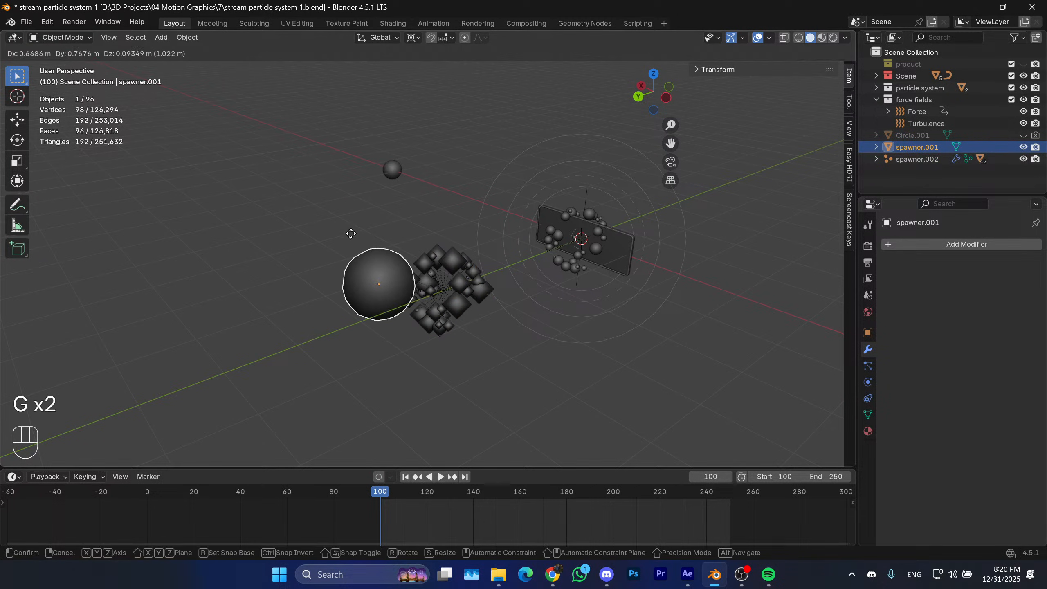
pyautogui.rightClick(439, 300)
# Delete the imported sphere spawner.001, select spawner.002, play its particle animation and return to frame 100.
pyautogui.press('x')
pyautogui.click(438, 299)
pyautogui.click(455, 299)
pyautogui.keyDown('shift'); pyautogui.moveTo(460, 308); pyautogui.dragTo(446, 311, button='middle'); pyautogui.keyUp('shift')
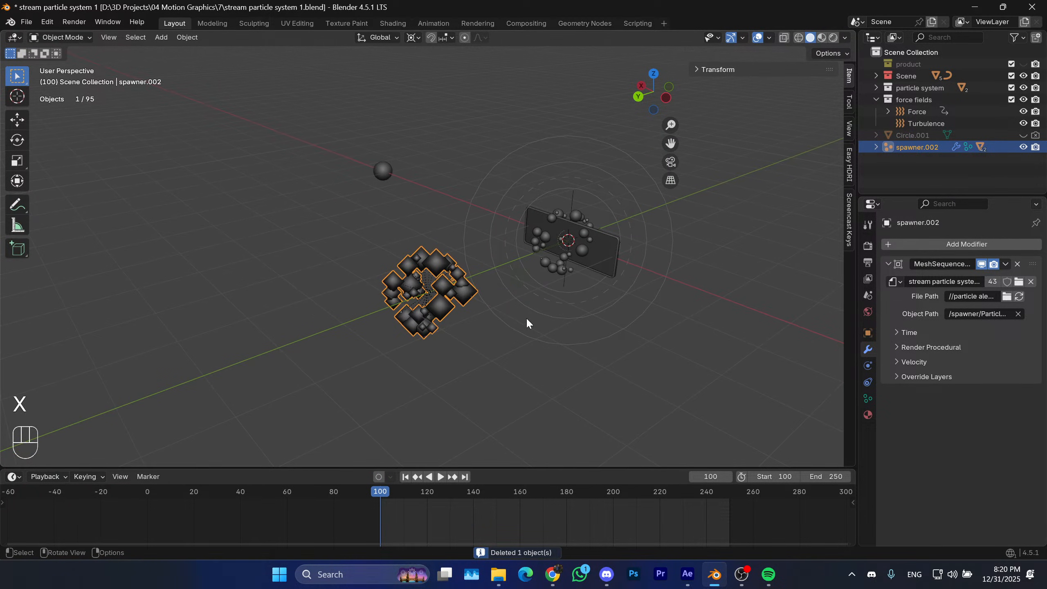
pyautogui.press('space')
pyautogui.press('space')
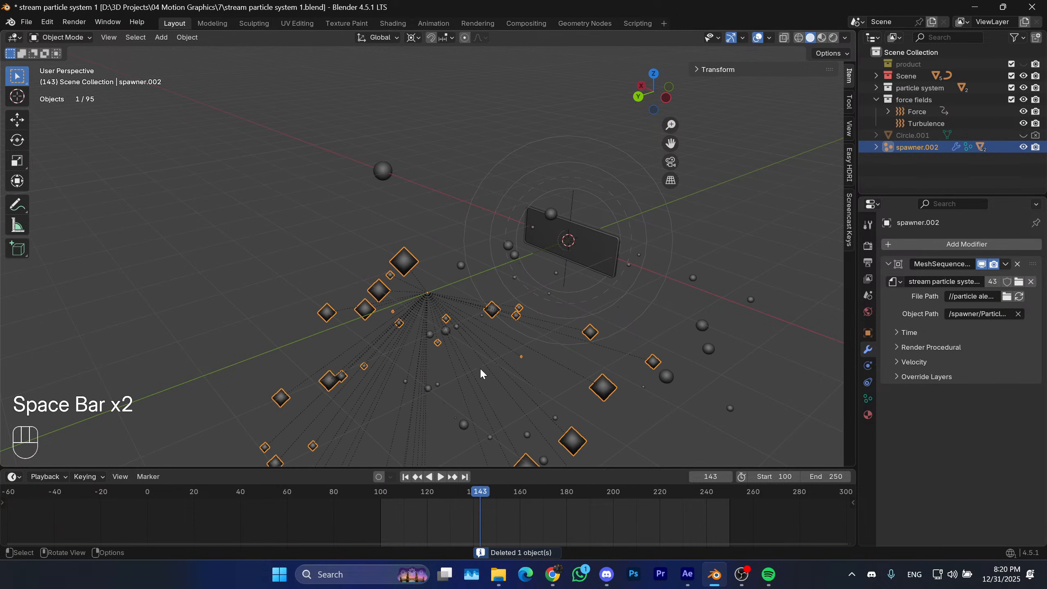
pyautogui.click(410, 478)
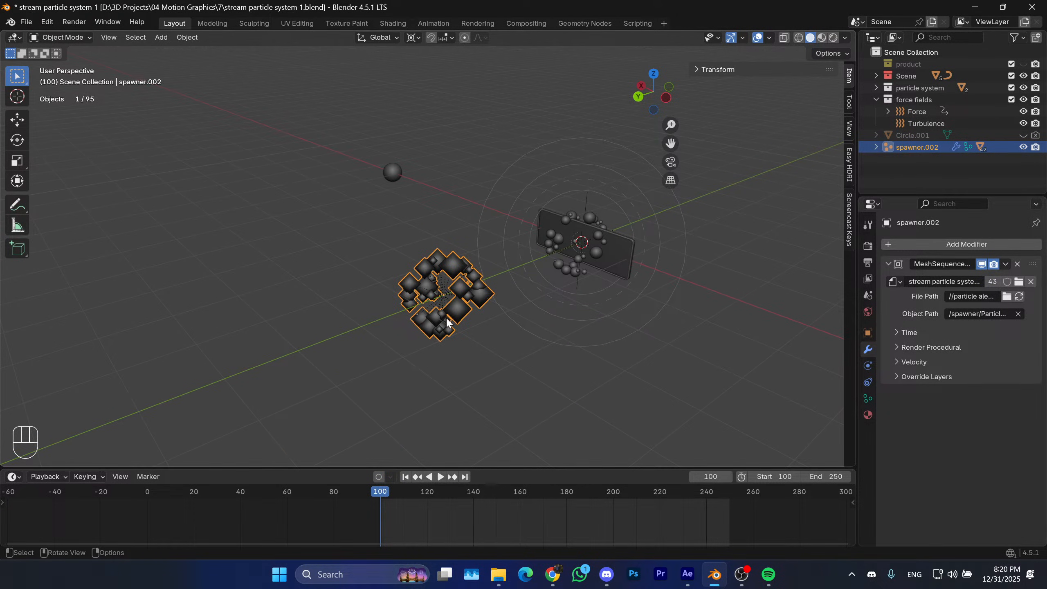
# Inspect the source particle sphere, delete the imported spawner.002 object and play the animation to check the particles left behind.
pyautogui.scroll(1, 460, 305)
pyautogui.click(402, 175)
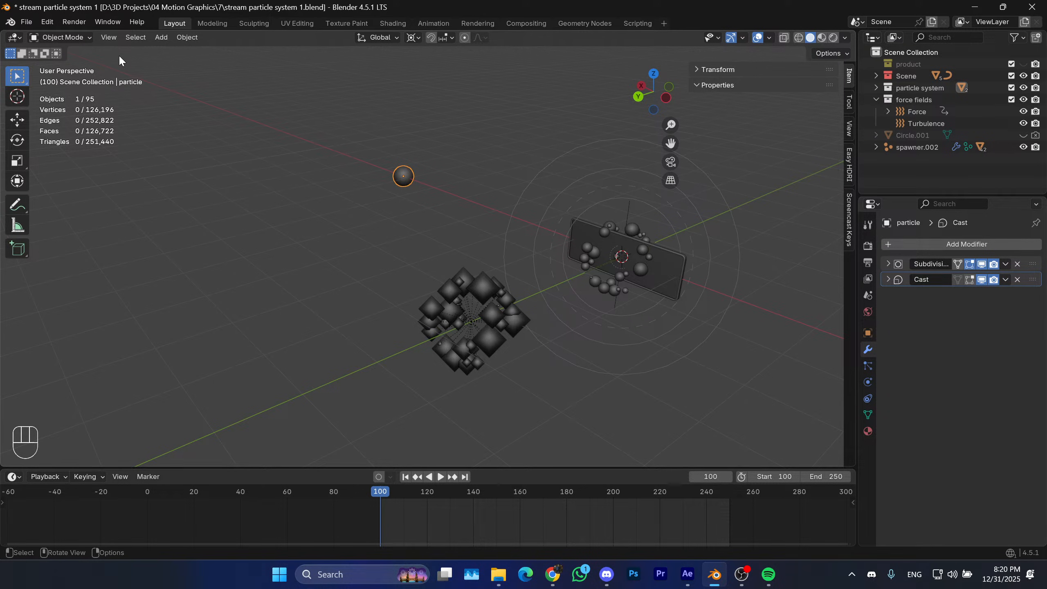
pyautogui.moveTo(289, 247); pyautogui.dragTo(433, 441, button='middle')
pyautogui.press('x')
pyautogui.click(375, 268)
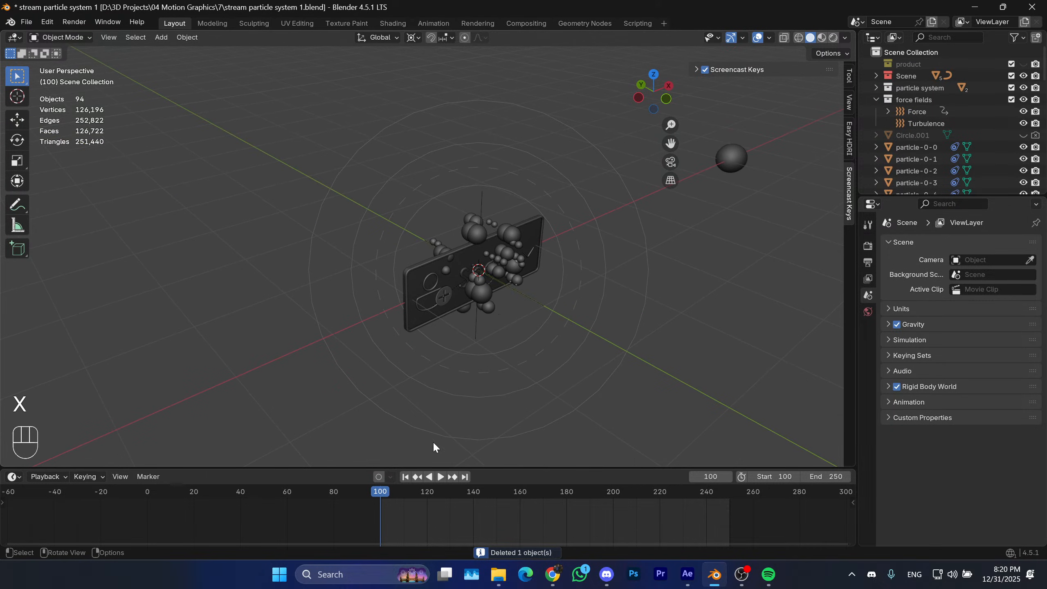
pyautogui.press('space')
pyautogui.press('space')
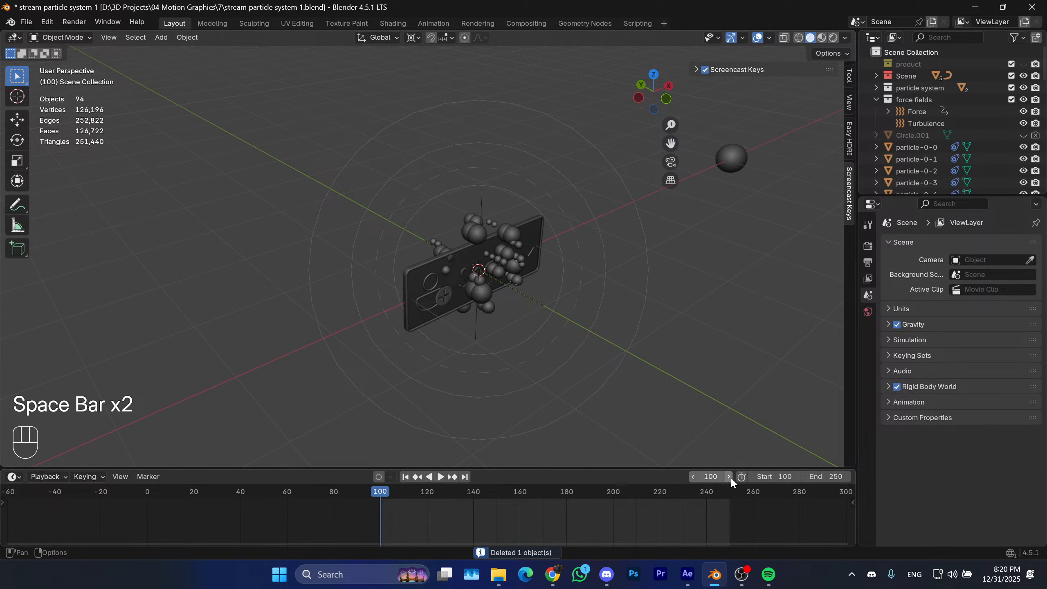
# Undo the deletions of spawner.002 and spawner.001 and step back through the Alembic import to the original spawner setup.
pyautogui.hotkey('ctrl', 'z')
pyautogui.hotkey('ctrl', 'z')
pyautogui.hotkey('ctrl', 'z')
pyautogui.hotkey('ctrl', 'z')
pyautogui.hotkey('ctrl', 'z')
pyautogui.hotkey('ctrl', 'z')
pyautogui.hotkey('ctrl', 'z')
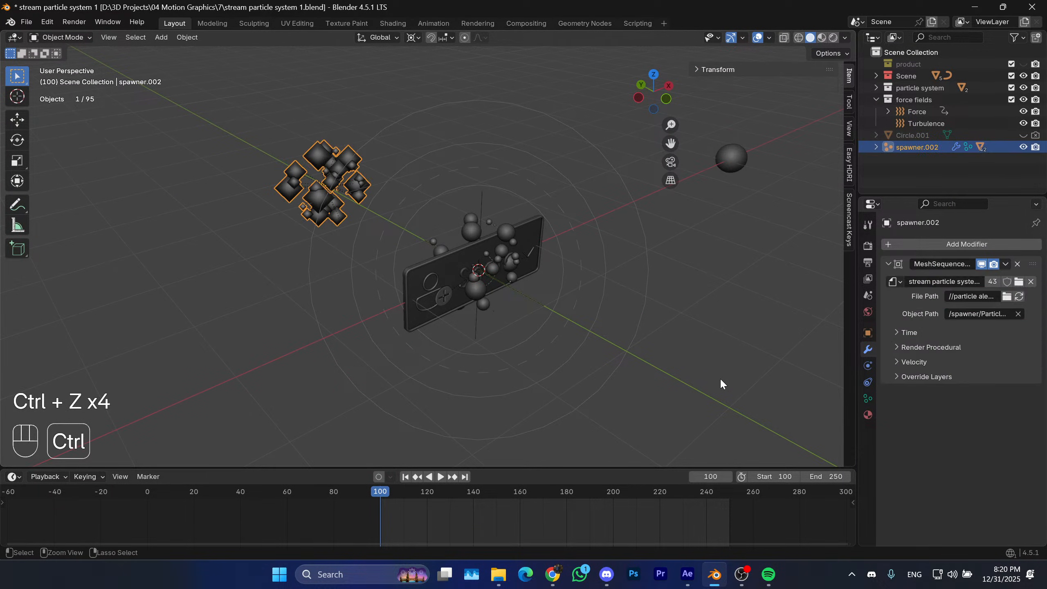
pyautogui.hotkey('ctrl', 'z')
pyautogui.hotkey('ctrl', 'z')
pyautogui.hotkey('ctrl', 'z')
pyautogui.hotkey('ctrl', 'z')
pyautogui.hotkey('ctrl', 'z')
pyautogui.hotkey('ctrl', 'z')
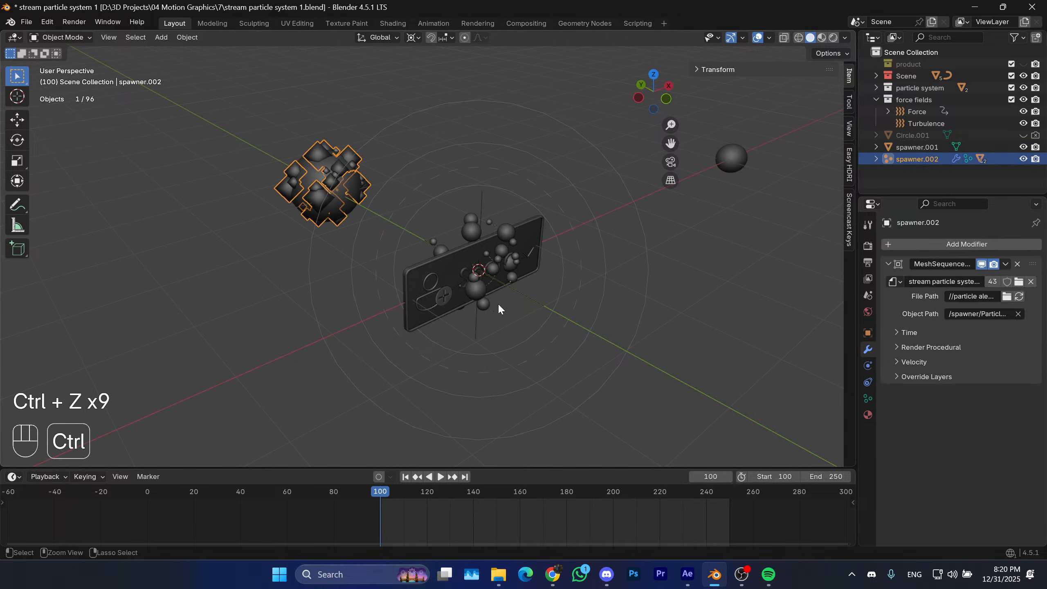
pyautogui.hotkey('ctrl', 'z')
pyautogui.hotkey('ctrl', 'z')
pyautogui.hotkey('ctrl', 'z')
pyautogui.hotkey('ctrl', 'z')
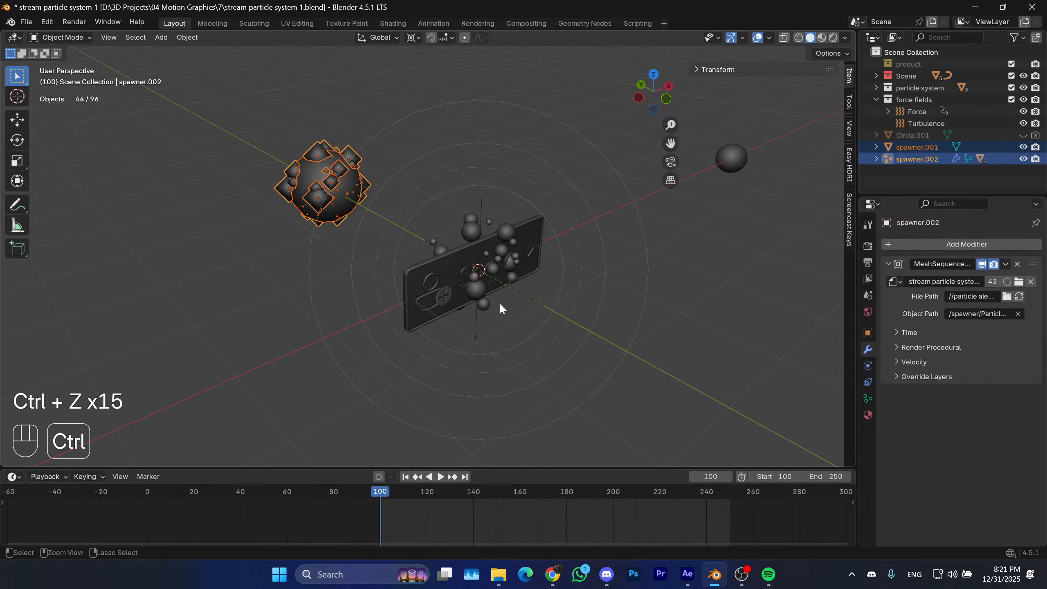
# Play the original spawner's particle burst past frame 100, return to frame 1 and save the file.
pyautogui.press('space')
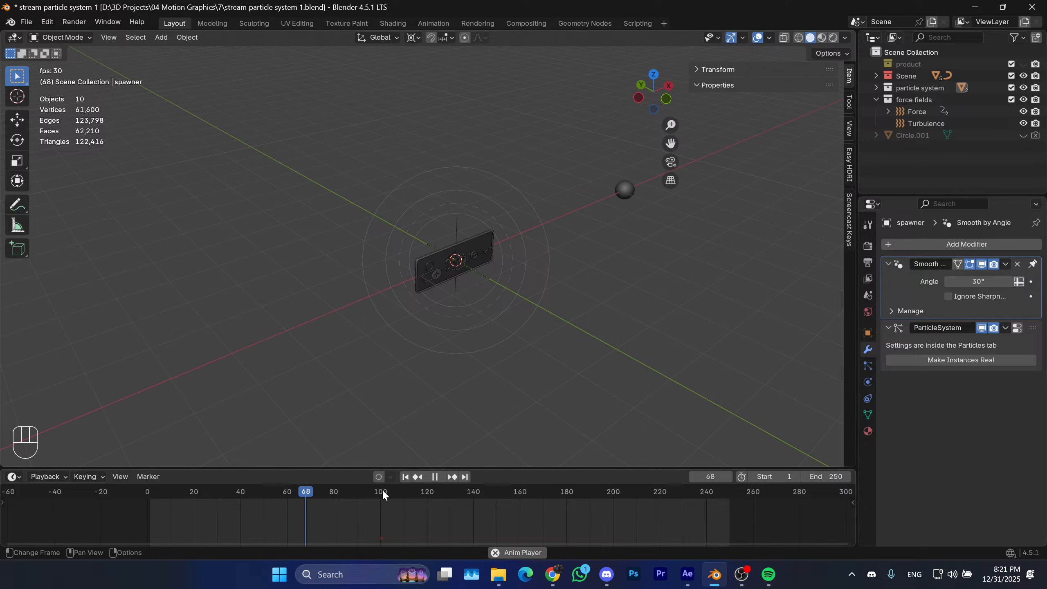
pyautogui.press('space')
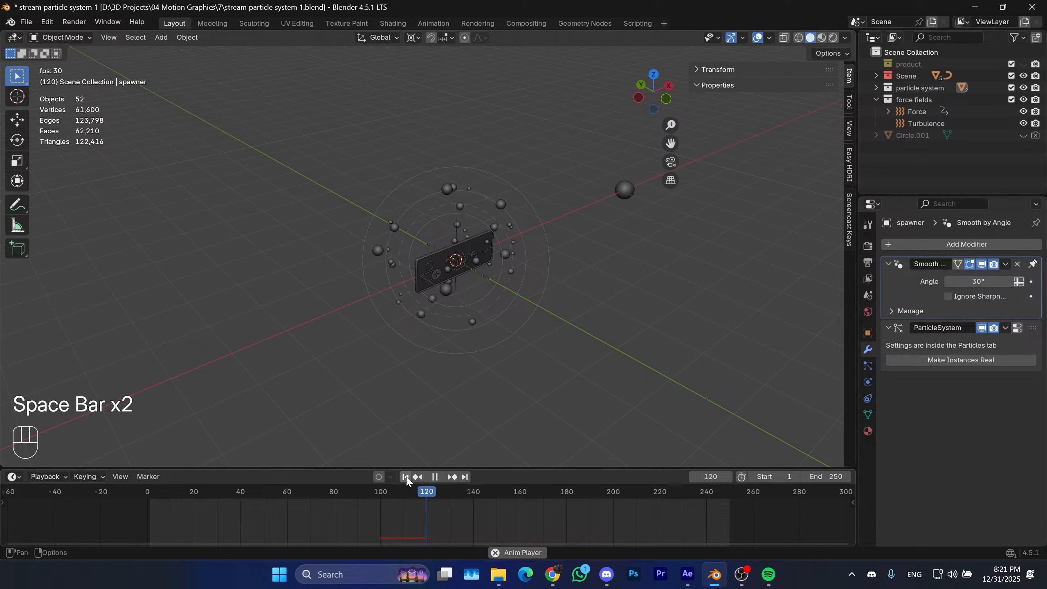
pyautogui.press('space')
pyautogui.click(406, 478)
pyautogui.hotkey('ctrl', 's')
pyautogui.moveTo(584, 293); pyautogui.dragTo(573, 285, button='middle')
pyautogui.click(230, 145)
pyautogui.keyDown('shift'); pyautogui.moveTo(363, 173); pyautogui.dragTo(345, 176, button='middle'); pyautogui.keyUp('shift')
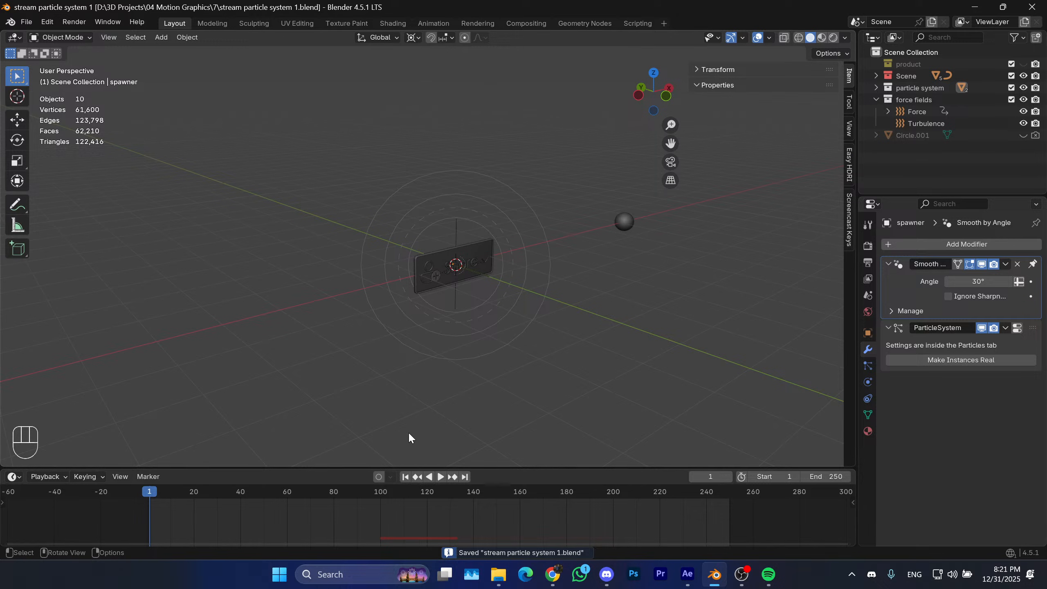
# Go to frame 100 and select the spawner together with its particles around the Share button.
pyautogui.click(383, 491)
pyautogui.moveTo(382, 491); pyautogui.dragTo(379, 491)
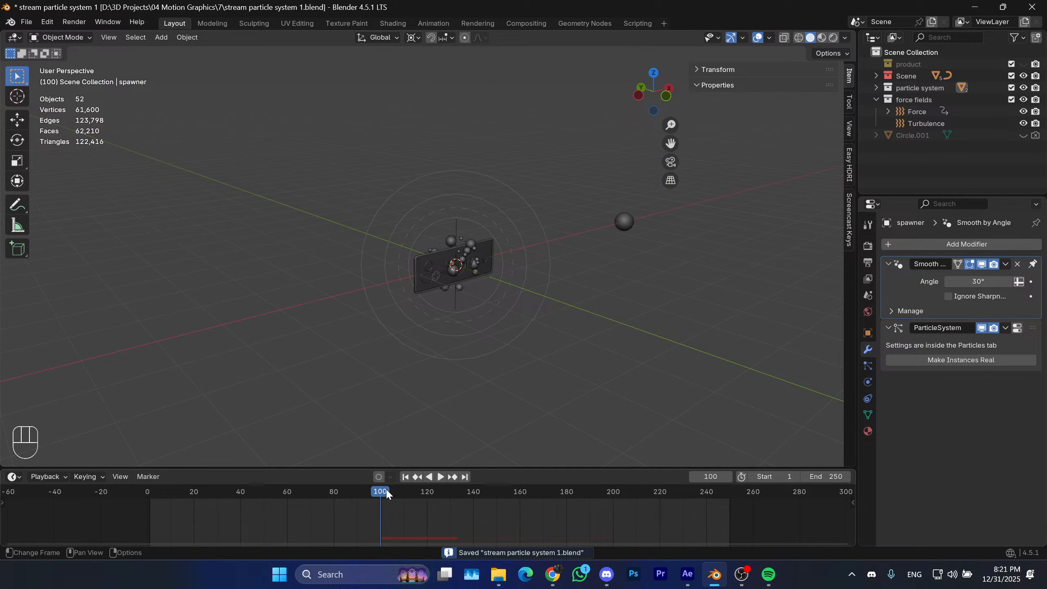
pyautogui.click(465, 258)
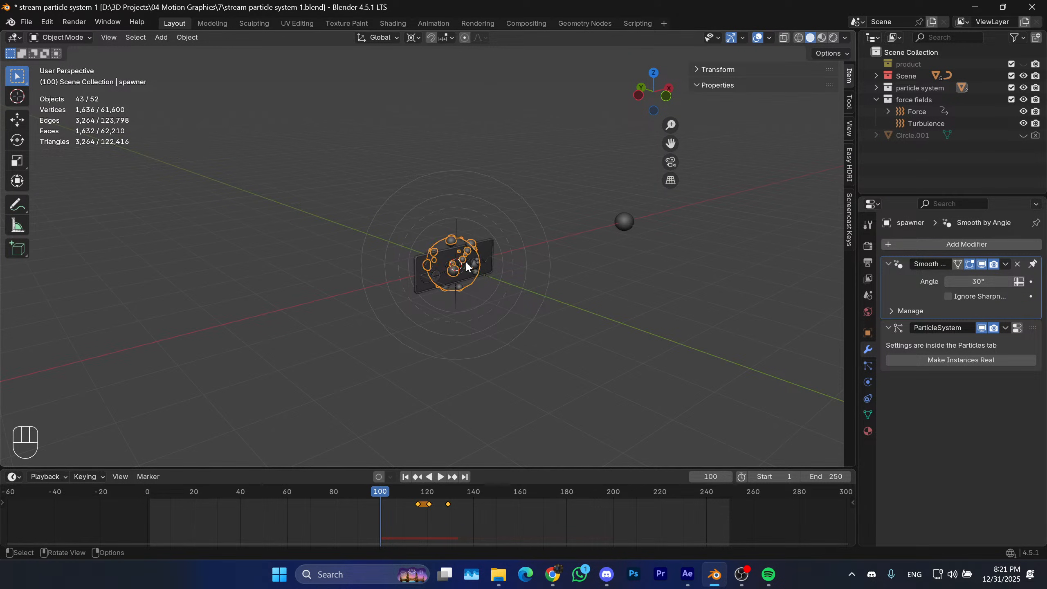
# Set up an Alembic export of the selected spawner with Subdivision Apply enabled.
pyautogui.click(26, 21)
pyautogui.moveTo(82, 202)
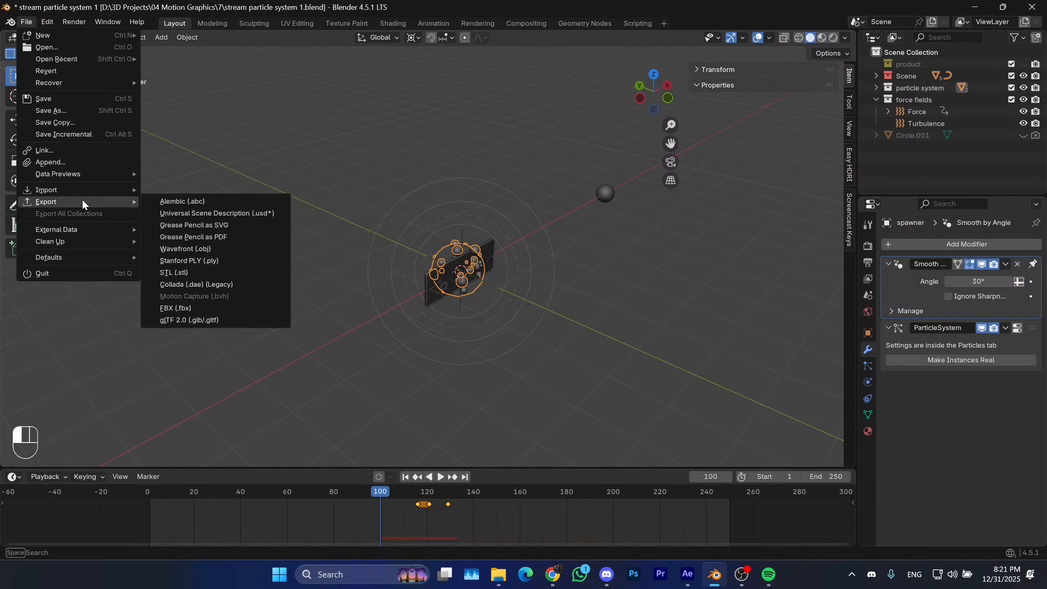
pyautogui.click(190, 202)
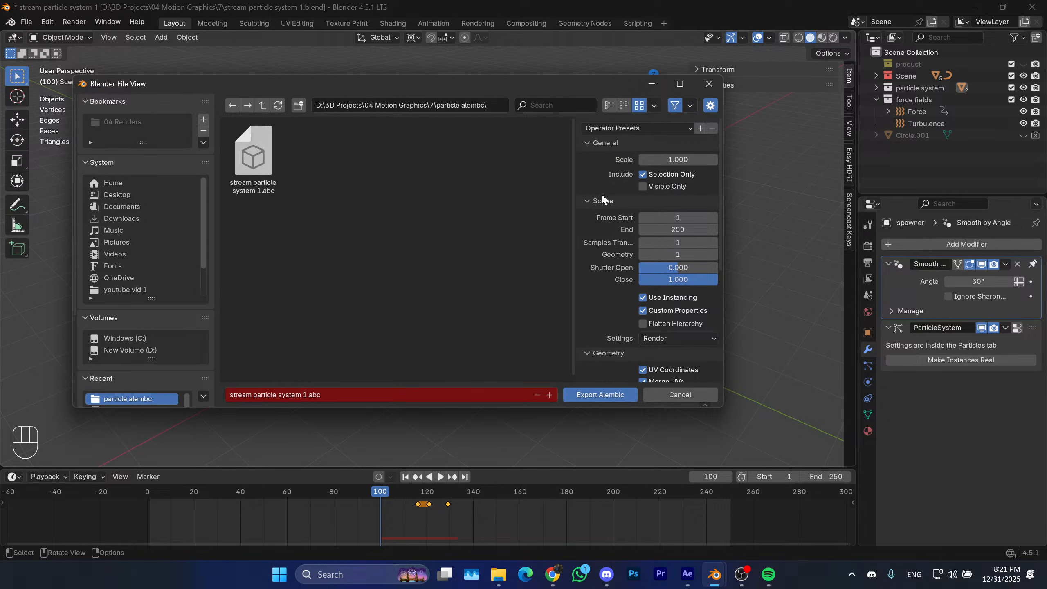
pyautogui.scroll(-5, 601, 193)
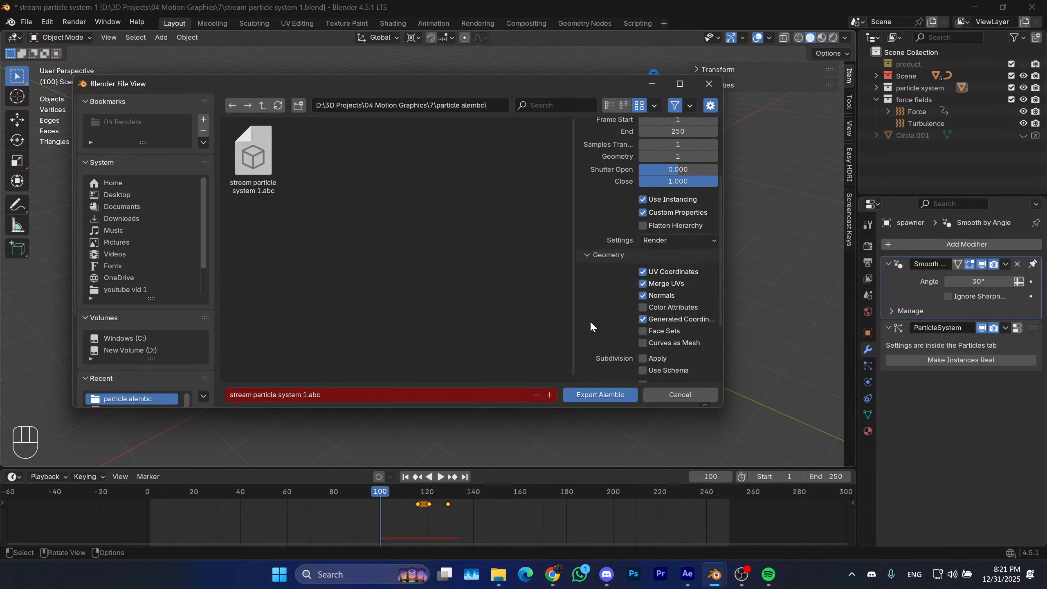
pyautogui.scroll(-1, 603, 316)
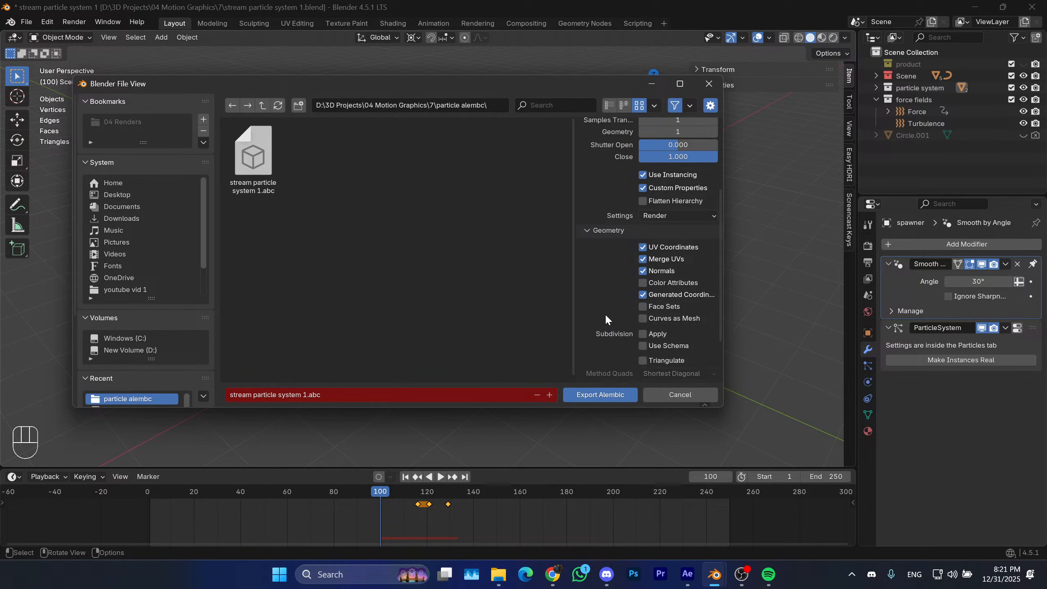
pyautogui.click(645, 333)
pyautogui.scroll(-2, 601, 323)
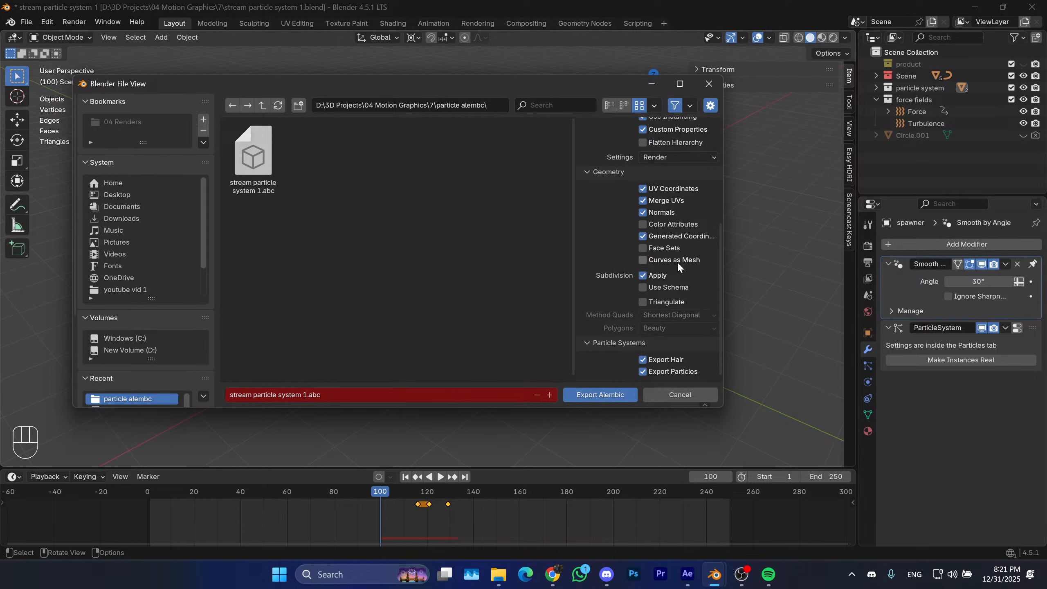
pyautogui.scroll(5, 610, 258)
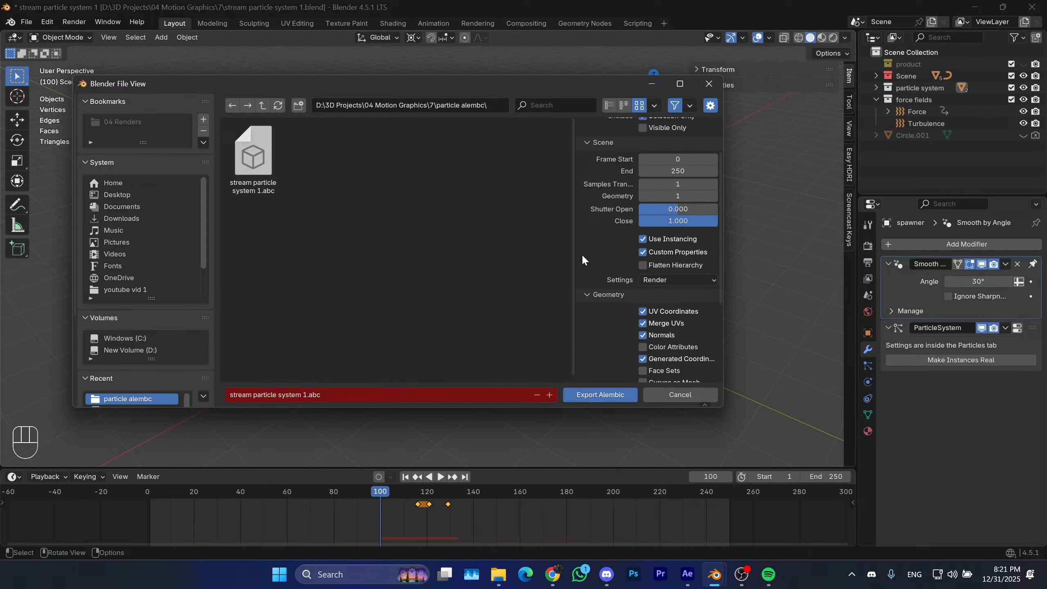
# Set the export's start frame to 100 and export the Alembic over stream particle system 1.abc.
pyautogui.click(663, 160)
pyautogui.write('10')
pyautogui.press('Return')
pyautogui.scroll(-3, 594, 283)
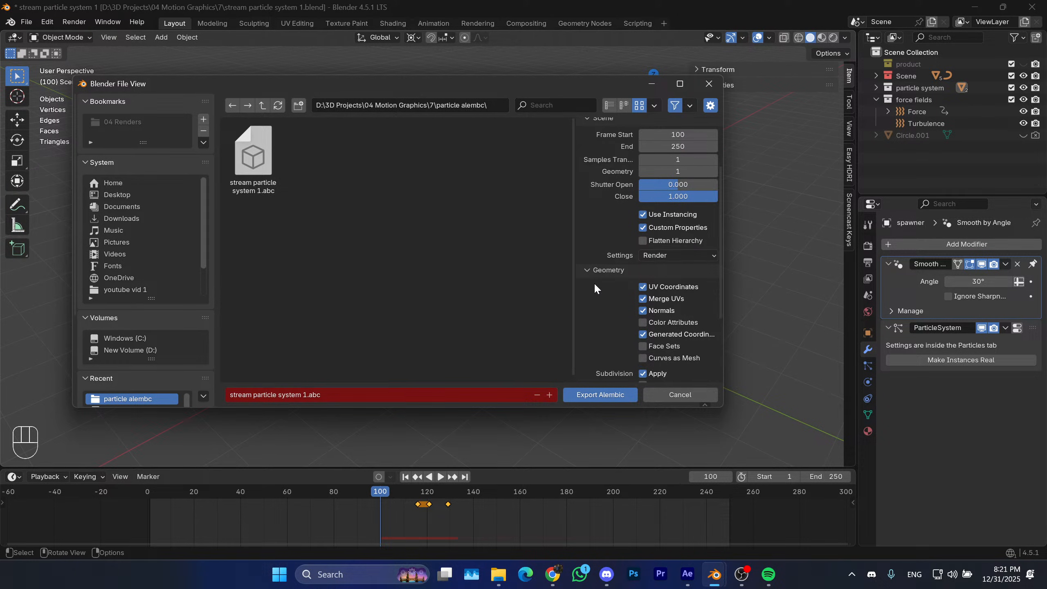
pyautogui.scroll(-4, 606, 265)
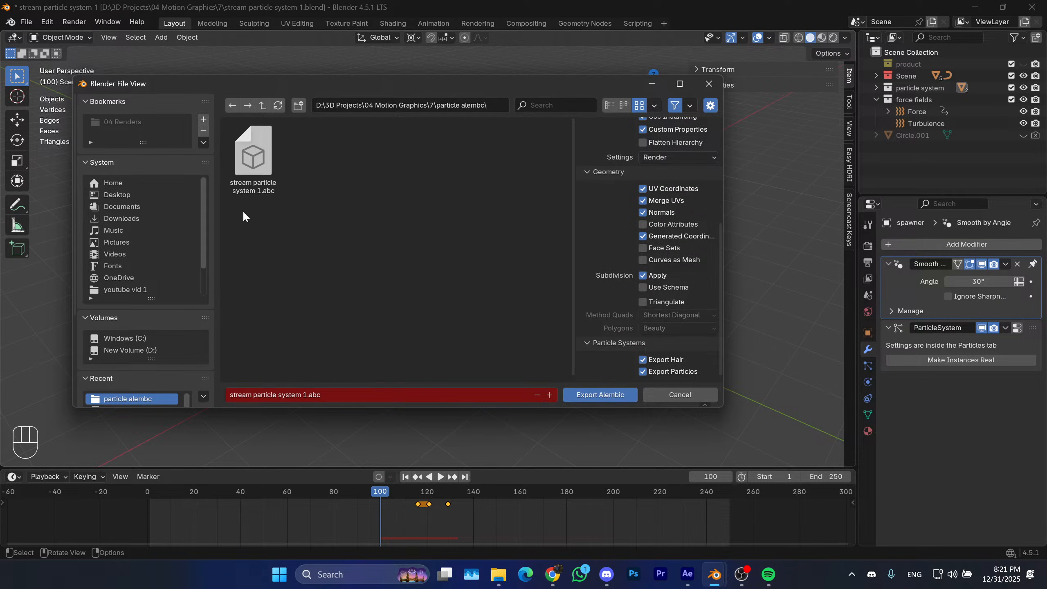
pyautogui.click(273, 175)
pyautogui.click(622, 392)
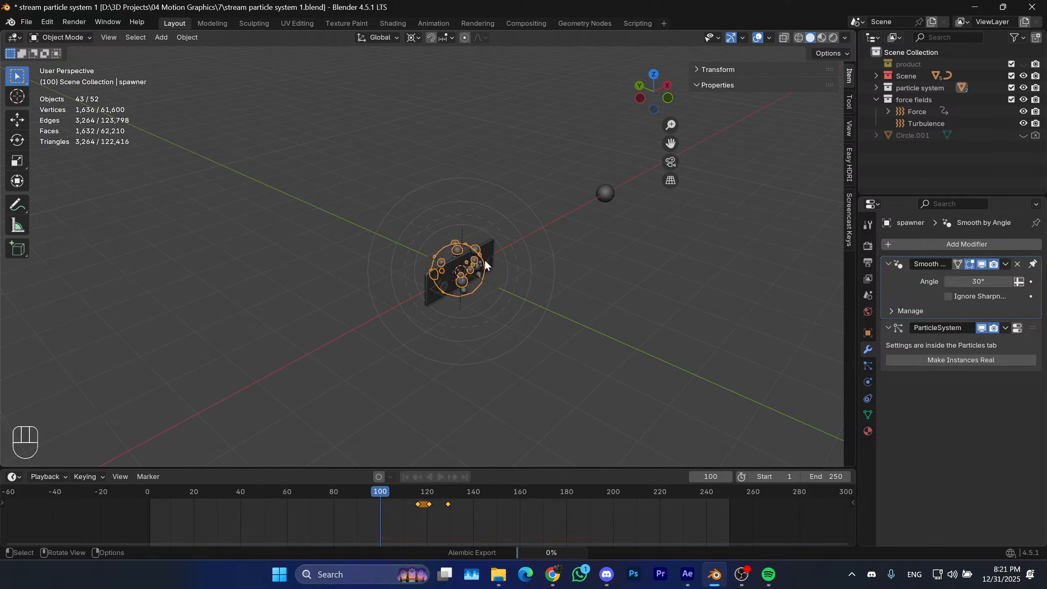
# Import stream particle system 1.abc as Alembic into the scene and clear the selection.
pyautogui.click(27, 22)
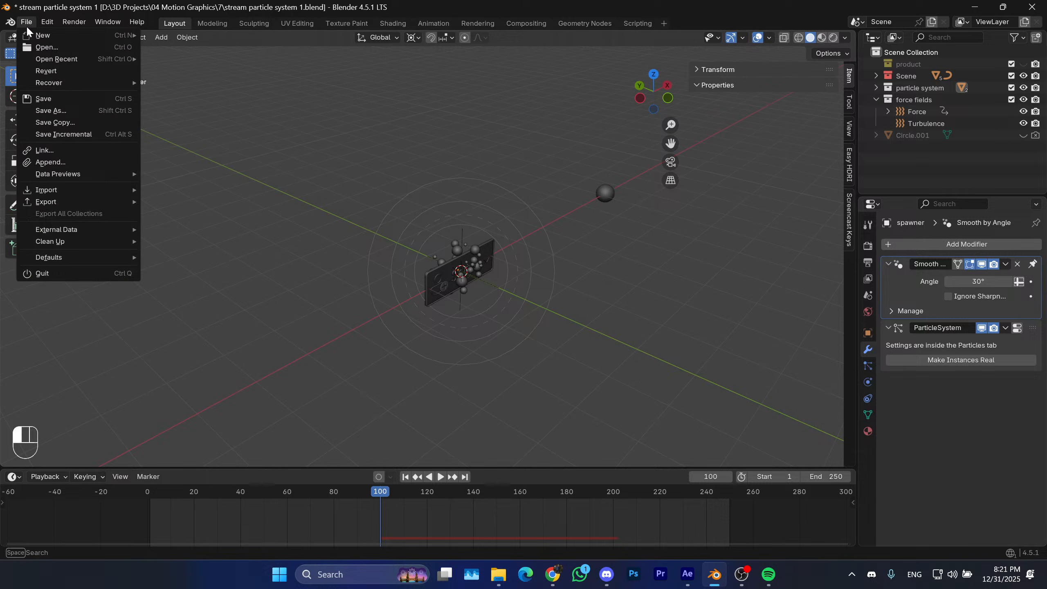
pyautogui.moveTo(71, 190)
pyautogui.click(211, 191)
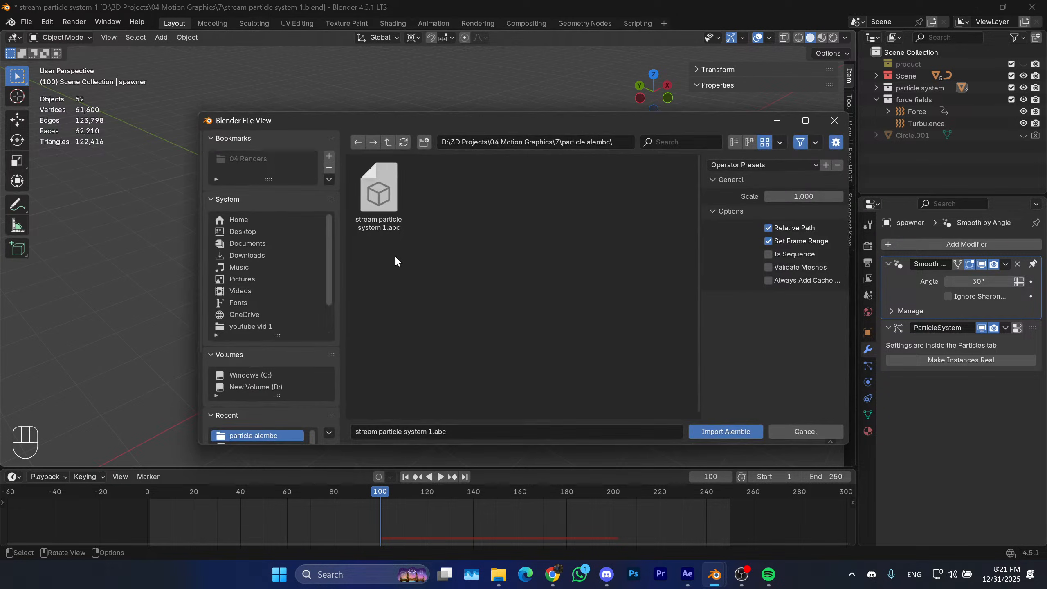
pyautogui.doubleClick(379, 202)
pyautogui.click(631, 346)
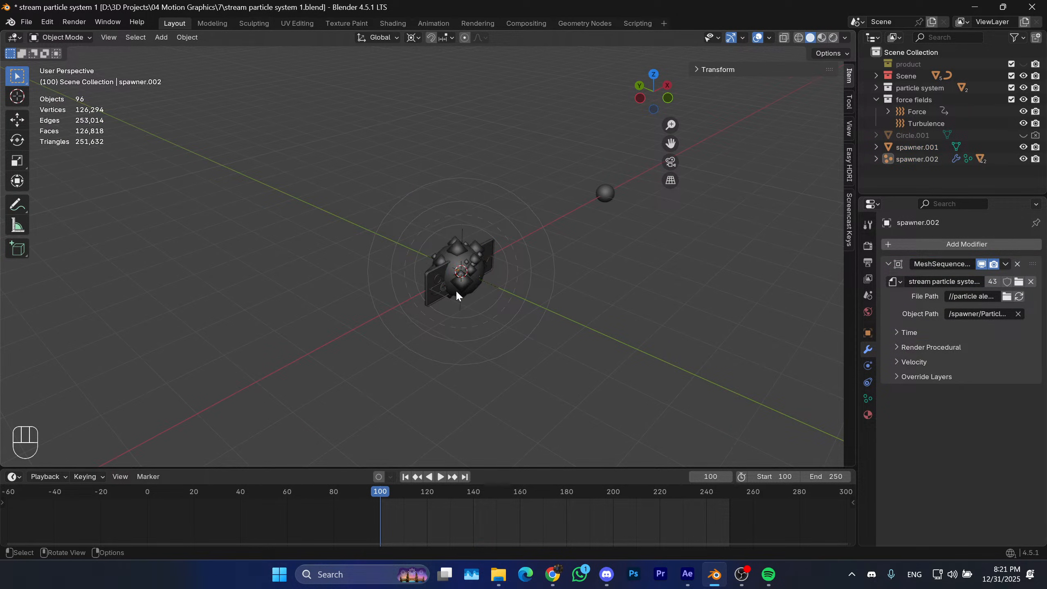
# Try to move the imported spawner.002 along the Y axis, and undo back to before the Alembic import.
pyautogui.click(456, 292)
pyautogui.press('g')
pyautogui.press('y')
pyautogui.rightClick(483, 295)
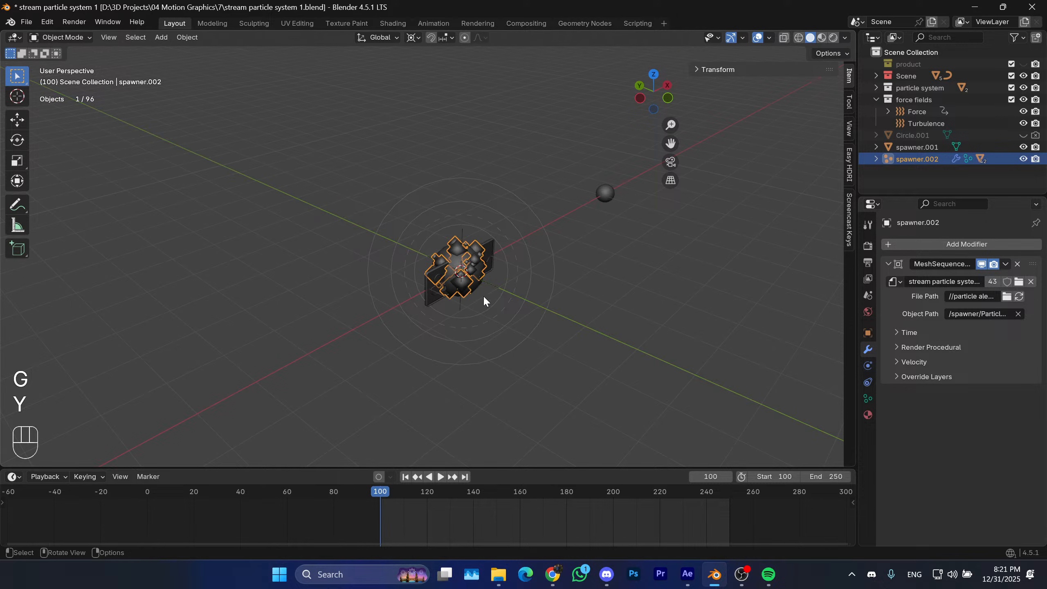
pyautogui.hotkey('ctrl', 'z')
pyautogui.hotkey('ctrl', 'z')
pyautogui.hotkey('ctrl', 'z')
pyautogui.keyDown('shift'); pyautogui.scroll(2, 536, 274); pyautogui.keyUp('shift')
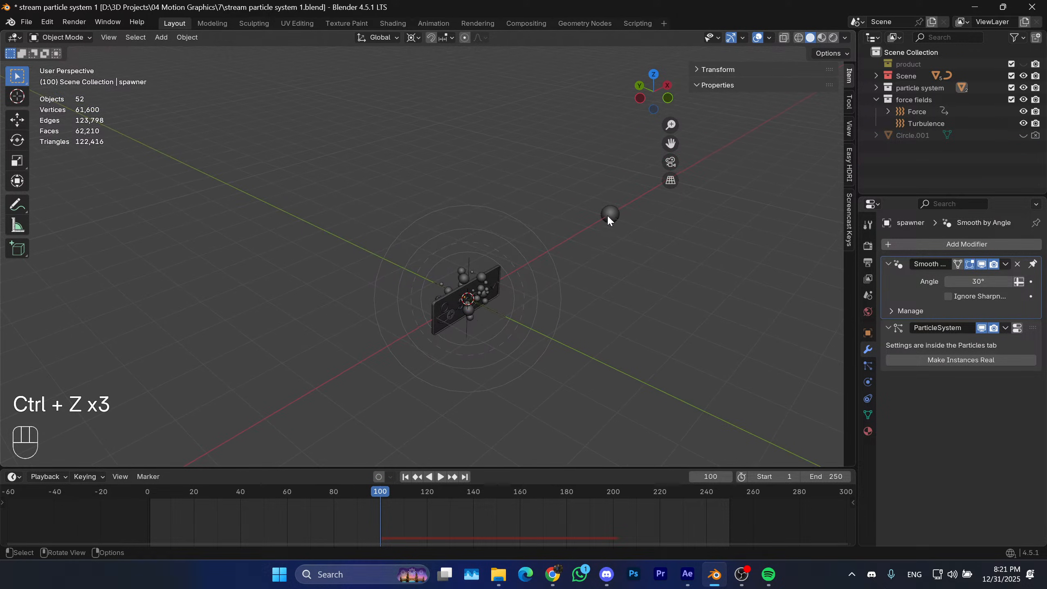
# Duplicate all visible objects of the particle setup and move the copies along the Y axis, clear of the originals.
pyautogui.click(609, 214)
pyautogui.moveTo(564, 264); pyautogui.dragTo(591, 304, button='middle')
pyautogui.press('a')
pyautogui.moveTo(429, 338); pyautogui.dragTo(560, 316, button='middle')
pyautogui.hotkey('shift', 'd')
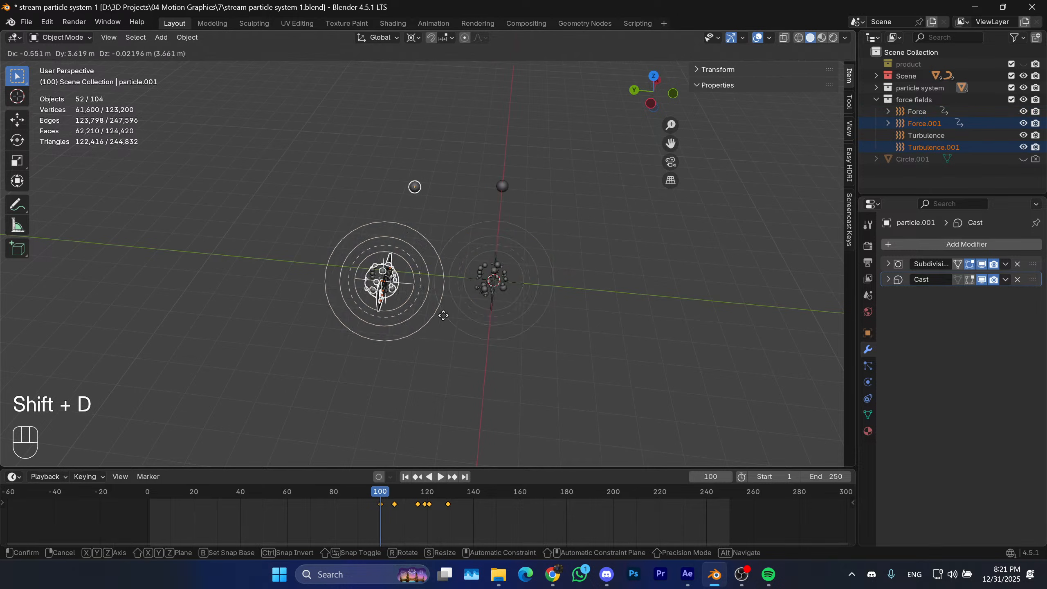
pyautogui.press('x')
pyautogui.rightClick(404, 317)
pyautogui.press('g')
pyautogui.press('y')
pyautogui.click(110, 309)
# Apply the Subdivision and Cast modifiers on the duplicated particle sphere, particle.001.
pyautogui.click(397, 285)
pyautogui.keyDown('shift'); pyautogui.moveTo(338, 289); pyautogui.dragTo(454, 268, button='middle'); pyautogui.keyUp('shift')
pyautogui.scroll(1, 423, 276)
pyautogui.click(430, 179)
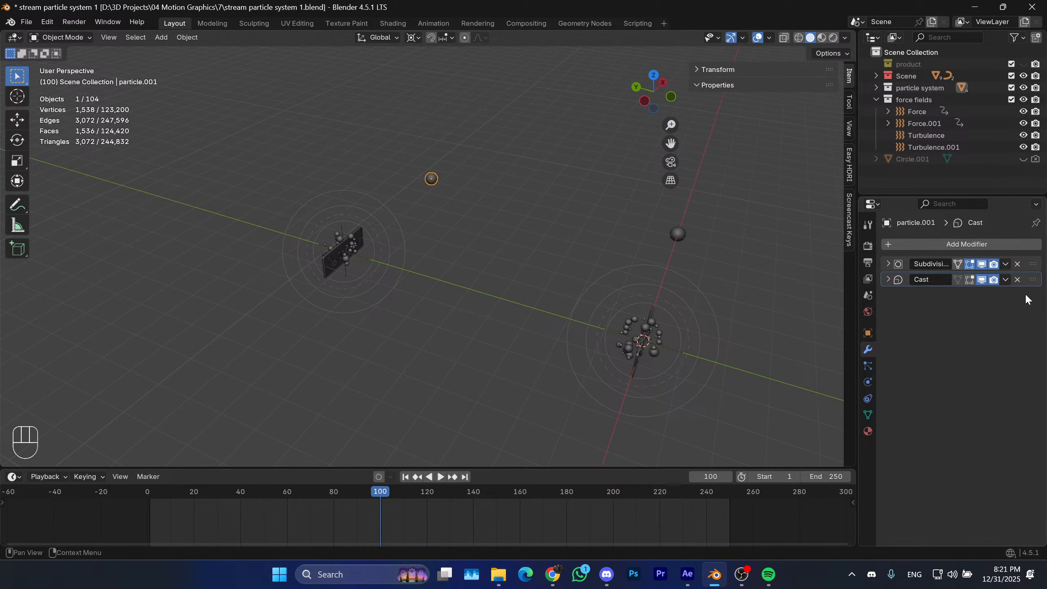
pyautogui.hotkey('ctrl', 'a')
pyautogui.hotkey('ctrl', 'a')
# Remove the Smooth by Angle modifier from the duplicated spawner.001 and keep that spawner selected.
pyautogui.keyDown('shift'); pyautogui.moveTo(543, 251); pyautogui.dragTo(608, 291, button='middle'); pyautogui.keyUp('shift')
pyautogui.scroll(1, 414, 287)
pyautogui.moveTo(396, 268); pyautogui.dragTo(525, 292, button='middle')
pyautogui.moveTo(526, 292); pyautogui.dragTo(575, 275, button='middle')
pyautogui.click(512, 289)
pyautogui.keyDown('shift'); pyautogui.moveTo(618, 258); pyautogui.dragTo(611, 255, button='middle'); pyautogui.keyUp('shift')
pyautogui.click(1018, 265)
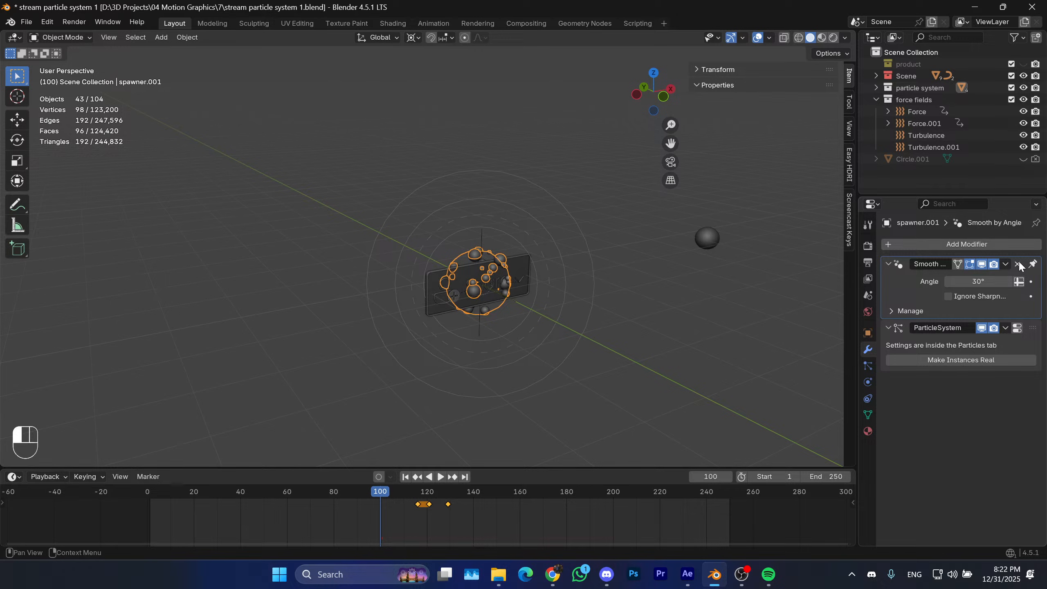
pyautogui.moveTo(487, 298)
pyautogui.keyDown('shift'); pyautogui.mouseDown(button='middle')
pyautogui.moveTo(504, 312)
pyautogui.moveTo(494, 303)
pyautogui.mouseUp(button='middle'); pyautogui.keyUp('shift')
pyautogui.click(638, 357)
pyautogui.click(527, 303)
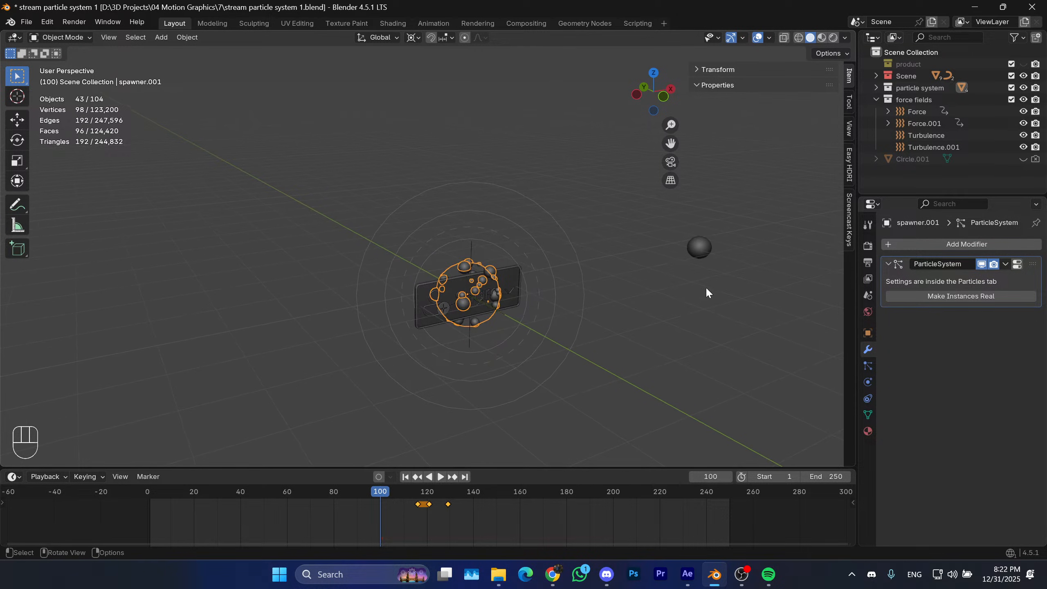
# Export the selected spawner.001 as Alembic, overwriting stream particle system 1.abc.
pyautogui.click(30, 22)
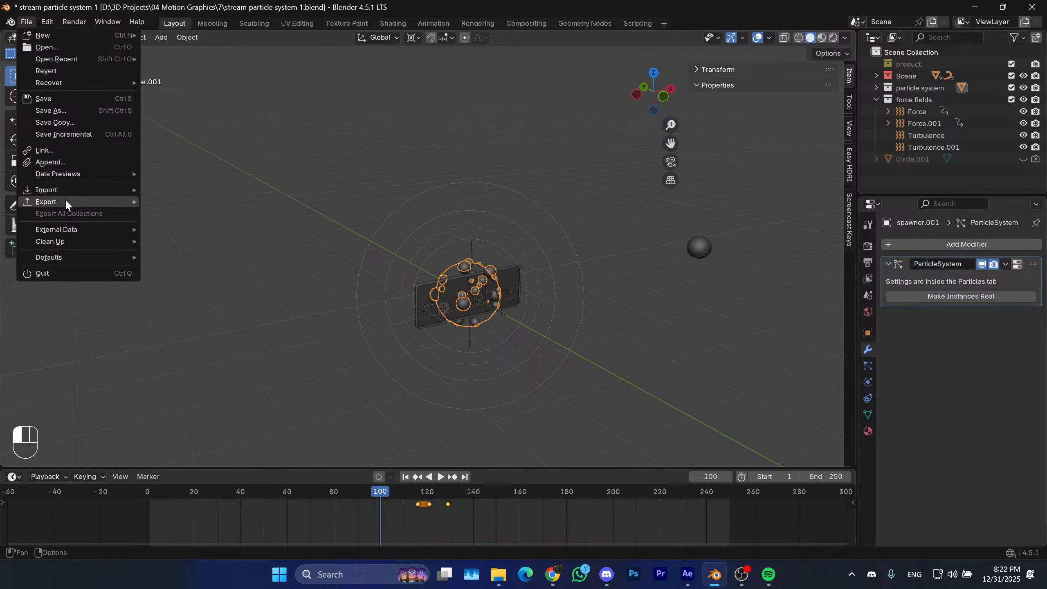
pyautogui.moveTo(138, 205)
pyautogui.click(182, 201)
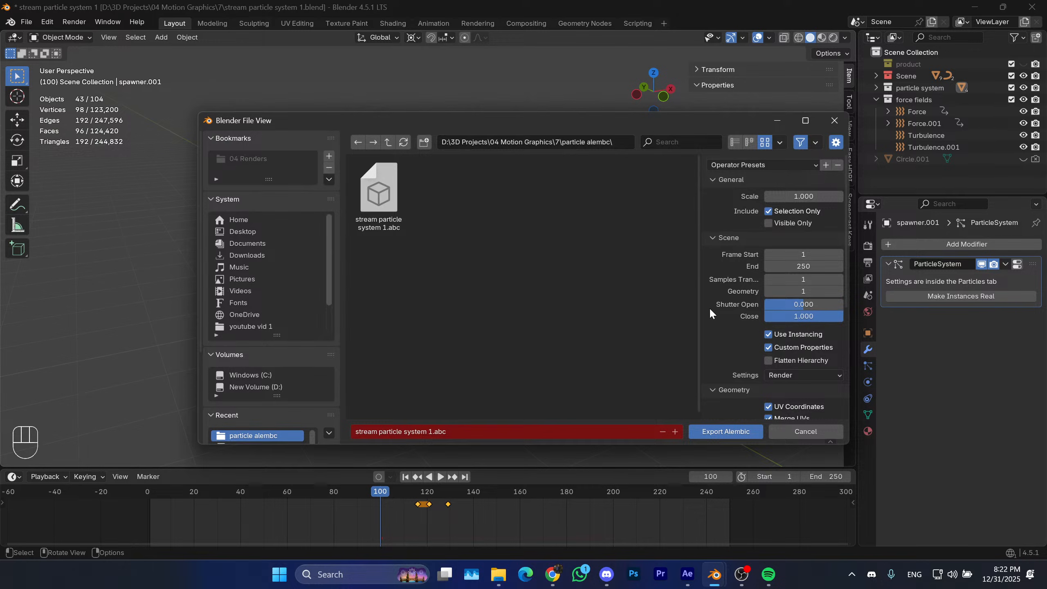
pyautogui.scroll(-5, 710, 309)
pyautogui.click(727, 433)
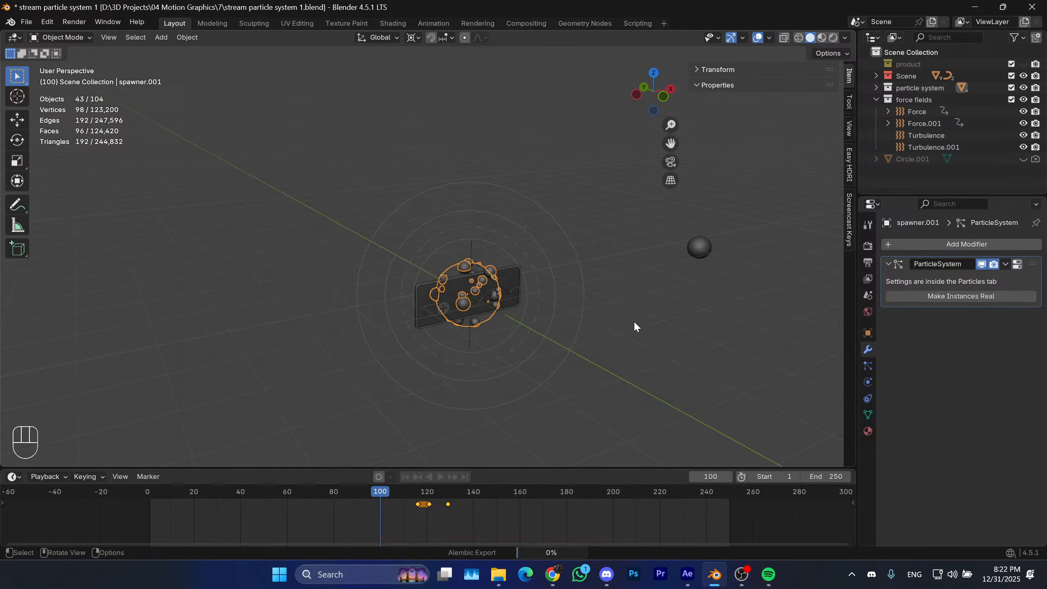
# Delete the duplicated spawner.001 around the copied Share button.
pyautogui.moveTo(556, 342); pyautogui.dragTo(545, 309, button='middle')
pyautogui.press('x')
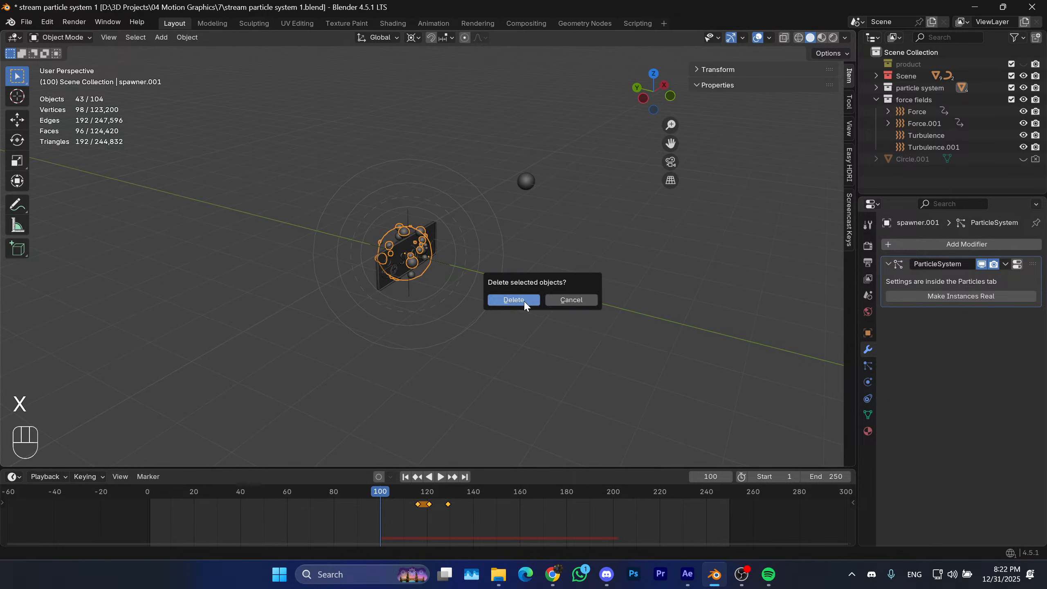
pyautogui.click(523, 301)
# Delete the duplicated force fields Force.001 and Turbulence.001 around the copied Share button.
pyautogui.moveTo(454, 273); pyautogui.dragTo(423, 262, button='middle')
pyautogui.scroll(3, 420, 259)
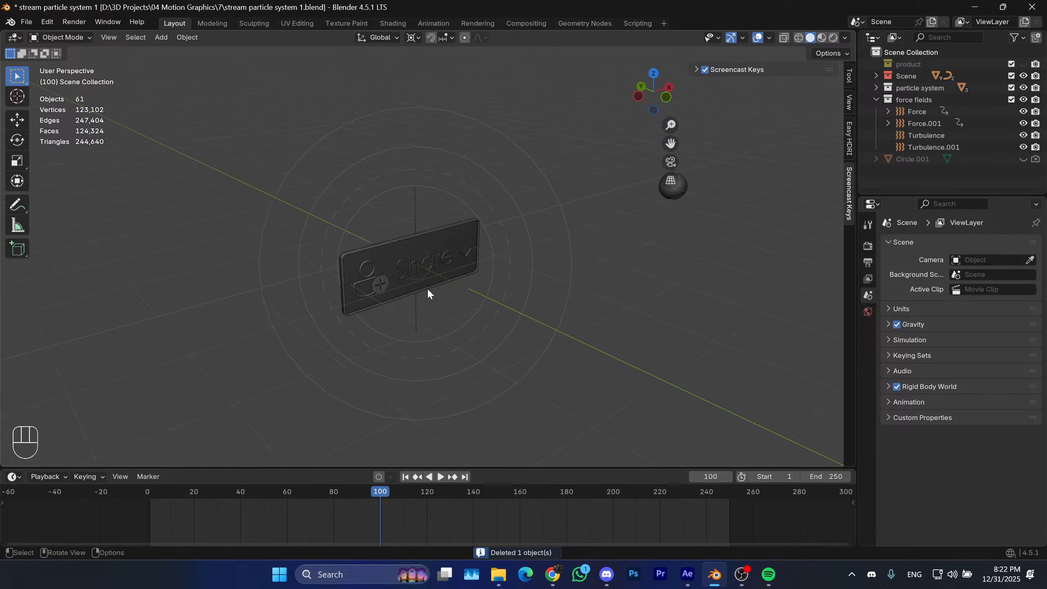
pyautogui.scroll(2, 427, 288)
pyautogui.scroll(-4, 427, 288)
pyautogui.click(433, 288)
pyautogui.press('x')
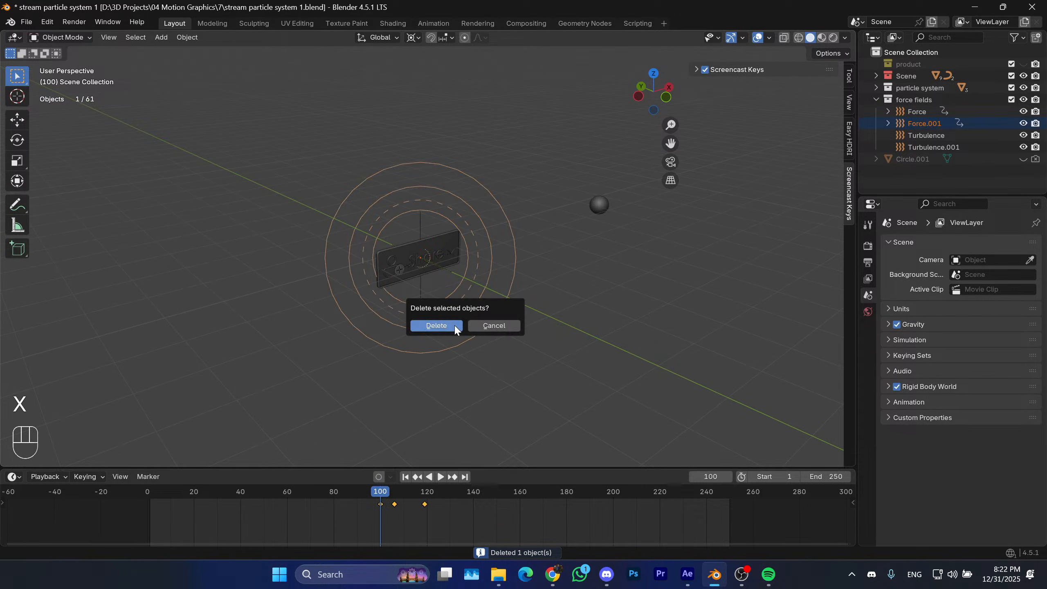
pyautogui.click(454, 329)
pyautogui.click(409, 213)
pyautogui.press('x')
pyautogui.click(410, 217)
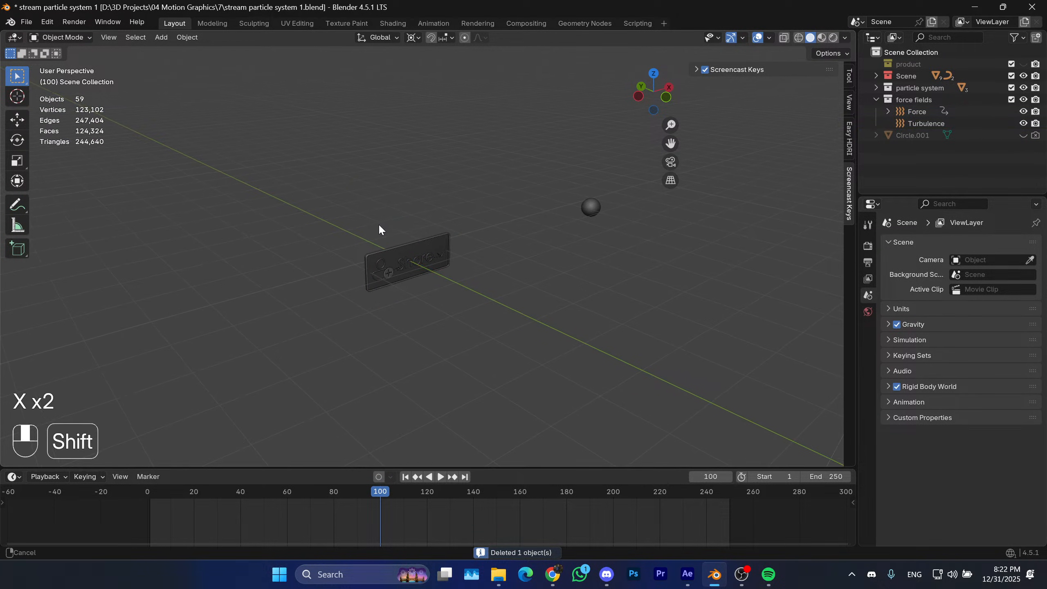
# Import the re-exported stream particle system 1.abc as Alembic.
pyautogui.click(27, 22)
pyautogui.moveTo(109, 192)
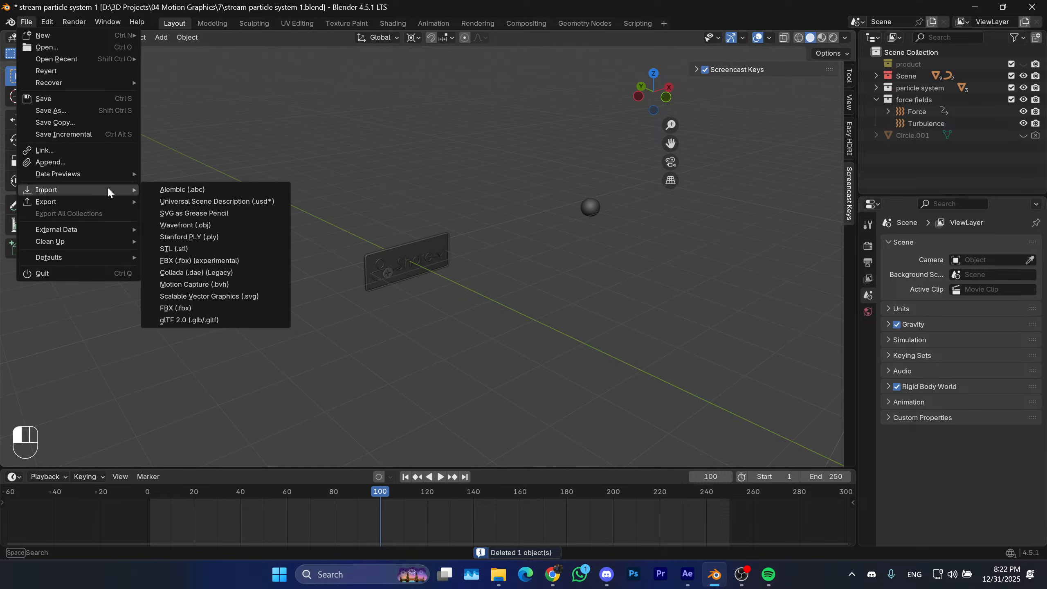
pyautogui.click(181, 189)
pyautogui.doubleClick(379, 190)
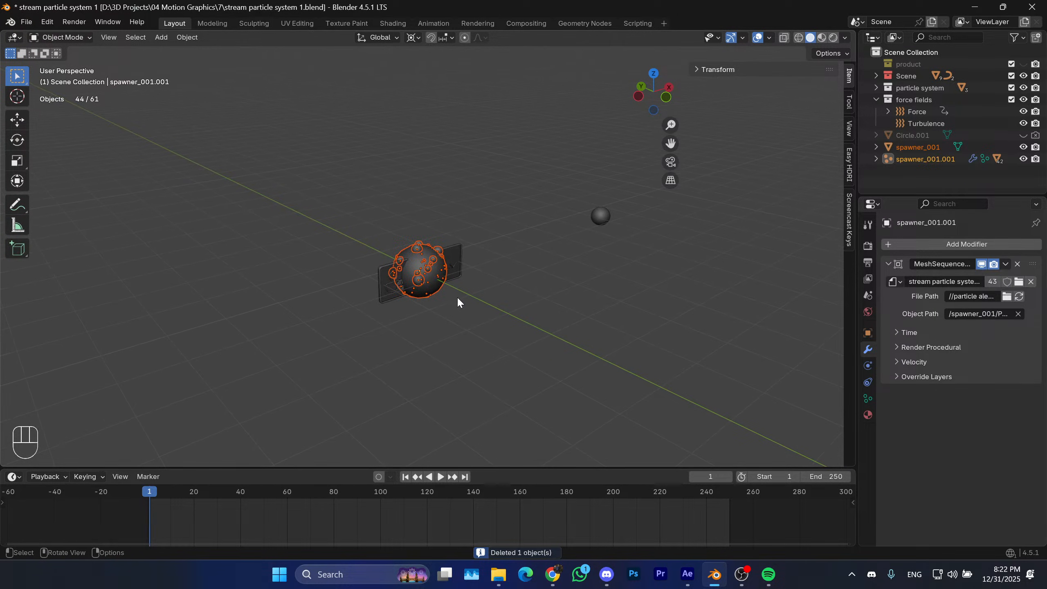
# Inspect the imported spawner_001 sphere and its individual particles up close by selecting them one by one.
pyautogui.click(523, 369)
pyautogui.scroll(2, 416, 299)
pyautogui.scroll(1, 501, 342)
pyautogui.keyDown('shift'); pyautogui.moveTo(416, 299); pyautogui.dragTo(487, 340, button='middle'); pyautogui.keyUp('shift')
pyautogui.scroll(1, 486, 341)
pyautogui.keyDown('shift'); pyautogui.moveTo(486, 340); pyautogui.dragTo(495, 317, button='middle'); pyautogui.keyUp('shift')
pyautogui.click(535, 318)
pyautogui.scroll(-1, 541, 318)
pyautogui.click(526, 321)
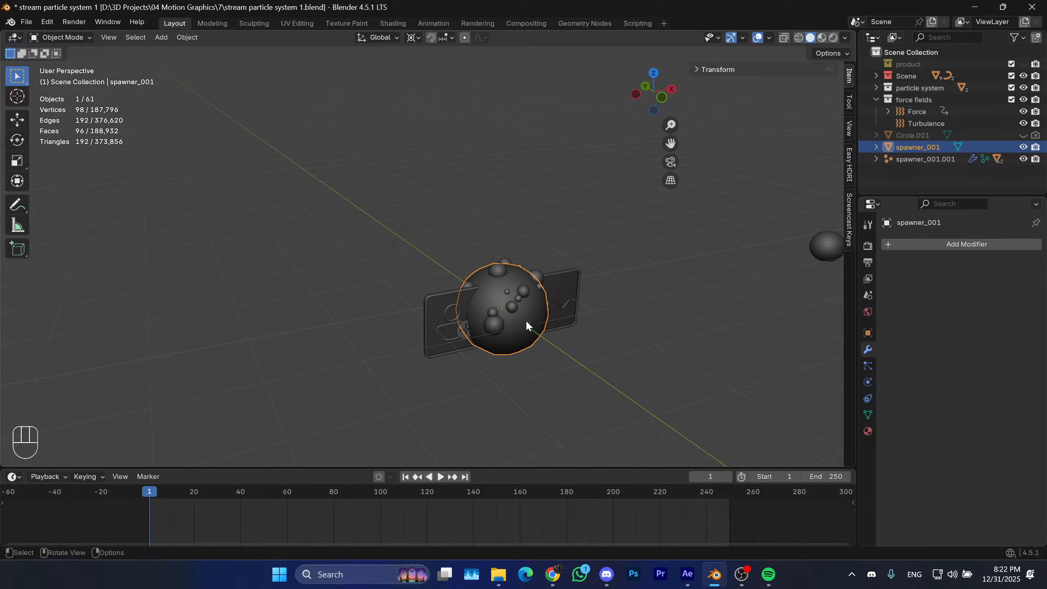
pyautogui.click(502, 305)
pyautogui.click(504, 300)
pyautogui.click(515, 291)
pyautogui.click(513, 284)
pyautogui.click(498, 272)
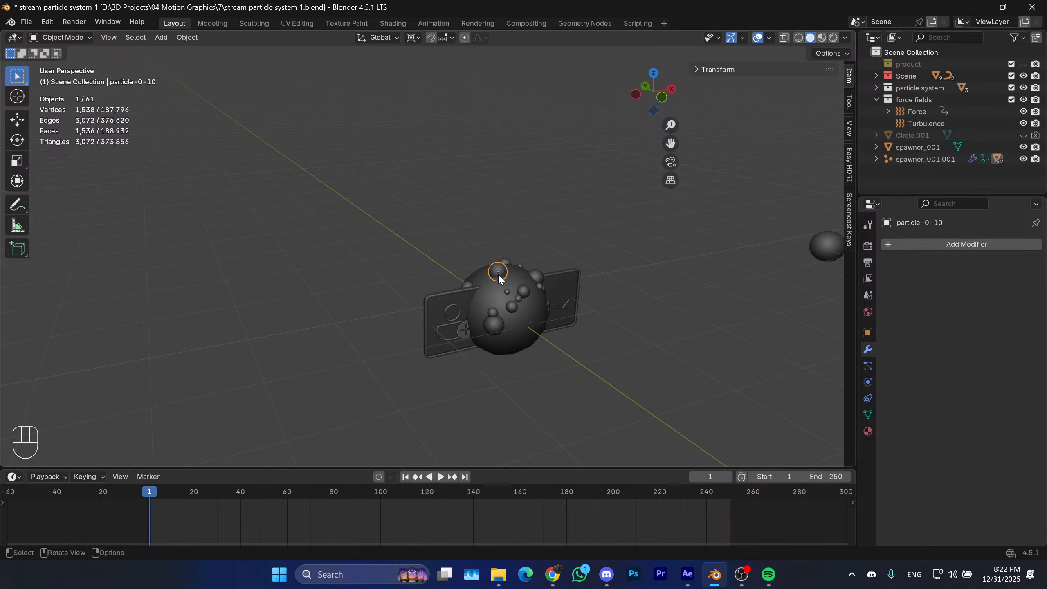
# Play the imported particle burst around the copied Share button and return to frame 1.
pyautogui.keyDown('shift'); pyautogui.moveTo(499, 272); pyautogui.dragTo(494, 344, button='middle'); pyautogui.keyUp('shift')
pyautogui.keyDown('shift'); pyautogui.click(353, 295); pyautogui.keyUp('shift')
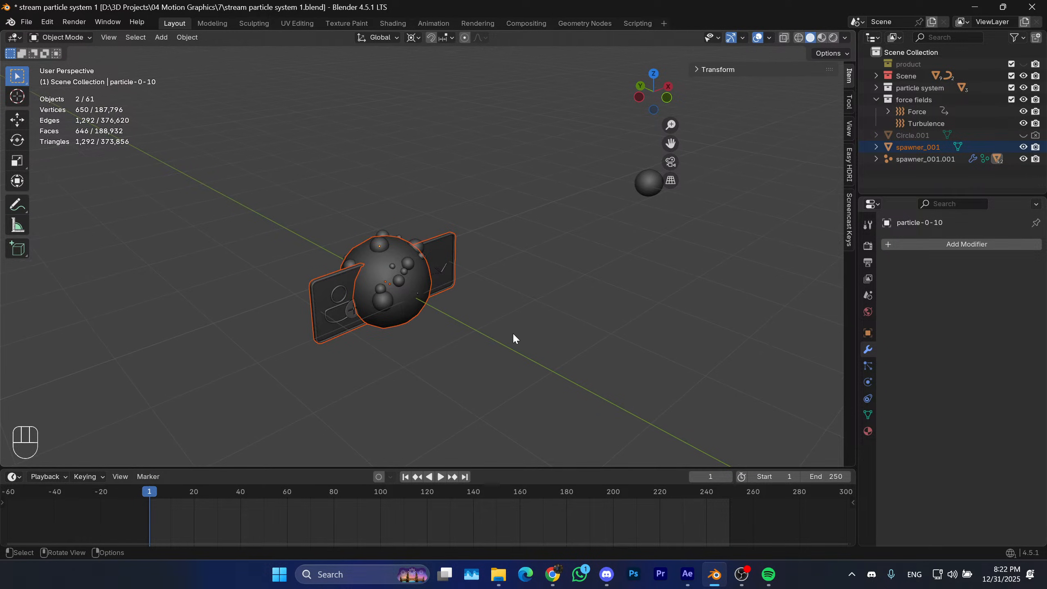
pyautogui.press('space')
pyautogui.press('space')
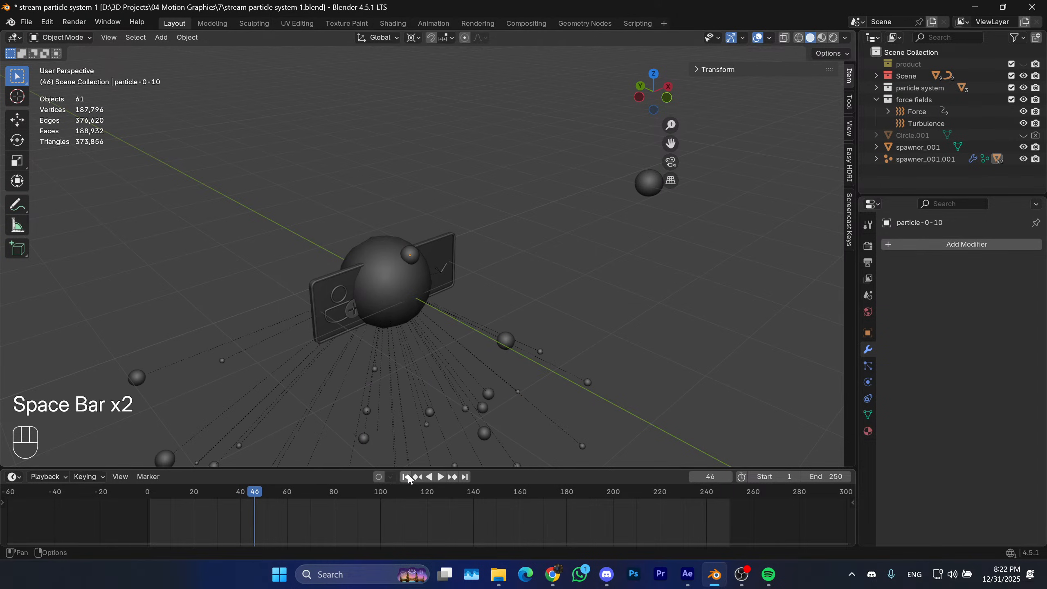
pyautogui.click(407, 477)
# Delete the large imported spawner_001 sphere covering the copied Share button.
pyautogui.click(399, 295)
pyautogui.press('x')
pyautogui.click(437, 309)
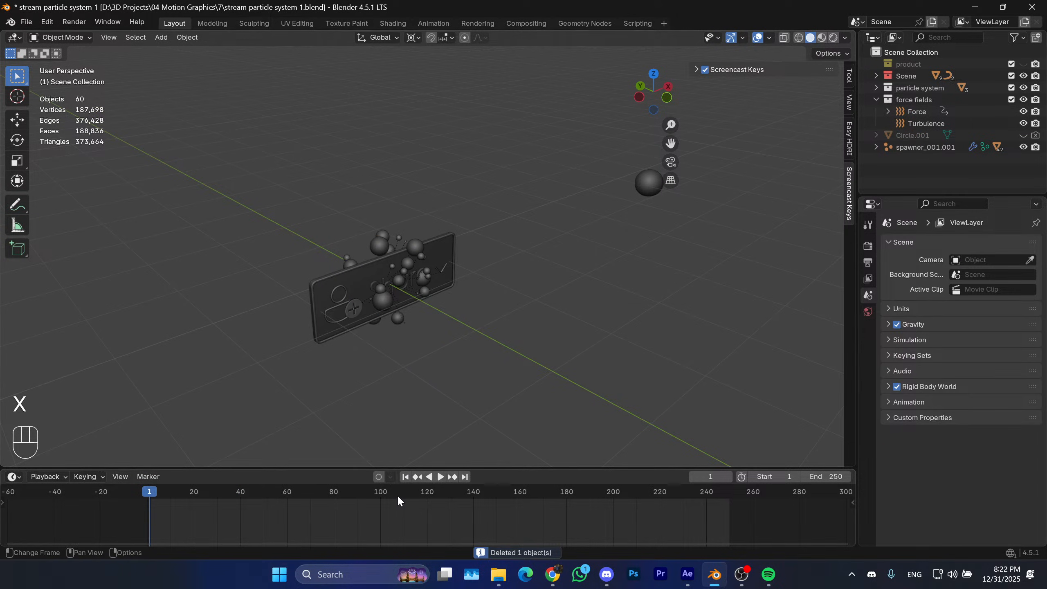
# Play the remaining imported particles to frame 63 and select the particle near the copied Share button.
pyautogui.press('space')
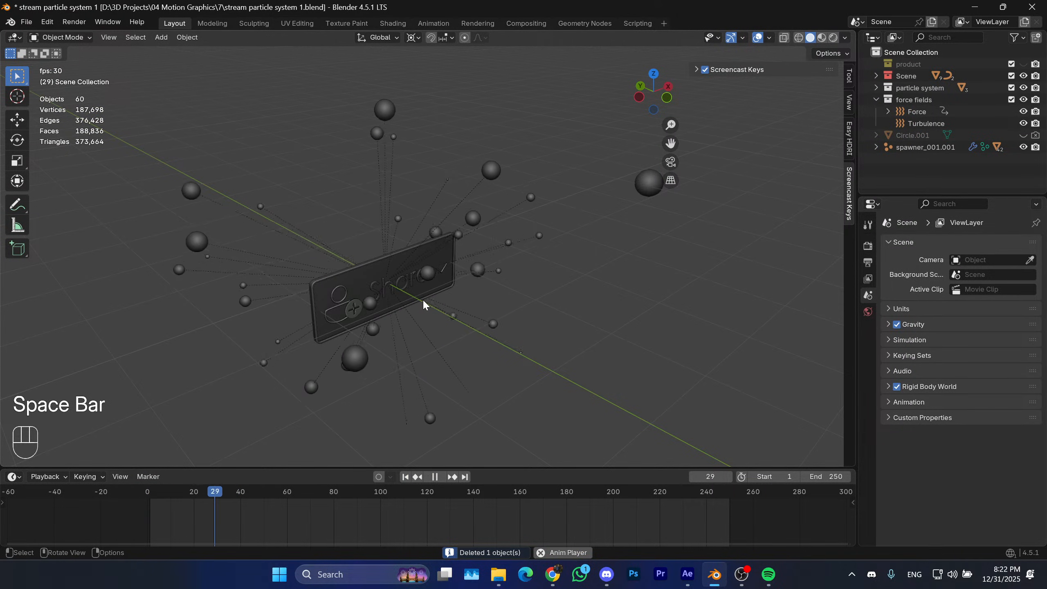
pyautogui.scroll(-1, 448, 318)
pyautogui.press('space')
pyautogui.click(437, 336)
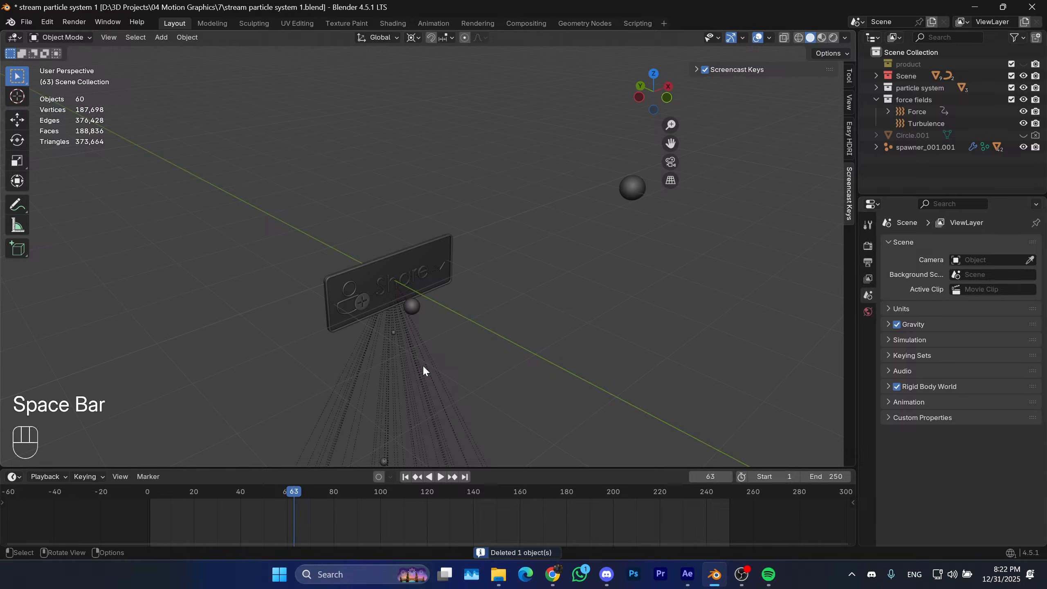
pyautogui.click(426, 284)
pyautogui.scroll(-4, 486, 373)
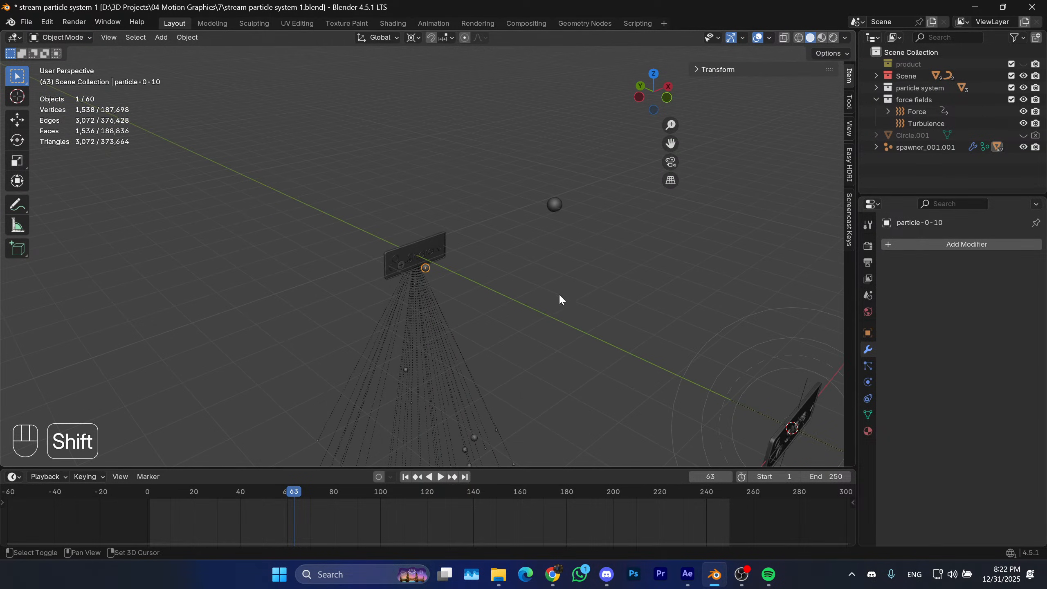
# Select the scattered imported particles below the copied Share button as a group at frame 63.
pyautogui.click(868, 366)
pyautogui.keyDown('shift'); pyautogui.moveTo(558, 305); pyautogui.dragTo(560, 283, button='middle'); pyautogui.keyUp('shift')
pyautogui.click(435, 320)
pyautogui.keyDown('shift'); pyautogui.moveTo(496, 360); pyautogui.dragTo(545, 262, button='middle'); pyautogui.keyUp('shift')
pyautogui.scroll(-1, 545, 262)
pyautogui.moveTo(552, 252); pyautogui.dragTo(288, 433)
pyautogui.scroll(1, 501, 253)
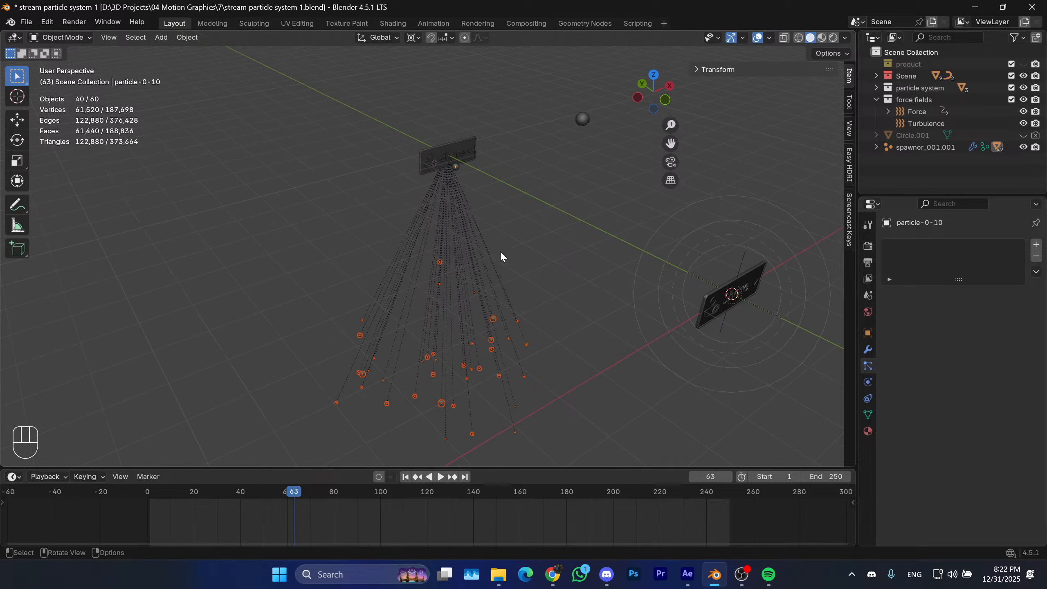
# Select the copied Share text and the imported particle beside it individually to compare them with the fallen group.
pyautogui.scroll(2, 501, 252)
pyautogui.click(457, 168)
pyautogui.click(447, 124)
pyautogui.click(450, 125)
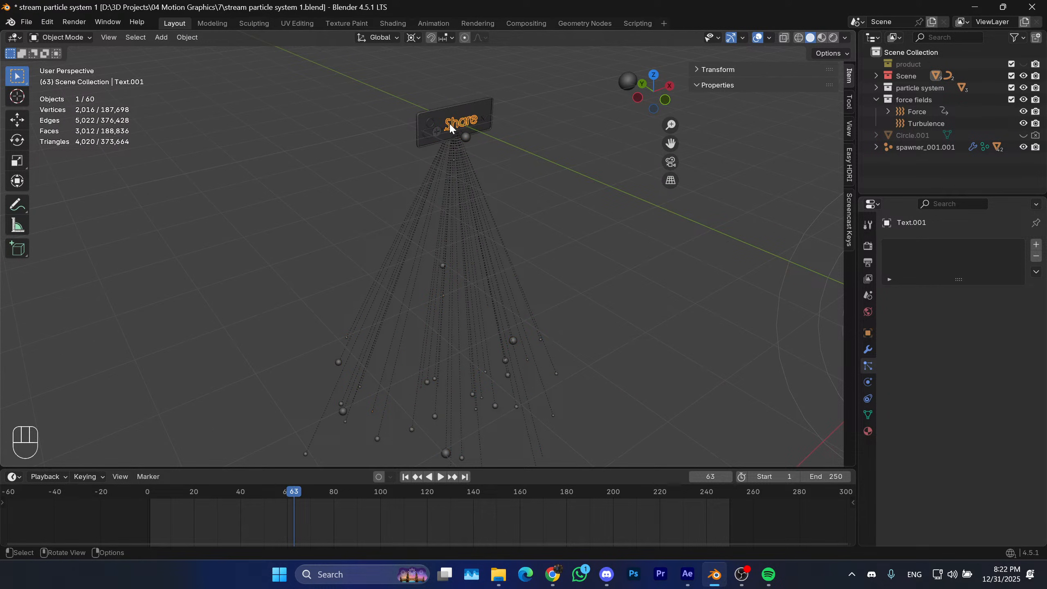
pyautogui.click(459, 138)
pyautogui.click(459, 139)
# Reselect the fallen imported particles around their trails and return to frame 1.
pyautogui.click(436, 192)
pyautogui.moveTo(367, 234); pyautogui.dragTo(469, 272, button='middle')
pyautogui.moveTo(526, 266); pyautogui.dragTo(317, 413)
pyautogui.scroll(-2, 376, 380)
pyautogui.keyDown('shift'); pyautogui.moveTo(376, 380); pyautogui.dragTo(374, 324, button='middle'); pyautogui.keyUp('shift')
pyautogui.moveTo(517, 230); pyautogui.dragTo(229, 406)
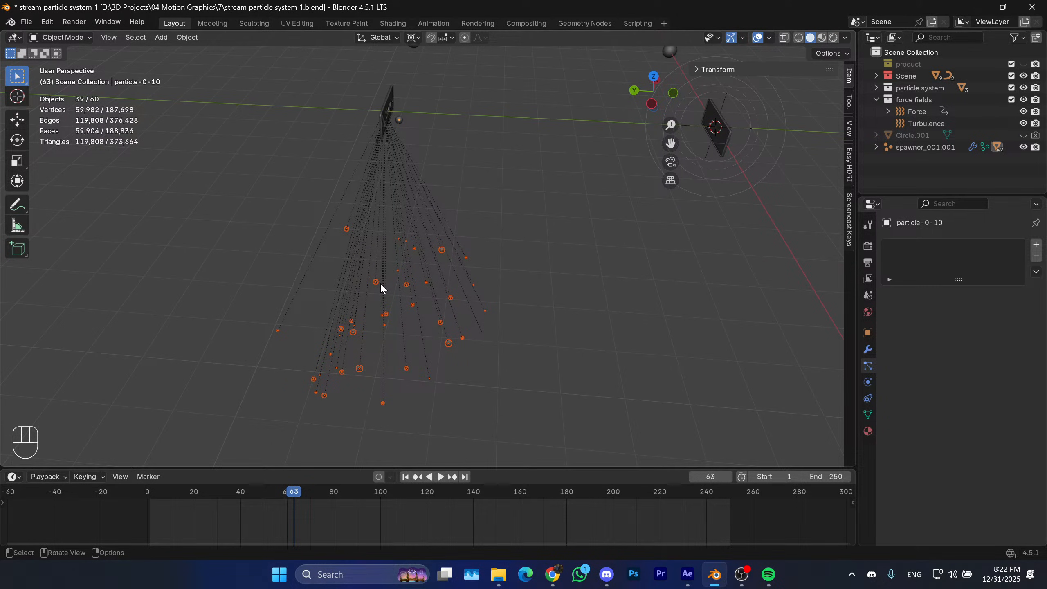
pyautogui.moveTo(380, 283); pyautogui.dragTo(390, 180, button='middle')
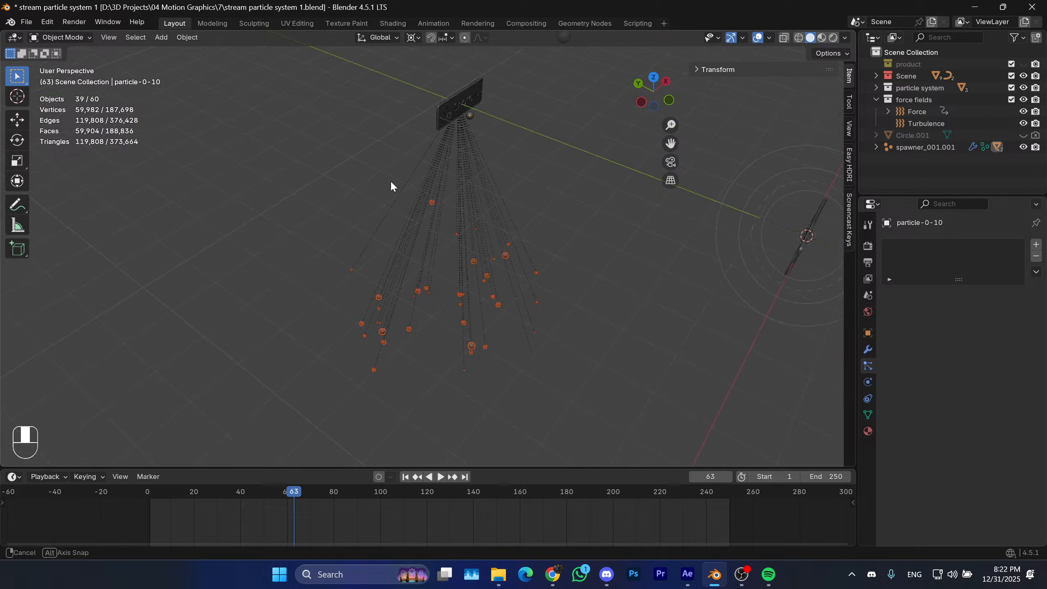
pyautogui.click(407, 482)
pyautogui.click(406, 478)
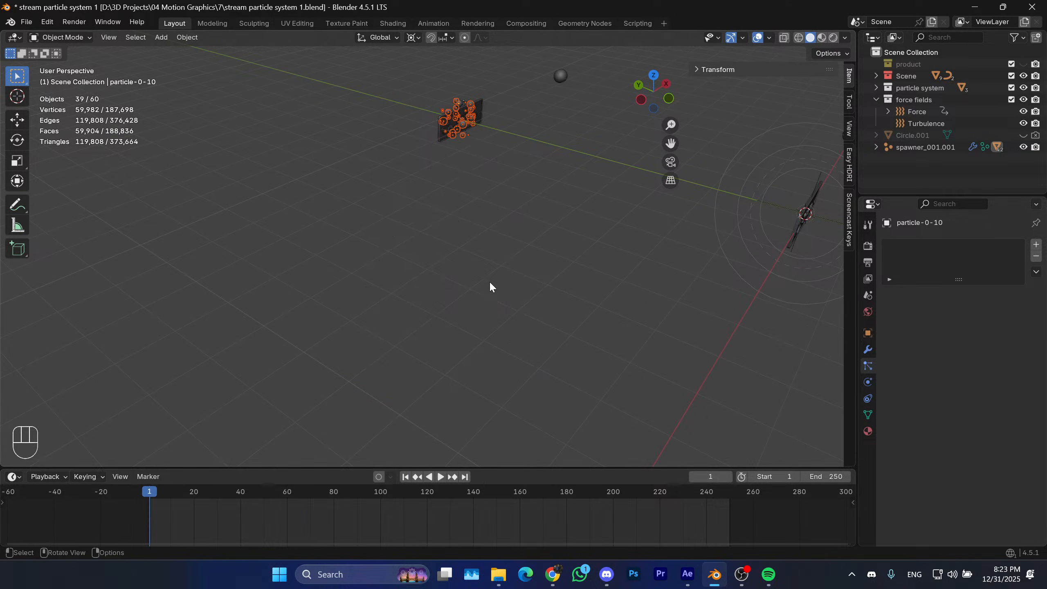
# Delete the copied Share button together with all of its imported particles.
pyautogui.keyDown('shift'); pyautogui.moveTo(489, 281); pyautogui.dragTo(511, 248, button='middle'); pyautogui.keyUp('shift')
pyautogui.click(512, 250)
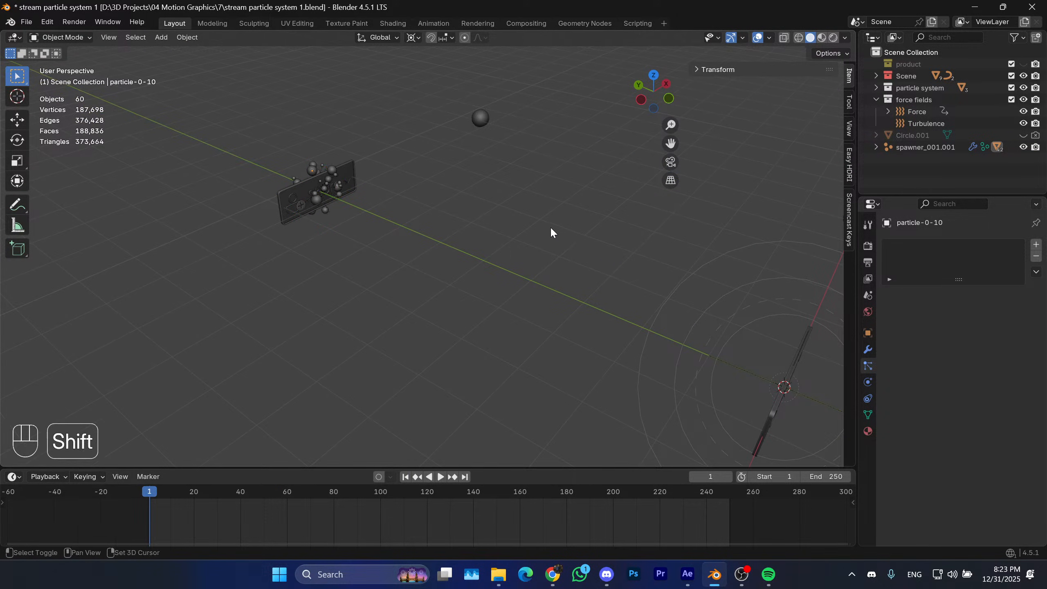
pyautogui.keyDown('shift'); pyautogui.moveTo(611, 258); pyautogui.dragTo(554, 227, button='middle'); pyautogui.keyUp('shift')
pyautogui.moveTo(555, 227); pyautogui.dragTo(506, 207, button='middle')
pyautogui.keyDown('shift'); pyautogui.moveTo(421, 283); pyautogui.dragTo(428, 72, button='middle'); pyautogui.keyUp('shift')
pyautogui.moveTo(436, 67); pyautogui.dragTo(238, 297)
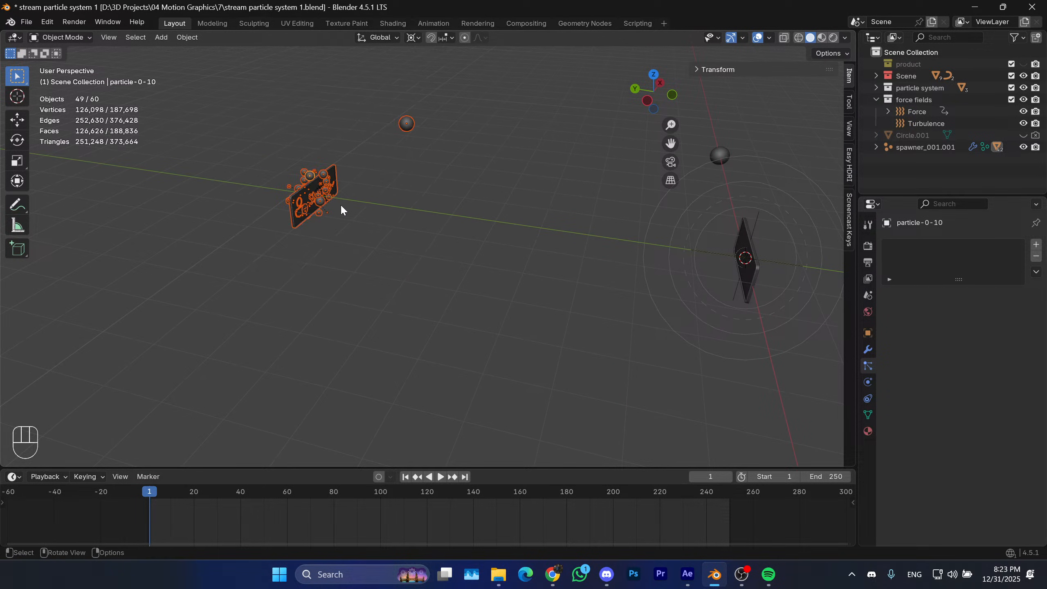
pyautogui.press('x')
pyautogui.click(342, 203)
# Play the animation to frame 117 and delete the leftover duplicated spawner_001.001 particle emitter.
pyautogui.keyDown('shift'); pyautogui.moveTo(344, 203); pyautogui.dragTo(358, 188, button='middle'); pyautogui.keyUp('shift')
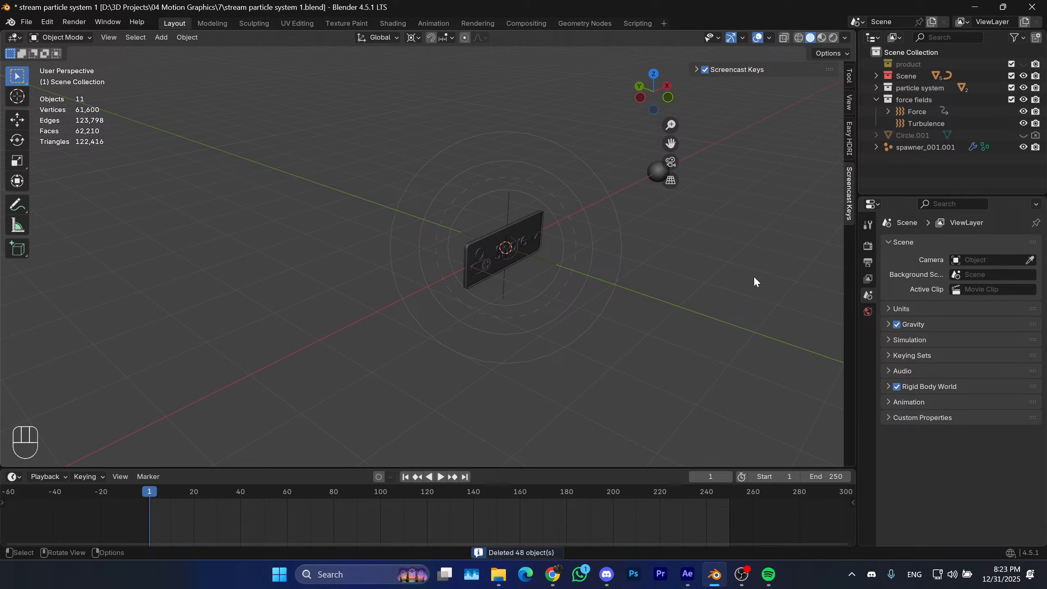
pyautogui.press('space')
pyautogui.moveTo(428, 497); pyautogui.dragTo(384, 489)
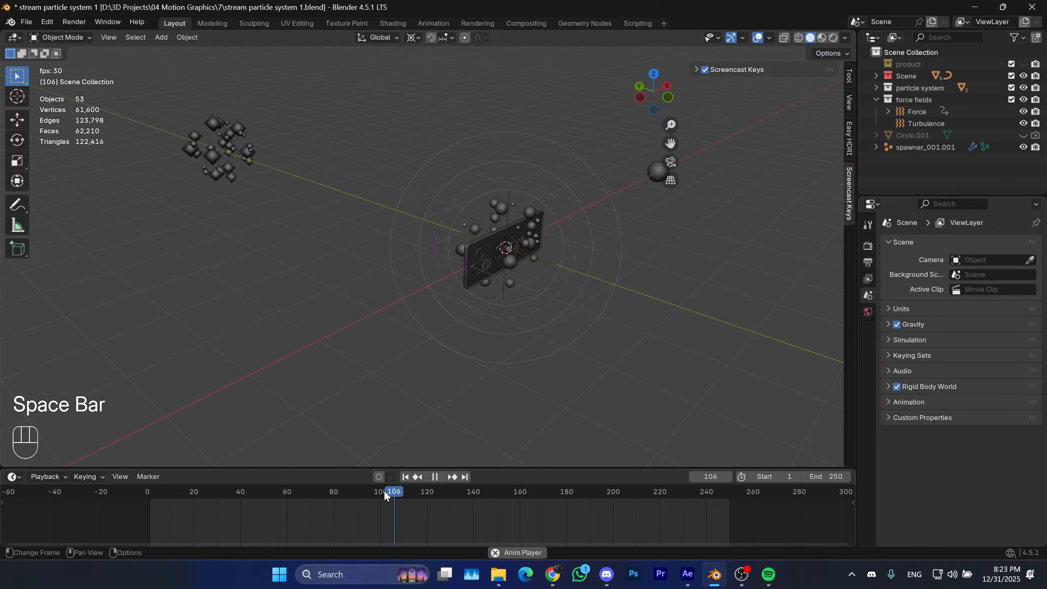
pyautogui.press('space')
pyautogui.moveTo(285, 220); pyautogui.dragTo(206, 184)
pyautogui.press('x')
pyautogui.click(204, 209)
pyautogui.keyDown('shift'); pyautogui.moveTo(318, 237); pyautogui.dragTo(277, 240, button='middle'); pyautogui.keyUp('shift')
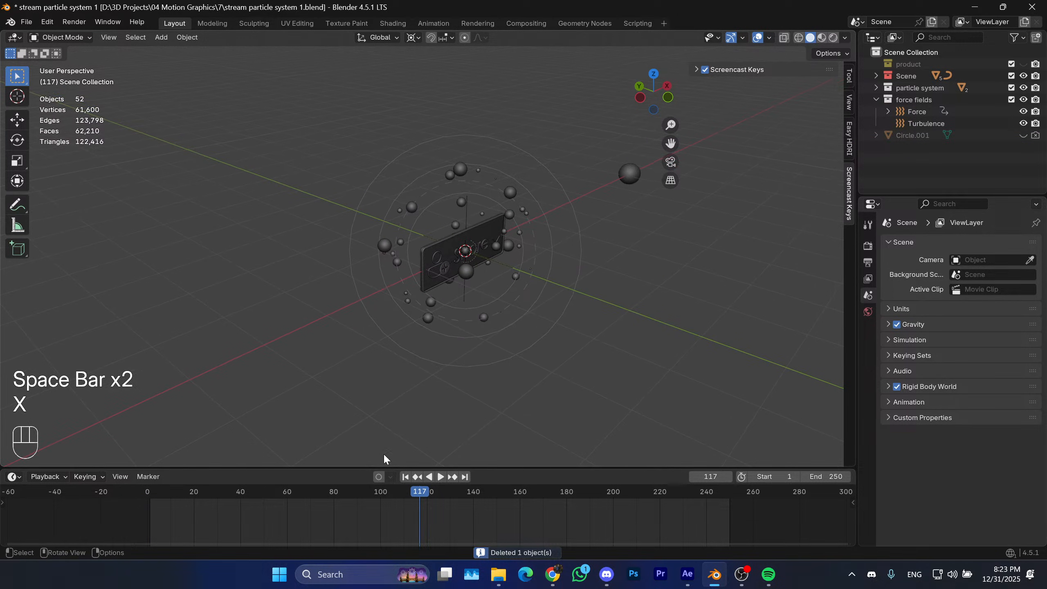
# Go to frame 100 and select the original spawner around the Share button to view its particle settings.
pyautogui.moveTo(418, 494); pyautogui.dragTo(380, 493)
pyautogui.keyDown('shift'); pyautogui.moveTo(651, 152); pyautogui.dragTo(606, 208, button='middle'); pyautogui.keyUp('shift')
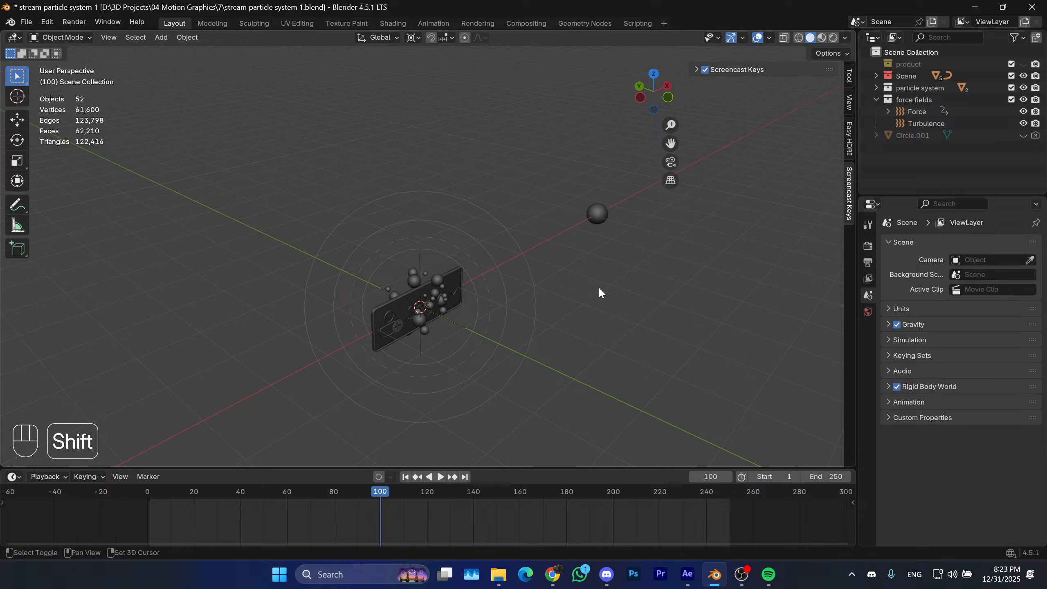
pyautogui.moveTo(601, 292); pyautogui.dragTo(630, 292, button='middle')
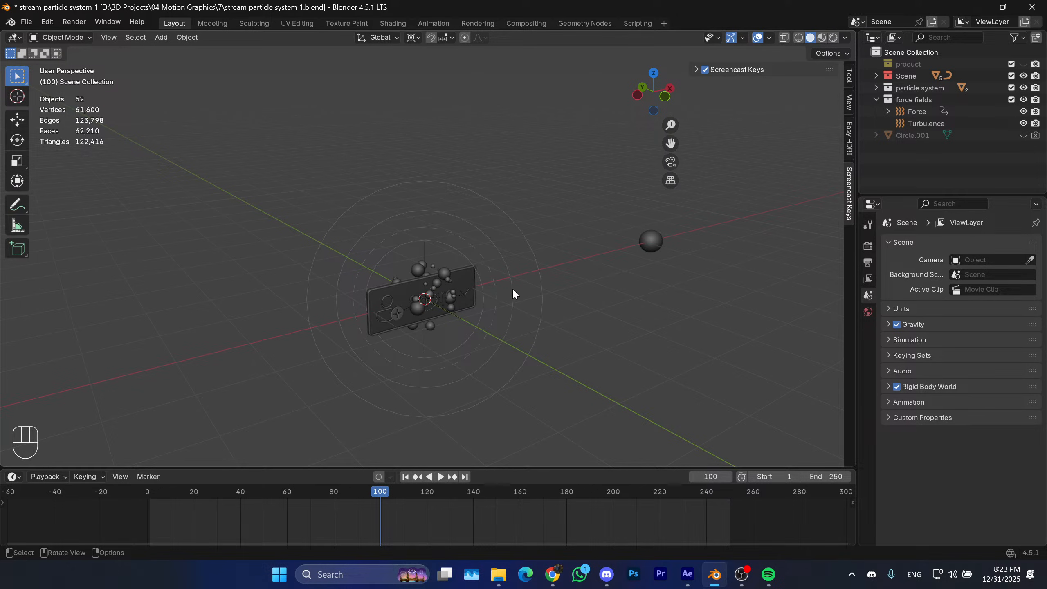
pyautogui.moveTo(514, 294); pyautogui.dragTo(449, 448, button='middle')
pyautogui.keyDown('shift'); pyautogui.moveTo(537, 286); pyautogui.dragTo(512, 279, button='middle'); pyautogui.keyUp('shift')
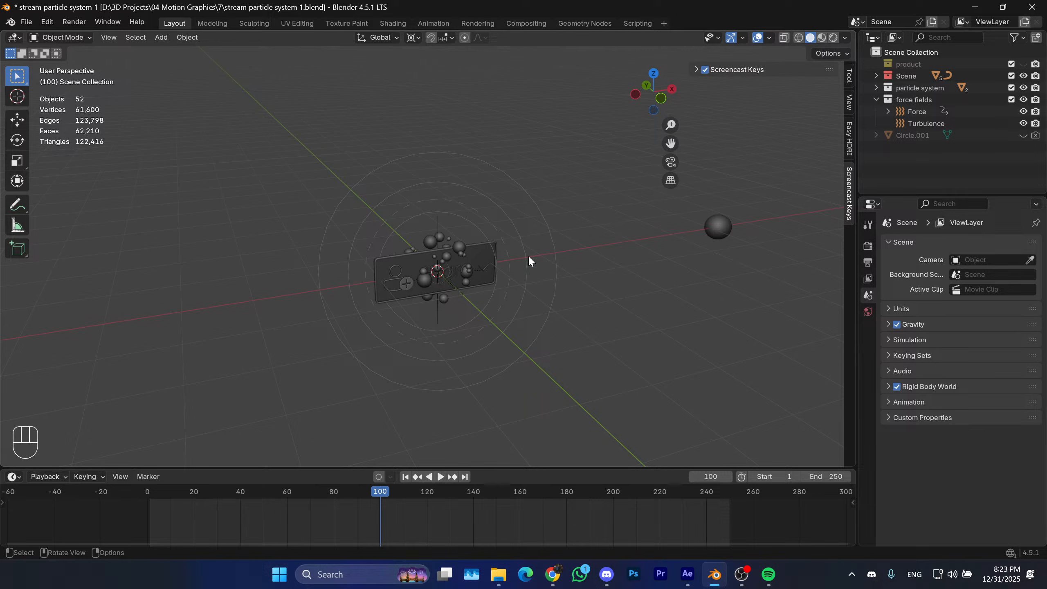
pyautogui.click(446, 255)
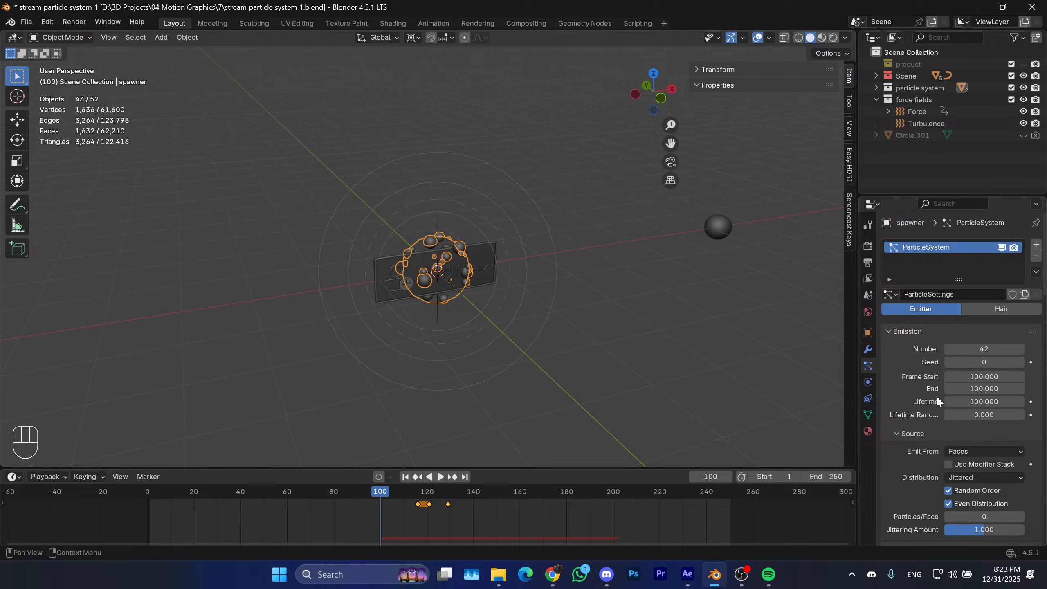
# Play the original particle burst from frame 1 and stop at frame 122.
pyautogui.click(406, 477)
pyautogui.press('space')
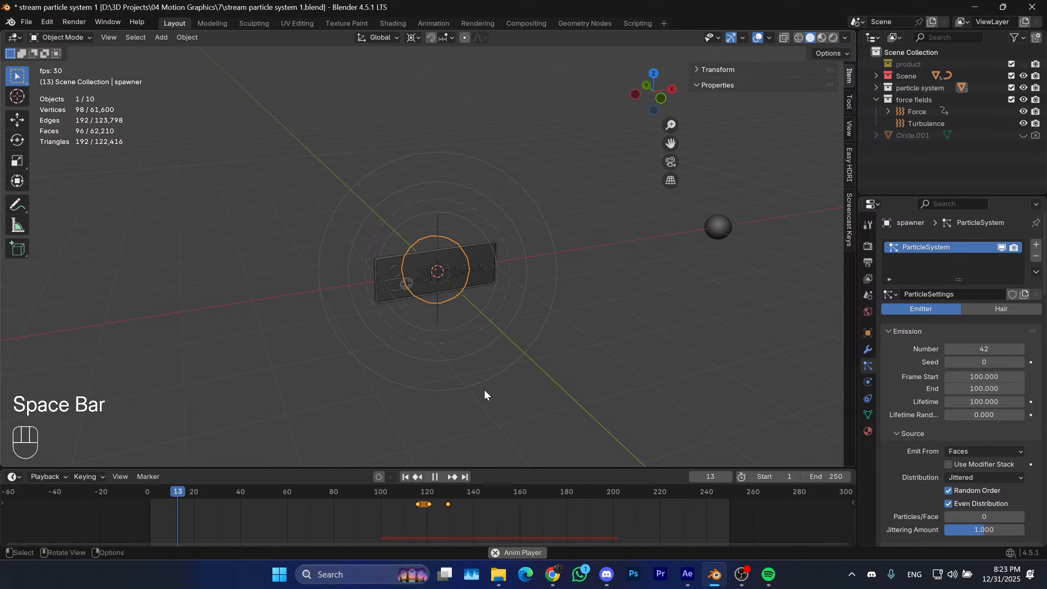
pyautogui.click(656, 360)
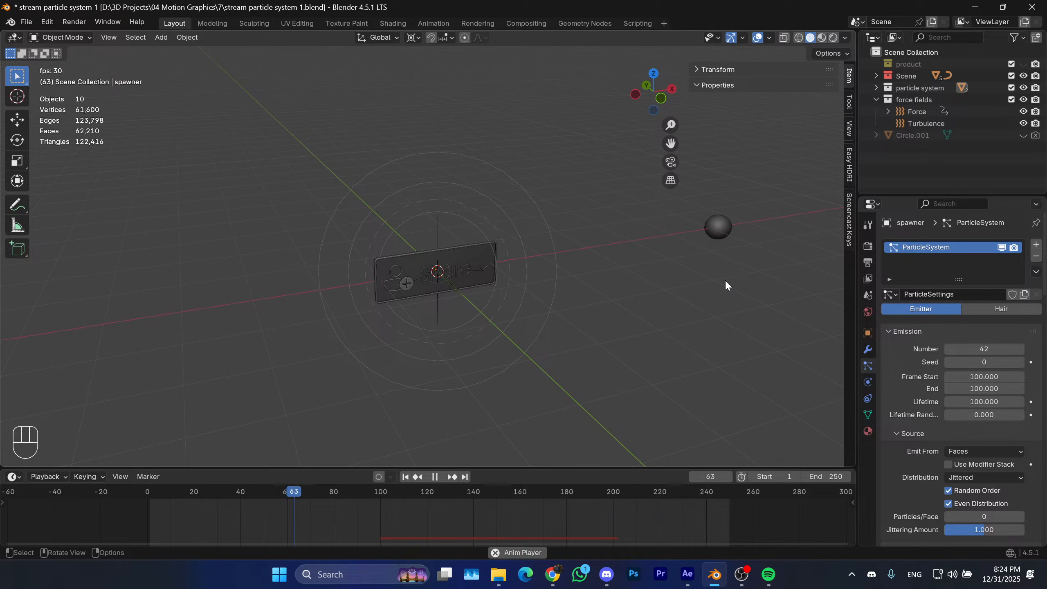
pyautogui.press('space')
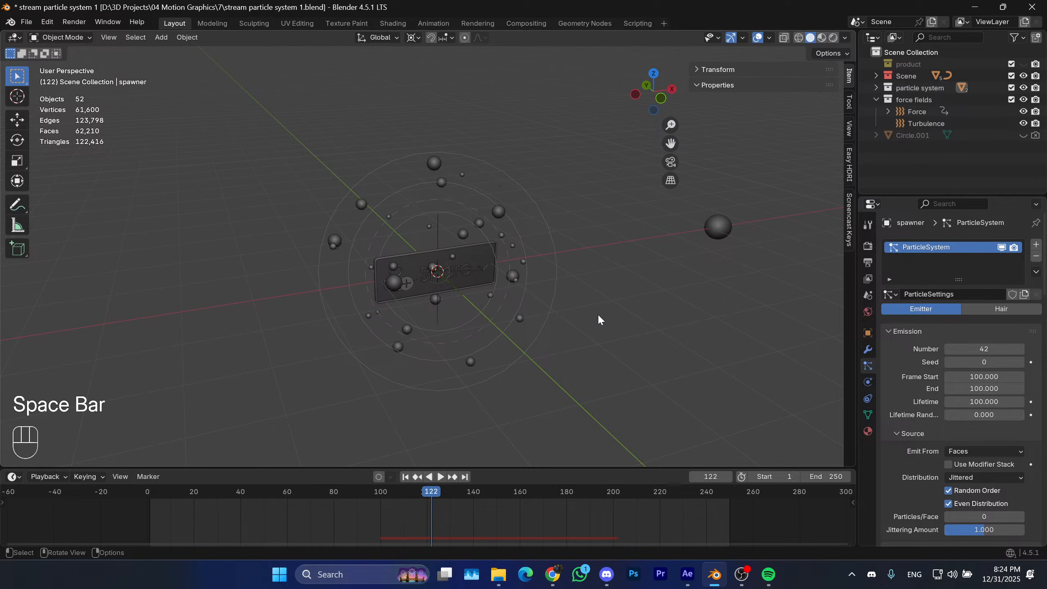
pyautogui.moveTo(561, 352)
pyautogui.mouseDown(button='middle')
pyautogui.moveTo(596, 327)
pyautogui.moveTo(537, 351)
pyautogui.moveTo(549, 332)
pyautogui.moveTo(562, 348)
pyautogui.mouseUp(button='middle')
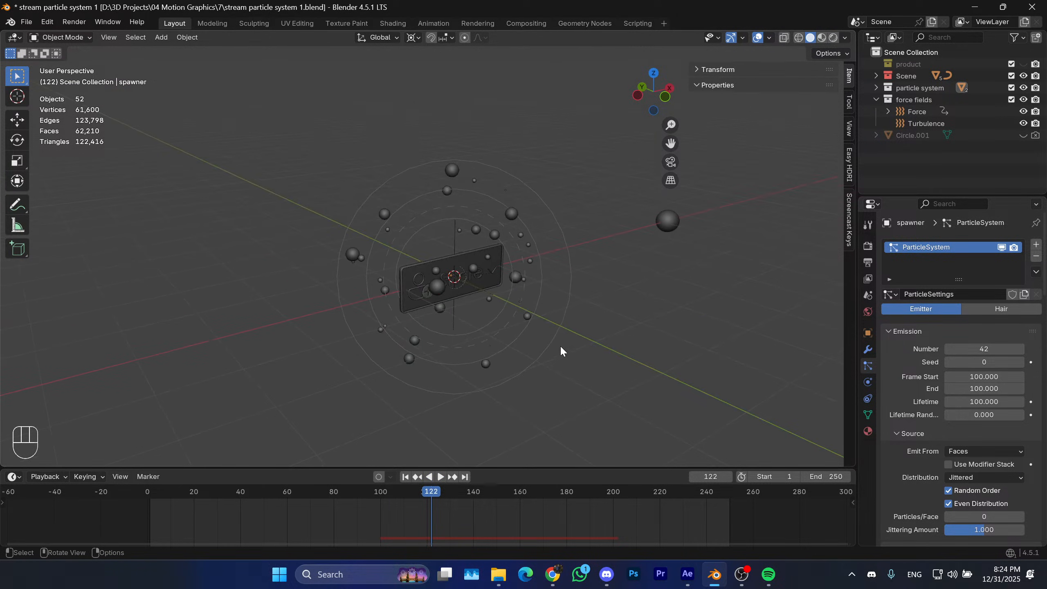
# Replay the particle burst from frame 1 and stop at frame 167.
pyautogui.click(405, 477)
pyautogui.moveTo(500, 332); pyautogui.dragTo(491, 332, button='middle')
pyautogui.press('space')
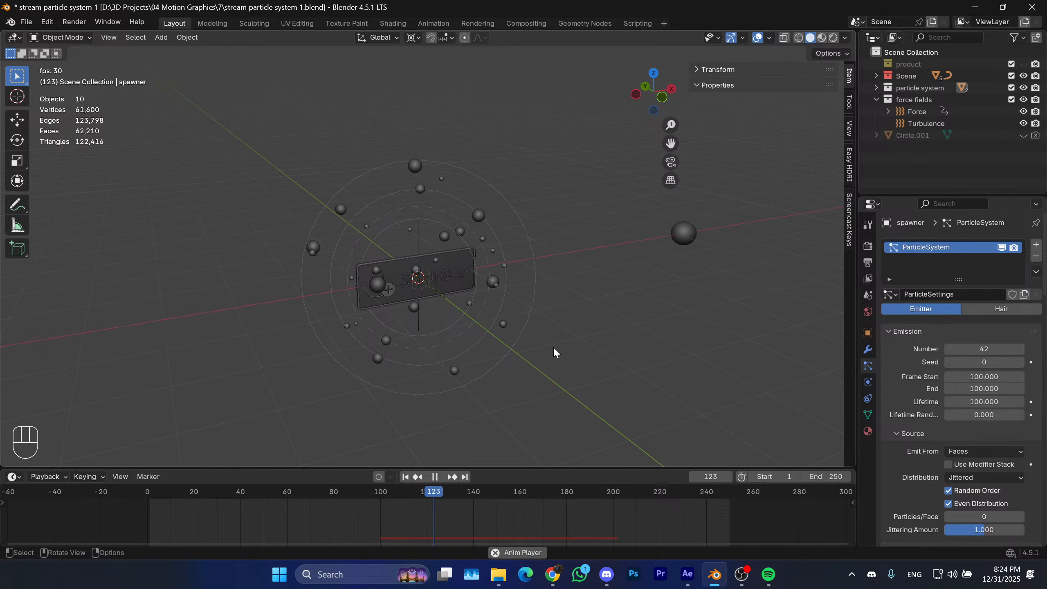
pyautogui.press('space')
pyautogui.moveTo(524, 332); pyautogui.dragTo(495, 328, button='middle')
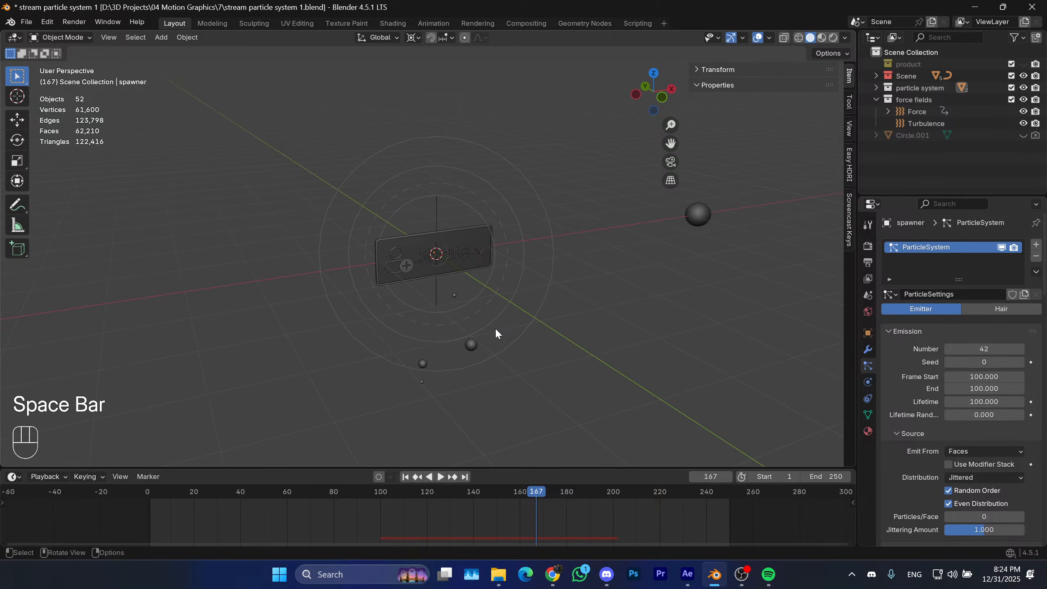
# Return to frame 1 and collapse the force fields collection.
pyautogui.click(287, 491)
pyautogui.click(406, 478)
pyautogui.moveTo(551, 369); pyautogui.dragTo(543, 353, button='middle')
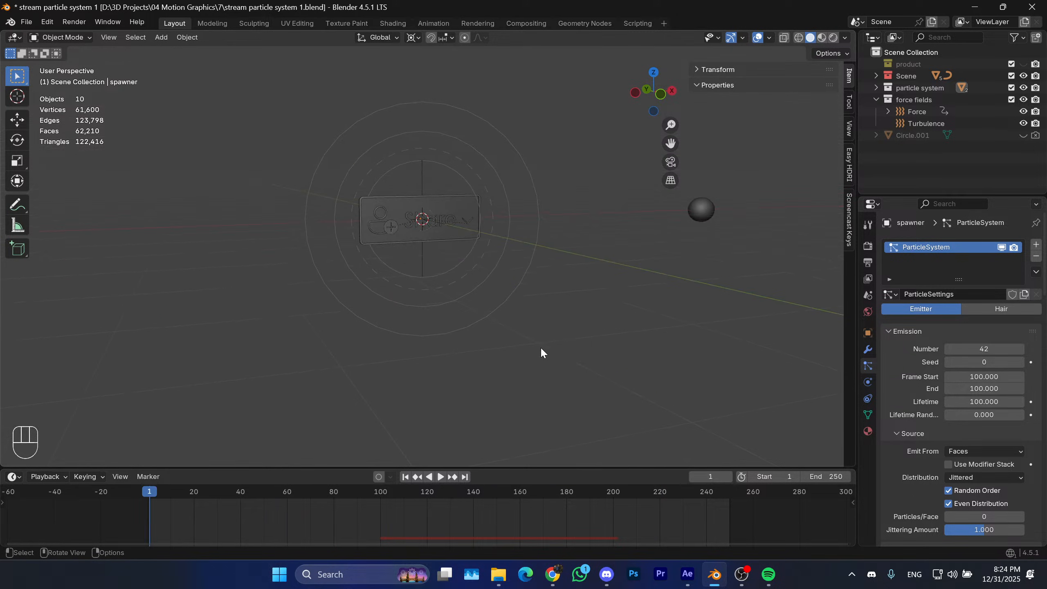
pyautogui.moveTo(580, 306); pyautogui.dragTo(569, 330, button='middle')
pyautogui.keyDown('shift'); pyautogui.moveTo(555, 313); pyautogui.dragTo(552, 342, button='middle'); pyautogui.keyUp('shift')
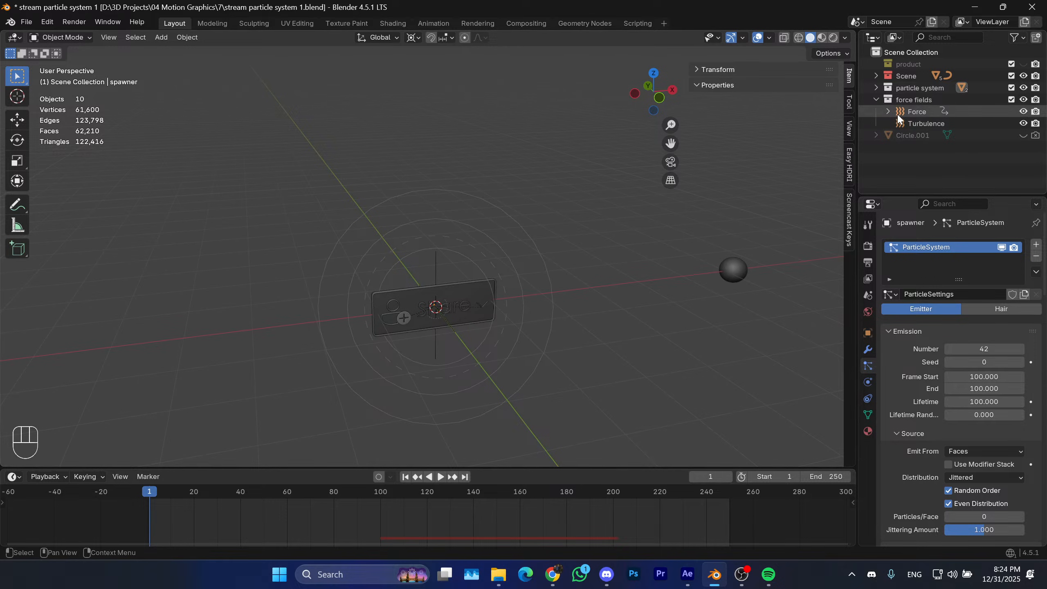
pyautogui.click(877, 99)
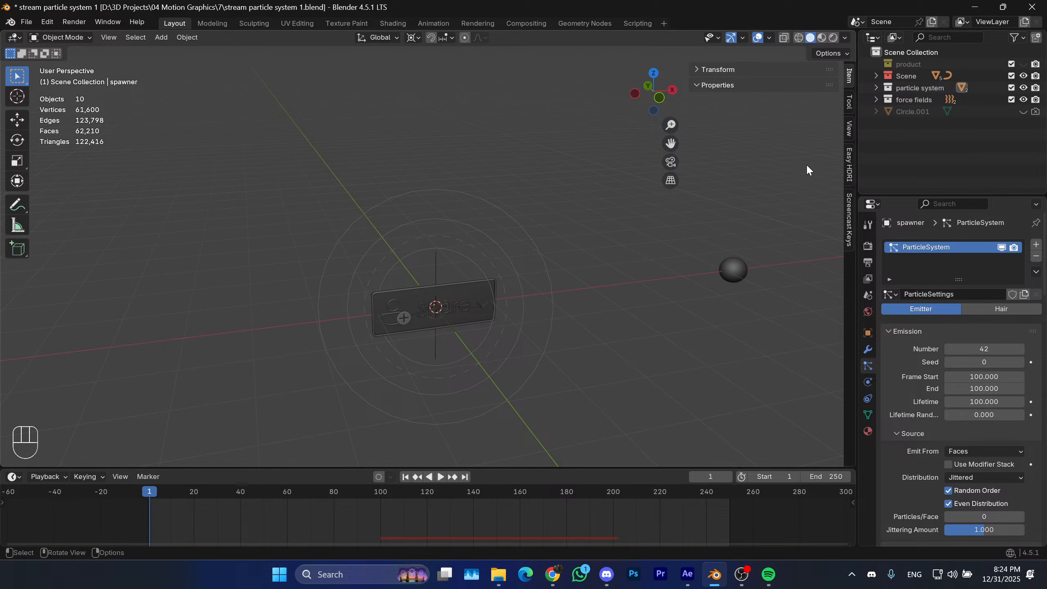
pyautogui.moveTo(563, 306); pyautogui.dragTo(562, 291, button='middle')
pyautogui.hotkey('shift', 'a')
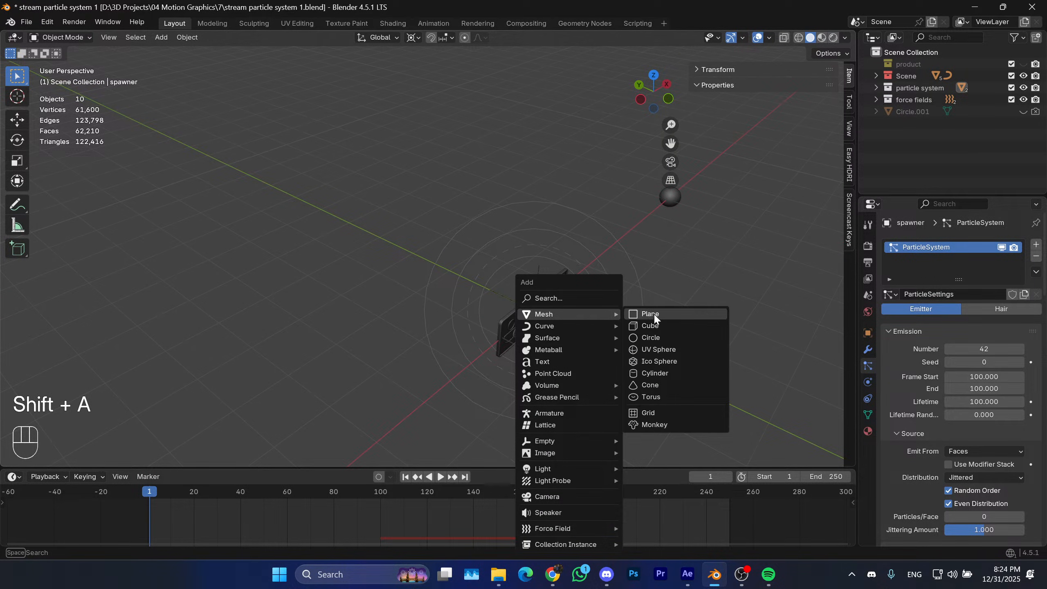
pyautogui.moveTo(656, 318); pyautogui.dragTo(475, 159, button='middle')
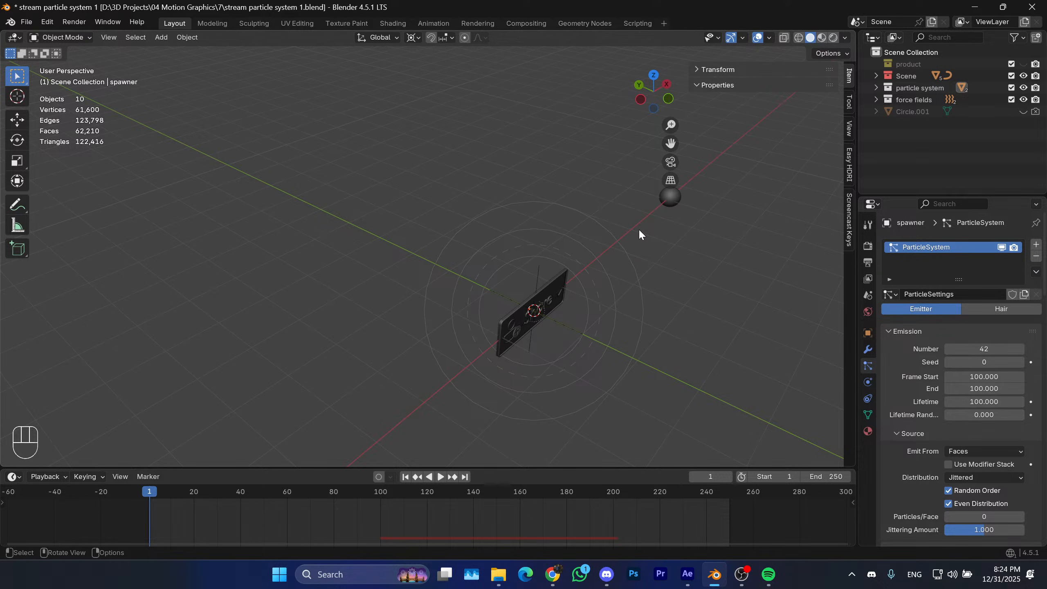
pyautogui.moveTo(697, 250); pyautogui.dragTo(563, 272, button='middle')
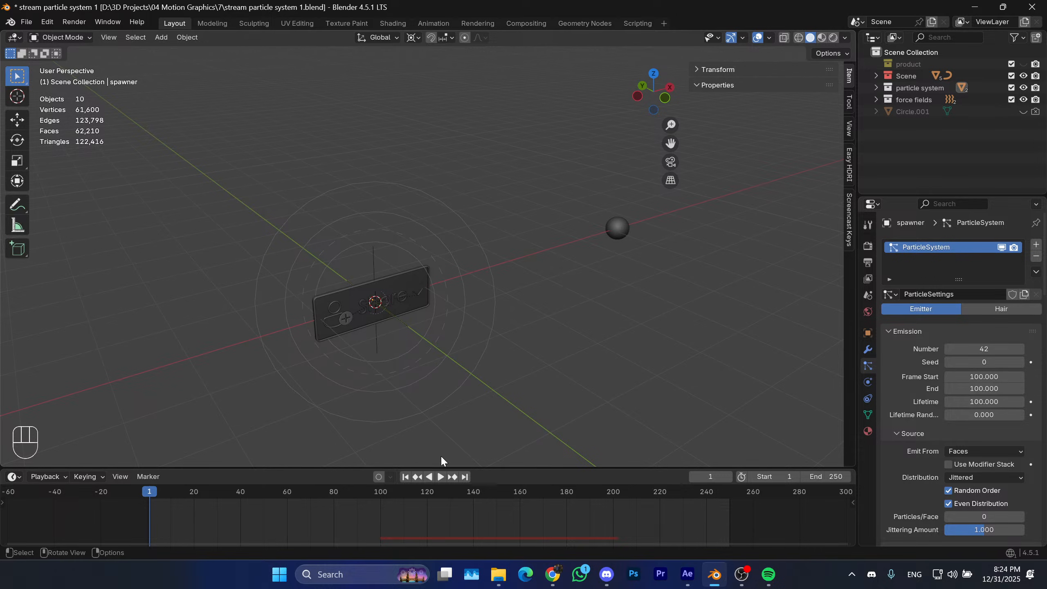
# Scrub to frame 126 and examine the source particle sphere and the burst around the Share button.
pyautogui.moveTo(373, 494); pyautogui.dragTo(441, 491)
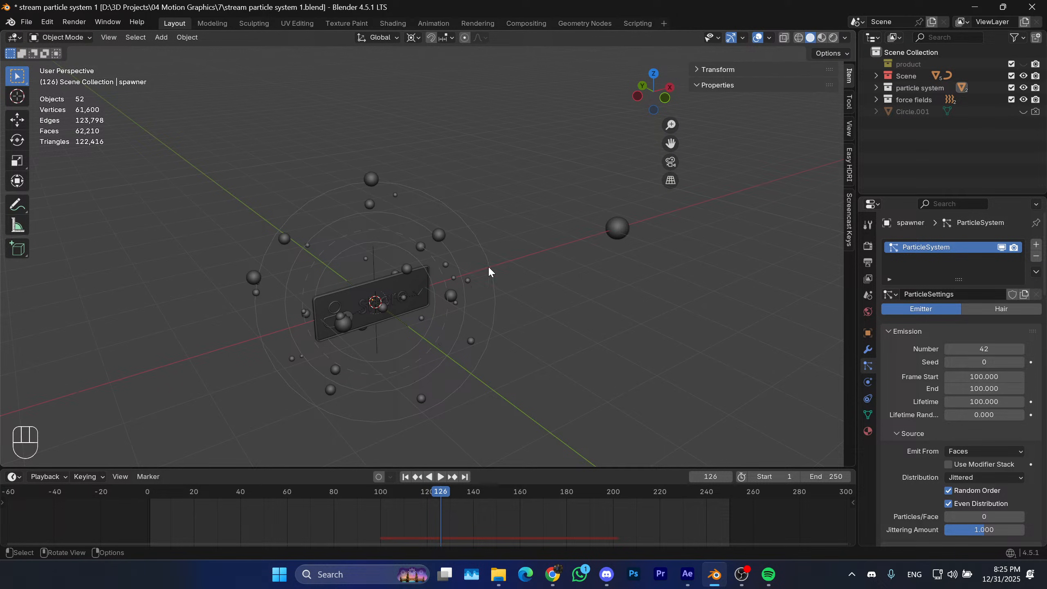
pyautogui.click(628, 235)
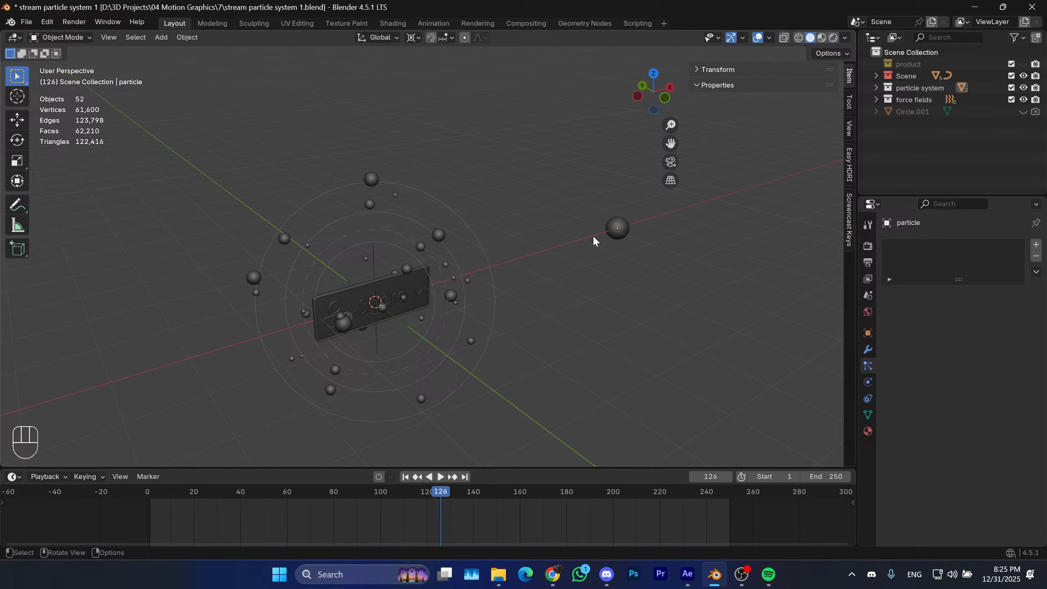
pyautogui.keyDown('shift'); pyautogui.moveTo(509, 318); pyautogui.dragTo(556, 259, button='middle'); pyautogui.keyUp('shift')
pyautogui.moveTo(545, 283); pyautogui.dragTo(582, 304, button='middle')
pyautogui.moveTo(578, 304); pyautogui.dragTo(576, 325, button='middle')
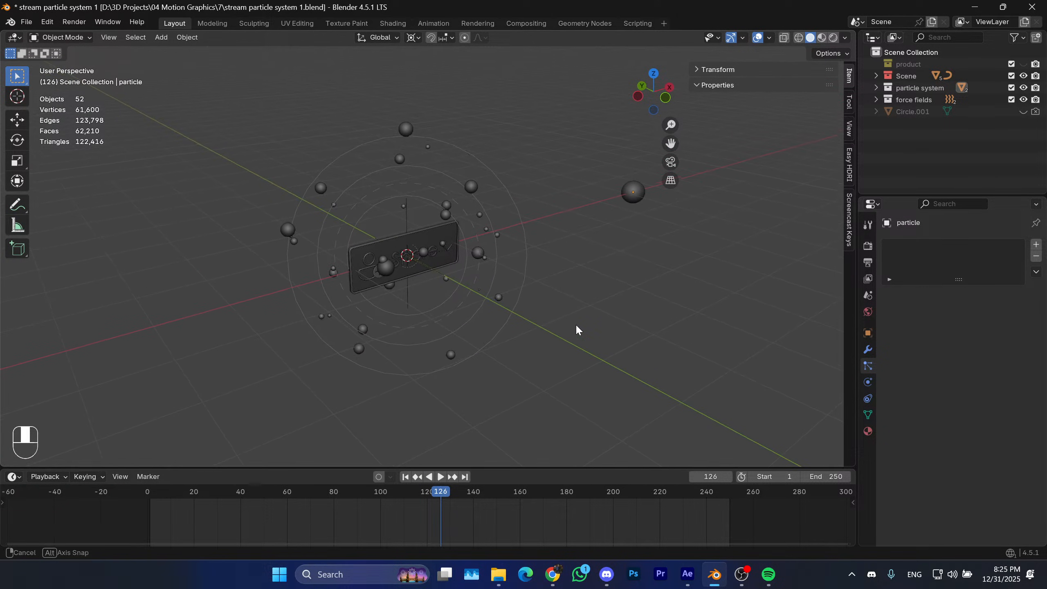
# Add a plane mesh and move it along the Y axis away from the Share button.
pyautogui.hotkey('shift', 'a')
pyautogui.moveTo(578, 316)
pyautogui.click(624, 316)
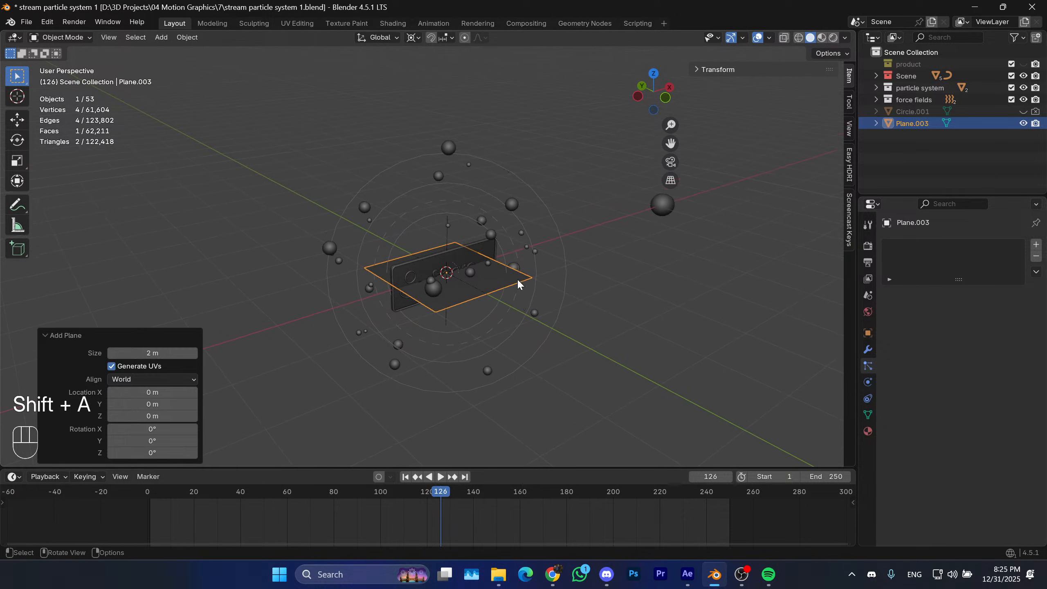
pyautogui.keyDown('shift'); pyautogui.moveTo(519, 281); pyautogui.dragTo(538, 298, button='middle'); pyautogui.keyUp('shift')
pyautogui.press('g')
pyautogui.press('y')
pyautogui.click(763, 341)
# Select the two vertices of one plane edge in Edit Mode and snap the 3D cursor to them.
pyautogui.keyDown('shift'); pyautogui.moveTo(660, 295); pyautogui.dragTo(570, 261, button='middle'); pyautogui.keyUp('shift')
pyautogui.press('Tab')
pyautogui.scroll(1, 580, 306)
pyautogui.press('1')
pyautogui.moveTo(639, 213); pyautogui.dragTo(412, 236)
pyautogui.keyDown('shift'); pyautogui.moveTo(634, 255); pyautogui.dragTo(587, 246, button='middle'); pyautogui.keyUp('shift')
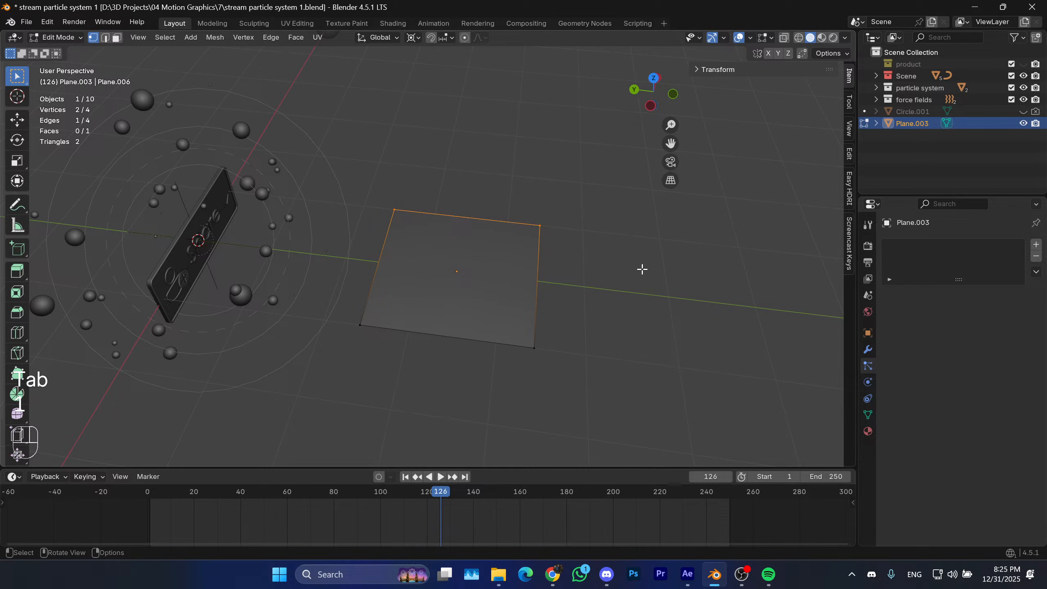
pyautogui.keyDown('shift'); pyautogui.moveTo(640, 269); pyautogui.dragTo(600, 277, button='middle'); pyautogui.keyUp('shift')
pyautogui.hotkey('shift', 's')
pyautogui.click(556, 357)
pyautogui.press('s')
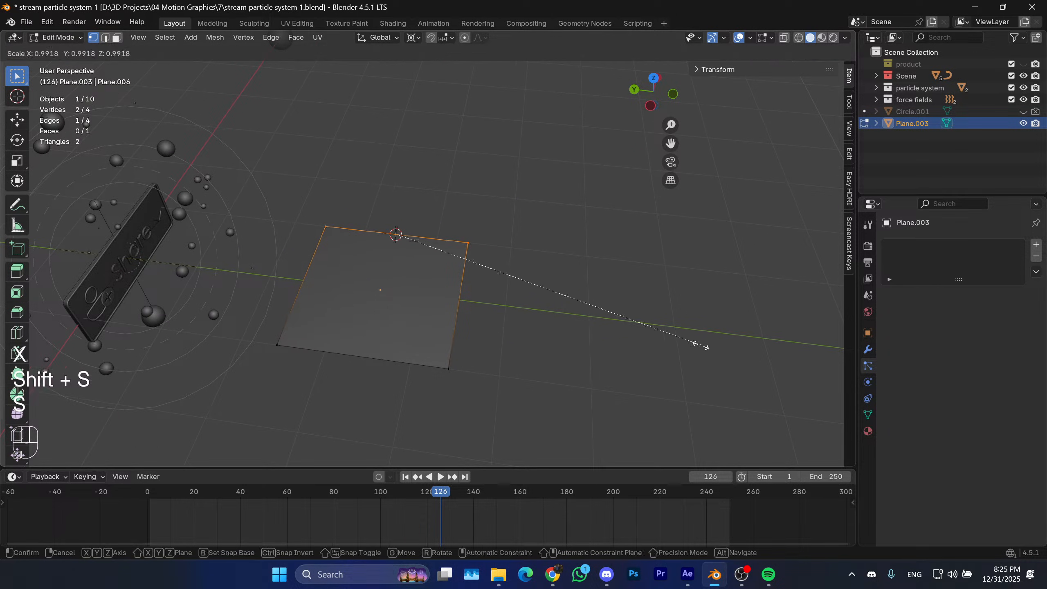
pyautogui.press('x')
pyautogui.rightClick(708, 312)
pyautogui.press('s')
pyautogui.press('y')
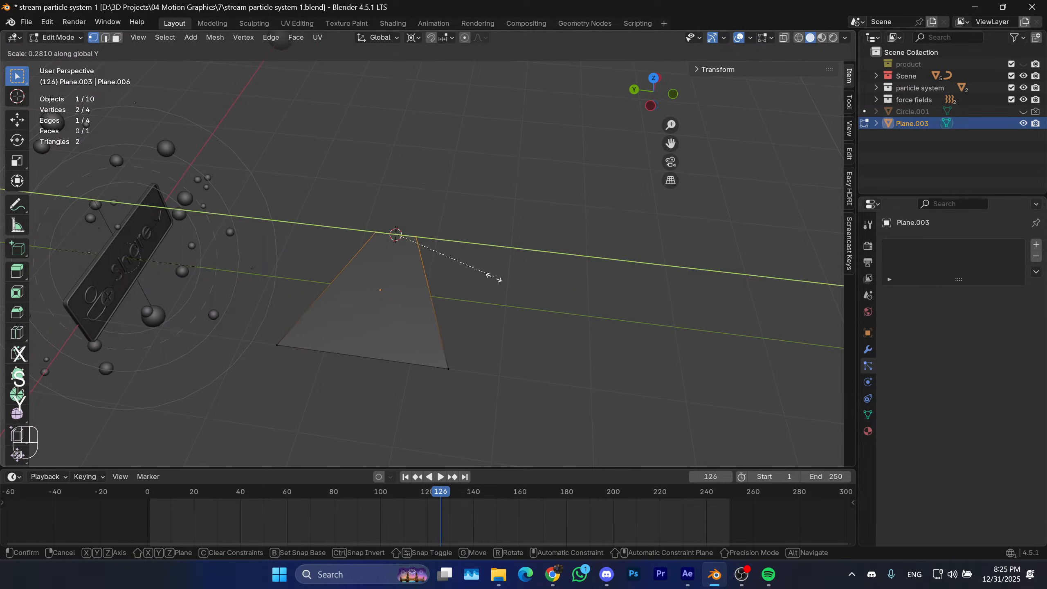
pyautogui.rightClick(393, 257)
# Try to merge the two selected vertices of the plane's edge by distance.
pyautogui.keyDown('shift'); pyautogui.moveTo(527, 264); pyautogui.dragTo(519, 290, button='middle'); pyautogui.keyUp('shift')
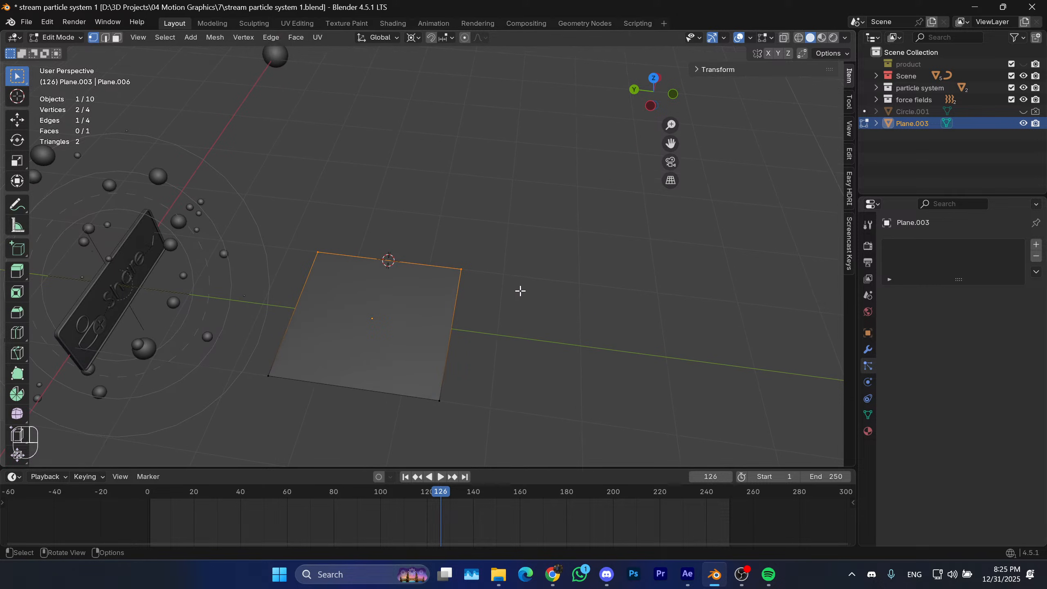
pyautogui.press('m')
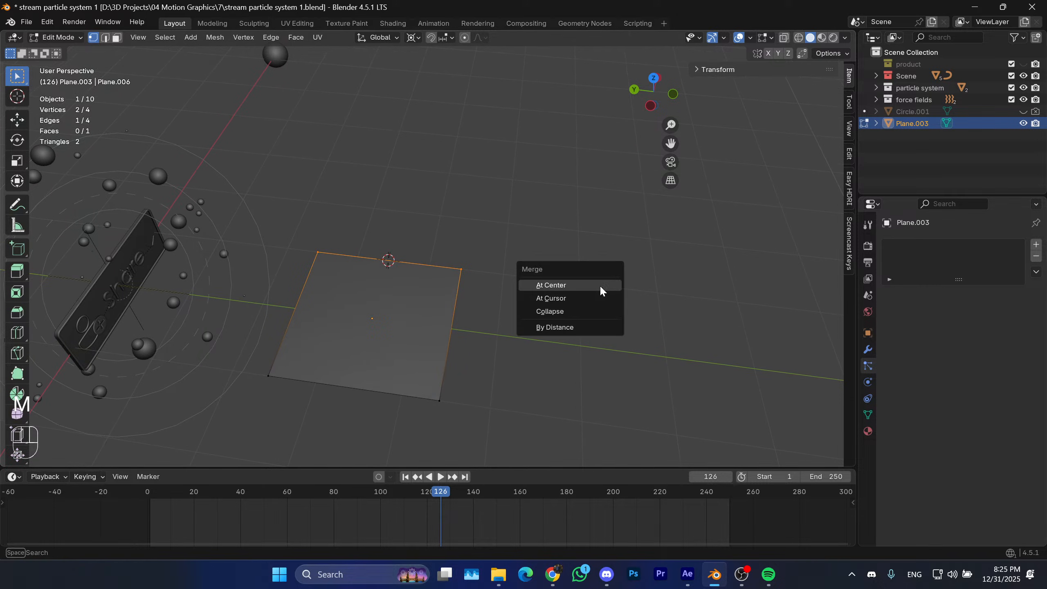
pyautogui.click(568, 327)
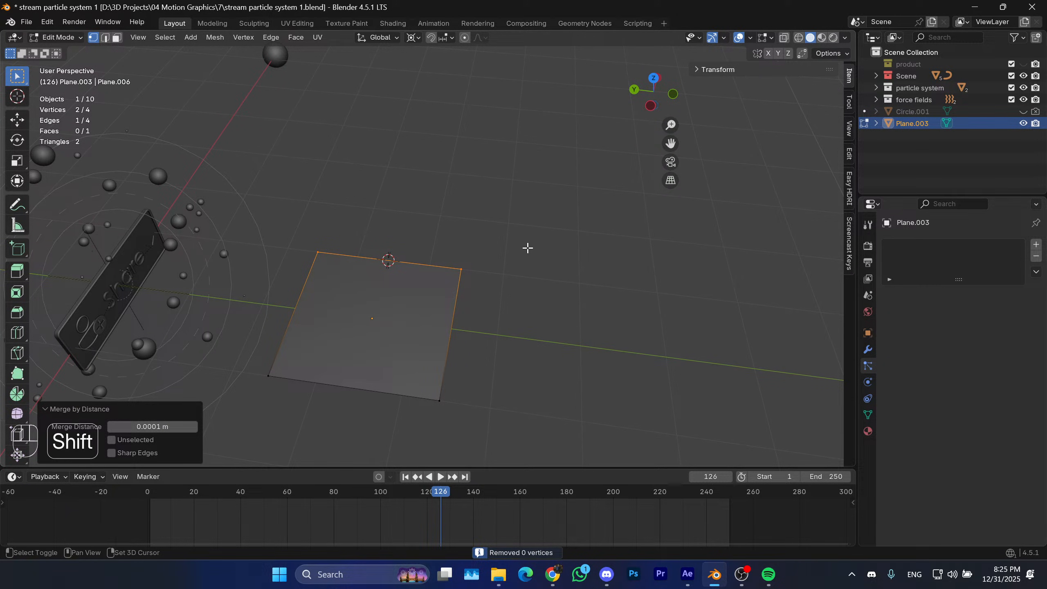
pyautogui.keyDown('shift'); pyautogui.moveTo(529, 248); pyautogui.dragTo(547, 269, button='middle'); pyautogui.keyUp('shift')
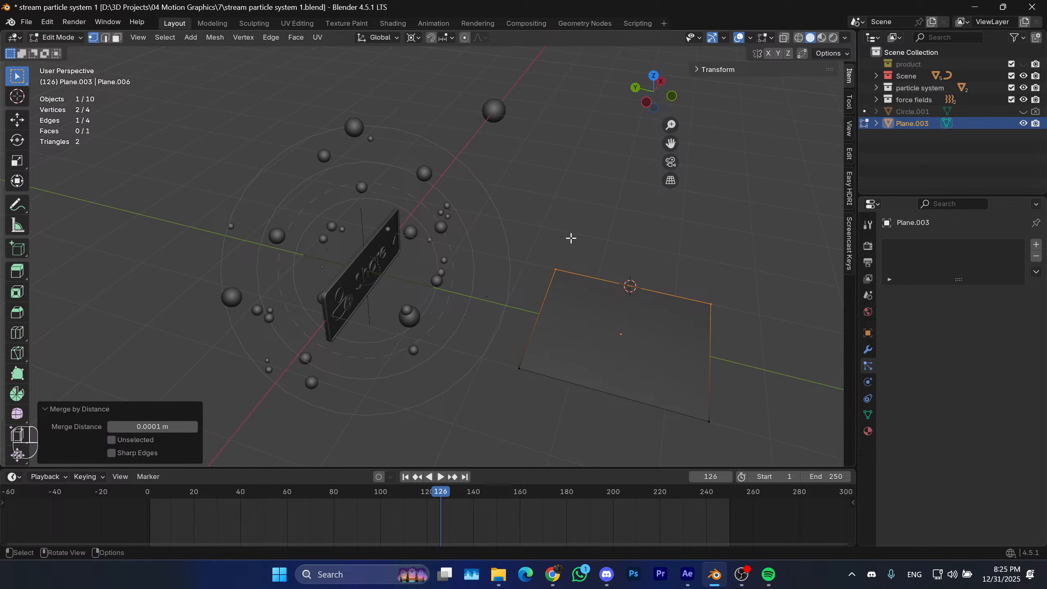
pyautogui.press('m')
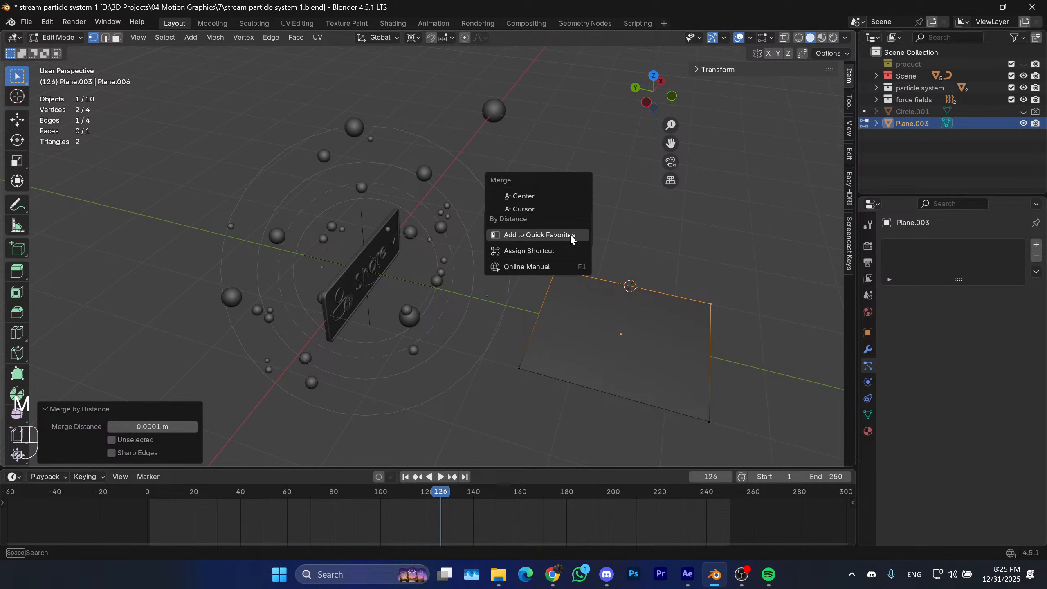
pyautogui.press('Escape')
pyautogui.keyDown('shift'); pyautogui.moveTo(540, 211); pyautogui.dragTo(610, 262, button='middle'); pyautogui.keyUp('shift')
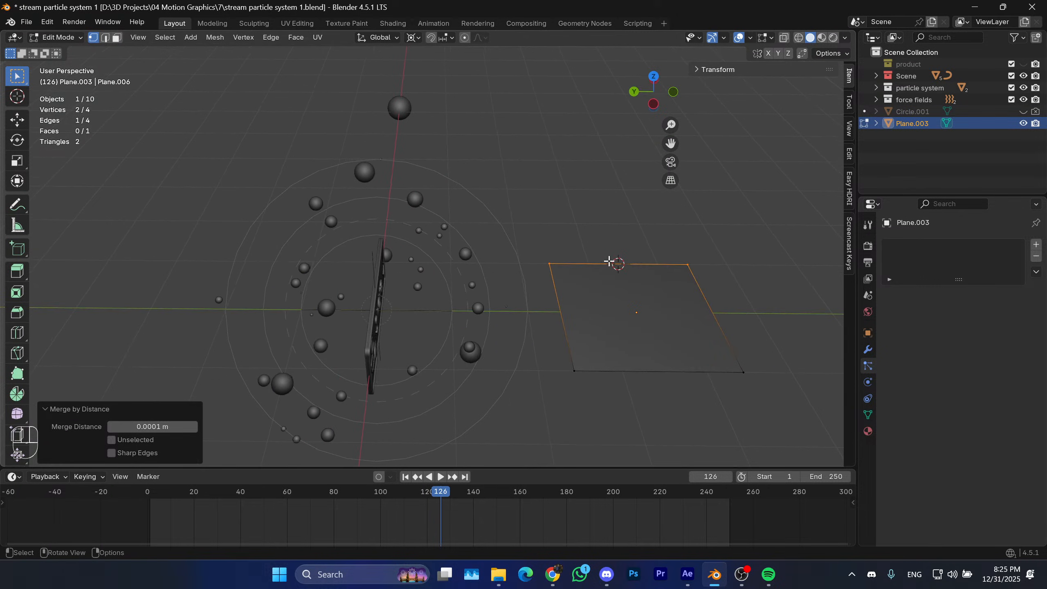
pyautogui.moveTo(490, 231); pyautogui.dragTo(450, 255, button='middle')
pyautogui.keyDown('shift'); pyautogui.moveTo(450, 254); pyautogui.dragTo(507, 254, button='middle'); pyautogui.keyUp('shift')
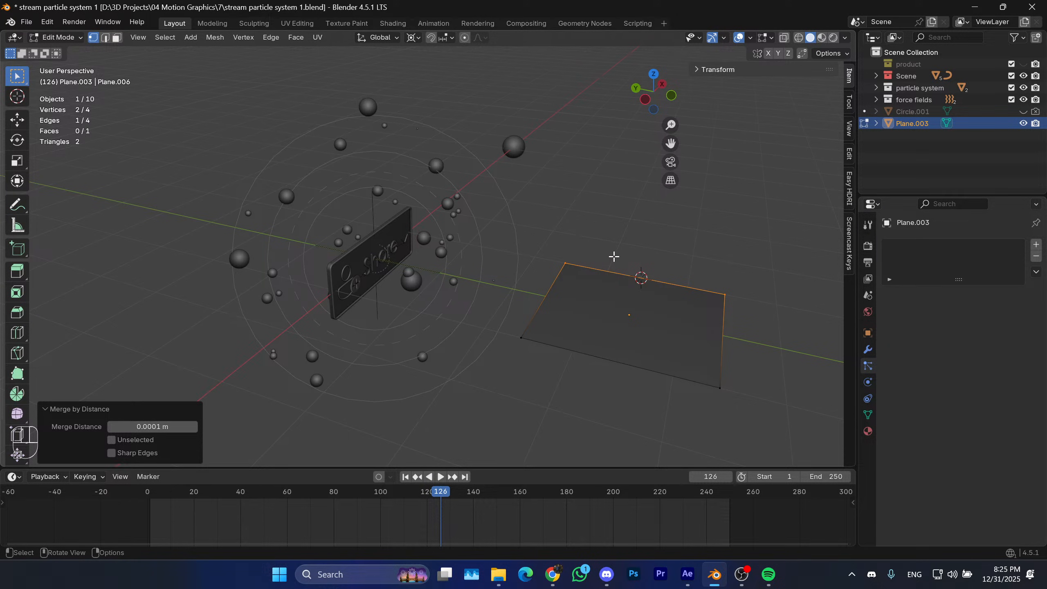
pyautogui.moveTo(614, 254); pyautogui.dragTo(610, 282, button='middle')
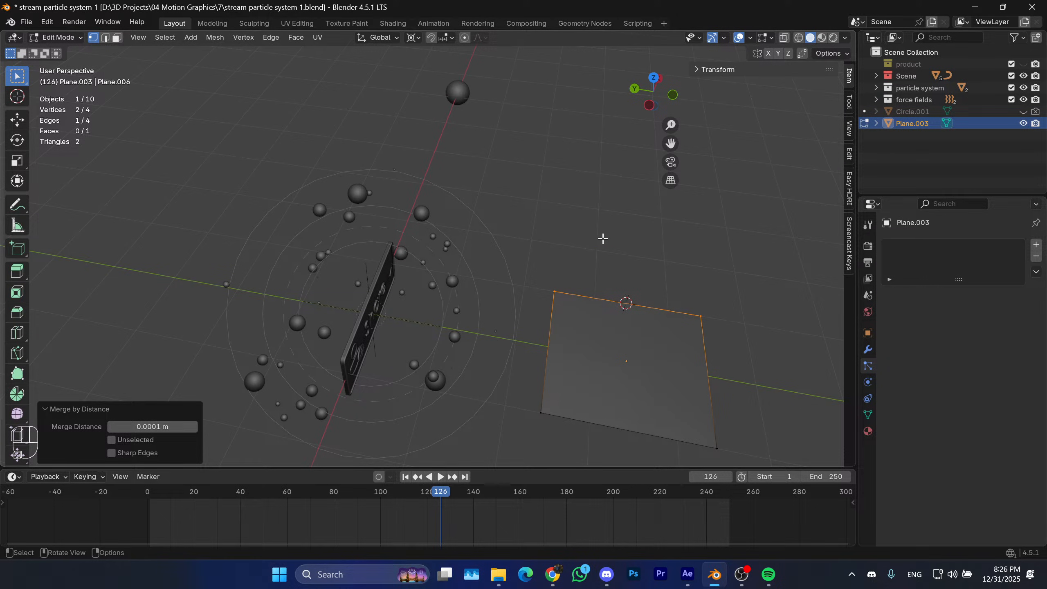
pyautogui.moveTo(561, 248); pyautogui.dragTo(534, 156, button='middle')
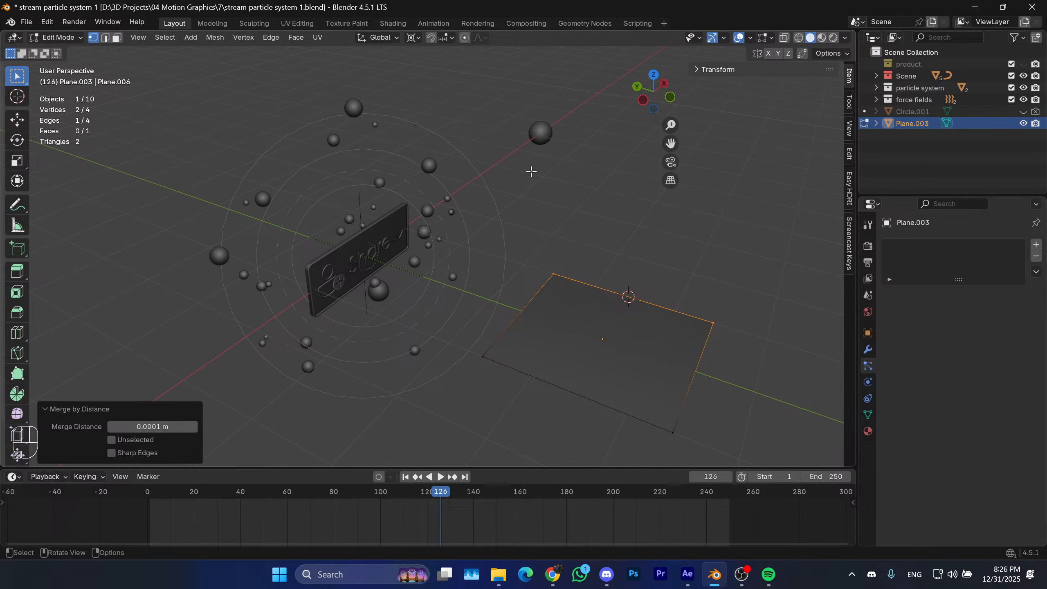
pyautogui.moveTo(506, 194)
pyautogui.mouseDown(button='middle')
pyautogui.moveTo(531, 201)
pyautogui.moveTo(519, 202)
pyautogui.mouseUp(button='middle')
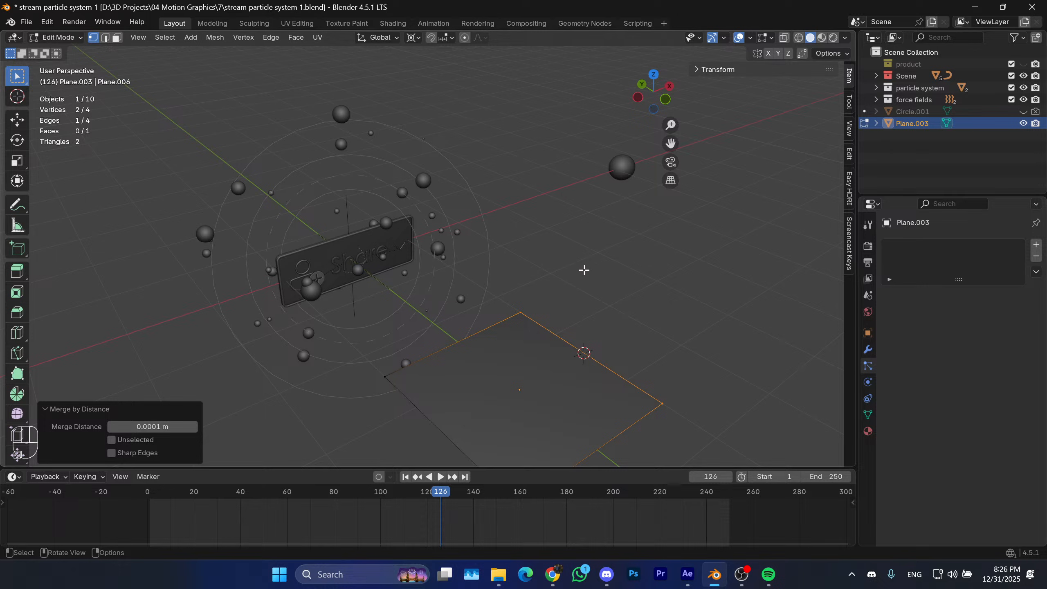
pyautogui.moveTo(579, 271); pyautogui.dragTo(587, 277, button='middle')
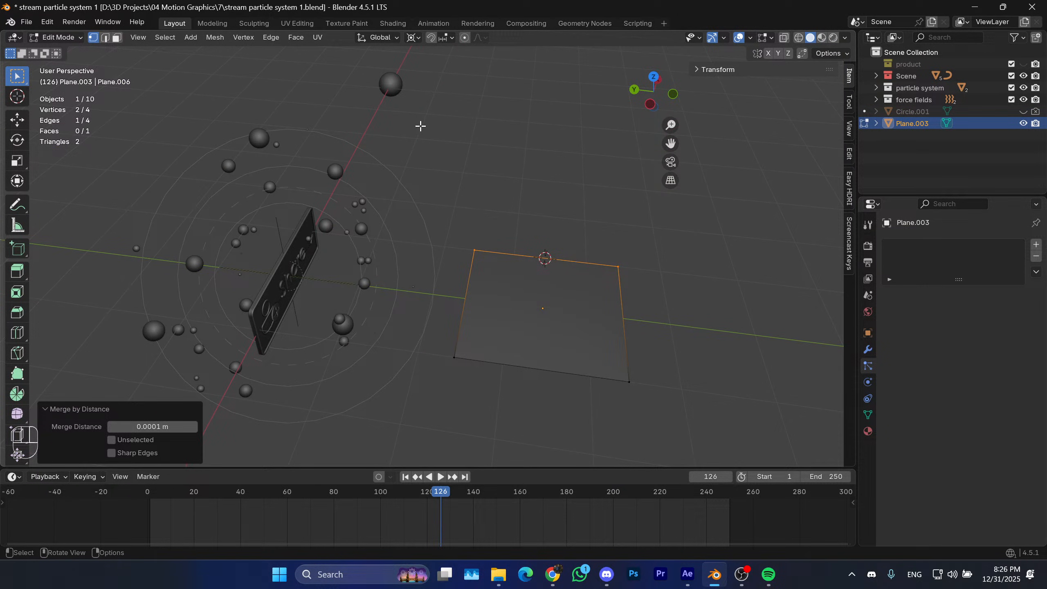
pyautogui.keyDown('shift'); pyautogui.moveTo(367, 268); pyautogui.dragTo(452, 262, button='middle'); pyautogui.keyUp('shift')
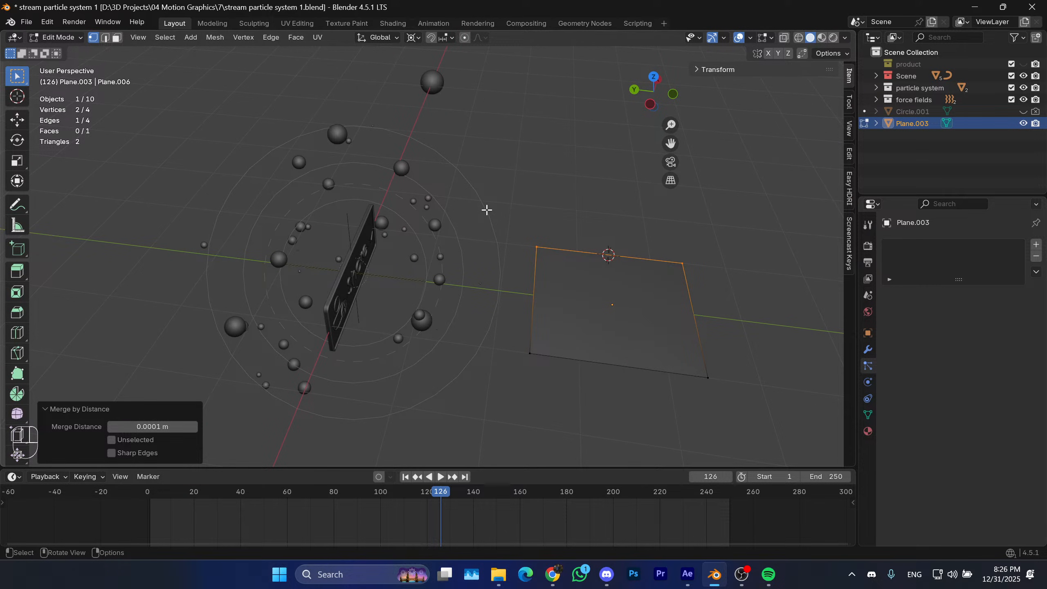
pyautogui.keyDown('shift'); pyautogui.moveTo(578, 285); pyautogui.dragTo(489, 255, button='middle'); pyautogui.keyUp('shift')
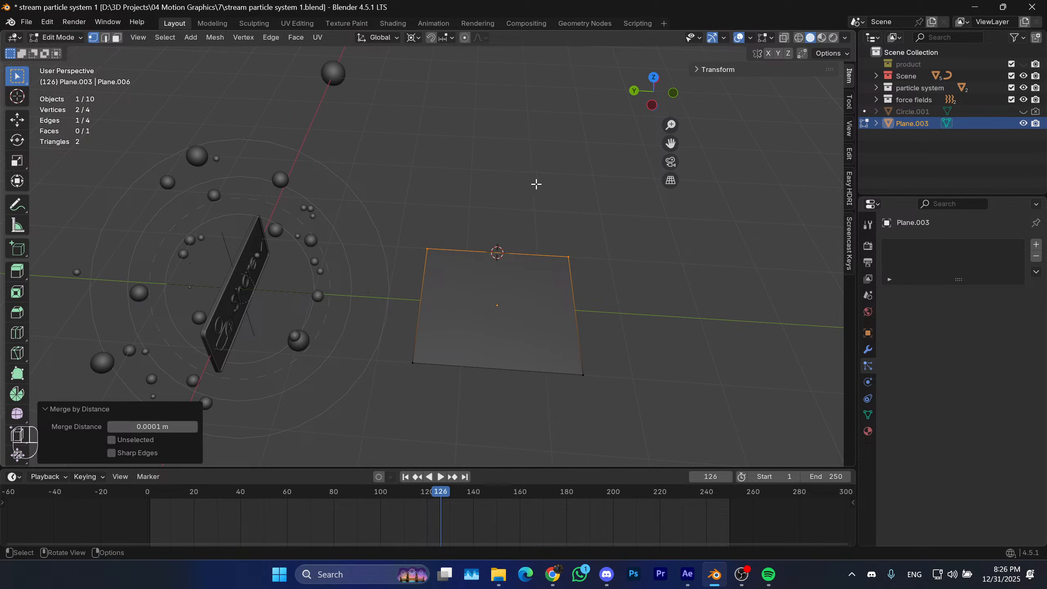
pyautogui.keyDown('shift'); pyautogui.moveTo(509, 205); pyautogui.dragTo(490, 200, button='middle'); pyautogui.keyUp('shift')
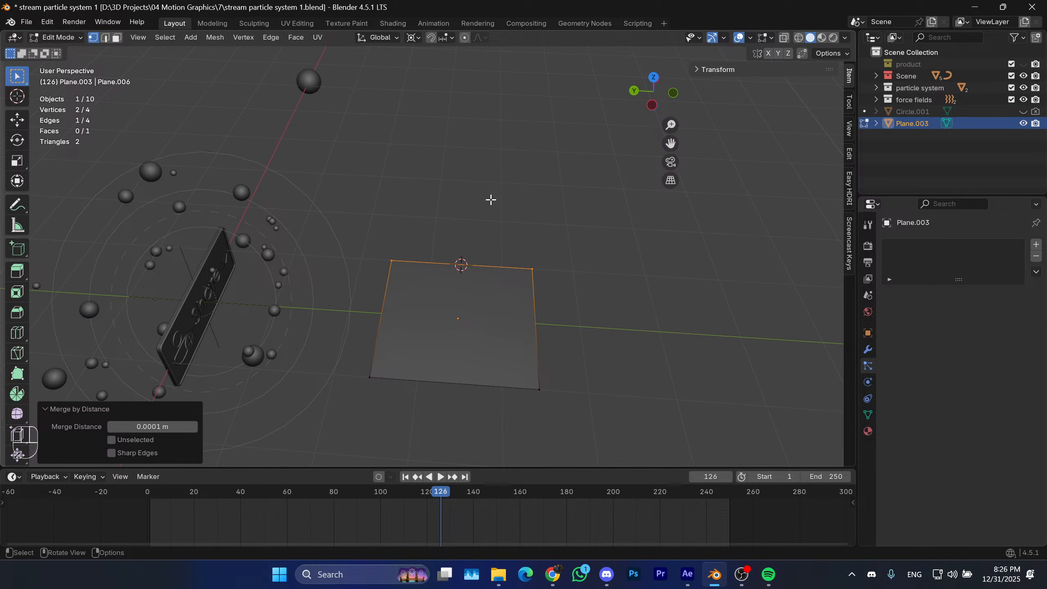
pyautogui.keyDown('shift'); pyautogui.moveTo(457, 247); pyautogui.dragTo(459, 225, button='middle'); pyautogui.keyUp('shift')
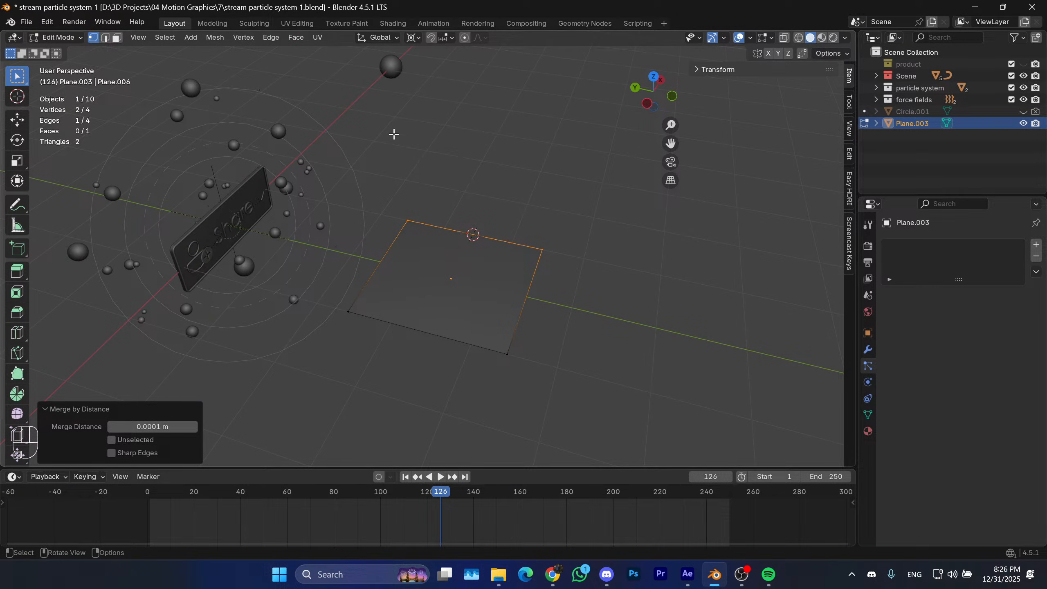
pyautogui.keyDown('shift'); pyautogui.moveTo(551, 269); pyautogui.dragTo(517, 220, button='middle'); pyautogui.keyUp('shift')
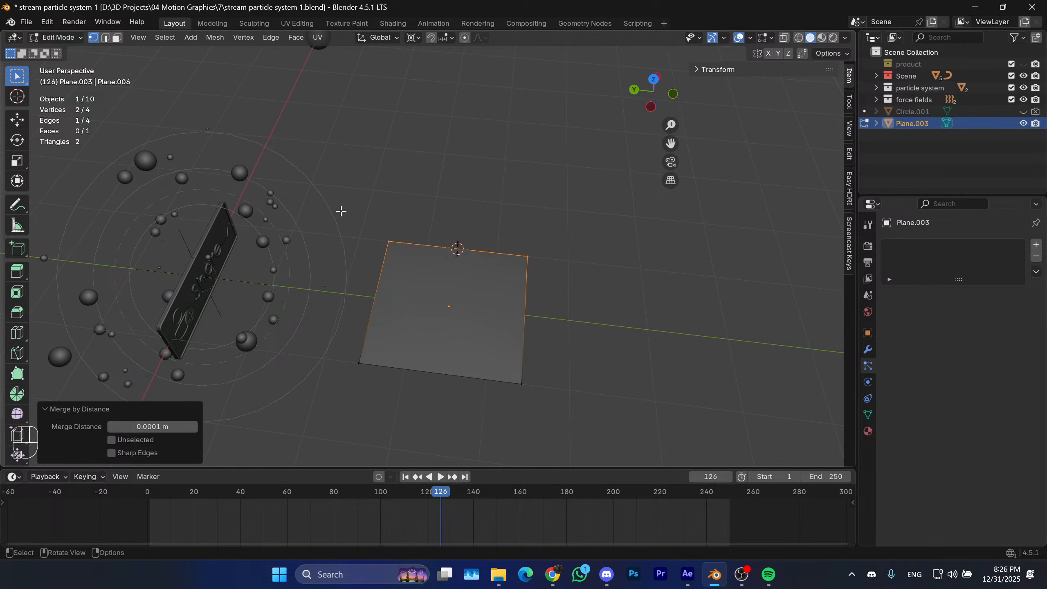
pyautogui.moveTo(342, 211); pyautogui.dragTo(332, 163, button='middle')
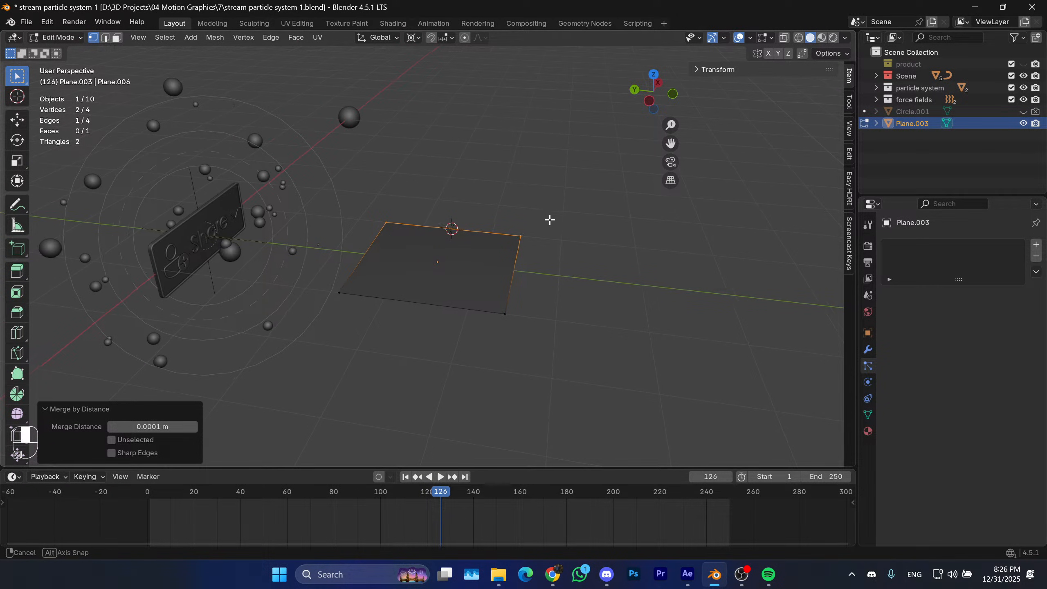
pyautogui.moveTo(550, 220); pyautogui.dragTo(533, 237, button='middle')
# Merge the two selected edge vertices at their center to turn the plane into a triangle.
pyautogui.press('m')
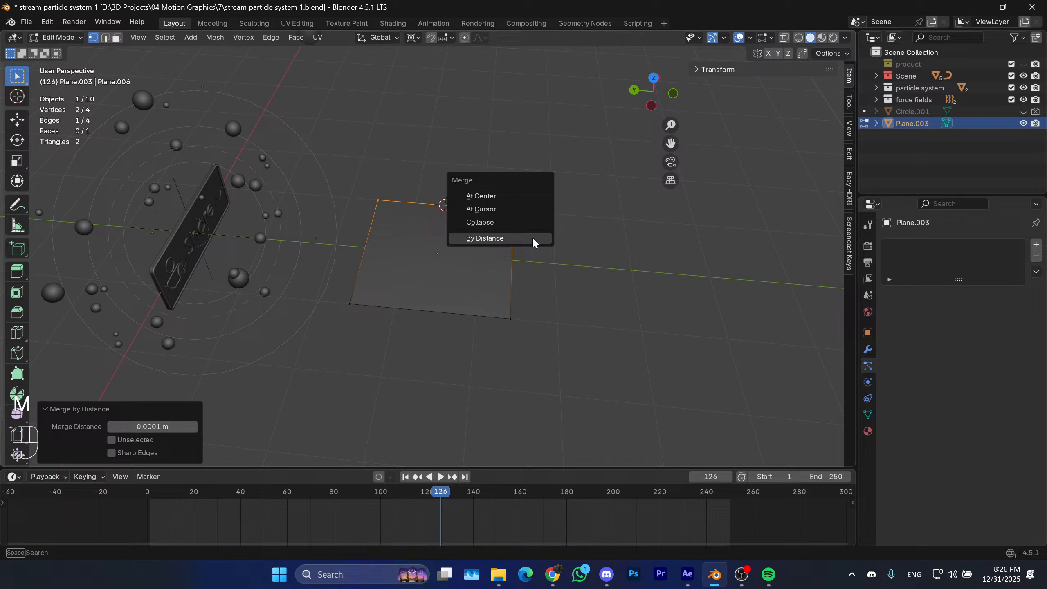
pyautogui.click(527, 199)
pyautogui.keyDown('shift'); pyautogui.moveTo(514, 198); pyautogui.dragTo(498, 239, button='middle'); pyautogui.keyUp('shift')
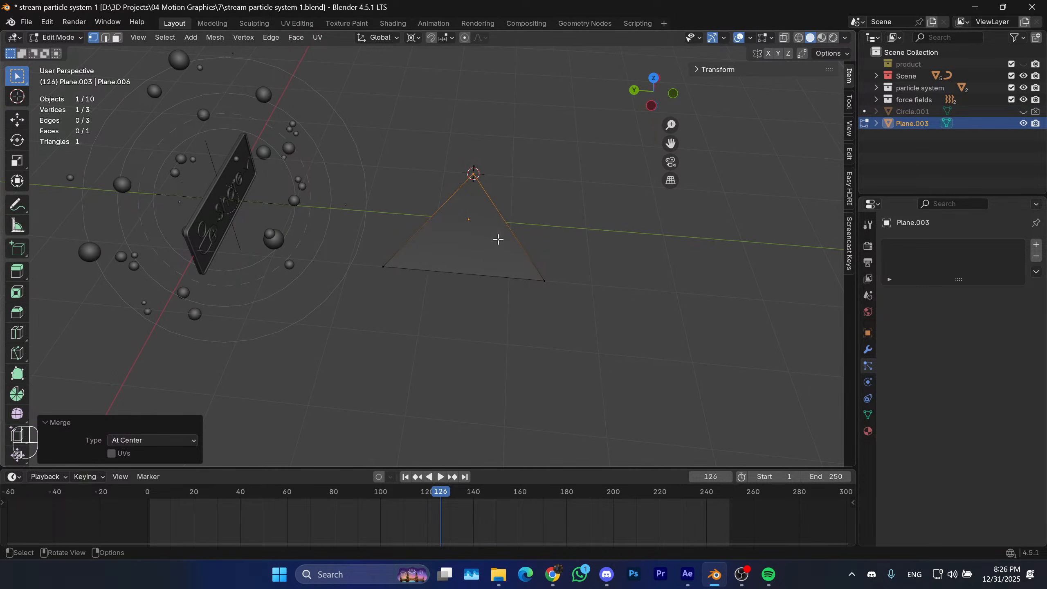
# Add one loop cut through the triangle's base and move its midpoint vertex about 0.8 m along X toward the tip, forming an arrowhead.
pyautogui.hotkey('ctrl', 'r')
pyautogui.click(464, 274)
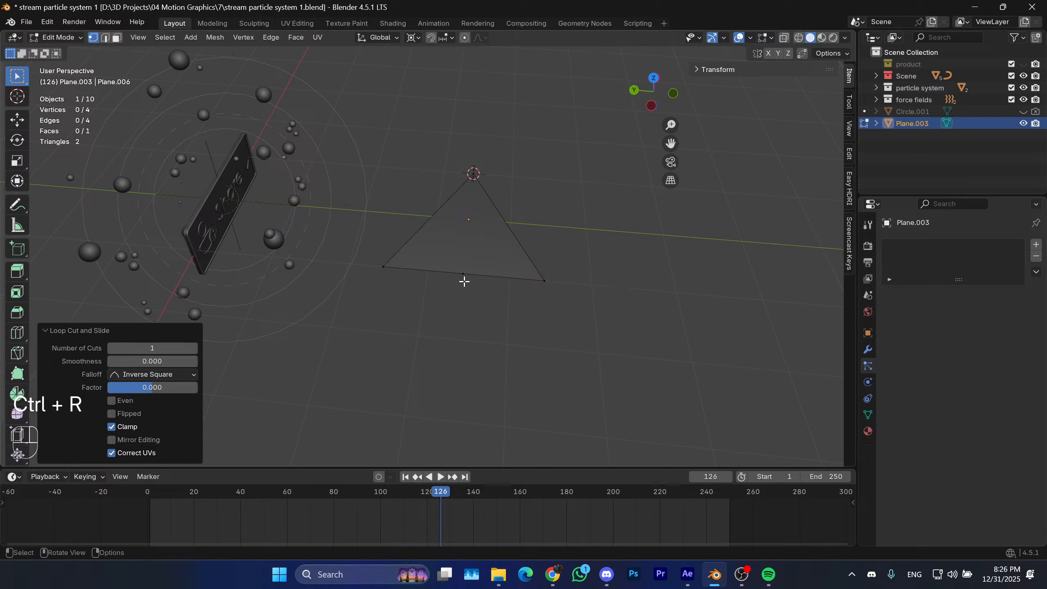
pyautogui.press('1')
pyautogui.keyDown('shift'); pyautogui.moveTo(495, 264); pyautogui.dragTo(480, 280, button='middle'); pyautogui.keyUp('shift')
pyautogui.press('g')
pyautogui.press('y')
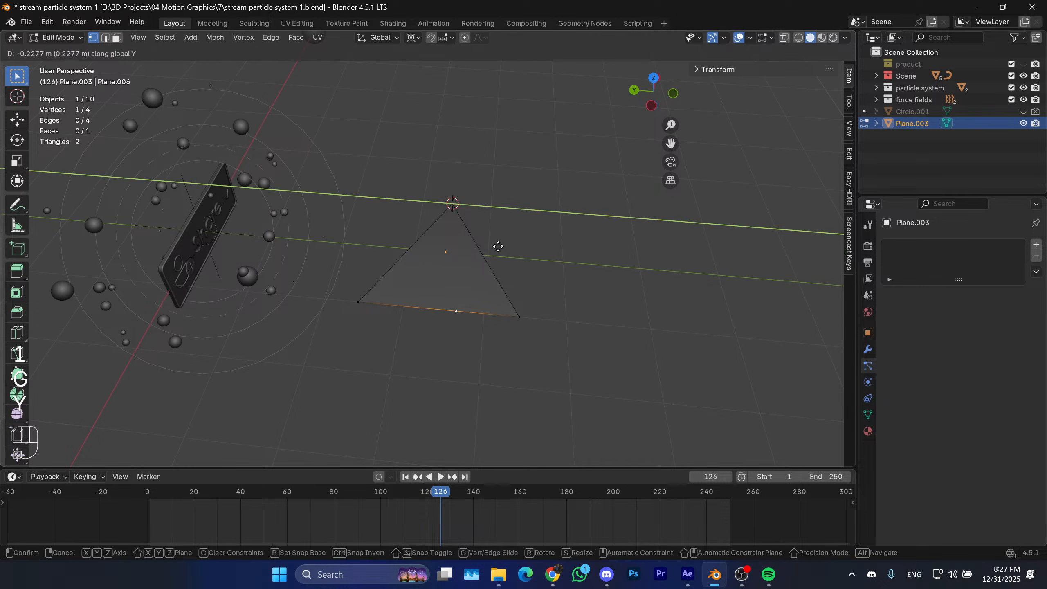
pyautogui.rightClick(477, 253)
pyautogui.press('g')
pyautogui.press('x')
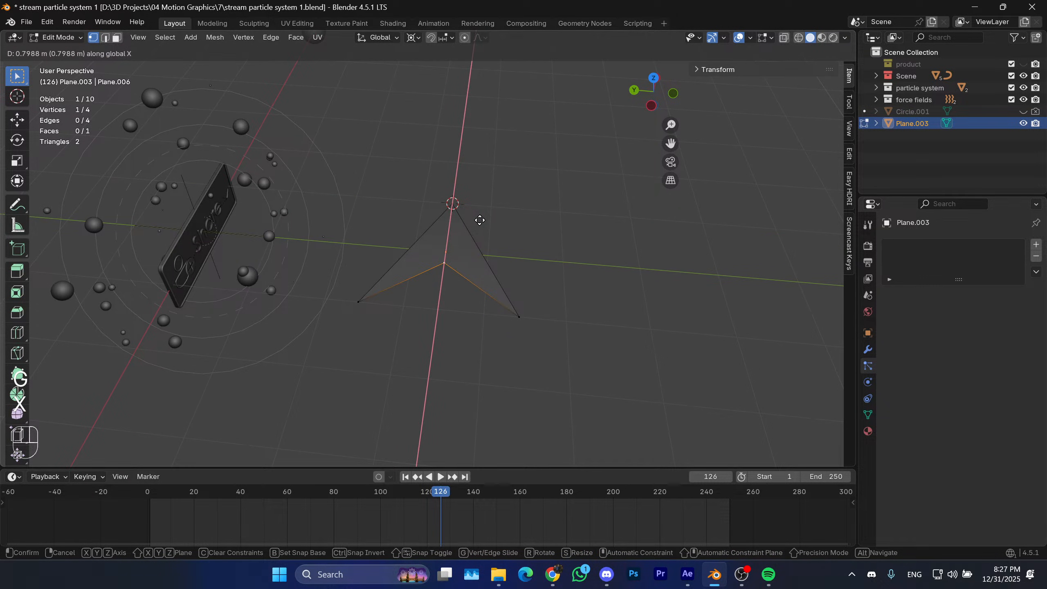
pyautogui.click(480, 220)
# Add a level 2 subdivision surface to the arrowhead in Object Mode and return to Edit Mode.
pyautogui.moveTo(480, 220); pyautogui.dragTo(428, 260, button='middle')
pyautogui.press('Tab')
pyautogui.hotkey('ctrl', '2')
pyautogui.press('Tab')
# Select the whole arrowhead mesh and extrude it upward along its normal to give it thickness.
pyautogui.keyDown('shift'); pyautogui.click(433, 256); pyautogui.keyUp('shift')
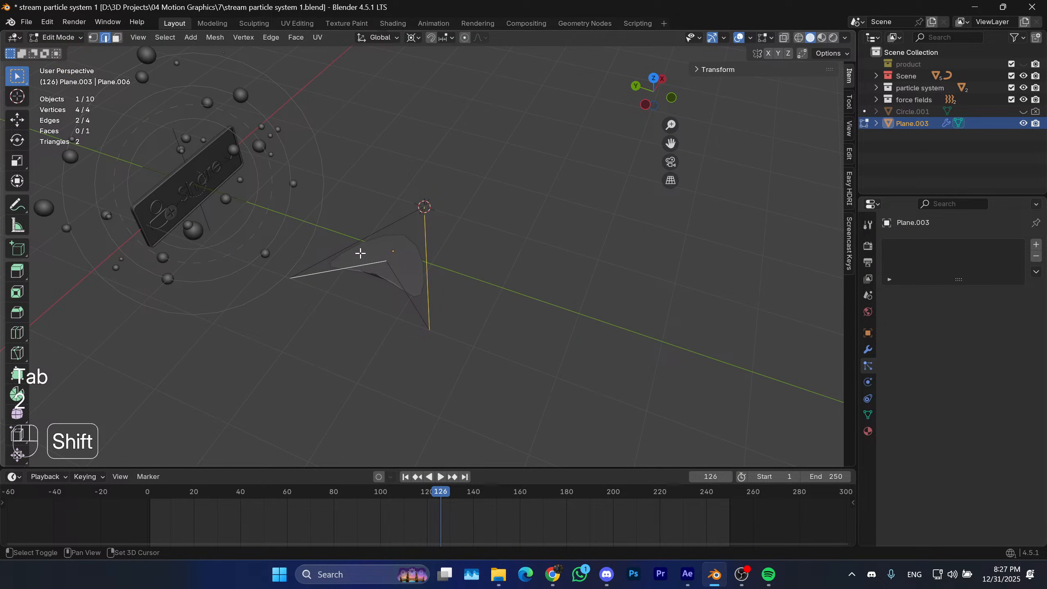
pyautogui.press('a')
pyautogui.scroll(5, 429, 282)
pyautogui.press('e')
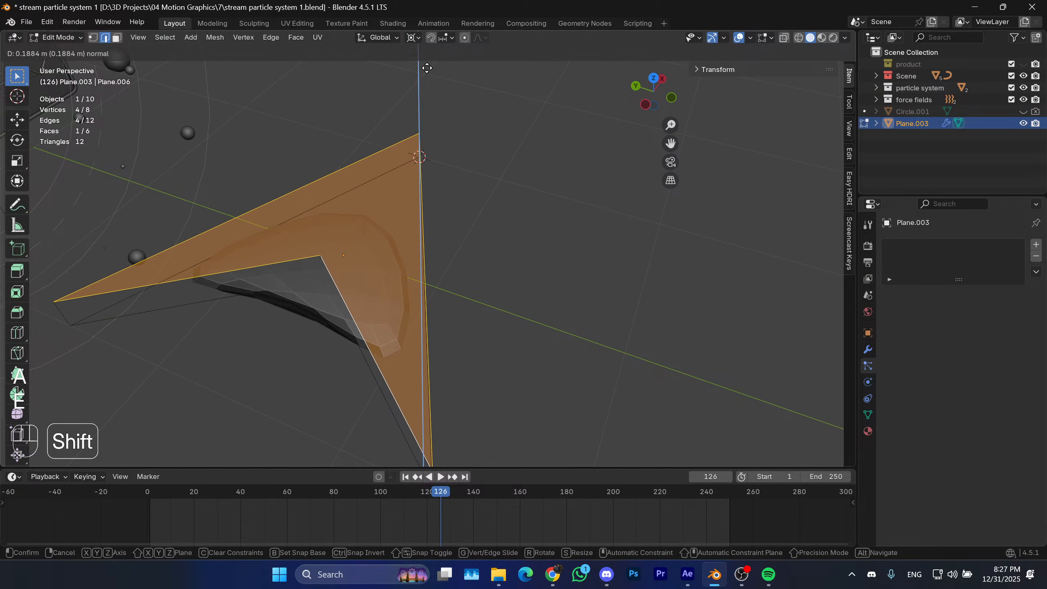
pyautogui.click(430, 99)
pyautogui.moveTo(430, 99); pyautogui.dragTo(481, 153, button='middle')
# Select the arrowhead's four vertical corner edges in wireframe shading and try to bevel them.
pyautogui.click(513, 147)
pyautogui.moveTo(474, 102); pyautogui.dragTo(444, 119, button='middle')
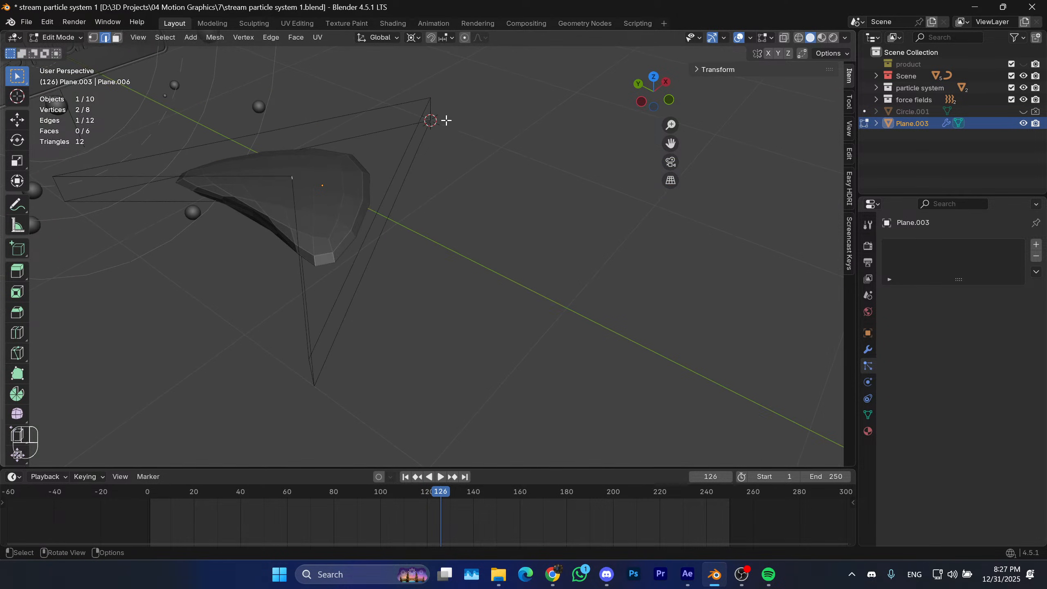
pyautogui.hotkey('shift', 'z')
pyautogui.keyDown('shift'); pyautogui.click(315, 373); pyautogui.keyUp('shift')
pyautogui.moveTo(315, 372); pyautogui.dragTo(371, 343, button='middle')
pyautogui.hotkey('ctrl', 'z')
pyautogui.keyDown('shift'); pyautogui.moveTo(567, 237); pyautogui.dragTo(474, 311, button='middle'); pyautogui.keyUp('shift')
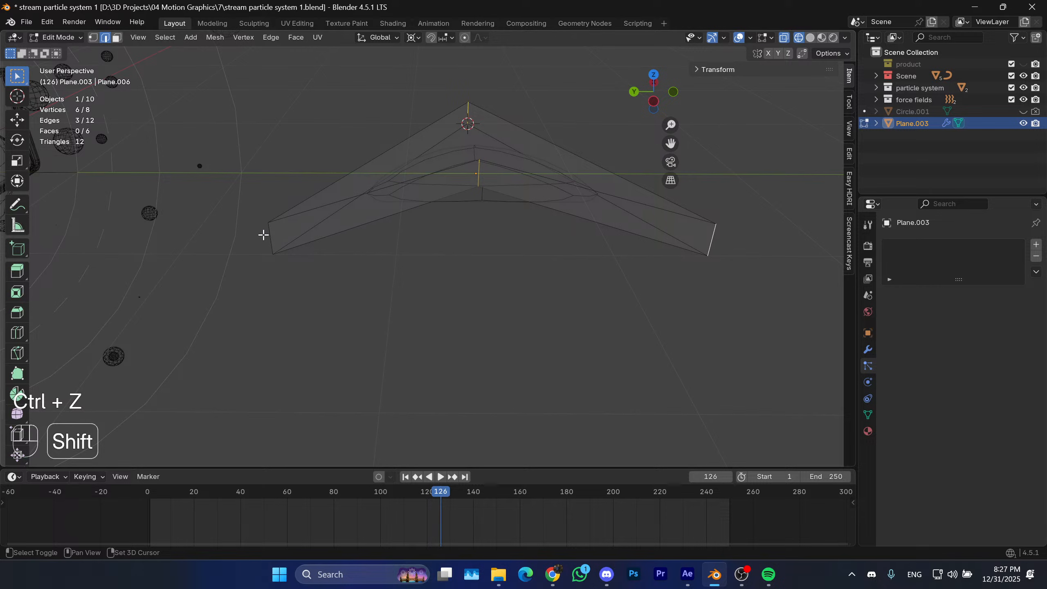
pyautogui.keyDown('shift'); pyautogui.moveTo(364, 230); pyautogui.dragTo(373, 251, button='middle'); pyautogui.keyUp('shift')
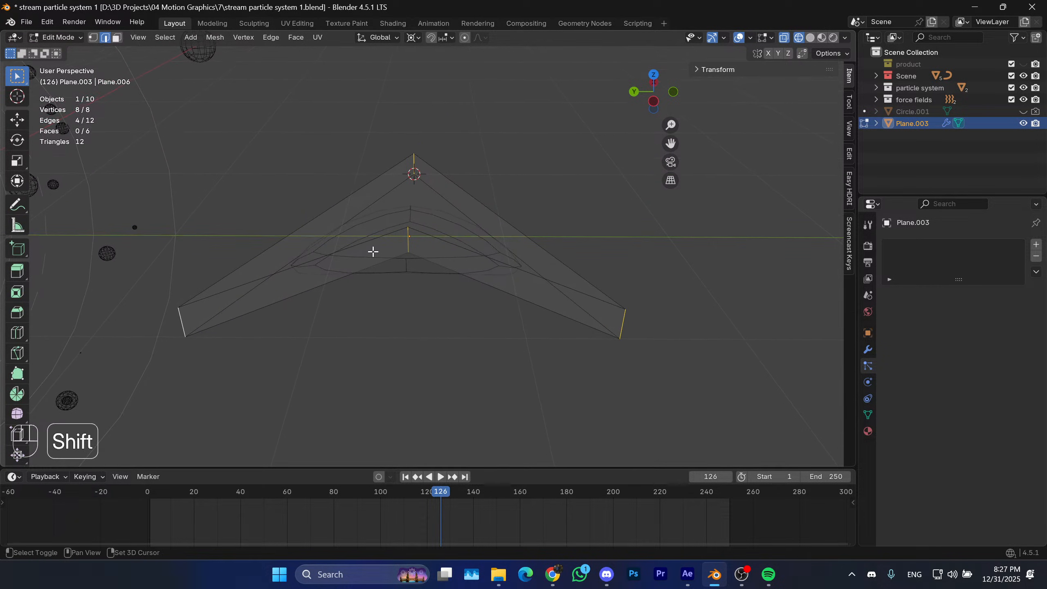
pyautogui.press('m')
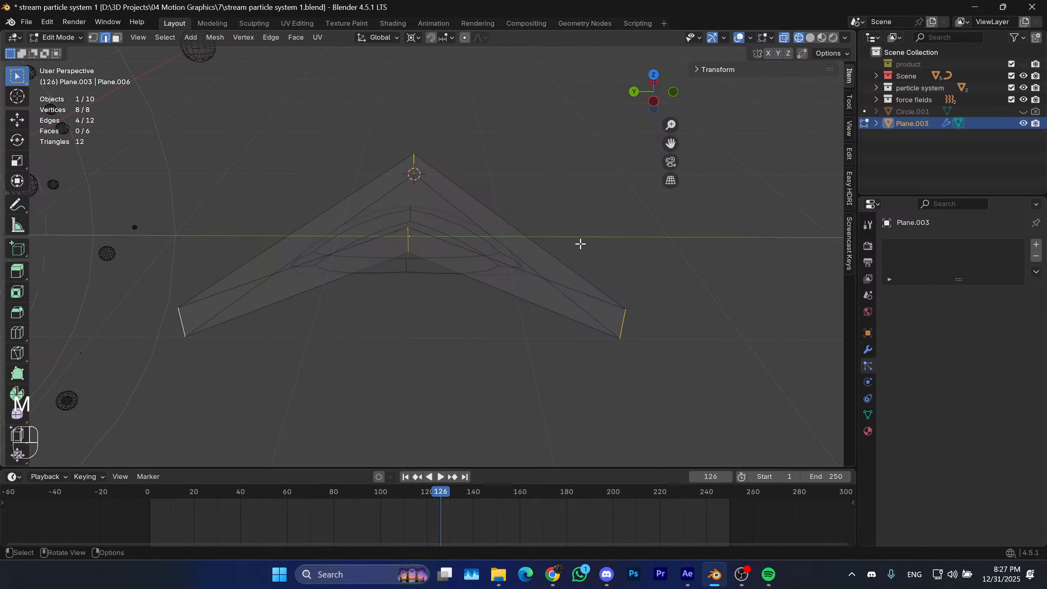
pyautogui.keyDown('shift'); pyautogui.moveTo(581, 244); pyautogui.dragTo(560, 250, button='middle'); pyautogui.keyUp('shift')
pyautogui.hotkey('ctrl', 'b')
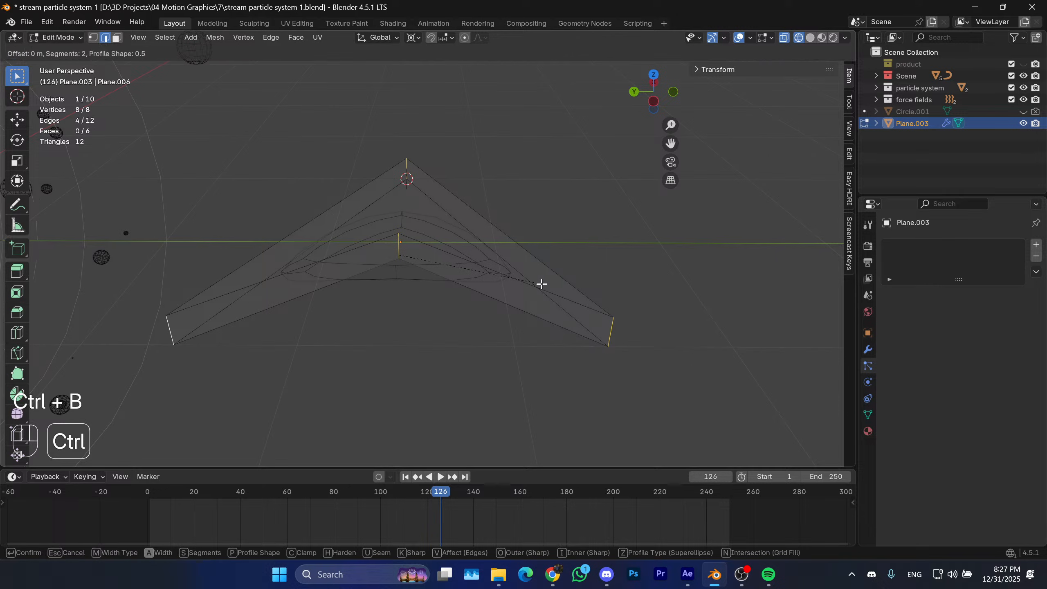
pyautogui.rightClick(631, 290)
# Switch to face selection, clear the selection, and return the viewport to solid shading.
pyautogui.press('Tab')
pyautogui.moveTo(489, 262); pyautogui.dragTo(505, 280, button='middle')
pyautogui.press('Tab')
pyautogui.keyDown('shift'); pyautogui.moveTo(516, 362); pyautogui.dragTo(508, 282, button='middle'); pyautogui.keyUp('shift')
pyautogui.press('z')
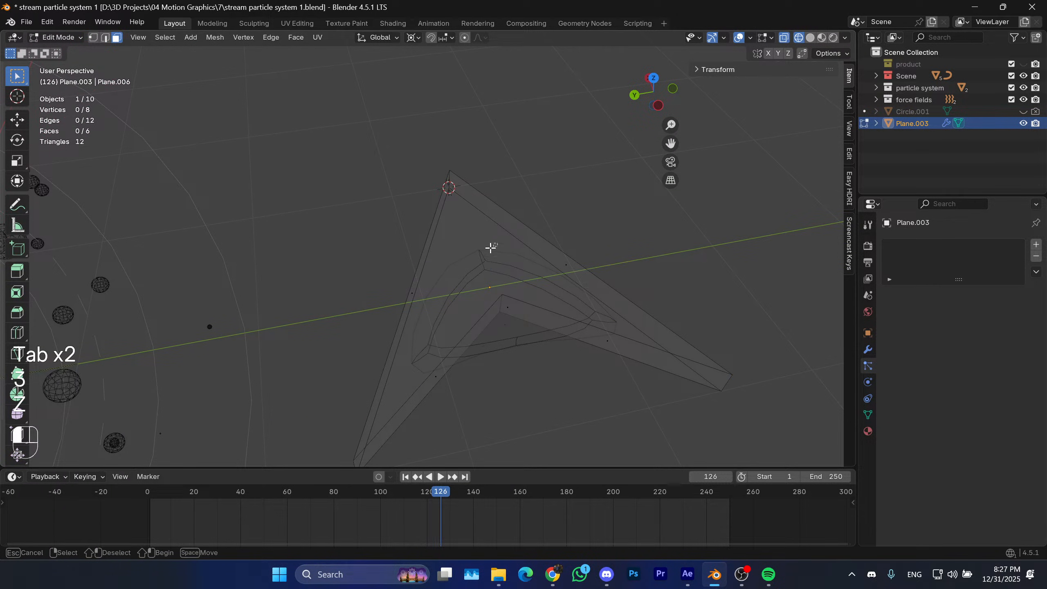
pyautogui.press('3')
pyautogui.moveTo(487, 259); pyautogui.dragTo(454, 260)
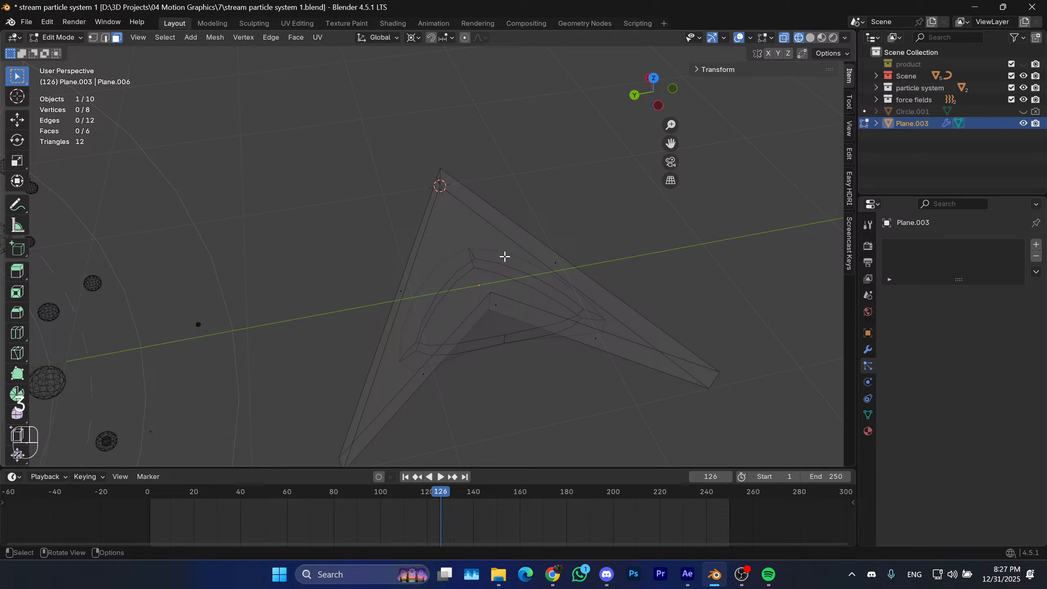
pyautogui.press('3')
pyautogui.moveTo(496, 259)
pyautogui.keyDown('shift'); pyautogui.mouseDown(button='middle')
pyautogui.moveTo(473, 271)
pyautogui.moveTo(512, 185)
pyautogui.moveTo(482, 209)
pyautogui.moveTo(534, 177)
pyautogui.moveTo(489, 205)
pyautogui.moveTo(457, 200)
pyautogui.moveTo(454, 84)
pyautogui.moveTo(464, 315)
pyautogui.moveTo(554, 330)
pyautogui.moveTo(458, 327)
pyautogui.moveTo(474, 279)
pyautogui.moveTo(442, 262)
pyautogui.moveTo(435, 199)
pyautogui.mouseUp(button='middle'); pyautogui.keyUp('shift')
pyautogui.press('z')
pyautogui.click(509, 253)
pyautogui.click(510, 201)
pyautogui.hotkey('shift', 'z')
pyautogui.hotkey('alt', 'a')
pyautogui.hotkey('shift', 'z')
# Inset the arrowhead's top and bottom faces and delete the resulting inner faces.
pyautogui.click(481, 215)
pyautogui.keyDown('shift'); pyautogui.click(454, 253); pyautogui.keyUp('shift')
pyautogui.press('i')
pyautogui.click(553, 343)
pyautogui.press('x')
pyautogui.click(481, 284)
# Select the inner edge loop of the arrowhead's top opening and close it with Grid Fill.
pyautogui.keyDown('alt'); pyautogui.click(509, 279); pyautogui.keyUp('alt')
pyautogui.keyDown('alt'); pyautogui.click(430, 199); pyautogui.keyUp('alt')
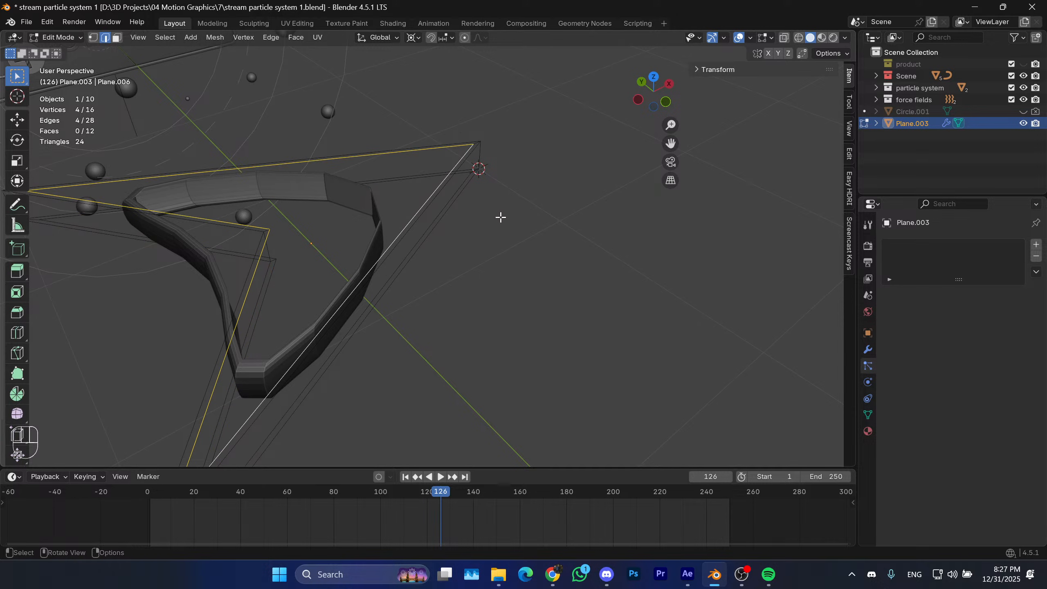
pyautogui.hotkey('ctrl', 'f')
pyautogui.click(501, 219)
# Select the inner edge loop of the arrowhead's underside opening and close it with Grid Fill.
pyautogui.moveTo(433, 243); pyautogui.dragTo(468, 302, button='middle')
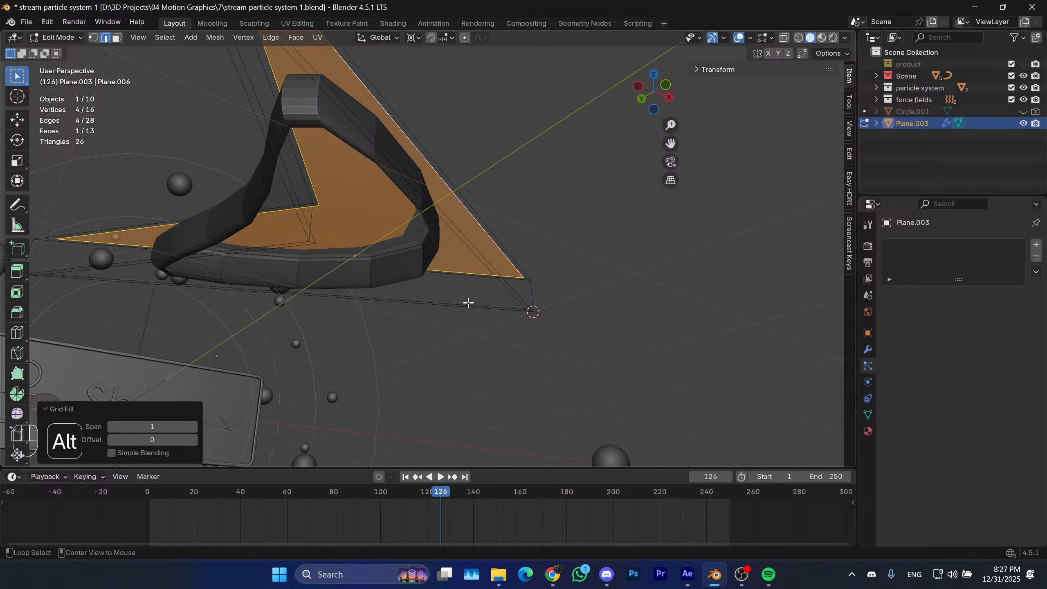
pyautogui.keyDown('alt'); pyautogui.click(468, 257); pyautogui.keyUp('alt')
pyautogui.hotkey('ctrl', 'f')
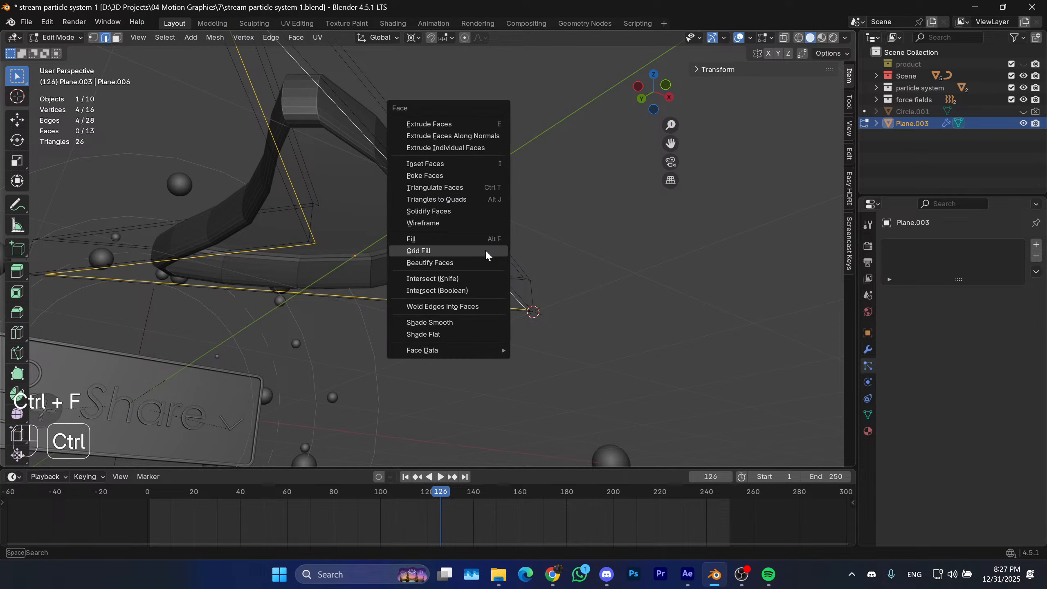
pyautogui.click(449, 252)
pyautogui.moveTo(442, 264); pyautogui.dragTo(482, 270, button='middle')
pyautogui.moveTo(482, 271); pyautogui.dragTo(527, 272, button='middle')
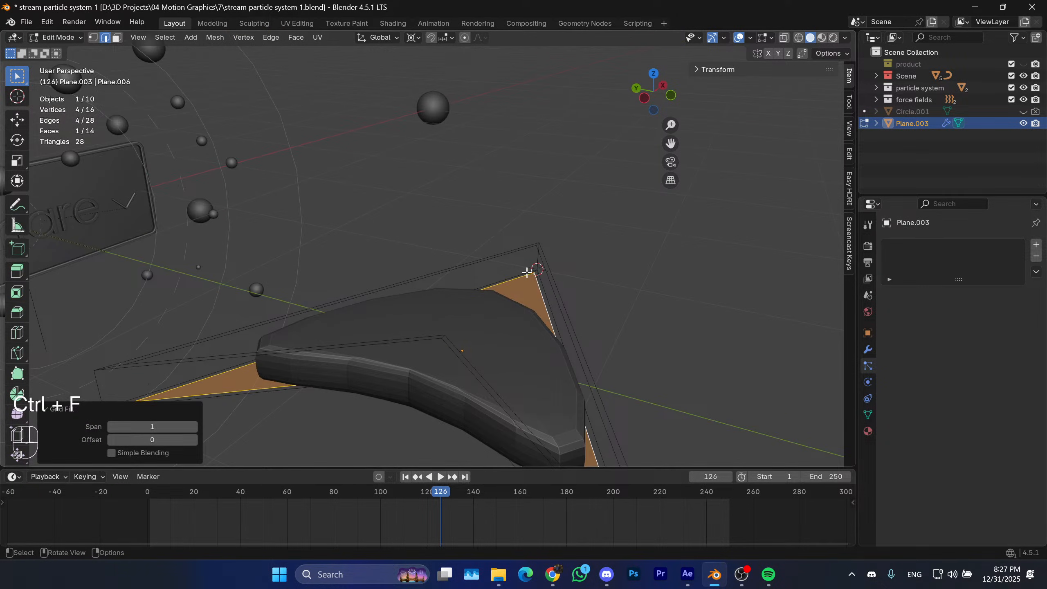
# Select the edge loops running down the arrowhead's corners and bevel them slightly.
pyautogui.keyDown('alt'); pyautogui.click(439, 371); pyautogui.keyUp('alt')
pyautogui.moveTo(439, 363); pyautogui.dragTo(583, 343, button='middle')
pyautogui.moveTo(619, 234); pyautogui.dragTo(443, 302, button='middle')
pyautogui.keyDown('alt'); pyautogui.keyDown('shift'); pyautogui.click(453, 370); pyautogui.keyUp('shift'); pyautogui.keyUp('alt')
pyautogui.hotkey('ctrl', 'b')
pyautogui.click(617, 333)
pyautogui.scroll(2, 543, 321)
pyautogui.press('Tab')
pyautogui.scroll(1, 504, 294)
pyautogui.press('Tab')
# Return to solid shading and delete the large flat face on the arrowhead's top side.
pyautogui.hotkey('alt', 'z')
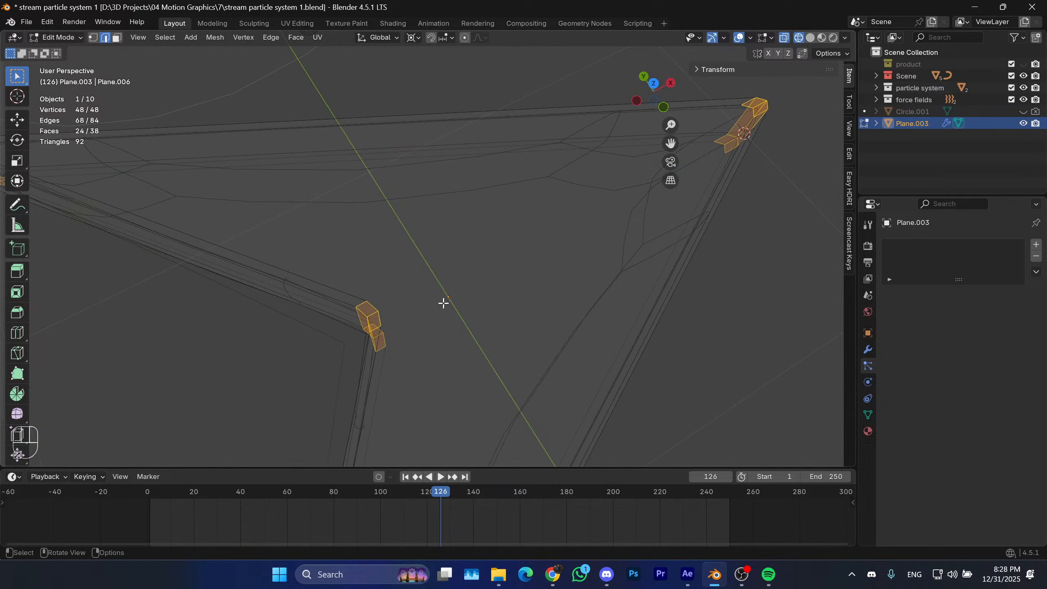
pyautogui.press('z')
pyautogui.click(552, 264)
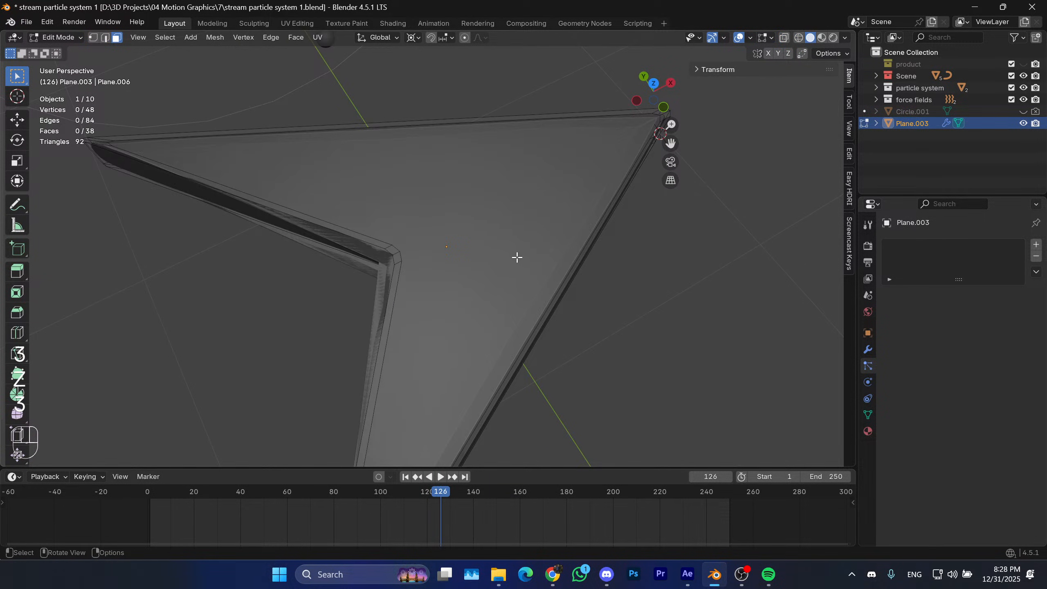
pyautogui.keyDown('shift'); pyautogui.moveTo(517, 257); pyautogui.dragTo(504, 253, button='middle'); pyautogui.keyUp('shift')
pyautogui.click(468, 225)
pyautogui.press('x')
pyautogui.click(466, 224)
# Select the edge loop around the arrowhead's top opening and try closing it with Grid Fill.
pyautogui.press('2')
pyautogui.keyDown('alt'); pyautogui.click(392, 259); pyautogui.keyUp('alt')
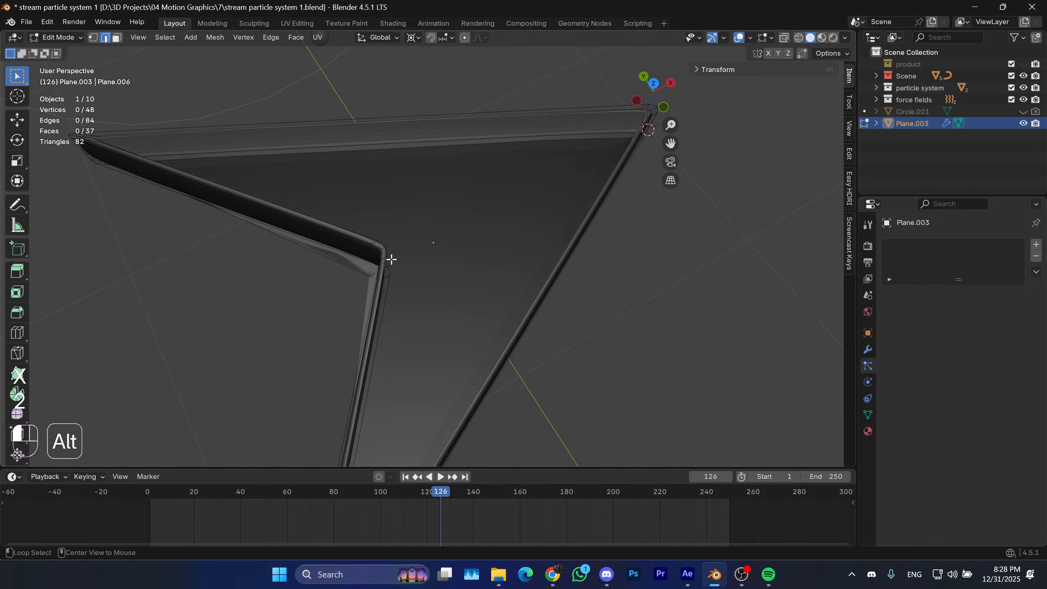
pyautogui.moveTo(391, 259); pyautogui.dragTo(508, 242, button='middle')
pyautogui.hotkey('ctrl', 'f')
pyautogui.click(480, 234)
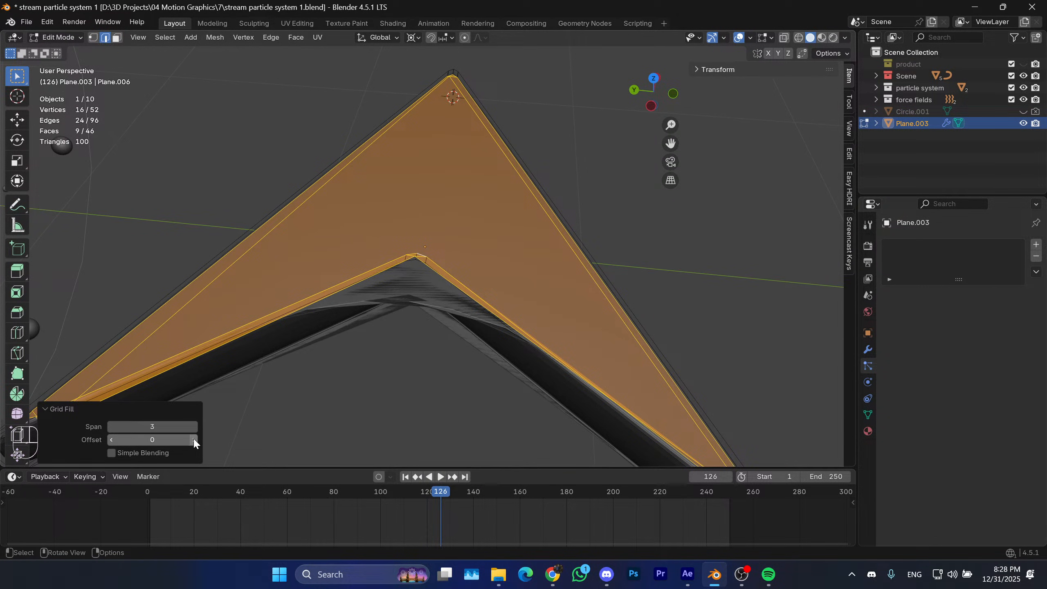
# Try Grid Fill offsets between 0 and 4 on the top opening, and undo the fill.
pyautogui.click(194, 439)
pyautogui.click(193, 440)
pyautogui.click(193, 440)
pyautogui.click(195, 438)
pyautogui.click(111, 440)
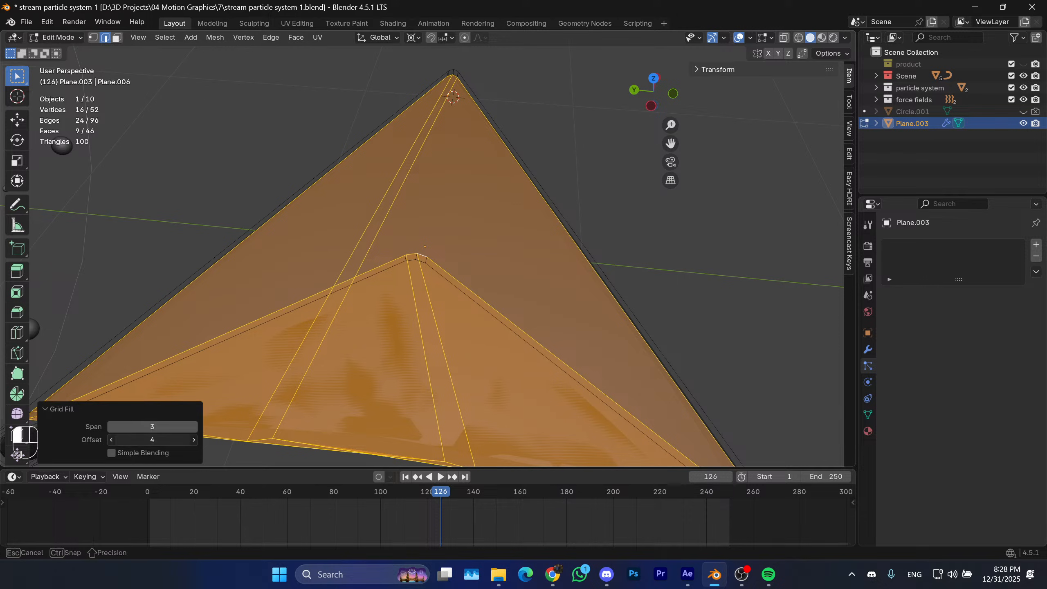
pyautogui.click(111, 440)
pyautogui.click(111, 440)
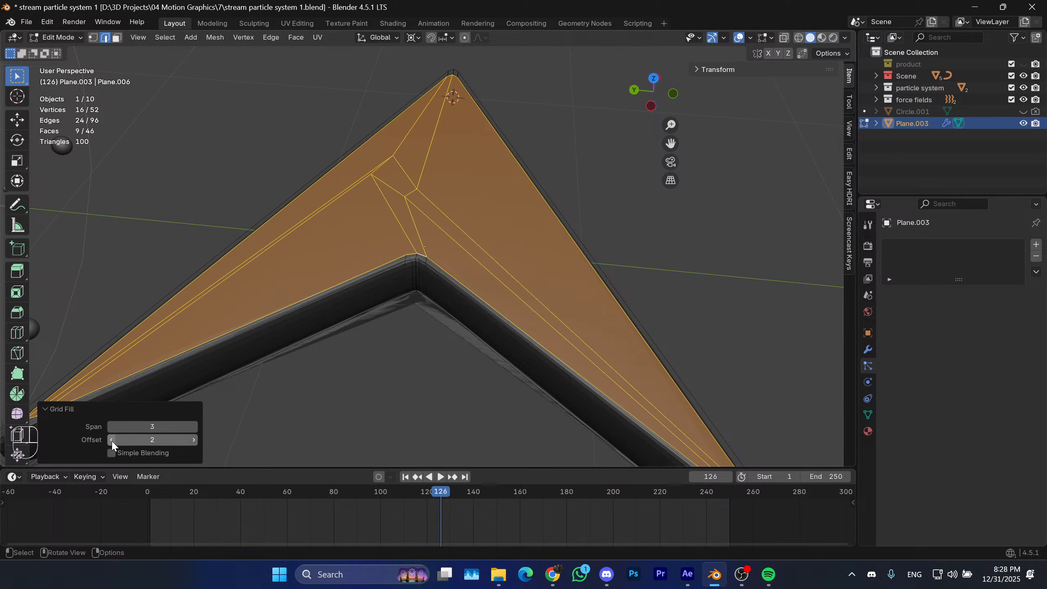
pyautogui.click(112, 440)
pyautogui.click(112, 440)
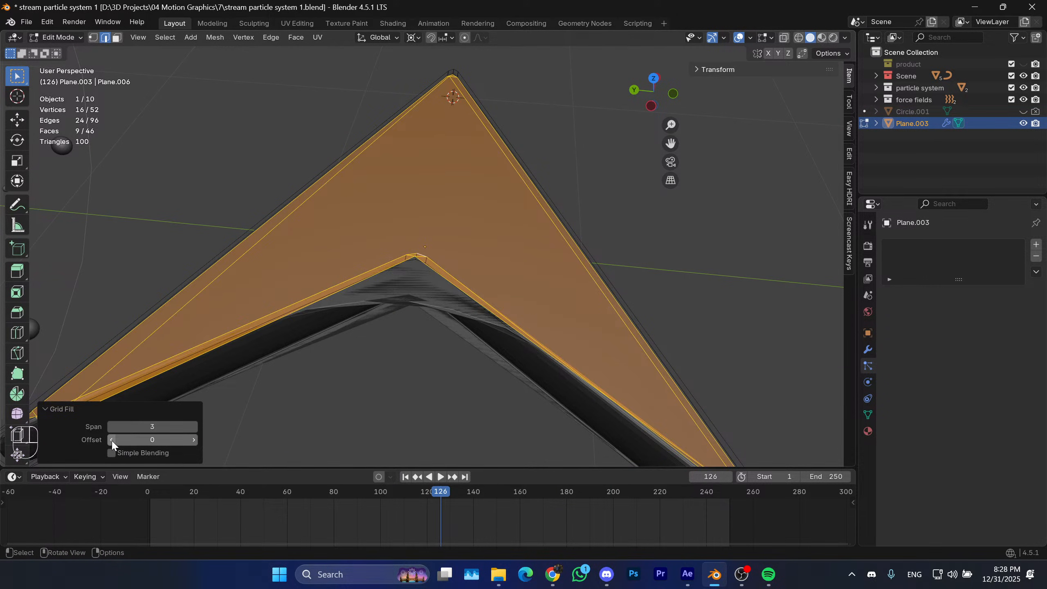
pyautogui.click(112, 440)
pyautogui.hotkey('ctrl', 'z')
# Add one centred loop cut across each of the arrowhead's two long outer side walls.
pyautogui.moveTo(453, 273); pyautogui.dragTo(402, 253, button='middle')
pyautogui.hotkey('ctrl', 'r')
pyautogui.rightClick(386, 232)
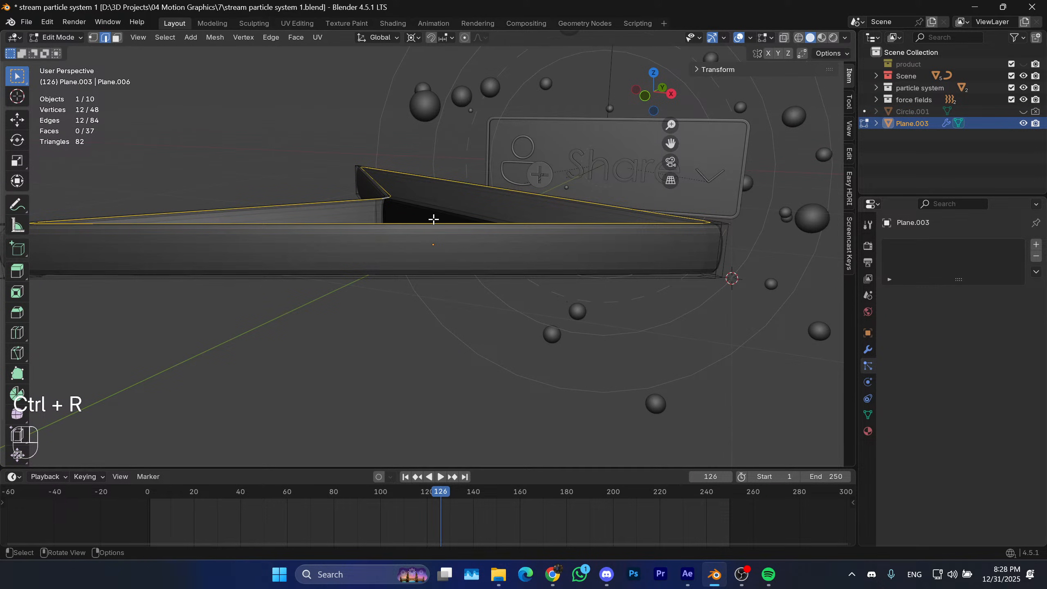
pyautogui.moveTo(434, 220); pyautogui.dragTo(388, 285, button='middle')
pyautogui.hotkey('ctrl', 'r')
pyautogui.click(372, 288)
pyautogui.rightClick(372, 288)
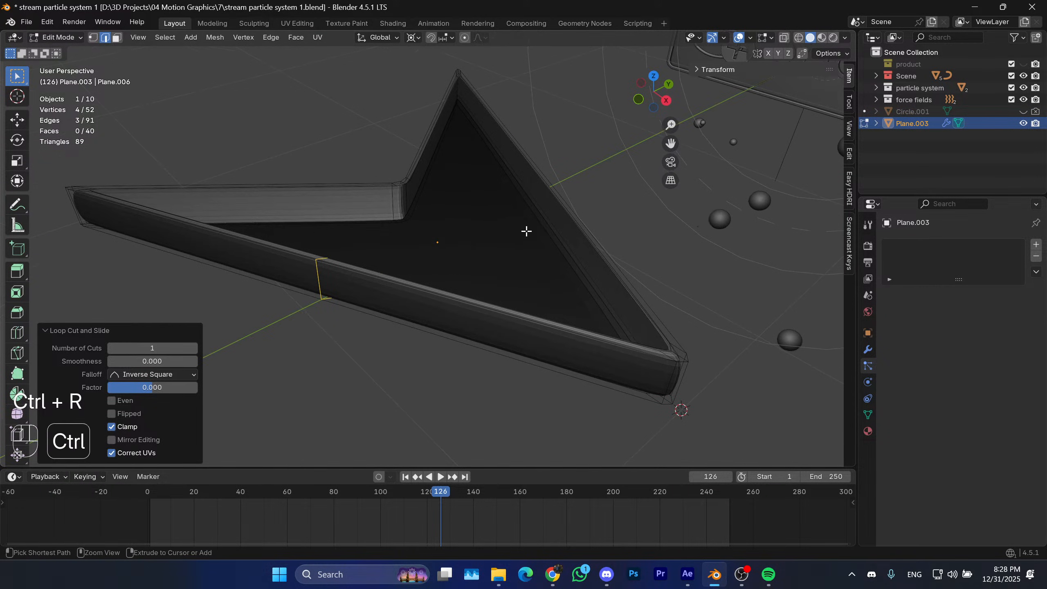
pyautogui.hotkey('ctrl', 'r')
pyautogui.click(564, 232)
pyautogui.rightClick(567, 234)
pyautogui.moveTo(554, 246); pyautogui.dragTo(576, 228, button='middle')
# Select the edge loop of the arrowhead's top opening and close it with Grid Fill.
pyautogui.press('2')
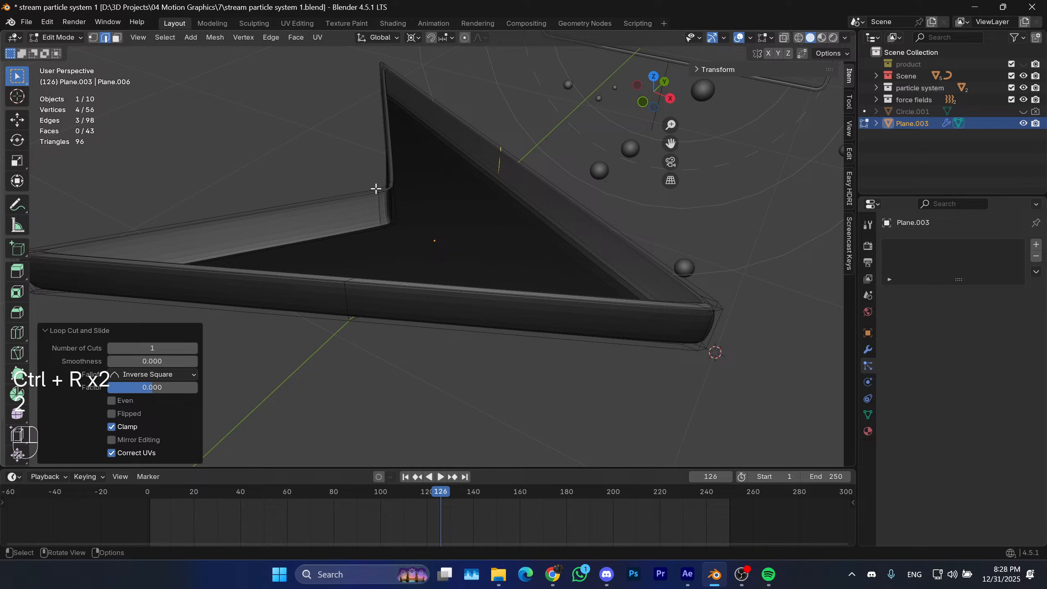
pyautogui.keyDown('alt'); pyautogui.click(351, 207); pyautogui.keyUp('alt')
pyautogui.moveTo(351, 207); pyautogui.dragTo(472, 158, button='middle')
pyautogui.hotkey('ctrl', 'f')
pyautogui.click(475, 206)
# Switch to face selection and delete the large flat face on the arrowhead's underside.
pyautogui.press('3')
pyautogui.click(500, 264)
pyautogui.press('x')
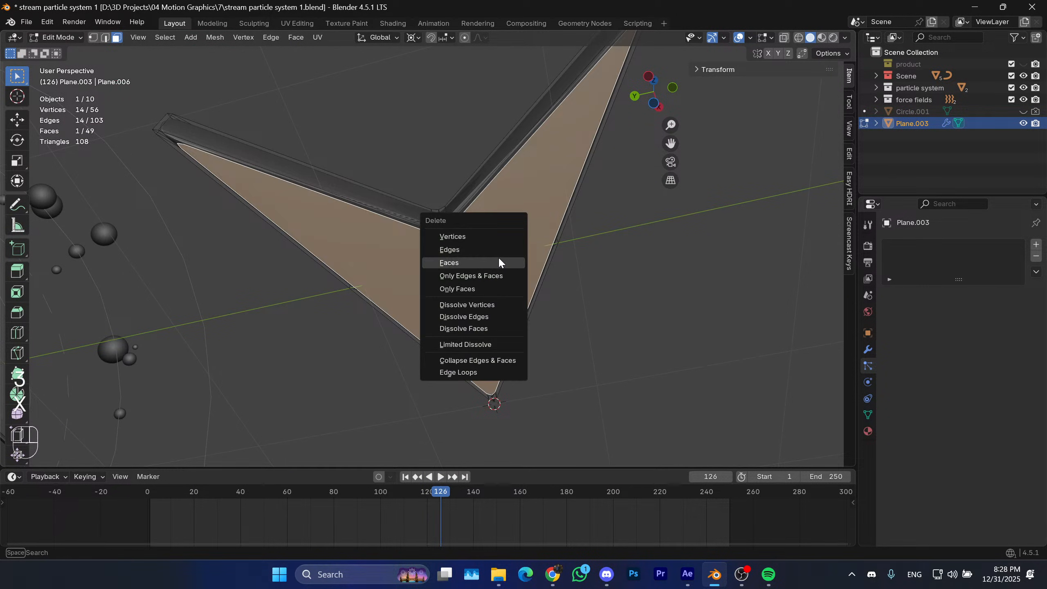
pyautogui.click(498, 262)
# Select the edge loop around the arrowhead's underside opening and fill it with Grid Fill.
pyautogui.moveTo(481, 269); pyautogui.dragTo(474, 211, button='middle')
pyautogui.keyDown('alt'); pyautogui.click(468, 212); pyautogui.keyUp('alt')
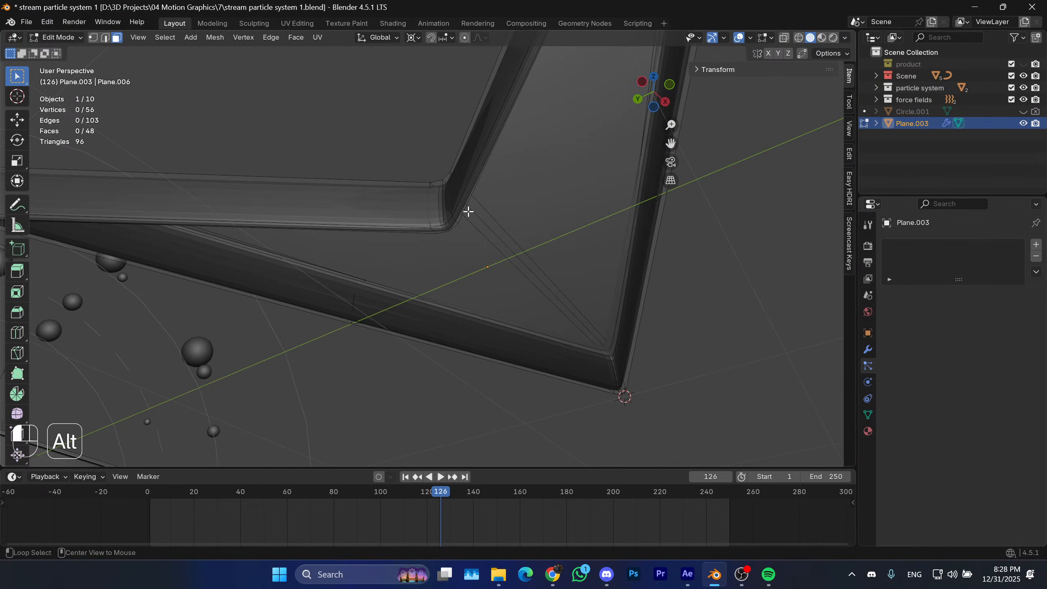
pyautogui.keyDown('alt'); pyautogui.click(466, 210); pyautogui.keyUp('alt')
pyautogui.keyDown('alt'); pyautogui.click(466, 212); pyautogui.keyUp('alt')
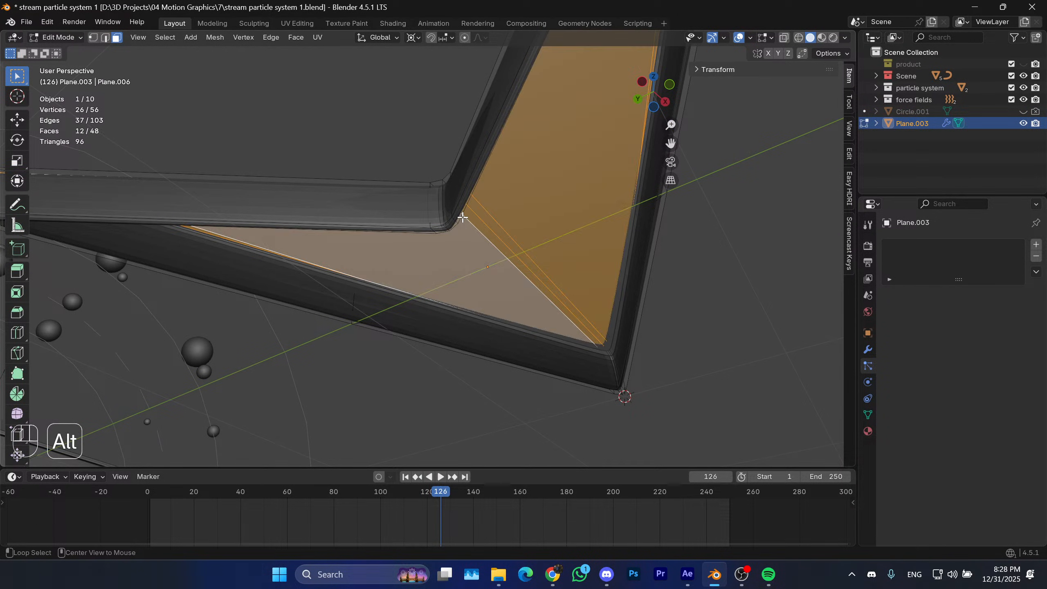
pyautogui.keyDown('alt'); pyautogui.click(460, 214); pyautogui.keyUp('alt')
pyautogui.moveTo(458, 215); pyautogui.dragTo(392, 268, button='middle')
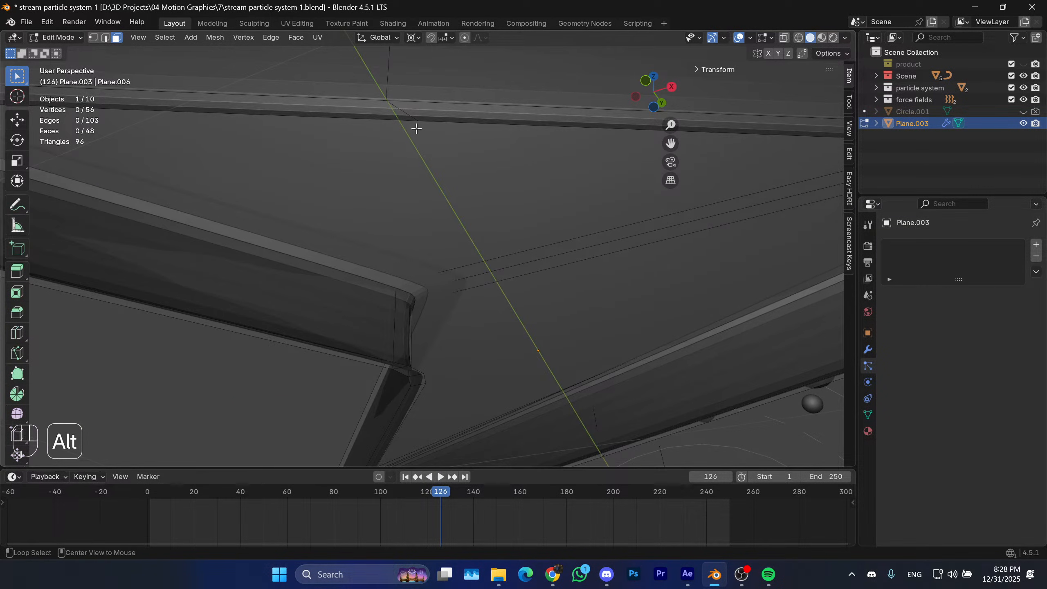
pyautogui.keyDown('alt'); pyautogui.click(448, 120); pyautogui.keyUp('alt')
pyautogui.keyDown('alt'); pyautogui.click(445, 119); pyautogui.keyUp('alt')
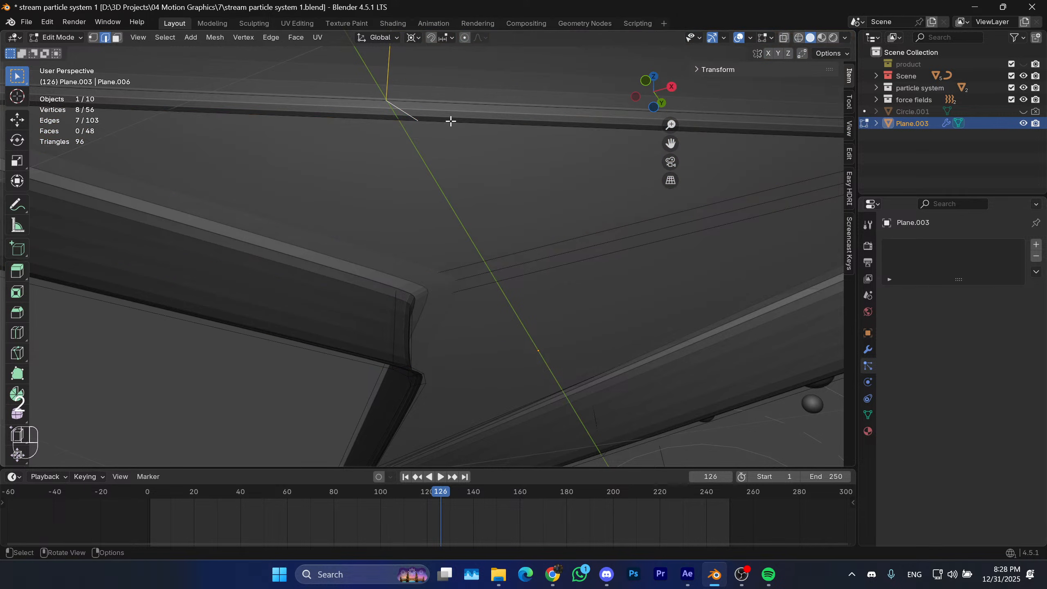
pyautogui.press('2')
pyautogui.hotkey('ctrl', 'f')
pyautogui.click(443, 173)
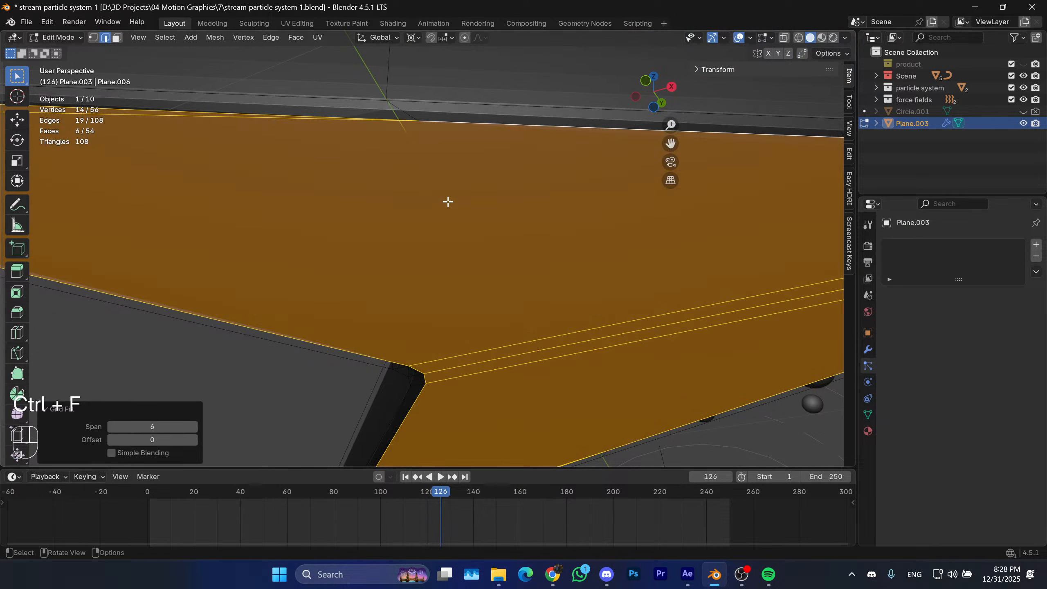
# Leave Edit Mode and apply Shade Smooth to the arrowhead.
pyautogui.moveTo(447, 201); pyautogui.dragTo(539, 306, button='middle')
pyautogui.scroll(-3, 533, 303)
pyautogui.press('Tab')
pyautogui.moveTo(479, 274); pyautogui.dragTo(561, 278, button='middle')
pyautogui.rightClick(458, 241)
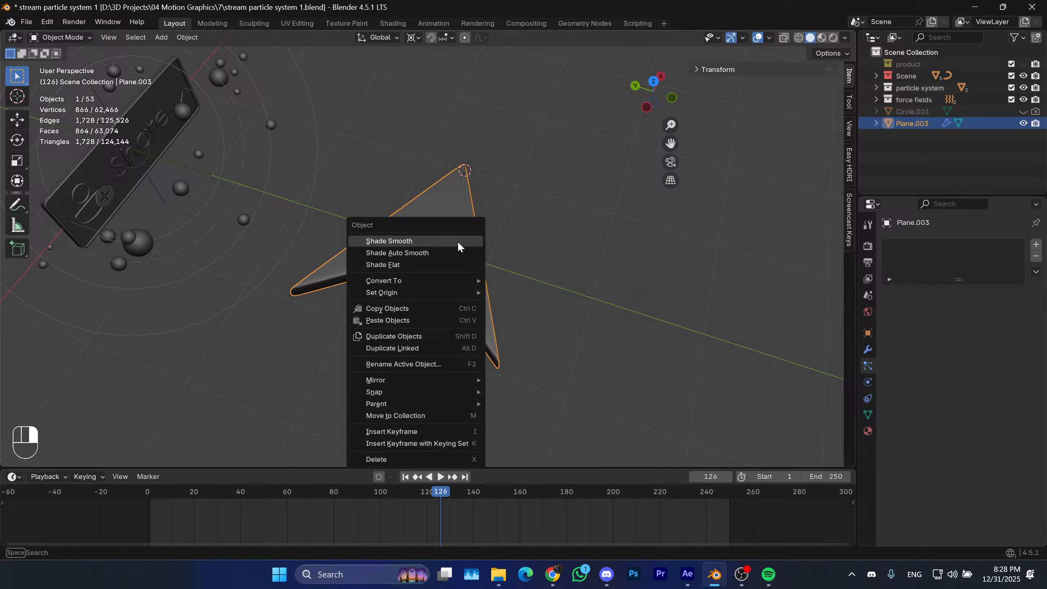
pyautogui.click(442, 238)
pyautogui.moveTo(442, 238); pyautogui.dragTo(537, 197, button='middle')
# Snap the 3D cursor to the arrowhead's origin and scale the arrowhead uniformly to about 0.341.
pyautogui.click(566, 273)
pyautogui.keyDown('shift'); pyautogui.click(512, 281); pyautogui.keyUp('shift')
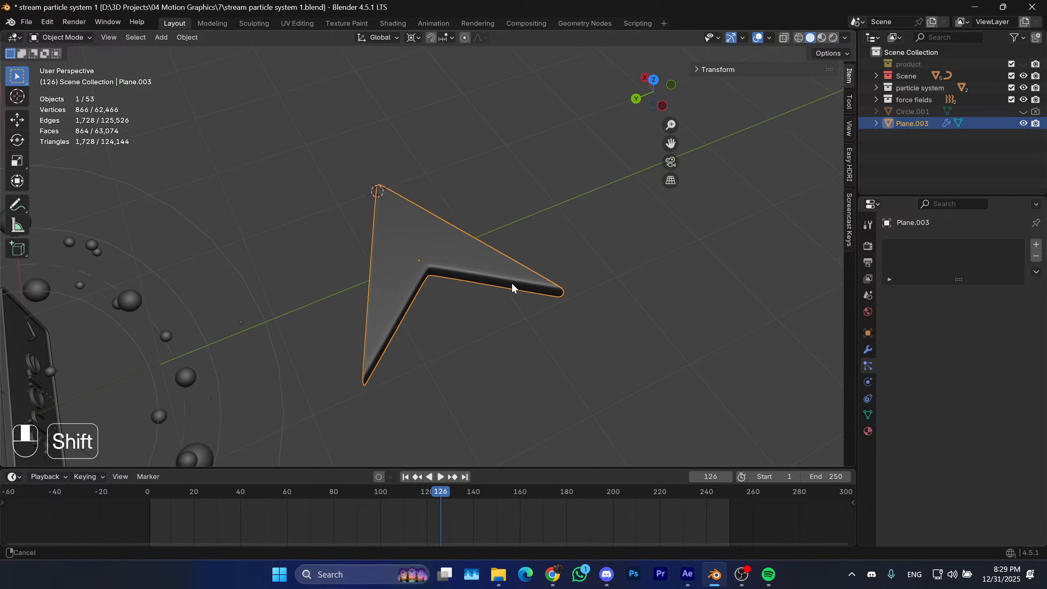
pyautogui.hotkey('shift', 's')
pyautogui.click(585, 313)
pyautogui.press('s')
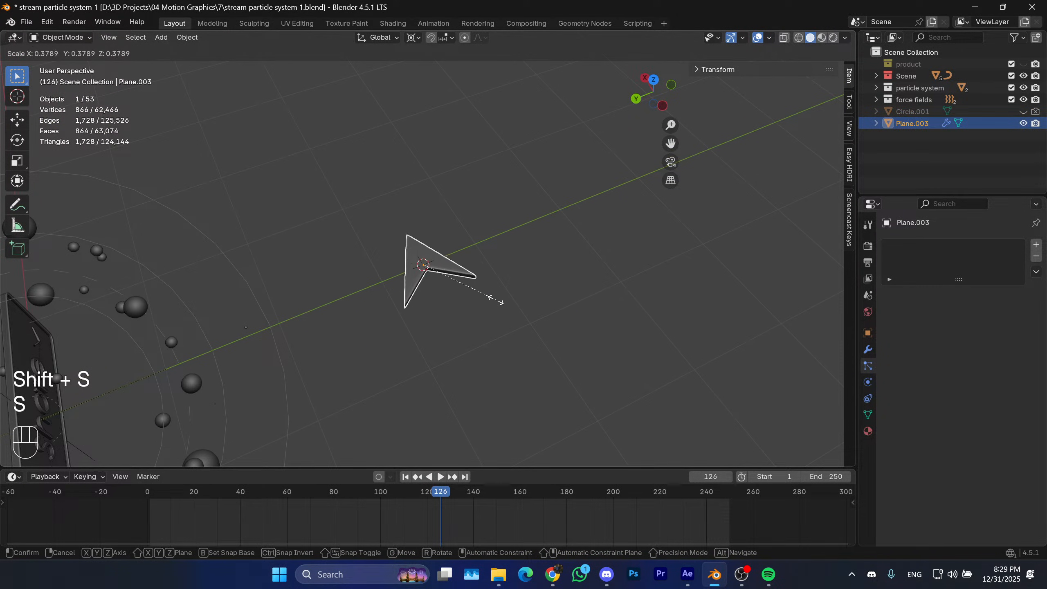
pyautogui.click(491, 299)
# In top view and wireframe shading, move the arrowhead's inner notch vertices about -0.084 m along X.
pyautogui.moveTo(492, 299); pyautogui.dragTo(524, 306, button='middle')
pyautogui.press('KP_5')
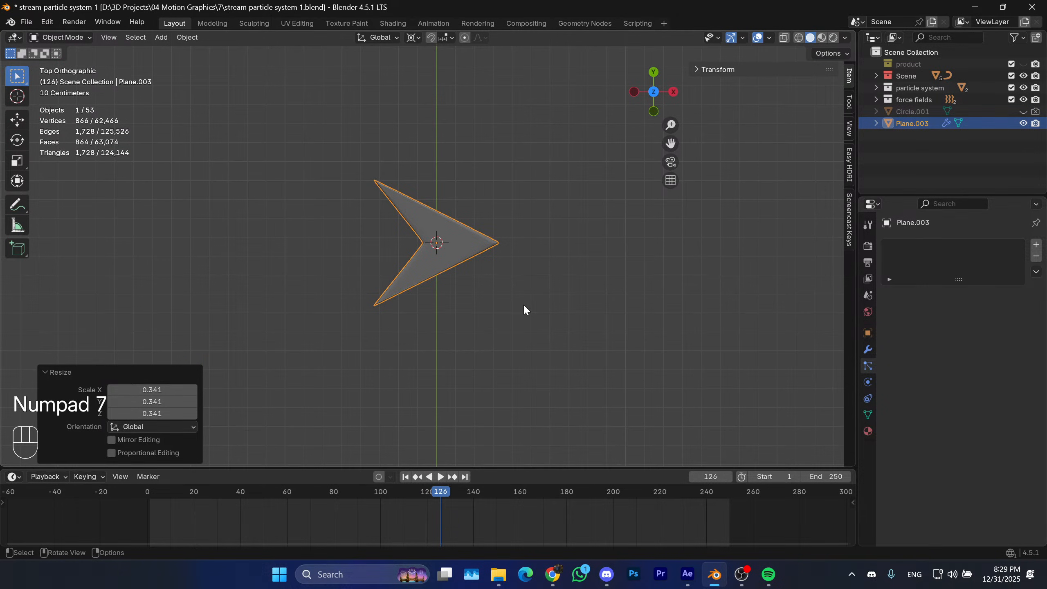
pyautogui.press('Tab')
pyautogui.scroll(5, 522, 304)
pyautogui.press('1')
pyautogui.press('z')
pyautogui.moveTo(435, 225); pyautogui.dragTo(375, 259)
pyautogui.press('g')
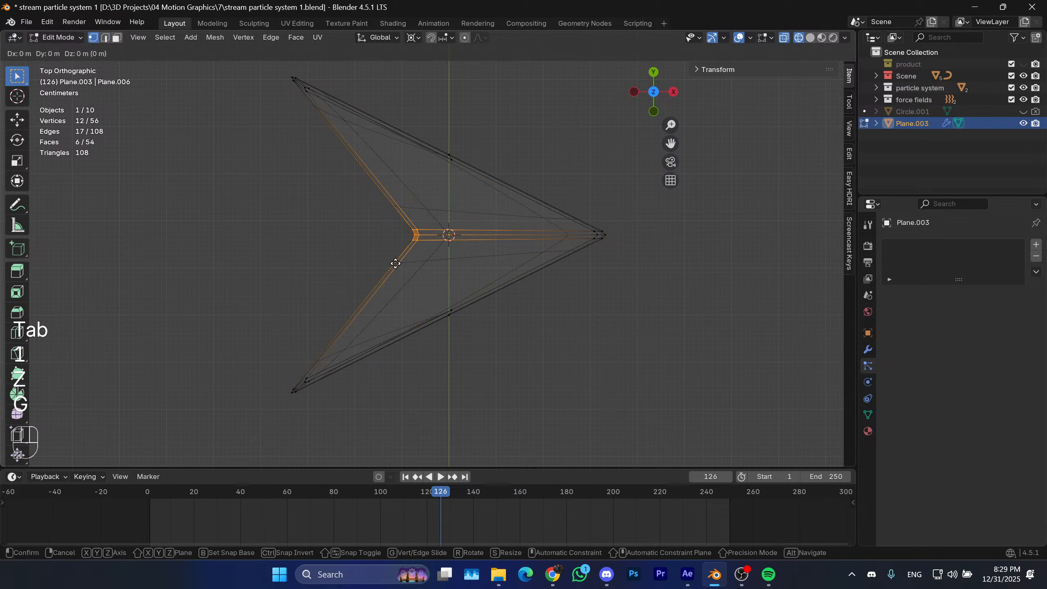
pyautogui.press('y')
pyautogui.rightClick(355, 258)
pyautogui.press('g')
pyautogui.press('x')
pyautogui.click(311, 257)
# Return to solid shading and Object Mode, and reselect the reshaped arrowhead.
pyautogui.press('z')
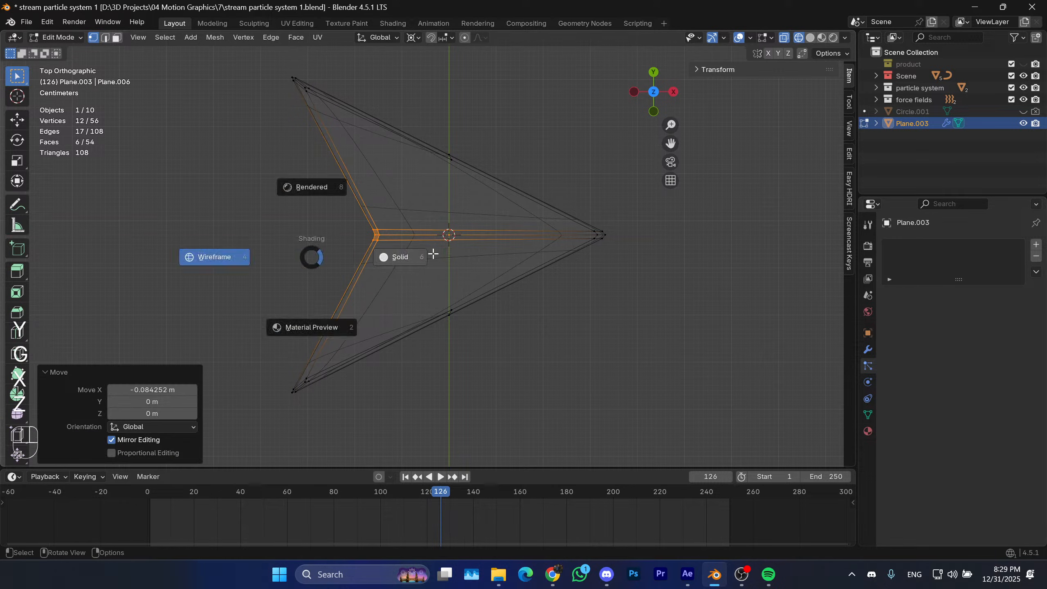
pyautogui.press('Tab')
pyautogui.scroll(-5, 486, 283)
pyautogui.click(486, 283)
pyautogui.keyDown('shift'); pyautogui.moveTo(449, 321); pyautogui.dragTo(466, 339, button='middle'); pyautogui.keyUp('shift')
pyautogui.moveTo(466, 339); pyautogui.dragTo(573, 253, button='middle')
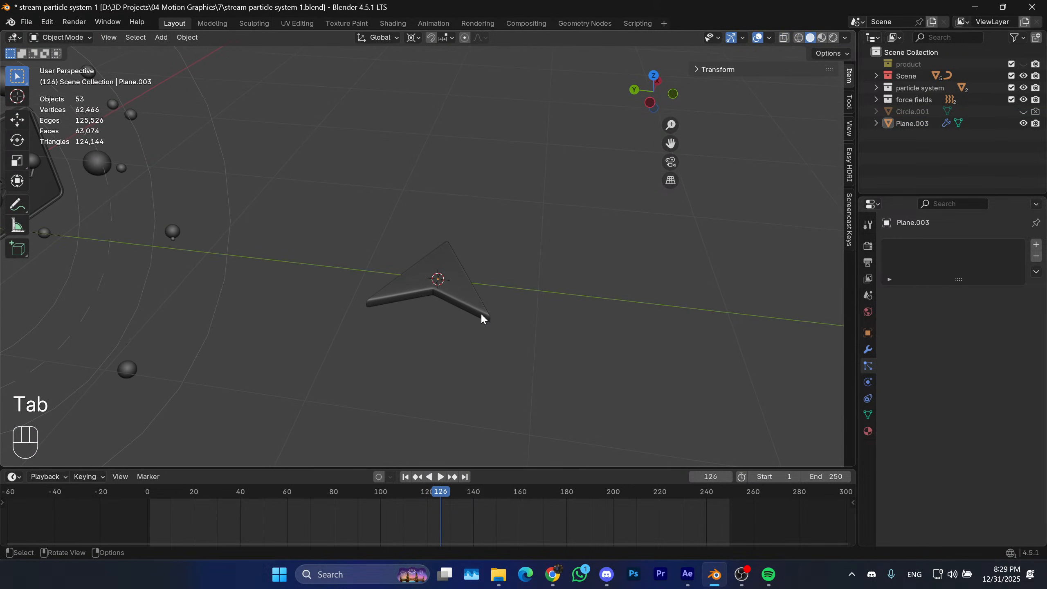
pyautogui.click(460, 294)
pyautogui.keyDown('shift'); pyautogui.moveTo(444, 320); pyautogui.dragTo(546, 350, button='middle'); pyautogui.keyUp('shift')
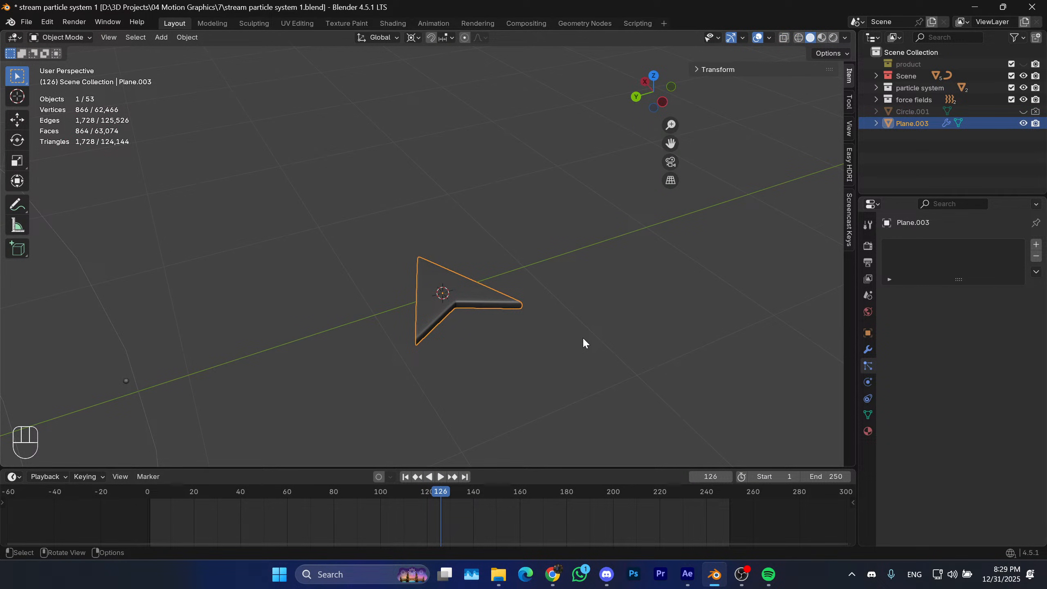
pyautogui.keyDown('shift'); pyautogui.moveTo(332, 281); pyautogui.dragTo(406, 275, button='middle'); pyautogui.keyUp('shift')
pyautogui.moveTo(442, 239); pyautogui.dragTo(407, 245, button='middle')
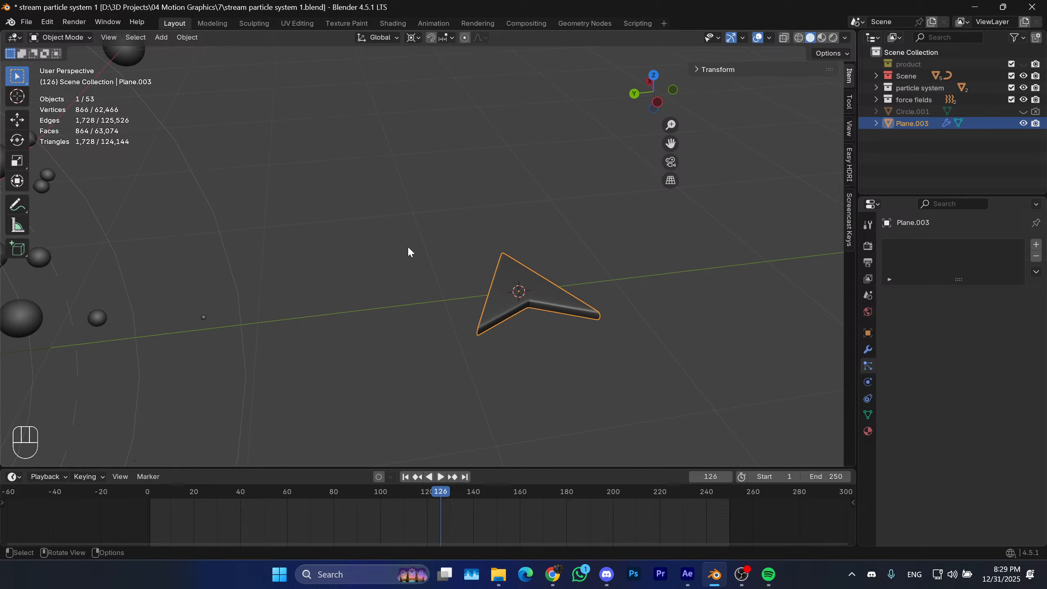
# In front view, rotate the arrowhead 90° about the global X axis.
pyautogui.press('KP_1')
pyautogui.press('r')
pyautogui.rightClick(306, 286)
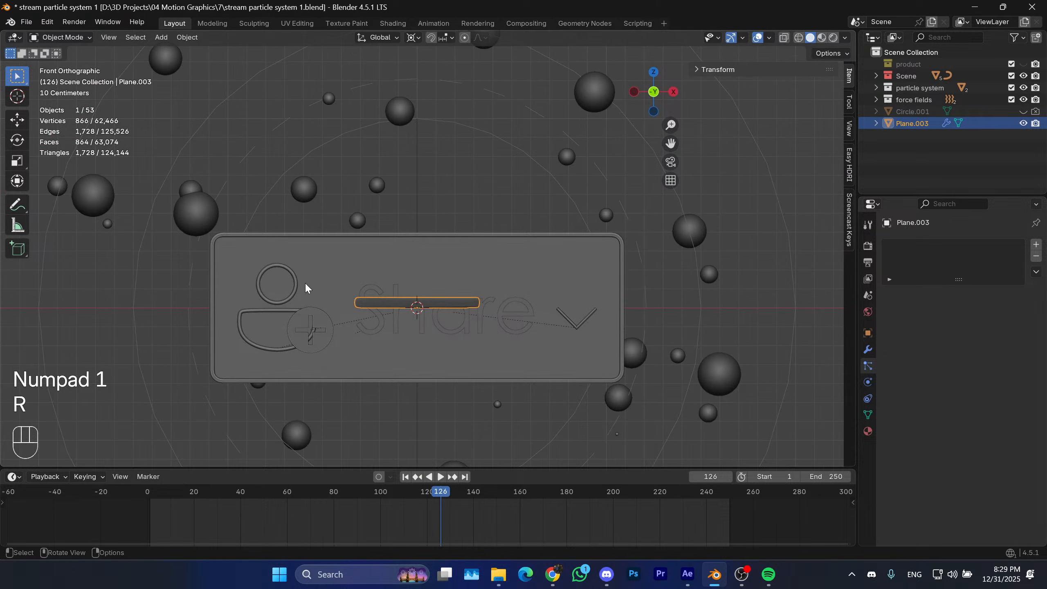
pyautogui.press('r')
pyautogui.press('r')
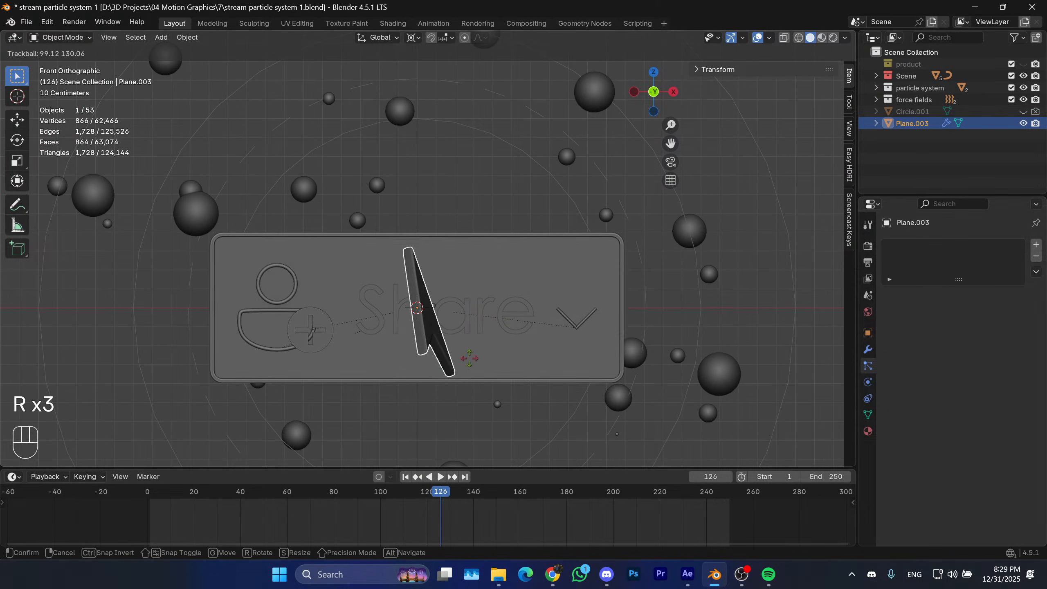
pyautogui.press('r')
pyautogui.press('x')
pyautogui.press('r')
pyautogui.press('x')
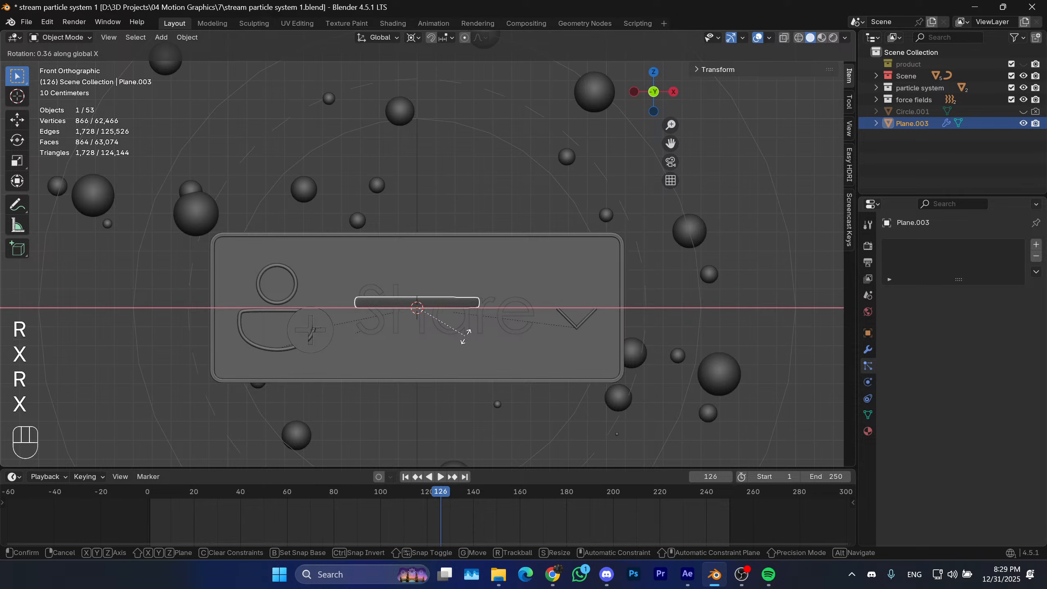
pyautogui.press('KP_9')
pyautogui.press('KP_0')
pyautogui.press('KP_Enter')
# Rotate the arrowhead 90° about the global Y axis.
pyautogui.press('r')
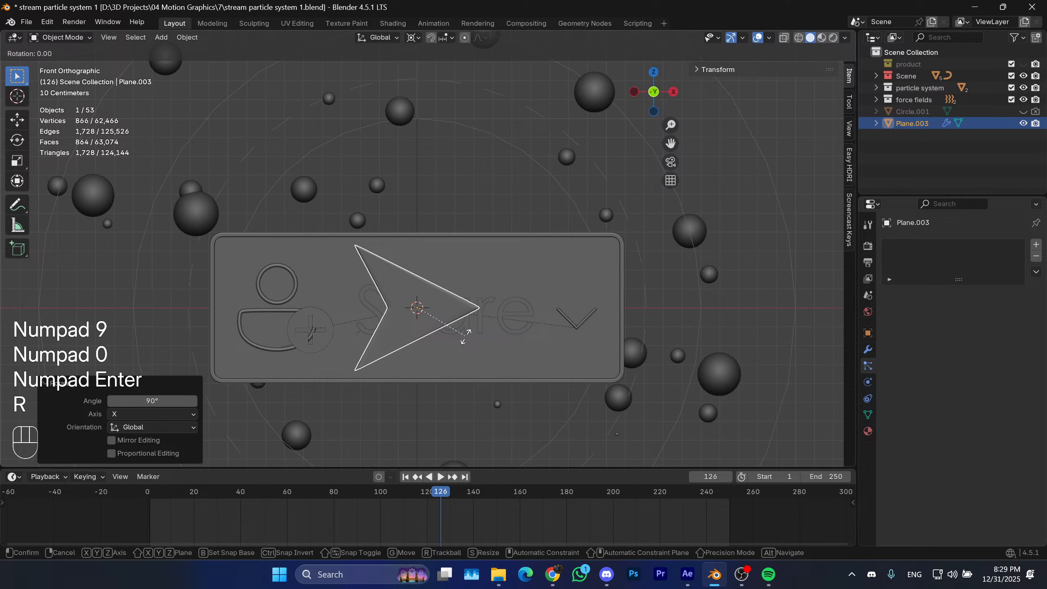
pyautogui.press('y')
pyautogui.press('KP_1')
pyautogui.press('r')
pyautogui.press('y')
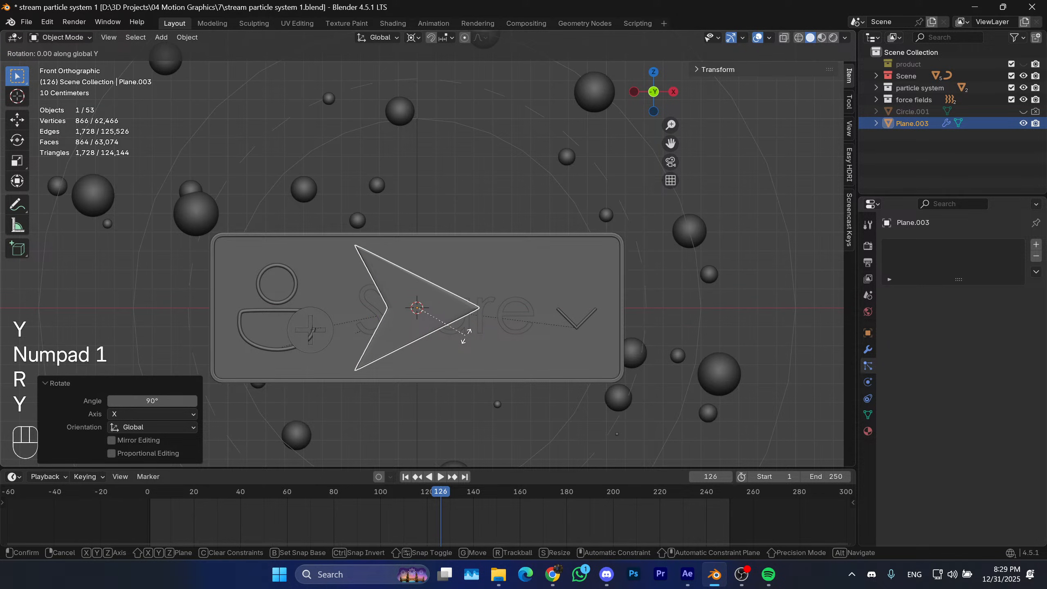
pyautogui.press('KP_9')
pyautogui.press('KP_0')
pyautogui.press('KP_Enter')
# Rotate the arrowhead a further 180° about the global Y axis so it points upward.
pyautogui.press('r')
pyautogui.press('y')
pyautogui.press('KP_1')
pyautogui.press('KP_8')
pyautogui.press('KP_0')
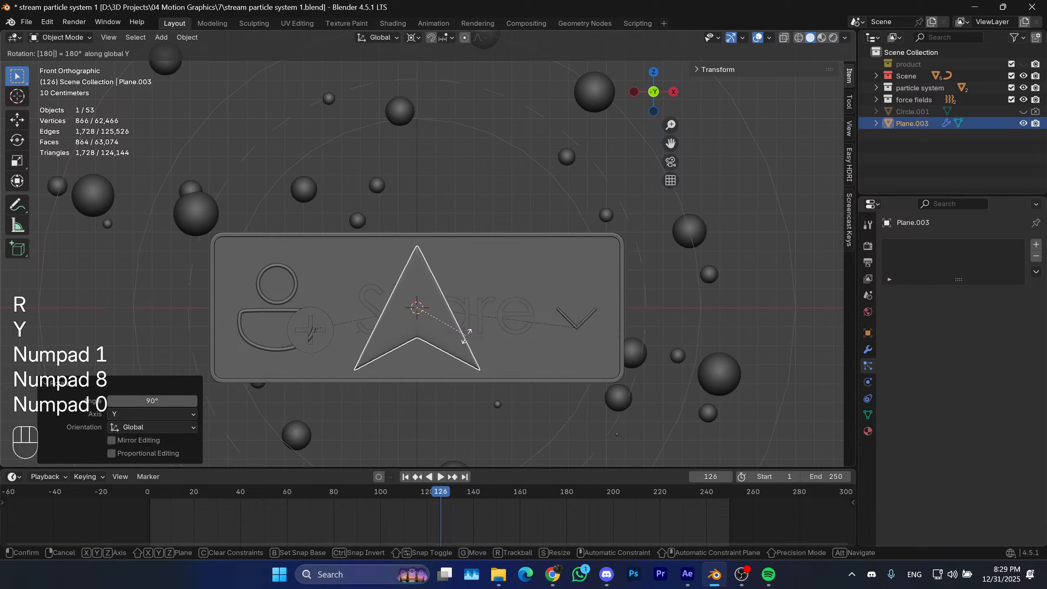
pyautogui.press('KP_Enter')
# Move the arrowhead about 0.858 m along X and -0.4 m along Z, over the Share button's lower right corner.
pyautogui.press('g')
pyautogui.click(675, 424)
pyautogui.scroll(-4, 551, 398)
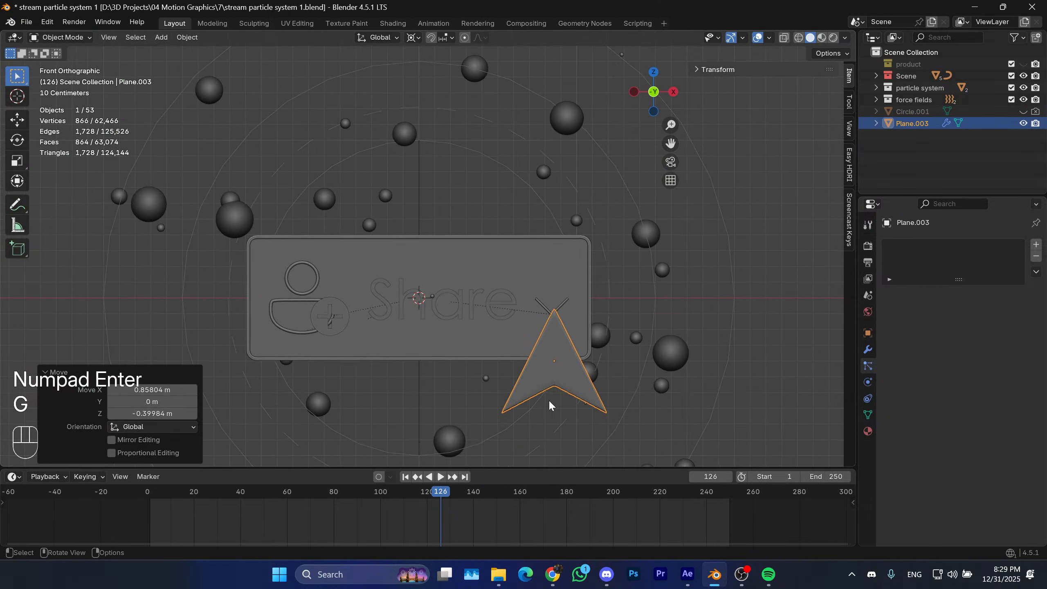
pyautogui.keyDown('shift'); pyautogui.moveTo(531, 367); pyautogui.dragTo(547, 339, button='middle'); pyautogui.keyUp('shift')
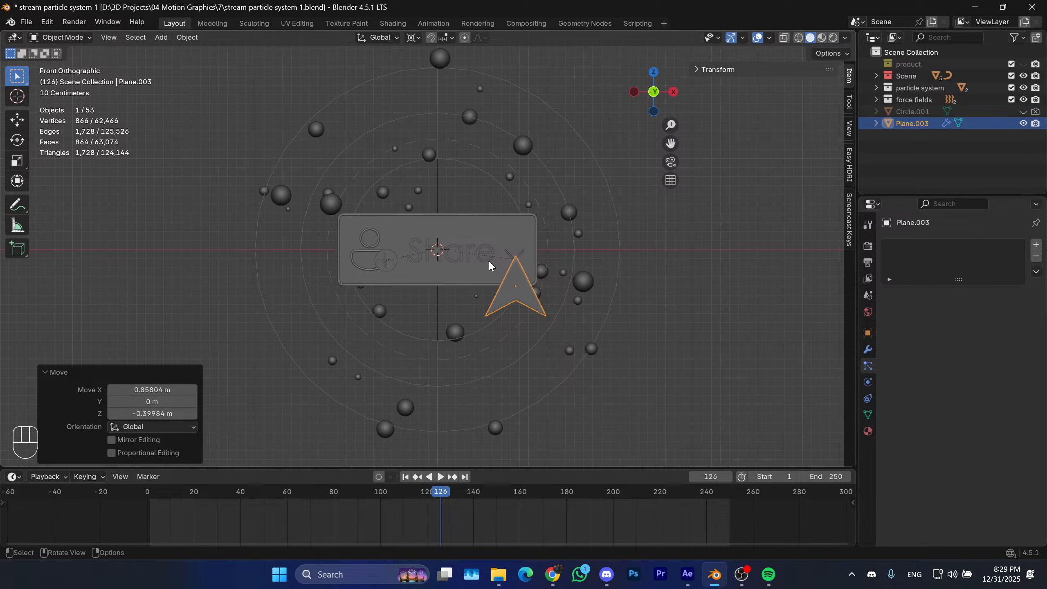
# In top view, move the arrowhead about 1 m along X and 0.67 m along Y.
pyautogui.moveTo(485, 256); pyautogui.dragTo(546, 307, button='middle')
pyautogui.press('KP_7')
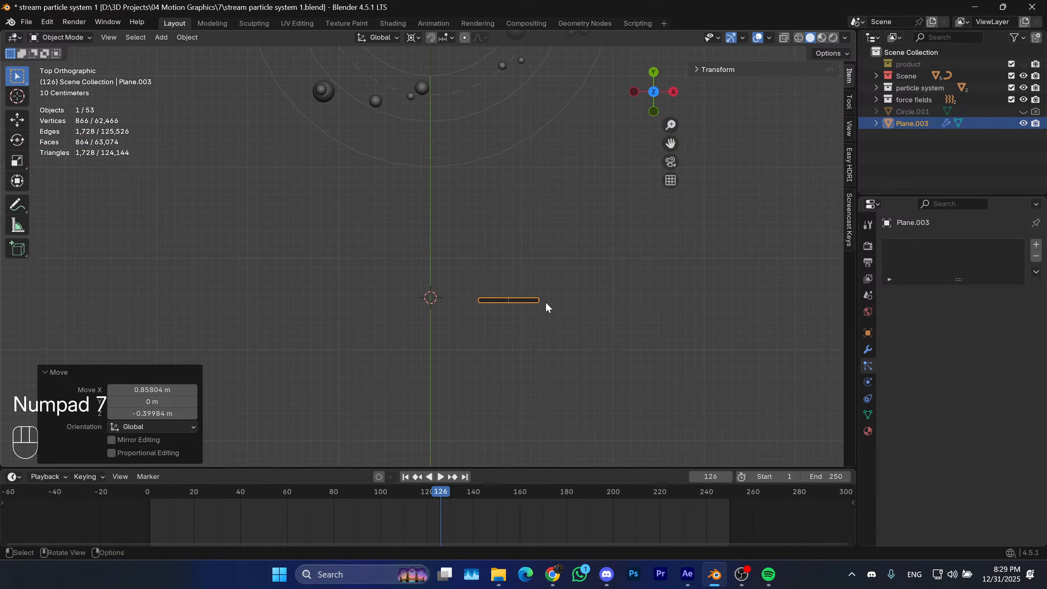
pyautogui.keyDown('shift'); pyautogui.scroll(3, 522, 301); pyautogui.keyUp('shift')
pyautogui.click(641, 311)
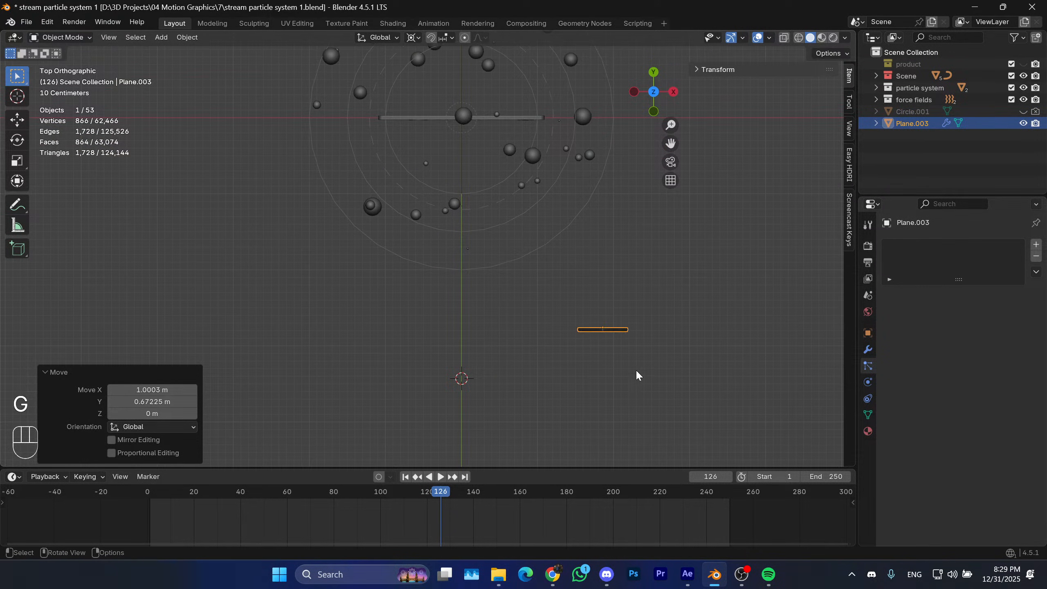
pyautogui.press('r')
pyautogui.press('r')
pyautogui.rightClick(619, 325)
# Snap the 3D cursor to the arrowhead and tilt the arrowhead with a trackball rotation of about -26.9° and -33.2°.
pyautogui.hotkey('shift', 's')
pyautogui.click(643, 363)
pyautogui.press('r')
pyautogui.press('r')
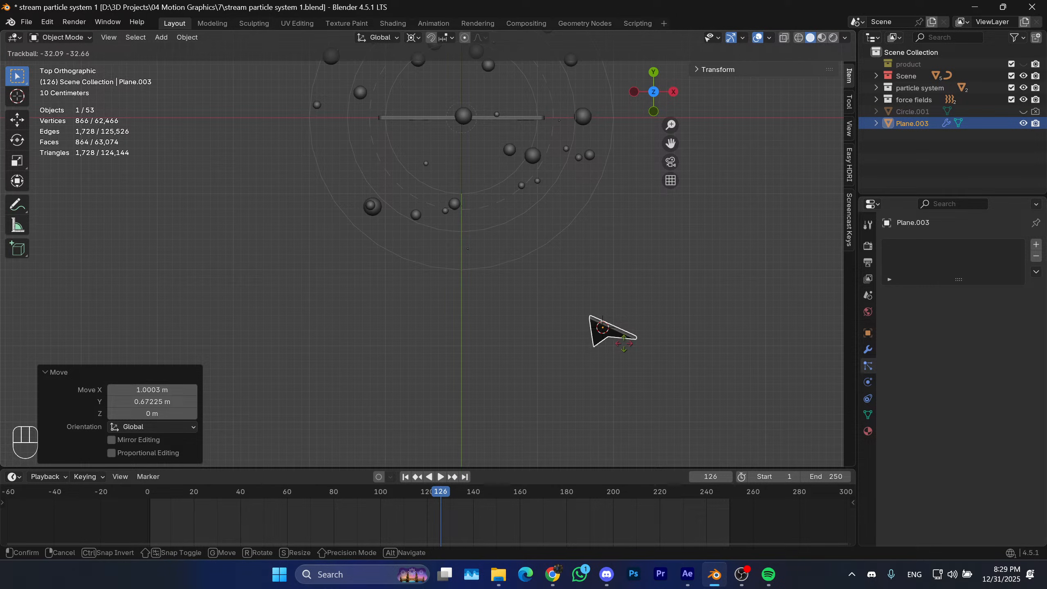
pyautogui.click(624, 344)
pyautogui.moveTo(624, 343); pyautogui.dragTo(442, 474, button='middle')
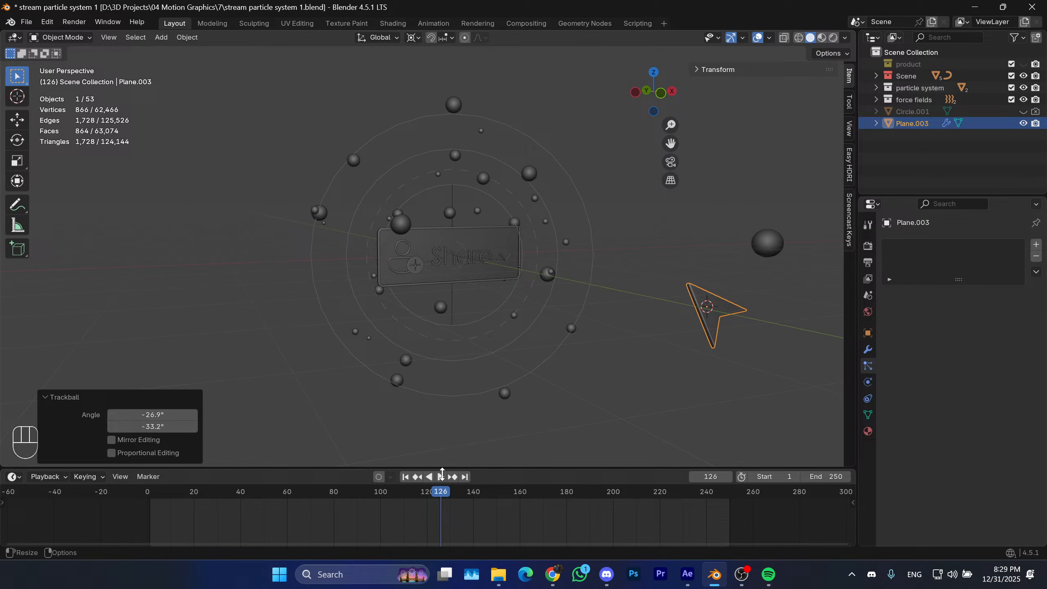
# Return the animation to frame 1, deselect the arrowhead and save the file.
pyautogui.click(406, 477)
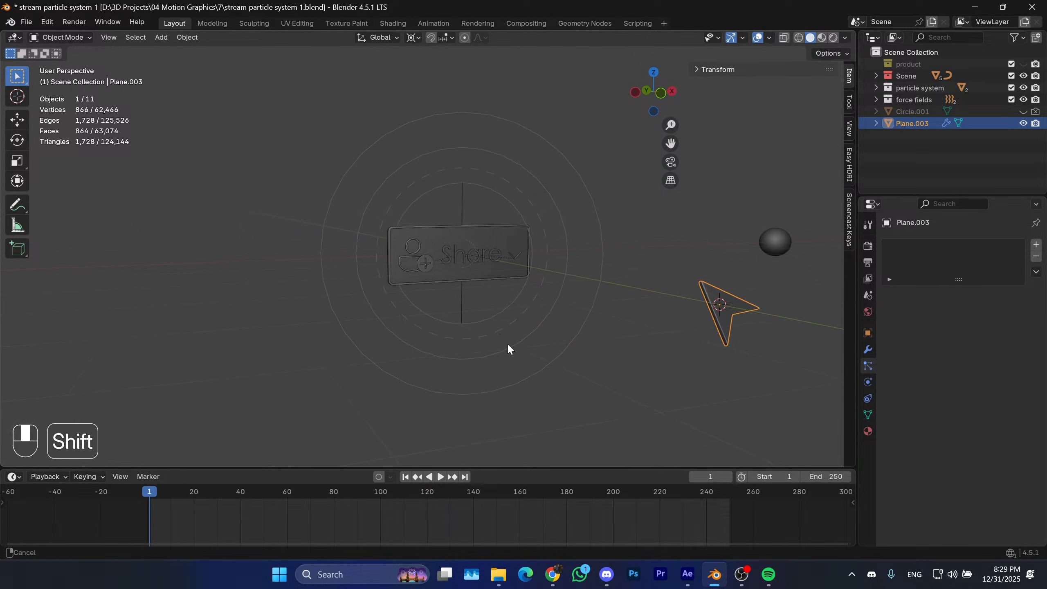
pyautogui.click(598, 362)
pyautogui.moveTo(599, 362); pyautogui.dragTo(585, 344, button='middle')
pyautogui.hotkey('ctrl', 's')
# Split the 3D viewport into two side-by-side views of the scene.
pyautogui.moveTo(581, 268); pyautogui.dragTo(561, 264, button='middle')
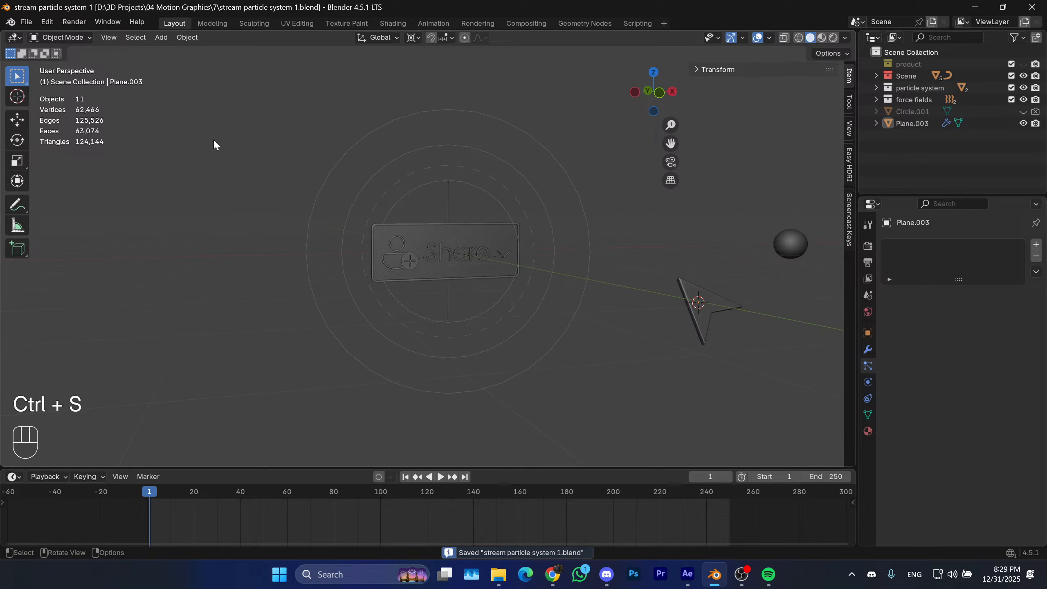
pyautogui.moveTo(9, 38); pyautogui.dragTo(427, 174)
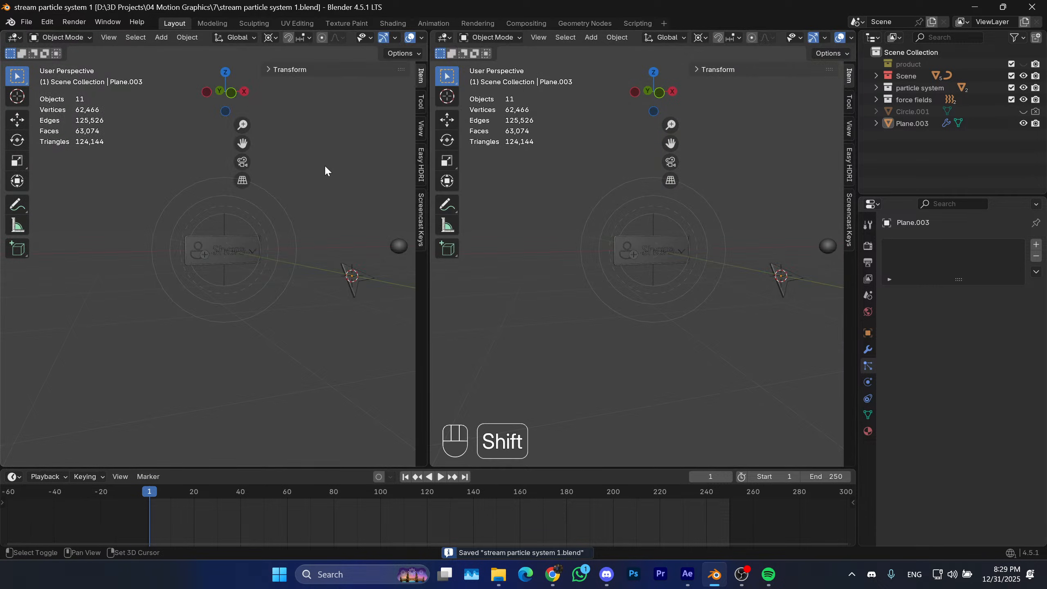
pyautogui.moveTo(577, 260); pyautogui.dragTo(615, 288, button='middle')
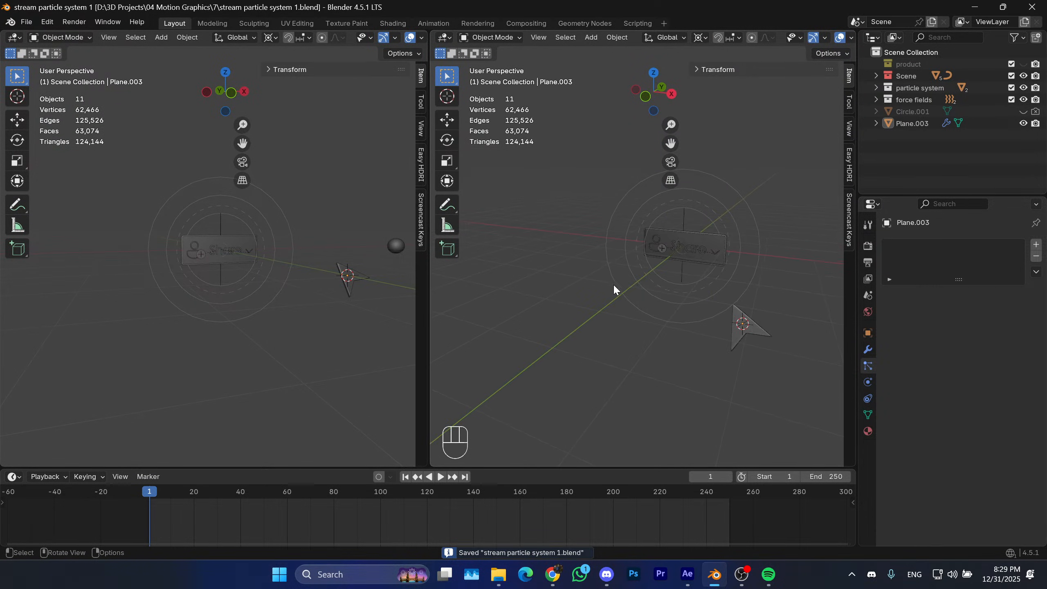
# Add a camera, reset the 3D cursor to the world origin and snap the camera to it.
pyautogui.hotkey('shift', 'a')
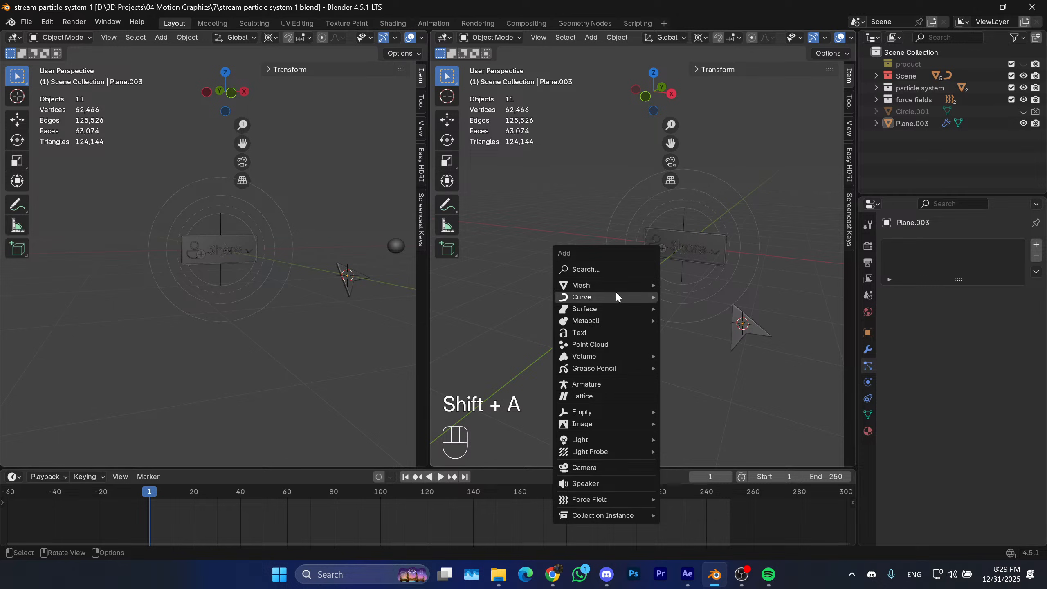
pyautogui.click(606, 464)
pyautogui.moveTo(643, 313); pyautogui.dragTo(631, 275, button='middle')
pyautogui.hotkey('shift', 's')
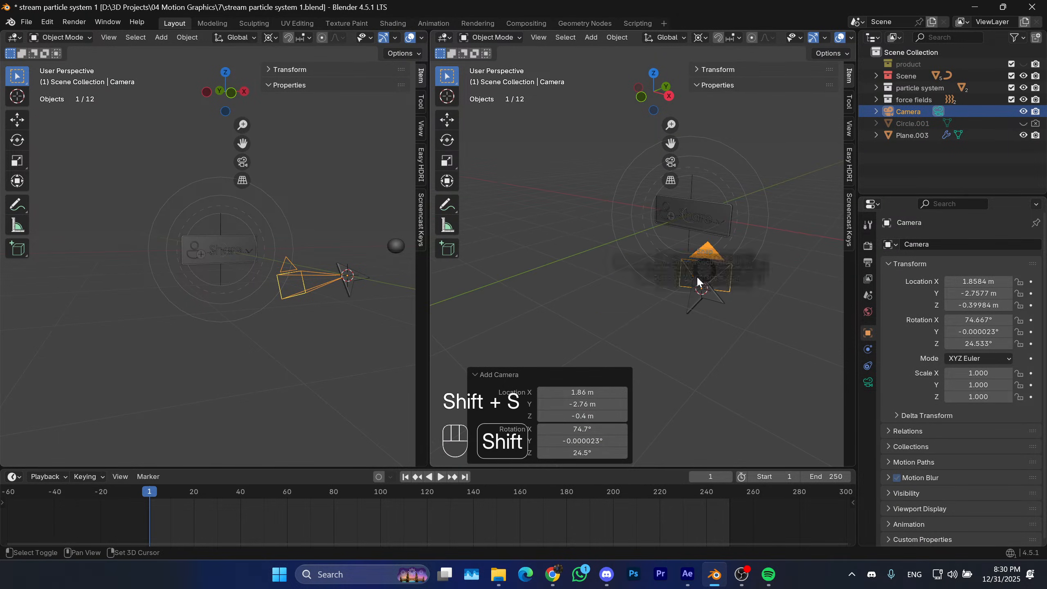
pyautogui.hotkey('shift', 's')
pyautogui.moveTo(659, 188); pyautogui.dragTo(668, 231, button='middle')
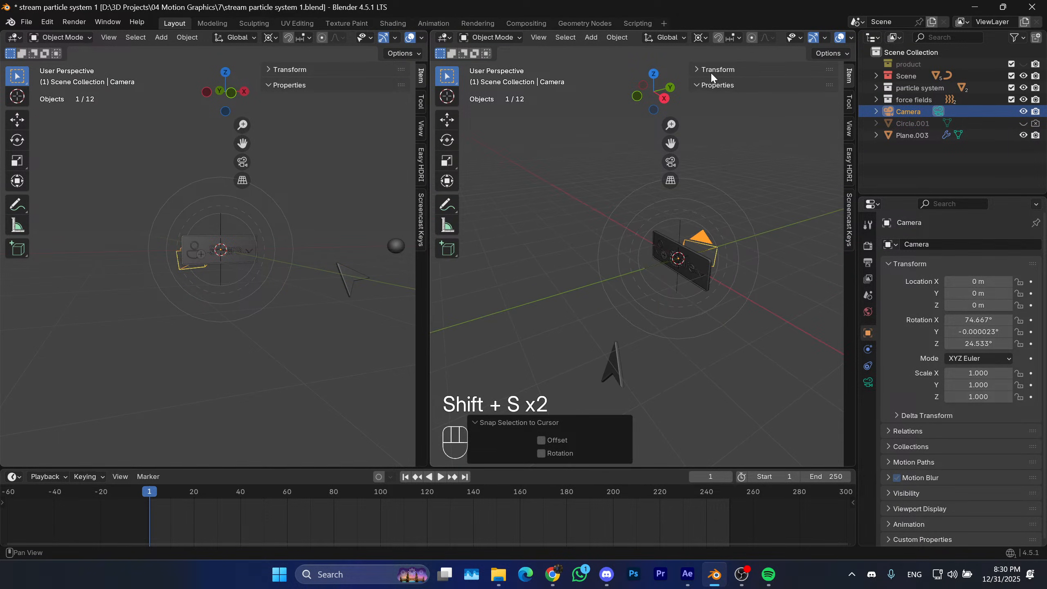
# Set the camera's X, Y and Z rotation to 0°.
pyautogui.click(717, 69)
pyautogui.click(758, 149)
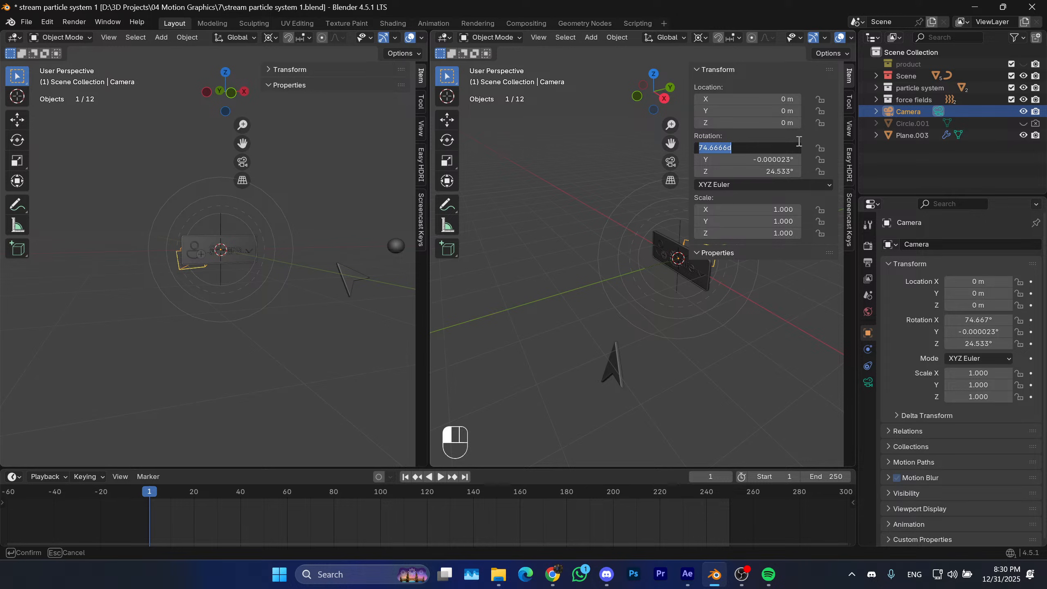
pyautogui.write('0')
pyautogui.press('Tab')
pyautogui.write('0')
pyautogui.press('Tab')
pyautogui.write('0')
pyautogui.press('Return')
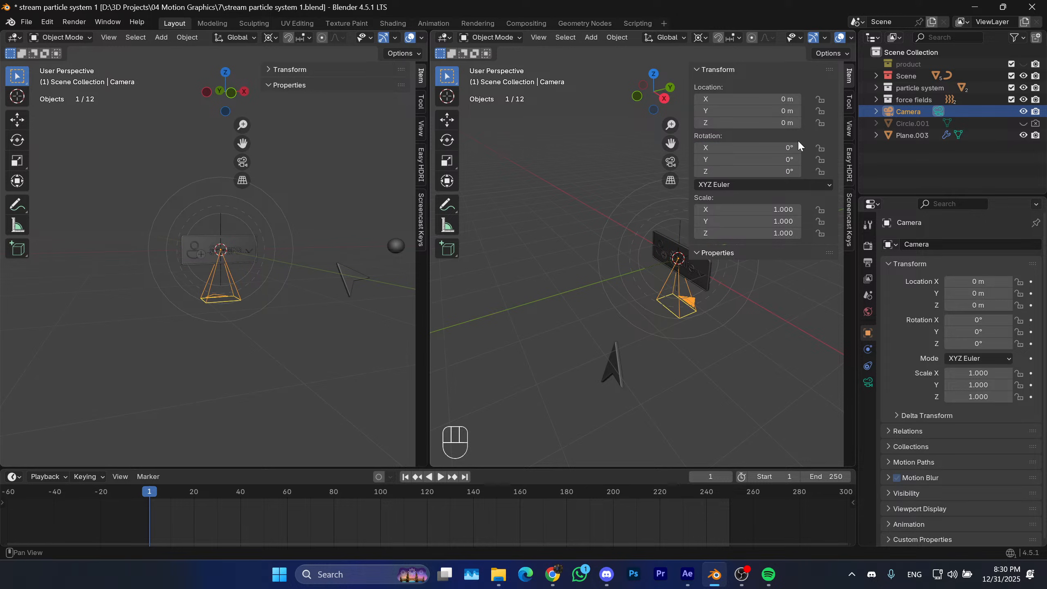
pyautogui.click(745, 70)
# Rotate the camera 90° about the global X axis so it faces along the Y axis.
pyautogui.keyDown('shift'); pyautogui.moveTo(725, 224); pyautogui.dragTo(702, 228, button='middle'); pyautogui.keyUp('shift')
pyautogui.press('r')
pyautogui.press('x')
pyautogui.press('r')
pyautogui.press('x')
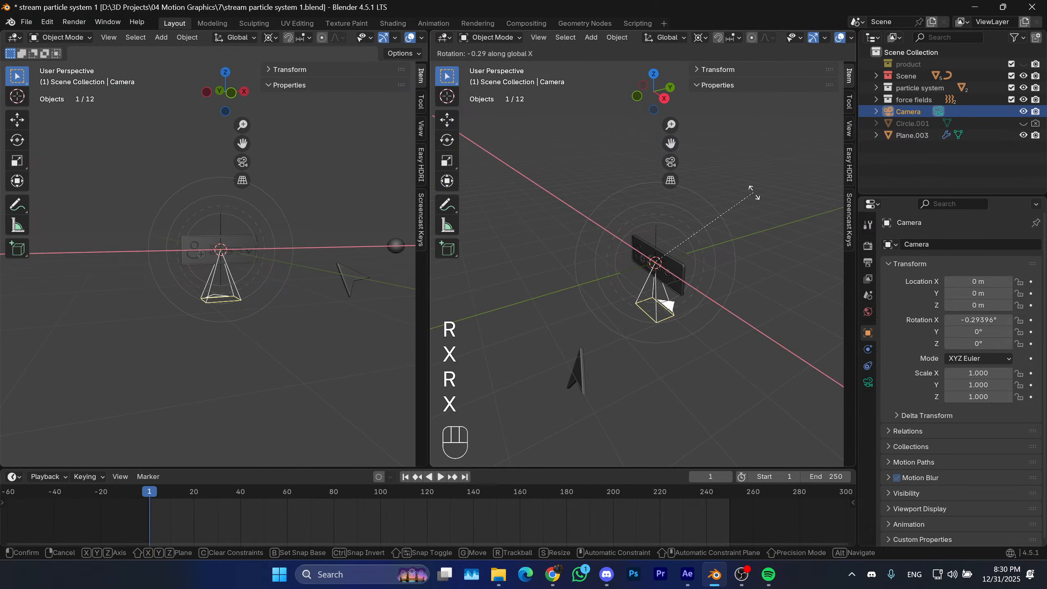
pyautogui.press('KP_9')
pyautogui.press('KP_0')
pyautogui.press('KP_Enter')
# Move the camera about -3.8 m along the global Y axis, in front of the Share button.
pyautogui.press('g')
pyautogui.press('y')
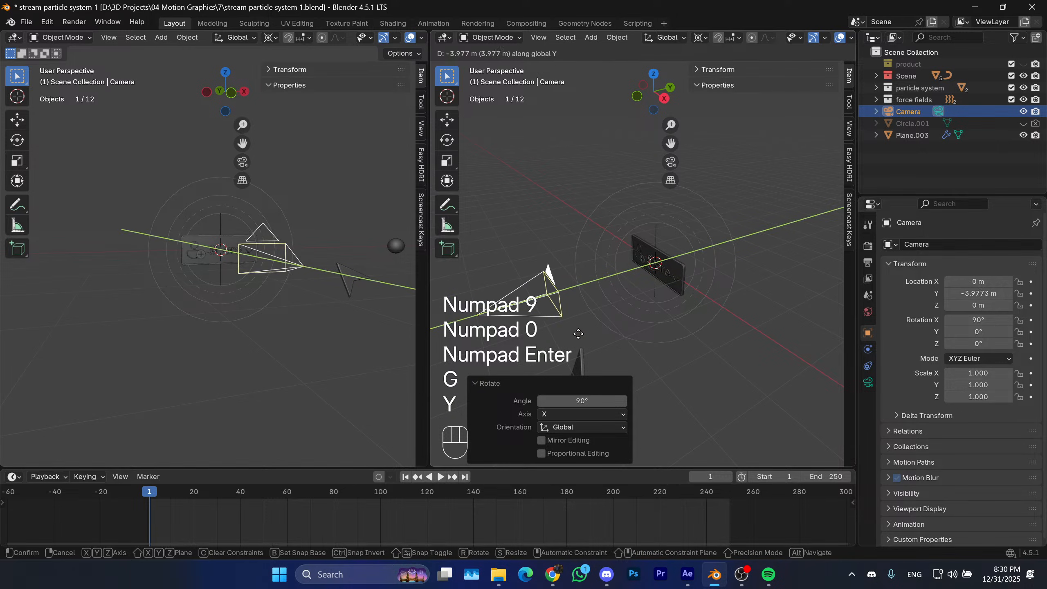
pyautogui.click(312, 314)
# Look through the camera in one of the two viewports and hide that viewport's gizmos and overlays.
pyautogui.click(299, 323)
pyautogui.press('KP_0')
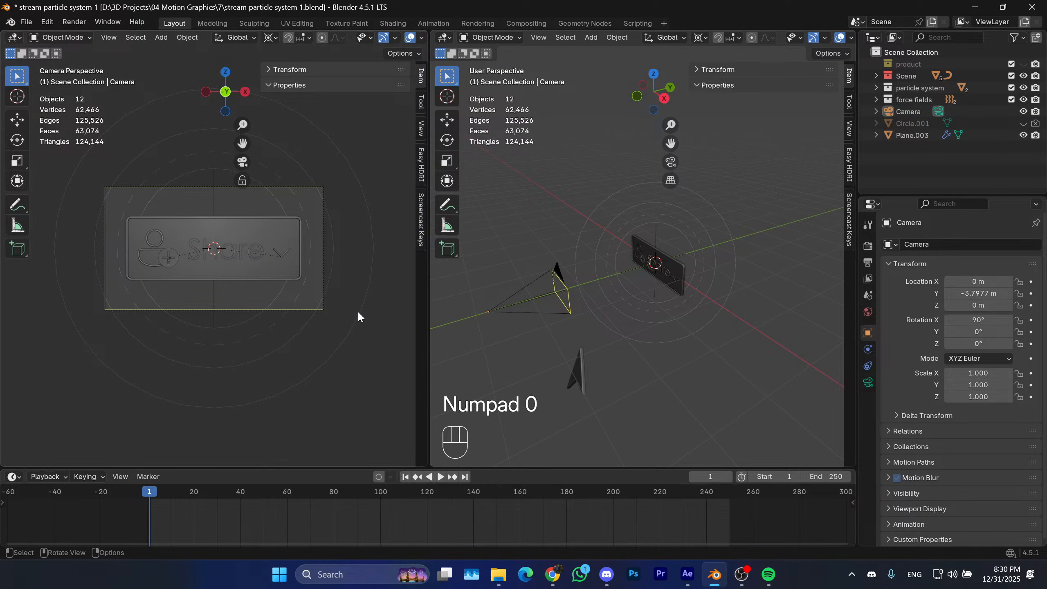
pyautogui.click(384, 39)
pyautogui.click(410, 38)
# Select the camera and show its lens settings.
pyautogui.keyDown('shift'); pyautogui.moveTo(561, 277); pyautogui.dragTo(627, 281, button='middle'); pyautogui.keyUp('shift')
pyautogui.click(627, 281)
pyautogui.click(868, 383)
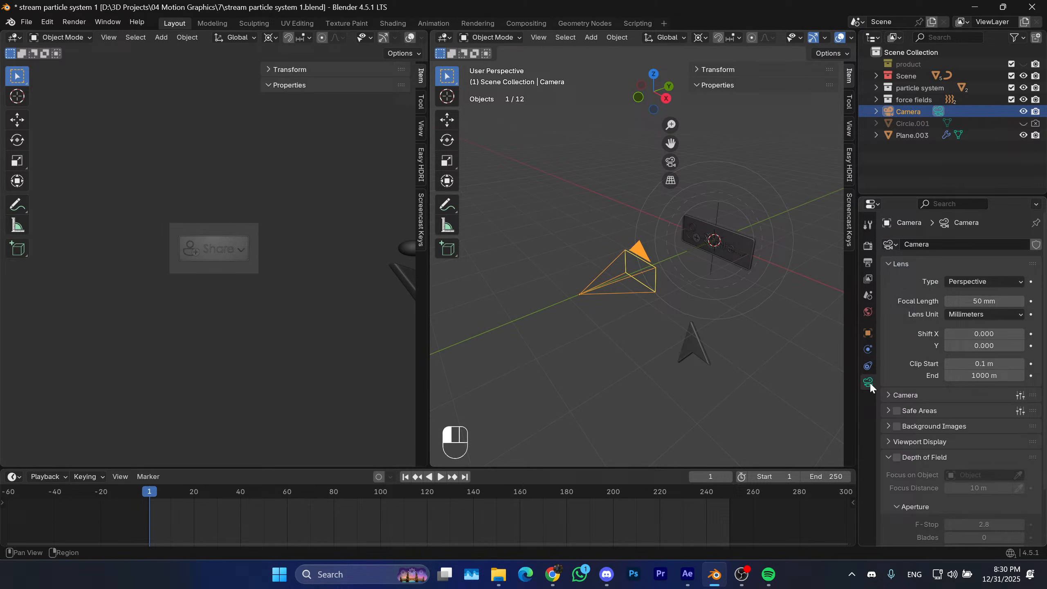
# Set the camera's passepartout opacity to 1.000 in its viewport display settings.
pyautogui.click(914, 440)
pyautogui.scroll(-2, 937, 459)
pyautogui.moveTo(984, 507); pyautogui.dragTo(1018, 504)
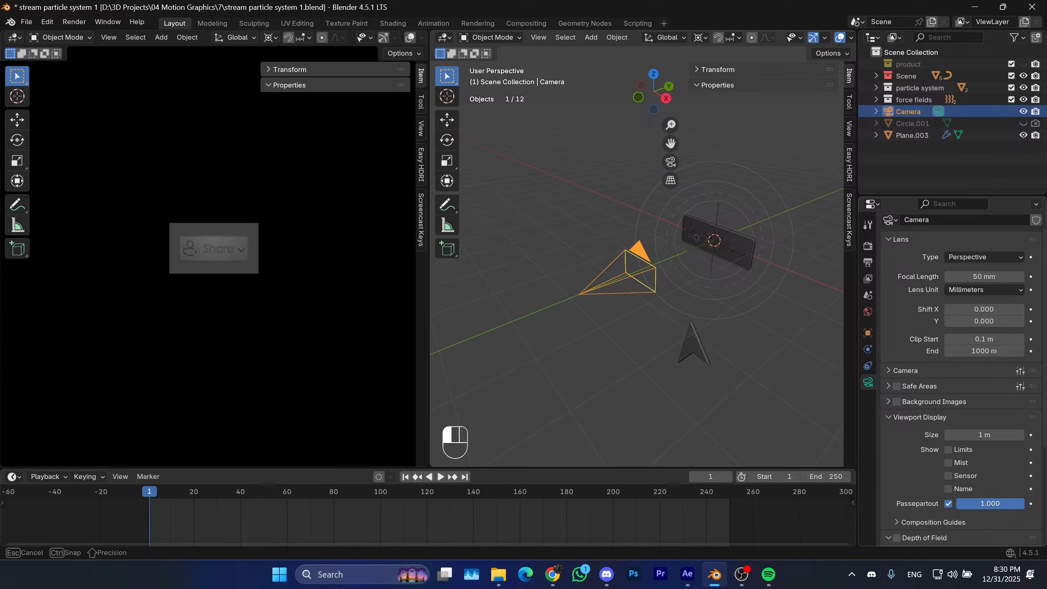
pyautogui.scroll(-4, 904, 456)
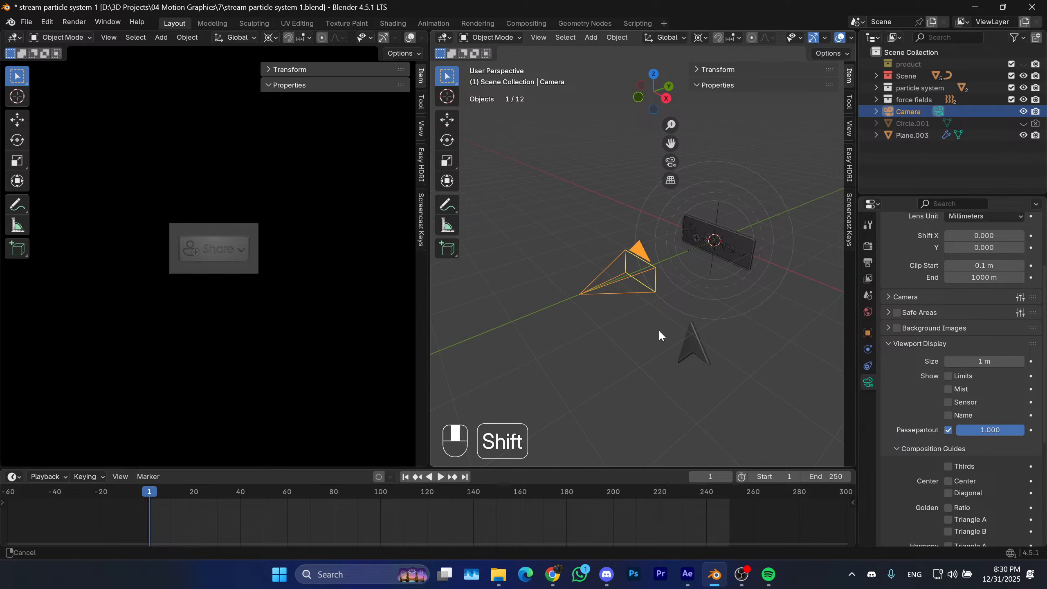
# Move the camera back along the global Y axis by about -1.41 m.
pyautogui.press('g')
pyautogui.press('y')
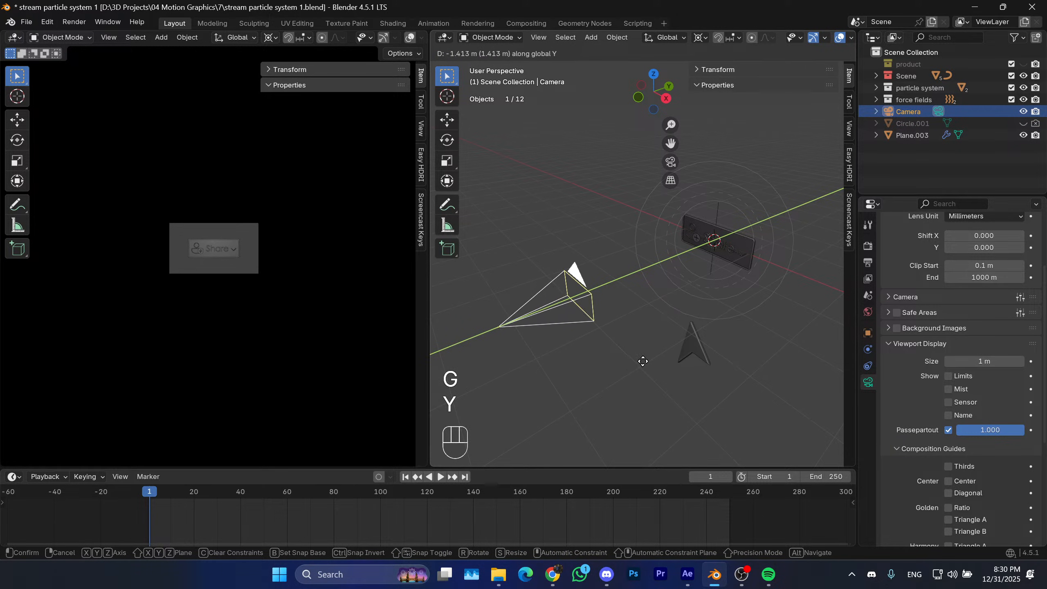
pyautogui.click(641, 359)
pyautogui.scroll(1, 220, 275)
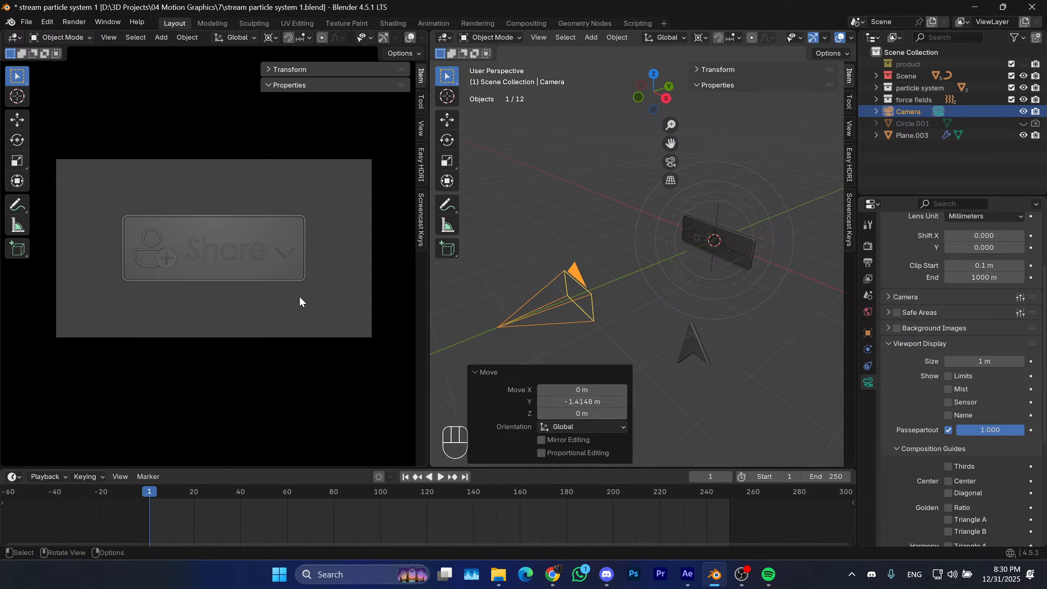
pyautogui.click(489, 375)
pyautogui.scroll(1, 252, 302)
pyautogui.keyDown('shift'); pyautogui.moveTo(255, 303); pyautogui.dragTo(268, 315, button='middle'); pyautogui.keyUp('shift')
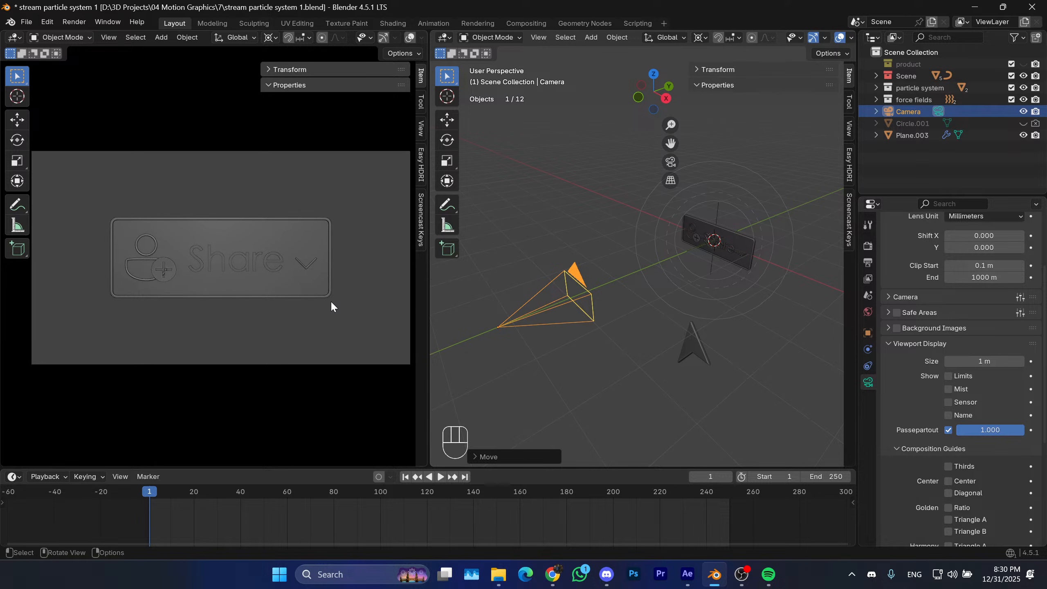
pyautogui.keyDown('shift'); pyautogui.moveTo(332, 306); pyautogui.dragTo(314, 299, button='middle'); pyautogui.keyUp('shift')
pyautogui.scroll(-3, 600, 333)
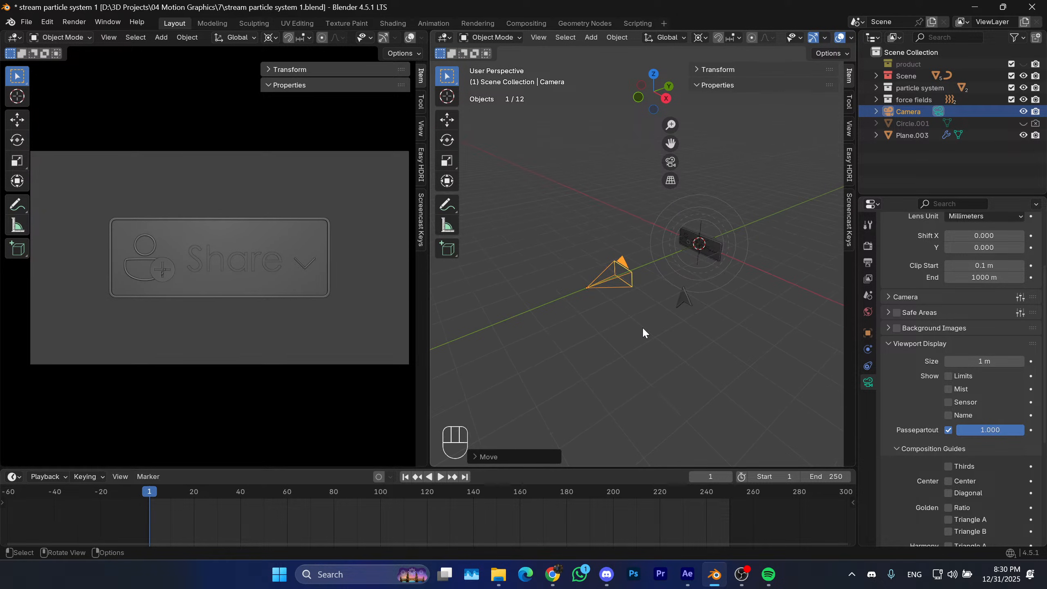
# Pull the camera farther back along the Y axis so the arrow pointer enters the frame beside the Share button.
pyautogui.press('g')
pyautogui.press('y')
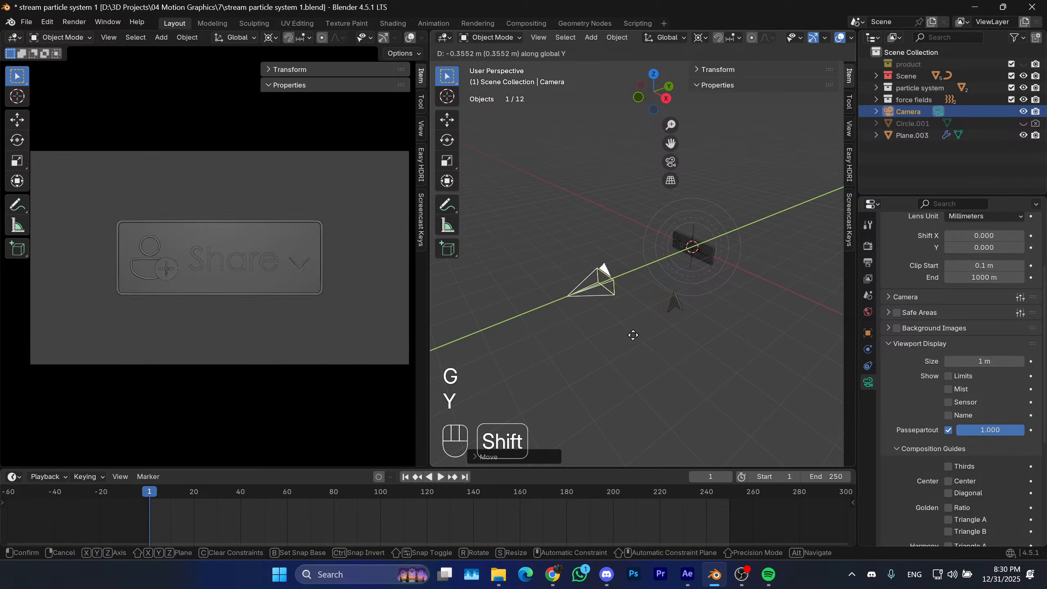
pyautogui.keyDown('shift'); pyautogui.click(536, 355); pyautogui.keyUp('shift')
pyautogui.press('g')
pyautogui.press('y')
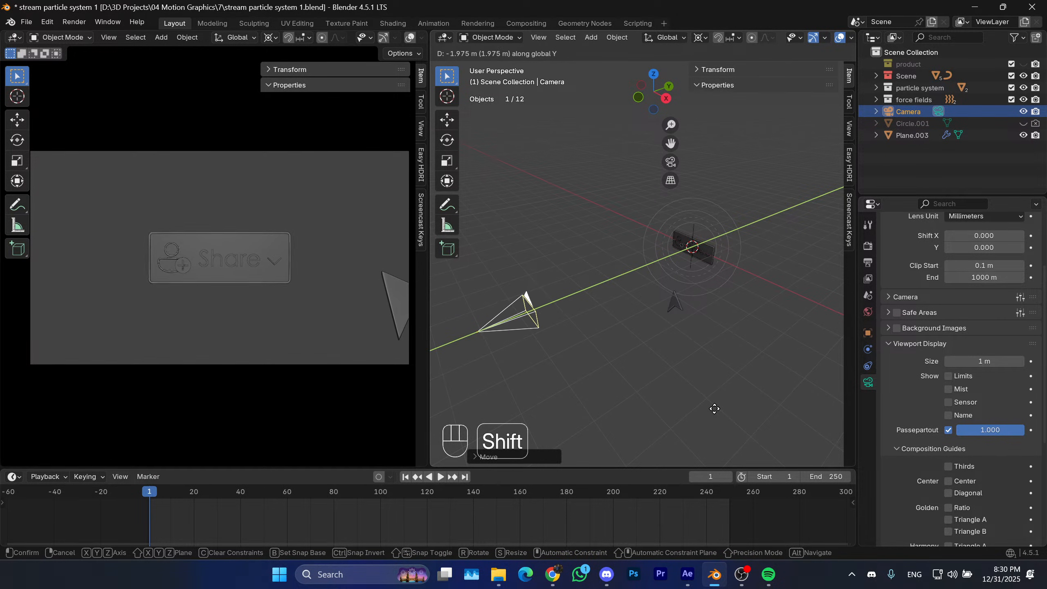
pyautogui.keyDown('shift'); pyautogui.click(615, 409); pyautogui.keyUp('shift')
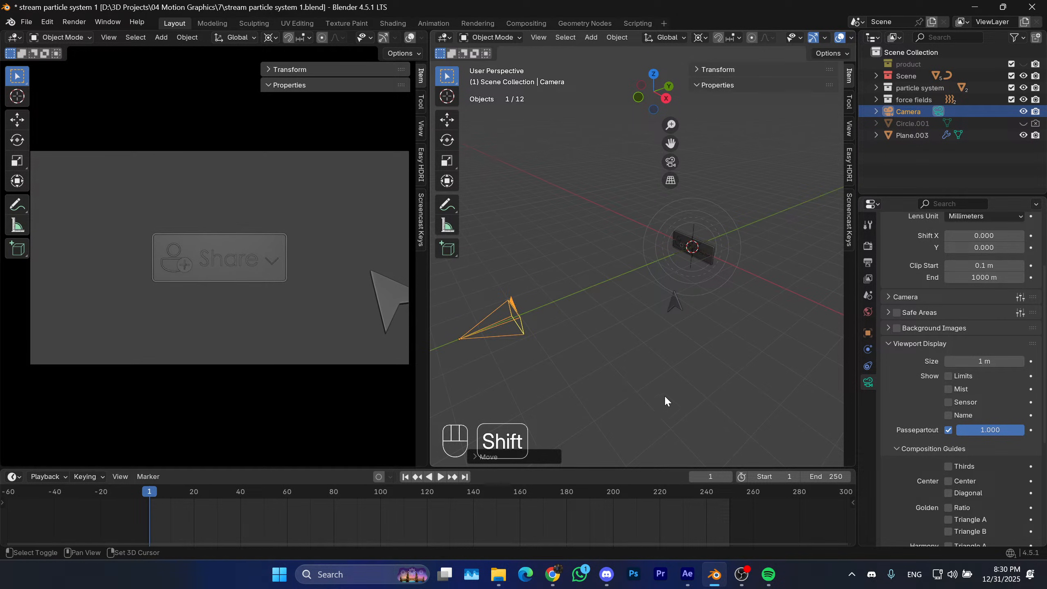
pyautogui.keyDown('shift'); pyautogui.moveTo(665, 395); pyautogui.dragTo(716, 345, button='middle'); pyautogui.keyUp('shift')
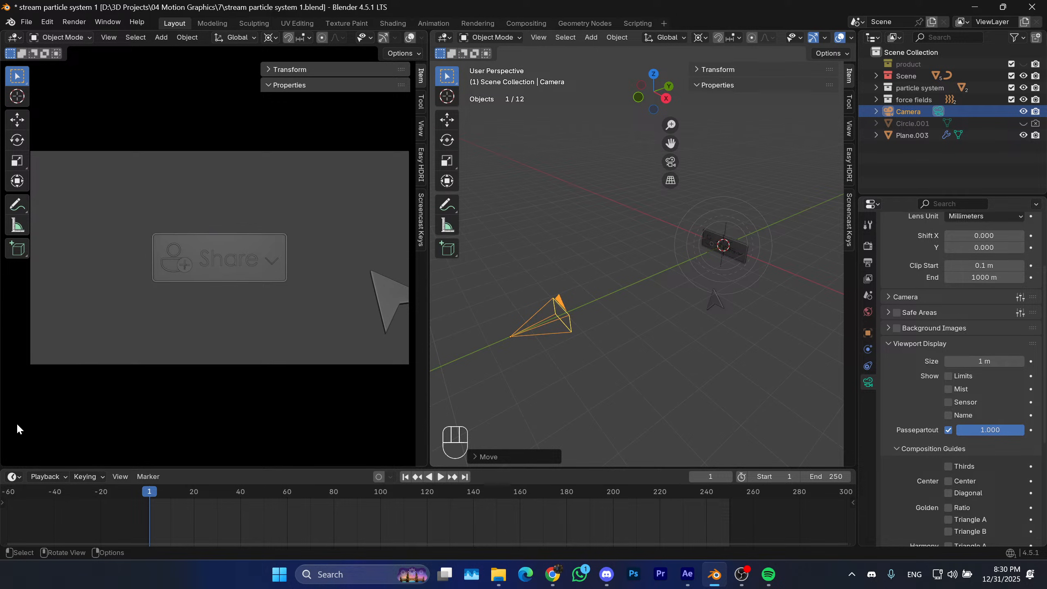
pyautogui.keyDown('shift'); pyautogui.moveTo(696, 268); pyautogui.dragTo(752, 284, button='middle'); pyautogui.keyUp('shift')
pyautogui.press('r')
pyautogui.press('z')
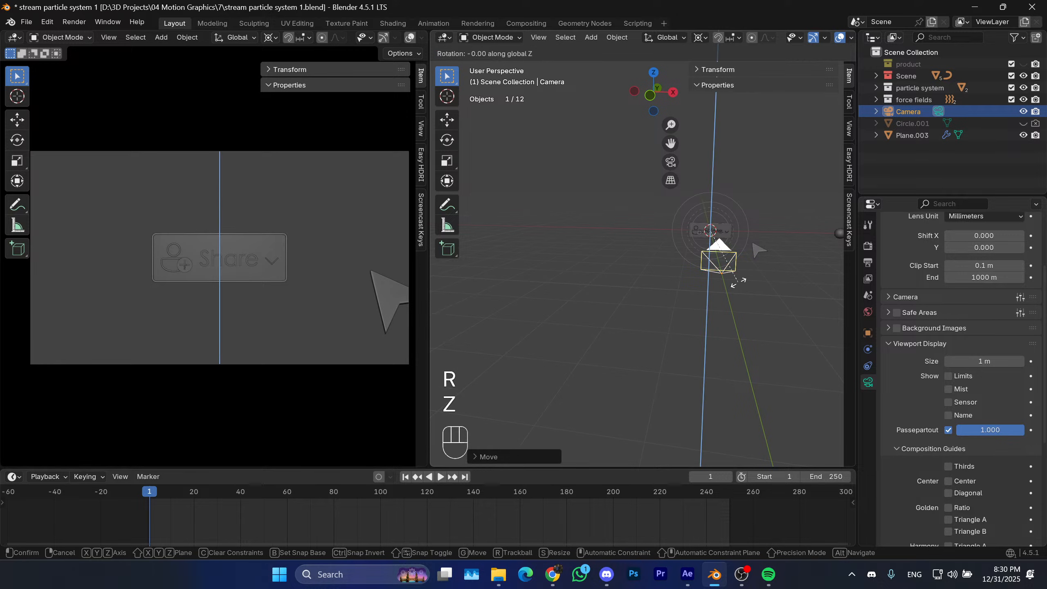
pyautogui.press('z')
pyautogui.click(710, 280)
# Try out a single-arrow empty at the scene's center, scaled up and moved down along the Z axis.
pyautogui.hotkey('shift', 'a')
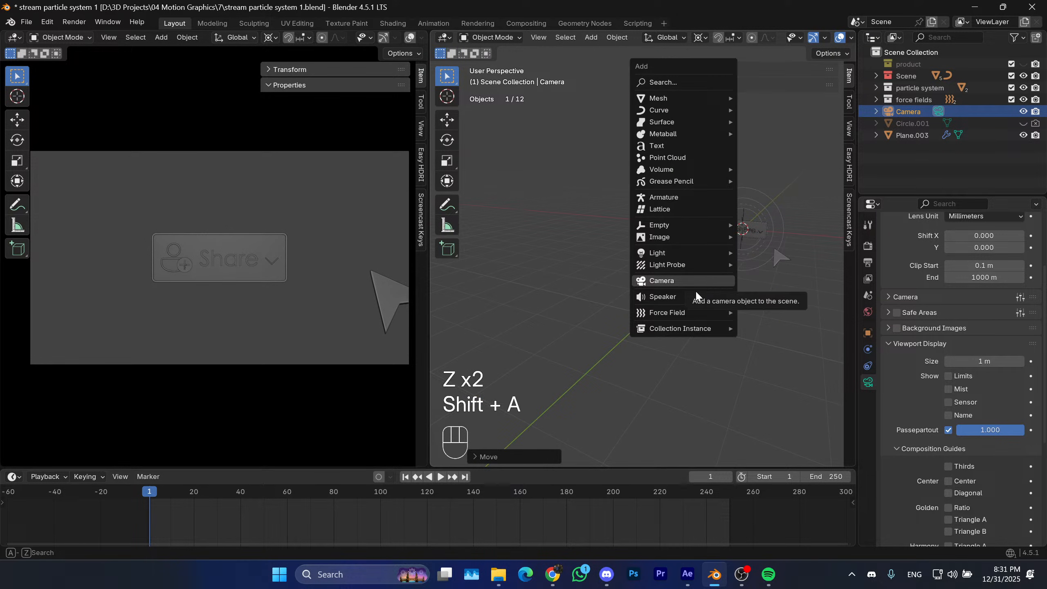
pyautogui.moveTo(694, 226)
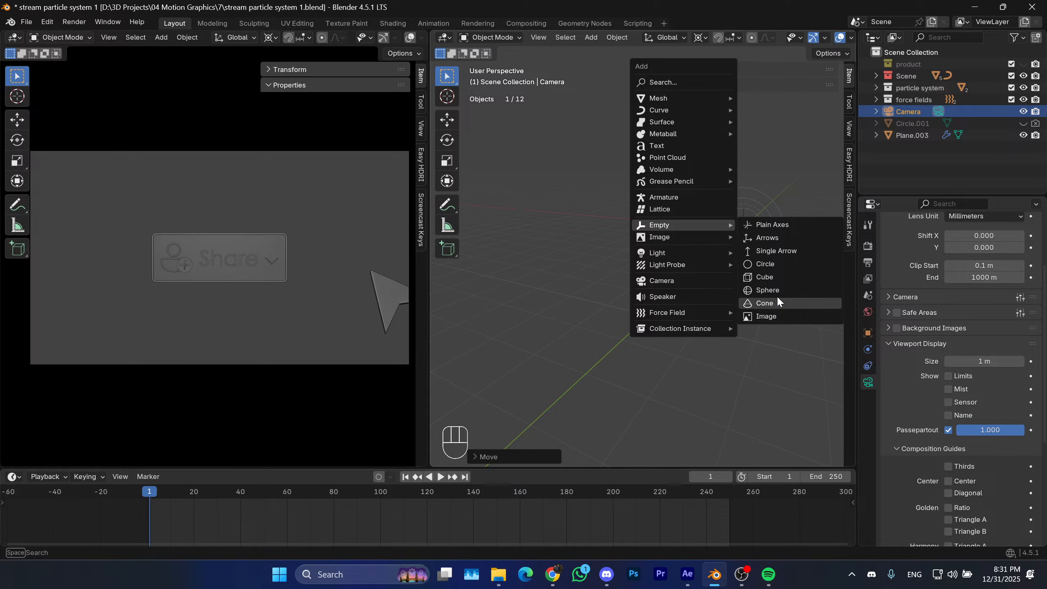
pyautogui.click(782, 253)
pyautogui.press('s')
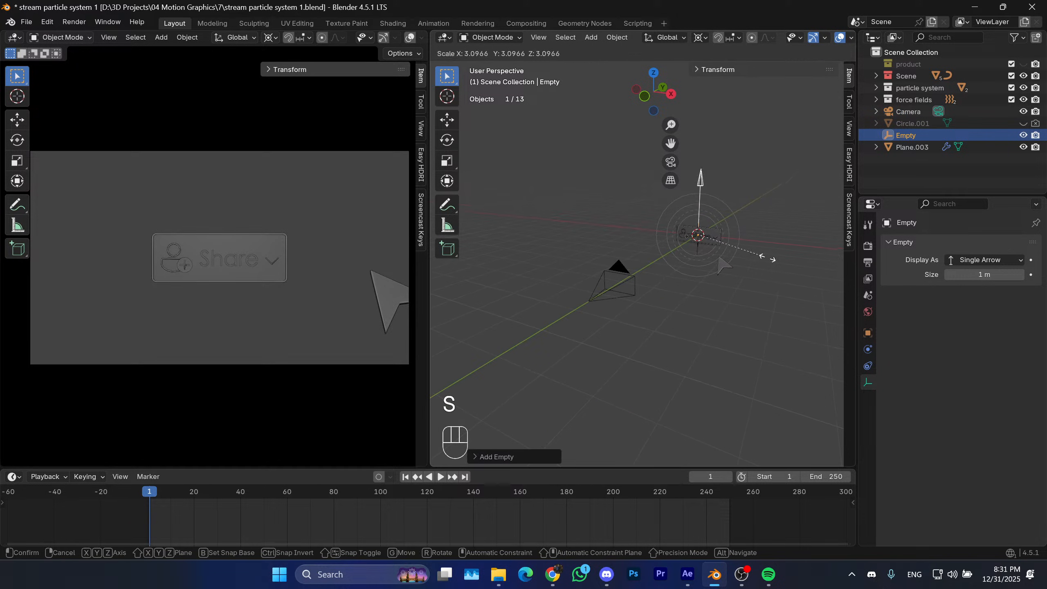
pyautogui.press('s')
pyautogui.click(534, 286)
pyautogui.press('g')
pyautogui.press('z')
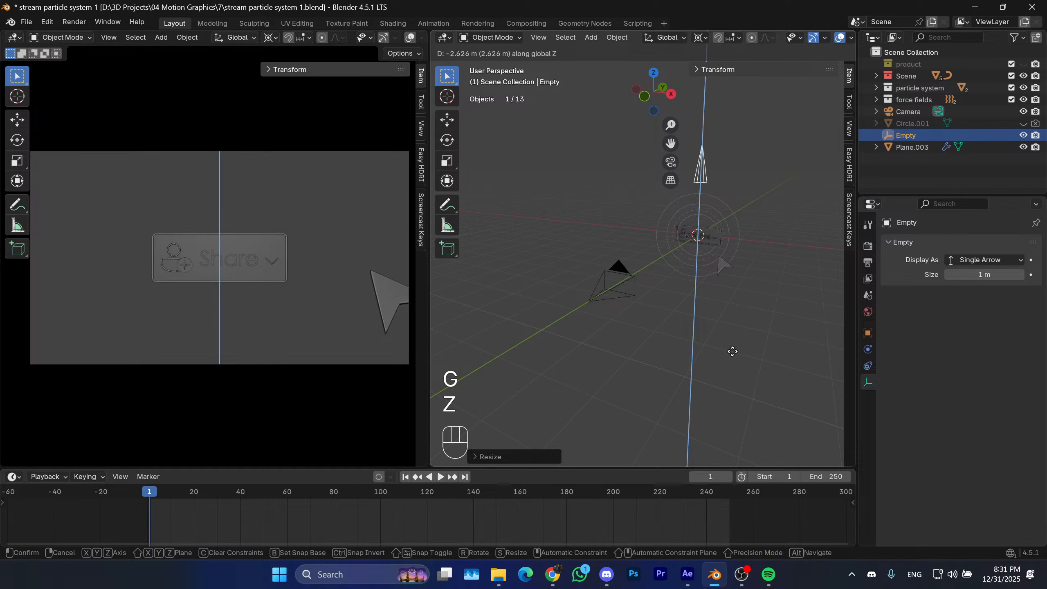
pyautogui.click(730, 343)
# Hide the viewport's sidebar and delete the single-arrow empty.
pyautogui.keyDown('shift'); pyautogui.moveTo(710, 300); pyautogui.dragTo(666, 271, button='middle'); pyautogui.keyUp('shift')
pyautogui.press('n')
pyautogui.press('x')
pyautogui.click(682, 302)
# Try out an enlarged Arrows empty at the scene's center and undo its creation.
pyautogui.hotkey('shift', 'a')
pyautogui.moveTo(692, 309)
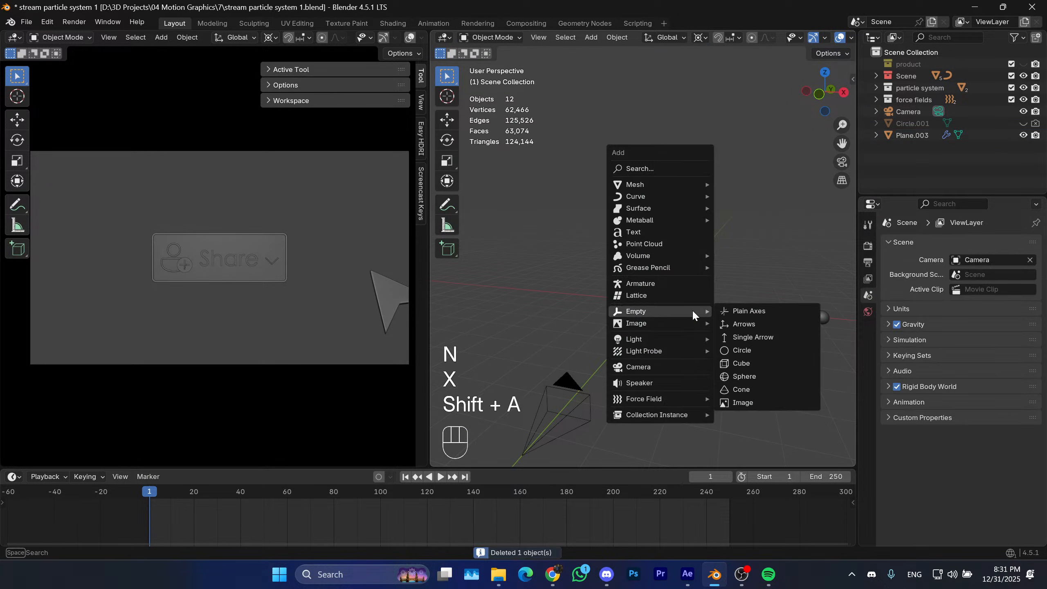
pyautogui.click(765, 326)
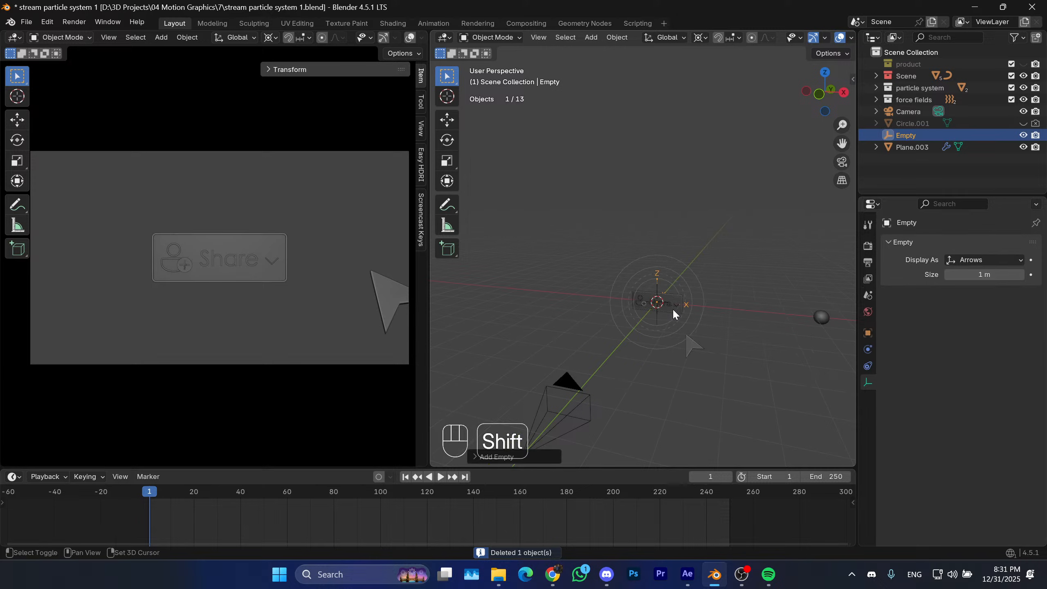
pyautogui.press('s')
pyautogui.click(715, 305)
pyautogui.hotkey('ctrl', 'z')
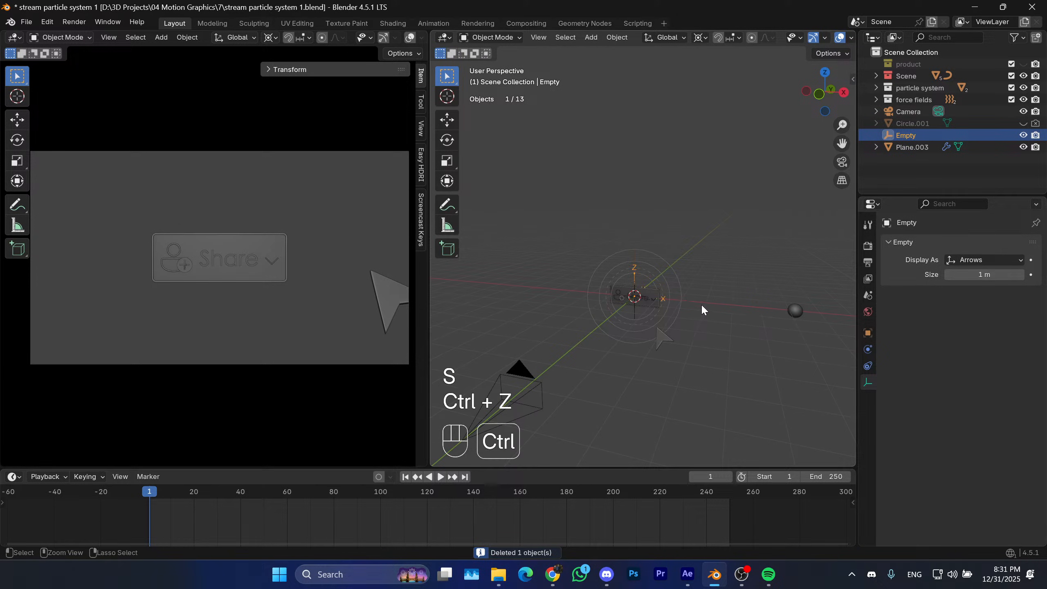
pyautogui.hotkey('shift', 'a')
pyautogui.hotkey('ctrl', 'z')
# Add a sphere empty at the scene's center and scale it up about 2.4 times around the Share button.
pyautogui.hotkey('shift', 'a')
pyautogui.moveTo(704, 315)
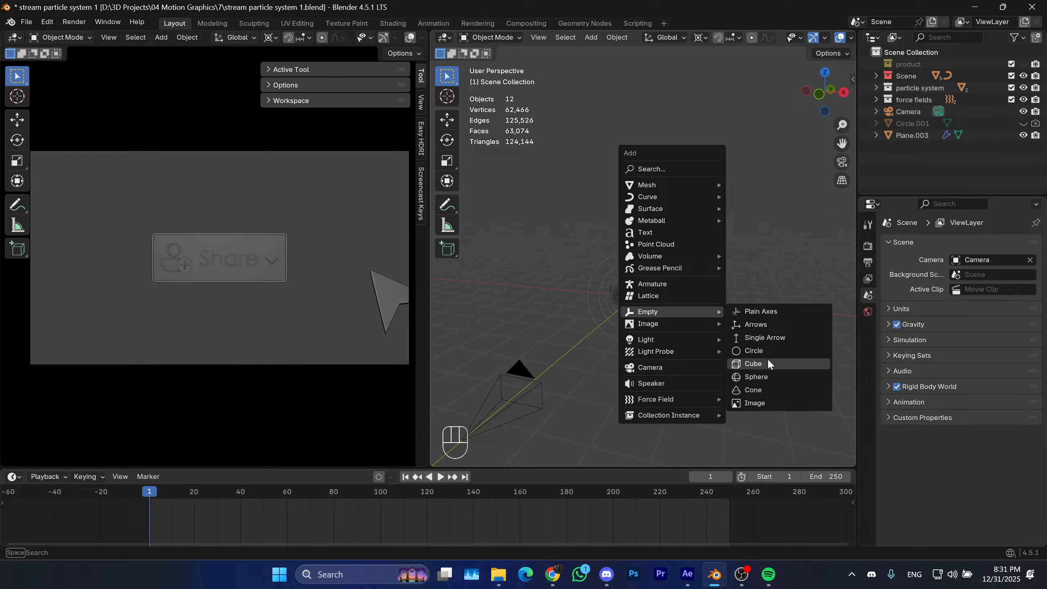
pyautogui.click(758, 377)
pyautogui.press('s')
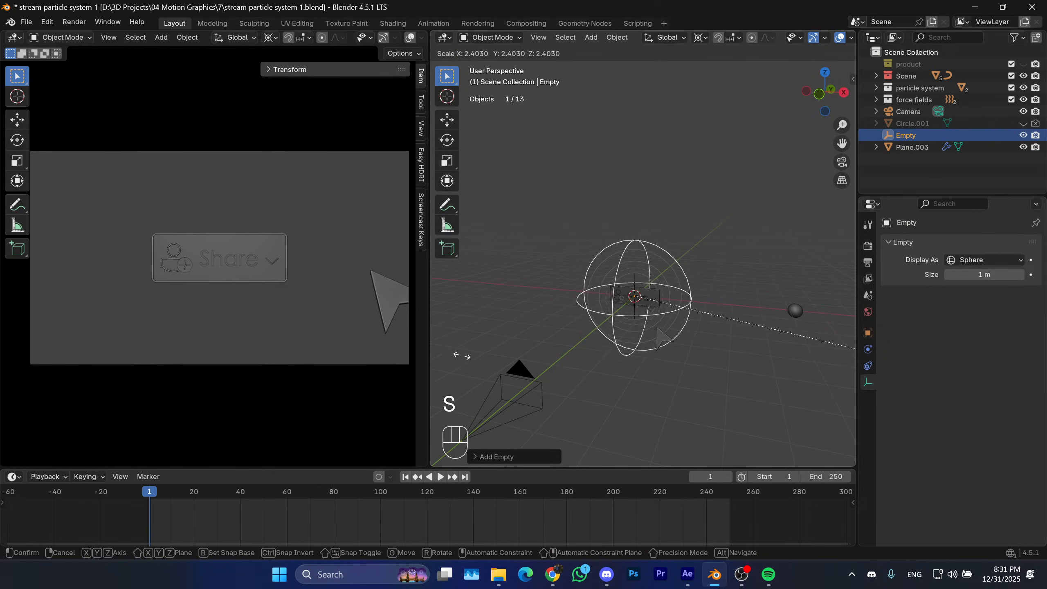
pyautogui.click(470, 358)
# Parent the camera to the sphere empty with the Object option and select only the empty.
pyautogui.moveTo(623, 341); pyautogui.dragTo(562, 359, button='middle')
pyautogui.keyDown('shift'); pyautogui.moveTo(557, 370); pyautogui.dragTo(580, 346, button='middle'); pyautogui.keyUp('shift')
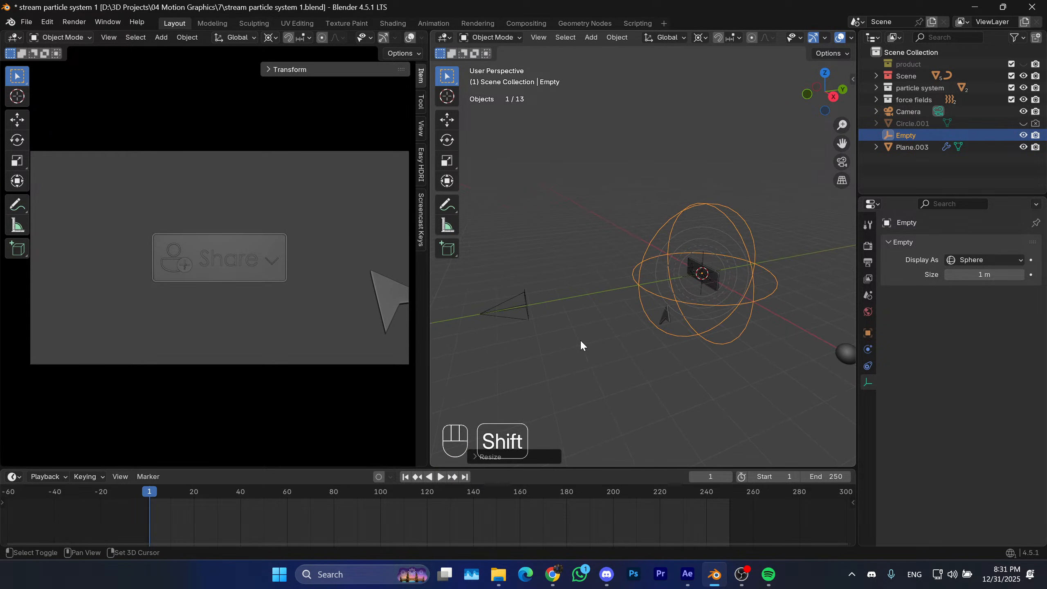
pyautogui.keyDown('shift'); pyautogui.click(544, 314); pyautogui.keyUp('shift')
pyautogui.moveTo(545, 312); pyautogui.dragTo(692, 263, button='middle')
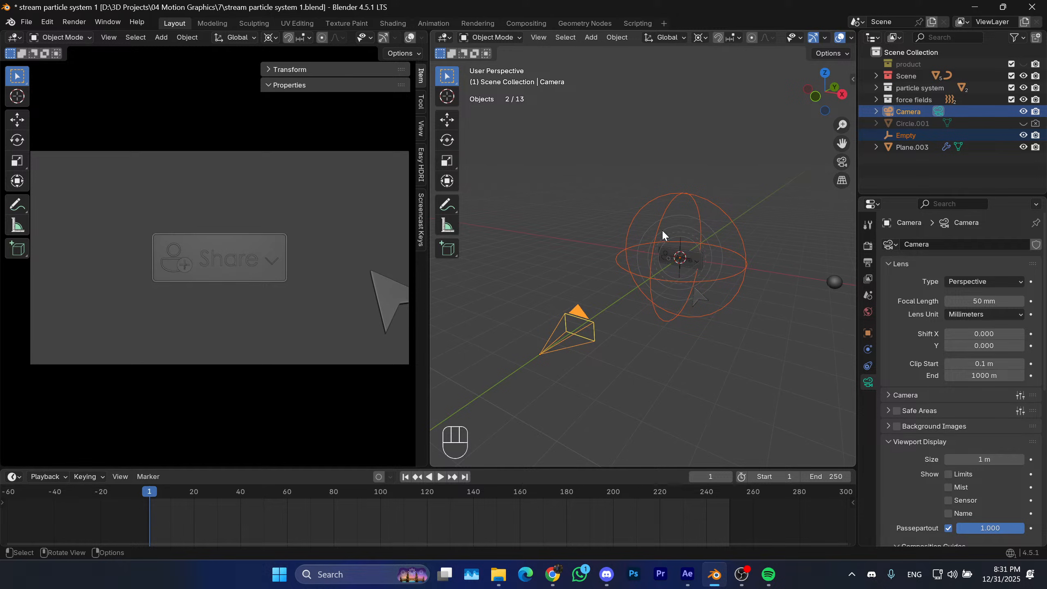
pyautogui.moveTo(662, 312); pyautogui.dragTo(651, 312, button='middle')
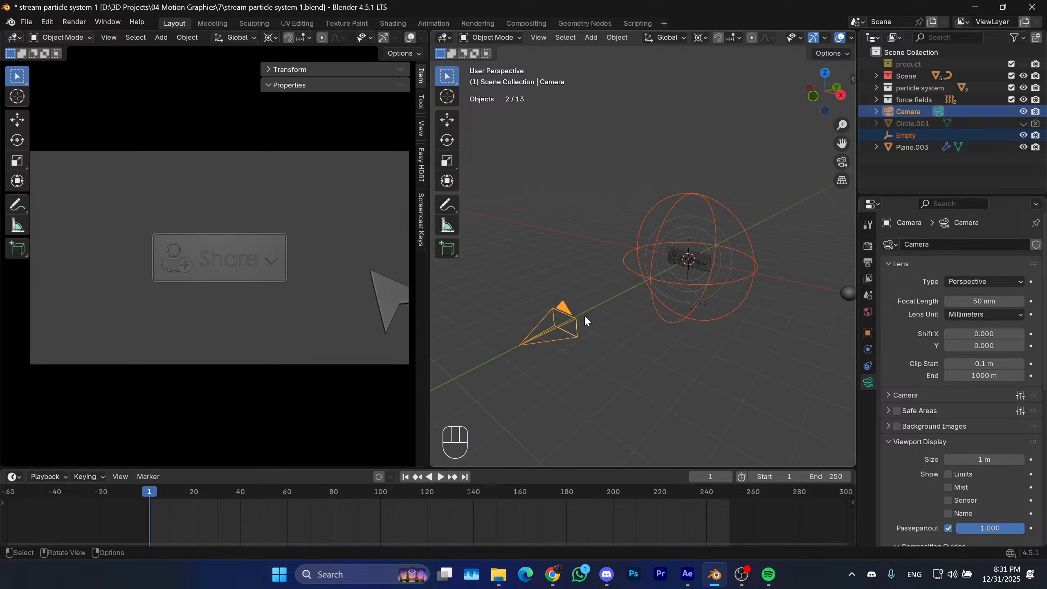
pyautogui.click(584, 315)
pyautogui.keyDown('shift'); pyautogui.click(666, 198); pyautogui.keyUp('shift')
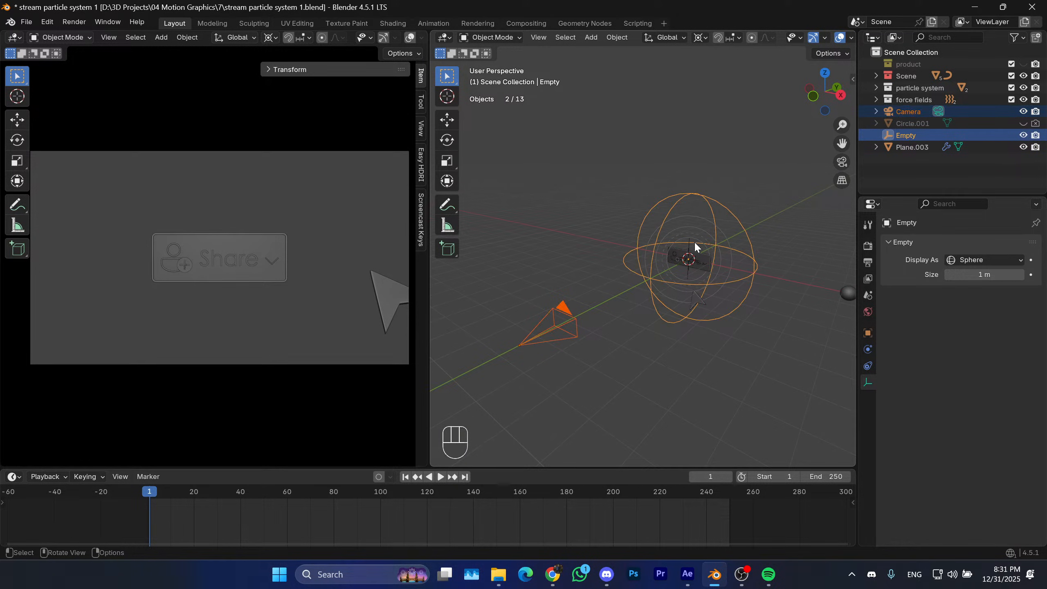
pyautogui.rightClick(677, 277)
pyautogui.moveTo(671, 389)
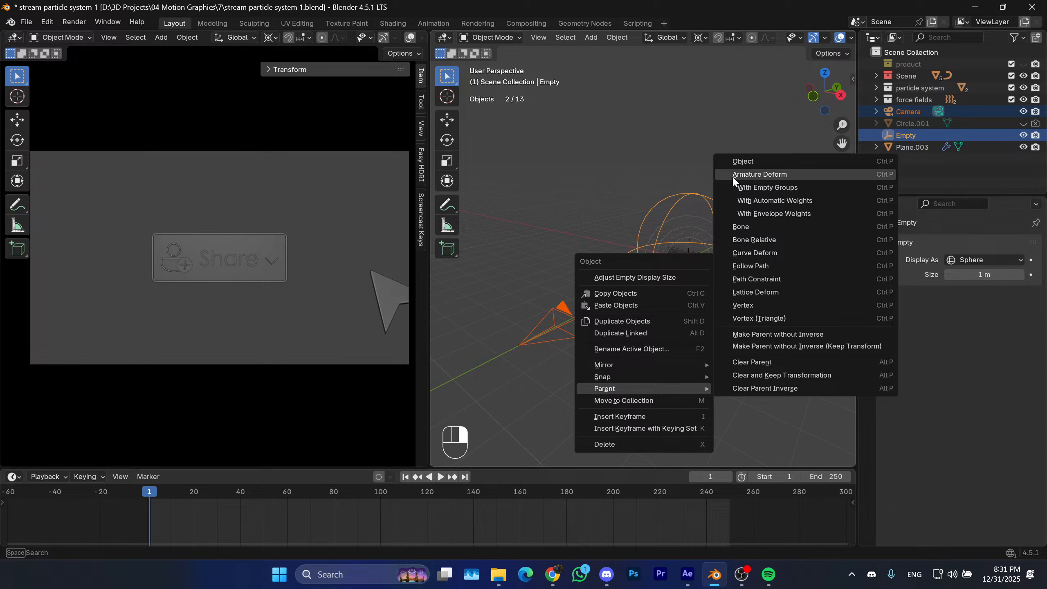
pyautogui.click(753, 161)
pyautogui.click(709, 189)
pyautogui.click(723, 202)
pyautogui.press('r')
pyautogui.press('z')
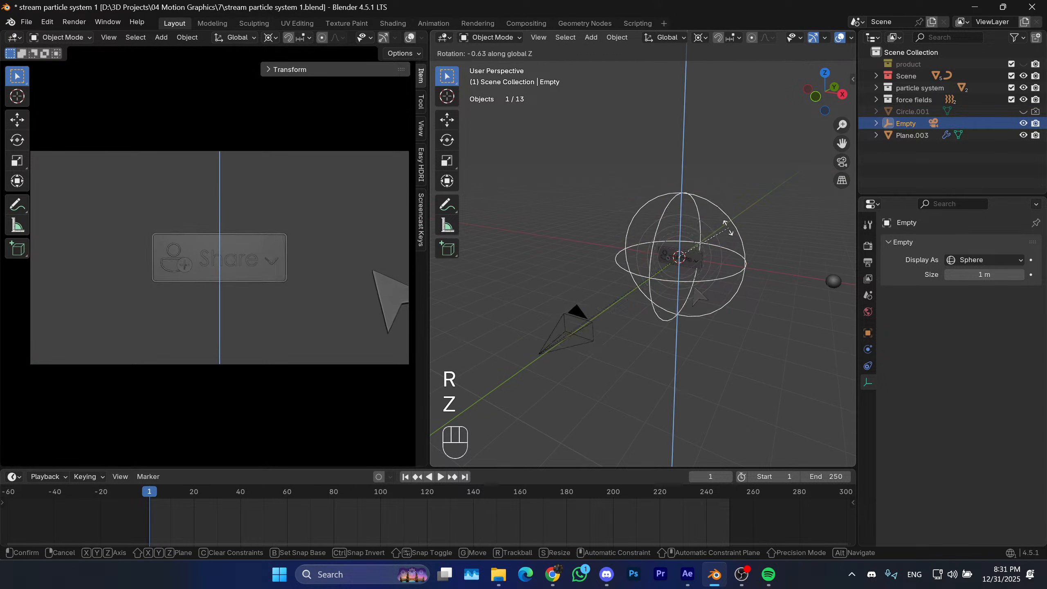
pyautogui.rightClick(763, 193)
# At frame 60, trackball-rotate the sphere empty by about 29° and -28° from the front view to angle the camera.
pyautogui.moveTo(686, 293); pyautogui.dragTo(655, 262, button='middle')
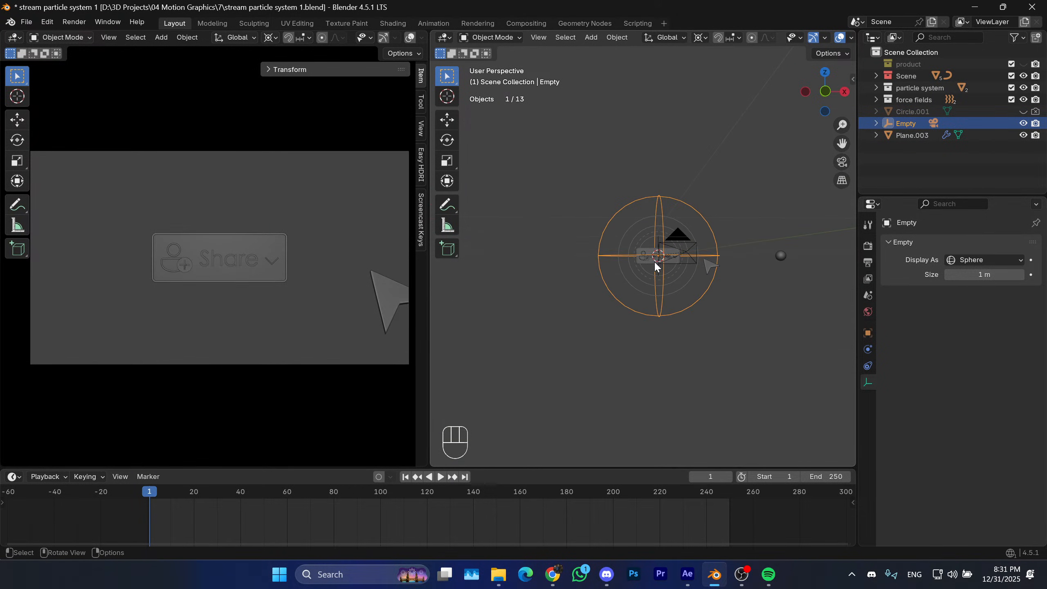
pyautogui.press('KP_1')
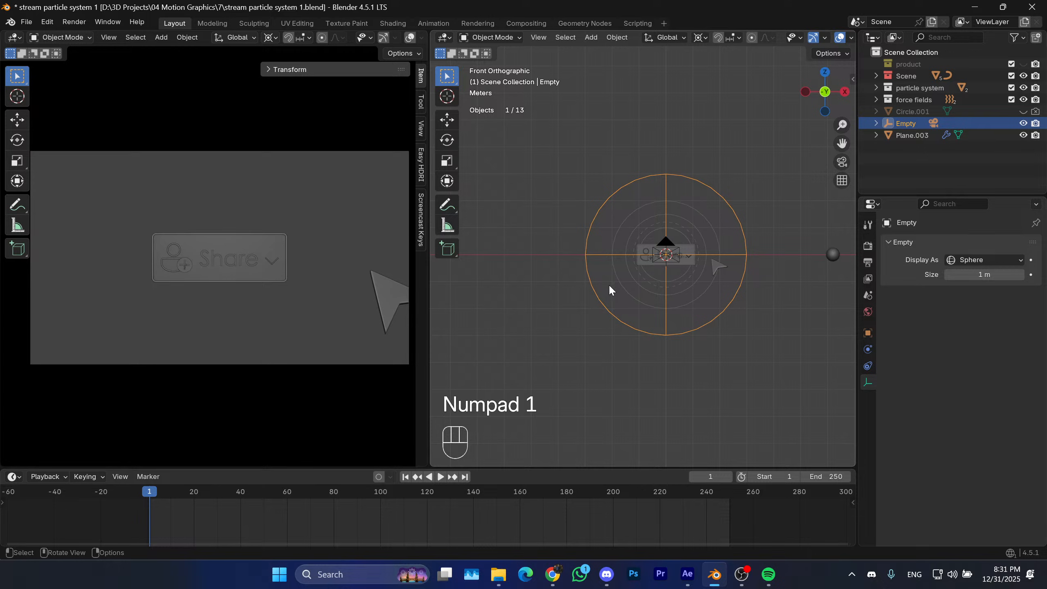
pyautogui.scroll(1, 709, 232)
pyautogui.scroll(1, 655, 289)
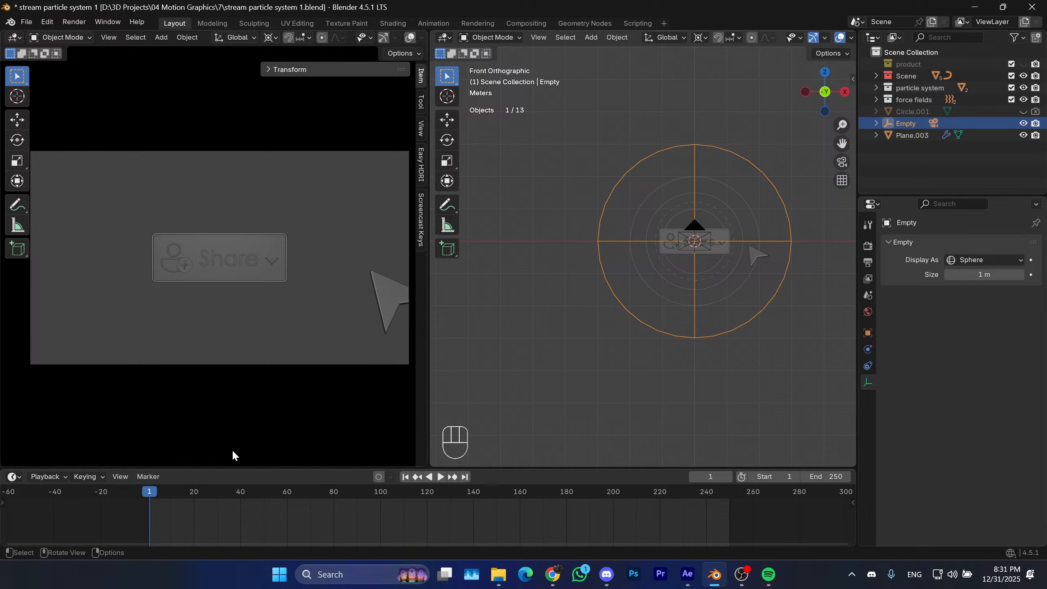
pyautogui.moveTo(261, 493); pyautogui.dragTo(268, 501)
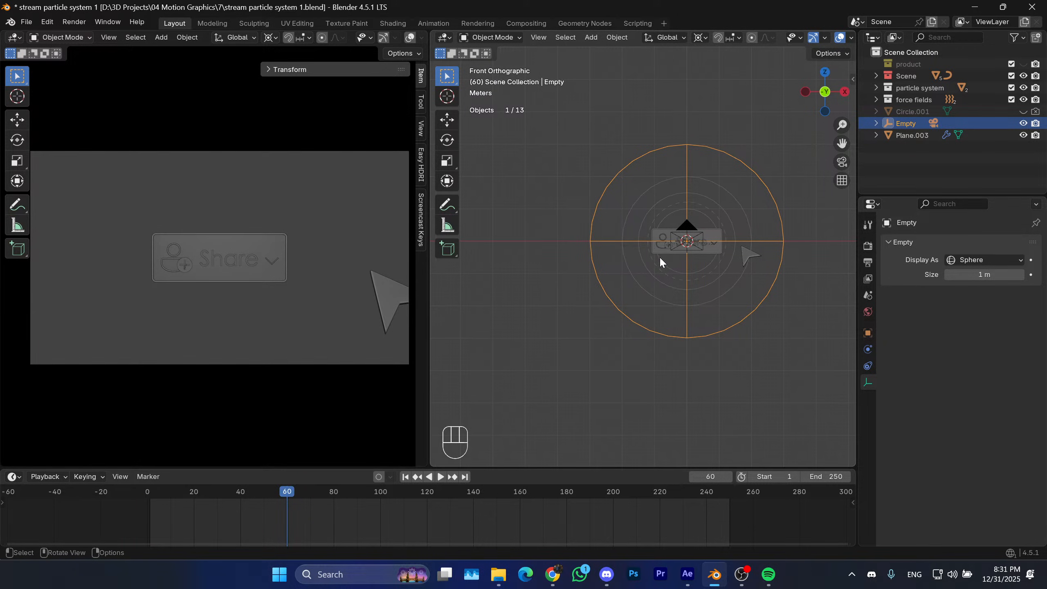
pyautogui.press('r')
pyautogui.press('r')
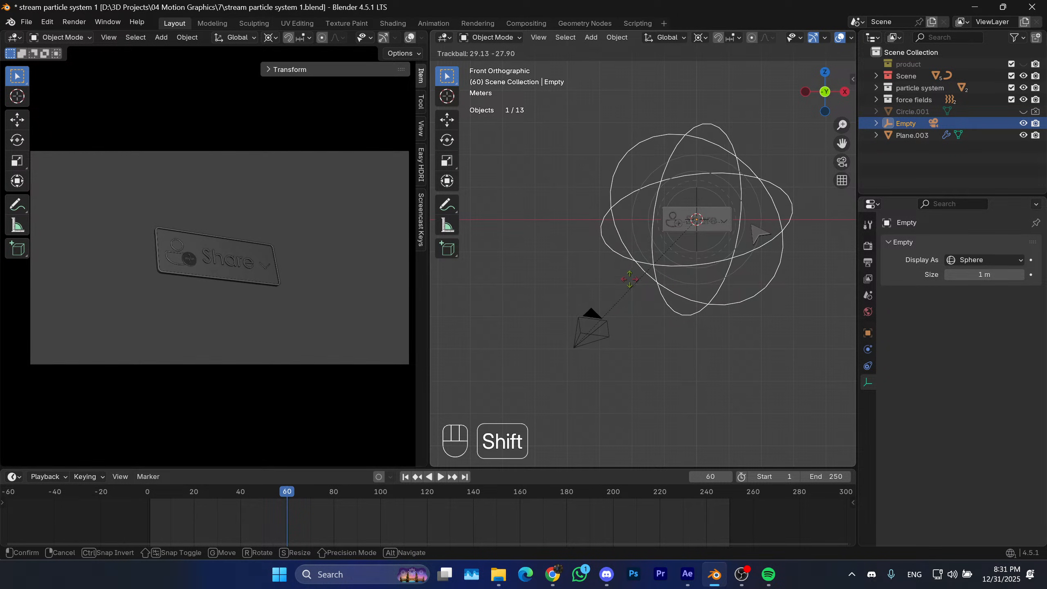
pyautogui.click(628, 283)
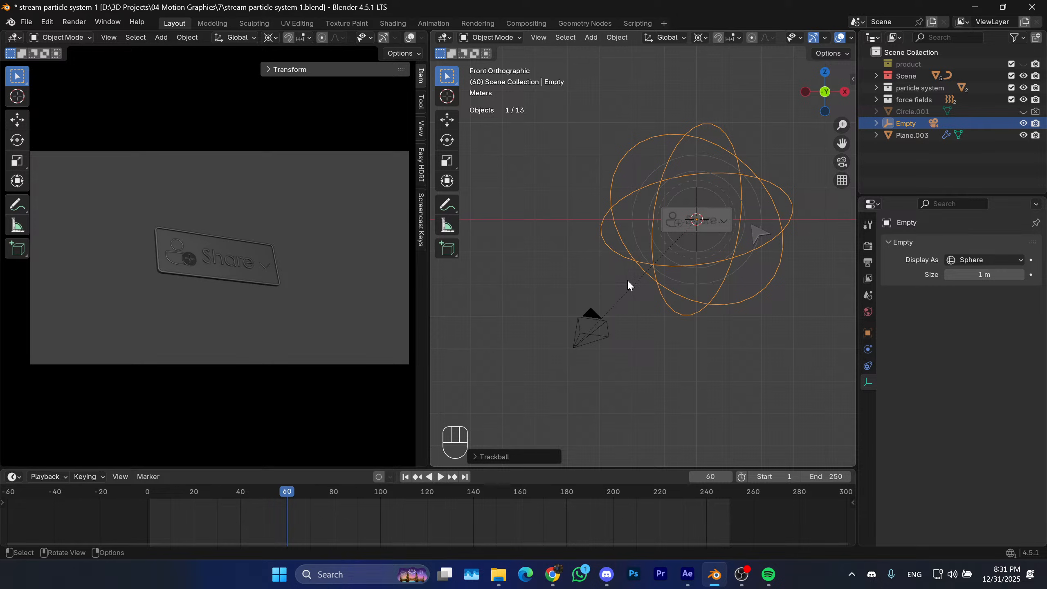
# Rotate the sphere empty about 3.7° in the top view to refine the camera angle.
pyautogui.moveTo(627, 281); pyautogui.dragTo(655, 298, button='middle')
pyautogui.press('KP_7')
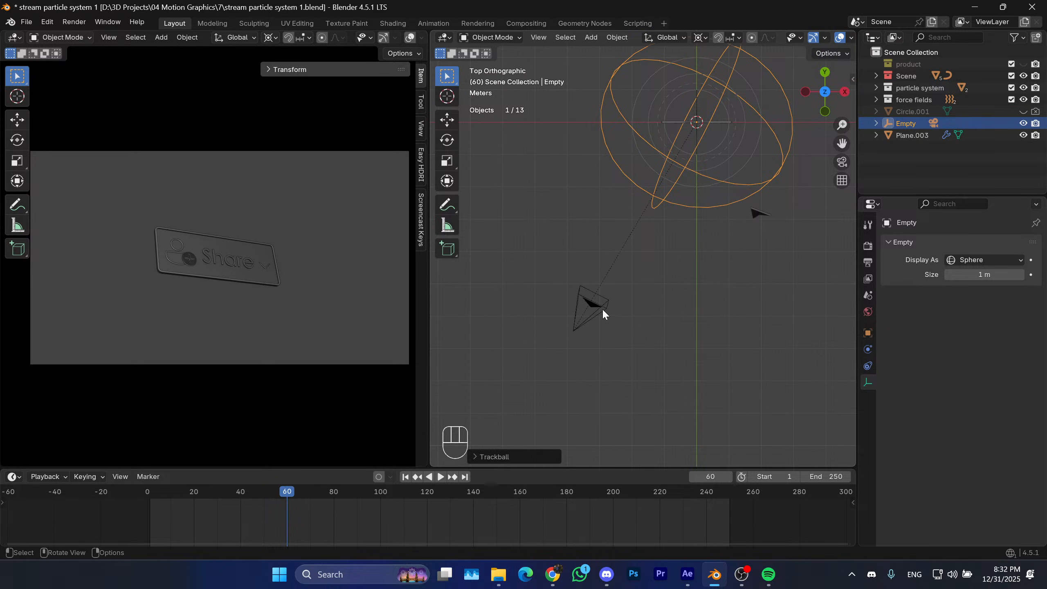
pyautogui.press('r')
pyautogui.press('r')
pyautogui.press('r')
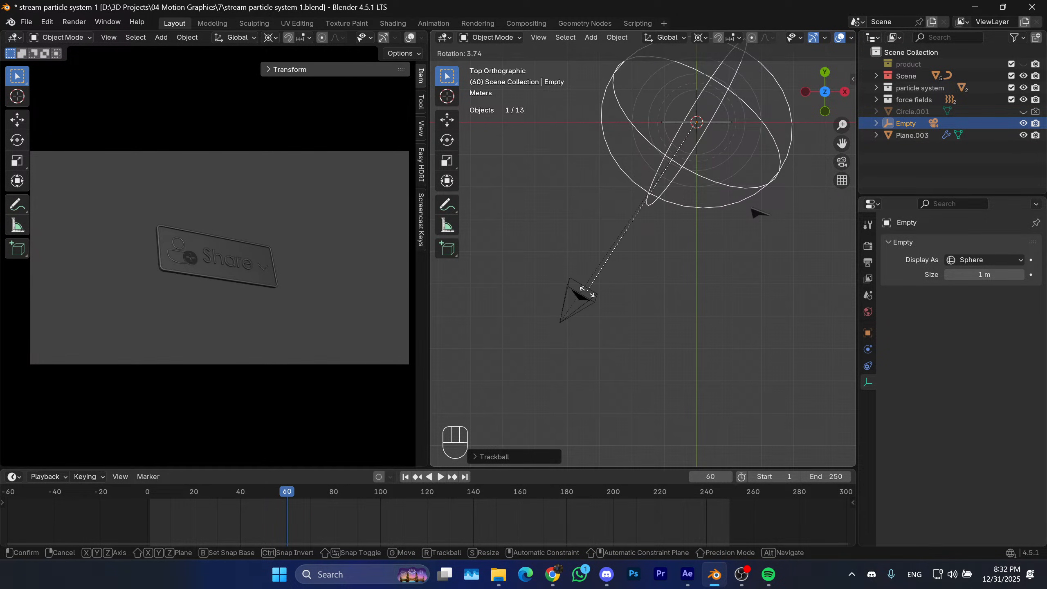
pyautogui.click(588, 291)
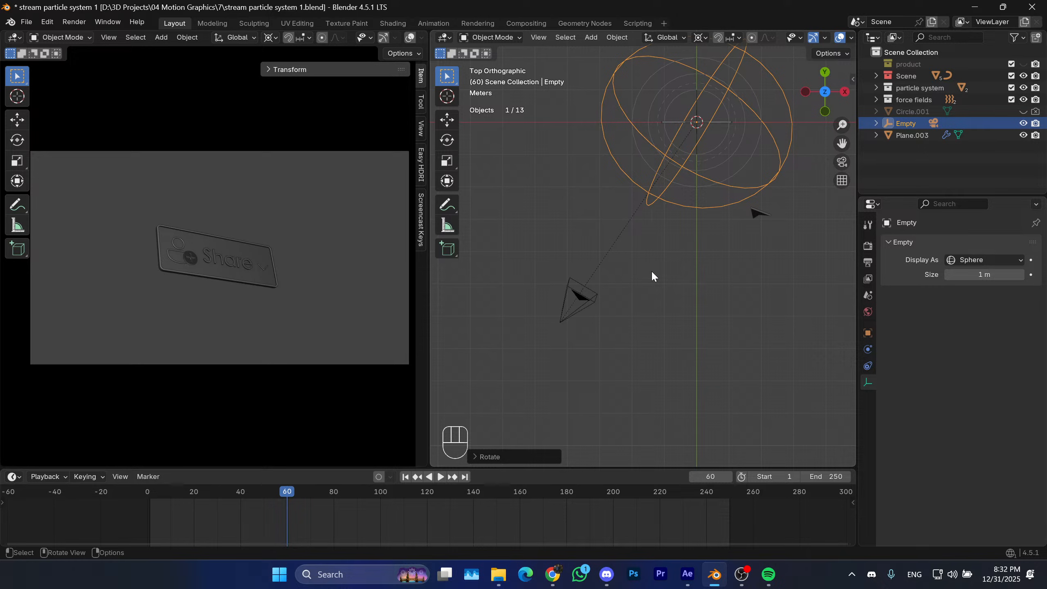
# Keyframe the sphere empty's location and rotation at frame 60.
pyautogui.click(853, 79)
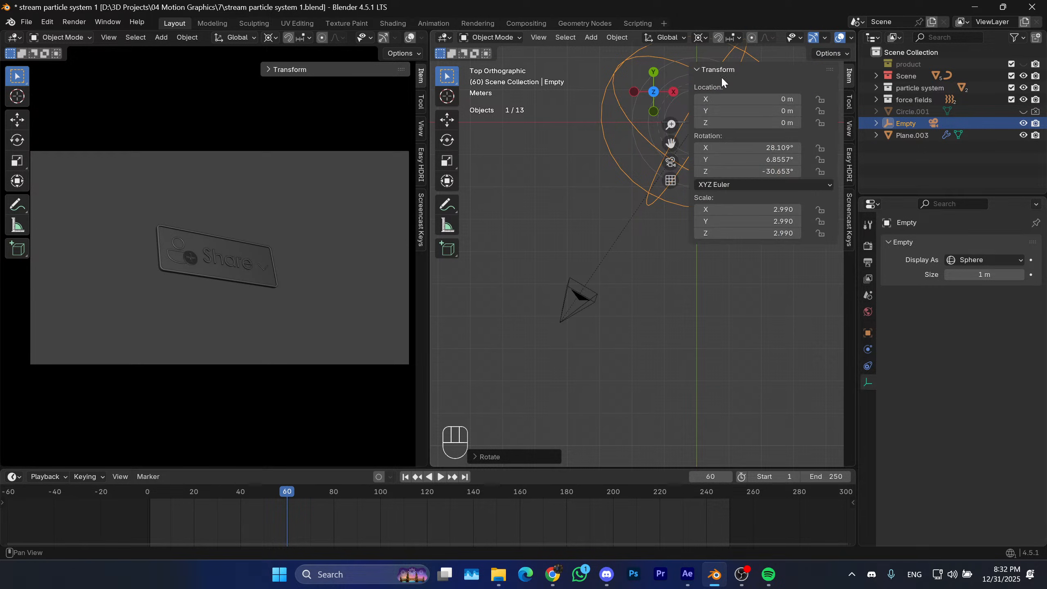
pyautogui.press('i')
pyautogui.press('i')
pyautogui.click(727, 66)
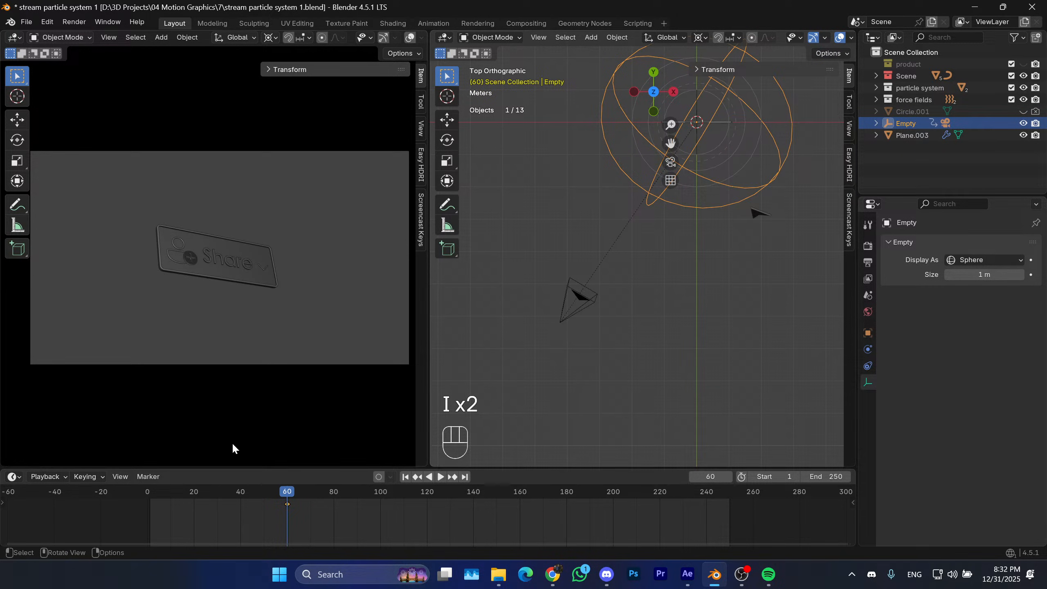
# Go to frame 1 and set the sphere empty's X, Y and Z rotation to 0°.
pyautogui.moveTo(261, 495); pyautogui.dragTo(188, 494)
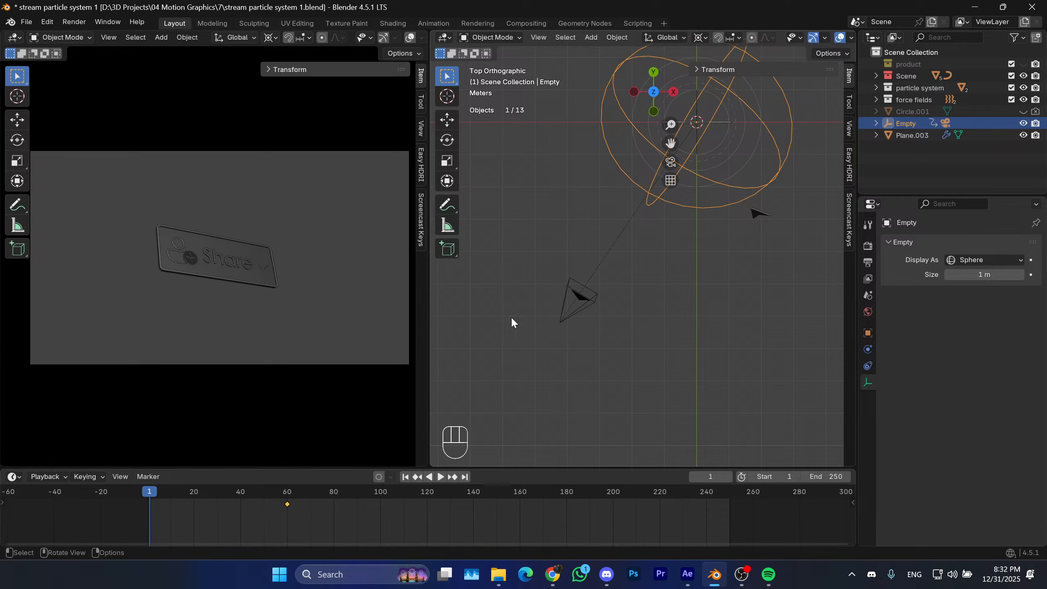
pyautogui.click(718, 70)
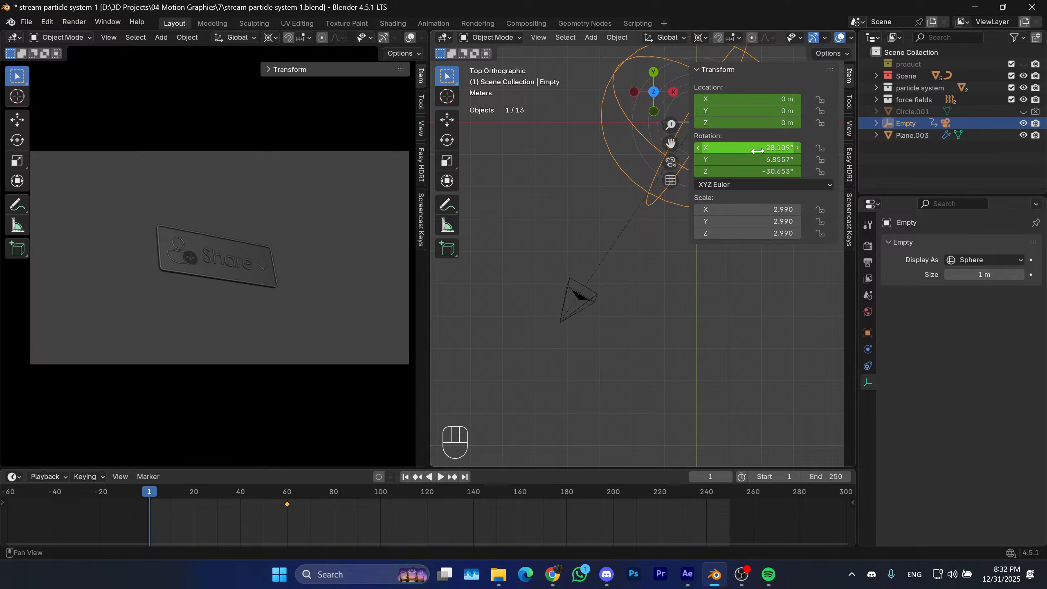
pyautogui.click(759, 149)
pyautogui.write('0')
pyautogui.press('Tab')
pyautogui.write('0')
pyautogui.press('Tab')
pyautogui.write('0')
pyautogui.press('Return')
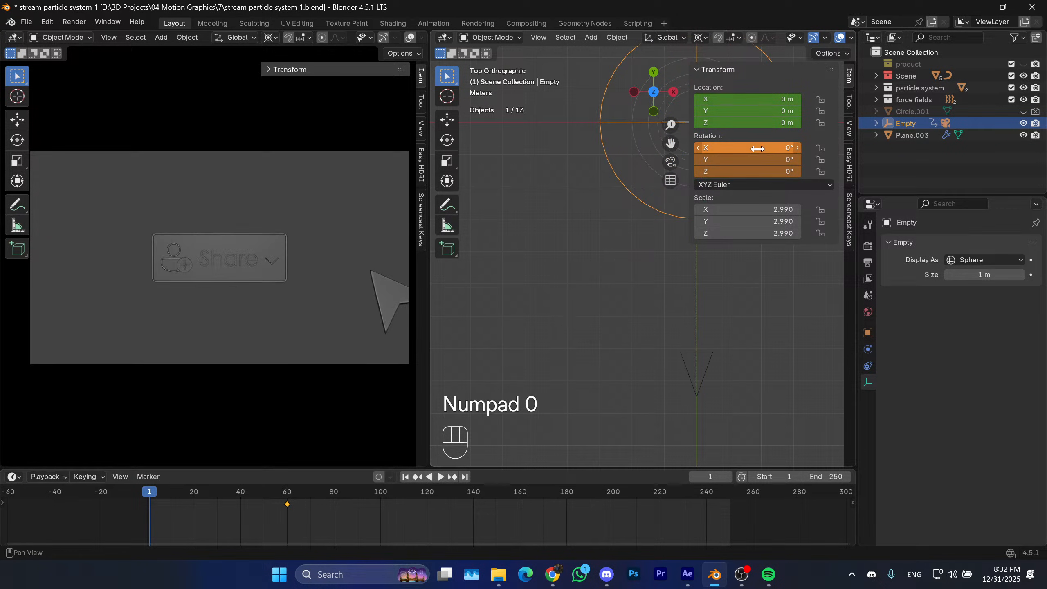
# Keyframe the sphere empty's location and zeroed rotation at frame 1.
pyautogui.press('i')
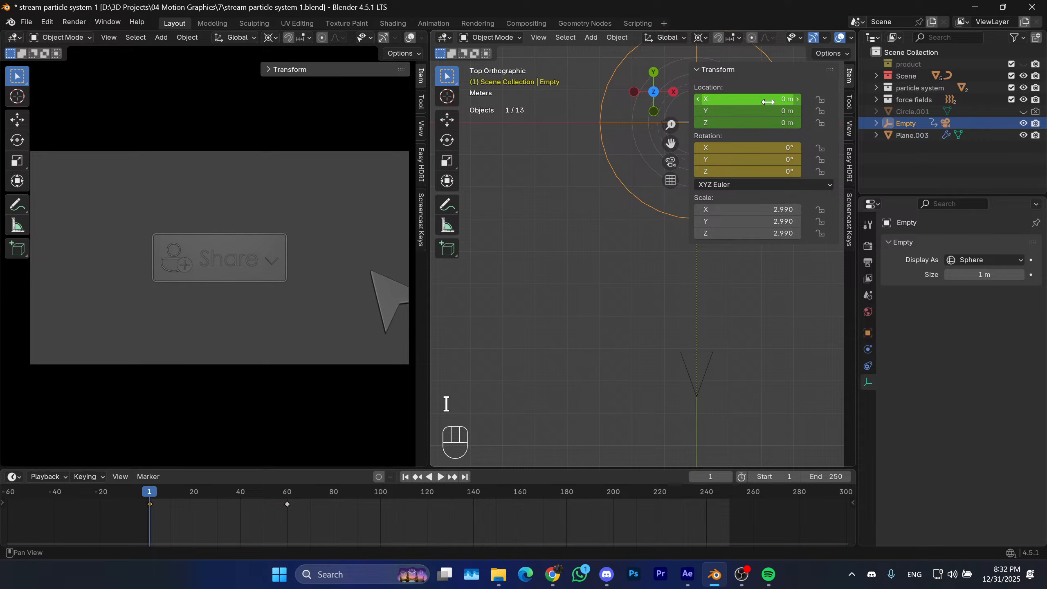
pyautogui.press('i')
pyautogui.click(714, 70)
# Enlarge the timeline area, split it horizontally, and change the upper part to a Graph Editor.
pyautogui.keyDown('shift'); pyautogui.moveTo(632, 278); pyautogui.dragTo(610, 272, button='middle'); pyautogui.keyUp('shift')
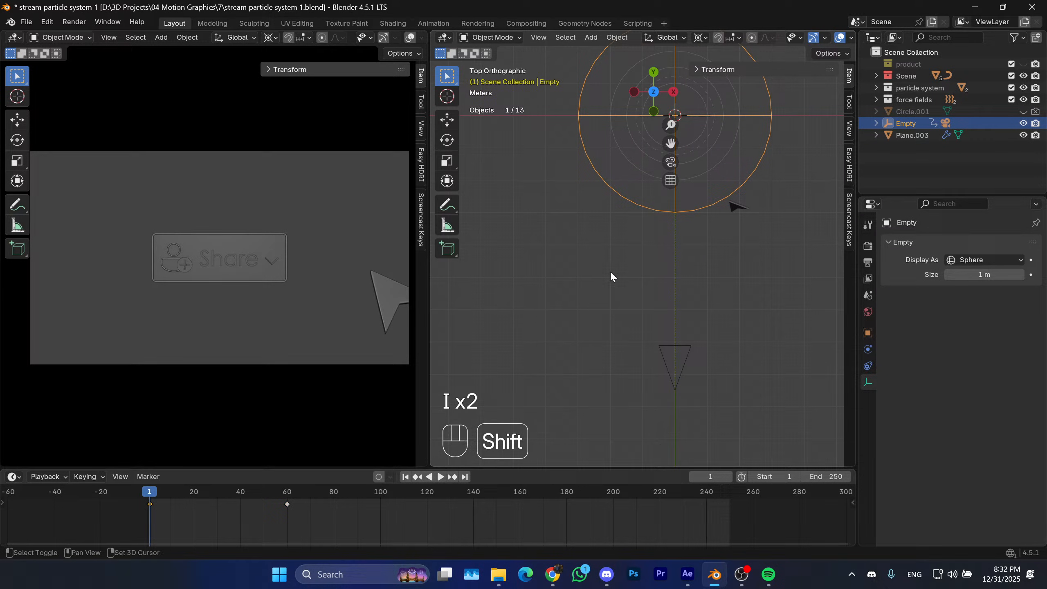
pyautogui.click(674, 350)
pyautogui.moveTo(313, 470); pyautogui.dragTo(303, 334)
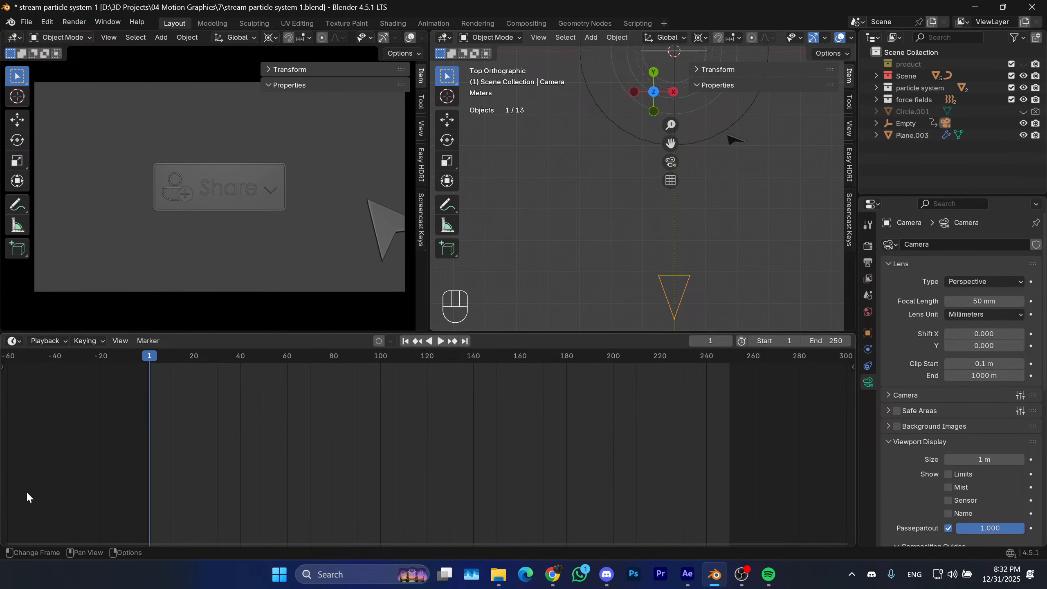
pyautogui.moveTo(4, 536); pyautogui.dragTo(17, 489)
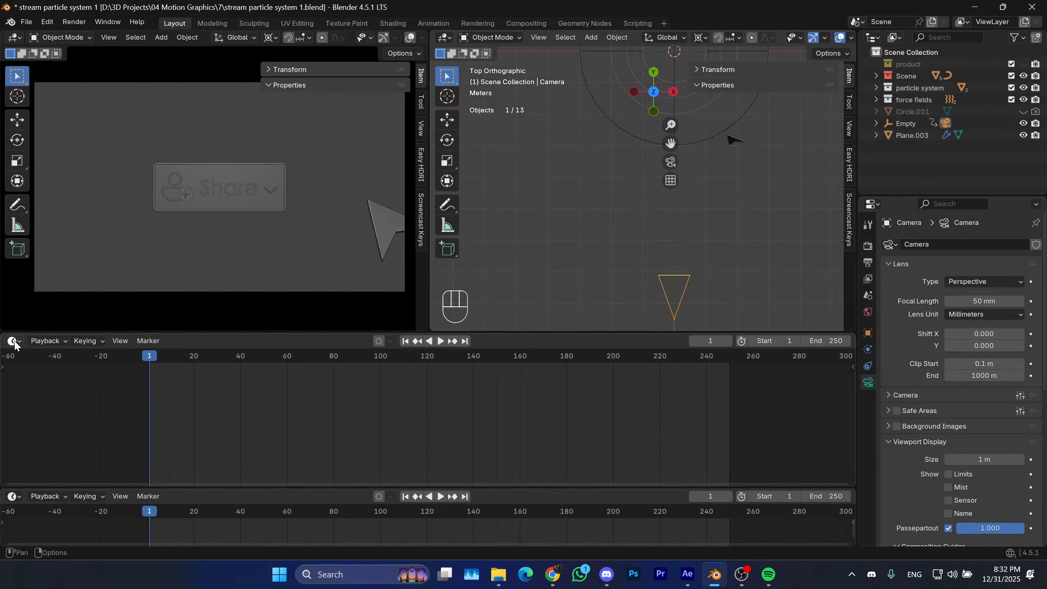
pyautogui.click(13, 341)
pyautogui.click(210, 400)
pyautogui.moveTo(275, 329); pyautogui.dragTo(283, 307)
# Select the sphere empty and expand its Object Transforms channels in the Graph Editor.
pyautogui.moveTo(505, 260); pyautogui.dragTo(571, 193, button='middle')
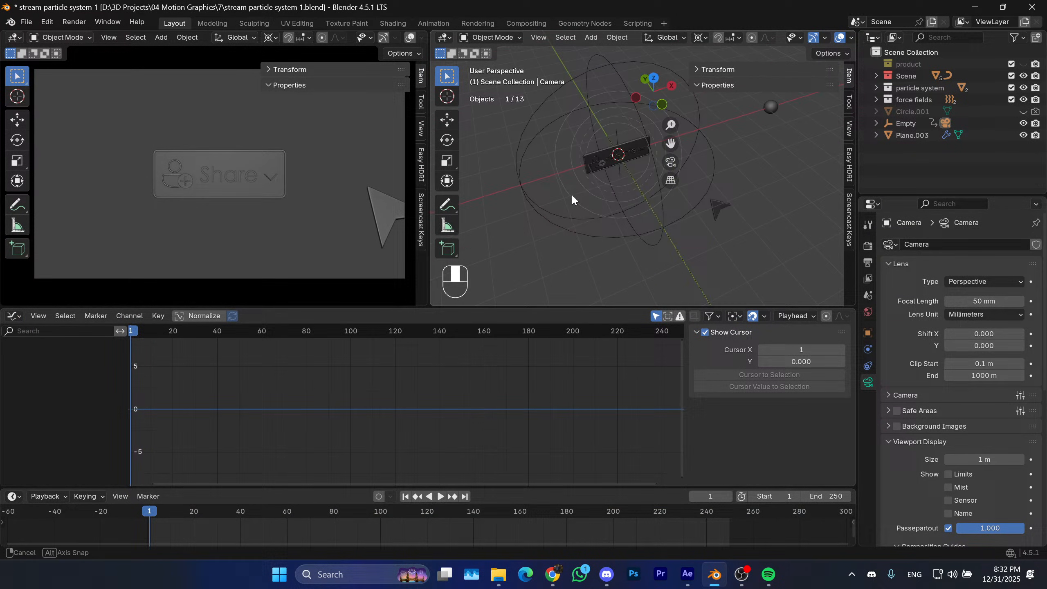
pyautogui.click(536, 205)
pyautogui.scroll(-4, 351, 387)
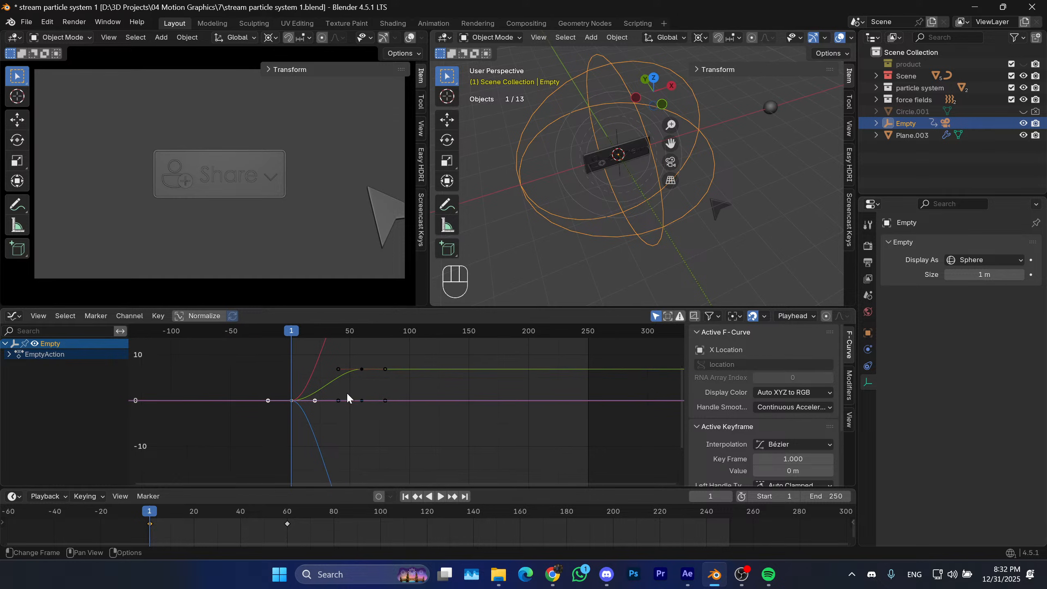
pyautogui.scroll(-6, 349, 395)
pyautogui.moveTo(392, 420); pyautogui.dragTo(441, 428, button='middle')
pyautogui.scroll(1, 442, 427)
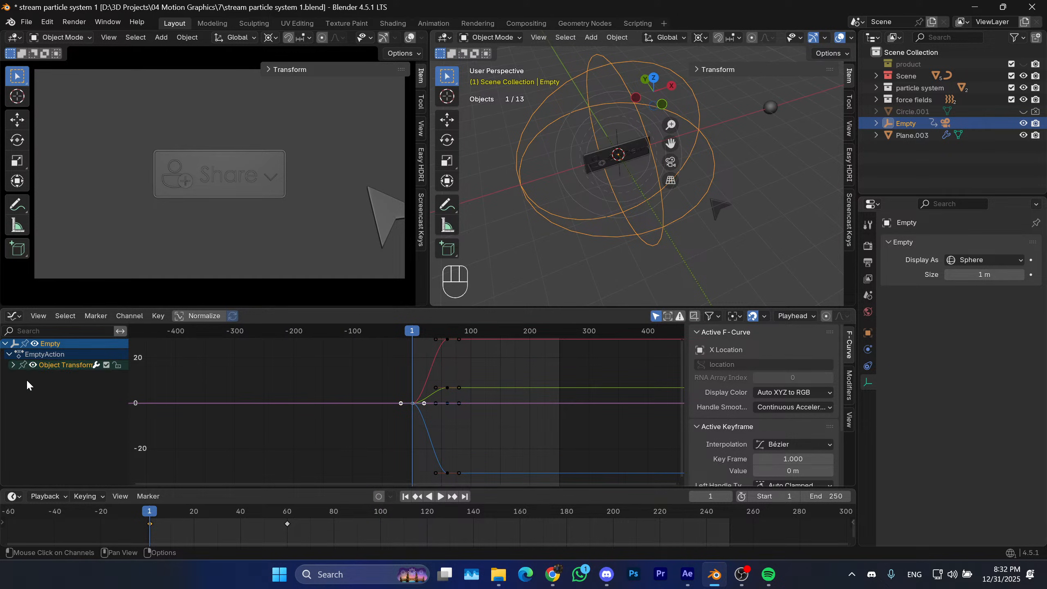
pyautogui.click(53, 361)
pyautogui.click(16, 363)
# Select the empty's X, Y and Z Location channels and hide their curves.
pyautogui.click(49, 376)
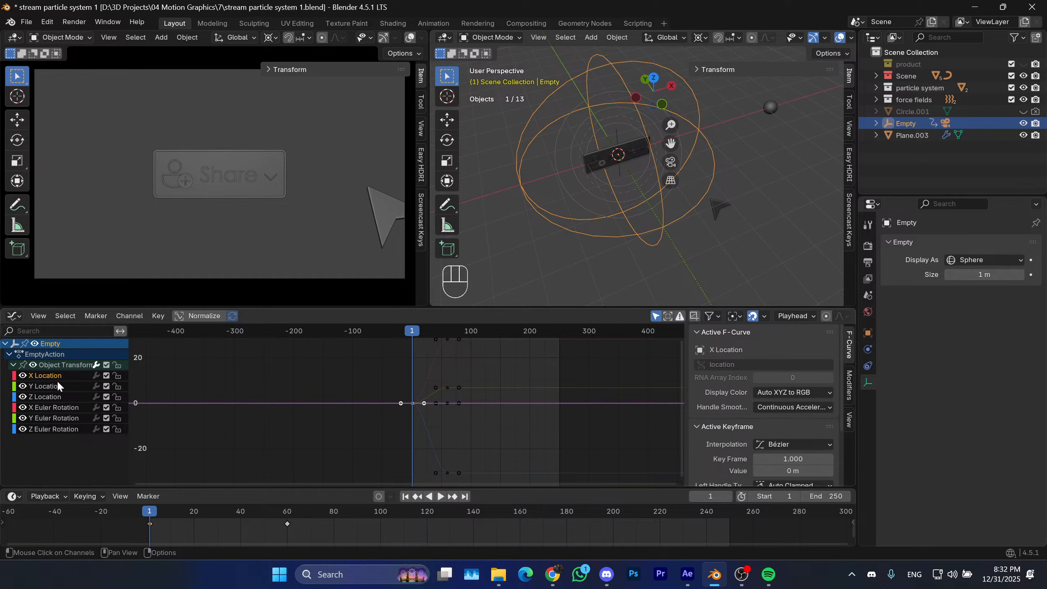
pyautogui.click(49, 387)
pyautogui.click(44, 376)
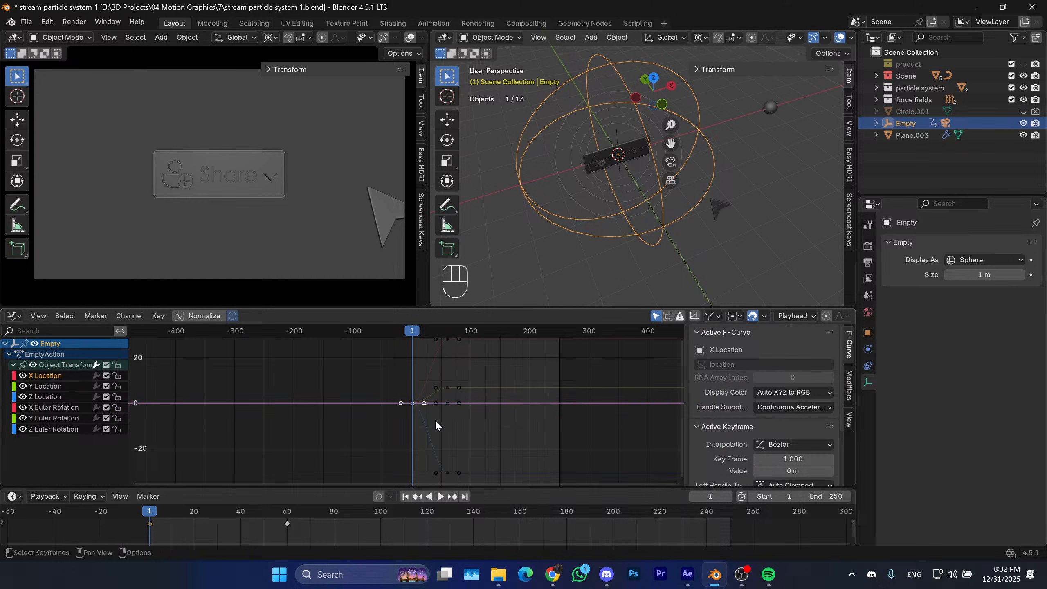
pyautogui.scroll(1, 436, 422)
pyautogui.keyDown('shift'); pyautogui.click(57, 395); pyautogui.keyUp('shift')
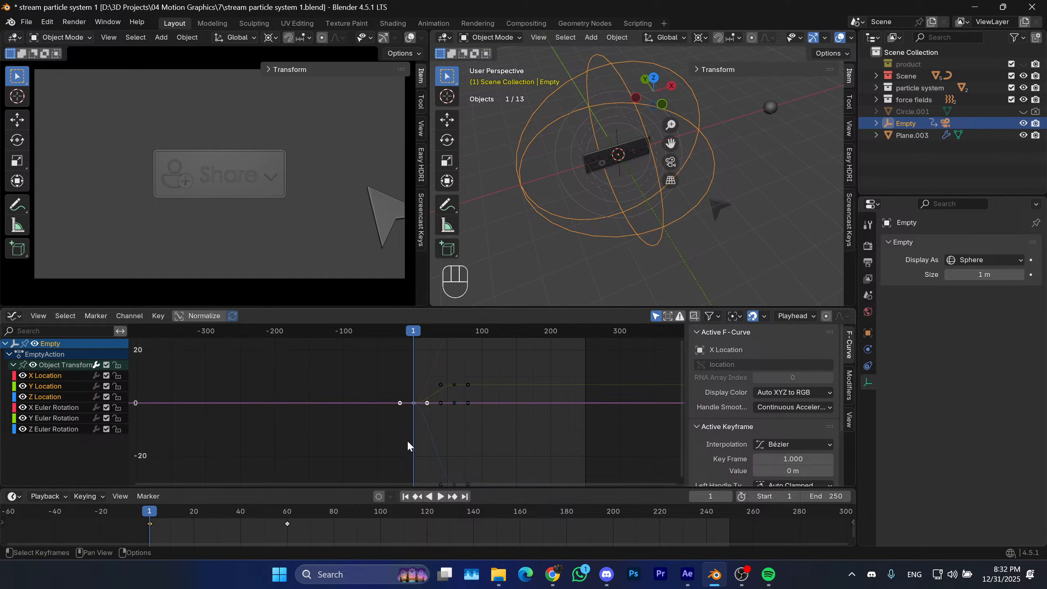
pyautogui.scroll(2, 407, 440)
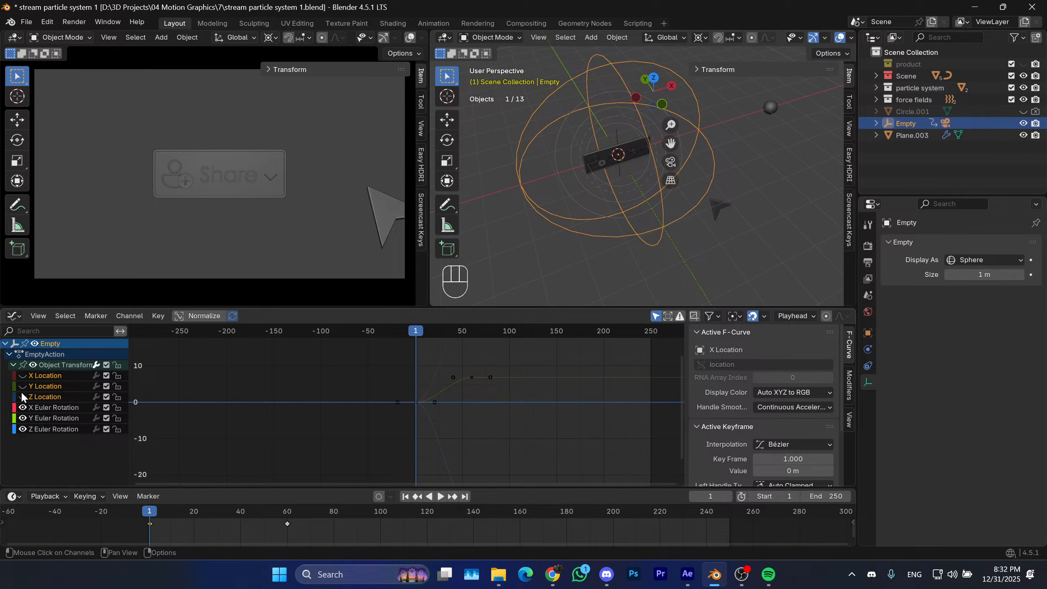
# Select the X, Y and Z Euler Rotation channels, frame their curves, and deselect the keyframes.
pyautogui.click(37, 407)
pyautogui.keyDown('shift'); pyautogui.click(45, 429); pyautogui.keyUp('shift')
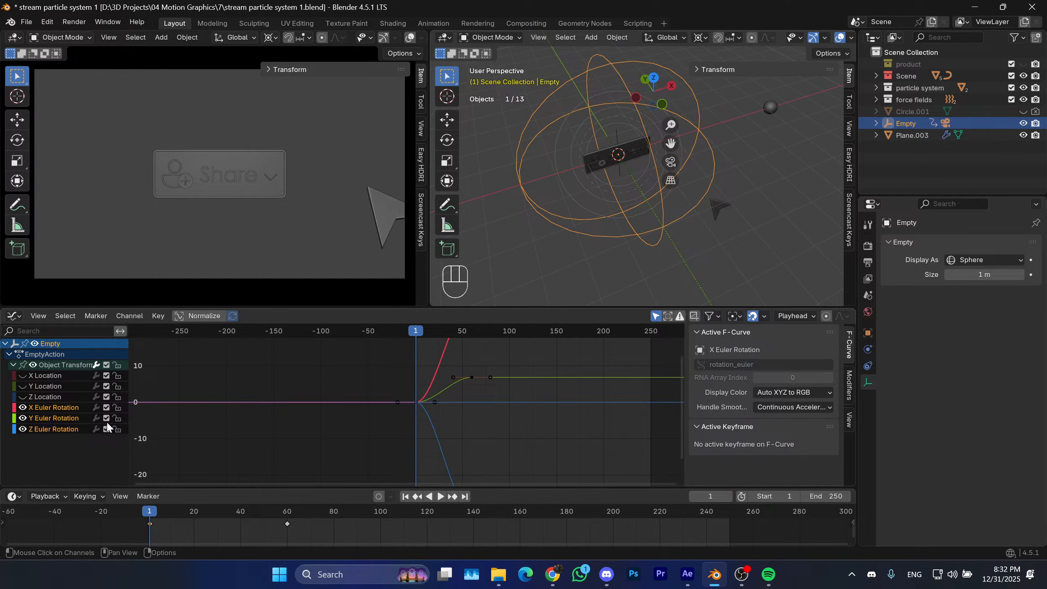
pyautogui.press('KP_Decimal')
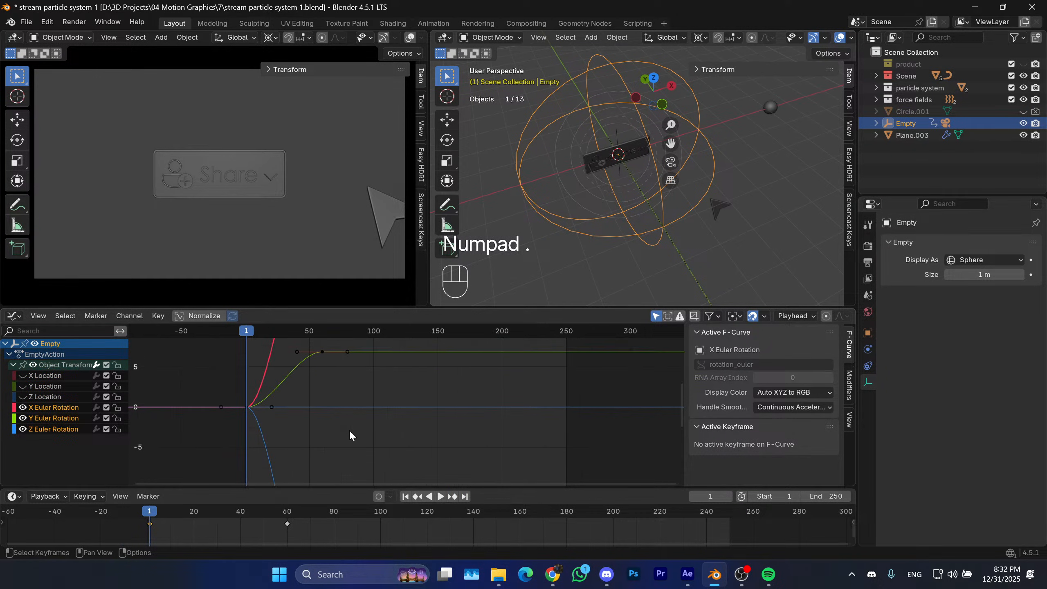
pyautogui.scroll(-5, 321, 423)
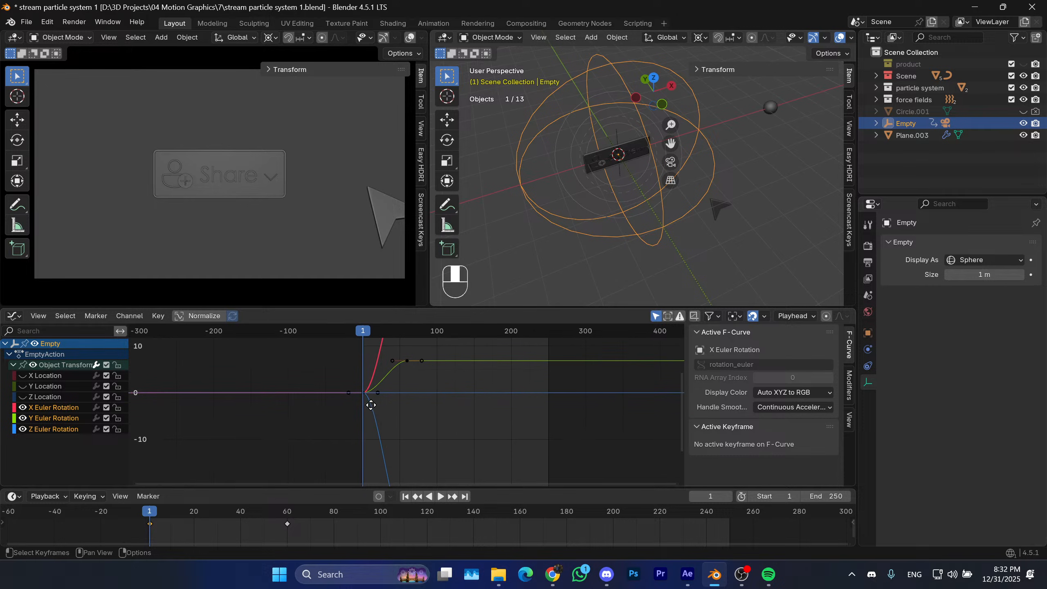
pyautogui.press('KP_Decimal')
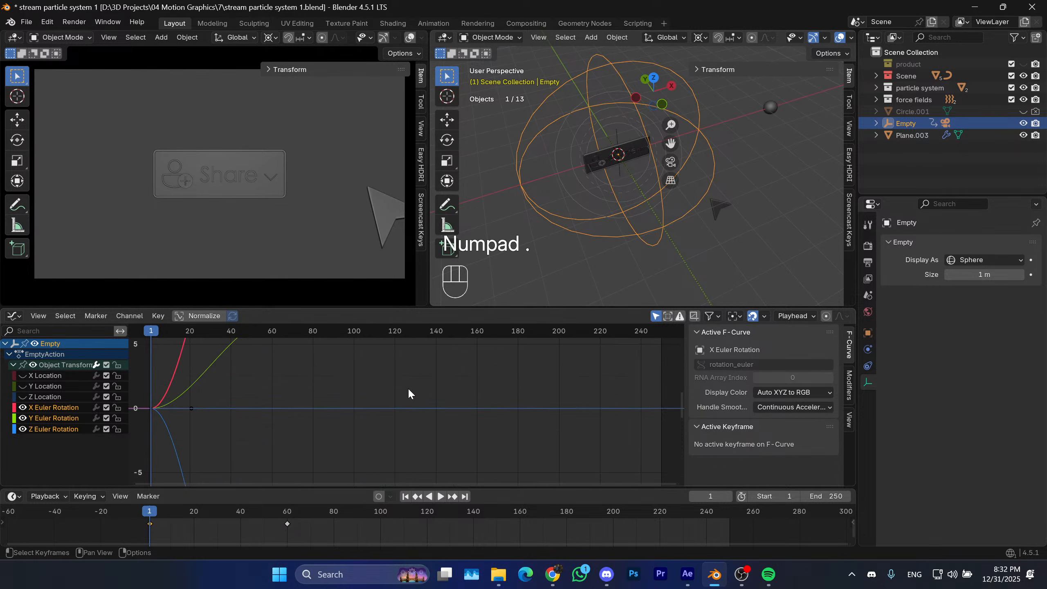
pyautogui.press('a')
pyautogui.press('KP_Decimal')
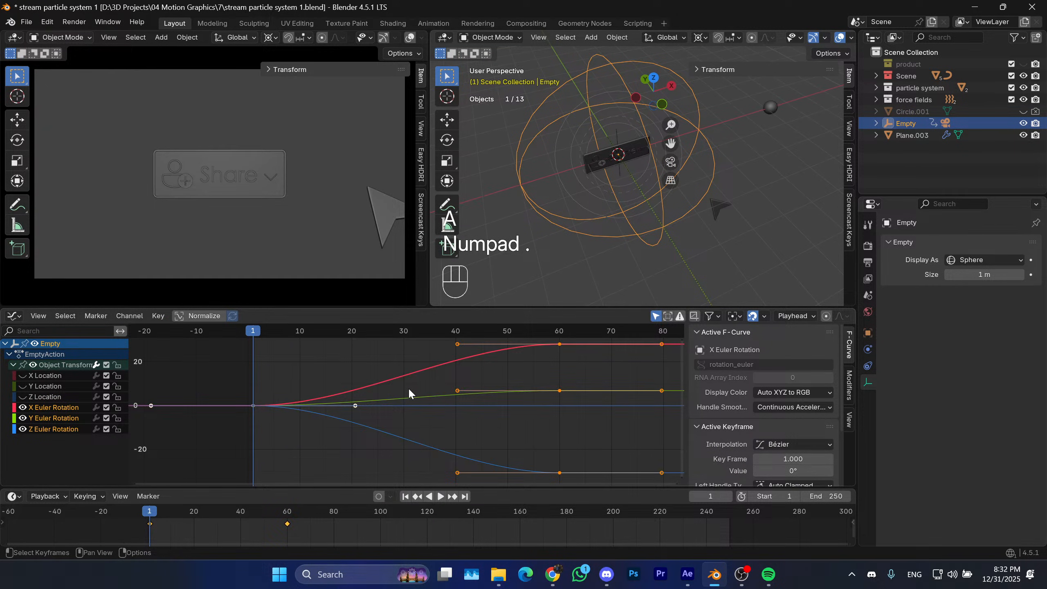
pyautogui.scroll(-1, 408, 389)
pyautogui.keyDown('shift'); pyautogui.moveTo(383, 406); pyautogui.dragTo(357, 410, button='middle'); pyautogui.keyUp('shift')
pyautogui.keyDown('shift'); pyautogui.moveTo(367, 385); pyautogui.dragTo(423, 401, button='middle'); pyautogui.keyUp('shift')
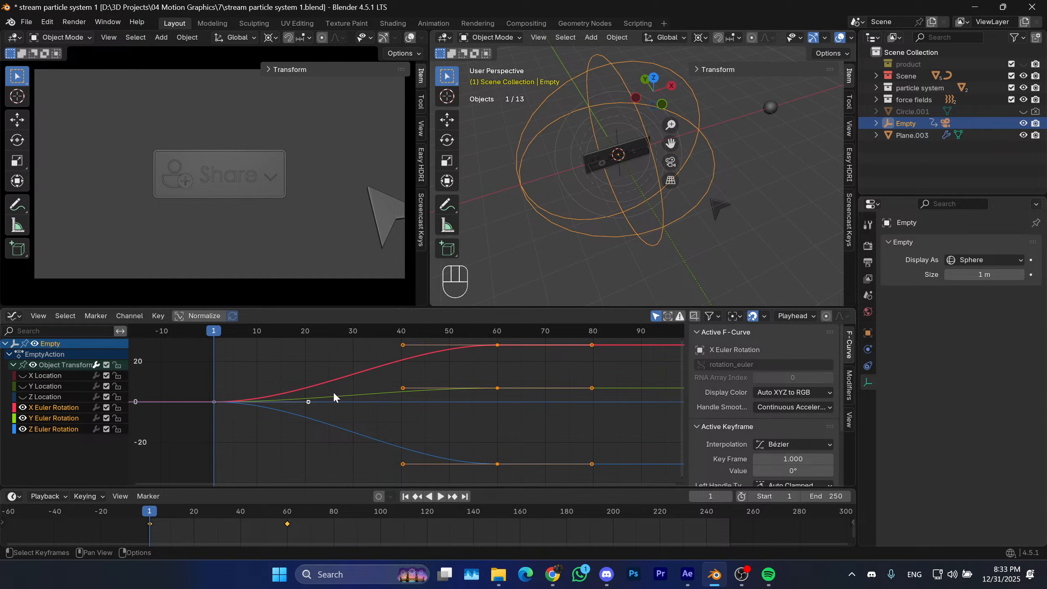
pyautogui.moveTo(334, 390); pyautogui.dragTo(190, 439)
pyautogui.keyDown('shift'); pyautogui.moveTo(271, 403); pyautogui.dragTo(323, 409, button='middle'); pyautogui.keyUp('shift')
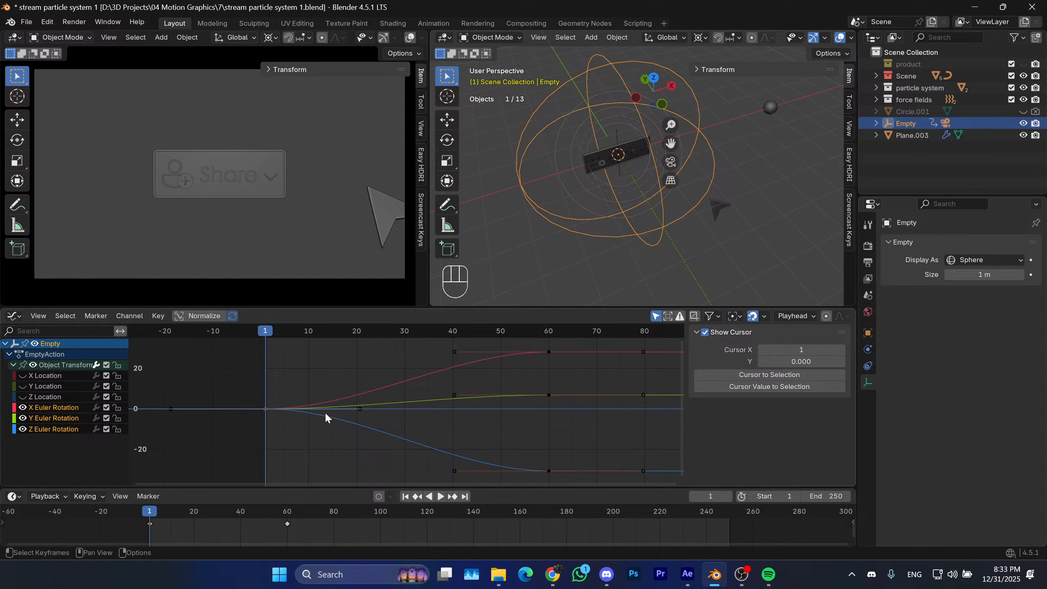
pyautogui.moveTo(416, 400); pyautogui.dragTo(391, 393, button='middle')
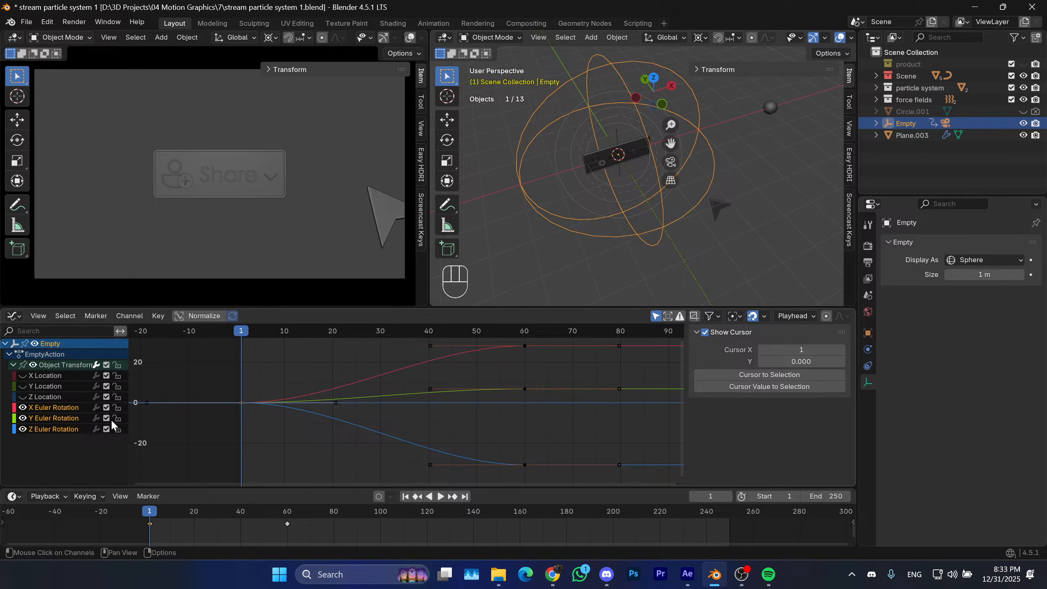
# Isolate the Z Euler Rotation curve and set the frame 1 keyframe's handle type to Aligned.
pyautogui.click(61, 430)
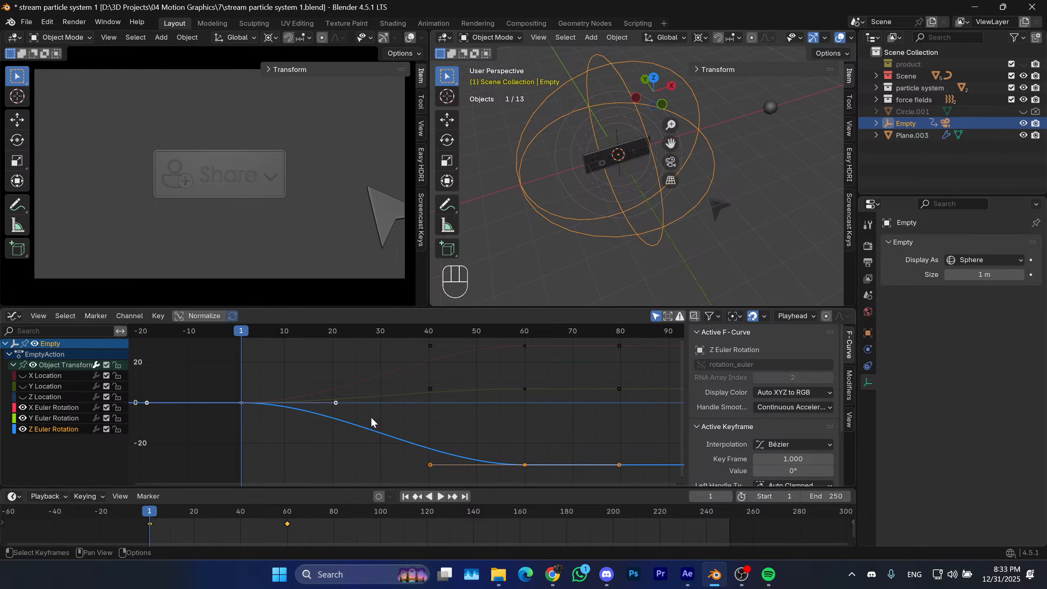
pyautogui.click(352, 400)
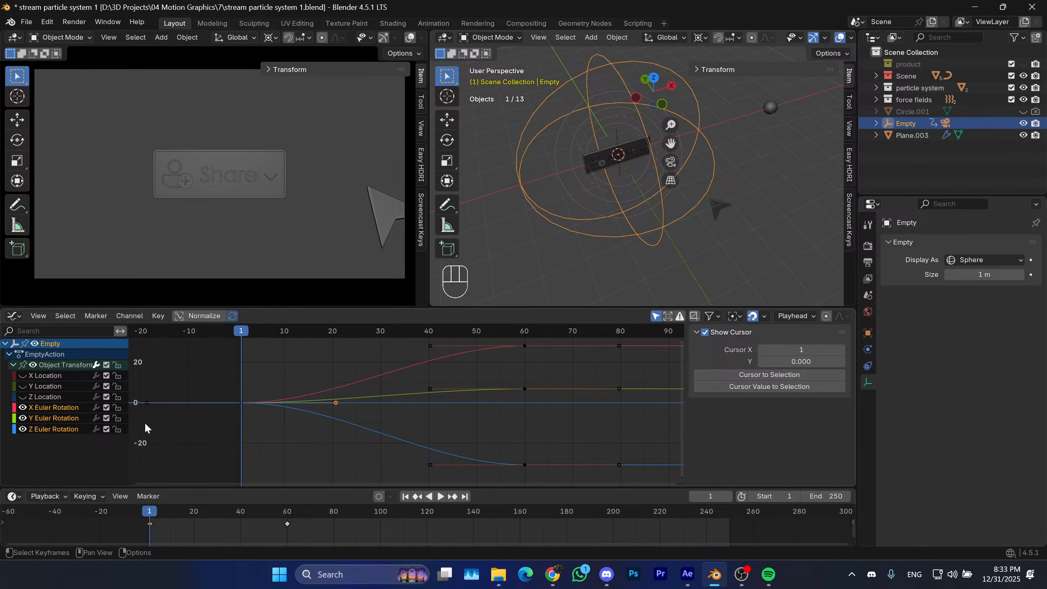
pyautogui.click(74, 429)
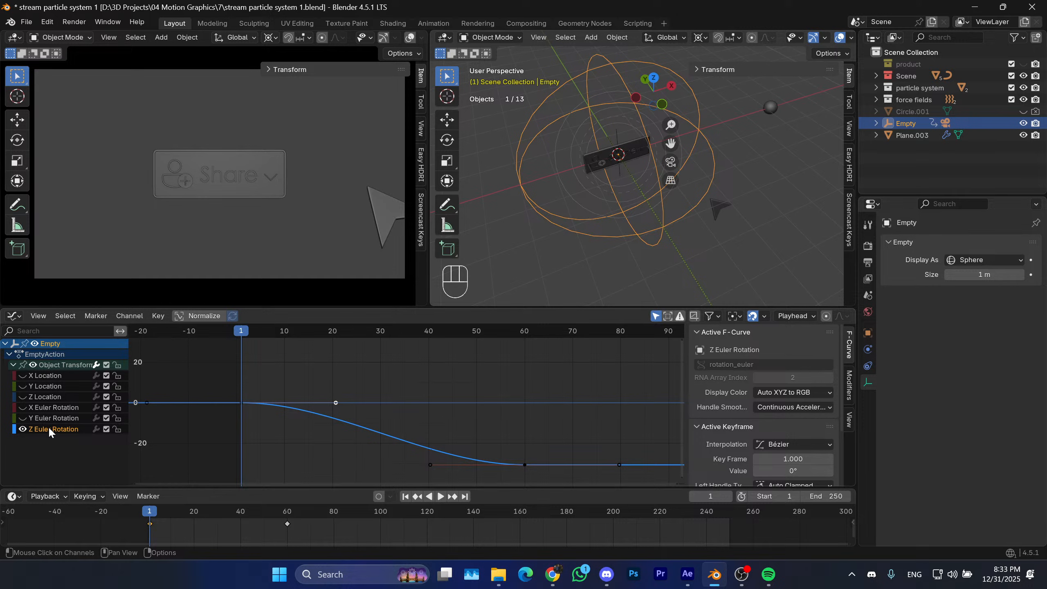
pyautogui.press('v')
pyautogui.click(351, 412)
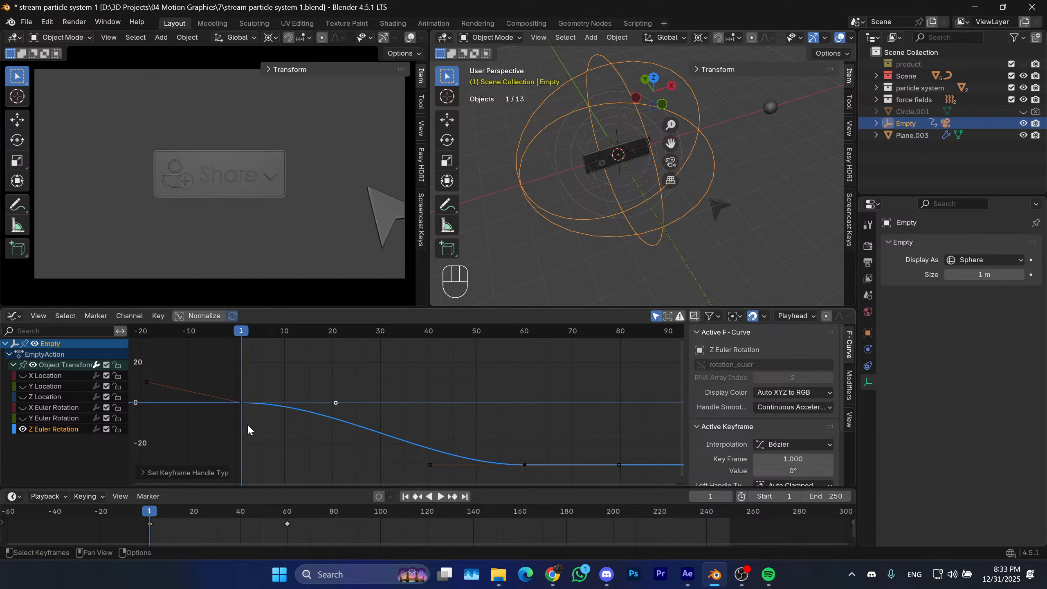
# Move the Z rotation keyframe's outgoing handle straight below frame 1 to about -27°, giving the curve a fast start.
pyautogui.keyDown('shift'); pyautogui.moveTo(318, 416); pyautogui.dragTo(365, 403, button='middle'); pyautogui.keyUp('shift')
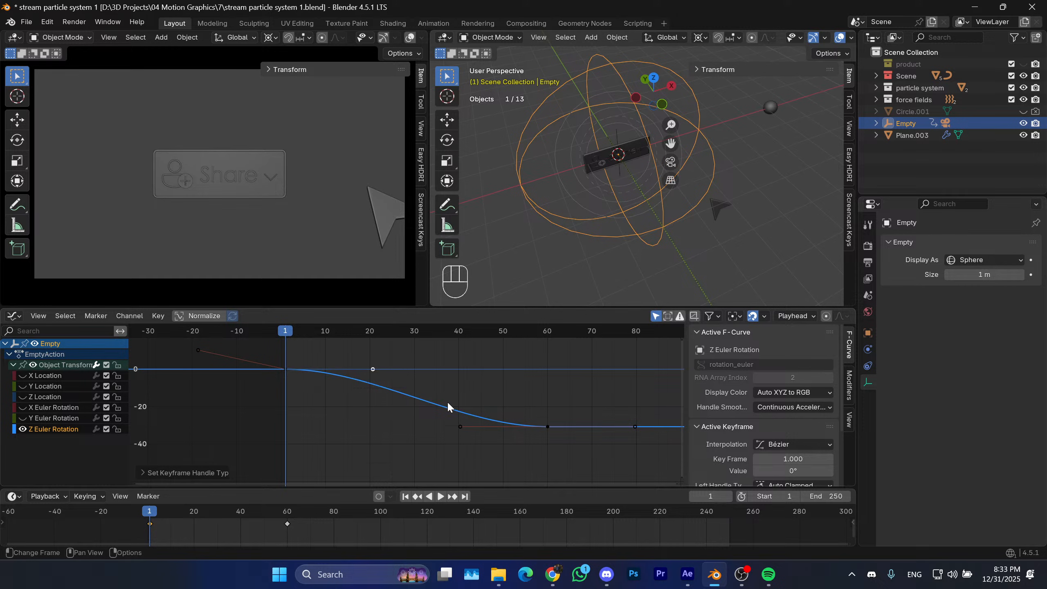
pyautogui.press('g')
pyautogui.click(302, 431)
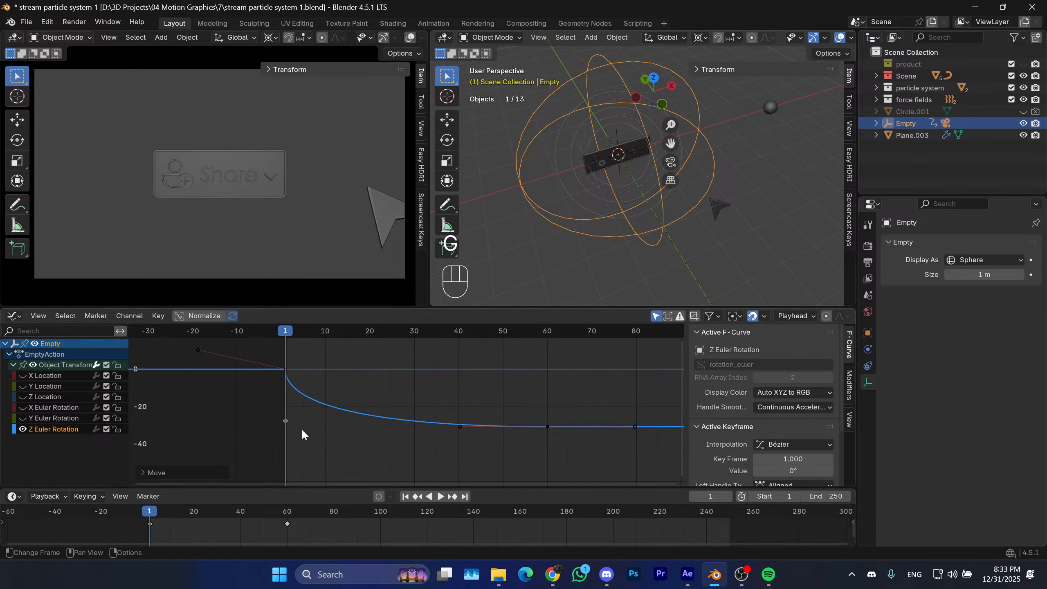
# Show and select the X Euler Rotation curve and hide the Z Euler Rotation curve.
pyautogui.click(22, 407)
pyautogui.click(44, 412)
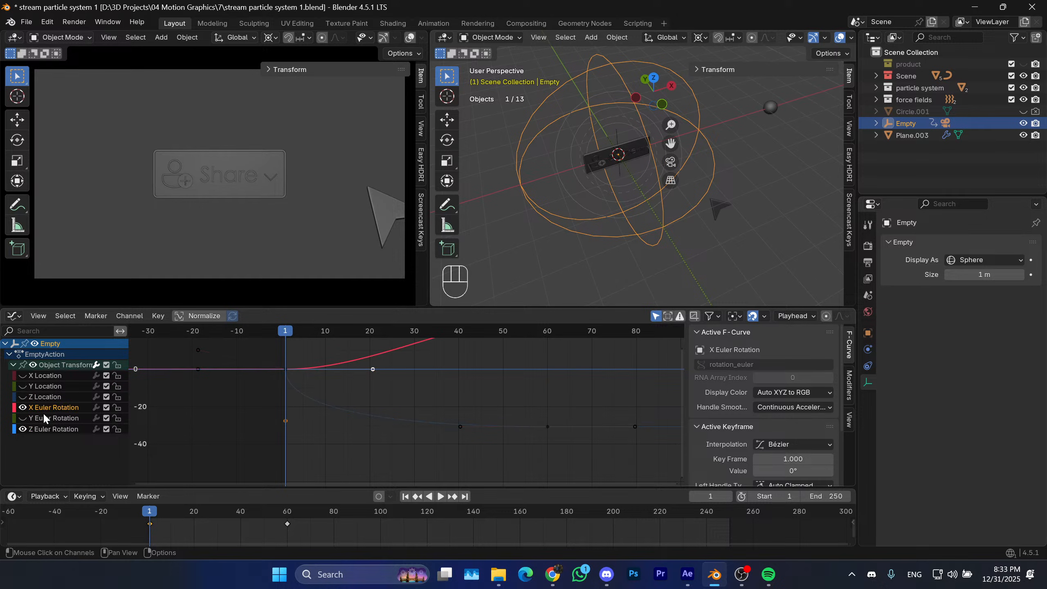
pyautogui.click(23, 429)
pyautogui.scroll(-3, 259, 417)
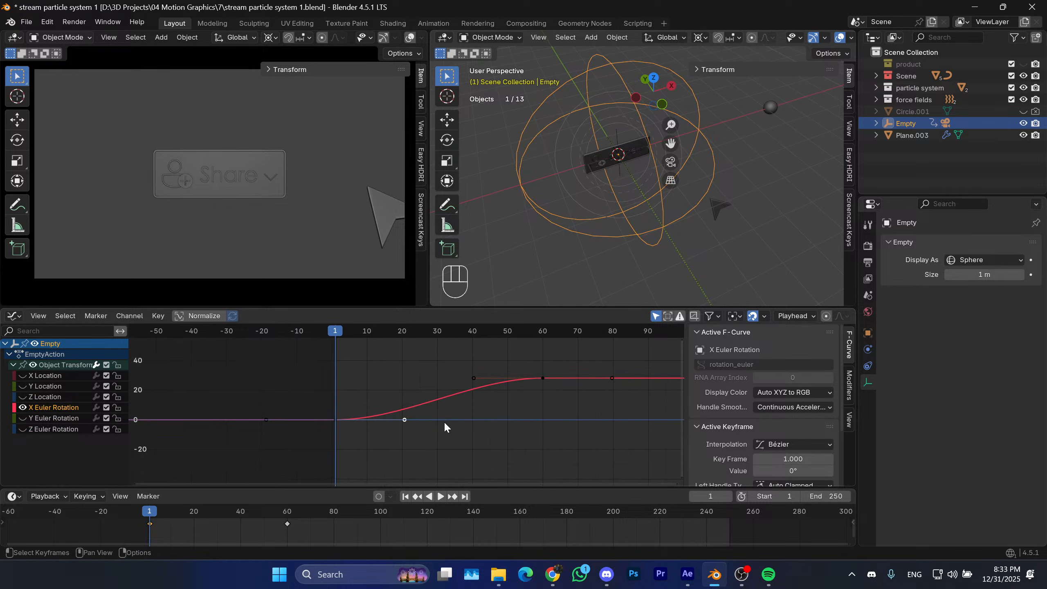
pyautogui.click(421, 425)
pyautogui.moveTo(404, 420); pyautogui.dragTo(385, 441)
pyautogui.hotkey('ctrl', 'z')
pyautogui.click(395, 438)
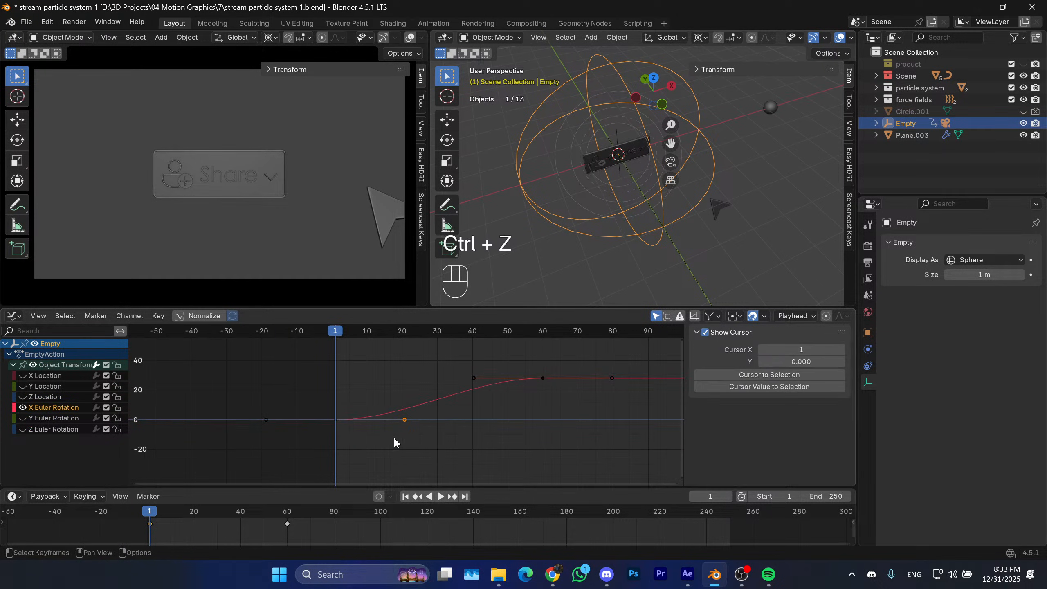
# Set the X rotation's frame 1 handle type to Aligned and move the outgoing handle straight above frame 1 to about 20°.
pyautogui.press('c')
pyautogui.click(403, 424)
pyautogui.rightClick(403, 428)
pyautogui.press('v')
pyautogui.click(440, 410)
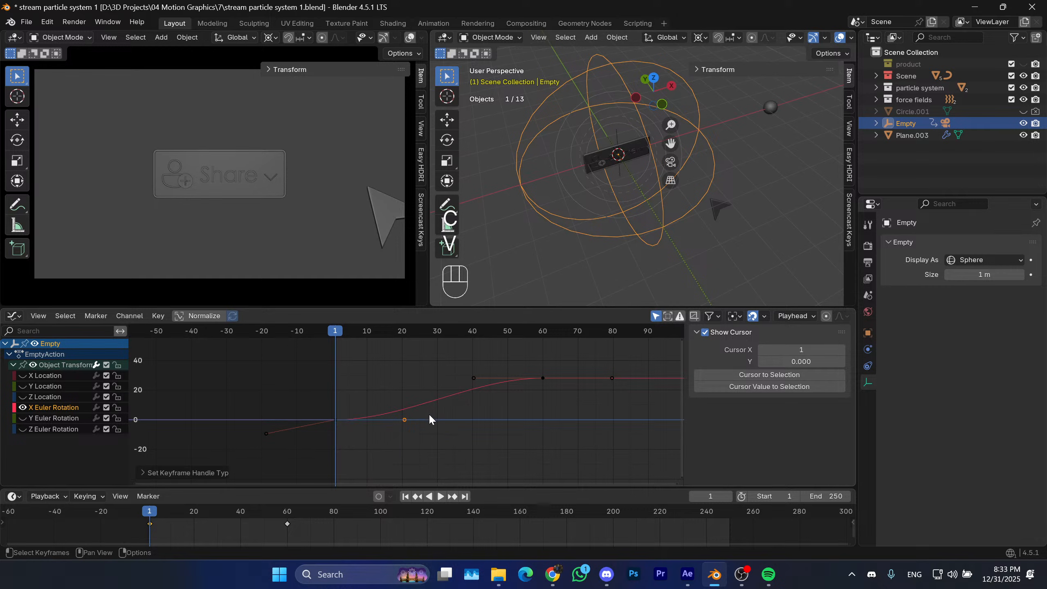
pyautogui.press('g')
pyautogui.click(326, 384)
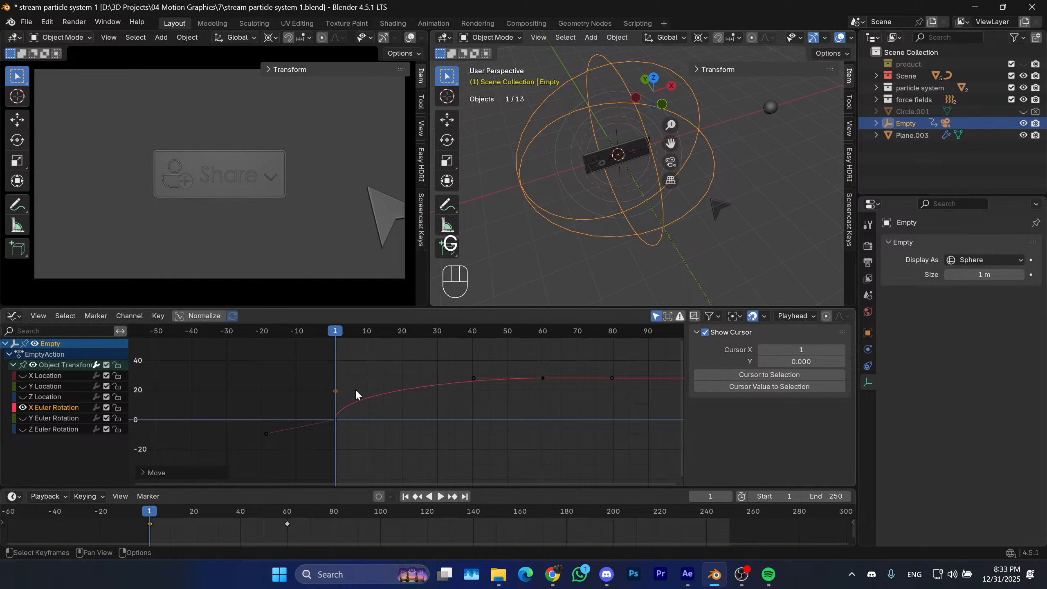
# Finish moving the X rotation handle, then isolate the Y Euler Rotation curve in the graph.
pyautogui.press('g')
pyautogui.keyDown('shift'); pyautogui.click(345, 365); pyautogui.keyUp('shift')
pyautogui.click(49, 419)
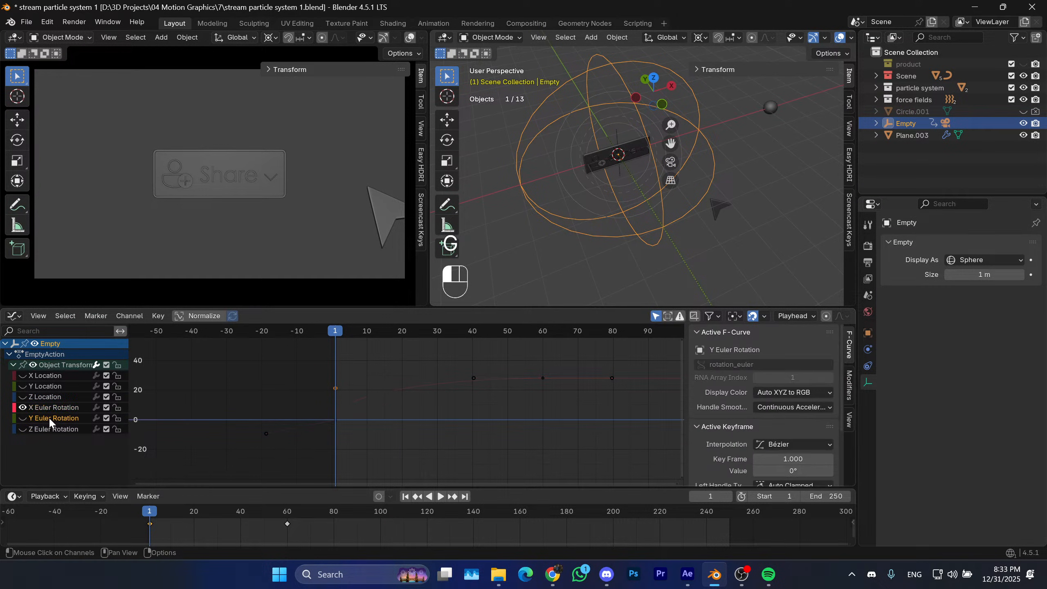
pyautogui.click(22, 418)
pyautogui.scroll(3, 447, 420)
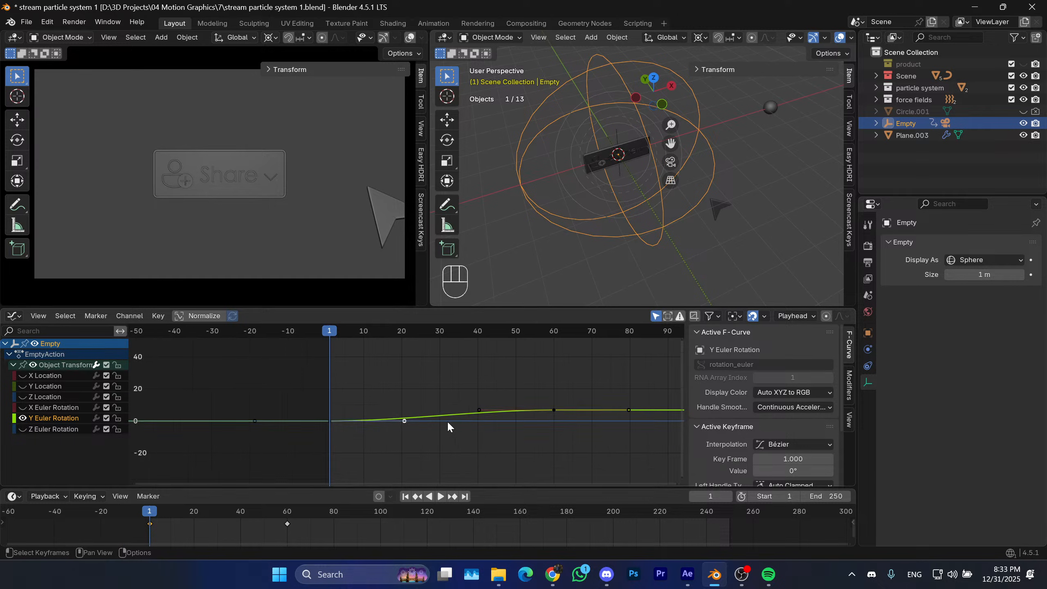
pyautogui.scroll(2, 426, 417)
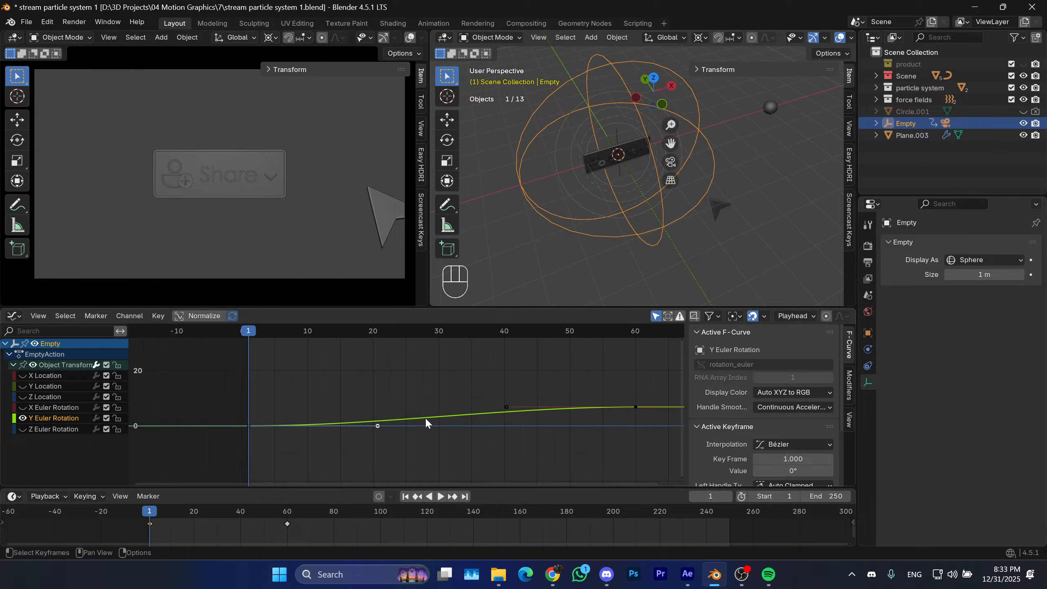
# Set the Y rotation's frame 1 handle type to Aligned and move the outgoing handle straight above frame 1 to about 5°.
pyautogui.moveTo(398, 409); pyautogui.dragTo(357, 440)
pyautogui.press('v')
pyautogui.click(360, 438)
pyautogui.press('g')
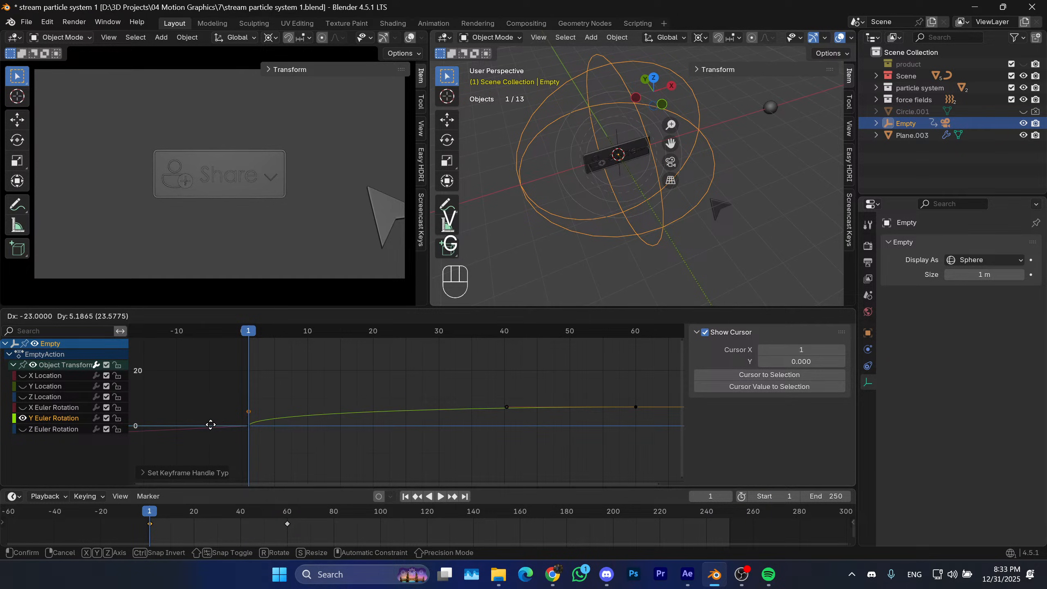
pyautogui.click(208, 426)
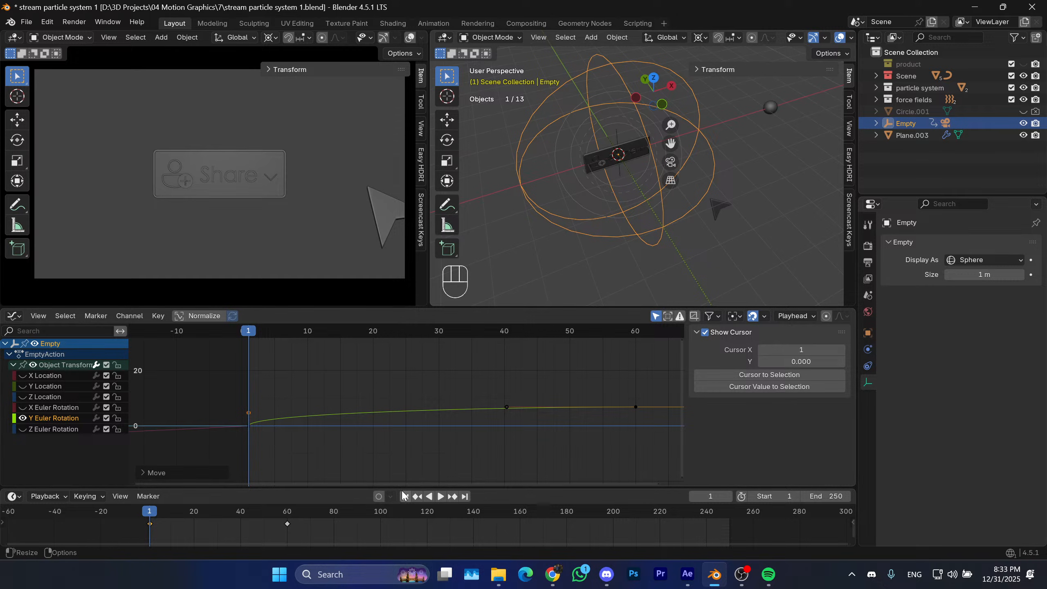
# Play the eased camera orbit briefly, stop it and return to frame 1.
pyautogui.press('space')
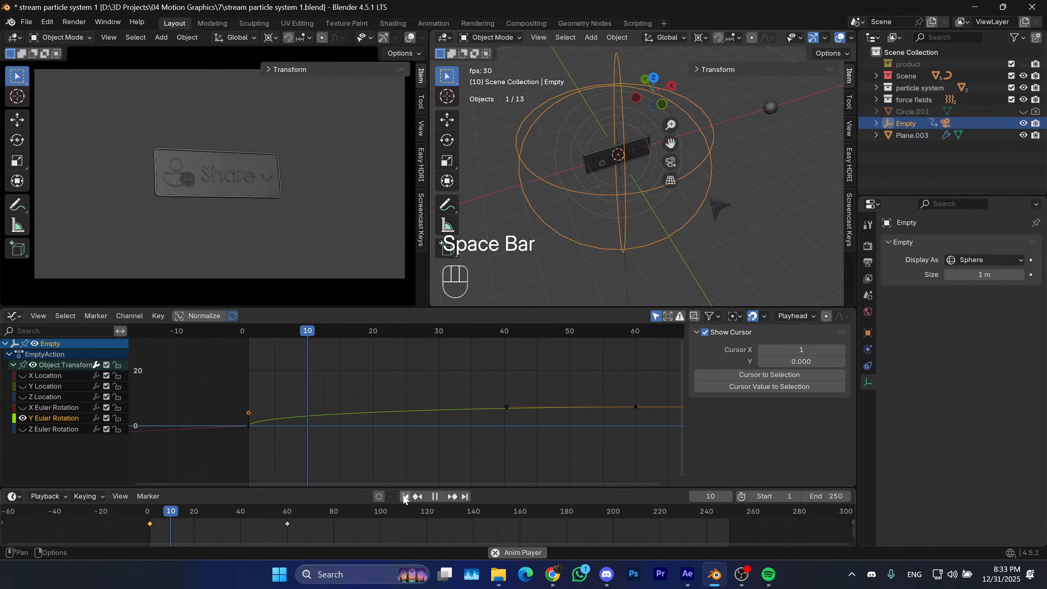
pyautogui.press('space')
pyautogui.click(405, 496)
# Swap the empty's two rotation keyframes, moving the frame 1 pose to frame 60 and the frame 60 pose to frame 1.
pyautogui.click(287, 524)
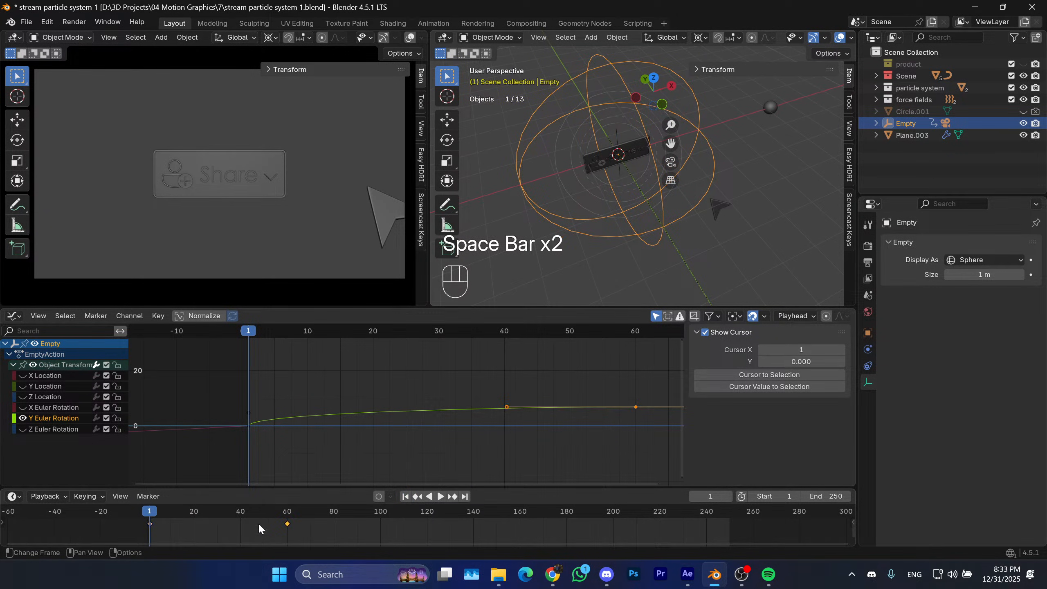
pyautogui.press('g')
pyautogui.click(231, 529)
pyautogui.hotkey('ctrl', 'z')
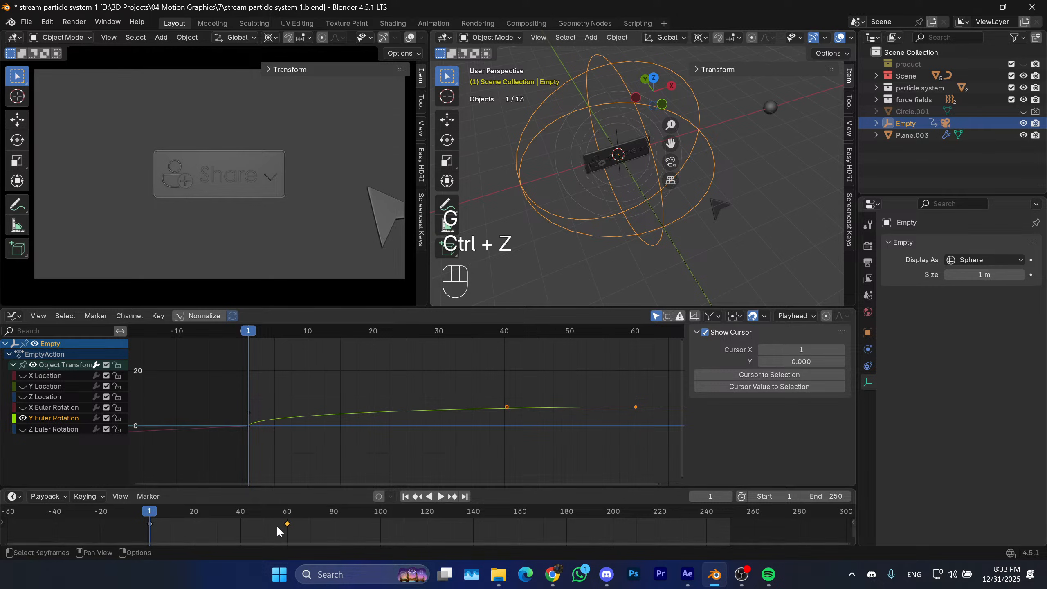
pyautogui.press('g')
pyautogui.click(206, 528)
pyautogui.moveTo(170, 537); pyautogui.dragTo(126, 520)
pyautogui.press('g')
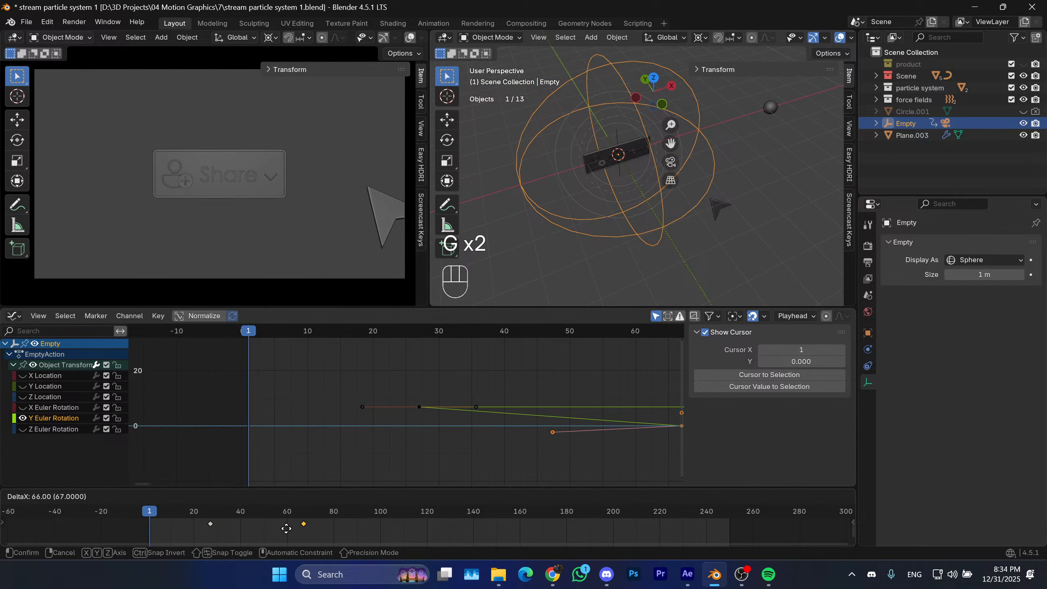
pyautogui.click(269, 529)
pyautogui.click(210, 524)
pyautogui.press('g')
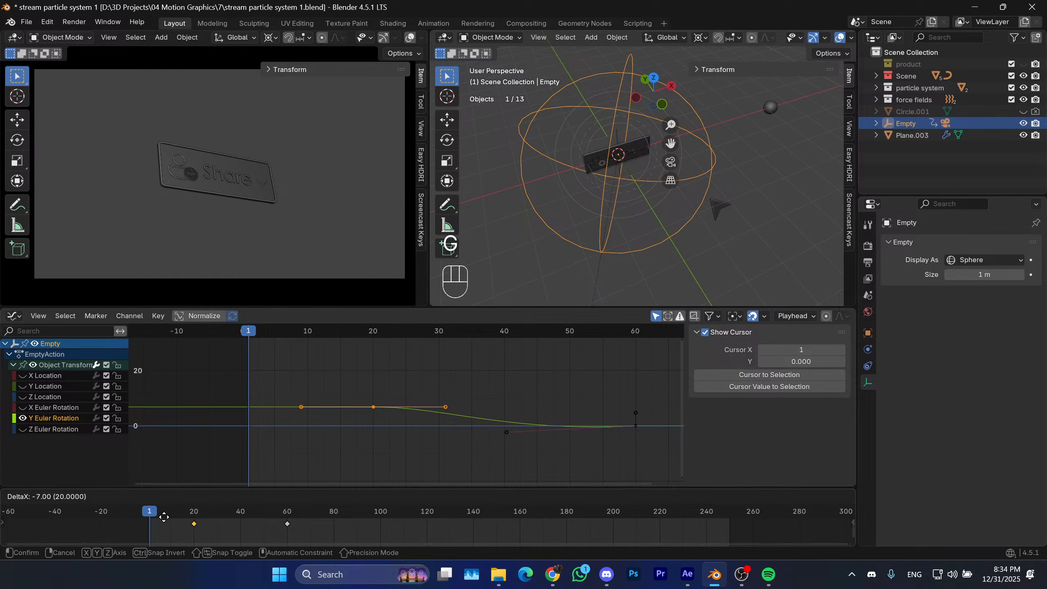
pyautogui.click(122, 526)
# Play the reversed orbit, move the playhead to frame 60 and isolate the X Euler Rotation curve.
pyautogui.press('space')
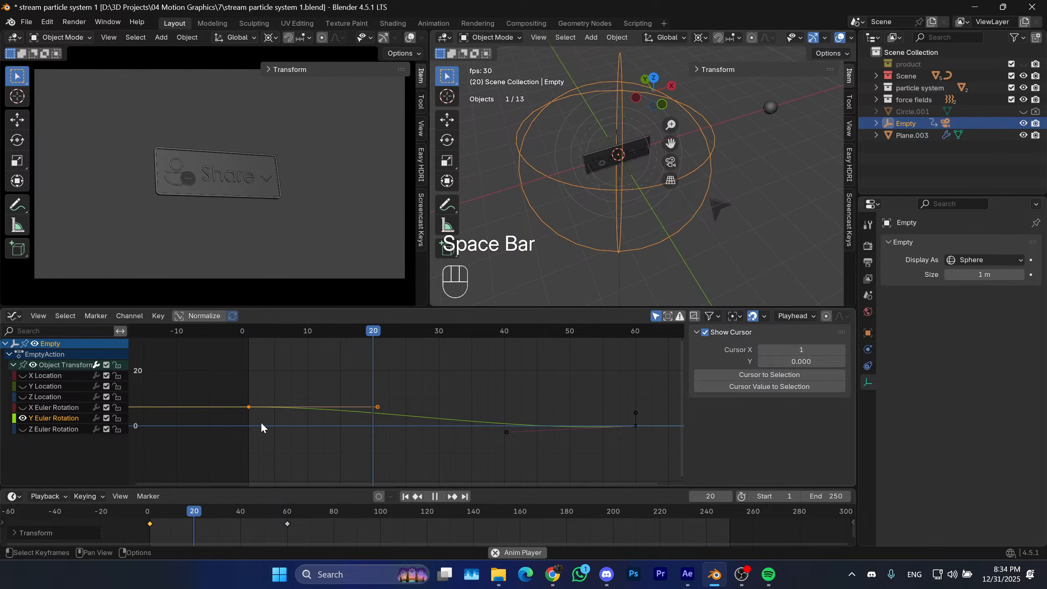
pyautogui.moveTo(296, 511)
pyautogui.mouseDown()
pyautogui.moveTo(270, 515)
pyautogui.moveTo(288, 514)
pyautogui.mouseUp()
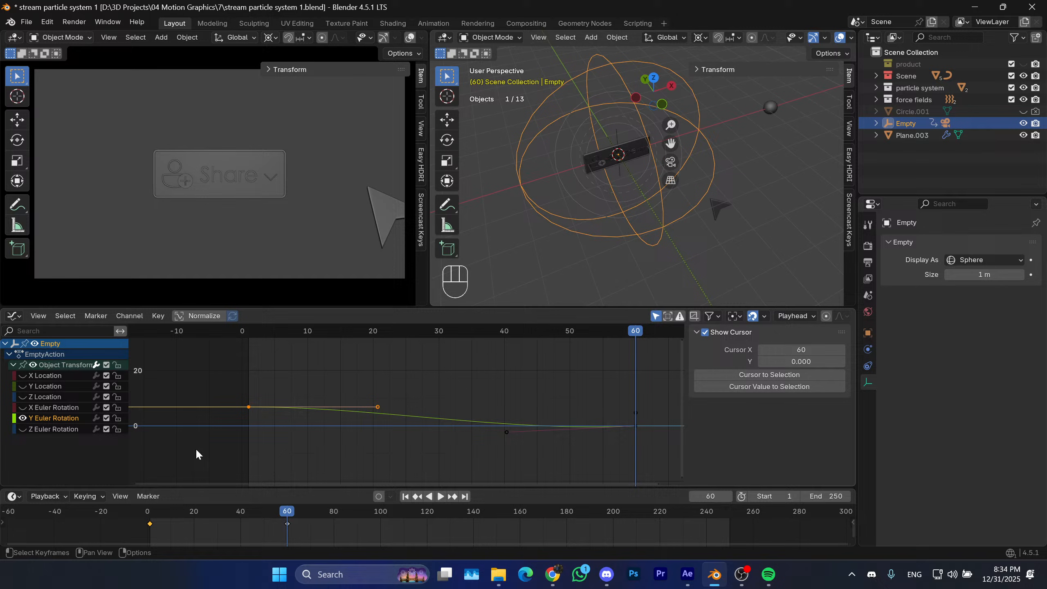
pyautogui.click(46, 407)
pyautogui.click(23, 418)
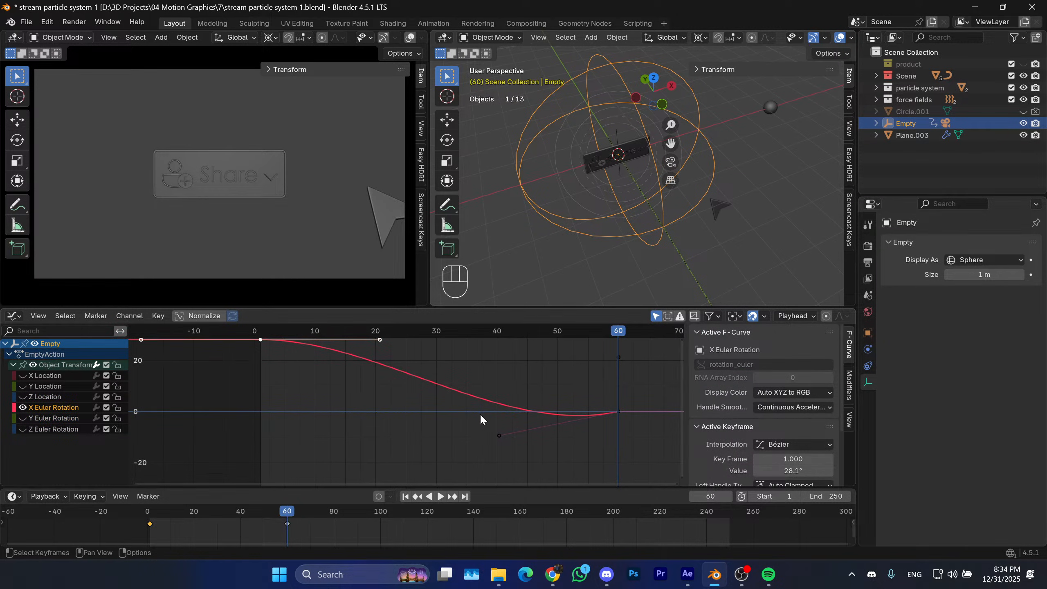
# Undo the keyframe swap and the handle edits on all rotation curves, back to the default easing with all three rotation curves shown.
pyautogui.hotkey('ctrl', 'z')
pyautogui.moveTo(512, 433); pyautogui.dragTo(484, 446)
pyautogui.scroll(-1, 530, 412)
pyautogui.keyDown('shift'); pyautogui.moveTo(555, 412); pyautogui.dragTo(515, 409, button='middle'); pyautogui.keyUp('shift')
pyautogui.hotkey('ctrl', 'z')
pyautogui.hotkey('ctrl', 'z')
pyautogui.hotkey('ctrl', 'z')
pyautogui.hotkey('ctrl', 'z')
pyautogui.hotkey('ctrl', 'z')
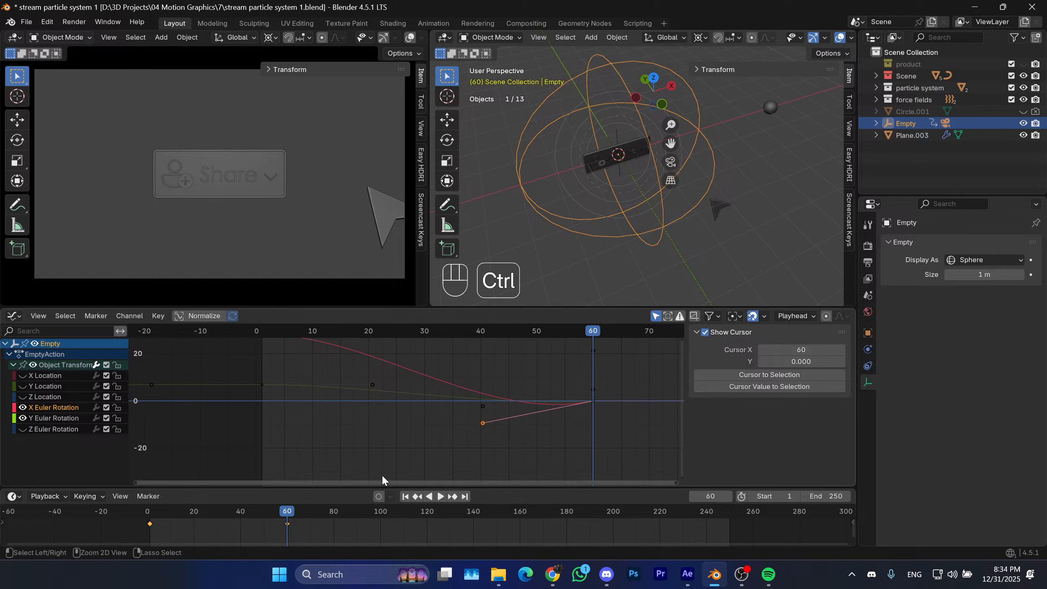
pyautogui.hotkey('ctrl', 'z')
pyautogui.hotkey('ctrl', 'z')
pyautogui.hotkey('ctrl', 'z')
pyautogui.hotkey('ctrl', 'z')
pyautogui.hotkey('ctrl', 'z')
pyautogui.hotkey('ctrl', 'z')
pyautogui.hotkey('ctrl', 'z')
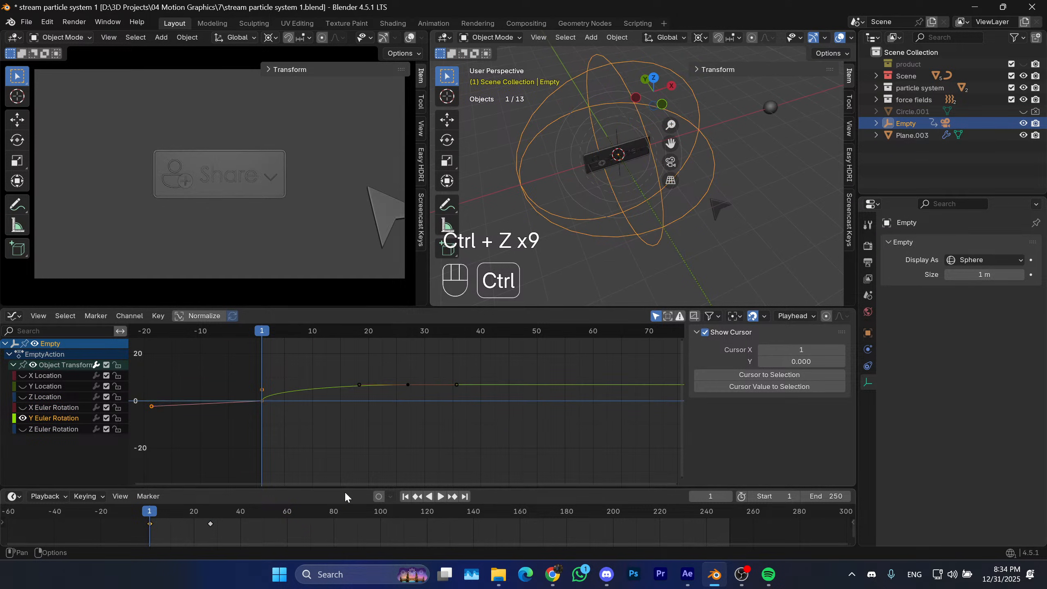
pyautogui.hotkey('ctrl', 'z')
pyautogui.hotkey('ctrl', 'z')
pyautogui.hotkey('ctrl', 'z')
pyautogui.hotkey('ctrl', 'z')
pyautogui.hotkey('ctrl', 'z')
pyautogui.hotkey('ctrl', 'z')
pyautogui.hotkey('ctrl', 'z')
pyautogui.hotkey('ctrl', 'z')
pyautogui.hotkey('ctrl', 'z')
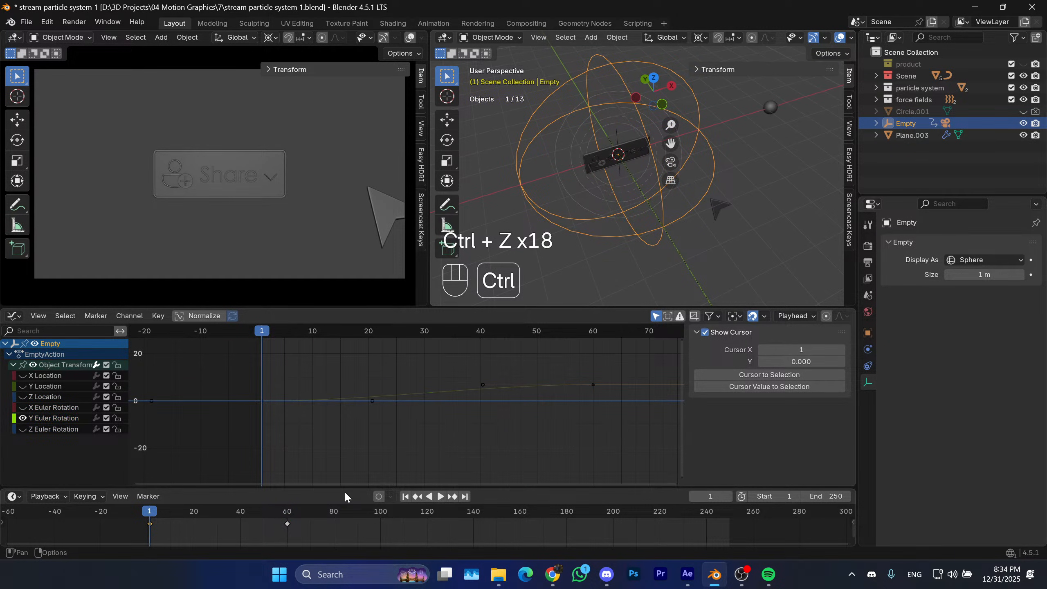
pyautogui.hotkey('ctrl', 'z')
pyautogui.hotkey('ctrl', 'z')
pyautogui.hotkey('ctrl', 'z')
pyautogui.hotkey('ctrl', 'z')
pyautogui.hotkey('ctrl', 'z')
pyautogui.hotkey('ctrl', 'z')
pyautogui.hotkey('ctrl', 'z')
pyautogui.hotkey('ctrl', 'z')
pyautogui.hotkey('ctrl', 'z')
pyautogui.hotkey('ctrl', 'z')
pyautogui.hotkey('ctrl', 'z')
pyautogui.hotkey('ctrl', 'z')
pyautogui.hotkey('ctrl', 'z')
pyautogui.hotkey('ctrl', 'z')
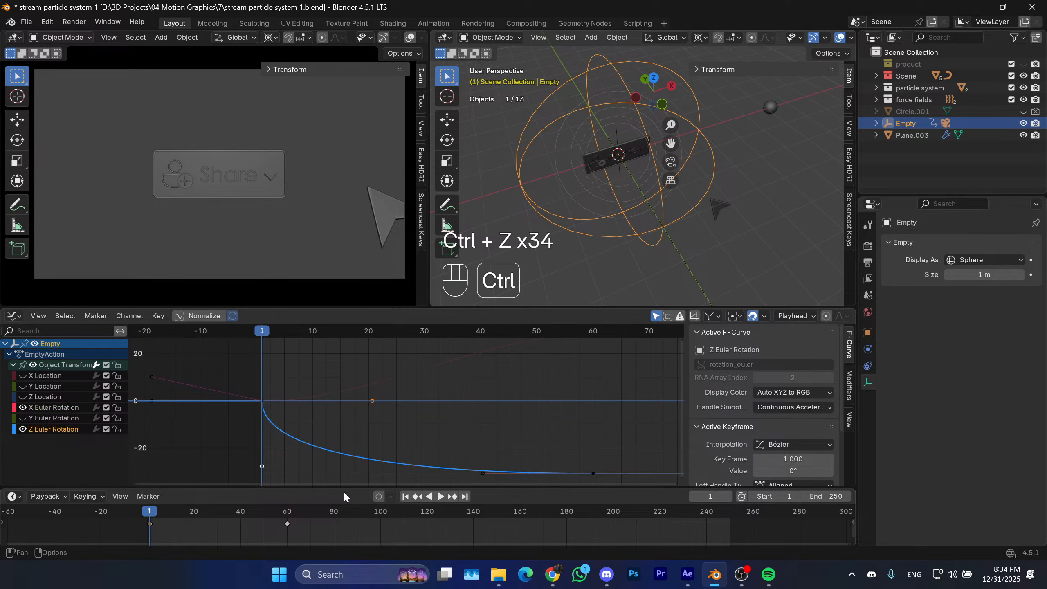
pyautogui.hotkey('ctrl', 'z')
pyautogui.hotkey('ctrl', 'z')
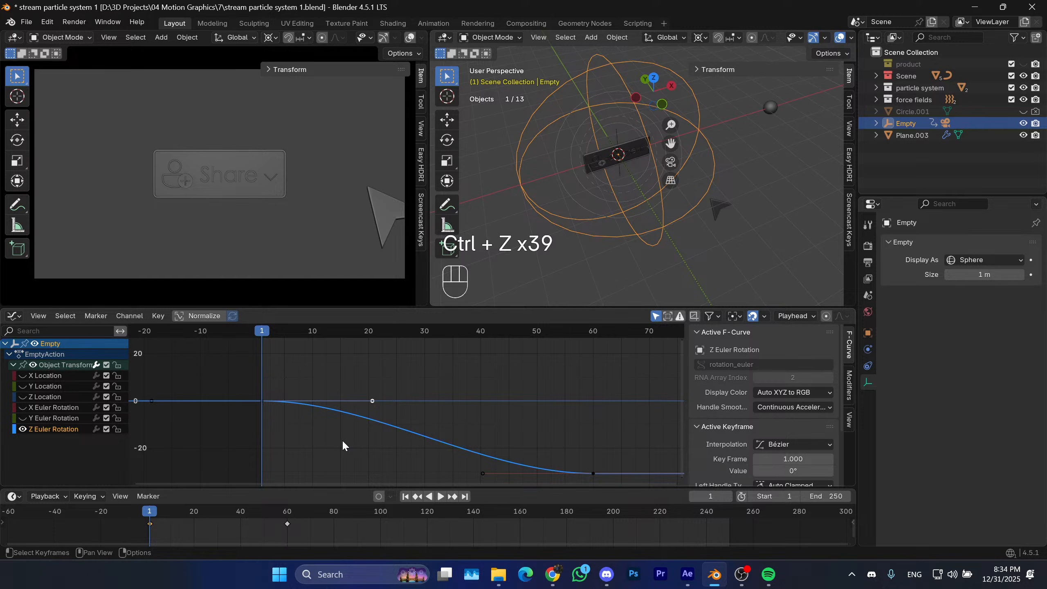
pyautogui.hotkey('ctrl', 'z')
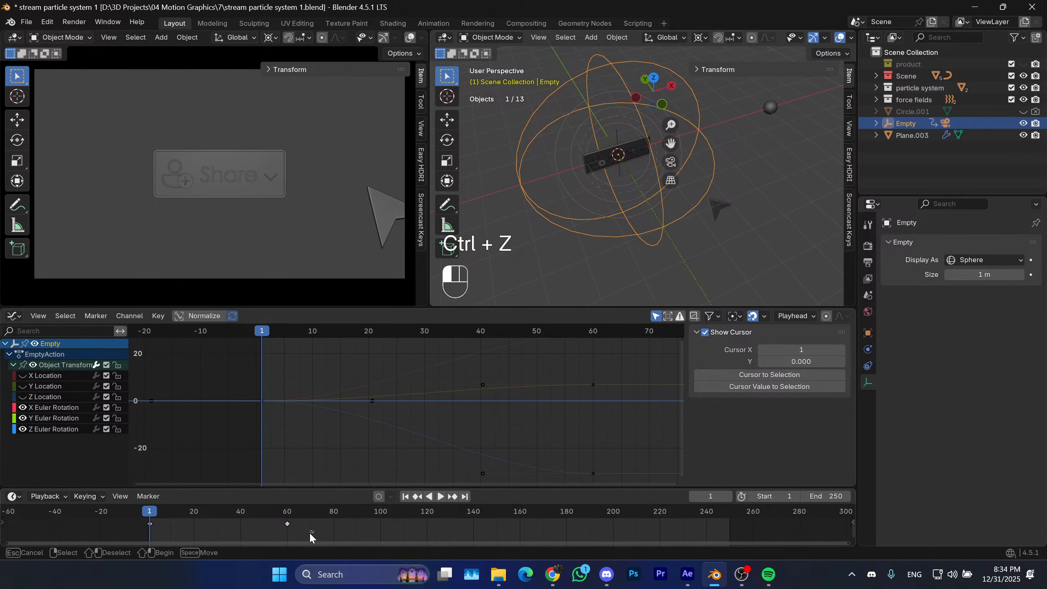
# Swap the empty's rotation keyframes in the timeline so the end pose sits at frame 1 and the start pose at frame 60.
pyautogui.moveTo(310, 534); pyautogui.dragTo(249, 514)
pyautogui.press('g')
pyautogui.click(144, 522)
pyautogui.moveTo(132, 516); pyautogui.dragTo(164, 533)
pyautogui.press('g')
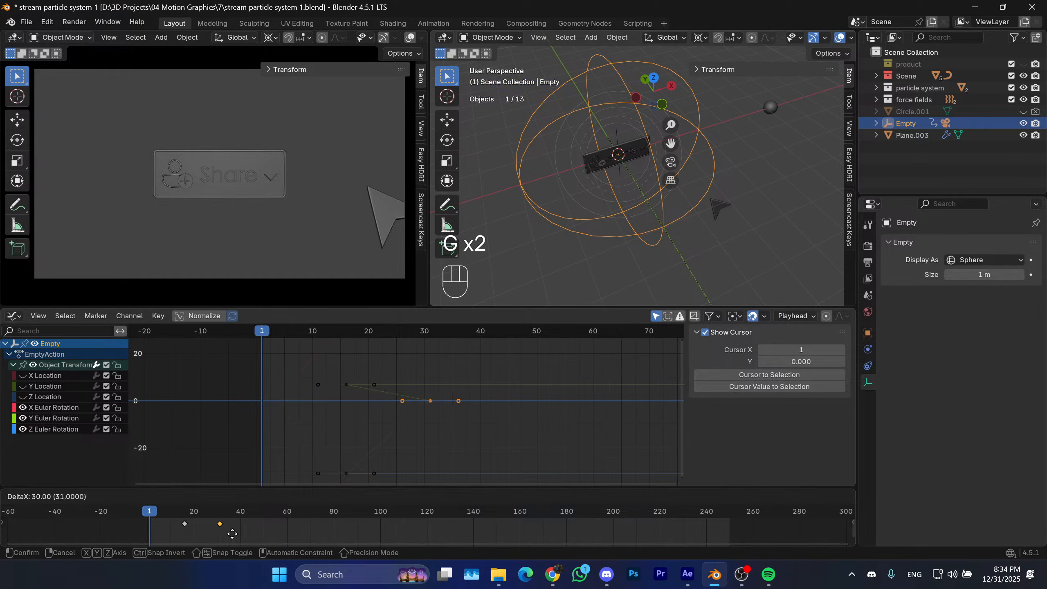
pyautogui.click(290, 532)
pyautogui.click(185, 524)
pyautogui.press('g')
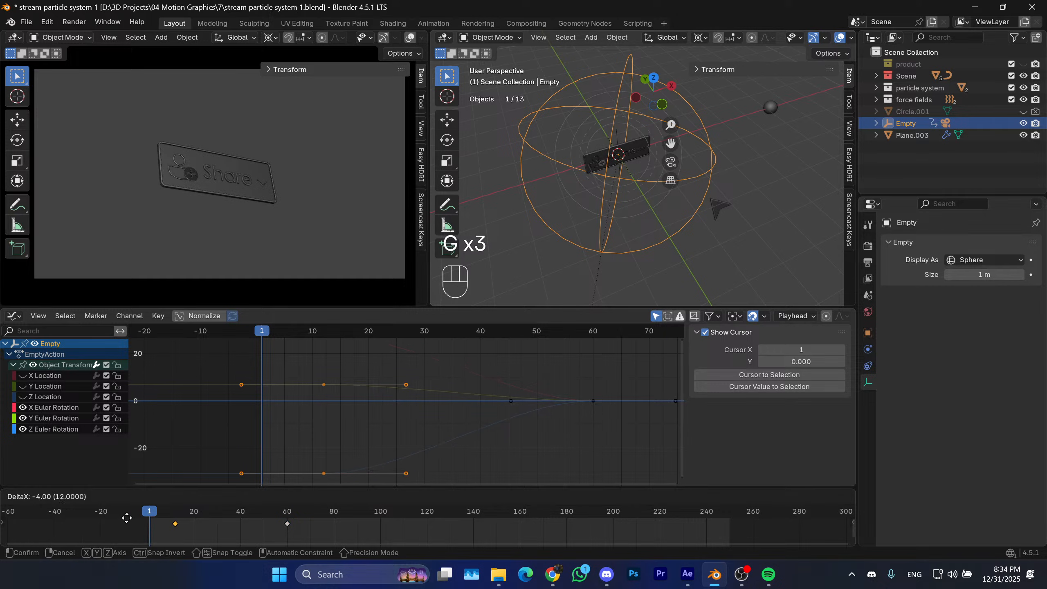
pyautogui.keyDown('shift'); pyautogui.click(104, 522); pyautogui.keyUp('shift')
# Isolate the Z Euler Rotation curve in the graph.
pyautogui.scroll(-1, 322, 418)
pyautogui.keyDown('shift'); pyautogui.moveTo(344, 411); pyautogui.dragTo(412, 421, button='middle'); pyautogui.keyUp('shift')
pyautogui.scroll(-1, 396, 425)
pyautogui.click(45, 429)
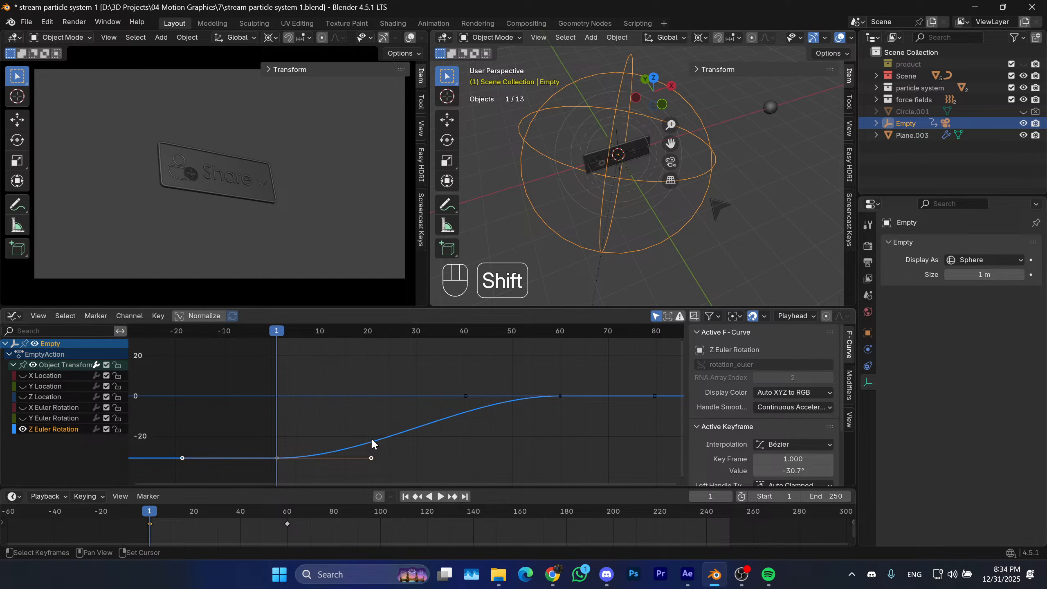
pyautogui.keyDown('shift'); pyautogui.moveTo(372, 438); pyautogui.dragTo(389, 426, button='middle'); pyautogui.keyUp('shift')
# Set the Z rotation's frame 1 handle type to Aligned and move the outgoing handle straight above the keyframe to about -4°.
pyautogui.moveTo(430, 429); pyautogui.dragTo(370, 462)
pyautogui.press('v')
pyautogui.click(370, 452)
pyautogui.press('g')
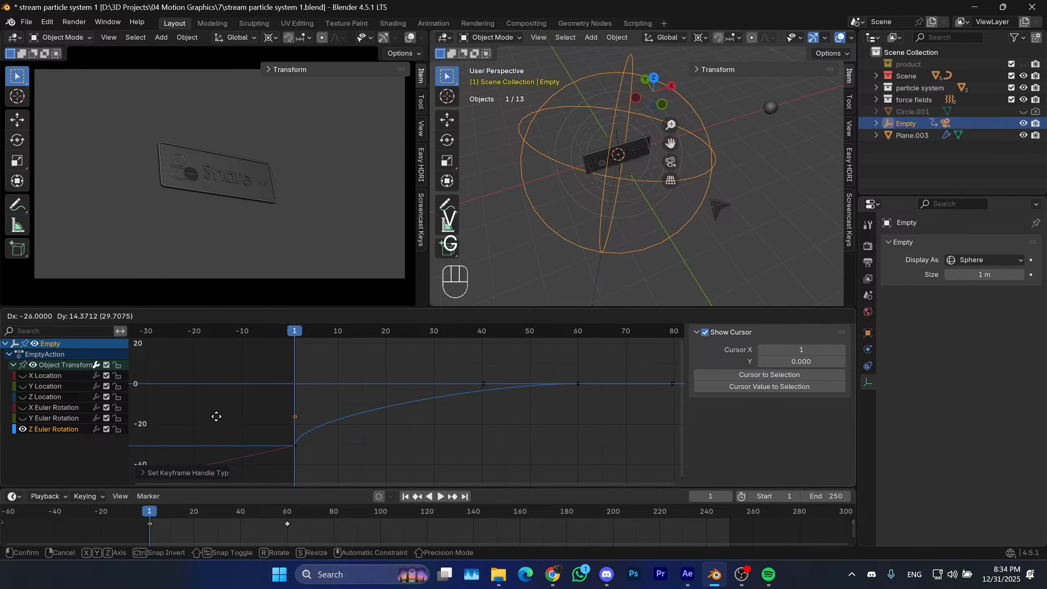
pyautogui.click(198, 392)
# Show and select the X Euler Rotation curve and hide the Z Euler Rotation curve.
pyautogui.click(49, 407)
pyautogui.click(21, 407)
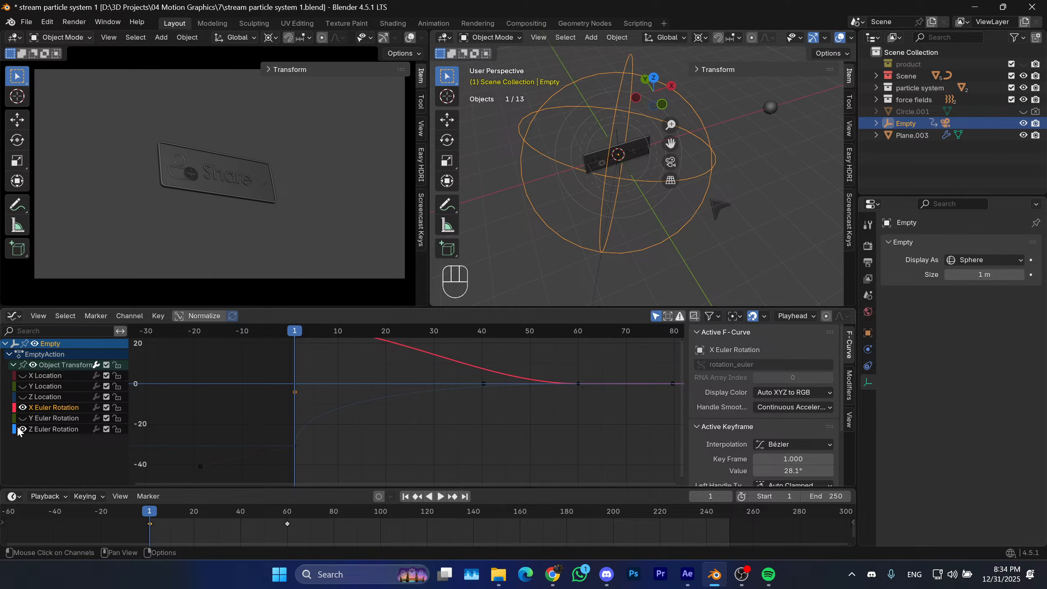
pyautogui.scroll(-1, 455, 409)
pyautogui.moveTo(455, 409); pyautogui.dragTo(475, 446, button='middle')
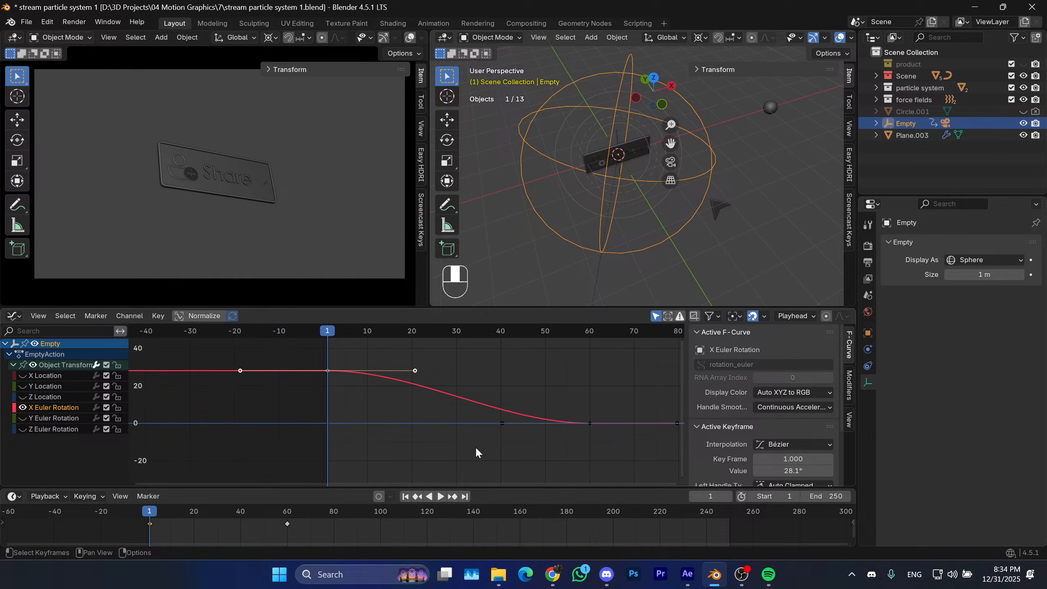
# Set the X rotation's frame 1 handle type to Aligned and move the outgoing handle straight below the keyframe to about 1°.
pyautogui.press('v')
pyautogui.click(401, 376)
pyautogui.press('g')
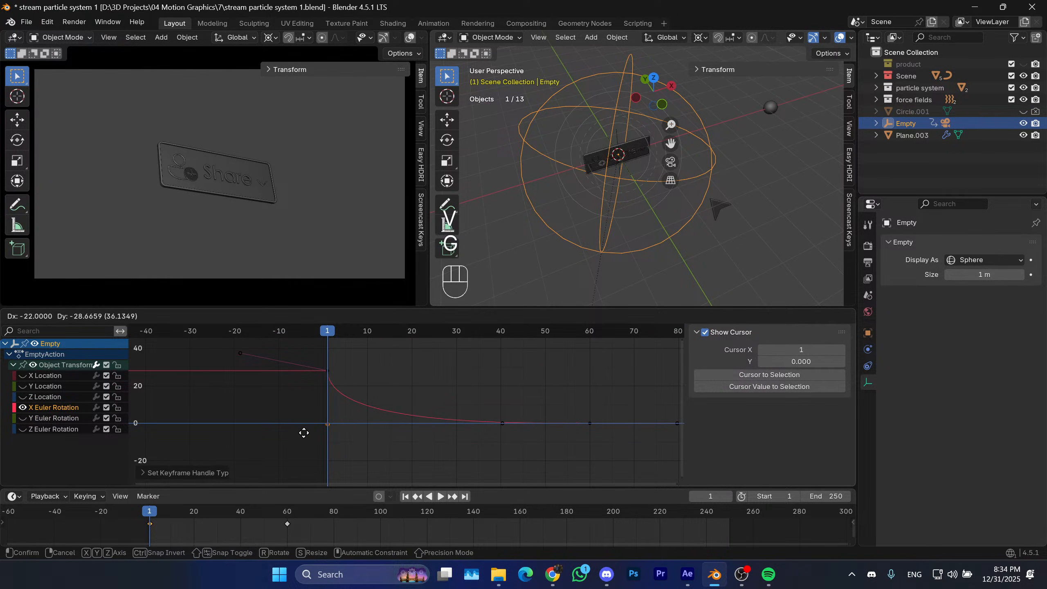
pyautogui.click(300, 430)
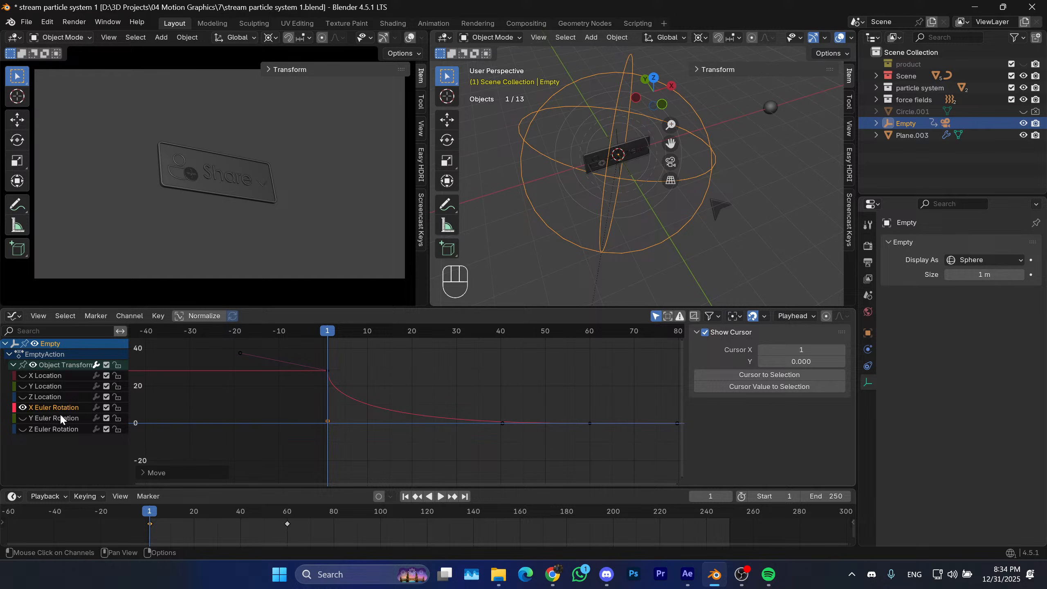
# Hide the X Euler Rotation curve and show and select the Y Euler Rotation curve.
pyautogui.click(30, 409)
pyautogui.click(23, 408)
pyautogui.click(22, 418)
pyautogui.click(35, 420)
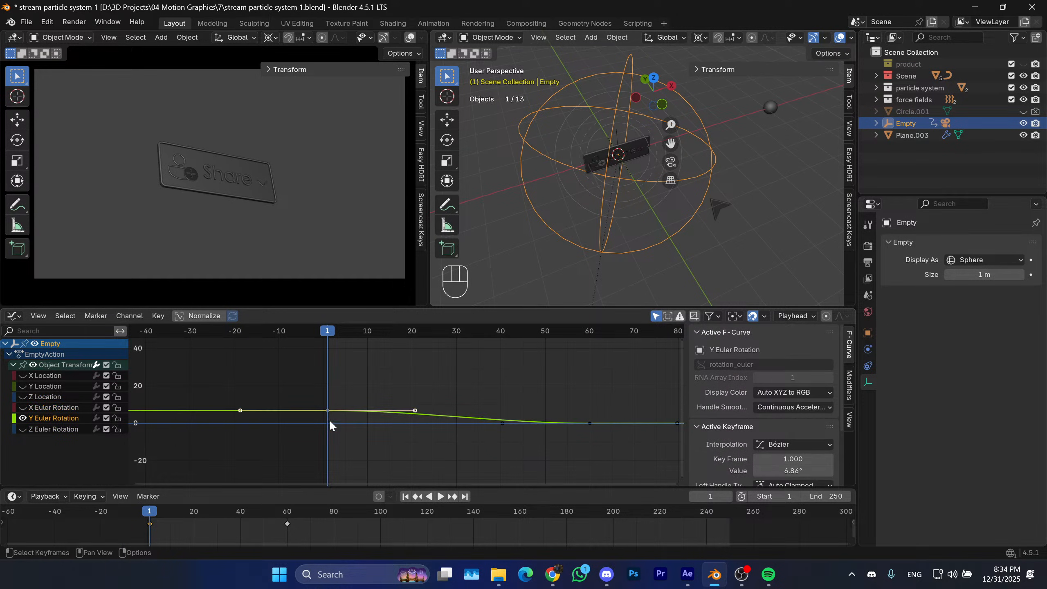
pyautogui.scroll(7, 420, 416)
pyautogui.moveTo(406, 429); pyautogui.dragTo(503, 415, button='middle')
pyautogui.scroll(2, 459, 426)
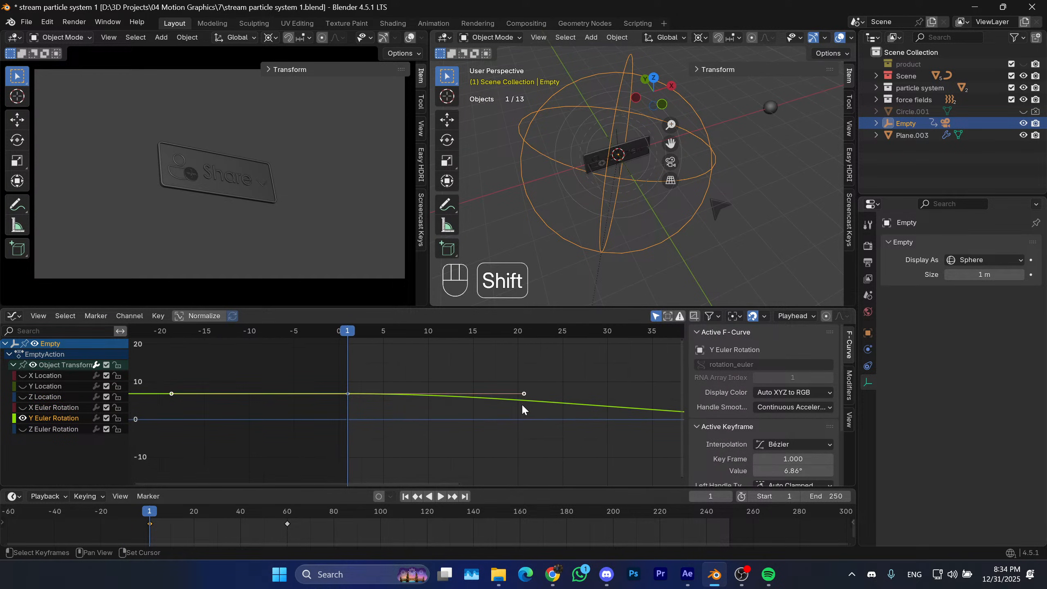
# Set the Y rotation's frame 1 handle type to Aligned and move the outgoing handle straight below the keyframe to about 1°.
pyautogui.click(523, 395)
pyautogui.press('v')
pyautogui.click(474, 414)
pyautogui.press('g')
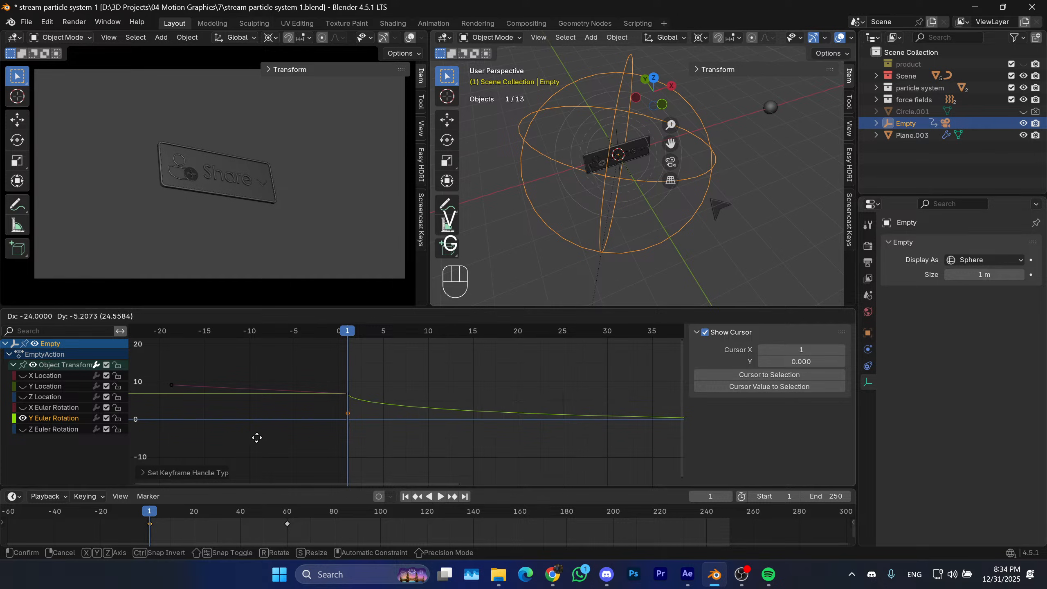
pyautogui.click(88, 436)
# Show all of the empty's location and rotation curves and play the start of the camera orbit.
pyautogui.click(23, 418)
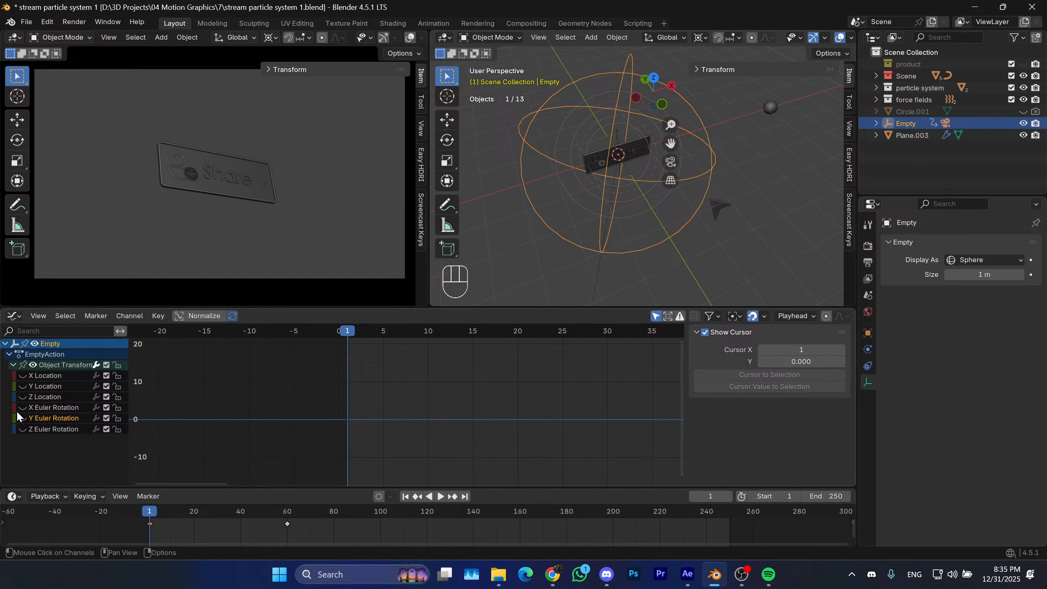
pyautogui.moveTo(21, 408); pyautogui.dragTo(108, 463)
pyautogui.press('space')
pyautogui.press('space')
pyautogui.press('space')
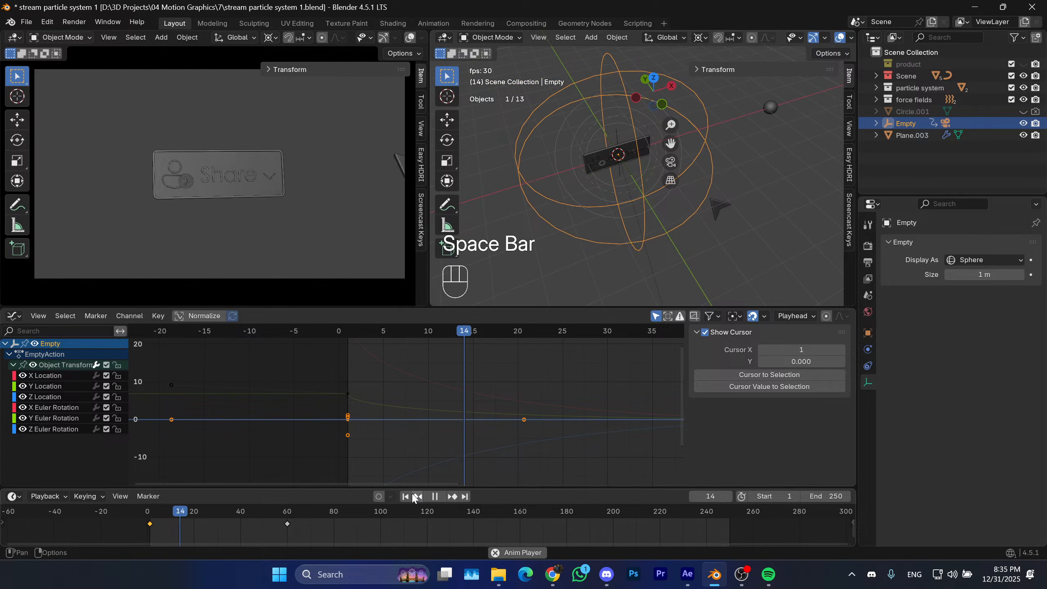
pyautogui.press('space')
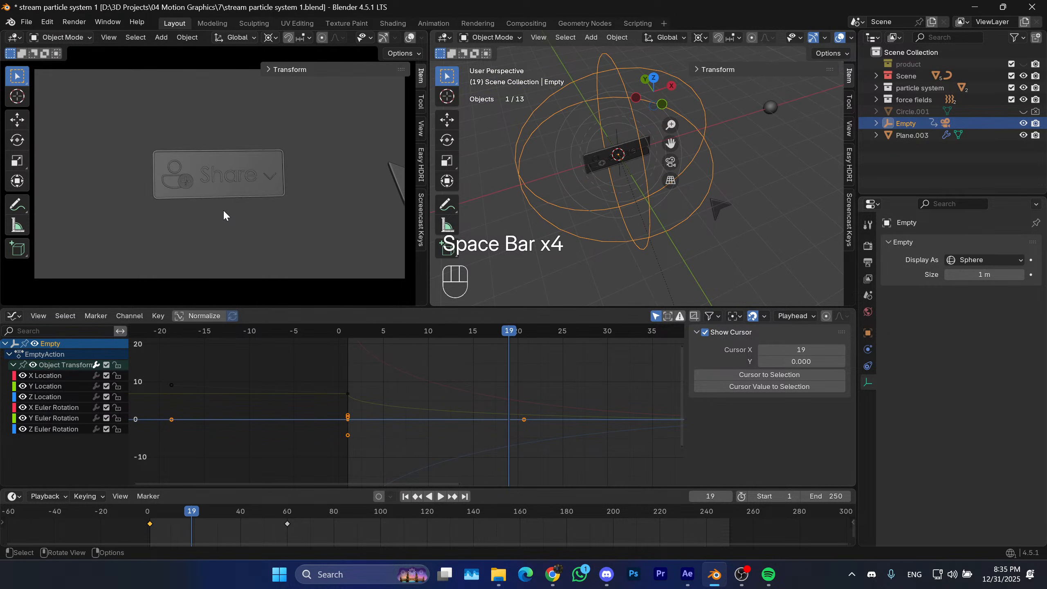
# Replay the camera orbit from frame 1 several times to check its fast start and slow settling.
pyautogui.click(405, 496)
pyautogui.press('space')
pyautogui.press('space')
pyautogui.press('space')
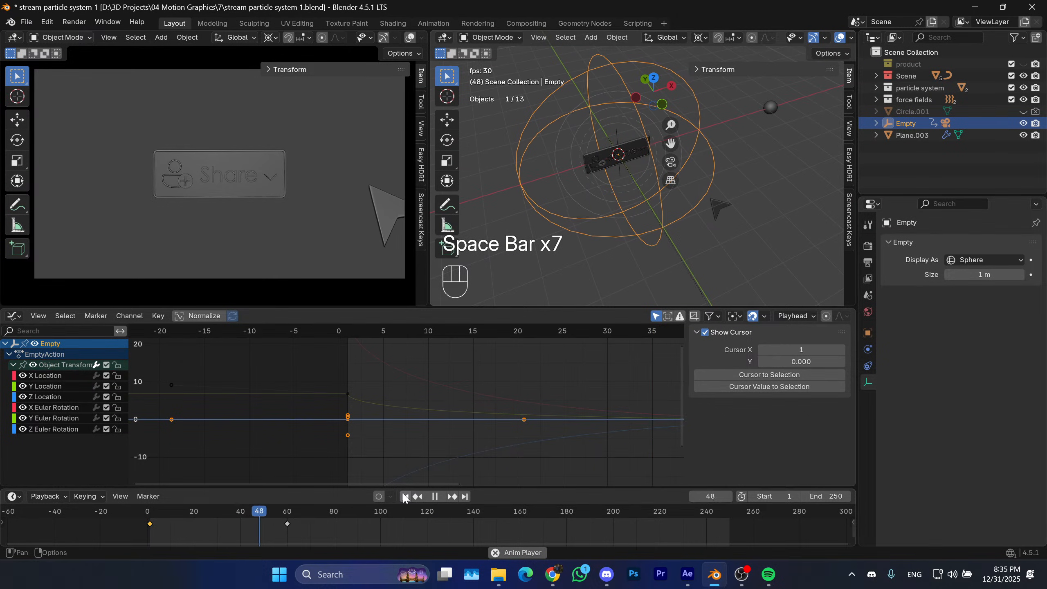
pyautogui.press('space')
pyautogui.press('space')
pyautogui.click(406, 498)
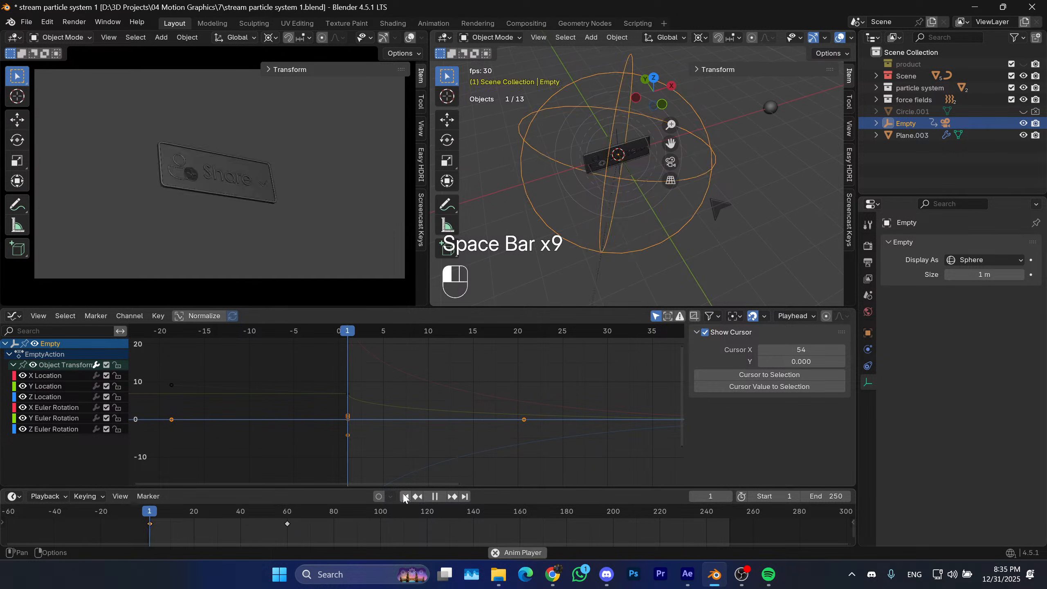
# Play the start of the camera orbit again and return to frame 1.
pyautogui.press('space')
pyautogui.press('space')
pyautogui.press('space')
pyautogui.click(405, 496)
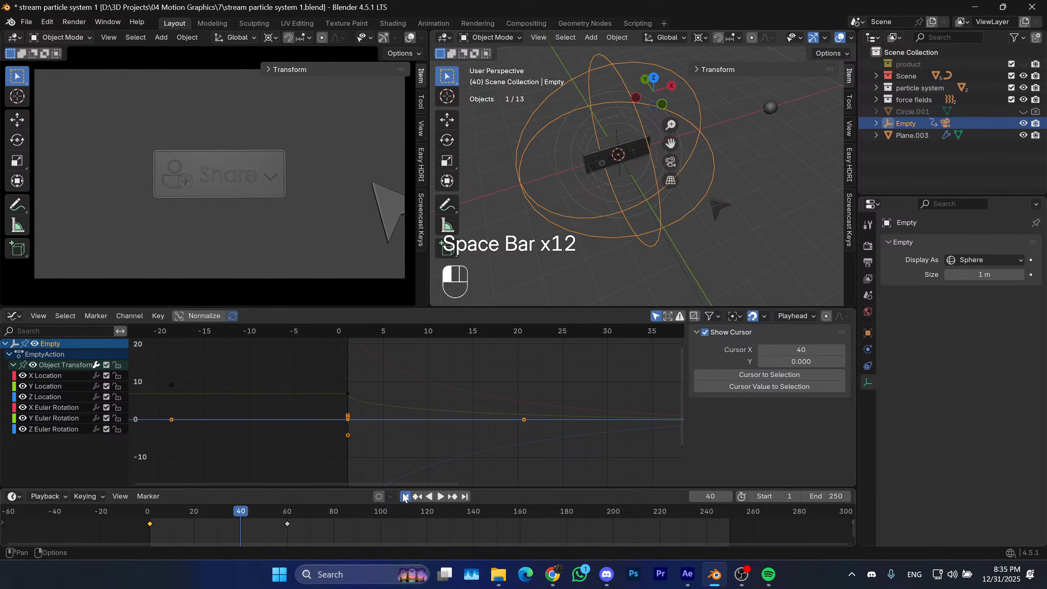
# Hide the right viewport's sidebar and make both 3D viewports taller by shrinking the Graph Editor.
pyautogui.moveTo(577, 276); pyautogui.dragTo(605, 237, button='middle')
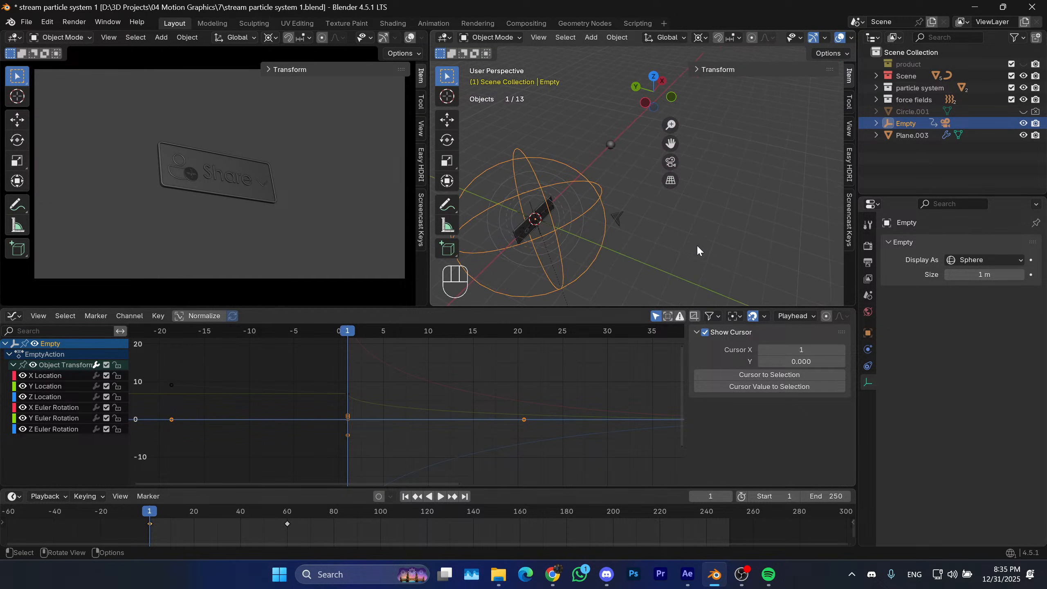
pyautogui.press('KP_1')
pyautogui.press('KP_3')
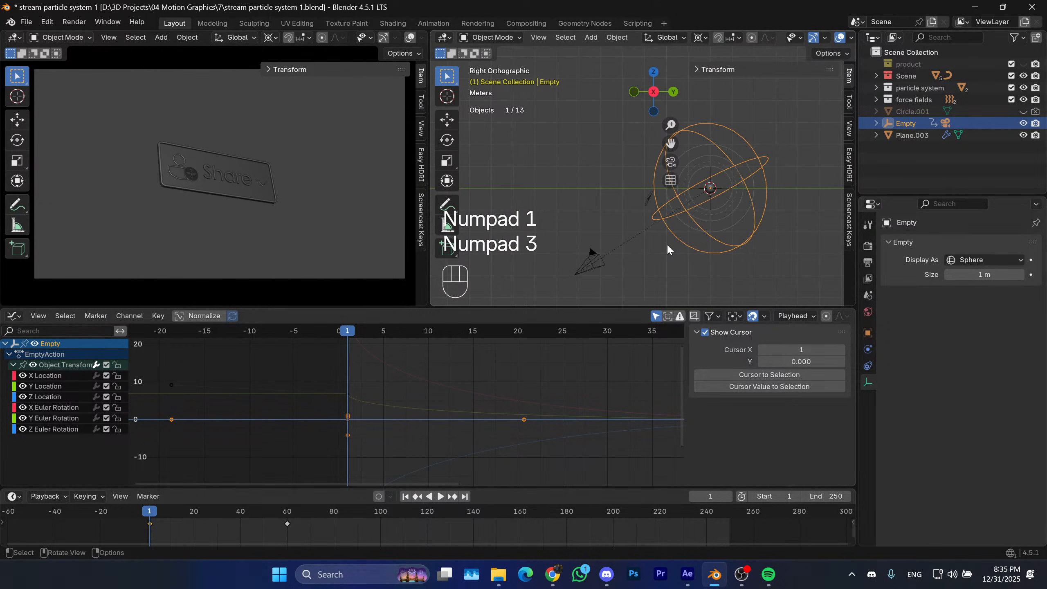
pyautogui.press('n')
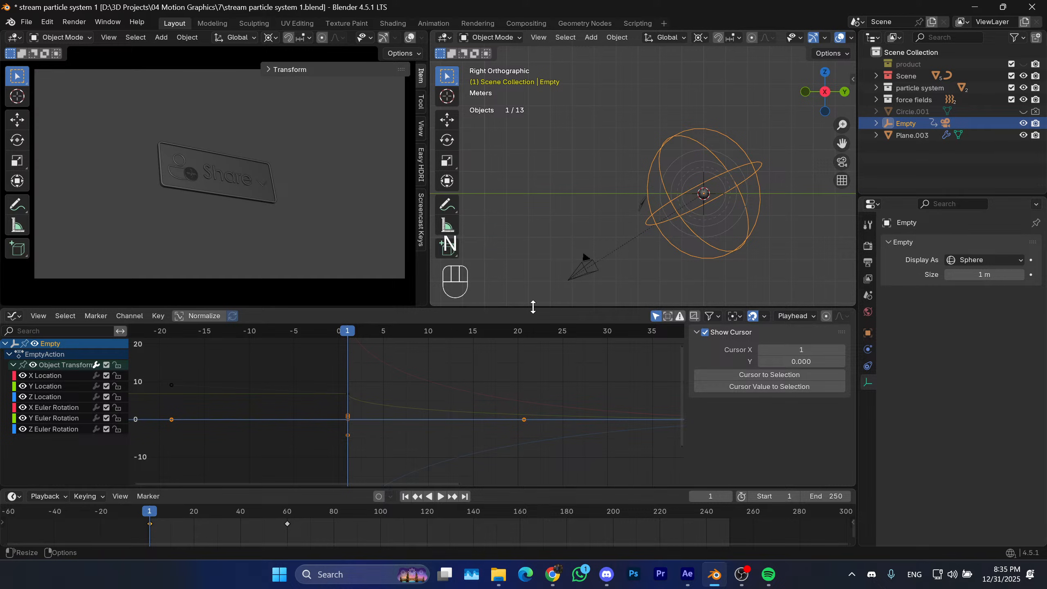
pyautogui.moveTo(533, 307); pyautogui.dragTo(521, 372)
# Show the scene in left orthographic view with the empty, arrow and camera in frame.
pyautogui.keyDown('shift'); pyautogui.moveTo(565, 254); pyautogui.dragTo(692, 247, button='middle'); pyautogui.keyUp('shift')
pyautogui.press('KP_3')
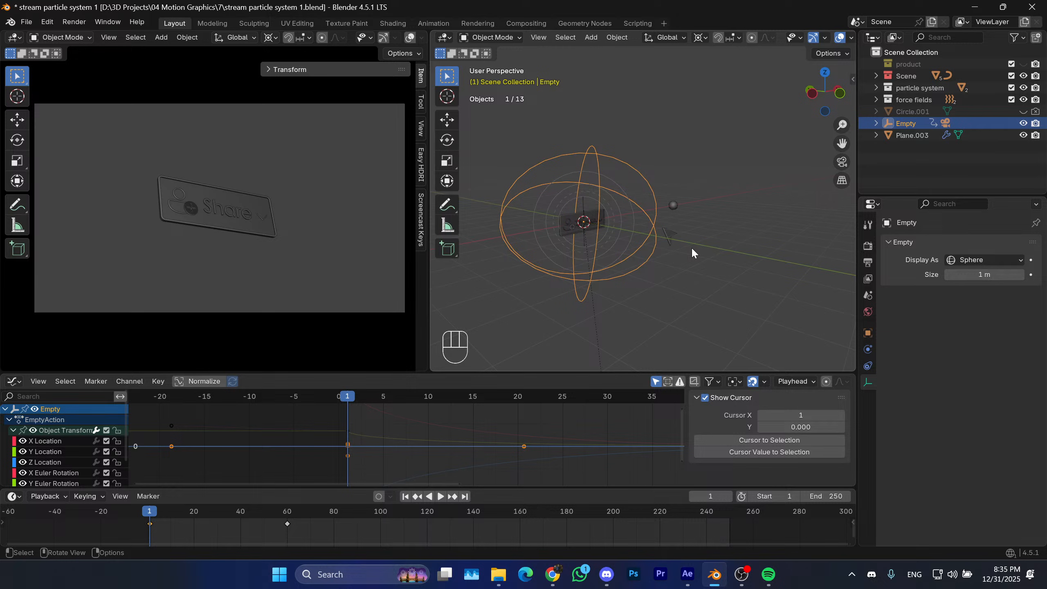
pyautogui.press('KP_1')
pyautogui.press('KP_3')
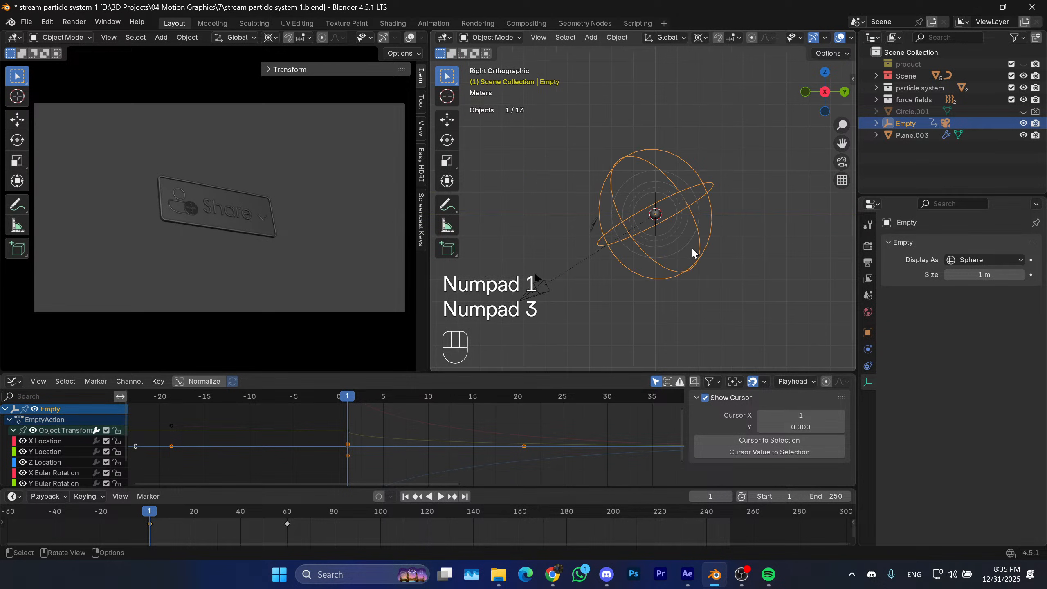
pyautogui.press('KP_9')
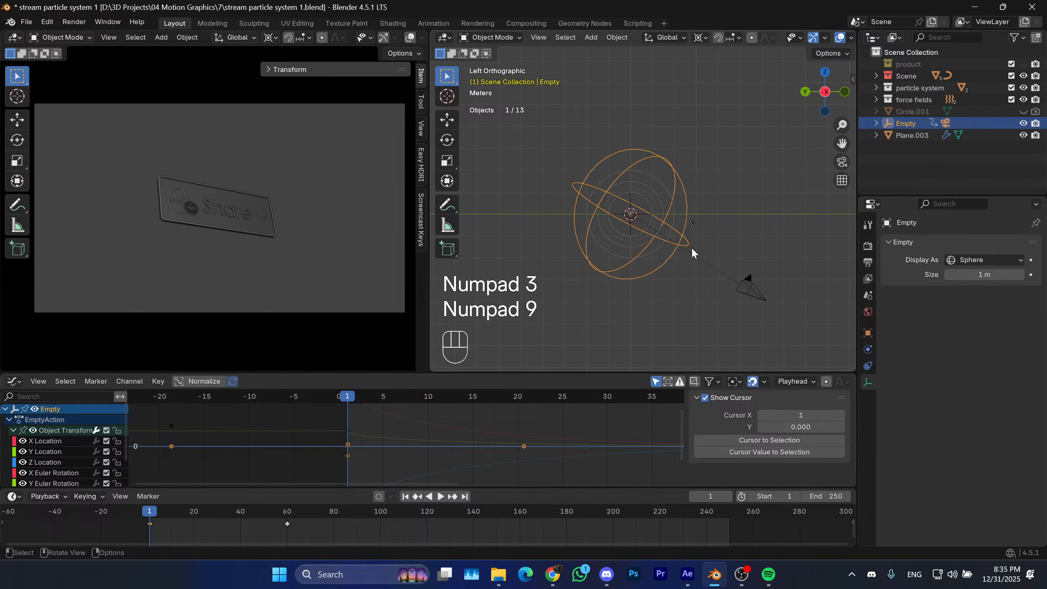
pyautogui.scroll(5, 692, 247)
pyautogui.keyDown('shift'); pyautogui.moveTo(697, 245); pyautogui.dragTo(558, 201, button='middle'); pyautogui.keyUp('shift')
pyautogui.scroll(-4, 640, 251)
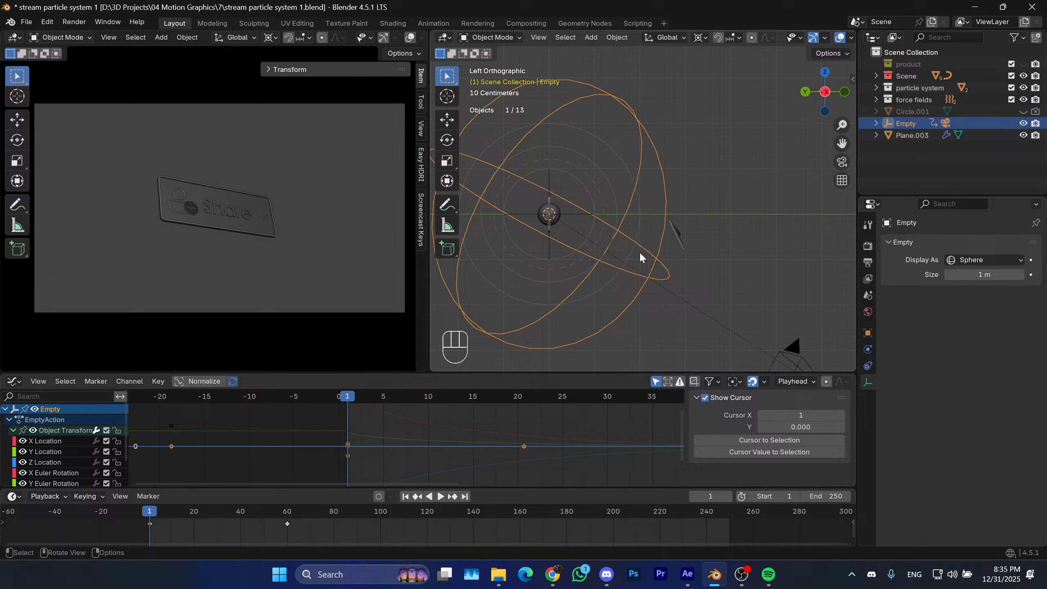
pyautogui.keyDown('shift'); pyautogui.moveTo(628, 236); pyautogui.dragTo(588, 240, button='middle'); pyautogui.keyUp('shift')
# Move the arrow object above the camera axis, snap the 3D cursor to it and rotate it until it lies flat.
pyautogui.click(632, 232)
pyautogui.press('g')
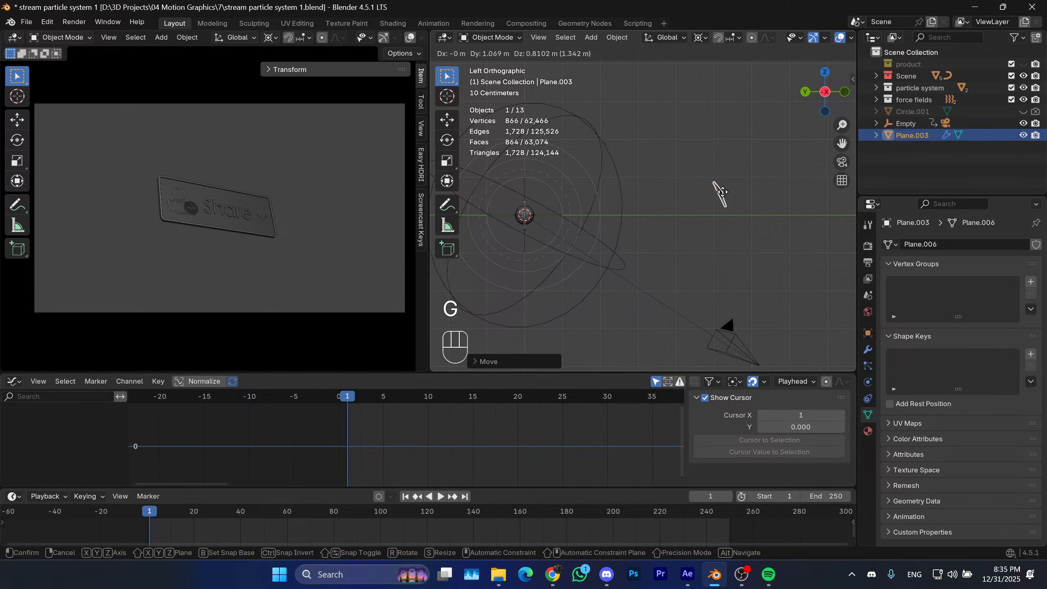
pyautogui.click(694, 173)
pyautogui.press('r')
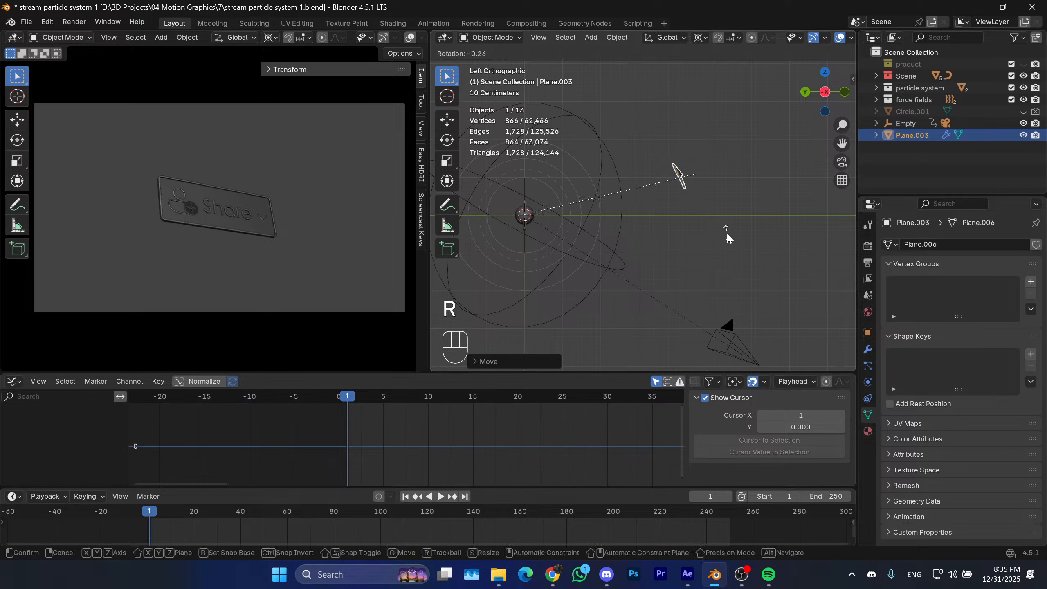
pyautogui.rightClick(727, 233)
pyautogui.hotkey('shift', 's')
pyautogui.press('2')
pyautogui.press('r')
pyautogui.click(730, 145)
# Try moving the arrow down towards the Share button and tilting it about the 3D cursor snapped to it.
pyautogui.press('g')
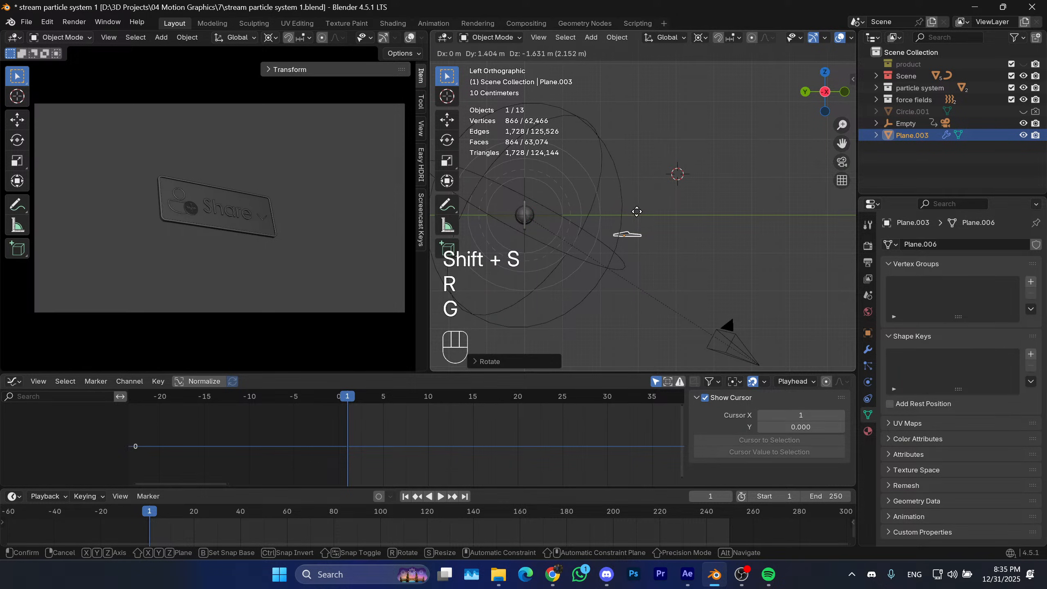
pyautogui.click(635, 213)
pyautogui.press('r')
pyautogui.rightClick(683, 166)
pyautogui.hotkey('shift', 's')
pyautogui.press('2')
pyautogui.press('r')
pyautogui.click(700, 190)
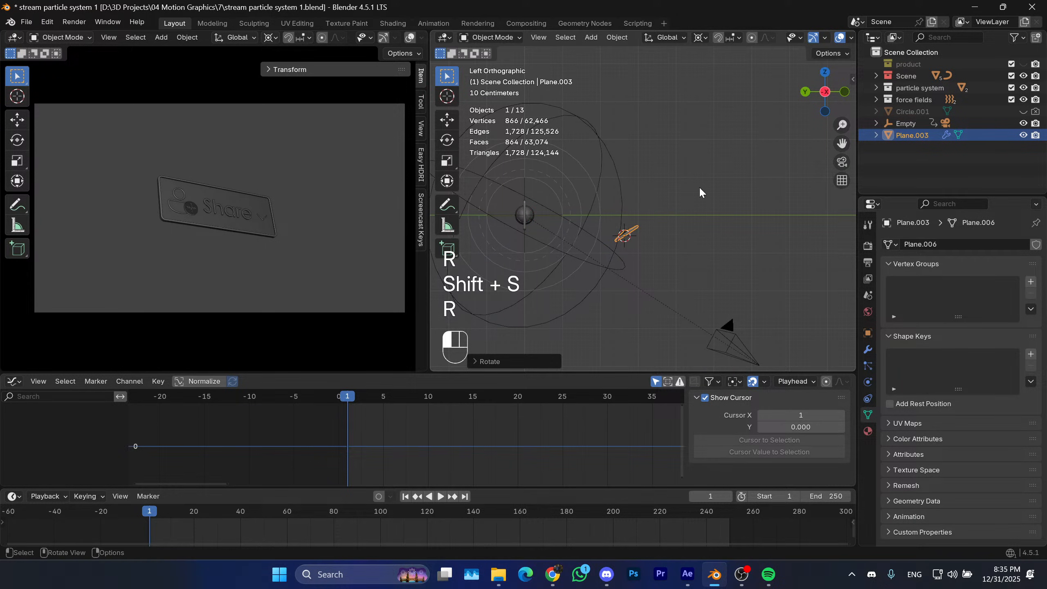
# Try placing the arrow below the Share button, snapping the 3D cursor to it and rotating it.
pyautogui.press('g')
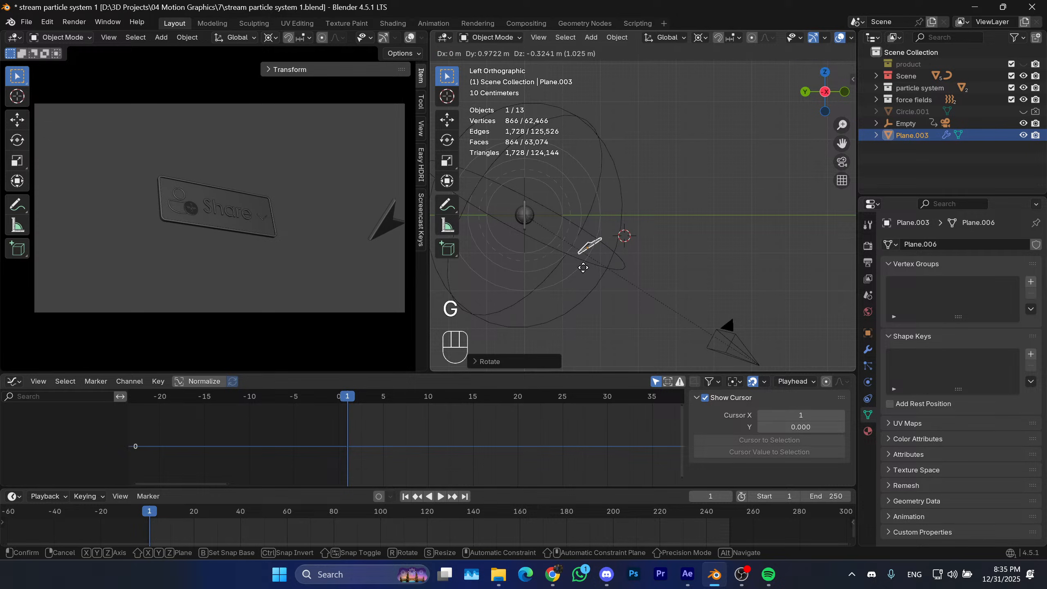
pyautogui.rightClick(621, 247)
pyautogui.press('g')
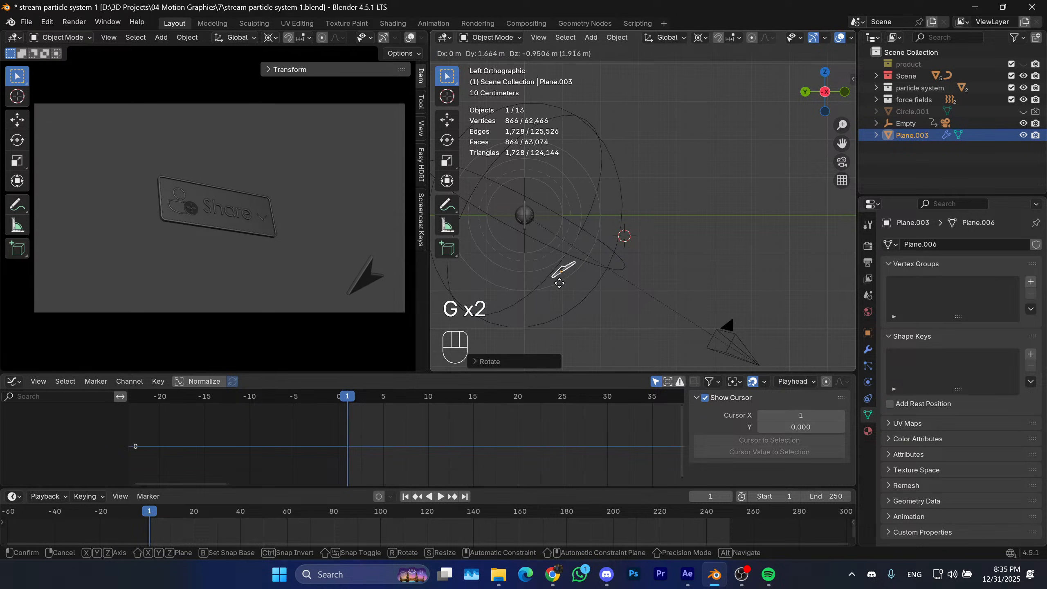
pyautogui.click(558, 289)
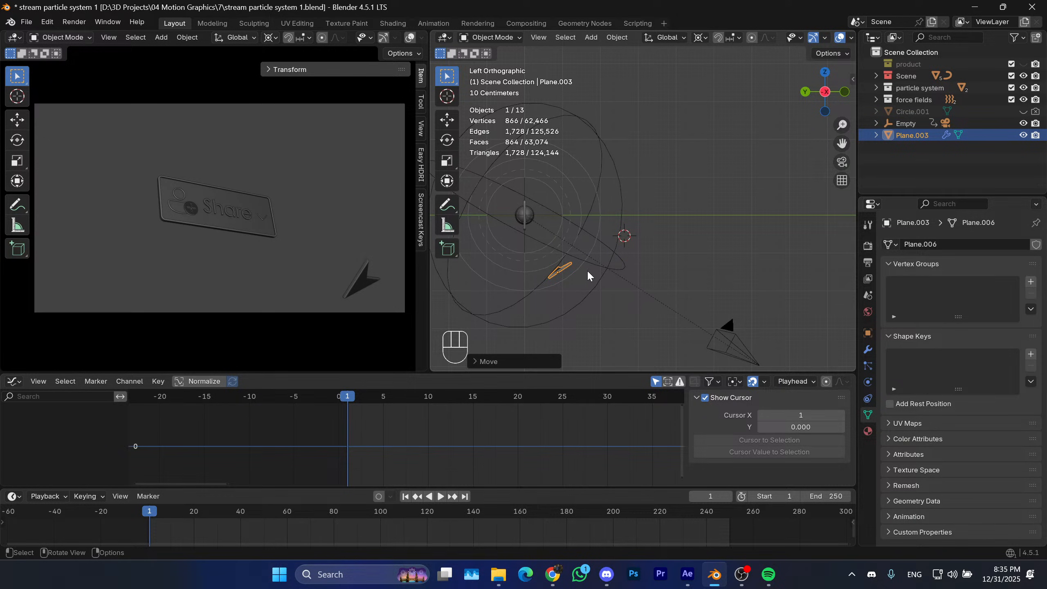
pyautogui.hotkey('shift', 's')
pyautogui.press('2')
pyautogui.press('r')
pyautogui.click(536, 313)
# Cancel the current arrow move and undo its last two moves and rotations.
pyautogui.press('g')
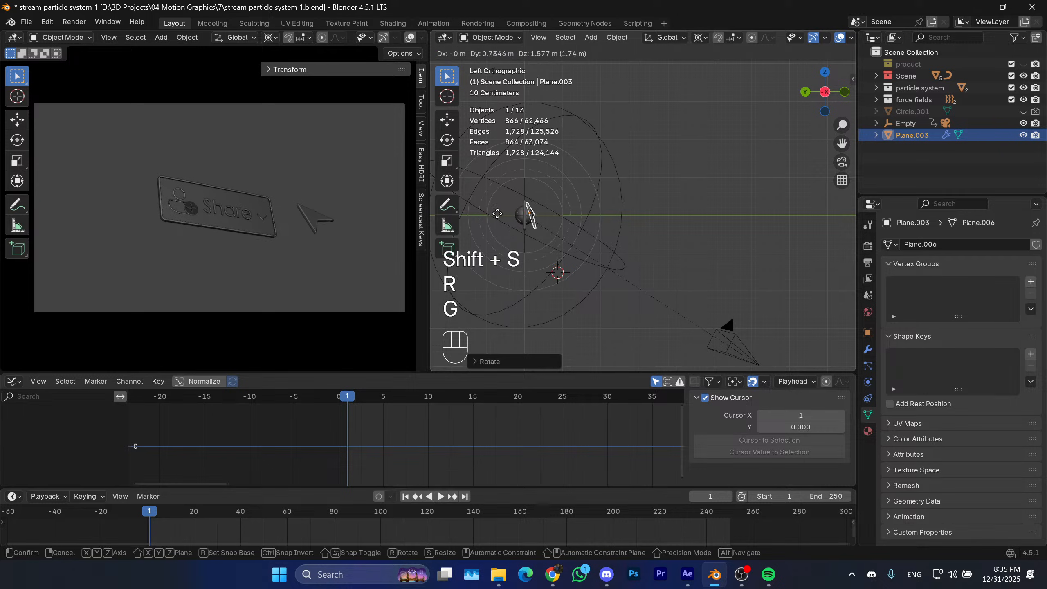
pyautogui.rightClick(603, 233)
pyautogui.hotkey('ctrl', 'z')
pyautogui.hotkey('ctrl', 'z')
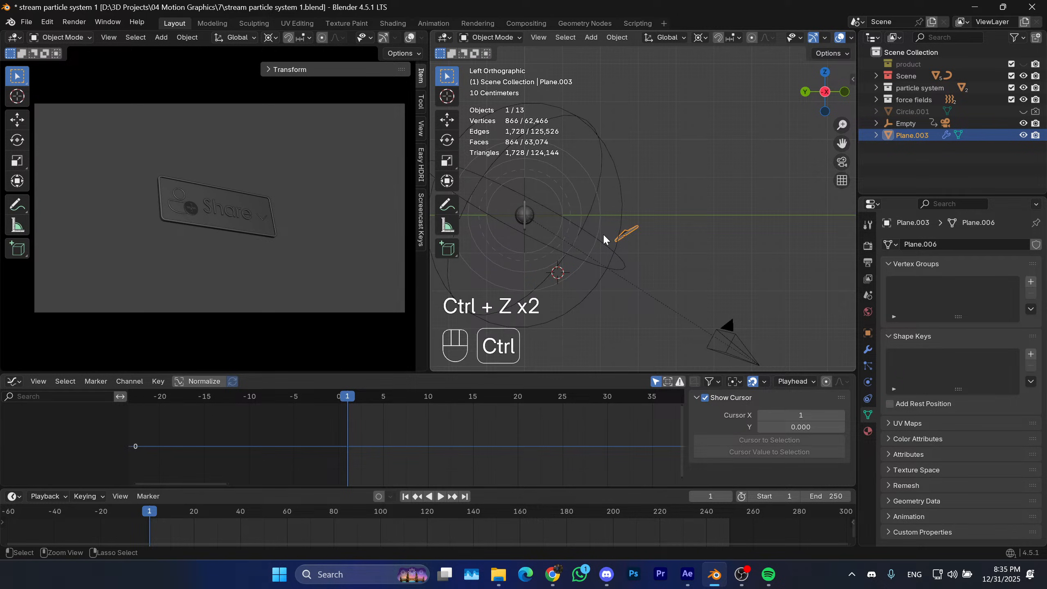
pyautogui.hotkey('ctrl', 'z')
pyautogui.hotkey('ctrl', 'z')
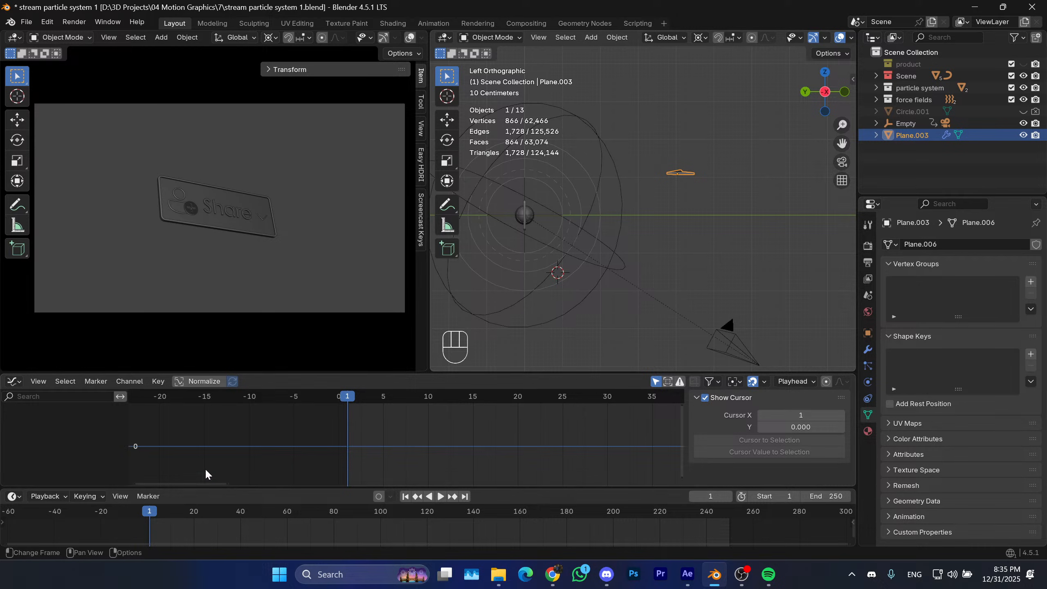
# Select the empty, move its final rotation keyframe to frame 100 and play the slower camera orbit.
pyautogui.moveTo(179, 510)
pyautogui.mouseDown()
pyautogui.moveTo(191, 511)
pyautogui.moveTo(156, 519)
pyautogui.moveTo(177, 513)
pyautogui.moveTo(168, 514)
pyautogui.mouseUp()
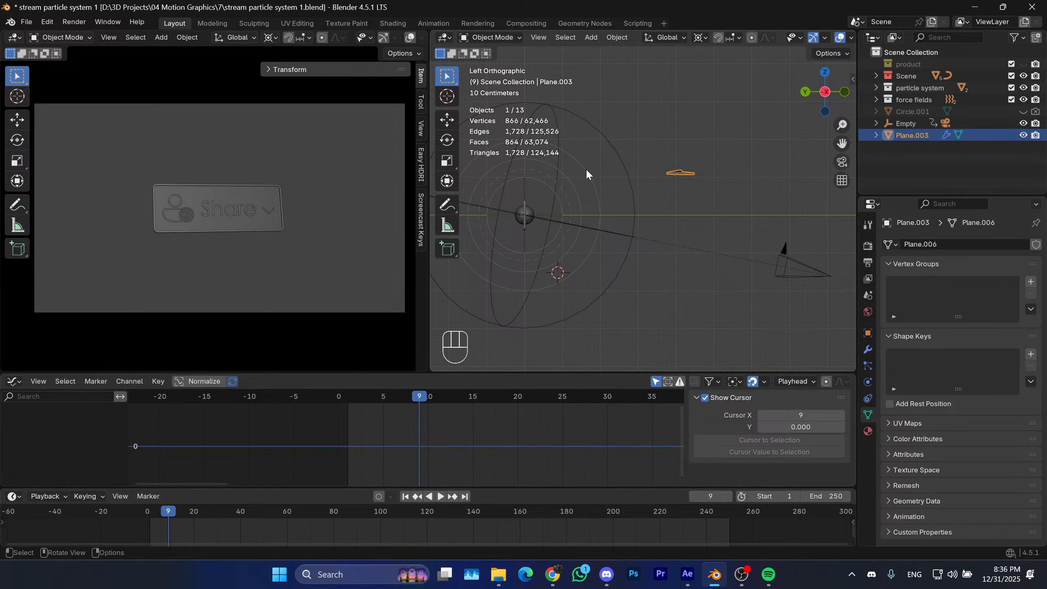
pyautogui.click(784, 250)
pyautogui.click(619, 156)
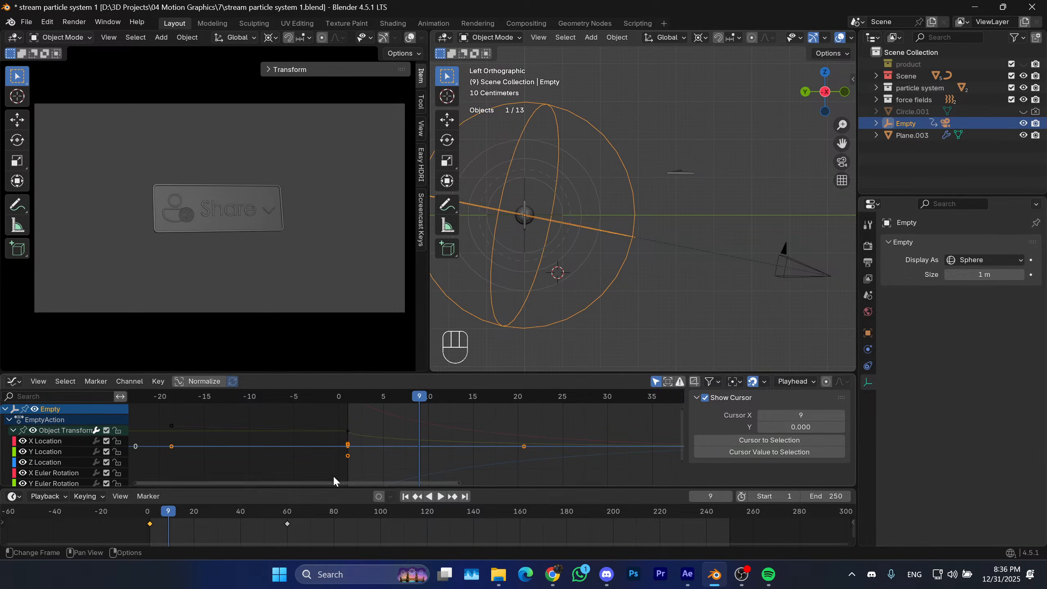
pyautogui.press('g')
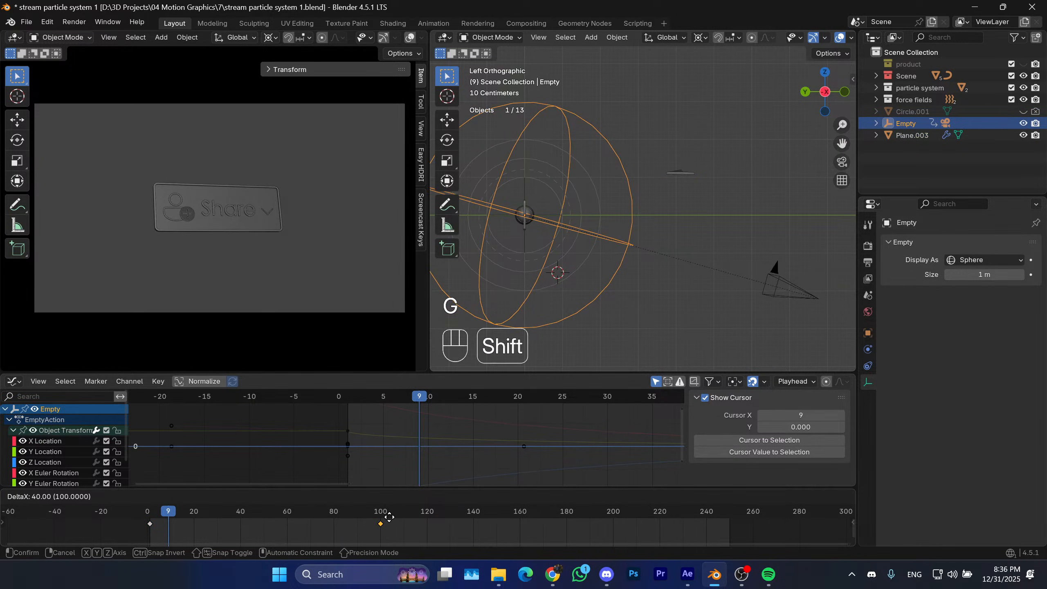
pyautogui.click(416, 501)
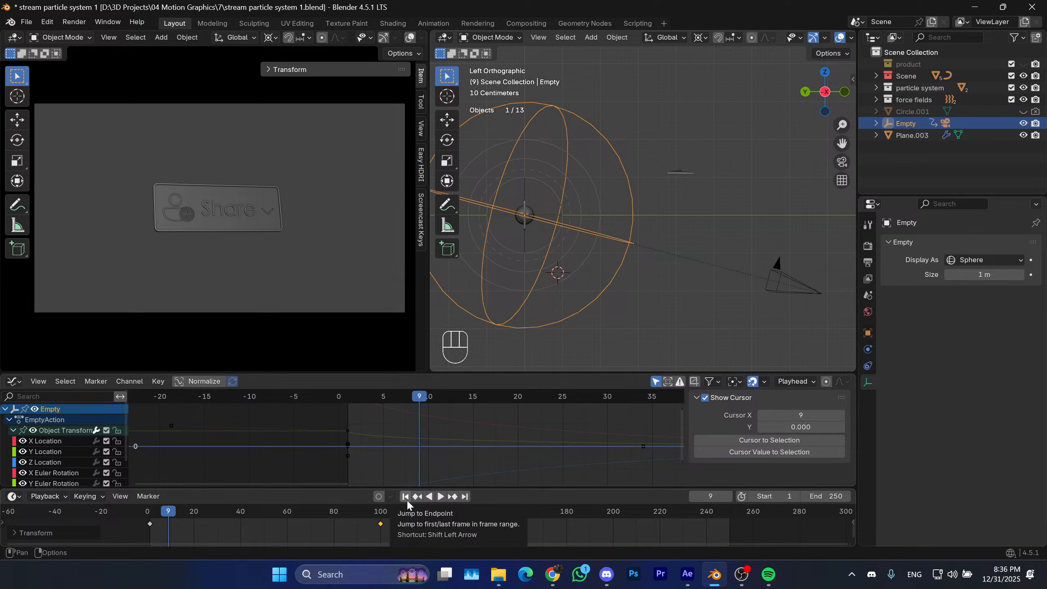
pyautogui.press('space')
pyautogui.press('space')
pyautogui.press('space')
pyautogui.press('space')
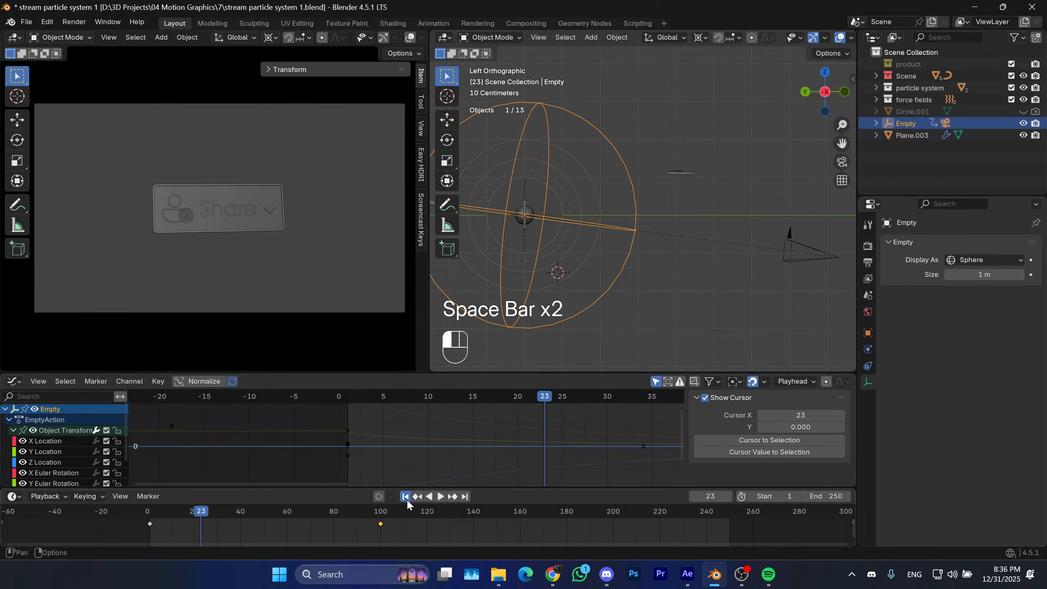
# Move the empty's final rotation keyframe to about frame 120 and replay the camera orbit.
pyautogui.press('g')
pyautogui.click(400, 528)
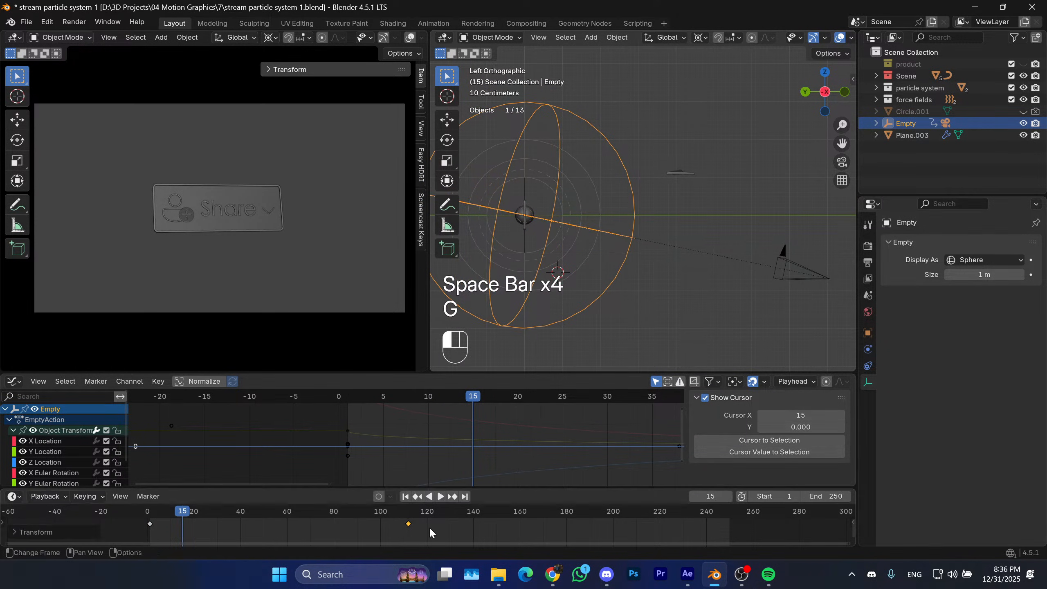
pyautogui.press('g')
pyautogui.click(427, 513)
pyautogui.press('space')
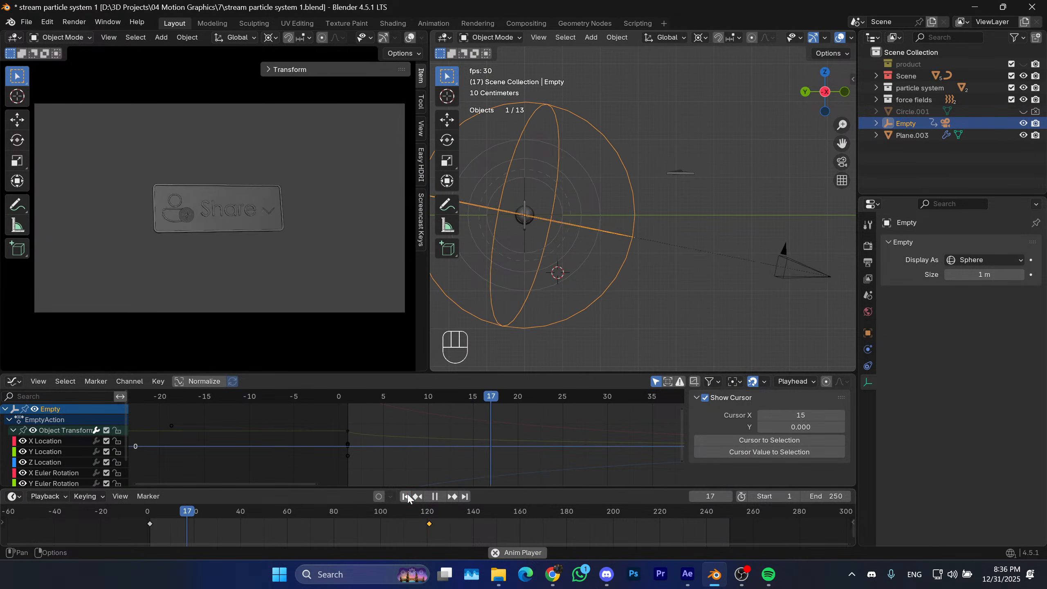
pyautogui.press('space')
pyautogui.press('space')
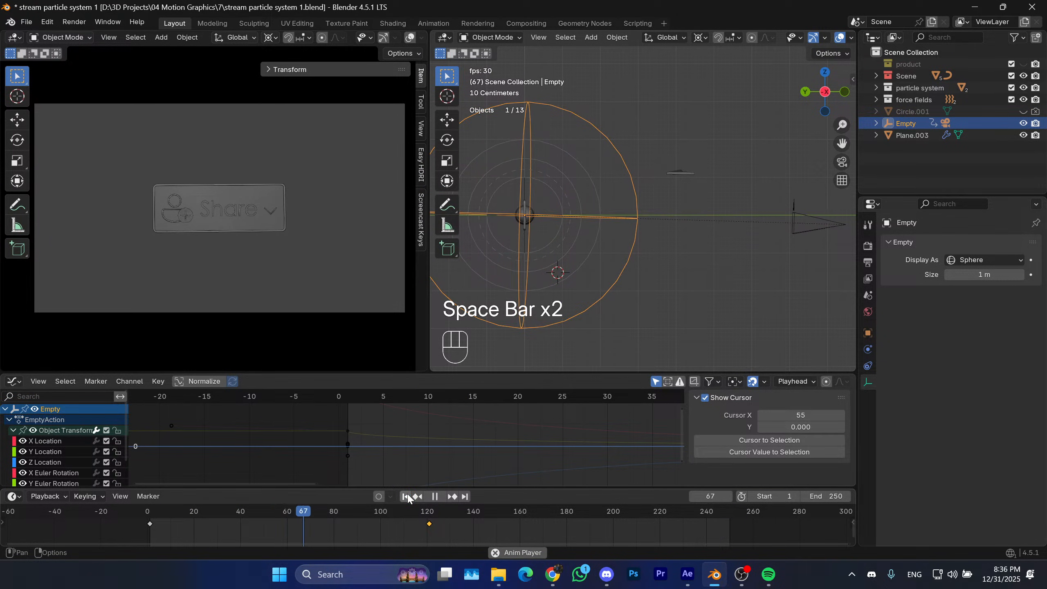
pyautogui.press('space')
pyautogui.click(405, 496)
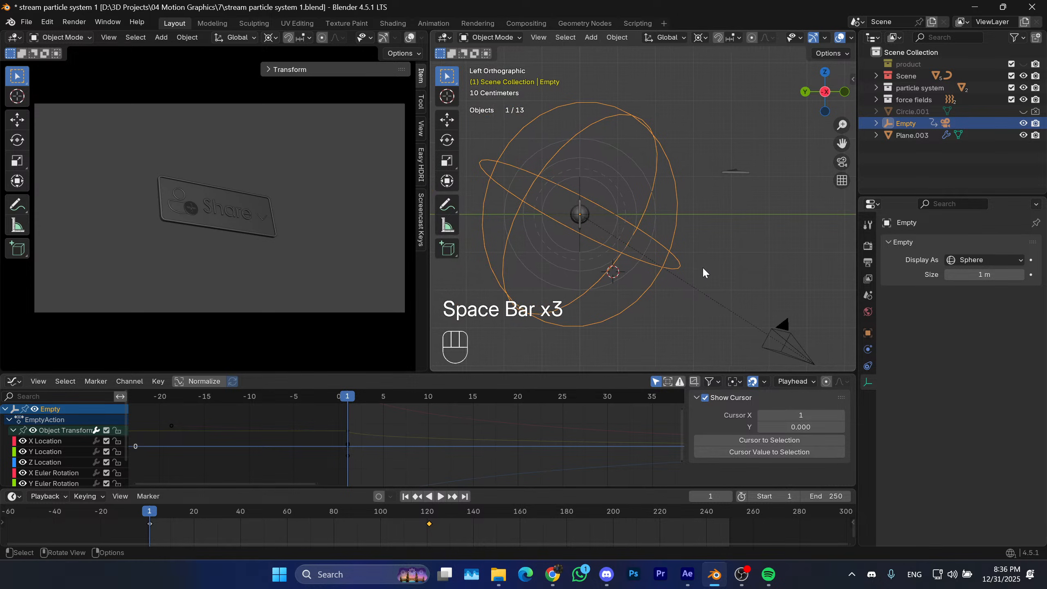
# Select the camera and insert a location keyframe for it at frame 80.
pyautogui.press('space')
pyautogui.click(843, 226)
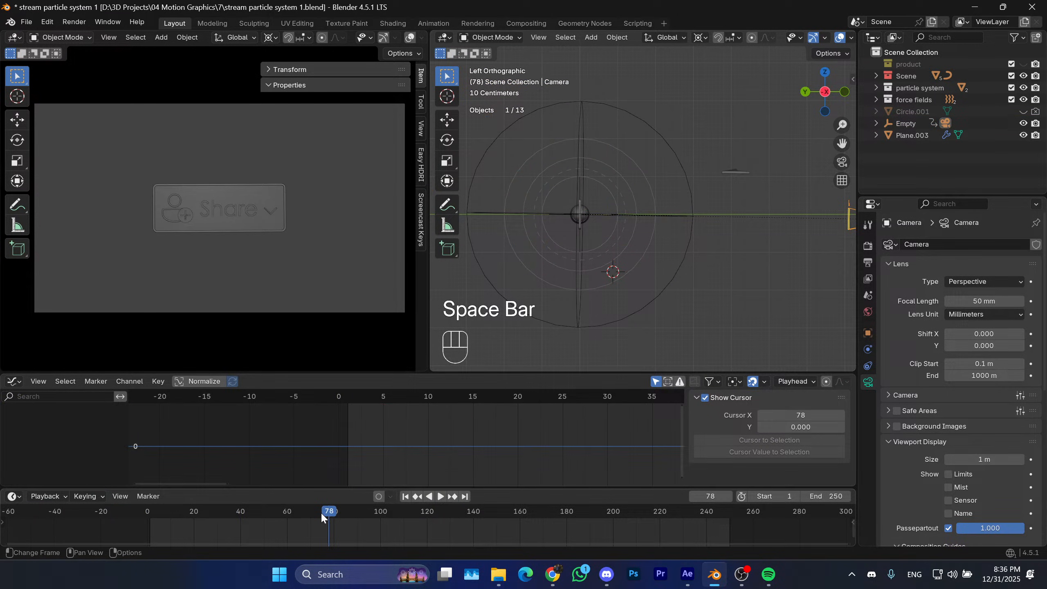
pyautogui.scroll(-1, 736, 232)
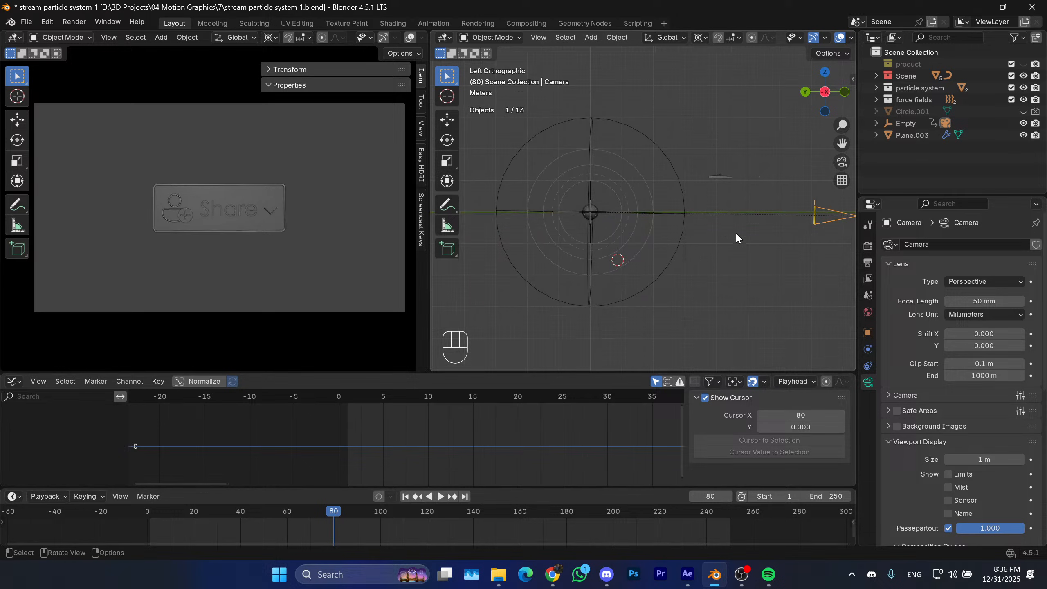
pyautogui.keyDown('shift'); pyautogui.moveTo(714, 232); pyautogui.dragTo(633, 243, button='middle'); pyautogui.keyUp('shift')
pyautogui.press('n')
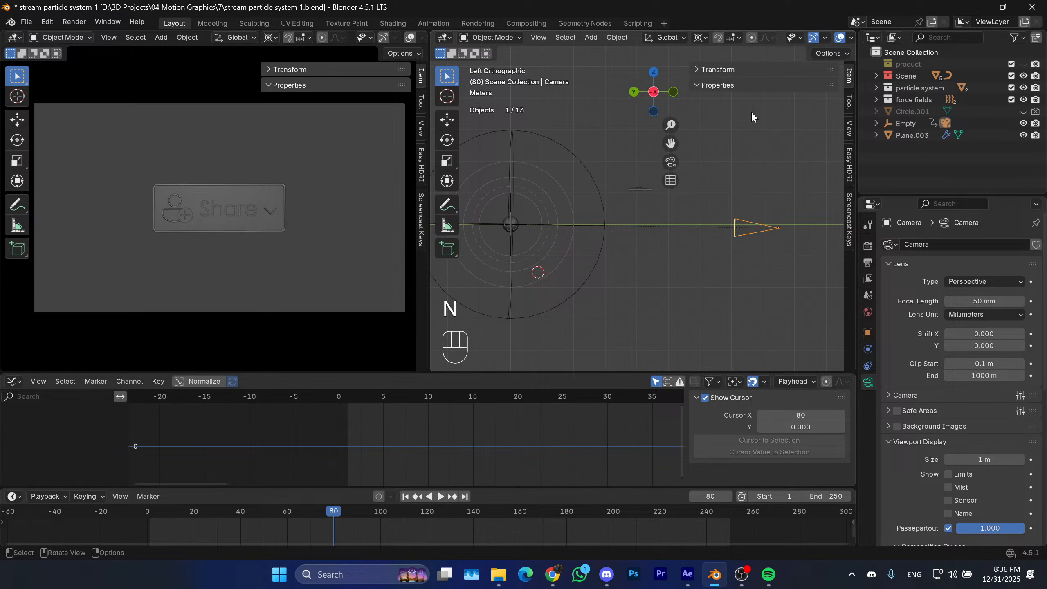
pyautogui.click(719, 68)
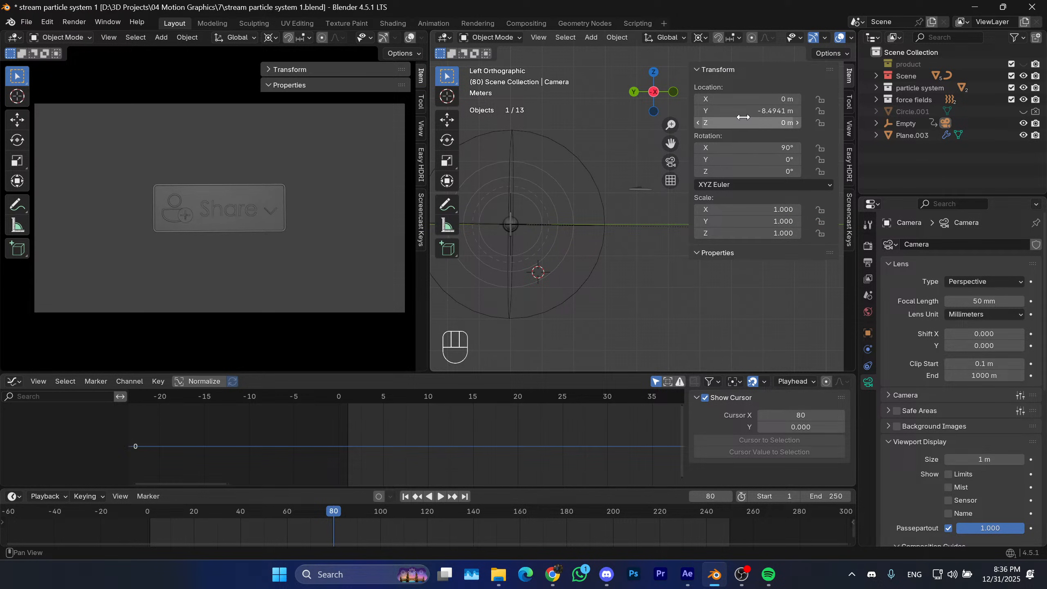
pyautogui.press('i')
# Go to frame 100 and move the camera's location keyframe to frame 60.
pyautogui.moveTo(334, 516); pyautogui.dragTo(383, 511)
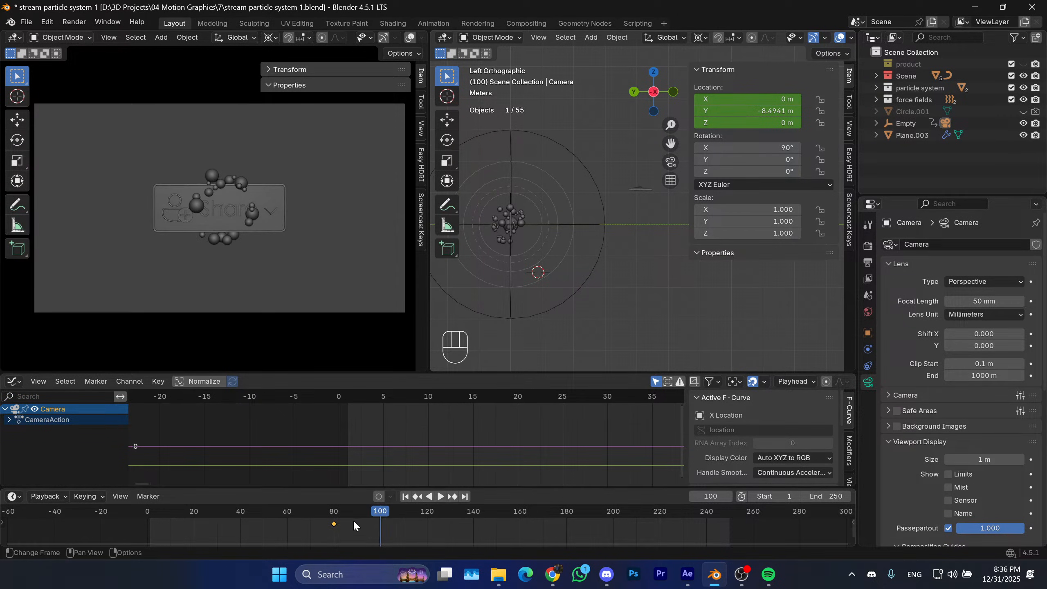
pyautogui.moveTo(315, 515); pyautogui.dragTo(315, 515)
pyautogui.press('g')
pyautogui.click(261, 519)
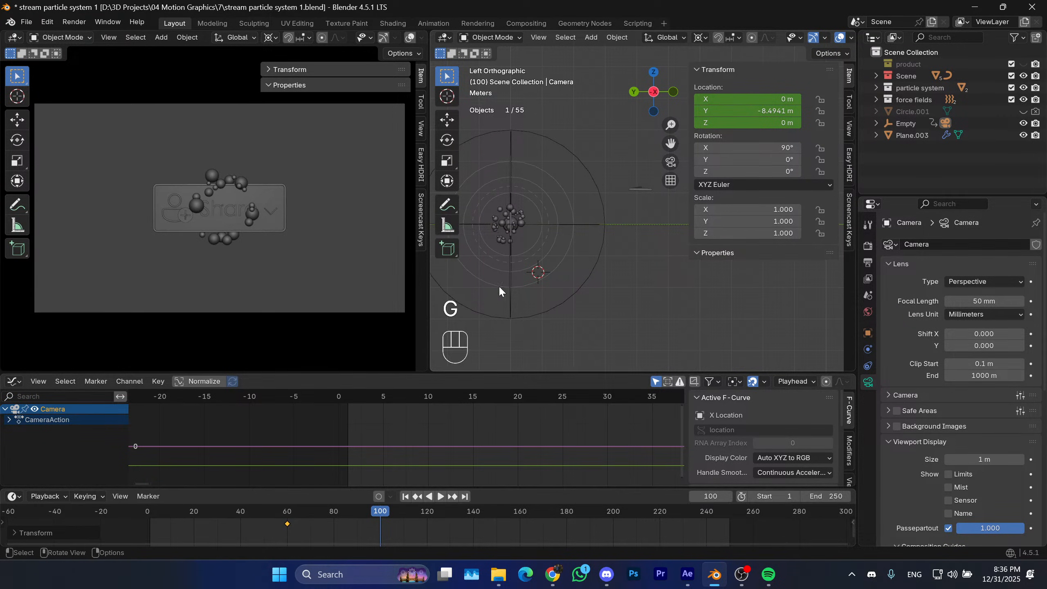
# Move the camera along its local Z axis to Y about -7.52 m and insert a location keyframe at frame 100.
pyautogui.keyDown('shift'); pyautogui.moveTo(581, 248); pyautogui.dragTo(613, 272, button='middle'); pyautogui.keyUp('shift')
pyautogui.press('g')
pyautogui.press('g')
pyautogui.press('g')
pyautogui.press('g')
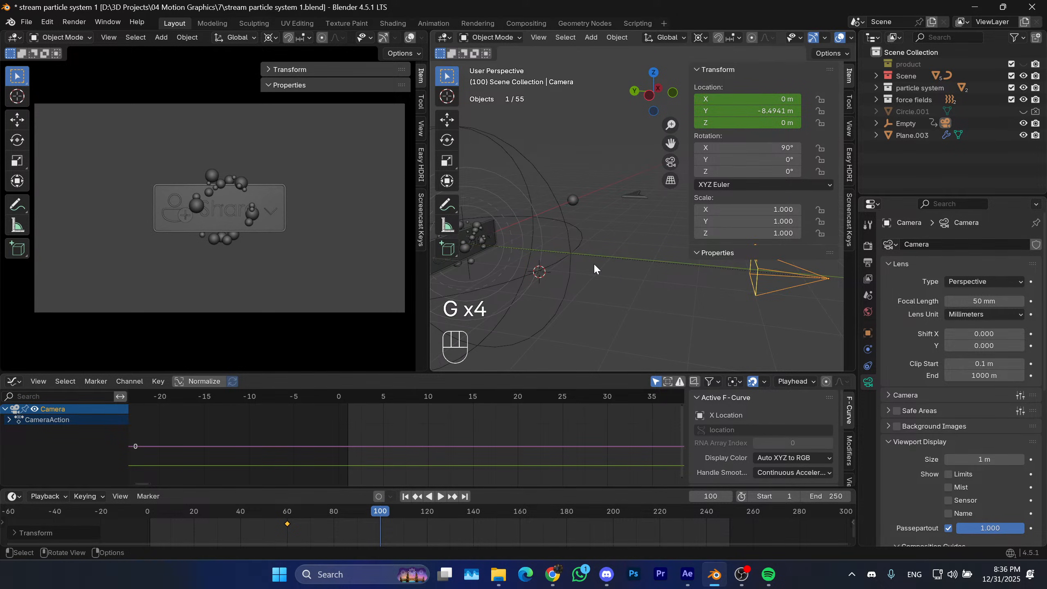
pyautogui.press('g')
pyautogui.press('z')
pyautogui.press('z')
pyautogui.press('shift')
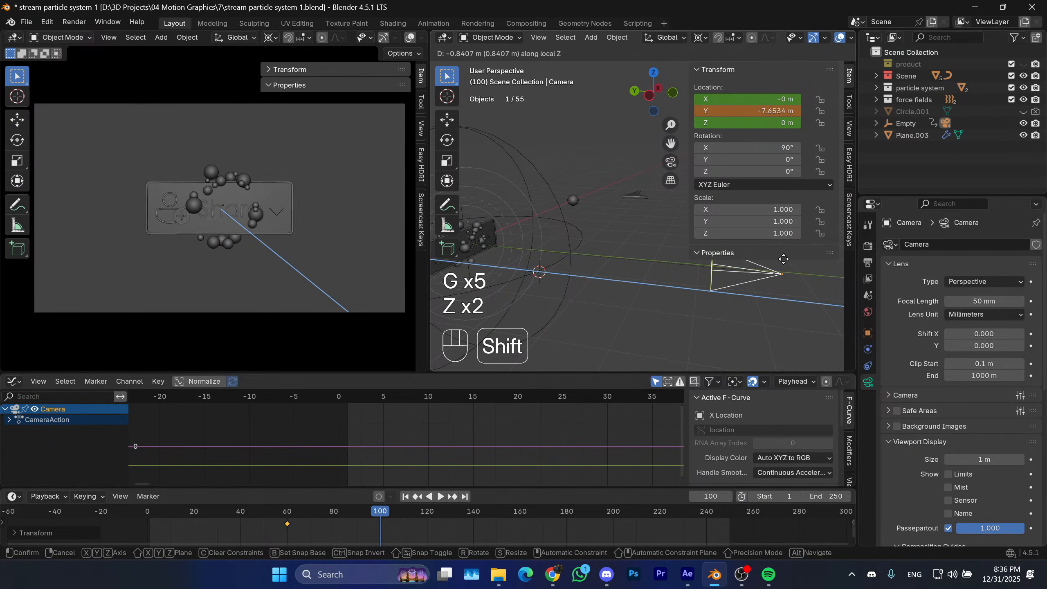
pyautogui.keyDown('shift'); pyautogui.click(786, 257); pyautogui.keyUp('shift')
pyautogui.press('i')
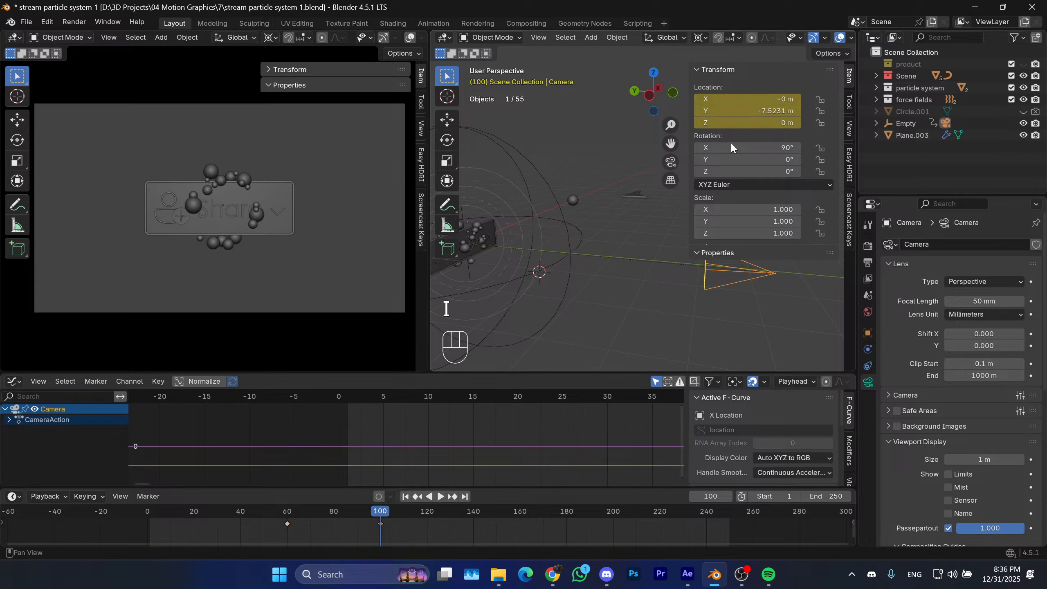
# Play the camera's push-in toward the Share button from about frame 46.
pyautogui.moveTo(365, 511); pyautogui.dragTo(255, 510)
pyautogui.press('space')
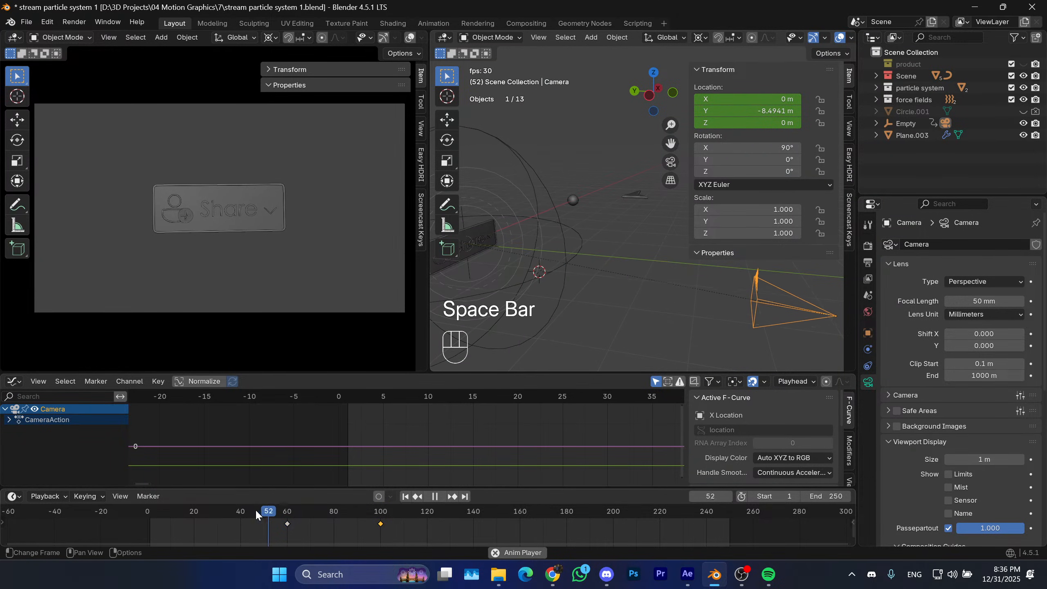
pyautogui.press('space')
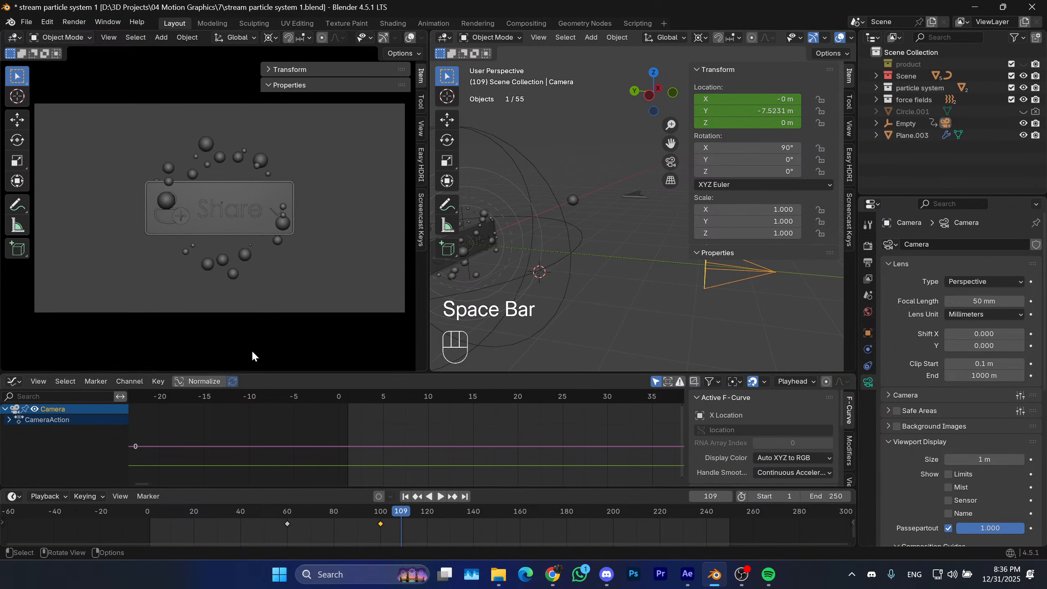
# Shift both camera location keyframes to frames 53 and 93 and replay the animation from about frame 20.
pyautogui.moveTo(390, 533); pyautogui.dragTo(260, 498)
pyautogui.press('g')
pyautogui.rightClick(380, 523)
pyautogui.press('g')
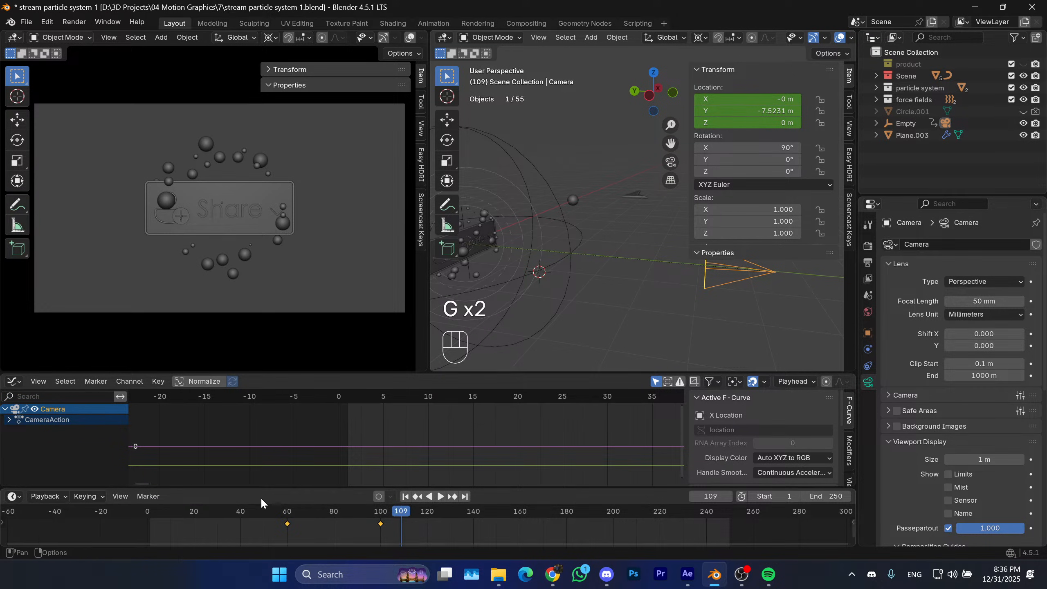
pyautogui.press('g')
pyautogui.click(234, 526)
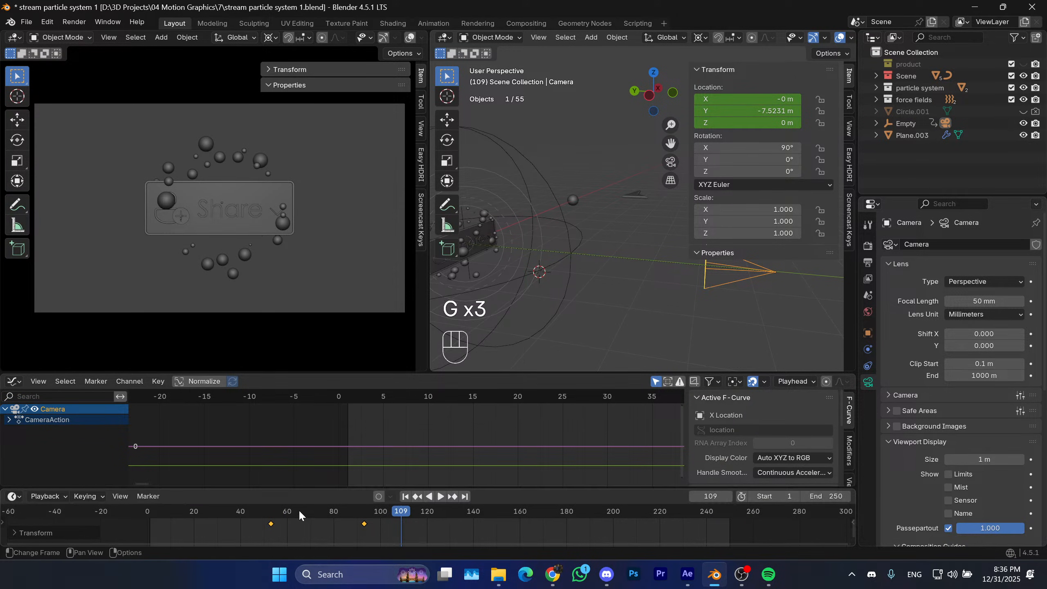
pyautogui.click(194, 512)
pyautogui.press('space')
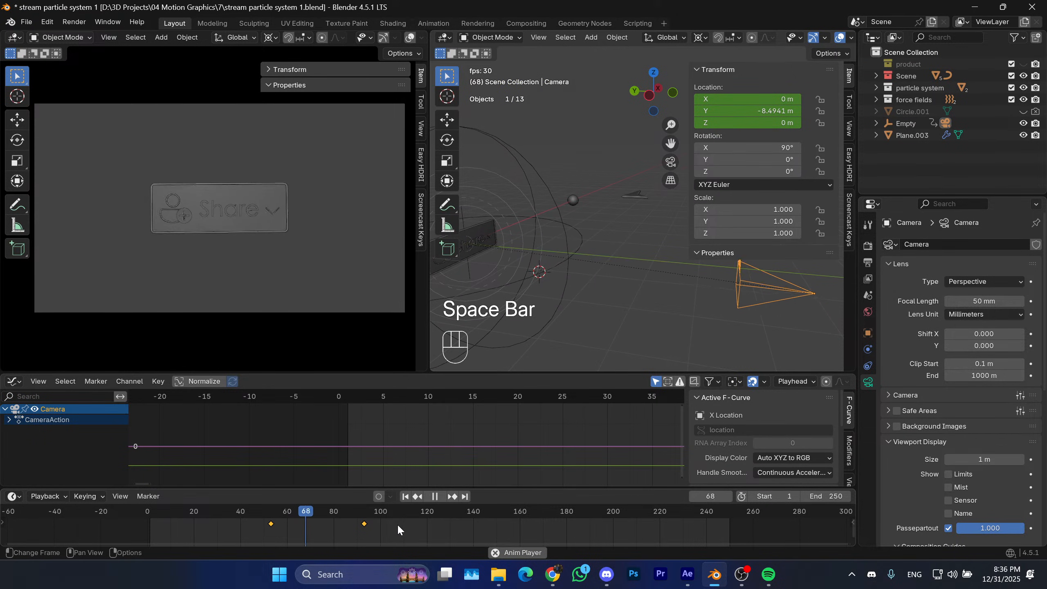
pyautogui.press('space')
# At frame 106, pull the camera back along its local Z axis to Y -9.58 m and insert a location keyframe.
pyautogui.moveTo(378, 512); pyautogui.dragTo(393, 512)
pyautogui.click(668, 294)
pyautogui.keyDown('shift'); pyautogui.moveTo(667, 295); pyautogui.dragTo(626, 299, button='middle'); pyautogui.keyUp('shift')
pyautogui.click(672, 300)
pyautogui.press('g')
pyautogui.press('z')
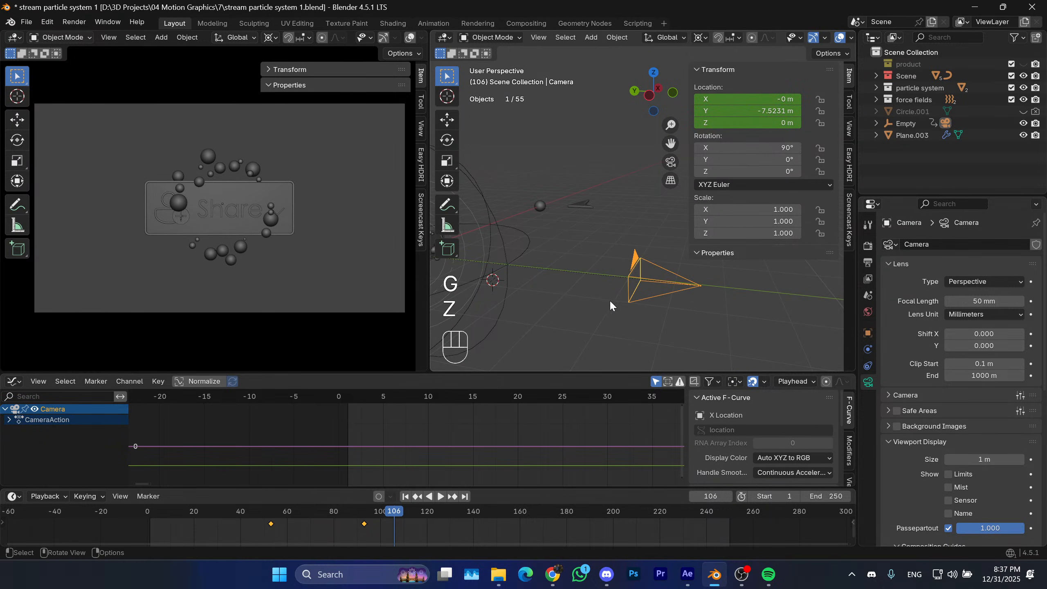
pyautogui.moveTo(284, 528); pyautogui.dragTo(258, 528)
pyautogui.press('g')
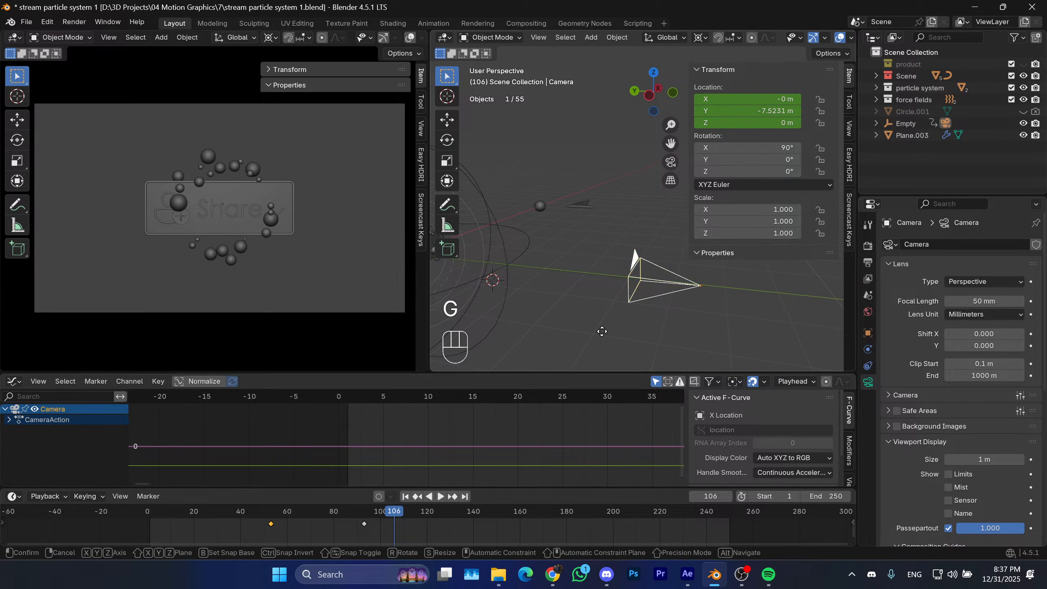
pyautogui.press('z')
pyautogui.press('z')
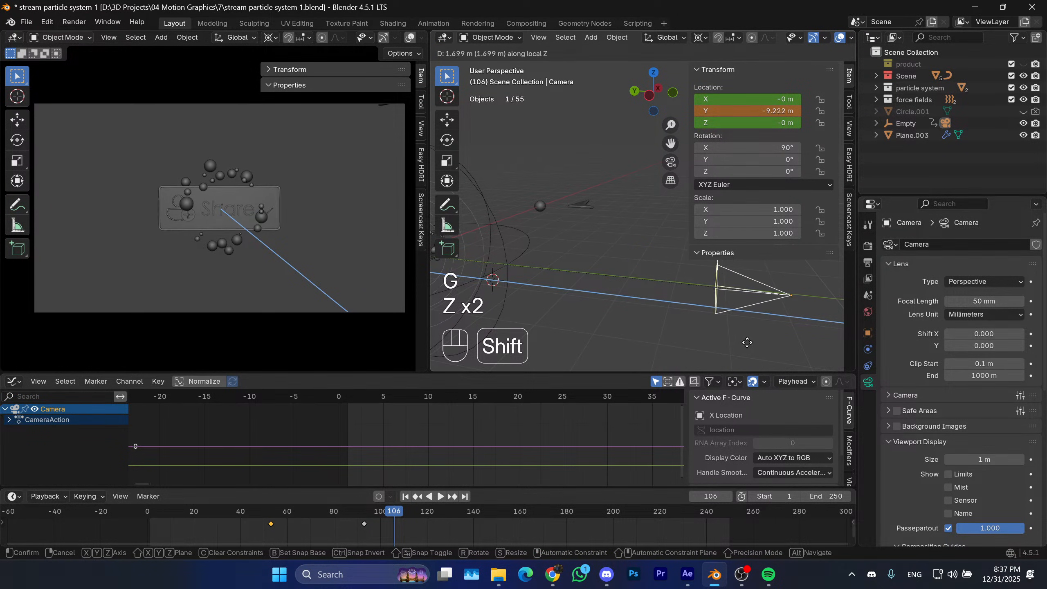
pyautogui.click(851, 338)
pyautogui.press('i')
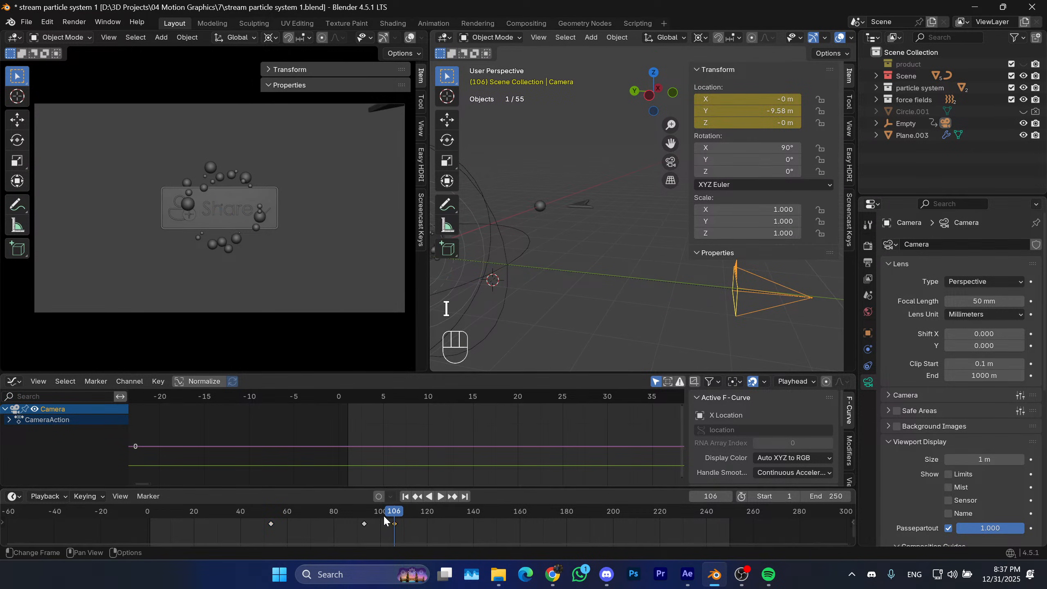
# Replay and scrub the camera's push-in and pull-back from about frame 40 to frame 106.
pyautogui.moveTo(383, 515); pyautogui.dragTo(238, 521)
pyautogui.press('space')
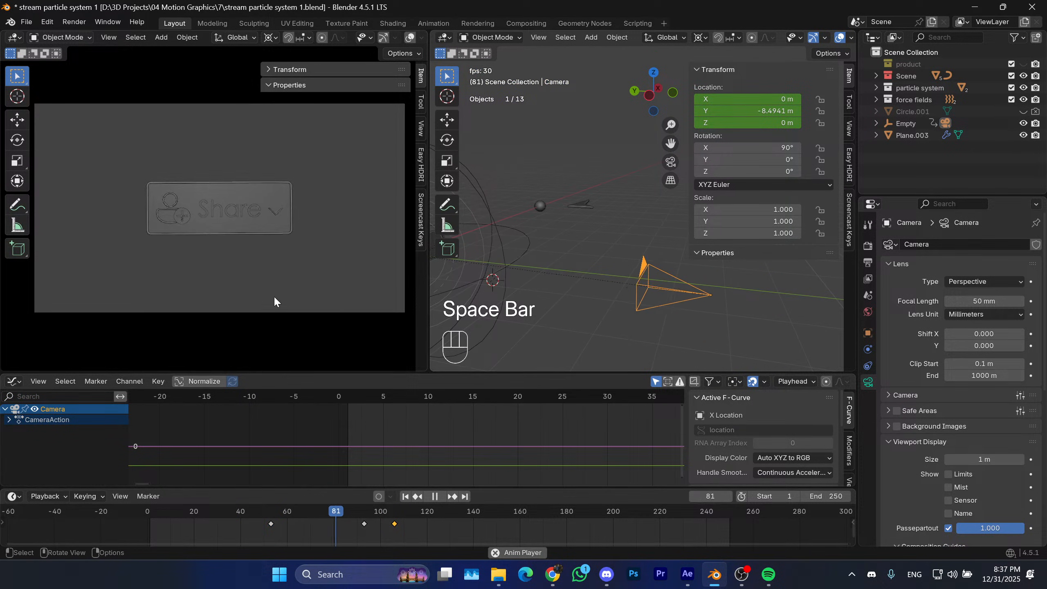
pyautogui.press('space')
pyautogui.moveTo(406, 513); pyautogui.dragTo(367, 518)
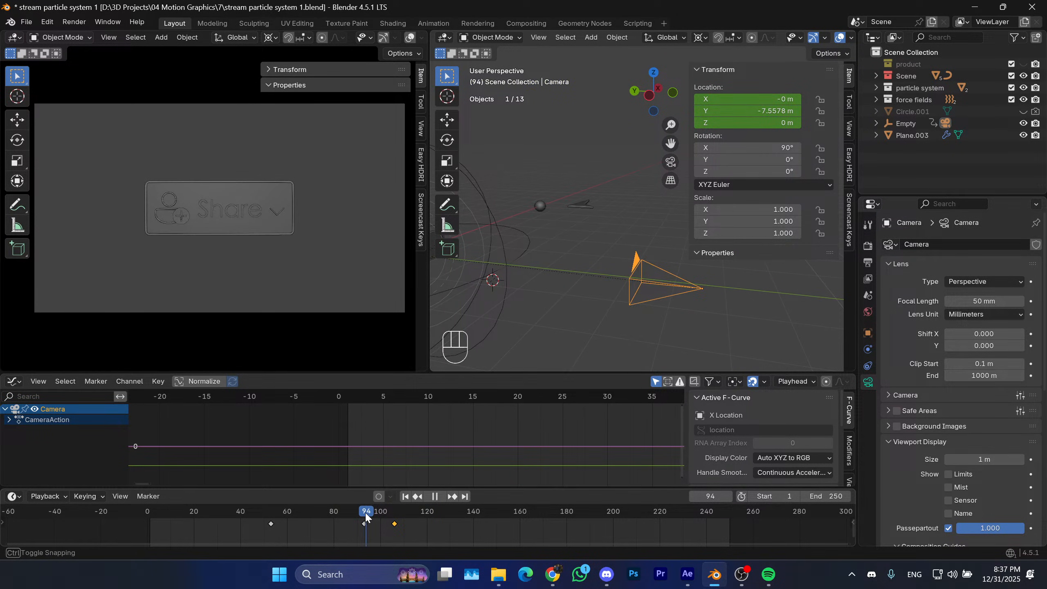
pyautogui.moveTo(346, 516); pyautogui.dragTo(286, 514)
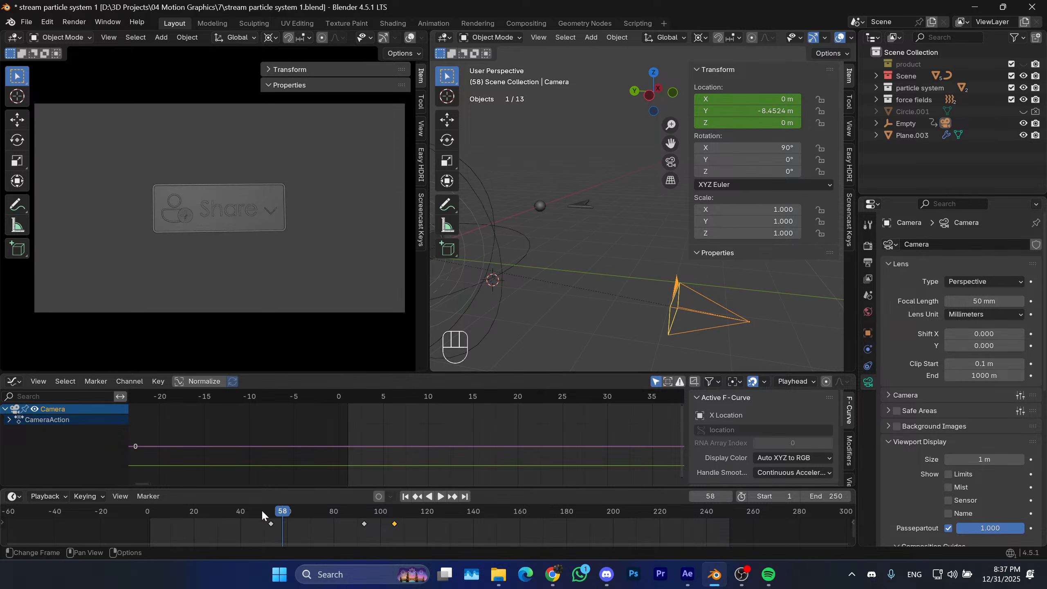
pyautogui.press('space')
pyautogui.press('space')
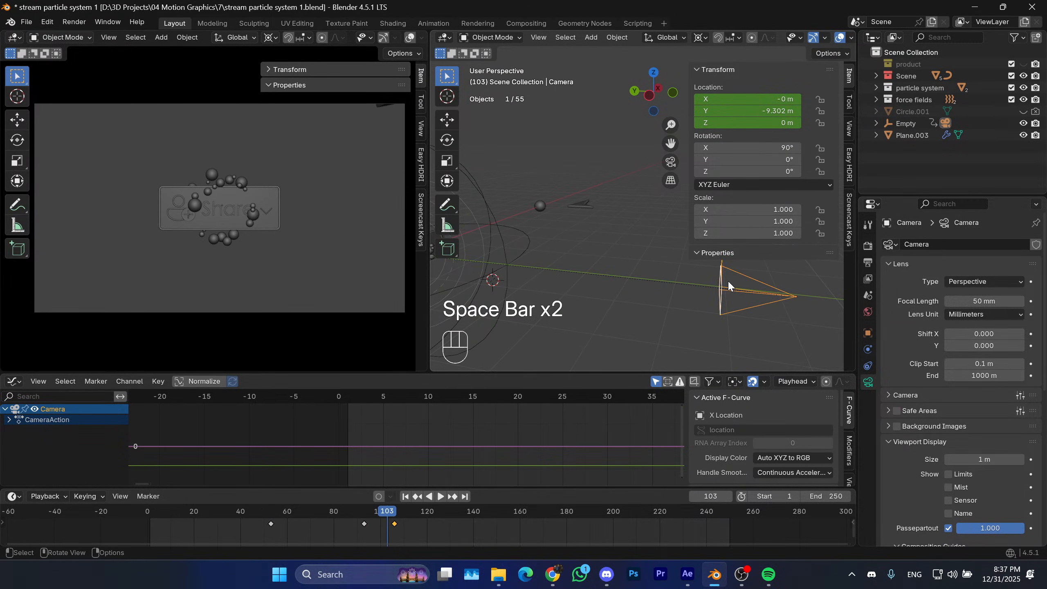
# Repeatedly play the range from about frame 70 to 112 to judge the timing of the camera's pull-back against the particles.
pyautogui.moveTo(382, 516); pyautogui.dragTo(346, 517)
pyautogui.press('space')
pyautogui.press('space')
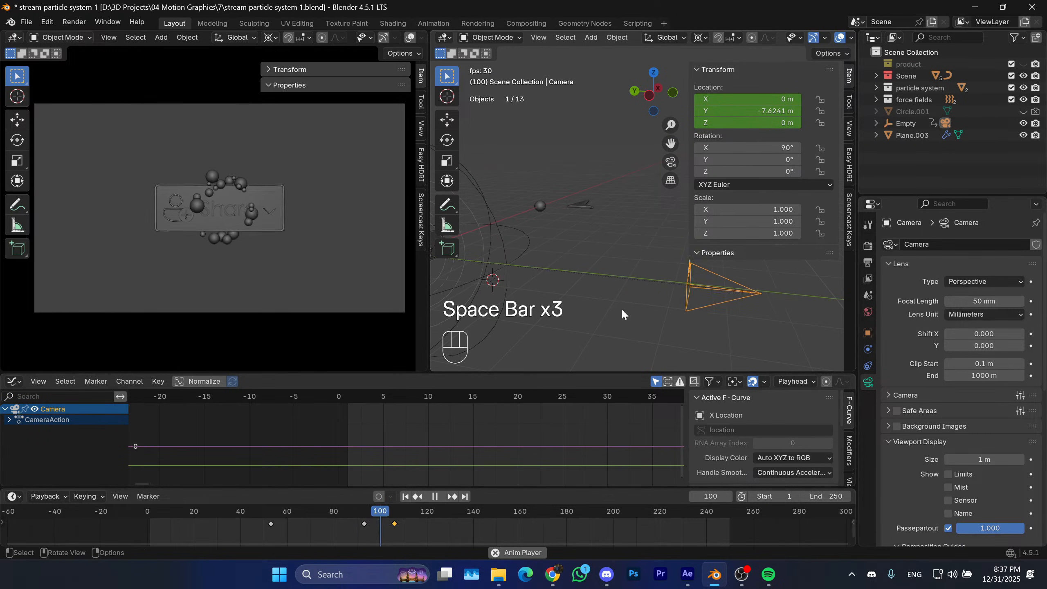
pyautogui.press('space')
pyautogui.keyDown('shift'); pyautogui.moveTo(569, 257); pyautogui.dragTo(610, 268, button='middle'); pyautogui.keyUp('shift')
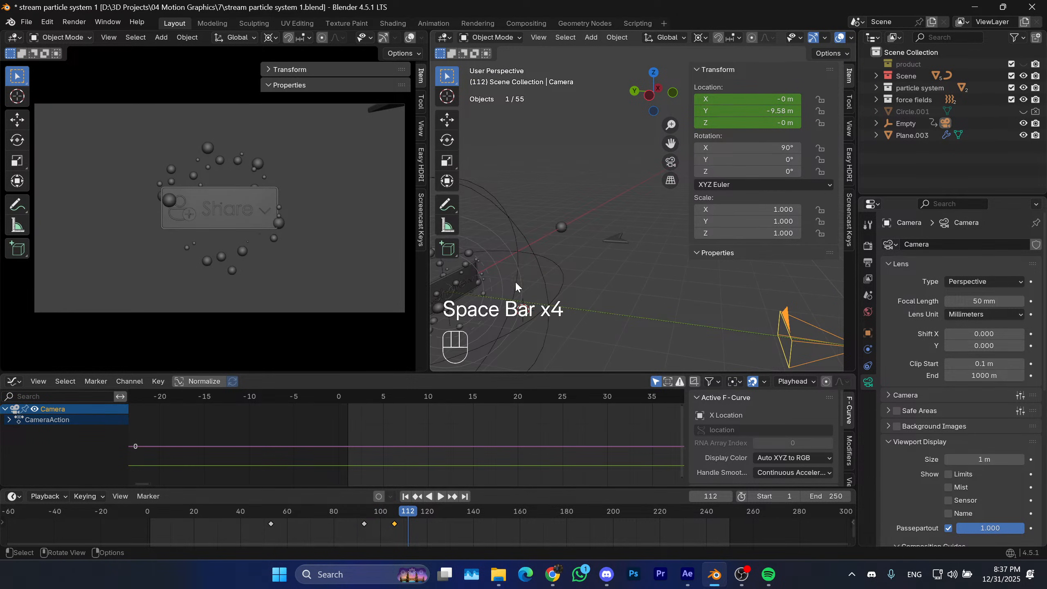
pyautogui.moveTo(370, 516); pyautogui.dragTo(314, 517)
pyautogui.press('space')
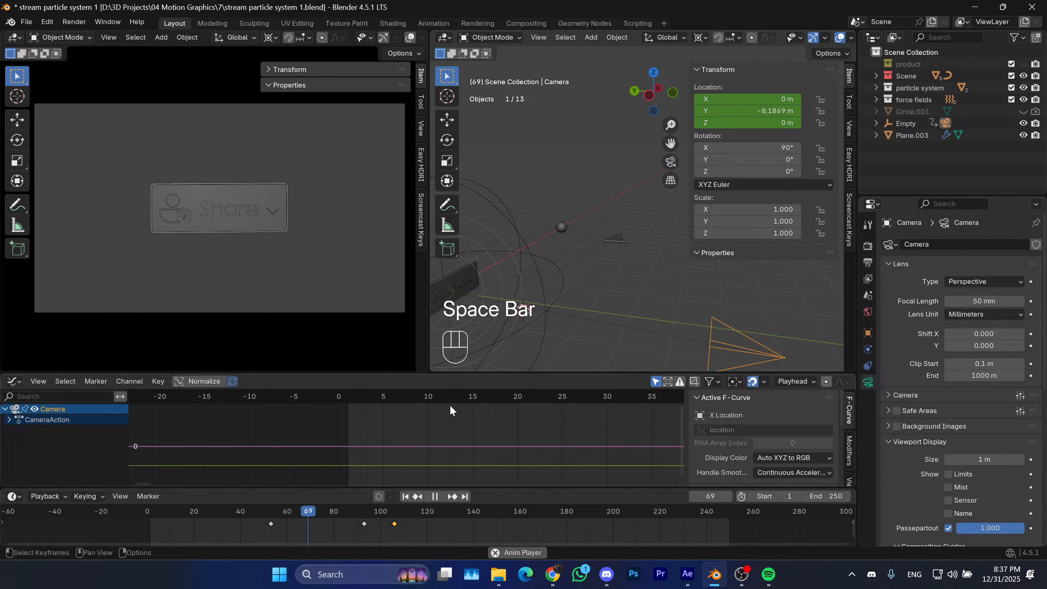
pyautogui.press('space')
pyautogui.moveTo(400, 511); pyautogui.dragTo(315, 508)
pyautogui.press('space')
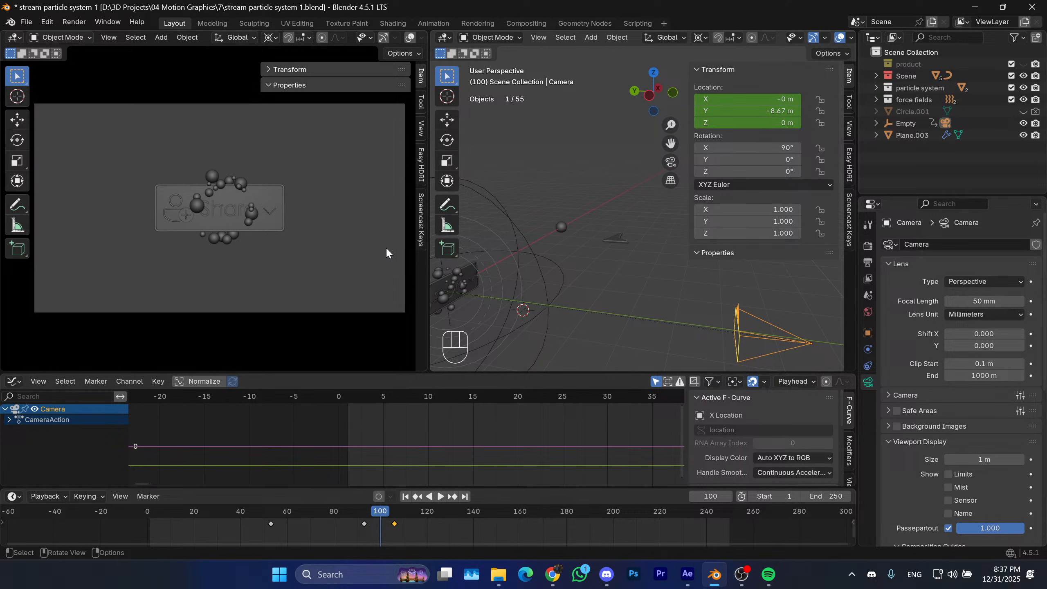
pyautogui.moveTo(528, 229); pyautogui.dragTo(463, 425, button='middle')
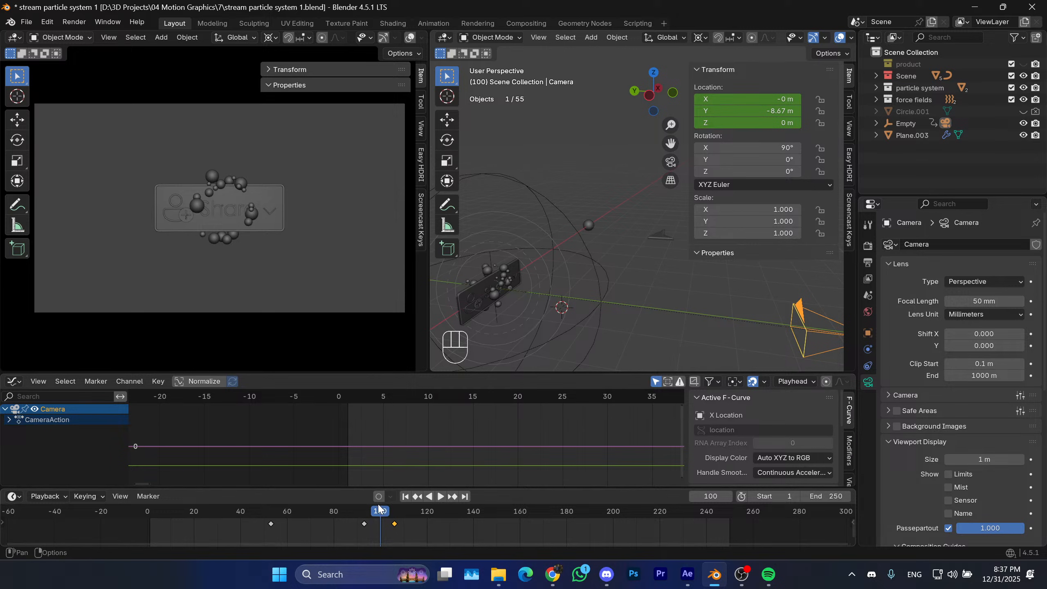
pyautogui.moveTo(379, 510); pyautogui.dragTo(312, 523)
pyautogui.press('space')
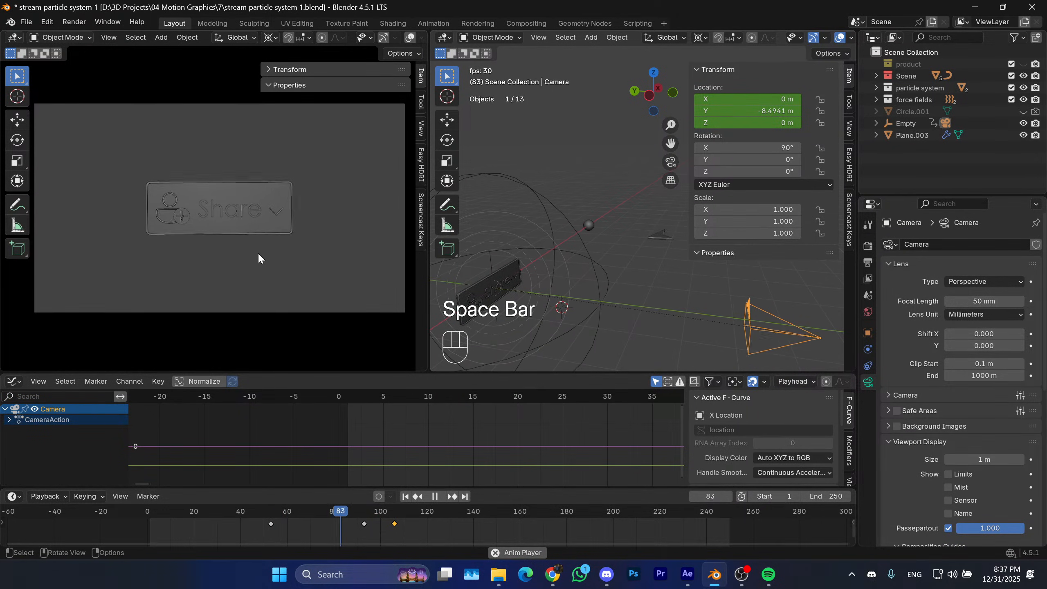
pyautogui.press('space')
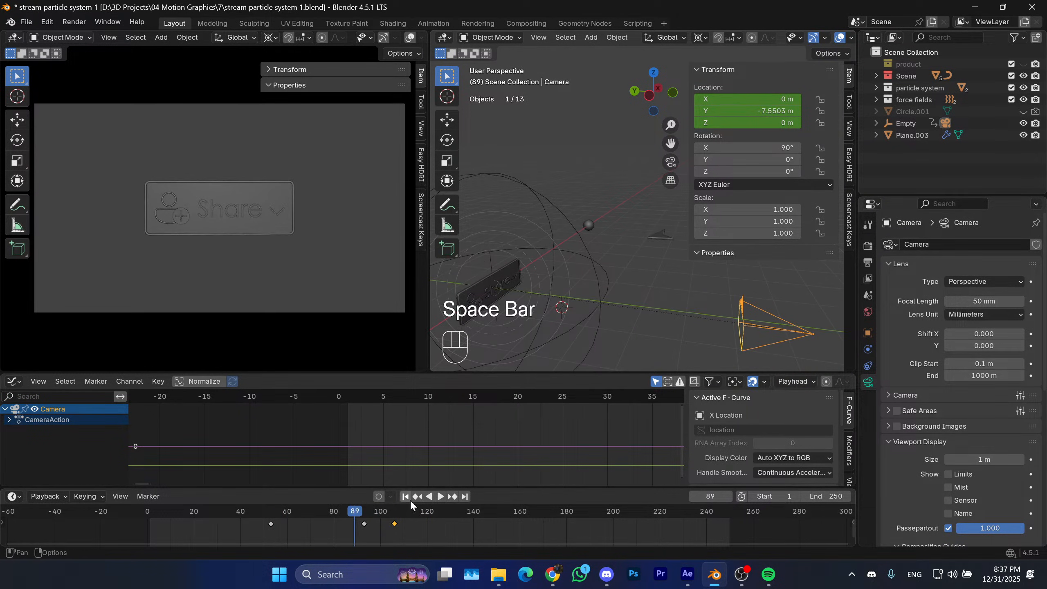
# Enlarge the Graph Editor and bring the camera's location curves between about frames 65 and 125 into view.
pyautogui.moveTo(474, 373); pyautogui.dragTo(468, 281)
pyautogui.scroll(-4, 492, 380)
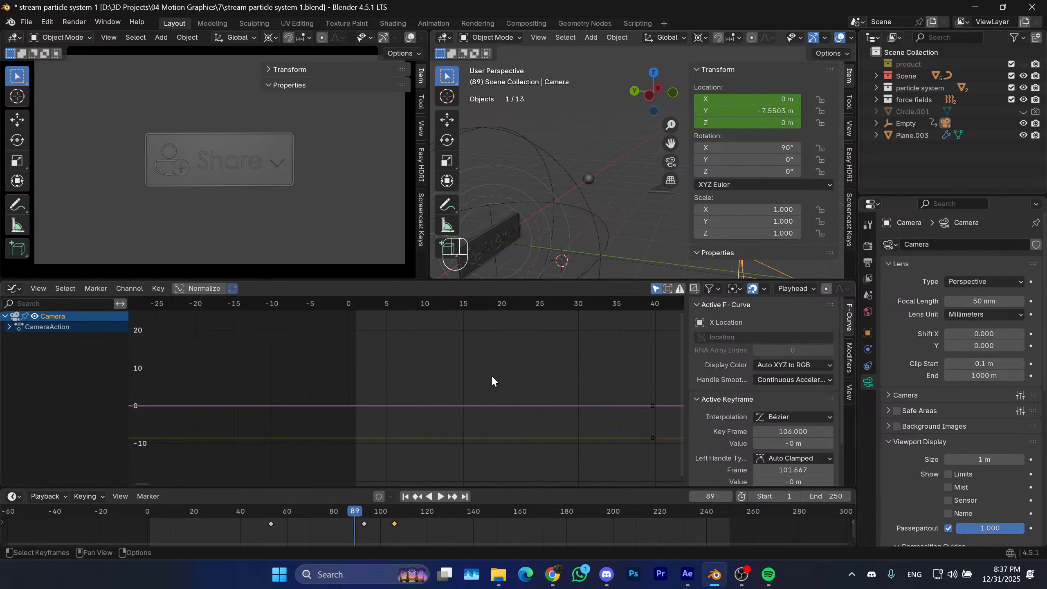
pyautogui.moveTo(492, 381); pyautogui.dragTo(338, 398, button='middle')
pyautogui.moveTo(456, 411); pyautogui.dragTo(386, 408, button='middle')
pyautogui.keyDown('shift'); pyautogui.moveTo(613, 219); pyautogui.dragTo(574, 200, button='middle'); pyautogui.keyUp('shift')
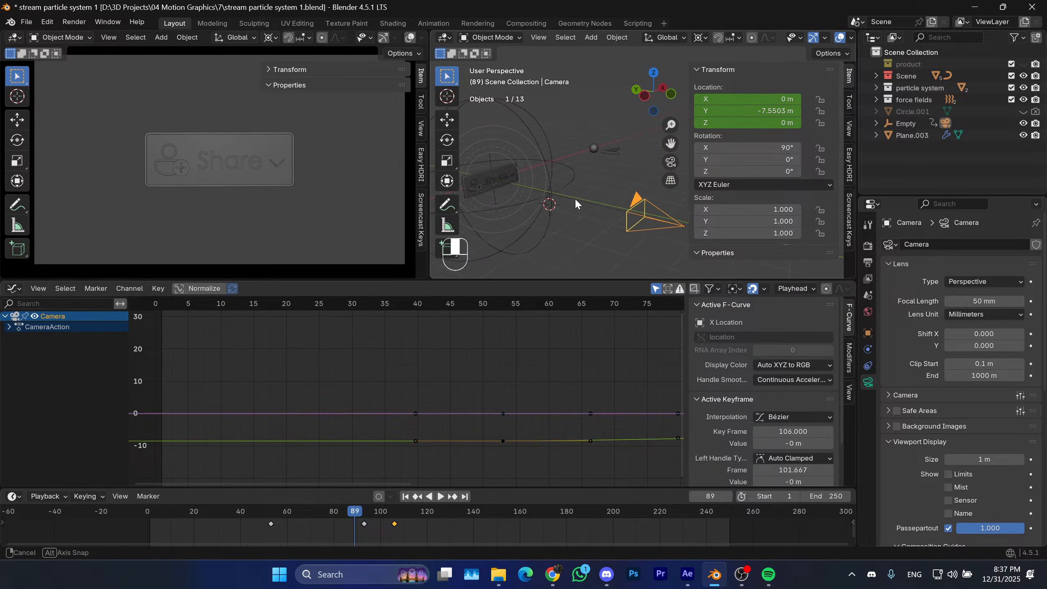
pyautogui.scroll(-2, 581, 207)
pyautogui.moveTo(446, 416); pyautogui.dragTo(346, 405, button='middle')
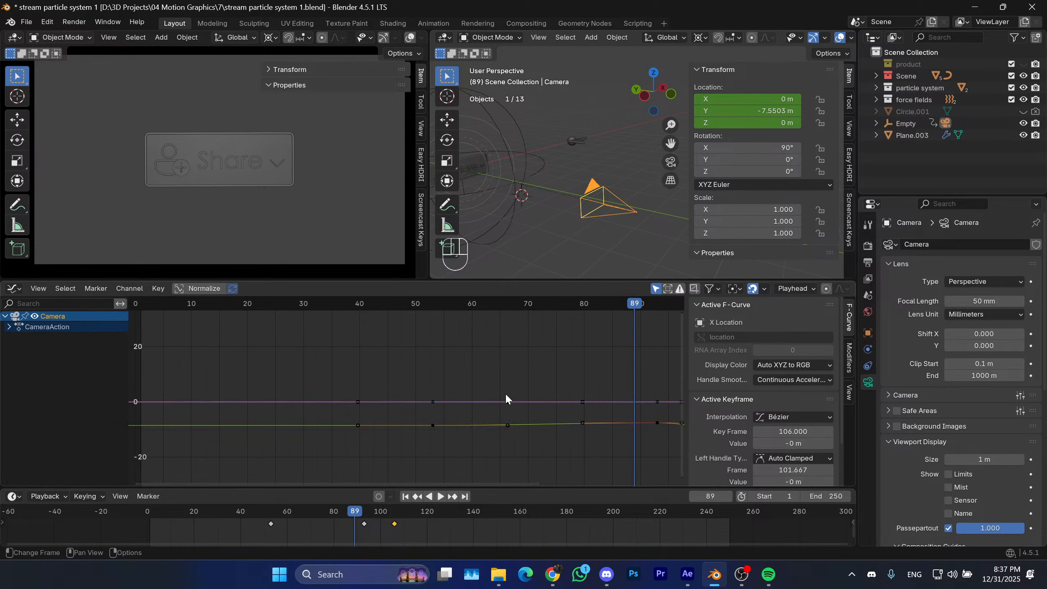
pyautogui.scroll(-1, 477, 390)
pyautogui.moveTo(505, 393); pyautogui.dragTo(416, 378, button='middle')
pyautogui.scroll(5, 462, 394)
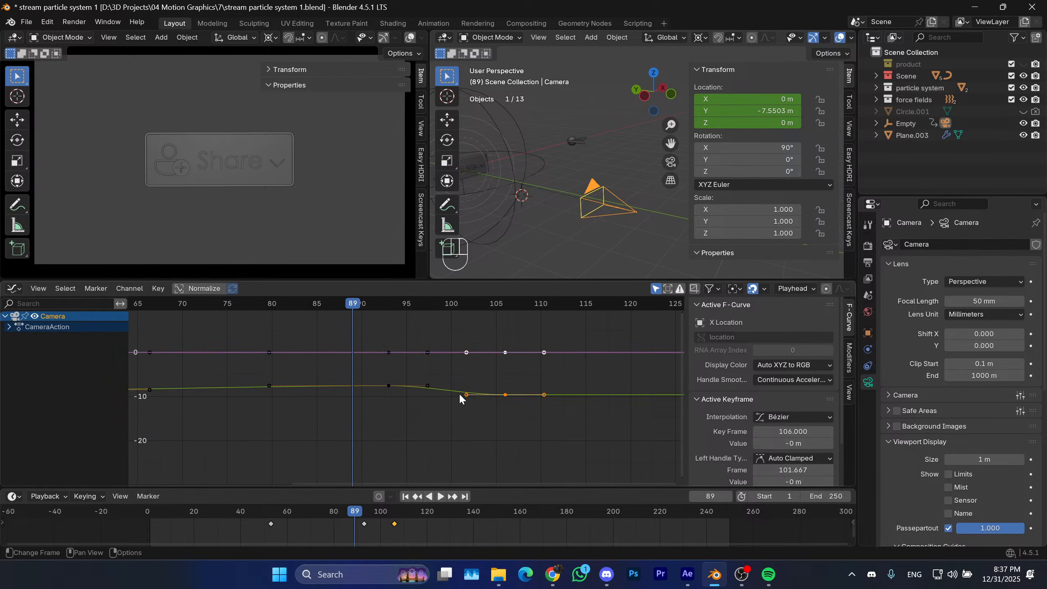
pyautogui.click(365, 524)
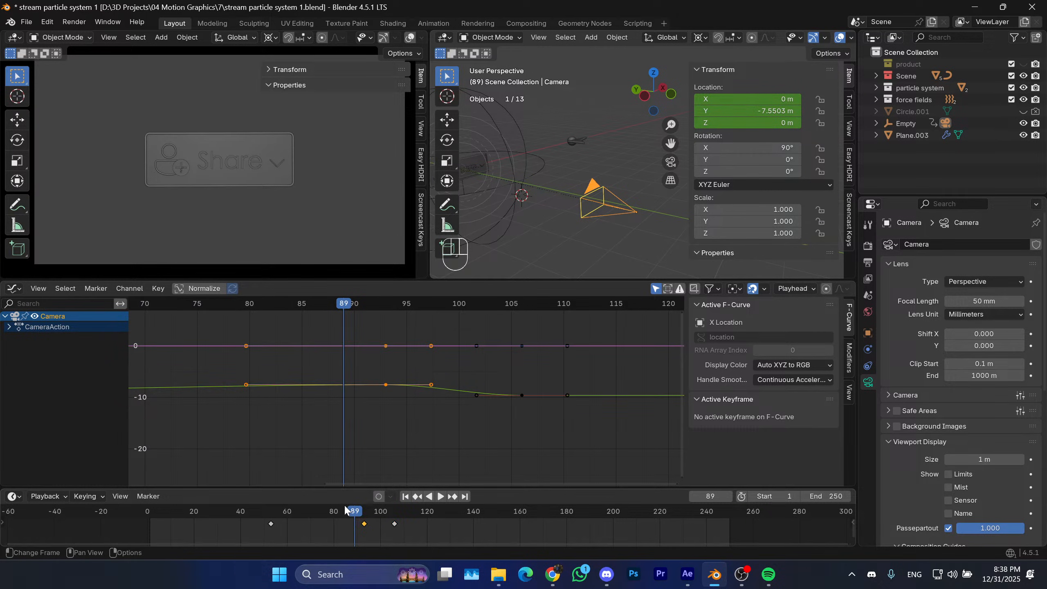
pyautogui.press('g')
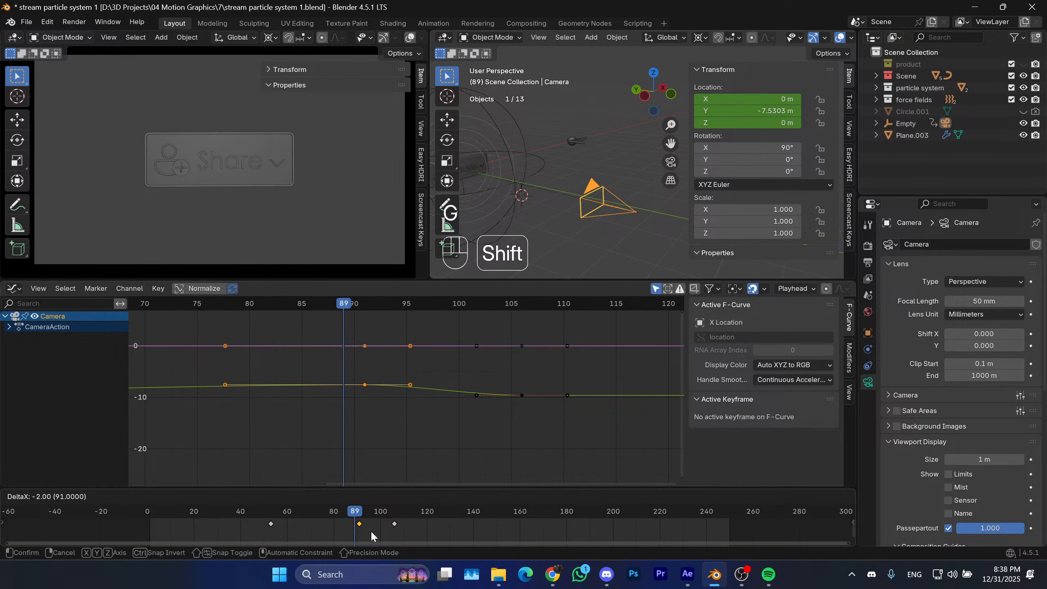
pyautogui.rightClick(372, 537)
# Select the camera's Y location keyframe at frame 106 and examine the curve leading into it.
pyautogui.scroll(4, 445, 378)
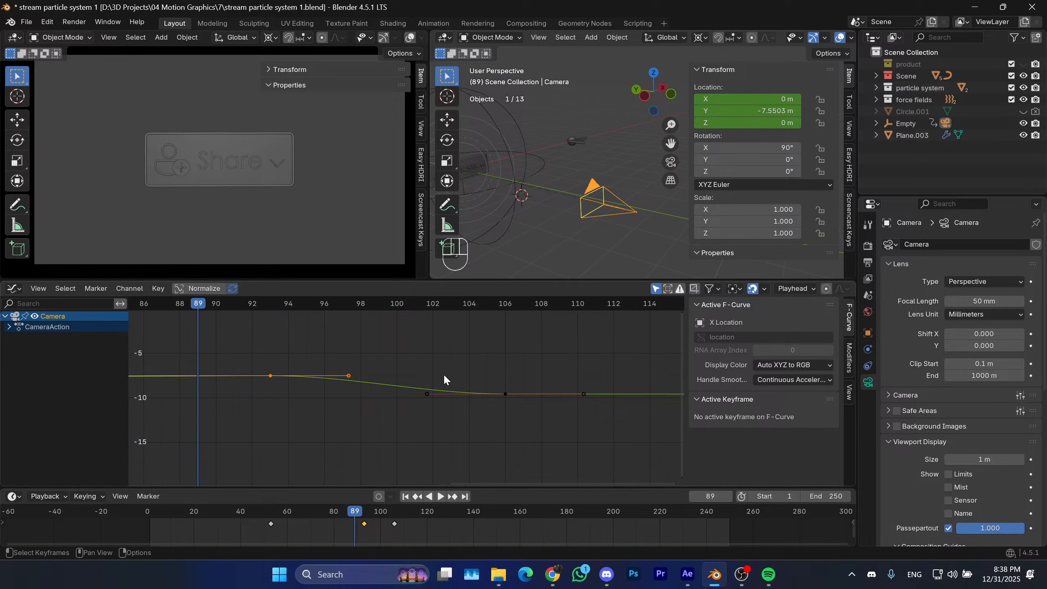
pyautogui.scroll(1, 444, 375)
pyautogui.moveTo(531, 372); pyautogui.dragTo(511, 393)
pyautogui.press('KP_Decimal')
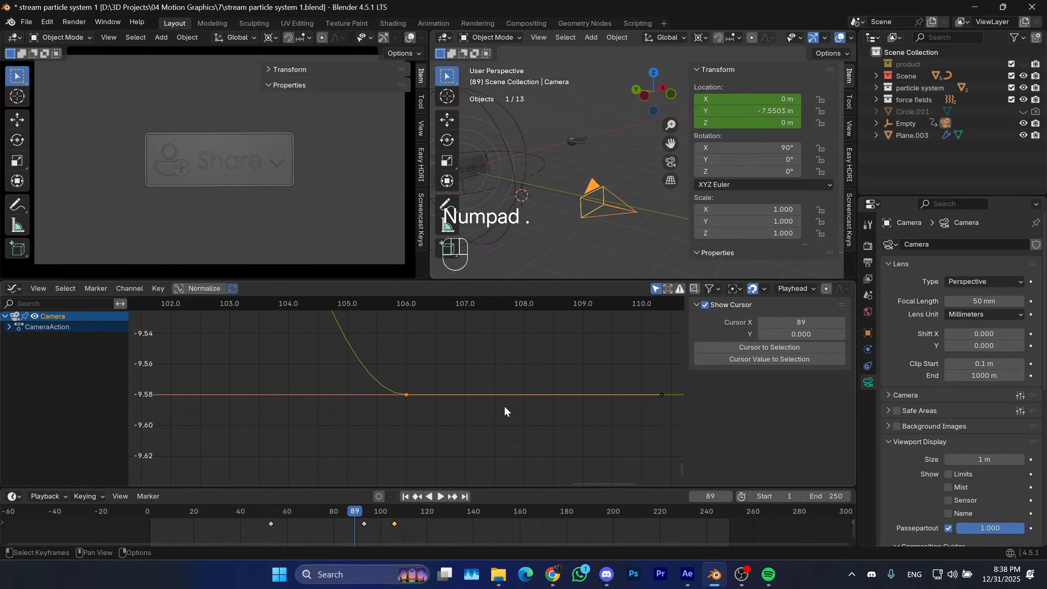
pyautogui.scroll(-10, 374, 384)
pyautogui.moveTo(402, 372); pyautogui.dragTo(504, 433, button='middle')
pyautogui.scroll(-8, 480, 387)
pyautogui.moveTo(480, 379); pyautogui.dragTo(382, 437, button='middle')
# Frame all the camera's location keyframes, expand its action channels and select the Y Location curve around frames 93 to 106.
pyautogui.press('a')
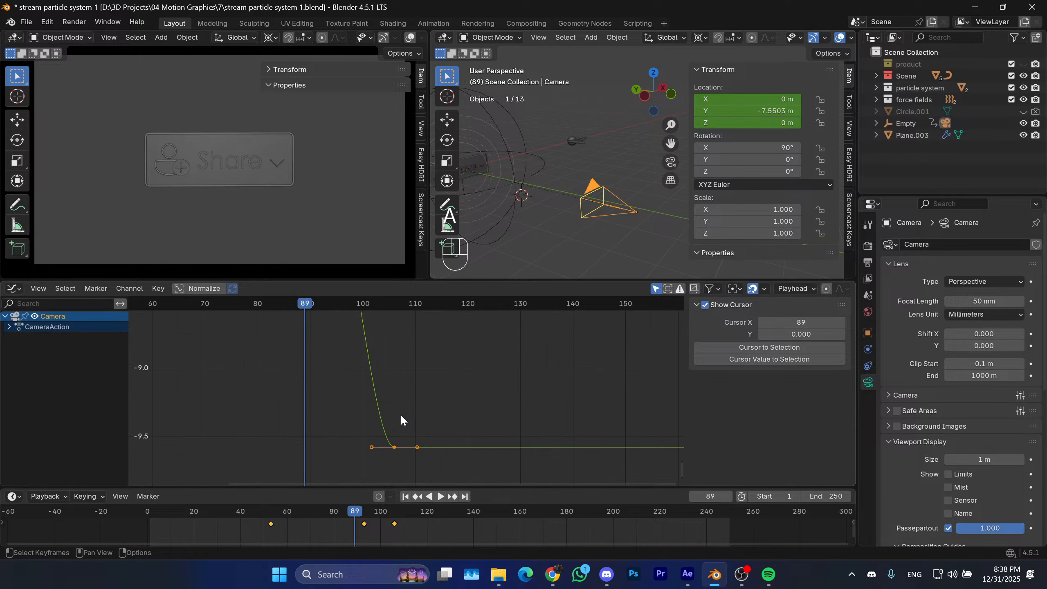
pyautogui.press('KP_Decimal')
pyautogui.moveTo(510, 388); pyautogui.dragTo(363, 388, button='middle')
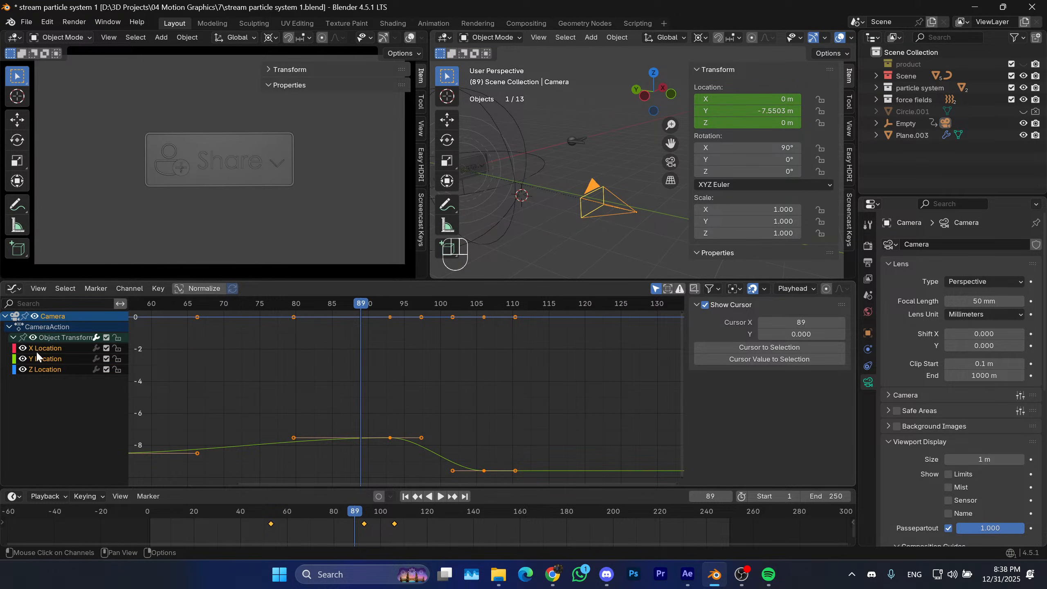
pyautogui.click(38, 351)
pyautogui.click(44, 359)
pyautogui.moveTo(437, 444); pyautogui.dragTo(425, 432, button='middle')
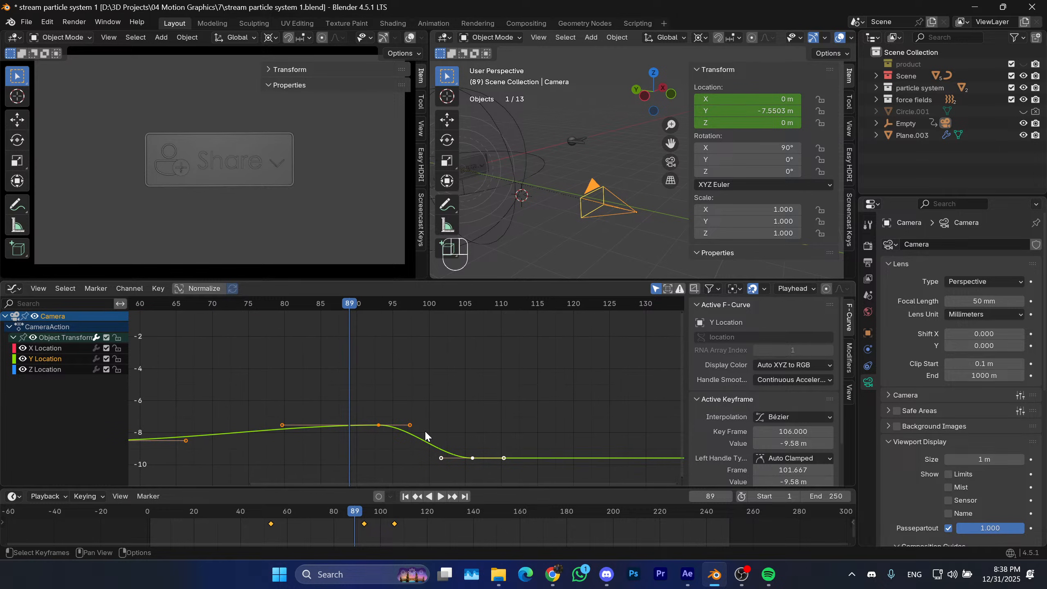
pyautogui.scroll(5, 424, 431)
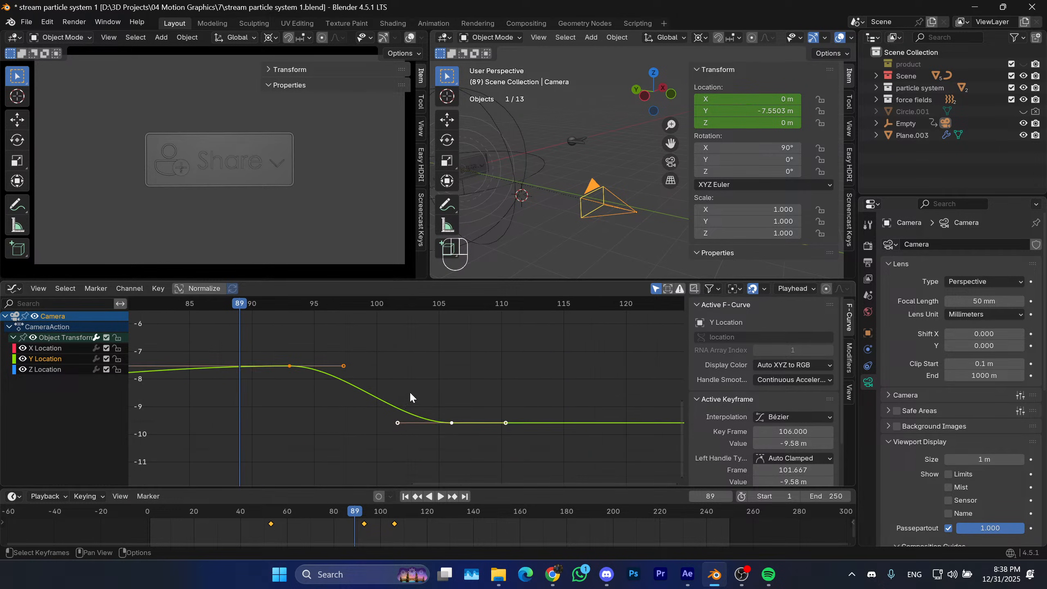
# Free the handles of the camera's Y Location keyframe at frame 93 and move its outgoing handle straight down to about -9.5.
pyautogui.moveTo(372, 339); pyautogui.dragTo(300, 373)
pyautogui.press('v')
pyautogui.click(391, 357)
pyautogui.press('g')
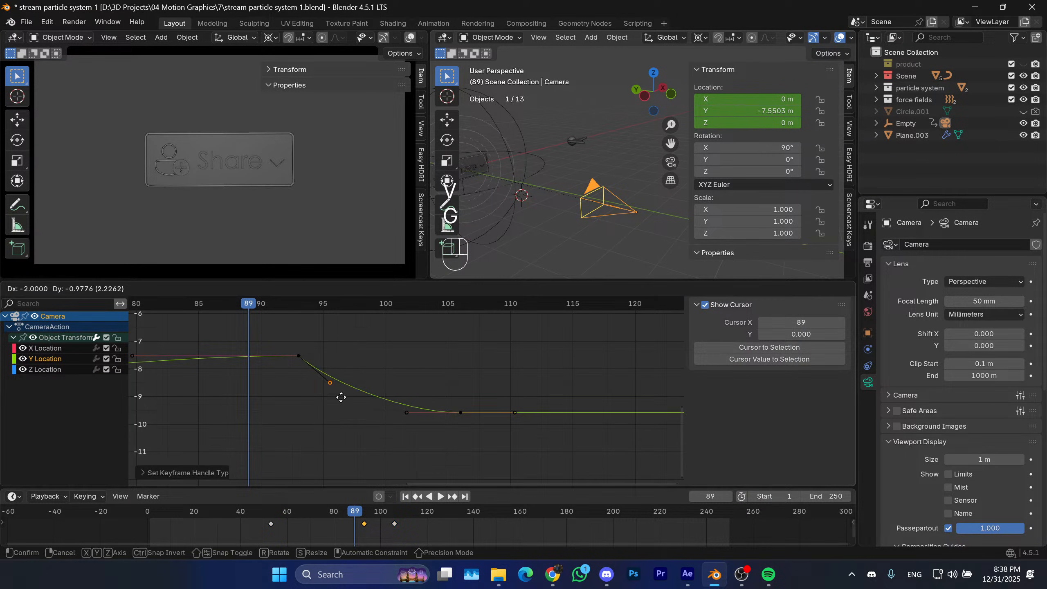
pyautogui.click(307, 418)
# Play the animation from about frame 52 to 103 to check the sharpened camera pull-back.
pyautogui.moveTo(355, 511); pyautogui.dragTo(276, 511)
pyautogui.press('space')
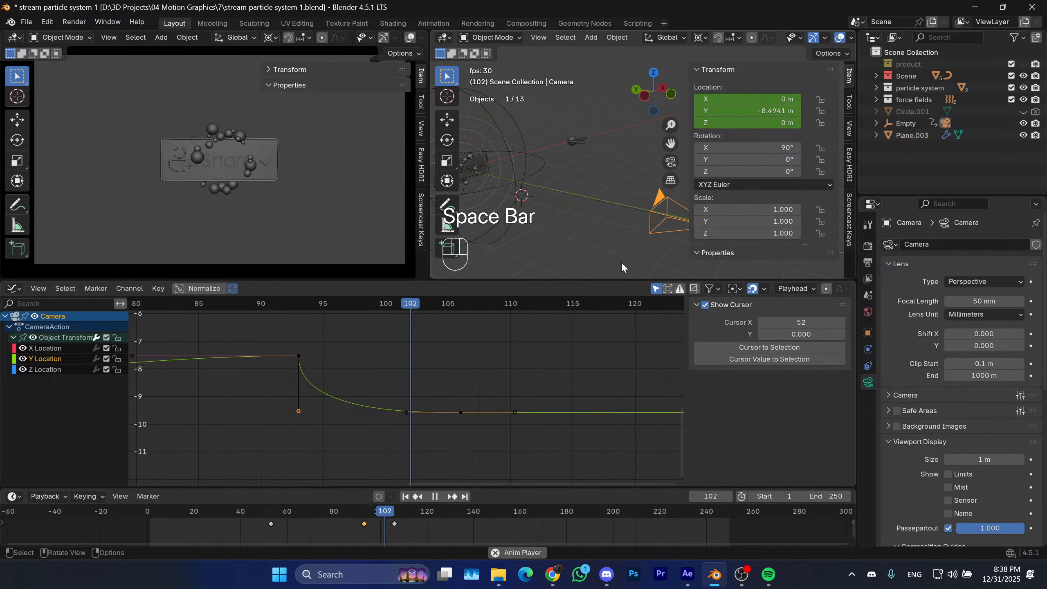
pyautogui.press('space')
pyautogui.moveTo(412, 510); pyautogui.dragTo(274, 512)
pyautogui.press('space')
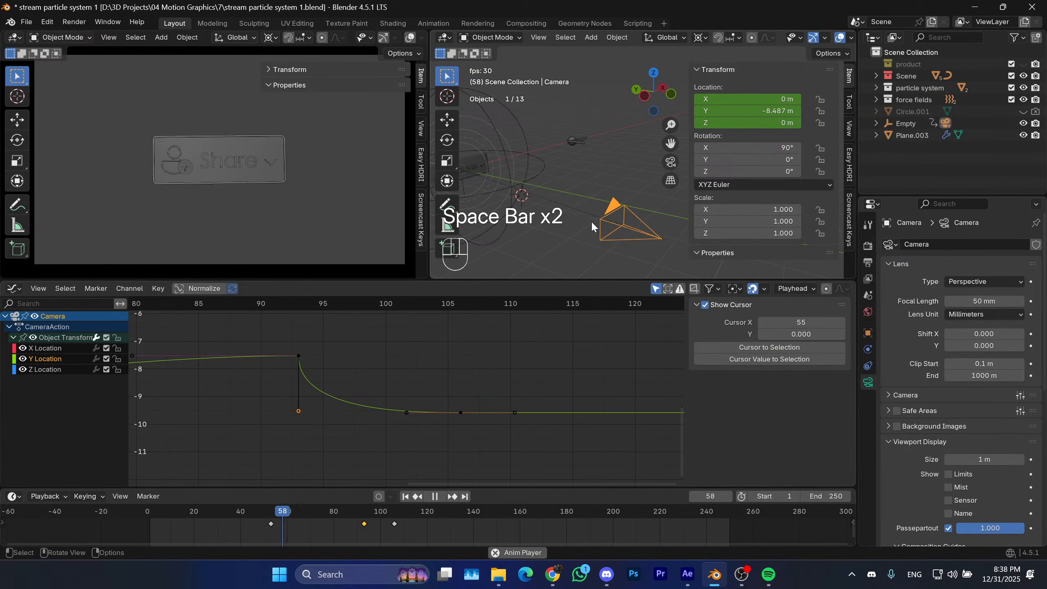
pyautogui.press('space')
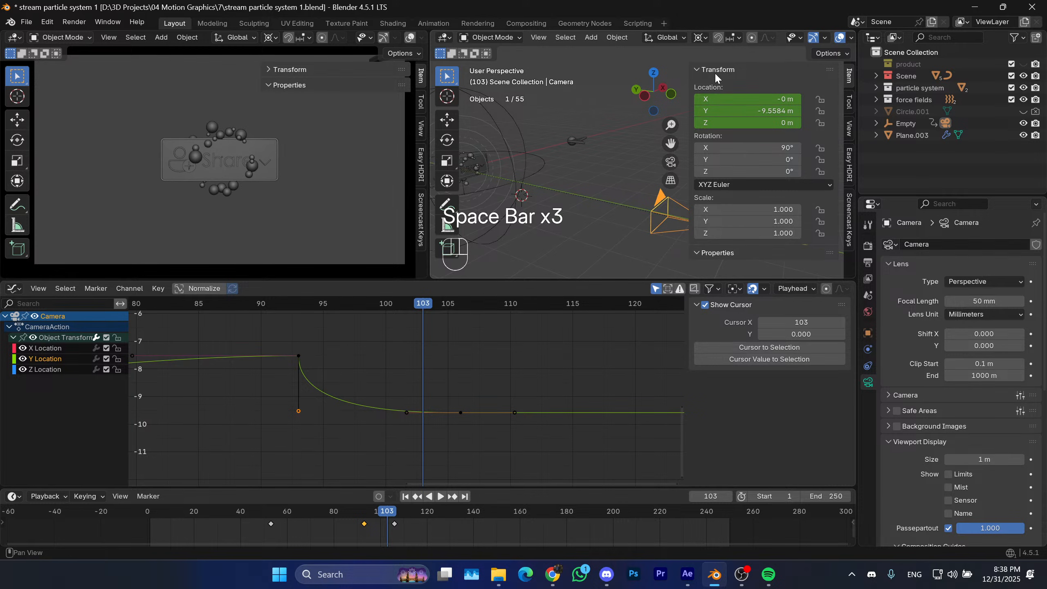
# Collapse the camera's Transform section and replay from about frame 49 to judge the pull-back against the particle burst.
pyautogui.click(715, 70)
pyautogui.moveTo(609, 216)
pyautogui.keyDown('shift'); pyautogui.mouseDown(button='middle')
pyautogui.moveTo(577, 216)
pyautogui.moveTo(620, 224)
pyautogui.mouseUp(button='middle'); pyautogui.keyUp('shift')
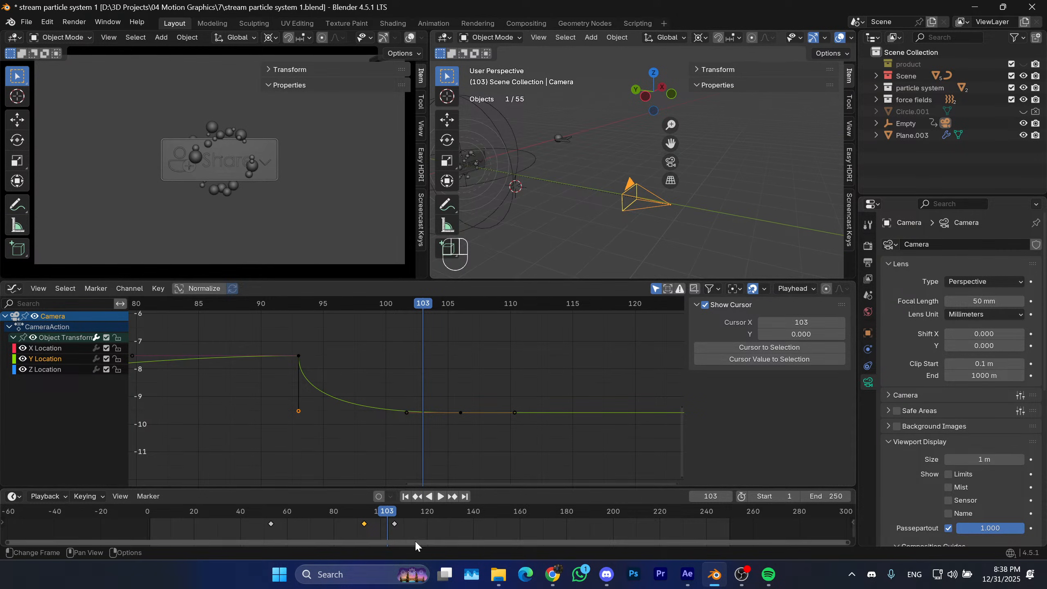
pyautogui.moveTo(343, 506); pyautogui.dragTo(273, 510)
pyautogui.press('space')
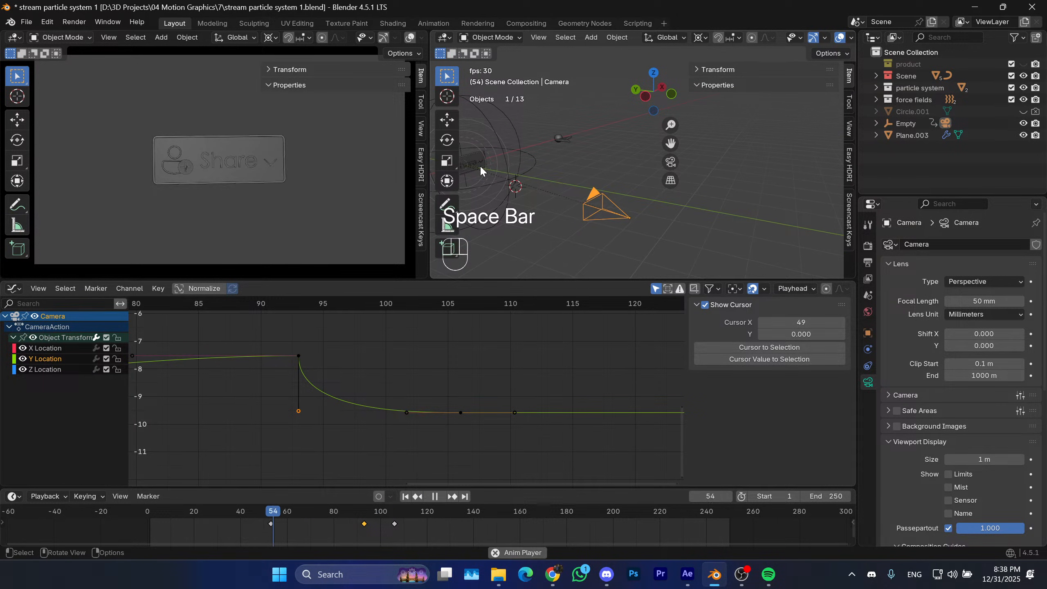
pyautogui.press('space')
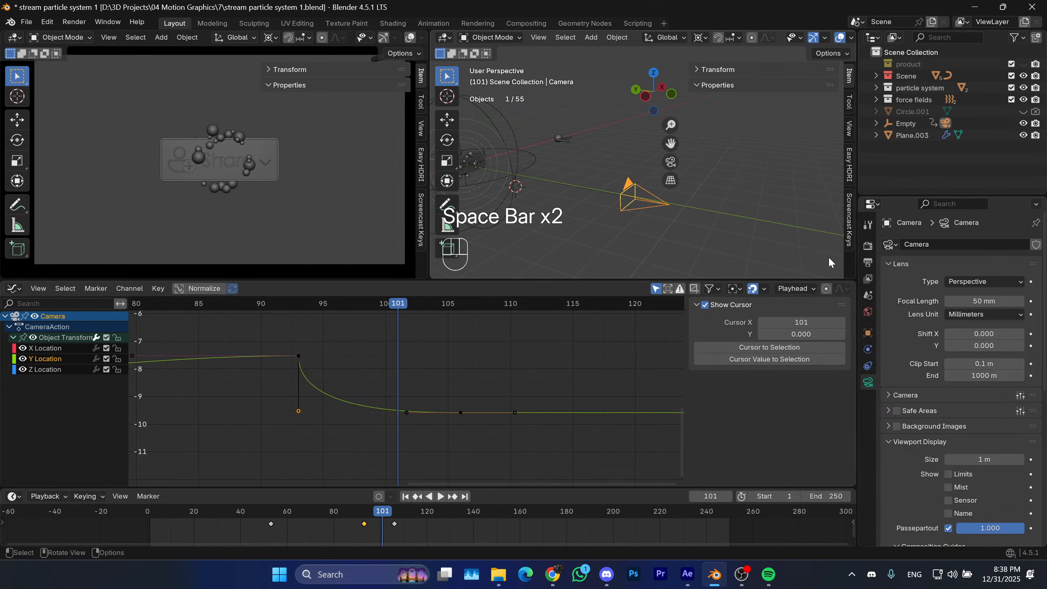
pyautogui.press('space')
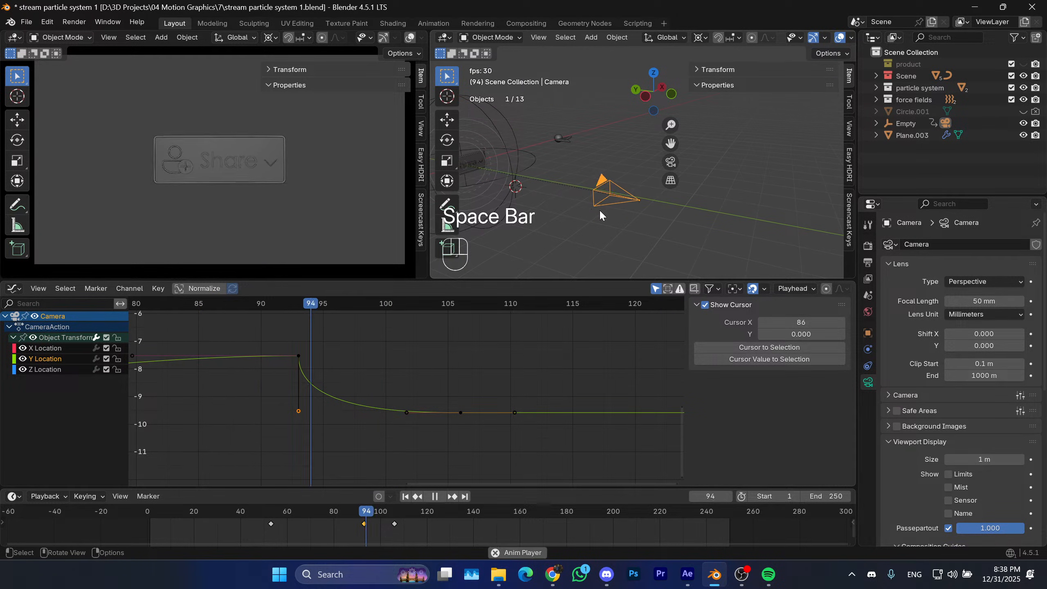
pyautogui.press('space')
pyautogui.press('space')
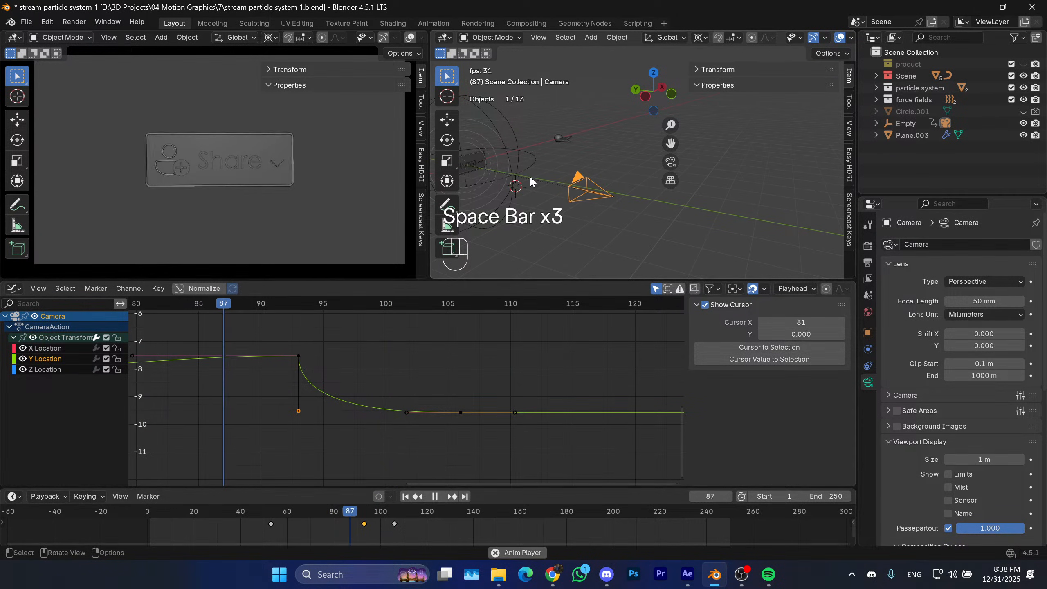
pyautogui.press('space')
# Select the camera's last two location keyframes and shift them 4 frames forward, to frames 97 and 110.
pyautogui.moveTo(364, 515); pyautogui.dragTo(341, 514)
pyautogui.moveTo(416, 532); pyautogui.dragTo(355, 512)
pyautogui.press('g')
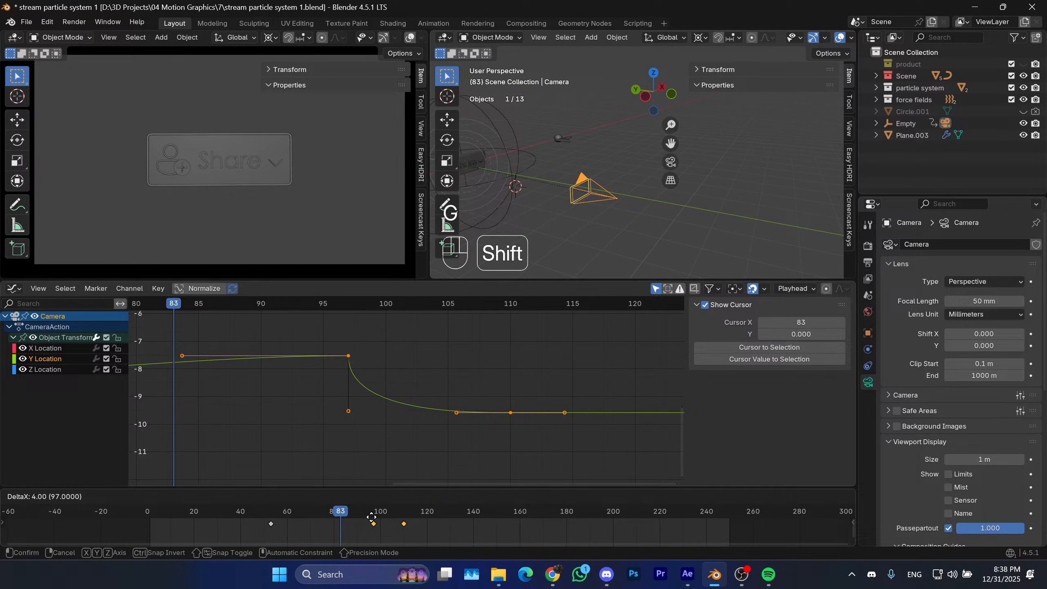
pyautogui.click(371, 517)
# Replay from about frame 48 to 105 to compare the delayed pull-back with the start of the particles.
pyautogui.press('space')
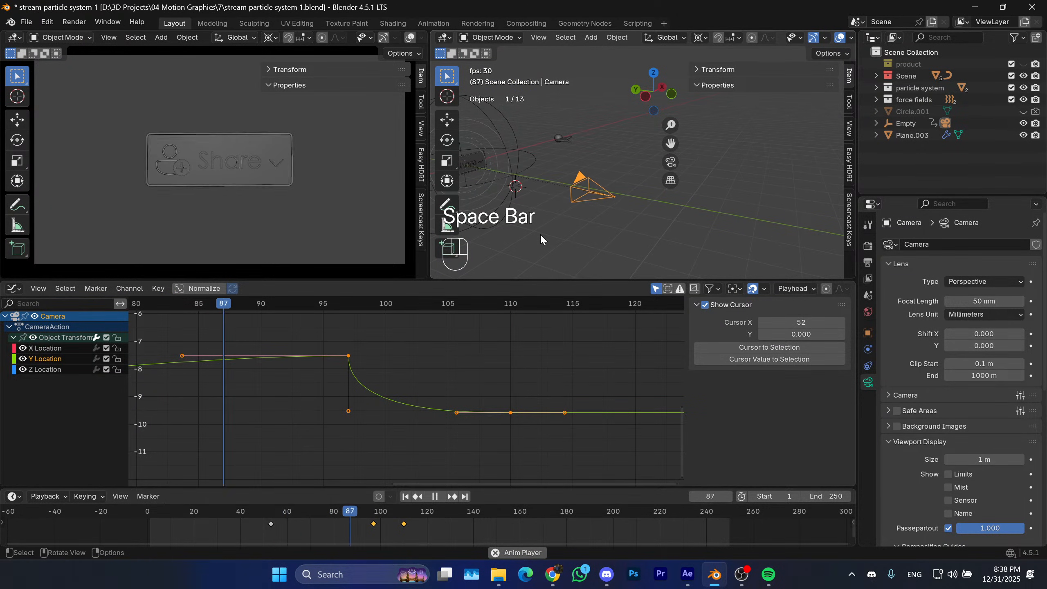
pyautogui.press('space')
pyautogui.click(260, 512)
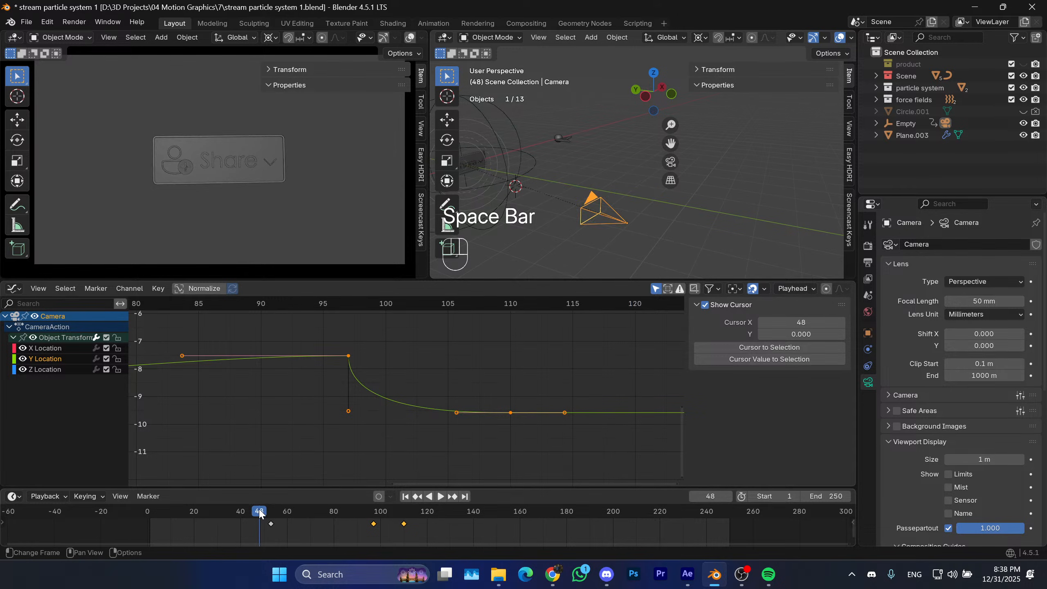
pyautogui.press('space')
pyautogui.press('space')
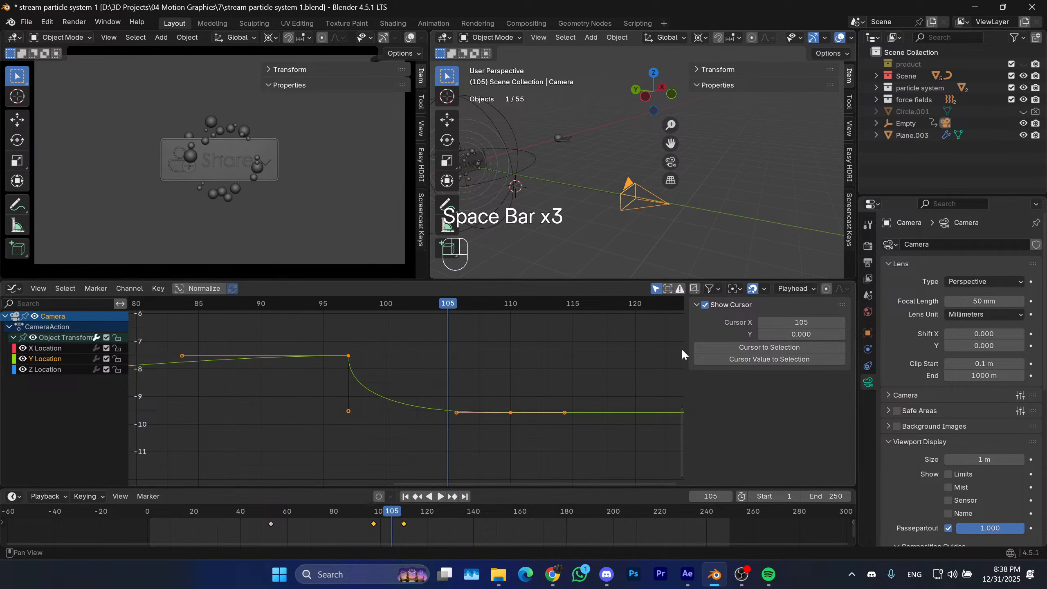
# Shift the two pull-back keyframes another 3 frames forward, to frames 100 and 113, and start playback.
pyautogui.press('g')
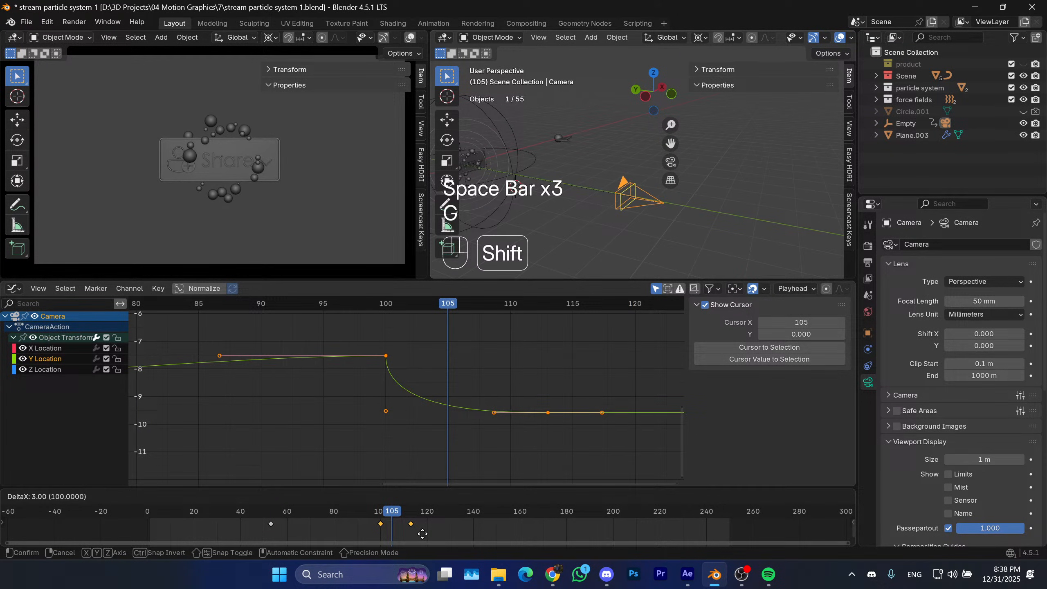
pyautogui.click(423, 535)
pyautogui.hotkey('shift', 'Left')
pyautogui.press('space')
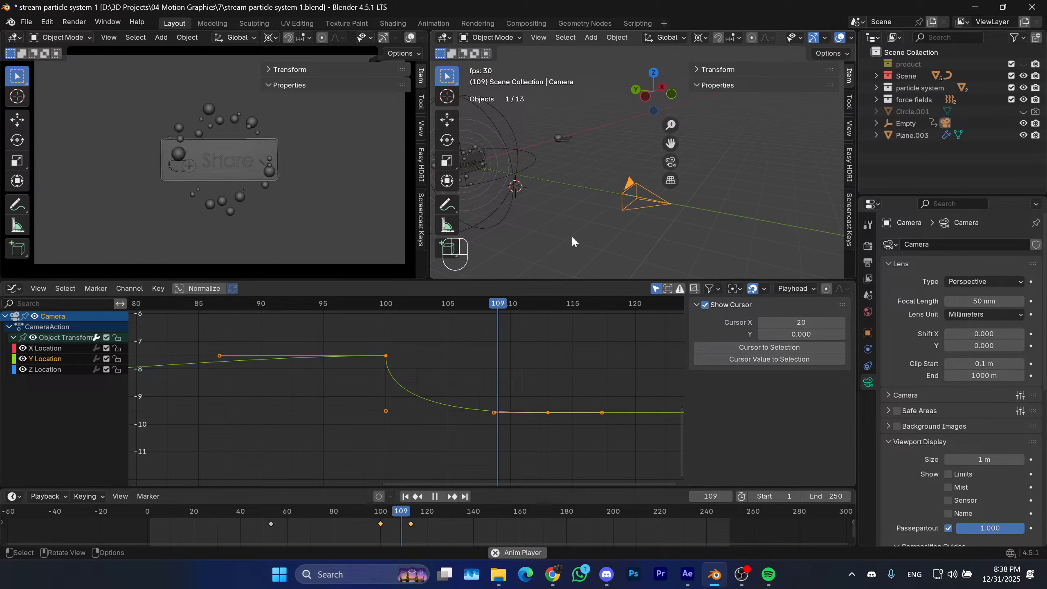
# Repeatedly play the animation from several earlier frames to judge the camera's approach and retimed pull-back.
pyautogui.moveTo(394, 509); pyautogui.dragTo(165, 514)
pyautogui.press('space')
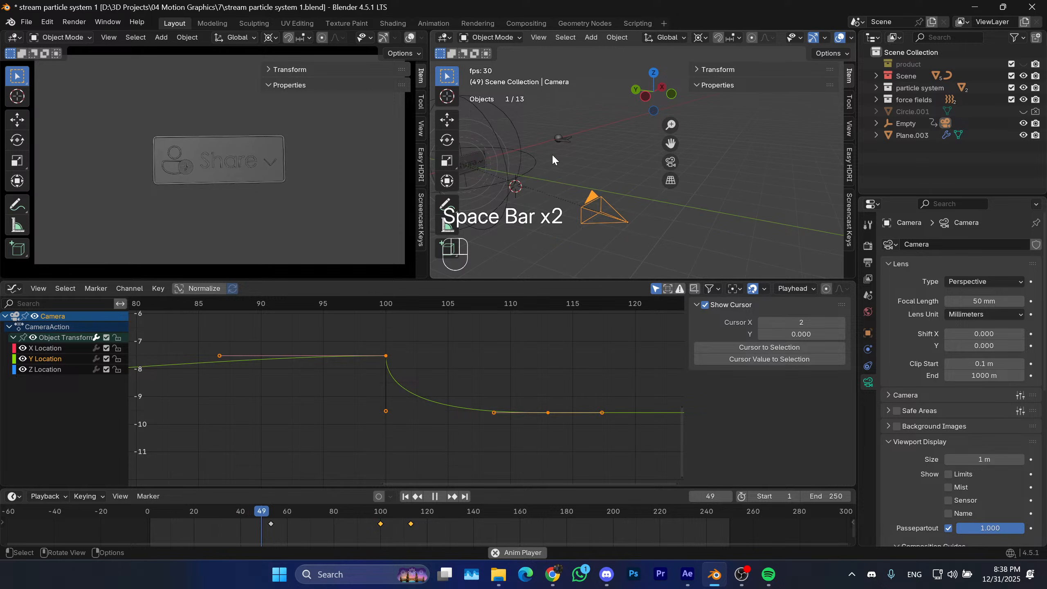
pyautogui.press('space')
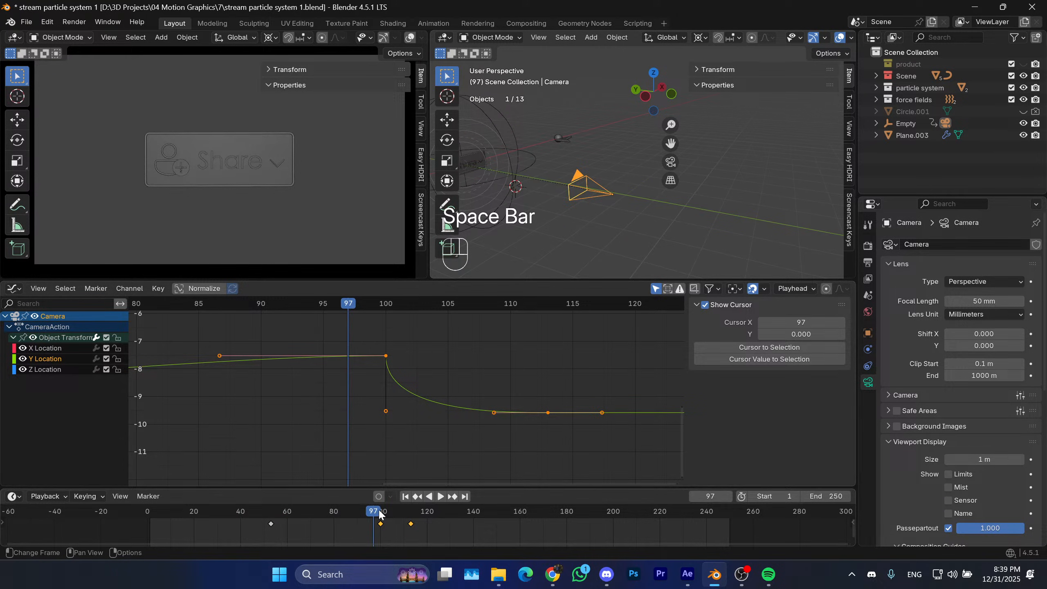
pyautogui.moveTo(378, 510); pyautogui.dragTo(198, 514)
pyautogui.press('space')
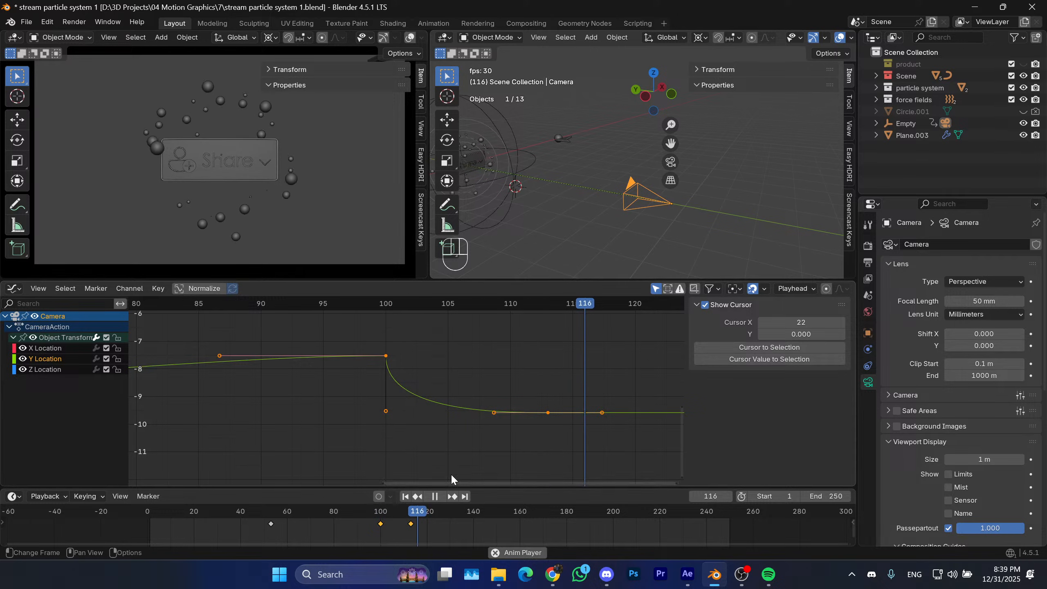
pyautogui.press('space')
pyautogui.moveTo(432, 512); pyautogui.dragTo(294, 511)
pyautogui.press('space')
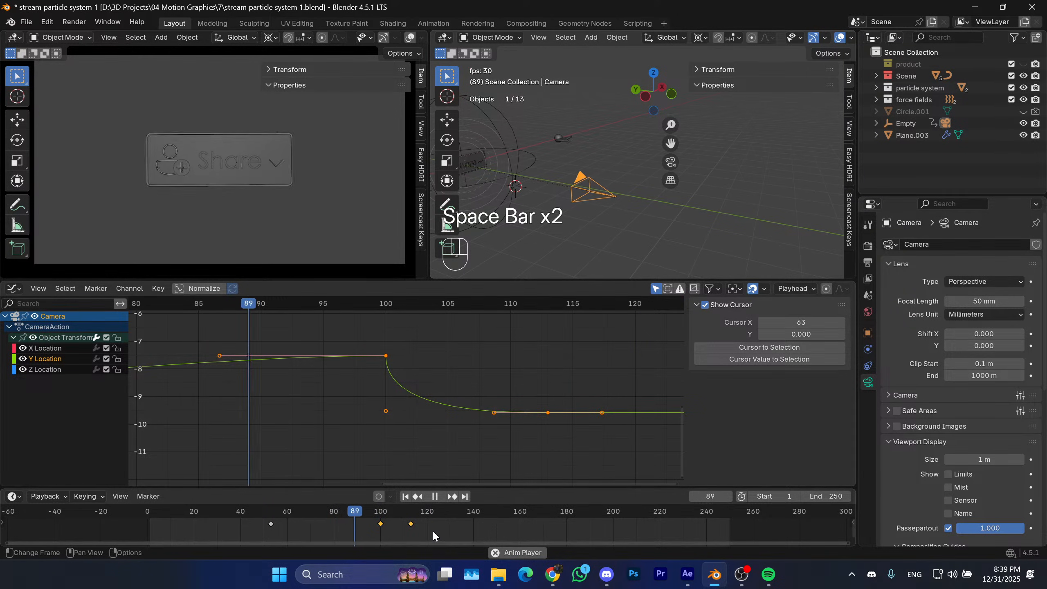
pyautogui.press('space')
# Move the playhead to frame 180 and bring the camera into view in the viewport.
pyautogui.moveTo(410, 510); pyautogui.dragTo(465, 511)
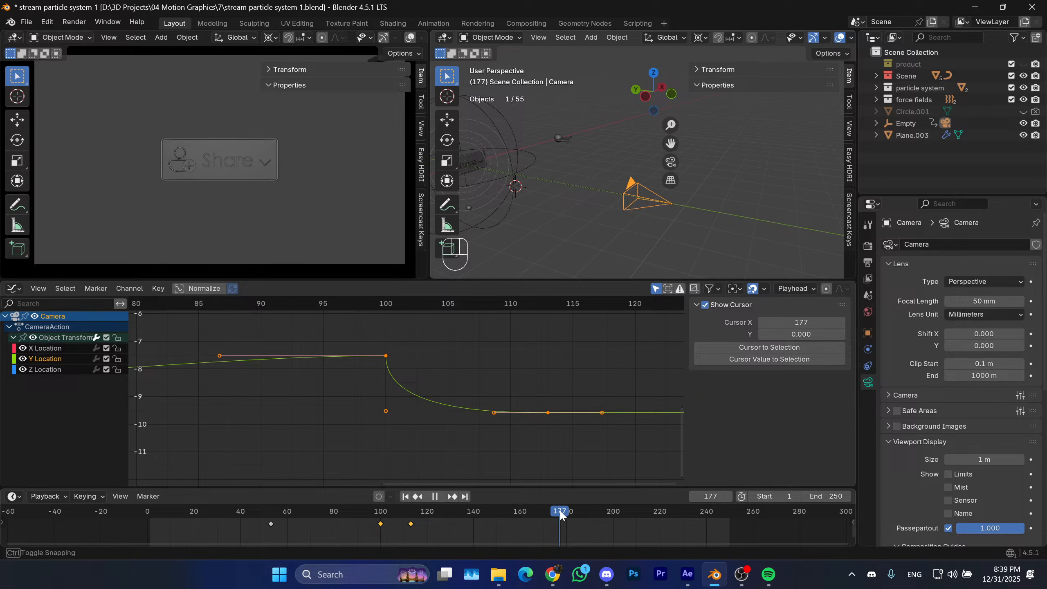
pyautogui.keyDown('shift'); pyautogui.moveTo(596, 169); pyautogui.dragTo(585, 182, button='middle'); pyautogui.keyUp('shift')
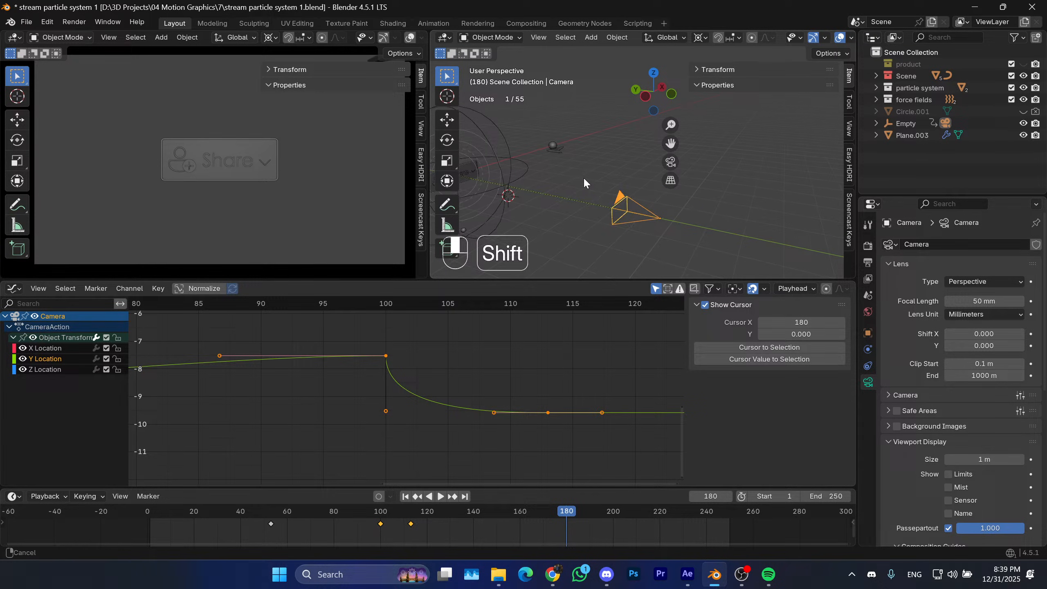
pyautogui.press('g')
pyautogui.press('y')
pyautogui.press('y')
pyautogui.rightClick(625, 201)
# Move the camera back along its local Z axis to Y -10.794 m and keyframe its location at frame 180.
pyautogui.press('g')
pyautogui.press('z')
pyautogui.press('z')
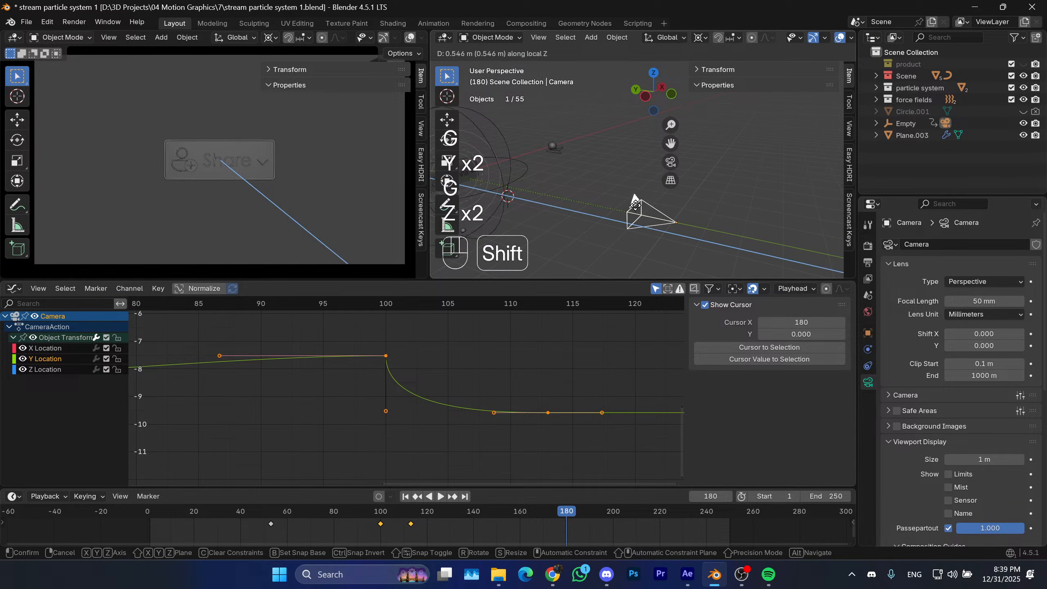
pyautogui.click(725, 234)
pyautogui.click(722, 70)
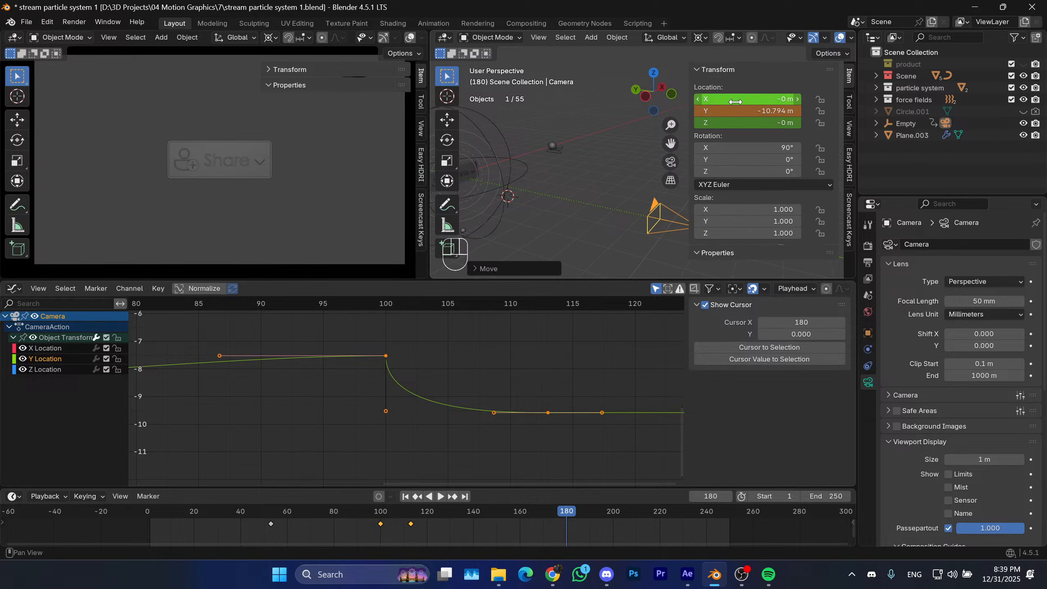
pyautogui.press('i')
# Play the animation from about frame 78 onward to review the slow drift after the camera's quick pull-back.
pyautogui.moveTo(511, 504); pyautogui.dragTo(330, 500)
pyautogui.press('space')
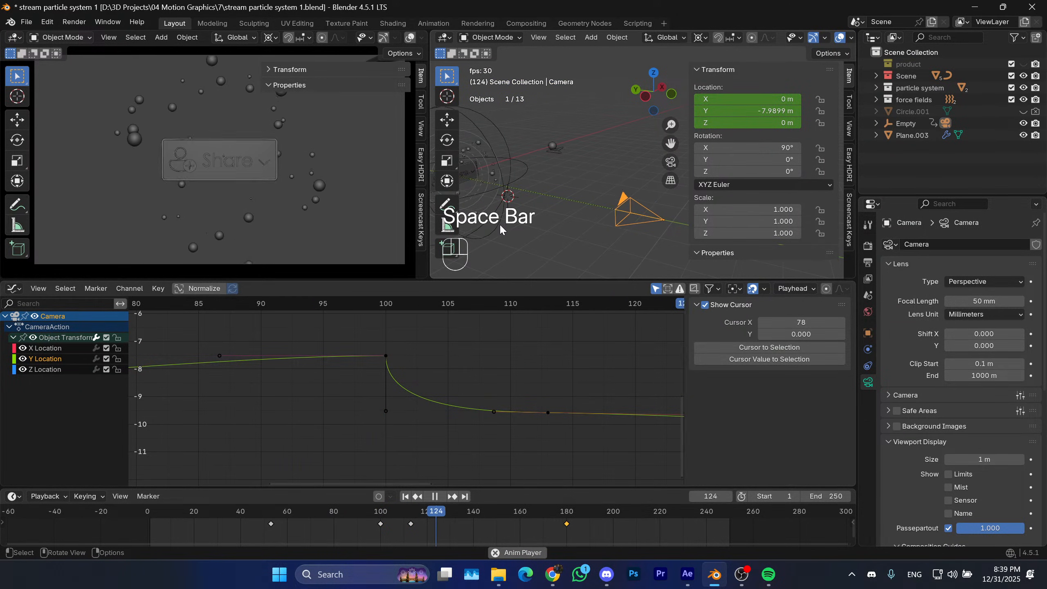
pyautogui.press('space')
pyautogui.moveTo(488, 511); pyautogui.dragTo(362, 514)
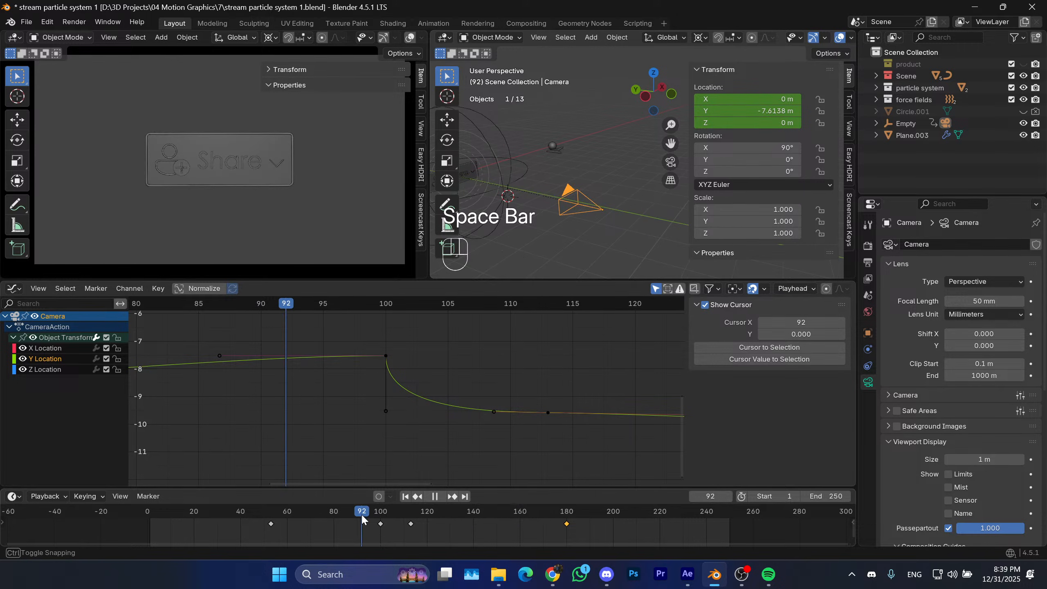
pyautogui.press('space')
pyautogui.press('space')
# Select the particle spawner, hide the sidebar and enlarge the 3D viewports around the Share button.
pyautogui.keyDown('shift'); pyautogui.moveTo(563, 223); pyautogui.dragTo(574, 200, button='middle'); pyautogui.keyUp('shift')
pyautogui.click(574, 179)
pyautogui.click(586, 200)
pyautogui.scroll(3, 589, 198)
pyautogui.click(717, 73)
pyautogui.keyDown('shift'); pyautogui.moveTo(573, 200); pyautogui.dragTo(611, 208, button='middle'); pyautogui.keyUp('shift')
pyautogui.press('n')
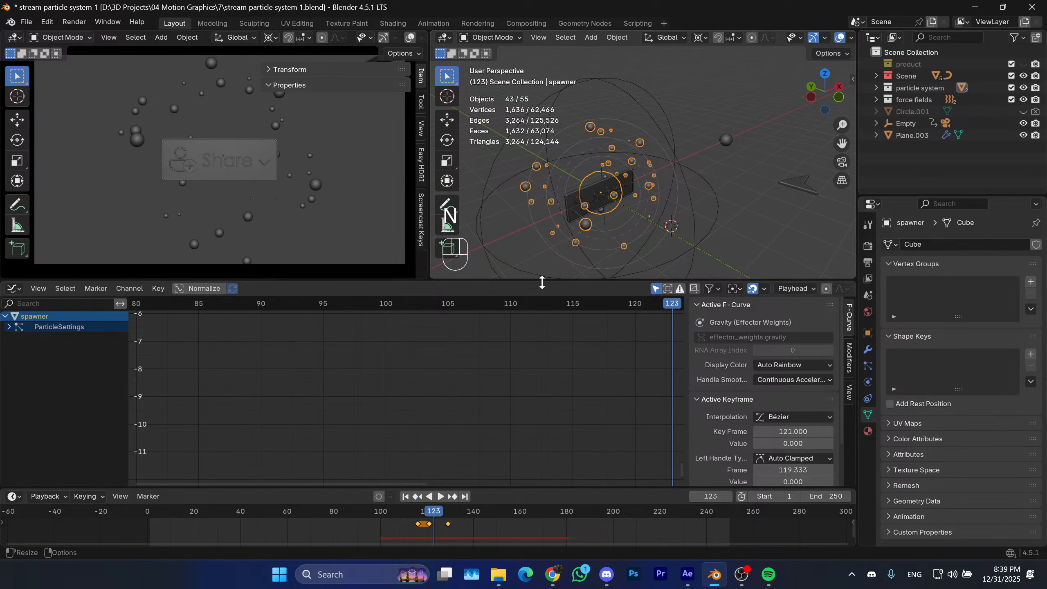
pyautogui.moveTo(548, 281); pyautogui.dragTo(554, 377)
pyautogui.moveTo(561, 342); pyautogui.dragTo(660, 243, button='middle')
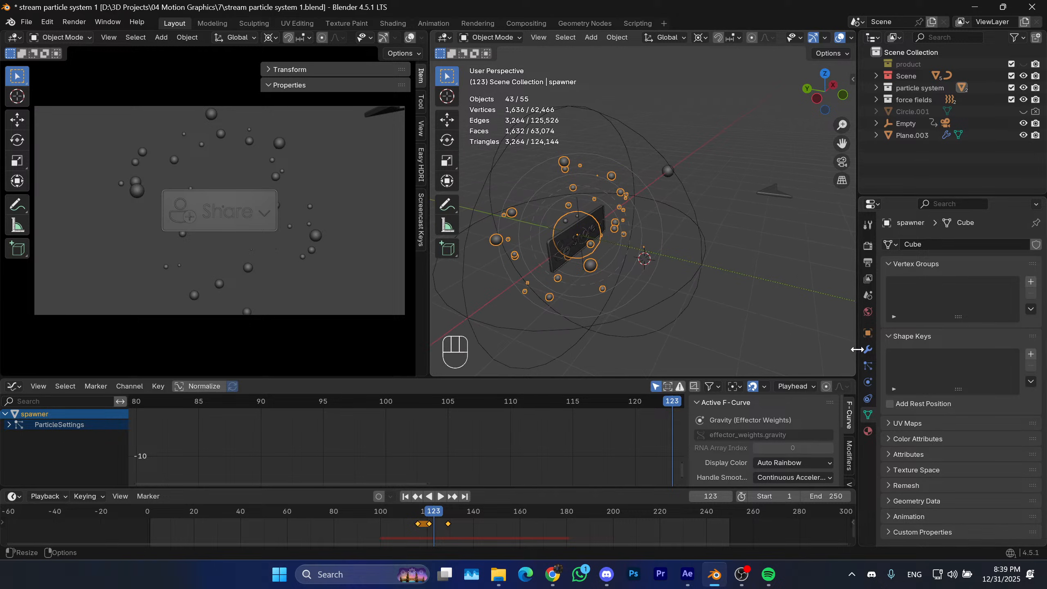
# Check the spawner's particle Render settings, snap the 3D cursor to the instanced particle sphere and scale it up about 1.7 times.
pyautogui.click(868, 365)
pyautogui.scroll(-20, 919, 435)
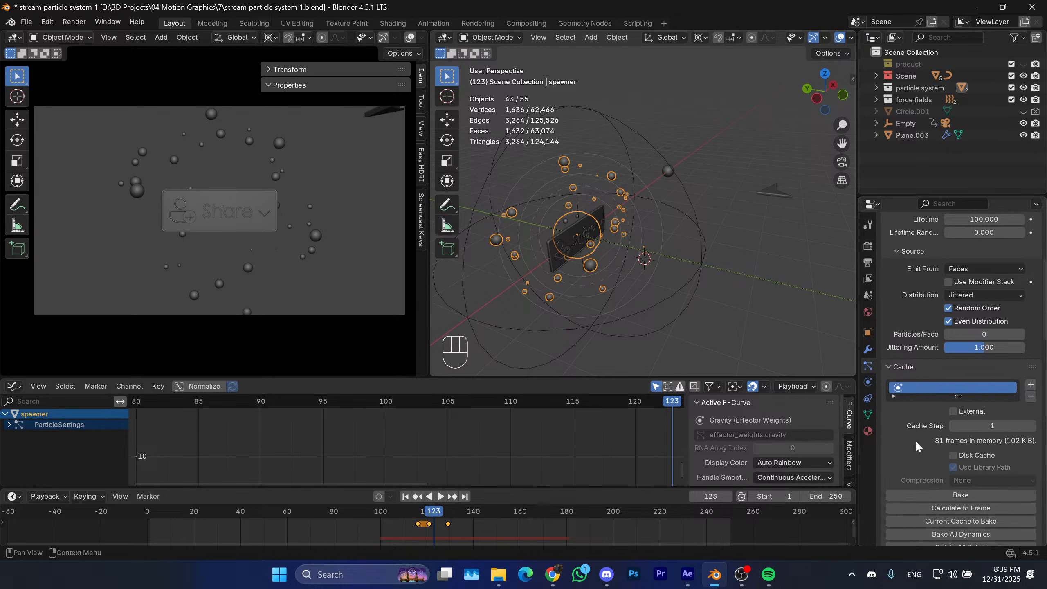
pyautogui.scroll(-5, 915, 440)
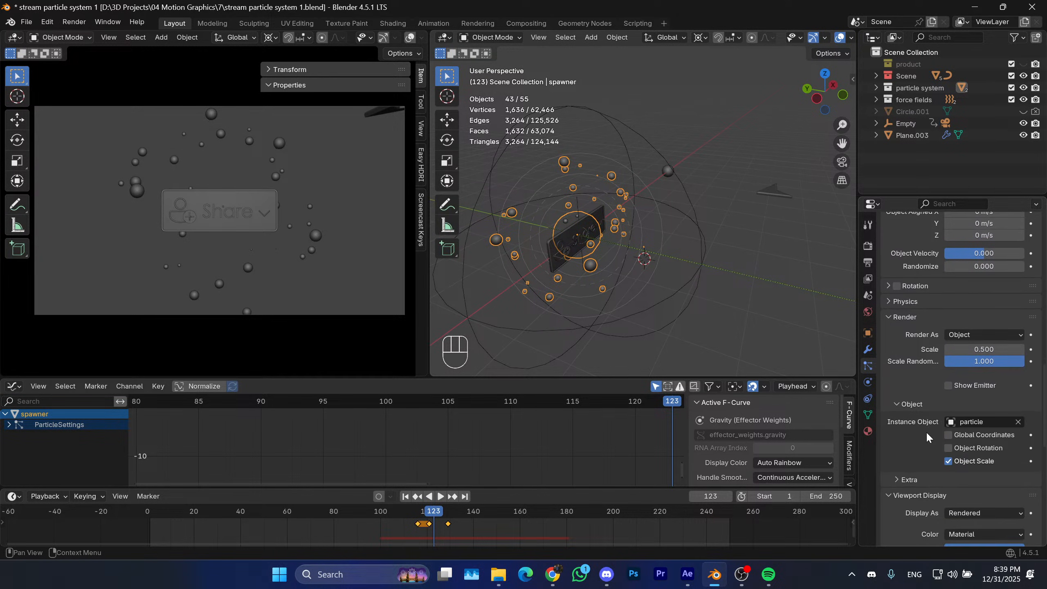
pyautogui.click(667, 173)
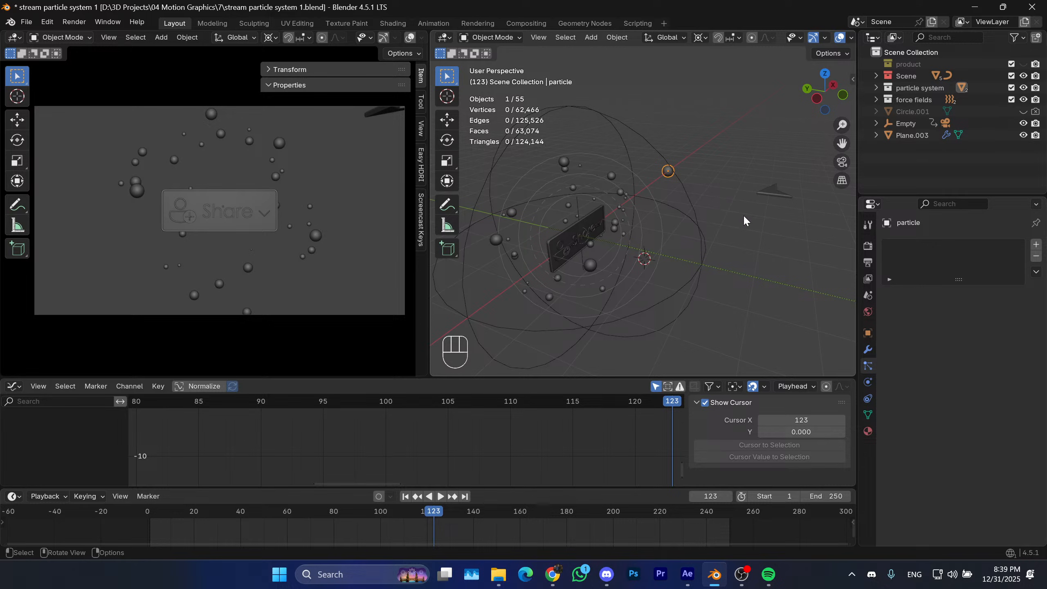
pyautogui.press('s')
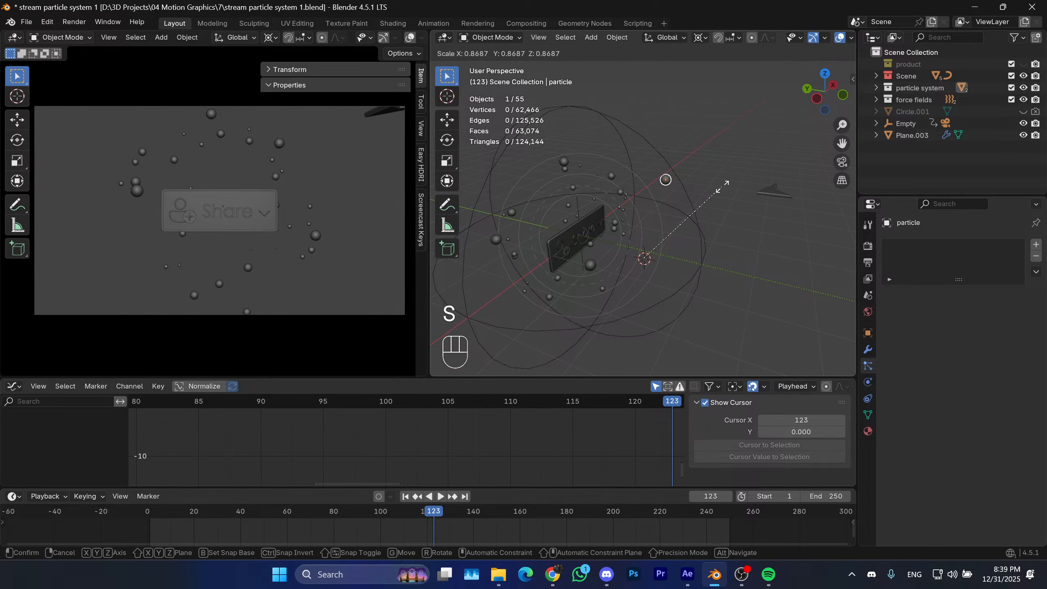
pyautogui.hotkey('shift', 's')
pyautogui.press('s')
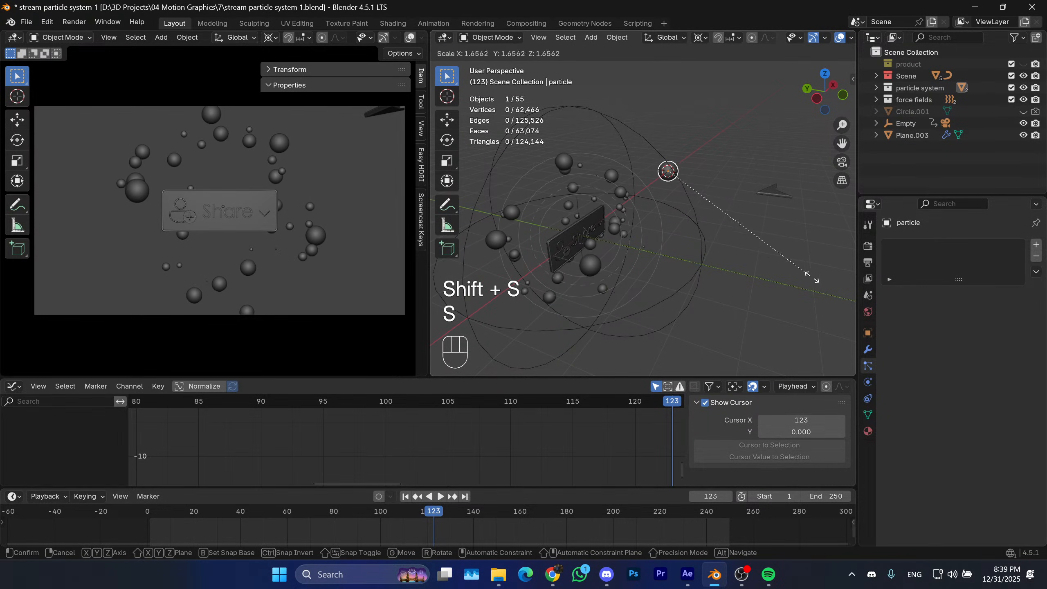
pyautogui.click(819, 281)
# Play the animation from frame 72 to about frame 177 to review the larger particles.
pyautogui.click(316, 512)
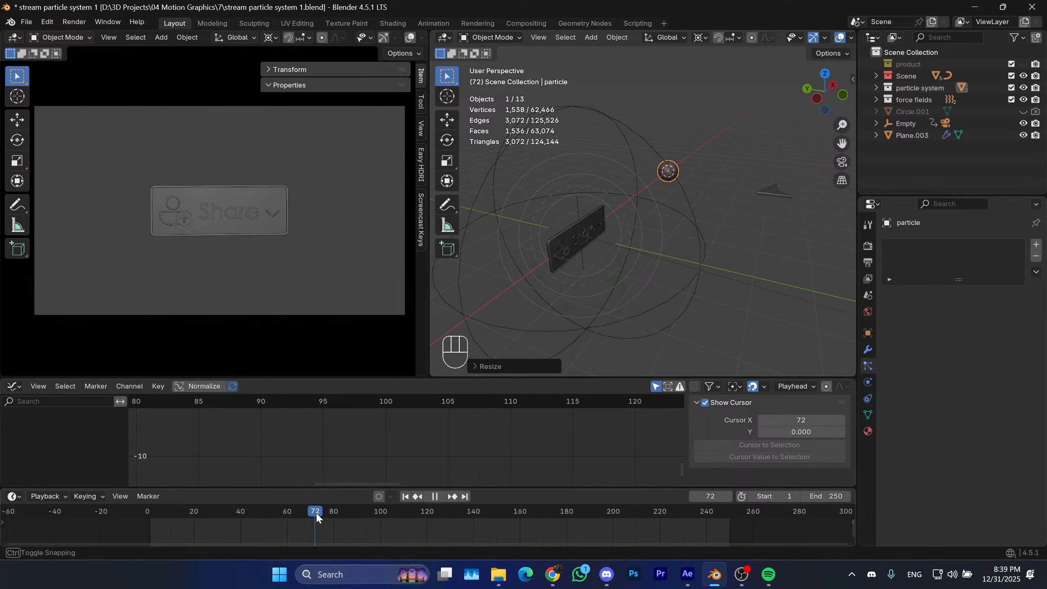
pyautogui.press('space')
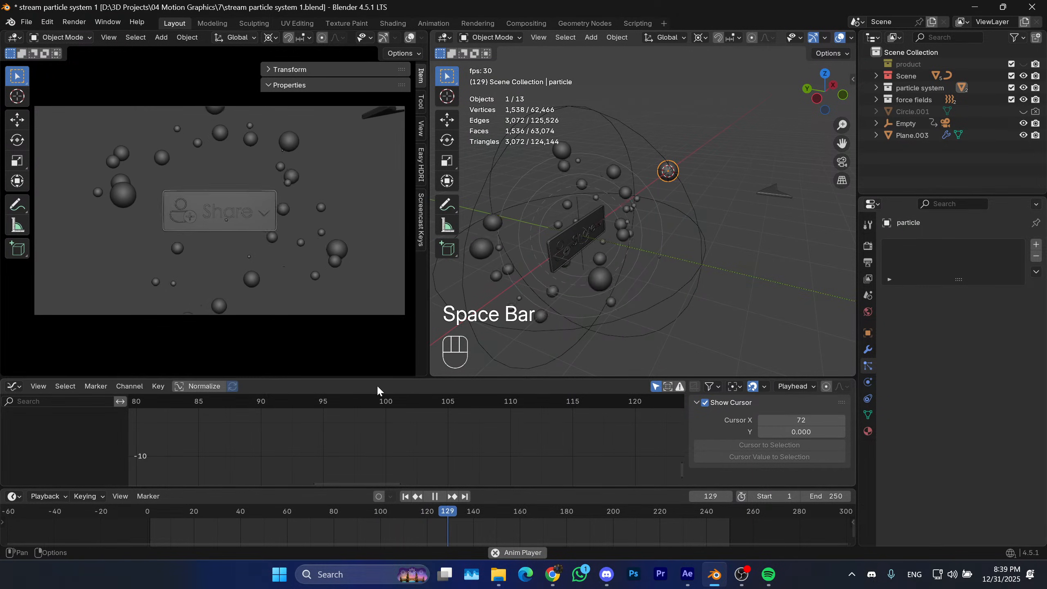
pyautogui.press('space')
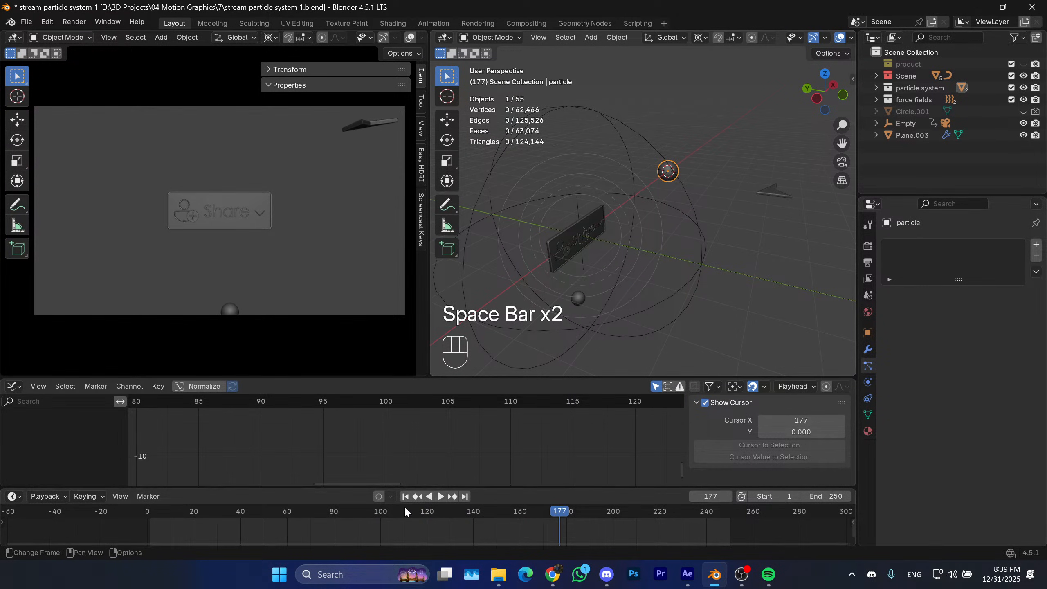
# Select the particle spawner, play the burst from frame 100 to review it, and return to frame 100.
pyautogui.moveTo(368, 510); pyautogui.dragTo(392, 510)
pyautogui.click(590, 234)
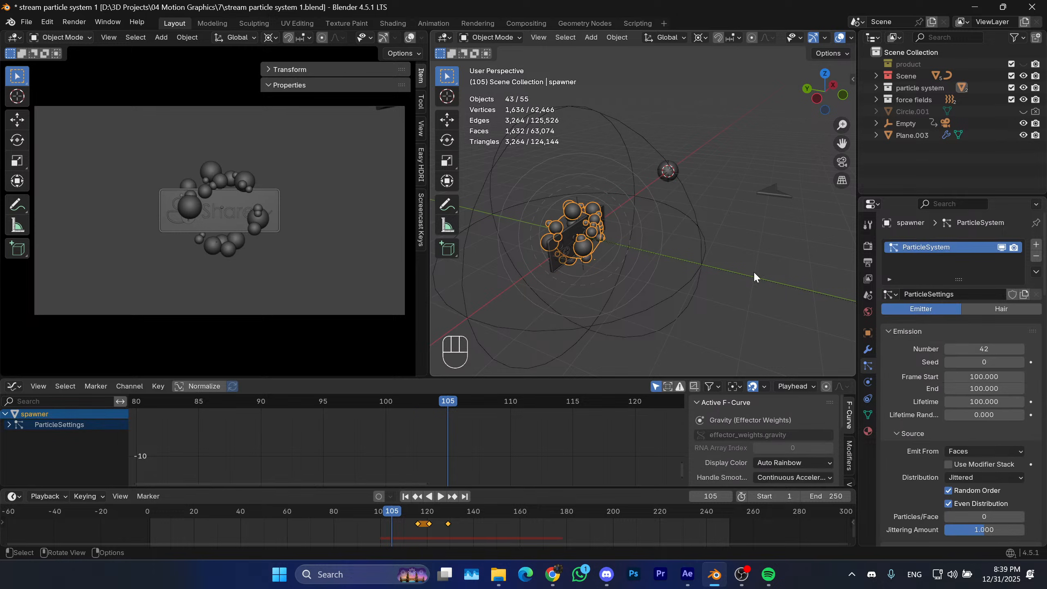
pyautogui.doubleClick(960, 349)
pyautogui.press('Return')
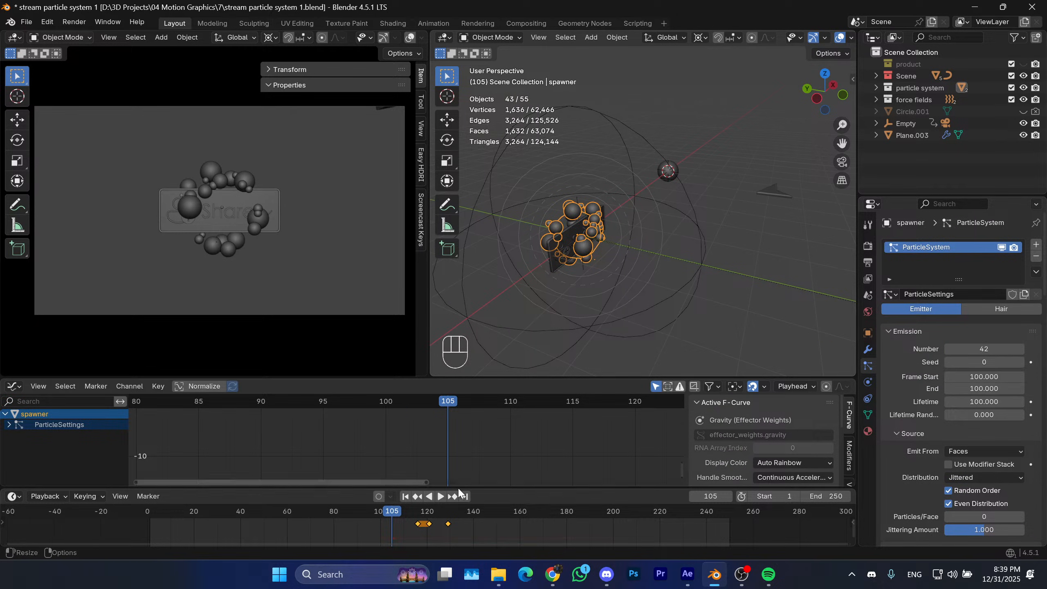
pyautogui.click(380, 510)
pyautogui.press('space')
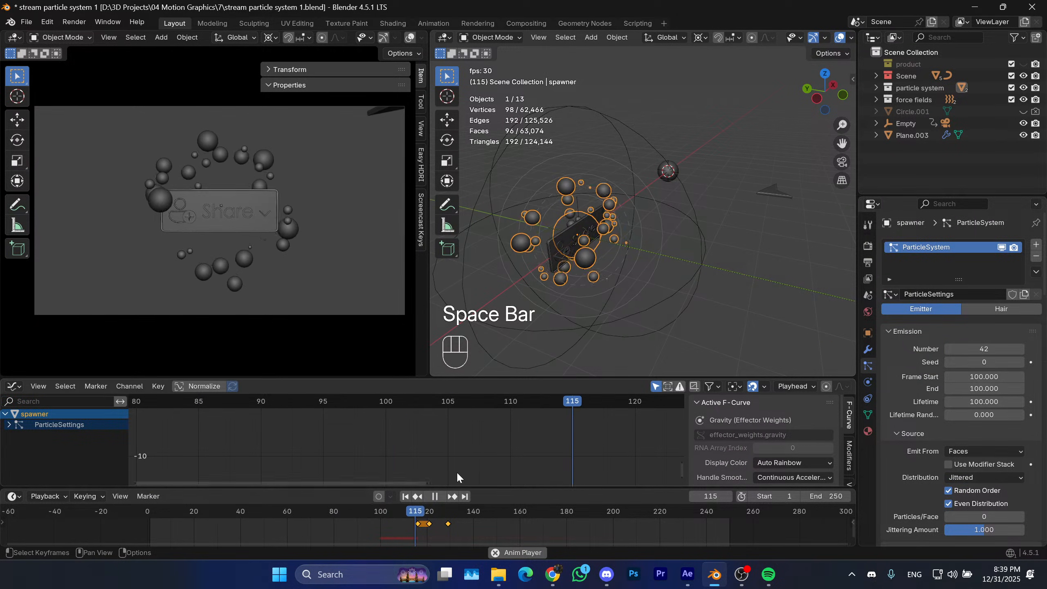
pyautogui.press('space')
pyautogui.moveTo(402, 507); pyautogui.dragTo(380, 515)
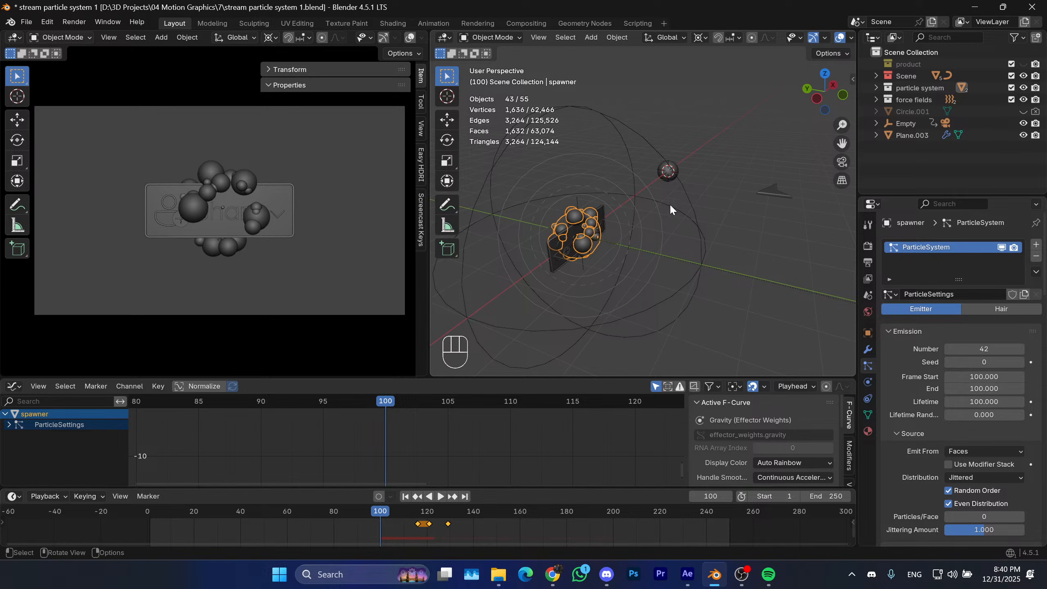
# Try an emission number of 30 on the spawner's particle system and undo the change.
pyautogui.moveTo(621, 256)
pyautogui.mouseDown(button='middle')
pyautogui.moveTo(581, 247)
pyautogui.moveTo(620, 257)
pyautogui.mouseUp(button='middle')
pyautogui.scroll(2, 620, 257)
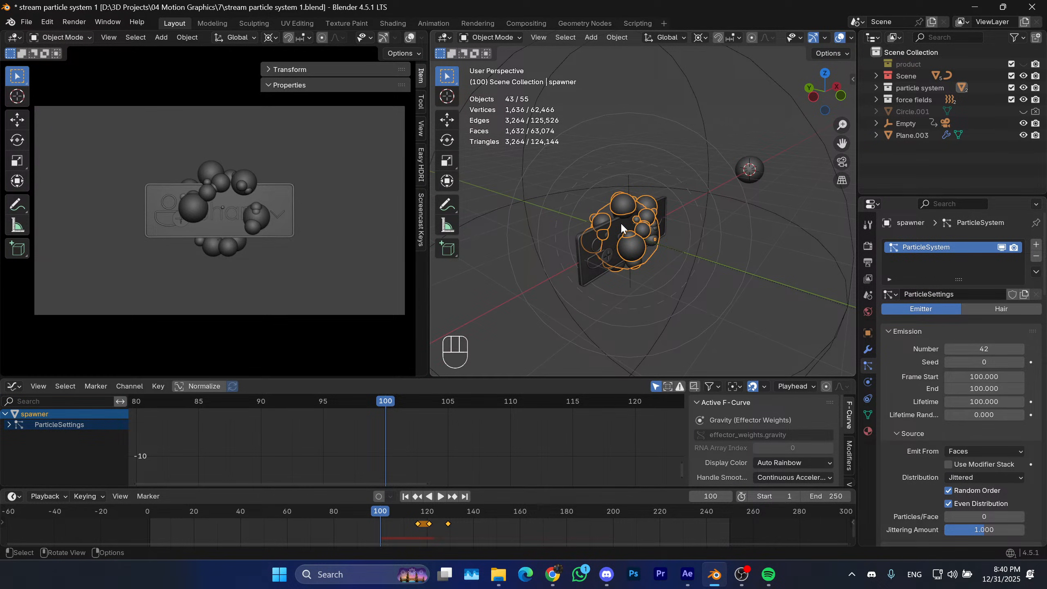
pyautogui.keyDown('shift'); pyautogui.moveTo(621, 226); pyautogui.dragTo(655, 260, button='middle'); pyautogui.keyUp('shift')
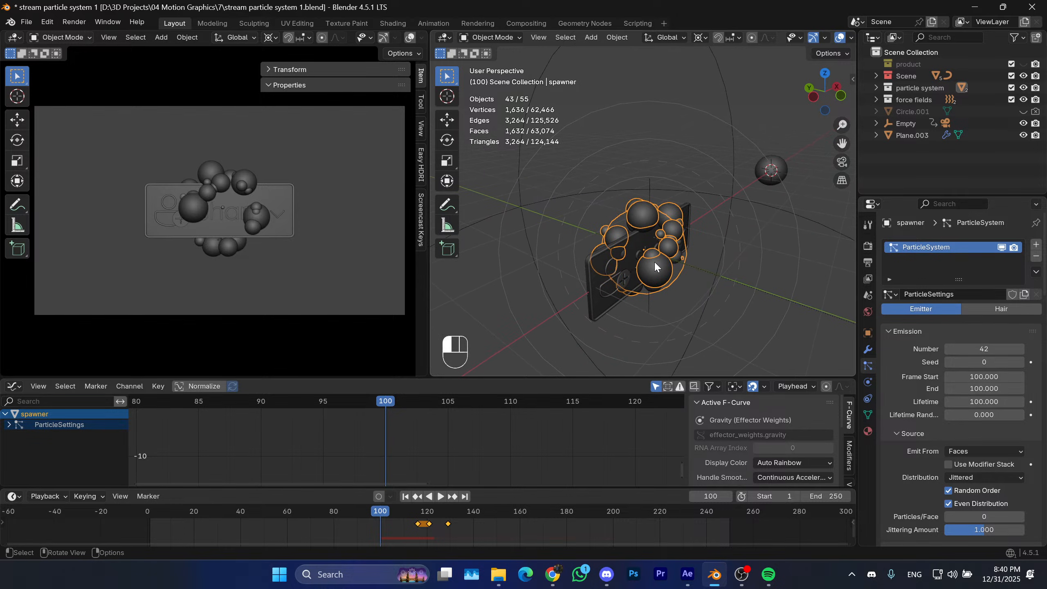
pyautogui.click(992, 348)
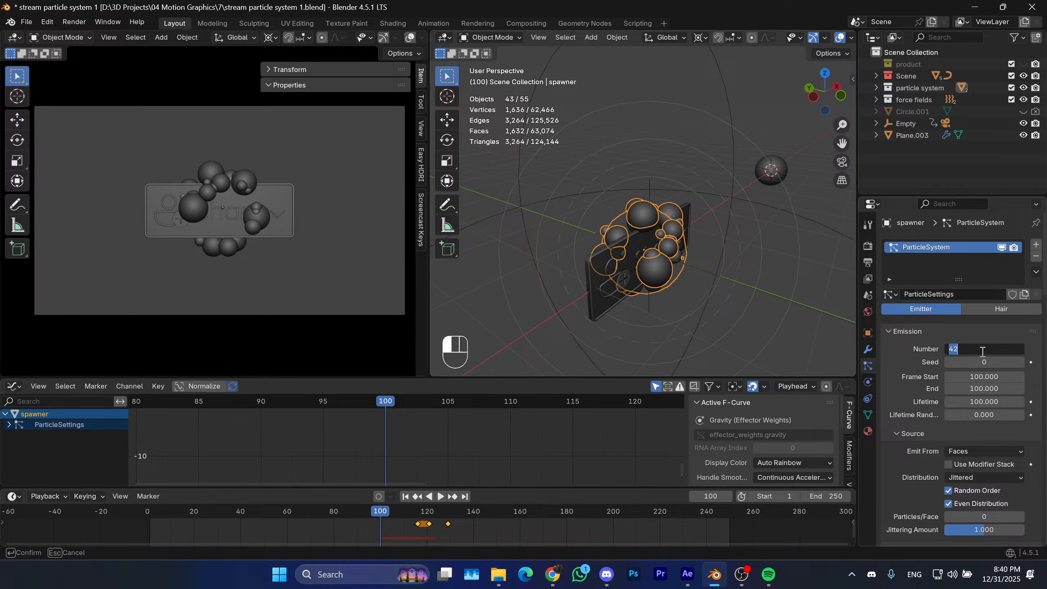
pyautogui.press('Return')
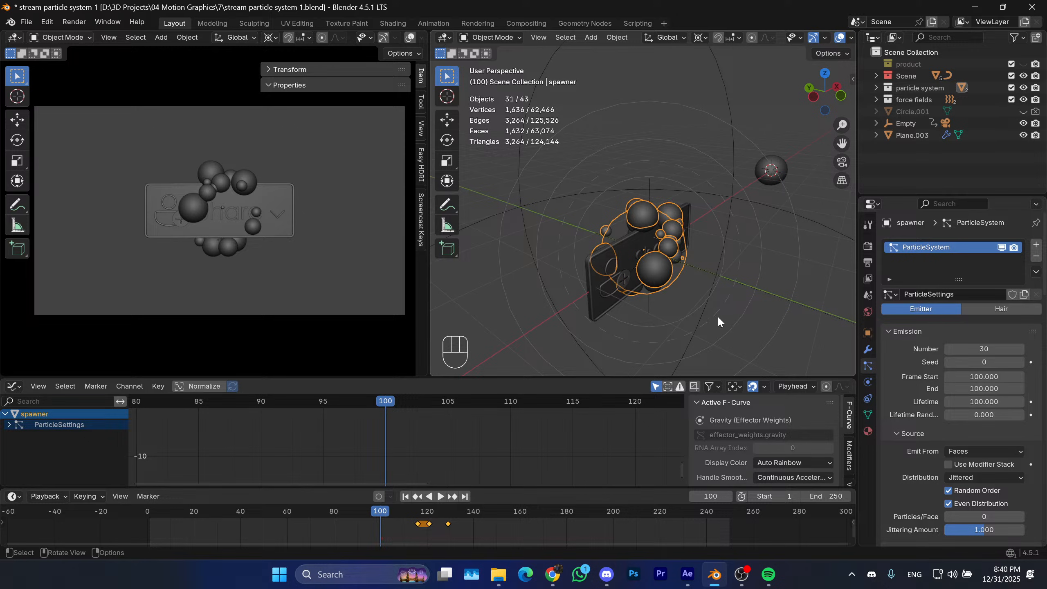
pyautogui.hotkey('ctrl', 'z')
pyautogui.hotkey('ctrl', 'z')
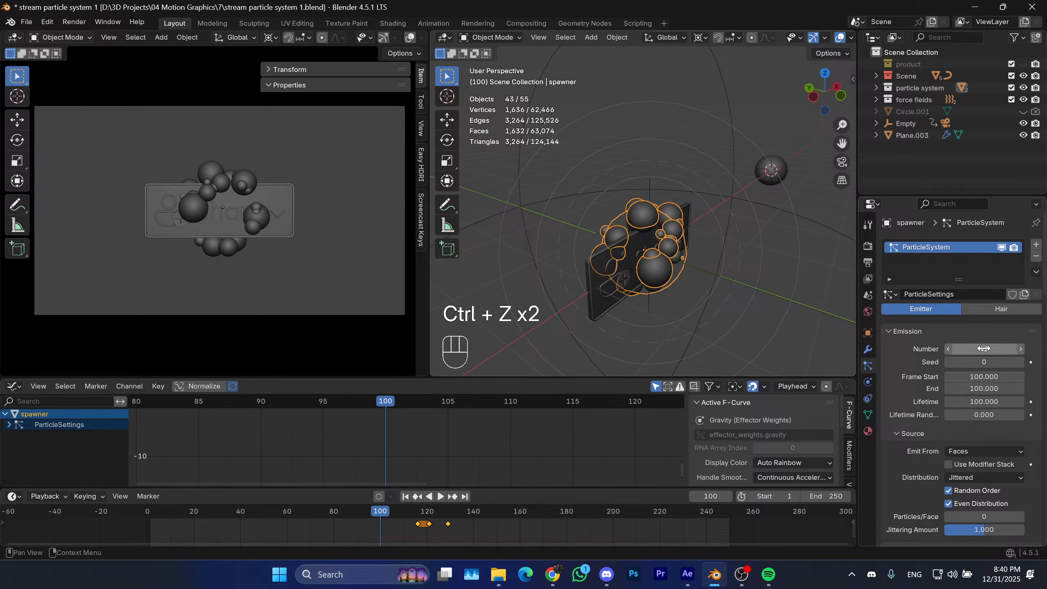
# Set the spawner's particle emission number to 50 and inspect the spheres around the Share button.
pyautogui.click(984, 349)
pyautogui.write('50')
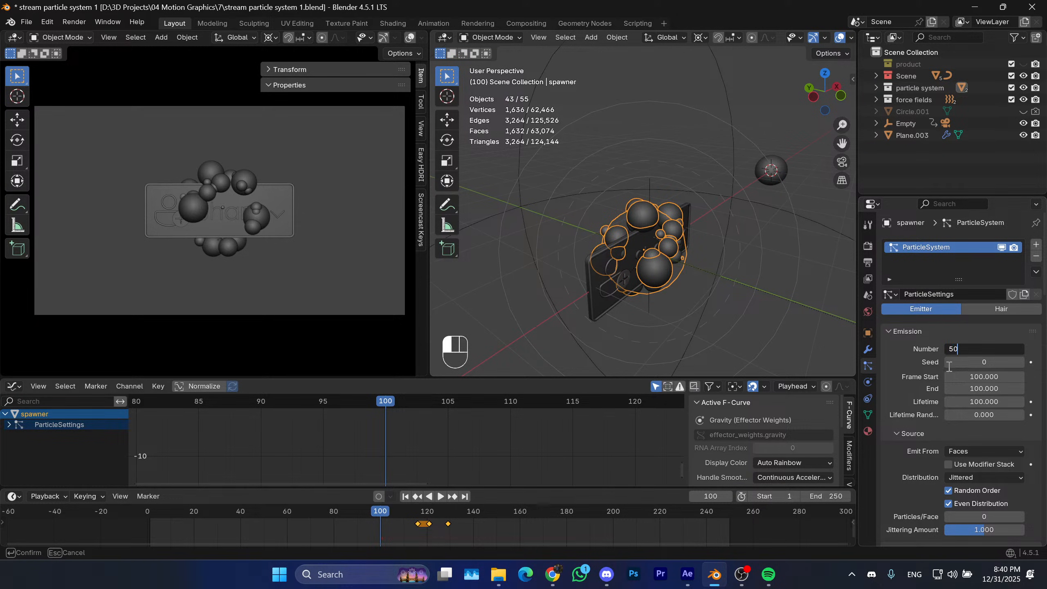
pyautogui.press('Return')
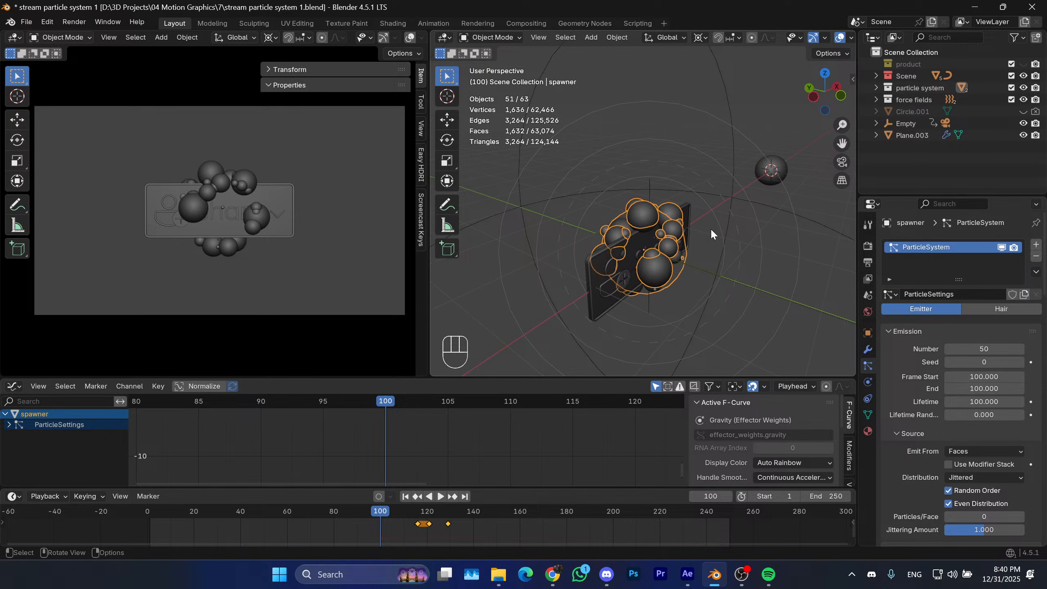
pyautogui.moveTo(708, 218); pyautogui.dragTo(641, 252, button='middle')
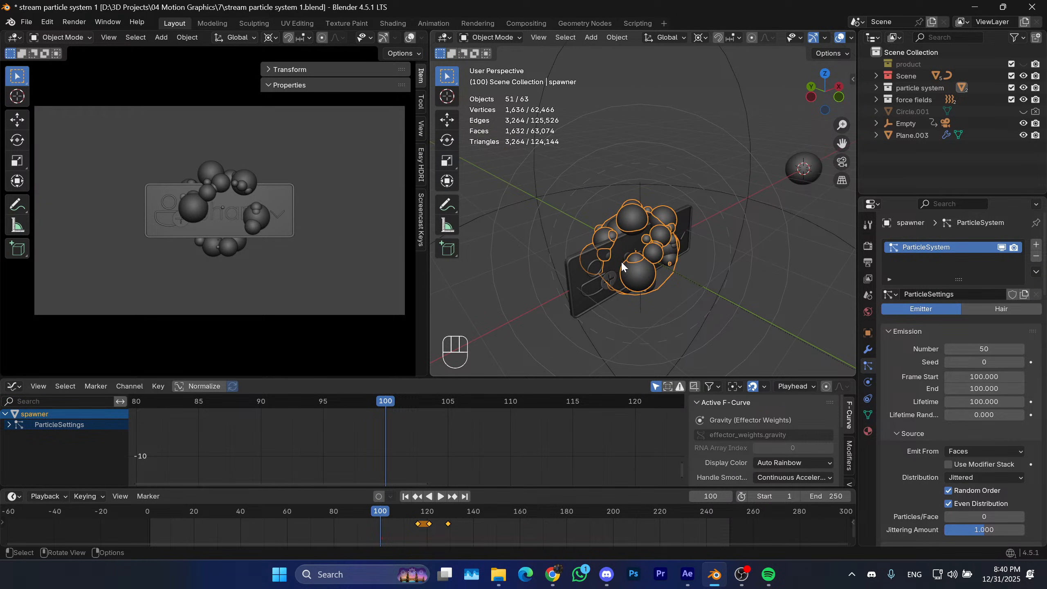
pyautogui.moveTo(646, 262); pyautogui.dragTo(642, 298, button='middle')
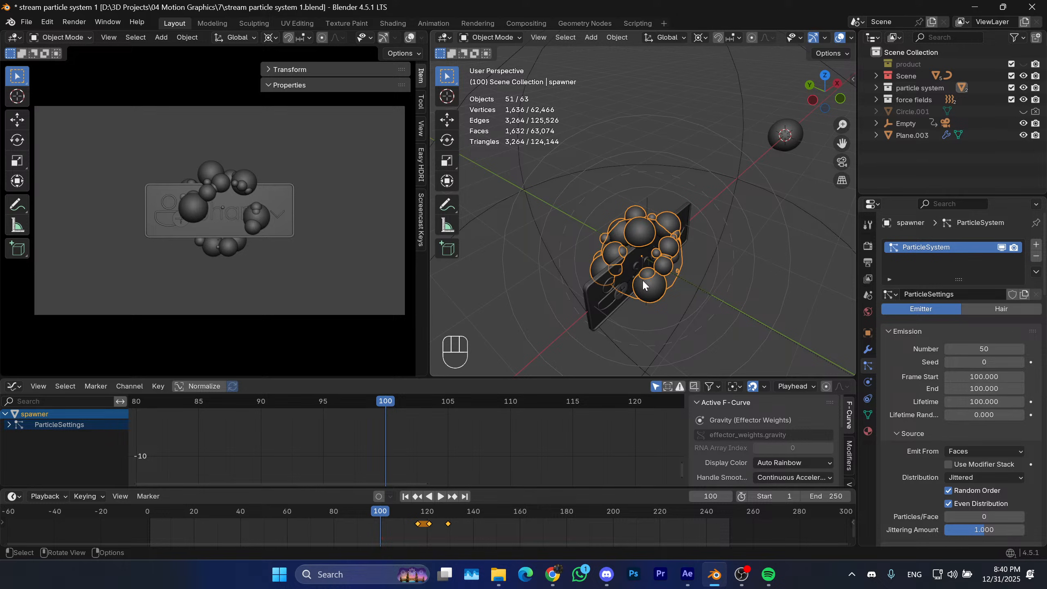
pyautogui.moveTo(710, 263); pyautogui.dragTo(688, 294, button='middle')
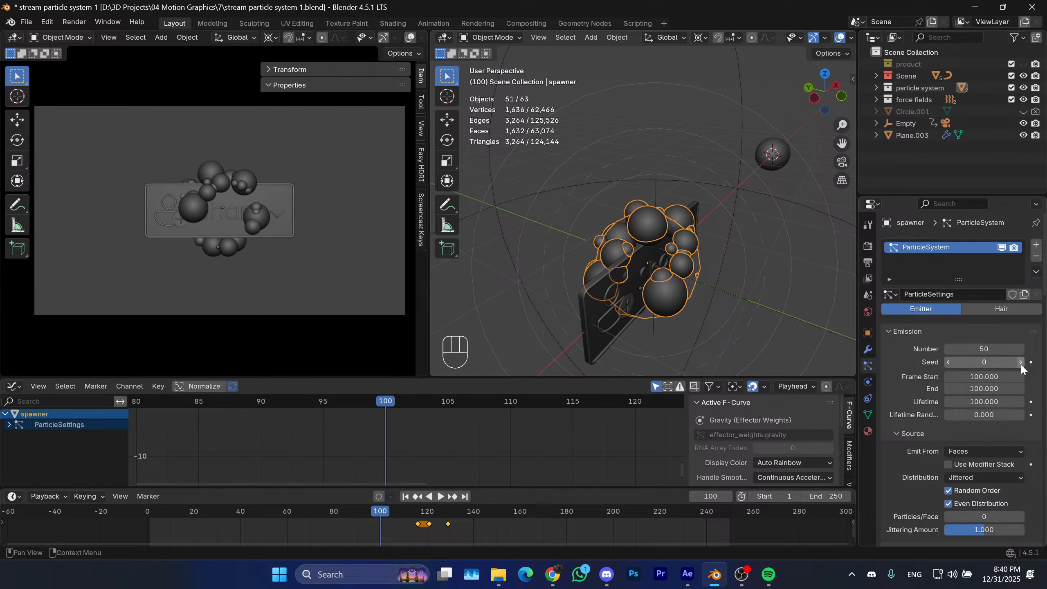
# Step the particle system's emission seed up to 5 to try other sphere arrangements around the button.
pyautogui.click(1021, 363)
pyautogui.click(1020, 363)
pyautogui.click(1017, 362)
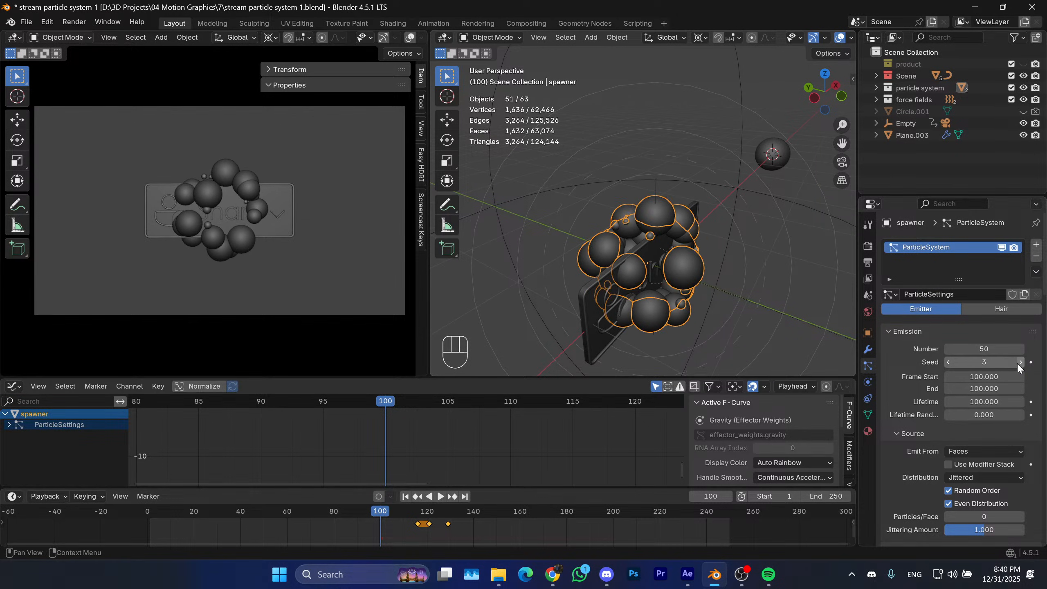
pyautogui.doubleClick(1017, 362)
pyautogui.click(924, 355)
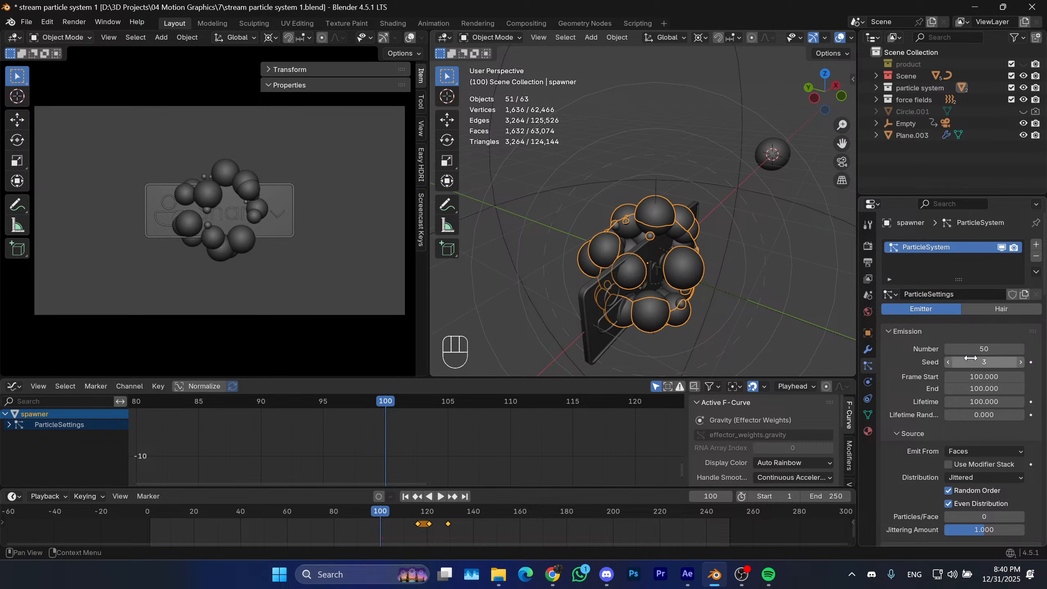
pyautogui.click(1020, 363)
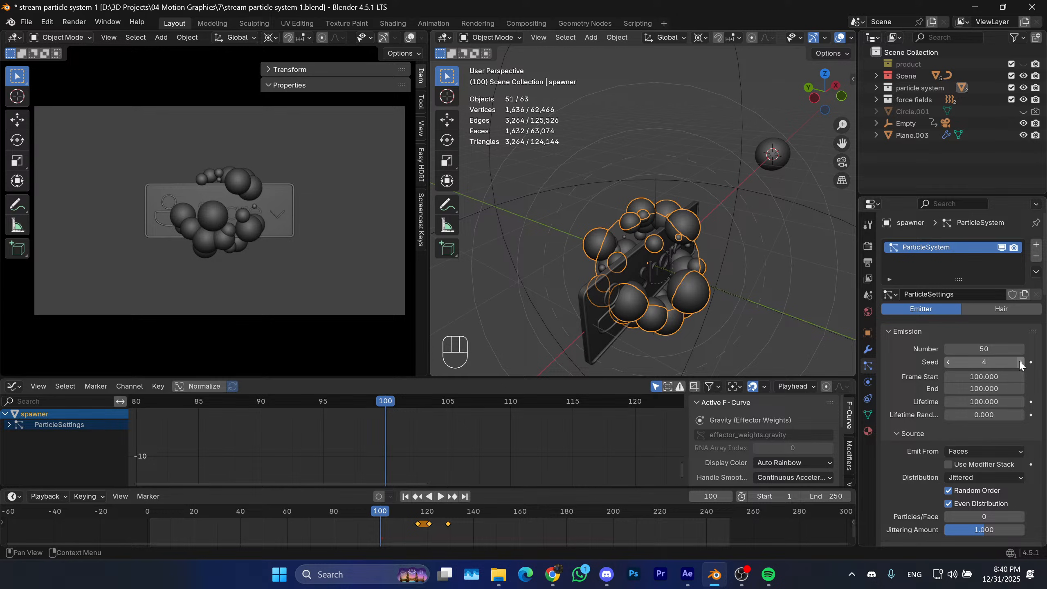
pyautogui.click(1020, 363)
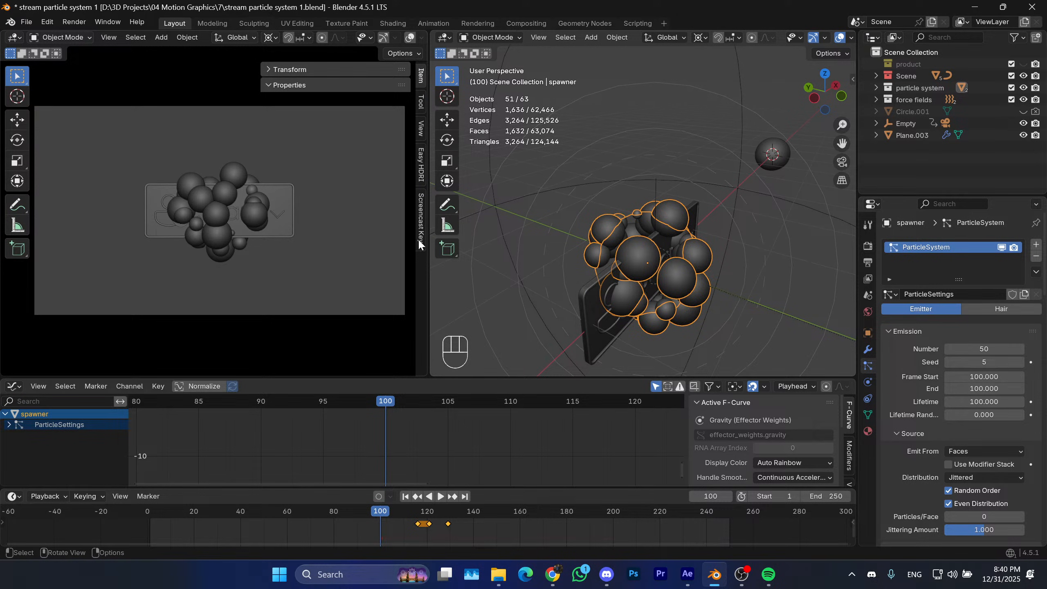
# Try further emission seeds up to 9 and return to seed 8, inspecting that arrangement from another angle.
pyautogui.moveTo(601, 253)
pyautogui.mouseDown(button='middle')
pyautogui.moveTo(573, 242)
pyautogui.moveTo(610, 234)
pyautogui.mouseUp(button='middle')
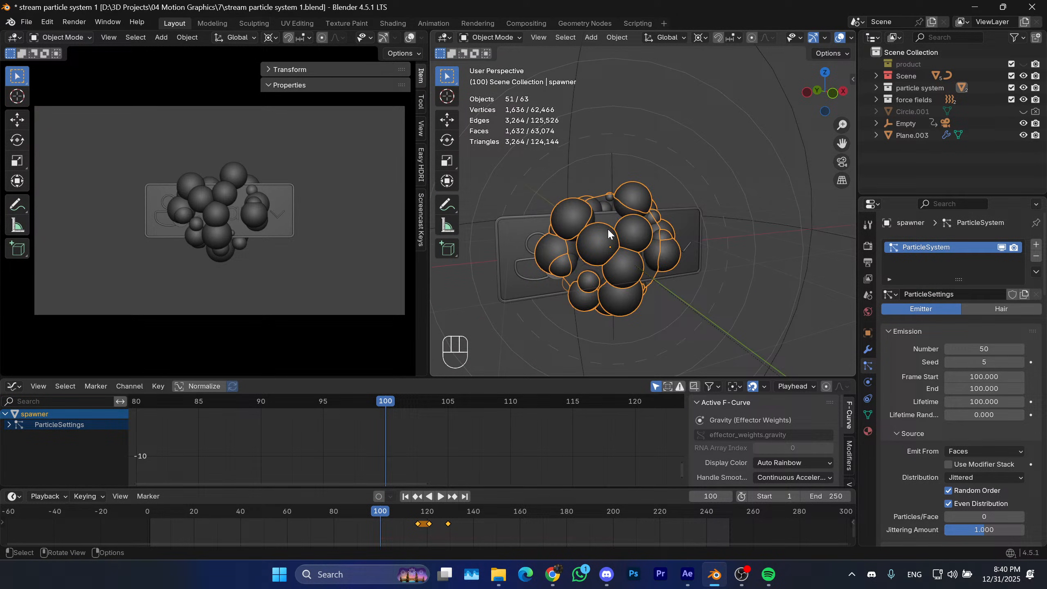
pyautogui.click(1019, 363)
pyautogui.click(1020, 362)
pyautogui.click(1020, 363)
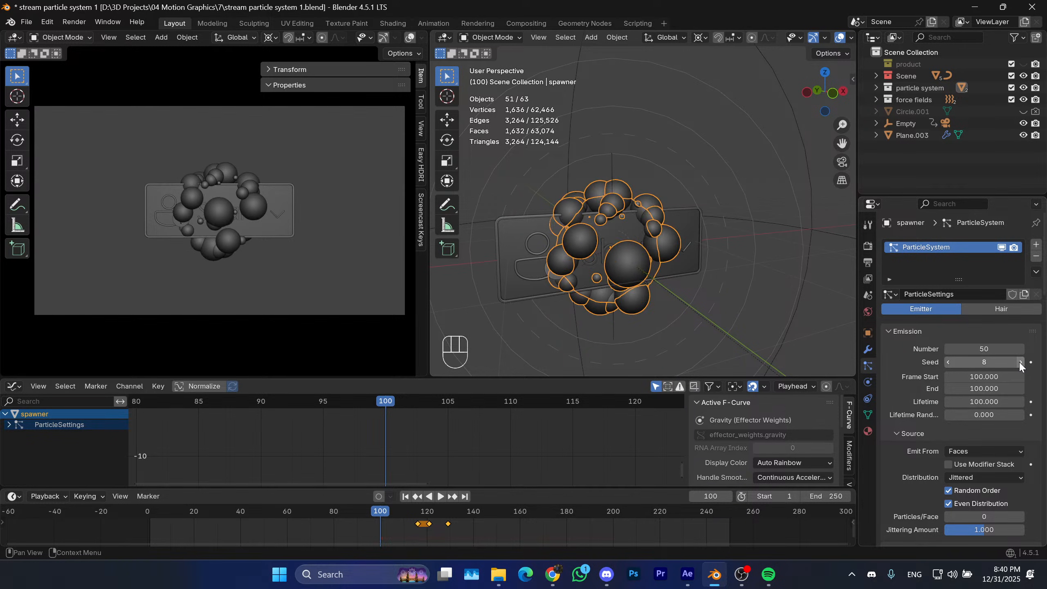
pyautogui.click(1020, 363)
pyautogui.click(949, 362)
pyautogui.moveTo(604, 234); pyautogui.dragTo(635, 217, button='middle')
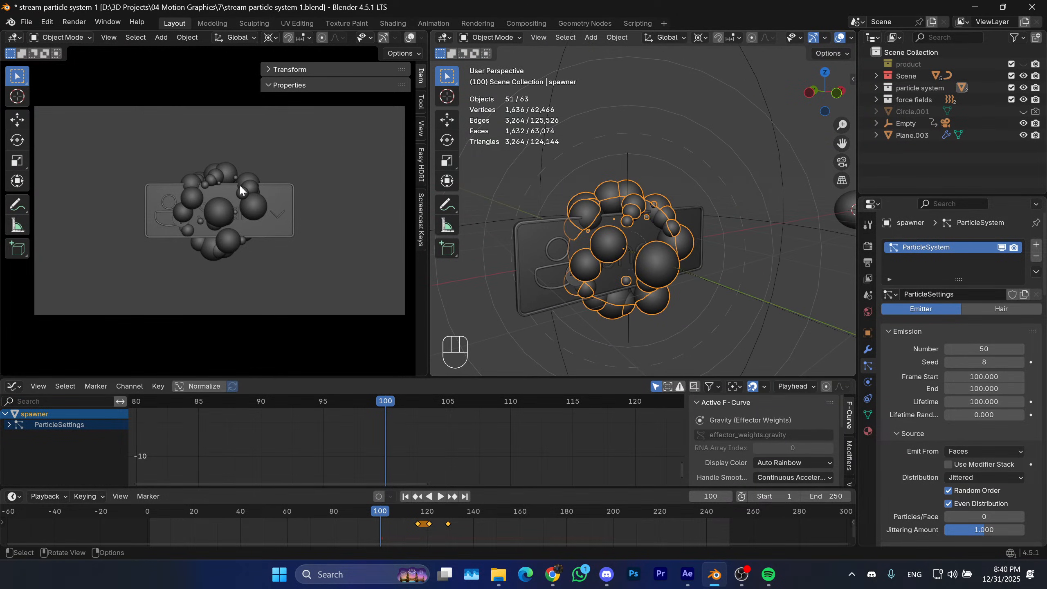
# Raise the spawner's emission seed step by step from 8 to 15 to compare more particle distributions.
pyautogui.click(1021, 362)
pyautogui.click(1020, 362)
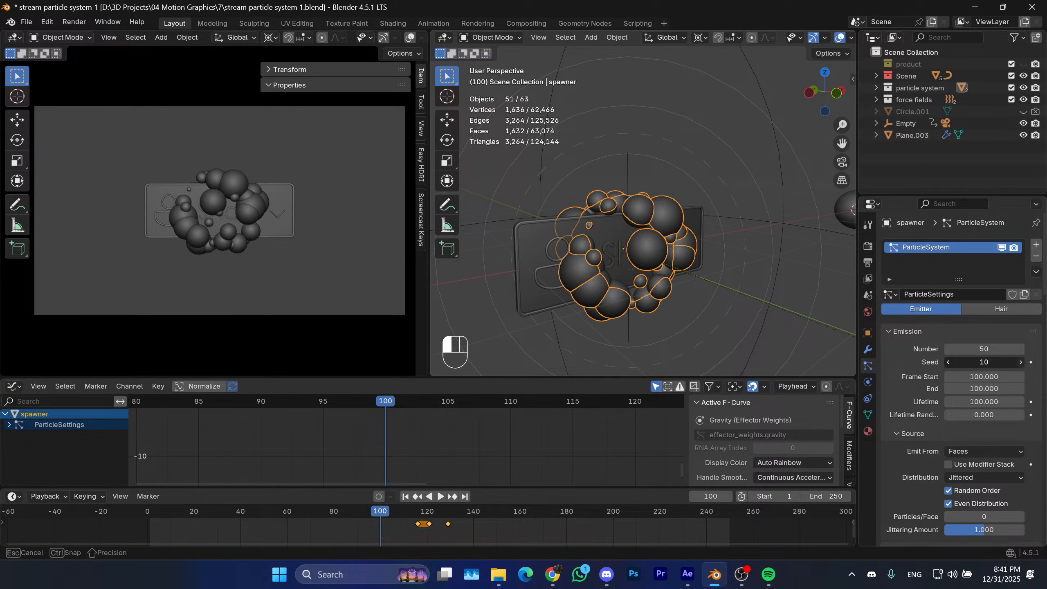
pyautogui.click(1021, 362)
pyautogui.click(1021, 362)
pyautogui.click(1020, 362)
pyautogui.click(1021, 362)
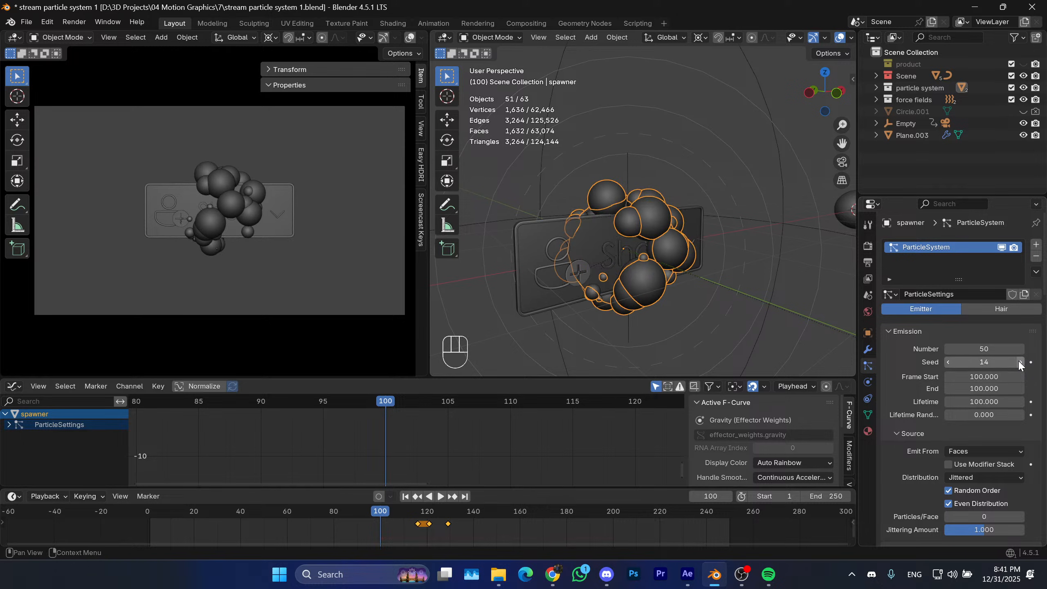
pyautogui.click(1019, 363)
# Set the spawner's emission number to 30 and advance the seed to 18.
pyautogui.click(981, 349)
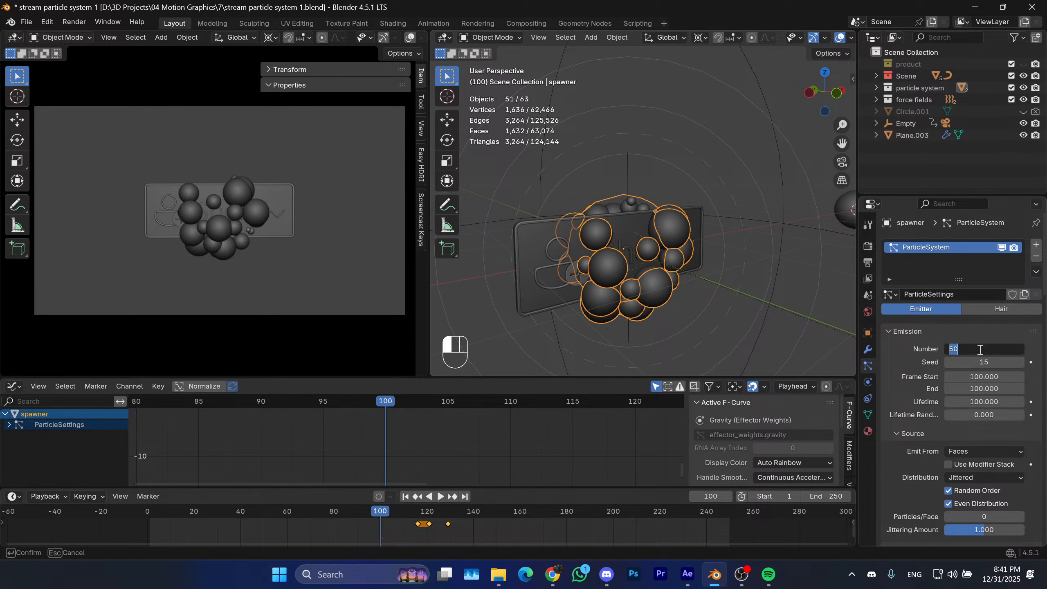
pyautogui.press('Return')
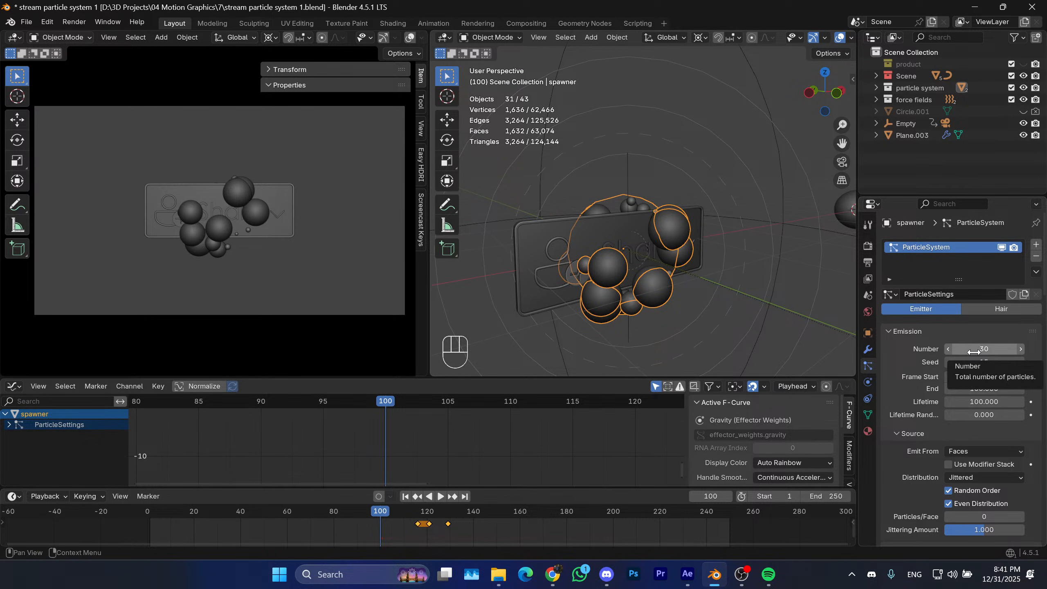
pyautogui.click(1020, 362)
pyautogui.click(1021, 362)
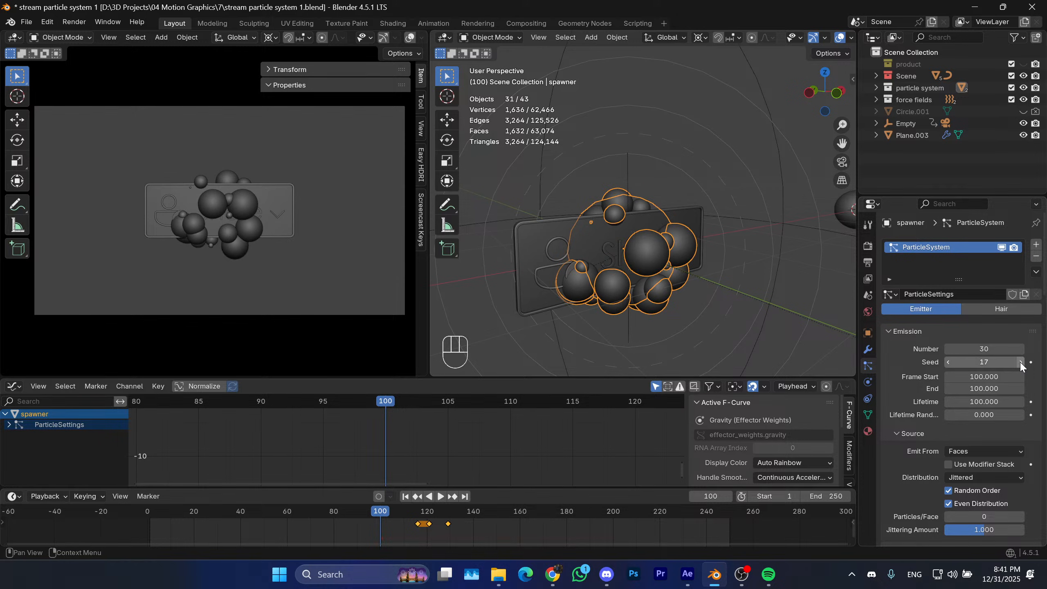
pyautogui.click(1020, 362)
# Reset the emission seed to 0 and set the spawner's particle number to 80.
pyautogui.click(996, 363)
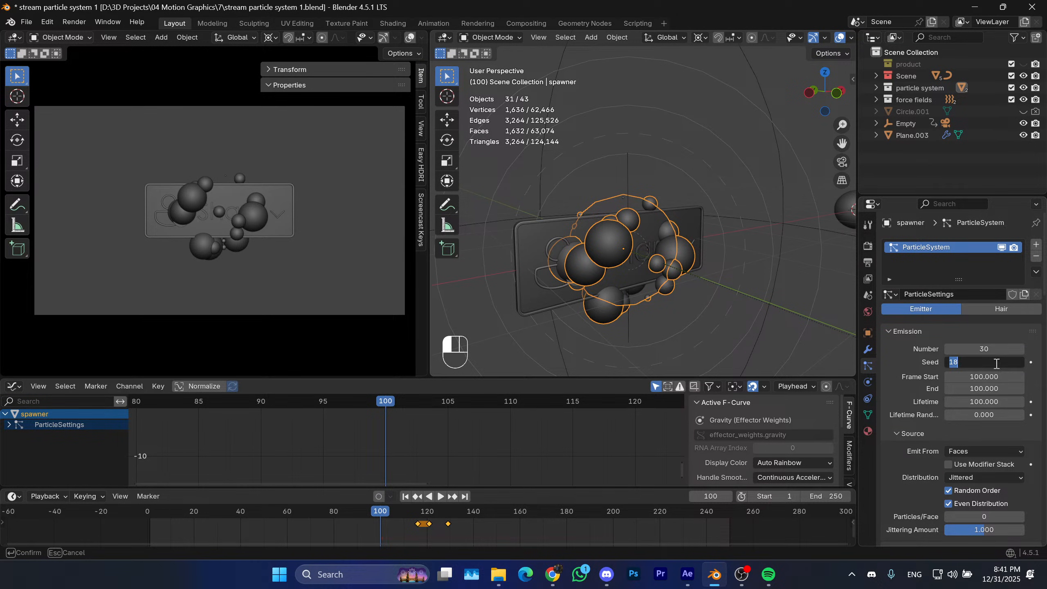
pyautogui.write('0')
pyautogui.press('Return')
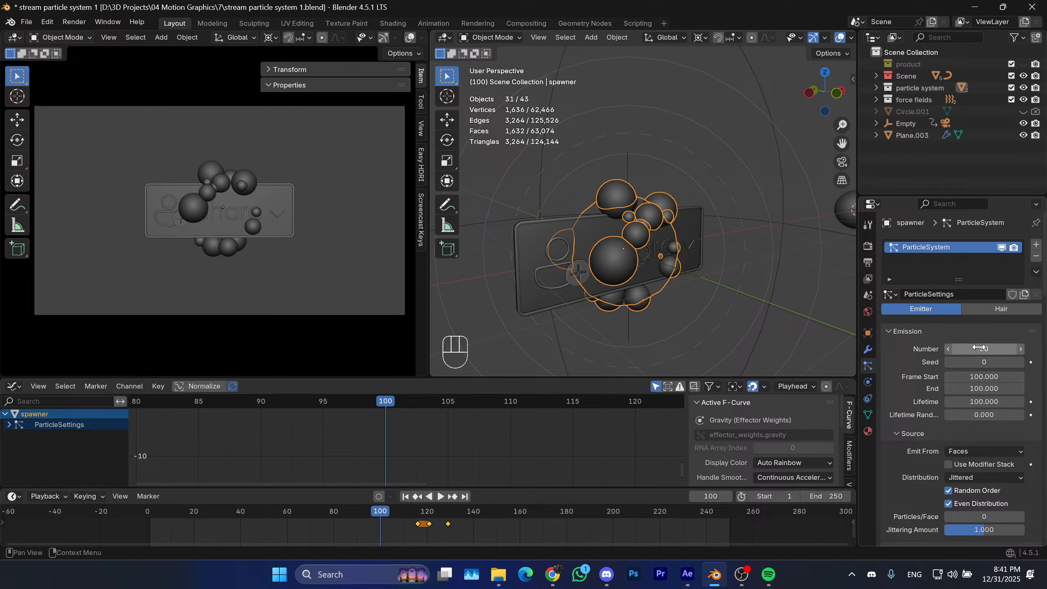
pyautogui.click(980, 348)
pyautogui.write('80')
pyautogui.press('Return')
# Set the spawner's emission number to 50 and its seed to 2.
pyautogui.click(977, 349)
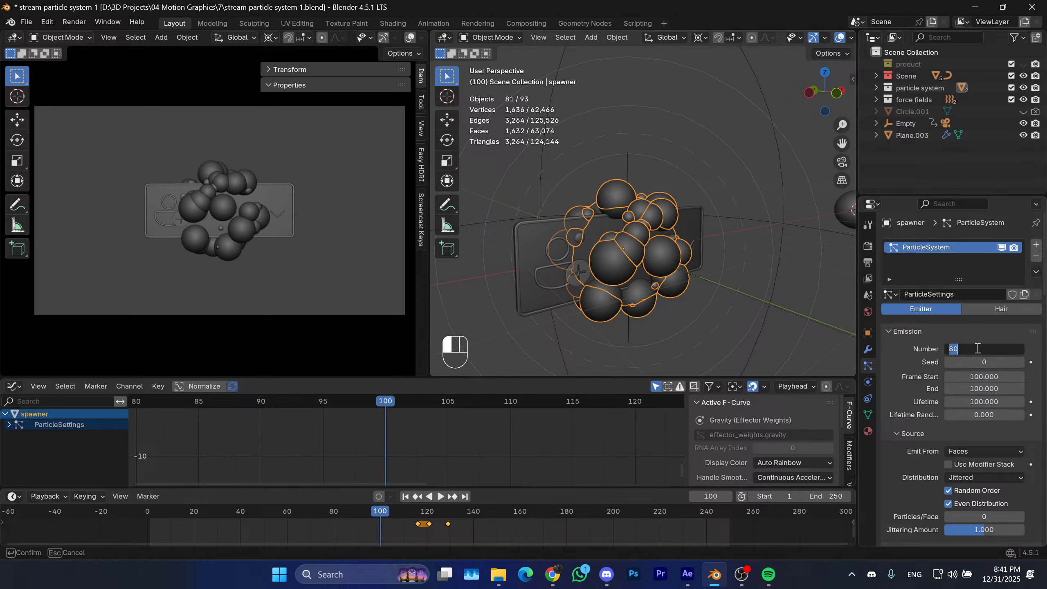
pyautogui.press('Return')
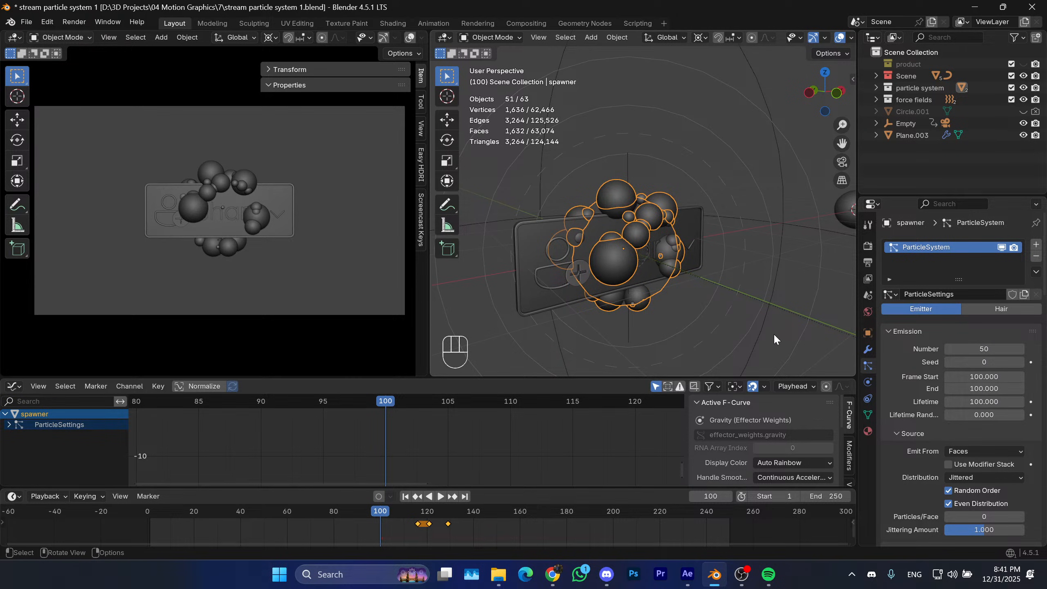
pyautogui.click(1018, 362)
pyautogui.click(1019, 362)
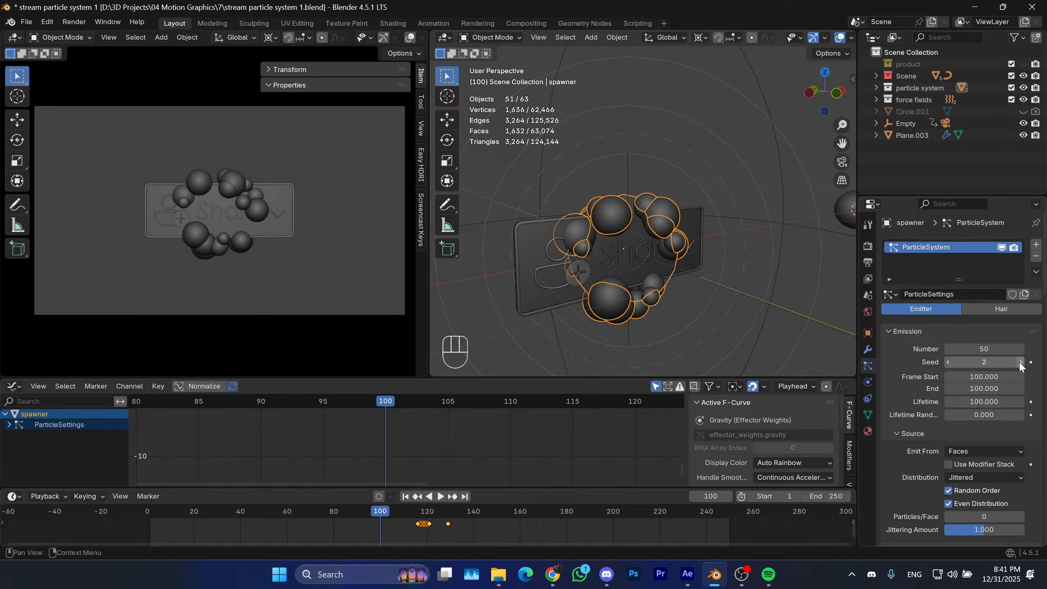
# Play the animation from about frame 71 to frame 119 to review the burst with the new particle distribution.
pyautogui.moveTo(372, 505); pyautogui.dragTo(328, 510)
pyautogui.press('space')
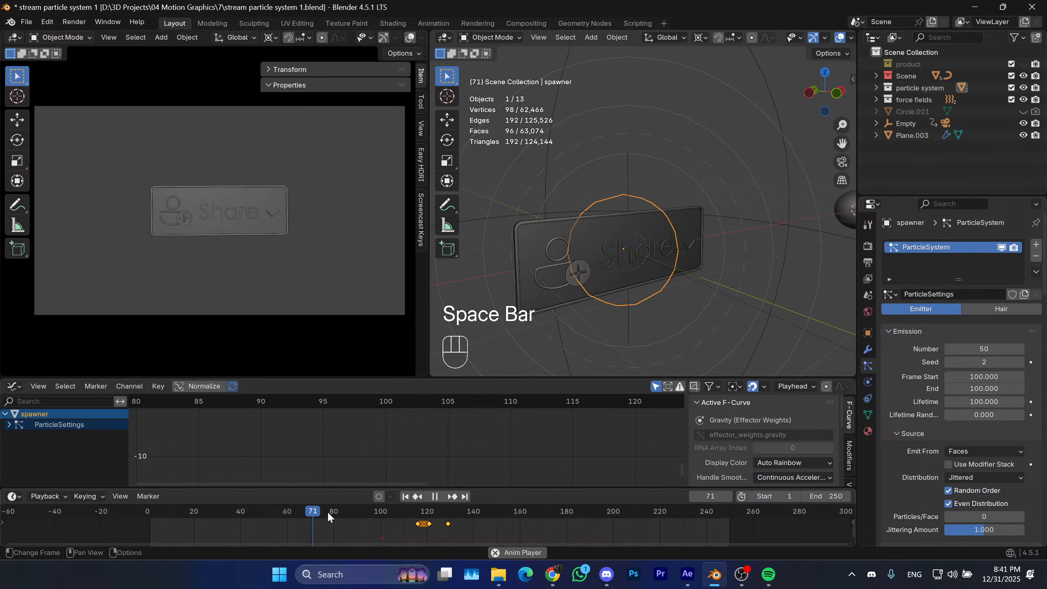
pyautogui.press('space')
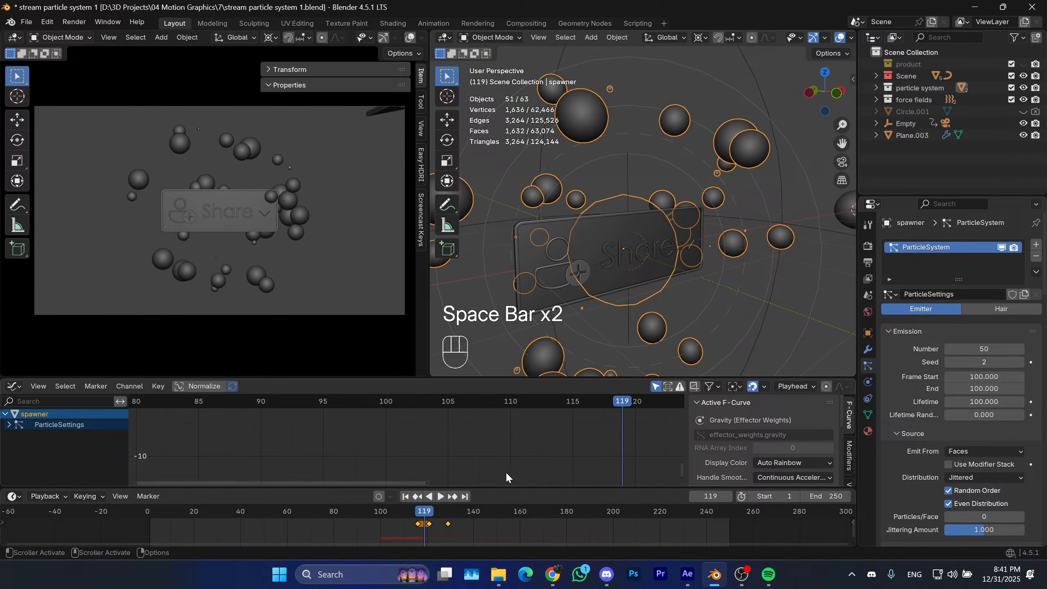
# Return to frame 100 and set the spawner's emission seed to 1.
pyautogui.moveTo(386, 508); pyautogui.dragTo(380, 512)
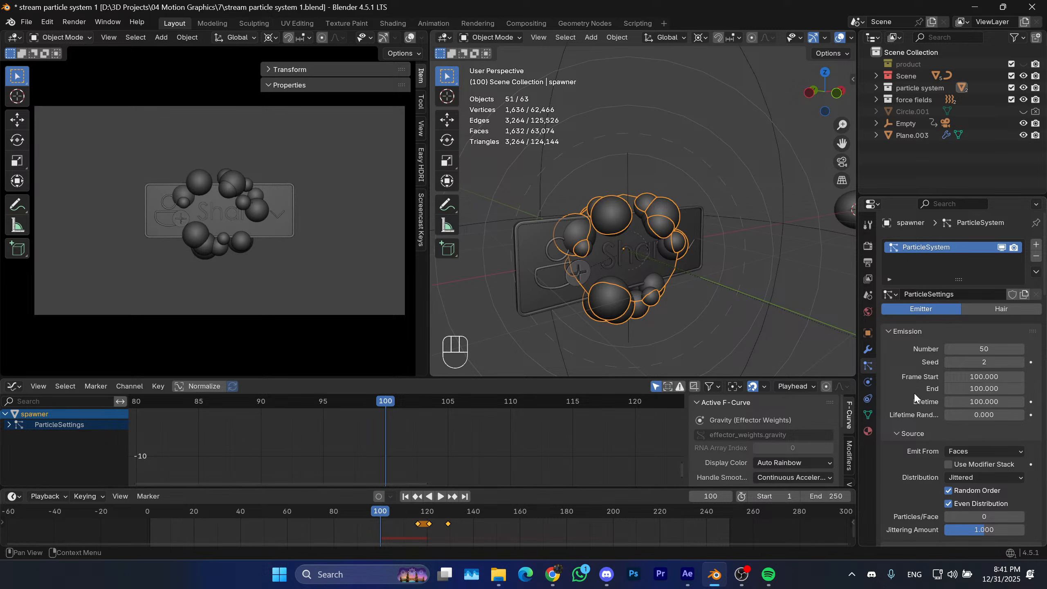
pyautogui.write('1')
pyautogui.press('Return')
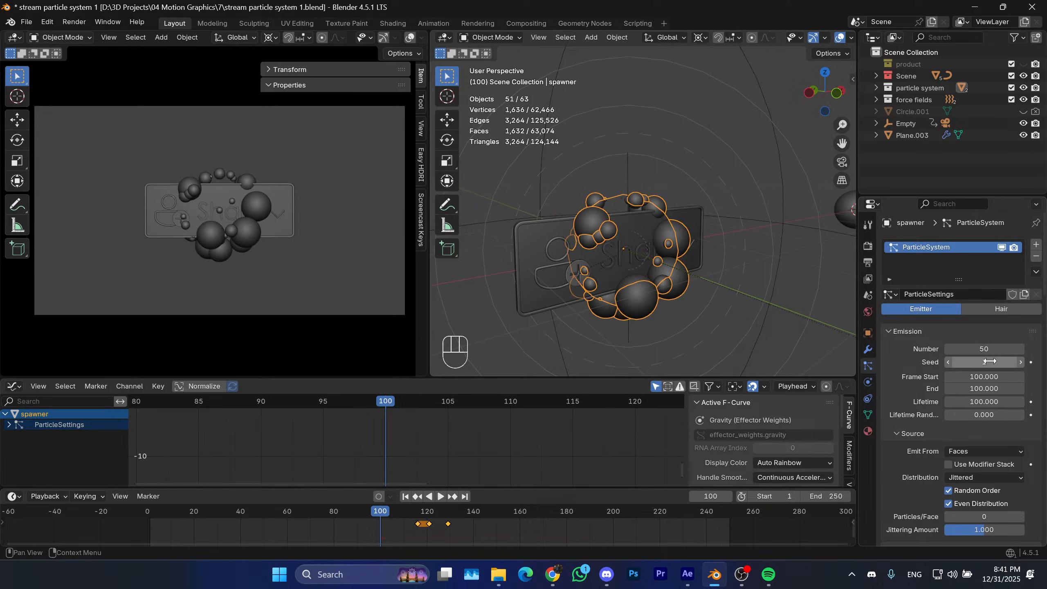
# Set the spawner's emission seed to 100, and raise it to 129 to compare particle distributions.
pyautogui.click(992, 362)
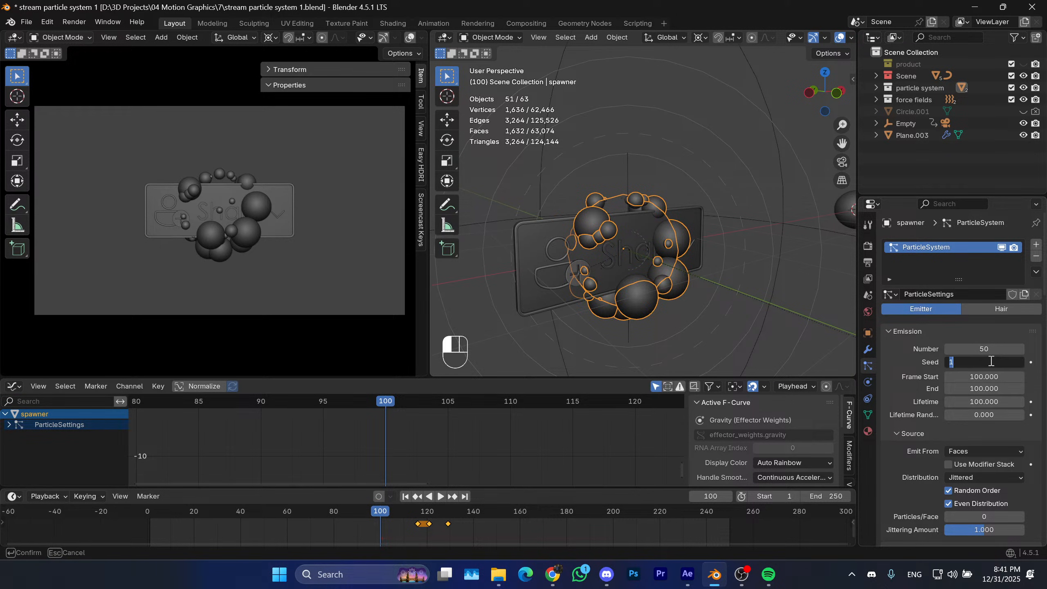
pyautogui.write('100')
pyautogui.press('Return')
pyautogui.click(992, 361)
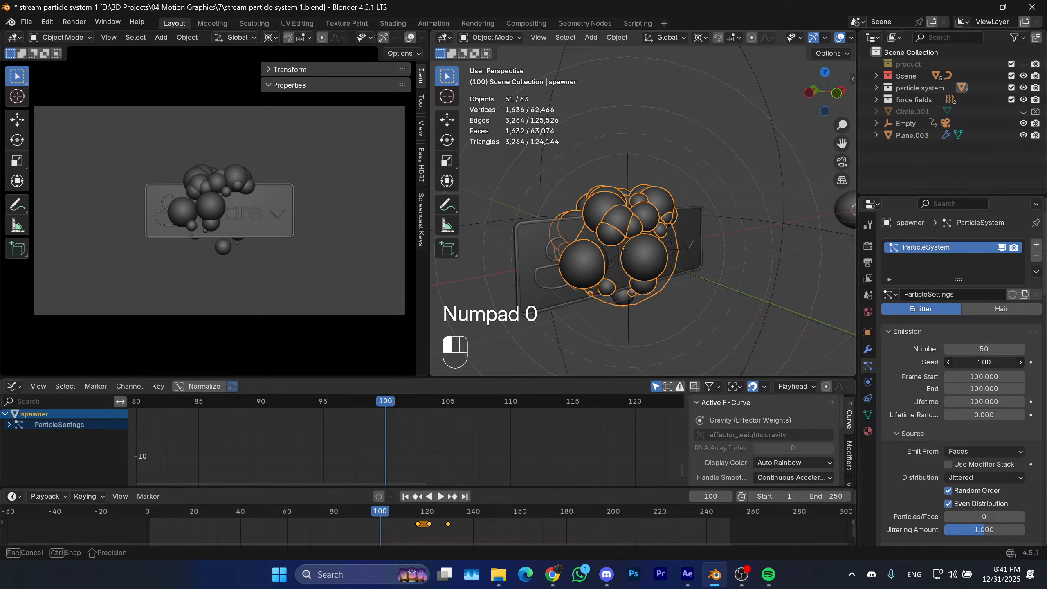
pyautogui.moveTo(992, 362); pyautogui.dragTo(1016, 362)
pyautogui.scroll(2, 612, 238)
pyautogui.moveTo(612, 238); pyautogui.dragTo(660, 253, button='middle')
pyautogui.keyDown('shift'); pyautogui.moveTo(660, 254); pyautogui.dragTo(669, 227, button='middle'); pyautogui.keyUp('shift')
# Raise the emission seed one value at a time to 137 and check the particle arrangement around the button.
pyautogui.click(1020, 363)
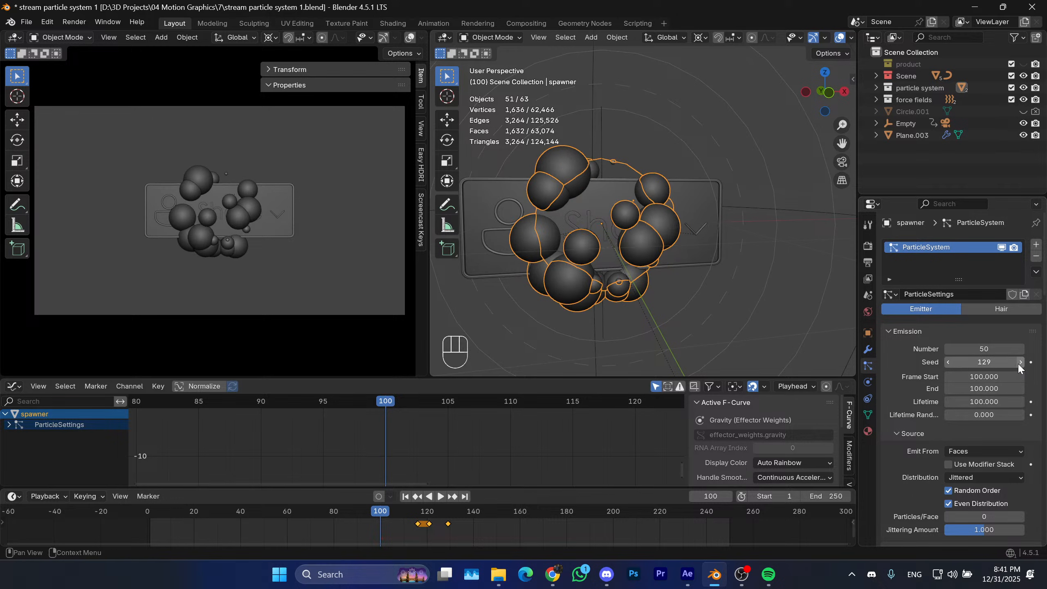
pyautogui.click(1020, 363)
pyautogui.click(1020, 363)
pyautogui.click(1019, 363)
pyautogui.click(1019, 362)
pyautogui.click(1019, 362)
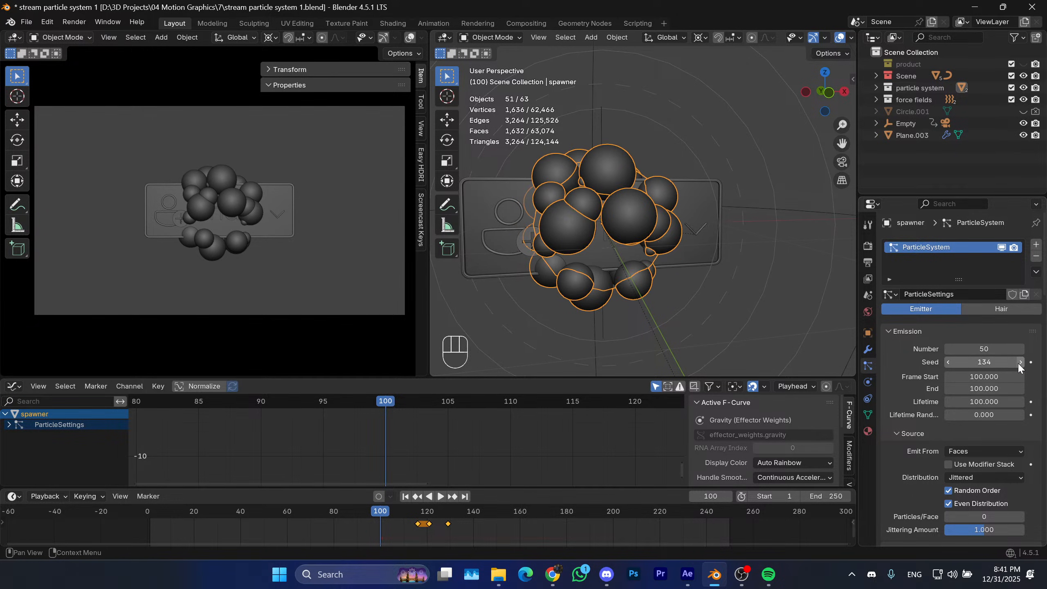
pyautogui.click(1019, 362)
pyautogui.click(1020, 362)
pyautogui.click(1020, 362)
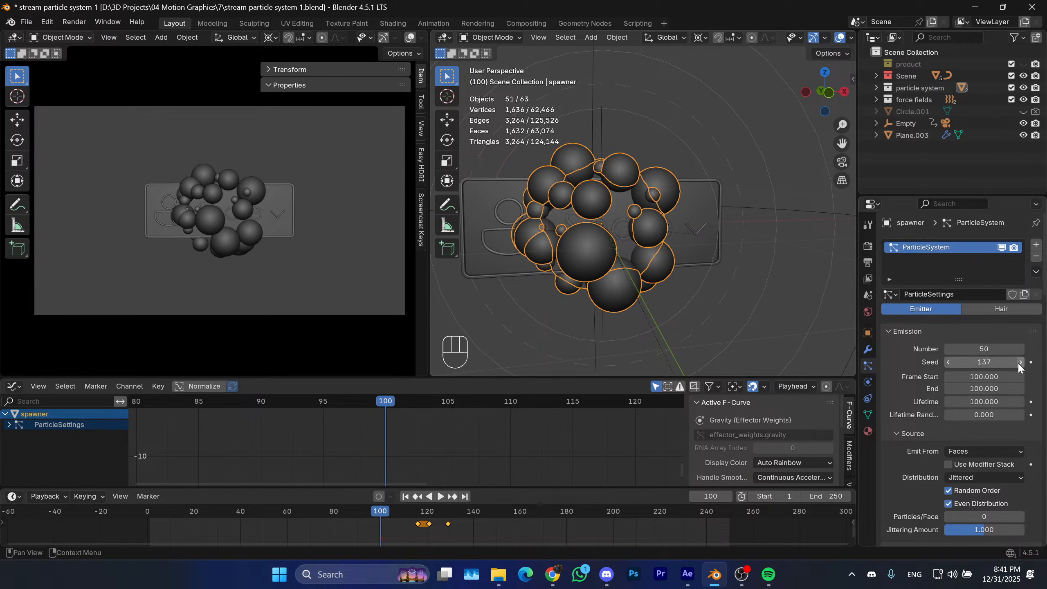
pyautogui.moveTo(644, 236); pyautogui.dragTo(444, 226, button='middle')
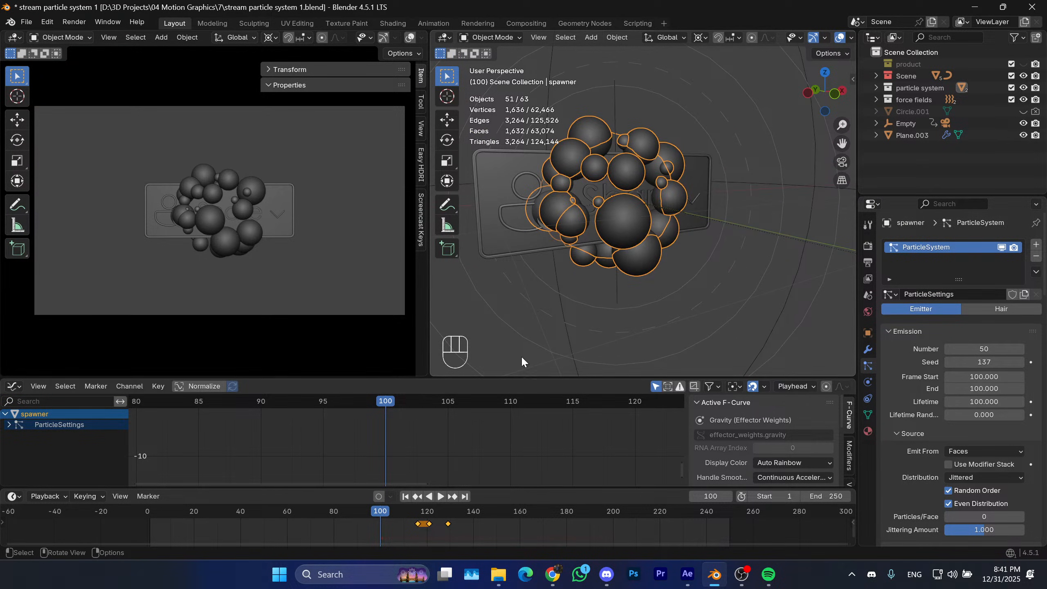
# Reduce the spawner's emission number to 30 and check the thinner particle cluster.
pyautogui.moveTo(974, 349); pyautogui.dragTo(948, 348)
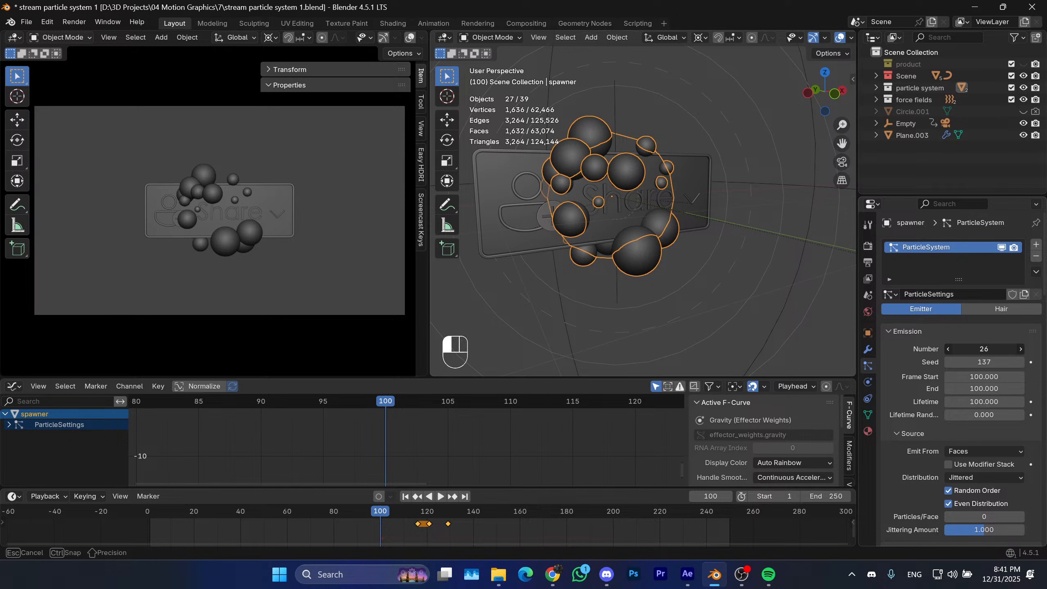
pyautogui.click(981, 348)
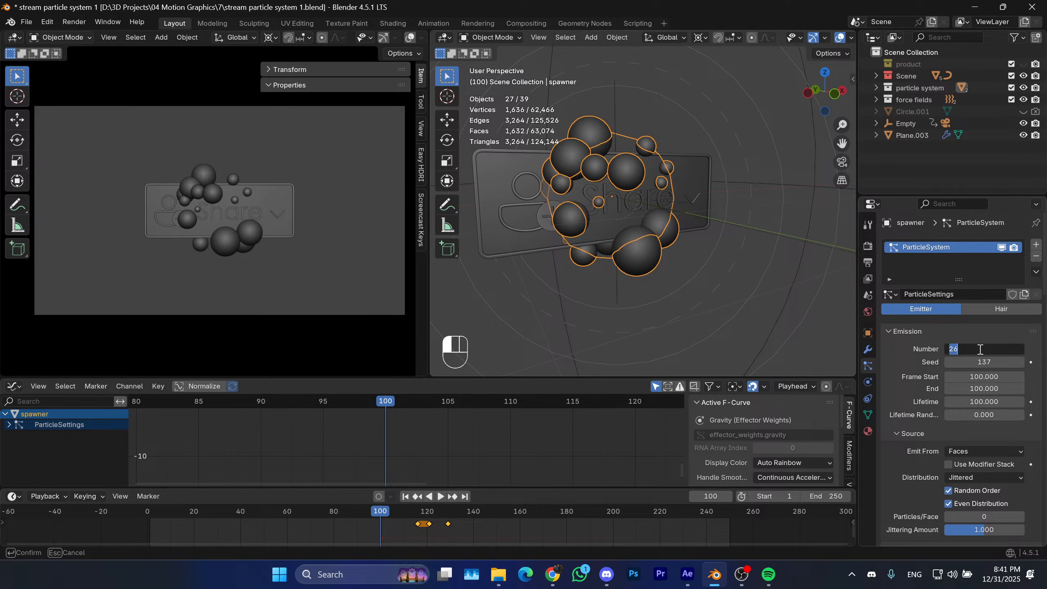
pyautogui.write('30')
pyautogui.press('Return')
pyautogui.moveTo(679, 279); pyautogui.dragTo(665, 253, button='middle')
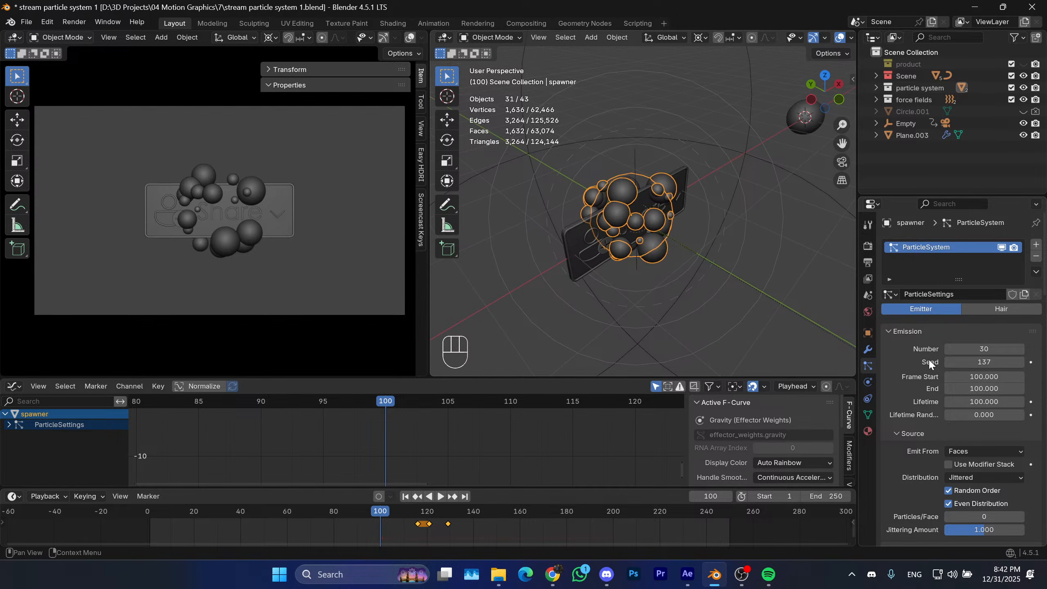
# Expand the particle system's Physics settings and save the project file.
pyautogui.scroll(-15, 922, 359)
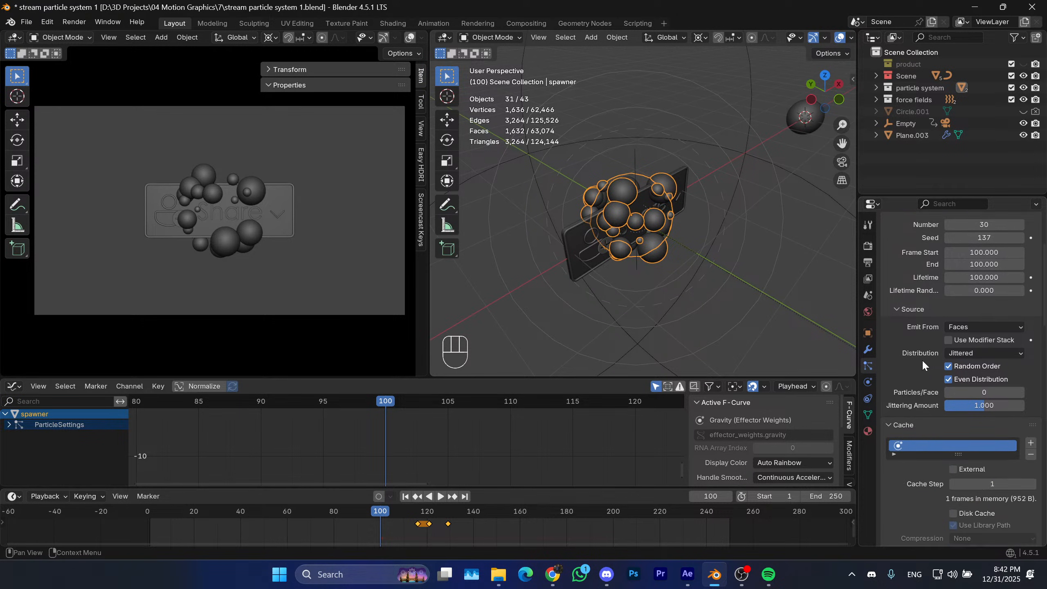
pyautogui.scroll(-4, 919, 353)
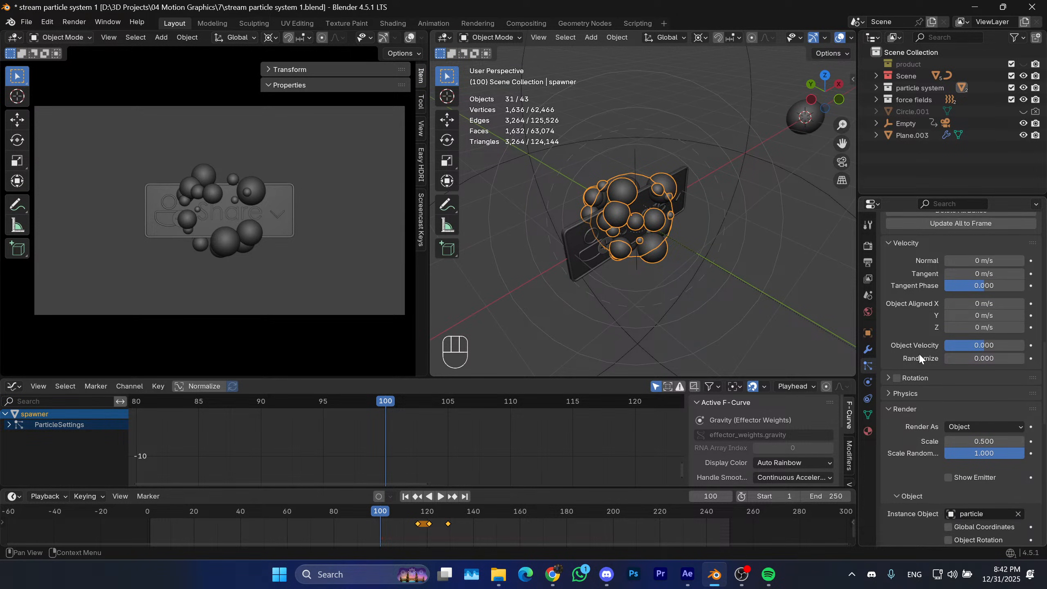
pyautogui.scroll(-6, 915, 397)
pyautogui.click(909, 335)
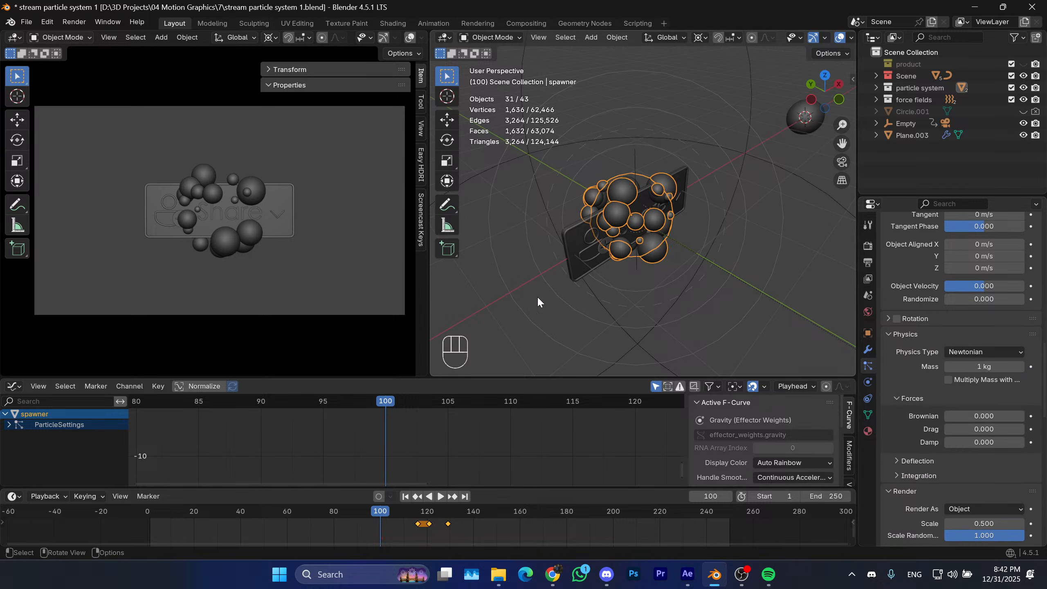
pyautogui.hotkey('ctrl', 's')
pyautogui.moveTo(556, 304); pyautogui.dragTo(675, 268, button='middle')
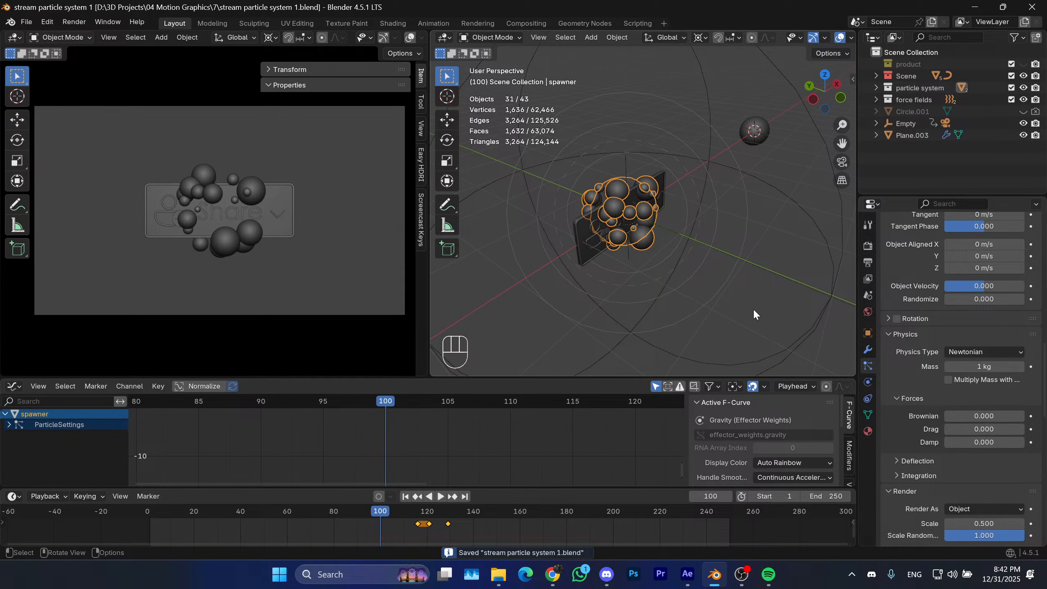
# Try a Brownian force of 0.020 on the particles, play the burst and return to frame 100.
pyautogui.moveTo(959, 416); pyautogui.dragTo(966, 416)
pyautogui.click(1020, 416)
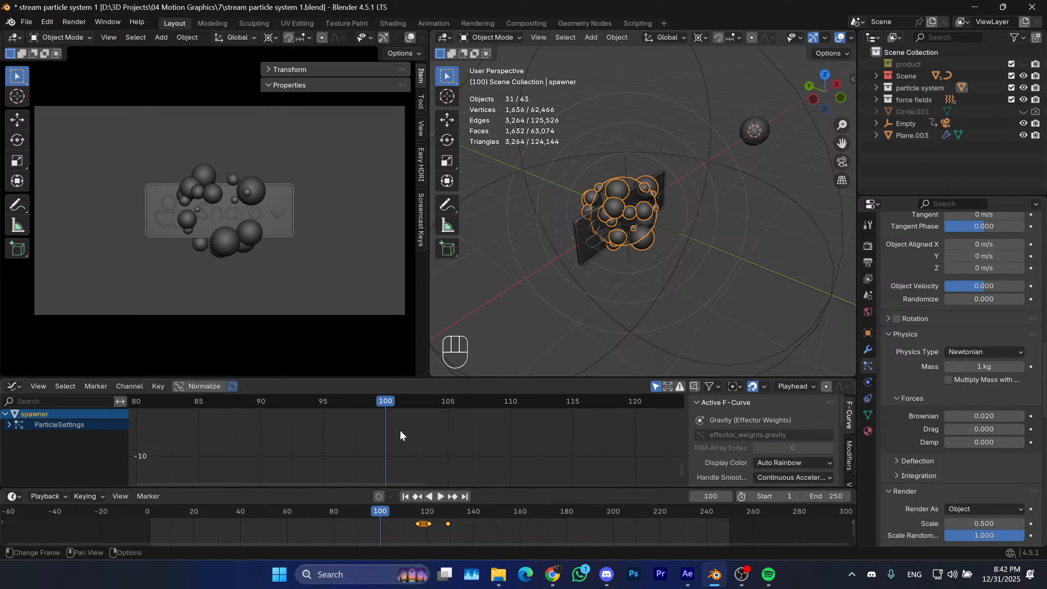
pyautogui.moveTo(374, 514); pyautogui.dragTo(345, 514)
pyautogui.press('space')
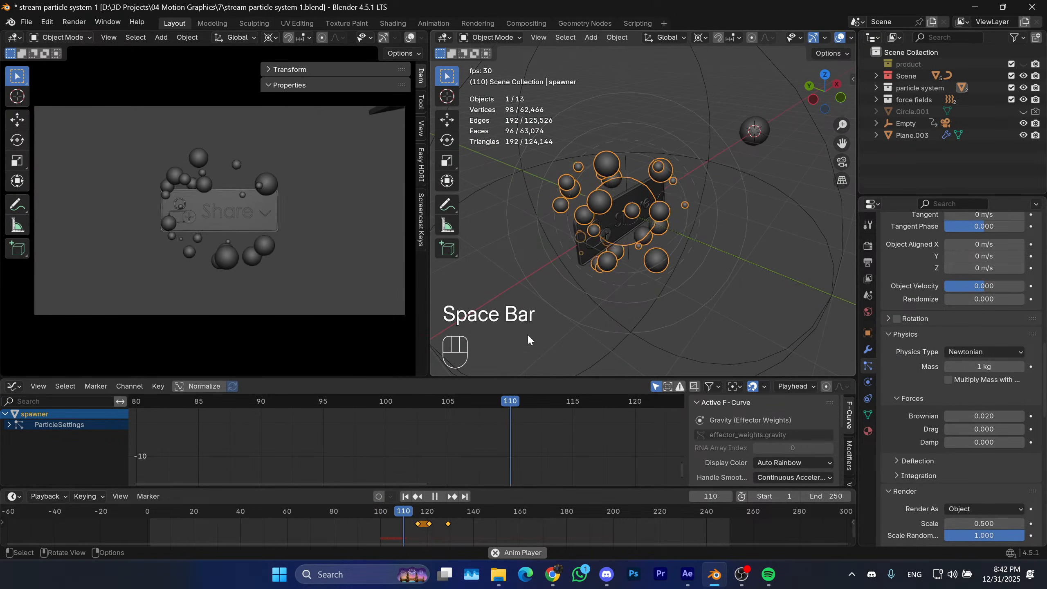
pyautogui.moveTo(398, 511); pyautogui.dragTo(380, 515)
pyautogui.press('space')
# Try a Brownian force of 0.740 and play the burst up to frame 140.
pyautogui.scroll(6, 623, 260)
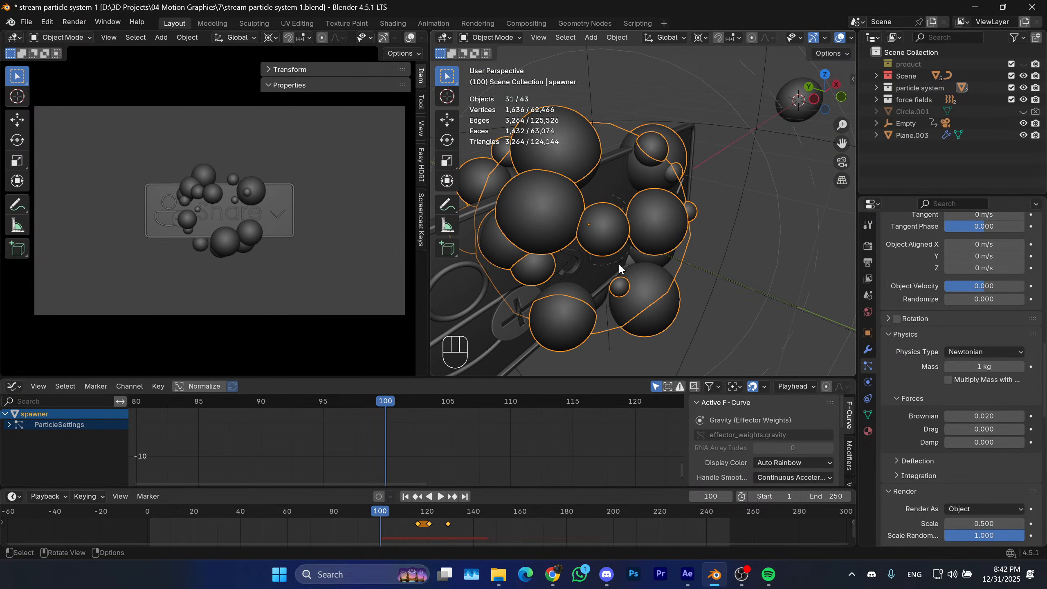
pyautogui.scroll(-2, 620, 269)
pyautogui.moveTo(976, 416); pyautogui.dragTo(1005, 417)
pyautogui.press('space')
pyautogui.press('space')
pyautogui.press('space')
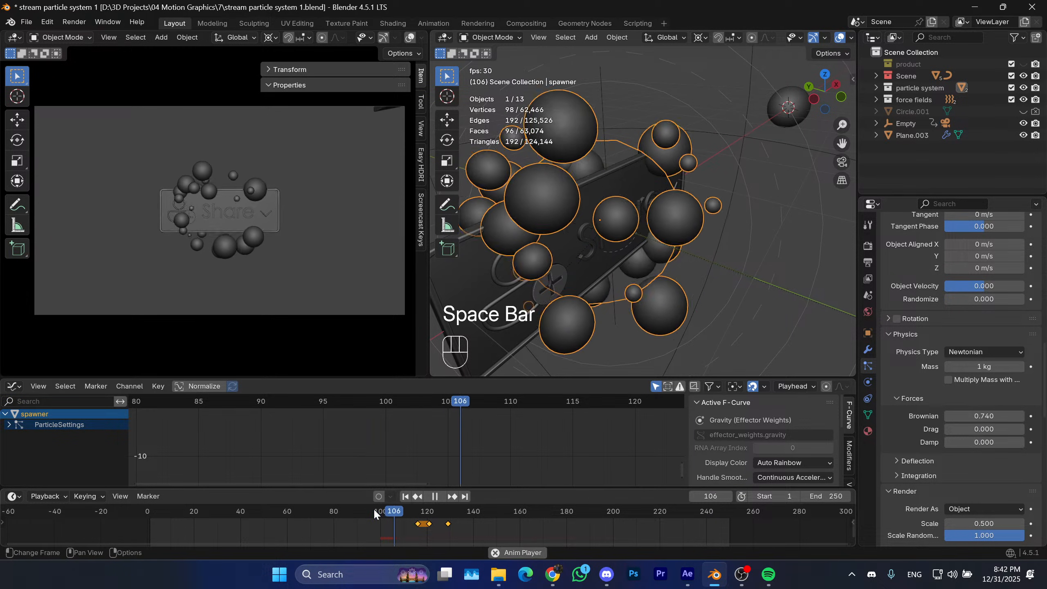
pyautogui.press('space')
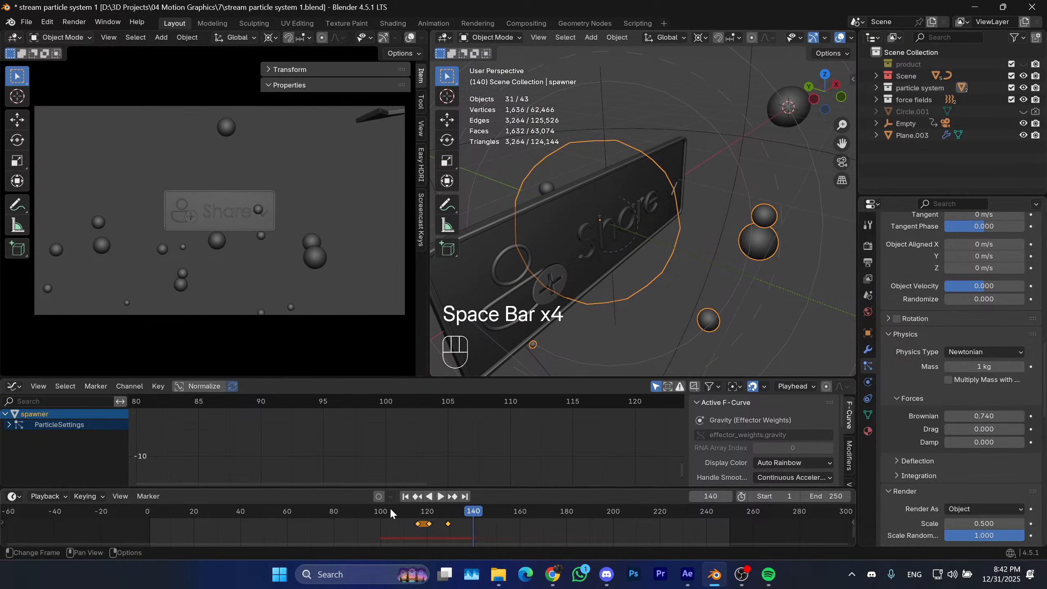
# Replay the burst several times from around frame 100 to examine the particle motion.
pyautogui.press('space')
pyautogui.moveTo(390, 509); pyautogui.dragTo(362, 513)
pyautogui.press('space')
pyautogui.press('space')
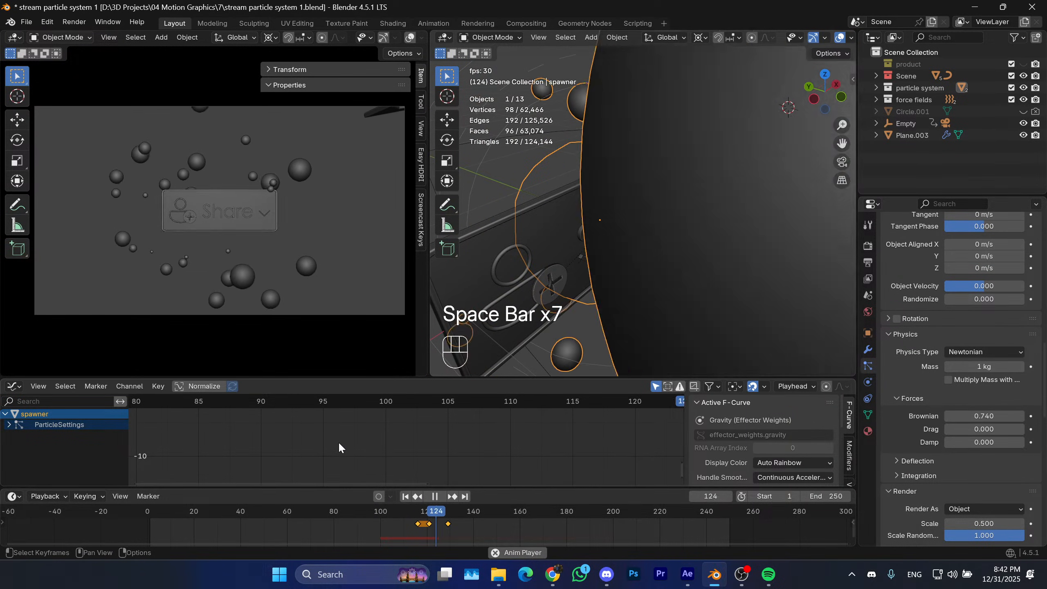
pyautogui.press('space')
pyautogui.moveTo(433, 528); pyautogui.dragTo(375, 513)
pyautogui.press('space')
pyautogui.press('space')
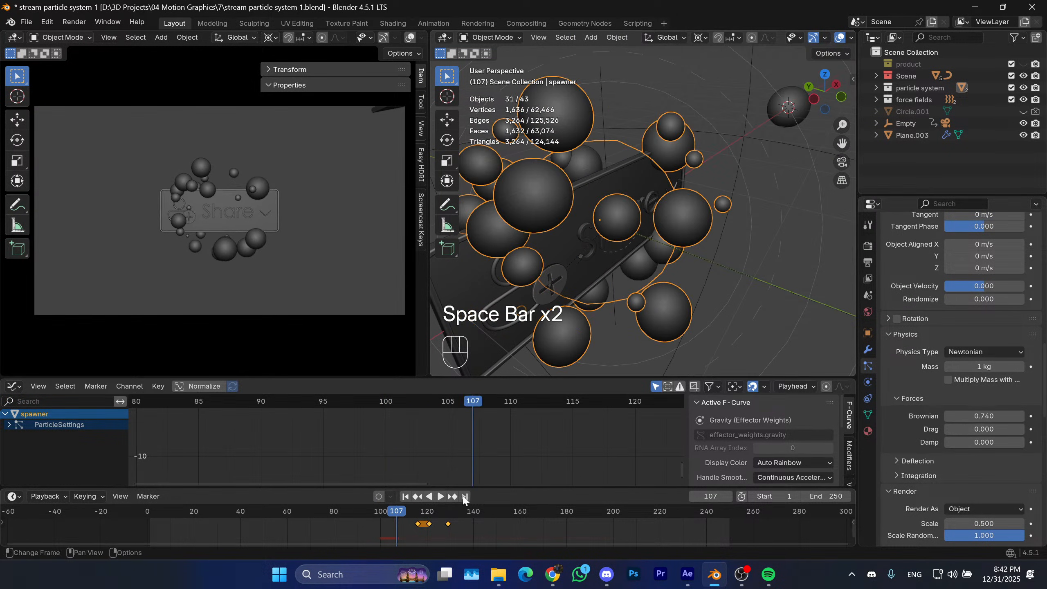
# Try a Brownian force of 2.220 and play the animation up to frame 126.
pyautogui.moveTo(984, 415); pyautogui.dragTo(1018, 416)
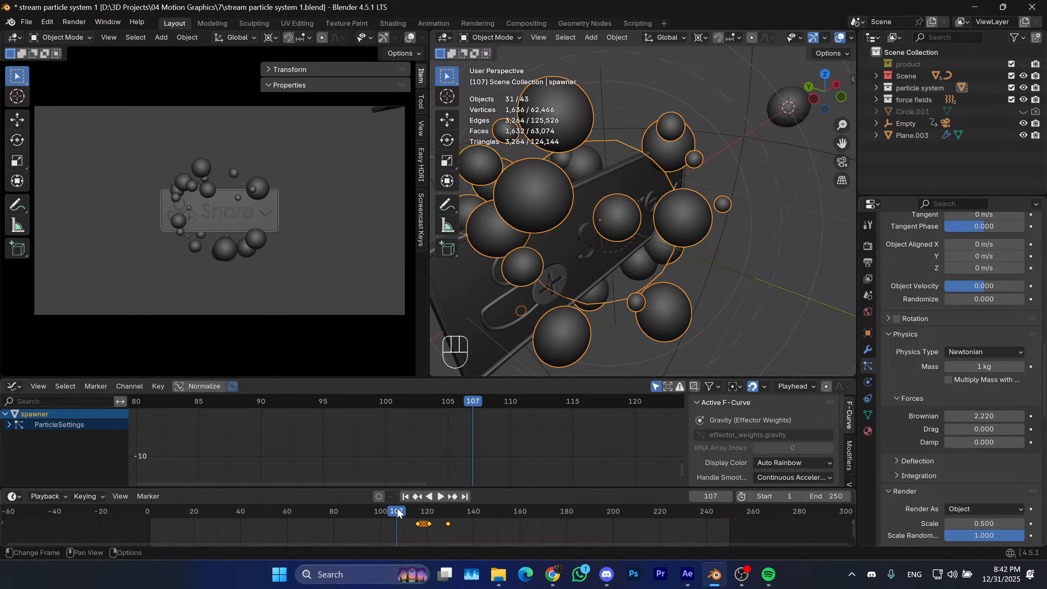
pyautogui.press('space')
pyautogui.press('space')
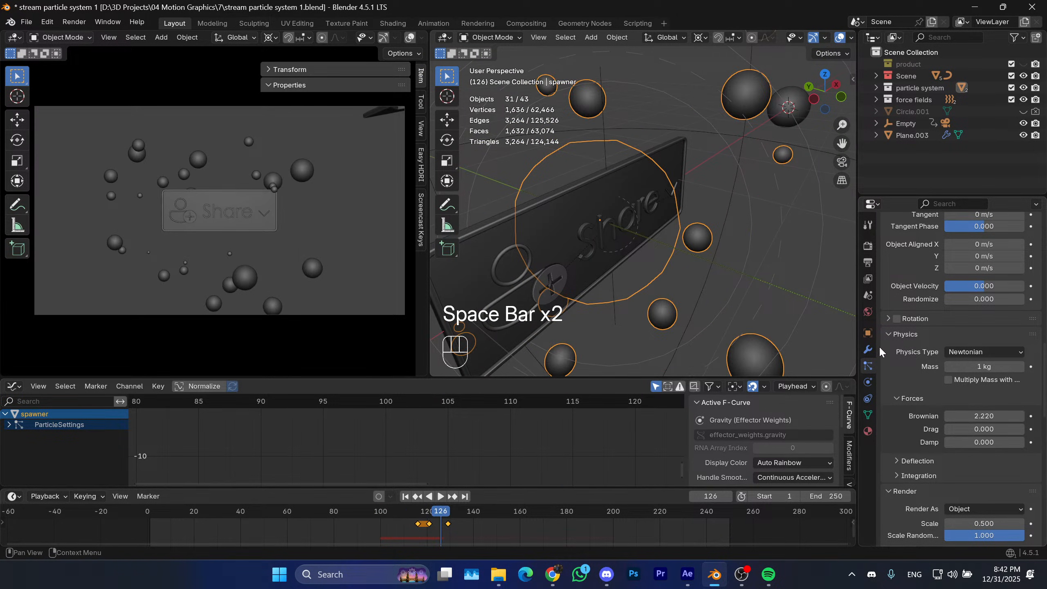
# Try a Brownian force of 2.840 and play the animation from before the burst up to frame 180.
pyautogui.scroll(8, 904, 342)
pyautogui.scroll(-6, 901, 389)
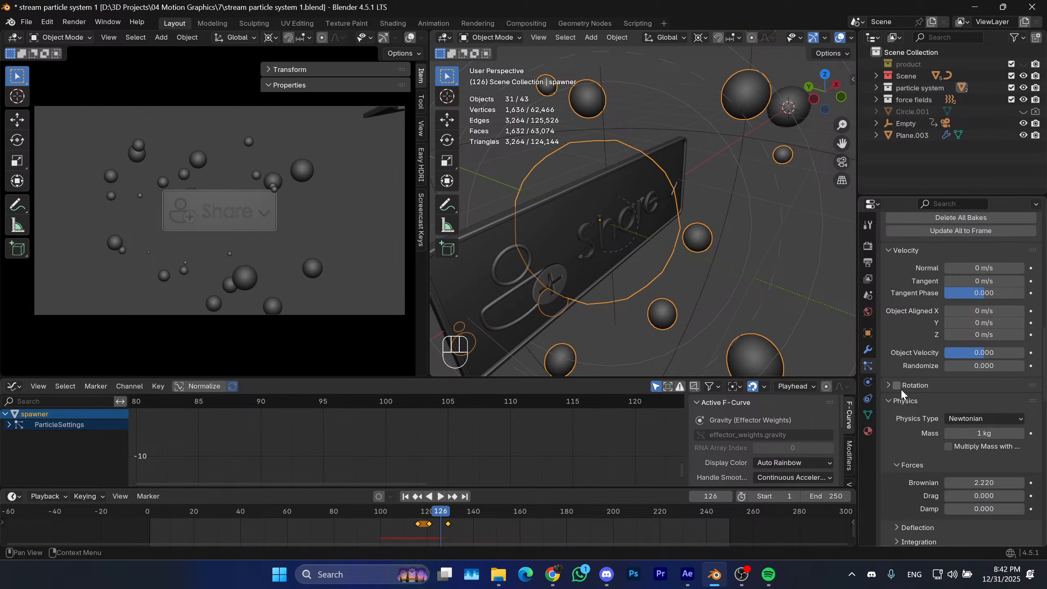
pyautogui.scroll(-2, 928, 457)
pyautogui.moveTo(984, 452); pyautogui.dragTo(993, 452)
pyautogui.click(360, 509)
pyautogui.press('space')
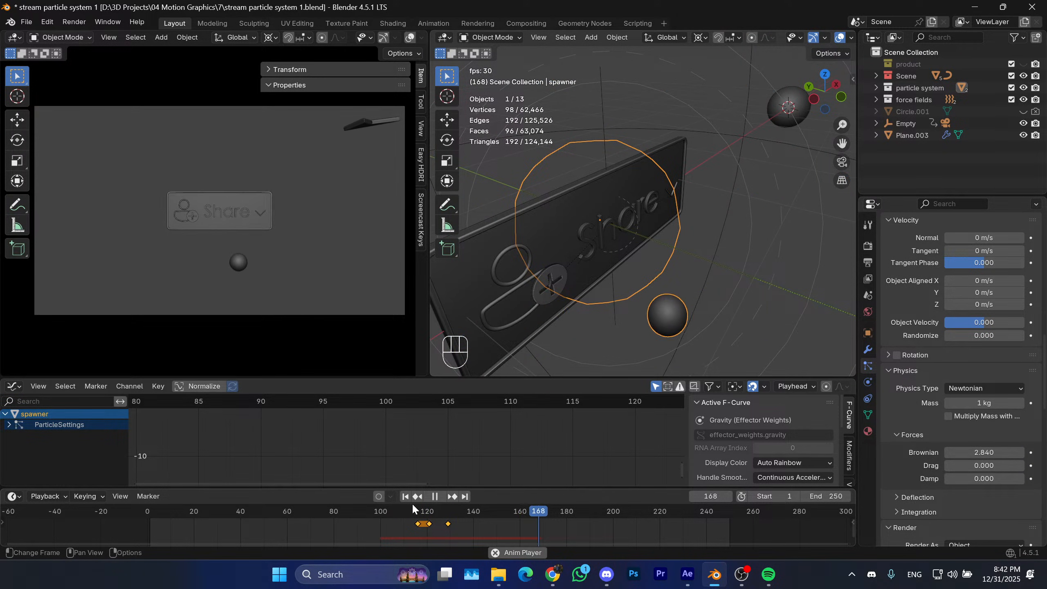
pyautogui.press('space')
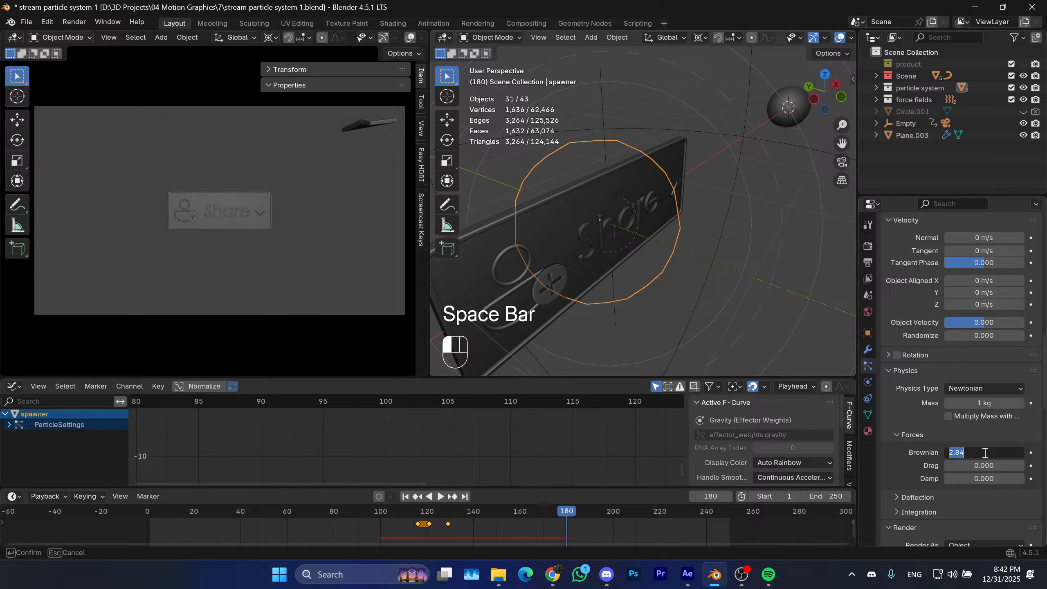
# Try a Brownian force of 15 and play the burst from about frame 100.
pyautogui.moveTo(418, 514); pyautogui.dragTo(385, 502)
pyautogui.press('space')
pyautogui.press('space')
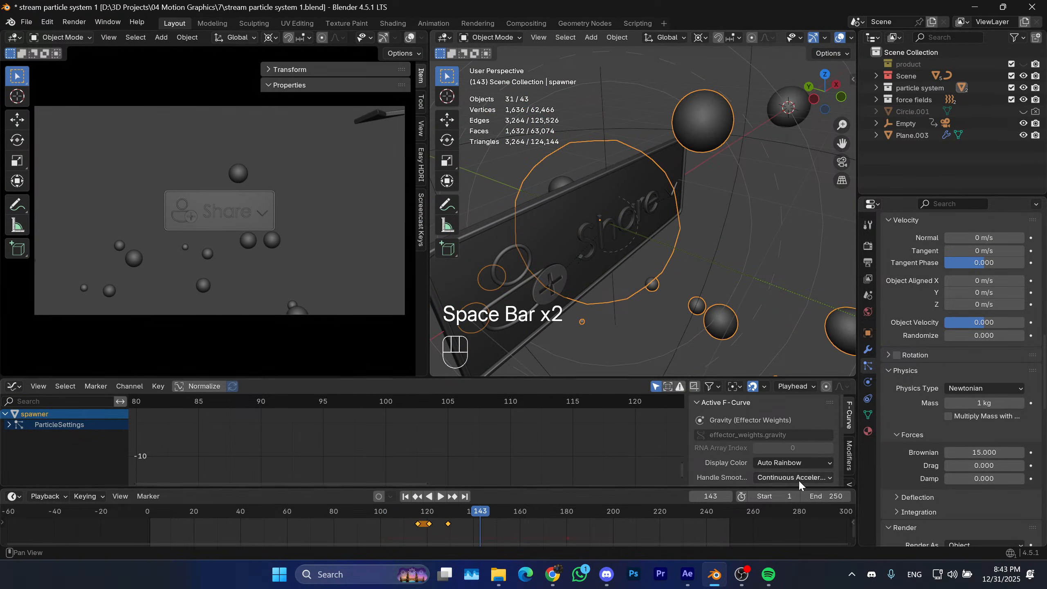
pyautogui.click(390, 512)
pyautogui.press('space')
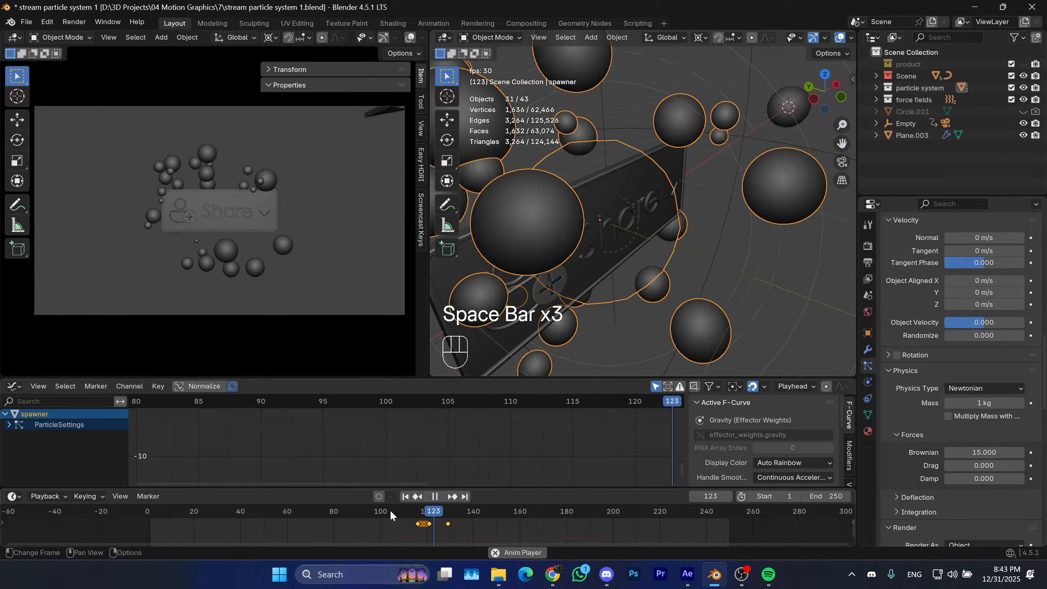
pyautogui.press('space')
# Replay the opening frames of the burst repeatedly to judge the randomness of the particle paths.
pyautogui.click(390, 510)
pyautogui.press('space')
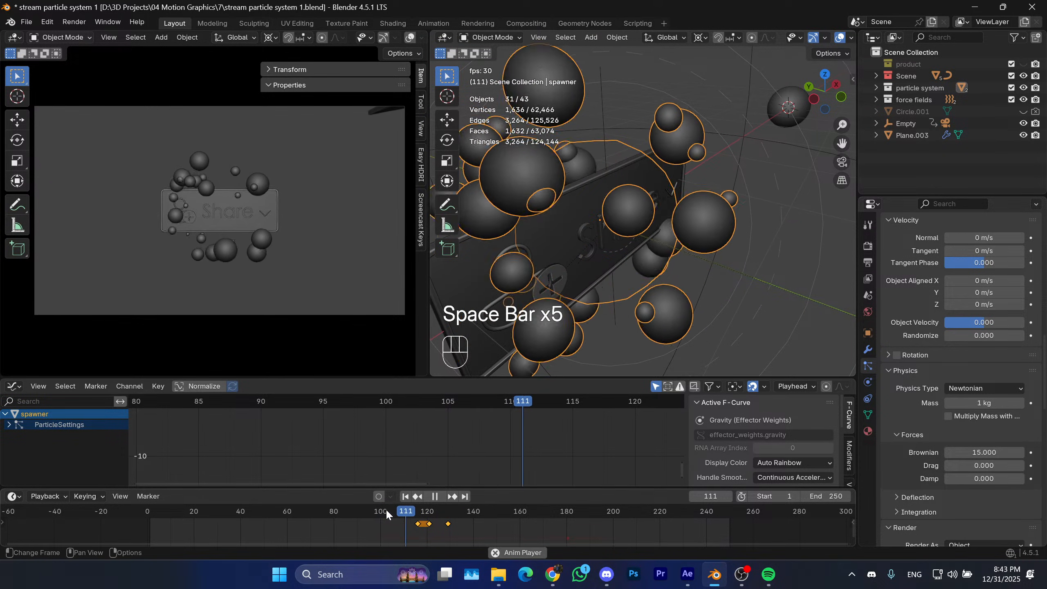
pyautogui.press('space')
pyautogui.click(384, 509)
pyautogui.press('space')
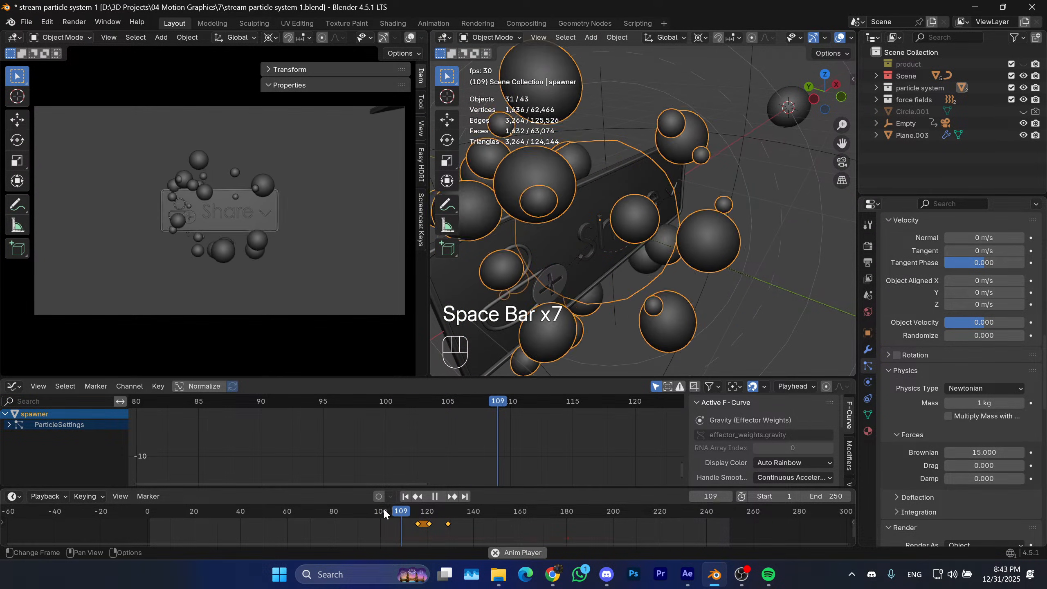
pyautogui.press('space')
pyautogui.click(383, 512)
pyautogui.press('space')
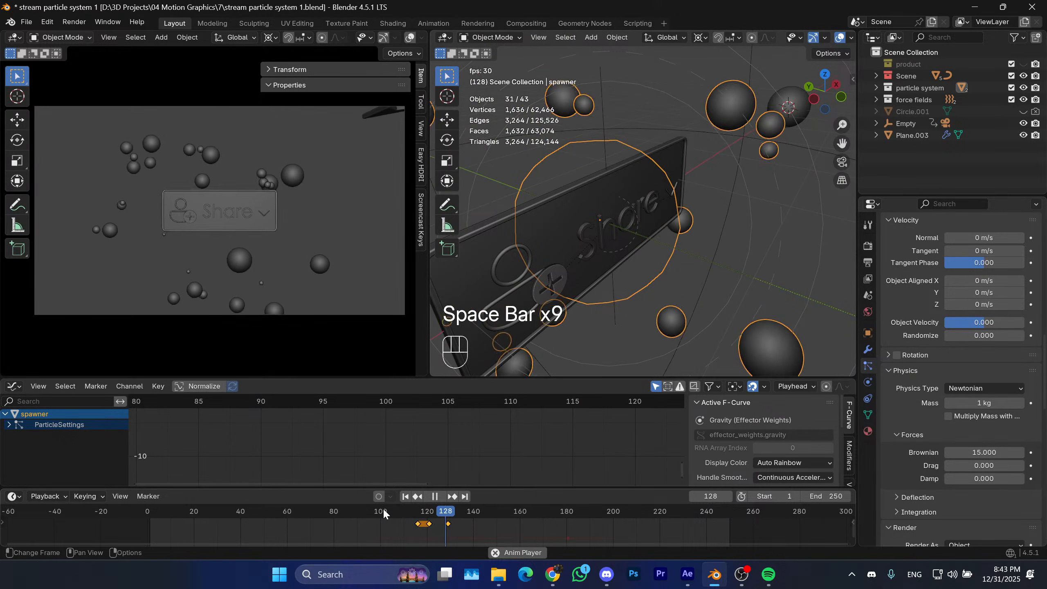
pyautogui.press('space')
# Set the particles' Brownian force to 25 and replay the burst from frame 90 and from around frame 100.
pyautogui.click(383, 512)
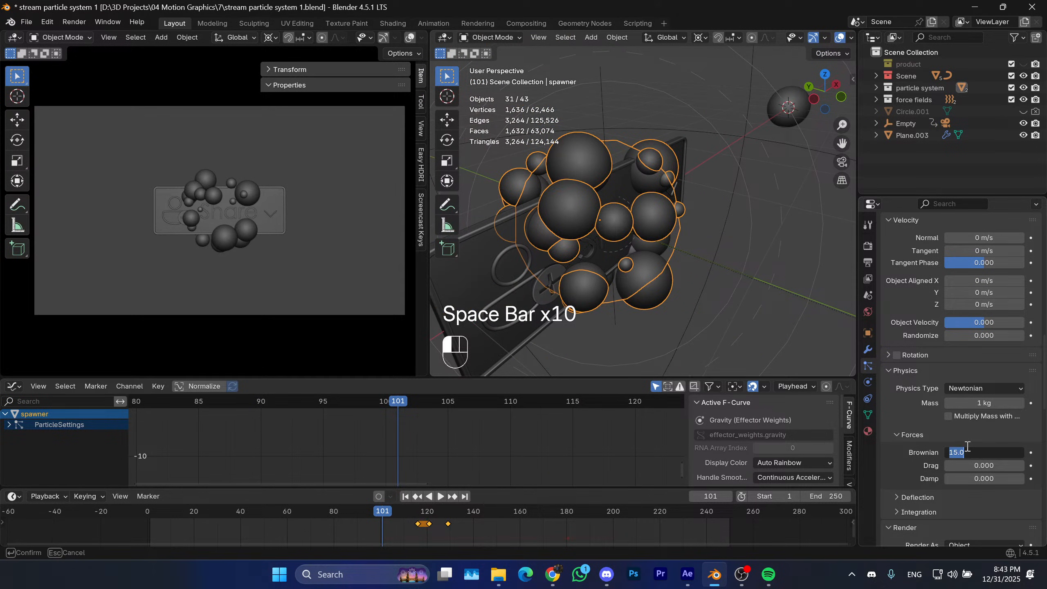
pyautogui.click(357, 510)
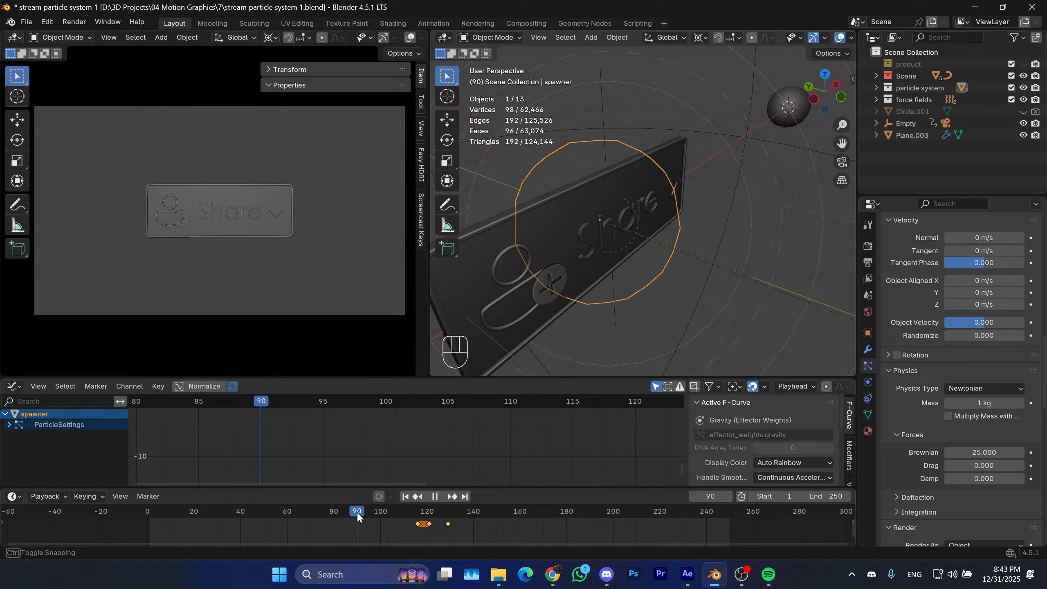
pyautogui.press('space')
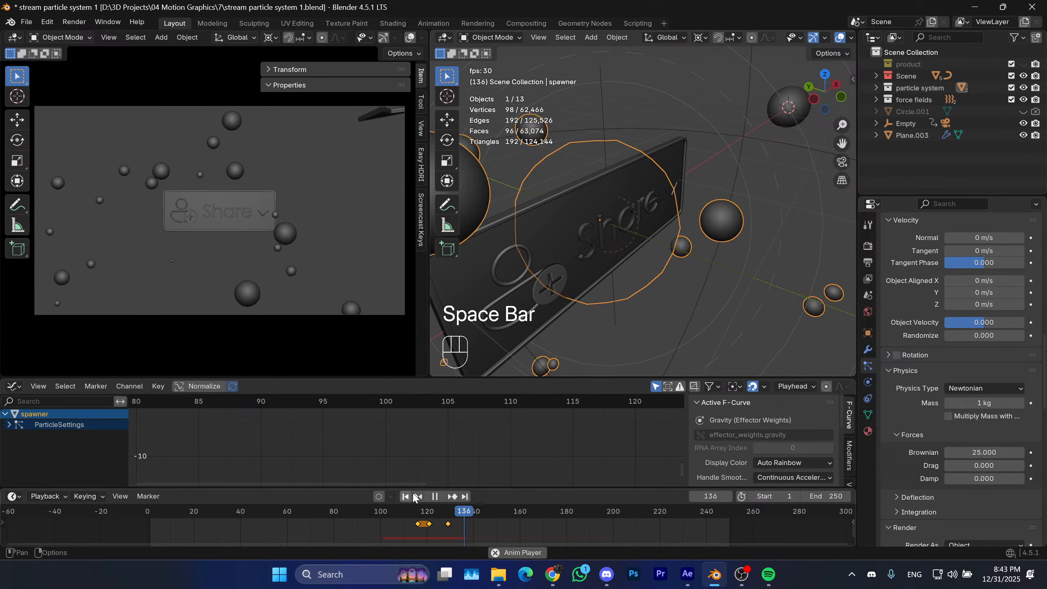
pyautogui.press('space')
pyautogui.click(375, 511)
pyautogui.press('space')
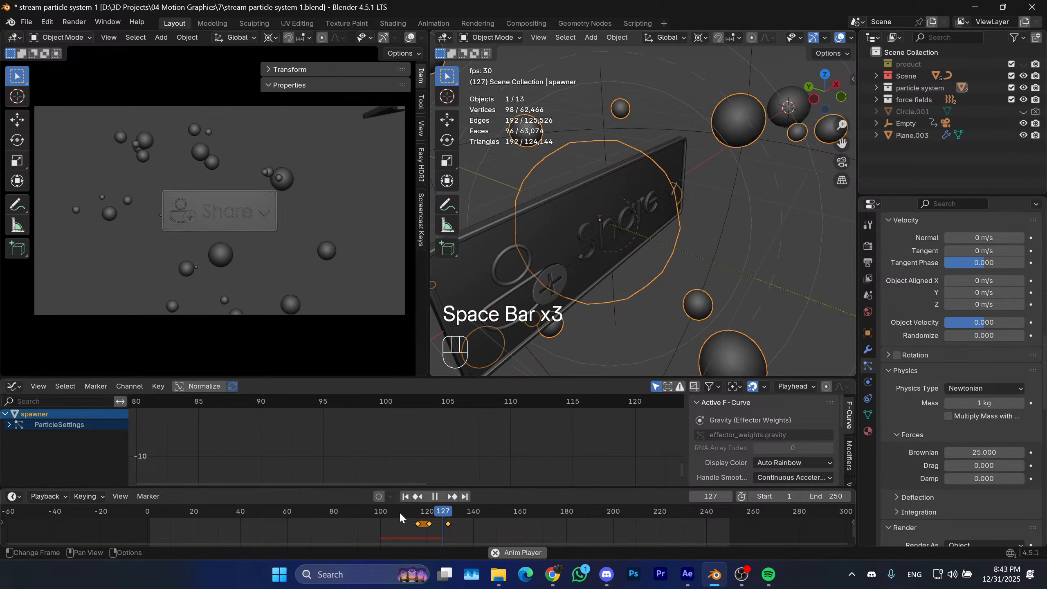
pyautogui.press('space')
pyautogui.moveTo(399, 511); pyautogui.dragTo(389, 511)
pyautogui.press('space')
pyautogui.press('space')
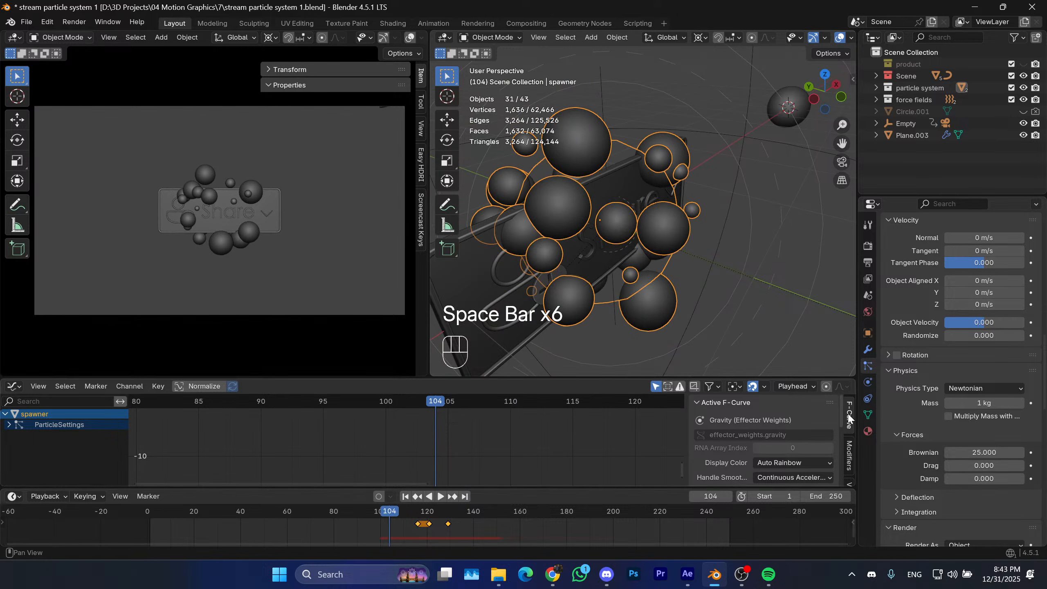
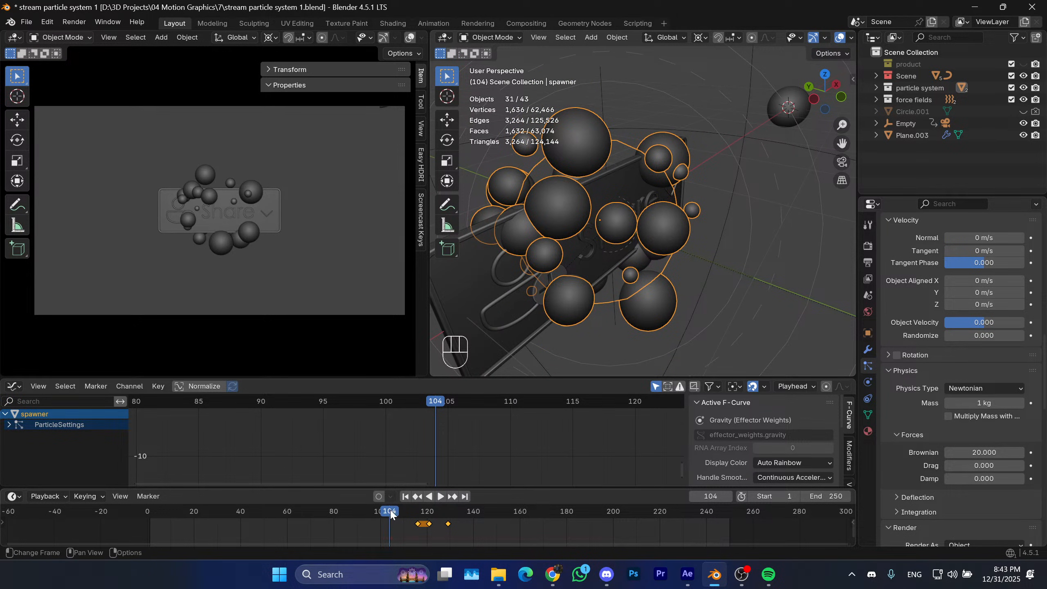
# Replay the burst twice from about frame 100 to judge the Brownian force of 20.
pyautogui.moveTo(392, 512); pyautogui.dragTo(377, 510)
pyautogui.press('space')
pyautogui.press('space')
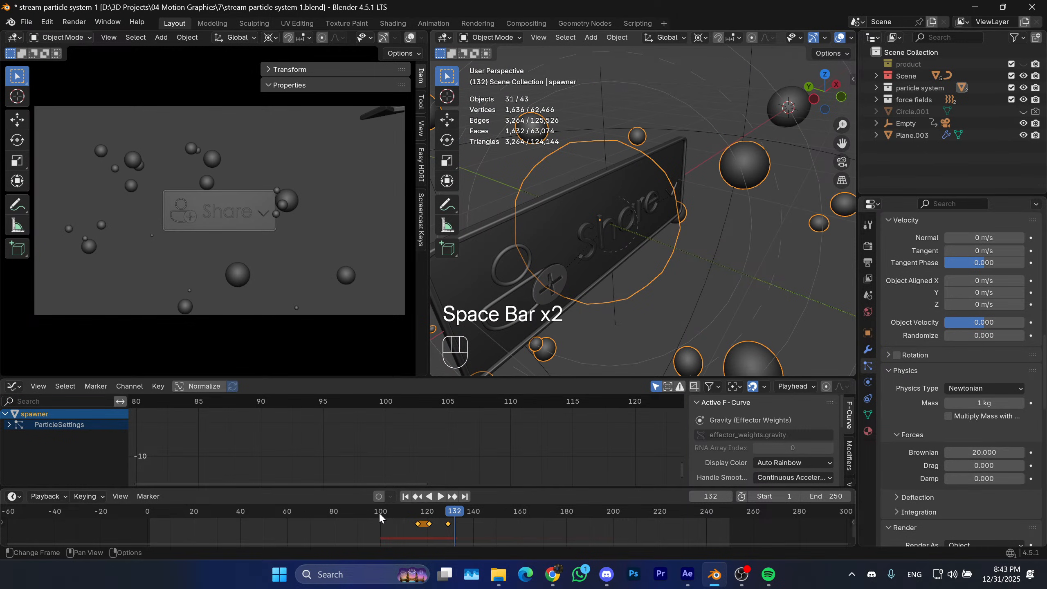
pyautogui.click(379, 512)
pyautogui.press('space')
pyautogui.press('space')
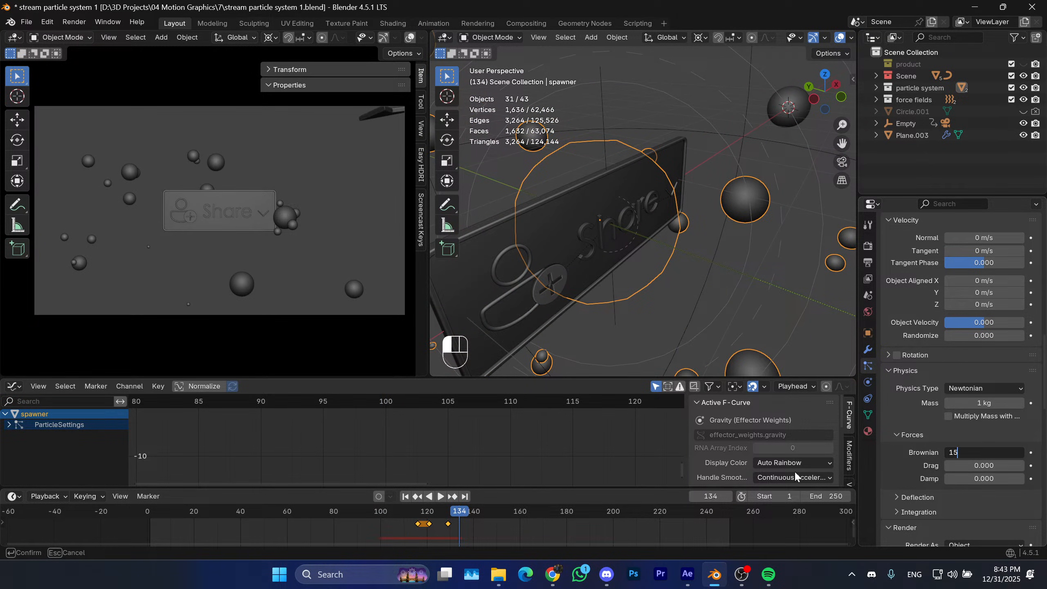
# Set the particles' Brownian force to 15 and play the burst from just after frame 100.
pyautogui.write('15')
pyautogui.press('Return')
pyautogui.click(391, 512)
pyautogui.press('space')
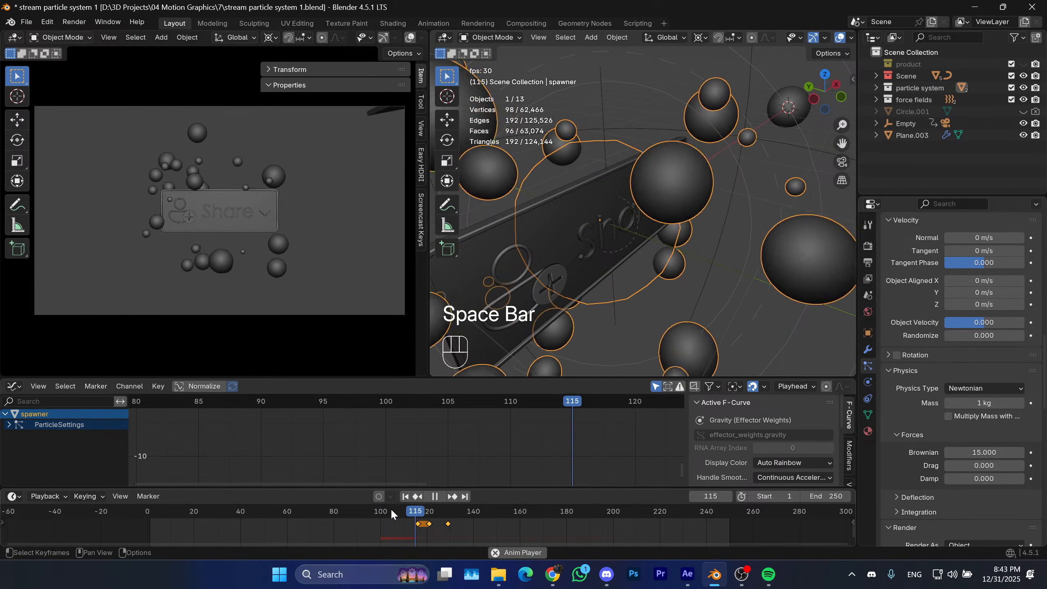
pyautogui.press('space')
pyautogui.click(386, 511)
pyautogui.press('space')
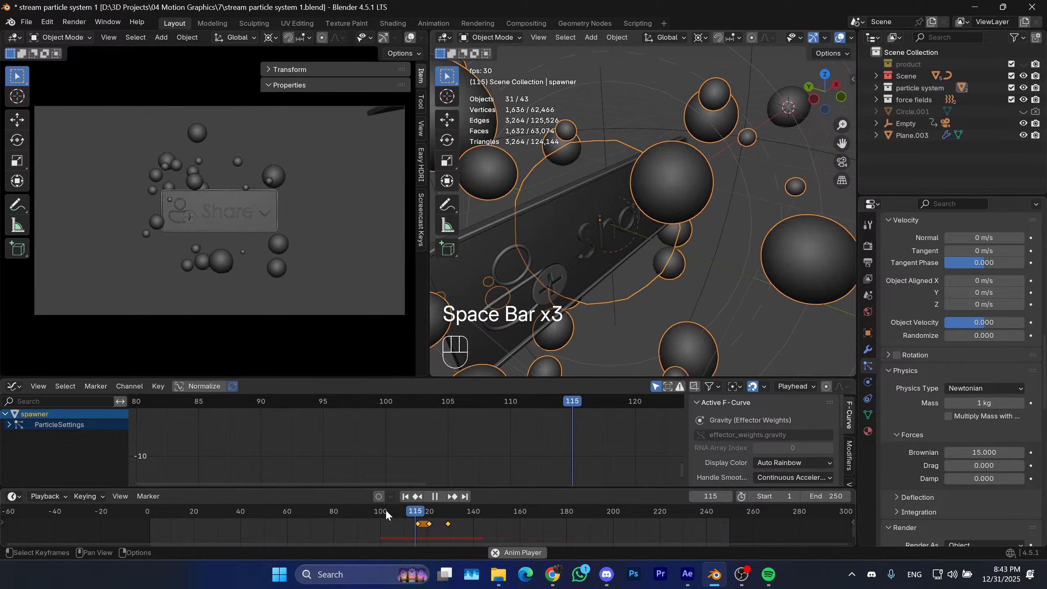
pyautogui.press('space')
# Replay the burst several times from frames 100 and 101 to examine how the particles spread.
pyautogui.click(383, 512)
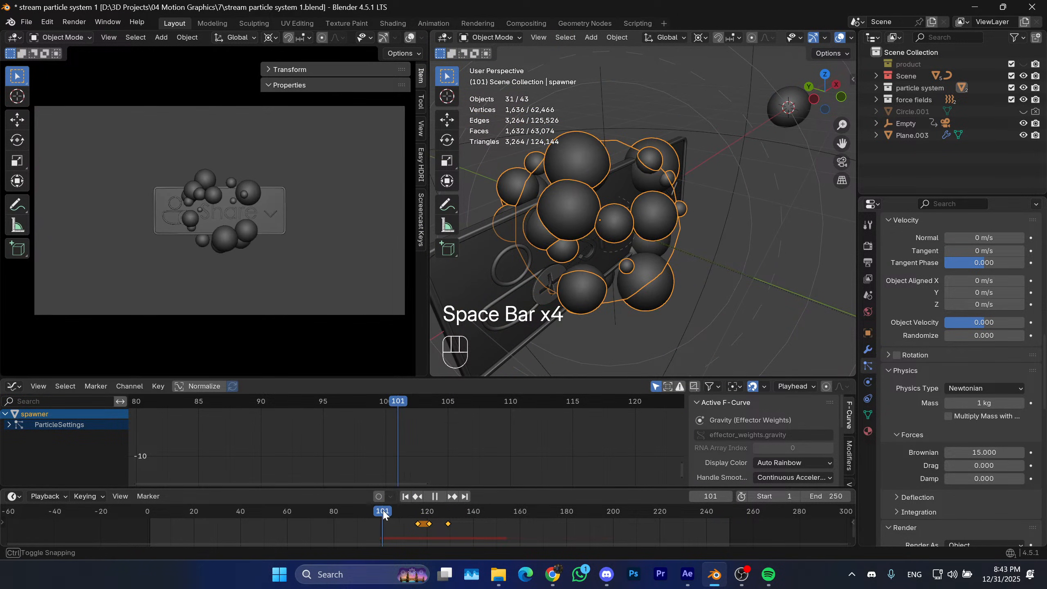
pyautogui.press('space')
pyautogui.press('space')
pyautogui.click(380, 512)
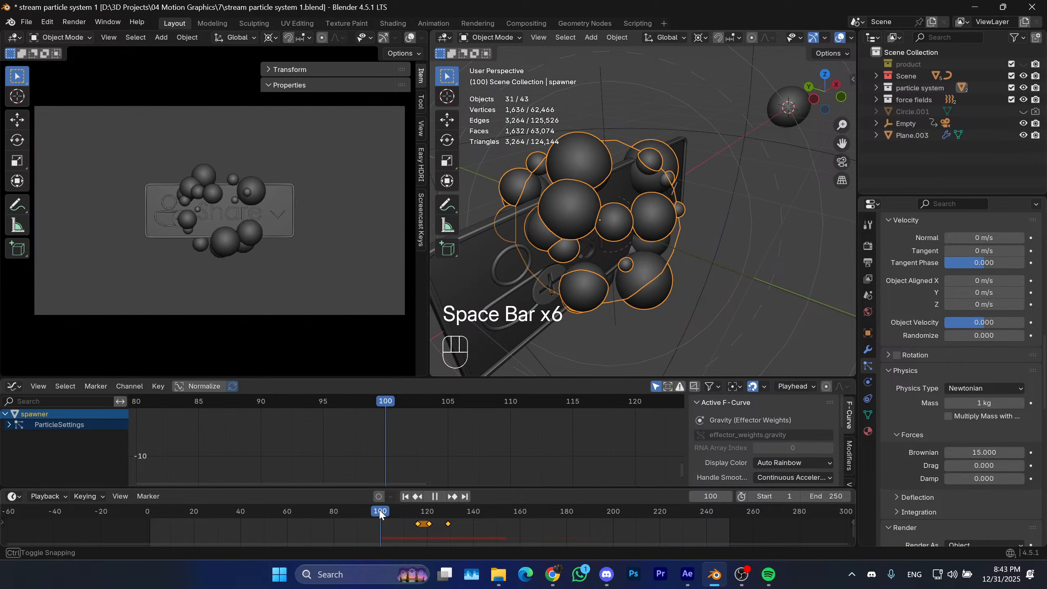
pyautogui.press('space')
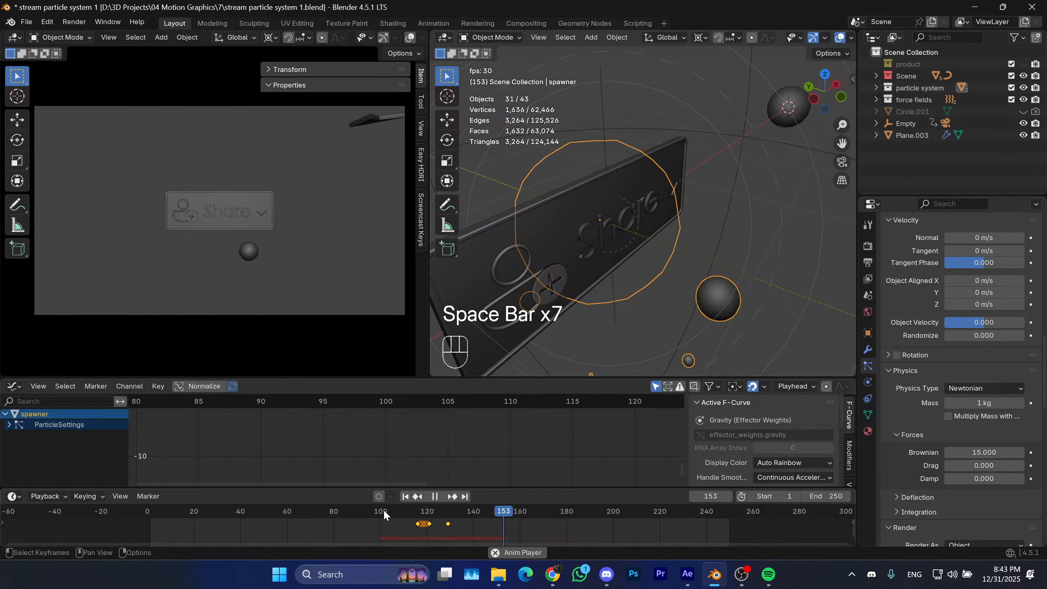
pyautogui.press('space')
pyautogui.click(383, 511)
pyautogui.press('space')
pyautogui.press('space')
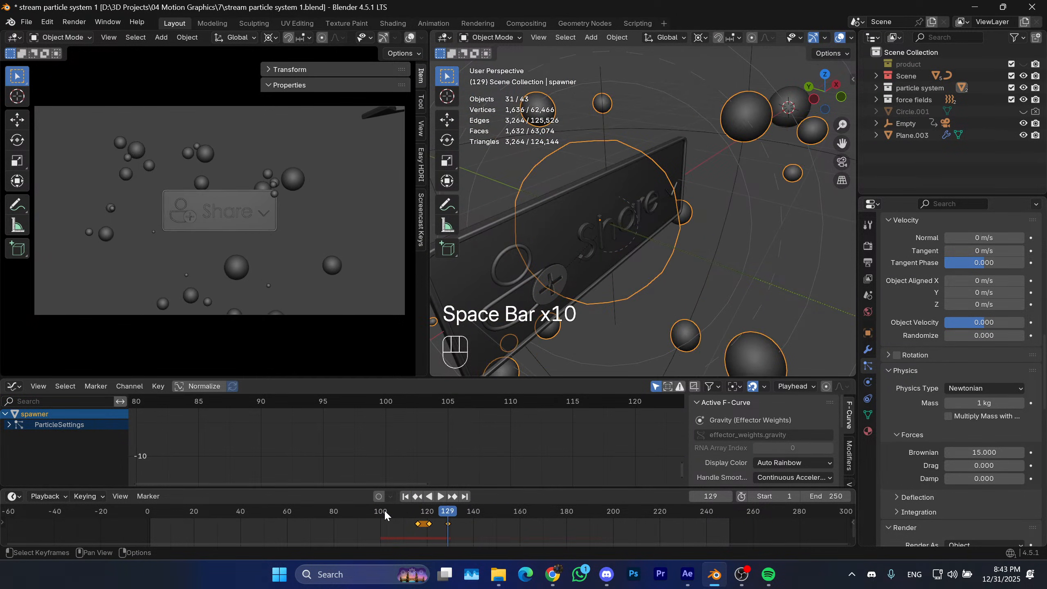
pyautogui.click(385, 511)
pyautogui.click(383, 513)
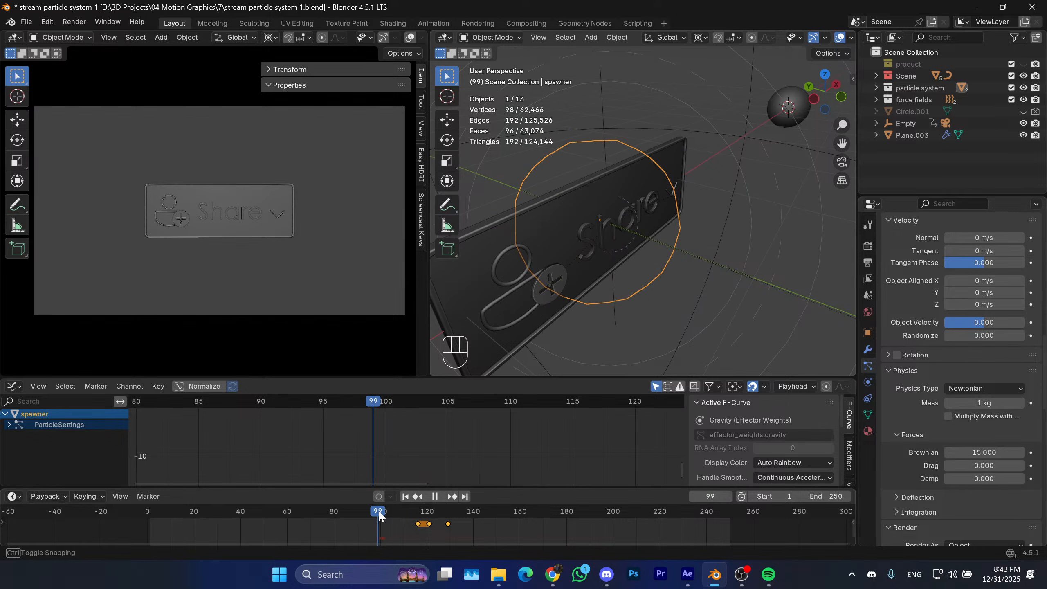
# Examine the particle cluster and surrounding force fields from a wider view, selecting the Share plate and the spawner.
pyautogui.keyDown('shift'); pyautogui.moveTo(639, 291); pyautogui.dragTo(578, 204, button='middle'); pyautogui.keyUp('shift')
pyautogui.click(586, 270)
pyautogui.scroll(-5, 593, 279)
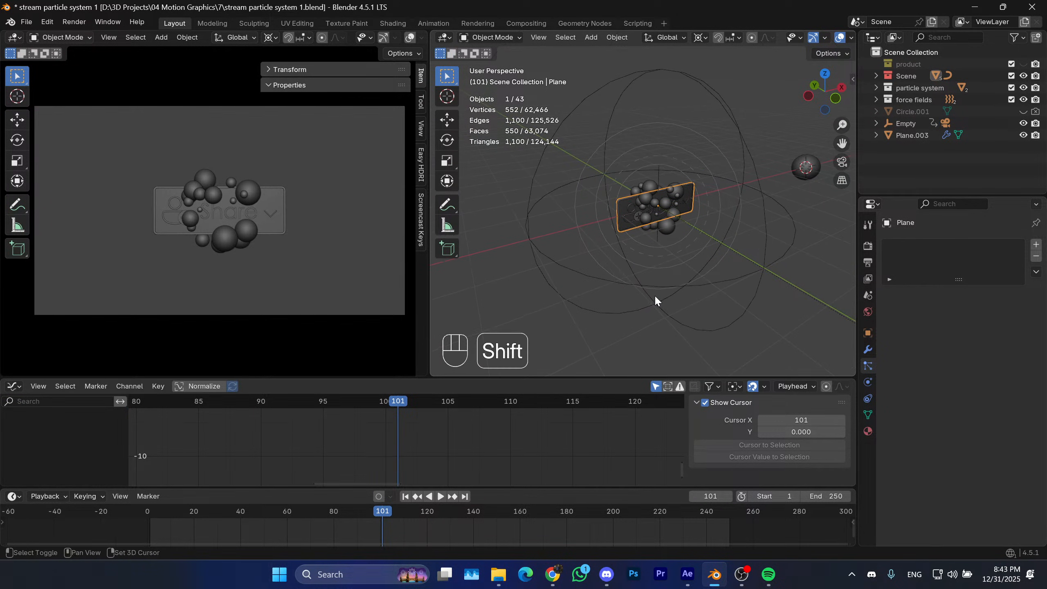
pyautogui.keyDown('shift'); pyautogui.moveTo(676, 309); pyautogui.dragTo(652, 293, button='middle'); pyautogui.keyUp('shift')
pyautogui.scroll(-1, 667, 198)
pyautogui.keyDown('shift'); pyautogui.moveTo(668, 222); pyautogui.dragTo(647, 209, button='middle'); pyautogui.keyUp('shift')
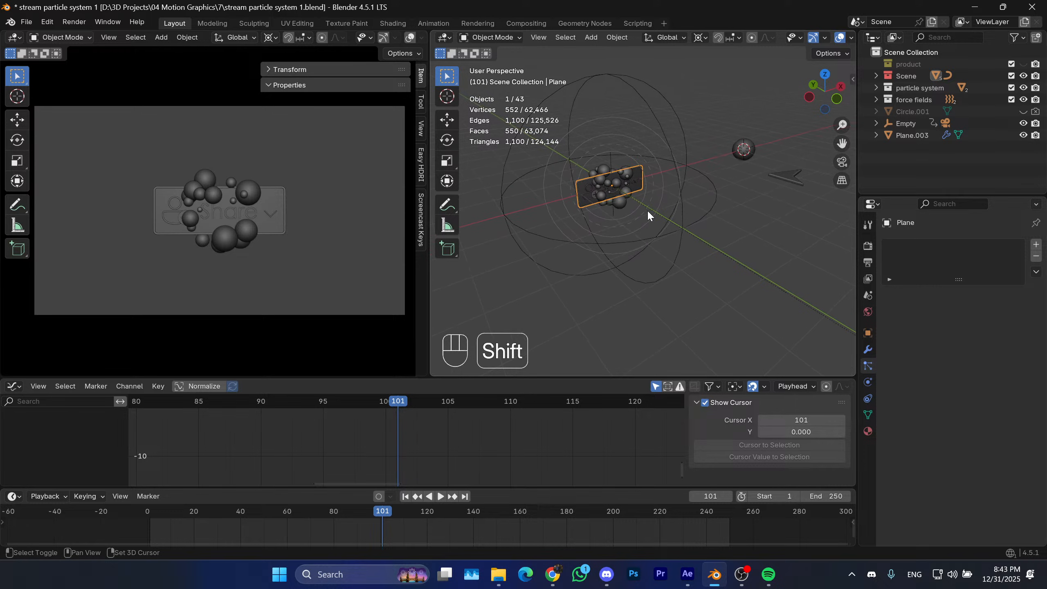
pyautogui.scroll(-1, 660, 213)
pyautogui.keyDown('shift'); pyautogui.moveTo(711, 231); pyautogui.dragTo(668, 218, button='middle'); pyautogui.keyUp('shift')
pyautogui.moveTo(657, 220)
pyautogui.mouseDown(button='middle')
pyautogui.moveTo(667, 222)
pyautogui.moveTo(664, 255)
pyautogui.moveTo(634, 230)
pyautogui.moveTo(625, 249)
pyautogui.moveTo(671, 233)
pyautogui.mouseUp(button='middle')
pyautogui.scroll(1, 605, 256)
pyautogui.scroll(1, 661, 240)
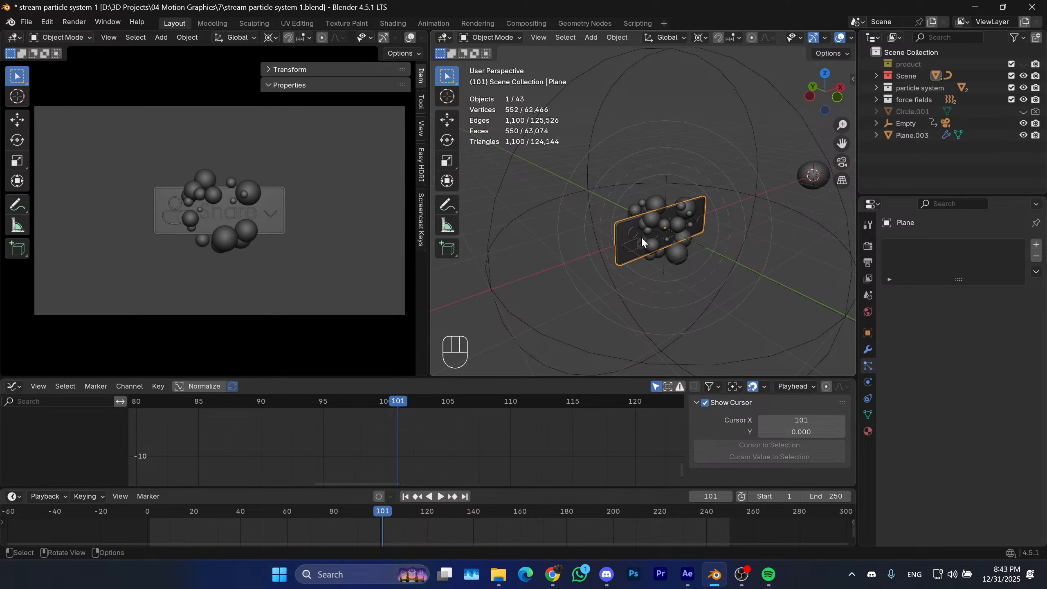
pyautogui.keyDown('shift'); pyautogui.moveTo(652, 273); pyautogui.dragTo(645, 298, button='middle'); pyautogui.keyUp('shift')
pyautogui.moveTo(608, 328); pyautogui.dragTo(619, 320, button='middle')
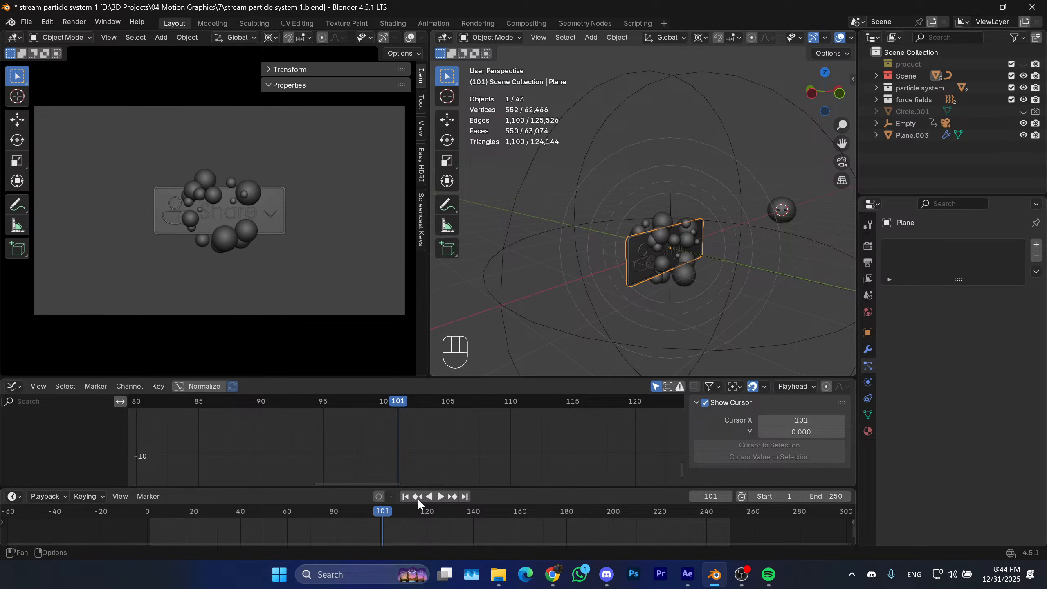
pyautogui.moveTo(710, 233)
pyautogui.mouseDown(button='middle')
pyautogui.moveTo(696, 228)
pyautogui.moveTo(626, 267)
pyautogui.moveTo(689, 266)
pyautogui.moveTo(718, 233)
pyautogui.mouseUp(button='middle')
pyautogui.click(647, 251)
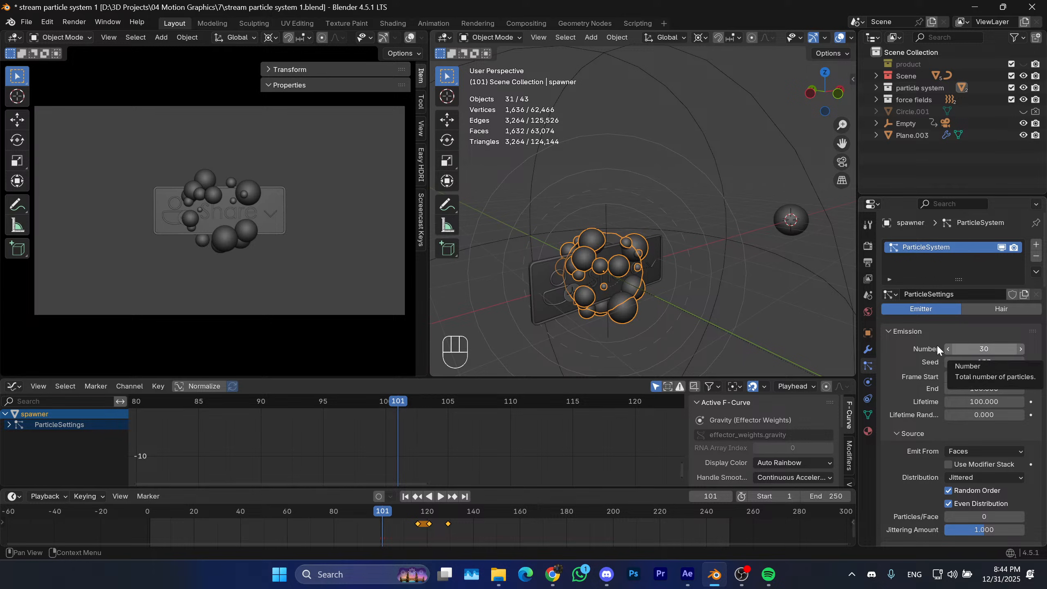
pyautogui.keyDown('shift'); pyautogui.moveTo(663, 282); pyautogui.dragTo(661, 280, button='middle'); pyautogui.keyUp('shift')
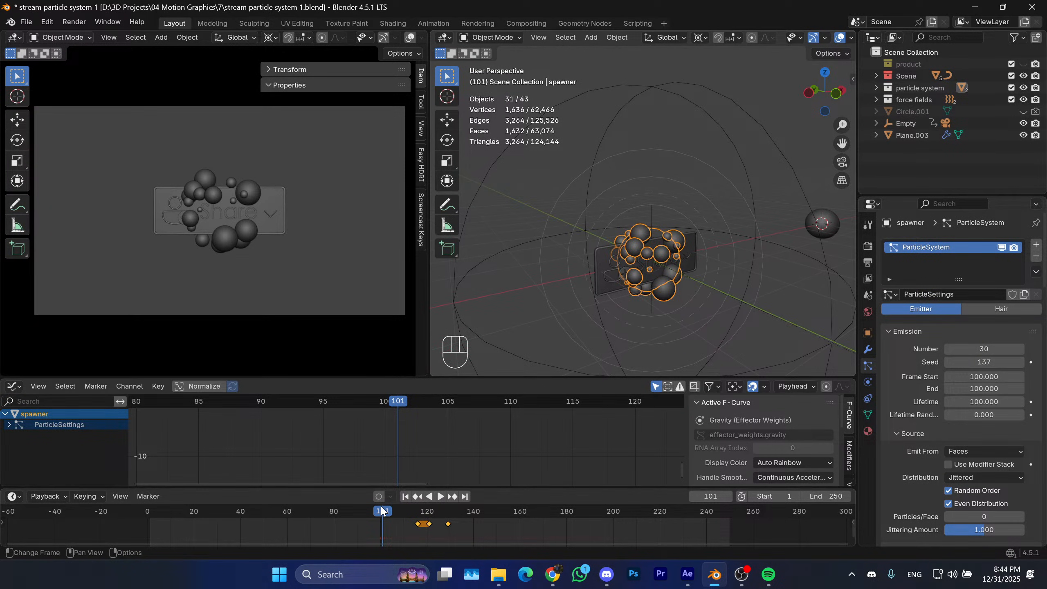
# Play the burst from frame 102 in the wider view and return to frame 112.
pyautogui.moveTo(382, 512); pyautogui.dragTo(385, 511)
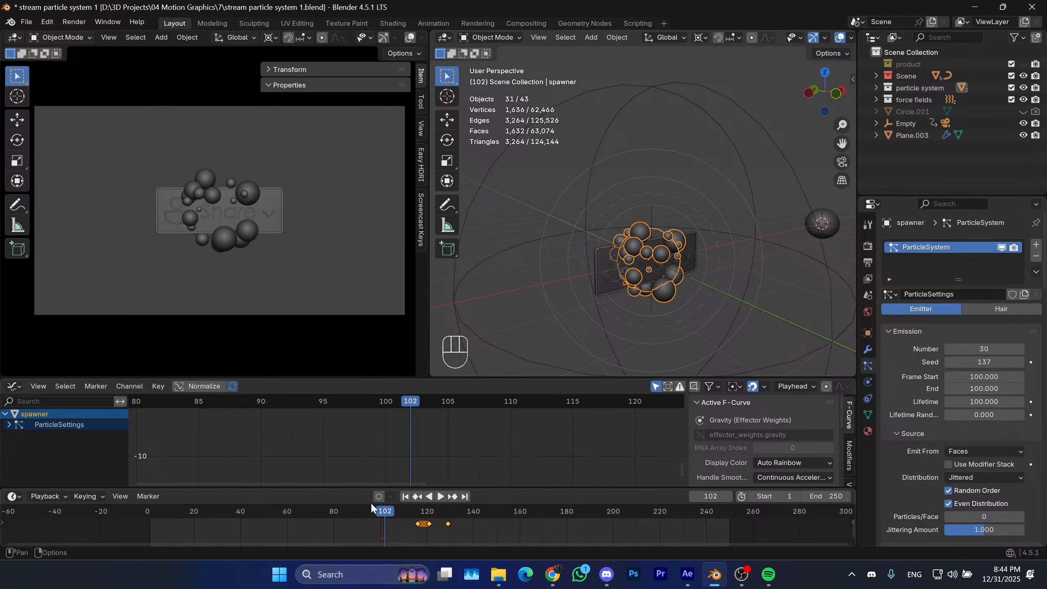
pyautogui.press('space')
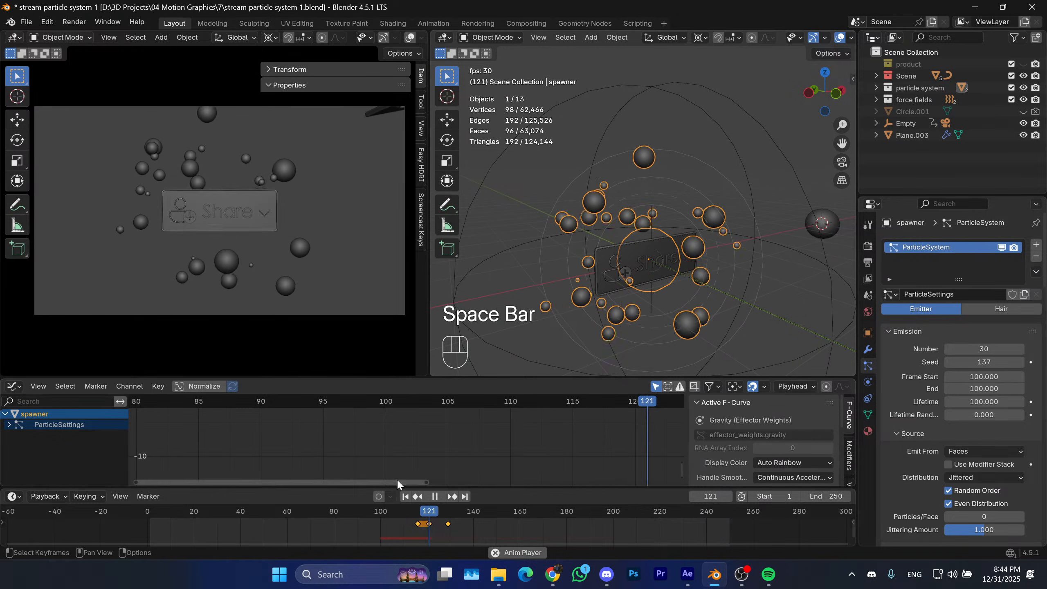
pyautogui.press('space')
pyautogui.moveTo(459, 530); pyautogui.dragTo(408, 530)
# Scale the source particle sphere up to about 1.6 times its size to enlarge the burst spheres.
pyautogui.keyDown('shift'); pyautogui.moveTo(760, 267); pyautogui.dragTo(752, 249, button='middle'); pyautogui.keyUp('shift')
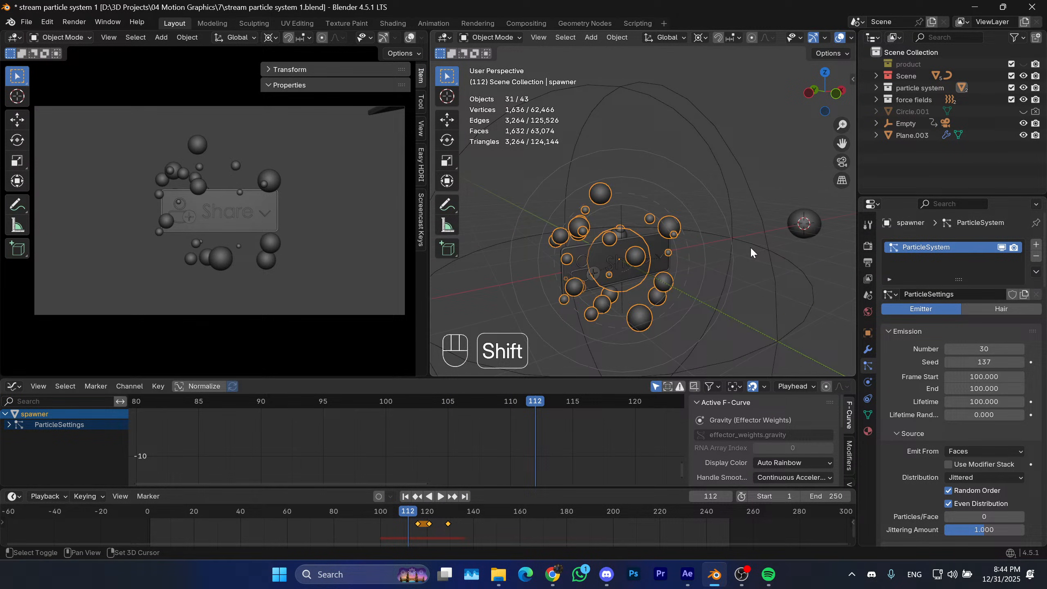
pyautogui.click(802, 222)
pyautogui.press('s')
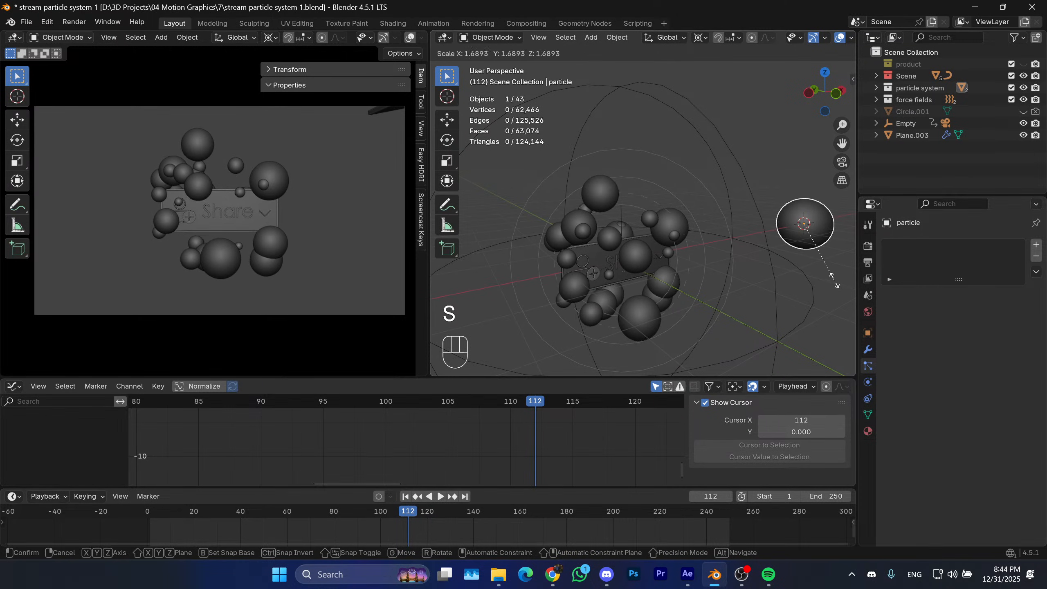
pyautogui.rightClick(773, 270)
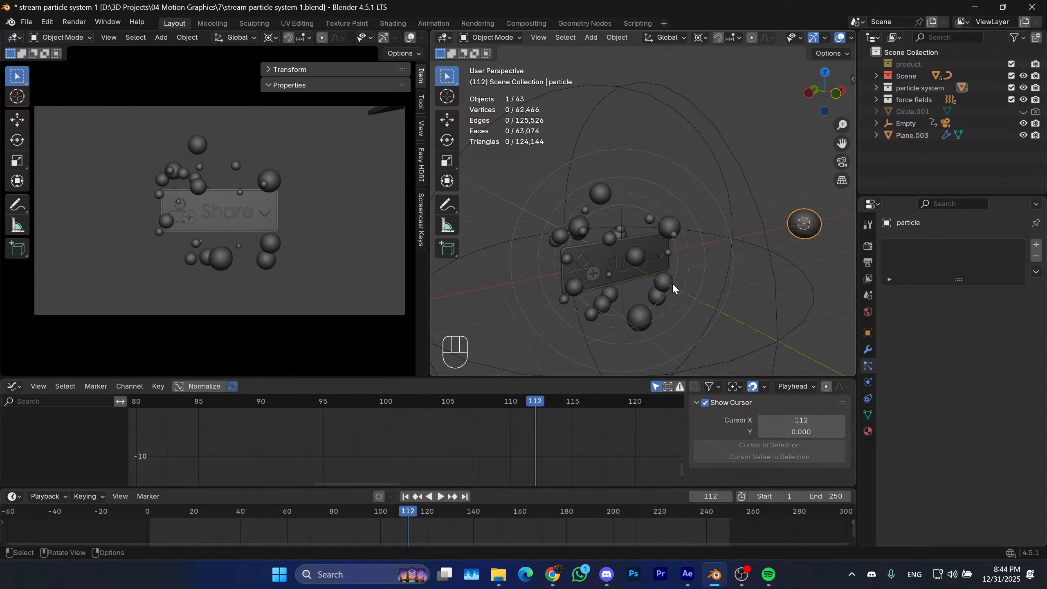
pyautogui.press('s')
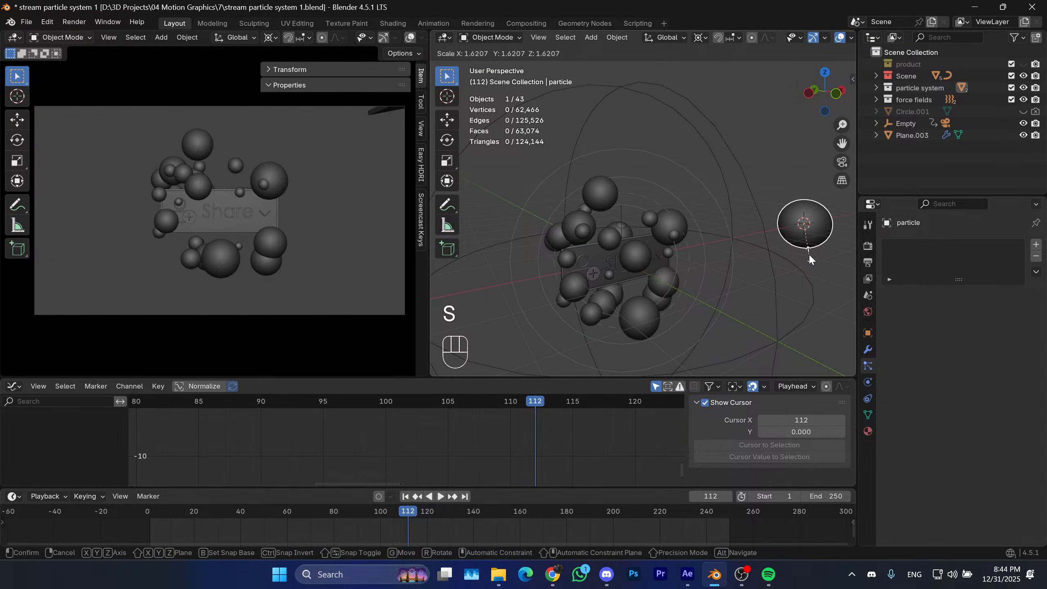
pyautogui.click(808, 253)
# Set the spawner's particle seed to 156 and play the burst from frame 101.
pyautogui.moveTo(727, 244)
pyautogui.keyDown('shift'); pyautogui.mouseDown(button='middle')
pyautogui.moveTo(723, 236)
pyautogui.moveTo(708, 252)
pyautogui.moveTo(713, 240)
pyautogui.mouseUp(button='middle'); pyautogui.keyUp('shift')
pyautogui.click(670, 260)
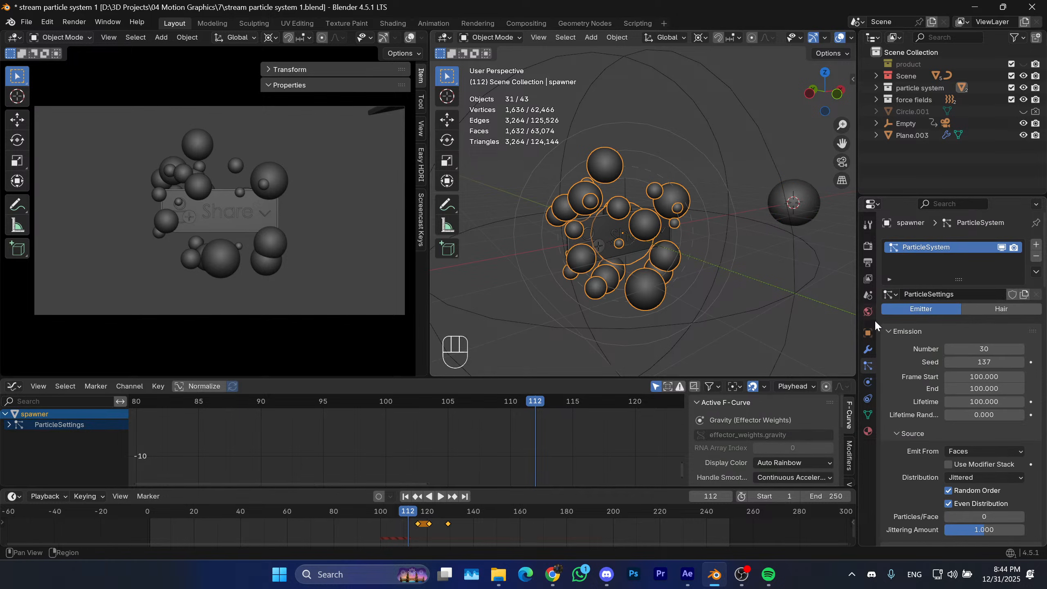
pyautogui.scroll(-3, 917, 377)
pyautogui.moveTo(992, 311); pyautogui.dragTo(1018, 311)
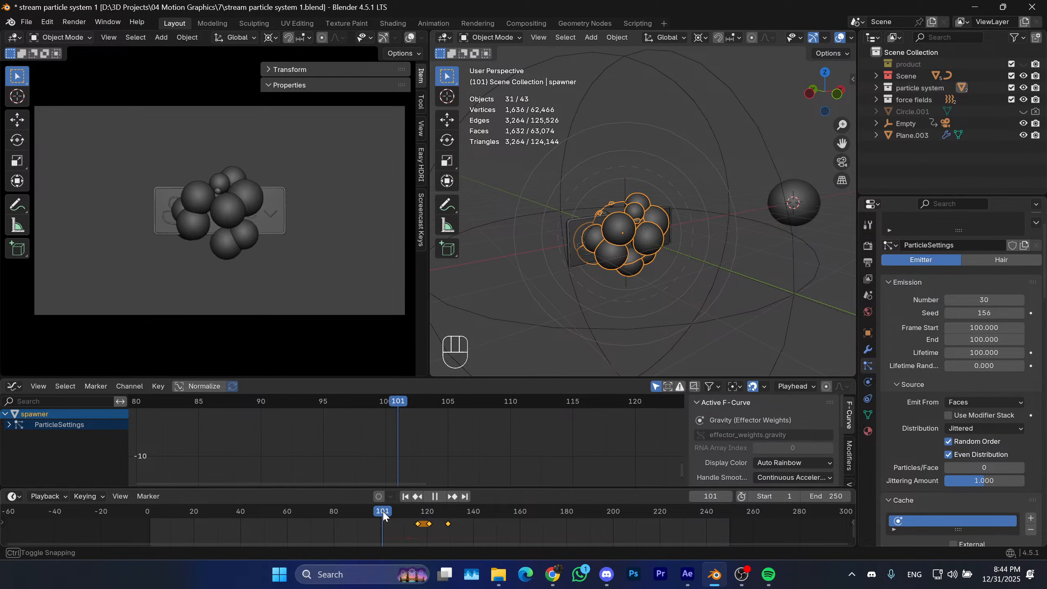
pyautogui.press('space')
pyautogui.press('space')
# Replay the animation from around frames 92 and 93 to check the larger particles emerging from the button.
pyautogui.click(367, 511)
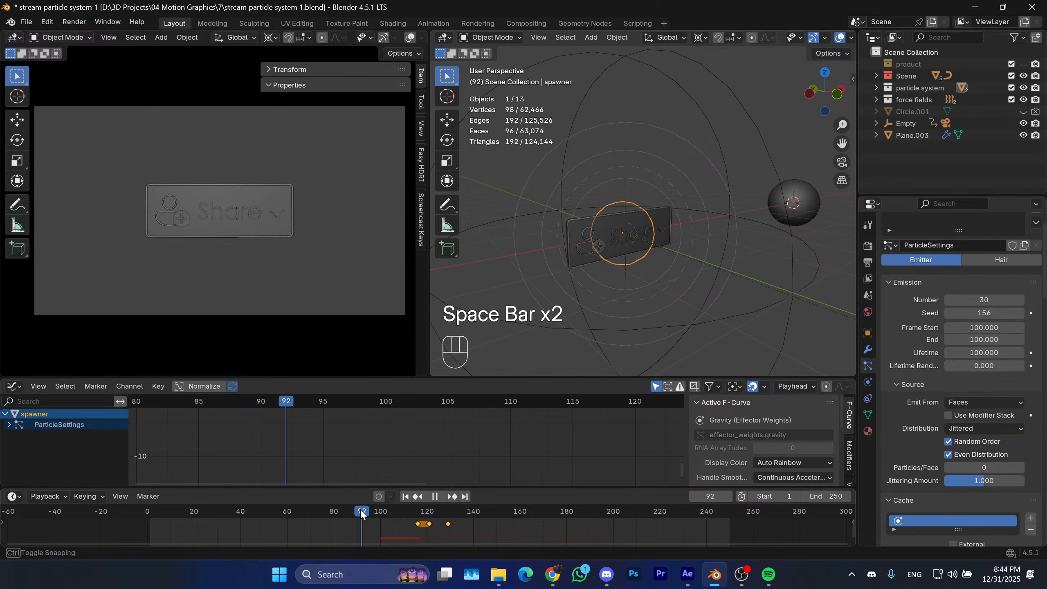
pyautogui.press('space')
pyautogui.press('space')
pyautogui.click(363, 511)
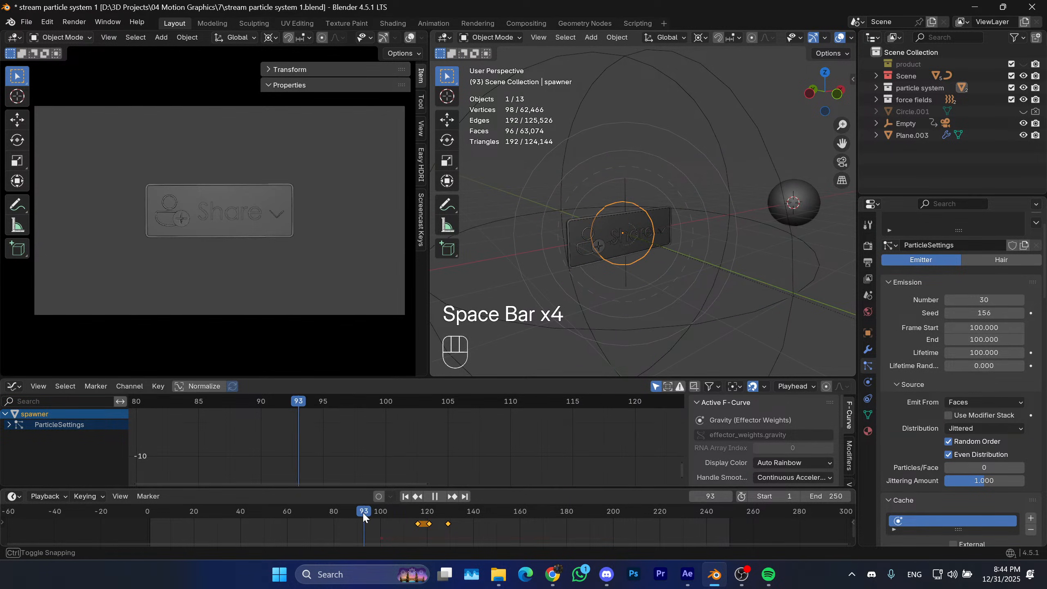
pyautogui.press('space')
pyautogui.press('space')
pyautogui.moveTo(413, 408); pyautogui.dragTo(224, 406)
pyautogui.press('space')
pyautogui.press('space')
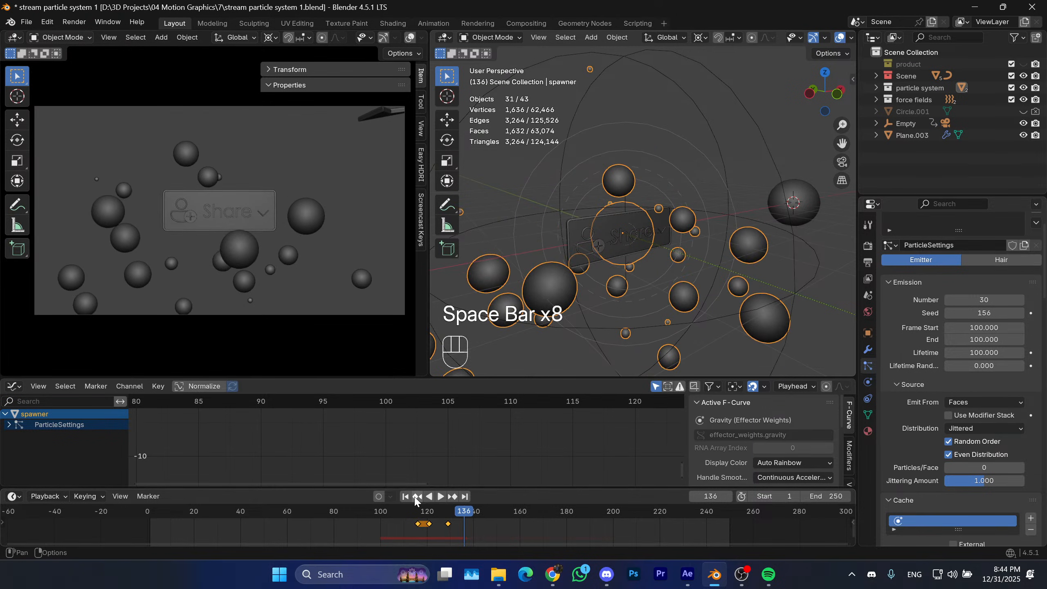
# Replay the burst repeatedly from around frame 100 to judge the new particle size and seed.
pyautogui.click(380, 511)
pyautogui.press('space')
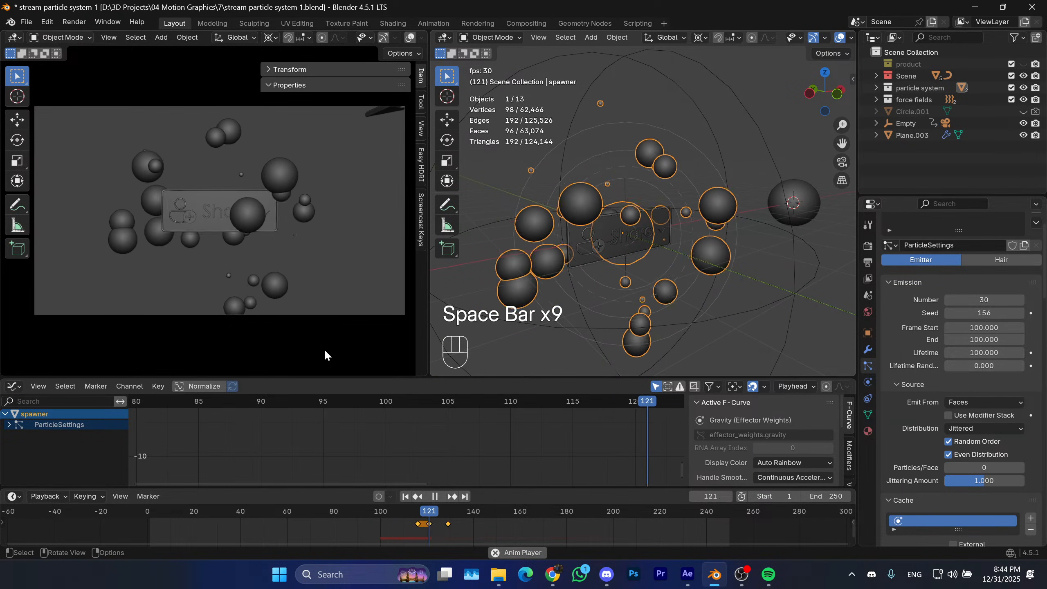
pyautogui.press('space')
pyautogui.click(373, 512)
pyautogui.press('space')
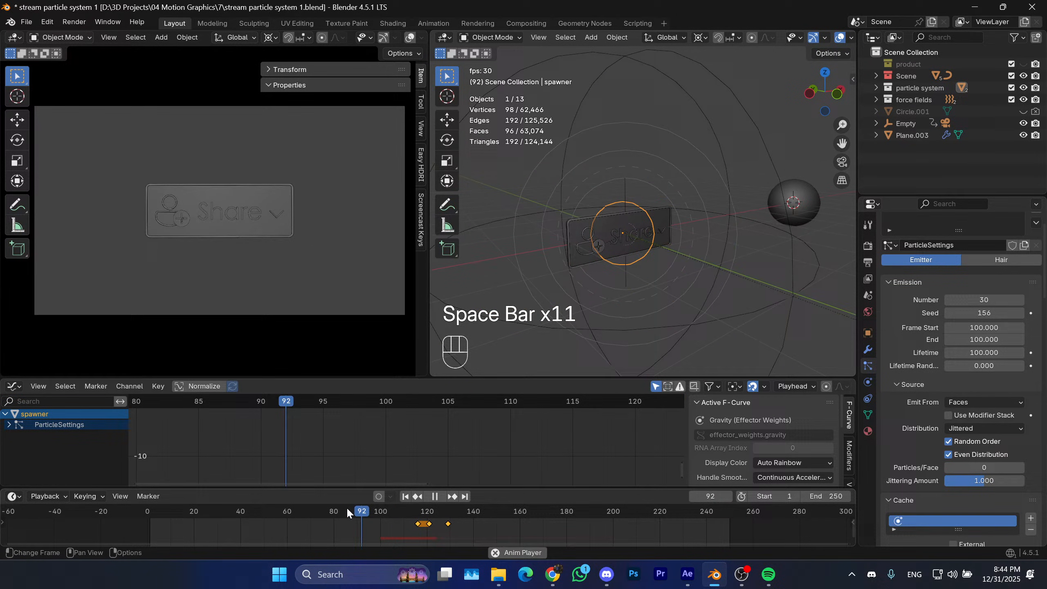
pyautogui.click(383, 509)
pyautogui.press('space')
pyautogui.press('space')
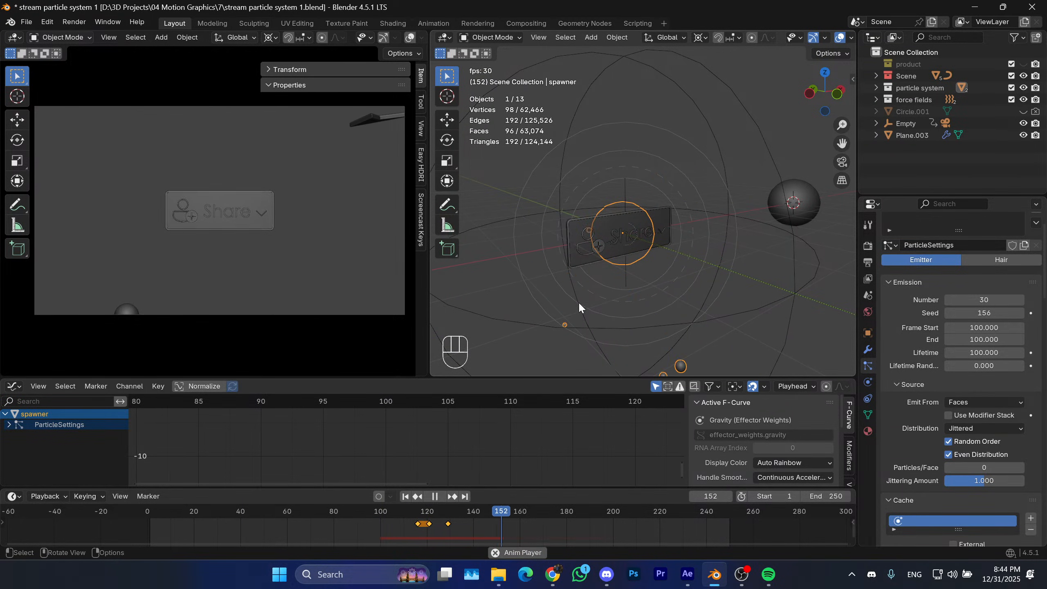
pyautogui.press('space')
pyautogui.click(384, 511)
pyautogui.press('space')
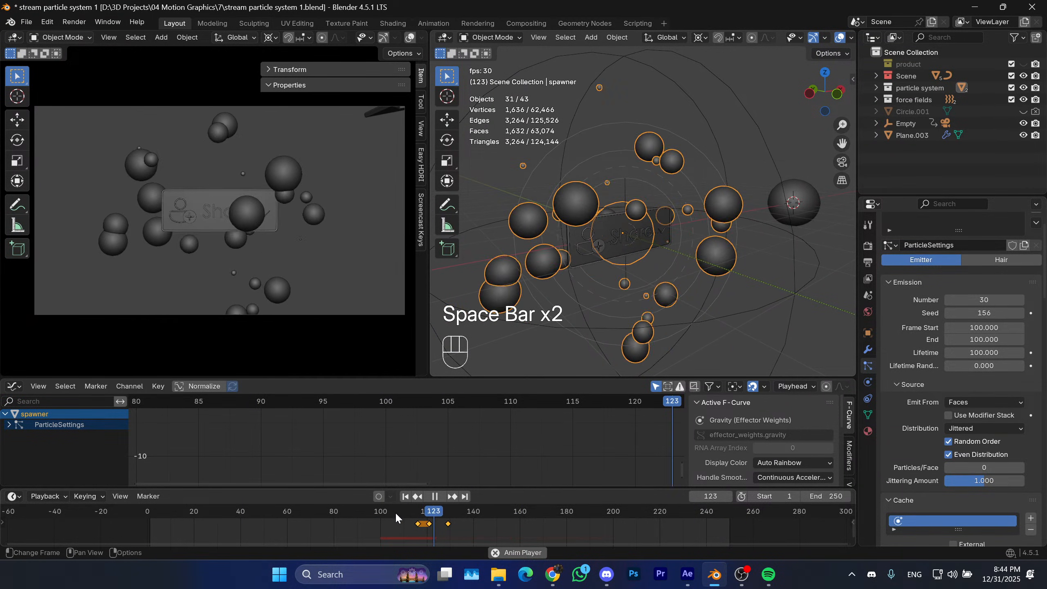
pyautogui.press('space')
# Play the lead-in and burst from around frame 70 and return to frame 79.
pyautogui.click(318, 510)
pyautogui.press('space')
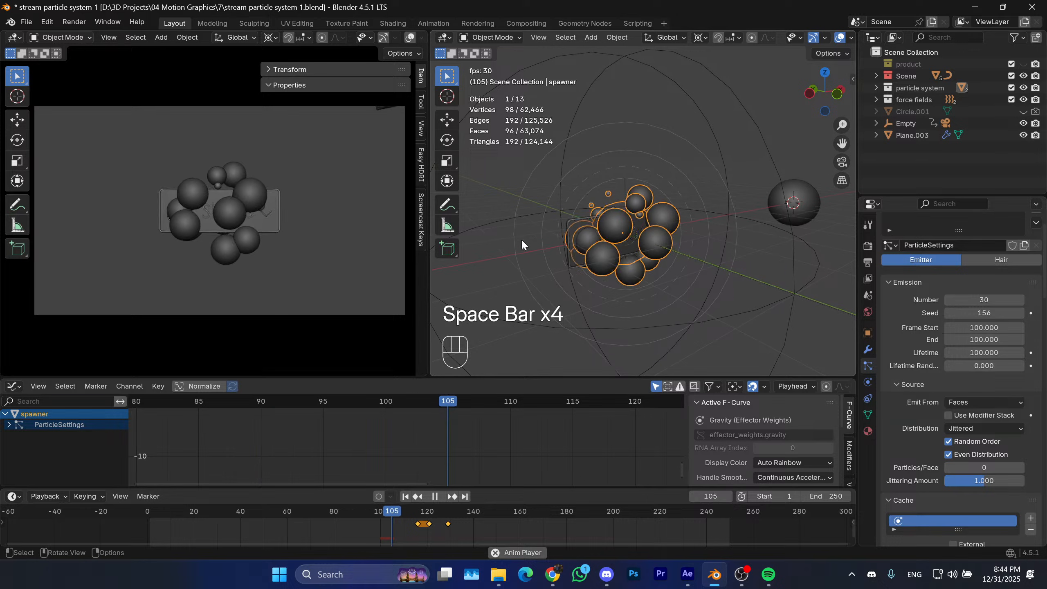
pyautogui.press('space')
pyautogui.click(307, 511)
pyautogui.press('space')
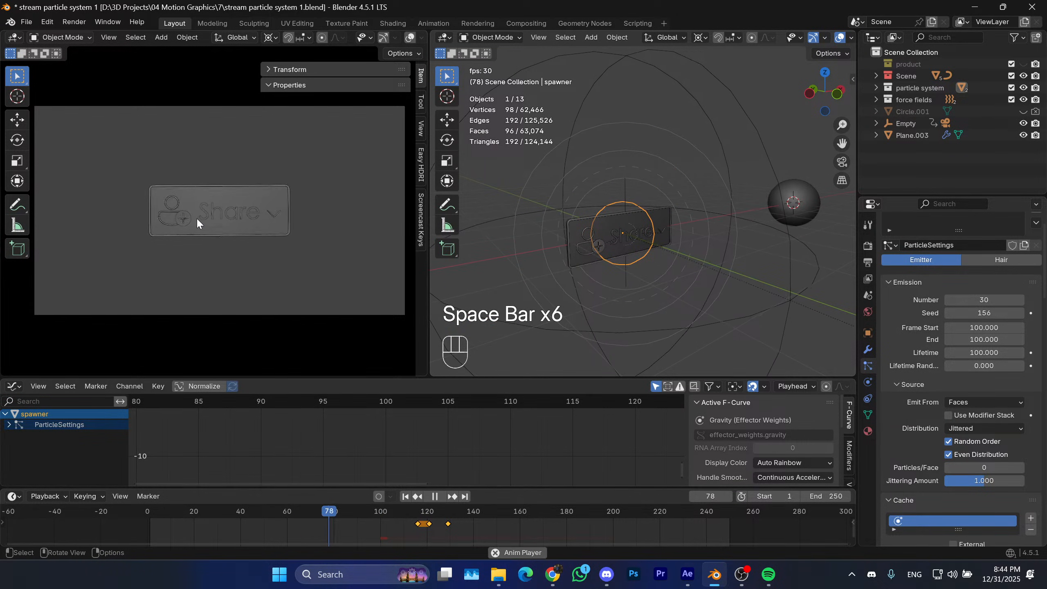
pyautogui.press('space')
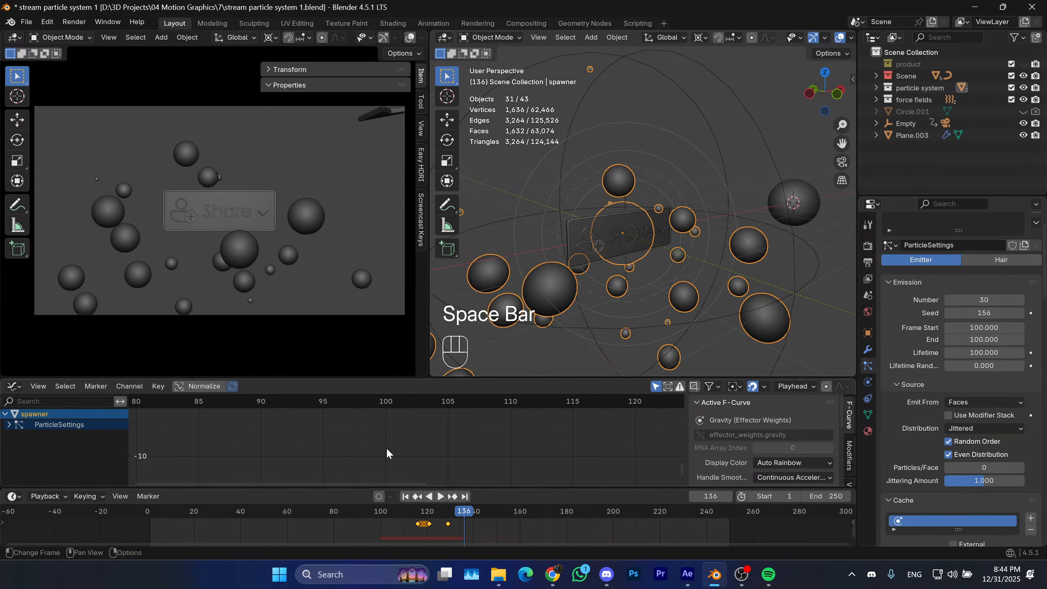
pyautogui.click(331, 511)
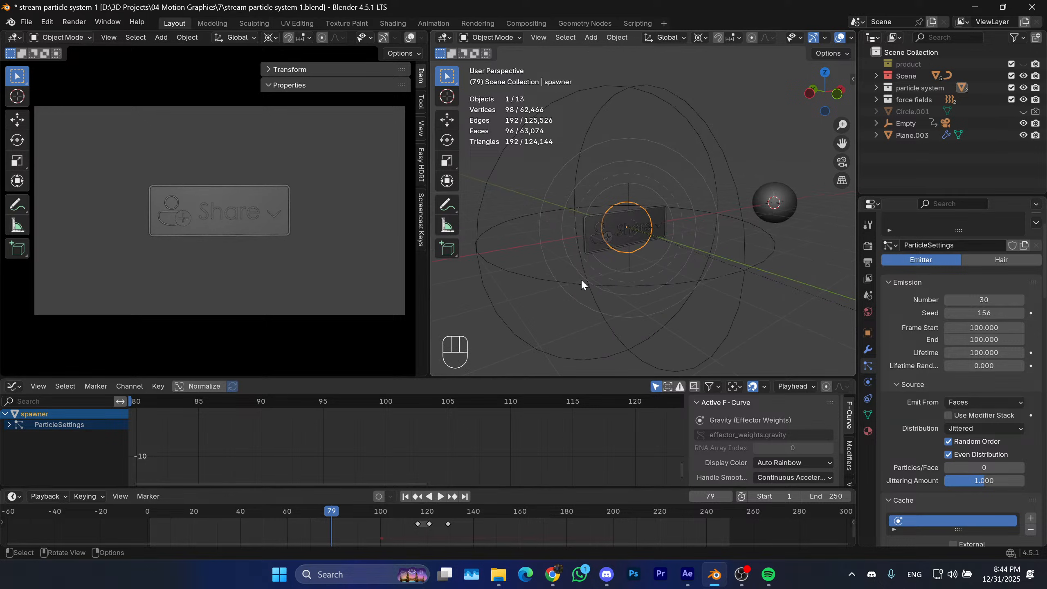
# Save the current project file.
pyautogui.moveTo(680, 297)
pyautogui.mouseDown(button='middle')
pyautogui.moveTo(736, 282)
pyautogui.moveTo(715, 282)
pyautogui.moveTo(738, 257)
pyautogui.moveTo(676, 284)
pyautogui.mouseUp(button='middle')
pyautogui.click(737, 253)
pyautogui.hotkey('ctrl', 's')
pyautogui.click(675, 286)
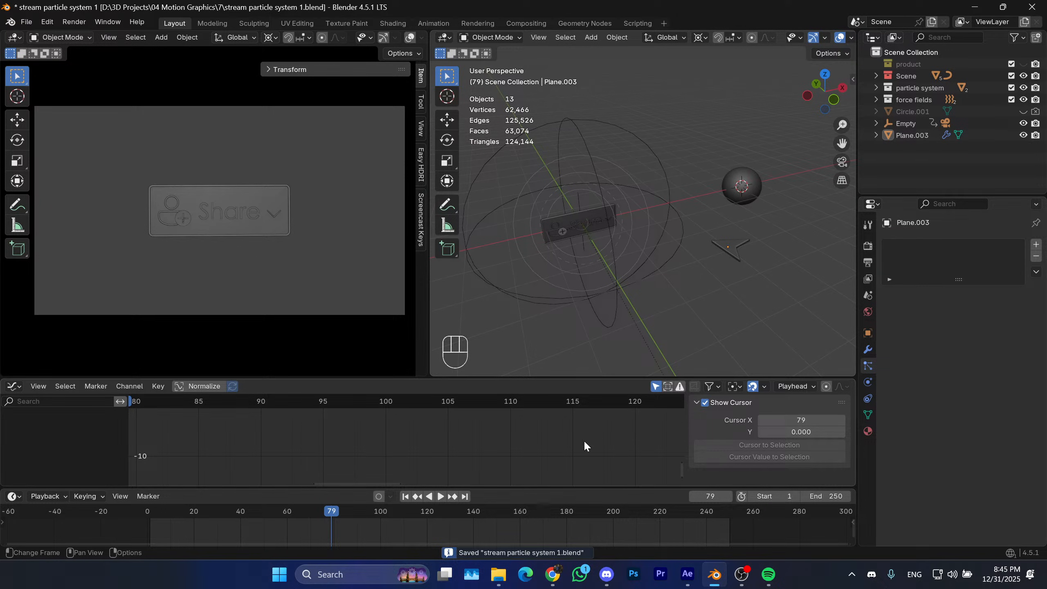
# Play the animation from the start, stop at frame 60, and inspect the particle setup from the front and side.
pyautogui.click(406, 496)
pyautogui.press('space')
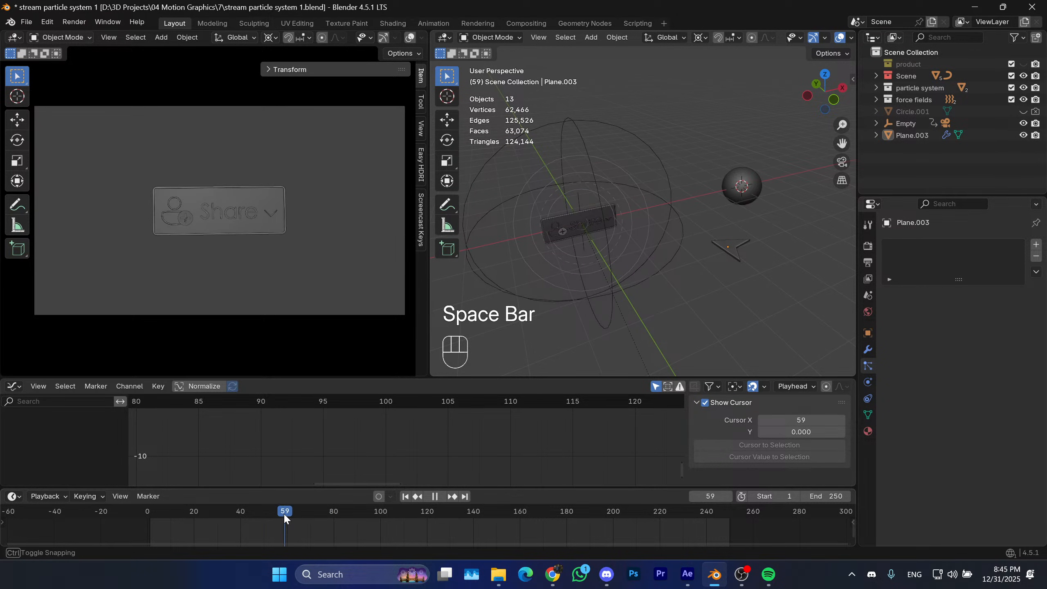
pyautogui.moveTo(685, 306); pyautogui.dragTo(707, 291, button='middle')
pyautogui.keyDown('shift'); pyautogui.moveTo(707, 290); pyautogui.dragTo(683, 286, button='middle'); pyautogui.keyUp('shift')
pyautogui.press('KP_3')
pyautogui.press('KP_1')
pyautogui.press('KP_3')
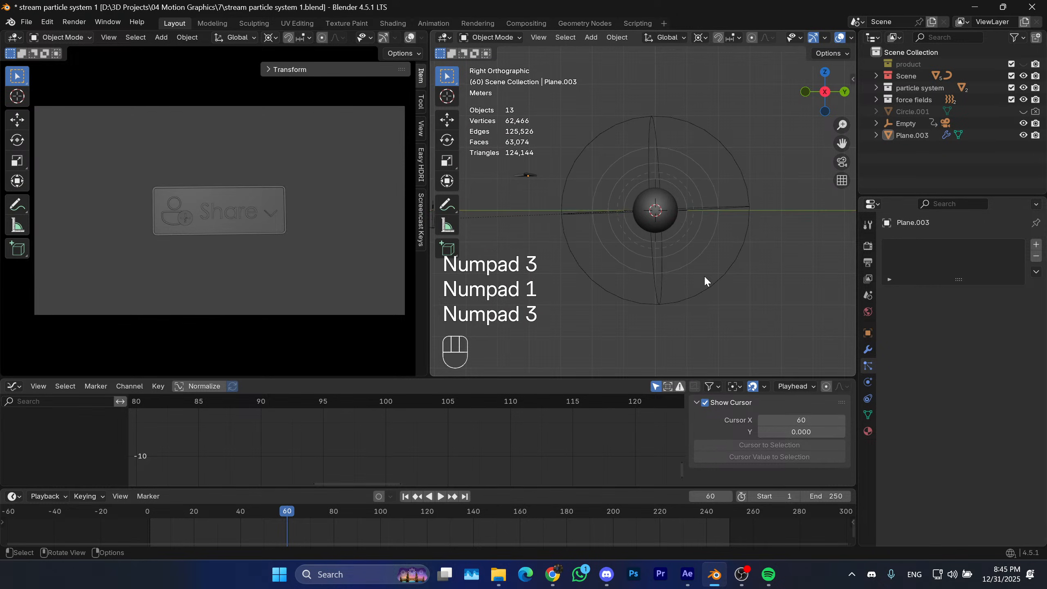
pyautogui.press('KP_9')
pyautogui.keyDown('shift'); pyautogui.moveTo(719, 274); pyautogui.dragTo(624, 236, button='middle'); pyautogui.keyUp('shift')
# Hide the source particle sphere in both the viewport and renders.
pyautogui.hotkey('shift', 'z')
pyautogui.click(654, 195)
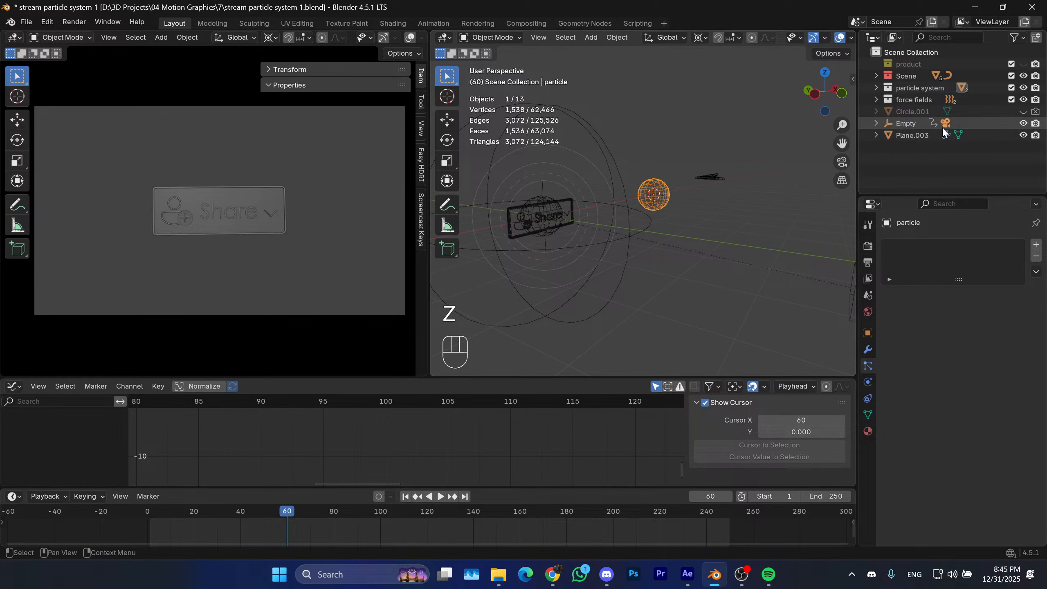
pyautogui.click(876, 89)
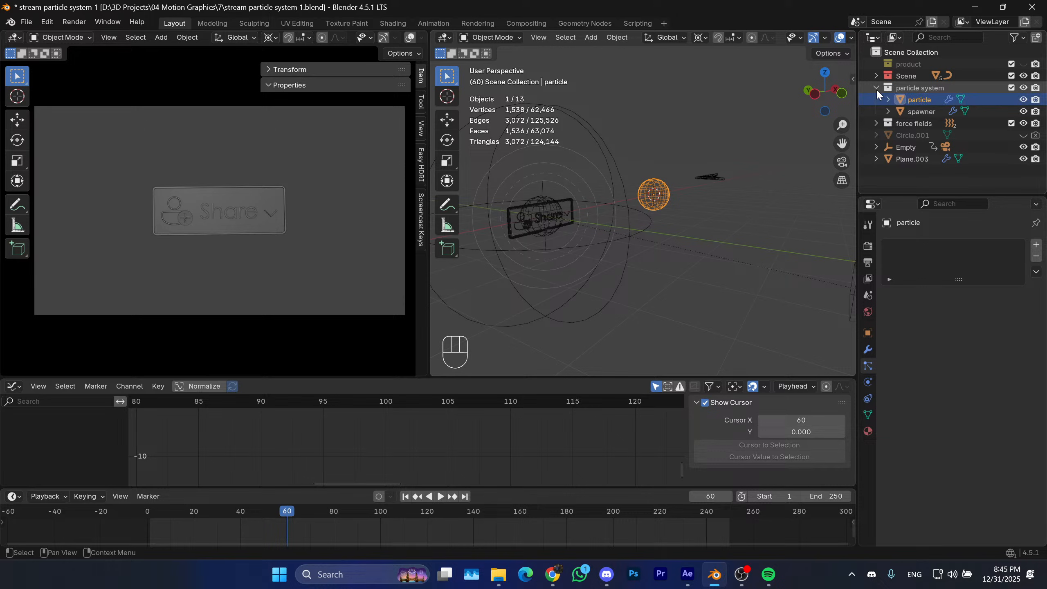
pyautogui.click(1024, 100)
pyautogui.click(1023, 100)
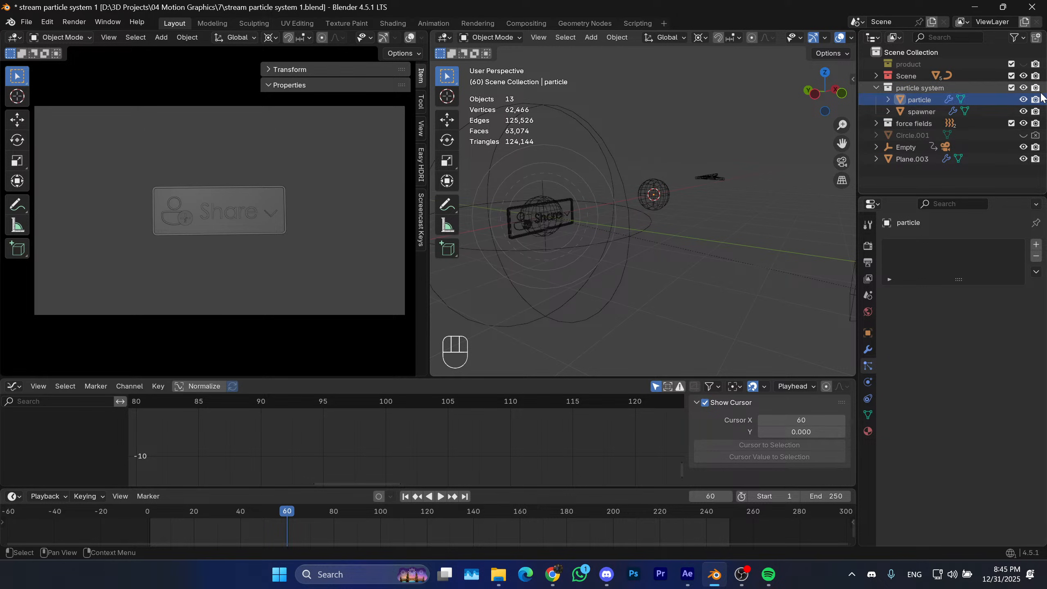
pyautogui.click(1024, 99)
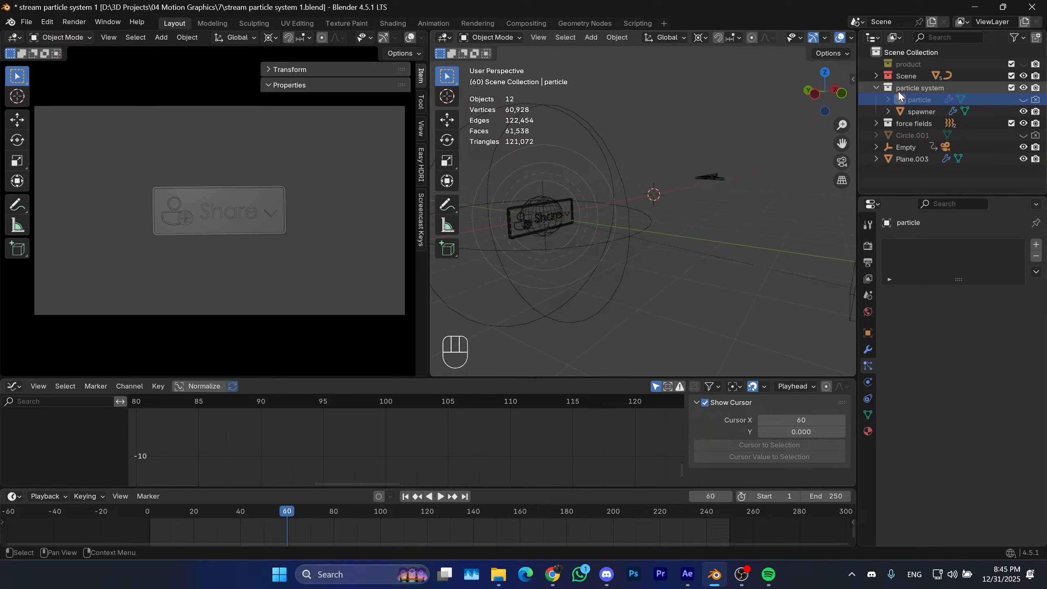
pyautogui.click(876, 89)
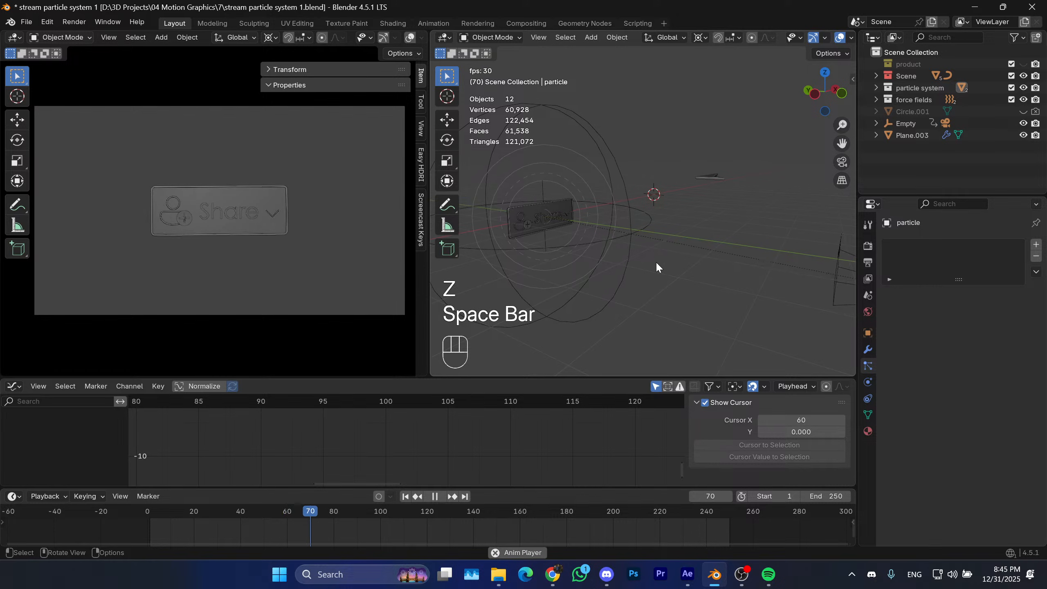
# Replay the animation from frame 60 and again from the start to check the burst with the source sphere hidden.
pyautogui.press('space')
pyautogui.press('space')
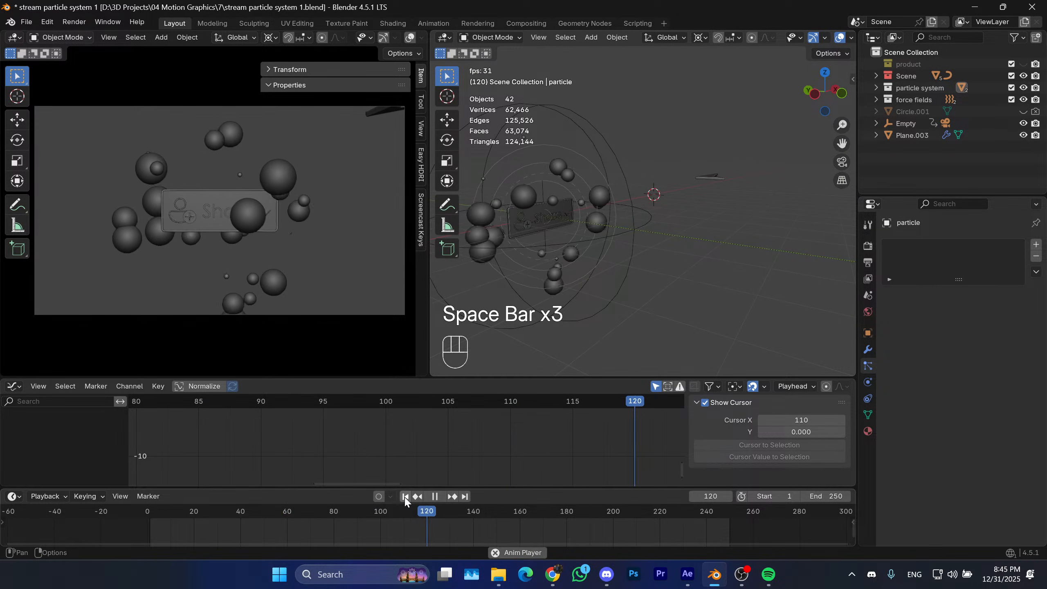
pyautogui.press('space')
pyautogui.click(405, 498)
pyautogui.keyDown('shift'); pyautogui.moveTo(564, 242); pyautogui.dragTo(580, 248, button='middle'); pyautogui.keyUp('shift')
pyautogui.press('space')
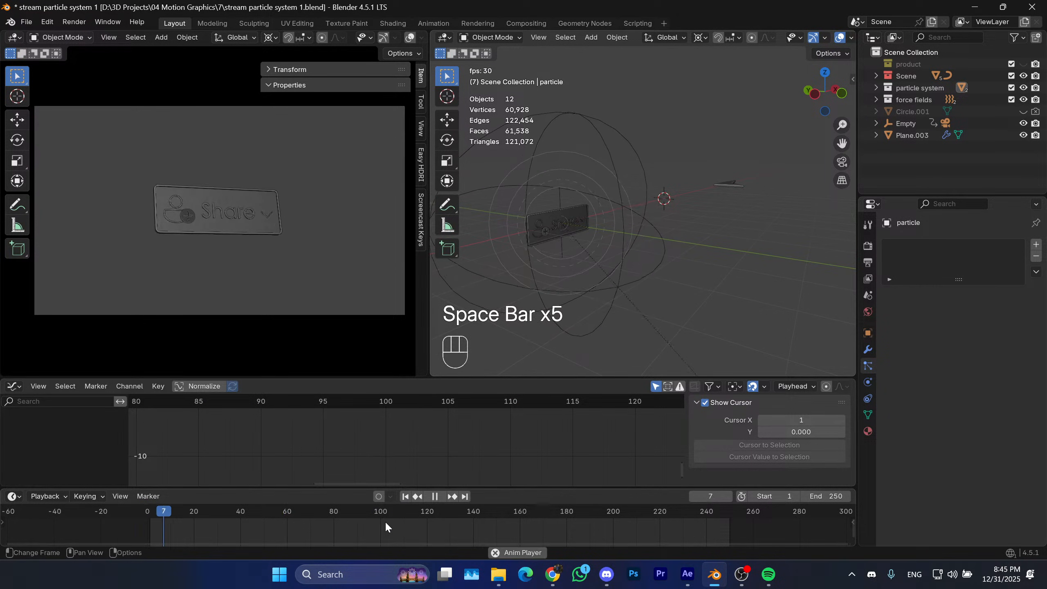
pyautogui.press('space')
# Try particle seeds 157 and 155 on the spawner at frame 100, and restore seed 156.
pyautogui.click(566, 230)
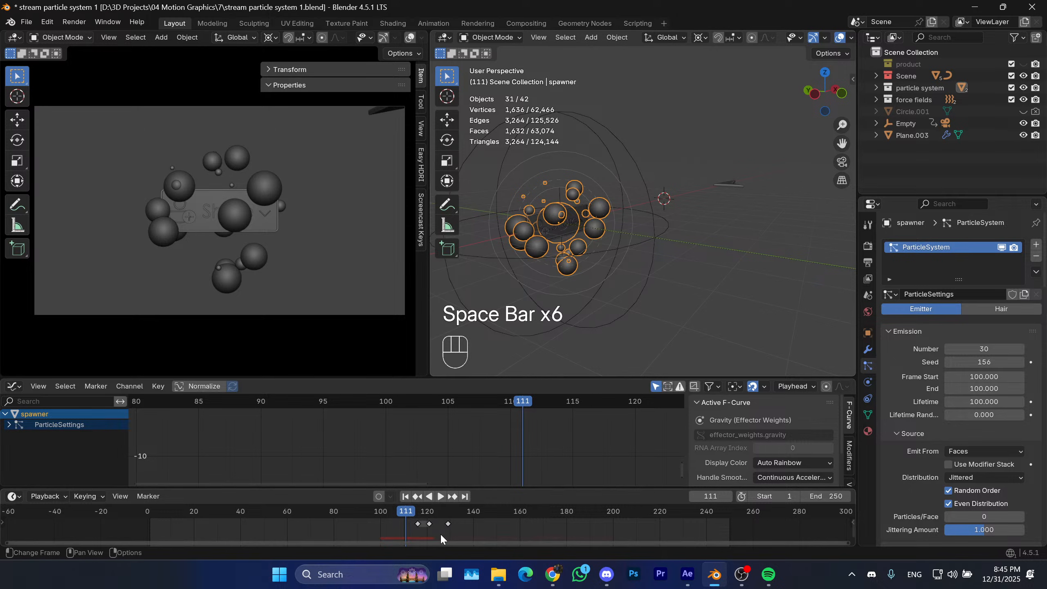
pyautogui.moveTo(407, 511); pyautogui.dragTo(382, 511)
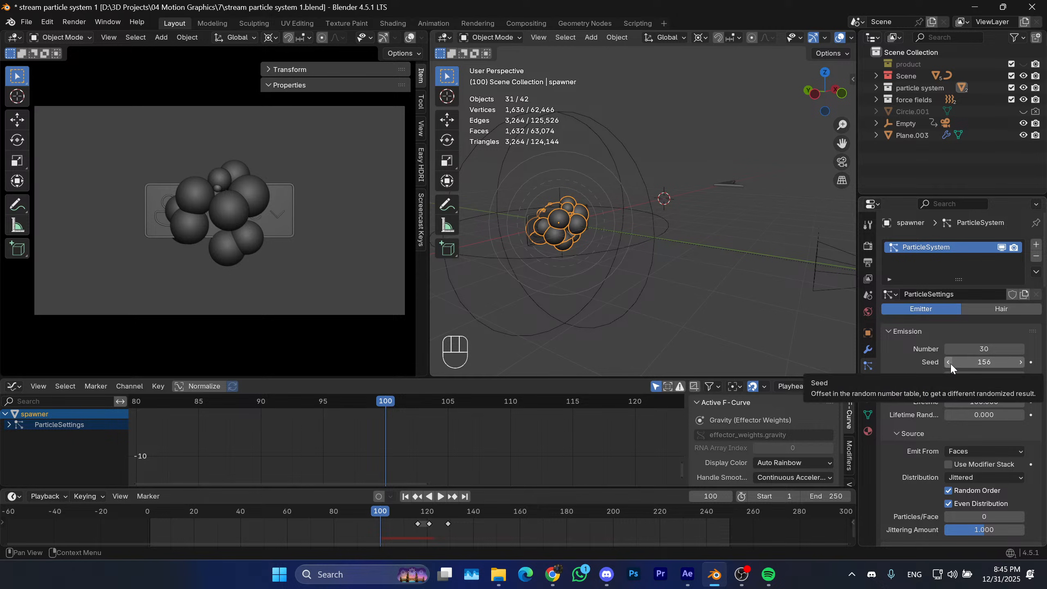
pyautogui.click(1020, 363)
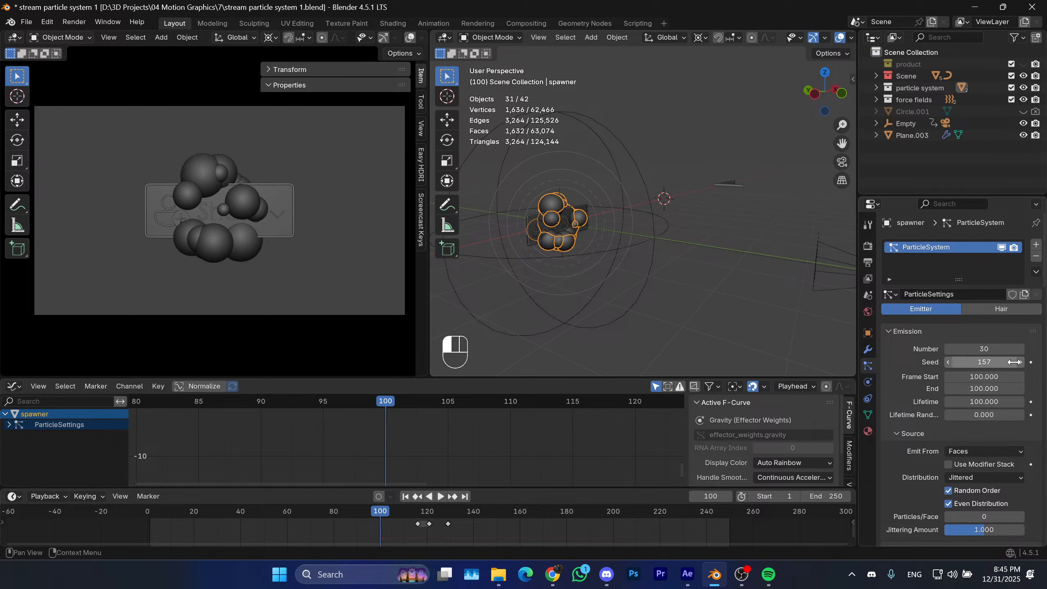
pyautogui.click(947, 360)
pyautogui.click(948, 361)
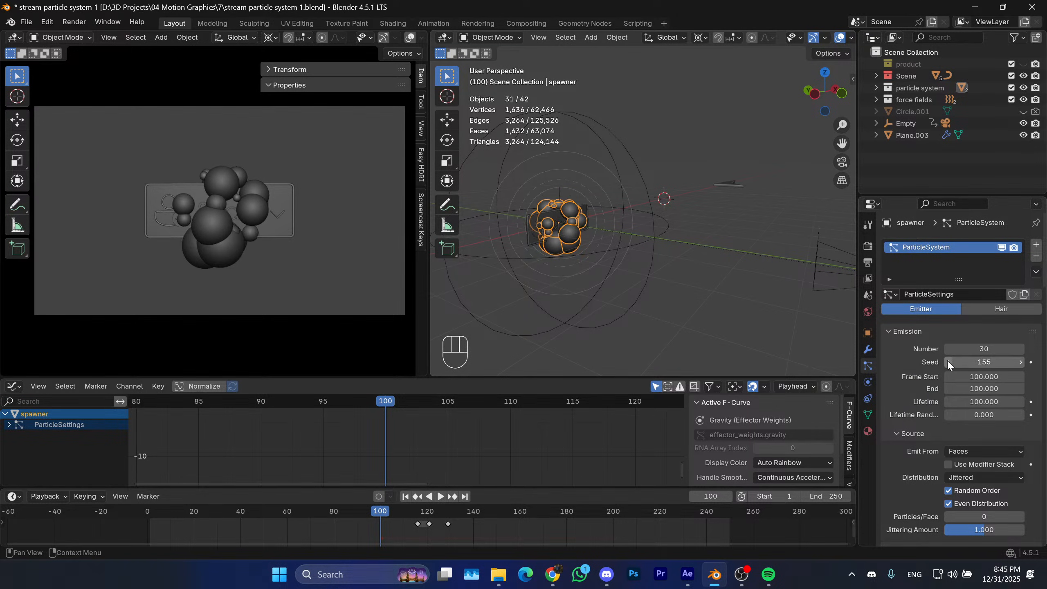
pyautogui.hotkey('ctrl', 'z')
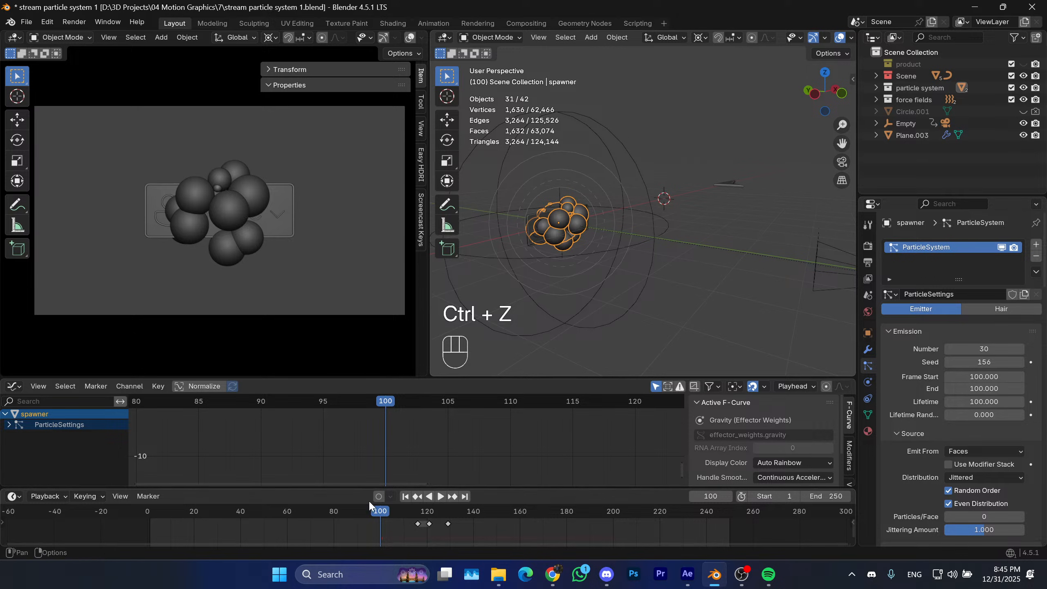
# Replay the burst, return to frame 100 and examine the particle cluster from other angles.
pyautogui.press('space')
pyautogui.press('space')
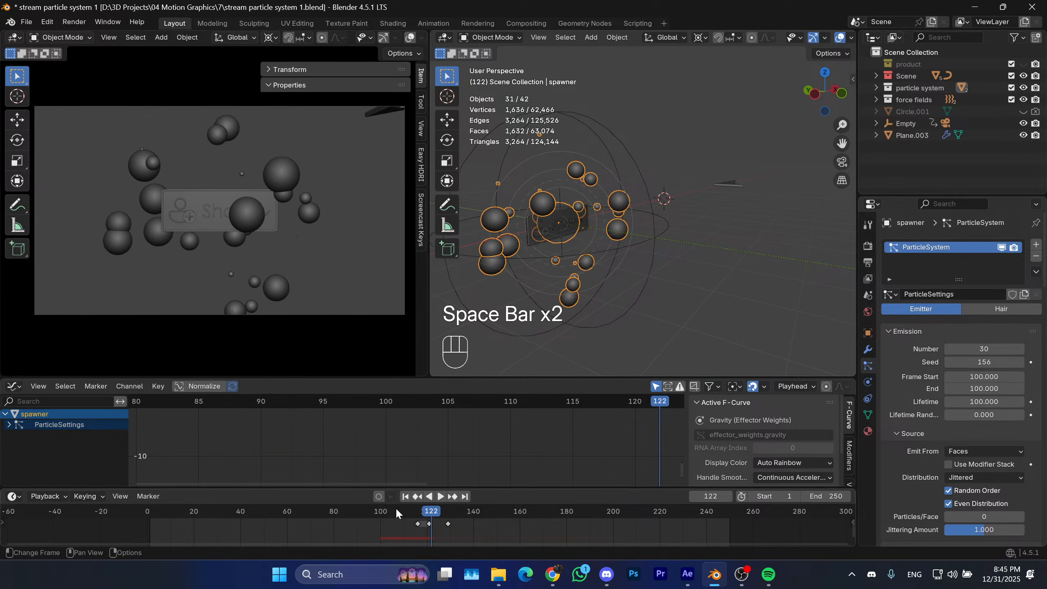
pyautogui.moveTo(396, 511); pyautogui.dragTo(382, 511)
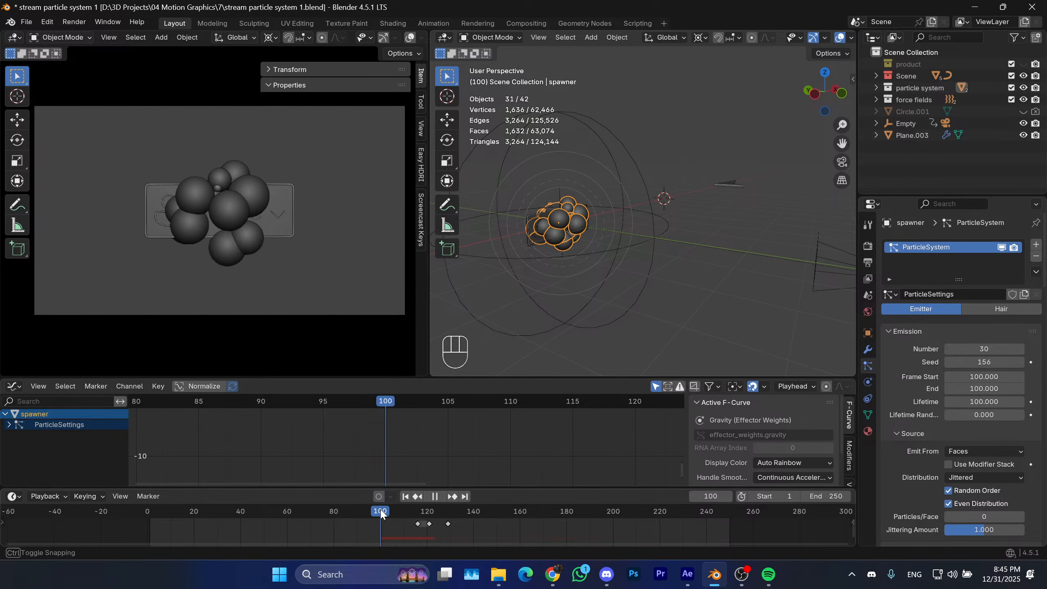
pyautogui.moveTo(604, 268); pyautogui.dragTo(538, 241, button='middle')
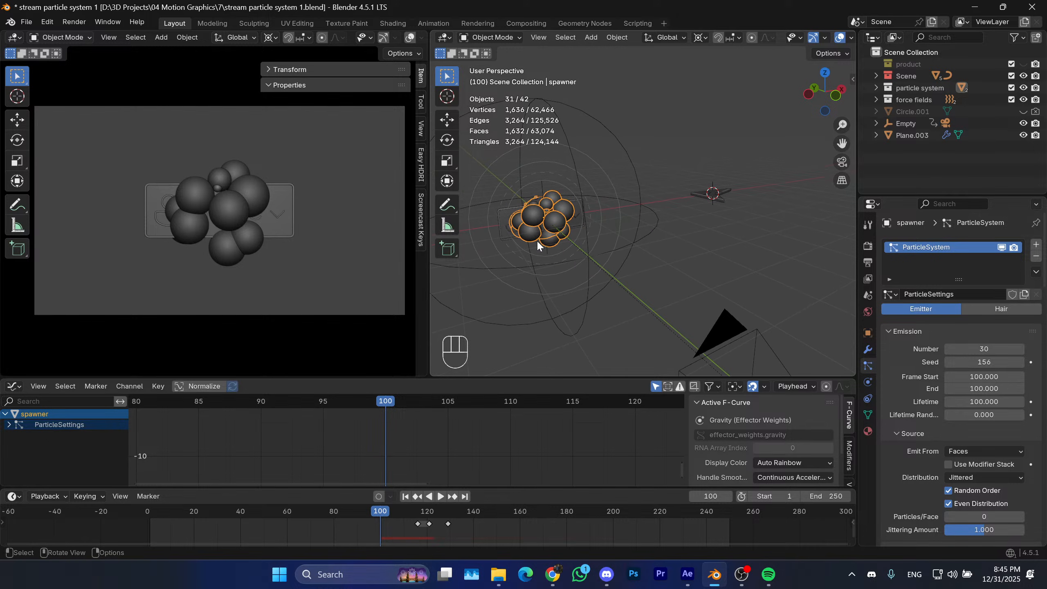
pyautogui.scroll(3, 537, 240)
pyautogui.moveTo(576, 283); pyautogui.dragTo(871, 336, button='middle')
# Try adjusting the particles' render scale, and undo the recent changes back to the state at frame 60.
pyautogui.scroll(-15, 918, 428)
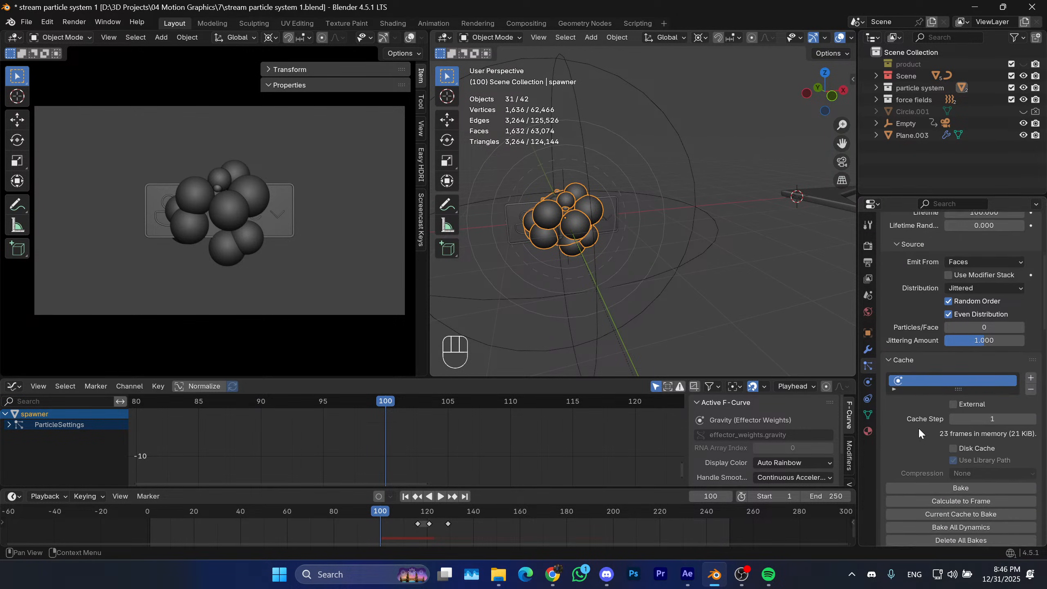
pyautogui.scroll(-15, 956, 435)
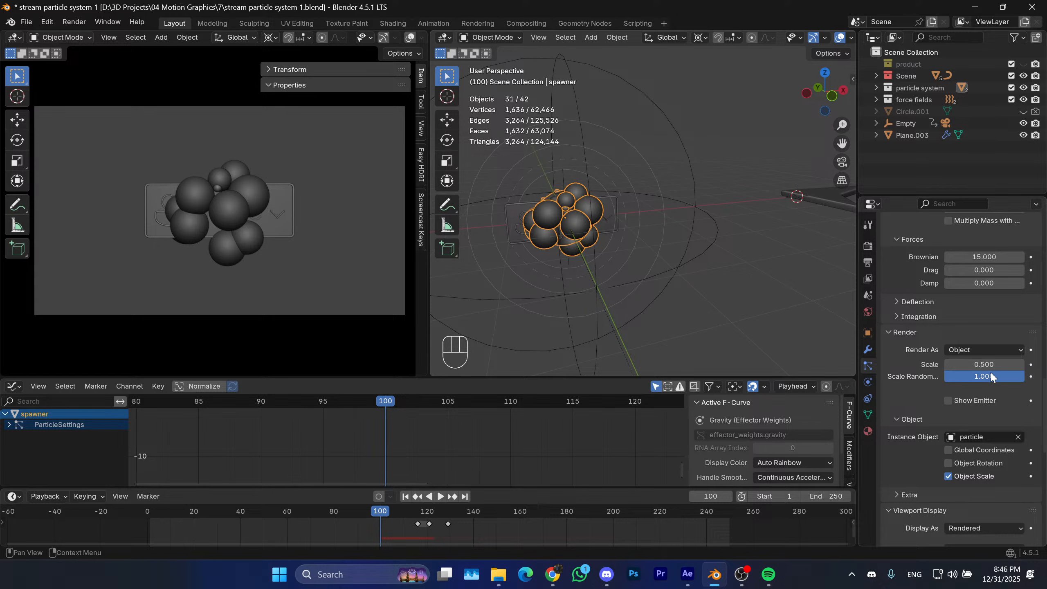
pyautogui.moveTo(984, 364); pyautogui.dragTo(964, 377)
pyautogui.hotkey('ctrl', 'z')
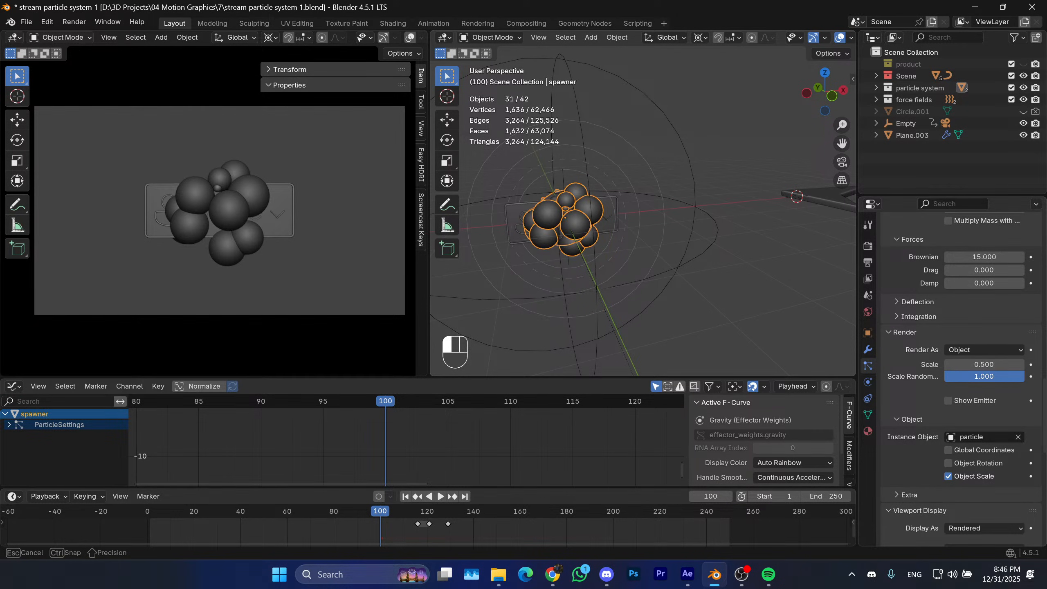
pyautogui.hotkey('ctrl', 'z')
pyautogui.hotkey('ctrl', 'z')
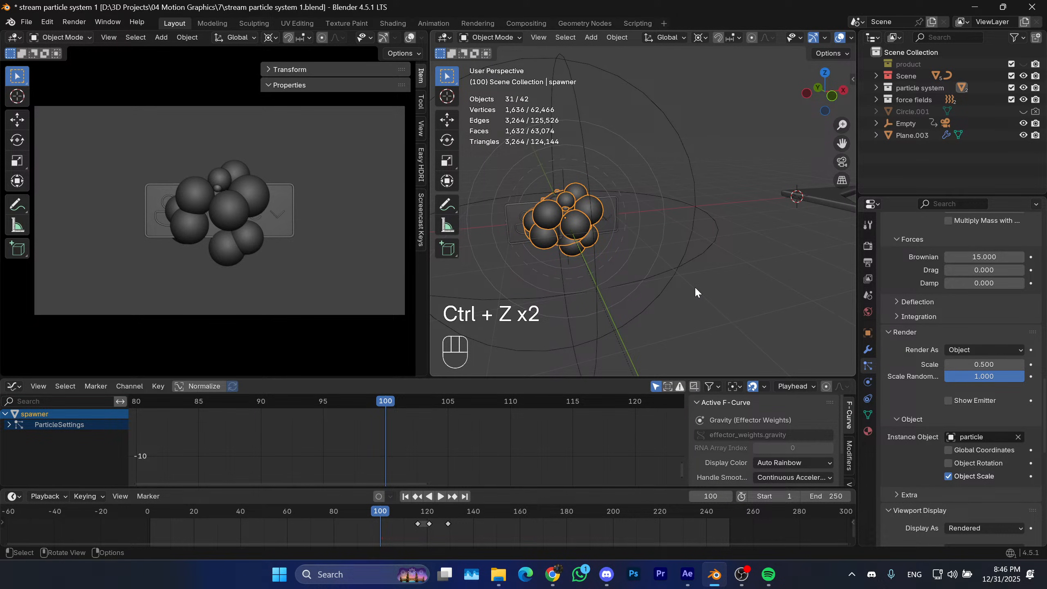
pyautogui.hotkey('ctrl', 'z')
pyautogui.hotkey('ctrl', 'z')
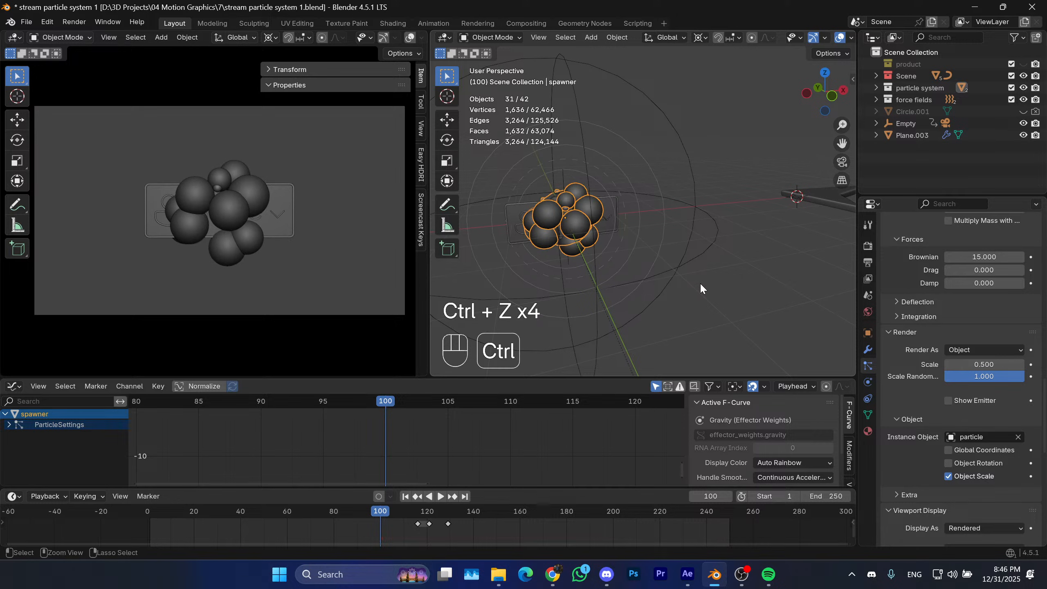
pyautogui.hotkey('ctrl', 'z')
pyautogui.hotkey('ctrl', 'z')
pyautogui.hotkey('ctrl', 'z')
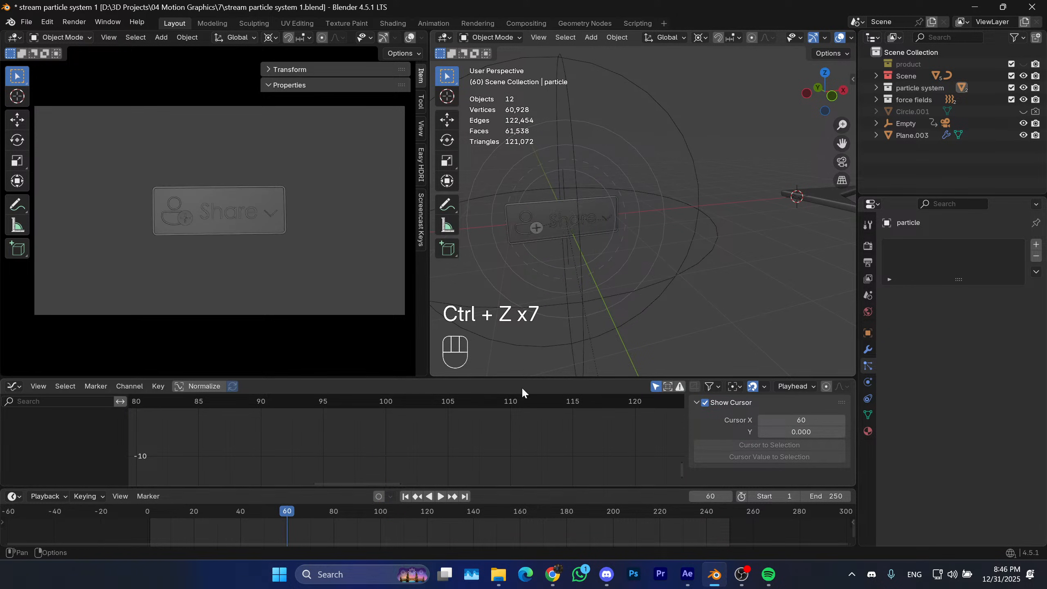
# Play on from frame 60, go to frame 101, and examine up close how the particles cover the Share button.
pyautogui.press('space')
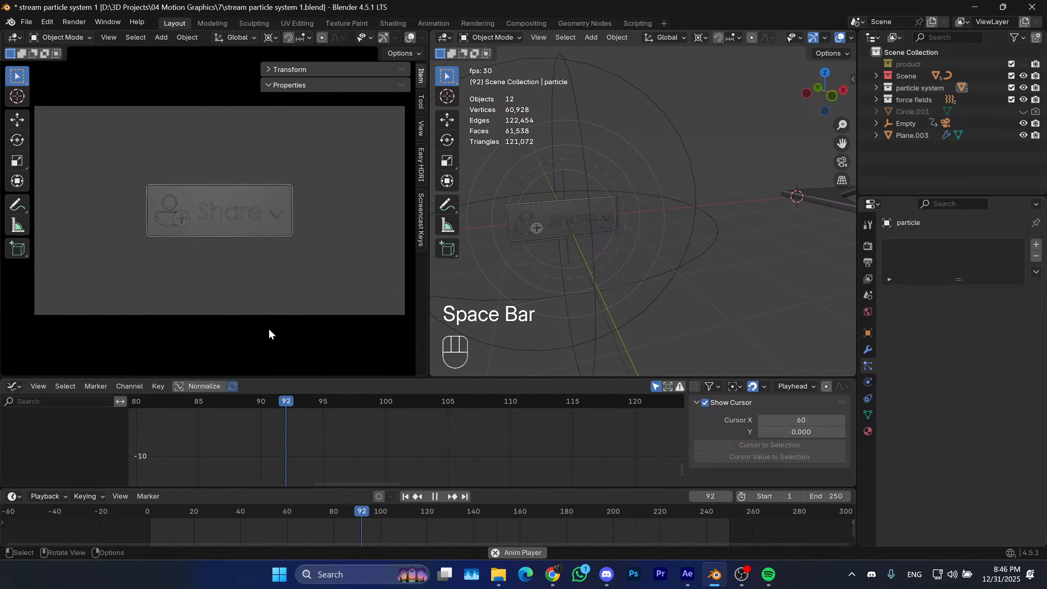
pyautogui.moveTo(393, 509); pyautogui.dragTo(380, 408)
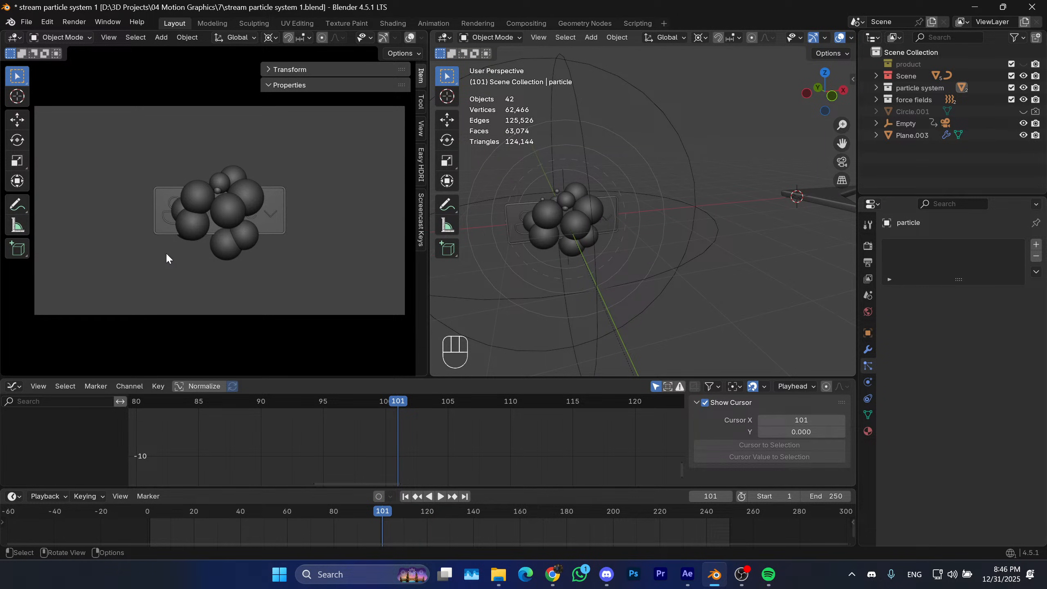
pyautogui.scroll(8, 166, 252)
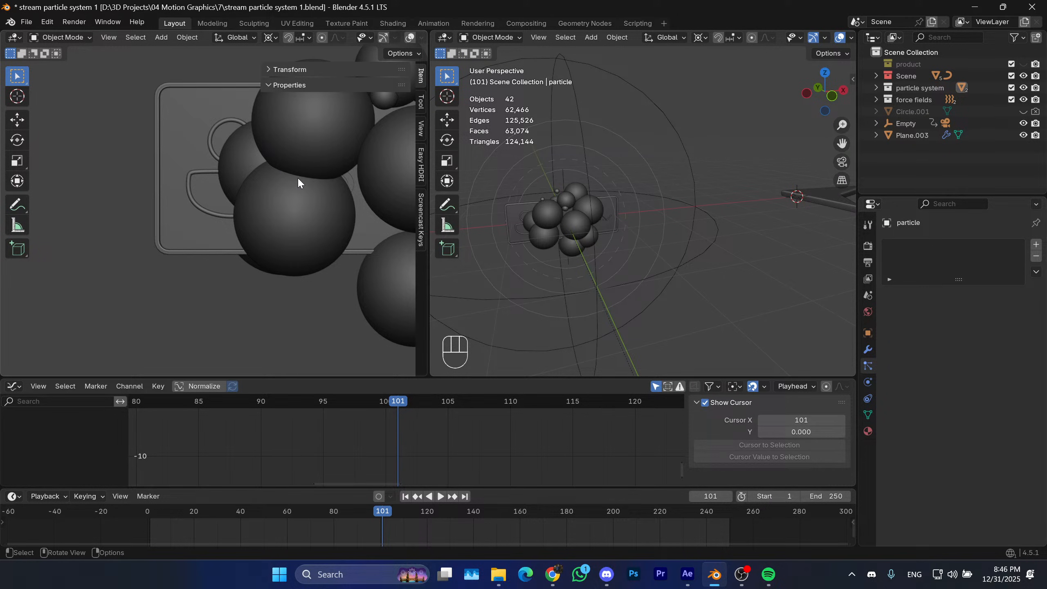
pyautogui.scroll(-4, 291, 196)
pyautogui.keyDown('shift'); pyautogui.moveTo(291, 197); pyautogui.dragTo(173, 243, button='middle'); pyautogui.keyUp('shift')
pyautogui.scroll(1, 204, 259)
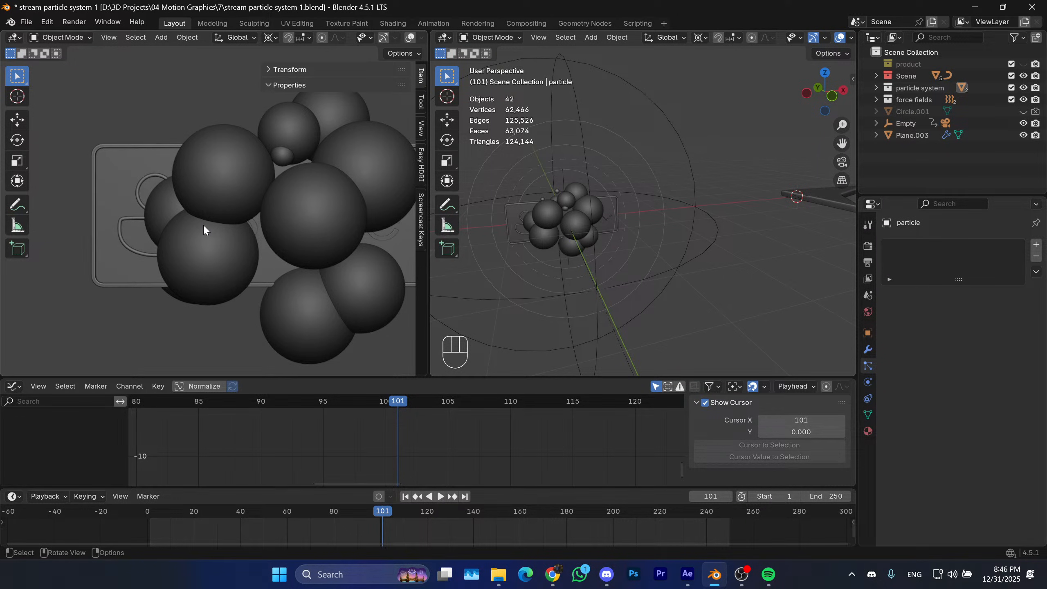
pyautogui.keyDown('shift'); pyautogui.moveTo(211, 228); pyautogui.dragTo(195, 186, button='middle'); pyautogui.keyUp('shift')
pyautogui.scroll(1, 217, 241)
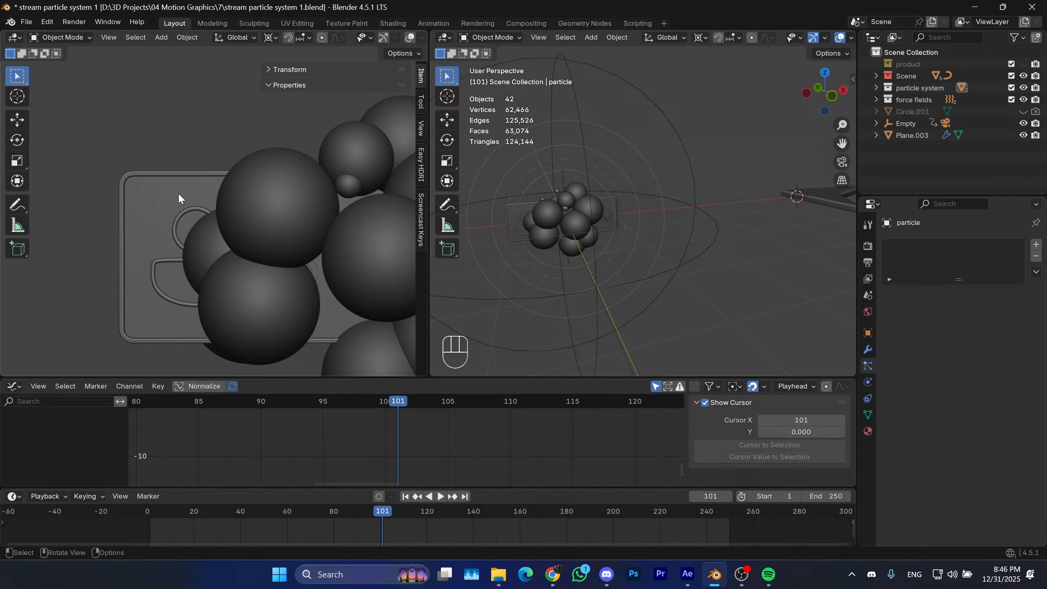
pyautogui.keyDown('shift'); pyautogui.moveTo(197, 268); pyautogui.dragTo(171, 240, button='middle'); pyautogui.keyUp('shift')
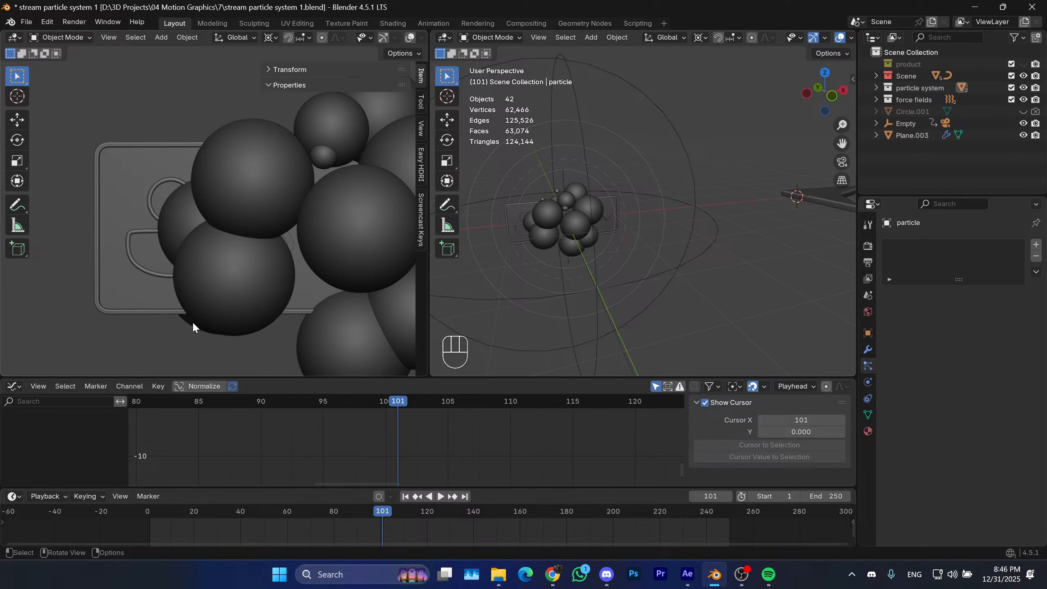
pyautogui.scroll(-2, 216, 293)
pyautogui.keyDown('shift'); pyautogui.moveTo(230, 273); pyautogui.dragTo(172, 260, button='middle'); pyautogui.keyUp('shift')
pyautogui.scroll(-2, 175, 259)
pyautogui.moveTo(252, 255)
pyautogui.keyDown('shift'); pyautogui.mouseDown(button='middle')
pyautogui.moveTo(229, 251)
pyautogui.moveTo(232, 264)
pyautogui.moveTo(271, 262)
pyautogui.mouseUp(button='middle'); pyautogui.keyUp('shift')
pyautogui.scroll(1, 238, 264)
pyautogui.scroll(1, 232, 263)
pyautogui.scroll(-2, 232, 262)
# Select the spawner and set its particle seed to 157.
pyautogui.click(580, 234)
pyautogui.keyDown('shift'); pyautogui.moveTo(580, 234); pyautogui.dragTo(596, 236, button='middle'); pyautogui.keyUp('shift')
pyautogui.scroll(-3, 905, 432)
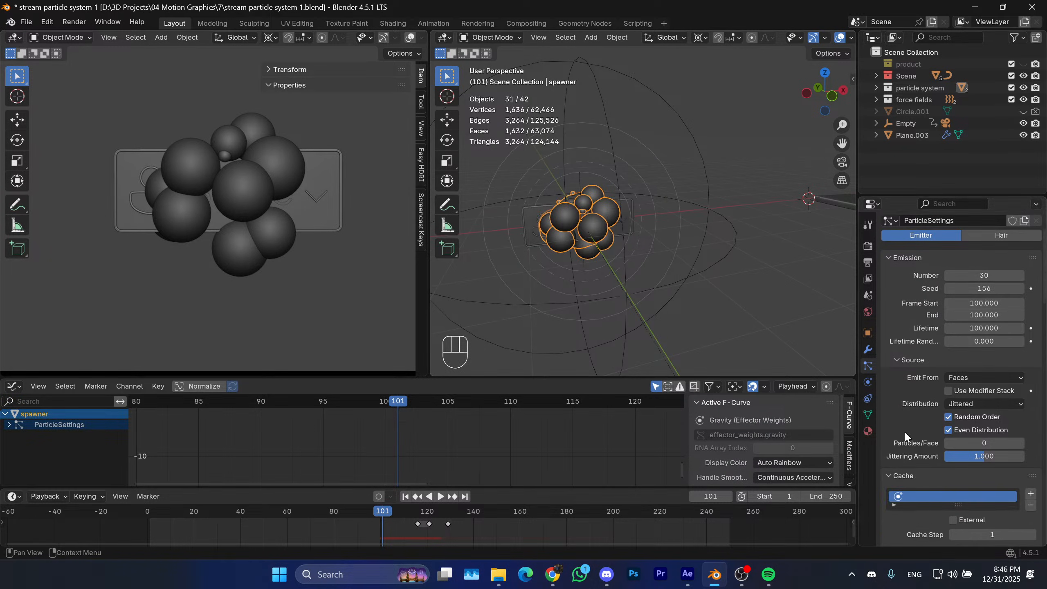
pyautogui.scroll(-3, 905, 430)
pyautogui.scroll(-10, 892, 372)
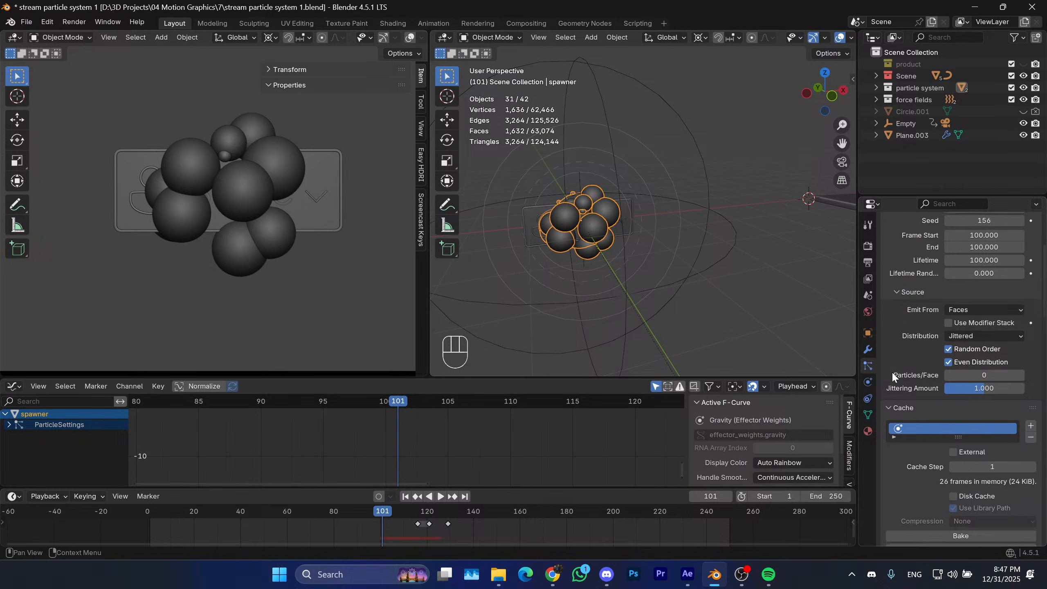
pyautogui.scroll(-8, 913, 410)
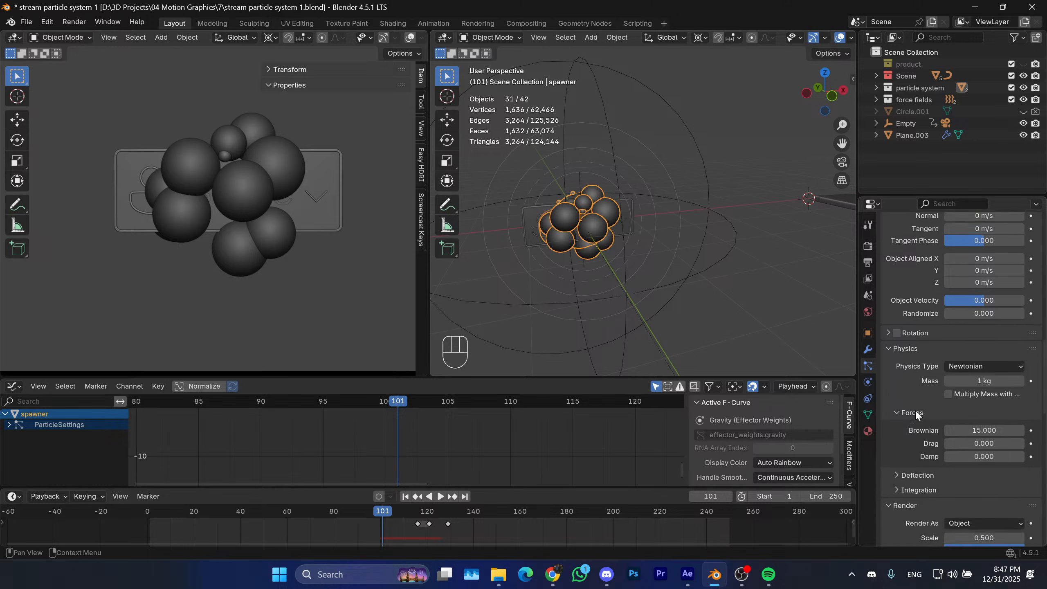
pyautogui.scroll(15, 914, 409)
pyautogui.scroll(5, 923, 344)
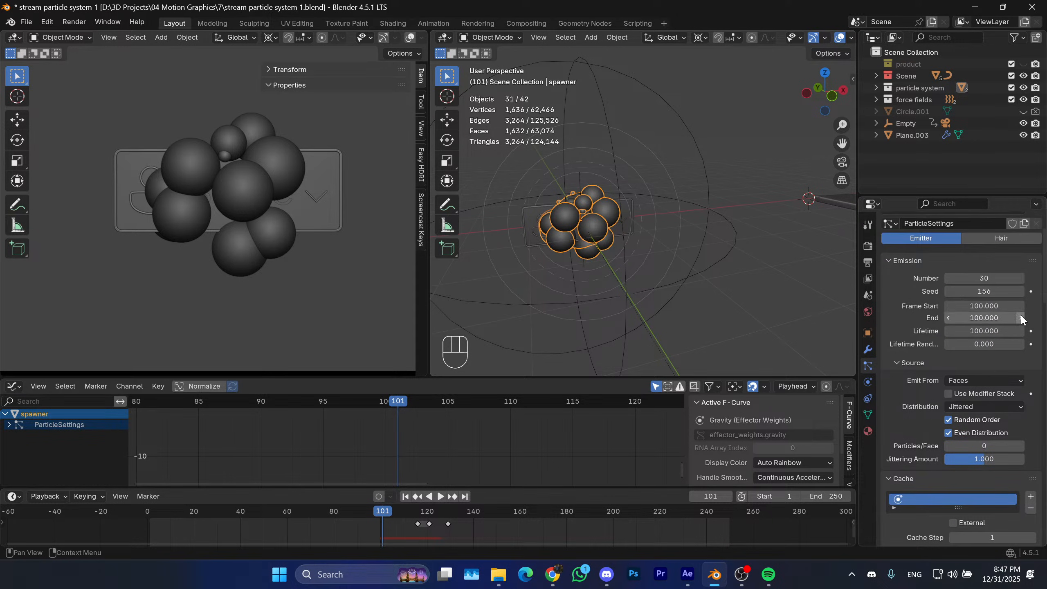
pyautogui.click(1021, 291)
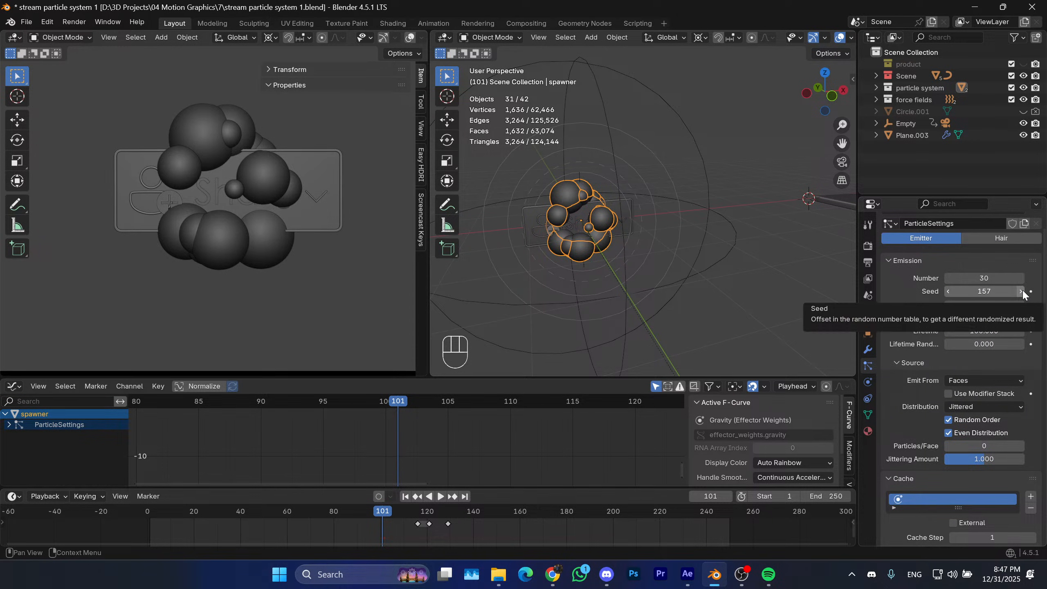
# Try out spawner particle seeds from 158 up to 162 and compare the arrangements at seeds 160 and 161.
pyautogui.click(1021, 291)
pyautogui.click(1022, 291)
pyautogui.click(1021, 292)
pyautogui.click(1021, 291)
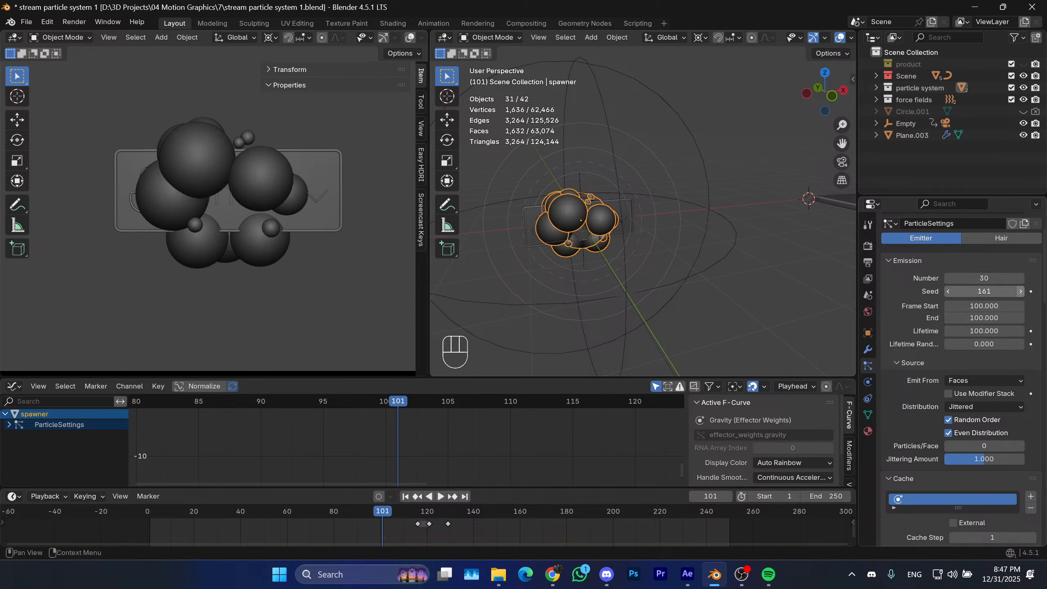
pyautogui.click(1022, 291)
pyautogui.click(948, 292)
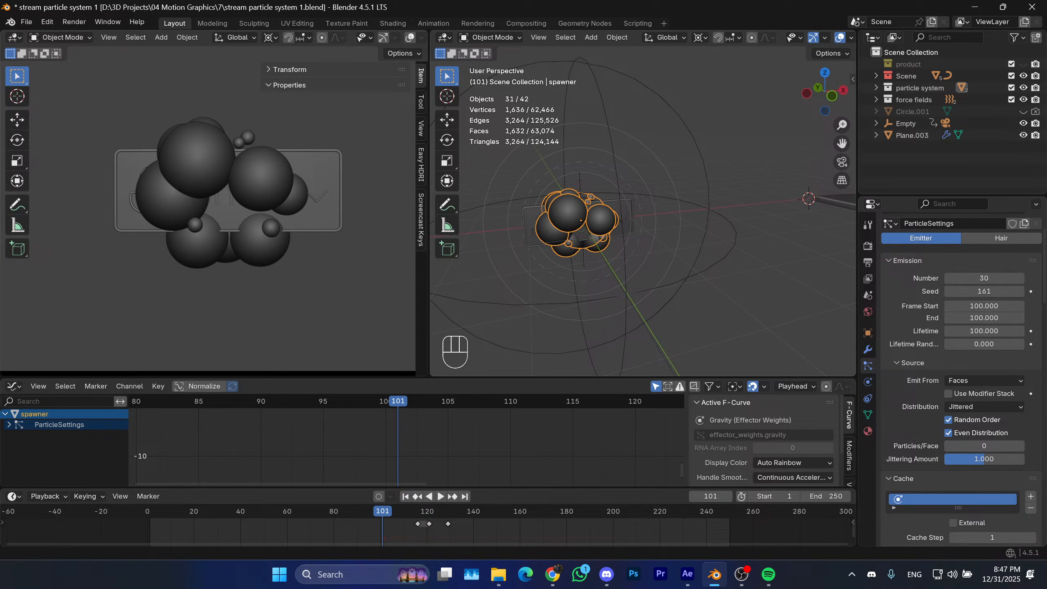
pyautogui.moveTo(1021, 293); pyautogui.dragTo(1018, 294)
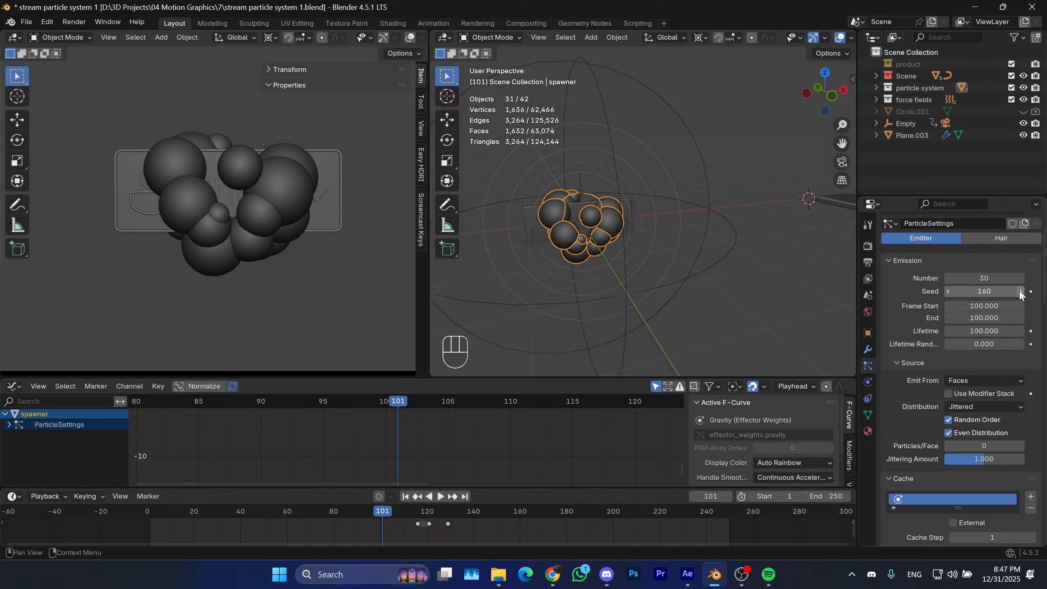
pyautogui.click(1022, 292)
pyautogui.click(1021, 293)
pyautogui.click(948, 292)
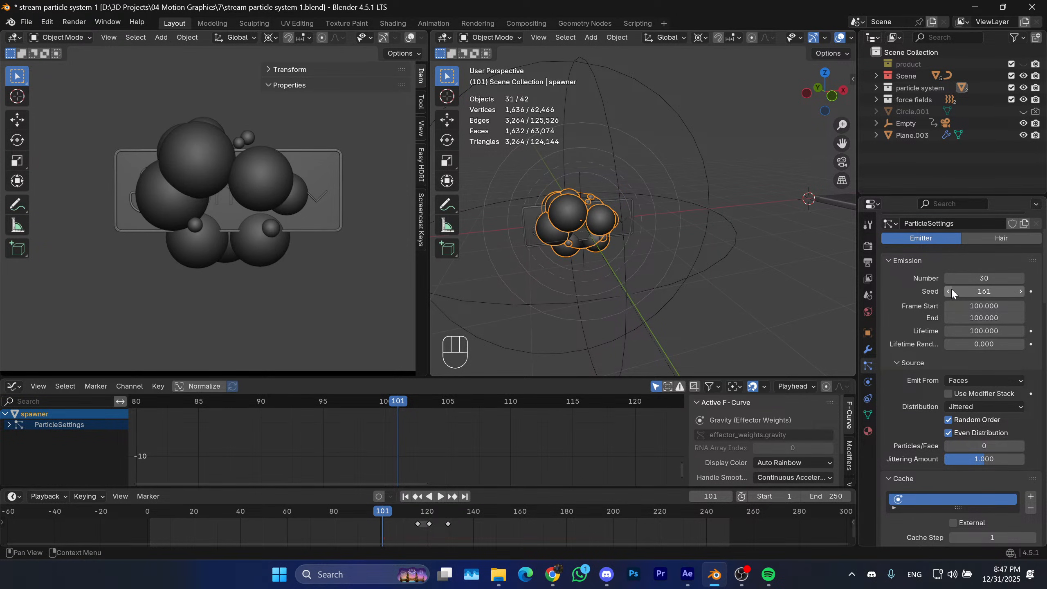
# Step the particle seed up from 162 to 180 and back to 179, comparing how each arrangement covers the Share button.
pyautogui.click(1020, 293)
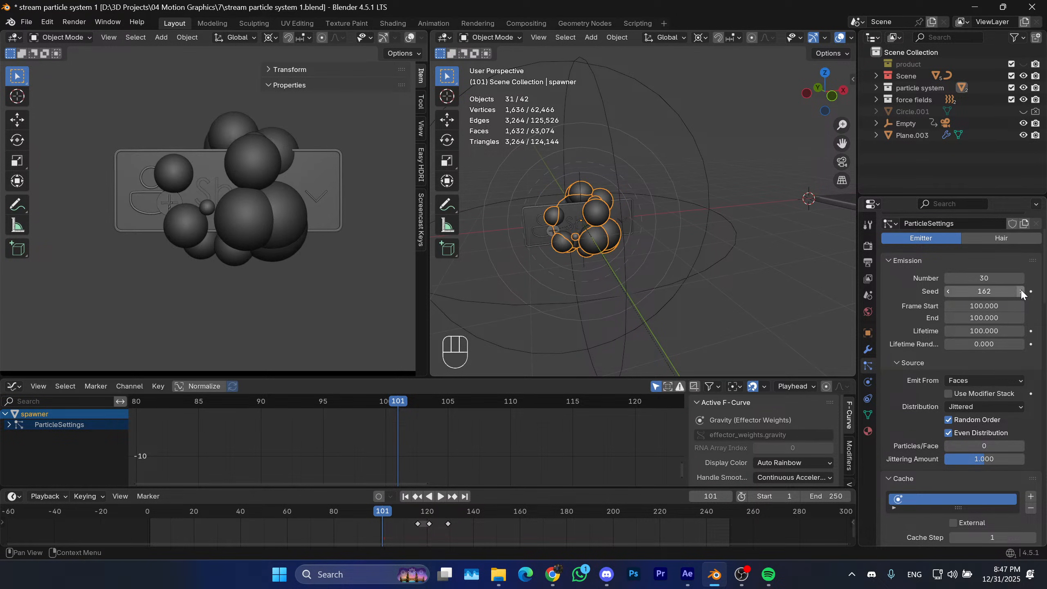
pyautogui.click(1021, 293)
pyautogui.click(1021, 293)
pyautogui.click(1021, 292)
pyautogui.click(1022, 292)
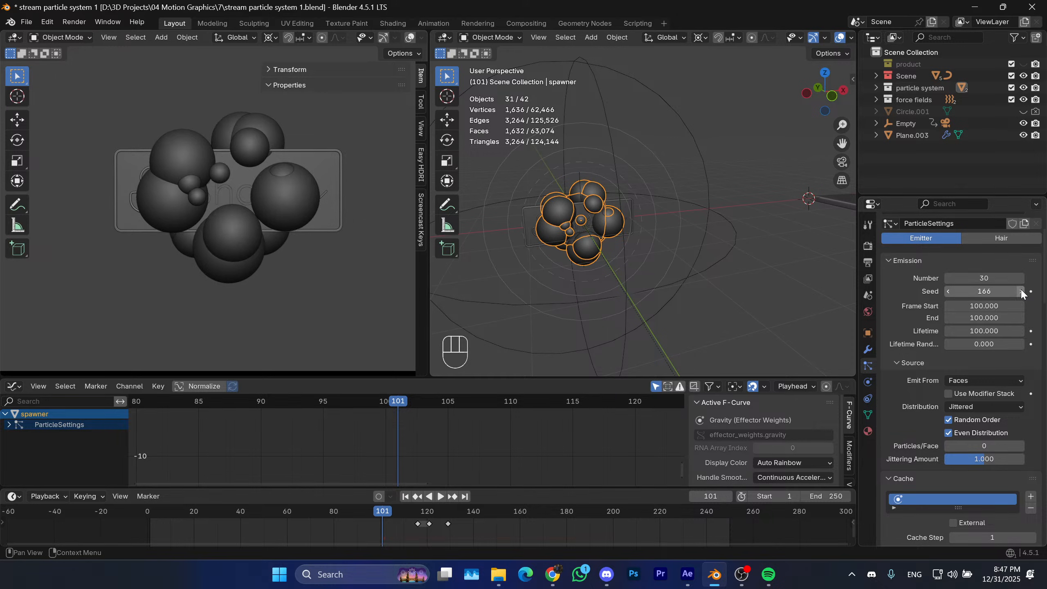
pyautogui.click(1022, 292)
pyautogui.click(1021, 293)
pyautogui.click(1022, 292)
pyautogui.click(1021, 292)
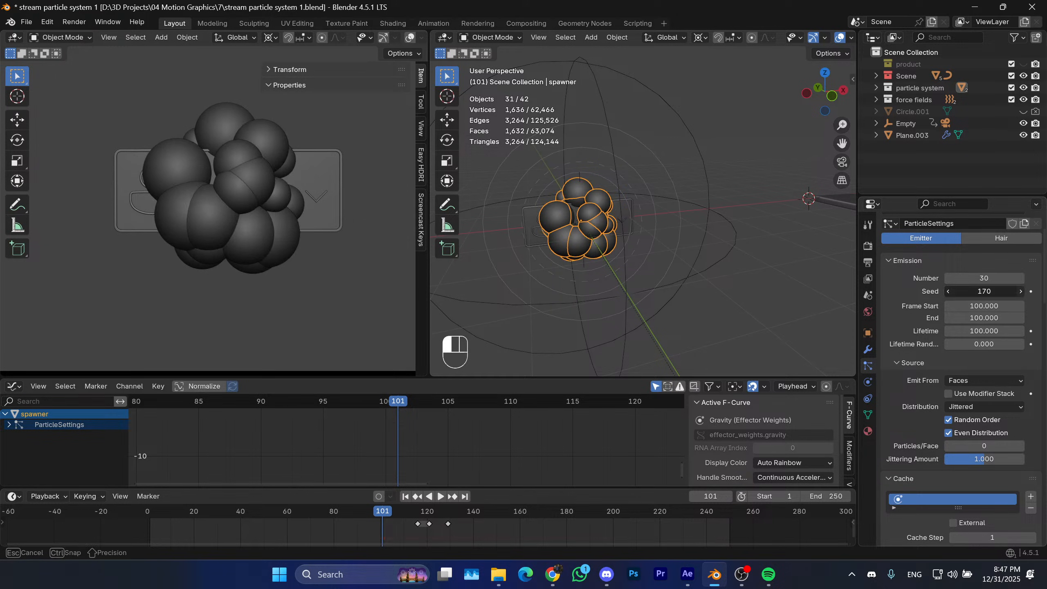
pyautogui.click(1021, 292)
pyautogui.click(1022, 292)
pyautogui.click(1021, 293)
pyautogui.click(1022, 292)
pyautogui.click(1022, 292)
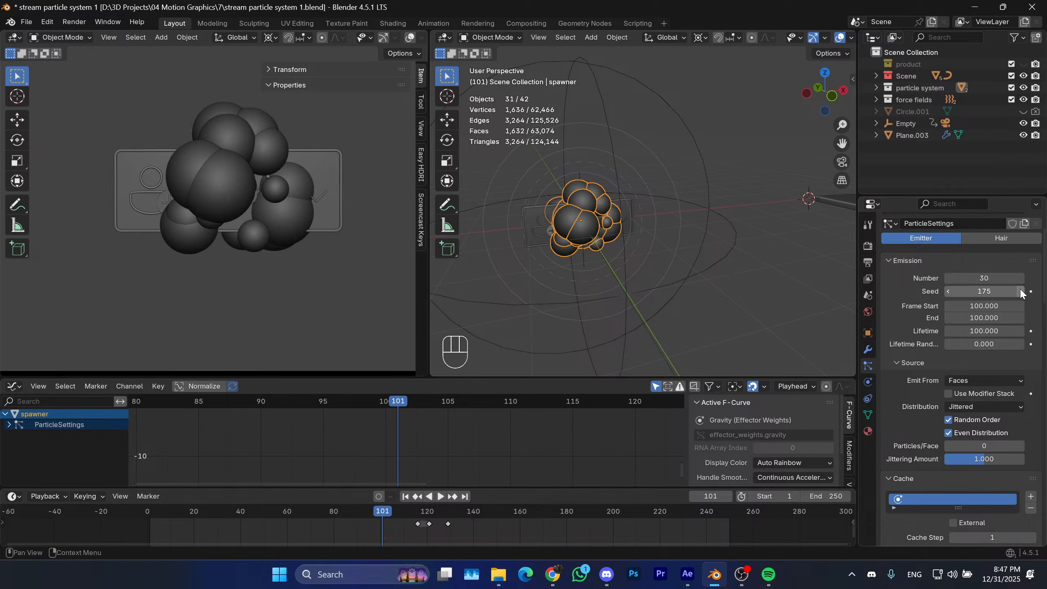
pyautogui.click(1022, 292)
pyautogui.click(1022, 292)
pyautogui.click(1021, 292)
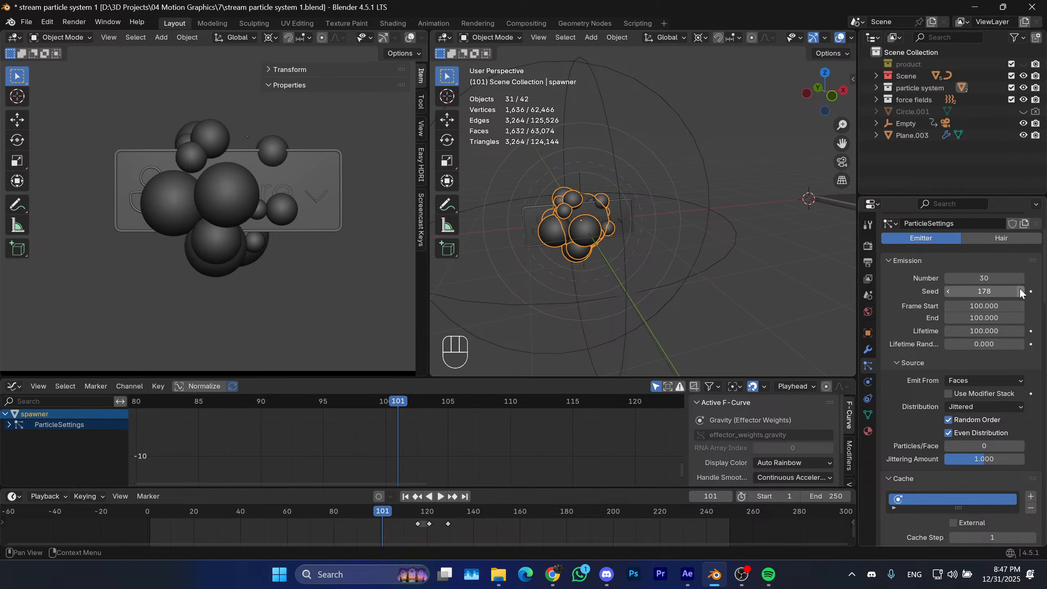
pyautogui.click(1021, 292)
pyautogui.click(1022, 292)
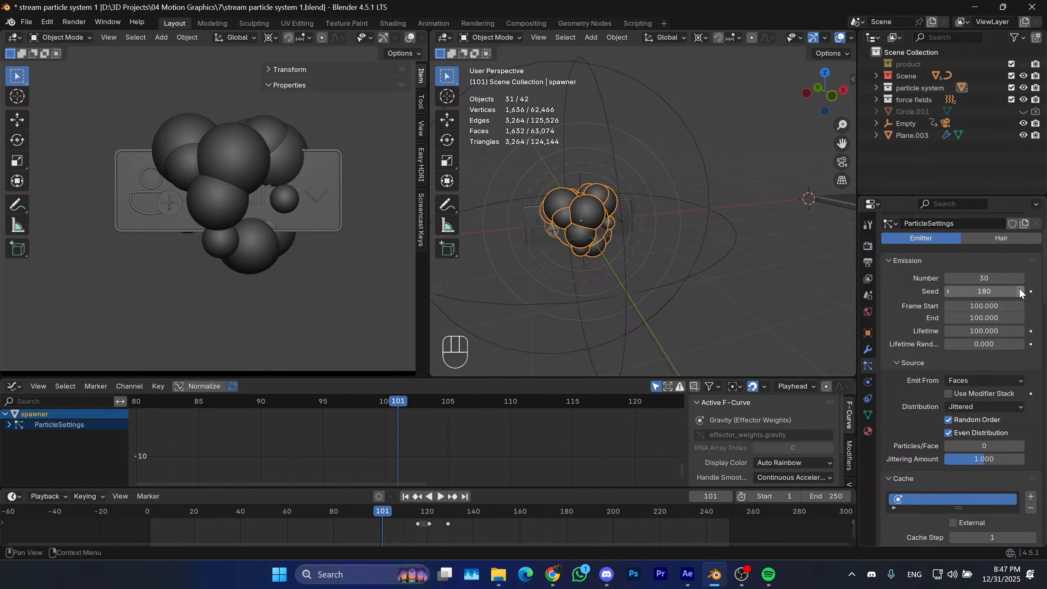
pyautogui.click(948, 291)
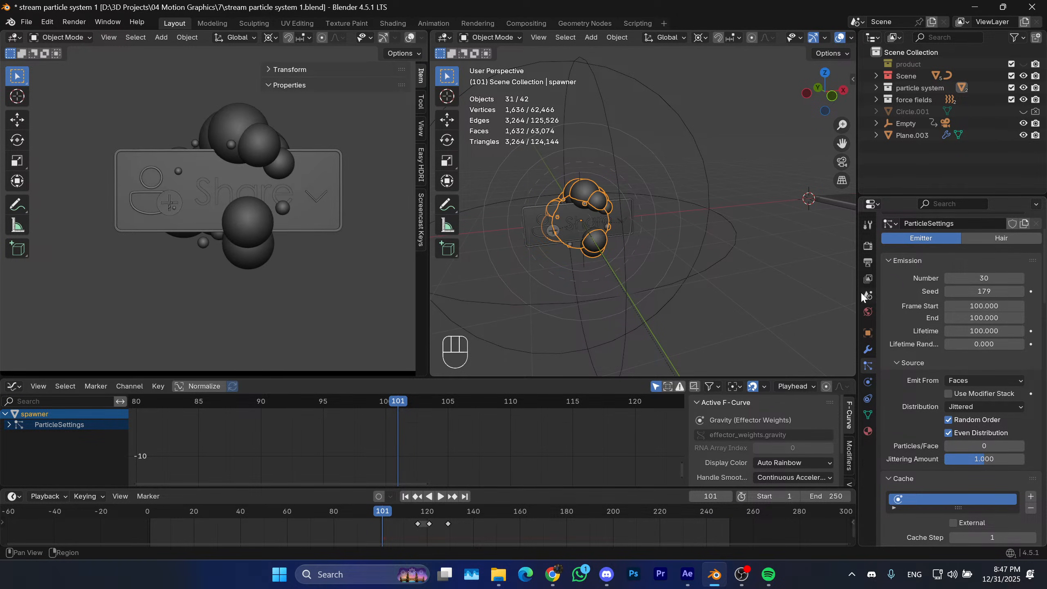
# Try particle seed 187 and examine the cluster from the front.
pyautogui.moveTo(611, 237)
pyautogui.mouseDown(button='middle')
pyautogui.moveTo(760, 236)
pyautogui.moveTo(614, 237)
pyautogui.mouseUp(button='middle')
pyautogui.moveTo(984, 292); pyautogui.dragTo(1000, 291)
pyautogui.moveTo(591, 268); pyautogui.dragTo(604, 240, button='middle')
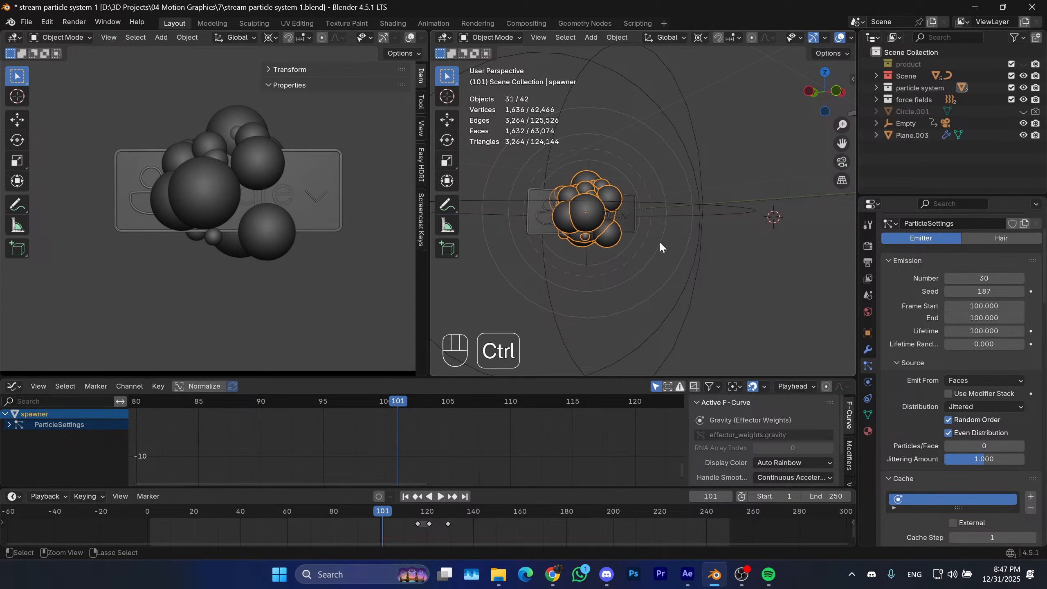
# Set the spawner's particle seed to 156 and examine the resulting cluster.
pyautogui.click(985, 290)
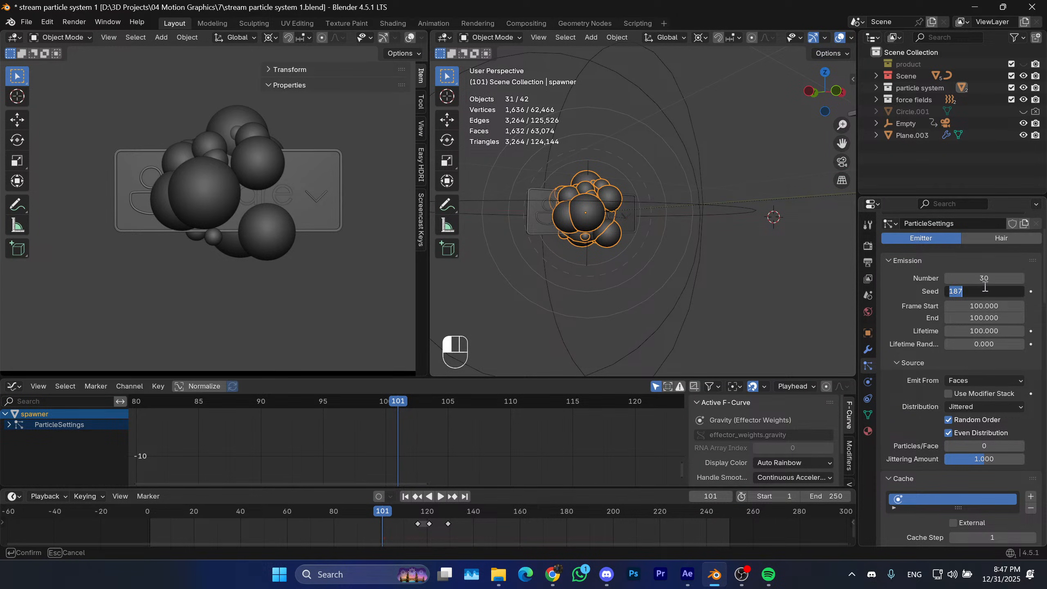
pyautogui.write('156')
pyautogui.press('Return')
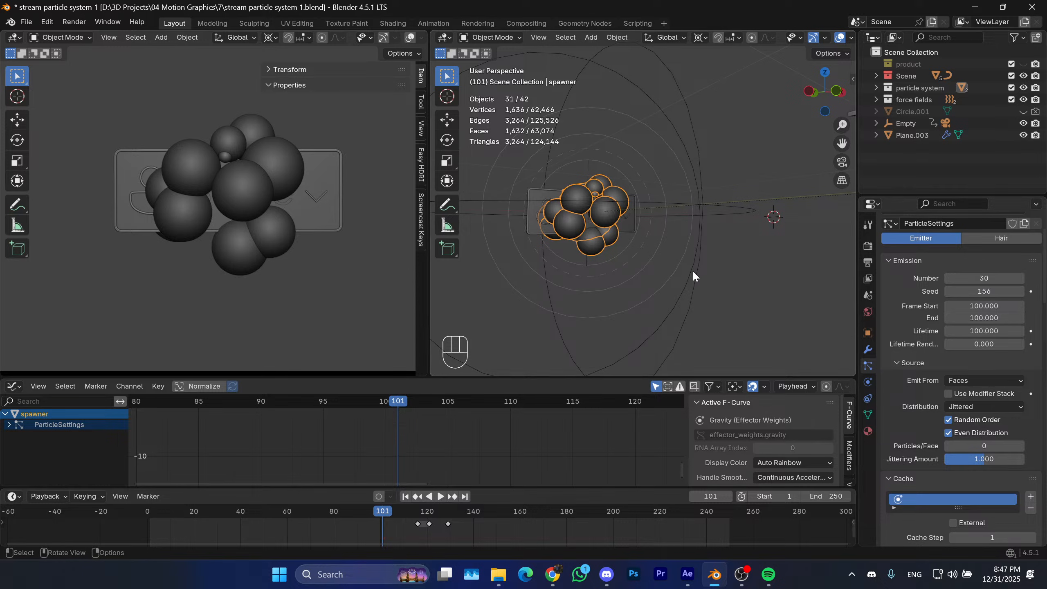
pyautogui.moveTo(678, 224)
pyautogui.mouseDown(button='middle')
pyautogui.moveTo(698, 225)
pyautogui.moveTo(683, 232)
pyautogui.mouseUp(button='middle')
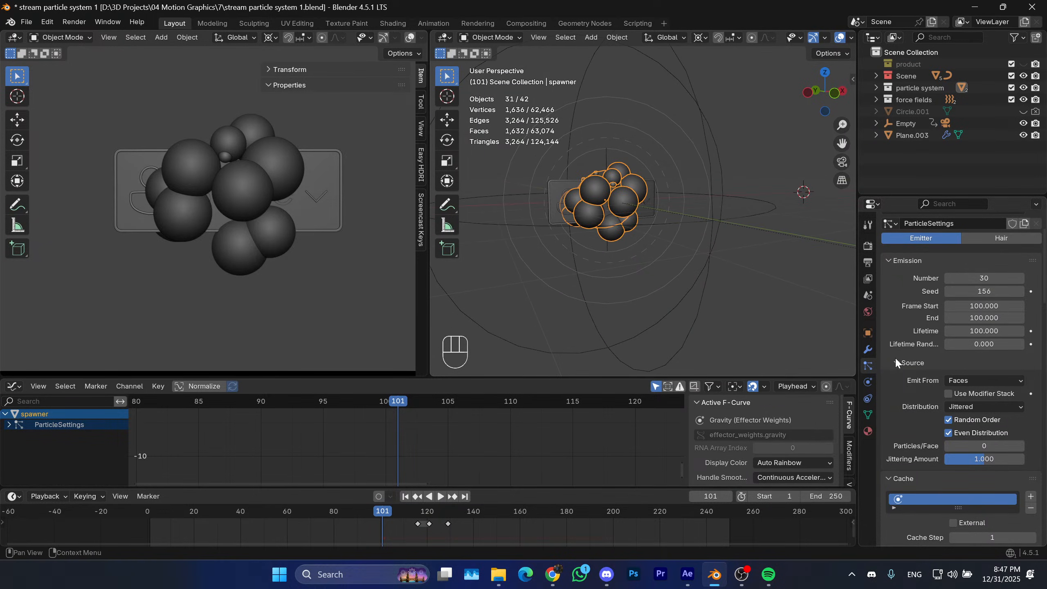
# Change the spawner's particle physics type to Fluid and expand its advanced fluid settings.
pyautogui.scroll(-10, 927, 376)
pyautogui.scroll(-10, 923, 365)
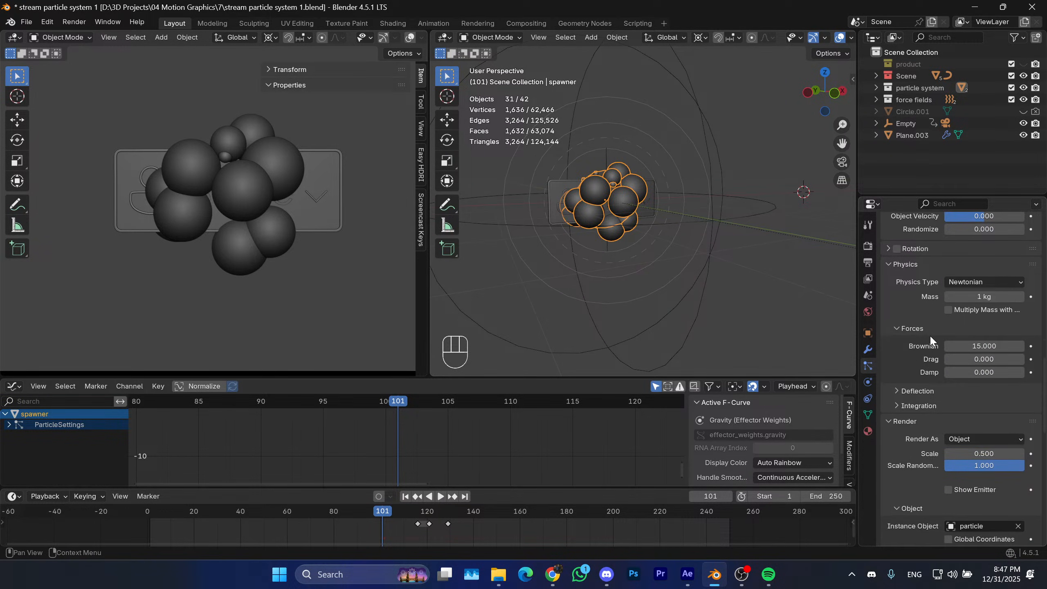
pyautogui.click(985, 282)
pyautogui.click(959, 347)
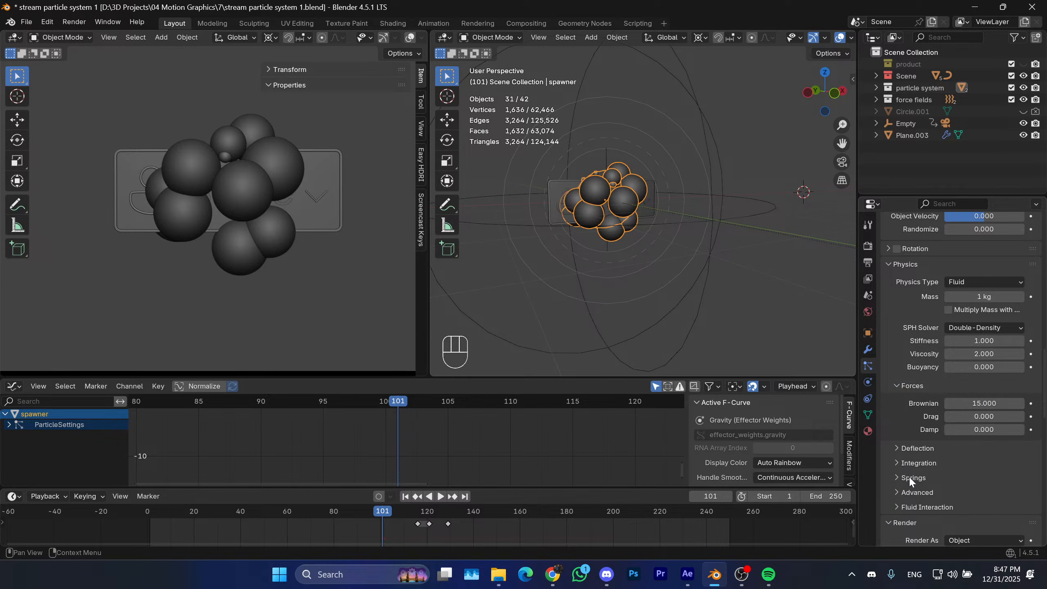
pyautogui.click(906, 506)
pyautogui.scroll(-2, 895, 416)
pyautogui.click(916, 457)
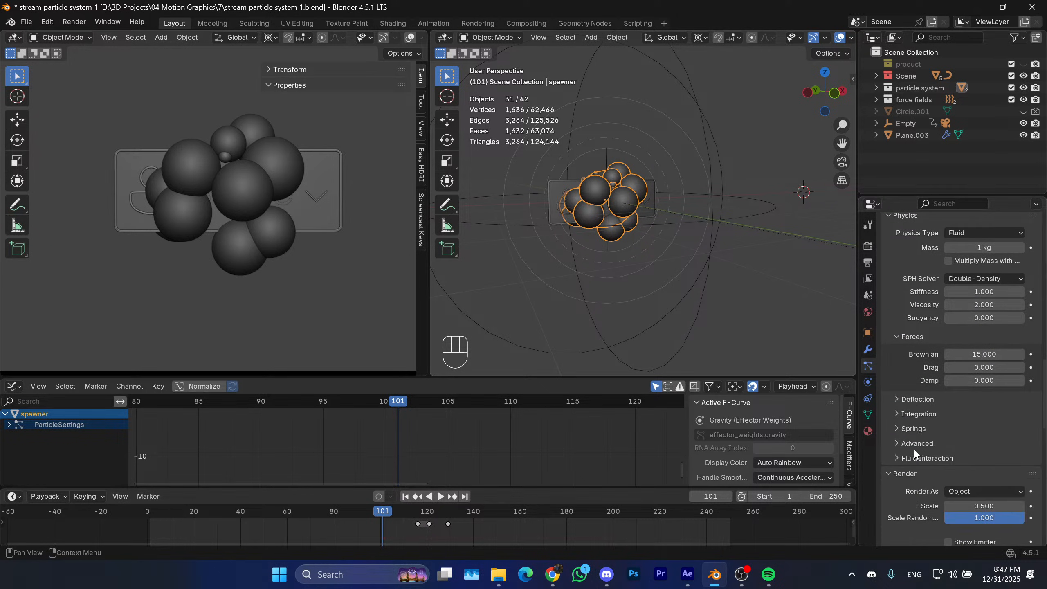
pyautogui.click(909, 443)
pyautogui.scroll(-1, 902, 417)
pyautogui.scroll(-1, 903, 414)
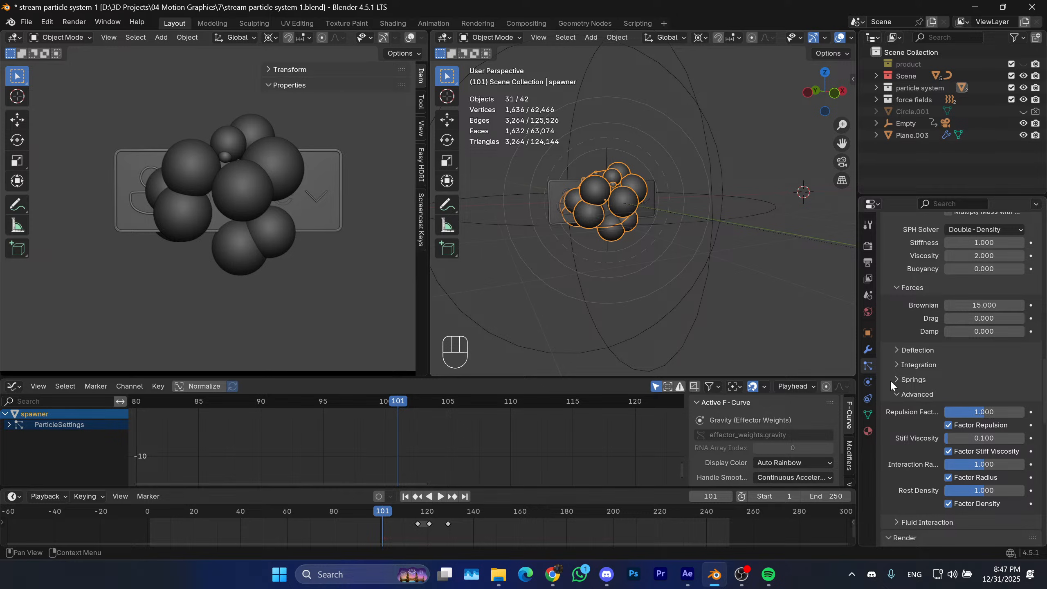
# Set the fluid repulsion factor to 0.152, the interaction radius to 0.111 and the rest density to 0.071.
pyautogui.keyDown('shift'); pyautogui.moveTo(649, 223); pyautogui.dragTo(645, 212, button='middle'); pyautogui.keyUp('shift')
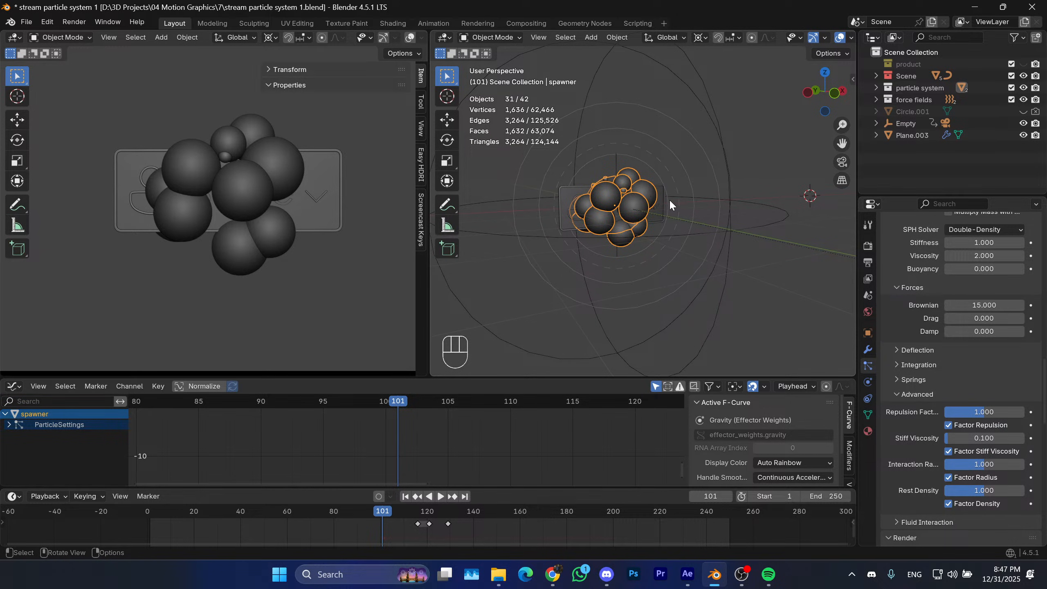
pyautogui.scroll(1, 908, 368)
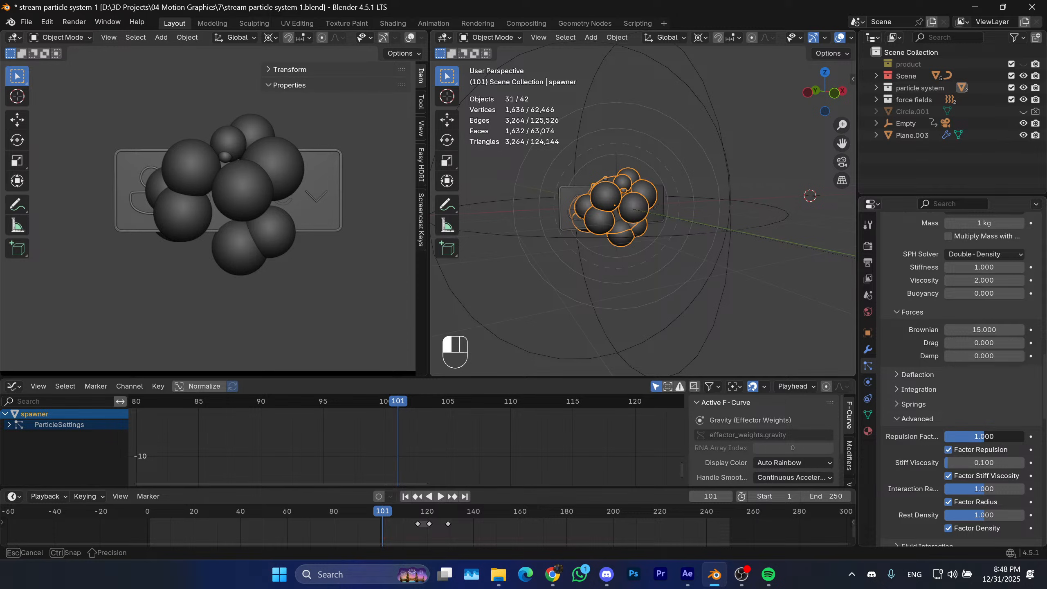
pyautogui.moveTo(977, 440); pyautogui.dragTo(955, 436)
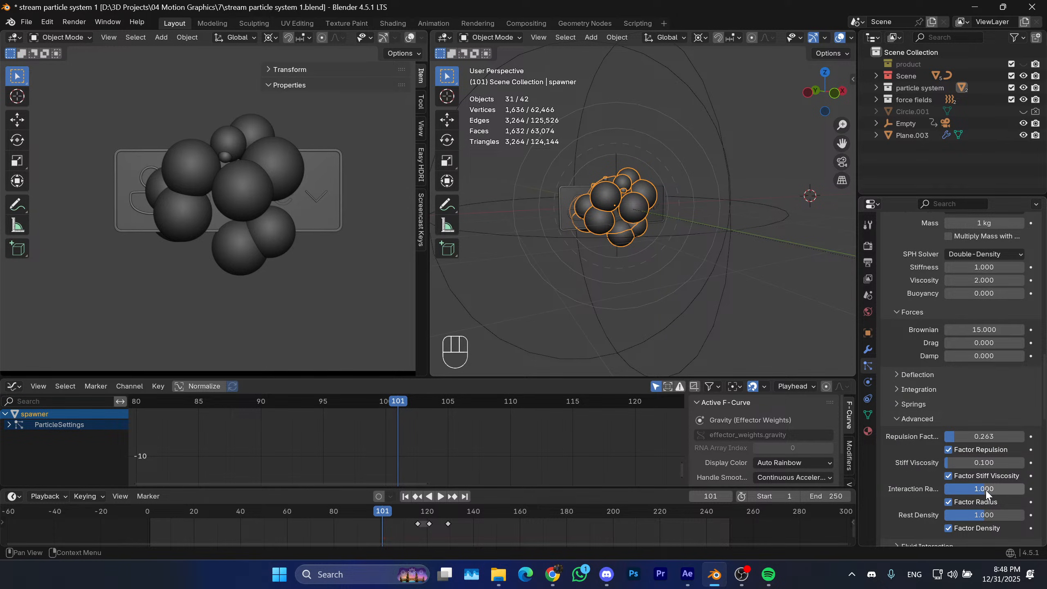
pyautogui.moveTo(985, 488); pyautogui.dragTo(948, 489)
pyautogui.keyDown('shift'); pyautogui.moveTo(734, 259); pyautogui.dragTo(678, 251, button='middle'); pyautogui.keyUp('shift')
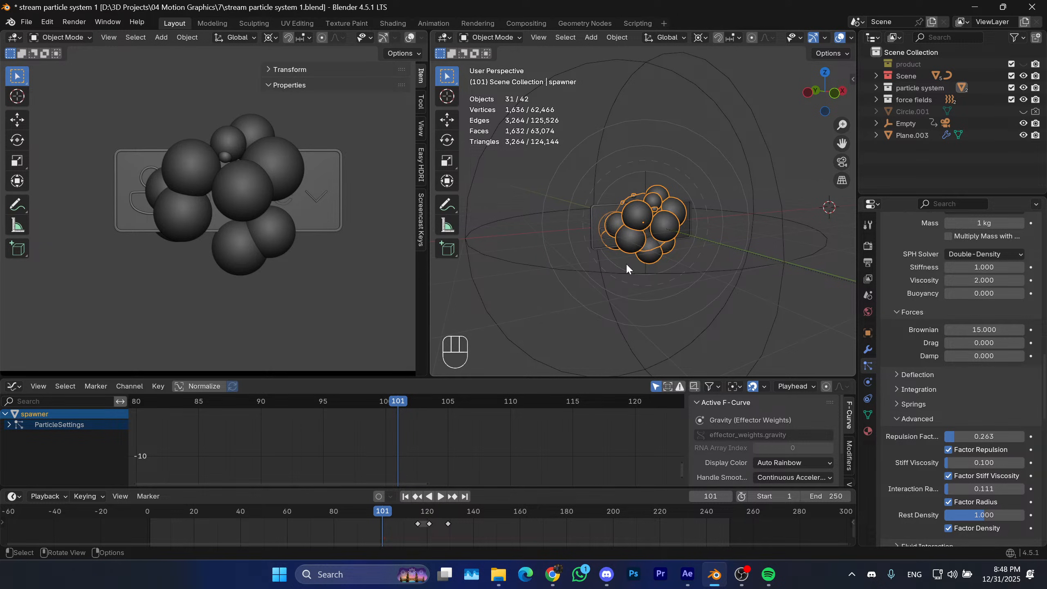
pyautogui.moveTo(985, 515); pyautogui.dragTo(948, 514)
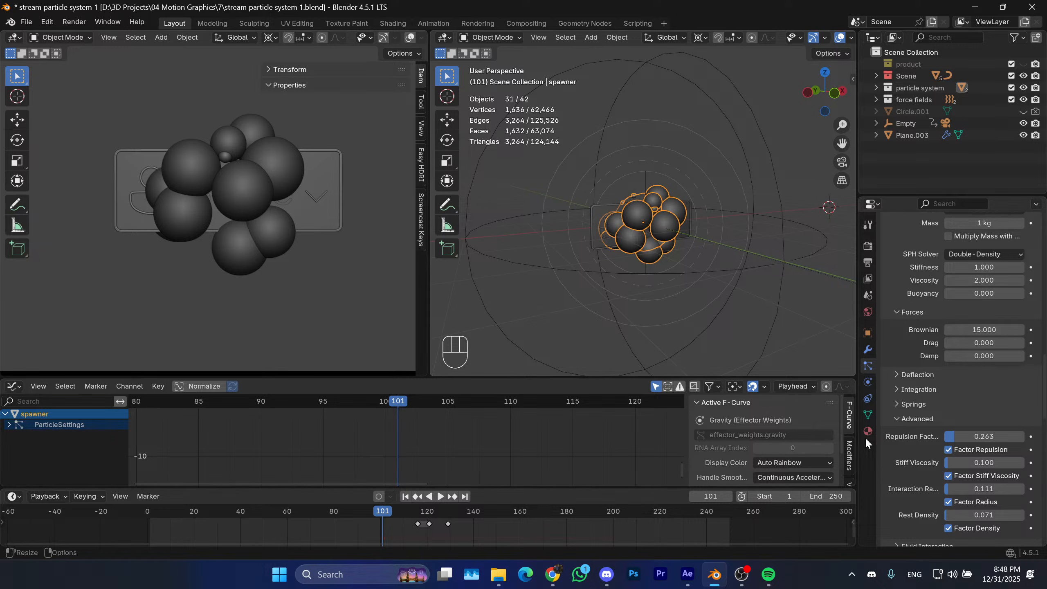
pyautogui.moveTo(987, 436); pyautogui.dragTo(976, 437)
# Replay the fluid particle burst from just before frame 100 and return to frame 102.
pyautogui.moveTo(366, 510); pyautogui.dragTo(408, 512)
pyautogui.press('space')
pyautogui.press('space')
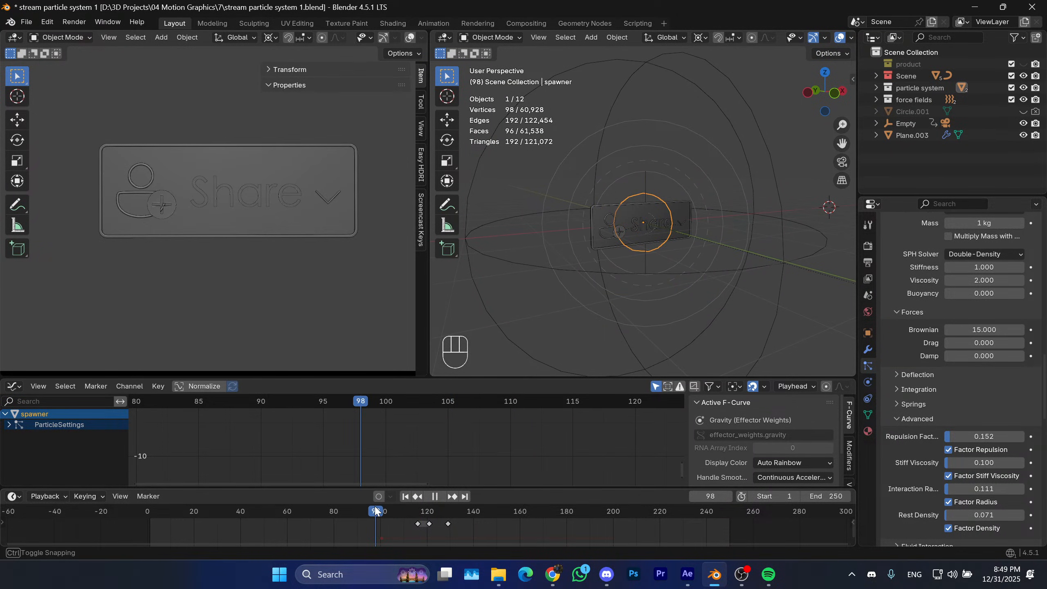
pyautogui.press('space')
pyautogui.press('space')
pyautogui.press('space')
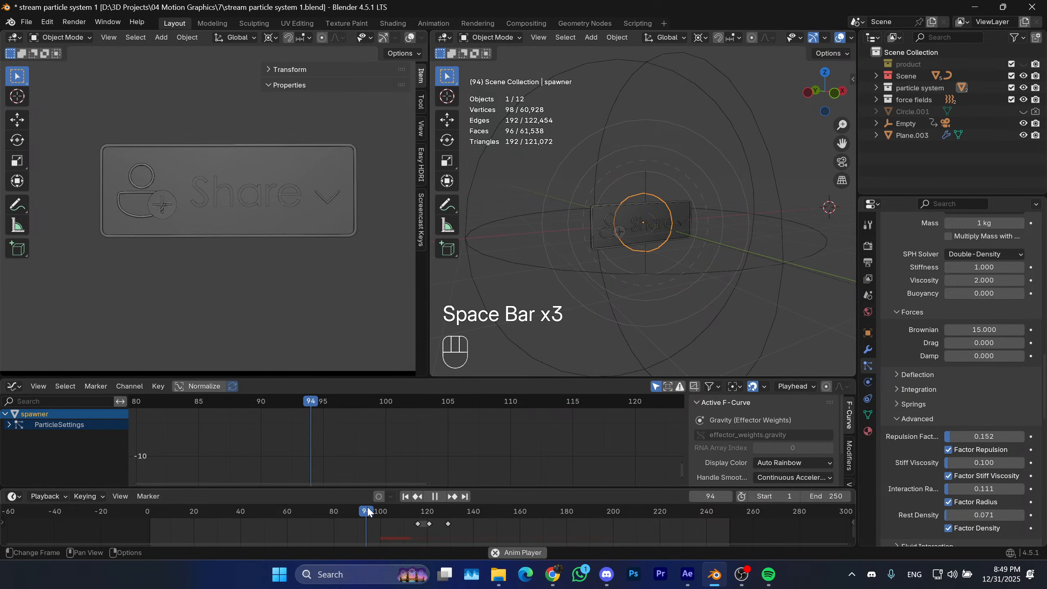
pyautogui.press('space')
pyautogui.press('space')
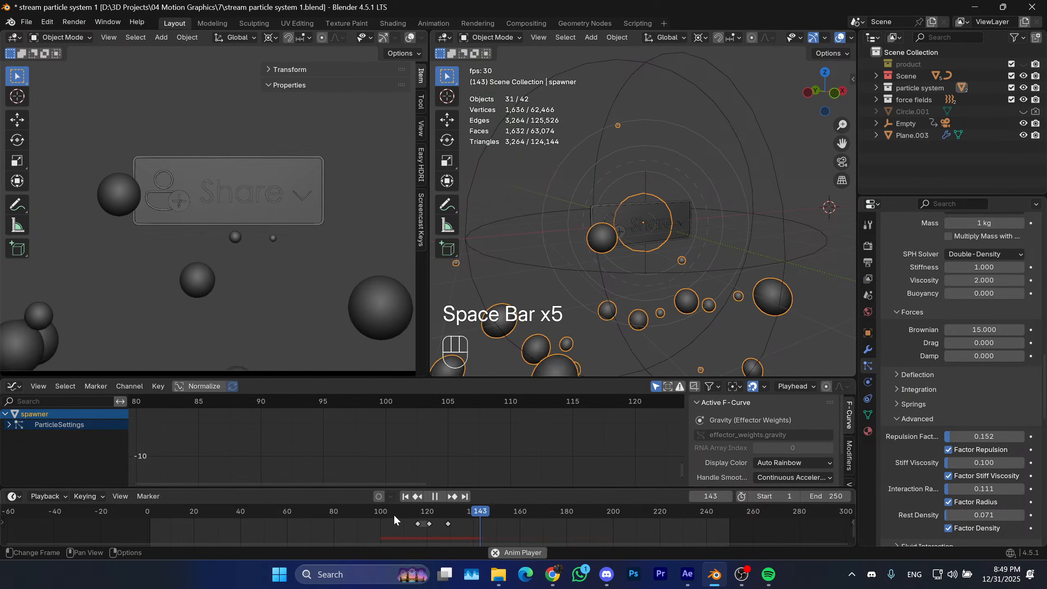
pyautogui.press('space')
pyautogui.moveTo(392, 513); pyautogui.dragTo(385, 511)
# Try a fluid interaction radius of 0.434 and replay the burst from frame 100.
pyautogui.moveTo(951, 484); pyautogui.dragTo(973, 487)
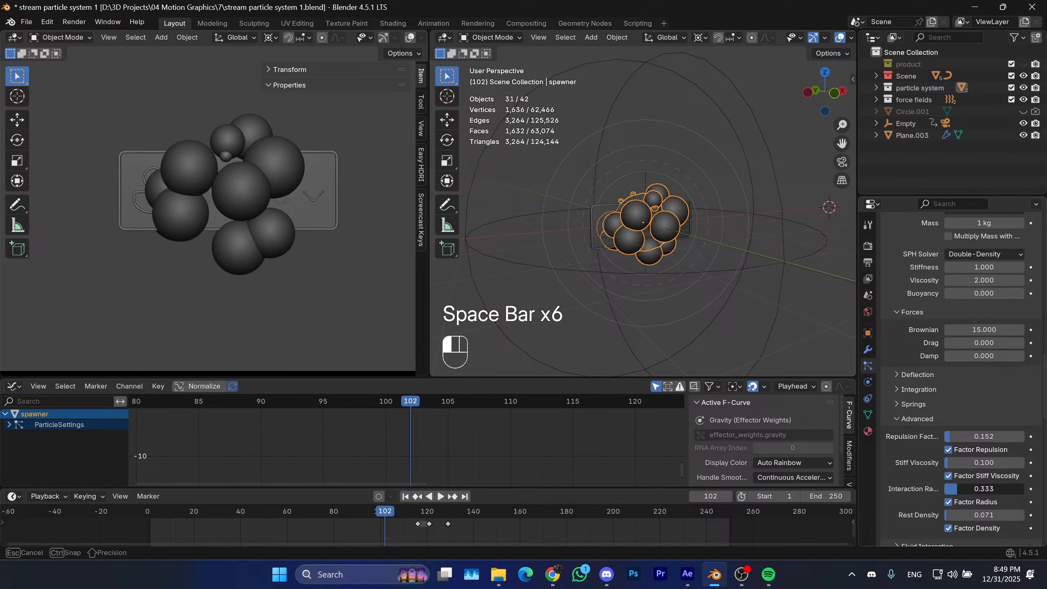
pyautogui.press('space')
pyautogui.press('space')
pyautogui.moveTo(423, 517); pyautogui.dragTo(381, 512)
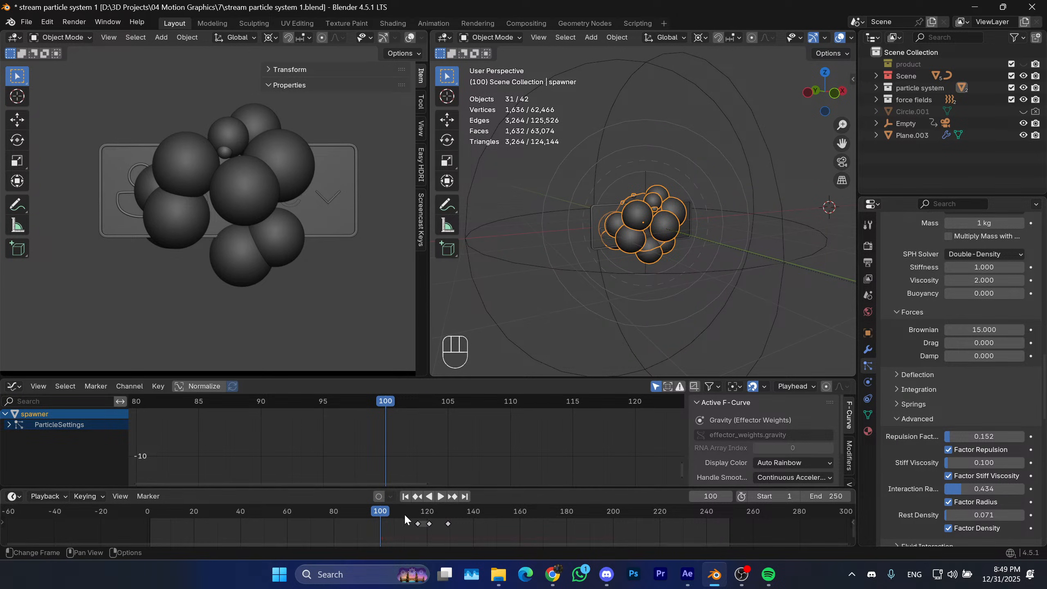
pyautogui.press('space')
pyautogui.moveTo(383, 515); pyautogui.dragTo(378, 511)
pyautogui.press('space')
# Return the interaction radius to 0.111, set the stiff viscosity to 0.413, and replay the burst from about frame 96.
pyautogui.moveTo(990, 488); pyautogui.dragTo(989, 462)
pyautogui.press('space')
pyautogui.press('space')
pyautogui.moveTo(427, 512); pyautogui.dragTo(371, 512)
pyautogui.press('space')
pyautogui.press('space')
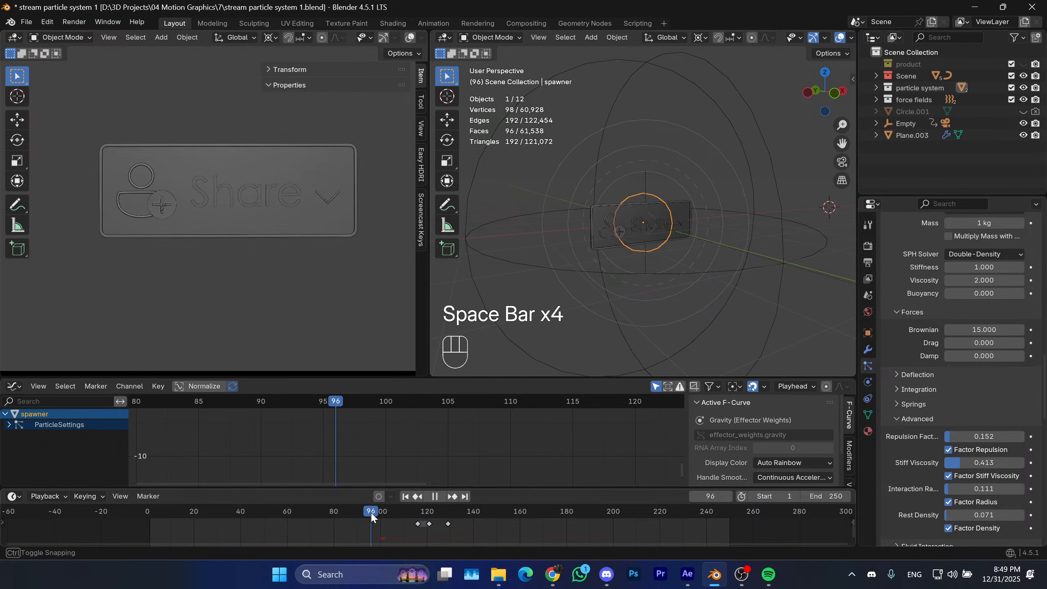
pyautogui.press('space')
pyautogui.press('space')
# Set the repulsion factor to 0.576 and replay the burst, checking it within the full camera frame.
pyautogui.moveTo(966, 440); pyautogui.dragTo(1002, 440)
pyautogui.click(378, 510)
pyautogui.press('space')
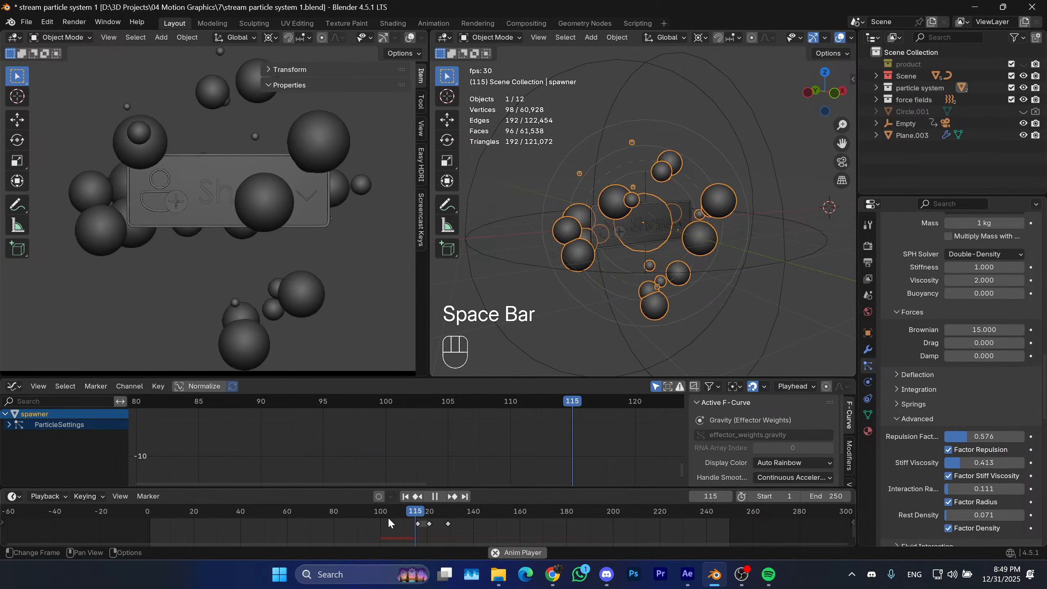
pyautogui.press('space')
pyautogui.click(380, 514)
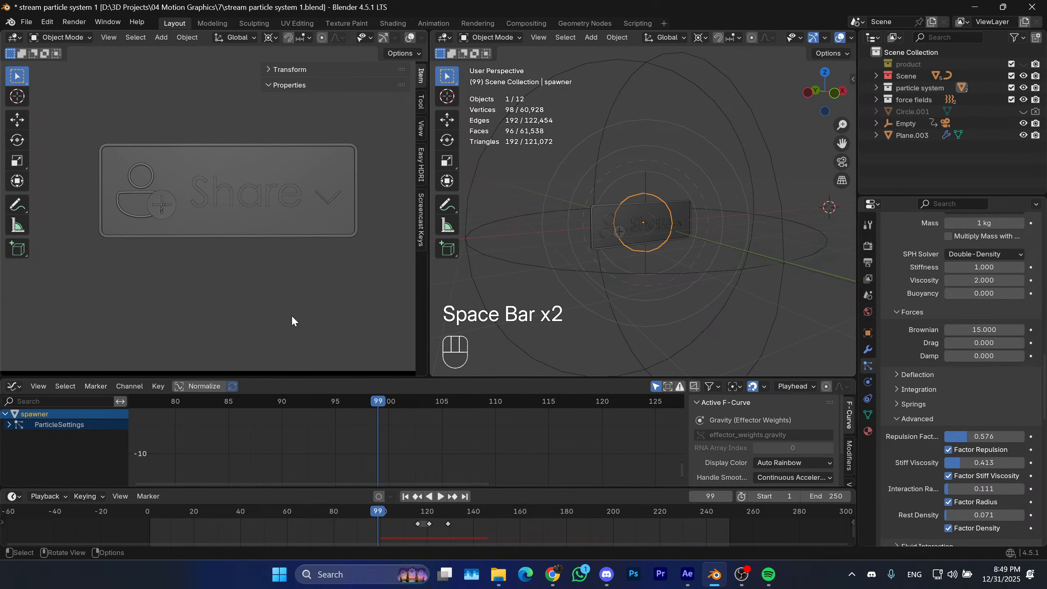
pyautogui.click(362, 511)
pyautogui.press('space')
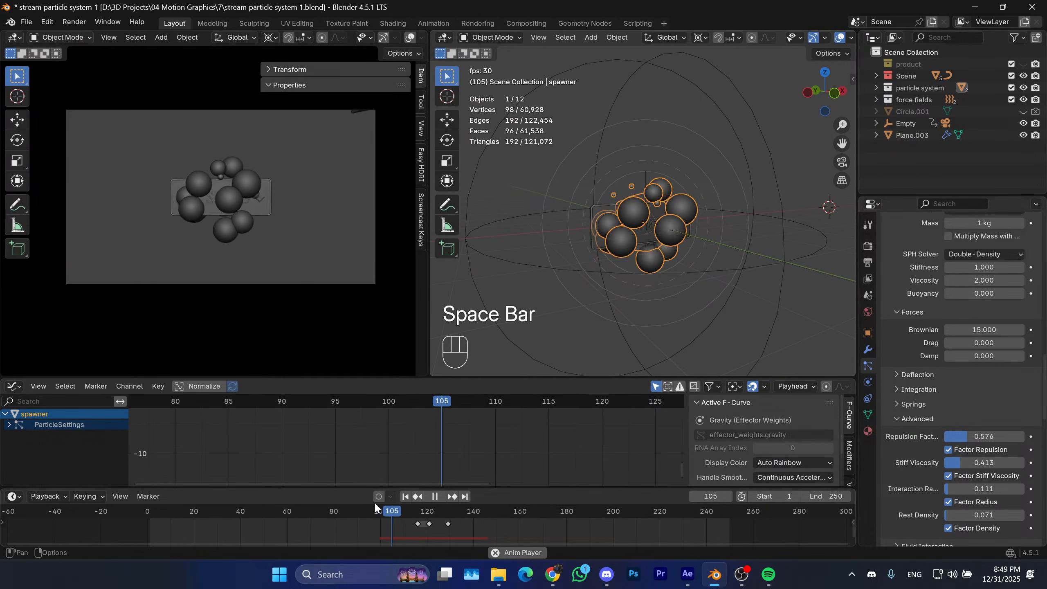
pyautogui.press('space')
# Set the rest density to 0.737 and replay the burst from just before frame 100.
pyautogui.moveTo(394, 513); pyautogui.dragTo(382, 512)
pyautogui.press('space')
pyautogui.press('space')
pyautogui.press('space')
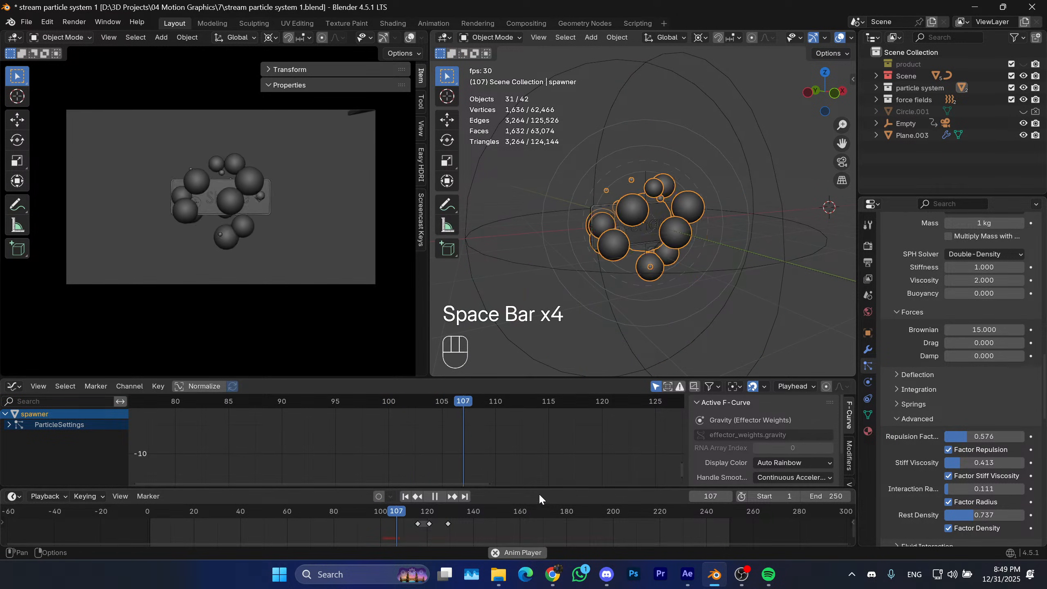
pyautogui.moveTo(371, 510); pyautogui.dragTo(369, 511)
pyautogui.press('space')
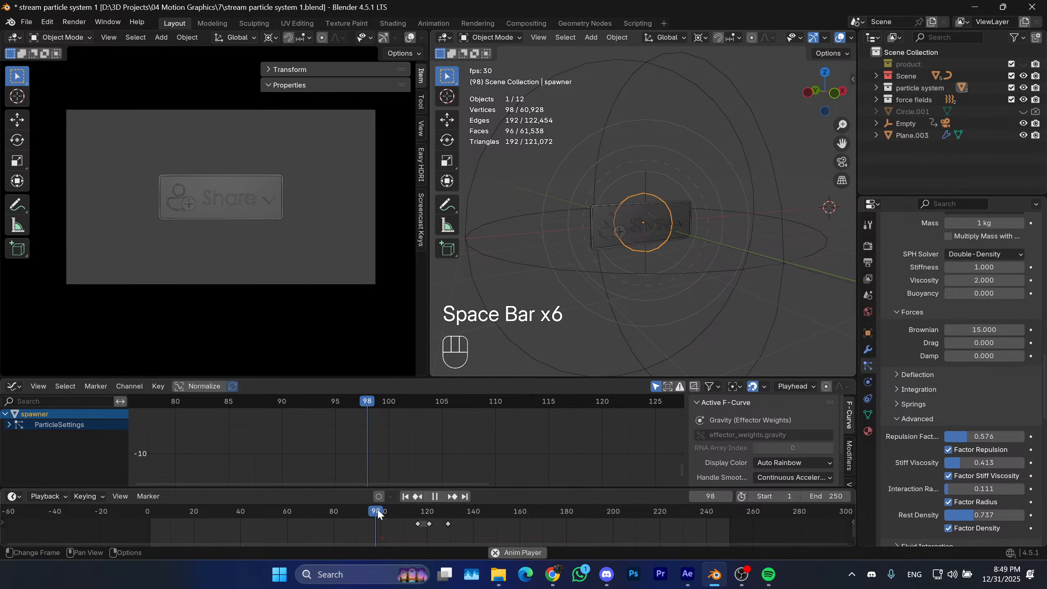
# Replay the particle burst twice from about frame 96 and examine its spread around the Share button through the camera.
pyautogui.press('space')
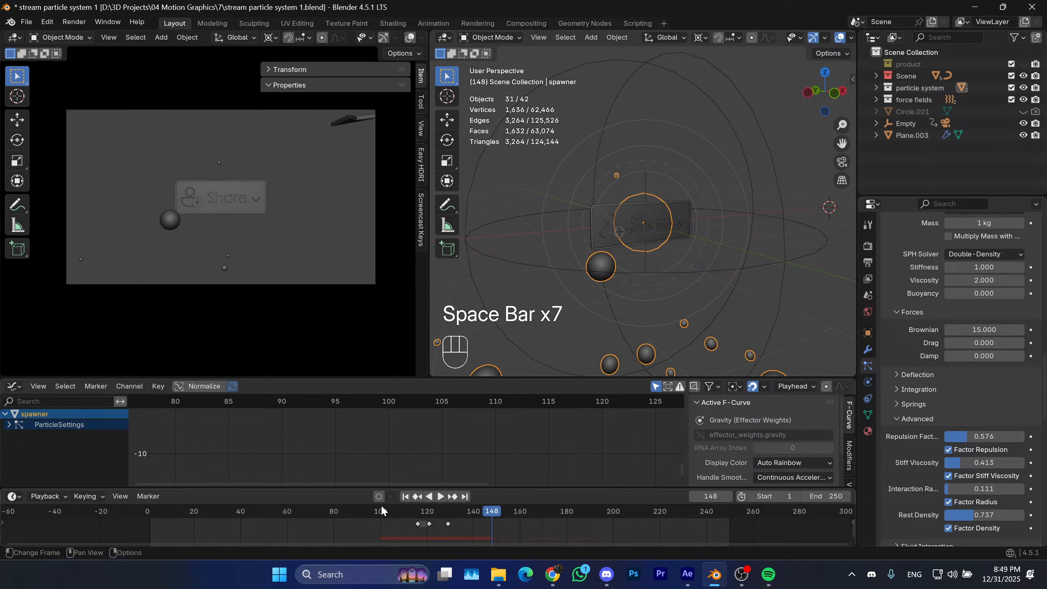
pyautogui.click(371, 512)
pyautogui.press('space')
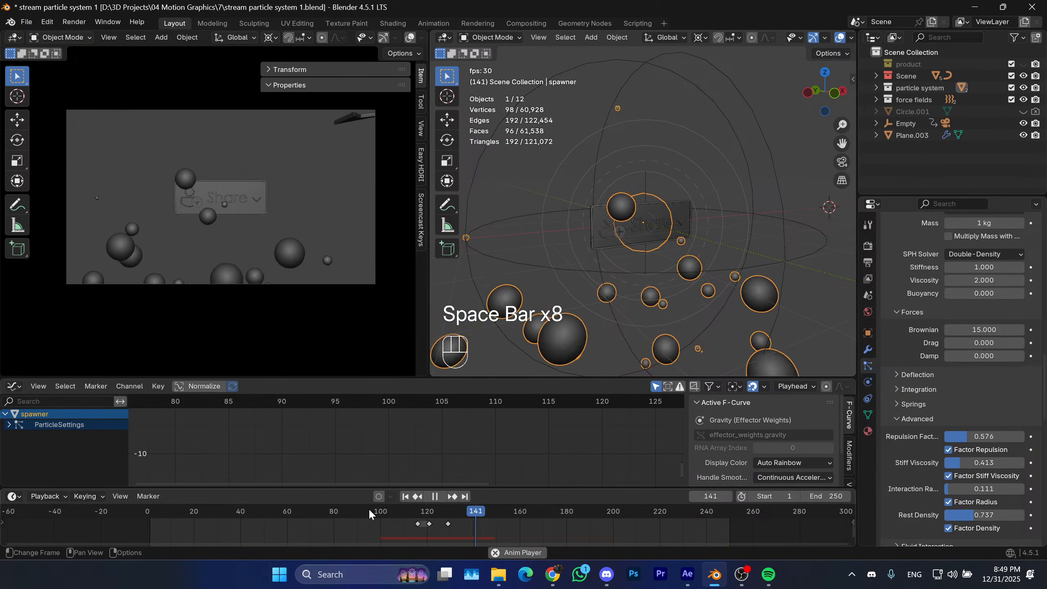
pyautogui.press('space')
pyautogui.click(372, 510)
pyautogui.press('space')
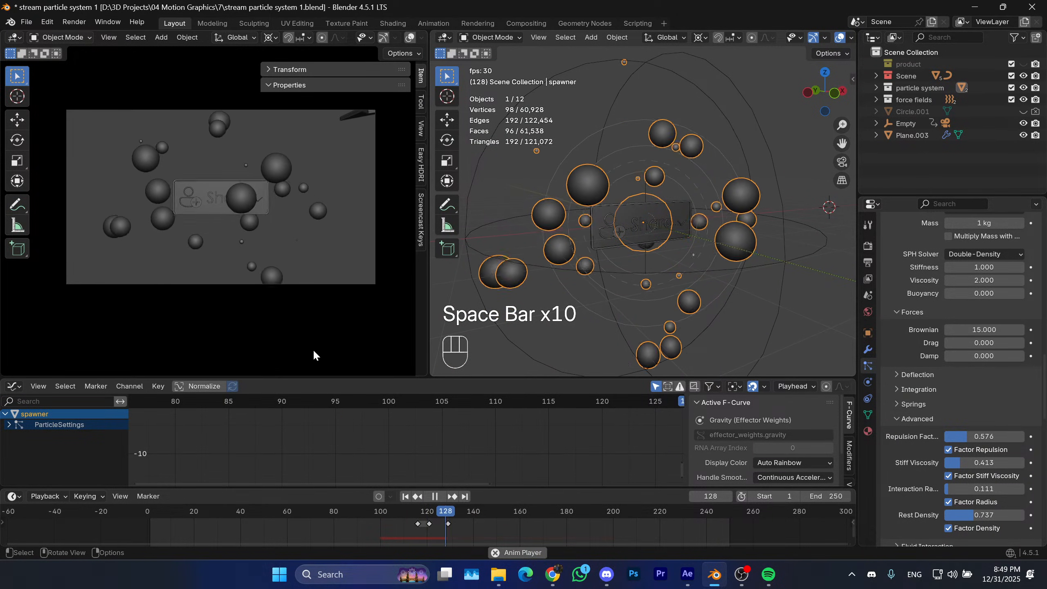
pyautogui.press('space')
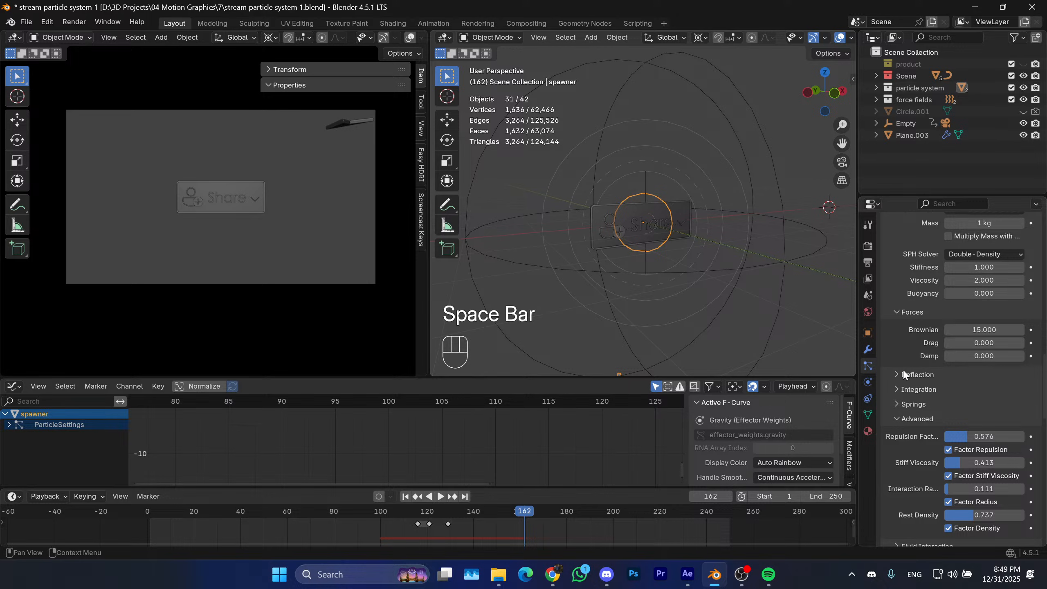
# Check the particle Deflection settings and expand the fluid Springs settings.
pyautogui.scroll(2, 903, 368)
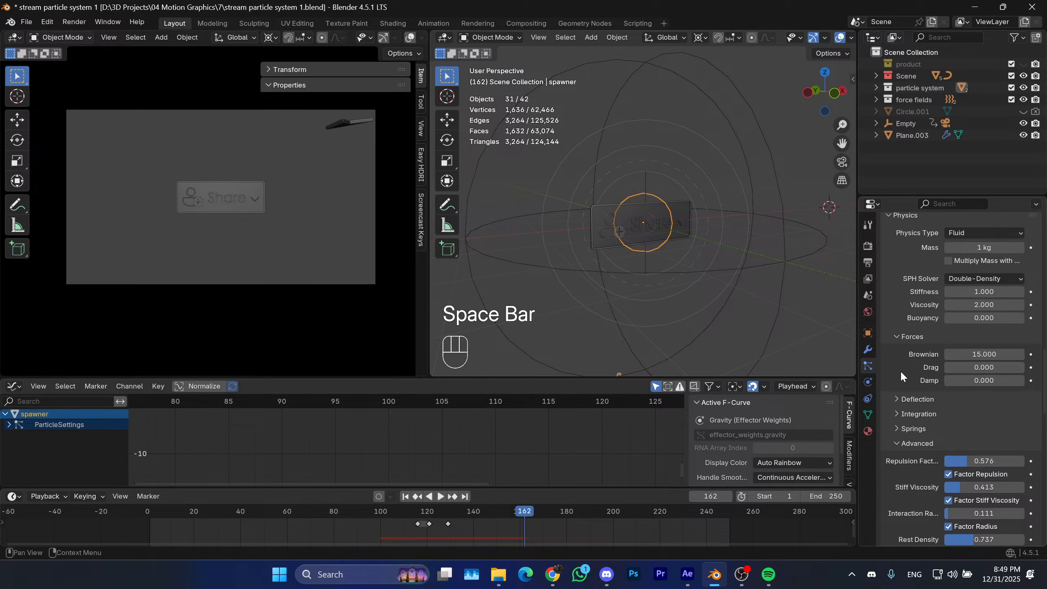
pyautogui.click(898, 398)
pyautogui.click(897, 399)
pyautogui.click(899, 428)
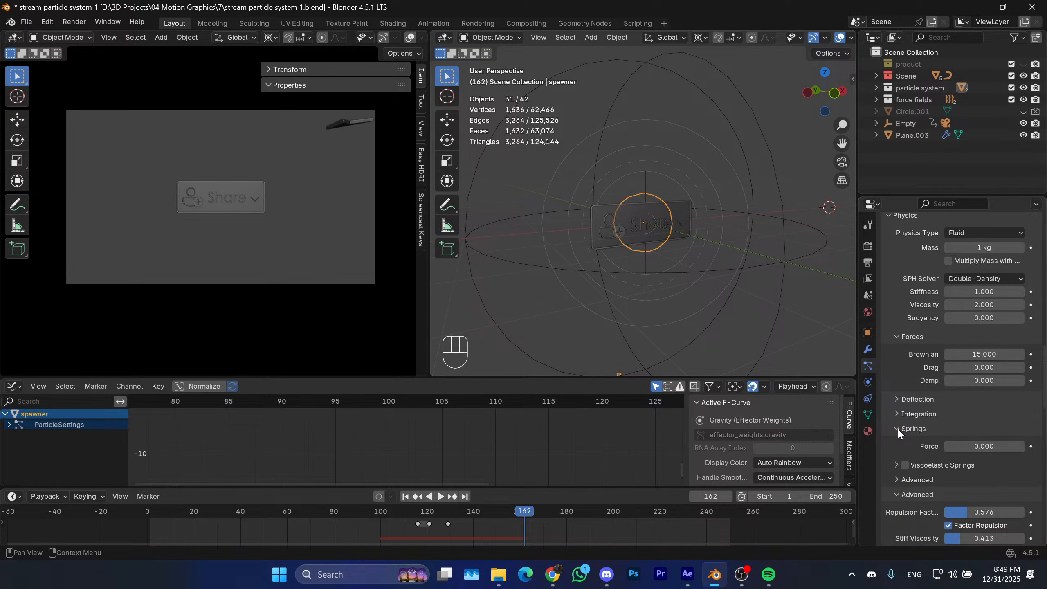
pyautogui.click(897, 427)
pyautogui.click(901, 416)
pyautogui.click(898, 411)
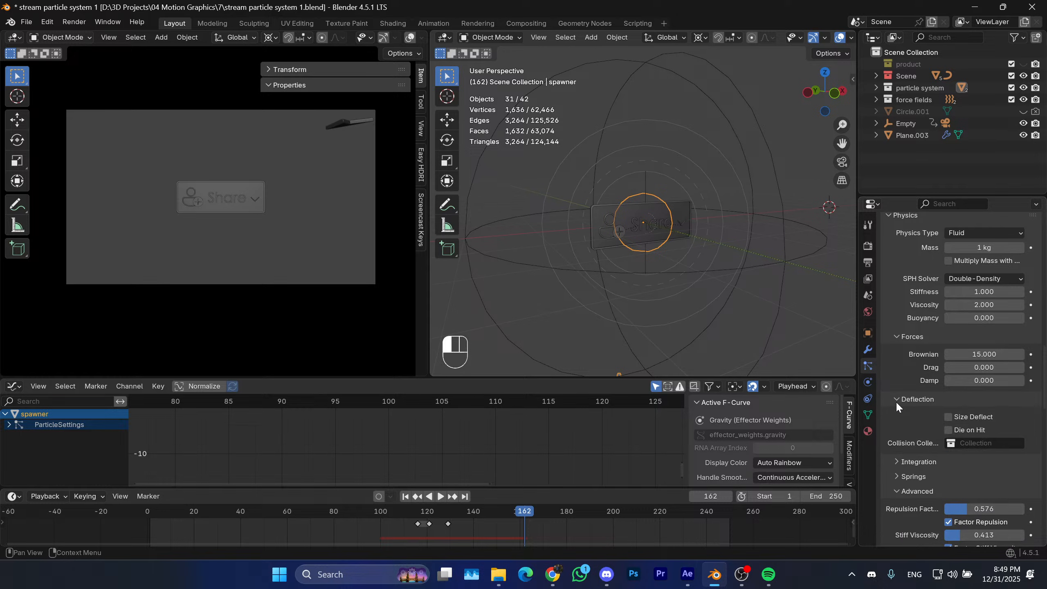
pyautogui.scroll(-5, 897, 442)
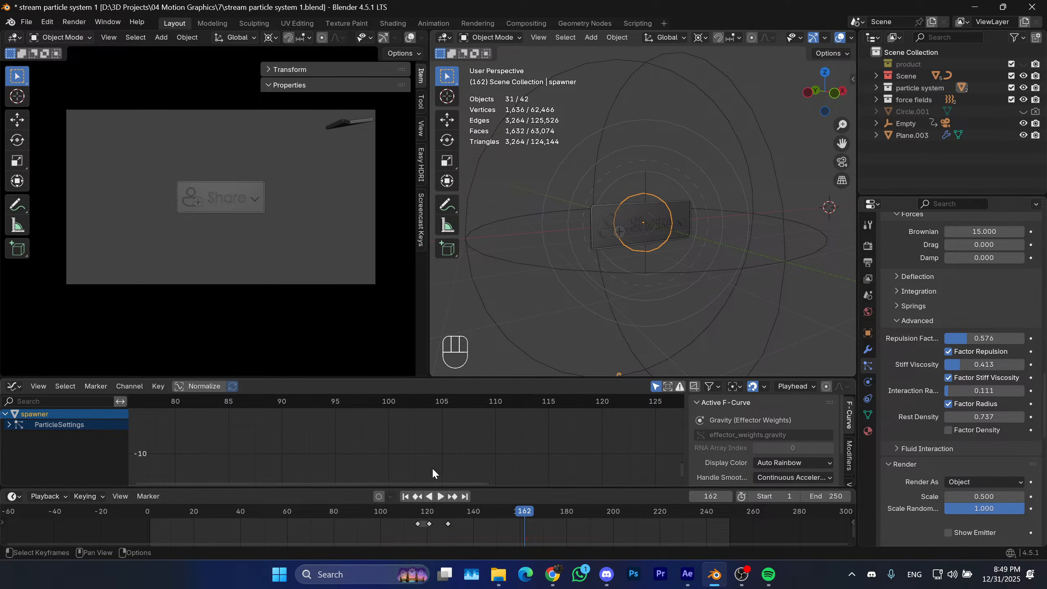
# Replay the particle burst around the Share button several times, examining the spheres' motion from frame 100 onwards.
pyautogui.click(347, 512)
pyautogui.press('space')
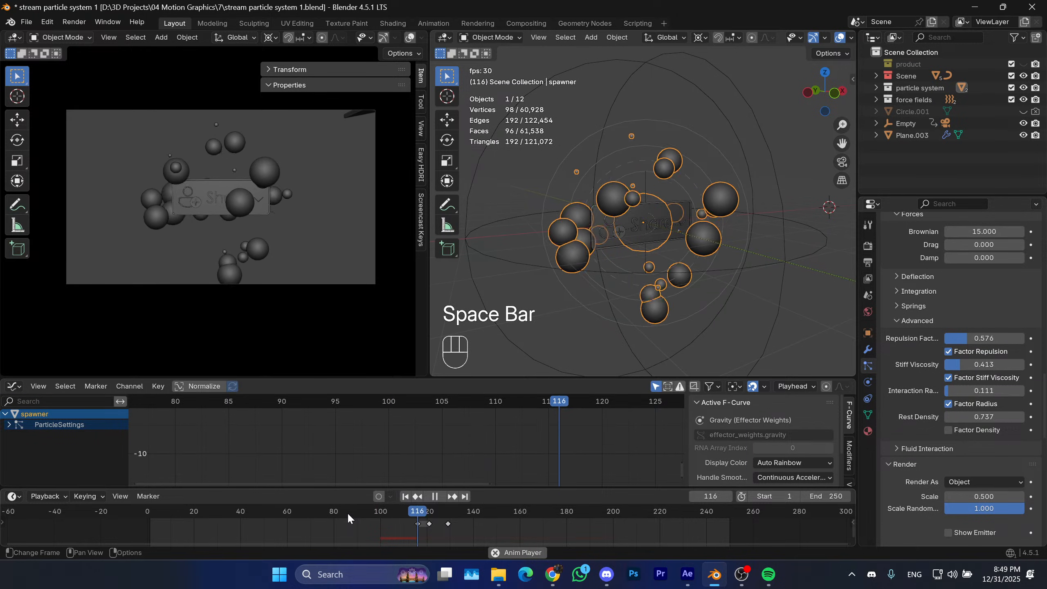
pyautogui.press('space')
pyautogui.moveTo(363, 512); pyautogui.dragTo(239, 511)
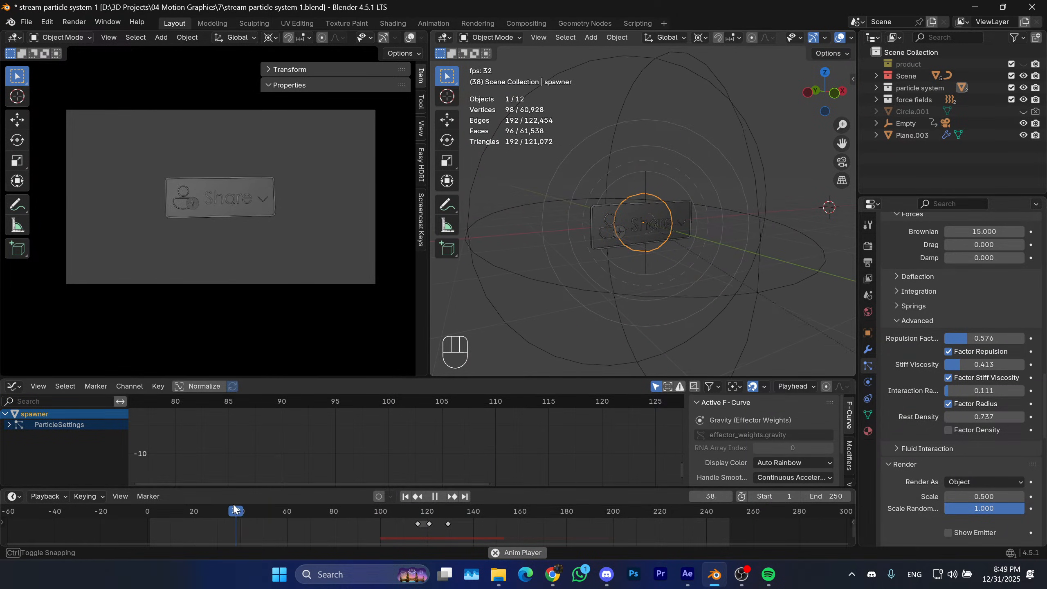
pyautogui.press('space')
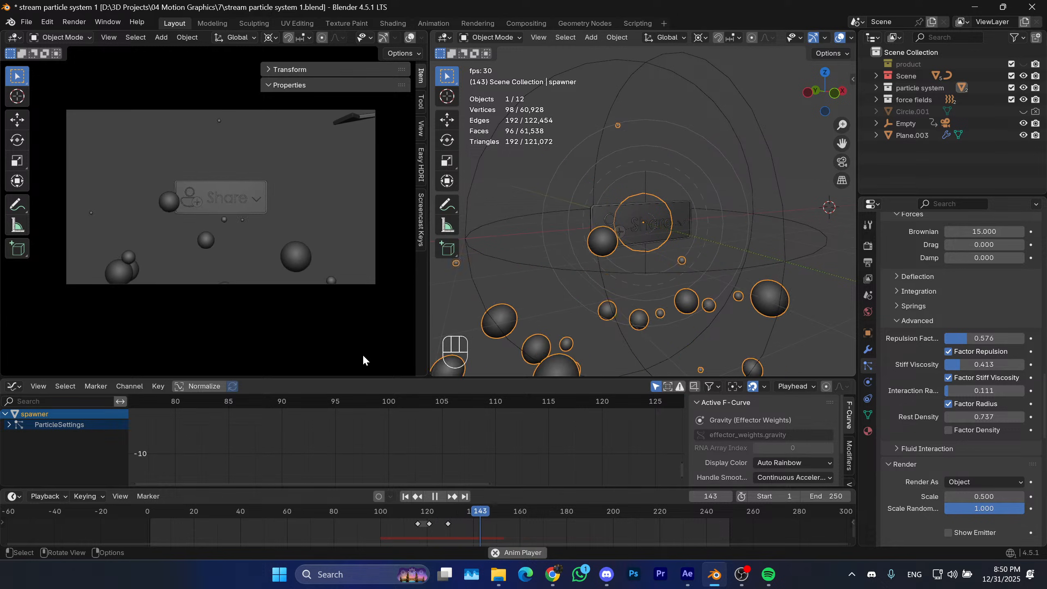
pyautogui.press('space')
pyautogui.click(342, 511)
pyautogui.press('space')
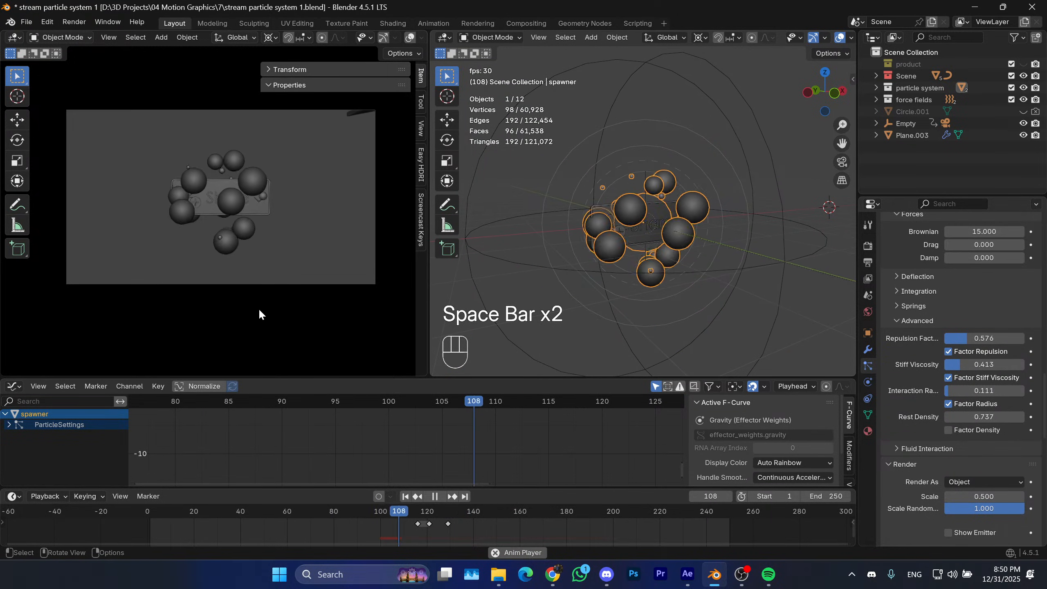
pyautogui.press('space')
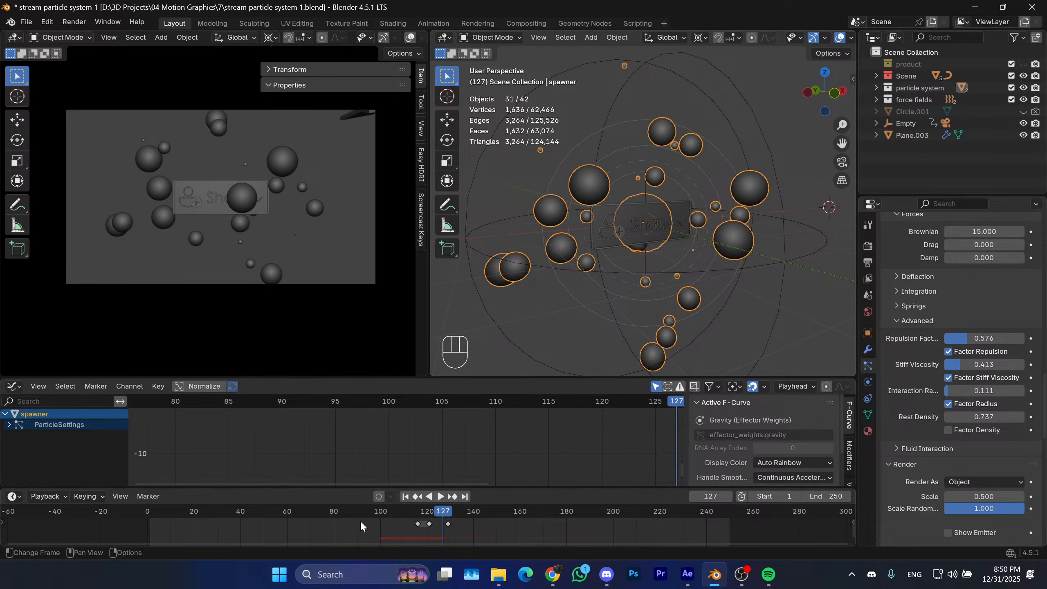
pyautogui.moveTo(375, 512); pyautogui.dragTo(380, 511)
pyautogui.press('space')
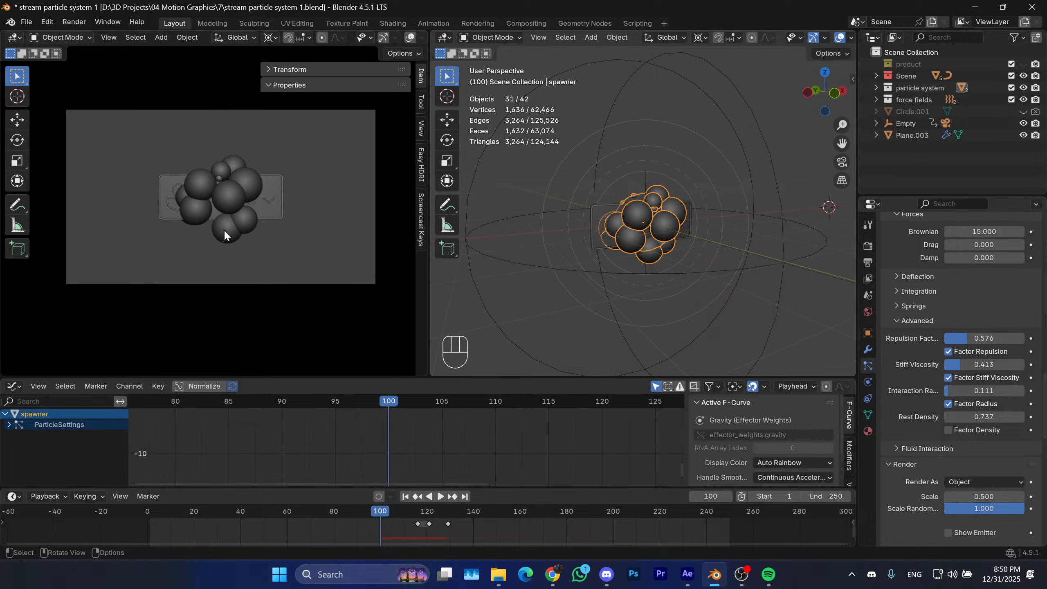
# Move Plane.003 within the left orthographic view to about Y -5.8 m, Z 1.02 m.
pyautogui.scroll(1, 684, 259)
pyautogui.scroll(1, 664, 290)
pyautogui.keyDown('shift'); pyautogui.moveTo(684, 258); pyautogui.dragTo(666, 285, button='middle'); pyautogui.keyUp('shift')
pyautogui.press('KP_3')
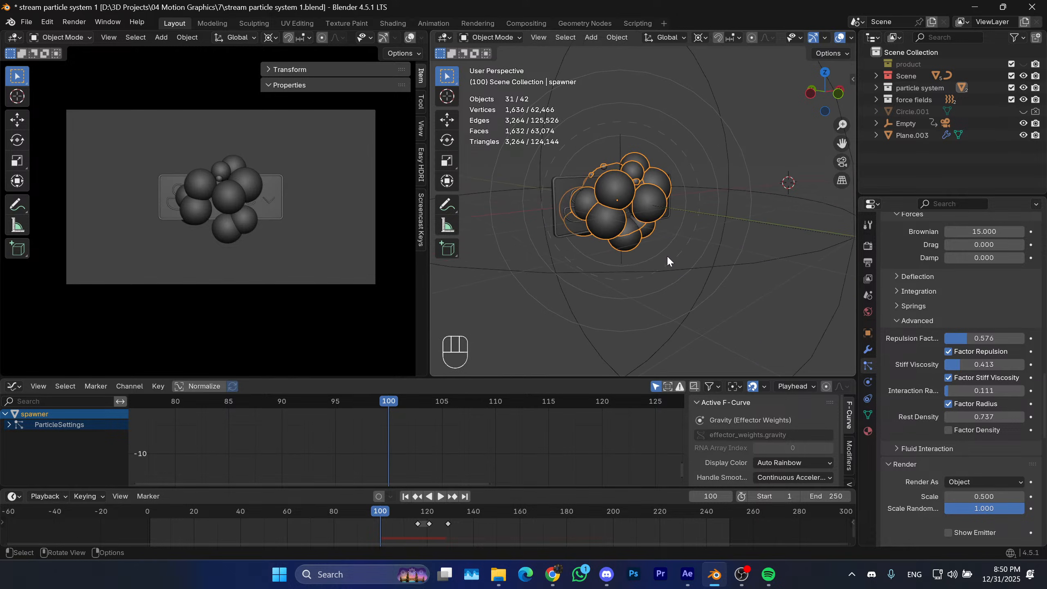
pyautogui.press('KP_9')
pyautogui.scroll(-1, 708, 203)
pyautogui.keyDown('shift'); pyautogui.moveTo(709, 203); pyautogui.dragTo(534, 211, button='middle'); pyautogui.keyUp('shift')
pyautogui.click(676, 152)
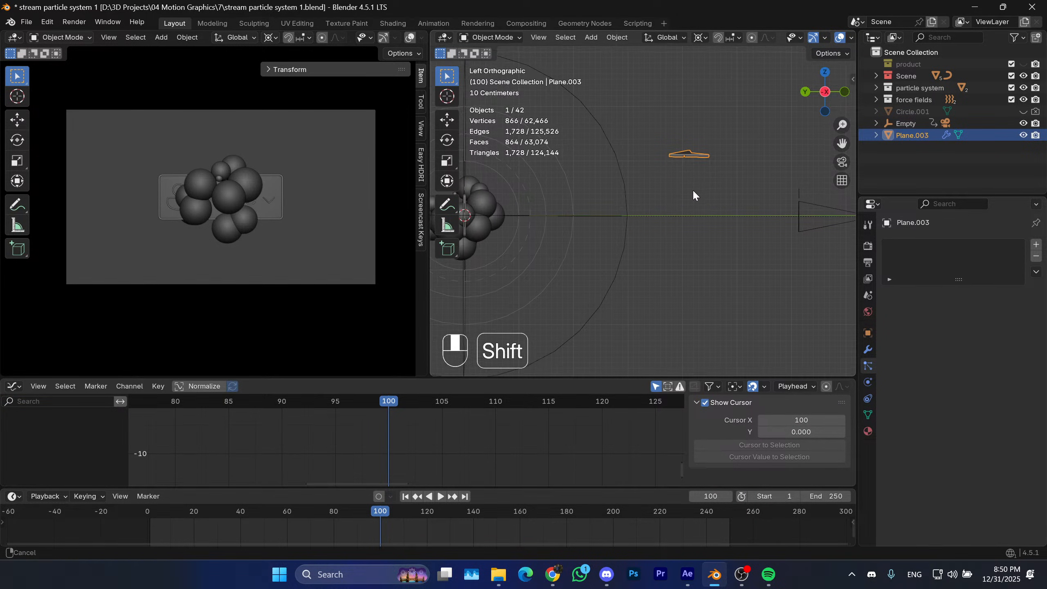
pyautogui.scroll(-1, 693, 189)
pyautogui.keyDown('shift'); pyautogui.moveTo(692, 189); pyautogui.dragTo(691, 208, button='middle'); pyautogui.keyUp('shift')
pyautogui.press('g')
pyautogui.click(798, 230)
# Keyframe the location and rotation of Plane.003 at frame 60.
pyautogui.press('space')
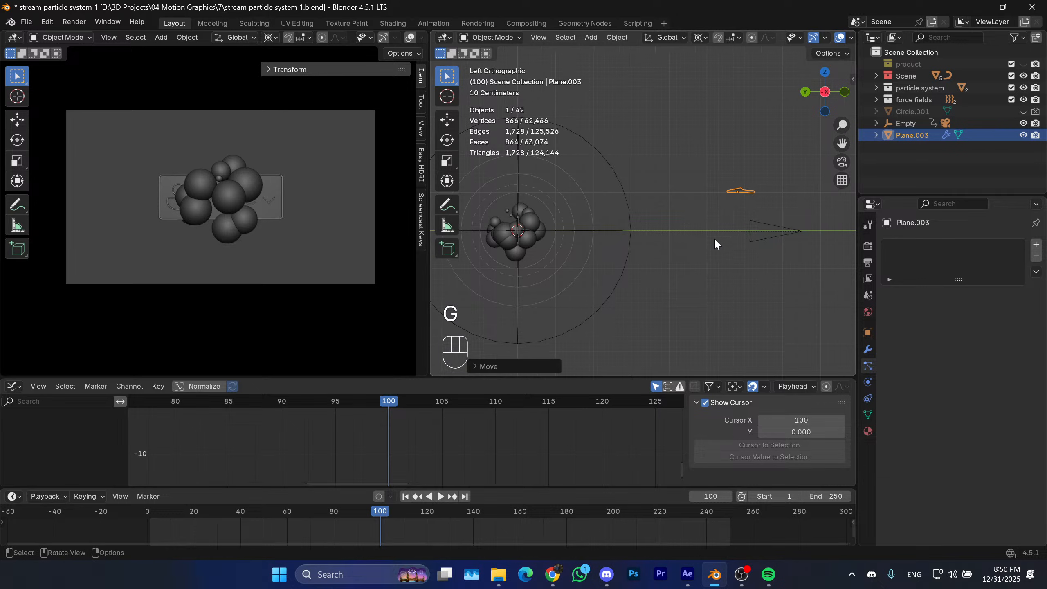
pyautogui.click(287, 521)
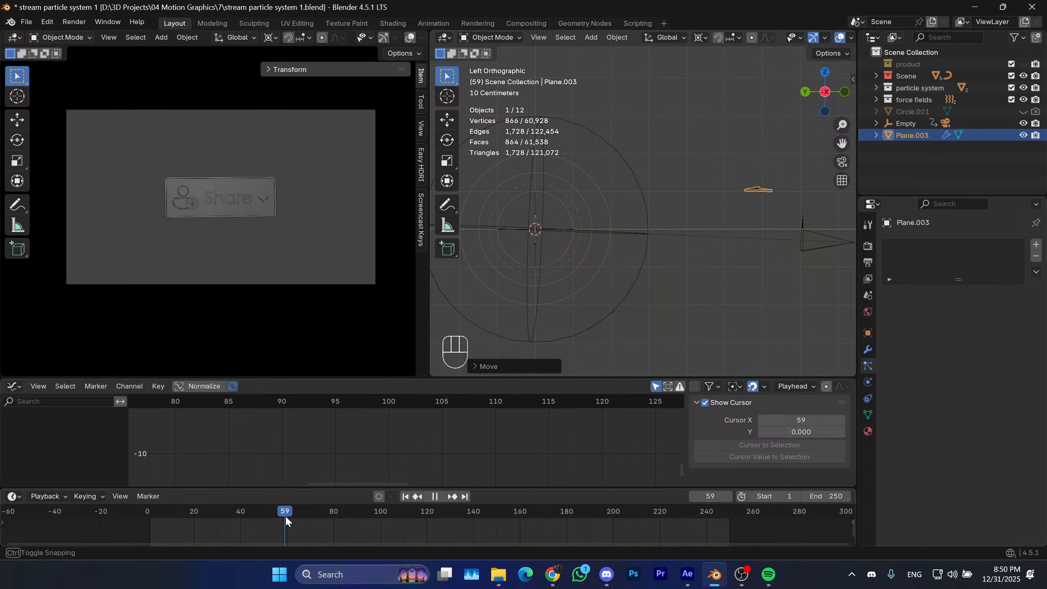
pyautogui.press('space')
pyautogui.keyDown('shift'); pyautogui.moveTo(664, 193); pyautogui.dragTo(647, 205, button='middle'); pyautogui.keyUp('shift')
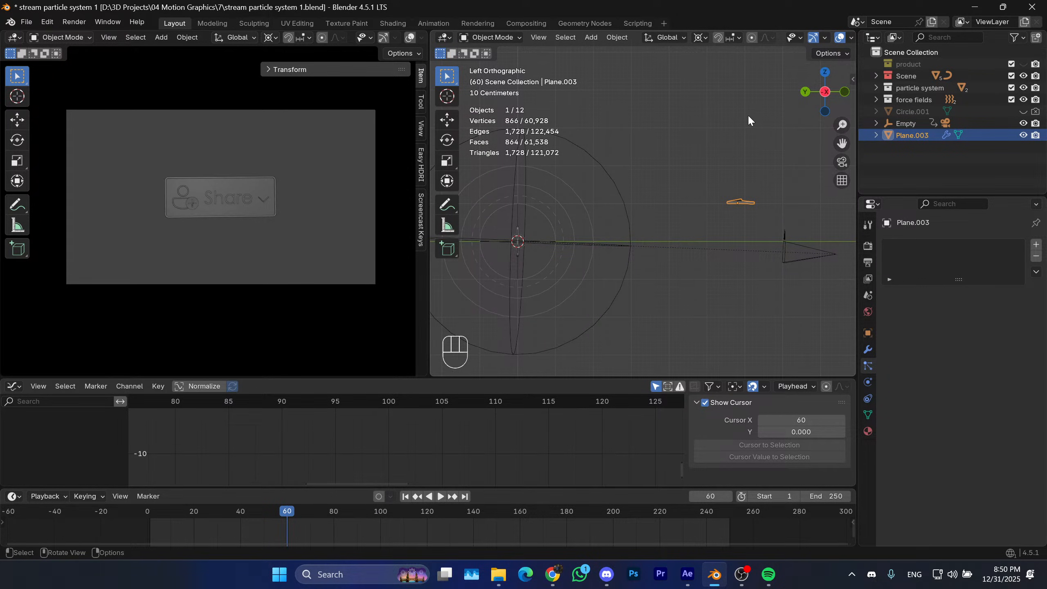
pyautogui.press('n')
pyautogui.click(732, 74)
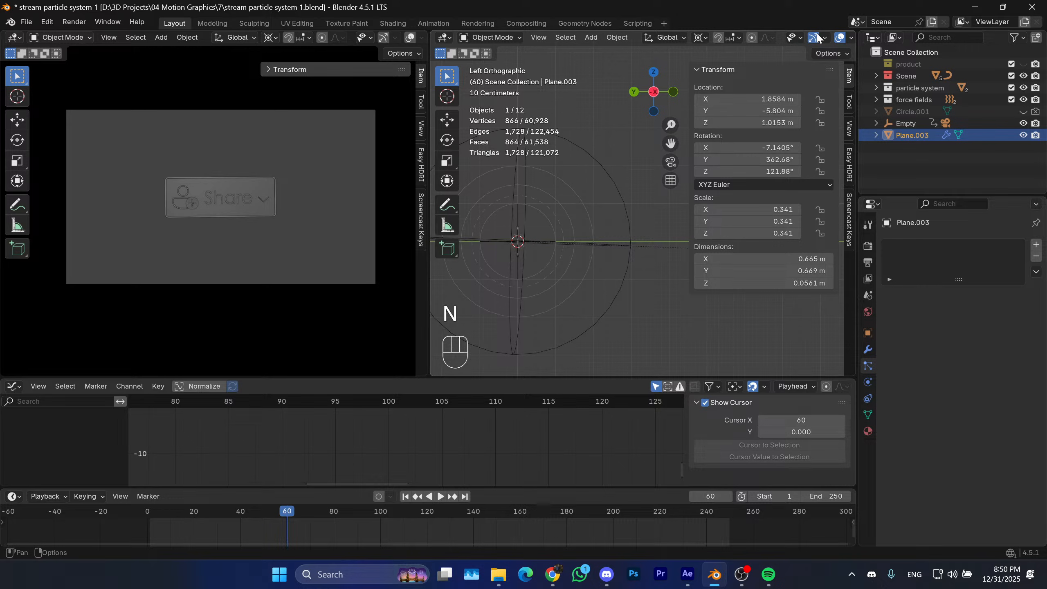
pyautogui.keyDown('shift'); pyautogui.moveTo(627, 170); pyautogui.dragTo(549, 191, button='middle'); pyautogui.keyUp('shift')
pyautogui.scroll(-2, 603, 209)
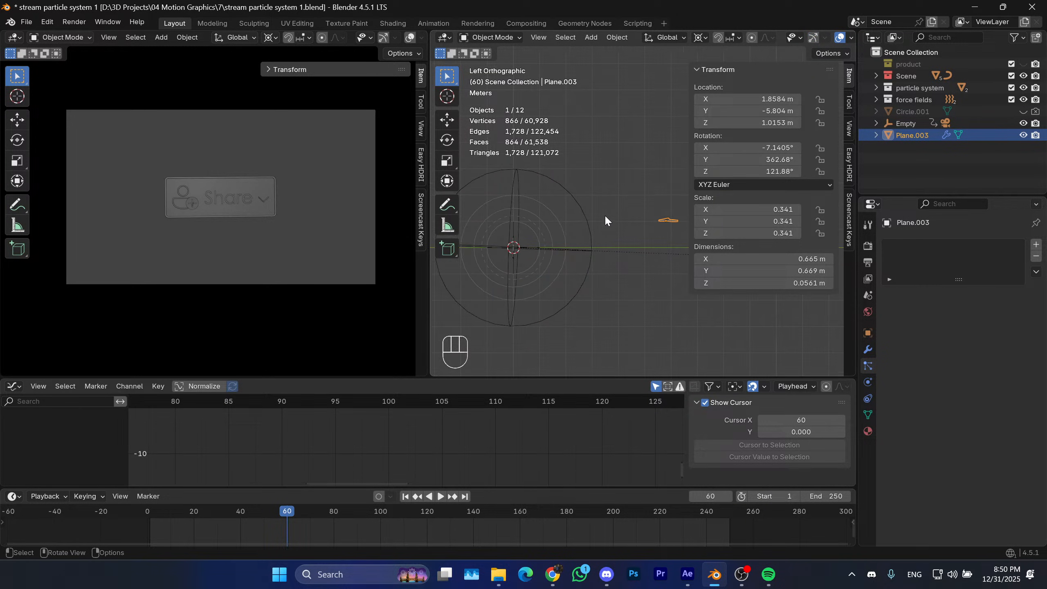
pyautogui.moveTo(584, 221)
pyautogui.keyDown('shift'); pyautogui.mouseDown(button='middle')
pyautogui.moveTo(570, 224)
pyautogui.moveTo(585, 238)
pyautogui.mouseUp(button='middle'); pyautogui.keyUp('shift')
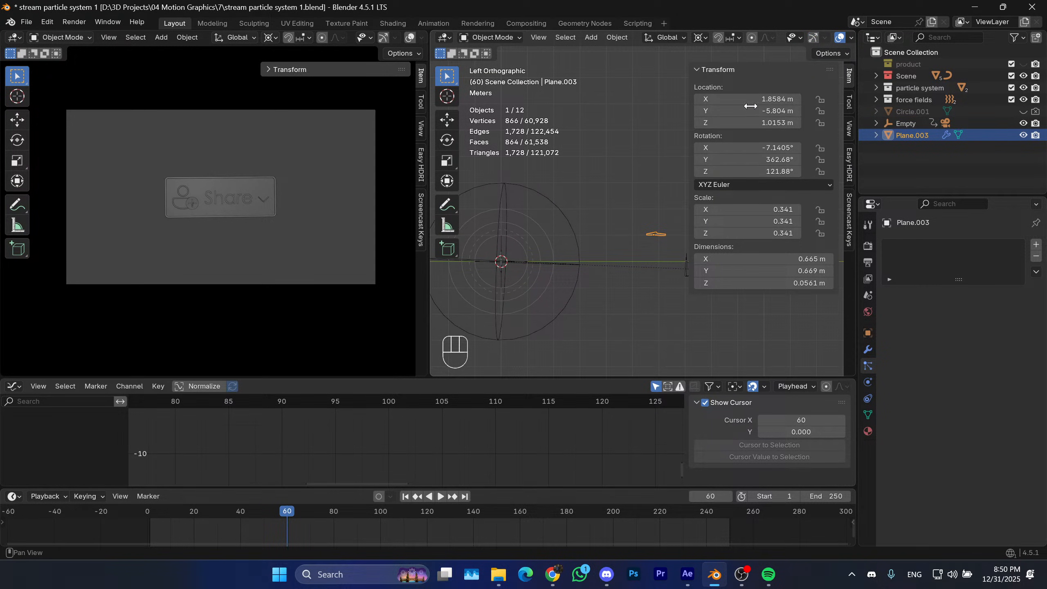
pyautogui.press('i')
pyautogui.moveTo(328, 512); pyautogui.dragTo(288, 514)
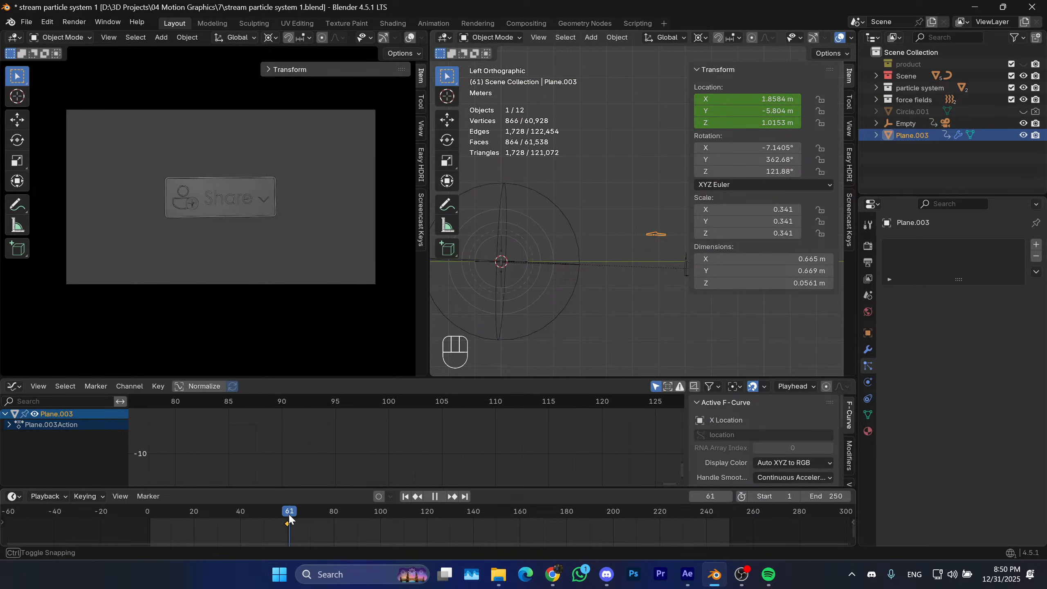
pyautogui.press('i')
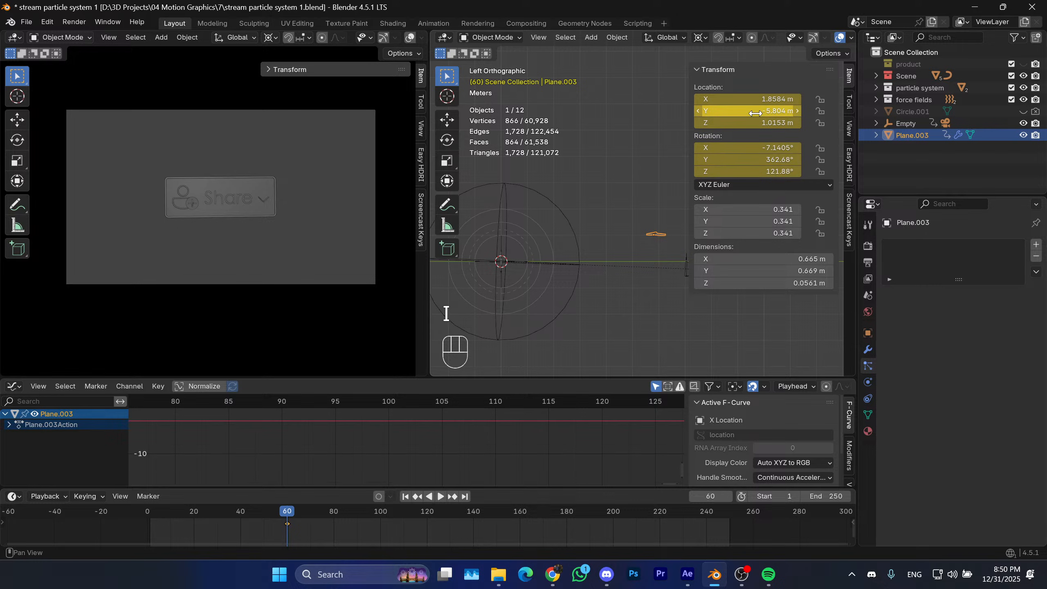
# At frame 81, move Plane.003 to about Y -3.83 m, Z -0.93 m.
pyautogui.moveTo(344, 509)
pyautogui.mouseDown()
pyautogui.moveTo(383, 513)
pyautogui.moveTo(336, 509)
pyautogui.mouseUp()
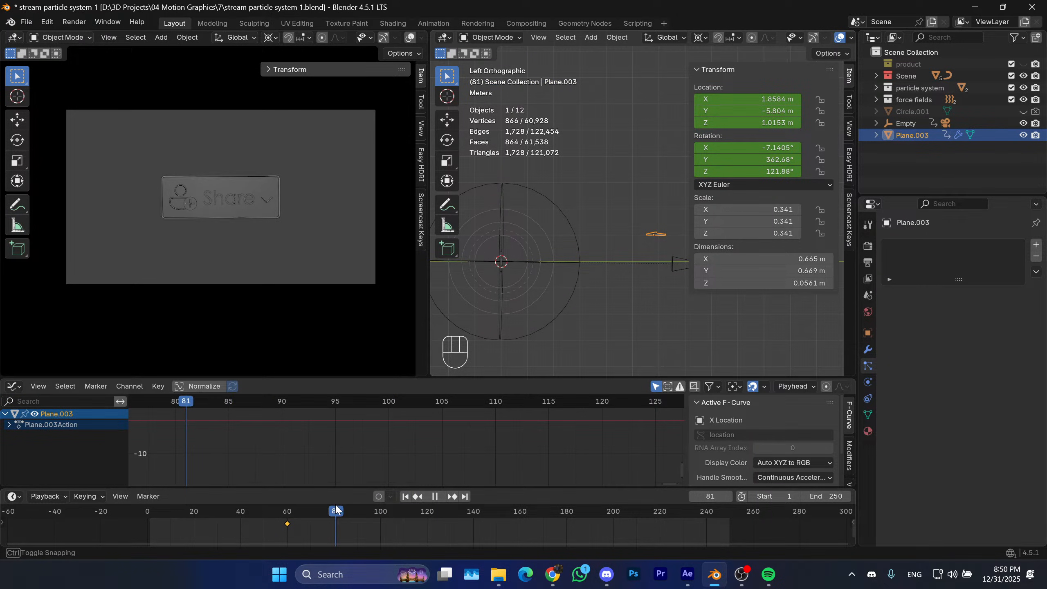
pyautogui.press('g')
pyautogui.click(563, 287)
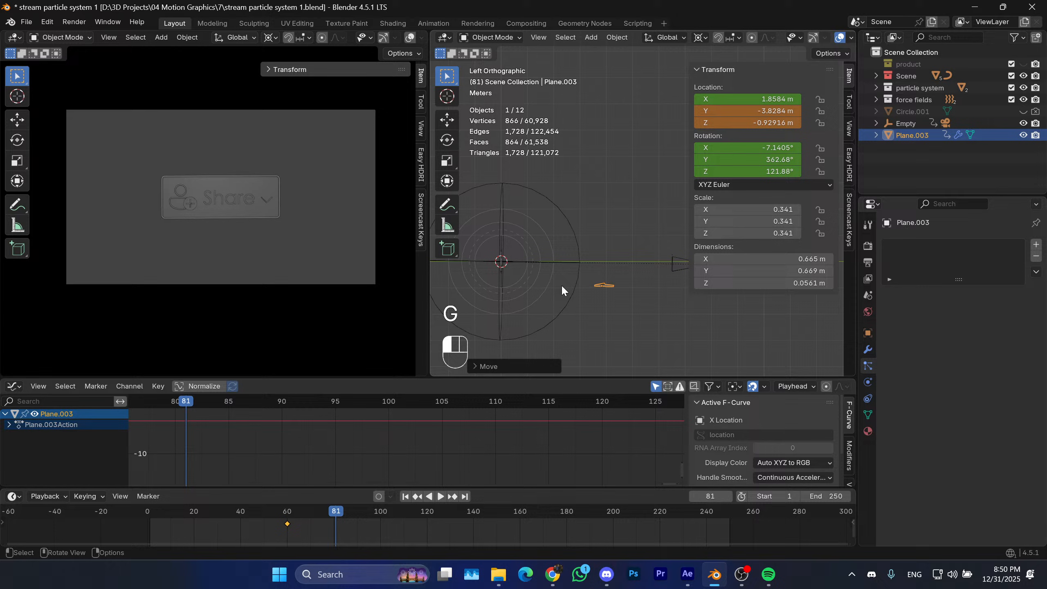
pyautogui.press('r')
pyautogui.press('r')
pyautogui.rightClick(595, 290)
pyautogui.press('r')
pyautogui.rightClick(602, 277)
pyautogui.click(700, 38)
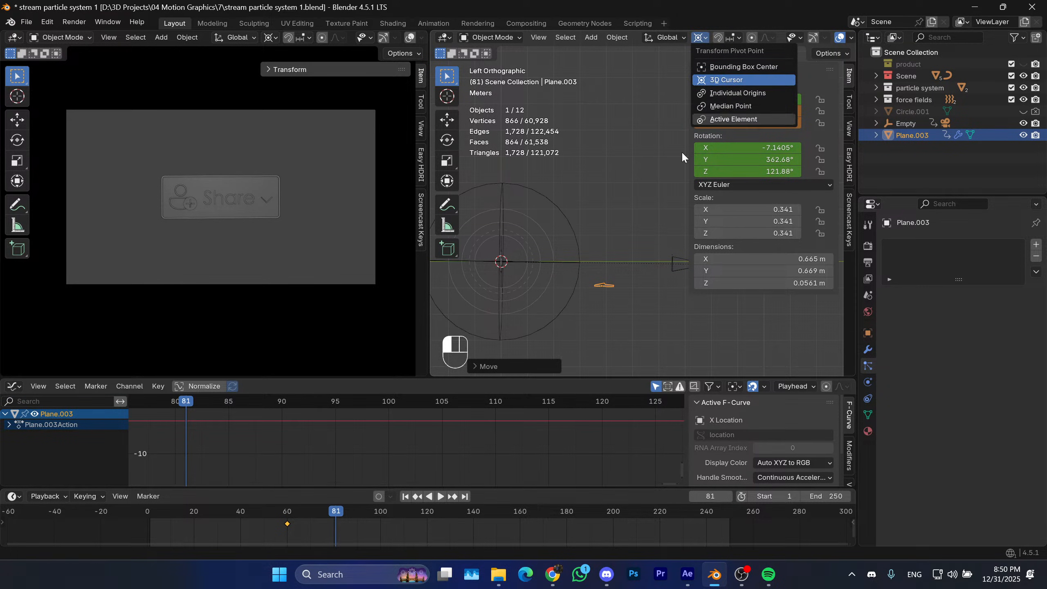
pyautogui.press('r')
pyautogui.press('r')
pyautogui.rightClick(598, 287)
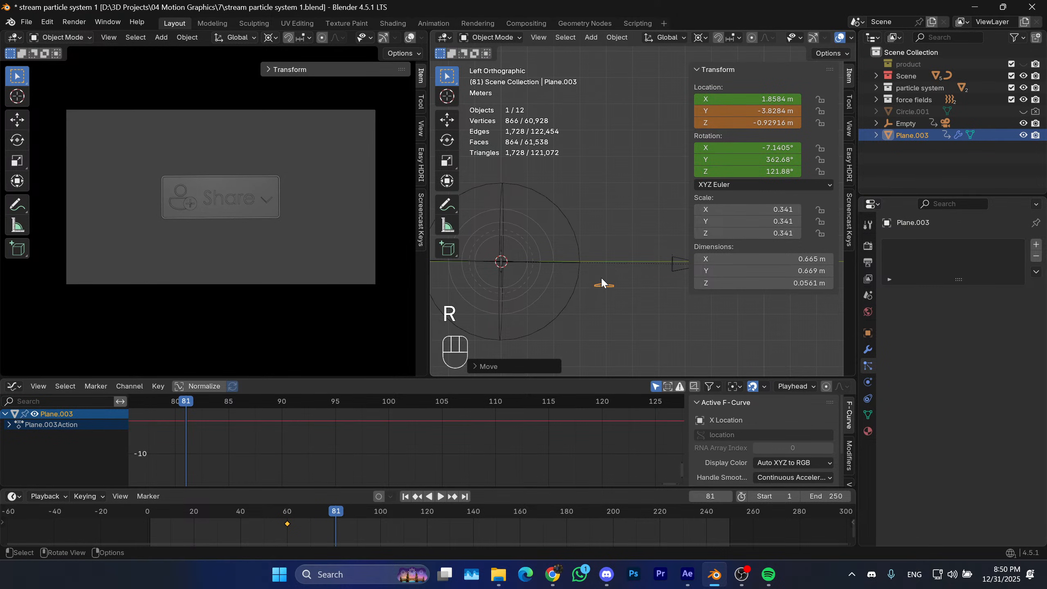
pyautogui.scroll(1, 602, 281)
pyautogui.keyDown('shift'); pyautogui.moveTo(608, 262); pyautogui.dragTo(632, 174, button='middle'); pyautogui.keyUp('shift')
pyautogui.scroll(1, 593, 244)
pyautogui.scroll(4, 616, 223)
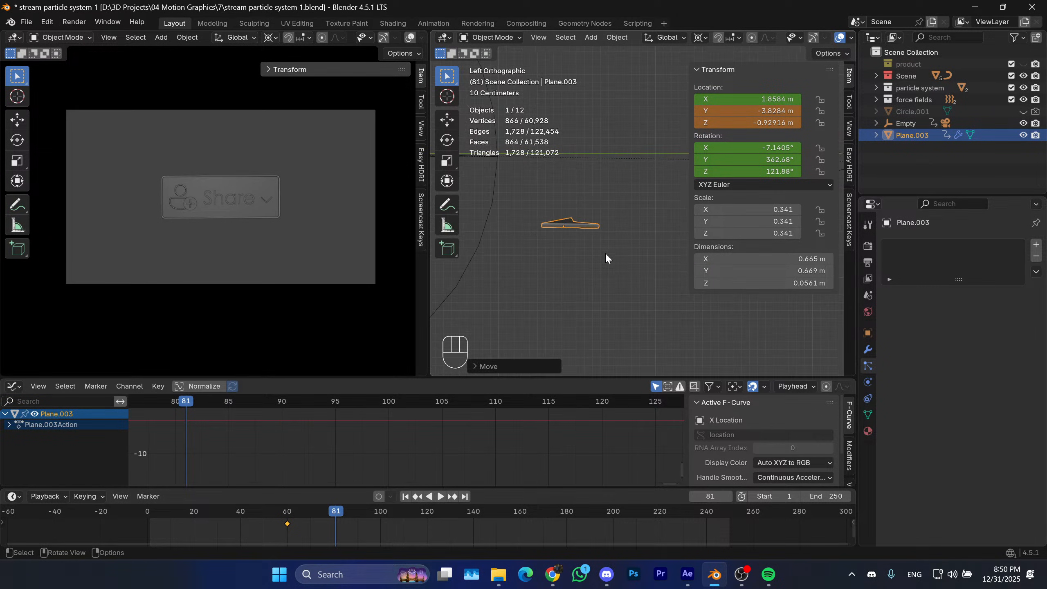
pyautogui.press('r')
pyautogui.press('x')
pyautogui.rightClick(590, 191)
# Snap the 3D cursor to Plane.003 and set the transform pivot point to Individual Origins.
pyautogui.hotkey('shift', 's')
pyautogui.click(597, 265)
pyautogui.click(617, 37)
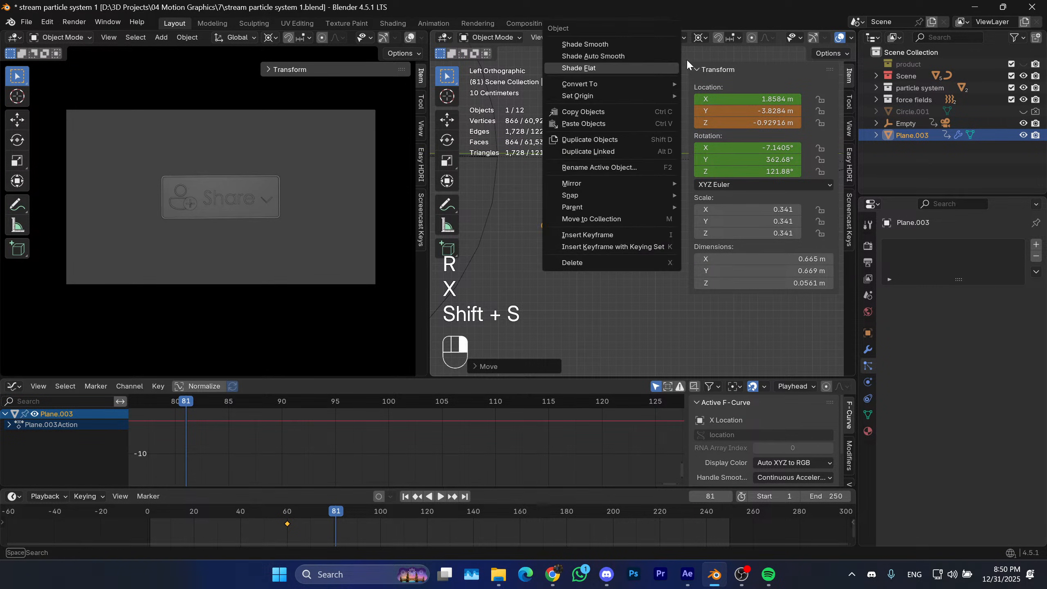
pyautogui.click(703, 38)
pyautogui.click(712, 98)
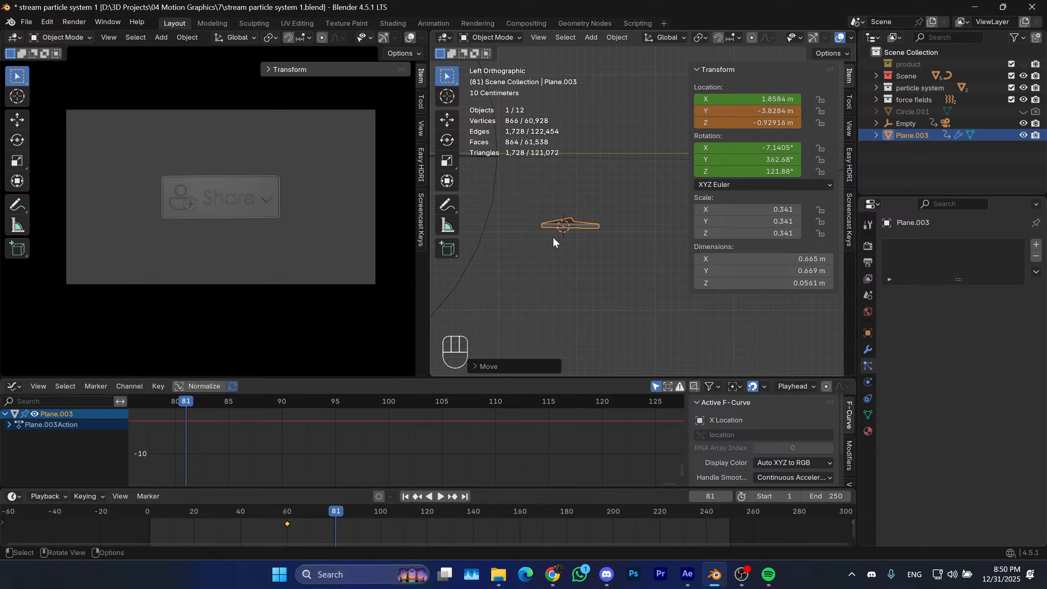
# Rotate Plane.003 to about X 1.4°, Y 383.7°, Z 111° and keyframe its location and rotation at frame 81.
pyautogui.press('r')
pyautogui.press('r')
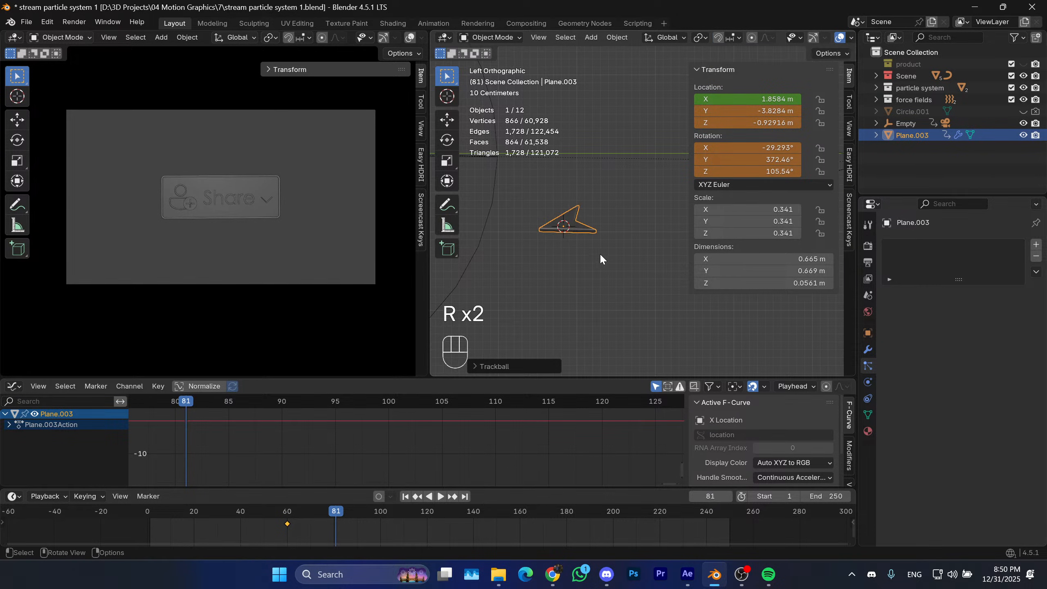
pyautogui.press('r')
pyautogui.press('y')
pyautogui.press('r')
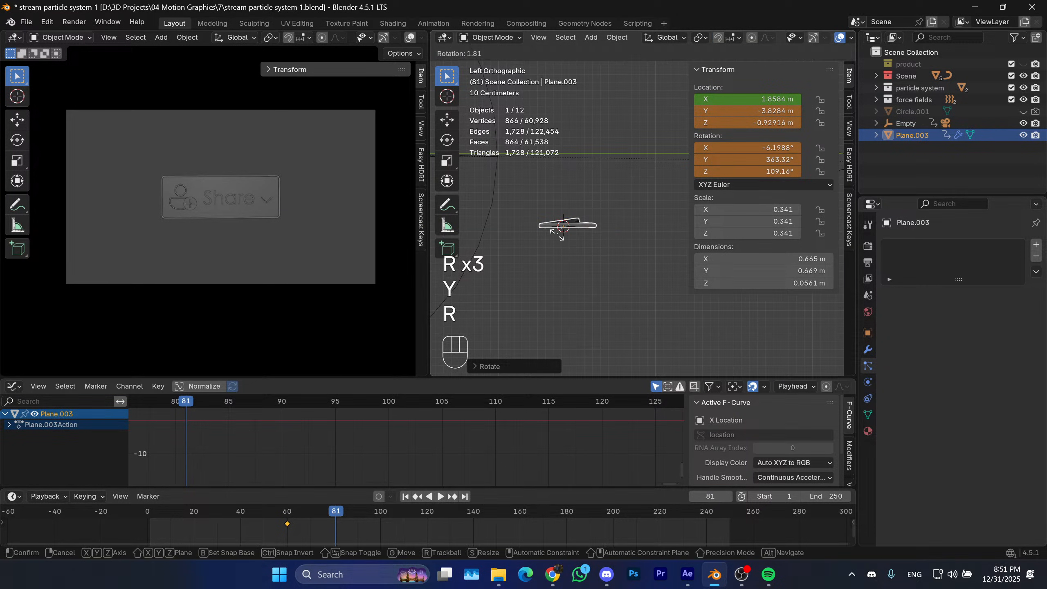
pyautogui.press('x')
pyautogui.click(563, 252)
pyautogui.keyDown('shift'); pyautogui.moveTo(563, 252); pyautogui.dragTo(595, 239, button='middle'); pyautogui.keyUp('shift')
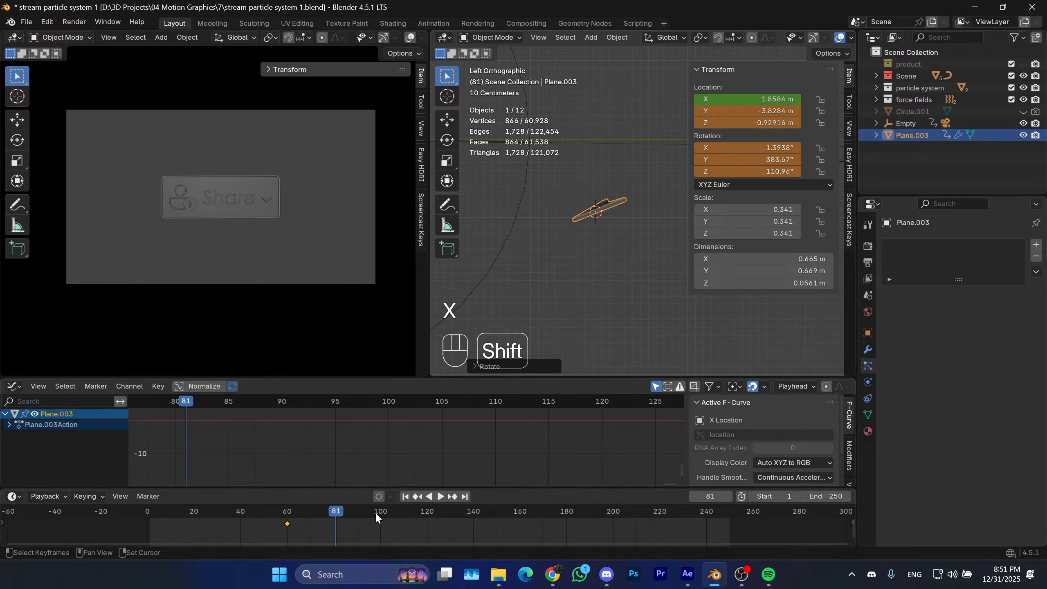
pyautogui.press('i')
pyautogui.press('i')
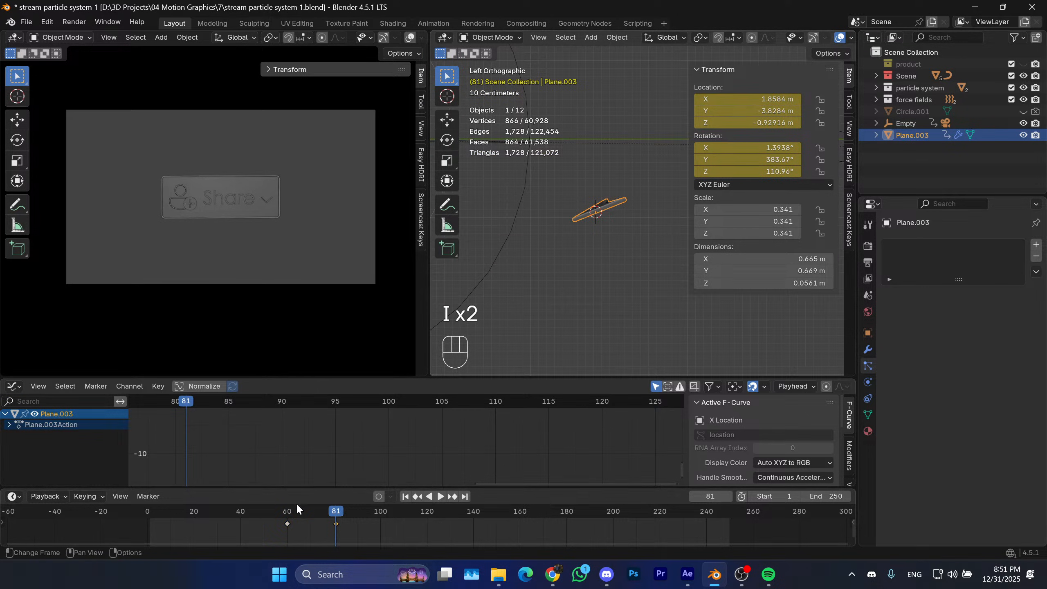
# Preview Plane.003's flight between its keyframes at frames 60 and 81.
pyautogui.scroll(-3, 539, 244)
pyautogui.keyDown('shift'); pyautogui.moveTo(535, 244); pyautogui.dragTo(525, 287, button='middle'); pyautogui.keyUp('shift')
pyautogui.scroll(-2, 526, 286)
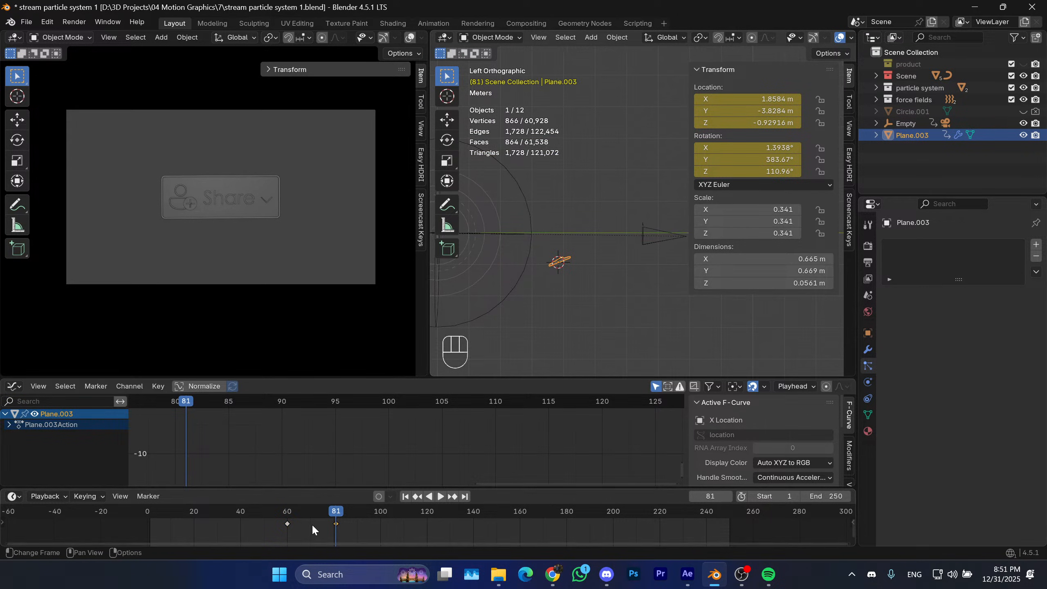
pyautogui.moveTo(313, 511); pyautogui.dragTo(280, 513)
pyautogui.press('space')
pyautogui.press('space')
pyautogui.scroll(3, 563, 276)
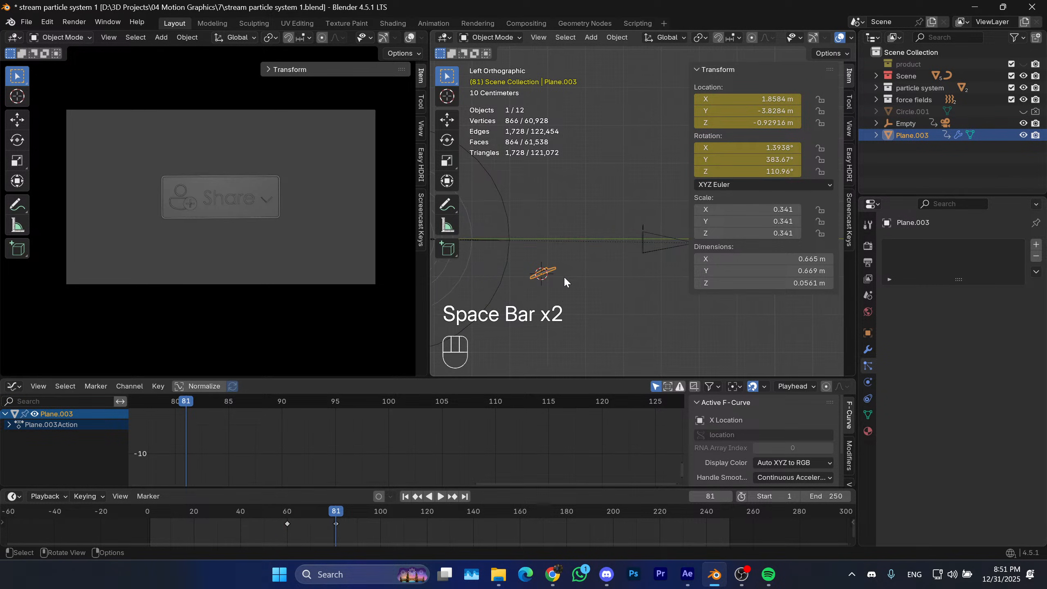
pyautogui.keyDown('shift'); pyautogui.moveTo(595, 288); pyautogui.dragTo(608, 285, button='middle'); pyautogui.keyUp('shift')
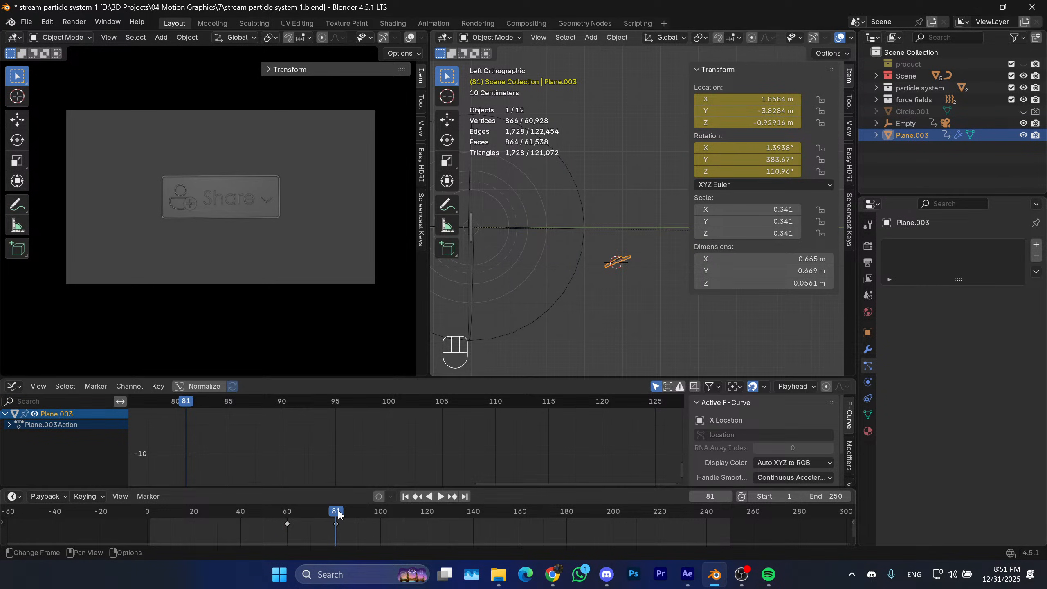
# At frame 93, move Plane.003 to about Y -2.66 m, Z -1.82 m and rotate it to about X 8.7°, Y 398.5°, Z 114.8°.
pyautogui.moveTo(337, 511); pyautogui.dragTo(364, 512)
pyautogui.press('g')
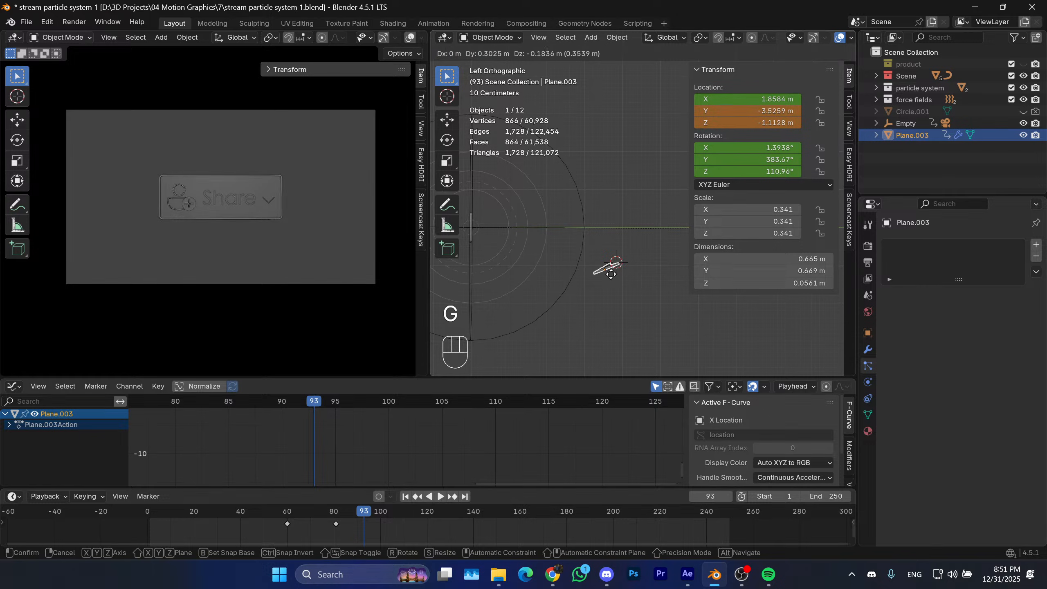
pyautogui.click(585, 301)
pyautogui.hotkey('shift', 's')
pyautogui.press('r')
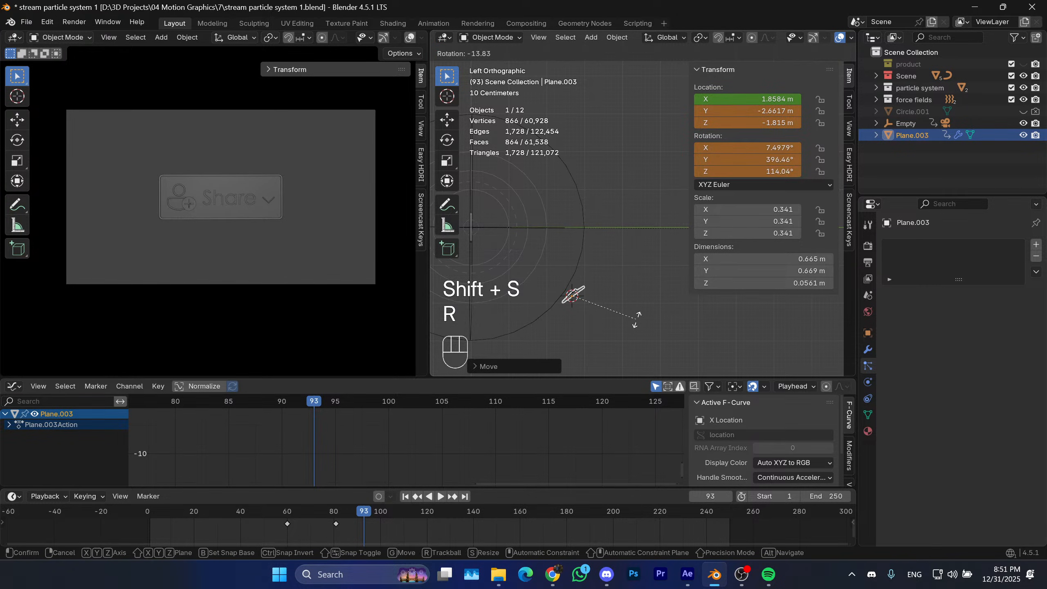
pyautogui.click(638, 316)
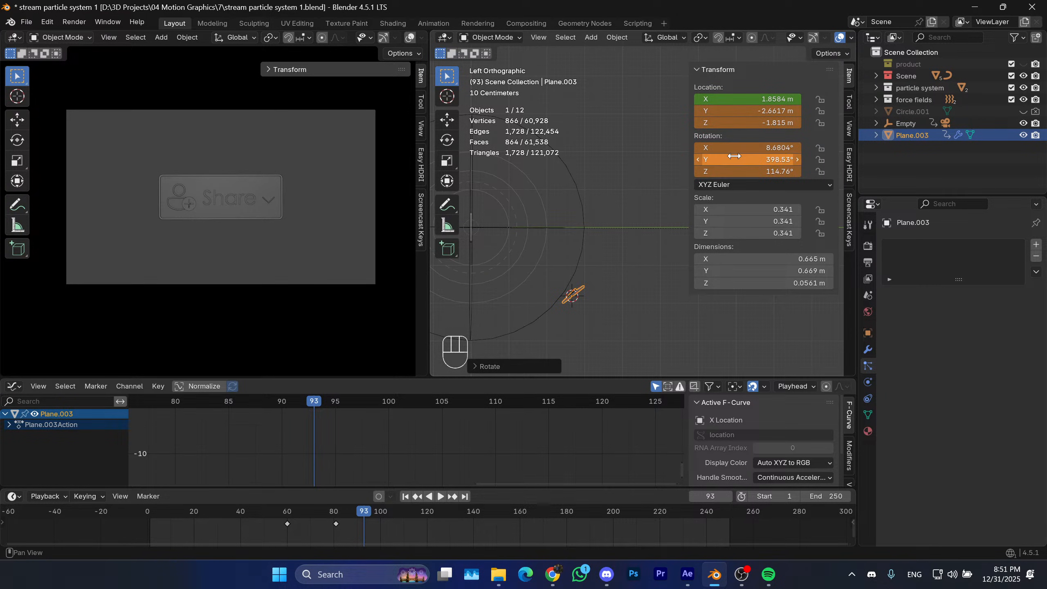
# Keyframe Plane.003's location and rotation at frame 93, and shift its last two keyframes earlier to about frames 75 and 82.
pyautogui.press('i')
pyautogui.press('i')
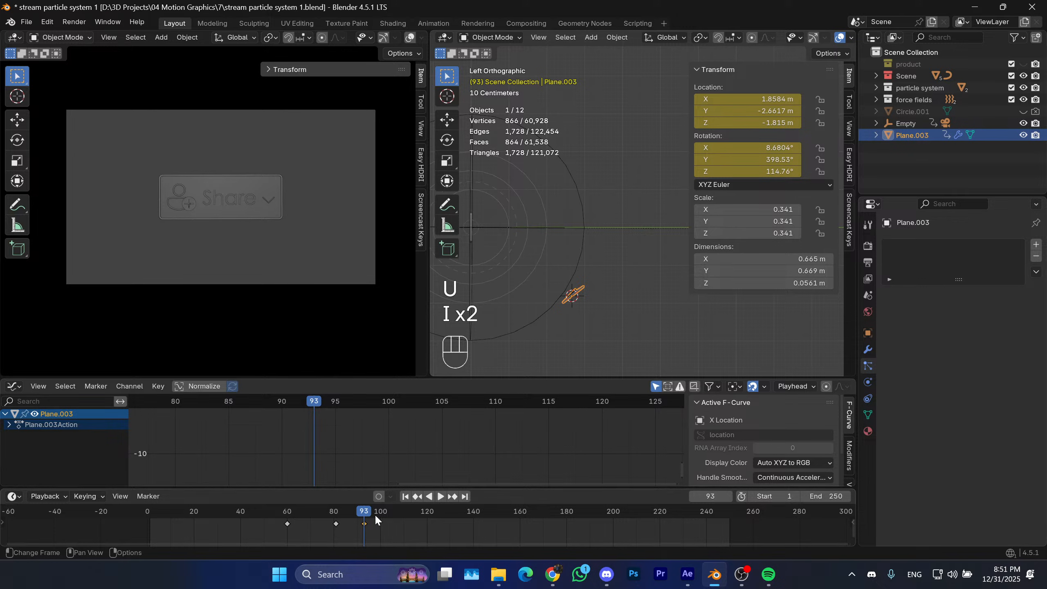
pyautogui.moveTo(374, 514)
pyautogui.mouseDown()
pyautogui.moveTo(384, 513)
pyautogui.moveTo(326, 512)
pyautogui.moveTo(369, 512)
pyautogui.mouseUp()
pyautogui.press('g')
pyautogui.keyDown('shift'); pyautogui.click(339, 523); pyautogui.keyUp('shift')
pyautogui.press('g')
pyautogui.click(311, 517)
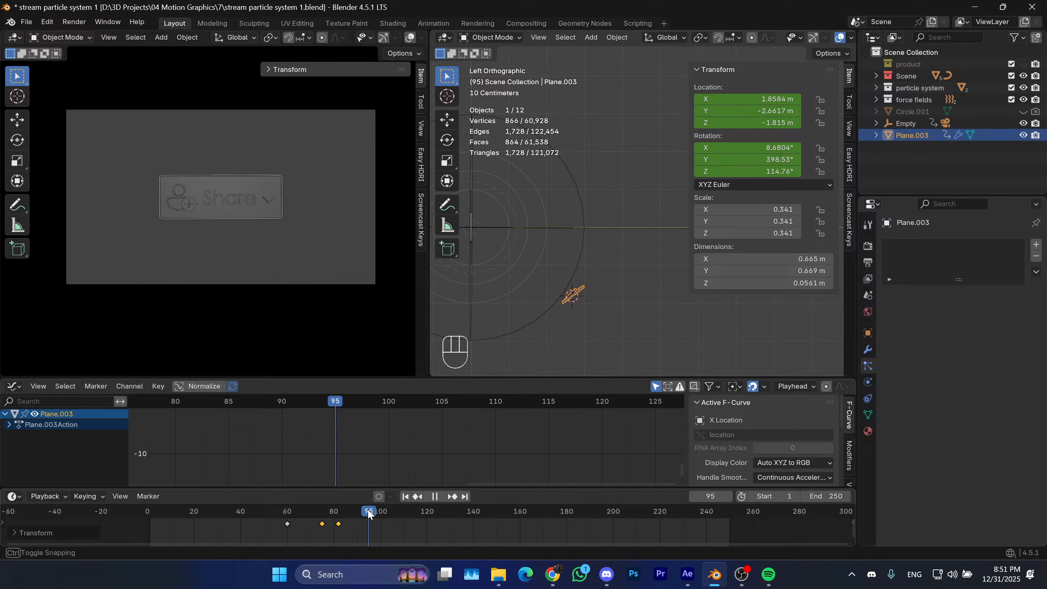
# At frame 94, rotate Plane.003 to about X -25.8°, Y 317.7°, Z 116.3° and move it to about Y -0.2 m, Z -0.21 m.
pyautogui.keyDown('shift'); pyautogui.moveTo(582, 330); pyautogui.dragTo(601, 332, button='middle'); pyautogui.keyUp('shift')
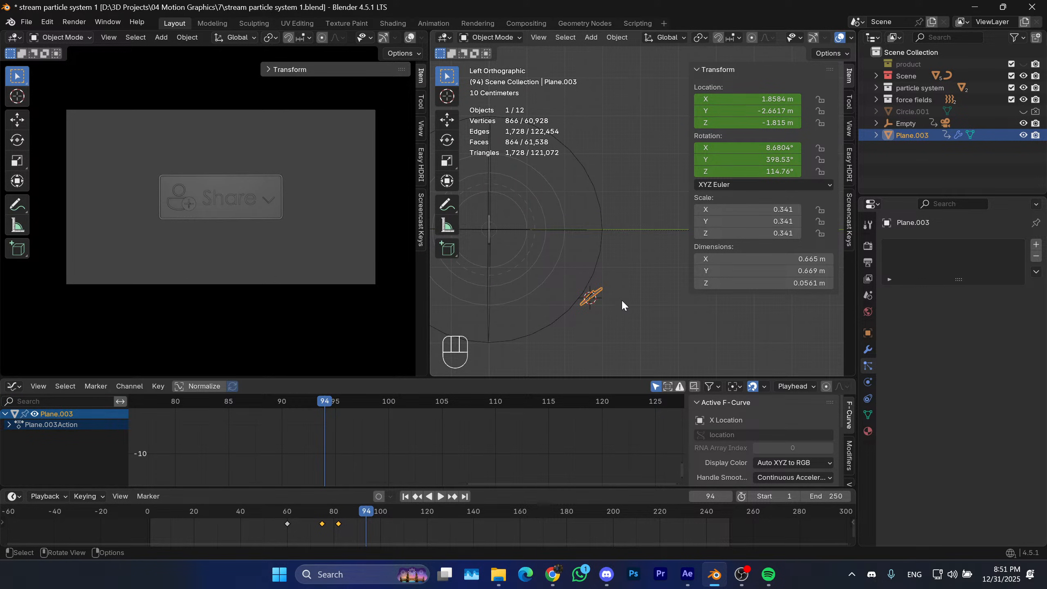
pyautogui.press('r')
pyautogui.click(589, 346)
pyautogui.press('g')
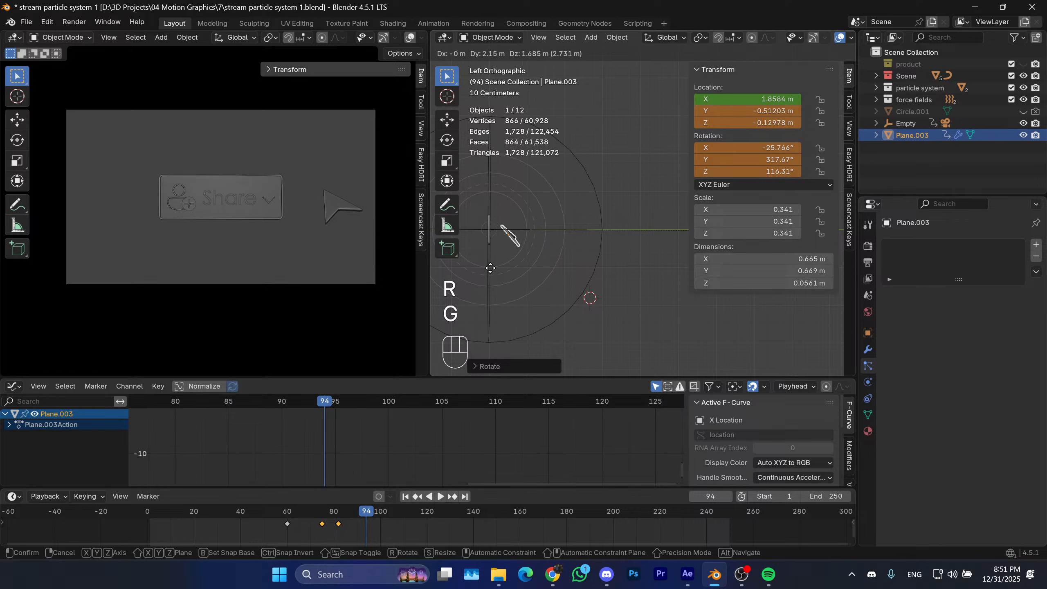
pyautogui.click(504, 271)
# Move Plane.003 horizontally in front of the Share button, to about X 0.78 m, Y -0.3 m.
pyautogui.moveTo(503, 270); pyautogui.dragTo(536, 270, button='middle')
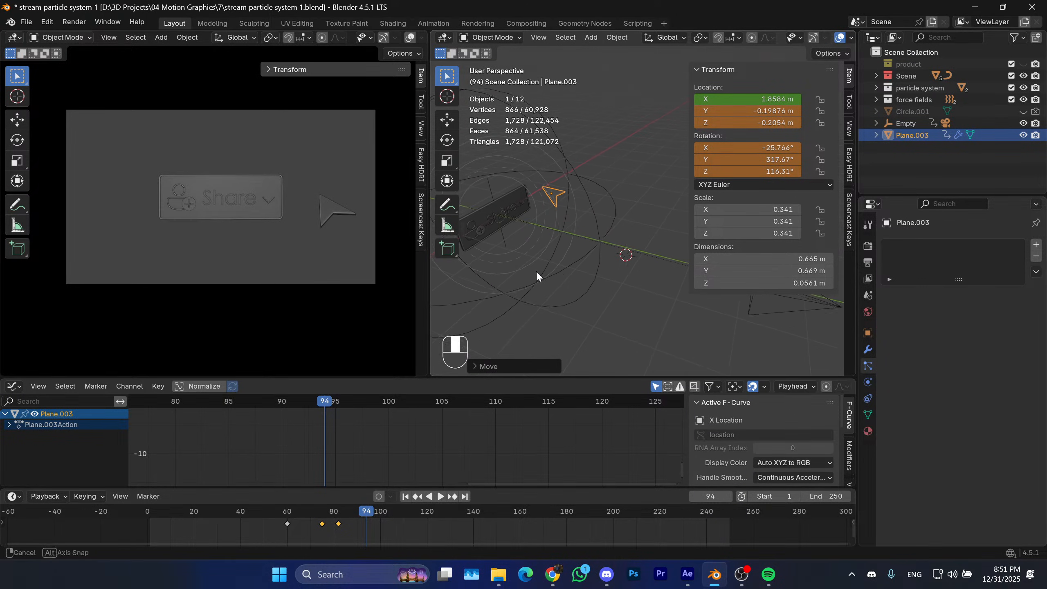
pyautogui.press('KP_7')
pyautogui.scroll(-3, 593, 153)
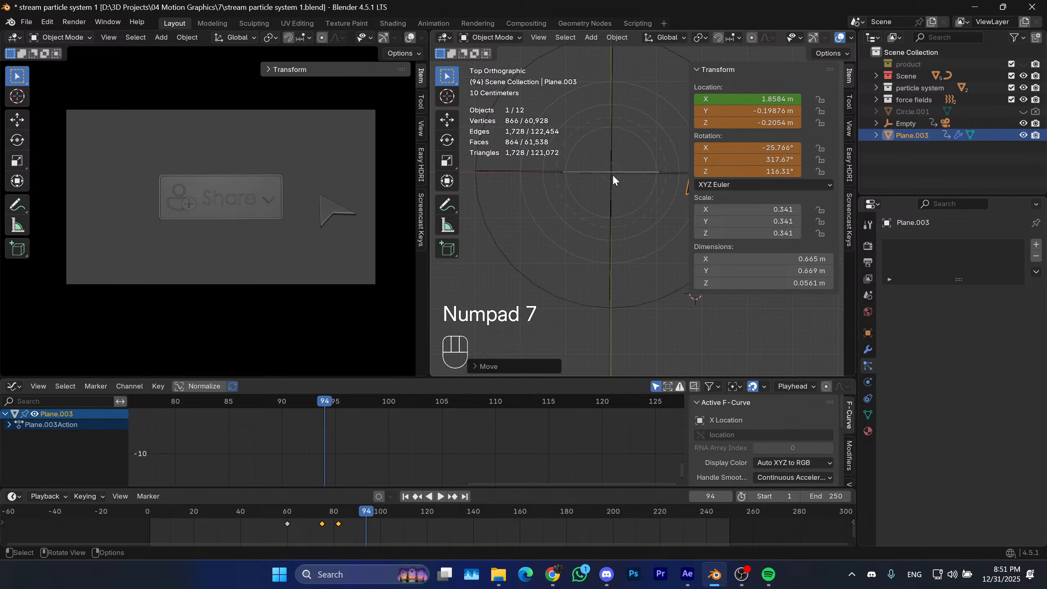
pyautogui.press('g')
pyautogui.press('shift')
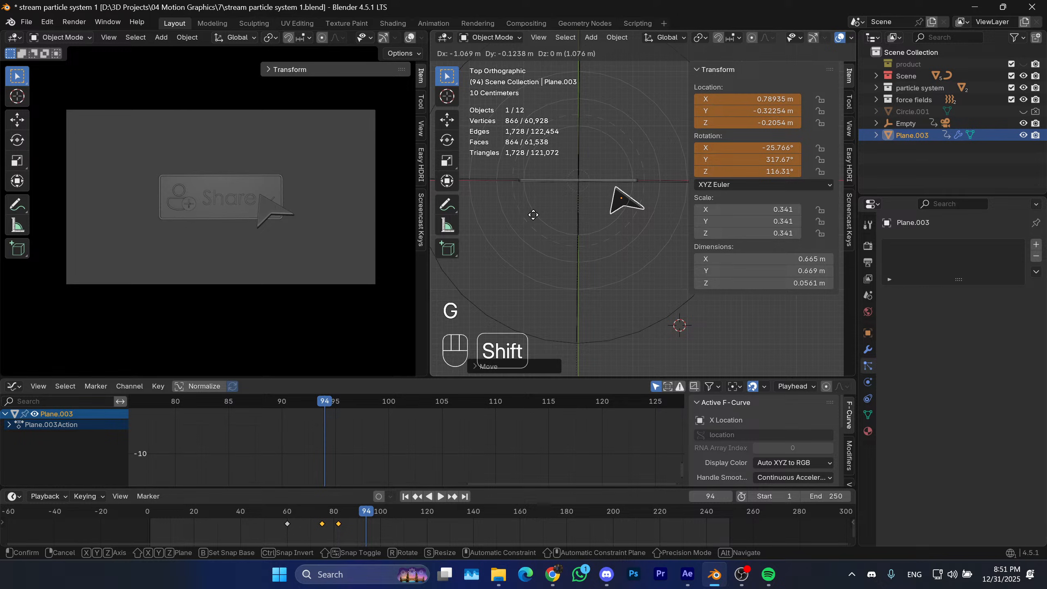
pyautogui.click(576, 211)
pyautogui.moveTo(576, 211); pyautogui.dragTo(598, 200, button='middle')
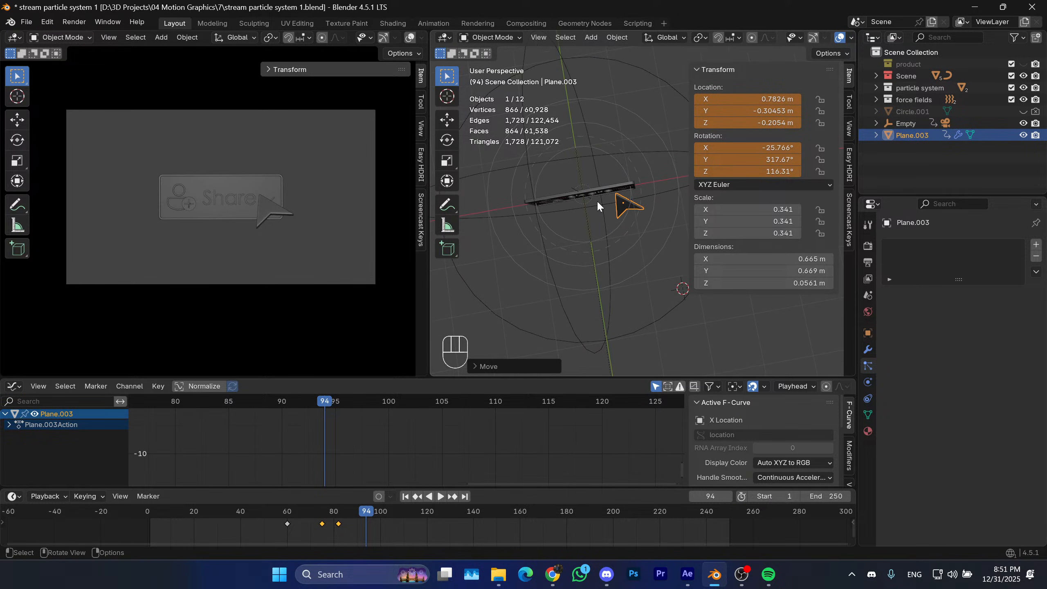
# Bring Plane.003's tip close to the Share button's face by moving it to about Y -0.235 m, Z -0.314 m.
pyautogui.press('KP_1')
pyautogui.press('KP_3')
pyautogui.press('KP_9')
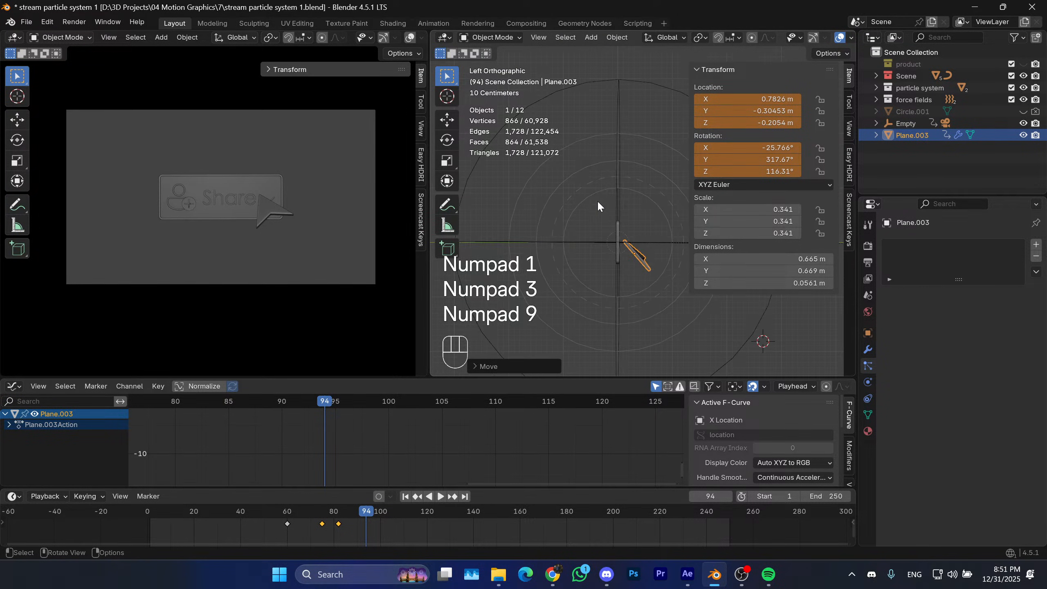
pyautogui.scroll(5, 626, 250)
pyautogui.press('g')
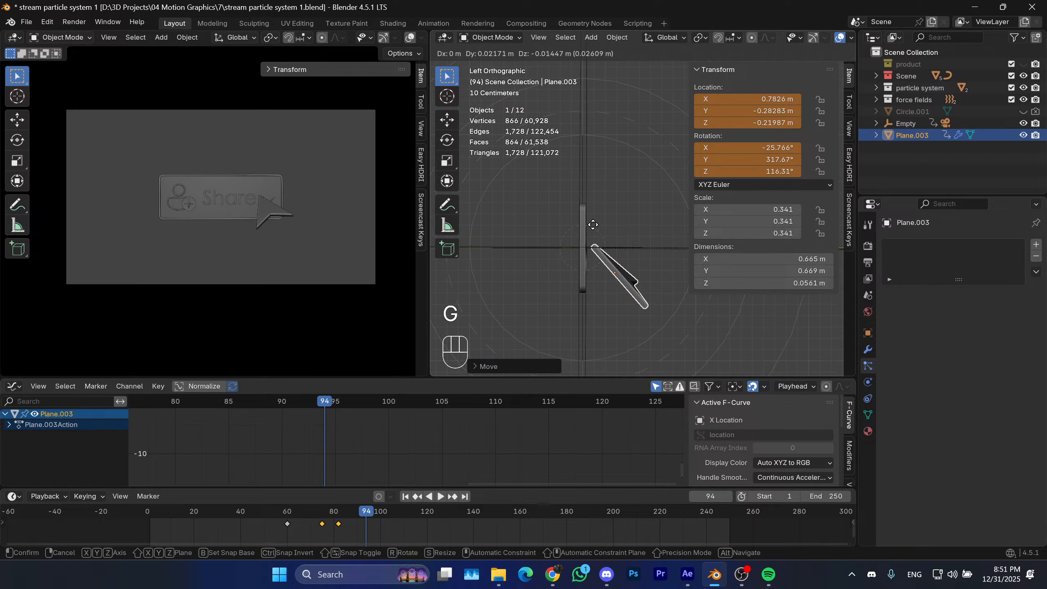
pyautogui.press('shift')
pyautogui.click(555, 238)
pyautogui.scroll(3, 577, 227)
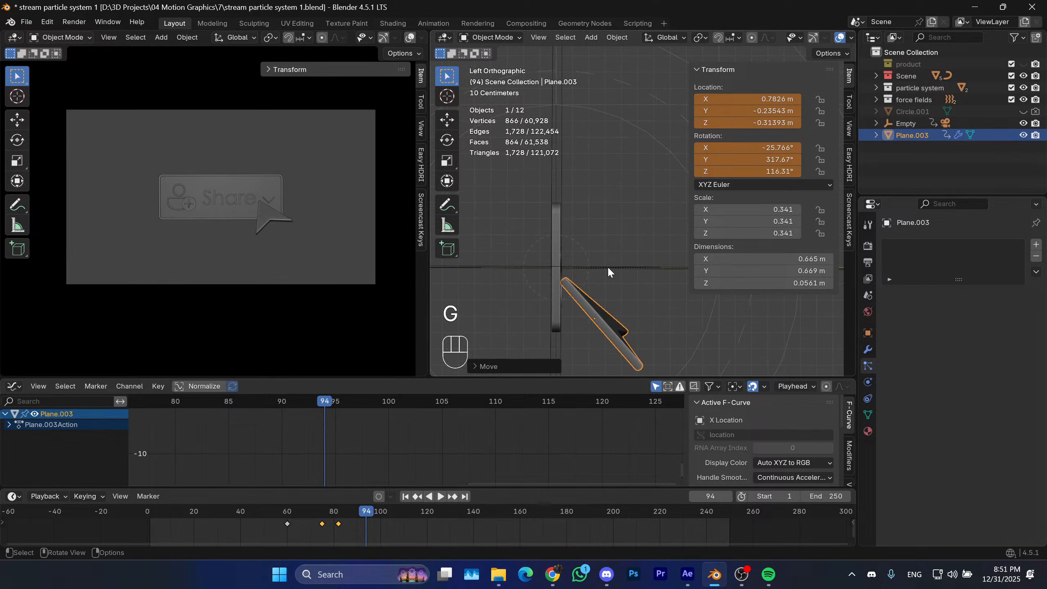
# Shift Plane.003 parallel to the camera view toward the button's lower corner, to about X 0.954 m, Y -0.237 m, Z -0.348 m.
pyautogui.press('KP_7')
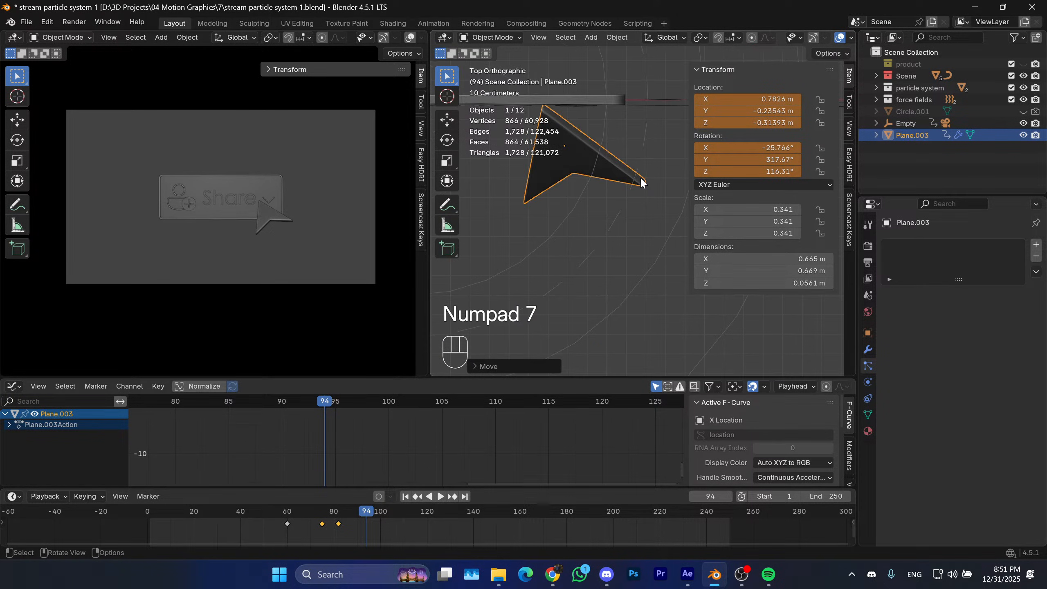
pyautogui.press('KP_1')
pyautogui.press('KP_3')
pyautogui.press('KP_9')
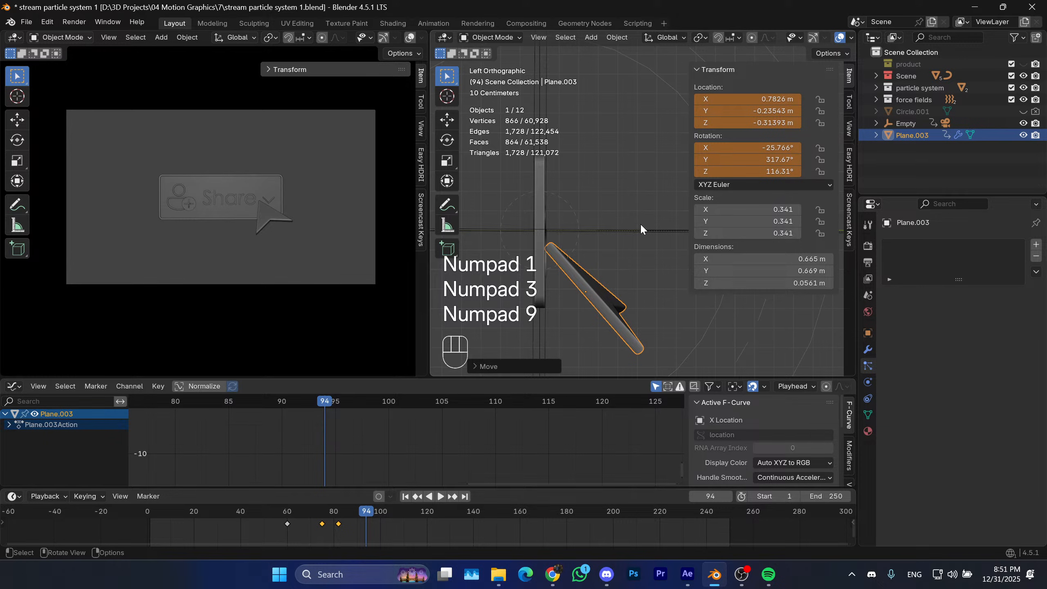
pyautogui.press('g')
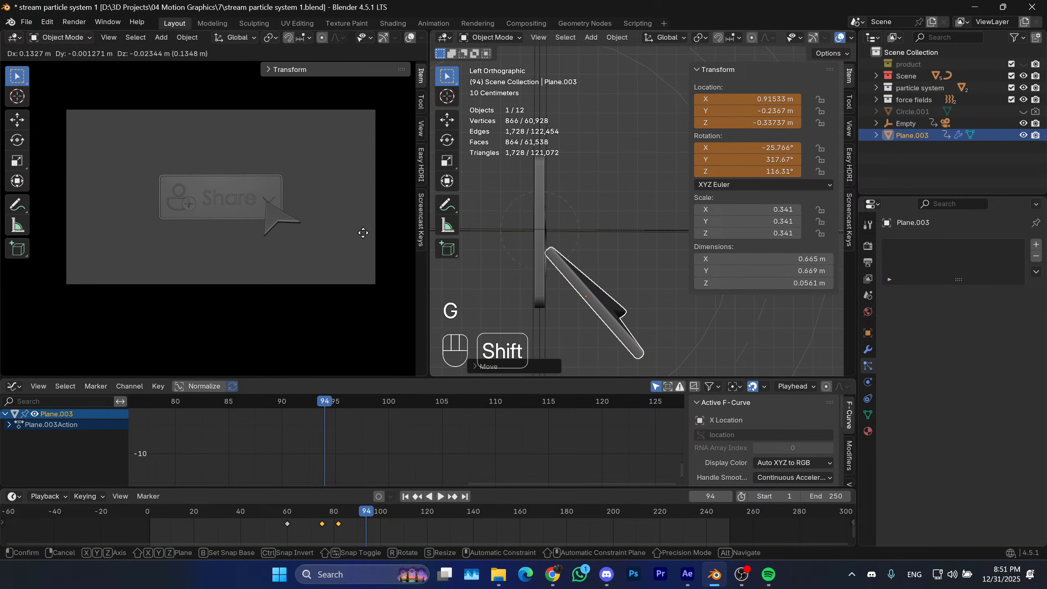
pyautogui.keyDown('shift'); pyautogui.click(423, 232); pyautogui.keyUp('shift')
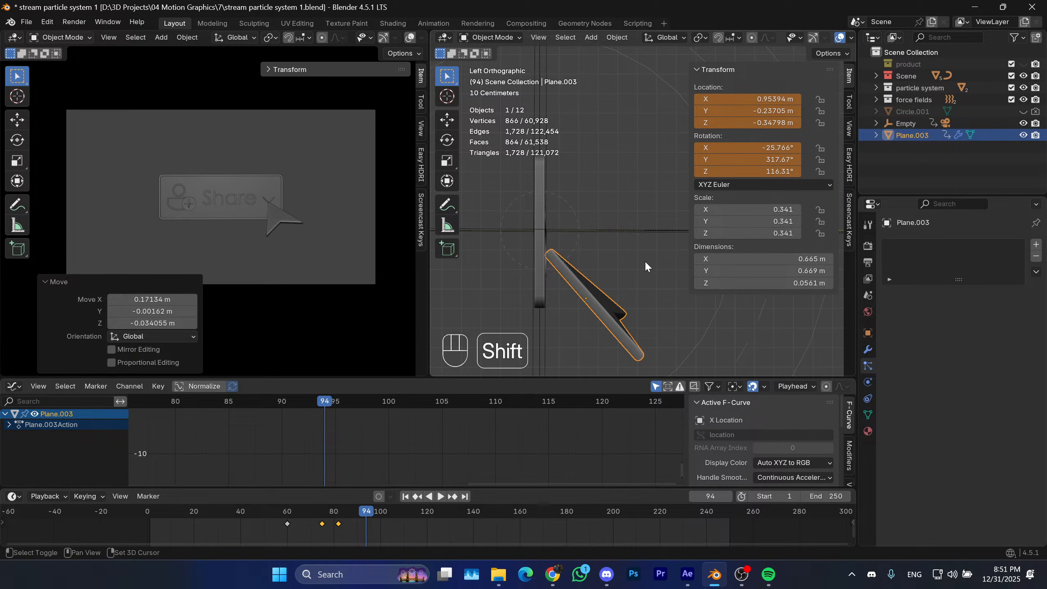
# Snap the 3D cursor to Plane.003 and scale the object down to about 0.257.
pyautogui.hotkey('shift', 's')
pyautogui.press('s')
pyautogui.click(667, 339)
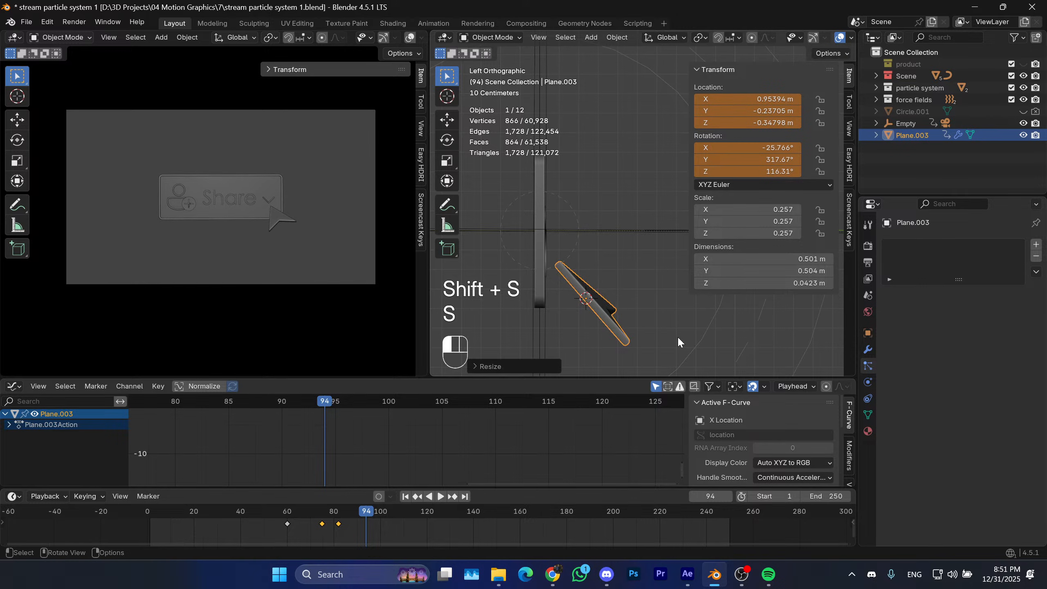
# Move Plane.003 to about X 0.909 m, Z -0.286 m and keyframe its location and rotation at frame 94.
pyautogui.press('g')
pyautogui.press('z')
pyautogui.keyDown('shift'); pyautogui.click(676, 271); pyautogui.keyUp('shift')
pyautogui.press('g')
pyautogui.press('x')
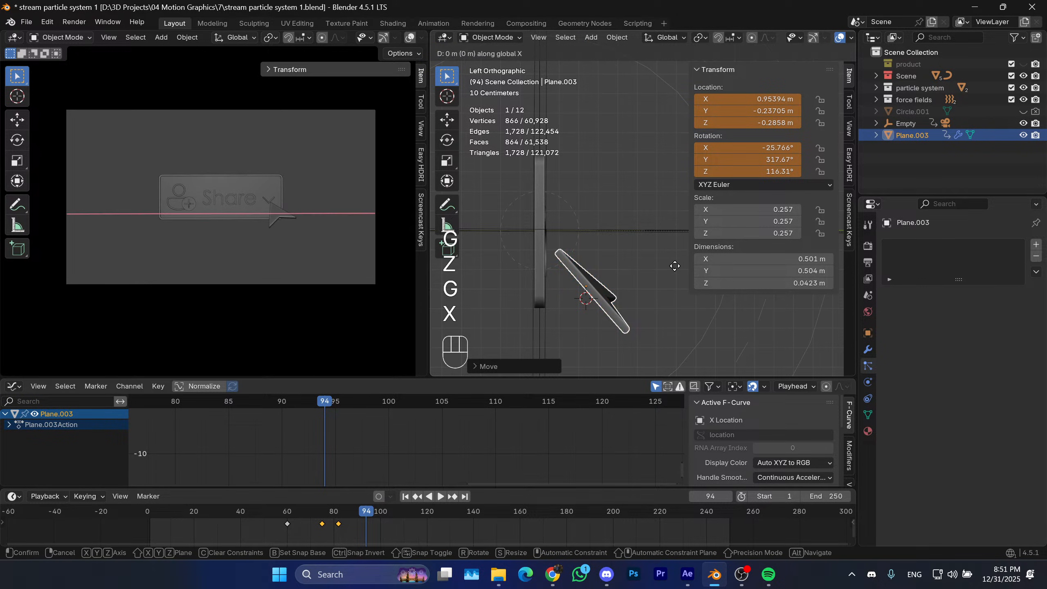
pyautogui.keyDown('shift'); pyautogui.rightClick(631, 278); pyautogui.keyUp('shift')
pyautogui.press('g')
pyautogui.press('x')
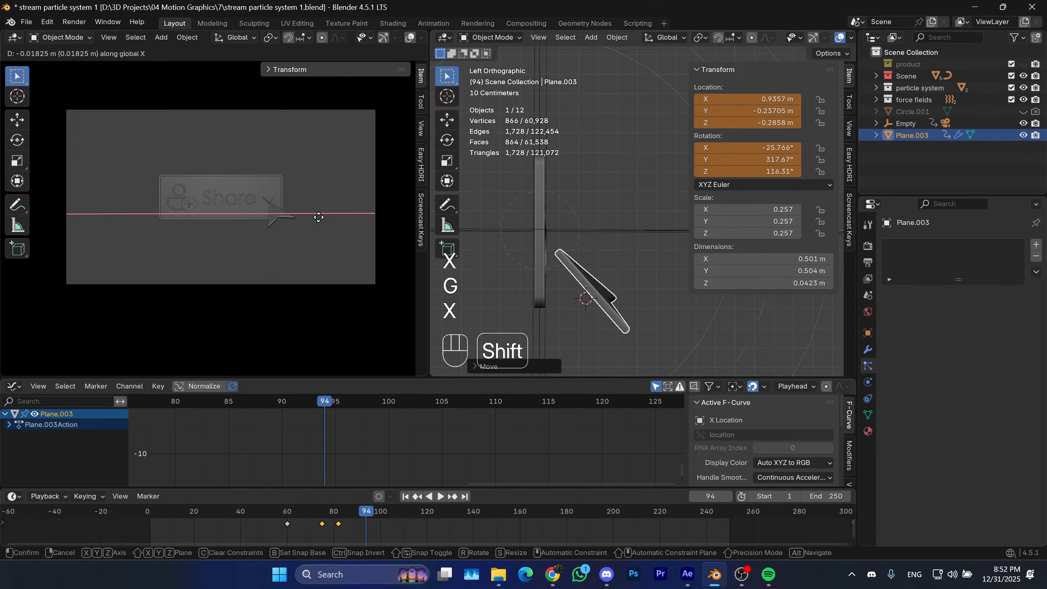
pyautogui.click(331, 223)
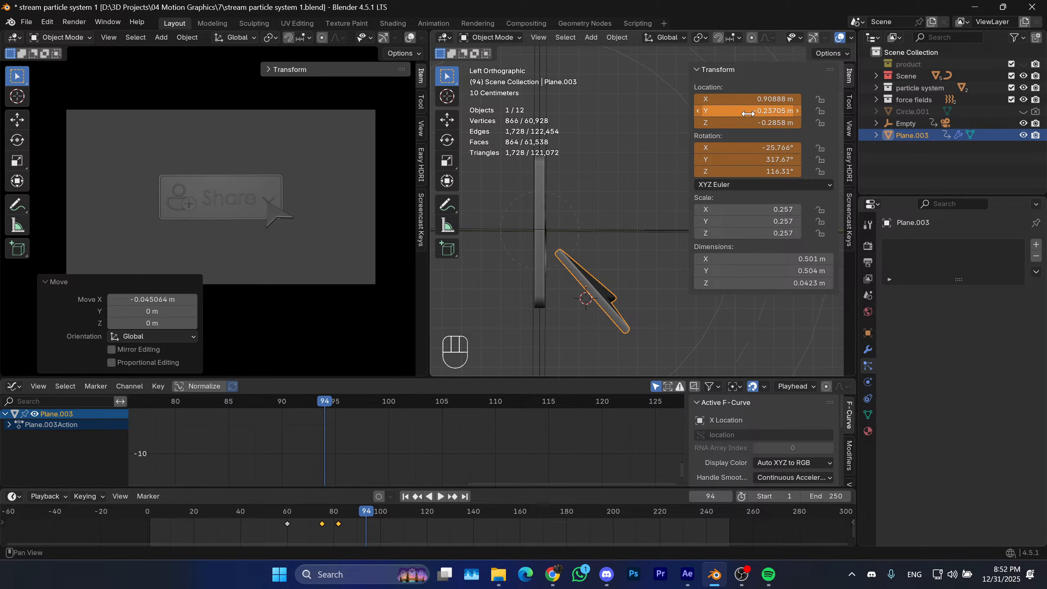
pyautogui.press('i')
pyautogui.press('i')
# Play back Plane.003's flight from before frame 60 until it reaches the Share button.
pyautogui.click(268, 511)
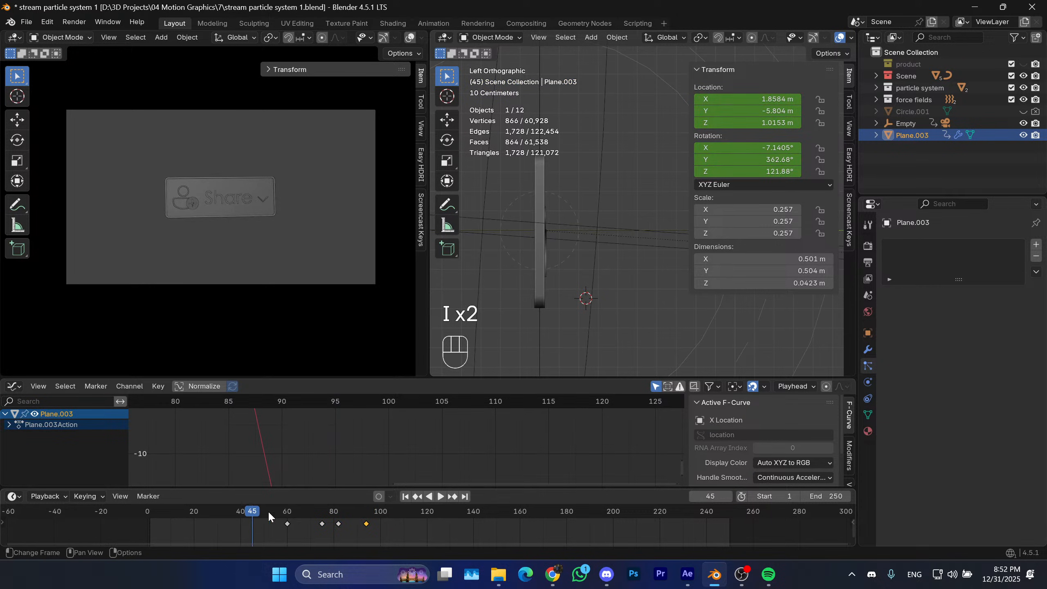
pyautogui.press('space')
pyautogui.press('space')
pyautogui.keyDown('shift'); pyautogui.moveTo(557, 267); pyautogui.dragTo(620, 250, button='middle'); pyautogui.keyUp('shift')
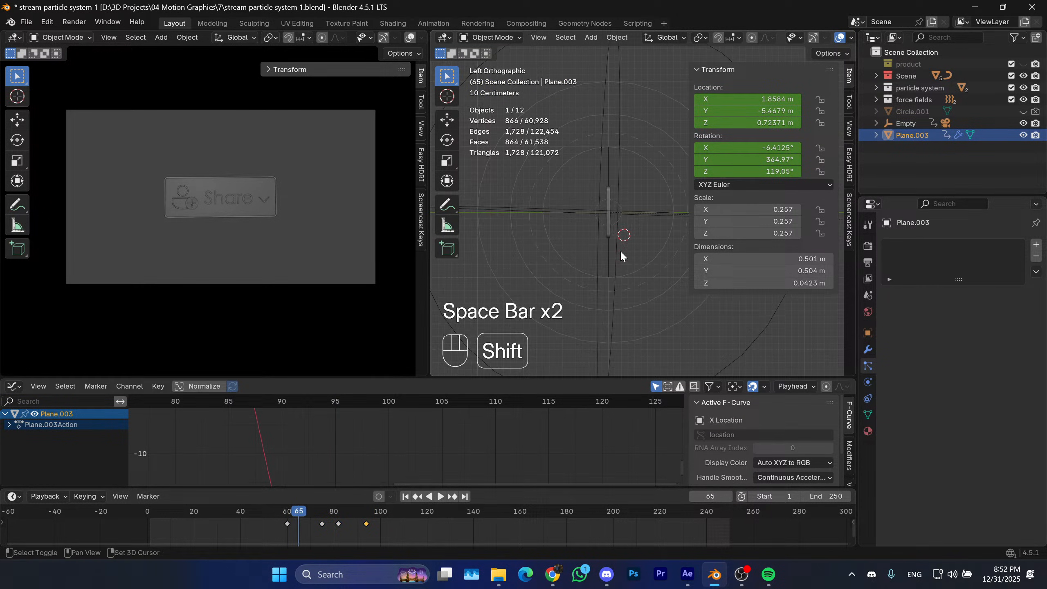
pyautogui.click(716, 69)
pyautogui.scroll(-3, 697, 264)
pyautogui.keyDown('shift'); pyautogui.moveTo(703, 281); pyautogui.dragTo(658, 271, button='middle'); pyautogui.keyUp('shift')
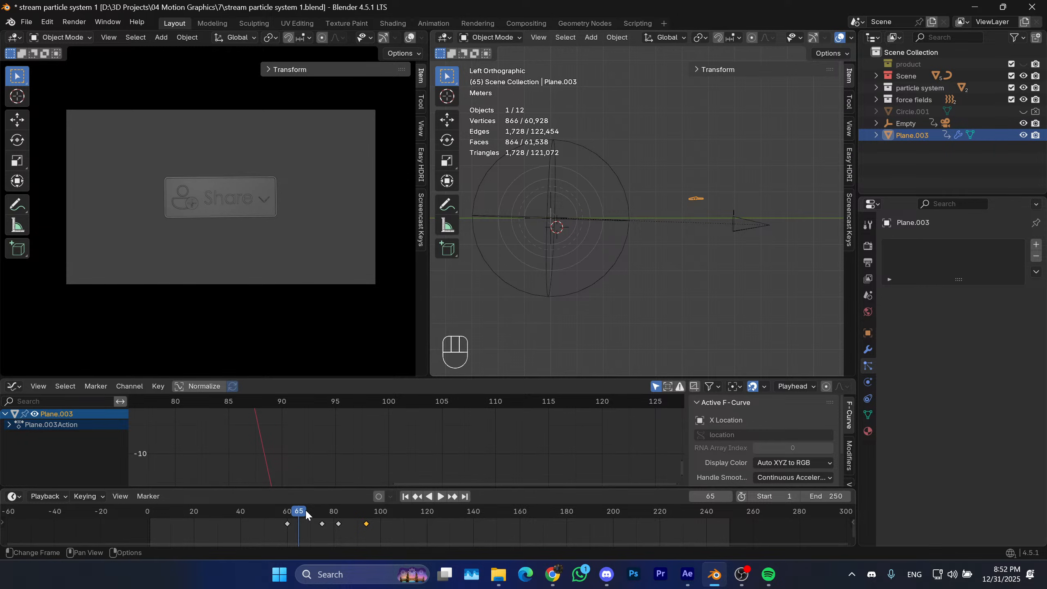
pyautogui.click(269, 510)
pyautogui.press('space')
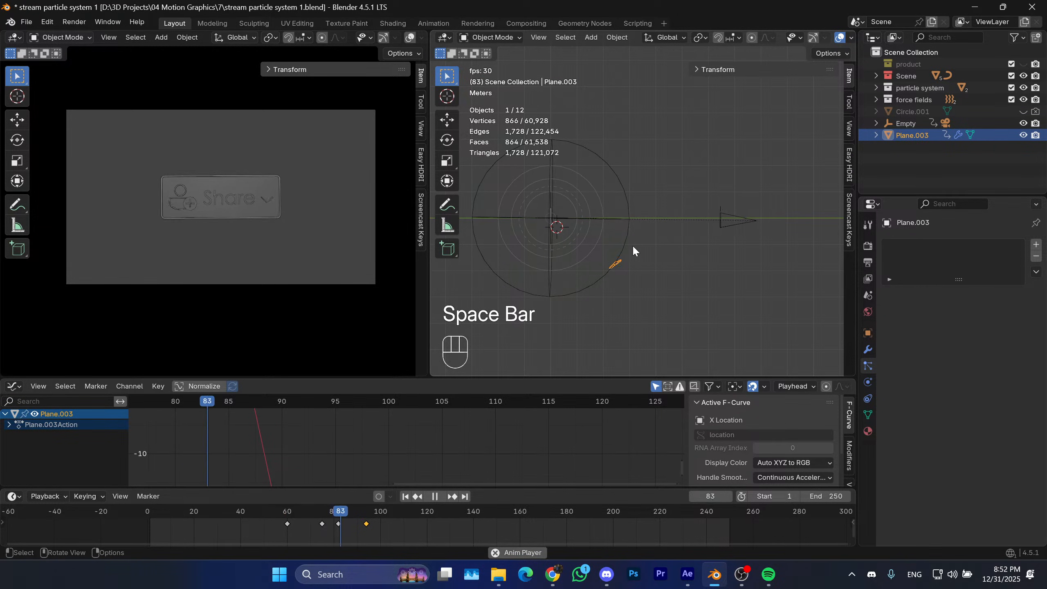
pyautogui.press('space')
# Examine Plane.003's position relative to the Share button and the particle burst at frame 100.
pyautogui.scroll(2, 592, 263)
pyautogui.scroll(1, 592, 268)
pyautogui.keyDown('shift'); pyautogui.moveTo(586, 268); pyautogui.dragTo(660, 250, button='middle'); pyautogui.keyUp('shift')
pyautogui.scroll(-1, 647, 270)
pyautogui.scroll(1, 646, 271)
pyautogui.scroll(2, 647, 262)
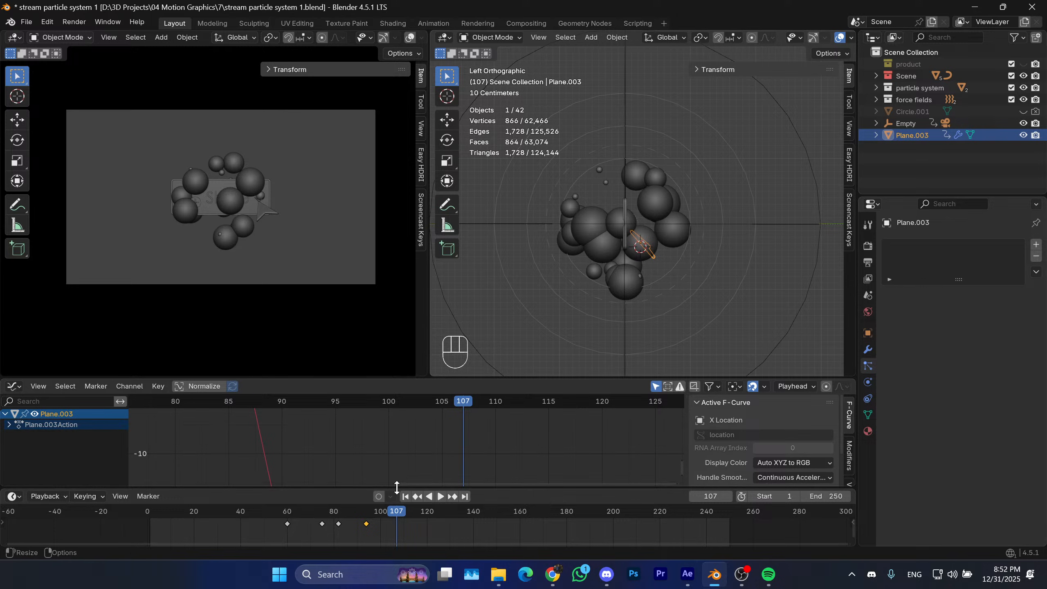
pyautogui.moveTo(395, 511); pyautogui.dragTo(379, 511)
pyautogui.moveTo(548, 363); pyautogui.dragTo(647, 286, button='middle')
pyautogui.keyDown('shift'); pyautogui.moveTo(647, 286); pyautogui.dragTo(650, 281, button='middle'); pyautogui.keyUp('shift')
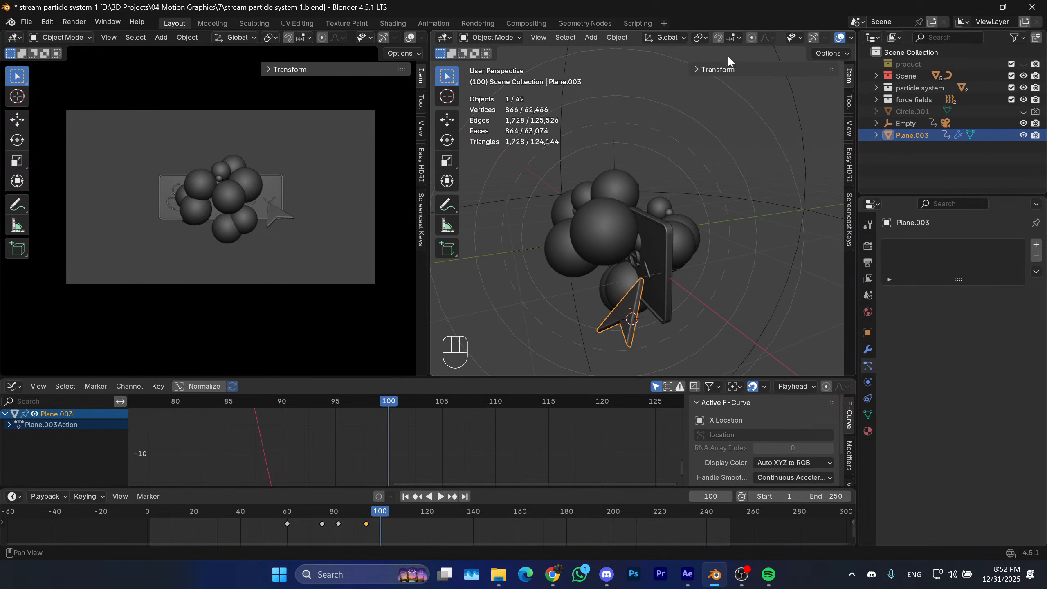
pyautogui.click(713, 68)
pyautogui.keyDown('shift'); pyautogui.moveTo(596, 201); pyautogui.dragTo(611, 250, button='middle'); pyautogui.keyUp('shift')
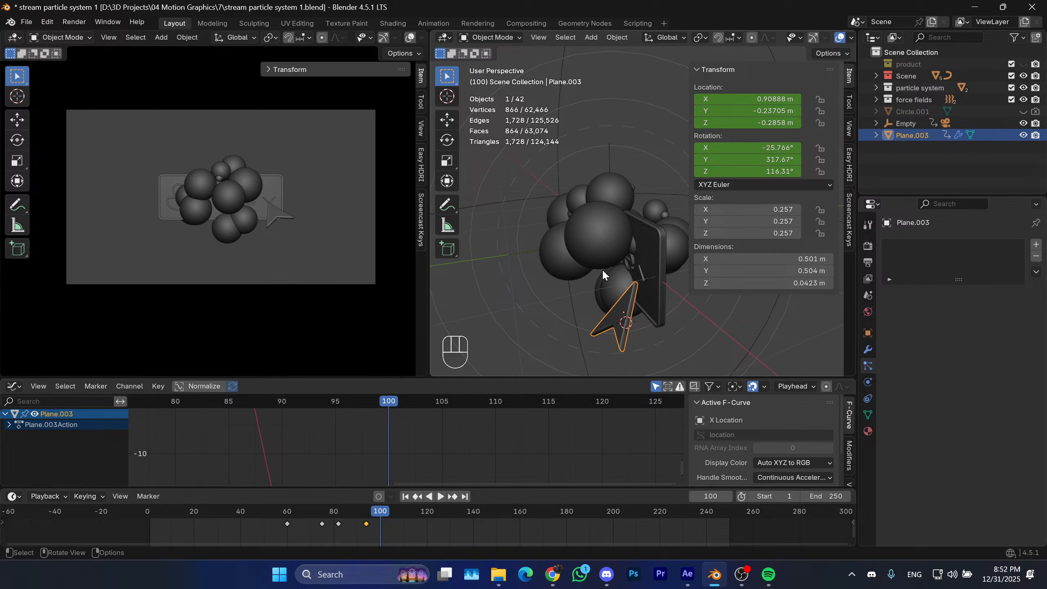
pyautogui.press('g')
pyautogui.press('y')
pyautogui.rightClick(631, 305)
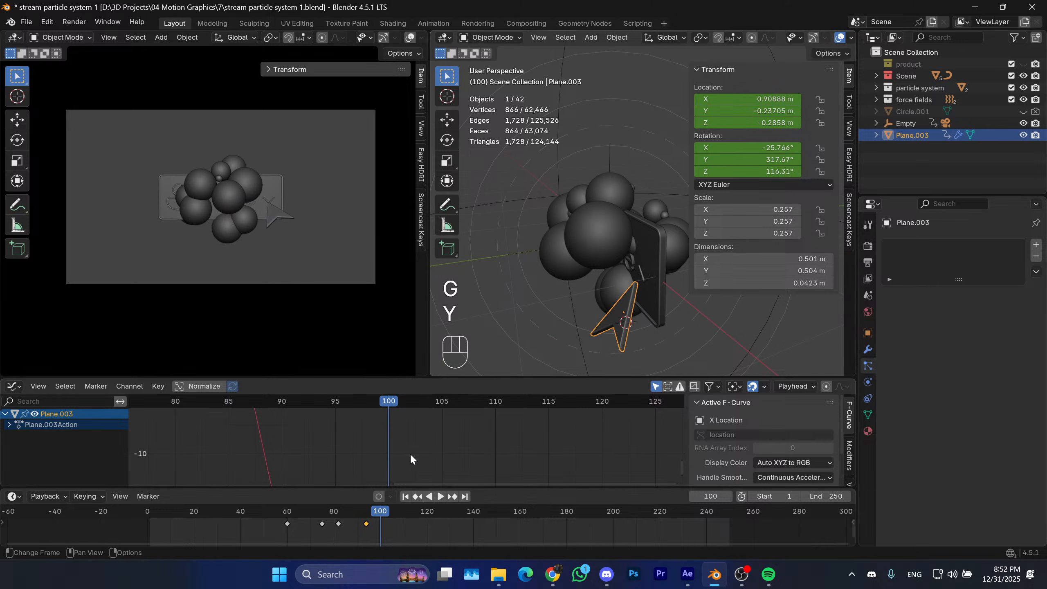
# Duplicate Plane.003's keyframe at frame 94 and shift the resulting pair to about frames 90 and 92.
pyautogui.hotkey('shift', 'd')
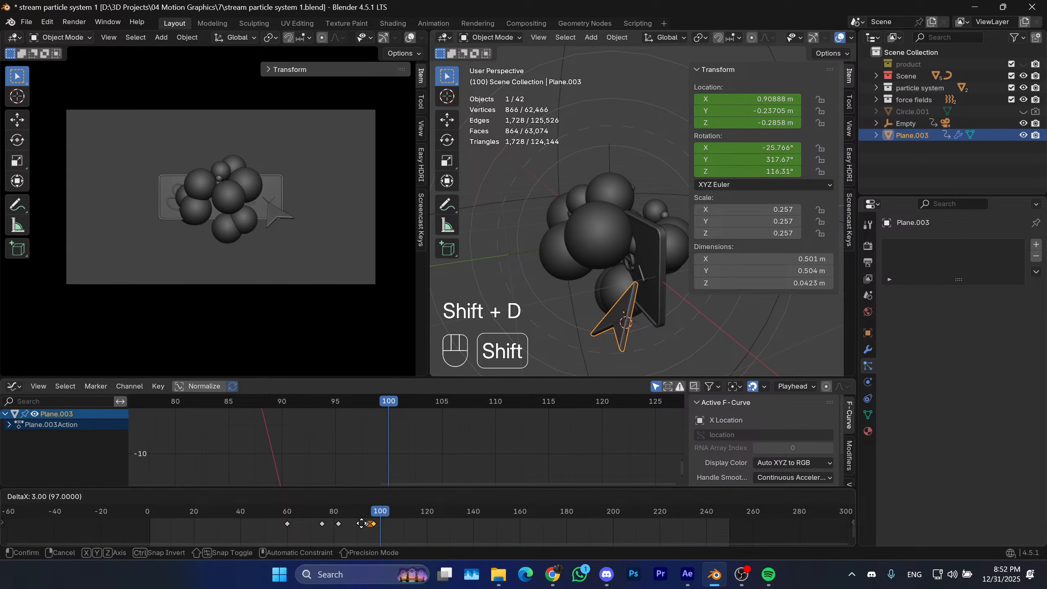
pyautogui.click(360, 523)
pyautogui.moveTo(381, 516); pyautogui.dragTo(334, 511)
pyautogui.scroll(8, 371, 524)
pyautogui.press('g')
pyautogui.click(276, 519)
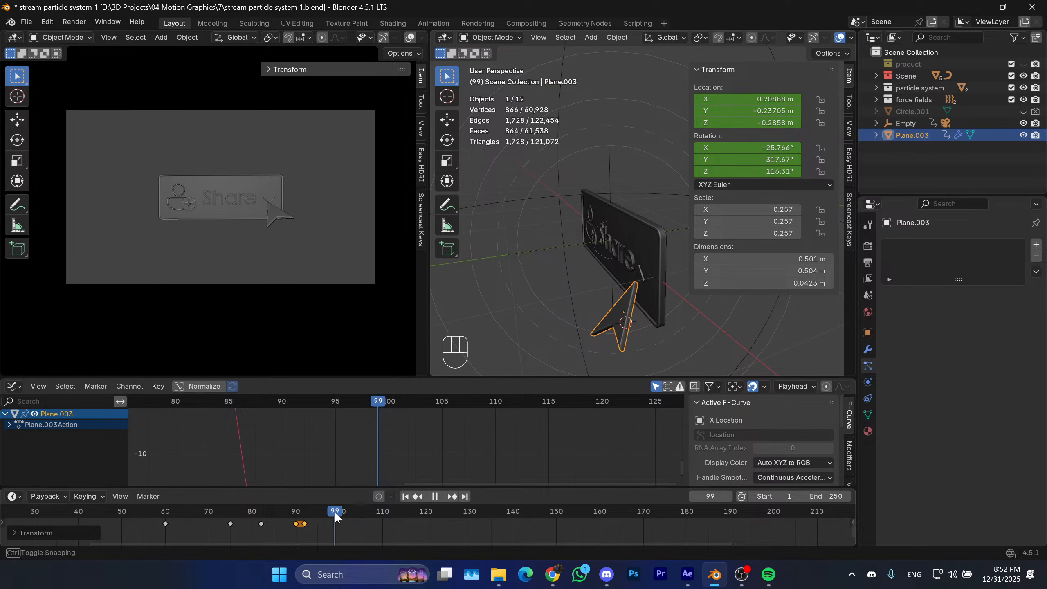
# At frame 99, push Plane.003 along Y into the Share button to about -0.002 m.
pyautogui.press('g')
pyautogui.press('y')
pyautogui.press('shift')
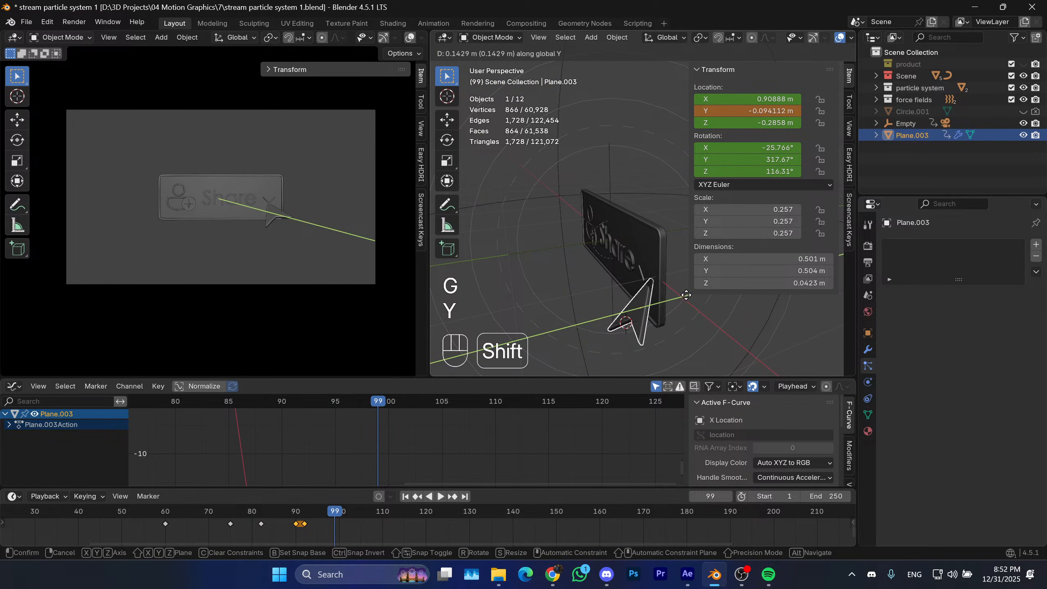
pyautogui.click(677, 303)
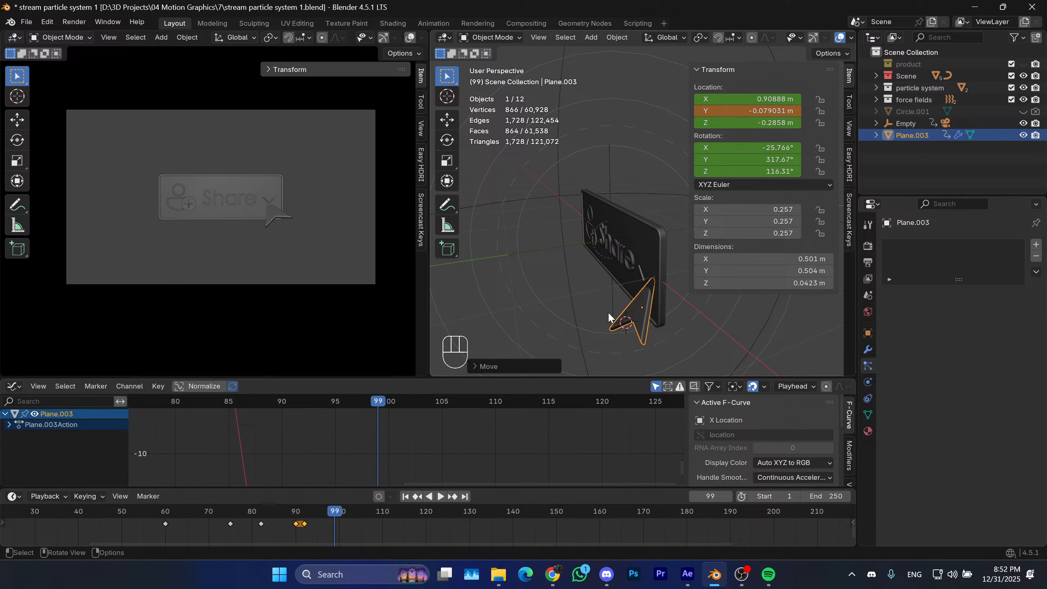
pyautogui.press('g')
pyautogui.press('y')
pyautogui.press('shift')
pyautogui.click(638, 291)
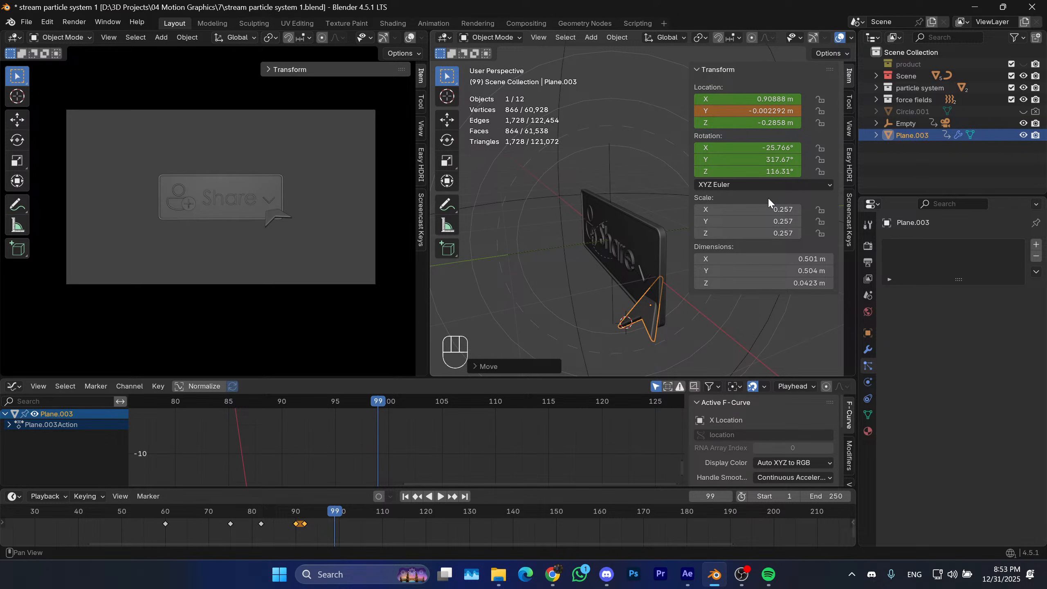
# Keyframe Plane.003's location and rotation at frame 99 and play back the moment it hits the button.
pyautogui.keyDown('shift'); pyautogui.moveTo(620, 254); pyautogui.dragTo(606, 263, button='middle'); pyautogui.keyUp('shift')
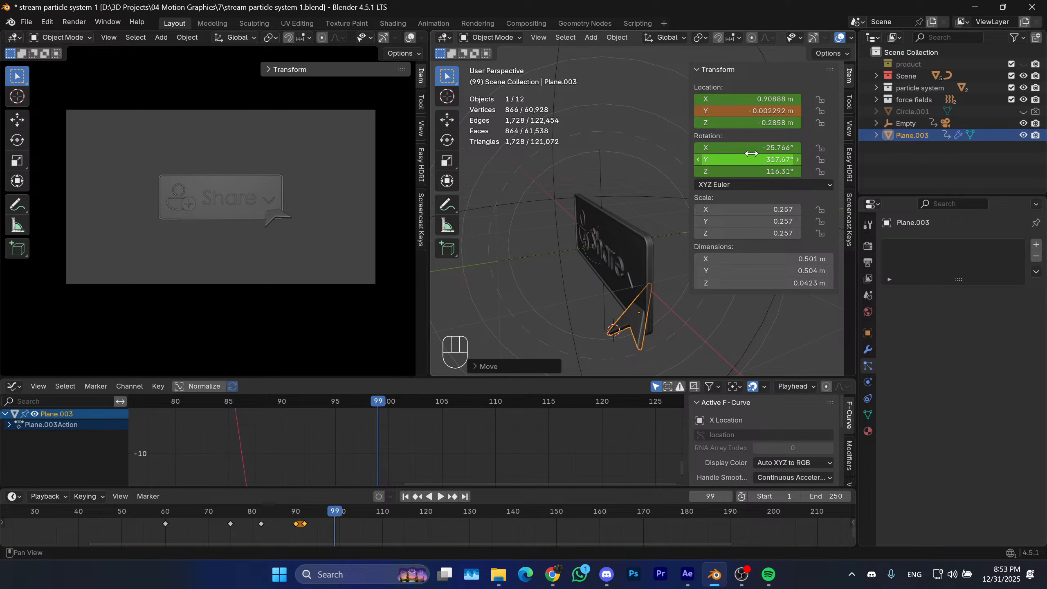
pyautogui.press('i')
pyautogui.press('i')
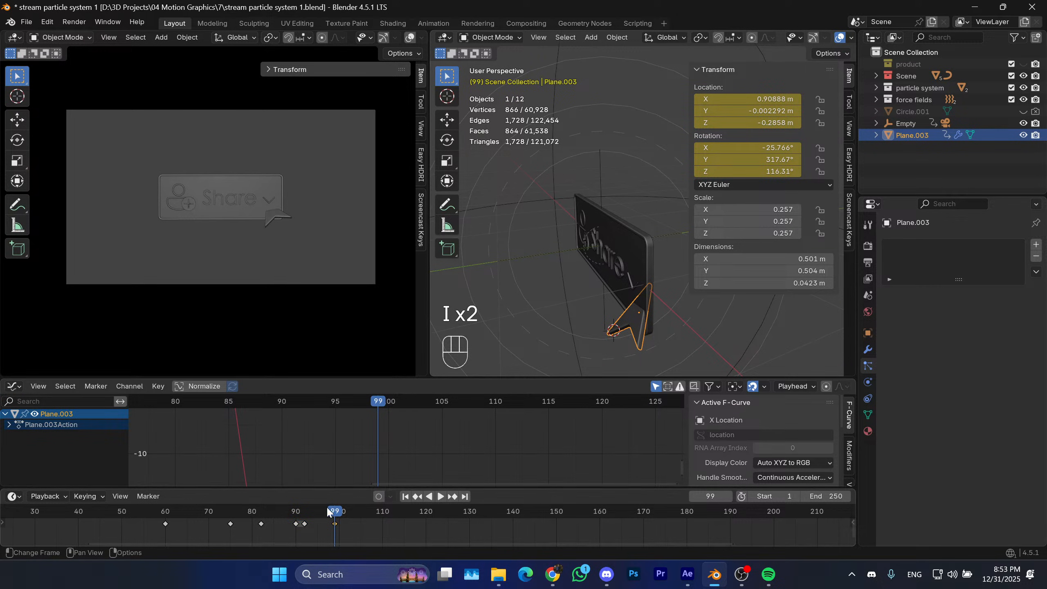
pyautogui.press('space')
pyautogui.press('space')
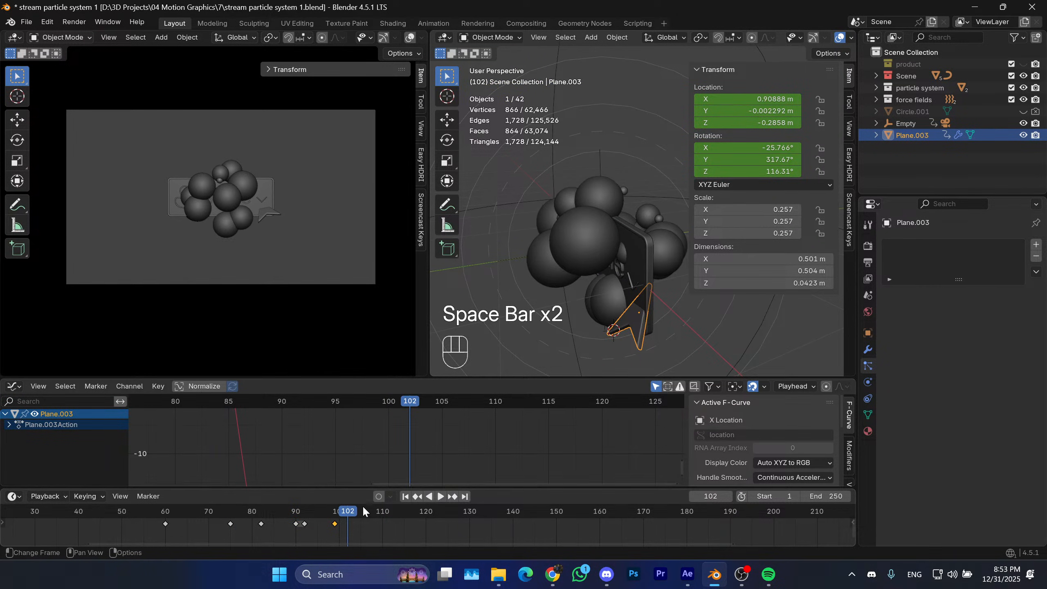
pyautogui.moveTo(363, 511); pyautogui.dragTo(285, 520)
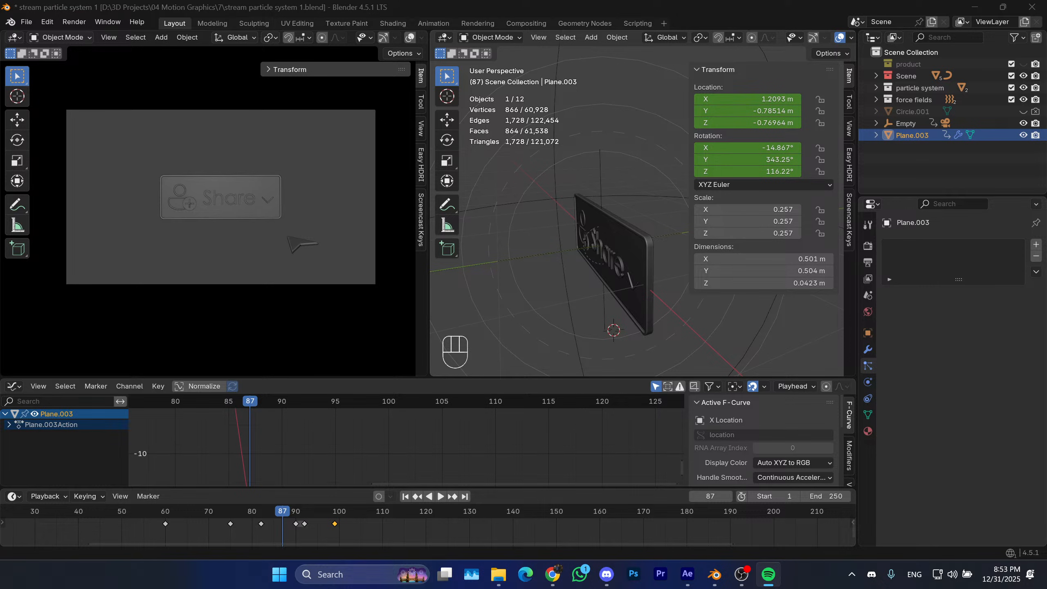
pyautogui.hotkey('alt', 'Tab')
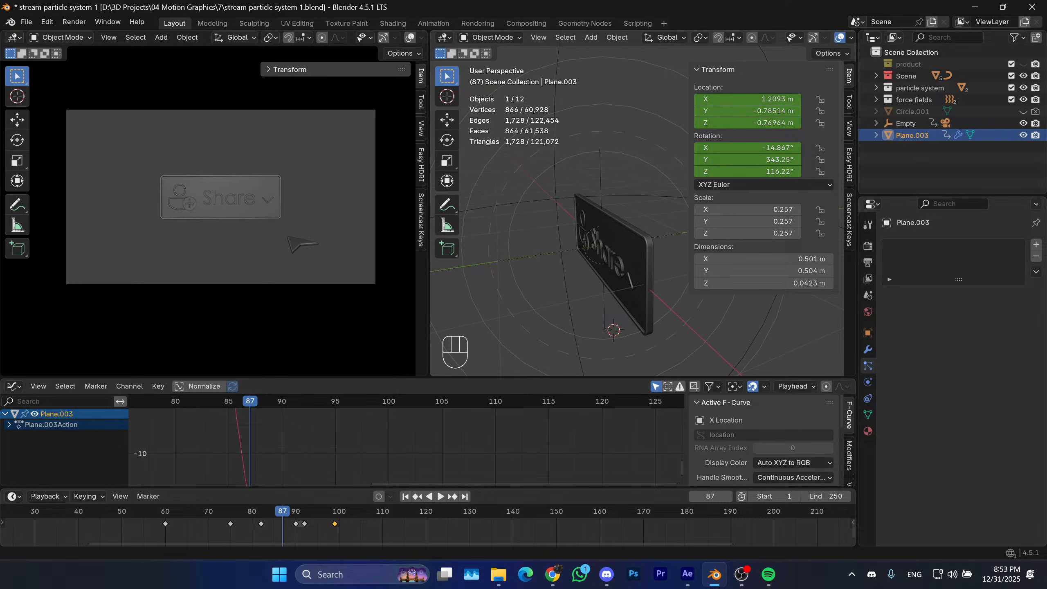
pyautogui.hotkey('alt', 'Tab')
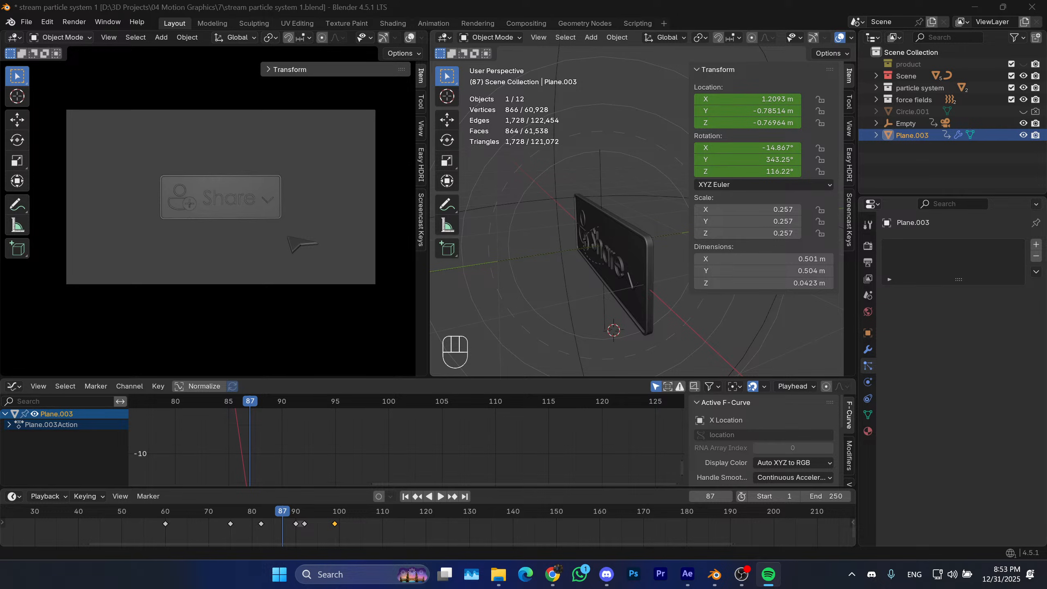
pyautogui.hotkey('alt', 'Tab')
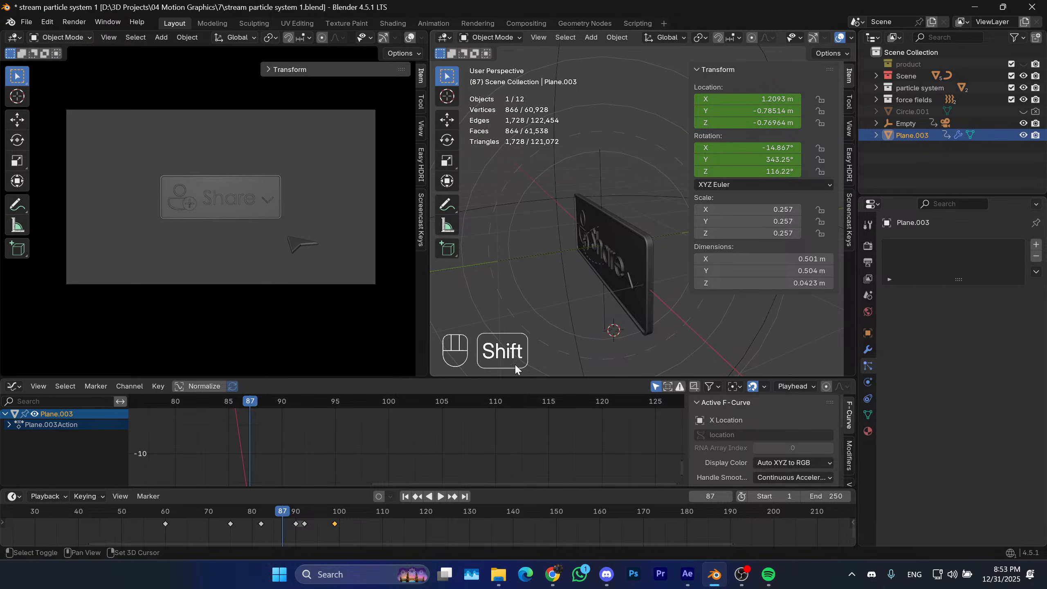
# Move Plane.003's last keyframe to frame 100 and play back the animation.
pyautogui.moveTo(345, 528); pyautogui.dragTo(171, 520)
pyautogui.press('g')
pyautogui.click(329, 526)
pyautogui.press('space')
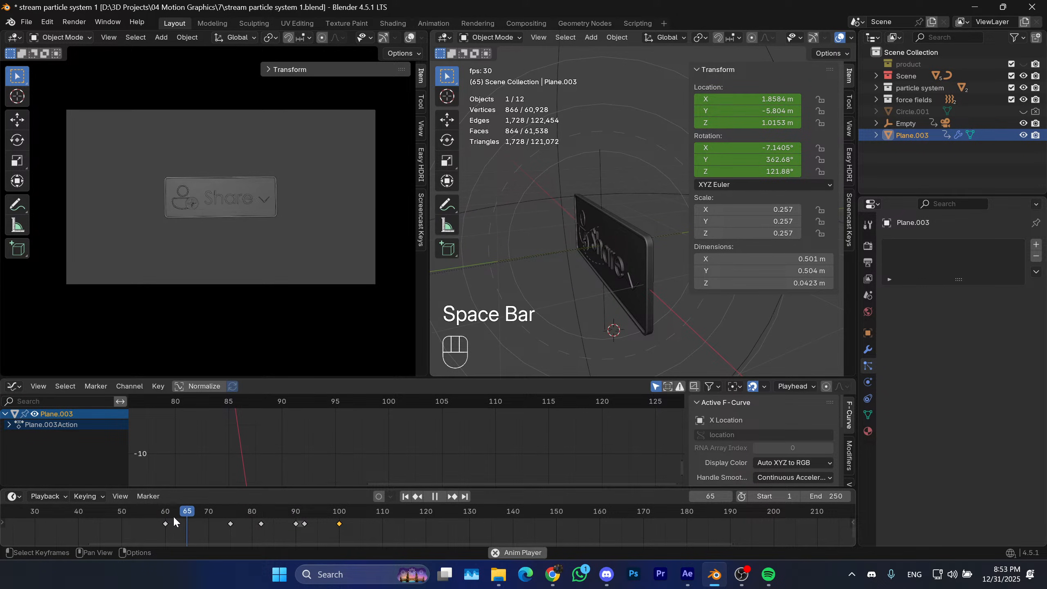
pyautogui.press('space')
# Shift Plane.003's four middle keyframes about 6 frames earlier, to roughly frames 69, 76, 84 and 86, and play back.
pyautogui.moveTo(339, 534); pyautogui.dragTo(155, 516)
pyautogui.press('g')
pyautogui.click(169, 513)
pyautogui.press('space')
pyautogui.press('space')
pyautogui.moveTo(307, 516); pyautogui.dragTo(226, 516)
# Enlarge the perspective viewport at the expense of the graph editor and camera view, and collapse its transform values.
pyautogui.scroll(-3, 599, 243)
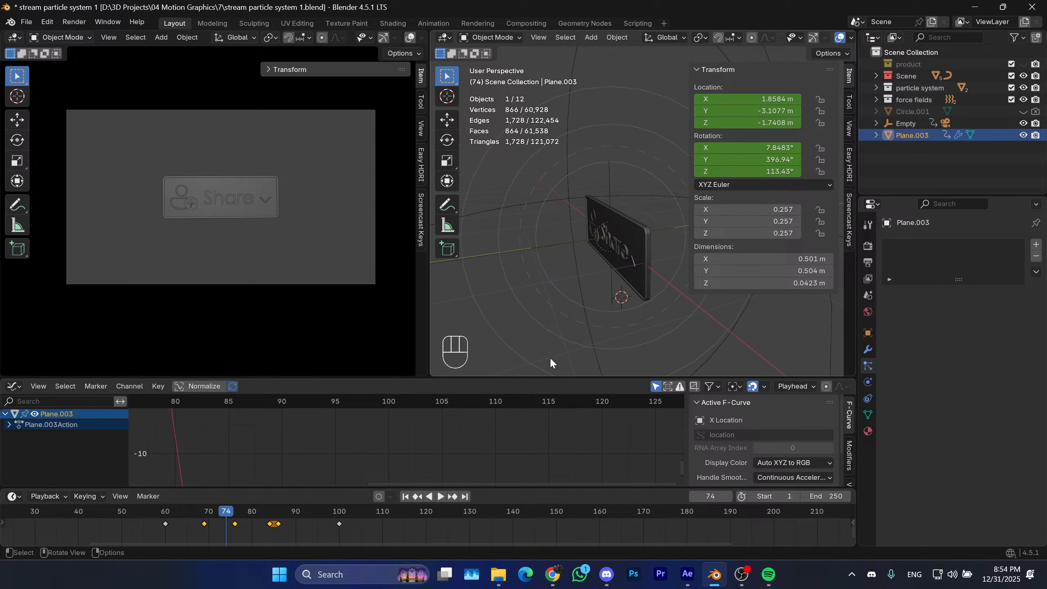
pyautogui.moveTo(509, 378); pyautogui.dragTo(507, 410)
pyautogui.click(716, 71)
pyautogui.scroll(-2, 583, 263)
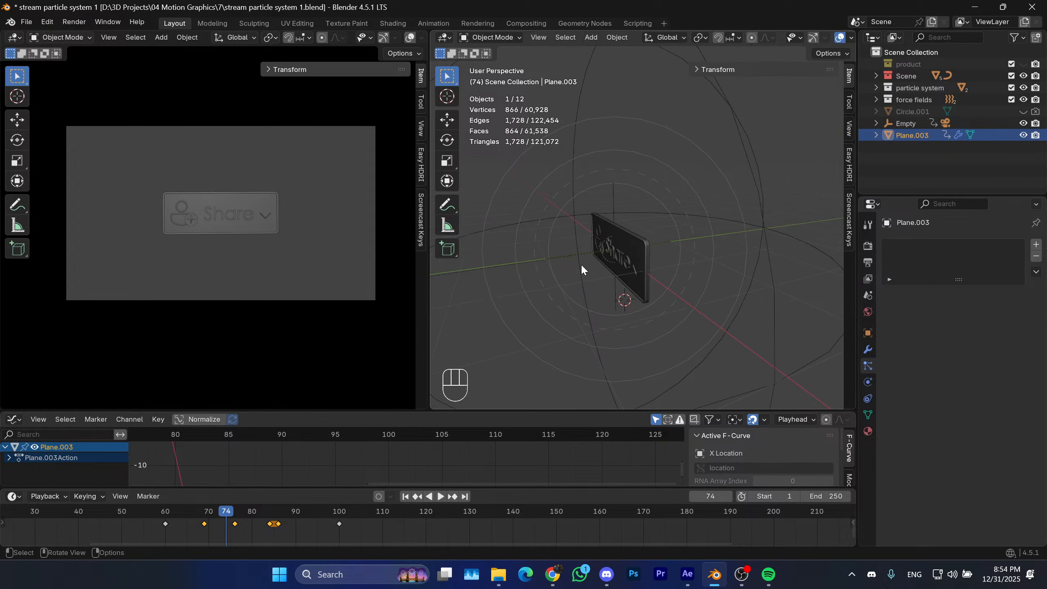
pyautogui.moveTo(429, 285); pyautogui.dragTo(328, 286)
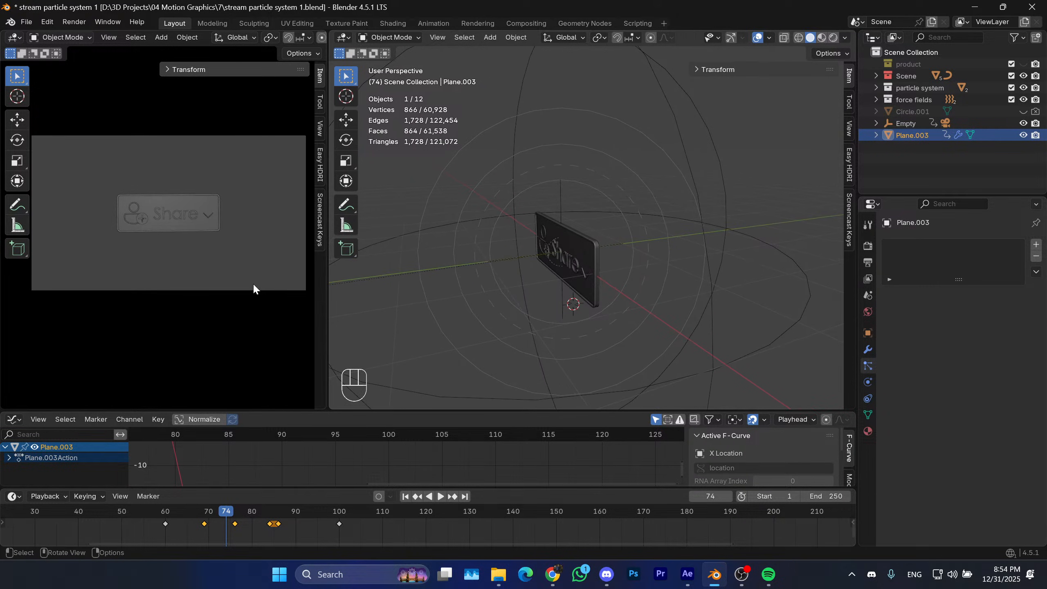
# Hide the sidebar and toolbar in the camera view and reframe the Share button there.
pyautogui.click(184, 211)
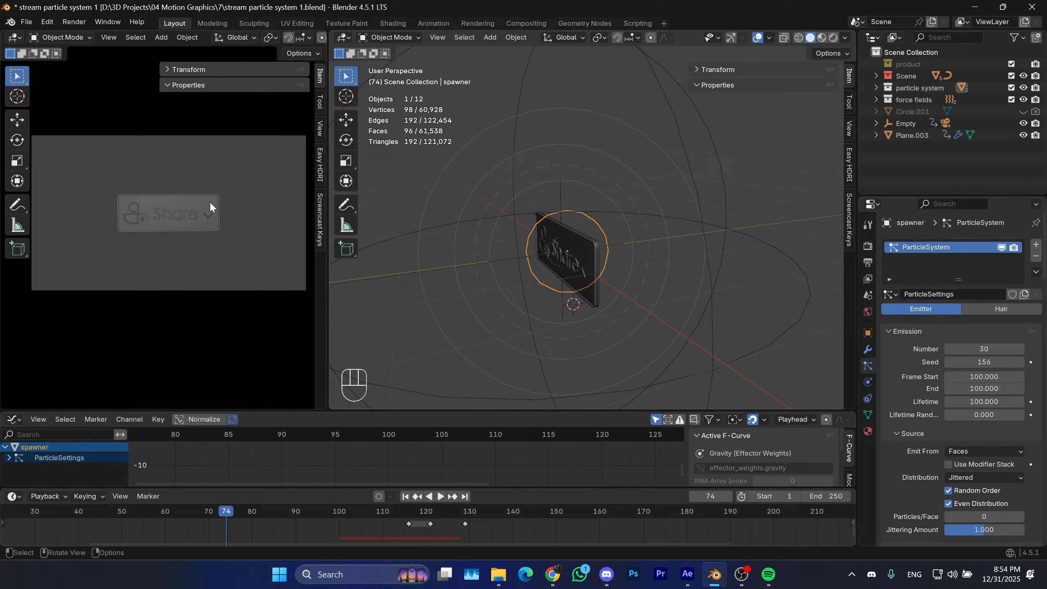
pyautogui.click(214, 194)
pyautogui.press('n')
pyautogui.press('t')
pyautogui.keyDown('shift'); pyautogui.moveTo(192, 229); pyautogui.dragTo(190, 231, button='middle'); pyautogui.keyUp('shift')
pyautogui.scroll(-4, 504, 284)
# Widen the perspective viewport by narrowing the Outliner and properties, and play back Plane.003's approach.
pyautogui.moveTo(525, 291); pyautogui.dragTo(578, 295, button='middle')
pyautogui.keyDown('shift'); pyautogui.moveTo(578, 295); pyautogui.dragTo(779, 223, button='middle'); pyautogui.keyUp('shift')
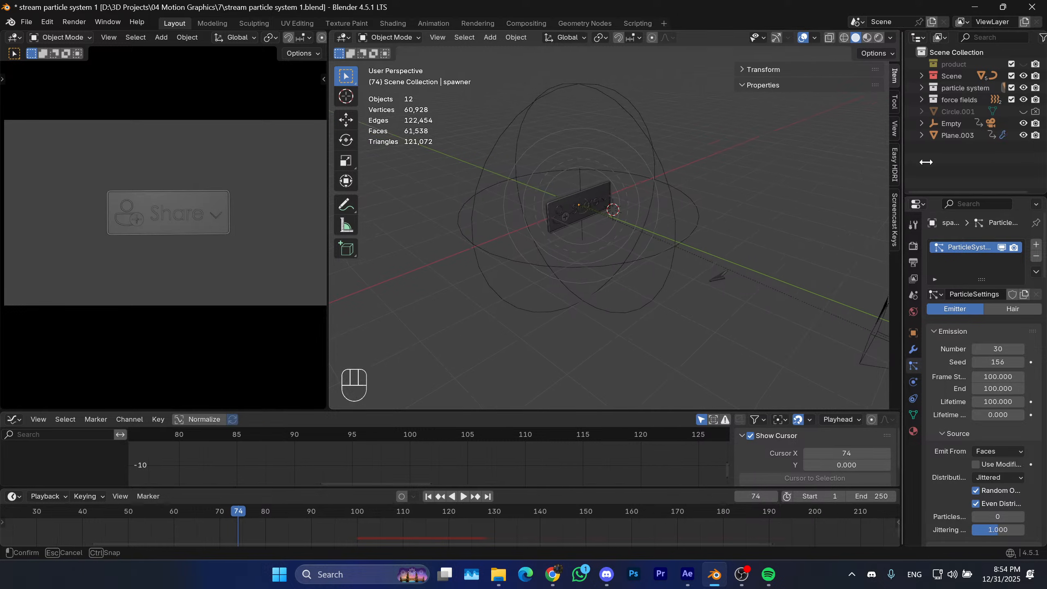
pyautogui.moveTo(859, 160); pyautogui.dragTo(956, 160)
pyautogui.click(132, 511)
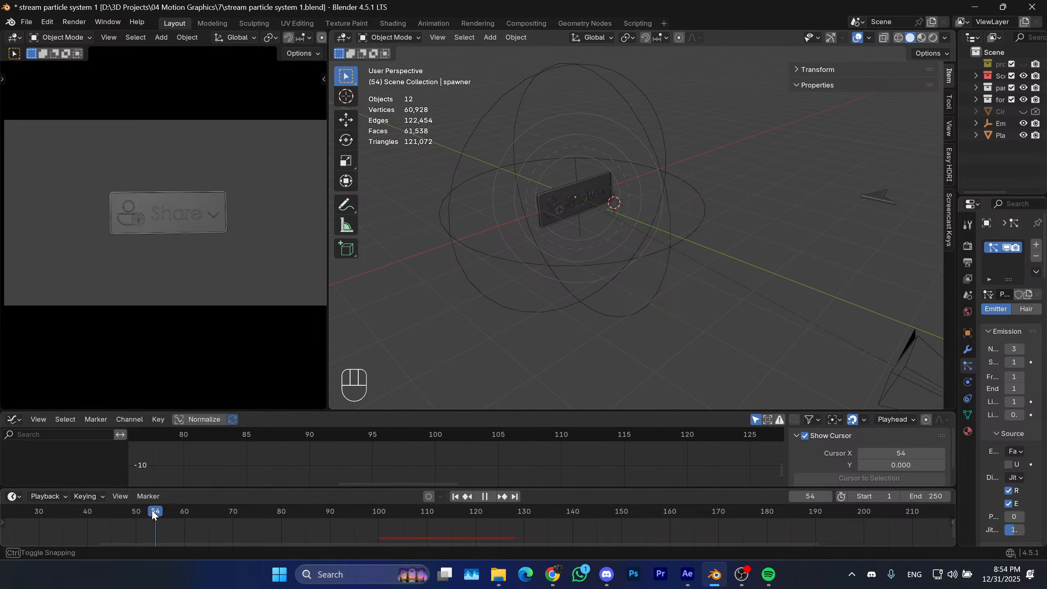
pyautogui.press('space')
pyautogui.press('space')
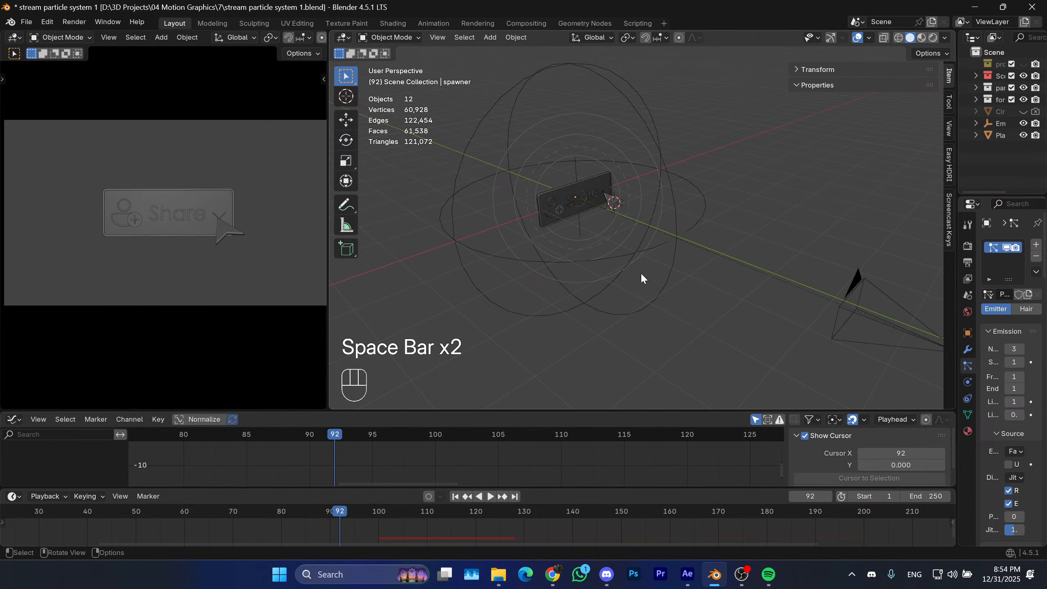
# Delete Plane.003's keyframe at about frame 69.
pyautogui.keyDown('shift'); pyautogui.moveTo(640, 272); pyautogui.dragTo(639, 242, button='middle'); pyautogui.keyUp('shift')
pyautogui.scroll(2, 706, 291)
pyautogui.click(619, 200)
pyautogui.moveTo(244, 512); pyautogui.dragTo(218, 518)
pyautogui.press('x')
pyautogui.click(210, 519)
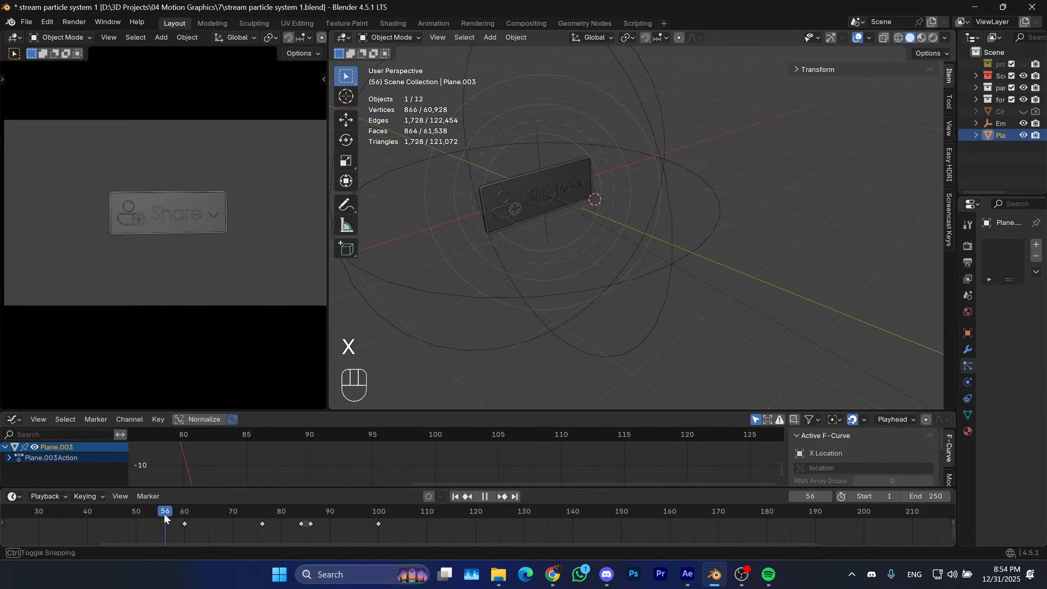
# Play back Plane.003's flight several times from about frame 54 to check its timing and path.
pyautogui.press('space')
pyautogui.press('space')
pyautogui.click(154, 514)
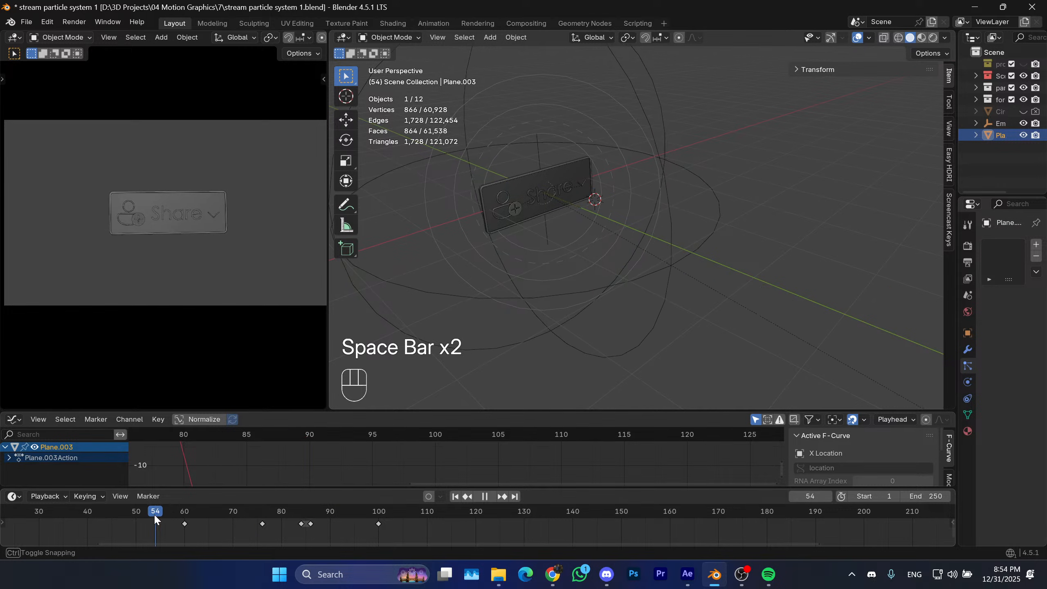
pyautogui.press('space')
pyautogui.press('space')
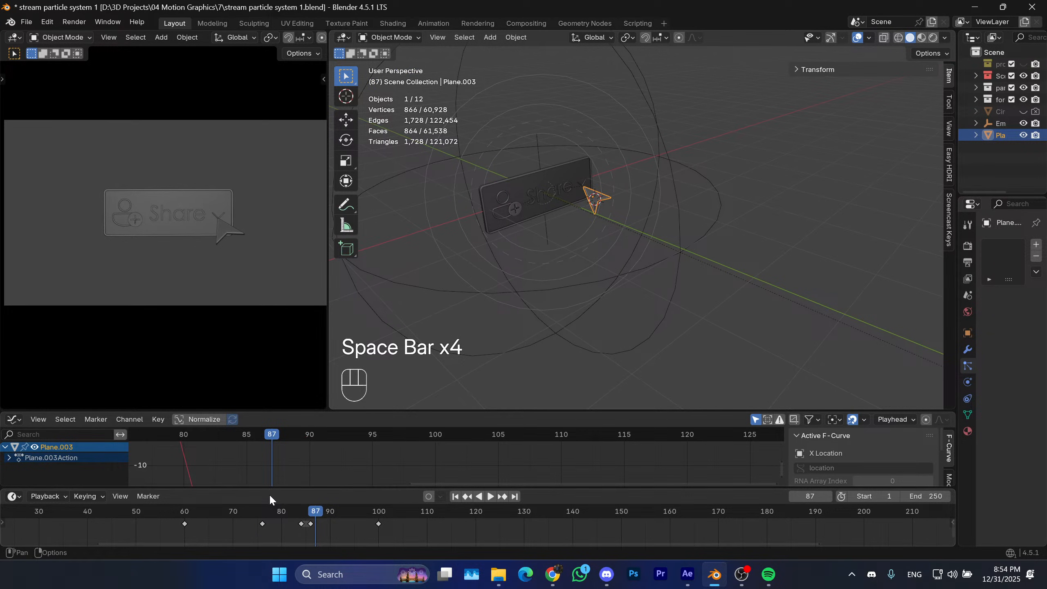
pyautogui.click(179, 512)
pyautogui.press('space')
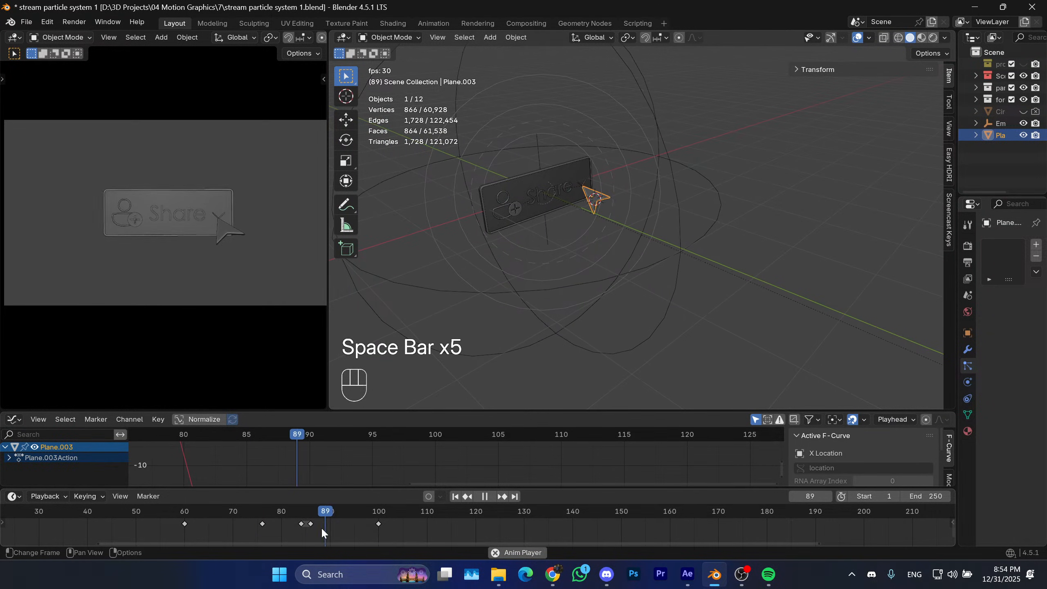
pyautogui.press('space')
pyautogui.moveTo(341, 523); pyautogui.dragTo(268, 516)
pyautogui.press('space')
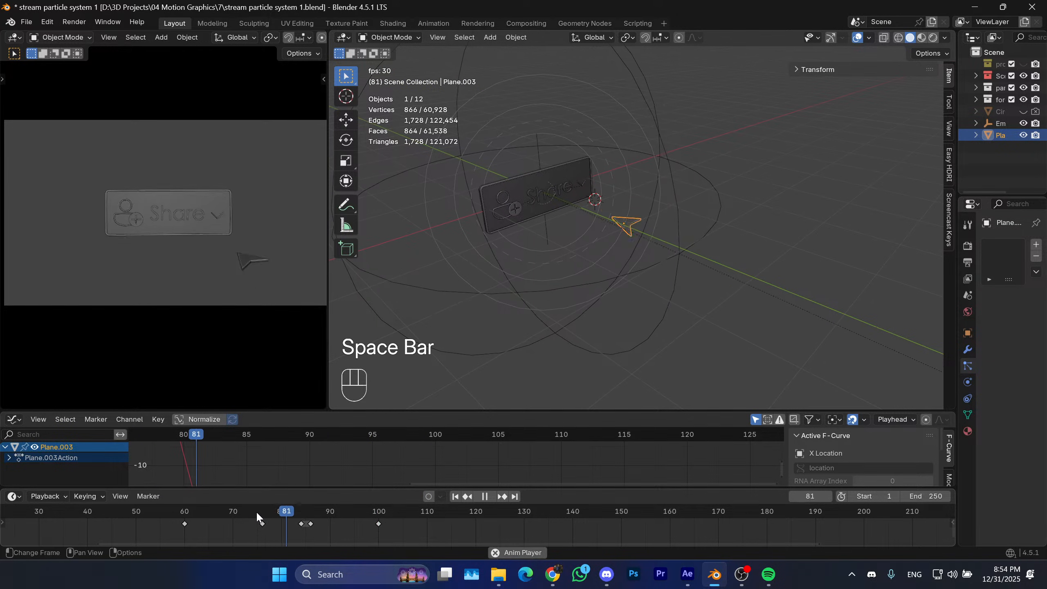
pyautogui.press('space')
# Keyframe the Share button plane's location and rotation at frame 100.
pyautogui.moveTo(388, 511); pyautogui.dragTo(378, 512)
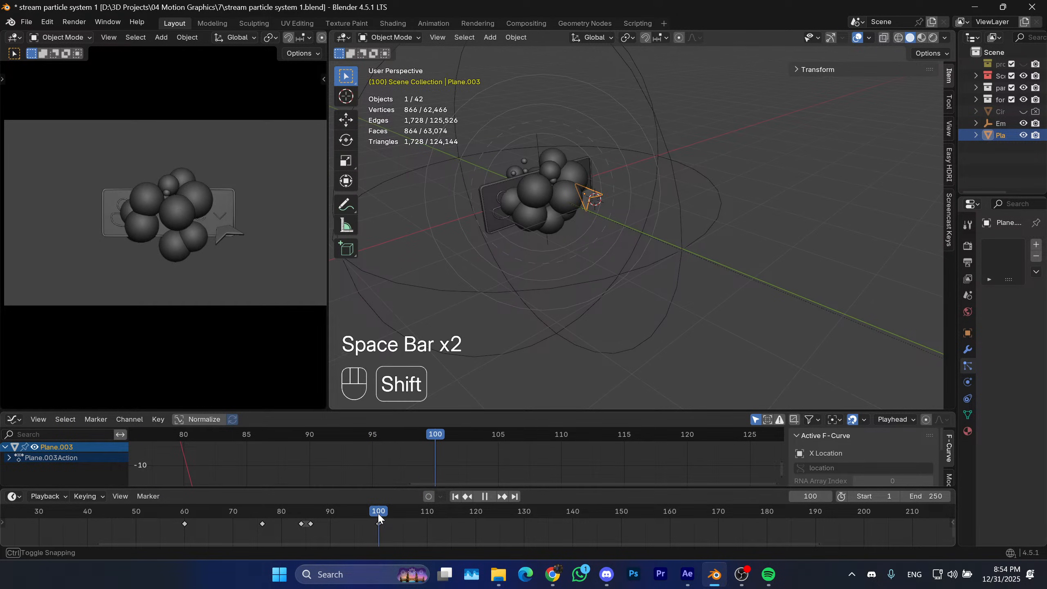
pyautogui.moveTo(622, 225); pyautogui.dragTo(573, 220, button='middle')
pyautogui.scroll(2, 577, 218)
pyautogui.moveTo(585, 216)
pyautogui.keyDown('shift'); pyautogui.mouseDown(button='middle')
pyautogui.moveTo(619, 205)
pyautogui.moveTo(577, 214)
pyautogui.mouseUp(button='middle'); pyautogui.keyUp('shift')
pyautogui.scroll(-1, 573, 217)
pyautogui.keyDown('shift'); pyautogui.moveTo(557, 218); pyautogui.dragTo(686, 212, button='middle'); pyautogui.keyUp('shift')
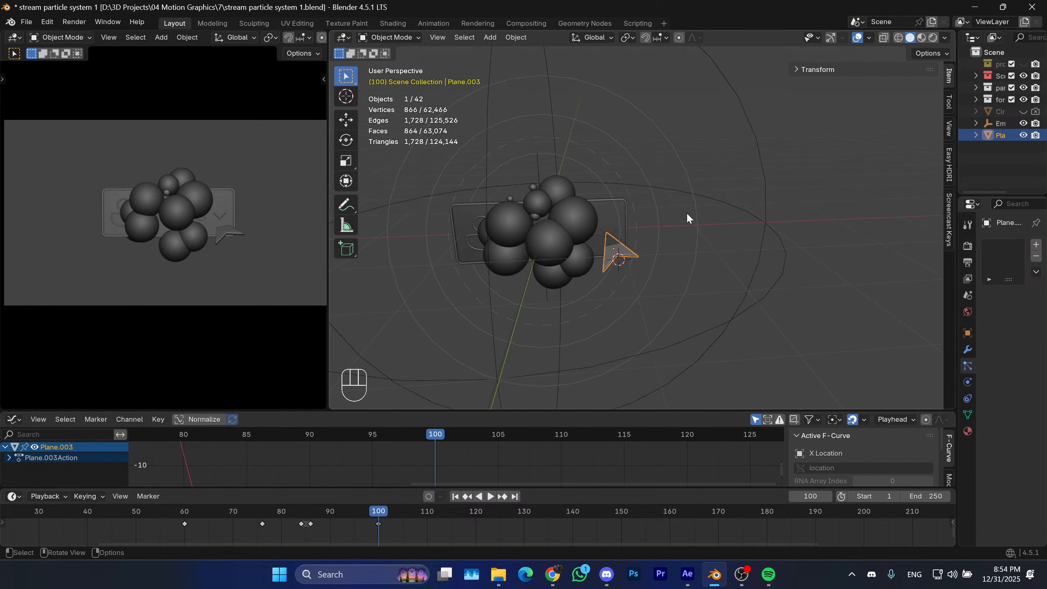
pyautogui.scroll(2, 548, 232)
pyautogui.keyDown('shift'); pyautogui.moveTo(597, 236); pyautogui.dragTo(694, 252, button='middle'); pyautogui.keyUp('shift')
pyautogui.click(631, 219)
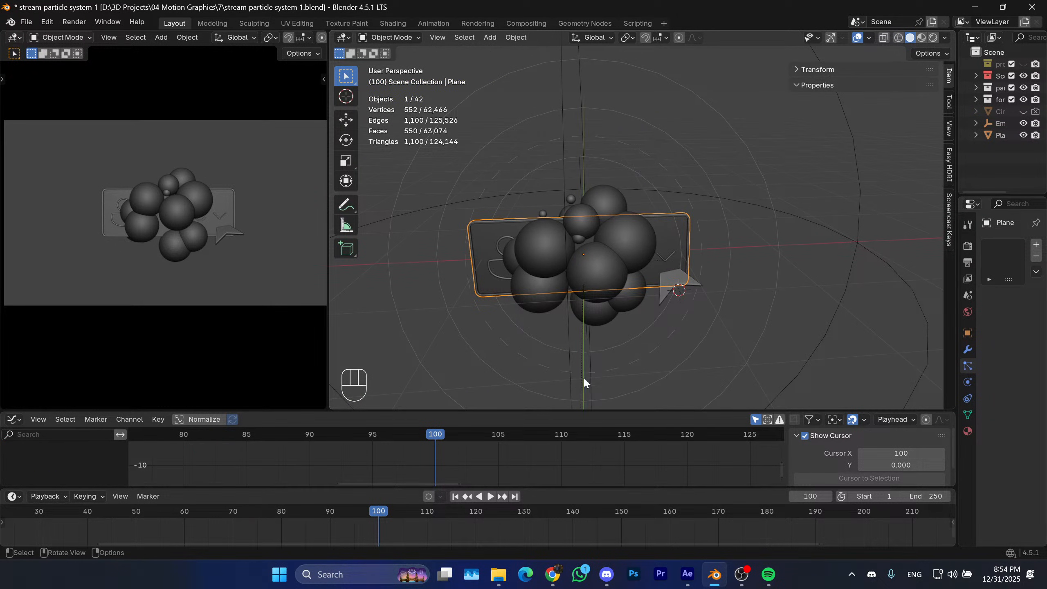
pyautogui.click(817, 69)
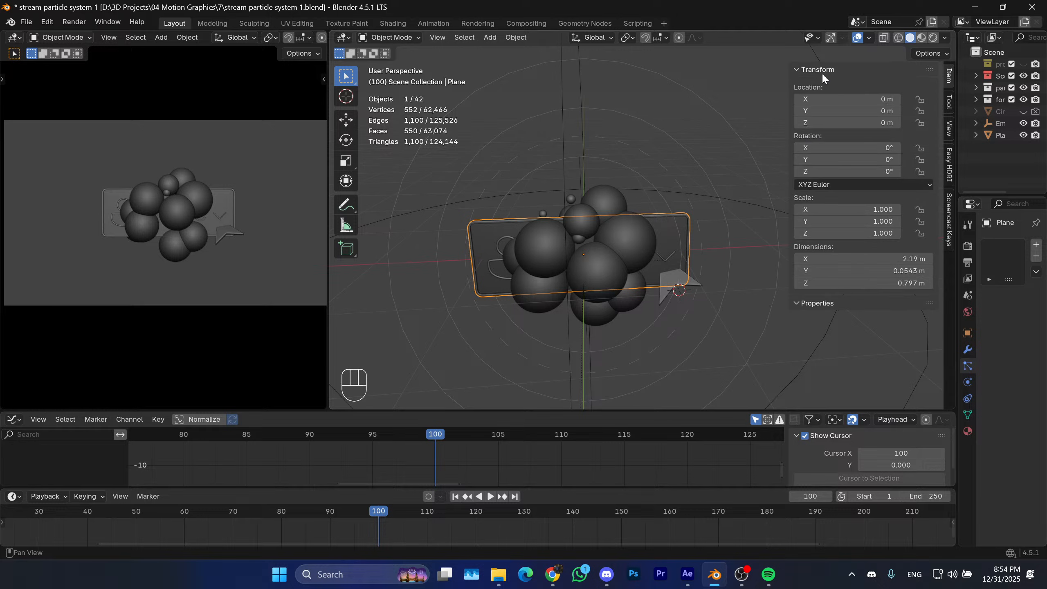
pyautogui.press('i')
pyautogui.press('i')
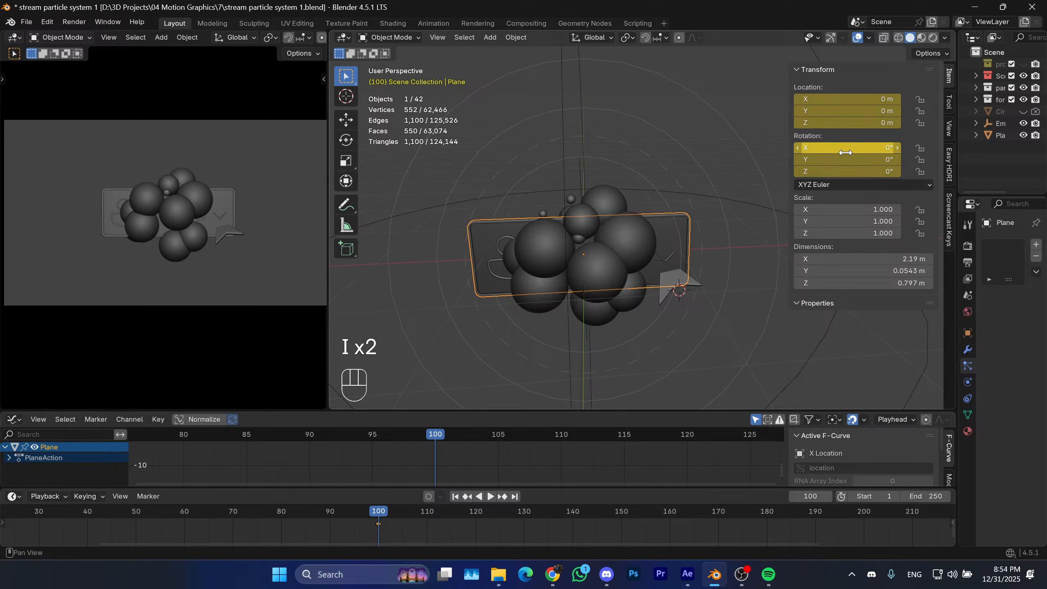
# Compare with Plane.003's keyframes and move the Share button's keyframe to frame 86.
pyautogui.click(681, 285)
pyautogui.click(677, 292)
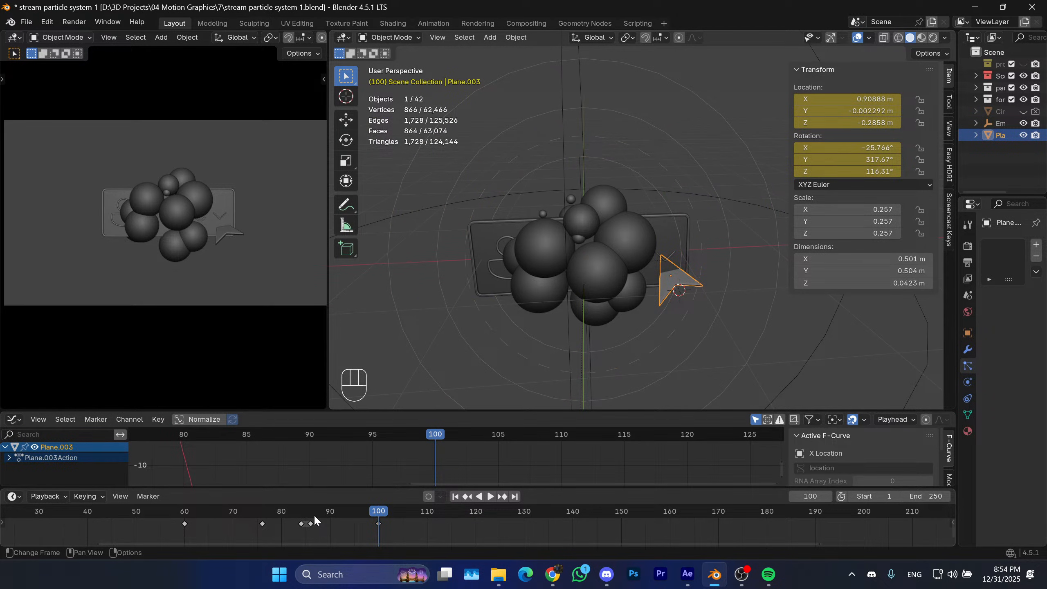
pyautogui.moveTo(314, 517); pyautogui.dragTo(378, 513)
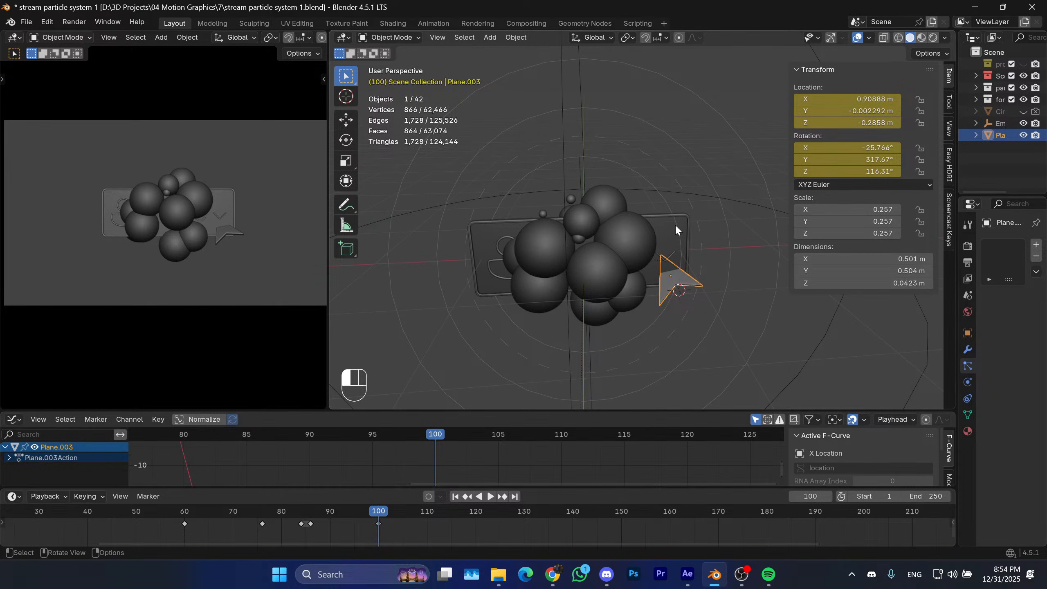
pyautogui.click(675, 242)
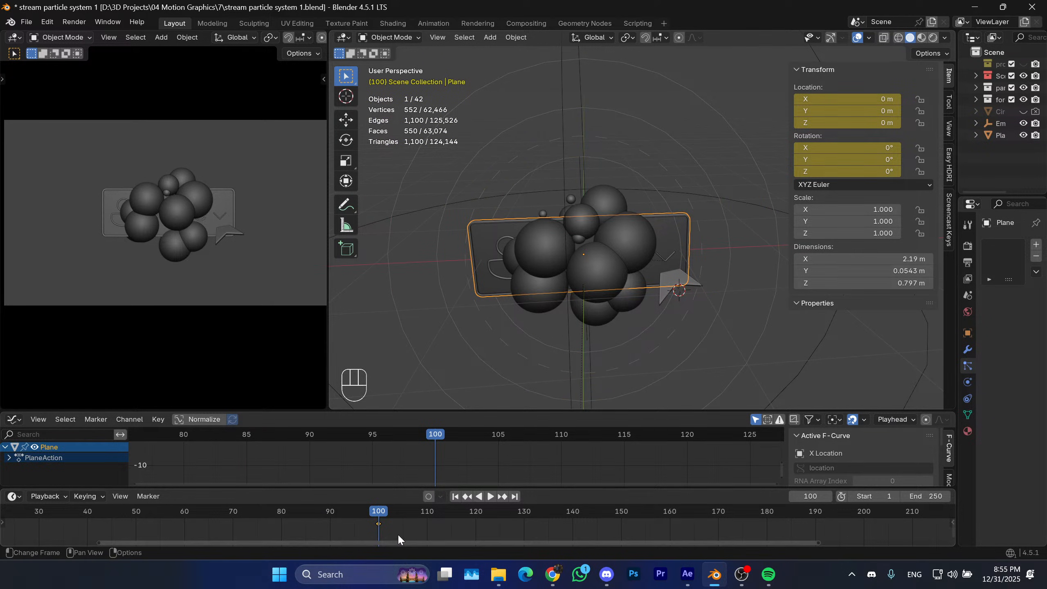
pyautogui.press('g')
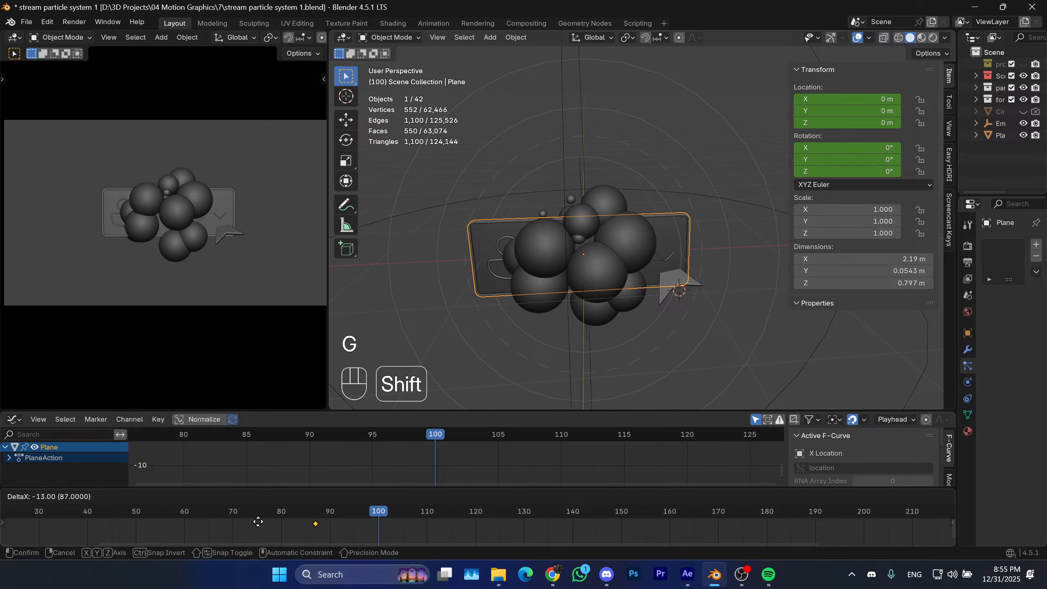
pyautogui.click(255, 522)
# Snap the 3D cursor to the Share button's centre.
pyautogui.moveTo(548, 280); pyautogui.dragTo(619, 279, button='middle')
pyautogui.keyDown('shift'); pyautogui.moveTo(569, 257); pyautogui.dragTo(600, 248, button='middle'); pyautogui.keyUp('shift')
pyautogui.keyDown('shift'); pyautogui.moveTo(599, 248); pyautogui.dragTo(617, 272, button='middle'); pyautogui.keyUp('shift')
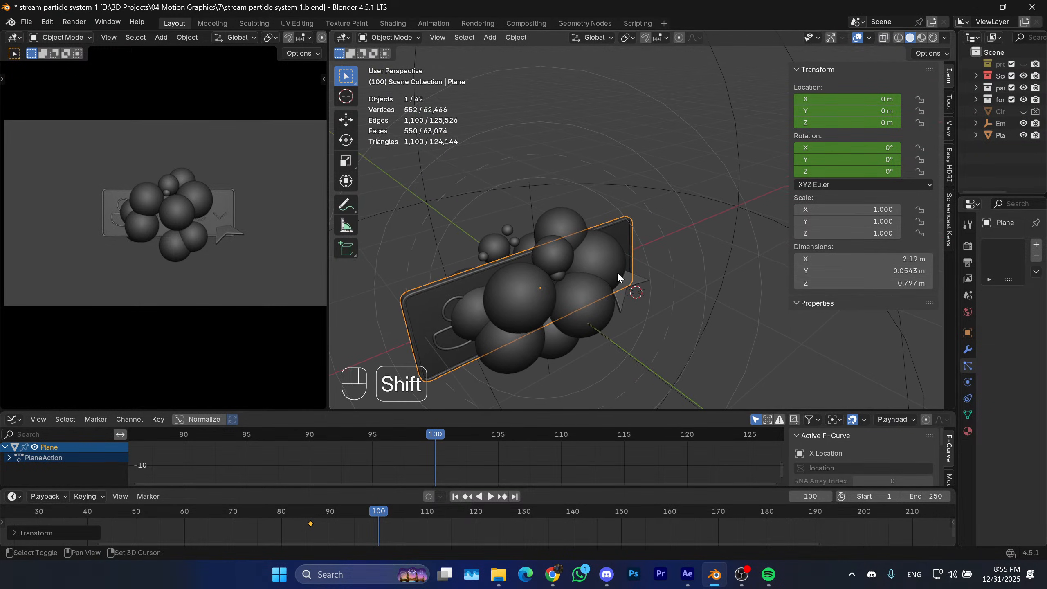
pyautogui.hotkey('shift', 's')
pyautogui.click(678, 373)
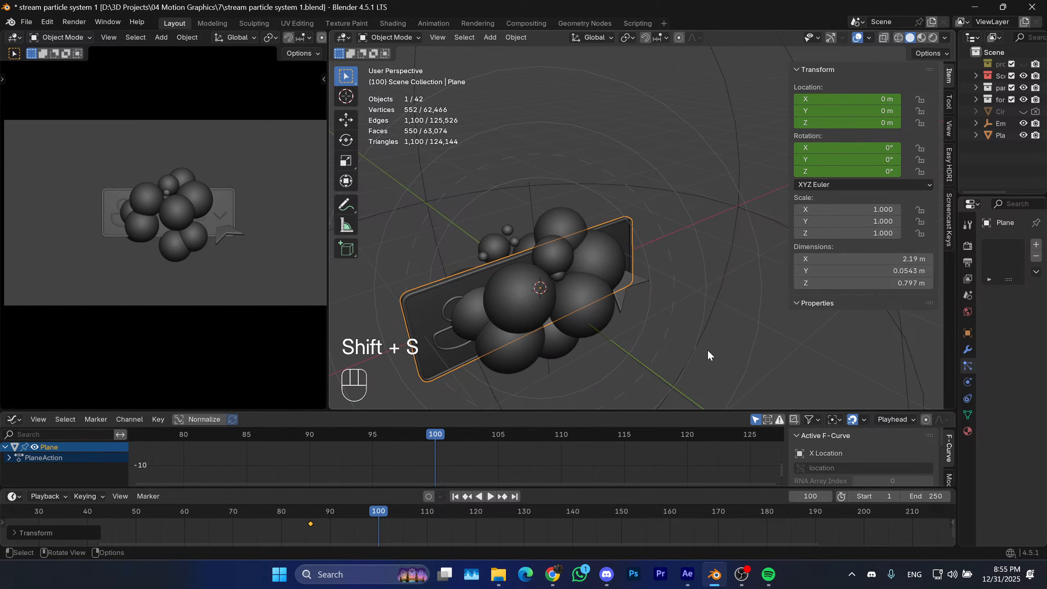
# At frame 100, rotate the Share button about 11.9° around Z and keyframe its location and rotation.
pyautogui.moveTo(711, 330); pyautogui.dragTo(585, 300, button='middle')
pyautogui.press('r')
pyautogui.press('z')
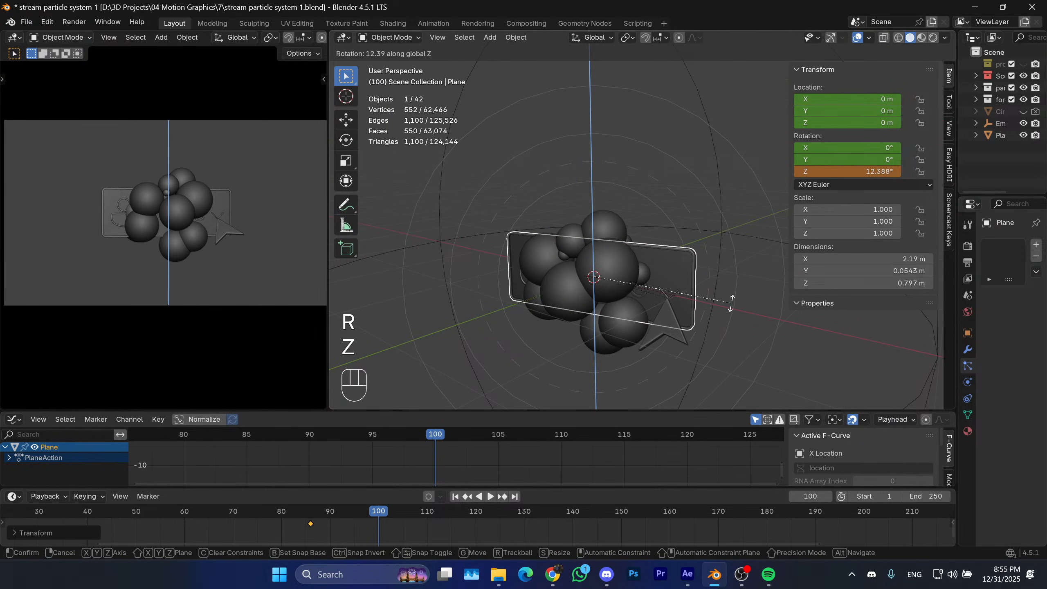
pyautogui.click(723, 327)
pyautogui.moveTo(723, 328); pyautogui.dragTo(606, 321, button='middle')
pyautogui.press('i')
pyautogui.press('i')
# Duplicate the Share button's frame 86 keyframe to frame 105 so it returns to its unrotated pose.
pyautogui.moveTo(383, 514); pyautogui.dragTo(403, 512)
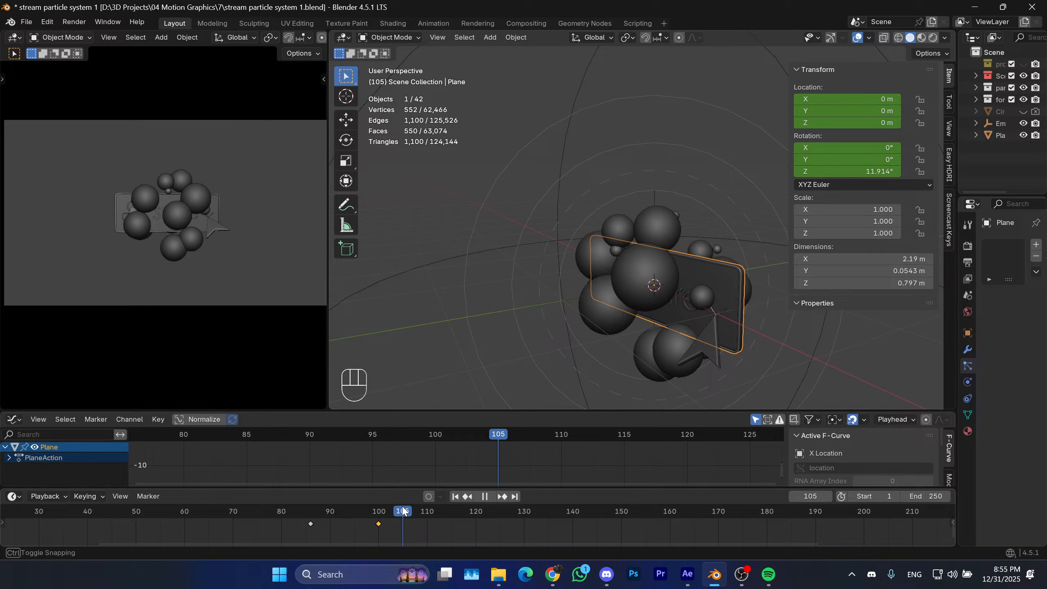
pyautogui.keyDown('shift'); pyautogui.moveTo(661, 316); pyautogui.dragTo(648, 316, button='middle'); pyautogui.keyUp('shift')
pyautogui.moveTo(321, 536); pyautogui.dragTo(301, 512)
pyautogui.hotkey('shift', 'd')
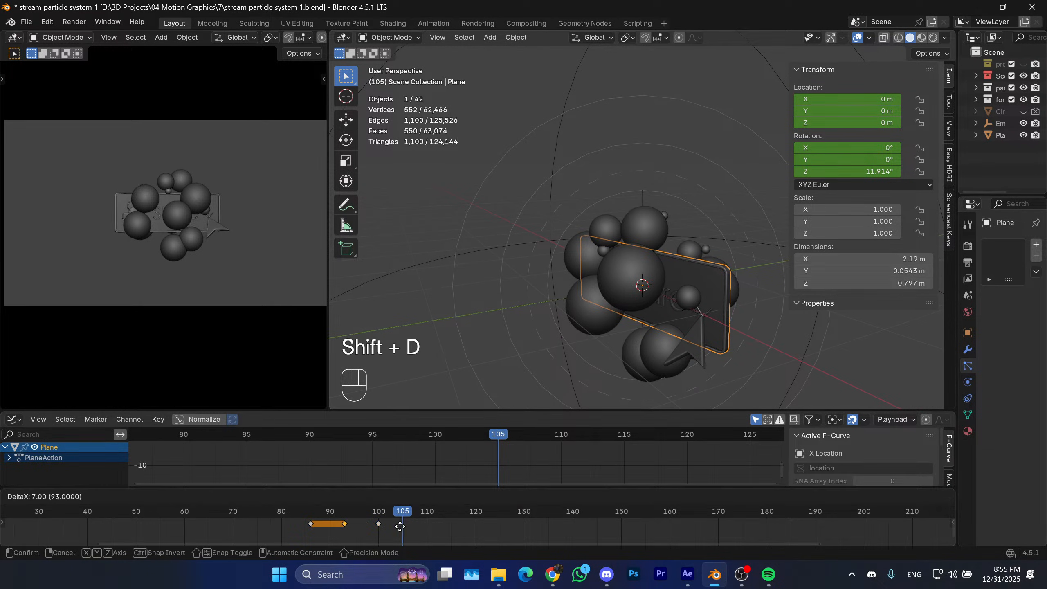
pyautogui.click(449, 529)
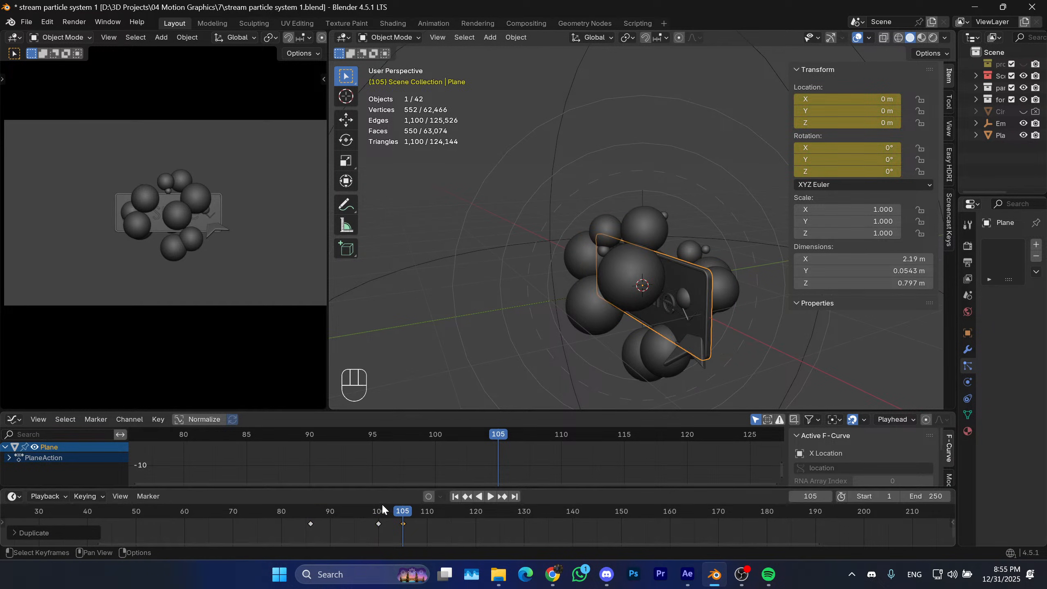
# Play back the Share button's tilt and scrub to frame 85 to examine the moment before contact.
pyautogui.click(267, 512)
pyautogui.press('space')
pyautogui.press('space')
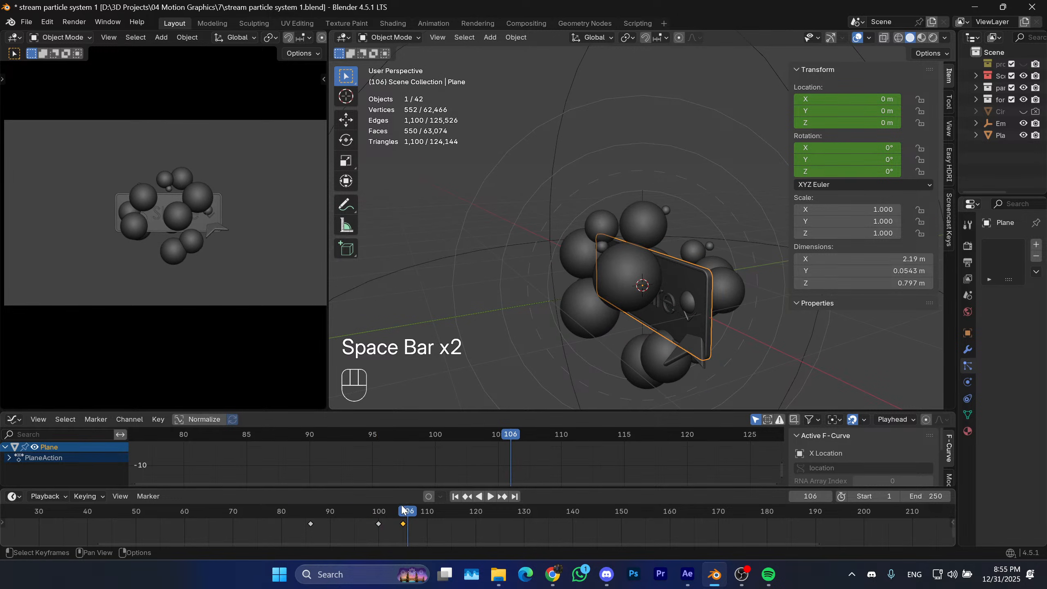
pyautogui.moveTo(349, 514); pyautogui.dragTo(305, 517)
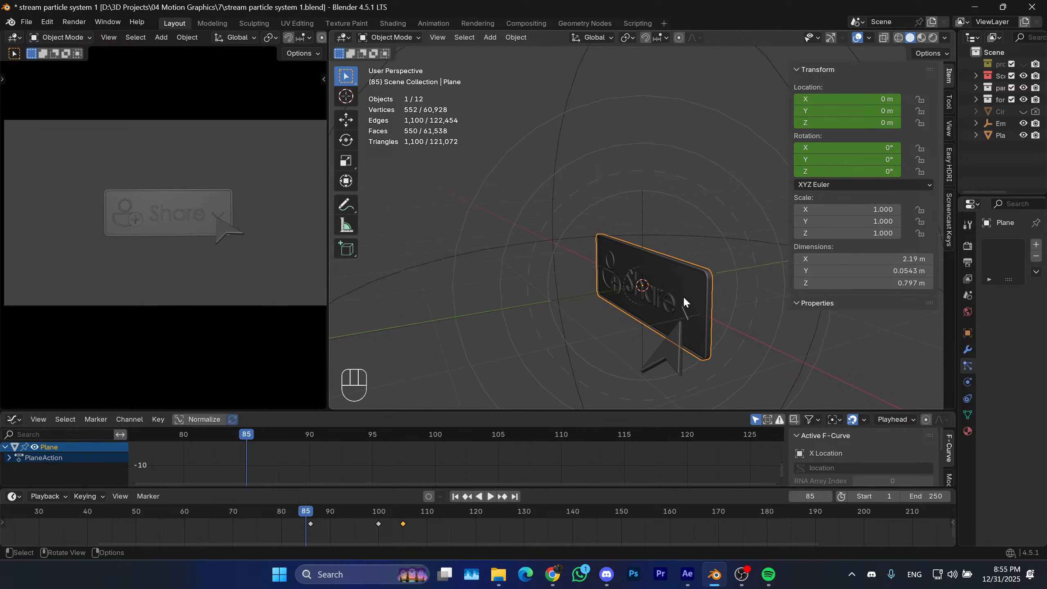
pyautogui.keyDown('shift'); pyautogui.moveTo(682, 285); pyautogui.dragTo(655, 324, button='middle'); pyautogui.keyUp('shift')
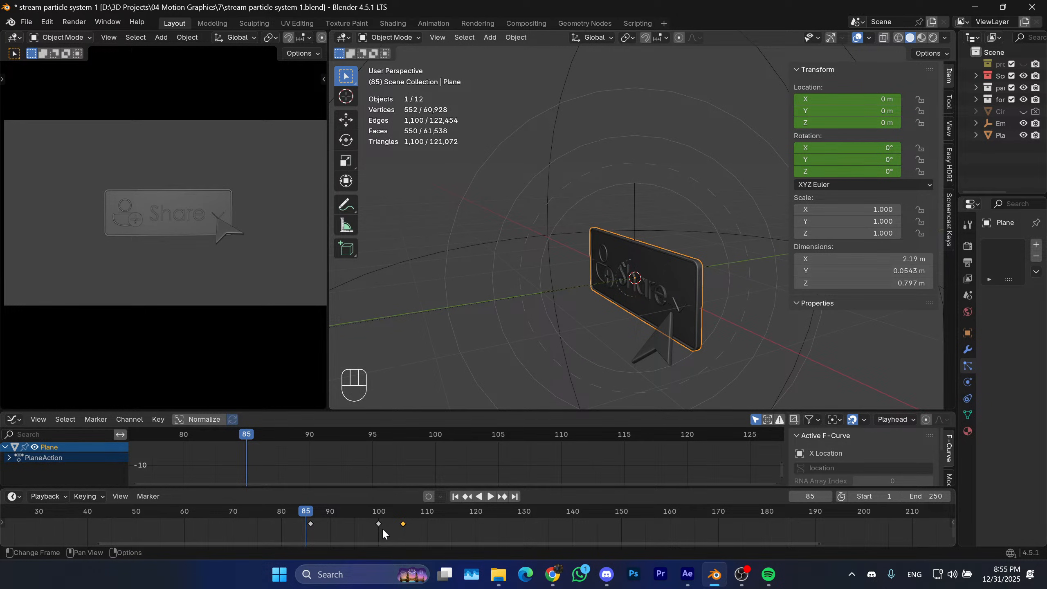
# Move the Share button's first keyframe to frame 89 and play back its tilt up to frame 100.
pyautogui.click(315, 526)
pyautogui.press('g')
pyautogui.click(319, 526)
pyautogui.press('space')
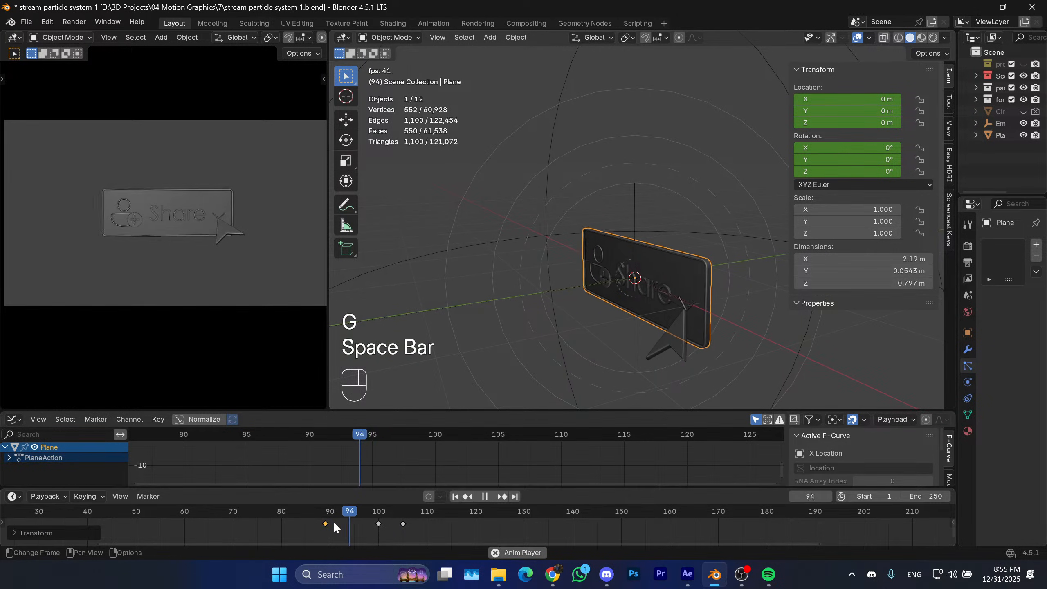
pyautogui.press('space')
pyautogui.press('space')
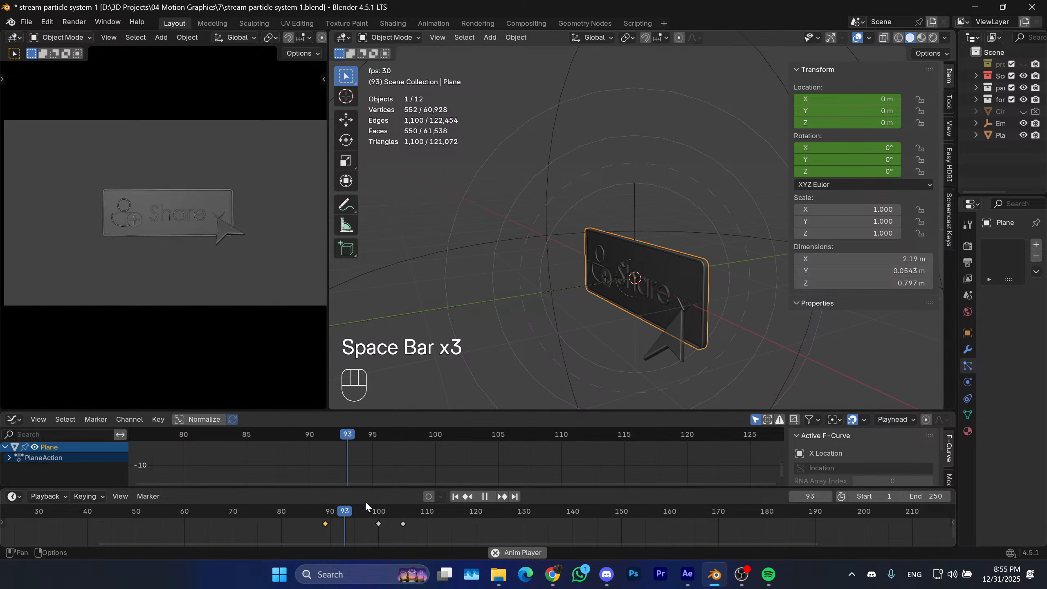
pyautogui.press('space')
pyautogui.moveTo(392, 509); pyautogui.dragTo(379, 511)
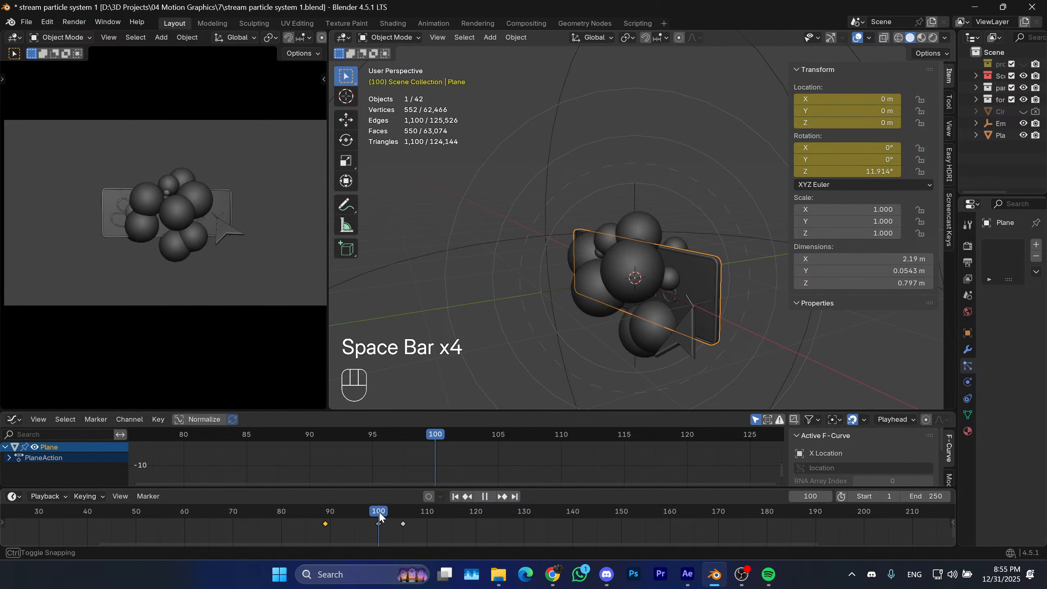
# At frame 105, pull Plane.003 away from the Share button along Y to about -0.61 m.
pyautogui.click(693, 343)
pyautogui.moveTo(694, 344); pyautogui.dragTo(640, 281, button='middle')
pyautogui.moveTo(369, 513); pyautogui.dragTo(403, 513)
pyautogui.press('g')
pyautogui.press('y')
pyautogui.click(547, 315)
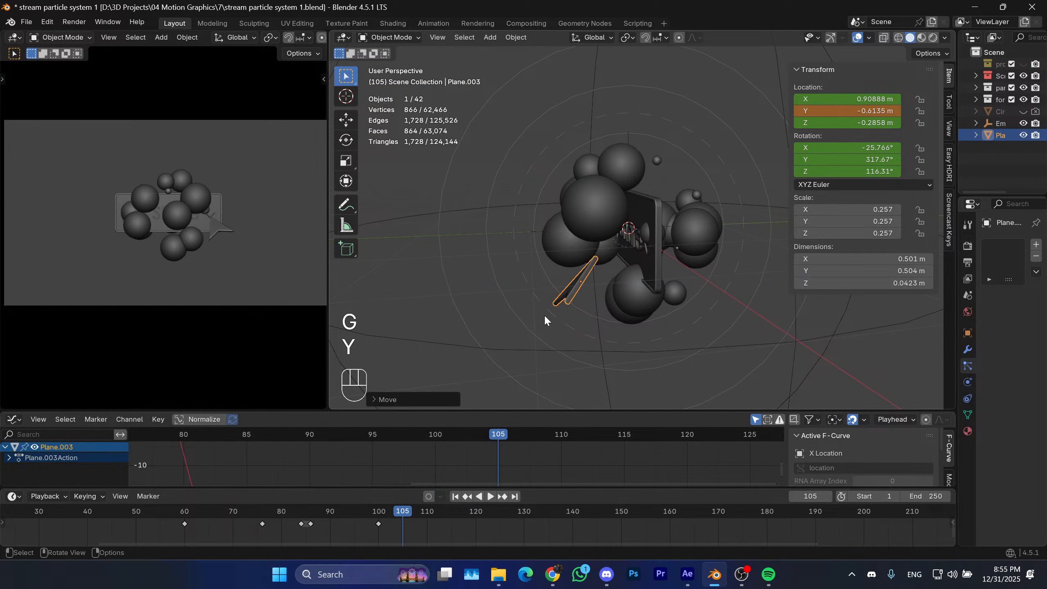
# Lower Plane.003 along Z to about -2.27 m and keyframe its location and rotation at frame 105.
pyautogui.keyDown('shift'); pyautogui.moveTo(574, 266); pyautogui.dragTo(572, 251, button='middle'); pyautogui.keyUp('shift')
pyautogui.press('g')
pyautogui.press('z')
pyautogui.click(571, 371)
pyautogui.moveTo(574, 367); pyautogui.dragTo(577, 302, button='middle')
pyautogui.scroll(-1, 521, 346)
pyautogui.press('g')
pyautogui.press('z')
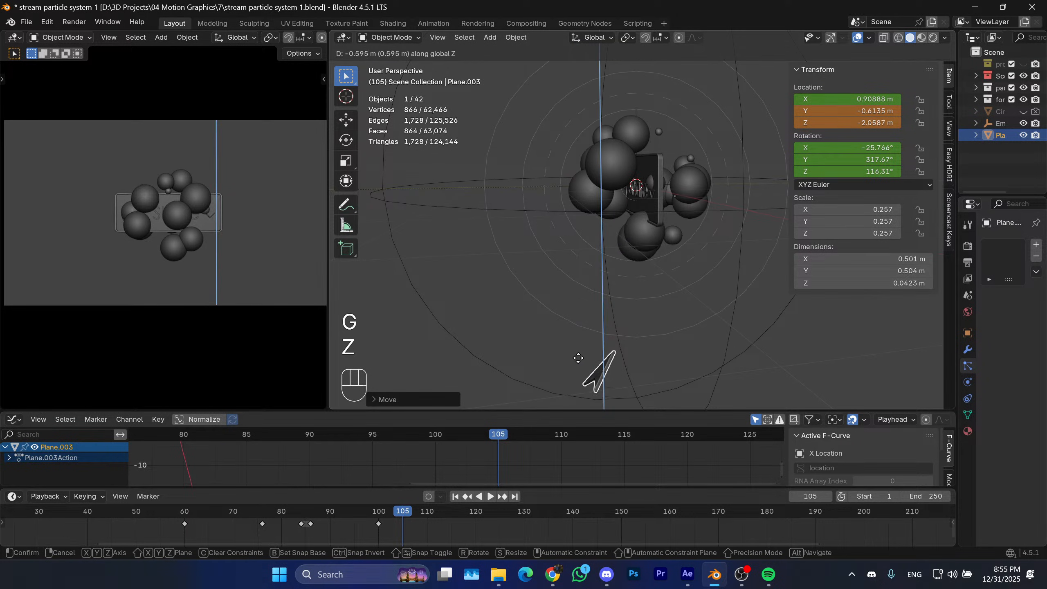
pyautogui.click(621, 350)
pyautogui.press('u')
pyautogui.press('i')
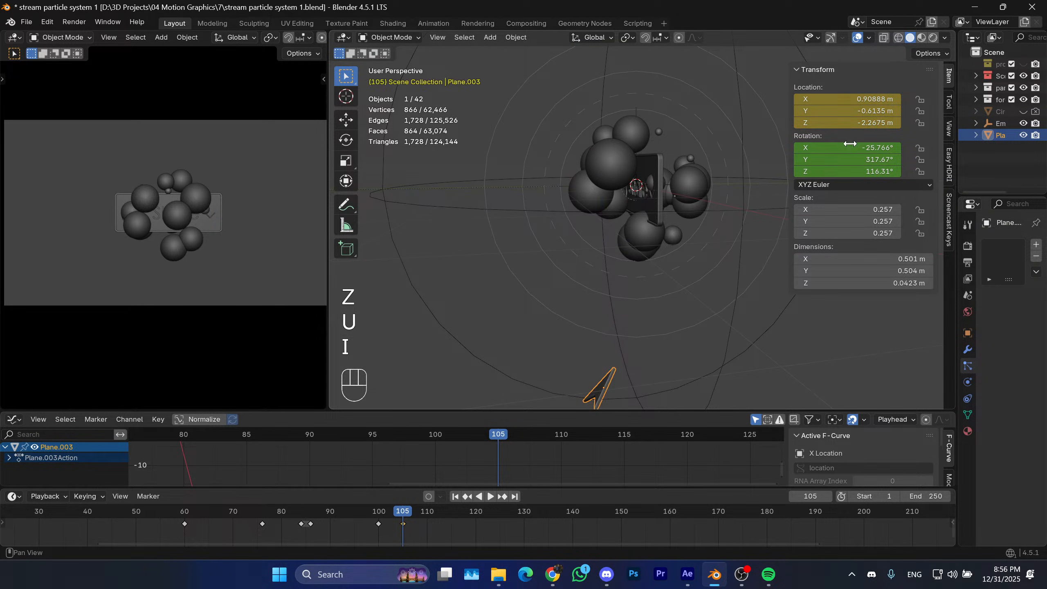
pyautogui.press('i')
# Shift Plane.003's exit keyframe from frame 105 to frame 119 and duplicate its frame 100 keyframe to frame 103.
pyautogui.press('space')
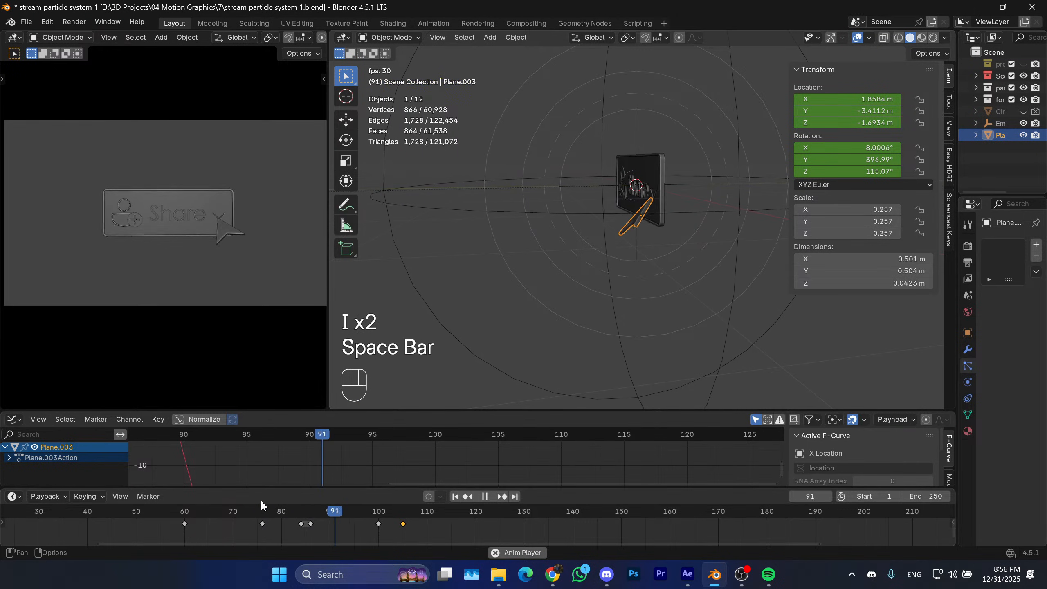
pyautogui.press('space')
pyautogui.moveTo(387, 513)
pyautogui.mouseDown()
pyautogui.moveTo(378, 514)
pyautogui.moveTo(402, 518)
pyautogui.moveTo(357, 516)
pyautogui.moveTo(370, 513)
pyautogui.mouseUp()
pyautogui.press('g')
pyautogui.click(408, 525)
pyautogui.hotkey('shift', 'd')
pyautogui.click(386, 517)
pyautogui.press('g')
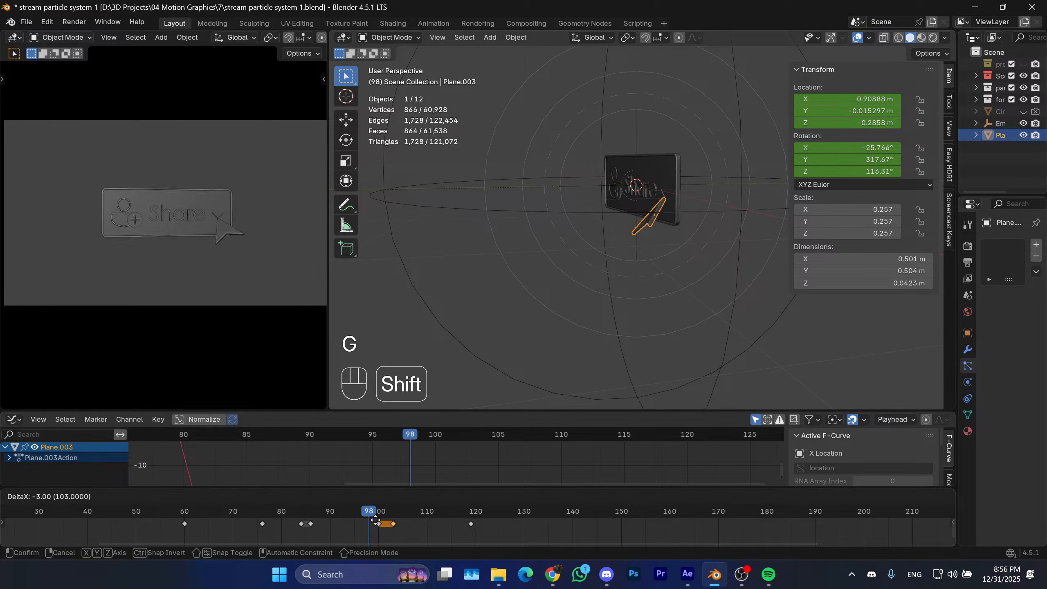
pyautogui.click(377, 519)
# Move Plane.003's duplicated keyframe to frame 105 and play back the tap and retreat.
pyautogui.press('space')
pyautogui.press('space')
pyautogui.press('space')
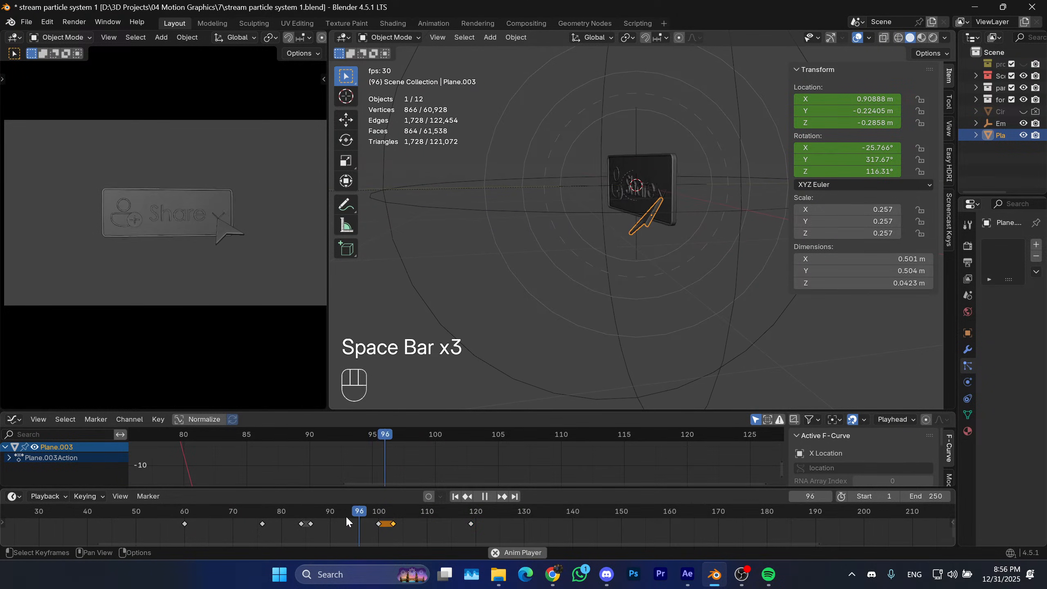
pyautogui.press('space')
pyautogui.press('g')
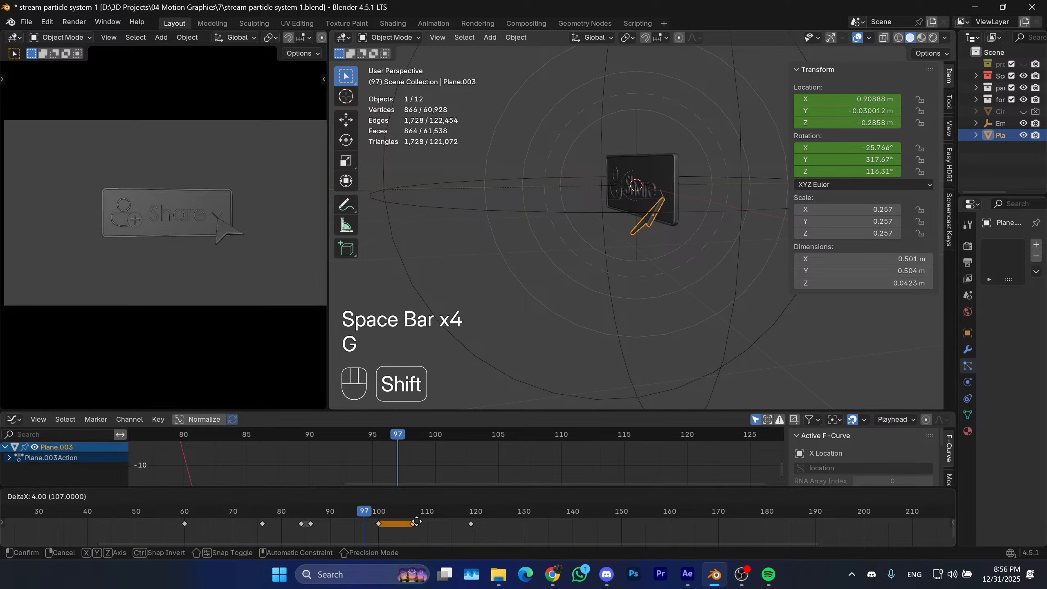
pyautogui.press('space')
pyautogui.press('space')
pyautogui.press('space')
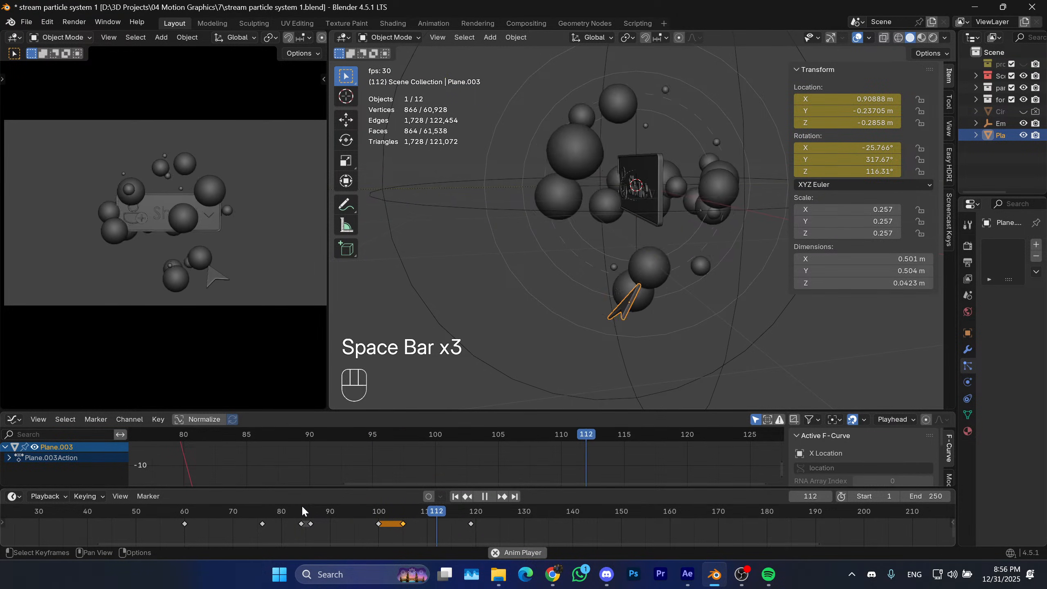
pyautogui.press('space')
# Check the Share button's keyframes and contact with the arrow at frame 105, and reselect Plane.003.
pyautogui.moveTo(418, 511); pyautogui.dragTo(404, 513)
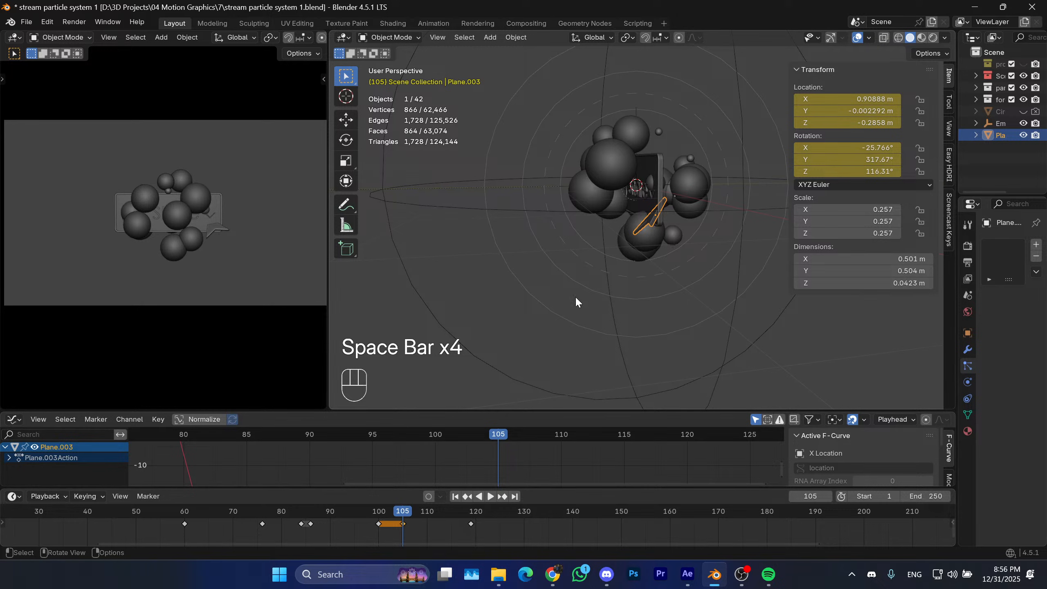
pyautogui.scroll(2, 664, 249)
pyautogui.click(663, 209)
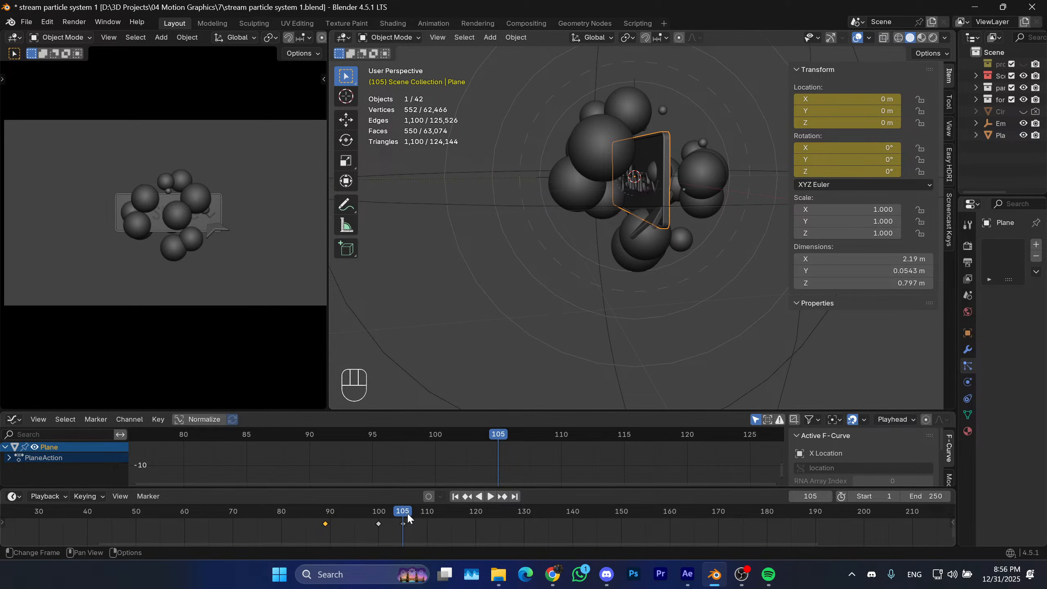
pyautogui.moveTo(604, 293); pyautogui.dragTo(596, 304, button='middle')
pyautogui.keyDown('shift'); pyautogui.moveTo(596, 304); pyautogui.dragTo(582, 319, button='middle'); pyautogui.keyUp('shift')
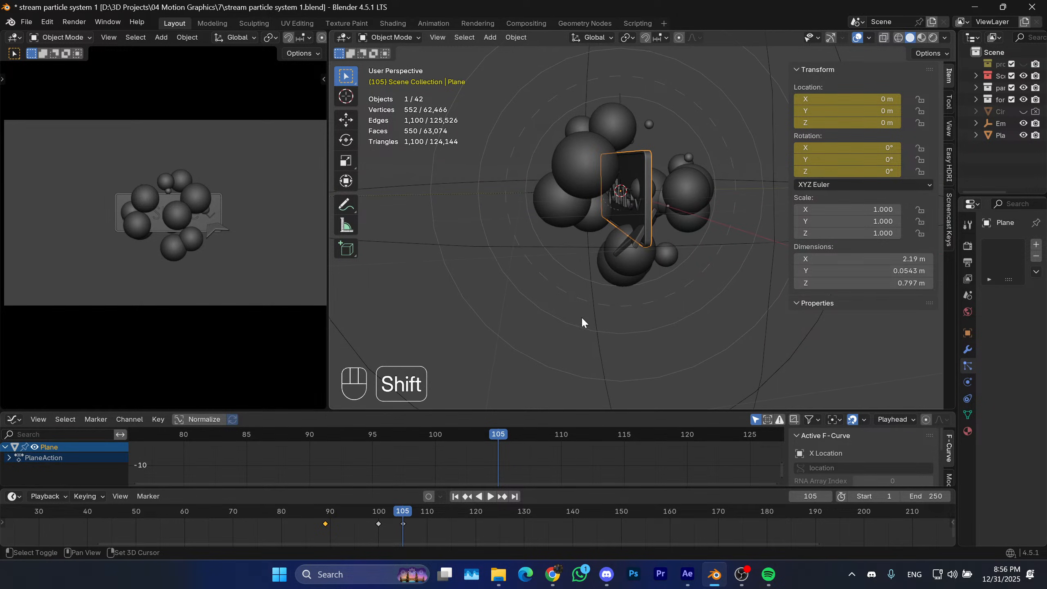
pyautogui.click(635, 237)
pyautogui.moveTo(478, 530); pyautogui.dragTo(401, 518)
pyautogui.press('g')
pyautogui.rightClick(429, 523)
pyautogui.press('g')
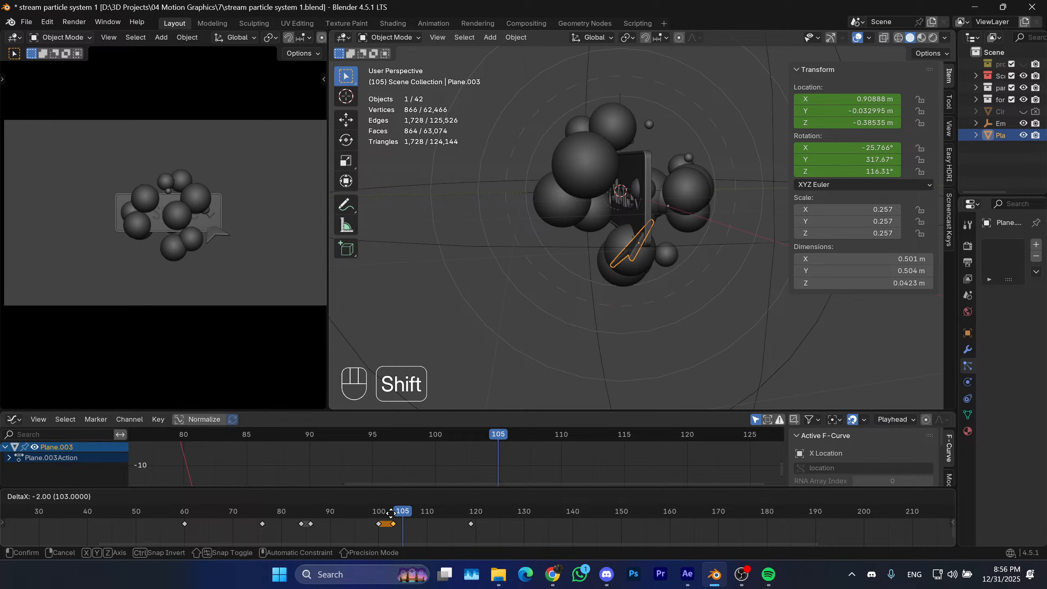
pyautogui.click(406, 517)
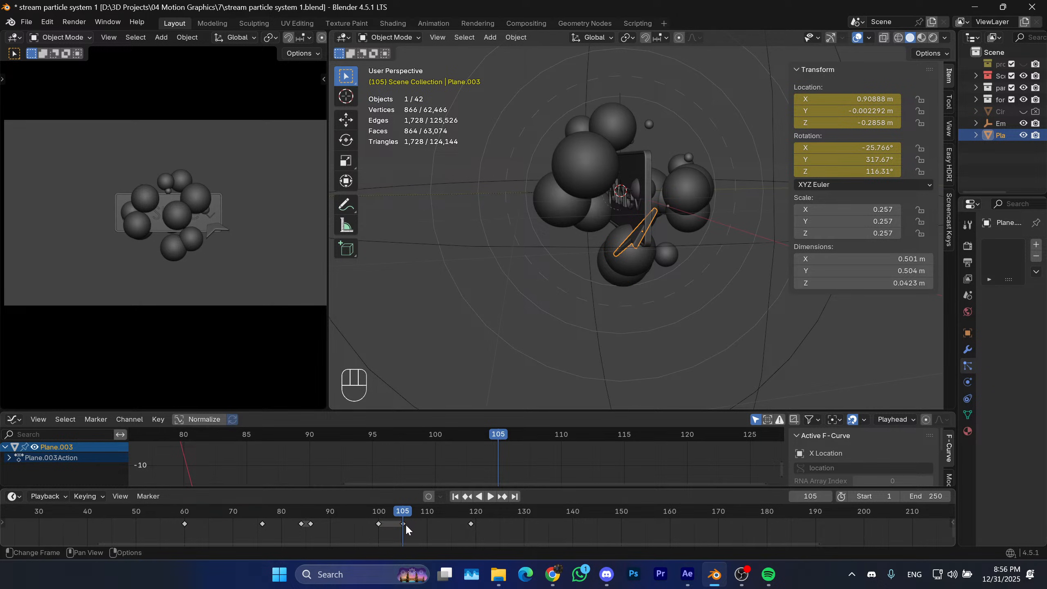
# At frame 105, move Plane.003 back along Y to about -0.158 m and update its location and rotation keyframe.
pyautogui.press('g')
pyautogui.press('y')
pyautogui.click(671, 288)
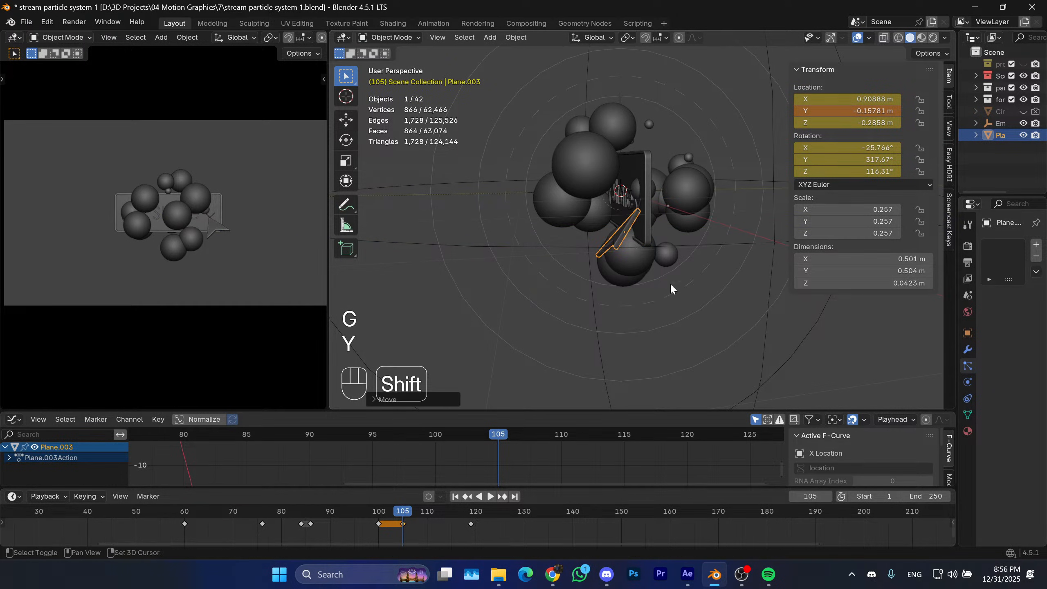
pyautogui.press('i')
pyautogui.press('i')
# Play back the tap animation from frame 57 and save the file.
pyautogui.press('space')
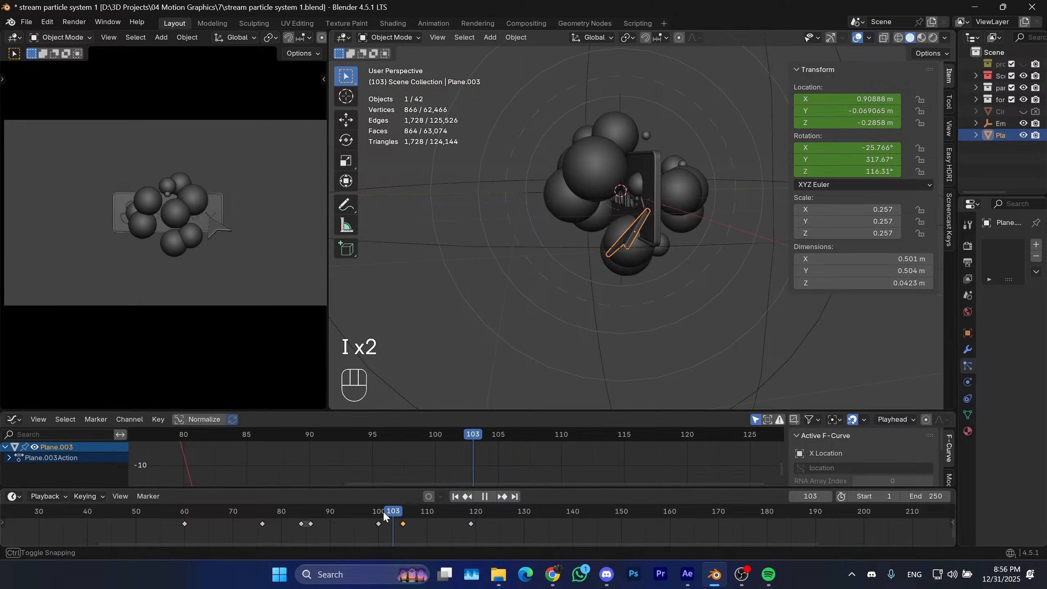
pyautogui.press('space')
pyautogui.click(169, 516)
pyautogui.press('space')
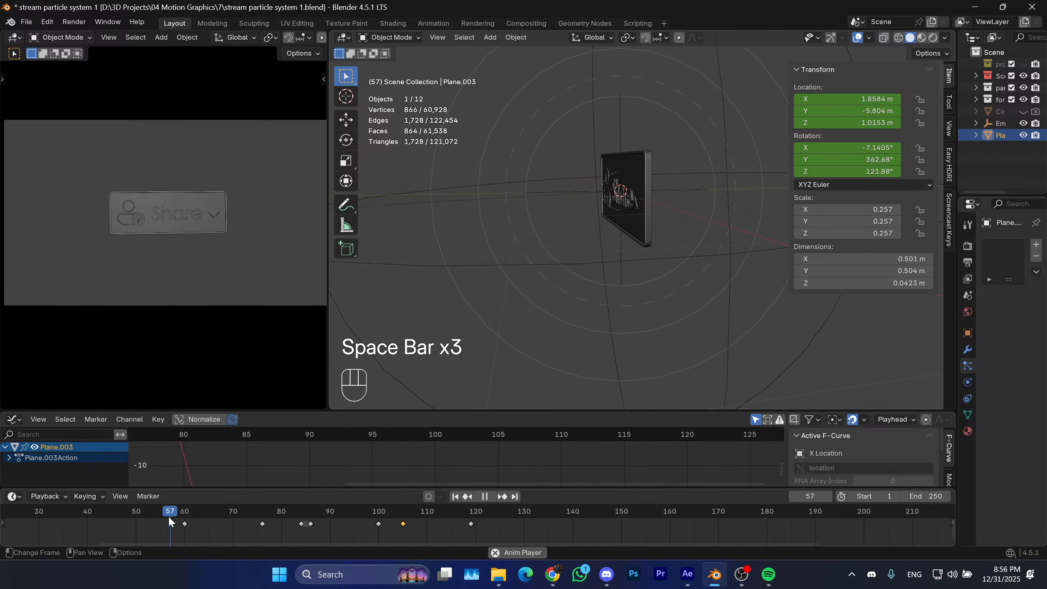
pyautogui.press('space')
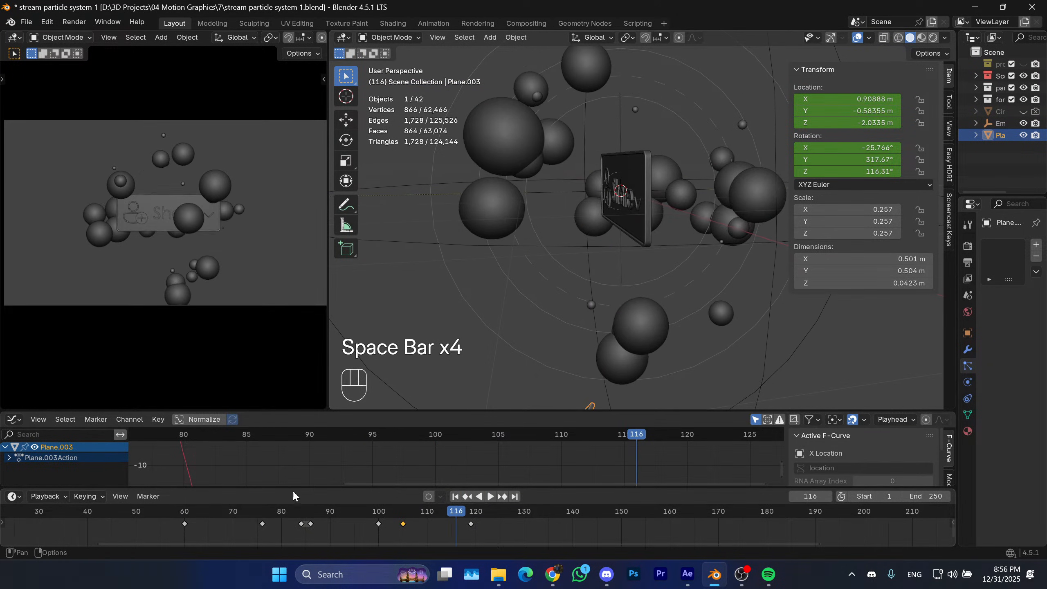
pyautogui.hotkey('ctrl', 's')
# Play back the whole animation from frame 1 and replay the arrow's tap on the Share button.
pyautogui.click(455, 496)
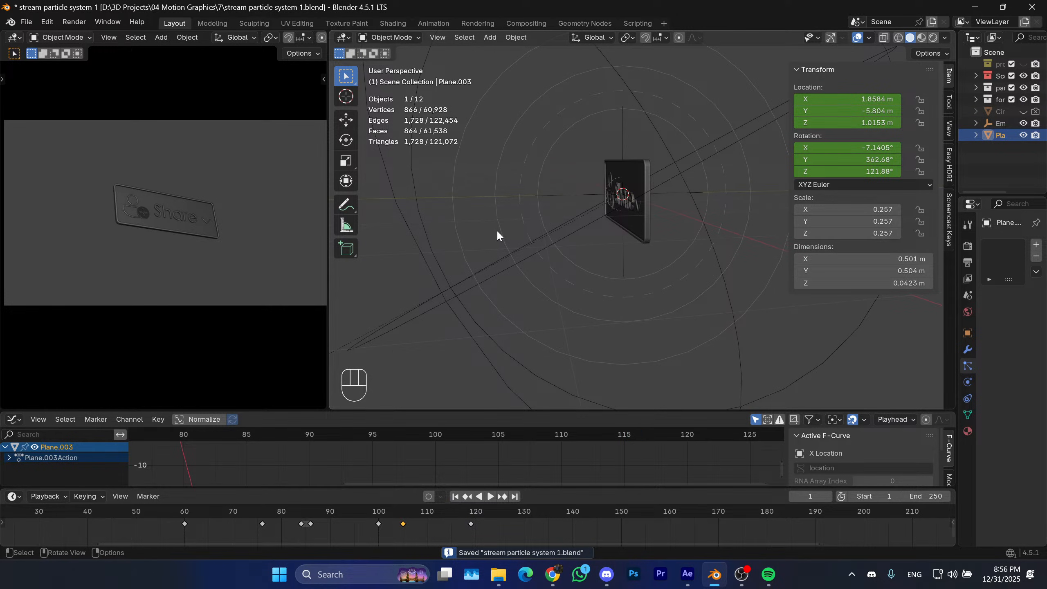
pyautogui.press('space')
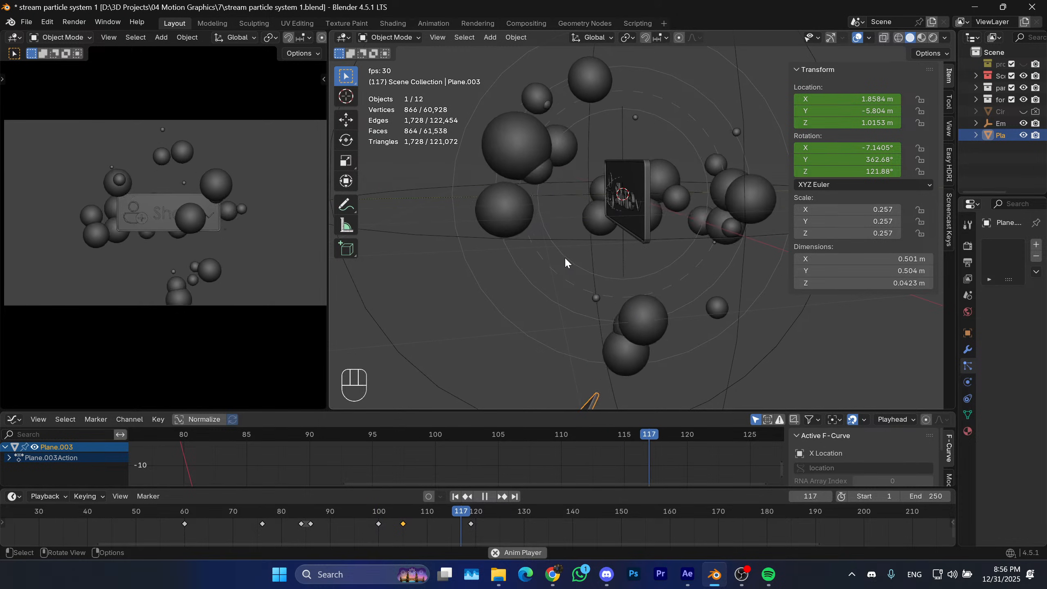
pyautogui.press('space')
pyautogui.click(258, 512)
pyautogui.press('space')
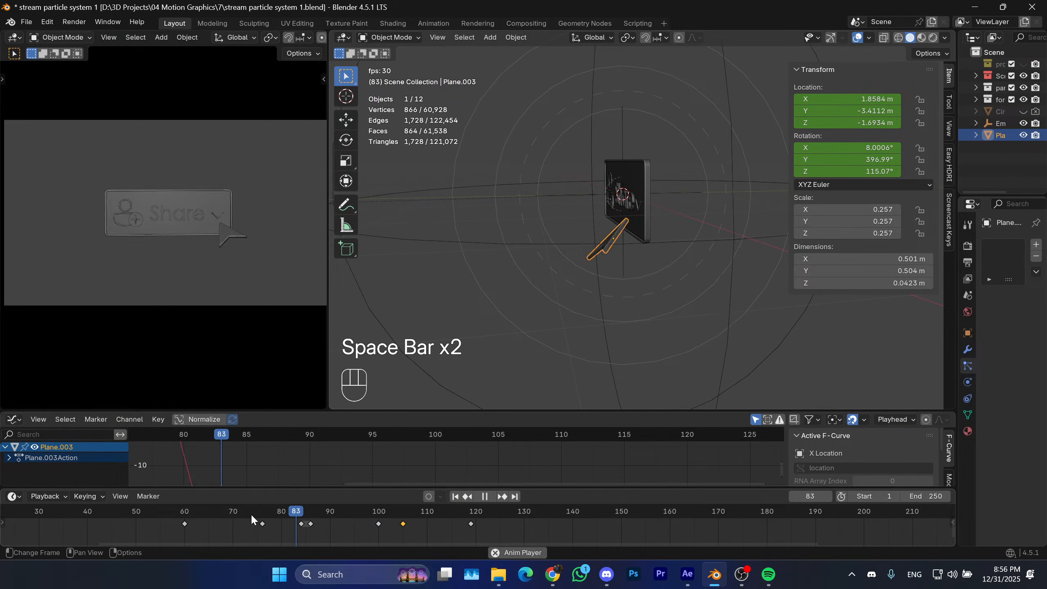
pyautogui.press('space')
pyautogui.keyDown('shift'); pyautogui.moveTo(548, 237); pyautogui.dragTo(613, 249, button='middle'); pyautogui.keyUp('shift')
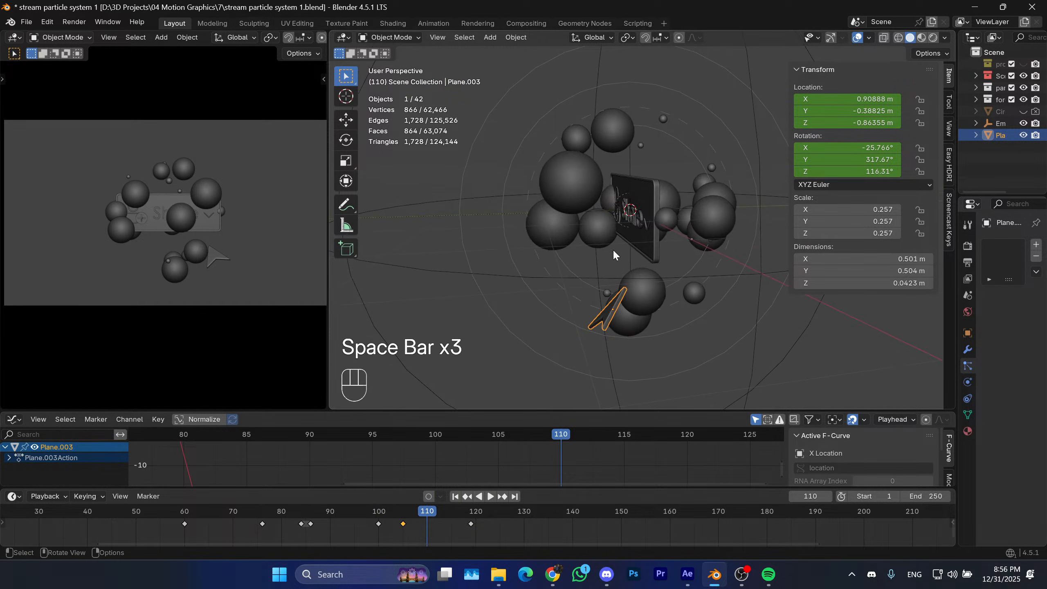
# Replay the arrow's approach and tap from several earlier frames to examine the impact timing.
pyautogui.moveTo(375, 510); pyautogui.dragTo(287, 521)
pyautogui.moveTo(264, 513); pyautogui.dragTo(176, 512)
pyautogui.press('space')
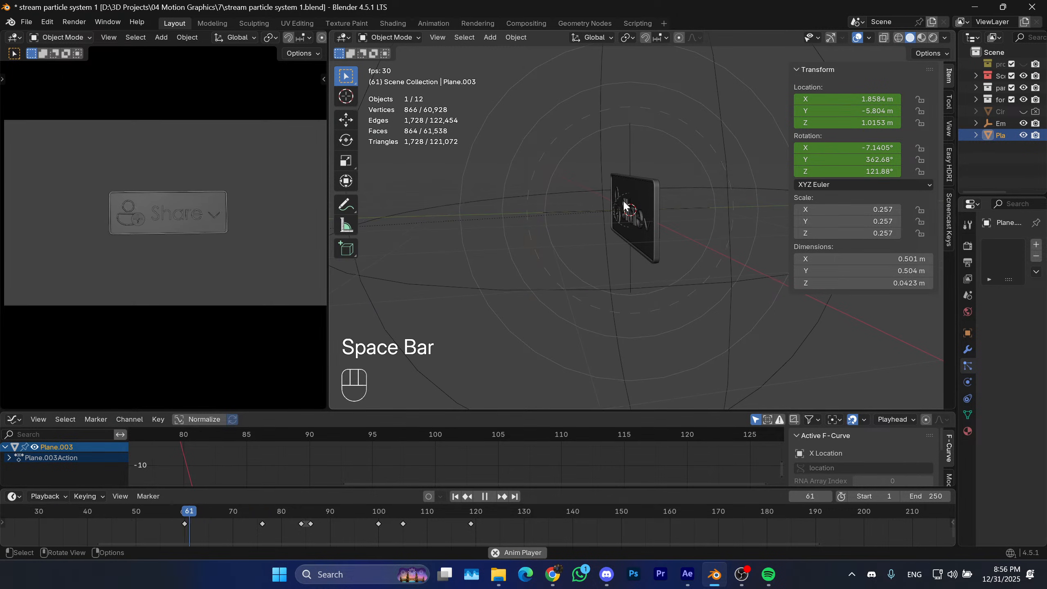
pyautogui.press('space')
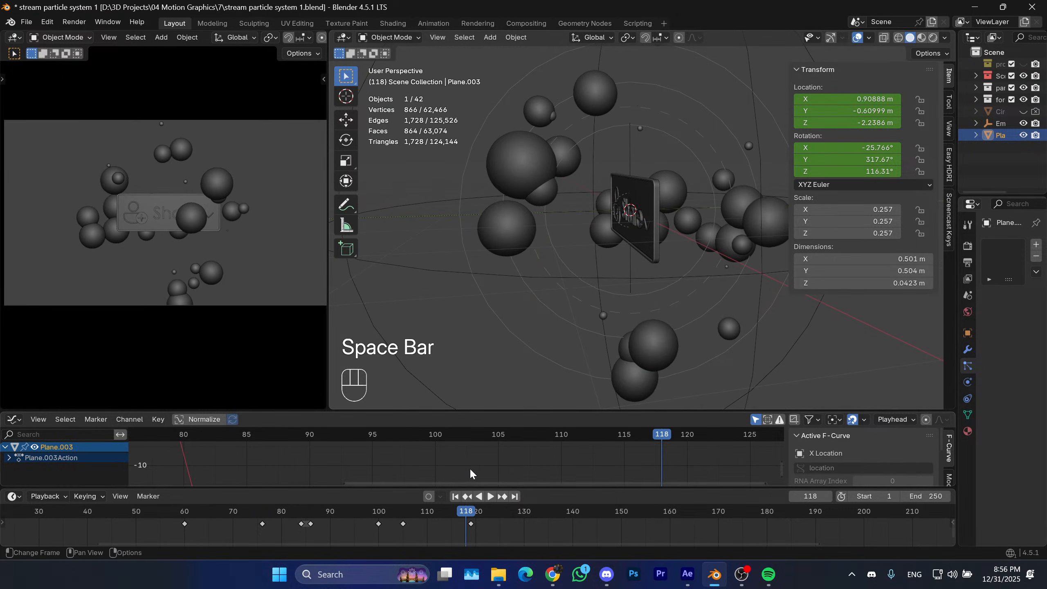
pyautogui.click(251, 511)
pyautogui.press('space')
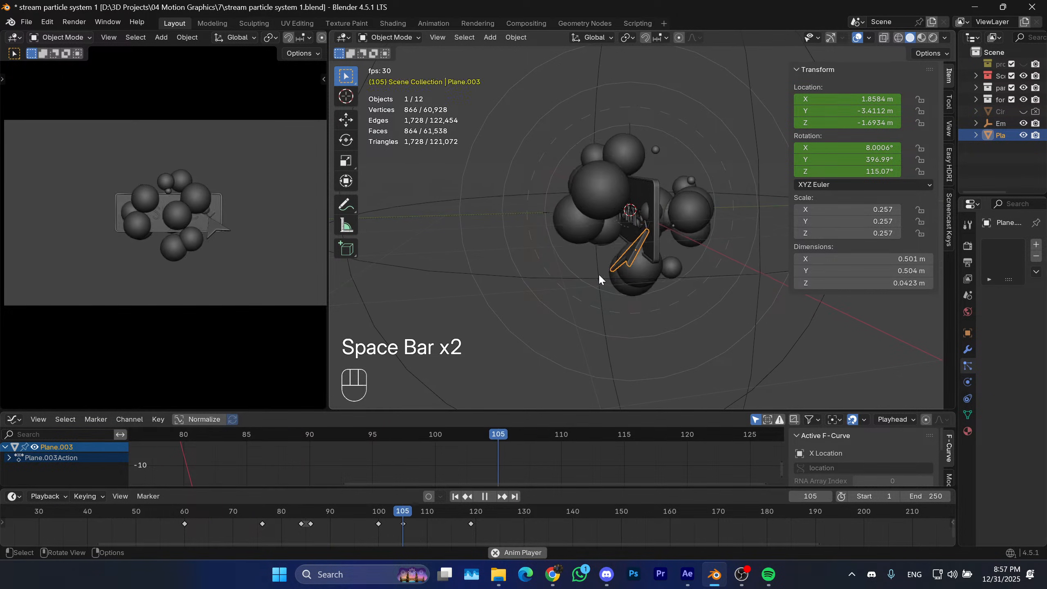
pyautogui.press('space')
pyautogui.click(265, 511)
pyautogui.press('space')
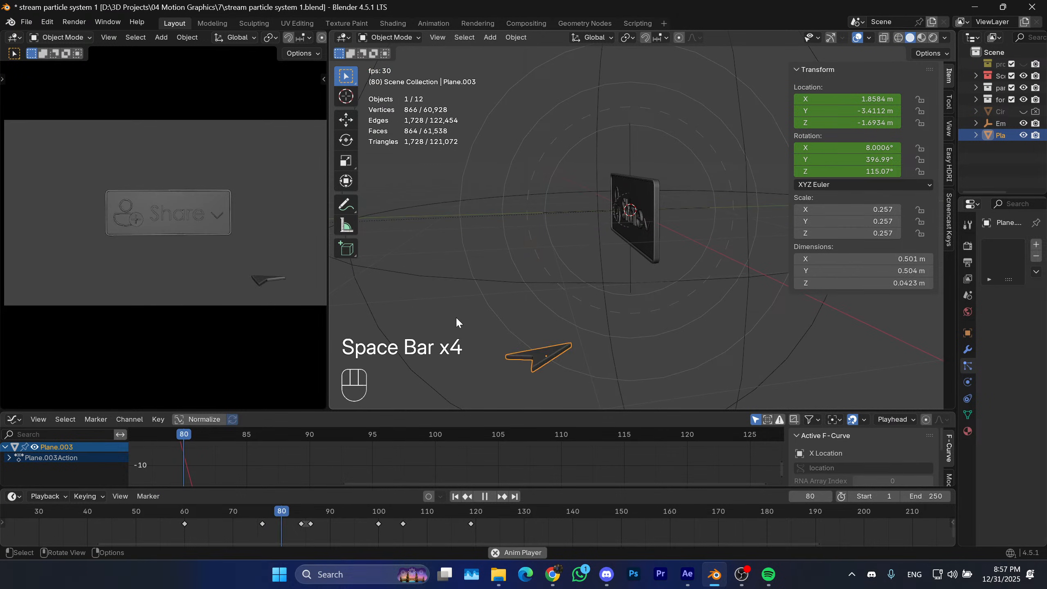
pyautogui.press('space')
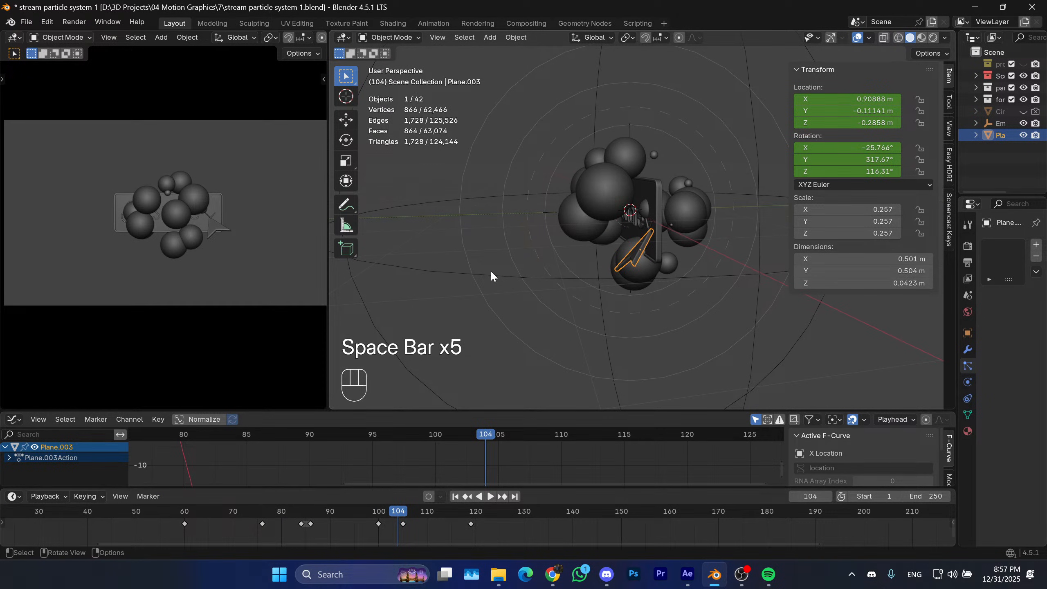
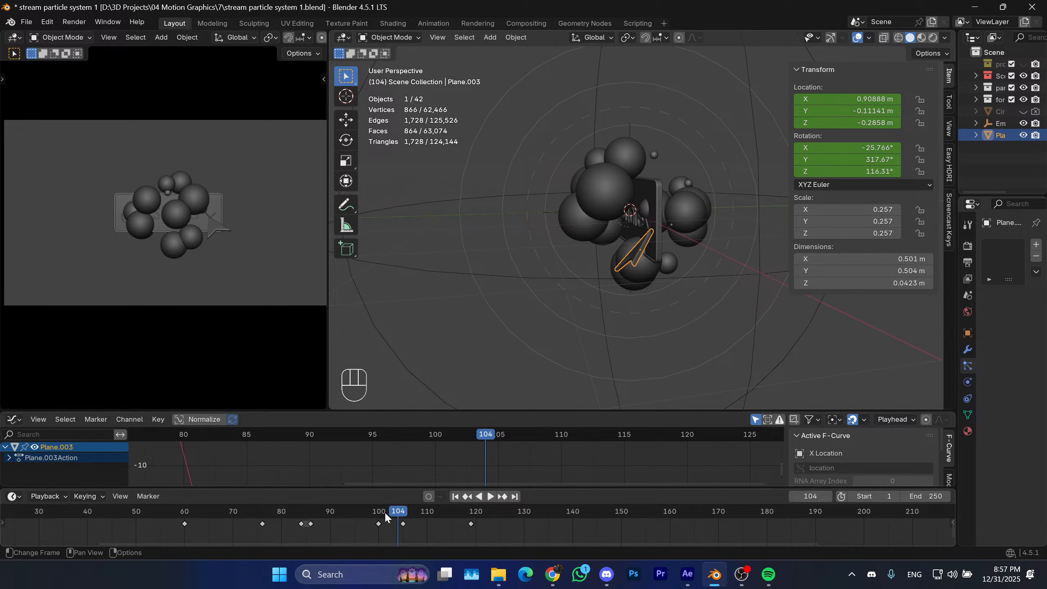
# Go to frame 100, select the Share button and select its keyframe there.
pyautogui.moveTo(384, 511)
pyautogui.mouseDown()
pyautogui.moveTo(312, 512)
pyautogui.moveTo(378, 514)
pyautogui.mouseUp()
pyautogui.click(667, 202)
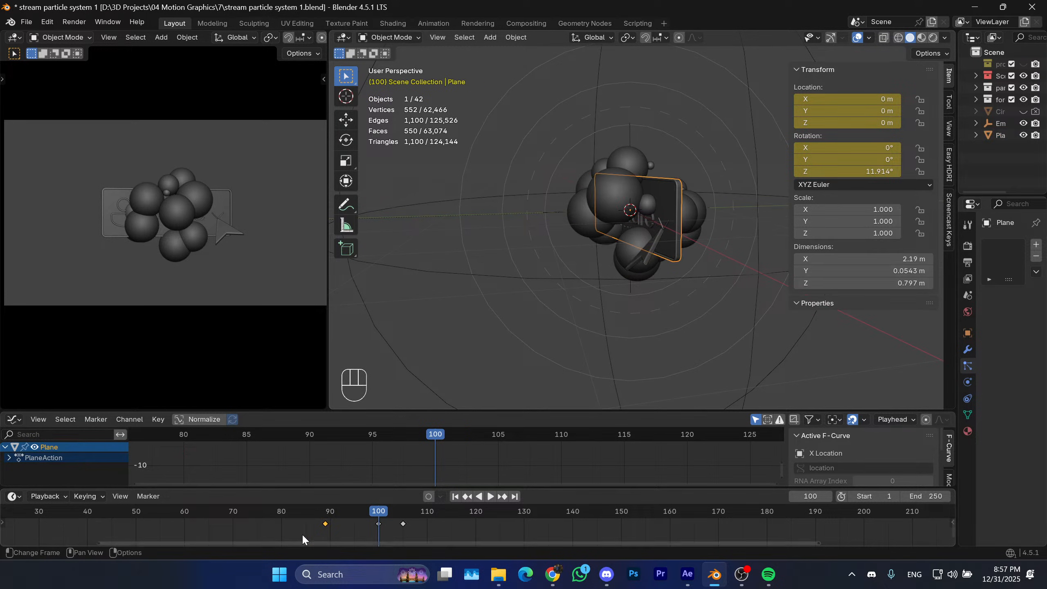
pyautogui.moveTo(388, 533); pyautogui.dragTo(365, 516)
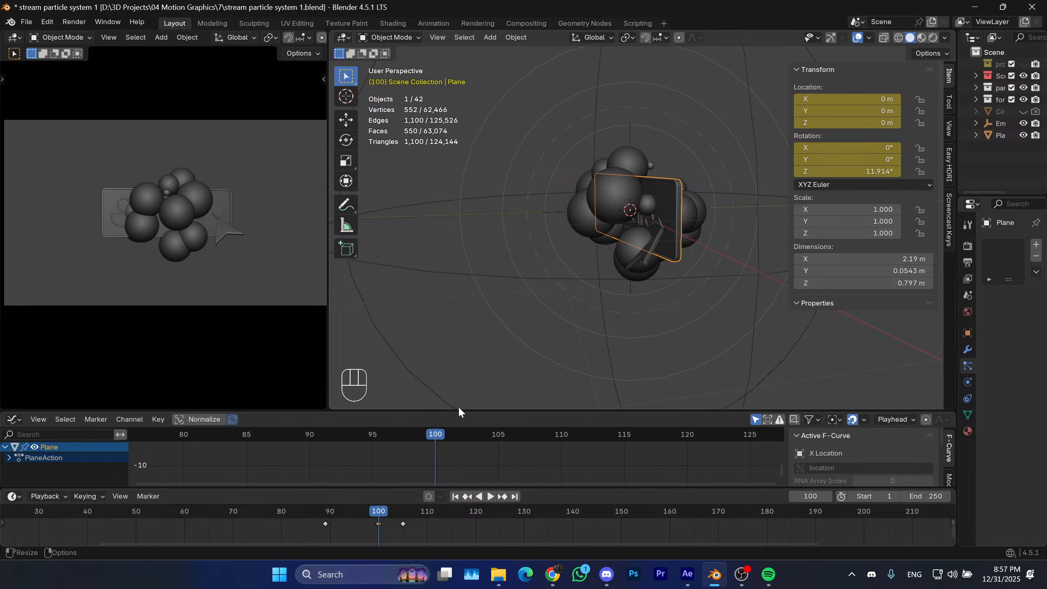
# Enlarge the Graph Editor and expand the Share button's action down to its individual location and rotation channels.
pyautogui.moveTo(458, 412); pyautogui.dragTo(474, 317)
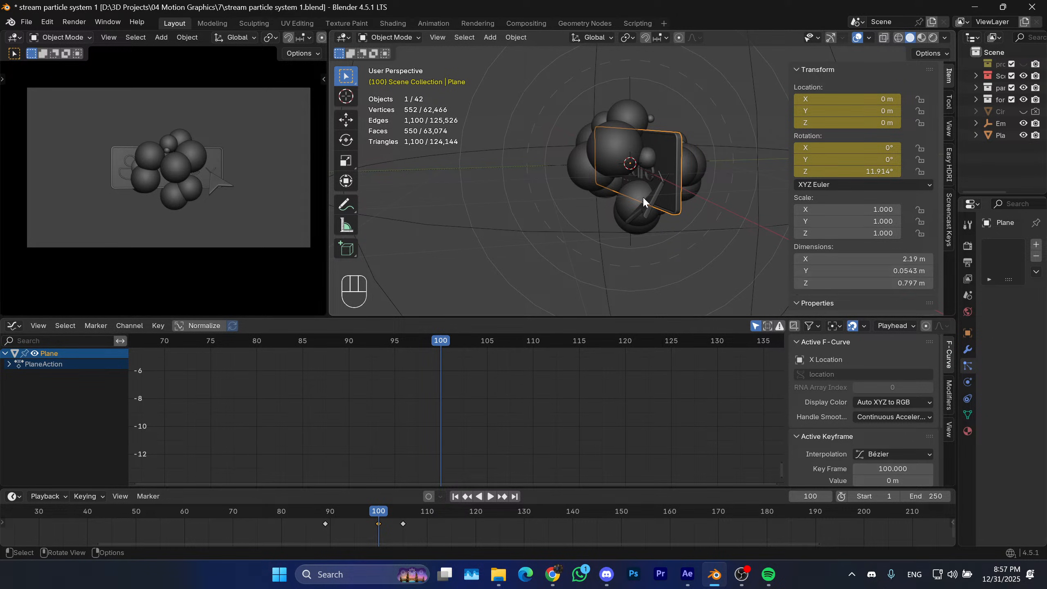
pyautogui.click(72, 380)
pyautogui.click(9, 364)
pyautogui.click(54, 375)
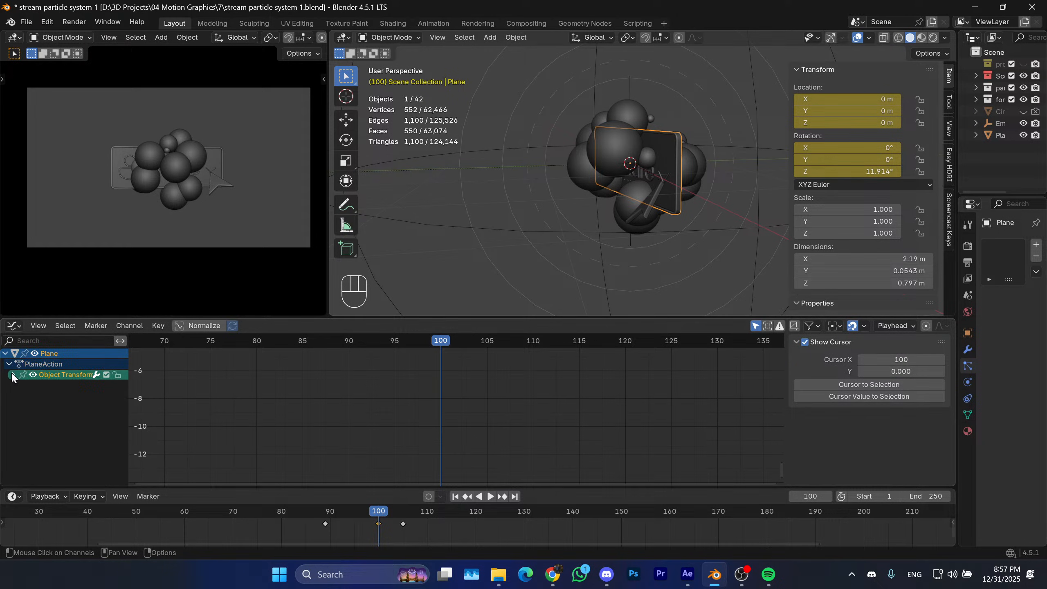
pyautogui.click(13, 374)
pyautogui.click(46, 386)
pyautogui.keyDown('shift'); pyautogui.click(46, 406); pyautogui.keyUp('shift')
pyautogui.keyDown('shift'); pyautogui.click(50, 439); pyautogui.keyUp('shift')
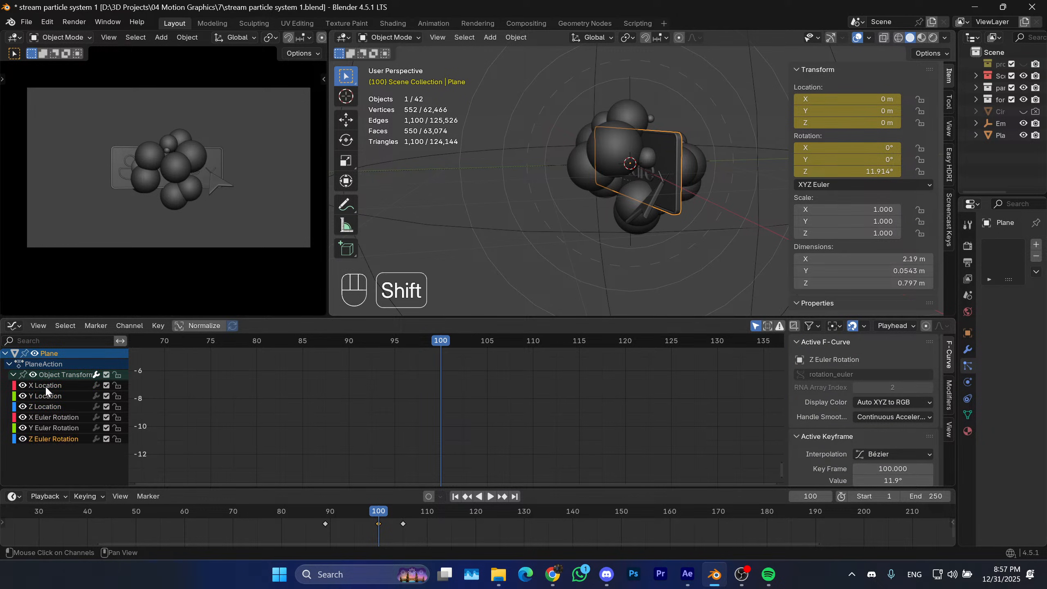
# Make the outgoing handle of the Share button's Z Euler Rotation keyframe at frame 100 Free and pull it straight below the keyframe.
pyautogui.press('KP_Decimal')
pyautogui.scroll(-6, 469, 438)
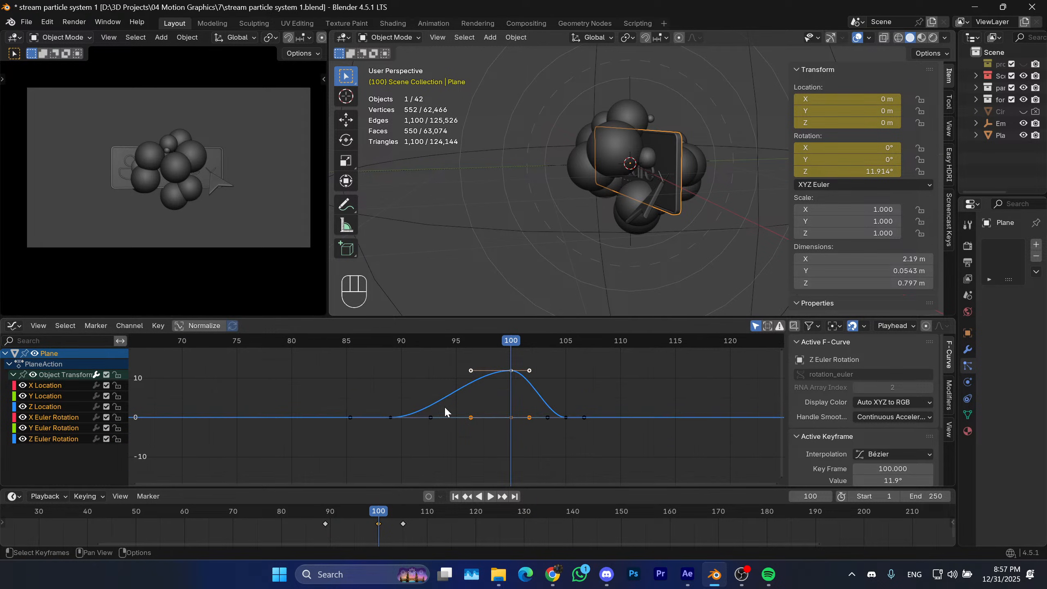
pyautogui.scroll(4, 444, 406)
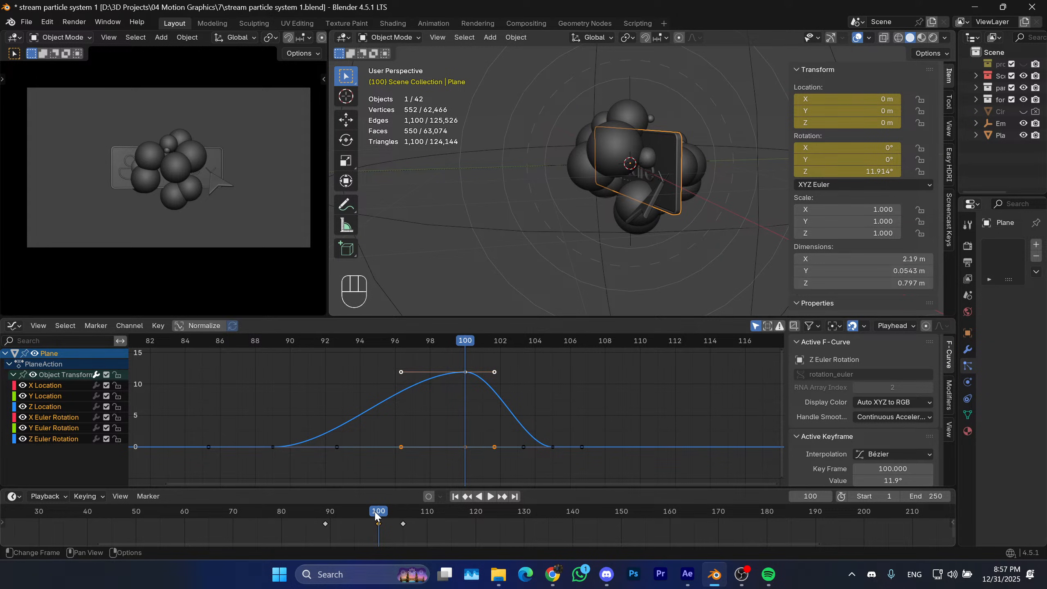
pyautogui.moveTo(377, 516)
pyautogui.mouseDown()
pyautogui.moveTo(361, 516)
pyautogui.moveTo(399, 511)
pyautogui.moveTo(345, 515)
pyautogui.moveTo(380, 516)
pyautogui.mouseUp()
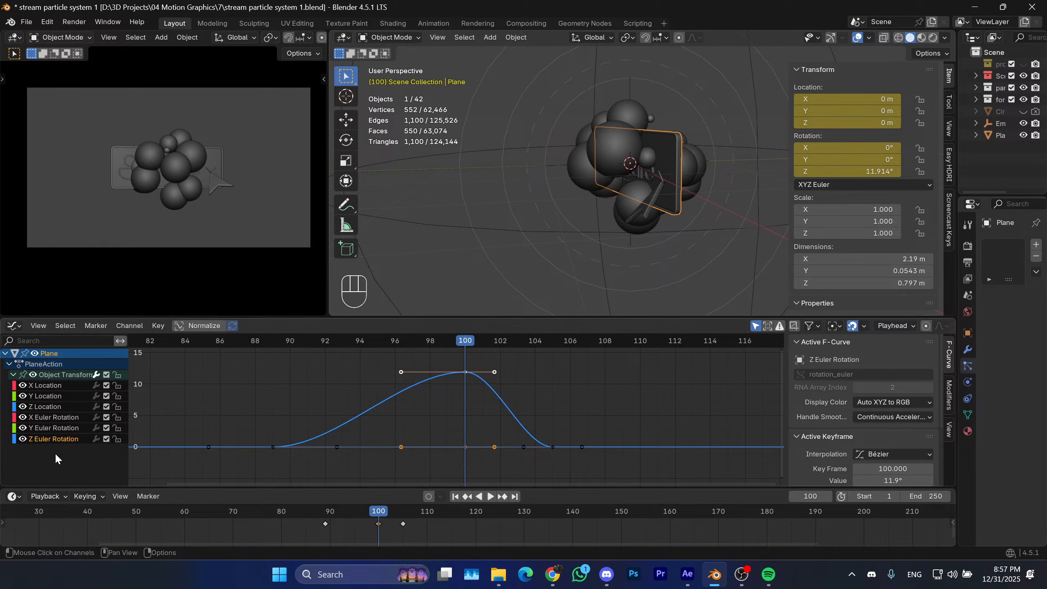
pyautogui.press('KP_Decimal')
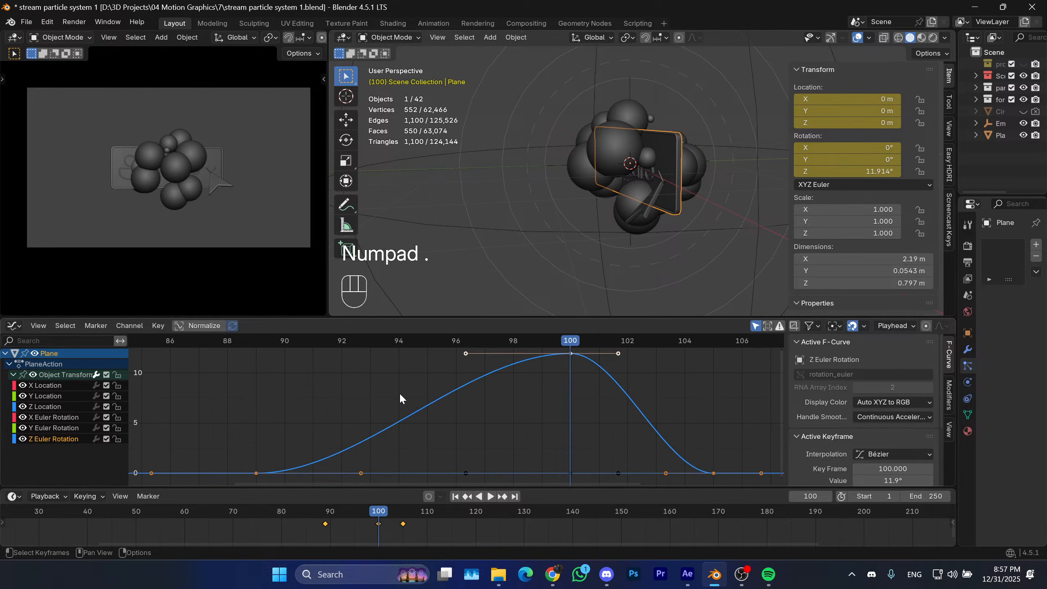
pyautogui.scroll(-3, 399, 393)
pyautogui.keyDown('shift'); pyautogui.moveTo(589, 405); pyautogui.dragTo(490, 405, button='middle'); pyautogui.keyUp('shift')
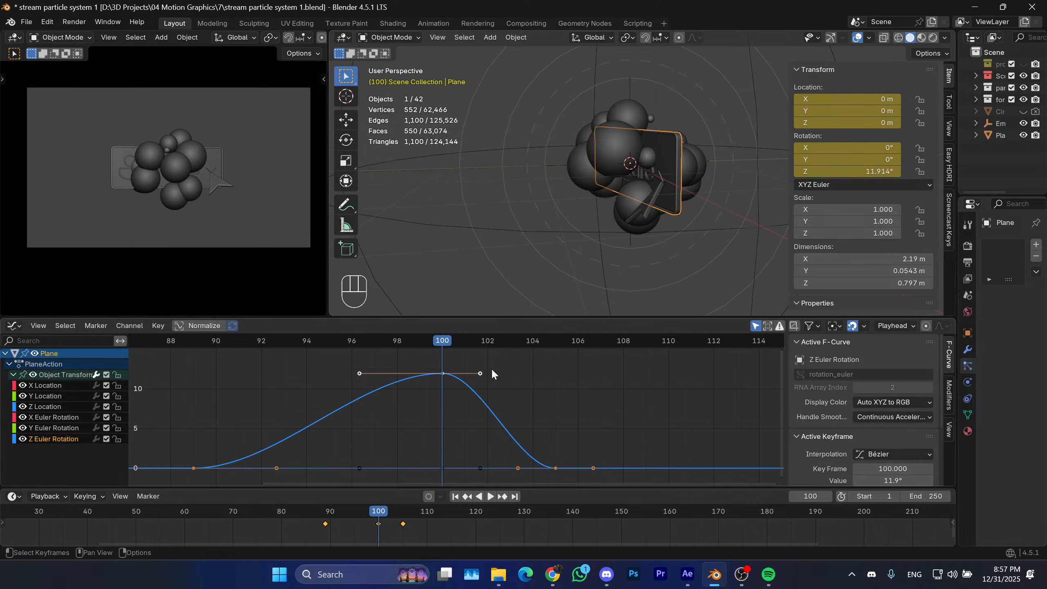
pyautogui.click(488, 375)
pyautogui.press('v')
pyautogui.click(489, 375)
pyautogui.press('g')
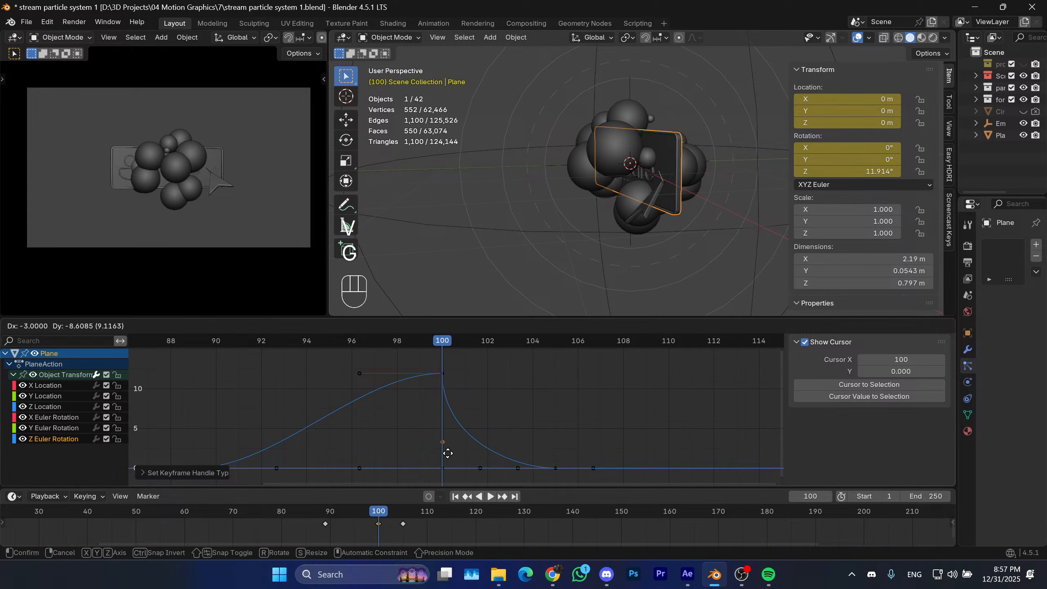
pyautogui.click(449, 455)
# Play back the tap from before the impact to check how the Share button tilts and snaps back.
pyautogui.press('space')
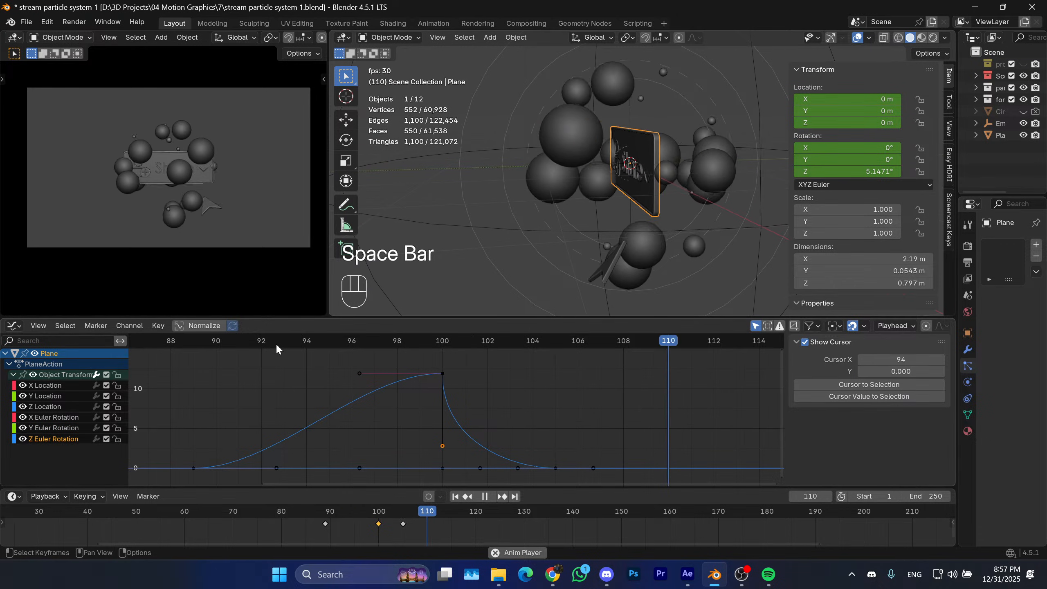
pyautogui.press('space')
pyautogui.press('space')
pyautogui.press('space')
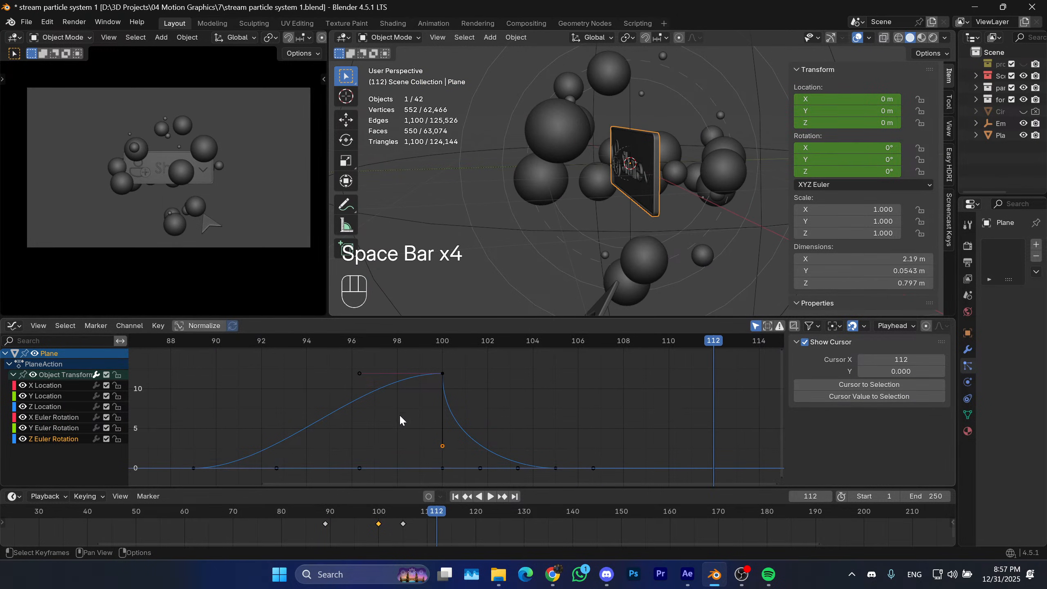
pyautogui.click(246, 512)
pyautogui.press('space')
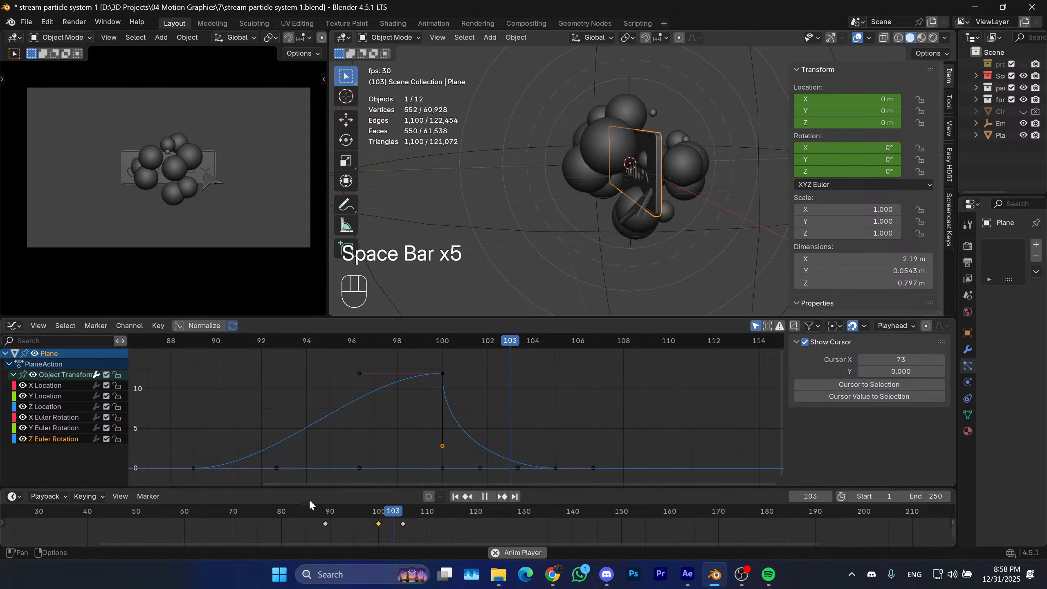
pyautogui.press('space')
pyautogui.press('space')
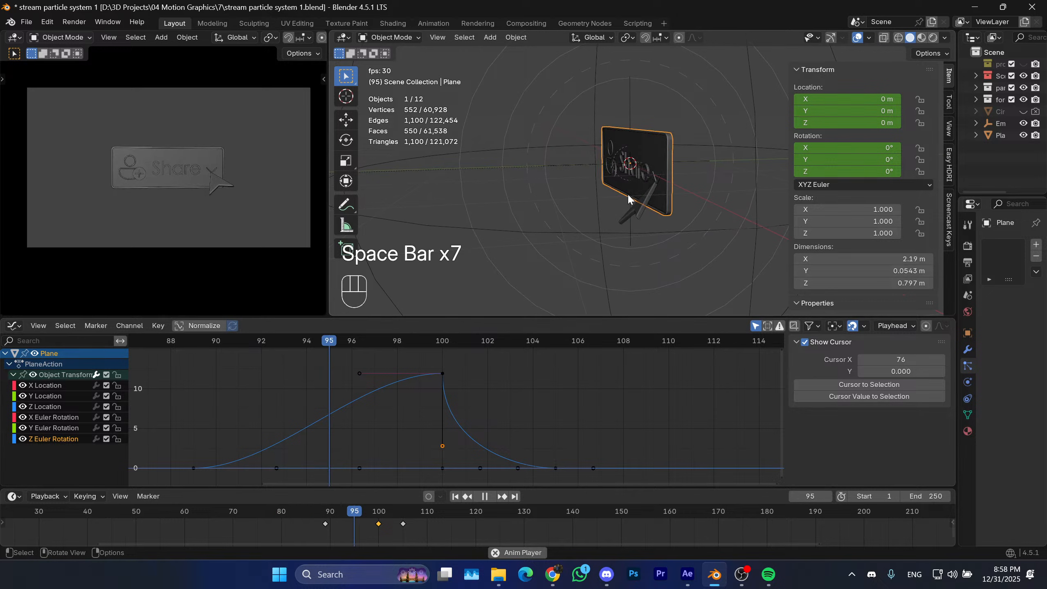
pyautogui.press('space')
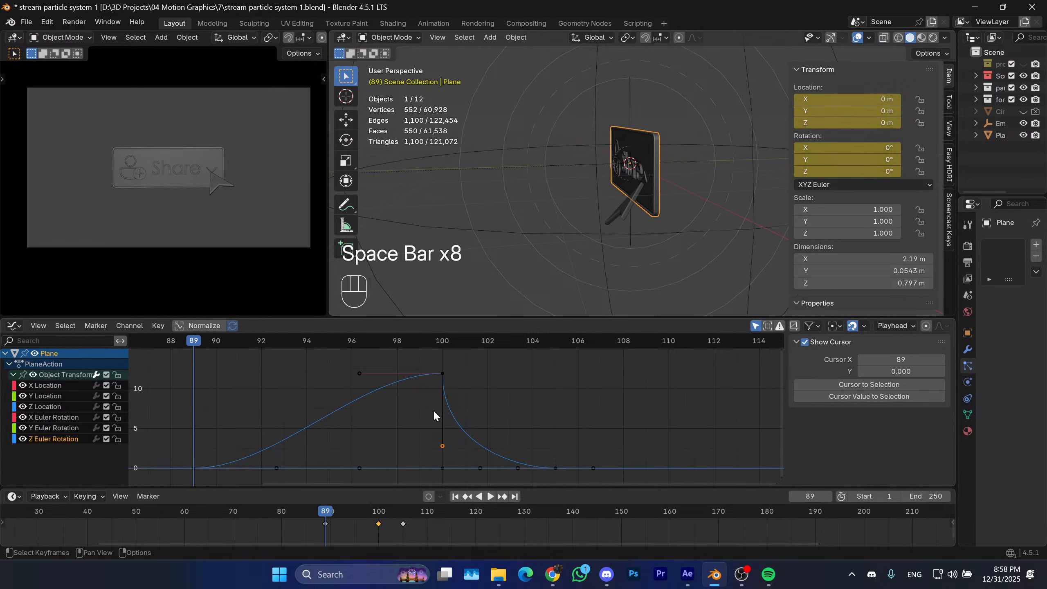
# Replay the Share button's tilt several times from frames shortly before frame 100 to judge its timing against the burst.
pyautogui.press('space')
pyautogui.press('space')
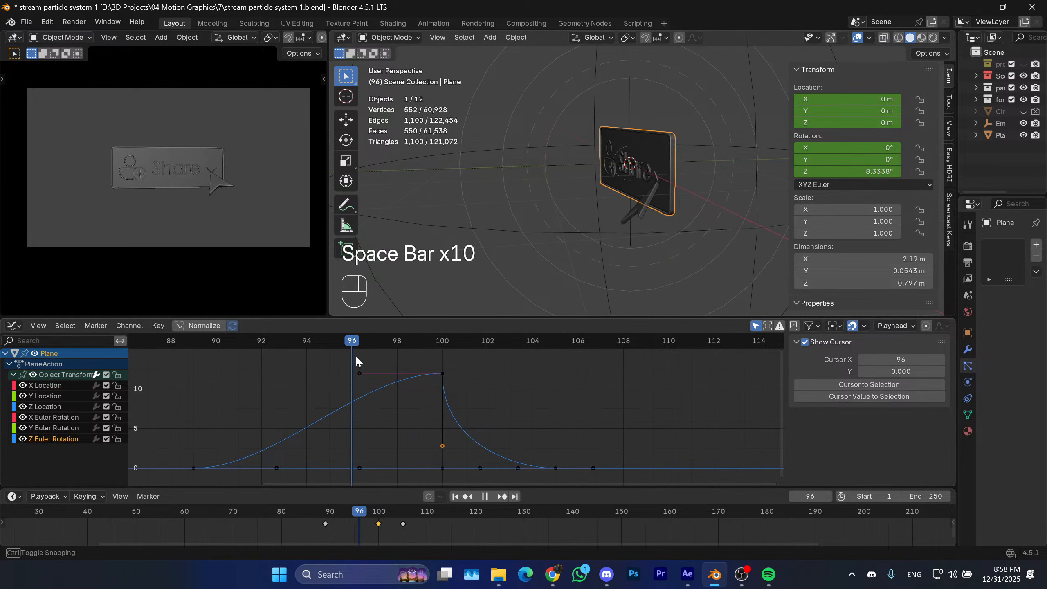
pyautogui.press('space')
pyautogui.press('space')
pyautogui.moveTo(452, 348); pyautogui.dragTo(255, 347)
pyautogui.press('space')
pyautogui.press('space')
pyautogui.moveTo(375, 341); pyautogui.dragTo(221, 365)
pyautogui.press('space')
pyautogui.press('space')
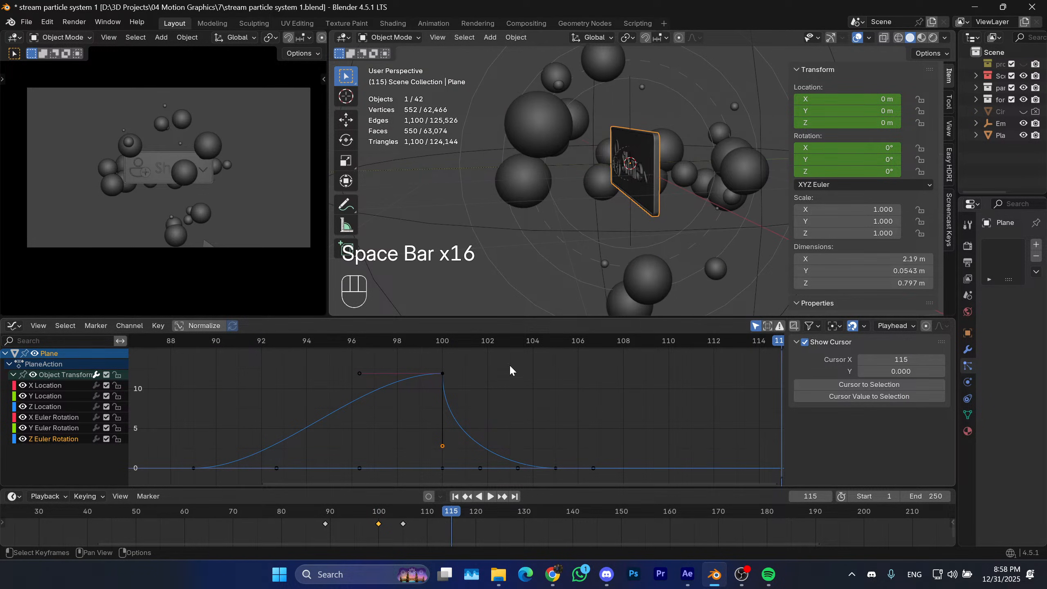
pyautogui.moveTo(509, 343); pyautogui.dragTo(378, 340)
pyautogui.press('space')
pyautogui.press('space')
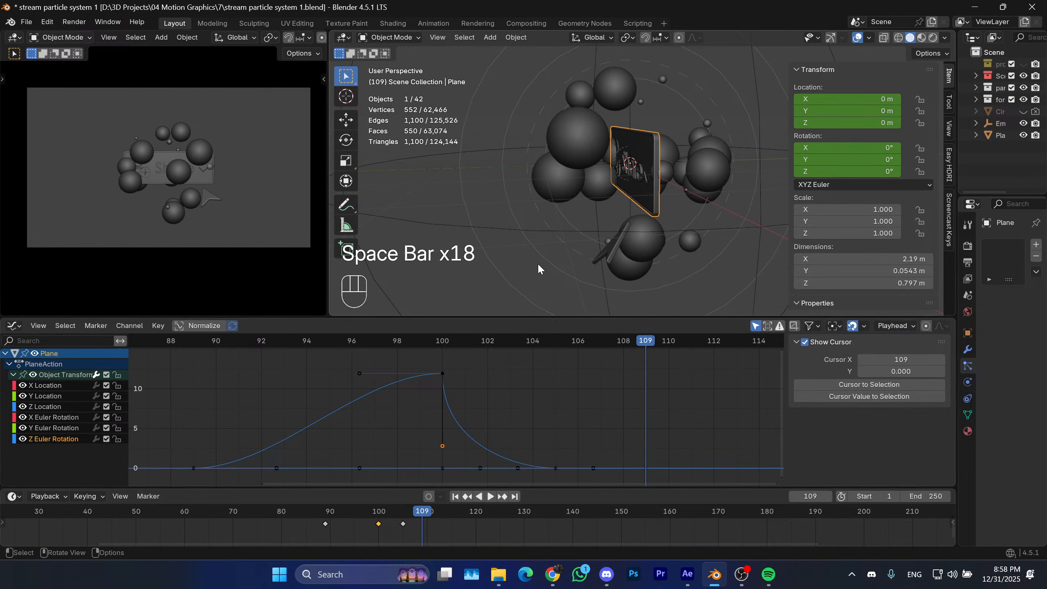
# Select the arrow Plane.003, expand its transform channels and choose its Y Location curve.
pyautogui.click(604, 255)
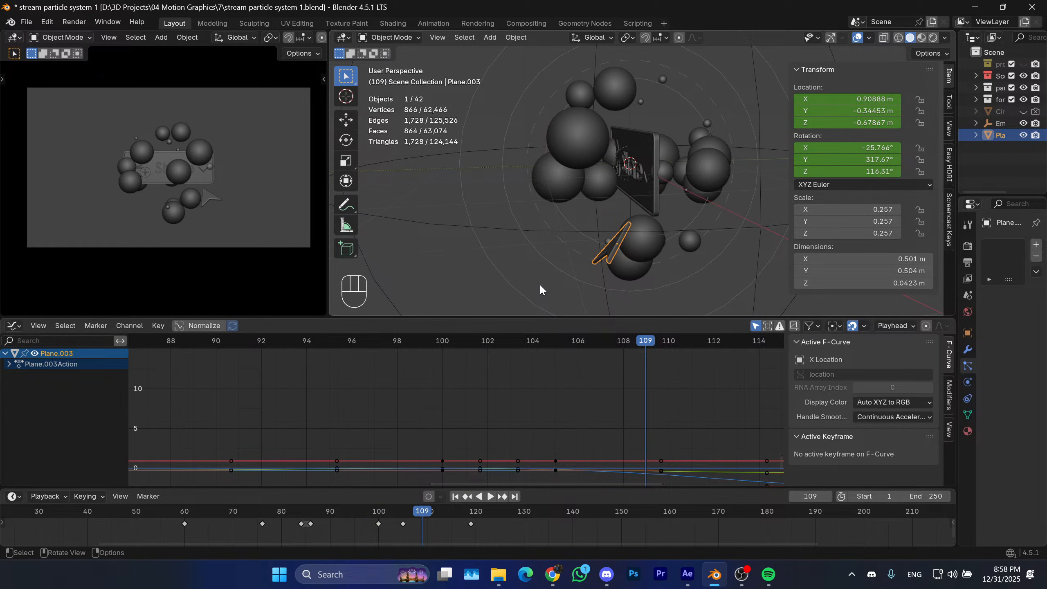
pyautogui.moveTo(608, 377); pyautogui.dragTo(420, 360, button='middle')
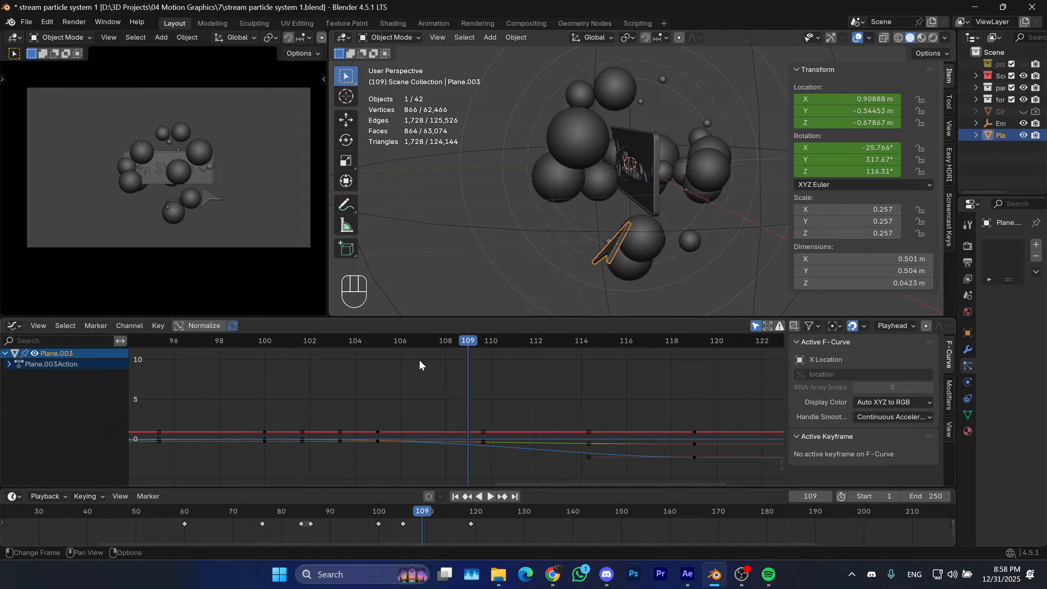
pyautogui.scroll(1, 546, 401)
pyautogui.keyDown('shift'); pyautogui.moveTo(547, 400); pyautogui.dragTo(467, 378, button='middle'); pyautogui.keyUp('shift')
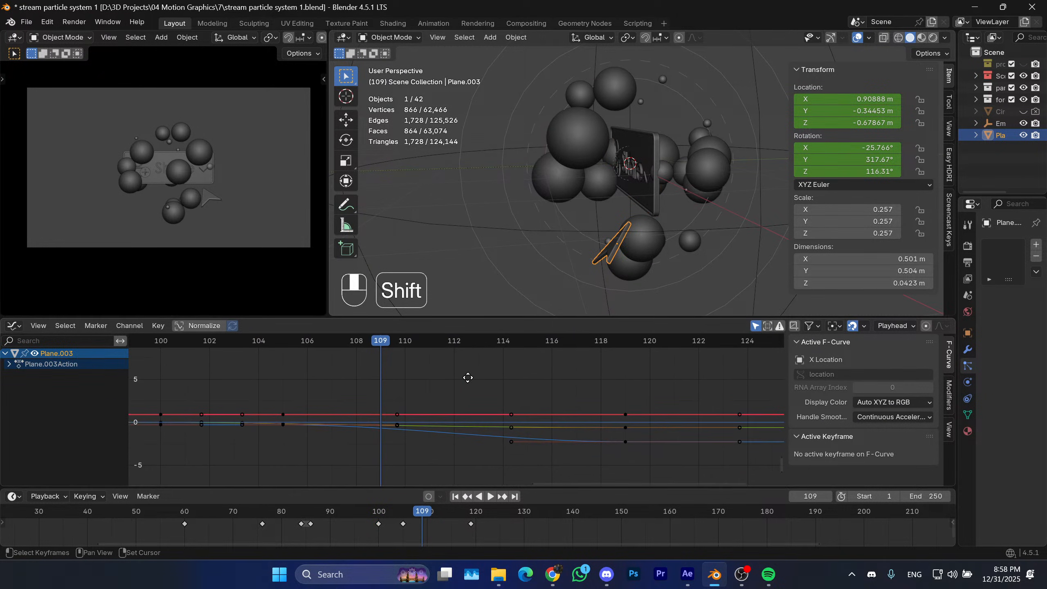
pyautogui.click(58, 368)
pyautogui.click(9, 364)
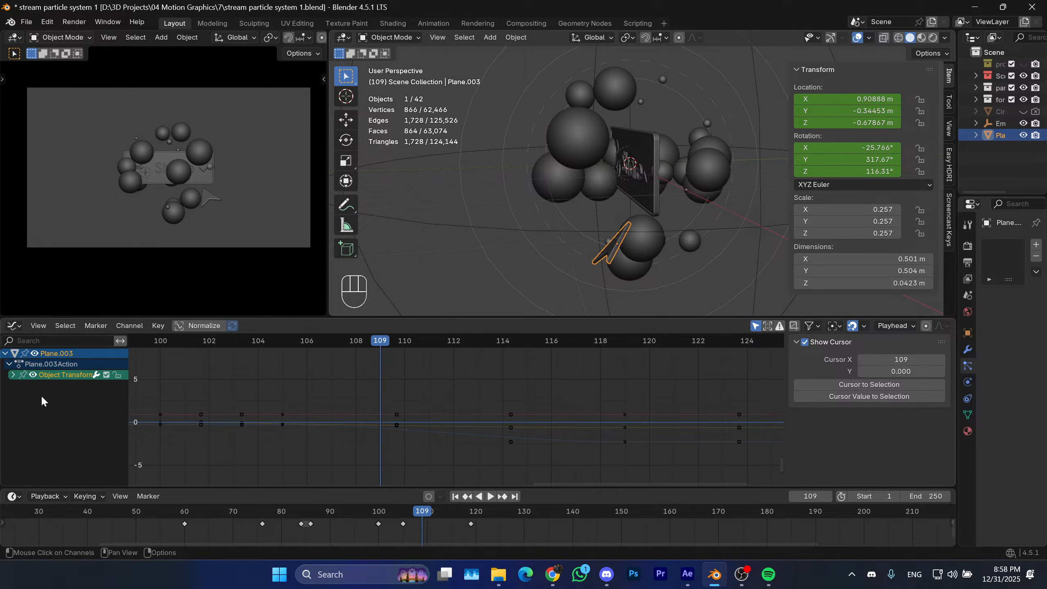
pyautogui.click(13, 376)
pyautogui.click(45, 409)
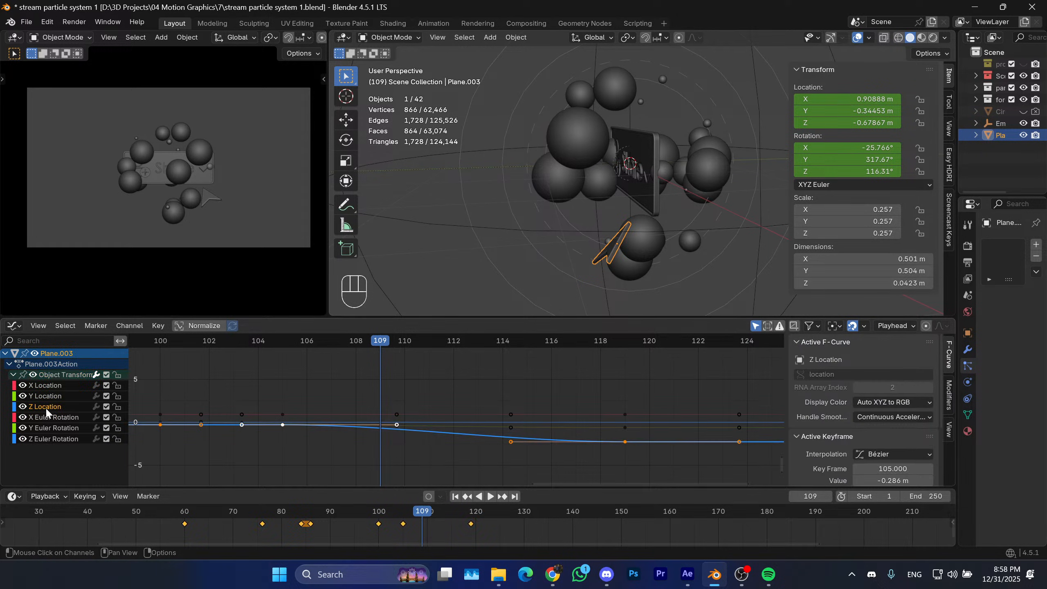
pyautogui.click(47, 397)
pyautogui.press('KP_Decimal')
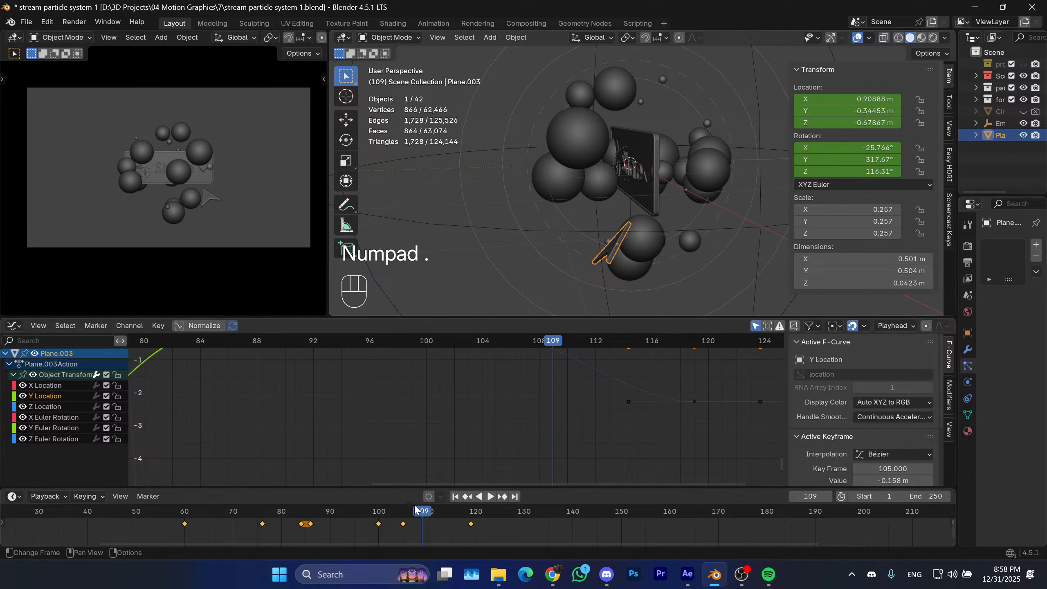
# Go to frame 105 and frame the arrow's Y Location curve closely around its keyframe there.
pyautogui.moveTo(402, 512)
pyautogui.mouseDown()
pyautogui.moveTo(381, 512)
pyautogui.moveTo(403, 512)
pyautogui.mouseUp()
pyautogui.moveTo(539, 397); pyautogui.dragTo(512, 433, button='middle')
pyautogui.scroll(6, 481, 388)
pyautogui.moveTo(478, 402); pyautogui.dragTo(502, 435, button='middle')
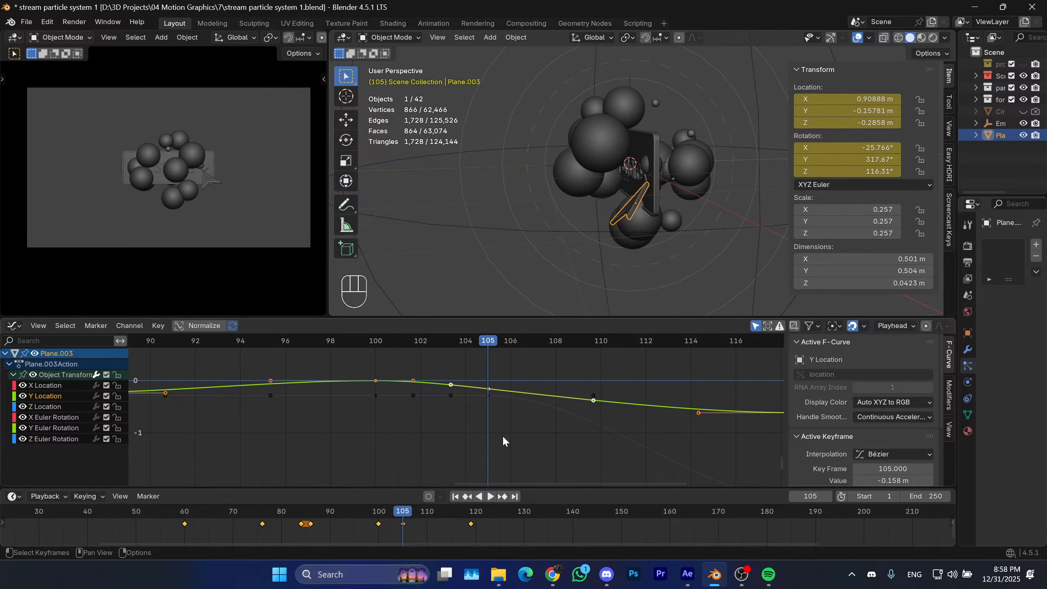
pyautogui.click(402, 524)
pyautogui.press('KP_Decimal')
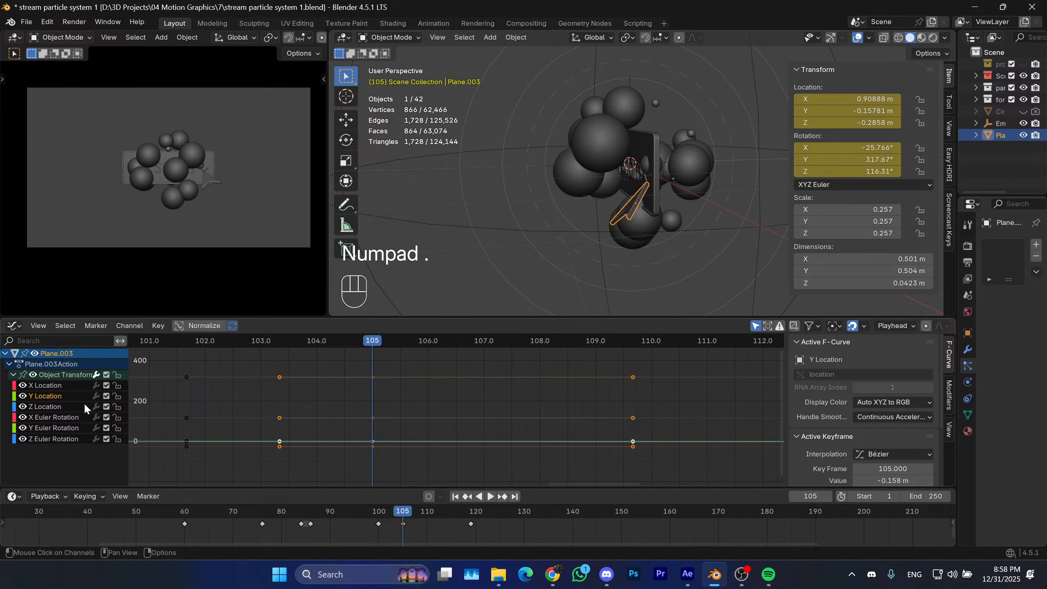
pyautogui.click(49, 396)
pyautogui.press('KP_Decimal')
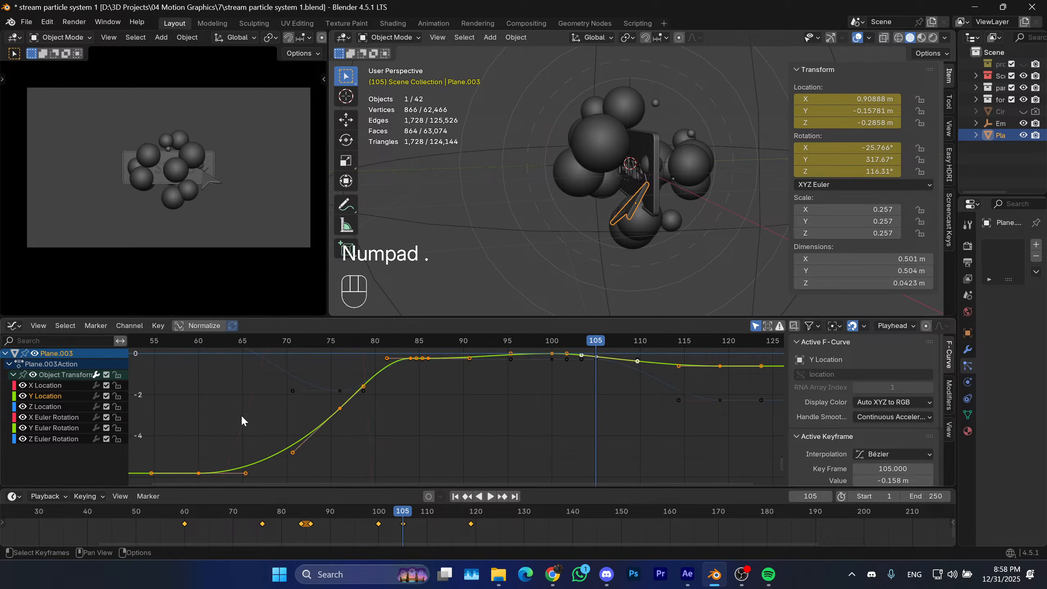
pyautogui.scroll(4, 461, 420)
pyautogui.moveTo(631, 382); pyautogui.dragTo(463, 437, button='middle')
pyautogui.scroll(7, 464, 431)
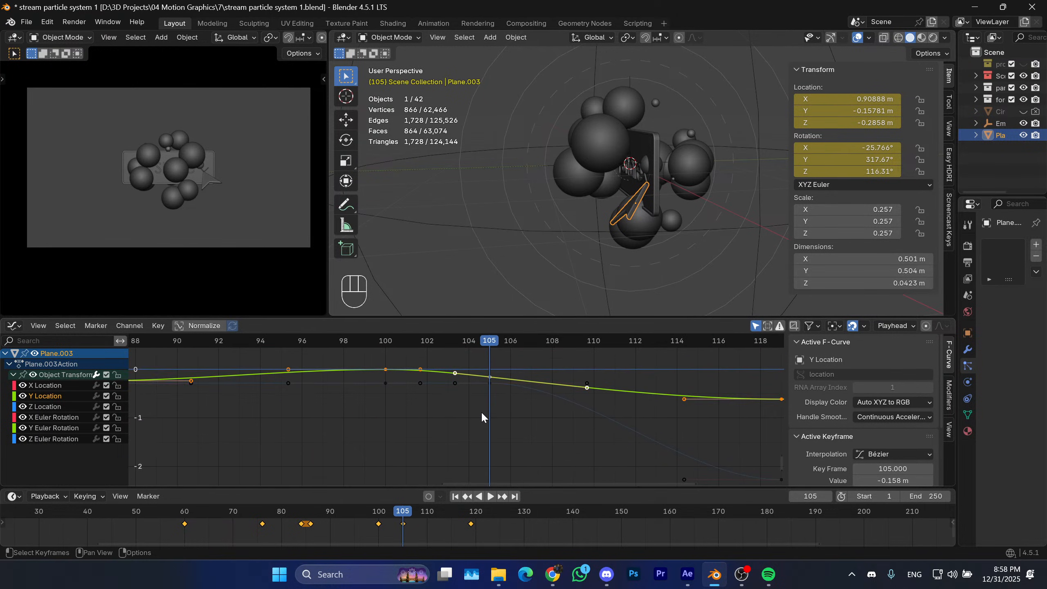
pyautogui.moveTo(537, 394); pyautogui.dragTo(503, 432, button='middle')
pyautogui.scroll(3, 481, 421)
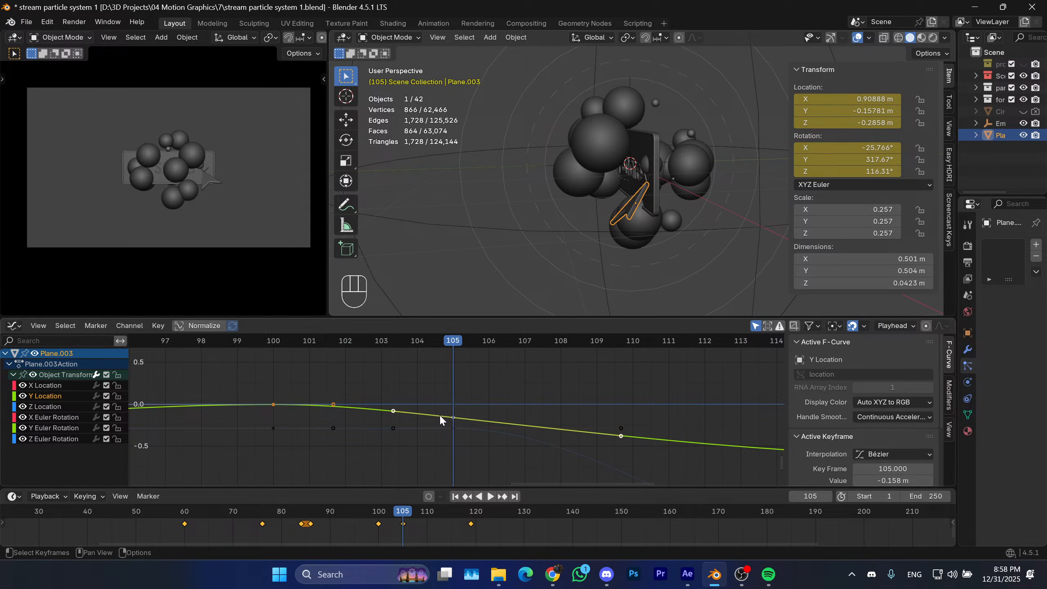
pyautogui.click(456, 416)
pyautogui.click(456, 416)
pyautogui.click(395, 406)
pyautogui.click(395, 407)
pyautogui.press('g')
pyautogui.rightClick(474, 364)
pyautogui.keyDown('shift'); pyautogui.moveTo(431, 411); pyautogui.dragTo(388, 402, button='middle'); pyautogui.keyUp('shift')
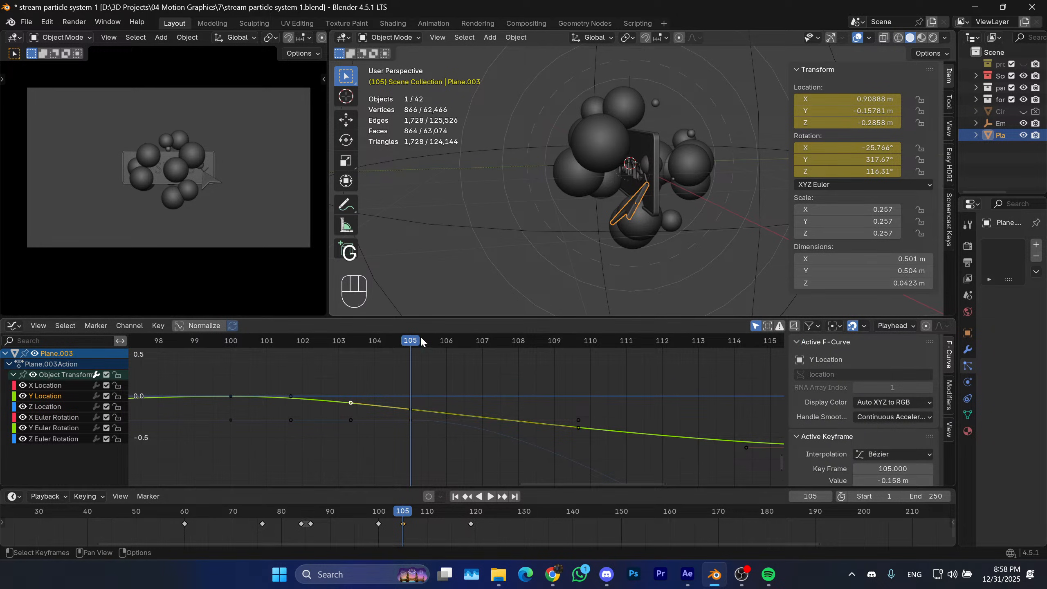
pyautogui.moveTo(416, 339)
pyautogui.mouseDown()
pyautogui.moveTo(259, 353)
pyautogui.moveTo(408, 349)
pyautogui.moveTo(382, 361)
pyautogui.moveTo(411, 357)
pyautogui.mouseUp()
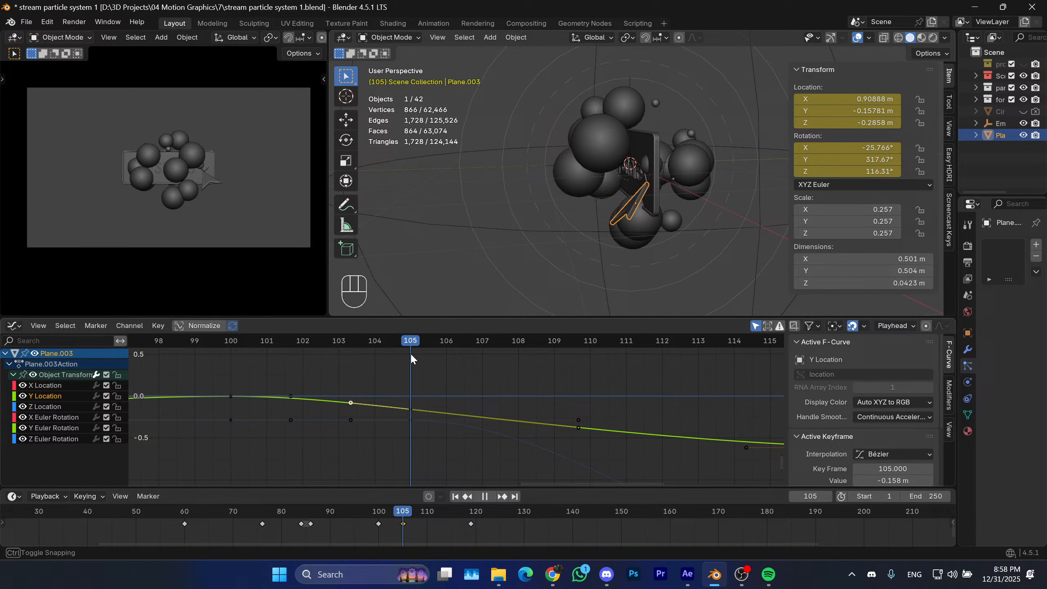
pyautogui.click(293, 394)
pyautogui.press('g')
pyautogui.rightClick(384, 395)
# Make the incoming handle of the arrow's Y Location keyframe at frame 105 Free.
pyautogui.keyDown('shift'); pyautogui.moveTo(360, 400); pyautogui.dragTo(348, 394, button='middle'); pyautogui.keyUp('shift')
pyautogui.click(346, 397)
pyautogui.press('v')
pyautogui.click(348, 400)
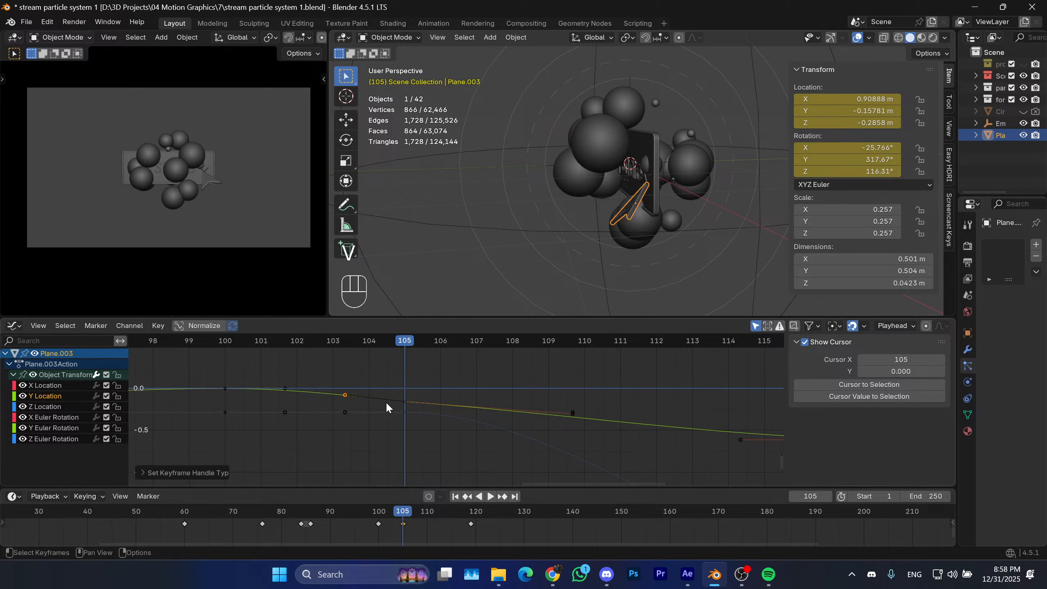
# Try moving the freed incoming Y Location handle to frame 105, play back the arrow's retreat, and undo the handle move.
pyautogui.press('g')
pyautogui.click(448, 400)
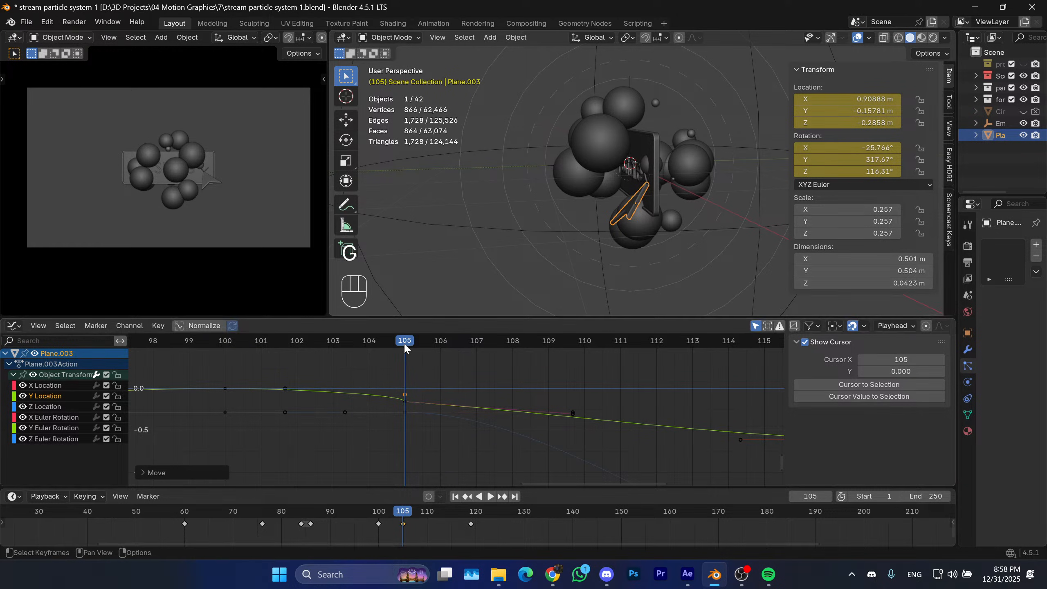
pyautogui.press('space')
pyautogui.press('space')
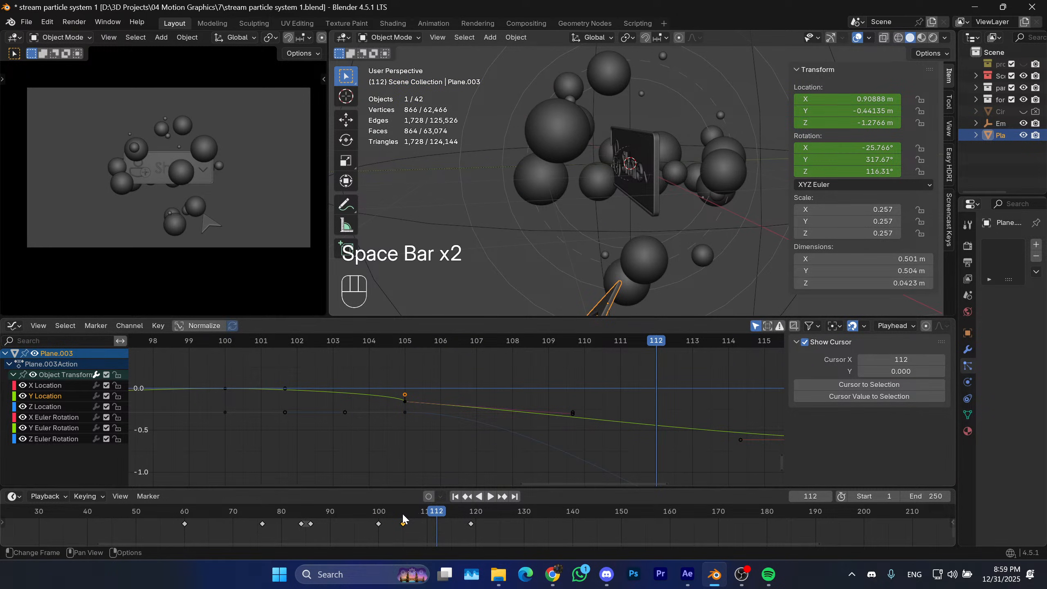
pyautogui.moveTo(403, 518)
pyautogui.mouseDown()
pyautogui.moveTo(362, 511)
pyautogui.moveTo(400, 510)
pyautogui.mouseUp()
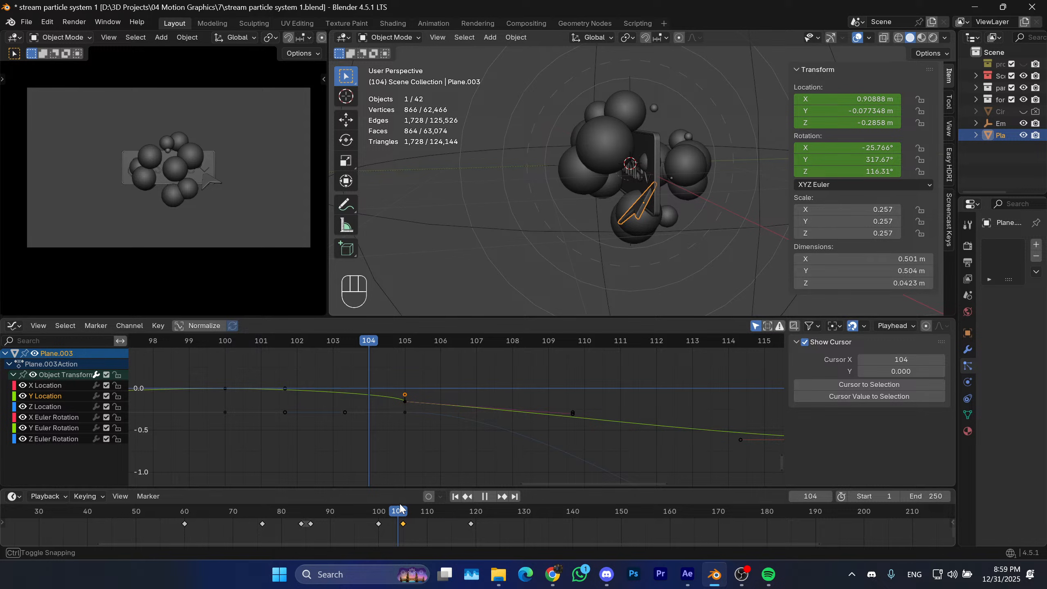
pyautogui.hotkey('ctrl', 'z')
pyautogui.hotkey('ctrl', 'z')
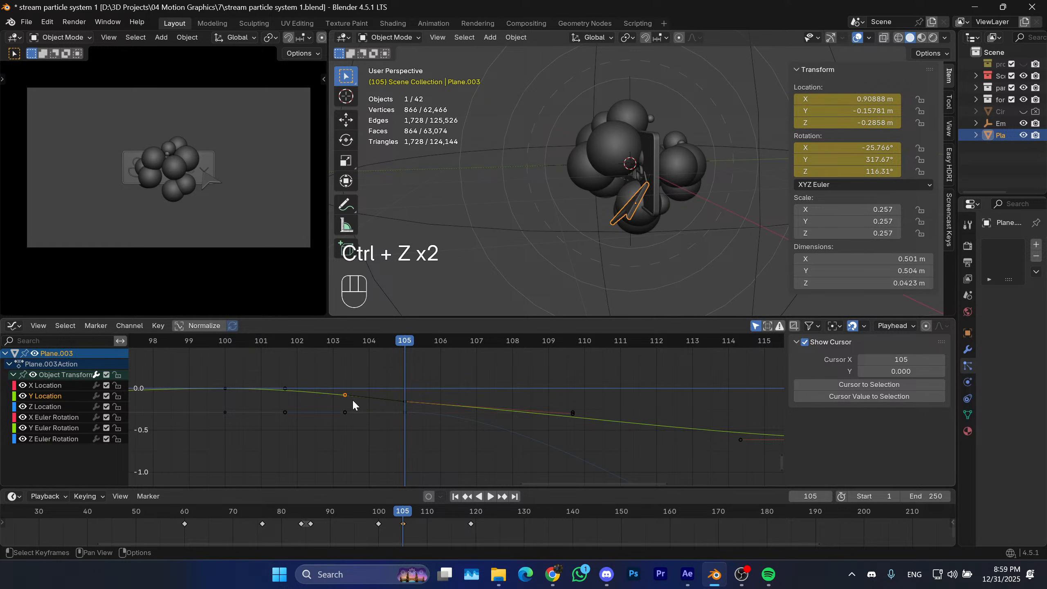
pyautogui.press('v')
pyautogui.click(377, 402)
pyautogui.press('g')
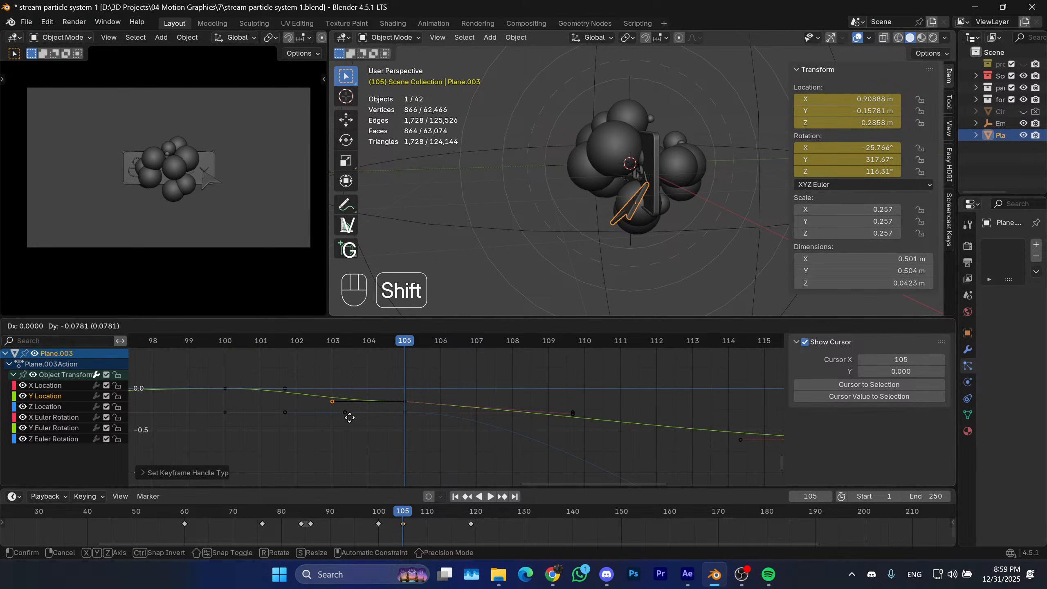
pyautogui.rightClick(371, 410)
pyautogui.hotkey('ctrl', 'z')
# Make the outgoing handle of the arrow's Y Location keyframe at frame 100 Free and move it back to frame 100, slightly below the keyframe.
pyautogui.moveTo(300, 381); pyautogui.dragTo(281, 394)
pyautogui.press('v')
pyautogui.click(289, 393)
pyautogui.press('g')
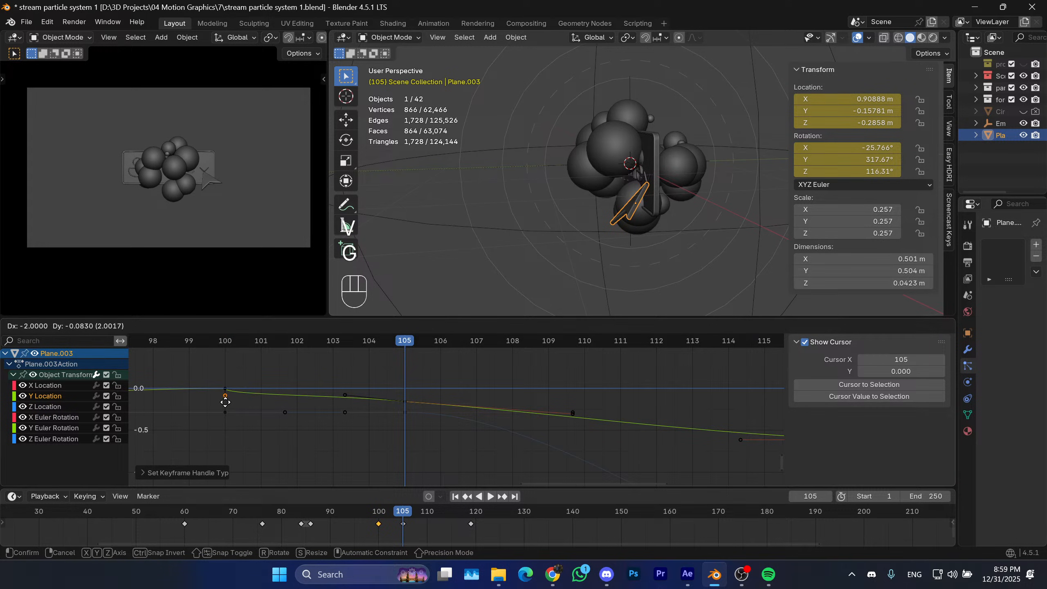
pyautogui.click(222, 401)
# Play back the arrow's approach, tap and retreat repeatedly from around frames 62 to 70 to examine the timing against the burst.
pyautogui.click(198, 341)
pyautogui.press('space')
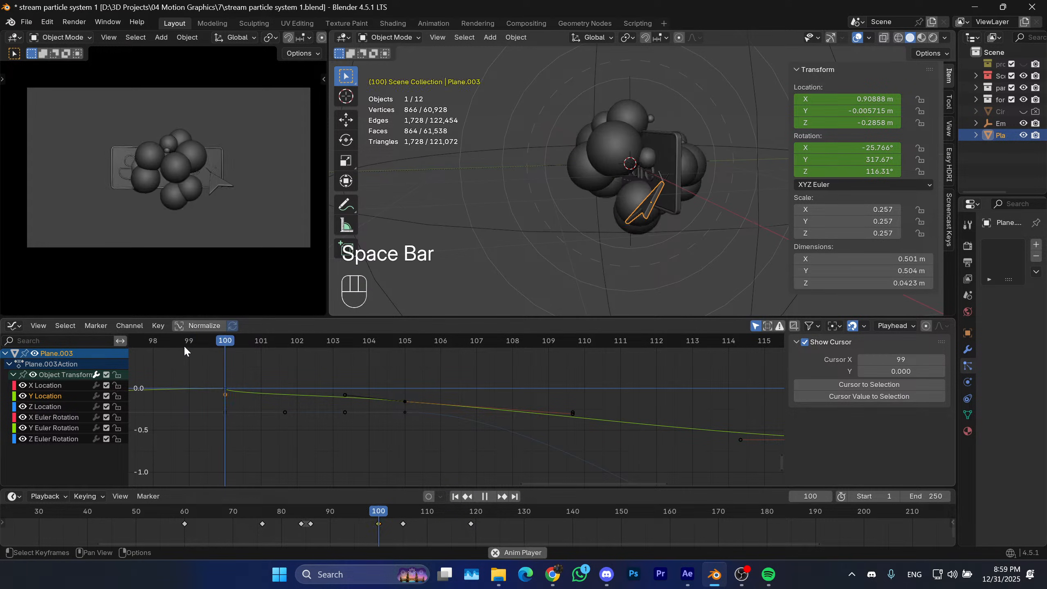
pyautogui.press('space')
pyautogui.click(228, 511)
pyautogui.press('space')
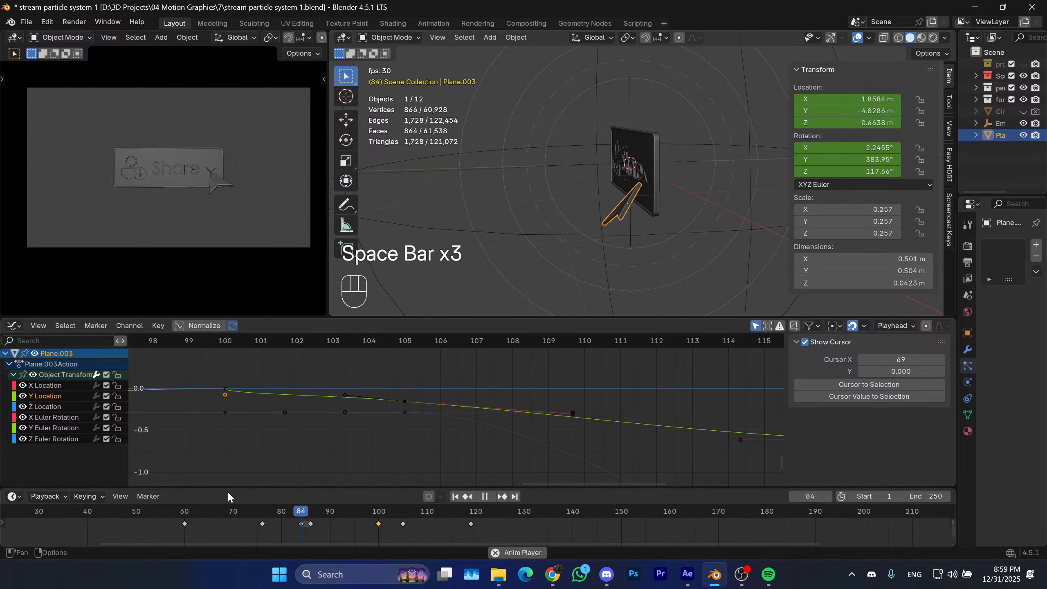
pyautogui.press('space')
pyautogui.click(195, 511)
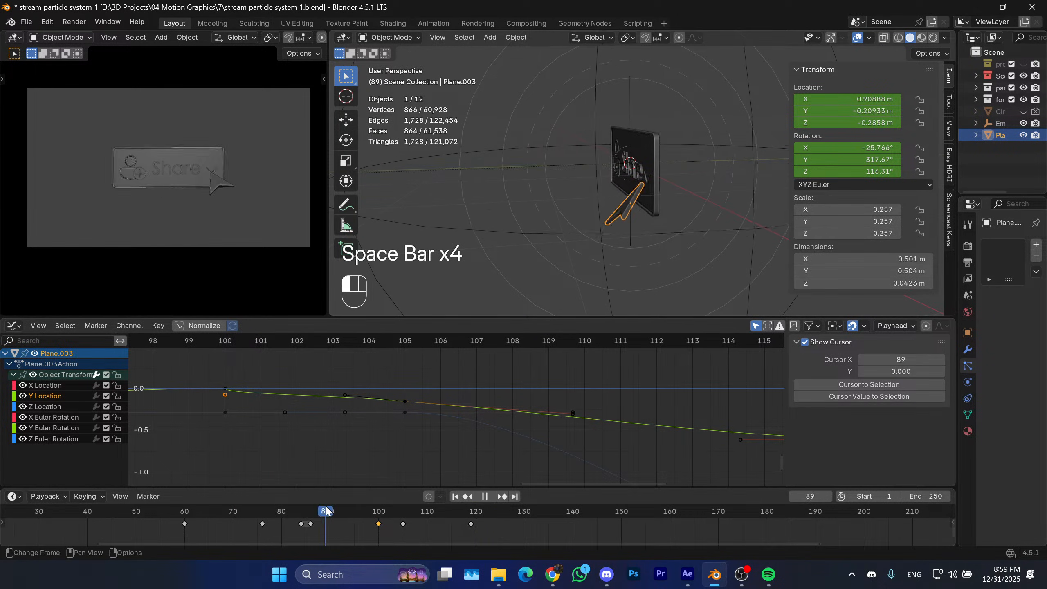
pyautogui.press('space')
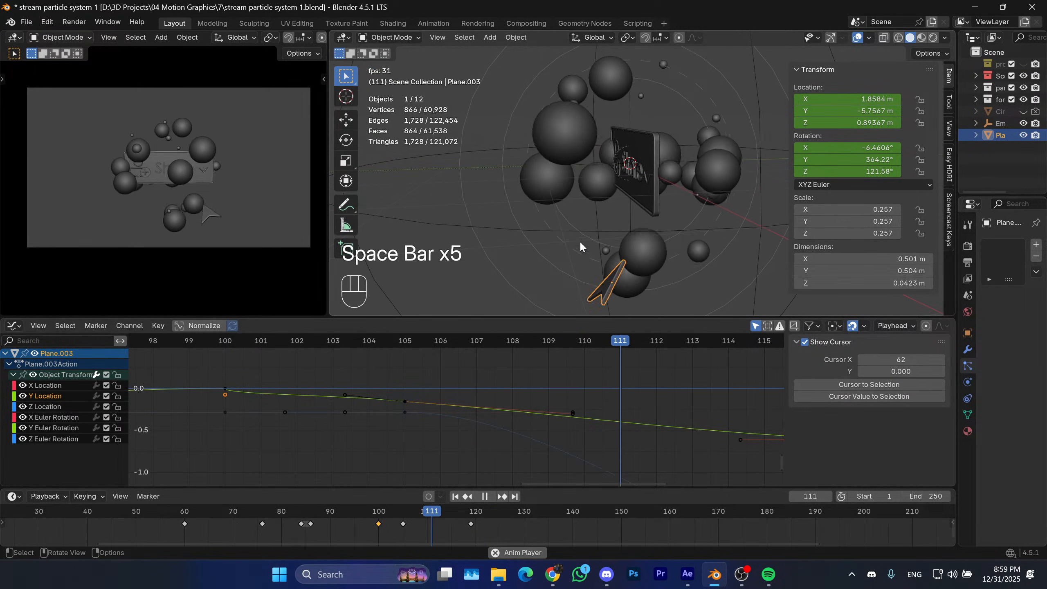
pyautogui.press('space')
pyautogui.moveTo(373, 511); pyautogui.dragTo(213, 511)
pyautogui.press('space')
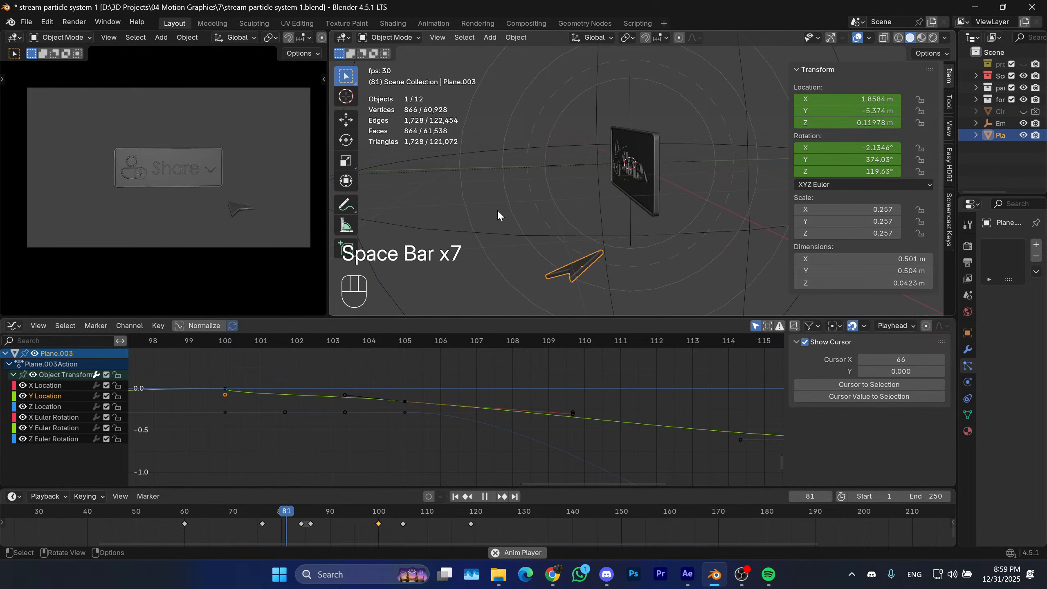
pyautogui.press('space')
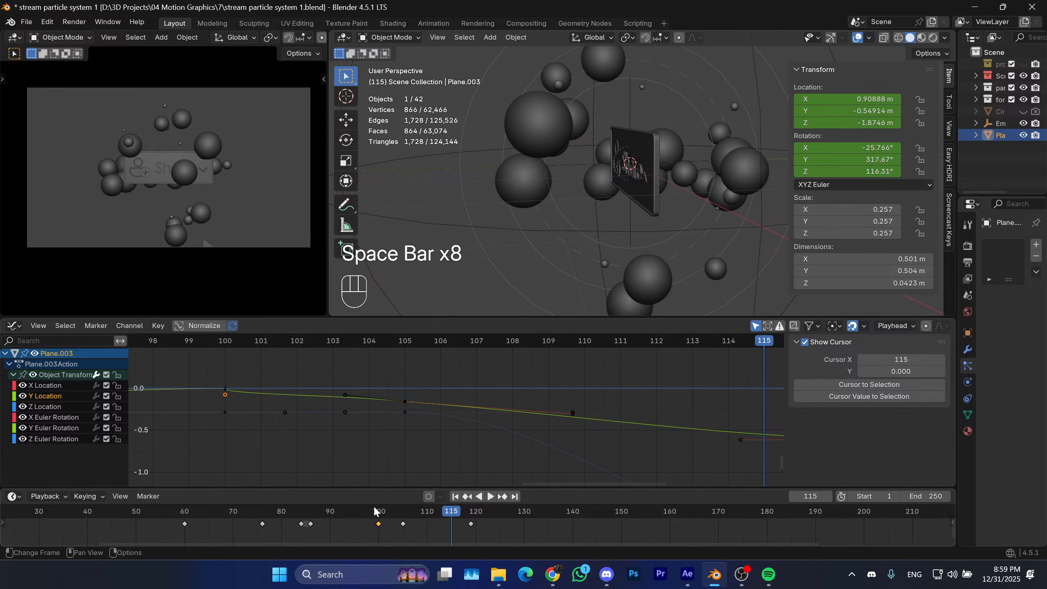
pyautogui.moveTo(375, 511); pyautogui.dragTo(298, 511)
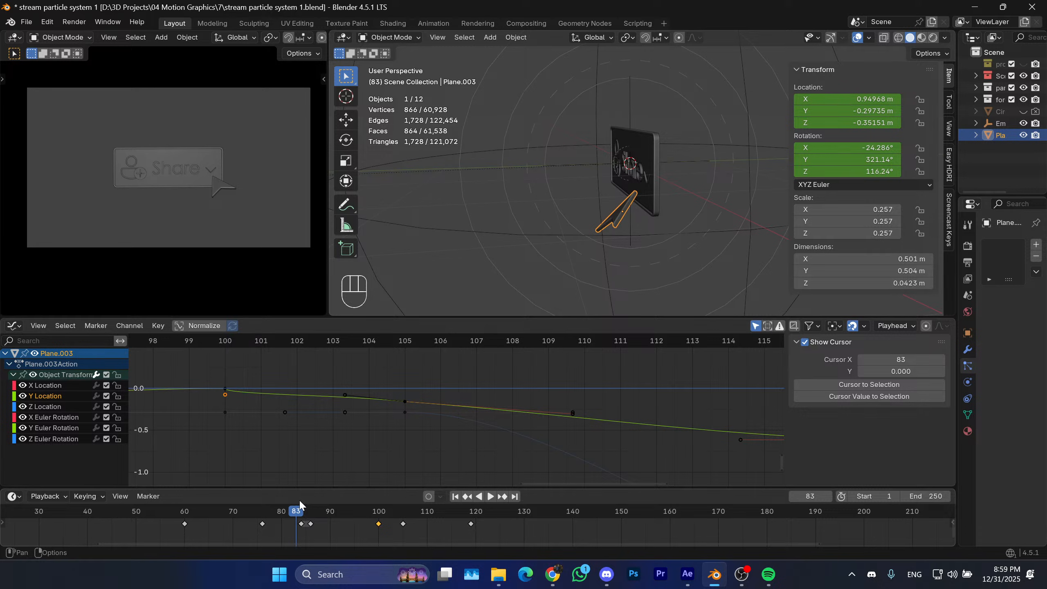
pyautogui.moveTo(299, 511); pyautogui.dragTo(214, 512)
pyautogui.press('space')
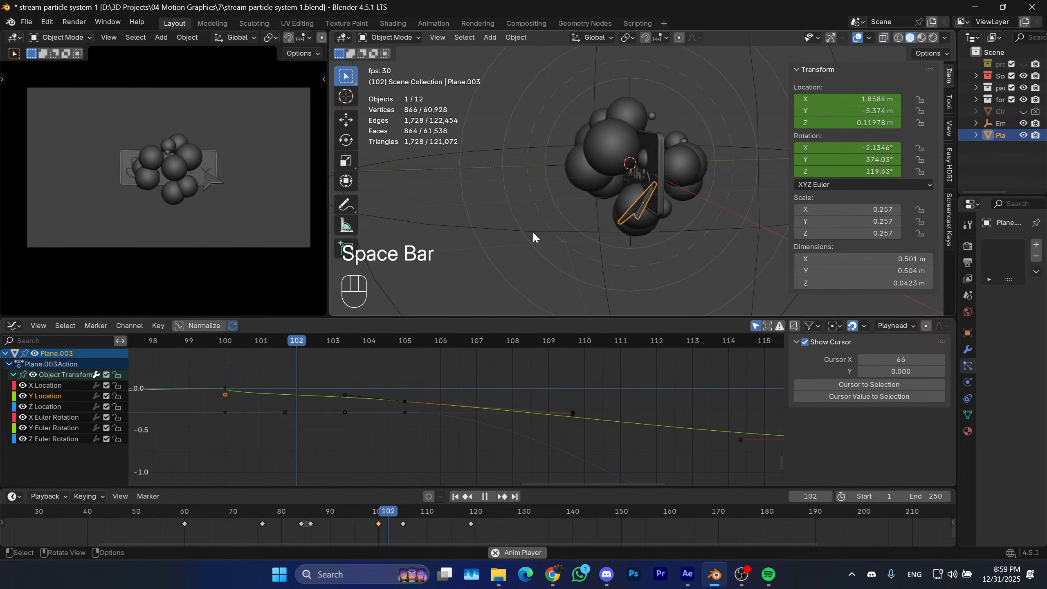
pyautogui.press('space')
pyautogui.click(232, 512)
pyautogui.press('space')
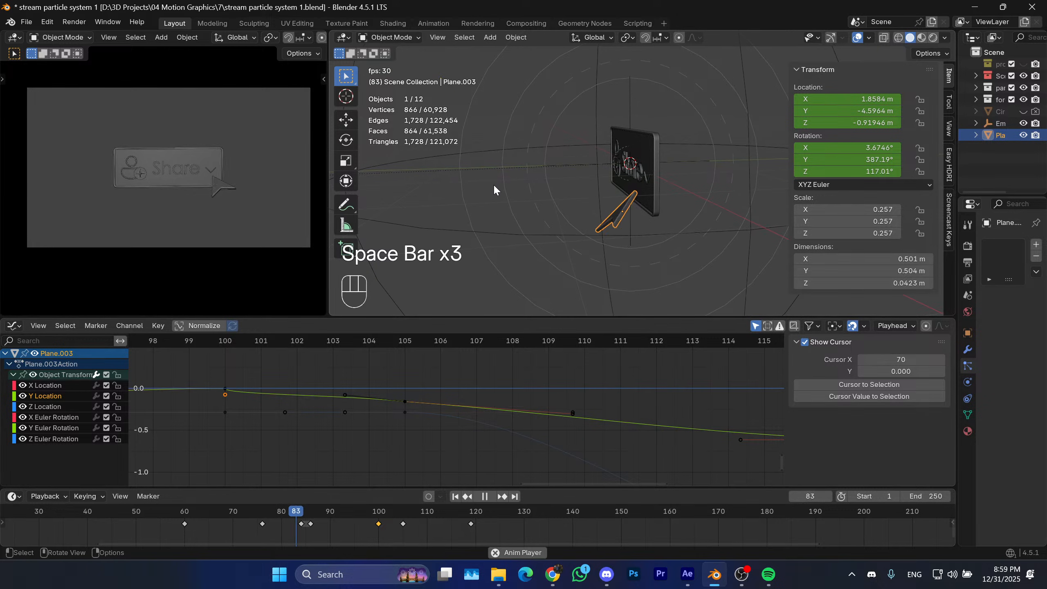
pyautogui.press('space')
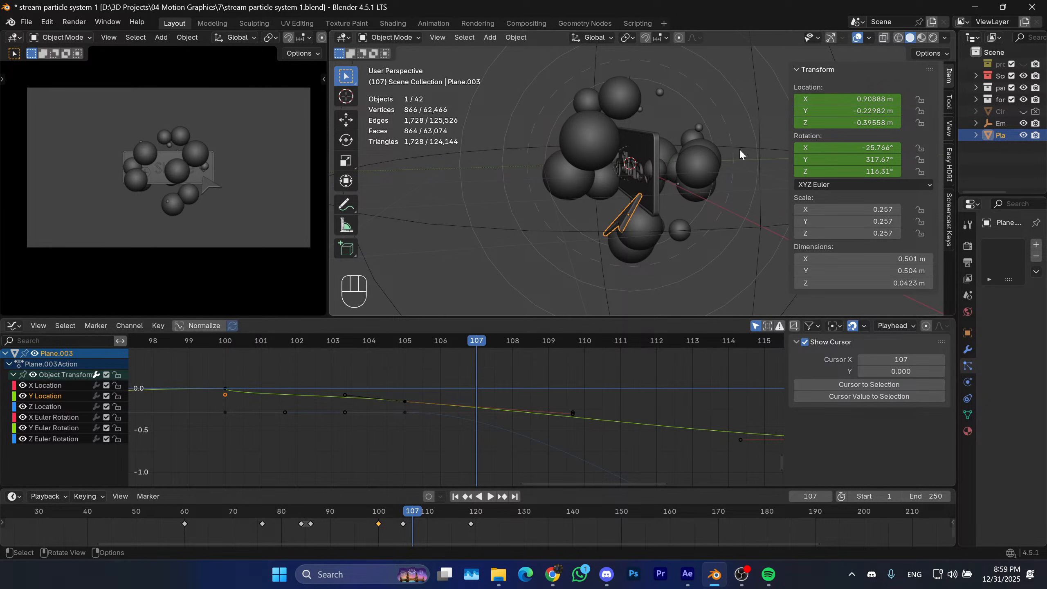
# Examine the arrow's tap and the particle burst from a more frontal angle, replaying from about frame 69 and scrubbing around frame 97.
pyautogui.moveTo(741, 154); pyautogui.dragTo(553, 251, button='middle')
pyautogui.moveTo(394, 512); pyautogui.dragTo(232, 510)
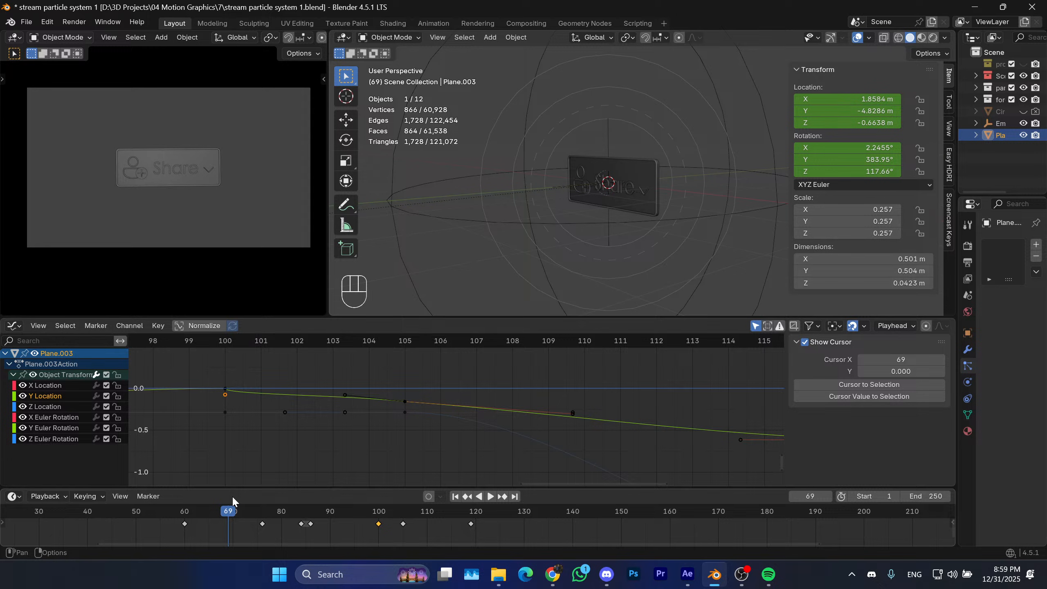
pyautogui.press('space')
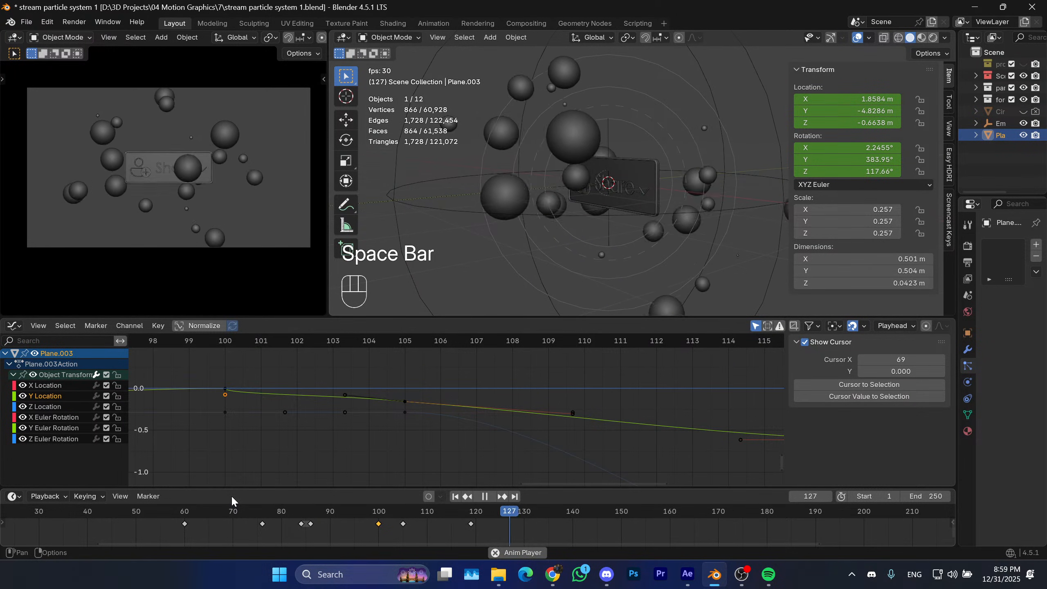
pyautogui.press('space')
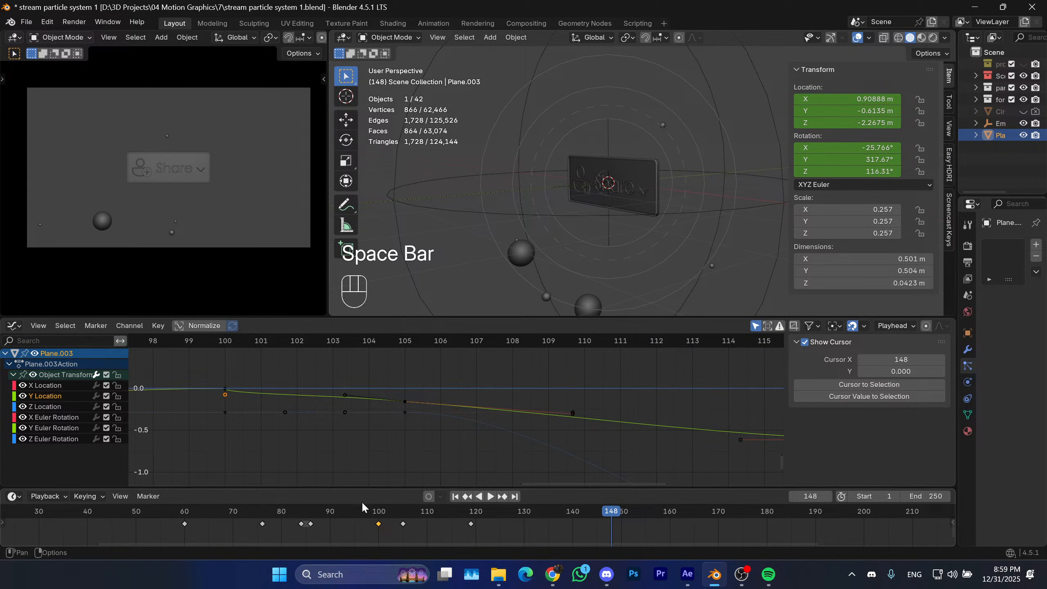
pyautogui.click(227, 512)
pyautogui.press('space')
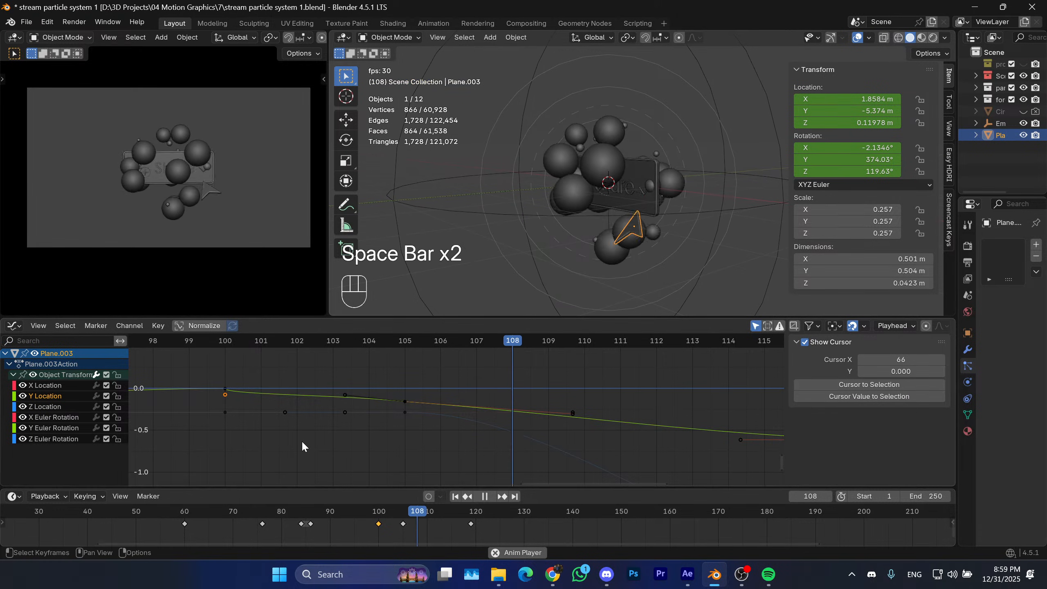
pyautogui.press('space')
pyautogui.click(366, 516)
pyautogui.moveTo(365, 516); pyautogui.dragTo(357, 518)
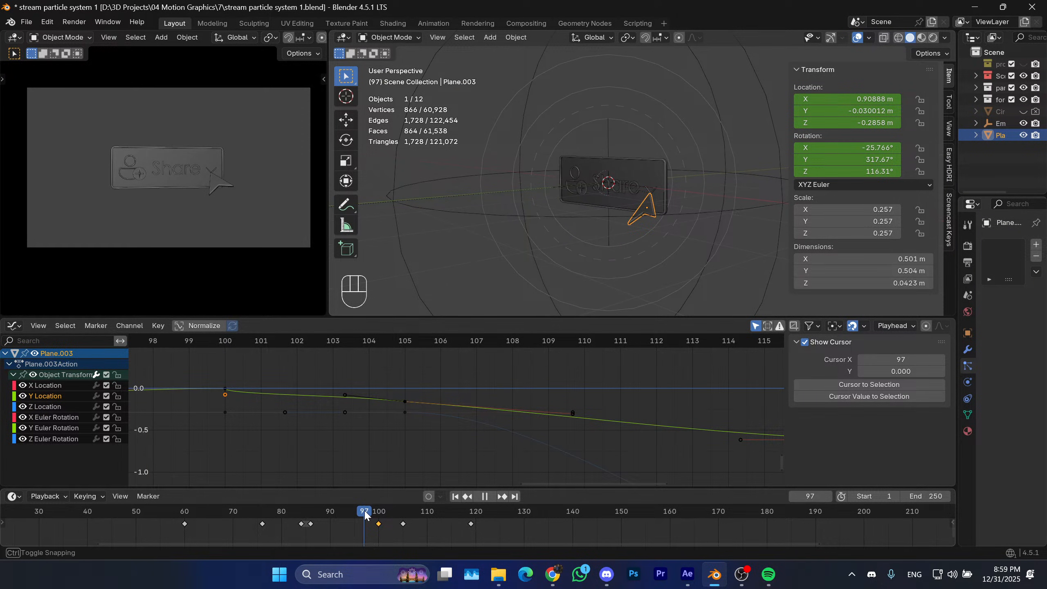
# Select the Share button Plane and go to frame 100.
pyautogui.scroll(2, 713, 185)
pyautogui.keyDown('shift'); pyautogui.moveTo(714, 185); pyautogui.dragTo(651, 167, button='middle'); pyautogui.keyUp('shift')
pyautogui.click(630, 184)
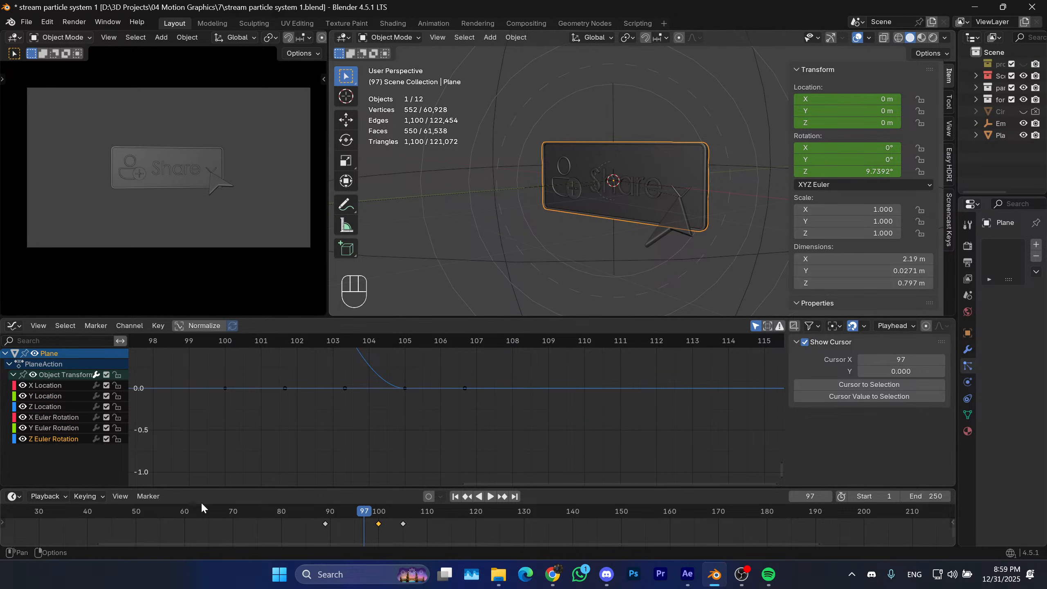
pyautogui.click(358, 516)
pyautogui.moveTo(360, 519); pyautogui.dragTo(381, 511)
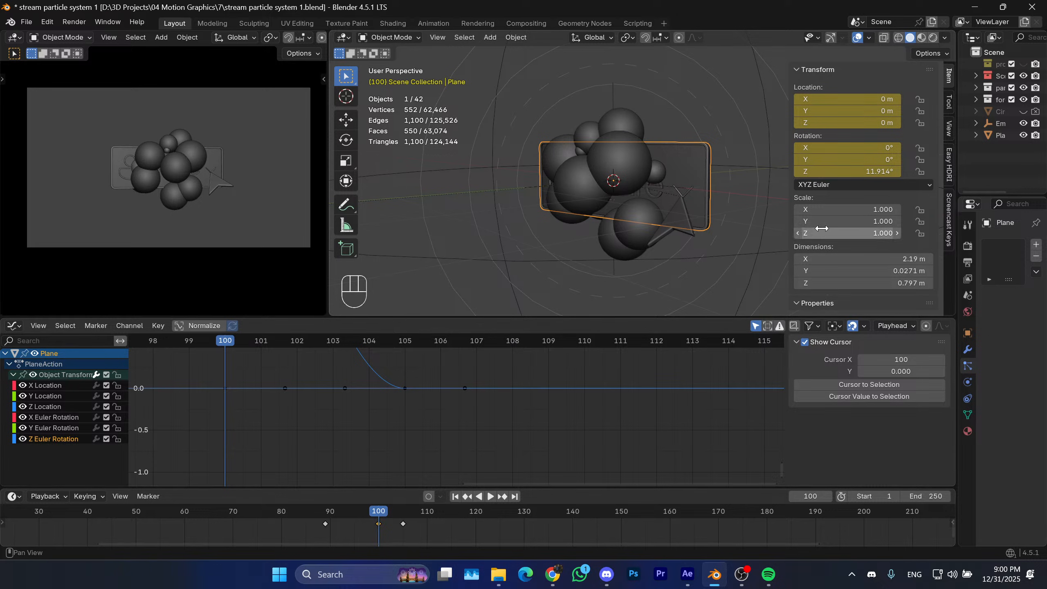
# Try keyframing the Share button's scale at frame 100, and undo the keyframe.
pyautogui.press('i')
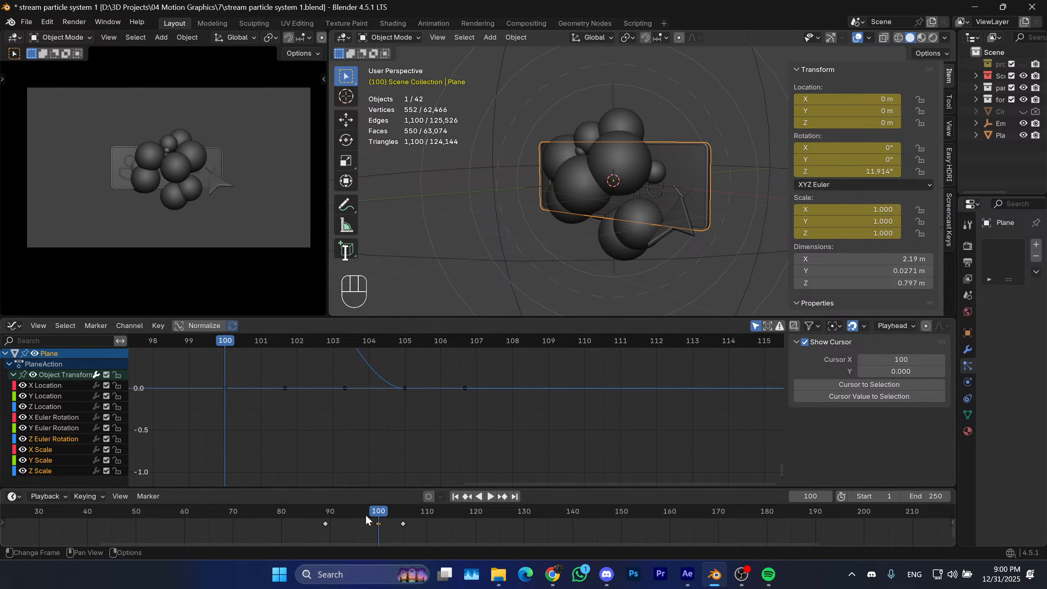
pyautogui.moveTo(366, 517); pyautogui.dragTo(325, 493)
pyautogui.hotkey('ctrl', 'z')
pyautogui.hotkey('ctrl', 'z')
# Play back the Share button's tilt and the particle burst, including a full run from frame 1, to examine the overall motion.
pyautogui.press('space')
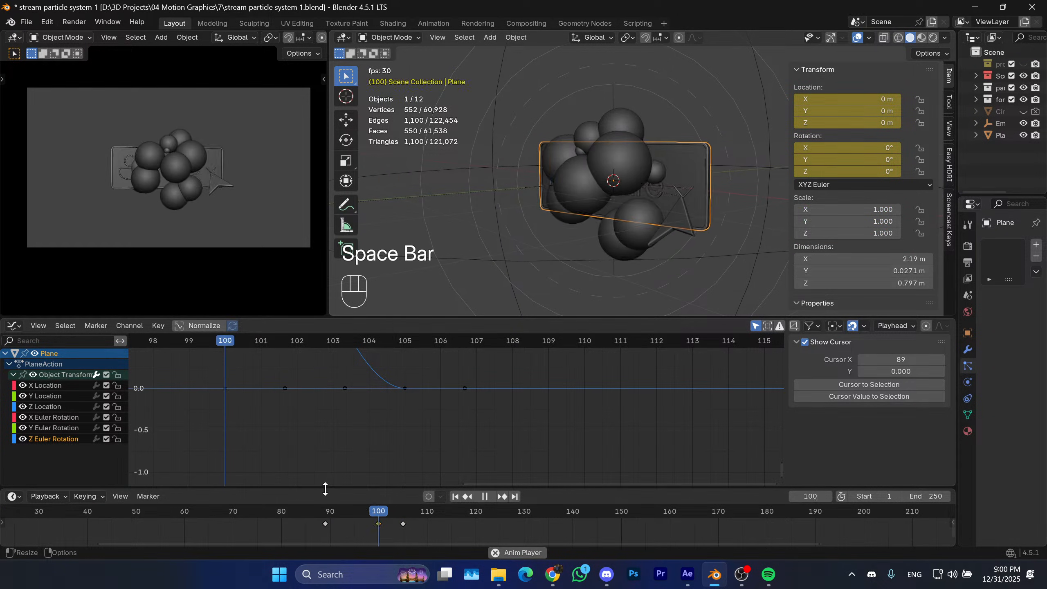
pyautogui.press('space')
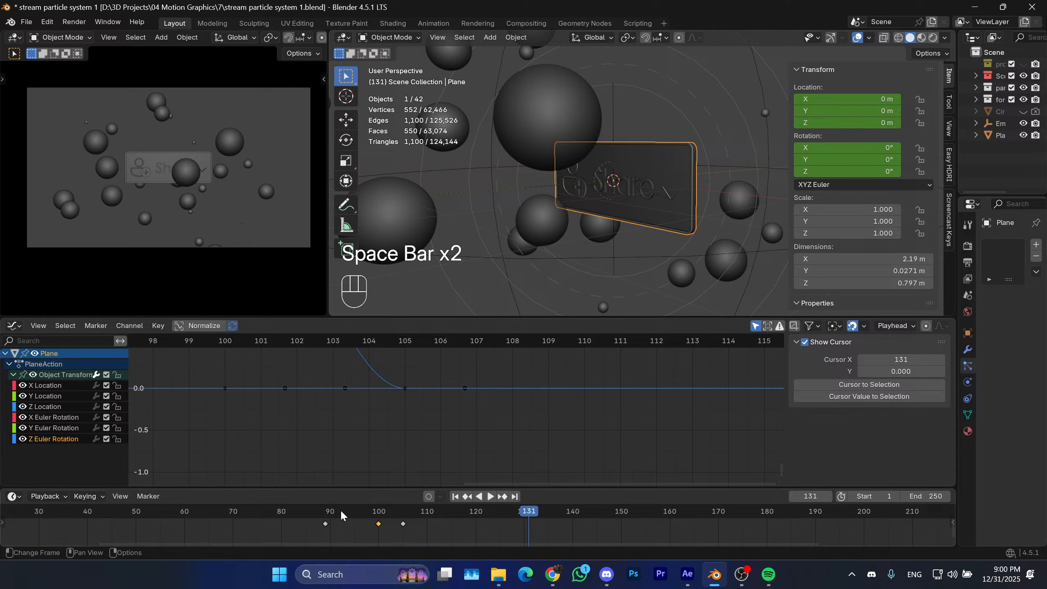
pyautogui.moveTo(341, 509); pyautogui.dragTo(210, 509)
pyautogui.press('space')
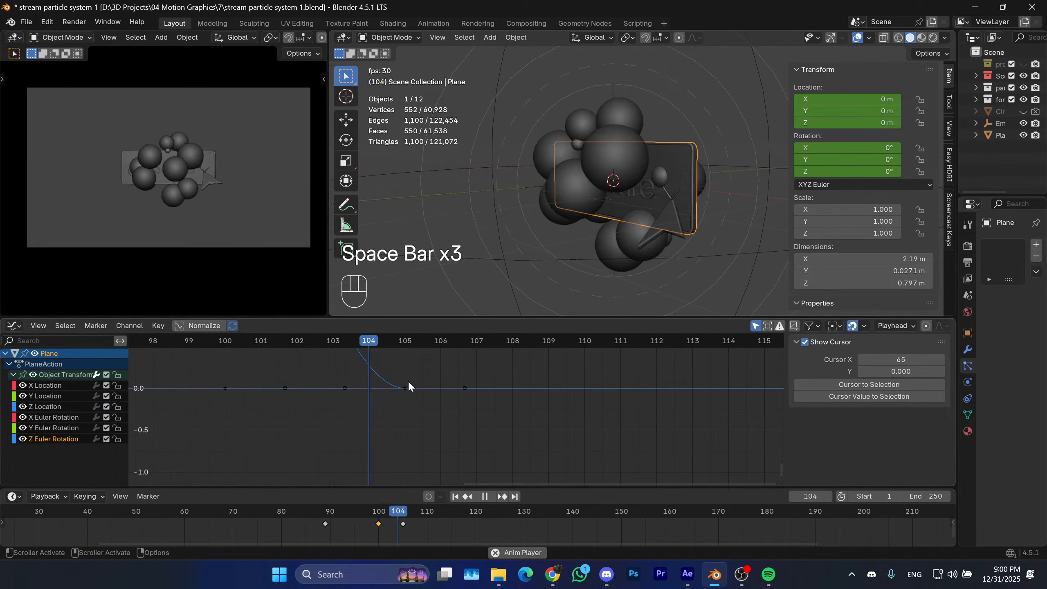
pyautogui.press('space')
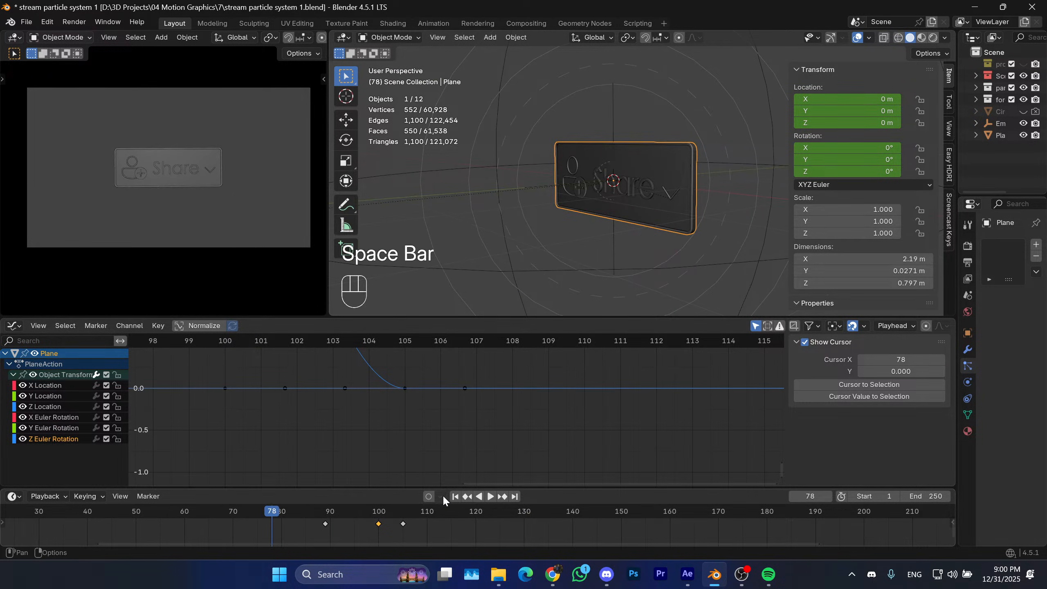
pyautogui.press('space')
pyautogui.click(455, 497)
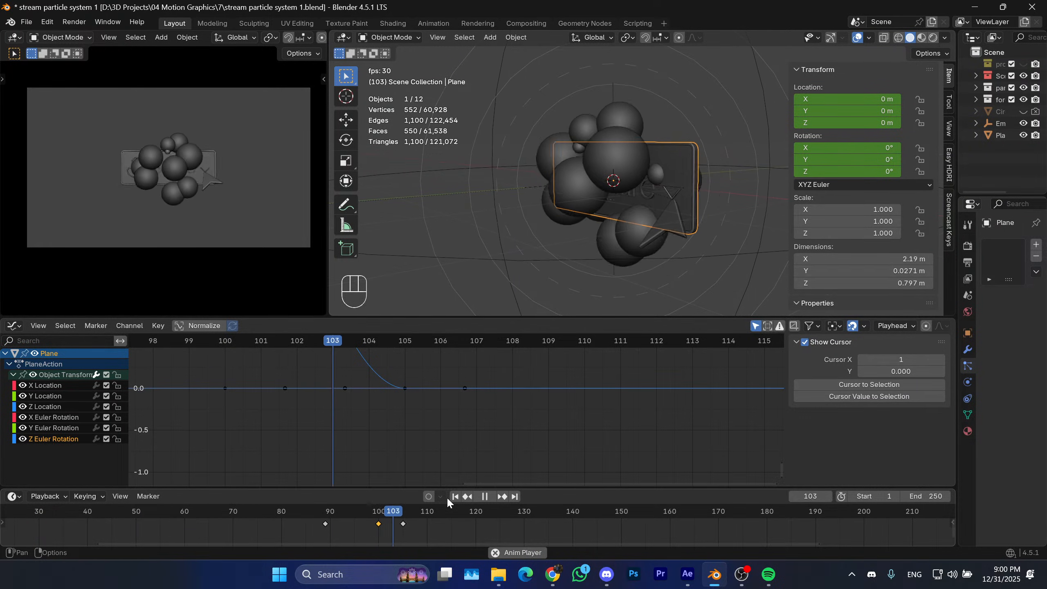
pyautogui.press('space')
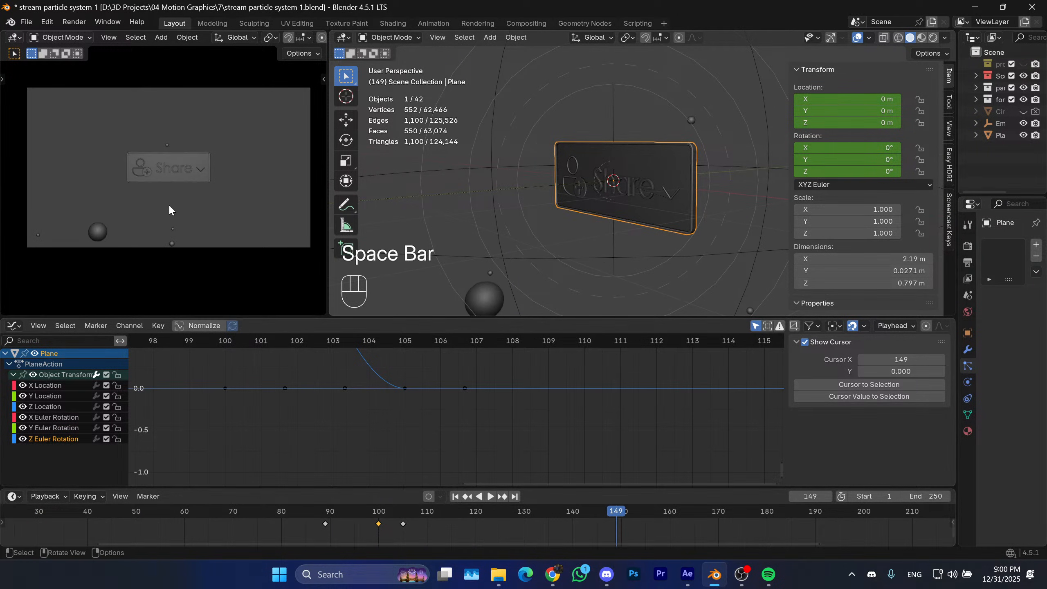
# Return to frame 1 and view the whole Share button setup.
pyautogui.moveTo(168, 204)
pyautogui.keyDown('shift'); pyautogui.mouseDown(button='middle')
pyautogui.moveTo(177, 222)
pyautogui.moveTo(160, 224)
pyautogui.moveTo(165, 213)
pyautogui.mouseUp(button='middle'); pyautogui.keyUp('shift')
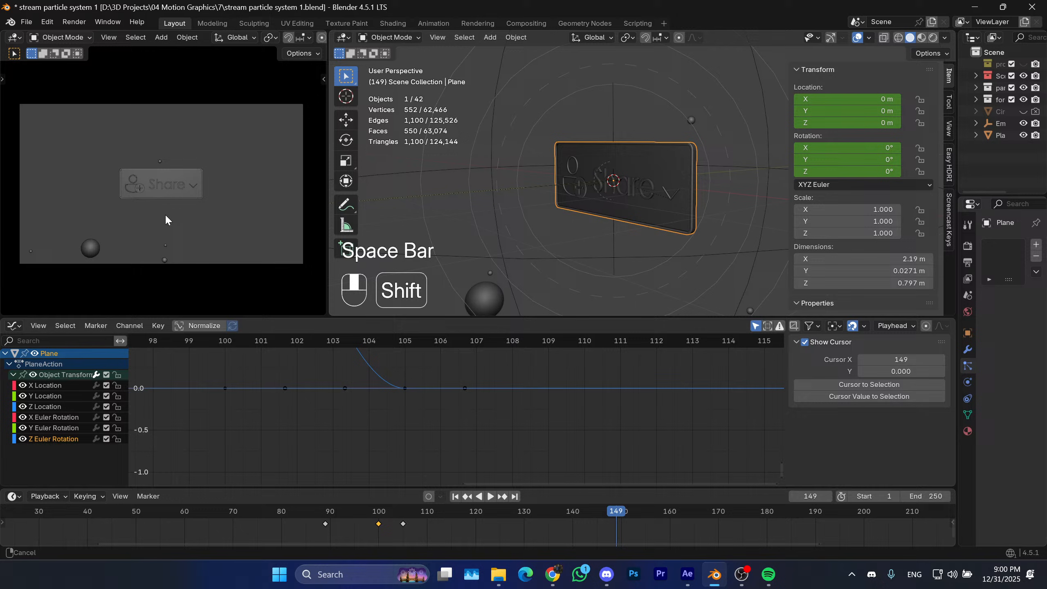
pyautogui.click(467, 499)
pyautogui.click(456, 497)
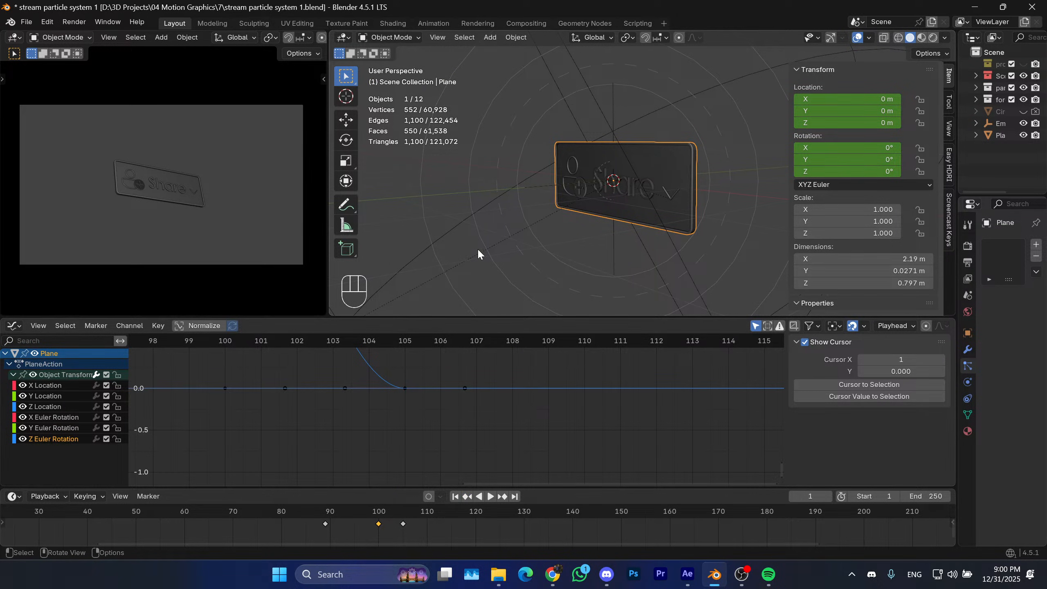
pyautogui.scroll(-5, 571, 194)
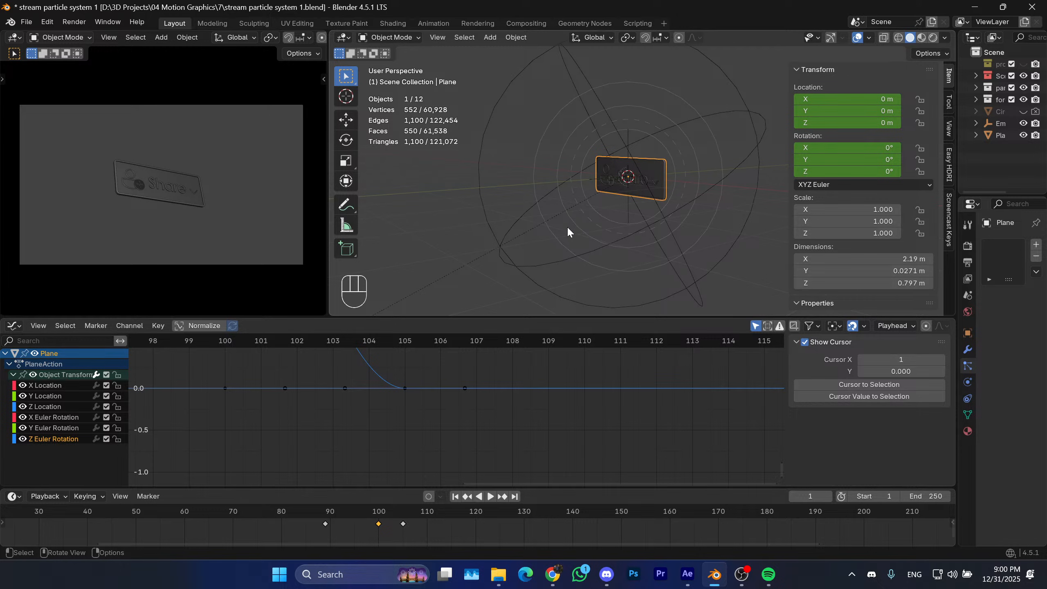
pyautogui.moveTo(567, 229); pyautogui.dragTo(614, 205, button='middle')
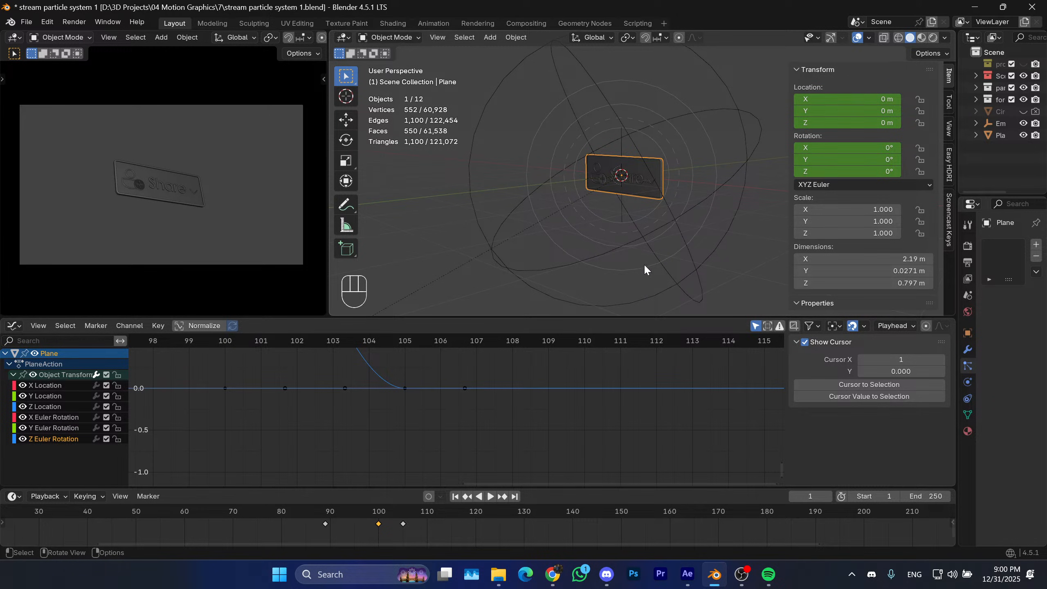
# Scrub and replay the arrow's tap and the burst between about frames 82 and 120 from several closer angles.
pyautogui.moveTo(354, 528); pyautogui.dragTo(421, 518)
pyautogui.scroll(1, 591, 177)
pyautogui.scroll(1, 608, 200)
pyautogui.keyDown('shift'); pyautogui.moveTo(614, 188); pyautogui.dragTo(574, 184, button='middle'); pyautogui.keyUp('shift')
pyautogui.moveTo(574, 183); pyautogui.dragTo(569, 193, button='middle')
pyautogui.moveTo(422, 514); pyautogui.dragTo(298, 512)
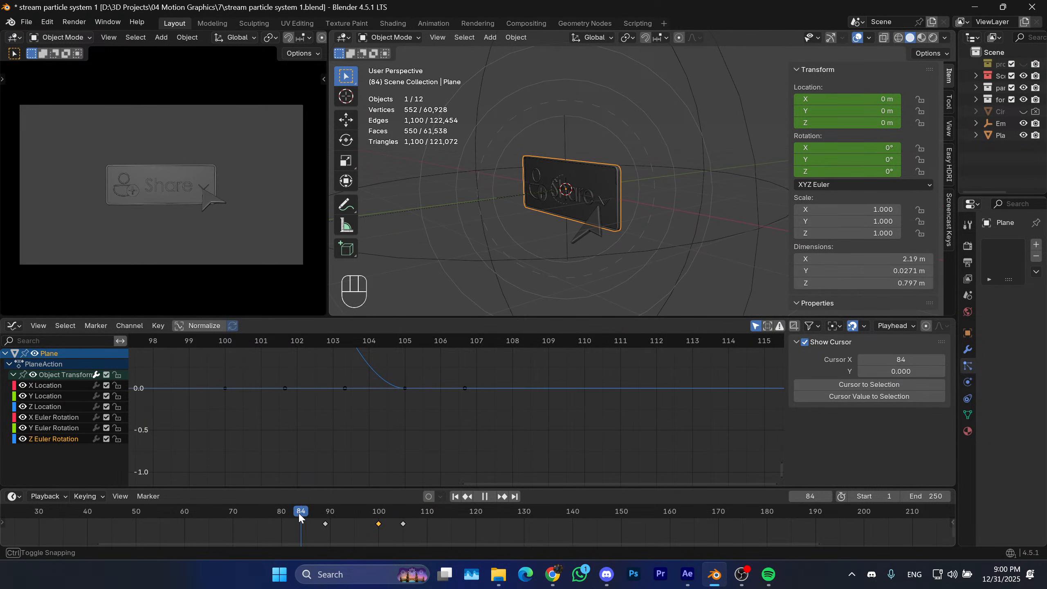
pyautogui.press('space')
pyautogui.press('space')
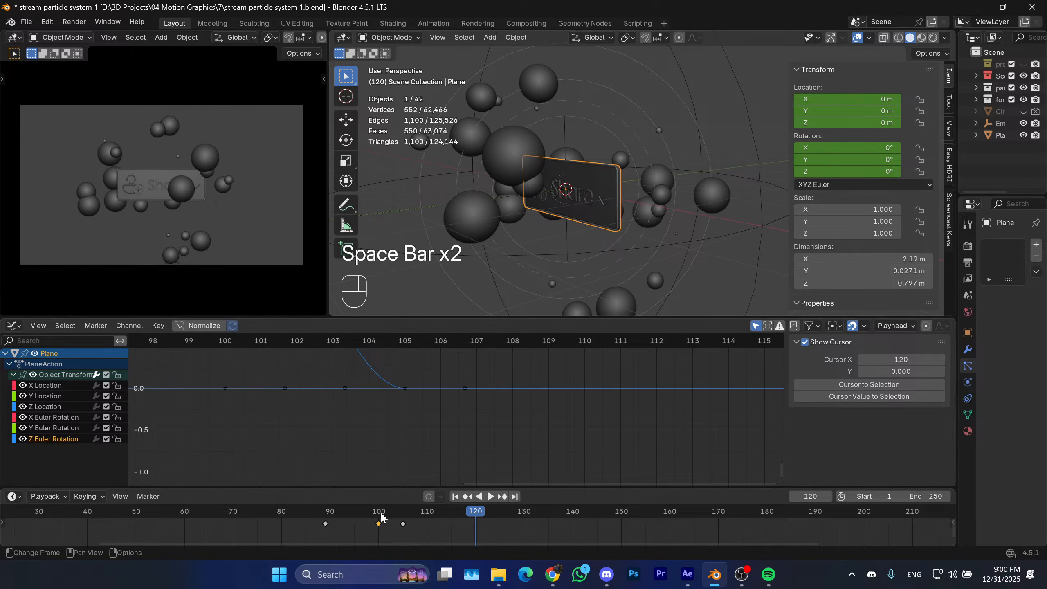
pyautogui.moveTo(381, 514); pyautogui.dragTo(314, 528)
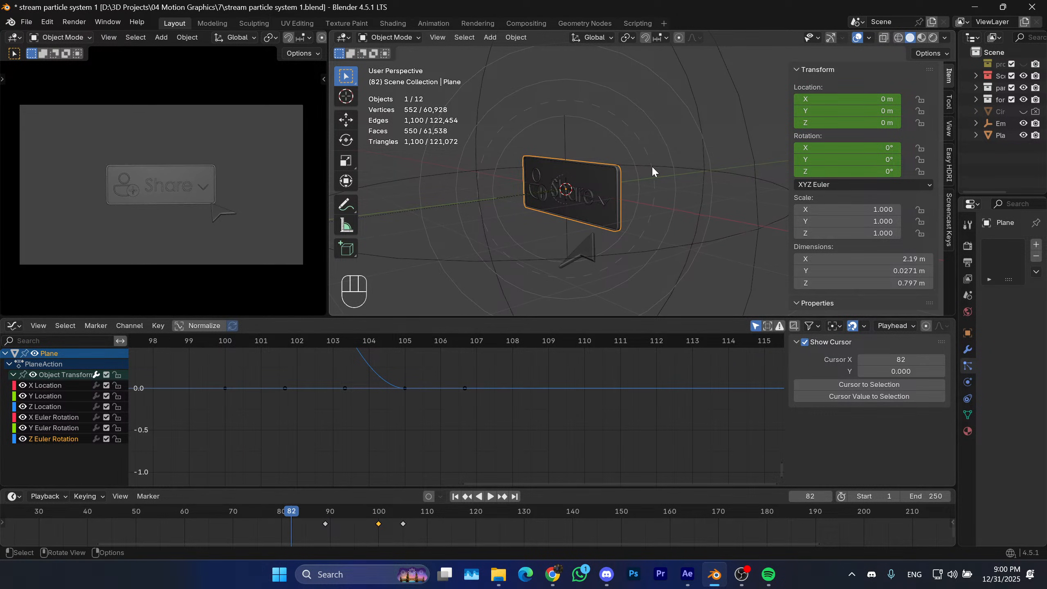
pyautogui.press('space')
pyautogui.press('space')
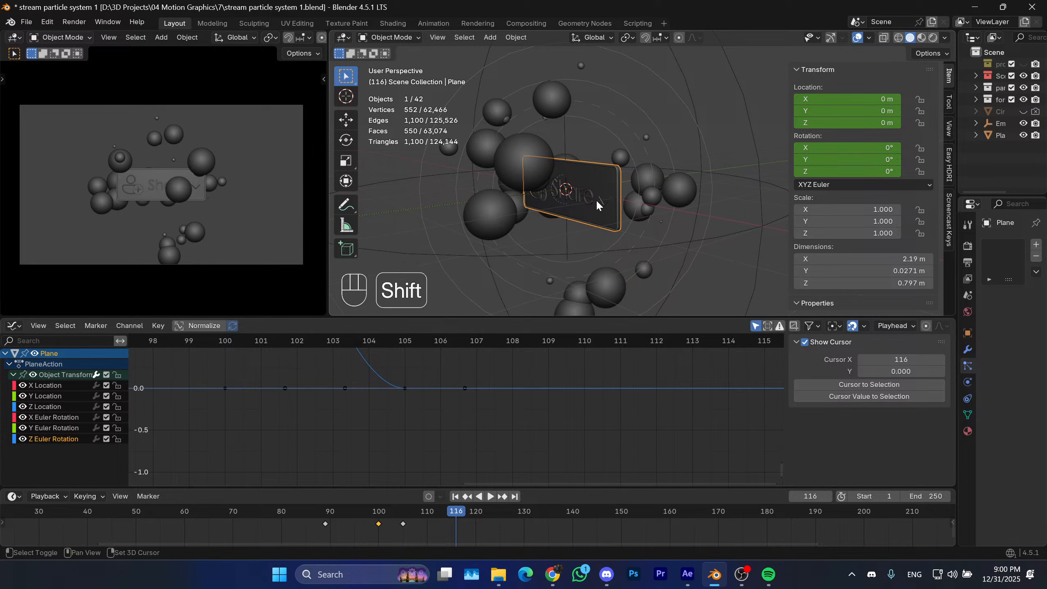
pyautogui.keyDown('shift'); pyautogui.moveTo(596, 207); pyautogui.dragTo(581, 233, button='middle'); pyautogui.keyUp('shift')
pyautogui.moveTo(581, 234); pyautogui.dragTo(573, 206, button='middle')
pyautogui.moveTo(316, 516)
pyautogui.mouseDown()
pyautogui.moveTo(392, 516)
pyautogui.moveTo(322, 528)
pyautogui.mouseUp()
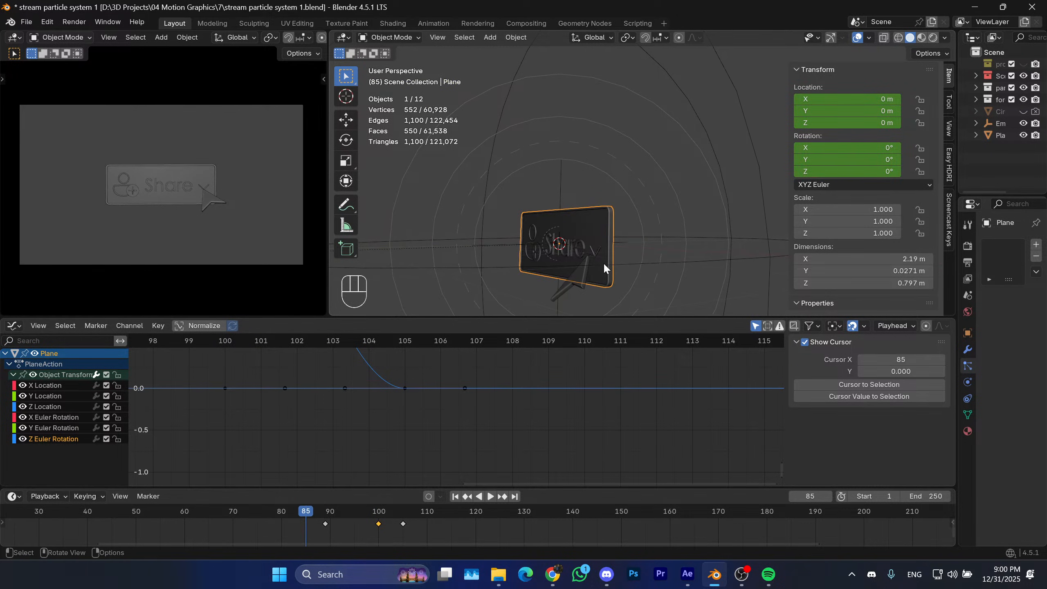
# Replay the arrow's tap and the particle burst repeatedly from about frame 81 to examine the timing.
pyautogui.press('space')
pyautogui.press('space')
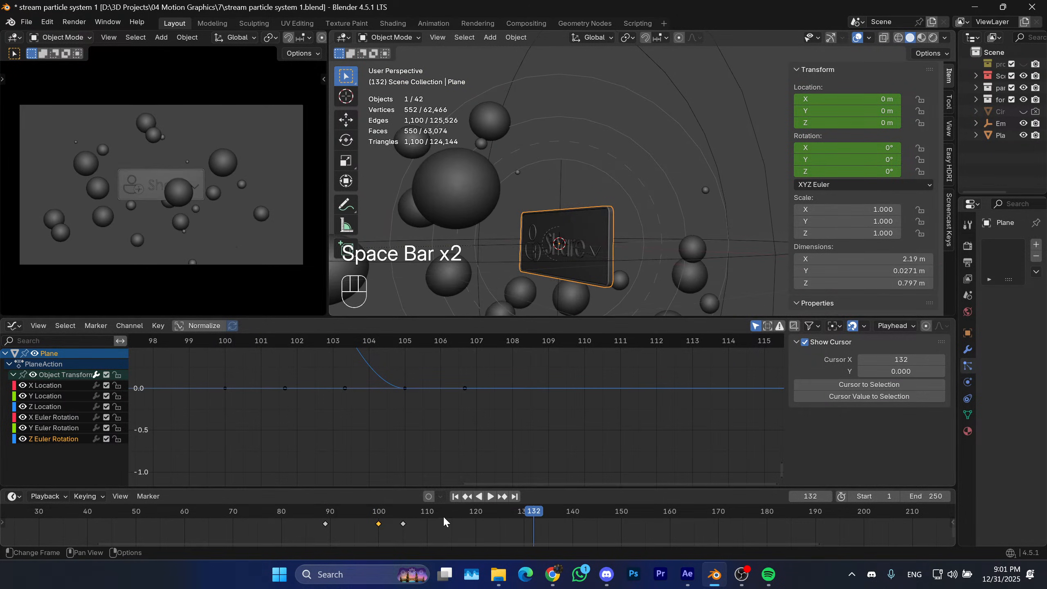
pyautogui.moveTo(443, 516); pyautogui.dragTo(292, 516)
pyautogui.press('space')
pyautogui.press('space')
pyautogui.press('space')
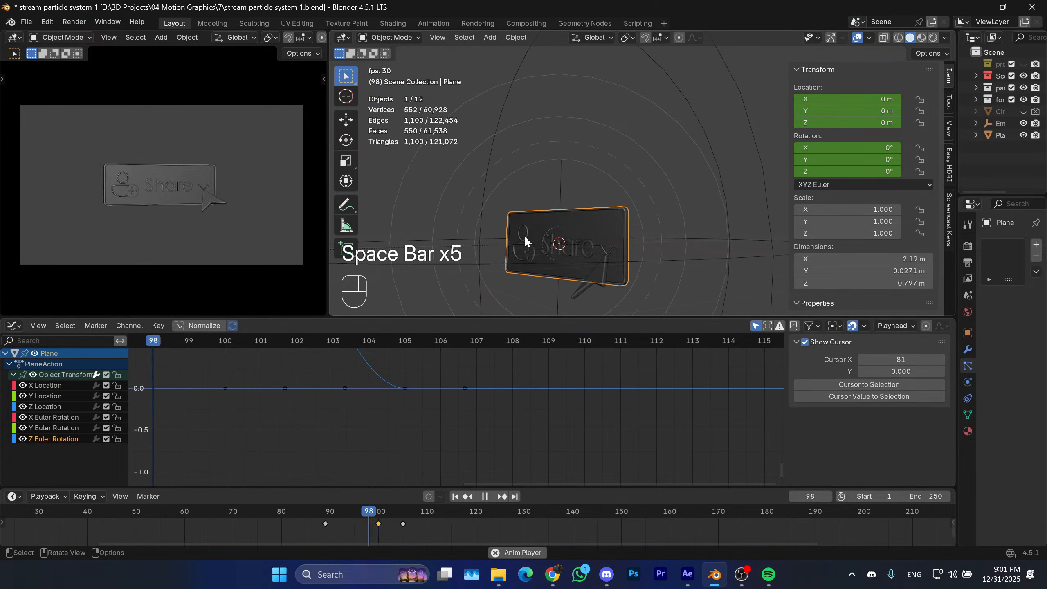
pyautogui.press('space')
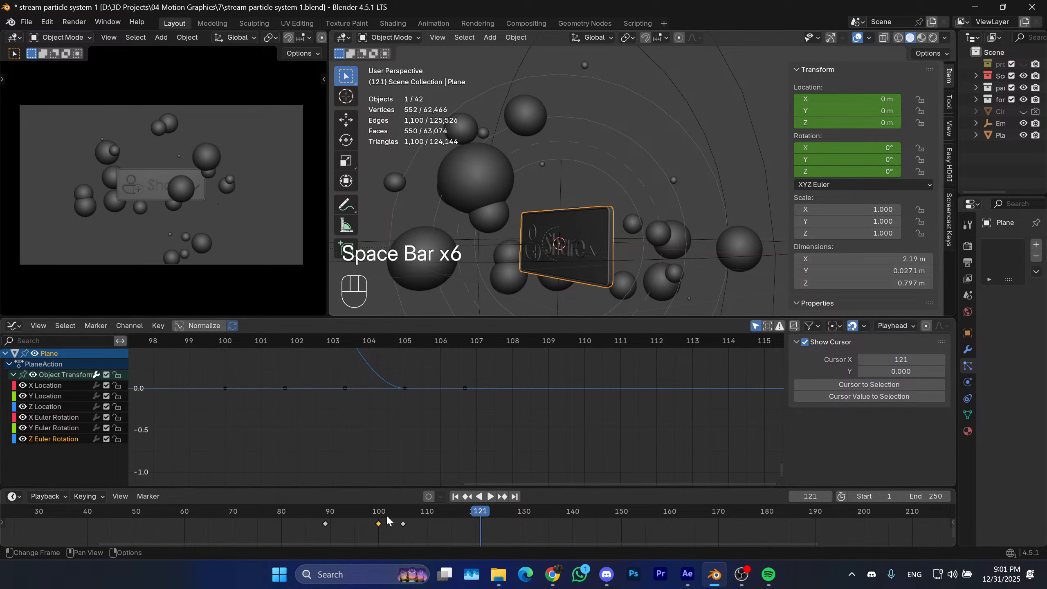
pyautogui.click(288, 517)
pyautogui.press('space')
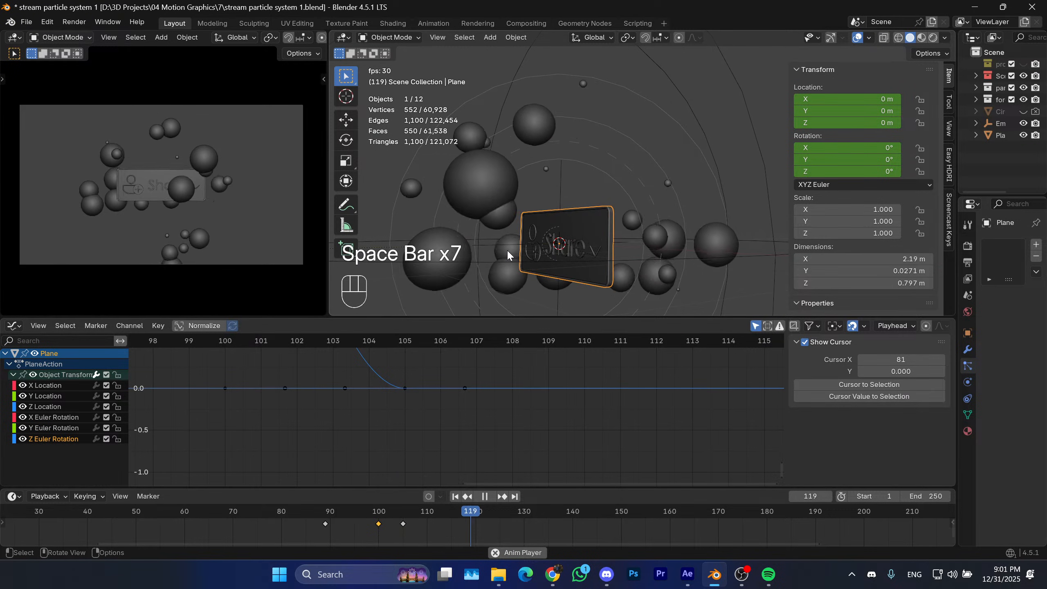
pyautogui.press('space')
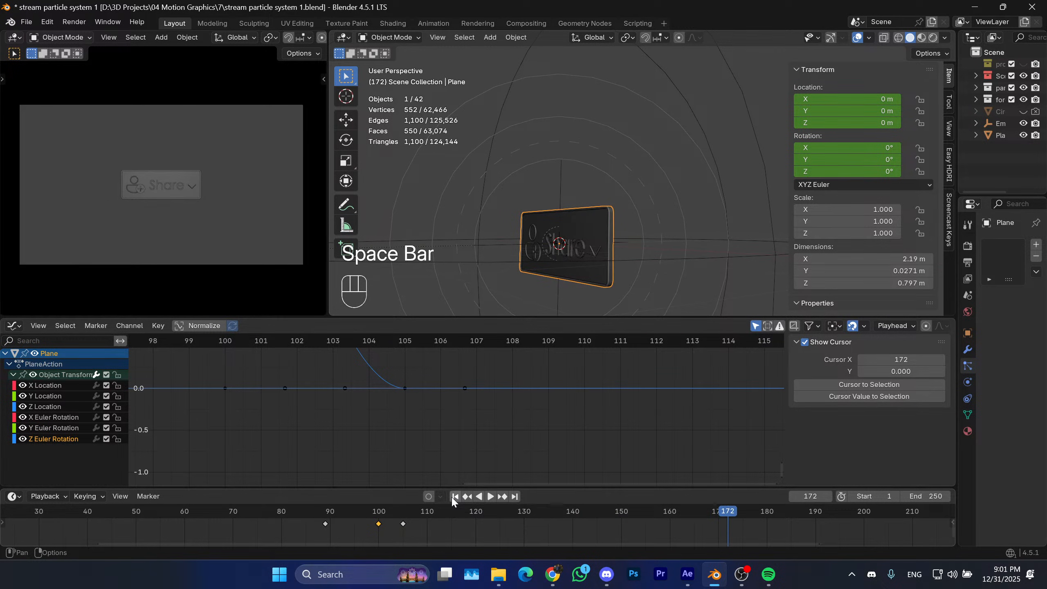
# Play the animation twice from frame 1 to examine the full button, arrow and burst sequence.
pyautogui.click(454, 497)
pyautogui.press('space')
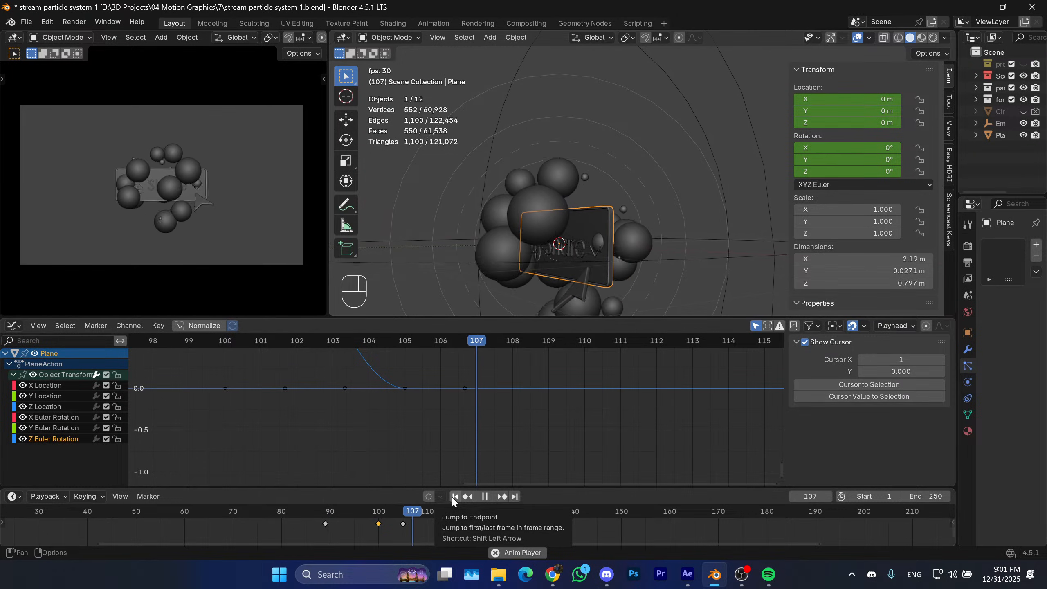
pyautogui.press('space')
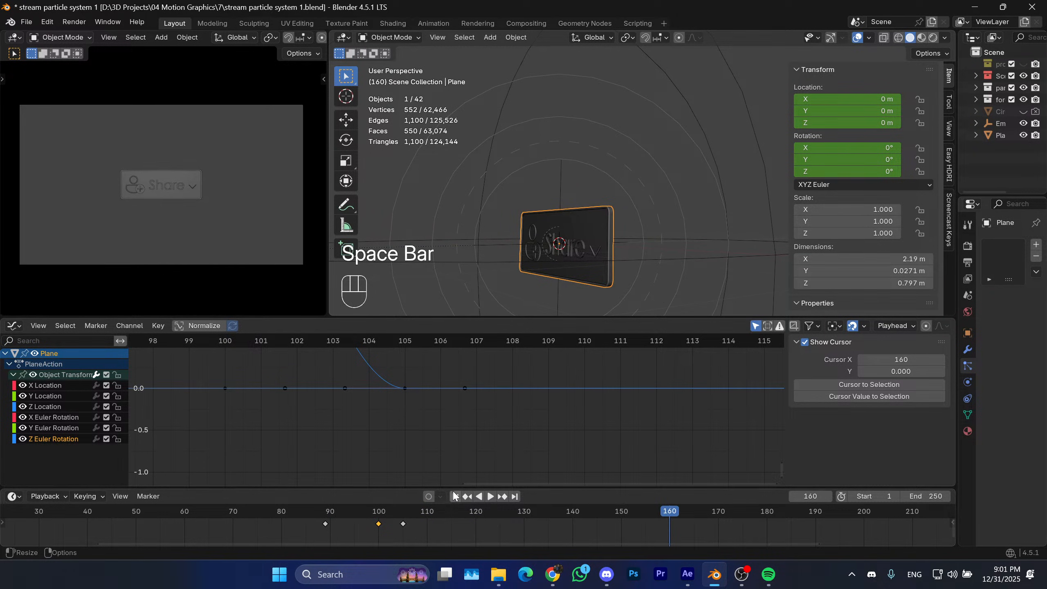
pyautogui.click(454, 497)
pyautogui.press('space')
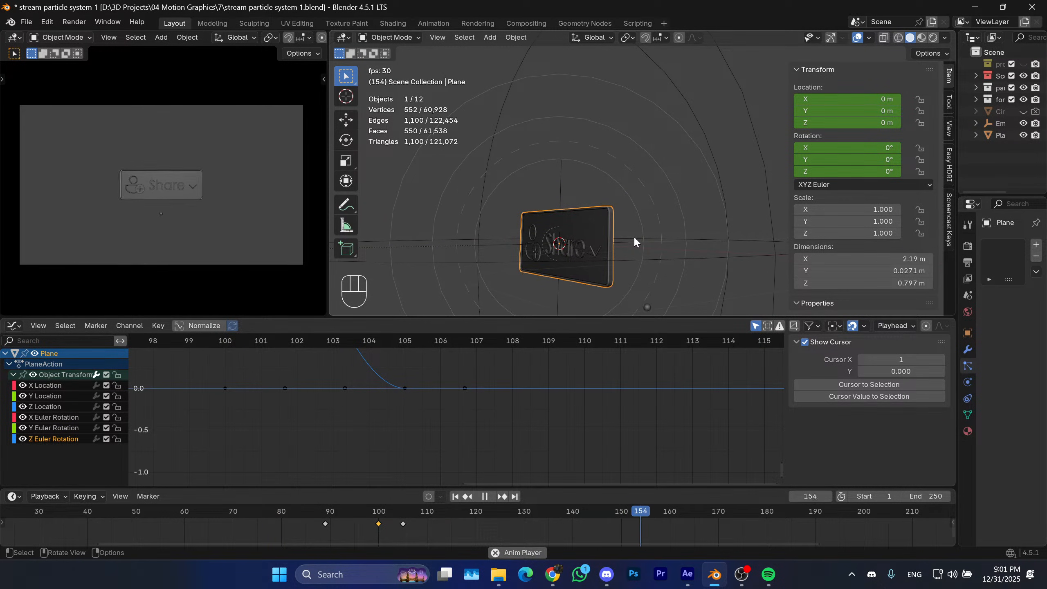
pyautogui.press('space')
pyautogui.scroll(-3, 566, 191)
pyautogui.moveTo(564, 191); pyautogui.dragTo(625, 225, button='middle')
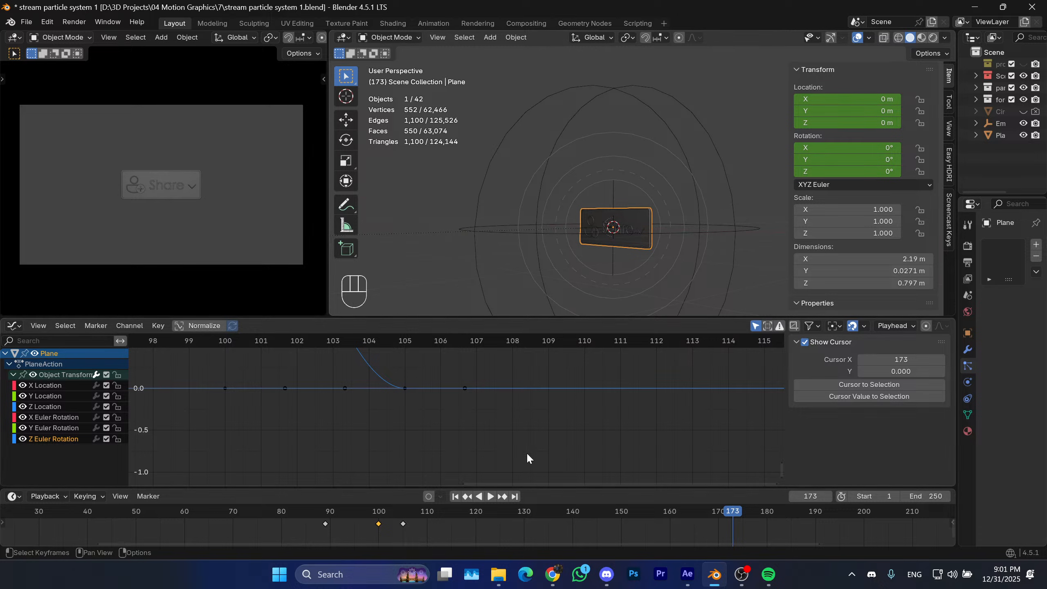
# Go to frame 102, select the spawner, widen its properties area and set the particles' Normal velocity to 1 m/s.
pyautogui.moveTo(360, 511); pyautogui.dragTo(388, 511)
pyautogui.click(625, 213)
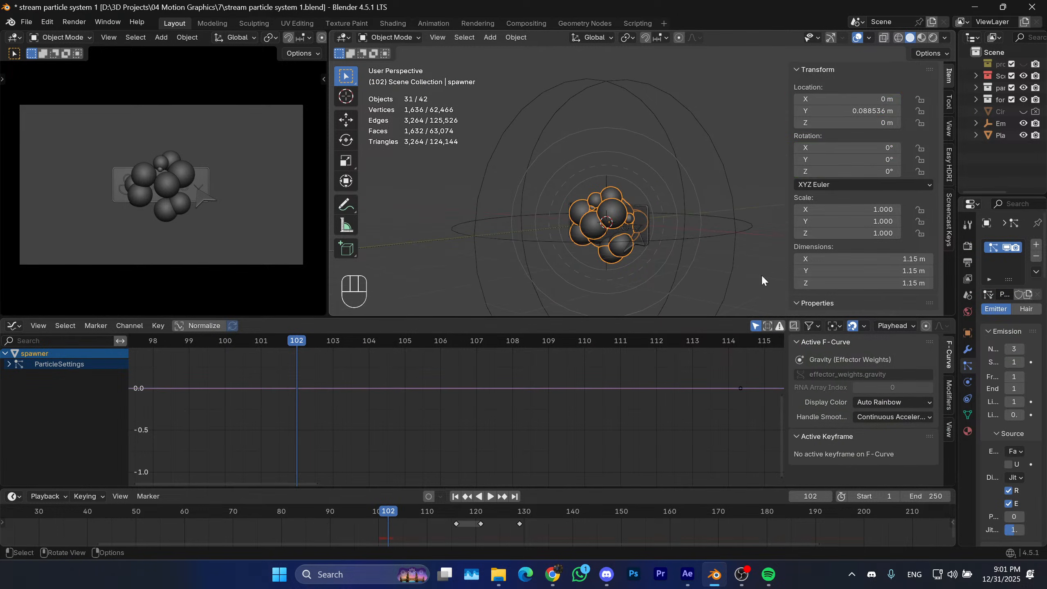
pyautogui.moveTo(957, 181); pyautogui.dragTo(826, 181)
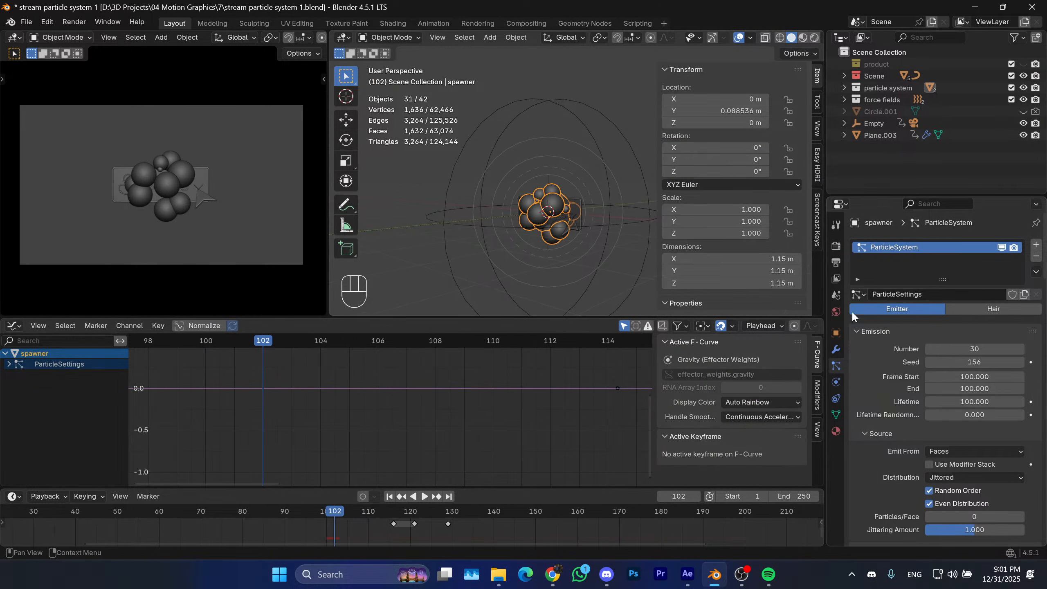
pyautogui.scroll(-2, 858, 364)
pyautogui.scroll(-10, 858, 365)
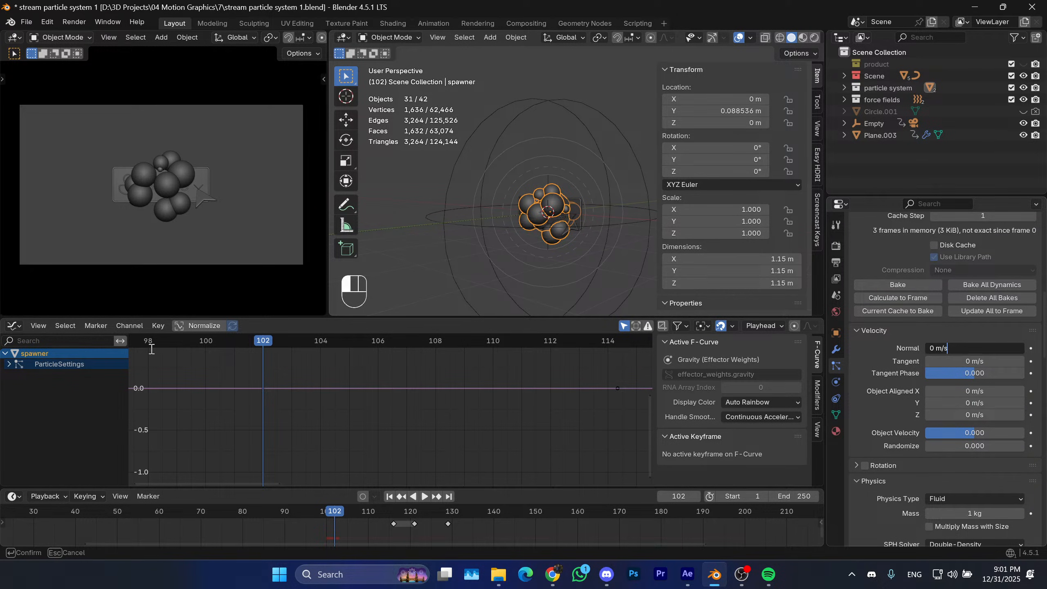
pyautogui.press('Return')
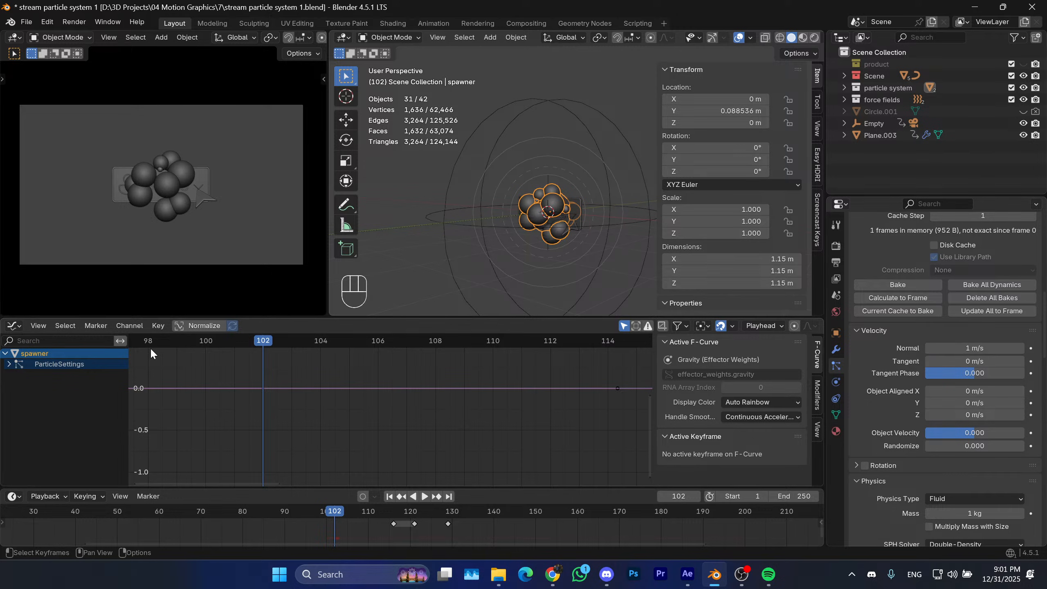
# Play from frame 1 past the burst to examine the particles at a Normal velocity of 1 m/s.
pyautogui.click(389, 496)
pyautogui.press('space')
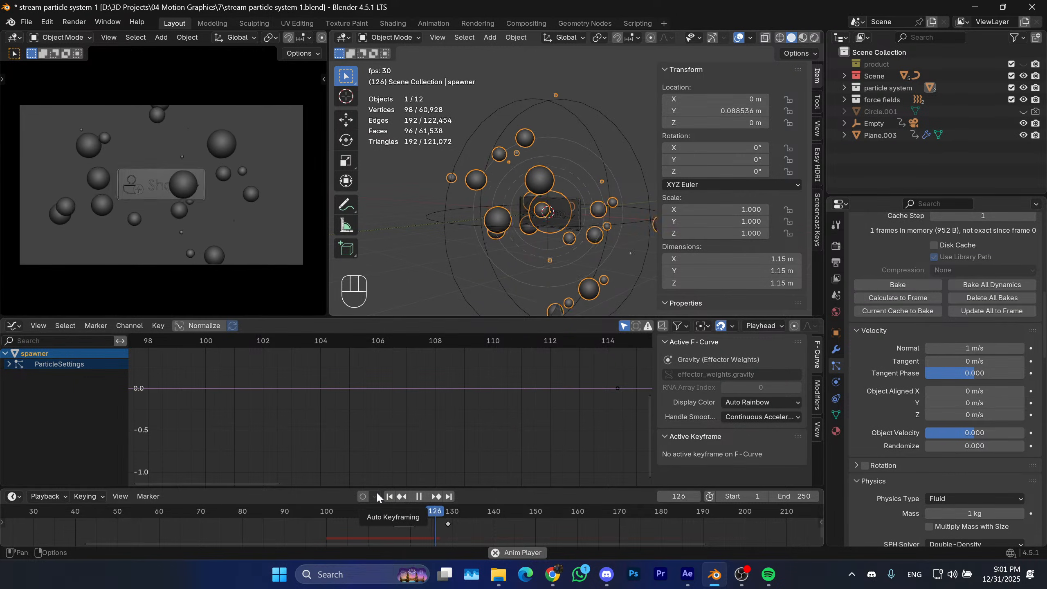
pyautogui.press('space')
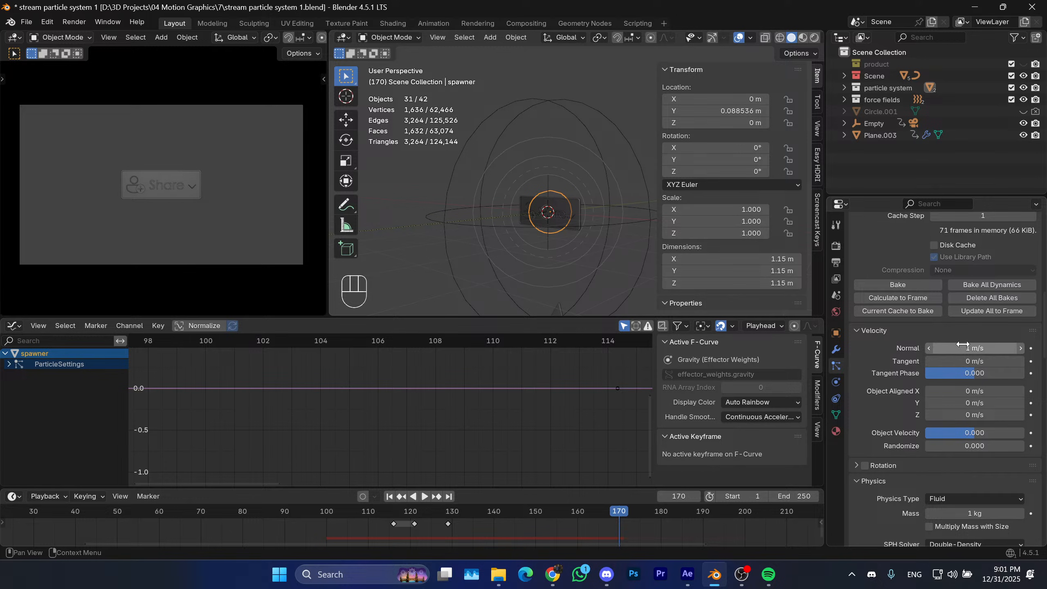
# Set the spawner's Normal particle velocity to 2 m/s and replay the burst from shortly before frame 100.
pyautogui.write('2')
pyautogui.press('Return')
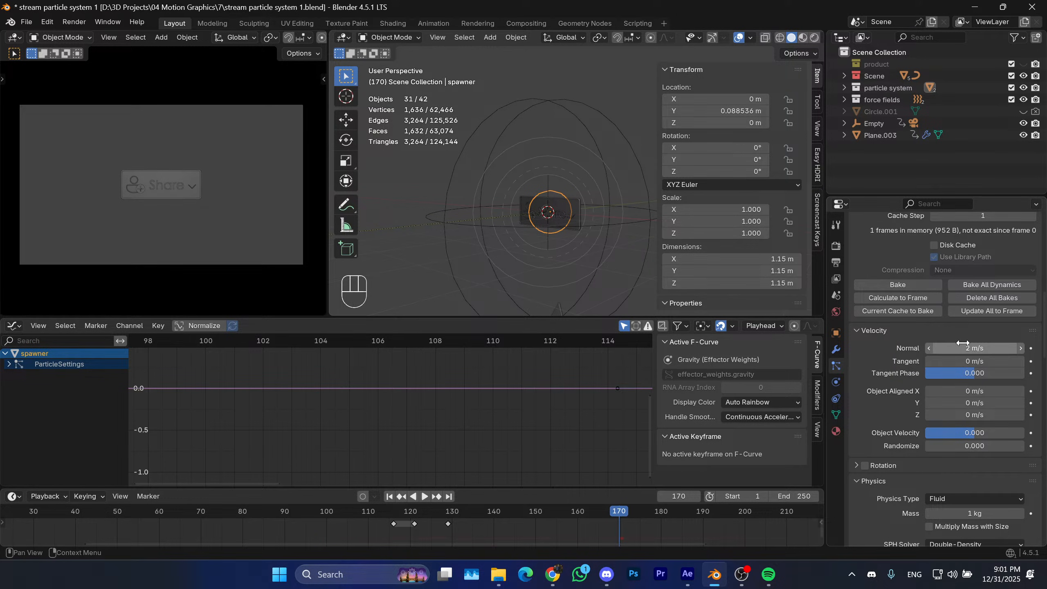
pyautogui.moveTo(382, 510); pyautogui.dragTo(285, 508)
pyautogui.press('space')
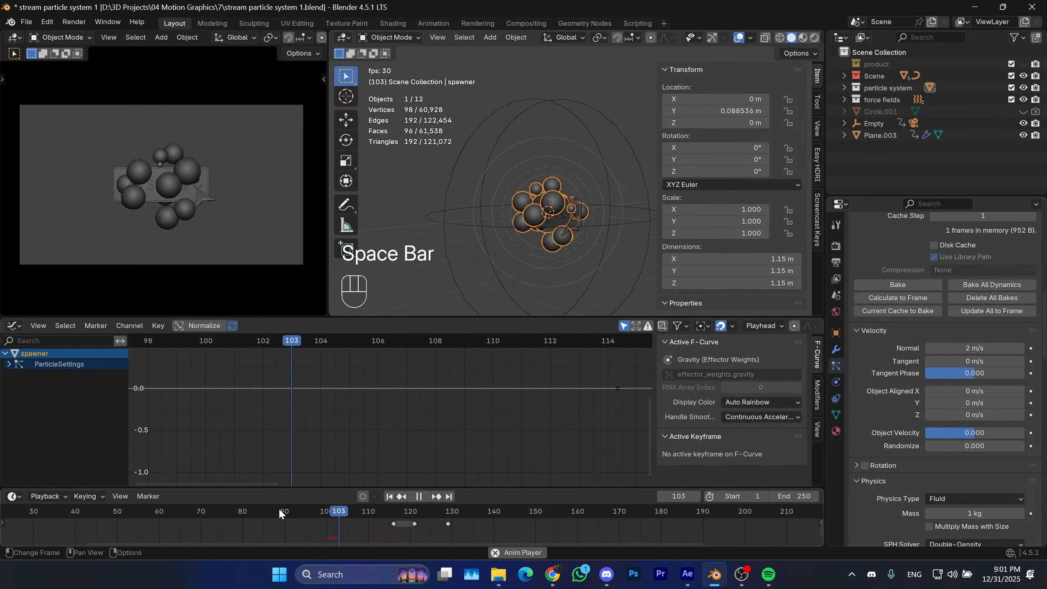
pyautogui.press('space')
# Replay and scrub the faster burst up to frame 124 to examine how the particles spread.
pyautogui.moveTo(351, 512); pyautogui.dragTo(302, 511)
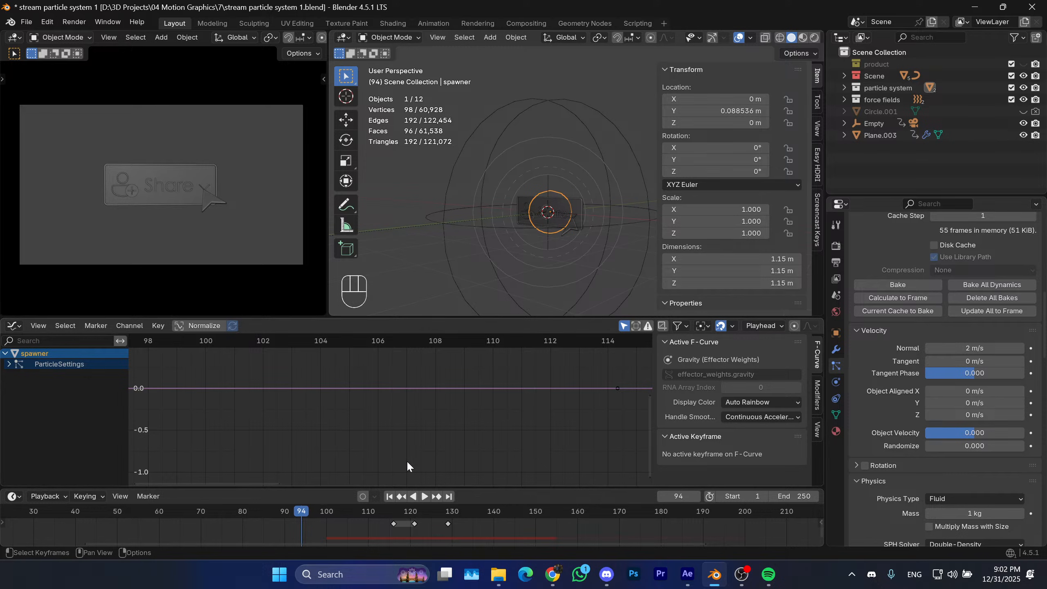
pyautogui.moveTo(297, 512); pyautogui.dragTo(280, 509)
pyautogui.press('space')
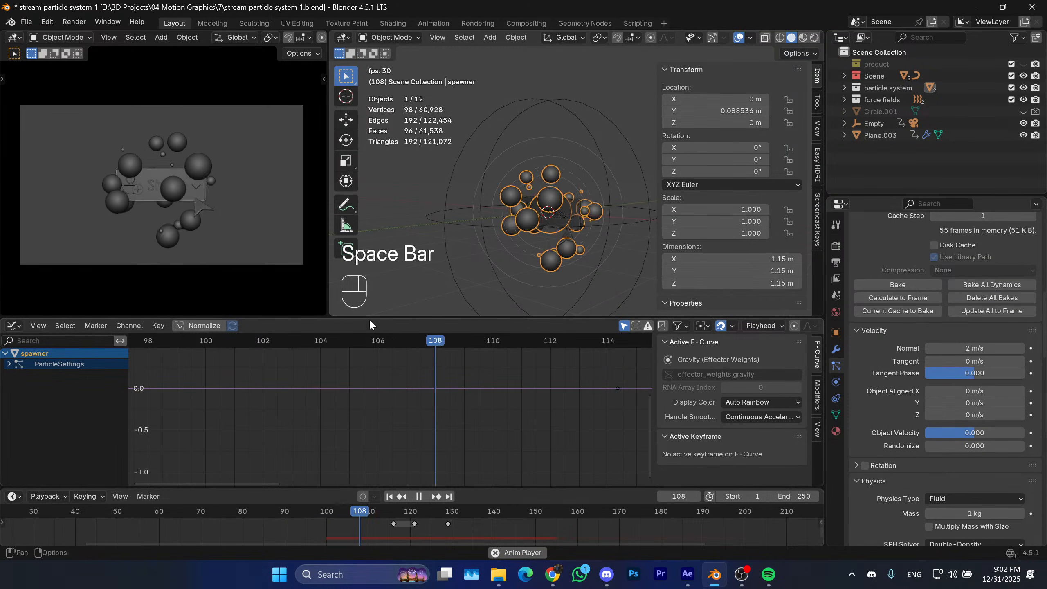
pyautogui.press('space')
pyautogui.moveTo(359, 511); pyautogui.dragTo(279, 517)
pyautogui.press('space')
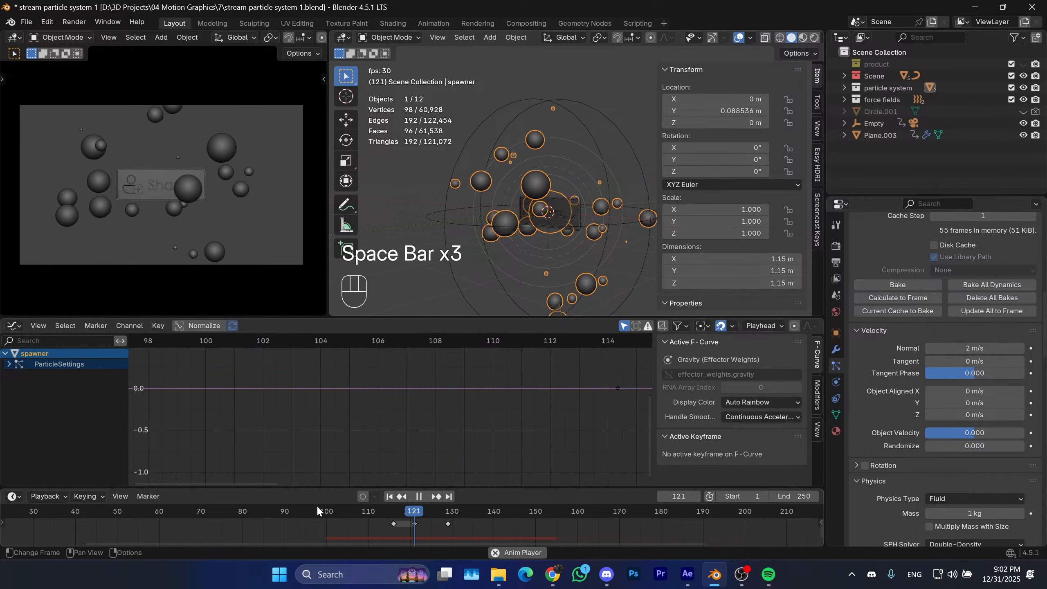
pyautogui.press('space')
pyautogui.moveTo(319, 508); pyautogui.dragTo(429, 524)
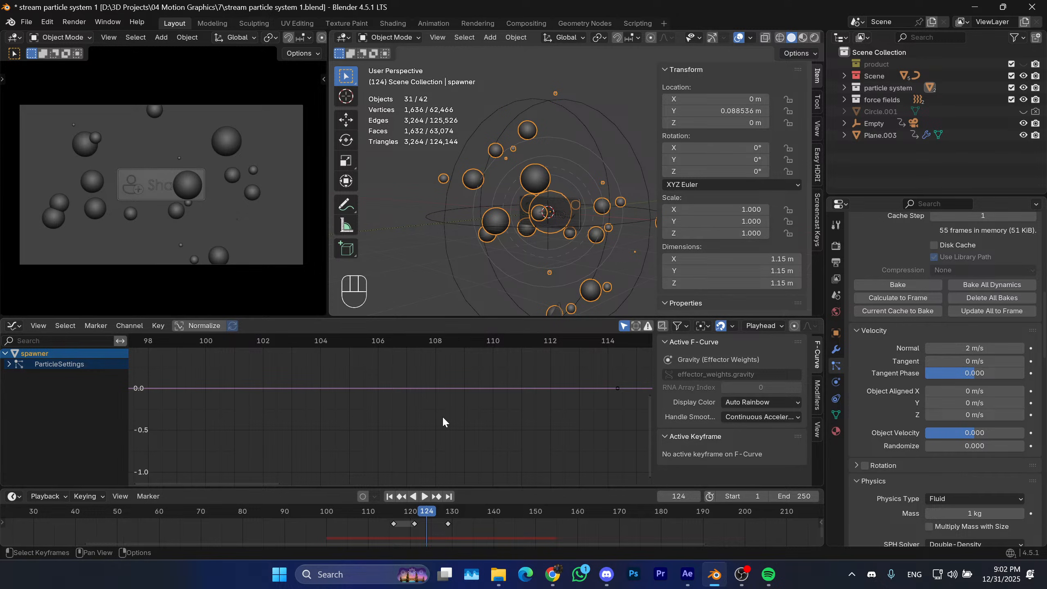
# Set the spawner's fluid Stiff Viscosity to 0.119 and replay the burst twice.
pyautogui.scroll(-10, 891, 361)
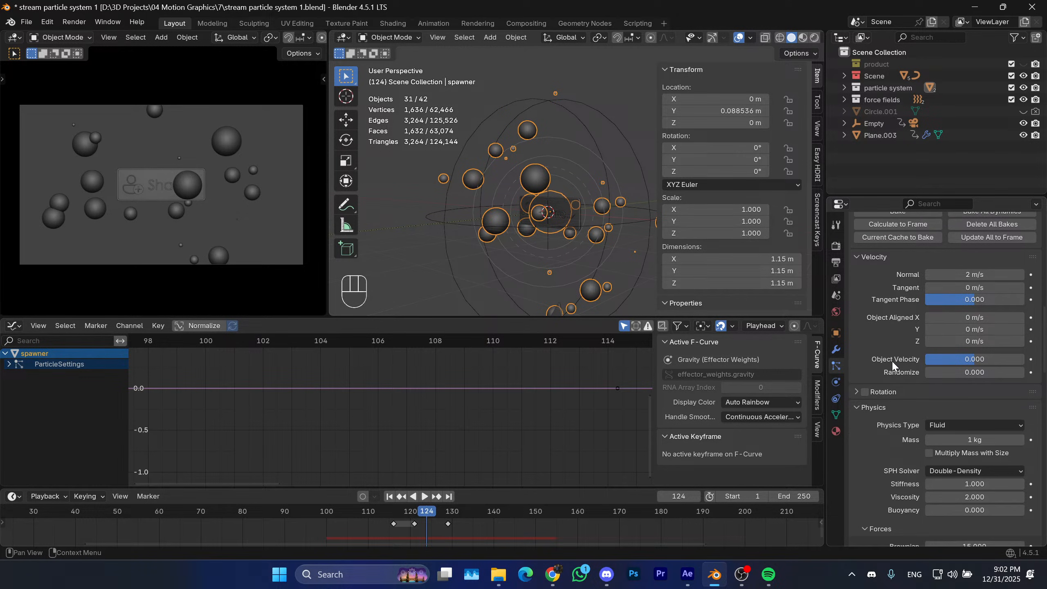
pyautogui.scroll(-2, 895, 401)
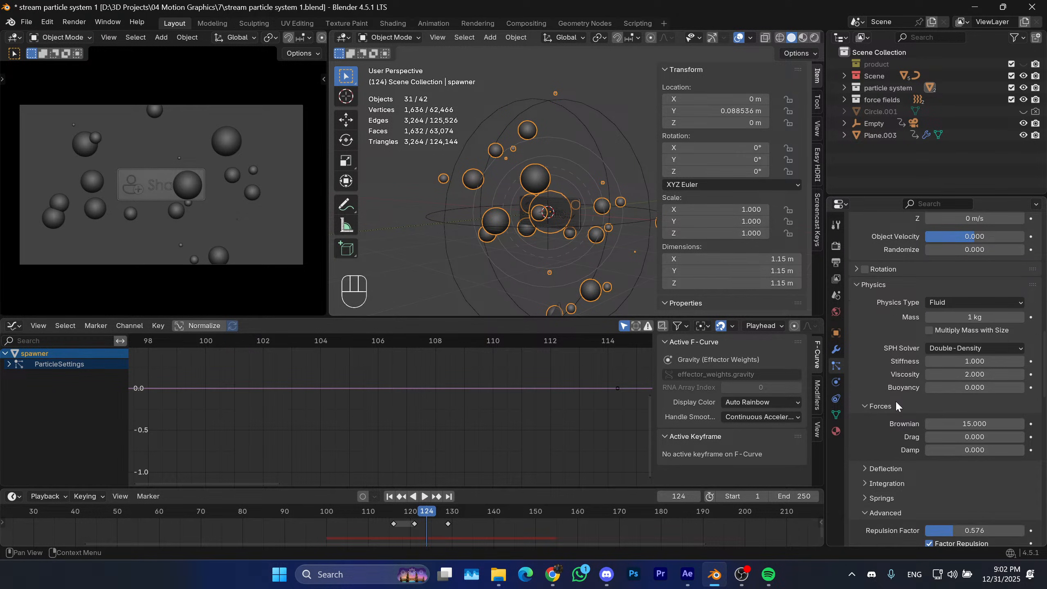
pyautogui.scroll(-5, 900, 420)
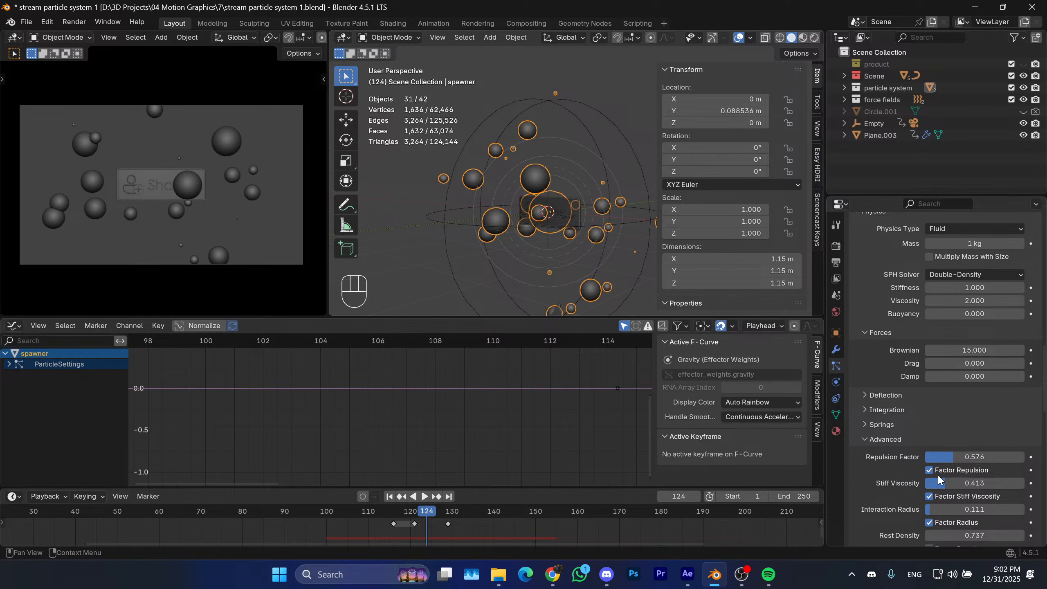
pyautogui.scroll(-2, 893, 480)
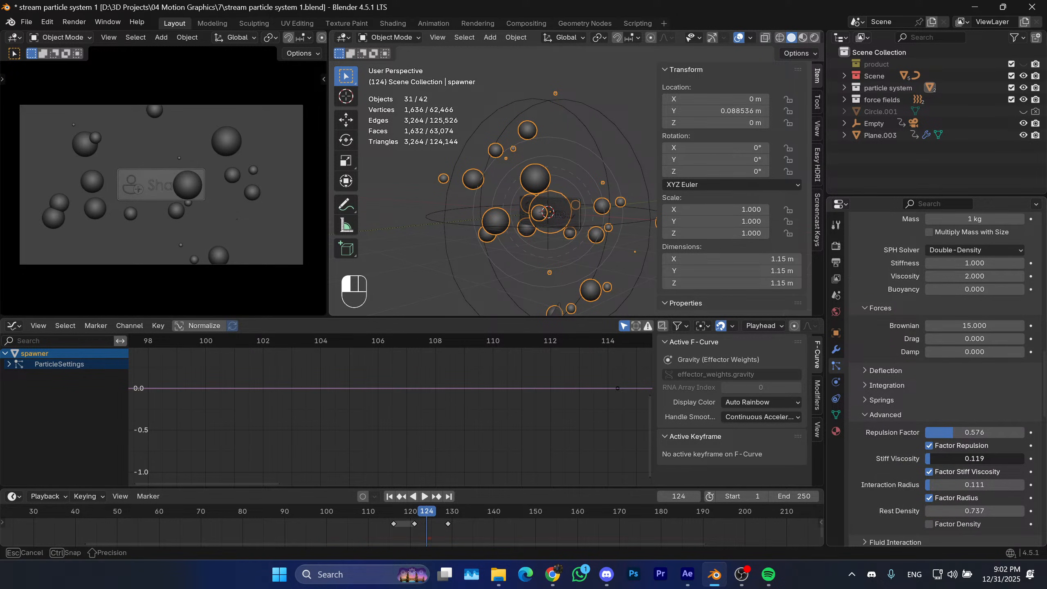
pyautogui.moveTo(427, 511); pyautogui.dragTo(276, 512)
pyautogui.press('space')
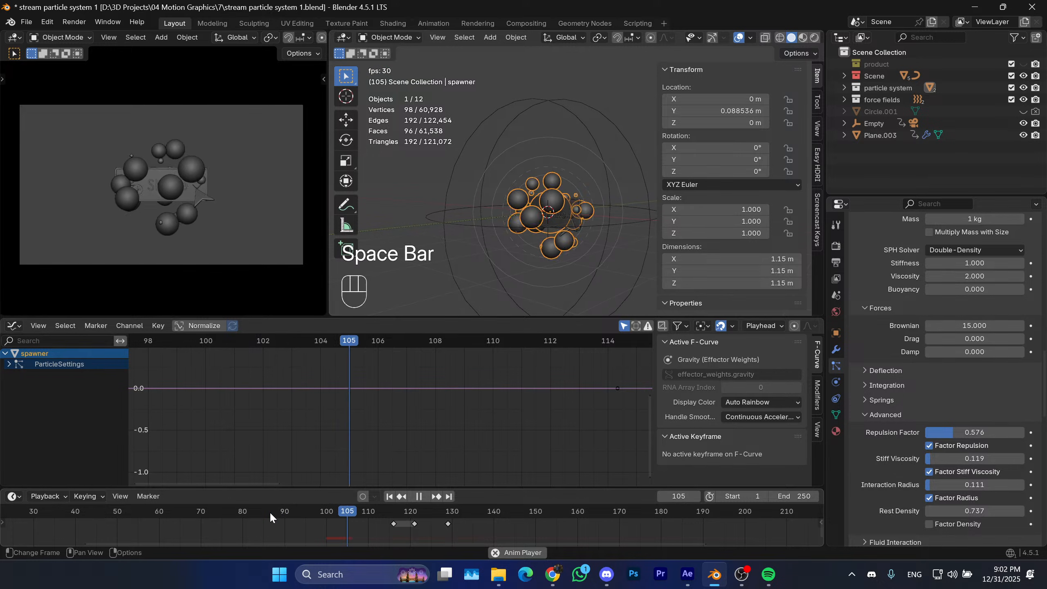
pyautogui.press('space')
pyautogui.moveTo(372, 512); pyautogui.dragTo(310, 509)
pyautogui.press('space')
pyautogui.press('space')
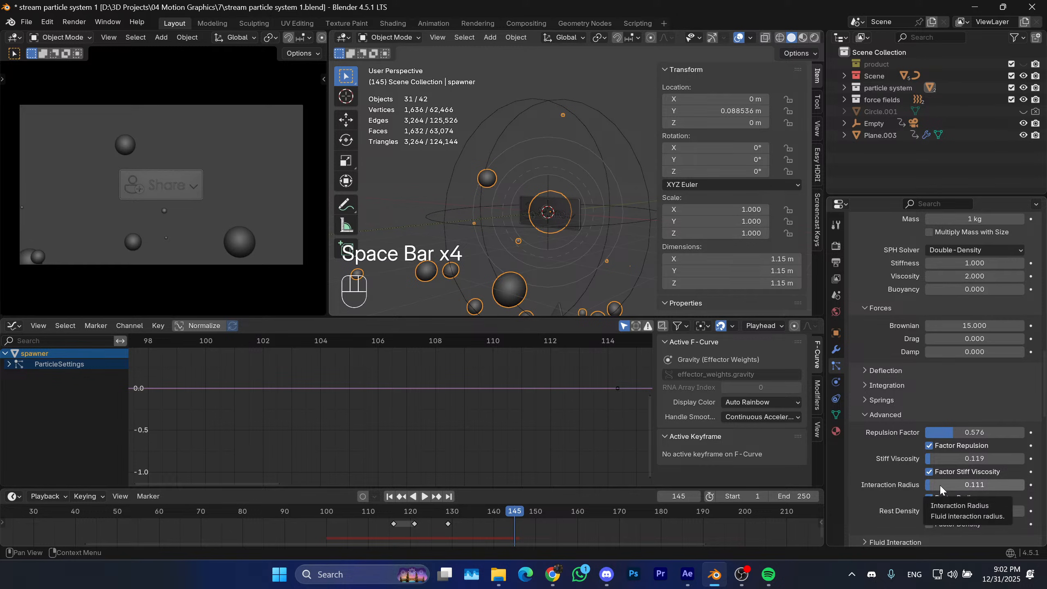
# Set the fluid Interaction Radius to 0.062 and replay the burst.
pyautogui.moveTo(939, 485); pyautogui.dragTo(920, 486)
pyautogui.moveTo(429, 516); pyautogui.dragTo(268, 508)
pyautogui.press('space')
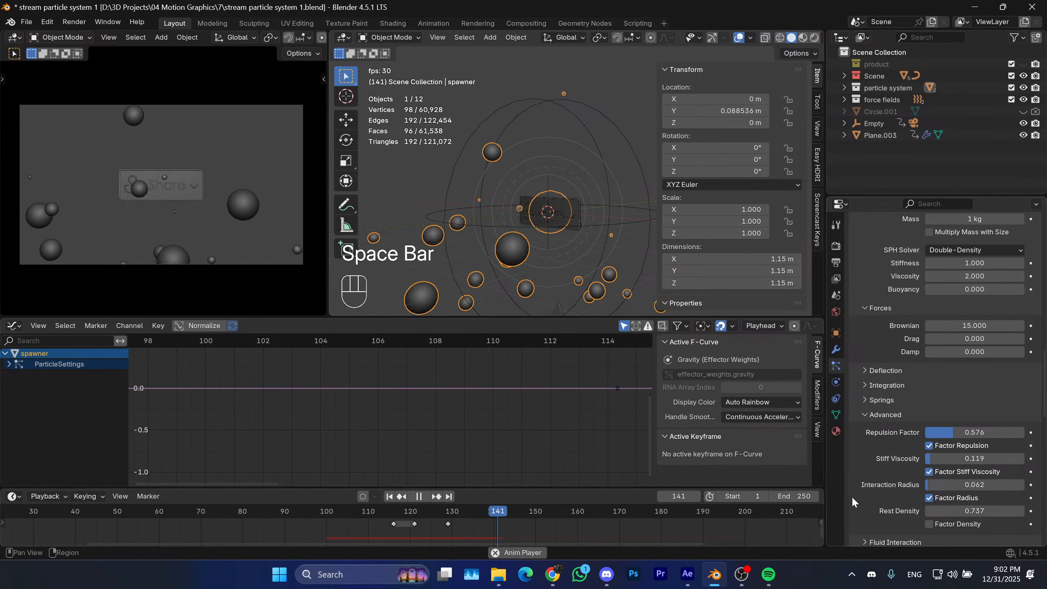
pyautogui.press('space')
# Set the fluid Interaction Radius to 0.650 and replay the arrow's tap and the burst several times.
pyautogui.moveTo(495, 521); pyautogui.dragTo(296, 517)
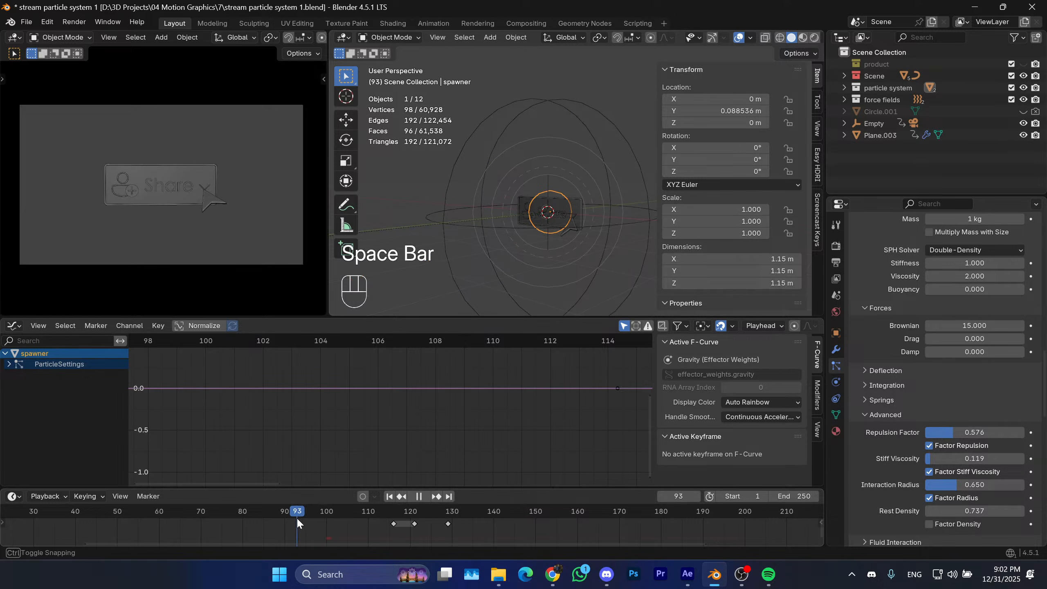
pyautogui.press('space')
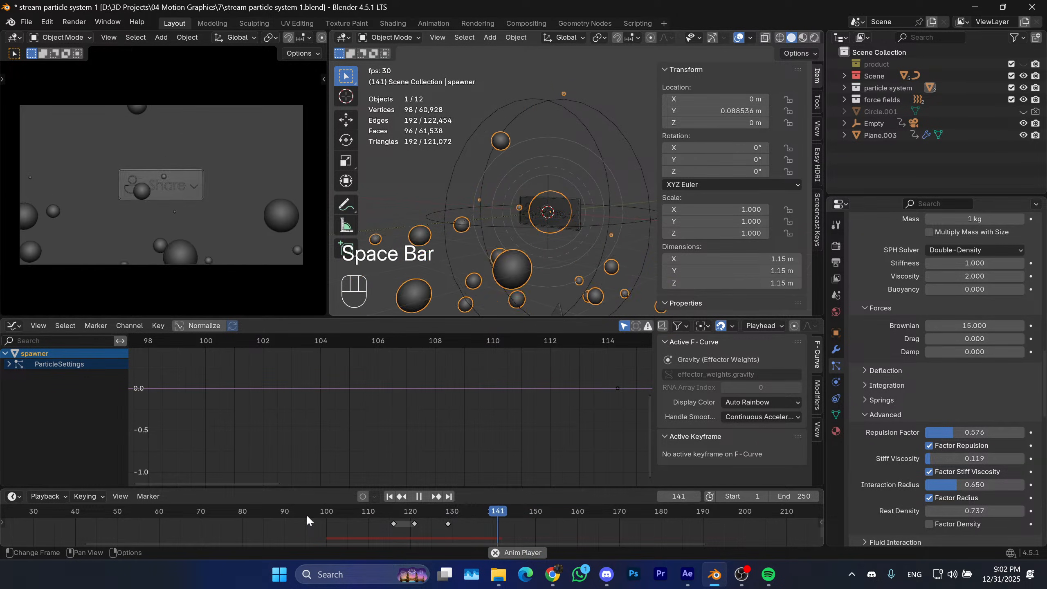
pyautogui.press('space')
pyautogui.moveTo(371, 508); pyautogui.dragTo(287, 512)
pyautogui.press('space')
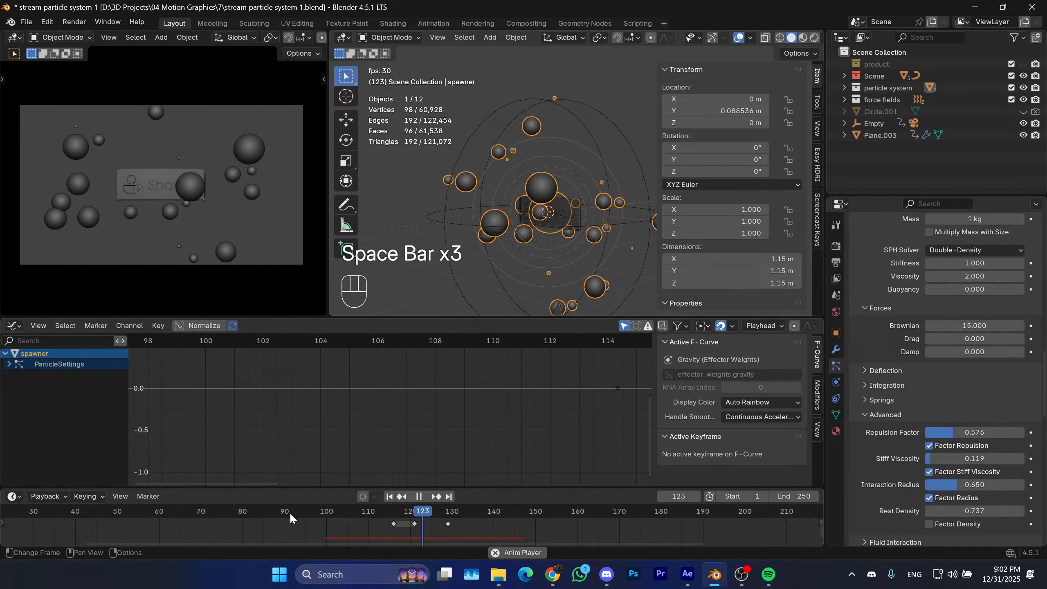
pyautogui.press('space')
pyautogui.moveTo(354, 510); pyautogui.dragTo(231, 513)
pyautogui.press('space')
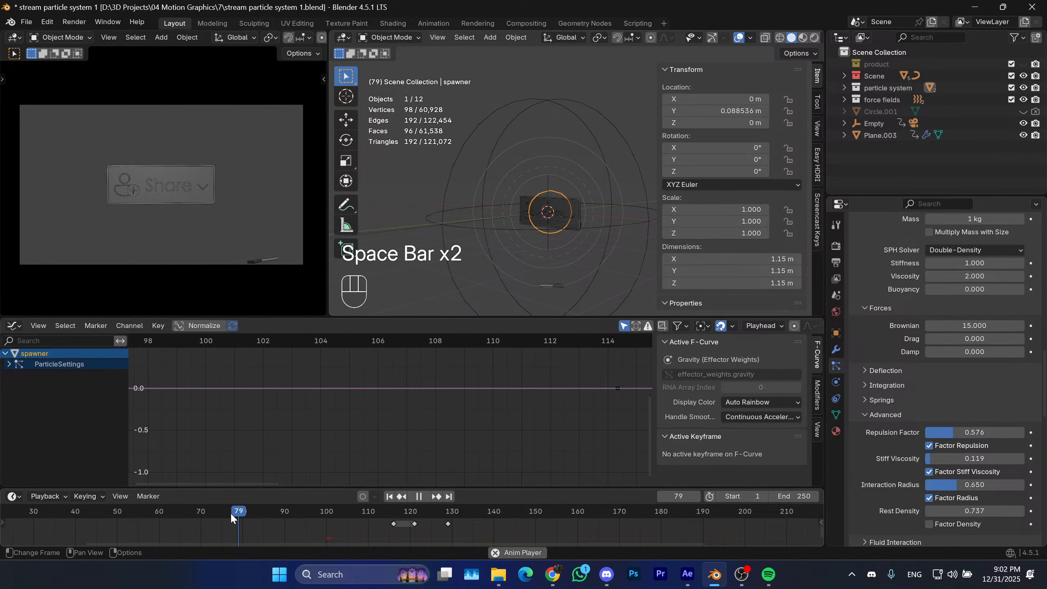
pyautogui.press('space')
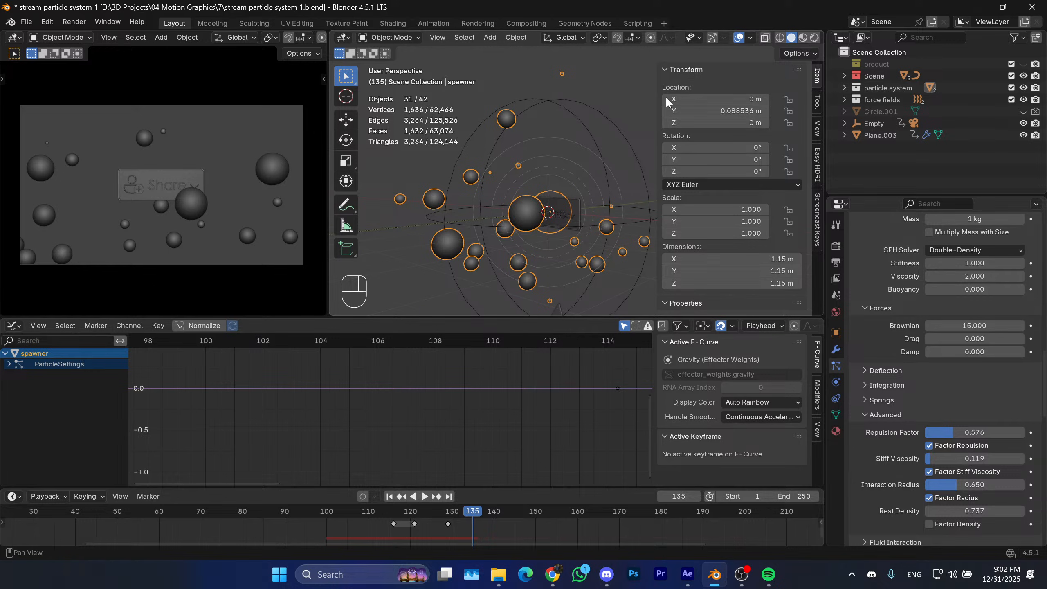
# Collapse the Transform properties in the 3D view and save the file.
pyautogui.click(686, 70)
pyautogui.hotkey('ctrl', 's')
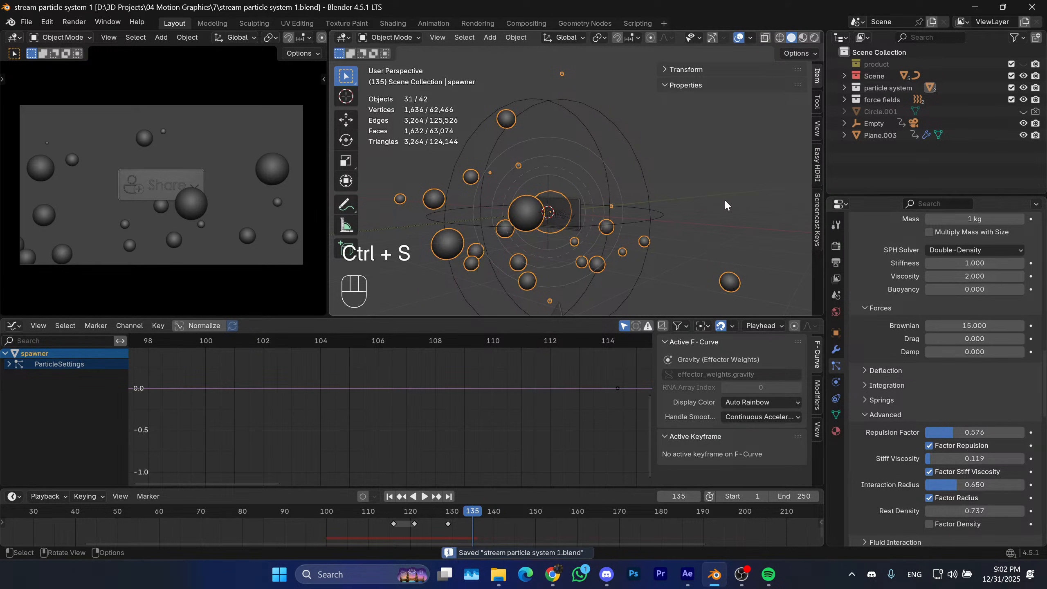
pyautogui.moveTo(654, 213); pyautogui.dragTo(2, 298, button='middle')
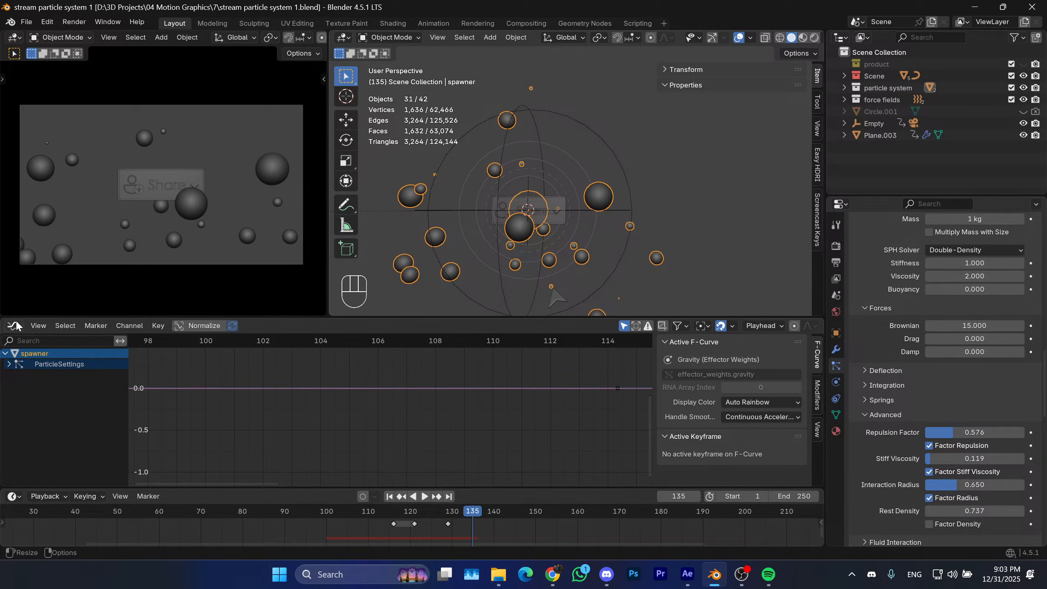
# Enlarge the camera view and 3D view areas and inspect the spread of the particle burst at frame 121.
pyautogui.moveTo(403, 321); pyautogui.dragTo(397, 390)
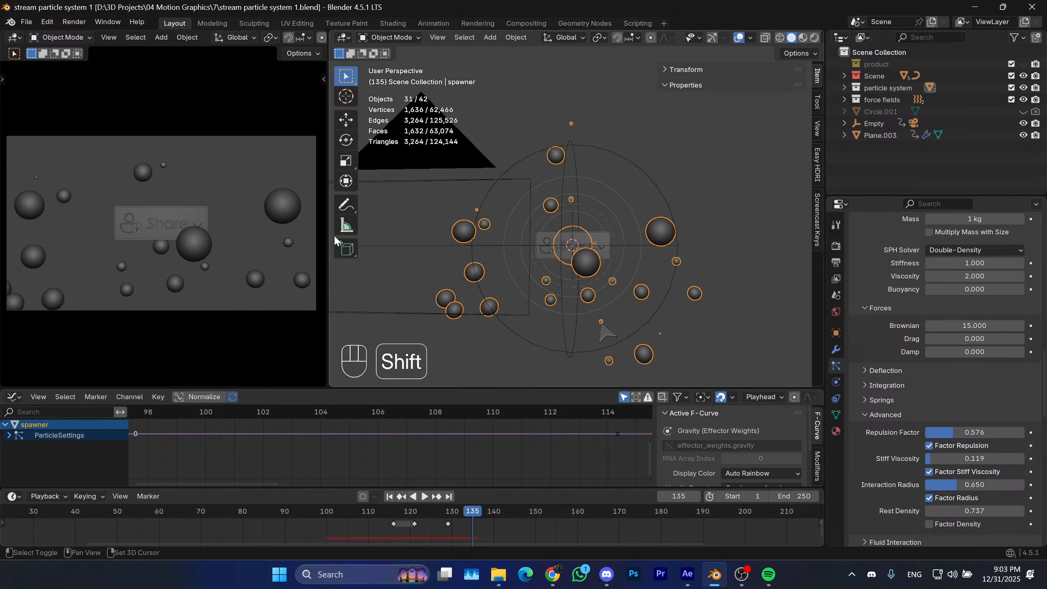
pyautogui.moveTo(329, 236); pyautogui.dragTo(436, 236)
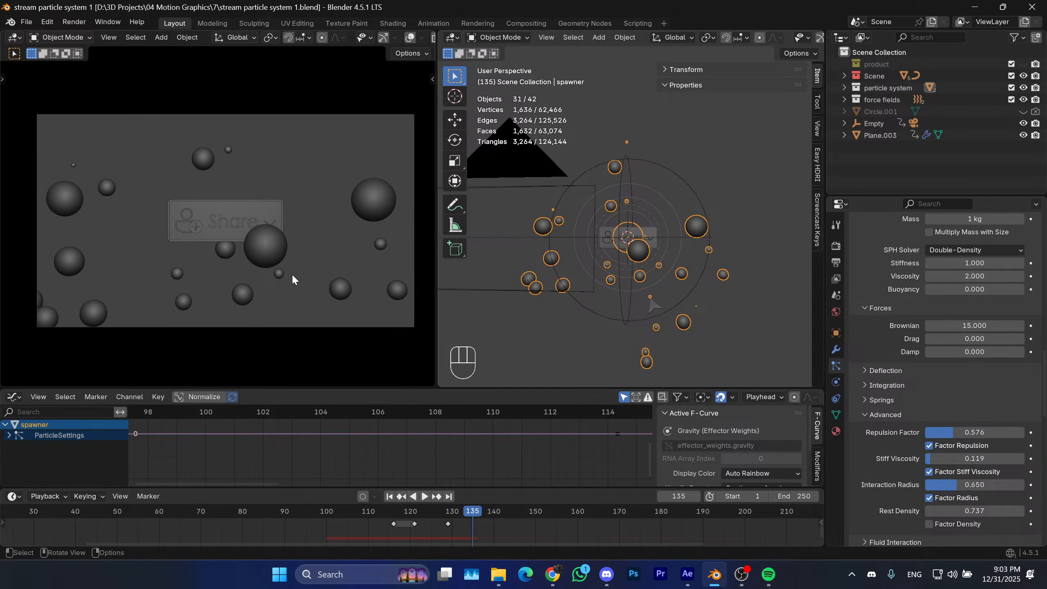
pyautogui.moveTo(557, 246); pyautogui.dragTo(221, 249, button='middle')
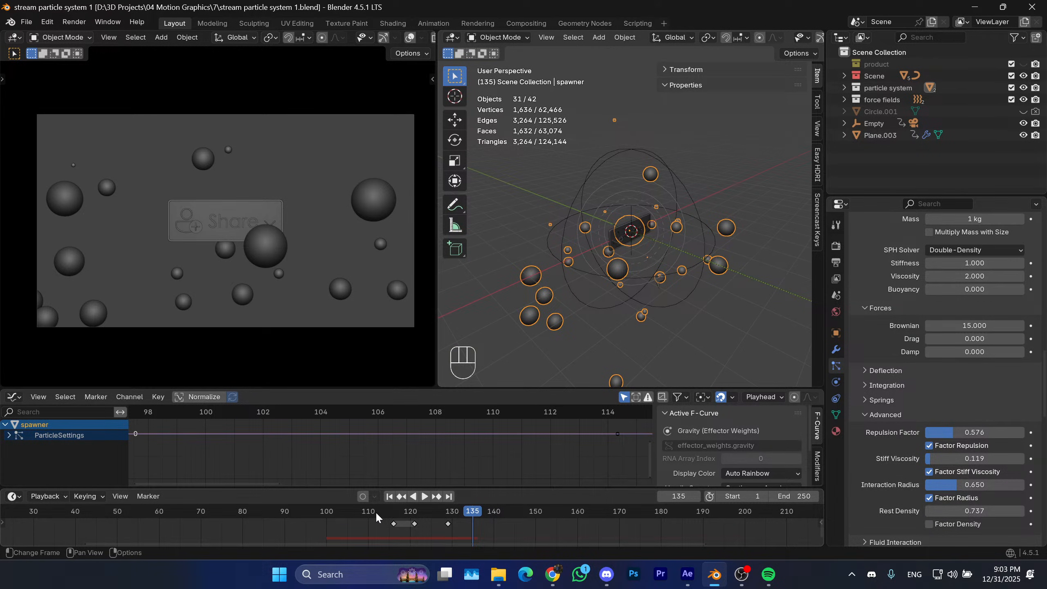
pyautogui.moveTo(375, 512); pyautogui.dragTo(414, 511)
pyautogui.keyDown('shift'); pyautogui.moveTo(507, 353); pyautogui.dragTo(648, 212, button='middle'); pyautogui.keyUp('shift')
pyautogui.moveTo(647, 212); pyautogui.dragTo(617, 219, button='middle')
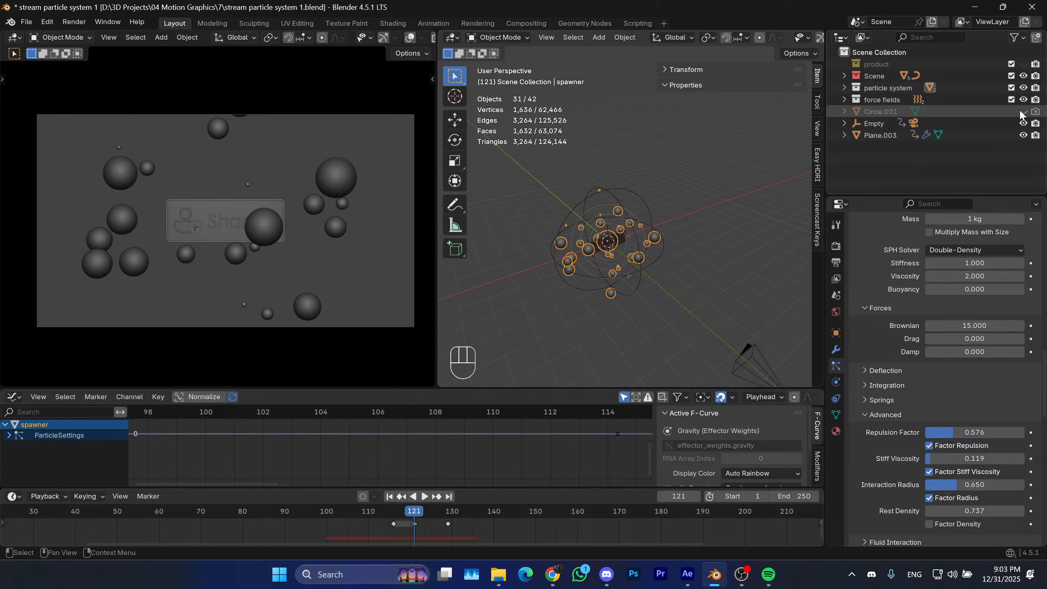
# Select Circle.001, expand the particle system collection in the Outliner and return to frame 97.
pyautogui.click(948, 112)
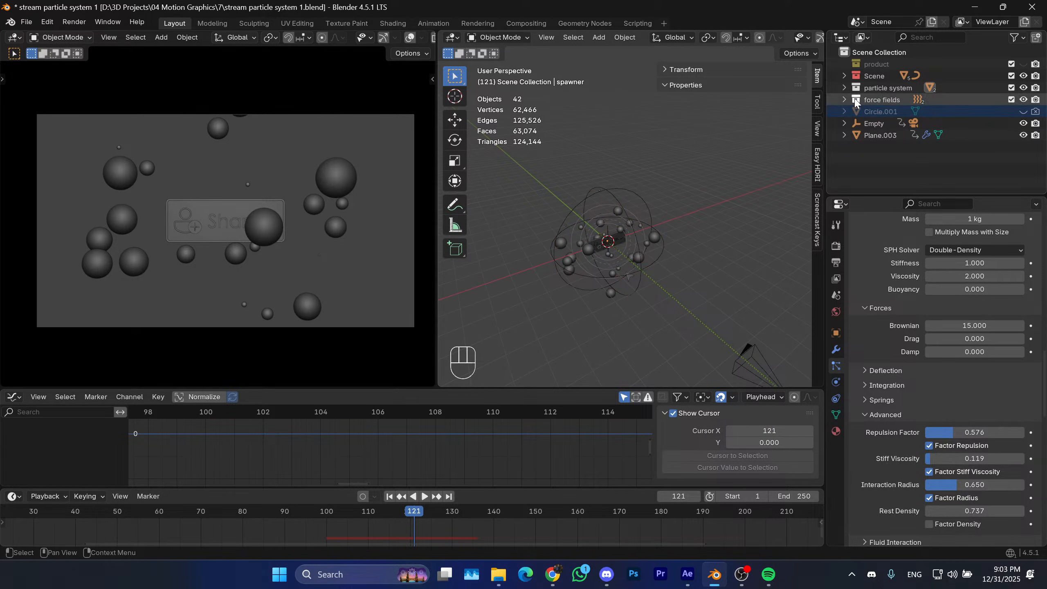
pyautogui.click(845, 88)
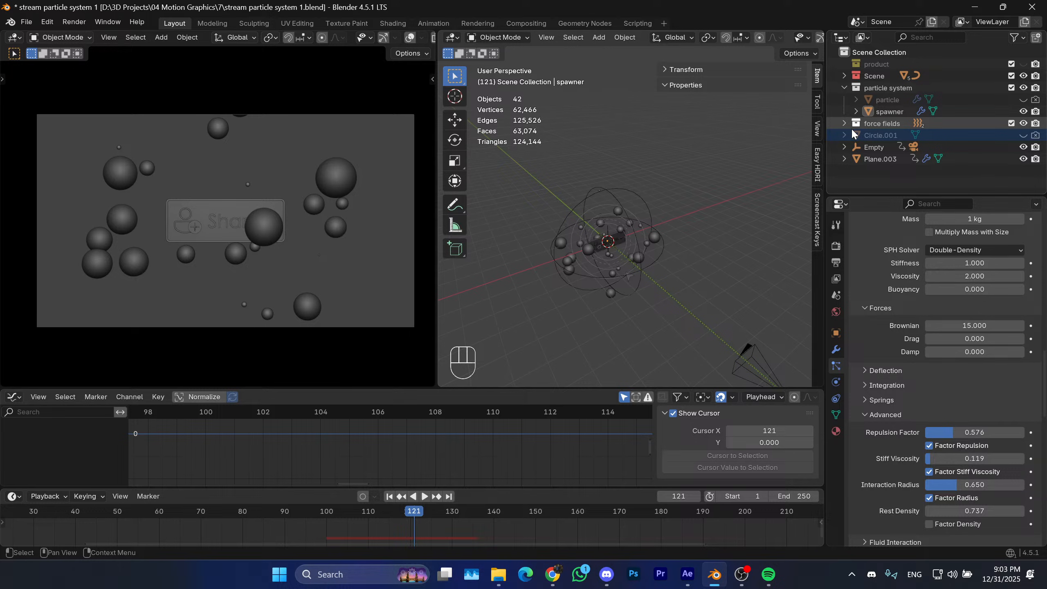
pyautogui.scroll(2, 627, 251)
pyautogui.scroll(-1, 640, 244)
pyautogui.moveTo(393, 511); pyautogui.dragTo(314, 512)
# Examine the Share button, the arrow and the surrounding force fields from several angles, ending close to the button's side.
pyautogui.moveTo(727, 205); pyautogui.dragTo(633, 253, button='middle')
pyautogui.scroll(1, 639, 255)
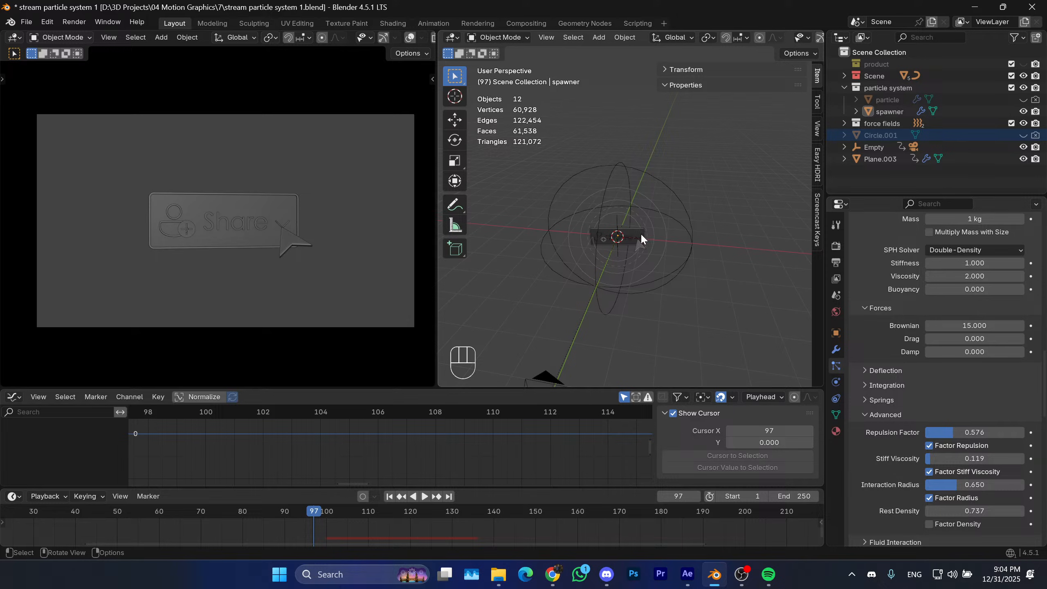
pyautogui.scroll(2, 643, 249)
pyautogui.keyDown('shift'); pyautogui.moveTo(658, 247); pyautogui.dragTo(680, 230, button='middle'); pyautogui.keyUp('shift')
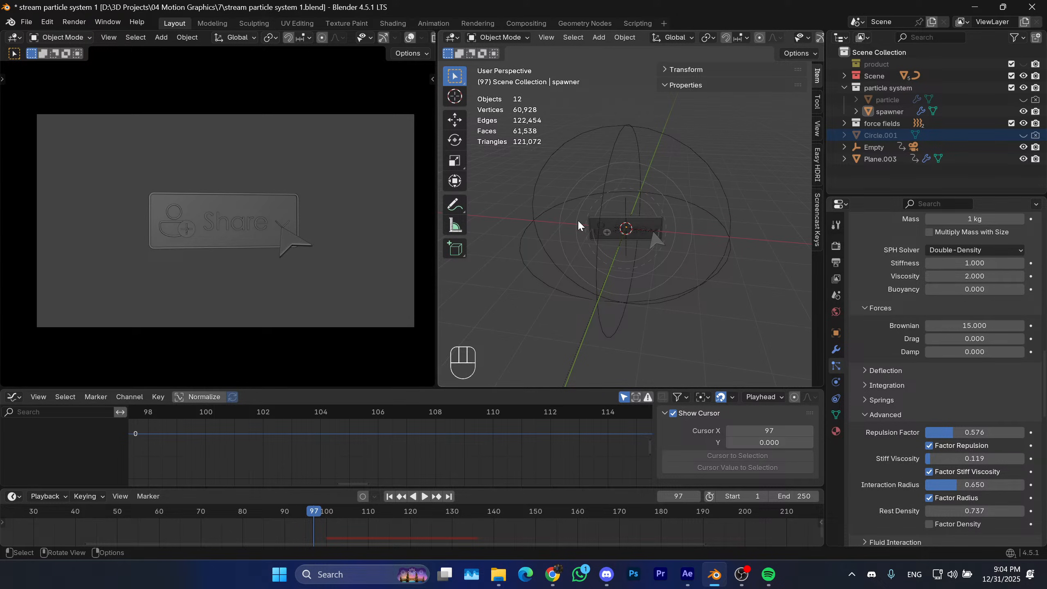
pyautogui.moveTo(619, 231); pyautogui.dragTo(702, 280, button='middle')
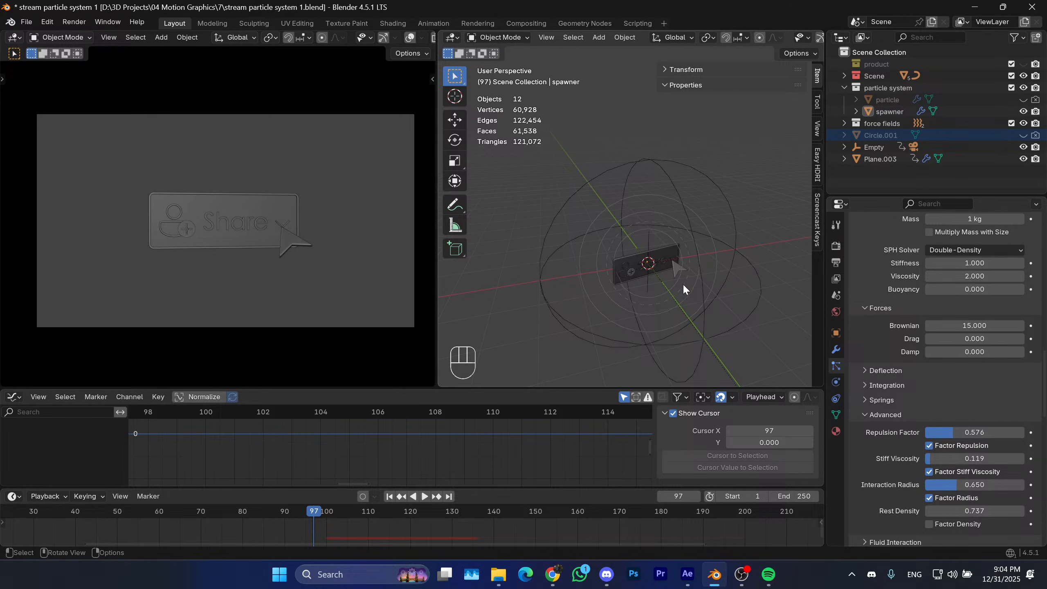
pyautogui.scroll(2, 613, 294)
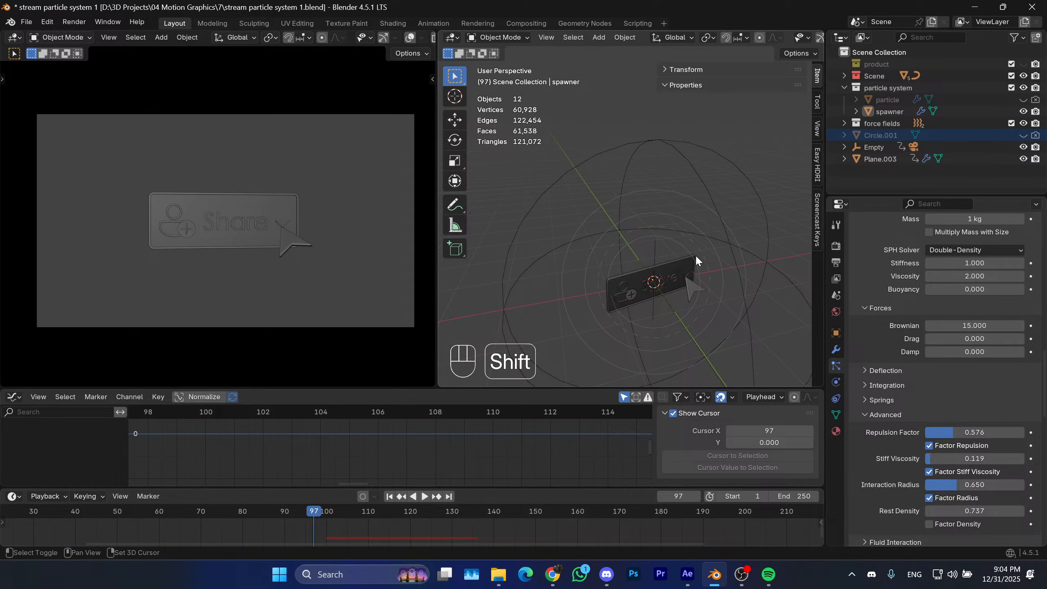
pyautogui.keyDown('shift'); pyautogui.moveTo(695, 254); pyautogui.dragTo(622, 232, button='middle'); pyautogui.keyUp('shift')
pyautogui.moveTo(622, 231)
pyautogui.mouseDown(button='middle')
pyautogui.moveTo(612, 242)
pyautogui.moveTo(589, 236)
pyautogui.moveTo(618, 225)
pyautogui.mouseUp(button='middle')
pyautogui.moveTo(619, 225); pyautogui.dragTo(598, 330, button='middle')
# Play the animation from frame 78 to frame 107 and examine the burst around the Share button from the side.
pyautogui.moveTo(317, 517); pyautogui.dragTo(235, 524)
pyautogui.press('space')
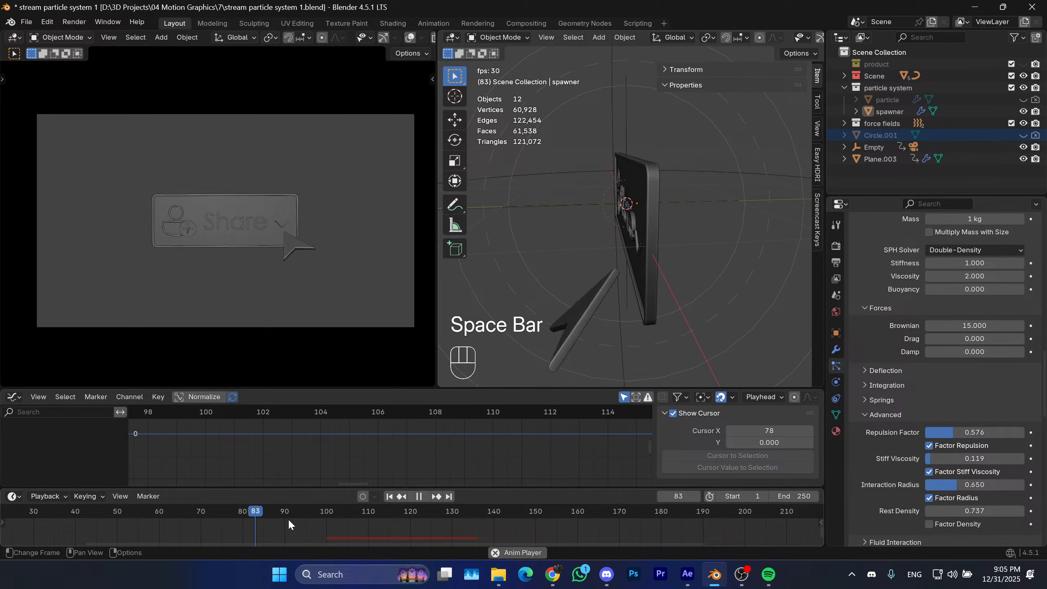
pyautogui.press('space')
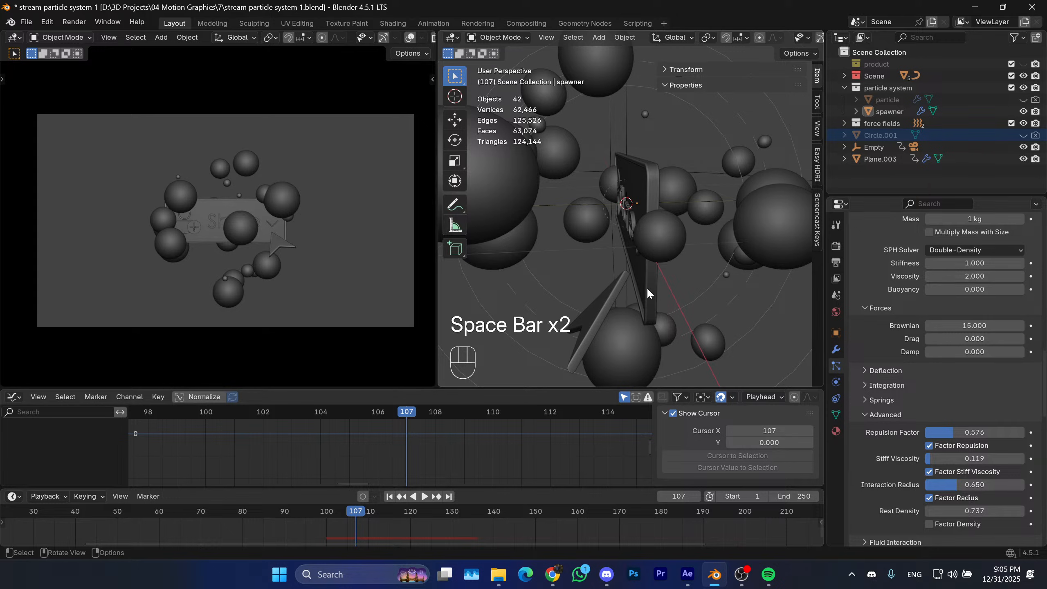
pyautogui.moveTo(625, 290); pyautogui.dragTo(687, 289, button='middle')
pyautogui.keyDown('shift'); pyautogui.moveTo(686, 288); pyautogui.dragTo(626, 294, button='middle'); pyautogui.keyUp('shift')
pyautogui.moveTo(626, 294); pyautogui.dragTo(651, 300, button='middle')
# Select the Share button and inspect where the arrow meets it at frame 89.
pyautogui.click(525, 326)
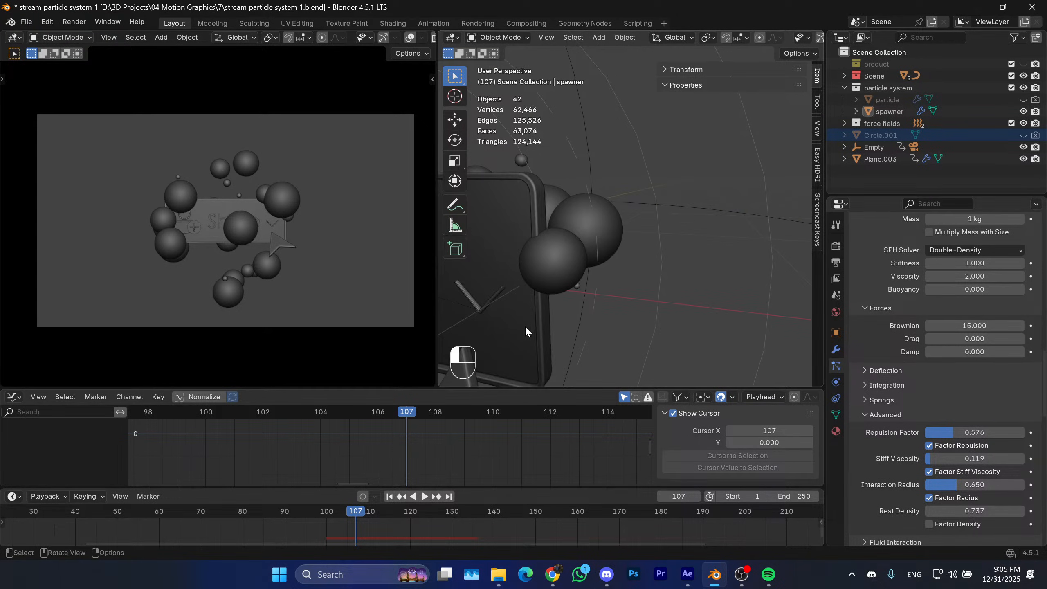
pyautogui.moveTo(531, 323); pyautogui.dragTo(591, 281, button='middle')
pyautogui.moveTo(349, 506); pyautogui.dragTo(278, 522)
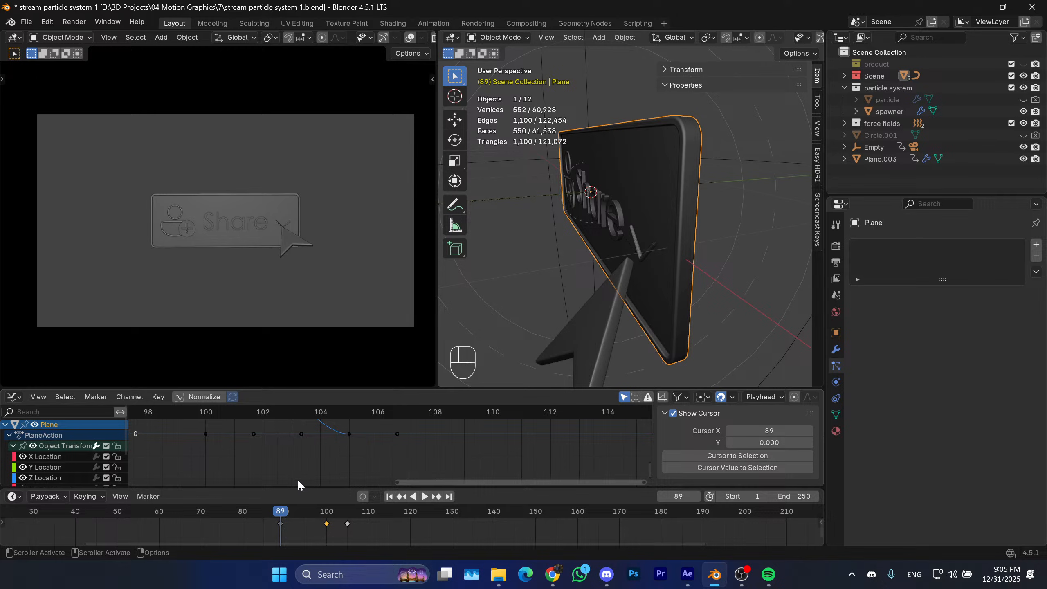
pyautogui.moveTo(276, 512)
pyautogui.mouseDown()
pyautogui.moveTo(265, 514)
pyautogui.moveTo(279, 512)
pyautogui.mouseUp()
pyautogui.keyDown('shift'); pyautogui.moveTo(614, 239); pyautogui.dragTo(676, 254, button='middle'); pyautogui.keyUp('shift')
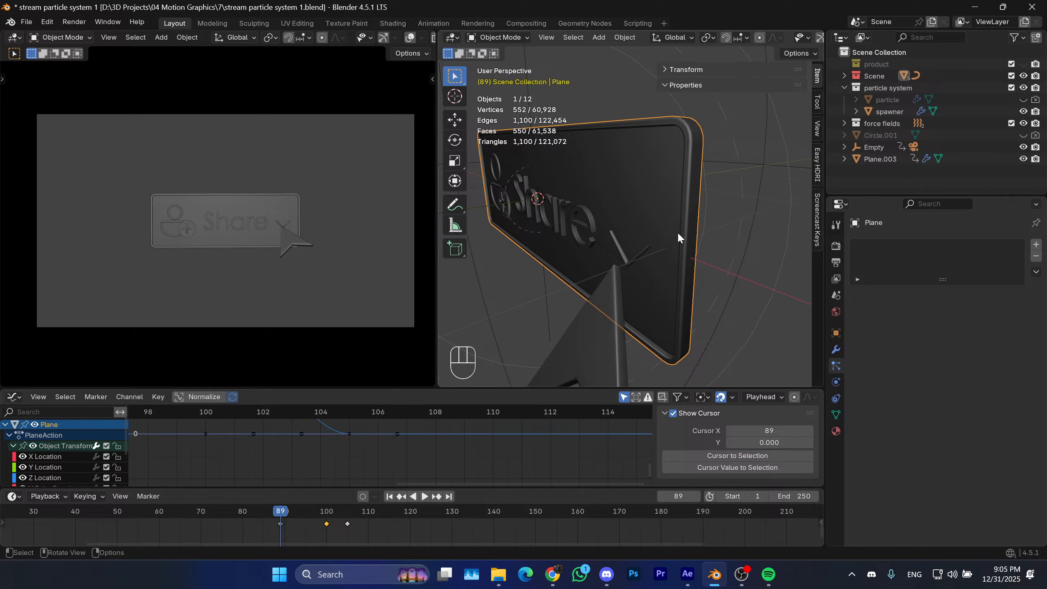
pyautogui.keyDown('shift'); pyautogui.moveTo(668, 241); pyautogui.dragTo(703, 254, button='middle'); pyautogui.keyUp('shift')
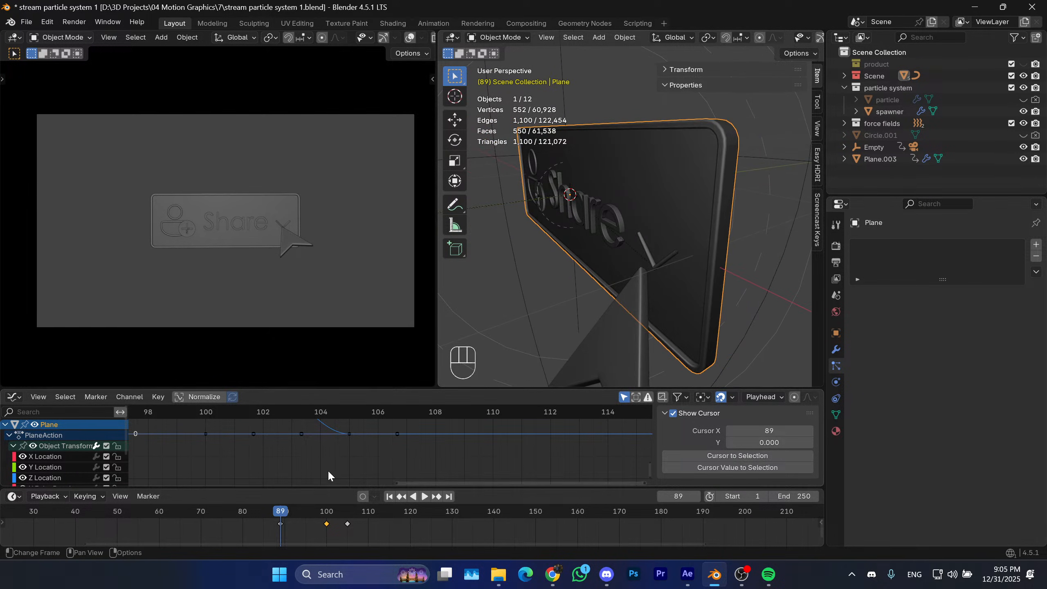
# Rotate the Share button about the Z axis at frame 100 and replay the tap from frame 80.
pyautogui.moveTo(280, 512); pyautogui.dragTo(326, 515)
pyautogui.moveTo(645, 247); pyautogui.dragTo(712, 265, button='middle')
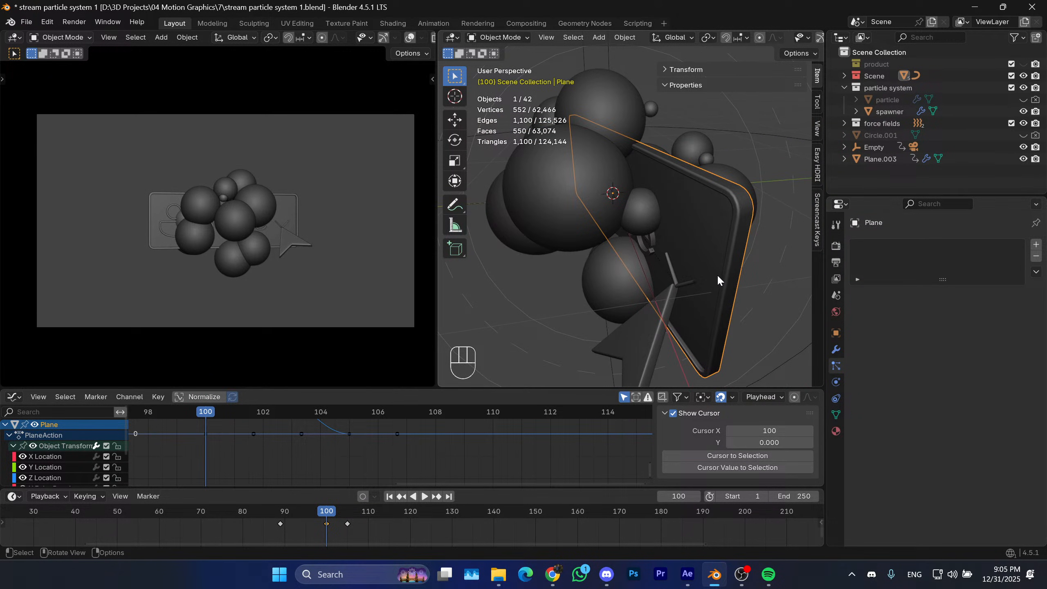
pyautogui.press('r')
pyautogui.press('z')
pyautogui.click(715, 282)
pyautogui.moveTo(319, 512); pyautogui.dragTo(247, 529)
pyautogui.press('space')
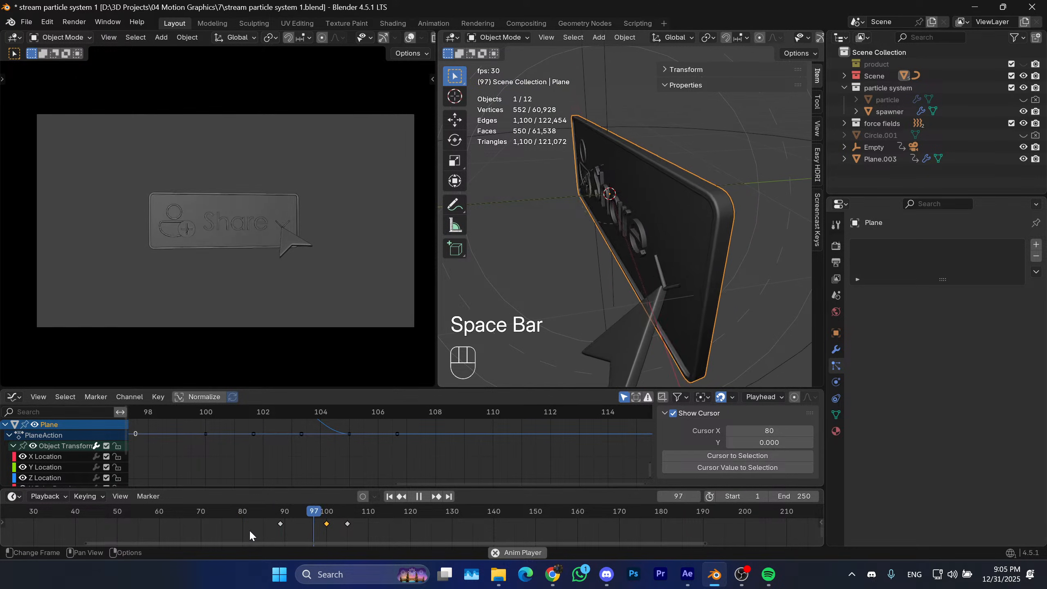
pyautogui.press('space')
# Shift the arrow's keyframes before frame 89 six frames earlier, so the first lies at frame 54.
pyautogui.click(614, 320)
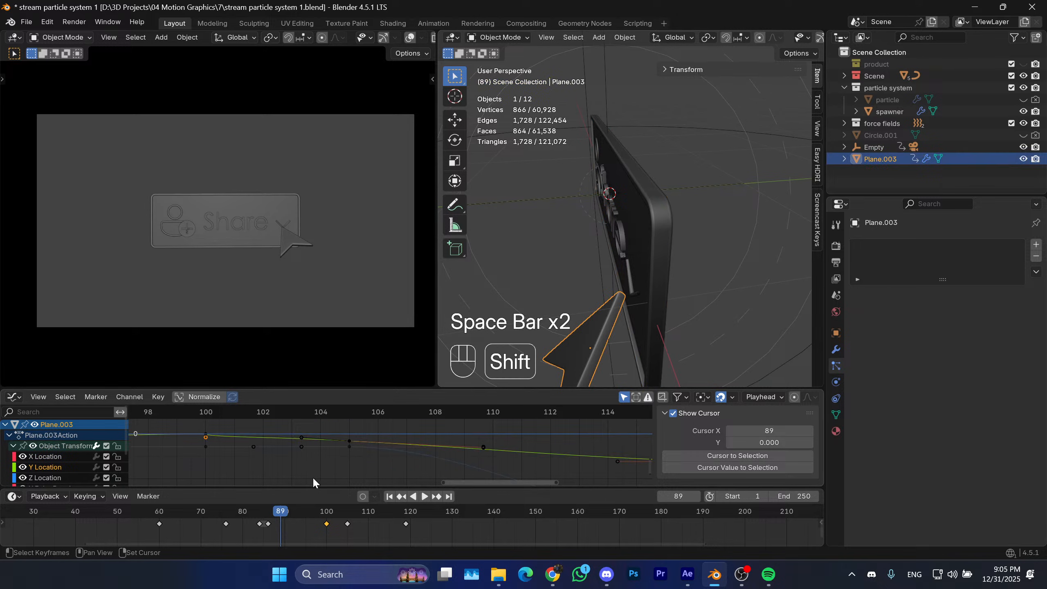
pyautogui.moveTo(284, 538); pyautogui.dragTo(148, 514)
pyautogui.press('g')
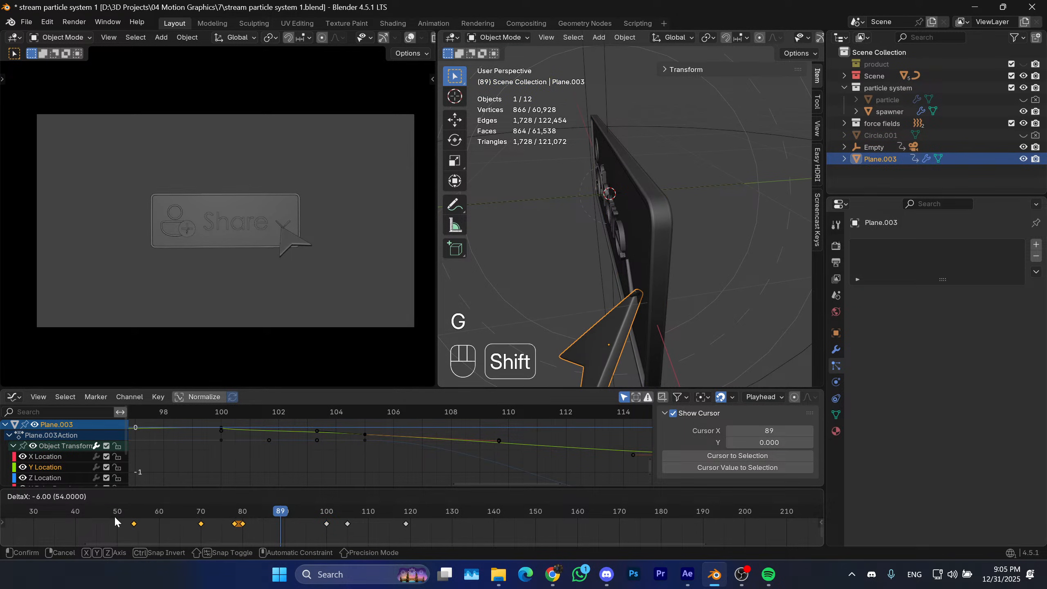
pyautogui.click(117, 518)
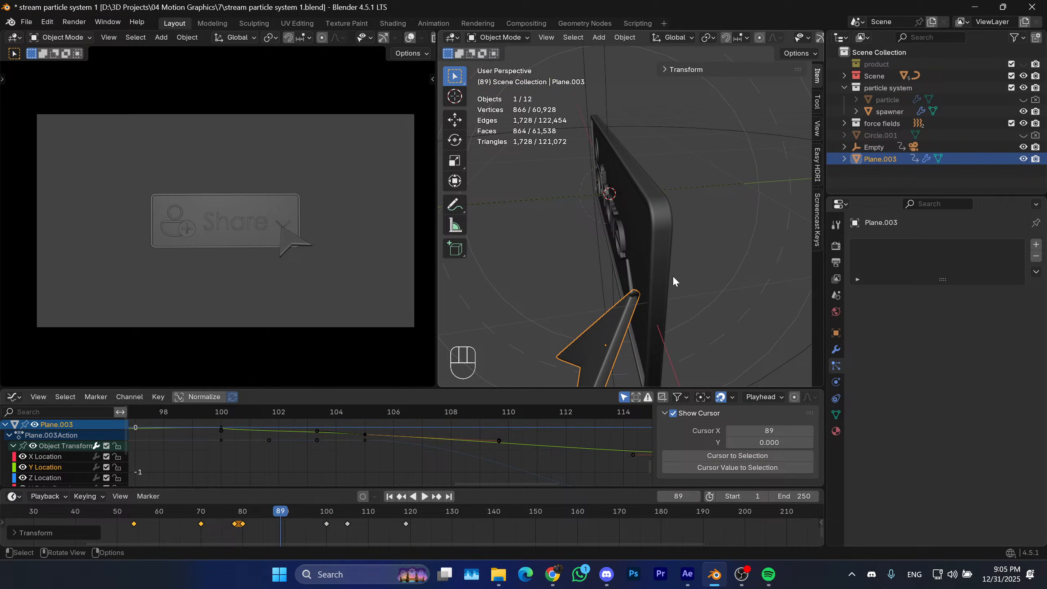
# Move the Share button's frame 89 keyframe eight frames earlier, to frame 81.
pyautogui.click(672, 284)
pyautogui.moveTo(672, 285); pyautogui.dragTo(545, 380, button='middle')
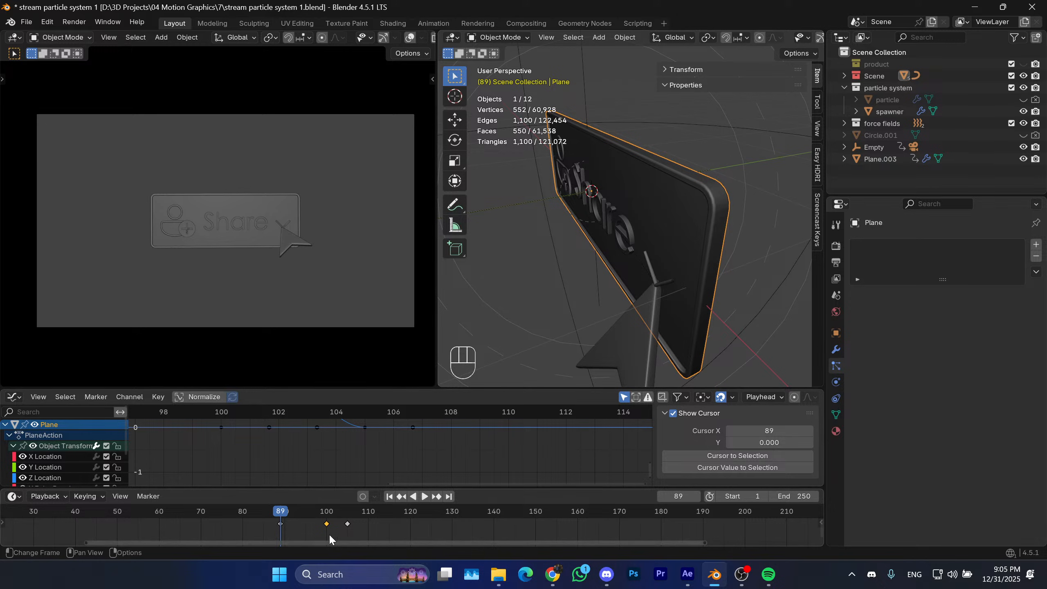
pyautogui.click(277, 525)
pyautogui.press('g')
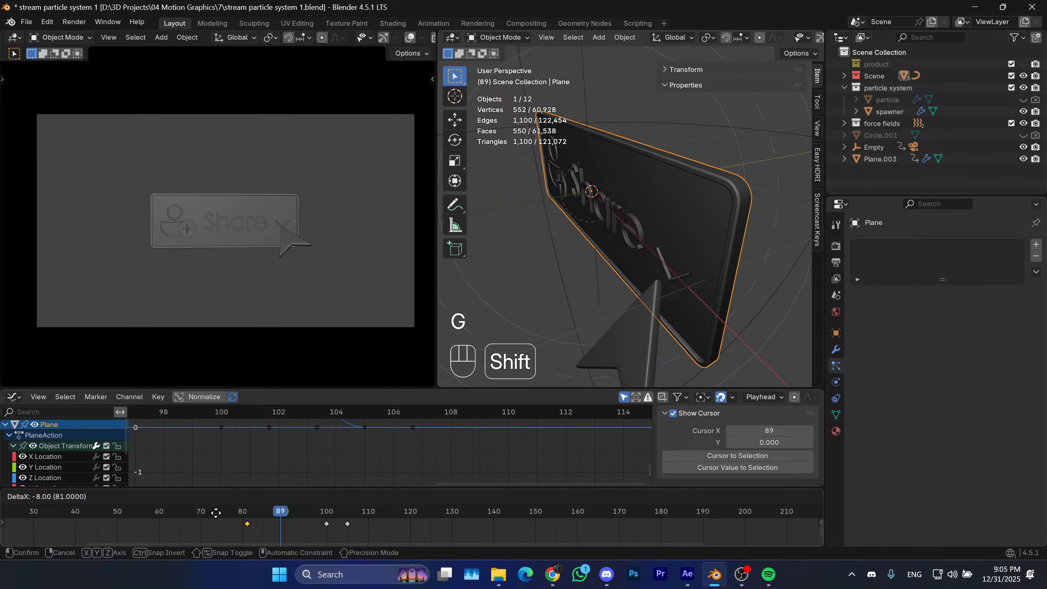
pyautogui.click(216, 512)
# Replay the arrow's approach and tap from frames 58, 72 and 44 to check the new timing.
pyautogui.click(157, 513)
pyautogui.press('space')
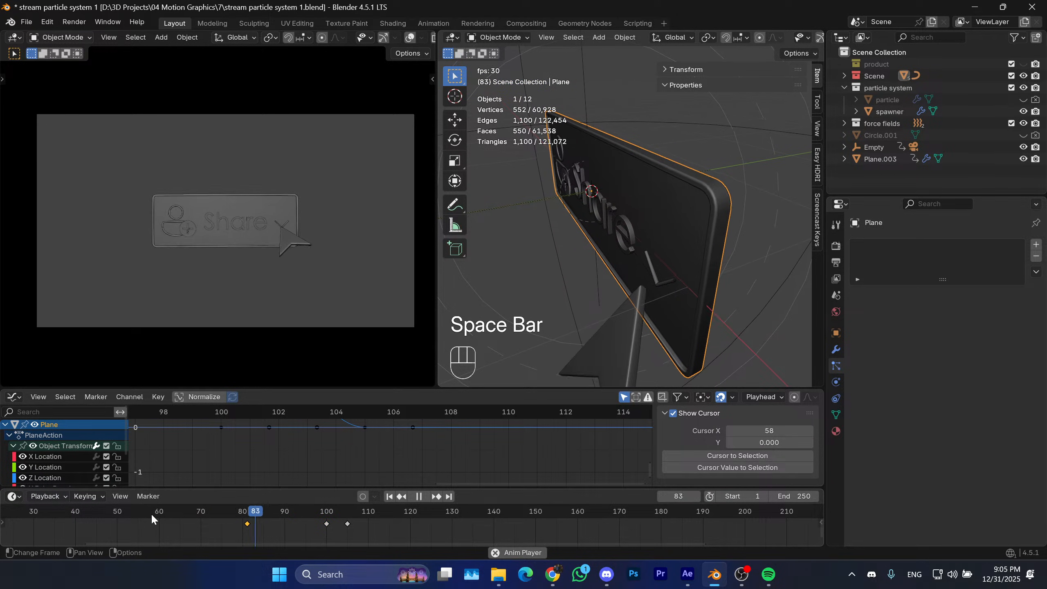
pyautogui.press('space')
pyautogui.click(271, 513)
pyautogui.click(209, 513)
pyautogui.press('space')
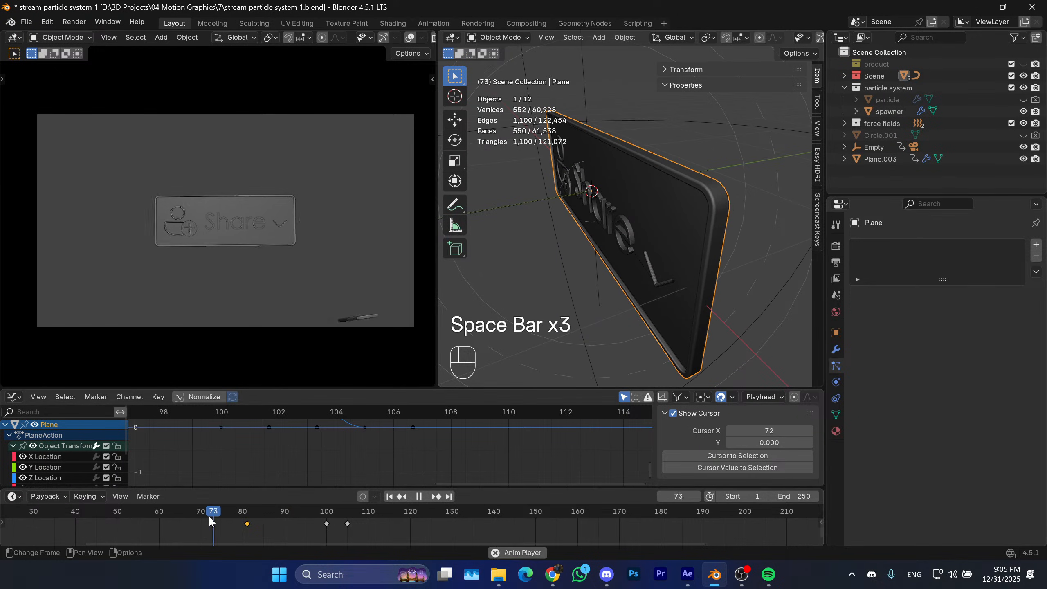
pyautogui.press('space')
pyautogui.moveTo(296, 510); pyautogui.dragTo(108, 512)
pyautogui.press('space')
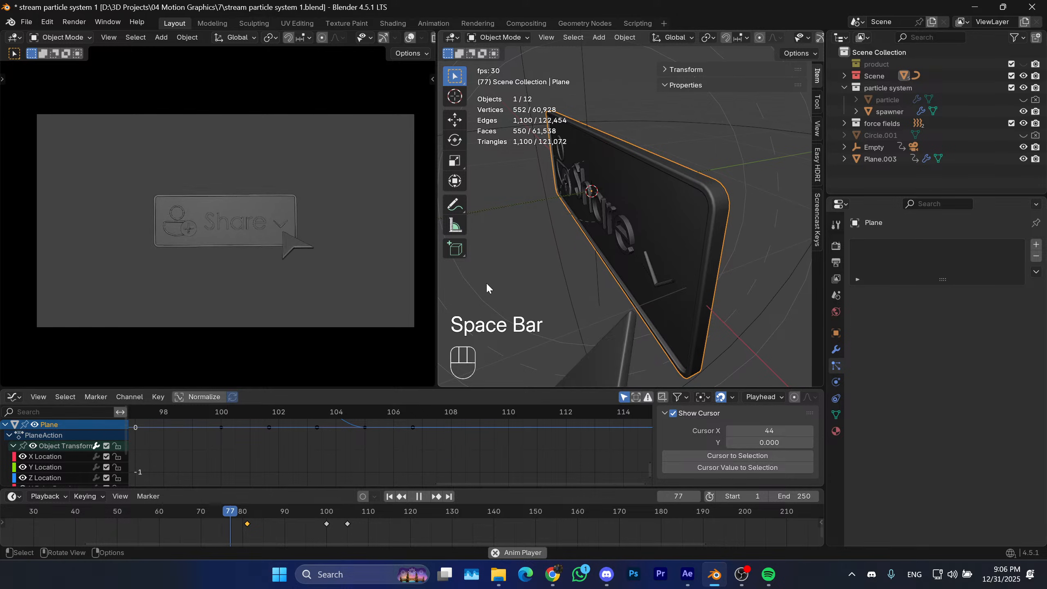
pyautogui.press('space')
# Stretch the arrow's first two keyframes away from frame 80, to frames 47 and 67, and replay its approach.
pyautogui.click(632, 335)
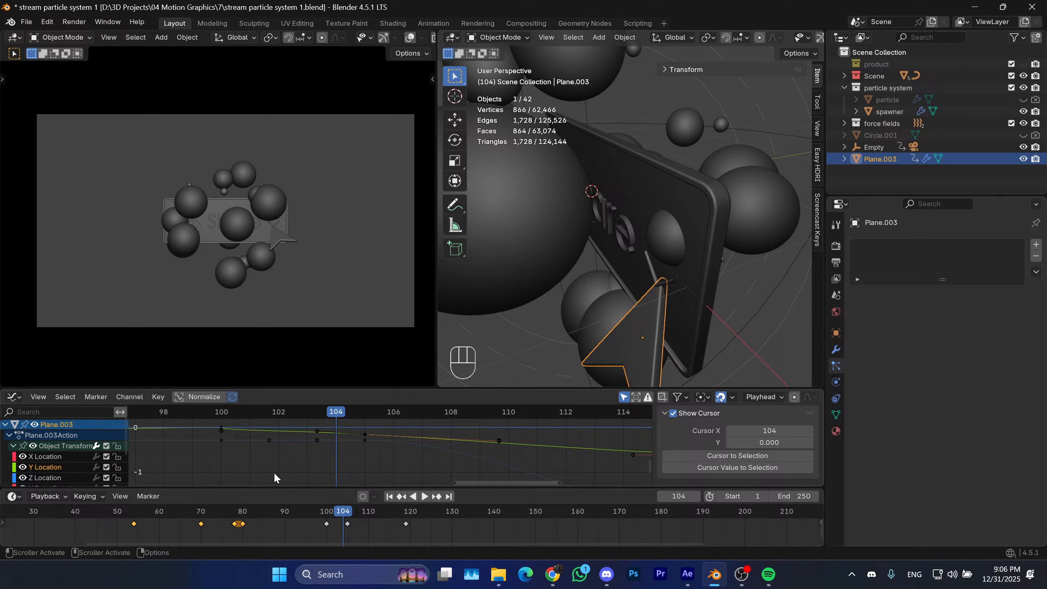
pyautogui.moveTo(283, 520); pyautogui.dragTo(243, 517)
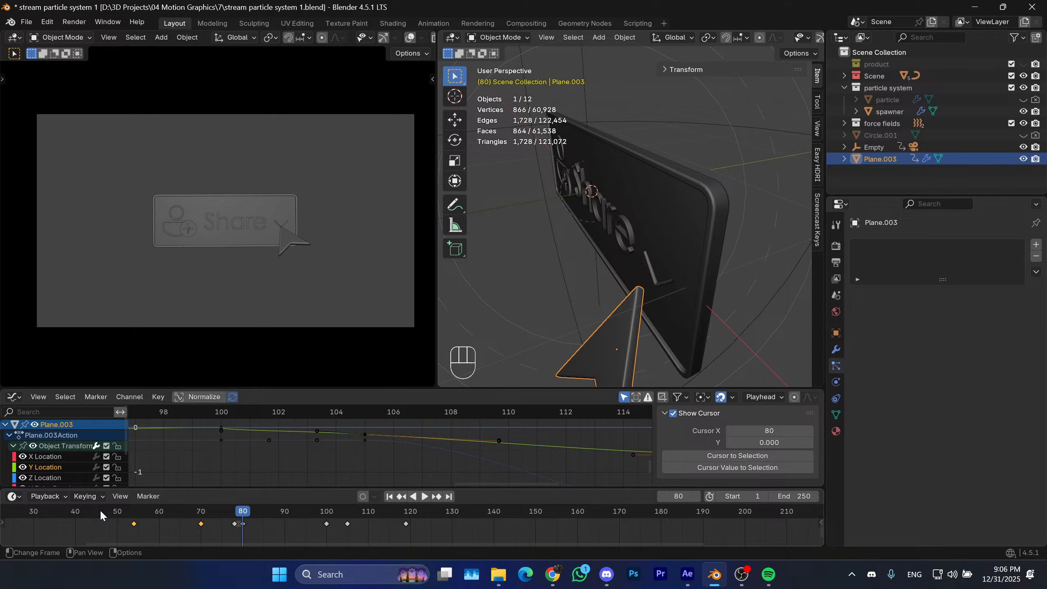
pyautogui.press('s')
pyautogui.click(29, 512)
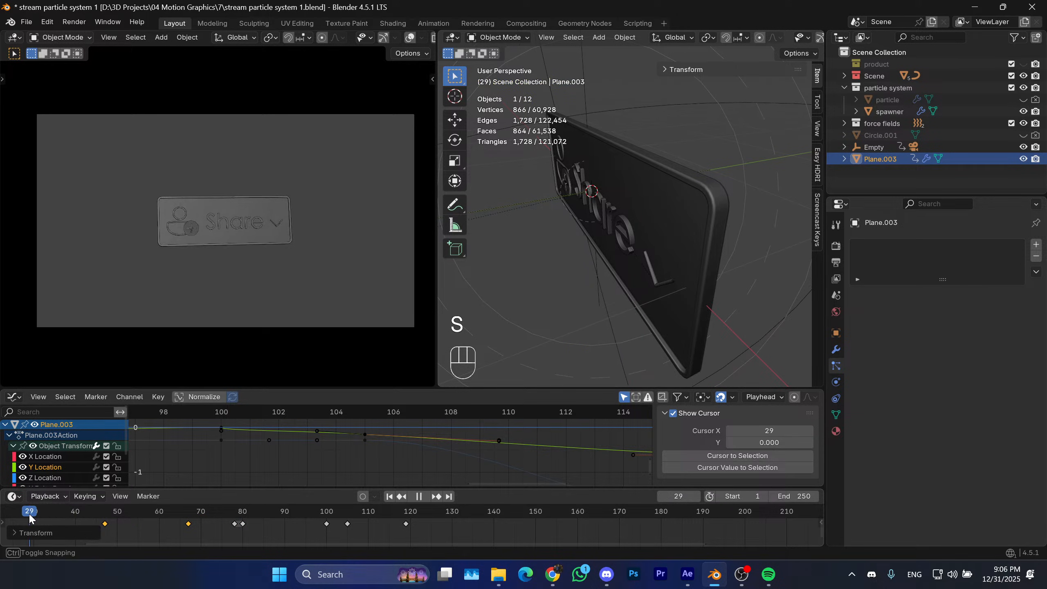
pyautogui.press('space')
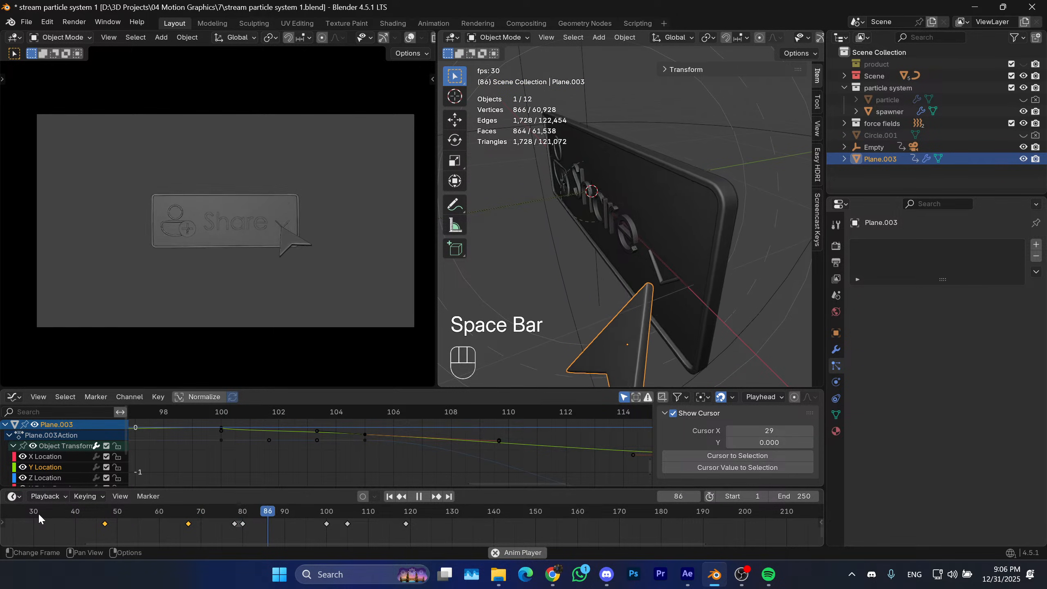
pyautogui.moveTo(190, 521); pyautogui.dragTo(212, 513)
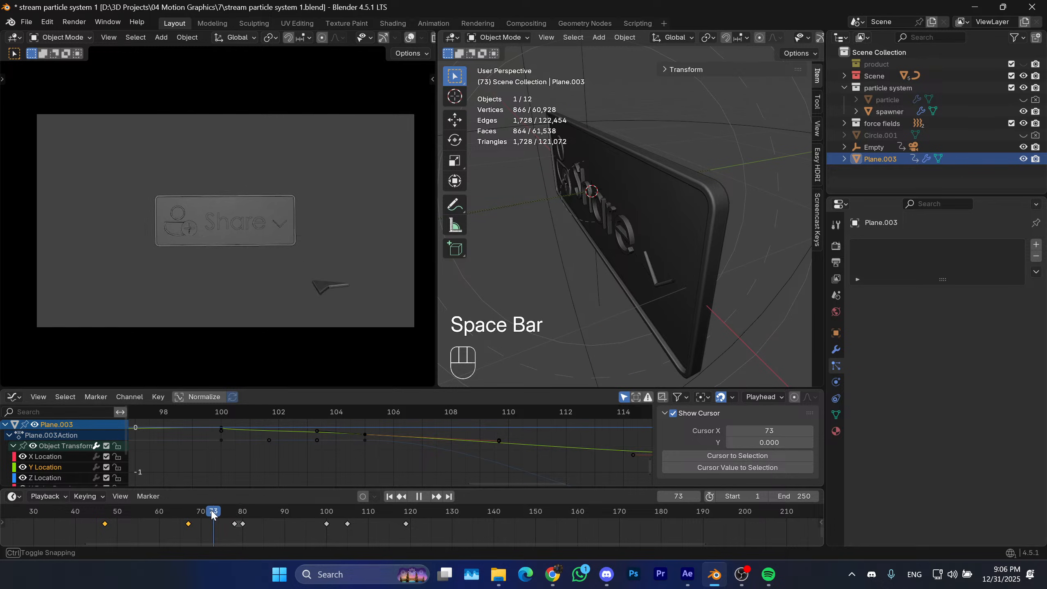
pyautogui.press('space')
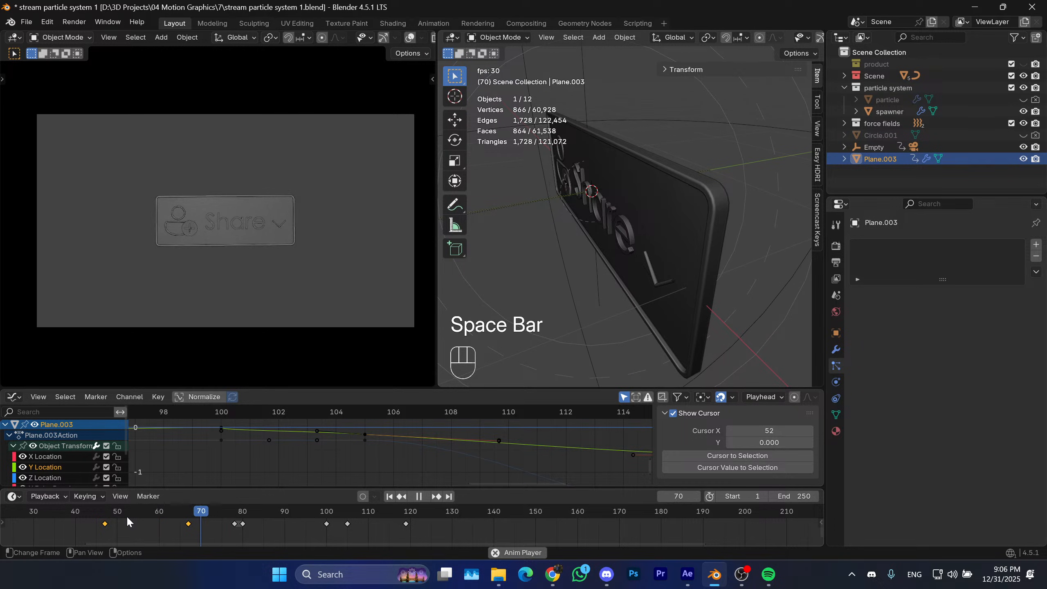
pyautogui.press('space')
# Stretch the arrow's first two keyframes away from frame 78, to frames 26 and 59, and replay from frame 4.
pyautogui.scroll(-2, 175, 526)
pyautogui.scroll(-1, 174, 530)
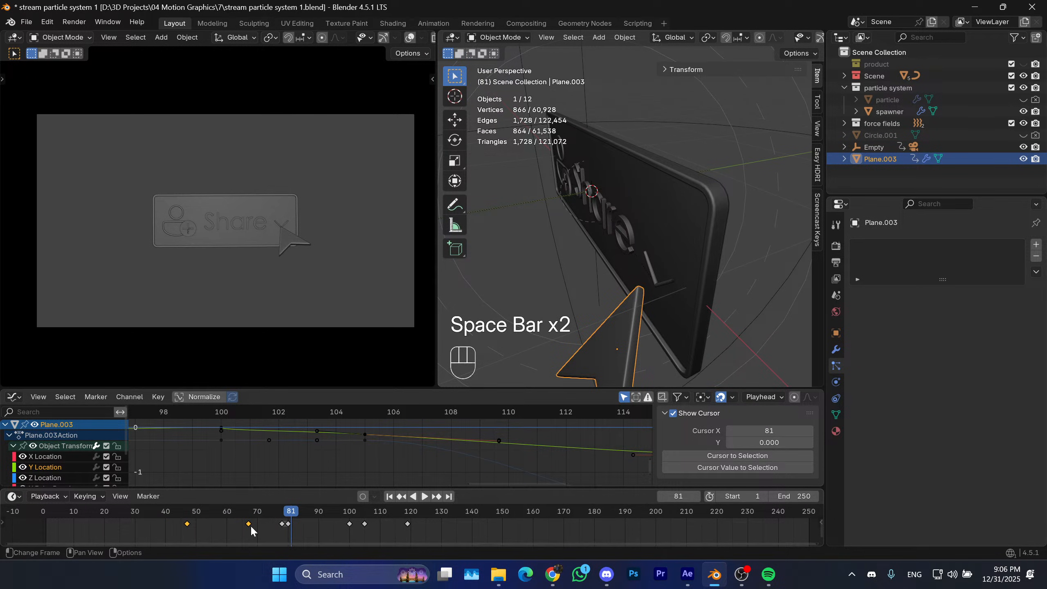
pyautogui.moveTo(276, 514); pyautogui.dragTo(282, 513)
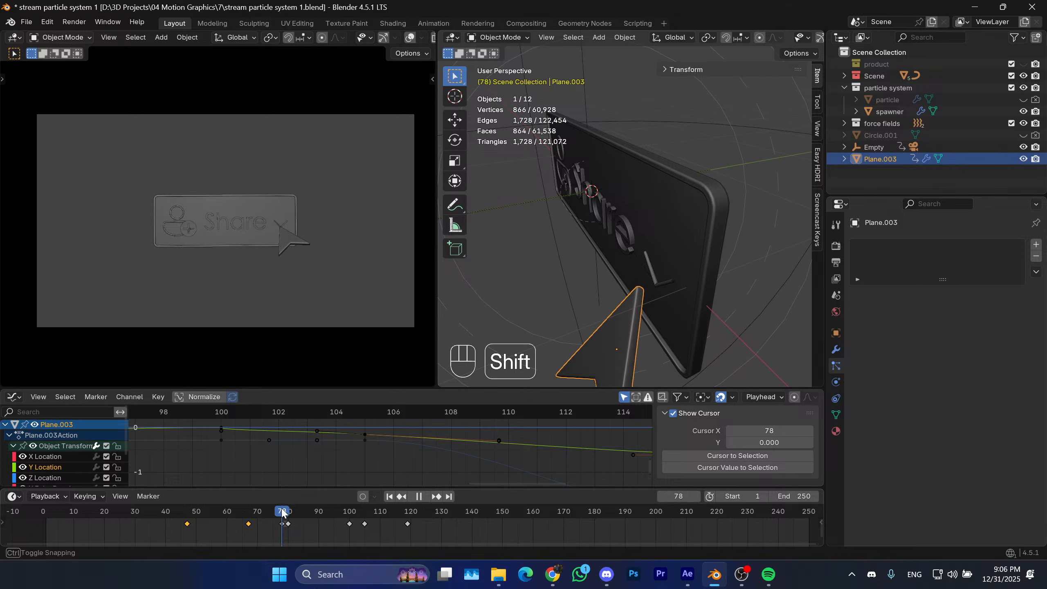
pyautogui.press('s')
pyautogui.click(239, 512)
pyautogui.moveTo(155, 514); pyautogui.dragTo(55, 514)
pyautogui.press('space')
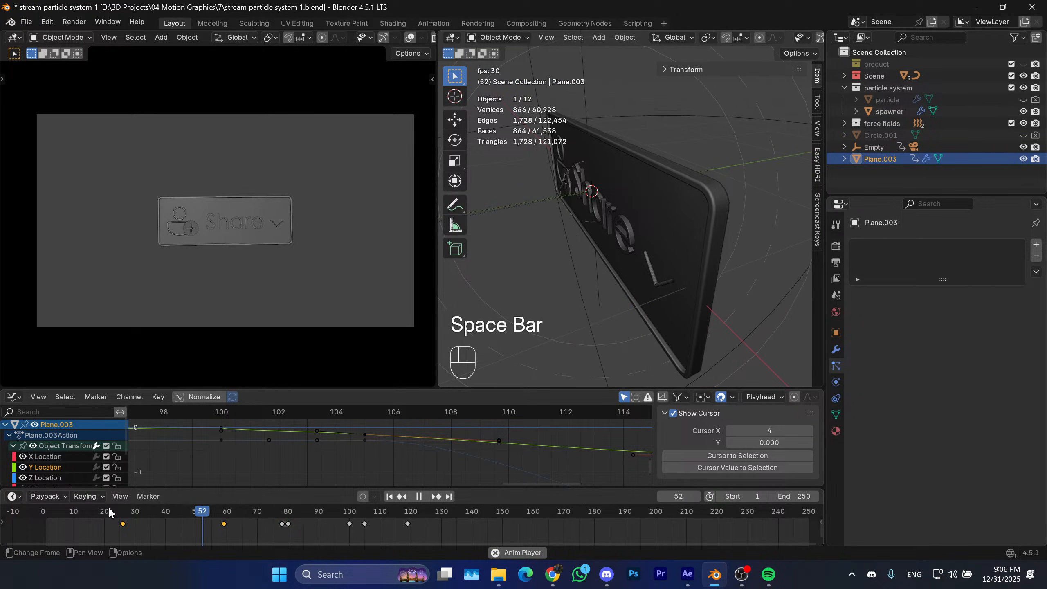
# Move the arrow's frame 59 keyframe back to frame 47 and replay its approach from frames 14 and 20.
pyautogui.press('space')
pyautogui.moveTo(240, 524); pyautogui.dragTo(203, 516)
pyautogui.press('g')
pyautogui.click(167, 517)
pyautogui.moveTo(132, 513); pyautogui.dragTo(37, 512)
pyautogui.press('space')
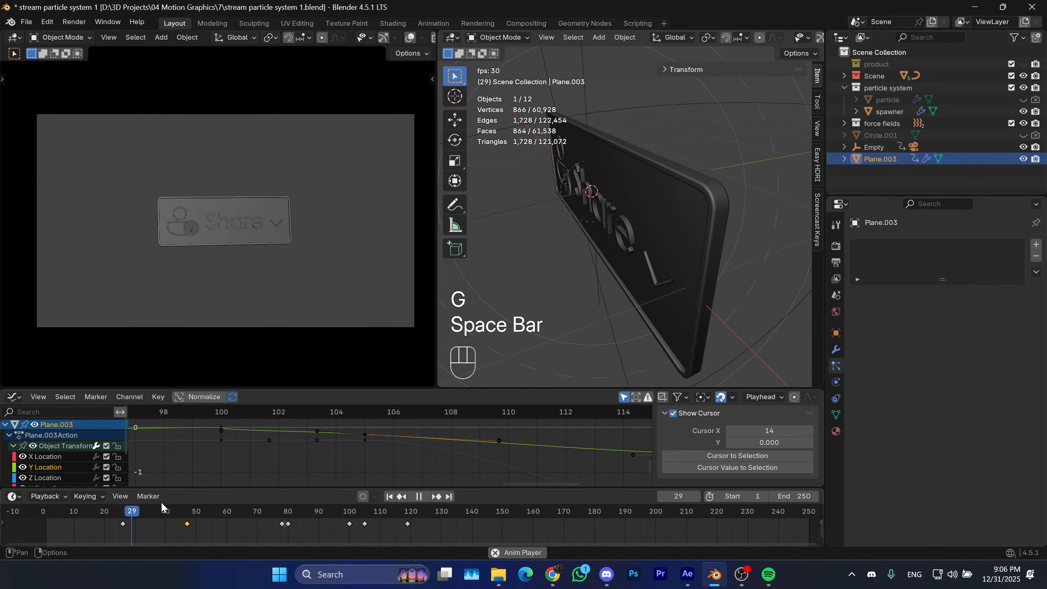
pyautogui.press('space')
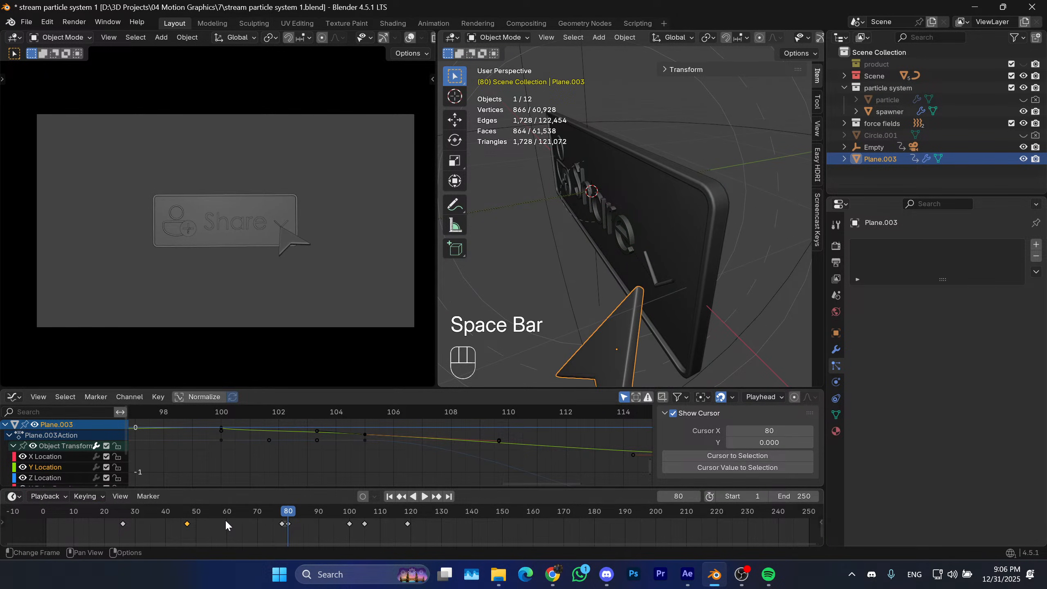
pyautogui.press('space')
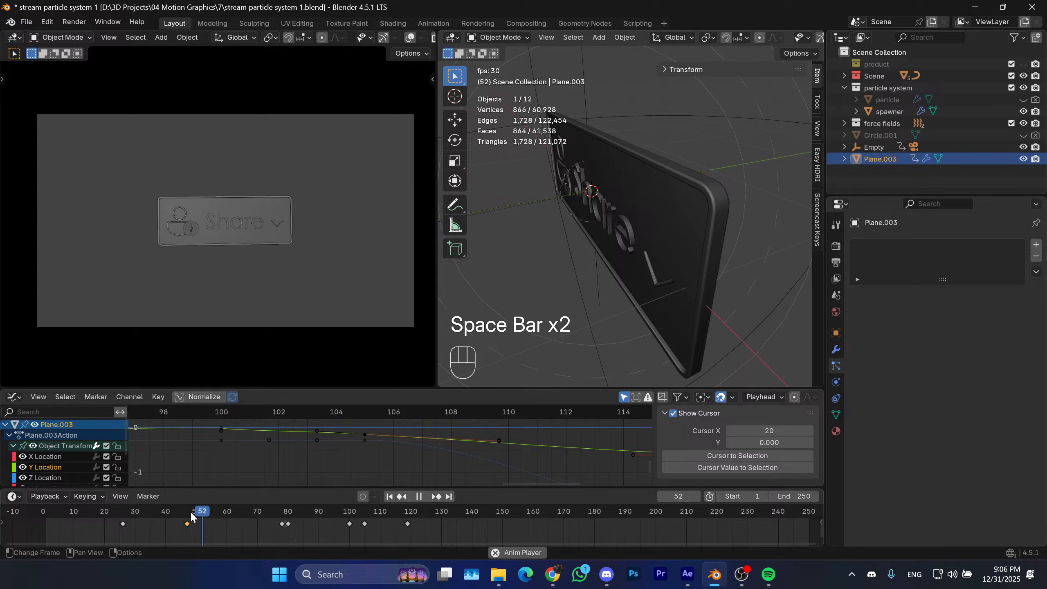
pyautogui.press('space')
# At frame 78, rotate the arrow about -188.7° around its local X axis and keyframe the new orientation.
pyautogui.moveTo(195, 514); pyautogui.dragTo(281, 514)
pyautogui.keyDown('shift'); pyautogui.moveTo(598, 314); pyautogui.dragTo(598, 304, button='middle'); pyautogui.keyUp('shift')
pyautogui.keyDown('shift'); pyautogui.moveTo(622, 360); pyautogui.dragTo(646, 314, button='middle'); pyautogui.keyUp('shift')
pyautogui.press('r')
pyautogui.press('r')
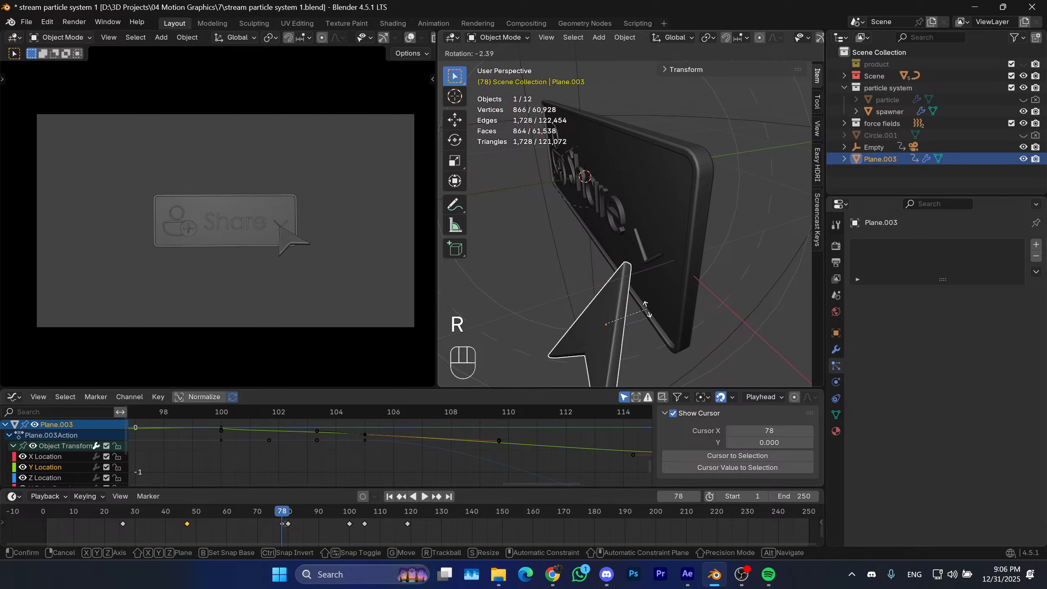
pyautogui.press('z')
pyautogui.press('z')
pyautogui.press('r')
pyautogui.press('y')
pyautogui.press('y')
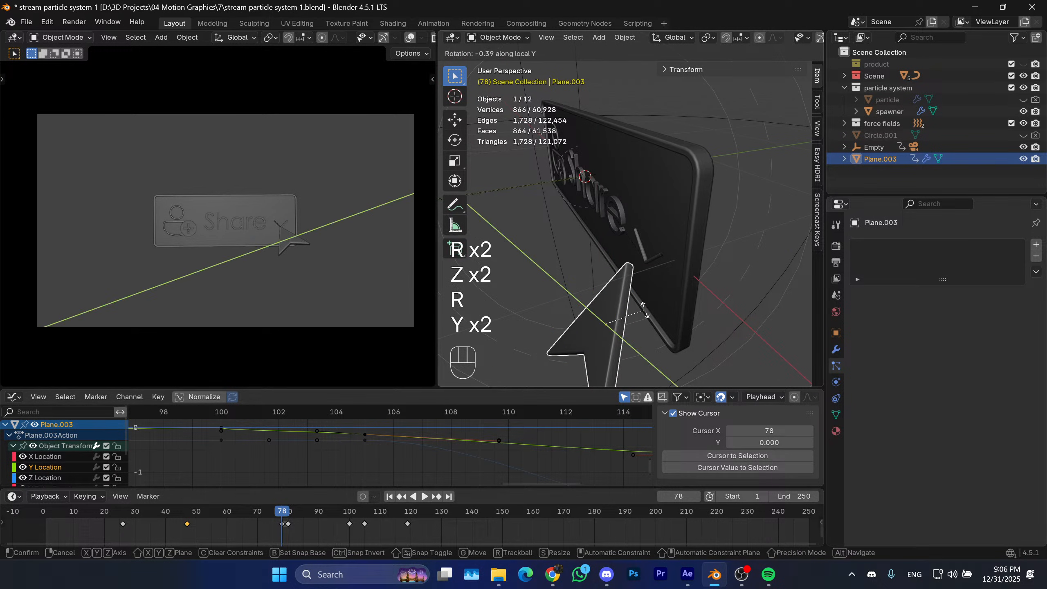
pyautogui.press('r')
pyautogui.press('x')
pyautogui.press('x')
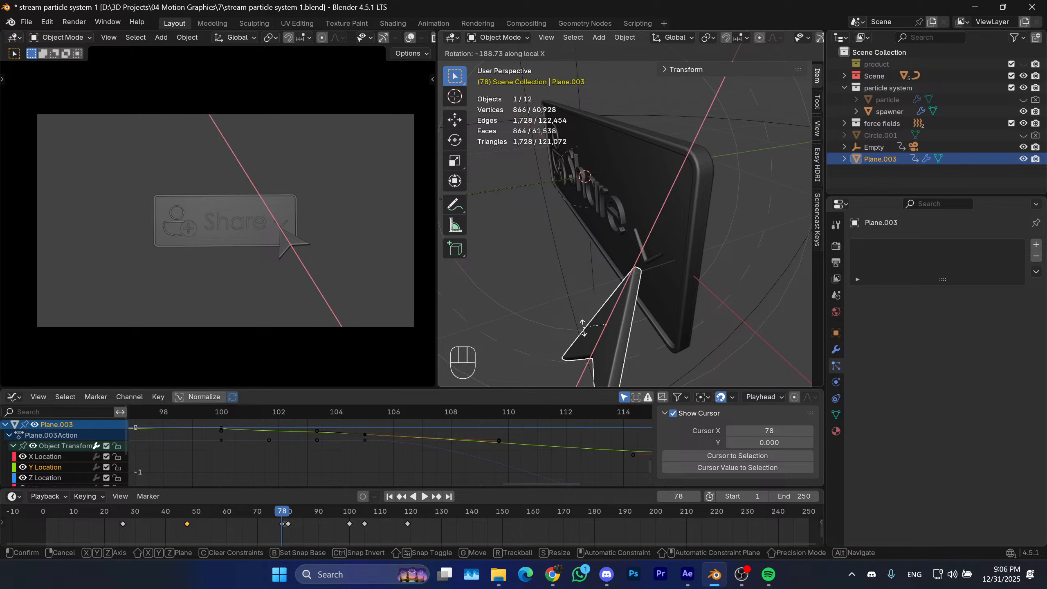
pyautogui.click(583, 327)
pyautogui.click(689, 70)
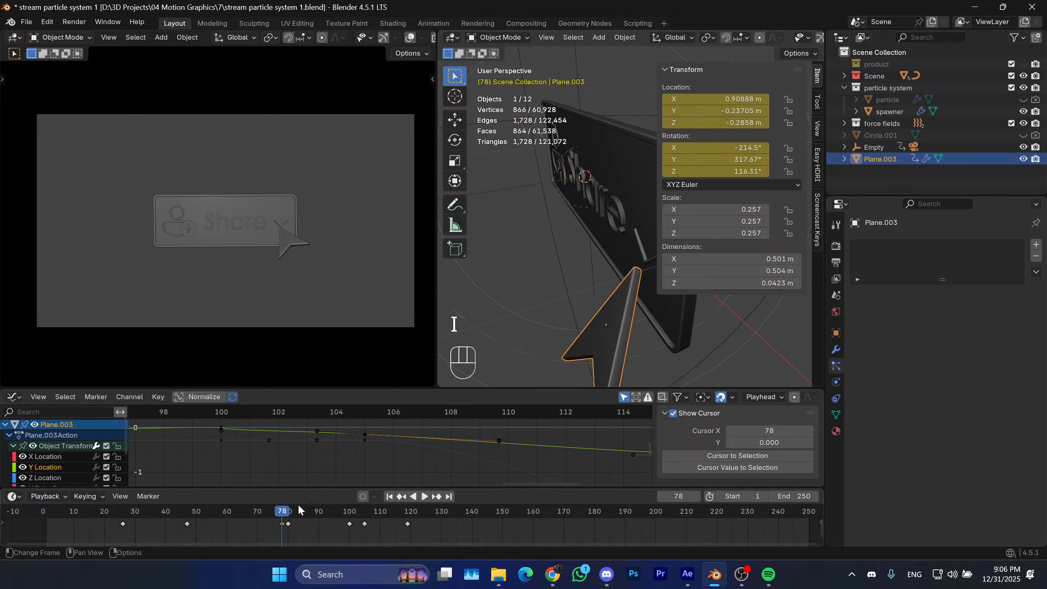
# Replay the arrow's approach from frame 35 to check the new rotation.
pyautogui.moveTo(298, 504); pyautogui.dragTo(235, 518)
pyautogui.press('space')
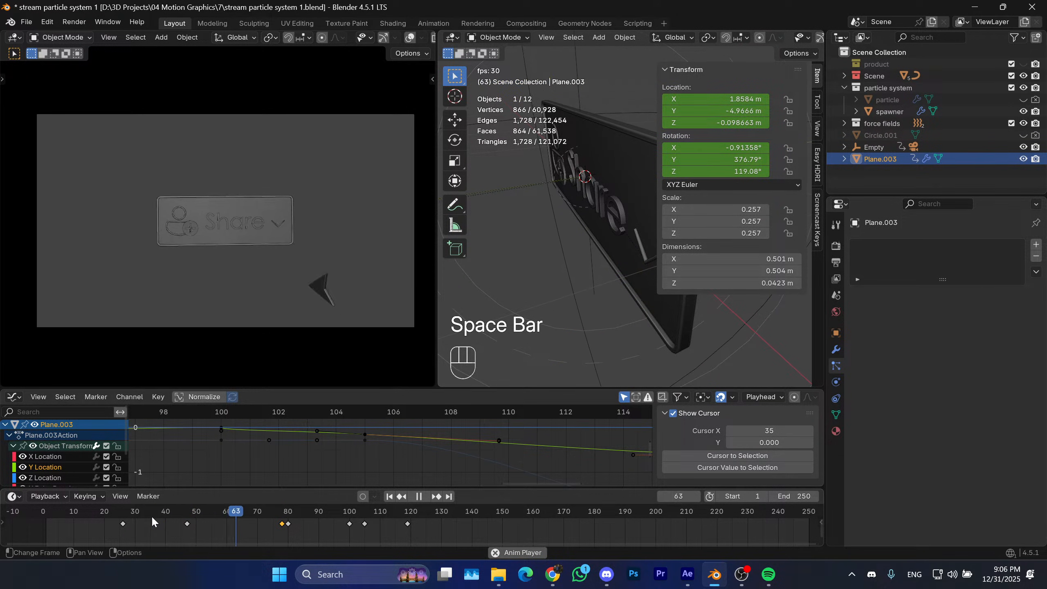
pyautogui.press('space')
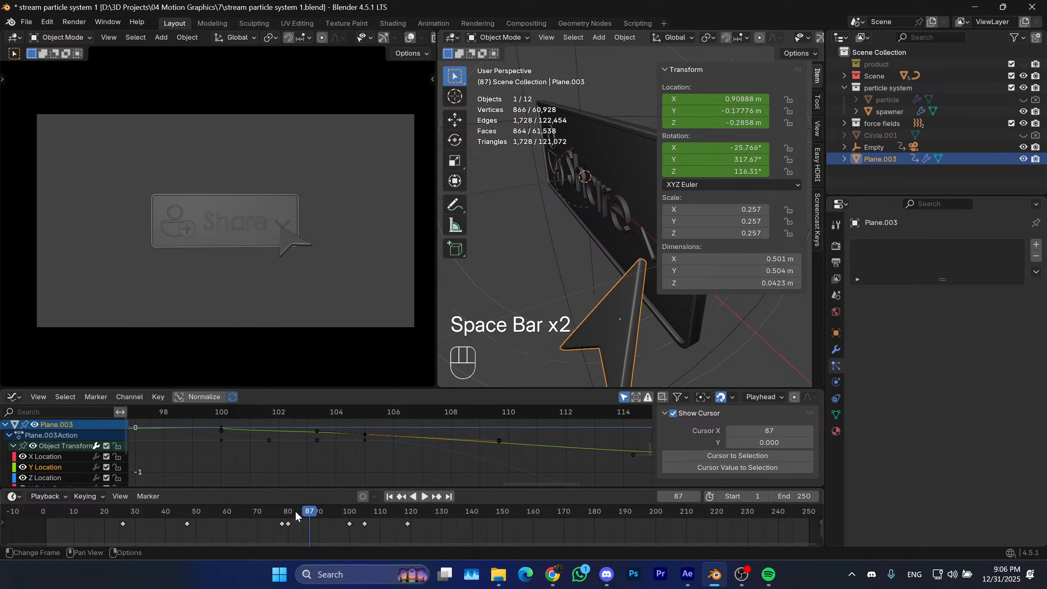
# Delete the arrow's frame 80 keyframe and duplicate its frame 78 keyframe to frame 80.
pyautogui.click(287, 513)
pyautogui.press('x')
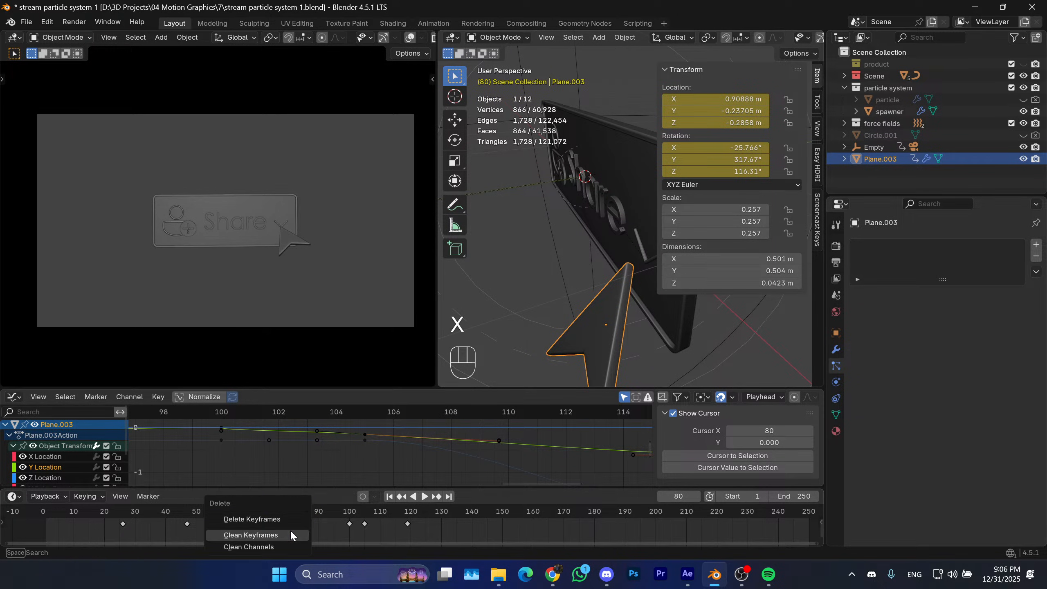
pyautogui.click(291, 533)
pyautogui.hotkey('shift', 'd')
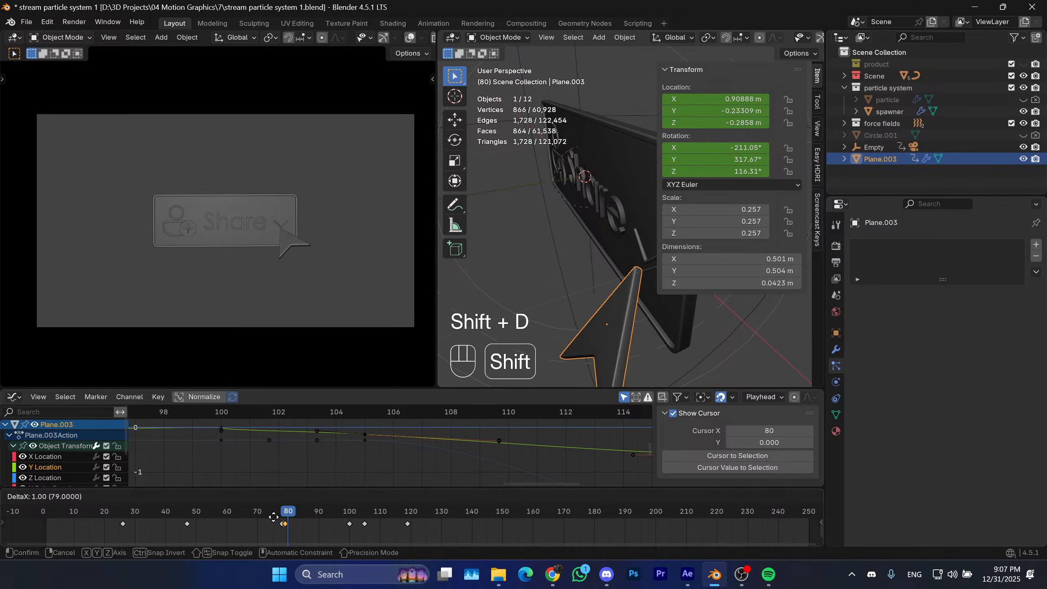
pyautogui.click(278, 518)
# Replay the arrow's approach and tap from frames 25 and 73.
pyautogui.moveTo(281, 514); pyautogui.dragTo(119, 511)
pyautogui.press('space')
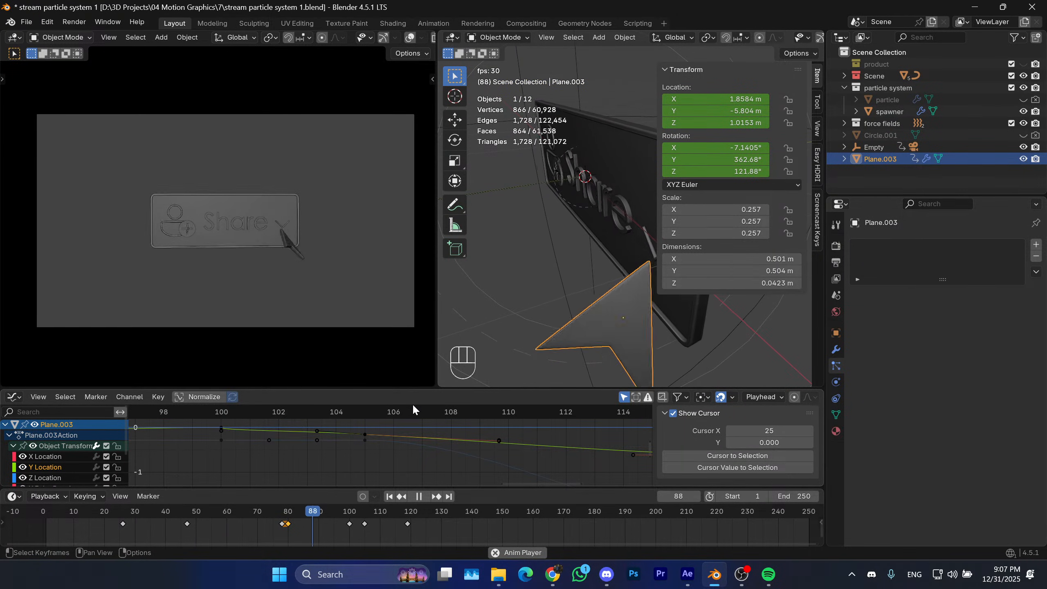
pyautogui.press('space')
pyautogui.press('space')
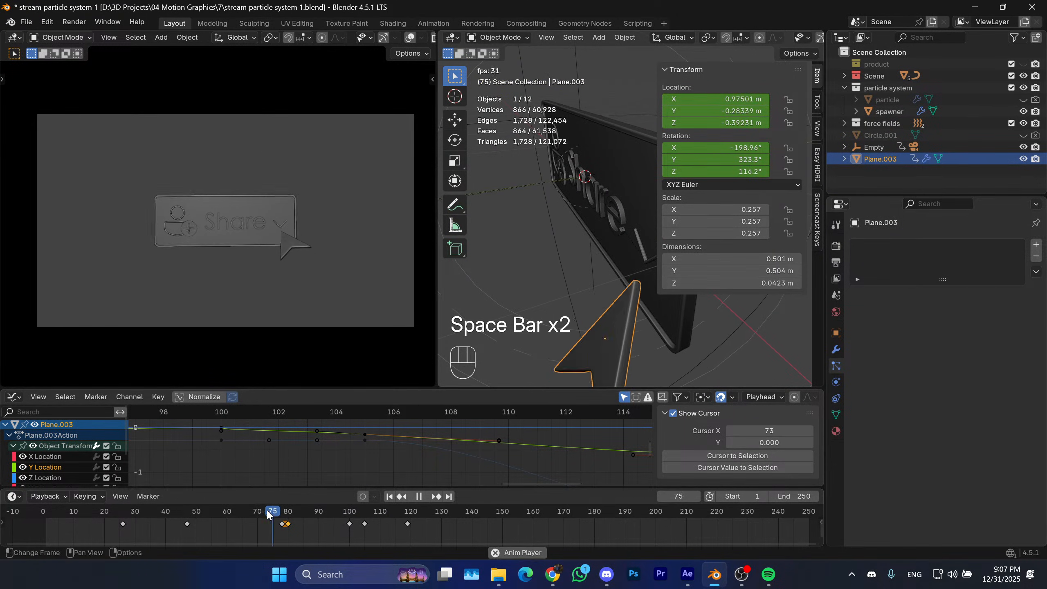
pyautogui.press('space')
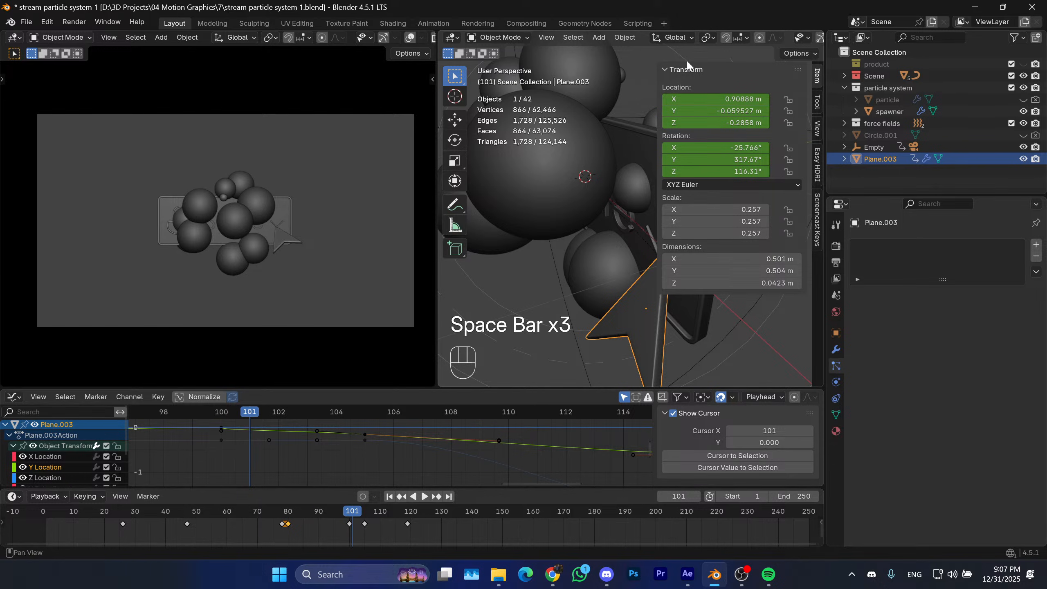
# Inspect the arrow's orientation and transform values at frame 100, where the particle burst starts.
pyautogui.click(679, 69)
pyautogui.moveTo(586, 221)
pyautogui.keyDown('shift'); pyautogui.mouseDown(button='middle')
pyautogui.moveTo(632, 230)
pyautogui.moveTo(568, 221)
pyautogui.mouseUp(button='middle'); pyautogui.keyUp('shift')
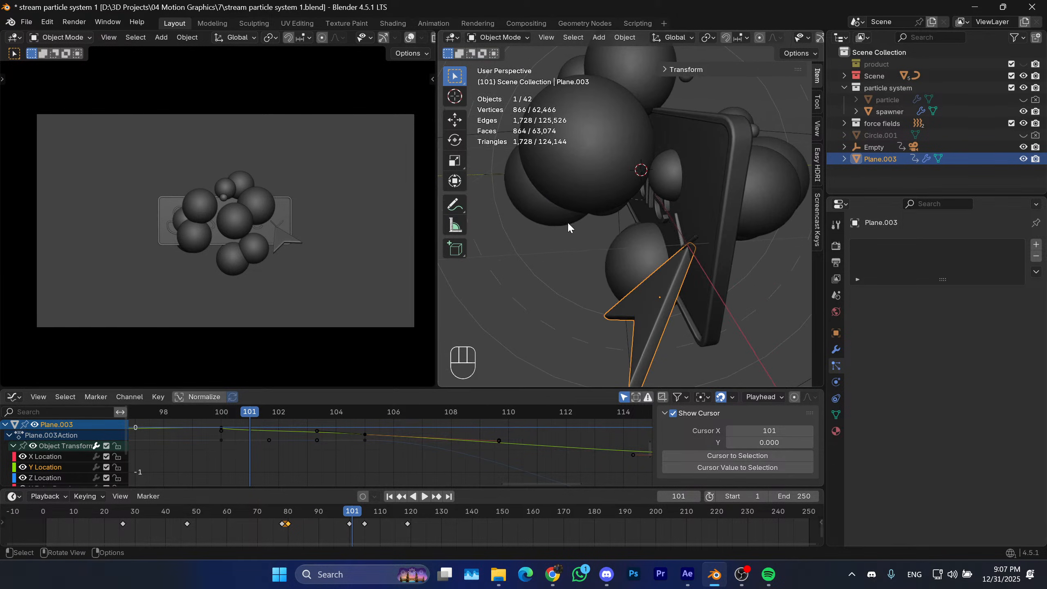
pyautogui.moveTo(339, 513)
pyautogui.mouseDown()
pyautogui.moveTo(293, 514)
pyautogui.moveTo(349, 516)
pyautogui.mouseUp()
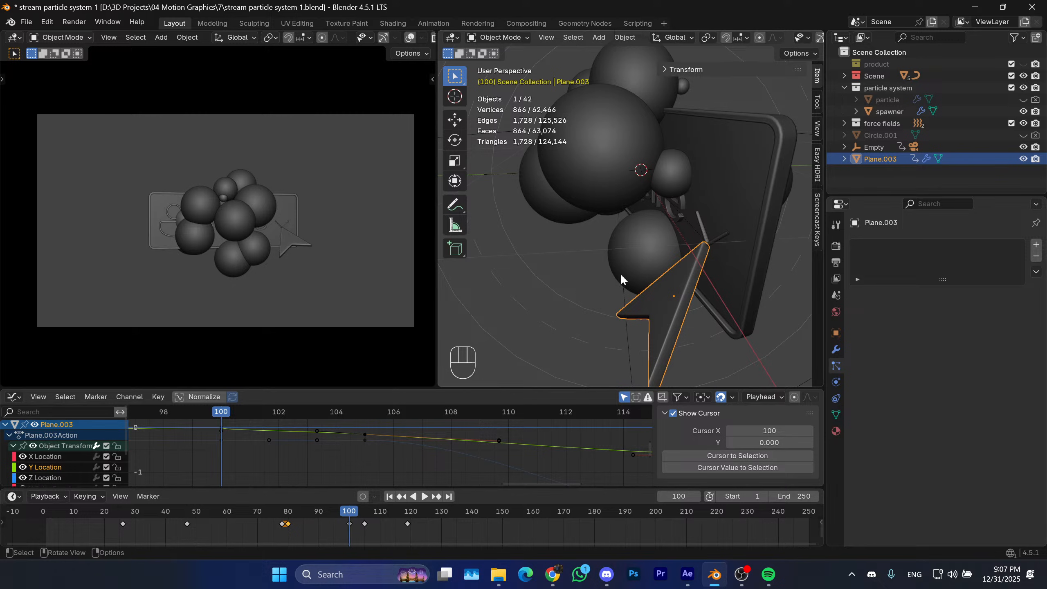
pyautogui.click(705, 71)
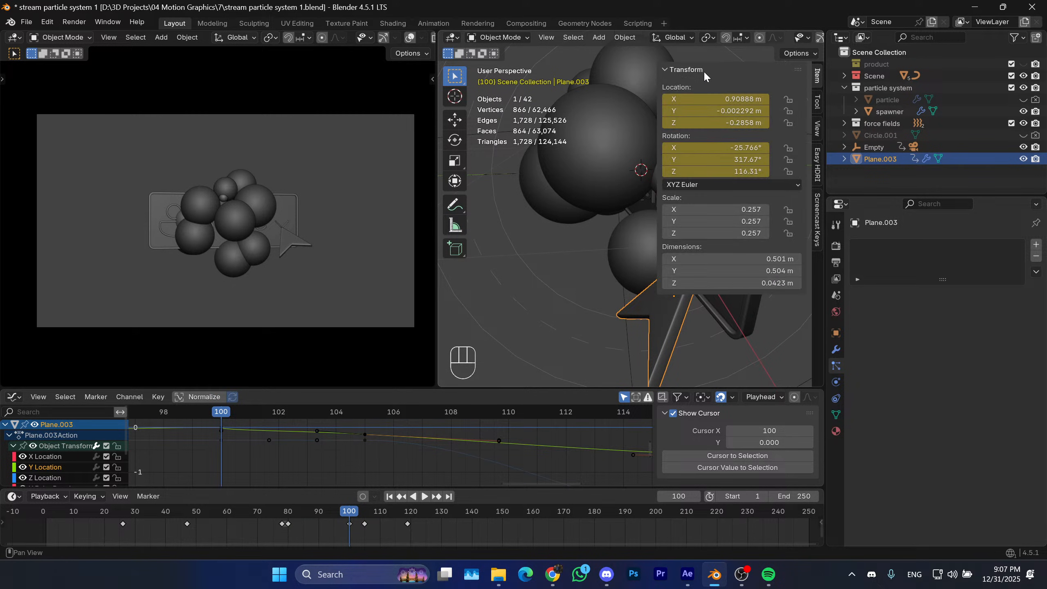
pyautogui.keyDown('shift'); pyautogui.moveTo(573, 273); pyautogui.dragTo(531, 281, button='middle'); pyautogui.keyUp('shift')
pyautogui.moveTo(307, 513)
pyautogui.mouseDown()
pyautogui.moveTo(290, 513)
pyautogui.moveTo(357, 517)
pyautogui.moveTo(289, 511)
pyautogui.mouseUp()
pyautogui.click(290, 525)
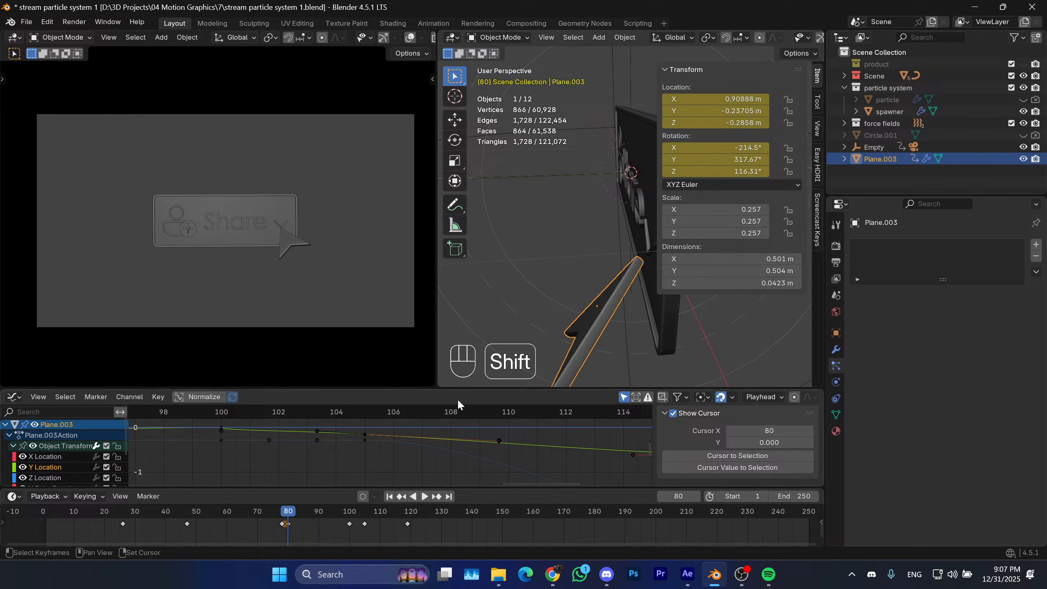
pyautogui.hotkey('ctrl', 'c')
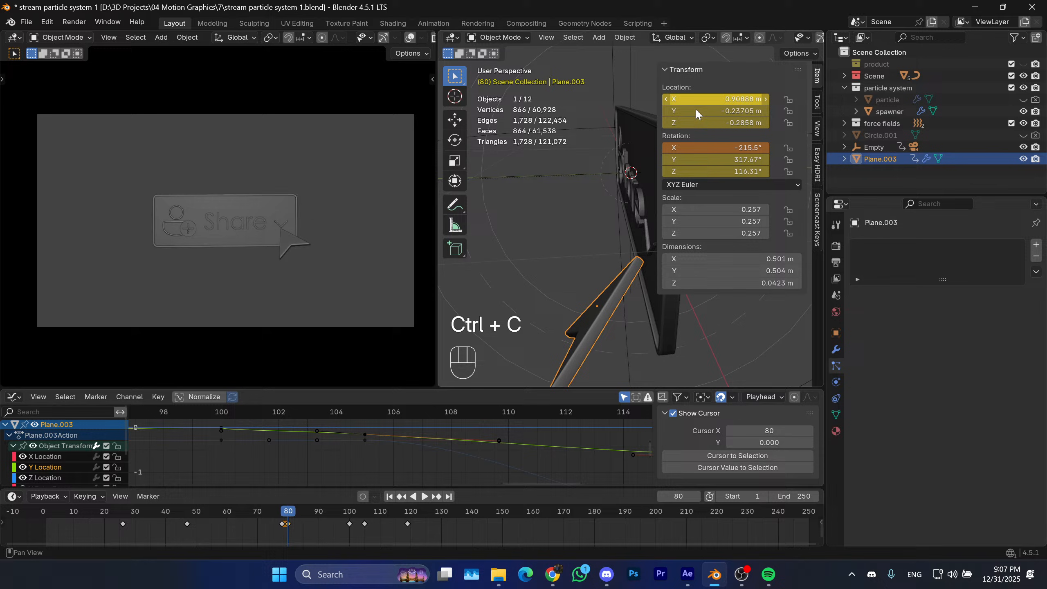
pyautogui.click(577, 206)
pyautogui.click(603, 307)
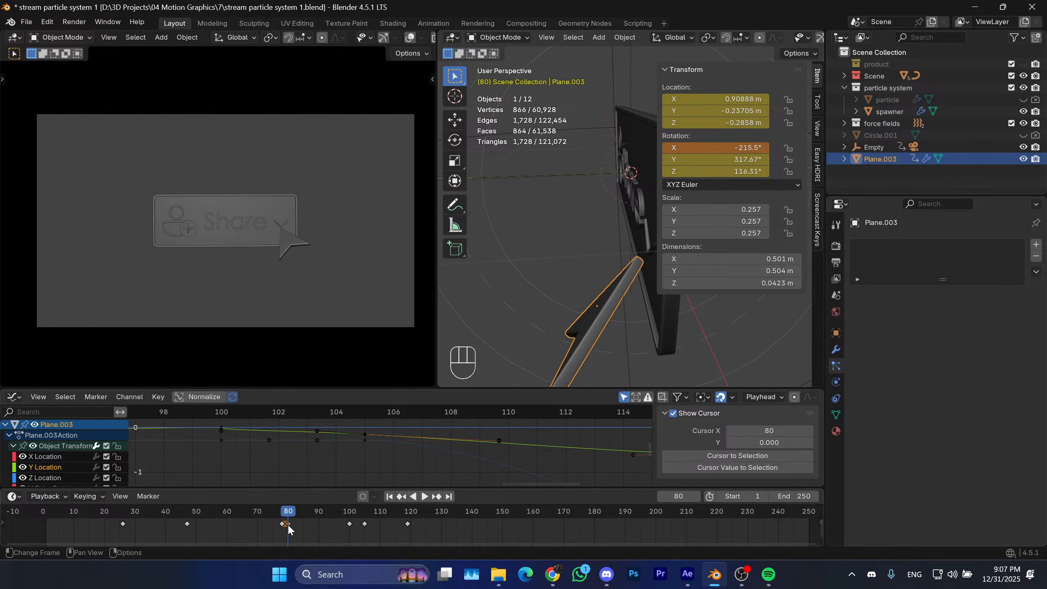
pyautogui.click(734, 151)
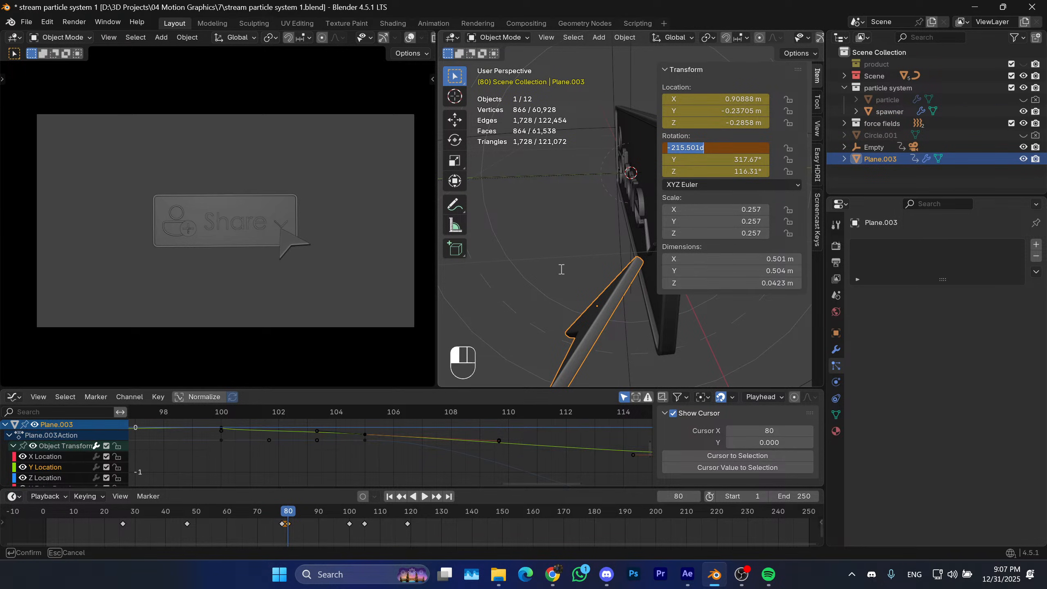
pyautogui.press('Return')
pyautogui.press('space')
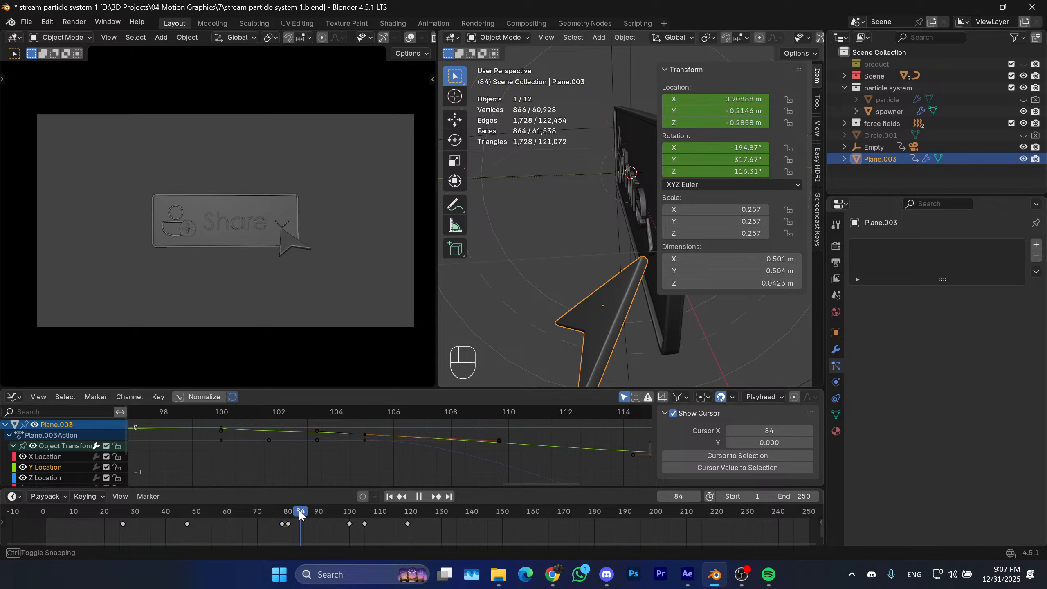
# Copy the arrow's X rotation from frame 80, apply it at frame 100 as -214.501°, and keyframe it.
pyautogui.moveTo(298, 512); pyautogui.dragTo(290, 513)
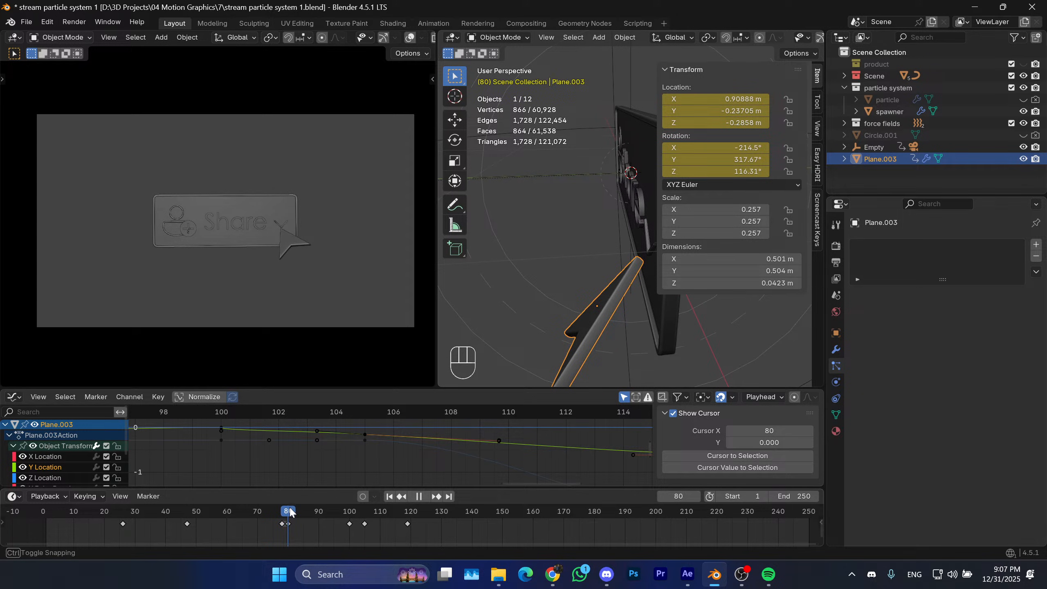
pyautogui.moveTo(710, 145); pyautogui.dragTo(710, 146)
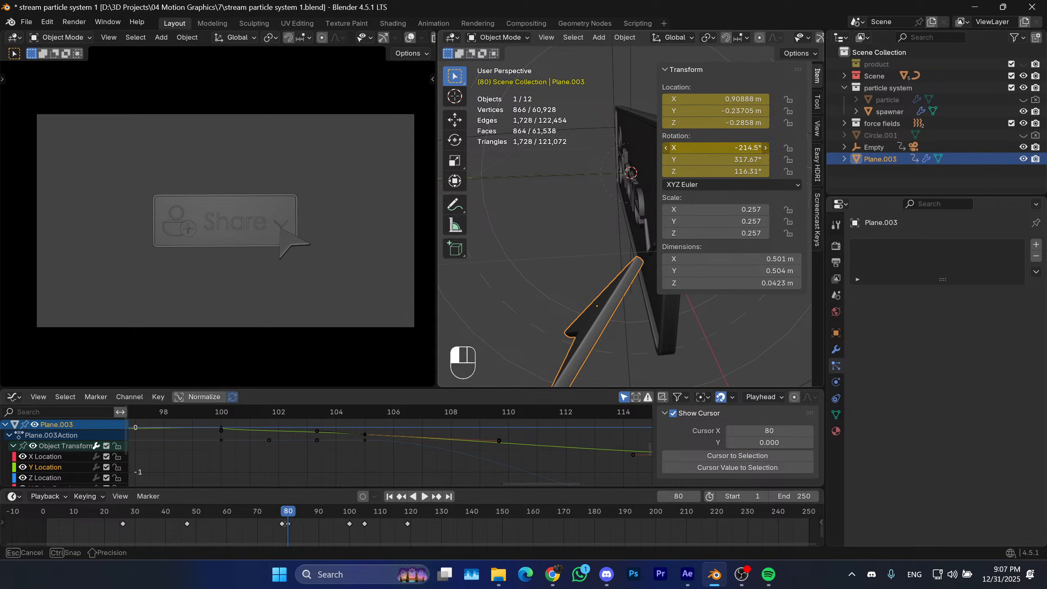
pyautogui.press('Escape')
pyautogui.click(349, 523)
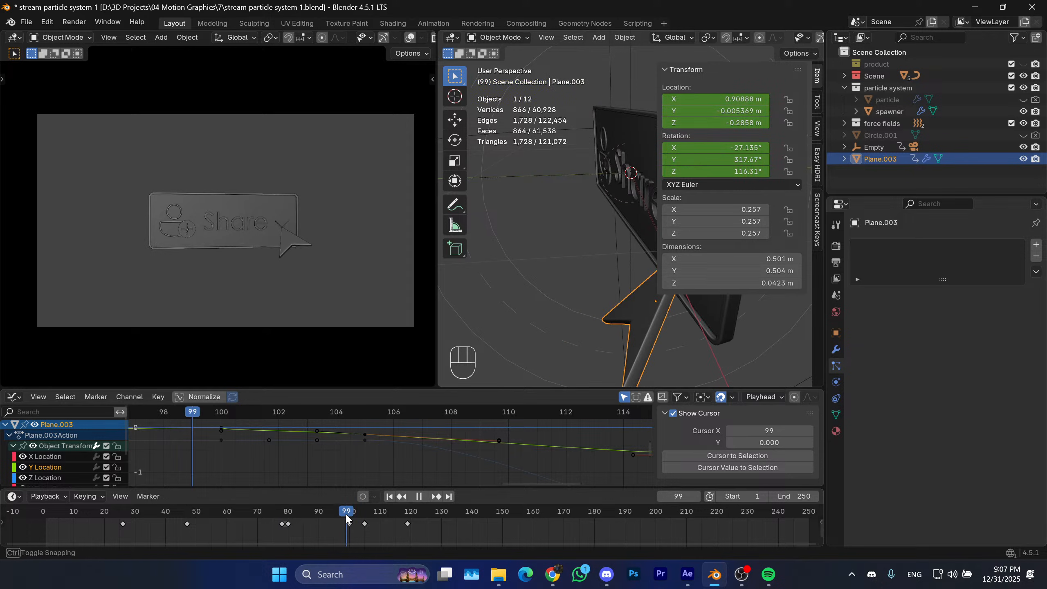
pyautogui.click(729, 151)
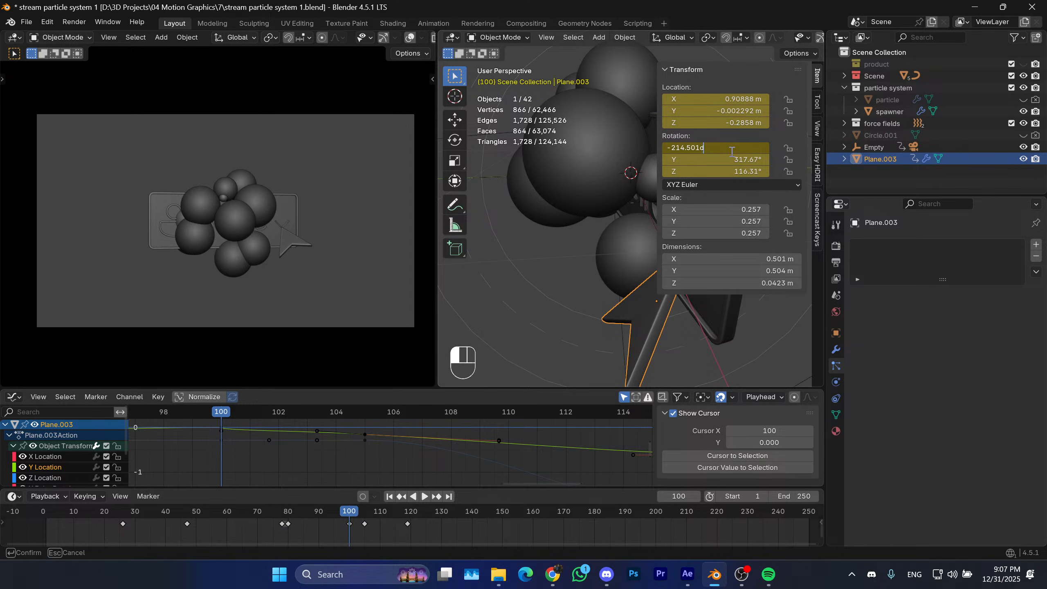
pyautogui.write('-214.501d')
pyautogui.press('Return')
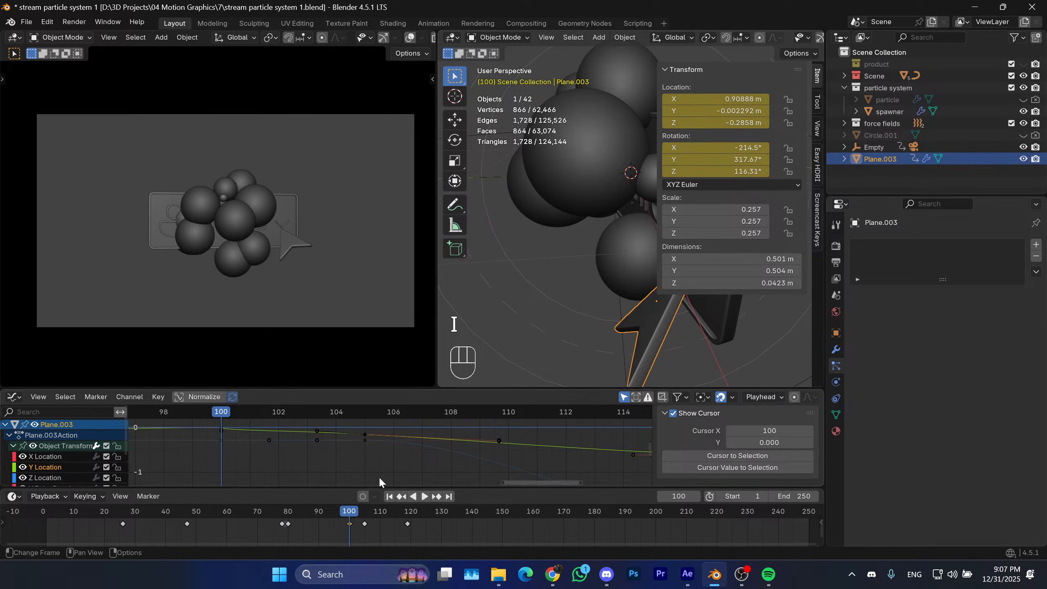
# Replay the arrow's tap and exit from frames 59, 57 and 52 to check the rotation through the burst.
pyautogui.click(224, 517)
pyautogui.press('space')
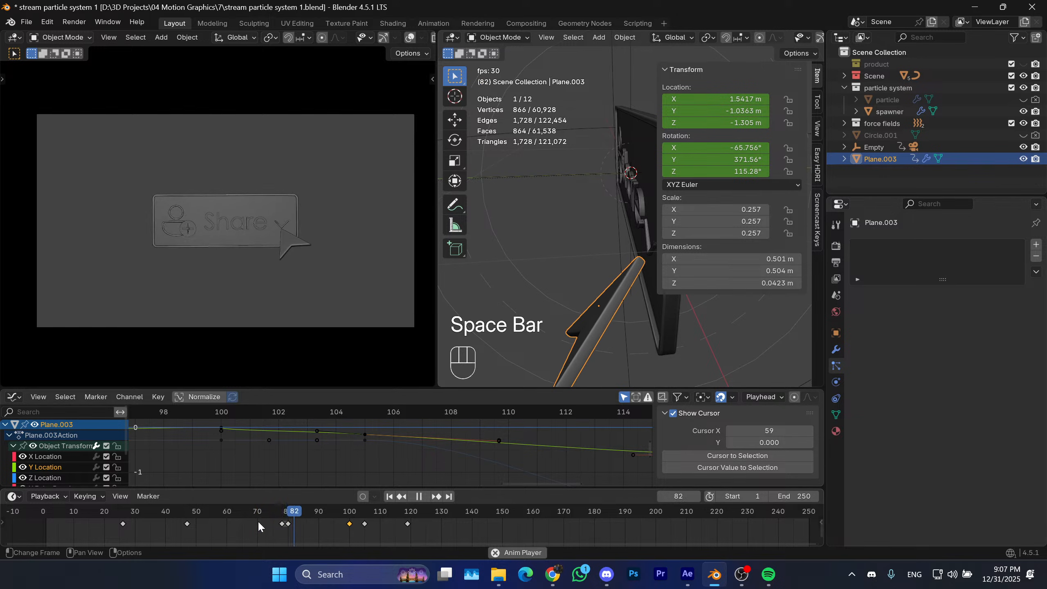
pyautogui.press('space')
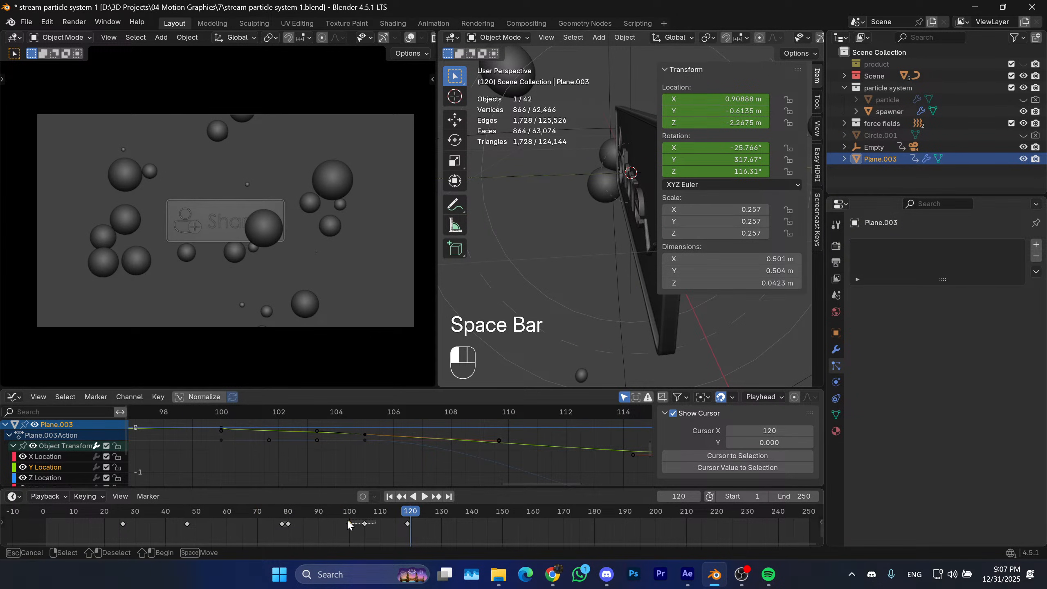
pyautogui.moveTo(347, 522); pyautogui.dragTo(347, 524)
pyautogui.click(189, 512)
pyautogui.press('space')
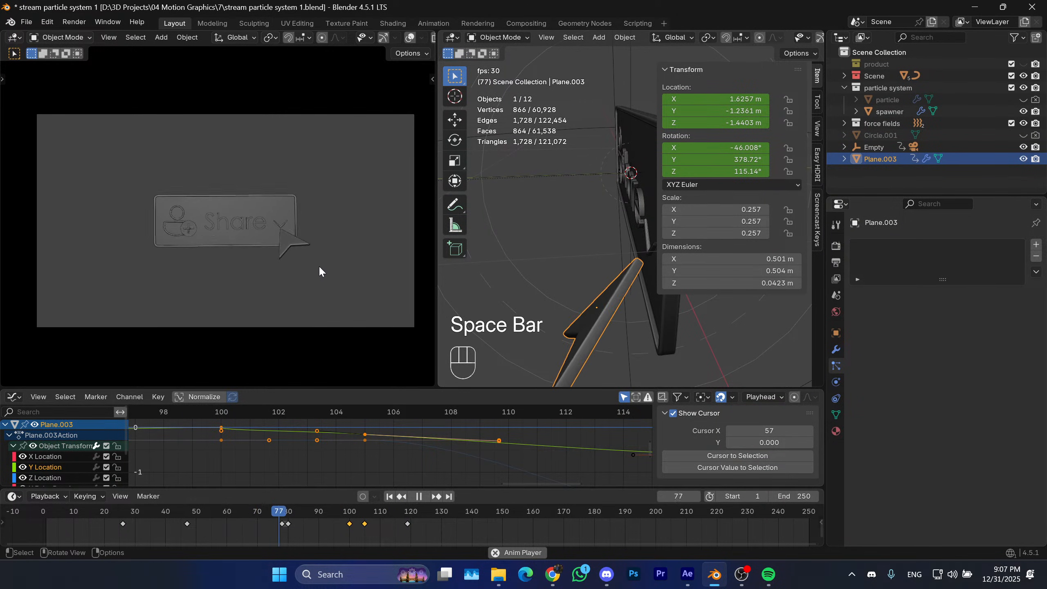
pyautogui.press('space')
pyautogui.moveTo(396, 511); pyautogui.dragTo(209, 512)
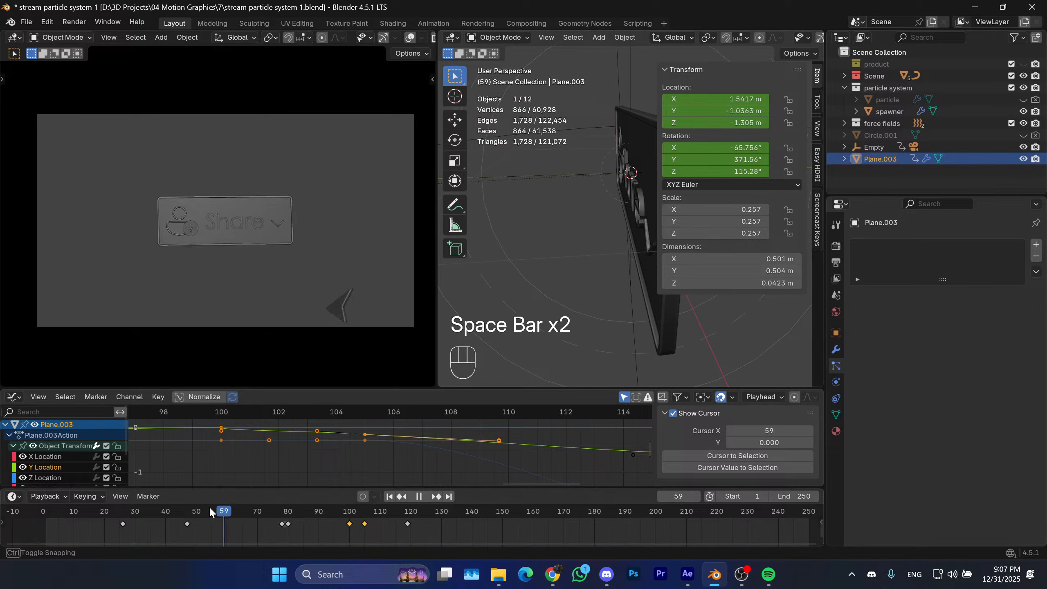
pyautogui.press('space')
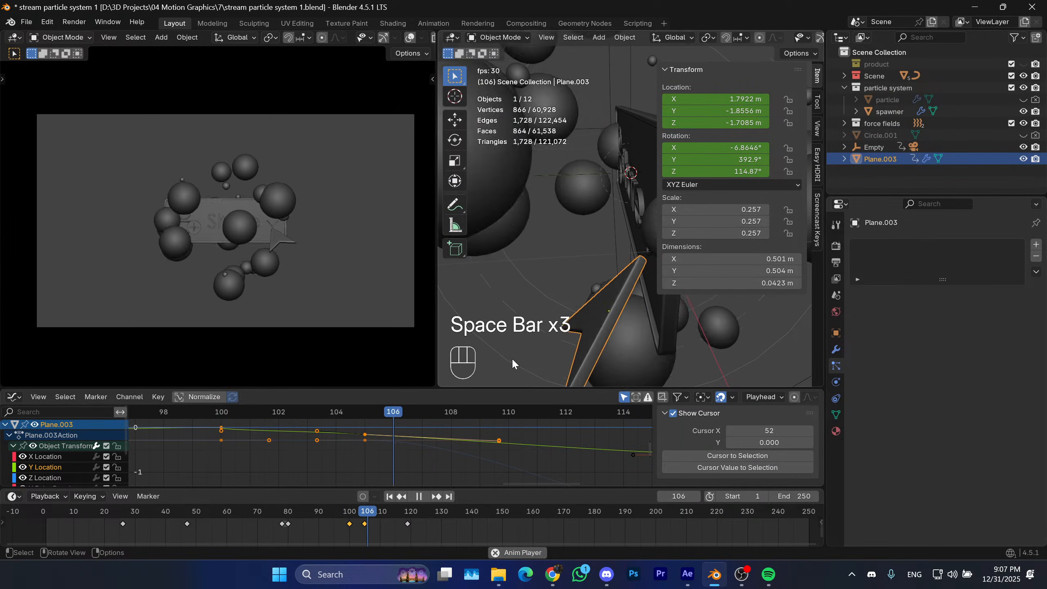
pyautogui.press('space')
# Move the arrow's frame 105 keyframe three frames later, to frame 108, and replay from frame 58.
pyautogui.click(350, 511)
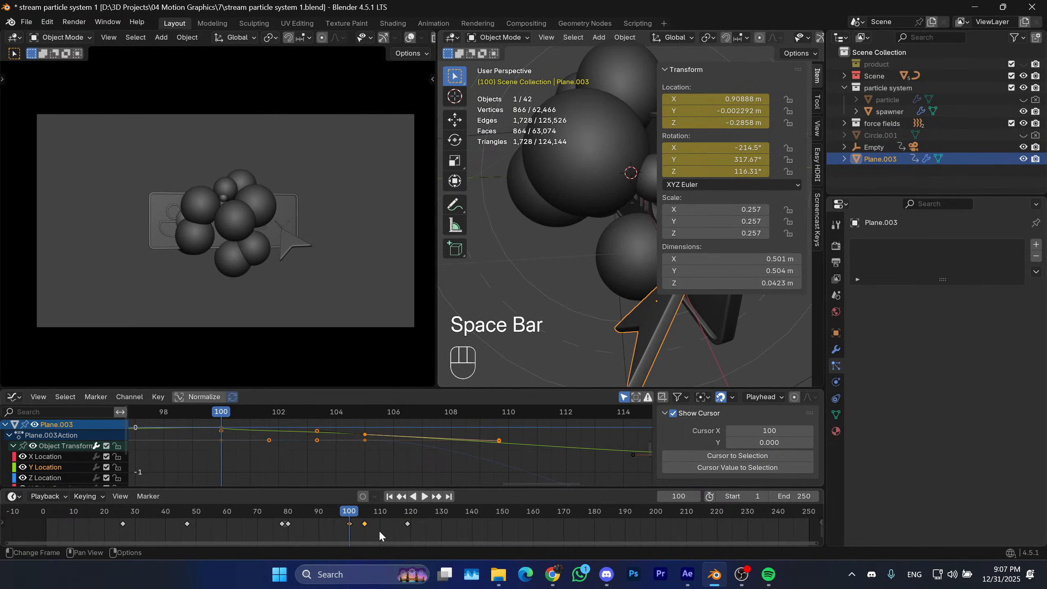
pyautogui.press('g')
pyautogui.click(367, 513)
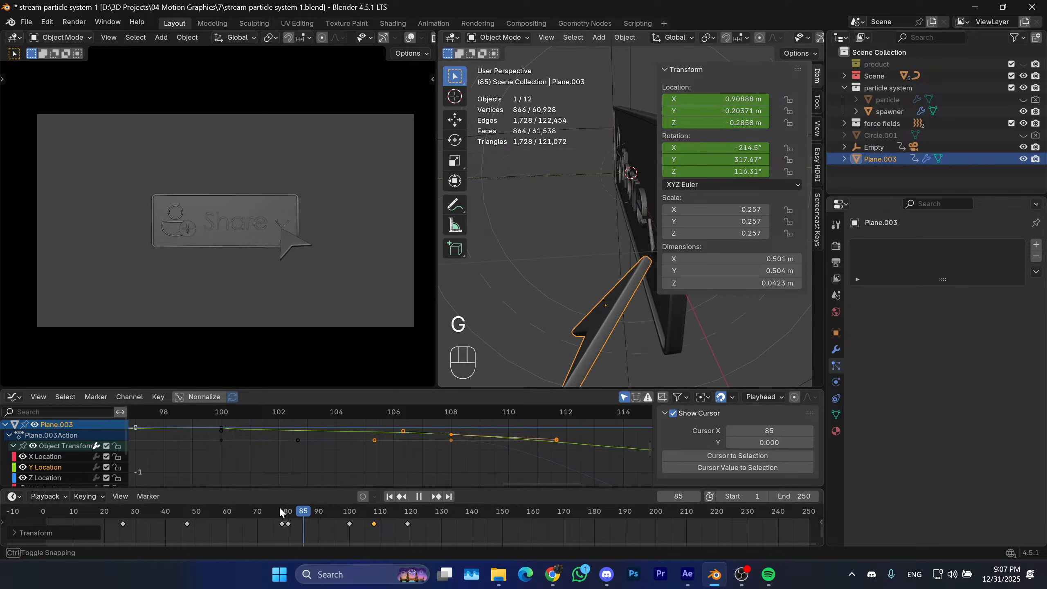
pyautogui.press('space')
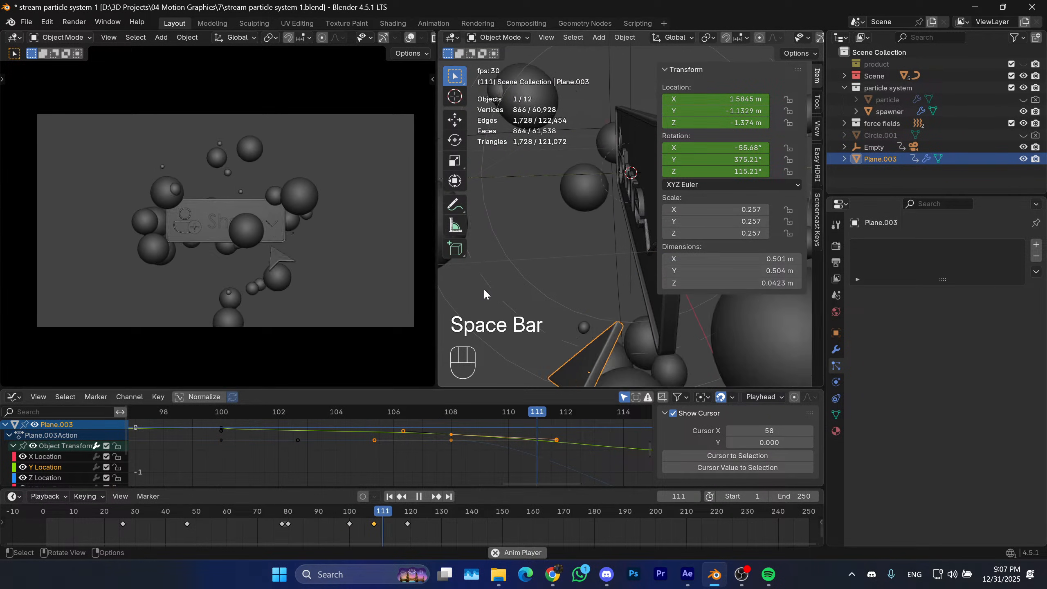
# Replay the arrow's tap and exit from frames 48 and 63 to check the timing against the burst.
pyautogui.press('space')
pyautogui.moveTo(357, 519); pyautogui.dragTo(190, 519)
pyautogui.press('space')
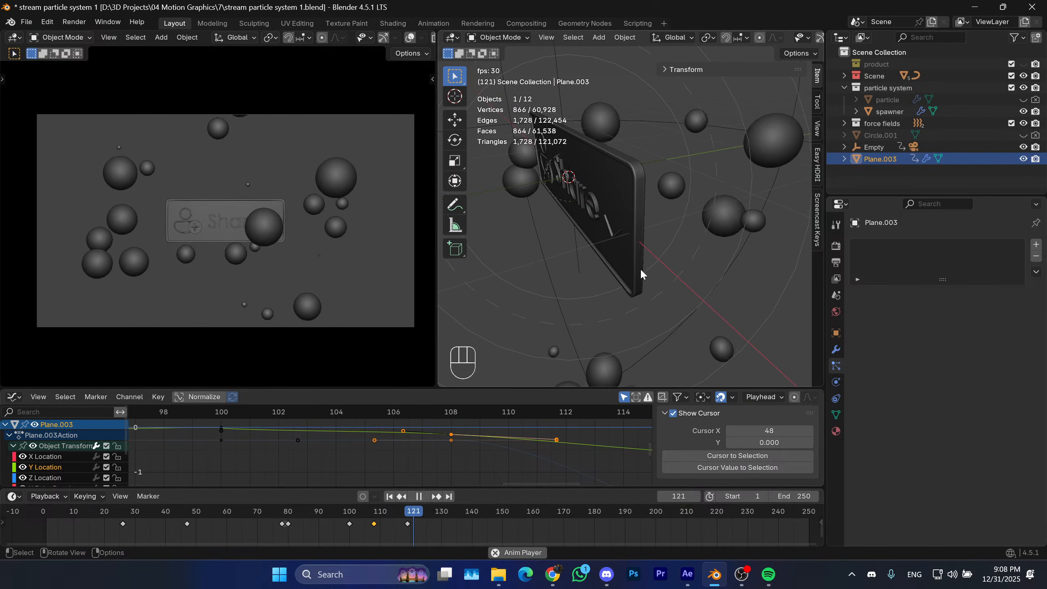
pyautogui.press('space')
pyautogui.moveTo(413, 517); pyautogui.dragTo(237, 519)
pyautogui.press('space')
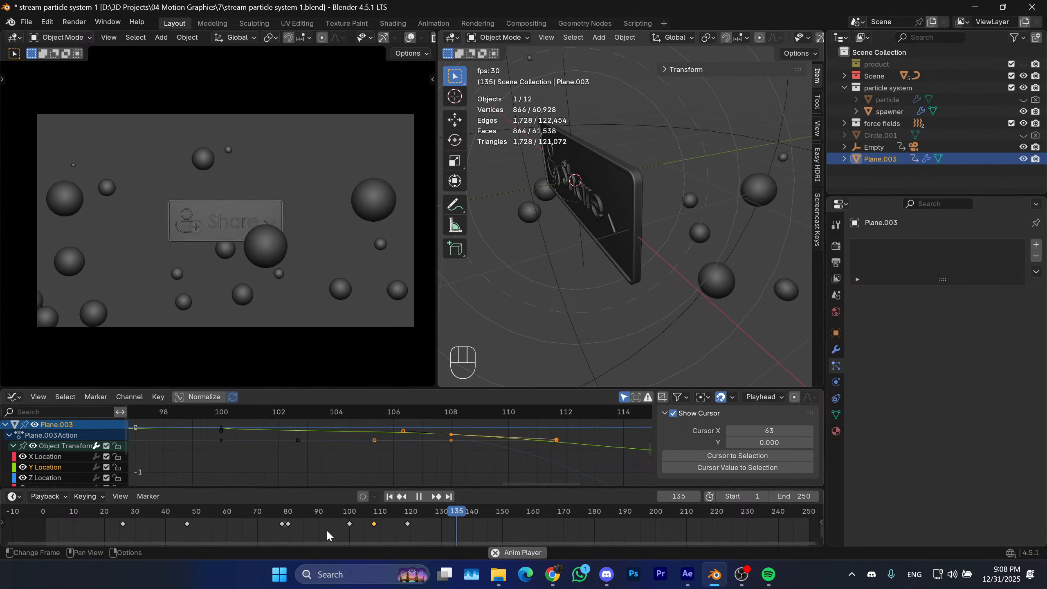
pyautogui.press('space')
# At frame 108, nudge the arrow slightly in the negative direction along the global Y axis and save the file.
pyautogui.moveTo(379, 523); pyautogui.dragTo(376, 515)
pyautogui.hotkey('ctrl', 'z')
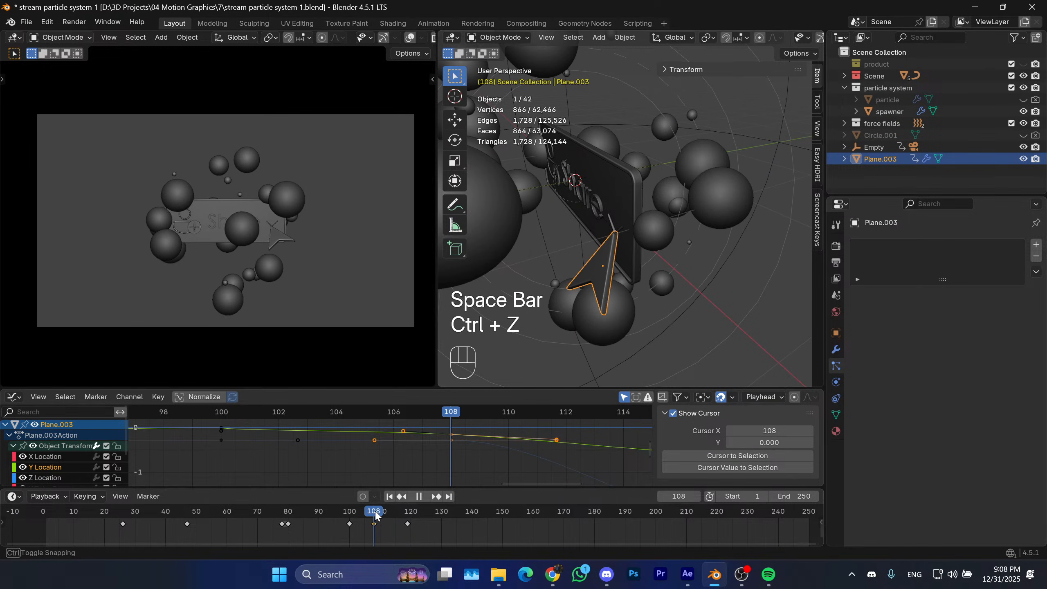
pyautogui.keyDown('shift'); pyautogui.moveTo(657, 296); pyautogui.dragTo(635, 272, button='middle'); pyautogui.keyUp('shift')
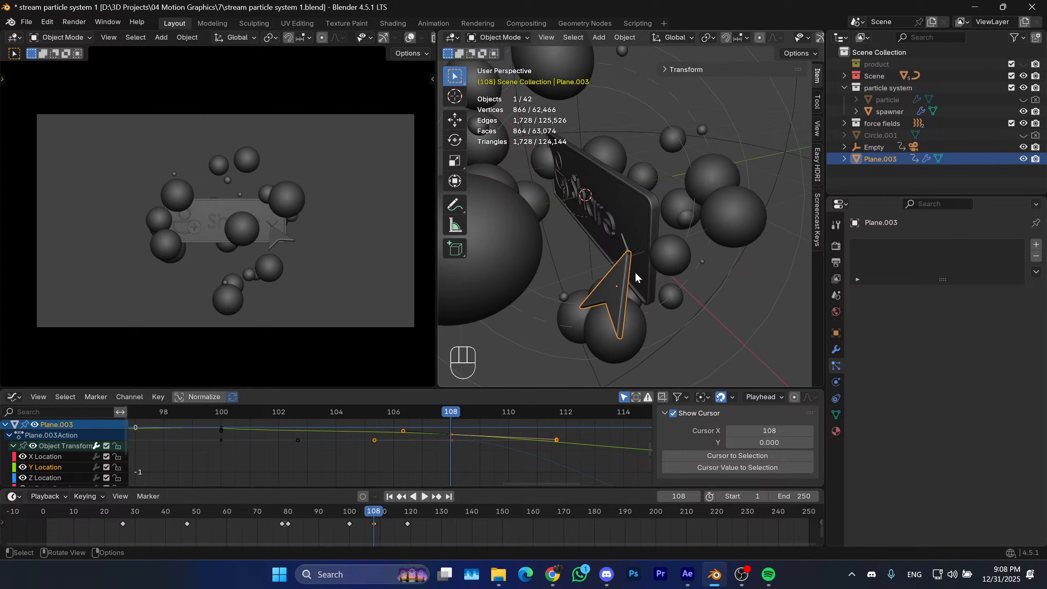
pyautogui.press('g')
pyautogui.press('y')
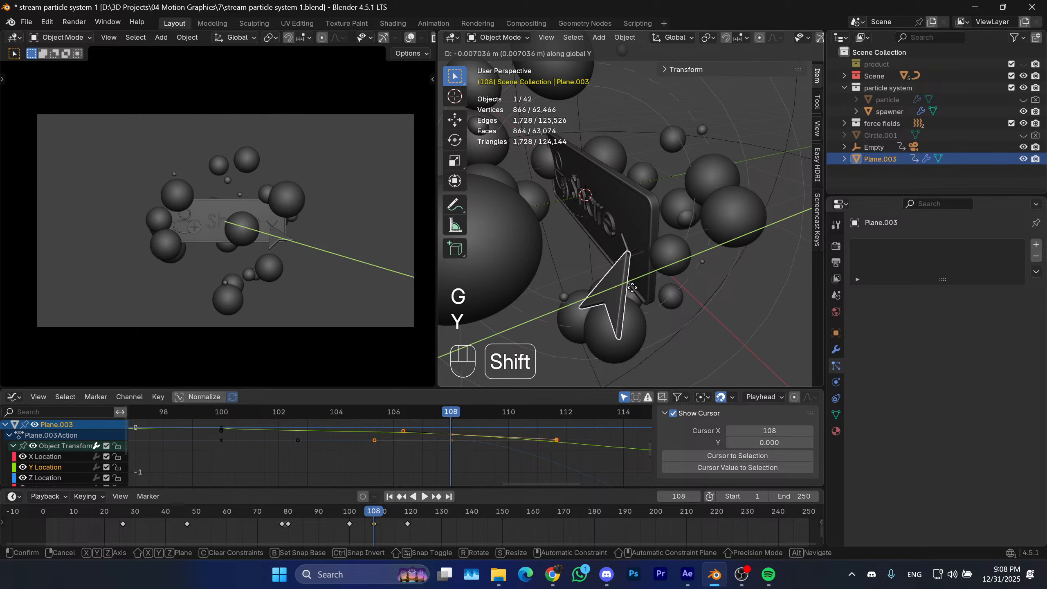
pyautogui.click(635, 292)
pyautogui.hotkey('ctrl', 's')
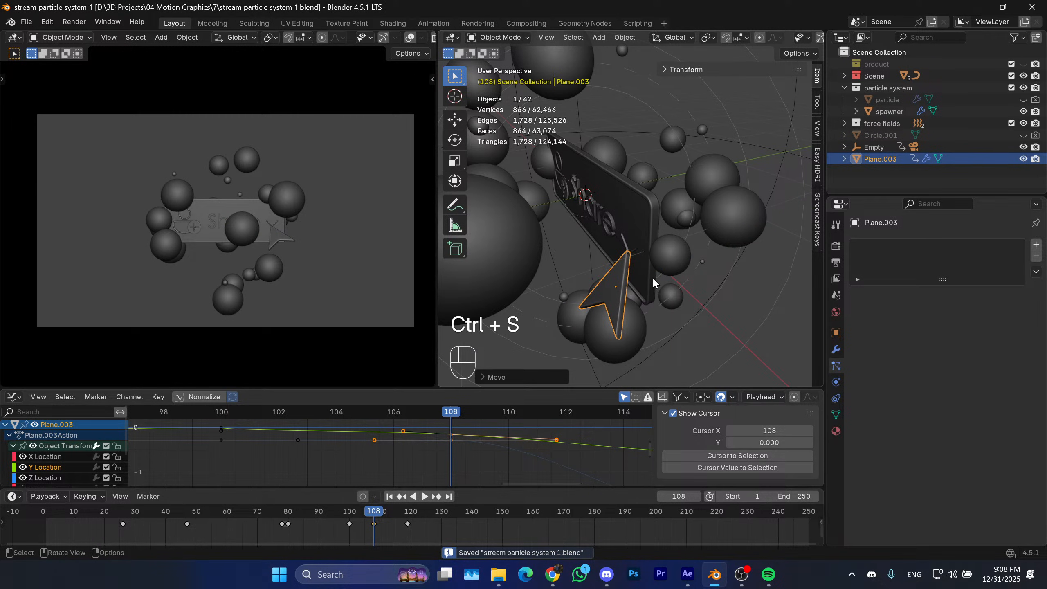
# Replay the arrow's motion from frame 85 and inspect its pose at frame 108.
pyautogui.keyDown('shift'); pyautogui.moveTo(639, 275); pyautogui.dragTo(651, 268, button='middle'); pyautogui.keyUp('shift')
pyautogui.press('space')
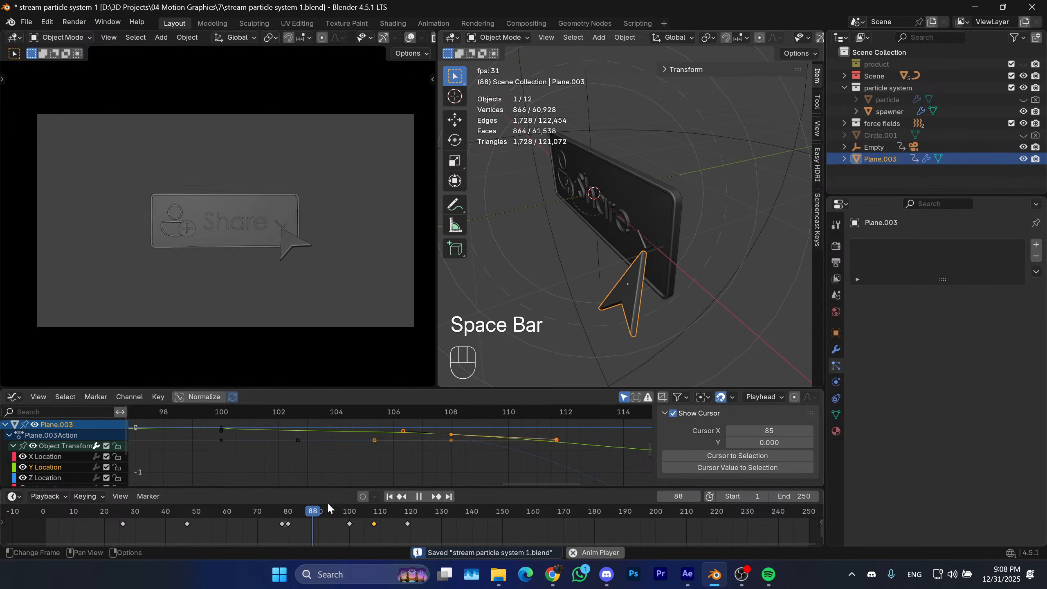
pyautogui.press('space')
pyautogui.click(374, 522)
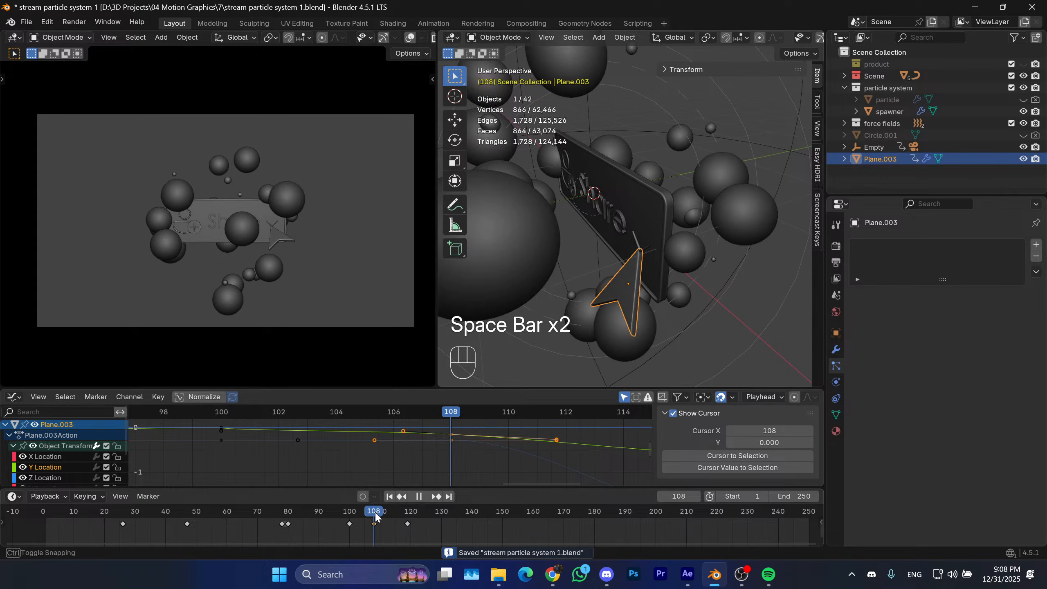
# Copy the arrow's X rotation of -214.5° from frame 100, apply it at frame 108 and keyframe it.
pyautogui.click(356, 510)
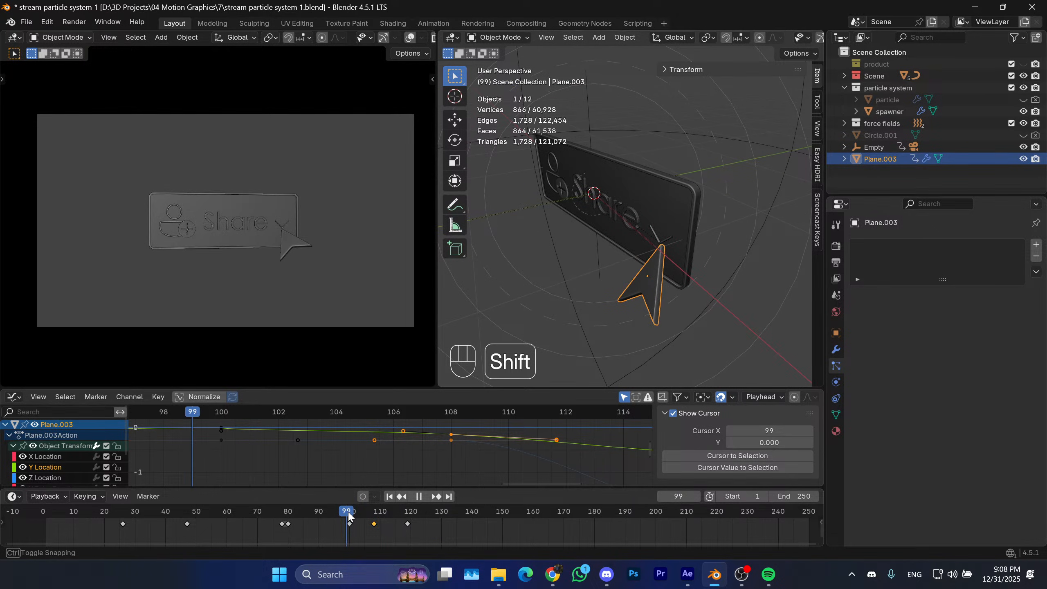
pyautogui.click(686, 69)
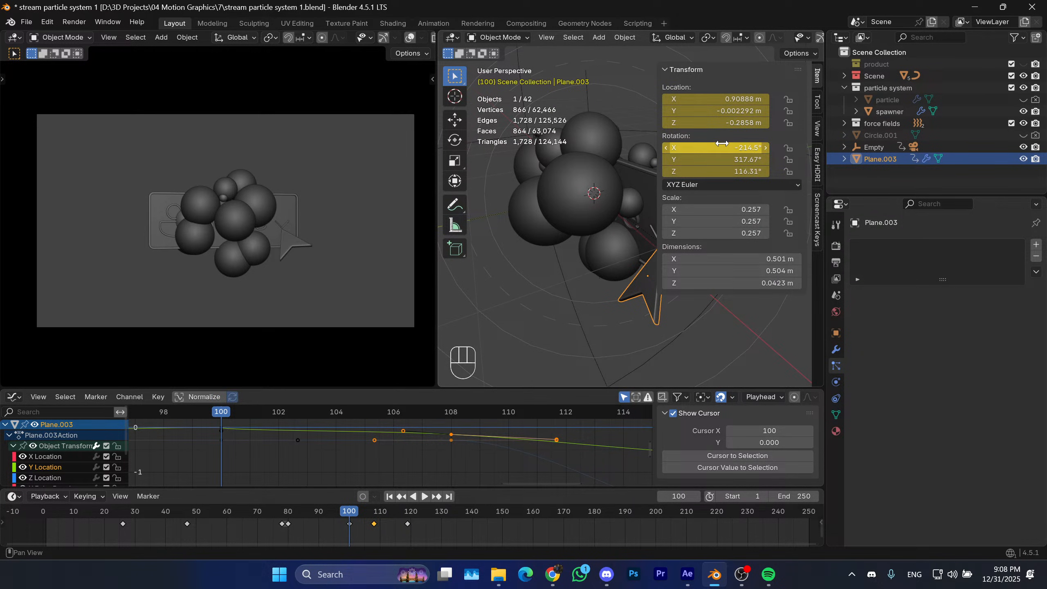
pyautogui.click(720, 147)
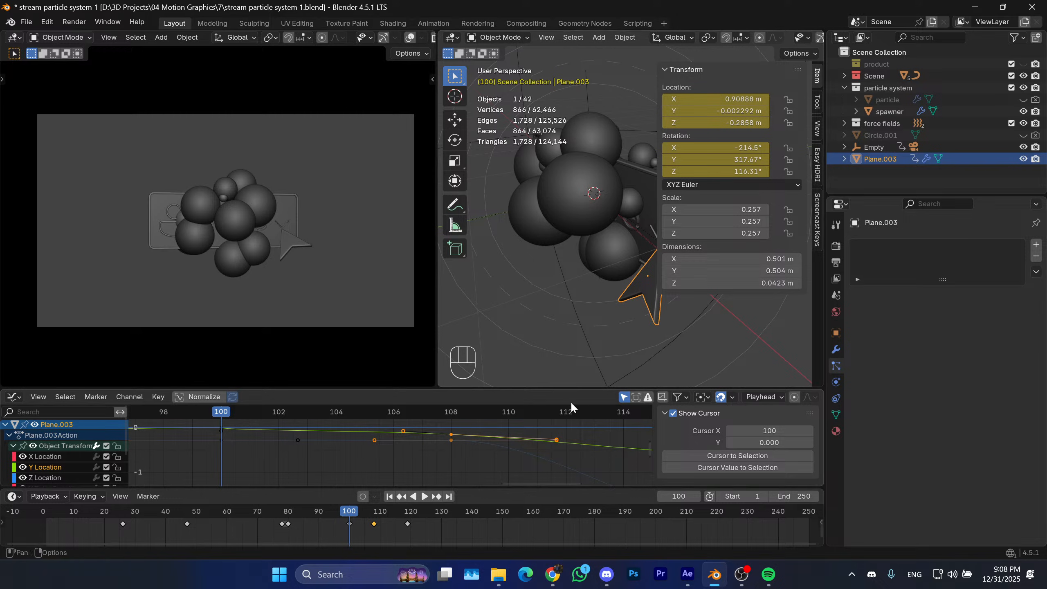
pyautogui.moveTo(357, 517); pyautogui.dragTo(374, 512)
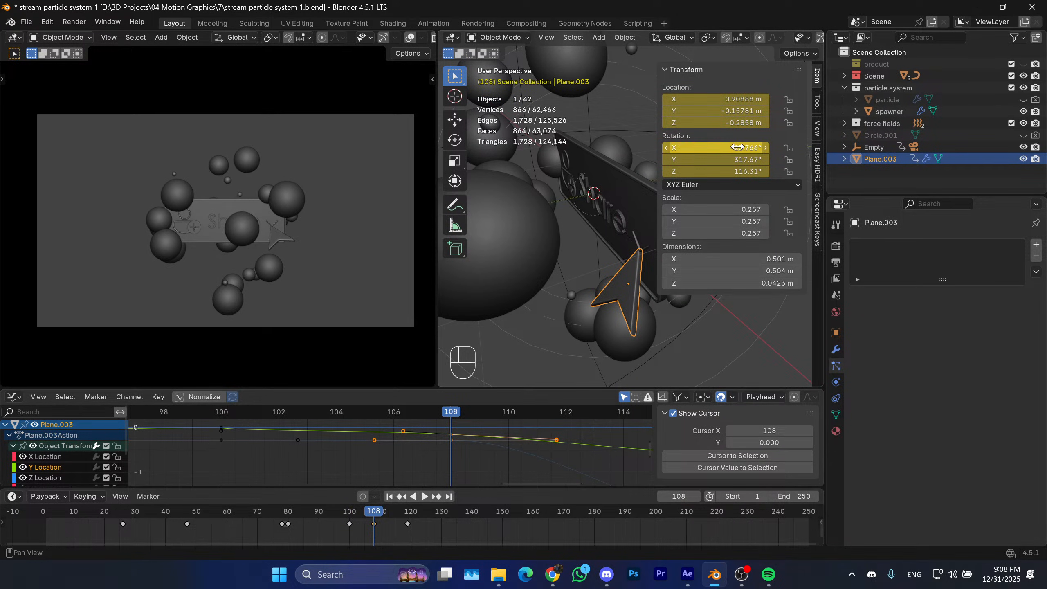
pyautogui.hotkey('ctrl', 'v')
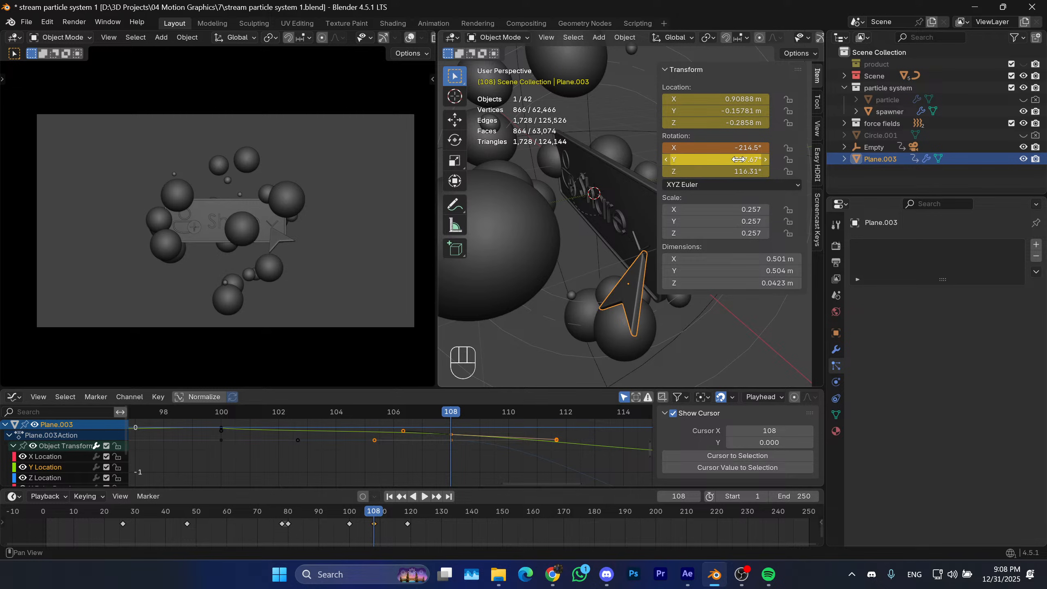
pyautogui.press('i')
# Replay the arrow's tap from frames 84 and 60 to check the rotation held through frame 108.
pyautogui.press('space')
pyautogui.press('space')
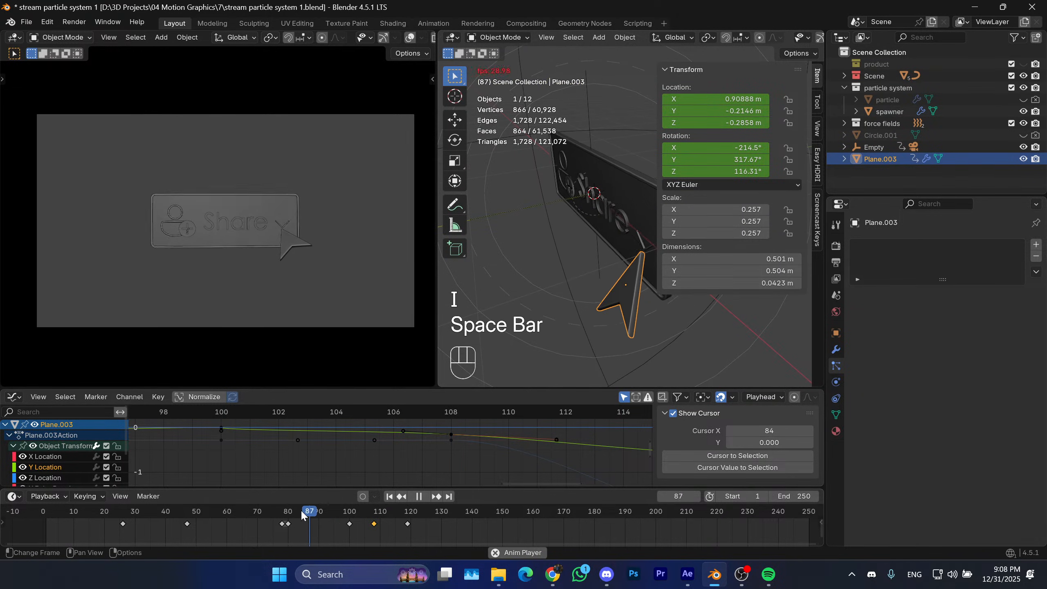
pyautogui.moveTo(305, 513); pyautogui.dragTo(227, 512)
pyautogui.press('space')
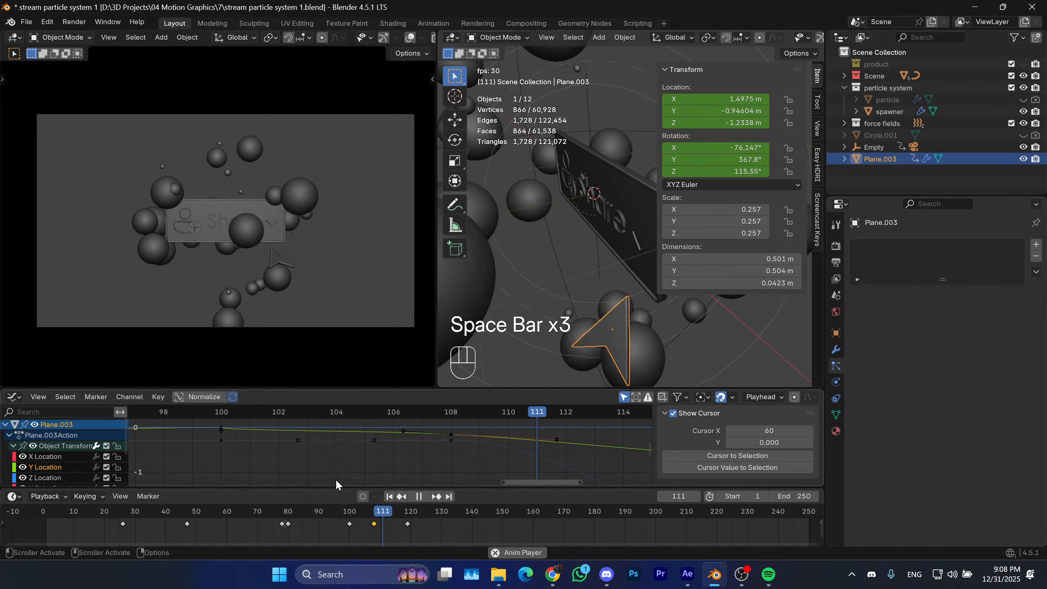
pyautogui.press('space')
# At frame 108, move the arrow along global Y to -0.19294 m, away from the Share button, and keyframe it.
pyautogui.moveTo(376, 514); pyautogui.dragTo(351, 517)
pyautogui.moveTo(573, 326)
pyautogui.mouseDown(button='middle')
pyautogui.moveTo(557, 338)
pyautogui.moveTo(588, 332)
pyautogui.mouseUp(button='middle')
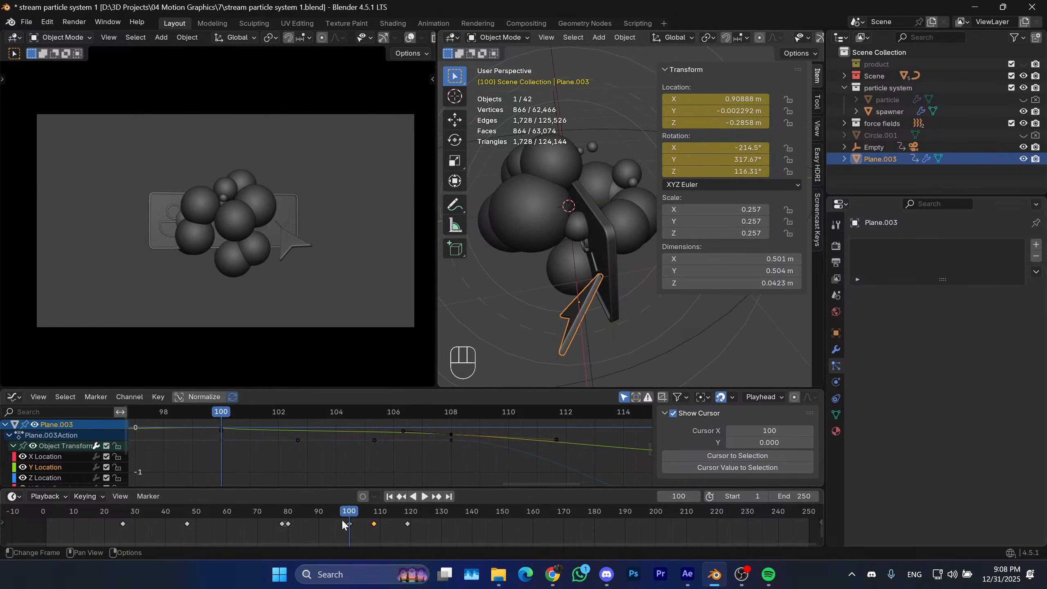
pyautogui.moveTo(349, 521); pyautogui.dragTo(374, 517)
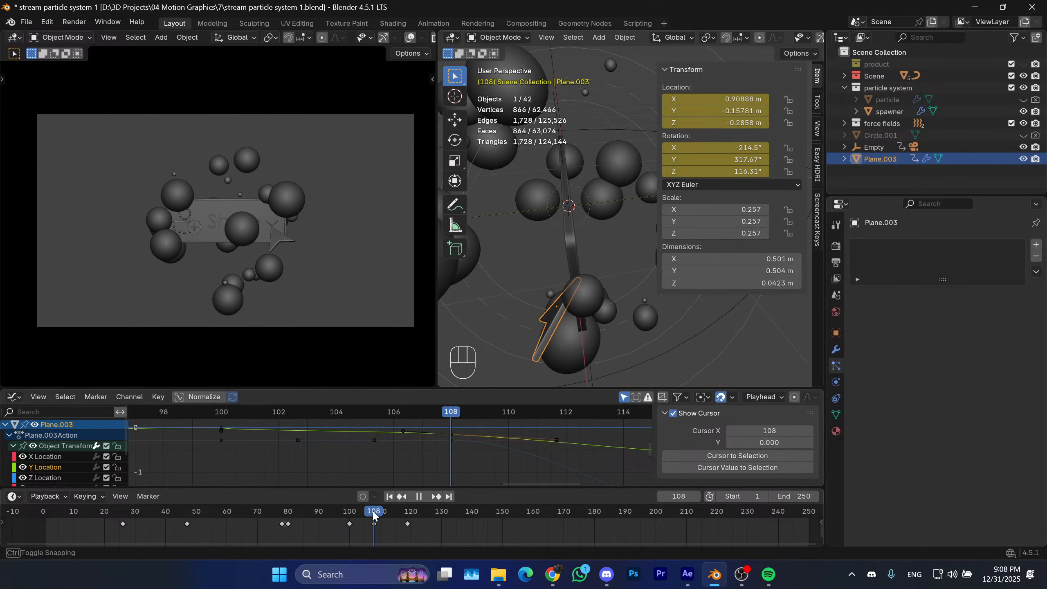
pyautogui.moveTo(553, 309); pyautogui.dragTo(593, 275, button='middle')
pyautogui.press('g')
pyautogui.press('y')
pyautogui.press('shift')
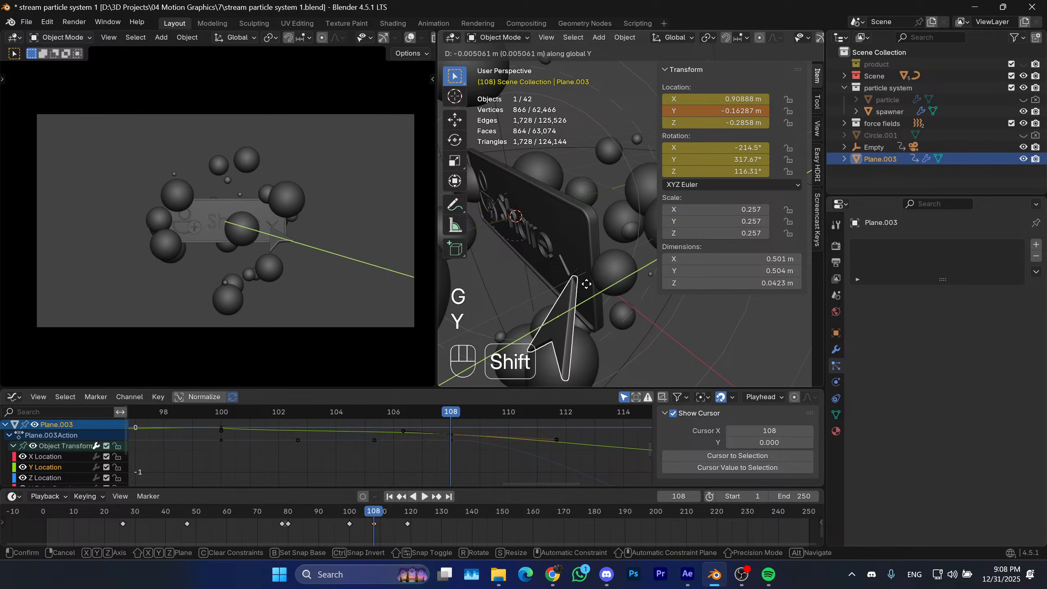
pyautogui.click(548, 333)
pyautogui.press('u')
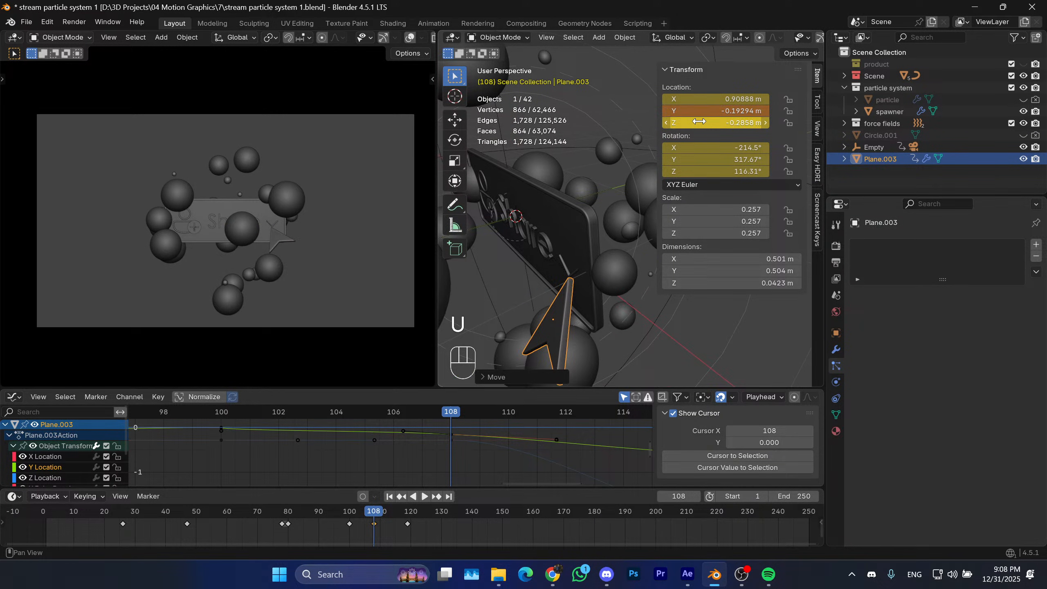
pyautogui.press('i')
# Replay the animation from frames 78 and 93 to check the arrow's pull-back from the button.
pyautogui.press('space')
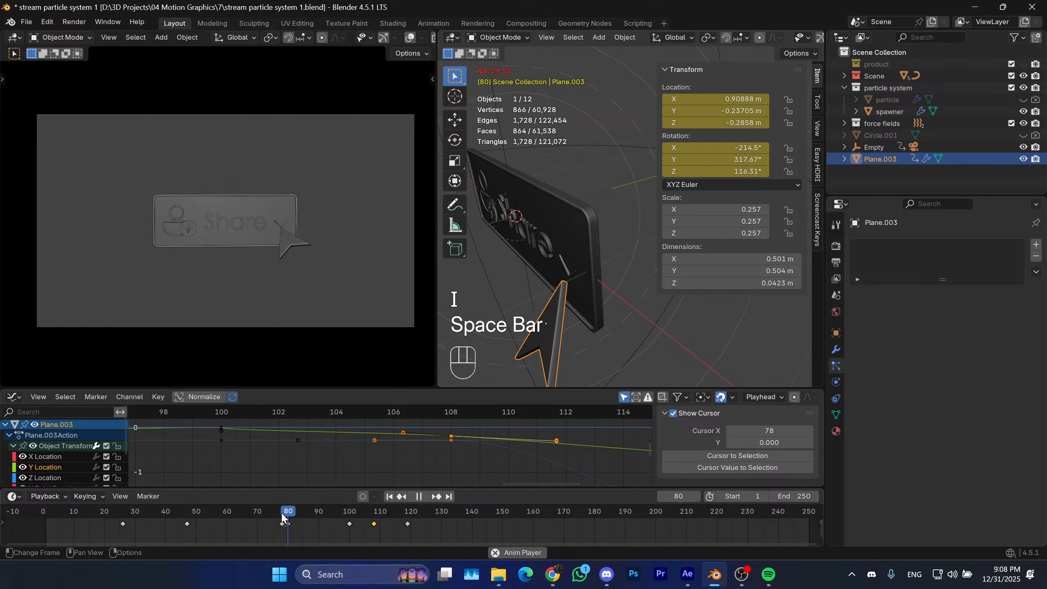
pyautogui.press('space')
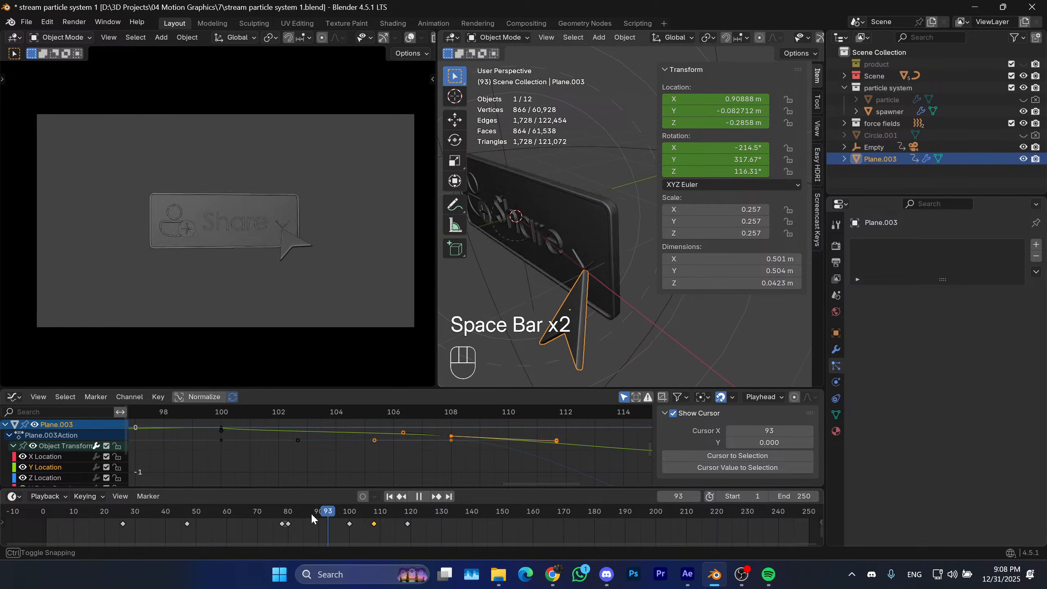
pyautogui.press('space')
pyautogui.press('space')
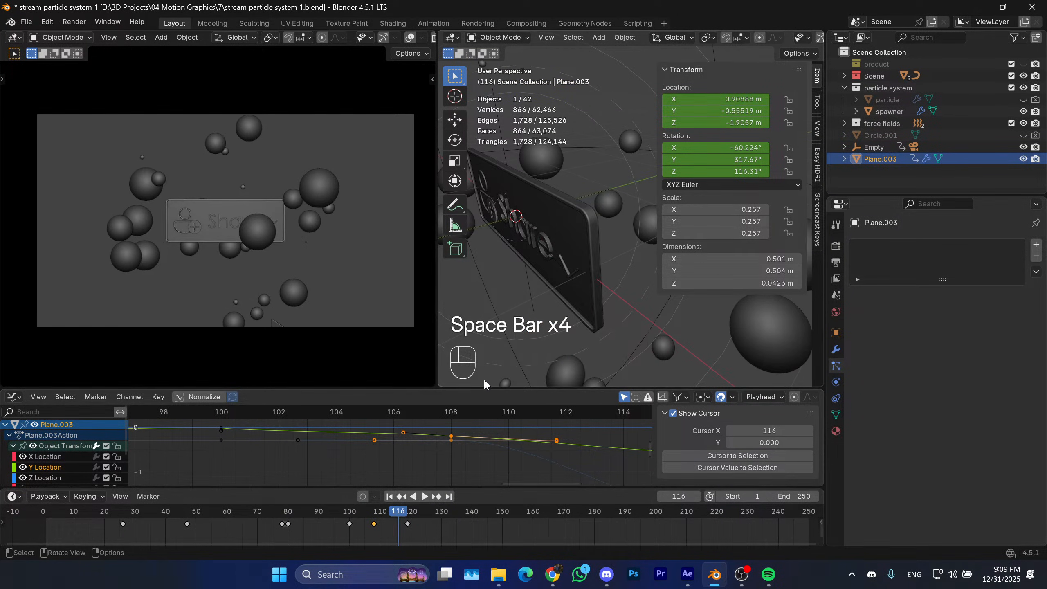
# Enlarge the graph editor and move the Share button's last keyframe five frames later, to frame 110.
pyautogui.moveTo(478, 387); pyautogui.dragTo(478, 291)
pyautogui.moveTo(397, 511); pyautogui.dragTo(367, 524)
pyautogui.click(542, 208)
pyautogui.press('g')
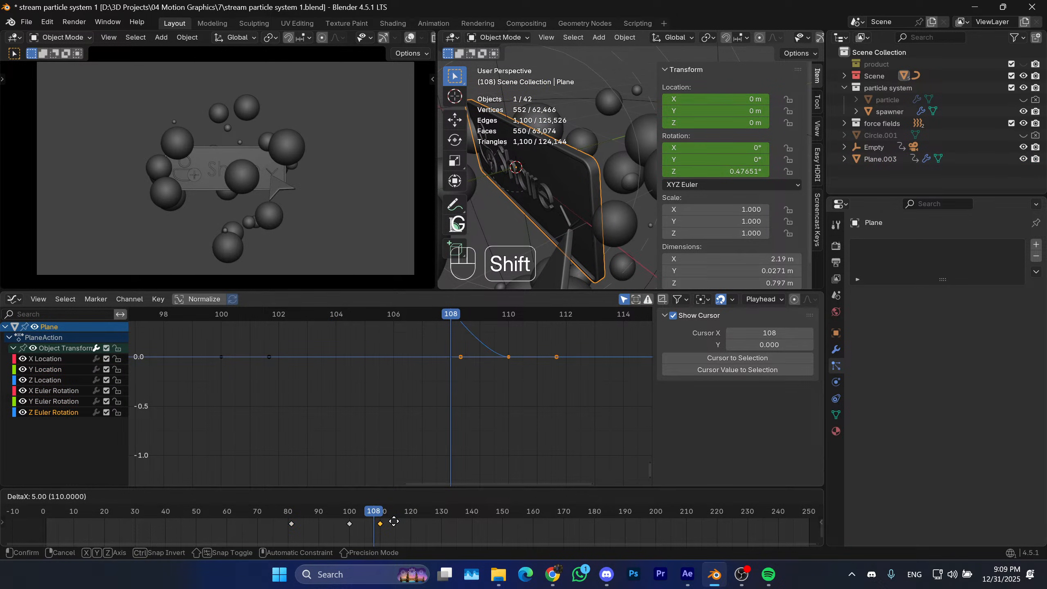
pyautogui.click(392, 520)
# Reselect the arrow and replay from around frames 85 and 81 to compare its exit with the button's tilt.
pyautogui.click(550, 268)
pyautogui.keyDown('shift'); pyautogui.moveTo(523, 204); pyautogui.dragTo(529, 181, button='middle'); pyautogui.keyUp('shift')
pyautogui.moveTo(374, 512); pyautogui.dragTo(304, 510)
pyautogui.press('space')
pyautogui.press('space')
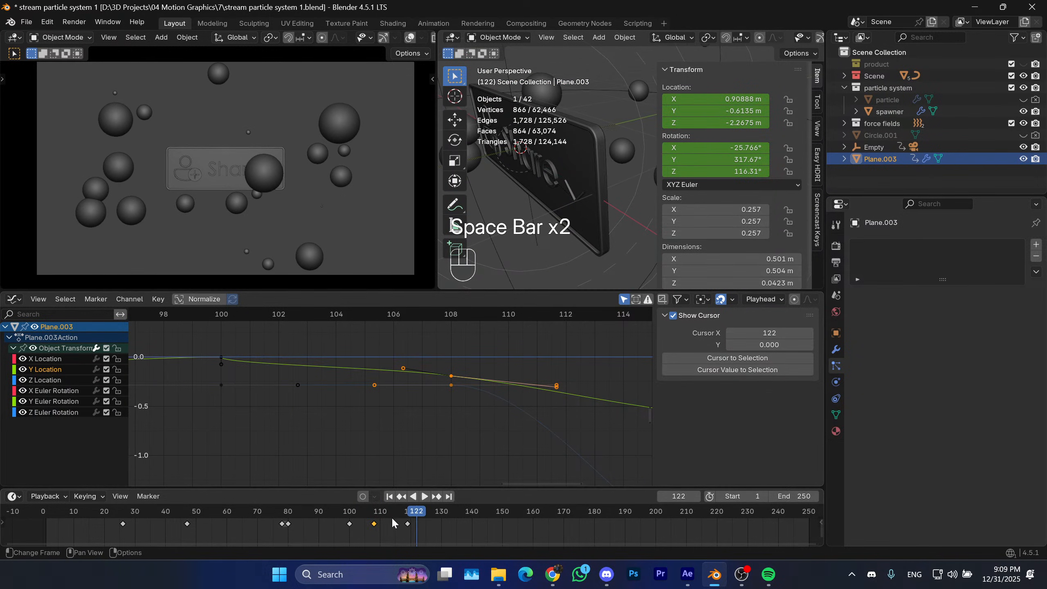
pyautogui.moveTo(391, 516); pyautogui.dragTo(291, 512)
pyautogui.press('space')
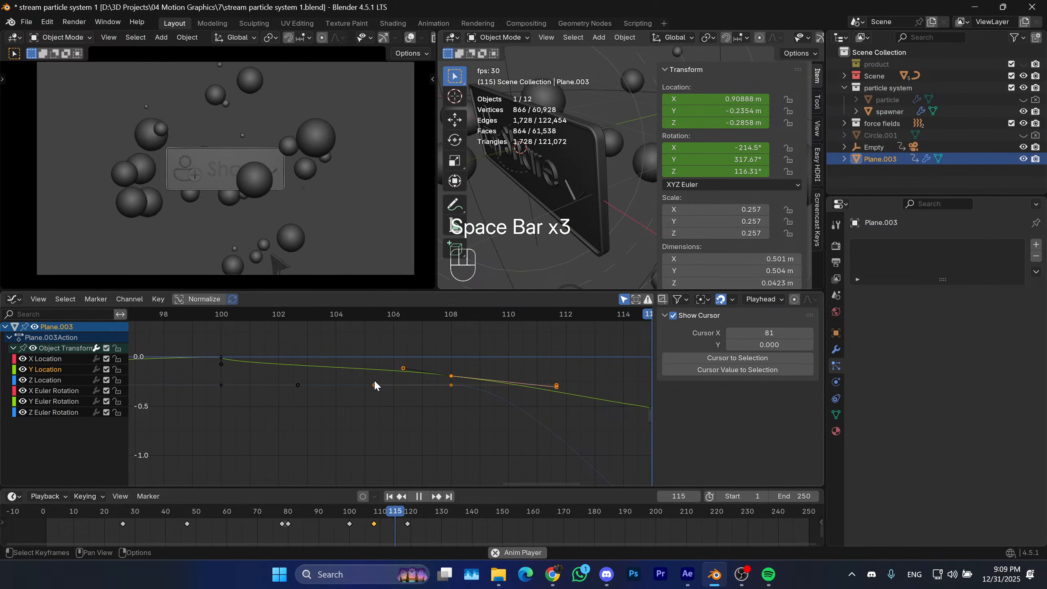
pyautogui.press('space')
# Move the arrow's frame 108 keyframe to frame 111 and its final keyframe to about frame 129.
pyautogui.click(383, 519)
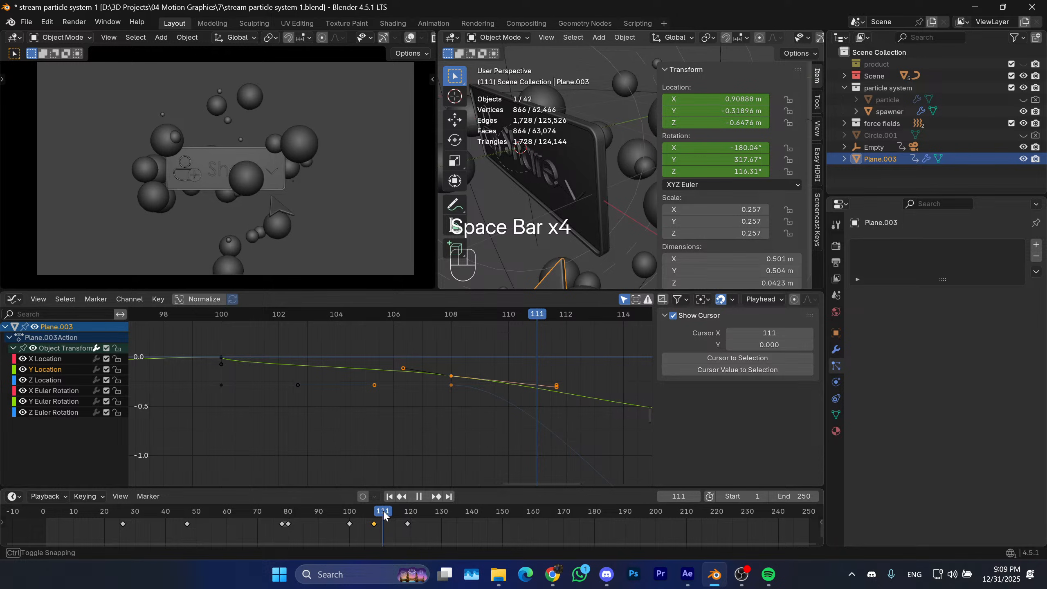
pyautogui.moveTo(408, 524); pyautogui.dragTo(367, 519)
pyautogui.keyDown('shift'); pyautogui.click(440, 523); pyautogui.keyUp('shift')
pyautogui.press('g')
pyautogui.click(377, 521)
# Replay the retimed arrow from frame 85 and stop at its frame 111 keyframe.
pyautogui.press('space')
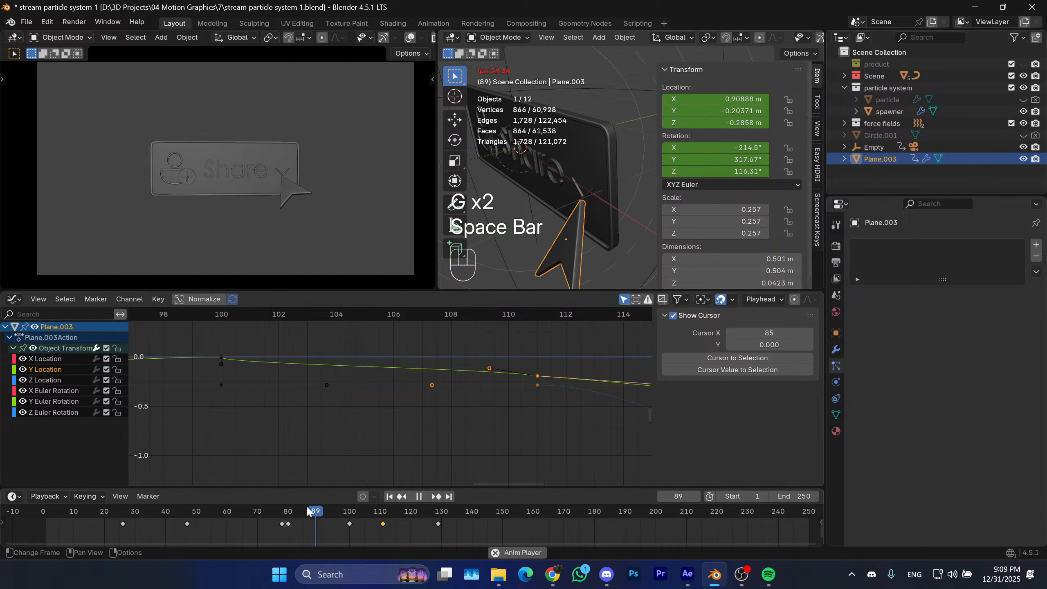
pyautogui.press('space')
pyautogui.click(383, 512)
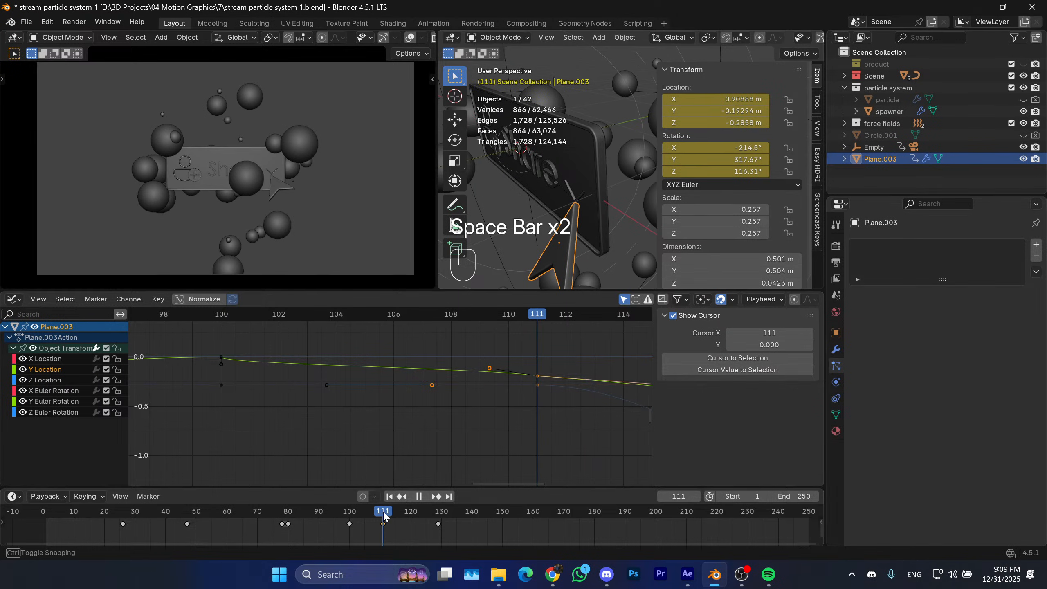
# Collapse the transform values, shrink the graph editor and enlarge the 3D viewport around the arrow and Share button.
pyautogui.moveTo(582, 170); pyautogui.dragTo(577, 174, button='middle')
pyautogui.click(685, 71)
pyautogui.moveTo(575, 290); pyautogui.dragTo(565, 392)
pyautogui.moveTo(435, 265); pyautogui.dragTo(314, 264)
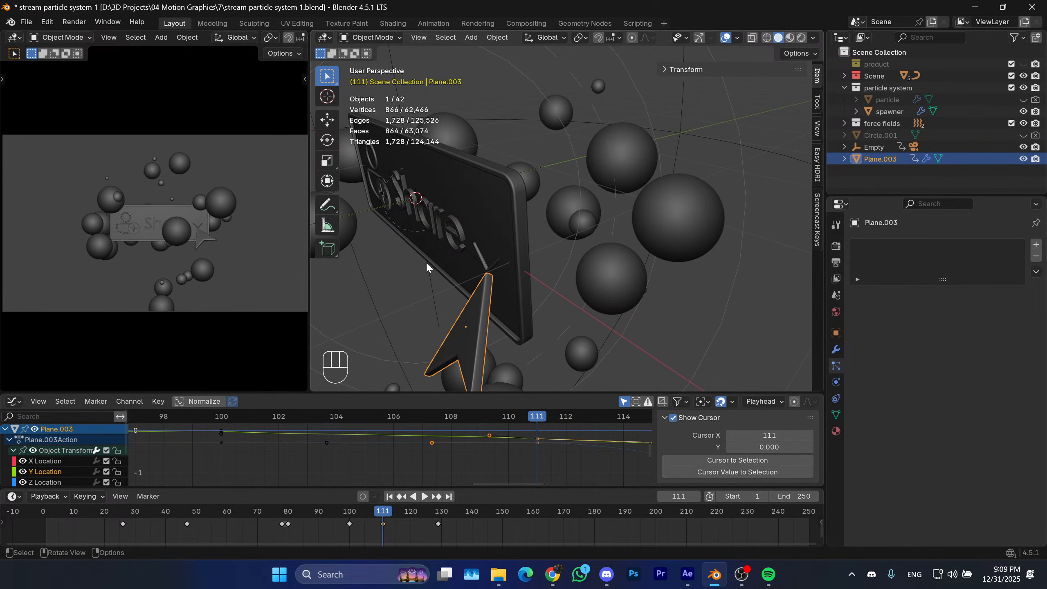
pyautogui.keyDown('shift'); pyautogui.moveTo(429, 266); pyautogui.dragTo(622, 244, button='middle'); pyautogui.keyUp('shift')
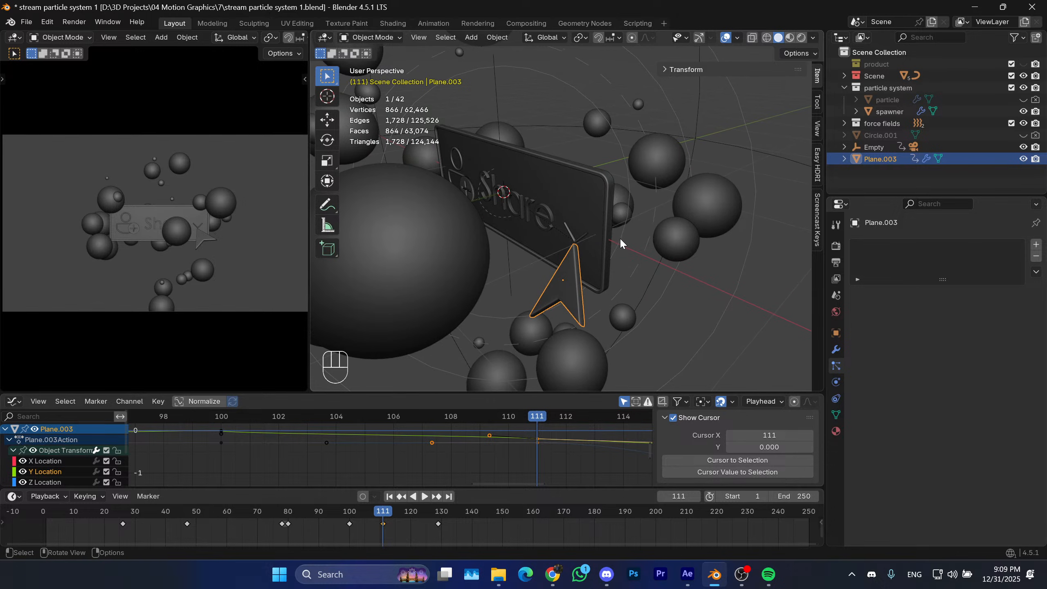
pyautogui.keyDown('shift'); pyautogui.moveTo(571, 213); pyautogui.dragTo(606, 232, button='middle'); pyautogui.keyUp('shift')
# Check the Share button's last keyframe, then move the arrow's frame 111 keyframe to match it at frame 110.
pyautogui.click(623, 230)
pyautogui.moveTo(383, 520); pyautogui.dragTo(384, 519)
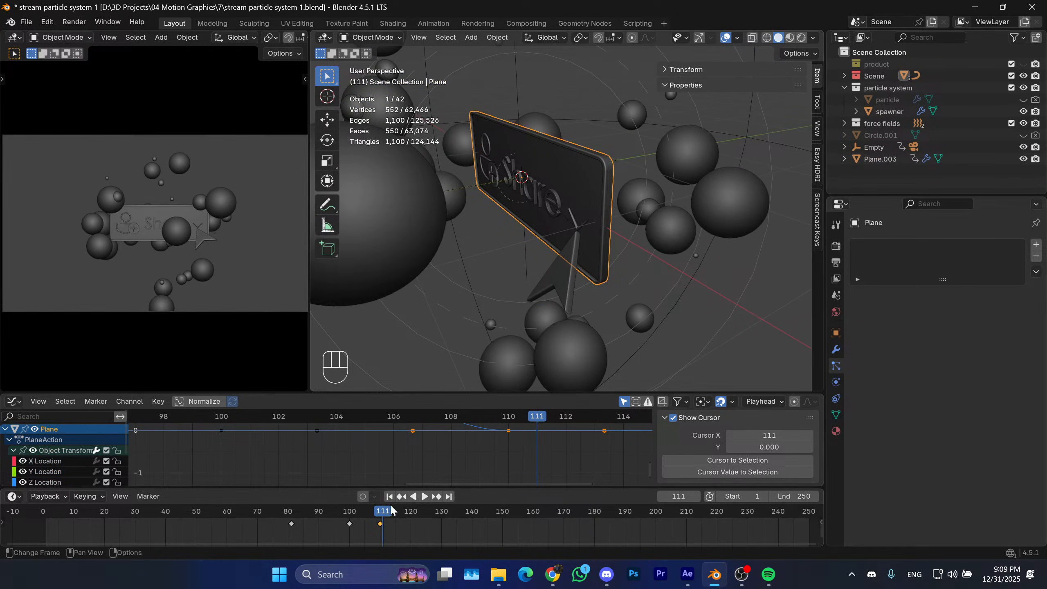
pyautogui.click(570, 292)
pyautogui.press('g')
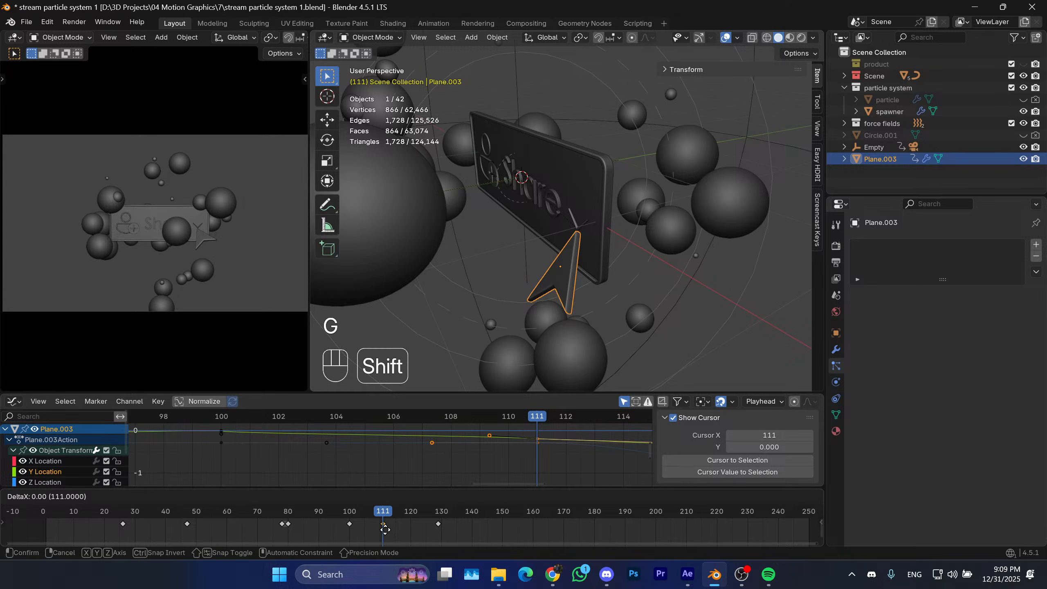
pyautogui.keyDown('shift'); pyautogui.click(385, 532); pyautogui.keyUp('shift')
pyautogui.click(381, 513)
# Check the Share button around frame 106, then move the arrow's frame 110 keyframe earlier to frame 106.
pyautogui.moveTo(577, 227)
pyautogui.mouseDown(button='middle')
pyautogui.moveTo(559, 235)
pyautogui.moveTo(572, 227)
pyautogui.mouseUp(button='middle')
pyautogui.click(582, 219)
pyautogui.moveTo(372, 514)
pyautogui.mouseDown()
pyautogui.moveTo(354, 521)
pyautogui.moveTo(370, 515)
pyautogui.mouseUp()
pyautogui.click(546, 295)
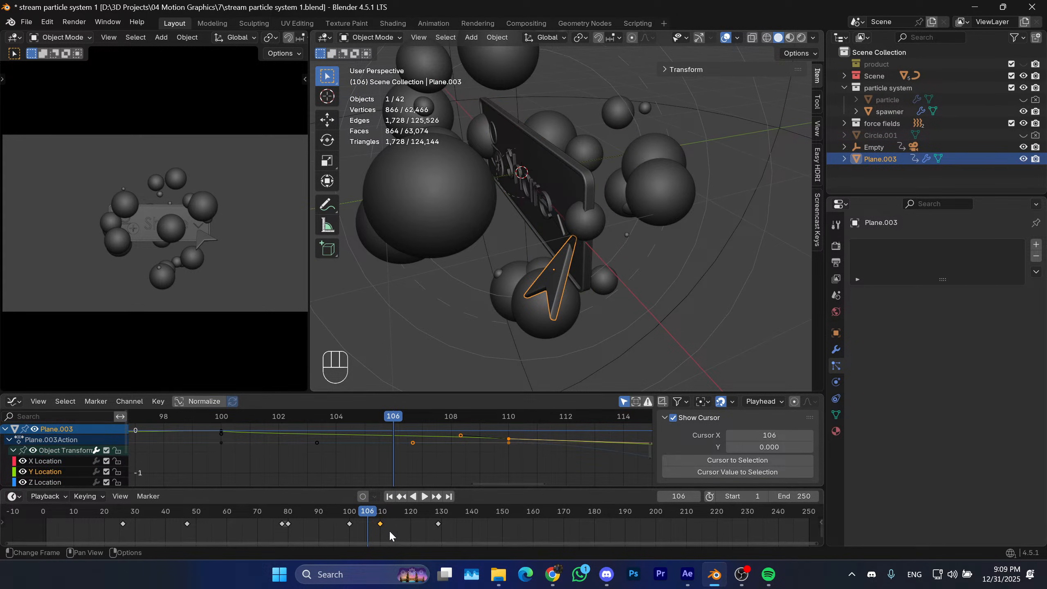
pyautogui.press('g')
pyautogui.press('shift')
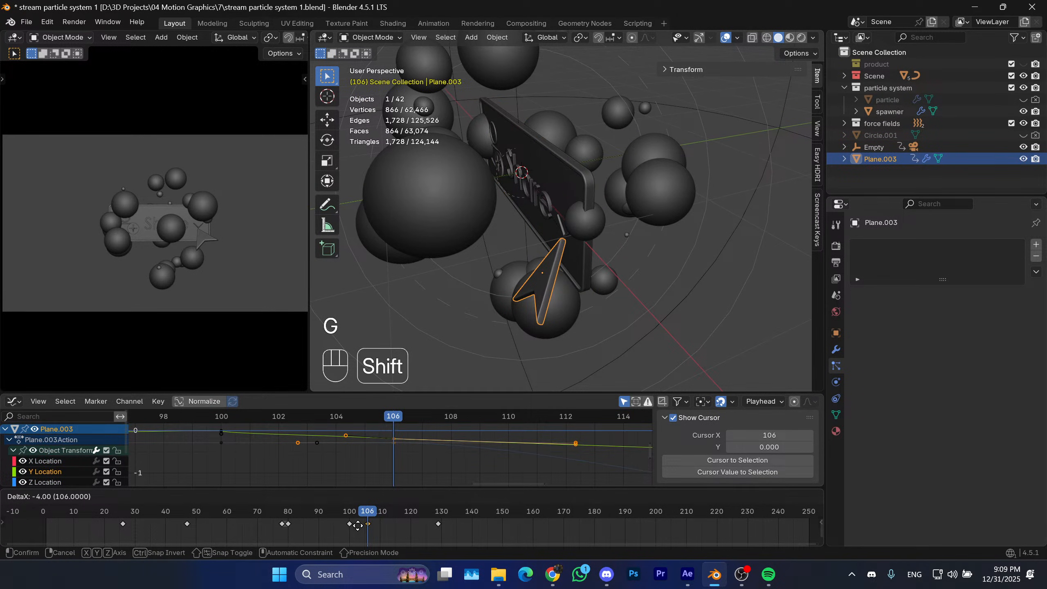
pyautogui.keyDown('shift'); pyautogui.click(362, 530); pyautogui.keyUp('shift')
pyautogui.press('g')
pyautogui.keyDown('shift'); pyautogui.click(369, 528); pyautogui.keyUp('shift')
pyautogui.moveTo(364, 514); pyautogui.dragTo(360, 514)
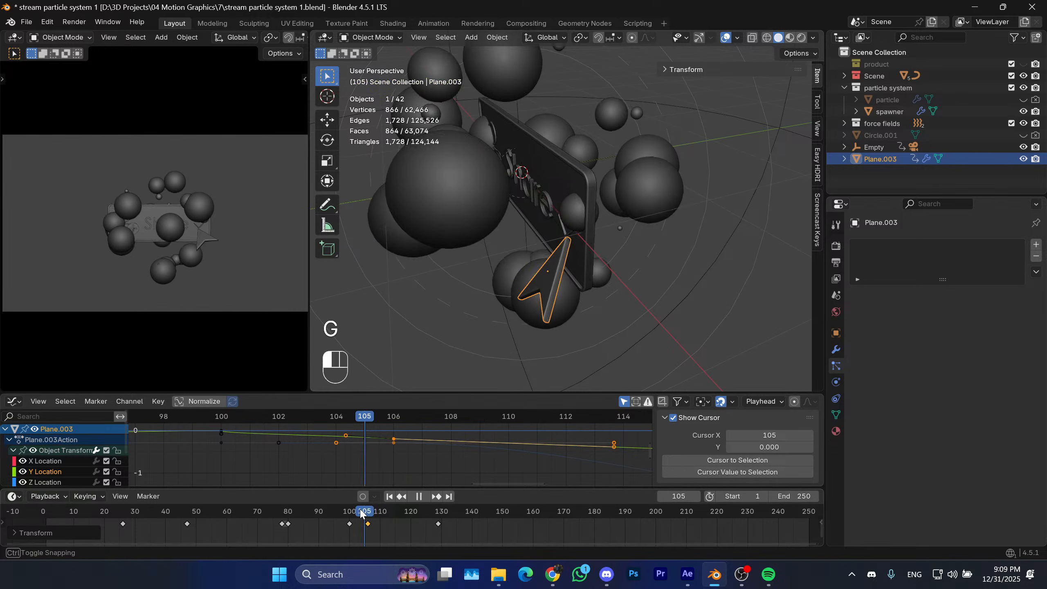
# Replay the retimed arrow animation around the burst and inspect the arrow against the Share button at frame 106.
pyautogui.press('space')
pyautogui.press('space')
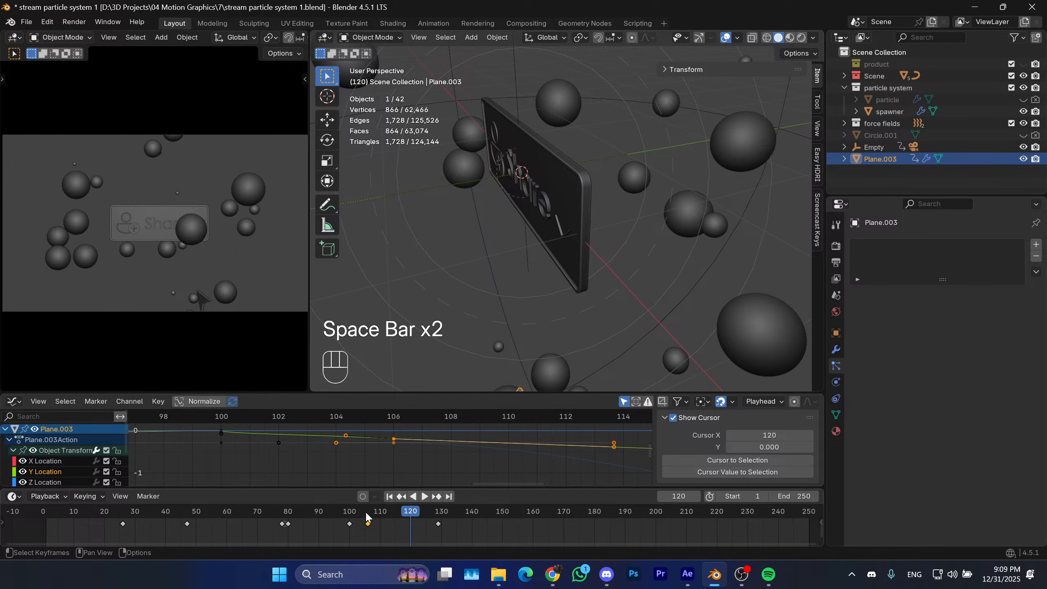
pyautogui.press('space')
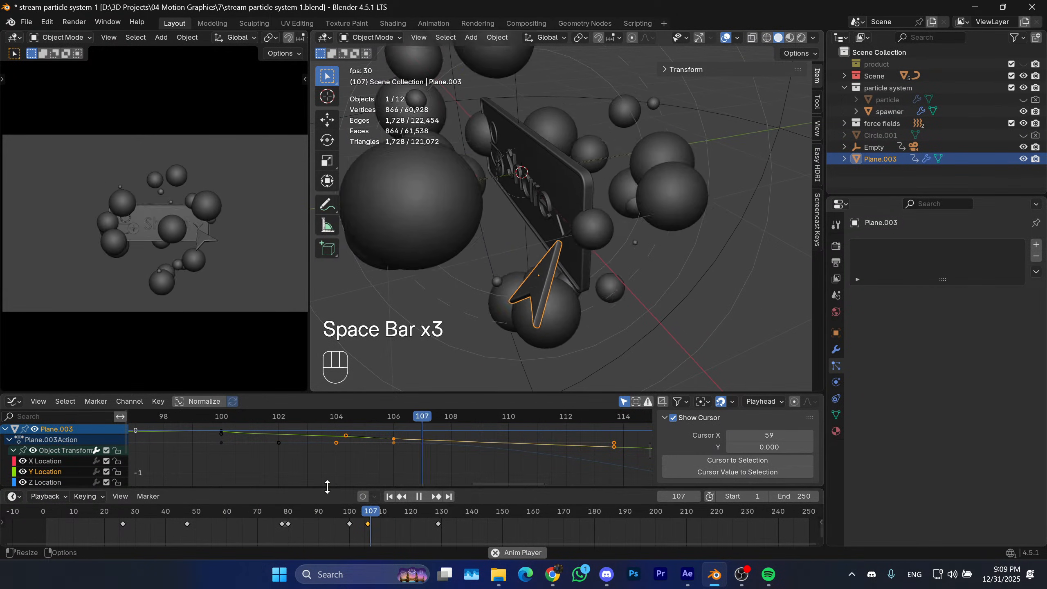
pyautogui.press('space')
pyautogui.moveTo(344, 513); pyautogui.dragTo(368, 521)
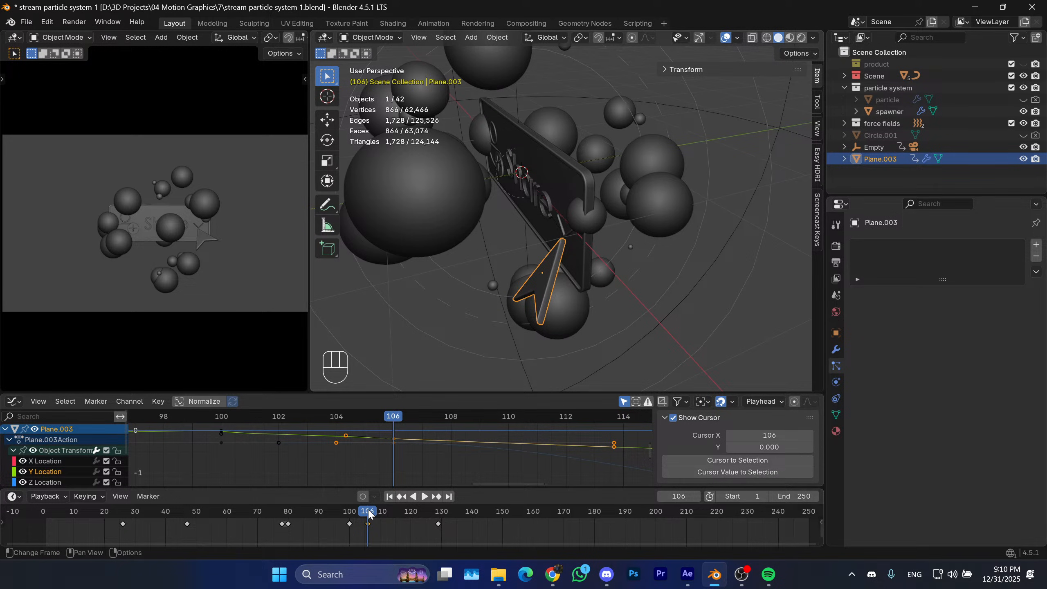
pyautogui.keyDown('shift'); pyautogui.moveTo(551, 291); pyautogui.dragTo(580, 268, button='middle'); pyautogui.keyUp('shift')
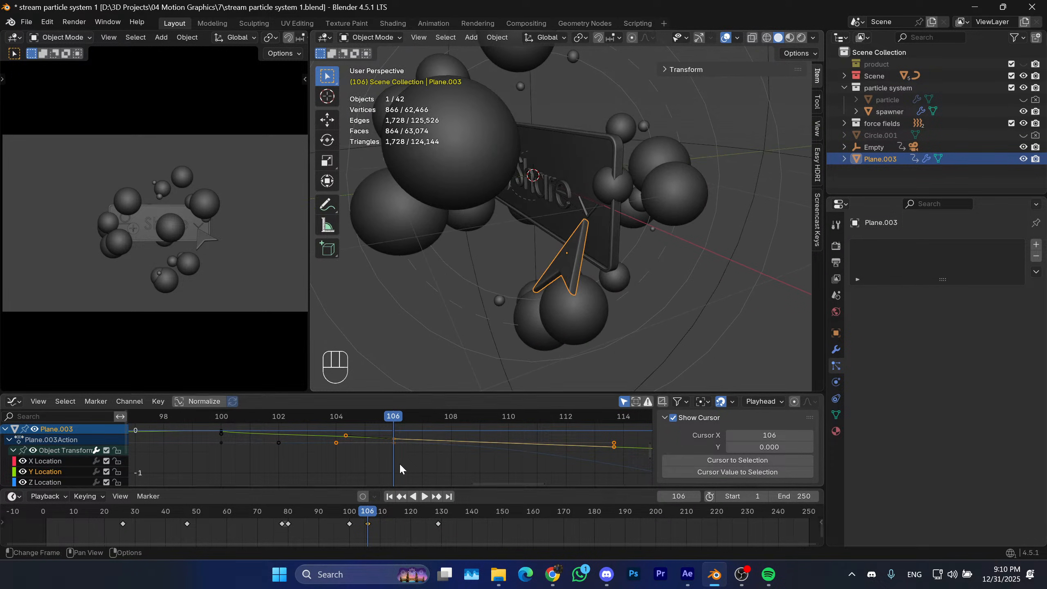
# Scrub past the tap to frame 117 and delete the arrow's last keyframe, near frame 129.
pyautogui.moveTo(368, 518); pyautogui.dragTo(402, 509)
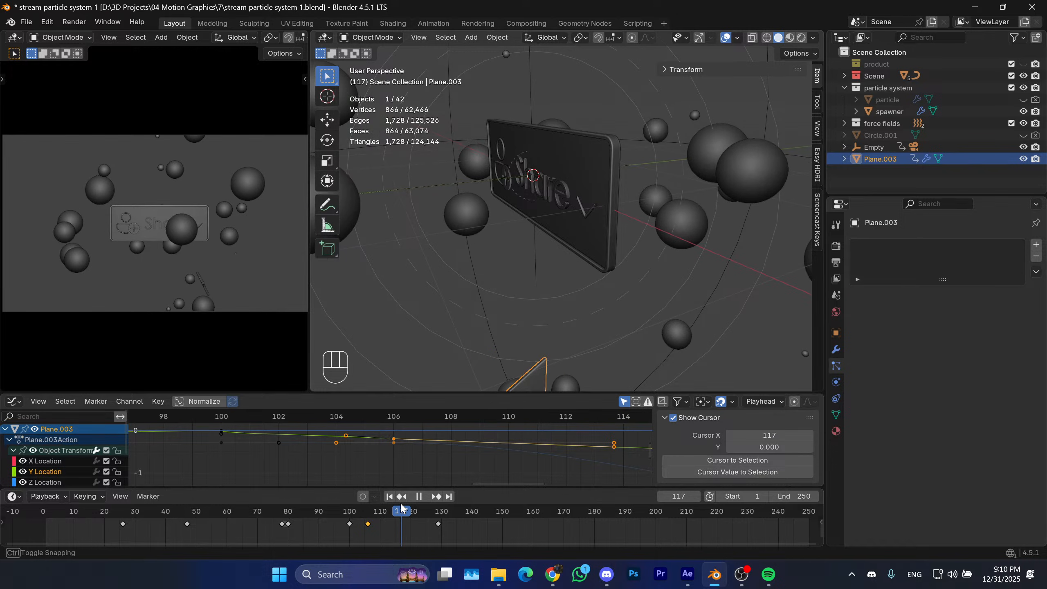
pyautogui.click(439, 524)
pyautogui.press('x')
pyautogui.click(432, 521)
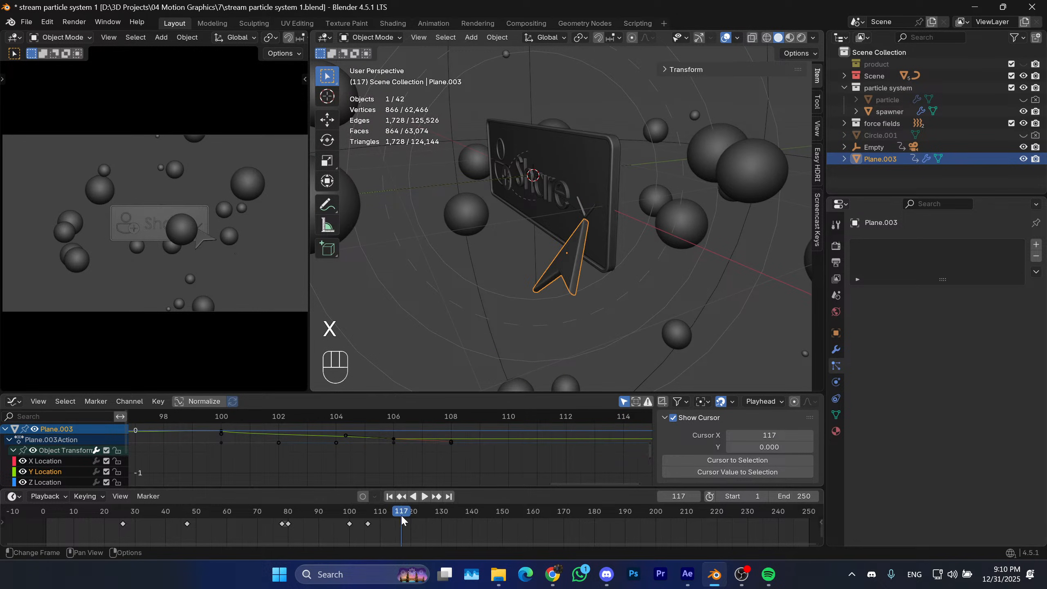
pyautogui.moveTo(530, 303); pyautogui.dragTo(543, 301, button='middle')
pyautogui.press('g')
pyautogui.rightClick(419, 514)
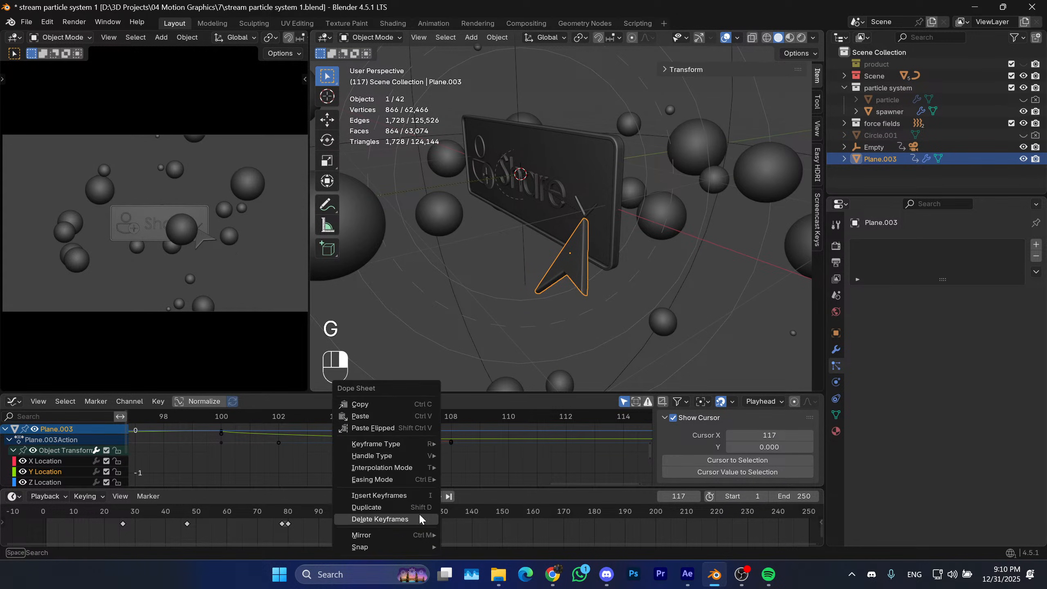
# At frame 125, rotate the arrow about the global X axis and then about the global Y axis.
pyautogui.moveTo(402, 513); pyautogui.dragTo(423, 513)
pyautogui.moveTo(538, 216); pyautogui.dragTo(580, 296, button='middle')
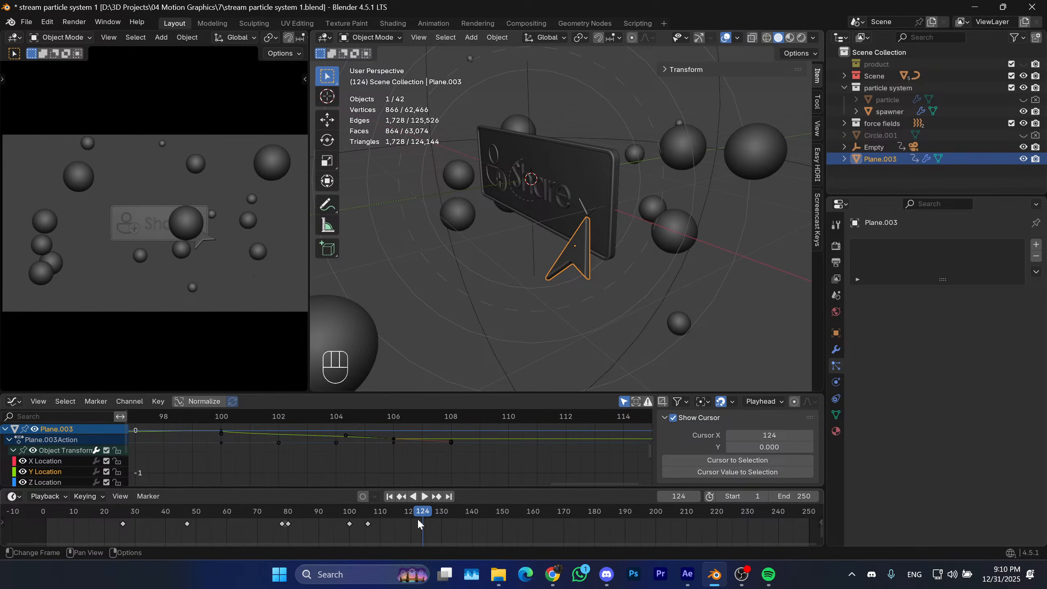
pyautogui.moveTo(419, 521); pyautogui.dragTo(427, 514)
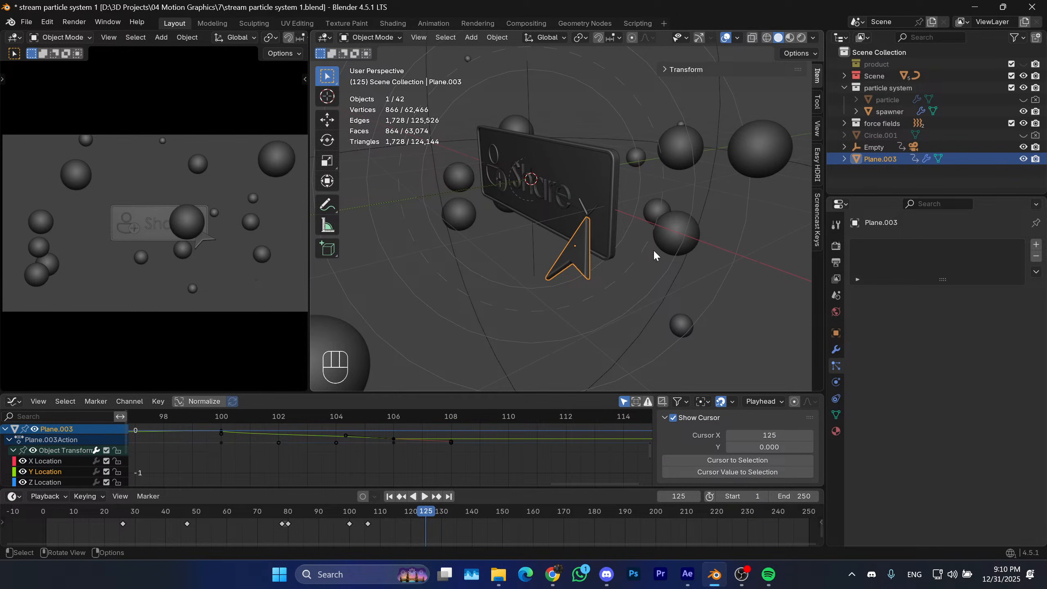
pyautogui.press('r')
pyautogui.press('x')
pyautogui.press('r')
pyautogui.press('x')
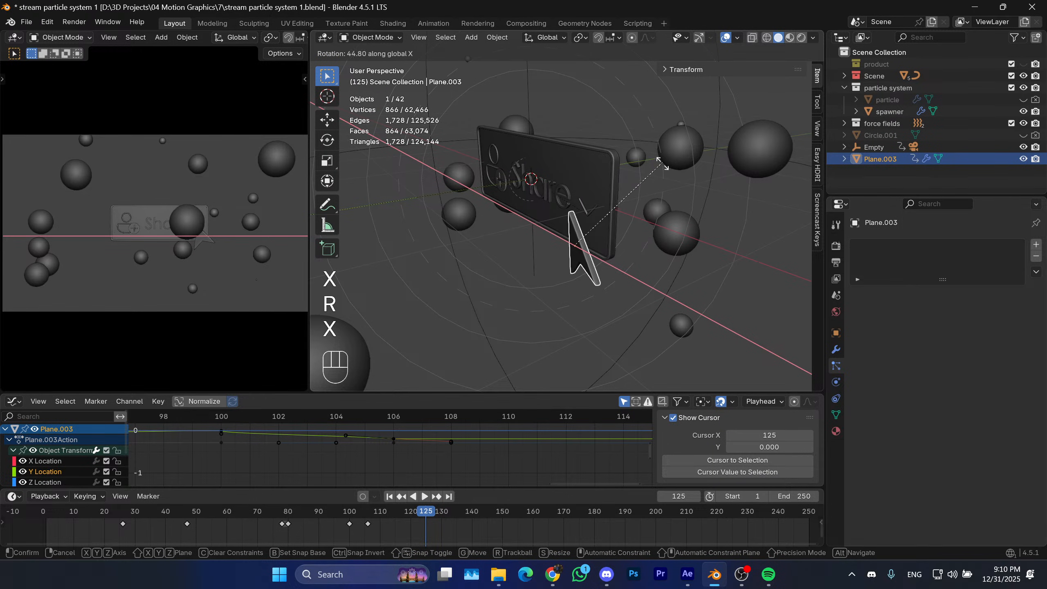
pyautogui.click(659, 200)
pyautogui.press('r')
pyautogui.press('y')
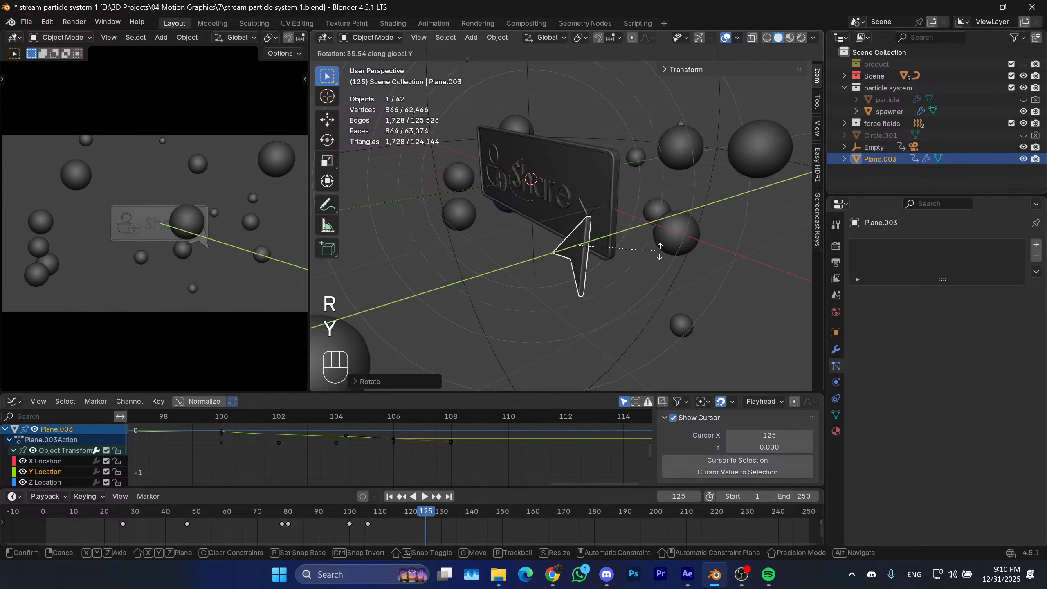
# Raise the arrow to about 0.694 m in Z and shift it outward to about 1.298 m in X.
pyautogui.press('g')
pyautogui.press('z')
pyautogui.click(579, 105)
pyautogui.press('g')
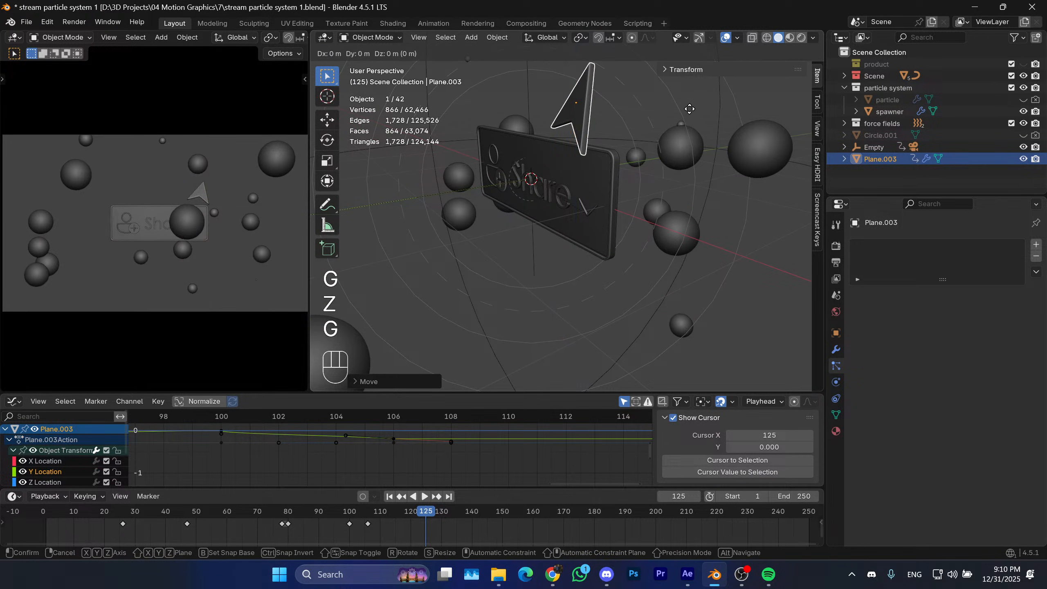
pyautogui.press('x')
# Rotate the arrow slightly further about global X, expand its transform values and keyframe its location and rotation at frame 125.
pyautogui.press('r')
pyautogui.press('x')
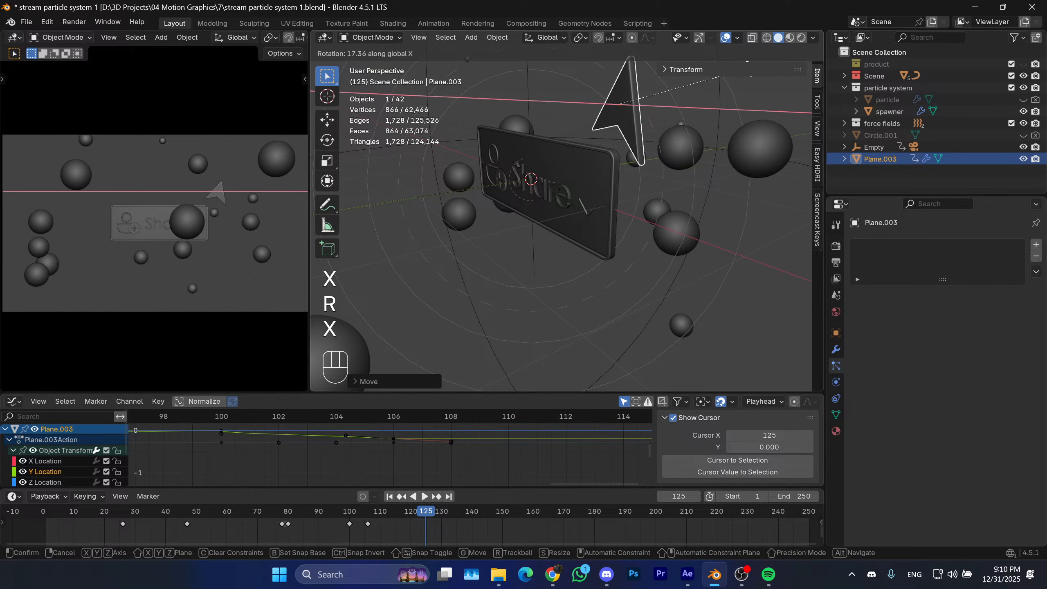
pyautogui.click(750, 71)
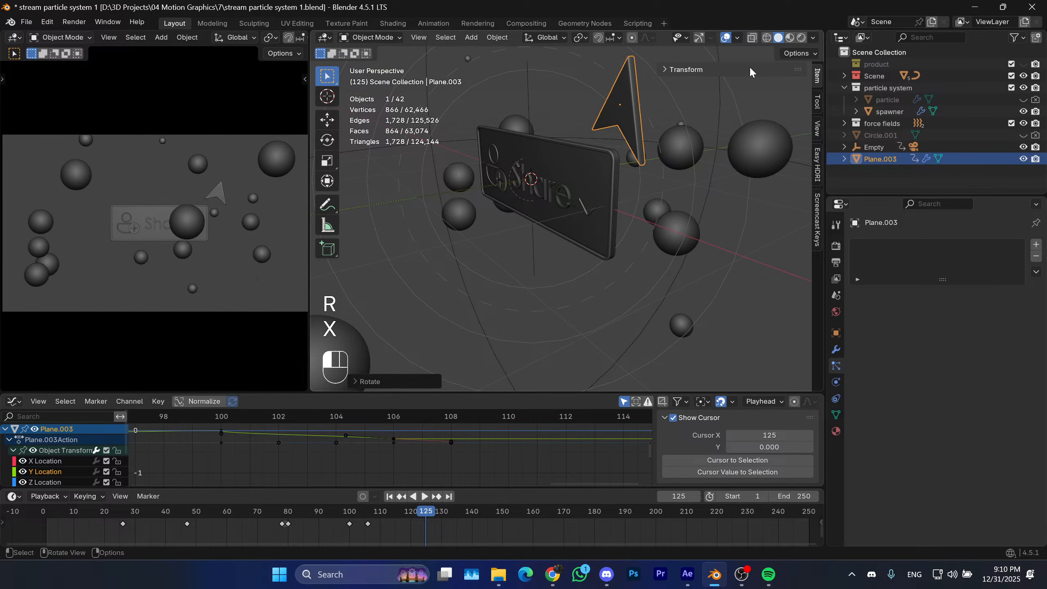
pyautogui.click(725, 69)
pyautogui.press('i')
pyautogui.press('i')
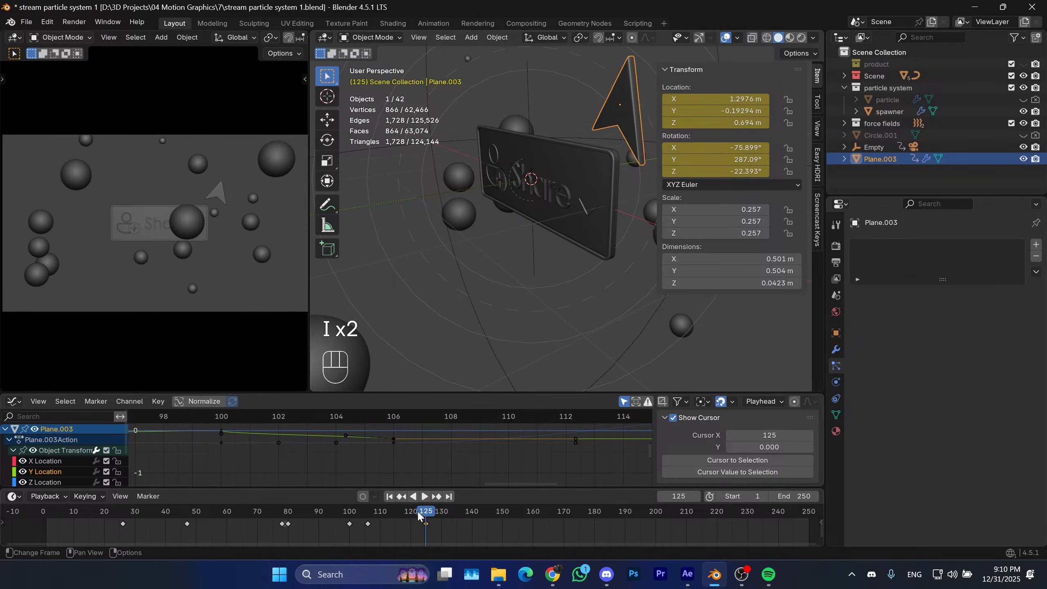
# At frame 151, move the arrow along X to about 4.01 m, fully outside the camera frame.
pyautogui.press('space')
pyautogui.press('space')
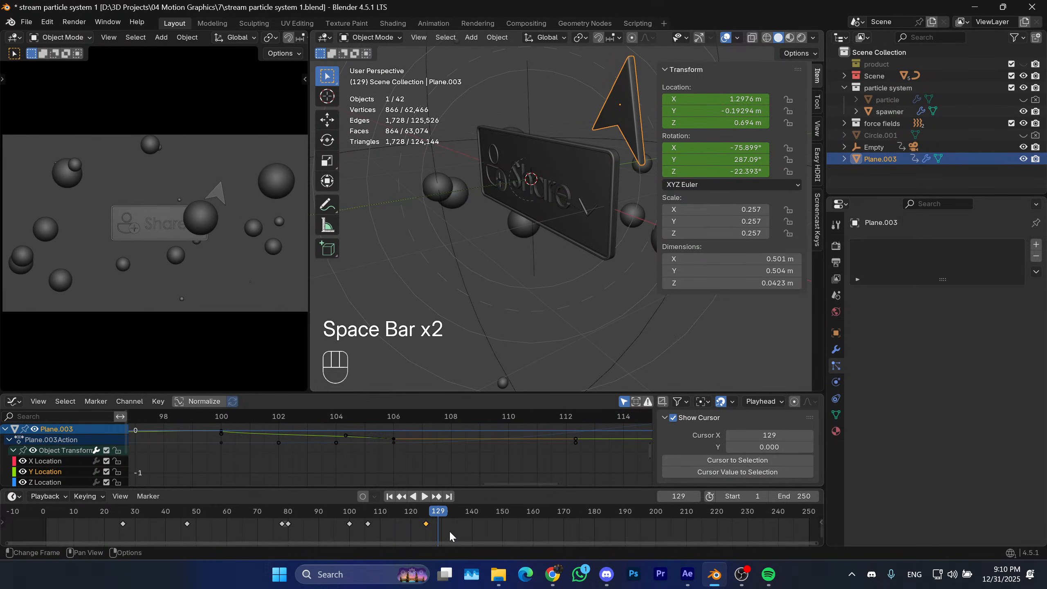
pyautogui.moveTo(449, 535); pyautogui.dragTo(507, 515)
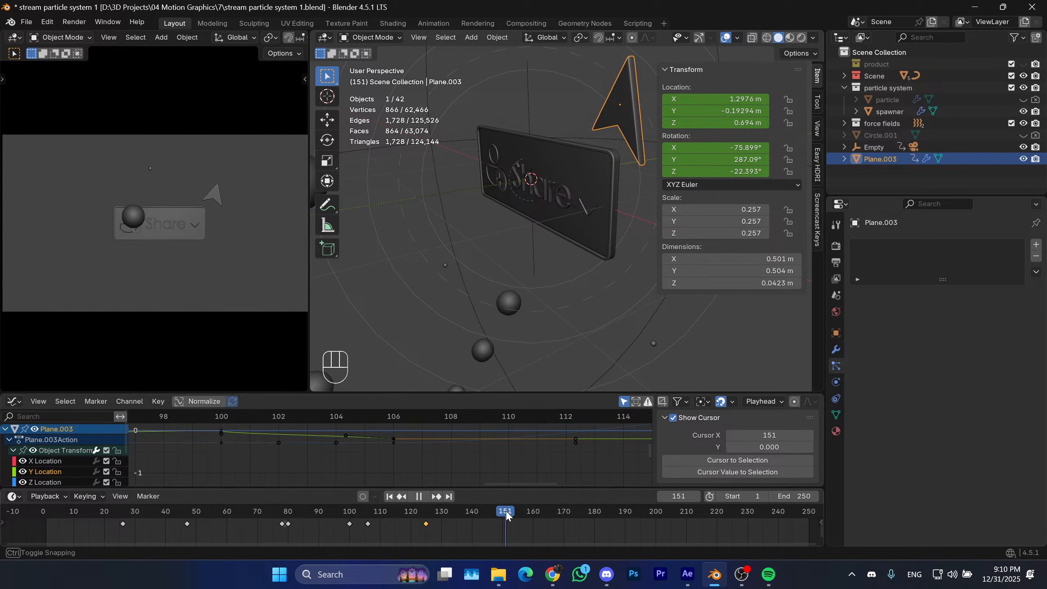
pyautogui.scroll(-1, 594, 256)
pyautogui.keyDown('shift'); pyautogui.moveTo(544, 283); pyautogui.dragTo(537, 306, button='middle'); pyautogui.keyUp('shift')
pyautogui.scroll(-1, 230, 279)
pyautogui.keyDown('shift'); pyautogui.moveTo(209, 271); pyautogui.dragTo(194, 272, button='middle'); pyautogui.keyUp('shift')
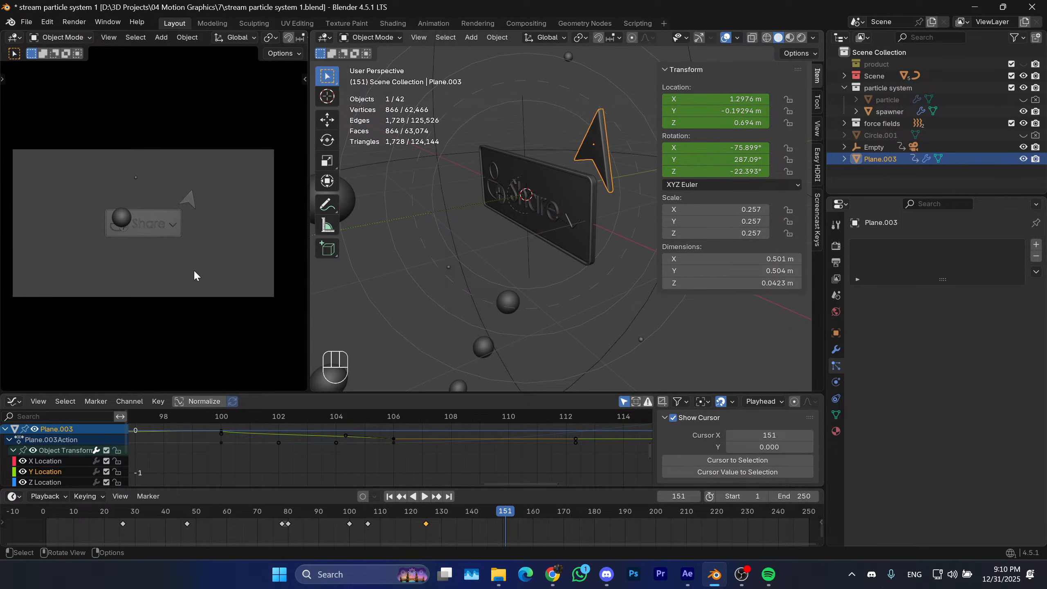
pyautogui.press('g')
pyautogui.press('x')
pyautogui.click(281, 280)
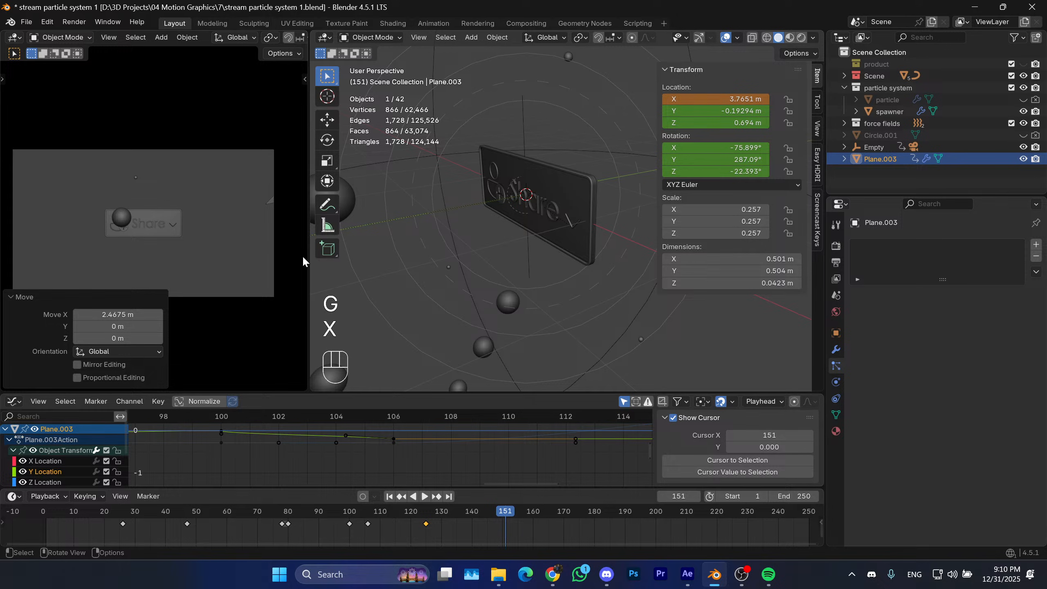
pyautogui.press('g')
pyautogui.press('x')
pyautogui.click(54, 271)
# Rotate the off-screen arrow about global Y and keyframe its location and rotation at frame 151.
pyautogui.moveTo(356, 223); pyautogui.dragTo(554, 265, button='middle')
pyautogui.keyDown('shift'); pyautogui.moveTo(554, 264); pyautogui.dragTo(526, 288, button='middle'); pyautogui.keyUp('shift')
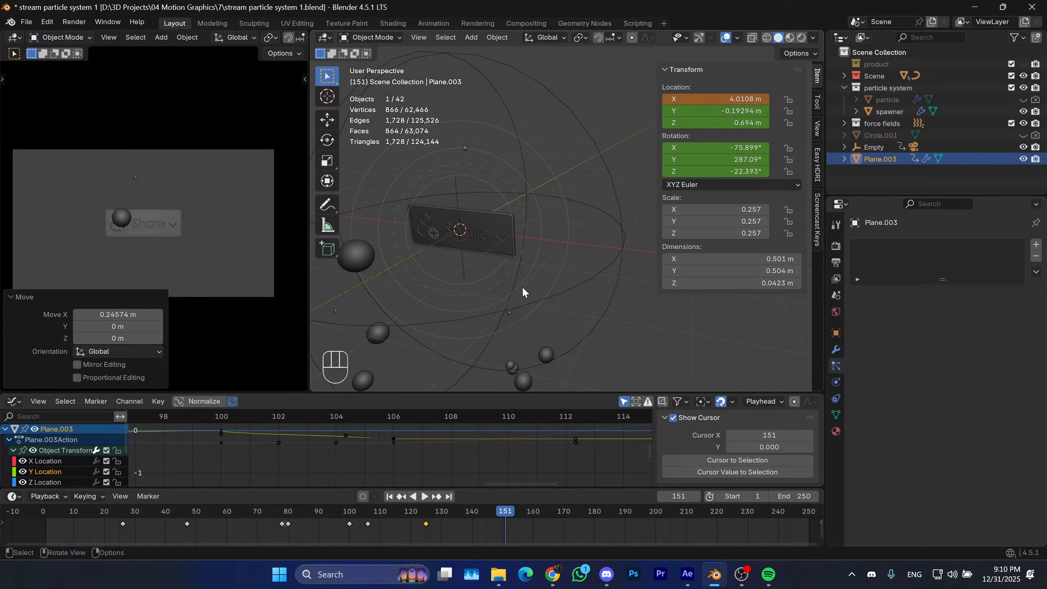
pyautogui.keyDown('shift'); pyautogui.moveTo(522, 287); pyautogui.dragTo(642, 266, button='middle'); pyautogui.keyUp('shift')
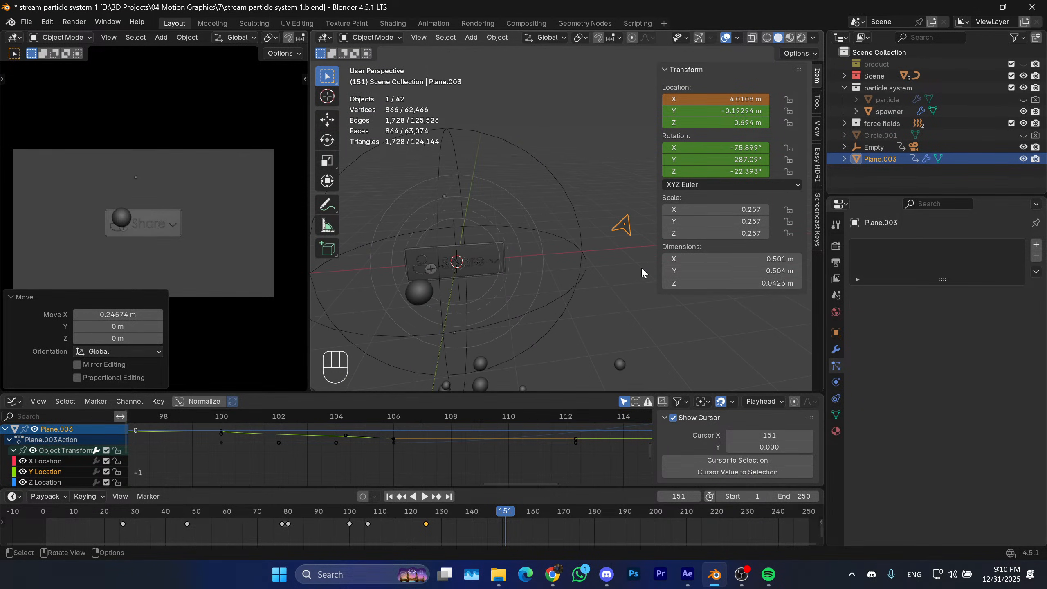
pyautogui.press('r')
pyautogui.press('y')
pyautogui.click(571, 281)
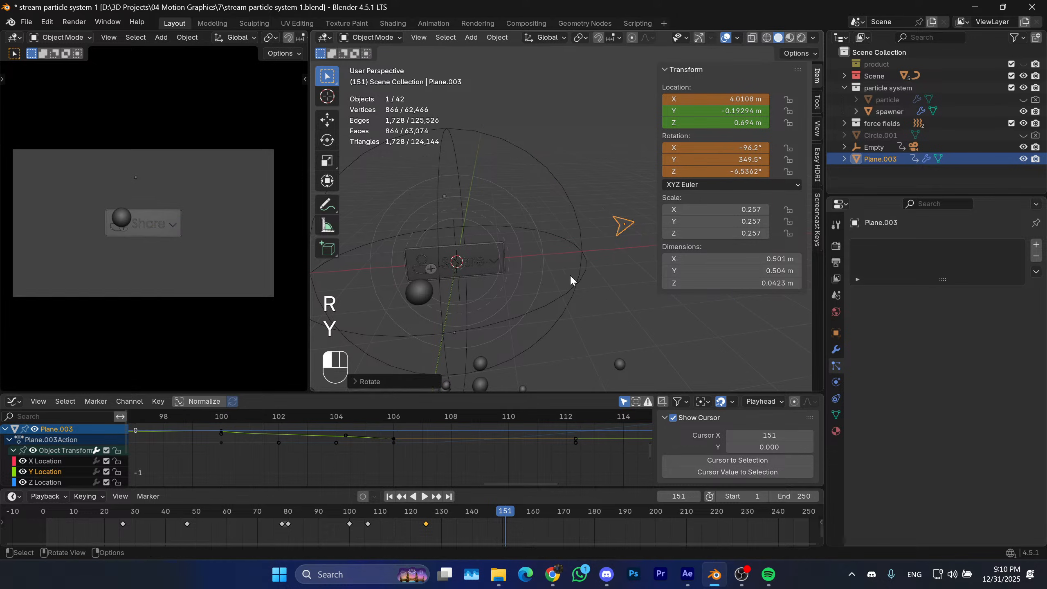
pyautogui.press('i')
pyautogui.press('i')
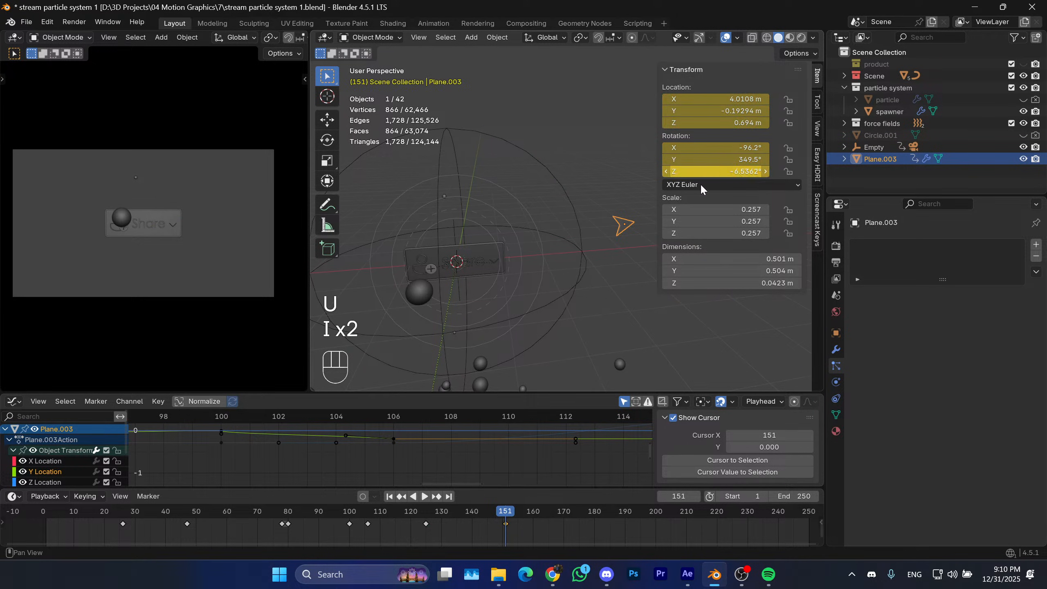
# Replay the arrow's exit several times from around frame 100 up to its frame 151 keyframe.
pyautogui.click(357, 511)
pyautogui.press('space')
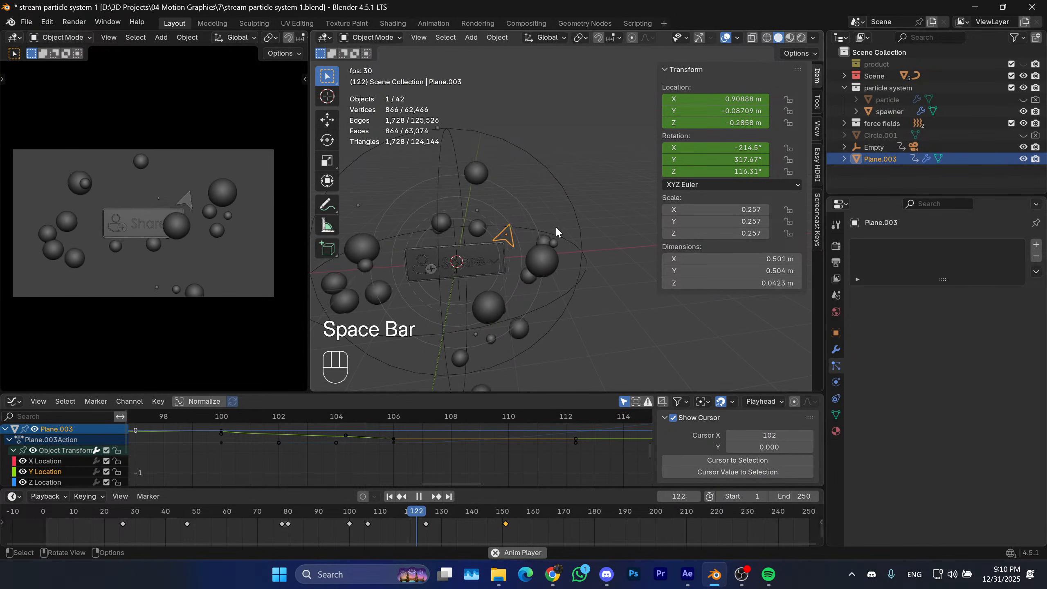
pyautogui.press('space')
pyautogui.click(346, 513)
pyautogui.press('space')
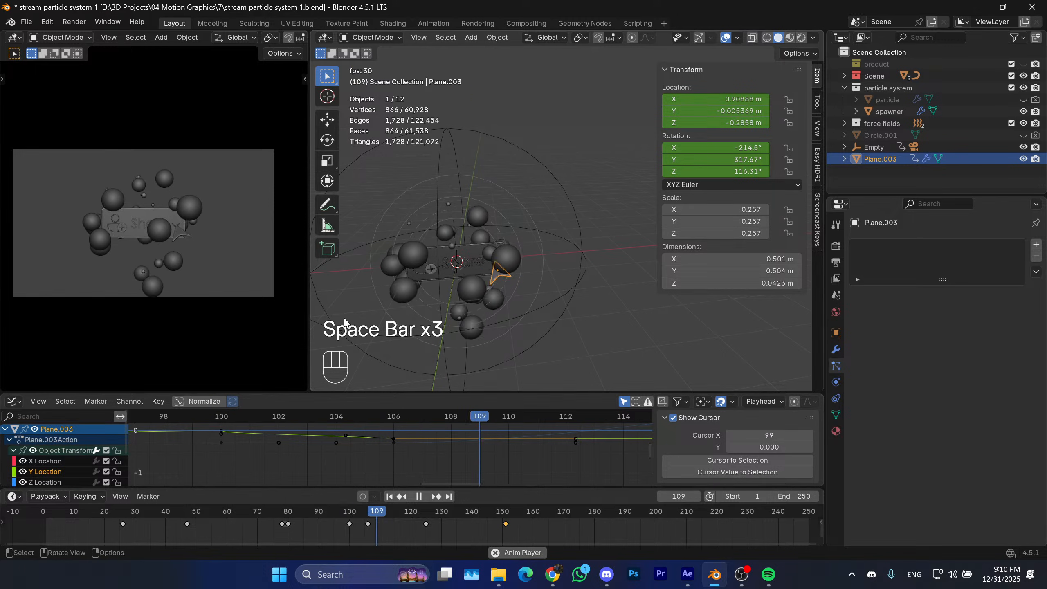
pyautogui.press('space')
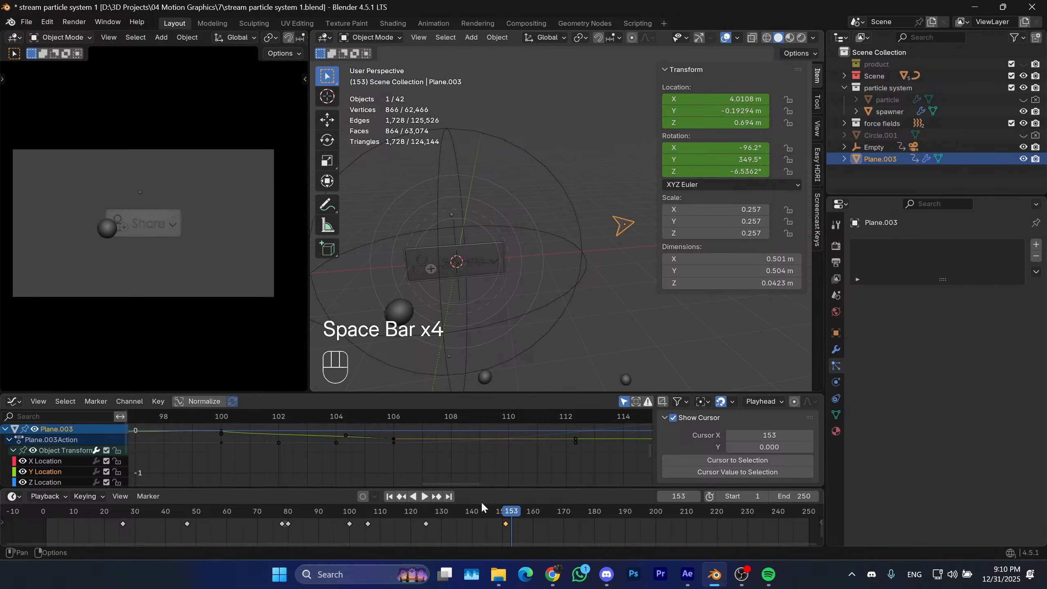
pyautogui.click(358, 523)
pyautogui.press('space')
pyautogui.press('space')
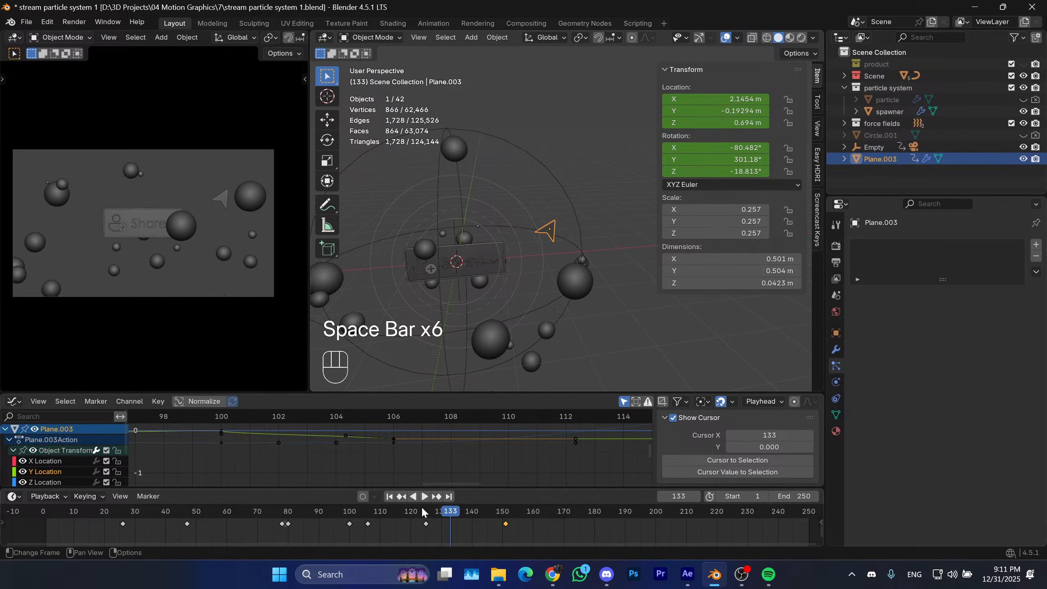
# Replay the arrow's tap and exit from progressively earlier frames, back to frame 79.
pyautogui.click(333, 521)
pyautogui.press('space')
pyautogui.press('space')
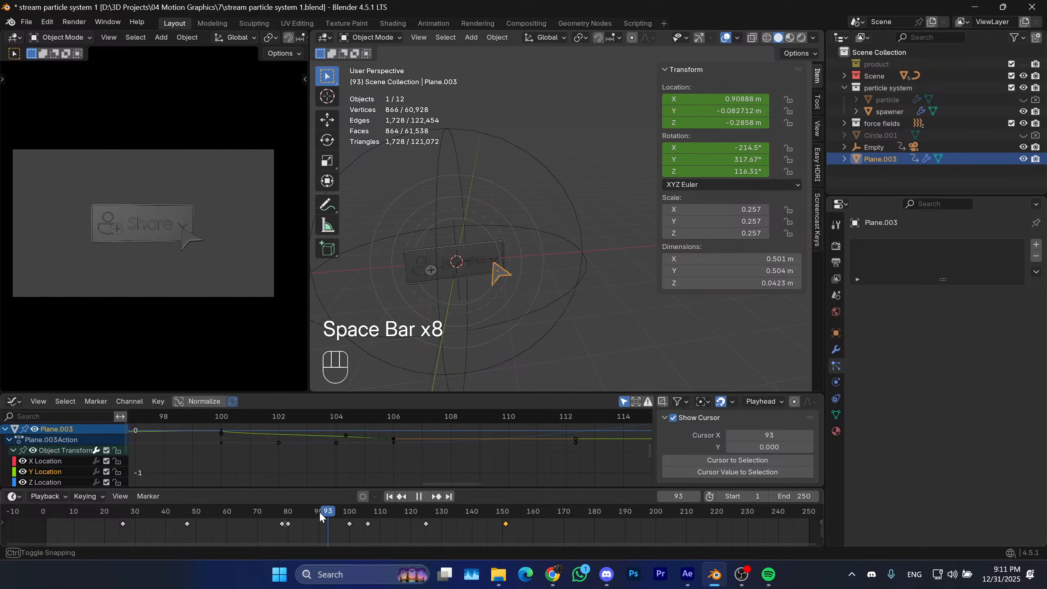
pyautogui.click(300, 512)
pyautogui.press('space')
pyautogui.press('space')
pyautogui.click(283, 520)
pyautogui.press('space')
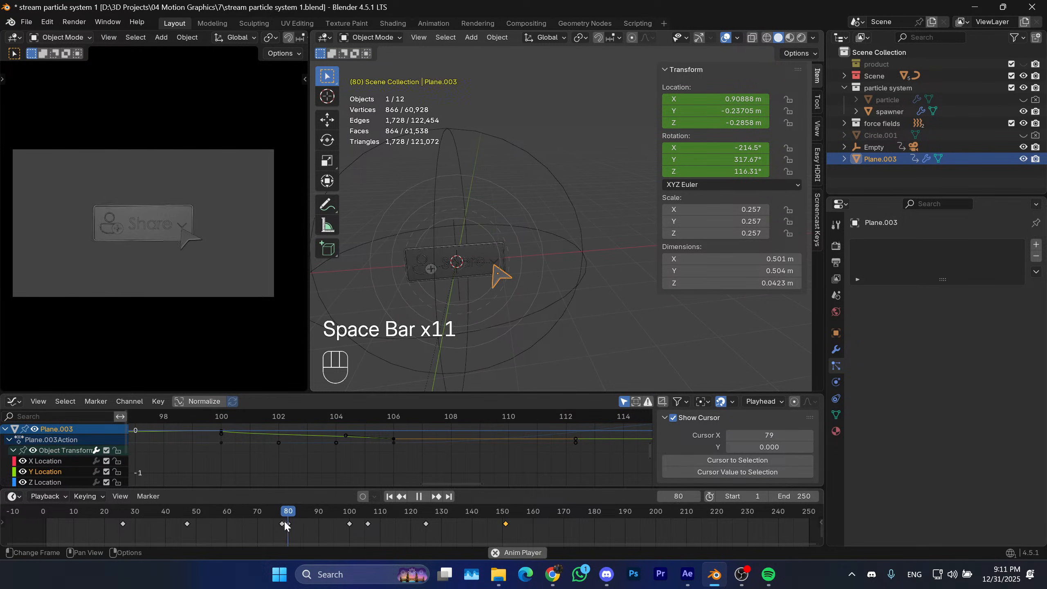
pyautogui.press('space')
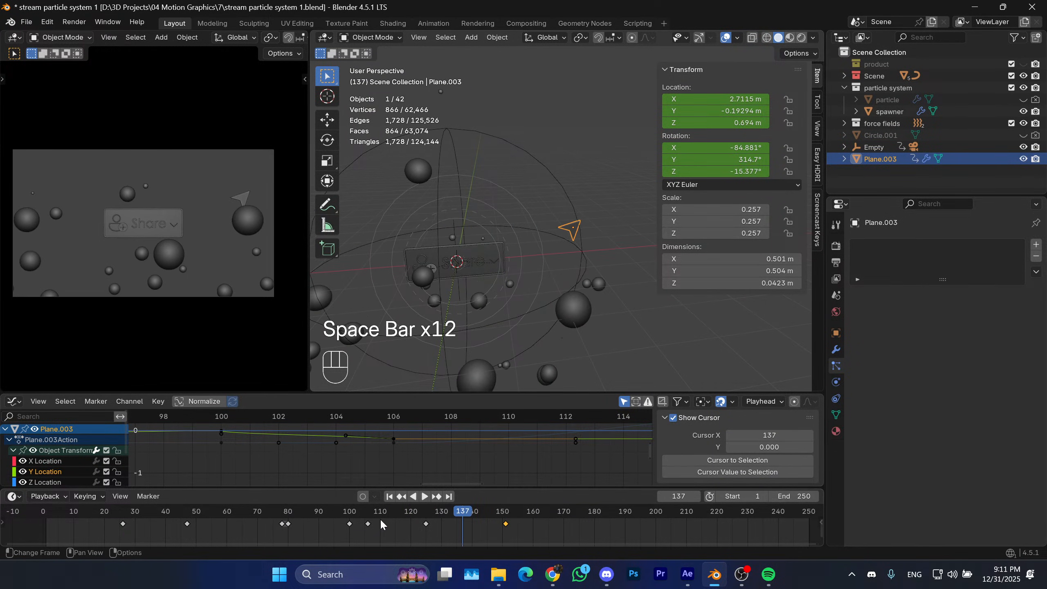
# Scale the arrow's last two keyframes toward frame 106, then move the final keyframe earlier to about frame 139.
pyautogui.moveTo(318, 520); pyautogui.dragTo(369, 513)
pyautogui.keyDown('shift'); pyautogui.click(425, 524); pyautogui.keyUp('shift')
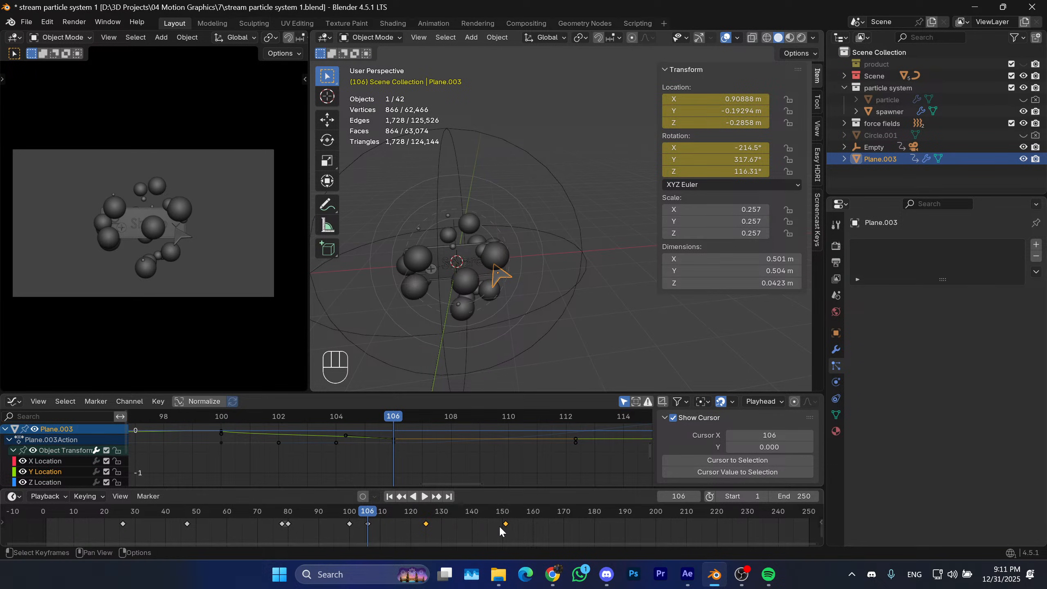
pyautogui.press('s')
pyautogui.click(449, 538)
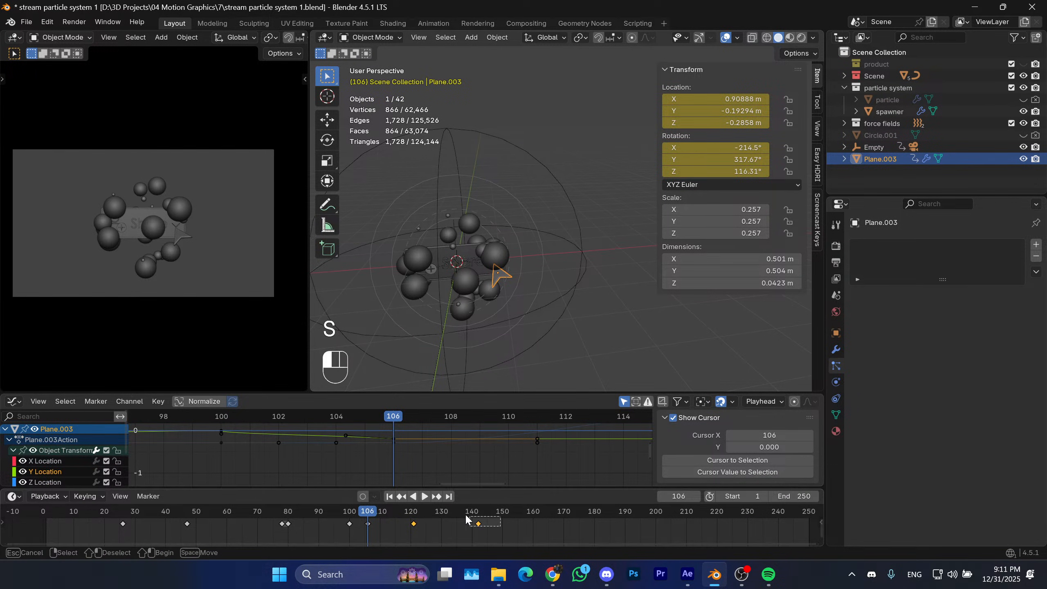
pyautogui.press('g')
pyautogui.click(405, 524)
# Replay the shortened arrow exit from frame 88 and stop at frame 140.
pyautogui.click(311, 514)
pyautogui.press('space')
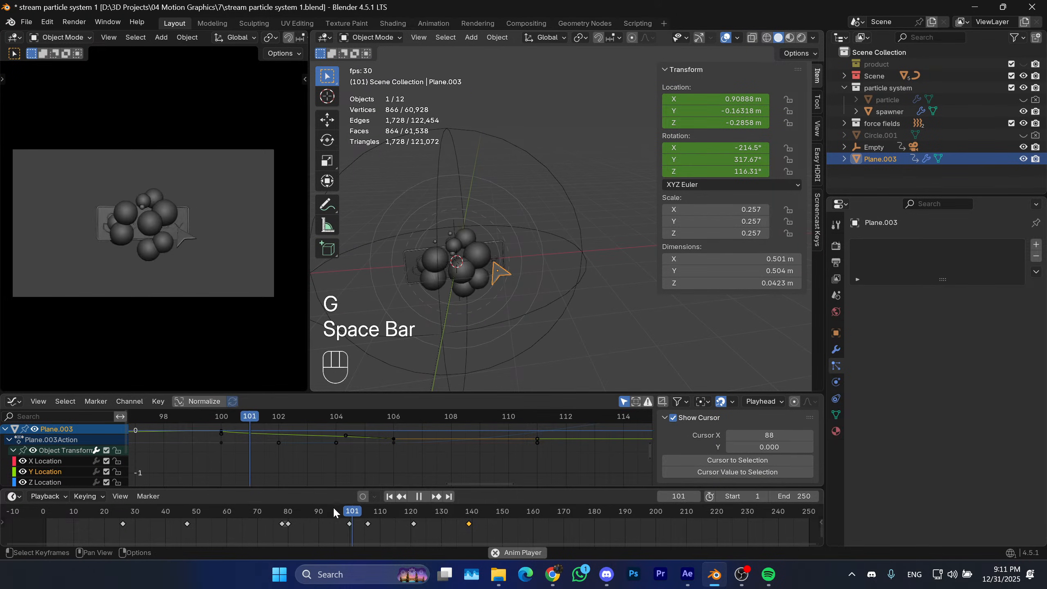
pyautogui.press('space')
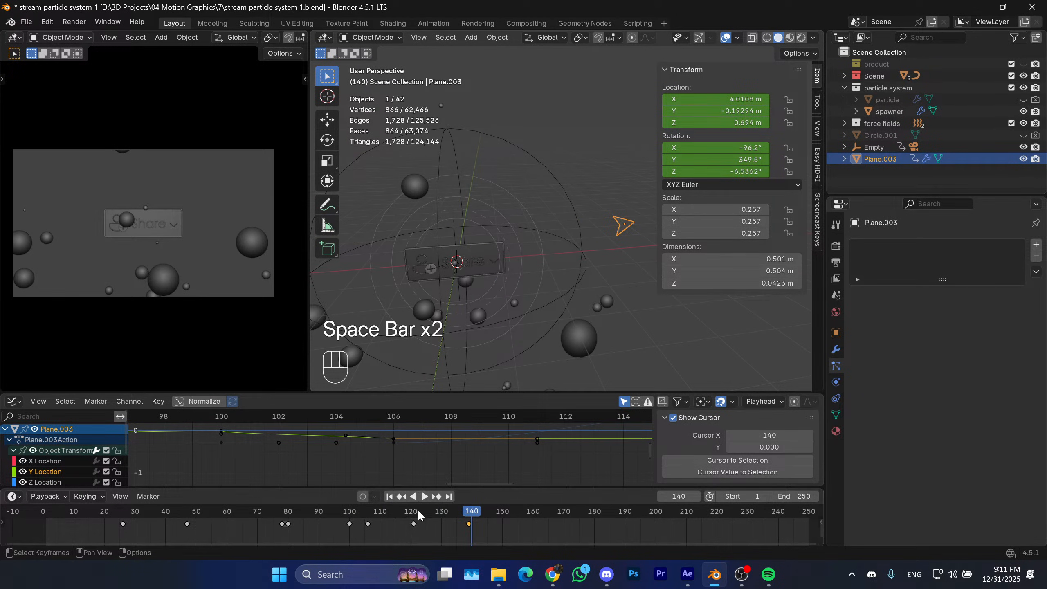
# At frame 121, rotate the arrow about global Y to about 333.9° Y rotation, keyframe its rotation, and replay the exit.
pyautogui.moveTo(414, 513); pyautogui.dragTo(414, 516)
pyautogui.press('r')
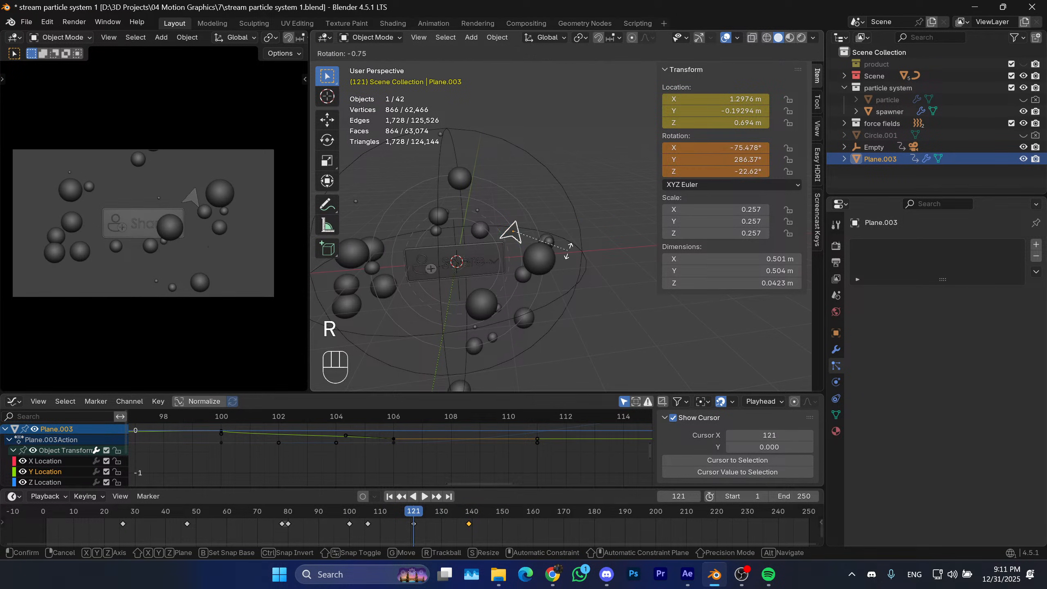
pyautogui.press('y')
pyautogui.click(535, 291)
pyautogui.press('i')
pyautogui.press('i')
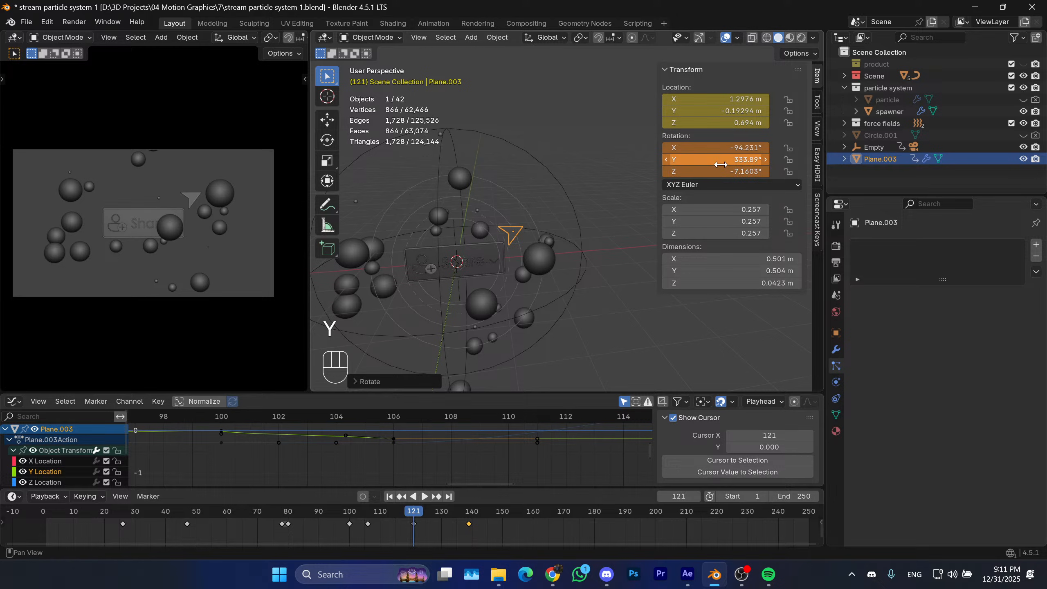
pyautogui.press('space')
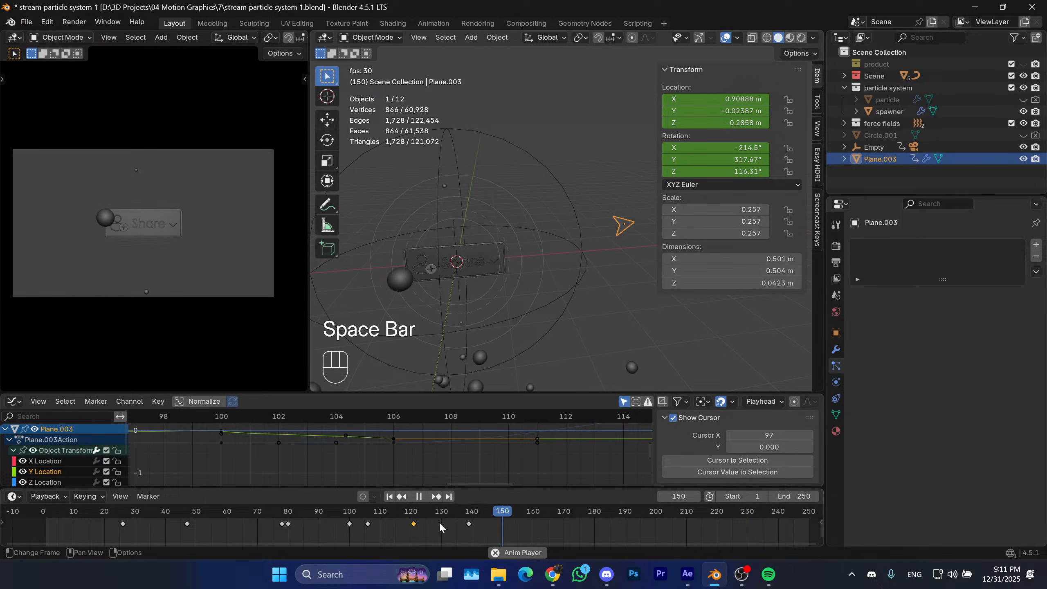
pyautogui.press('space')
# At frame 139, rotate the arrow about global Y to about 321.3° Y rotation and move it to about X 4.68 m, Z 1.64 m.
pyautogui.click(470, 513)
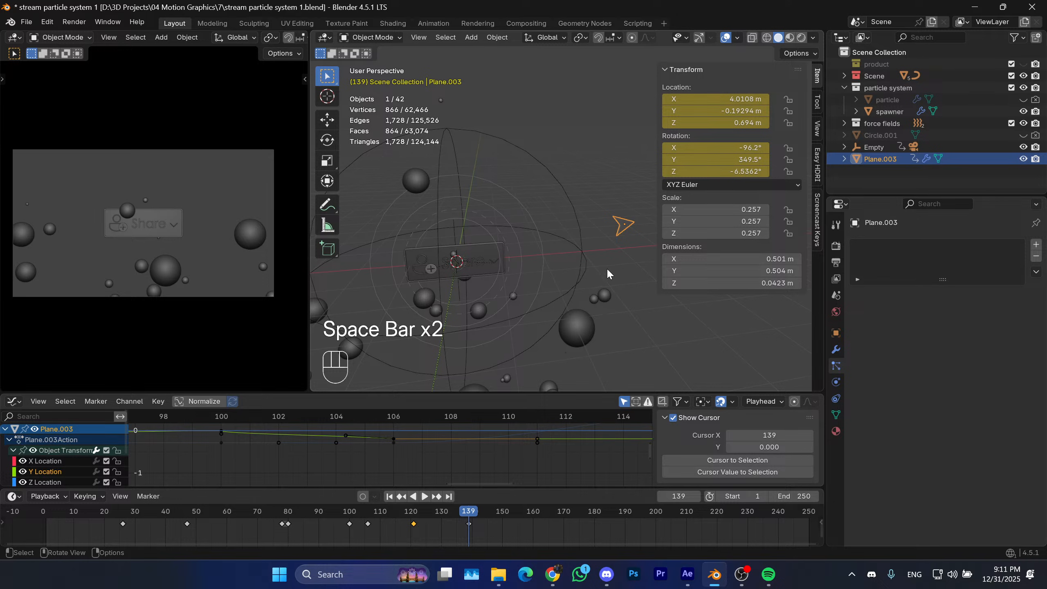
pyautogui.press('r')
pyautogui.press('y')
pyautogui.press('g')
pyautogui.press('z')
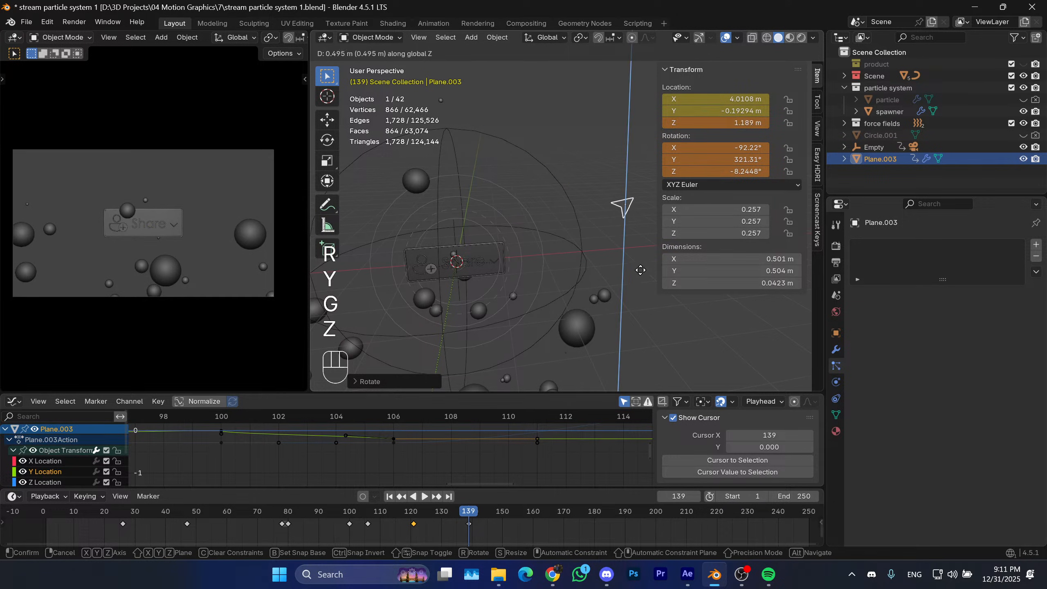
pyautogui.press('g')
pyautogui.press('x')
pyautogui.click(666, 251)
# Keyframe the arrow's new location and rotation at frame 139.
pyautogui.press('u')
pyautogui.press('u')
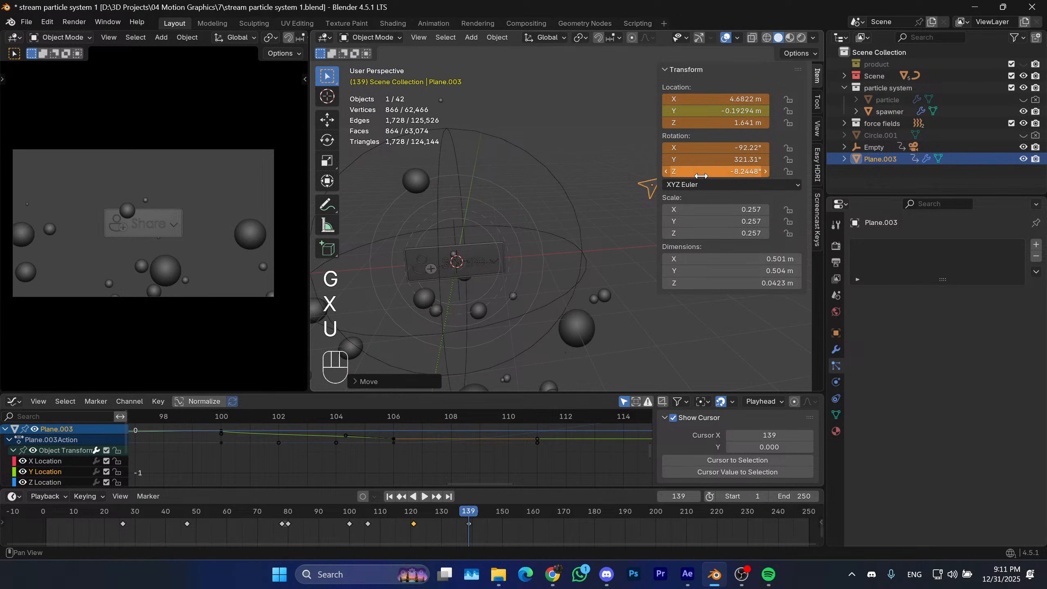
pyautogui.press('i')
pyautogui.press('i')
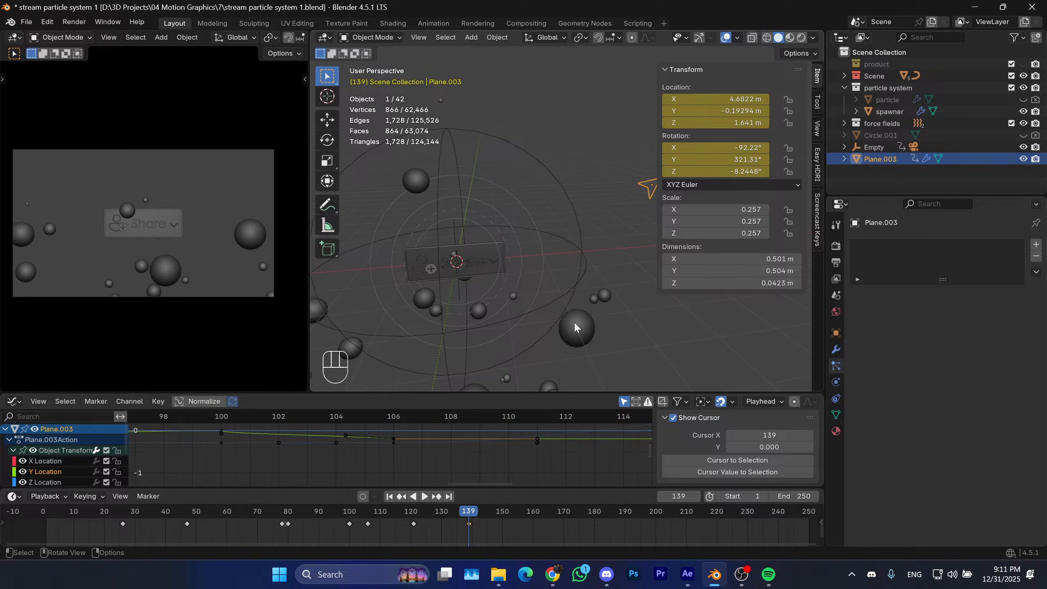
pyautogui.press('shift')
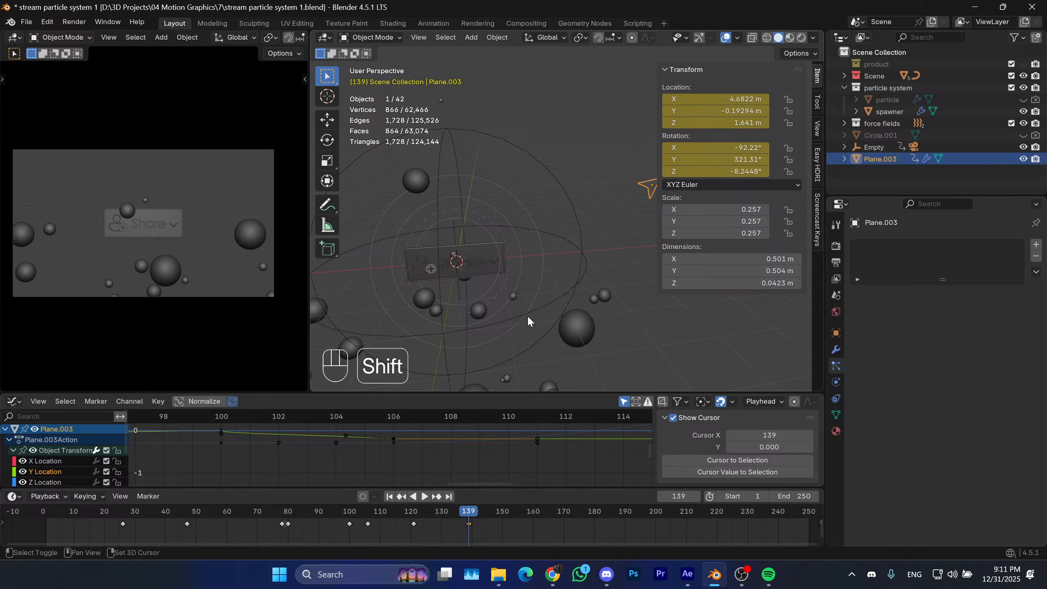
# Play the particle animation several times from earlier frames to examine how the spheres and arrow move around the Share button.
pyautogui.keyDown('shift'); pyautogui.moveTo(542, 296); pyautogui.dragTo(521, 298, button='middle'); pyautogui.keyUp('shift')
pyautogui.moveTo(468, 510); pyautogui.dragTo(386, 511)
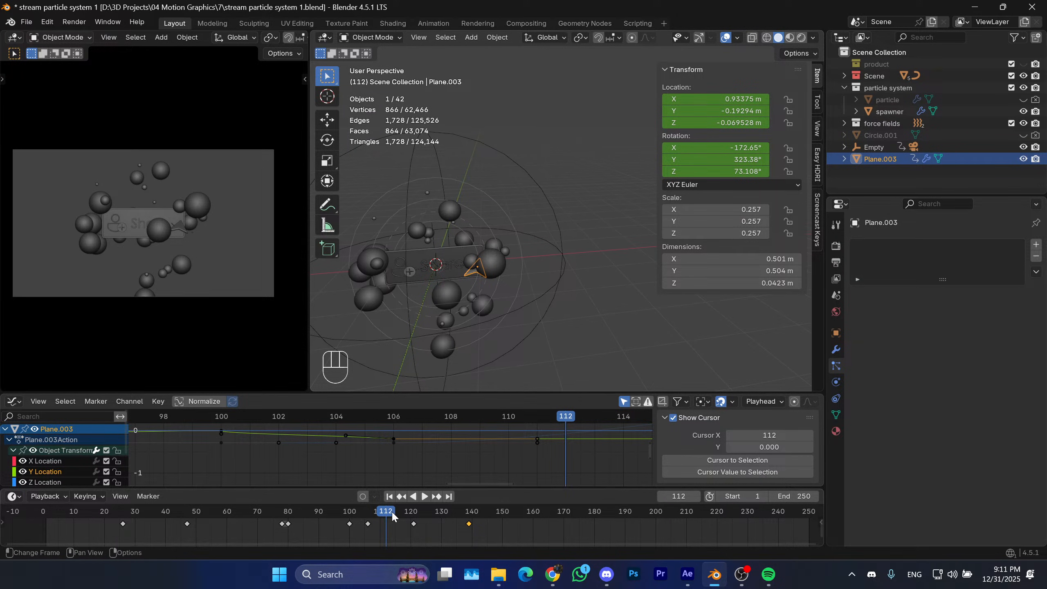
pyautogui.moveTo(391, 511); pyautogui.dragTo(311, 480)
pyautogui.press('space')
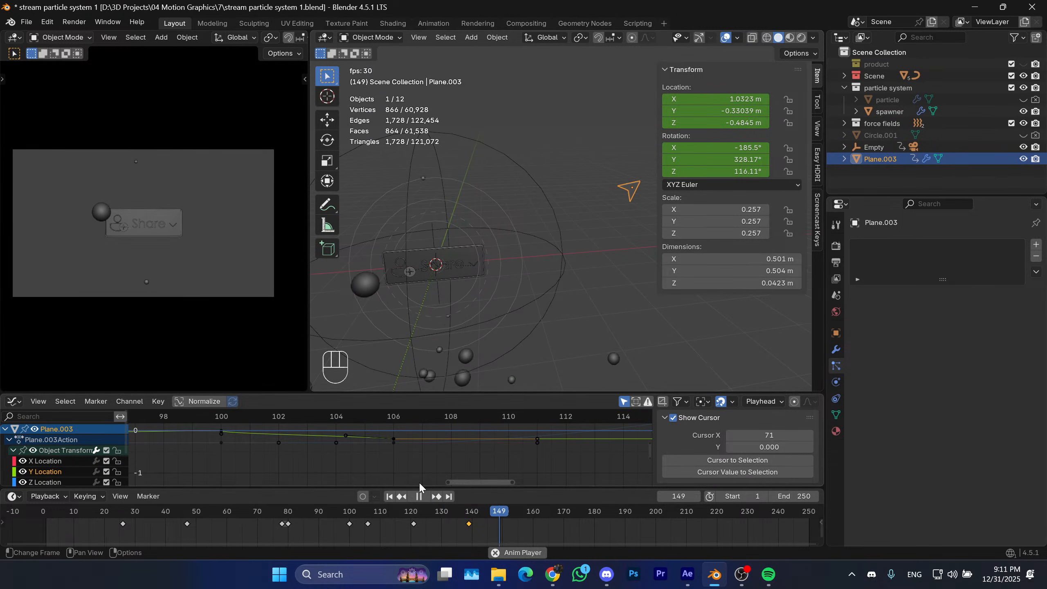
pyautogui.press('space')
pyautogui.press('space')
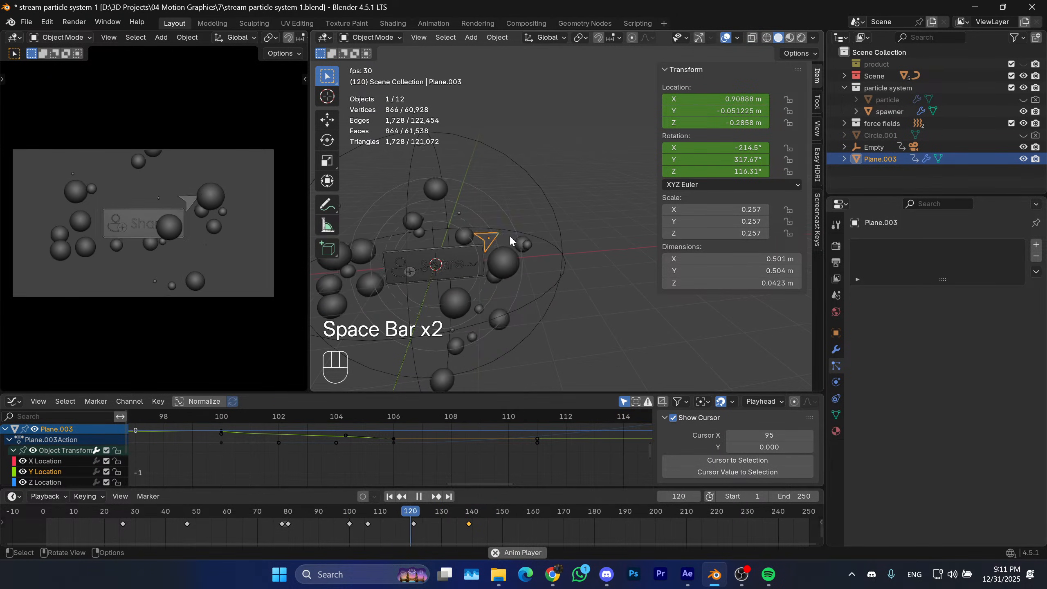
pyautogui.press('space')
pyautogui.press('space')
pyautogui.moveTo(365, 509); pyautogui.dragTo(327, 511)
pyautogui.press('space')
pyautogui.press('space')
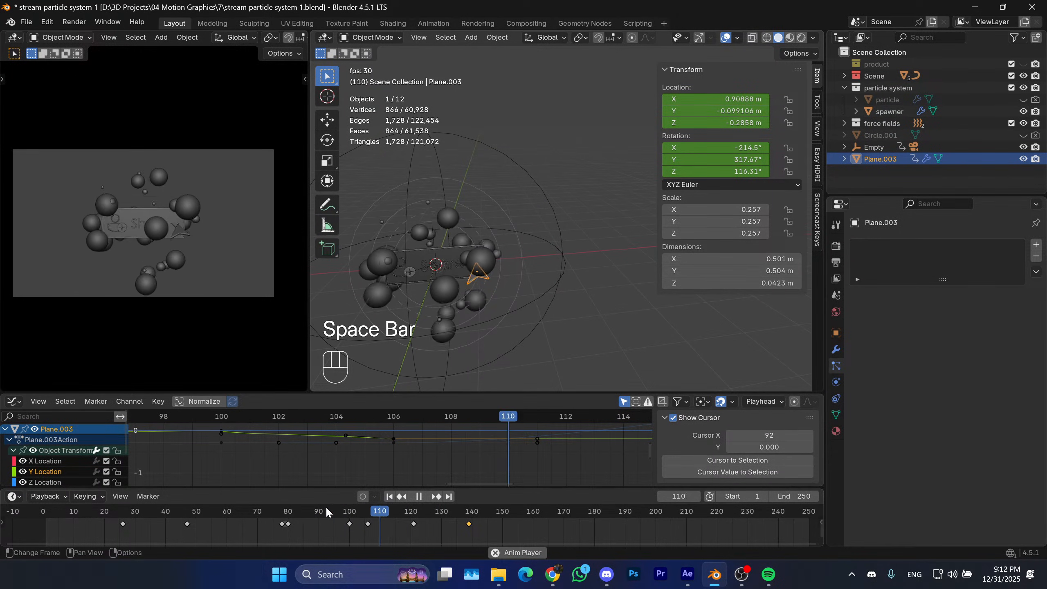
pyautogui.press('space')
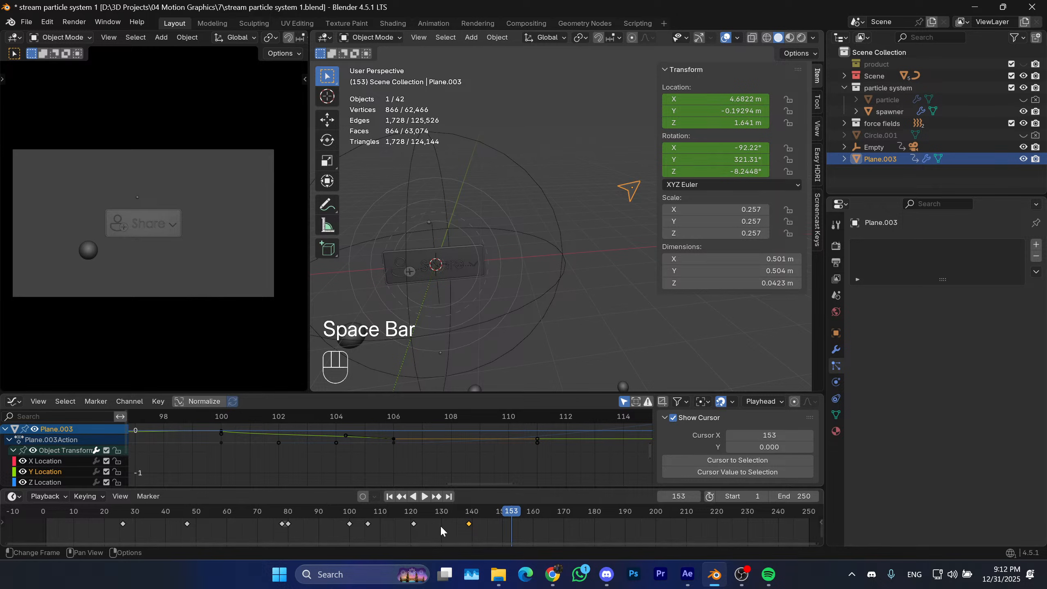
# Replay the burst of spheres once more and save the file.
pyautogui.moveTo(404, 511); pyautogui.dragTo(301, 512)
pyautogui.press('space')
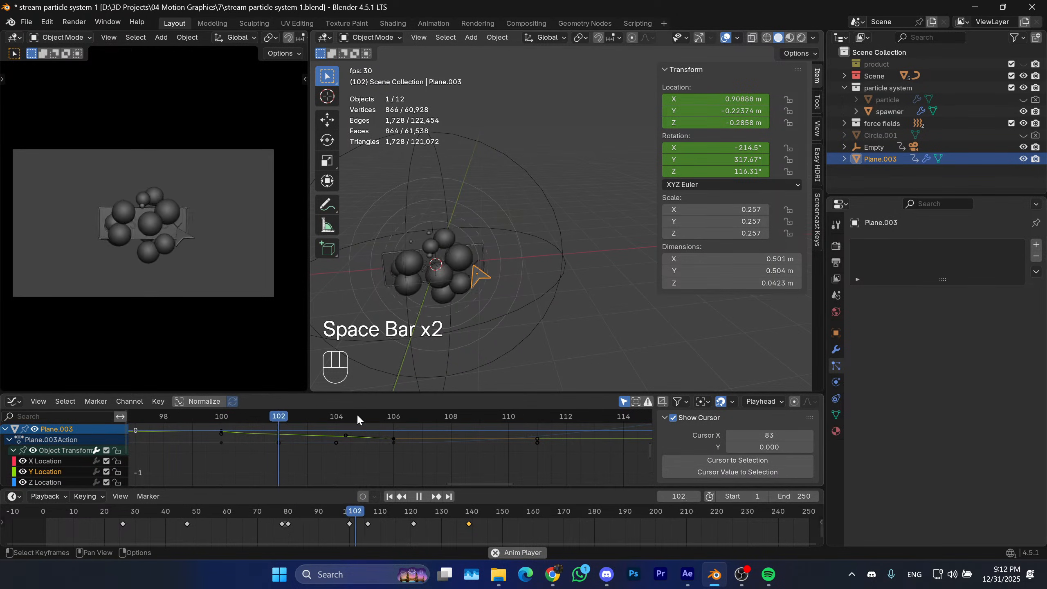
pyautogui.press('space')
pyautogui.hotkey('ctrl', 's')
# Select the Share button's base plate and enter Edit Mode on it.
pyautogui.moveTo(532, 295)
pyautogui.mouseDown(button='middle')
pyautogui.moveTo(474, 302)
pyautogui.moveTo(559, 325)
pyautogui.moveTo(542, 305)
pyautogui.mouseUp(button='middle')
pyautogui.keyDown('shift'); pyautogui.moveTo(530, 250); pyautogui.dragTo(515, 280, button='middle'); pyautogui.keyUp('shift')
pyautogui.scroll(2, 597, 272)
pyautogui.scroll(3, 488, 253)
pyautogui.keyDown('shift'); pyautogui.moveTo(515, 281); pyautogui.dragTo(538, 277, button='middle'); pyautogui.keyUp('shift')
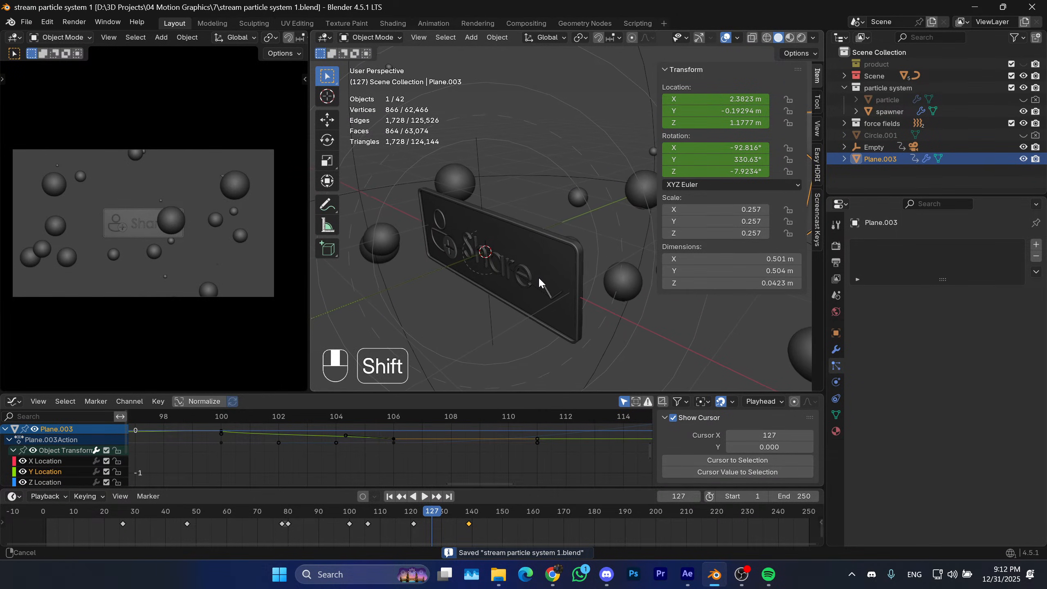
pyautogui.click(683, 69)
pyautogui.scroll(1, 577, 225)
pyautogui.keyDown('shift'); pyautogui.moveTo(579, 225); pyautogui.dragTo(686, 219, button='middle'); pyautogui.keyUp('shift')
pyautogui.click(597, 231)
pyautogui.scroll(2, 612, 277)
pyautogui.keyDown('shift'); pyautogui.moveTo(686, 219); pyautogui.dragTo(638, 227, button='middle'); pyautogui.keyUp('shift')
pyautogui.press('Tab')
pyautogui.scroll(3, 638, 227)
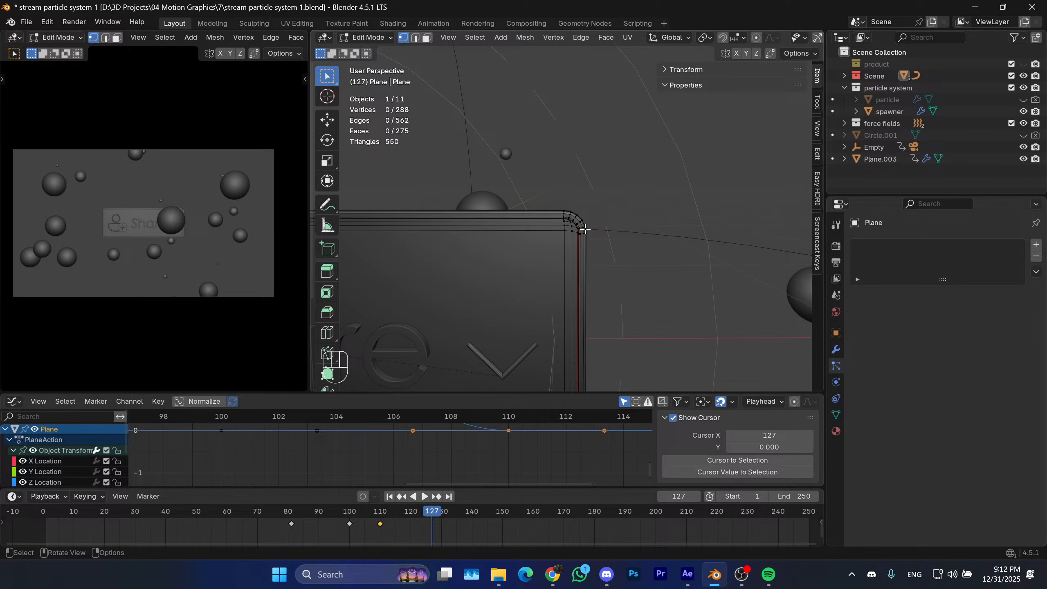
pyautogui.moveTo(530, 220); pyautogui.dragTo(478, 227, button='middle')
pyautogui.keyDown('shift'); pyautogui.moveTo(511, 227); pyautogui.dragTo(552, 243, button='middle'); pyautogui.keyUp('shift')
pyautogui.moveTo(536, 256)
pyautogui.keyDown('shift'); pyautogui.mouseDown(button='middle')
pyautogui.moveTo(614, 253)
pyautogui.moveTo(587, 268)
pyautogui.moveTo(605, 250)
pyautogui.moveTo(584, 257)
pyautogui.moveTo(530, 296)
pyautogui.moveTo(566, 255)
pyautogui.moveTo(544, 264)
pyautogui.mouseUp(button='middle'); pyautogui.keyUp('shift')
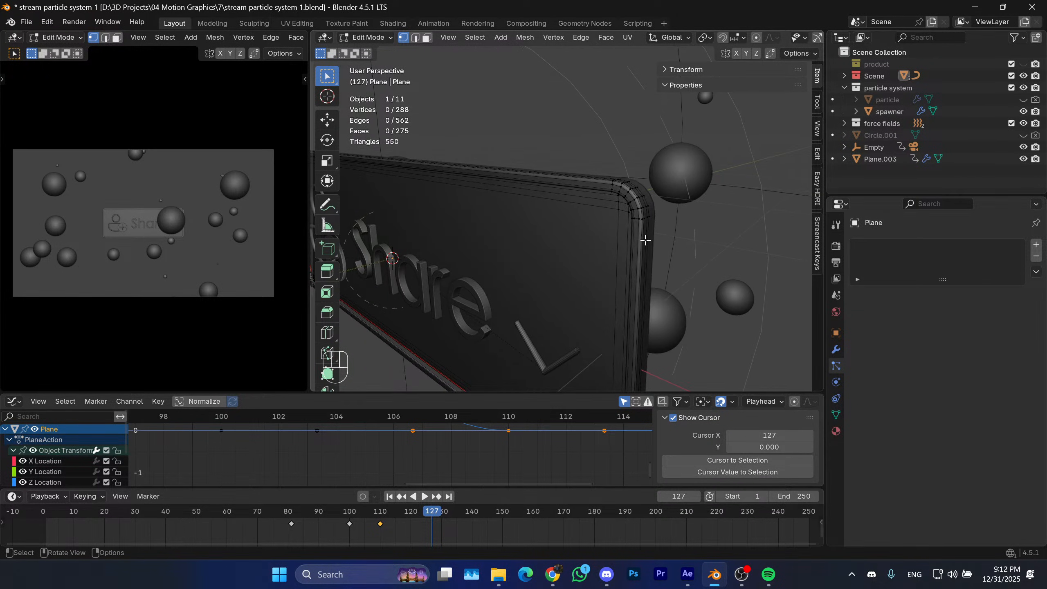
# Try to select the loop of faces running around the button's raised rim.
pyautogui.press('3')
pyautogui.keyDown('alt'); pyautogui.click(630, 230); pyautogui.keyUp('alt')
pyautogui.click(631, 230)
pyautogui.moveTo(627, 213); pyautogui.dragTo(556, 245, button='middle')
pyautogui.keyDown('alt'); pyautogui.click(547, 232); pyautogui.keyUp('alt')
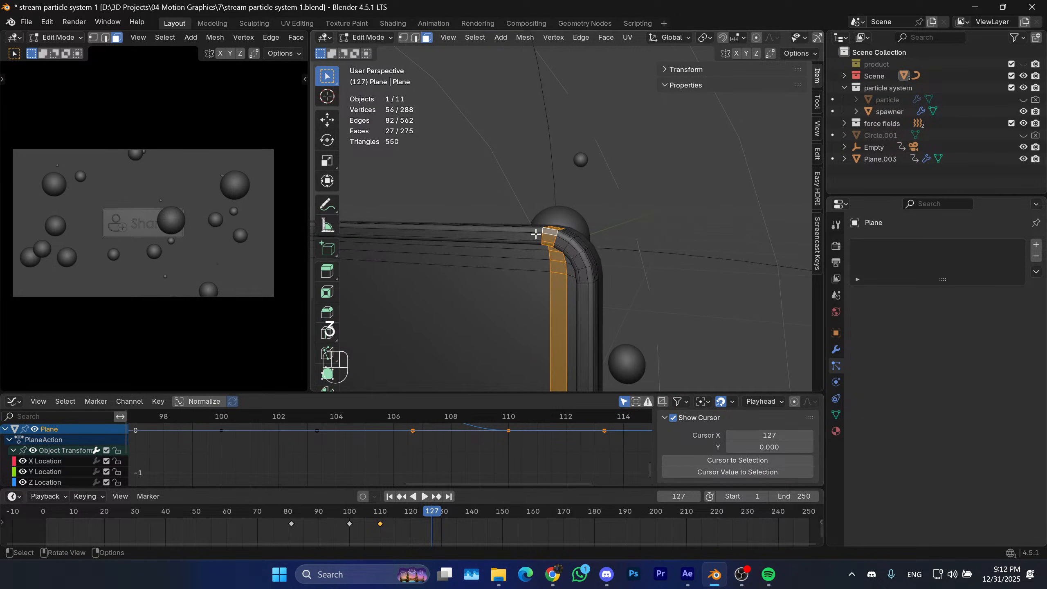
pyautogui.moveTo(610, 211); pyautogui.dragTo(501, 247, button='middle')
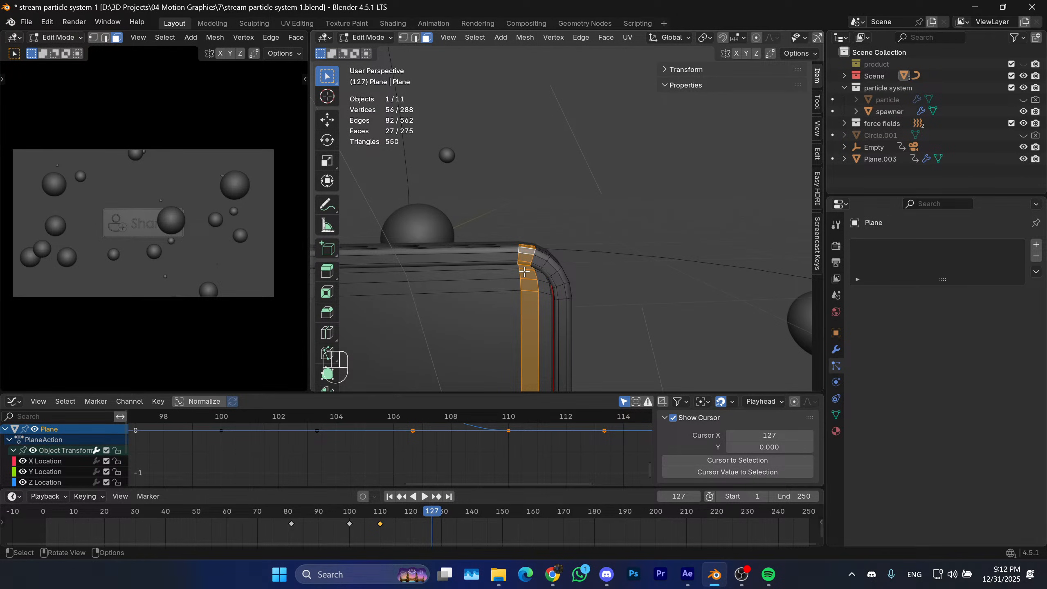
pyautogui.moveTo(535, 256); pyautogui.dragTo(490, 291, button='middle')
pyautogui.click(490, 291)
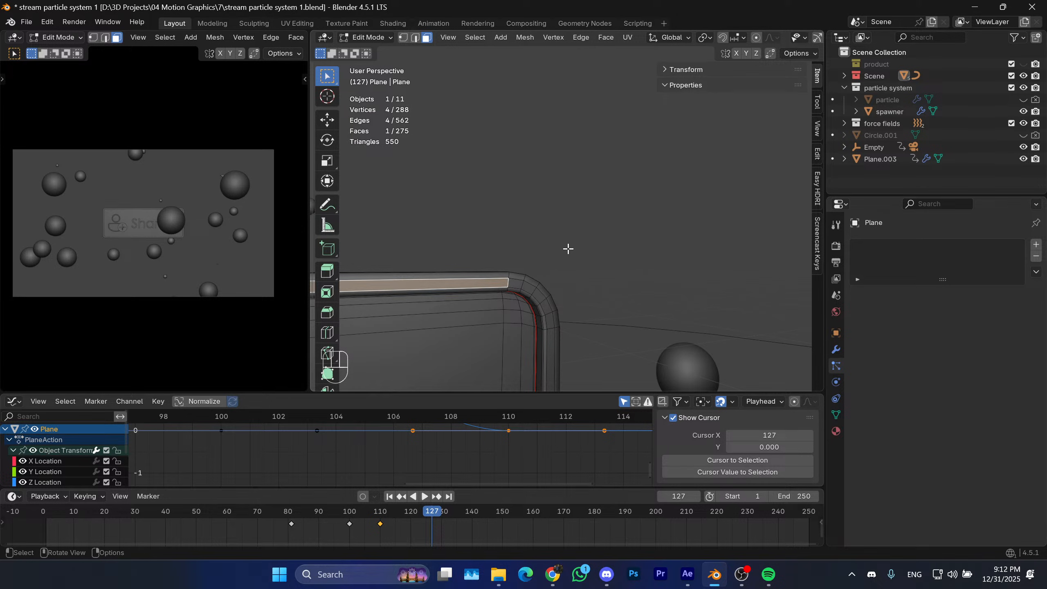
pyautogui.keyDown('shift'); pyautogui.moveTo(568, 248); pyautogui.dragTo(696, 139, button='middle'); pyautogui.keyUp('shift')
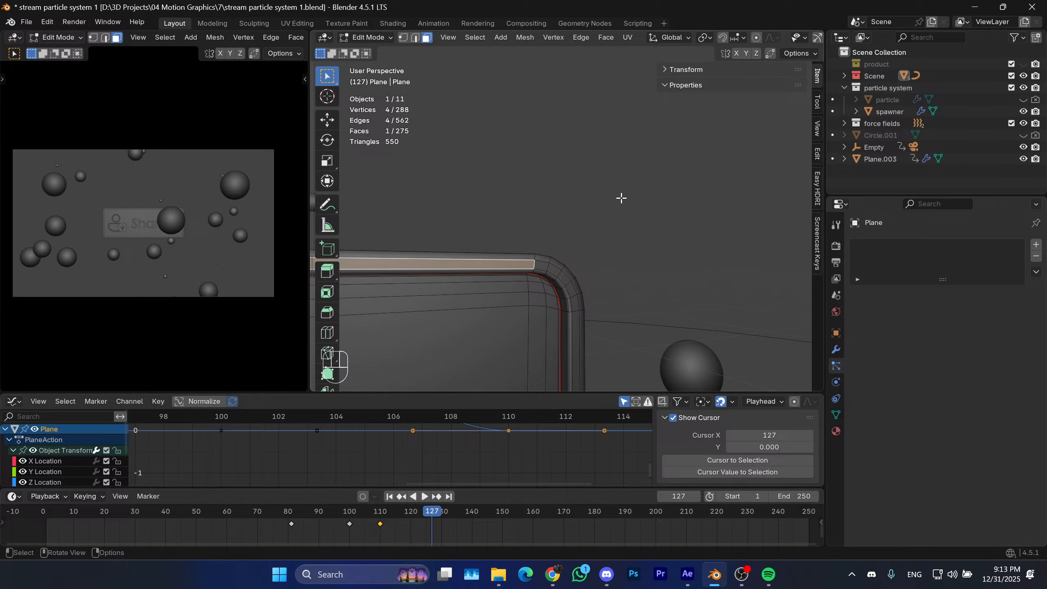
pyautogui.moveTo(637, 190); pyautogui.dragTo(493, 196, button='middle')
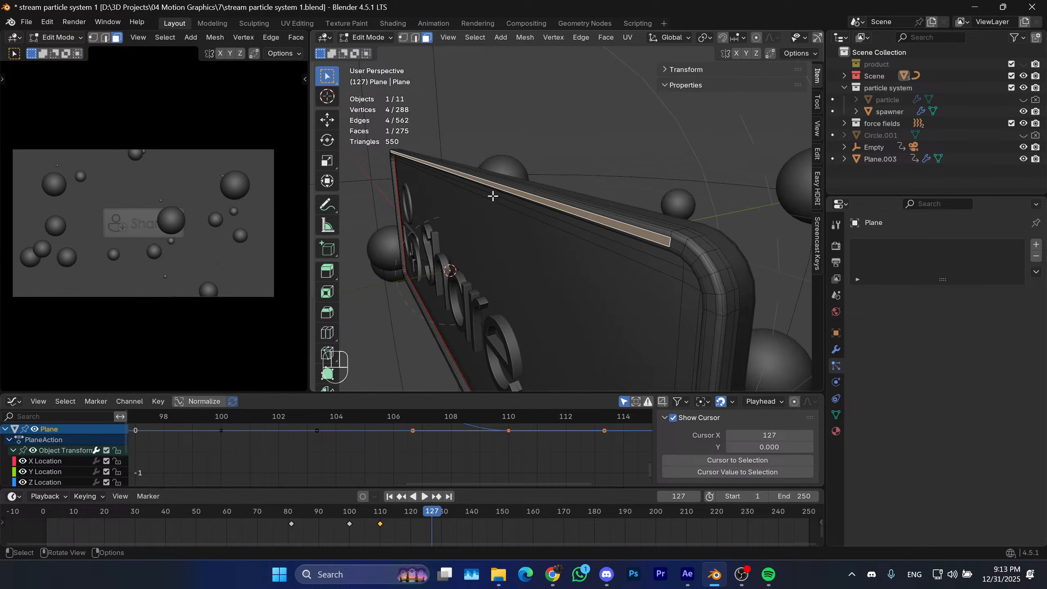
pyautogui.moveTo(597, 225); pyautogui.dragTo(649, 211, button='middle')
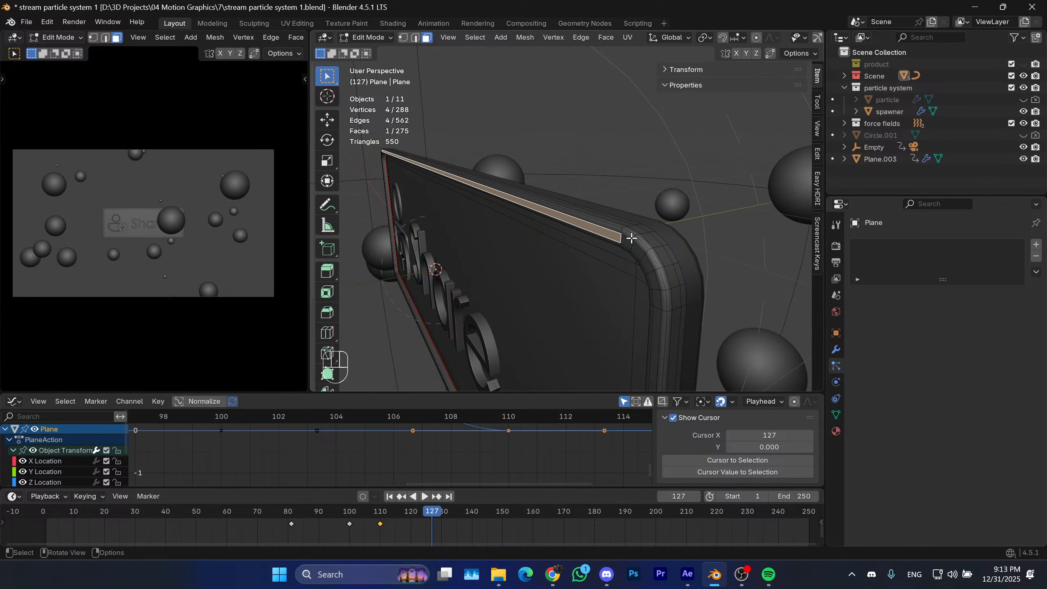
# Separate all linked faces of the button's rim into their own object and select that object in Object Mode.
pyautogui.press('3')
pyautogui.click(631, 236)
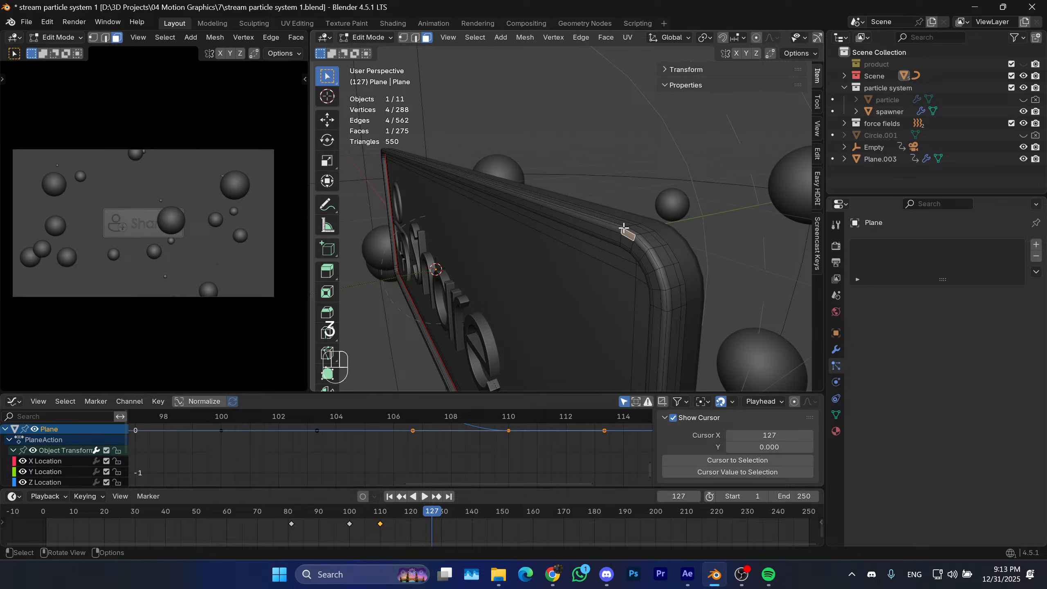
pyautogui.hotkey('ctrl', 'l')
pyautogui.moveTo(624, 228); pyautogui.dragTo(534, 269, button='middle')
pyautogui.press('p')
pyautogui.click(602, 265)
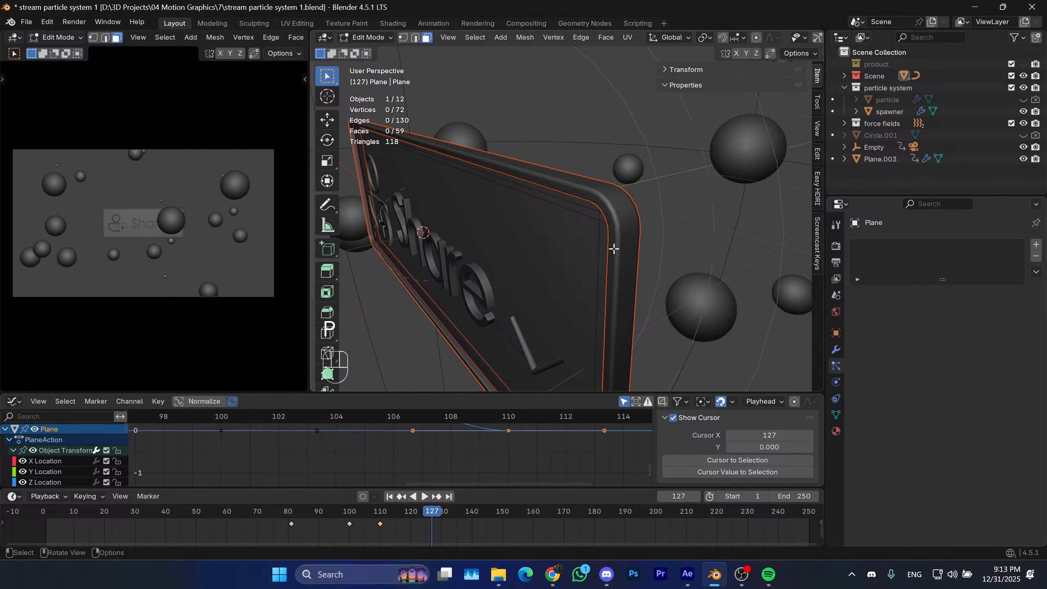
pyautogui.press('Tab')
pyautogui.click(625, 237)
pyautogui.moveTo(625, 238); pyautogui.dragTo(720, 235, button='middle')
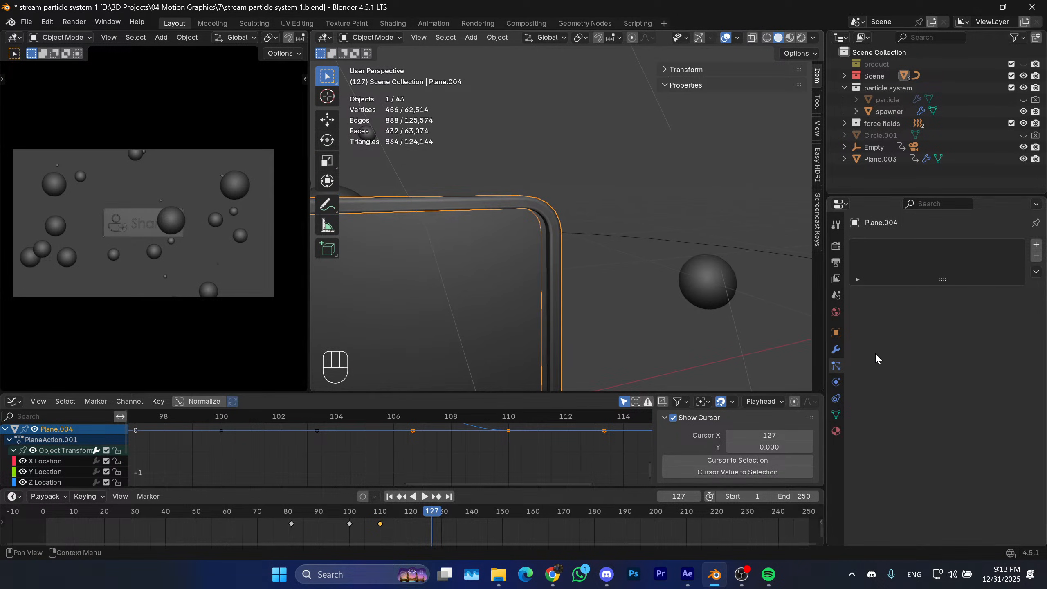
# Try adding Cloth physics to the separated rim, and undo it.
pyautogui.click(835, 383)
pyautogui.click(890, 269)
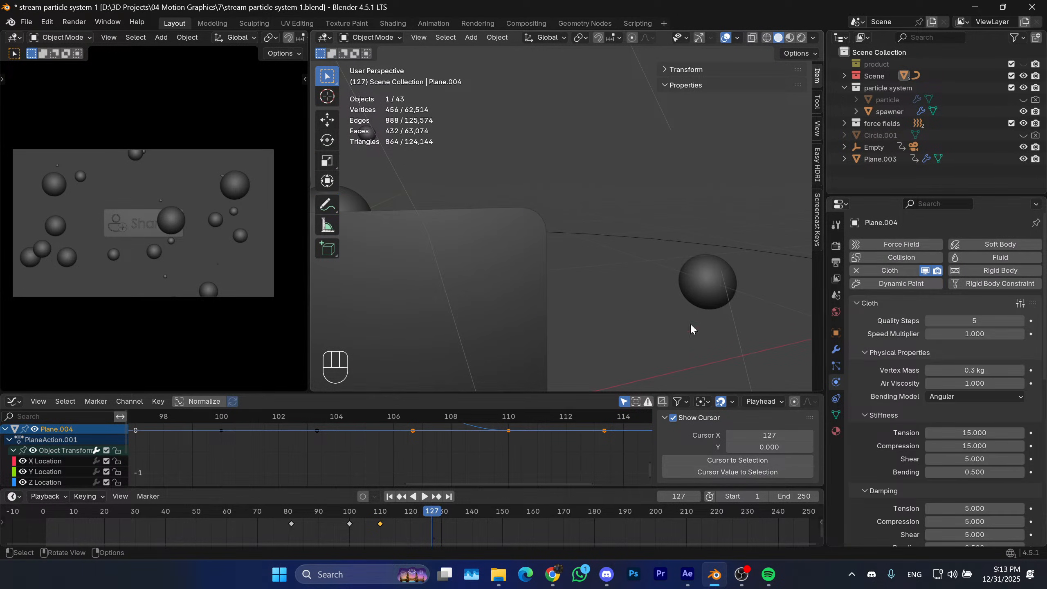
pyautogui.scroll(-4, 578, 257)
pyautogui.moveTo(568, 252)
pyautogui.mouseDown(button='middle')
pyautogui.moveTo(627, 285)
pyautogui.moveTo(601, 281)
pyautogui.moveTo(624, 269)
pyautogui.moveTo(584, 262)
pyautogui.mouseUp(button='middle')
pyautogui.scroll(-1, 633, 281)
pyautogui.hotkey('ctrl', 'z')
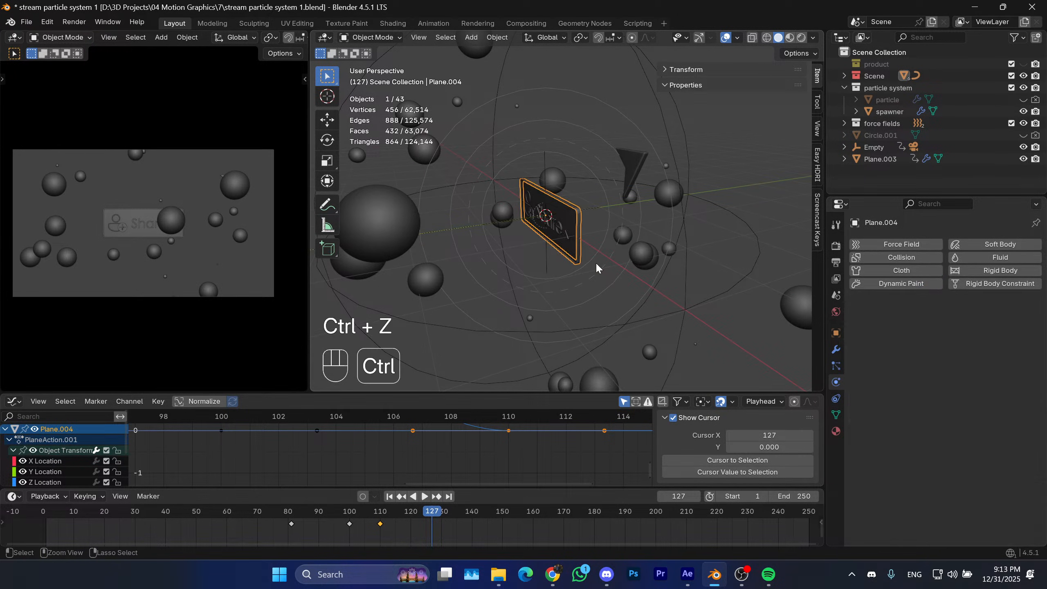
# Enter Edit Mode on the rim and add 50 loop cuts across its long upper side.
pyautogui.scroll(4, 592, 238)
pyautogui.moveTo(622, 234)
pyautogui.keyDown('shift'); pyautogui.mouseDown(button='middle')
pyautogui.moveTo(610, 234)
pyautogui.moveTo(614, 252)
pyautogui.mouseUp(button='middle'); pyautogui.keyUp('shift')
pyautogui.keyDown('shift'); pyautogui.moveTo(614, 251); pyautogui.dragTo(672, 249, button='middle'); pyautogui.keyUp('shift')
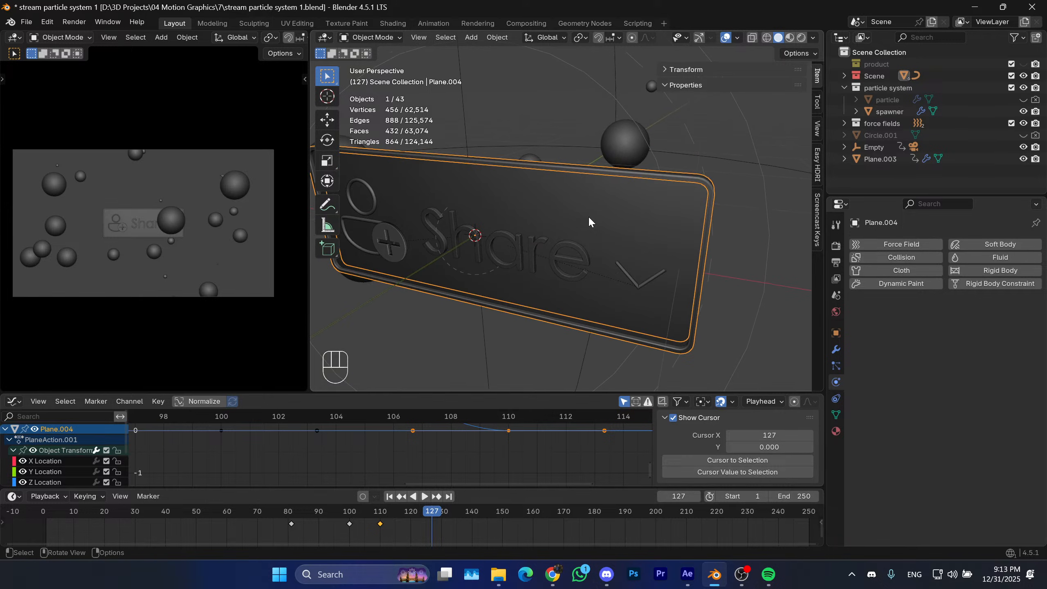
pyautogui.moveTo(588, 217); pyautogui.dragTo(623, 245, button='middle')
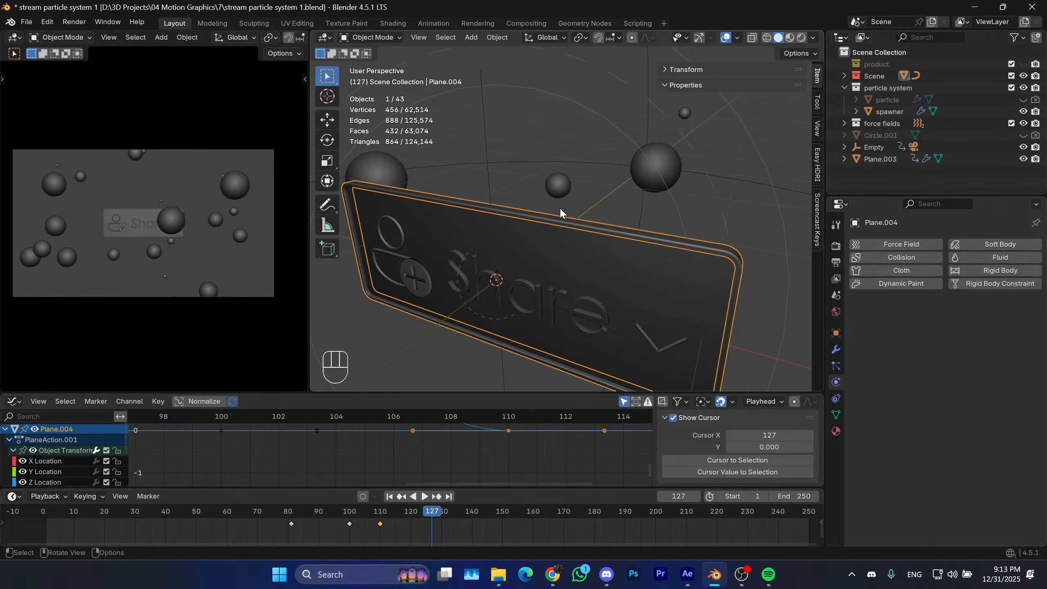
pyautogui.moveTo(561, 210); pyautogui.dragTo(585, 240, button='middle')
pyautogui.press('Tab')
pyautogui.moveTo(586, 240); pyautogui.dragTo(548, 259, button='middle')
pyautogui.hotkey('ctrl', 'r')
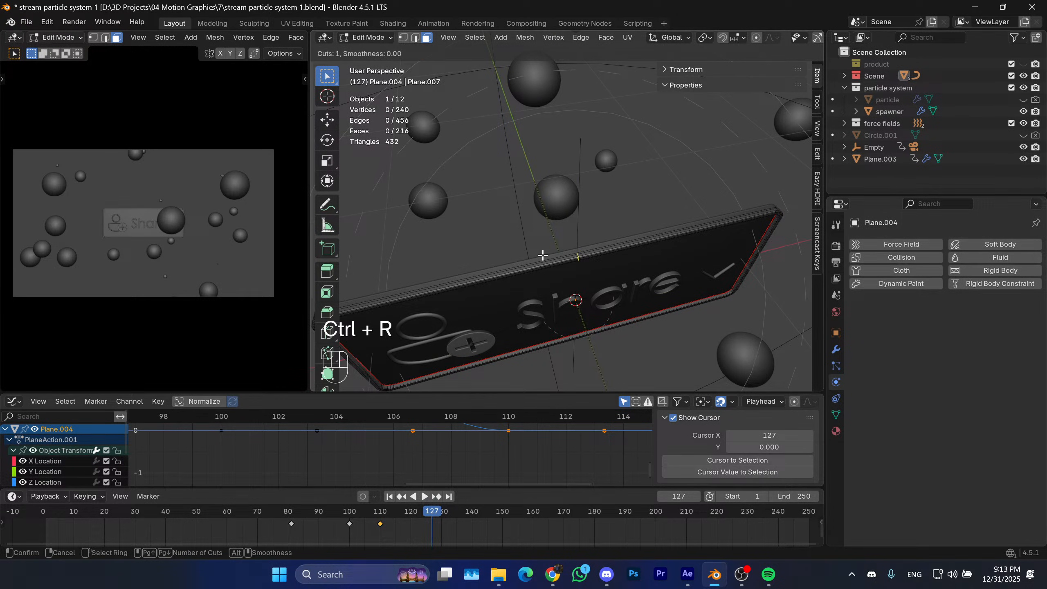
pyautogui.write('50')
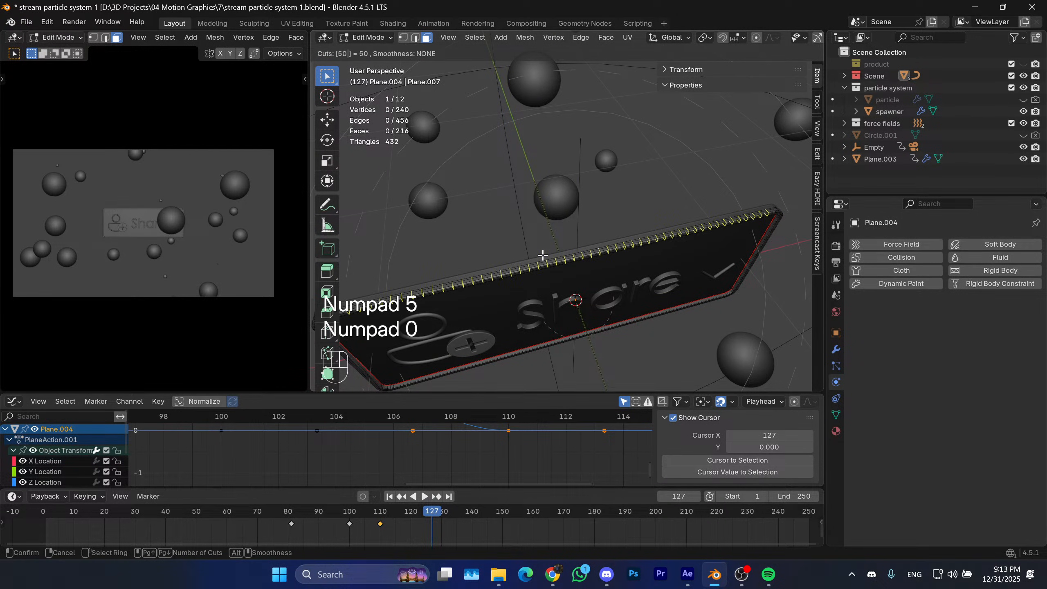
pyautogui.press('KP_Enter')
# Add 15 loop cuts along the rim's short side next to the arrow symbol.
pyautogui.moveTo(547, 249); pyautogui.dragTo(608, 203, button='middle')
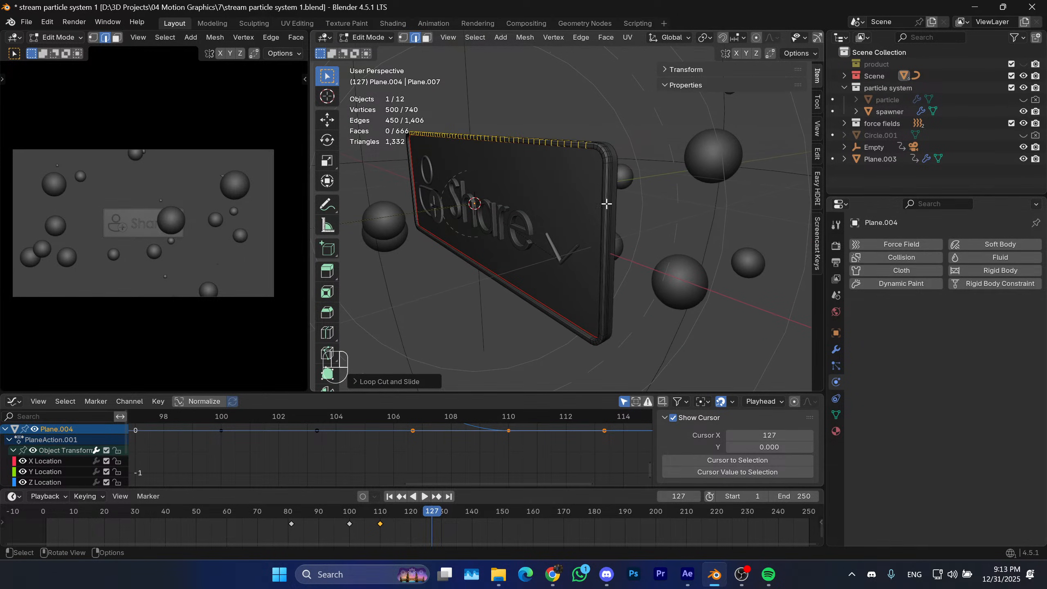
pyautogui.hotkey('ctrl', 'r')
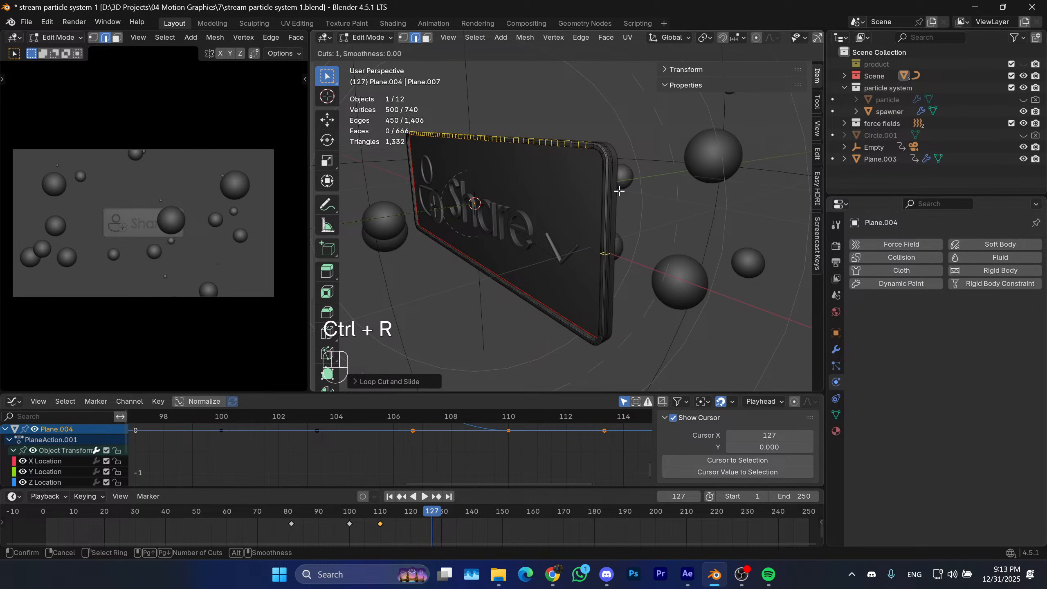
pyautogui.write('15')
pyautogui.press('KP_Enter')
pyautogui.click(619, 191)
# Try 15 loop cuts along the rim's long lower side, and undo them.
pyautogui.moveTo(556, 291); pyautogui.dragTo(623, 301, button='middle')
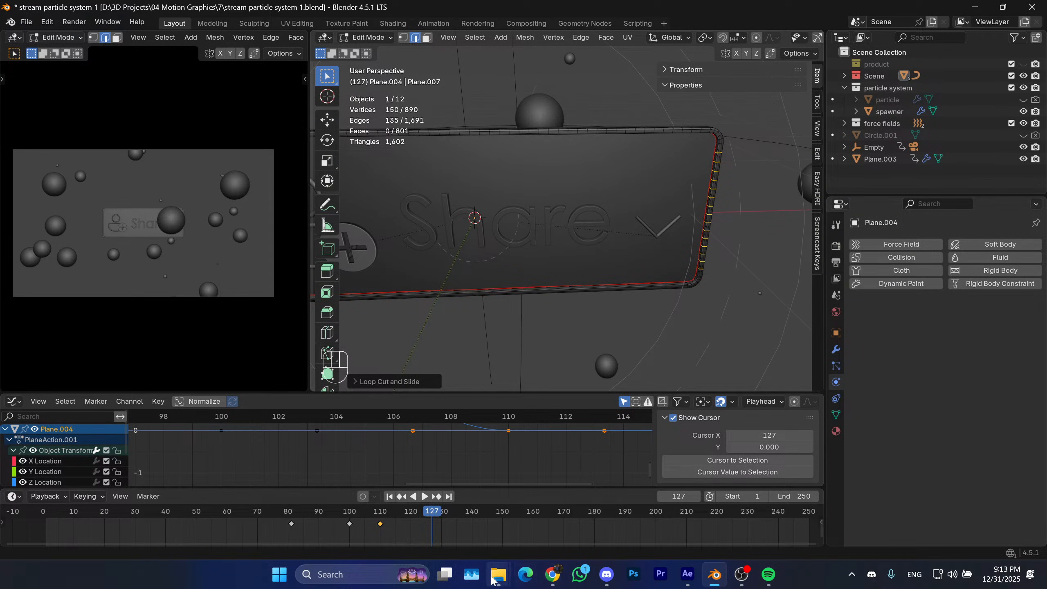
pyautogui.keyDown('shift'); pyautogui.moveTo(536, 314); pyautogui.dragTo(584, 260, button='middle'); pyautogui.keyUp('shift')
pyautogui.hotkey('ctrl', 'r')
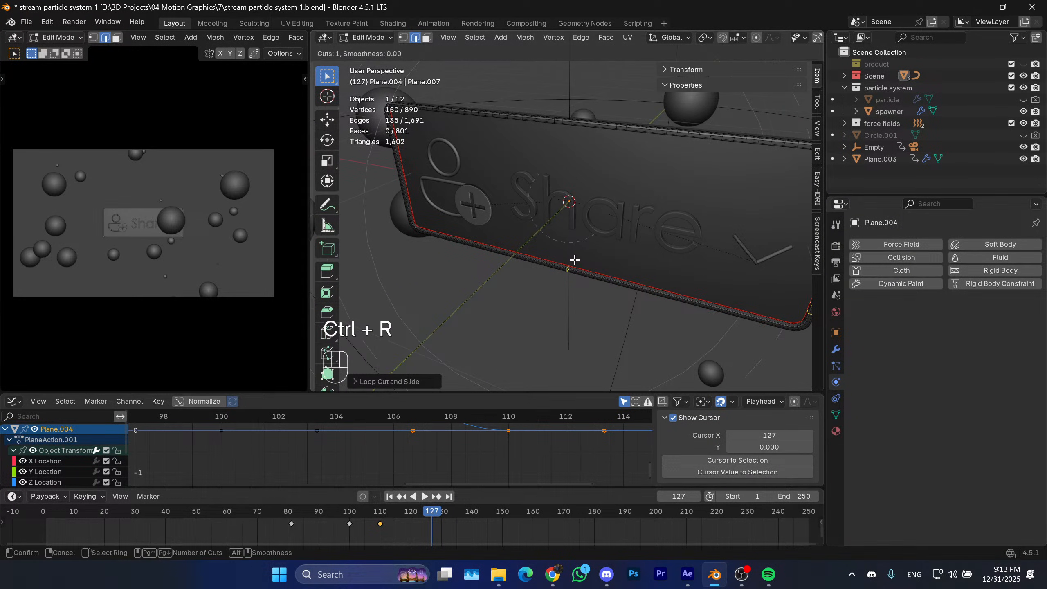
pyautogui.write('15')
pyautogui.press('KP_Enter')
pyautogui.click(575, 260)
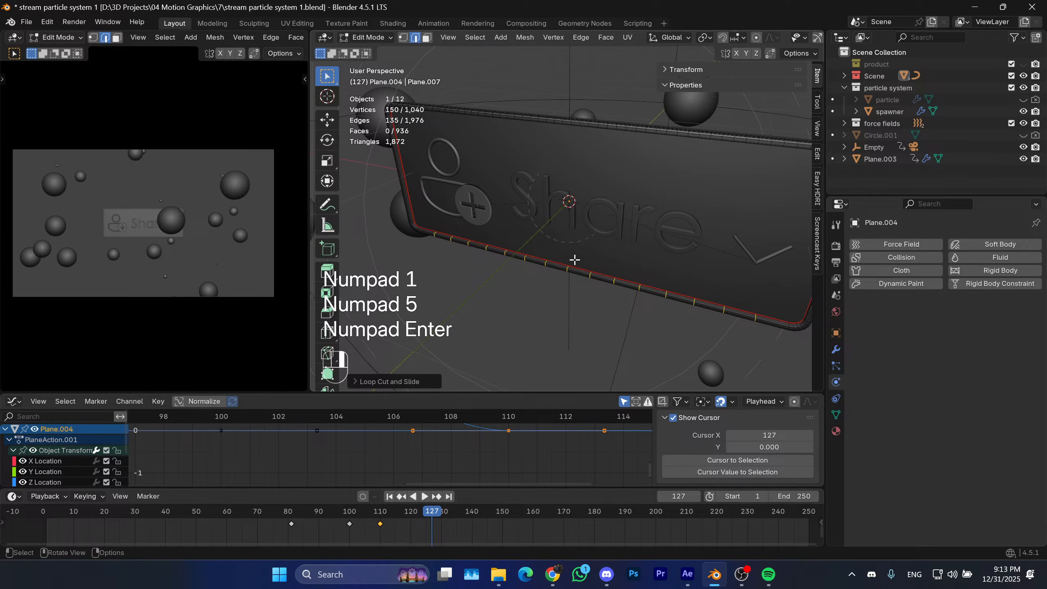
pyautogui.hotkey('ctrl', 'z')
# Add 50 loop cuts along the rim's long lower side.
pyautogui.hotkey('ctrl', 'r')
pyautogui.write('50')
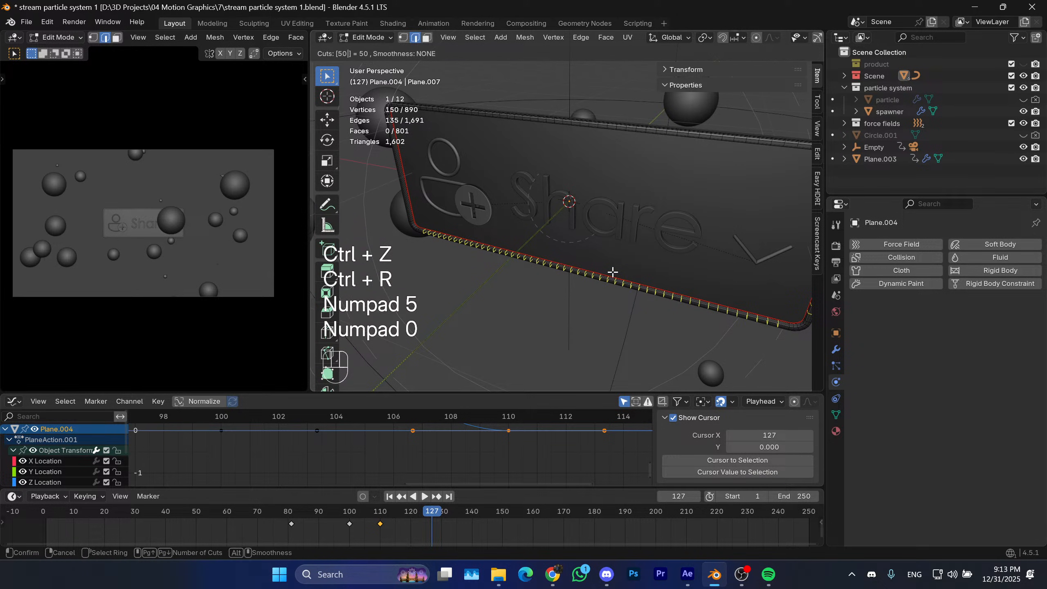
pyautogui.press('KP_Enter')
pyautogui.click(613, 272)
# Add 15 loop cuts along the rim's short side beside the person icon and return to Object Mode.
pyautogui.keyDown('shift'); pyautogui.moveTo(511, 246); pyautogui.dragTo(608, 268, button='middle'); pyautogui.keyUp('shift')
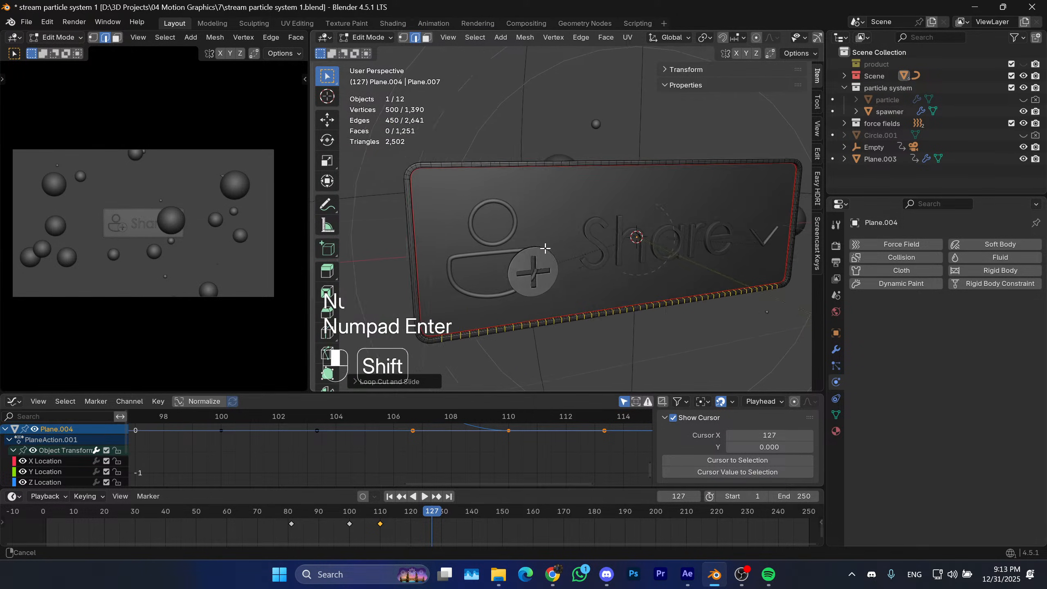
pyautogui.keyDown('shift'); pyautogui.moveTo(544, 248); pyautogui.dragTo(658, 236, button='middle'); pyautogui.keyUp('shift')
pyautogui.moveTo(580, 258); pyautogui.dragTo(561, 205, button='middle')
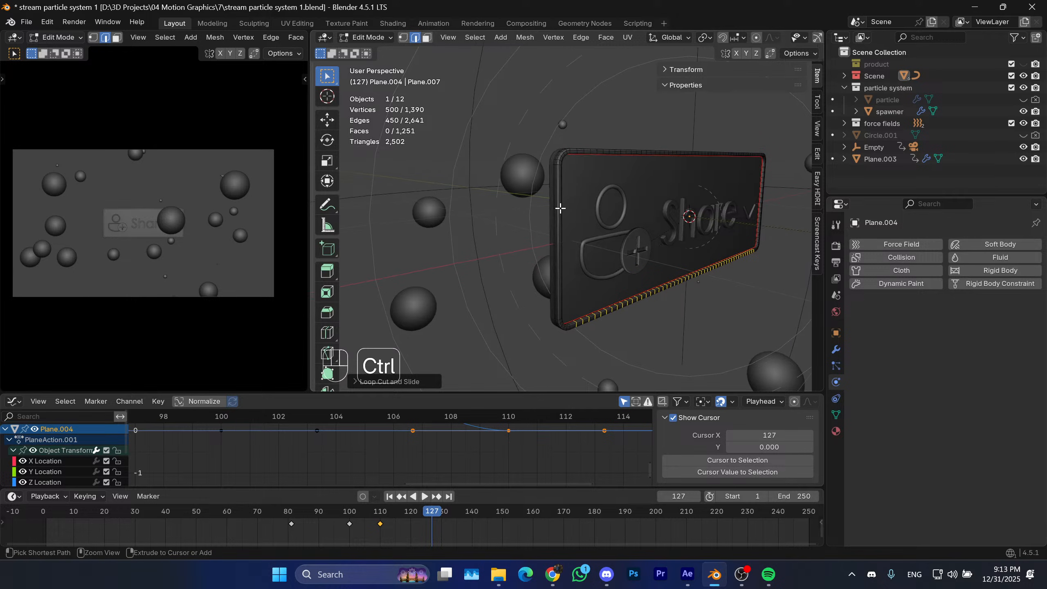
pyautogui.hotkey('ctrl', 'r')
pyautogui.write('15')
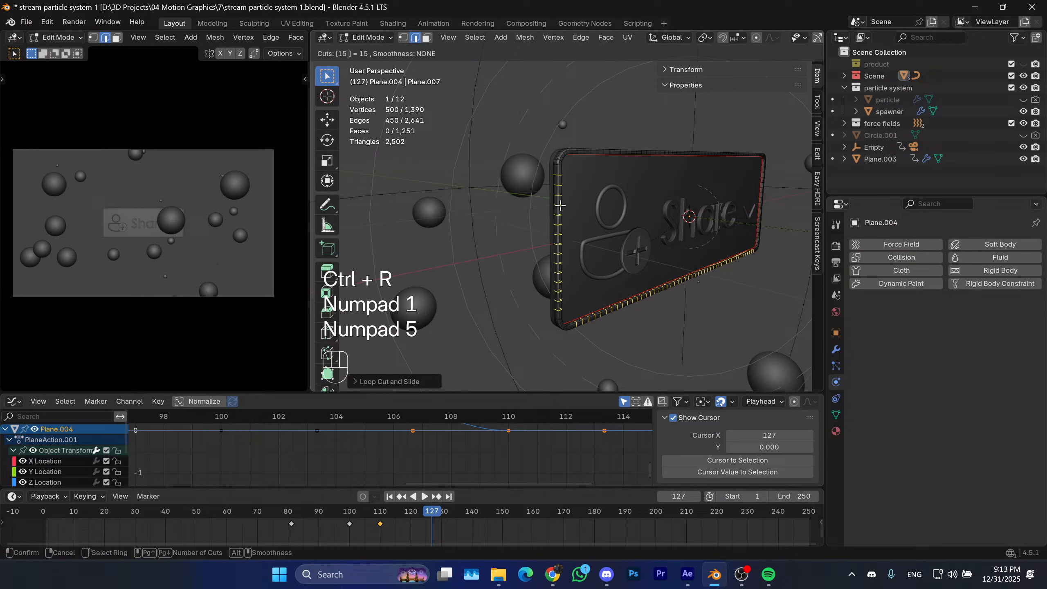
pyautogui.press('KP_Enter')
pyautogui.rightClick(561, 205)
pyautogui.press('Tab')
# Apply the Mirror modifier on the rim object.
pyautogui.moveTo(601, 202); pyautogui.dragTo(610, 229, button='middle')
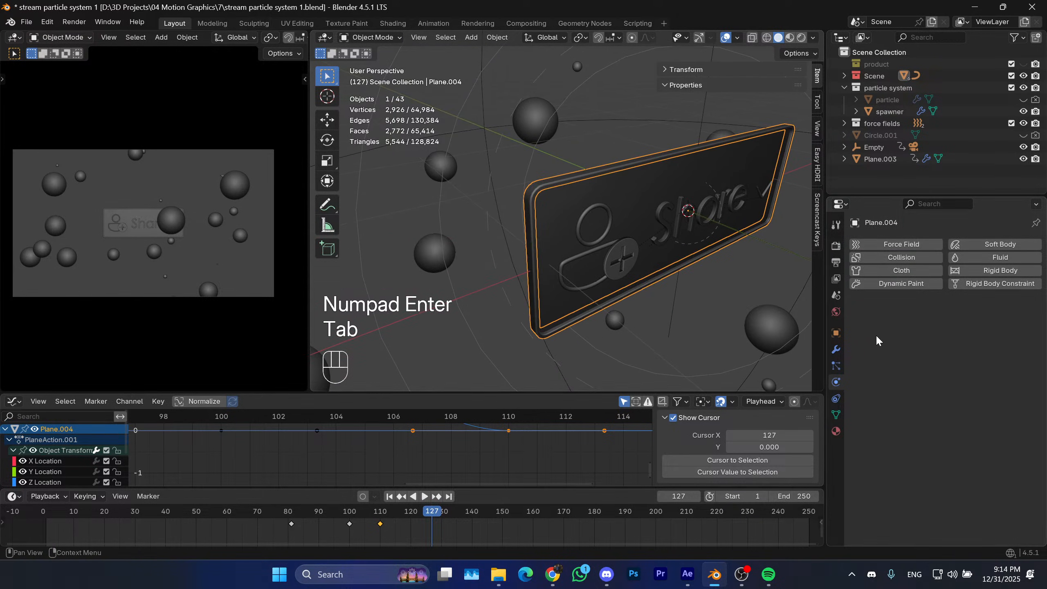
pyautogui.click(836, 349)
pyautogui.hotkey('ctrl', 'a')
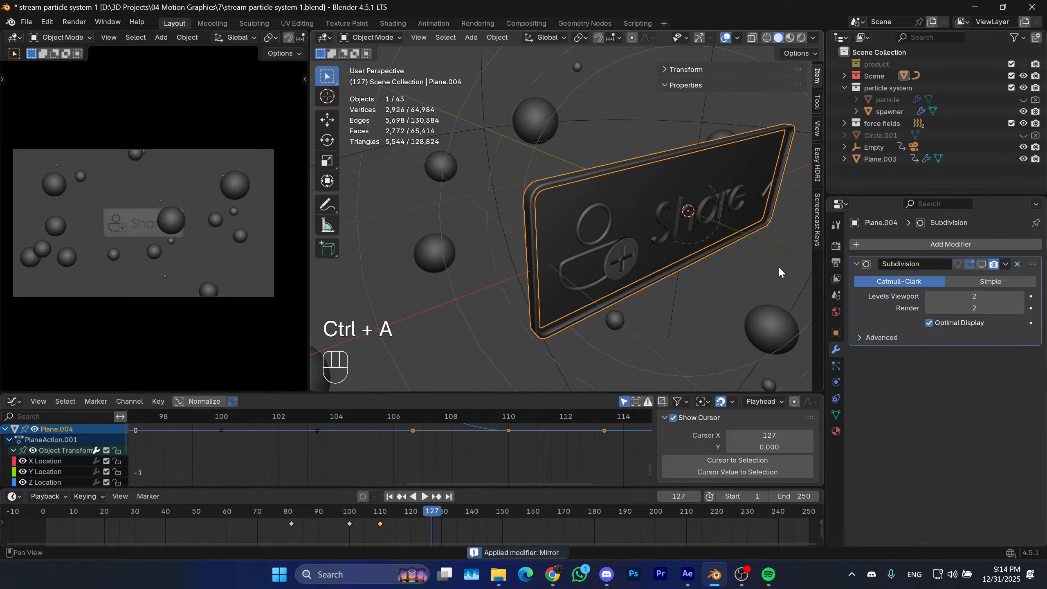
# Inspect the rim's mesh with the Subdivision modifier's viewport display toggled.
pyautogui.press('Tab')
pyautogui.moveTo(778, 266); pyautogui.dragTo(701, 223, button='middle')
pyautogui.press('Tab')
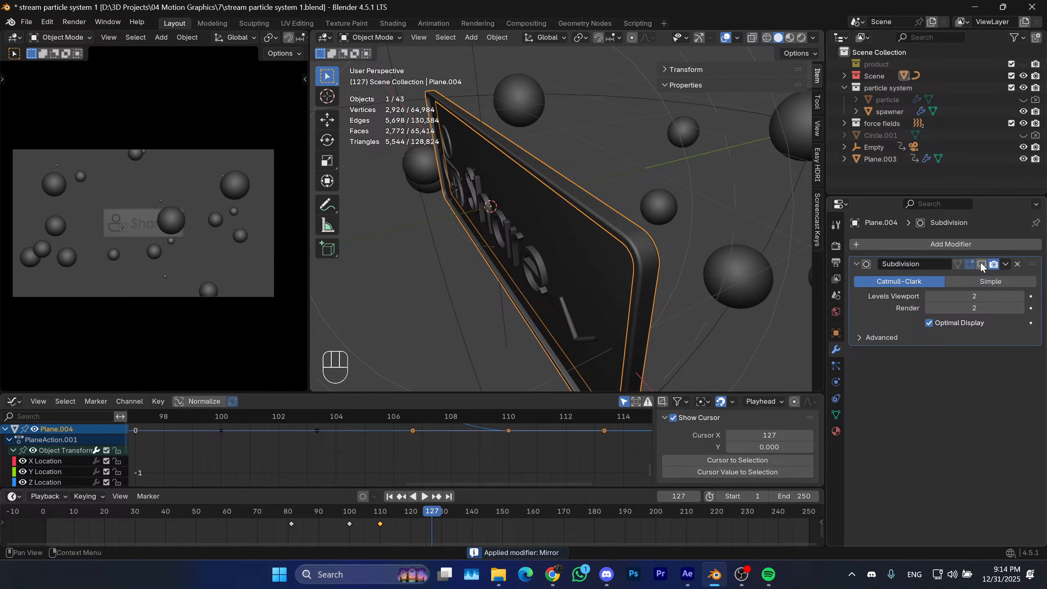
pyautogui.click(982, 265)
pyautogui.click(981, 265)
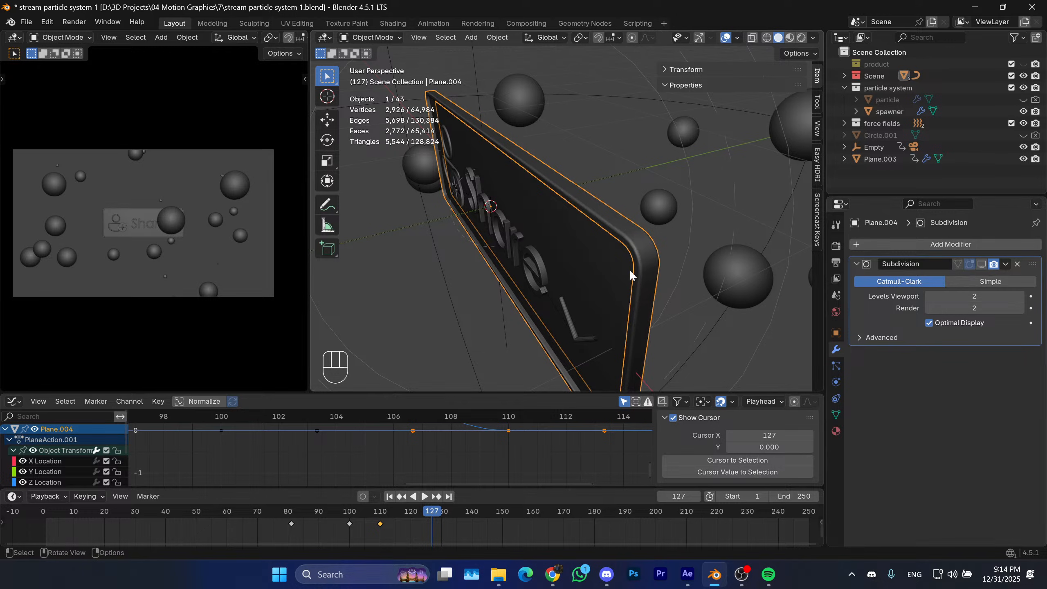
pyautogui.moveTo(630, 269)
pyautogui.mouseDown(button='middle')
pyautogui.moveTo(666, 250)
pyautogui.moveTo(639, 261)
pyautogui.mouseUp(button='middle')
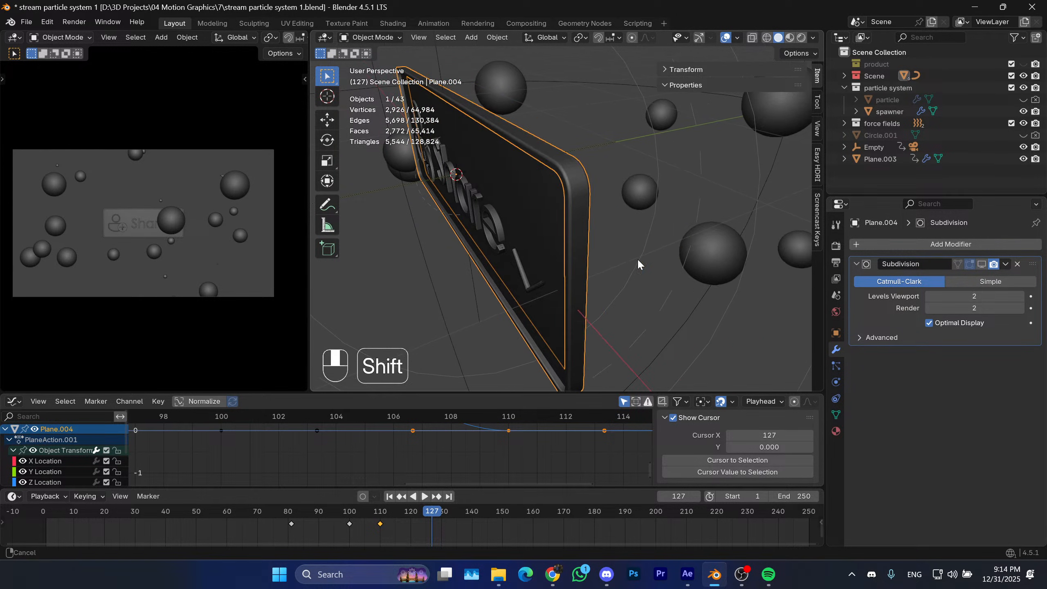
# Try adding Cloth physics to the rim object, and undo it.
pyautogui.click(837, 383)
pyautogui.click(902, 271)
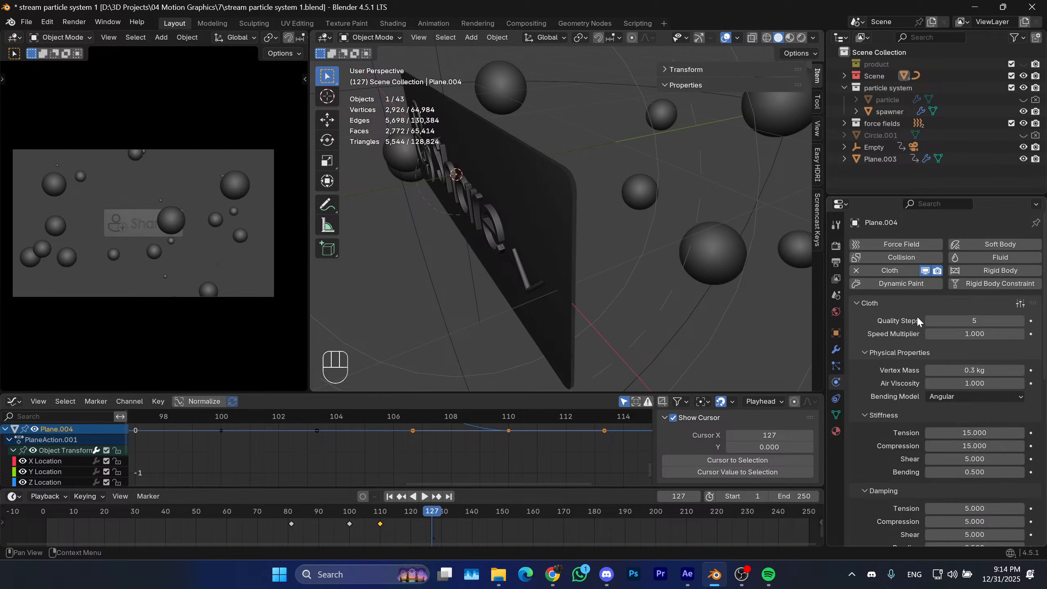
pyautogui.hotkey('ctrl', 'z')
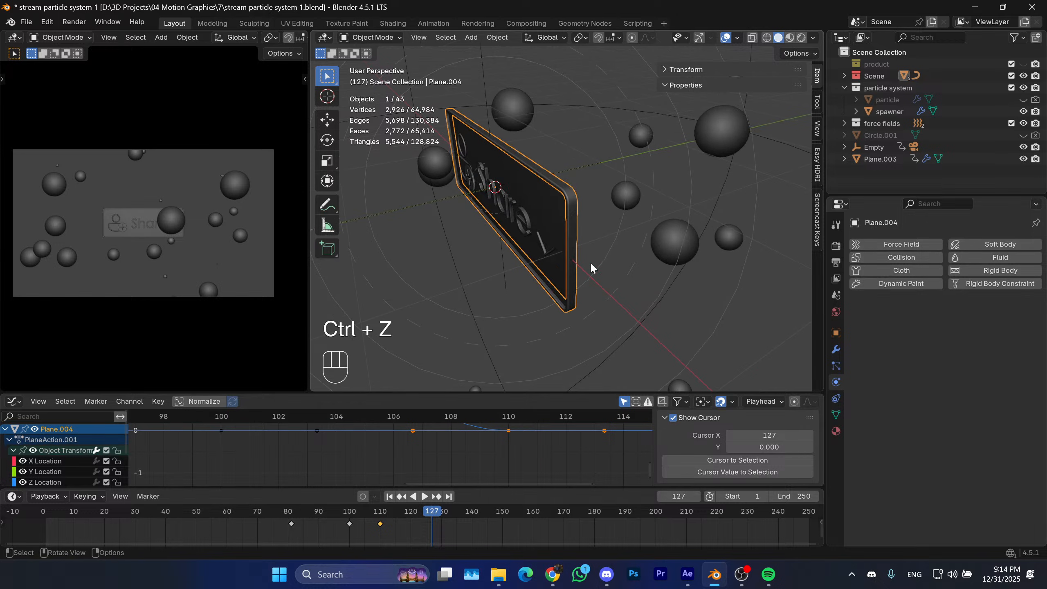
# Apply the rim's object transform.
pyautogui.moveTo(591, 262); pyautogui.dragTo(782, 276, button='middle')
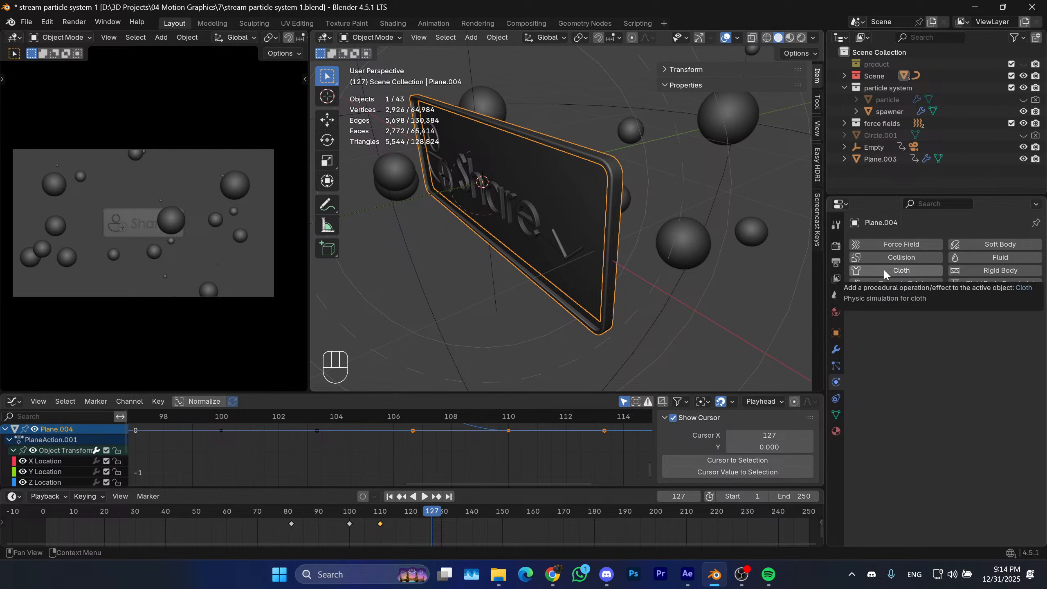
pyautogui.scroll(-5, 603, 307)
pyautogui.hotkey('ctrl', 'a')
pyautogui.click(608, 301)
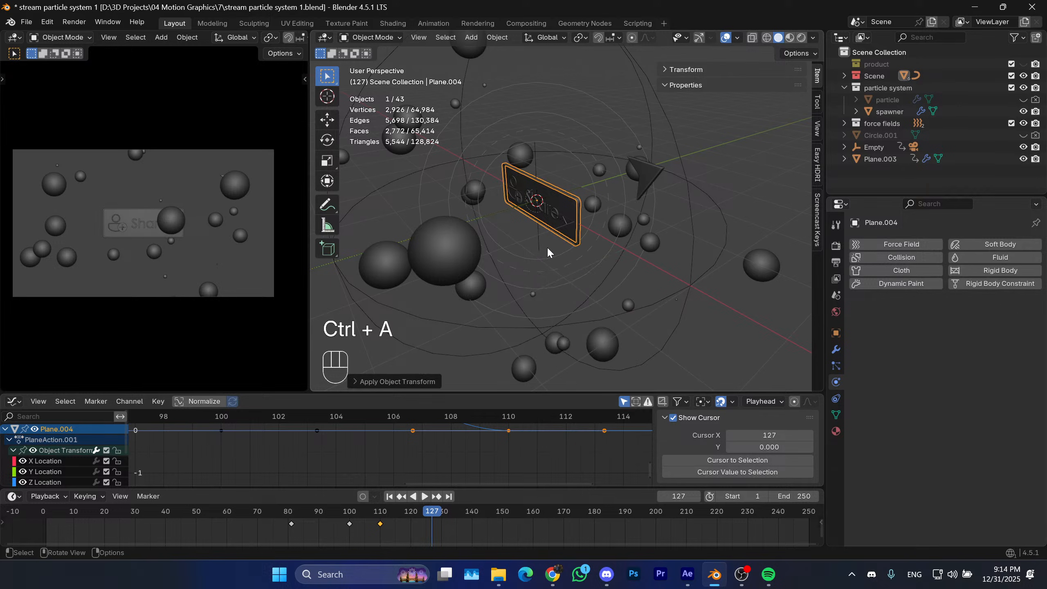
# Try Cloth physics on the rim again, locate the displaced mesh, and remove the physics.
pyautogui.scroll(4, 546, 246)
pyautogui.click(901, 271)
pyautogui.scroll(-6, 661, 275)
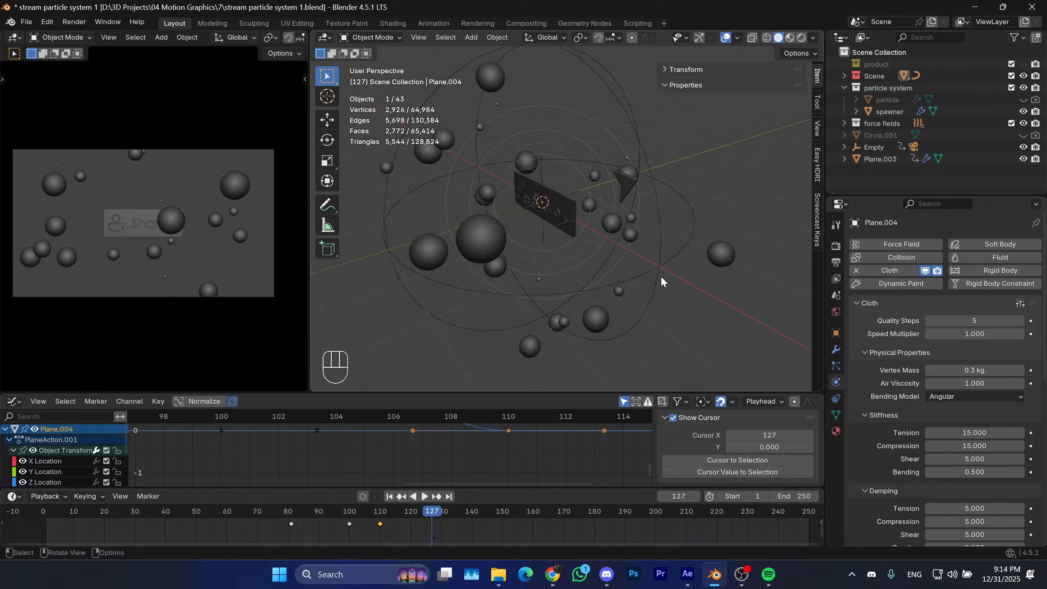
pyautogui.scroll(-8, 622, 314)
pyautogui.scroll(2, 618, 264)
pyautogui.keyDown('shift'); pyautogui.moveTo(622, 314); pyautogui.dragTo(631, 223, button='middle'); pyautogui.keyUp('shift')
pyautogui.scroll(2, 606, 281)
pyautogui.keyDown('shift'); pyautogui.moveTo(606, 285); pyautogui.dragTo(603, 187, button='middle'); pyautogui.keyUp('shift')
pyautogui.scroll(4, 644, 269)
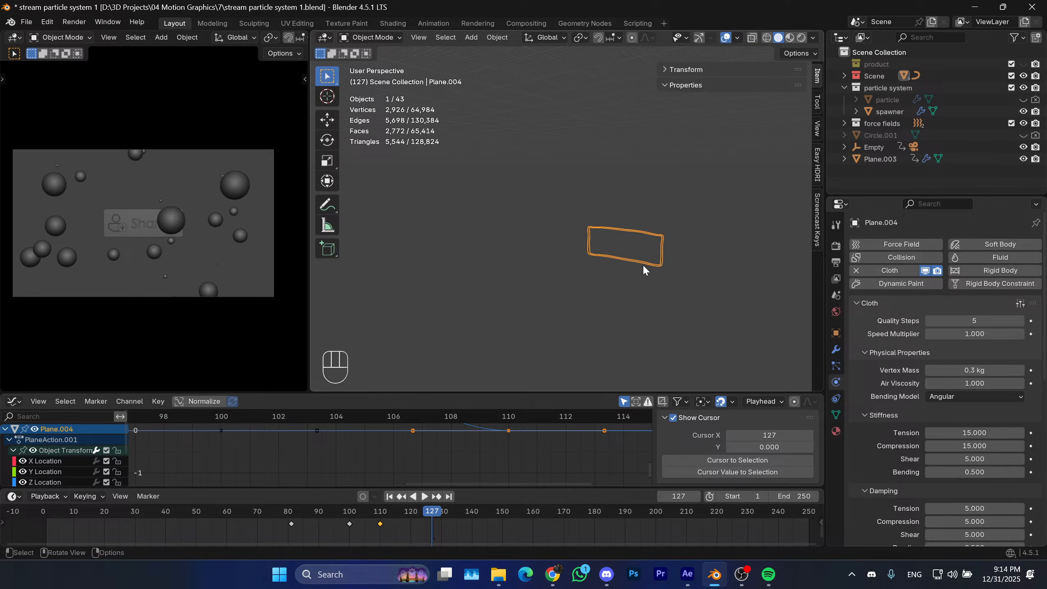
pyautogui.keyDown('shift'); pyautogui.moveTo(486, 254); pyautogui.dragTo(619, 212, button='middle'); pyautogui.keyUp('shift')
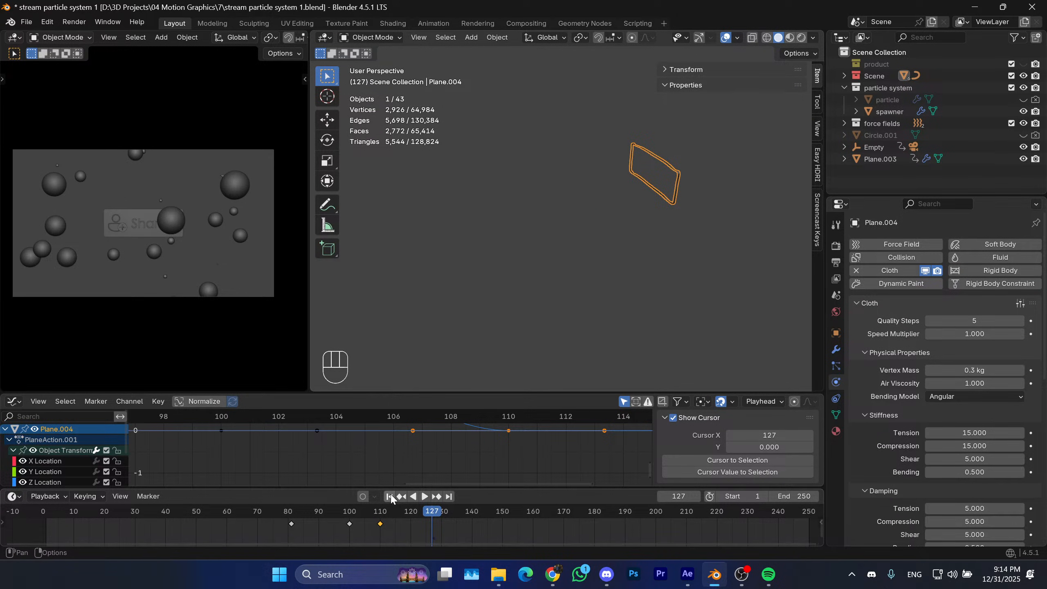
pyautogui.click(855, 272)
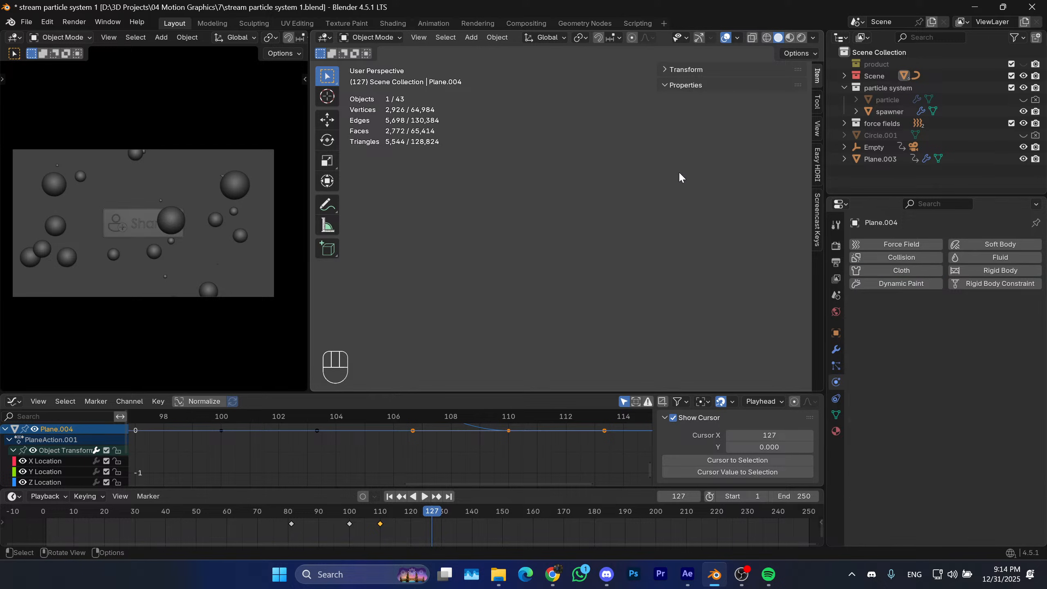
# Save the file and return the timeline to frame 1.
pyautogui.keyDown('shift'); pyautogui.moveTo(619, 186); pyautogui.dragTo(591, 284, button='middle'); pyautogui.keyUp('shift')
pyautogui.scroll(3, 505, 206)
pyautogui.hotkey('ctrl', 's')
pyautogui.scroll(5, 614, 240)
pyautogui.scroll(3, 655, 239)
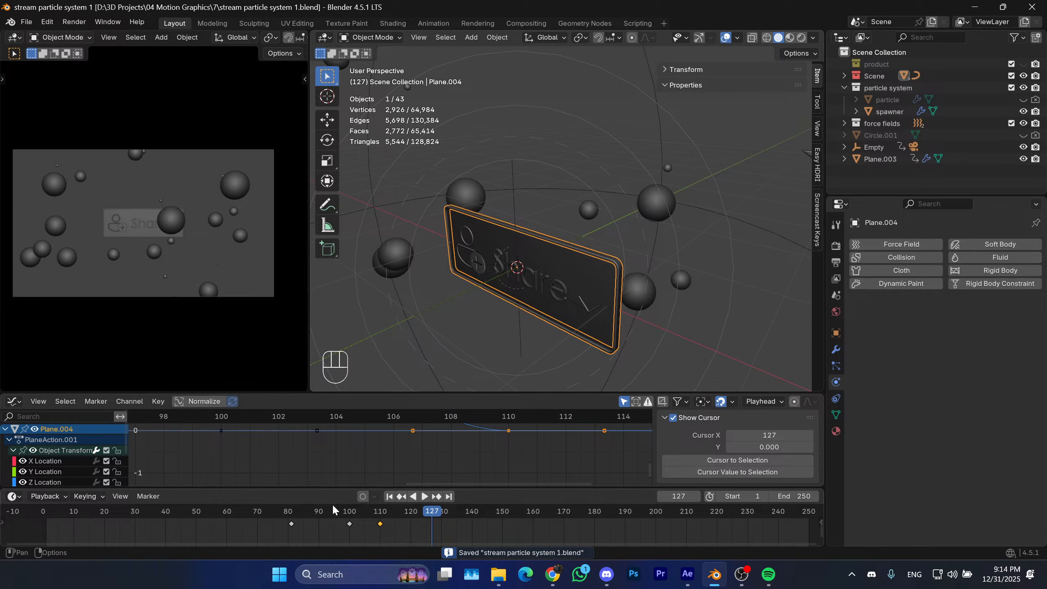
pyautogui.click(389, 496)
pyautogui.moveTo(549, 257); pyautogui.dragTo(549, 249, button='middle')
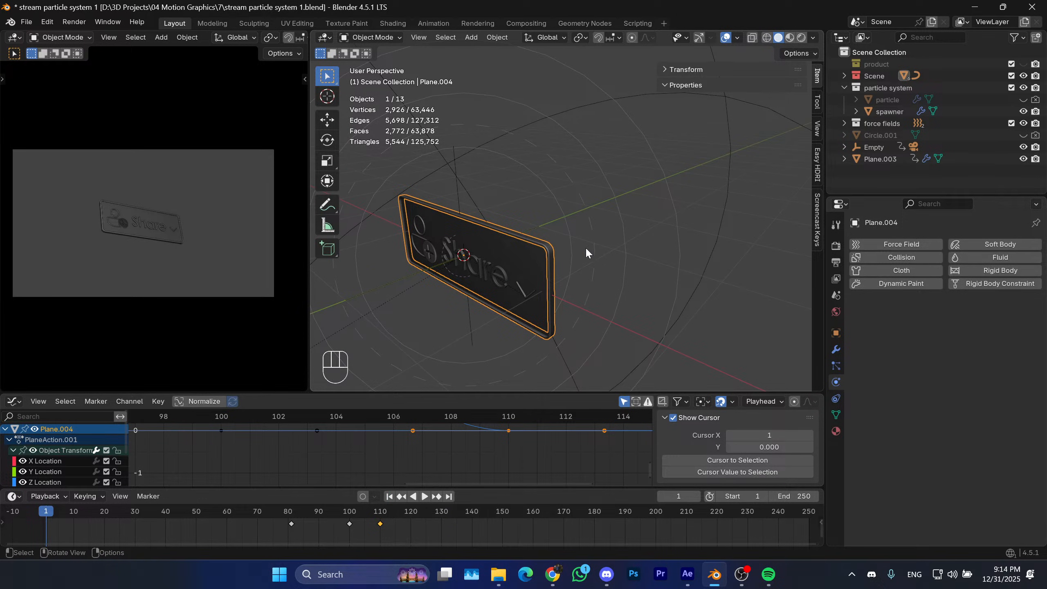
# Add Cloth physics to the rim object and expand its Shape settings.
pyautogui.click(868, 268)
pyautogui.scroll(-10, 882, 383)
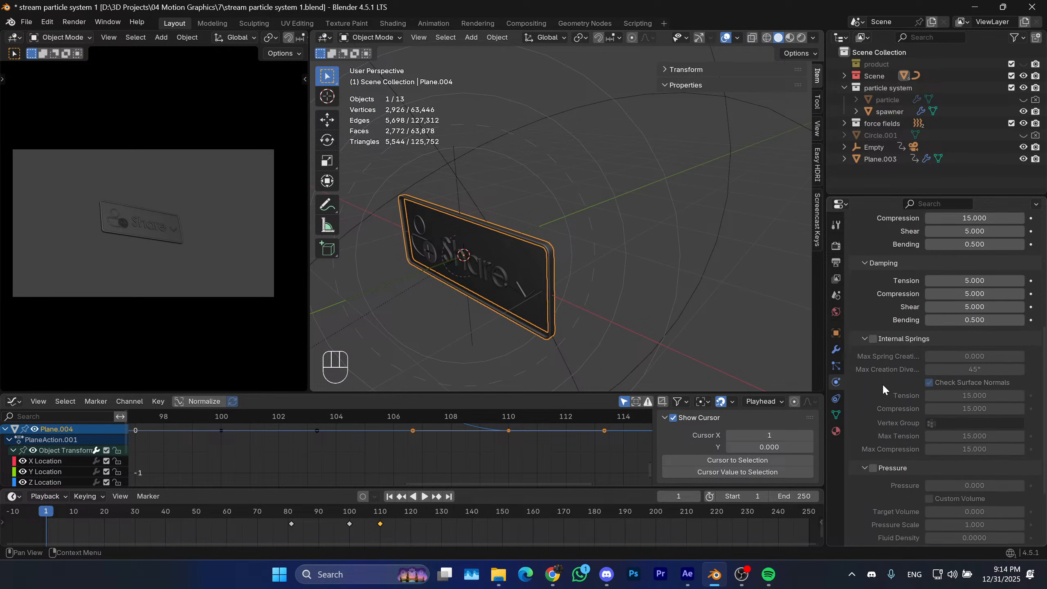
pyautogui.click(882, 493)
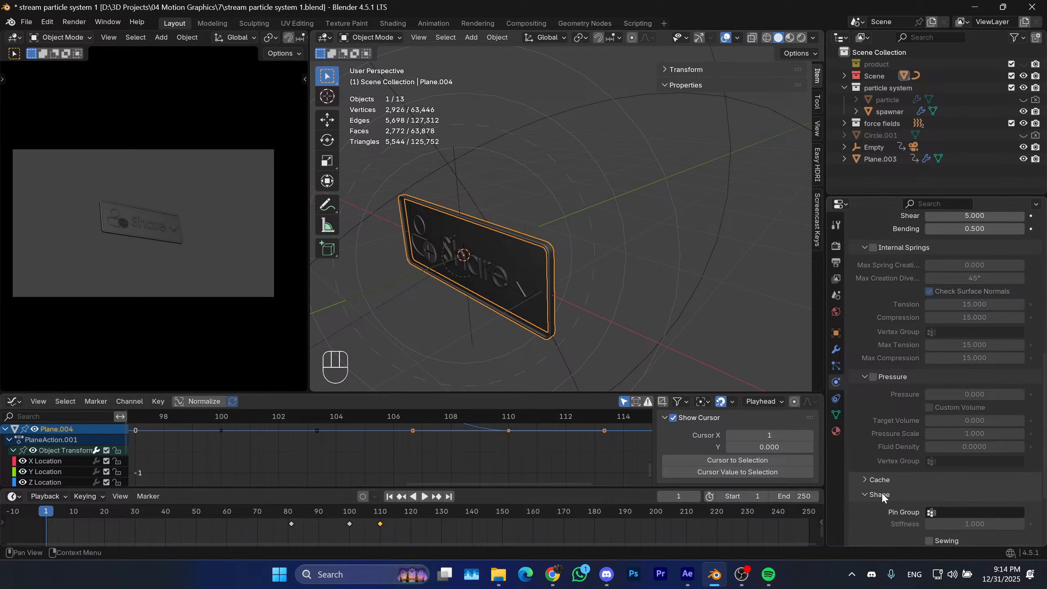
pyautogui.scroll(-5, 887, 399)
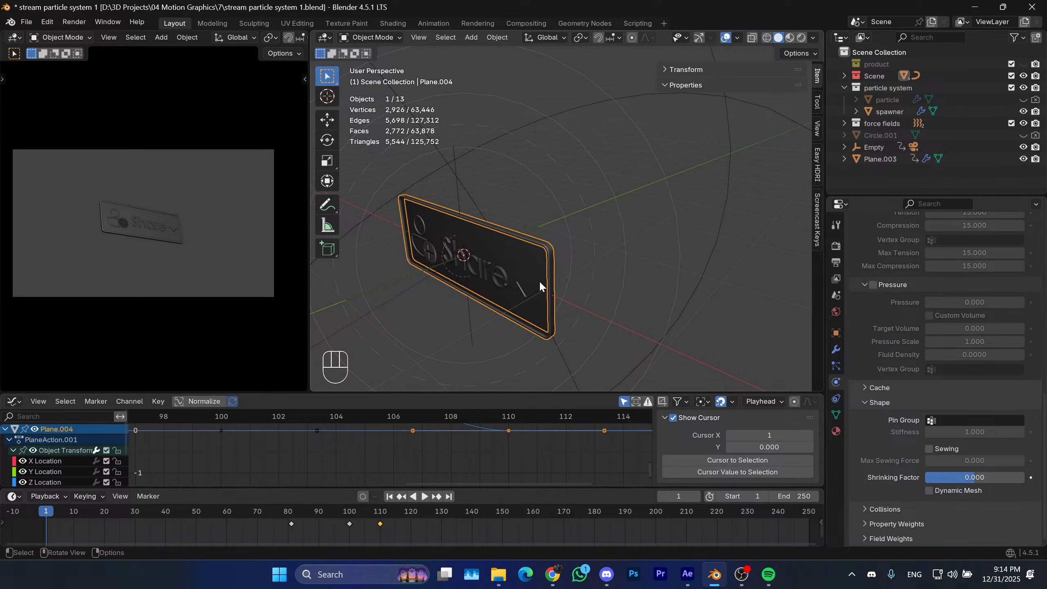
pyautogui.scroll(4, 540, 282)
pyautogui.keyDown('shift'); pyautogui.moveTo(552, 279); pyautogui.dragTo(600, 241, button='middle'); pyautogui.keyUp('shift')
pyautogui.scroll(-4, 601, 238)
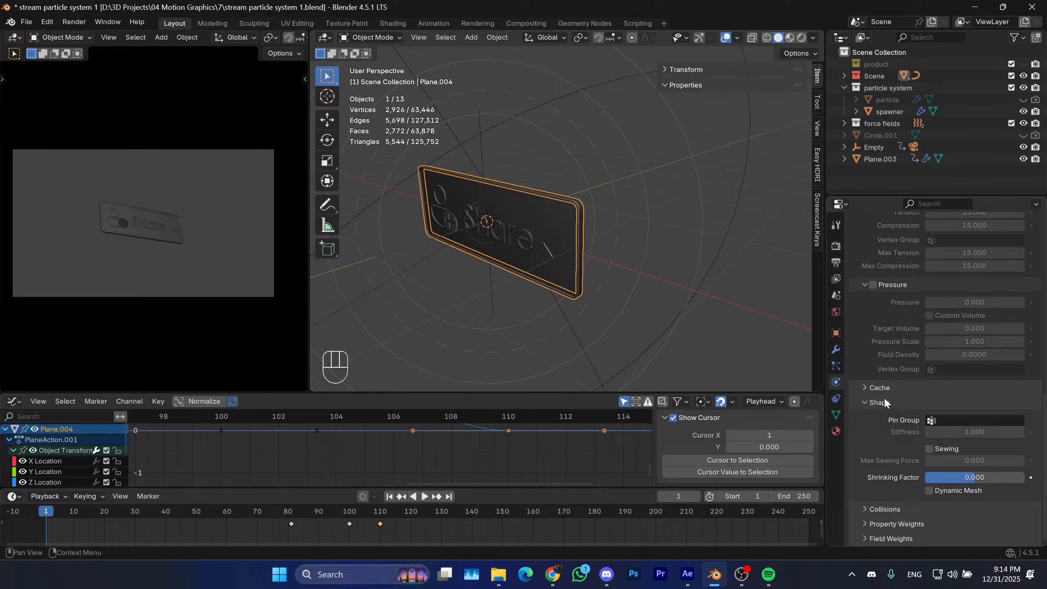
# Enable Pressure in the rim's cloth settings and play the simulation briefly.
pyautogui.click(879, 285)
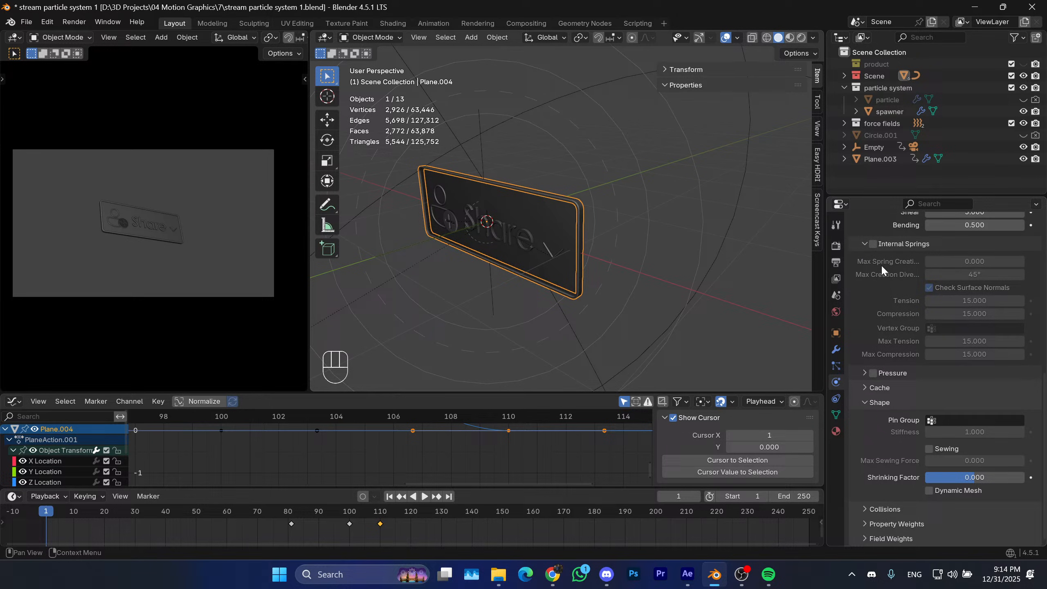
pyautogui.click(882, 372)
pyautogui.click(872, 373)
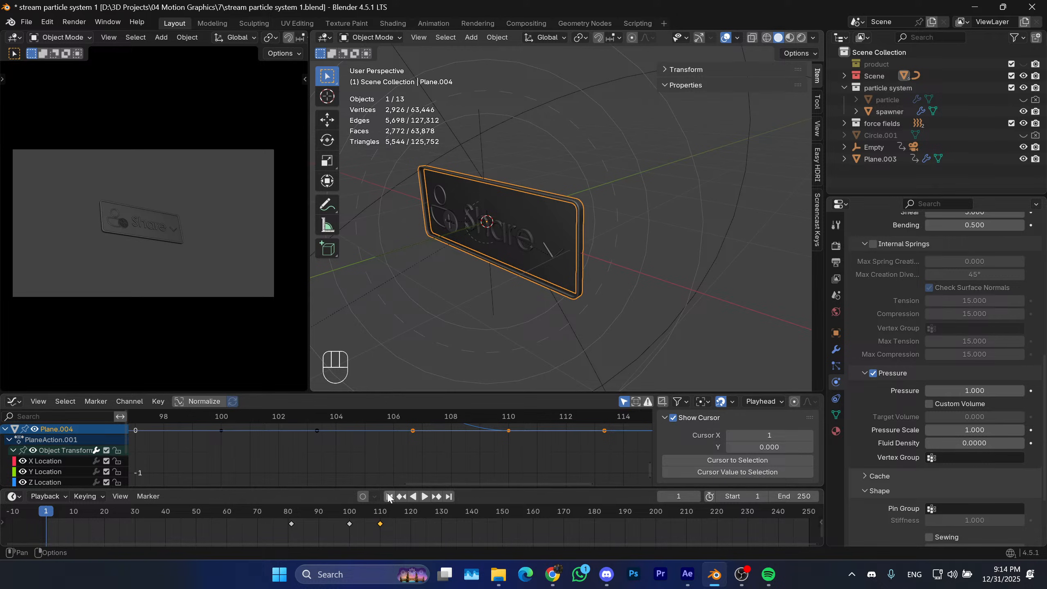
pyautogui.press('space')
pyautogui.press('space')
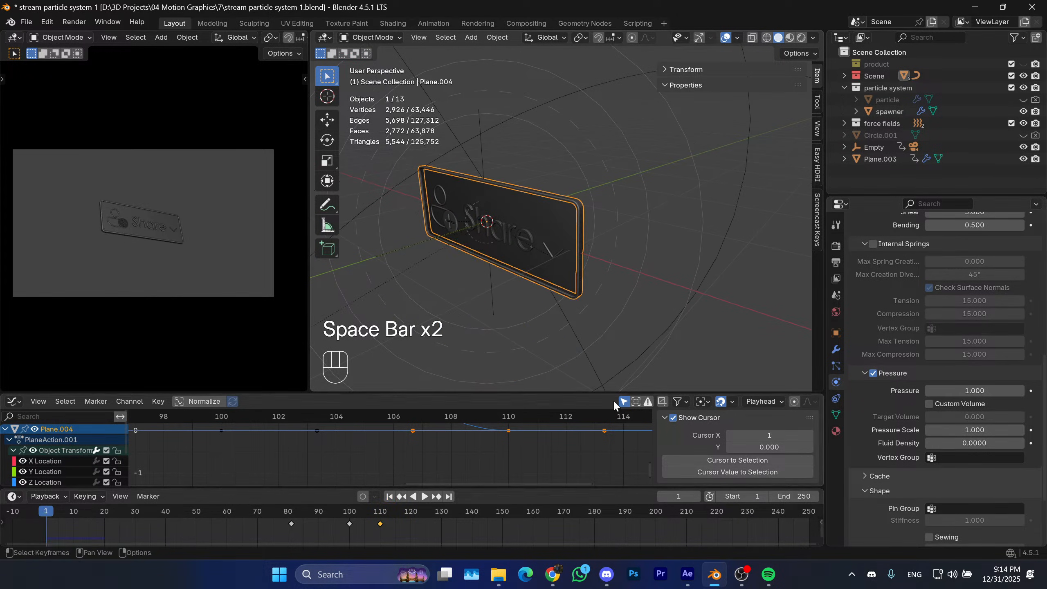
# Set the Gravity field weight of the rim's cloth to 0.
pyautogui.scroll(-5, 874, 509)
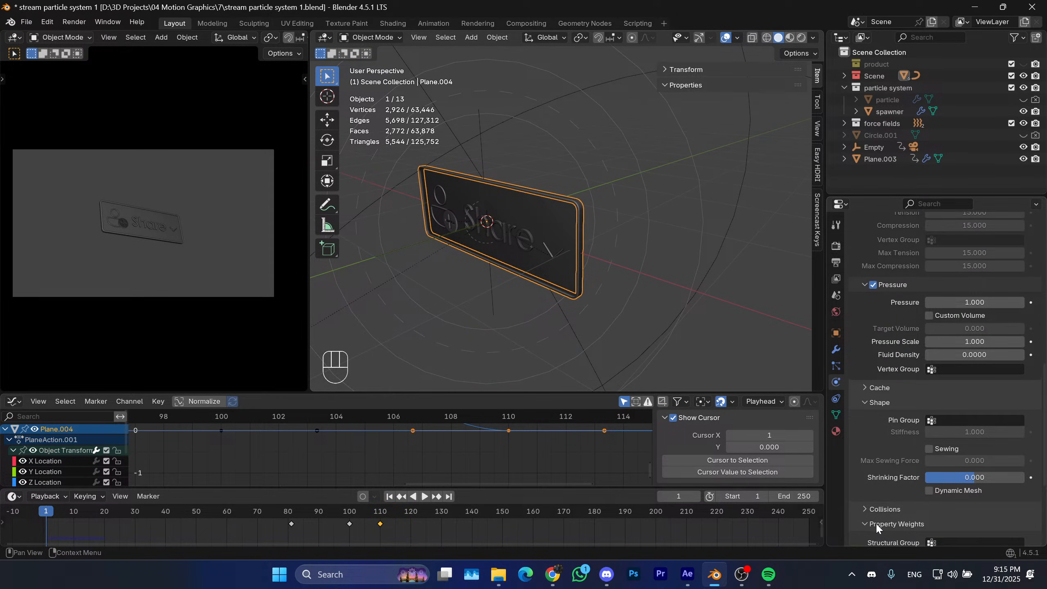
pyautogui.click(876, 523)
pyautogui.scroll(-8, 890, 514)
pyautogui.click(879, 536)
pyautogui.scroll(-8, 925, 521)
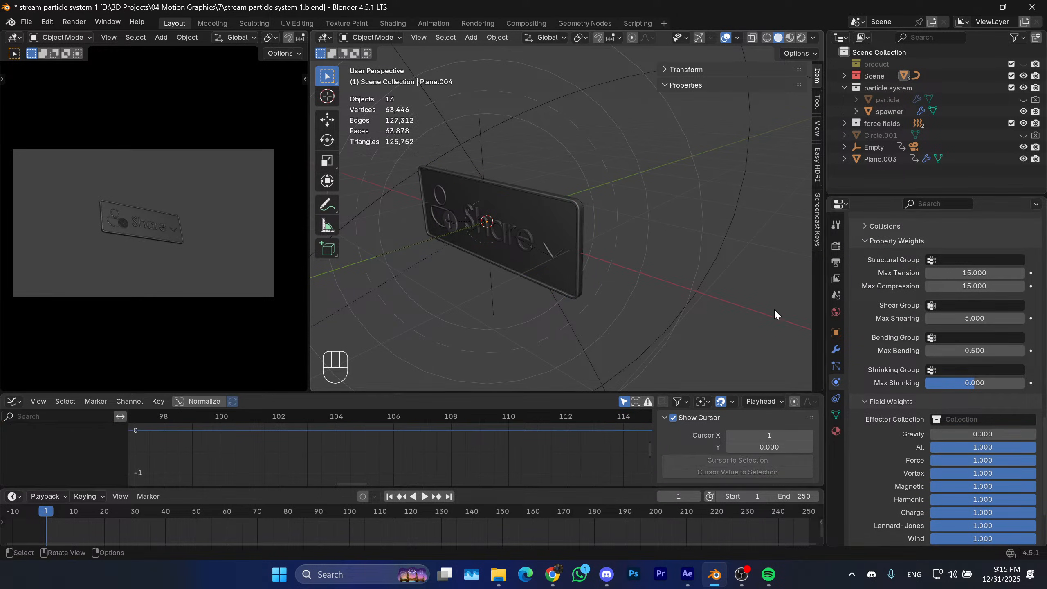
# Play the cloth simulation, examine how the rim deforms around the Share button, and return to frame 1.
pyautogui.press('space')
pyautogui.scroll(5, 637, 271)
pyautogui.press('space')
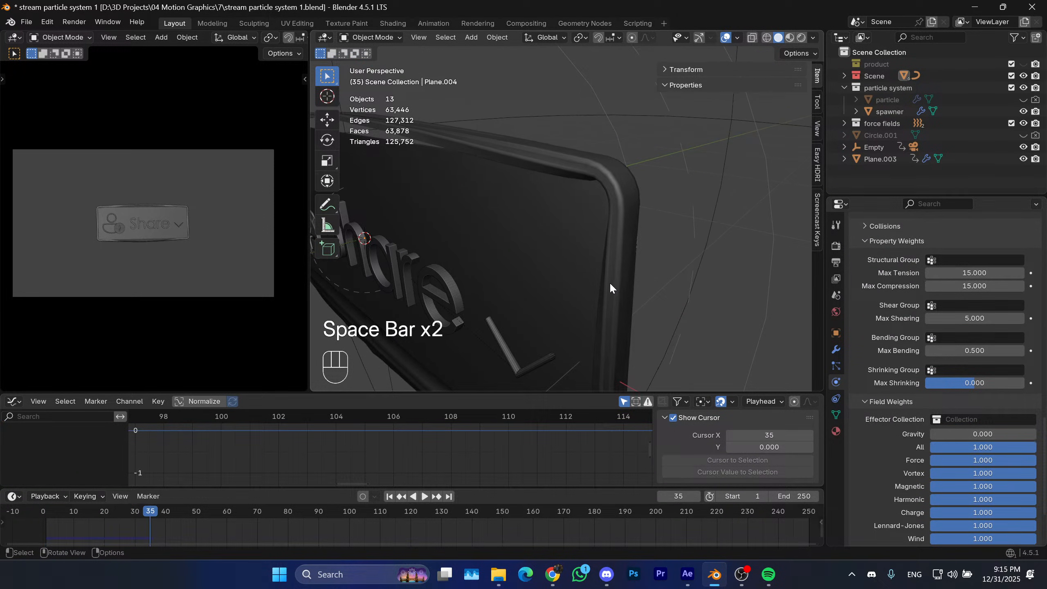
pyautogui.scroll(-4, 609, 282)
pyautogui.keyDown('shift'); pyautogui.moveTo(609, 282); pyautogui.dragTo(602, 234, button='middle'); pyautogui.keyUp('shift')
pyautogui.scroll(3, 637, 237)
pyautogui.scroll(-4, 637, 237)
pyautogui.scroll(3, 602, 234)
pyautogui.keyDown('shift'); pyautogui.moveTo(663, 216); pyautogui.dragTo(593, 247, button='middle'); pyautogui.keyUp('shift')
pyautogui.press('space')
pyautogui.scroll(-3, 613, 283)
pyautogui.keyDown('shift'); pyautogui.moveTo(612, 281); pyautogui.dragTo(629, 278, button='middle'); pyautogui.keyUp('shift')
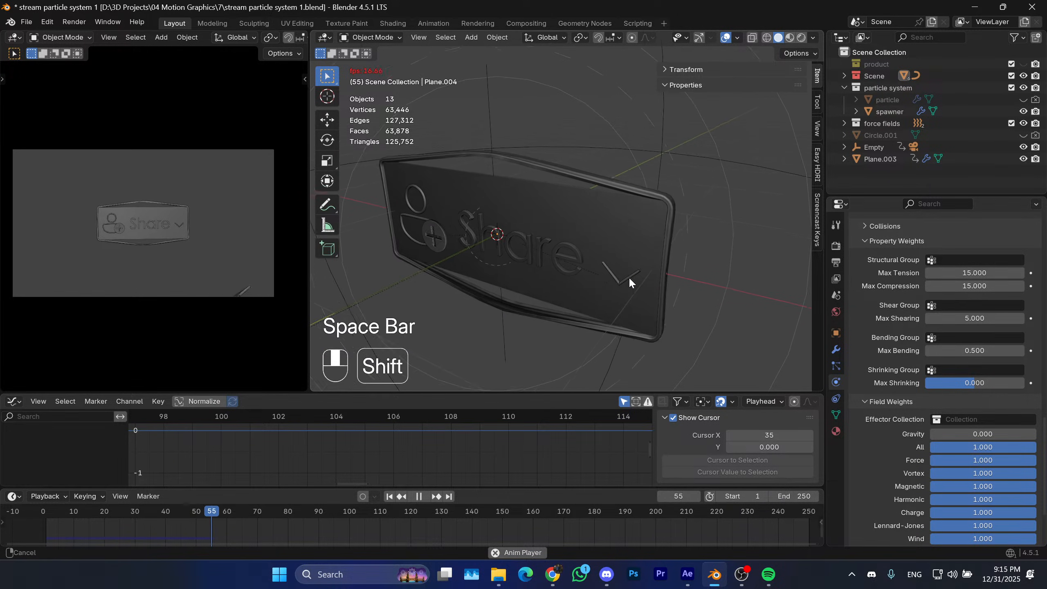
pyautogui.press('space')
pyautogui.click(388, 496)
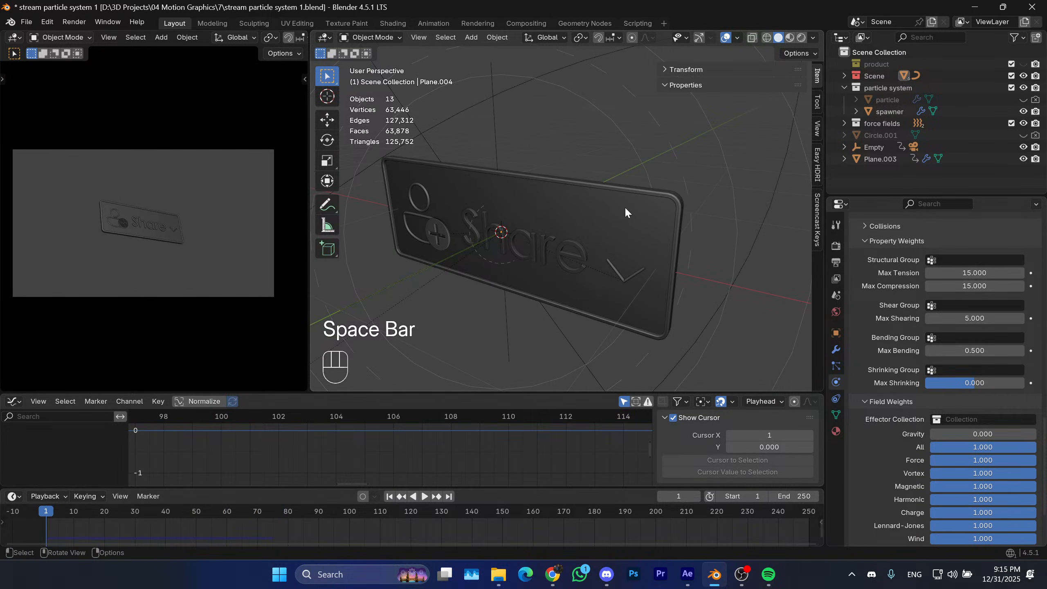
# Isolate the rim object in local view and enter Edit Mode.
pyautogui.scroll(3, 728, 238)
pyautogui.scroll(3, 872, 307)
pyautogui.scroll(6, 878, 324)
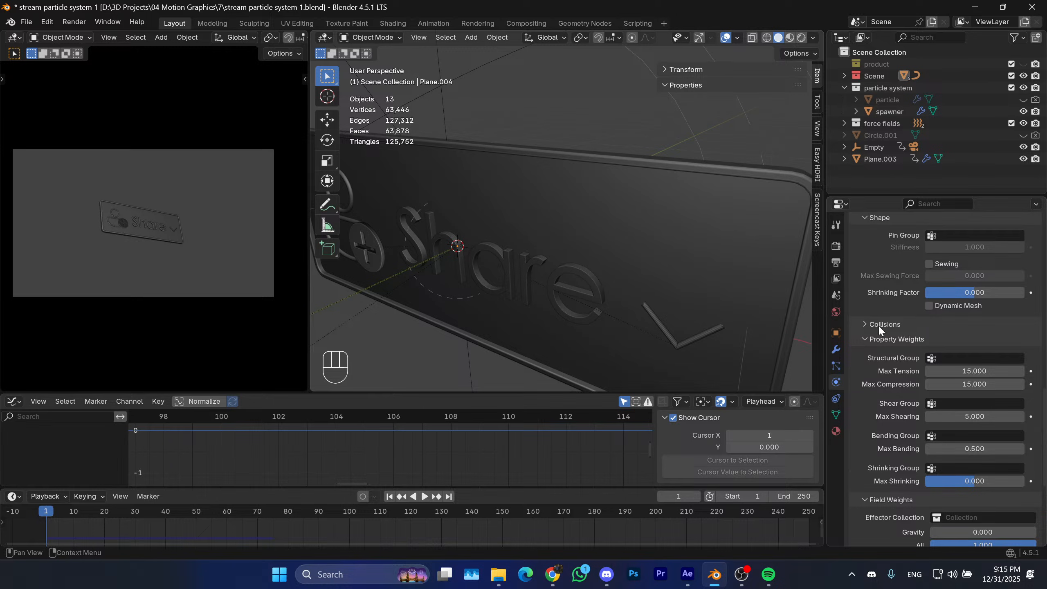
pyautogui.click(722, 173)
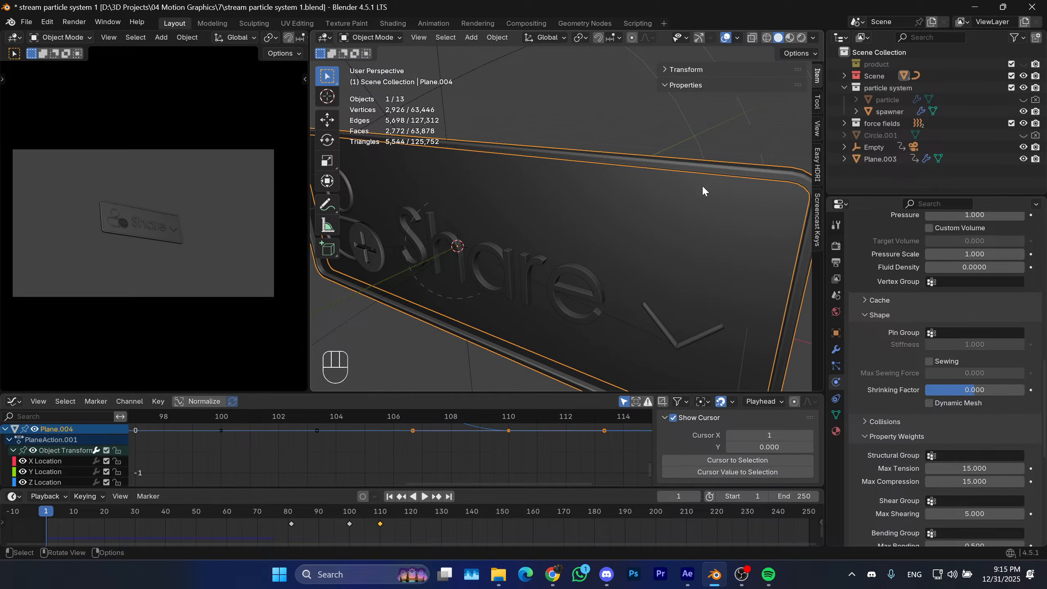
pyautogui.press('KP_Divide')
pyautogui.press('Tab')
# Select the two edge loops bordering the open gap that runs along the rim.
pyautogui.scroll(3, 618, 232)
pyautogui.keyDown('shift'); pyautogui.moveTo(582, 281); pyautogui.dragTo(539, 168, button='middle'); pyautogui.keyUp('shift')
pyautogui.scroll(1, 531, 315)
pyautogui.keyDown('alt'); pyautogui.click(569, 313); pyautogui.keyUp('alt')
pyautogui.scroll(1, 593, 320)
pyautogui.scroll(4, 517, 288)
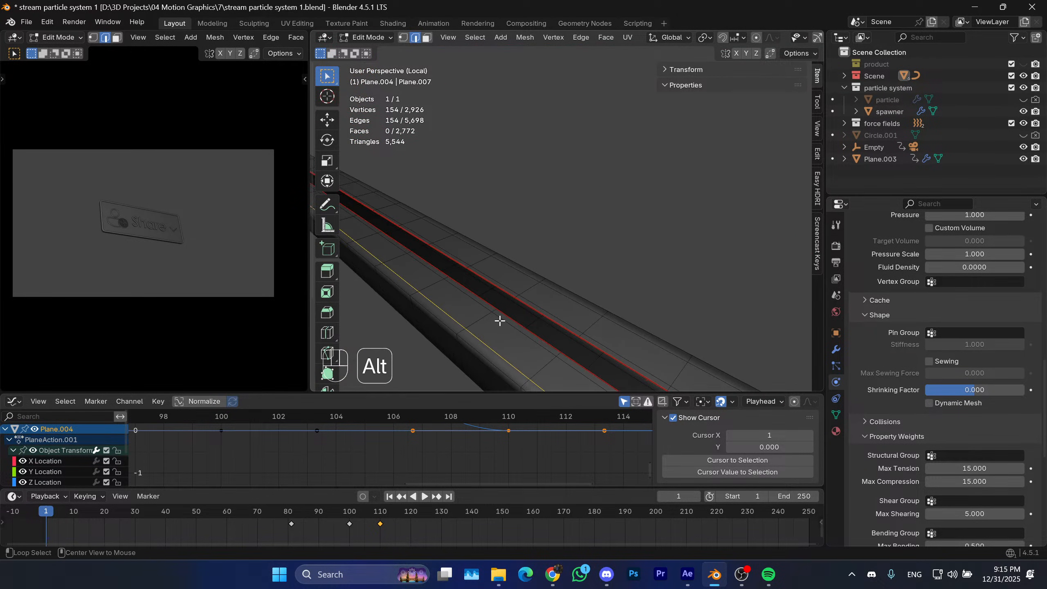
pyautogui.hotkey('ctrl', 'z')
pyautogui.keyDown('alt'); pyautogui.keyDown('shift'); pyautogui.click(542, 312); pyautogui.keyUp('shift'); pyautogui.keyUp('alt')
pyautogui.scroll(-2, 579, 314)
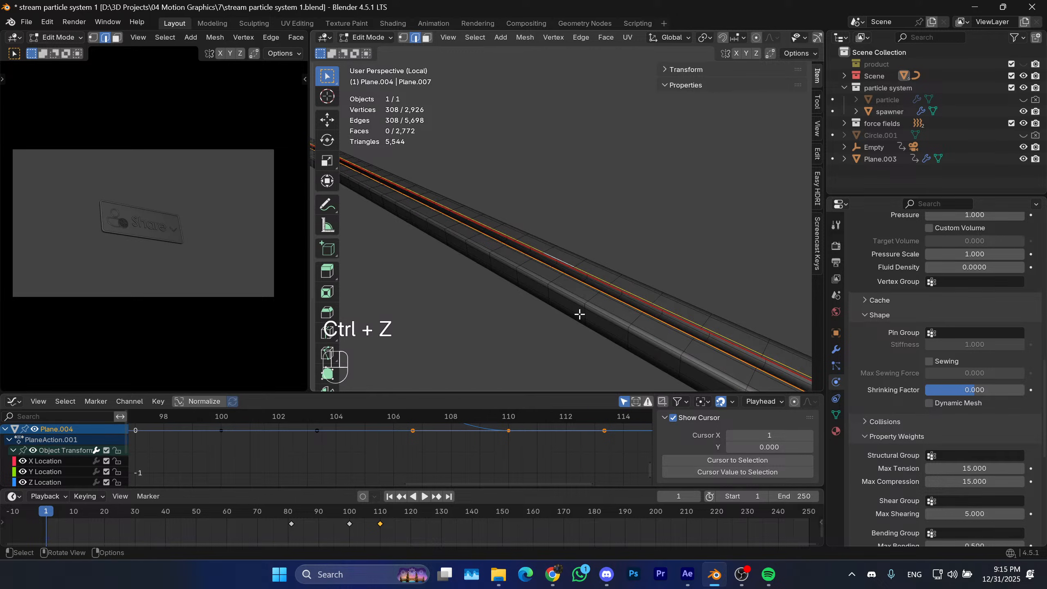
pyautogui.scroll(2, 626, 295)
pyautogui.hotkey('ctrl', 'z')
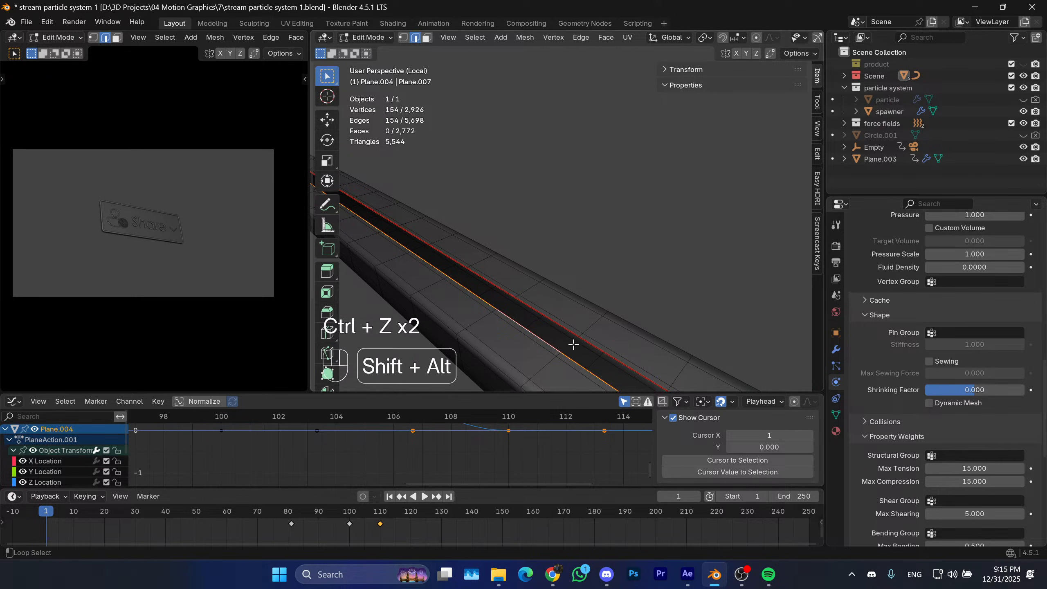
pyautogui.keyDown('alt'); pyautogui.keyDown('shift'); pyautogui.click(570, 328); pyautogui.keyUp('shift'); pyautogui.keyUp('alt')
pyautogui.hotkey('ctrl', 'z')
pyautogui.keyDown('alt'); pyautogui.keyDown('shift'); pyautogui.click(564, 328); pyautogui.keyUp('shift'); pyautogui.keyUp('alt')
pyautogui.scroll(-2, 587, 331)
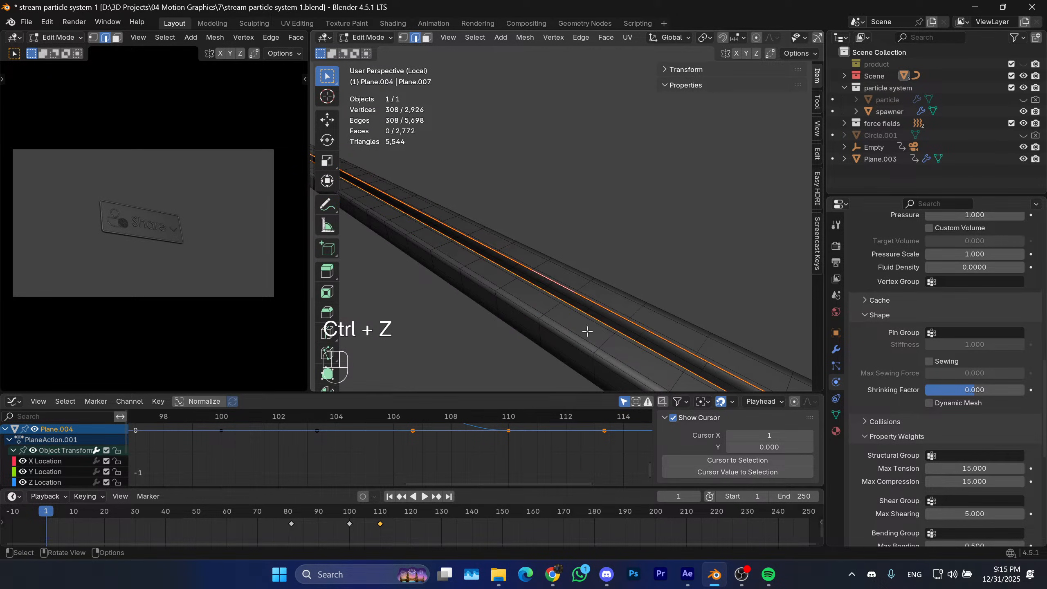
# Create a vertex group, assign the selected edge loops to it with weight 1.000, and return to Object Mode.
pyautogui.click(840, 416)
pyautogui.click(1030, 282)
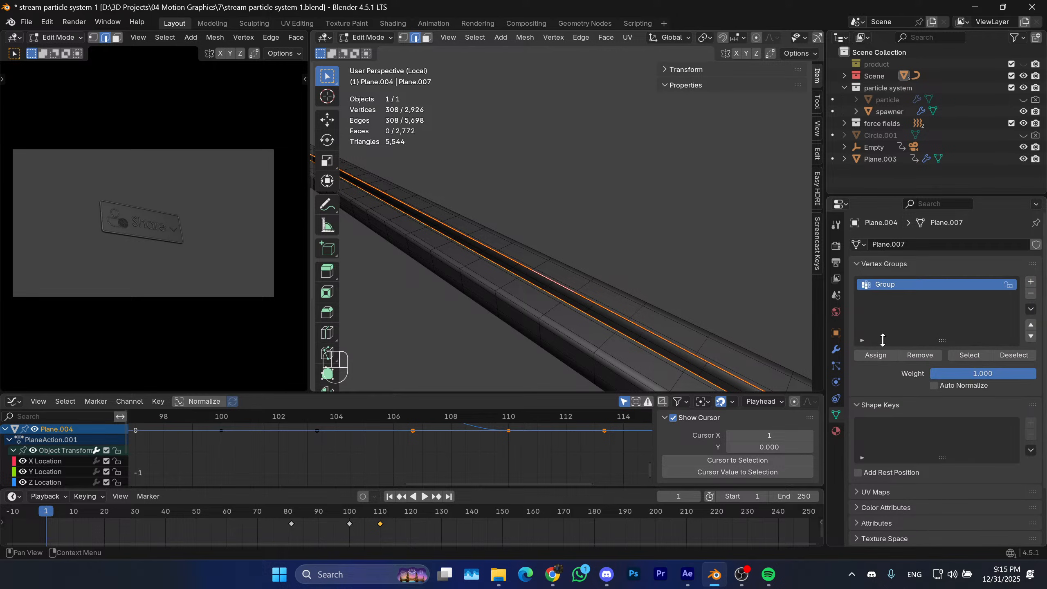
pyautogui.click(870, 352)
pyautogui.press('Tab')
# Set the Pin Group in the rim's cloth Shape settings to Group.
pyautogui.click(836, 381)
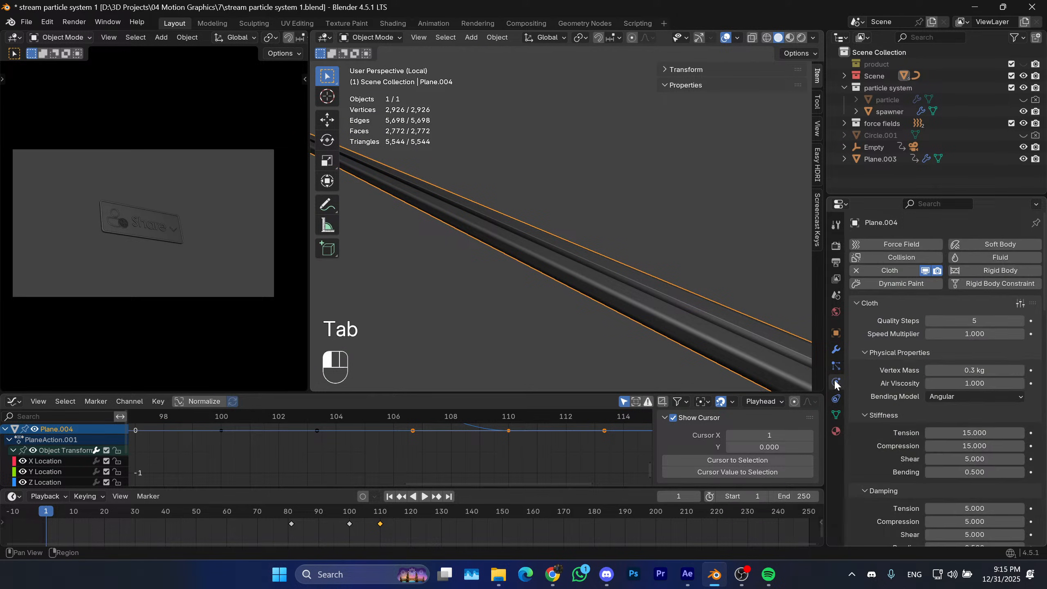
pyautogui.scroll(-10, 886, 388)
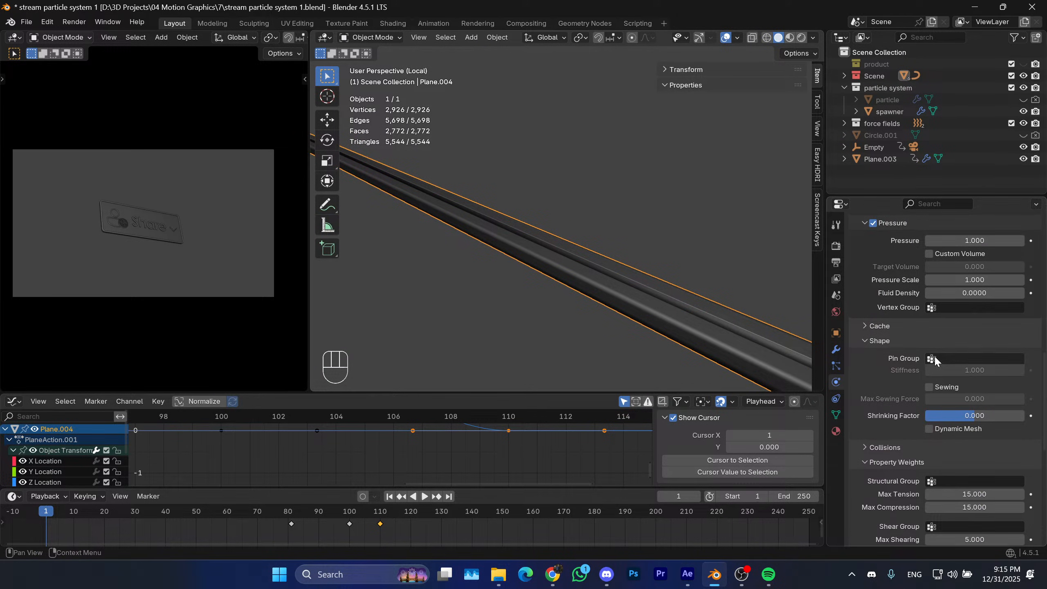
pyautogui.click(934, 357)
pyautogui.click(921, 373)
pyautogui.scroll(2, 679, 312)
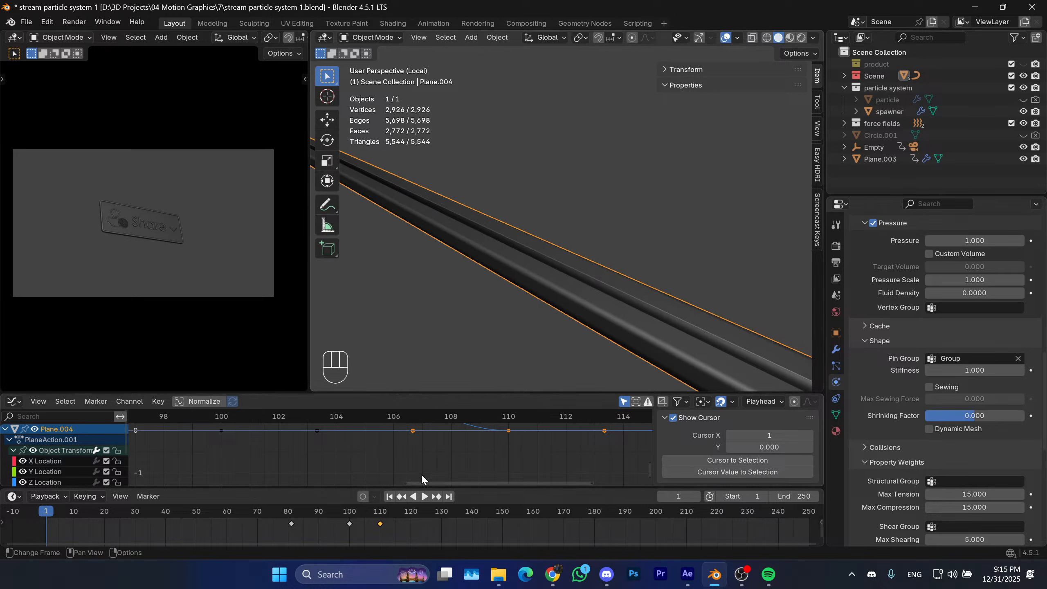
# Play the pinned cloth simulation, examine the rim's deformation around the corner, and return to frame 1.
pyautogui.press('space')
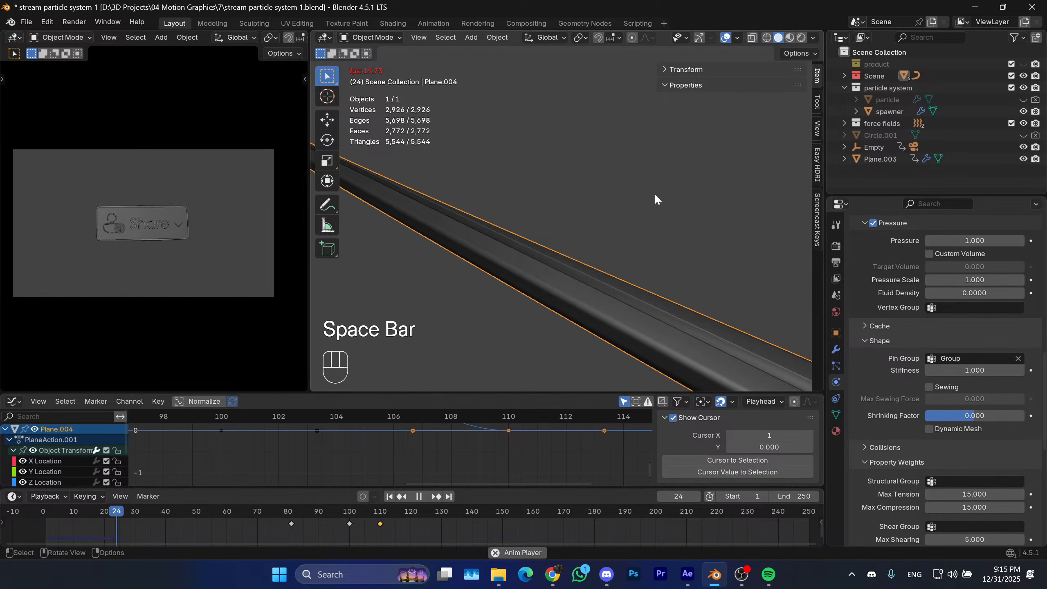
pyautogui.scroll(-1, 663, 163)
pyautogui.moveTo(650, 155); pyautogui.dragTo(626, 243, button='middle')
pyautogui.press('space')
pyautogui.click(389, 496)
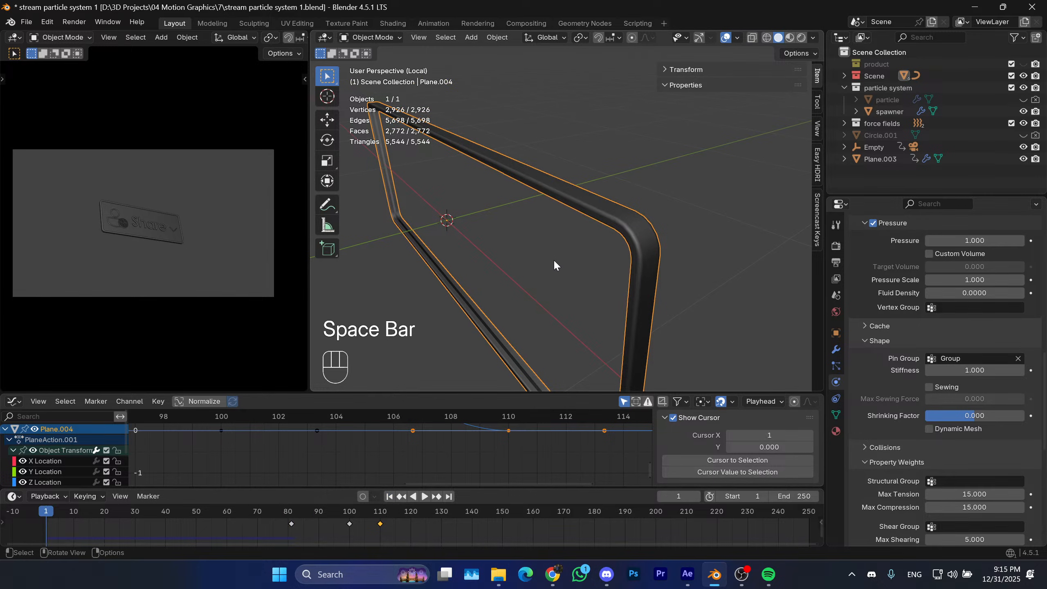
# Add two unslid single edge loops running along the rim's outer surface in Edit Mode and return to Object Mode.
pyautogui.press('Tab')
pyautogui.scroll(2, 545, 245)
pyautogui.press('2')
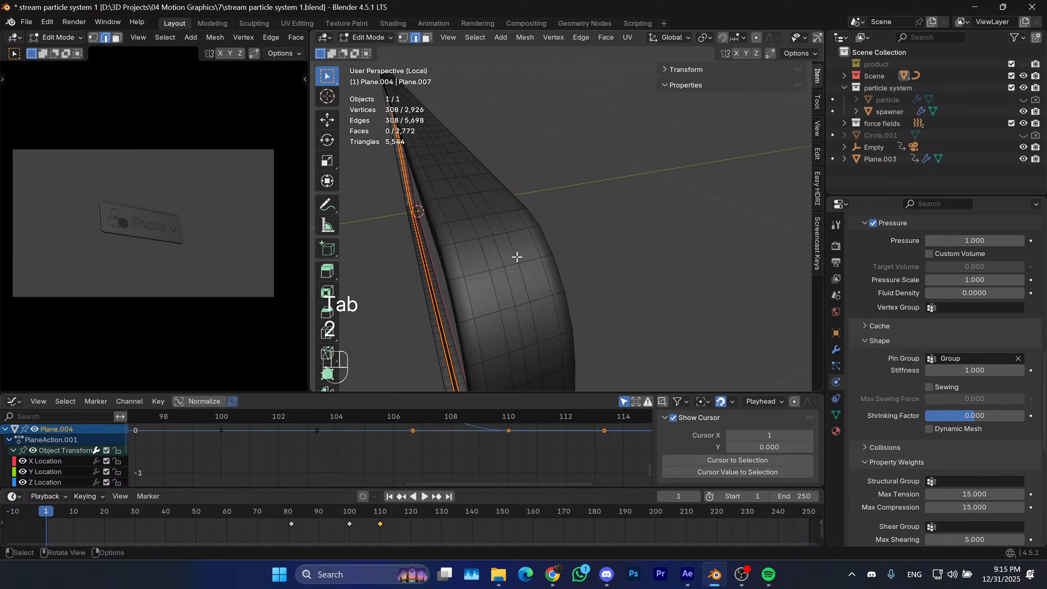
pyautogui.keyDown('alt'); pyautogui.click(515, 256); pyautogui.keyUp('alt')
pyautogui.hotkey('ctrl', 'r')
pyautogui.click(517, 223)
pyautogui.rightClick(516, 223)
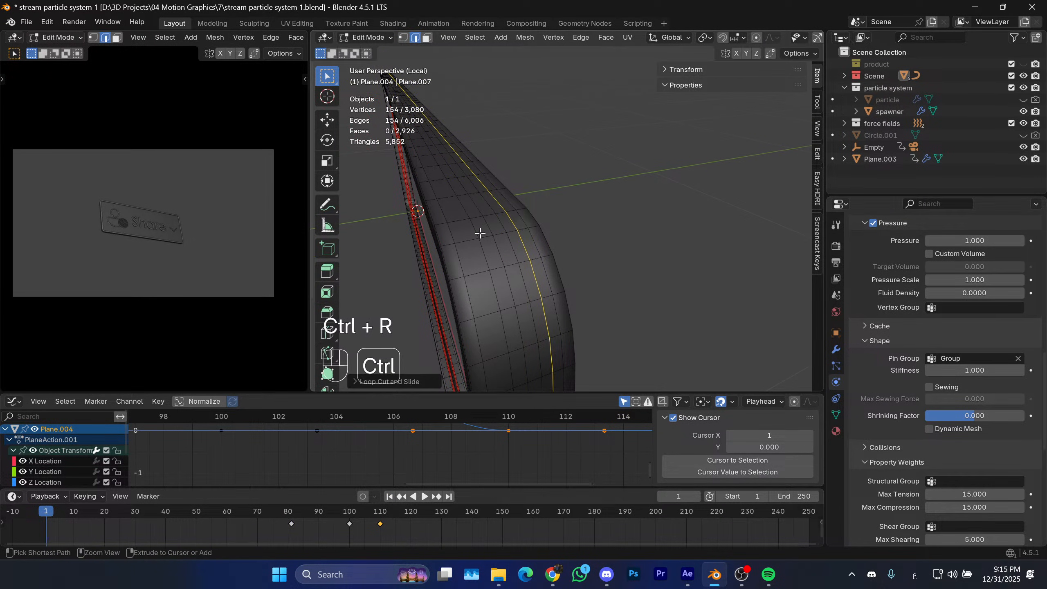
pyautogui.hotkey('ctrl', 'r')
pyautogui.click(471, 234)
pyautogui.rightClick(470, 234)
pyautogui.press('Tab')
# Play the simulation with the denser rim mesh and rewind to frame 1.
pyautogui.press('space')
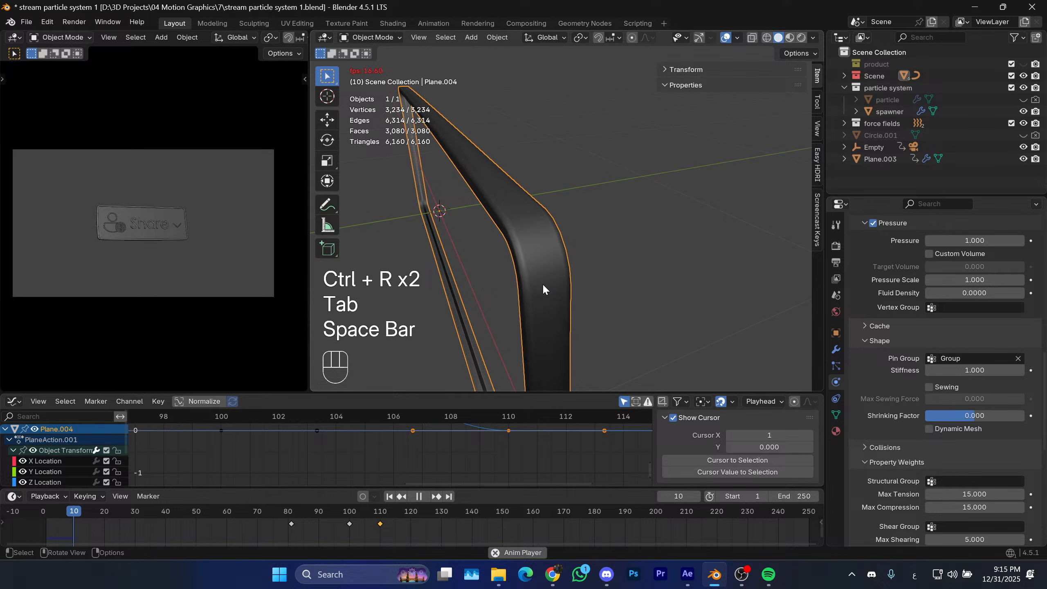
pyautogui.press('space')
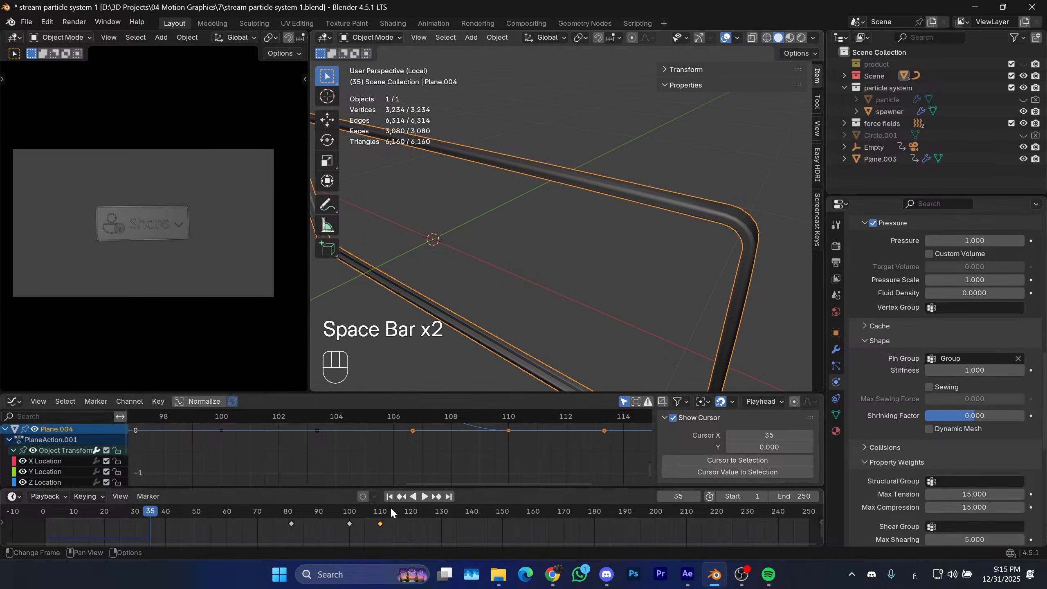
pyautogui.hotkey('shift', 'Left')
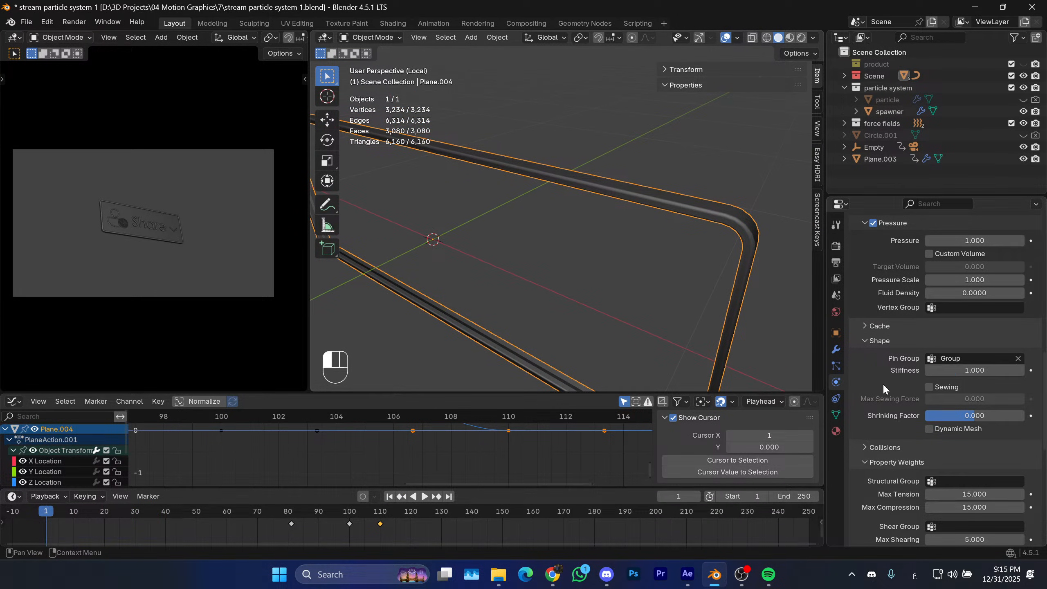
# Set the rim's cloth Pressure to 5.
pyautogui.scroll(-4, 900, 394)
pyautogui.scroll(5, 911, 375)
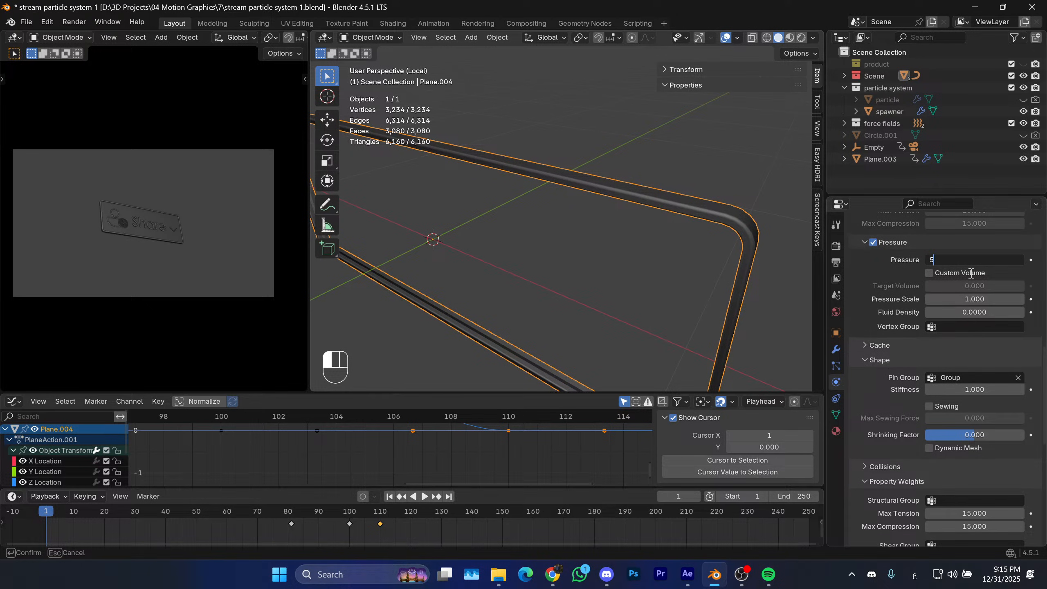
pyautogui.press('Return')
# Replay the cloth simulation past frame 100, examine the rim's shape from several angles, and return to frame 1.
pyautogui.press('space')
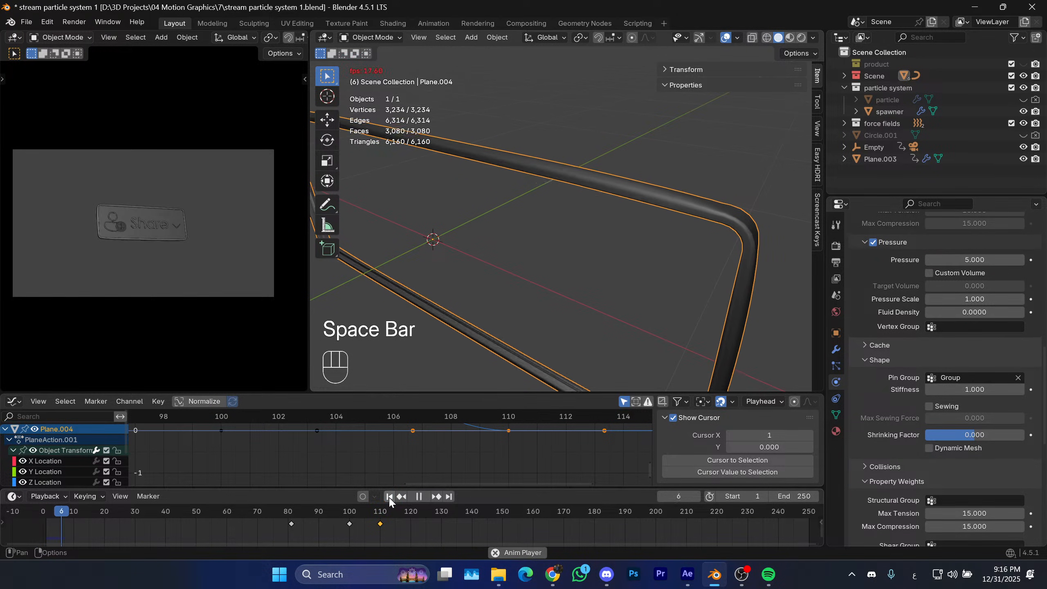
pyautogui.click(389, 496)
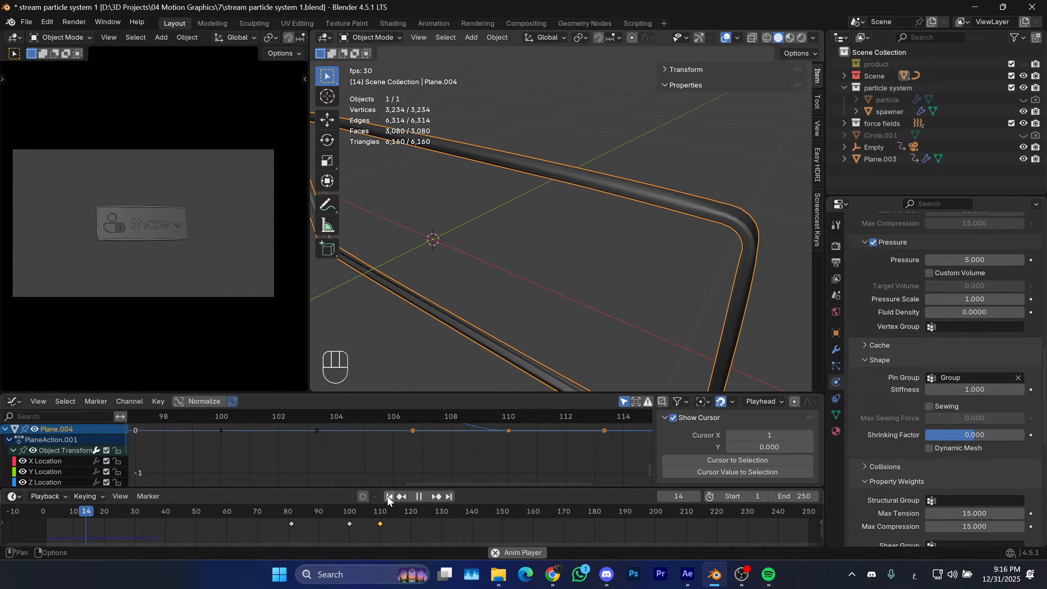
pyautogui.moveTo(559, 286); pyautogui.dragTo(579, 242, button='middle')
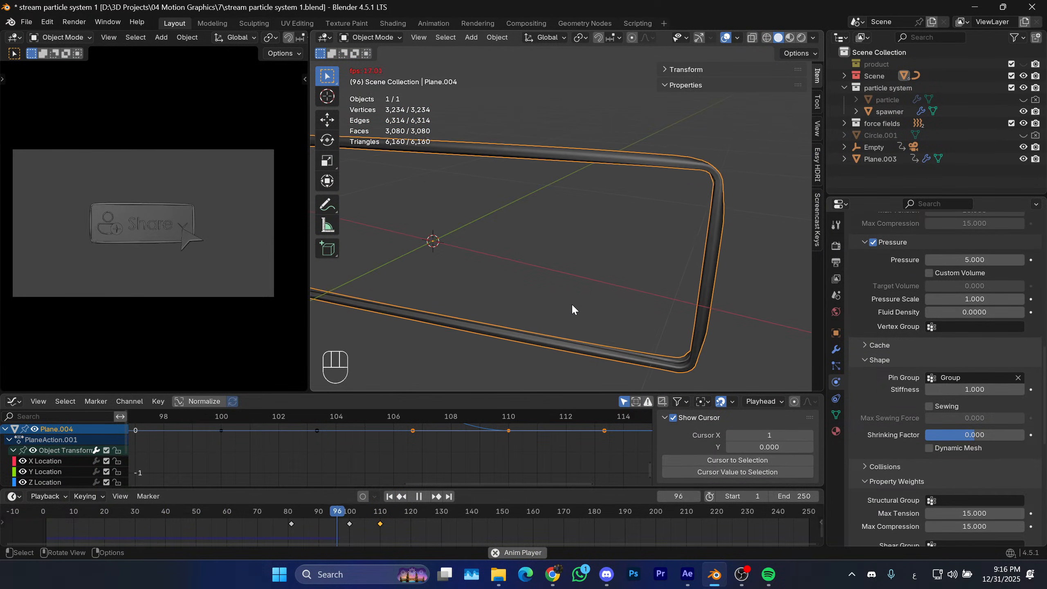
pyautogui.press('space')
pyautogui.moveTo(571, 303); pyautogui.dragTo(520, 360, button='middle')
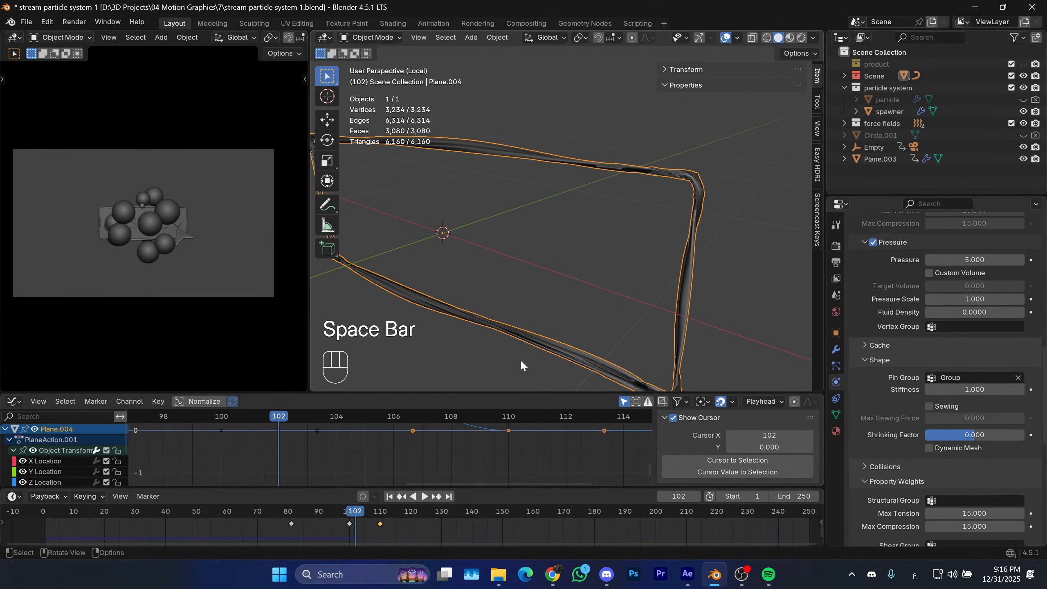
pyautogui.click(389, 497)
pyautogui.press('space')
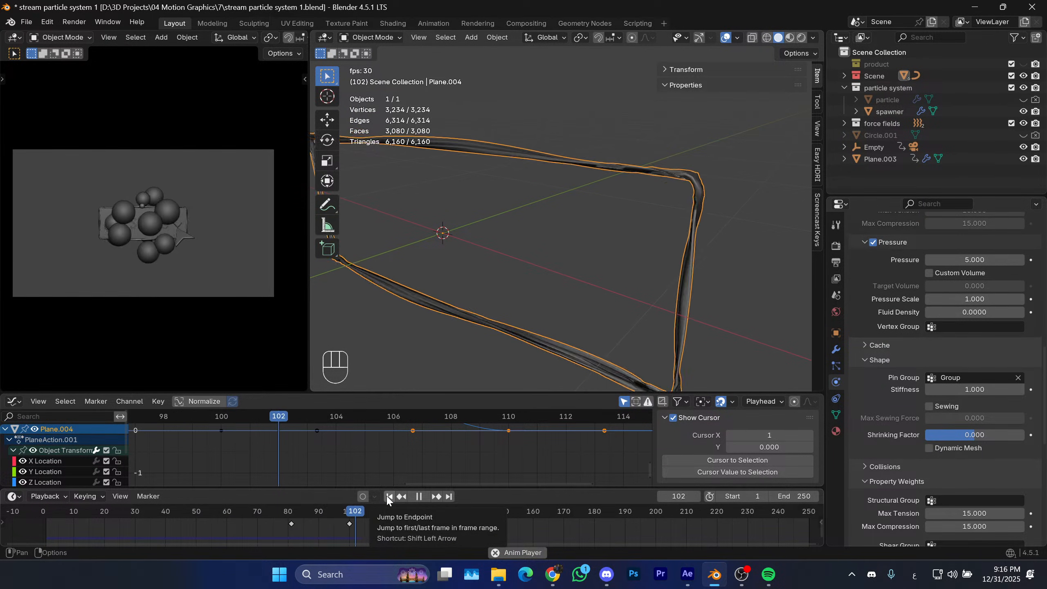
pyautogui.press('space')
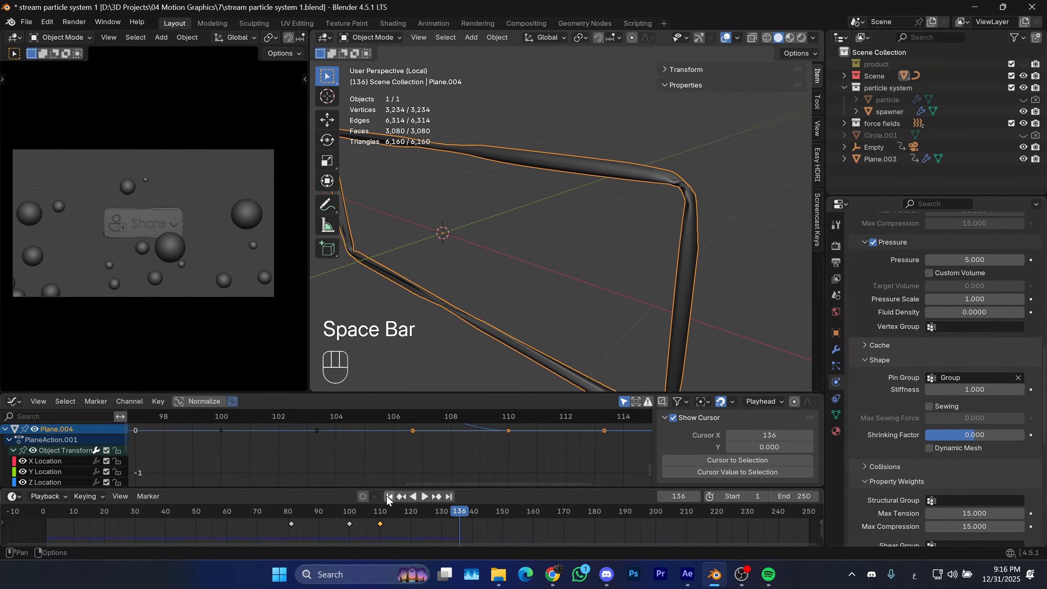
pyautogui.click(389, 497)
pyautogui.press('space')
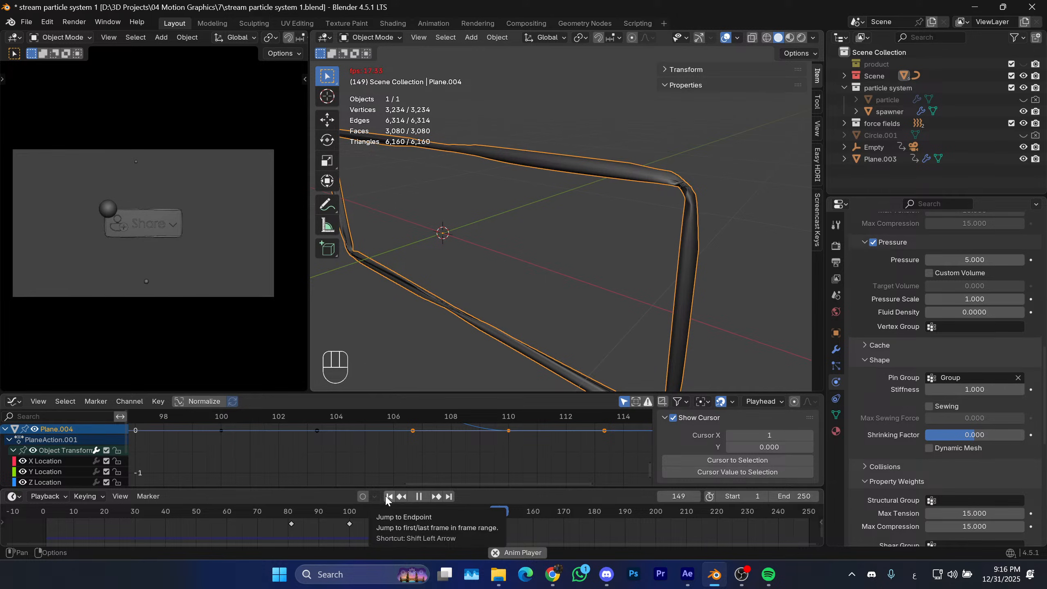
pyautogui.press('space')
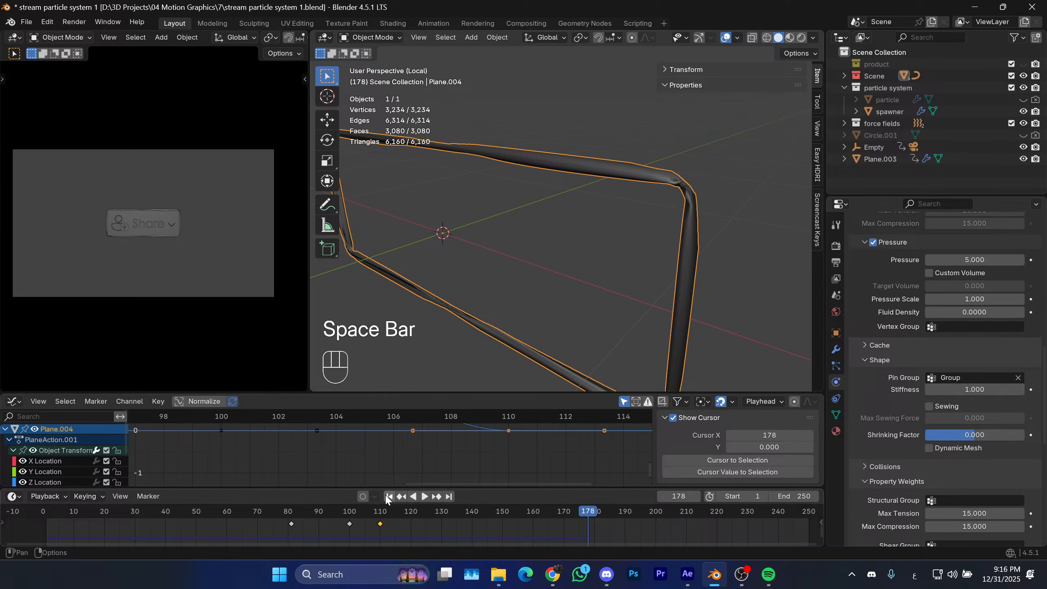
pyautogui.scroll(3, 710, 237)
pyautogui.moveTo(710, 237); pyautogui.dragTo(577, 272, button='middle')
pyautogui.press('space')
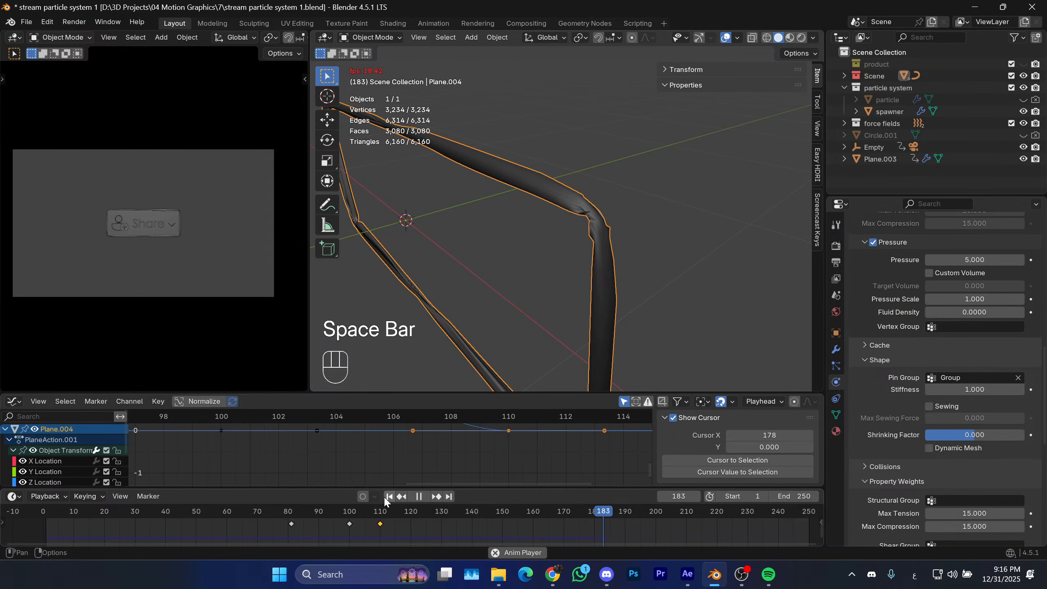
pyautogui.press('space')
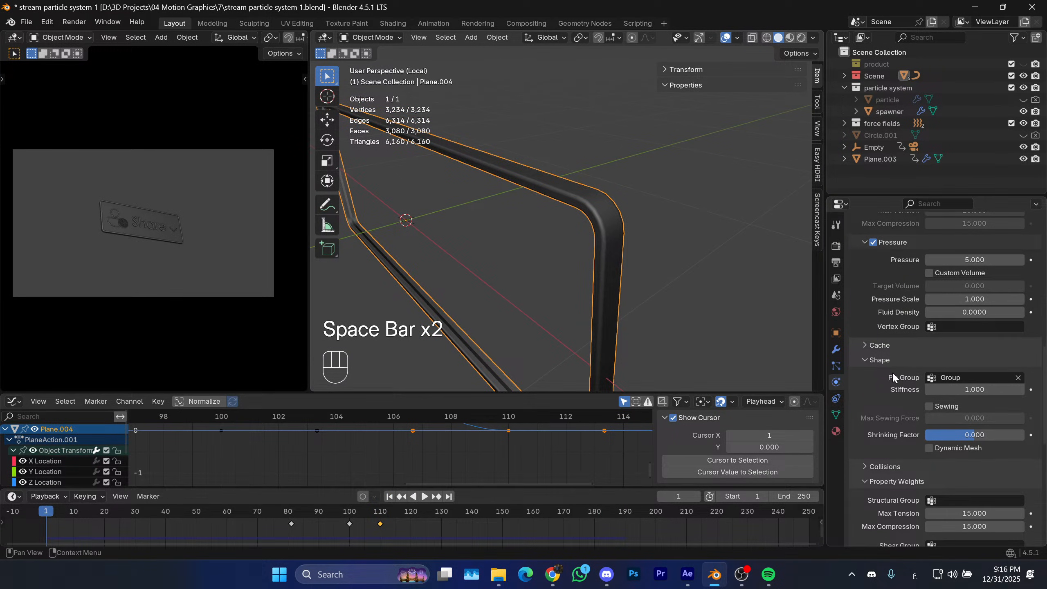
# Try the Denim cloth preset on the rim, play the simulation past frame 100, and return to frame 1.
pyautogui.scroll(15, 892, 372)
pyautogui.click(1019, 304)
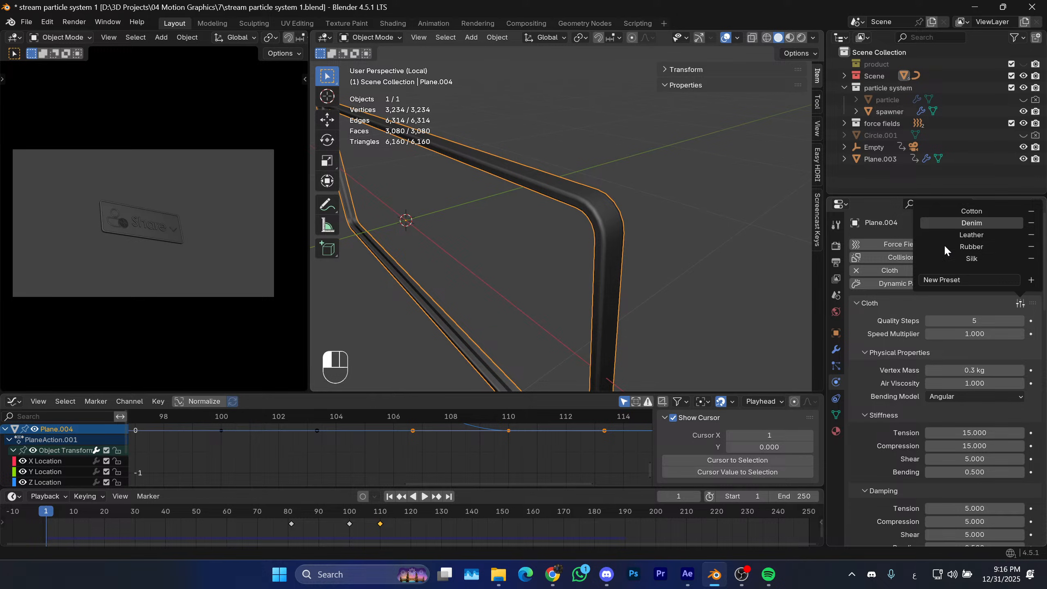
pyautogui.click(985, 223)
pyautogui.press('space')
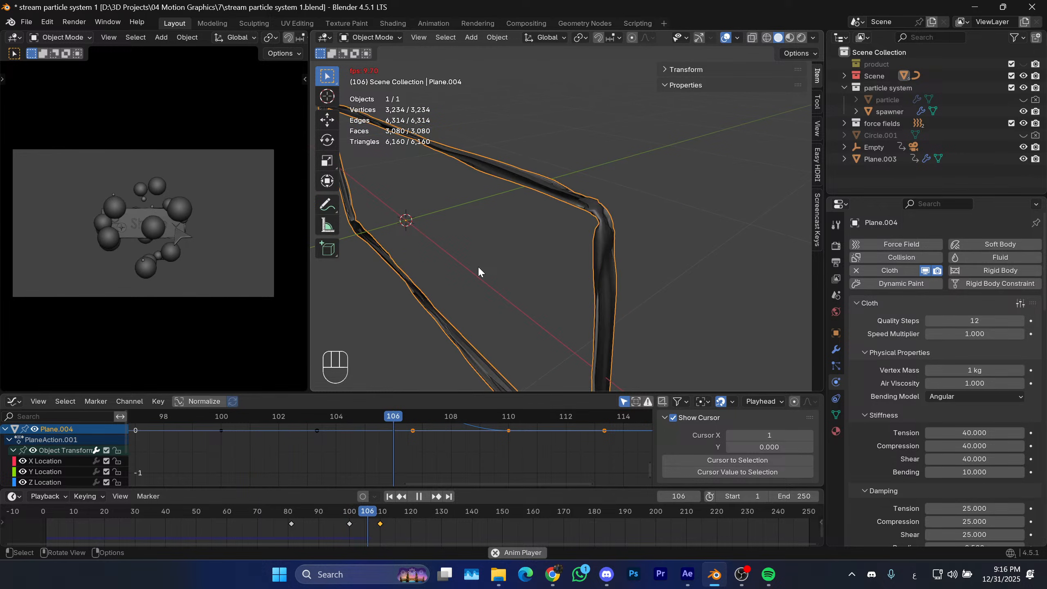
pyautogui.press('space')
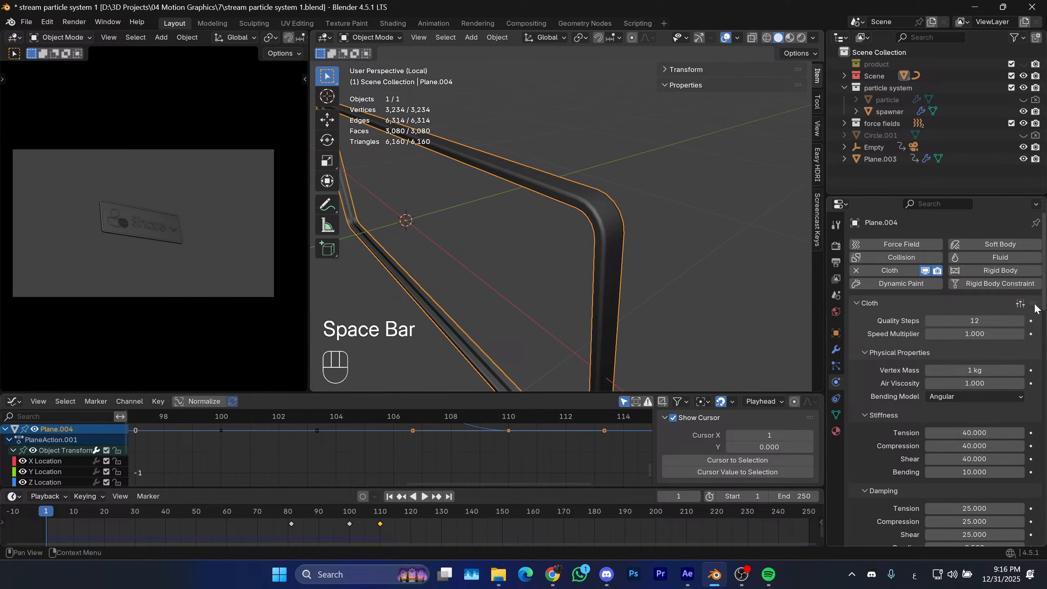
# Try the Leather cloth preset on the rim and play the simulation past frame 110.
pyautogui.click(1021, 304)
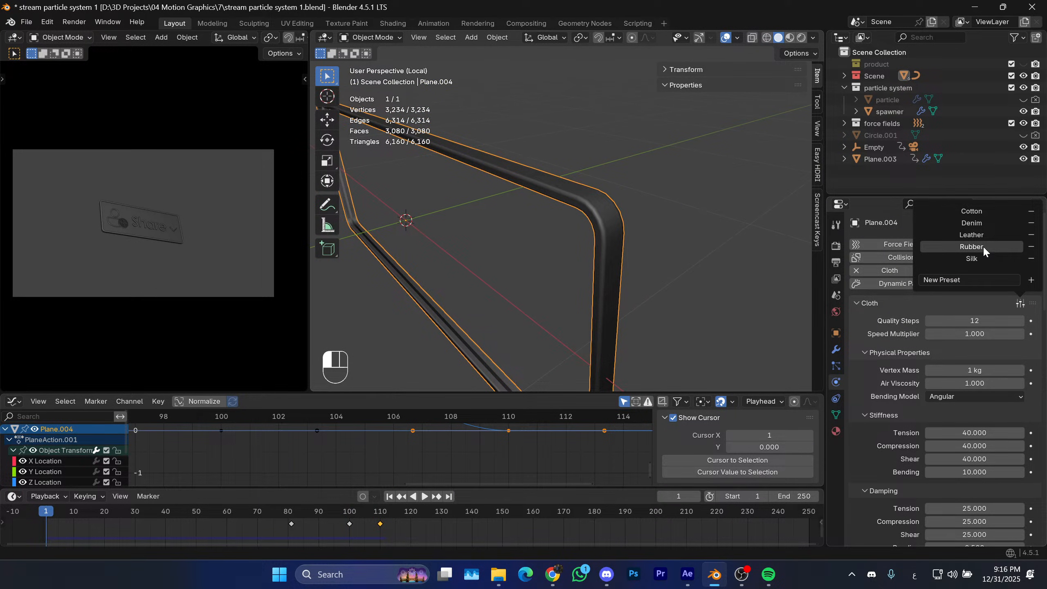
pyautogui.click(978, 234)
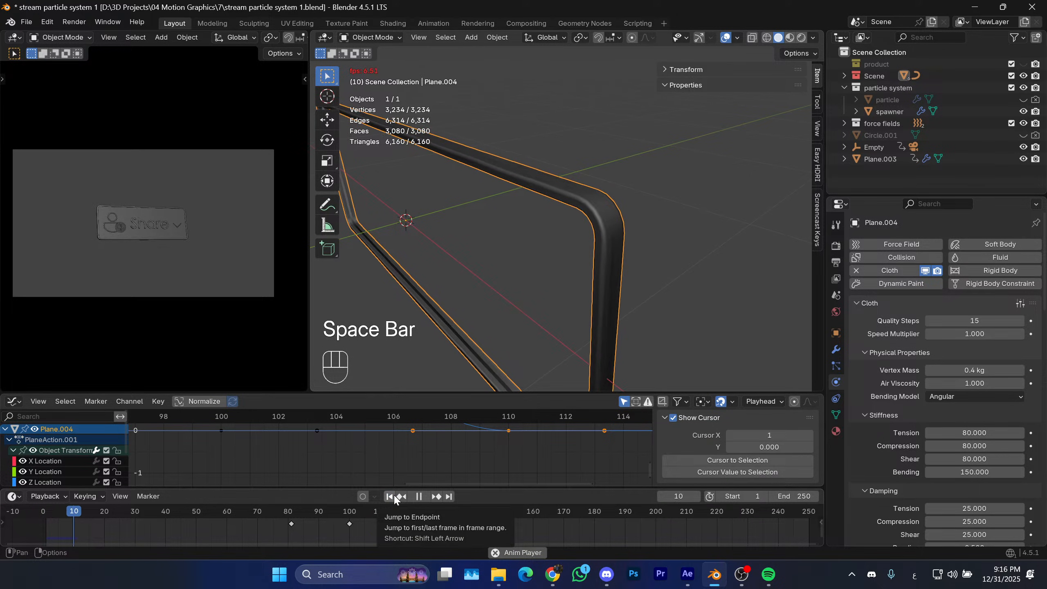
pyautogui.moveTo(520, 312); pyautogui.dragTo(521, 275, button='middle')
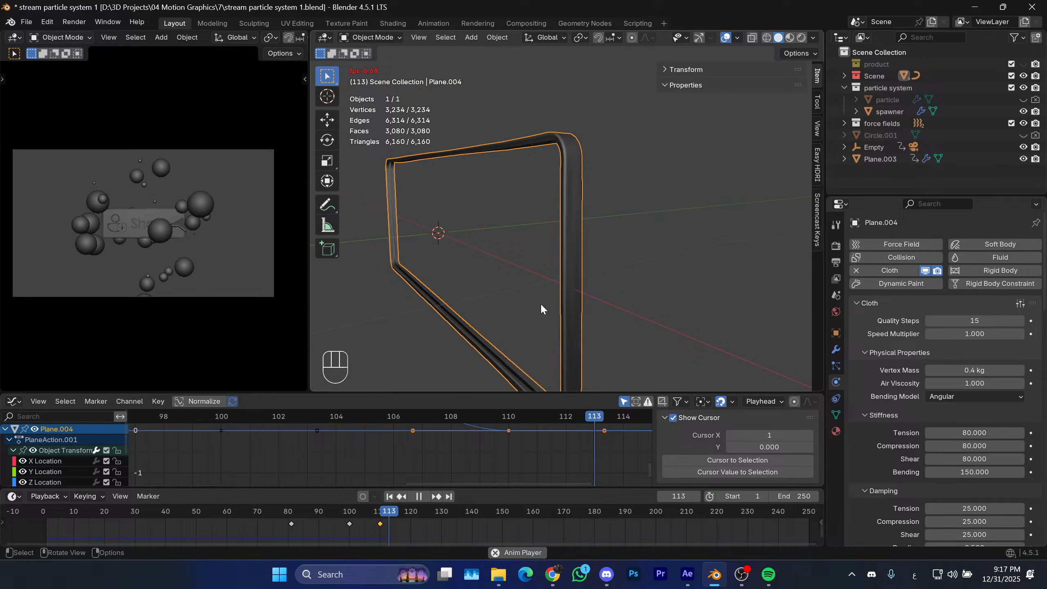
pyautogui.press('space')
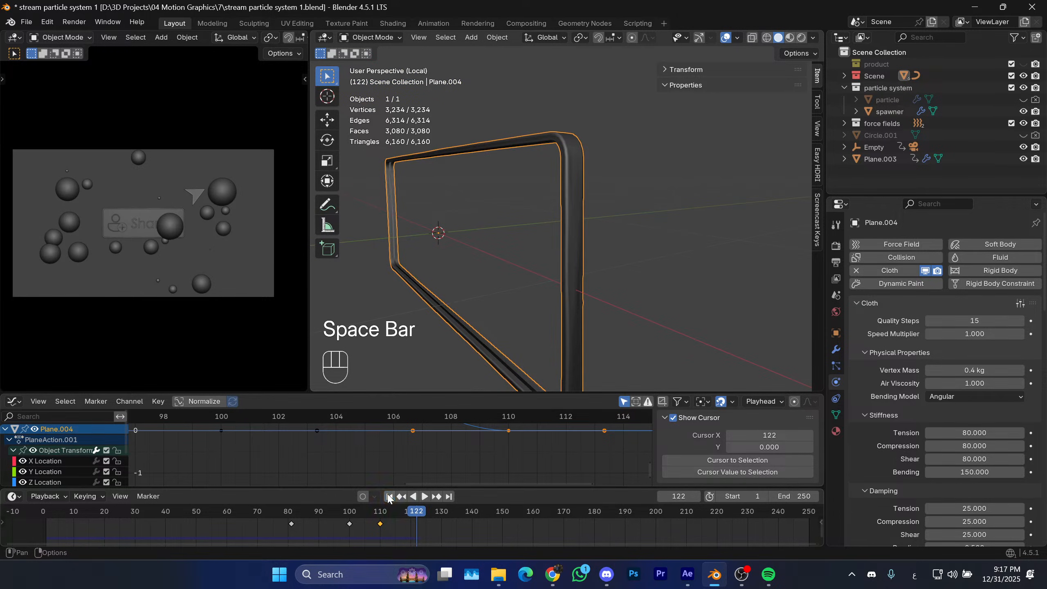
# Apply the Silk cloth preset to the rim and play the simulation to frame 49.
pyautogui.click(1021, 304)
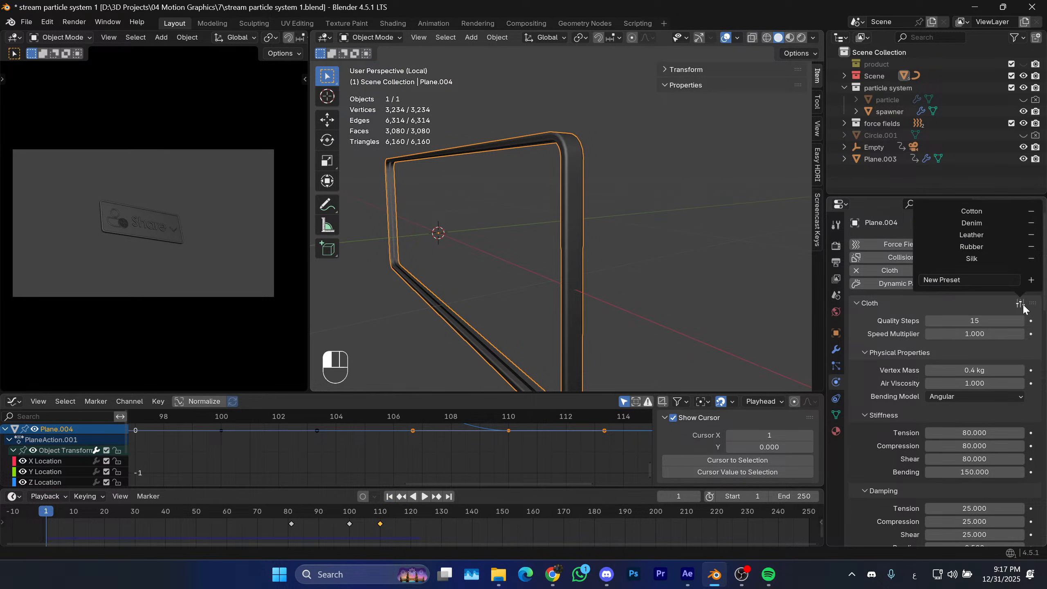
pyautogui.click(972, 258)
pyautogui.press('space')
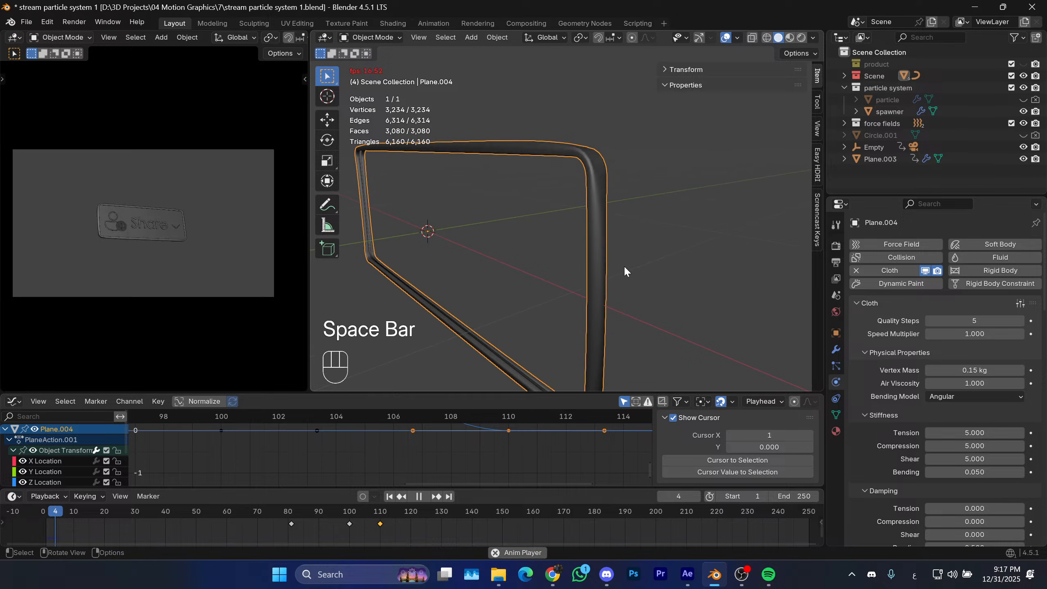
pyautogui.moveTo(614, 284); pyautogui.dragTo(641, 251, button='middle')
pyautogui.press('space')
# Enter Edit Mode and insert two single-cut edge loops along one side of the rim without sliding them.
pyautogui.keyDown('shift'); pyautogui.moveTo(642, 250); pyautogui.dragTo(587, 225, button='middle'); pyautogui.keyUp('shift')
pyautogui.keyDown('shift'); pyautogui.moveTo(587, 226); pyautogui.dragTo(669, 202, button='middle'); pyautogui.keyUp('shift')
pyautogui.press('Tab')
pyautogui.hotkey('ctrl', 'r')
pyautogui.scroll(1, 680, 180)
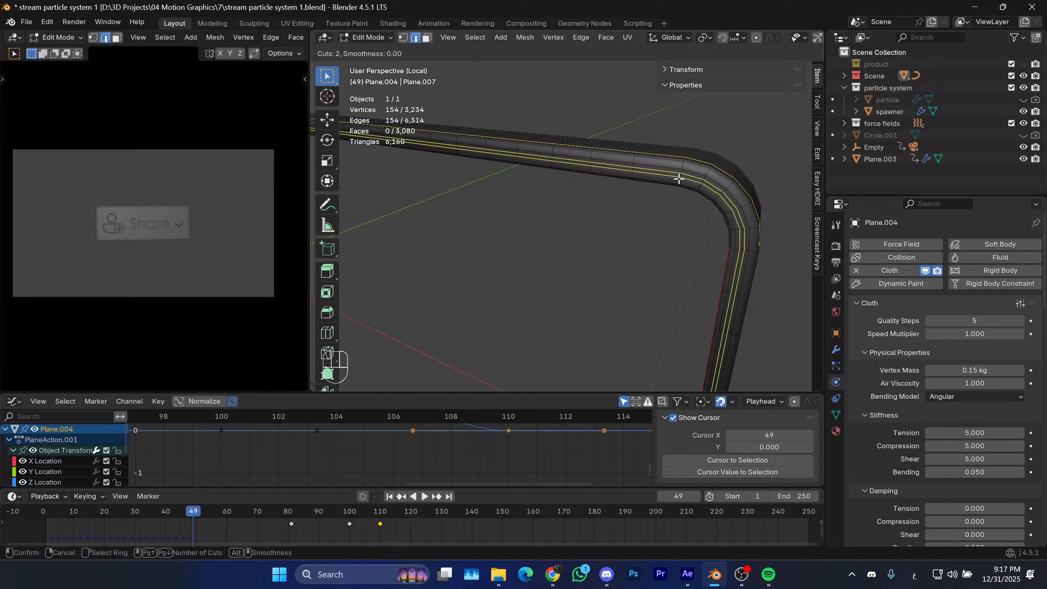
pyautogui.scroll(-1, 681, 178)
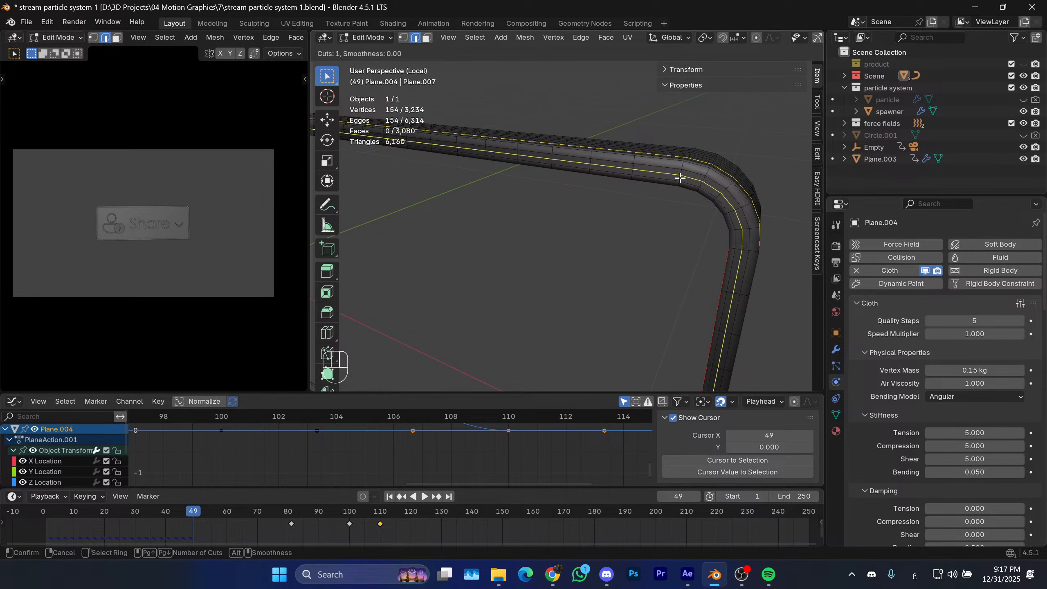
pyautogui.click(681, 176)
pyautogui.scroll(3, 703, 171)
pyautogui.keyDown('shift'); pyautogui.moveTo(704, 170); pyautogui.dragTo(624, 190, button='middle'); pyautogui.keyUp('shift')
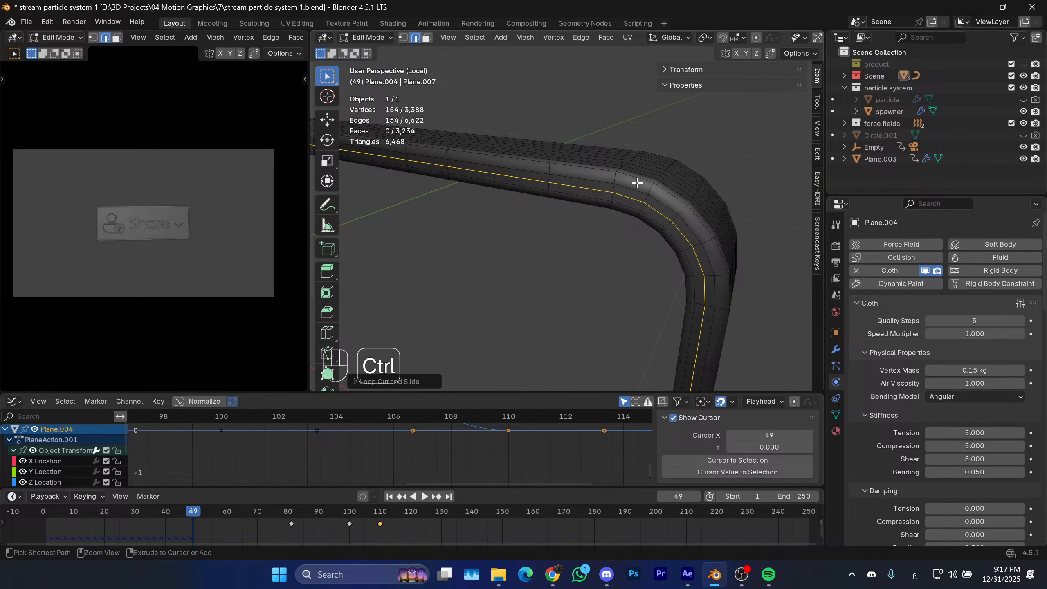
pyautogui.hotkey('ctrl', 'r')
pyautogui.click(614, 178)
pyautogui.rightClick(614, 178)
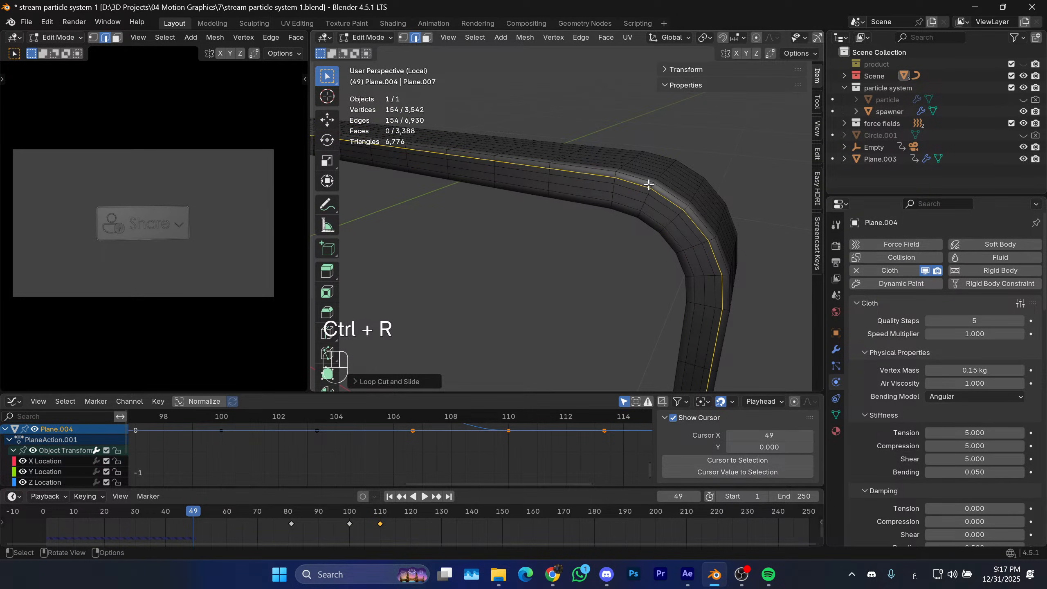
# Insert two more unslid single edge loops along the opposite side of the rim.
pyautogui.moveTo(648, 185); pyautogui.dragTo(599, 180, button='middle')
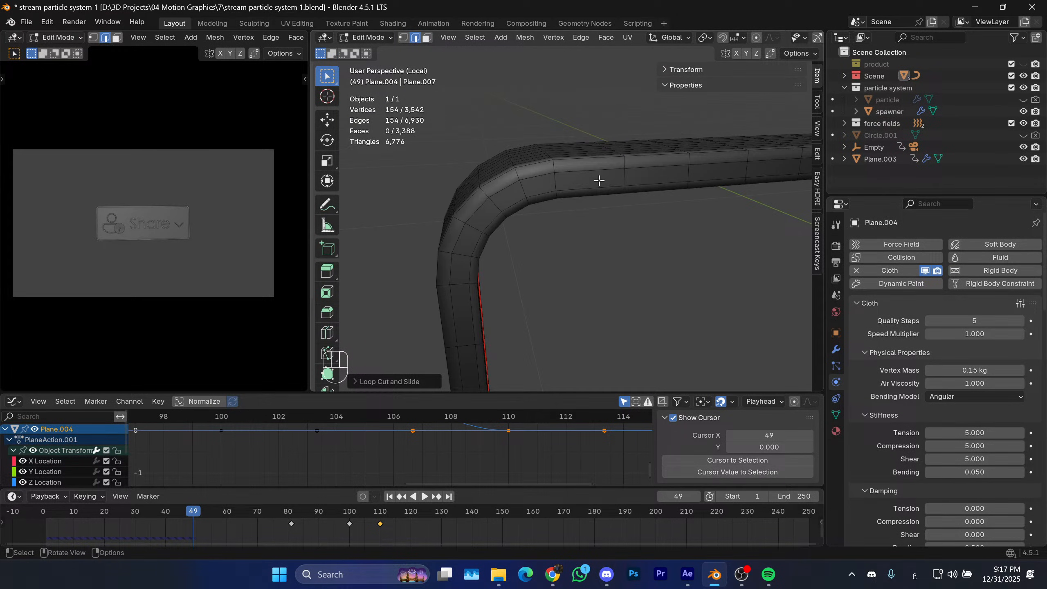
pyautogui.hotkey('ctrl', 'r')
pyautogui.click(561, 182)
pyautogui.rightClick(562, 180)
pyautogui.hotkey('ctrl', 'r')
pyautogui.click(556, 165)
pyautogui.rightClick(556, 164)
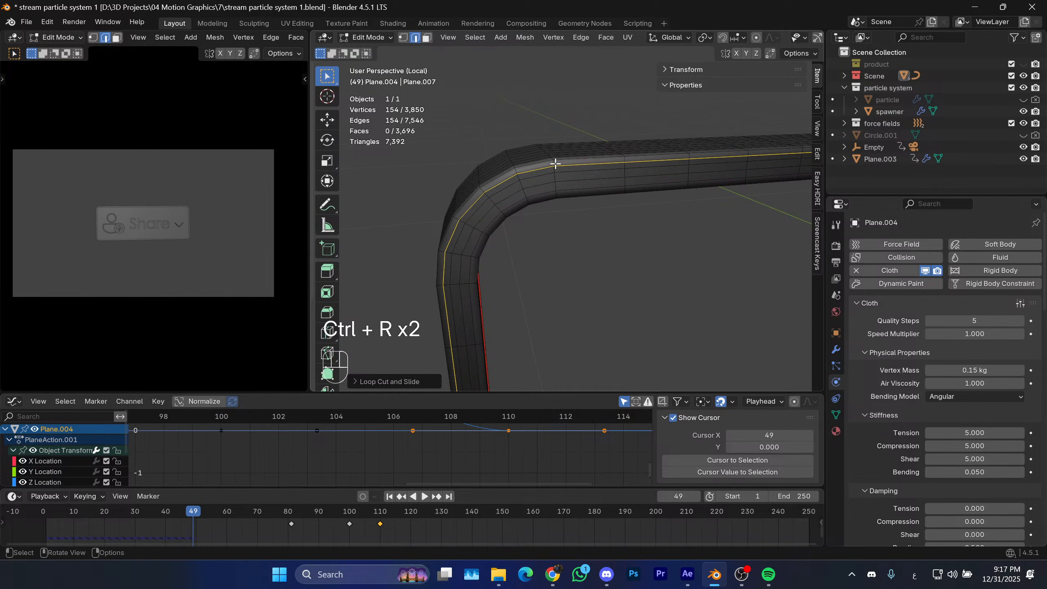
# Inspect the subdivided rim, return to frame 1 in Object Mode, and play the cloth simulation.
pyautogui.moveTo(555, 163); pyautogui.dragTo(610, 185, button='middle')
pyautogui.press('Tab')
pyautogui.keyDown('shift'); pyautogui.moveTo(705, 178); pyautogui.dragTo(654, 191, button='middle'); pyautogui.keyUp('shift')
pyautogui.press('Tab')
pyautogui.press('Tab')
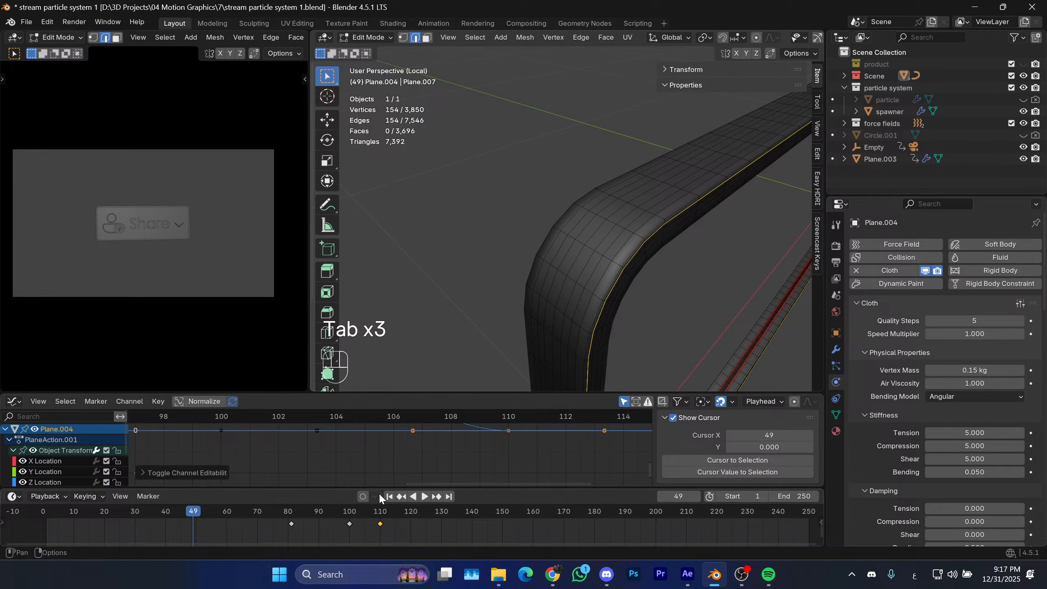
pyautogui.click(389, 496)
pyautogui.press('Tab')
pyautogui.moveTo(536, 297); pyautogui.dragTo(697, 207, button='middle')
pyautogui.scroll(-3, 657, 225)
pyautogui.press('space')
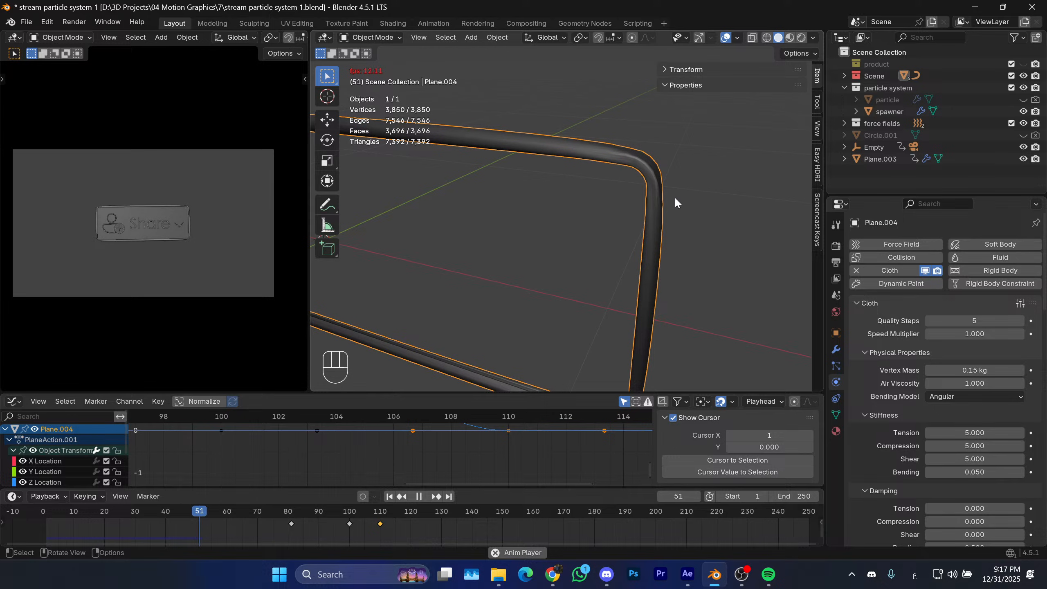
# Replay the cloth simulation several times from frame 1 and examine how the rim's corner inflates.
pyautogui.press('space')
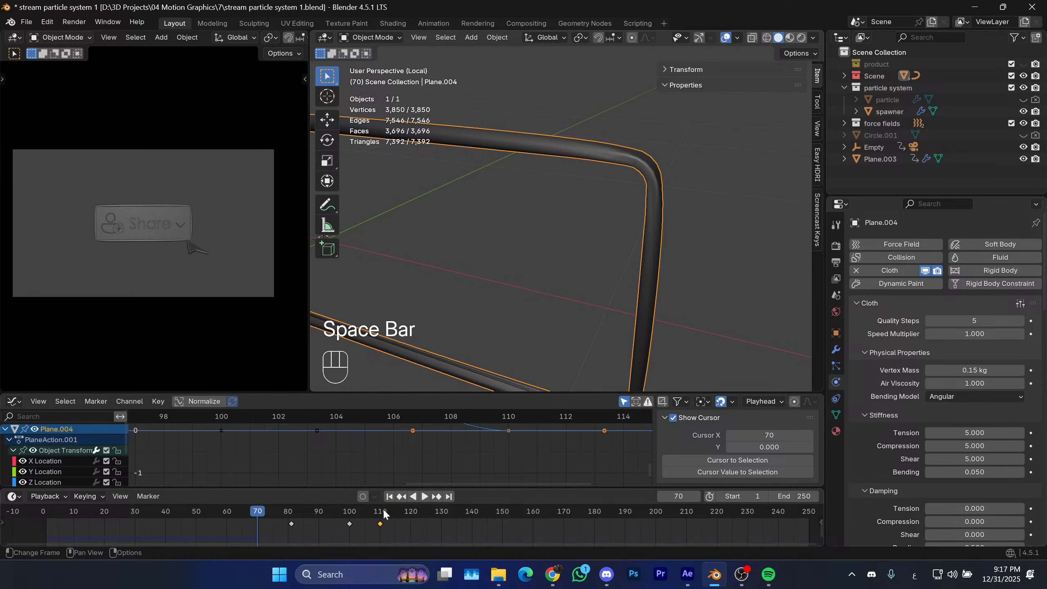
pyautogui.click(390, 497)
pyautogui.moveTo(615, 202); pyautogui.dragTo(594, 246, button='middle')
pyautogui.press('space')
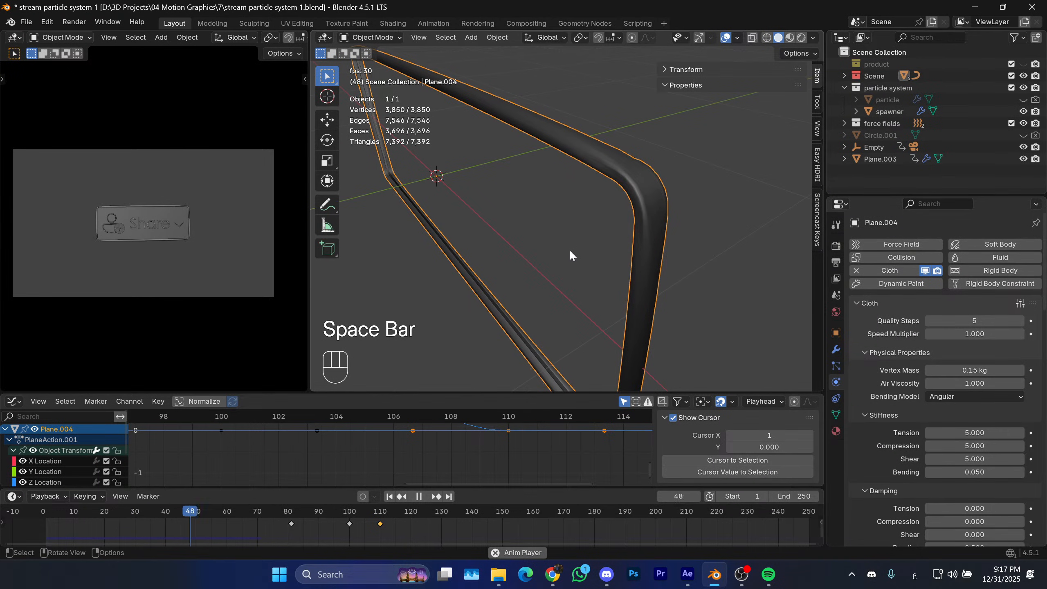
pyautogui.press('space')
pyautogui.click(391, 497)
pyautogui.moveTo(593, 303); pyautogui.dragTo(645, 292, button='middle')
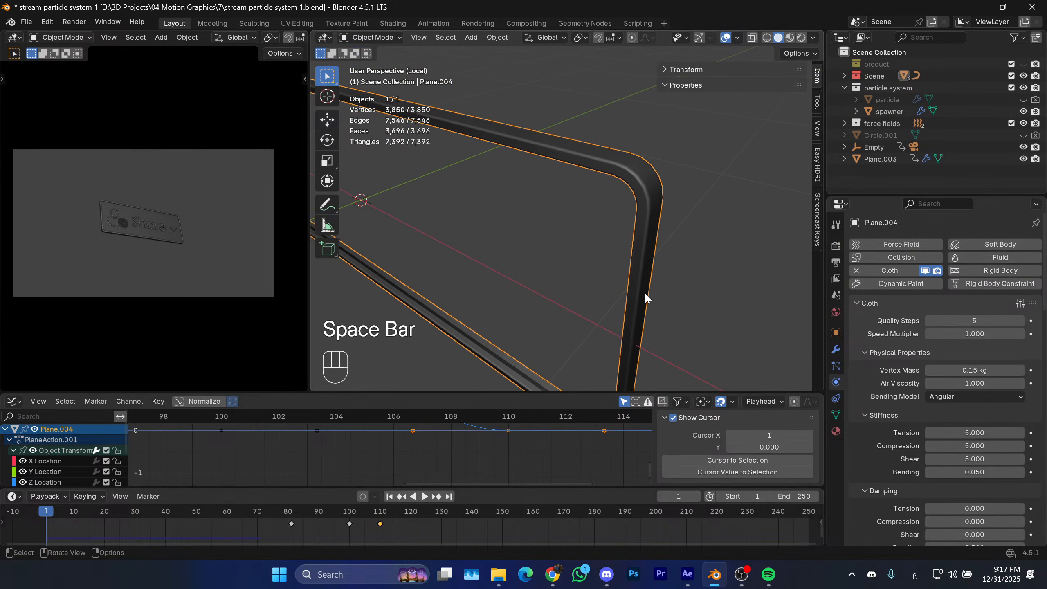
pyautogui.press('space')
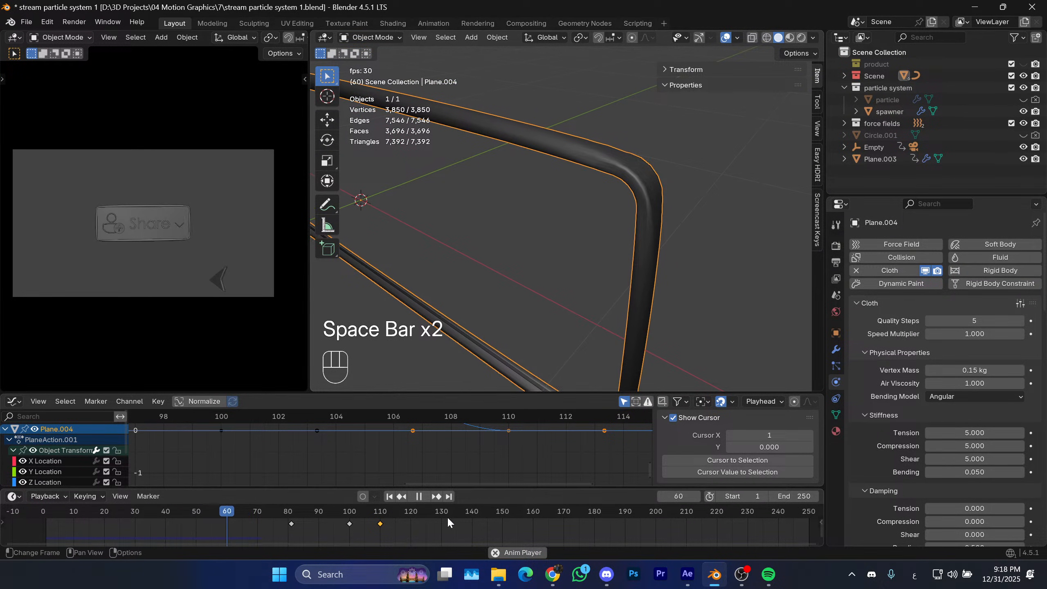
pyautogui.press('space')
pyautogui.click(389, 497)
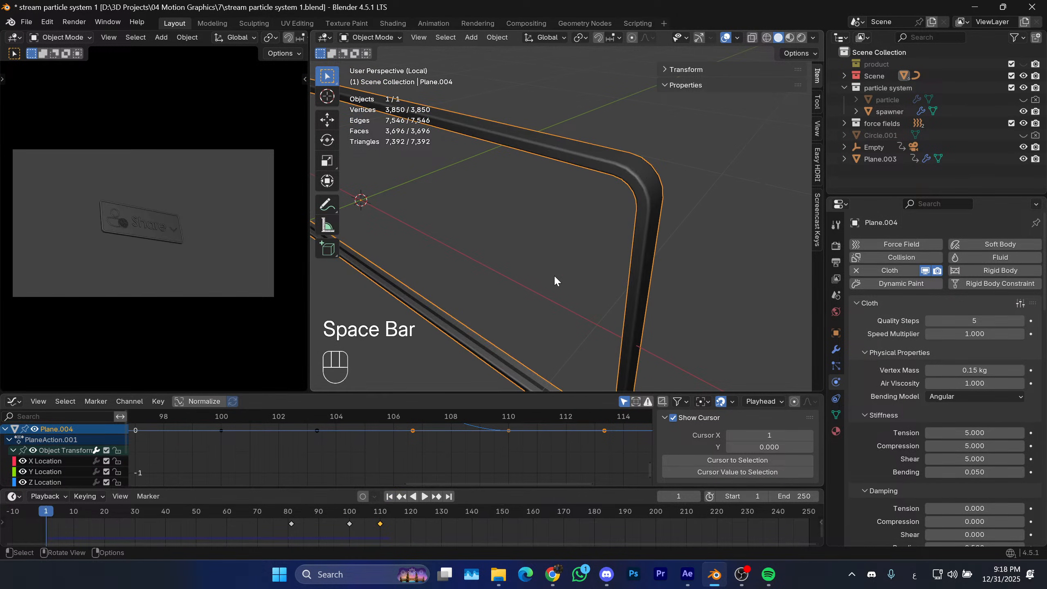
# Play the cloth simulation to around frame 120, return to frame 1, and set the rim's cloth pressure to 20.
pyautogui.moveTo(578, 167); pyautogui.dragTo(595, 217, button='middle')
pyautogui.scroll(-10, 883, 358)
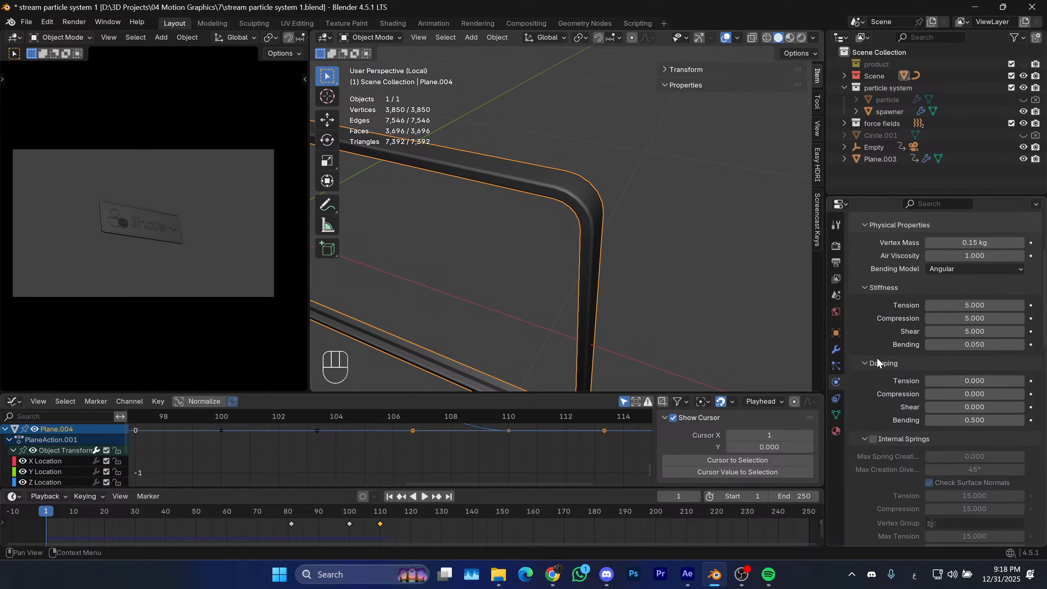
pyautogui.scroll(-8, 874, 357)
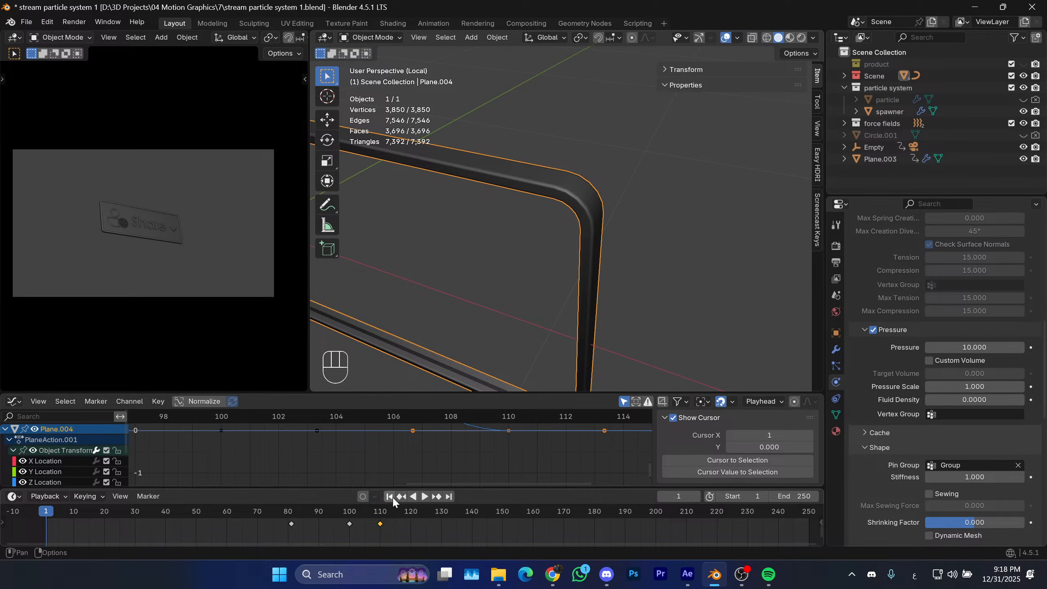
pyautogui.press('space')
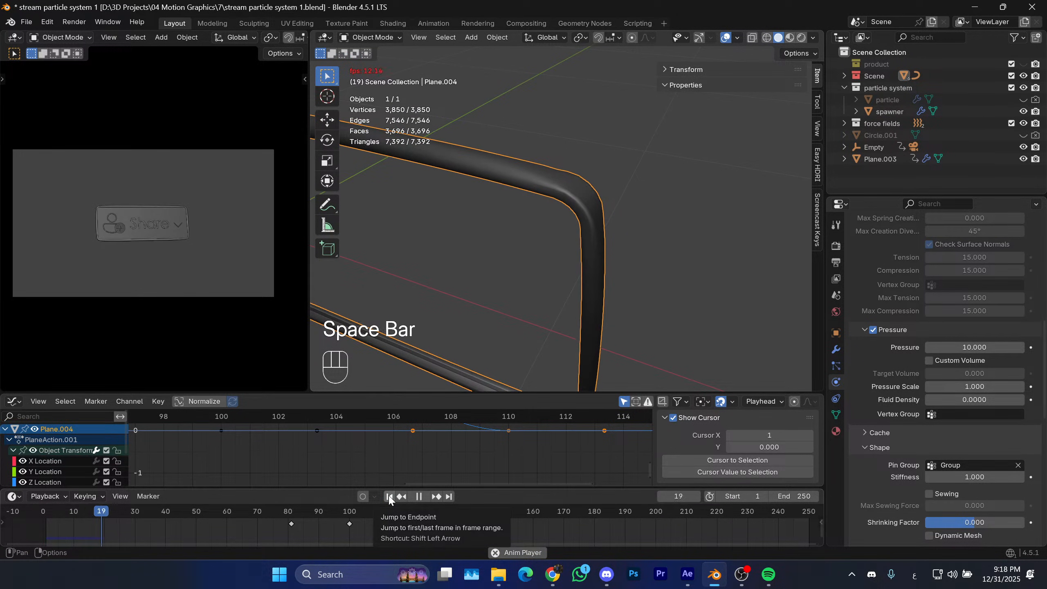
pyautogui.moveTo(562, 315); pyautogui.dragTo(583, 275, button='middle')
pyautogui.scroll(-1, 580, 238)
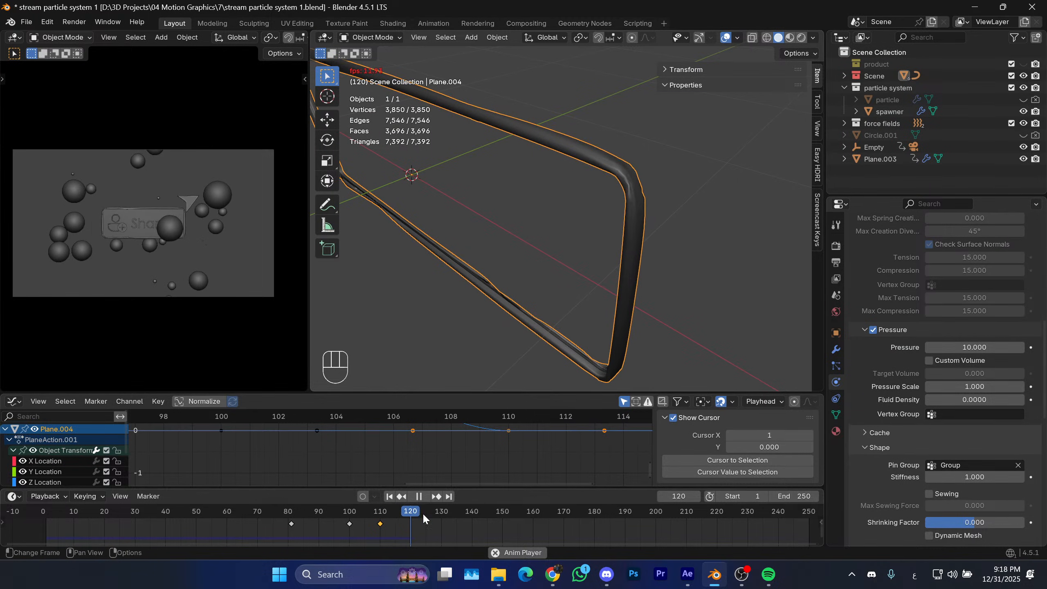
pyautogui.press('space')
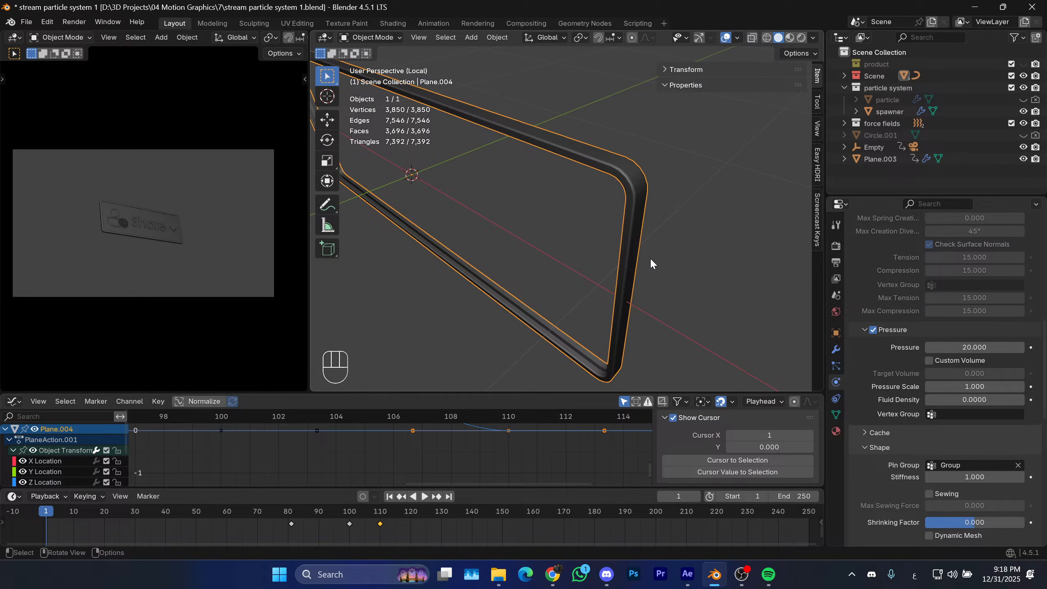
# Save the file, exit local view, and select the arrow-shaped cursor object.
pyautogui.scroll(-6, 604, 277)
pyautogui.hotkey('ctrl', 's')
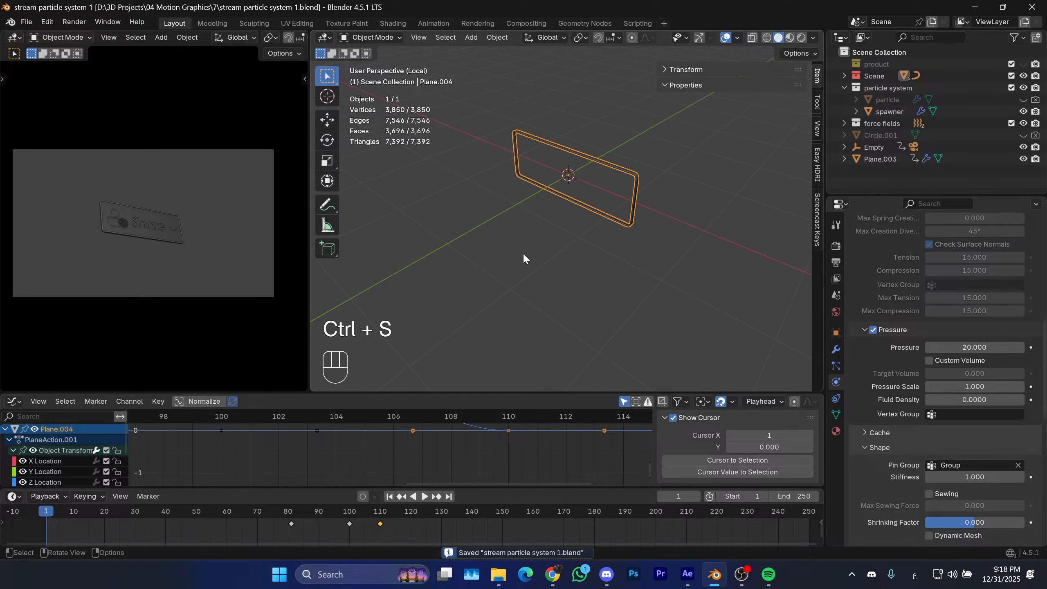
pyautogui.press('/')
pyautogui.scroll(-8, 636, 258)
pyautogui.moveTo(544, 293); pyautogui.dragTo(590, 290, button='middle')
pyautogui.keyDown('shift'); pyautogui.moveTo(591, 290); pyautogui.dragTo(674, 281, button='middle'); pyautogui.keyUp('shift')
pyautogui.scroll(-3, 631, 280)
pyautogui.keyDown('shift'); pyautogui.moveTo(674, 268); pyautogui.dragTo(573, 270, button='middle'); pyautogui.keyUp('shift')
pyautogui.click(647, 284)
pyautogui.keyDown('shift'); pyautogui.moveTo(548, 129); pyautogui.dragTo(577, 144, button='middle'); pyautogui.keyUp('shift')
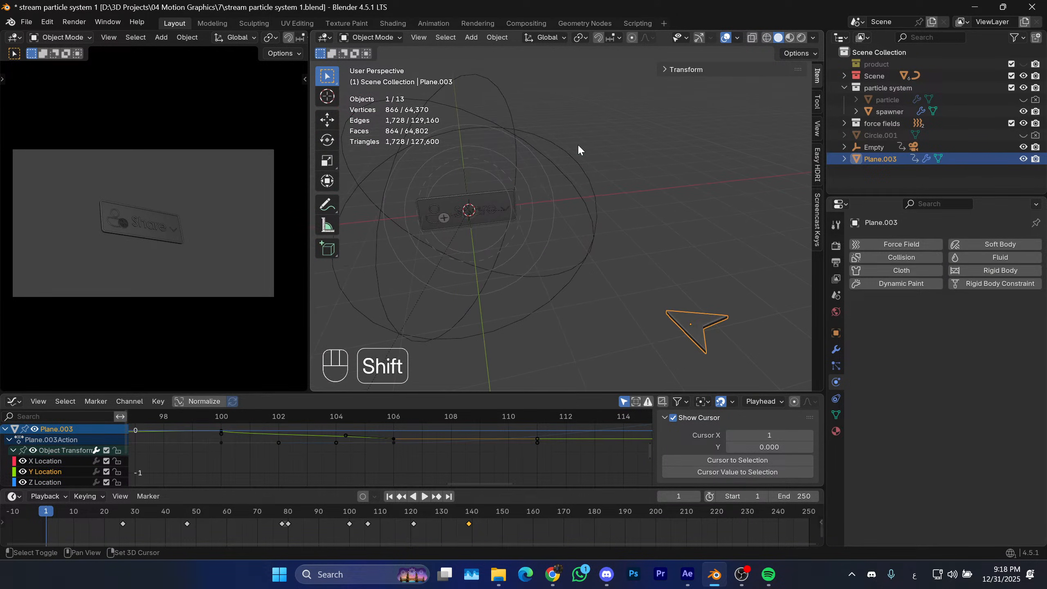
# Add an Object Line Art Grease Pencil outline for the arrow-shaped cursor and reselect the arrow.
pyautogui.click(469, 40)
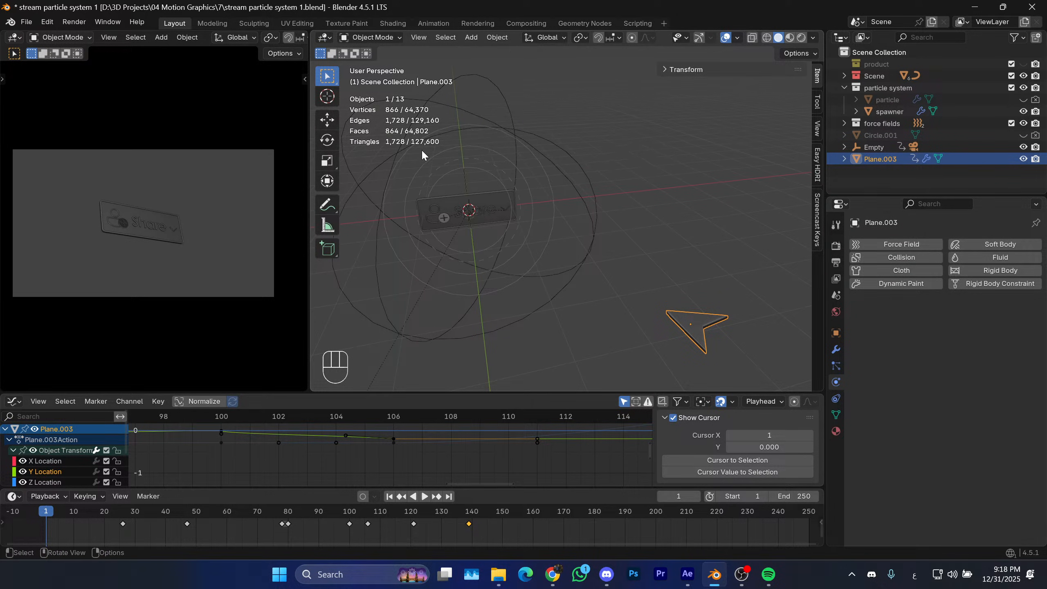
pyautogui.click(470, 37)
pyautogui.moveTo(509, 132)
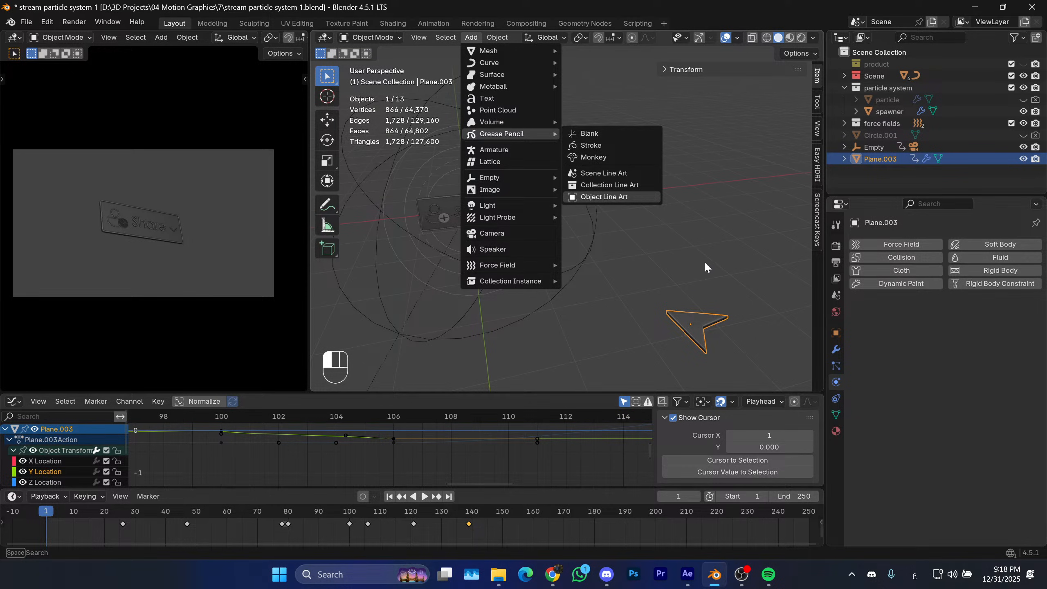
pyautogui.moveTo(687, 268); pyautogui.dragTo(631, 237, button='middle')
pyautogui.scroll(2, 612, 222)
pyautogui.scroll(-2, 610, 217)
pyautogui.click(633, 161)
pyautogui.moveTo(633, 162); pyautogui.dragTo(676, 228, button='middle')
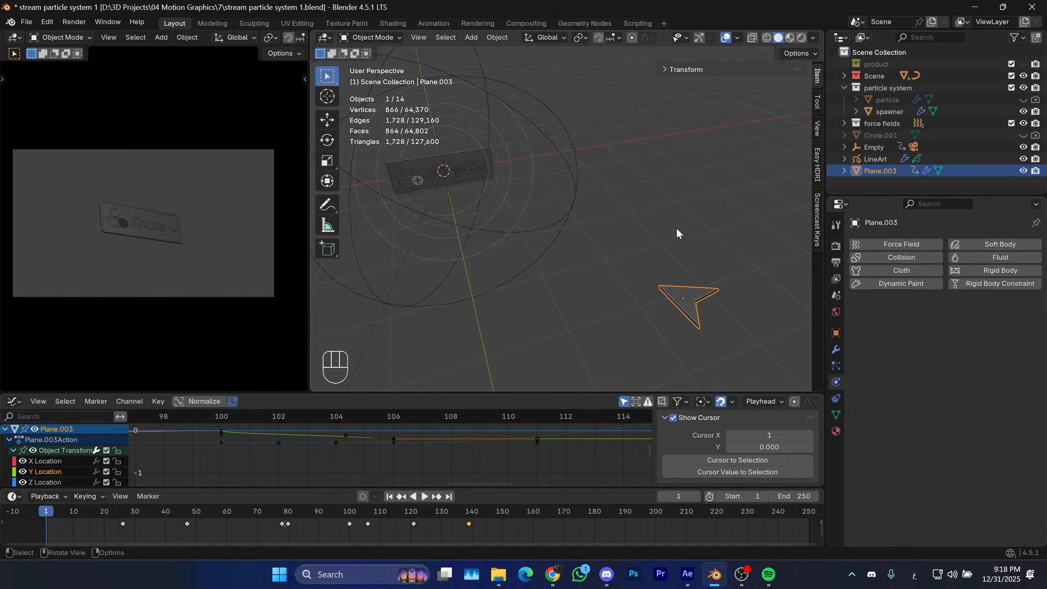
# Look through the arrow's modifier, particle and physics properties and briefly check its mesh in Edit Mode.
pyautogui.keyDown('shift'); pyautogui.moveTo(687, 306); pyautogui.dragTo(660, 241, button='middle'); pyautogui.keyUp('shift')
pyautogui.scroll(2, 655, 255)
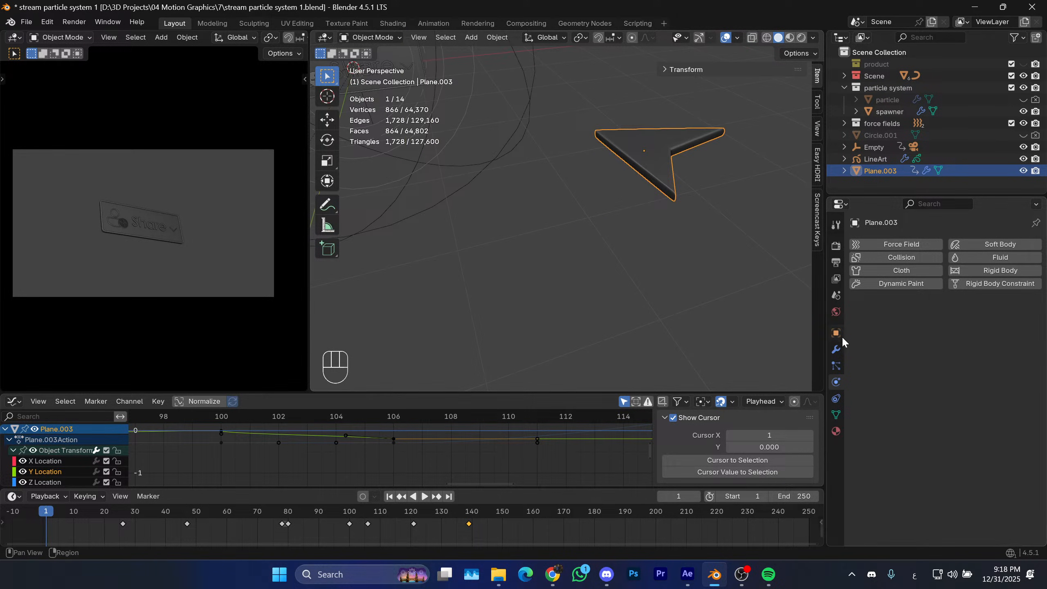
pyautogui.click(833, 348)
pyautogui.click(838, 366)
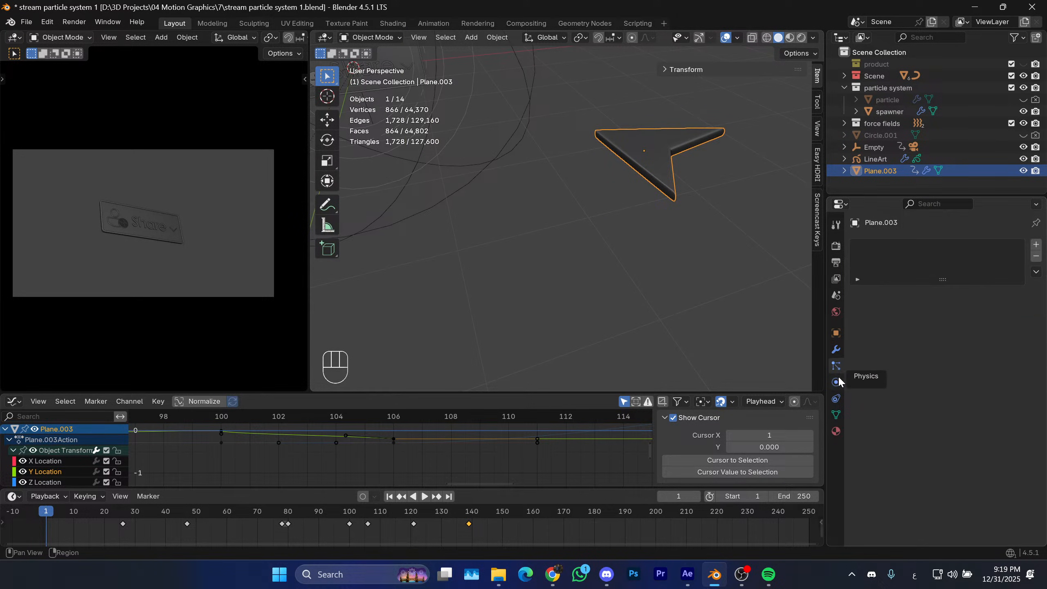
pyautogui.click(837, 378)
pyautogui.press('Tab')
pyautogui.press('Tab')
# Preview the arrow in rendered shading, deselect it, return to solid shading, and check the render properties.
pyautogui.moveTo(661, 179); pyautogui.dragTo(660, 204, button='middle')
pyautogui.press('z')
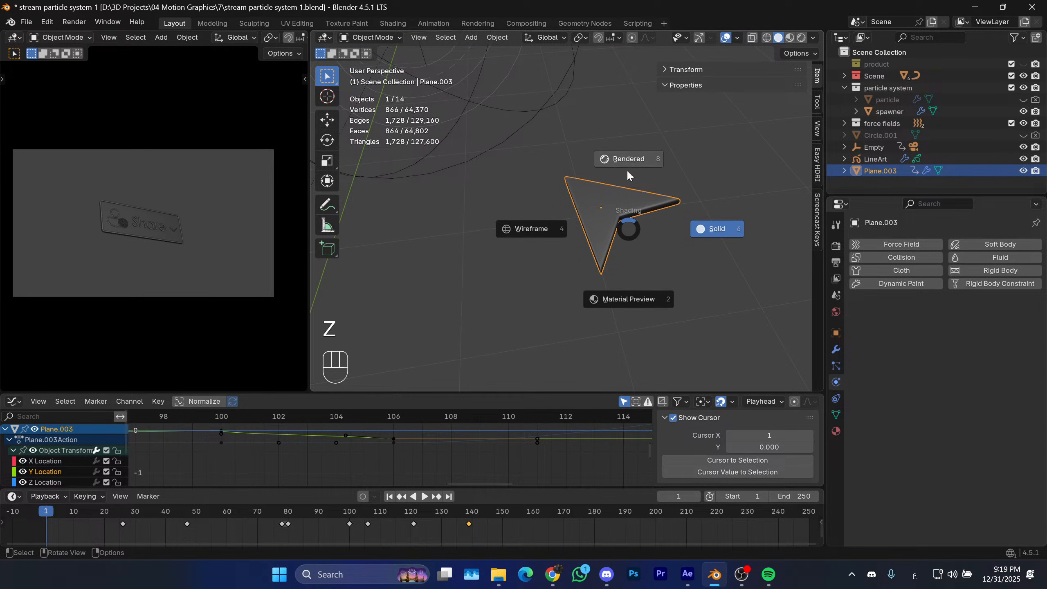
pyautogui.click(627, 124)
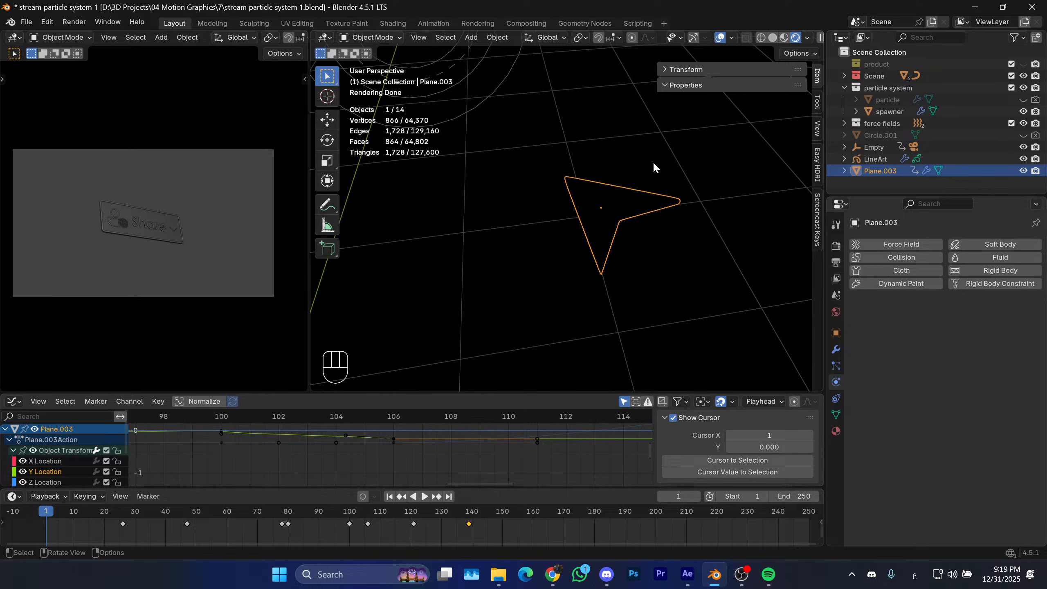
pyautogui.click(702, 162)
pyautogui.press('z')
pyautogui.click(776, 198)
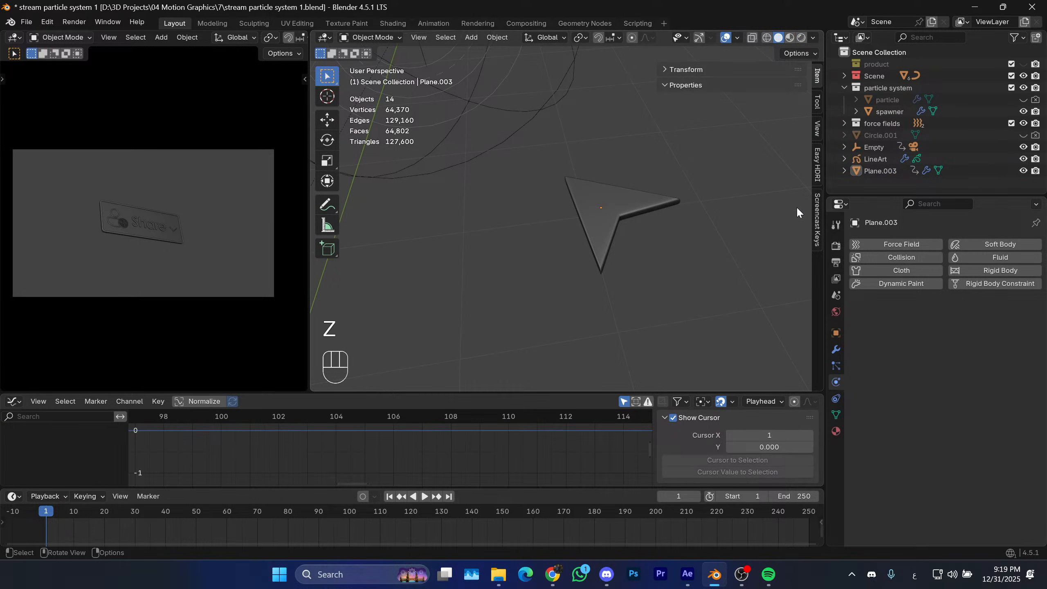
pyautogui.click(836, 246)
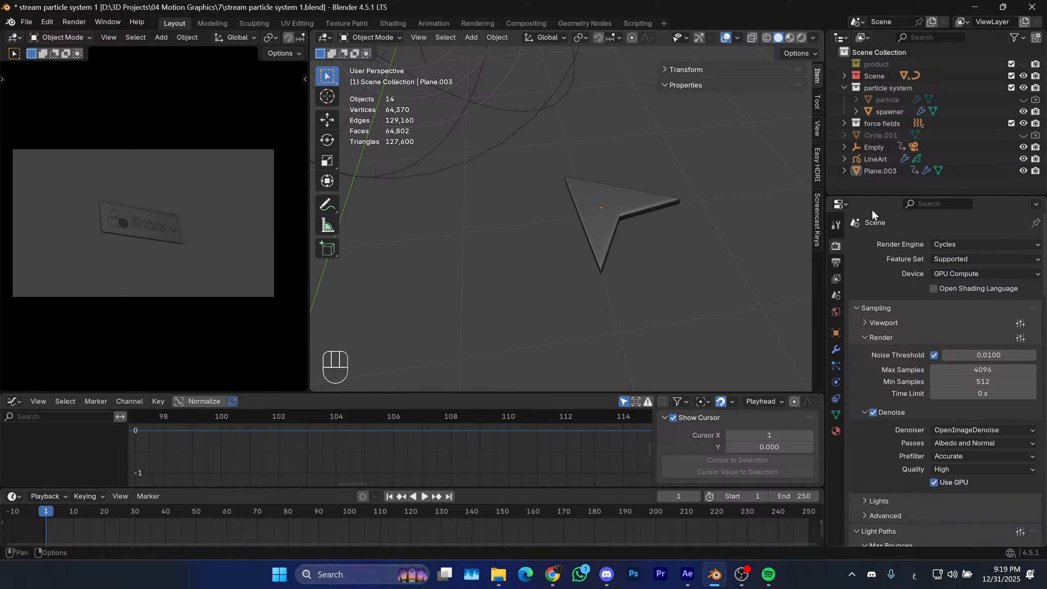
pyautogui.click(837, 354)
pyautogui.click(836, 369)
pyautogui.click(836, 382)
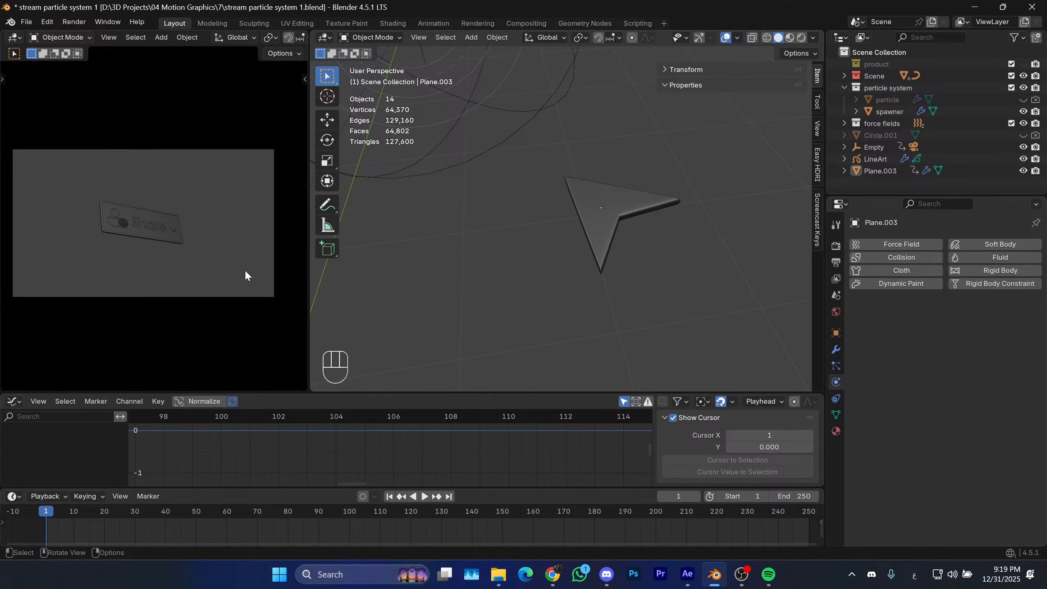
# Go to frame 102 and examine the arrow's line art outline up close in the camera-side viewport.
pyautogui.moveTo(391, 514); pyautogui.dragTo(355, 511)
pyautogui.scroll(3, 180, 221)
pyautogui.keyDown('shift'); pyautogui.moveTo(202, 265); pyautogui.dragTo(160, 238, button='middle'); pyautogui.keyUp('shift')
pyautogui.scroll(1, 160, 238)
pyautogui.scroll(6, 173, 252)
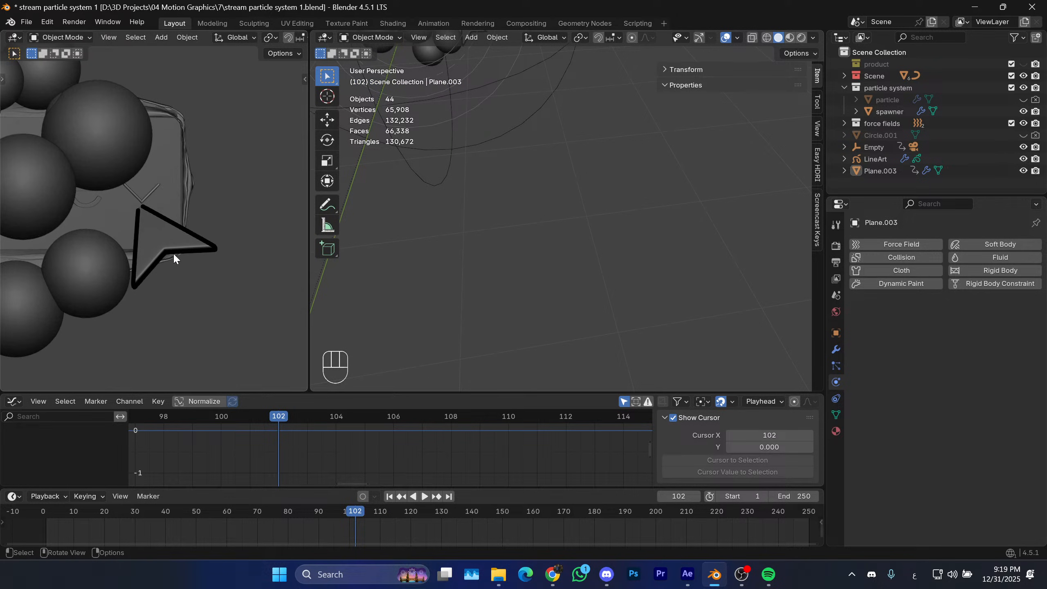
pyautogui.scroll(-3, 128, 252)
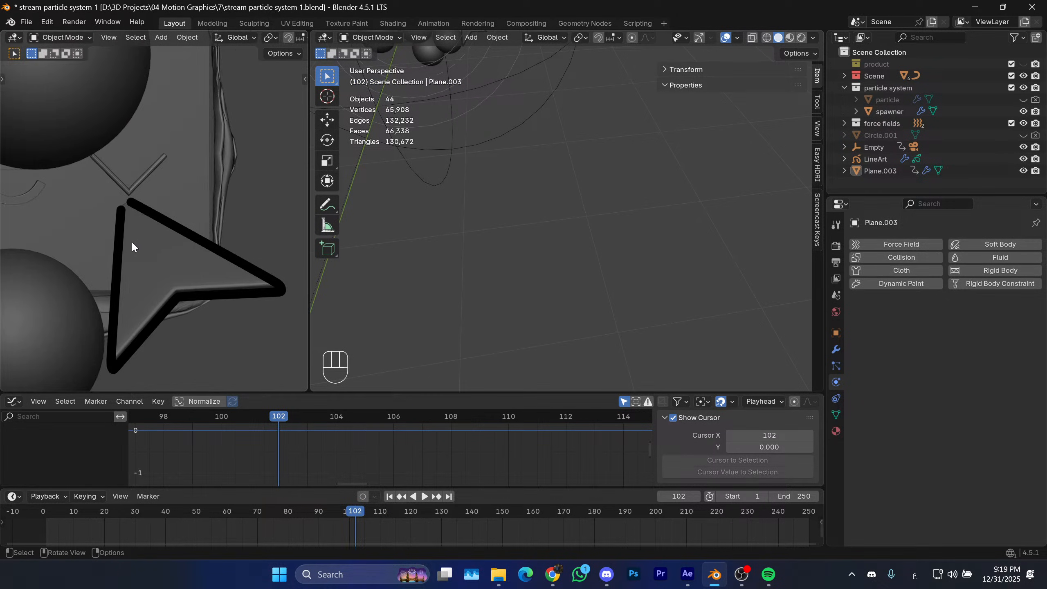
pyautogui.keyDown('shift'); pyautogui.moveTo(132, 241); pyautogui.dragTo(147, 184, button='middle'); pyautogui.keyUp('shift')
pyautogui.scroll(3, 165, 208)
pyautogui.scroll(-4, 146, 184)
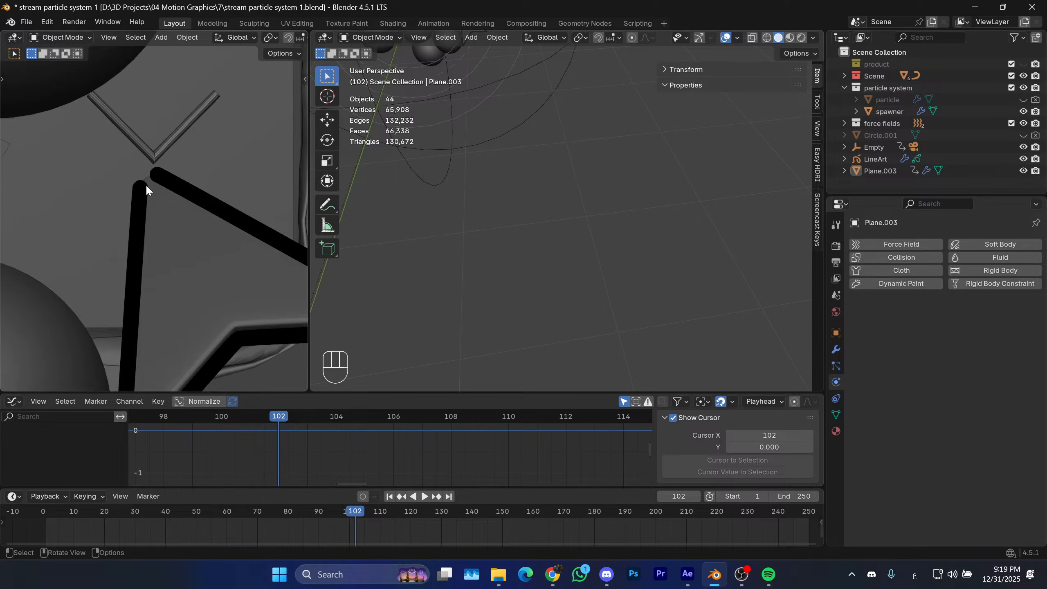
pyautogui.scroll(3, 149, 196)
# Scrub to frame 99 and inspect the arrow's outline where its tip meets the Share button's chevron.
pyautogui.press('space')
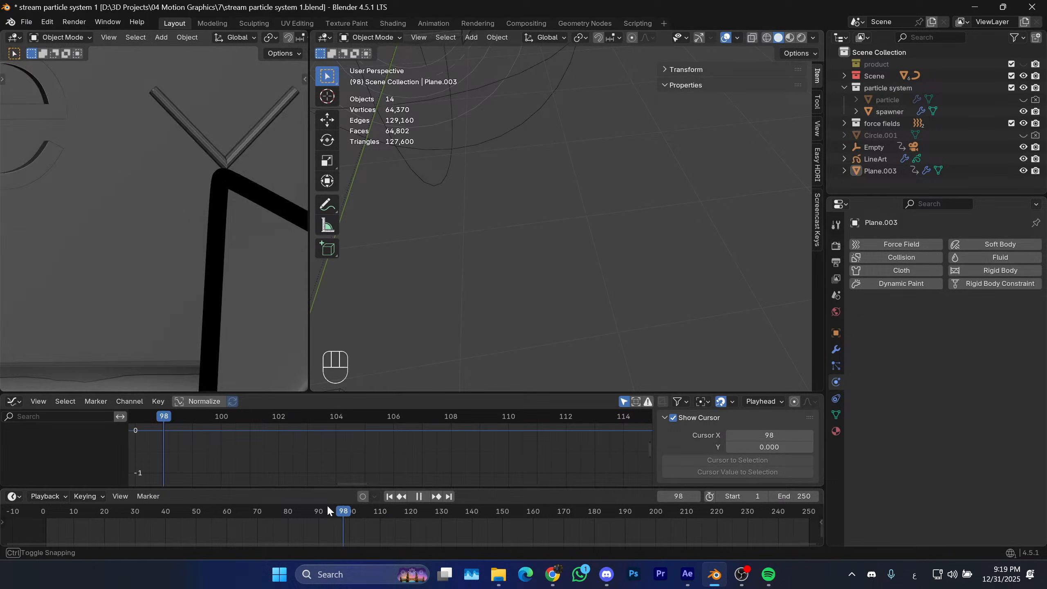
pyautogui.moveTo(378, 509); pyautogui.dragTo(347, 518)
pyautogui.scroll(-2, 206, 181)
pyautogui.keyDown('shift'); pyautogui.moveTo(273, 248); pyautogui.dragTo(160, 201, button='middle'); pyautogui.keyUp('shift')
pyautogui.scroll(-2, 165, 210)
pyautogui.moveTo(161, 239)
pyautogui.mouseDown(button='middle')
pyautogui.moveTo(188, 239)
pyautogui.moveTo(165, 231)
pyautogui.mouseUp(button='middle')
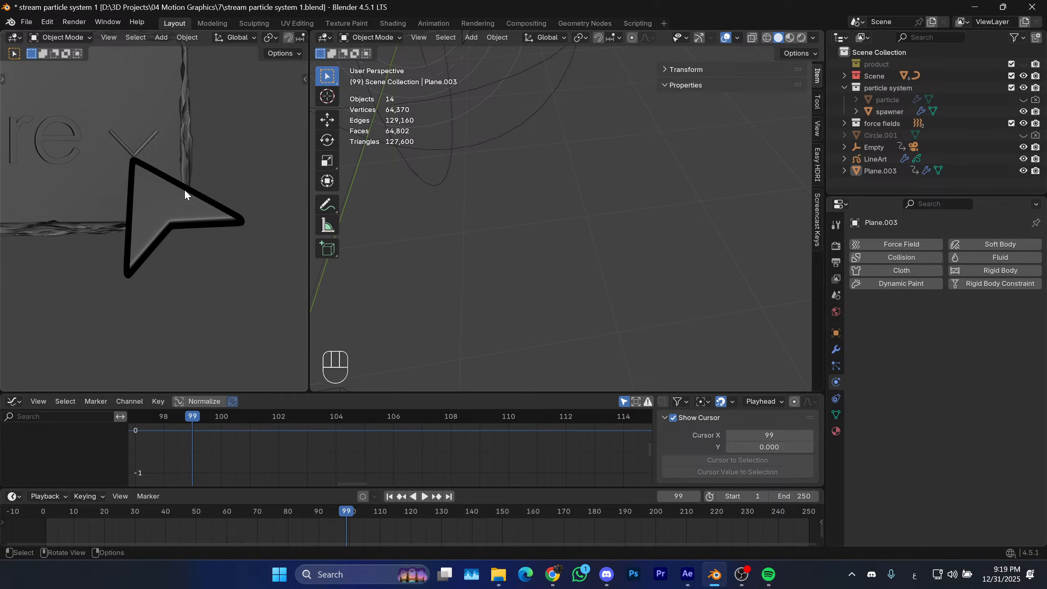
pyautogui.moveTo(208, 186); pyautogui.dragTo(183, 232, button='middle')
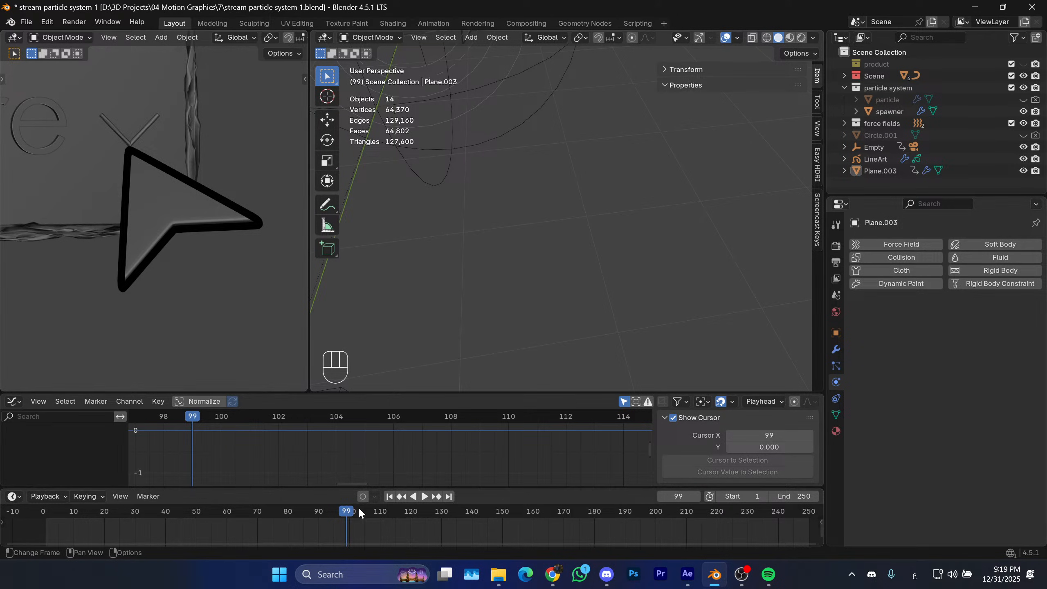
# Return to frame 1, view the Share button from an angle, play briefly to frame 18, and rewind.
pyautogui.moveTo(359, 510); pyautogui.dragTo(177, 513)
pyautogui.keyDown('shift'); pyautogui.moveTo(480, 252); pyautogui.dragTo(519, 264, button='middle'); pyautogui.keyUp('shift')
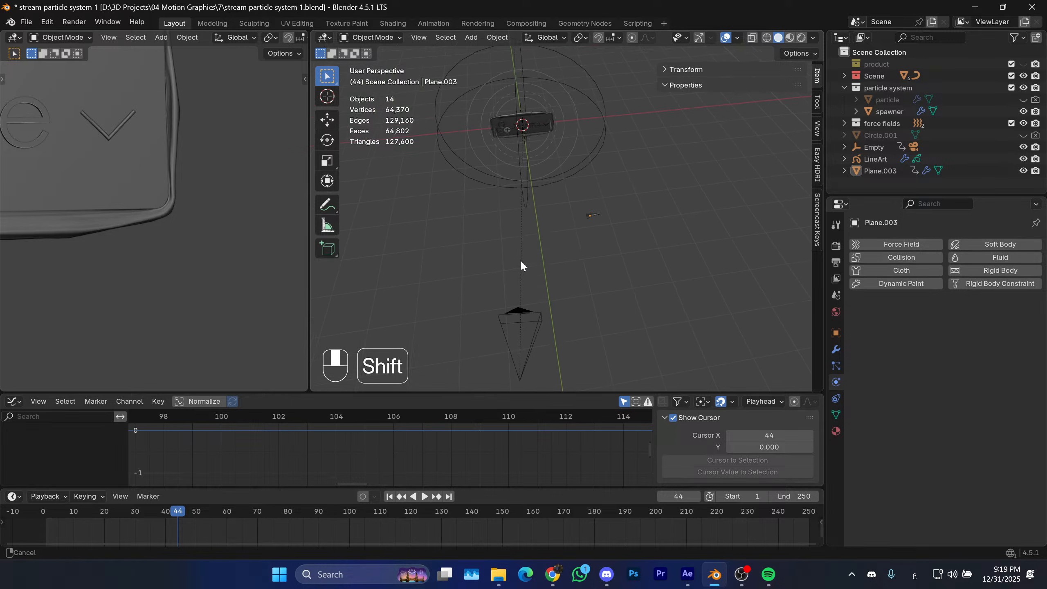
pyautogui.click(388, 496)
pyautogui.moveTo(510, 230); pyautogui.dragTo(597, 314, button='middle')
pyautogui.click(389, 496)
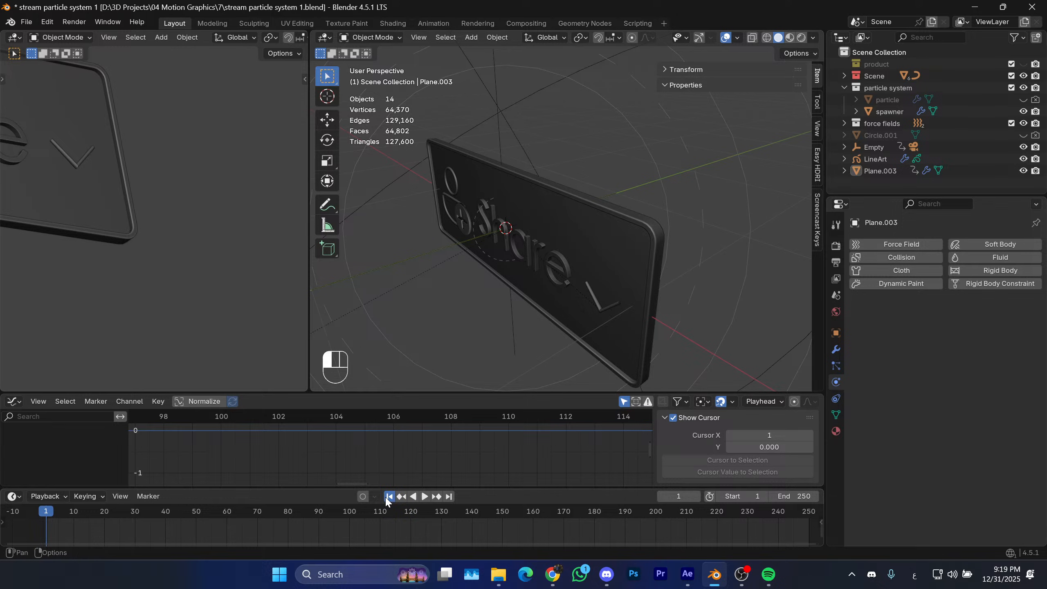
pyautogui.press('space')
pyautogui.press('space')
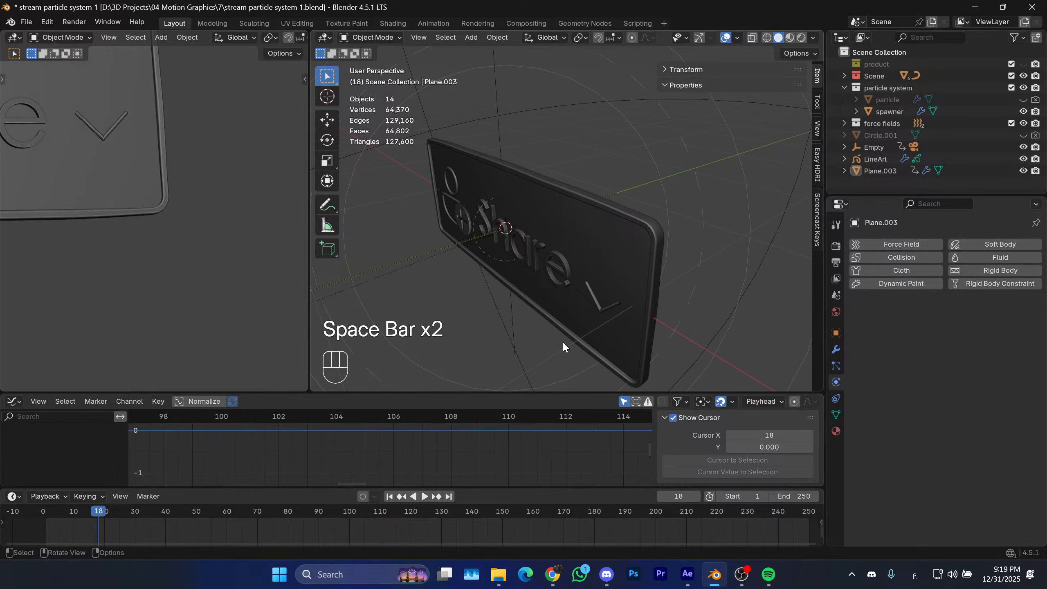
pyautogui.click(388, 496)
# Play the full animation from frame 1 to 102 and examine the inflating rim and outlined arrow up close.
pyautogui.moveTo(610, 244)
pyautogui.mouseDown(button='middle')
pyautogui.moveTo(579, 240)
pyautogui.moveTo(616, 253)
pyautogui.moveTo(616, 244)
pyautogui.mouseUp(button='middle')
pyautogui.press('space')
pyautogui.scroll(5, 610, 237)
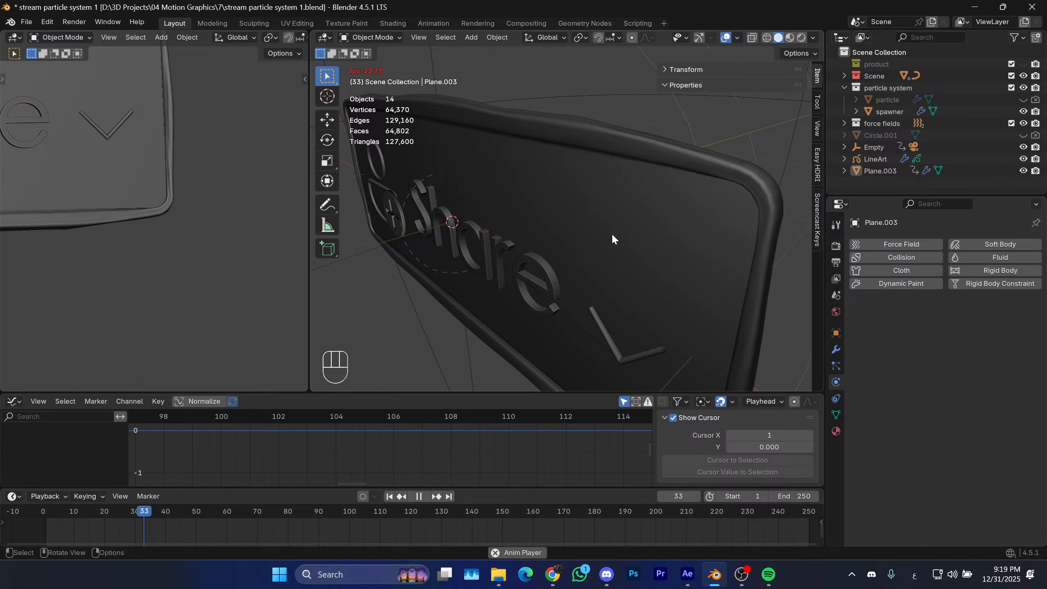
pyautogui.scroll(-5, 612, 233)
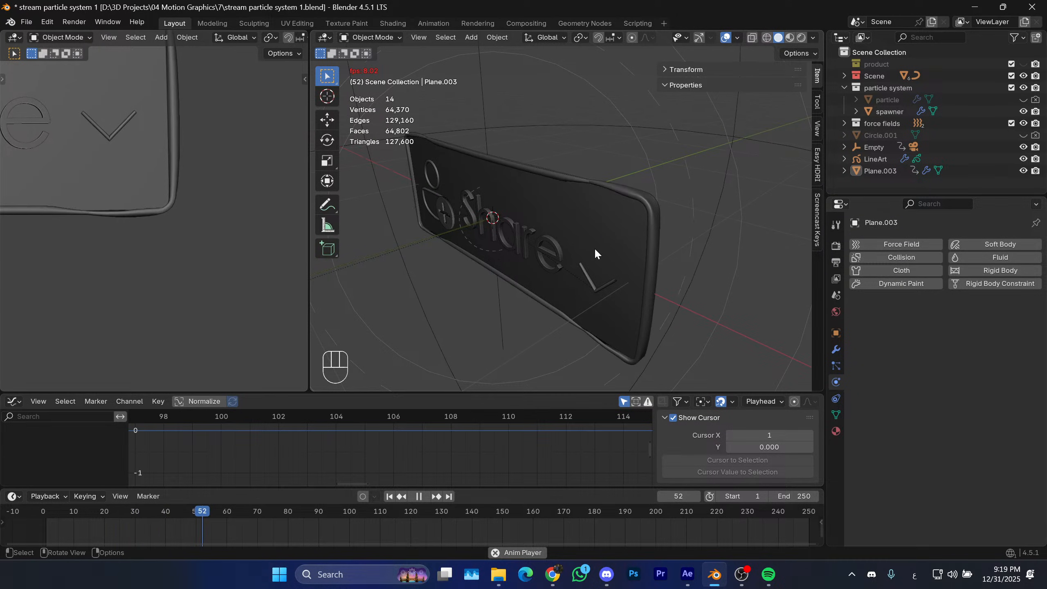
pyautogui.scroll(3, 592, 251)
pyautogui.scroll(-3, 593, 251)
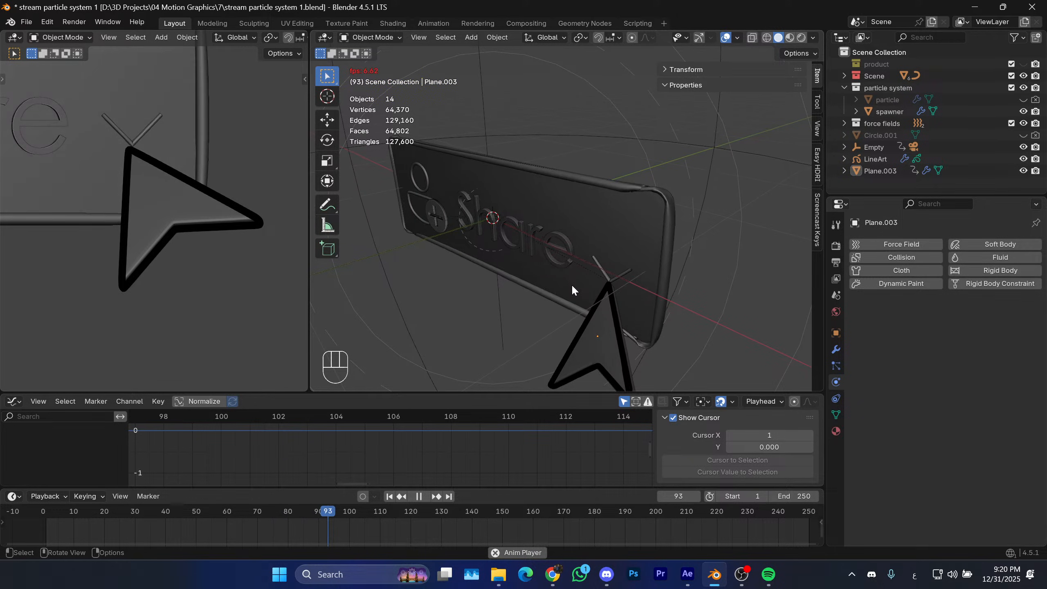
pyautogui.press('space')
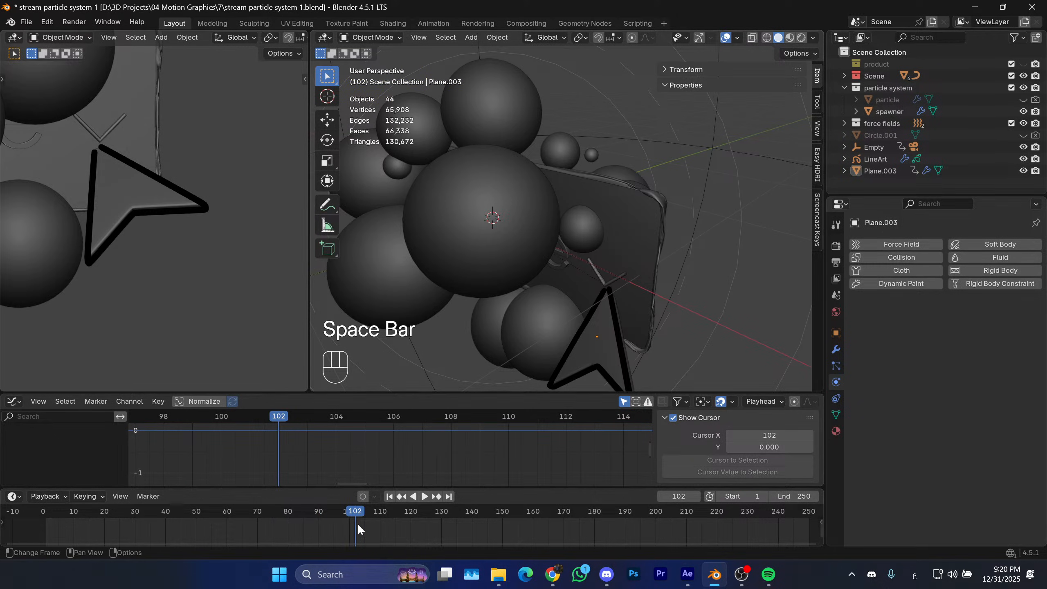
# Rewind to frame 1 and set the cloth Pressure Scale of the Share button's rim to 0.5.
pyautogui.click(389, 497)
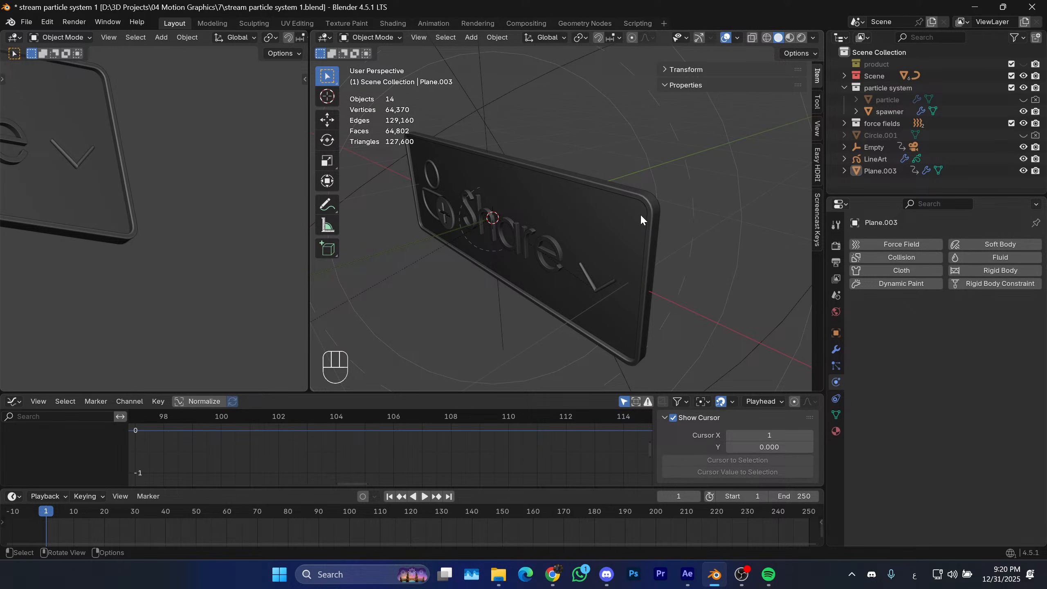
pyautogui.moveTo(567, 118); pyautogui.dragTo(585, 137, button='middle')
pyautogui.keyDown('shift'); pyautogui.moveTo(585, 136); pyautogui.dragTo(612, 189, button='middle'); pyautogui.keyUp('shift')
pyautogui.scroll(2, 617, 206)
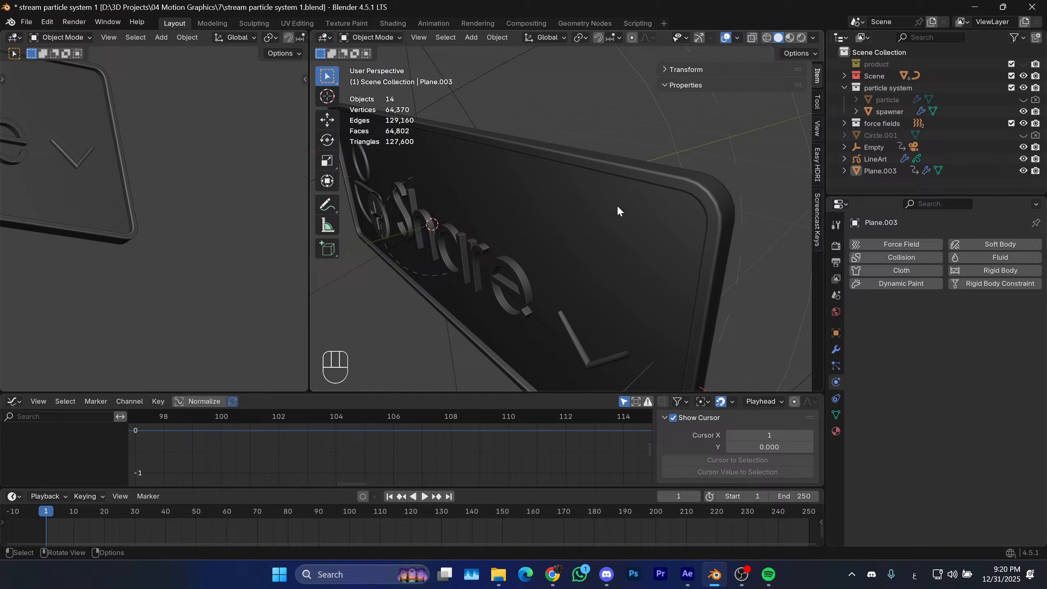
pyautogui.click(650, 181)
pyautogui.scroll(-5, 880, 353)
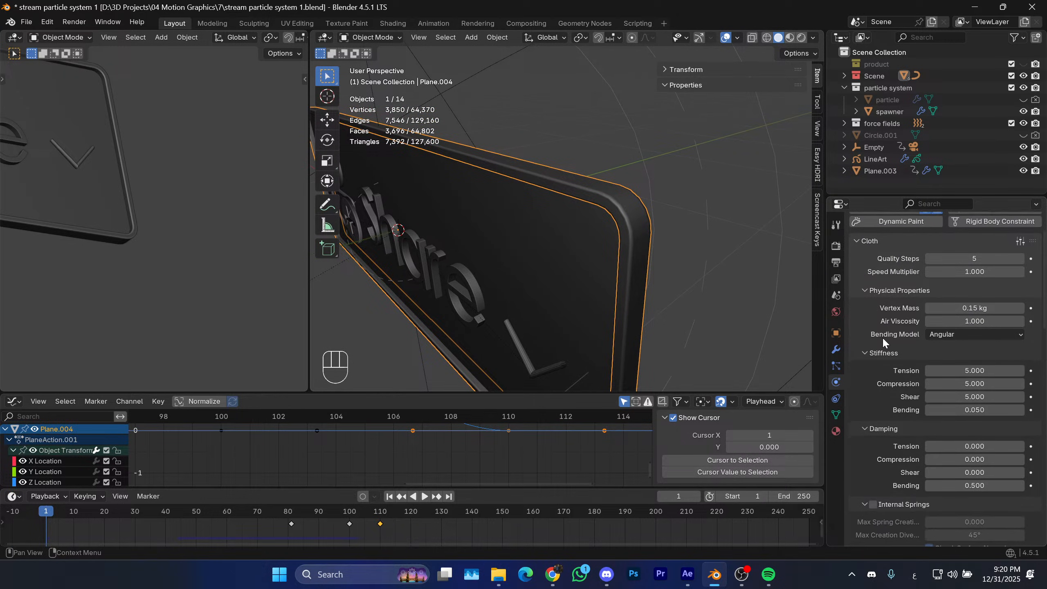
pyautogui.scroll(-15, 882, 337)
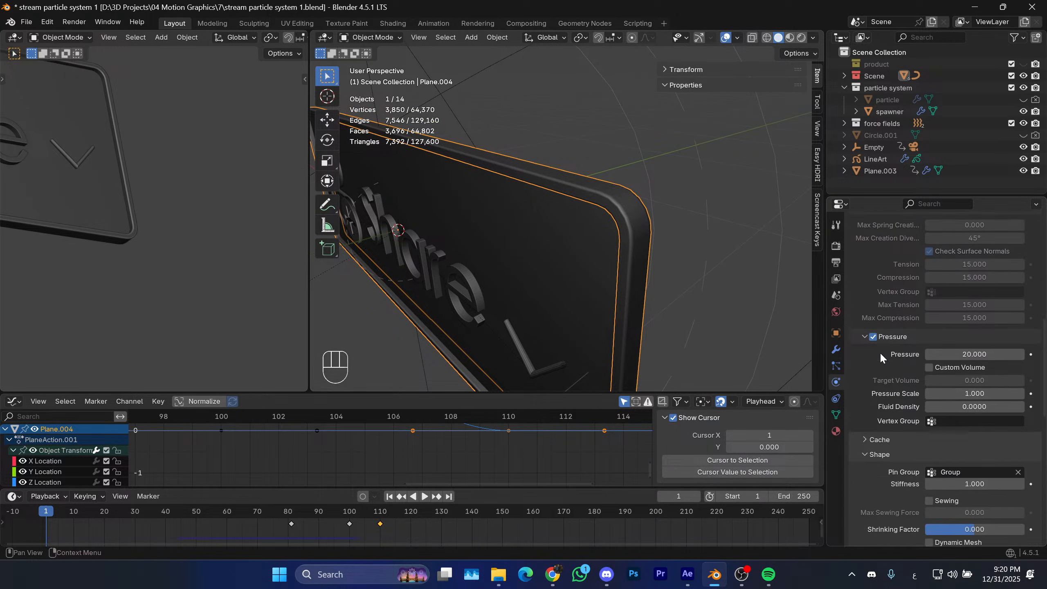
pyautogui.scroll(-3, 880, 352)
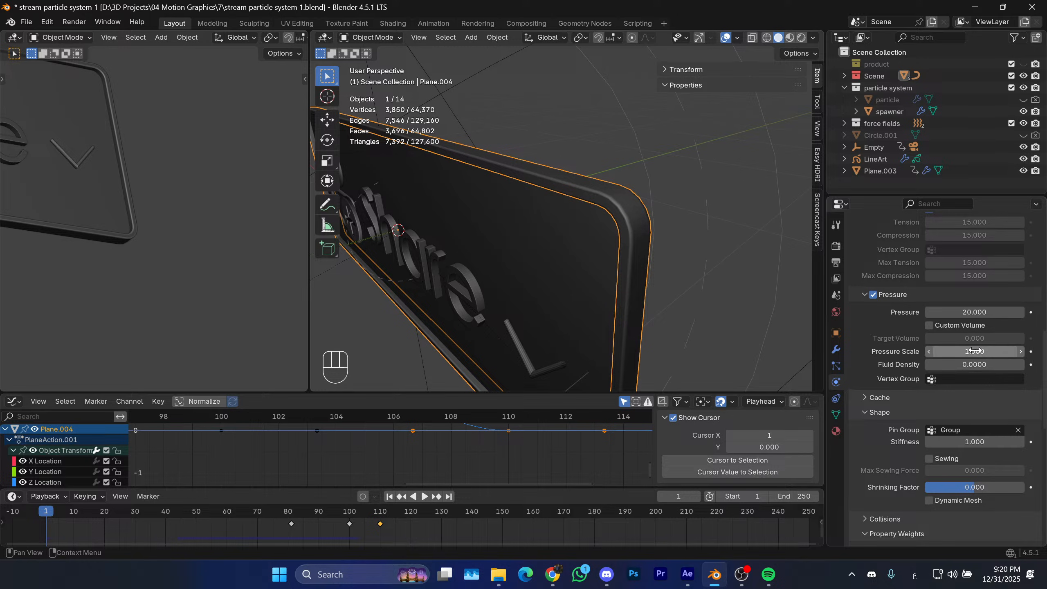
pyautogui.click(928, 349)
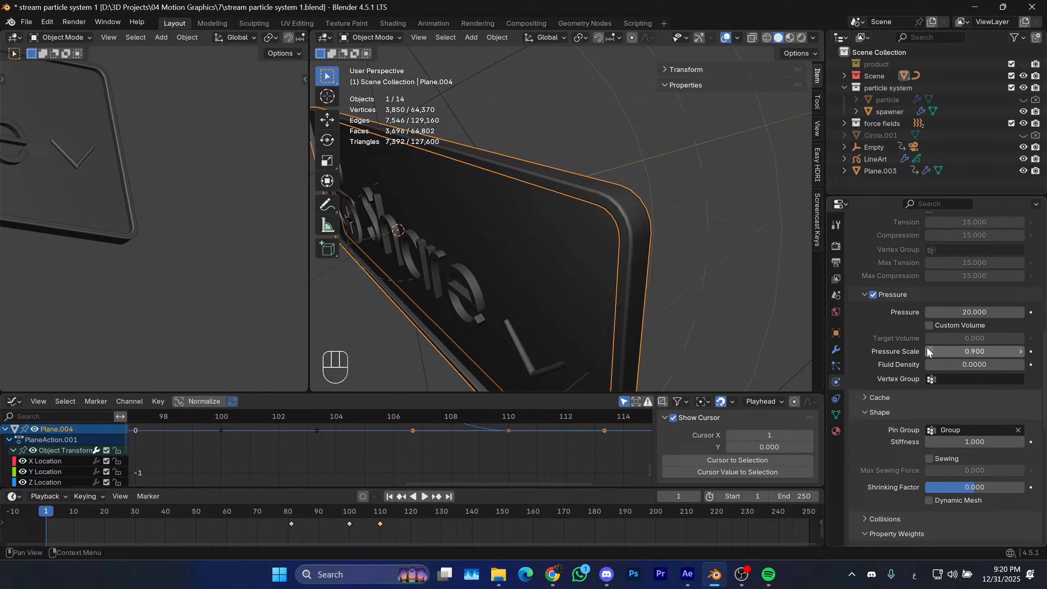
pyautogui.click(968, 349)
pyautogui.write('0.5')
pyautogui.press('Return')
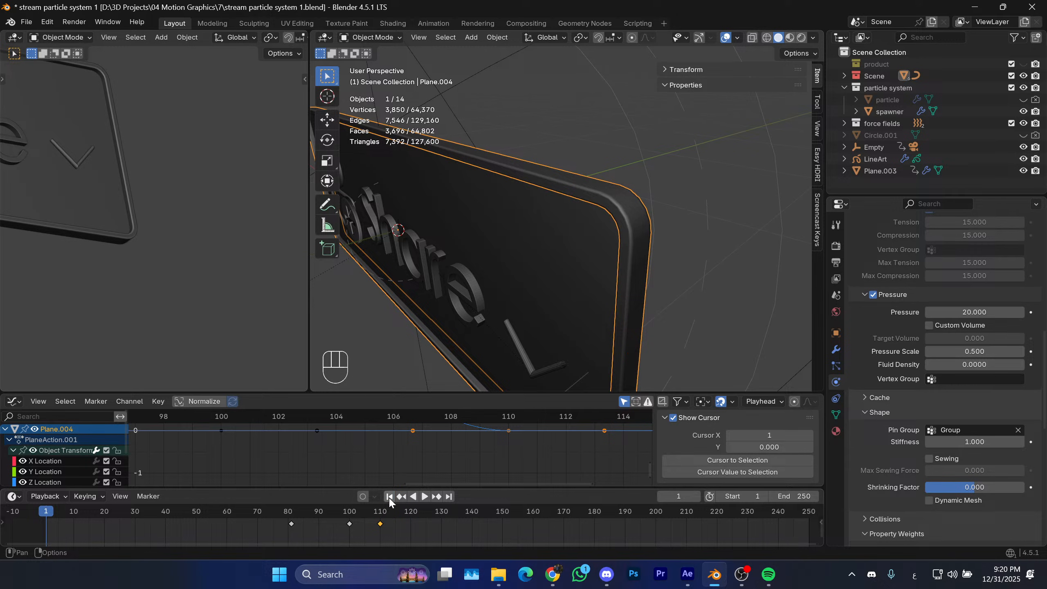
# Play the animation from frame 1 to 80 and examine how the rim inflates around the Share button.
pyautogui.press('space')
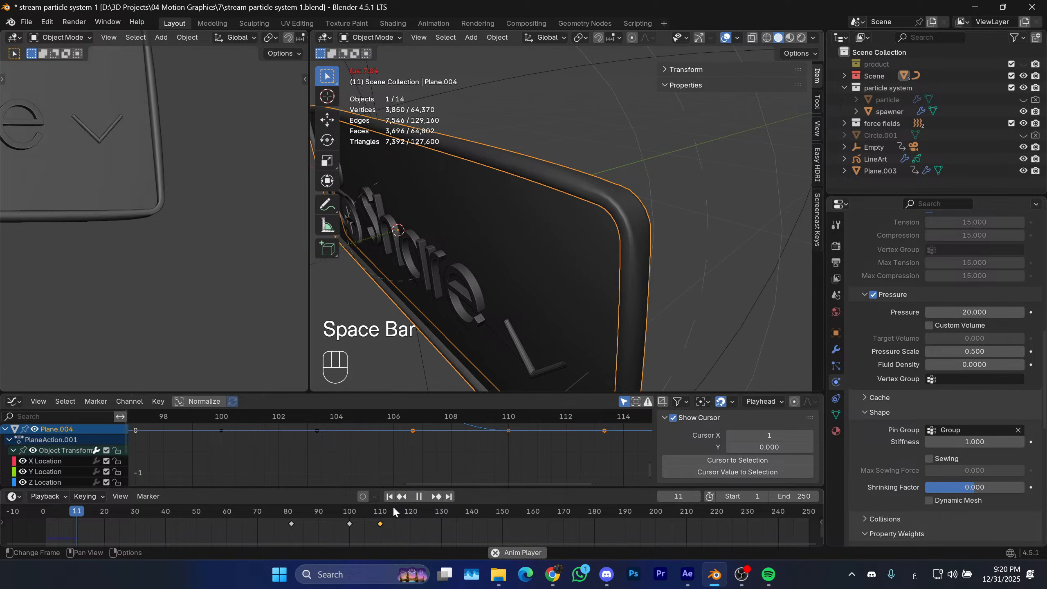
pyautogui.scroll(-4, 563, 225)
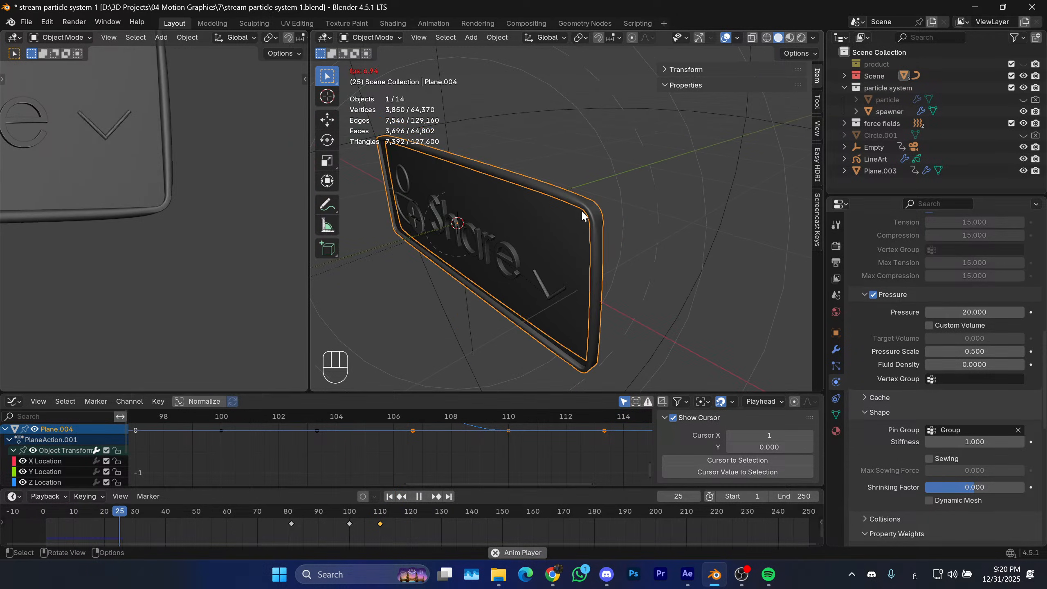
pyautogui.scroll(2, 563, 226)
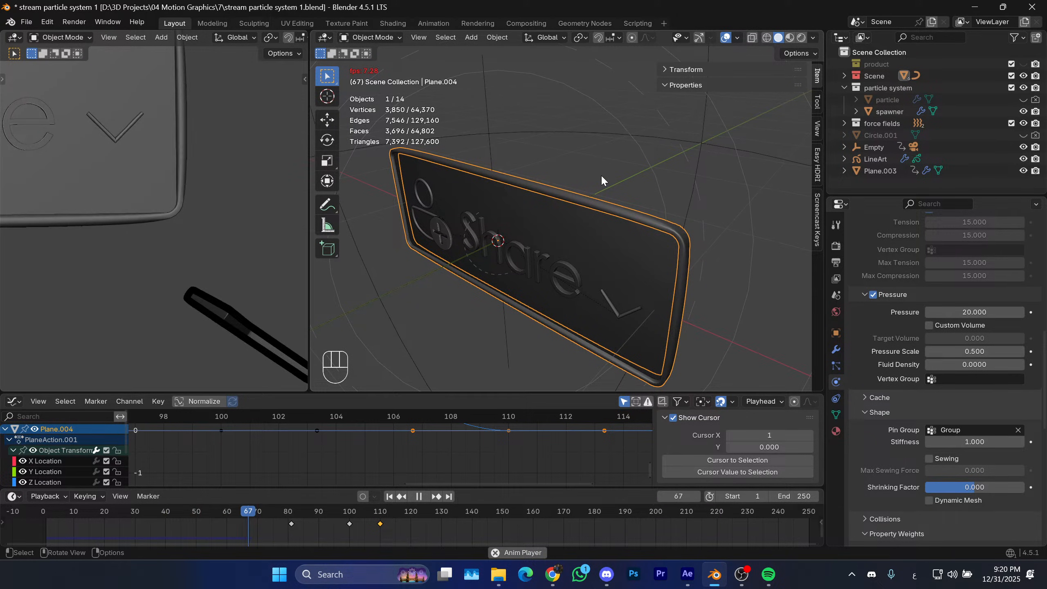
pyautogui.press('space')
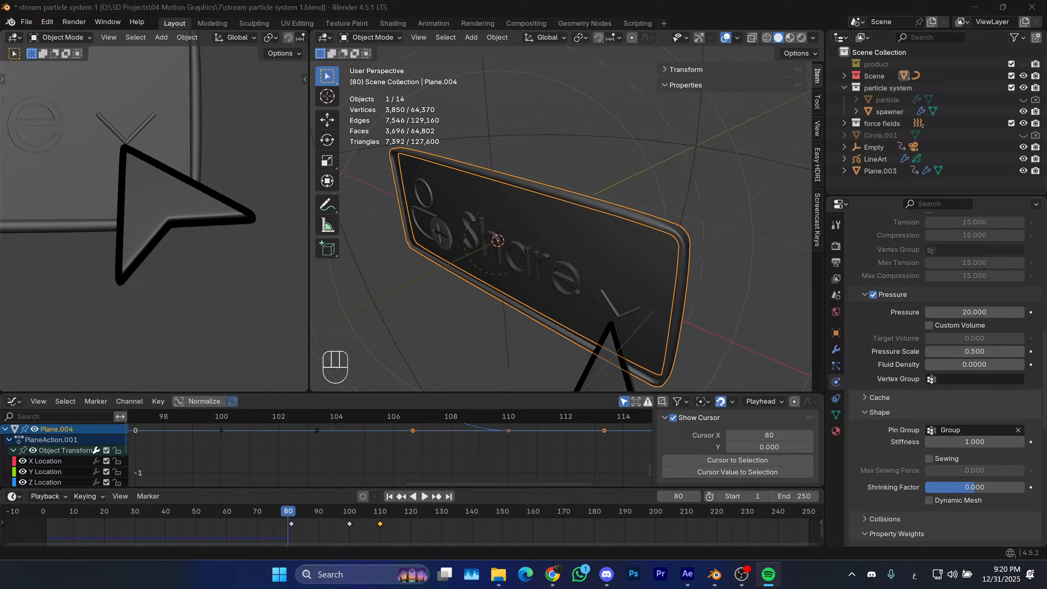
pyautogui.hotkey('alt', 'Tab')
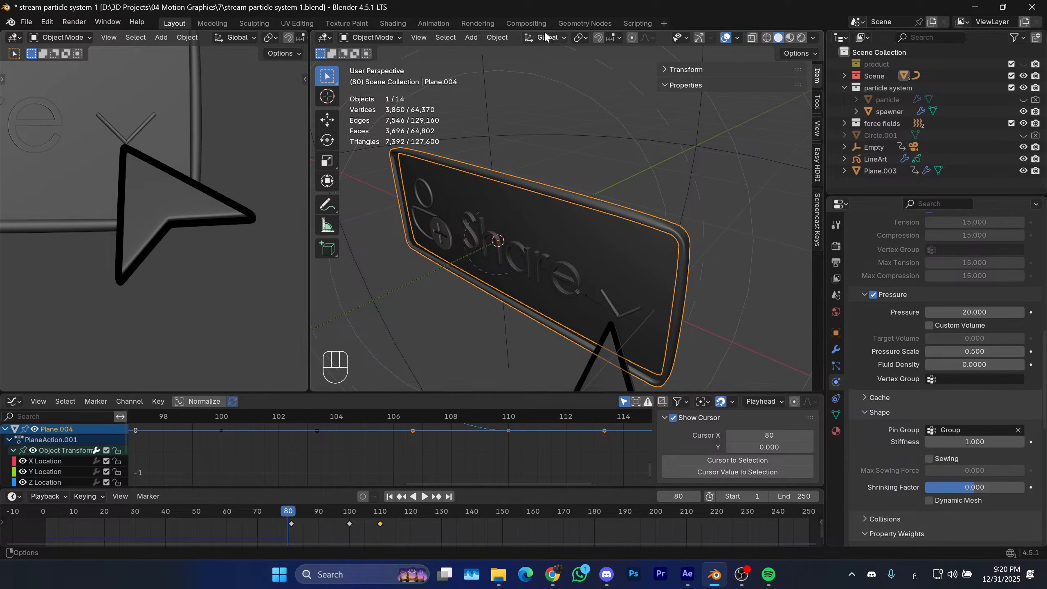
# Try a Colorize effect in Sepia mode on the LineArt object, and remove the effect.
pyautogui.click(875, 161)
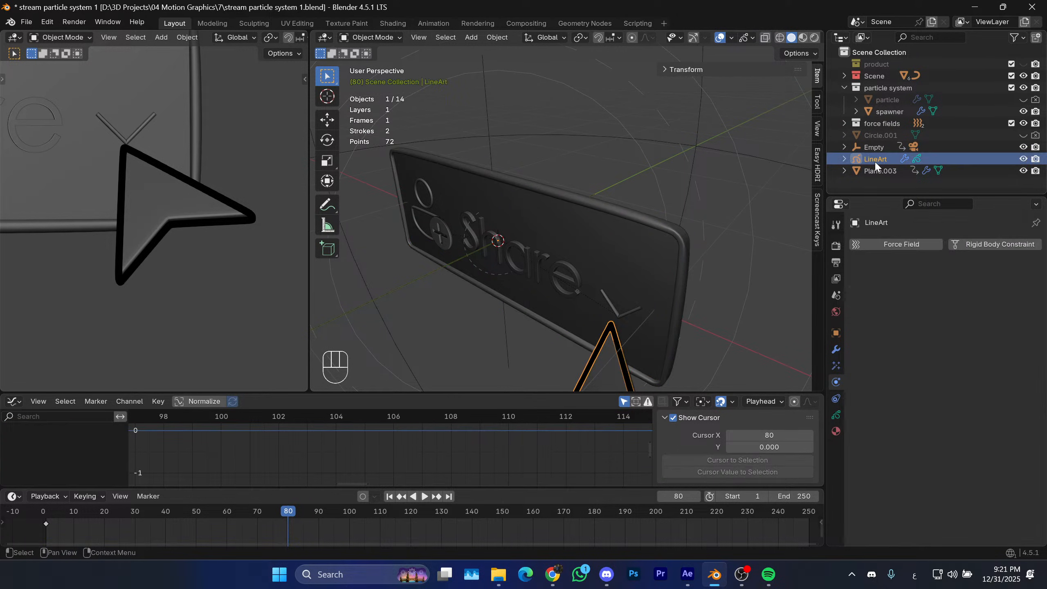
pyautogui.click(836, 364)
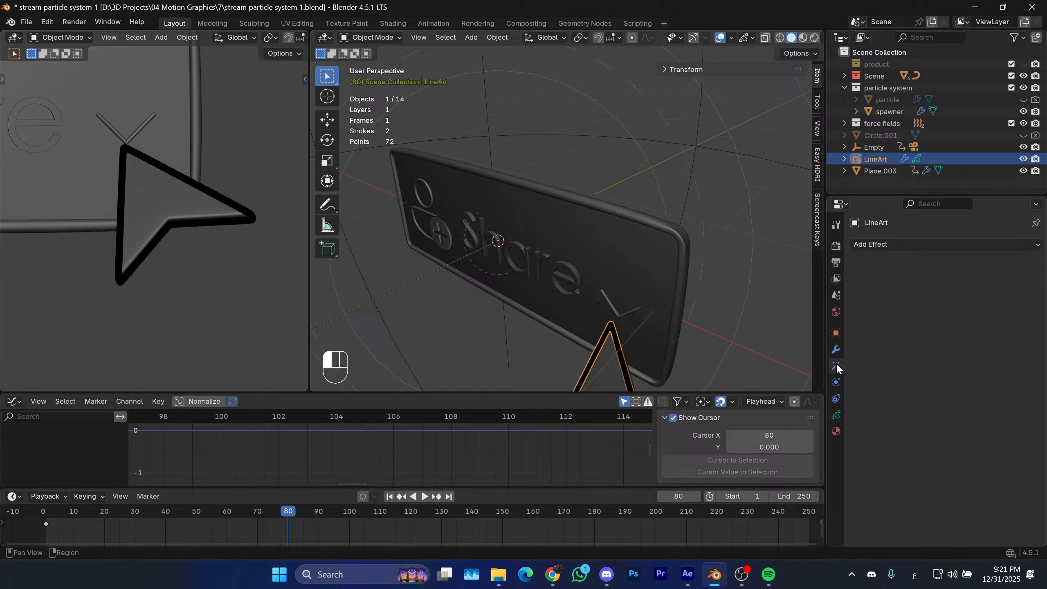
pyautogui.click(884, 246)
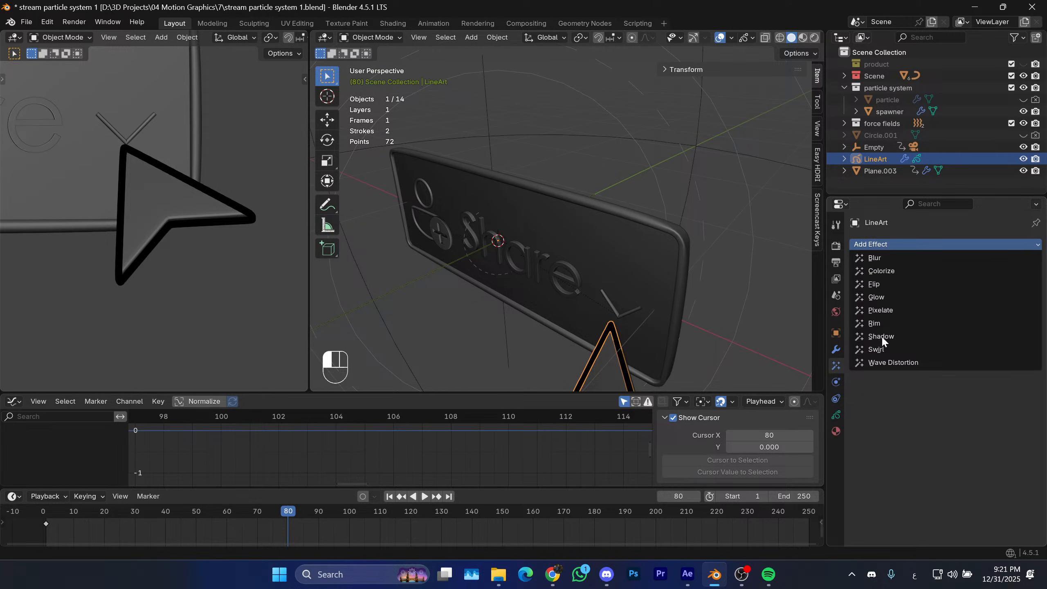
pyautogui.click(888, 271)
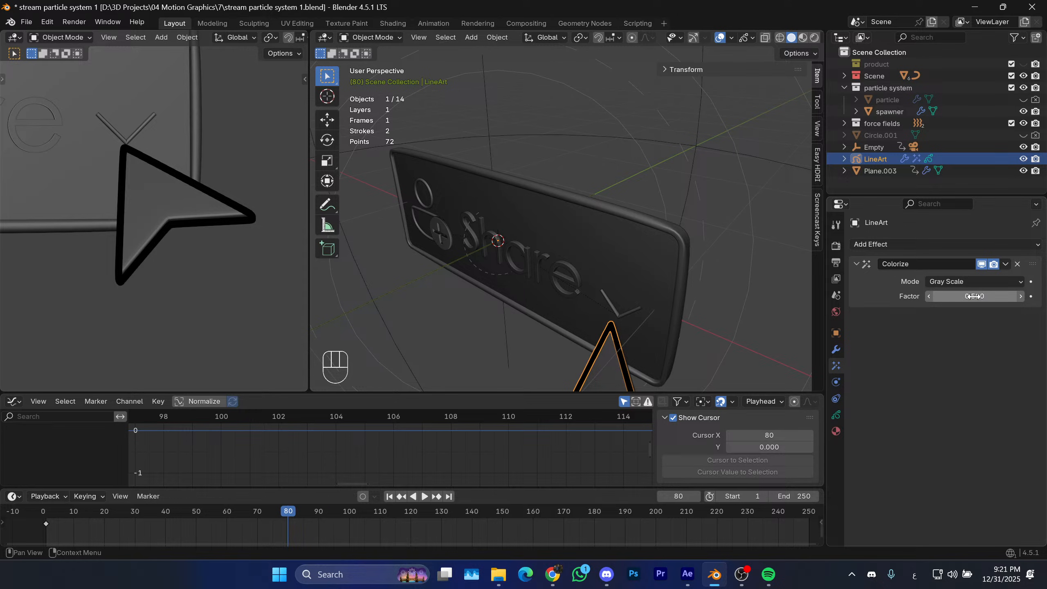
pyautogui.click(974, 282)
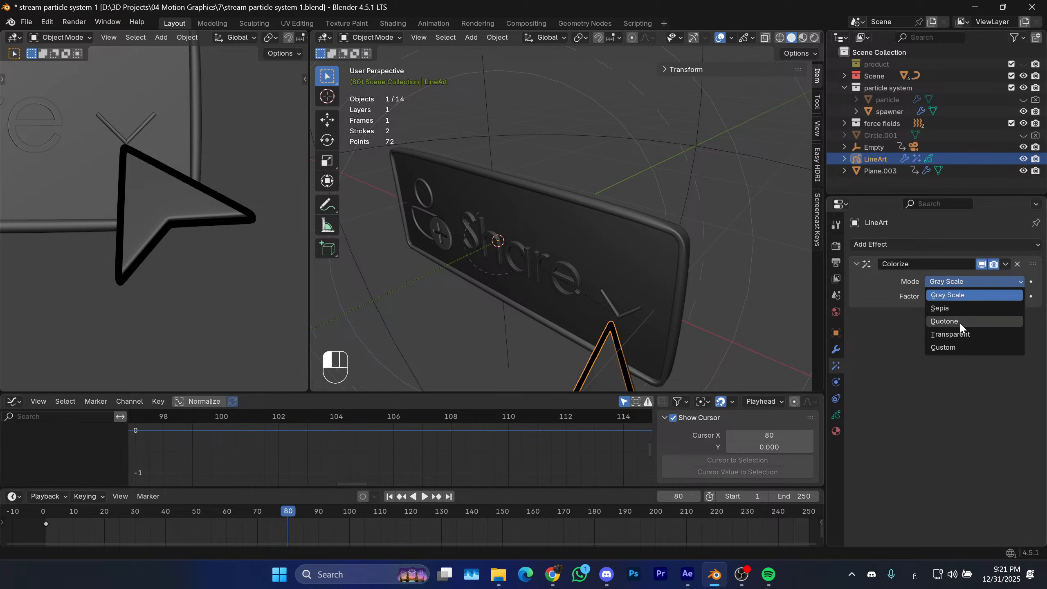
pyautogui.click(955, 307)
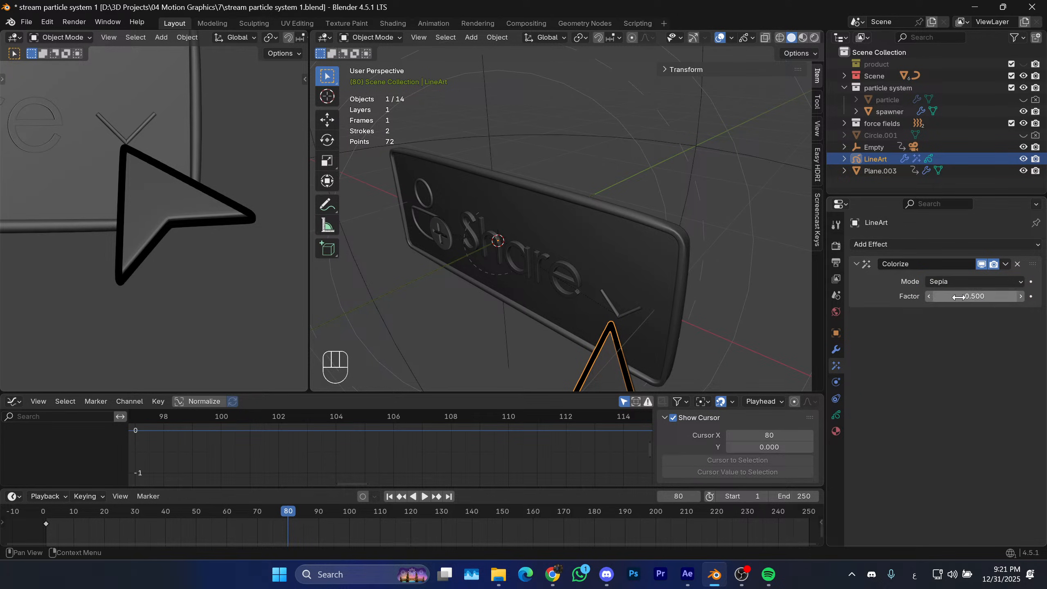
pyautogui.click(1017, 264)
# Set the Line Thickness of the LineArt object's Lineart modifier to 10.
pyautogui.click(837, 415)
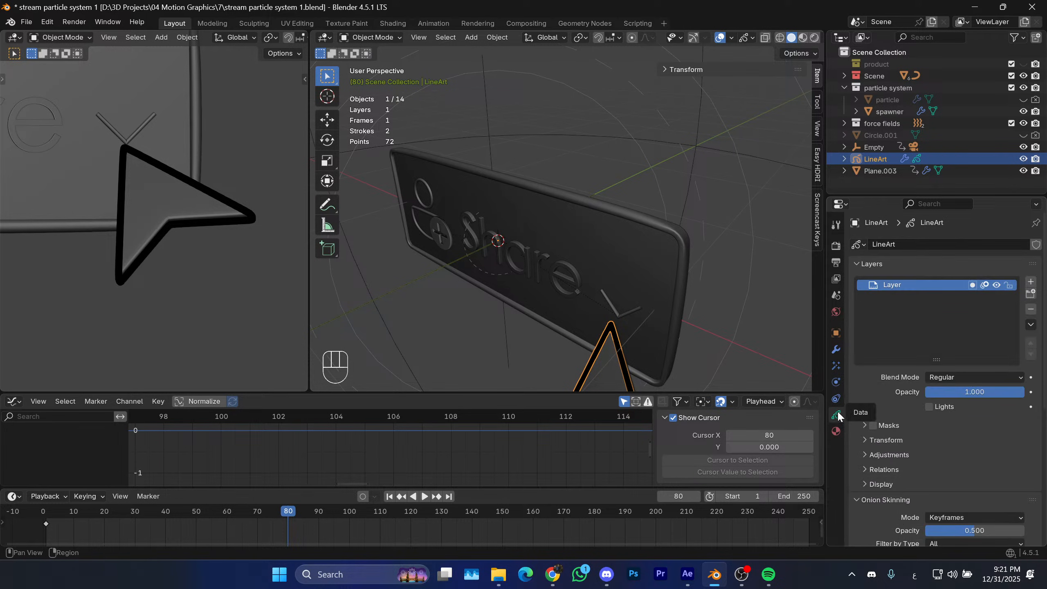
pyautogui.scroll(-2, 897, 337)
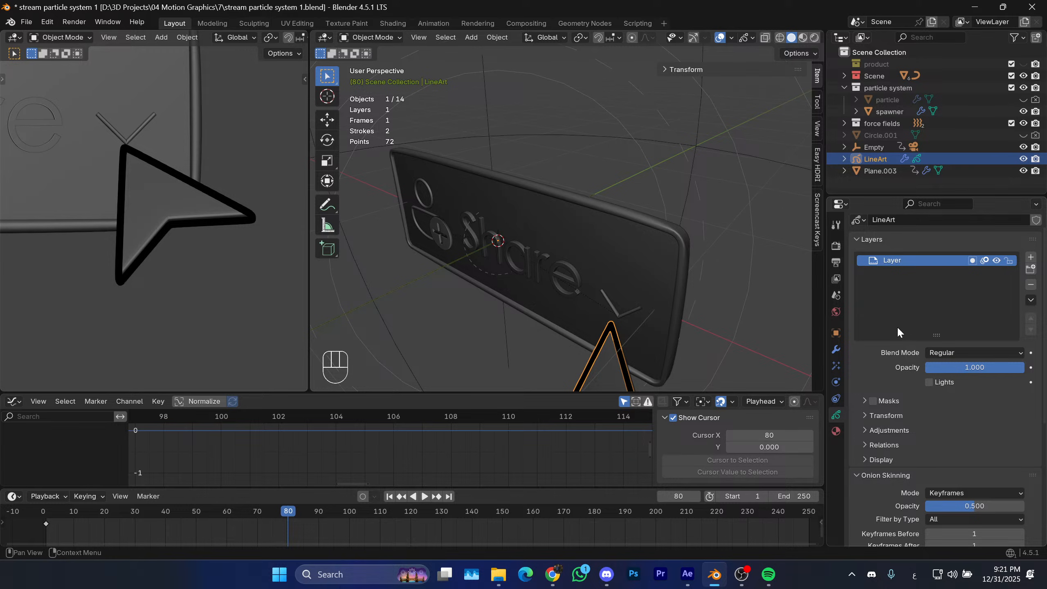
pyautogui.click(836, 350)
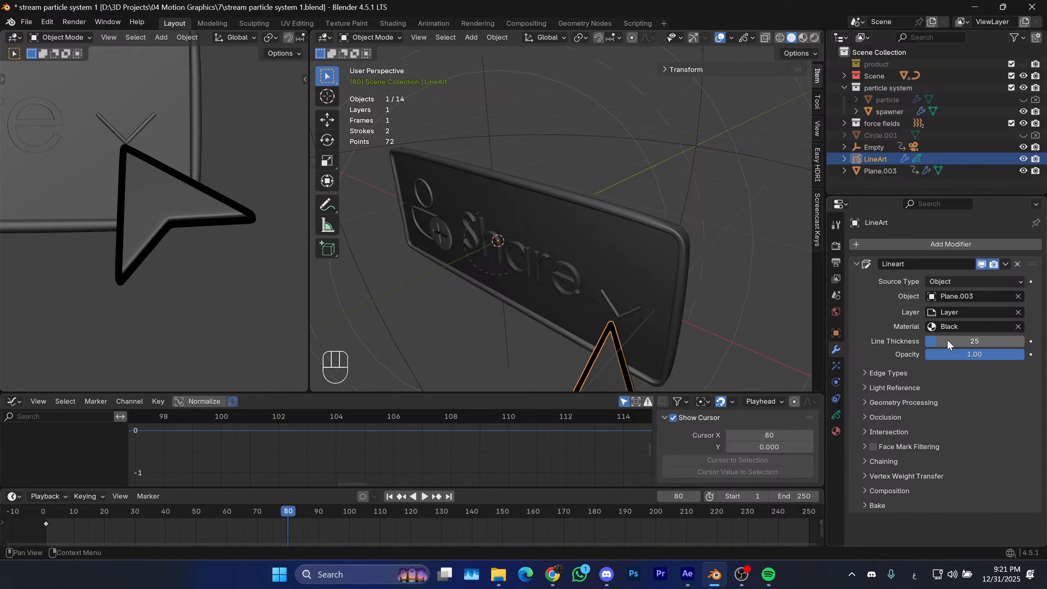
pyautogui.moveTo(947, 341)
pyautogui.mouseDown()
pyautogui.moveTo(930, 341)
pyautogui.moveTo(941, 338)
pyautogui.mouseUp()
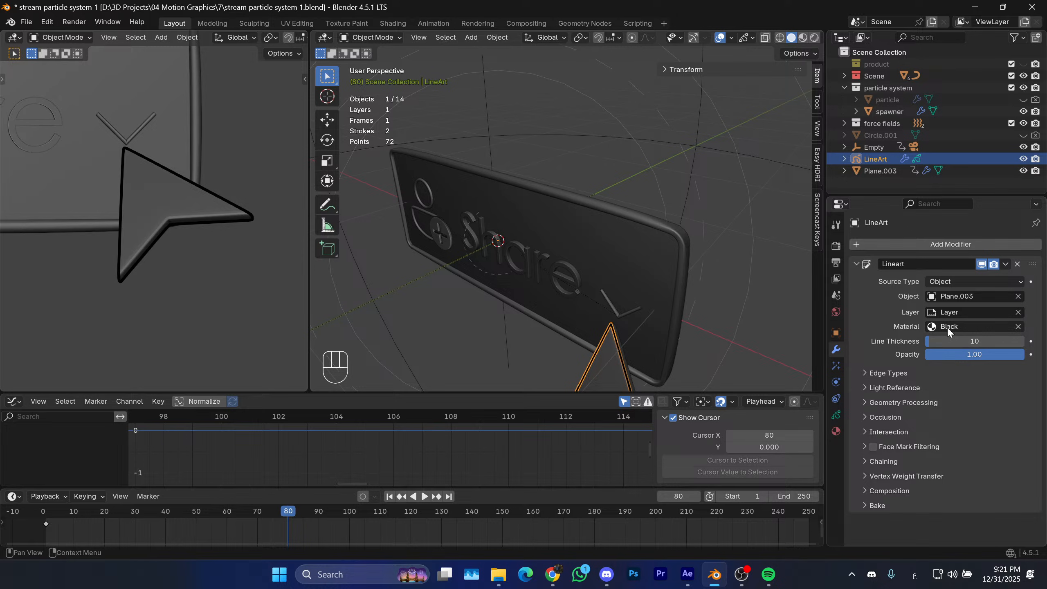
# Look through the Lineart modifier's material choices and its edge type, light reference, geometry processing and occlusion settings.
pyautogui.click(947, 326)
pyautogui.click(909, 331)
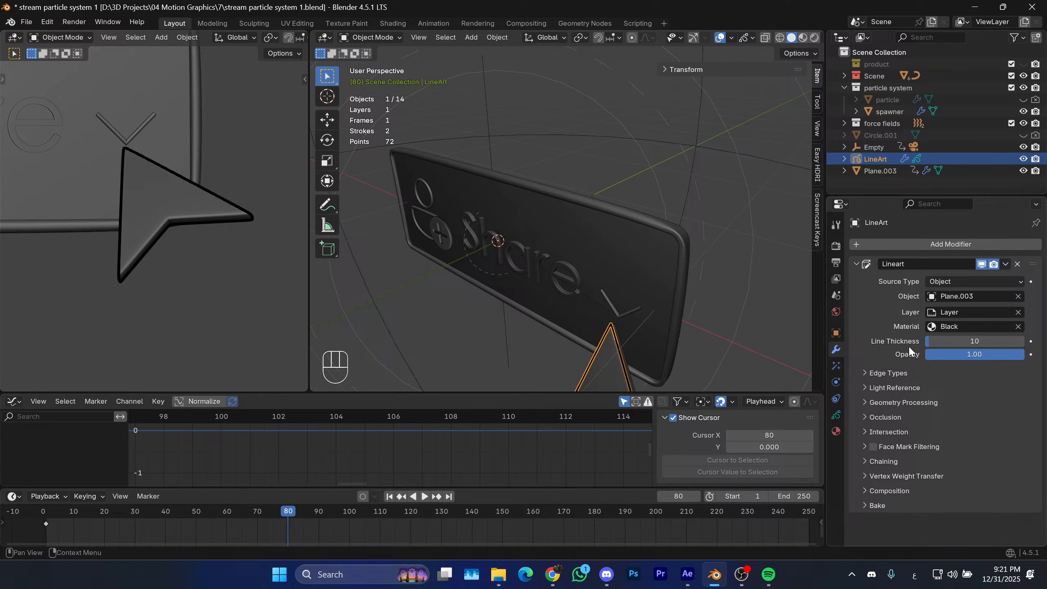
pyautogui.click(875, 367)
pyautogui.scroll(-4, 869, 374)
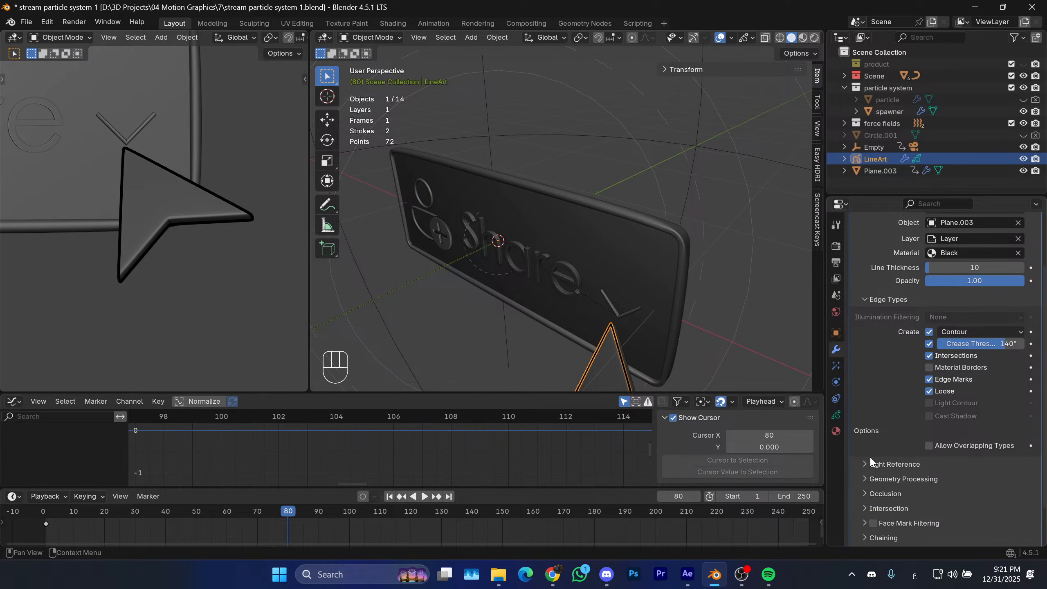
pyautogui.click(870, 461)
pyautogui.scroll(-5, 876, 411)
pyautogui.click(875, 442)
pyautogui.scroll(-3, 877, 425)
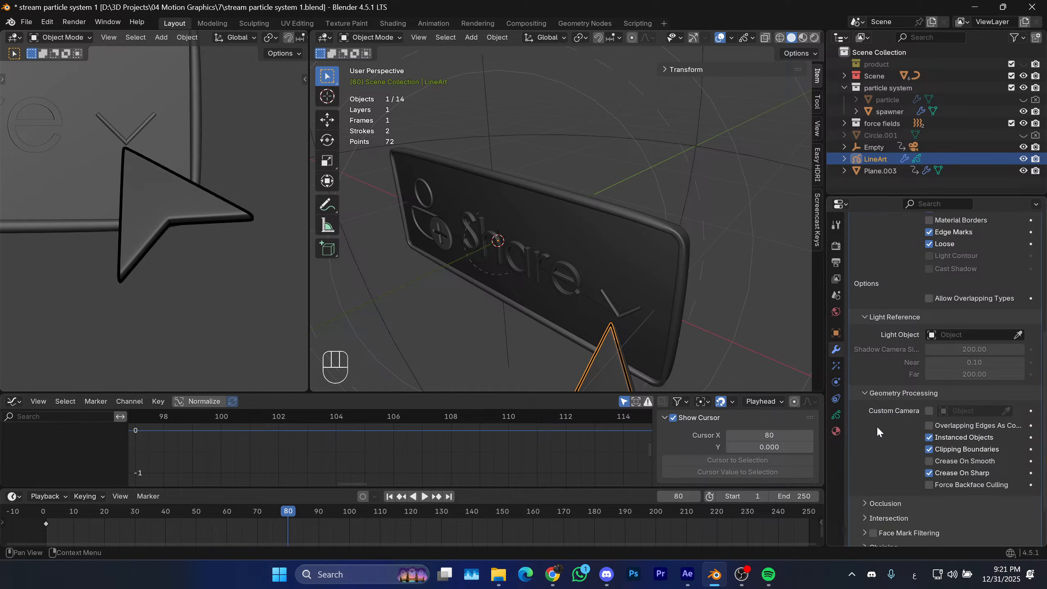
pyautogui.scroll(-2, 875, 424)
pyautogui.click(869, 450)
pyautogui.scroll(-2, 876, 440)
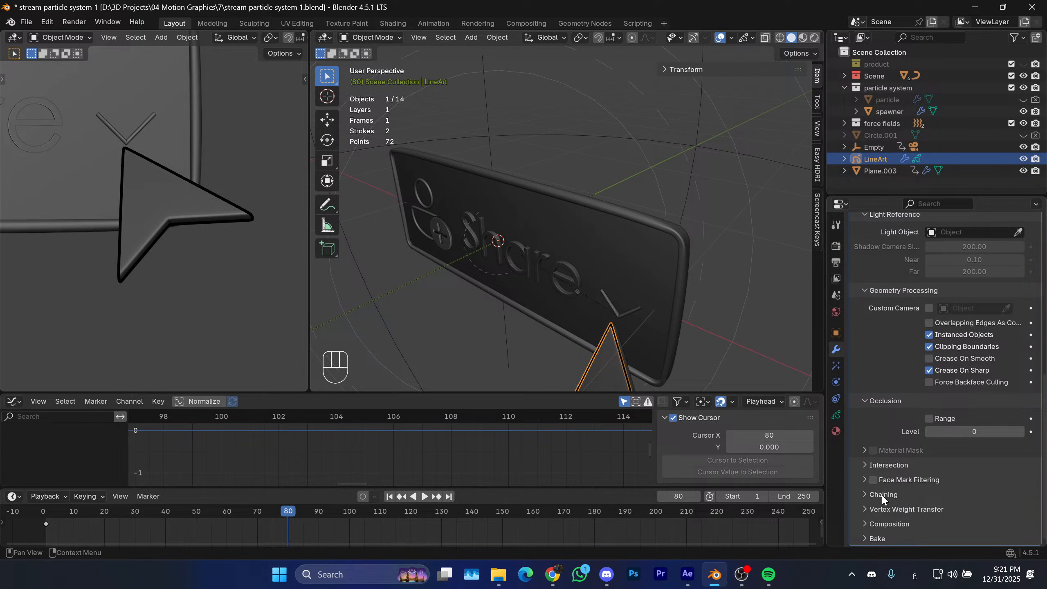
pyautogui.scroll(6, 874, 388)
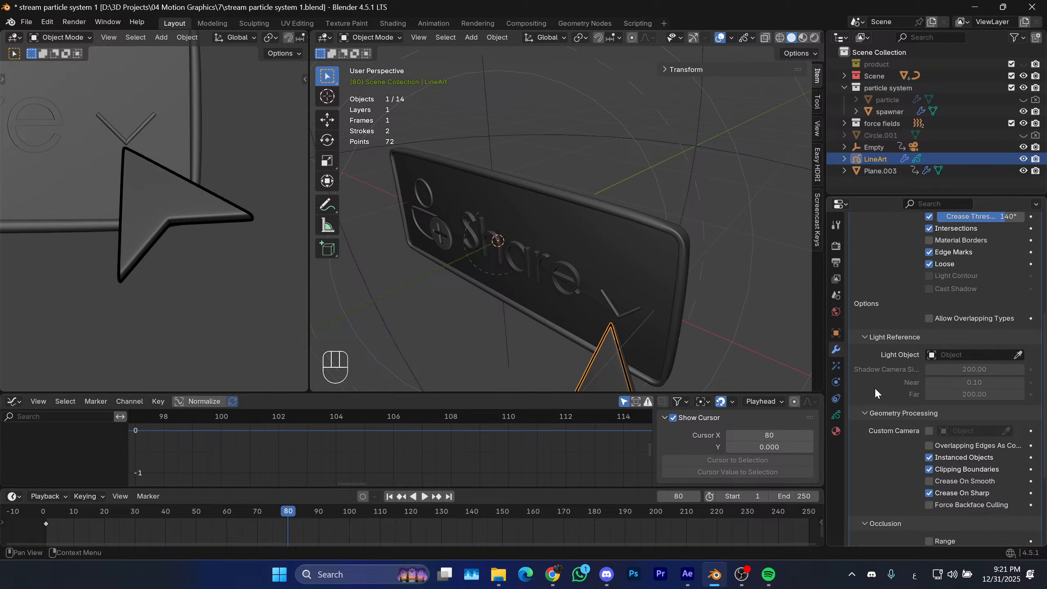
pyautogui.scroll(8, 875, 401)
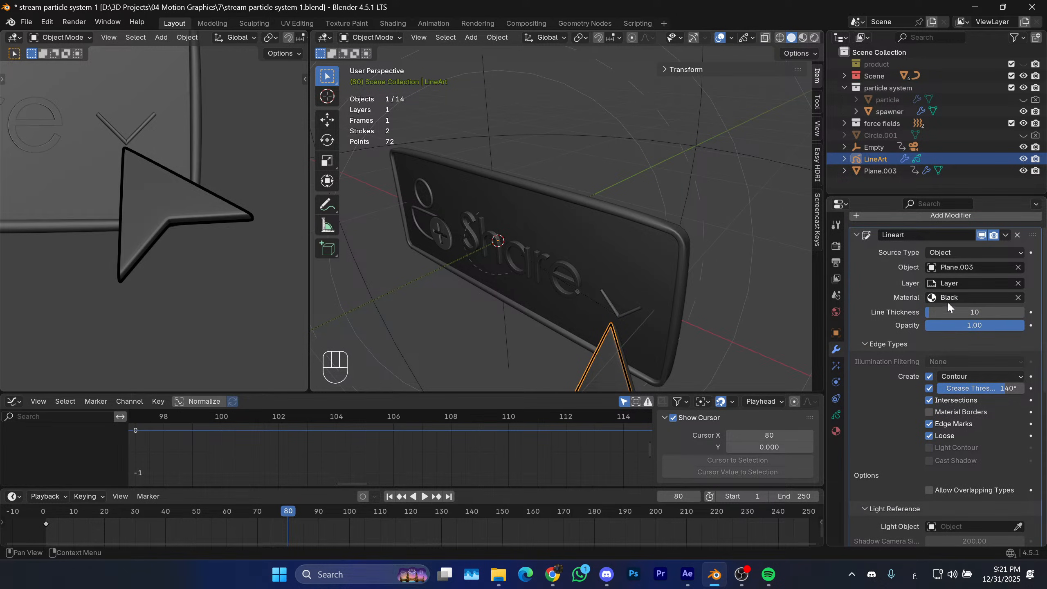
# Change the stroke base color of the outline's Black material to a pale lavender blue at full value.
pyautogui.click(836, 430)
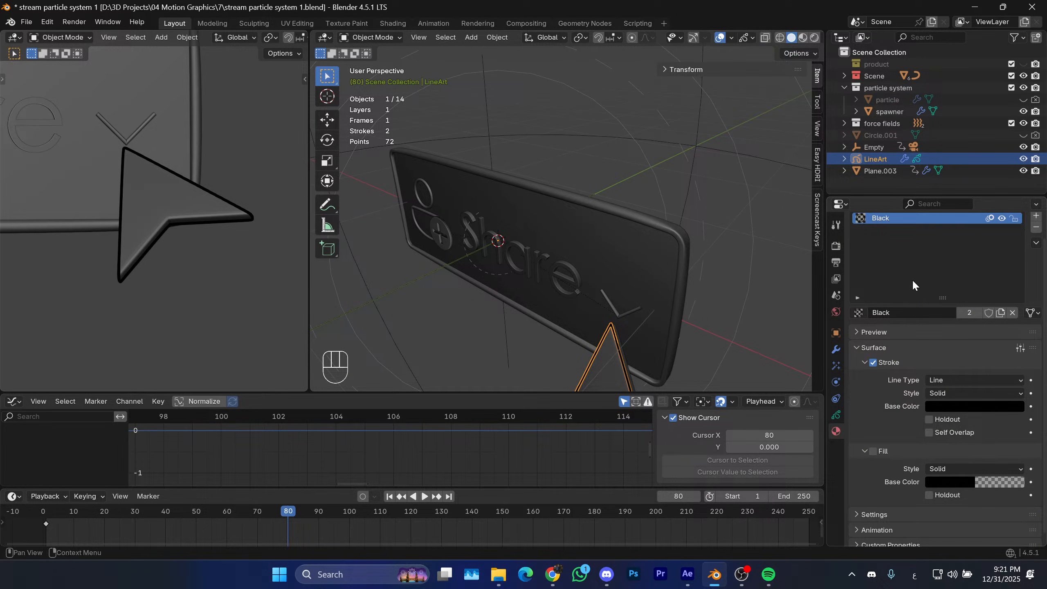
pyautogui.click(937, 408)
pyautogui.moveTo(1015, 259); pyautogui.dragTo(1015, 209)
pyautogui.moveTo(950, 249); pyautogui.dragTo(981, 238)
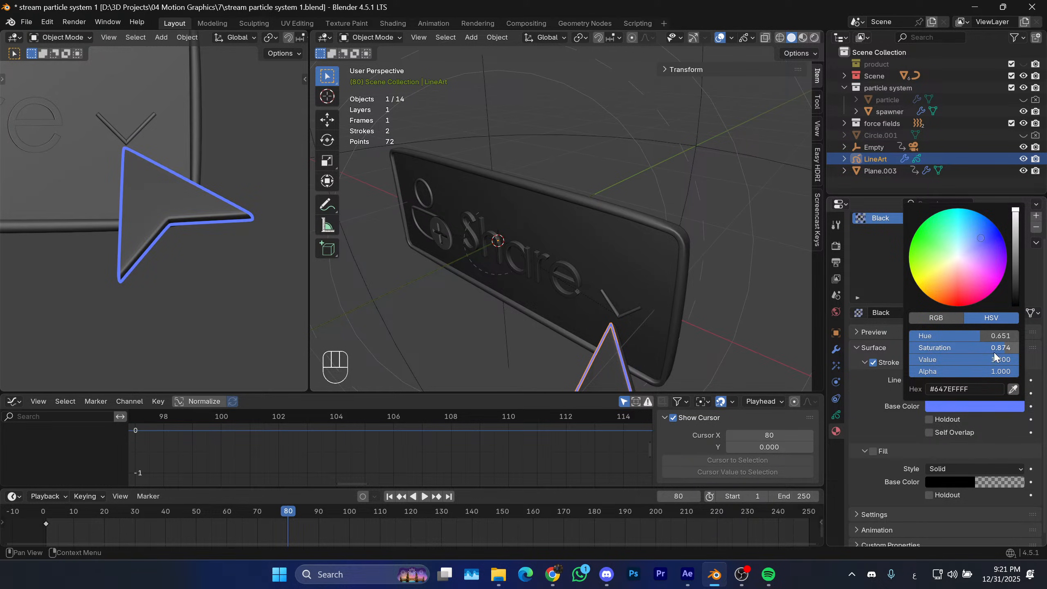
pyautogui.moveTo(1014, 347); pyautogui.dragTo(974, 348)
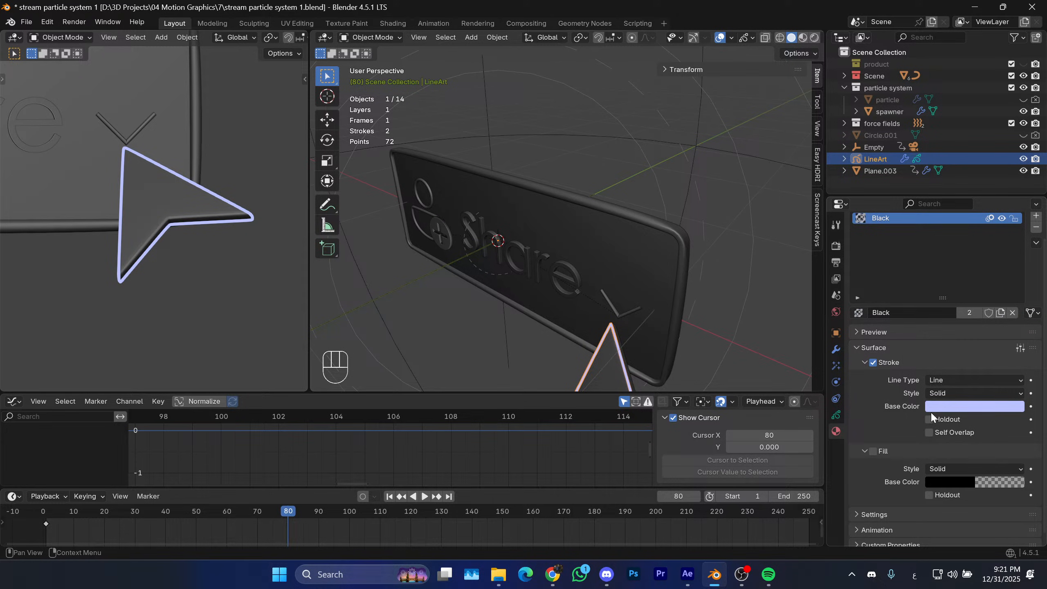
# Examine the outline material's stroke style, fill and general settings.
pyautogui.click(953, 393)
pyautogui.click(949, 406)
pyautogui.click(953, 393)
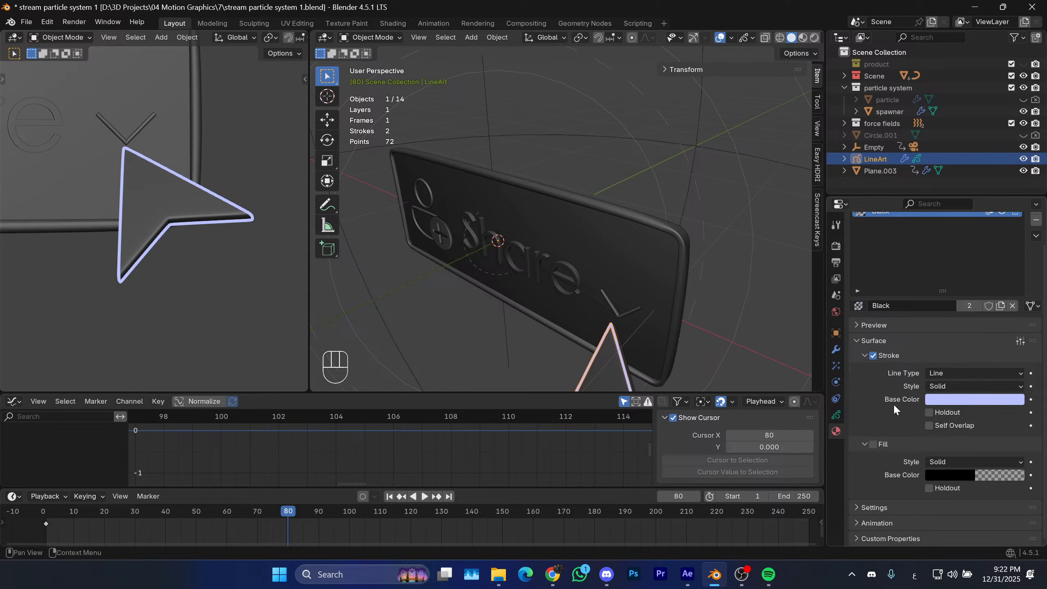
pyautogui.click(876, 451)
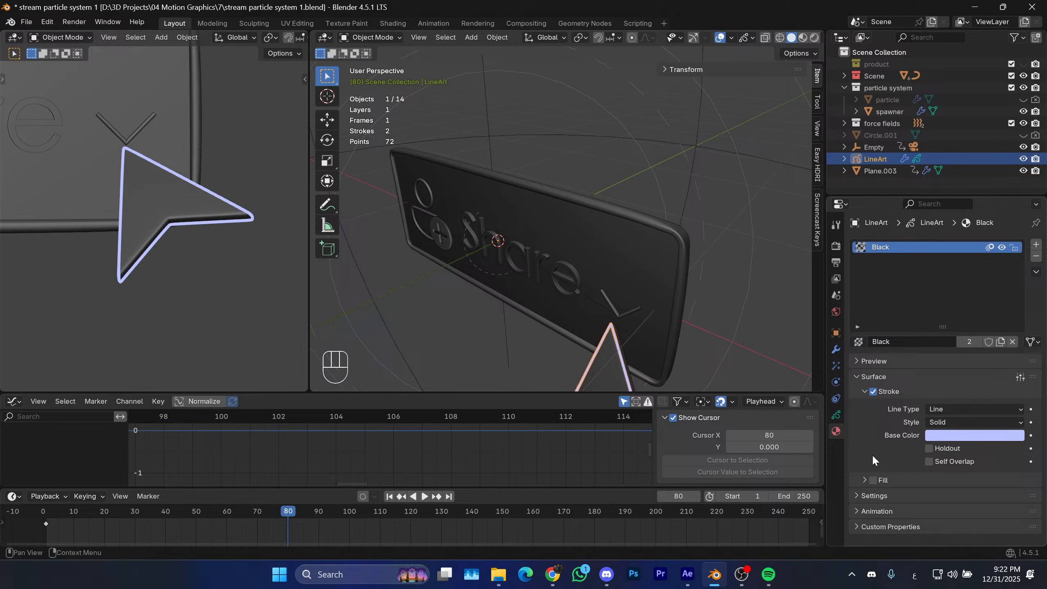
pyautogui.click(873, 480)
pyautogui.click(879, 495)
pyautogui.click(879, 495)
pyautogui.click(895, 479)
pyautogui.click(895, 480)
# Search the modifiers available for the LineArt object for a displace modifier.
pyautogui.click(838, 367)
pyautogui.click(837, 350)
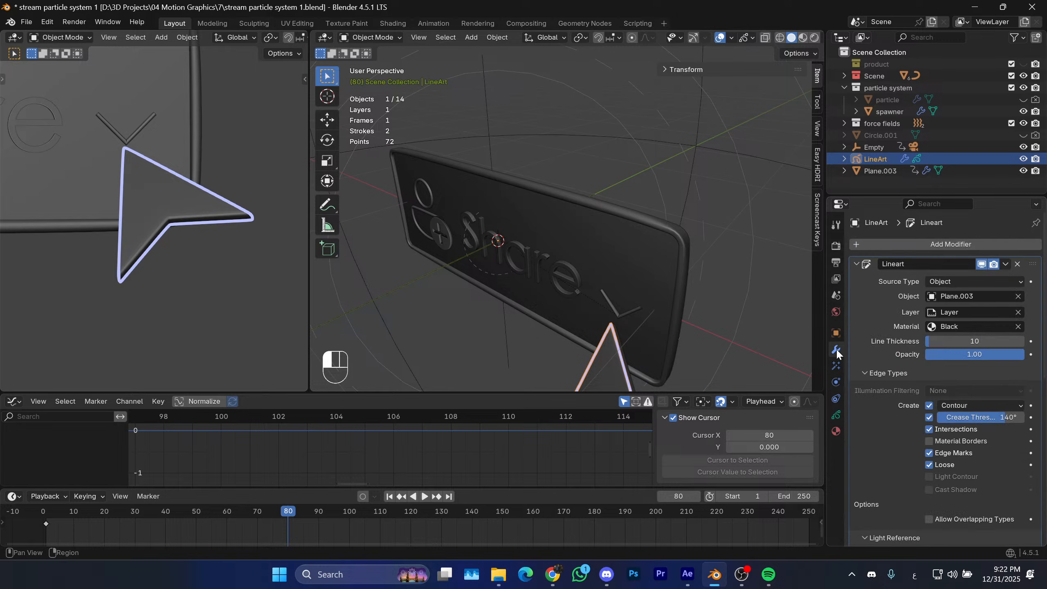
pyautogui.click(857, 266)
pyautogui.click(874, 244)
pyautogui.click(867, 247)
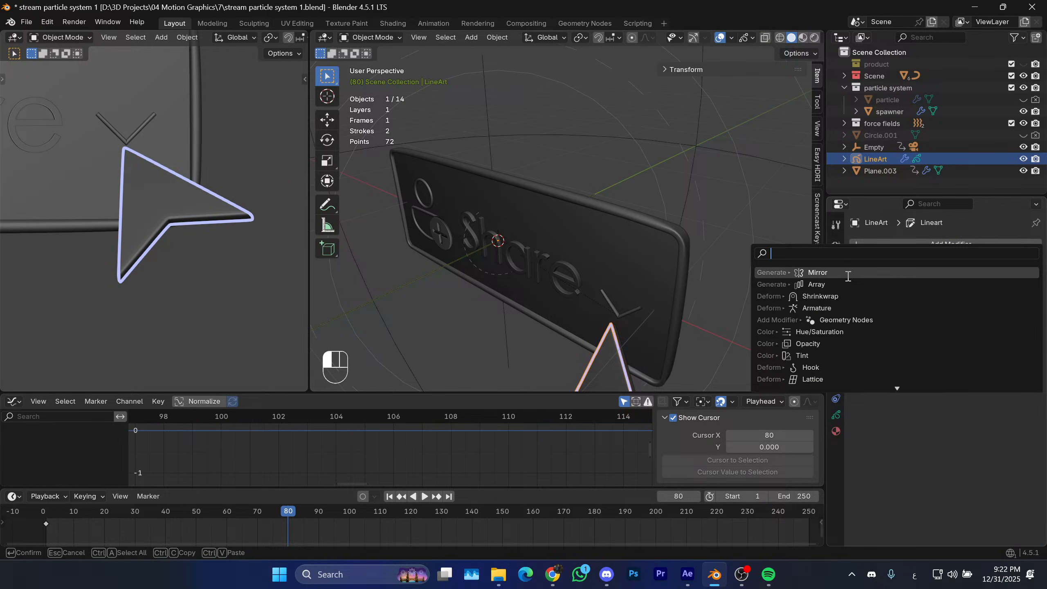
pyautogui.write('ي')
pyautogui.hotkey('ctrl', 'a')
pyautogui.hotkey('alt', 'shift')
pyautogui.write('d')
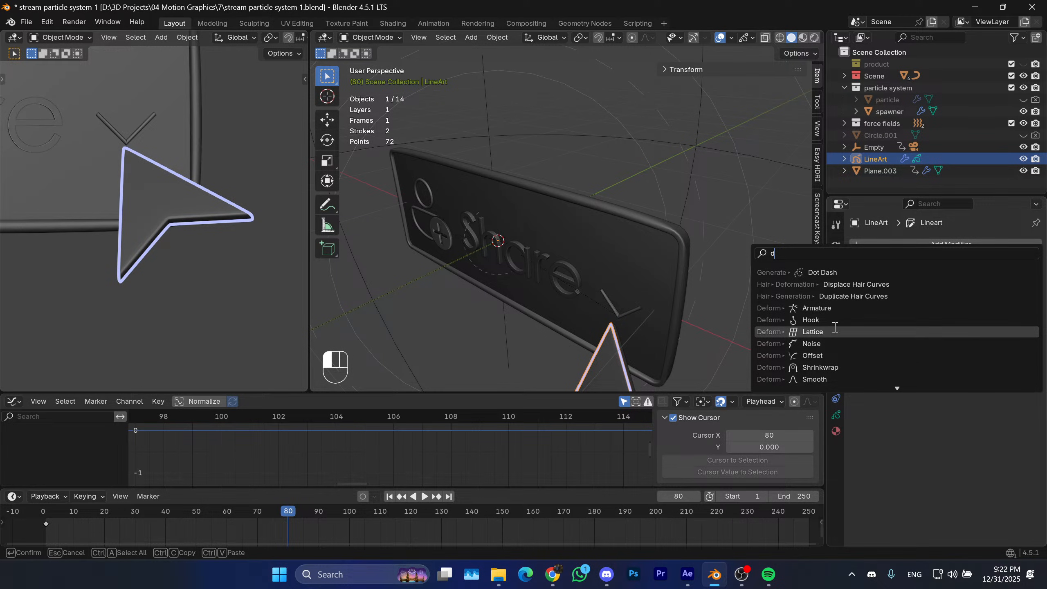
pyautogui.write('is')
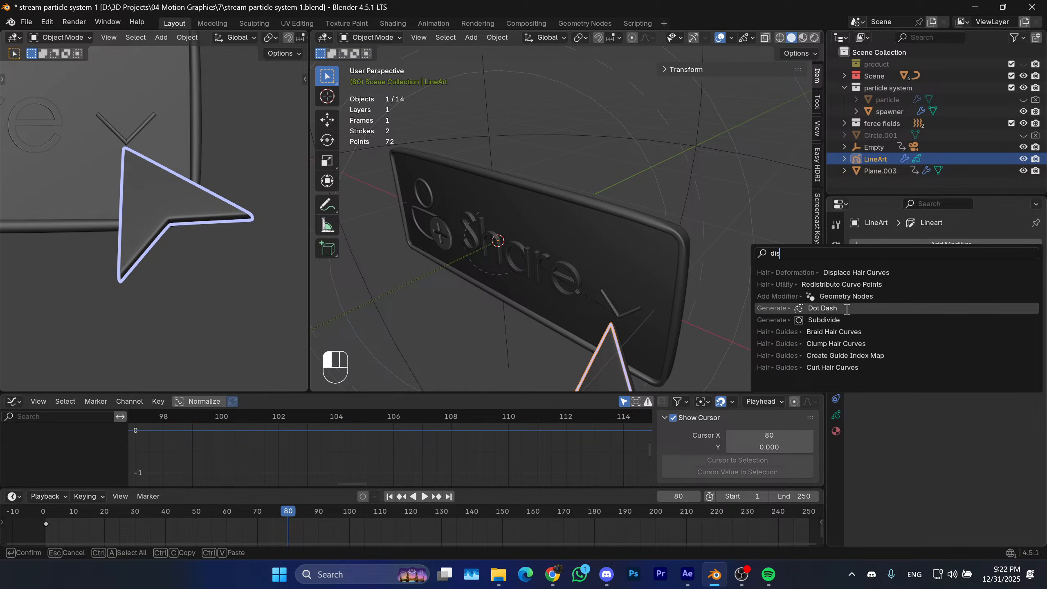
pyautogui.write('plac')
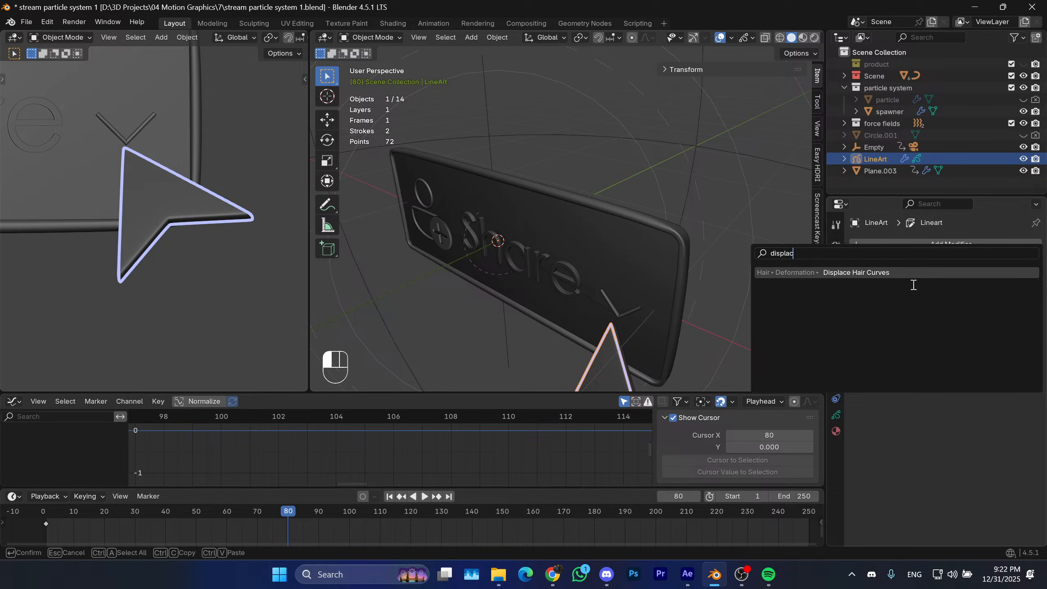
pyautogui.click(910, 247)
# Add a Noise modifier to the LineArt object.
pyautogui.press('space')
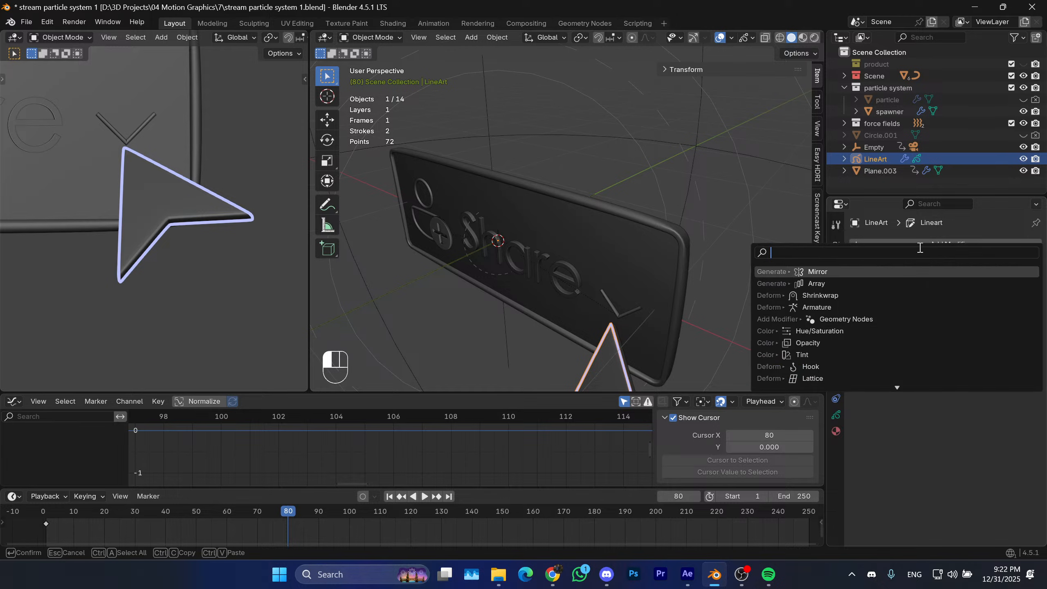
pyautogui.write('noise')
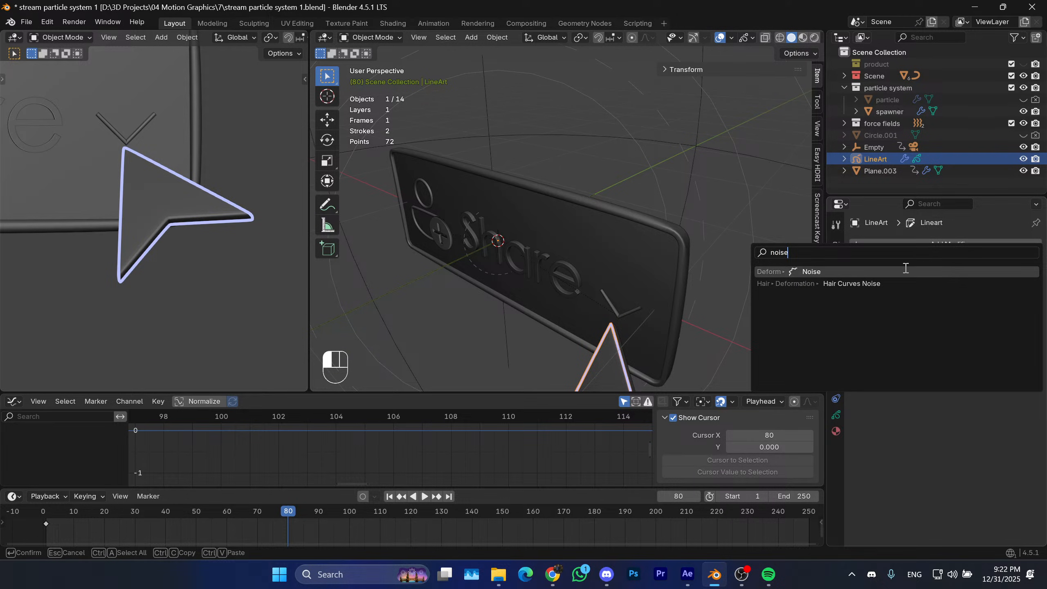
pyautogui.click(909, 276)
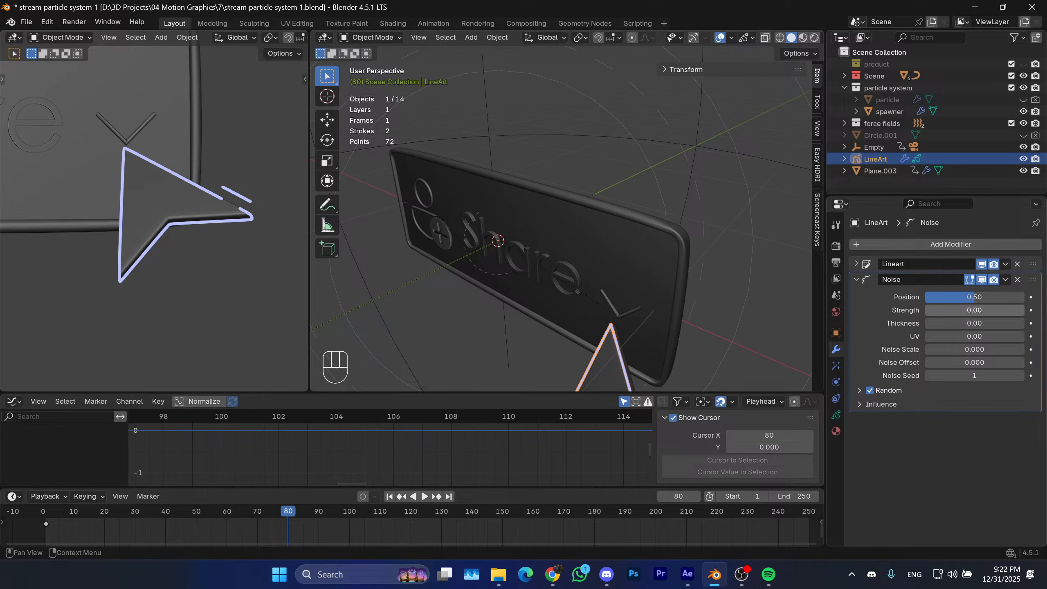
# Set the Noise modifier's Position to 0.13, Strength to 0.04 and Noise Scale to 0.588.
pyautogui.moveTo(949, 310)
pyautogui.mouseDown()
pyautogui.moveTo(965, 310)
pyautogui.moveTo(928, 296)
pyautogui.moveTo(1022, 296)
pyautogui.moveTo(926, 296)
pyautogui.moveTo(989, 323)
pyautogui.moveTo(1023, 323)
pyautogui.moveTo(927, 323)
pyautogui.moveTo(941, 337)
pyautogui.moveTo(974, 336)
pyautogui.moveTo(935, 336)
pyautogui.moveTo(959, 350)
pyautogui.moveTo(984, 349)
pyautogui.moveTo(982, 331)
pyautogui.moveTo(929, 310)
pyautogui.mouseUp()
pyautogui.moveTo(975, 297)
pyautogui.mouseDown()
pyautogui.moveTo(962, 297)
pyautogui.moveTo(990, 297)
pyautogui.moveTo(938, 296)
pyautogui.mouseUp()
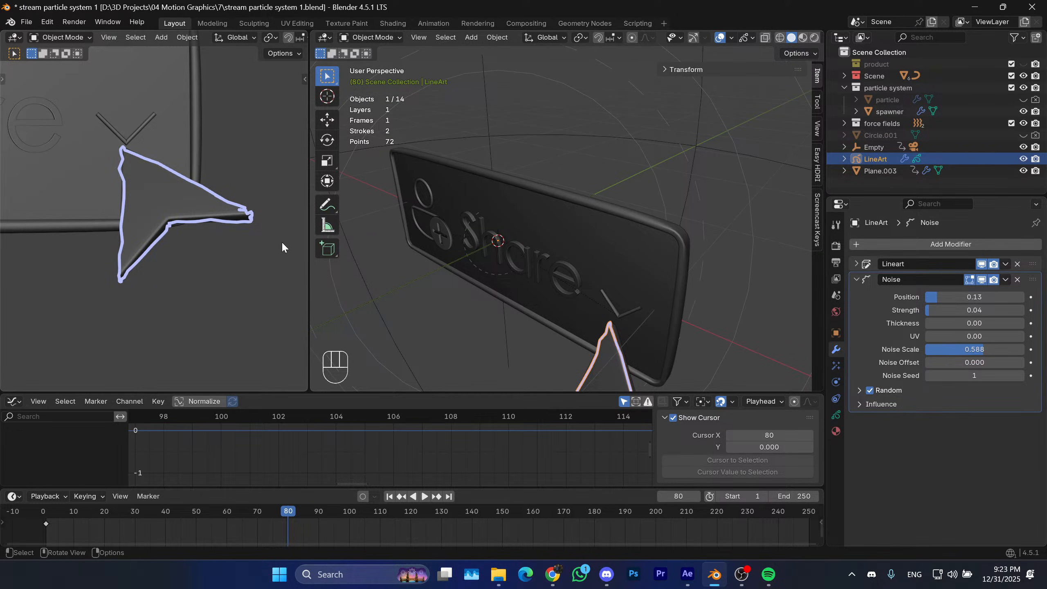
pyautogui.scroll(-5, 284, 309)
pyautogui.keyDown('shift'); pyautogui.moveTo(284, 309); pyautogui.dragTo(251, 307, button='middle'); pyautogui.keyUp('shift')
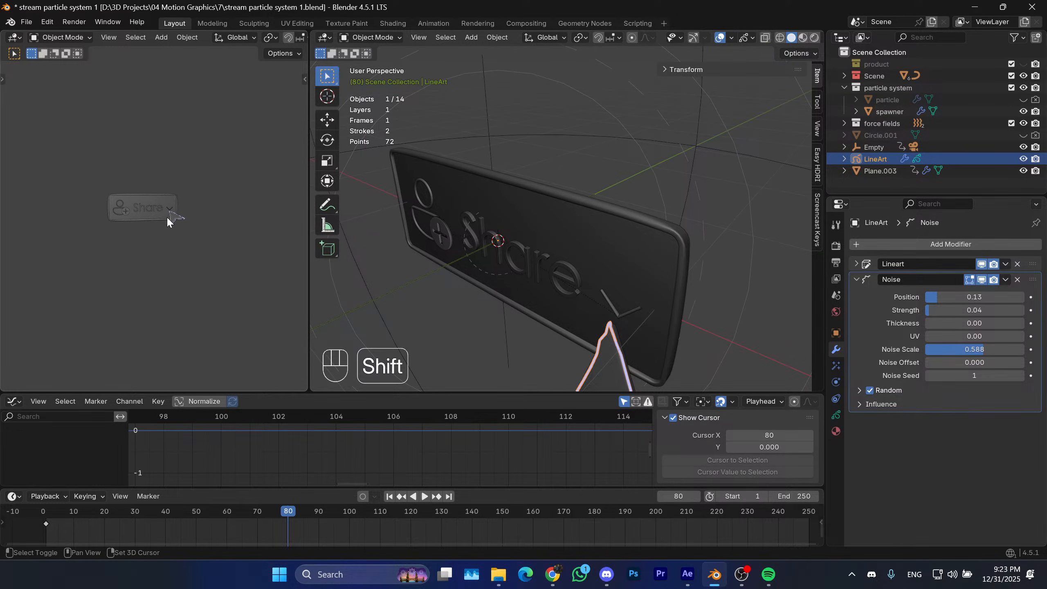
pyautogui.press('KP_0')
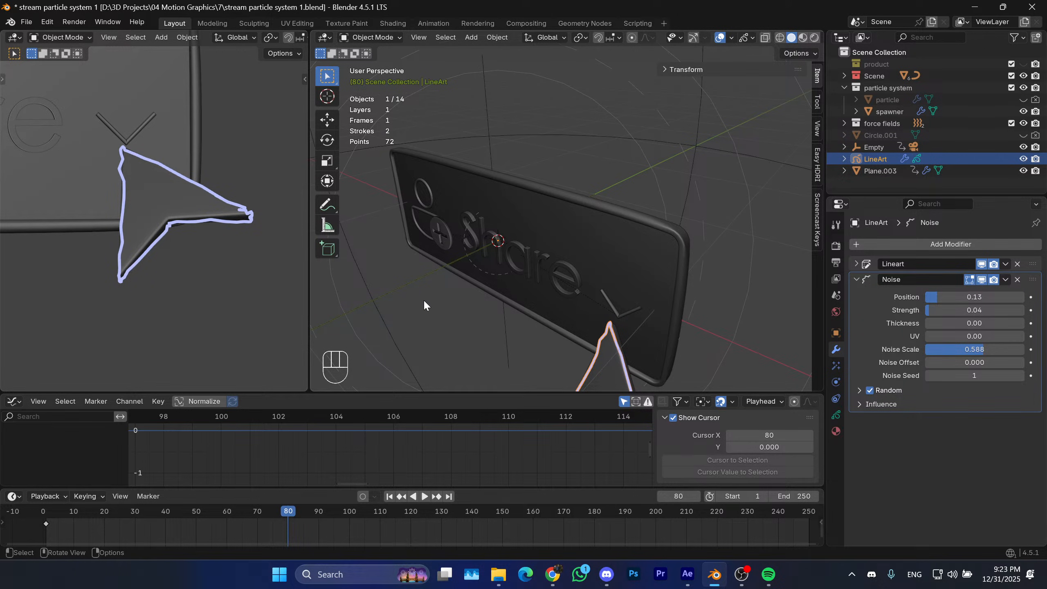
# Look through the Noise modifier's Influence and Random settings, comparing the outline with Random off and on.
pyautogui.click(865, 404)
pyautogui.click(900, 390)
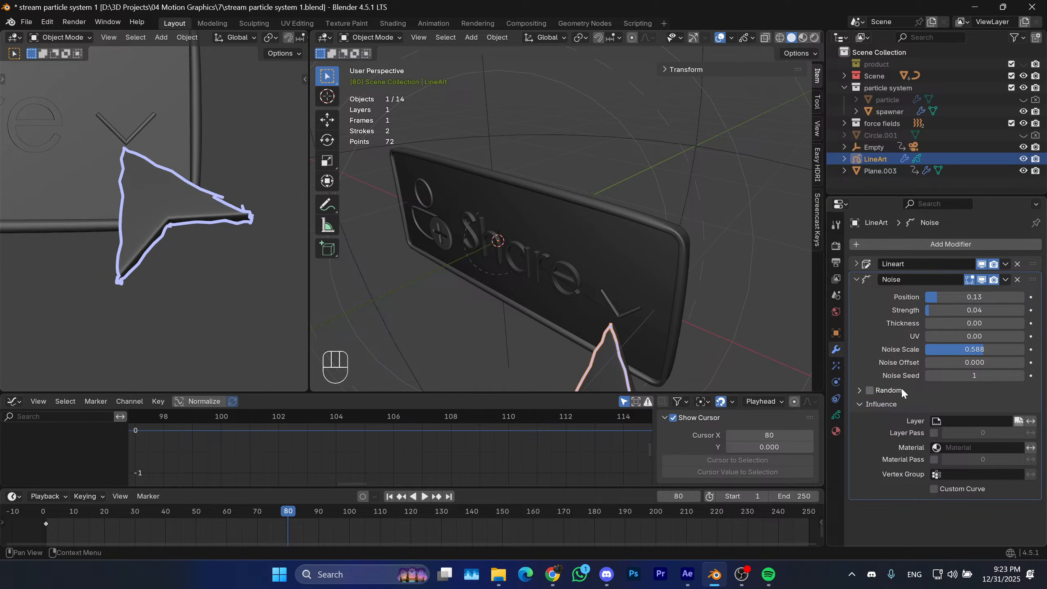
pyautogui.click(876, 394)
pyautogui.click(873, 391)
pyautogui.click(858, 389)
pyautogui.click(859, 389)
pyautogui.click(869, 391)
pyautogui.click(870, 405)
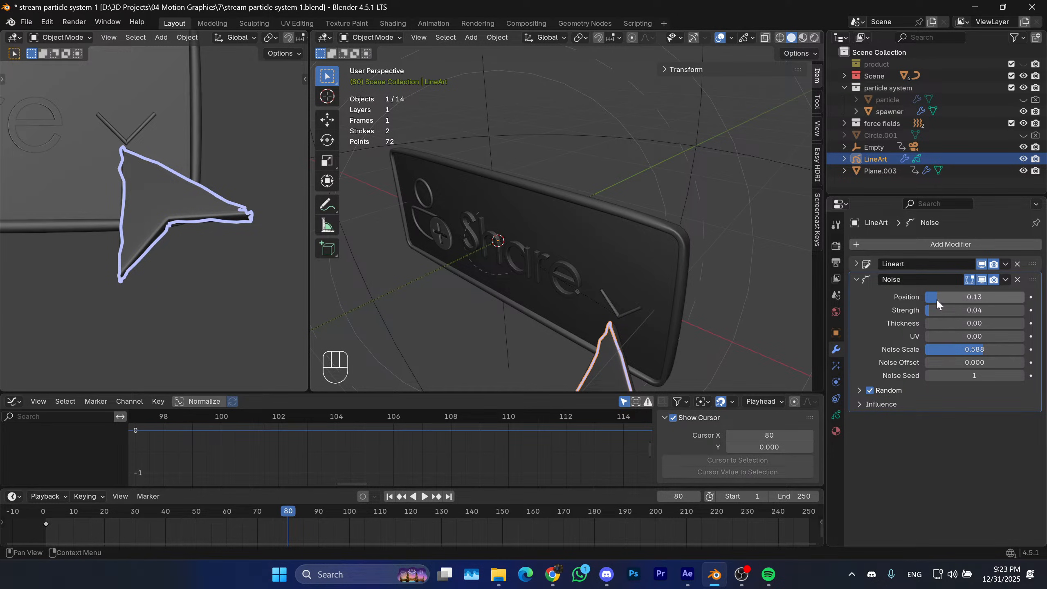
# Try a Noise Position of 0.51, preview the outline's wobble in playback, and undo the change.
pyautogui.moveTo(935, 297)
pyautogui.mouseDown()
pyautogui.moveTo(1012, 297)
pyautogui.moveTo(923, 296)
pyautogui.mouseUp()
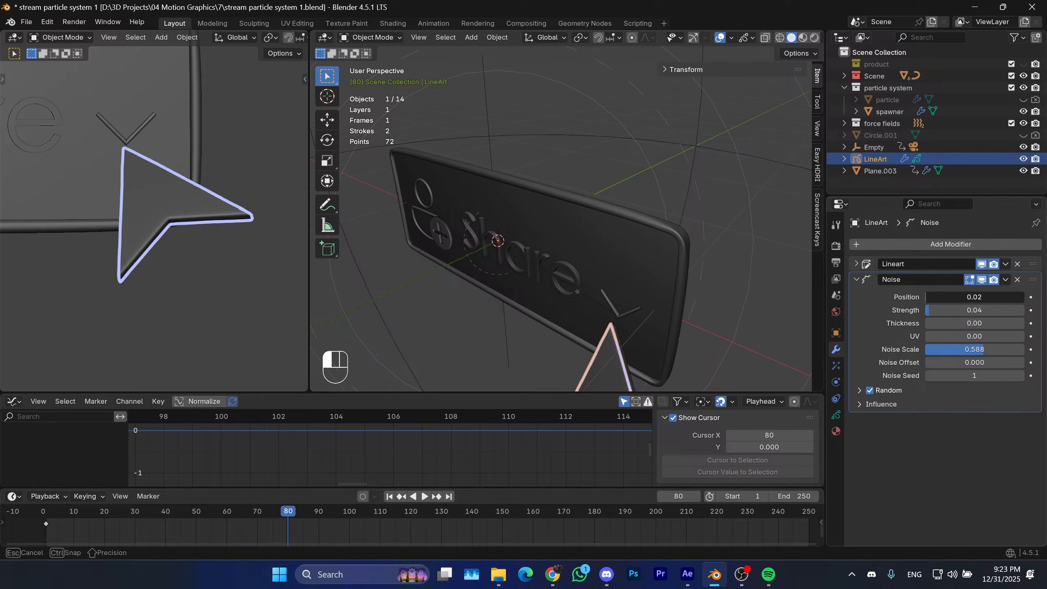
pyautogui.moveTo(969, 298); pyautogui.dragTo(1018, 298)
pyautogui.press('space')
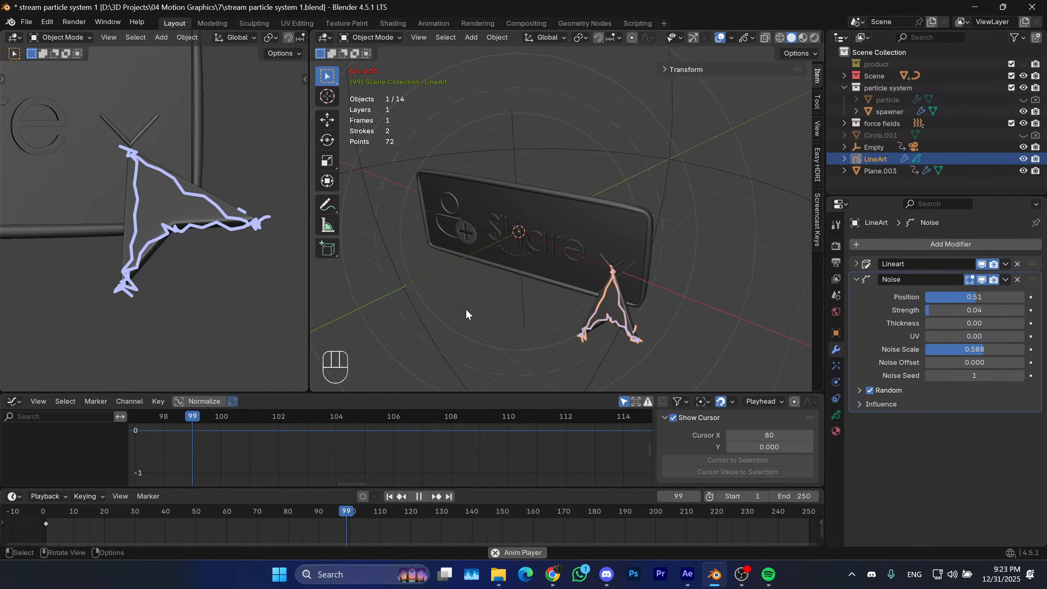
pyautogui.press('space')
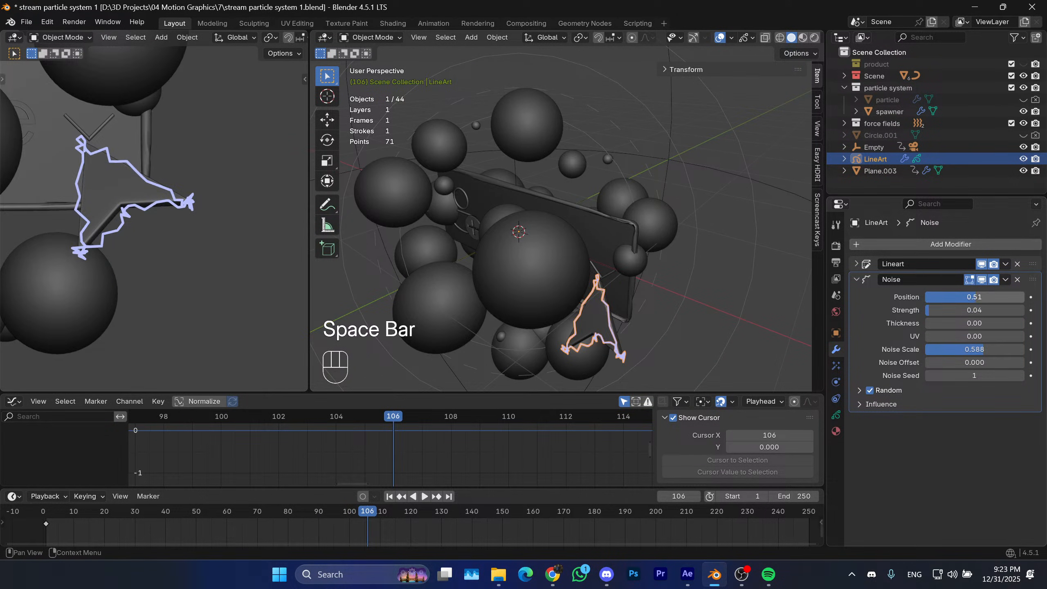
pyautogui.hotkey('ctrl', 'z')
# Set the Noise Position to 0.07 and play the animation from about frame 82 to check the outline.
pyautogui.press('space')
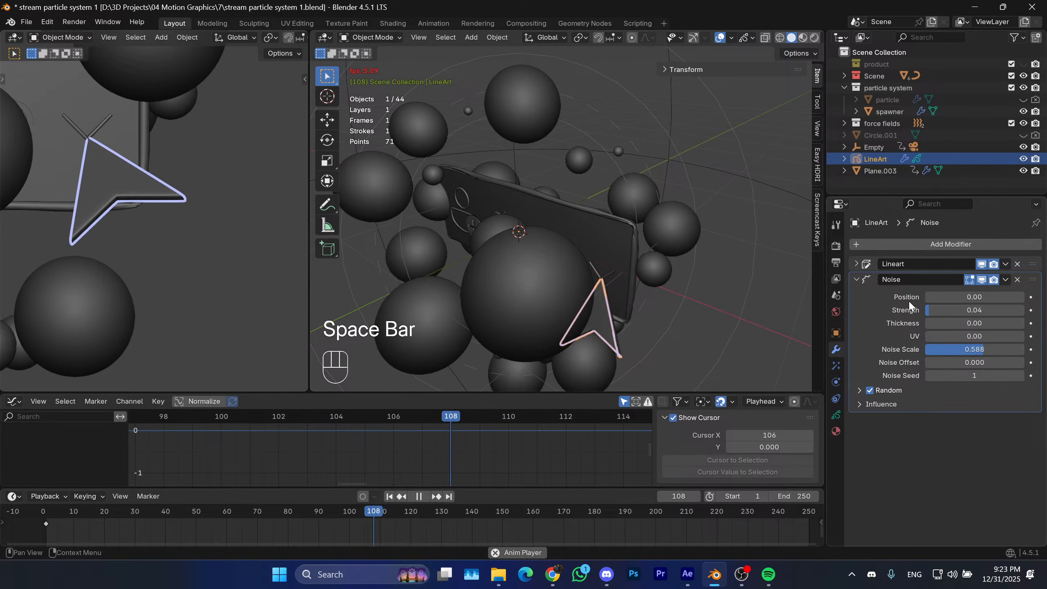
pyautogui.press('space')
pyautogui.moveTo(941, 295)
pyautogui.mouseDown()
pyautogui.moveTo(961, 296)
pyautogui.moveTo(933, 297)
pyautogui.mouseUp()
pyautogui.moveTo(383, 512); pyautogui.dragTo(296, 512)
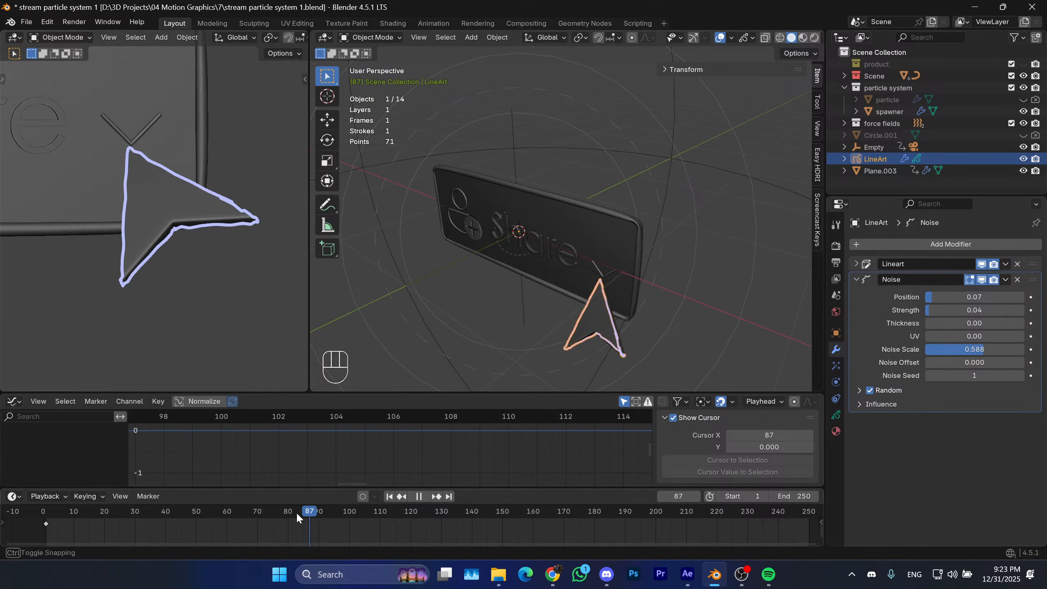
pyautogui.press('space')
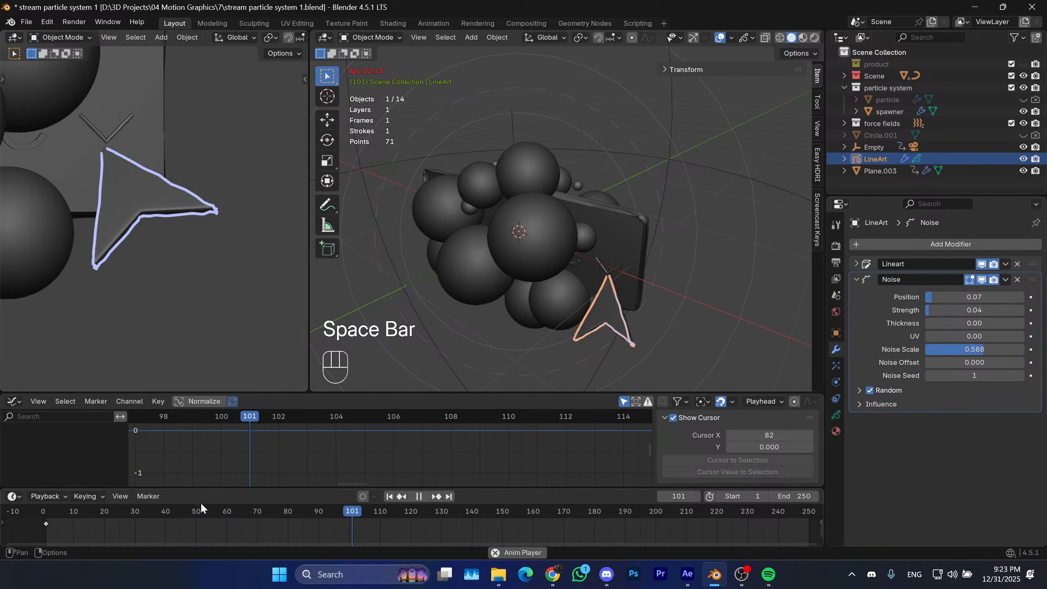
# Play the animation from frame 35 to 123 and examine the cursor's noisy outline among the spheres.
pyautogui.moveTo(162, 511); pyautogui.dragTo(149, 510)
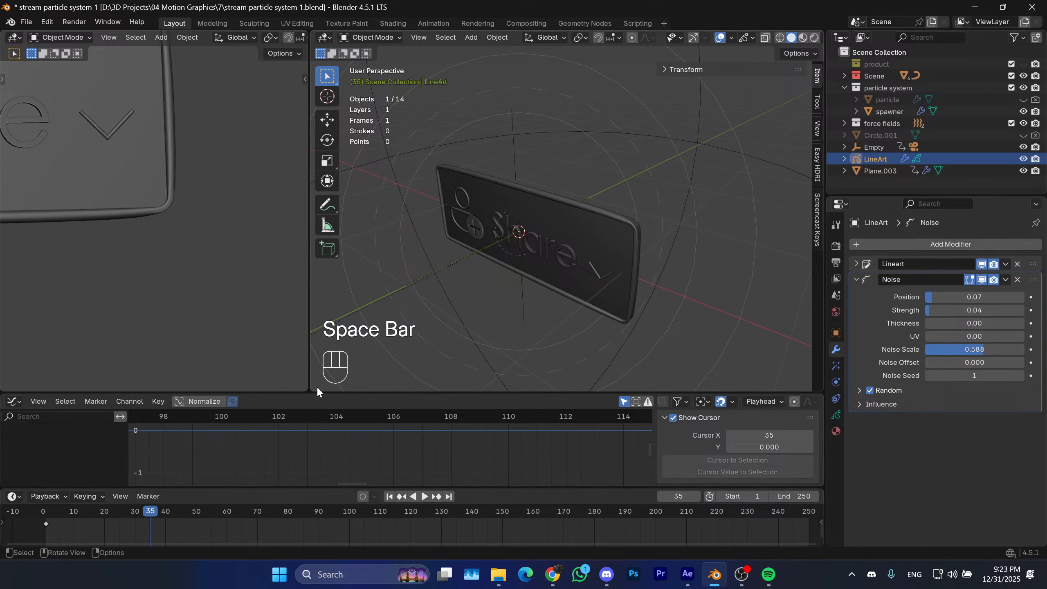
pyautogui.press('space')
pyautogui.keyDown('shift'); pyautogui.moveTo(587, 276); pyautogui.dragTo(631, 249, button='middle'); pyautogui.keyUp('shift')
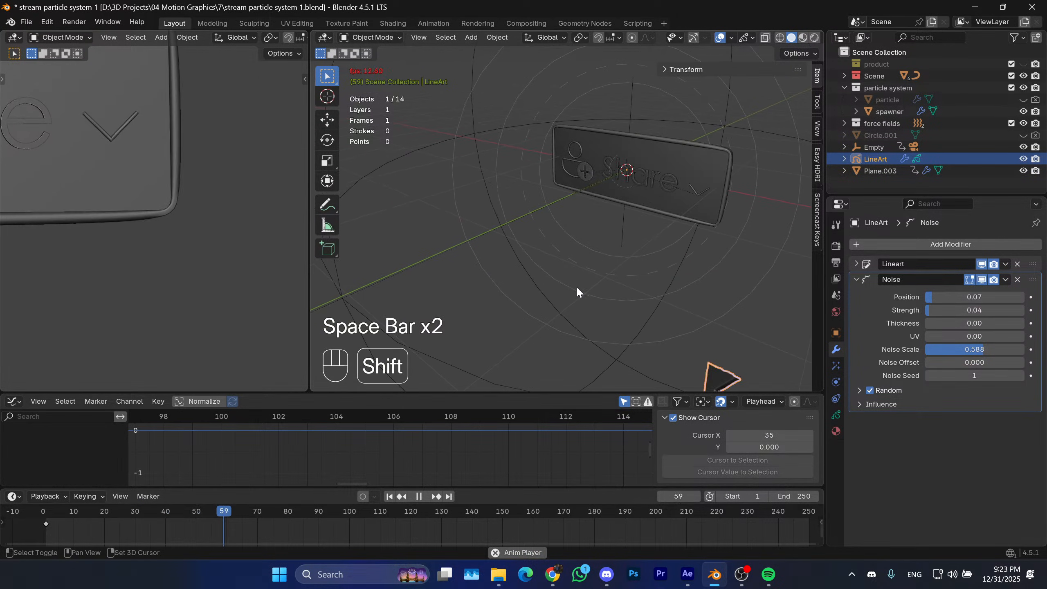
pyautogui.scroll(-2, 586, 287)
pyautogui.press('space')
pyautogui.press('space')
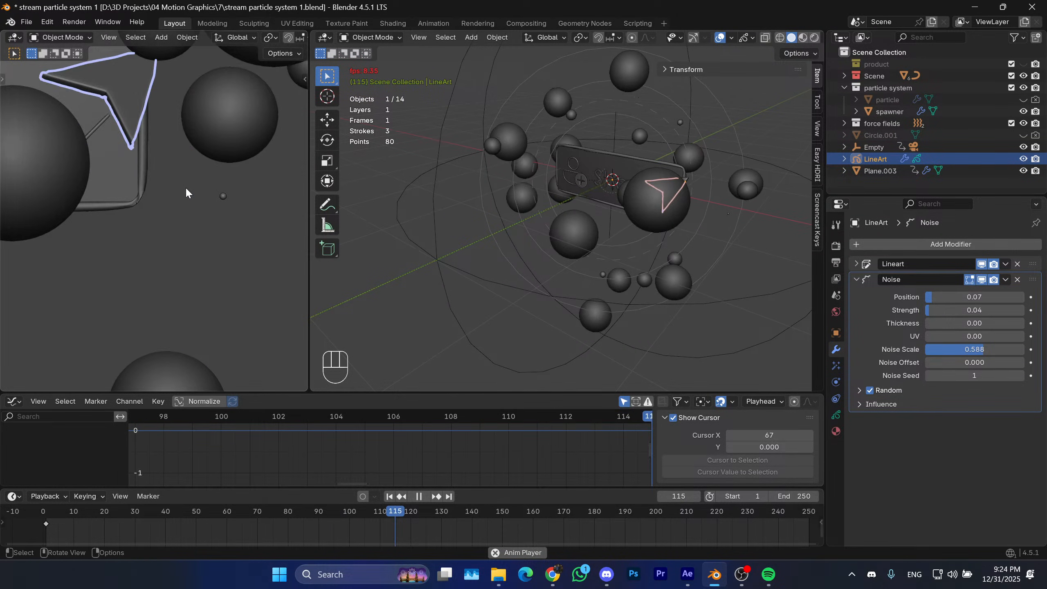
pyautogui.press('space')
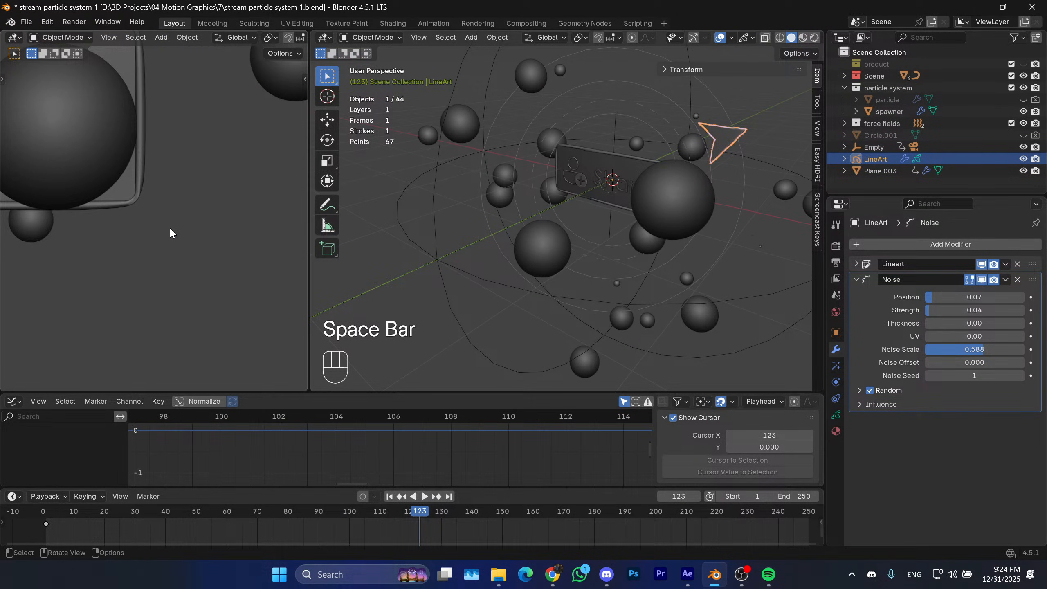
pyautogui.keyDown('shift'); pyautogui.moveTo(575, 217); pyautogui.dragTo(551, 252, button='middle'); pyautogui.keyUp('shift')
pyautogui.moveTo(565, 241); pyautogui.dragTo(563, 260, button='middle')
pyautogui.scroll(-5, 223, 238)
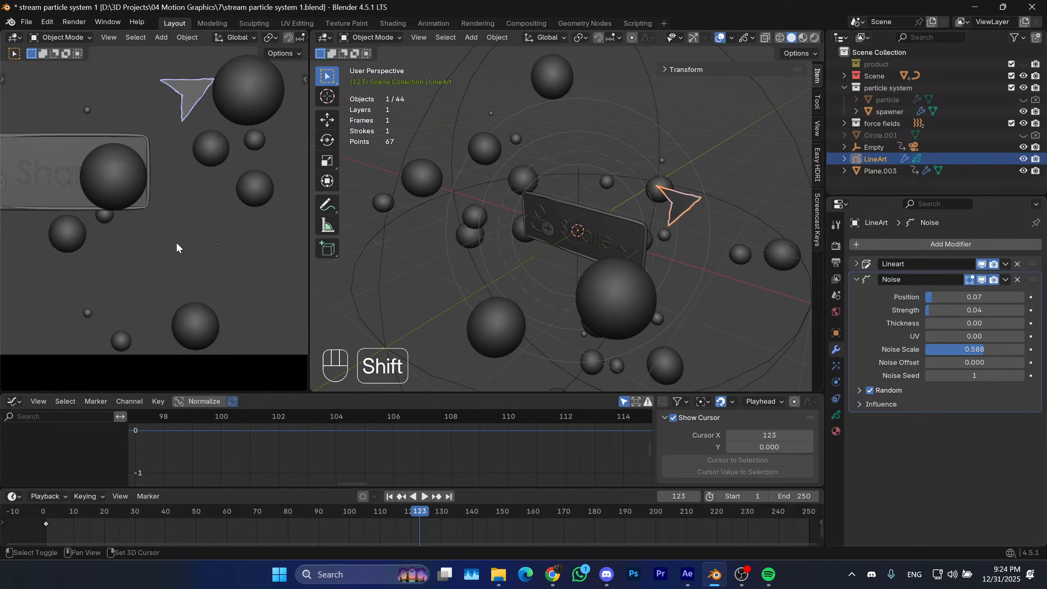
pyautogui.moveTo(176, 242)
pyautogui.keyDown('shift'); pyautogui.mouseDown(button='middle')
pyautogui.moveTo(187, 254)
pyautogui.moveTo(180, 275)
pyautogui.moveTo(163, 249)
pyautogui.moveTo(174, 249)
pyautogui.mouseUp(button='middle'); pyautogui.keyUp('shift')
pyautogui.scroll(-1, 173, 255)
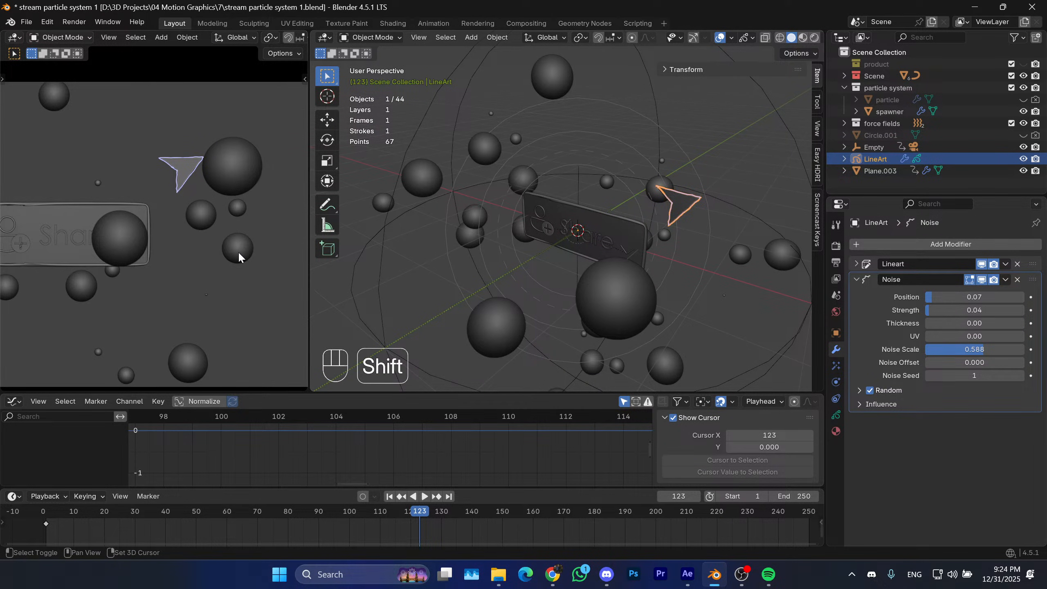
pyautogui.keyDown('shift'); pyautogui.moveTo(259, 248); pyautogui.dragTo(256, 236, button='middle'); pyautogui.keyUp('shift')
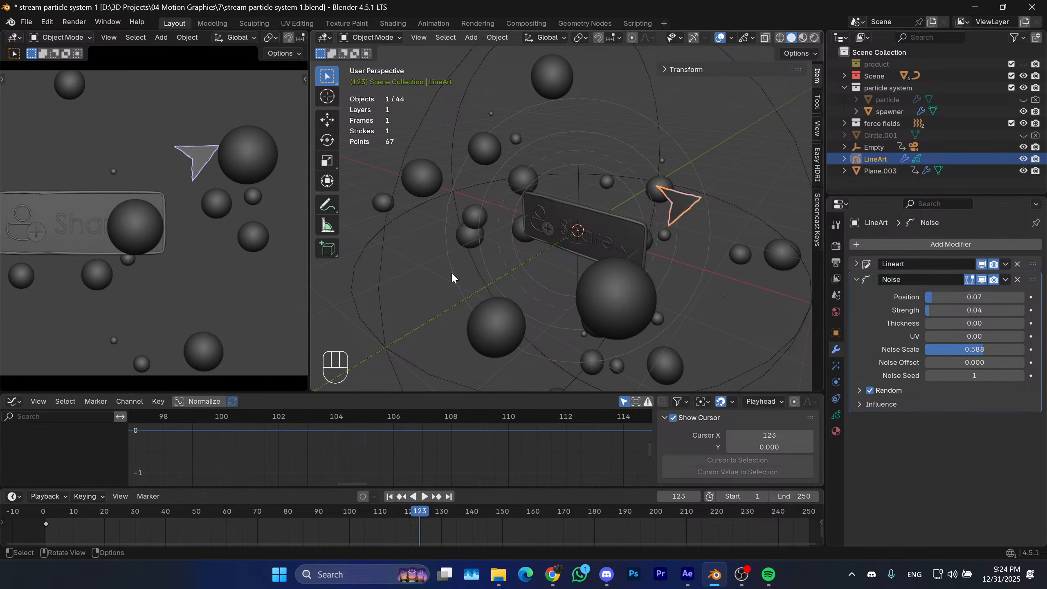
pyautogui.scroll(2, 601, 292)
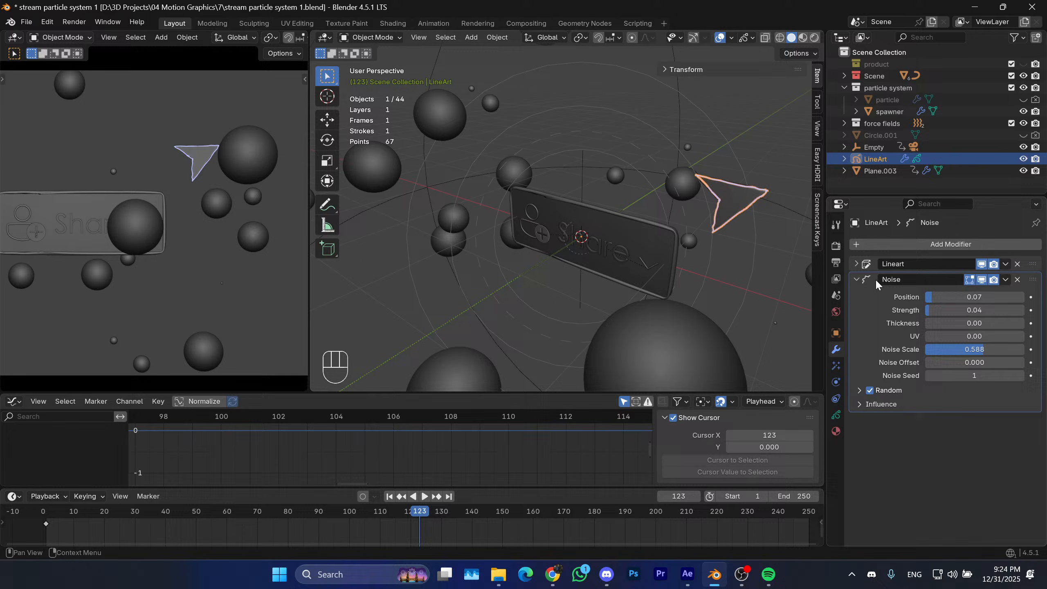
# Set the Noise Position to 0.02 and play the animation from frame 72 to check the outline.
pyautogui.click(934, 300)
pyautogui.press('Return')
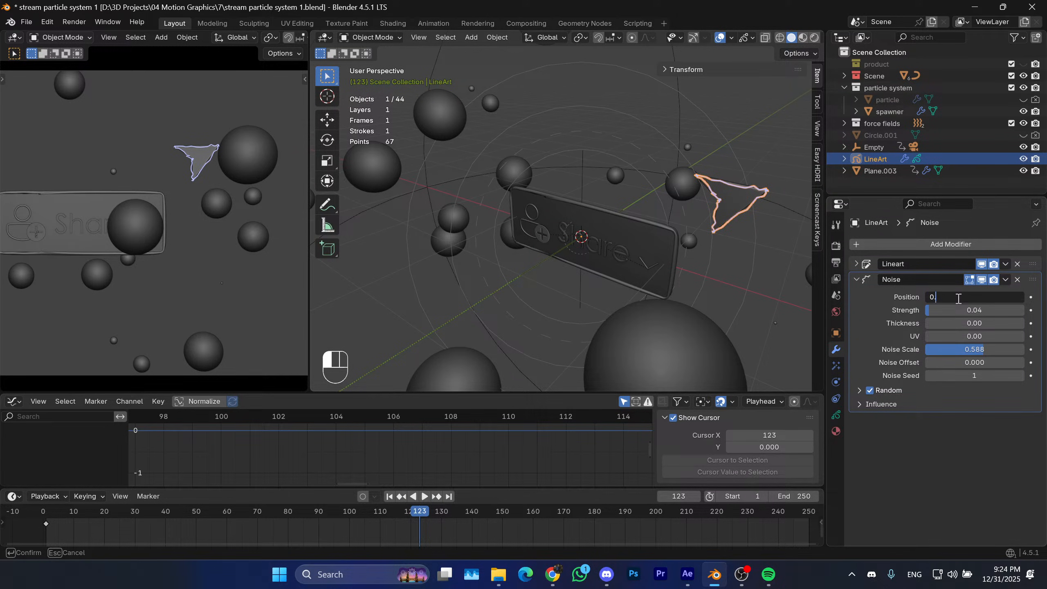
pyautogui.press('Return')
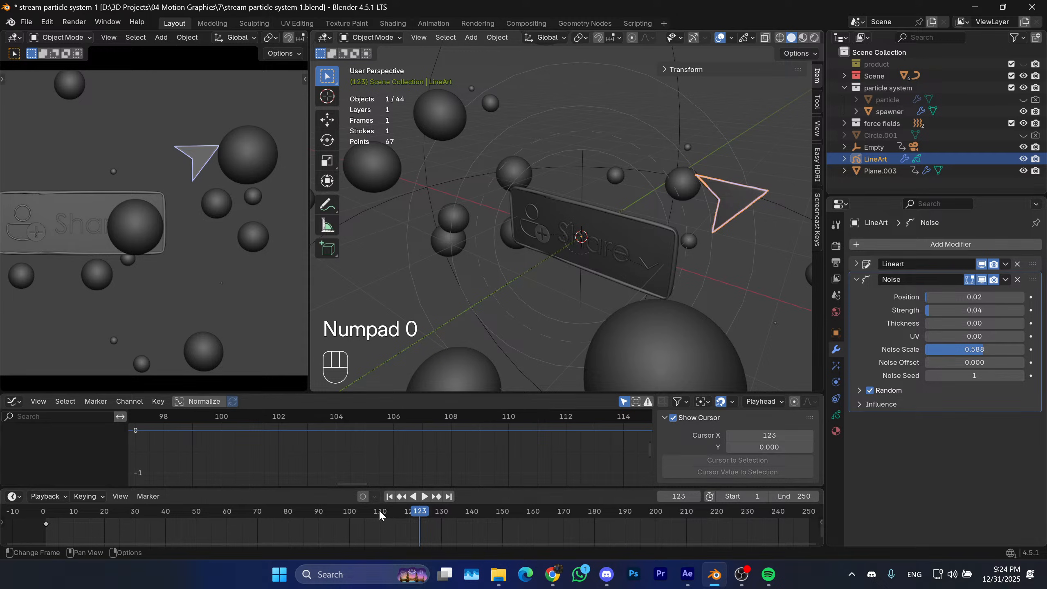
pyautogui.moveTo(378, 508); pyautogui.dragTo(264, 506)
pyautogui.press('space')
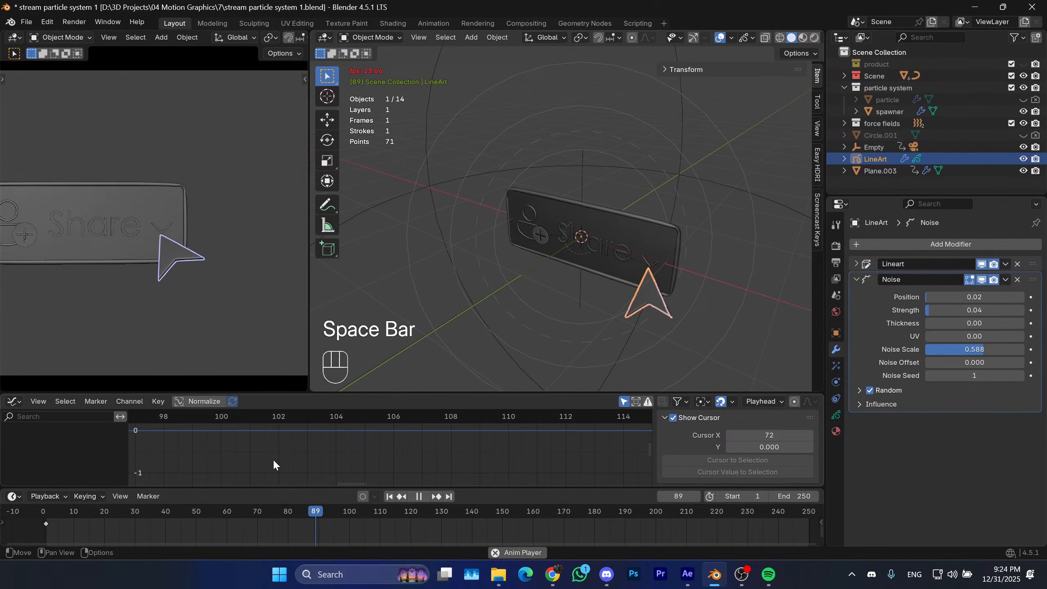
pyautogui.press('space')
# Examine the cursor outline up close in the camera view while replaying the animation from frame 75.
pyautogui.scroll(2, 180, 292)
pyautogui.keyDown('shift'); pyautogui.moveTo(215, 304); pyautogui.dragTo(189, 269, button='middle'); pyautogui.keyUp('shift')
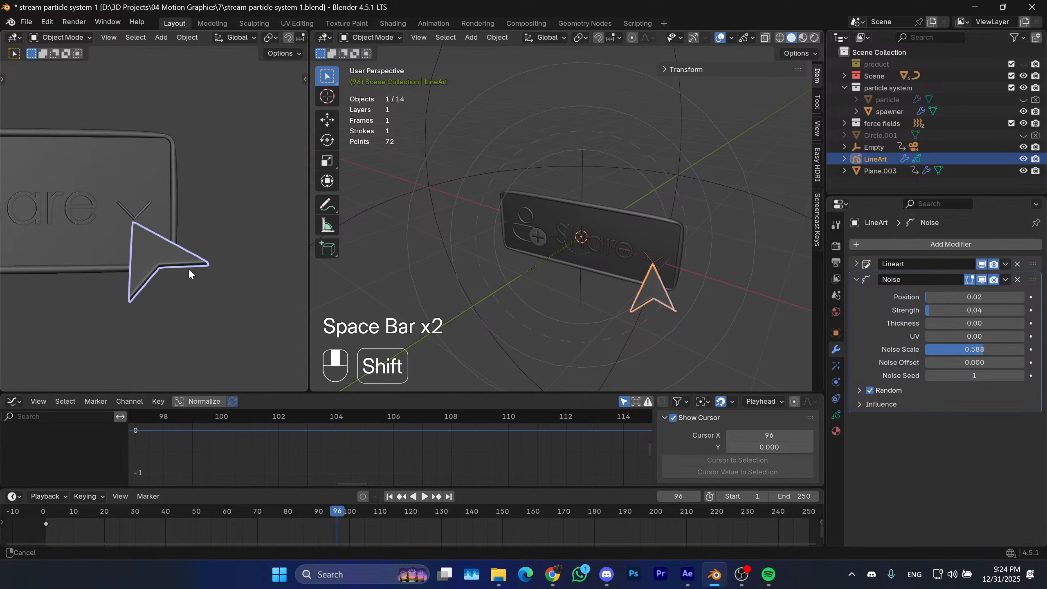
pyautogui.scroll(2, 193, 281)
pyautogui.press('space')
pyautogui.press('space')
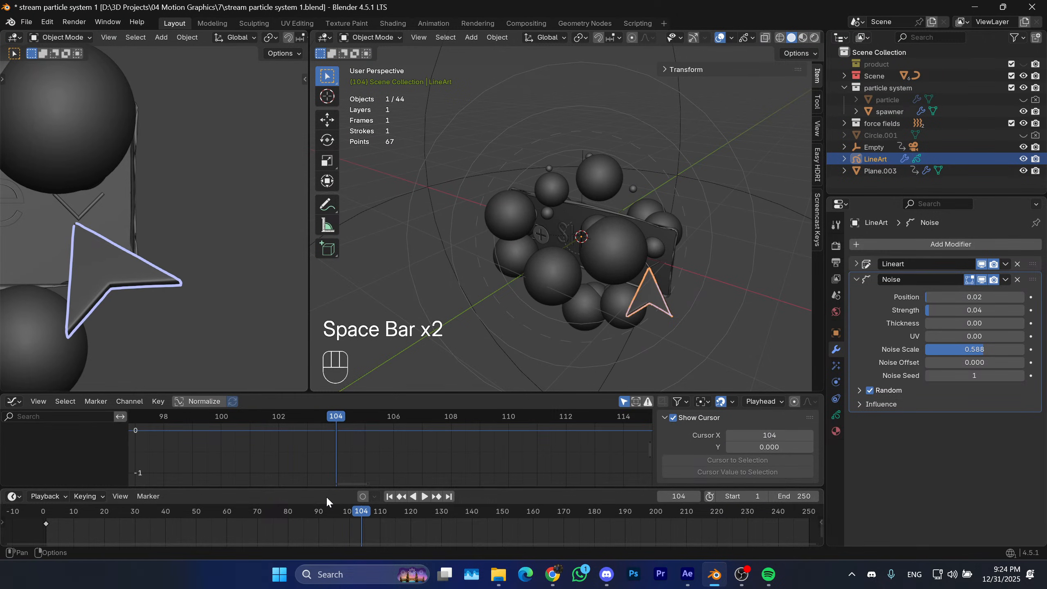
pyautogui.click(267, 509)
pyautogui.press('space')
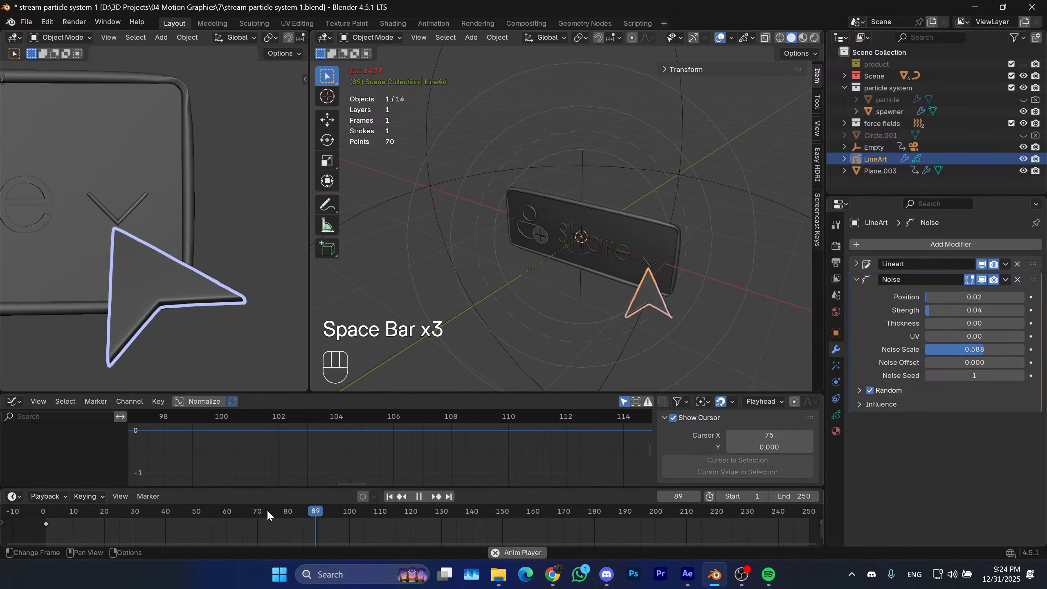
# Set the Noise Position to 0.05 and resume playback from frame 98.
pyautogui.press('space')
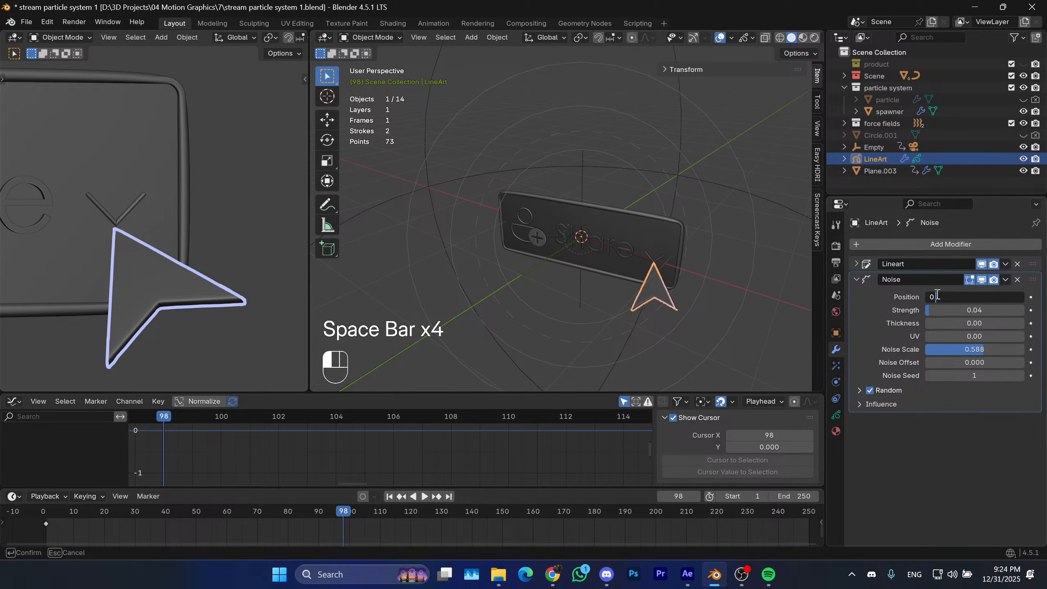
pyautogui.press('Return')
pyautogui.press('space')
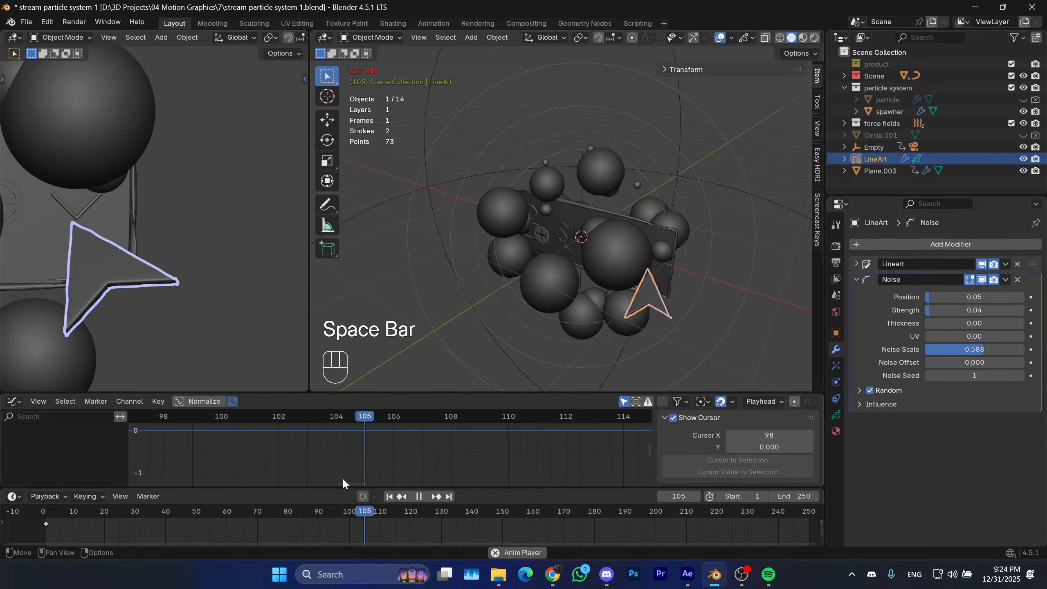
# Replay the animation from frames 82 and 78 to examine the cursor's wobbling outline as the spheres burst out.
pyautogui.moveTo(380, 511); pyautogui.dragTo(297, 507)
pyautogui.press('space')
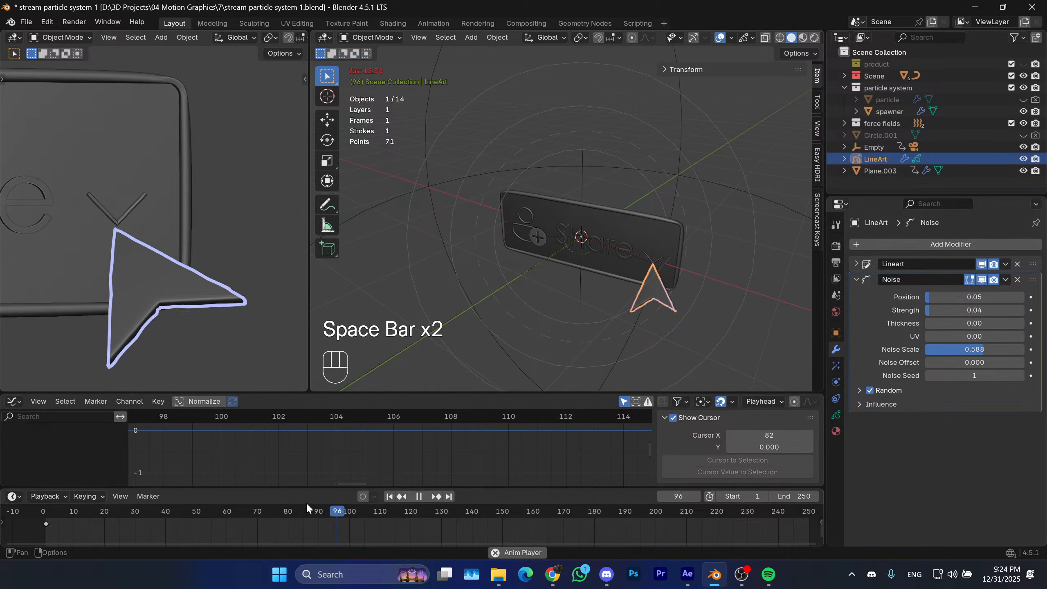
pyautogui.press('space')
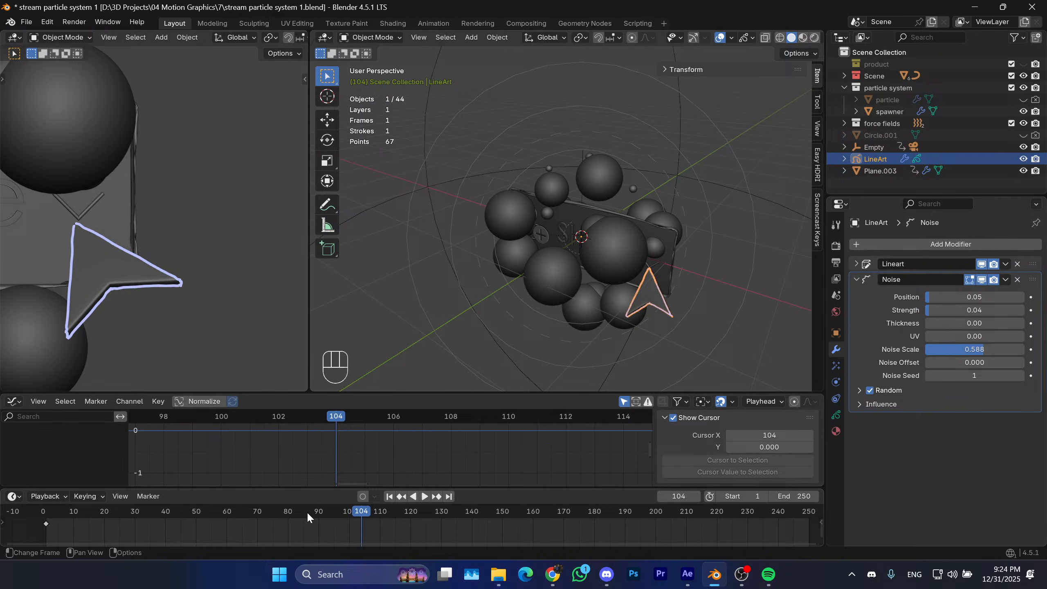
pyautogui.moveTo(320, 511); pyautogui.dragTo(282, 512)
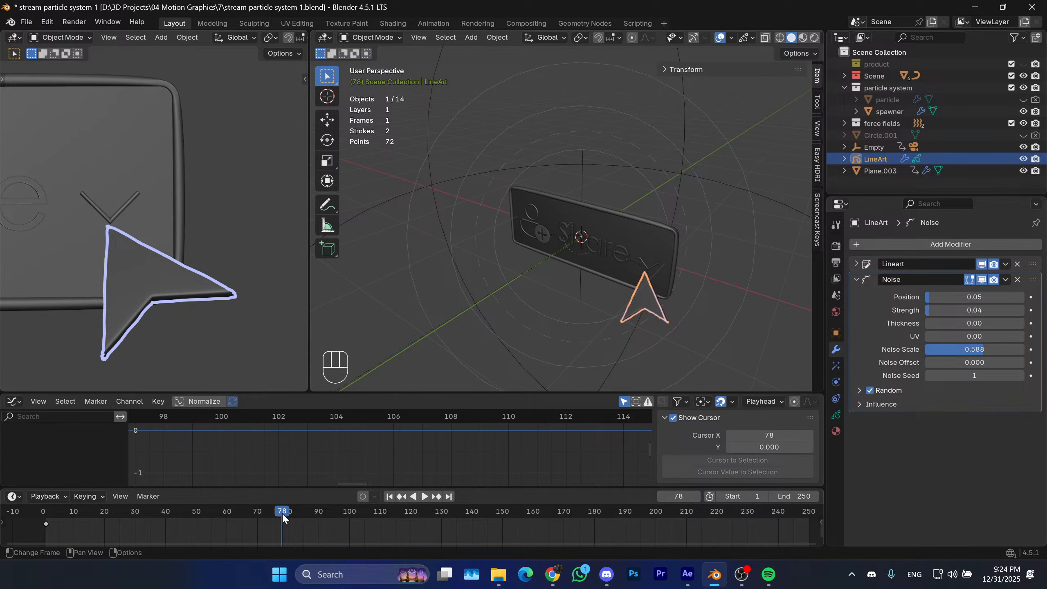
pyautogui.press('space')
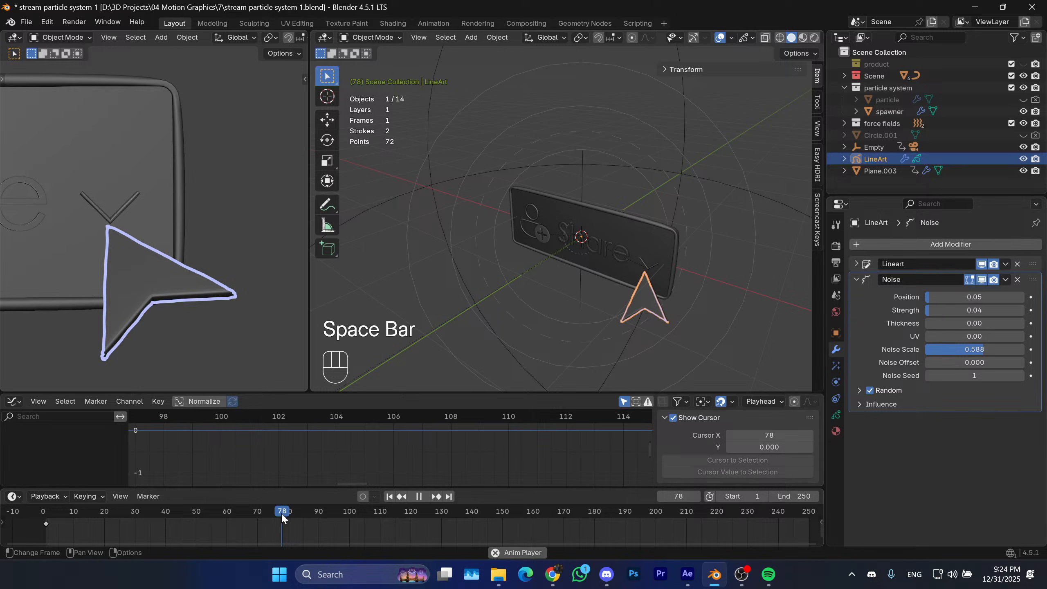
pyautogui.press('space')
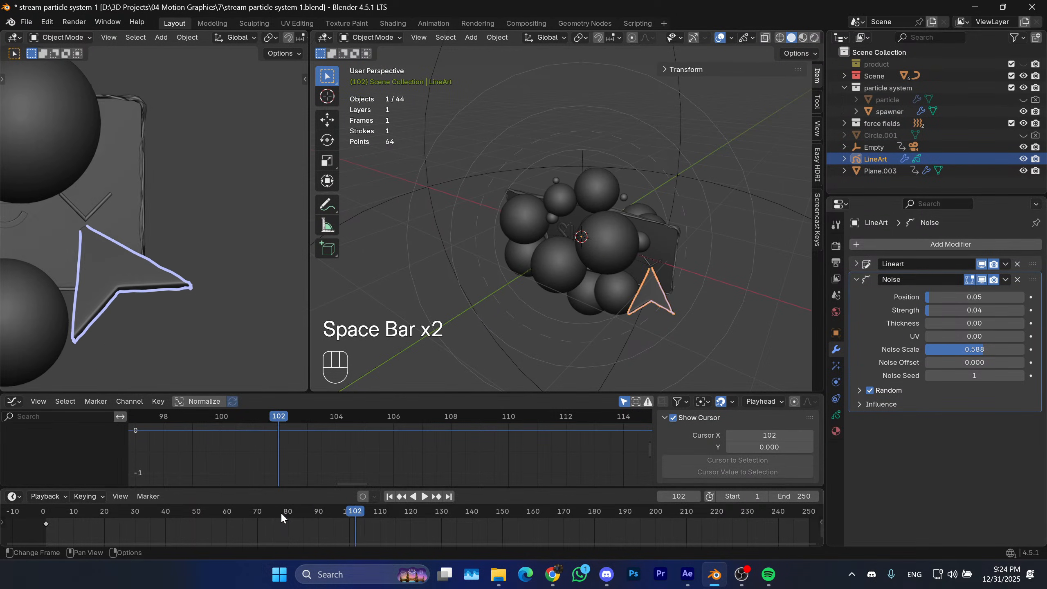
# Select the Share button's outer frame and bring up its Cloth physics settings.
pyautogui.keyDown('shift'); pyautogui.moveTo(114, 297); pyautogui.dragTo(209, 291, button='middle'); pyautogui.keyUp('shift')
pyautogui.scroll(-5, 194, 283)
pyautogui.scroll(5, 209, 287)
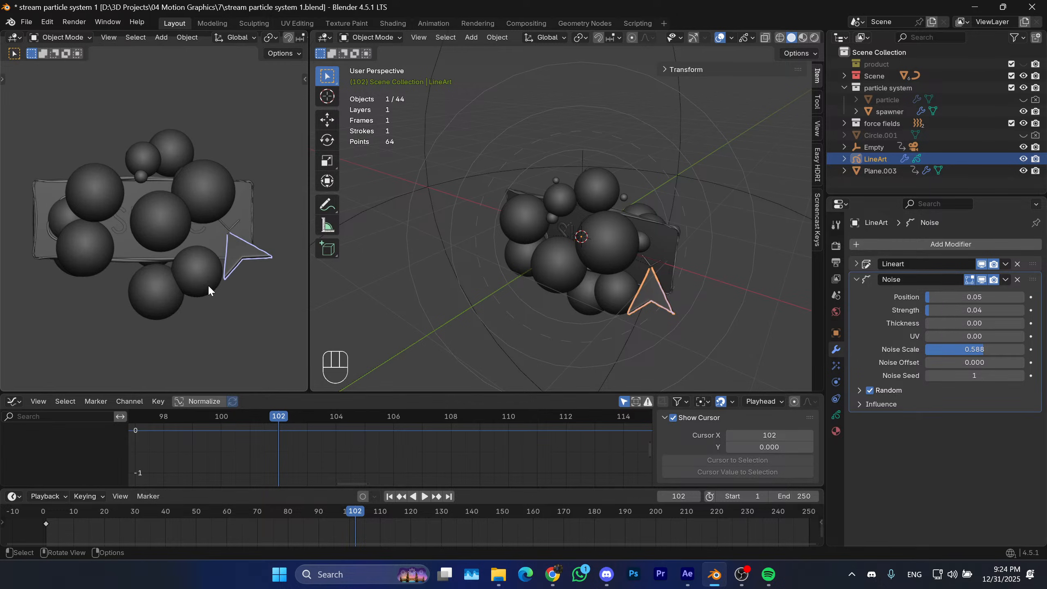
pyautogui.keyDown('shift'); pyautogui.moveTo(275, 285); pyautogui.dragTo(132, 316, button='middle'); pyautogui.keyUp('shift')
pyautogui.scroll(9, 162, 197)
pyautogui.keyDown('shift'); pyautogui.moveTo(124, 203); pyautogui.dragTo(132, 230, button='middle'); pyautogui.keyUp('shift')
pyautogui.scroll(-4, 144, 232)
pyautogui.moveTo(578, 245); pyautogui.dragTo(524, 247, button='middle')
pyautogui.scroll(1, 490, 253)
pyautogui.keyDown('shift'); pyautogui.moveTo(585, 250); pyautogui.dragTo(553, 268, button='middle'); pyautogui.keyUp('shift')
pyautogui.scroll(2, 490, 254)
pyautogui.click(549, 289)
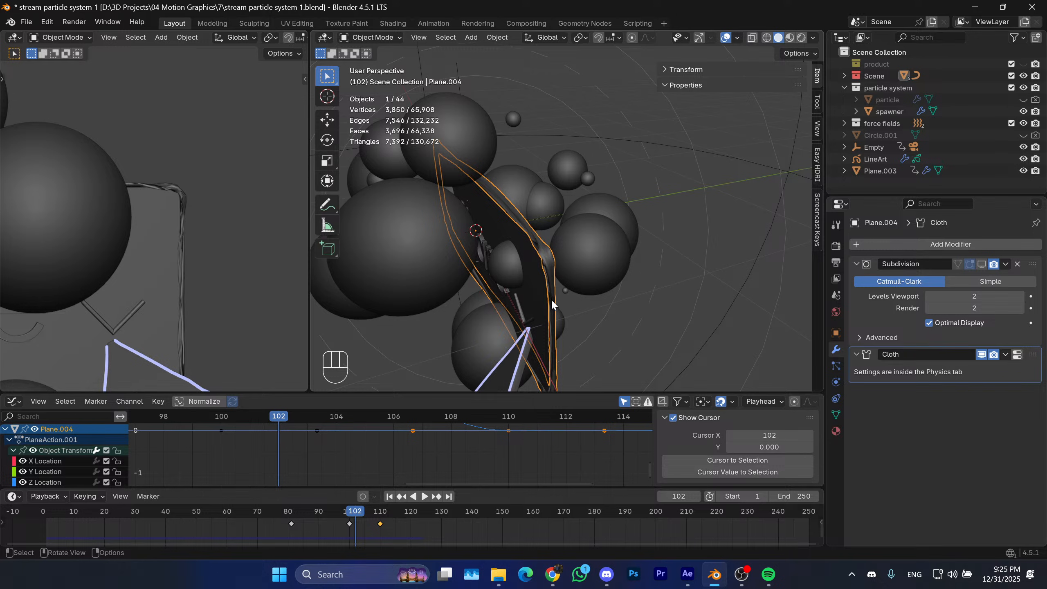
pyautogui.click(836, 382)
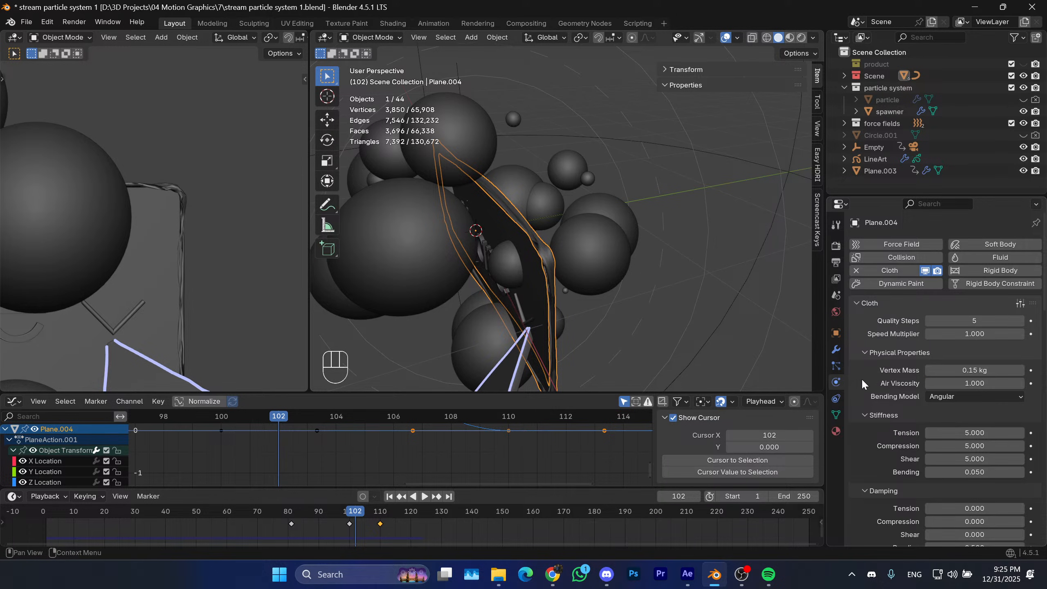
pyautogui.scroll(-2, 864, 365)
pyautogui.scroll(2, 864, 354)
# Play the animation from frame 65 to 105 and examine the button frame's cloth deformation up close.
pyautogui.moveTo(342, 523); pyautogui.dragTo(242, 512)
pyautogui.press('space')
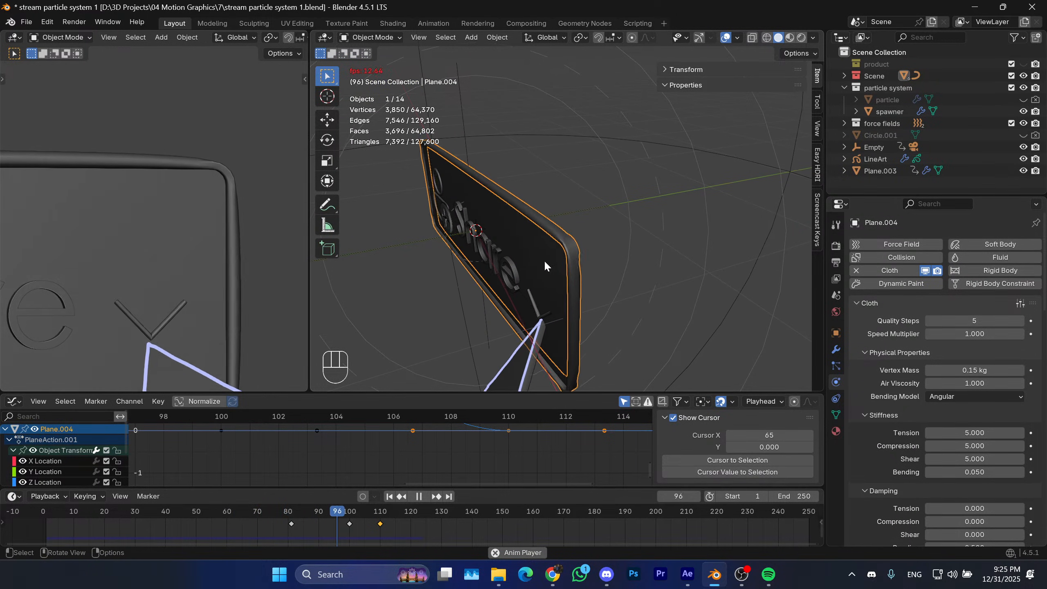
pyautogui.press('space')
pyautogui.moveTo(568, 252); pyautogui.dragTo(571, 226, button='middle')
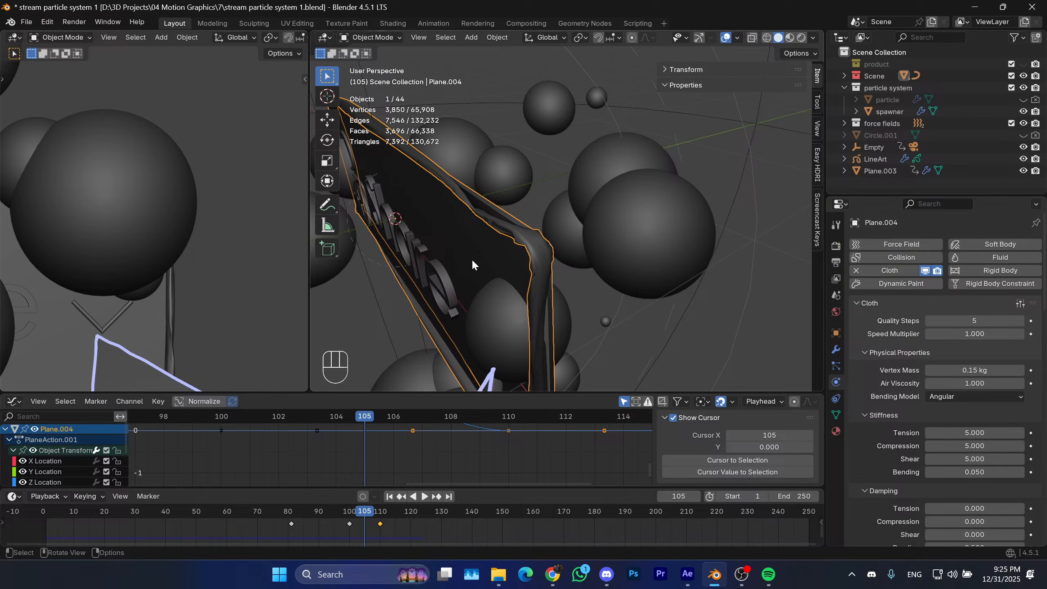
pyautogui.moveTo(472, 261); pyautogui.dragTo(497, 272, button='middle')
pyautogui.keyDown('shift'); pyautogui.moveTo(607, 255); pyautogui.dragTo(543, 248, button='middle'); pyautogui.keyUp('shift')
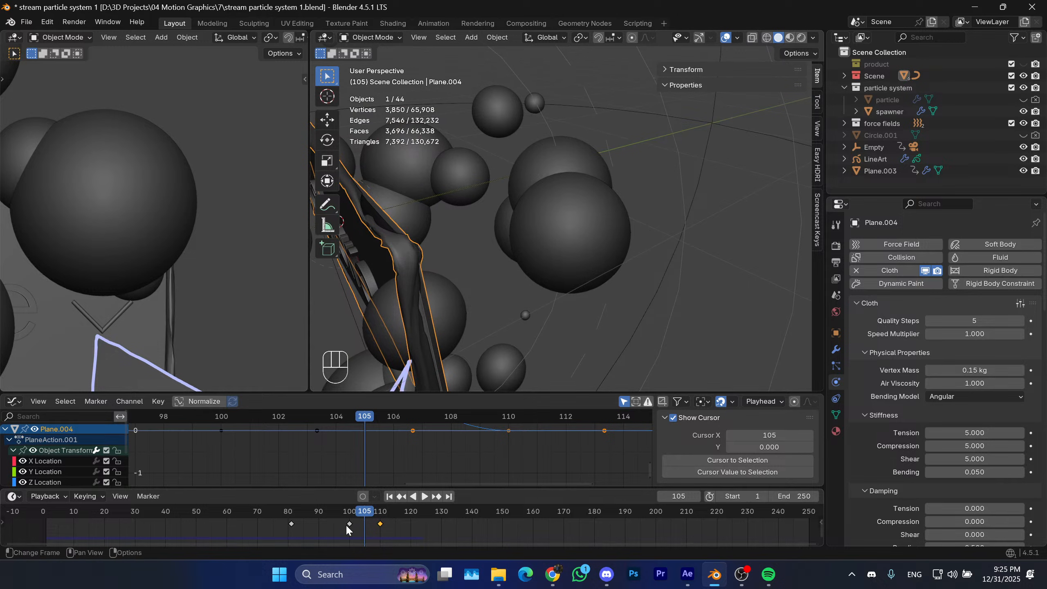
# Replay the animation from frames 71 and 66, examining how the frame deforms against the spheres from several angles.
pyautogui.moveTo(345, 504); pyautogui.dragTo(261, 505)
pyautogui.press('space')
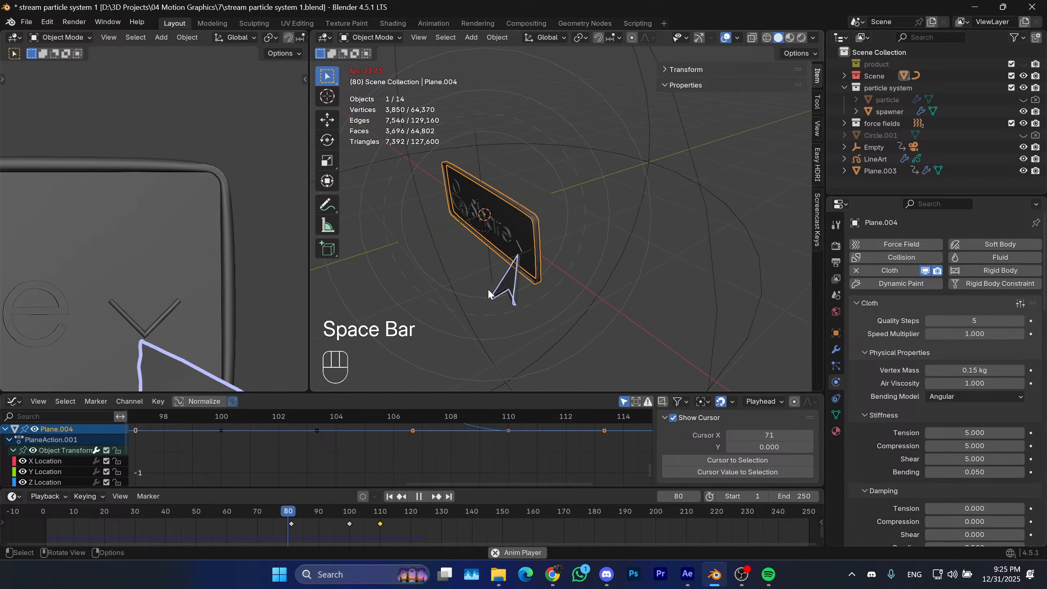
pyautogui.scroll(2, 538, 251)
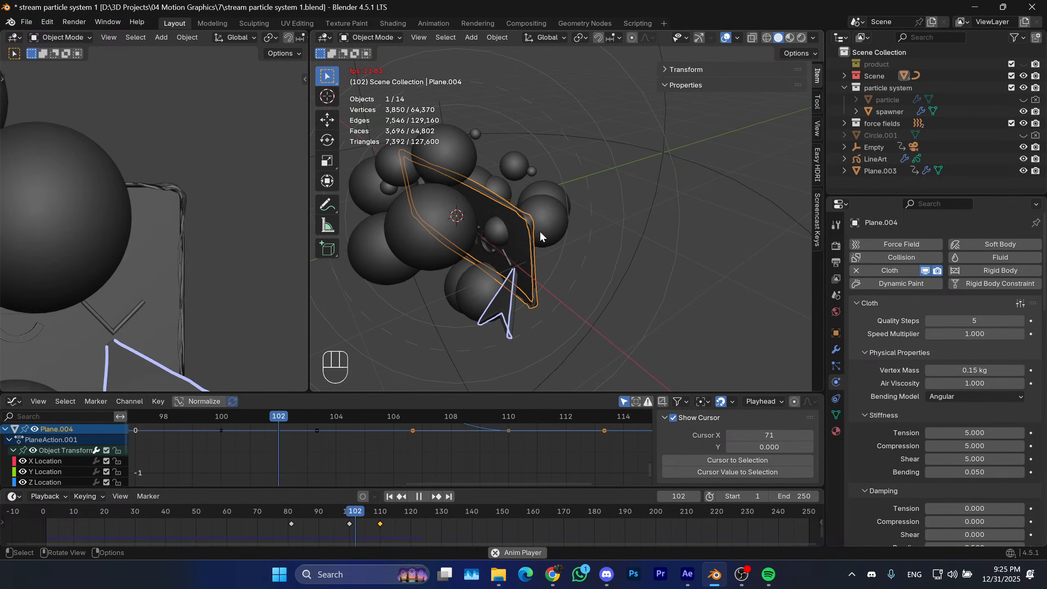
pyautogui.press('space')
pyautogui.scroll(2, 528, 238)
pyautogui.moveTo(491, 248); pyautogui.dragTo(543, 254, button='middle')
pyautogui.keyDown('shift'); pyautogui.moveTo(543, 254); pyautogui.dragTo(557, 256, button='middle'); pyautogui.keyUp('shift')
pyautogui.moveTo(557, 256); pyautogui.dragTo(542, 274, button='middle')
pyautogui.scroll(2, 512, 258)
pyautogui.scroll(-2, 542, 275)
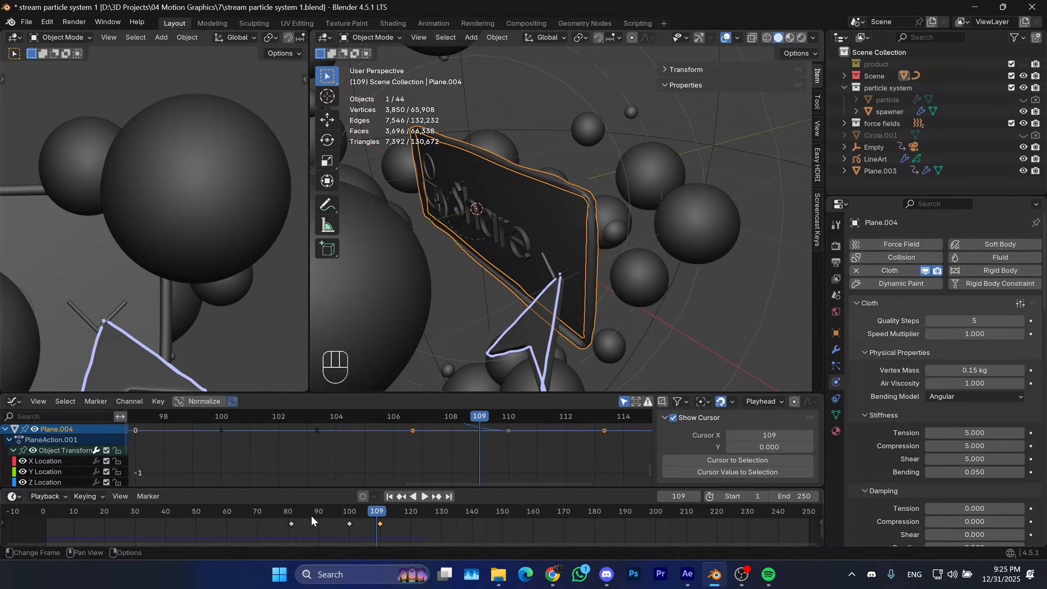
pyautogui.moveTo(311, 514); pyautogui.dragTo(246, 519)
pyautogui.press('space')
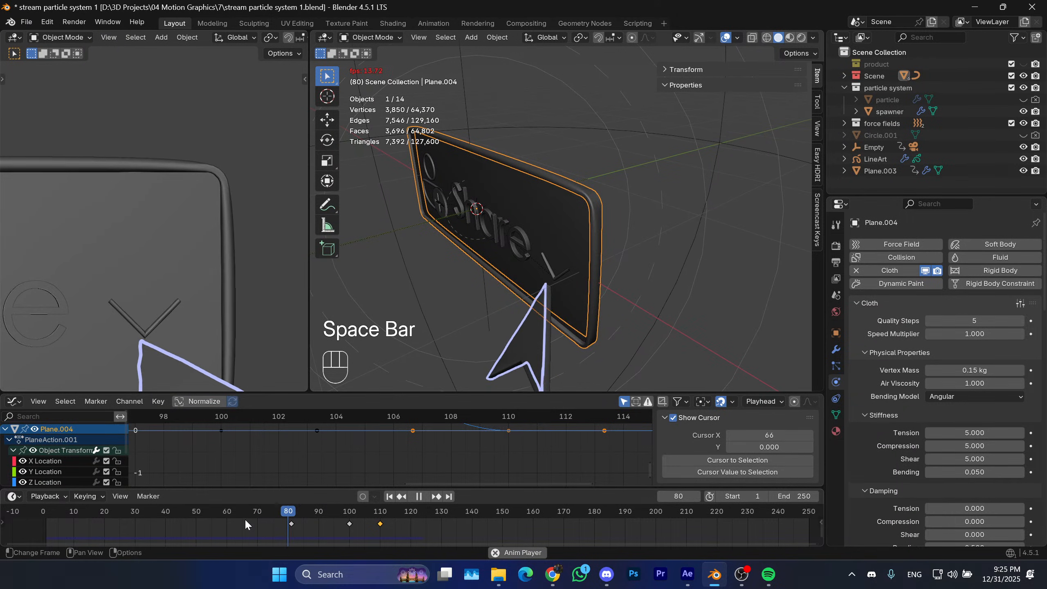
pyautogui.press('space')
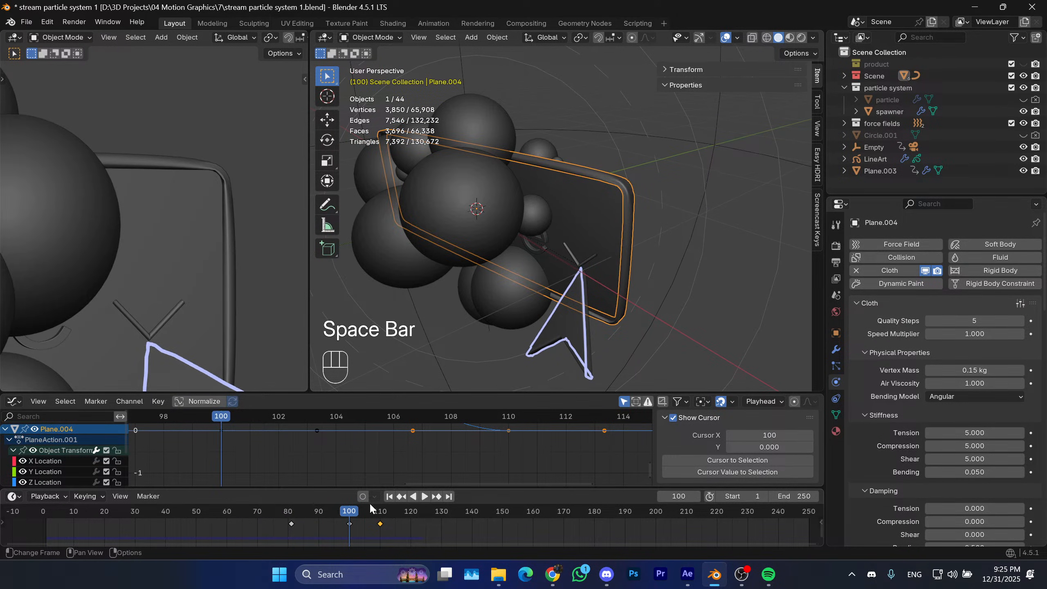
# Remove the Cloth physics from the button's outer frame and test playback from frame 1.
pyautogui.click(857, 270)
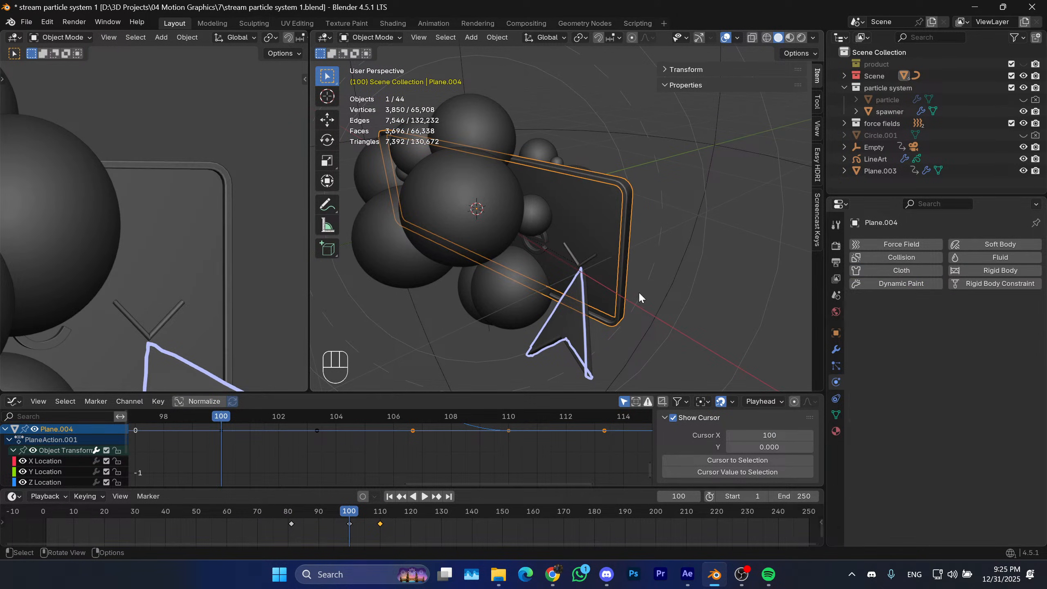
pyautogui.click(389, 498)
pyautogui.press('space')
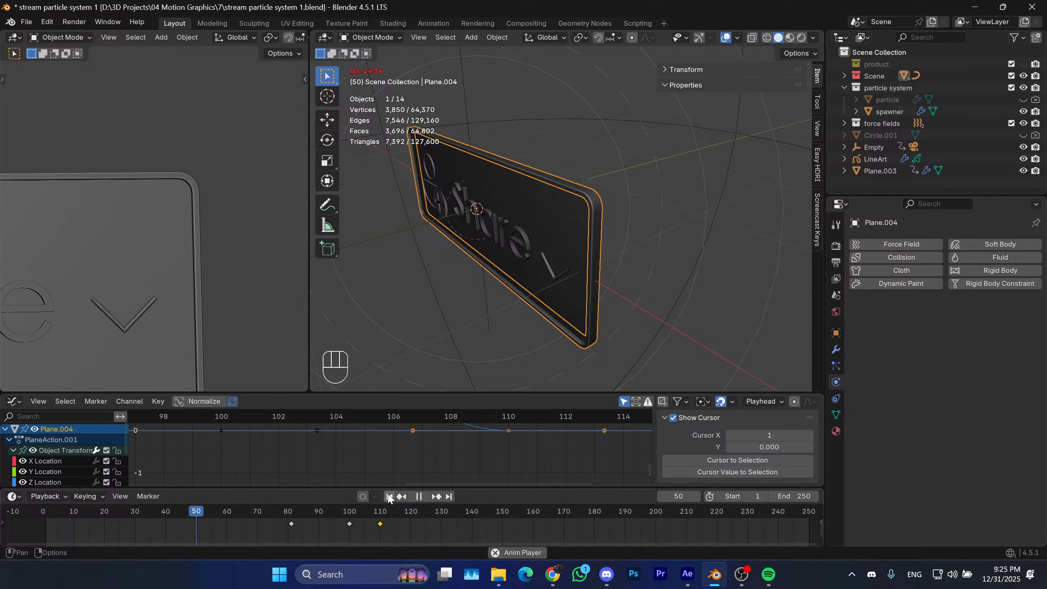
pyautogui.press('space')
pyautogui.click(389, 498)
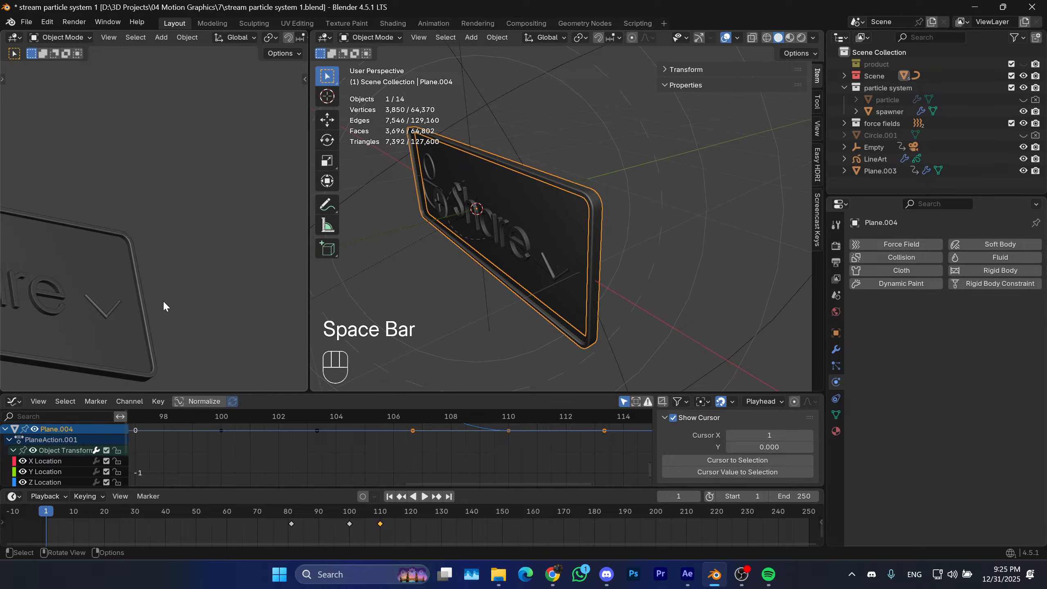
# Enlarge the camera viewport and fit the whole camera frame inside it.
pyautogui.scroll(-6, 174, 302)
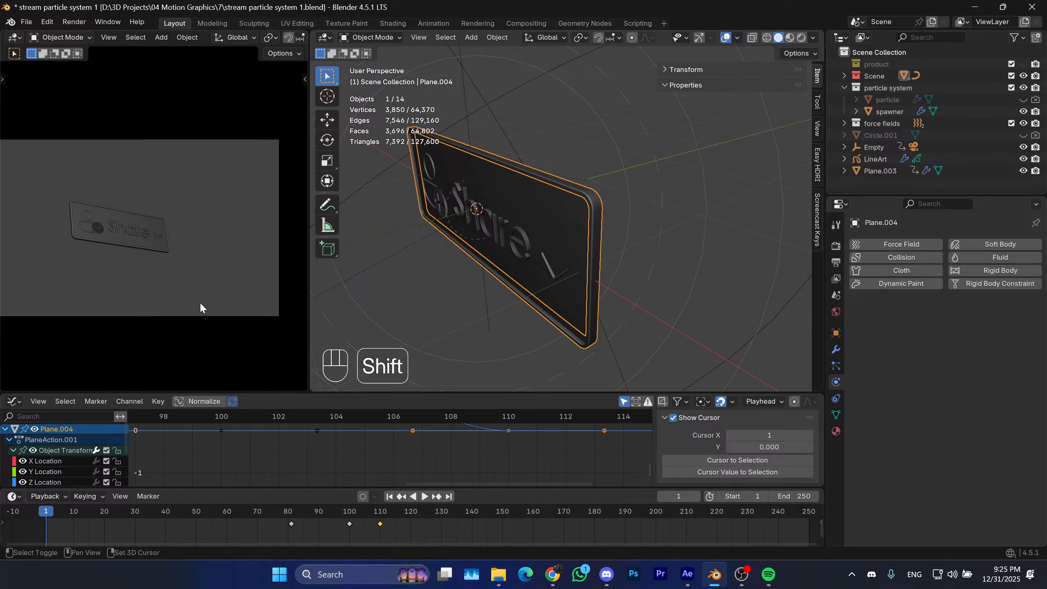
pyautogui.keyDown('shift'); pyautogui.moveTo(201, 303); pyautogui.dragTo(223, 313, button='middle'); pyautogui.keyUp('shift')
pyautogui.moveTo(310, 297); pyautogui.dragTo(385, 293)
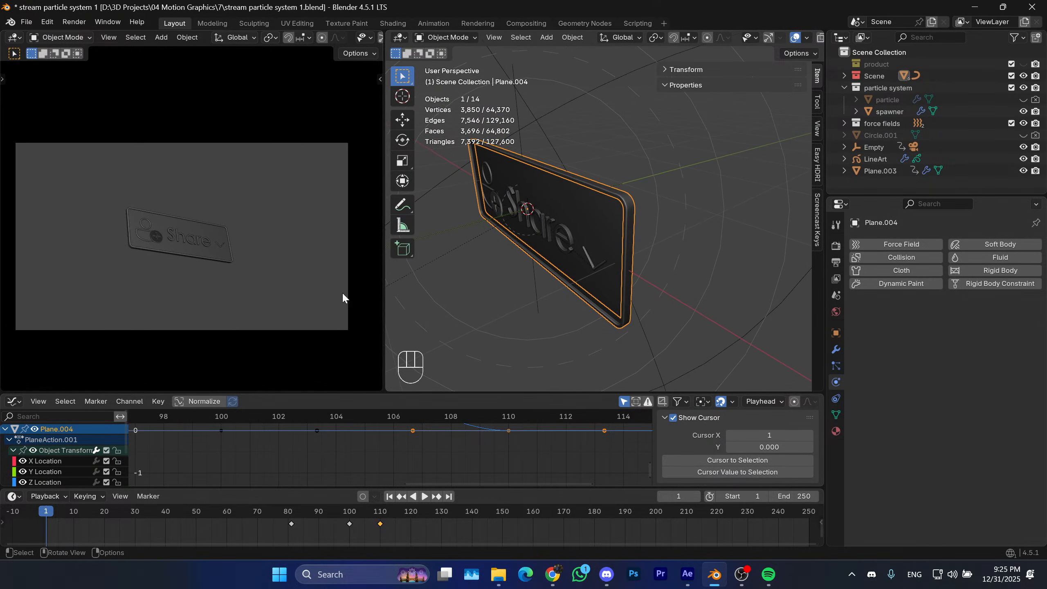
pyautogui.keyDown('shift'); pyautogui.moveTo(343, 296); pyautogui.dragTo(322, 359, button='middle'); pyautogui.keyUp('shift')
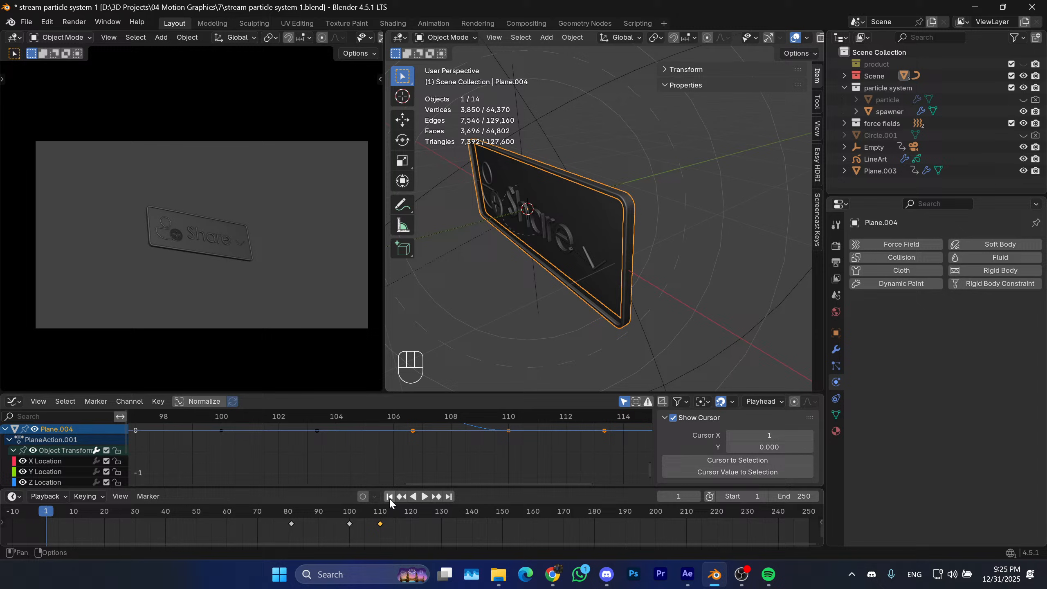
# Play the animation from frame 1 to 111 and examine the frame and cursor without the cloth simulation.
pyautogui.press('space')
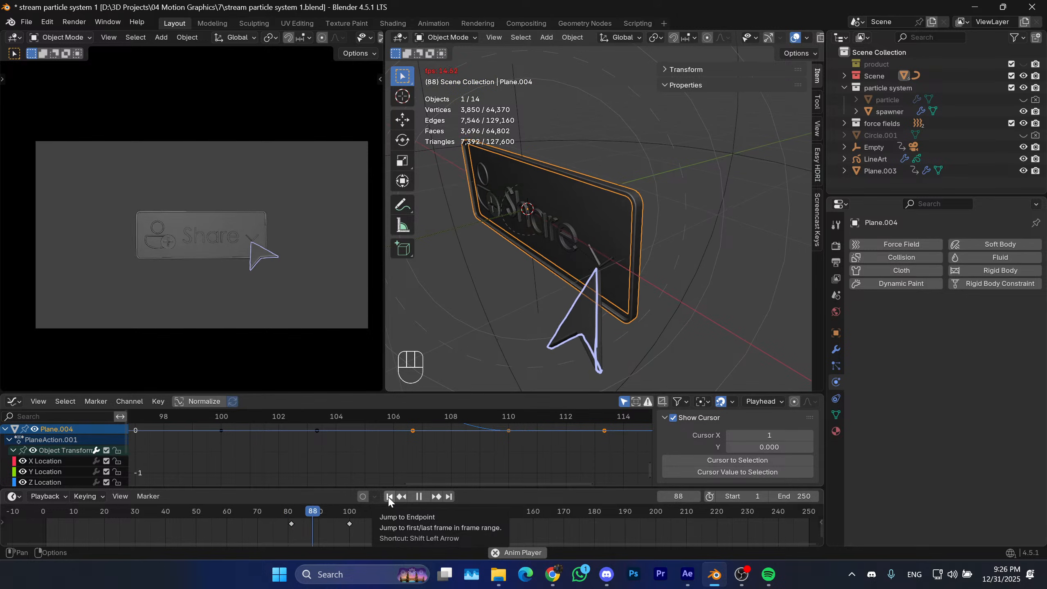
pyautogui.press('space')
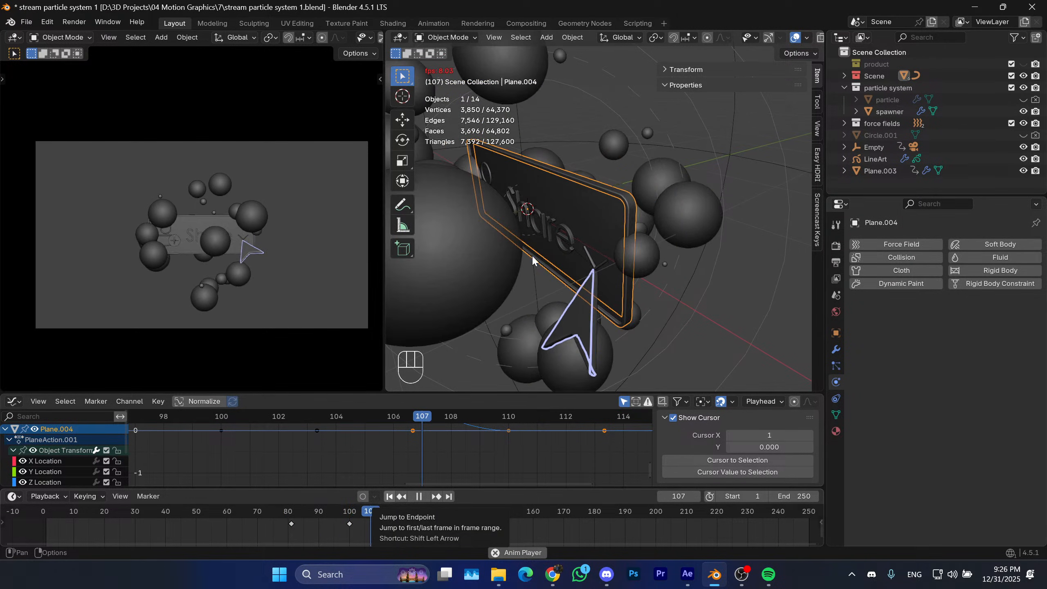
pyautogui.moveTo(553, 300); pyautogui.dragTo(579, 289, button='middle')
pyautogui.scroll(1, 579, 289)
pyautogui.moveTo(579, 289)
pyautogui.keyDown('shift'); pyautogui.mouseDown(button='middle')
pyautogui.moveTo(596, 280)
pyautogui.moveTo(587, 275)
pyautogui.mouseUp(button='middle'); pyautogui.keyUp('shift')
pyautogui.scroll(-1, 595, 280)
# Turn off viewport display of the Lineart and Noise modifiers on the cursor's LineArt object.
pyautogui.click(587, 276)
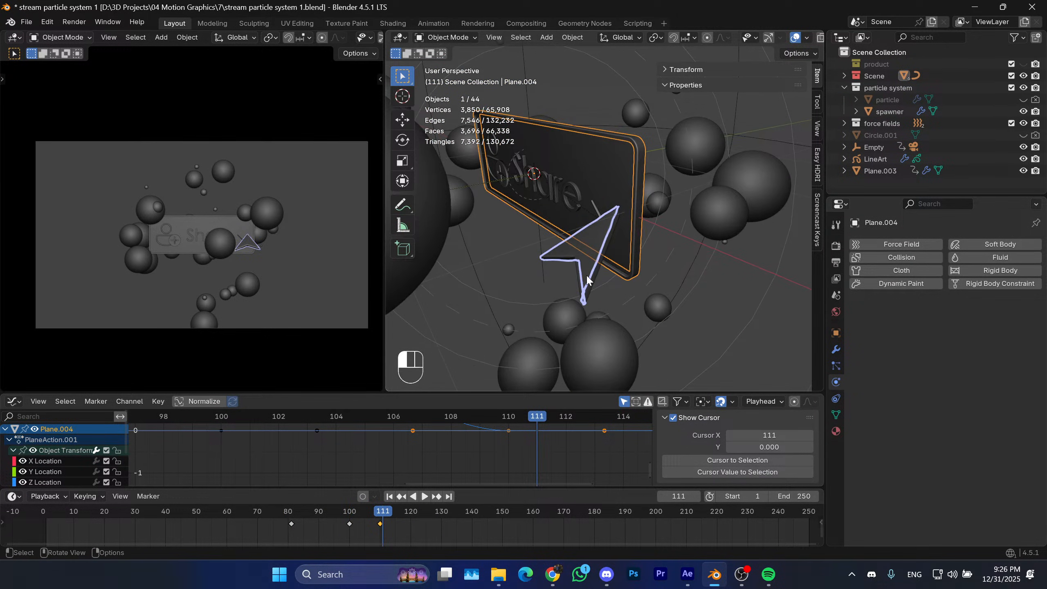
pyautogui.click(836, 414)
pyautogui.click(836, 349)
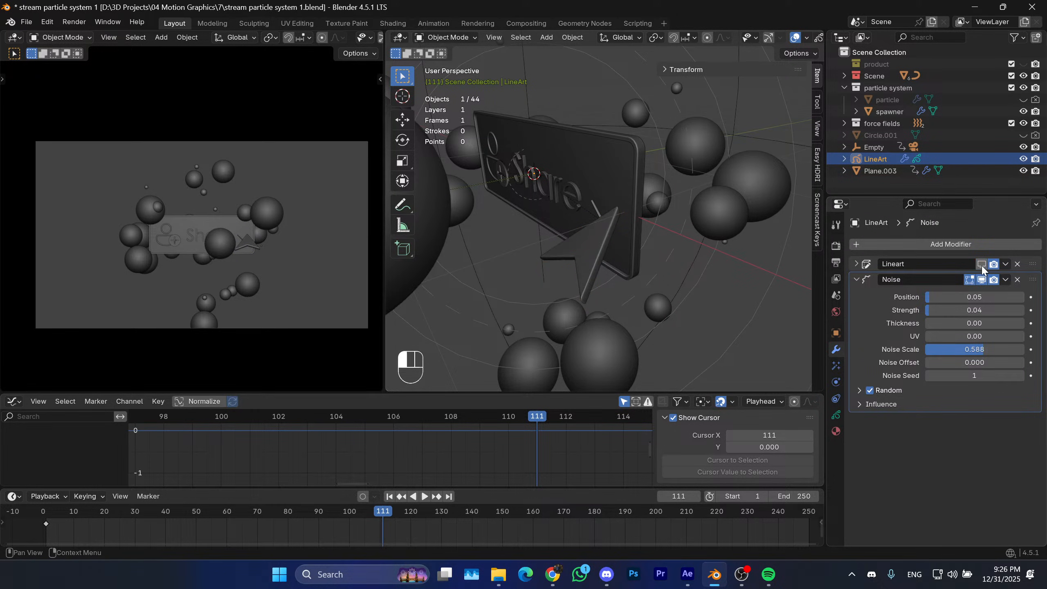
# Play the full animation from frame 1 to check it with the cursor outline hidden.
pyautogui.click(391, 496)
pyautogui.press('space')
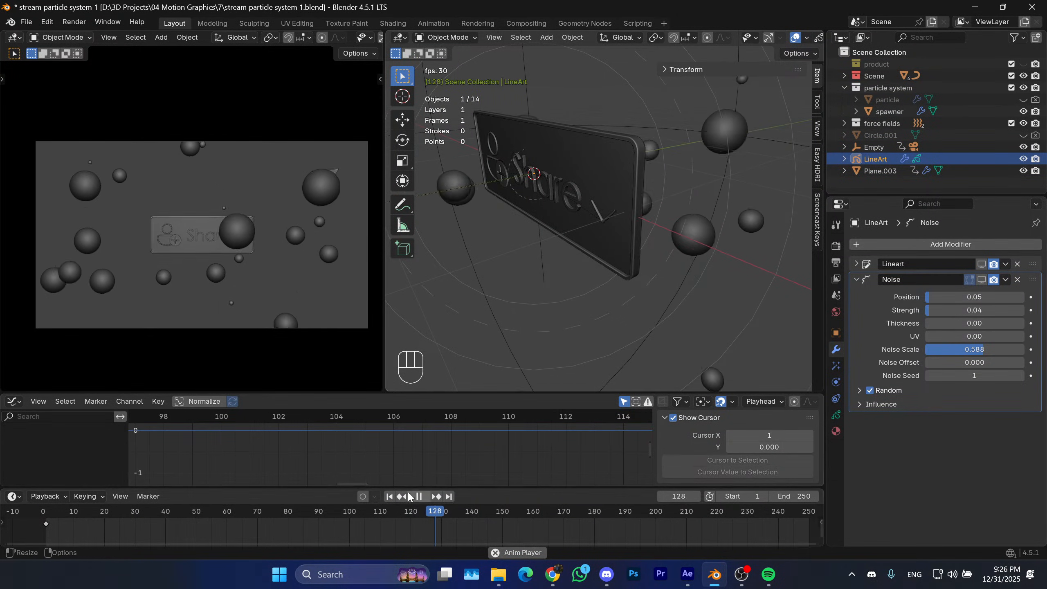
pyautogui.press('space')
pyautogui.click(389, 497)
pyautogui.press('space')
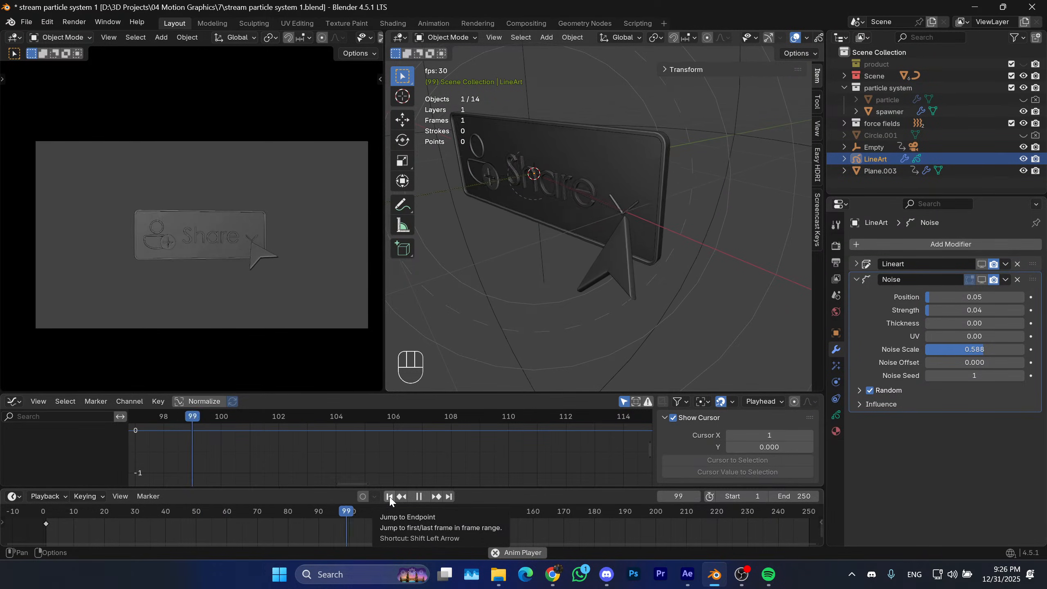
# Replay the click and sphere burst from frames 92, 75 and 52 in the camera view.
pyautogui.click(310, 520)
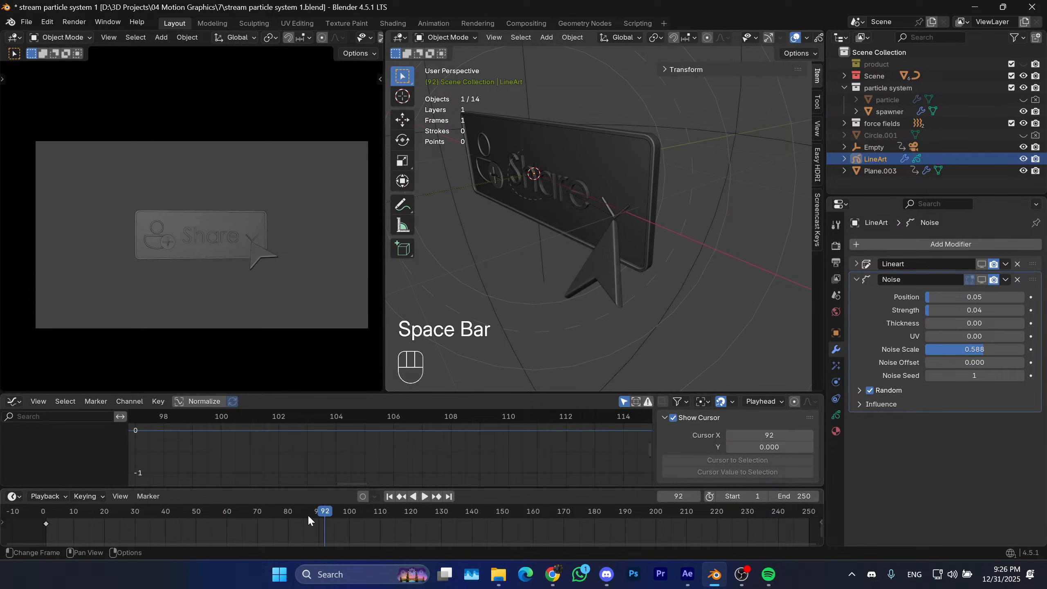
pyautogui.press('space')
pyautogui.press('space')
pyautogui.moveTo(417, 529); pyautogui.dragTo(277, 514)
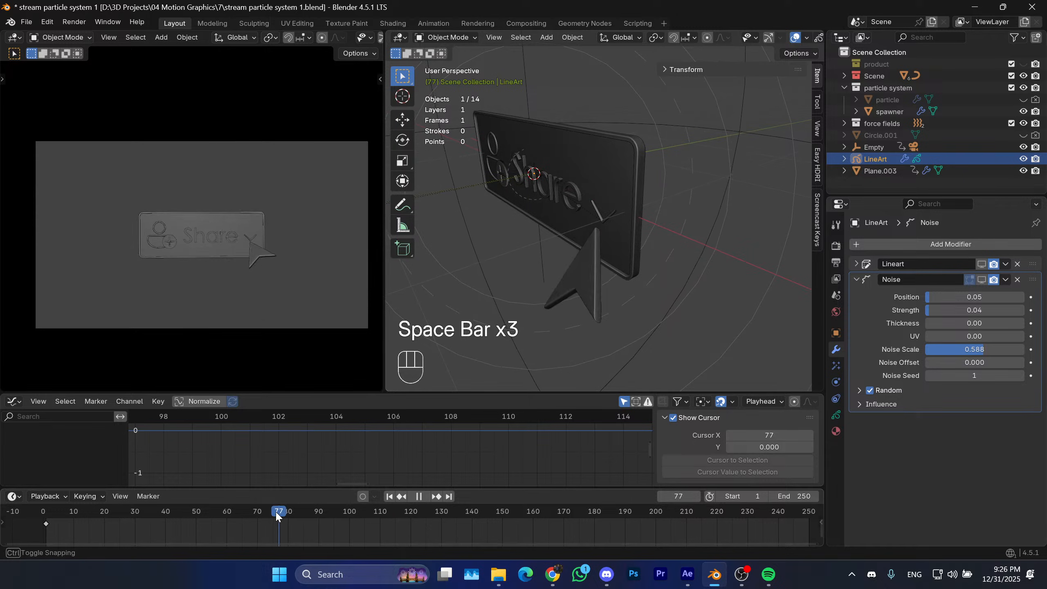
pyautogui.press('space')
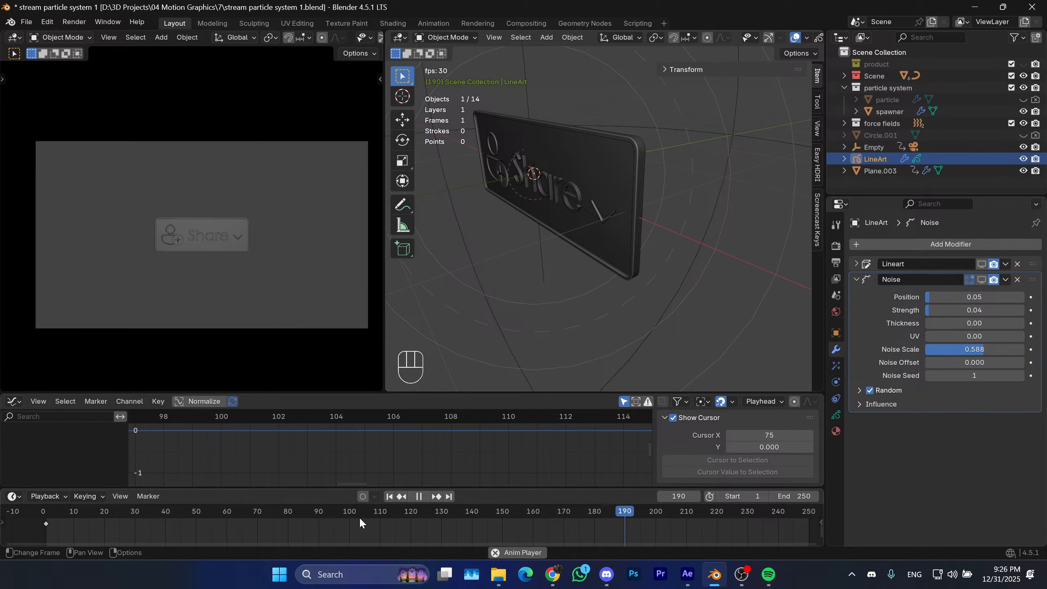
pyautogui.press('space')
pyautogui.click(227, 518)
pyautogui.press('space')
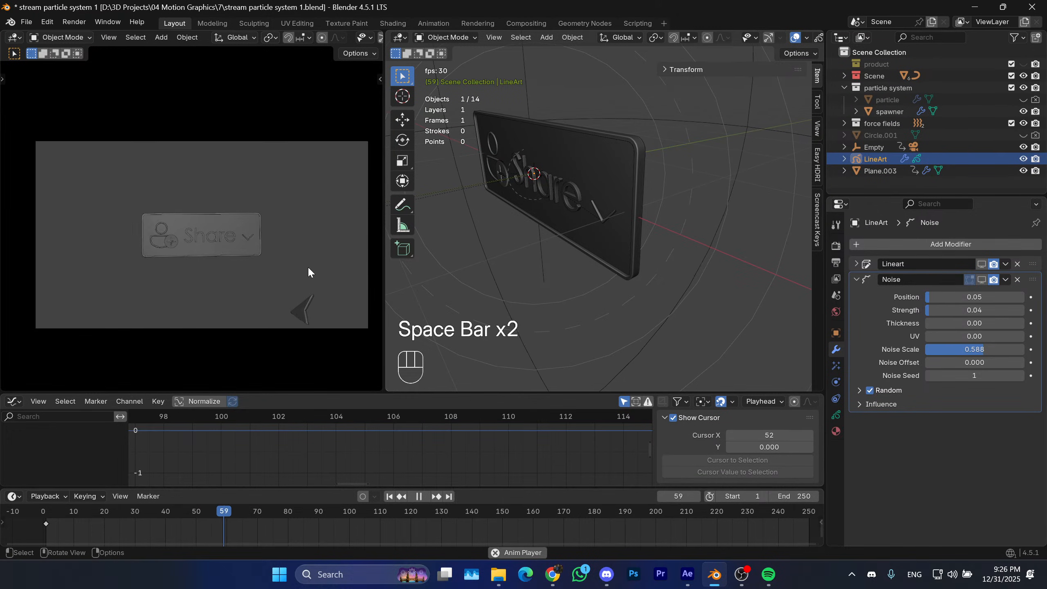
pyautogui.press('space')
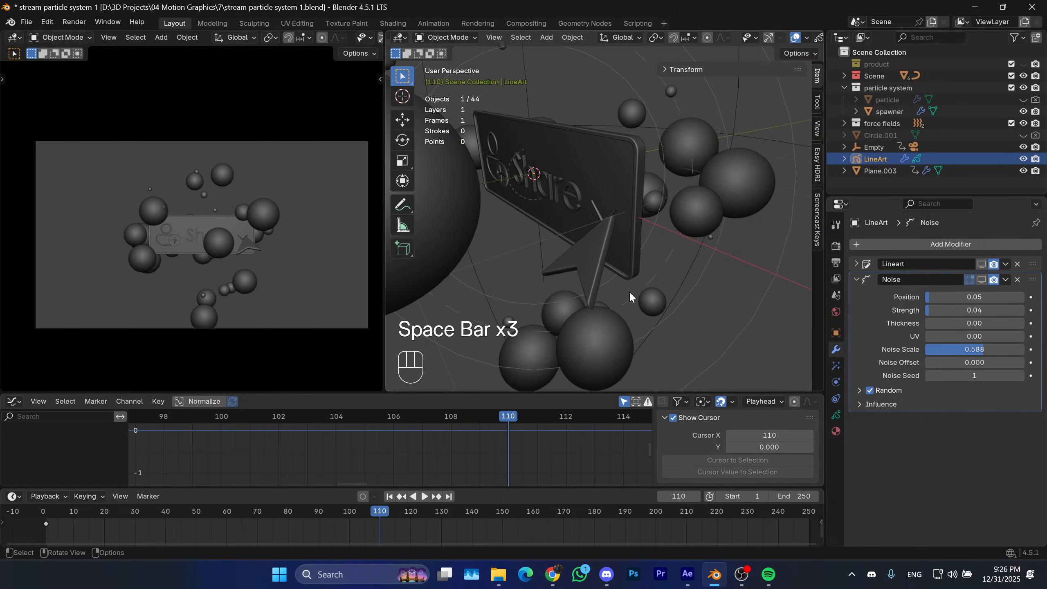
# Replay the motion around frame 91 with the Share button's base panel selected, and select the arrow cursor mesh.
pyautogui.click(629, 236)
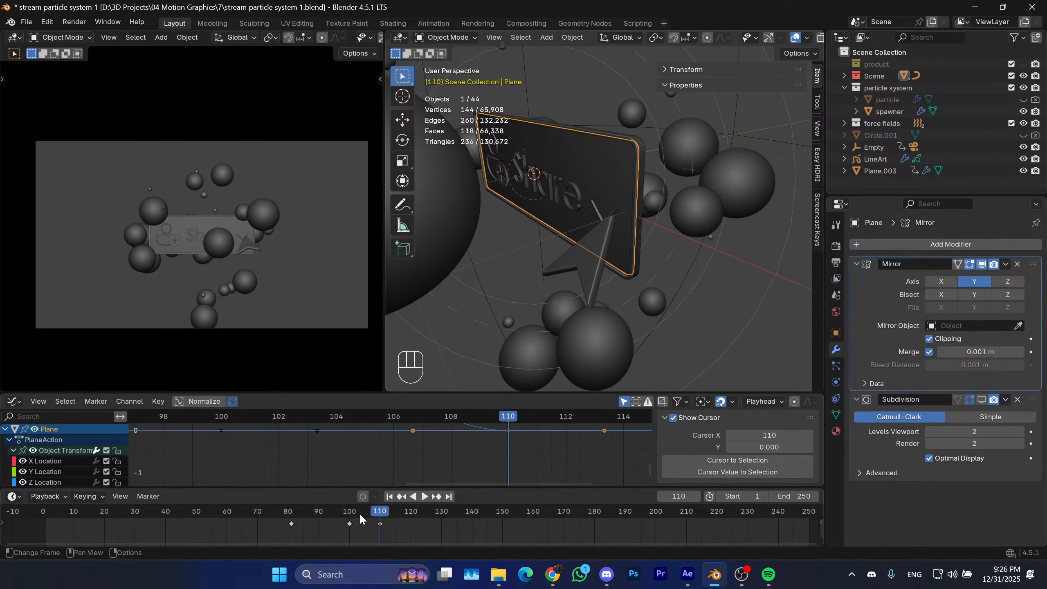
pyautogui.moveTo(360, 513); pyautogui.dragTo(323, 511)
pyautogui.press('space')
pyautogui.press('space')
pyautogui.click(592, 294)
pyautogui.press('space')
pyautogui.press('space')
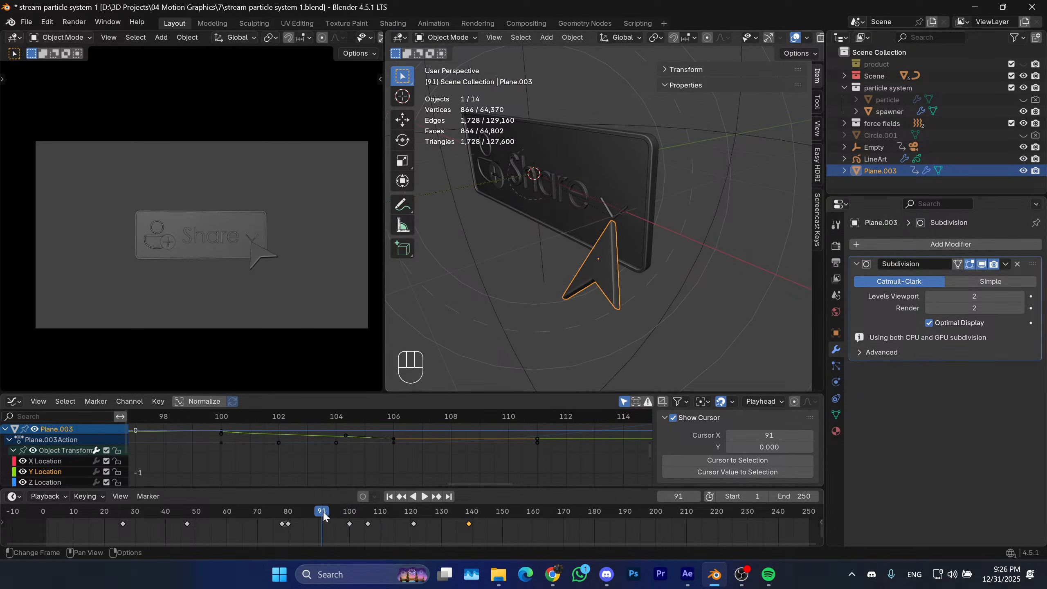
# Replay the start of the sphere burst from frame 91.
pyautogui.press('space')
pyautogui.press('space')
pyautogui.press('space')
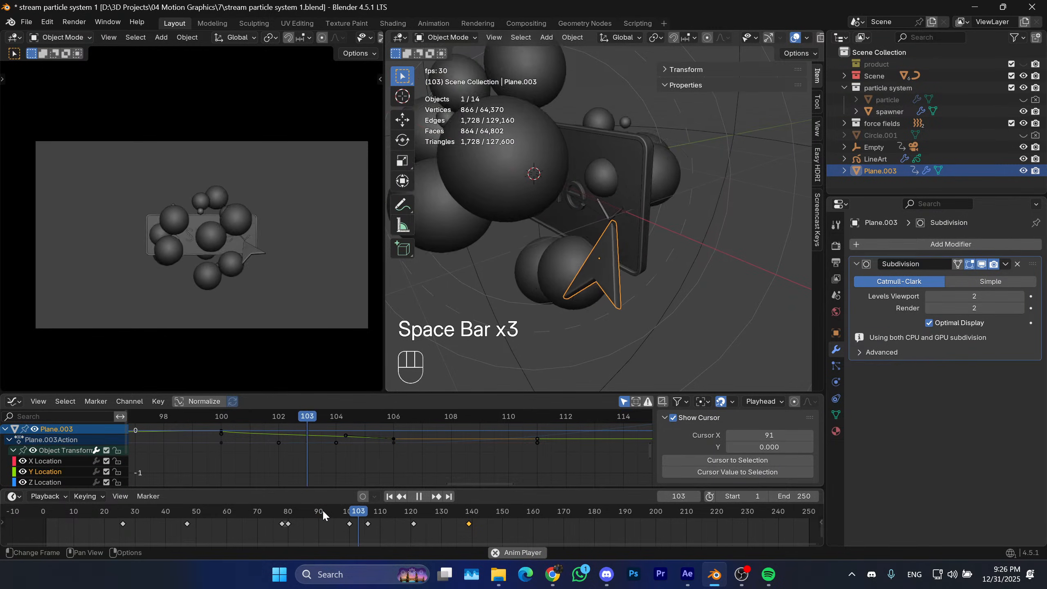
pyautogui.press('space')
# Move the arrow cursor's two keyframes near frame 80 forward by 4 frames, replay from frame 55, and save the file.
pyautogui.moveTo(349, 512); pyautogui.dragTo(257, 530)
pyautogui.press('g')
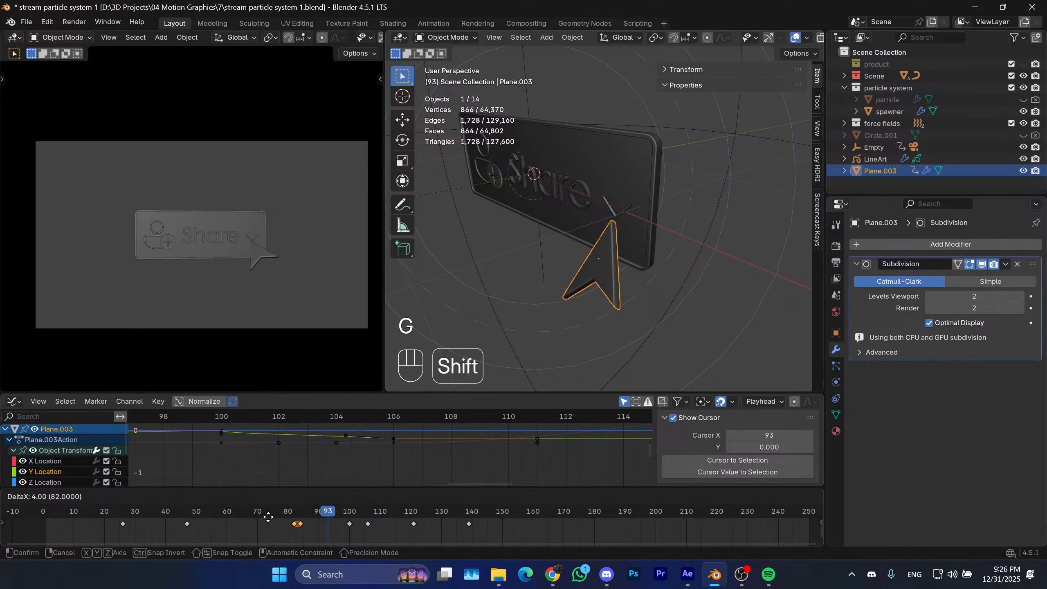
pyautogui.click(268, 517)
pyautogui.press('space')
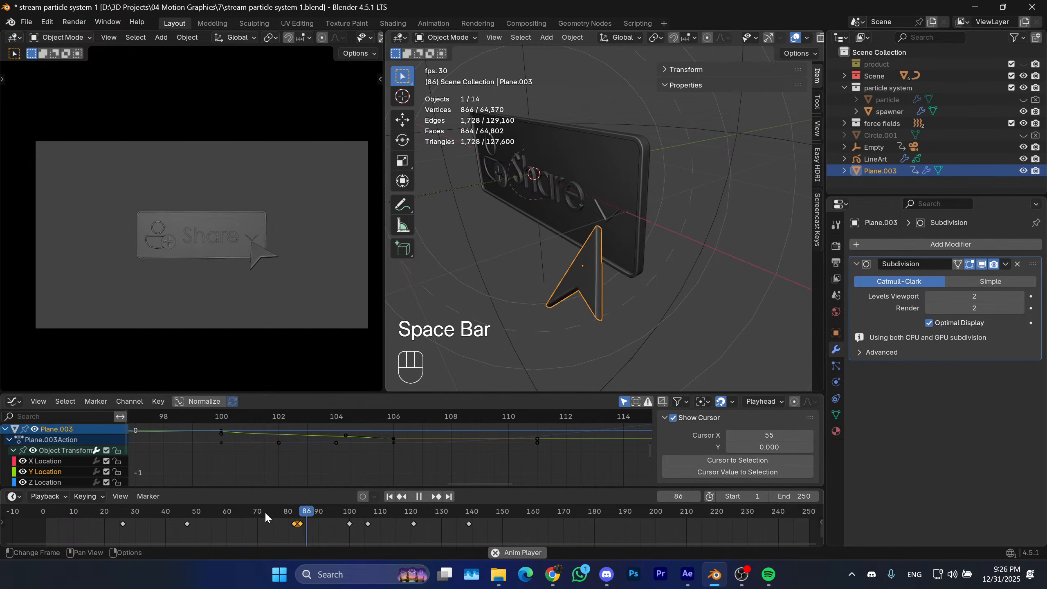
pyautogui.moveTo(265, 511); pyautogui.dragTo(342, 513)
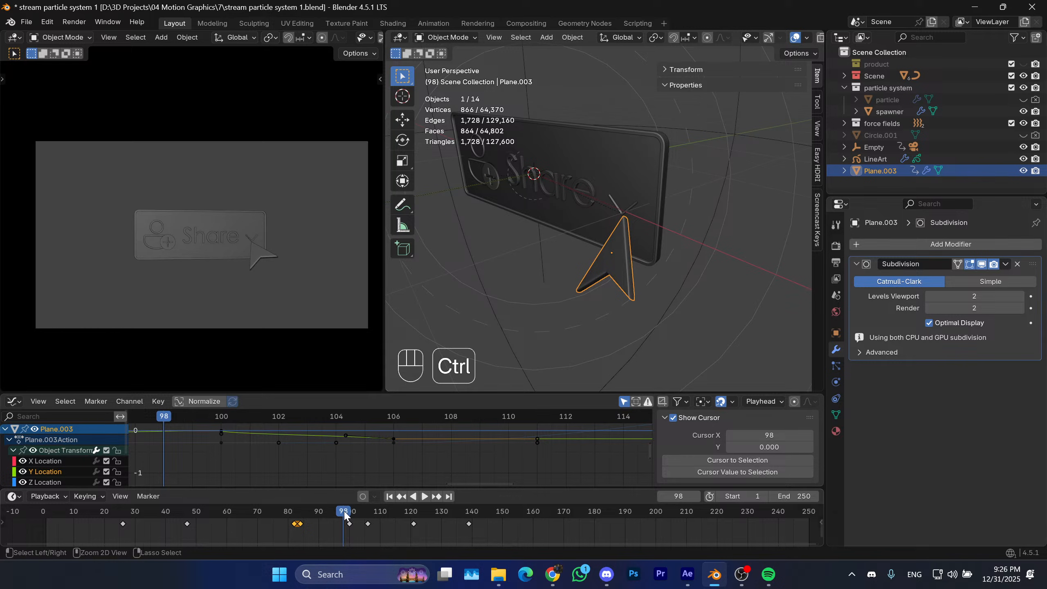
pyautogui.hotkey('ctrl', 's')
# Shift the cursor's two selected keyframes forward to frames 85 and 87 and replay the click from frame 62.
pyautogui.press('g')
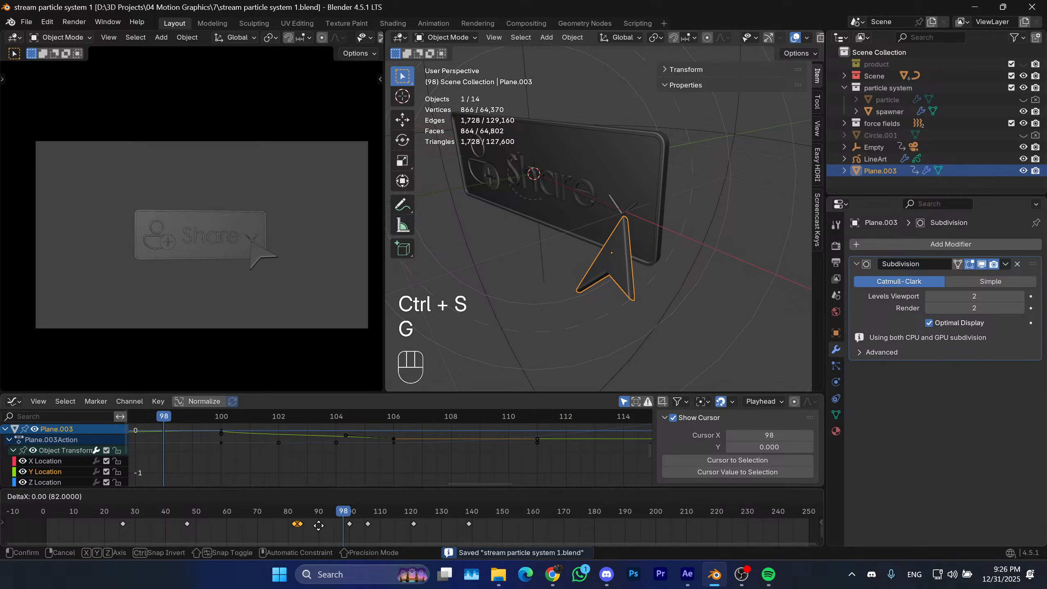
pyautogui.click(327, 525)
pyautogui.moveTo(299, 513); pyautogui.dragTo(234, 511)
pyautogui.press('space')
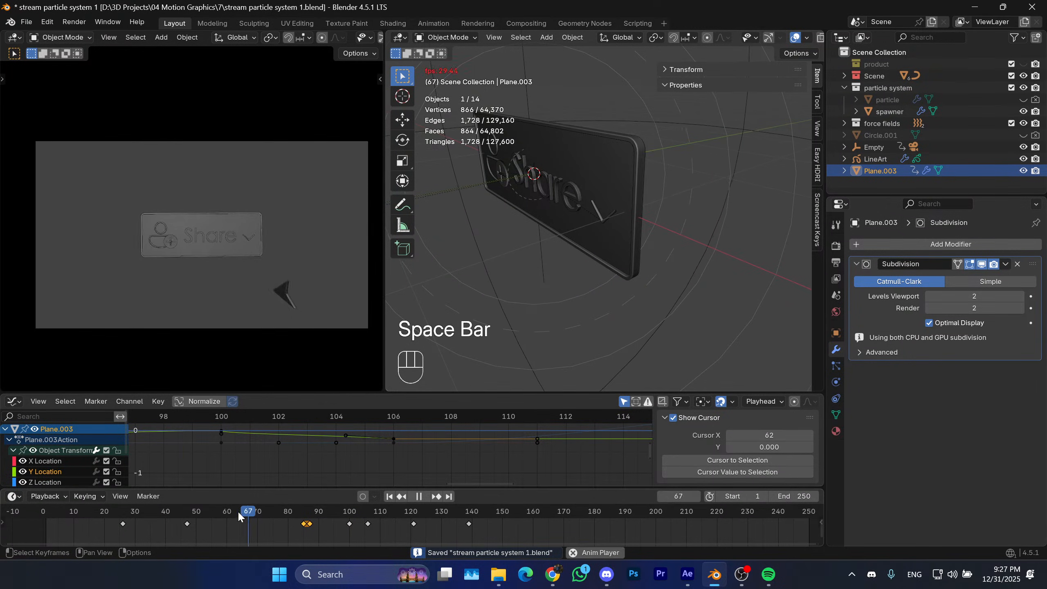
pyautogui.press('space')
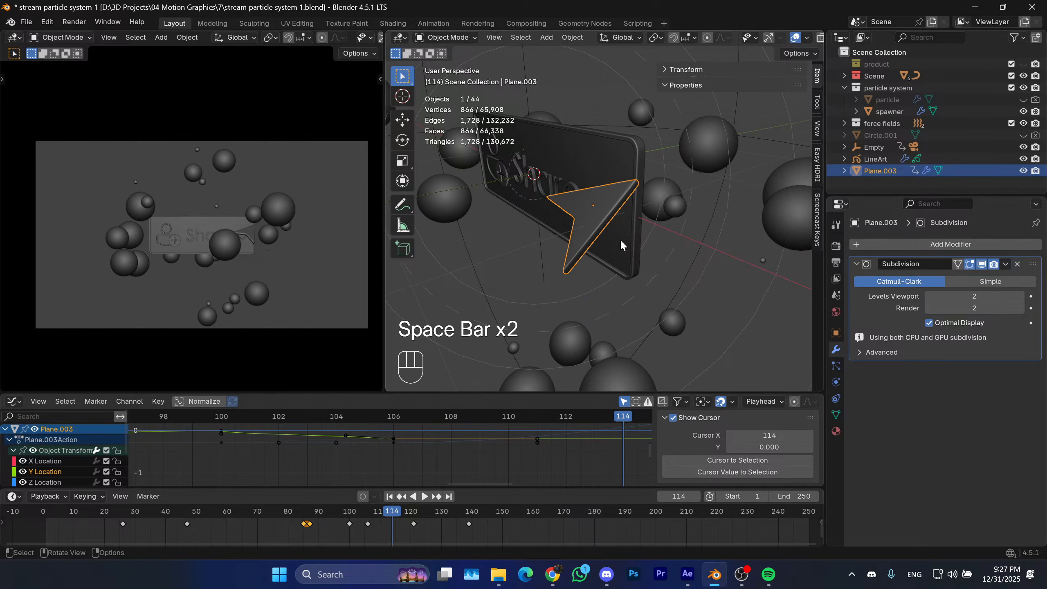
pyautogui.moveTo(357, 508); pyautogui.dragTo(351, 511)
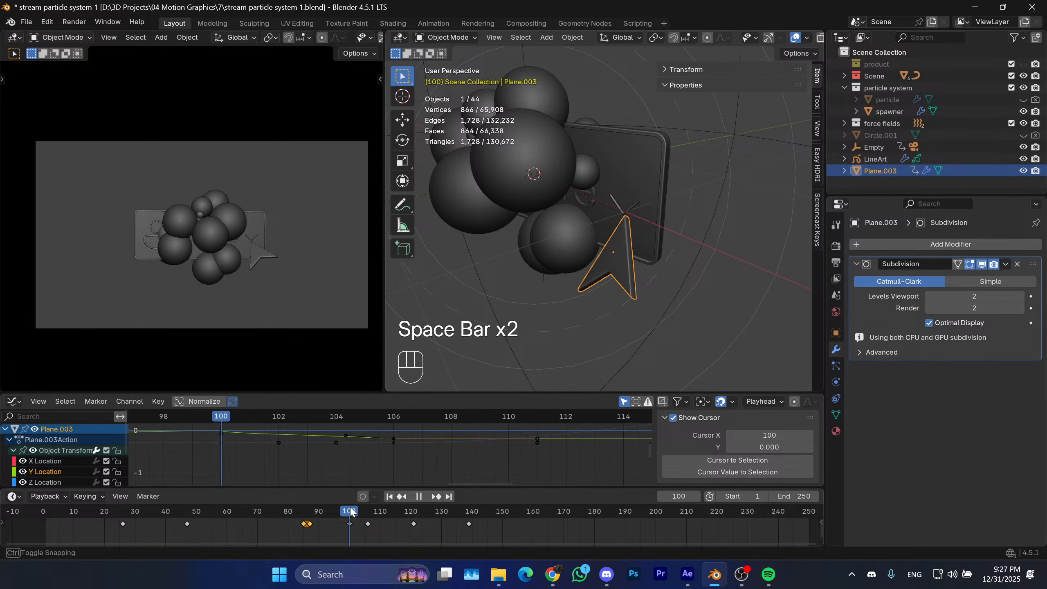
# Select the Share button's base panel, move its first keyframe to frame 83, and replay from frame 68.
pyautogui.click(663, 225)
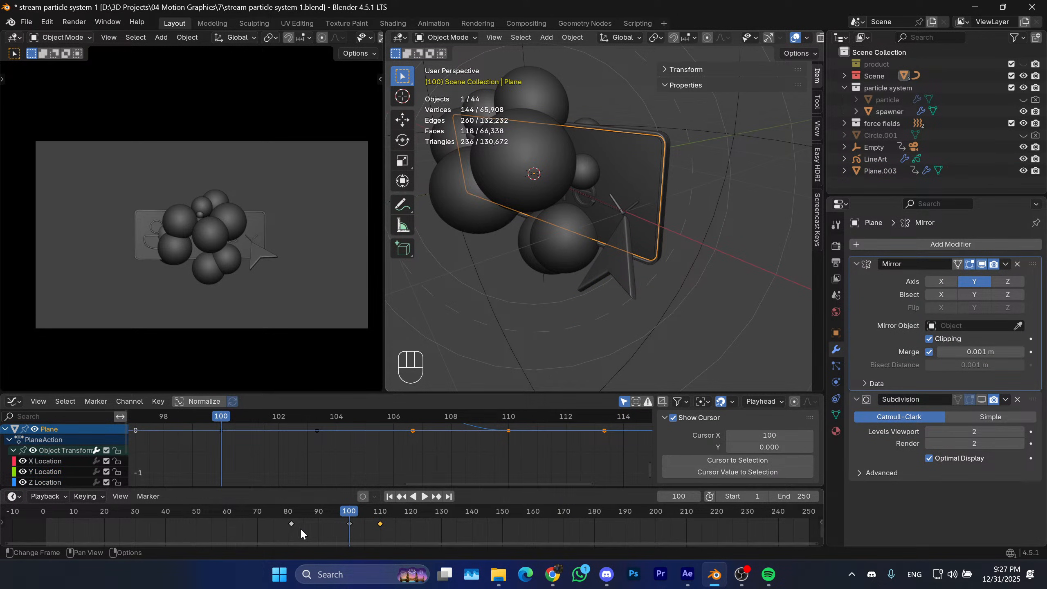
pyautogui.moveTo(301, 530); pyautogui.dragTo(268, 512)
pyautogui.press('g')
pyautogui.click(281, 513)
pyautogui.click(252, 512)
pyautogui.press('space')
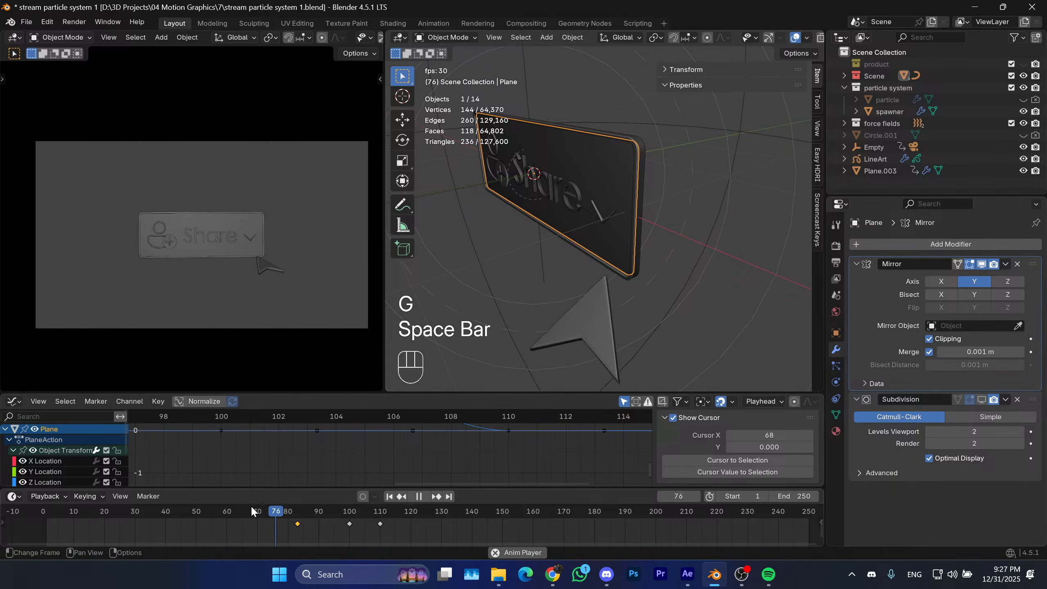
# Move the base panel's first keyframe to frame 87 and replay from frame 67.
pyautogui.press('space')
pyautogui.moveTo(273, 511); pyautogui.dragTo(249, 516)
pyautogui.press('g')
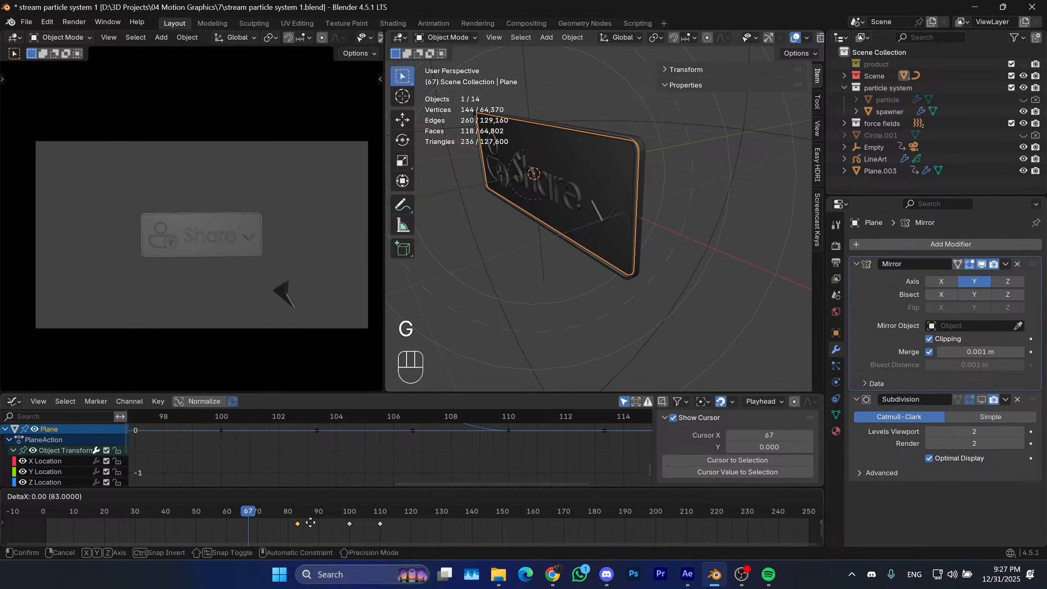
pyautogui.click(323, 524)
pyautogui.press('space')
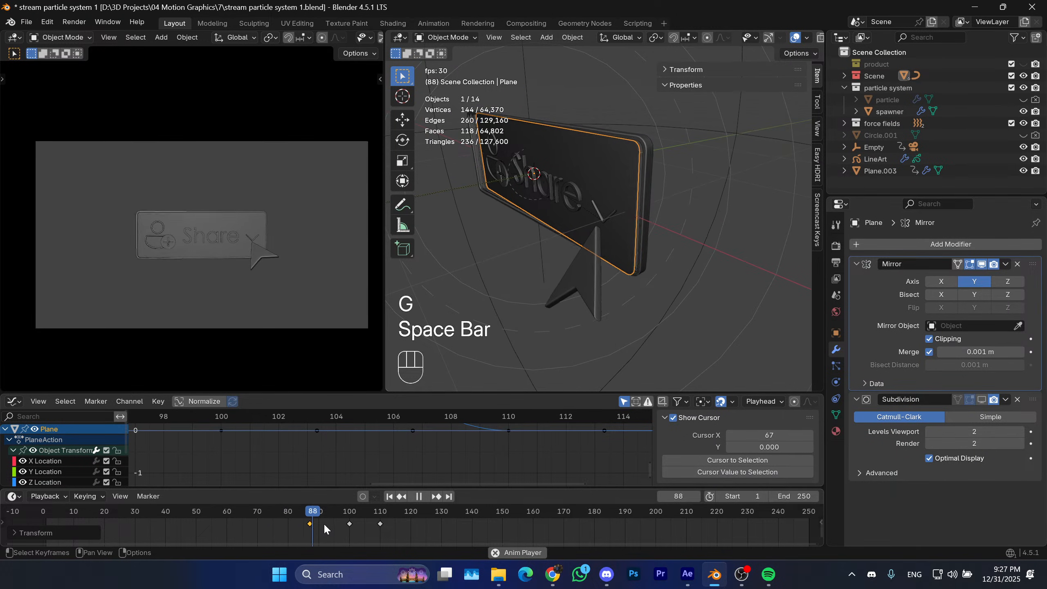
# Replay the click and sphere burst from frames 47 and 62 to check the panel's timing.
pyautogui.press('space')
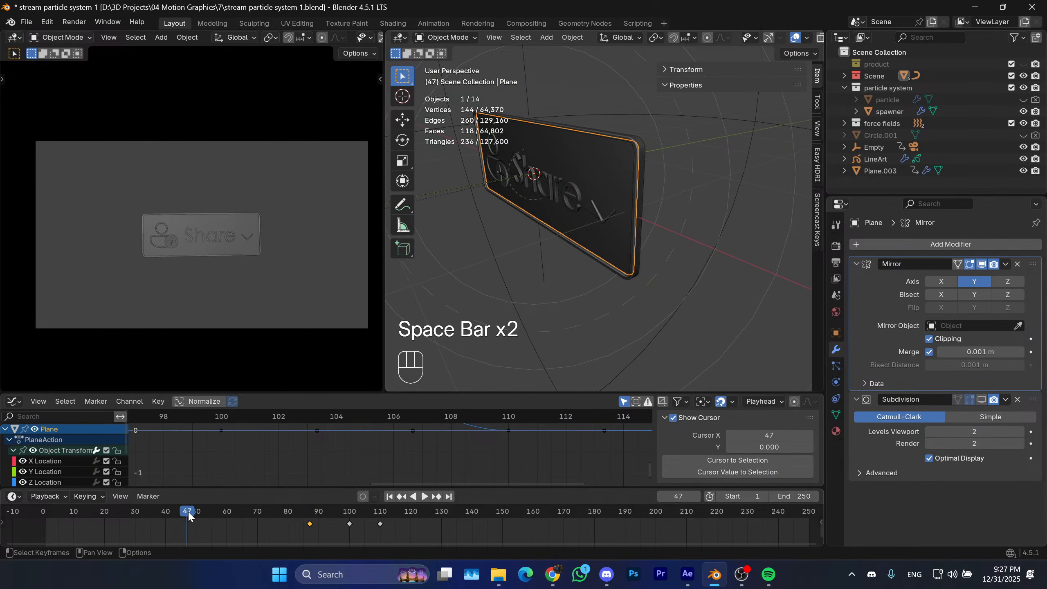
pyautogui.press('space')
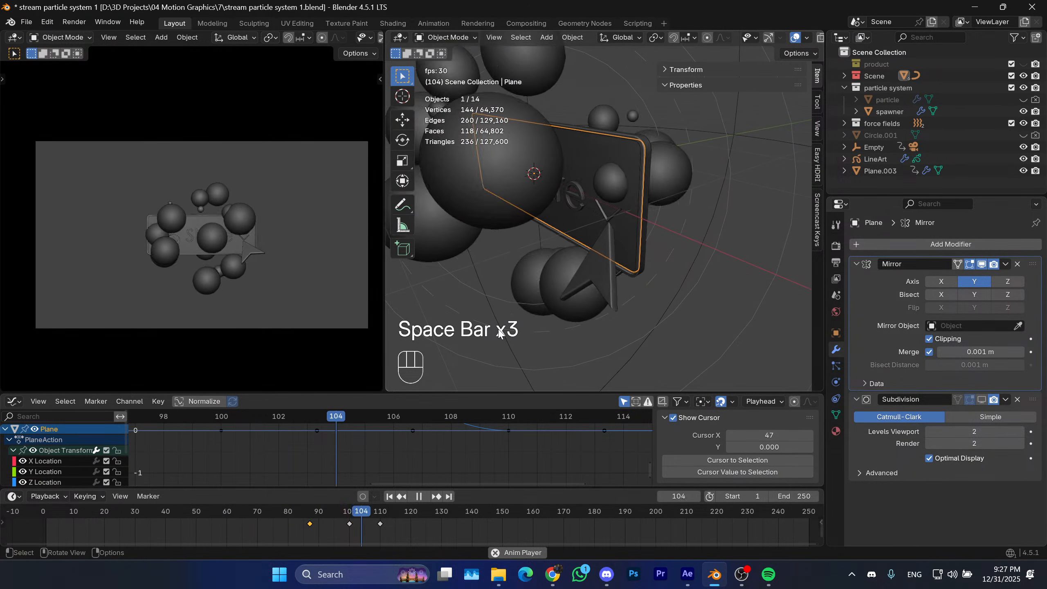
pyautogui.press('space')
pyautogui.press('space')
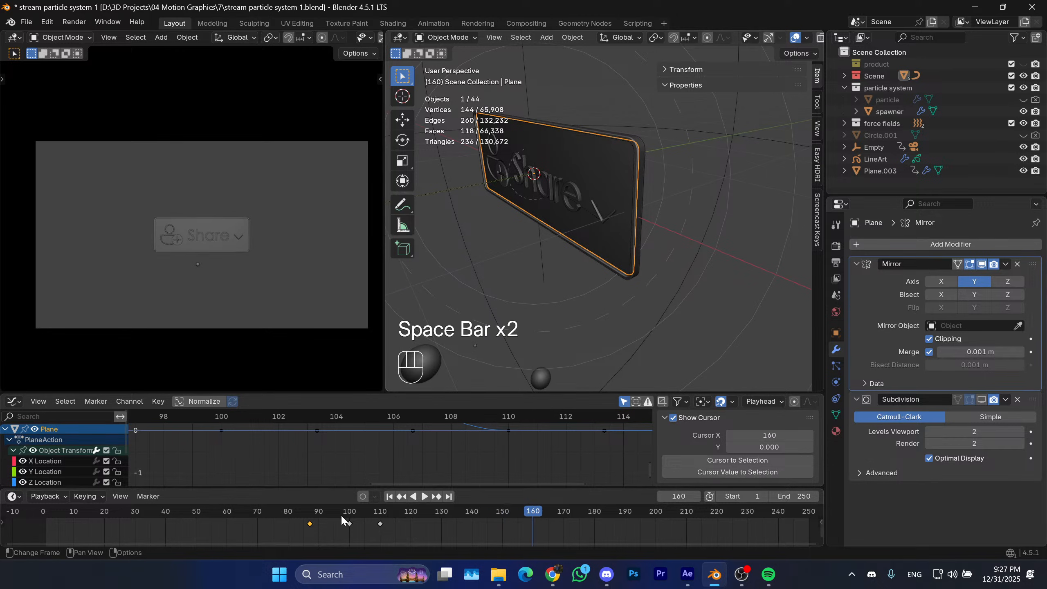
pyautogui.click(232, 532)
pyautogui.press('space')
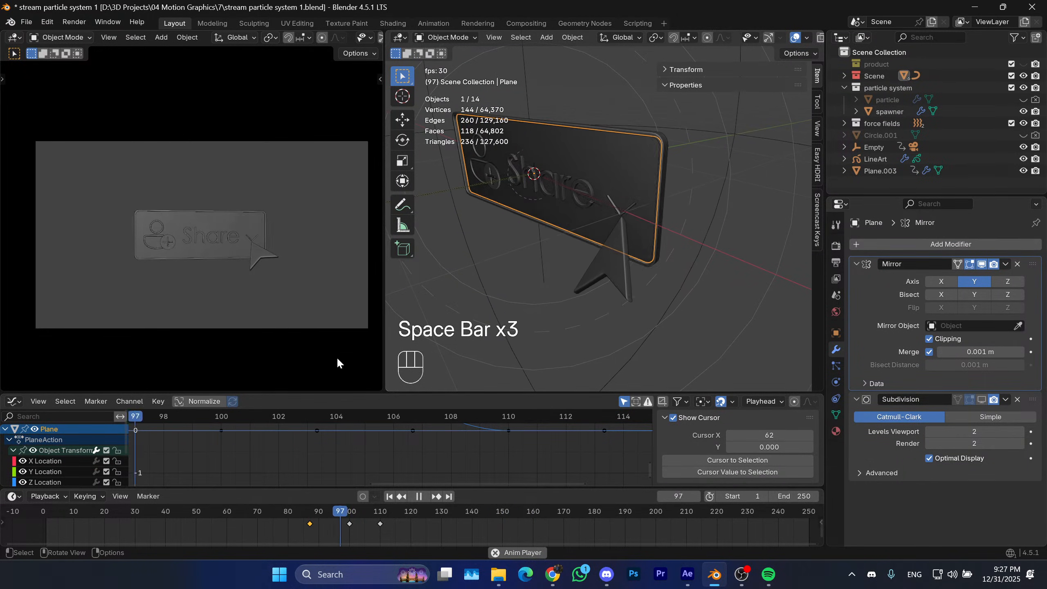
pyautogui.press('space')
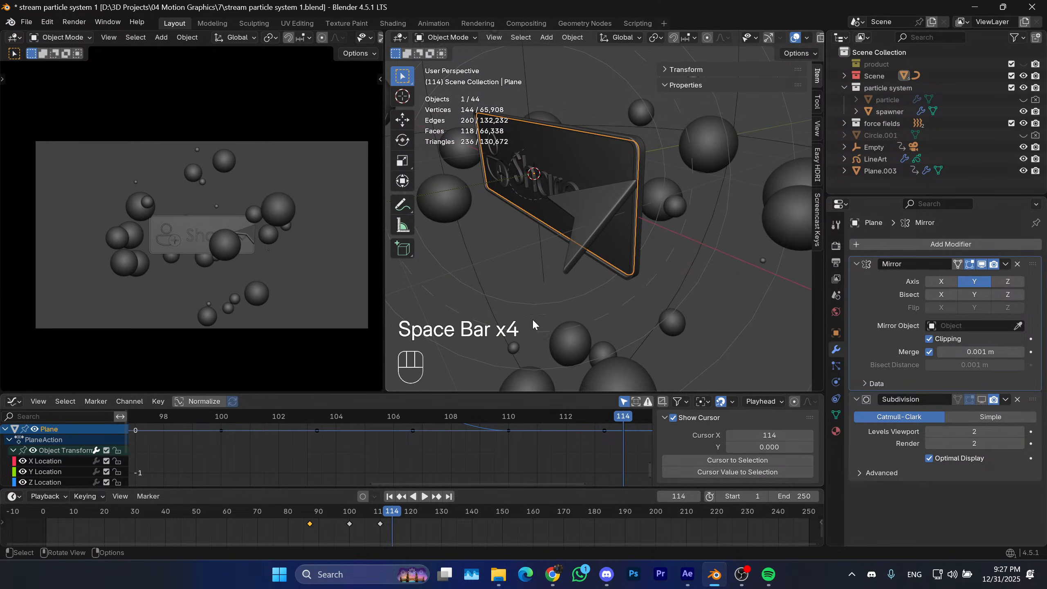
# Move the base panel's first keyframe to frame 90 and play the motion around it.
pyautogui.moveTo(310, 516); pyautogui.dragTo(319, 512)
pyautogui.press('g')
pyautogui.click(319, 512)
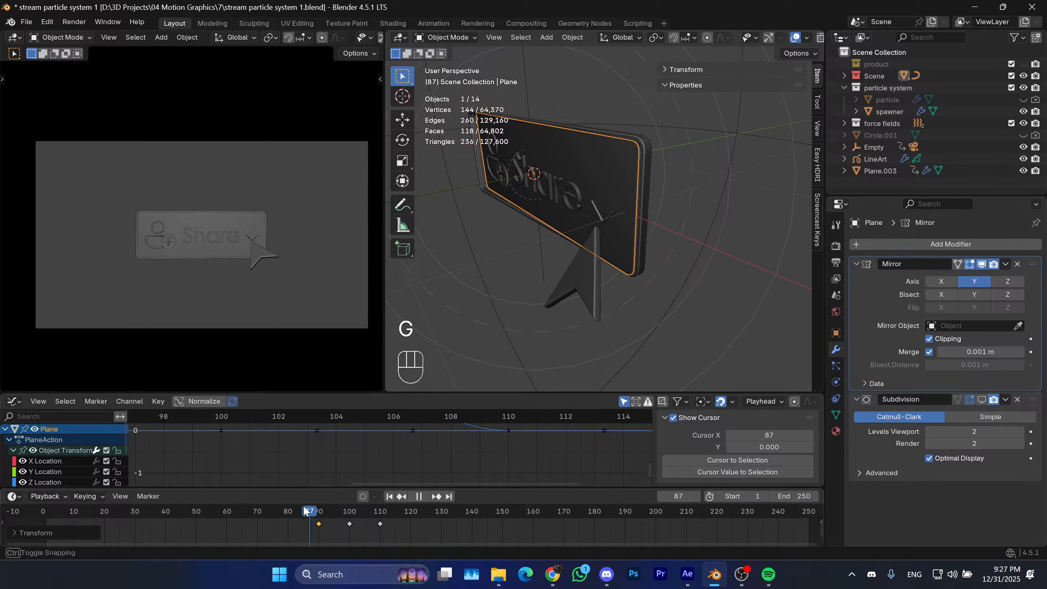
pyautogui.press('space')
pyautogui.press('space')
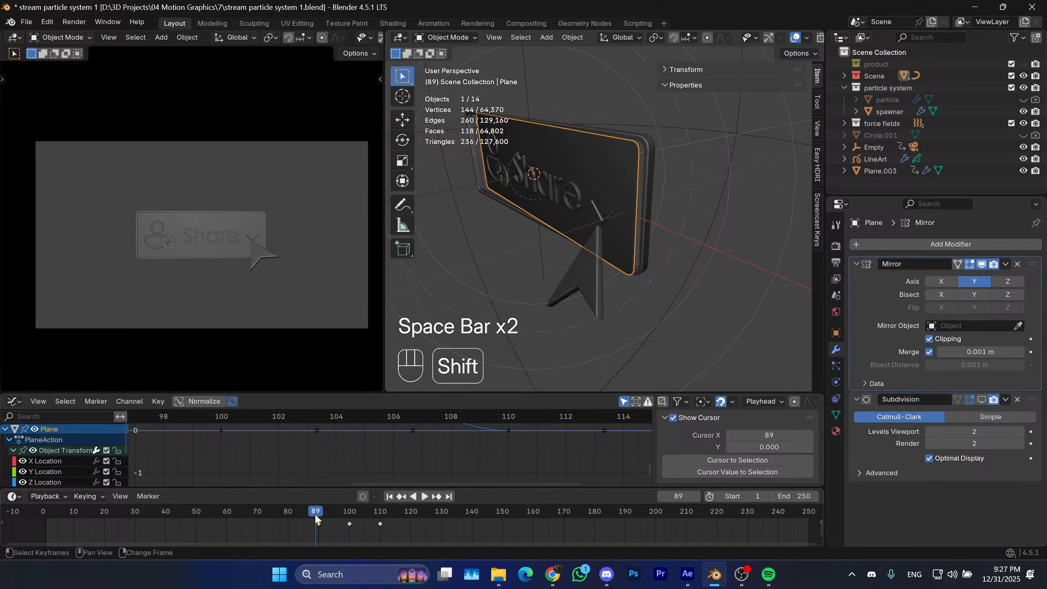
# Select the Share button's outer frame and move its unlocked keyframes from frame 81 to frame 90.
pyautogui.moveTo(314, 511); pyautogui.dragTo(281, 517)
pyautogui.click(649, 164)
pyautogui.press('g')
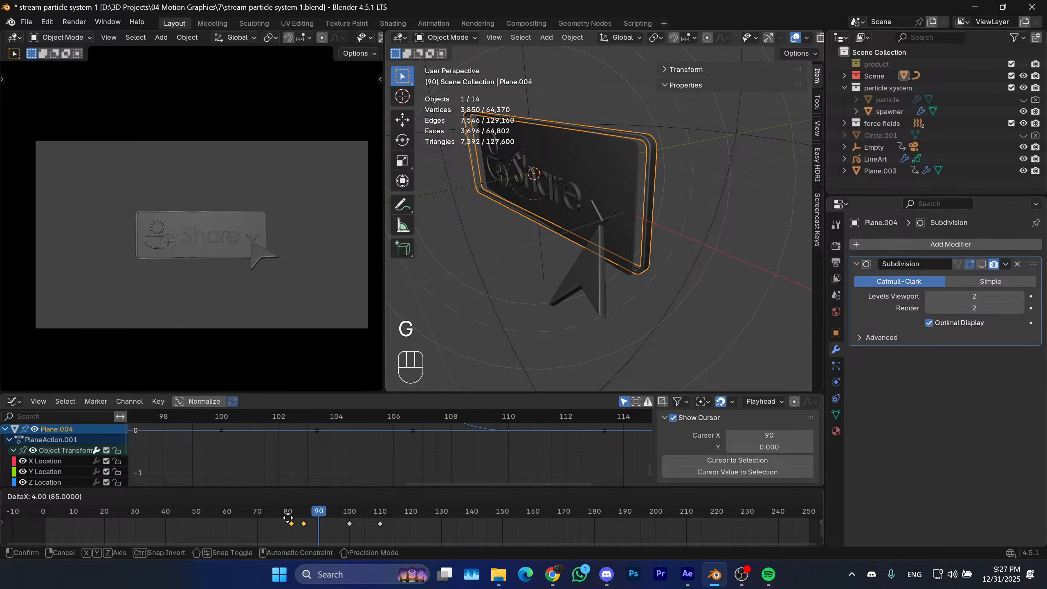
pyautogui.press('g')
pyautogui.click(305, 532)
pyautogui.moveTo(278, 511); pyautogui.dragTo(304, 530)
# Unlock the outer frame's Z Euler Rotation channel and move its remaining keyframe from frame 81 to frame 90.
pyautogui.press('g')
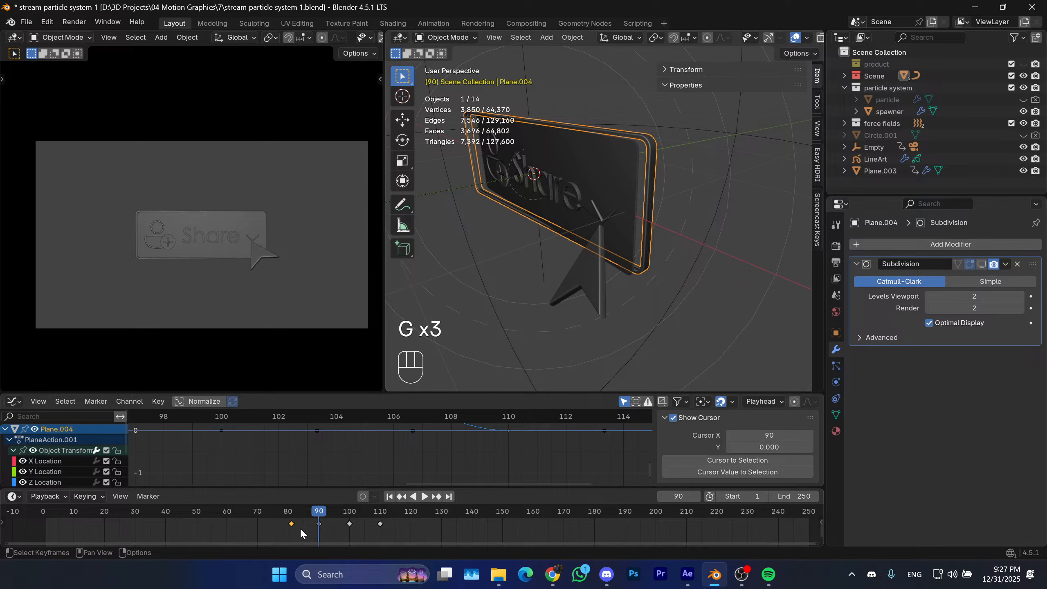
pyautogui.press('g')
pyautogui.scroll(-3, 70, 457)
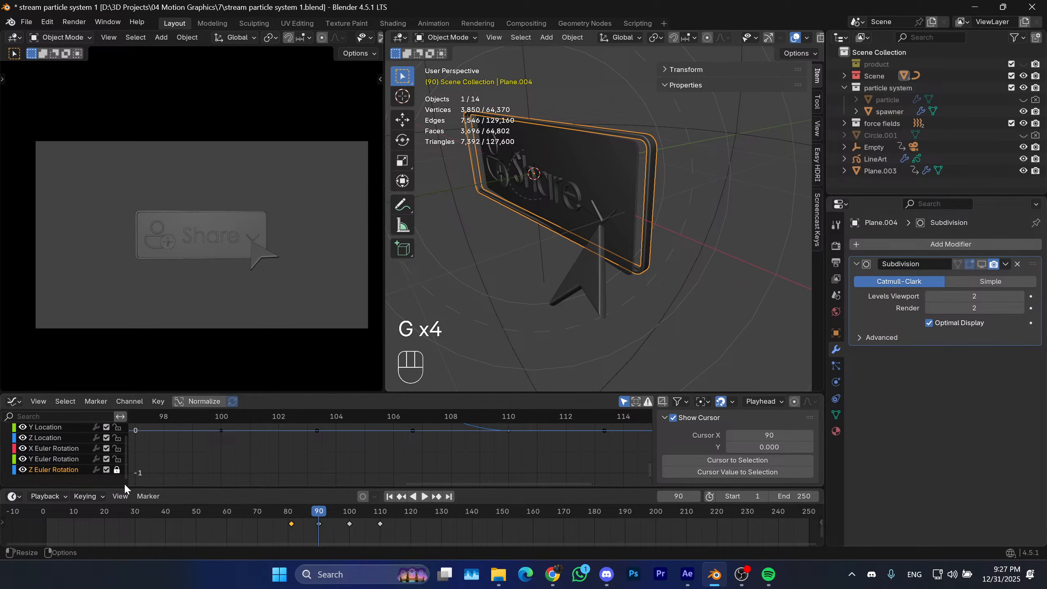
pyautogui.click(117, 470)
pyautogui.press('g')
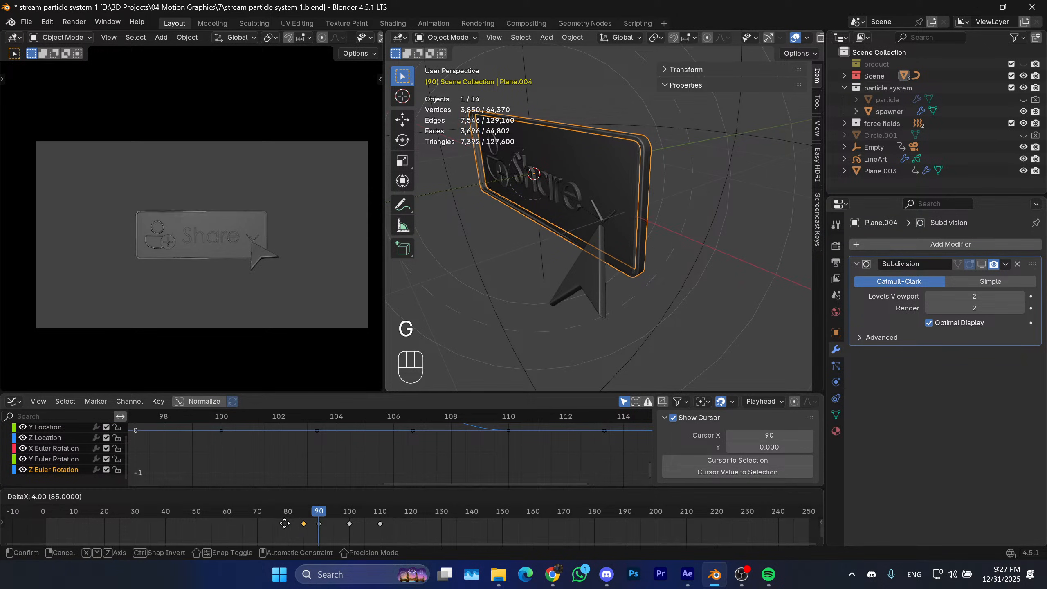
pyautogui.click(298, 528)
# Replay the animation from frames 50 and 42, save the file, and continue playback past the end of the burst.
pyautogui.click(197, 509)
pyautogui.press('space')
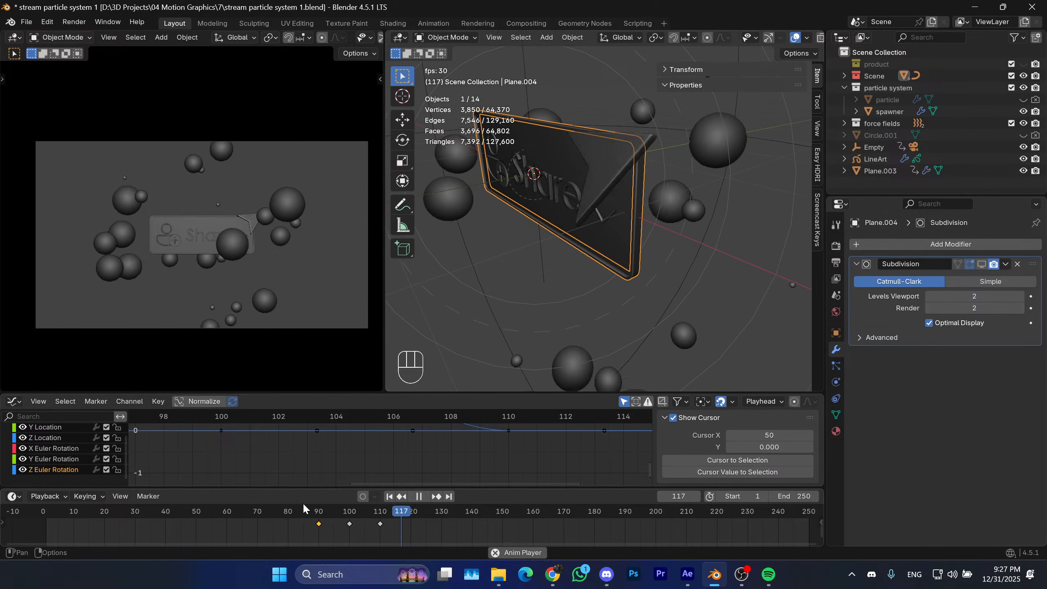
pyautogui.moveTo(302, 502); pyautogui.dragTo(164, 515)
pyautogui.press('space')
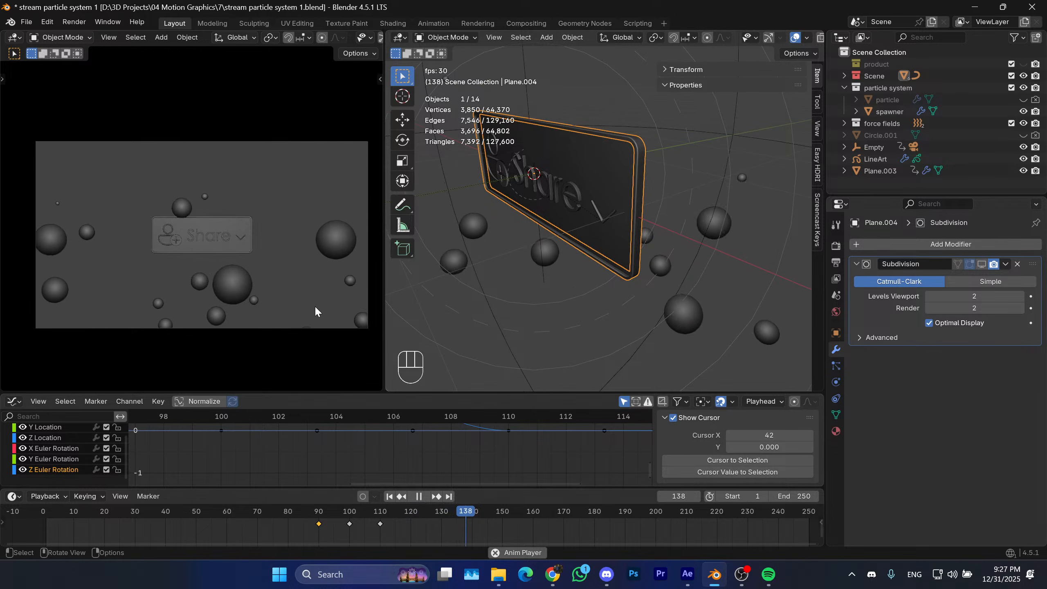
pyautogui.press('space')
pyautogui.hotkey('ctrl', 's')
pyautogui.press('space')
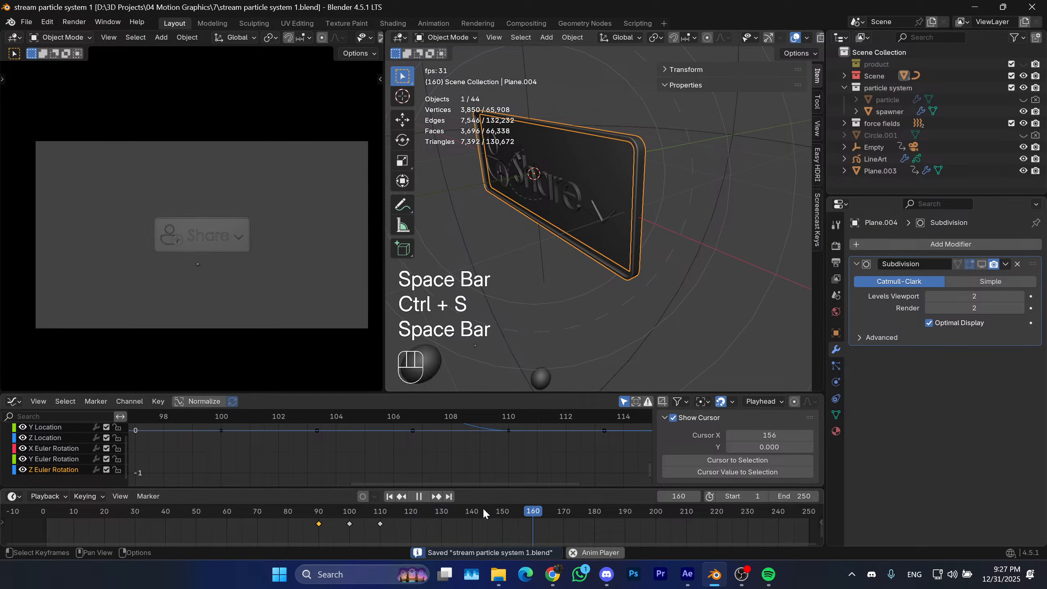
pyautogui.press('space')
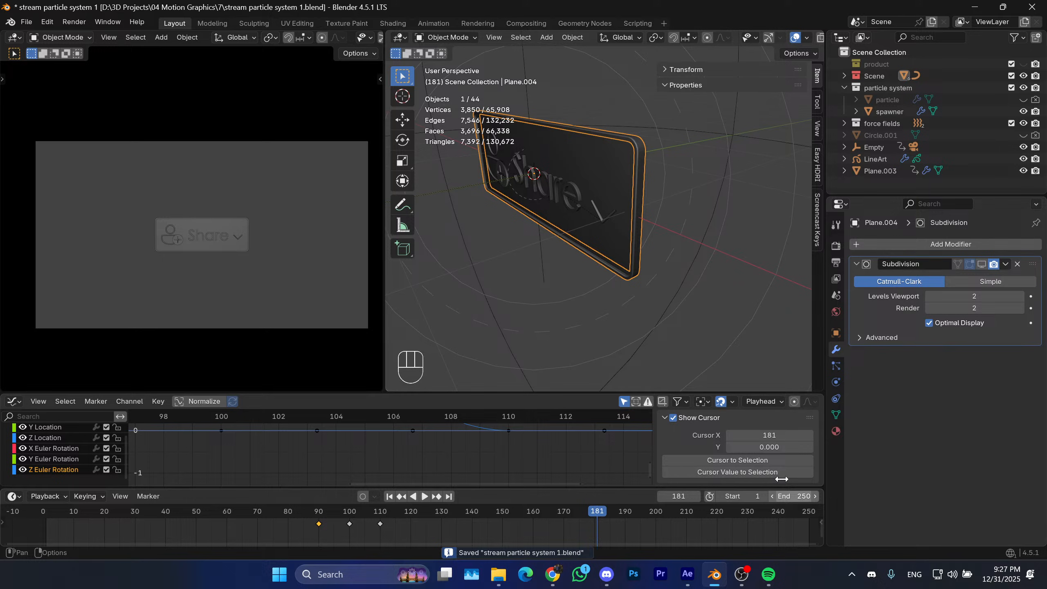
# Set the scene's end frame to 180.
pyautogui.click(794, 497)
pyautogui.write('180')
pyautogui.press('Return')
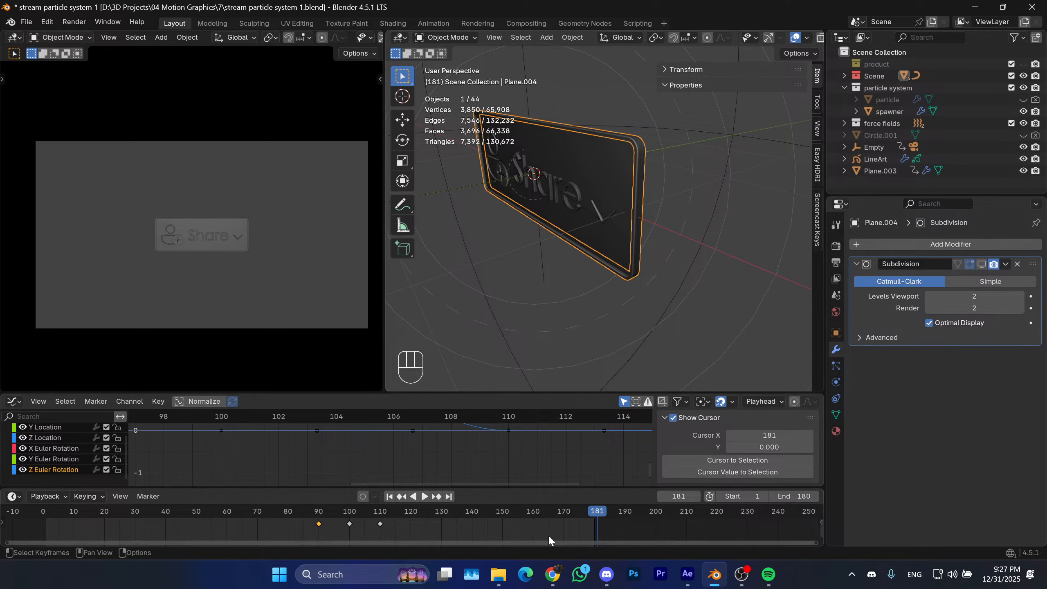
# Play the animation from frame 1 to check the retimed click and sphere burst.
pyautogui.click(390, 496)
pyautogui.keyDown('shift'); pyautogui.moveTo(536, 263); pyautogui.dragTo(509, 286, button='middle'); pyautogui.keyUp('shift')
pyautogui.press('space')
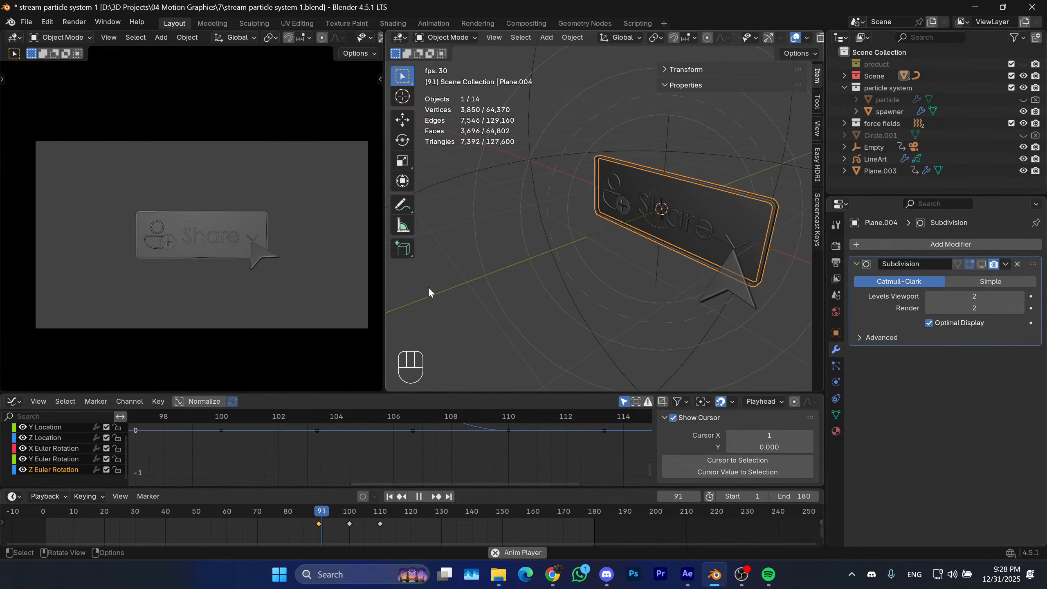
pyautogui.moveTo(635, 296)
pyautogui.keyDown('shift'); pyautogui.mouseDown(button='middle')
pyautogui.moveTo(585, 288)
pyautogui.moveTo(634, 288)
pyautogui.moveTo(674, 267)
pyautogui.moveTo(623, 265)
pyautogui.moveTo(638, 277)
pyautogui.mouseUp(button='middle'); pyautogui.keyUp('shift')
pyautogui.press('space')
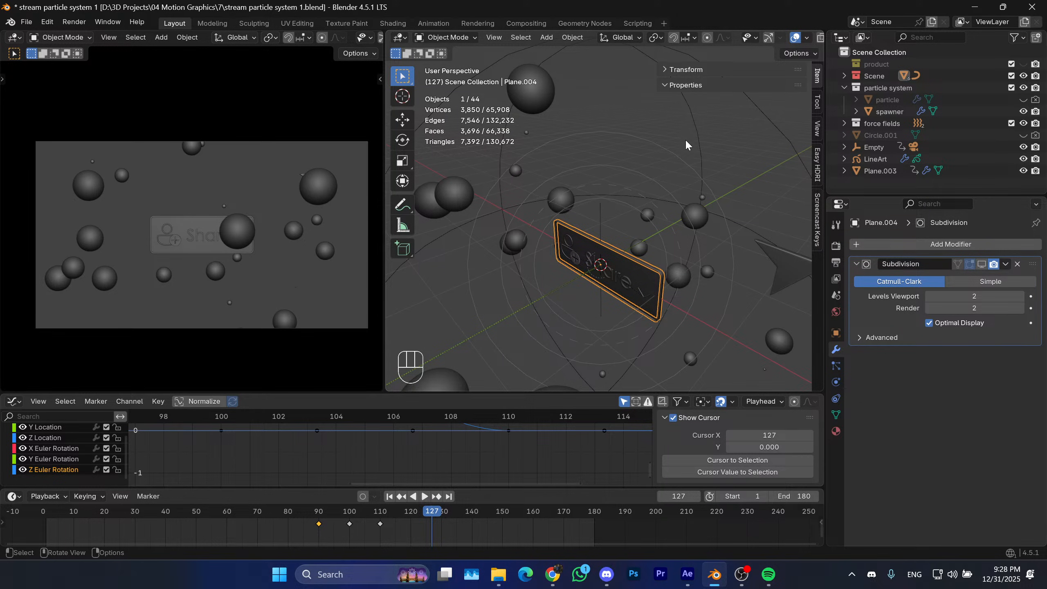
# Load the D:\3D Projects\Assets\HDRI folder into the Easy HDRI add-on.
pyautogui.keyDown('shift'); pyautogui.moveTo(686, 140); pyautogui.dragTo(679, 145, button='middle'); pyautogui.keyUp('shift')
pyautogui.click(818, 164)
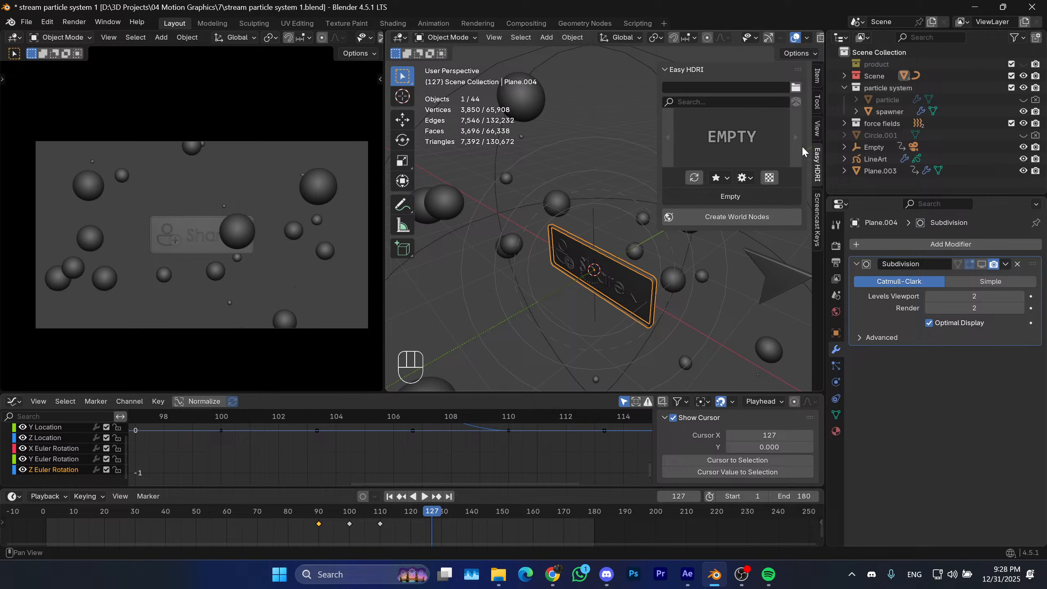
pyautogui.click(795, 88)
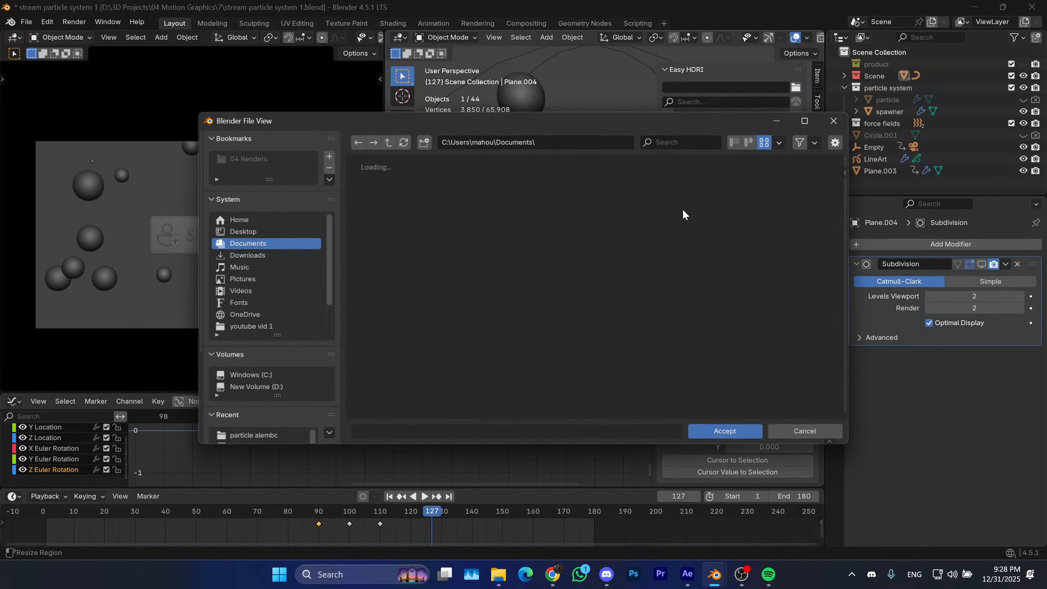
pyautogui.click(265, 388)
pyautogui.click(446, 190)
pyautogui.click(763, 194)
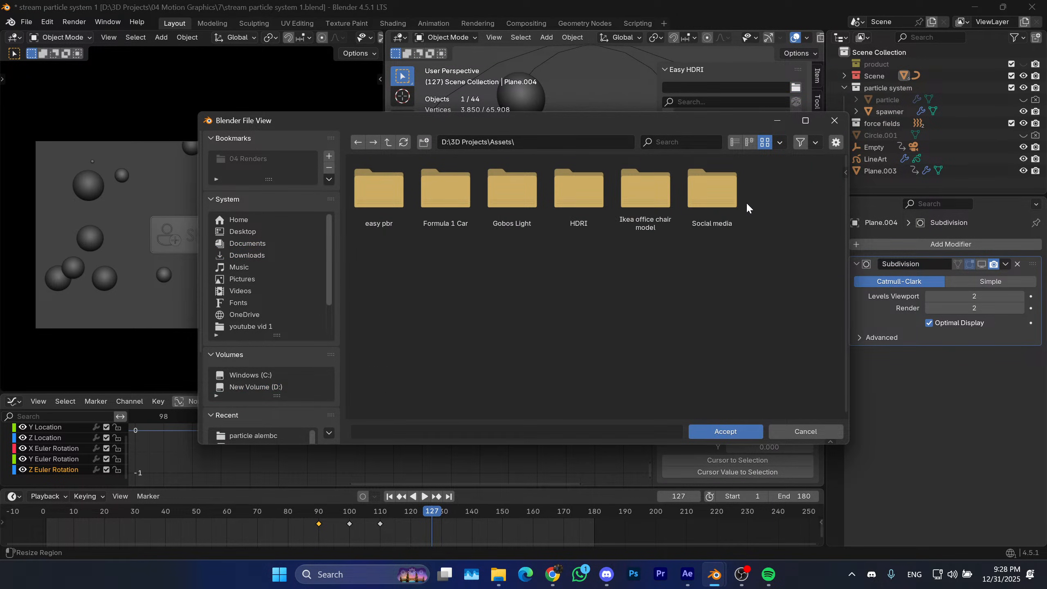
pyautogui.click(579, 190)
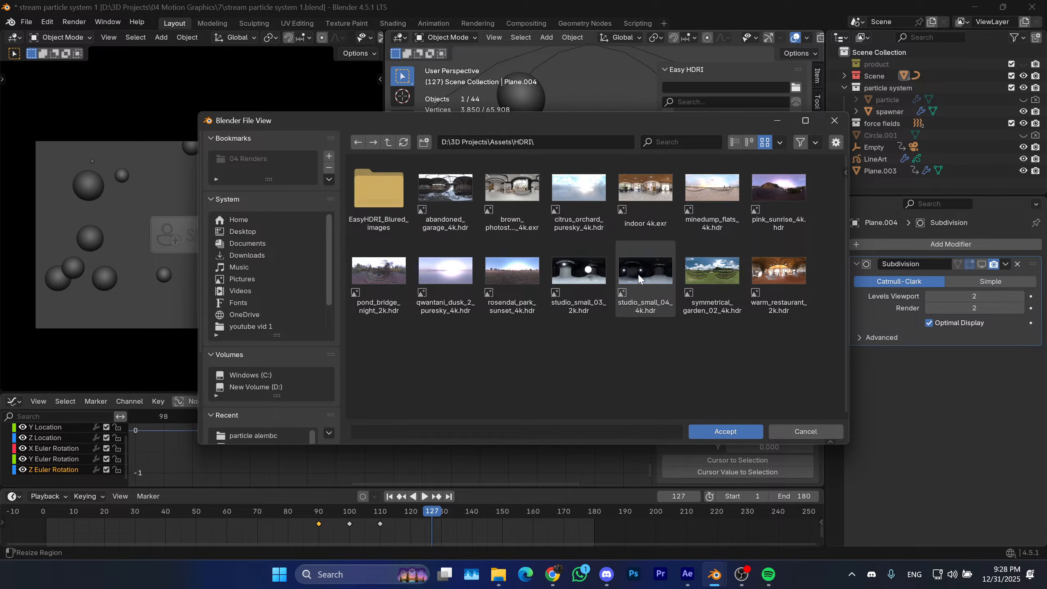
pyautogui.click(745, 431)
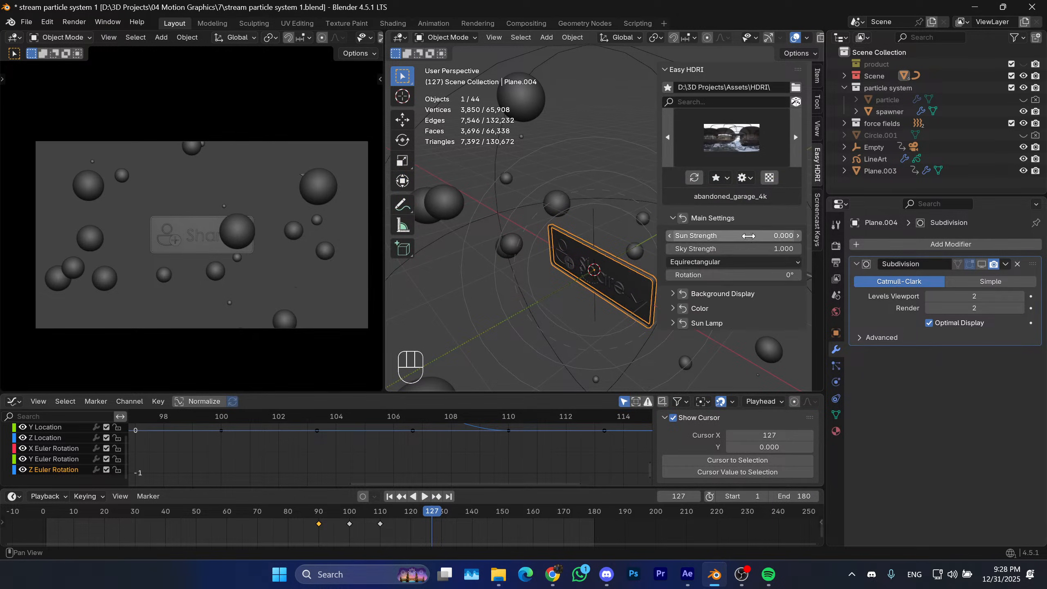
# Set the HDRI rotation to 100° and switch the camera viewport to rendered shading.
pyautogui.moveTo(775, 273); pyautogui.dragTo(775, 275)
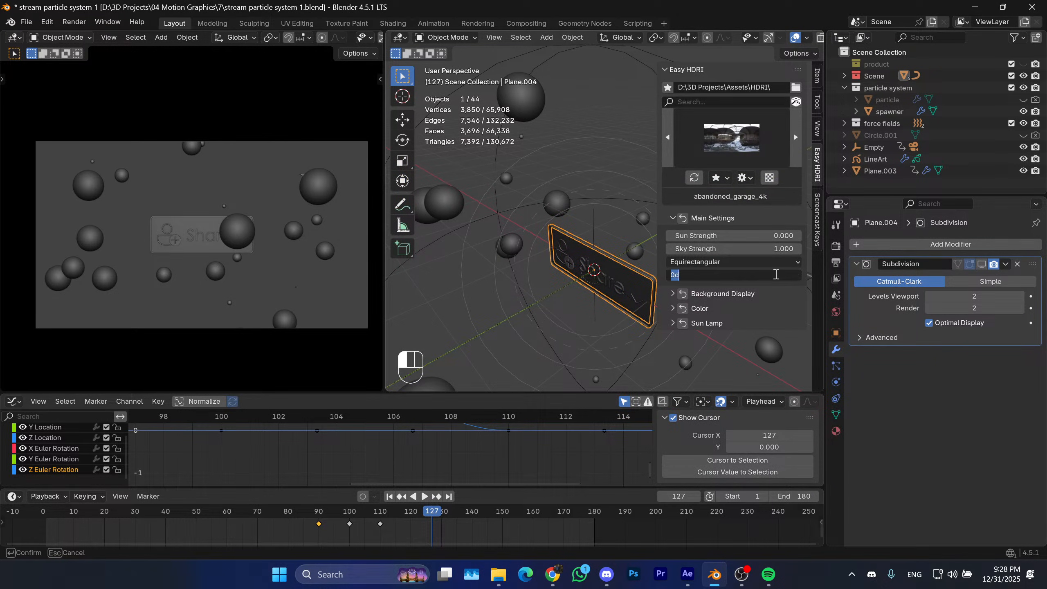
pyautogui.write('200')
pyautogui.press('Return')
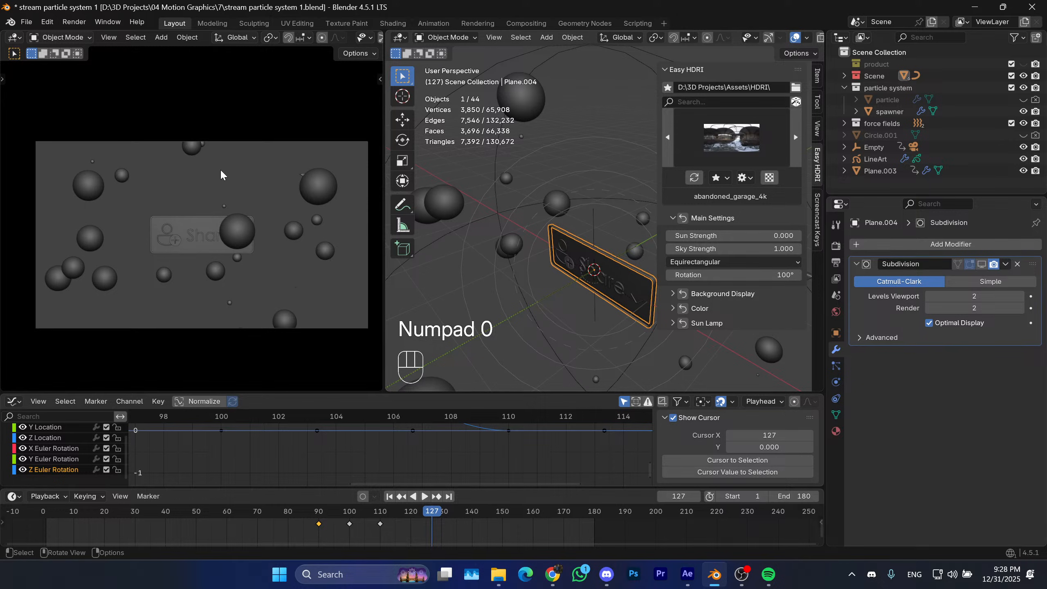
pyautogui.press('z')
pyautogui.click(299, 73)
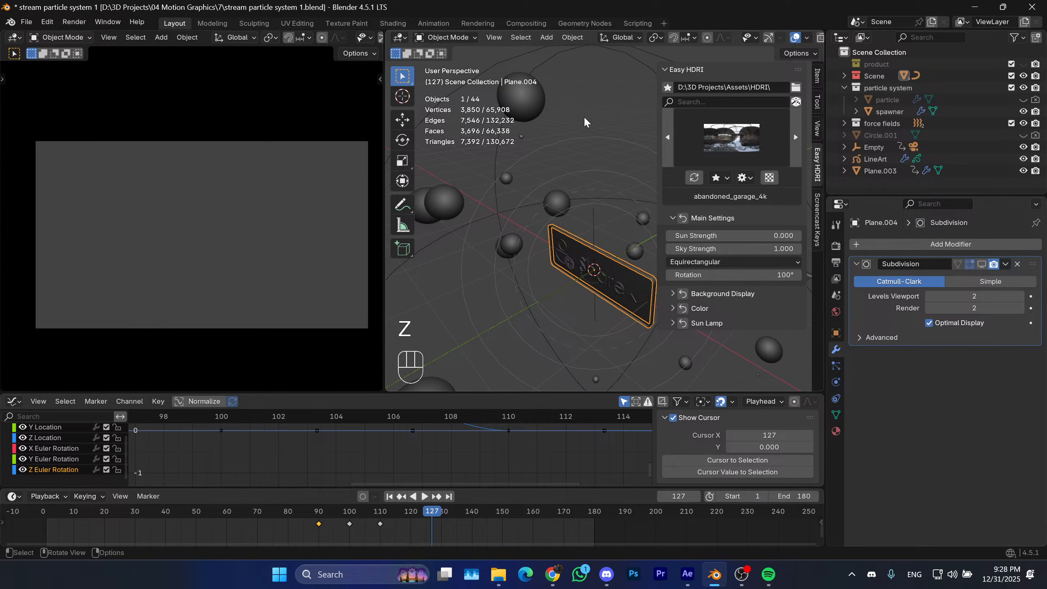
pyautogui.click(701, 70)
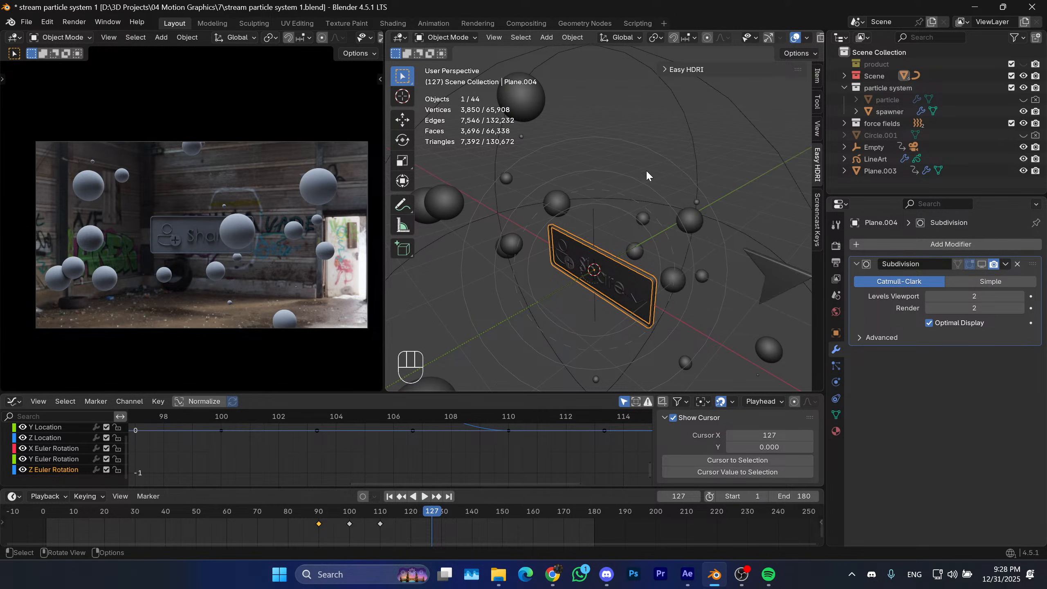
# Add a plane mesh and rotate it 90° around the X axis so it stands upright.
pyautogui.scroll(-4, 650, 219)
pyautogui.hotkey('shift', 'a')
pyautogui.moveTo(614, 102)
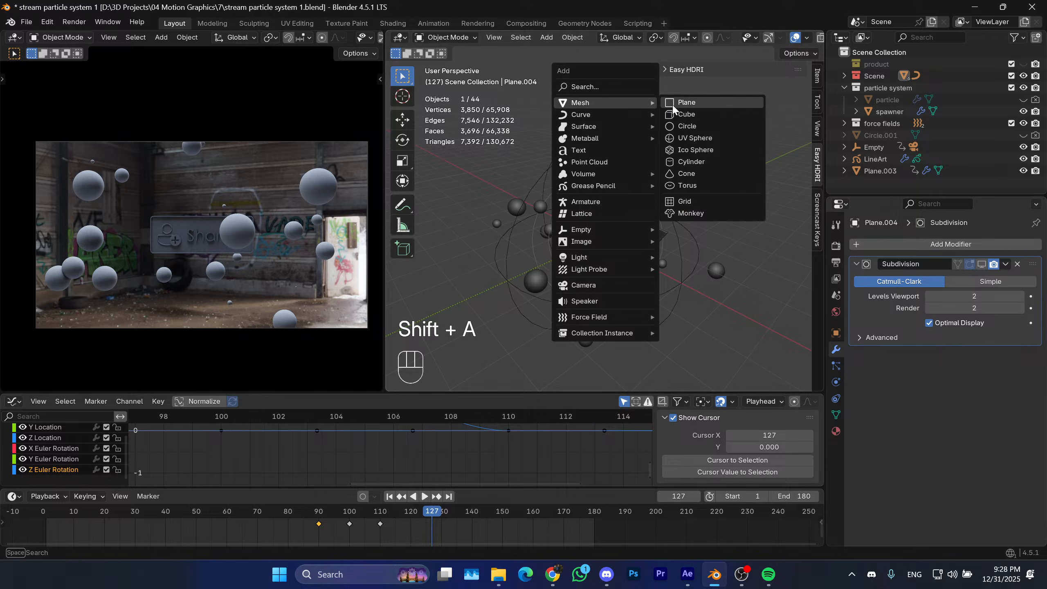
pyautogui.click(677, 105)
pyautogui.keyDown('shift'); pyautogui.moveTo(675, 147); pyautogui.dragTo(641, 153, button='middle'); pyautogui.keyUp('shift')
pyautogui.press('r')
pyautogui.press('x')
pyautogui.rightClick(684, 132)
pyautogui.press('r')
pyautogui.press('x')
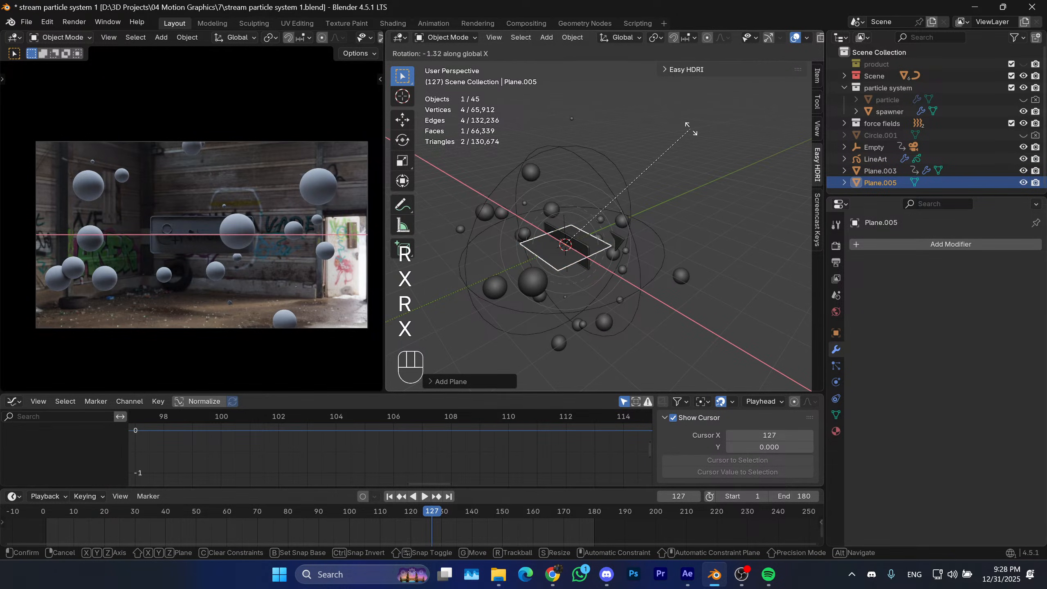
pyautogui.press('KP_9')
pyautogui.press('KP_0')
pyautogui.press('KP_Enter')
# Move the upright plane back along Y behind the Share button and snap the 3D cursor to it.
pyautogui.press('g')
pyautogui.press('y')
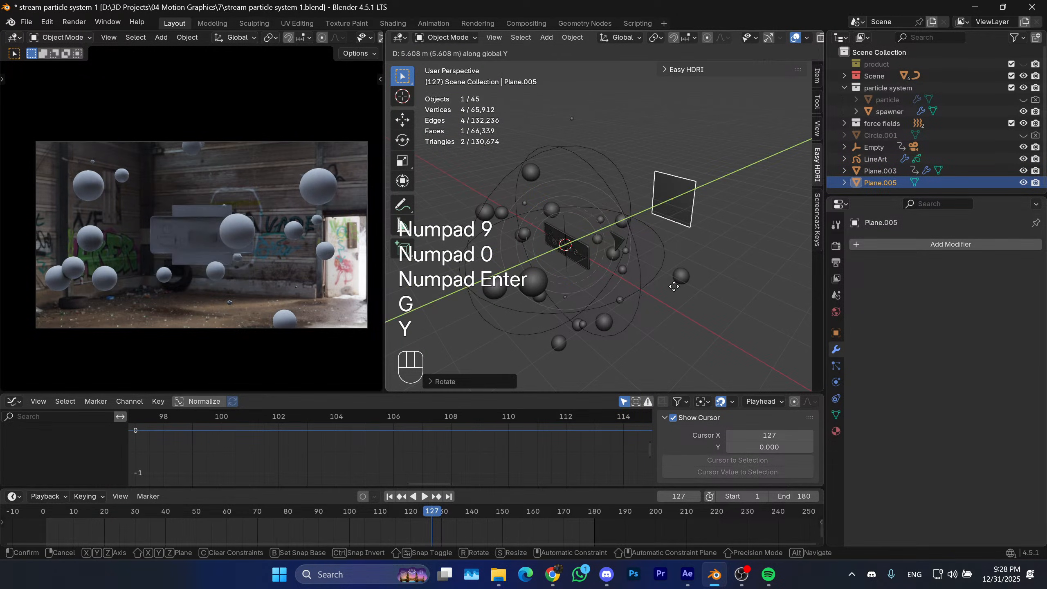
pyautogui.click(680, 252)
pyautogui.hotkey('shift', 's')
# Scale the backdrop plane up to about 7.25 and shift it along Y to about 6.86 m.
pyautogui.press('s')
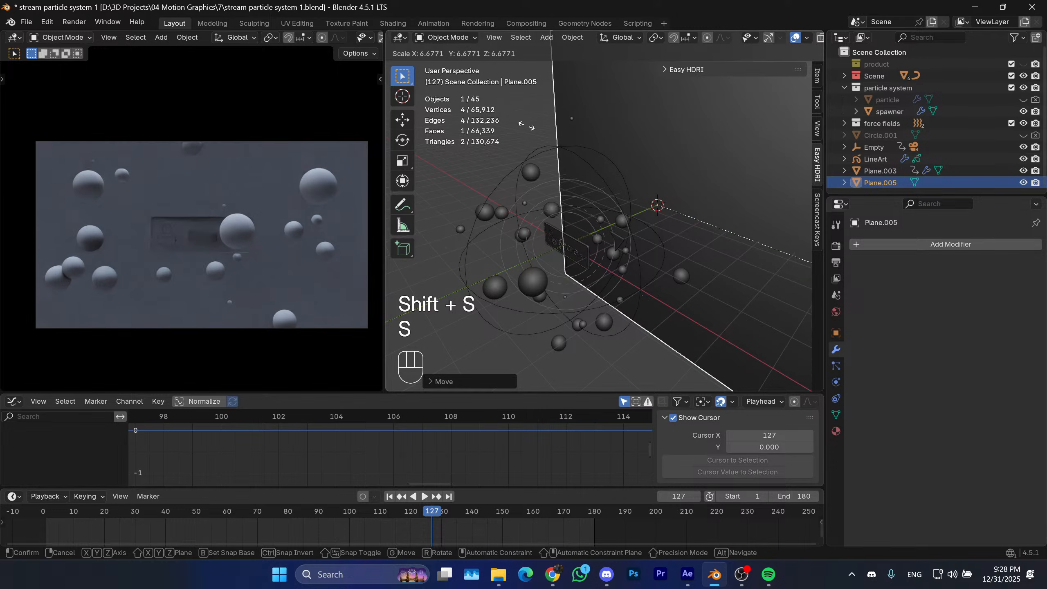
pyautogui.click(694, 208)
pyautogui.scroll(-3, 660, 248)
pyautogui.keyDown('shift'); pyautogui.moveTo(654, 258); pyautogui.dragTo(649, 242, button='middle'); pyautogui.keyUp('shift')
pyautogui.scroll(-2, 649, 251)
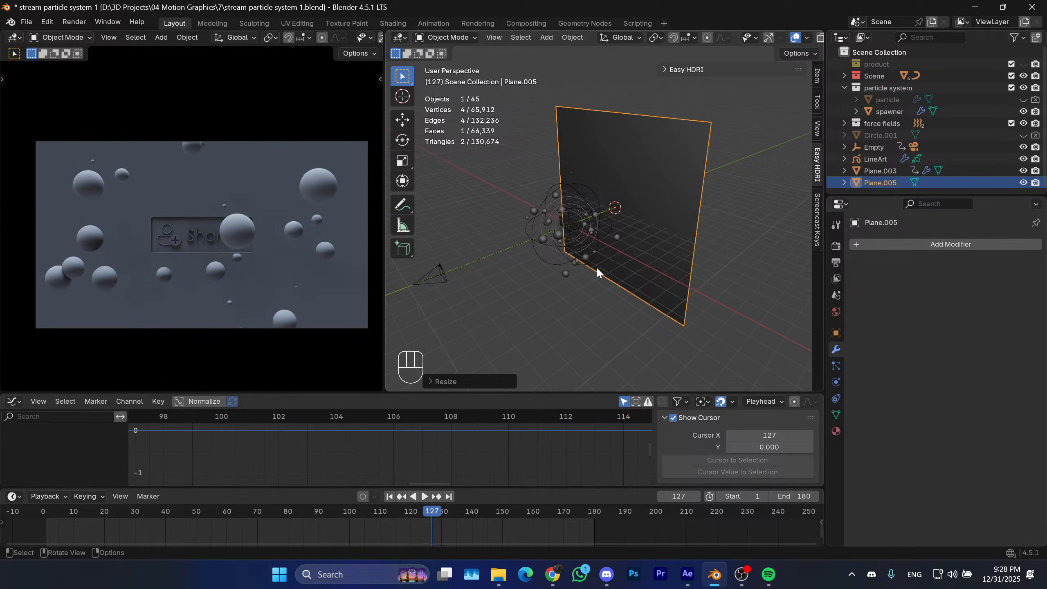
pyautogui.press('g')
pyautogui.press('y')
pyautogui.click(633, 268)
pyautogui.moveTo(606, 251); pyautogui.dragTo(635, 238, button='middle')
pyautogui.keyDown('shift'); pyautogui.moveTo(635, 237); pyautogui.dragTo(665, 253, button='middle'); pyautogui.keyUp('shift')
pyautogui.moveTo(643, 256)
pyautogui.keyDown('shift'); pyautogui.mouseDown(button='middle')
pyautogui.moveTo(643, 279)
pyautogui.moveTo(640, 269)
pyautogui.mouseUp(button='middle'); pyautogui.keyUp('shift')
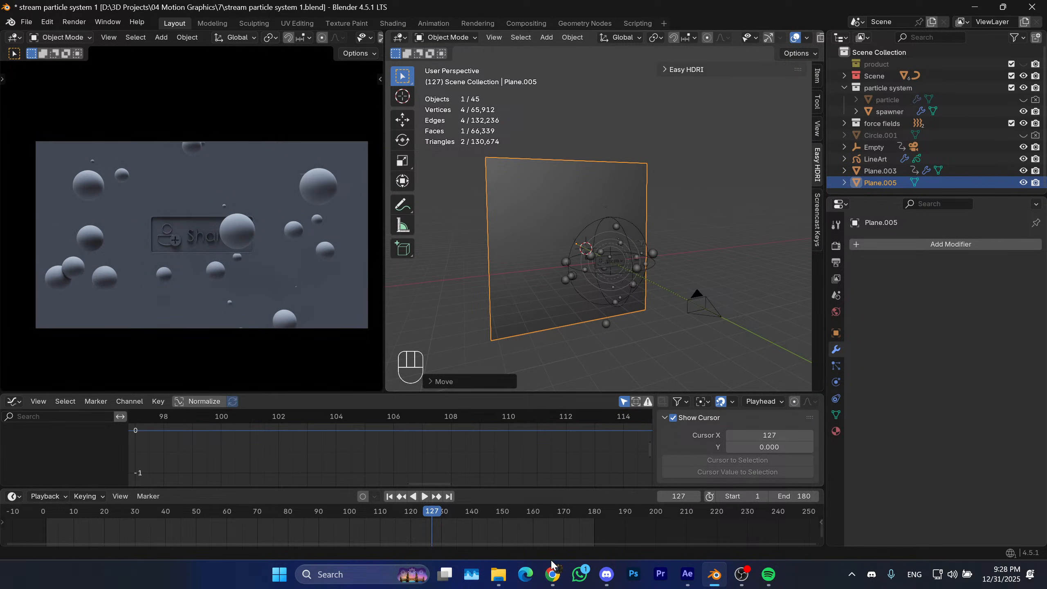
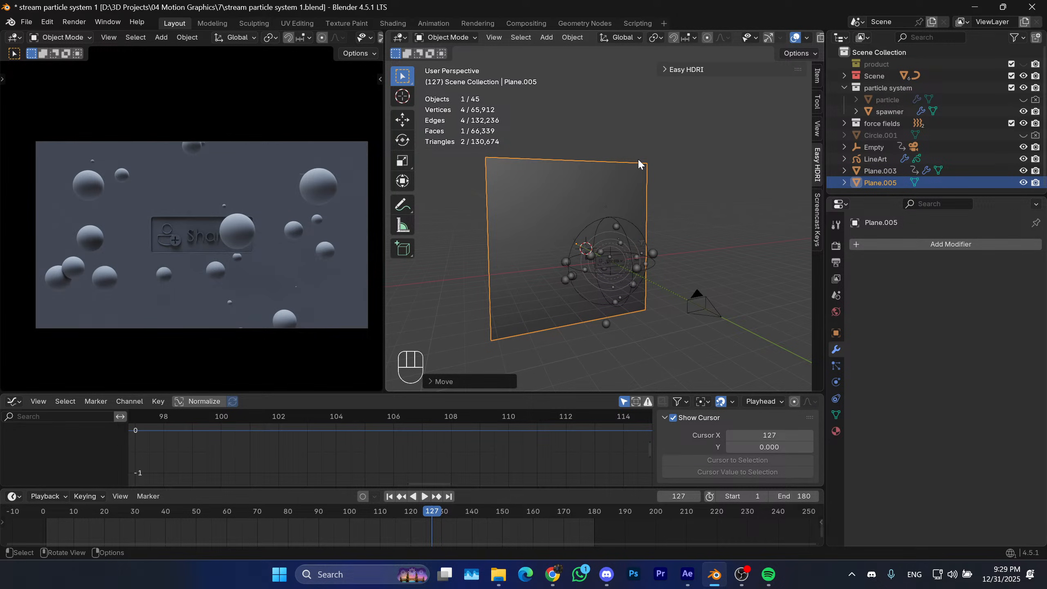
pyautogui.keyDown('shift'); pyautogui.moveTo(605, 194); pyautogui.dragTo(643, 245, button='middle'); pyautogui.keyUp('shift')
pyautogui.moveTo(643, 246)
pyautogui.mouseDown(button='middle')
pyautogui.moveTo(654, 245)
pyautogui.moveTo(635, 240)
pyautogui.moveTo(692, 257)
pyautogui.moveTo(635, 249)
pyautogui.moveTo(641, 232)
pyautogui.mouseUp(button='middle')
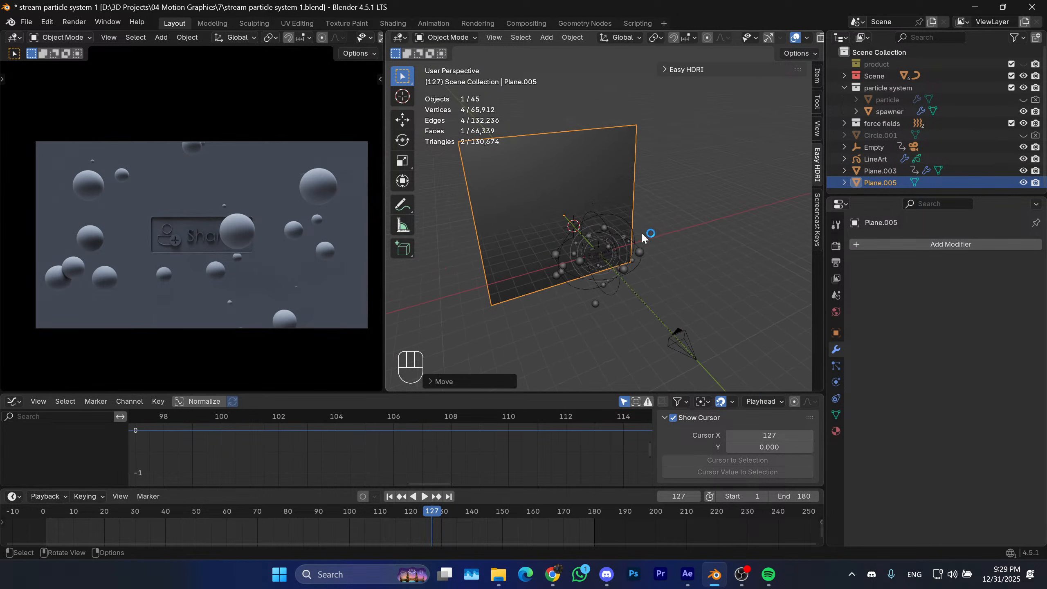
pyautogui.click(700, 70)
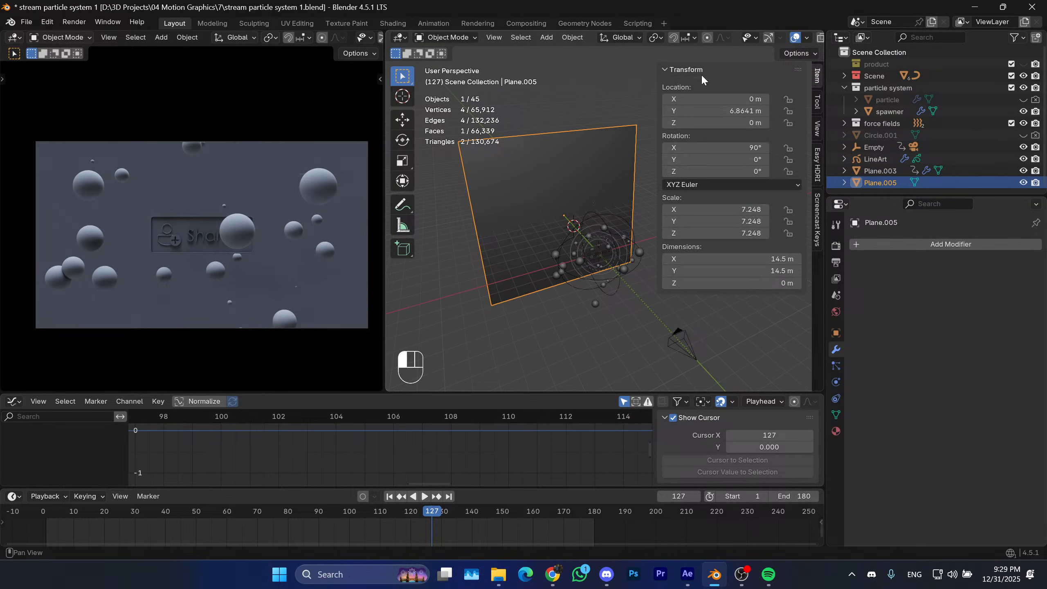
pyautogui.keyDown('shift'); pyautogui.moveTo(607, 228); pyautogui.dragTo(579, 247, button='middle'); pyautogui.keyUp('shift')
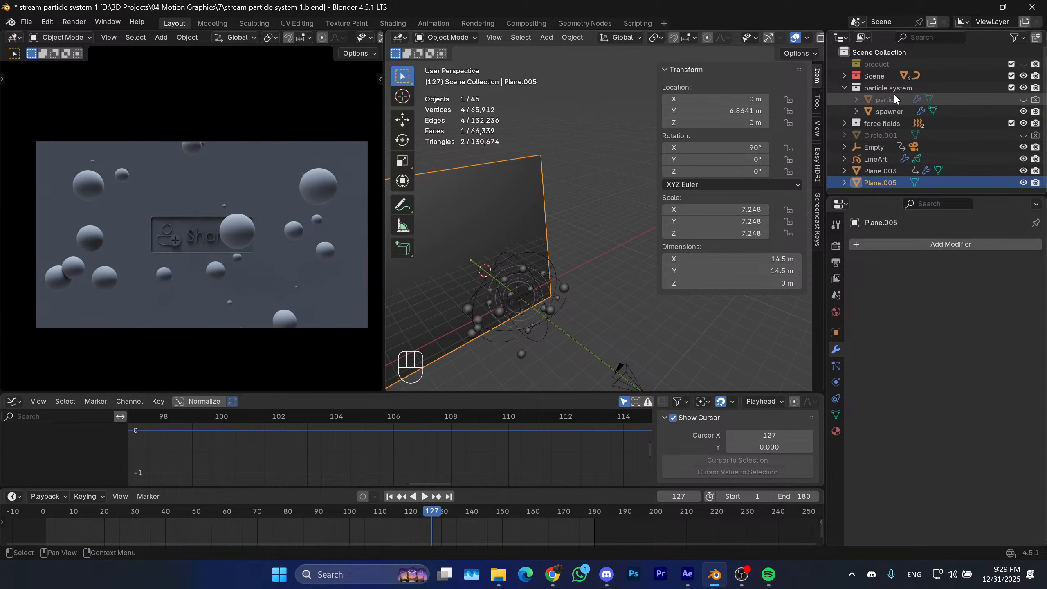
# Unhide the particle sphere in the viewport and hide the perspective viewport's sidebar and toolbar.
pyautogui.click(1024, 99)
pyautogui.click(583, 266)
pyautogui.moveTo(515, 392); pyautogui.dragTo(519, 330)
pyautogui.click(14, 343)
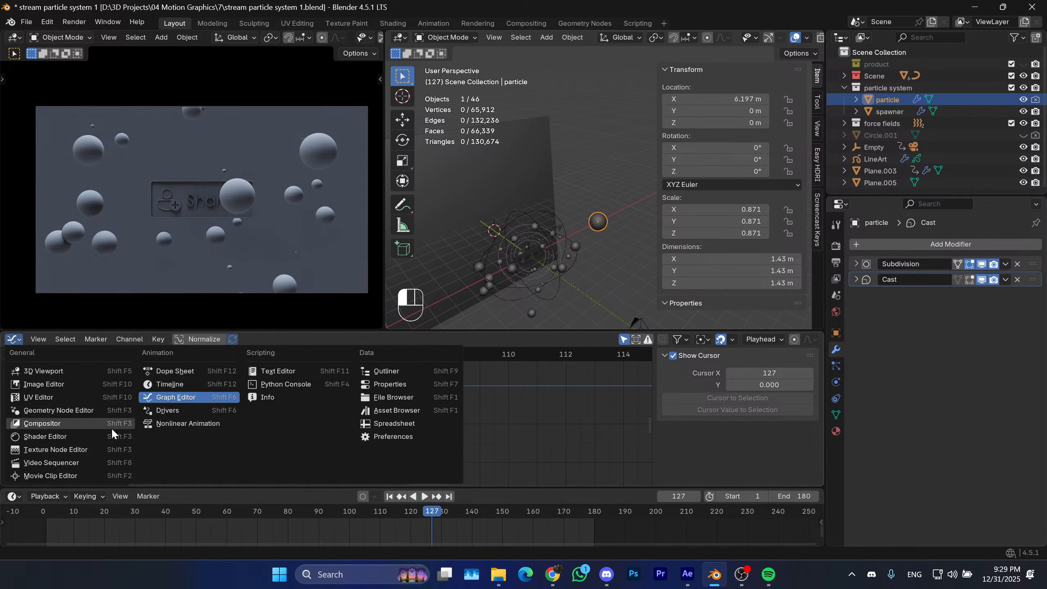
pyautogui.click(626, 215)
pyautogui.press('n')
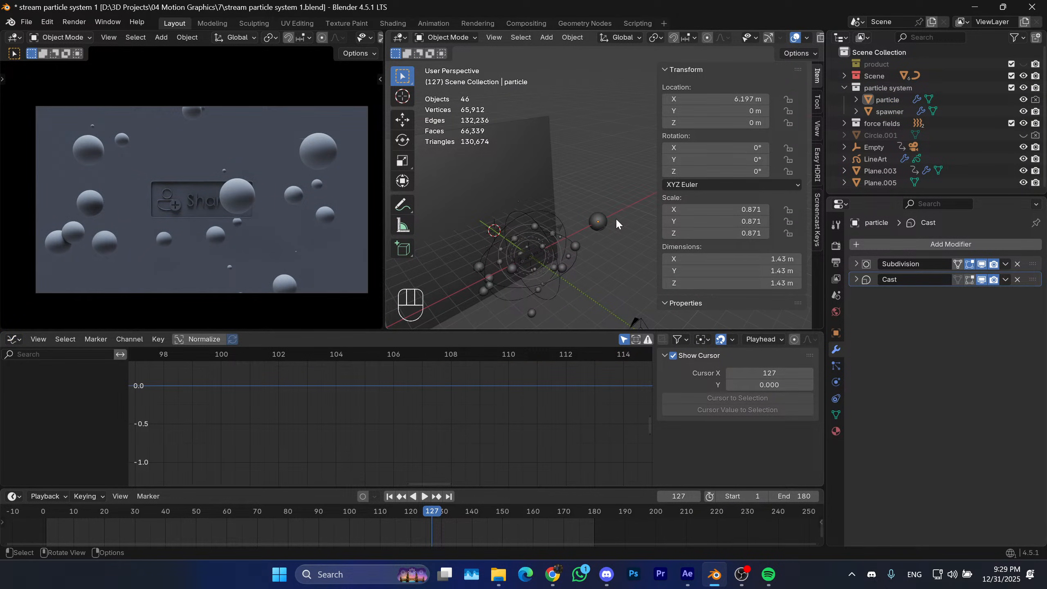
pyautogui.press('t')
pyautogui.keyDown('shift'); pyautogui.moveTo(649, 220); pyautogui.dragTo(651, 218, button='middle'); pyautogui.keyUp('shift')
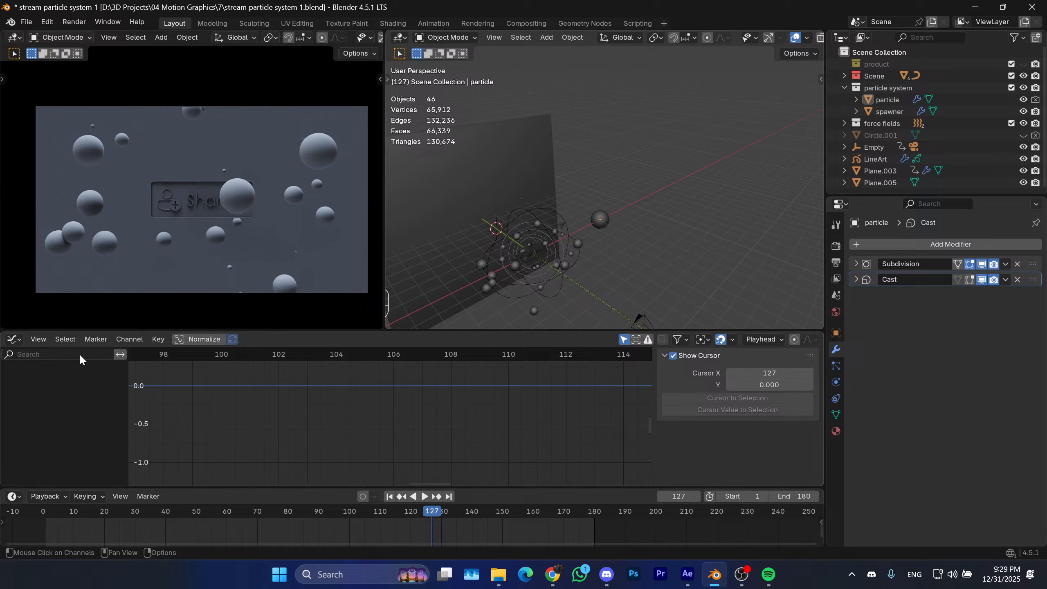
# Turn the Graph Editor area into a Shader Editor and enlarge it upward.
pyautogui.click(11, 342)
pyautogui.click(46, 437)
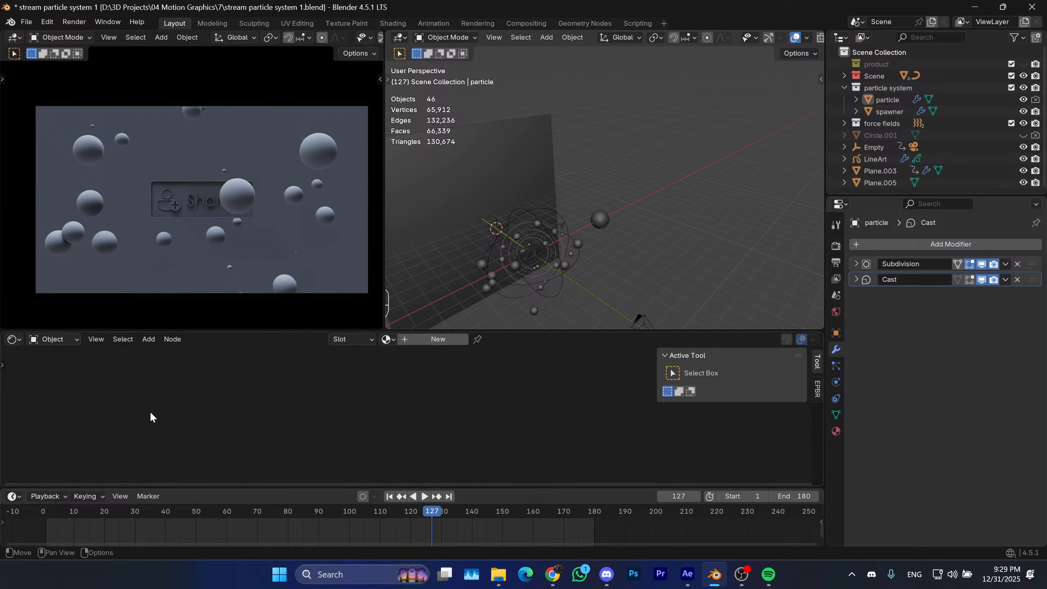
pyautogui.moveTo(495, 330); pyautogui.dragTo(454, 308)
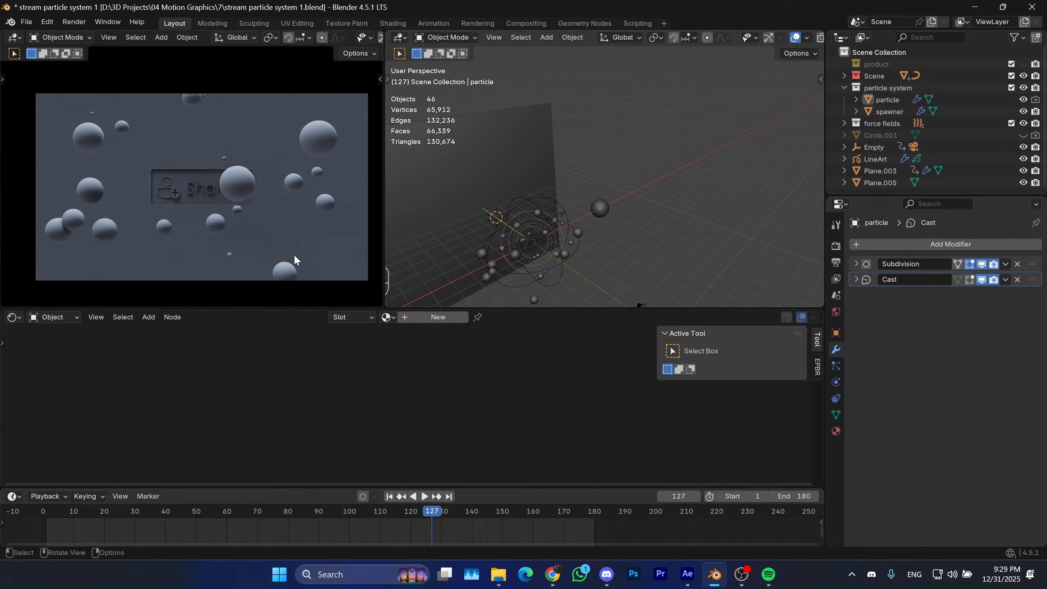
pyautogui.keyDown('shift'); pyautogui.moveTo(294, 254); pyautogui.dragTo(273, 251, button='middle'); pyautogui.keyUp('shift')
# Give the particle sphere a new material and move its Principled BSDF node away from the output.
pyautogui.keyDown('shift'); pyautogui.moveTo(613, 272); pyautogui.dragTo(659, 189, button='middle'); pyautogui.keyUp('shift')
pyautogui.click(641, 185)
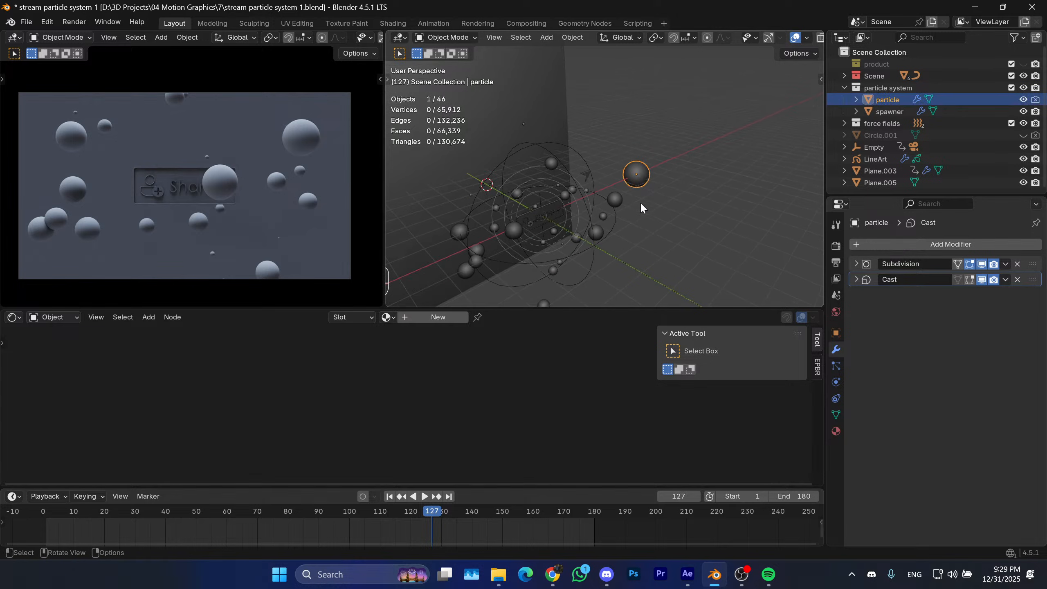
pyautogui.click(440, 319)
pyautogui.scroll(2, 338, 386)
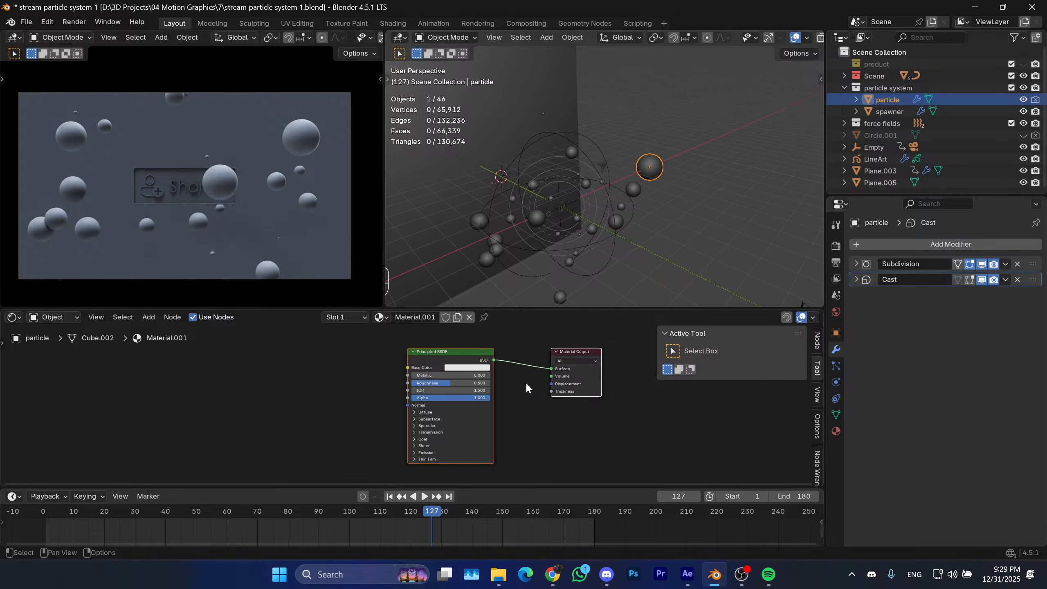
pyautogui.moveTo(438, 434); pyautogui.dragTo(526, 436)
pyautogui.scroll(-2, 490, 416)
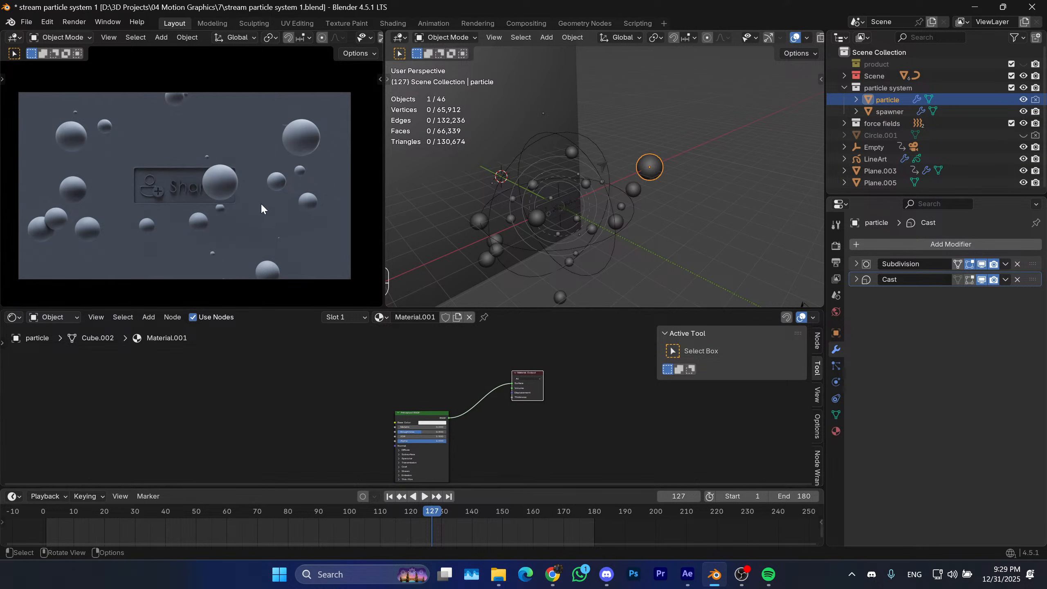
pyautogui.scroll(2, 301, 350)
pyautogui.scroll(1, 366, 394)
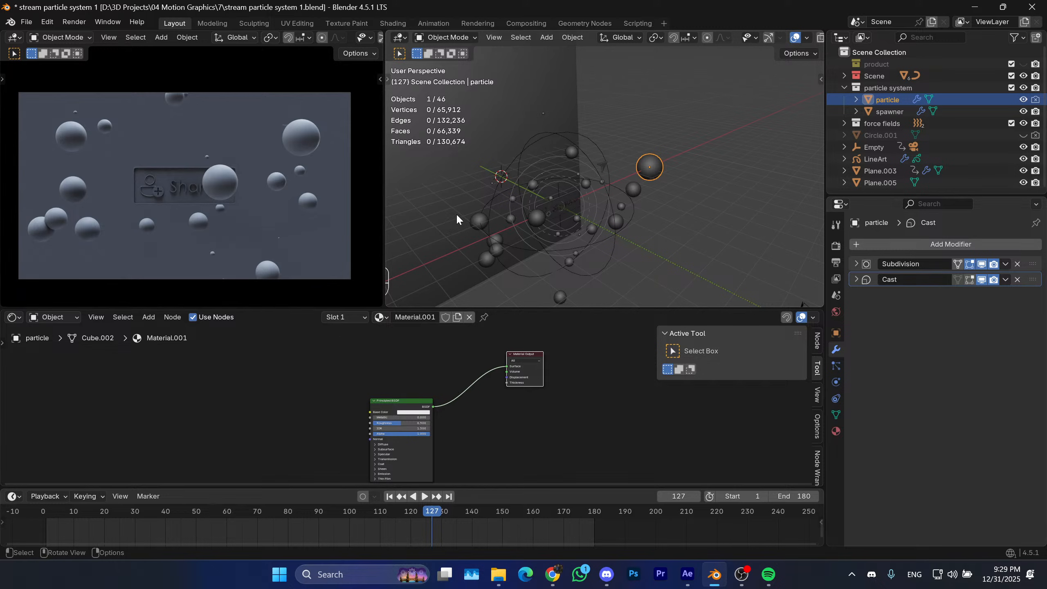
# Select the spawner, go to frame 100, and bake its particle system cache.
pyautogui.click(540, 222)
pyautogui.moveTo(383, 508); pyautogui.dragTo(349, 511)
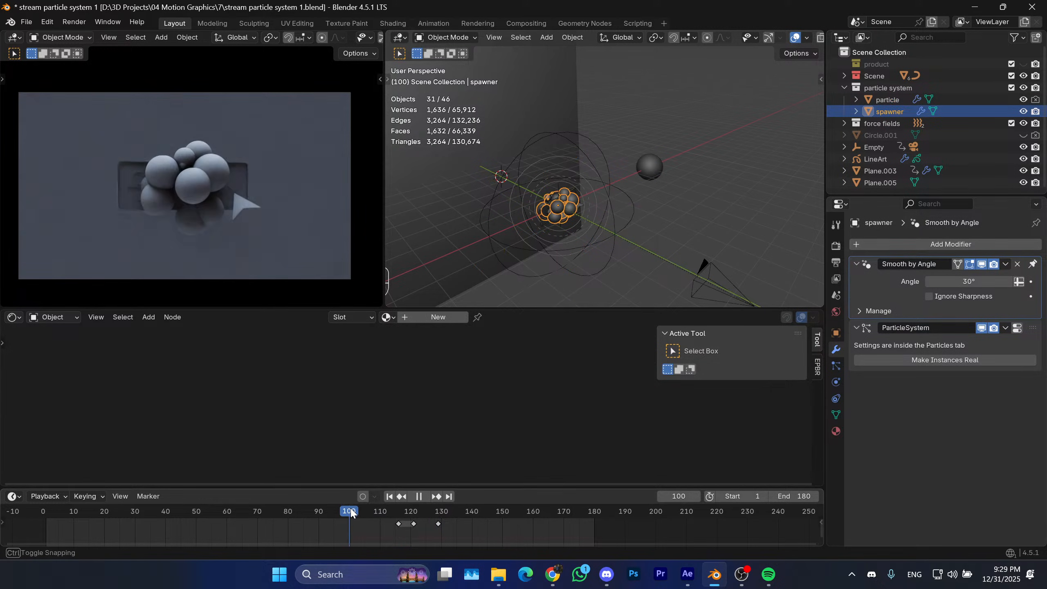
pyautogui.click(836, 365)
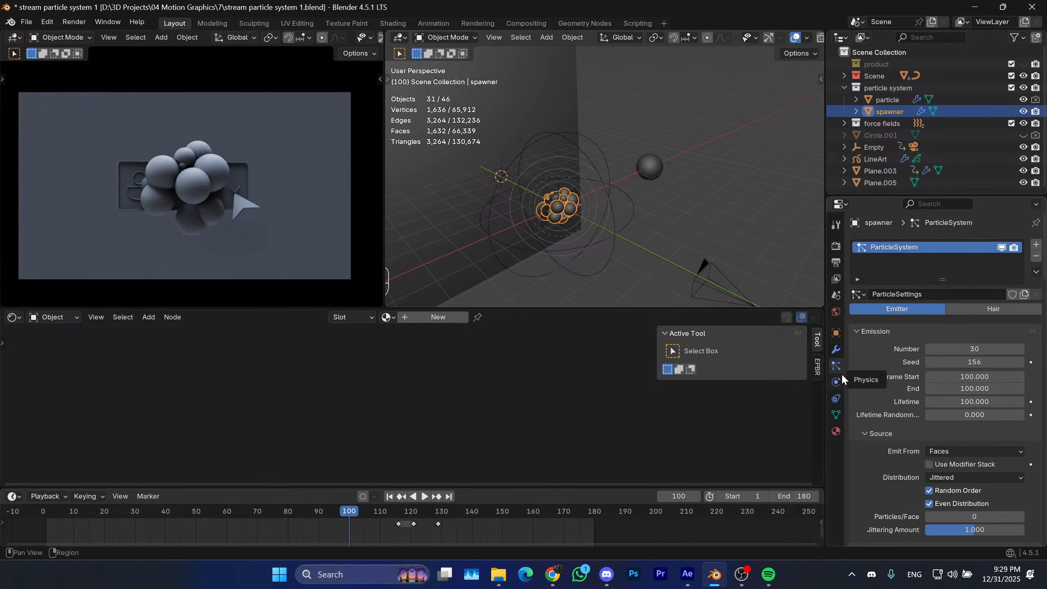
pyautogui.scroll(-4, 893, 412)
pyautogui.scroll(-5, 889, 418)
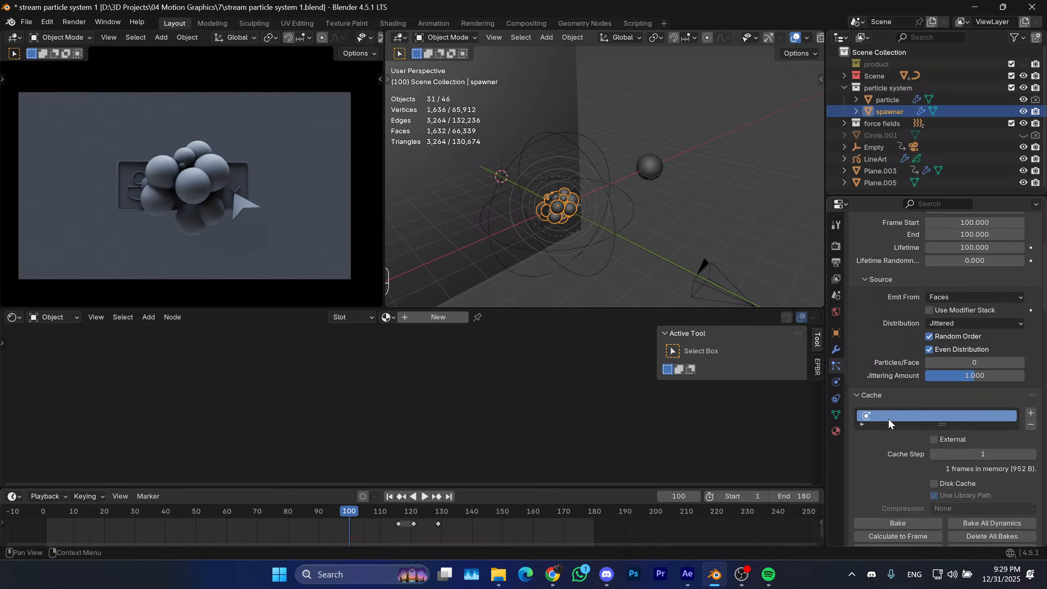
pyautogui.click(893, 454)
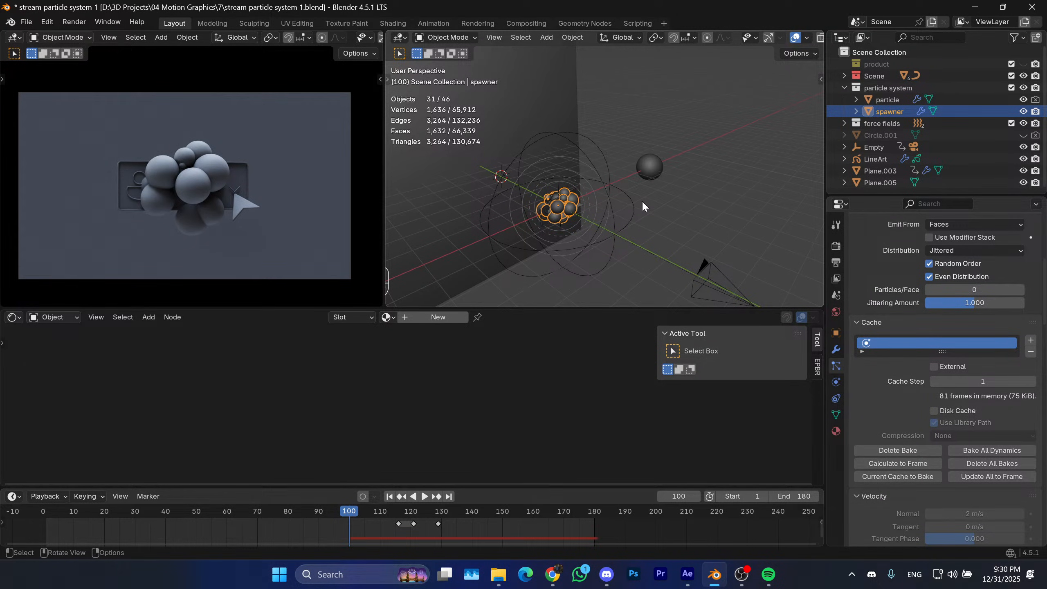
# Play the animation from shortly before frame 90 to check the baked sphere burst.
pyautogui.moveTo(347, 512); pyautogui.dragTo(313, 513)
pyautogui.press('space')
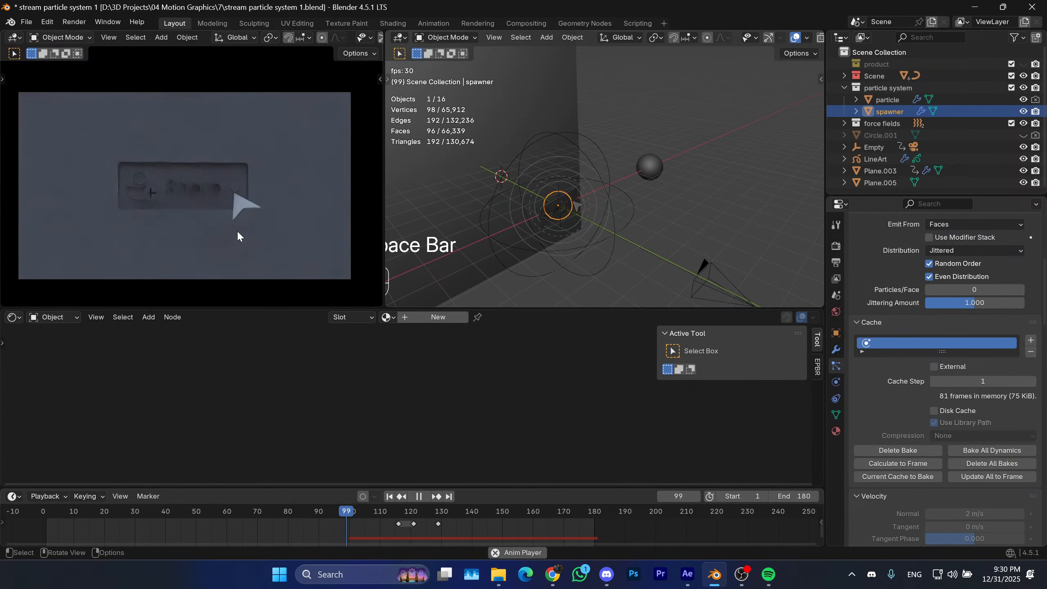
pyautogui.press('space')
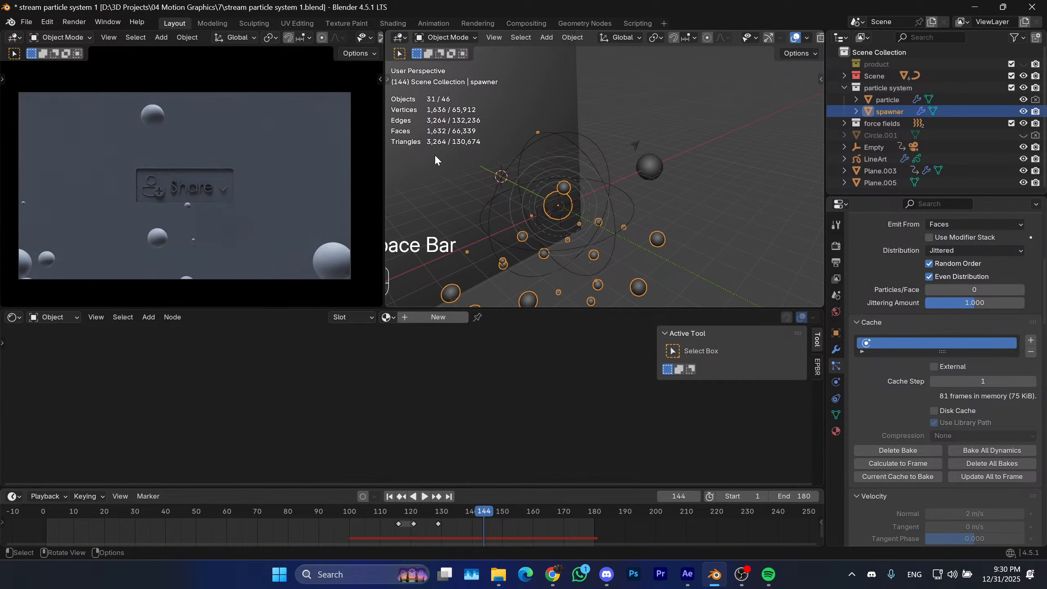
# Add a Mix Shader to the particle sphere's material, feeding the Principled BSDF into it, and place it before the Material Output.
pyautogui.click(657, 165)
pyautogui.click(468, 421)
pyautogui.scroll(2, 468, 421)
pyautogui.moveTo(468, 420); pyautogui.dragTo(498, 427, button='middle')
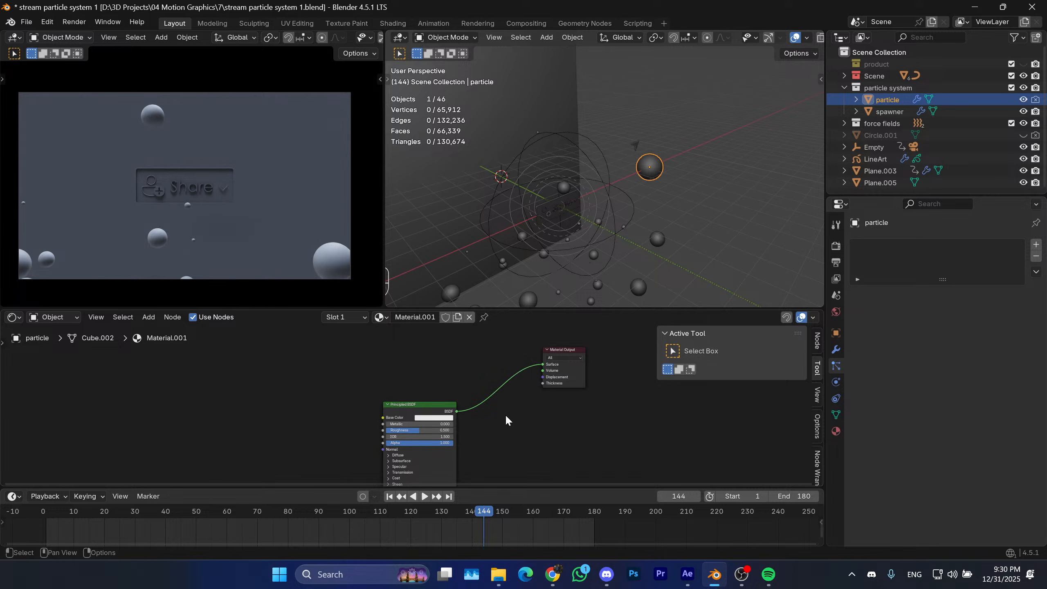
pyautogui.hotkey('shift', 'a')
pyautogui.click(478, 412)
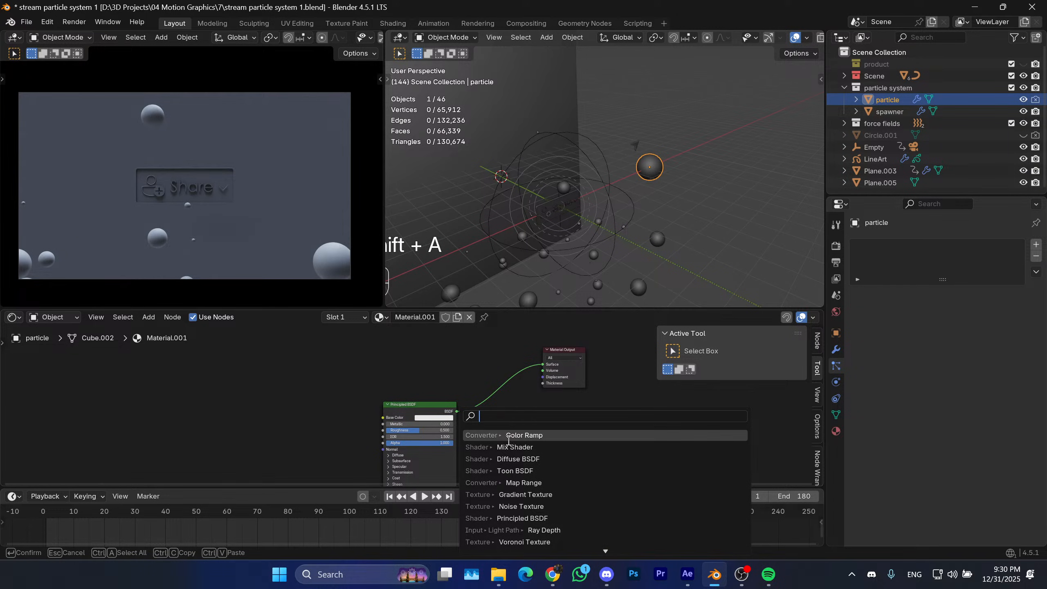
pyautogui.click(511, 447)
pyautogui.click(504, 422)
pyautogui.scroll(1, 506, 421)
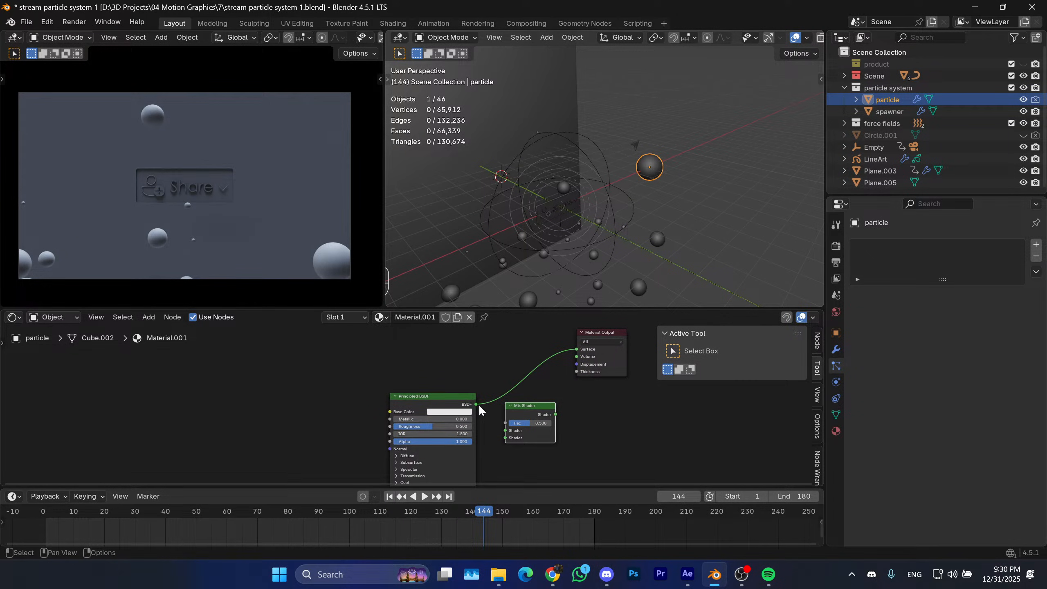
pyautogui.moveTo(531, 404); pyautogui.dragTo(537, 378)
# Go to frame 121 and preview the Mix Shader and the Principled BSDF in turn.
pyautogui.moveTo(446, 512); pyautogui.dragTo(413, 512)
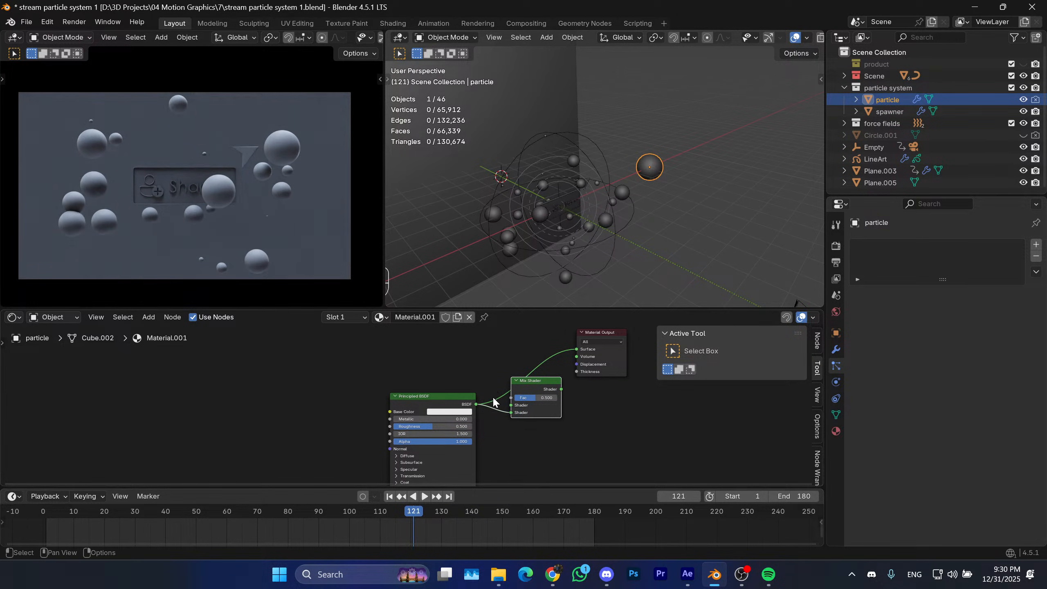
pyautogui.hotkey('shift', 'ctrl')
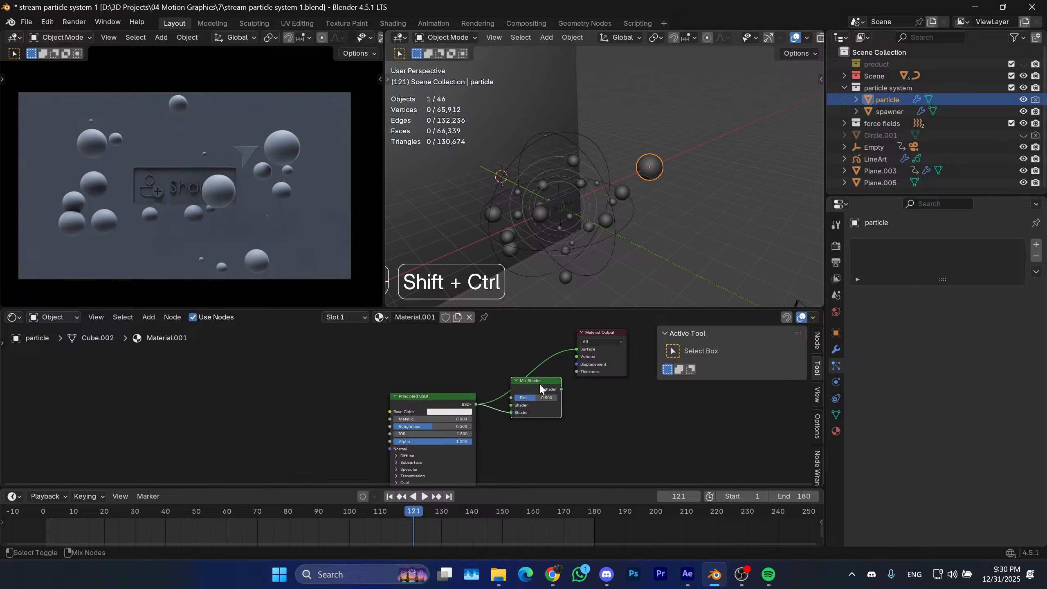
pyautogui.keyDown('ctrl'); pyautogui.keyDown('shift'); pyautogui.click(540, 385); pyautogui.keyUp('shift'); pyautogui.keyUp('ctrl')
pyautogui.keyDown('ctrl'); pyautogui.keyDown('shift'); pyautogui.click(448, 397); pyautogui.keyUp('shift'); pyautogui.keyUp('ctrl')
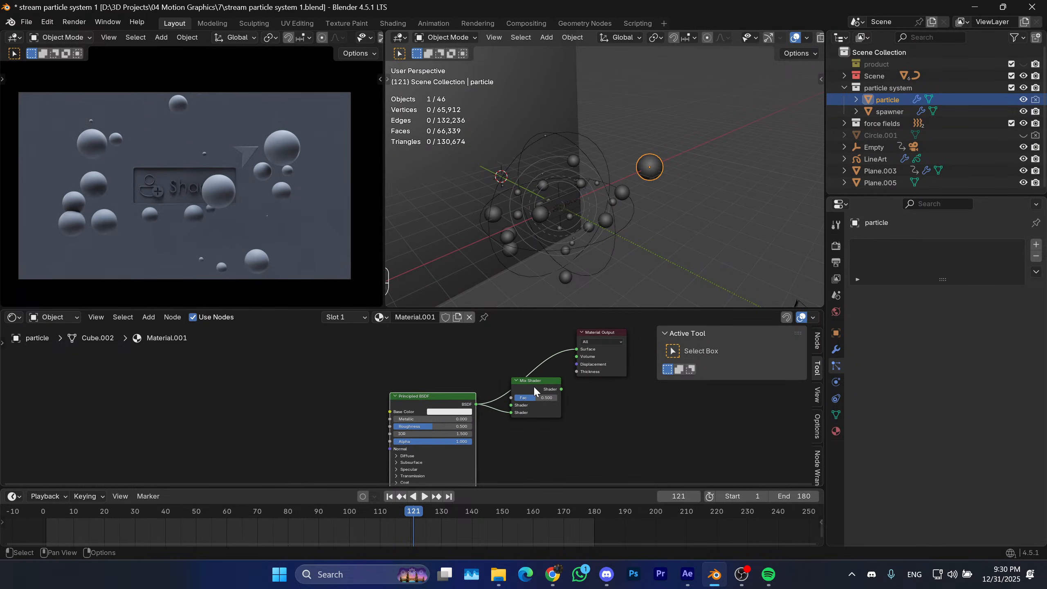
# Duplicate the Principled BSDF in the particle sphere's material and place the copy above and to the left of the original.
pyautogui.moveTo(473, 359); pyautogui.dragTo(489, 389, button='middle')
pyautogui.hotkey('shift', 'a')
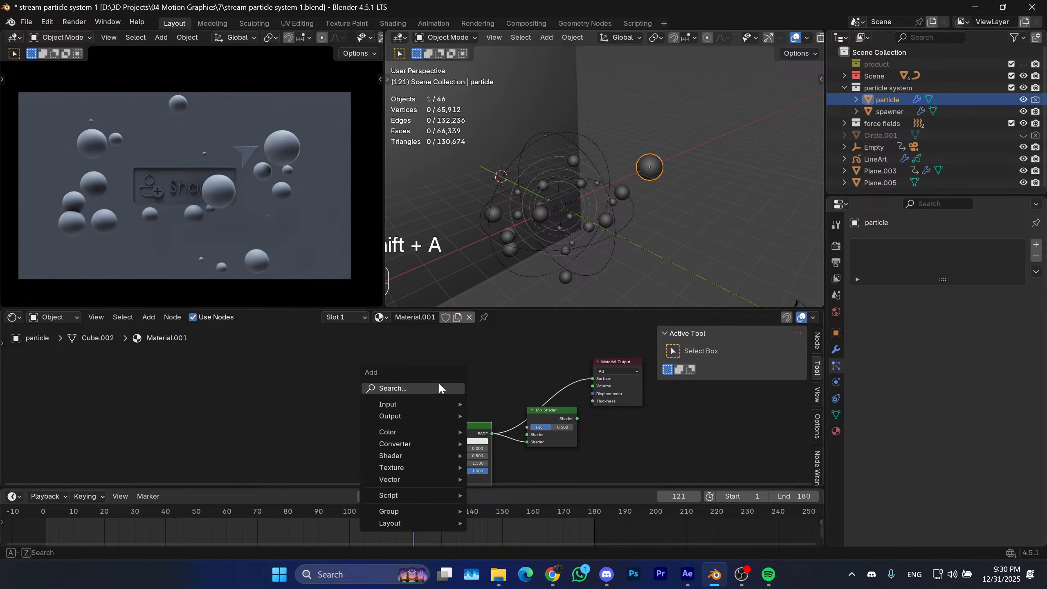
pyautogui.hotkey('shift', 'd')
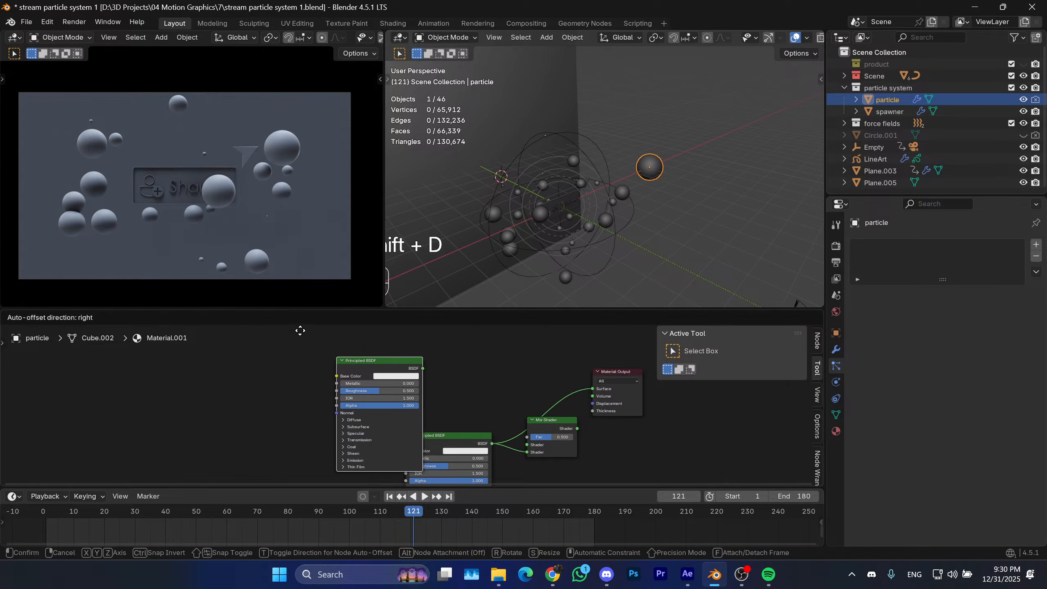
pyautogui.click(269, 339)
pyautogui.moveTo(359, 388); pyautogui.dragTo(426, 388, button='middle')
pyautogui.scroll(2, 426, 388)
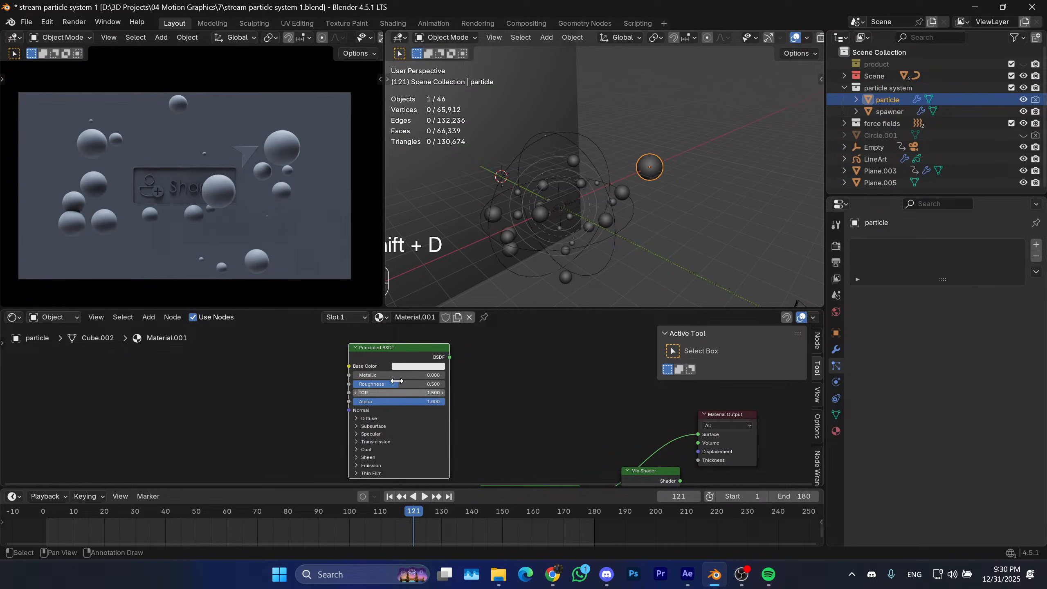
# Undo the accidental IOR change on the duplicated Principled BSDF, and set its Roughness to 0.074 and Transmission Weight to 1.000.
pyautogui.hotkey('ctrl', 'z')
pyautogui.hotkey('ctrl', 'z')
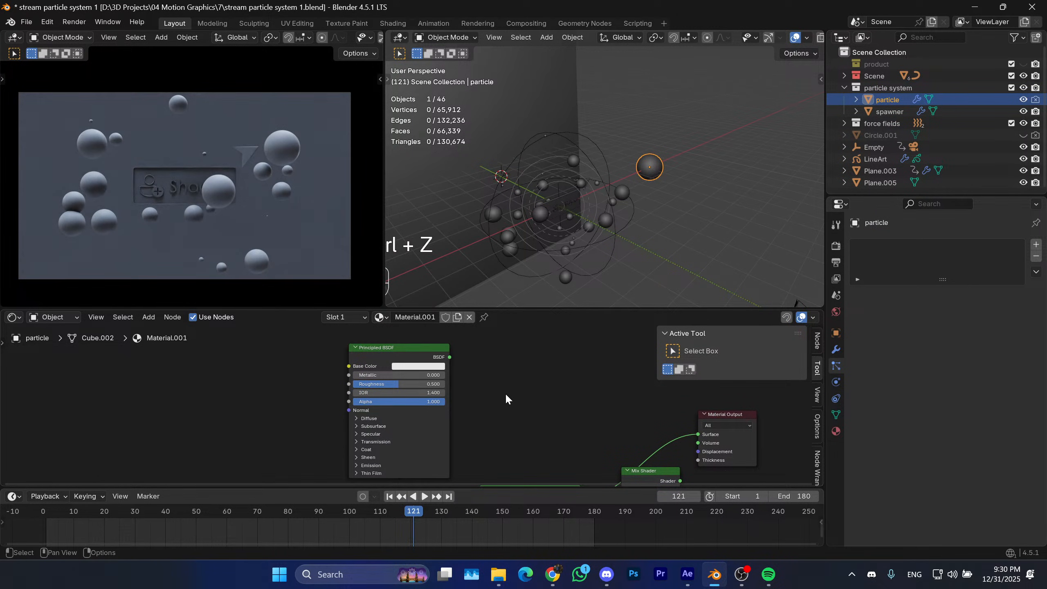
pyautogui.hotkey('ctrl', 'z')
pyautogui.moveTo(427, 385); pyautogui.dragTo(387, 384)
pyautogui.moveTo(460, 432); pyautogui.dragTo(471, 412, button='middle')
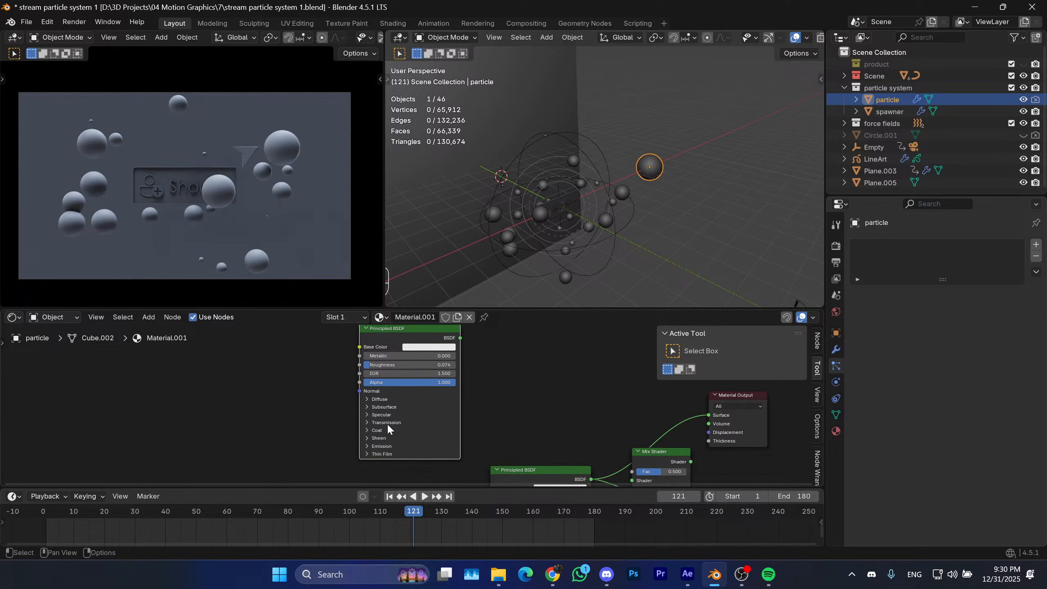
pyautogui.click(387, 423)
pyautogui.moveTo(399, 434); pyautogui.dragTo(492, 433)
pyautogui.click(500, 395)
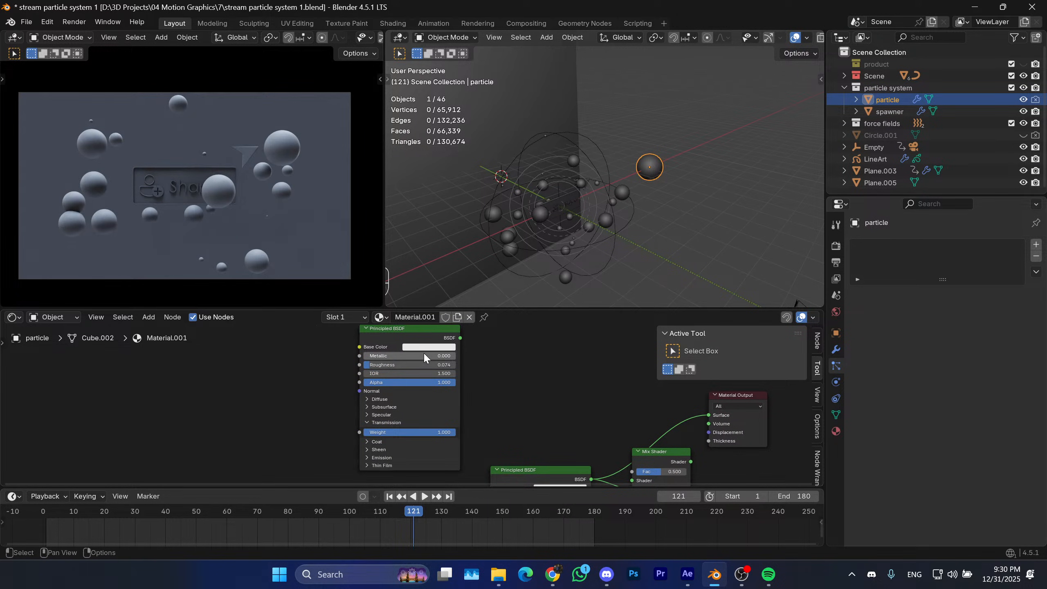
# Tint the duplicated Principled BSDF's Base Color light lavender, about hue 0.66 and saturation 0.39, and preview the node.
pyautogui.click(430, 348)
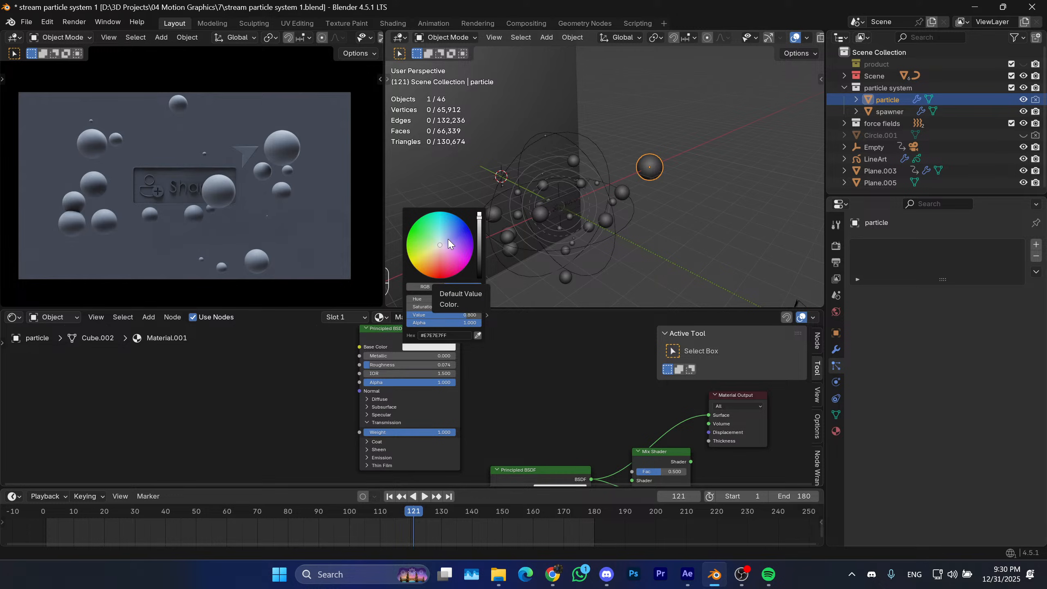
pyautogui.moveTo(450, 241); pyautogui.dragTo(445, 242)
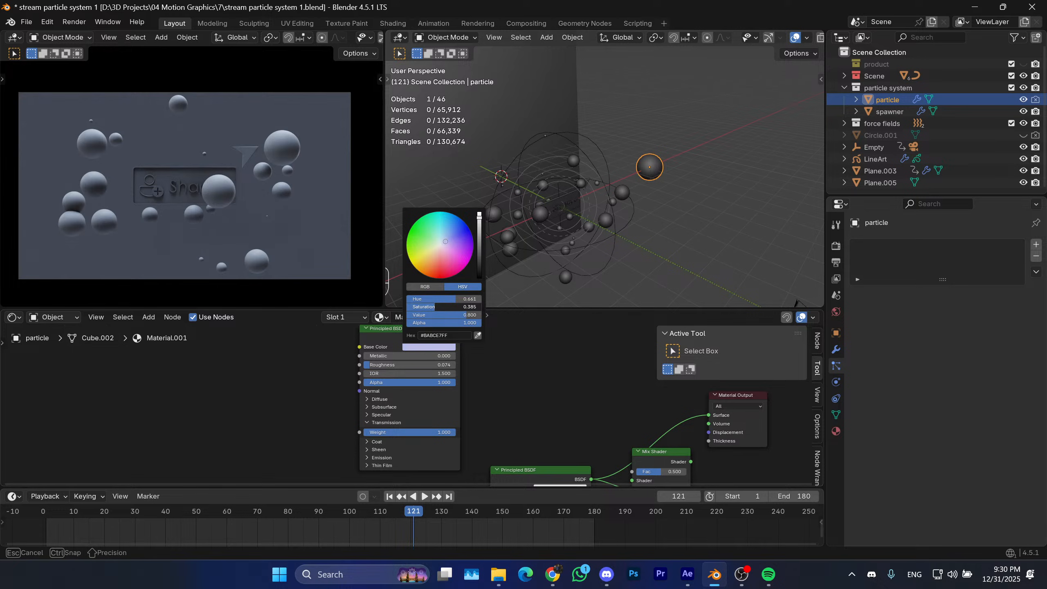
pyautogui.moveTo(501, 416); pyautogui.dragTo(474, 421, button='middle')
pyautogui.keyDown('ctrl'); pyautogui.keyDown('shift'); pyautogui.click(397, 341); pyautogui.keyUp('shift'); pyautogui.keyUp('ctrl')
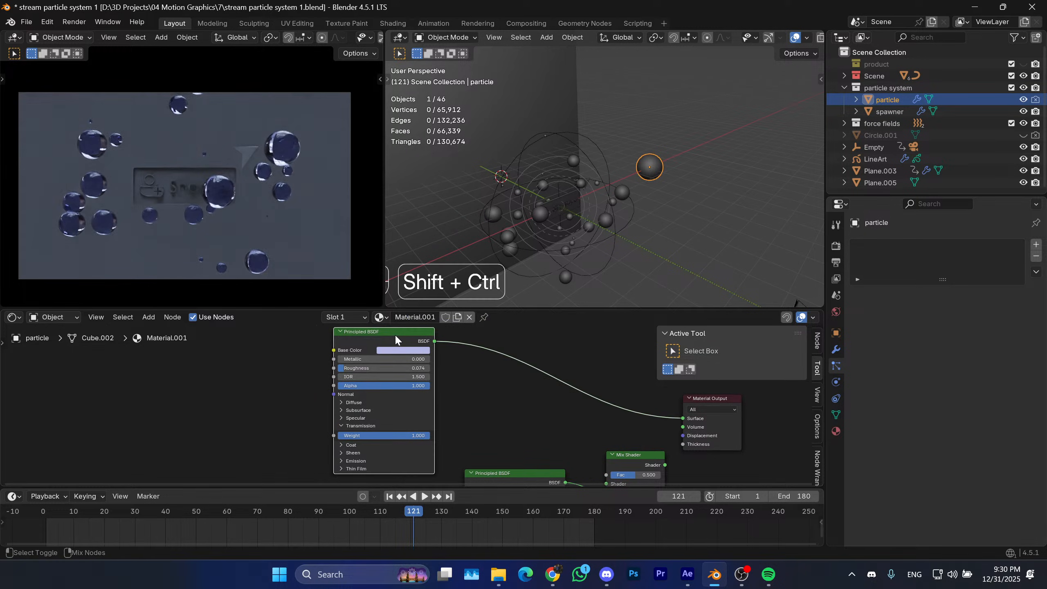
# Route the Mix Shader back into the Material Output and feed the transmissive Principled BSDF into its first Shader input.
pyautogui.moveTo(489, 383); pyautogui.dragTo(414, 370, button='middle')
pyautogui.moveTo(415, 409); pyautogui.dragTo(418, 399, button='middle')
pyautogui.keyDown('ctrl'); pyautogui.keyDown('shift'); pyautogui.click(551, 430); pyautogui.keyUp('shift'); pyautogui.keyUp('ctrl')
pyautogui.moveTo(549, 427); pyautogui.dragTo(522, 421, button='middle')
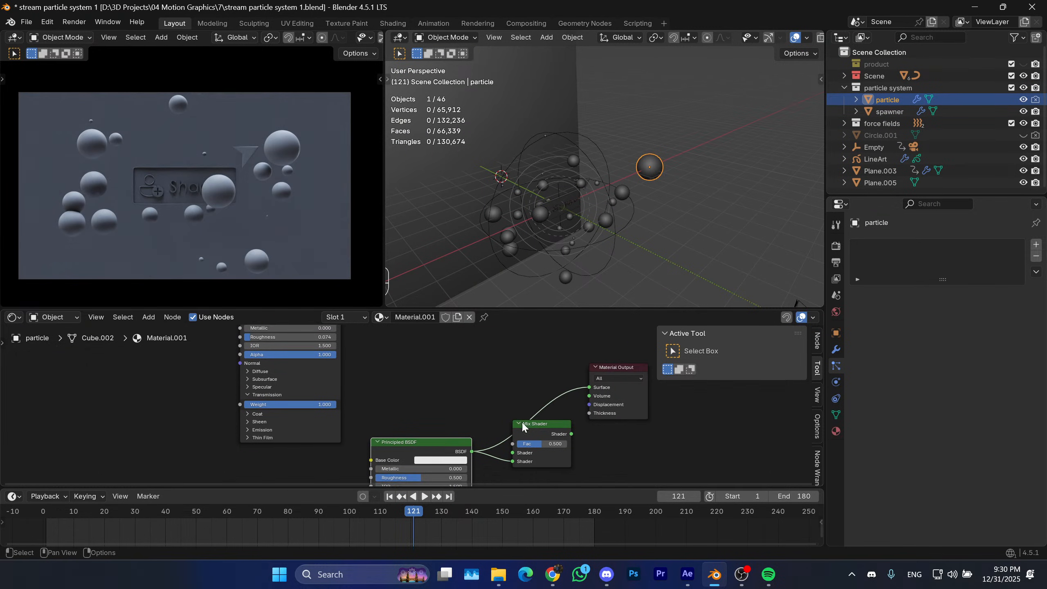
pyautogui.scroll(-1, 452, 410)
pyautogui.moveTo(348, 342); pyautogui.dragTo(439, 398)
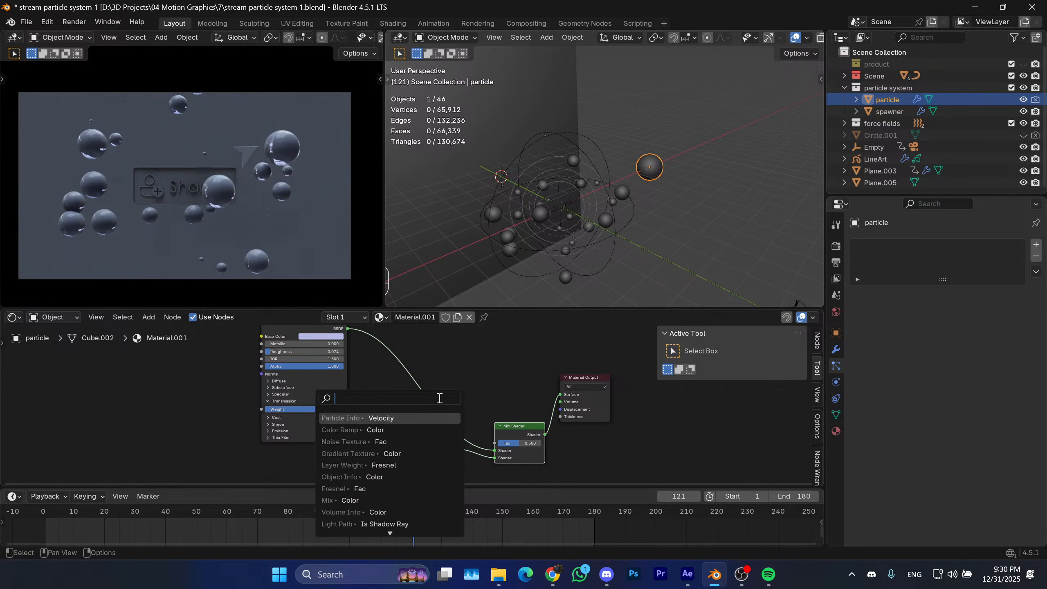
# Add a Particle Info node with its Velocity output driving the Mix Shader's Fac, and place it above the Mix Shader.
pyautogui.click(372, 416)
pyautogui.scroll(2, 364, 411)
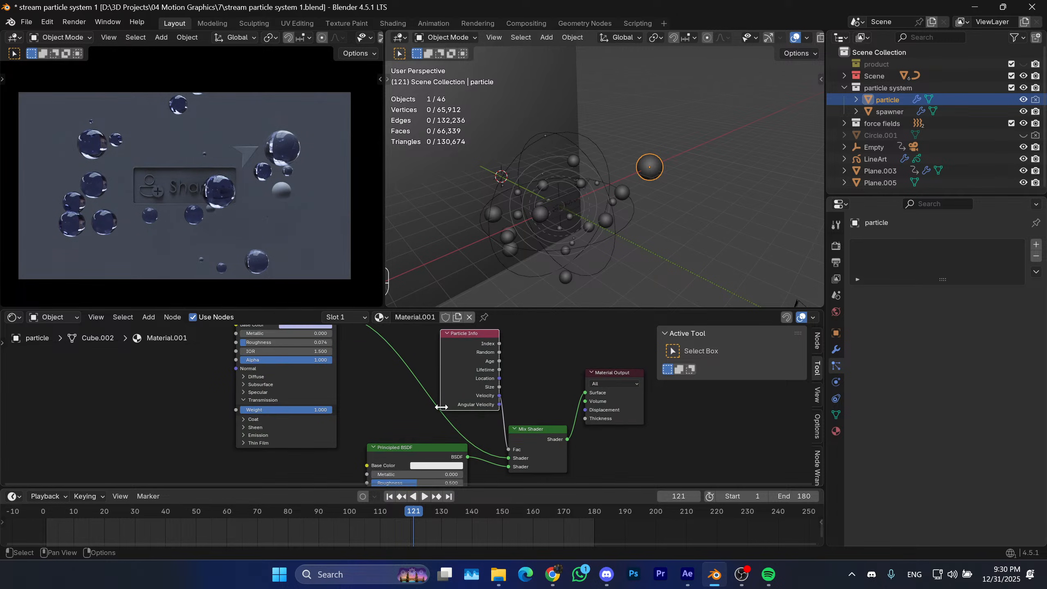
pyautogui.scroll(2, 364, 411)
pyautogui.moveTo(355, 408); pyautogui.dragTo(288, 411, button='middle')
pyautogui.scroll(-1, 290, 413)
pyautogui.scroll(-2, 321, 415)
pyautogui.moveTo(355, 355); pyautogui.dragTo(351, 350)
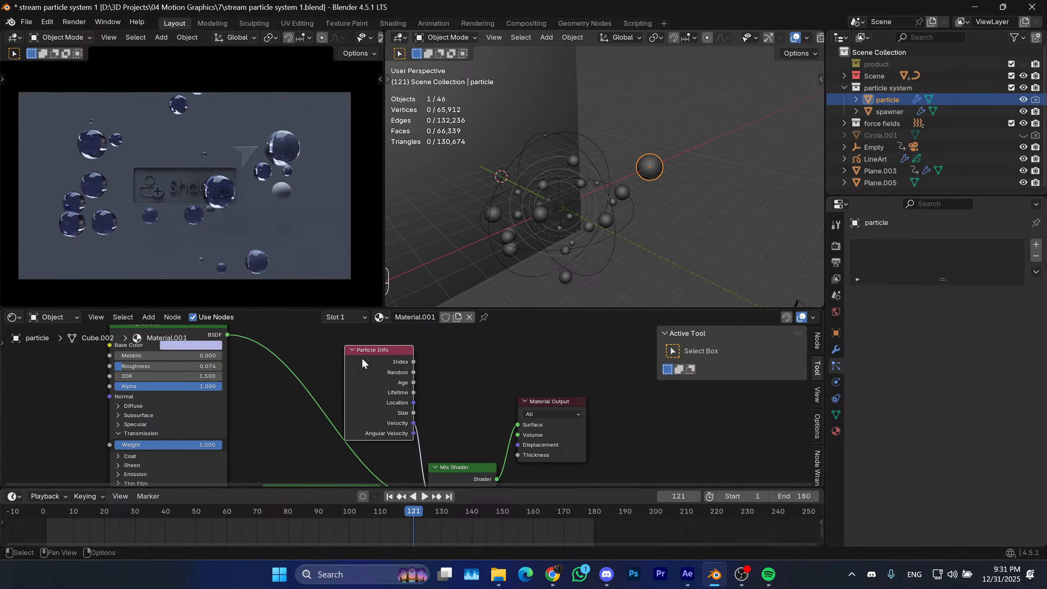
# Try the Particle Info node's Random output as the Mix Shader's Fac.
pyautogui.moveTo(420, 471)
pyautogui.mouseDown(button='middle')
pyautogui.moveTo(427, 418)
pyautogui.moveTo(423, 452)
pyautogui.mouseUp(button='middle')
pyautogui.scroll(-2, 426, 418)
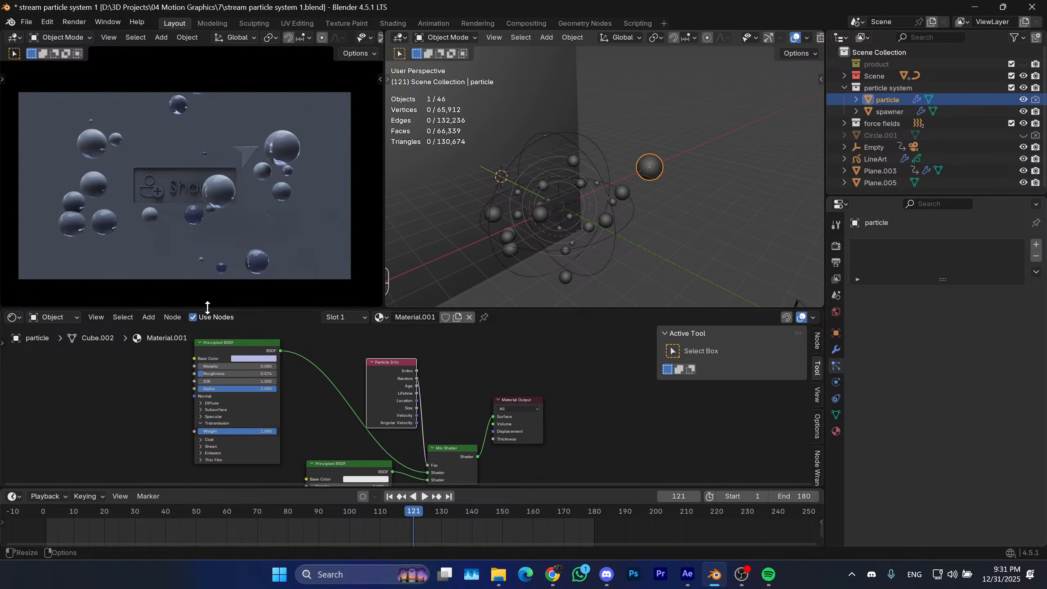
pyautogui.moveTo(351, 387)
pyautogui.mouseDown(button='middle')
pyautogui.moveTo(369, 402)
pyautogui.moveTo(364, 378)
pyautogui.moveTo(344, 370)
pyautogui.mouseUp(button='middle')
pyautogui.scroll(2, 344, 370)
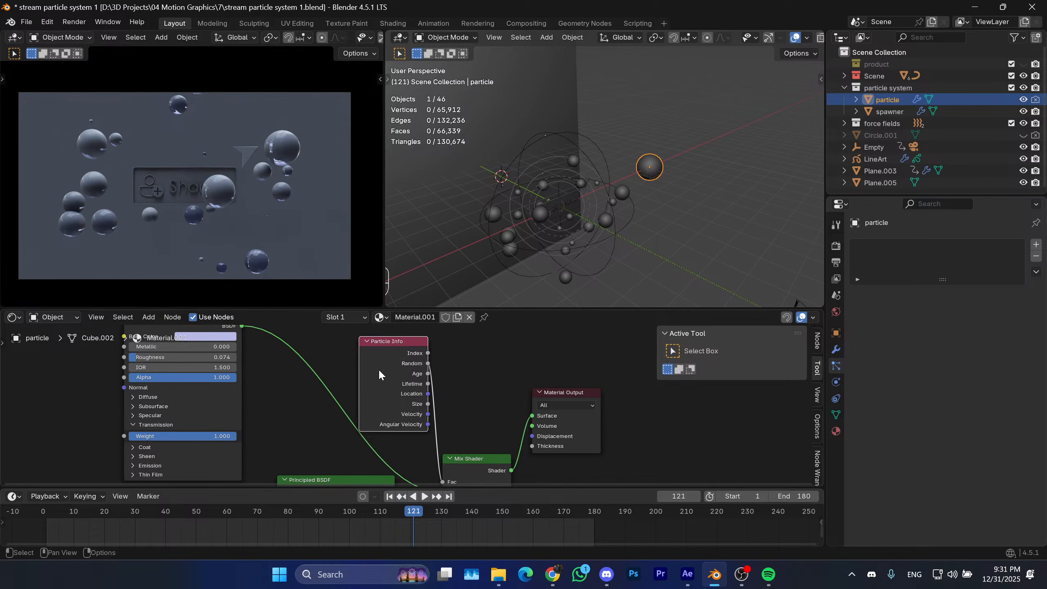
# Move the Particle Info node next to the transmissive Principled BSDF and connect its Size output to the Mix Shader's Fac.
pyautogui.moveTo(357, 352); pyautogui.dragTo(266, 393)
pyautogui.moveTo(346, 420); pyautogui.dragTo(379, 383, button='middle')
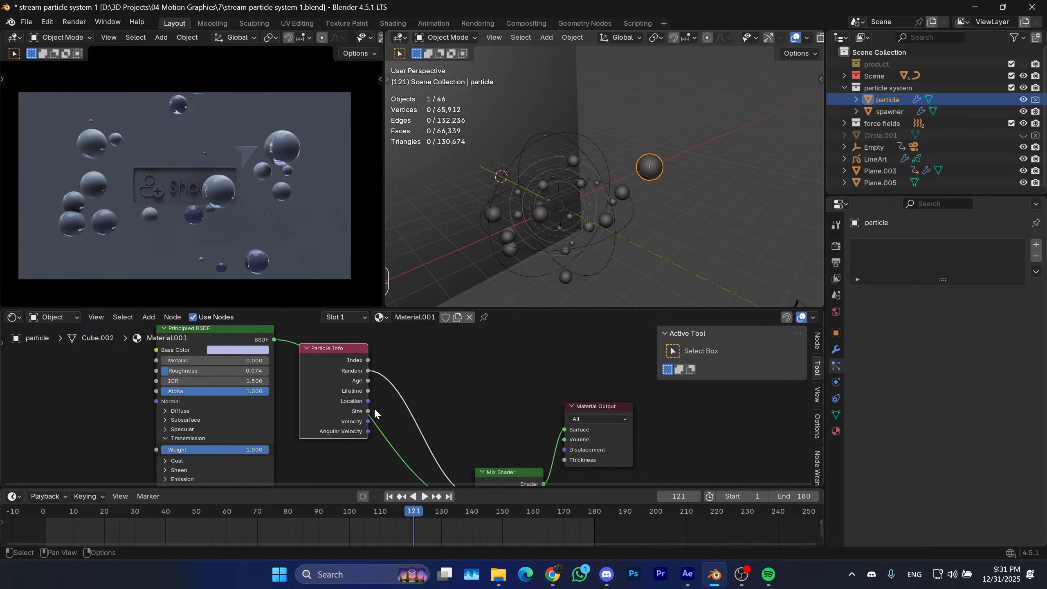
pyautogui.moveTo(364, 414); pyautogui.dragTo(475, 457)
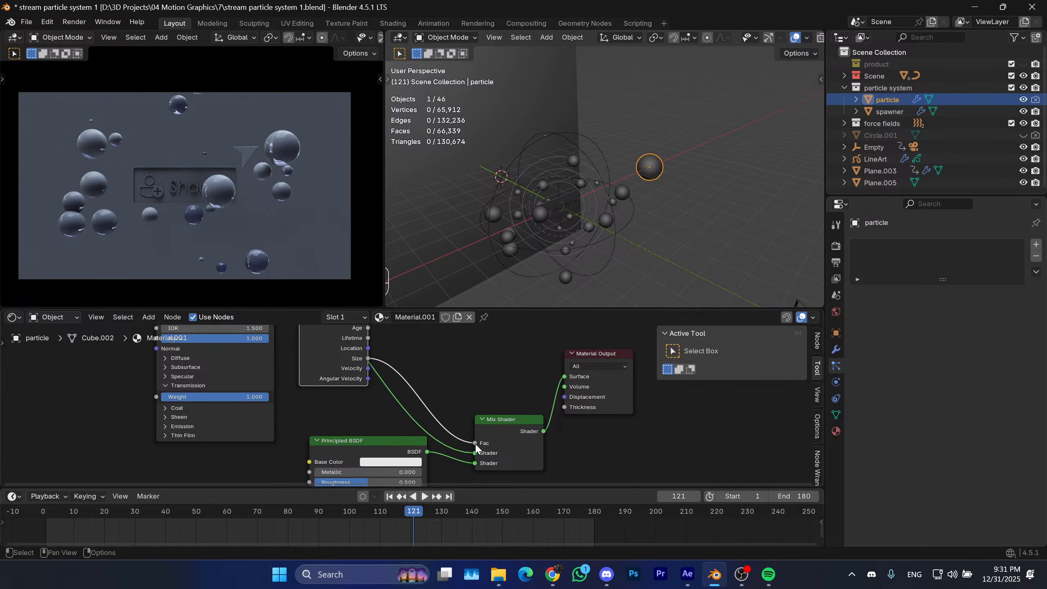
pyautogui.moveTo(441, 426); pyautogui.dragTo(471, 404, button='middle')
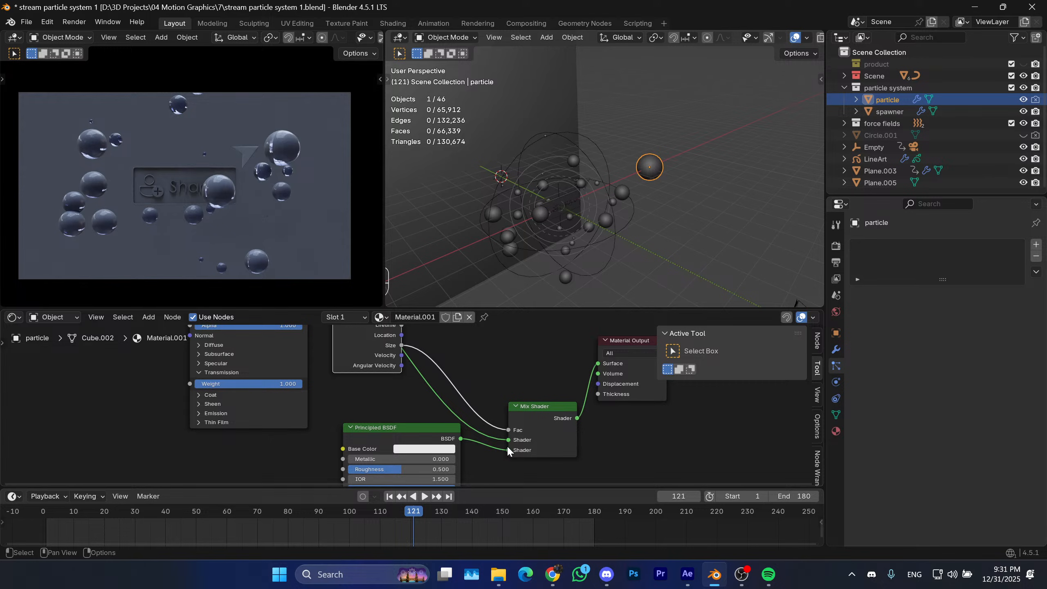
# Swap the two Principled BSDFs feeding the Mix Shader and connect Particle Info's Velocity output to its Fac.
pyautogui.moveTo(508, 448); pyautogui.dragTo(307, 349)
pyautogui.keyDown('shift'); pyautogui.scroll(-1, 412, 414); pyautogui.keyUp('shift')
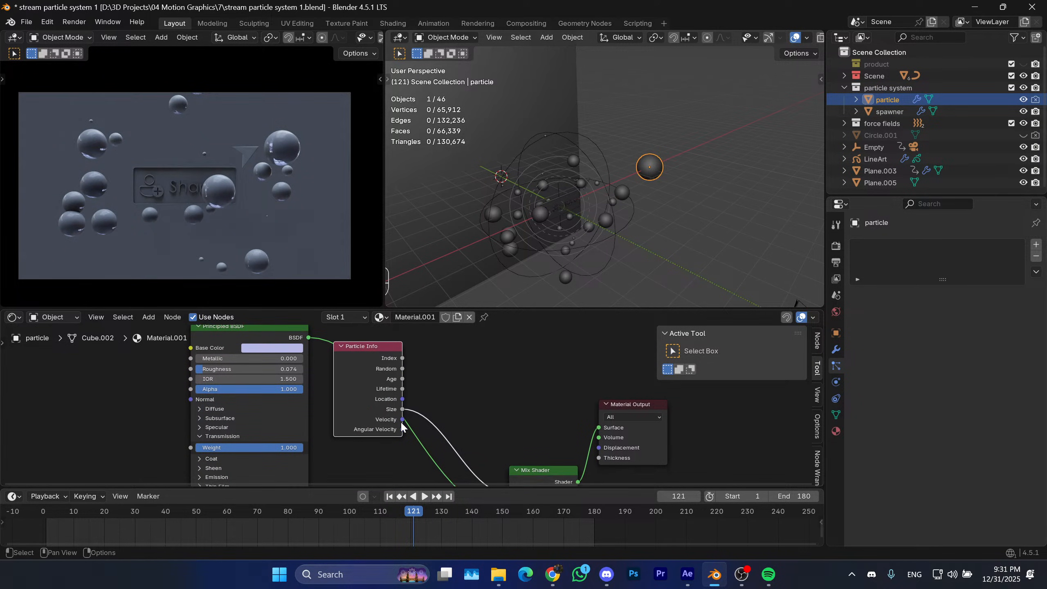
pyautogui.moveTo(401, 421); pyautogui.dragTo(512, 400)
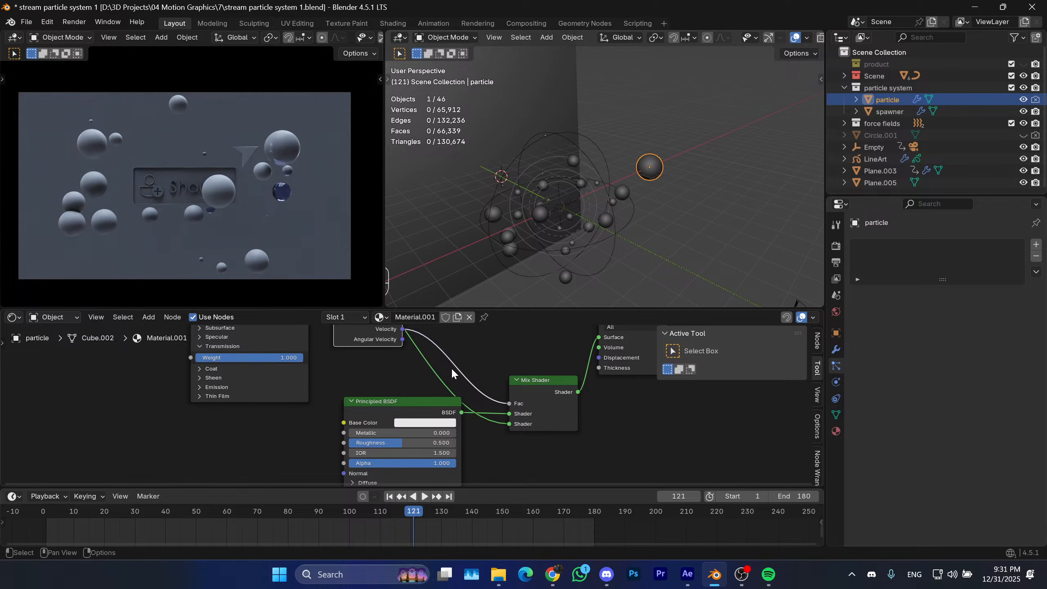
# Feed the opaque Principled BSDF's Base Color from a new Color Ramp driven by a second Particle Info node's Random output.
pyautogui.moveTo(397, 382); pyautogui.dragTo(476, 391, button='middle')
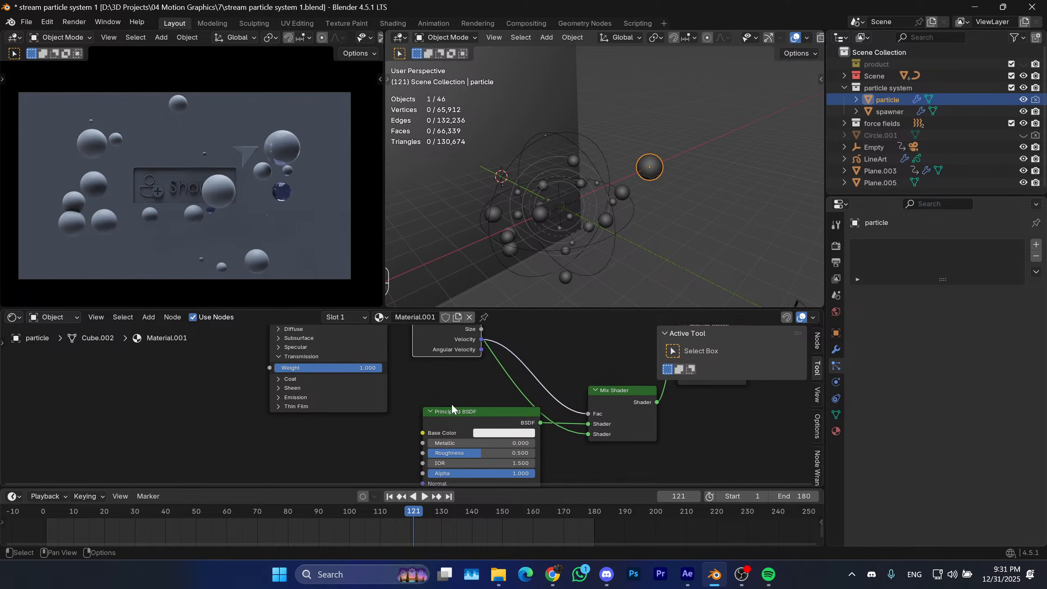
pyautogui.scroll(-2, 453, 408)
pyautogui.moveTo(411, 434); pyautogui.dragTo(333, 447)
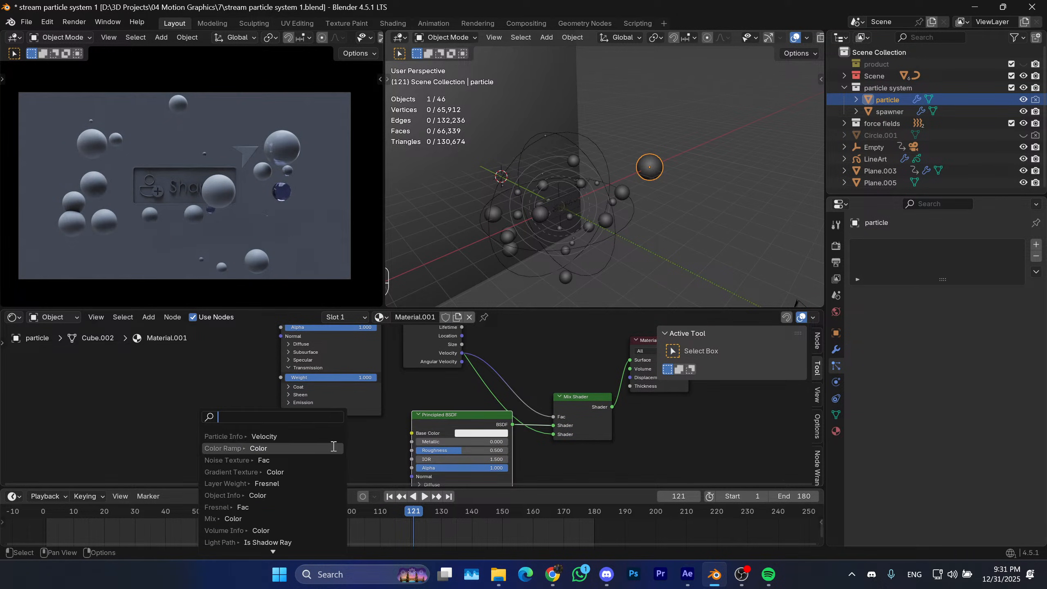
pyautogui.click(249, 449)
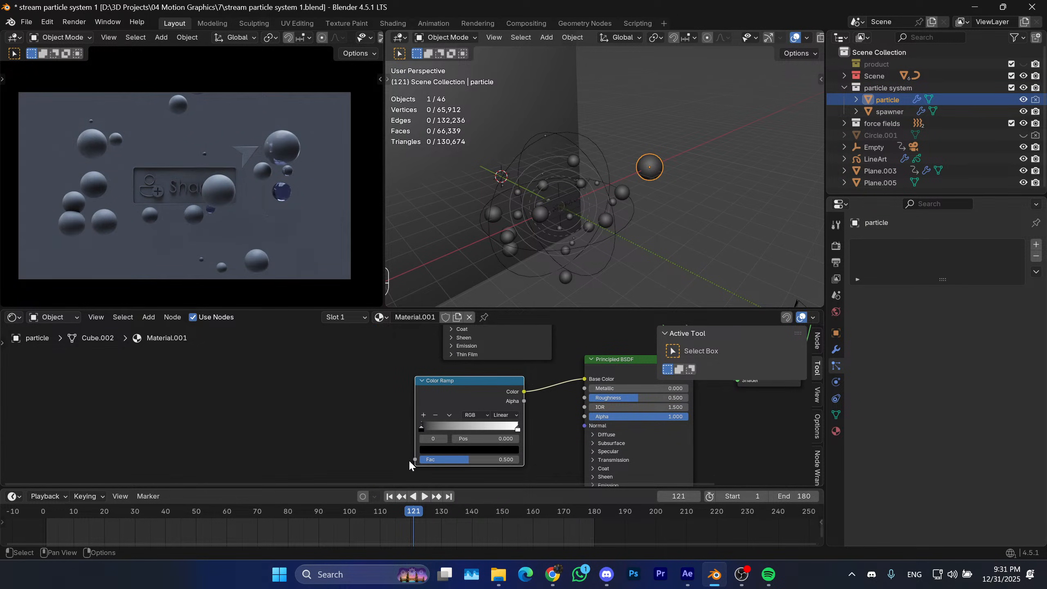
pyautogui.moveTo(414, 460); pyautogui.dragTo(306, 440)
pyautogui.click(259, 448)
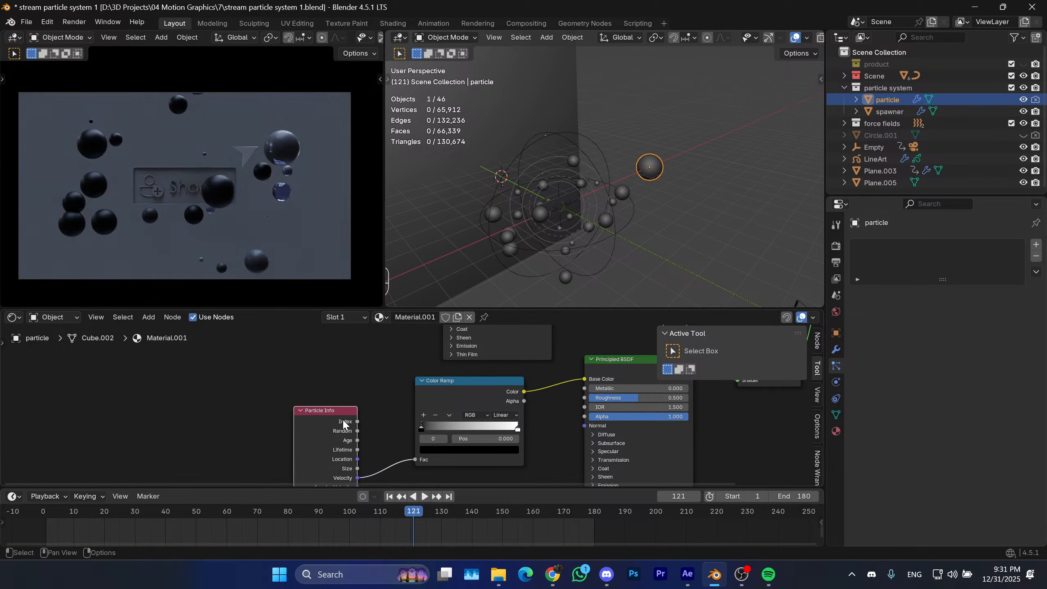
pyautogui.moveTo(310, 378); pyautogui.dragTo(377, 411)
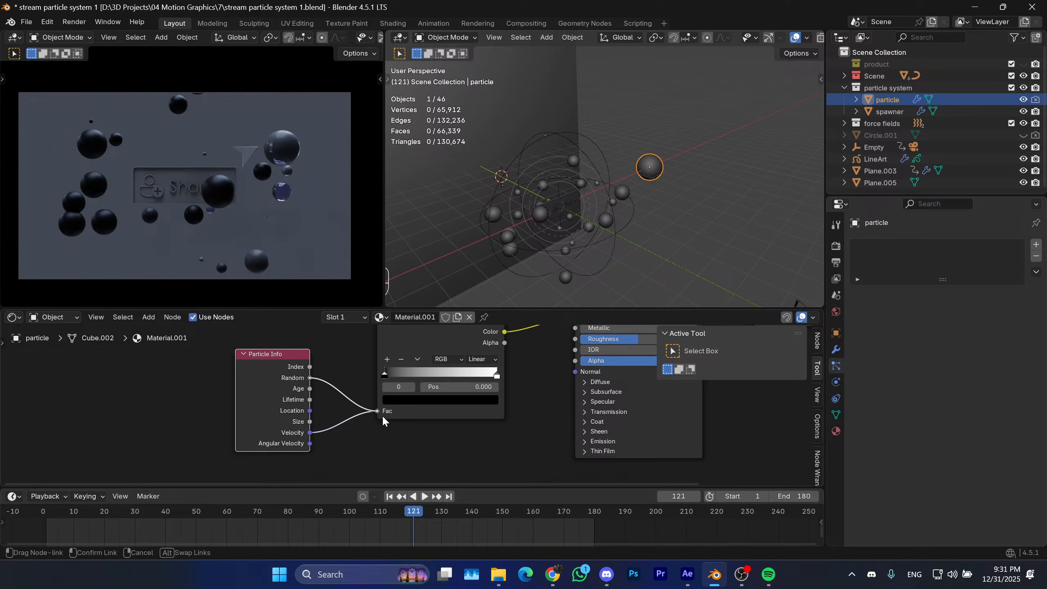
pyautogui.scroll(2, 329, 430)
pyautogui.moveTo(313, 406); pyautogui.dragTo(298, 404, button='middle')
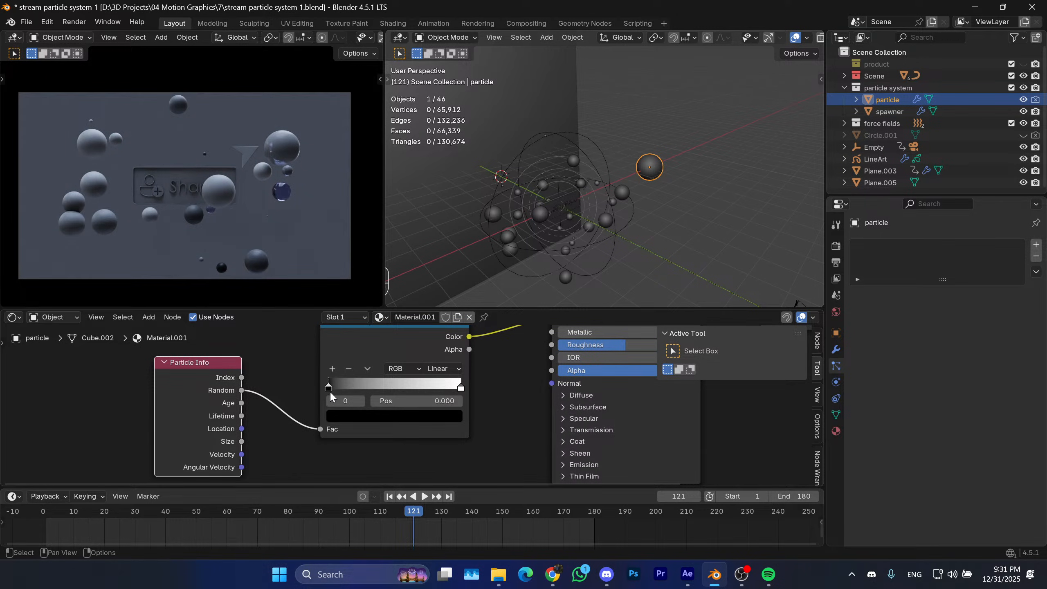
# Move the Color Ramp's black stop to 0.205 and its white stop to 0.840, and recolour the white stop lavender.
pyautogui.moveTo(330, 392); pyautogui.dragTo(375, 392)
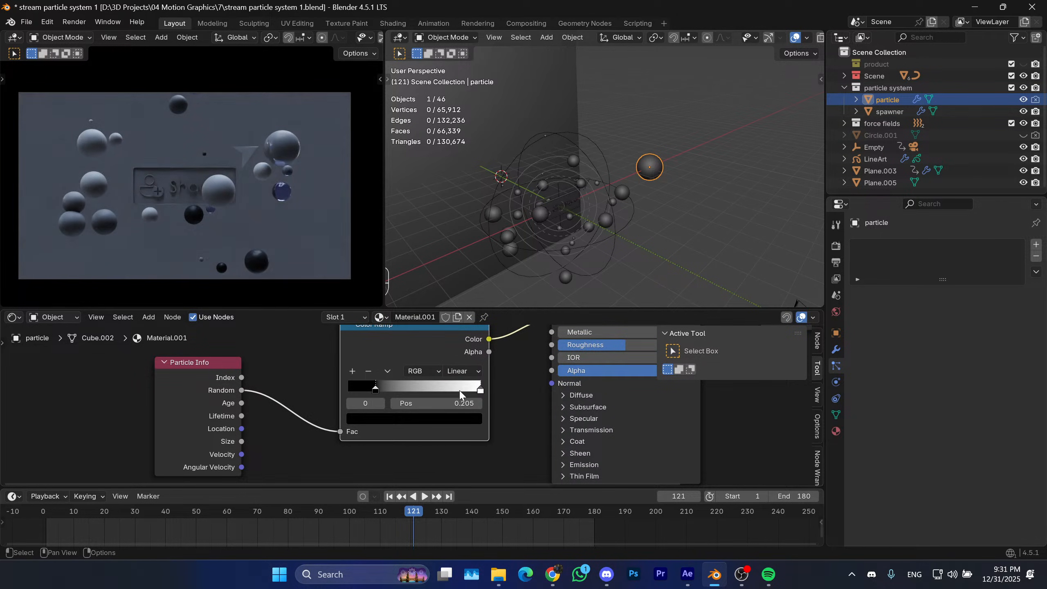
pyautogui.moveTo(480, 390); pyautogui.dragTo(458, 392)
pyautogui.click(452, 419)
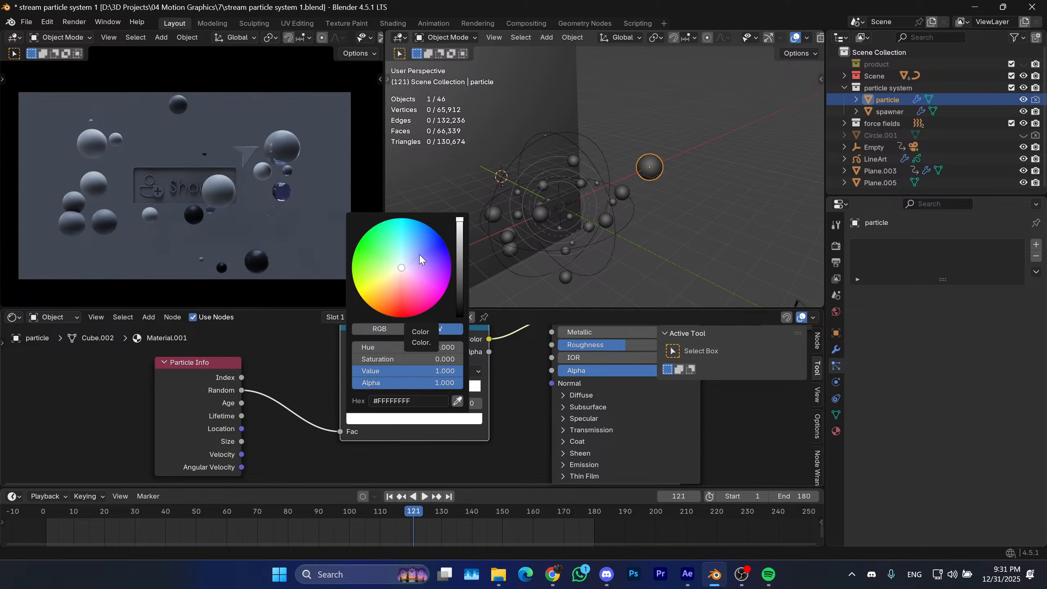
pyautogui.click(444, 253)
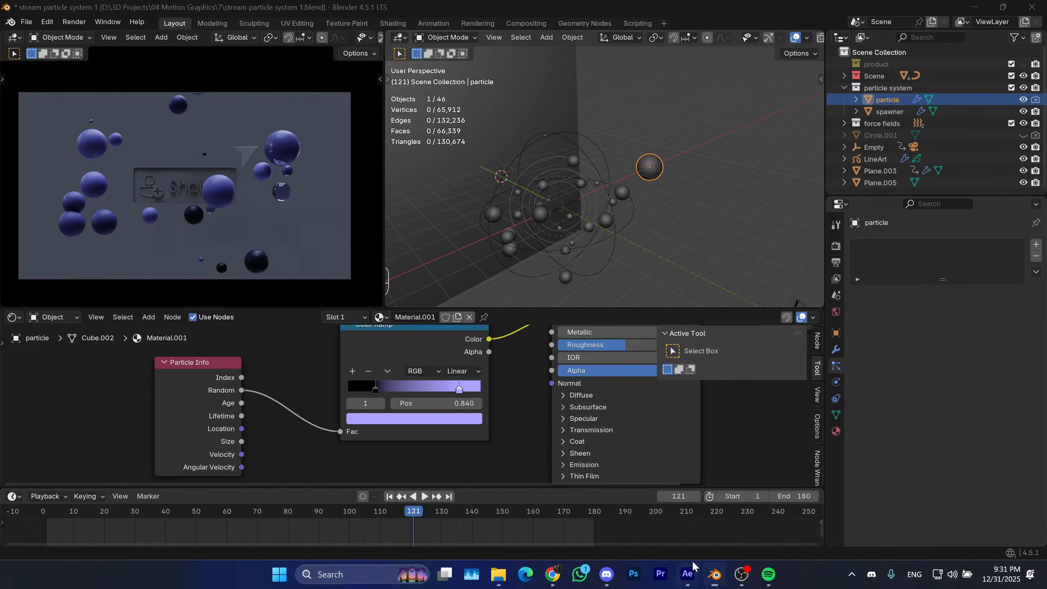
# Switch to After Effects, examine the reference frame's sphere and background colours around the Share button, and return to Blender.
pyautogui.click(688, 574)
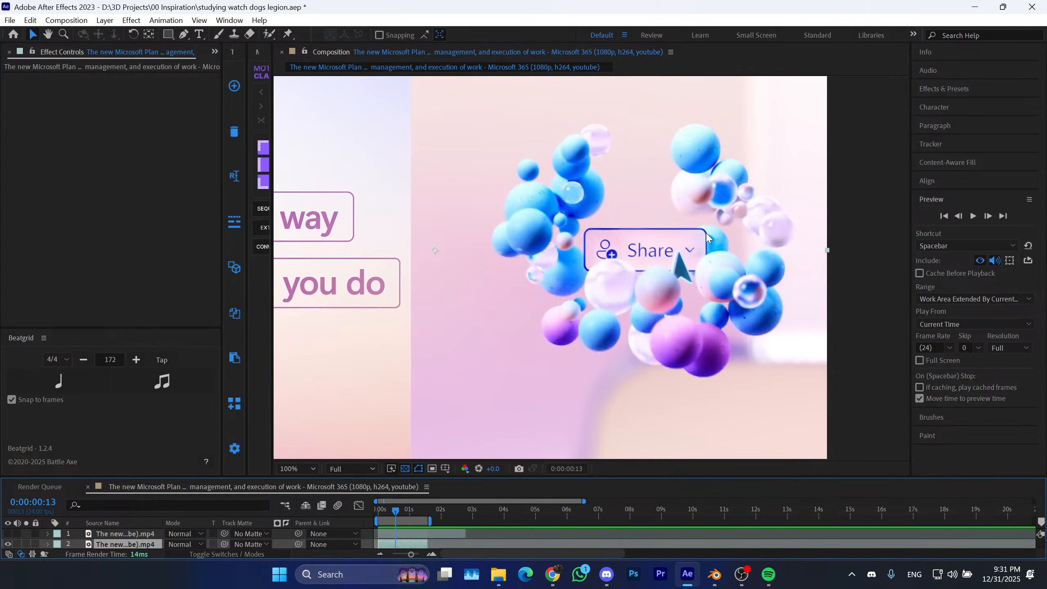
pyautogui.press(',')
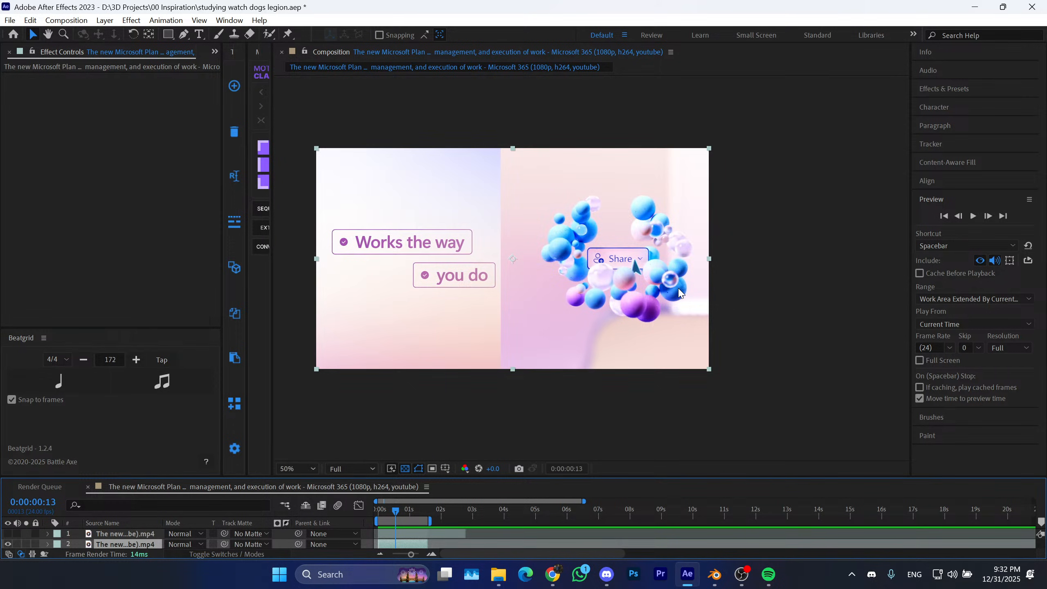
pyautogui.click(976, 7)
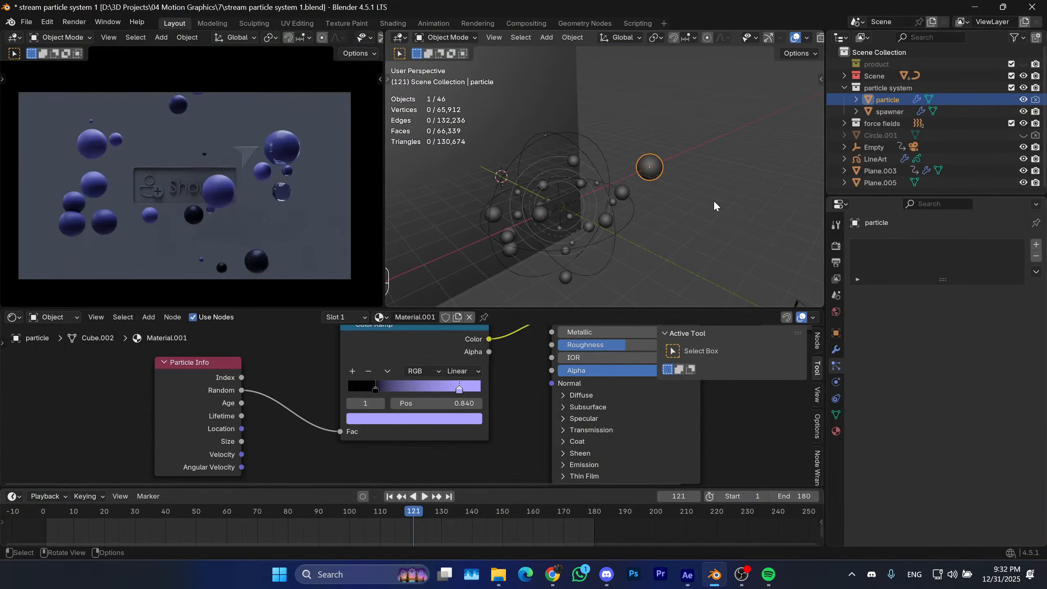
# Give the backdrop plane a new material and set its Base Color to pure white.
pyautogui.click(531, 173)
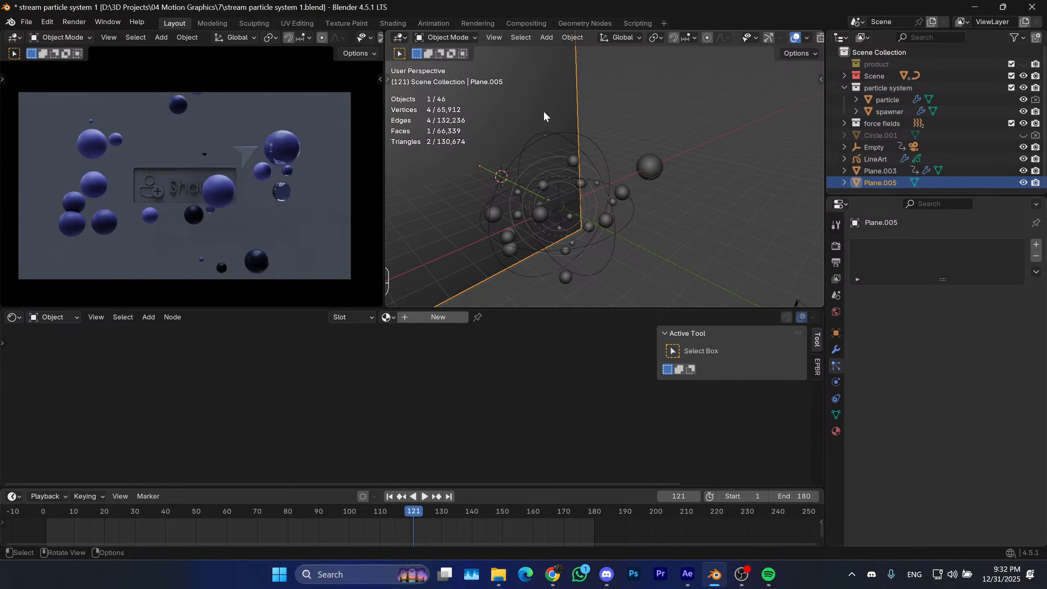
pyautogui.click(433, 317)
pyautogui.click(397, 377)
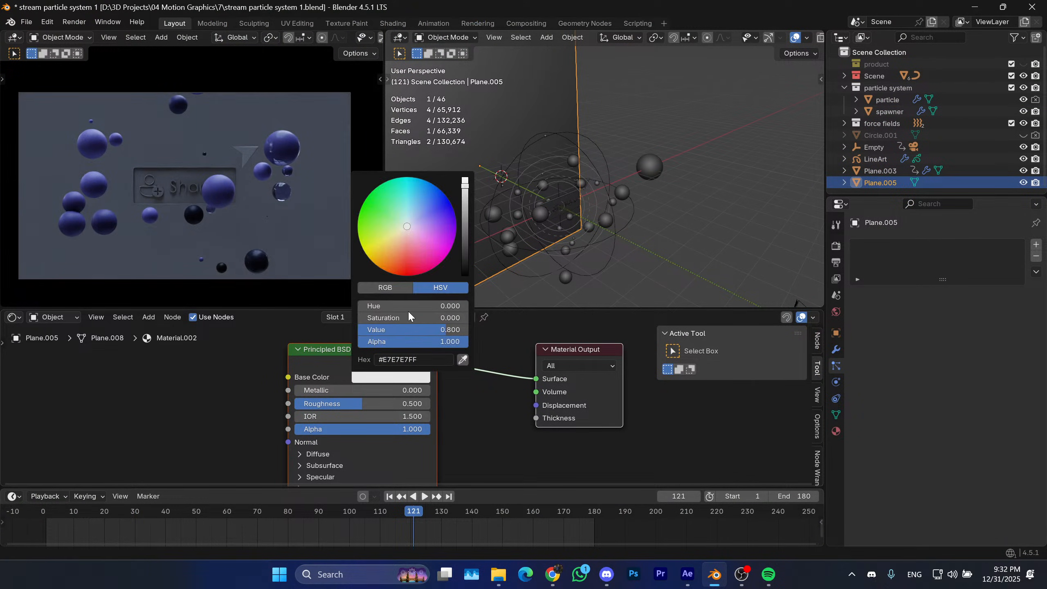
pyautogui.click(396, 377)
pyautogui.click(468, 170)
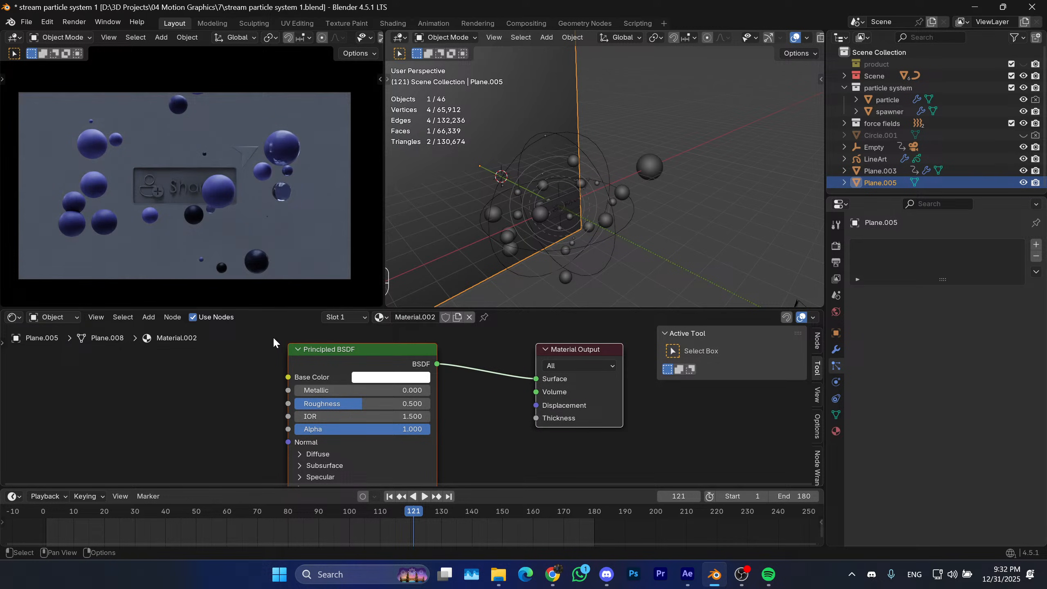
# Tint the backdrop material's white Base Color very faintly lavender.
pyautogui.click(371, 378)
pyautogui.moveTo(408, 231); pyautogui.dragTo(411, 226)
pyautogui.moveTo(381, 319); pyautogui.dragTo(370, 318)
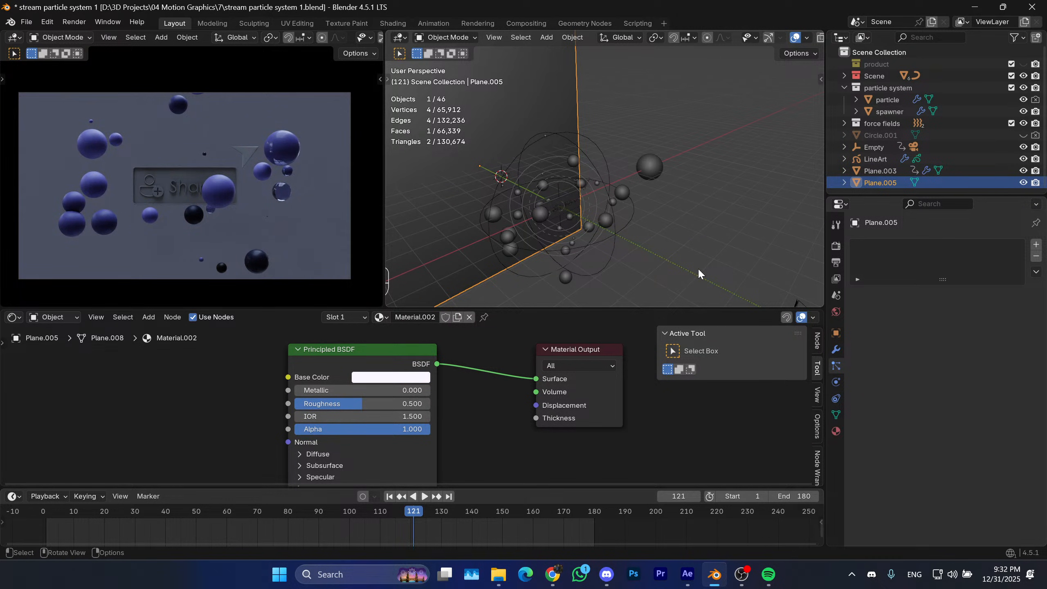
# Select the particle sphere and move its Color Ramp's lavender stop to position 0.789.
pyautogui.scroll(1, 659, 244)
pyautogui.click(661, 167)
pyautogui.keyDown('shift'); pyautogui.moveTo(669, 241); pyautogui.dragTo(689, 210, button='middle'); pyautogui.keyUp('shift')
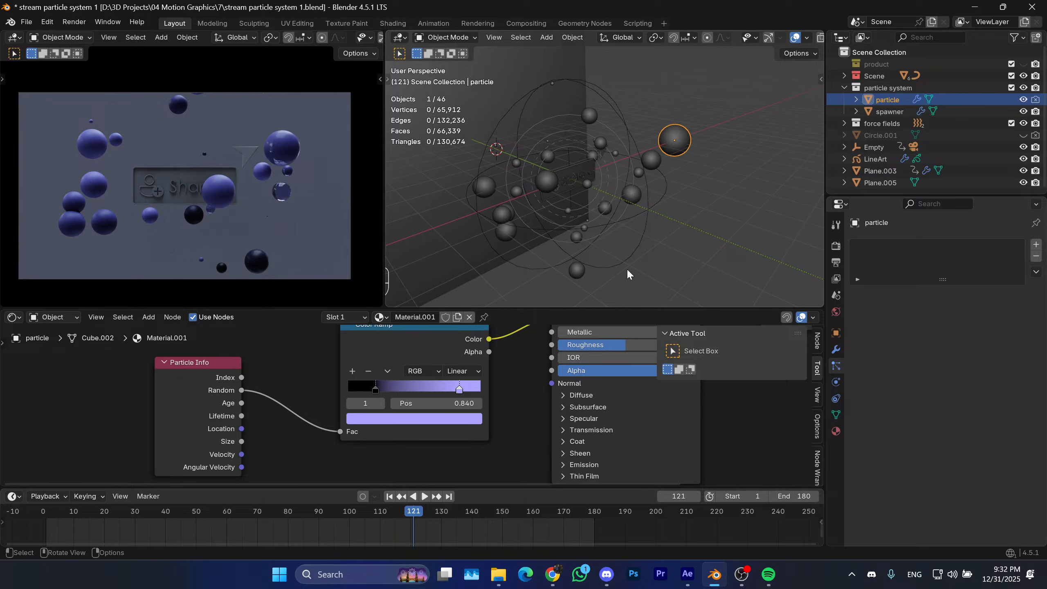
pyautogui.moveTo(470, 456); pyautogui.dragTo(471, 459, button='middle')
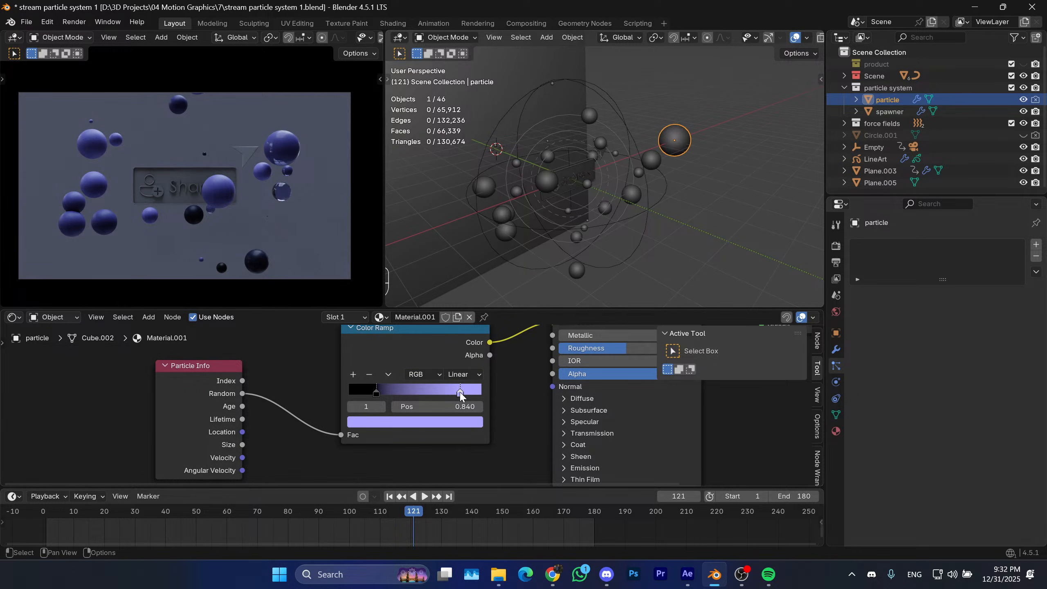
pyautogui.moveTo(460, 392); pyautogui.dragTo(453, 394)
# Recolour the Color Ramp's black stop at 0.205 to a bright saturated blue.
pyautogui.click(373, 391)
pyautogui.click(387, 421)
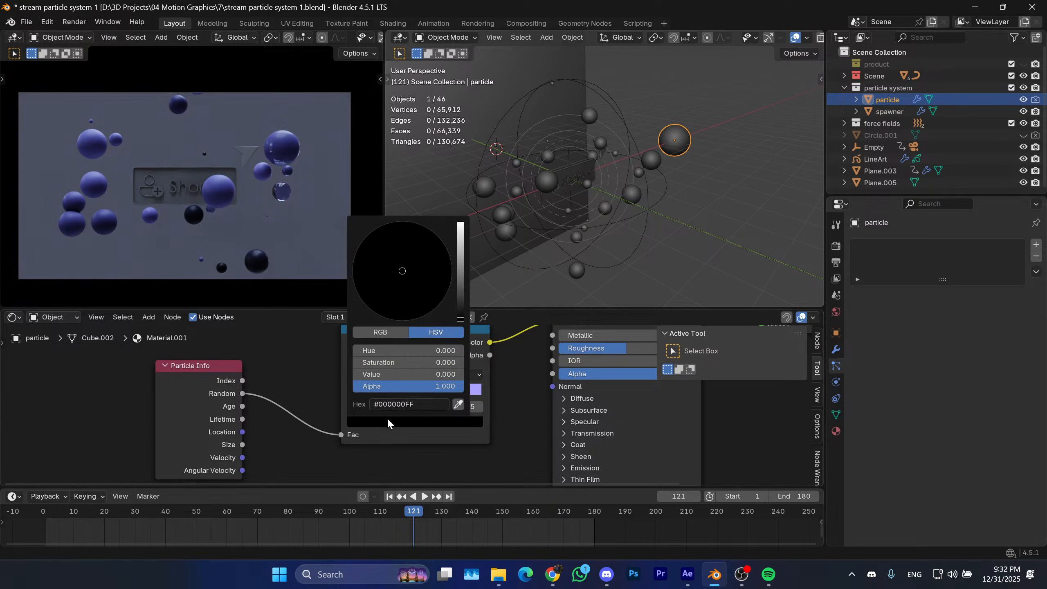
pyautogui.click(466, 223)
pyautogui.moveTo(400, 266); pyautogui.dragTo(432, 253)
pyautogui.scroll(-1, 300, 377)
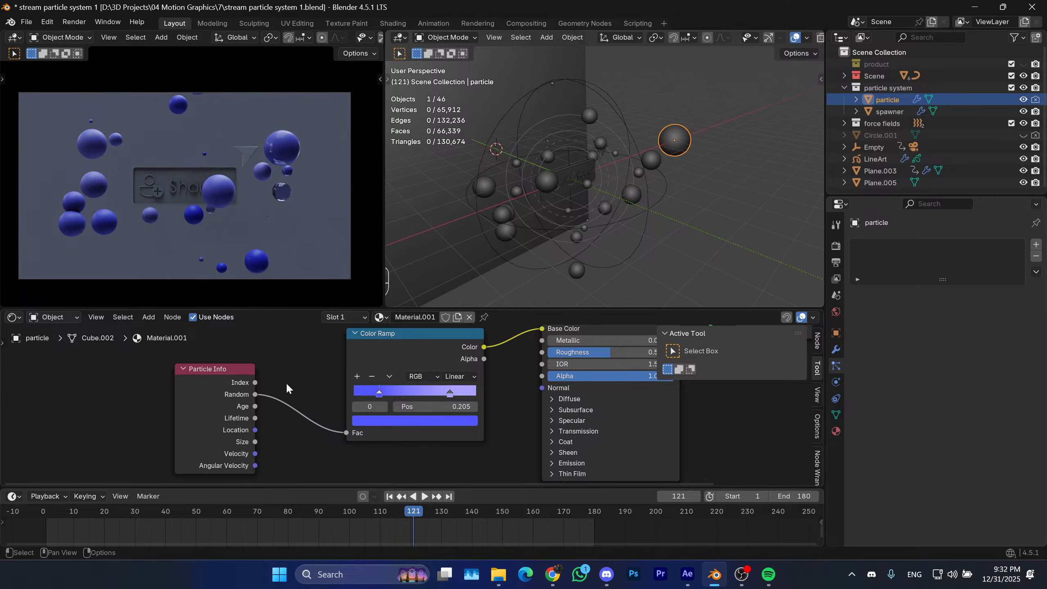
# Recolour the Color Ramp's lavender stop to orange-red for blue-to-red particle variation.
pyautogui.moveTo(302, 388); pyautogui.dragTo(270, 388, button='middle')
pyautogui.scroll(1, 292, 390)
pyautogui.click(429, 396)
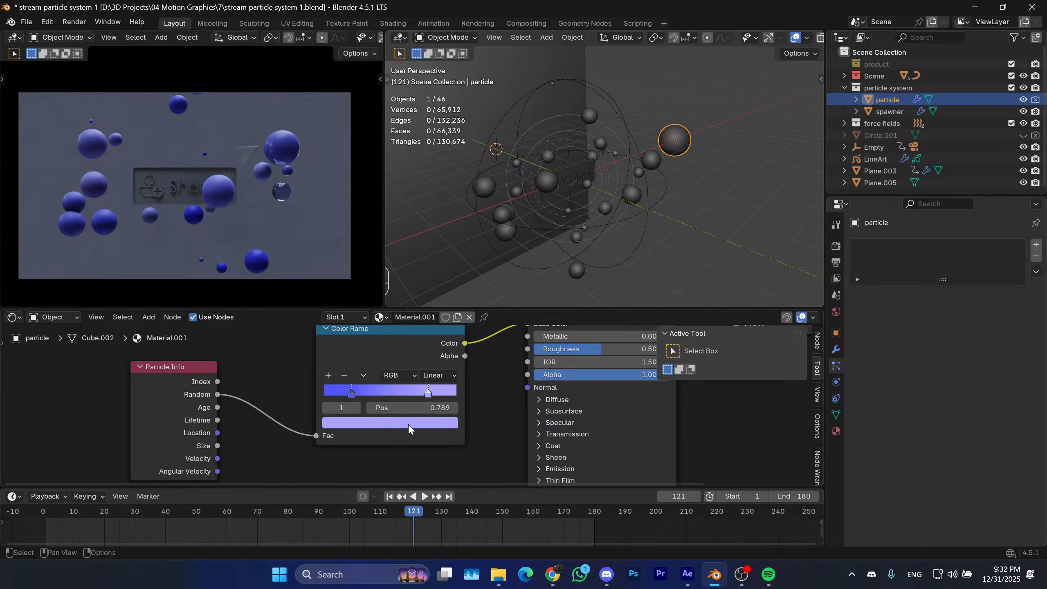
pyautogui.click(411, 424)
pyautogui.moveTo(394, 264); pyautogui.dragTo(374, 312)
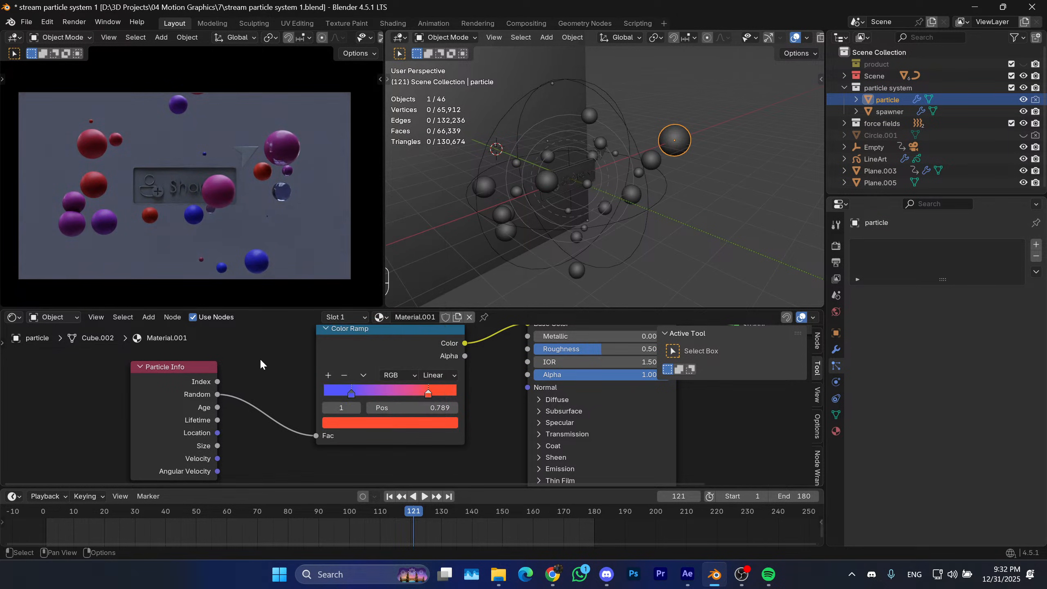
pyautogui.click(352, 394)
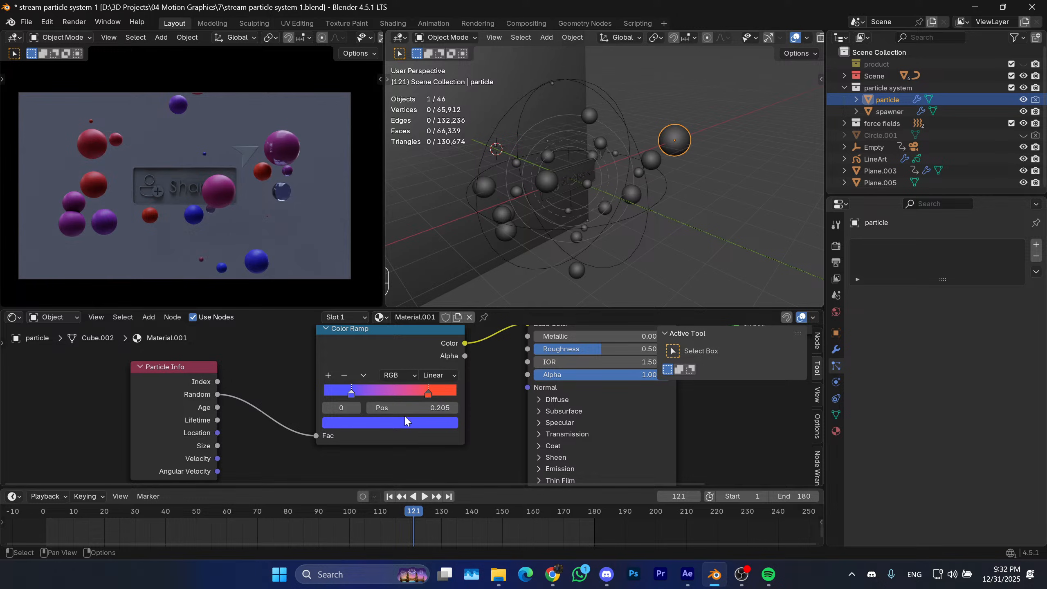
pyautogui.scroll(-3, 409, 419)
pyautogui.moveTo(444, 422)
pyautogui.mouseDown(button='middle')
pyautogui.moveTo(409, 416)
pyautogui.moveTo(450, 429)
pyautogui.mouseUp(button='middle')
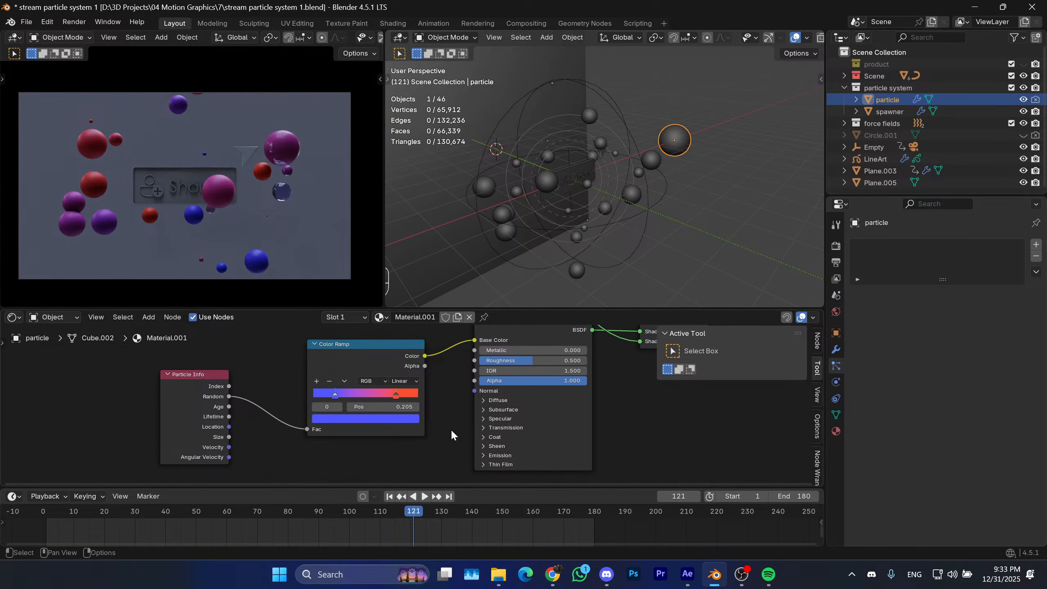
pyautogui.scroll(-1, 451, 429)
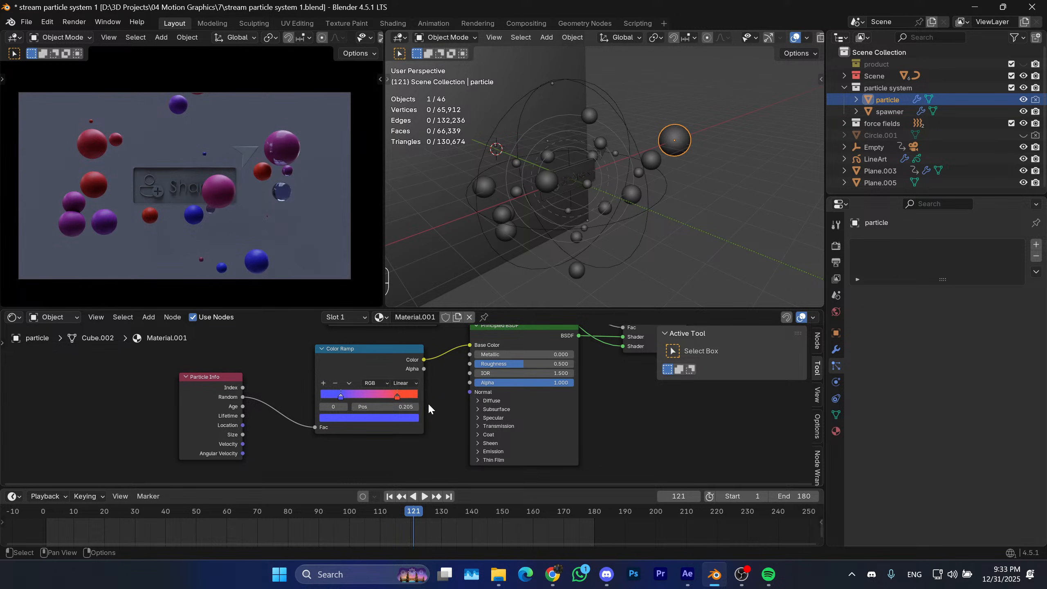
pyautogui.scroll(1, 437, 405)
pyautogui.scroll(1, 442, 413)
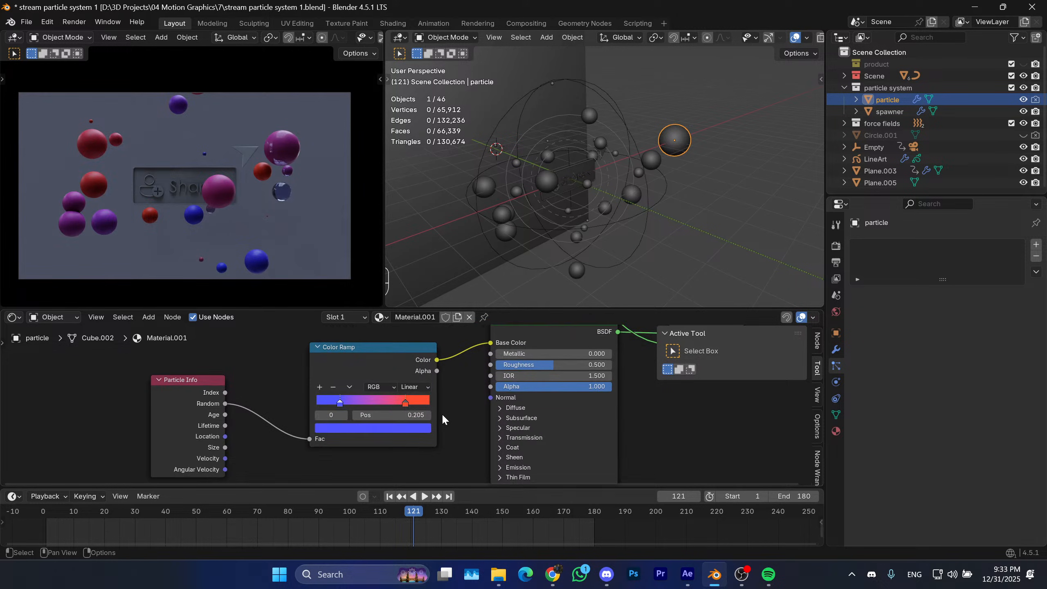
pyautogui.scroll(-2, 301, 382)
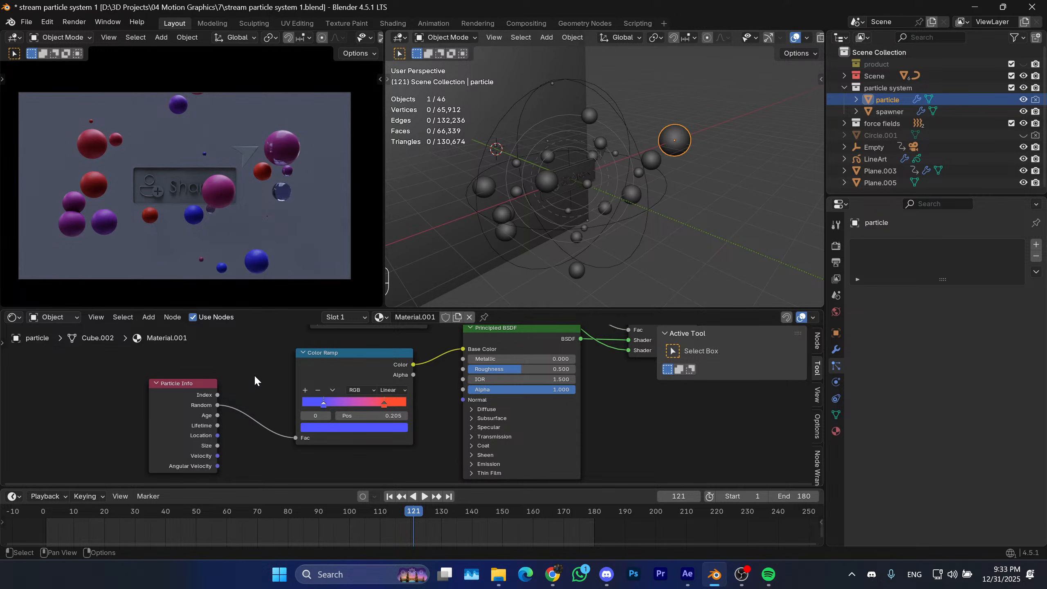
# Add a Gradient Texture node to the particle material, beside the Particle Info node.
pyautogui.hotkey('shift', 'a')
pyautogui.write('gradient')
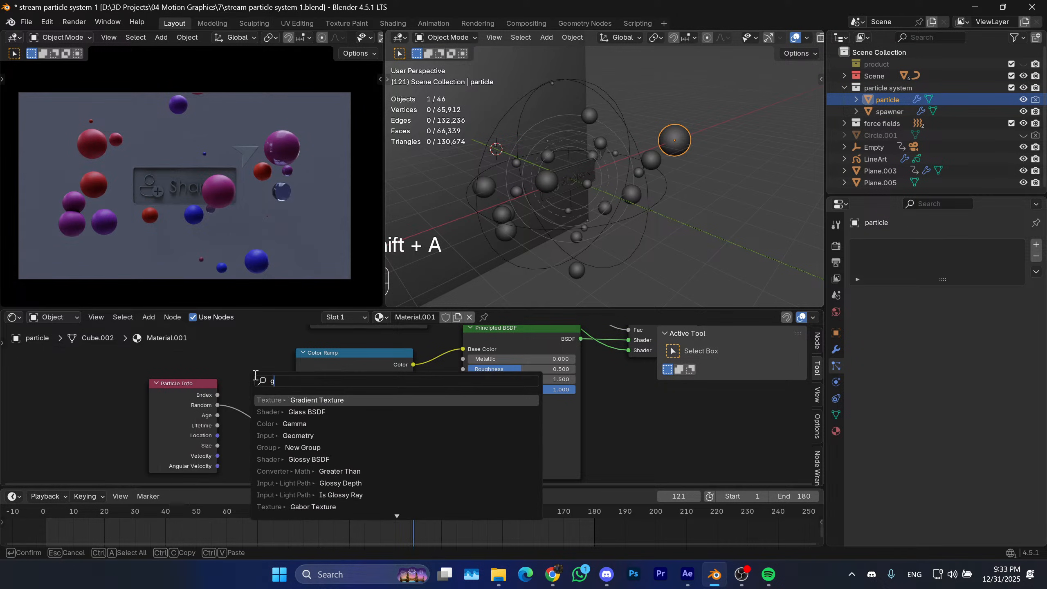
pyautogui.press('Return')
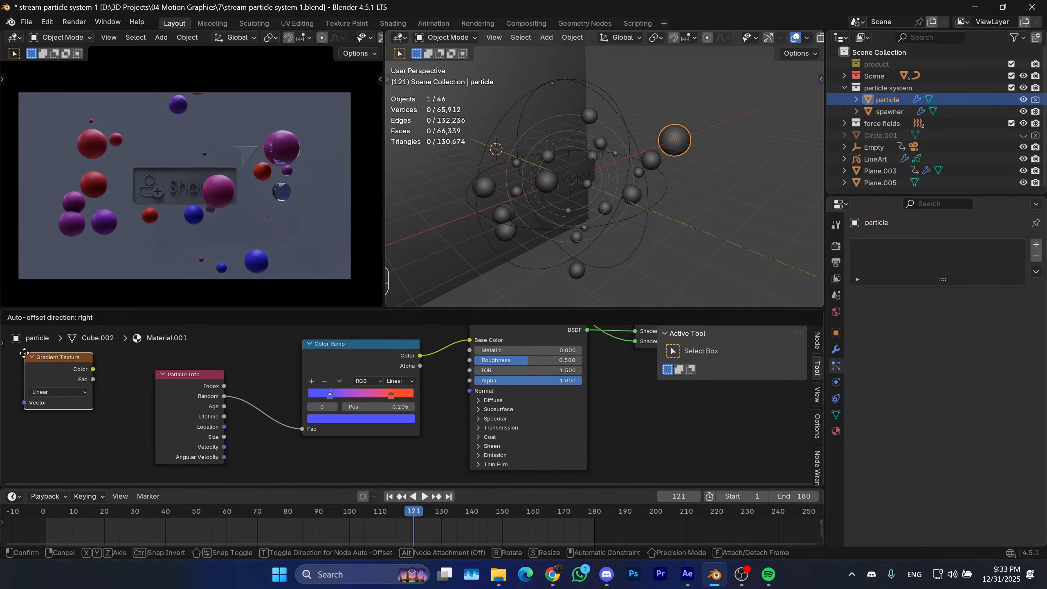
pyautogui.click(29, 349)
pyautogui.moveTo(146, 403); pyautogui.dragTo(213, 411, button='middle')
pyautogui.scroll(-2, 213, 411)
# Move the Particle Info and Color Ramp nodes down together to free space beside the Principled BSDF.
pyautogui.moveTo(274, 365); pyautogui.dragTo(382, 418)
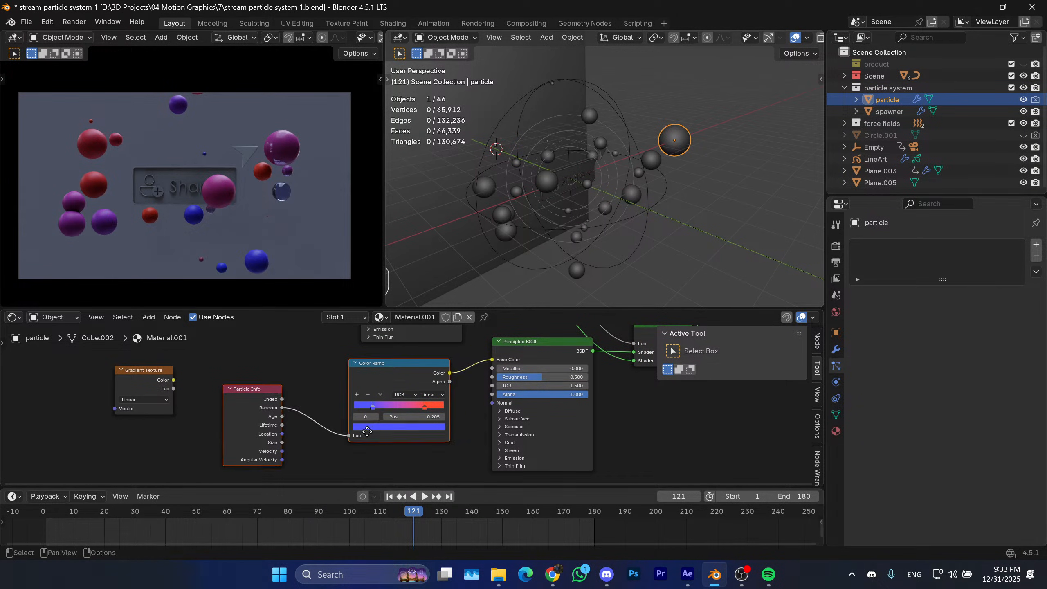
pyautogui.press('g')
pyautogui.click(327, 454)
pyautogui.scroll(-1, 371, 433)
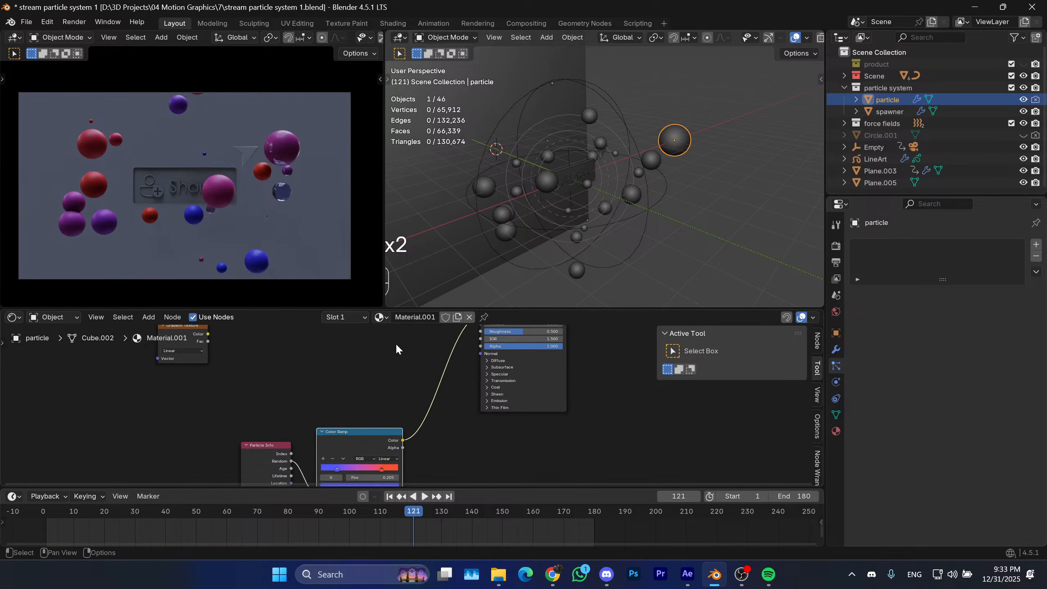
# Enlarge the shader editor and move the Gradient Texture node into the free space above the Color Ramp.
pyautogui.moveTo(498, 308); pyautogui.dragTo(498, 254)
pyautogui.scroll(-1, 337, 375)
pyautogui.moveTo(342, 370); pyautogui.dragTo(317, 368, button='middle')
pyautogui.moveTo(299, 335); pyautogui.dragTo(239, 362)
pyautogui.press('g')
pyautogui.click(335, 383)
pyautogui.scroll(1, 330, 400)
pyautogui.scroll(2, 330, 400)
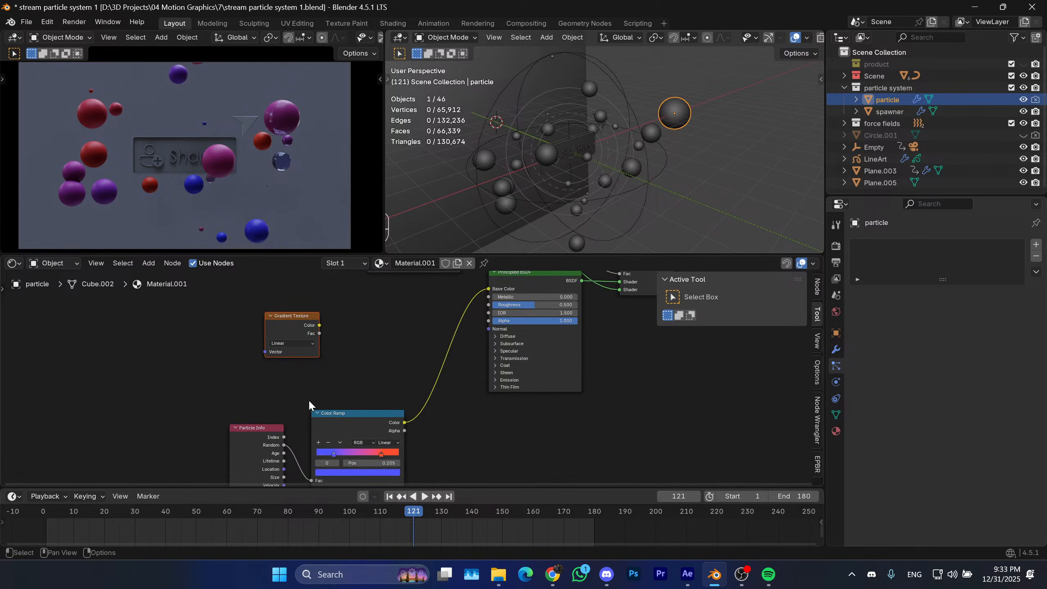
# Link the Particle Info's Random output to the Gradient Texture's Vector and place a duplicate of the Color Ramp beside the texture.
pyautogui.moveTo(238, 427); pyautogui.dragTo(275, 353)
pyautogui.moveTo(318, 390)
pyautogui.mouseDown(button='middle')
pyautogui.moveTo(280, 400)
pyautogui.moveTo(311, 393)
pyautogui.mouseUp(button='middle')
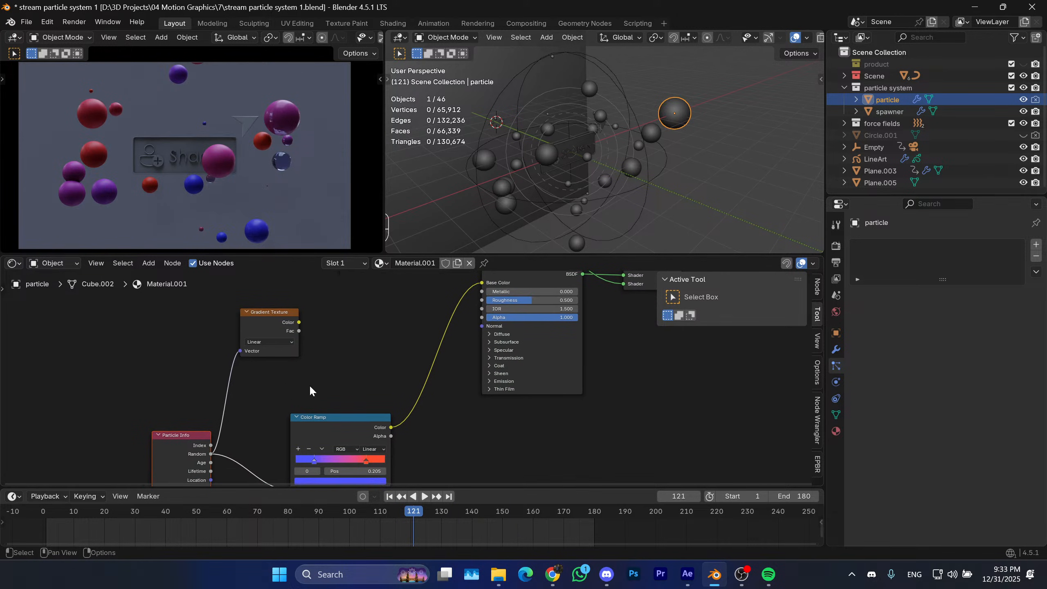
pyautogui.click(346, 425)
pyautogui.hotkey('shift', 'd')
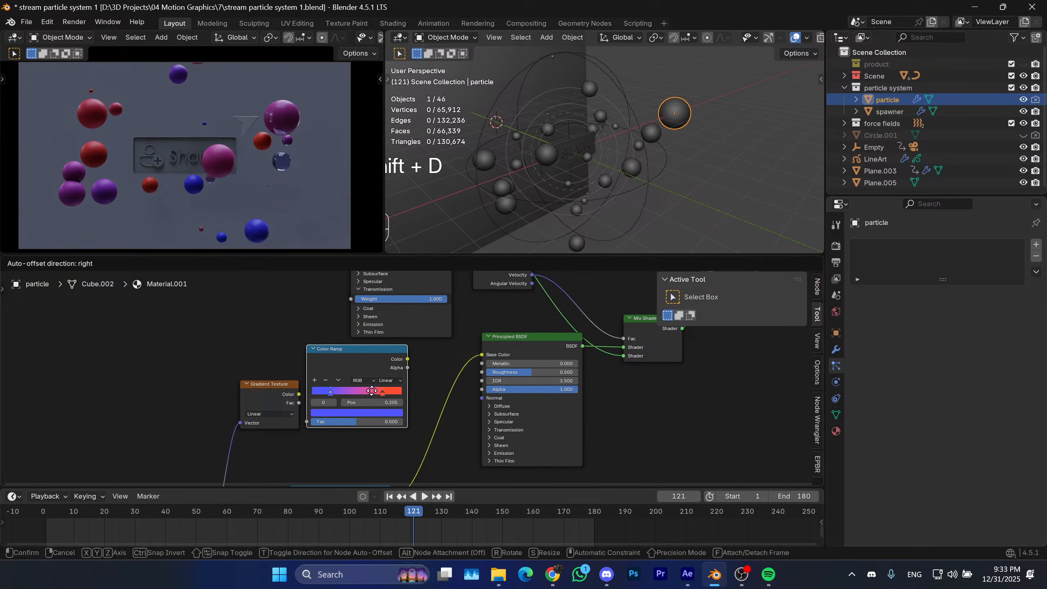
pyautogui.click(377, 392)
pyautogui.moveTo(357, 409); pyautogui.dragTo(332, 398, button='middle')
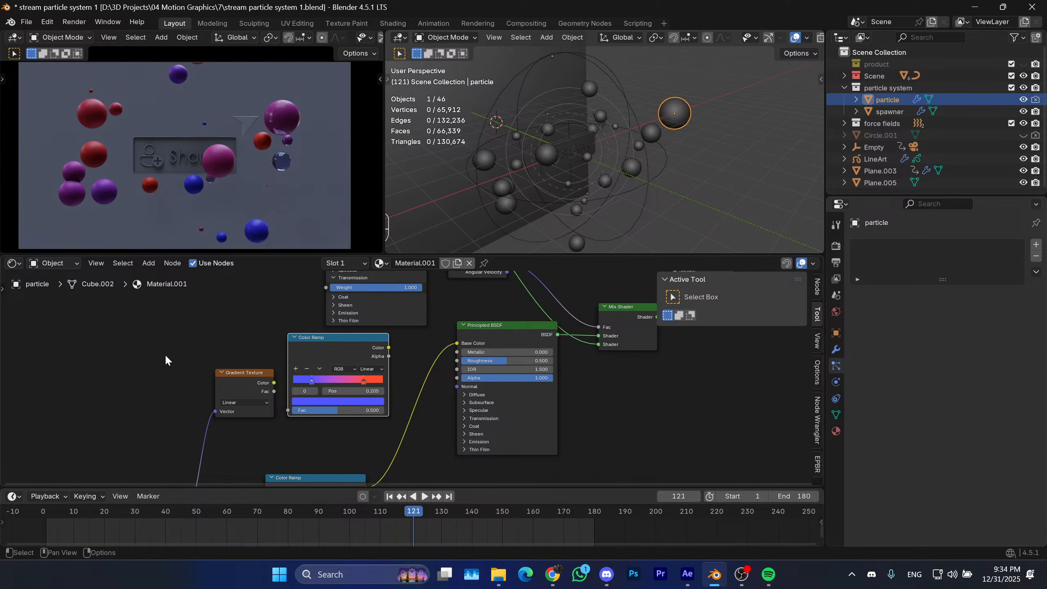
# Shift the Gradient Texture slightly and link its Color output to the duplicated Color Ramp's Fac input.
pyautogui.scroll(2, 241, 428)
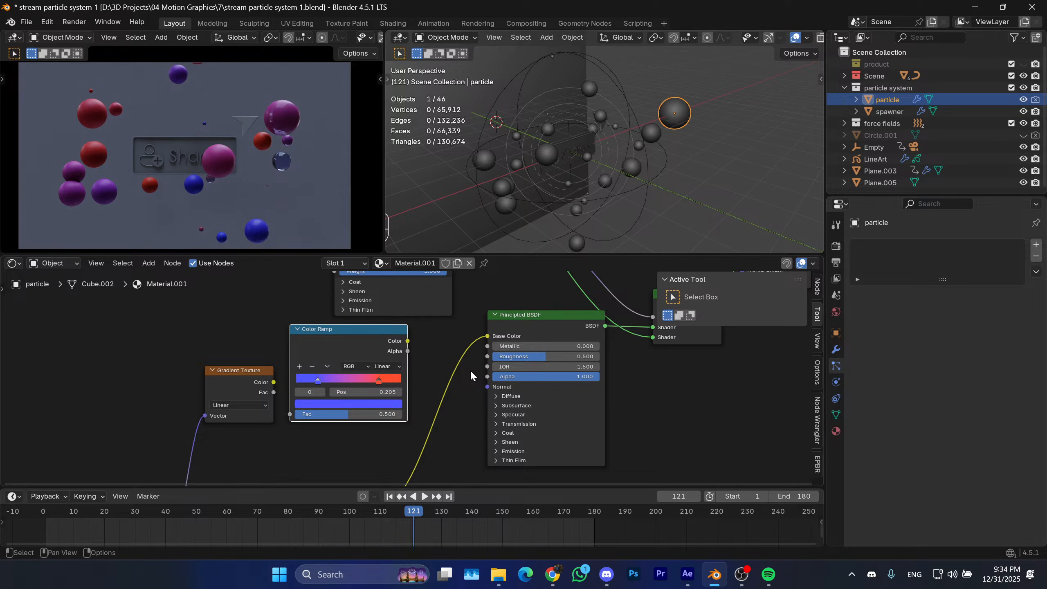
pyautogui.moveTo(434, 371); pyautogui.dragTo(455, 369, button='middle')
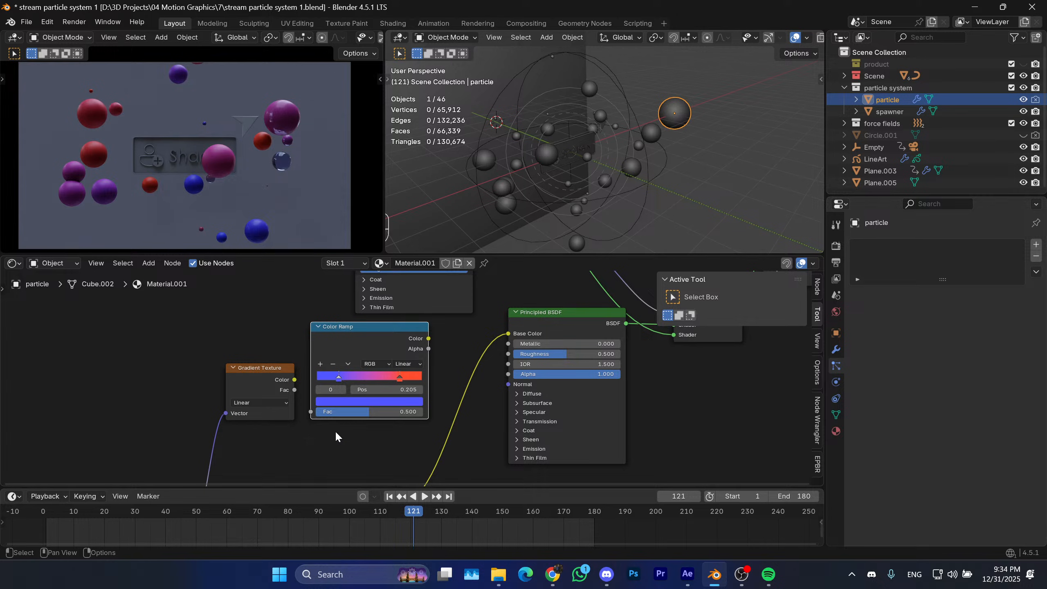
pyautogui.scroll(2, 363, 444)
pyautogui.moveTo(347, 430); pyautogui.dragTo(387, 403, button='middle')
pyautogui.moveTo(257, 383); pyautogui.dragTo(239, 407)
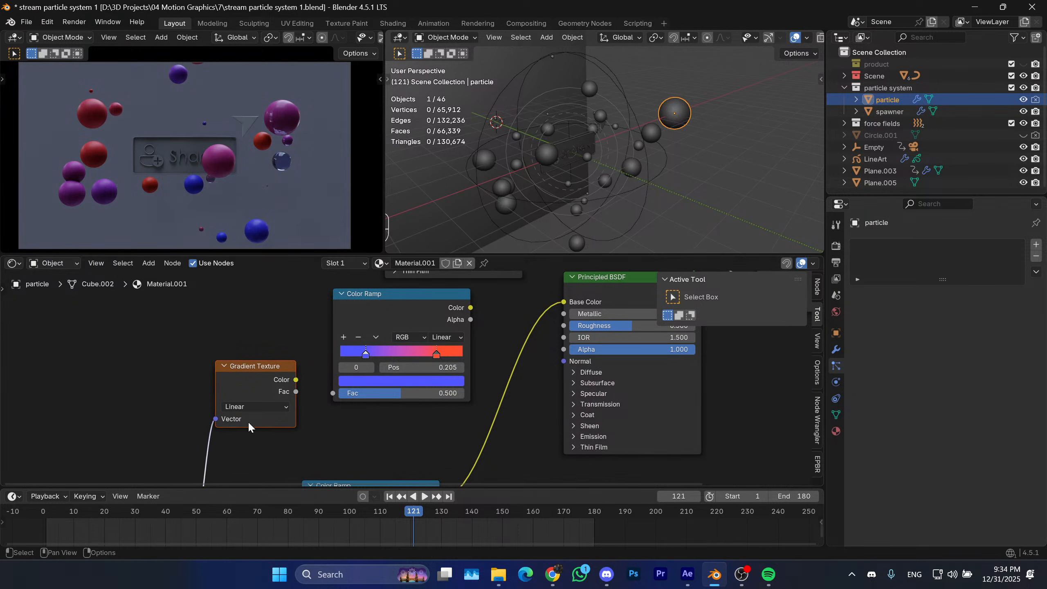
pyautogui.scroll(1, 319, 423)
pyautogui.moveTo(320, 424); pyautogui.dragTo(312, 424, button='middle')
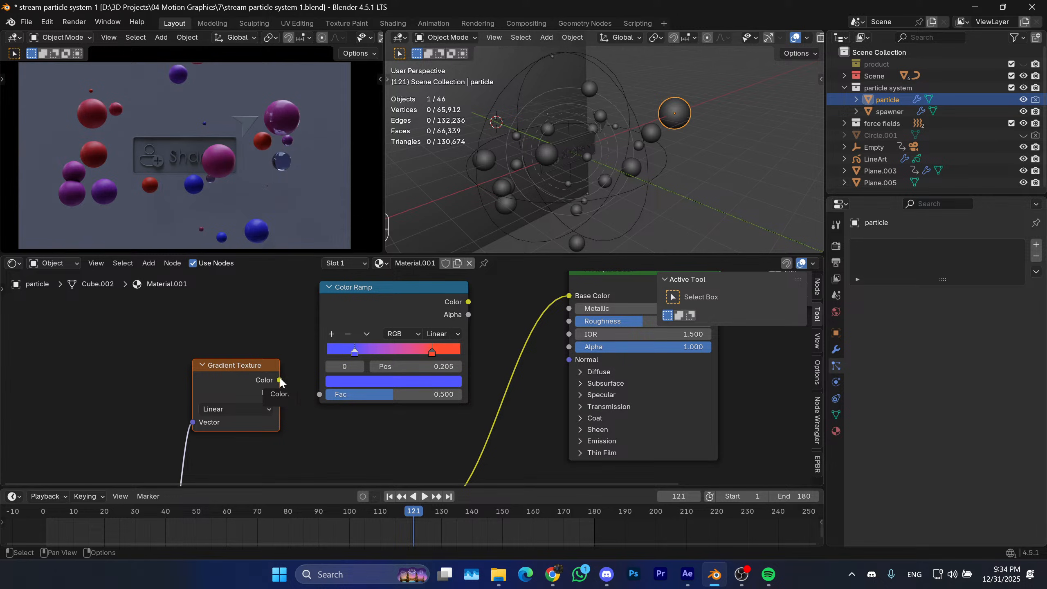
pyautogui.moveTo(280, 380); pyautogui.dragTo(325, 403)
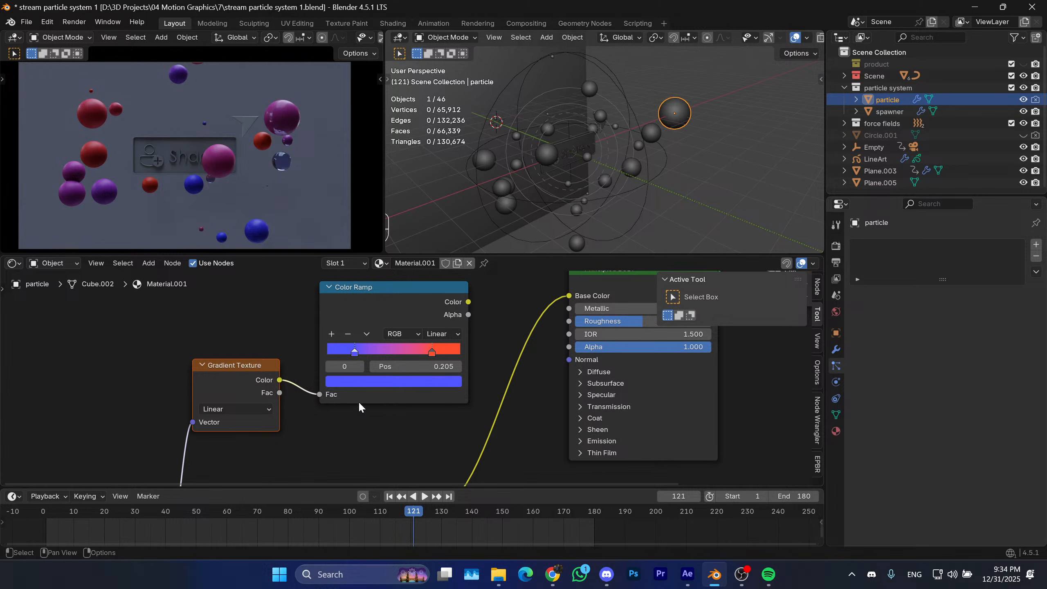
pyautogui.scroll(-4, 391, 425)
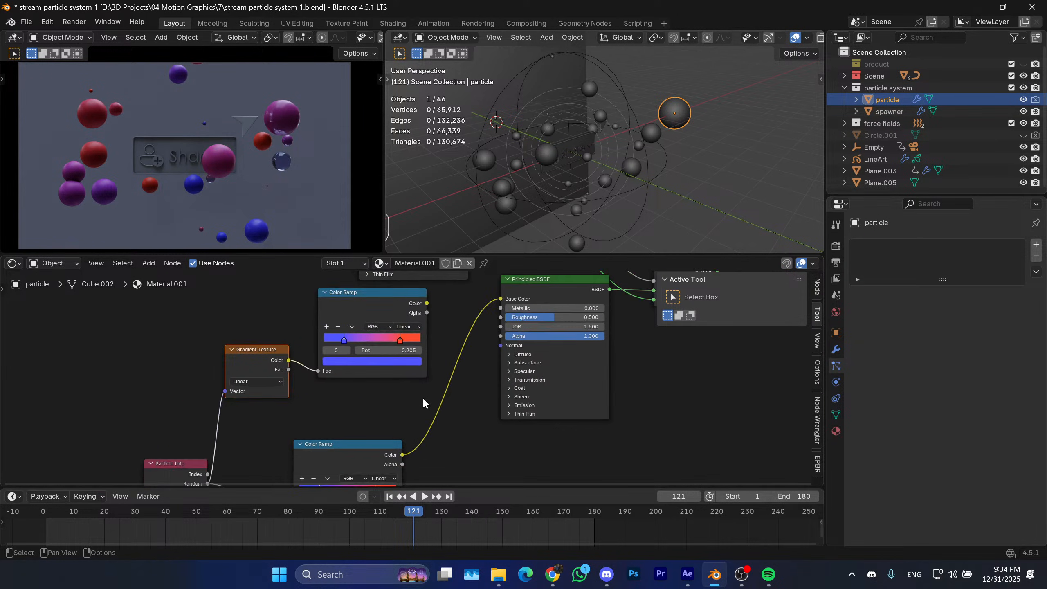
# Place the original Color Ramp directly beneath the duplicate and move the Particle Info node up beside it.
pyautogui.moveTo(425, 402); pyautogui.dragTo(459, 366, button='middle')
pyautogui.moveTo(383, 414); pyautogui.dragTo(409, 396)
pyautogui.moveTo(409, 395); pyautogui.dragTo(405, 389, button='middle')
pyautogui.moveTo(407, 386); pyautogui.dragTo(403, 371)
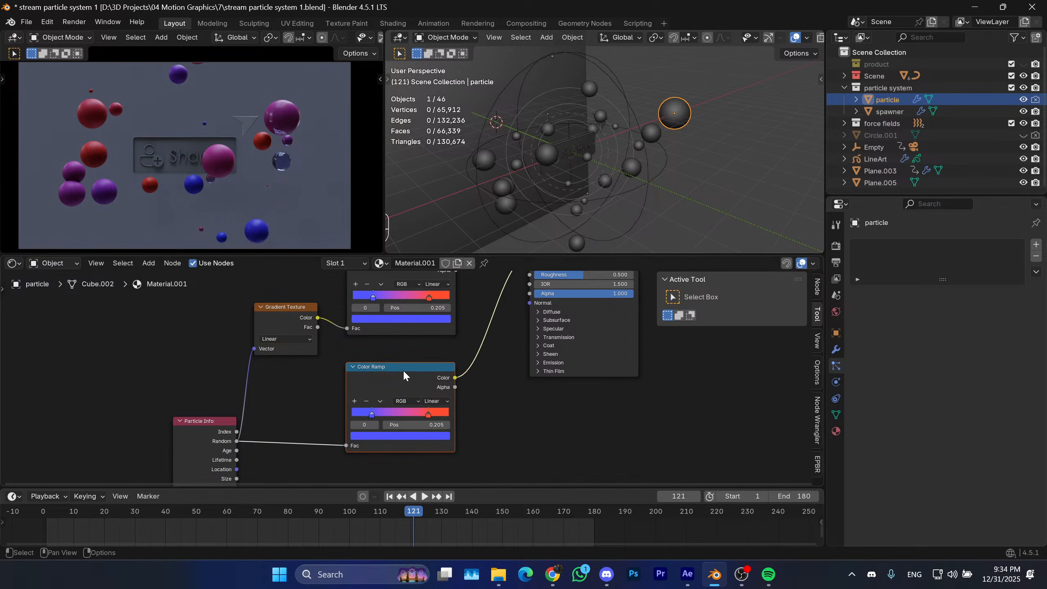
pyautogui.moveTo(277, 404); pyautogui.dragTo(293, 391, button='middle')
pyautogui.moveTo(289, 392); pyautogui.dragTo(103, 455)
pyautogui.press('g')
pyautogui.click(110, 374)
pyautogui.moveTo(210, 365); pyautogui.dragTo(169, 362, button='middle')
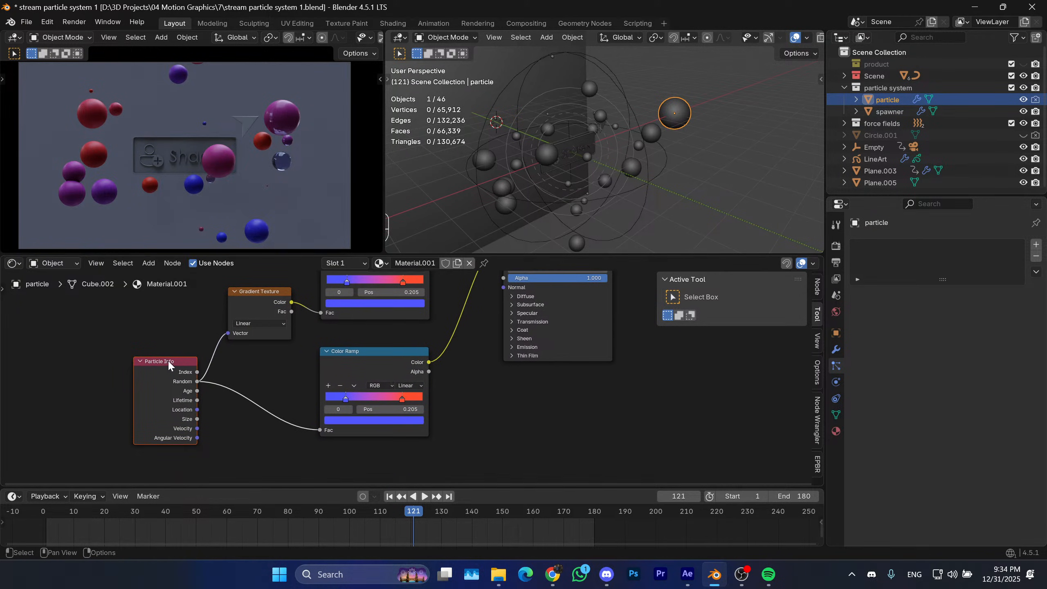
# Nudge the duplicated Color Ramp down slightly, closer to the original ramp.
pyautogui.moveTo(269, 369); pyautogui.dragTo(226, 450, button='middle')
pyautogui.scroll(1, 255, 388)
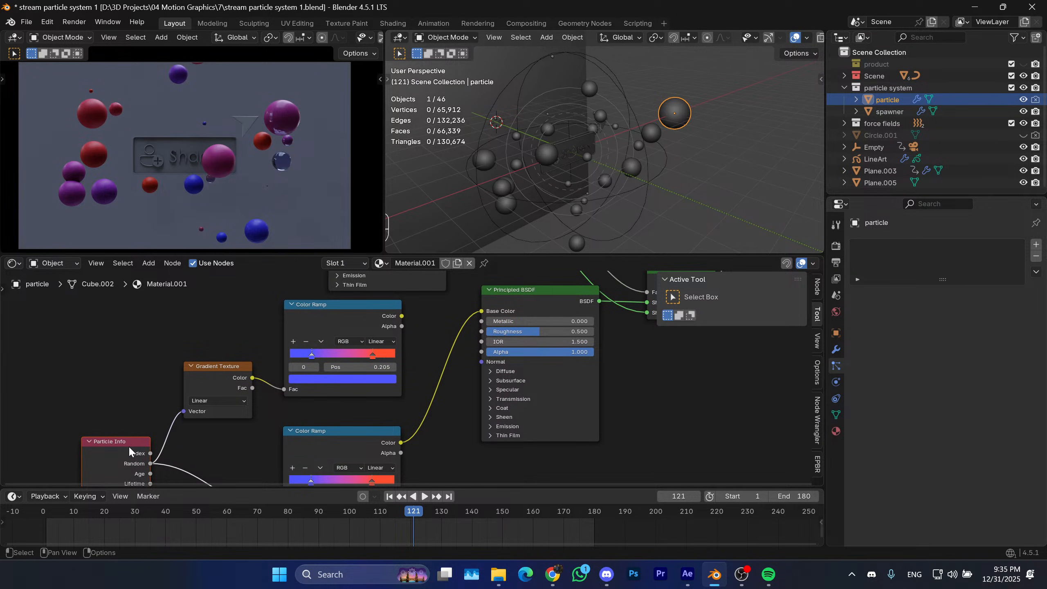
pyautogui.moveTo(138, 396); pyautogui.dragTo(135, 398, button='middle')
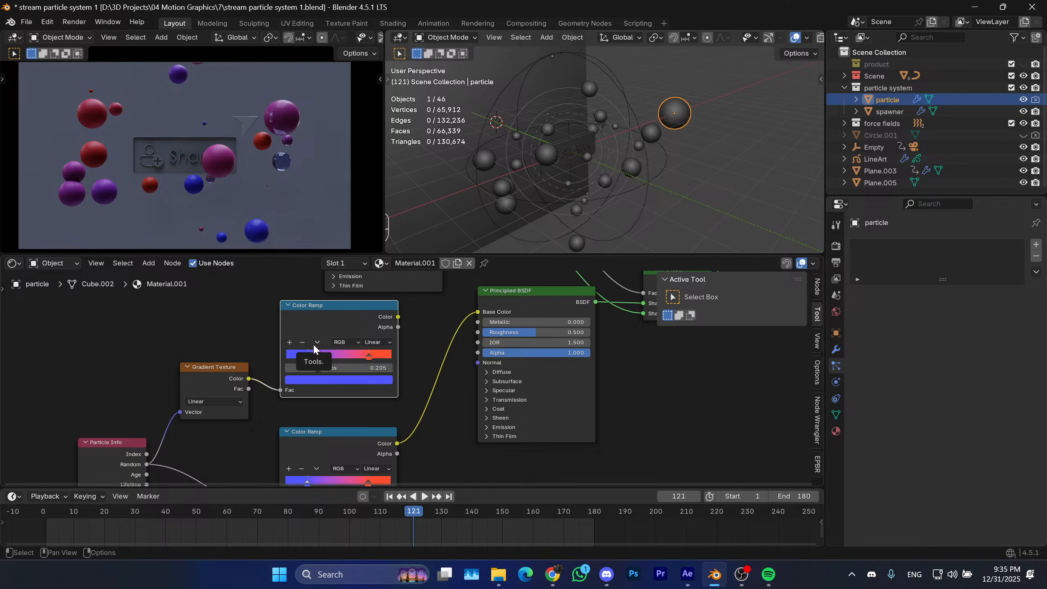
pyautogui.moveTo(313, 347); pyautogui.dragTo(309, 360)
pyautogui.moveTo(305, 338); pyautogui.dragTo(313, 326, button='middle')
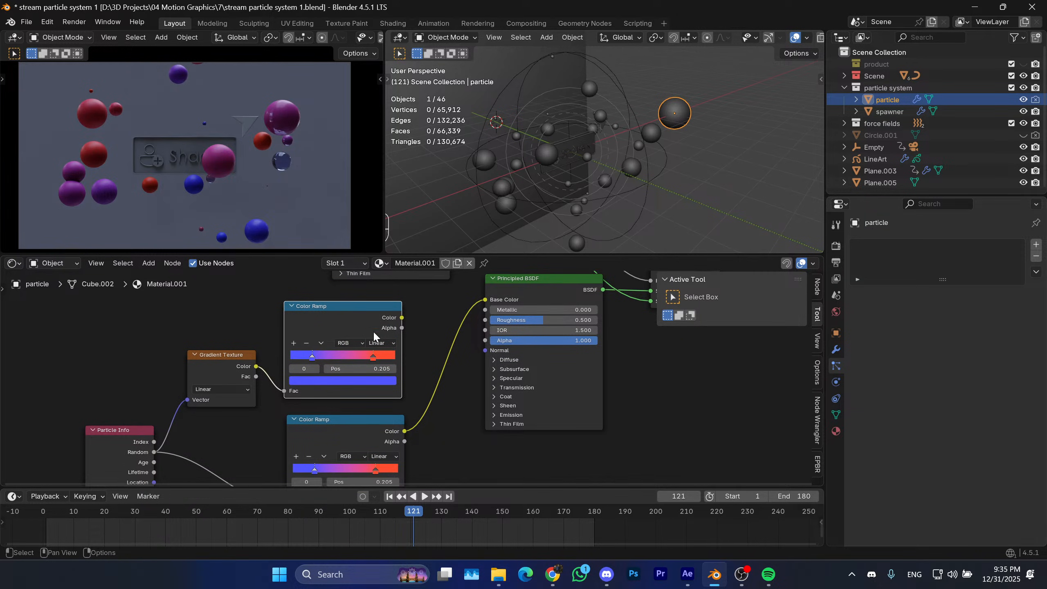
pyautogui.moveTo(402, 318); pyautogui.dragTo(423, 317)
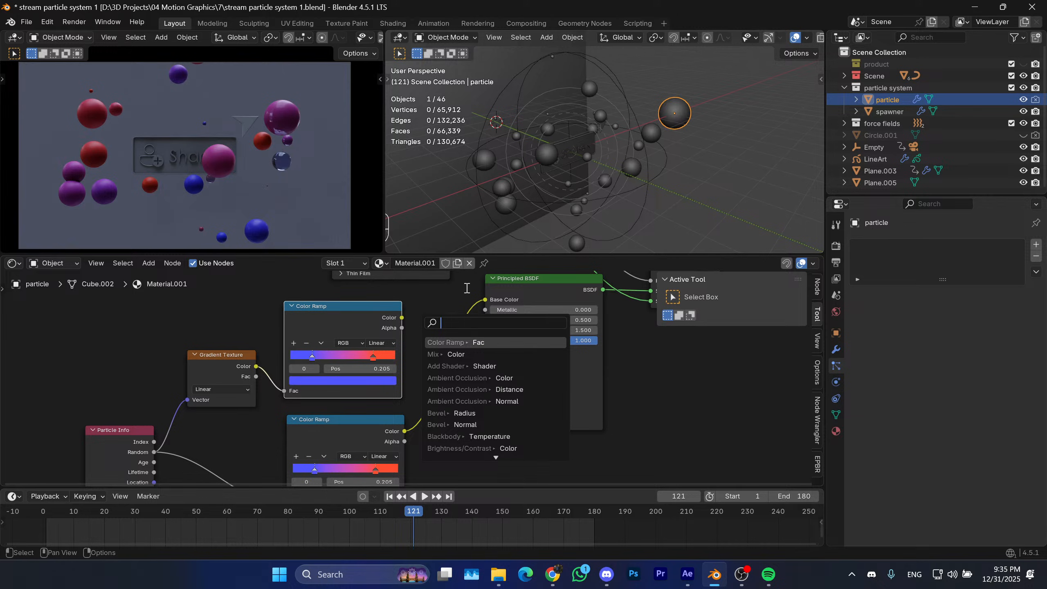
pyautogui.click(451, 298)
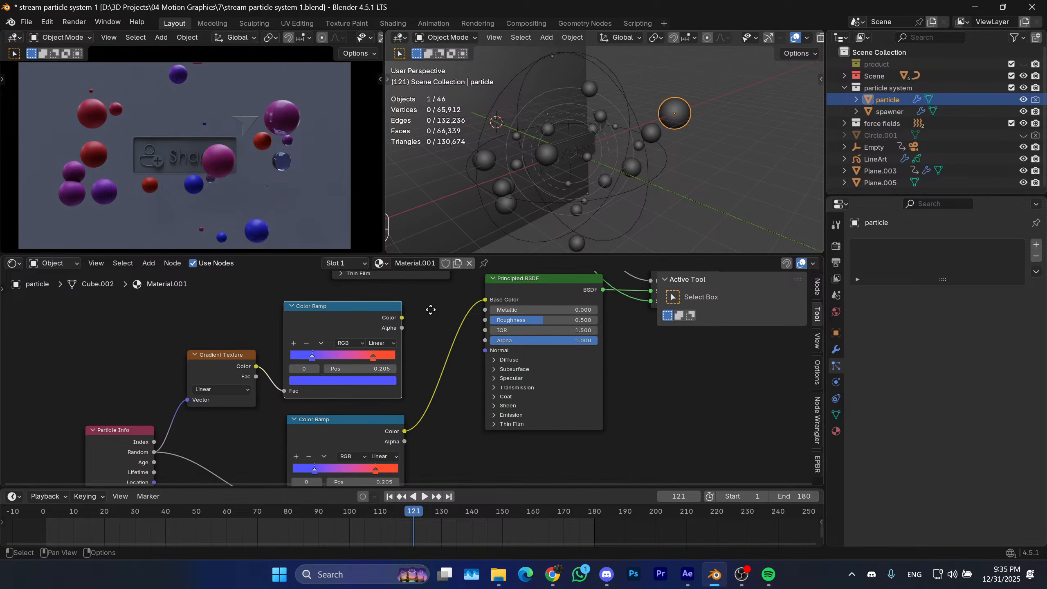
pyautogui.scroll(-1, 436, 323)
pyautogui.moveTo(431, 310); pyautogui.dragTo(461, 302, button='middle')
pyautogui.moveTo(461, 300); pyautogui.dragTo(305, 350)
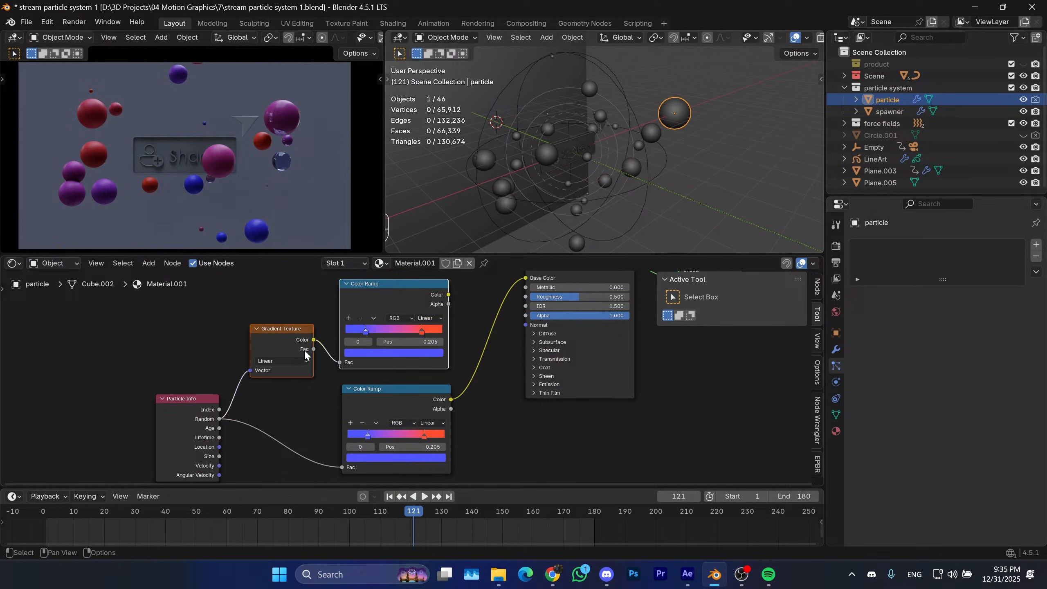
pyautogui.moveTo(297, 349); pyautogui.dragTo(317, 351, button='middle')
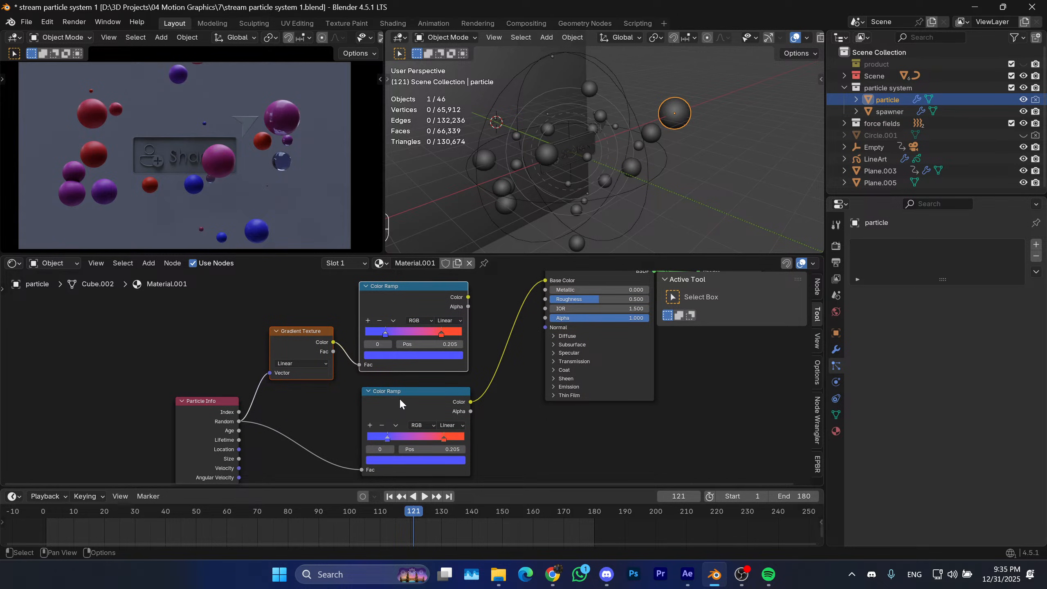
# Move the lower Color Ramp further down to leave a clear gap beneath the upper ramp.
pyautogui.moveTo(401, 404); pyautogui.dragTo(399, 419)
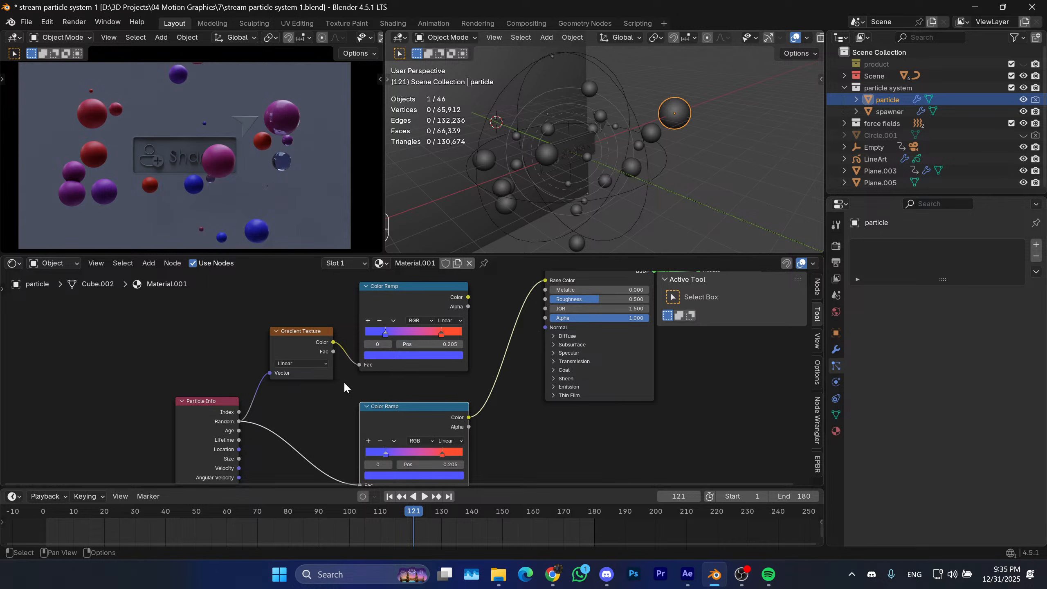
pyautogui.scroll(2, 336, 385)
pyautogui.moveTo(289, 413); pyautogui.dragTo(336, 403, button='middle')
pyautogui.scroll(-2, 320, 366)
pyautogui.scroll(-1, 338, 410)
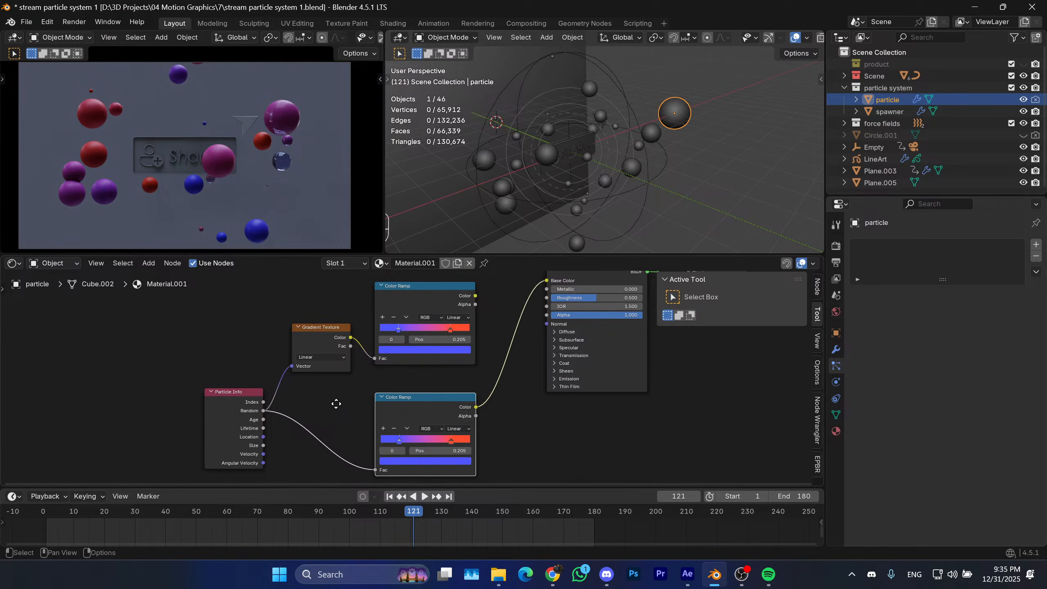
pyautogui.click(305, 338)
pyautogui.click(413, 412)
pyautogui.keyDown('alt'); pyautogui.moveTo(518, 418); pyautogui.dragTo(491, 363, button='right'); pyautogui.keyUp('alt')
pyautogui.hotkey('ctrl', 'z')
pyautogui.hotkey('ctrl', 'z')
# Place the lower Color Ramp directly beside the Particle Info node, beneath the Gradient Texture.
pyautogui.moveTo(432, 408); pyautogui.dragTo(341, 409)
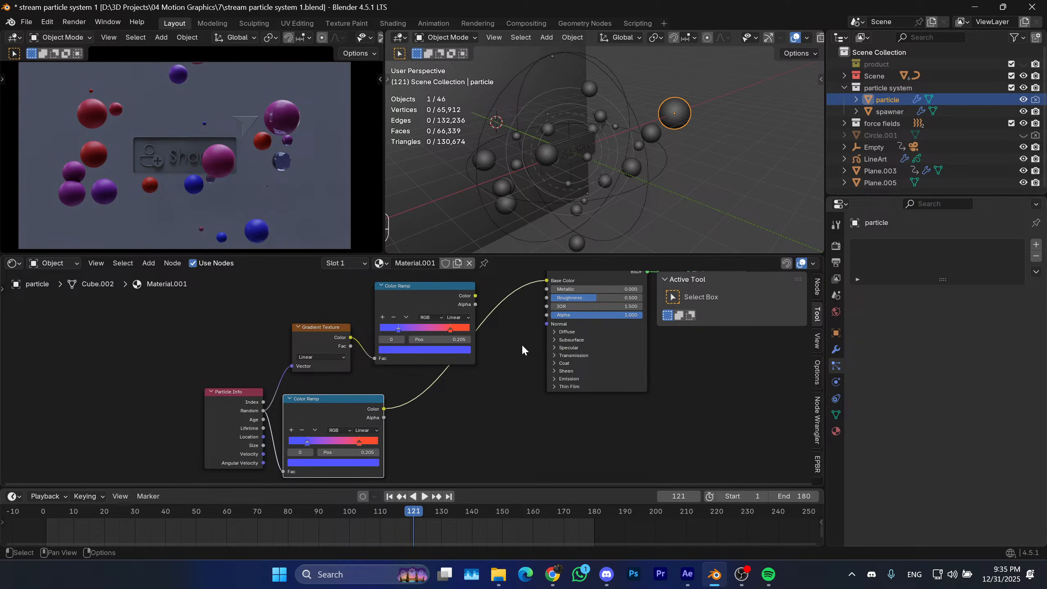
pyautogui.moveTo(509, 365); pyautogui.dragTo(524, 373, button='middle')
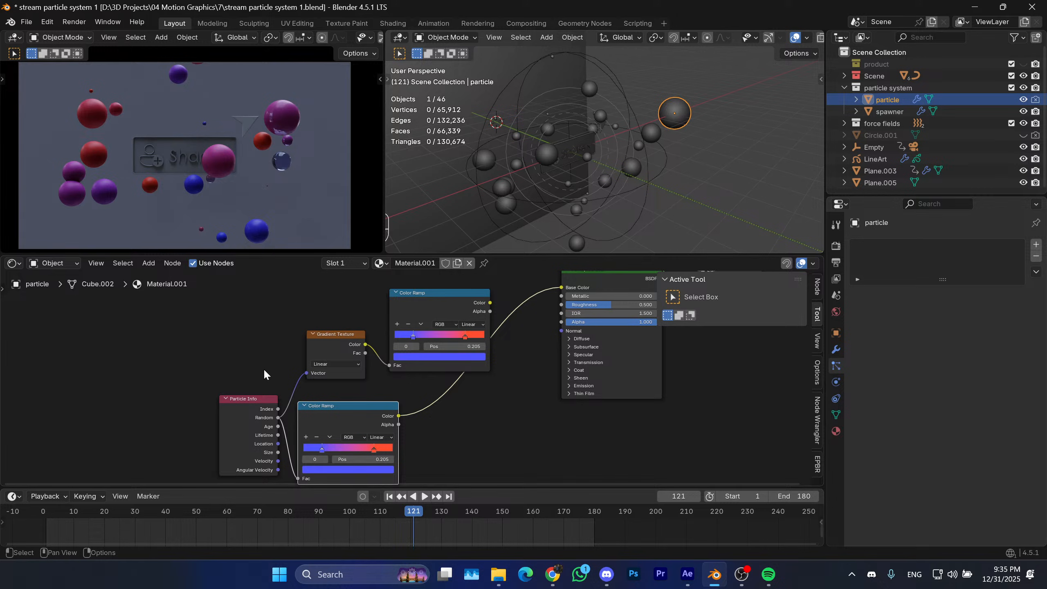
pyautogui.moveTo(383, 422); pyautogui.dragTo(459, 408, button='middle')
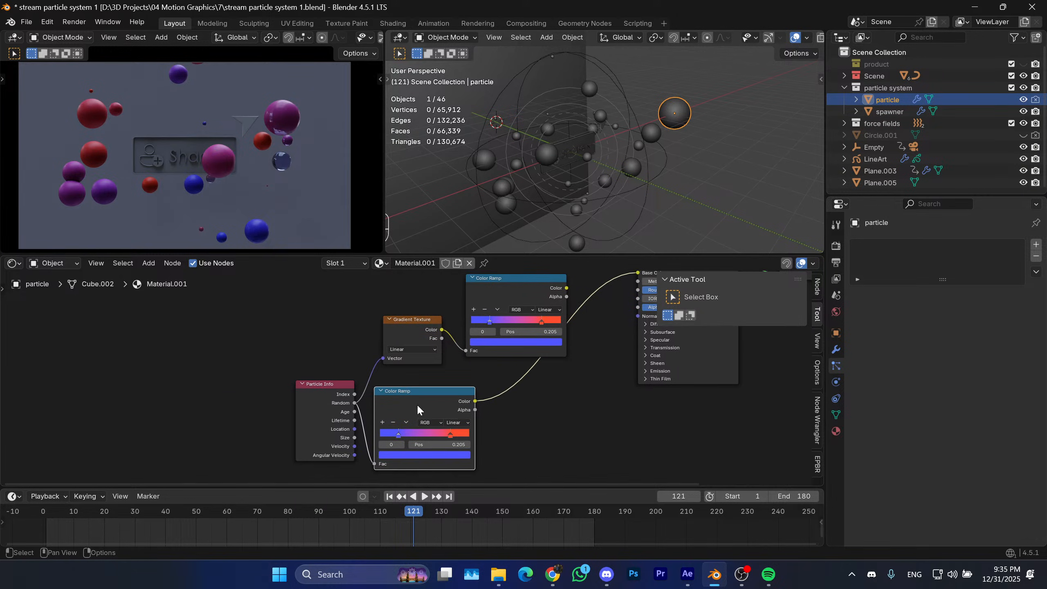
pyautogui.scroll(1, 418, 410)
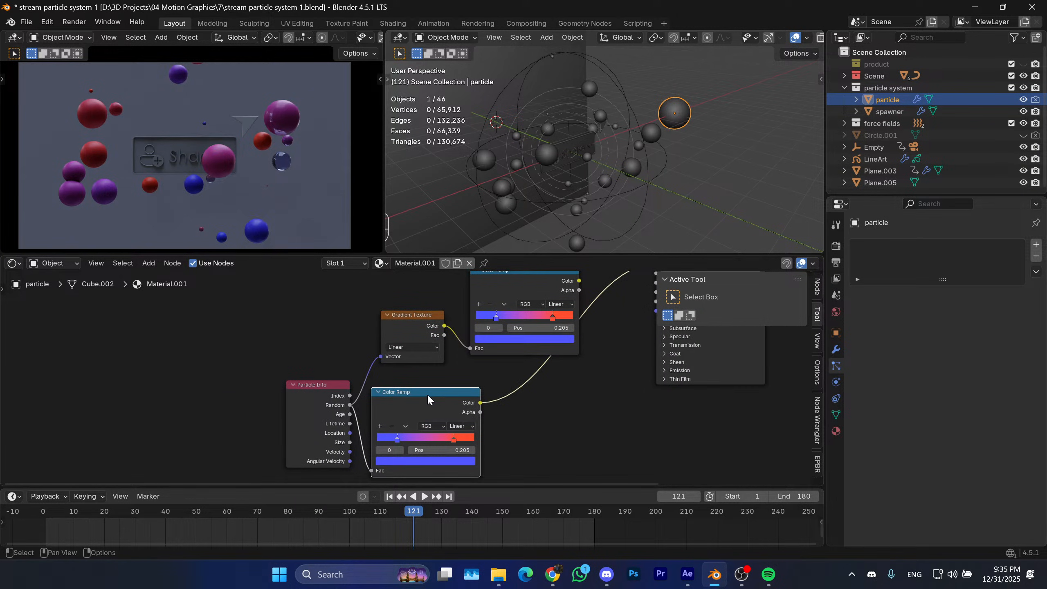
# Move the lower Color Ramp node farther from the Particle Info node to make room in the particle material.
pyautogui.moveTo(484, 400)
pyautogui.mouseDown(button='middle')
pyautogui.moveTo(452, 388)
pyautogui.moveTo(477, 381)
pyautogui.mouseUp(button='middle')
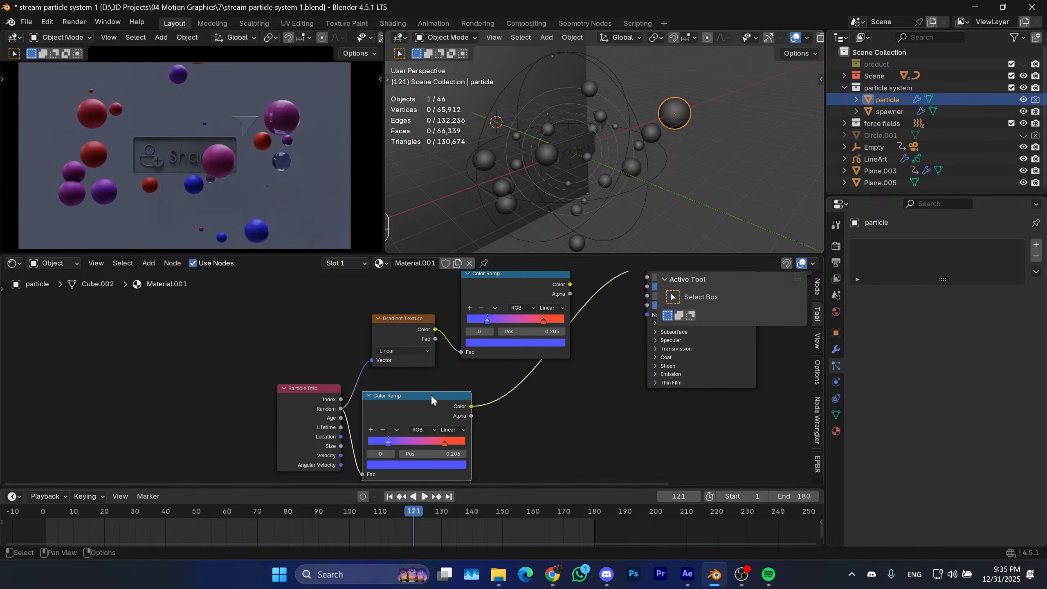
pyautogui.moveTo(438, 397); pyautogui.dragTo(533, 390)
pyautogui.moveTo(486, 393); pyautogui.dragTo(499, 384, button='middle')
# Insert a Mix Color node into the link between the lower Color Ramp and the shader, and space the ramp away from it.
pyautogui.hotkey('shift', 'a')
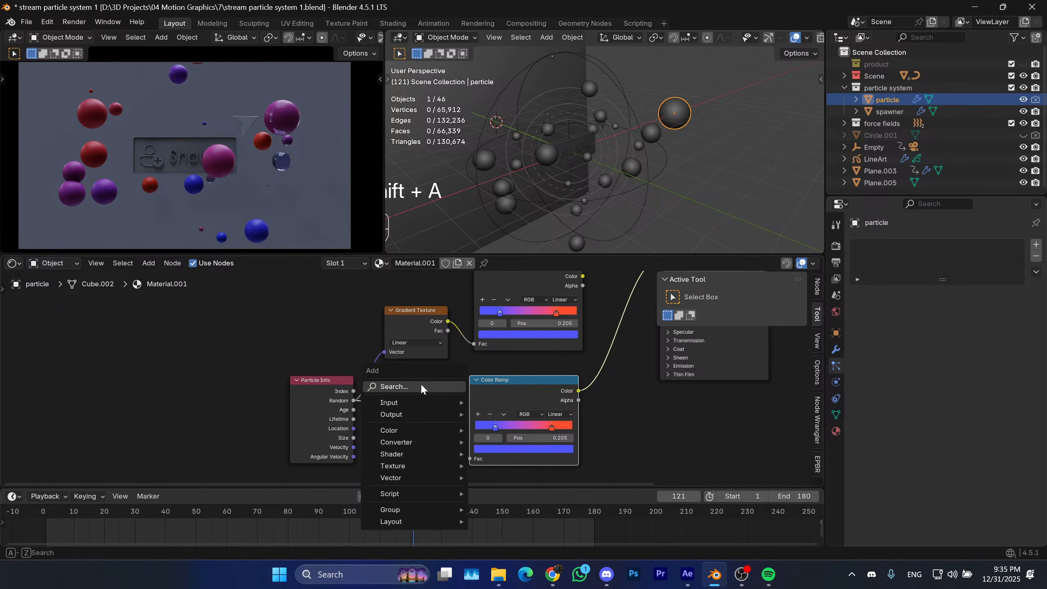
pyautogui.click(421, 388)
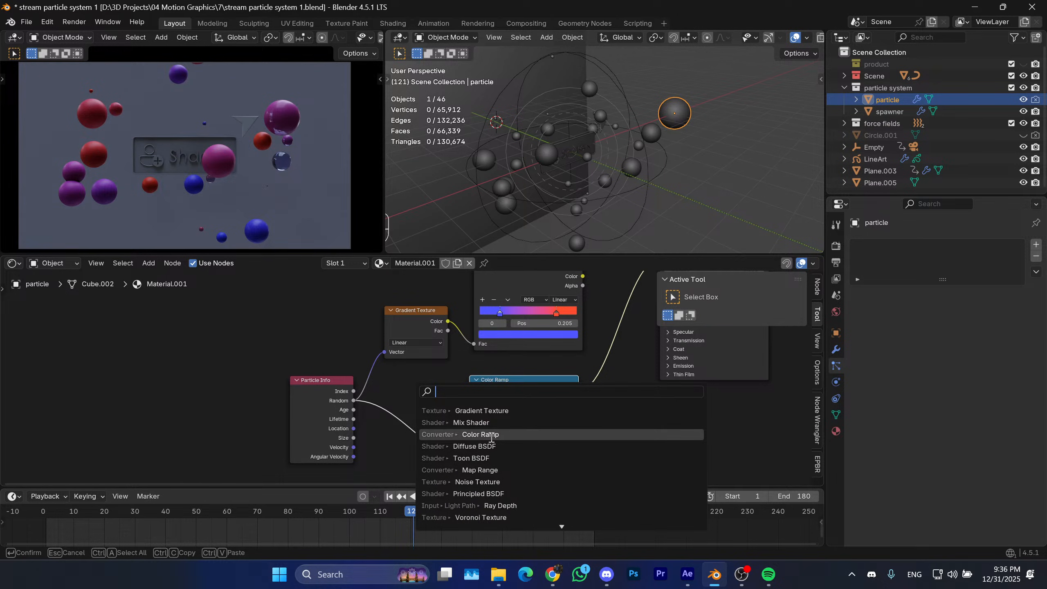
pyautogui.write('mix color')
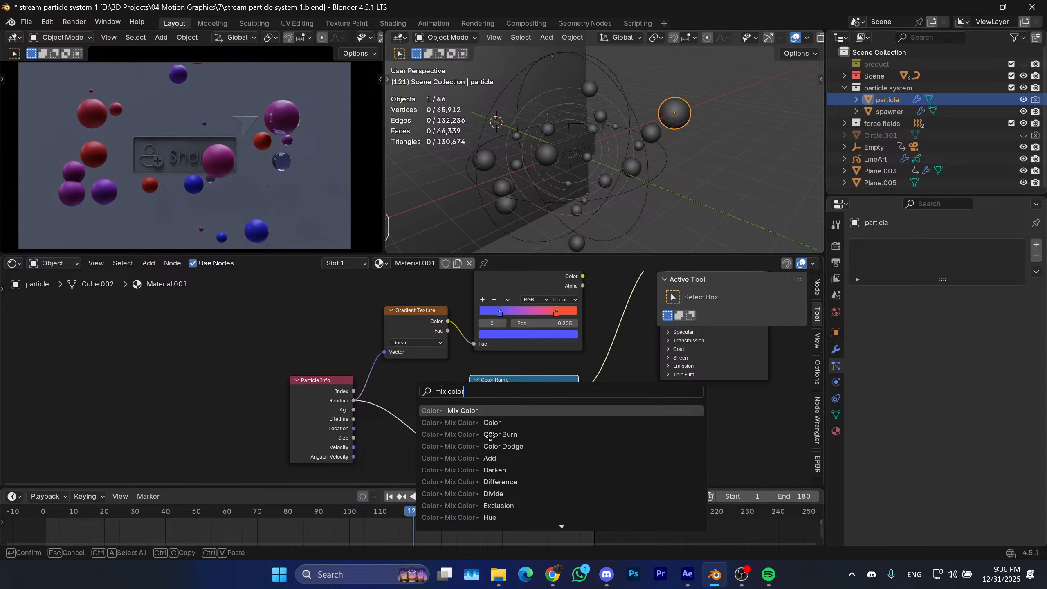
pyautogui.press('Return')
pyautogui.click(603, 354)
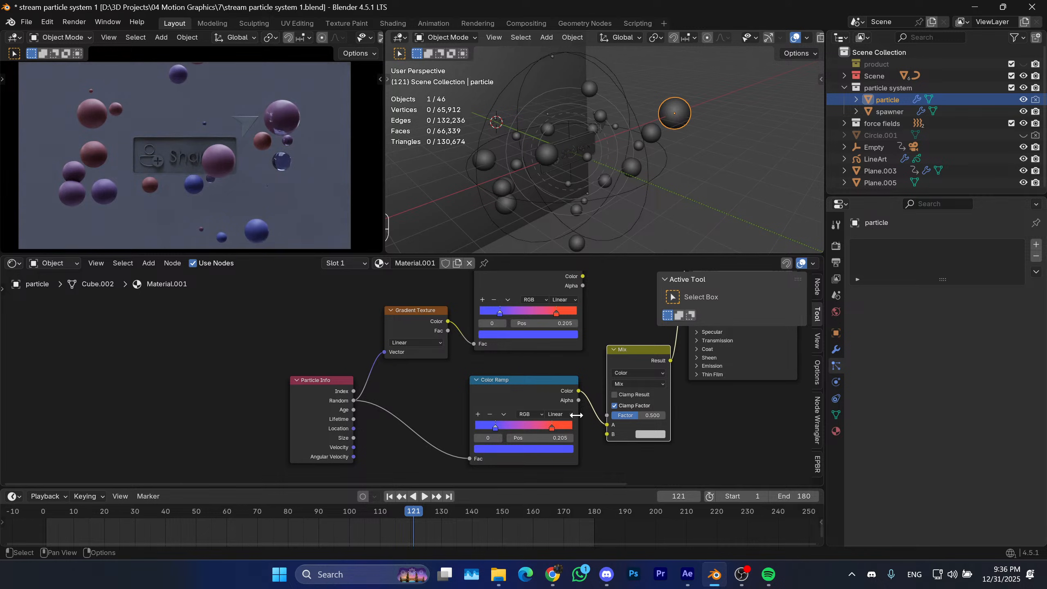
pyautogui.moveTo(491, 401); pyautogui.dragTo(430, 415)
# Recolor the red stop of the upper Color Ramp to bright green.
pyautogui.moveTo(476, 353); pyautogui.dragTo(445, 351, button='middle')
pyautogui.scroll(1, 432, 360)
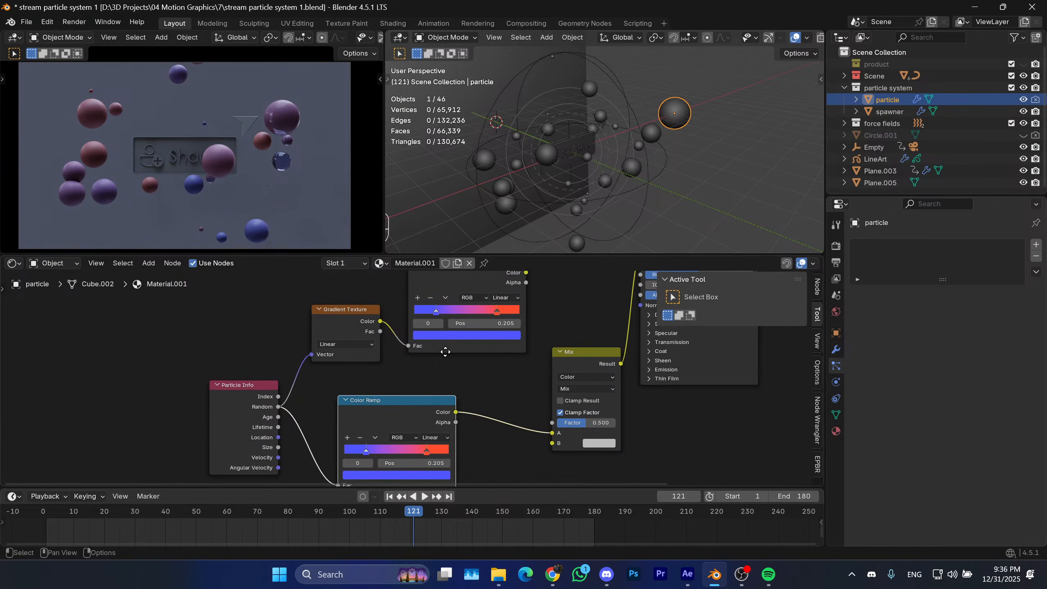
pyautogui.click(496, 312)
pyautogui.click(488, 335)
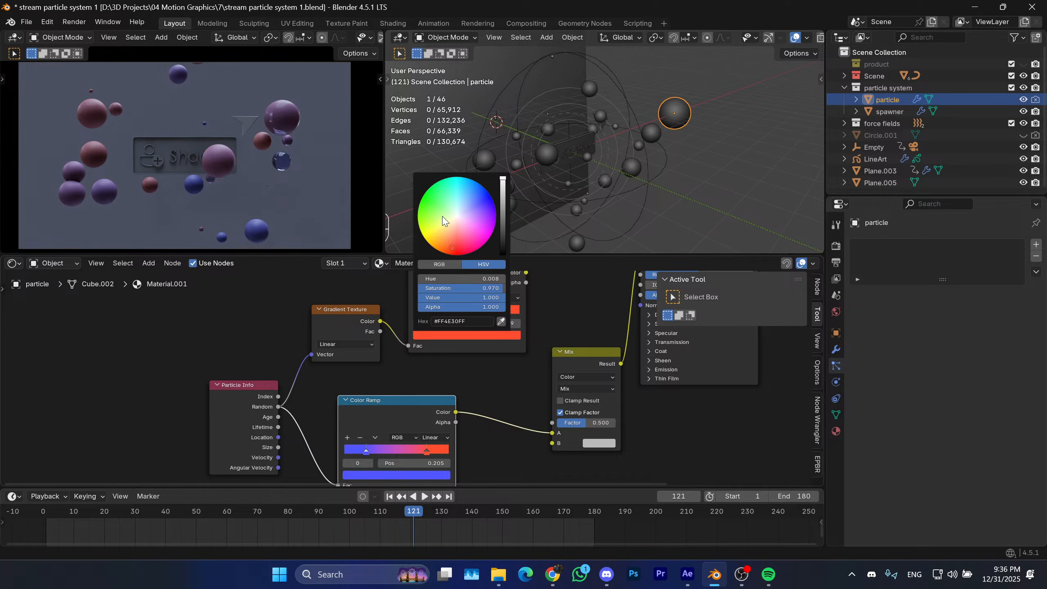
pyautogui.click(471, 231)
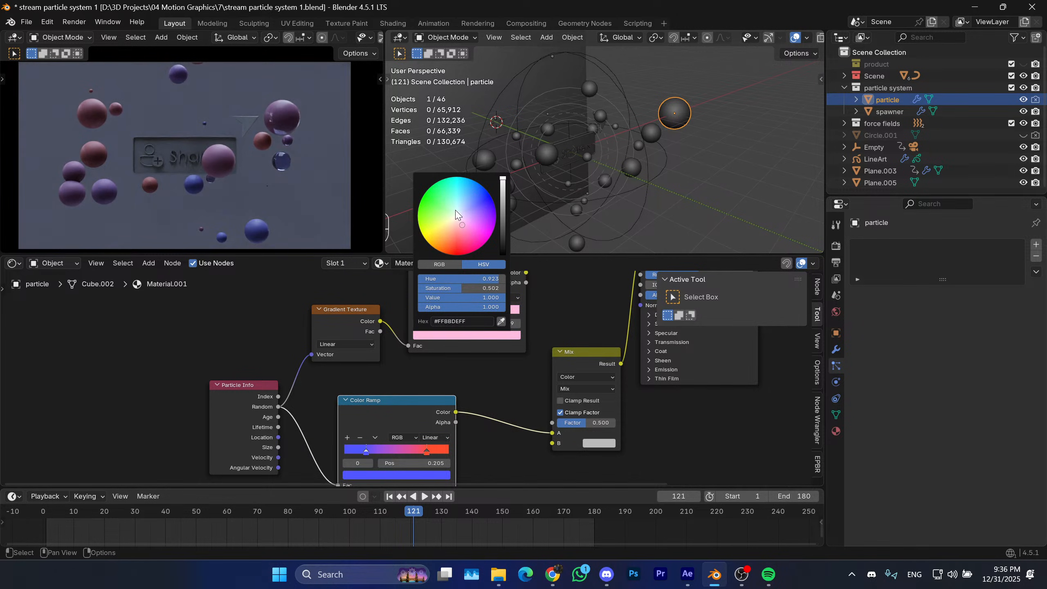
pyautogui.click(428, 192)
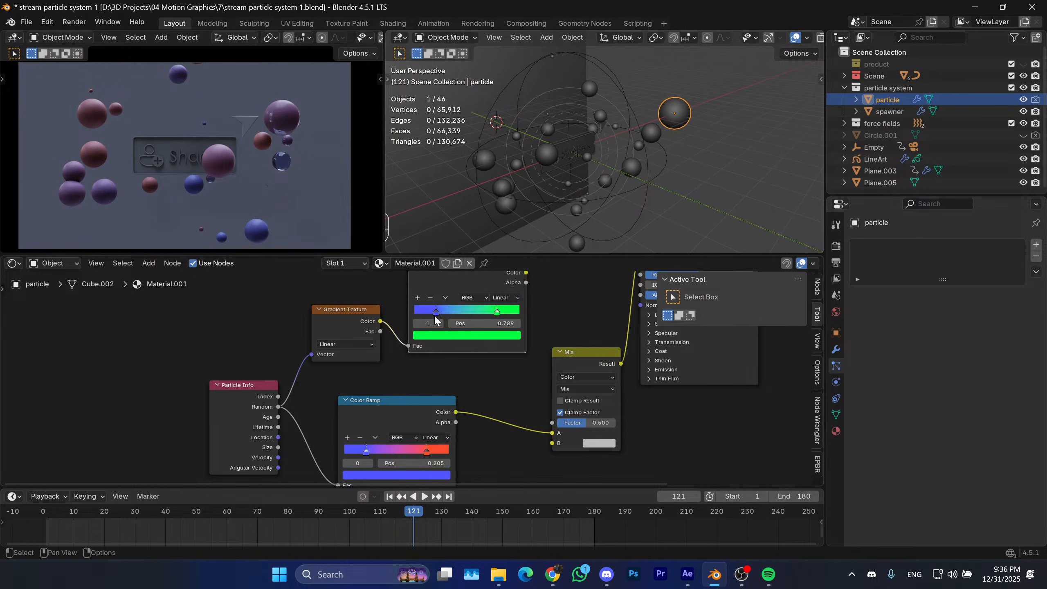
# Recolor the blue stop of the upper Color Ramp to hot pink.
pyautogui.click(435, 310)
pyautogui.click(448, 332)
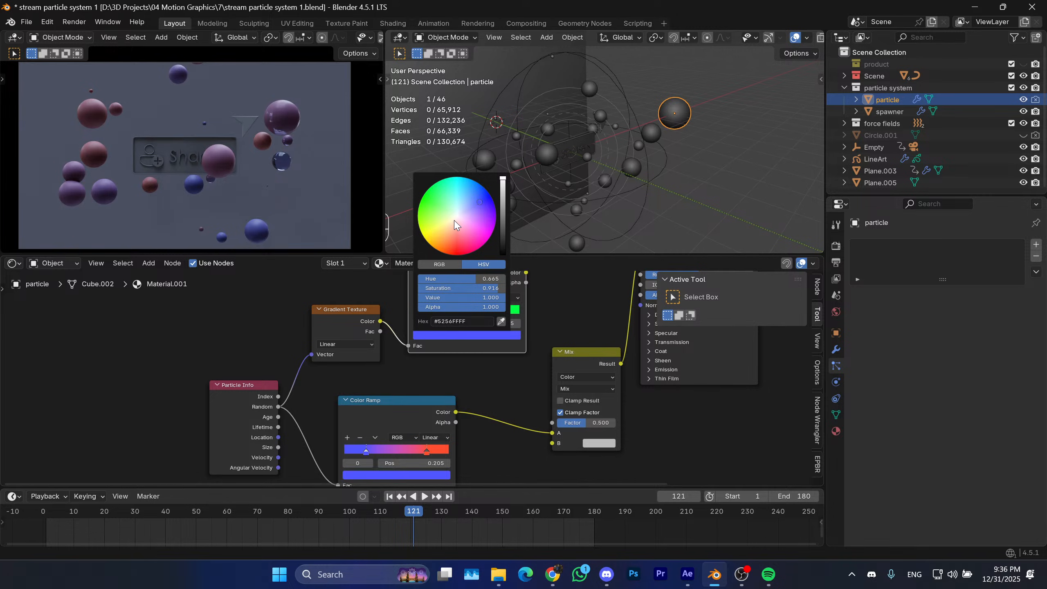
pyautogui.moveTo(453, 228); pyautogui.dragTo(461, 224)
pyautogui.moveTo(476, 239); pyautogui.dragTo(477, 240)
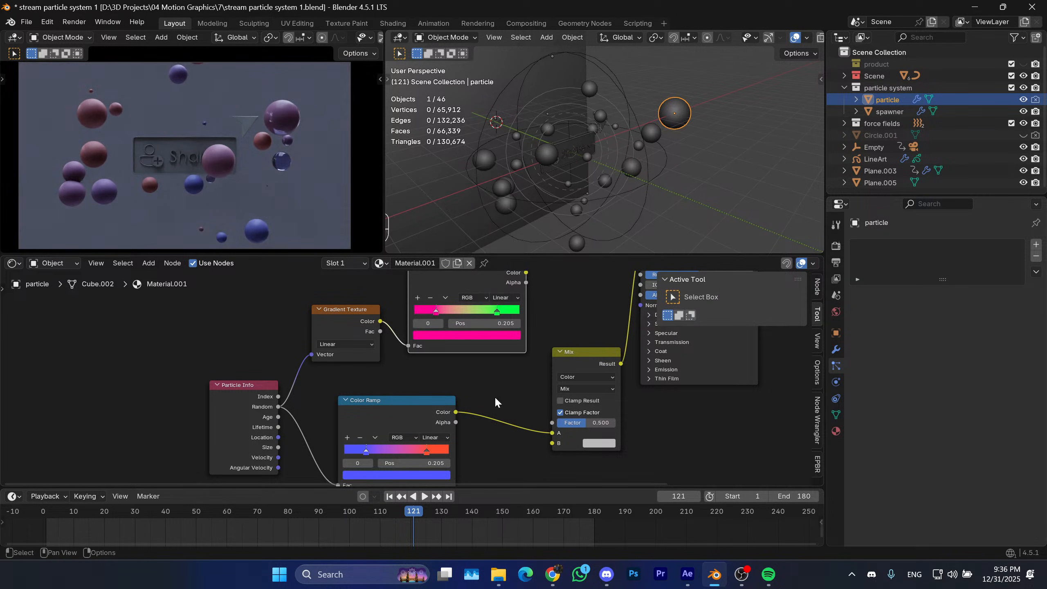
# Link the Gradient Texture's Fac output to Mix input A and Particle Info's Random output to Mix input B.
pyautogui.moveTo(528, 298); pyautogui.dragTo(489, 312, button='middle')
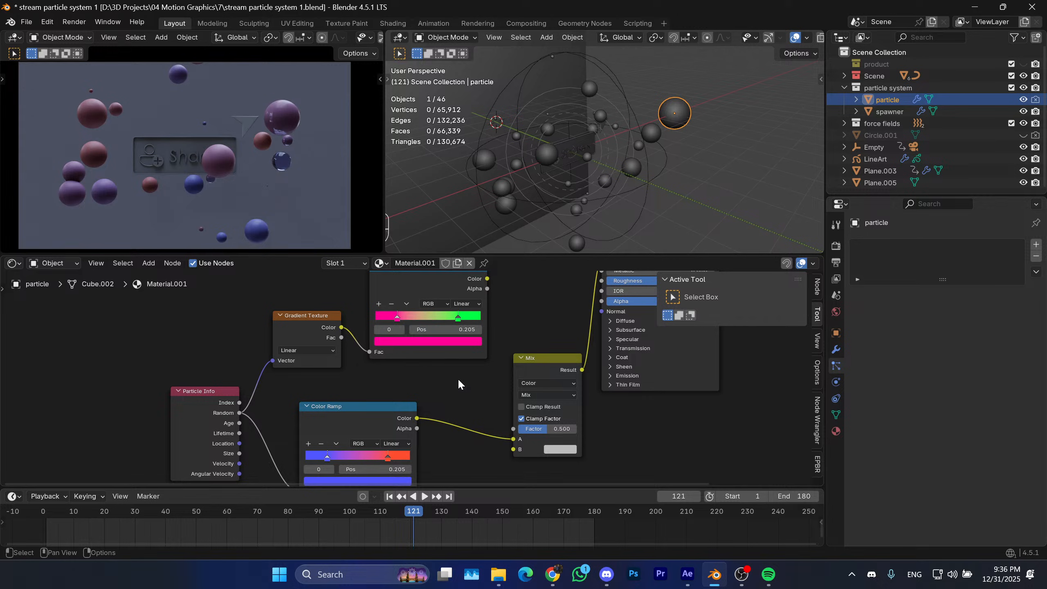
pyautogui.moveTo(458, 379); pyautogui.dragTo(450, 347, button='middle')
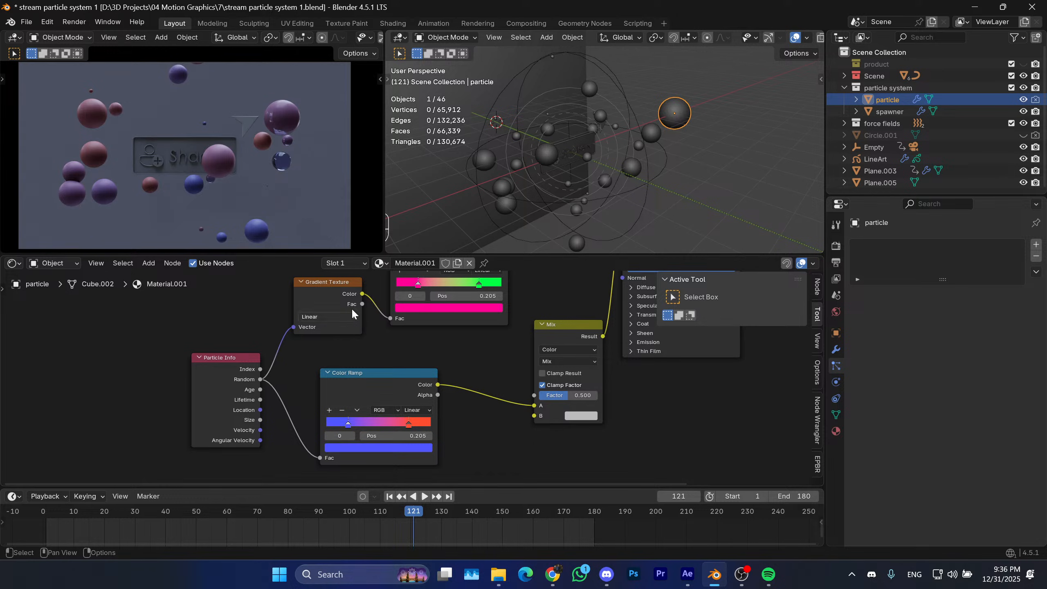
pyautogui.moveTo(371, 382); pyautogui.dragTo(323, 399, button='middle')
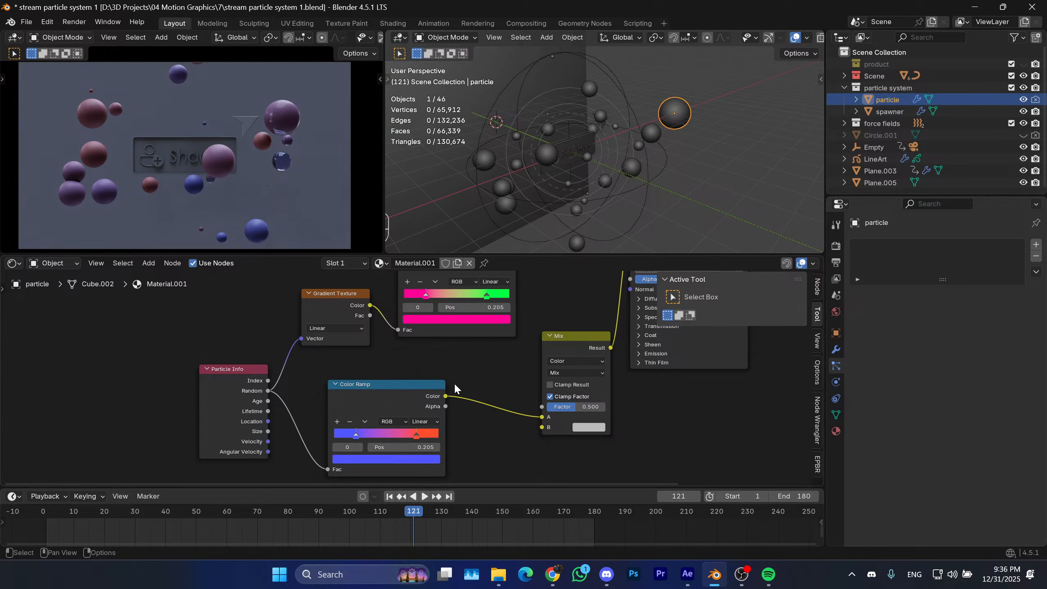
pyautogui.scroll(-1, 404, 391)
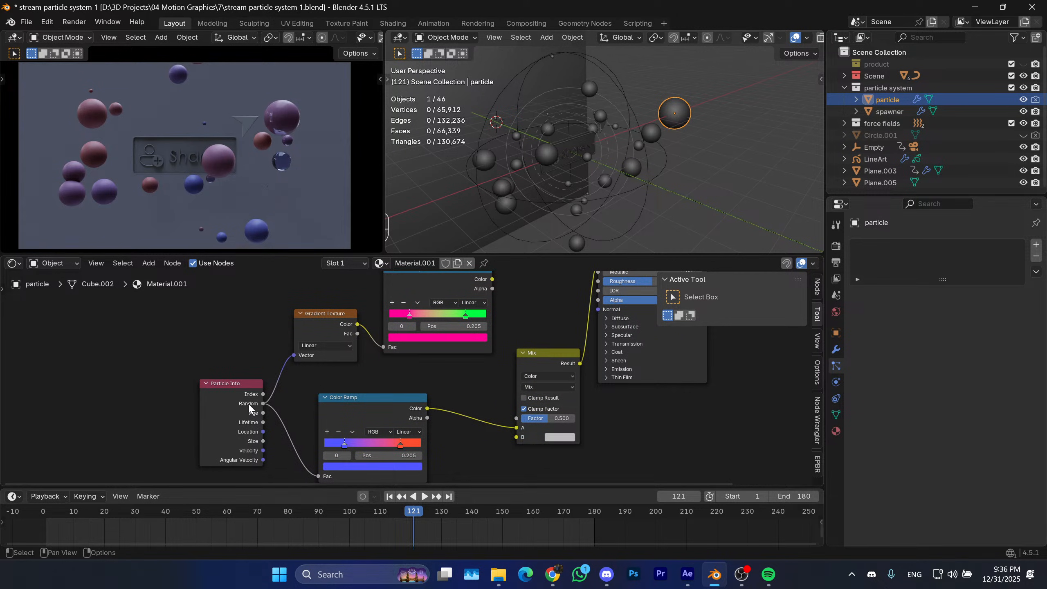
pyautogui.moveTo(328, 394); pyautogui.dragTo(384, 416, button='middle')
pyautogui.click(407, 414)
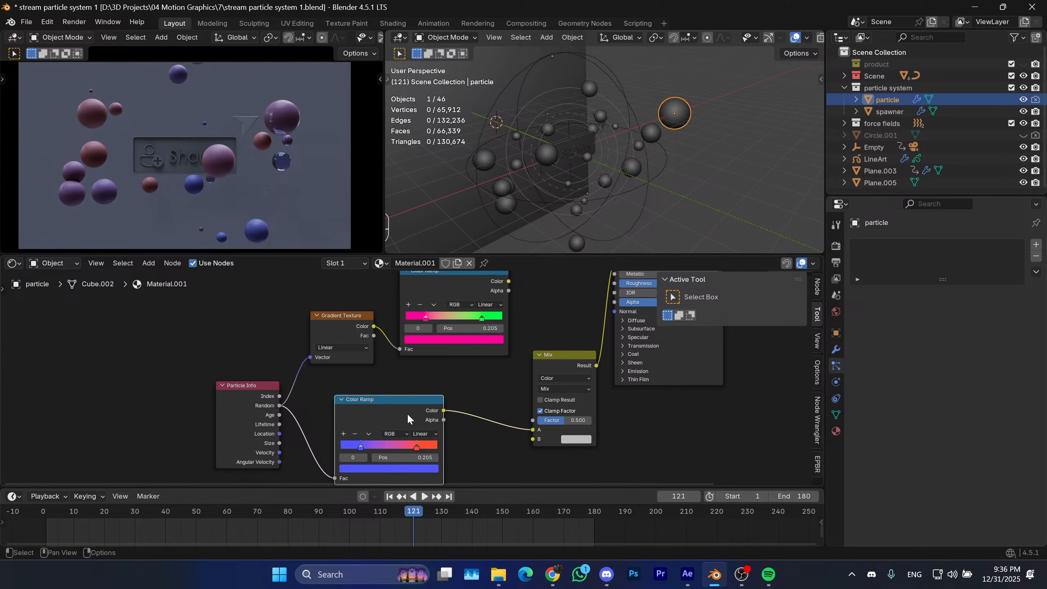
pyautogui.moveTo(532, 430); pyautogui.dragTo(374, 336)
pyautogui.moveTo(533, 439); pyautogui.dragTo(277, 404)
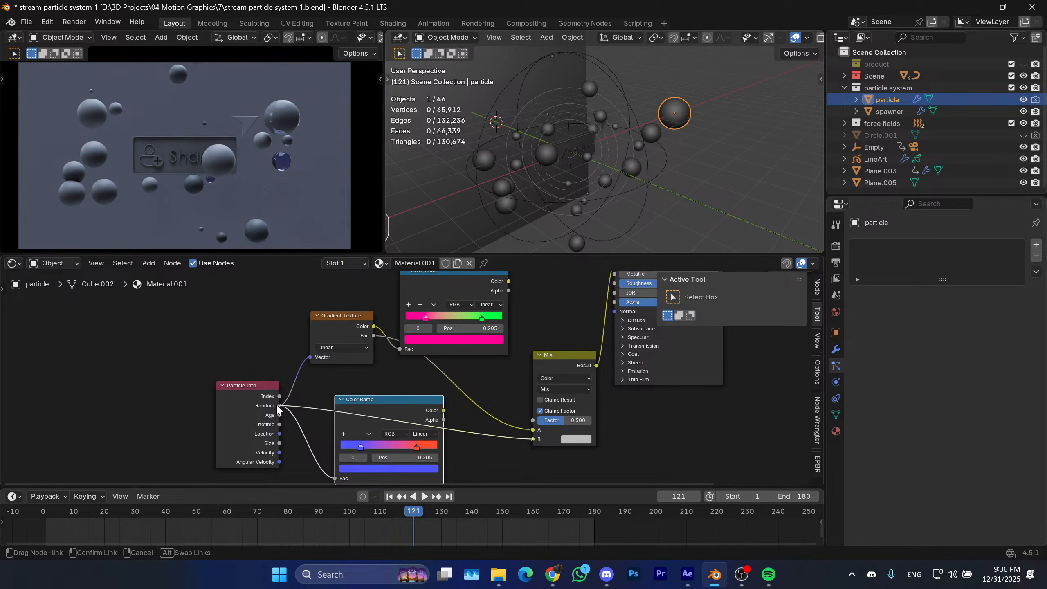
# Move the pink-to-green Color Ramp above the other nodes and bring the Mix node closer to the Gradient Texture.
pyautogui.scroll(-1, 517, 374)
pyautogui.moveTo(471, 375); pyautogui.dragTo(451, 339)
pyautogui.press('g')
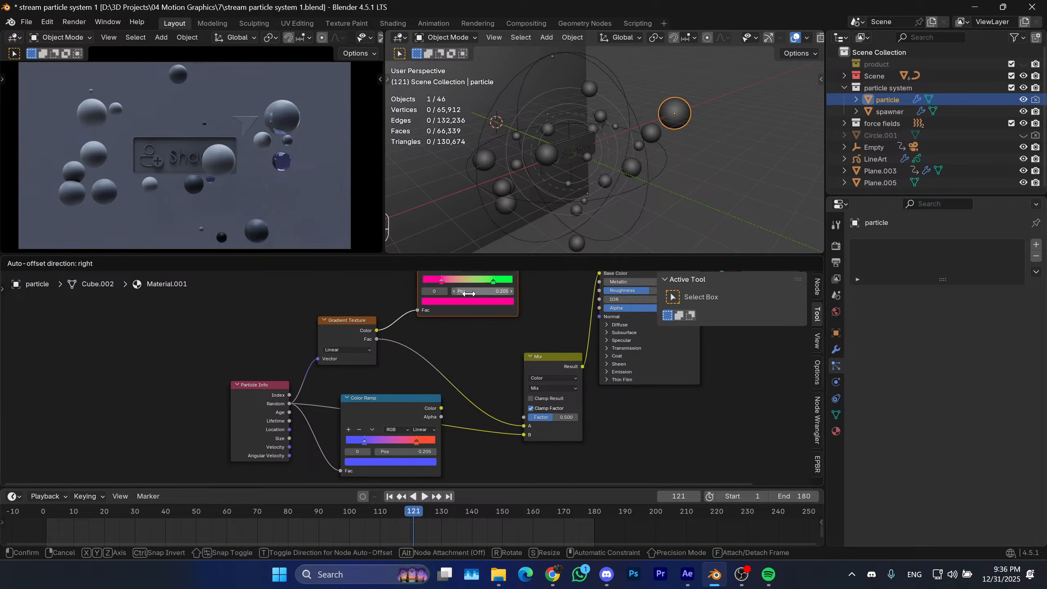
pyautogui.click(469, 292)
pyautogui.click(545, 357)
pyautogui.press('g')
pyautogui.click(464, 309)
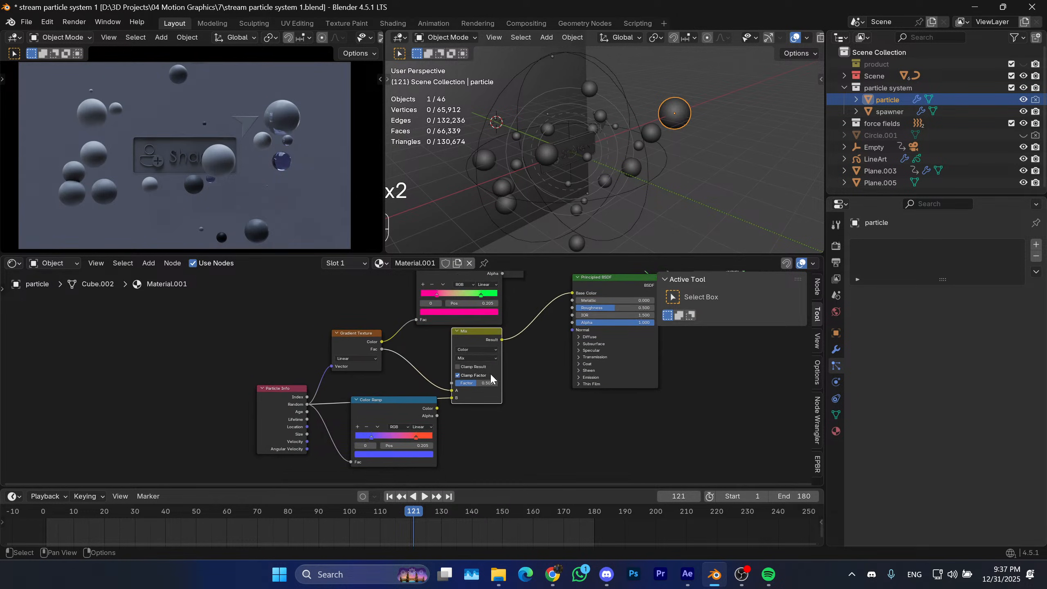
pyautogui.scroll(-1, 489, 372)
pyautogui.moveTo(408, 355); pyautogui.dragTo(423, 320)
pyautogui.press('g')
pyautogui.click(436, 286)
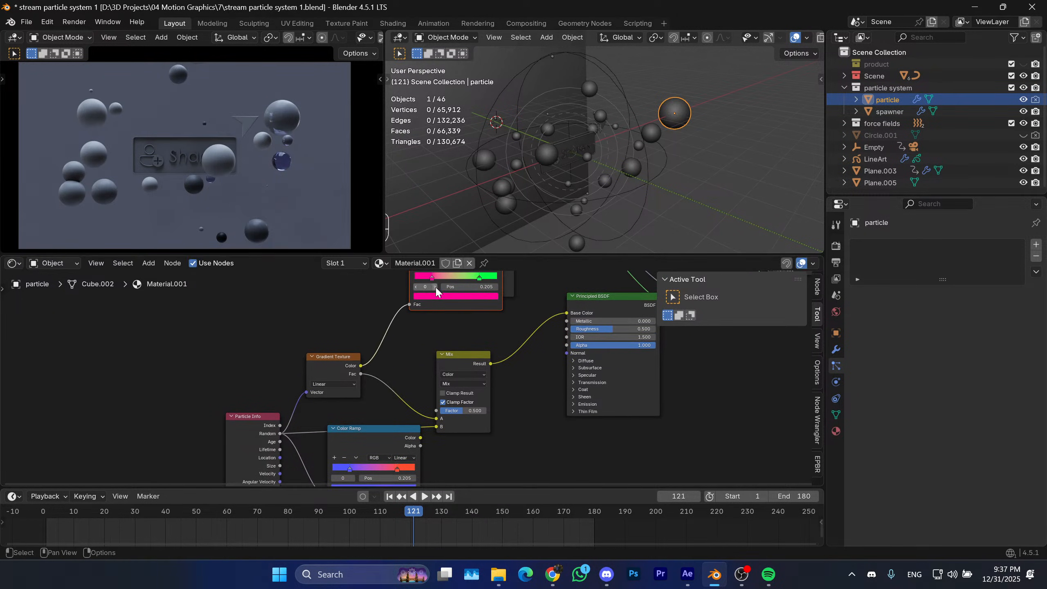
# Reposition the Mix, pink-to-green Color Ramp and Gradient Texture nodes to tidy the layout before the Principled BSDF.
pyautogui.moveTo(433, 375); pyautogui.dragTo(467, 377, button='middle')
pyautogui.click(492, 331)
pyautogui.press('g')
pyautogui.click(515, 303)
pyautogui.scroll(-5, 497, 358)
pyautogui.click(447, 299)
pyautogui.press('g')
pyautogui.click(414, 345)
pyautogui.moveTo(353, 358); pyautogui.dragTo(399, 381)
pyautogui.press('g')
pyautogui.click(382, 379)
# Move the Particle Info, Gradient Texture and pink-to-green Color Ramp nodes together, away from the Mix node.
pyautogui.moveTo(288, 407); pyautogui.dragTo(356, 422)
pyautogui.keyDown('shift'); pyautogui.moveTo(340, 326); pyautogui.dragTo(382, 358); pyautogui.keyUp('shift')
pyautogui.press('g')
pyautogui.rightClick(317, 367)
pyautogui.keyDown('shift'); pyautogui.moveTo(310, 360); pyautogui.dragTo(390, 398); pyautogui.keyUp('shift')
pyautogui.press('g')
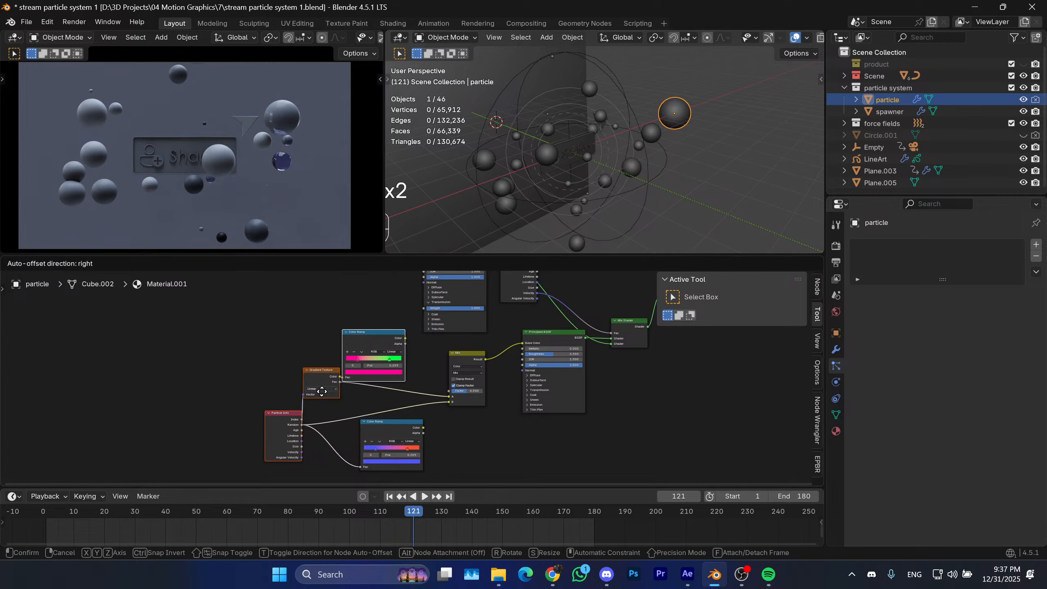
pyautogui.click(270, 399)
# Move the Particle Info node farther away from the Gradient Texture node.
pyautogui.scroll(4, 266, 434)
pyautogui.moveTo(262, 450); pyautogui.dragTo(276, 421, button='middle')
pyautogui.moveTo(256, 391); pyautogui.dragTo(127, 427)
pyautogui.press('g')
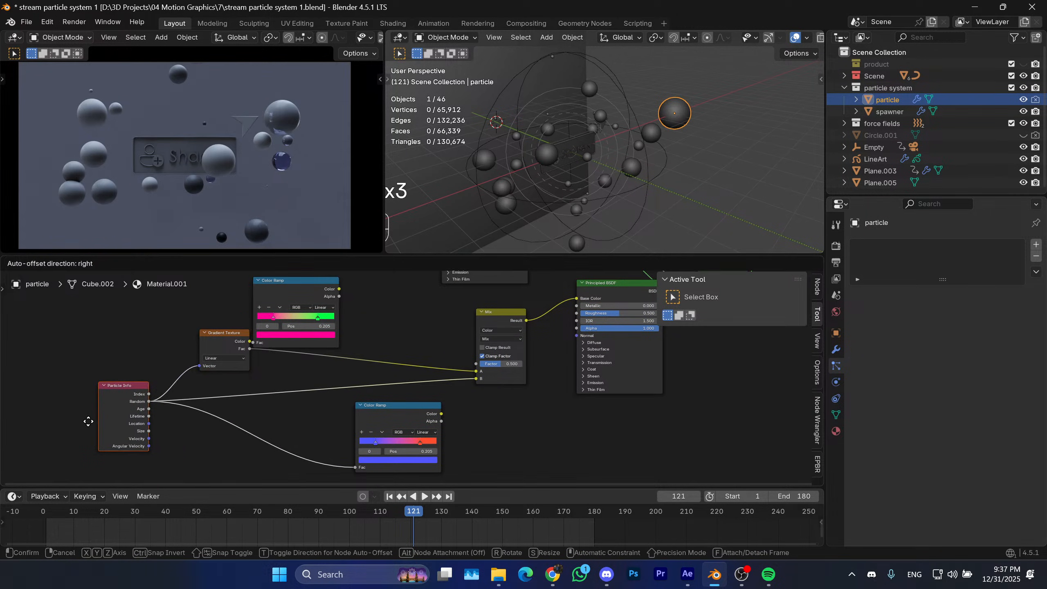
pyautogui.click(88, 422)
pyautogui.scroll(1, 151, 400)
pyautogui.moveTo(144, 403); pyautogui.dragTo(166, 407, button='middle')
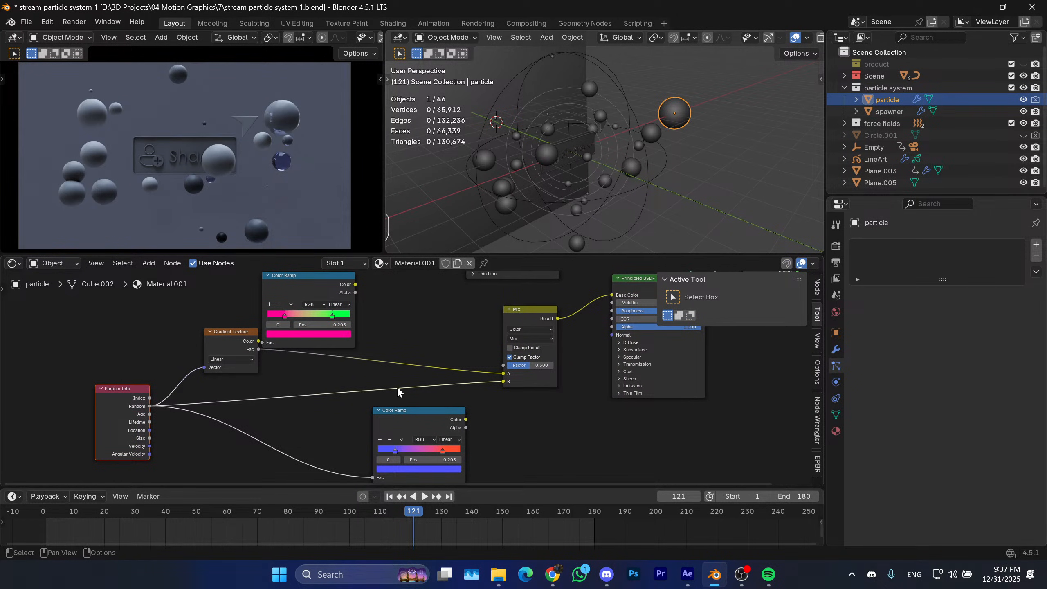
# Move the Mix node next to the Gradient Texture and place the pink-to-green Color Ramp between Mix and the Principled BSDF.
pyautogui.hscroll(2, 383, 383)
pyautogui.scroll(2, 387, 399)
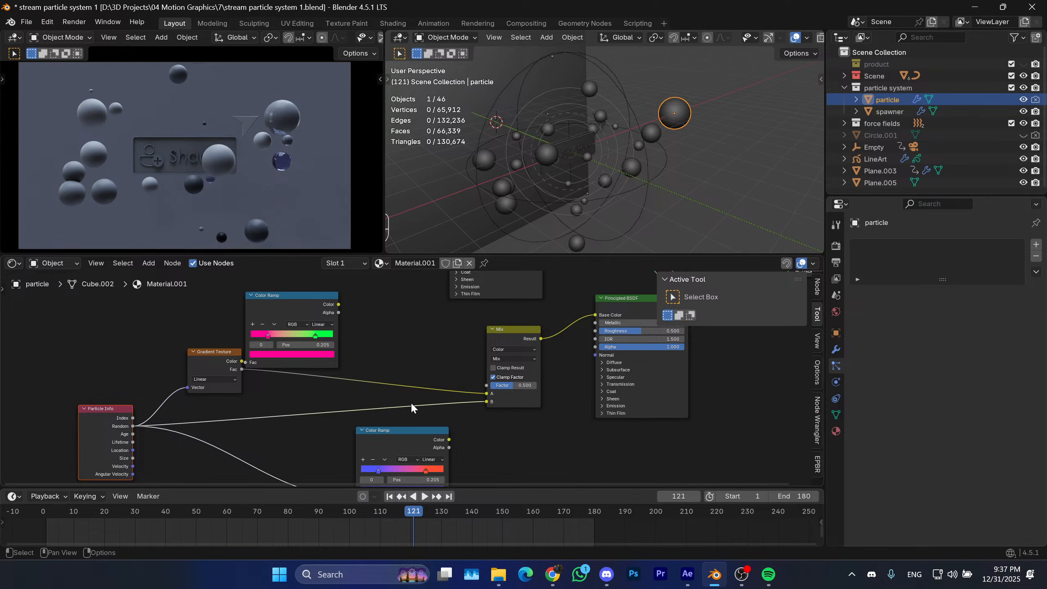
pyautogui.click(402, 401)
pyautogui.keyDown('ctrl'); pyautogui.hscroll(2, 402, 401); pyautogui.keyUp('ctrl')
pyautogui.keyDown('shift'); pyautogui.scroll(1, 380, 376); pyautogui.keyUp('shift')
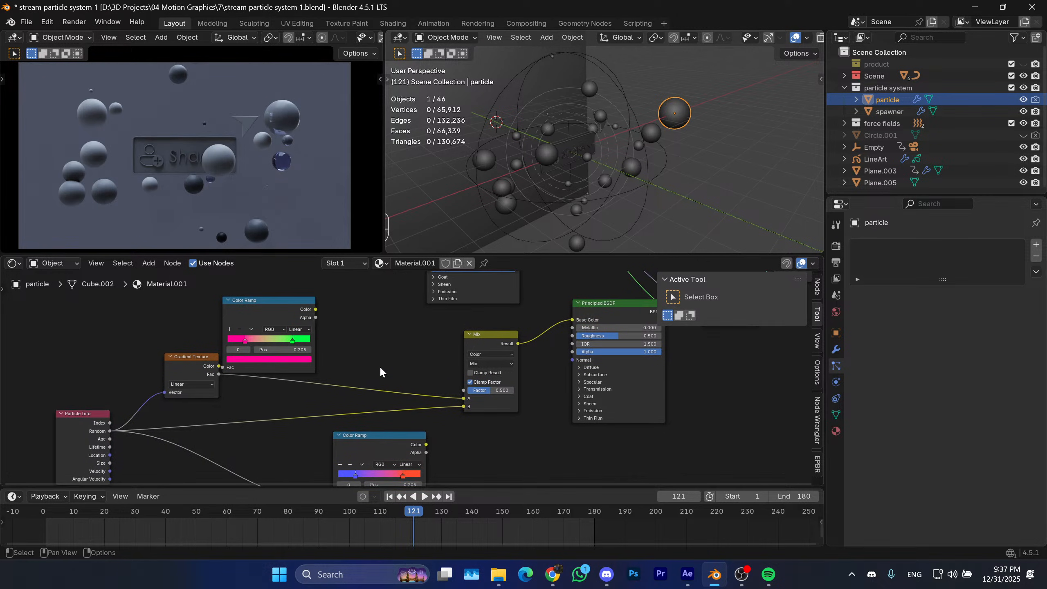
pyautogui.scroll(2, 380, 368)
pyautogui.moveTo(404, 387); pyautogui.dragTo(369, 376, button='middle')
pyautogui.scroll(-1, 369, 387)
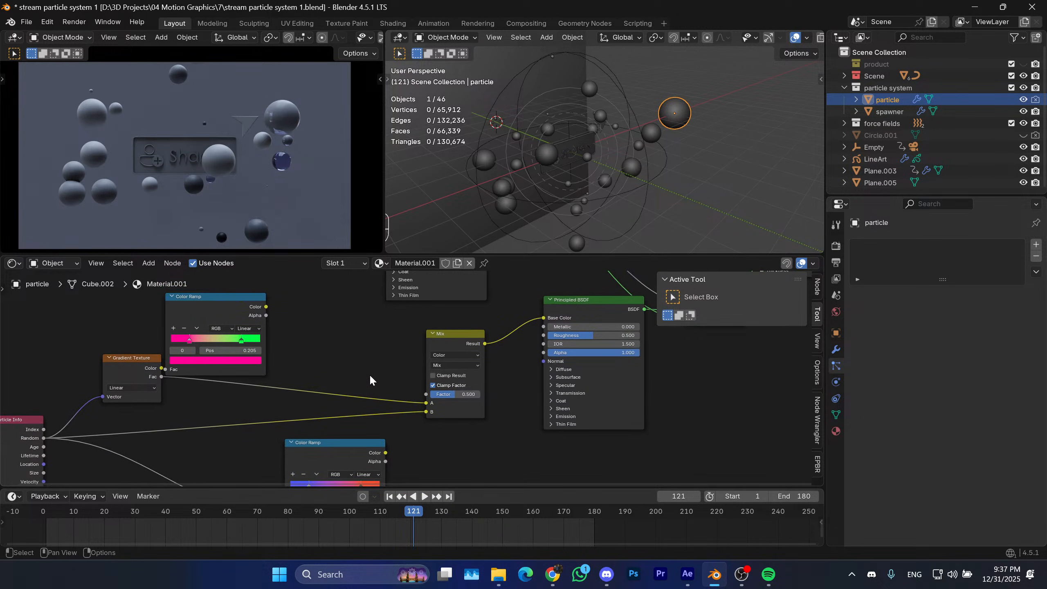
pyautogui.moveTo(456, 341); pyautogui.dragTo(304, 351)
pyautogui.moveTo(229, 322); pyautogui.dragTo(468, 326)
# Link the Mix Result to the pink-to-green Color Ramp's Fac and its Color to Base Color, then align the nodes.
pyautogui.moveTo(330, 355); pyautogui.dragTo(409, 374)
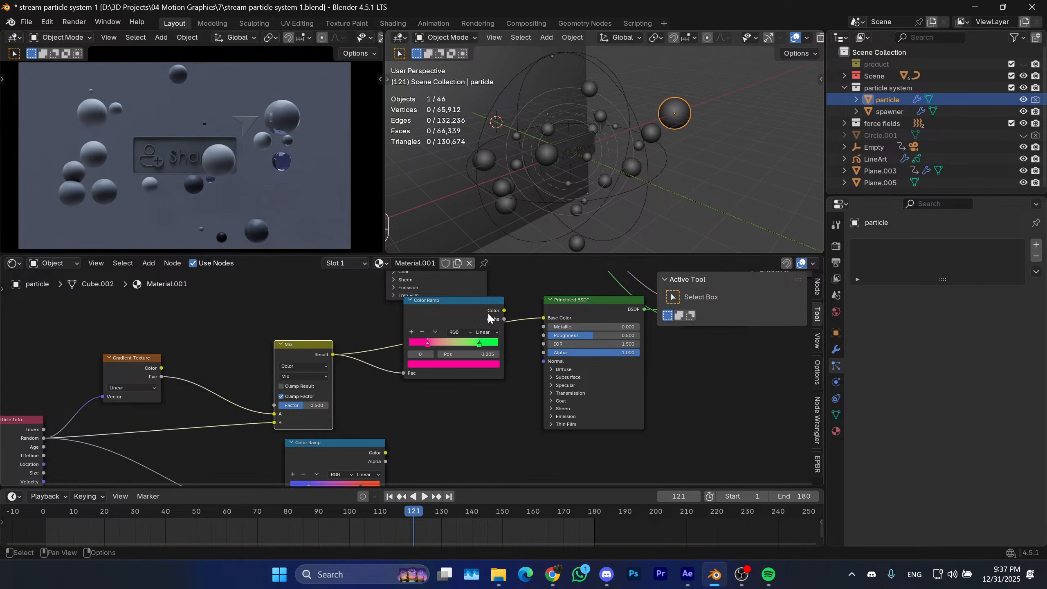
pyautogui.moveTo(504, 310); pyautogui.dragTo(543, 318)
pyautogui.moveTo(453, 316); pyautogui.dragTo(474, 350)
pyautogui.moveTo(372, 378); pyautogui.dragTo(409, 355, button='middle')
pyautogui.moveTo(367, 307); pyautogui.dragTo(331, 337)
pyautogui.moveTo(319, 358)
pyautogui.mouseDown()
pyautogui.moveTo(308, 349)
pyautogui.moveTo(320, 338)
pyautogui.mouseUp()
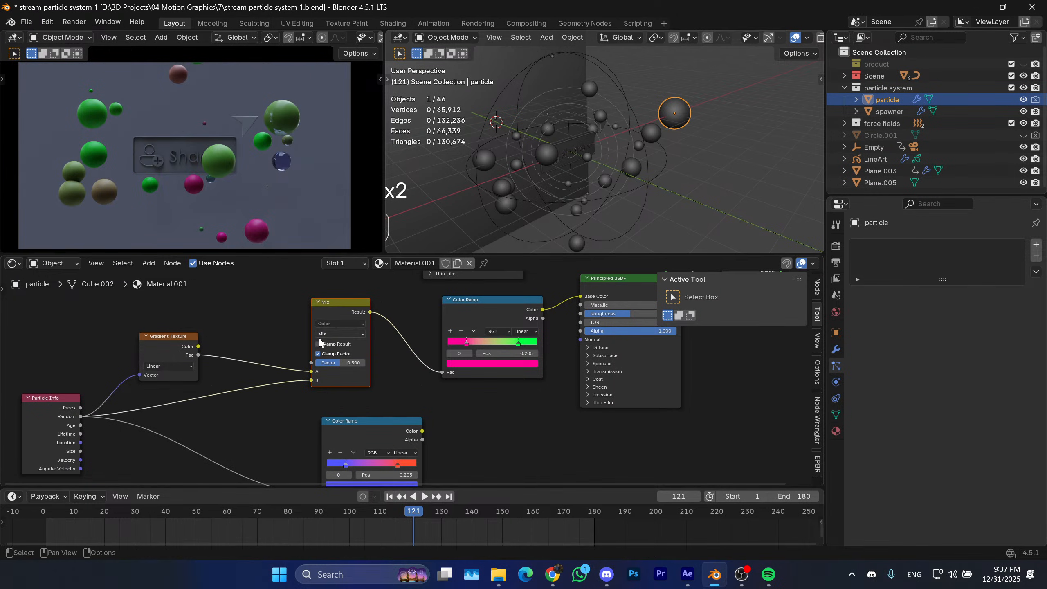
# Try the Radial gradient type on the Gradient Texture node and return it to Linear.
pyautogui.moveTo(268, 361); pyautogui.dragTo(283, 385, button='middle')
pyautogui.scroll(2, 264, 367)
pyautogui.scroll(1, 247, 383)
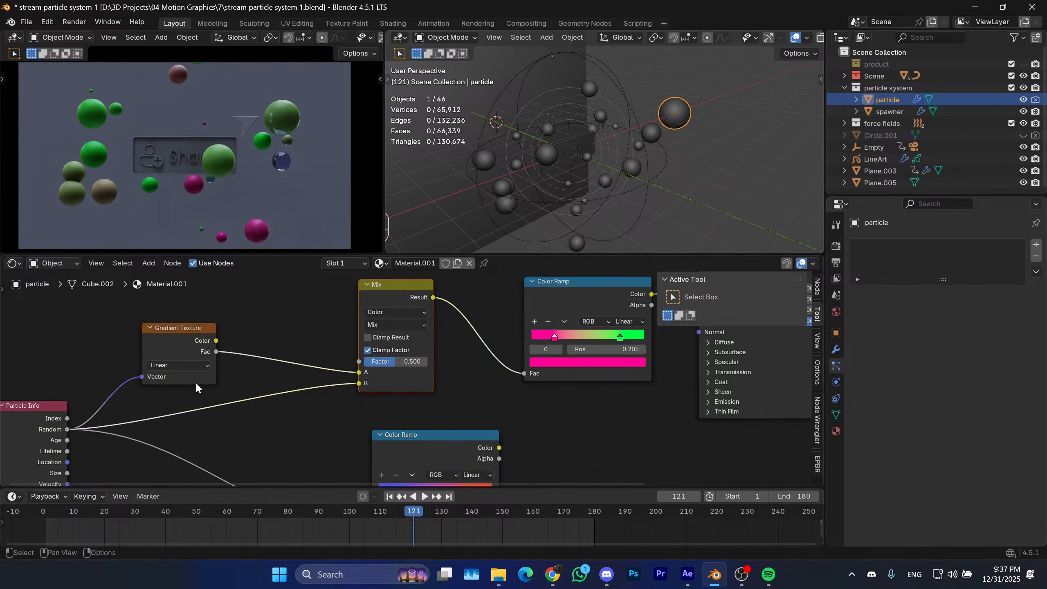
pyautogui.click(178, 364)
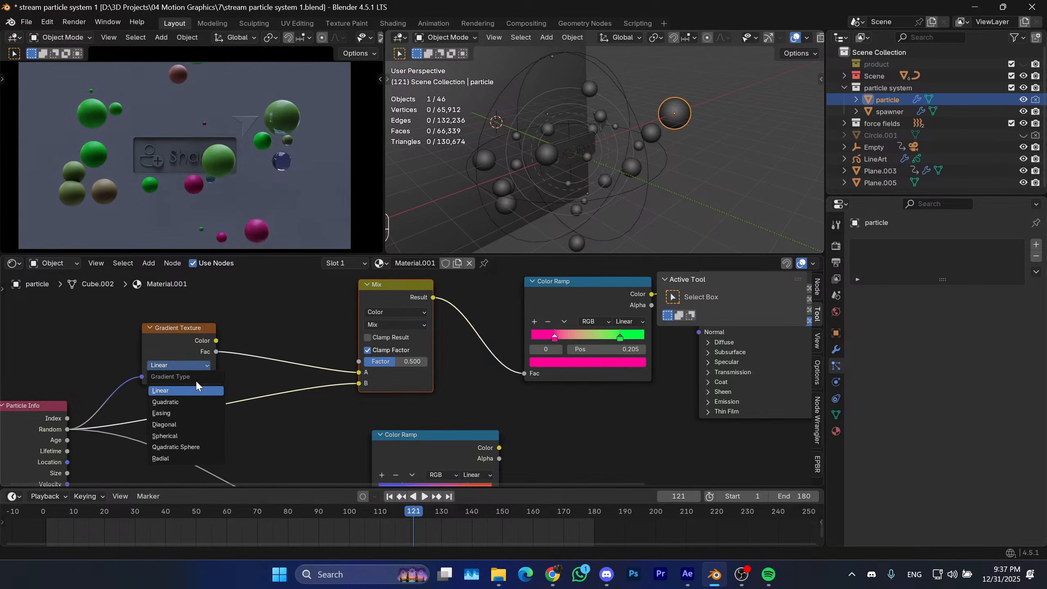
pyautogui.click(175, 460)
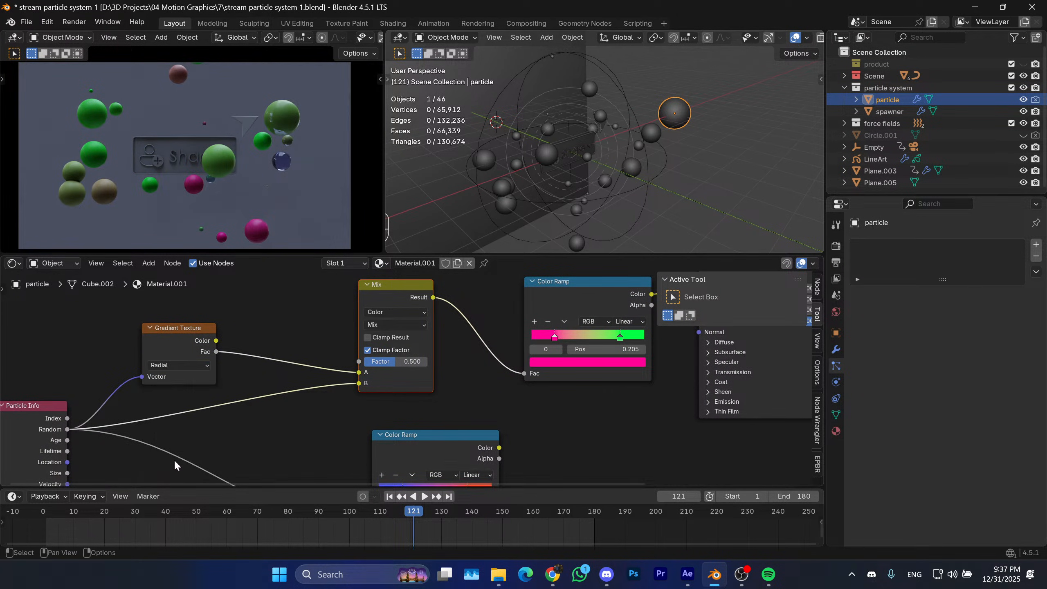
pyautogui.click(176, 367)
pyautogui.click(171, 383)
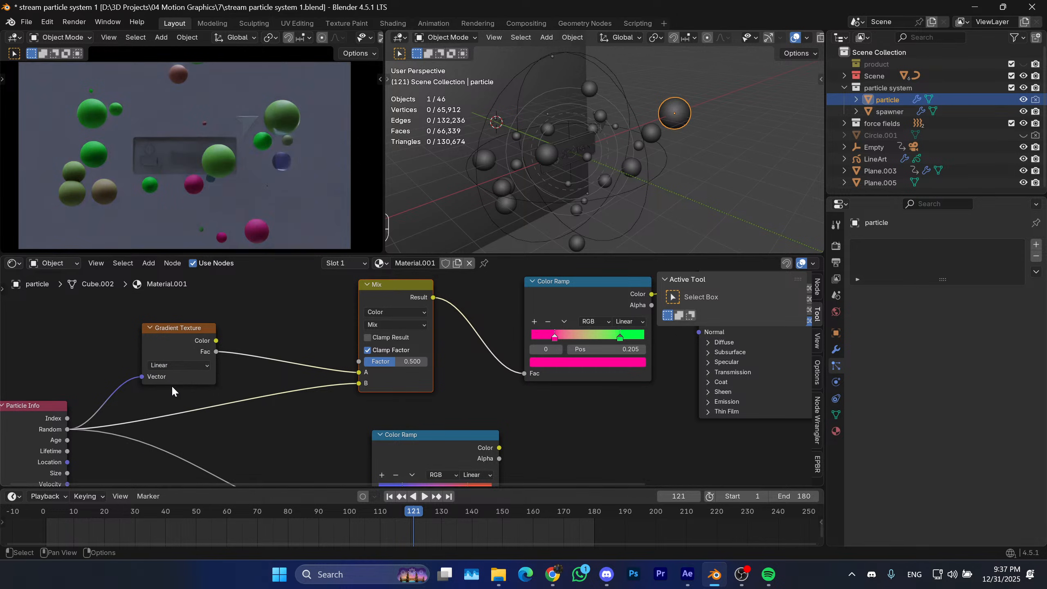
# Try the Easing, Diagonal and Spherical gradient types, and set the Gradient Texture to Quadratic Sphere.
pyautogui.click(188, 366)
pyautogui.click(180, 412)
pyautogui.click(185, 367)
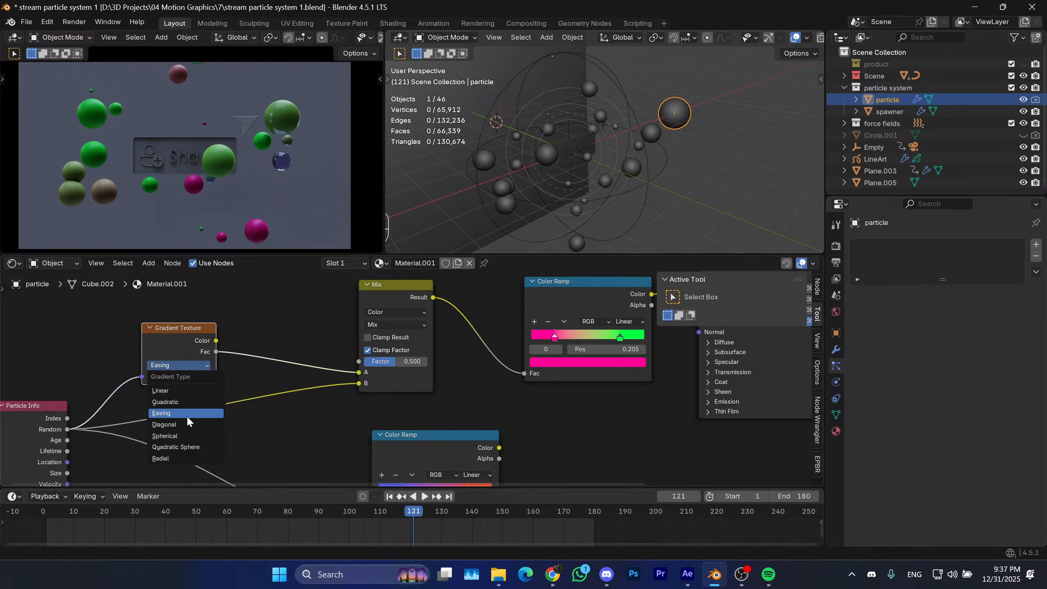
pyautogui.click(187, 424)
pyautogui.click(183, 366)
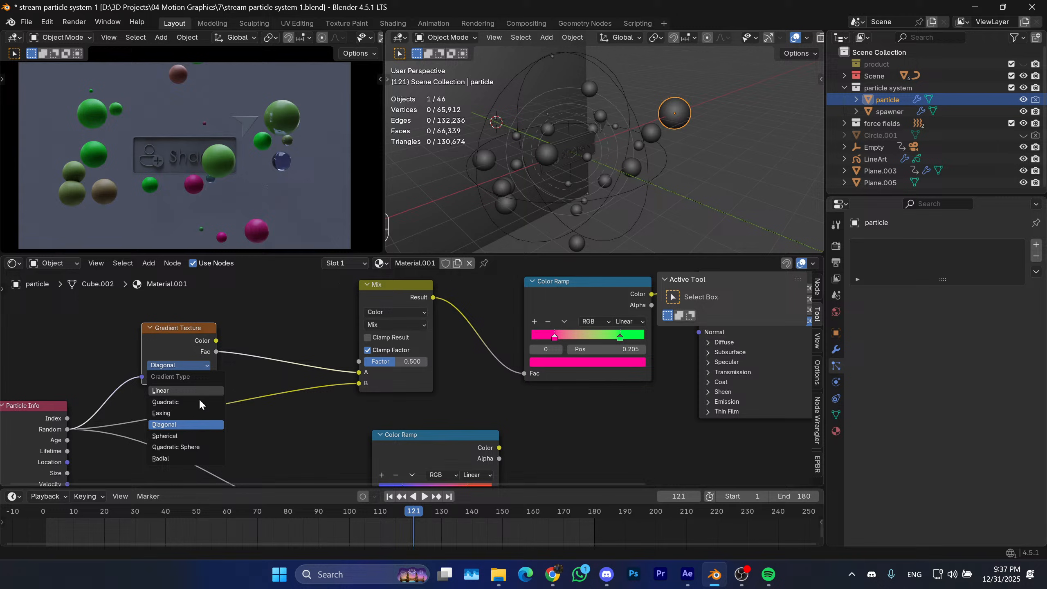
pyautogui.click(190, 434)
pyautogui.click(186, 365)
pyautogui.click(175, 446)
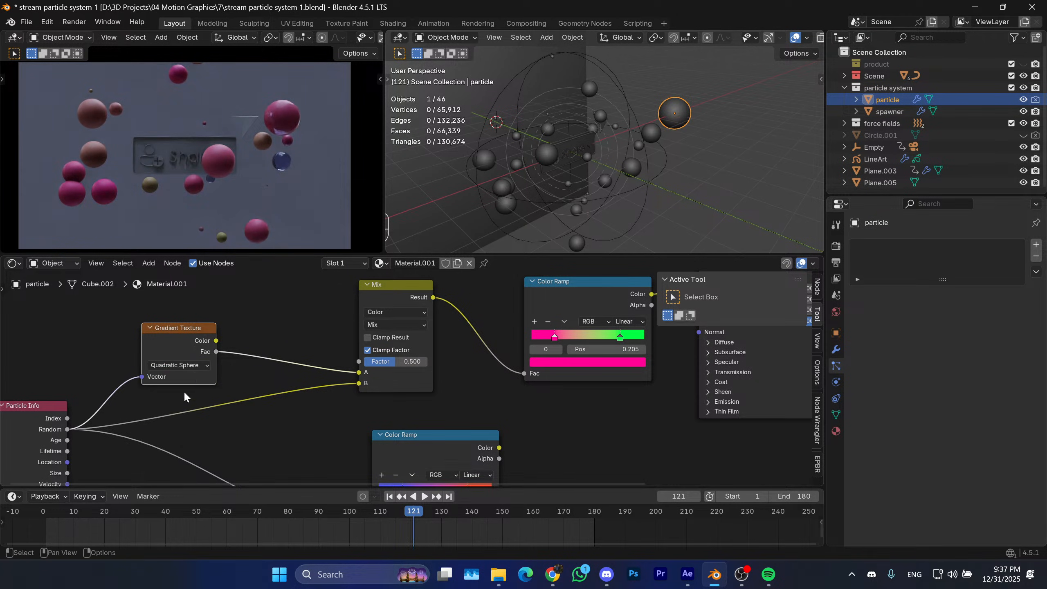
# Set the Gradient Texture type to Linear and move the pink-to-green Color Ramp closer to the Mix node.
pyautogui.click(184, 360)
pyautogui.click(186, 388)
pyautogui.scroll(-1, 270, 376)
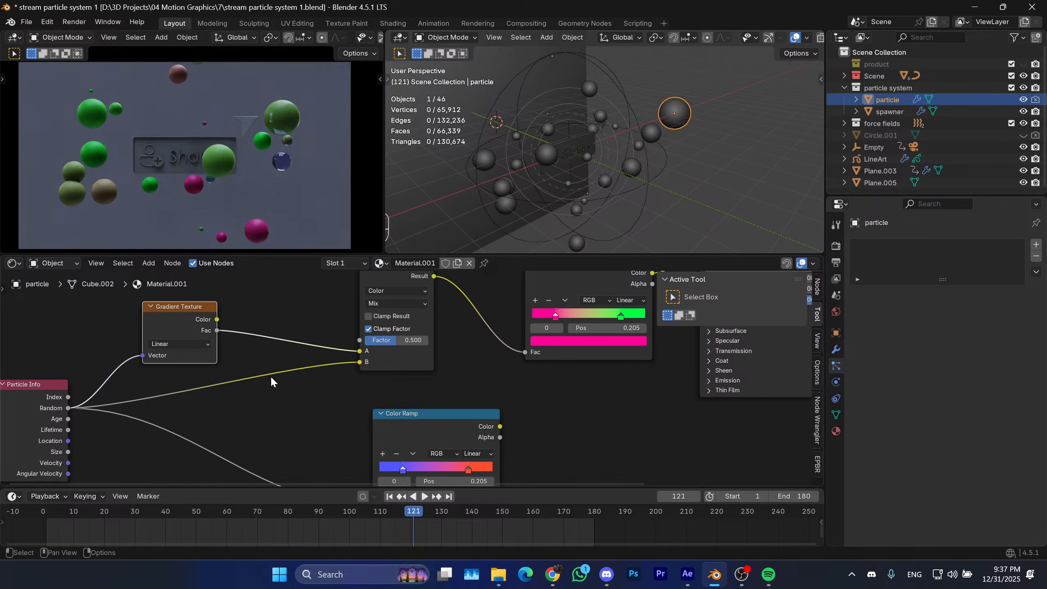
pyautogui.moveTo(305, 412); pyautogui.dragTo(233, 401, button='middle')
pyautogui.scroll(-1, 253, 401)
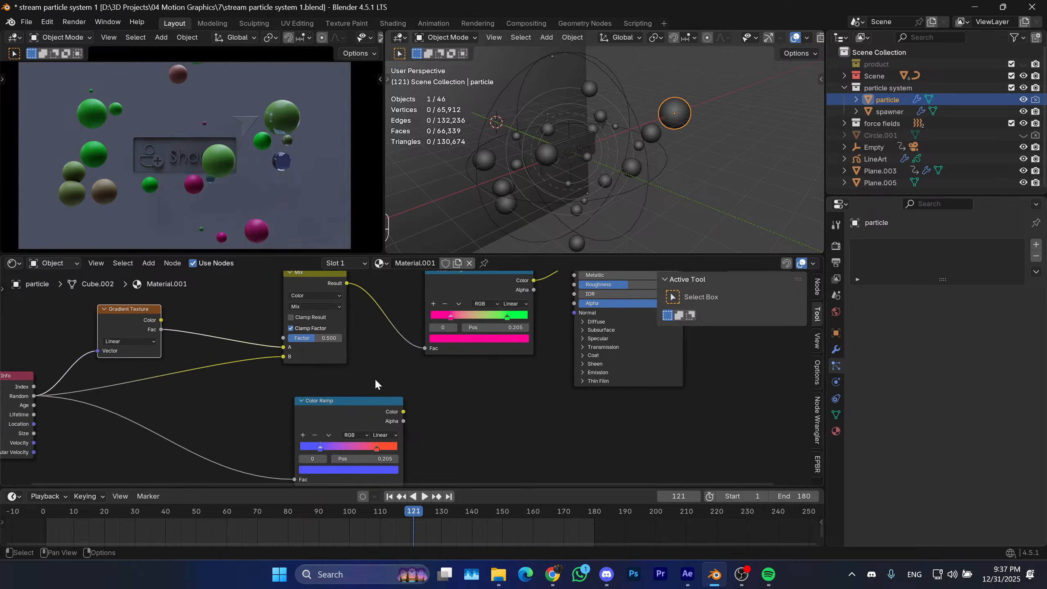
pyautogui.moveTo(375, 380); pyautogui.dragTo(356, 414, button='middle')
pyautogui.scroll(-1, 383, 377)
pyautogui.moveTo(365, 400); pyautogui.dragTo(367, 362)
pyautogui.press('g')
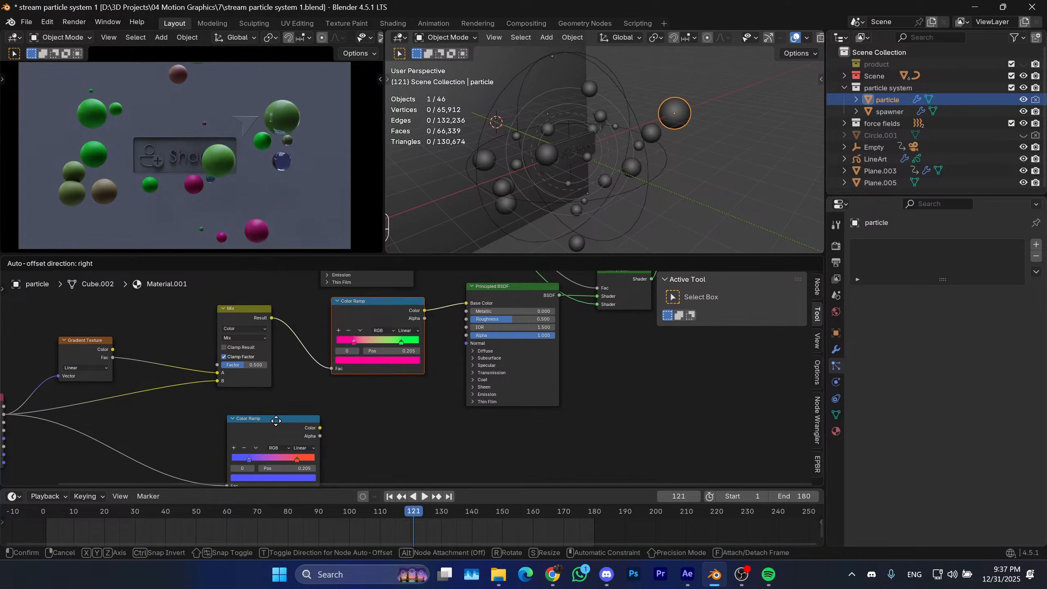
pyautogui.click(247, 418)
pyautogui.scroll(-1, 350, 383)
# Try blending both Color Ramps through a duplicated Mix node inserted before the Principled BSDF's Base Color.
pyautogui.click(256, 318)
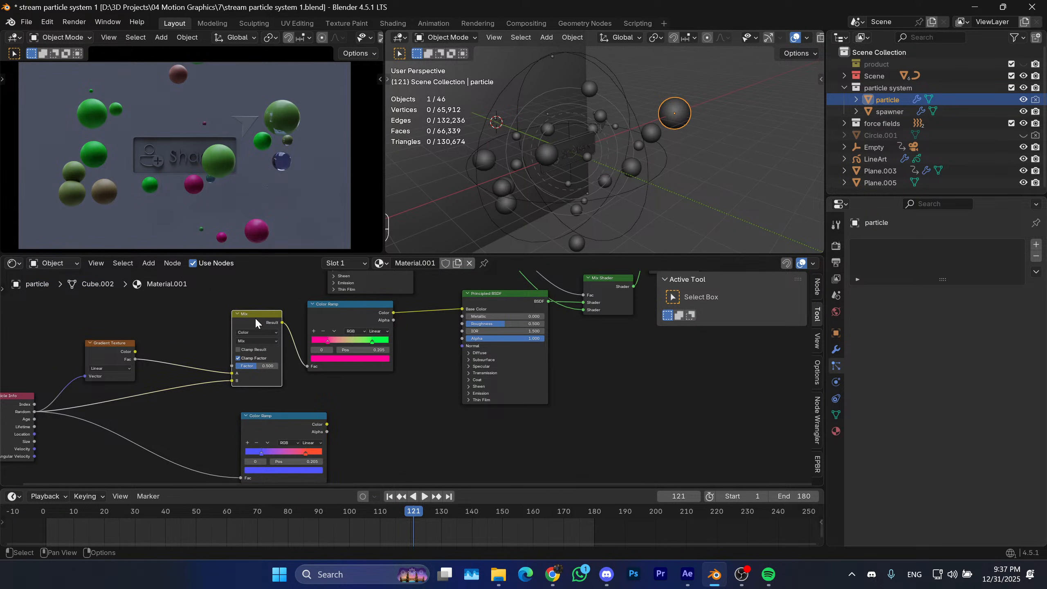
pyautogui.hotkey('shift', 'd')
pyautogui.click(431, 285)
pyautogui.moveTo(409, 348); pyautogui.dragTo(328, 419)
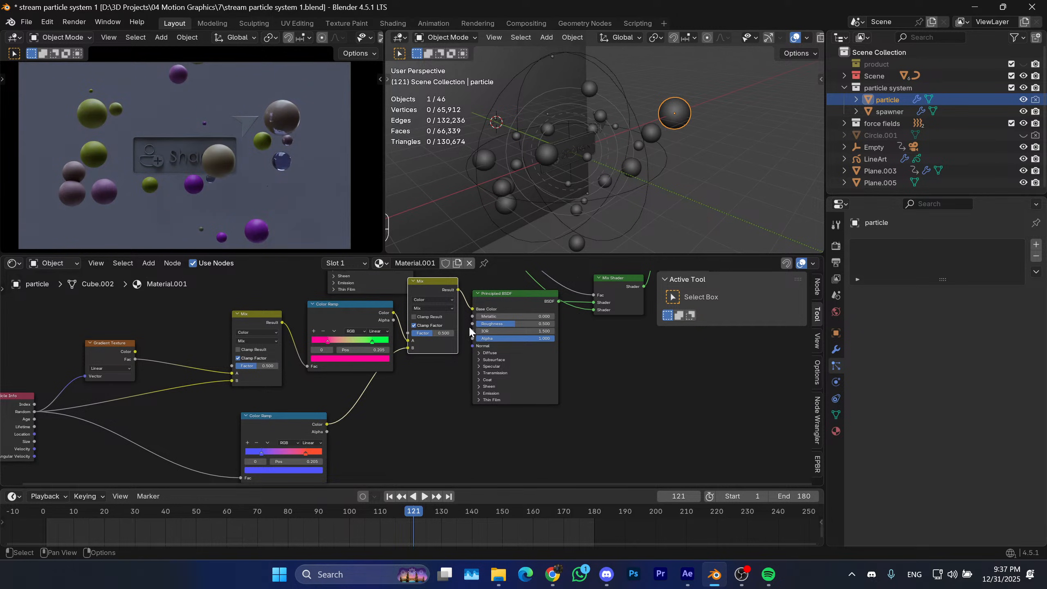
pyautogui.moveTo(438, 282); pyautogui.dragTo(438, 342)
pyautogui.rightClick(438, 343)
# Undo the duplicated Mix node and its links to the Color Ramps.
pyautogui.moveTo(439, 369); pyautogui.dragTo(449, 394, button='middle')
pyautogui.hotkey('ctrl', 'z')
pyautogui.hotkey('ctrl', 'z')
pyautogui.hotkey('ctrl', 'z')
pyautogui.hotkey('ctrl', 'z')
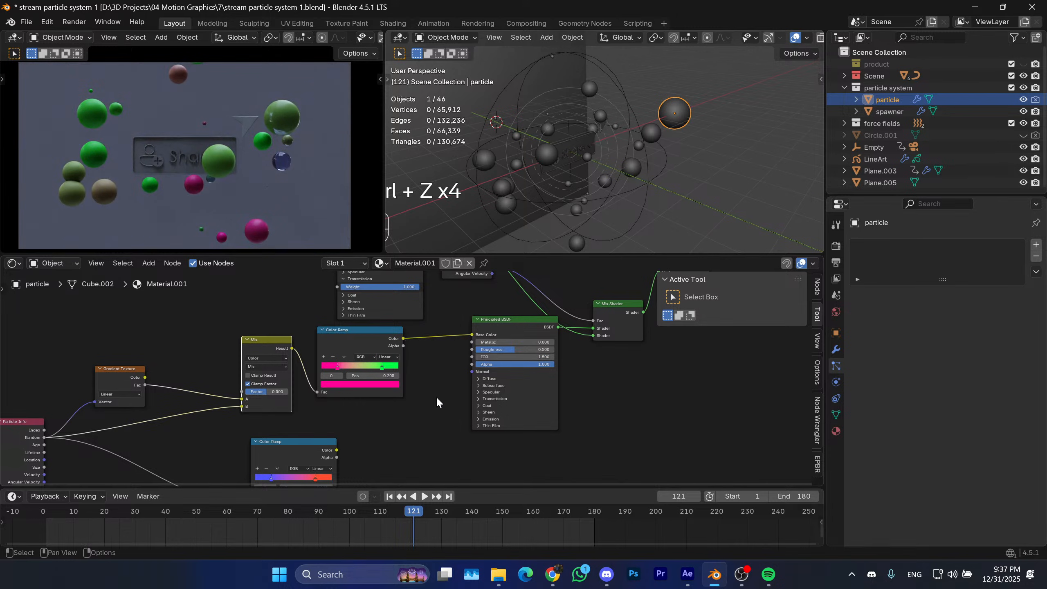
pyautogui.moveTo(377, 409); pyautogui.dragTo(485, 372, button='middle')
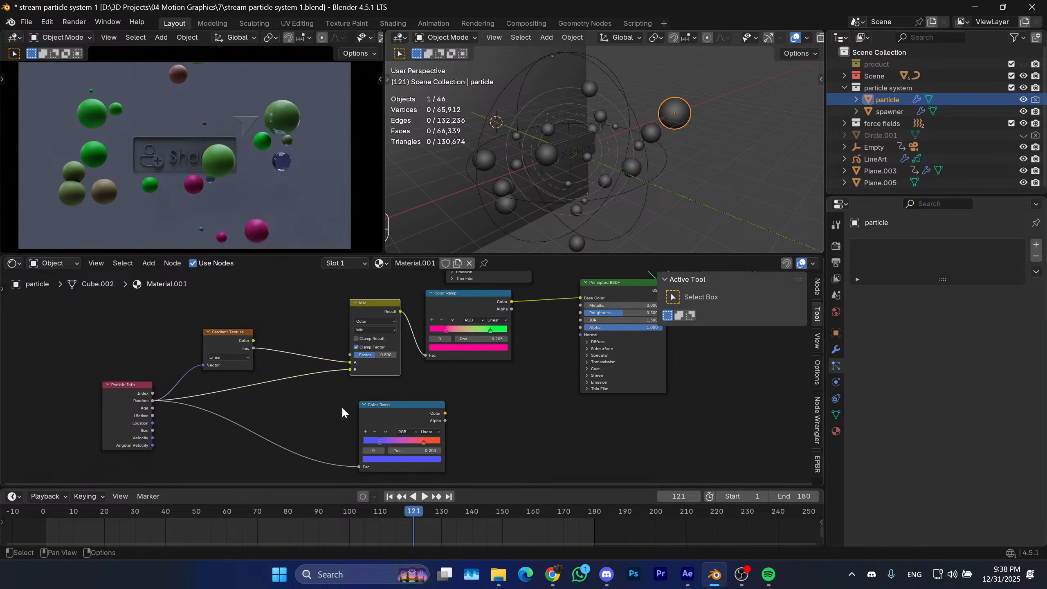
pyautogui.scroll(-1, 275, 416)
pyautogui.scroll(2, 259, 412)
pyautogui.moveTo(275, 416); pyautogui.dragTo(82, 486, button='middle')
pyautogui.scroll(1, 173, 440)
pyautogui.scroll(-1, 173, 441)
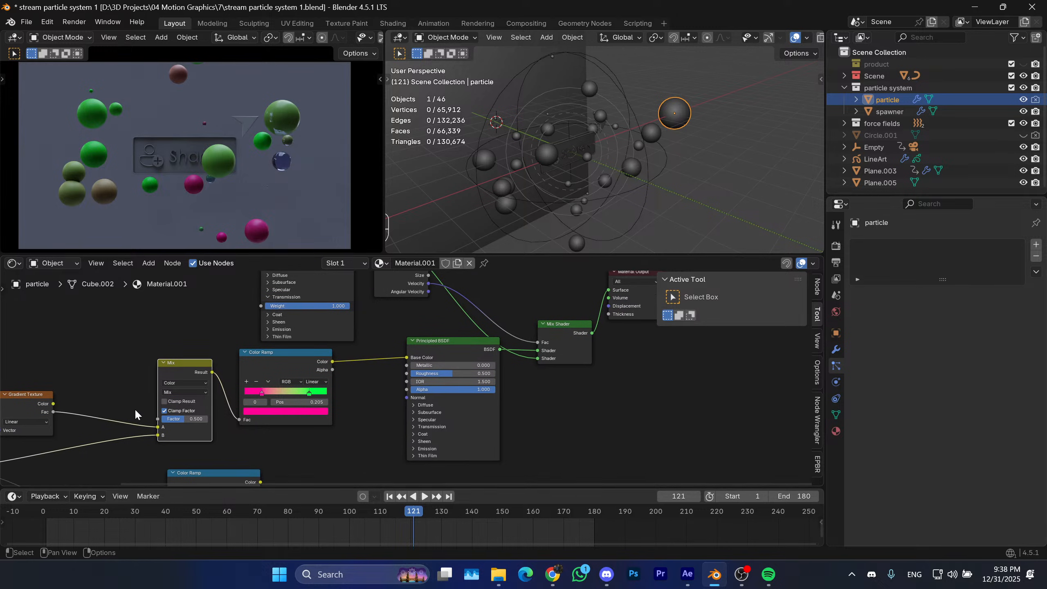
pyautogui.moveTo(135, 395); pyautogui.dragTo(258, 387, button='middle')
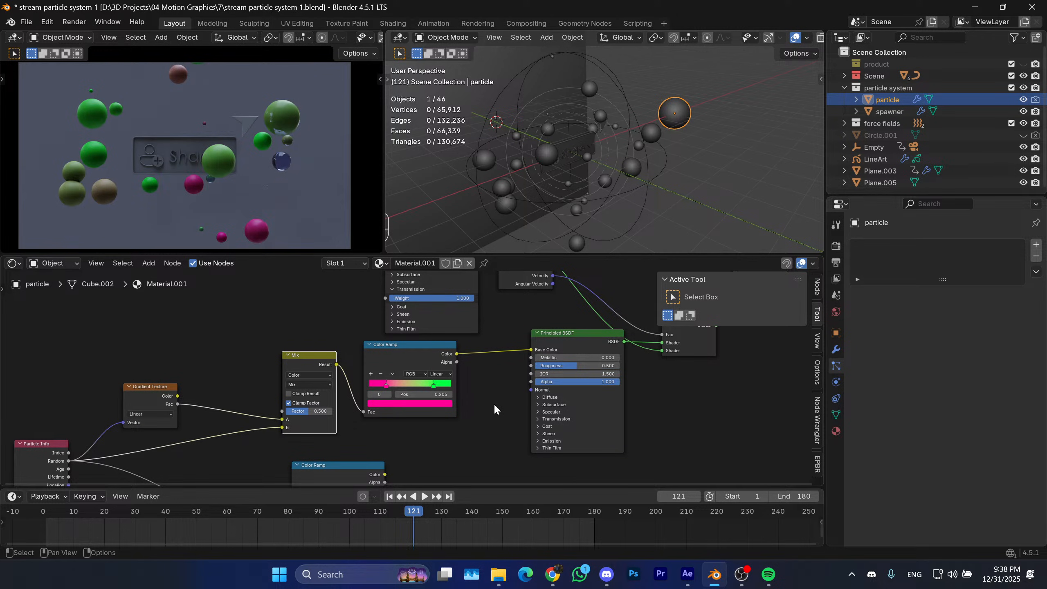
pyautogui.moveTo(431, 432); pyautogui.dragTo(454, 416, button='middle')
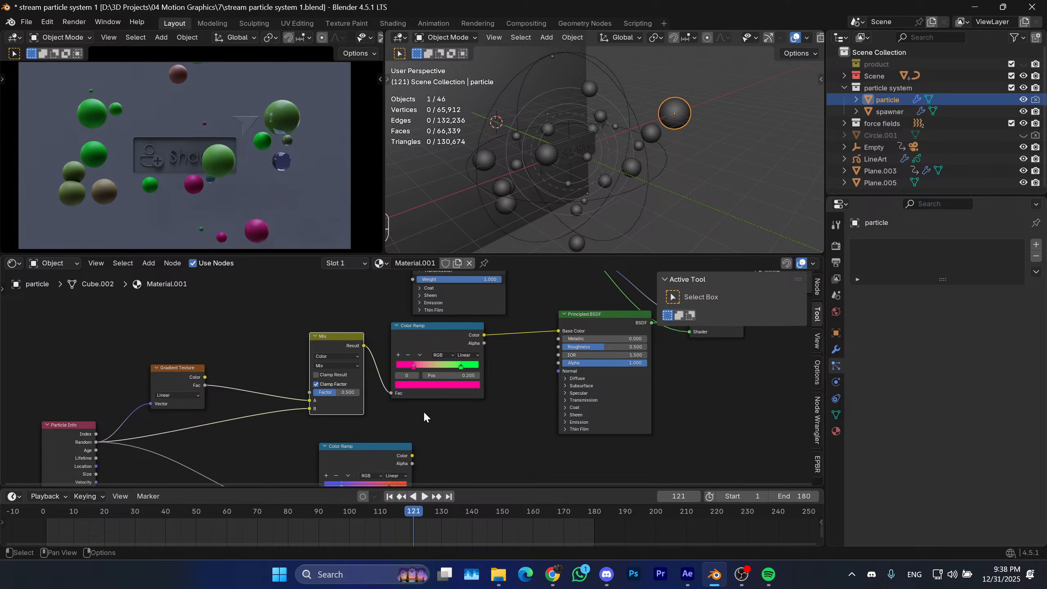
pyautogui.moveTo(405, 408); pyautogui.dragTo(438, 412, button='middle')
pyautogui.scroll(1, 409, 417)
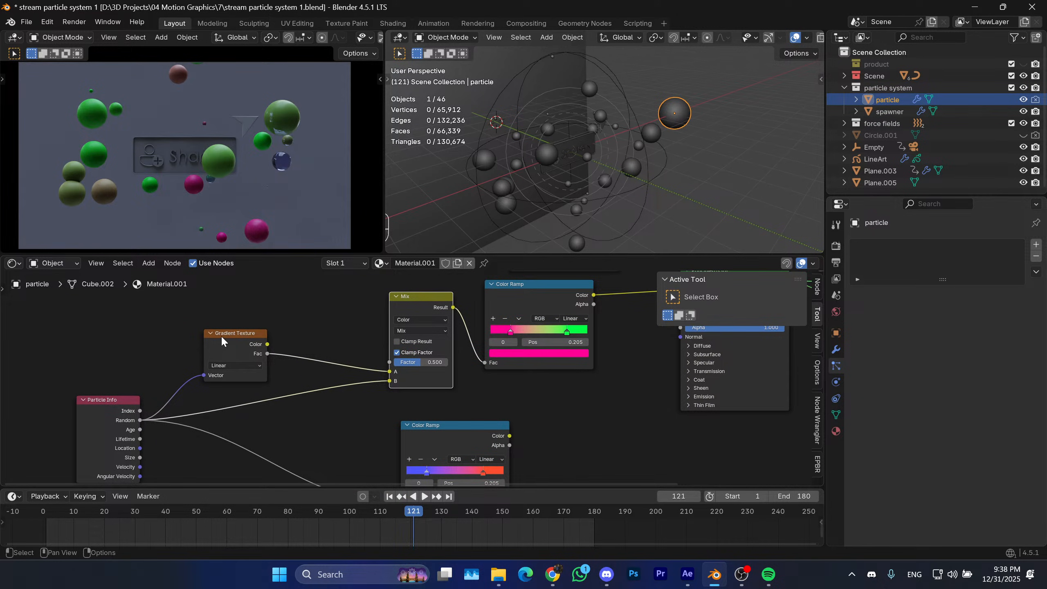
# Cut the Particle Info link into the Gradient Texture and add Texture Coordinate and Mapping nodes to its Vector input.
pyautogui.moveTo(221, 338); pyautogui.dragTo(325, 355, button='middle')
pyautogui.hotkey('ctrl', 't')
pyautogui.keyDown('ctrl'); pyautogui.moveTo(290, 360); pyautogui.dragTo(273, 378, button='right'); pyautogui.keyUp('ctrl')
pyautogui.hotkey('ctrl', 't')
pyautogui.moveTo(293, 355); pyautogui.dragTo(341, 339, button='middle')
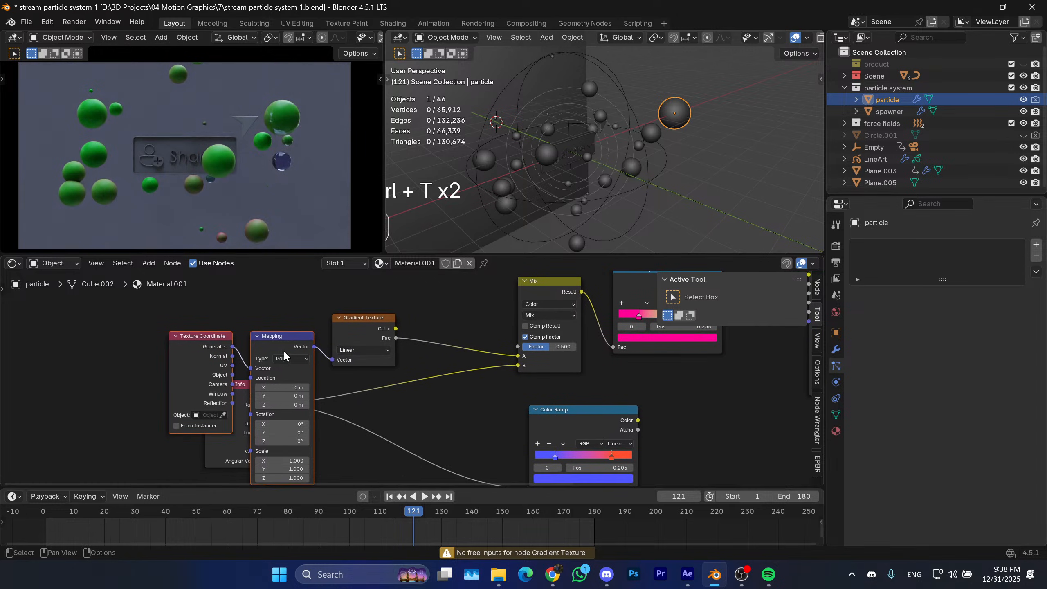
# Move the Texture Coordinate and Mapping nodes above Particle Info and link the Object output to the Mapping's Vector.
pyautogui.moveTo(264, 339); pyautogui.dragTo(113, 283)
pyautogui.press('g')
pyautogui.moveTo(184, 367); pyautogui.dragTo(240, 371, button='middle')
pyautogui.click(318, 374)
pyautogui.moveTo(189, 322); pyautogui.dragTo(209, 315)
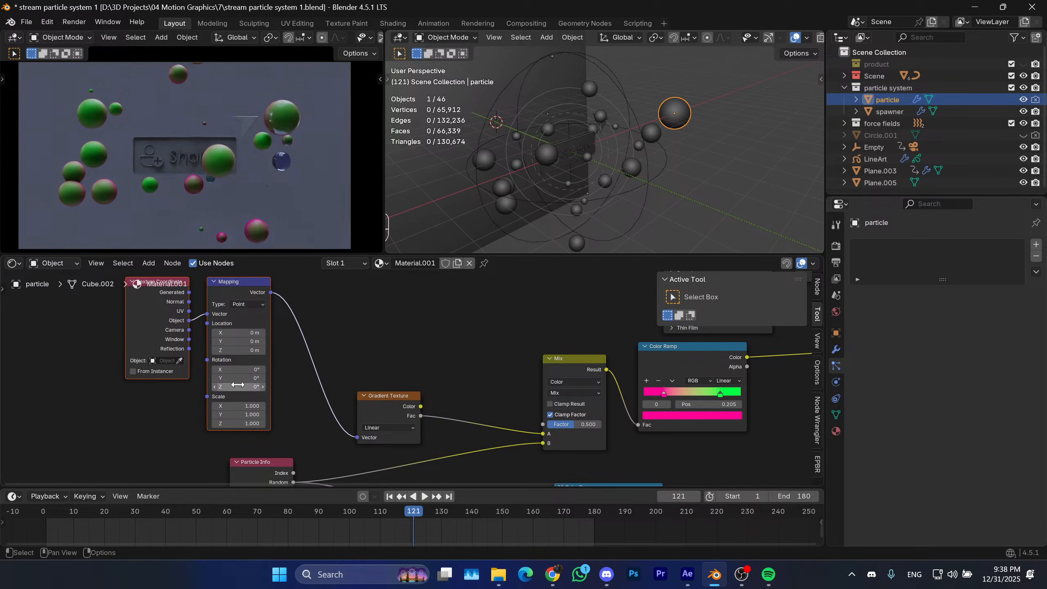
# Rearrange the Gradient Texture, Mix and pink-to-green Color Ramp nodes into a compact row beside the Mapping node.
pyautogui.moveTo(258, 410); pyautogui.dragTo(266, 364, button='middle')
pyautogui.moveTo(329, 386); pyautogui.dragTo(300, 390, button='middle')
pyautogui.scroll(1, 309, 401)
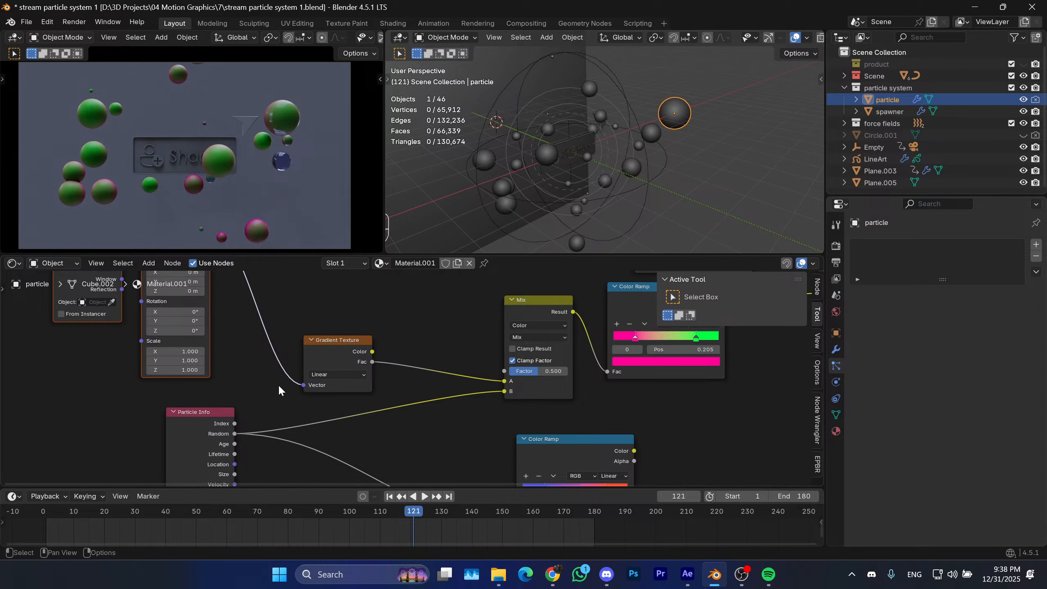
pyautogui.moveTo(268, 397); pyautogui.dragTo(311, 389, button='middle')
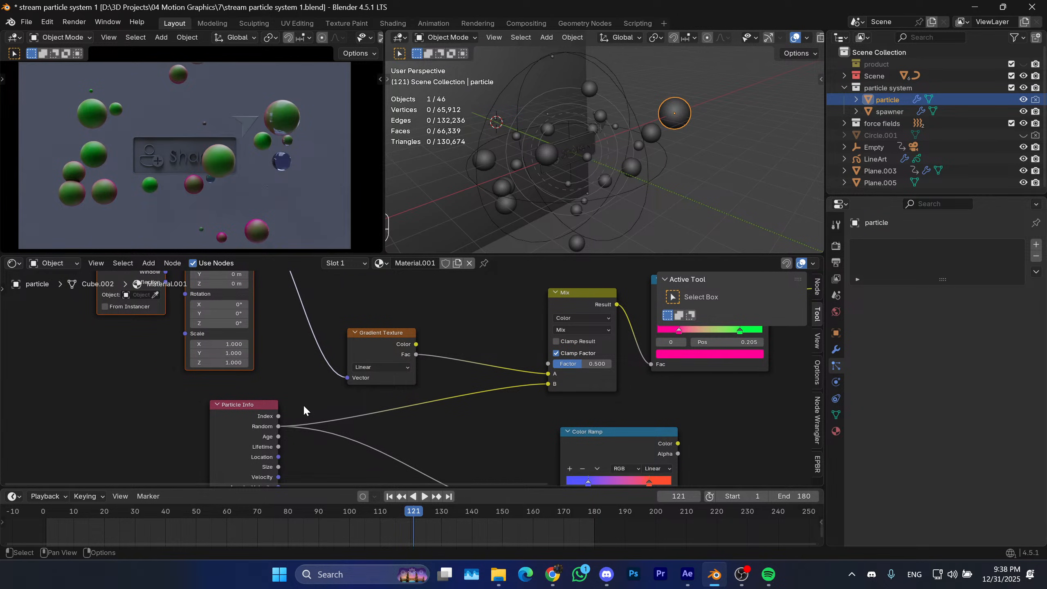
pyautogui.moveTo(292, 427)
pyautogui.mouseDown(button='middle')
pyautogui.moveTo(260, 417)
pyautogui.moveTo(277, 437)
pyautogui.moveTo(265, 438)
pyautogui.moveTo(302, 437)
pyautogui.mouseUp(button='middle')
pyautogui.scroll(-1, 303, 436)
pyautogui.moveTo(346, 353); pyautogui.dragTo(308, 321)
pyautogui.moveTo(380, 347); pyautogui.dragTo(388, 369, button='middle')
pyautogui.scroll(-1, 391, 368)
pyautogui.moveTo(450, 325); pyautogui.dragTo(530, 377)
pyautogui.press('g')
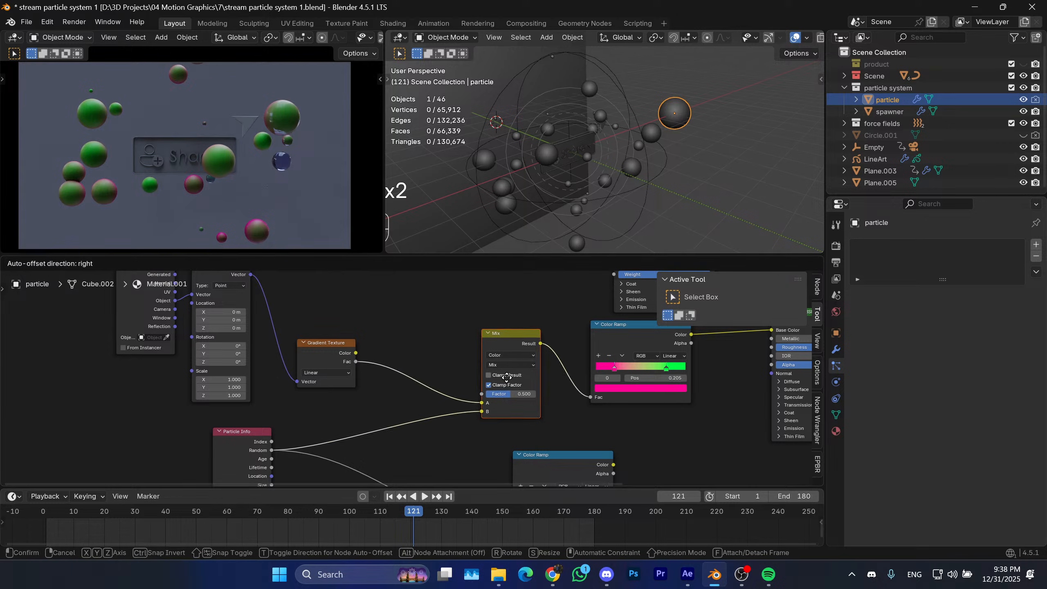
pyautogui.click(447, 362)
pyautogui.scroll(-1, 495, 369)
pyautogui.moveTo(495, 369); pyautogui.dragTo(434, 366, button='middle')
pyautogui.moveTo(605, 405); pyautogui.dragTo(536, 379)
pyautogui.press('g')
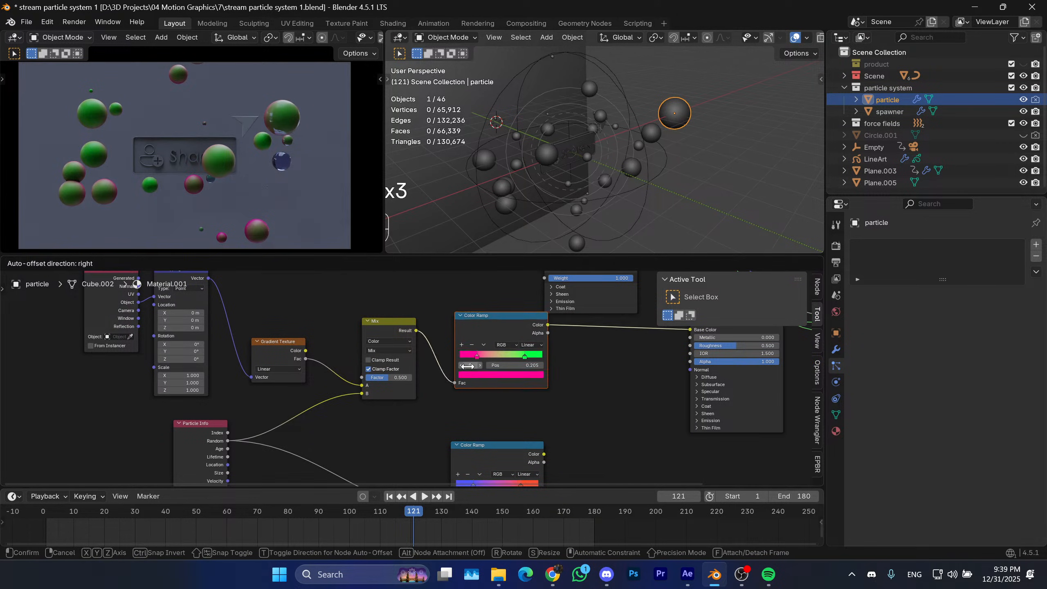
pyautogui.click(462, 374)
# Try a Z rotation of 70.7° on the Mapping node.
pyautogui.scroll(2, 458, 373)
pyautogui.scroll(1, 479, 404)
pyautogui.moveTo(474, 407); pyautogui.dragTo(659, 415, button='middle')
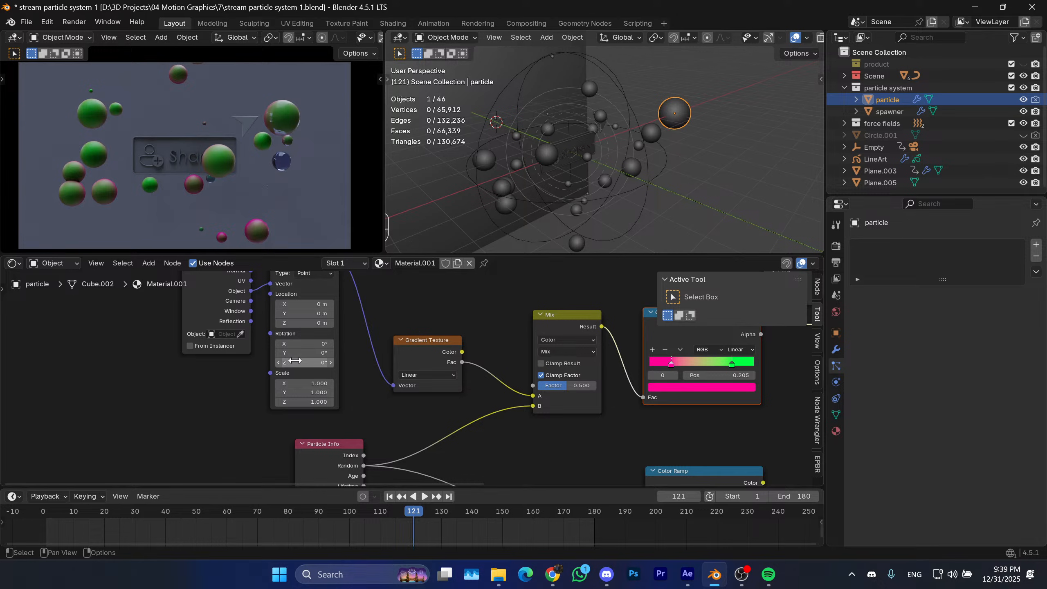
pyautogui.moveTo(295, 361); pyautogui.dragTo(325, 360)
# Link the Texture Coordinate's Generated output to the Mapping's Vector and set its Z rotation to 22.2°.
pyautogui.moveTo(249, 258); pyautogui.dragTo(219, 335, button='middle')
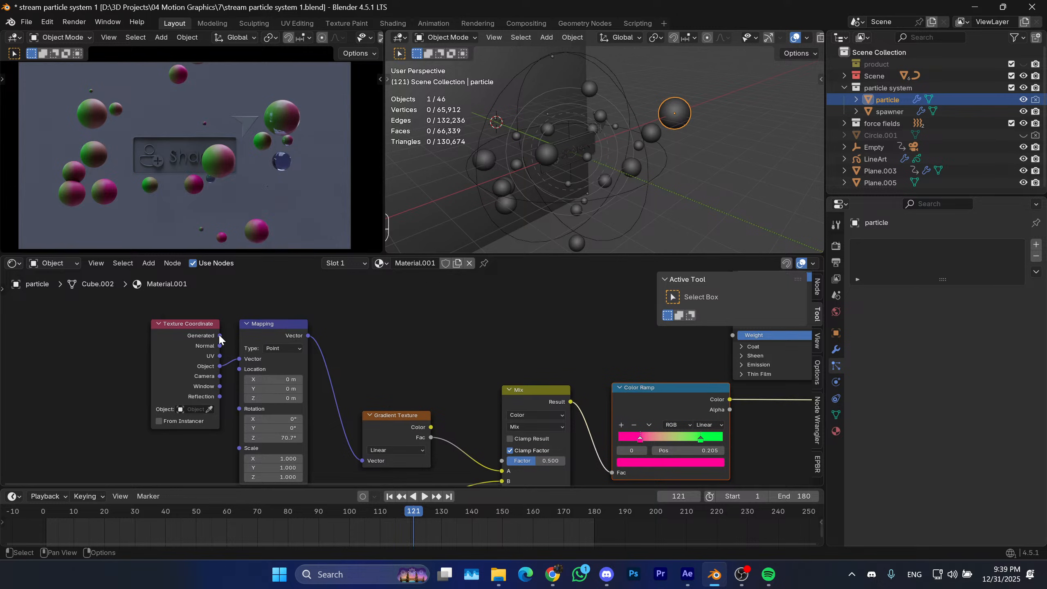
pyautogui.moveTo(220, 336); pyautogui.dragTo(245, 359)
pyautogui.moveTo(270, 443); pyautogui.dragTo(293, 386, button='middle')
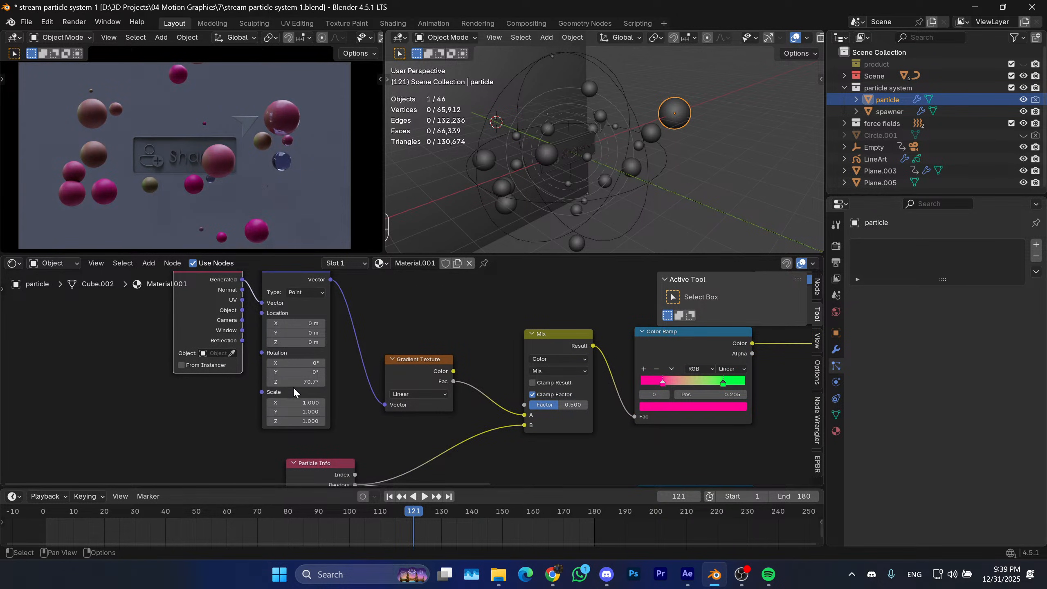
pyautogui.moveTo(294, 382)
pyautogui.mouseDown()
pyautogui.moveTo(315, 382)
pyautogui.moveTo(305, 382)
pyautogui.mouseUp()
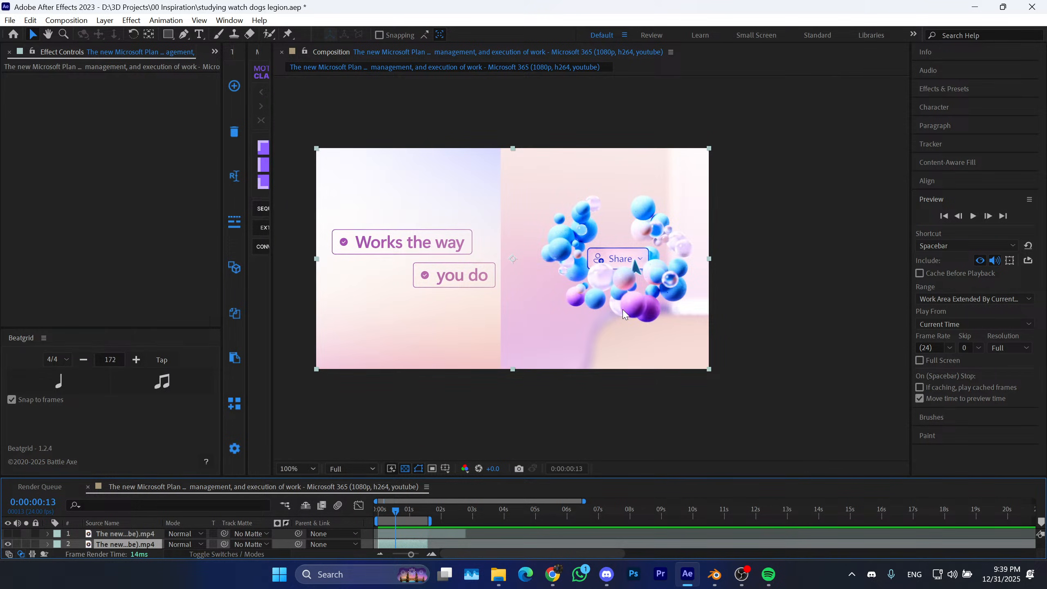
# Examine the sphere shading around the Share button in the After Effects reference clip up close, and return to Blender.
pyautogui.press('.')
pyautogui.press('.')
pyautogui.press('.')
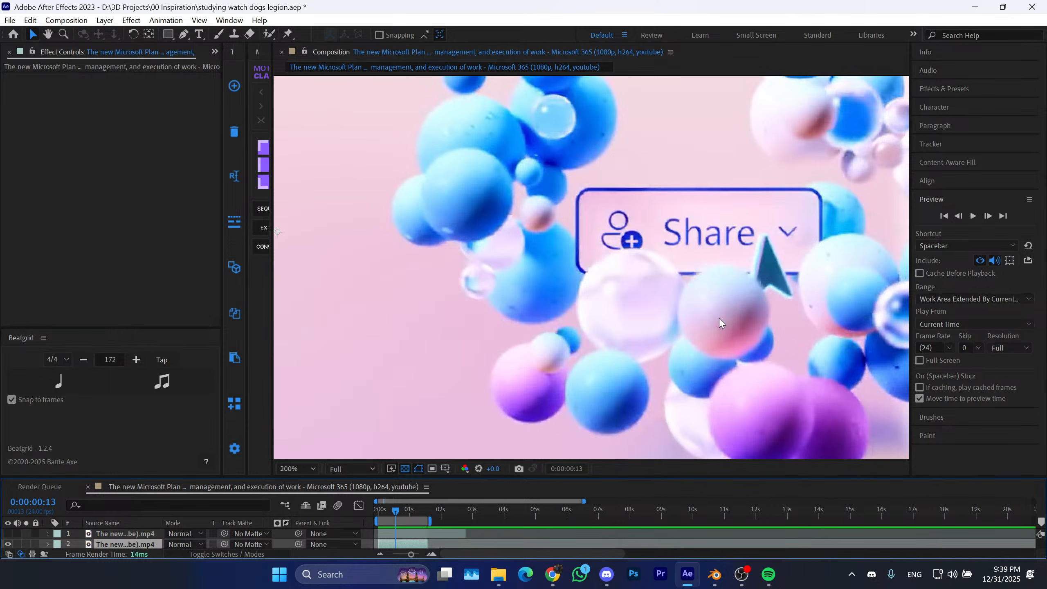
pyautogui.press(',')
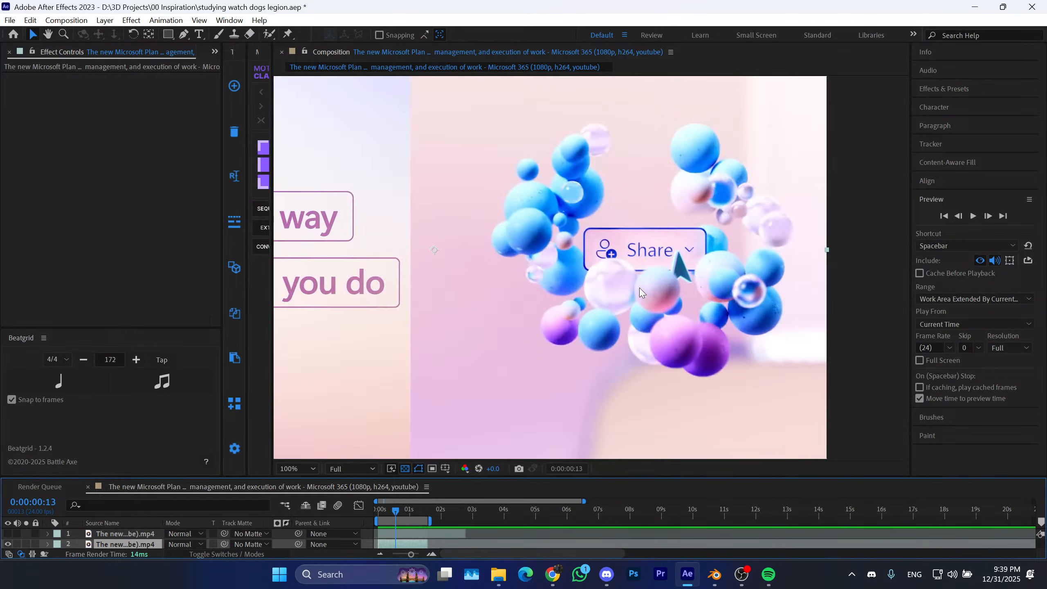
pyautogui.press('.')
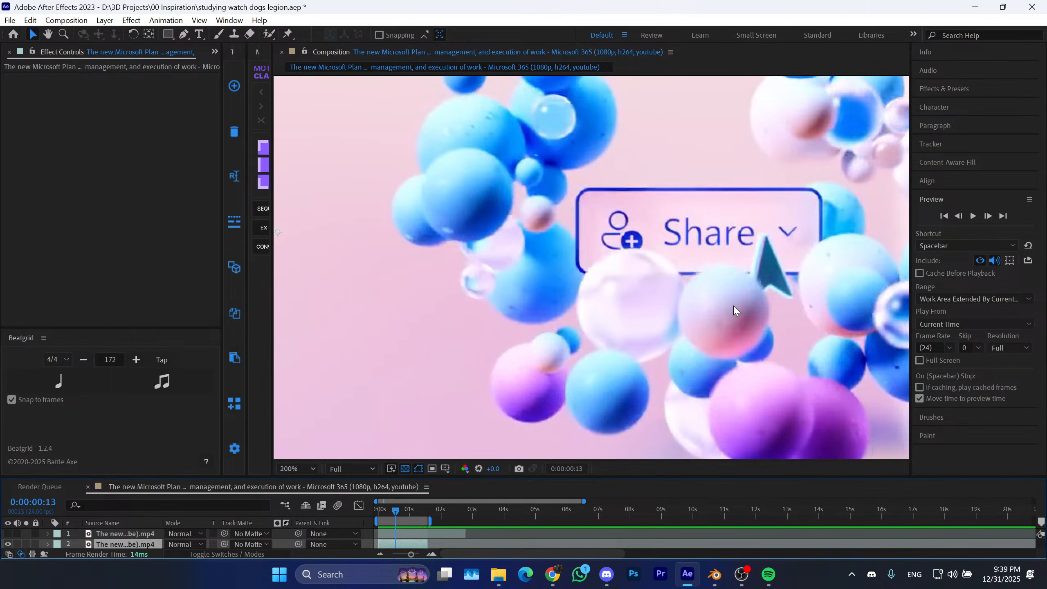
pyautogui.press(',')
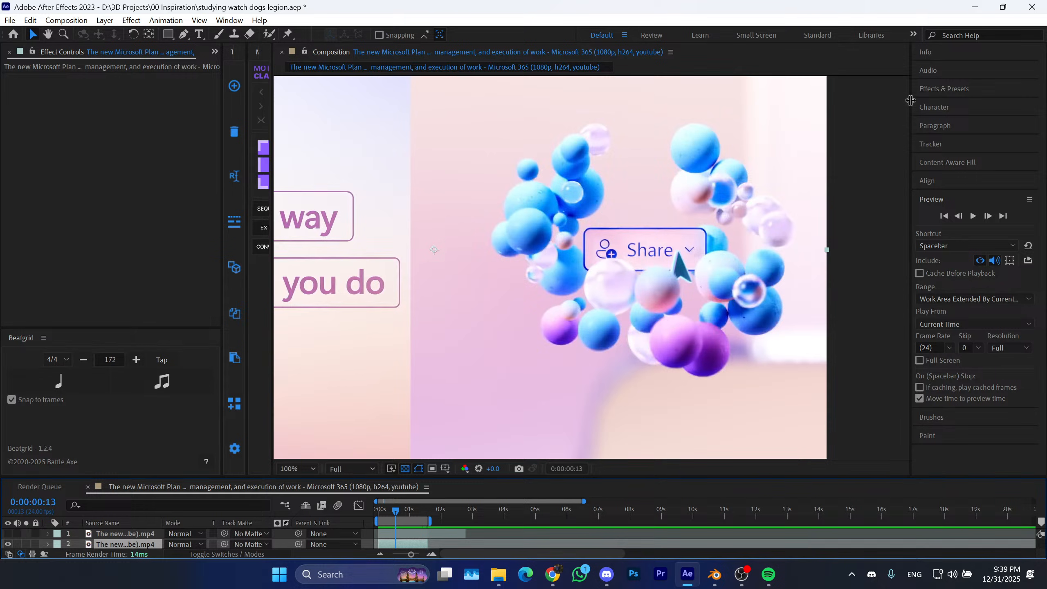
pyautogui.hotkey('alt', 'Tab')
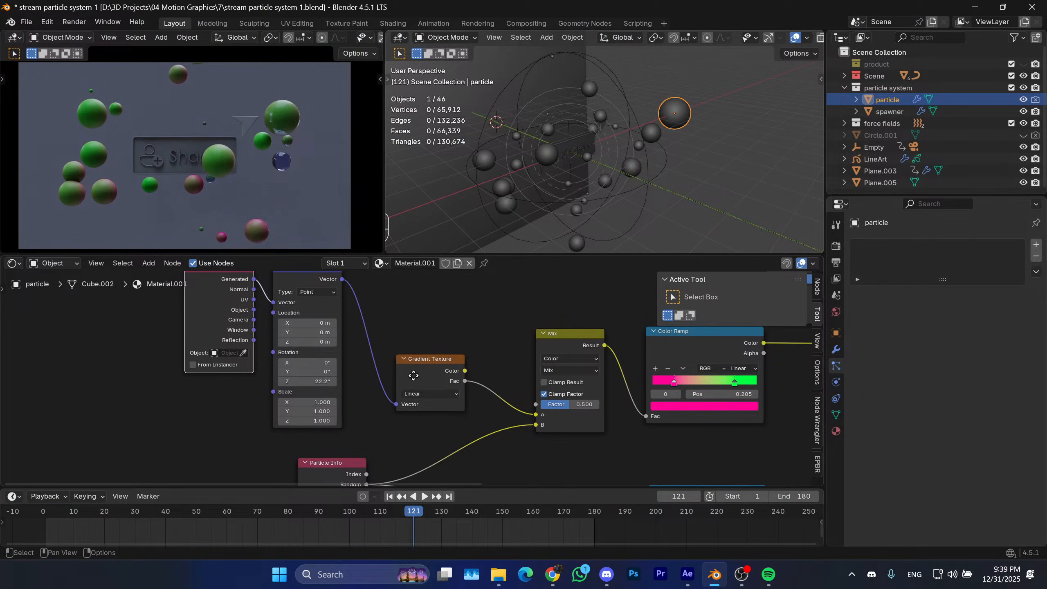
# Set the Mapping node's Z rotation to 51.4°.
pyautogui.moveTo(413, 375); pyautogui.dragTo(413, 428, button='middle')
pyautogui.scroll(1, 414, 428)
pyautogui.moveTo(358, 422); pyautogui.dragTo(371, 422)
pyautogui.moveTo(416, 438); pyautogui.dragTo(331, 394, button='middle')
pyautogui.scroll(-1, 330, 394)
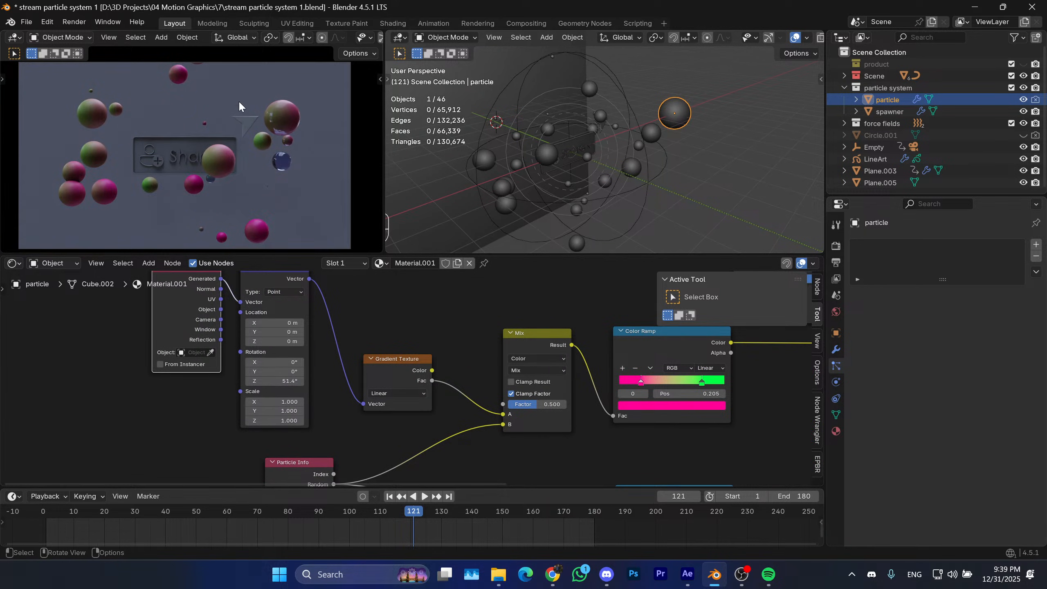
# Duplicate the Principled BSDF fed by the pink-to-green Color Ramp and place the copy below it.
pyautogui.scroll(-4, 324, 378)
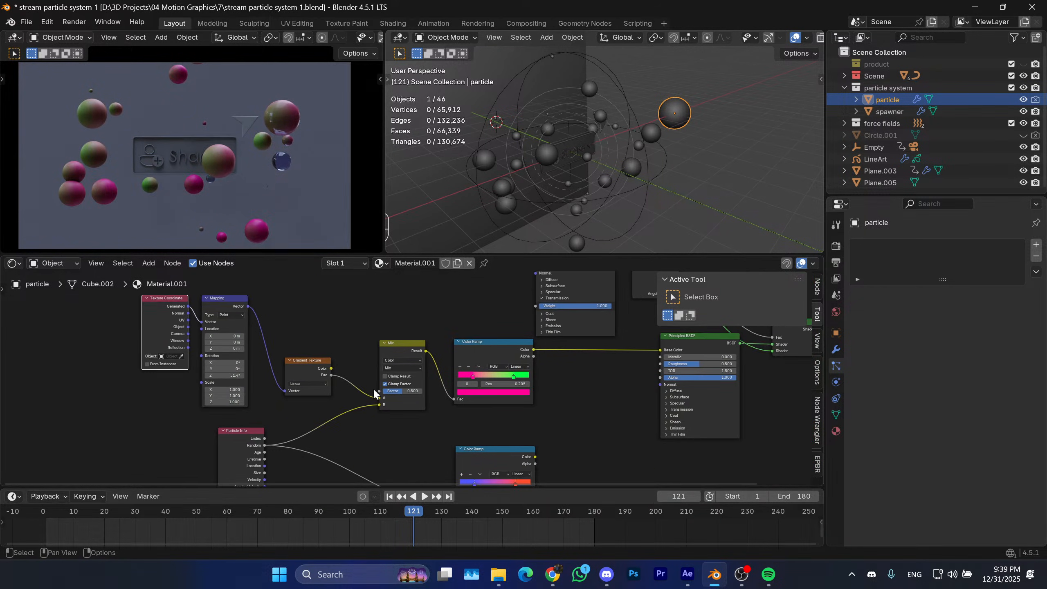
pyautogui.click(559, 347)
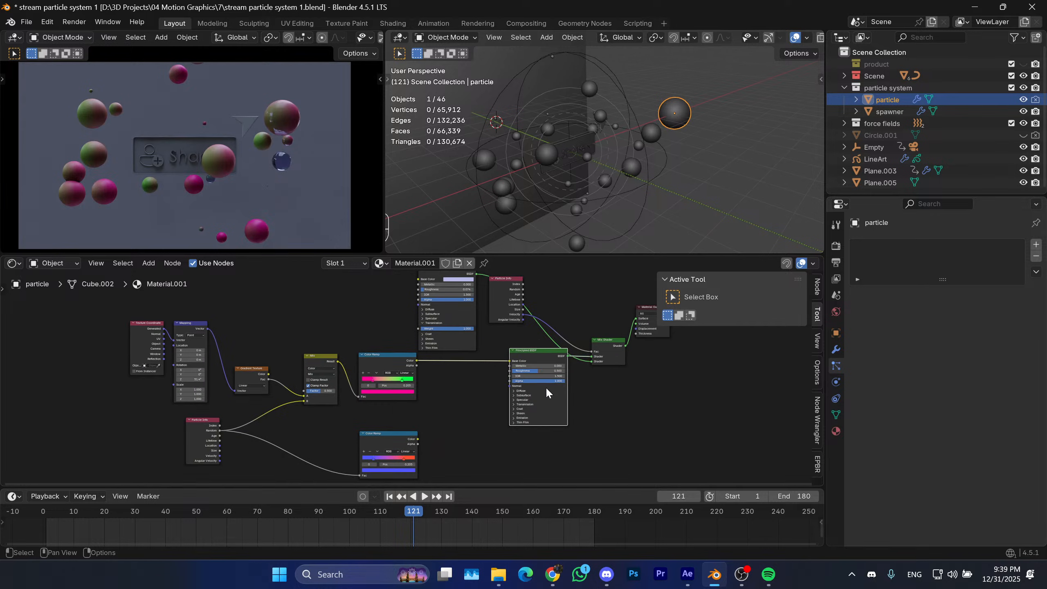
pyautogui.scroll(-1, 547, 391)
pyautogui.moveTo(546, 391); pyautogui.dragTo(499, 347, button='middle')
pyautogui.hotkey('shift', 'd')
pyautogui.click(562, 314)
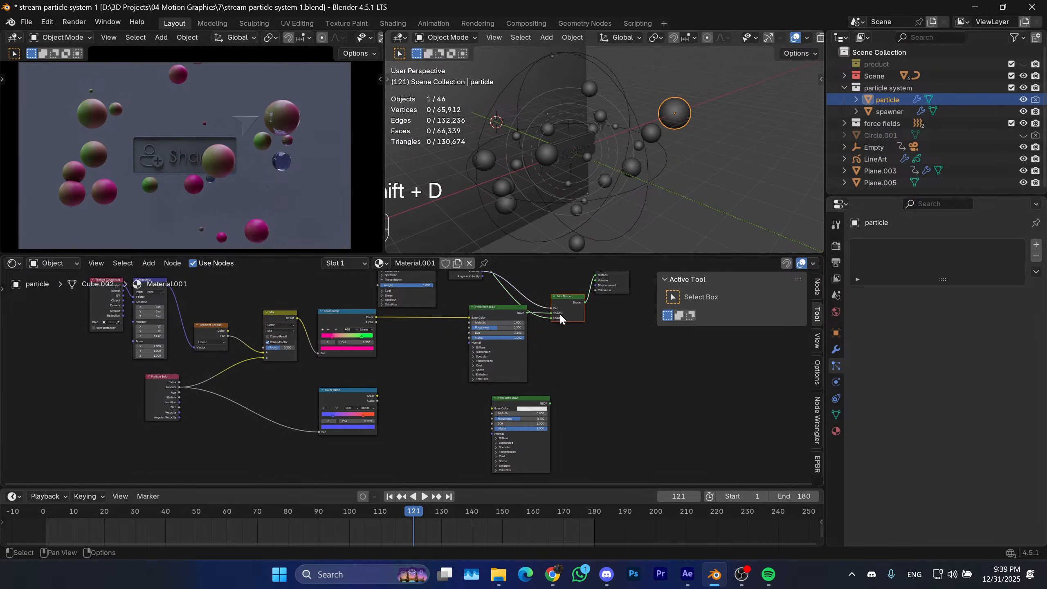
# Duplicate the Mix Shader and insert the copy between the original Mix Shader and the Material Output.
pyautogui.hotkey('shift', 'd')
pyautogui.click(616, 313)
pyautogui.moveTo(684, 326); pyautogui.dragTo(596, 363, button='middle')
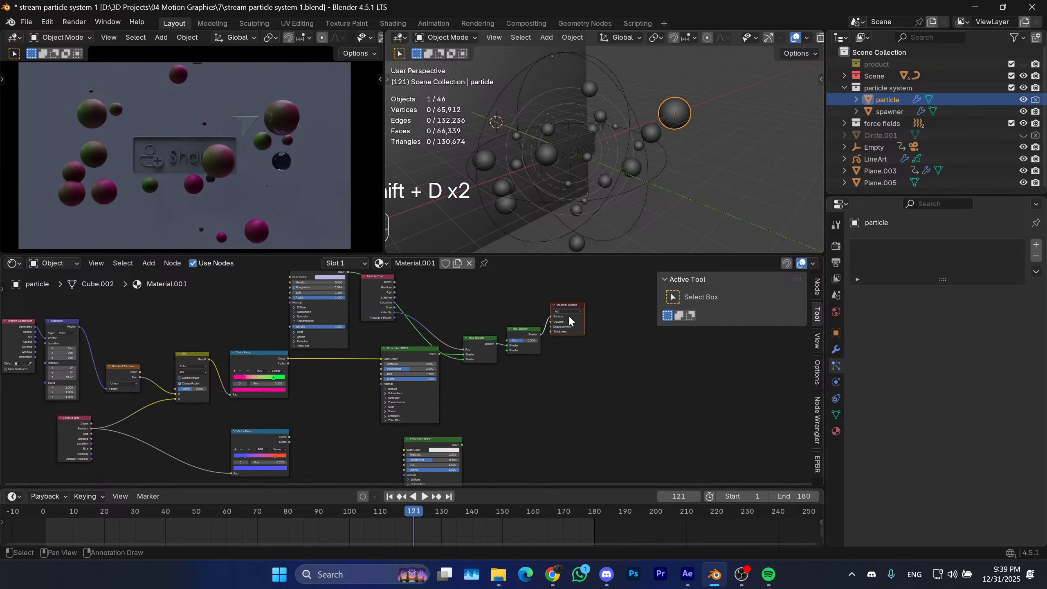
# Space out the Material Output and new Mix Shader, and link the duplicated Principled BSDF to its second Shader input.
pyautogui.moveTo(569, 317); pyautogui.dragTo(623, 355)
pyautogui.moveTo(533, 370); pyautogui.dragTo(545, 359, button='middle')
pyautogui.moveTo(537, 321); pyautogui.dragTo(559, 361)
pyautogui.moveTo(533, 400); pyautogui.dragTo(510, 383, button='middle')
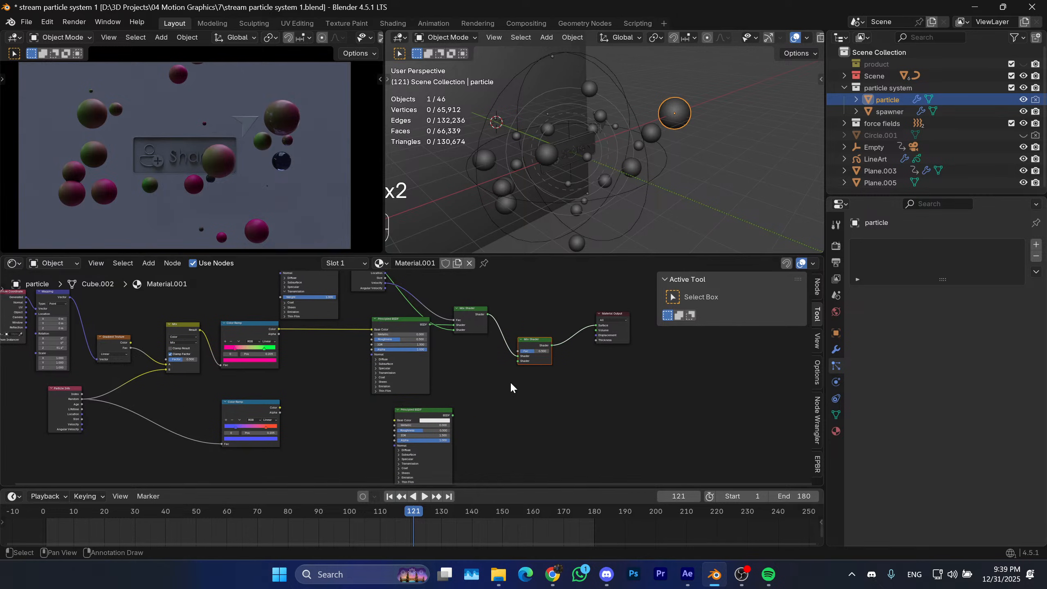
pyautogui.moveTo(451, 414); pyautogui.dragTo(520, 362)
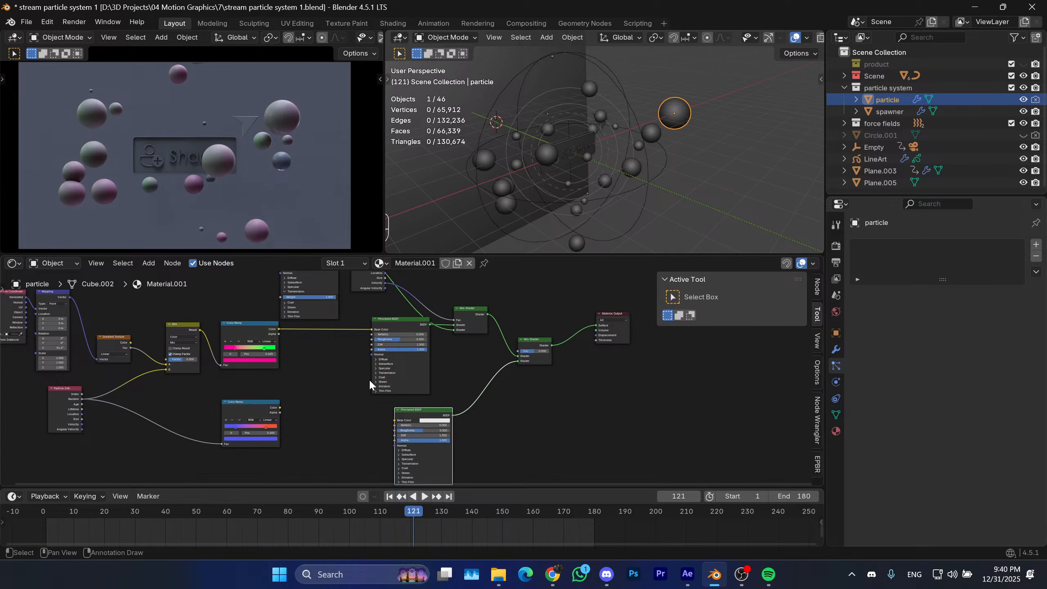
# Link the blue-to-orange Color Ramp's Color output to the duplicated Principled BSDF's Base Color.
pyautogui.moveTo(294, 354); pyautogui.dragTo(404, 390, button='middle')
pyautogui.scroll(5, 405, 391)
pyautogui.moveTo(314, 427); pyautogui.dragTo(329, 407, button='middle')
pyautogui.scroll(1, 420, 382)
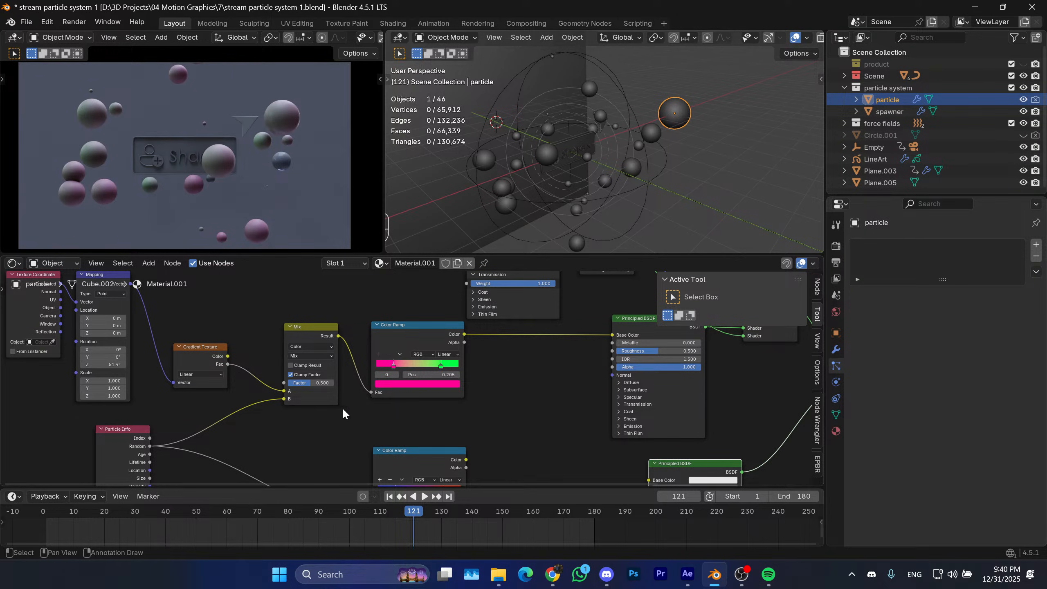
pyautogui.scroll(-1, 515, 434)
pyautogui.moveTo(516, 433); pyautogui.dragTo(359, 371, button='middle')
pyautogui.scroll(-1, 394, 421)
pyautogui.moveTo(336, 375); pyautogui.dragTo(449, 405)
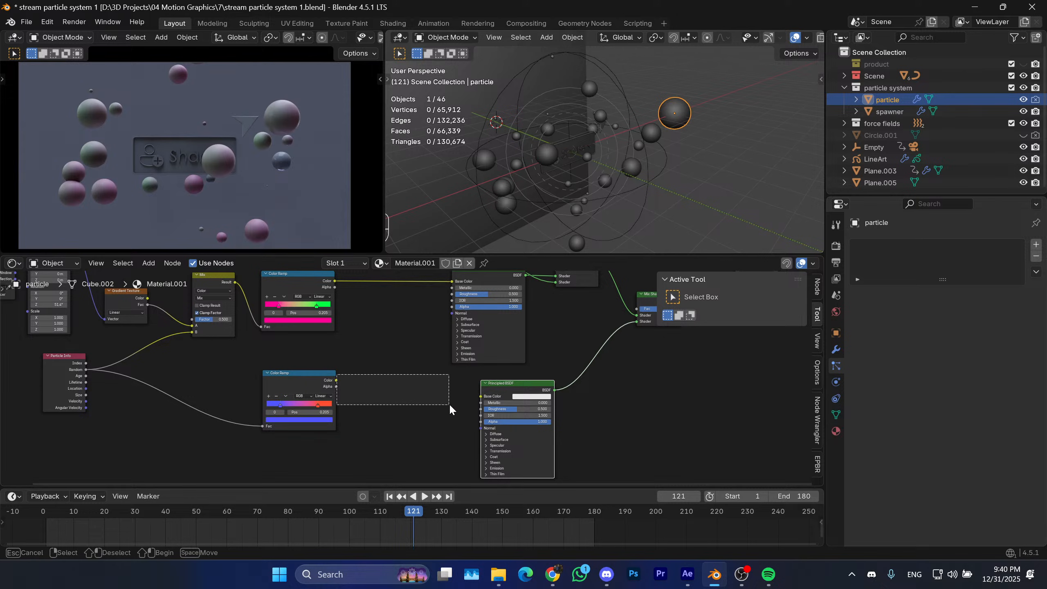
pyautogui.moveTo(337, 380); pyautogui.dragTo(486, 397)
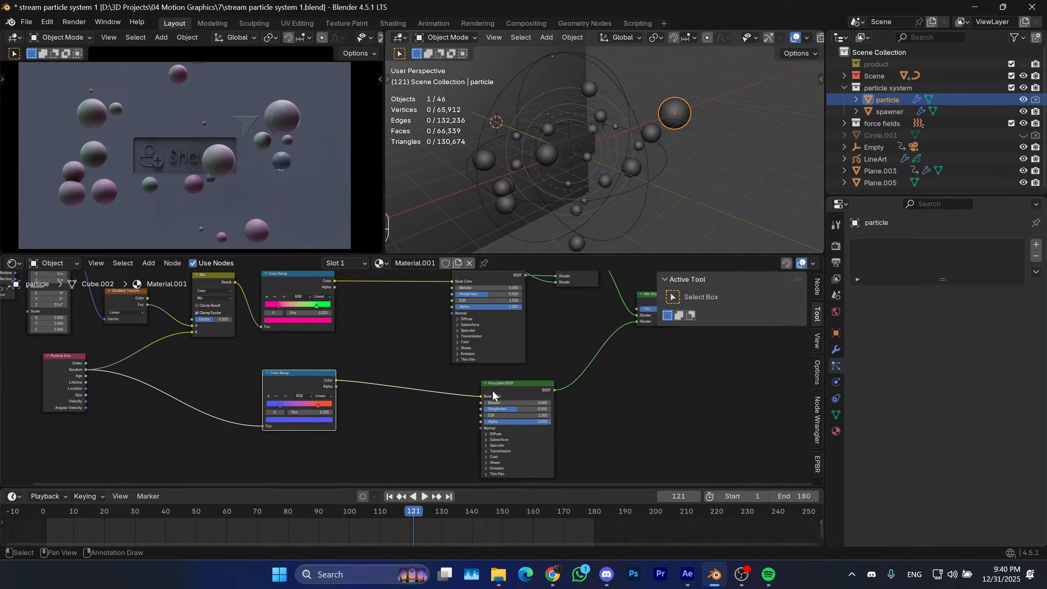
# Link the upper Particle Info node's Random output to the Fac input of the Mix Shader before the Material Output.
pyautogui.moveTo(493, 389); pyautogui.dragTo(396, 472, button='middle')
pyautogui.scroll(1, 438, 457)
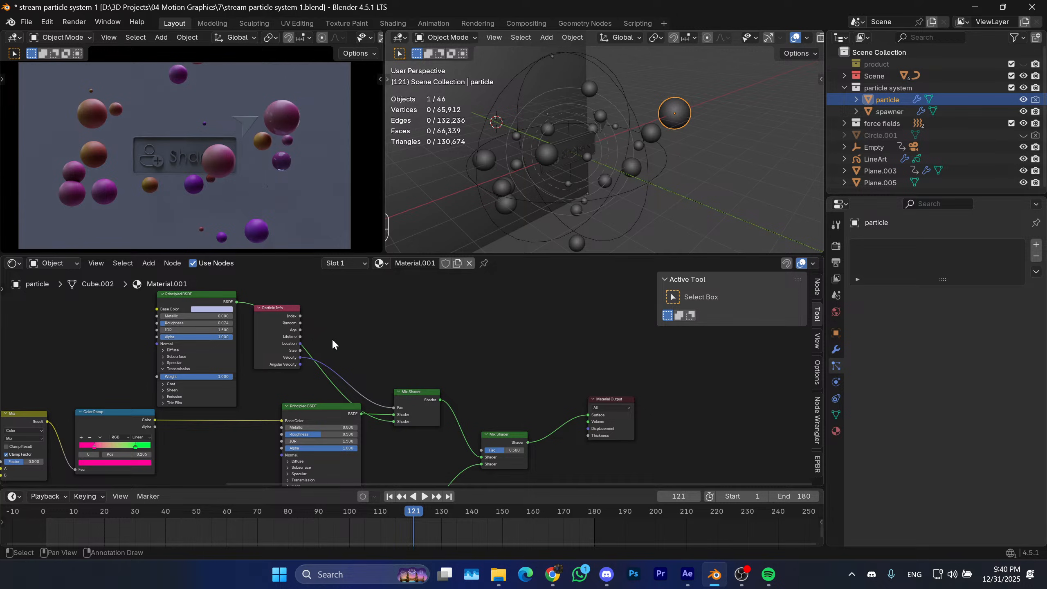
pyautogui.moveTo(332, 344); pyautogui.dragTo(311, 344, button='middle')
pyautogui.moveTo(251, 321); pyautogui.dragTo(461, 448)
# Change the orange stop of the lower Color Ramp to saturated blue.
pyautogui.scroll(-1, 448, 383)
pyautogui.moveTo(448, 383); pyautogui.dragTo(424, 376, button='middle')
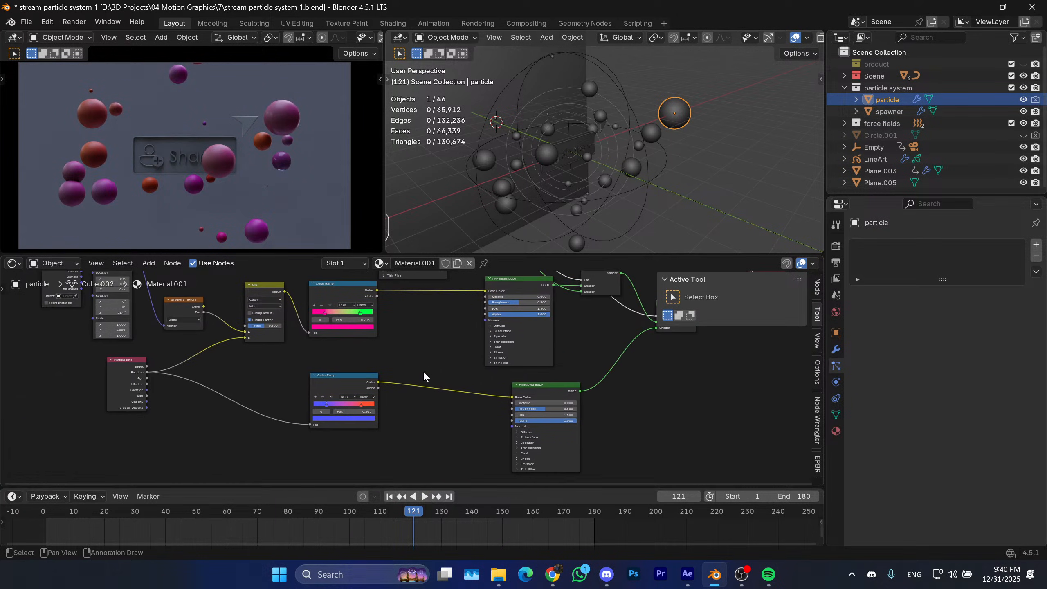
pyautogui.scroll(3, 421, 377)
pyautogui.moveTo(236, 358); pyautogui.dragTo(456, 426, button='middle')
pyautogui.moveTo(357, 421); pyautogui.dragTo(237, 358, button='middle')
pyautogui.scroll(1, 366, 415)
pyautogui.moveTo(407, 390); pyautogui.dragTo(349, 389, button='middle')
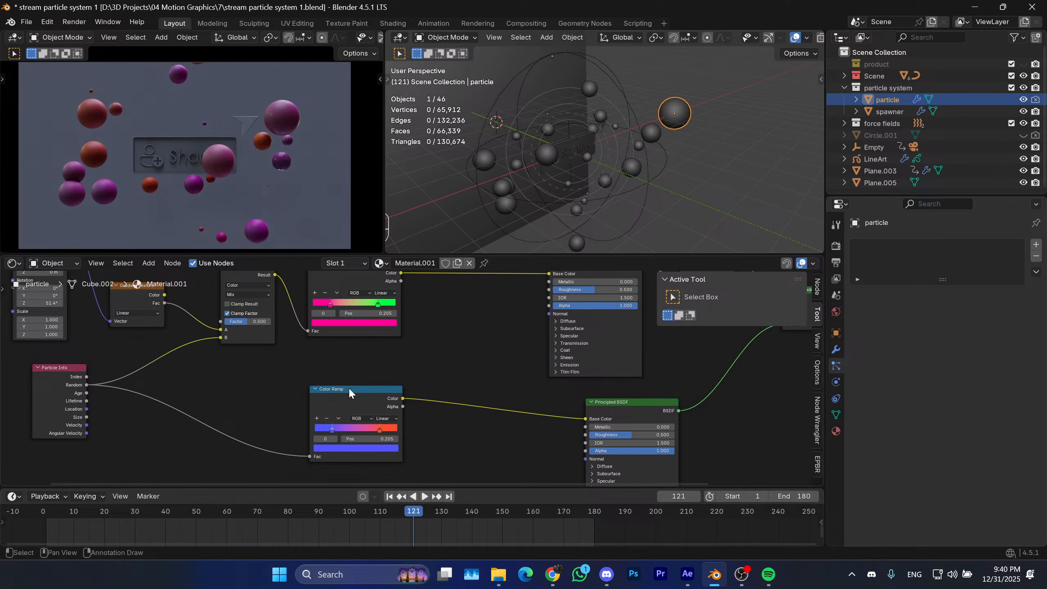
pyautogui.click(378, 429)
pyautogui.click(378, 448)
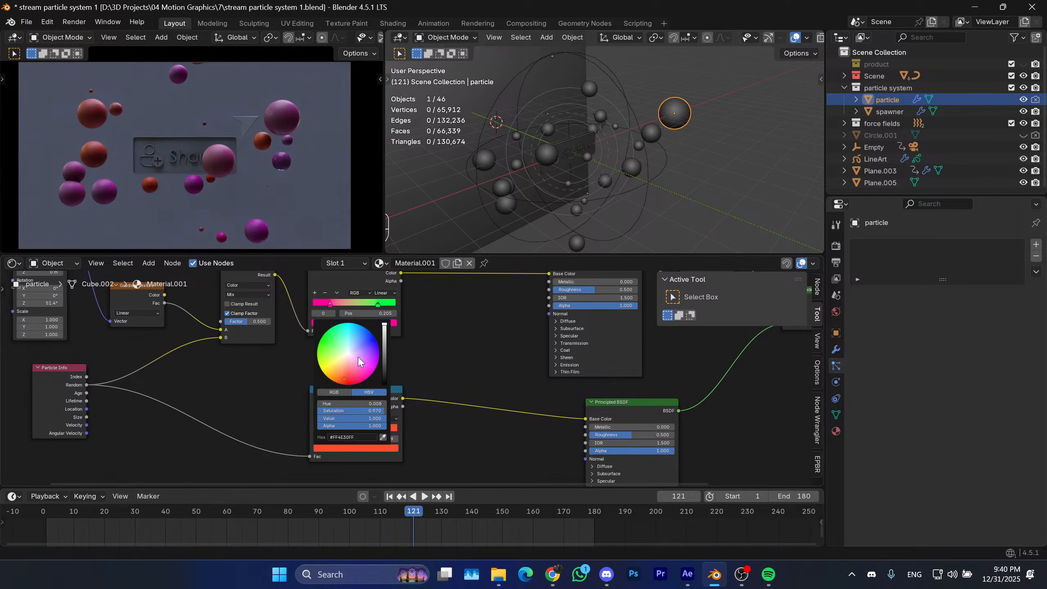
pyautogui.moveTo(362, 336)
pyautogui.mouseDown()
pyautogui.moveTo(349, 352)
pyautogui.moveTo(339, 344)
pyautogui.moveTo(345, 334)
pyautogui.moveTo(376, 343)
pyautogui.mouseUp()
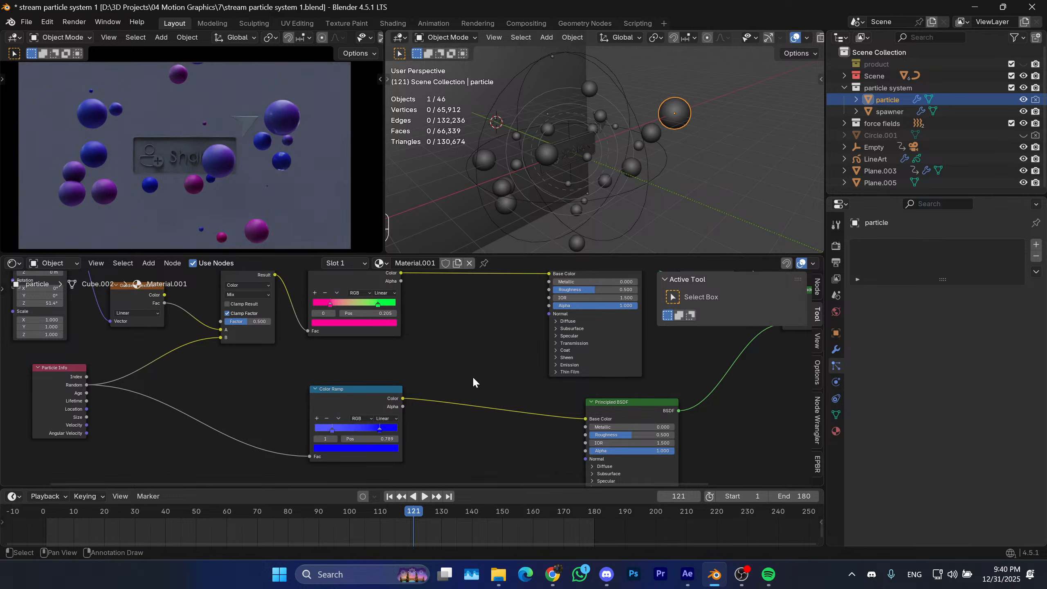
# Change the first stop of the lower Color Ramp to light purple.
pyautogui.moveTo(432, 365); pyautogui.dragTo(457, 353, button='middle')
pyautogui.scroll(1, 457, 353)
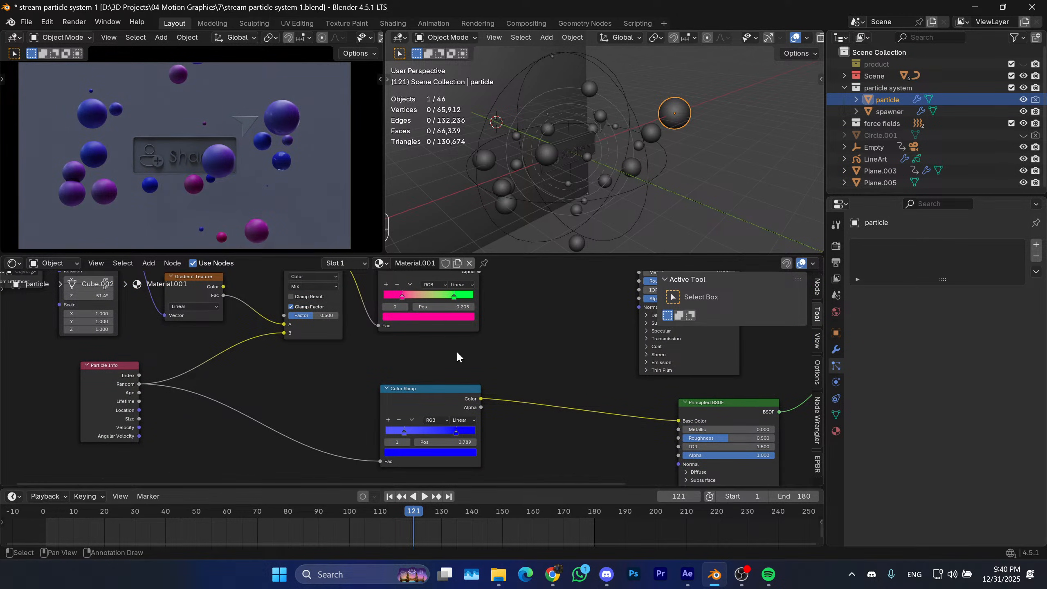
pyautogui.click(404, 433)
pyautogui.click(404, 452)
pyautogui.moveTo(430, 349)
pyautogui.mouseDown()
pyautogui.moveTo(434, 336)
pyautogui.moveTo(432, 347)
pyautogui.mouseUp()
# Change the hot-pink stop of the upper Color Ramp to a lighter violet-pink.
pyautogui.scroll(3, 373, 383)
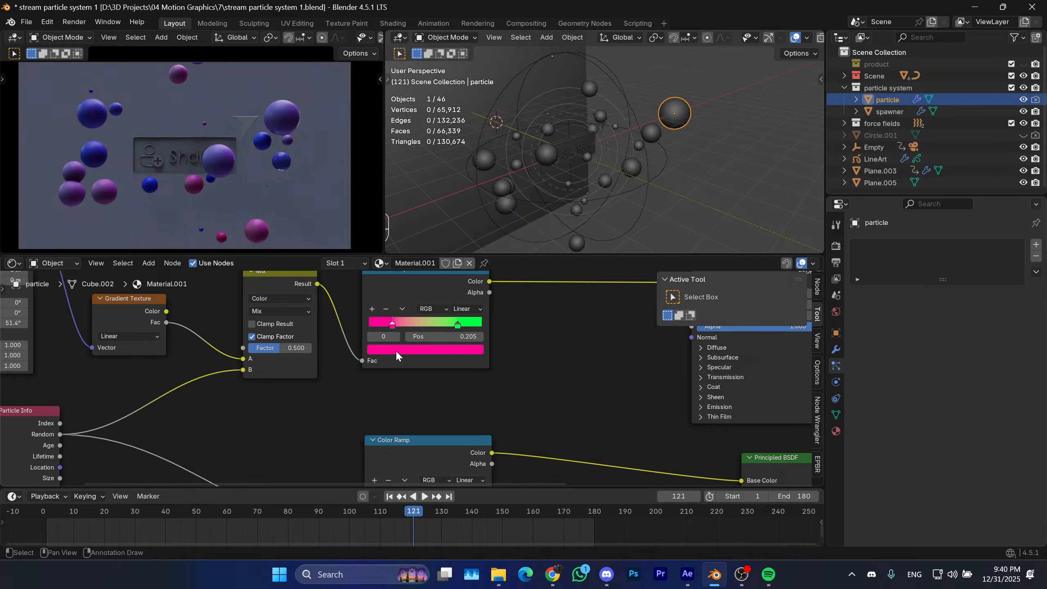
pyautogui.click(396, 350)
pyautogui.moveTo(430, 247)
pyautogui.mouseDown()
pyautogui.moveTo(447, 225)
pyautogui.moveTo(428, 189)
pyautogui.moveTo(388, 205)
pyautogui.moveTo(425, 198)
pyautogui.moveTo(439, 214)
pyautogui.moveTo(436, 232)
pyautogui.mouseUp()
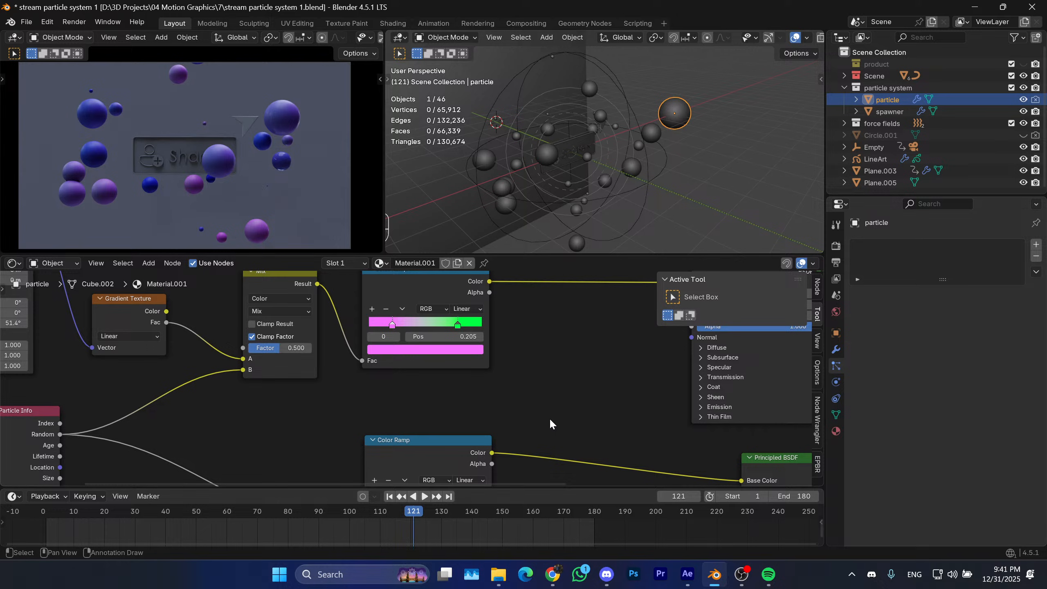
# Disconnect the Particle Info Random output from the Fac input of the last Mix Shader.
pyautogui.moveTo(555, 405); pyautogui.dragTo(301, 444, button='middle')
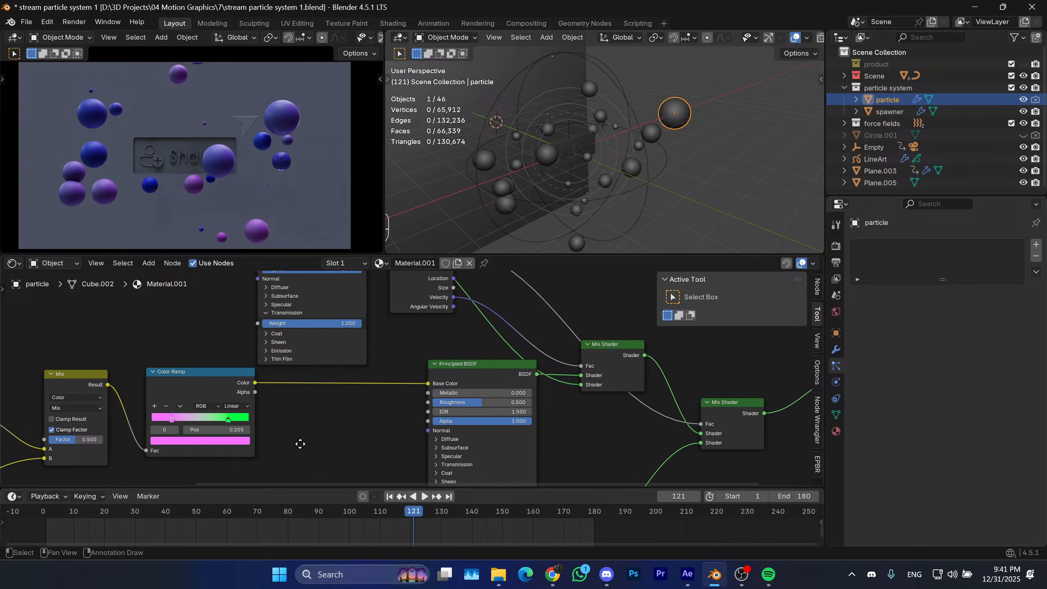
pyautogui.scroll(-1, 329, 412)
pyautogui.moveTo(328, 411); pyautogui.dragTo(272, 410, button='middle')
pyautogui.moveTo(484, 432); pyautogui.dragTo(435, 347, button='middle')
pyautogui.scroll(2, 454, 412)
pyautogui.scroll(-2, 413, 394)
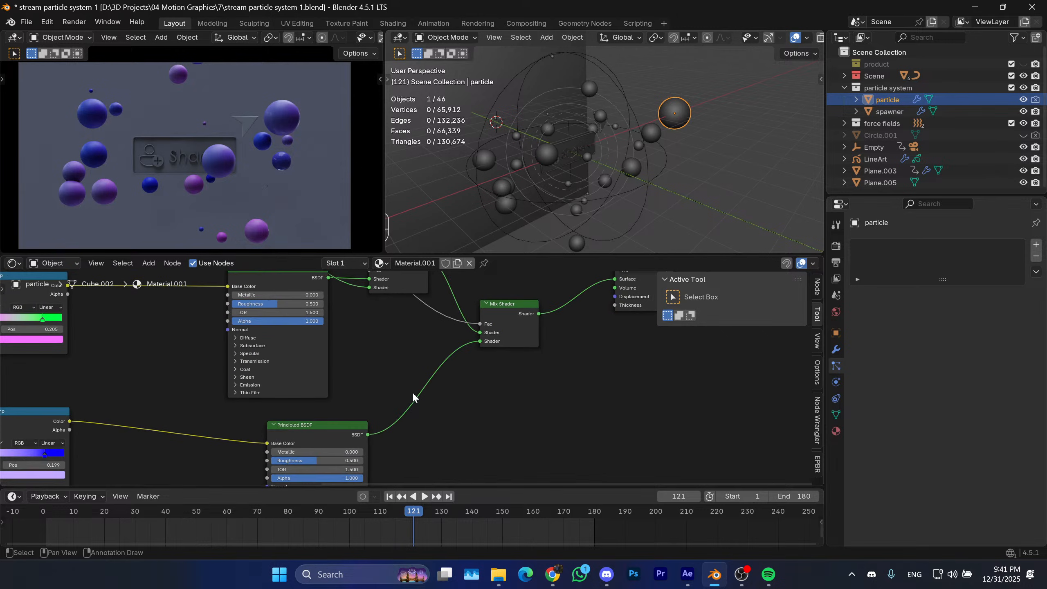
pyautogui.scroll(-1, 459, 413)
pyautogui.moveTo(390, 410); pyautogui.dragTo(353, 426, button='middle')
pyautogui.moveTo(395, 379); pyautogui.dragTo(450, 470, button='middle')
pyautogui.scroll(1, 482, 433)
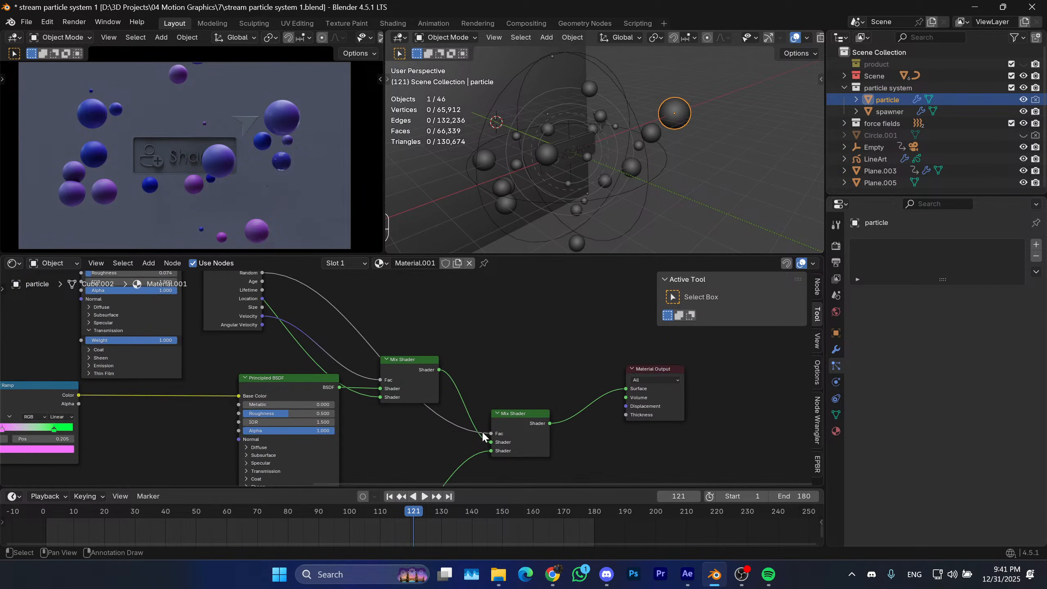
pyautogui.moveTo(491, 433); pyautogui.dragTo(407, 360)
pyautogui.moveTo(407, 360); pyautogui.dragTo(389, 366, button='middle')
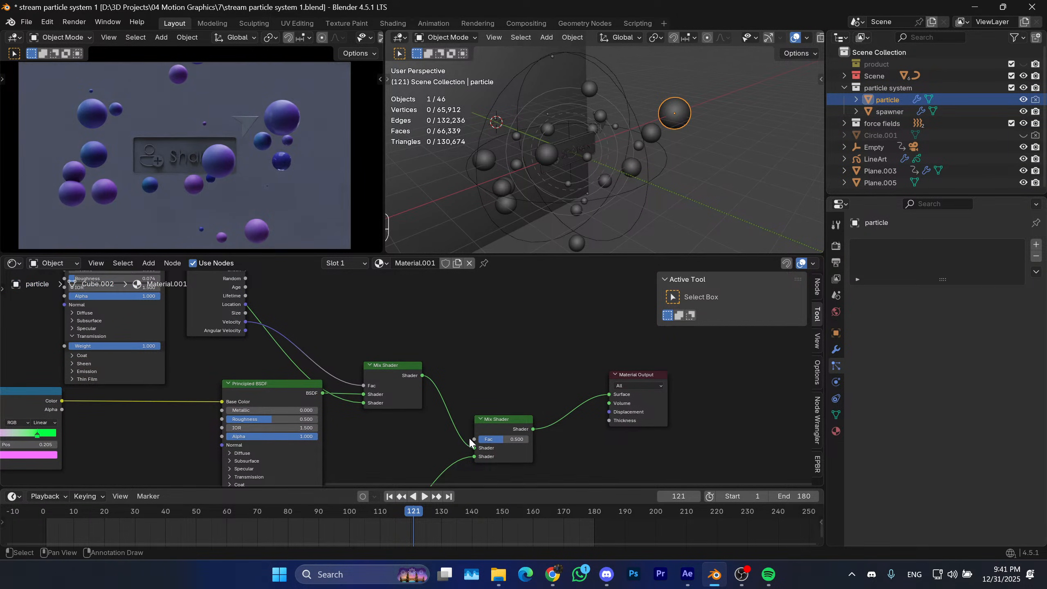
# Try driving the last Mix Shader's Fac with a new Layer Weight node's Fresnel output, with Blend at 1.000.
pyautogui.moveTo(472, 440); pyautogui.dragTo(449, 330)
pyautogui.write('fre')
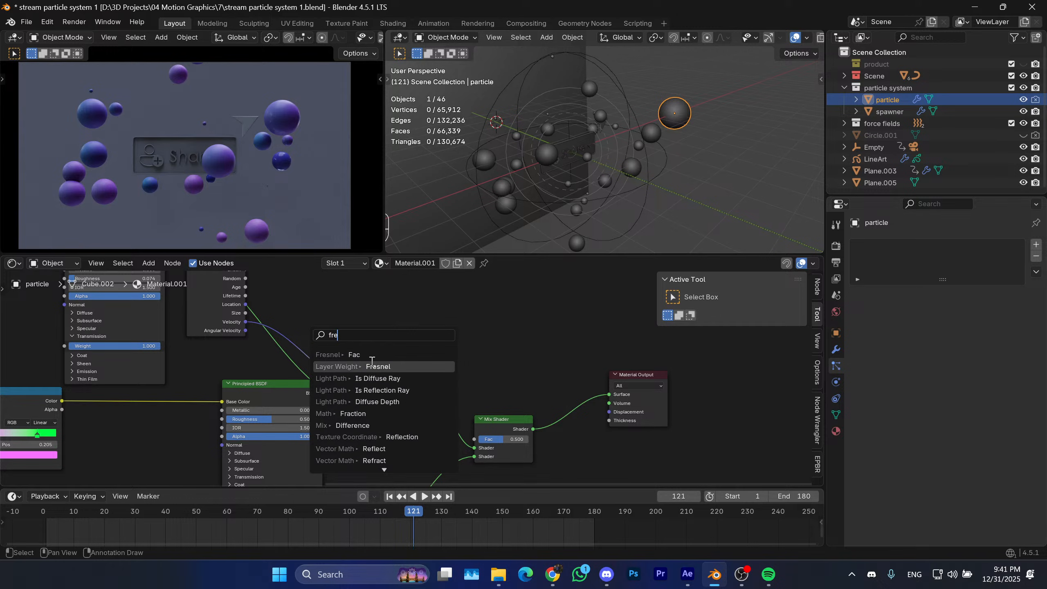
pyautogui.click(373, 366)
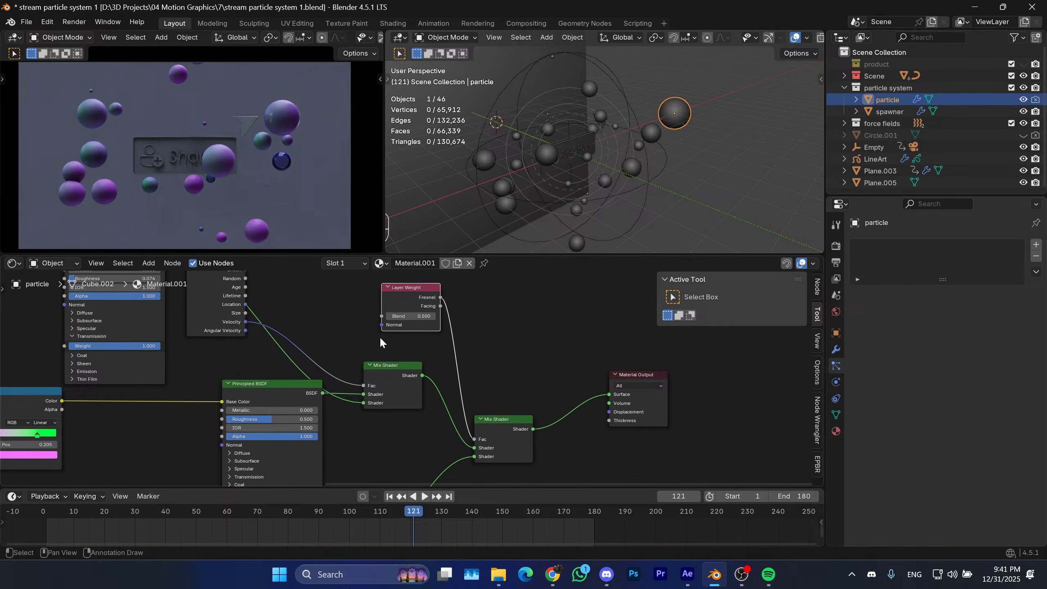
pyautogui.scroll(2, 409, 367)
pyautogui.moveTo(442, 356); pyautogui.dragTo(417, 391, button='middle')
pyautogui.scroll(1, 398, 383)
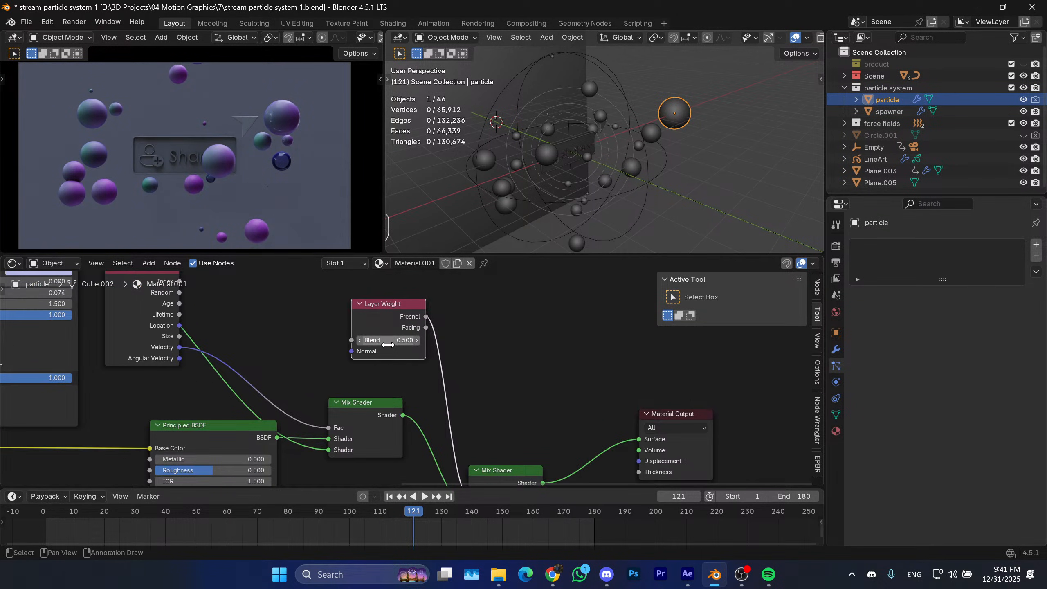
pyautogui.moveTo(392, 339); pyautogui.dragTo(429, 339)
# Undo the Layer Weight changes and the removal of the Random link to the last Mix Shader.
pyautogui.hotkey('ctrl', 'z')
pyautogui.hotkey('ctrl', 'z')
pyautogui.hotkey('ctrl', 'z')
pyautogui.hotkey('ctrl', 'z')
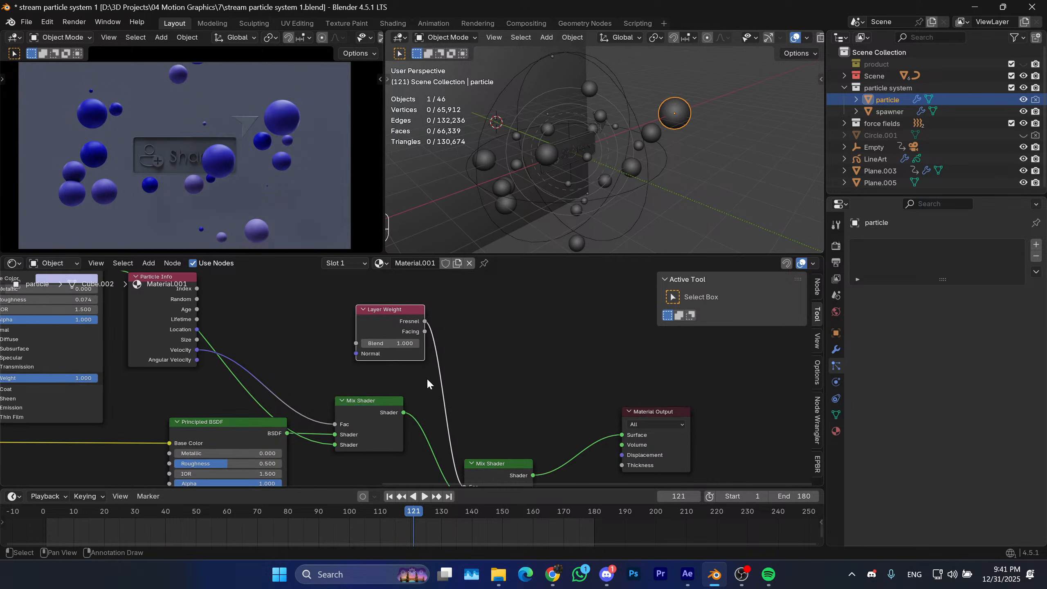
# Set the Gradient Texture's type to Easing.
pyautogui.scroll(-1, 436, 400)
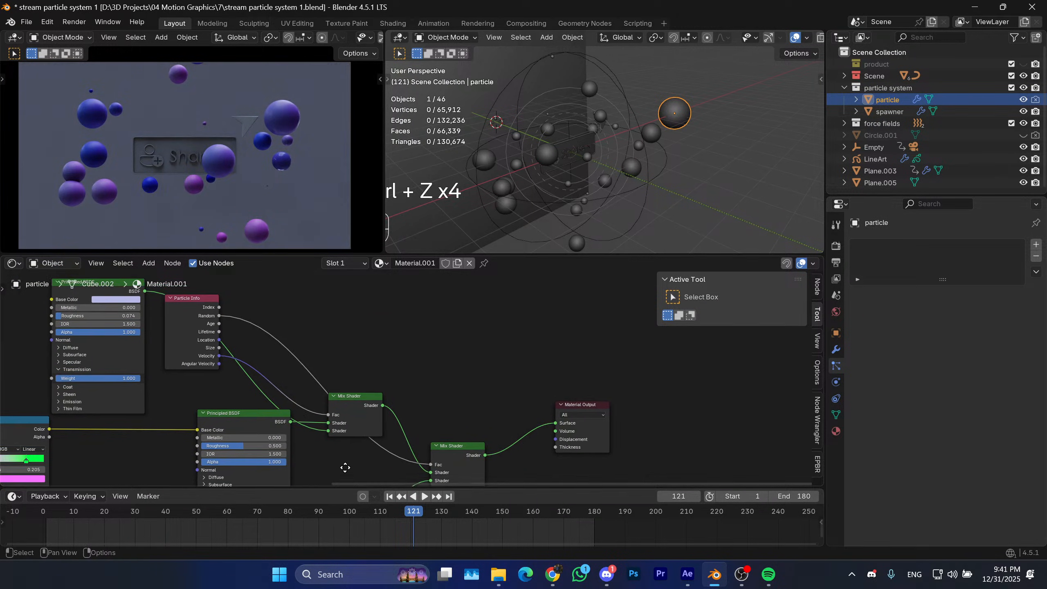
pyautogui.moveTo(346, 468); pyautogui.dragTo(541, 294, button='middle')
pyautogui.scroll(1, 443, 399)
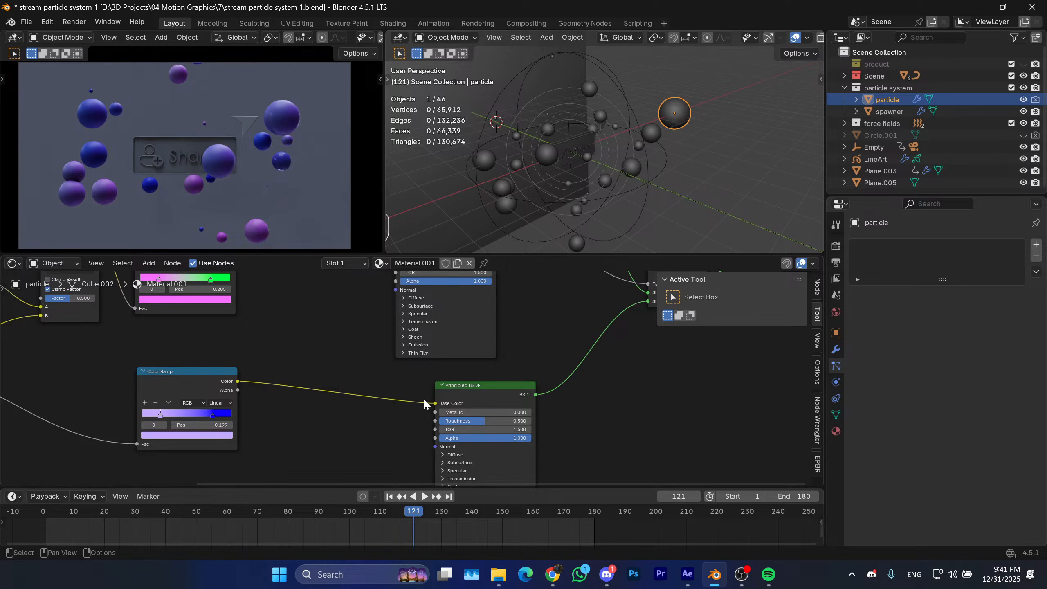
pyautogui.moveTo(424, 379); pyautogui.dragTo(460, 426, button='middle')
pyautogui.scroll(3, 463, 408)
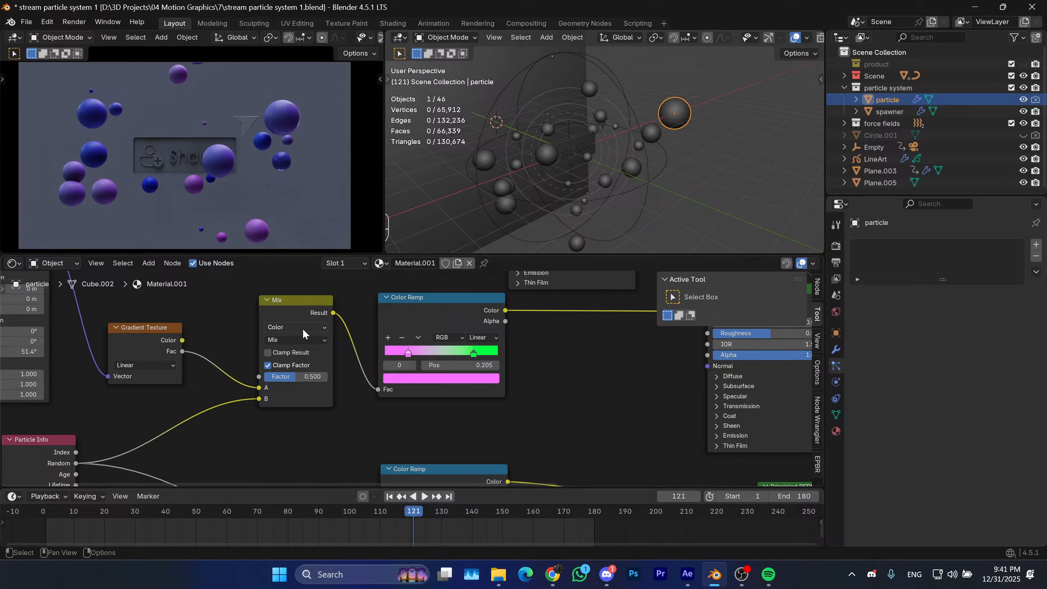
pyautogui.click(145, 365)
pyautogui.click(138, 412)
# Set the interpolation of the pink-to-green Color Ramp to Ease.
pyautogui.scroll(-4, 247, 392)
pyautogui.moveTo(319, 377); pyautogui.dragTo(275, 368, button='middle')
pyautogui.scroll(1, 275, 367)
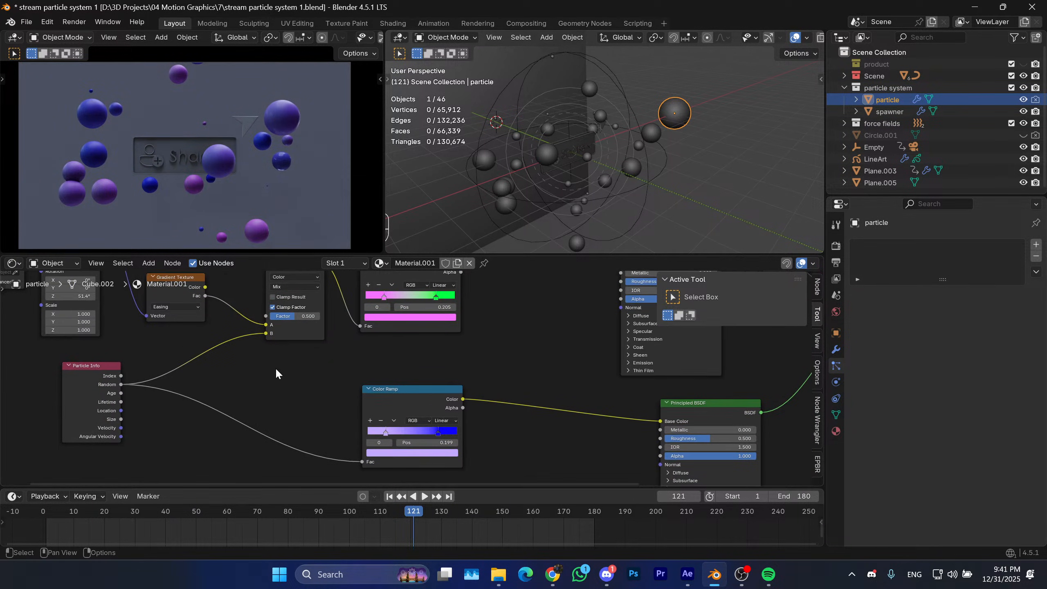
pyautogui.moveTo(326, 317); pyautogui.dragTo(289, 375, button='middle')
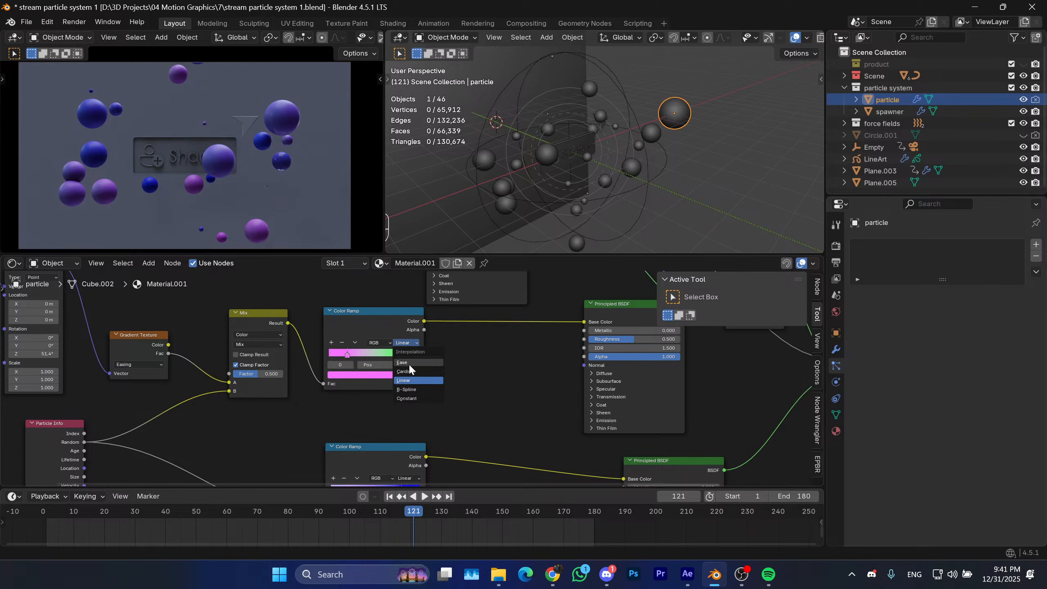
pyautogui.click(409, 363)
# Move the purple-to-blue Color Ramp down and closer to the lower Principled BSDF.
pyautogui.moveTo(414, 479); pyautogui.dragTo(397, 432, button='middle')
pyautogui.moveTo(428, 373); pyautogui.dragTo(230, 396, button='middle')
pyautogui.scroll(-4, 280, 389)
pyautogui.scroll(-1, 354, 379)
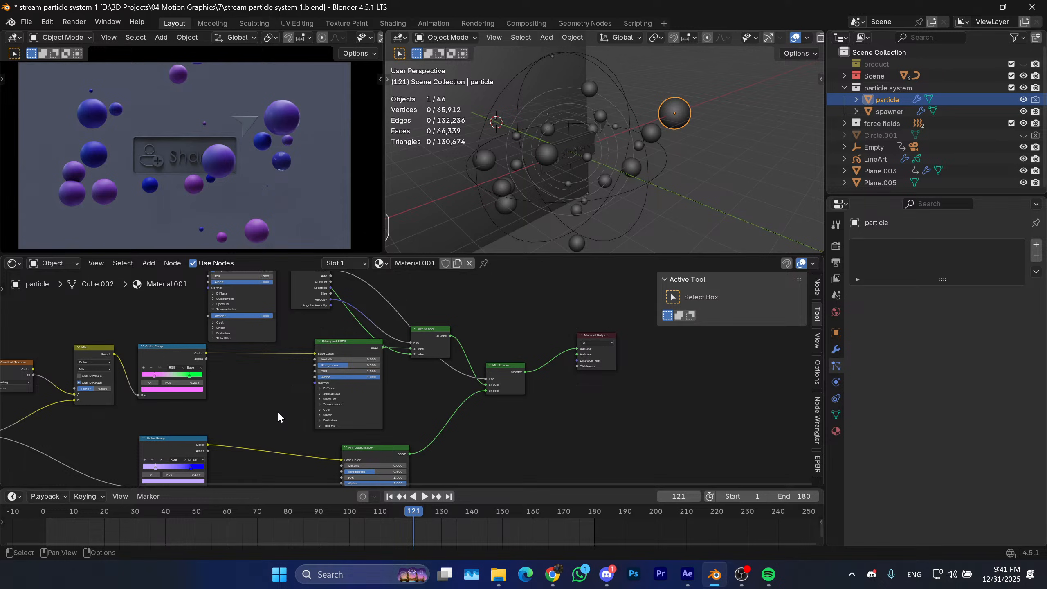
pyautogui.moveTo(454, 407); pyautogui.dragTo(437, 386, button='middle')
pyautogui.scroll(1, 446, 392)
pyautogui.scroll(-2, 362, 412)
pyautogui.moveTo(150, 415); pyautogui.dragTo(244, 386, button='middle')
pyautogui.moveTo(258, 432); pyautogui.dragTo(193, 372)
pyautogui.press('g')
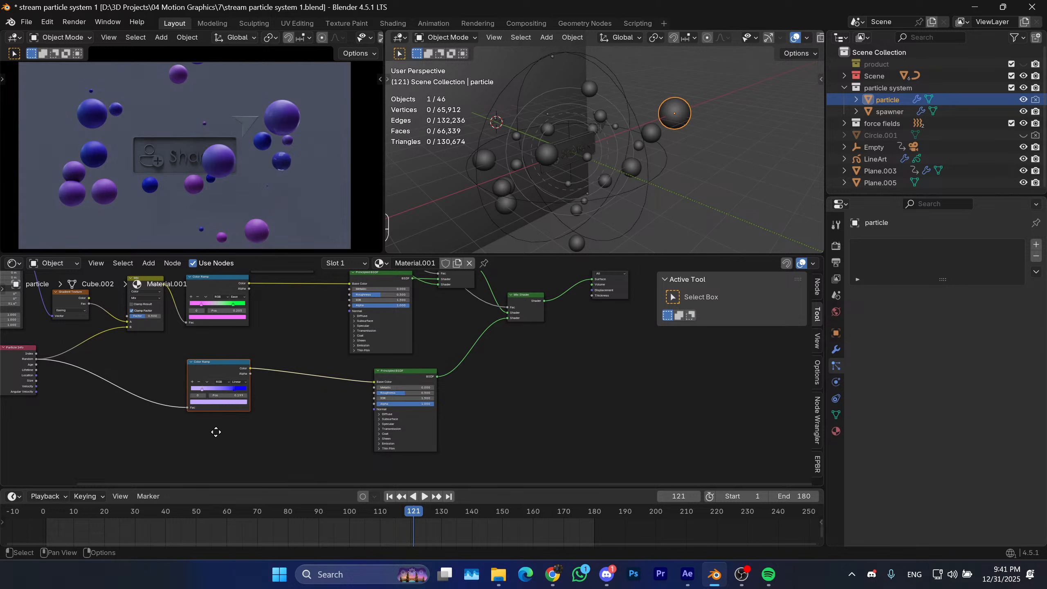
pyautogui.click(244, 450)
# Scrub the timeline to frame 124 to check the particle colors in the render preview.
pyautogui.scroll(1, 275, 391)
pyautogui.moveTo(298, 390); pyautogui.dragTo(286, 394, button='middle')
pyautogui.scroll(-2, 396, 386)
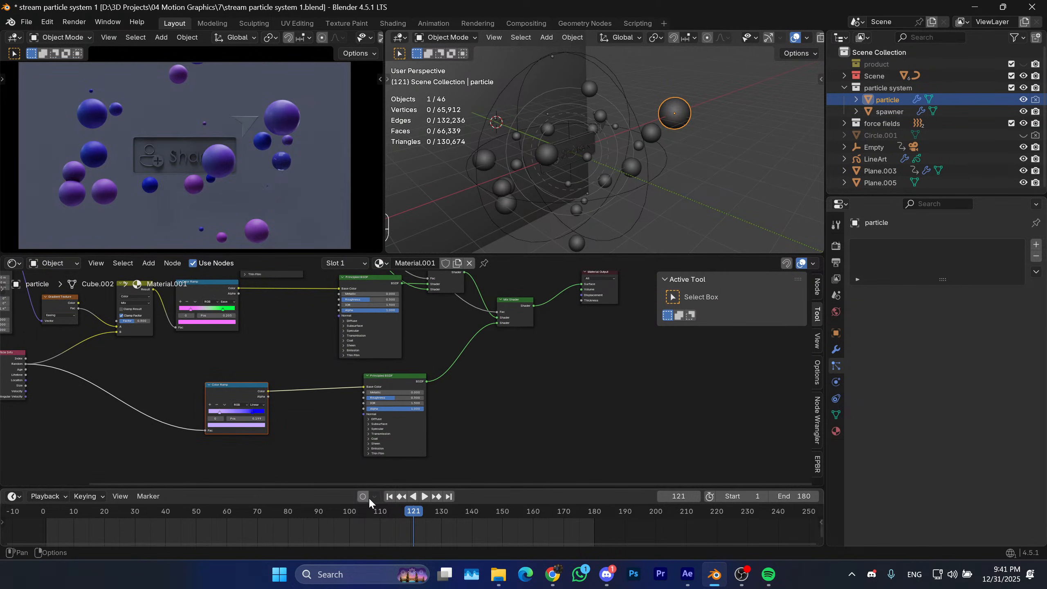
pyautogui.moveTo(394, 507); pyautogui.dragTo(422, 520)
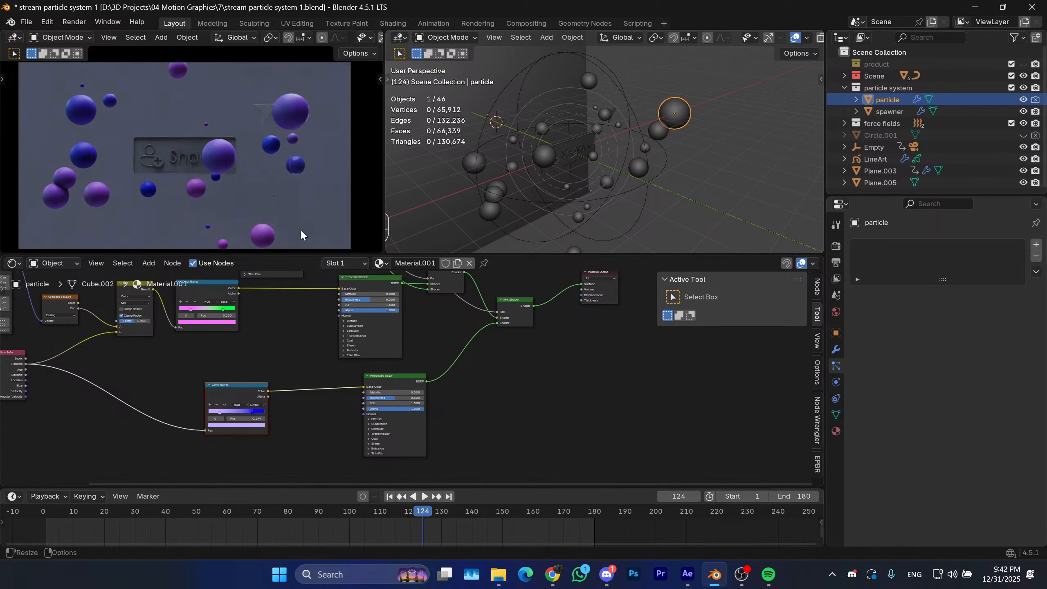
# Delete the second Mix Shader in front of the Material Output.
pyautogui.moveTo(427, 335); pyautogui.dragTo(416, 406, button='middle')
pyautogui.scroll(1, 416, 405)
pyautogui.moveTo(377, 305); pyautogui.dragTo(371, 339, button='middle')
pyautogui.scroll(3, 446, 365)
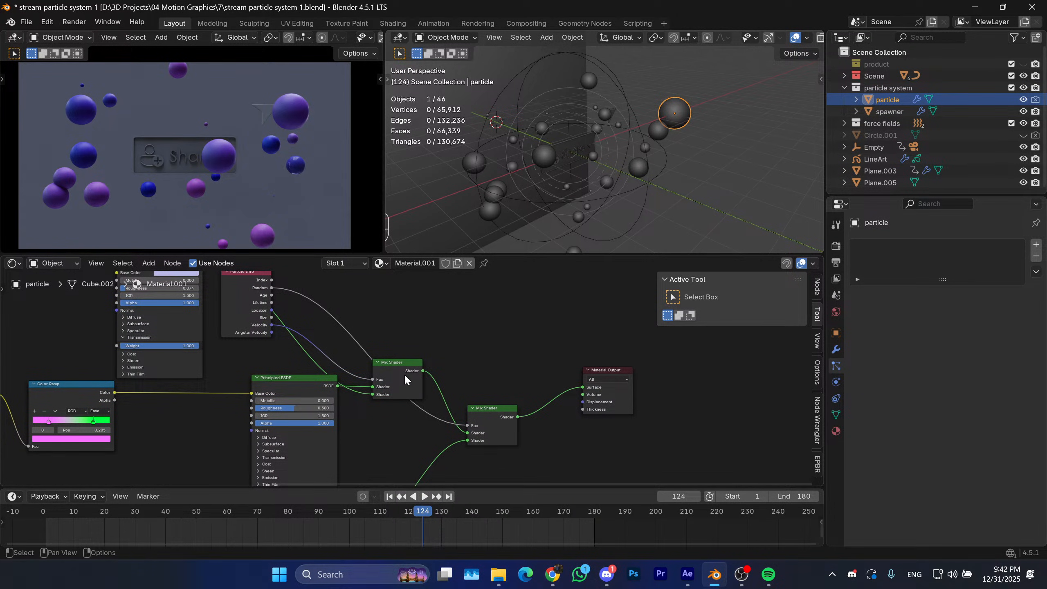
pyautogui.scroll(-1, 467, 401)
pyautogui.moveTo(471, 427); pyautogui.dragTo(493, 397, button='middle')
pyautogui.scroll(-1, 459, 359)
pyautogui.moveTo(533, 386); pyautogui.dragTo(487, 324)
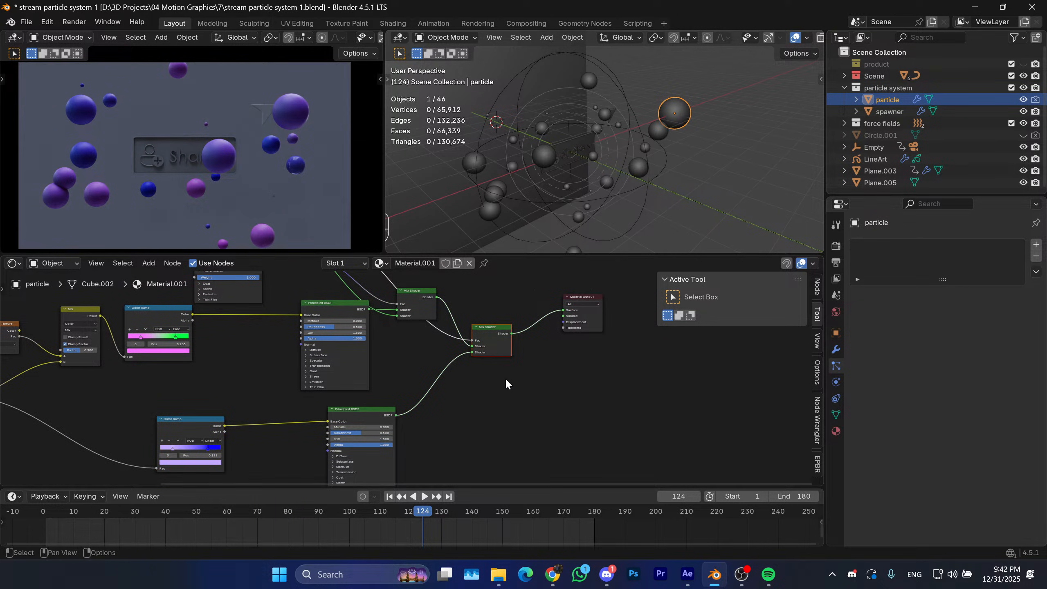
pyautogui.press('x')
# Connect the remaining Mix Shader's output to the Material Output's Surface input.
pyautogui.moveTo(487, 372); pyautogui.dragTo(511, 347, button='middle')
pyautogui.moveTo(464, 376); pyautogui.dragTo(314, 414)
pyautogui.moveTo(475, 360); pyautogui.dragTo(432, 412, button='middle')
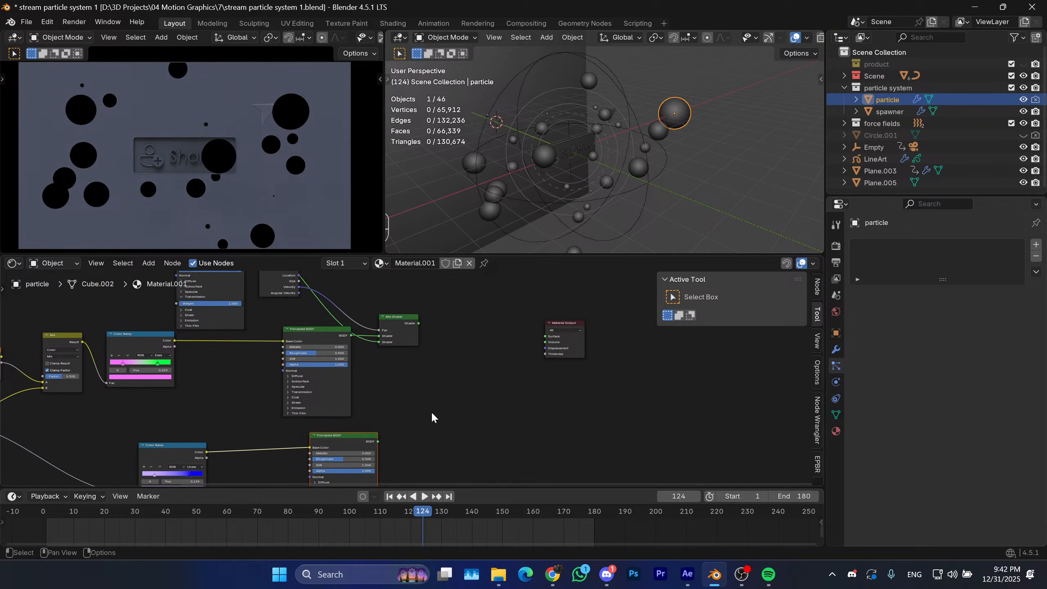
pyautogui.keyDown('ctrl'); pyautogui.keyDown('shift'); pyautogui.click(395, 325); pyautogui.keyUp('shift'); pyautogui.keyUp('ctrl')
pyautogui.moveTo(436, 351); pyautogui.dragTo(519, 370, button='middle')
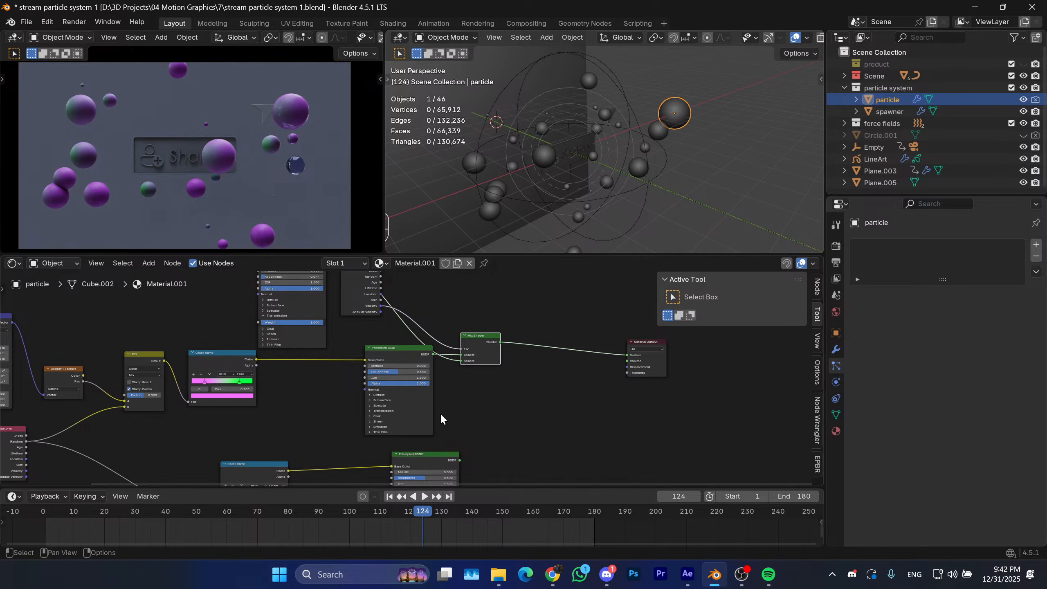
pyautogui.moveTo(482, 435); pyautogui.dragTo(512, 437, button='middle')
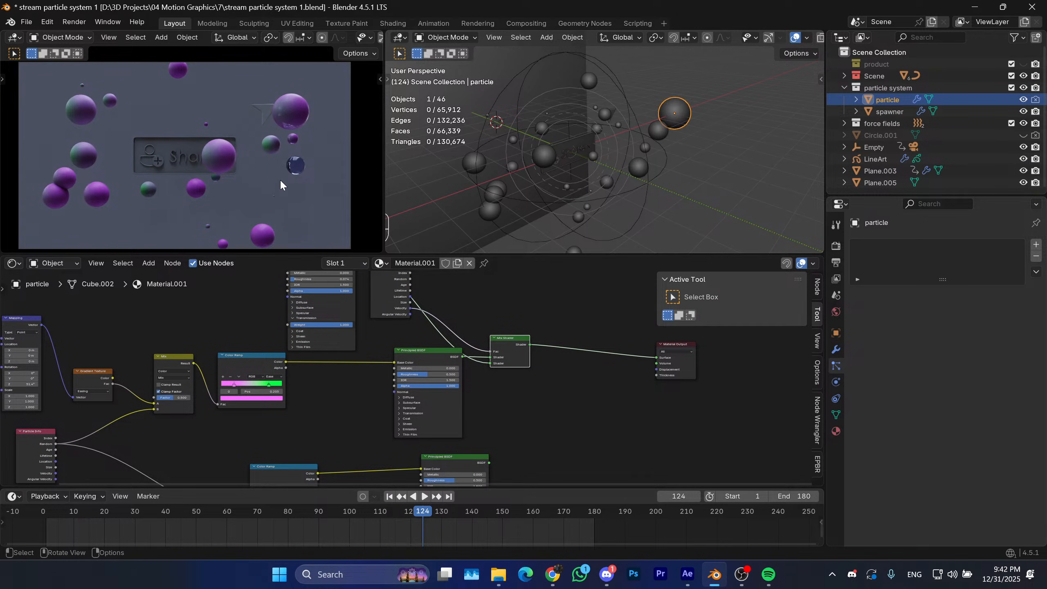
# Delete the pink-to-green Color Ramp between the Mix node and the upper Principled BSDF.
pyautogui.moveTo(485, 382); pyautogui.dragTo(595, 349, button='middle')
pyautogui.moveTo(483, 375); pyautogui.dragTo(519, 374, button='middle')
pyautogui.scroll(2, 394, 340)
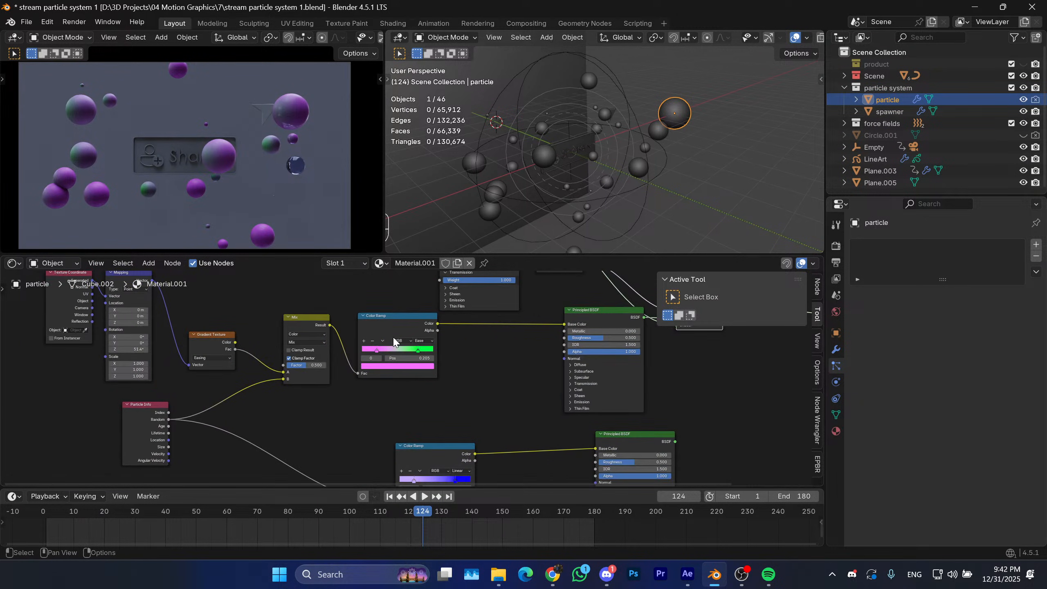
pyautogui.click(424, 371)
pyautogui.press('x')
# Duplicate the purple-to-blue Color Ramp and place the copy between the Mix node and the upper Principled BSDF.
pyautogui.moveTo(425, 366); pyautogui.dragTo(371, 307, button='middle')
pyautogui.click(438, 426)
pyautogui.hotkey('shift', 'd')
pyautogui.click(413, 348)
pyautogui.moveTo(397, 328); pyautogui.dragTo(397, 360)
# Link the Mix node's Result to the copied Color Ramp's Fac and its Color output to the upper Principled BSDF's Base Color.
pyautogui.moveTo(331, 352); pyautogui.dragTo(379, 404)
pyautogui.click(340, 349)
pyautogui.moveTo(331, 352); pyautogui.dragTo(379, 398)
pyautogui.click(358, 347)
pyautogui.moveTo(332, 353); pyautogui.dragTo(373, 399)
pyautogui.moveTo(447, 349); pyautogui.dragTo(566, 351)
pyautogui.scroll(3, 470, 386)
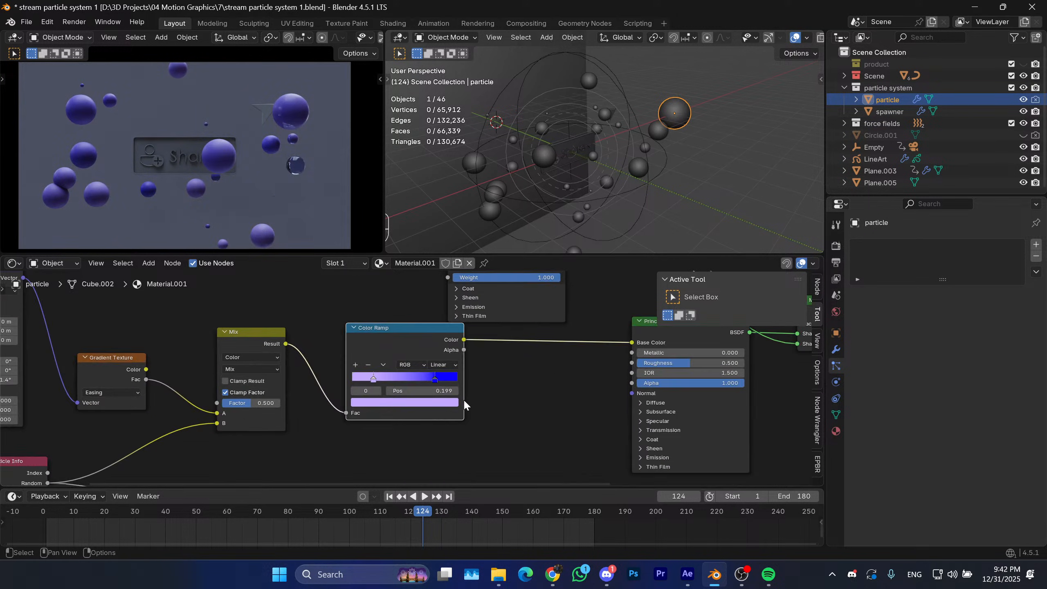
# Change the light purple stop of the copied Color Ramp to a more saturated purple.
pyautogui.click(388, 405)
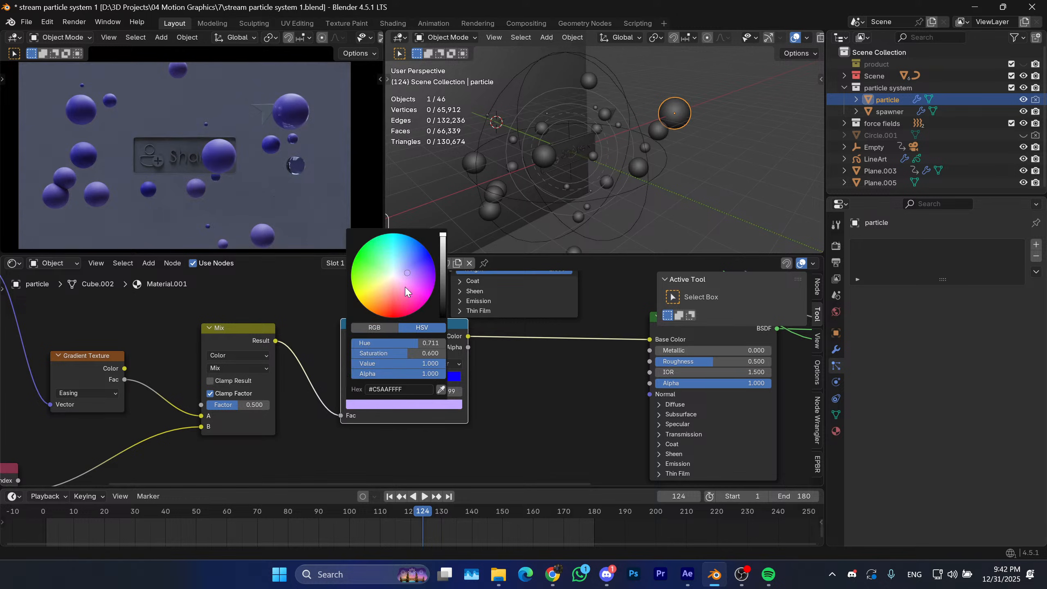
pyautogui.moveTo(408, 287)
pyautogui.mouseDown()
pyautogui.moveTo(401, 279)
pyautogui.moveTo(422, 273)
pyautogui.mouseUp()
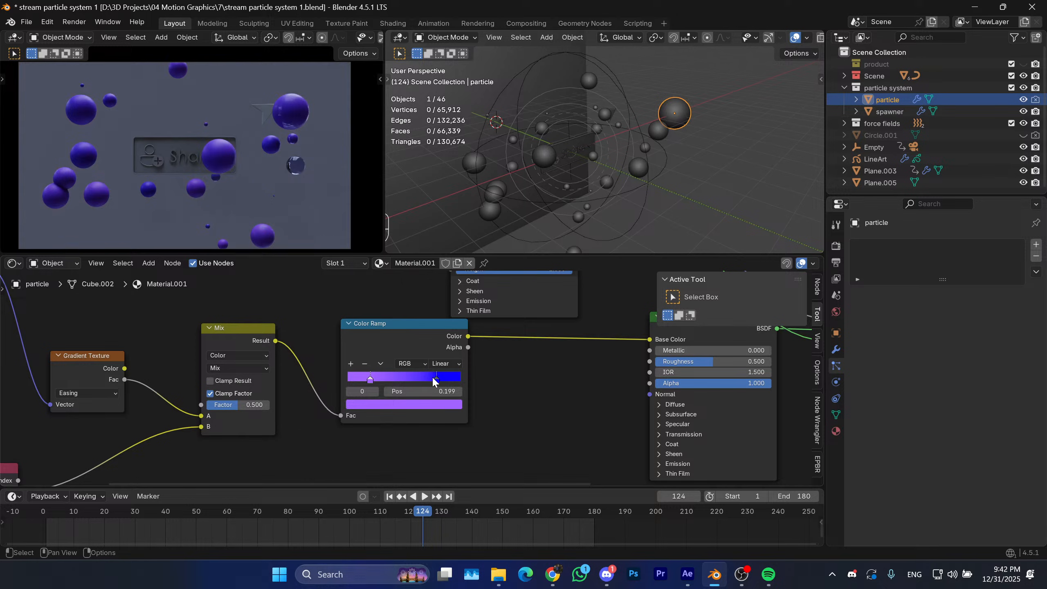
# Move the Principled BSDF closer to the purple-to-blue Color Ramp and shift that ramp slightly down.
pyautogui.moveTo(497, 375); pyautogui.dragTo(389, 396, button='middle')
pyautogui.scroll(-2, 408, 390)
pyautogui.scroll(-7, 332, 358)
pyautogui.moveTo(573, 326); pyautogui.dragTo(315, 376, button='middle')
pyautogui.scroll(3, 349, 361)
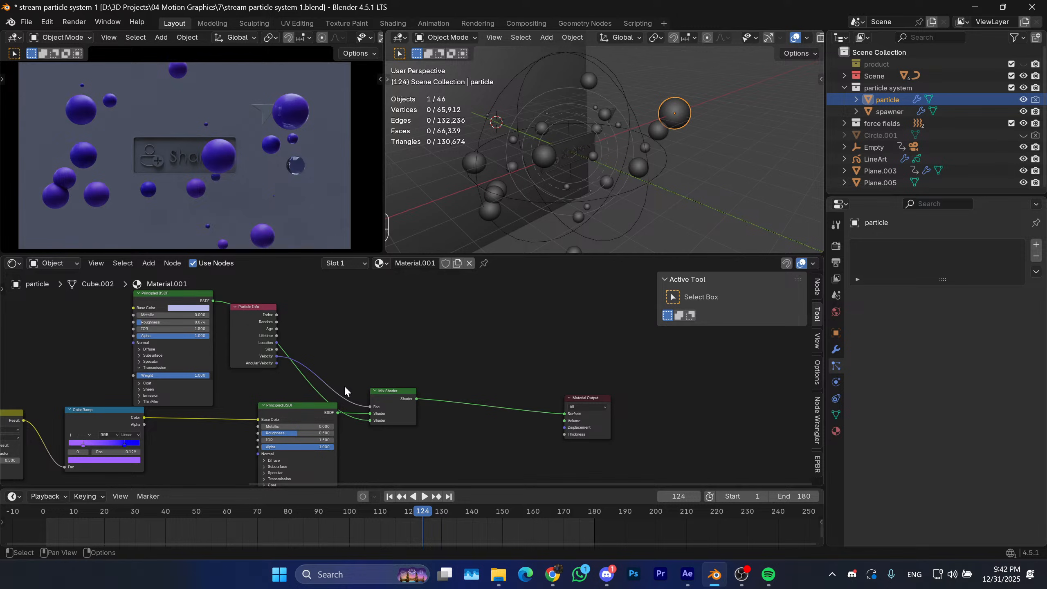
pyautogui.moveTo(313, 403); pyautogui.dragTo(360, 348, button='middle')
pyautogui.moveTo(331, 353); pyautogui.dragTo(330, 354)
pyautogui.press('g')
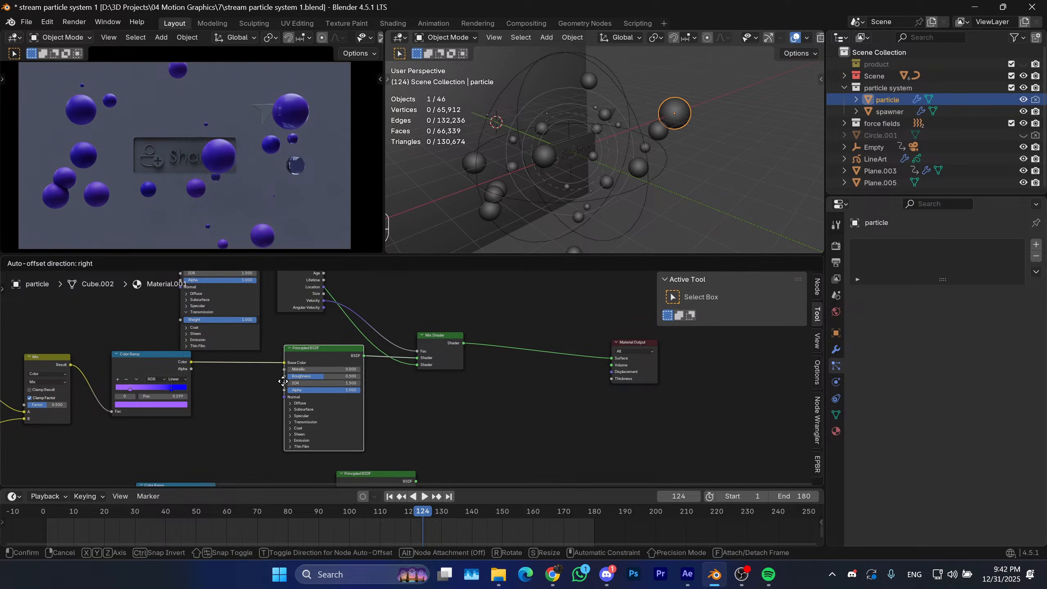
pyautogui.click(263, 387)
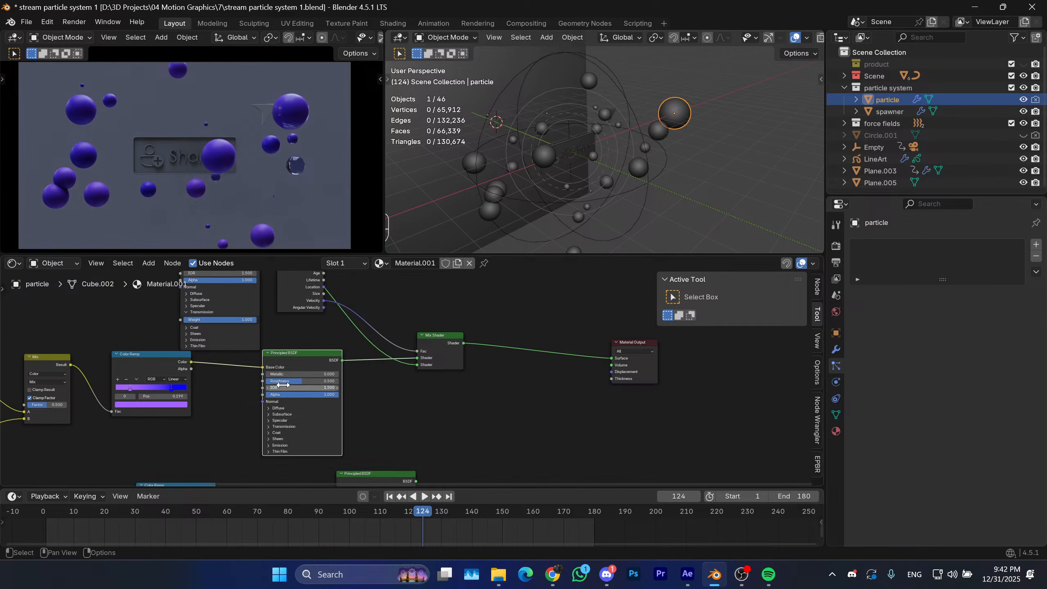
pyautogui.moveTo(348, 369); pyautogui.dragTo(407, 370, button='middle')
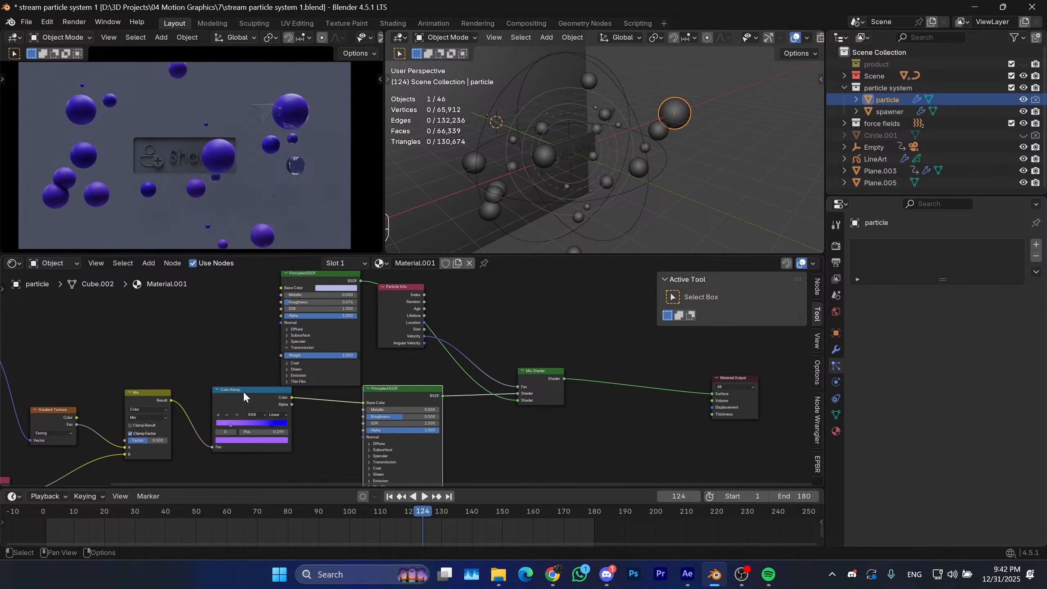
pyautogui.moveTo(241, 392); pyautogui.dragTo(248, 412)
# Try the Particle Info's Location output in place of Velocity as the Mix Shader's Fac.
pyautogui.scroll(3, 370, 365)
pyautogui.moveTo(370, 366); pyautogui.dragTo(279, 391, button='middle')
pyautogui.scroll(2, 288, 385)
pyautogui.click(346, 311)
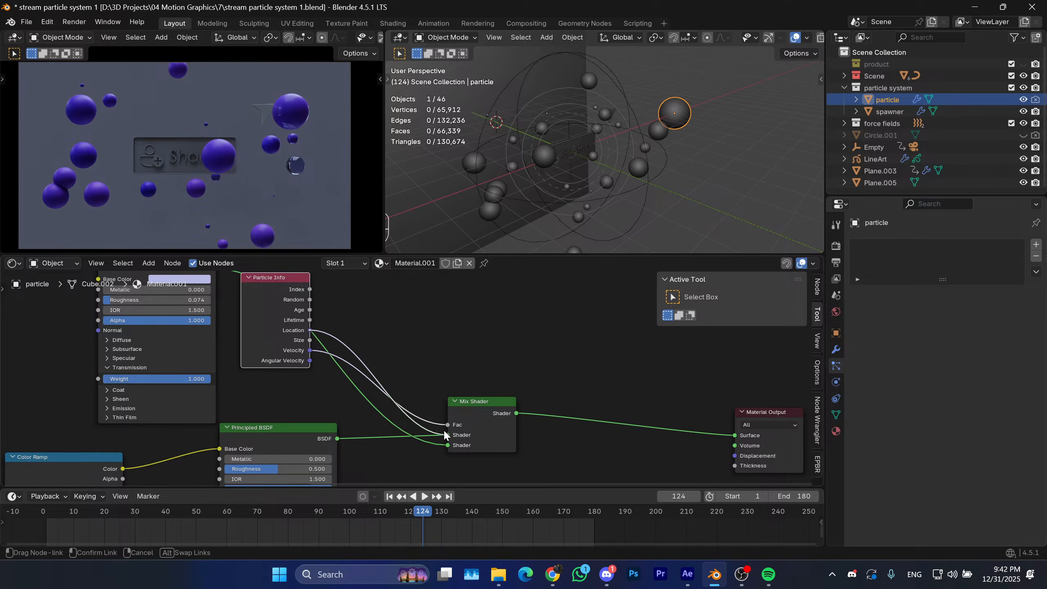
pyautogui.moveTo(453, 427); pyautogui.dragTo(418, 362)
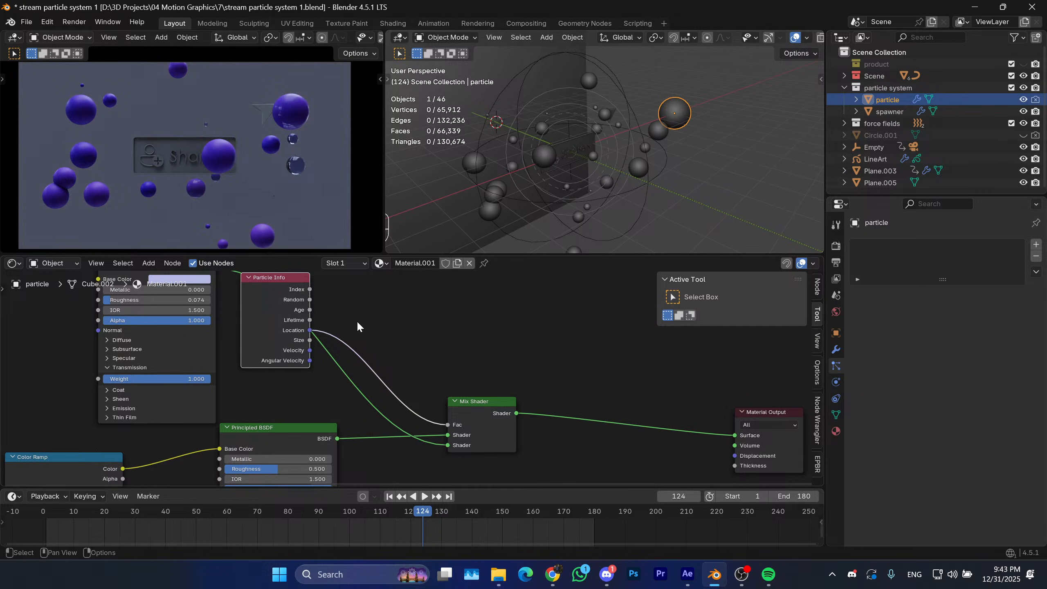
# Try the Particle Info's Age, Random, Velocity and Size outputs in turn as the Mix Shader's Fac.
pyautogui.moveTo(357, 323); pyautogui.dragTo(342, 324, button='middle')
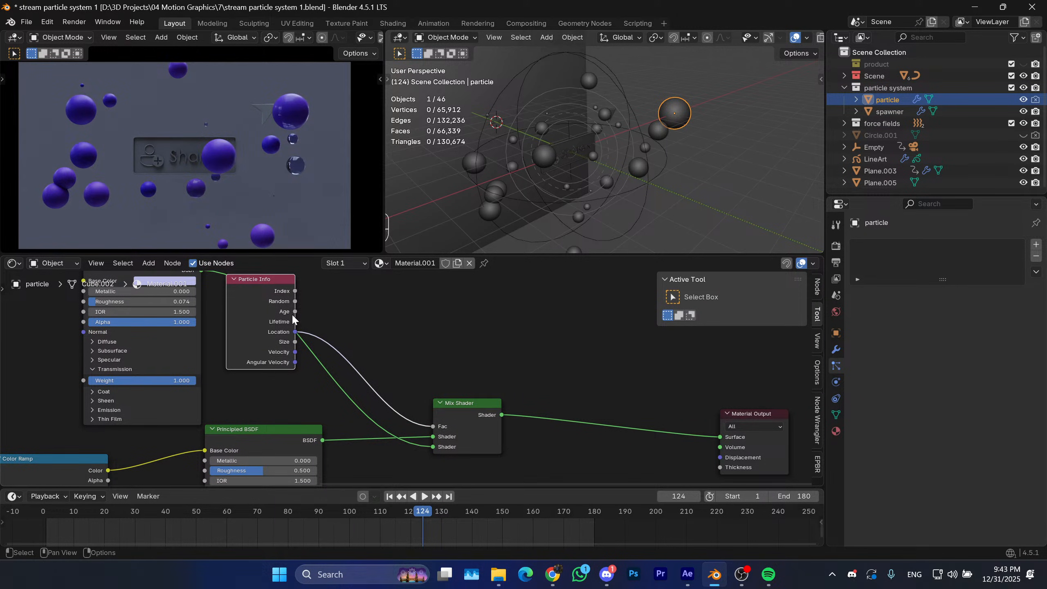
pyautogui.moveTo(295, 311); pyautogui.dragTo(396, 372)
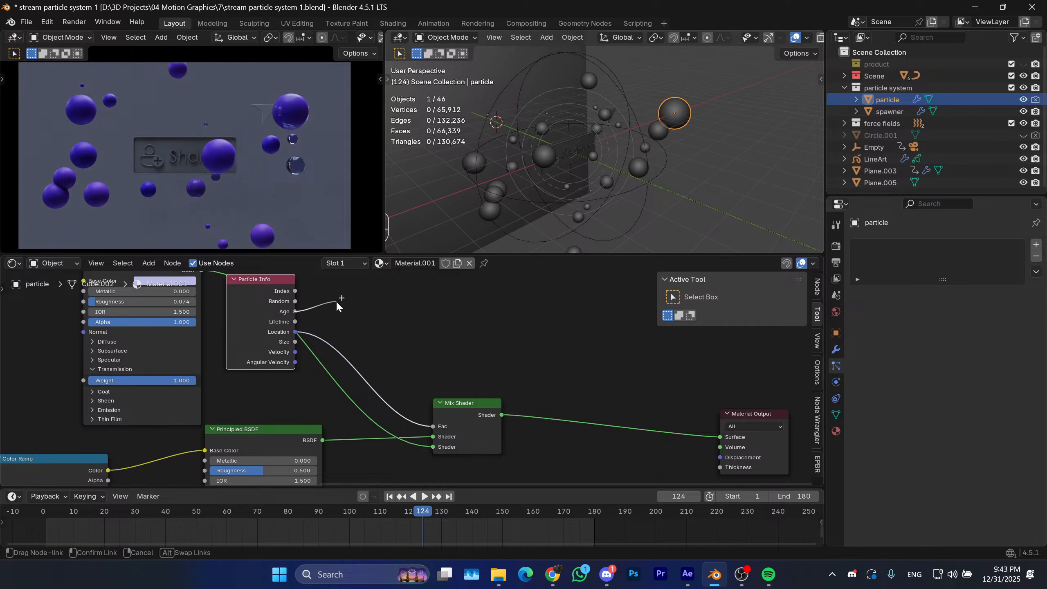
pyautogui.moveTo(337, 303); pyautogui.dragTo(433, 426)
pyautogui.click(363, 325)
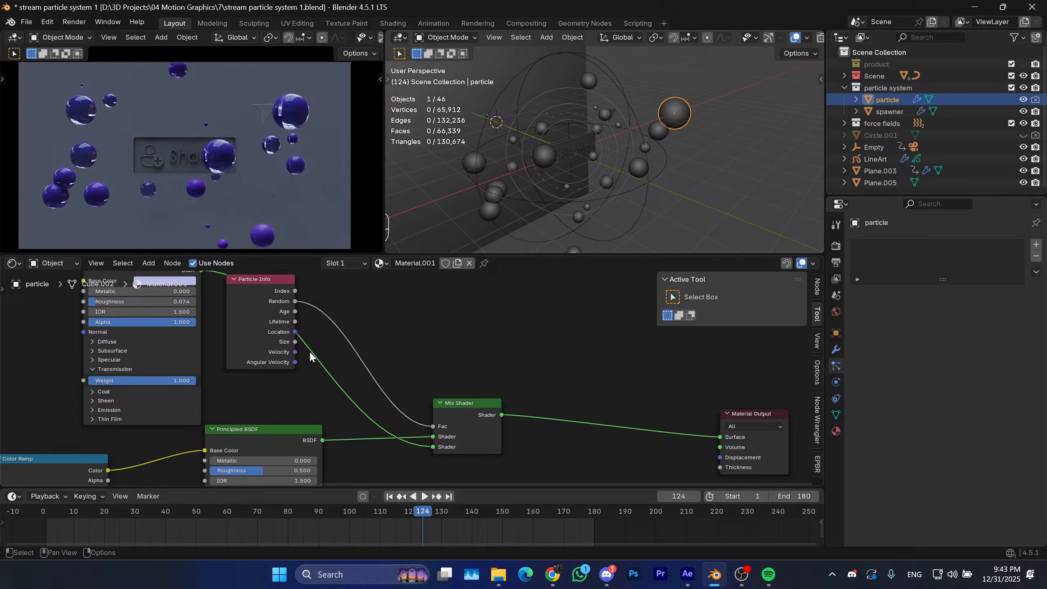
pyautogui.moveTo(295, 352); pyautogui.dragTo(431, 428)
pyautogui.click(341, 300)
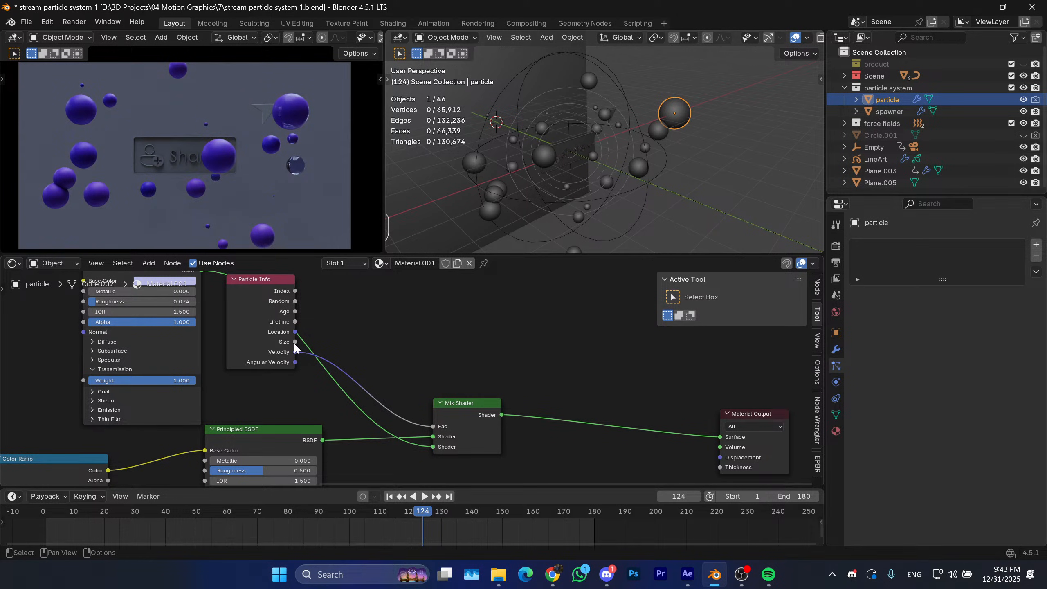
pyautogui.moveTo(295, 342); pyautogui.dragTo(433, 427)
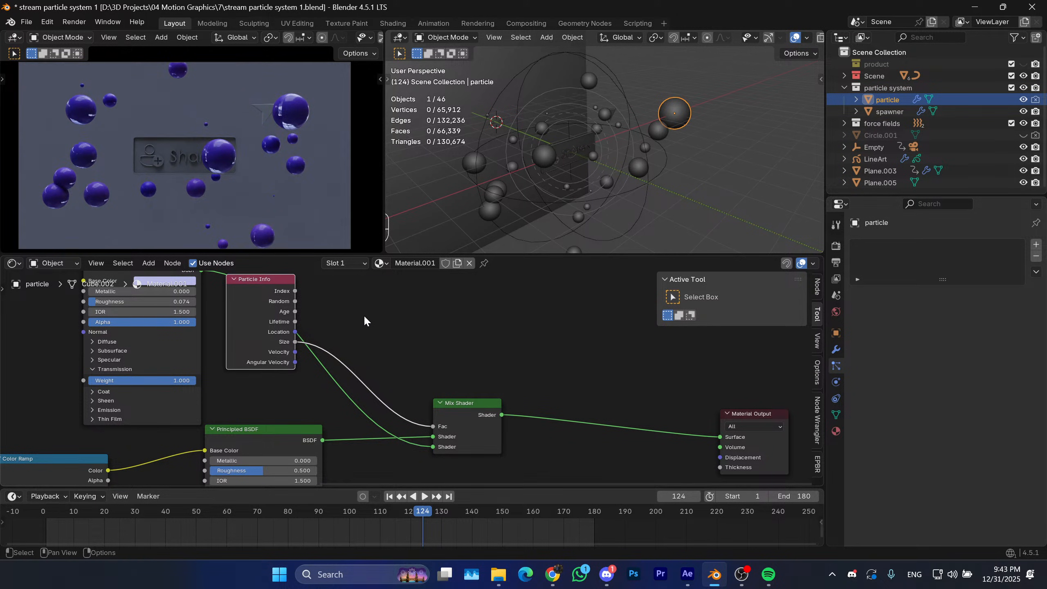
# Link the Particle Info's Random output to the Mix Shader's Fac in place of Size.
pyautogui.scroll(-2, 364, 314)
pyautogui.moveTo(335, 382); pyautogui.dragTo(344, 407, button='middle')
pyautogui.scroll(3, 343, 353)
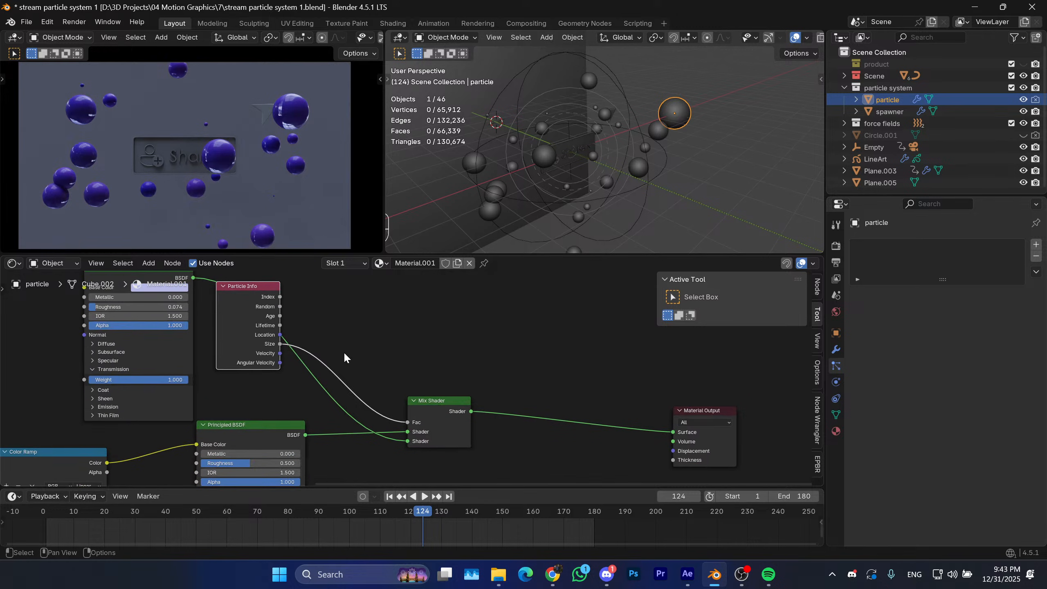
pyautogui.moveTo(324, 347); pyautogui.dragTo(290, 363, button='middle')
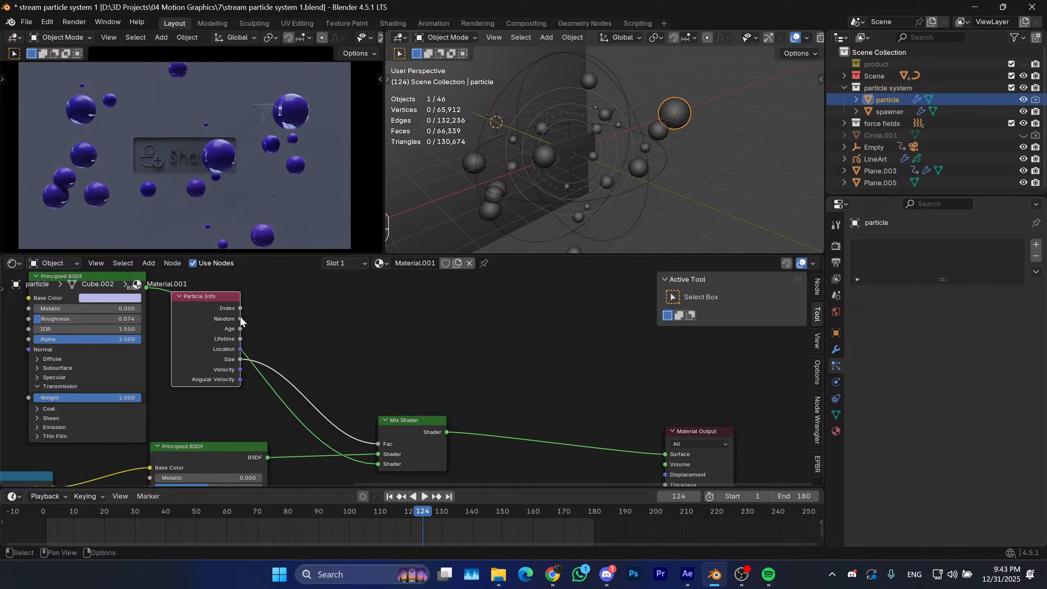
pyautogui.moveTo(241, 319); pyautogui.dragTo(373, 443)
# Move the Particle Info node farther from the glassy Principled BSDF, toward the space above the Mix Shader.
pyautogui.moveTo(205, 298); pyautogui.dragTo(311, 263)
pyautogui.press('g')
pyautogui.moveTo(372, 342); pyautogui.dragTo(410, 373, button='middle')
pyautogui.click(358, 360)
# Tint the glassy Principled BSDF's Base Color coral red and compare Size, Random and Velocity as the Mix Shader's Fac.
pyautogui.click(197, 293)
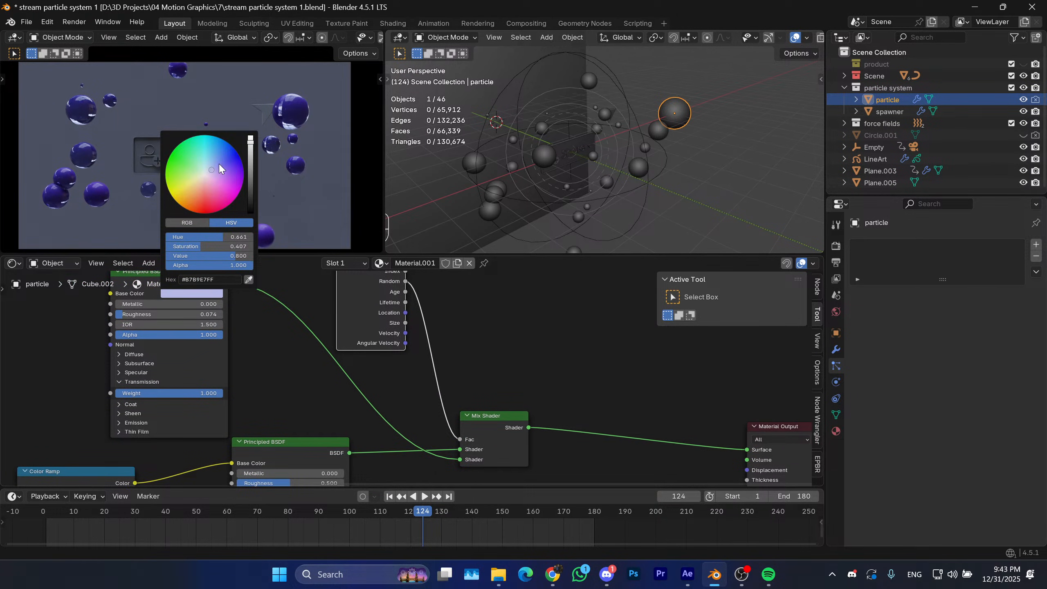
pyautogui.moveTo(212, 186); pyautogui.dragTo(201, 197)
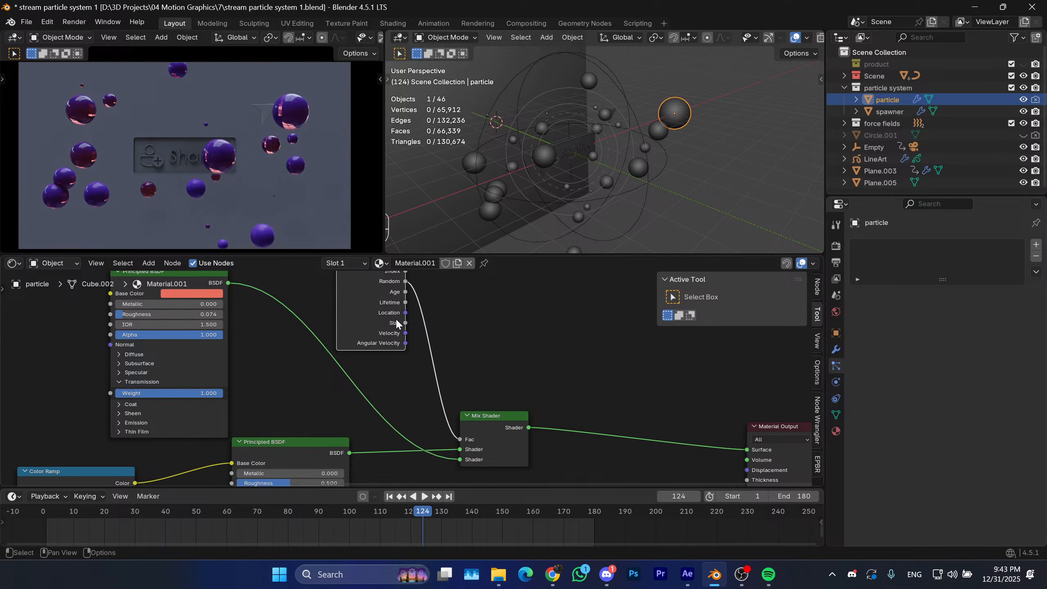
pyautogui.moveTo(405, 323); pyautogui.dragTo(459, 439)
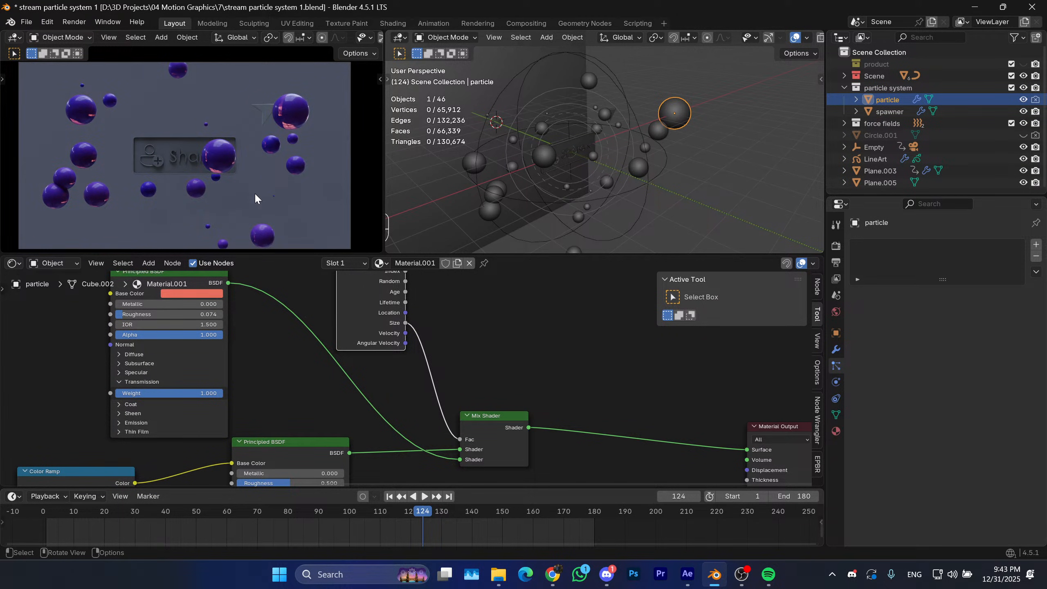
pyautogui.moveTo(415, 311); pyautogui.dragTo(389, 321, button='middle')
pyautogui.moveTo(380, 291); pyautogui.dragTo(437, 449)
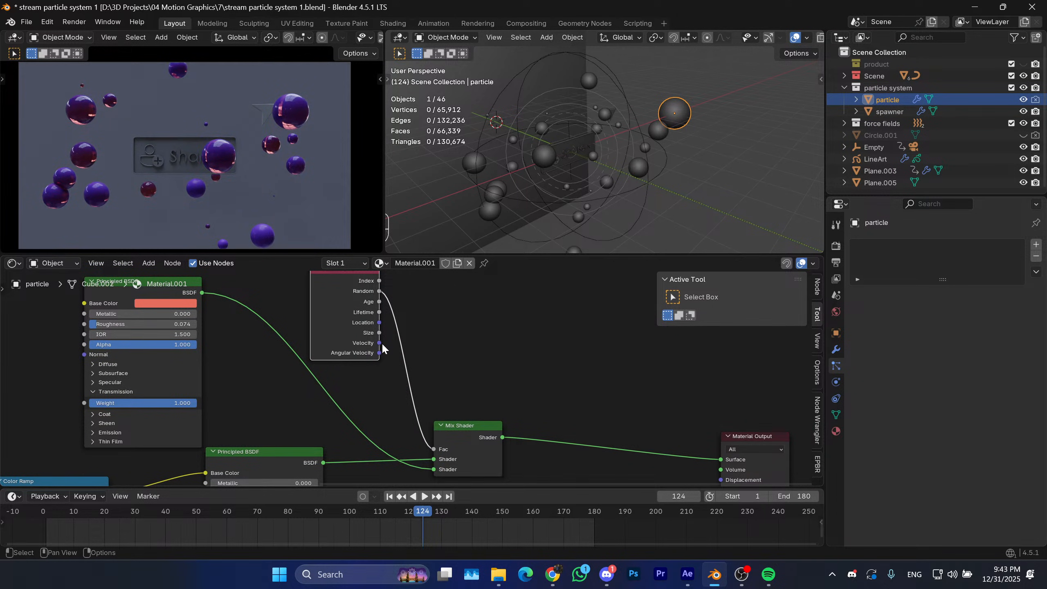
pyautogui.moveTo(382, 345); pyautogui.dragTo(434, 447)
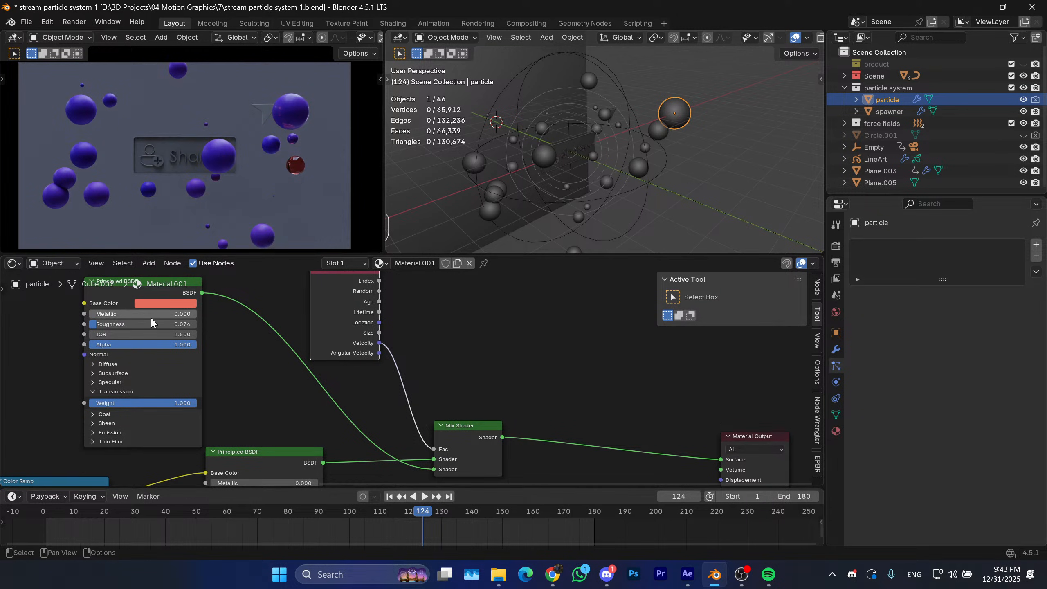
# Set the glassy Principled BSDF's Base Color to pale lavender and link Particle Info's Random output to the Mix Shader's Fac.
pyautogui.click(159, 304)
pyautogui.moveTo(192, 173); pyautogui.dragTo(183, 183)
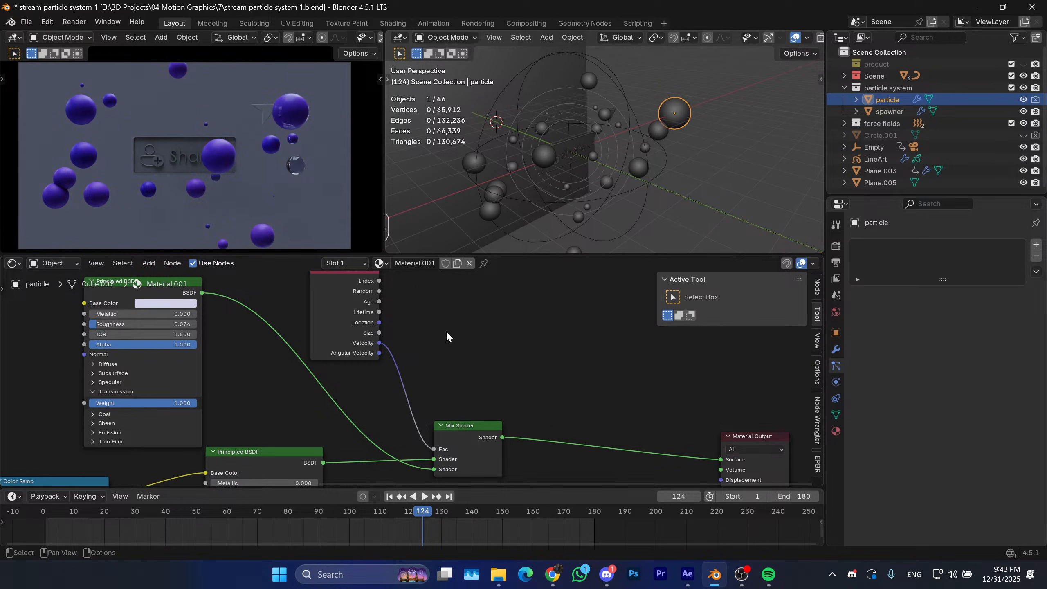
pyautogui.moveTo(444, 354); pyautogui.dragTo(491, 354, button='middle')
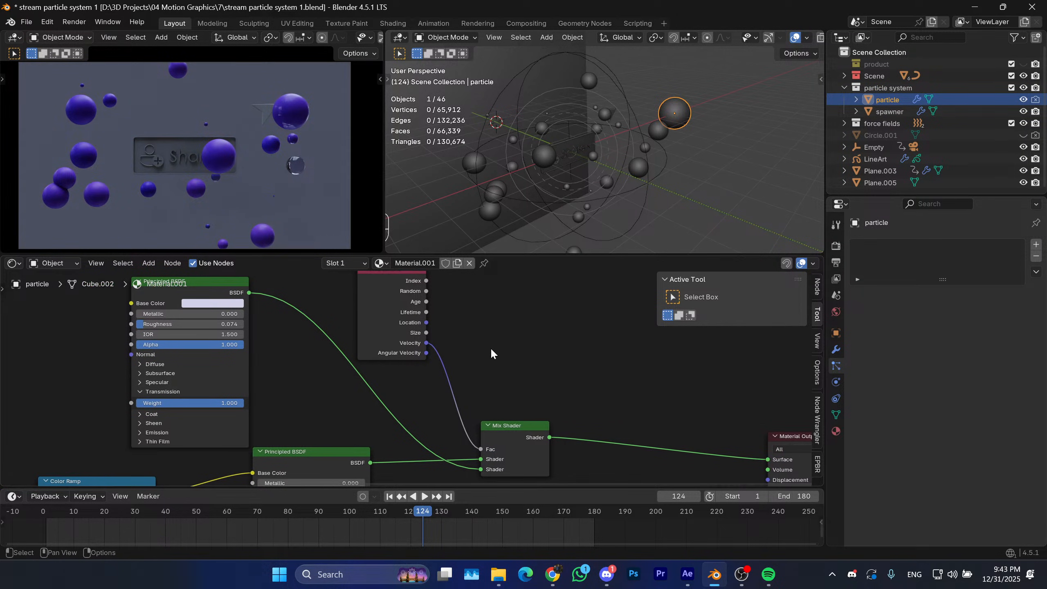
pyautogui.moveTo(429, 296); pyautogui.dragTo(481, 448)
pyautogui.moveTo(398, 343); pyautogui.dragTo(393, 345)
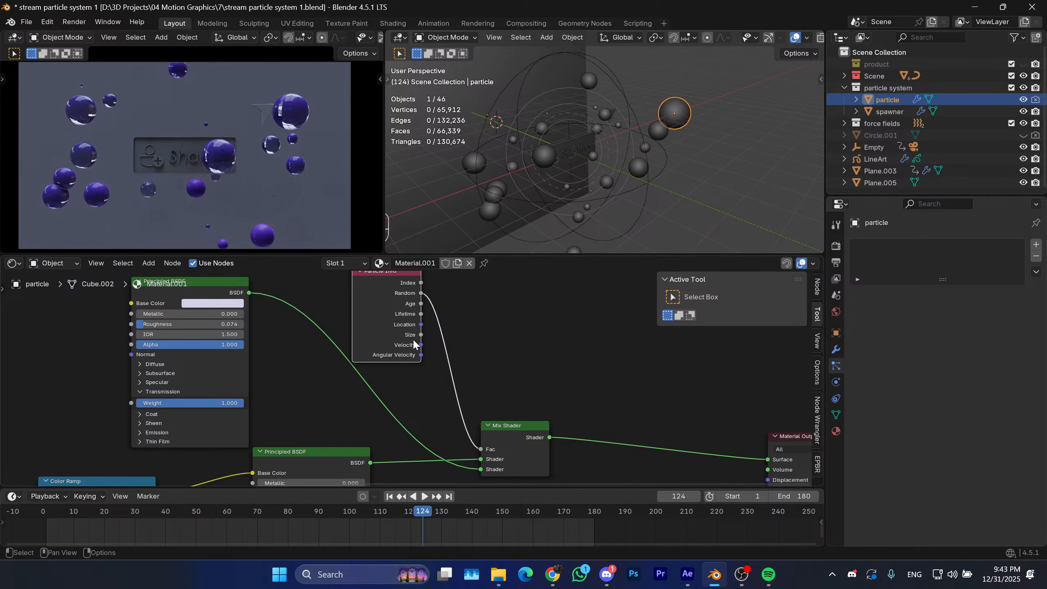
# Add a Color Ramp on the link between Particle Info's Random output and the Mix Shader's Fac.
pyautogui.hotkey('shift', 'a')
pyautogui.click(461, 342)
pyautogui.write('ra')
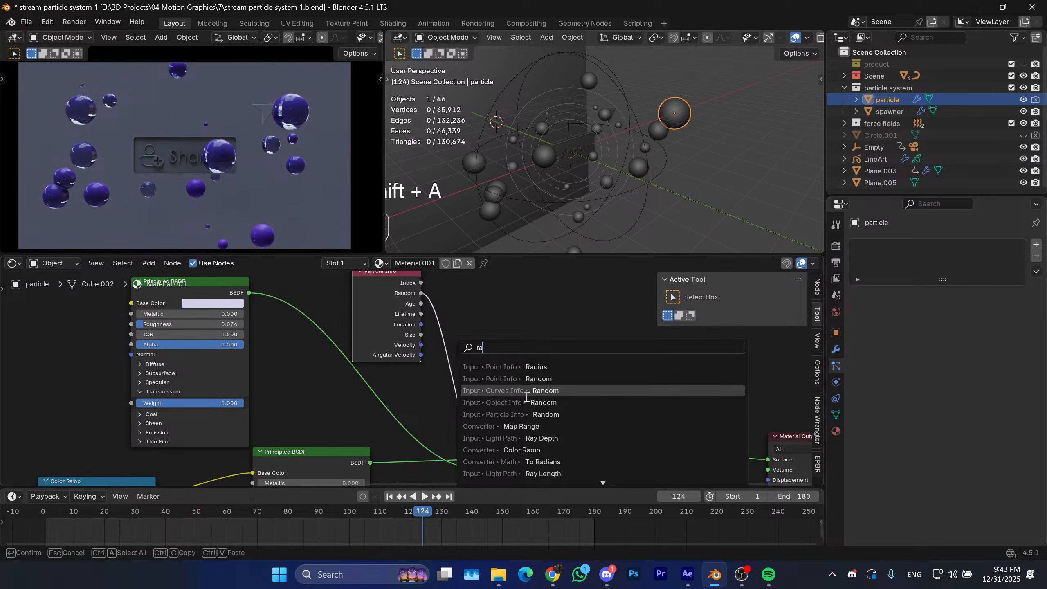
pyautogui.click(520, 449)
pyautogui.click(535, 377)
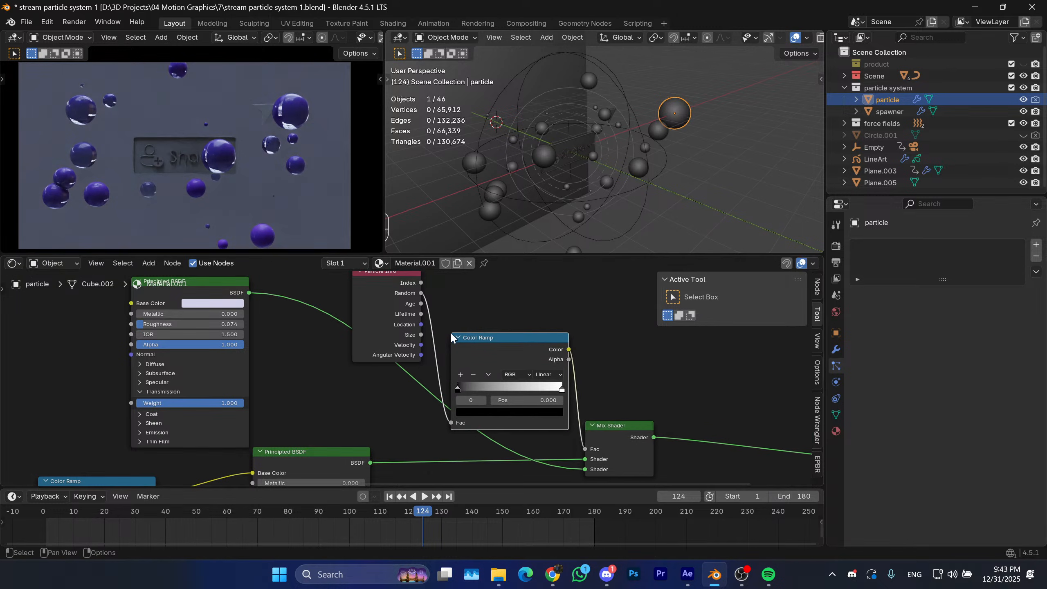
# Set the new Color Ramp's interpolation to Constant and move its white stop to position 0.677.
pyautogui.moveTo(573, 388); pyautogui.dragTo(575, 368, button='middle')
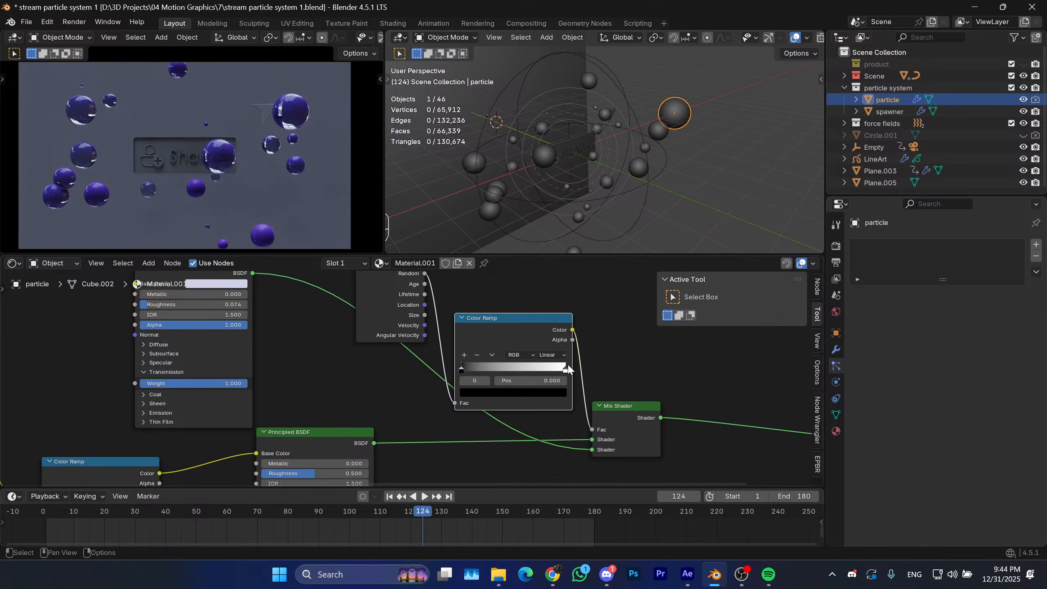
pyautogui.click(552, 355)
pyautogui.click(552, 420)
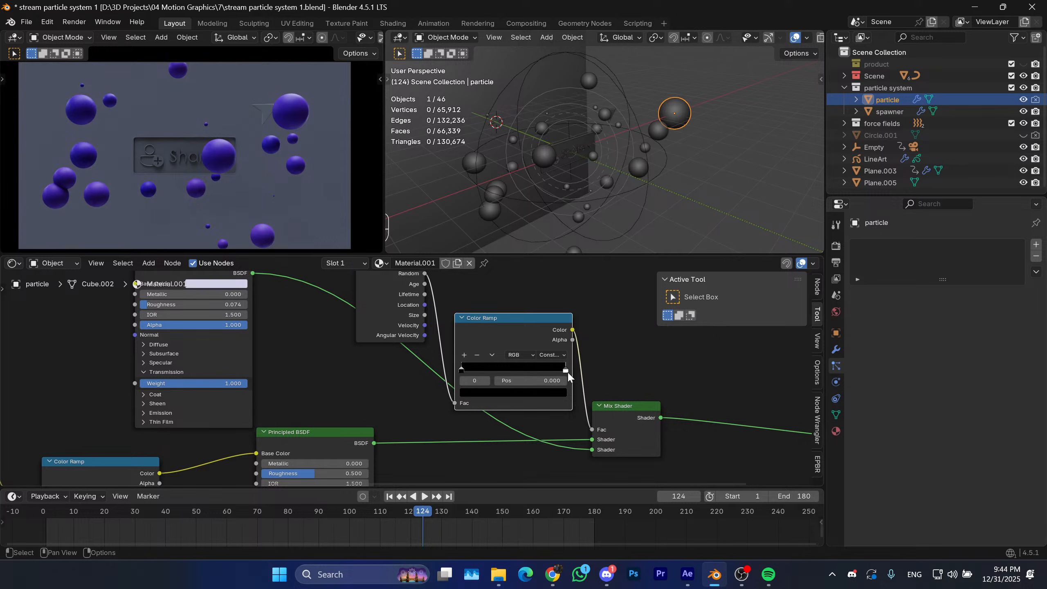
pyautogui.moveTo(566, 371); pyautogui.dragTo(532, 373)
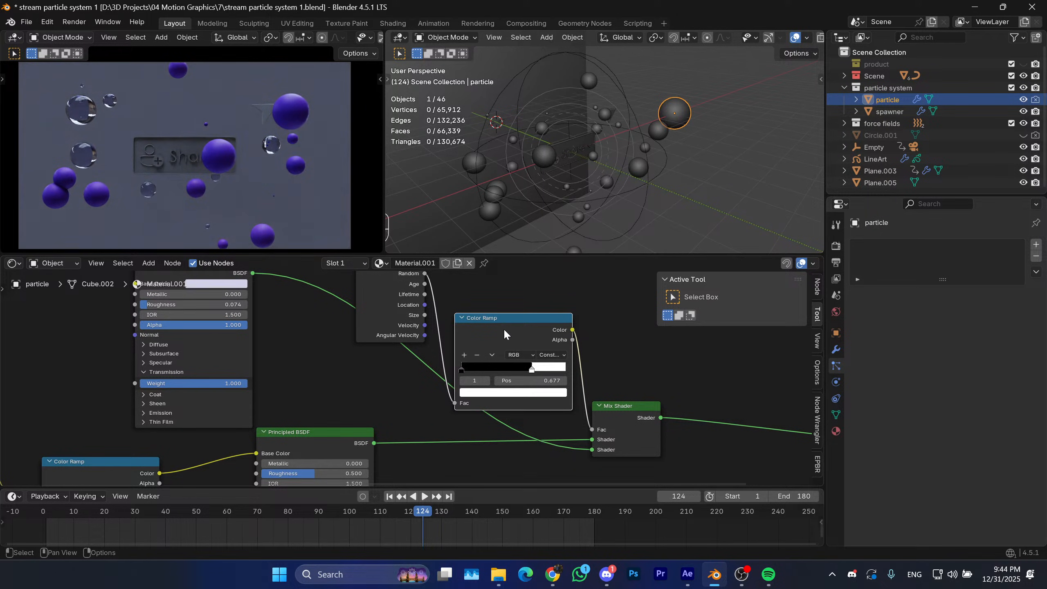
# Move the black-and-white Color Ramp and the Particle Info node up, above the Mix Shader.
pyautogui.moveTo(504, 330); pyautogui.dragTo(518, 270)
pyautogui.moveTo(458, 381); pyautogui.dragTo(371, 397, button='middle')
pyautogui.scroll(-2, 457, 380)
pyautogui.moveTo(329, 321); pyautogui.dragTo(347, 290)
pyautogui.moveTo(446, 326); pyautogui.dragTo(432, 311)
# Space the Particle Info node and the black-and-white Color Ramp apart, leaving a gap between them.
pyautogui.moveTo(423, 445); pyautogui.dragTo(438, 370, button='middle')
pyautogui.moveTo(395, 401); pyautogui.dragTo(356, 427, button='middle')
pyautogui.scroll(1, 367, 421)
pyautogui.moveTo(379, 415); pyautogui.dragTo(318, 355)
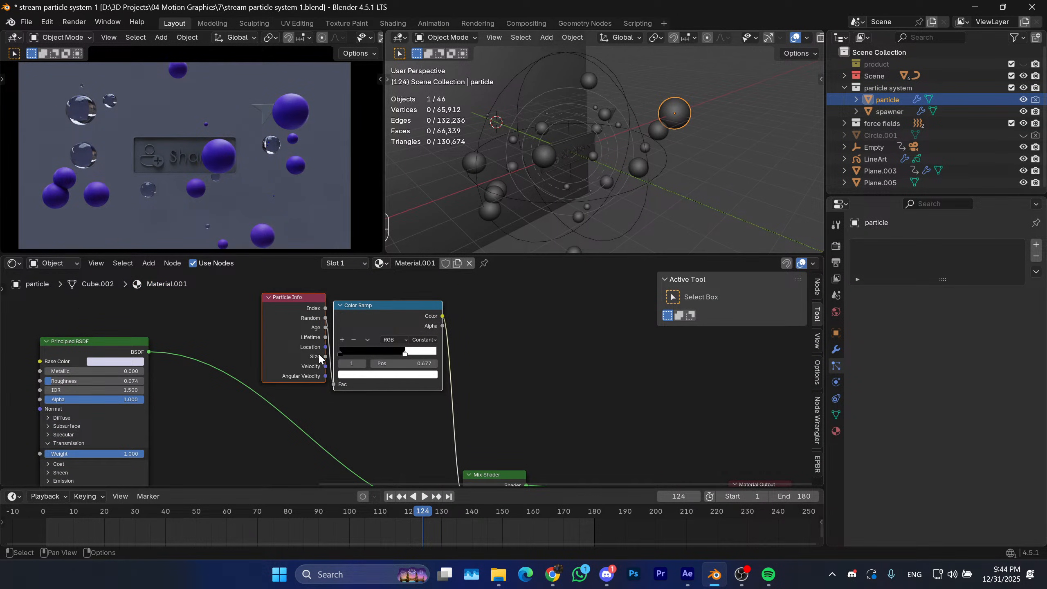
pyautogui.press('g')
pyautogui.click(316, 354)
pyautogui.moveTo(384, 411)
pyautogui.mouseDown(button='middle')
pyautogui.moveTo(405, 406)
pyautogui.moveTo(368, 417)
pyautogui.mouseUp(button='middle')
pyautogui.click(386, 385)
pyautogui.press('g')
pyautogui.click(407, 396)
# Move the white stop of the black-and-white Color Ramp to position 0.607.
pyautogui.scroll(4, 403, 377)
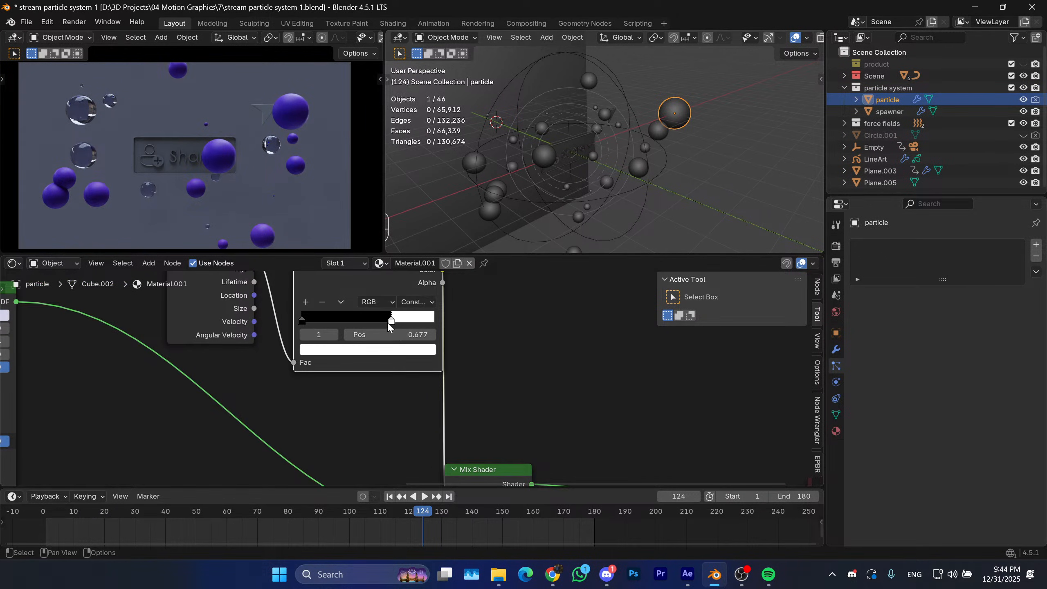
pyautogui.moveTo(389, 326); pyautogui.dragTo(382, 322)
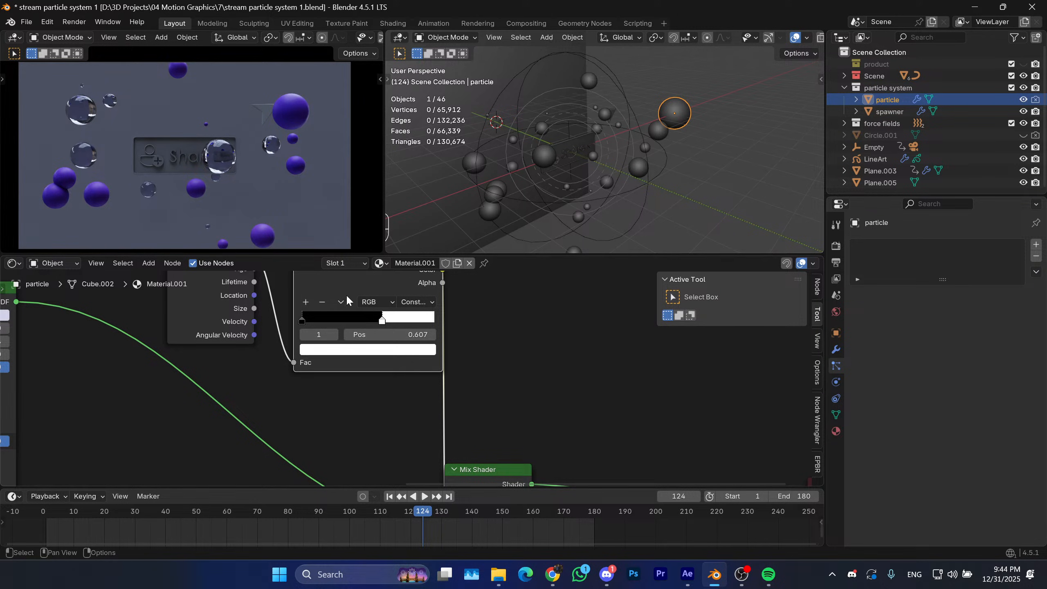
# Move the Mix Shader node closer to the Material Output.
pyautogui.moveTo(253, 447); pyautogui.dragTo(387, 367, button='middle')
pyautogui.scroll(-2, 363, 378)
pyautogui.scroll(2, 405, 389)
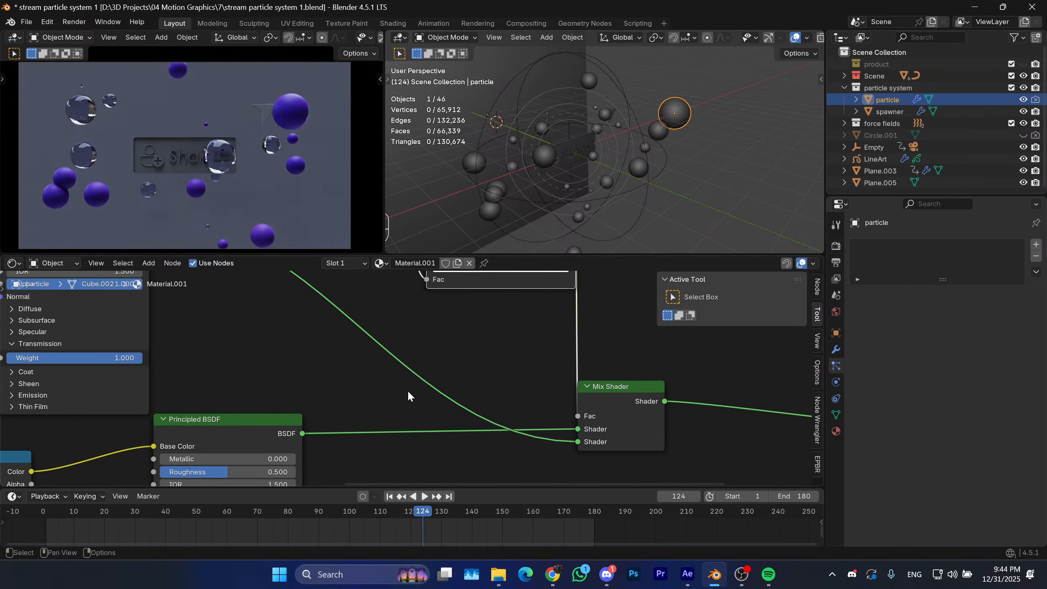
pyautogui.scroll(-4, 418, 380)
pyautogui.scroll(-2, 455, 378)
pyautogui.moveTo(577, 371); pyautogui.dragTo(515, 423)
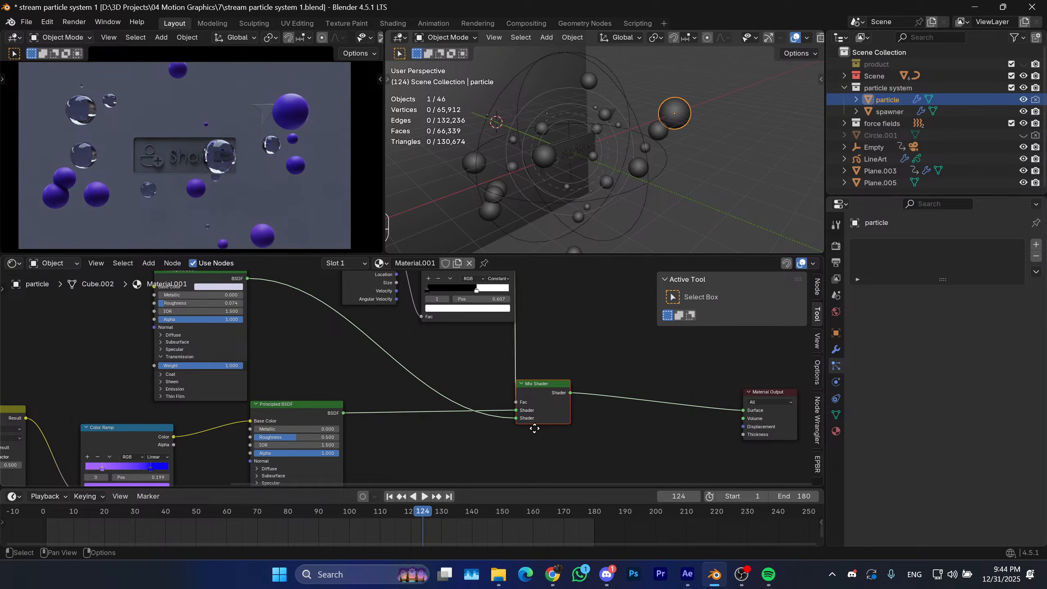
pyautogui.press('g')
pyautogui.click(576, 419)
# Move the Material Output node up so it lines up beside the Mix Shader.
pyautogui.scroll(-3, 565, 420)
pyautogui.moveTo(555, 421); pyautogui.dragTo(457, 346, button='middle')
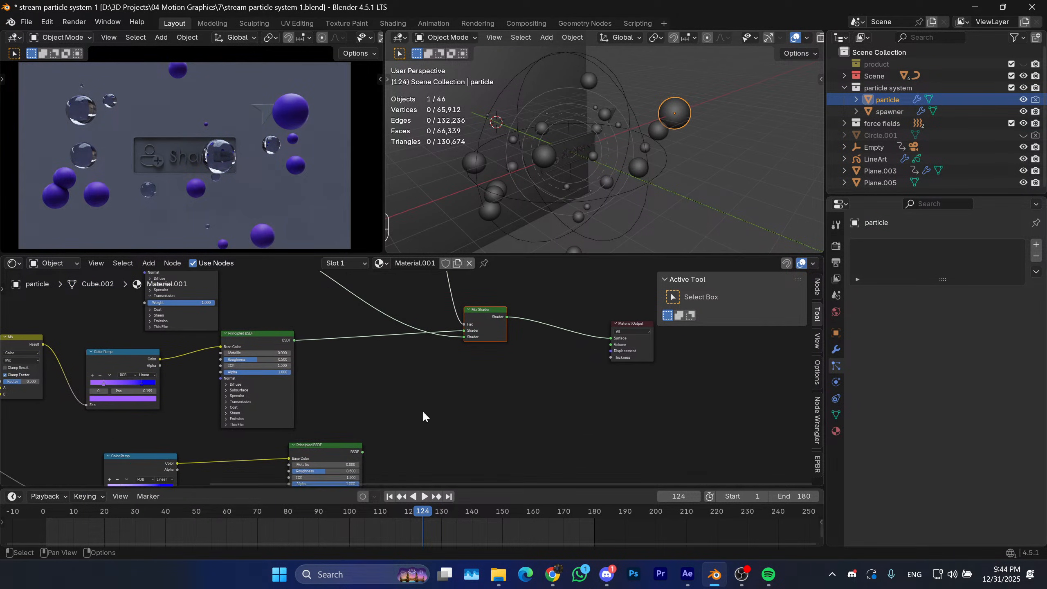
pyautogui.moveTo(423, 411)
pyautogui.mouseDown(button='middle')
pyautogui.moveTo(451, 385)
pyautogui.moveTo(402, 410)
pyautogui.mouseUp(button='middle')
pyautogui.moveTo(504, 350); pyautogui.dragTo(473, 362, button='middle')
pyautogui.moveTo(638, 298); pyautogui.dragTo(559, 357)
pyautogui.press('g')
pyautogui.click(566, 342)
pyautogui.moveTo(471, 364); pyautogui.dragTo(468, 364, button='middle')
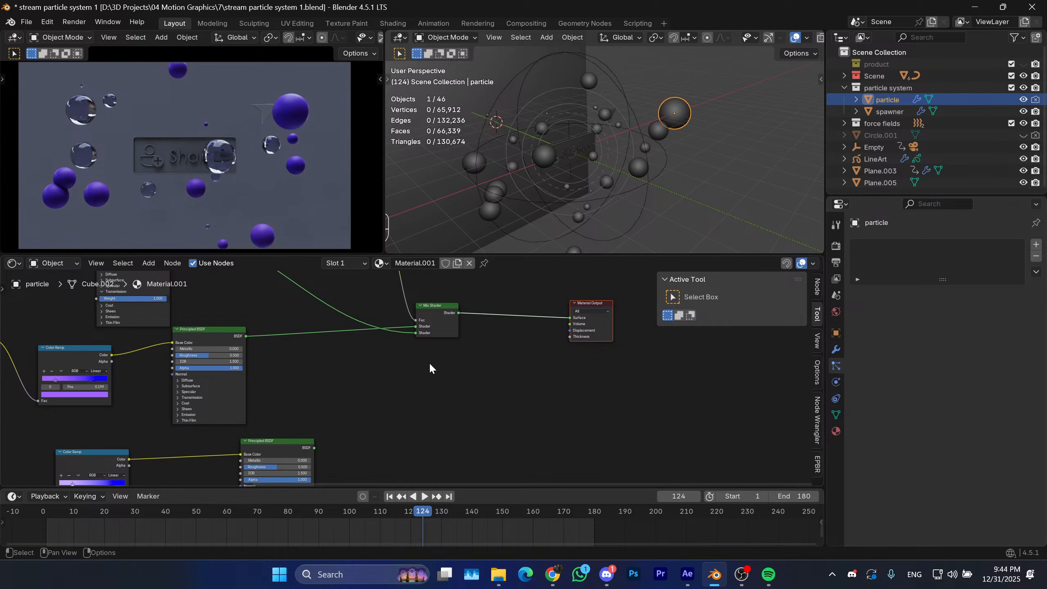
# Duplicate the Mix Shader, insert the copy before the Material Output, and connect the lower Principled BSDF to its second shader input.
pyautogui.moveTo(361, 410); pyautogui.dragTo(411, 392, button='middle')
pyautogui.moveTo(308, 413); pyautogui.dragTo(337, 409, button='middle')
pyautogui.scroll(-1, 404, 378)
pyautogui.moveTo(479, 355); pyautogui.dragTo(471, 445, button='middle')
pyautogui.scroll(-1, 477, 440)
pyautogui.moveTo(477, 441); pyautogui.dragTo(422, 375)
pyautogui.press('g')
pyautogui.moveTo(431, 414); pyautogui.dragTo(401, 383, button='middle')
pyautogui.click(384, 375)
pyautogui.hotkey('shift', 'd')
pyautogui.click(499, 378)
pyautogui.moveTo(476, 390); pyautogui.dragTo(432, 383, button='middle')
pyautogui.scroll(1, 404, 376)
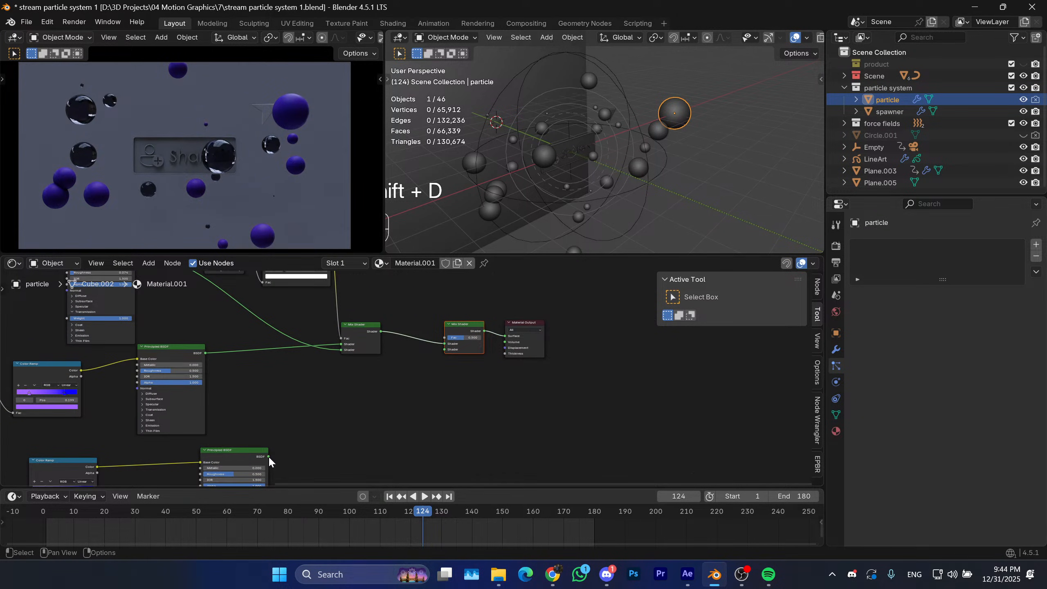
pyautogui.moveTo(269, 457); pyautogui.dragTo(446, 351)
# Change the blue stop of the lower Color Ramp to bright pink.
pyautogui.moveTo(321, 445); pyautogui.dragTo(451, 382, button='middle')
pyautogui.scroll(1, 450, 382)
pyautogui.moveTo(281, 435); pyautogui.dragTo(382, 409, button='middle')
pyautogui.scroll(2, 382, 409)
pyautogui.click(249, 407)
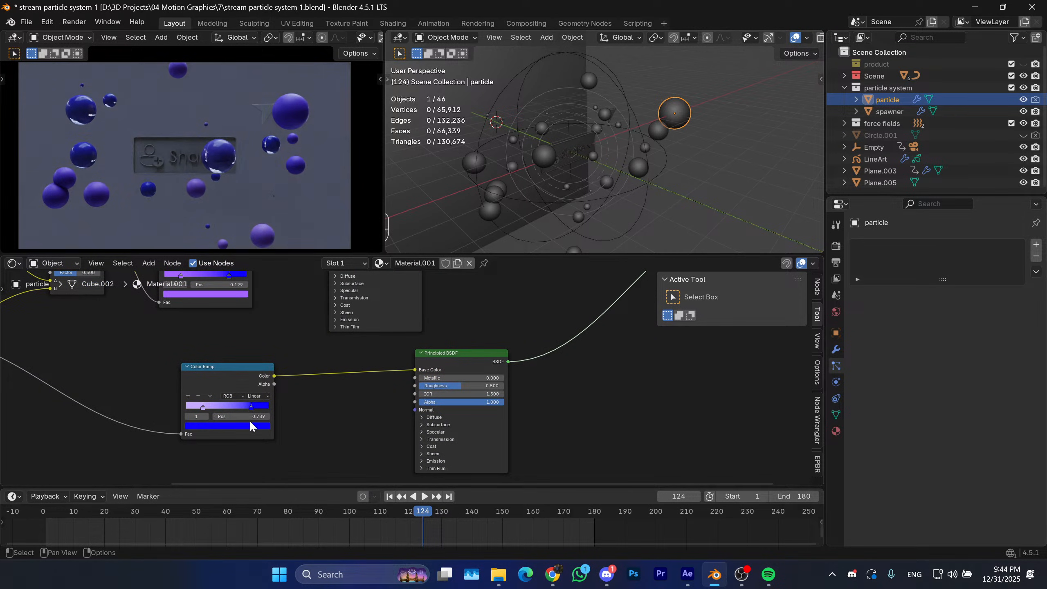
pyautogui.click(250, 422)
pyautogui.click(252, 428)
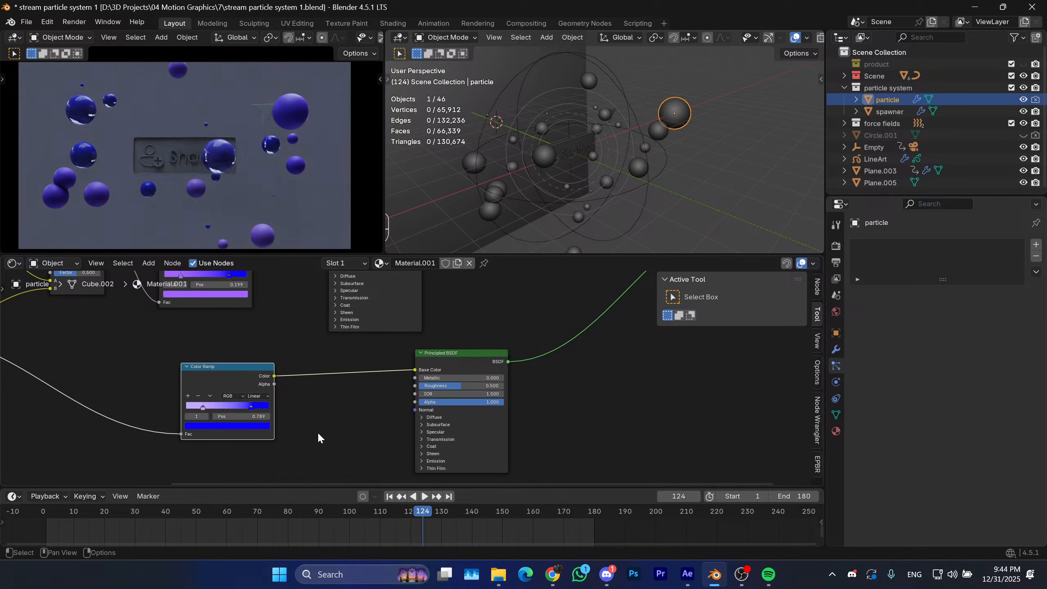
pyautogui.click(253, 426)
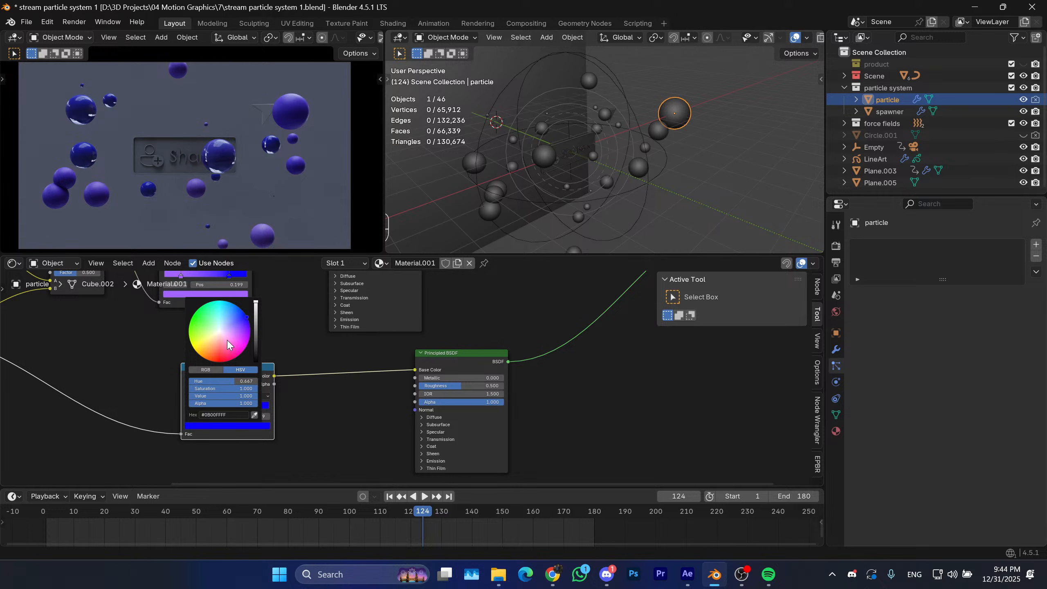
pyautogui.moveTo(227, 341)
pyautogui.mouseDown()
pyautogui.moveTo(243, 350)
pyautogui.moveTo(231, 347)
pyautogui.mouseUp()
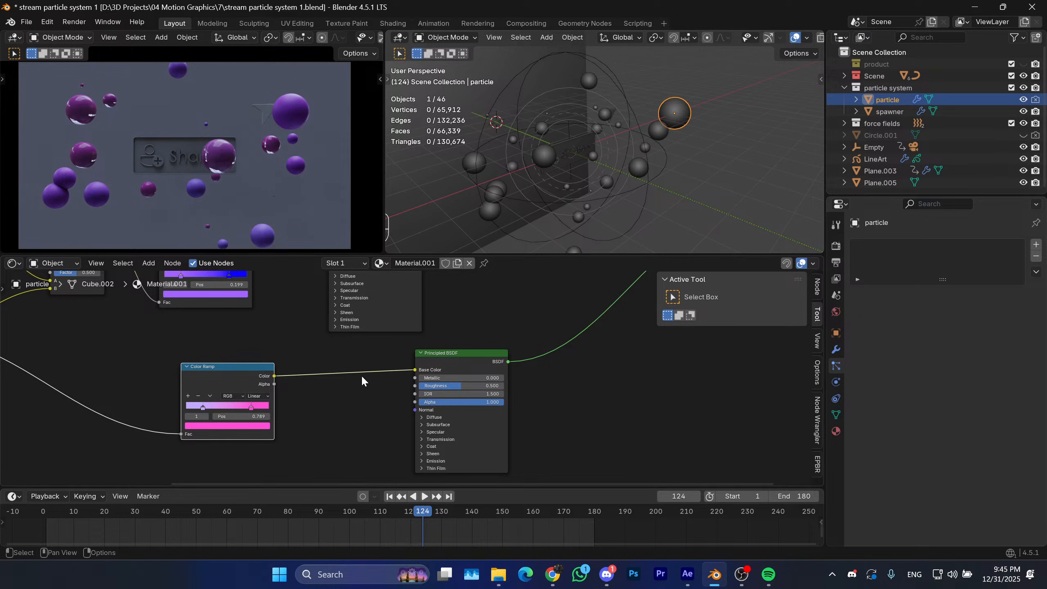
# Flip the upper Color Ramp so its gradient runs from blue to purple.
pyautogui.moveTo(376, 353); pyautogui.dragTo(317, 368, button='middle')
pyautogui.scroll(-2, 497, 362)
pyautogui.moveTo(501, 360); pyautogui.dragTo(376, 453, button='middle')
pyautogui.scroll(-2, 457, 371)
pyautogui.moveTo(457, 371); pyautogui.dragTo(587, 348, button='middle')
pyautogui.moveTo(466, 434); pyautogui.dragTo(564, 386, button='middle')
pyautogui.scroll(4, 412, 391)
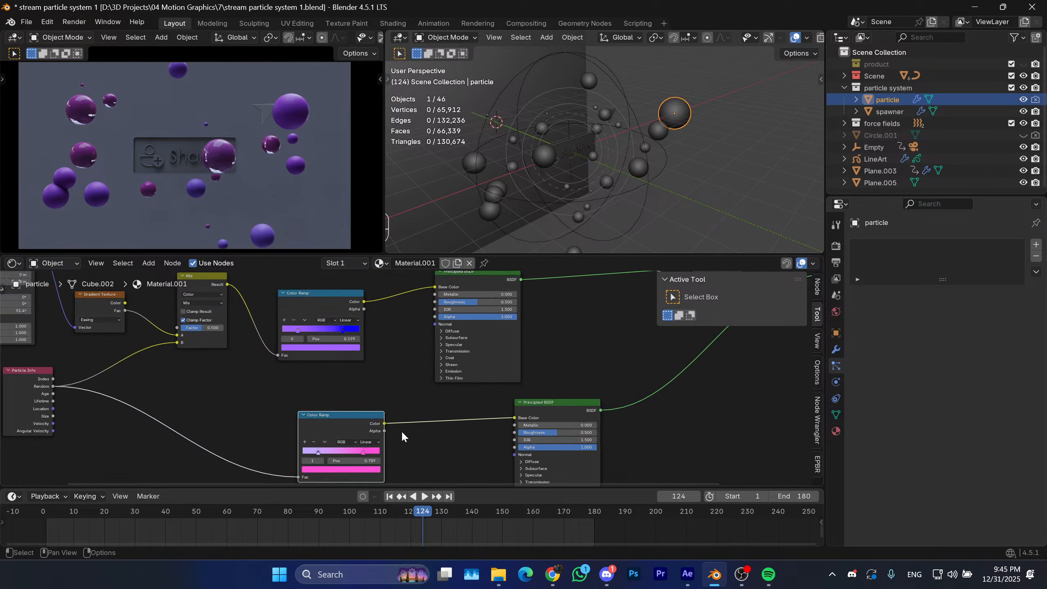
pyautogui.moveTo(418, 420); pyautogui.dragTo(439, 430, button='middle')
pyautogui.scroll(7, 396, 384)
pyautogui.moveTo(385, 385); pyautogui.dragTo(439, 420, button='middle')
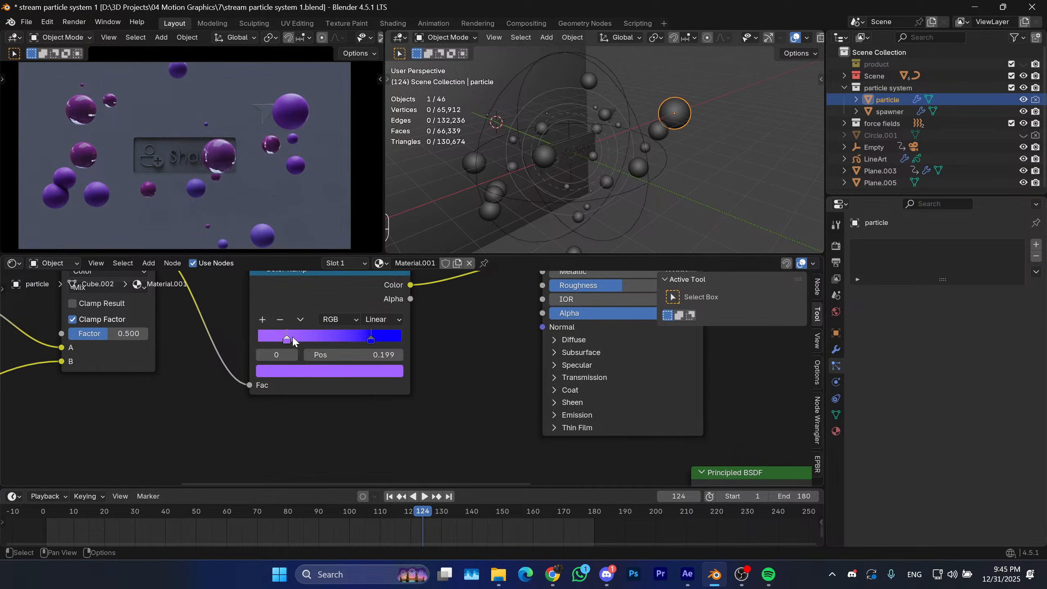
pyautogui.click(351, 371)
pyautogui.click(301, 322)
pyautogui.click(329, 334)
pyautogui.scroll(-2, 448, 382)
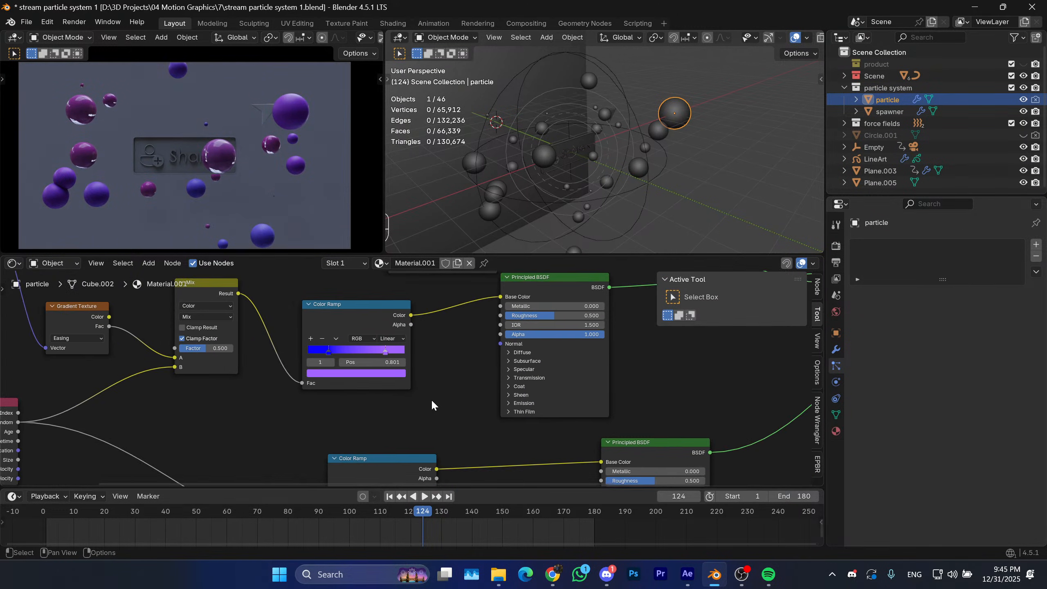
# Duplicate the black-and-white Color Ramp between the lower Particle Info and the purple-to-pink Color Ramp, and adjust its white stop's position.
pyautogui.moveTo(431, 404); pyautogui.dragTo(262, 451, button='middle')
pyautogui.scroll(-1, 372, 386)
pyautogui.scroll(-3, 311, 384)
pyautogui.moveTo(475, 389); pyautogui.dragTo(516, 388, button='middle')
pyautogui.scroll(-1, 555, 330)
pyautogui.scroll(-3, 512, 386)
pyautogui.click(503, 287)
pyautogui.hotkey('shift', 'd')
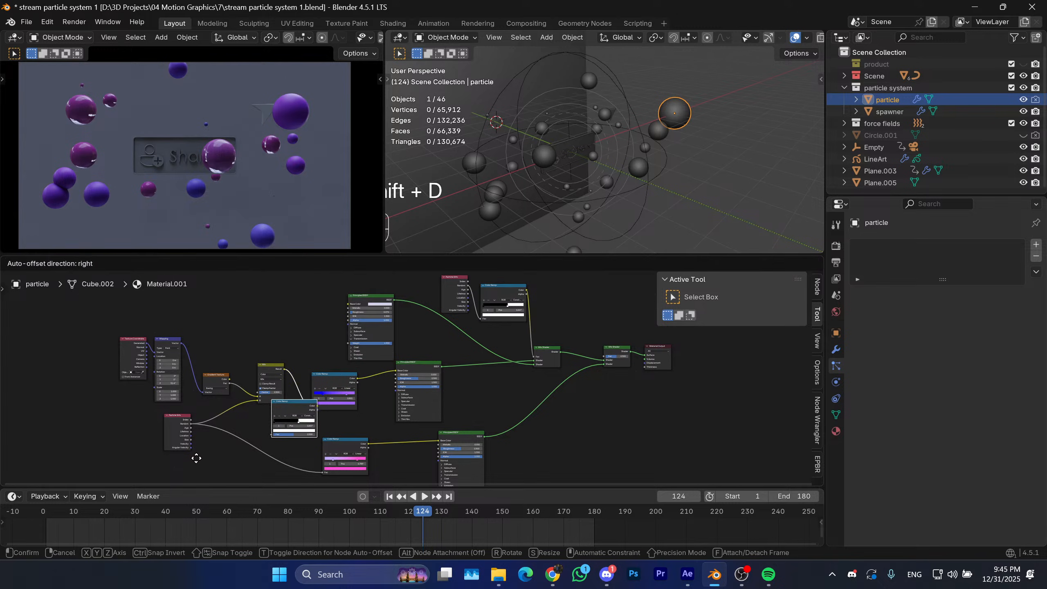
pyautogui.click(173, 476)
pyautogui.scroll(3, 248, 446)
pyautogui.scroll(5, 372, 412)
pyautogui.moveTo(270, 438); pyautogui.dragTo(431, 391, button='middle')
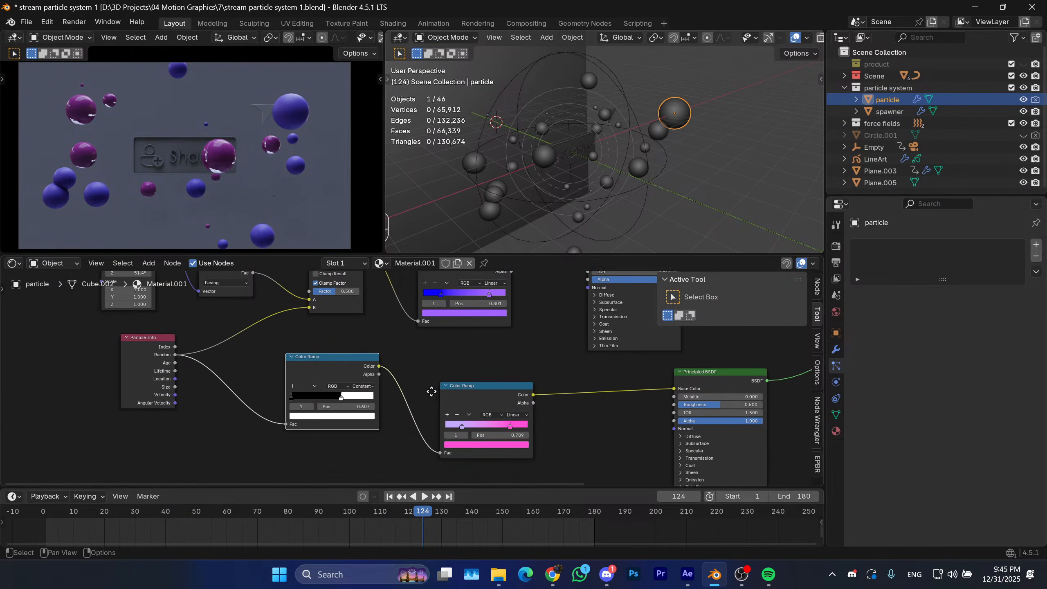
pyautogui.scroll(1, 363, 408)
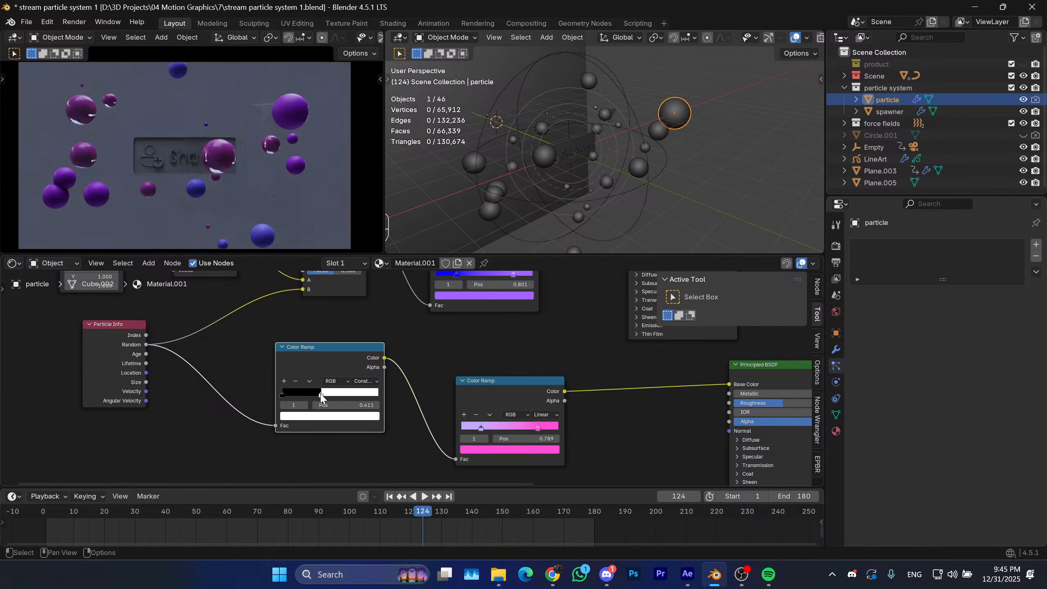
pyautogui.moveTo(339, 395); pyautogui.dragTo(337, 395)
# Examine how the glass, gradient and pink shader branches feed the two Mix Shaders and the Material Output.
pyautogui.scroll(-2, 409, 376)
pyautogui.scroll(-2, 367, 378)
pyautogui.moveTo(428, 366); pyautogui.dragTo(355, 376, button='middle')
pyautogui.scroll(-2, 356, 376)
pyautogui.moveTo(516, 352); pyautogui.dragTo(438, 394, button='middle')
pyautogui.scroll(-1, 403, 379)
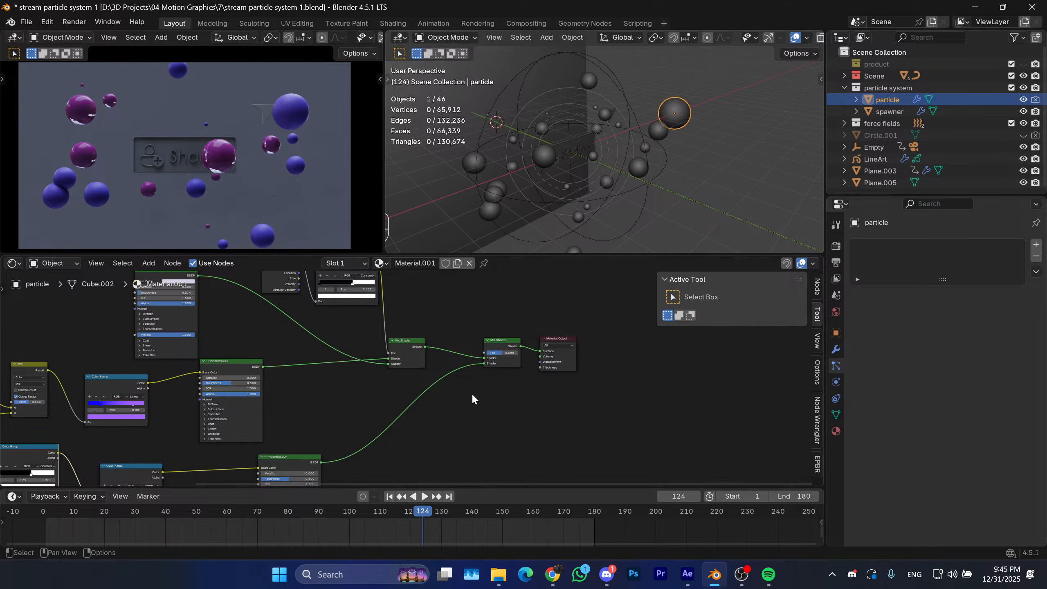
pyautogui.moveTo(498, 416); pyautogui.dragTo(599, 465, button='middle')
pyautogui.moveTo(471, 437); pyautogui.dragTo(414, 407, button='middle')
pyautogui.scroll(4, 492, 458)
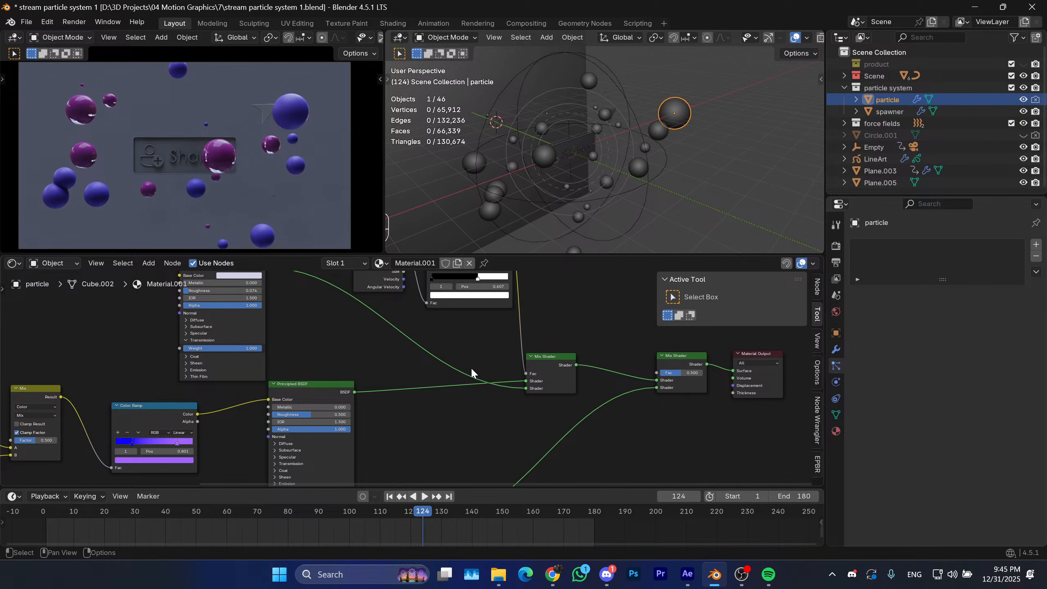
pyautogui.moveTo(467, 370); pyautogui.dragTo(535, 453, button='middle')
pyautogui.scroll(-2, 475, 388)
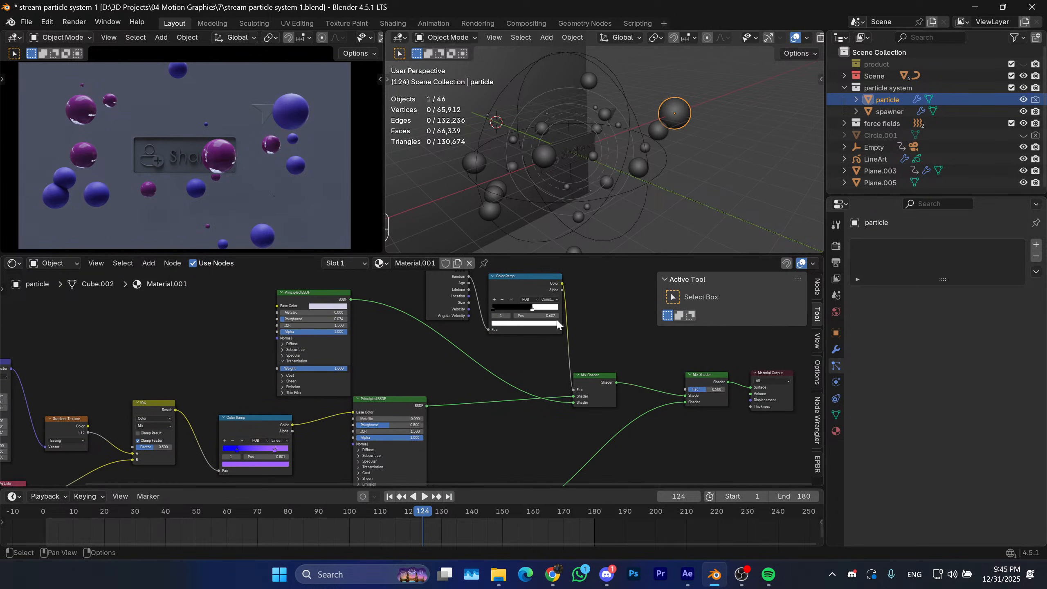
pyautogui.moveTo(480, 385); pyautogui.dragTo(528, 370, button='middle')
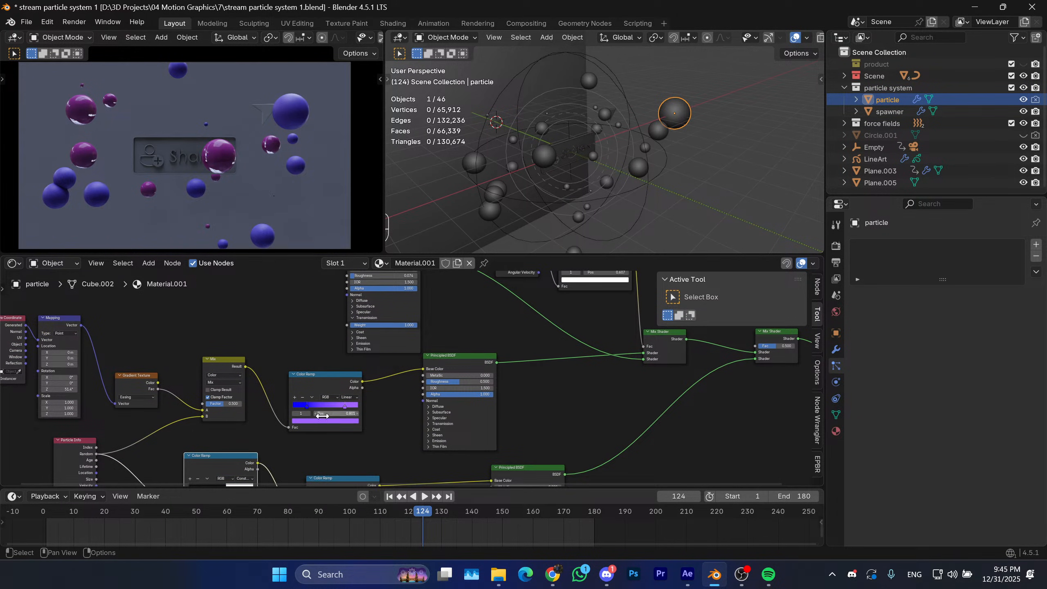
pyautogui.moveTo(408, 442); pyautogui.dragTo(204, 428, button='middle')
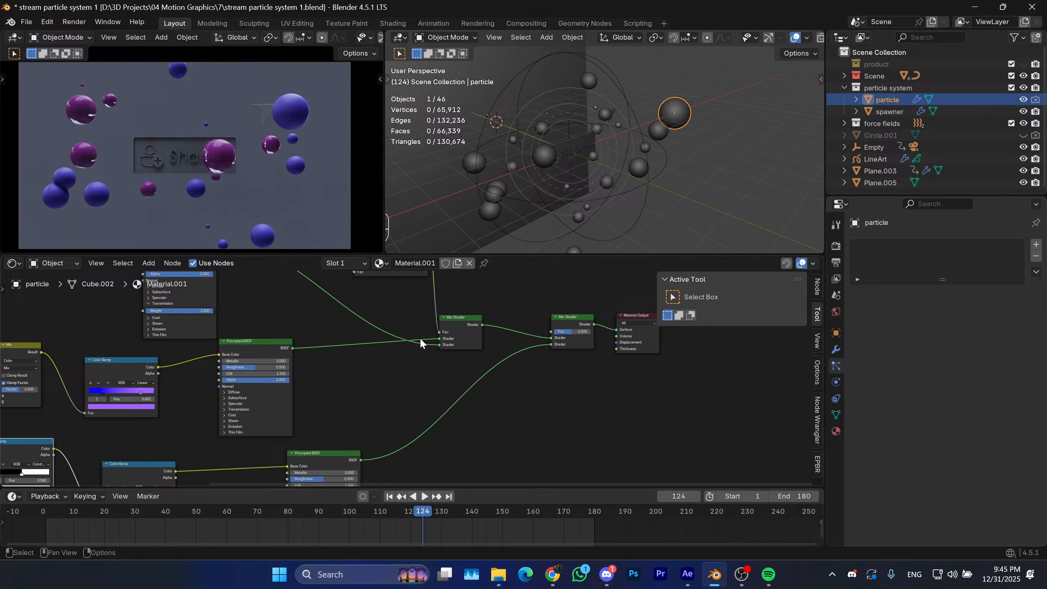
pyautogui.moveTo(497, 354); pyautogui.dragTo(431, 399, button='middle')
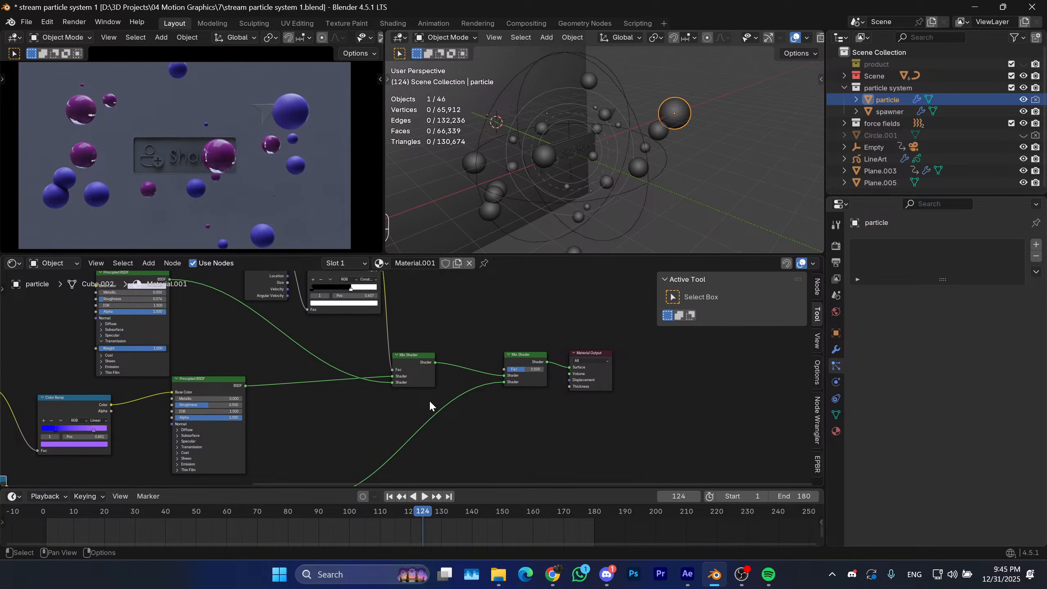
# Select the glass Principled BSDF, its Particle Info, its constant Color Ramp and the first Mix Shader.
pyautogui.scroll(-1, 399, 397)
pyautogui.moveTo(399, 398); pyautogui.dragTo(471, 445, button='middle')
pyautogui.scroll(-1, 442, 413)
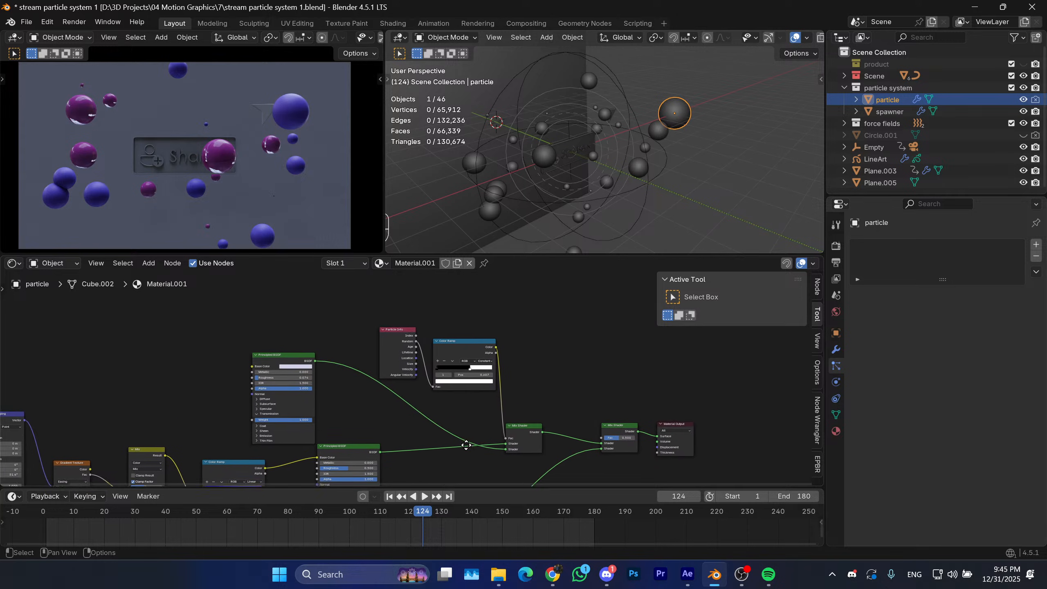
pyautogui.moveTo(542, 332); pyautogui.dragTo(297, 397)
pyautogui.moveTo(421, 419); pyautogui.dragTo(415, 369, button='middle')
pyautogui.keyDown('shift'); pyautogui.click(527, 400); pyautogui.keyUp('shift')
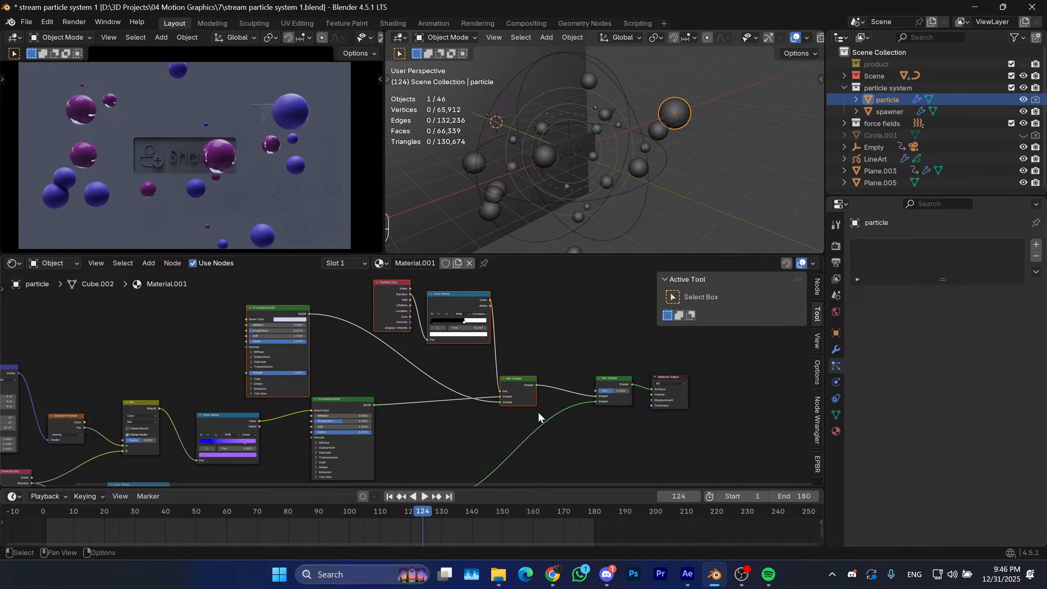
pyautogui.keyDown('alt'); pyautogui.moveTo(536, 392); pyautogui.dragTo(592, 381, button='right'); pyautogui.keyUp('alt')
pyautogui.hotkey('ctrl', 'z')
pyautogui.hotkey('ctrl', 'z')
# Cut the first Mix Shader's links to the gradient shader and second Mix Shader, and move the glass branch up out of the way.
pyautogui.keyDown('ctrl'); pyautogui.moveTo(556, 399); pyautogui.dragTo(567, 357, button='right'); pyautogui.keyUp('ctrl')
pyautogui.keyDown('ctrl'); pyautogui.moveTo(399, 417); pyautogui.dragTo(396, 403, button='right'); pyautogui.keyUp('ctrl')
pyautogui.press('g')
pyautogui.click(468, 328)
pyautogui.moveTo(462, 412); pyautogui.dragTo(480, 390, button='middle')
pyautogui.press('g')
pyautogui.click(512, 329)
pyautogui.scroll(-2, 484, 401)
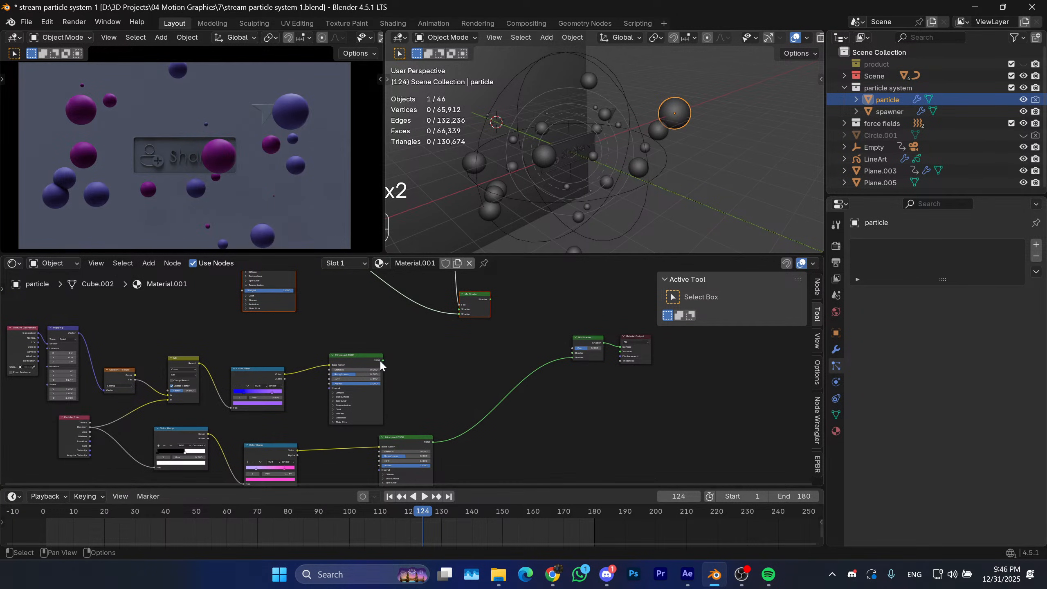
# Connect the gradient Principled BSDF to the remaining Mix Shader's first shader input, and arrange that Mix Shader and Material Output beside the two shaders.
pyautogui.moveTo(382, 360); pyautogui.dragTo(578, 352)
pyautogui.scroll(2, 499, 367)
pyautogui.moveTo(578, 359); pyautogui.dragTo(531, 381, button='middle')
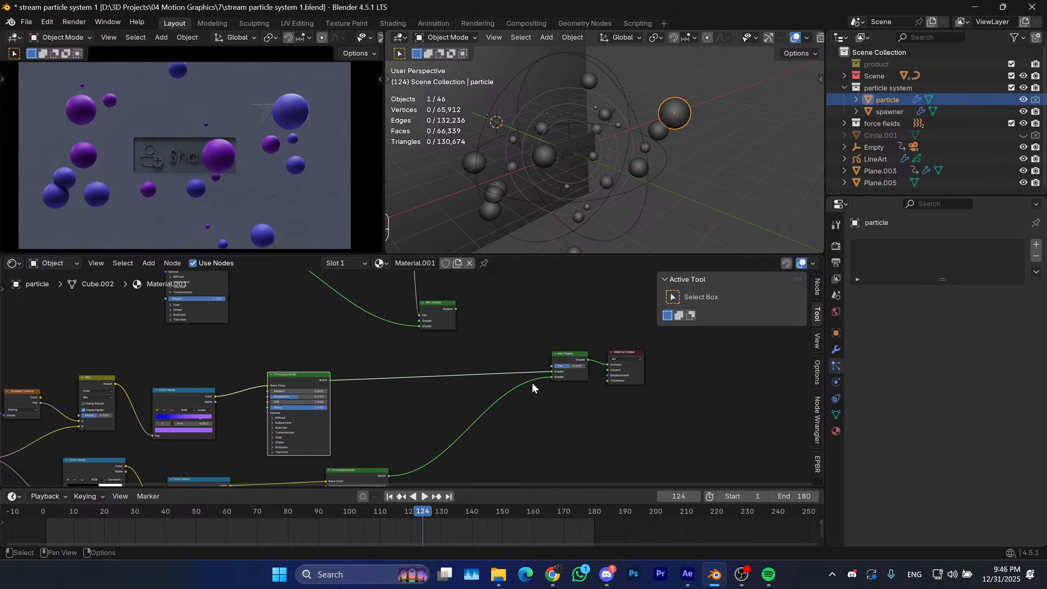
pyautogui.moveTo(613, 400); pyautogui.dragTo(565, 351)
pyautogui.press('g')
pyautogui.click(493, 397)
pyautogui.moveTo(536, 398)
pyautogui.mouseDown(button='middle')
pyautogui.moveTo(521, 389)
pyautogui.moveTo(540, 392)
pyautogui.mouseUp(button='middle')
pyautogui.press('g')
pyautogui.click(490, 402)
pyautogui.press('g')
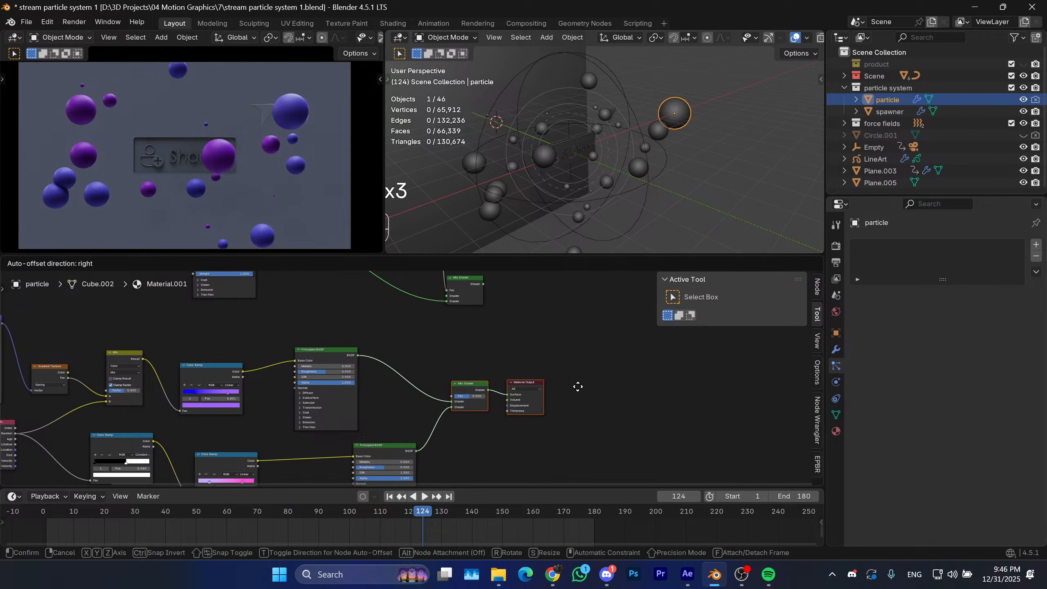
pyautogui.click(592, 379)
# Add a Layer Weight node with its Fresnel output driving the Fac of the Mix Shader that blends the two coloured shaders.
pyautogui.scroll(1, 474, 387)
pyautogui.moveTo(474, 388); pyautogui.dragTo(506, 389, button='middle')
pyautogui.hotkey('shift', 'a')
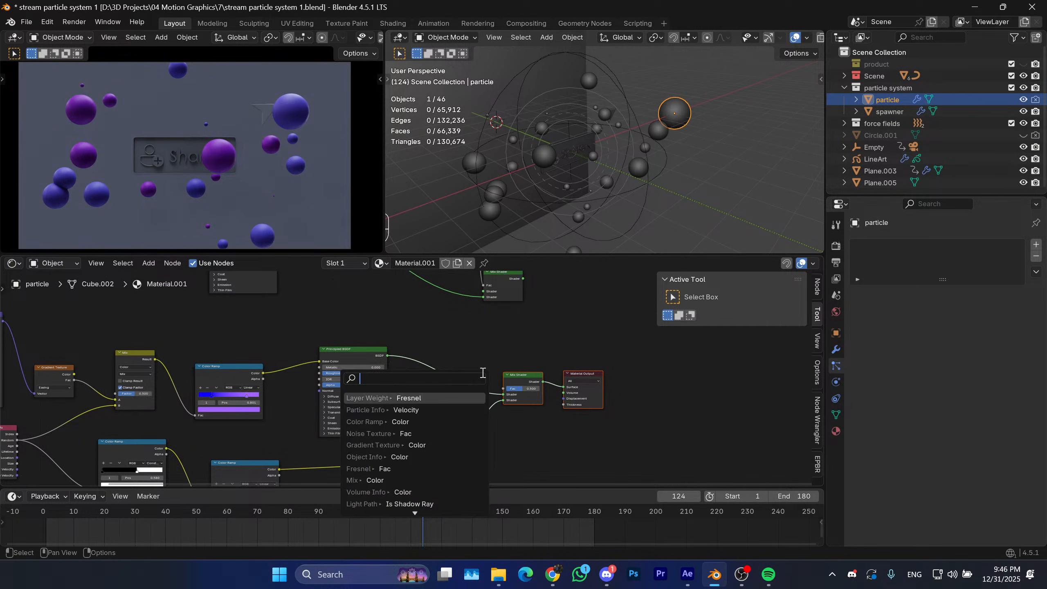
pyautogui.write('layer')
pyautogui.click(407, 411)
pyautogui.click(384, 353)
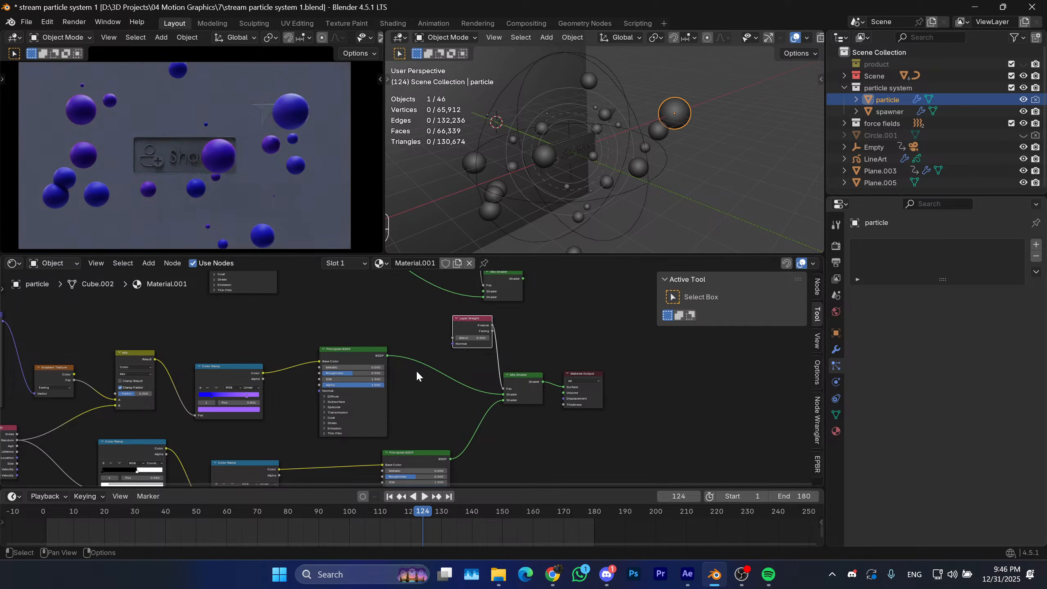
# Set the Layer Weight node's Blend to 0.600 and move the timeline to frame 125.
pyautogui.scroll(3, 490, 339)
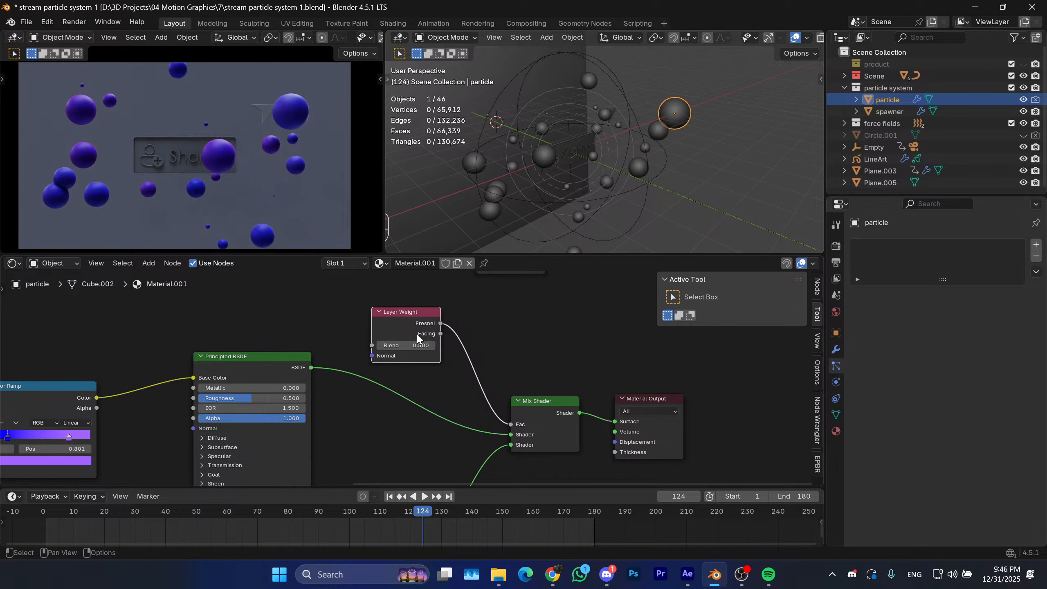
pyautogui.moveTo(430, 342)
pyautogui.mouseDown()
pyautogui.moveTo(462, 341)
pyautogui.moveTo(437, 341)
pyautogui.mouseUp()
pyautogui.moveTo(419, 512)
pyautogui.mouseDown()
pyautogui.moveTo(369, 516)
pyautogui.moveTo(477, 514)
pyautogui.moveTo(425, 516)
pyautogui.mouseUp()
pyautogui.scroll(-1, 416, 377)
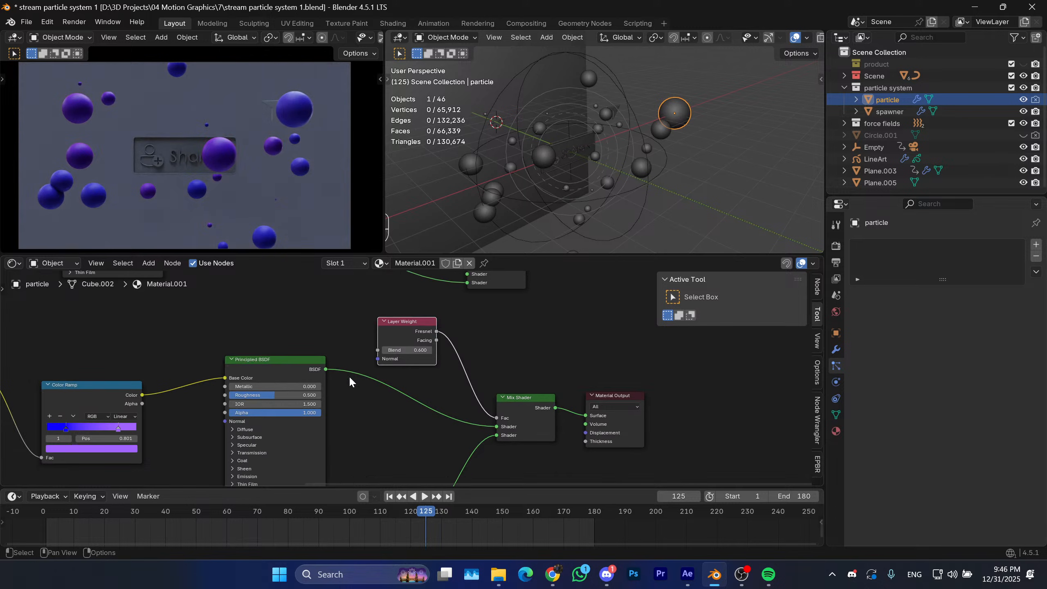
# Move the Material Output away from the Fresnel-driven Mix Shader to open a gap between them.
pyautogui.scroll(-2, 349, 381)
pyautogui.moveTo(569, 375); pyautogui.dragTo(500, 438)
pyautogui.press('g')
pyautogui.click(695, 363)
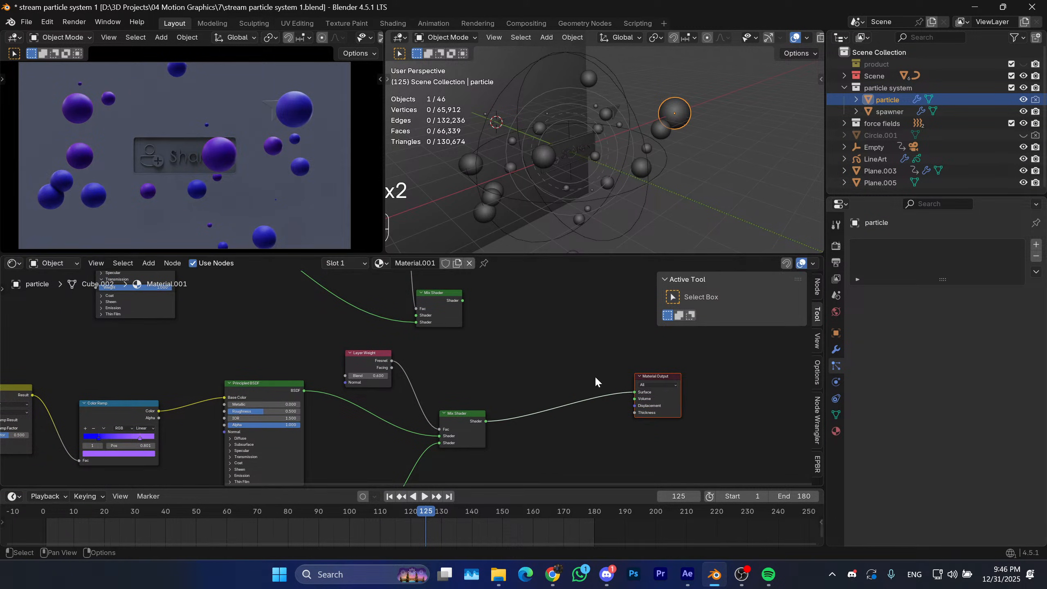
# Shift the whole glass branch with its Mix Shader past the Fresnel-driven Mix Shader, and move the Material Output beyond it.
pyautogui.moveTo(515, 337); pyautogui.dragTo(506, 375, button='middle')
pyautogui.moveTo(515, 327); pyautogui.dragTo(379, 357)
pyautogui.moveTo(379, 357); pyautogui.dragTo(474, 378, button='middle')
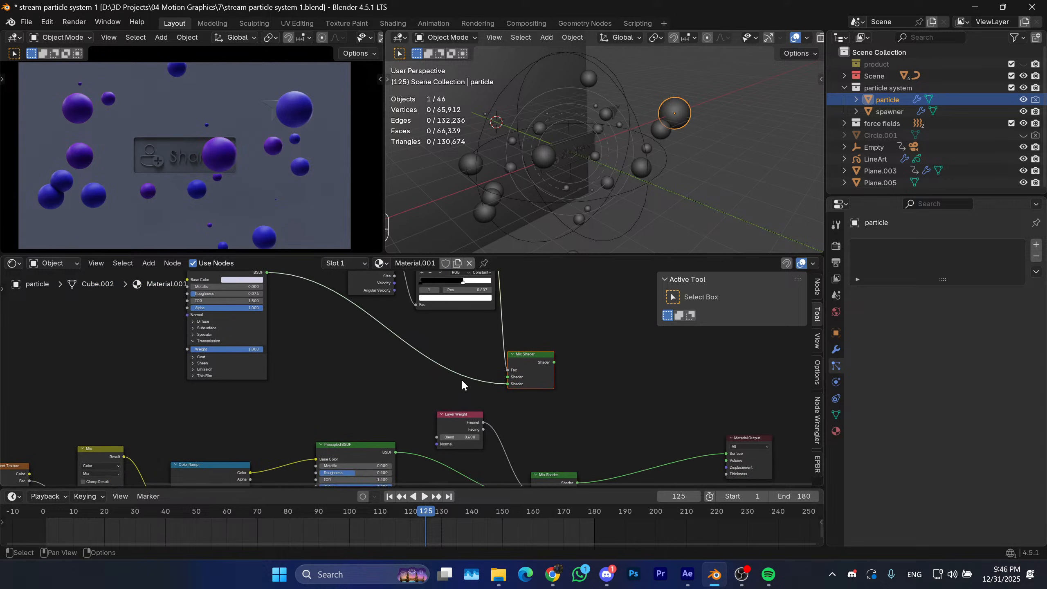
pyautogui.scroll(-4, 461, 379)
pyautogui.moveTo(540, 294); pyautogui.dragTo(213, 370)
pyautogui.keyDown('shift'); pyautogui.moveTo(423, 389); pyautogui.dragTo(308, 360, button='middle'); pyautogui.keyUp('shift')
pyautogui.press('g')
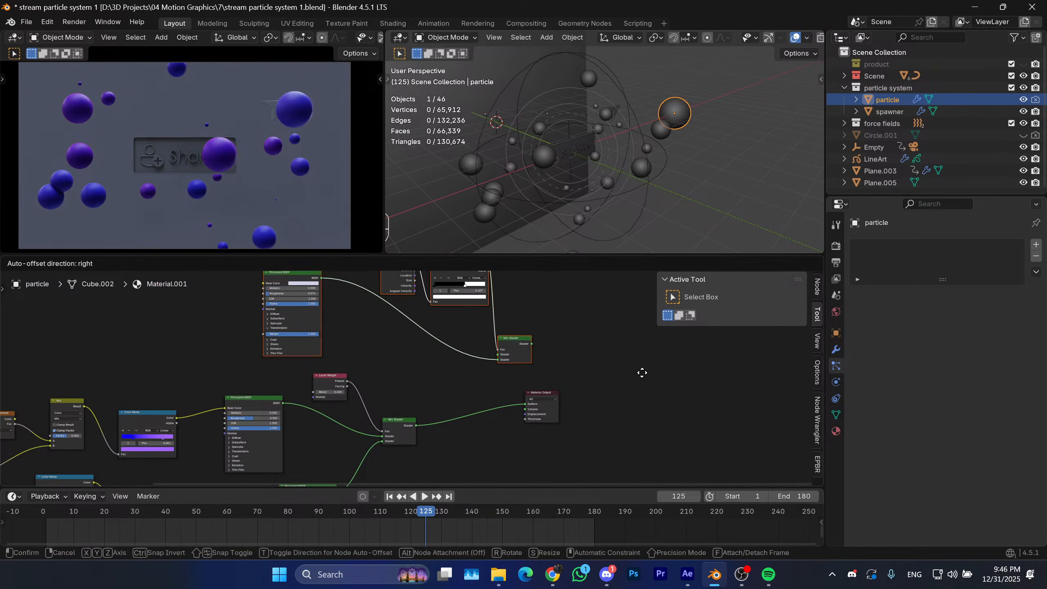
pyautogui.click(678, 369)
pyautogui.scroll(2, 637, 388)
pyautogui.moveTo(626, 393); pyautogui.dragTo(506, 445)
pyautogui.press('g')
pyautogui.click(709, 420)
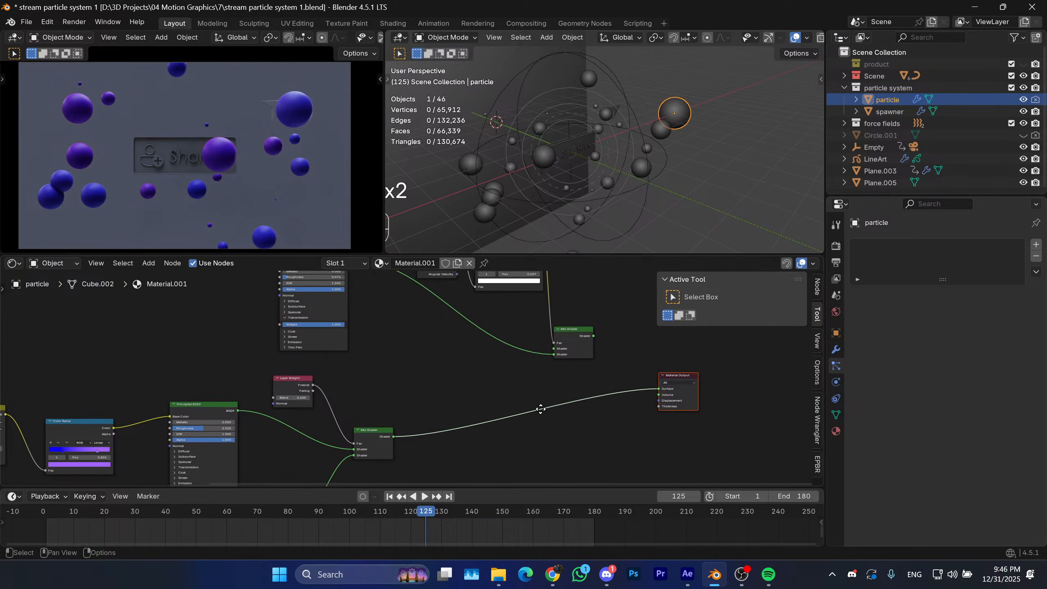
# Connect the Fresnel-driven Mix Shader to the glass Mix Shader's first shader input, and route the glass Mix Shader to the Material Output.
pyautogui.moveTo(464, 419); pyautogui.dragTo(417, 431, button='middle')
pyautogui.moveTo(368, 444); pyautogui.dragTo(533, 355)
pyautogui.click(535, 363)
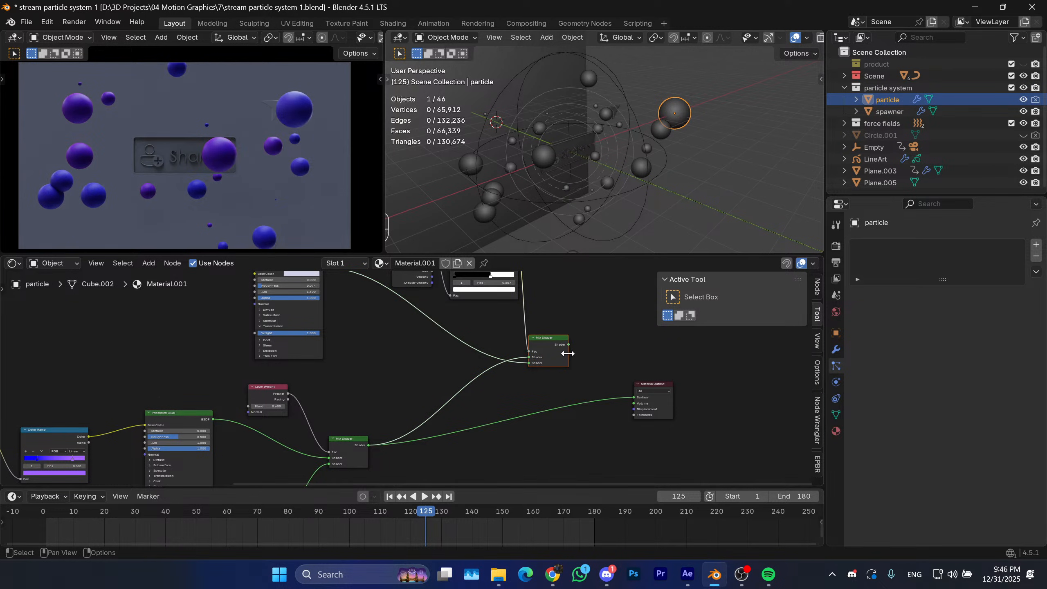
pyautogui.keyDown('ctrl'); pyautogui.keyDown('shift'); pyautogui.click(552, 337); pyautogui.keyUp('shift'); pyautogui.keyUp('ctrl')
pyautogui.scroll(-1, 450, 411)
pyautogui.moveTo(461, 406); pyautogui.dragTo(450, 411, button='middle')
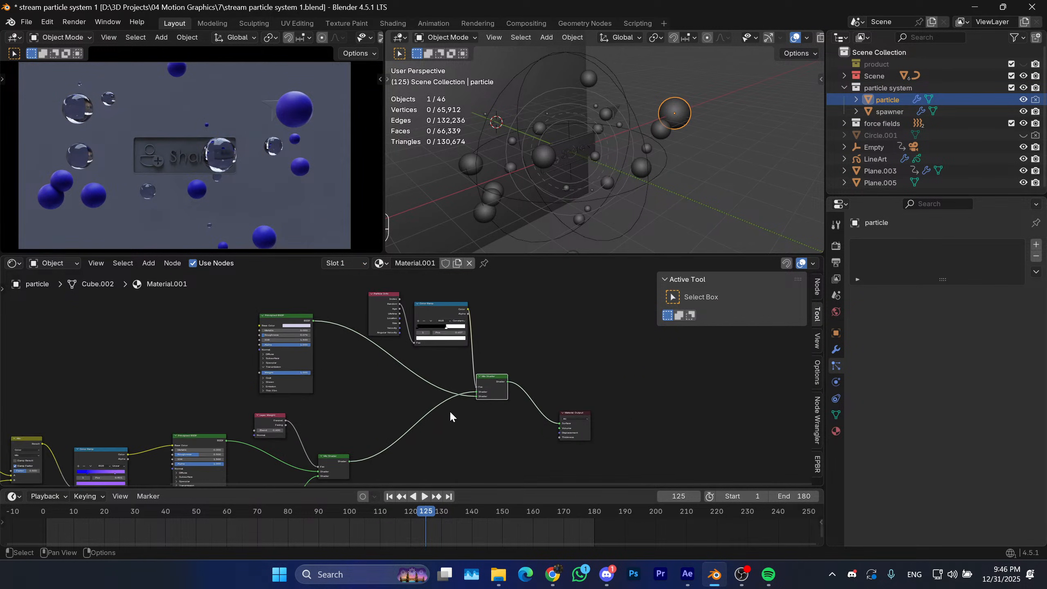
# Move the white stop of the glass branch's constant Color Ramp to position 0.740.
pyautogui.scroll(-2, 389, 403)
pyautogui.moveTo(379, 415); pyautogui.dragTo(415, 414, button='middle')
pyautogui.moveTo(451, 370); pyautogui.dragTo(435, 387, button='middle')
pyautogui.scroll(5, 436, 385)
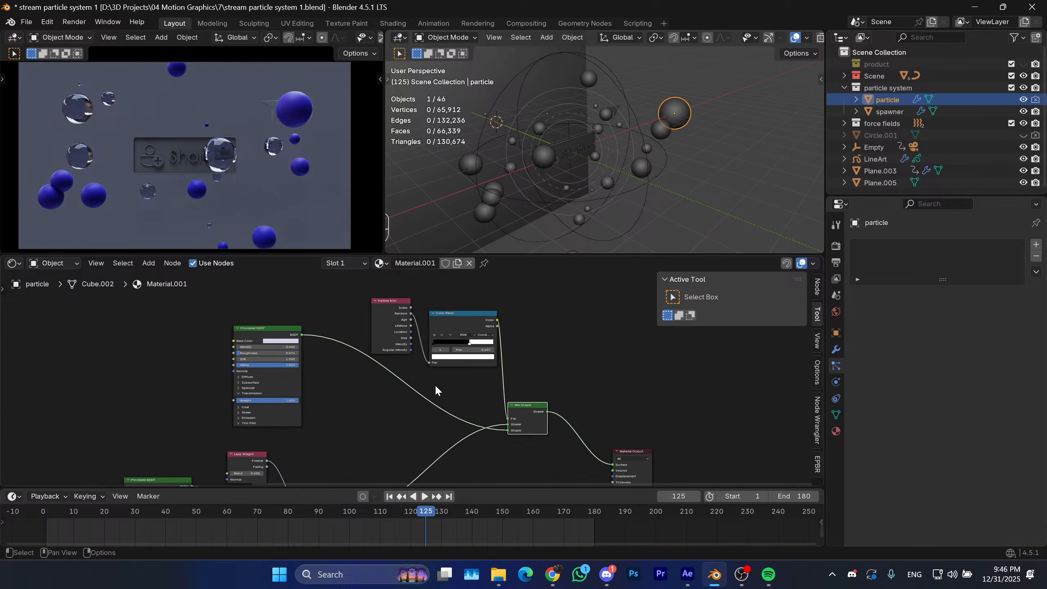
pyautogui.scroll(1, 435, 385)
pyautogui.moveTo(485, 335); pyautogui.dragTo(488, 338)
pyautogui.scroll(1, 440, 385)
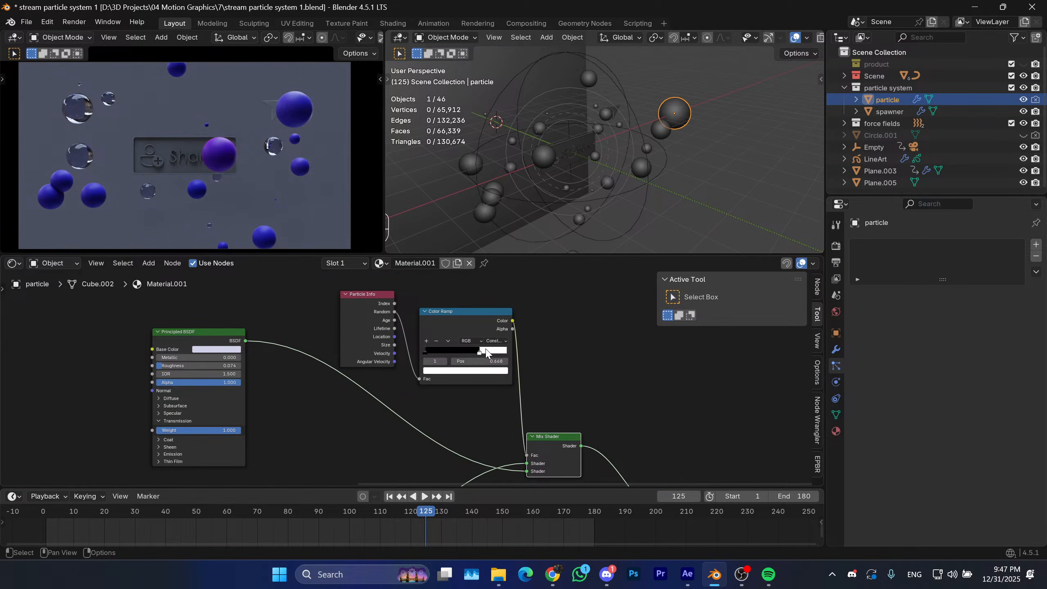
pyautogui.moveTo(481, 354); pyautogui.dragTo(487, 355)
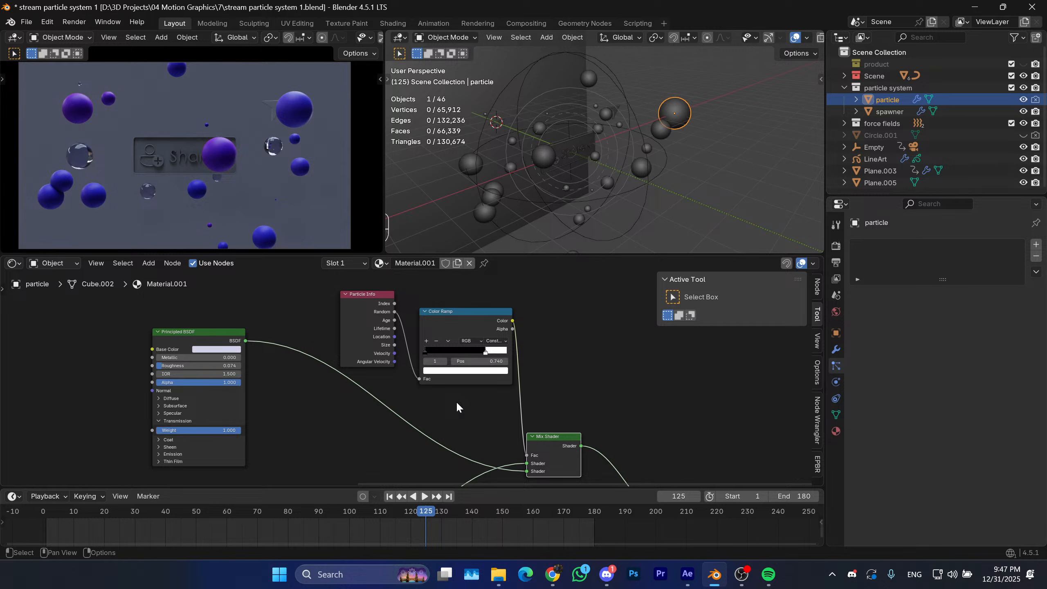
# Adjust the saturation of the glass Principled BSDF's light lavender base color.
pyautogui.scroll(2, 412, 410)
pyautogui.moveTo(397, 416); pyautogui.dragTo(366, 413, button='middle')
pyautogui.click(181, 349)
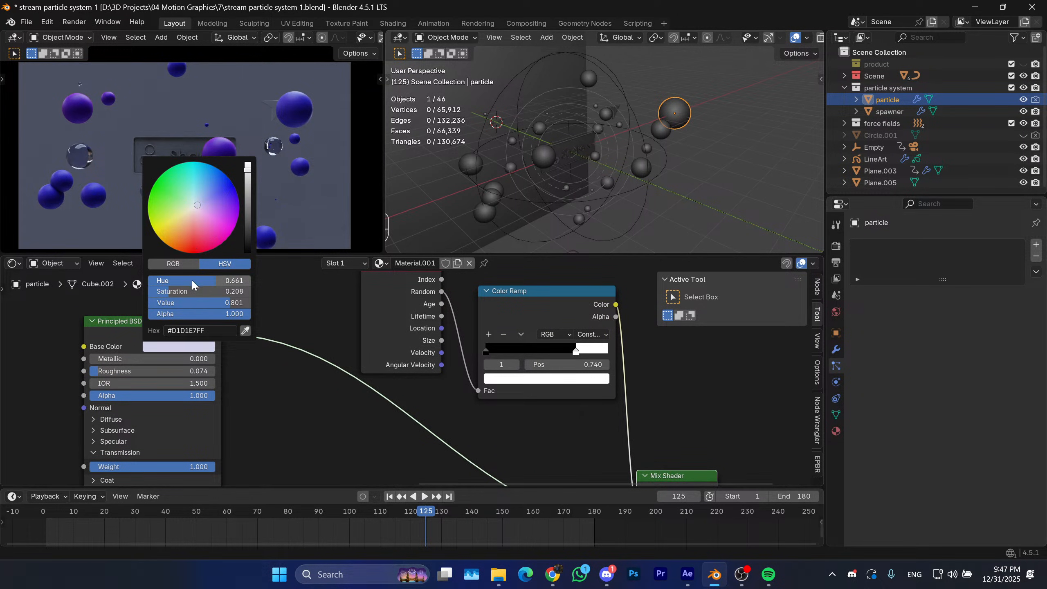
pyautogui.moveTo(191, 291)
pyautogui.mouseDown()
pyautogui.moveTo(221, 288)
pyautogui.moveTo(183, 288)
pyautogui.mouseUp()
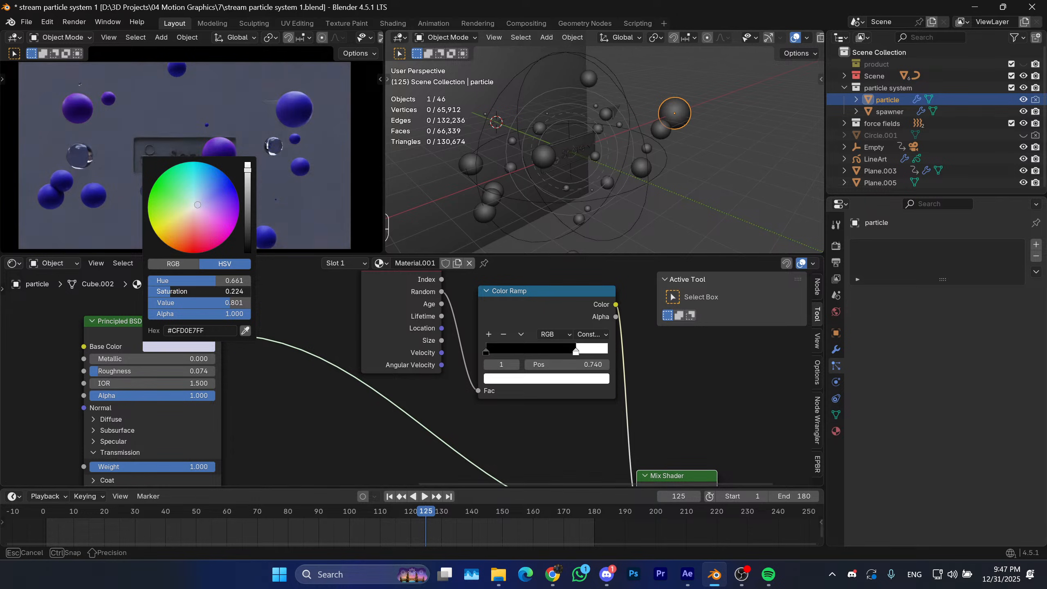
# Add a Toon BSDF node in the empty space beside the glass Principled BSDF's inputs.
pyautogui.scroll(-2, 291, 387)
pyautogui.moveTo(290, 386); pyautogui.dragTo(490, 355, button='middle')
pyautogui.click(203, 336)
pyautogui.scroll(-1, 482, 374)
pyautogui.hotkey('shift', 'a')
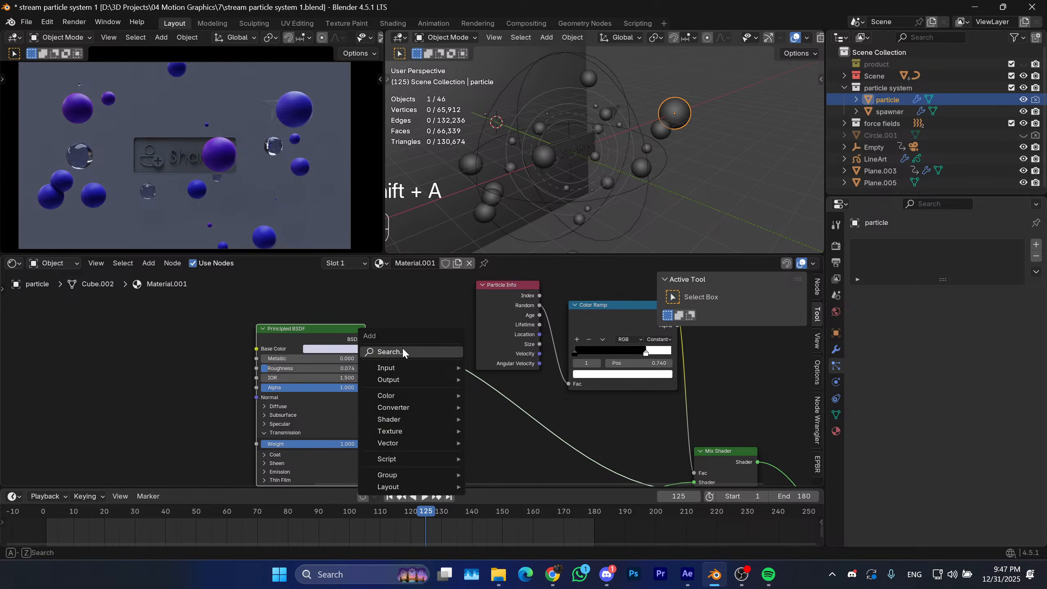
pyautogui.write('t')
pyautogui.click(458, 382)
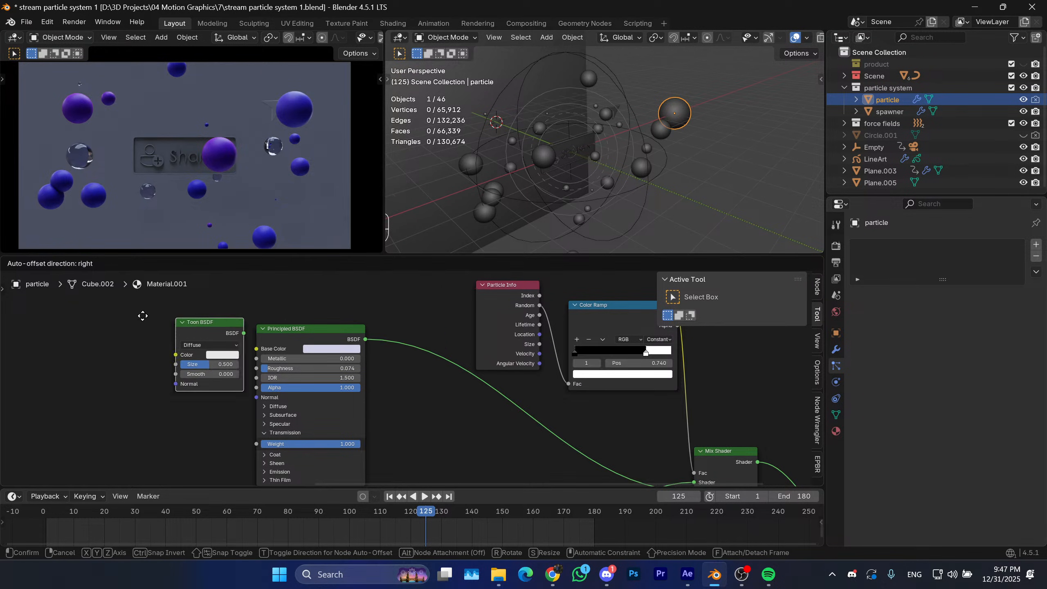
pyautogui.click(149, 326)
pyautogui.scroll(1, 192, 362)
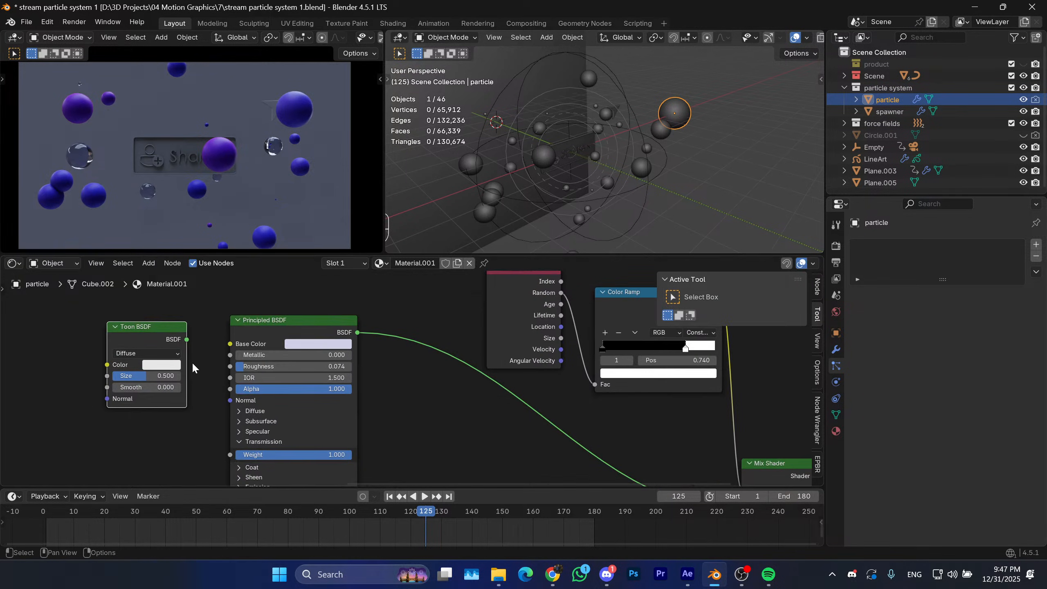
# Move the Toon BSDF to the glass Principled BSDF's output side and connect it to the glass Mix Shader's second shader input.
pyautogui.moveTo(192, 362); pyautogui.dragTo(218, 372, button='middle')
pyautogui.click(181, 354)
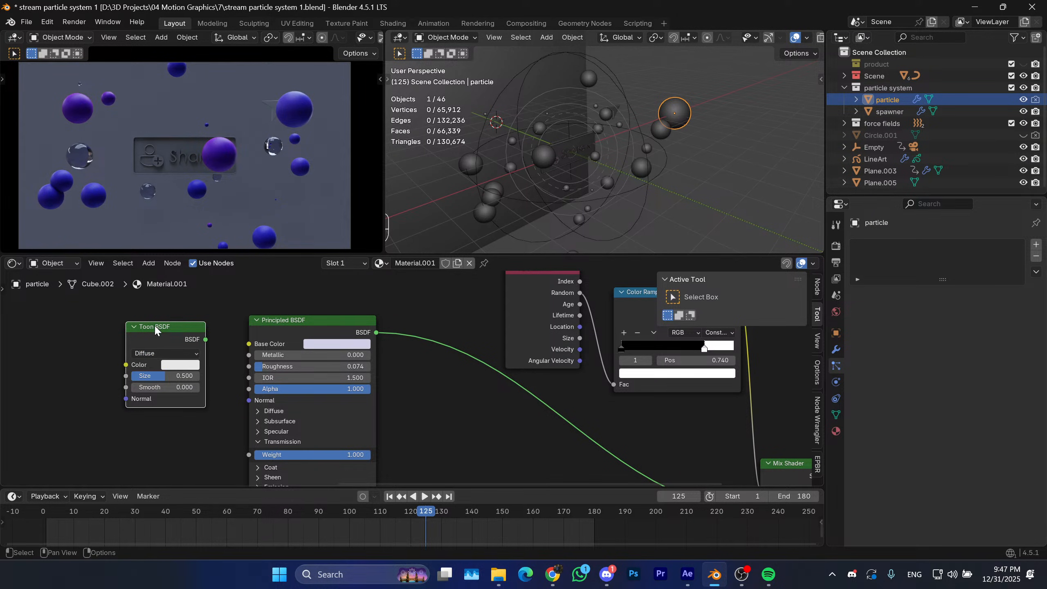
pyautogui.moveTo(155, 329); pyautogui.dragTo(499, 353)
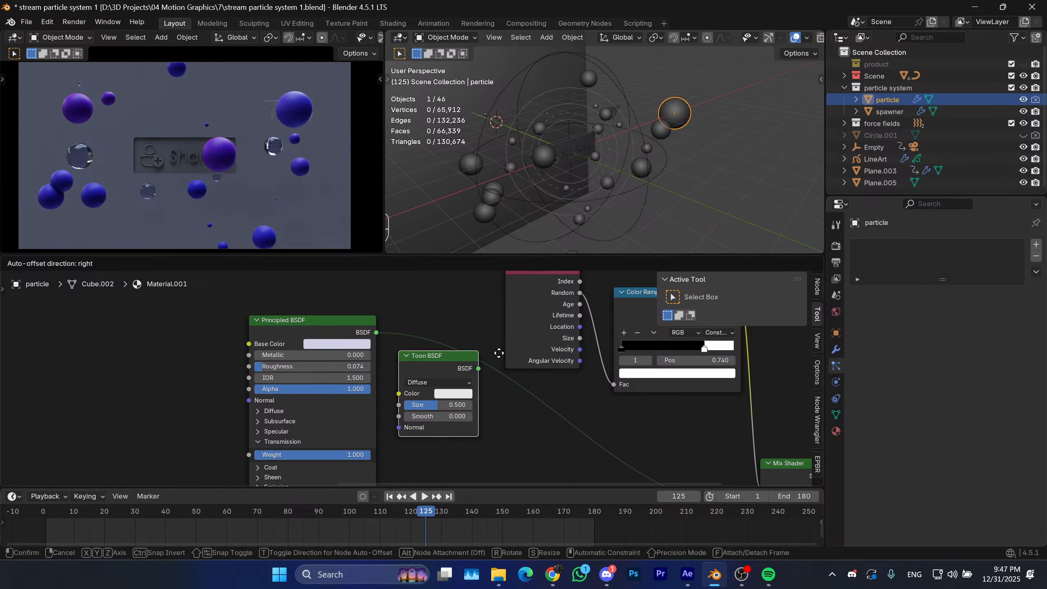
pyautogui.click(499, 353)
pyautogui.moveTo(478, 388); pyautogui.dragTo(466, 383, button='middle')
pyautogui.press('g')
pyautogui.click(421, 320)
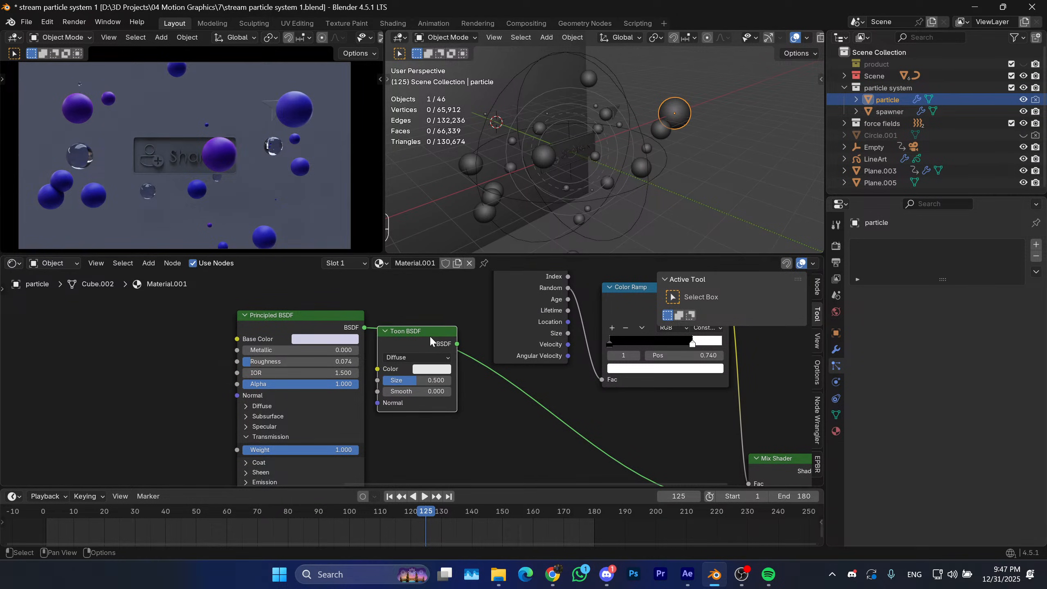
pyautogui.scroll(-1, 454, 367)
pyautogui.moveTo(427, 367); pyautogui.dragTo(382, 322, button='middle')
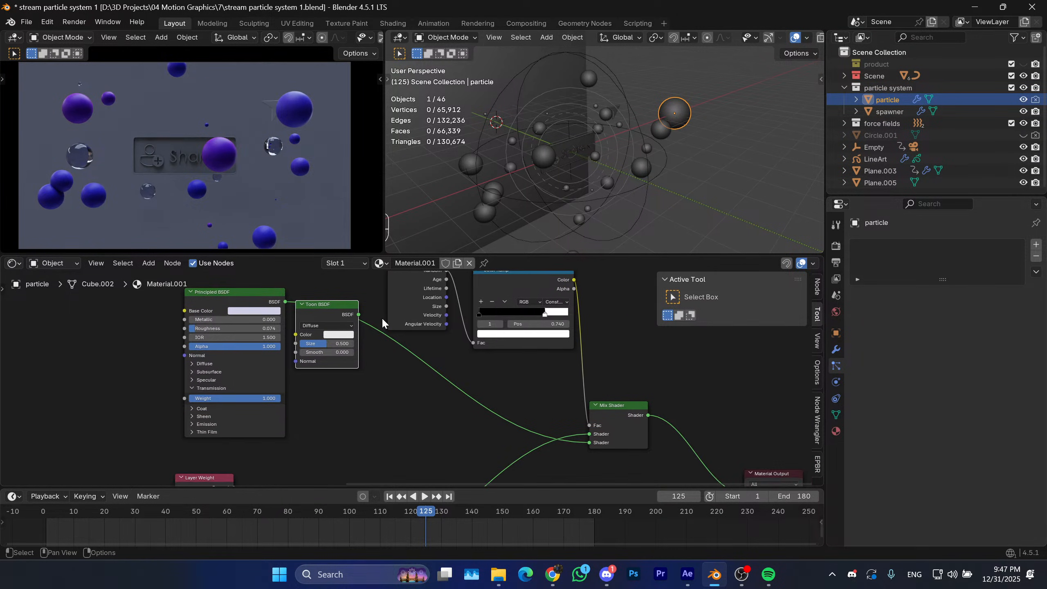
pyautogui.moveTo(359, 314); pyautogui.dragTo(594, 442)
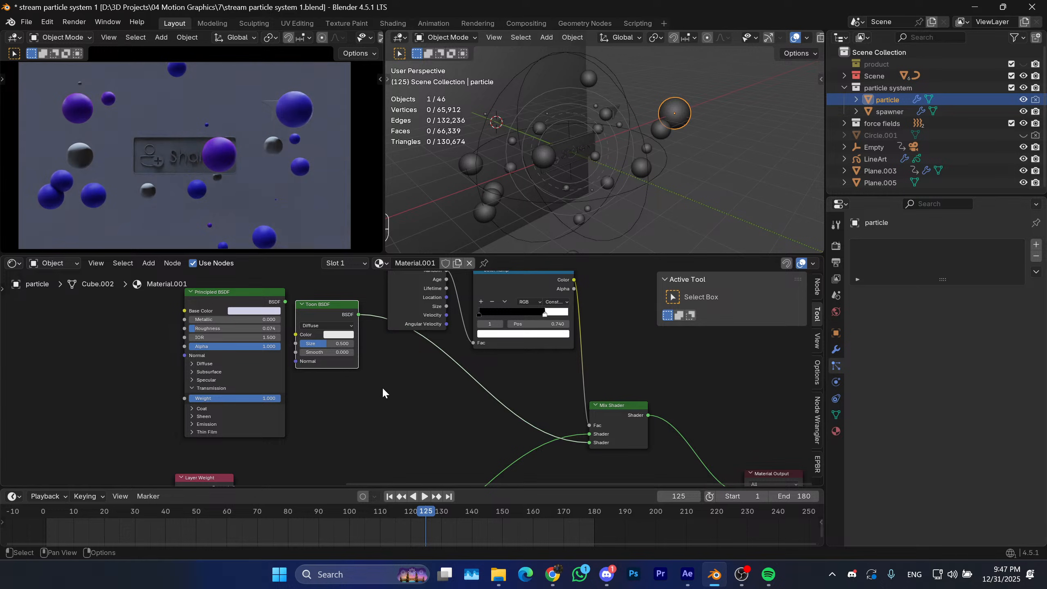
# Switch the Toon BSDF's component to Glossy and inspect the affected spheres up close in the render preview.
pyautogui.scroll(-1, 385, 399)
pyautogui.scroll(1, 116, 174)
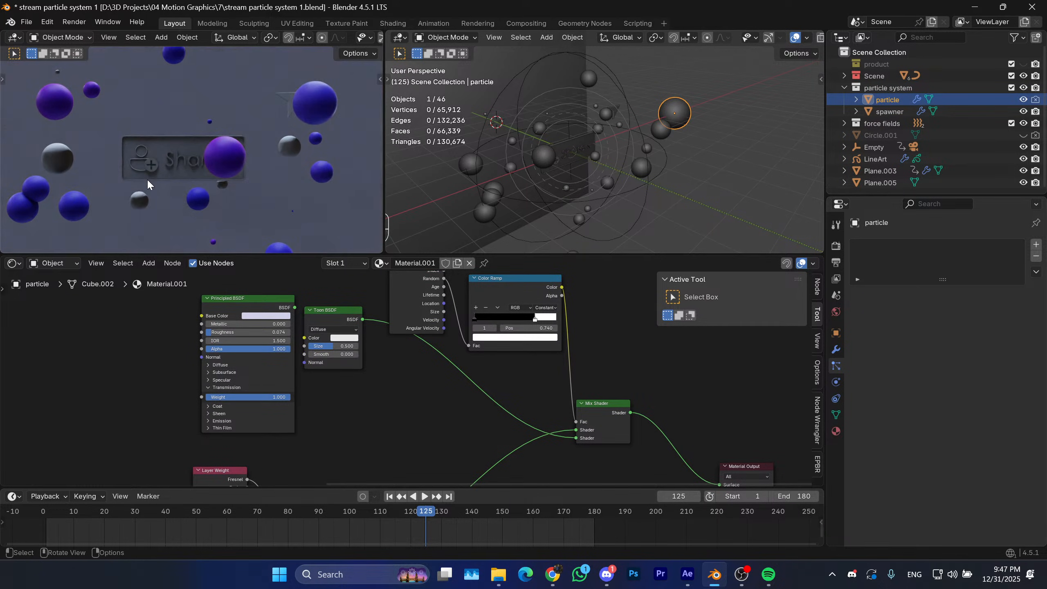
pyautogui.click(343, 330)
pyautogui.click(333, 355)
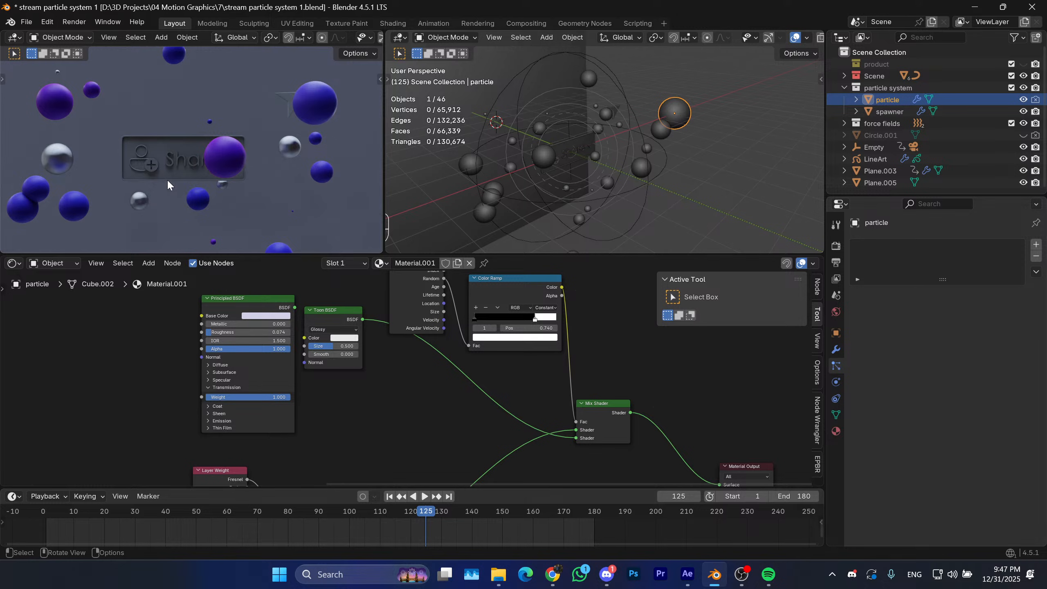
pyautogui.scroll(1, 368, 436)
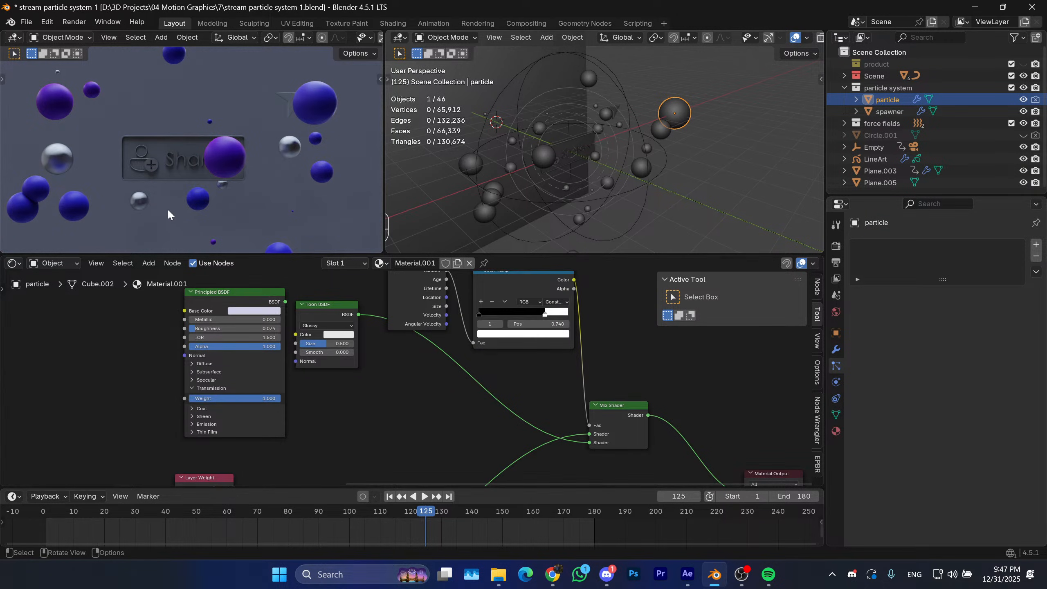
pyautogui.scroll(-1, 207, 193)
pyautogui.keyDown('shift'); pyautogui.moveTo(209, 184); pyautogui.dragTo(202, 175, button='middle'); pyautogui.keyUp('shift')
pyautogui.scroll(4, 297, 146)
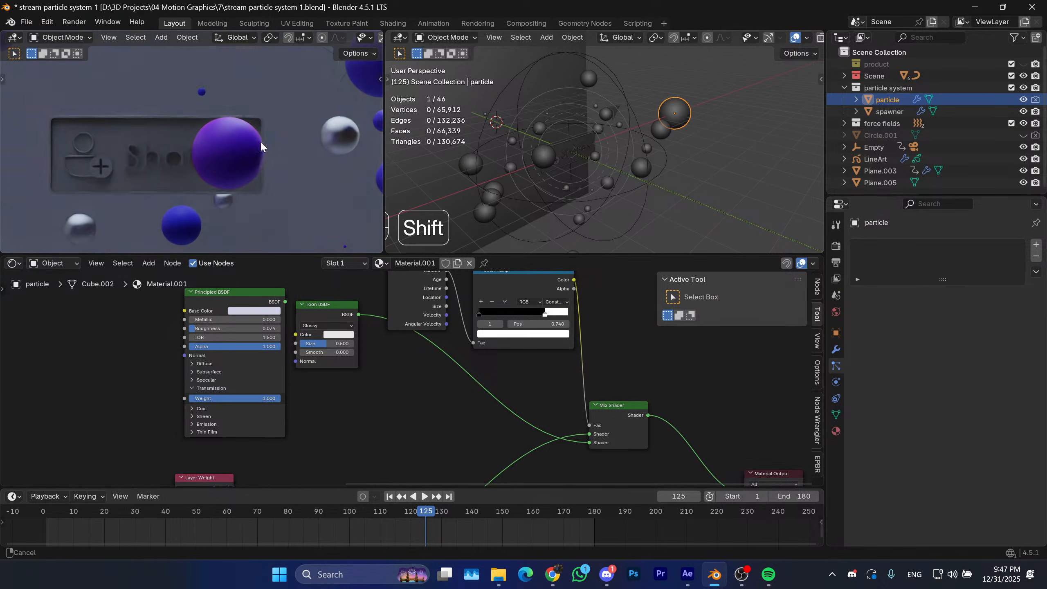
pyautogui.keyDown('shift'); pyautogui.moveTo(135, 165); pyautogui.dragTo(167, 154, button='middle'); pyautogui.keyUp('shift')
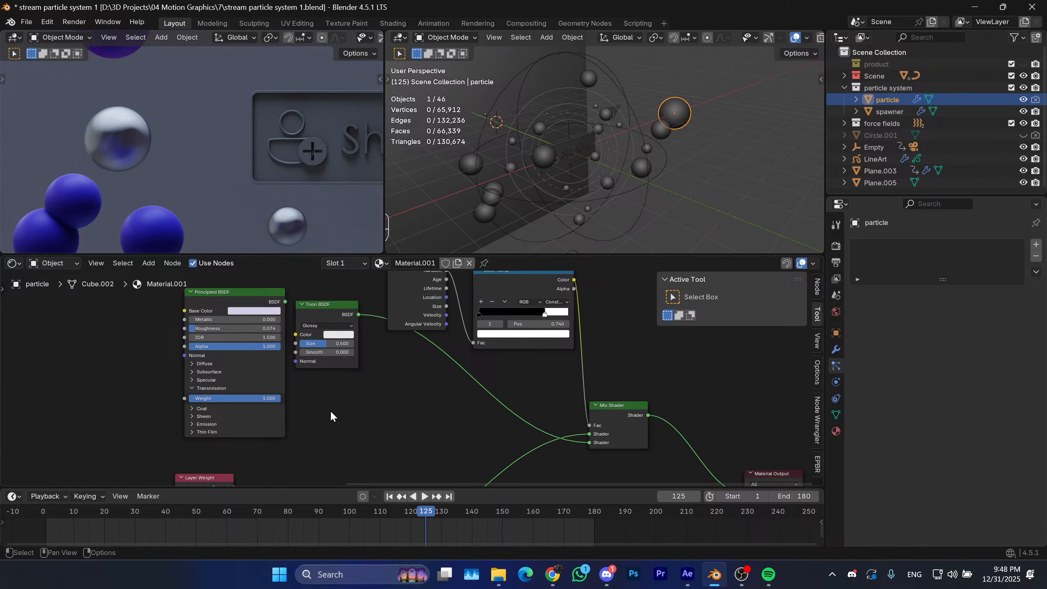
pyautogui.moveTo(330, 410); pyautogui.dragTo(334, 425, button='middle')
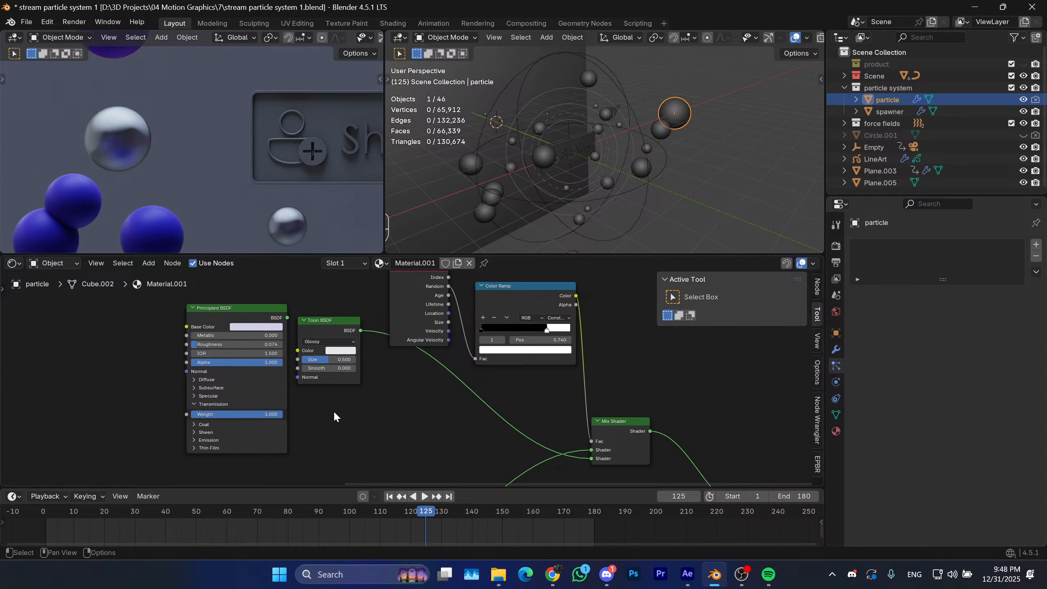
pyautogui.moveTo(343, 404); pyautogui.dragTo(321, 407, button='middle')
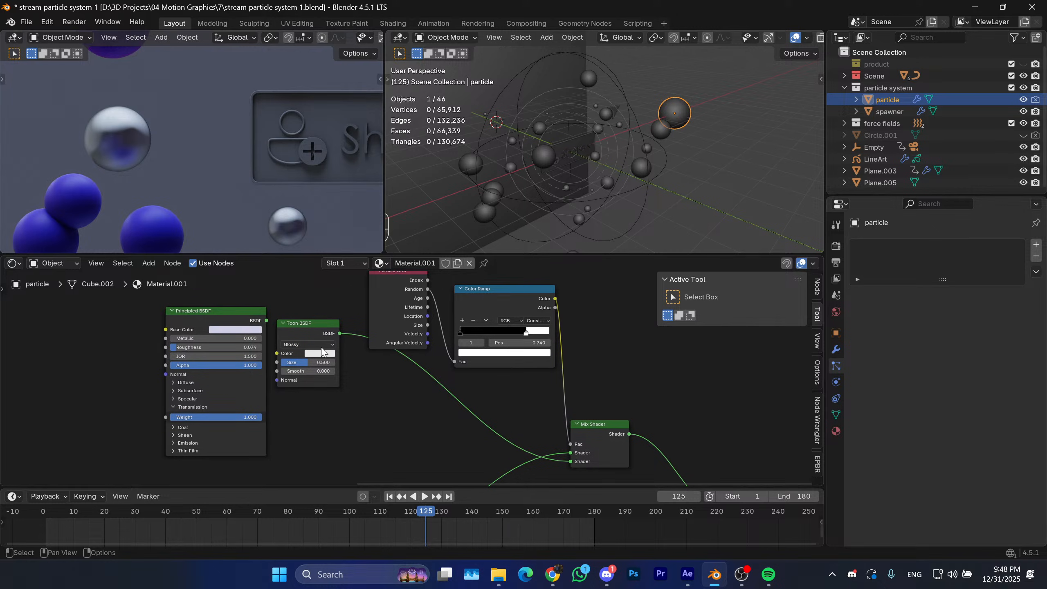
# Undo the Glossy change and disconnect the Toon BSDF from the glass Mix Shader.
pyautogui.hotkey('ctrl', 'z')
pyautogui.click(301, 326)
pyautogui.moveTo(302, 327); pyautogui.dragTo(304, 330)
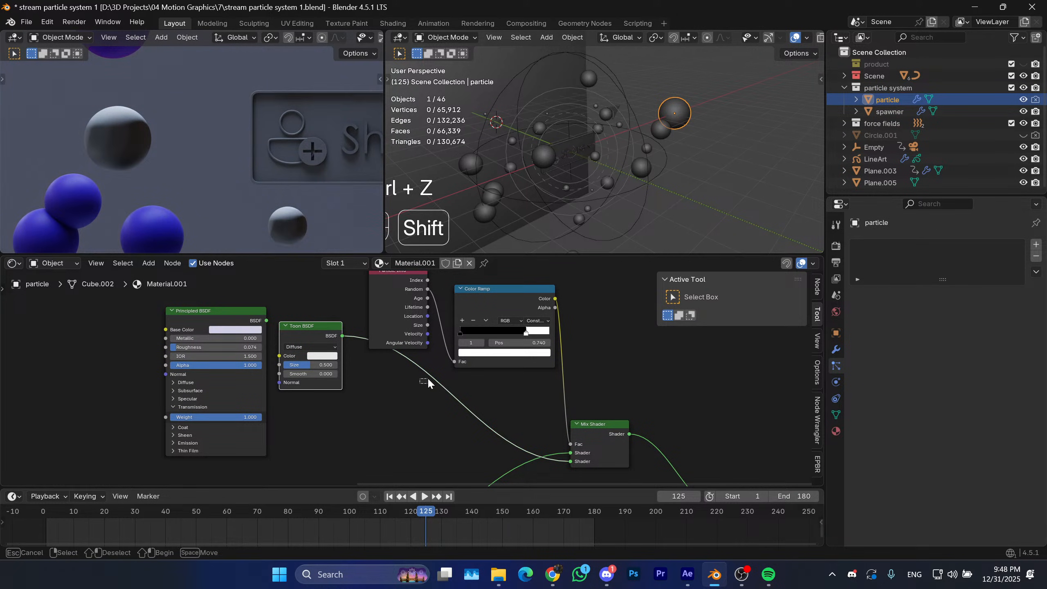
pyautogui.keyDown('shift'); pyautogui.moveTo(428, 382); pyautogui.dragTo(449, 361, button='right'); pyautogui.keyUp('shift')
pyautogui.hotkey('ctrl', 'z')
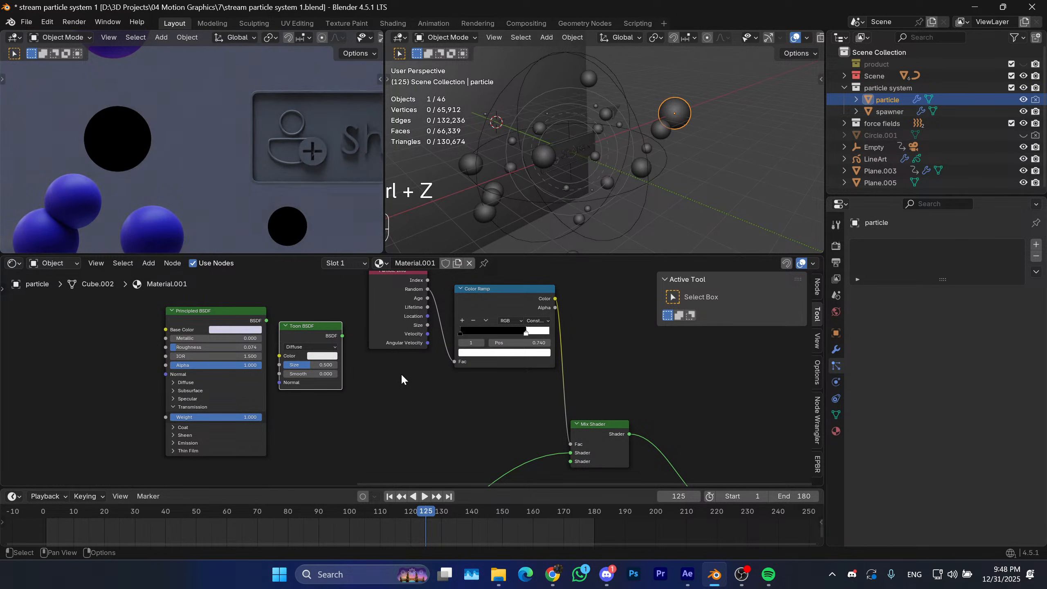
# Move the Toon BSDF aside and reconnect the glass Principled BSDF to the glass Mix Shader's second shader input.
pyautogui.moveTo(300, 329); pyautogui.dragTo(298, 387)
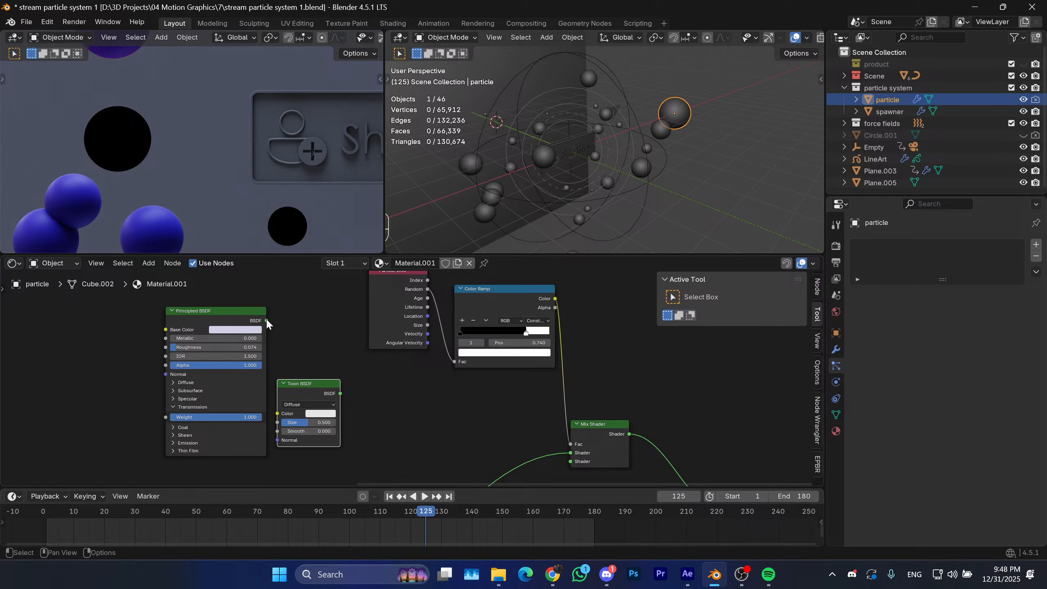
pyautogui.moveTo(265, 321); pyautogui.dragTo(571, 461)
pyautogui.scroll(-1, 474, 434)
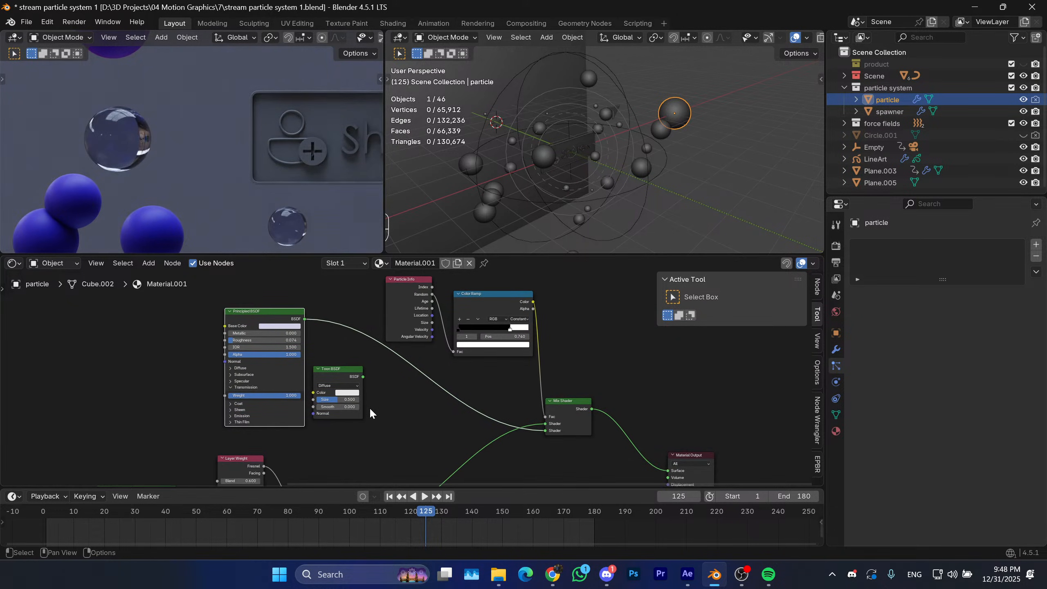
# Move the Toon BSDF into the gradient branch, between the pink Principled BSDF and the Fresnel-driven Mix Shader.
pyautogui.scroll(-2, 370, 412)
pyautogui.moveTo(372, 425); pyautogui.dragTo(407, 360, button='middle')
pyautogui.click(341, 360)
pyautogui.scroll(-1, 398, 425)
pyautogui.press('g')
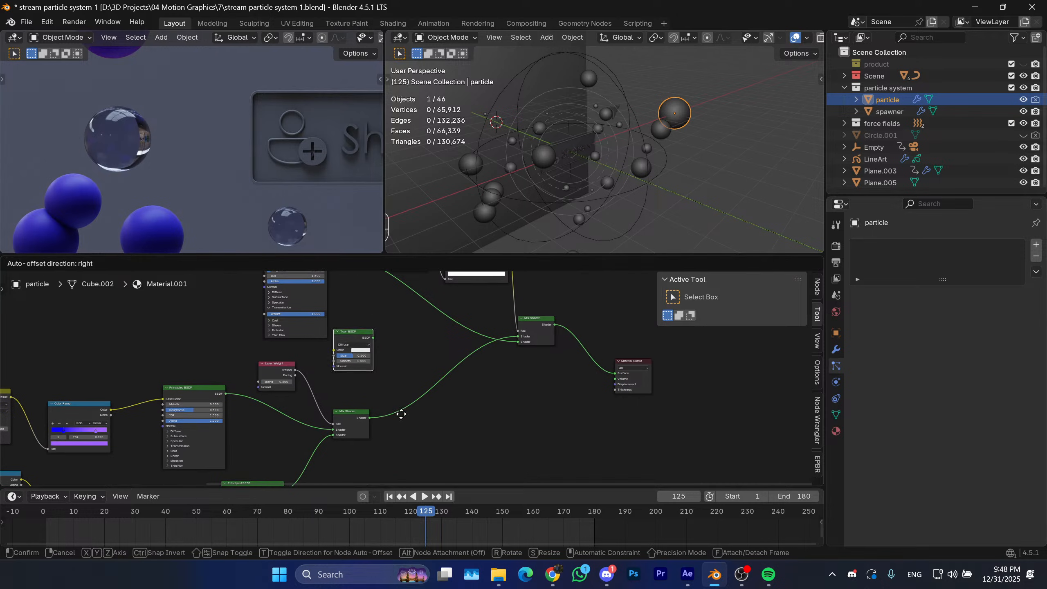
pyautogui.click(479, 490)
pyautogui.moveTo(471, 420); pyautogui.dragTo(554, 351, button='middle')
pyautogui.press('g')
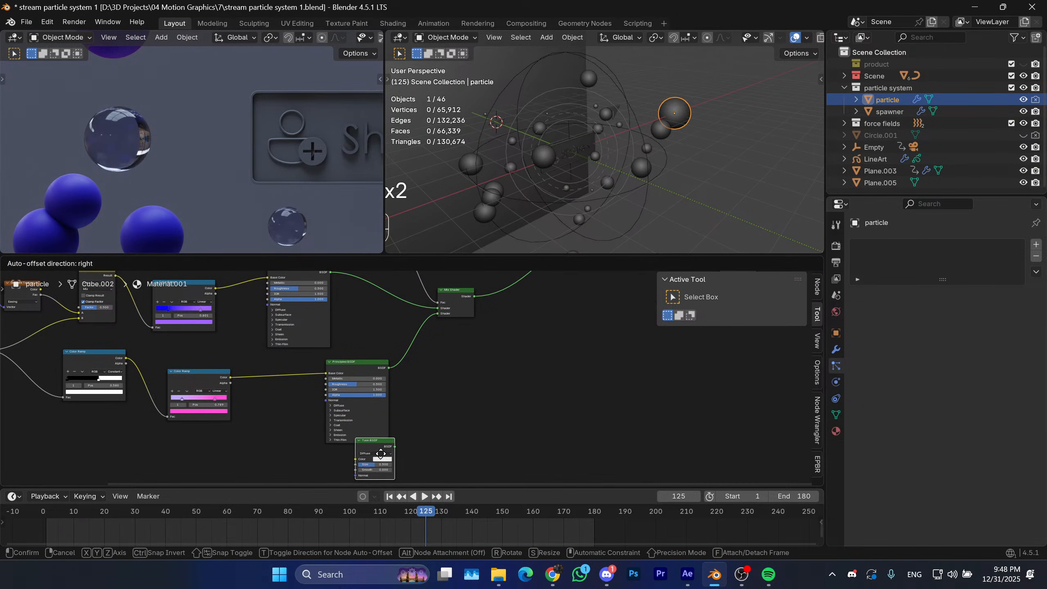
pyautogui.click(289, 433)
pyautogui.moveTo(296, 400); pyautogui.dragTo(373, 413, button='middle')
pyautogui.scroll(3, 412, 373)
pyautogui.moveTo(394, 388); pyautogui.dragTo(309, 474, button='middle')
pyautogui.scroll(-1, 354, 421)
pyautogui.moveTo(363, 420); pyautogui.dragTo(341, 381, button='middle')
pyautogui.press('g')
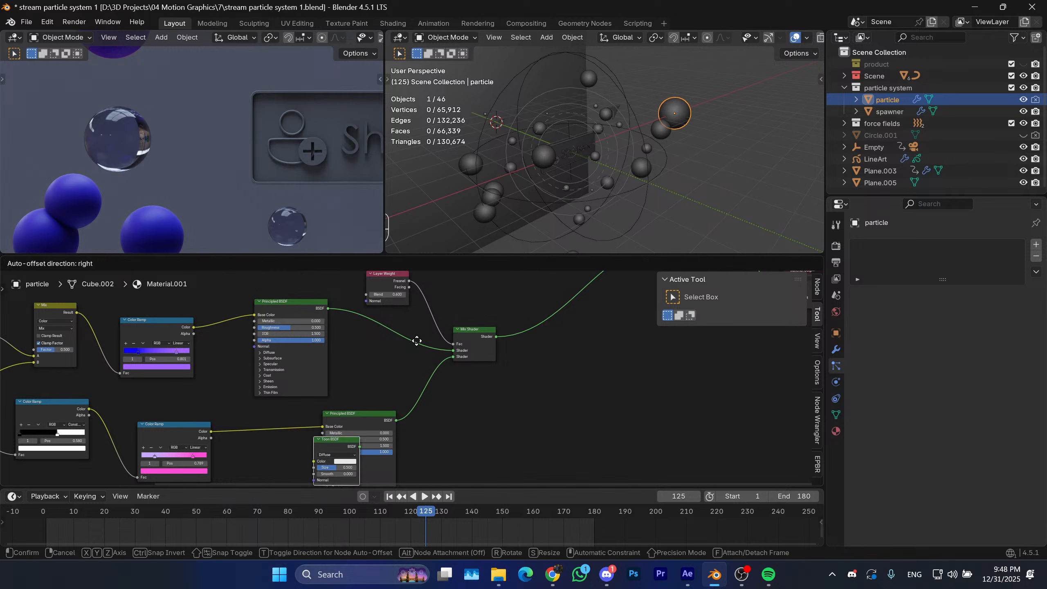
pyautogui.click(509, 314)
# Connect the Toon BSDF to the Fresnel-driven Mix Shader's second shader input and feed its color from the pink Color Ramp.
pyautogui.moveTo(477, 386); pyautogui.dragTo(504, 347, button='middle')
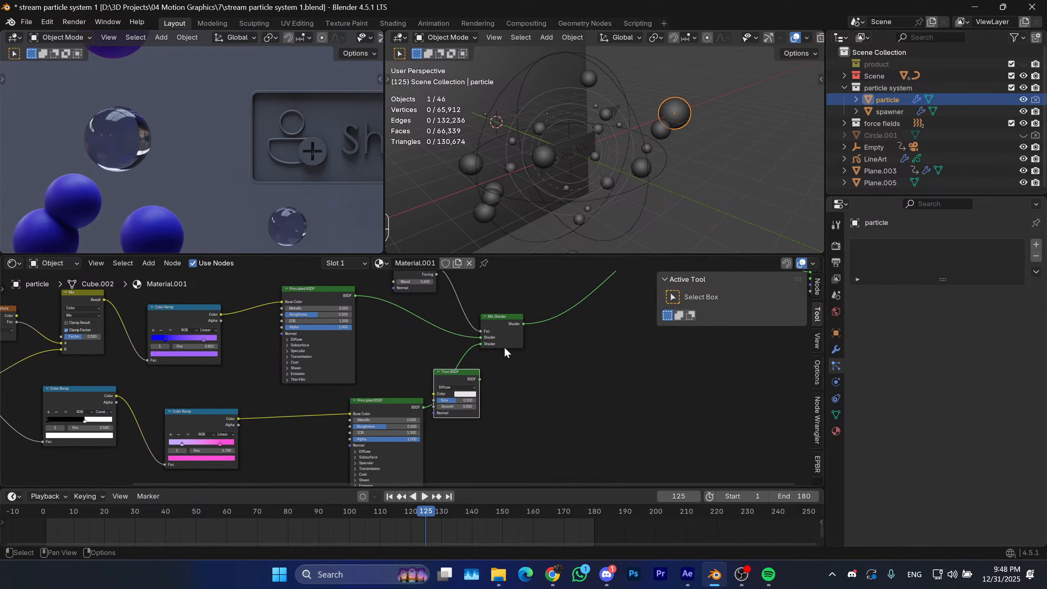
pyautogui.moveTo(479, 379); pyautogui.dragTo(480, 344)
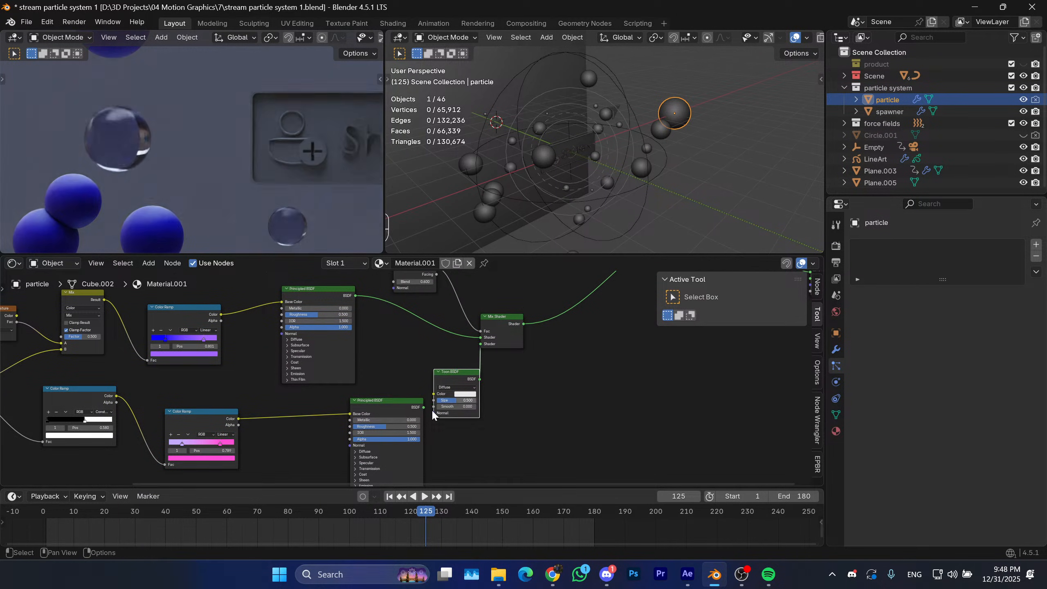
pyautogui.moveTo(434, 394); pyautogui.dragTo(236, 417)
pyautogui.scroll(-3, 185, 200)
pyautogui.moveTo(225, 178)
pyautogui.keyDown('shift'); pyautogui.mouseDown(button='middle')
pyautogui.moveTo(147, 192)
pyautogui.moveTo(159, 170)
pyautogui.mouseUp(button='middle'); pyautogui.keyUp('shift')
pyautogui.scroll(-4, 195, 169)
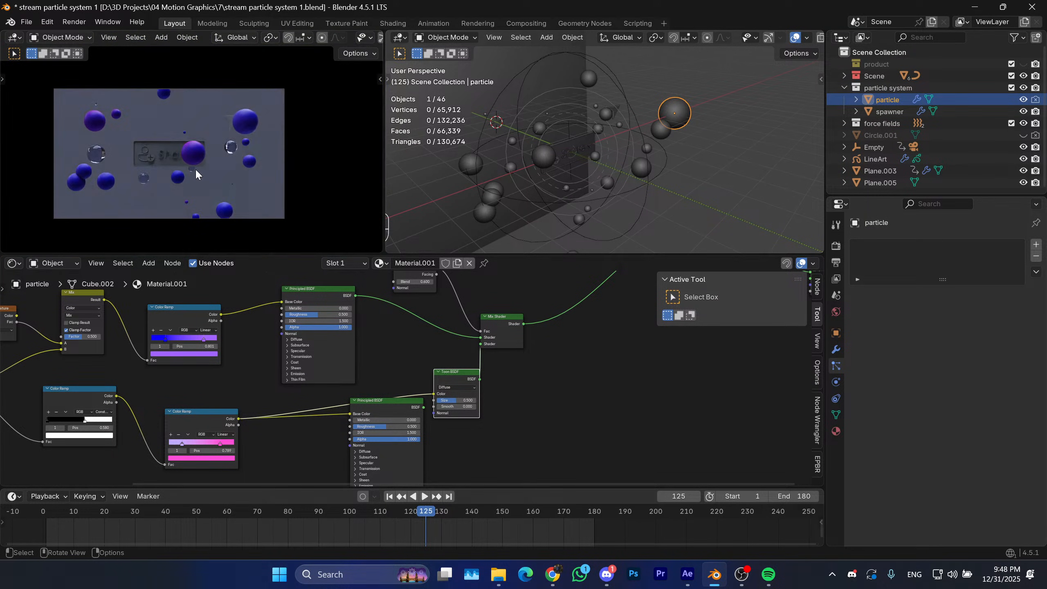
# Move the pink Principled BSDF out of the way and shift the Toon BSDF back from the Fresnel-driven Mix Shader.
pyautogui.scroll(2, 212, 173)
pyautogui.moveTo(379, 411); pyautogui.dragTo(364, 459)
pyautogui.moveTo(382, 425); pyautogui.dragTo(374, 420, button='middle')
pyautogui.moveTo(438, 374); pyautogui.dragTo(411, 373)
# Mute and unmute the Toon BSDF repeatedly to compare its effect on the spheres.
pyautogui.scroll(-1, 396, 363)
pyautogui.moveTo(413, 348); pyautogui.dragTo(420, 407, button='middle')
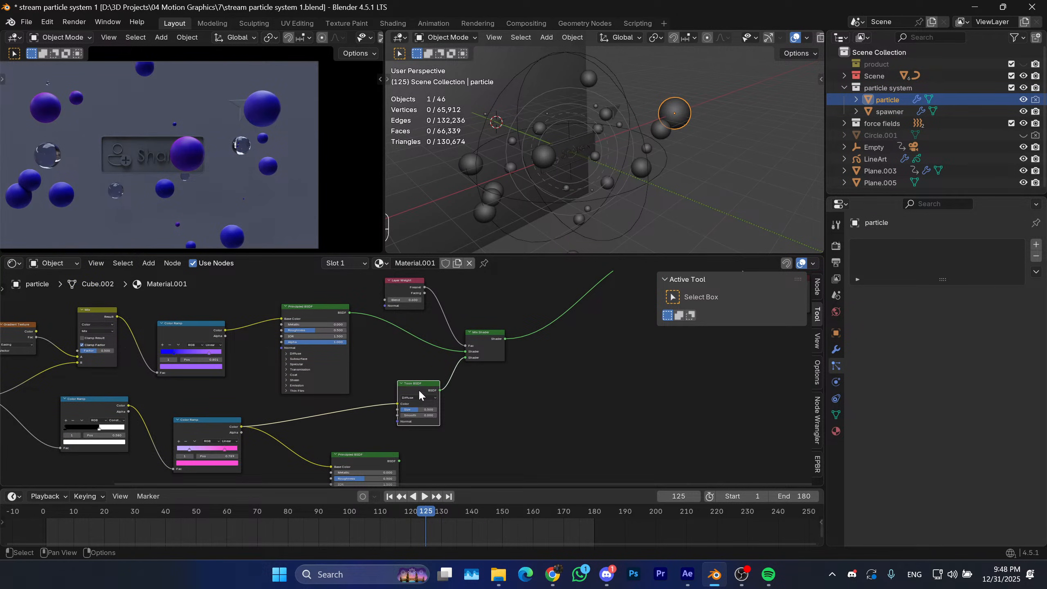
pyautogui.press('m')
pyautogui.press('m')
pyautogui.press('m')
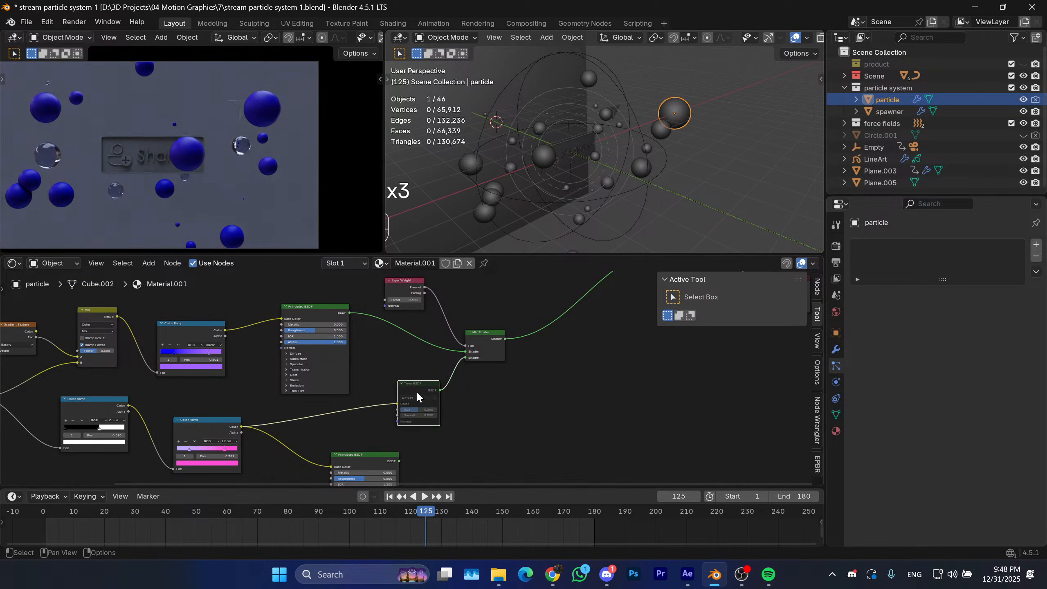
pyautogui.press('m')
# Compare the pink Principled BSDF in the Fresnel-driven Mix Shader by linking and muting it, and reconnect the Toon BSDF.
pyautogui.moveTo(416, 391); pyautogui.dragTo(434, 354, button='middle')
pyautogui.moveTo(414, 423); pyautogui.dragTo(483, 319)
pyautogui.press('m')
pyautogui.press('m')
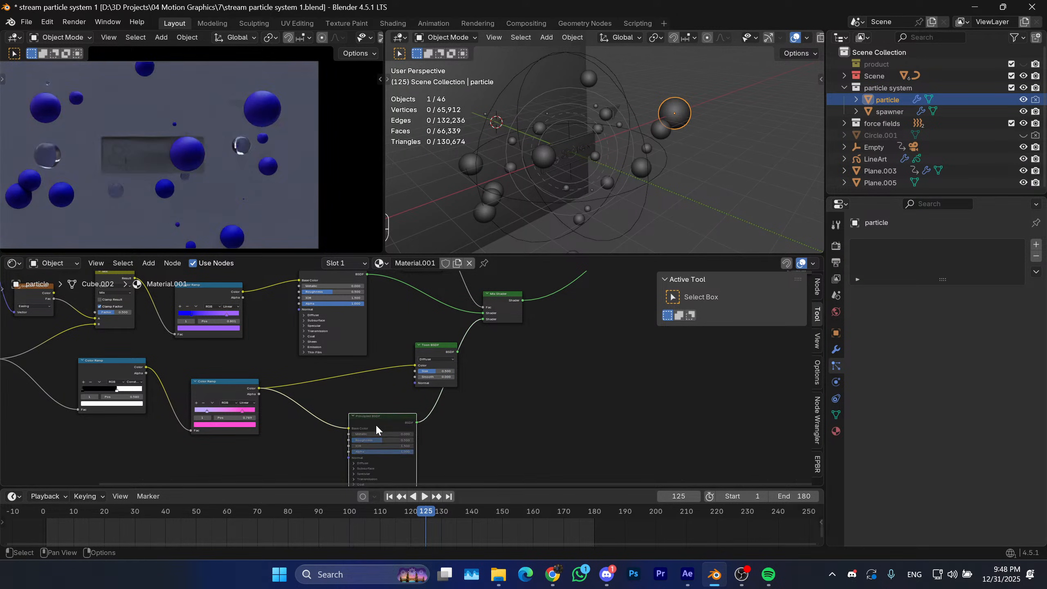
pyautogui.moveTo(456, 349); pyautogui.dragTo(479, 318)
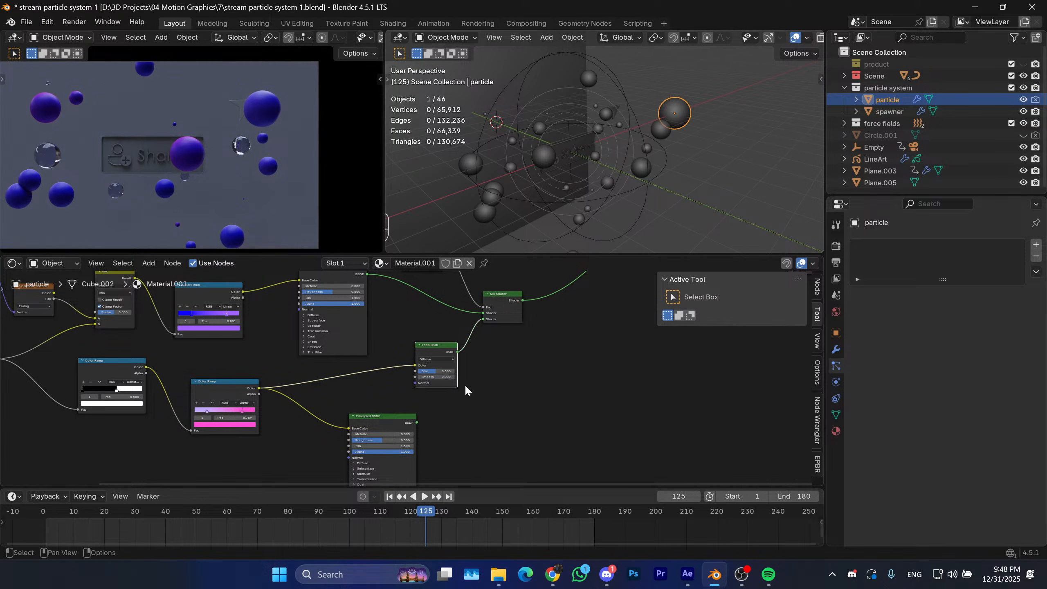
# Set the Toon BSDF's size to 1.000.
pyautogui.scroll(2, 414, 391)
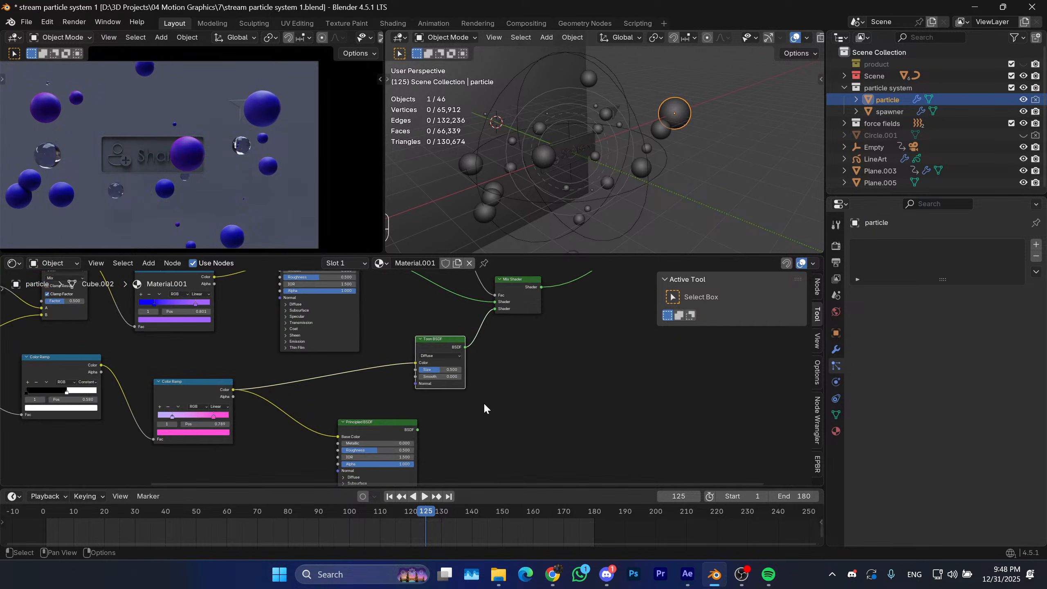
pyautogui.moveTo(327, 391); pyautogui.dragTo(341, 392, button='middle')
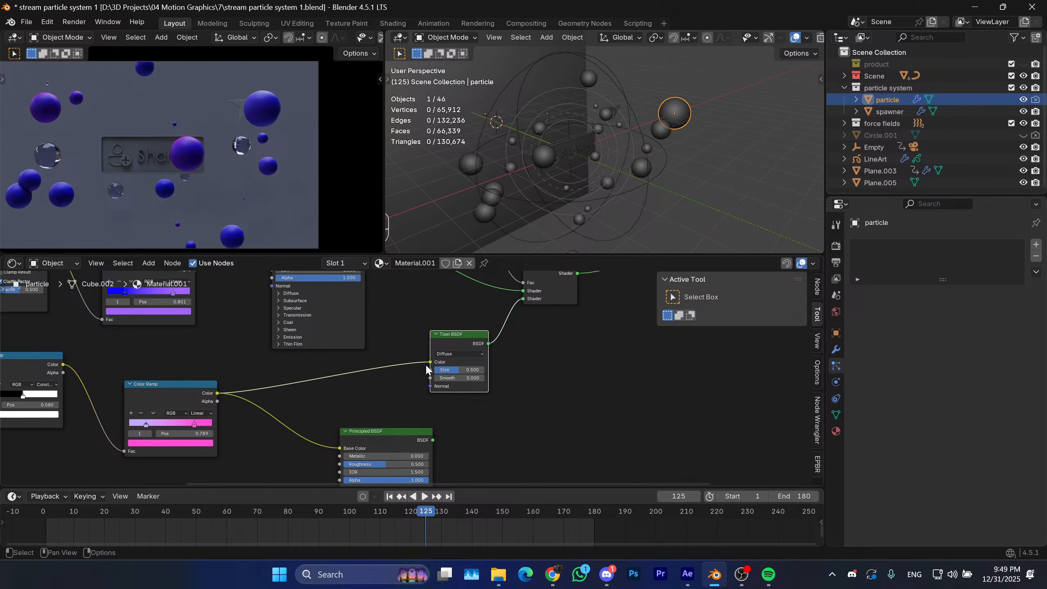
pyautogui.moveTo(462, 373); pyautogui.dragTo(503, 373)
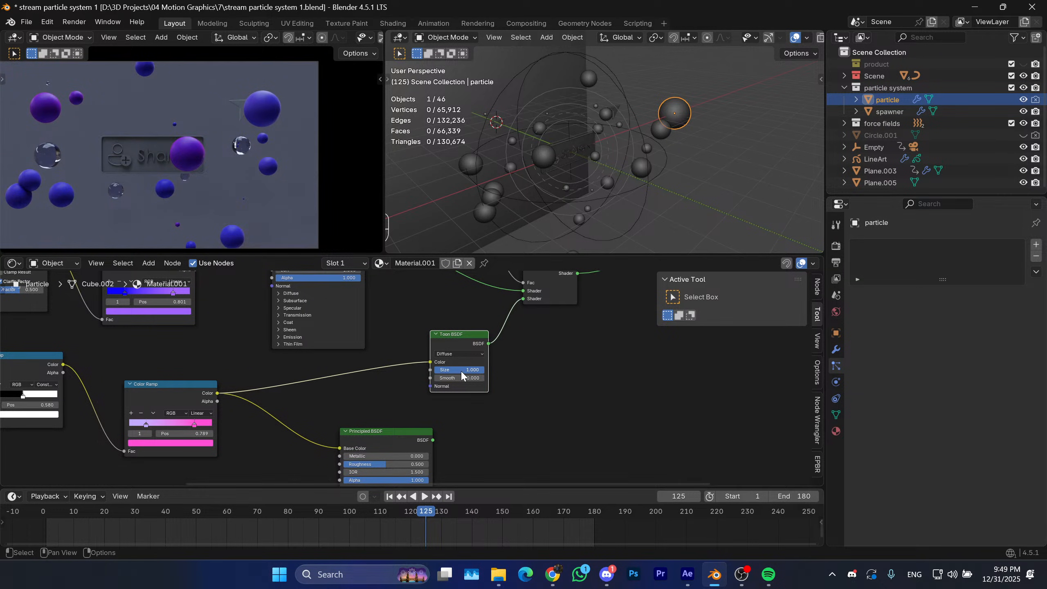
pyautogui.click(458, 371)
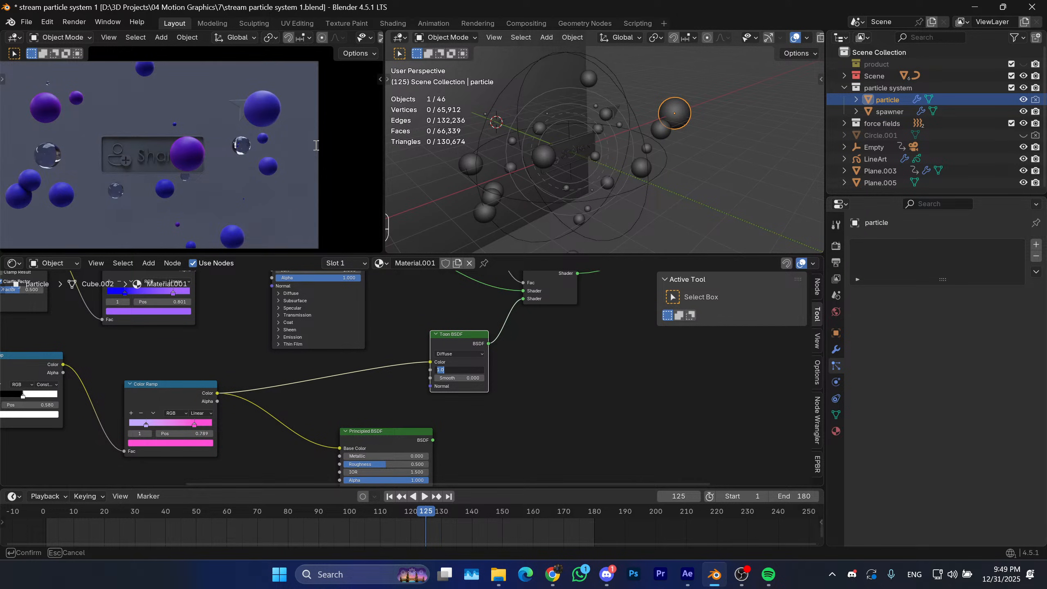
pyautogui.press('Return')
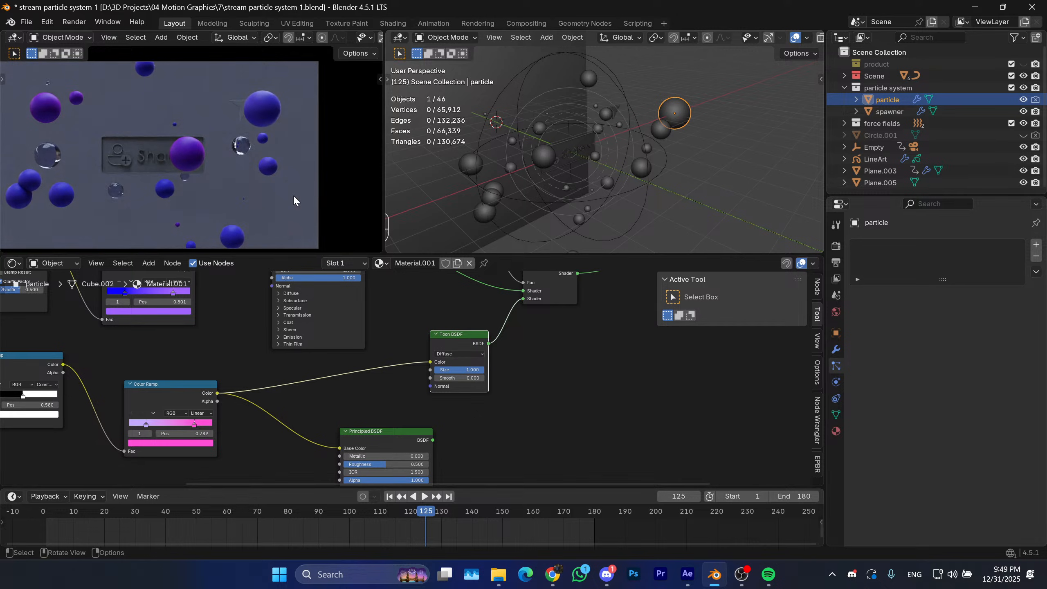
pyautogui.scroll(-3, 223, 183)
pyautogui.keyDown('shift'); pyautogui.moveTo(228, 193); pyautogui.dragTo(249, 187, button='middle'); pyautogui.keyUp('shift')
pyautogui.scroll(1, 251, 195)
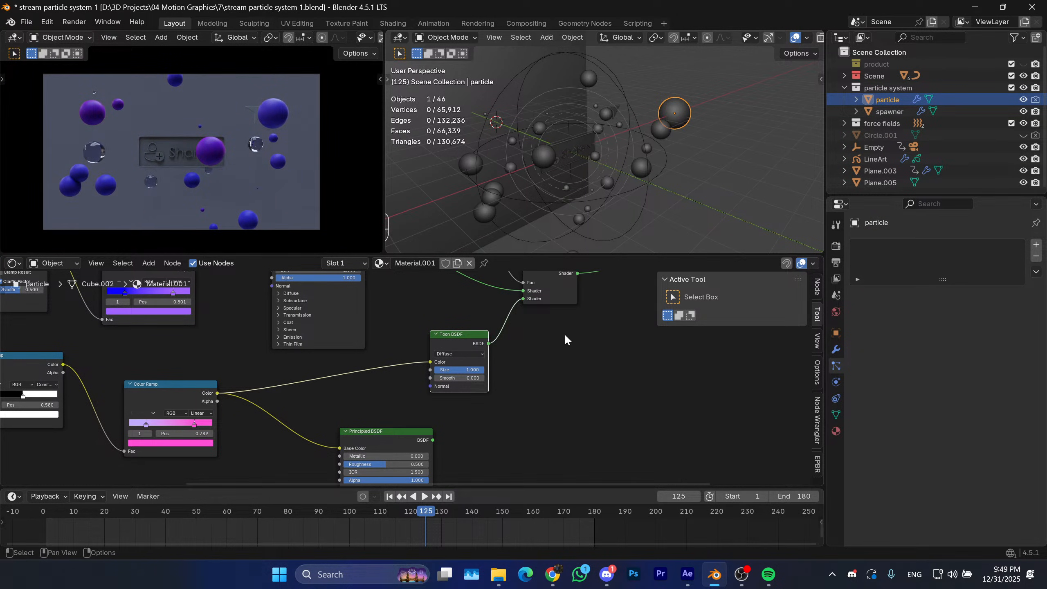
# Enlarge the 3D viewports by shrinking the node editor, and select the outer frame of the Share button.
pyautogui.scroll(-1, 565, 336)
pyautogui.moveTo(565, 336); pyautogui.dragTo(460, 405, button='middle')
pyautogui.moveTo(511, 380); pyautogui.dragTo(442, 400, button='middle')
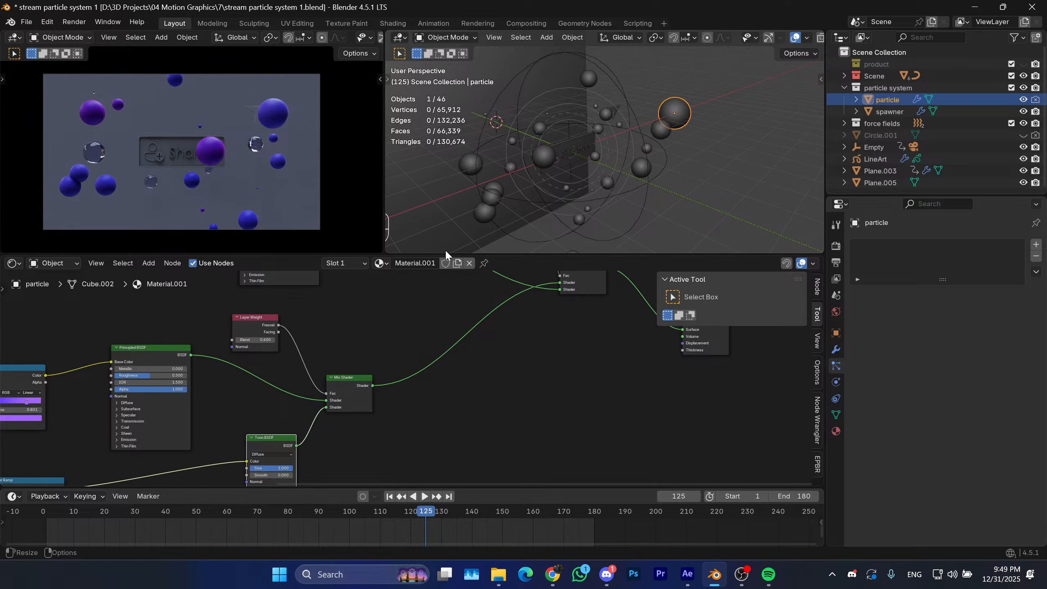
pyautogui.moveTo(446, 249); pyautogui.dragTo(454, 357)
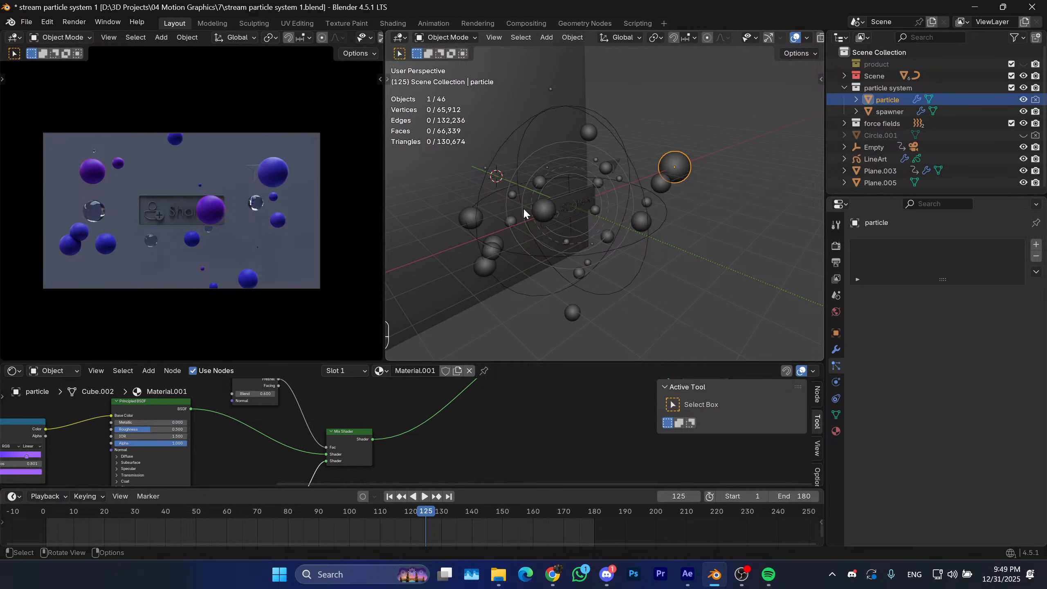
pyautogui.keyDown('shift'); pyautogui.moveTo(564, 227); pyautogui.dragTo(617, 219, button='middle'); pyautogui.keyUp('shift')
pyautogui.scroll(3, 532, 225)
pyautogui.scroll(3, 609, 210)
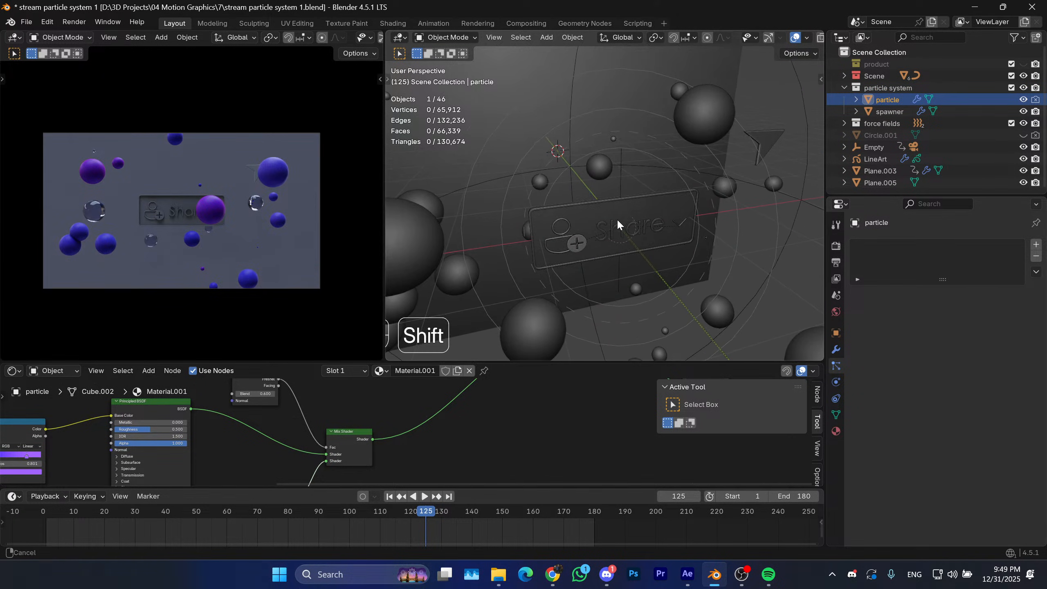
pyautogui.click(624, 209)
pyautogui.click(677, 190)
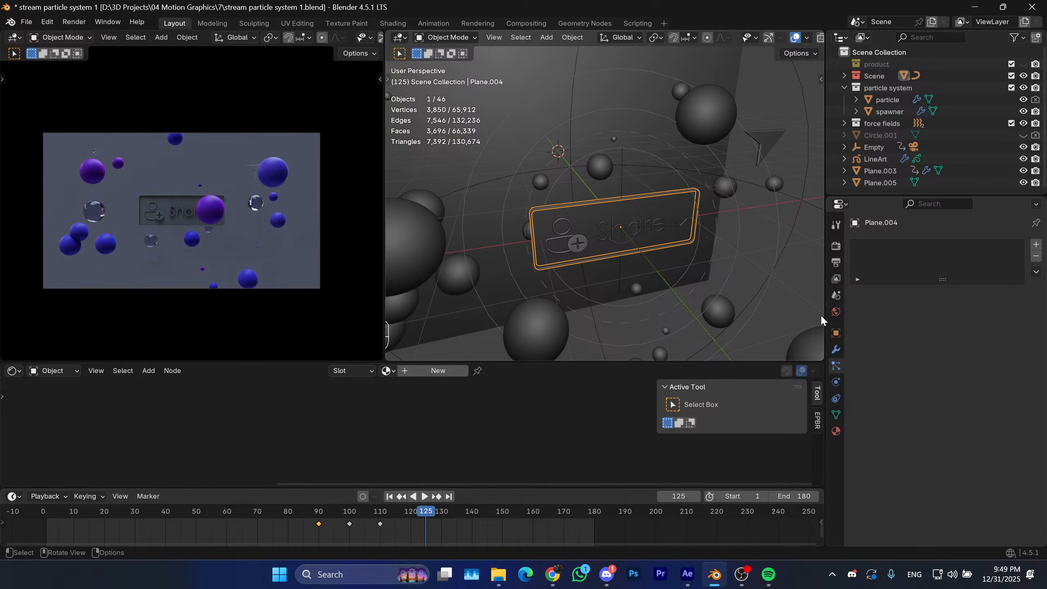
# Add a new material to the button's frame and give it a fully saturated blue base color with hue 0.666.
pyautogui.click(836, 415)
pyautogui.click(837, 431)
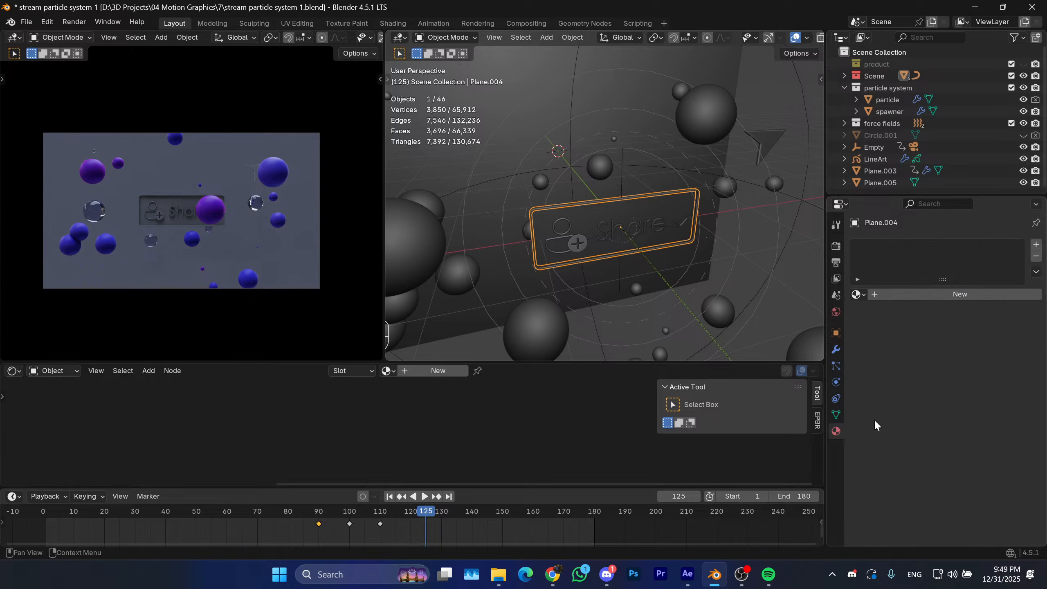
pyautogui.click(1037, 244)
pyautogui.click(927, 294)
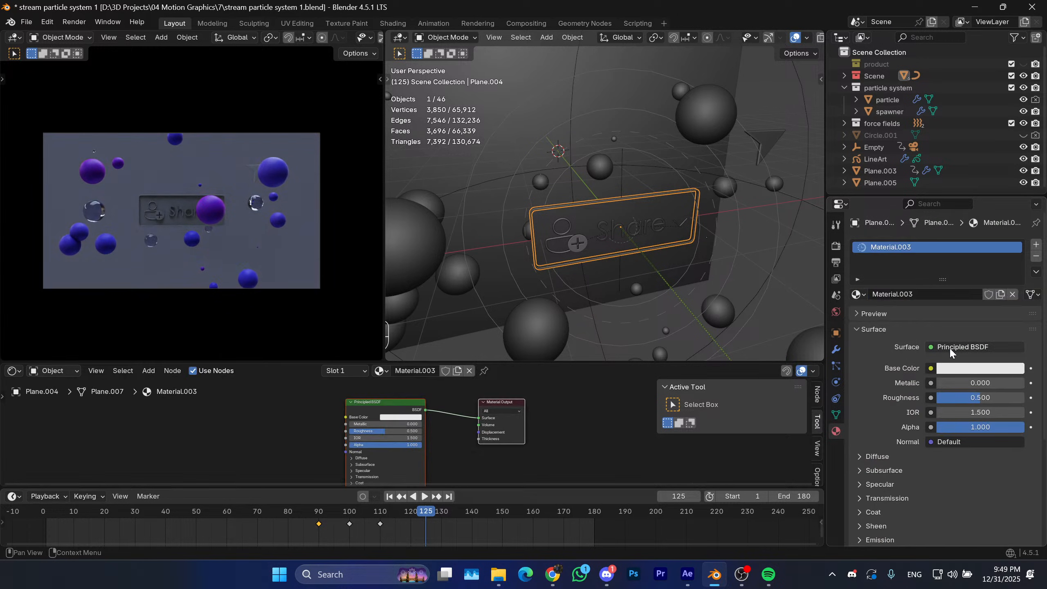
pyautogui.click(962, 367)
pyautogui.moveTo(995, 202); pyautogui.dragTo(1000, 193)
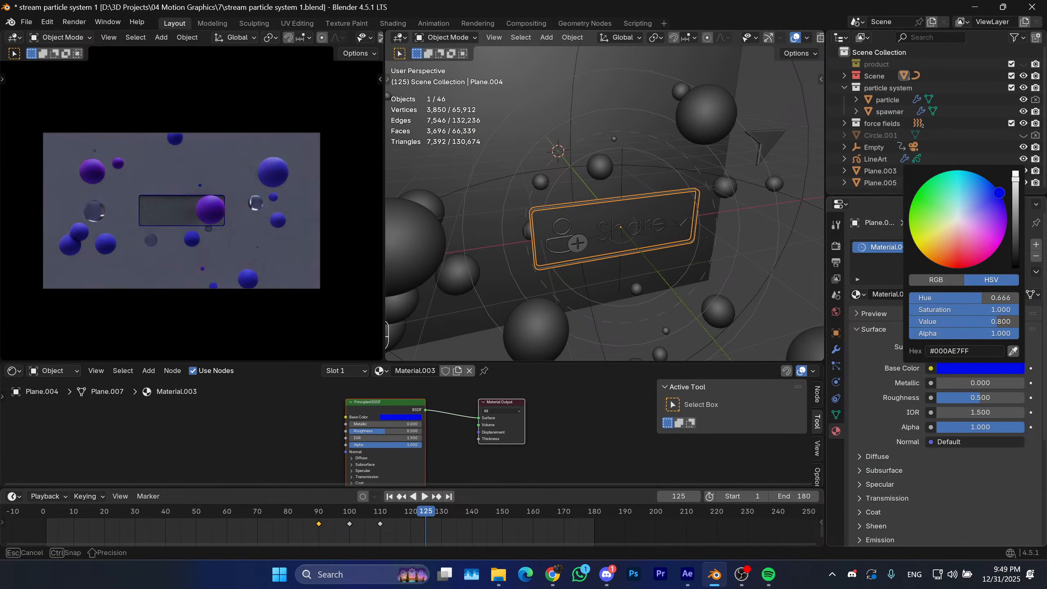
pyautogui.moveTo(994, 322); pyautogui.dragTo(1003, 326)
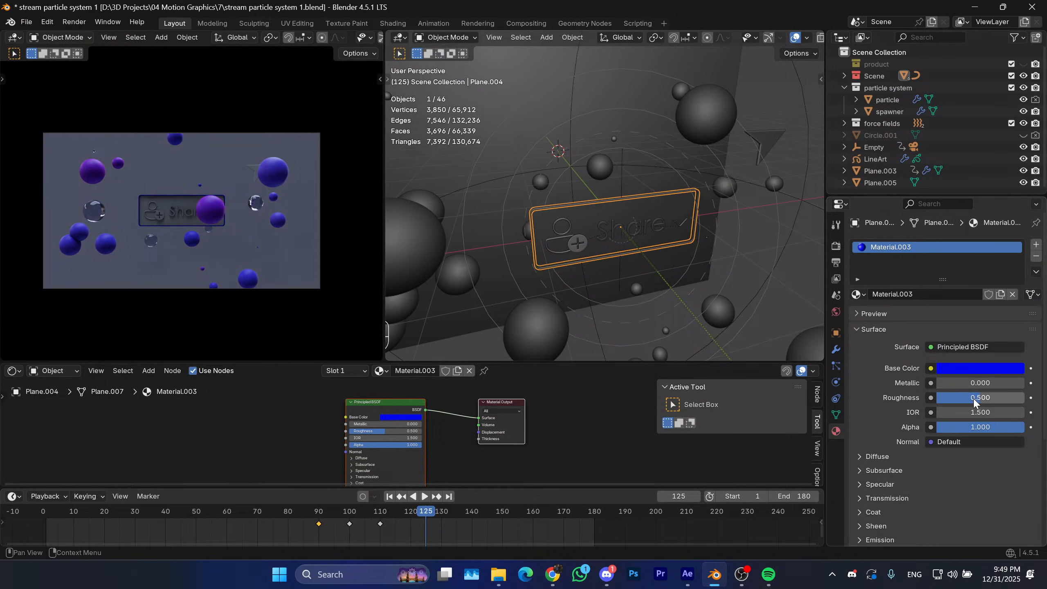
# Select the Share button's face plane inside the frame and create a new material for it.
pyautogui.scroll(2, 233, 210)
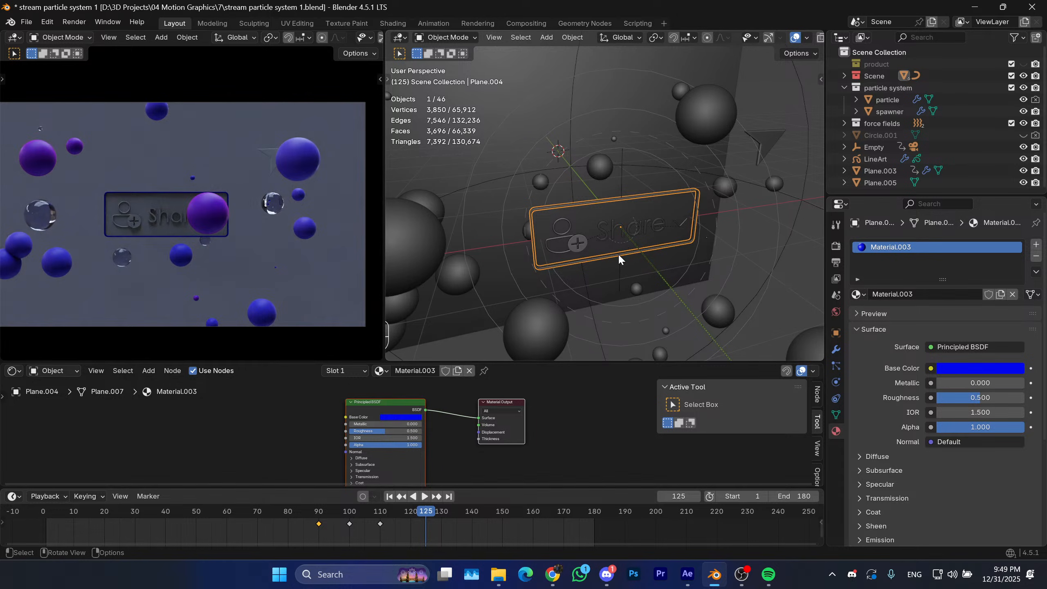
pyautogui.scroll(3, 618, 254)
pyautogui.click(603, 238)
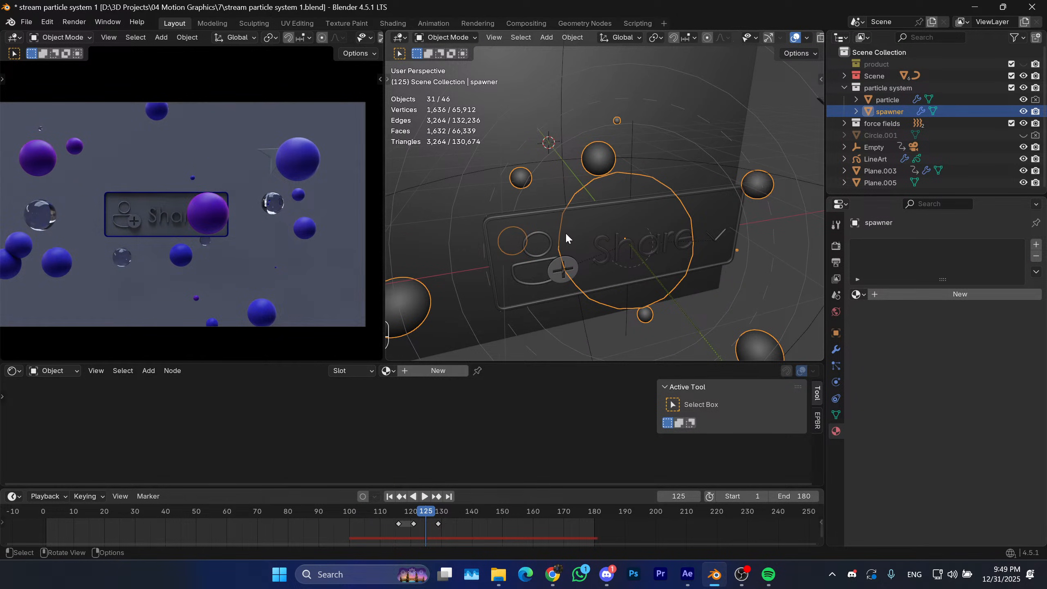
pyautogui.click(540, 228)
pyautogui.click(896, 297)
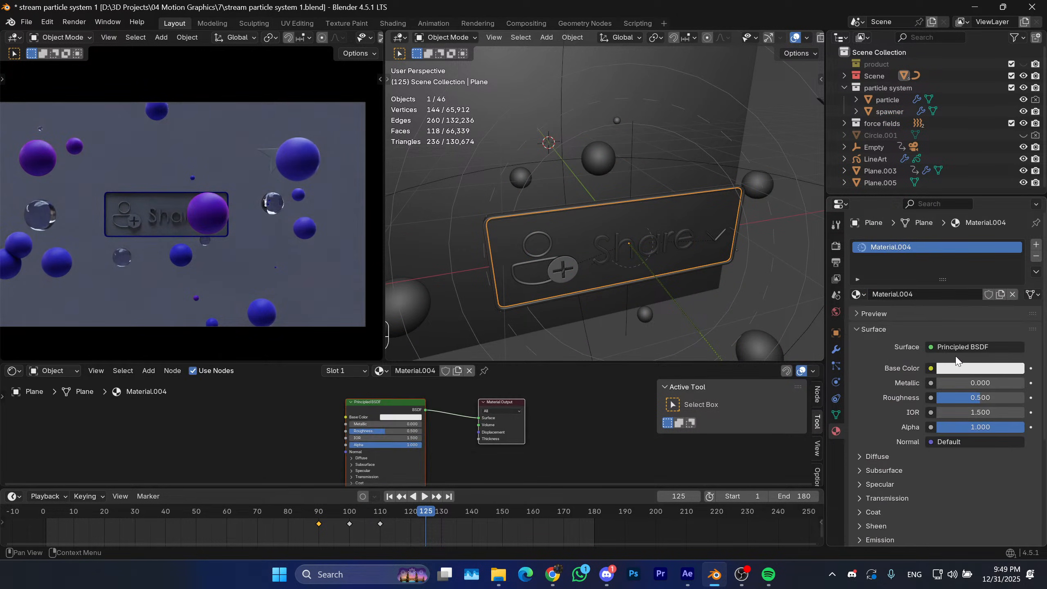
# Add a Color Ramp feeding the base color of the button face's Principled BSDF.
pyautogui.scroll(2, 530, 408)
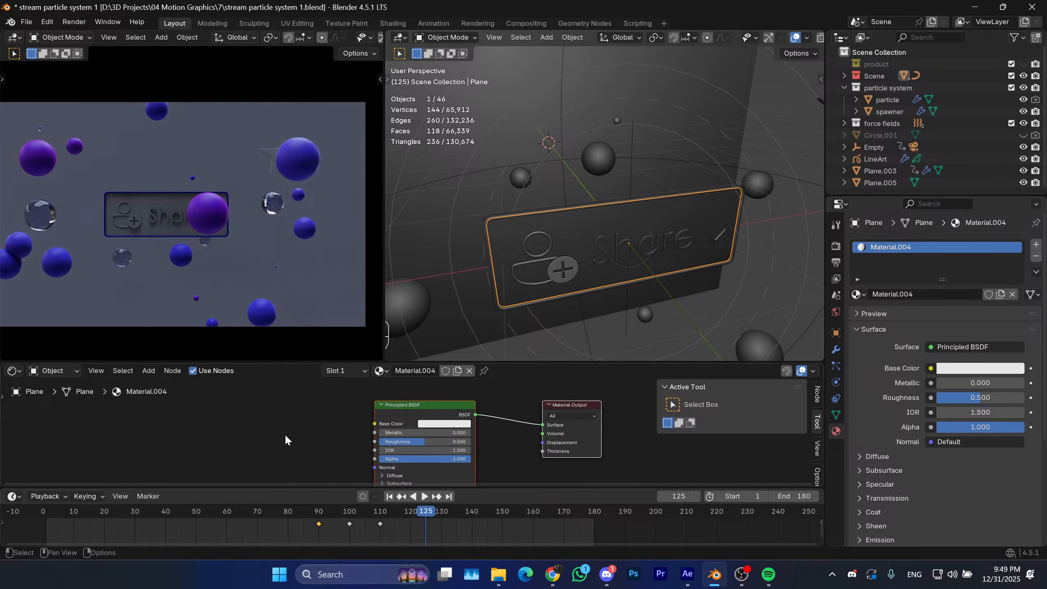
pyautogui.moveTo(285, 434); pyautogui.dragTo(338, 436, button='middle')
pyautogui.moveTo(428, 424); pyautogui.dragTo(264, 427)
pyautogui.write('color ramp')
pyautogui.press('Return')
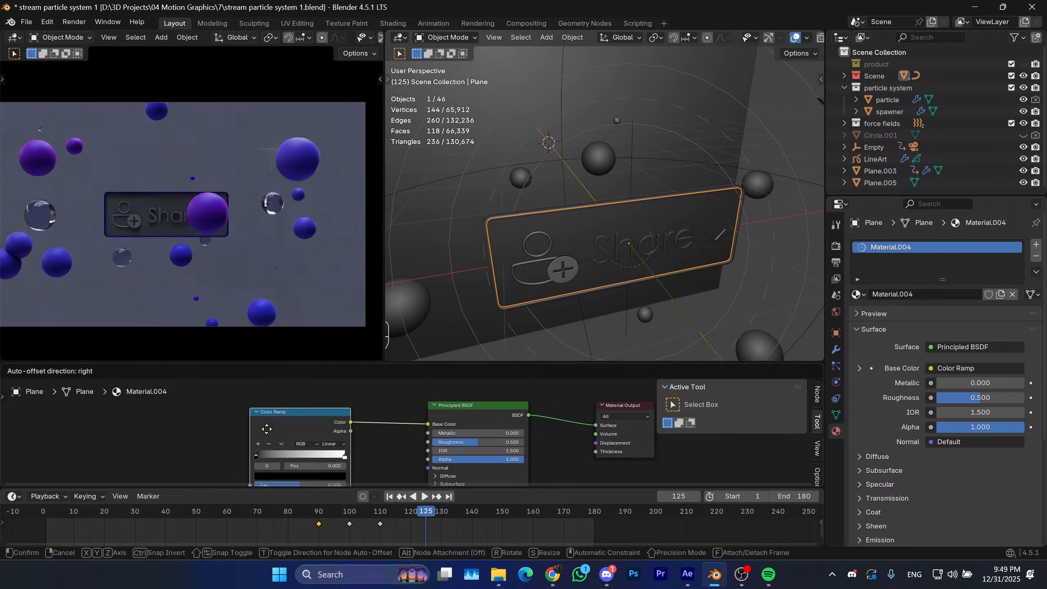
pyautogui.click(344, 427)
pyautogui.scroll(2, 385, 413)
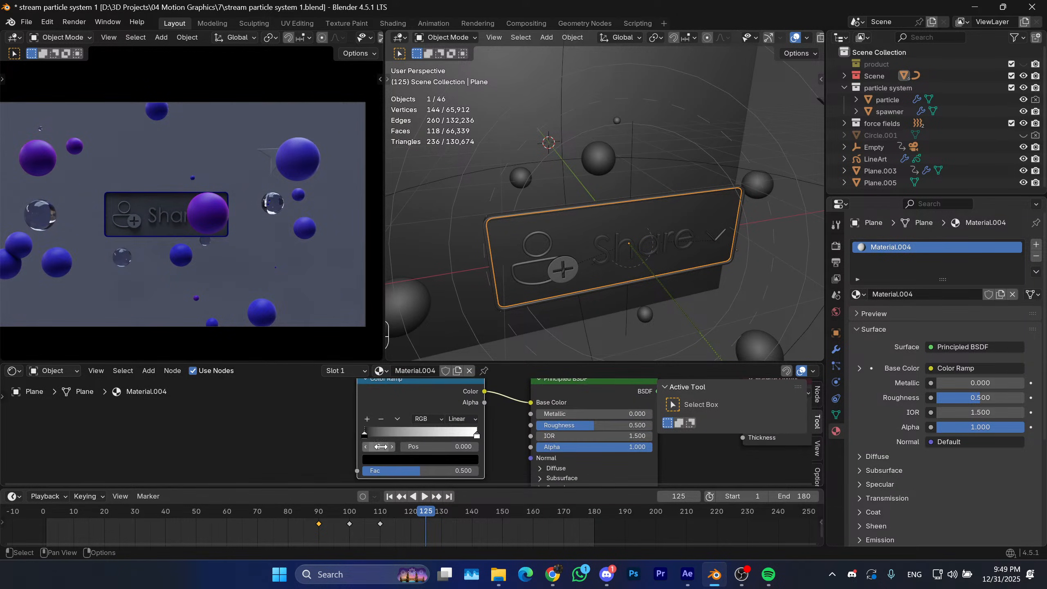
# Add Texture Coordinate and Mapping nodes and route the mapping through a linear Gradient Texture into the Color Ramp's factor.
pyautogui.hotkey('ctrl', 't')
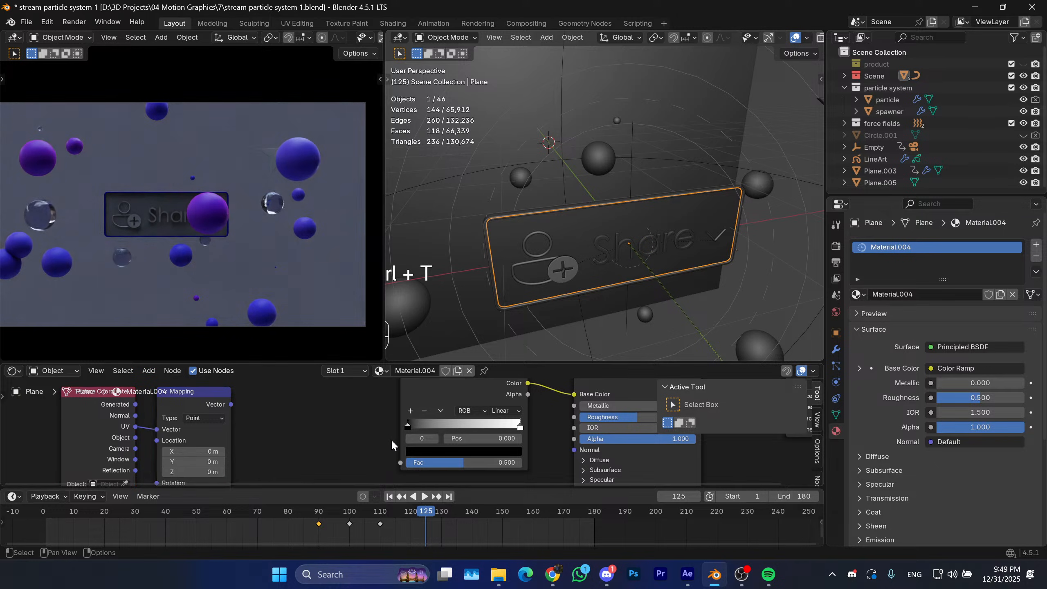
pyautogui.moveTo(401, 462); pyautogui.dragTo(351, 445)
pyautogui.click(248, 484)
pyautogui.click(251, 419)
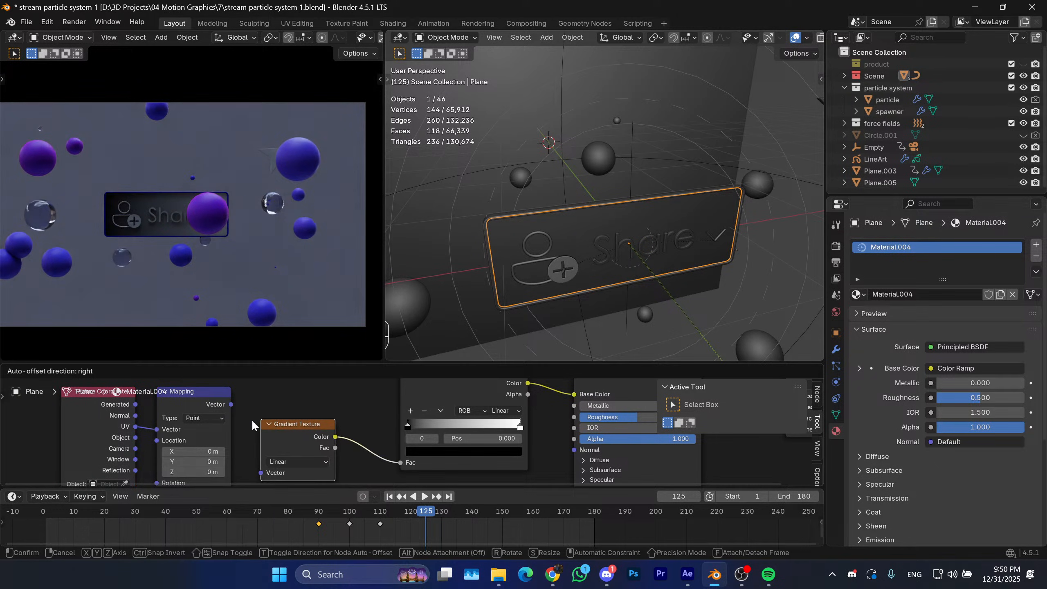
pyautogui.moveTo(230, 404); pyautogui.dragTo(258, 446)
pyautogui.moveTo(256, 446); pyautogui.dragTo(230, 475, button='middle')
pyautogui.moveTo(108, 441); pyautogui.dragTo(130, 433)
pyautogui.moveTo(255, 423)
pyautogui.mouseDown(button='middle')
pyautogui.moveTo(197, 438)
pyautogui.moveTo(250, 416)
pyautogui.mouseUp(button='middle')
pyautogui.scroll(1, 222, 432)
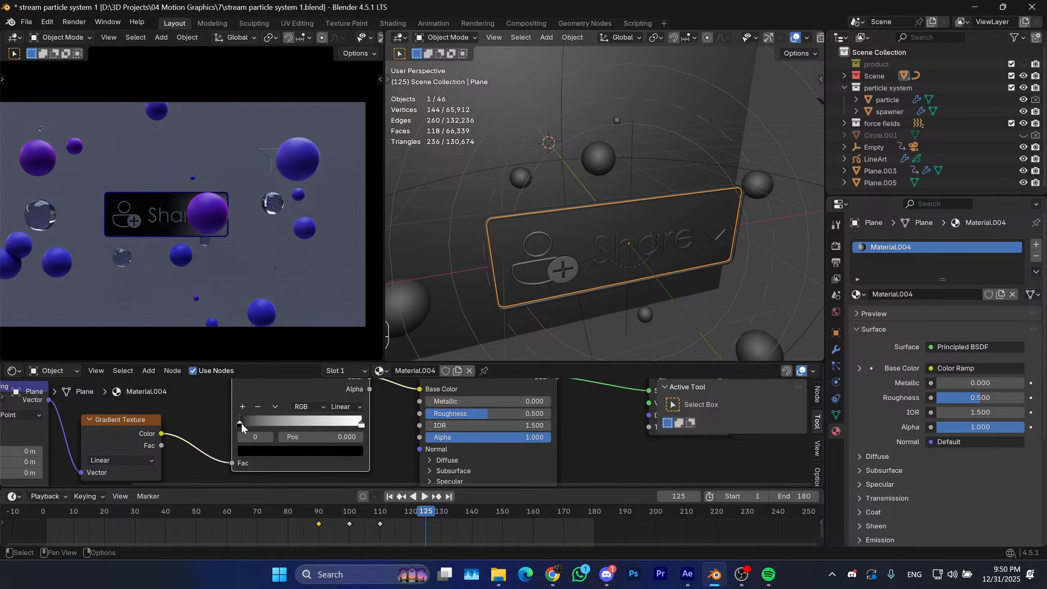
# Change the Color Ramp's first stop from black to a very pale warm white.
pyautogui.click(261, 451)
pyautogui.moveTo(343, 338); pyautogui.dragTo(343, 268)
pyautogui.moveTo(290, 322); pyautogui.dragTo(286, 318)
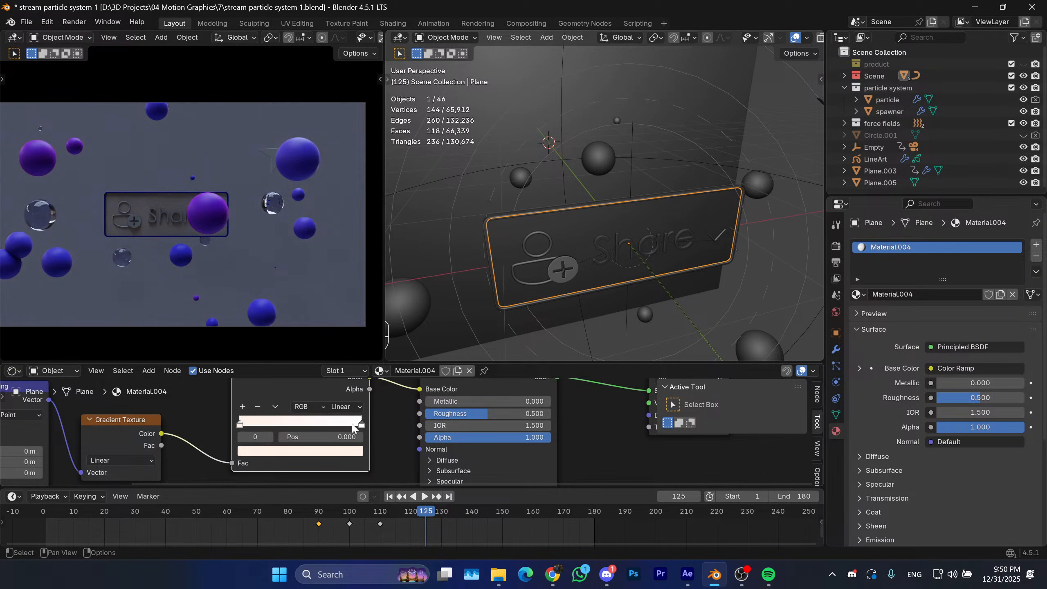
# Move the Color Ramp's white stop to position 0.607 and set the interpolation to B-Spline.
pyautogui.moveTo(361, 424); pyautogui.dragTo(314, 426)
pyautogui.click(345, 406)
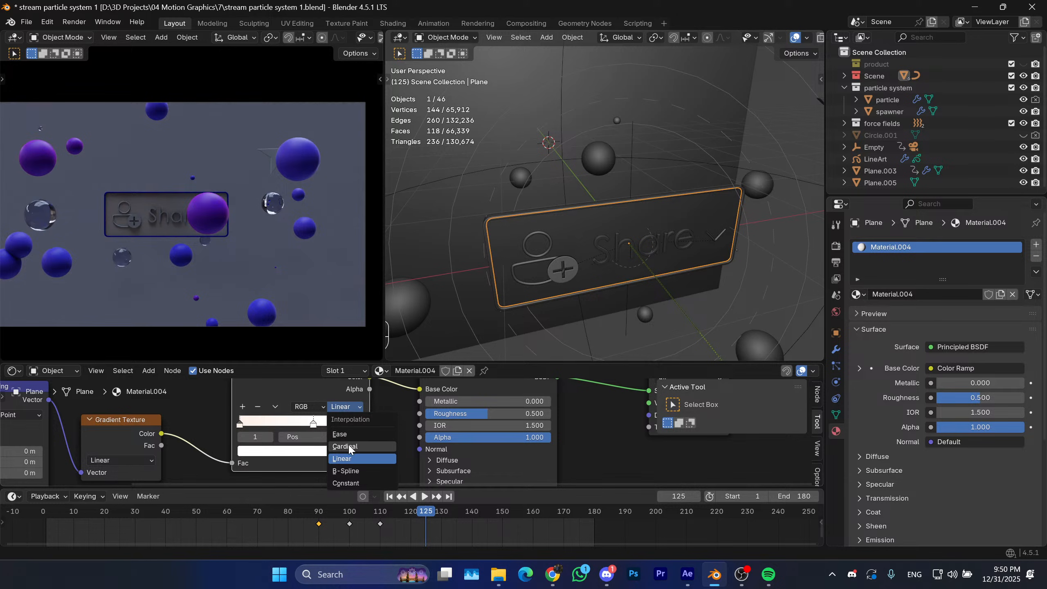
pyautogui.click(346, 471)
pyautogui.scroll(-2, 188, 201)
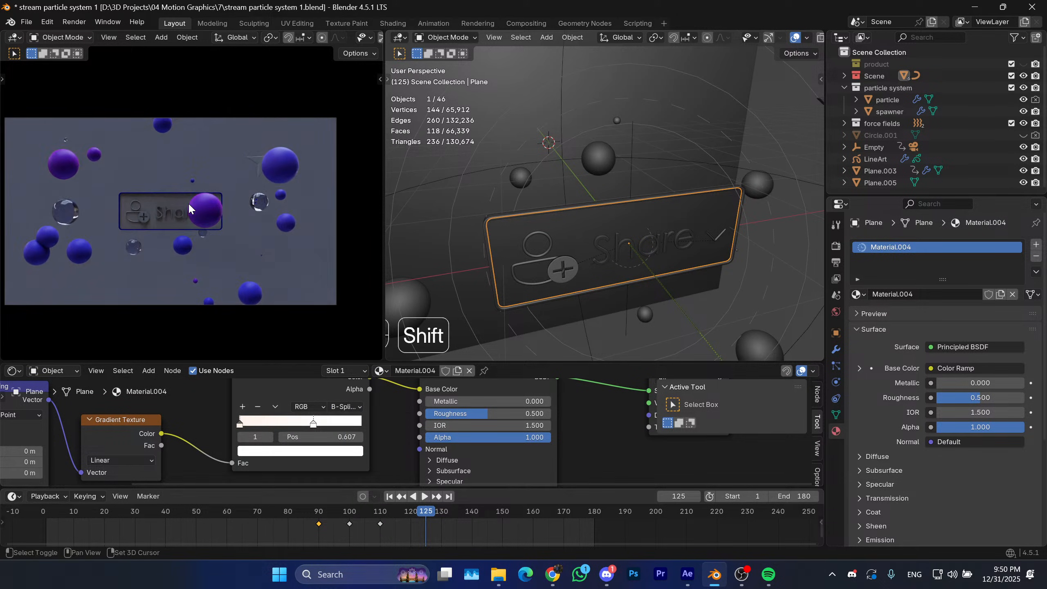
pyautogui.click(238, 425)
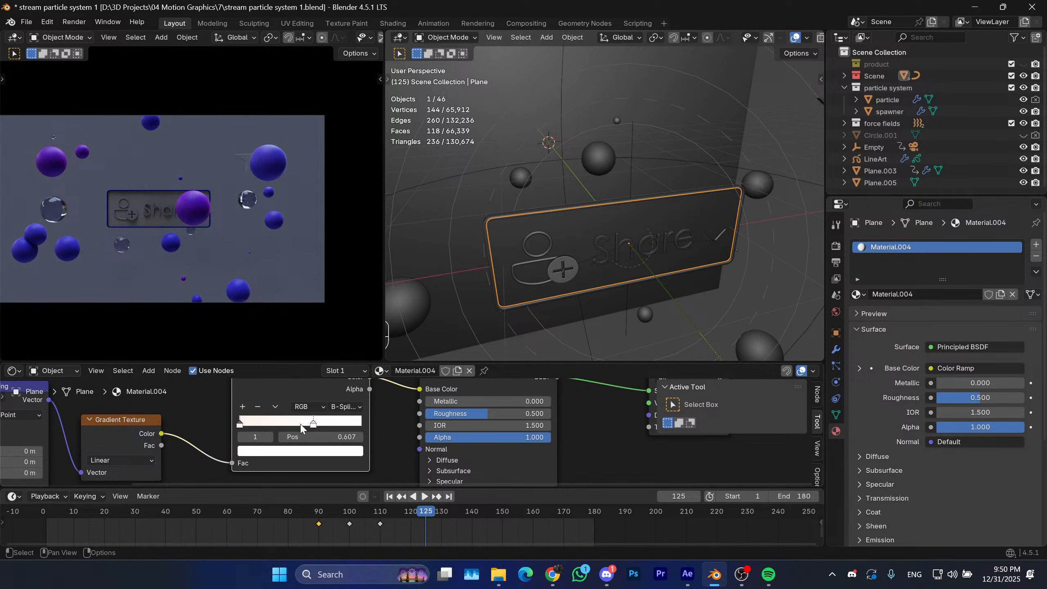
pyautogui.moveTo(23, 454); pyautogui.dragTo(253, 397, button='middle')
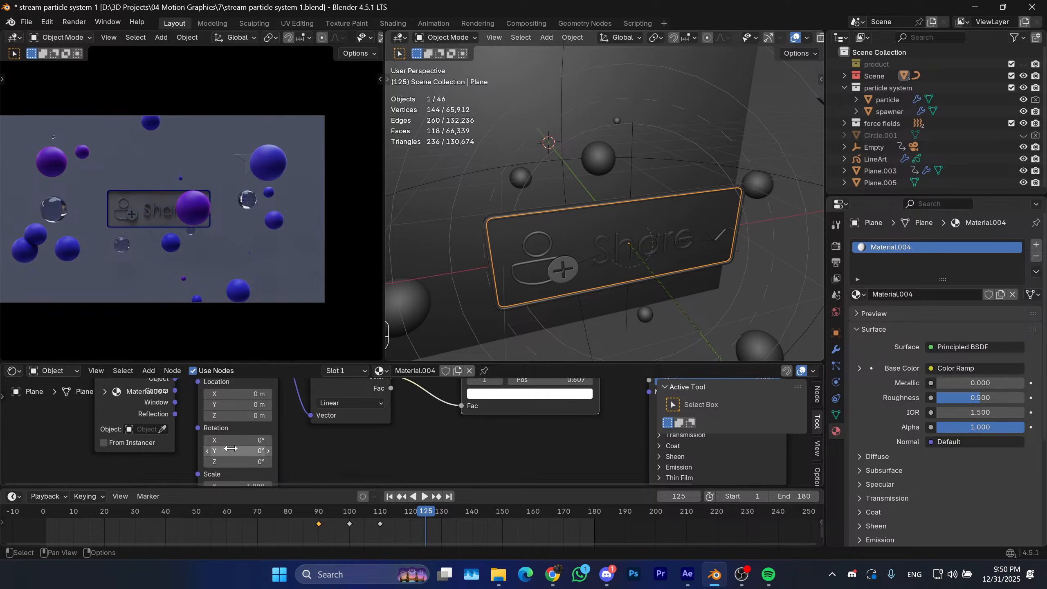
pyautogui.scroll(3, 135, 177)
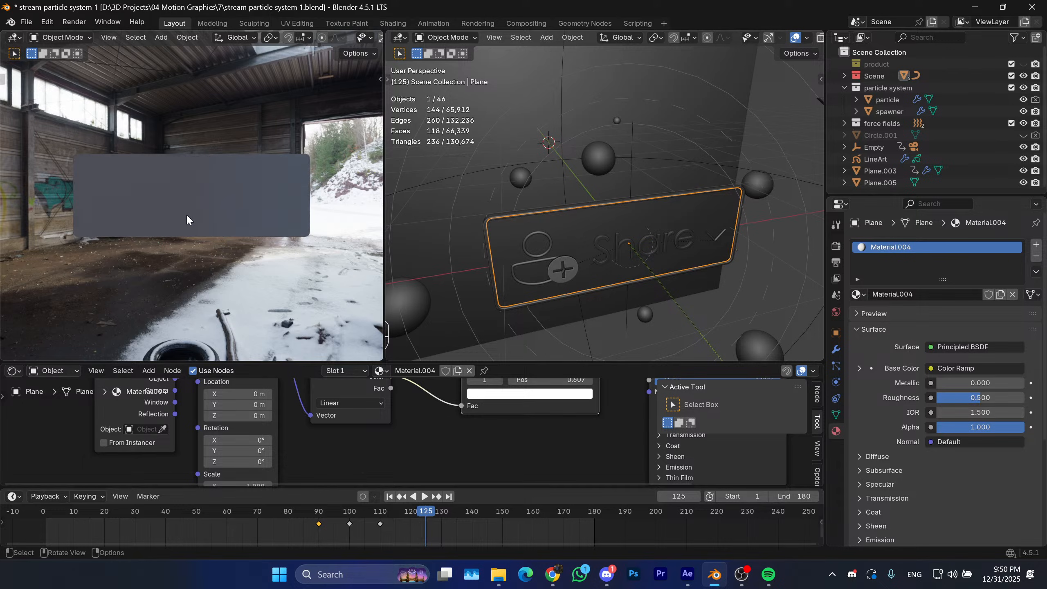
# Select the Share text object on the button.
pyautogui.scroll(3, 135, 250)
pyautogui.keyDown('shift'); pyautogui.moveTo(136, 254); pyautogui.dragTo(218, 230, button='middle'); pyautogui.keyUp('shift')
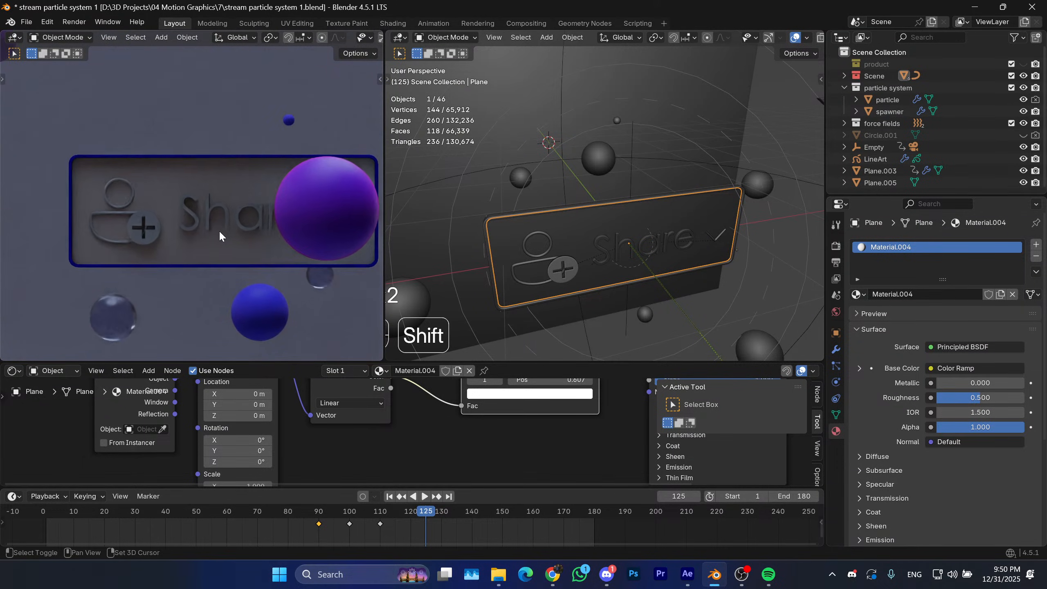
pyautogui.click(214, 212)
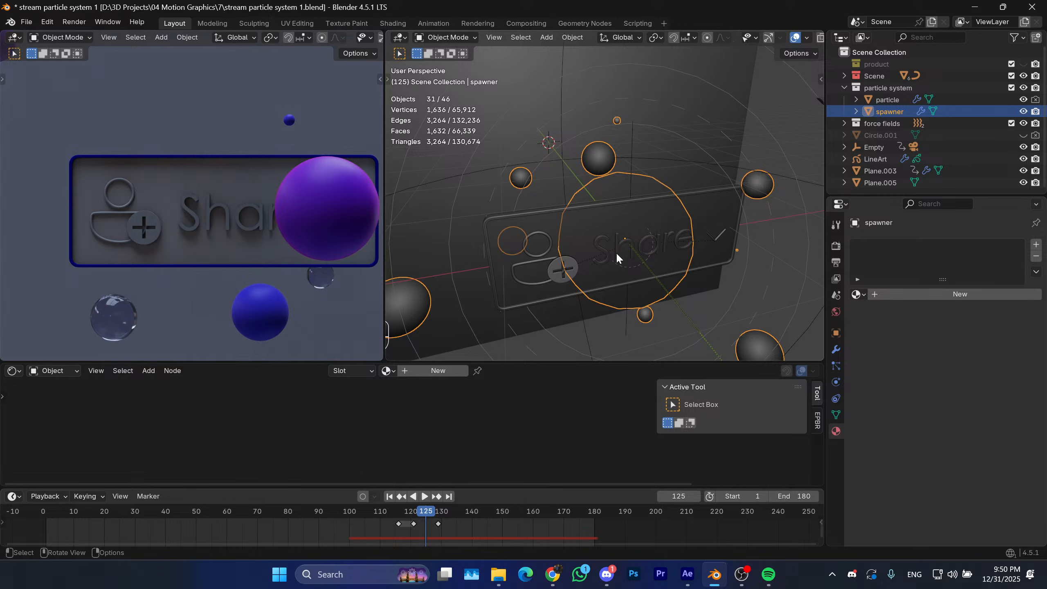
pyautogui.scroll(5, 616, 252)
pyautogui.keyDown('shift'); pyautogui.moveTo(587, 227); pyautogui.dragTo(658, 256, button='middle'); pyautogui.keyUp('shift')
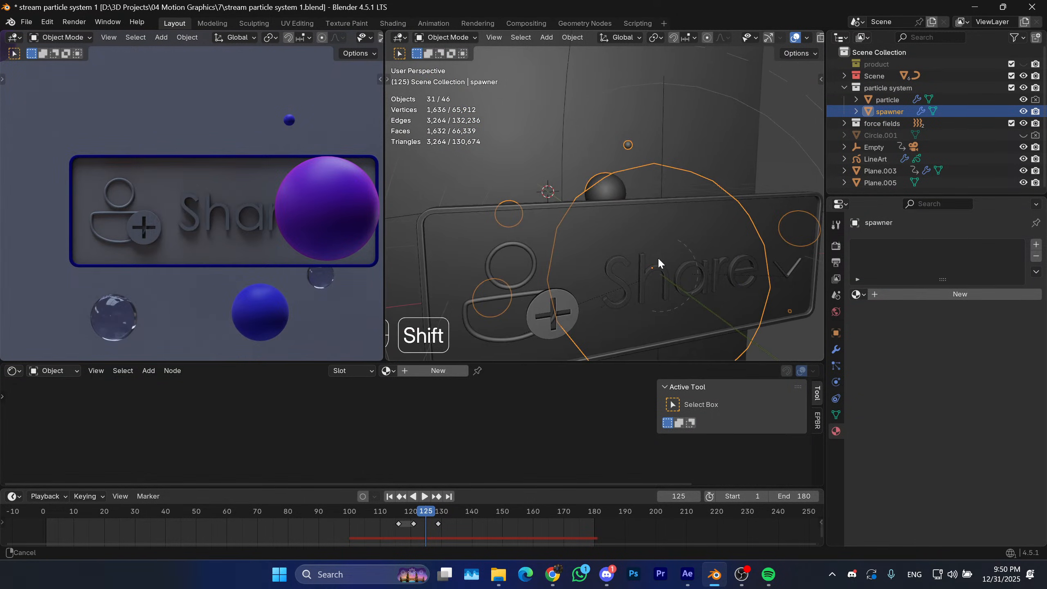
pyautogui.click(614, 268)
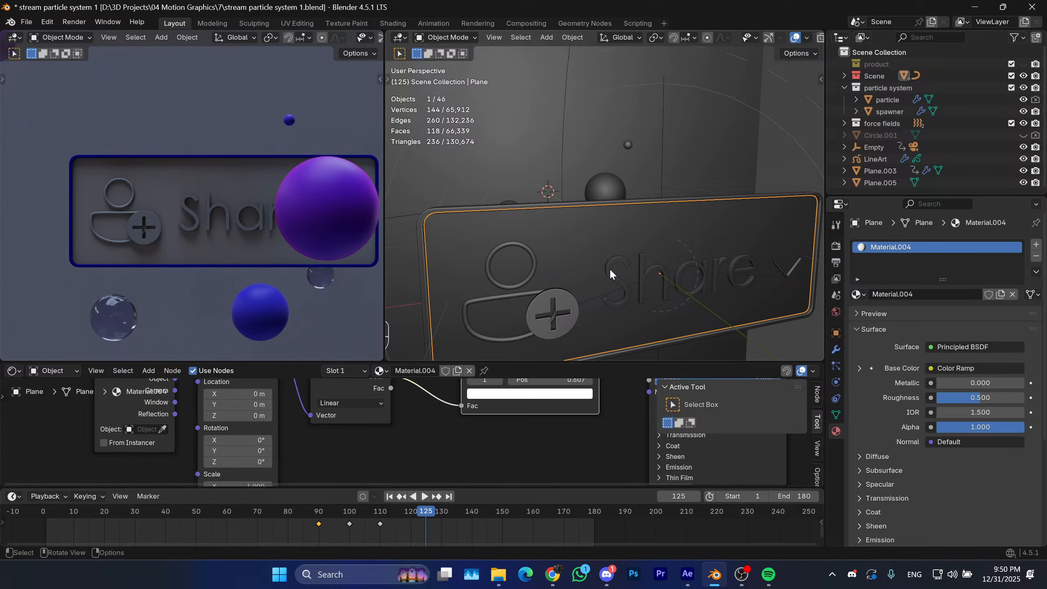
pyautogui.click(610, 268)
# Create a new material for the Share text and set its base color to pure white with value 1.000.
pyautogui.click(421, 374)
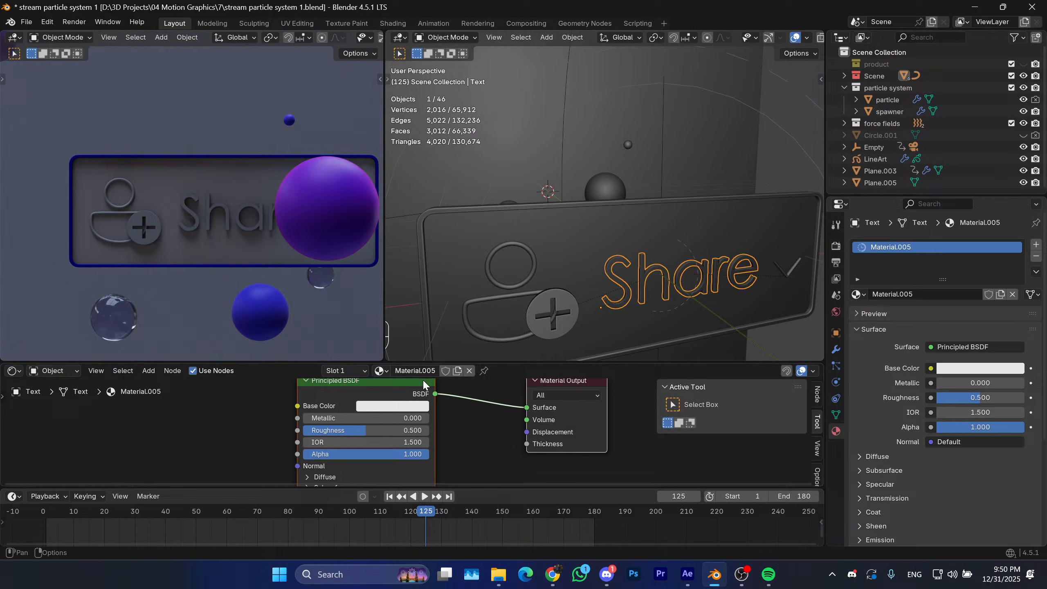
pyautogui.click(391, 406)
pyautogui.moveTo(461, 230); pyautogui.dragTo(463, 173)
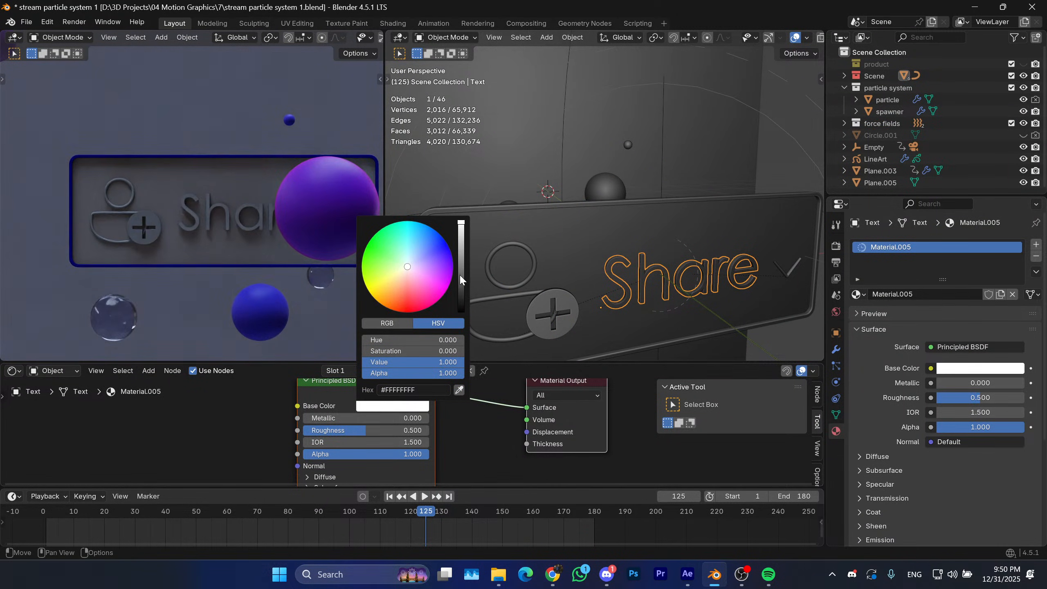
# Set the emission strength of the Share text's material to 0.500.
pyautogui.click(260, 455)
pyautogui.moveTo(257, 458); pyautogui.dragTo(250, 422, button='middle')
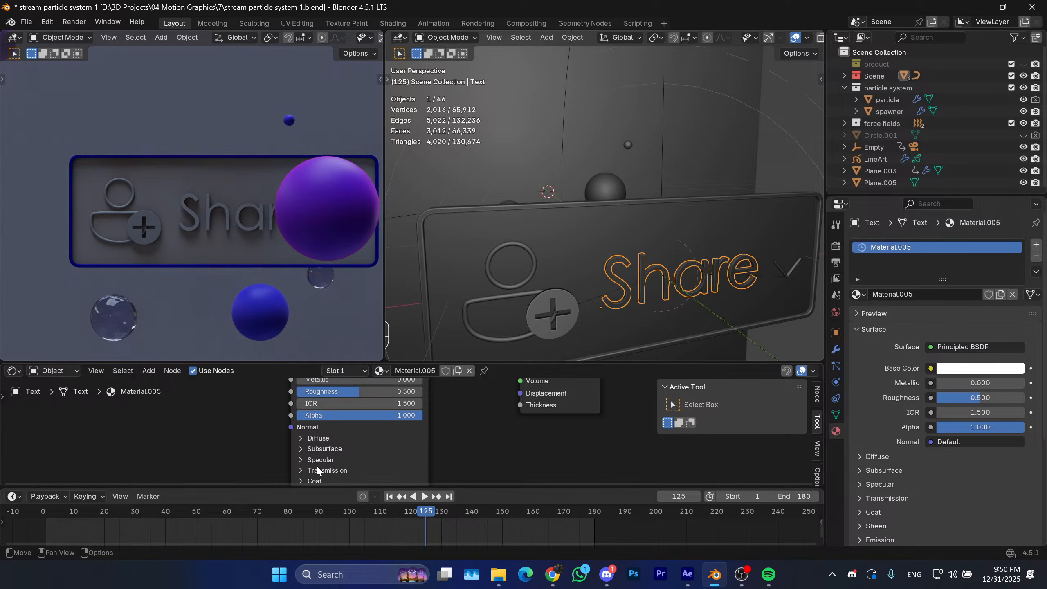
pyautogui.moveTo(268, 467); pyautogui.dragTo(254, 432, button='middle')
pyautogui.click(286, 469)
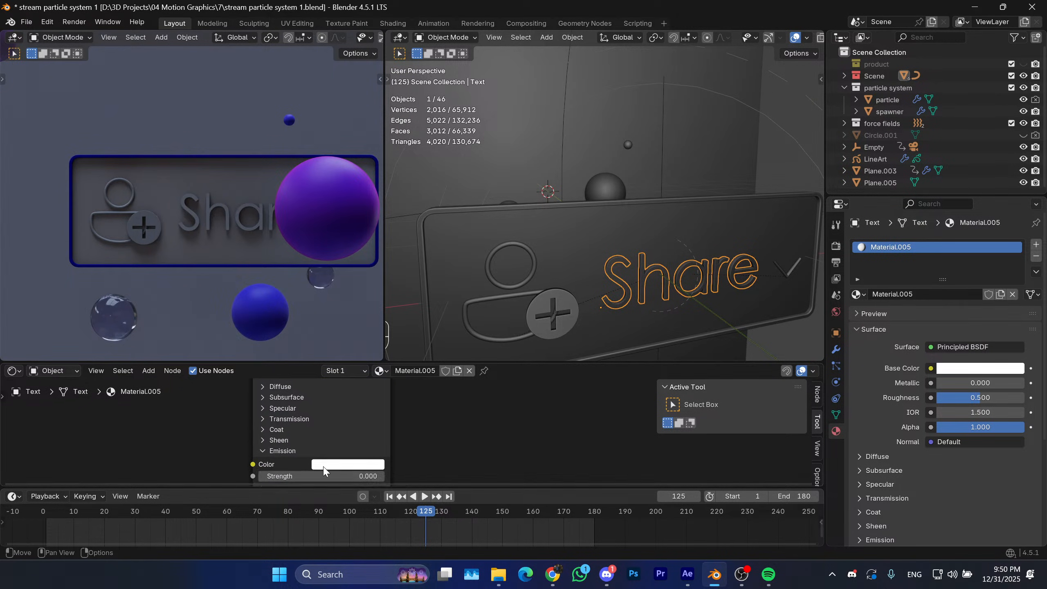
pyautogui.moveTo(343, 475); pyautogui.dragTo(339, 436, button='middle')
pyautogui.click(345, 458)
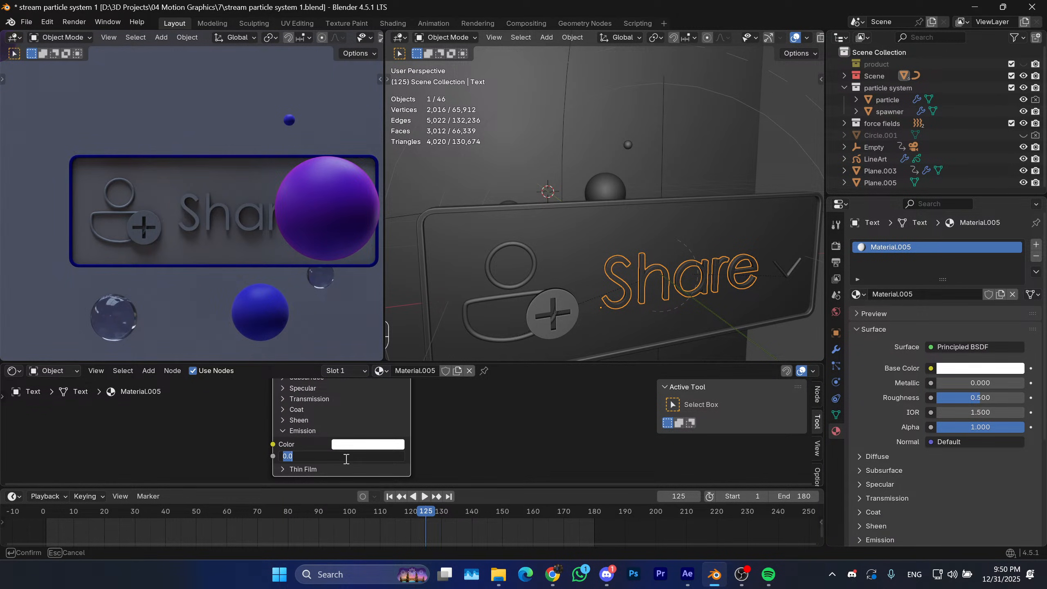
pyautogui.write('0.')
pyautogui.press('Return')
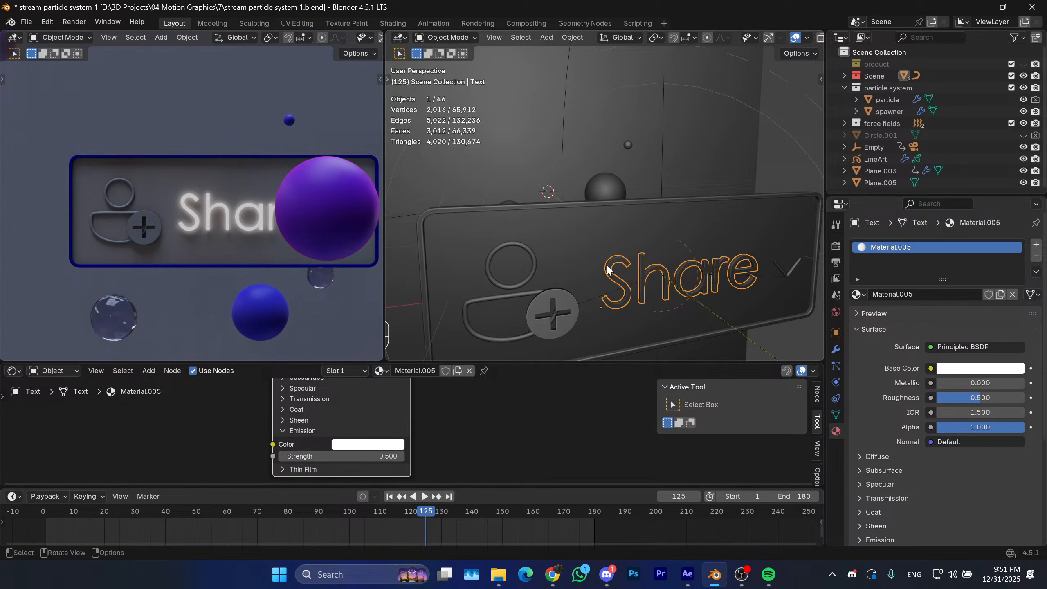
# Select the particle object and enlarge the node editor to show the glass part of its material.
pyautogui.scroll(-6, 579, 250)
pyautogui.scroll(-5, 188, 182)
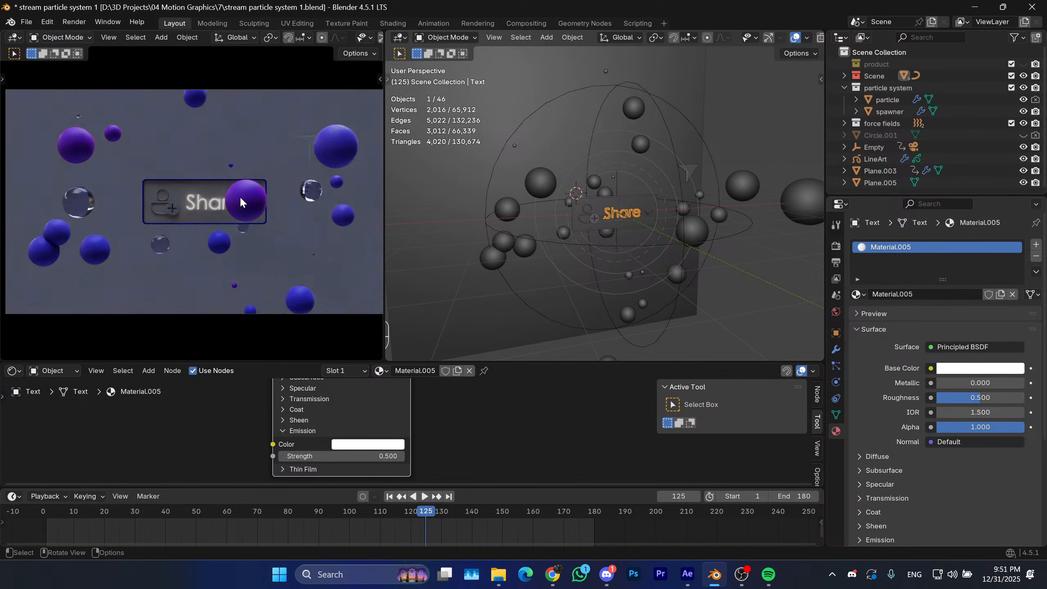
pyautogui.scroll(2, 240, 202)
pyautogui.moveTo(215, 212)
pyautogui.keyDown('shift'); pyautogui.mouseDown(button='middle')
pyautogui.moveTo(221, 219)
pyautogui.moveTo(205, 209)
pyautogui.mouseUp(button='middle'); pyautogui.keyUp('shift')
pyautogui.click(225, 202)
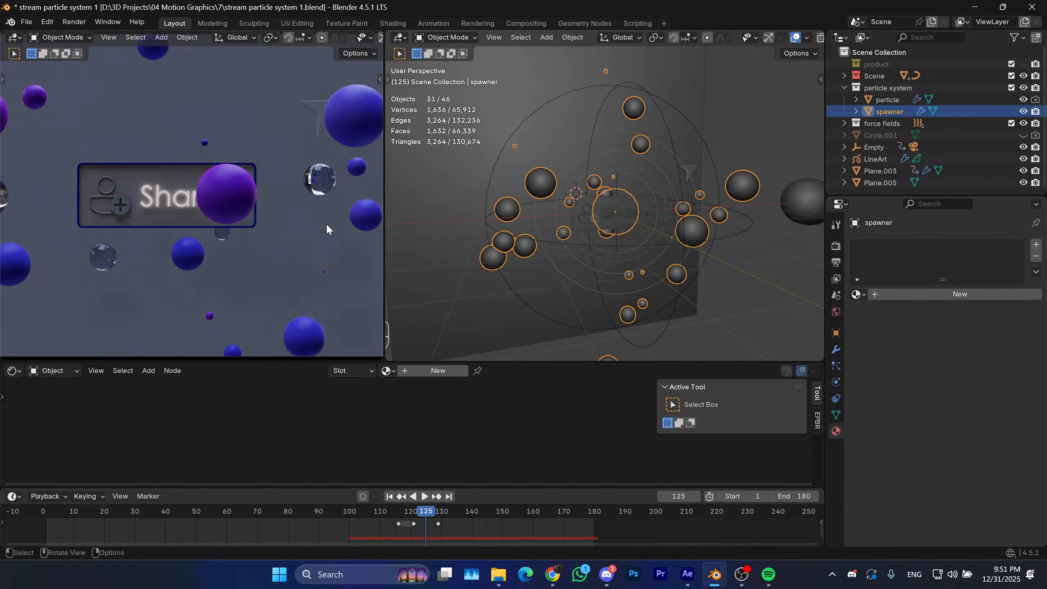
pyautogui.scroll(2, 672, 235)
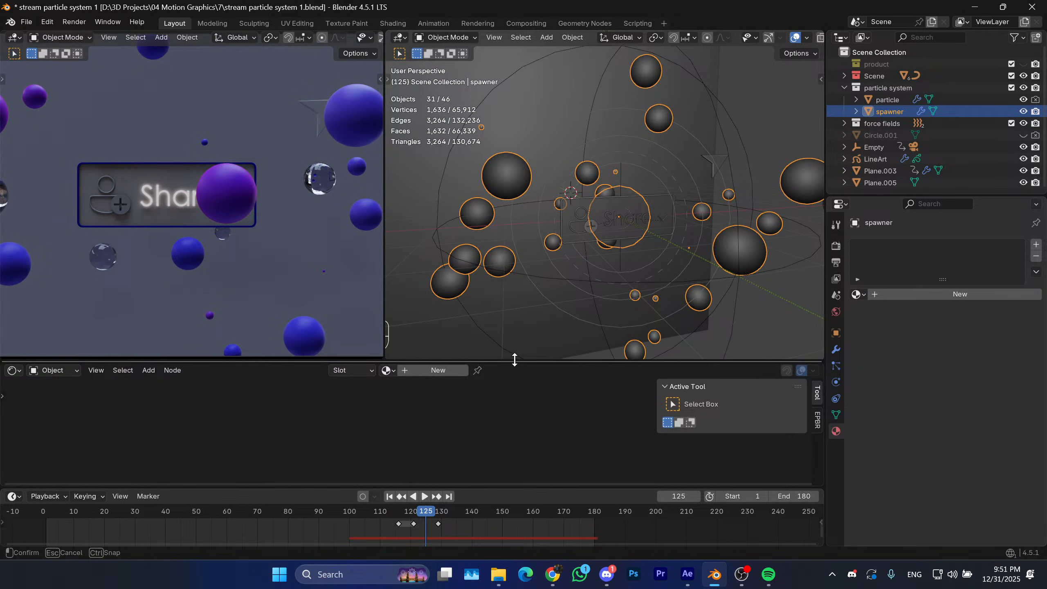
pyautogui.moveTo(514, 360); pyautogui.dragTo(523, 271)
pyautogui.scroll(-5, 670, 164)
pyautogui.moveTo(671, 165); pyautogui.dragTo(706, 167, button='middle')
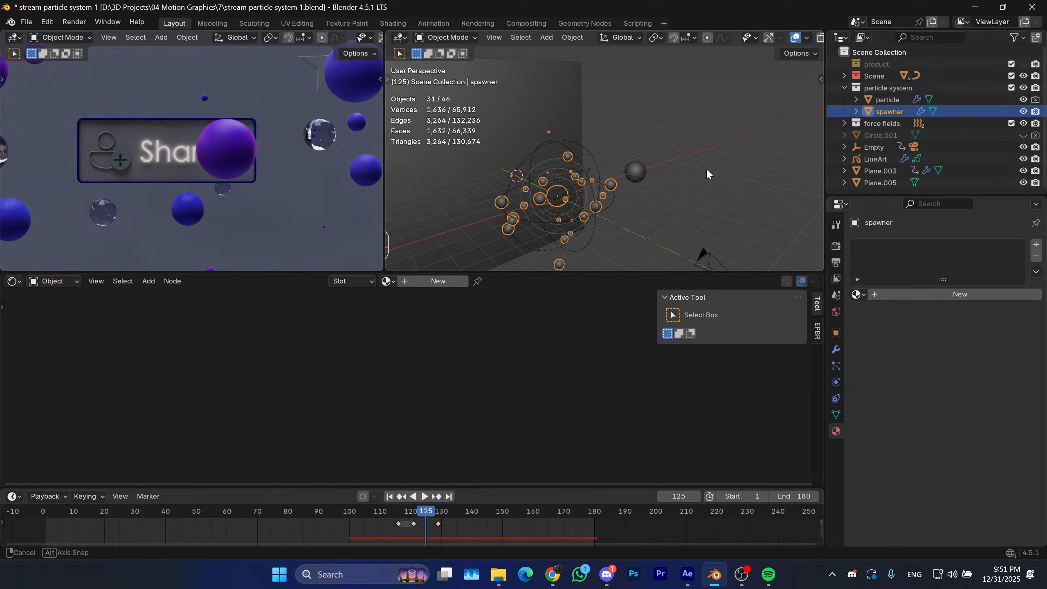
pyautogui.click(646, 173)
pyautogui.moveTo(512, 366)
pyautogui.mouseDown(button='middle')
pyautogui.moveTo(467, 376)
pyautogui.moveTo(512, 366)
pyautogui.mouseUp(button='middle')
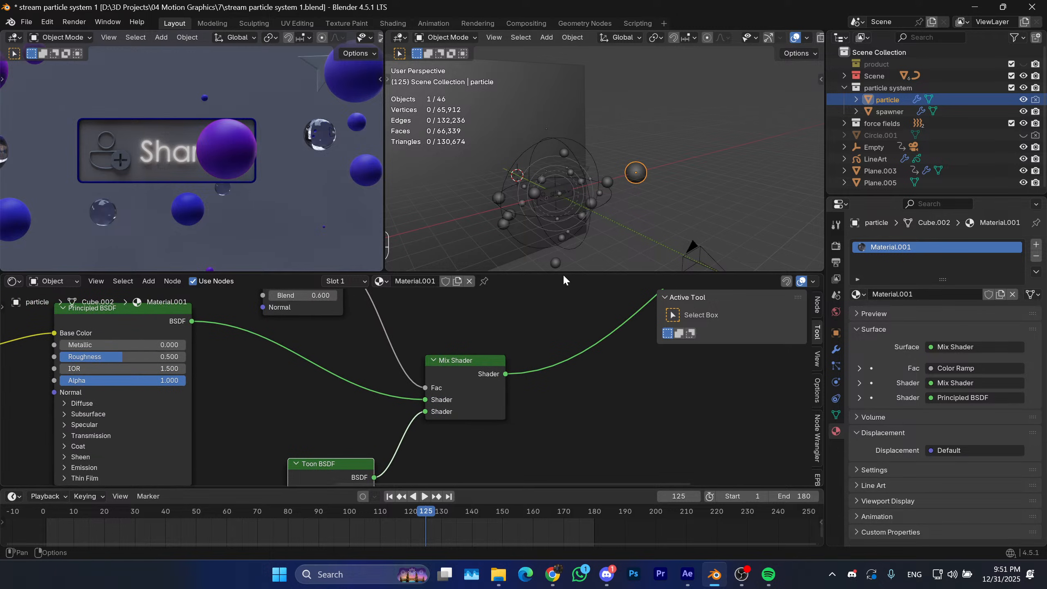
pyautogui.moveTo(545, 281); pyautogui.dragTo(546, 204)
pyautogui.scroll(-5, 470, 351)
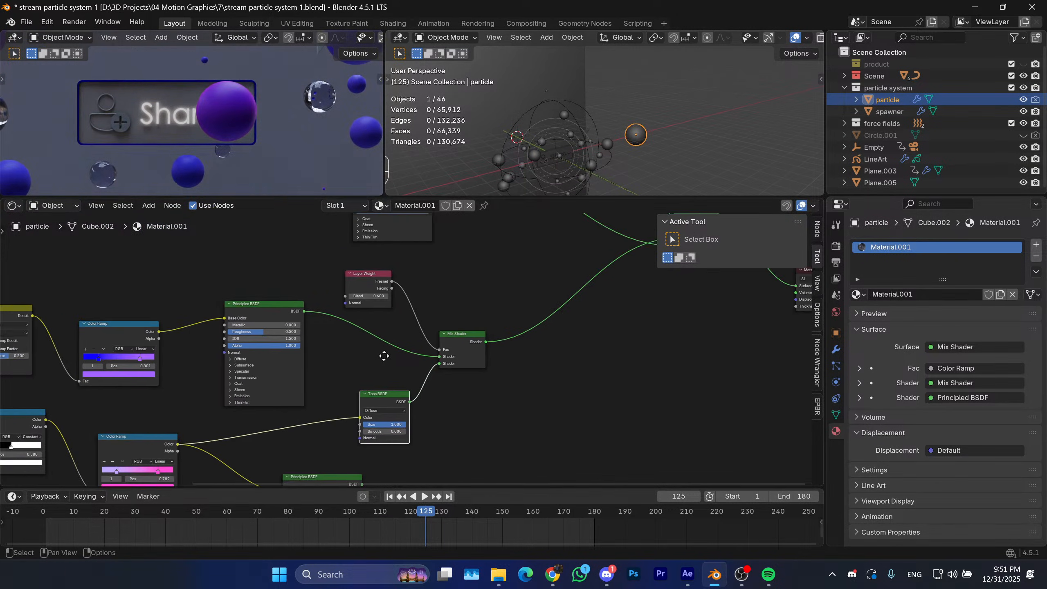
pyautogui.moveTo(469, 351); pyautogui.dragTo(387, 402, button='middle')
pyautogui.hotkey('shift', 'a')
pyautogui.write('v')
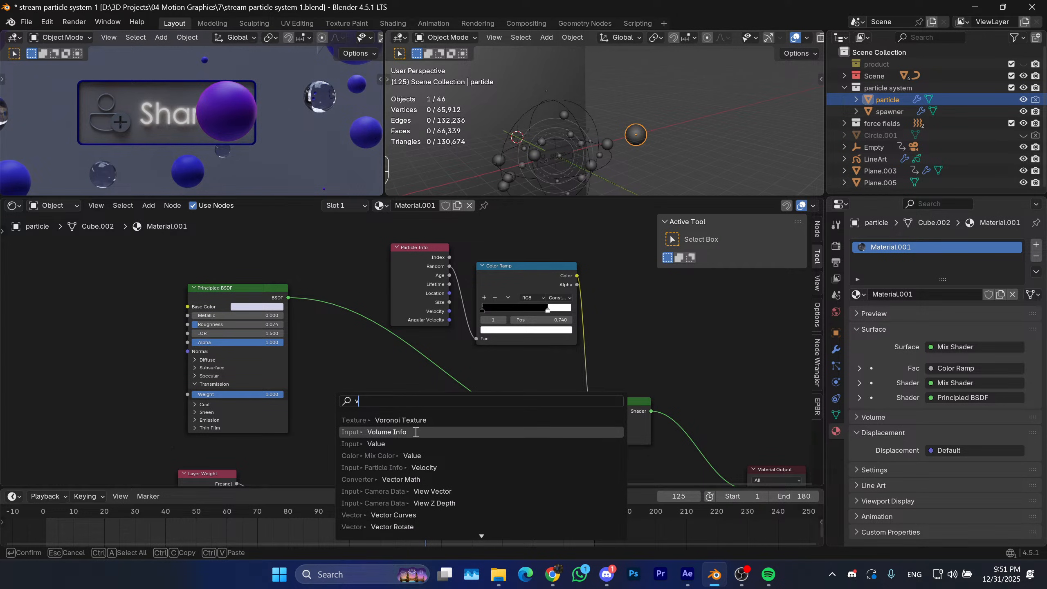
pyautogui.write('ol')
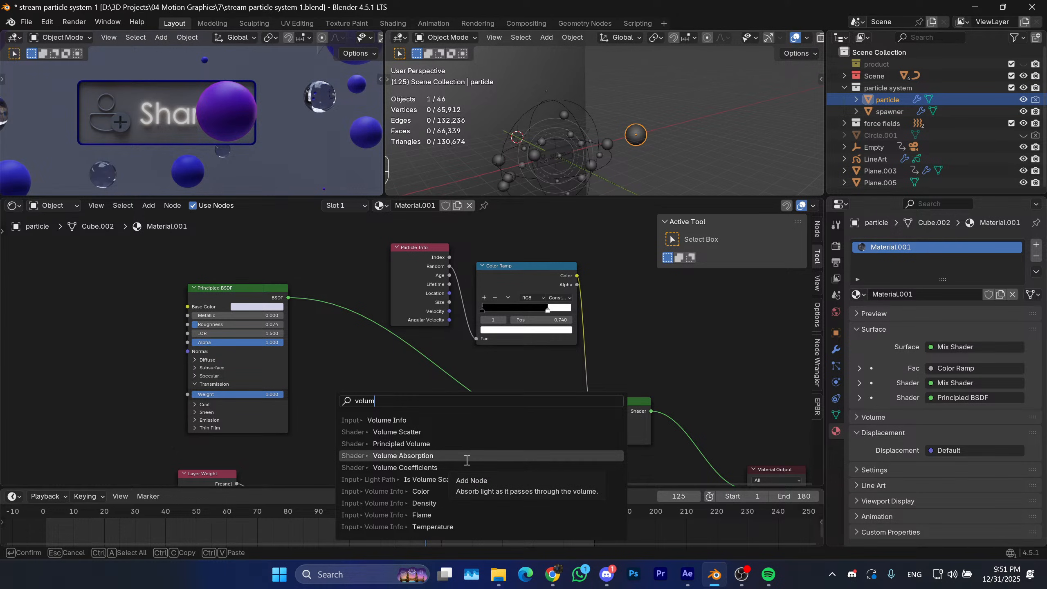
pyautogui.write('umn')
pyautogui.press('BackSpace')
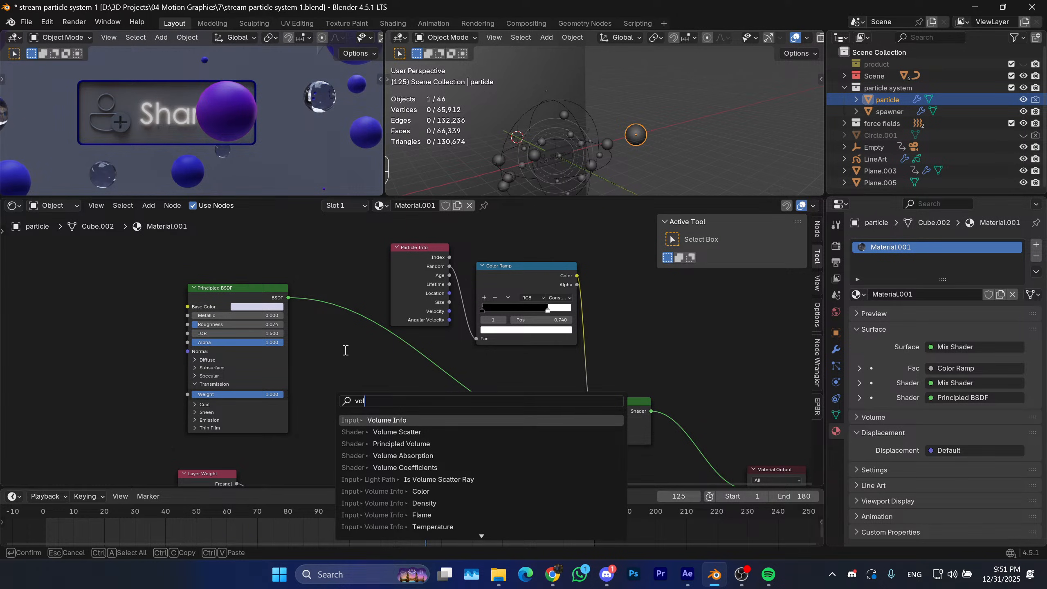
pyautogui.press('Escape')
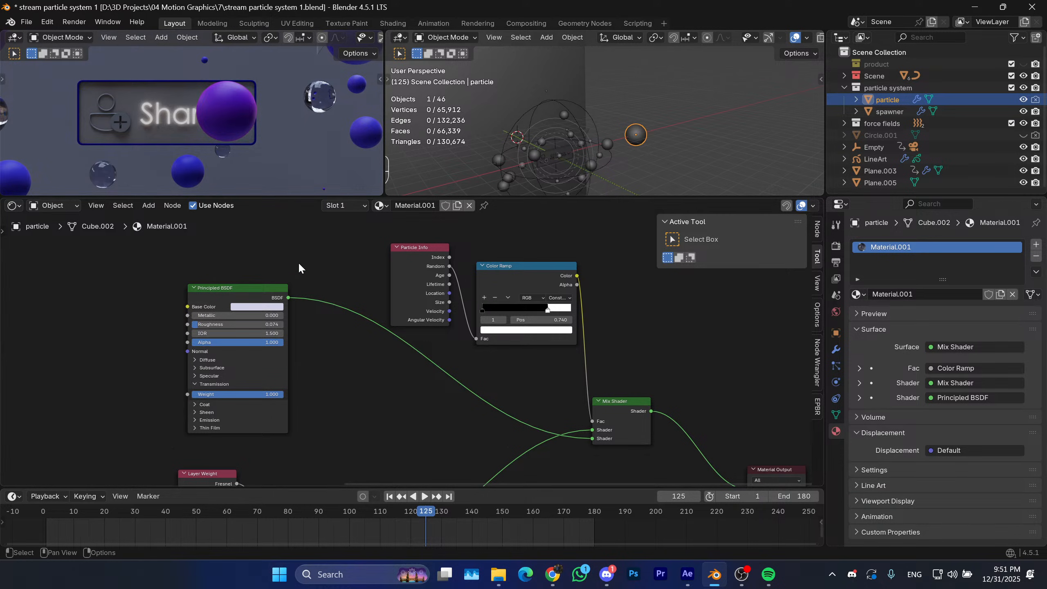
# Add a Principled Volume node and connect its Volume output to the final Mix Shader in place of the glass Principled BSDF.
pyautogui.moveTo(265, 277); pyautogui.dragTo(303, 280, button='middle')
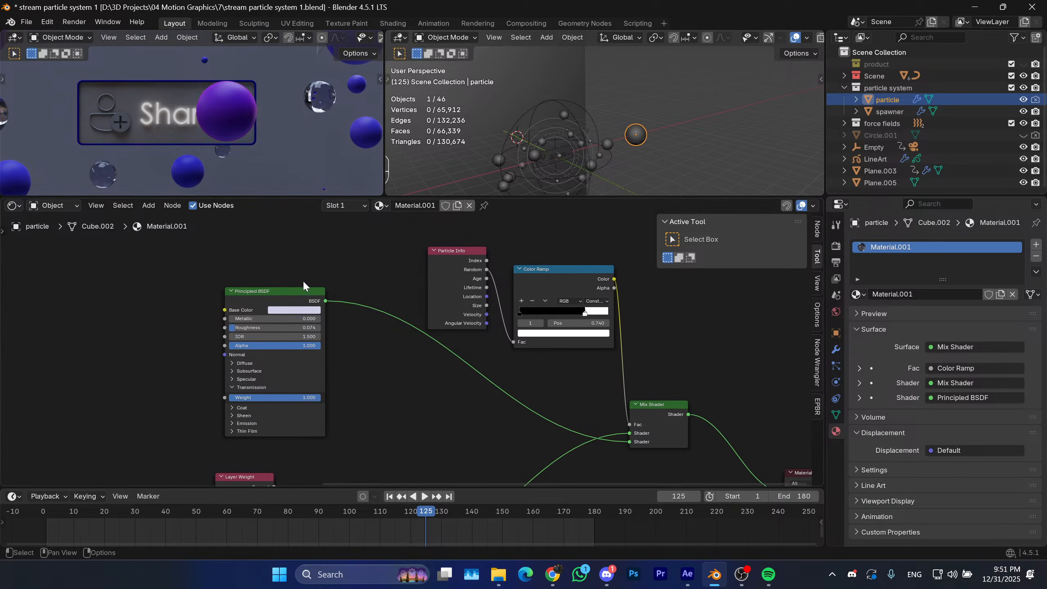
pyautogui.click(279, 300)
pyautogui.moveTo(283, 298); pyautogui.dragTo(301, 300, button='middle')
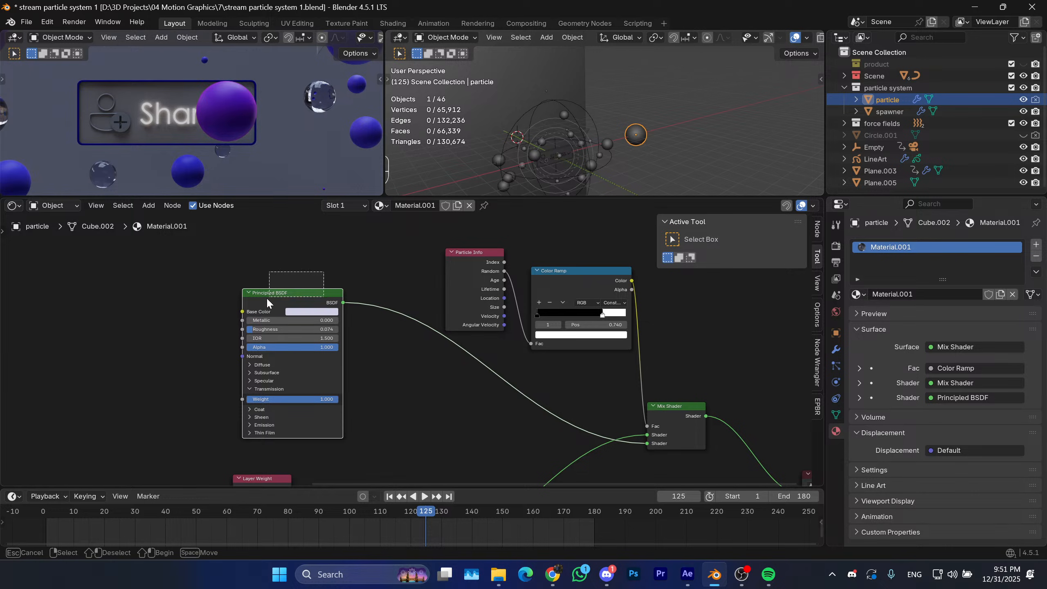
pyautogui.hotkey('shift', 'a')
pyautogui.click(378, 312)
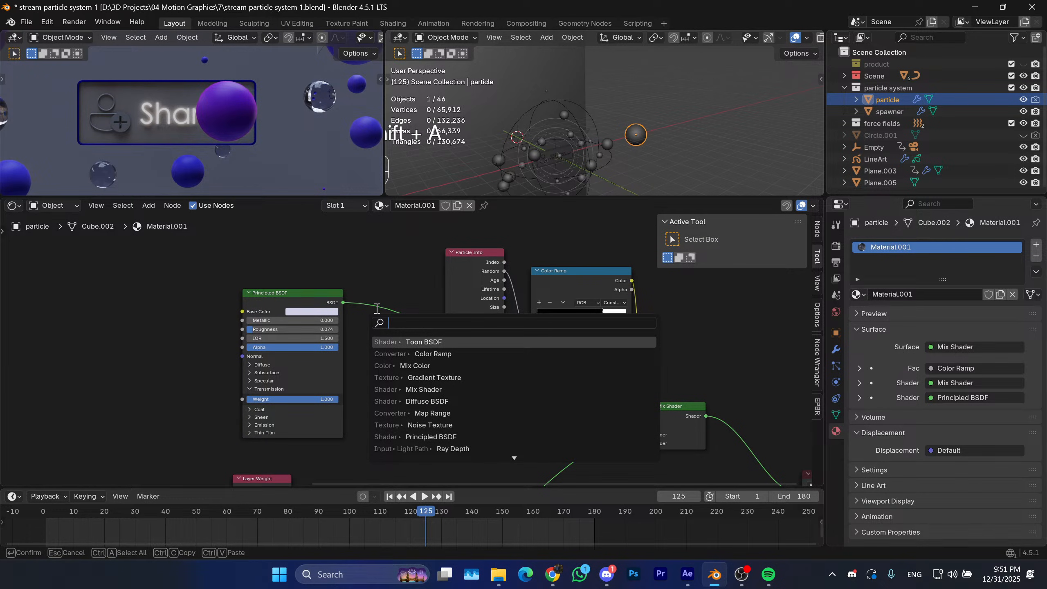
pyautogui.write('volu')
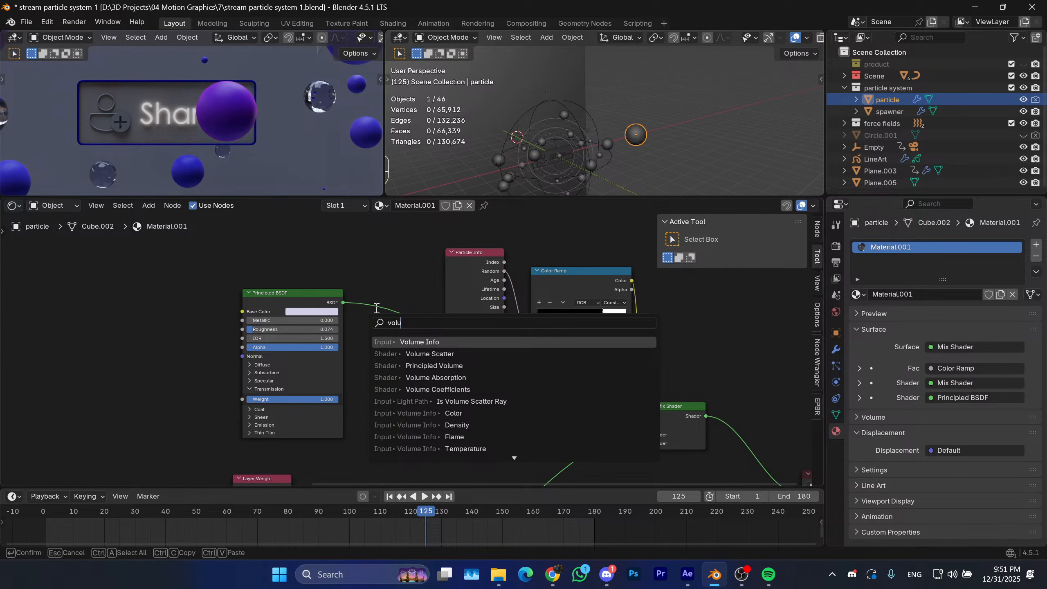
pyautogui.click(433, 366)
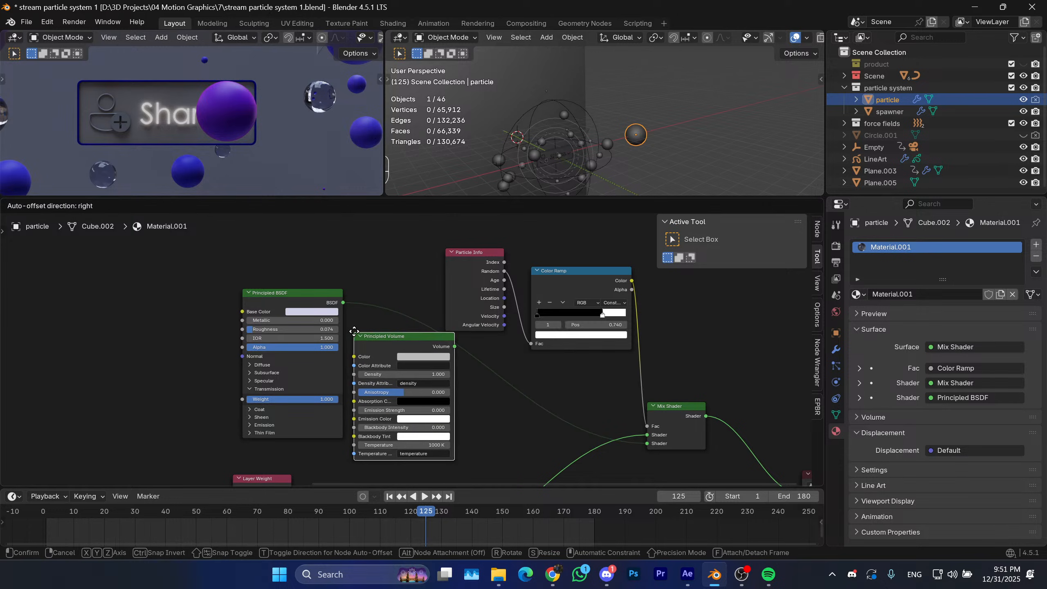
pyautogui.click(385, 341)
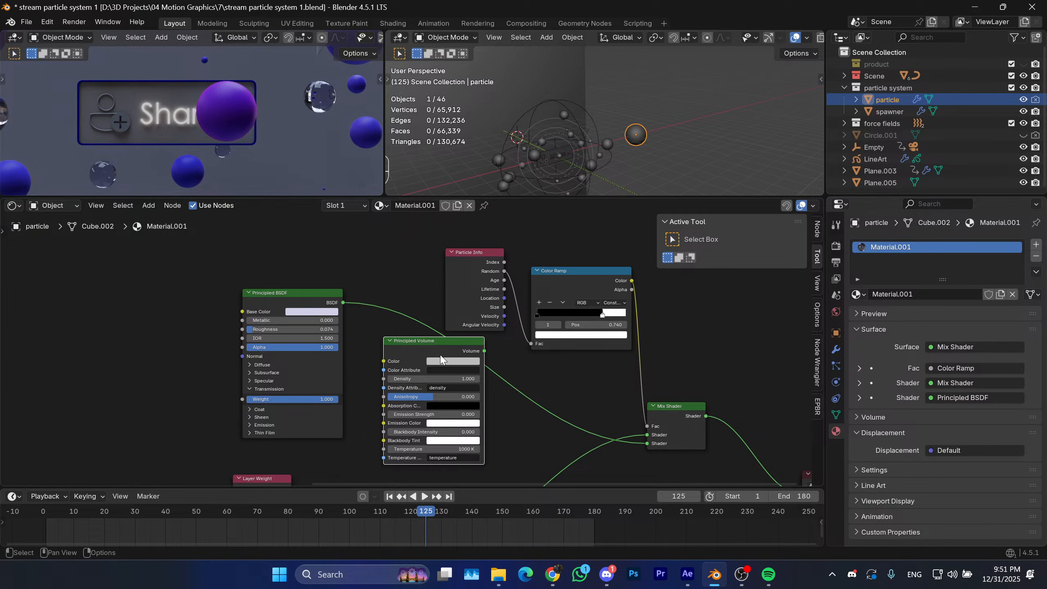
pyautogui.moveTo(485, 351); pyautogui.dragTo(652, 440)
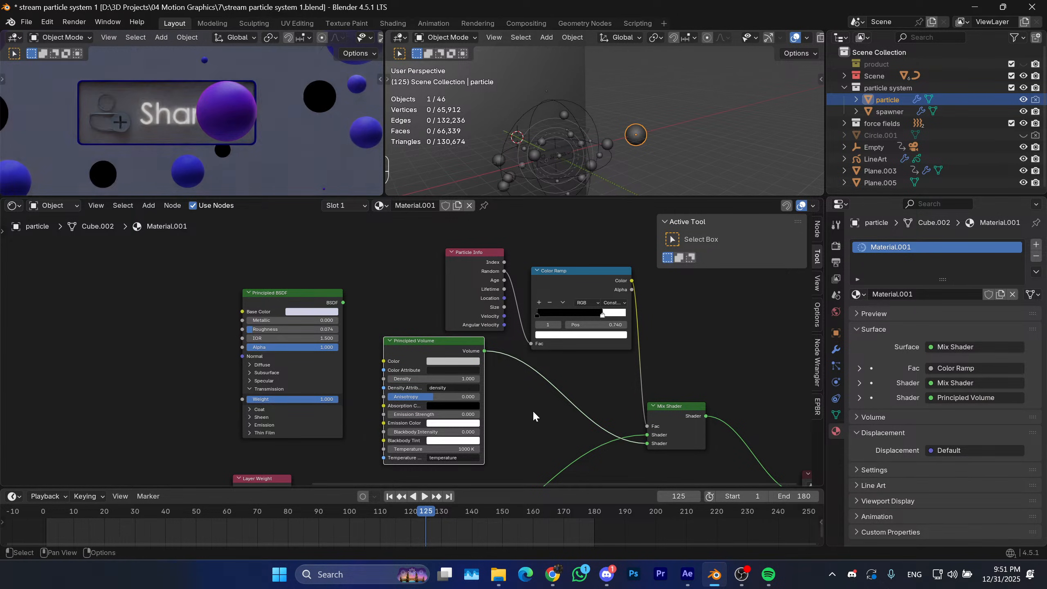
# Brighten the Principled Volume node's color to white.
pyautogui.scroll(3, 528, 405)
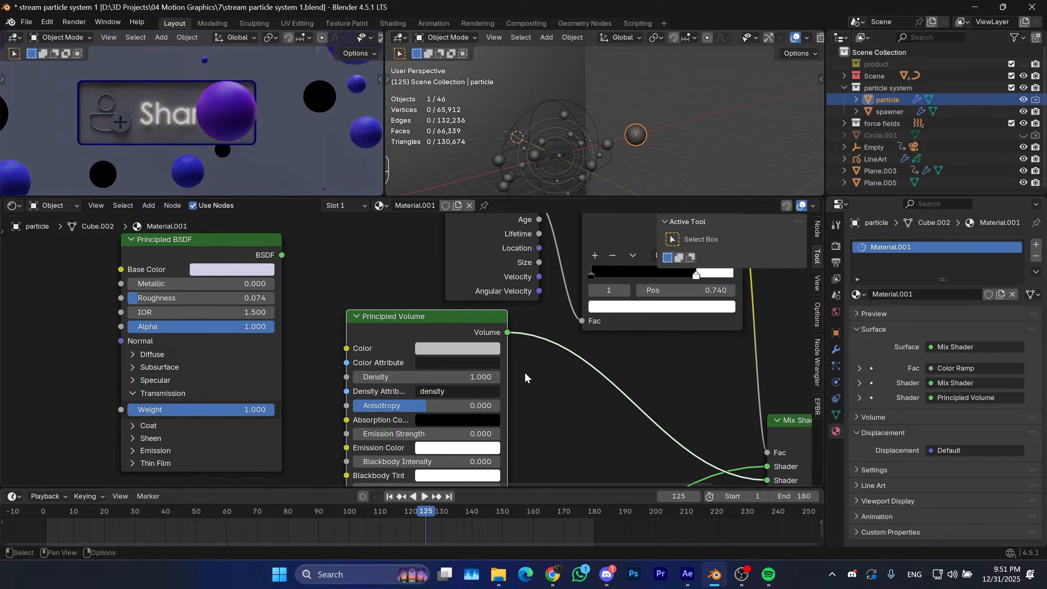
pyautogui.scroll(-3, 521, 364)
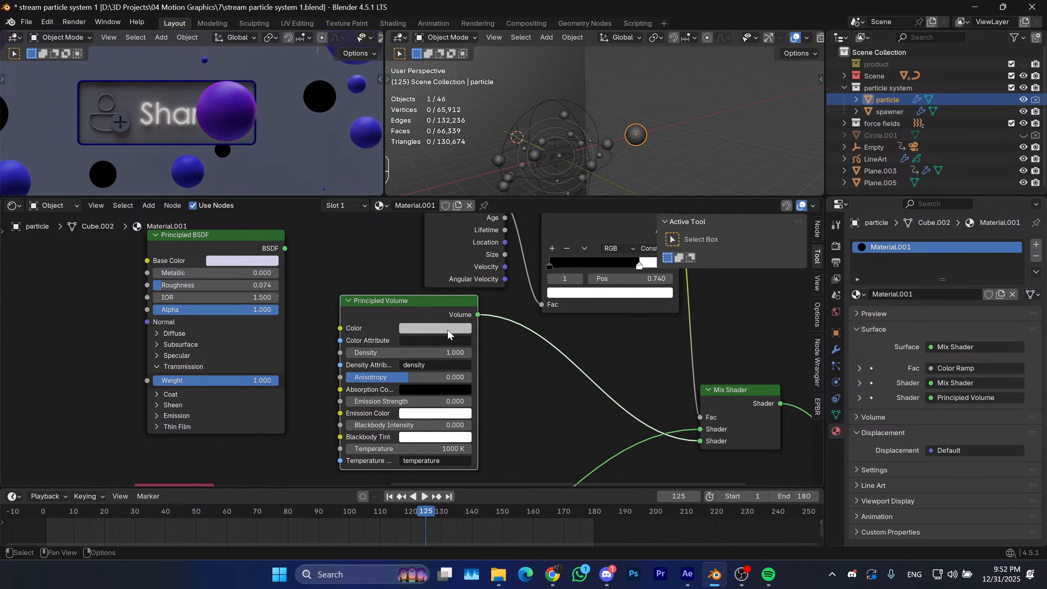
pyautogui.click(435, 328)
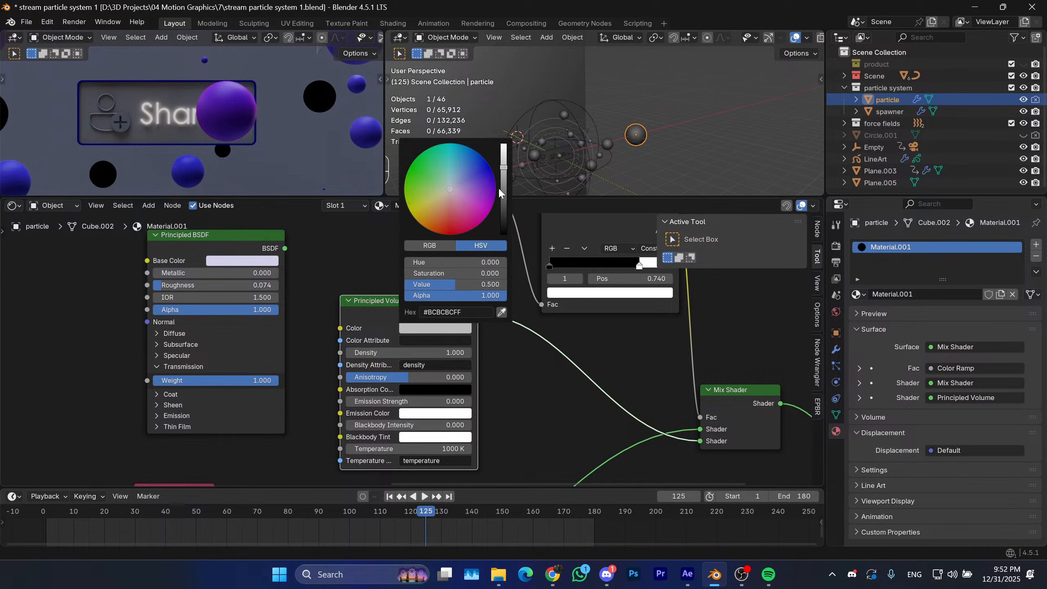
pyautogui.click(504, 148)
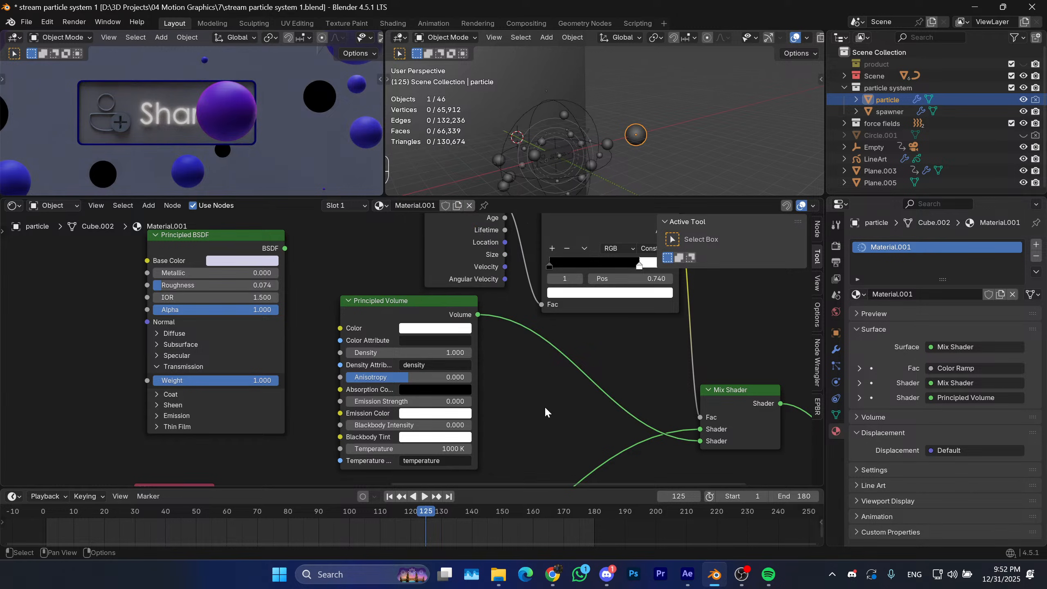
pyautogui.moveTo(542, 414)
pyautogui.mouseDown(button='middle')
pyautogui.moveTo(544, 397)
pyautogui.moveTo(529, 420)
pyautogui.mouseUp(button='middle')
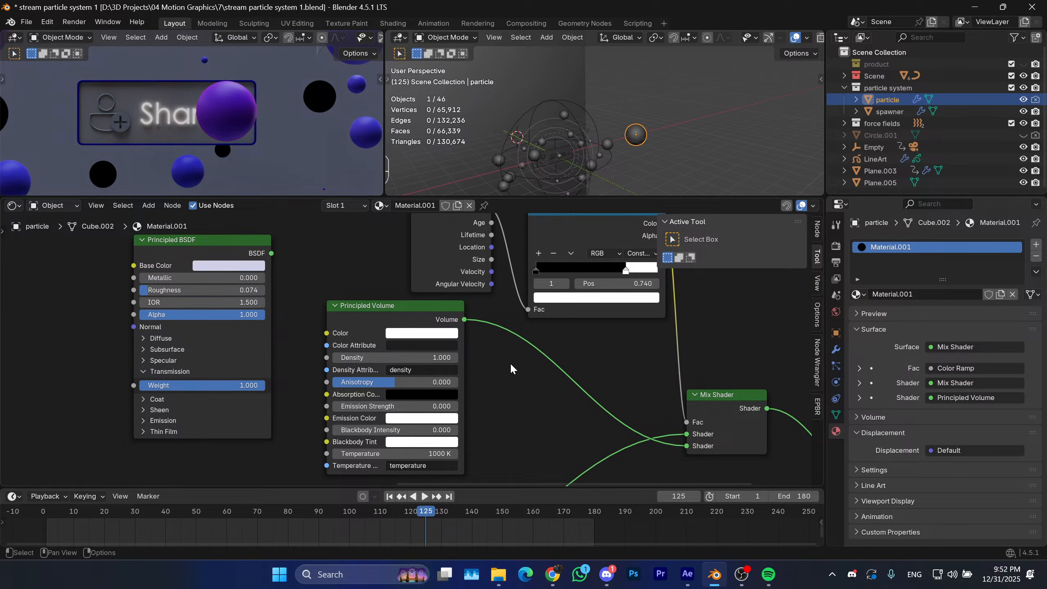
# Undo the volume color and Mix Shader connection changes, and remove the Principled Volume node from the particle material.
pyautogui.hotkey('ctrl', 'z')
pyautogui.hotkey('ctrl', 'z')
pyautogui.hotkey('ctrl', 'z')
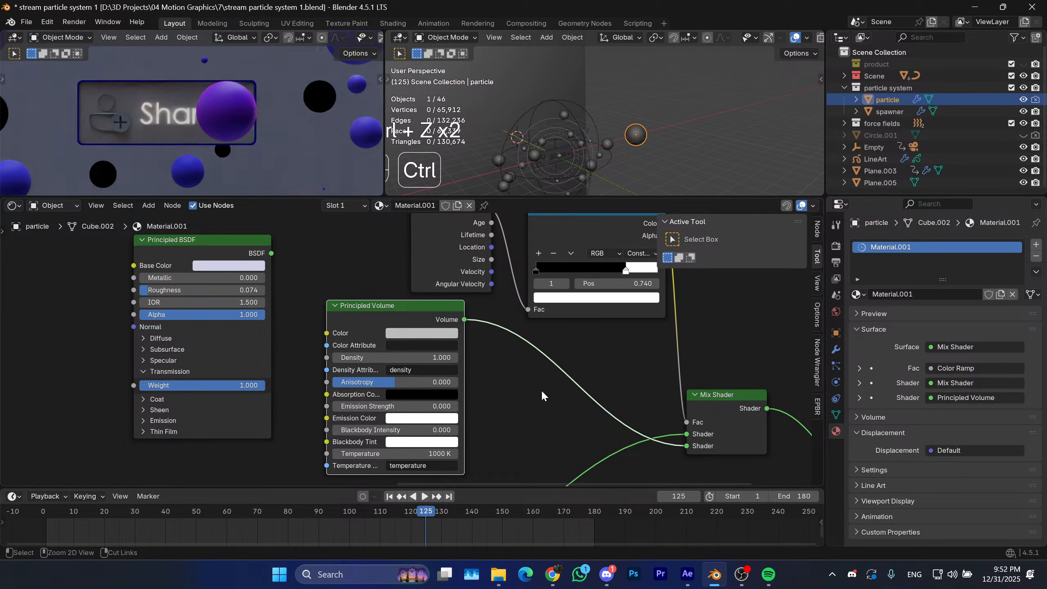
pyautogui.press('Delete')
pyautogui.scroll(-2, 418, 343)
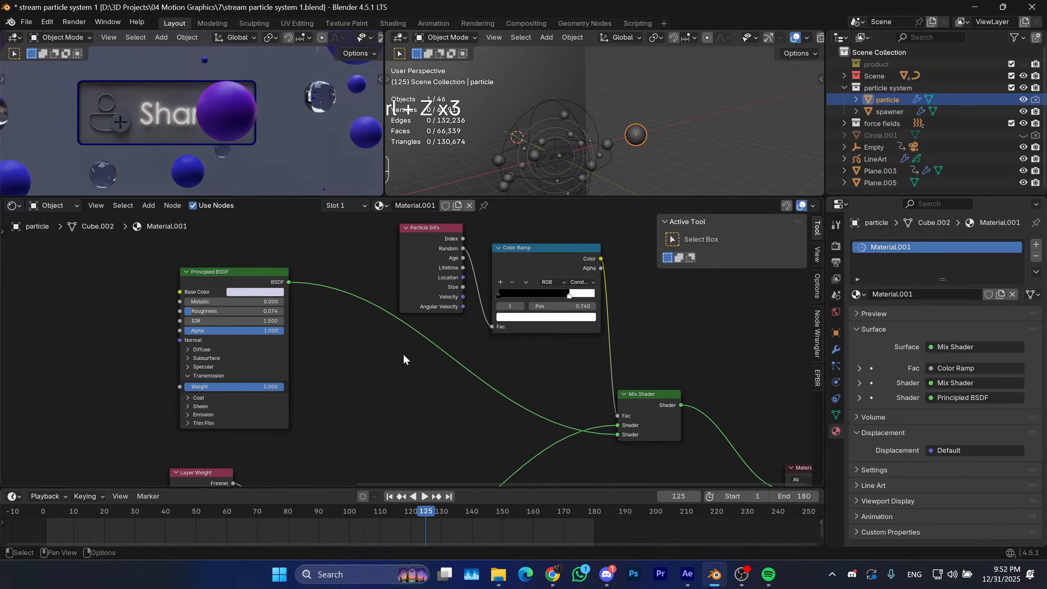
# Shrink the node editor and bring the Share button into close view in the 3D viewport.
pyautogui.moveTo(552, 200); pyautogui.dragTo(547, 334)
pyautogui.scroll(2, 549, 196)
pyautogui.keyDown('shift'); pyautogui.moveTo(543, 263); pyautogui.dragTo(556, 203, button='middle'); pyautogui.keyUp('shift')
pyautogui.scroll(2, 554, 242)
pyautogui.scroll(3, 587, 223)
pyautogui.scroll(4, 567, 206)
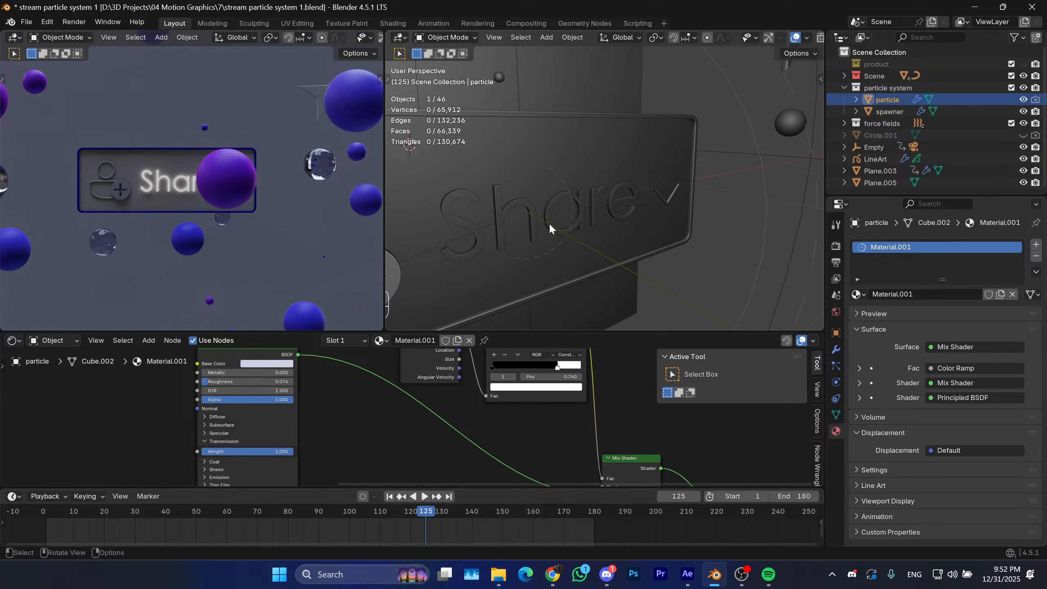
pyautogui.scroll(-1, 436, 419)
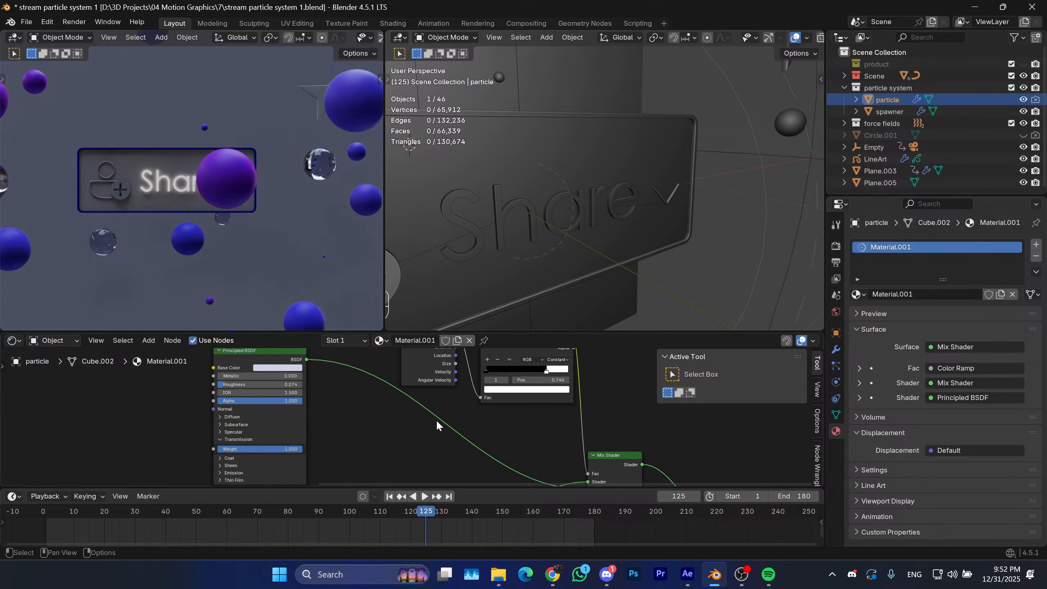
pyautogui.moveTo(439, 420); pyautogui.dragTo(412, 424, button='middle')
pyautogui.scroll(-1, 398, 412)
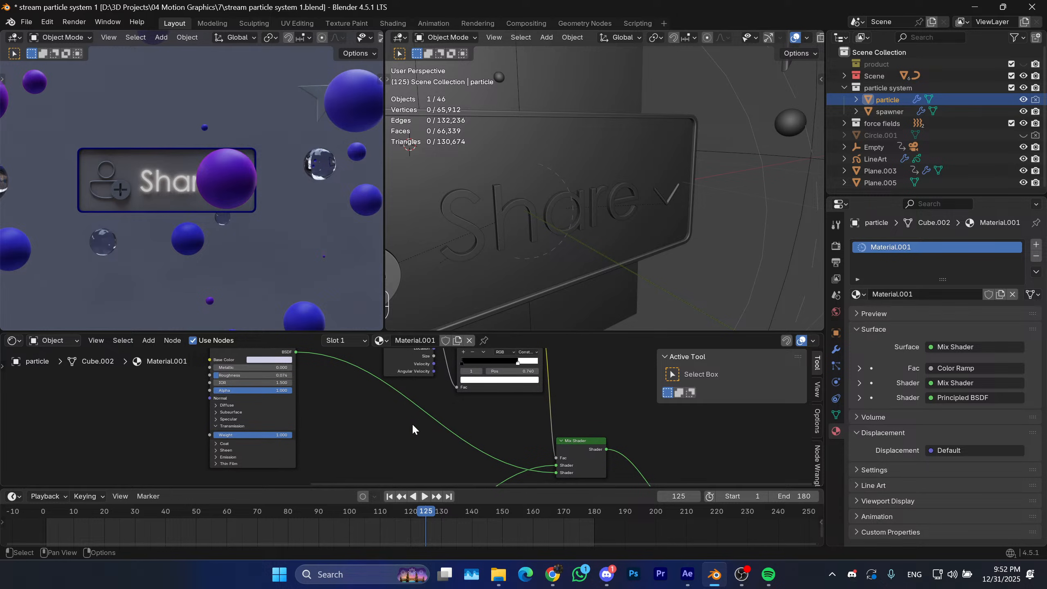
pyautogui.hotkey('shift', 'a')
pyautogui.click(376, 412)
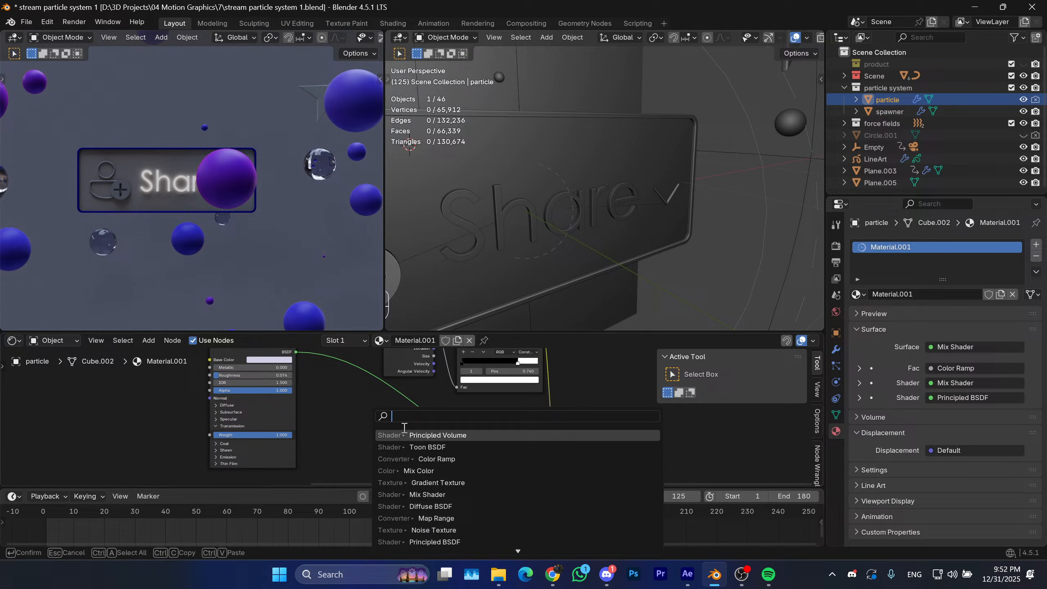
pyautogui.click(321, 394)
# Select the Share button's face plane to show its gradient material nodes.
pyautogui.click(562, 146)
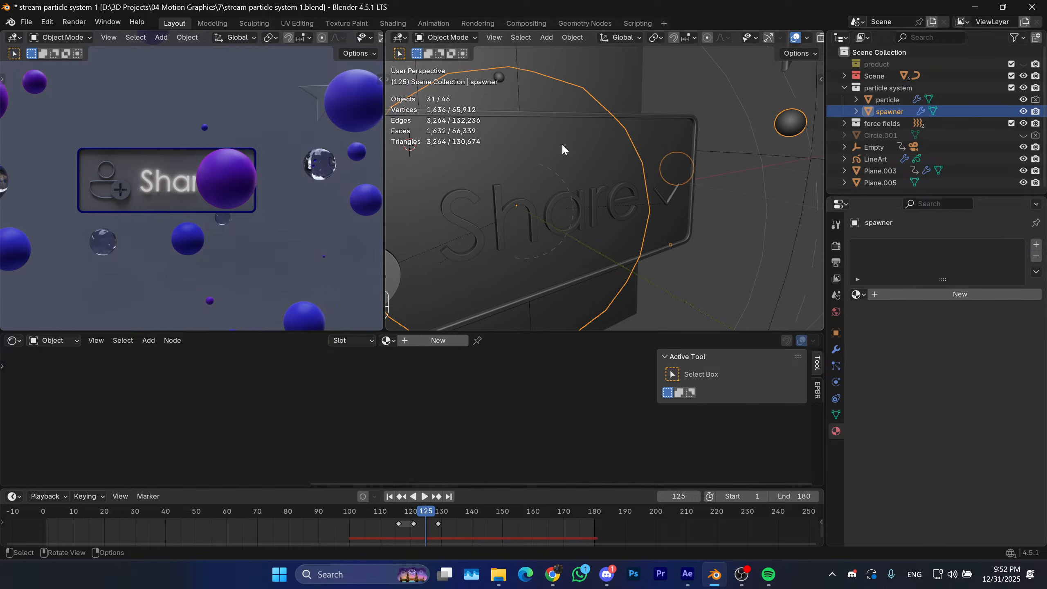
pyautogui.click(651, 160)
pyautogui.click(675, 130)
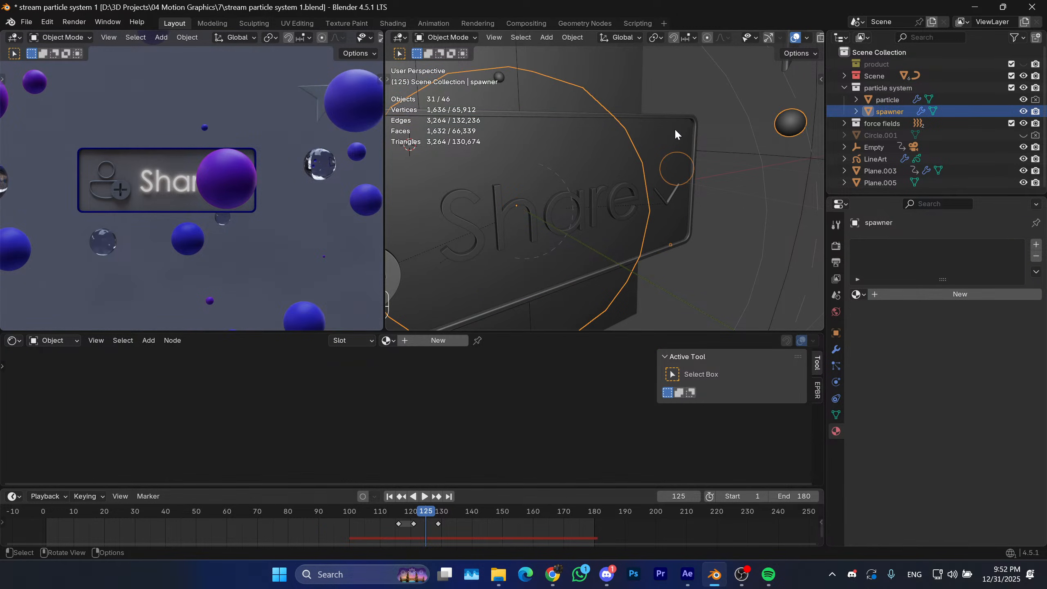
pyautogui.click(668, 149)
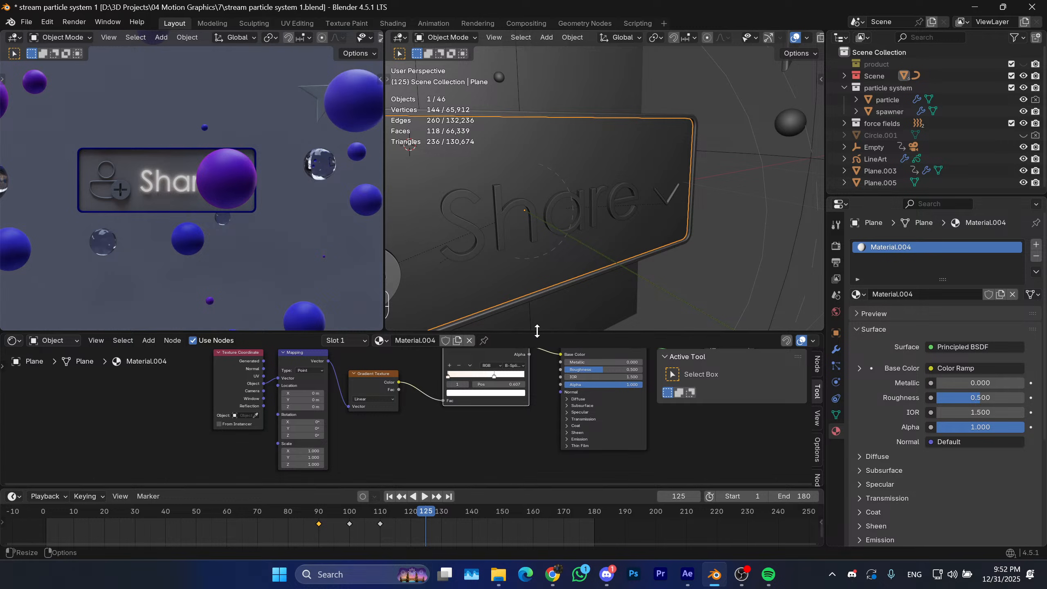
# Enlarge the node editor and check the Share button's appearance in the After Effects reference video before returning to Blender.
pyautogui.moveTo(522, 333); pyautogui.dragTo(554, 283)
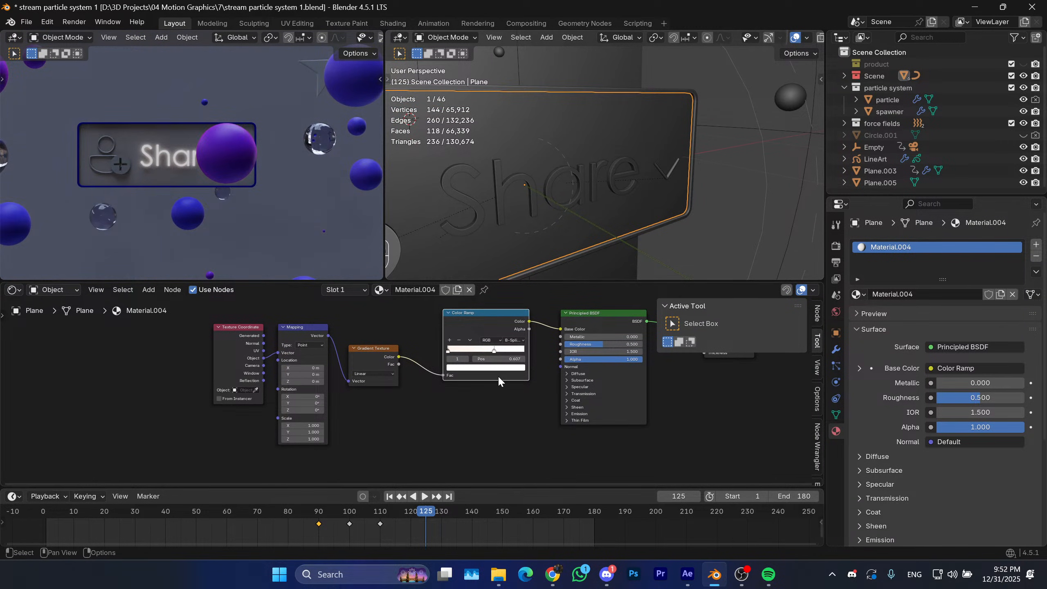
pyautogui.moveTo(450, 379); pyautogui.dragTo(370, 417, button='middle')
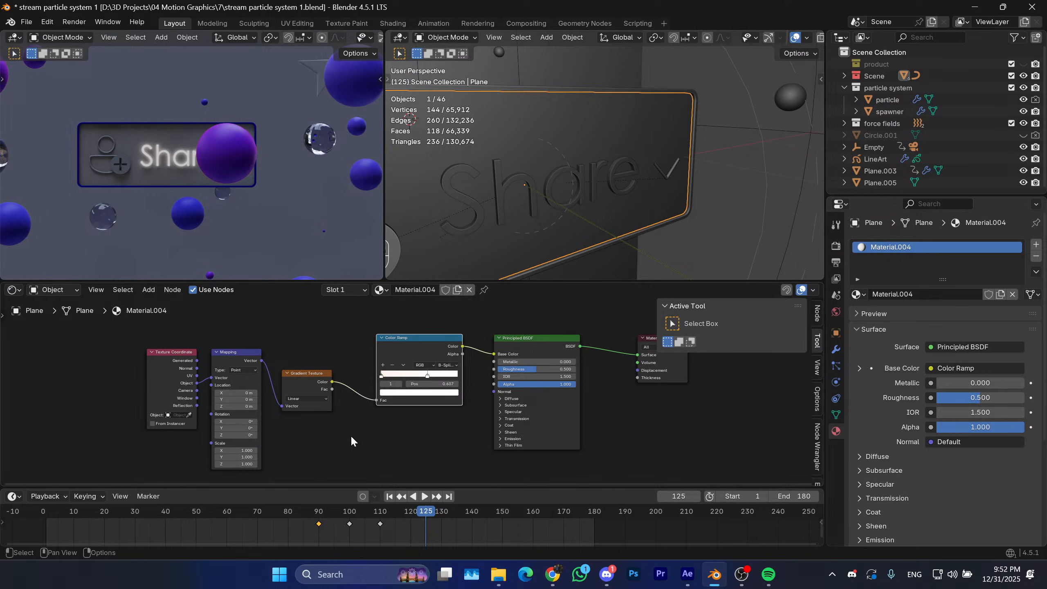
pyautogui.press('Home')
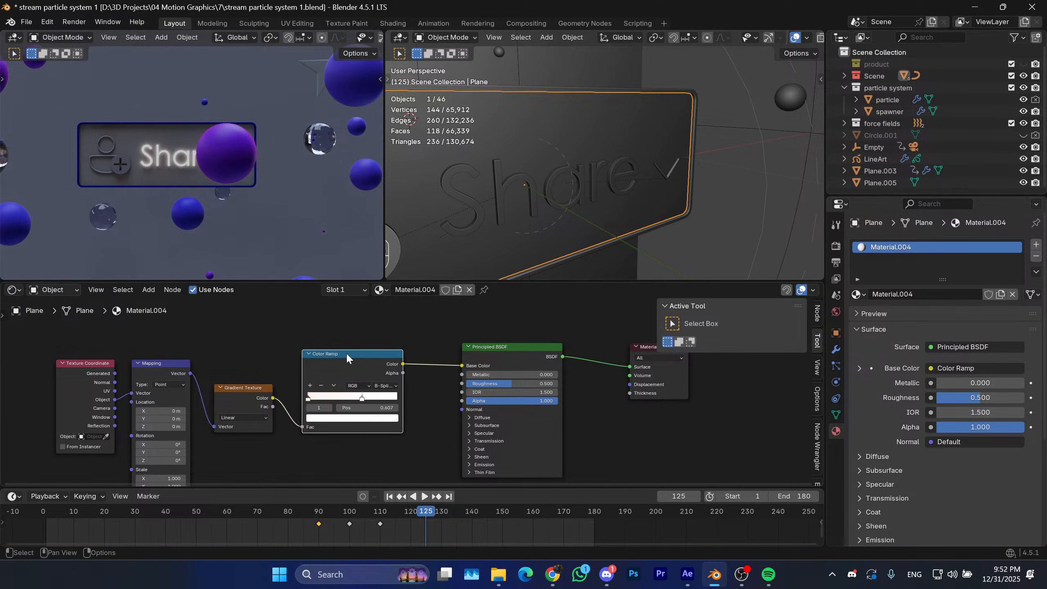
pyautogui.click(687, 574)
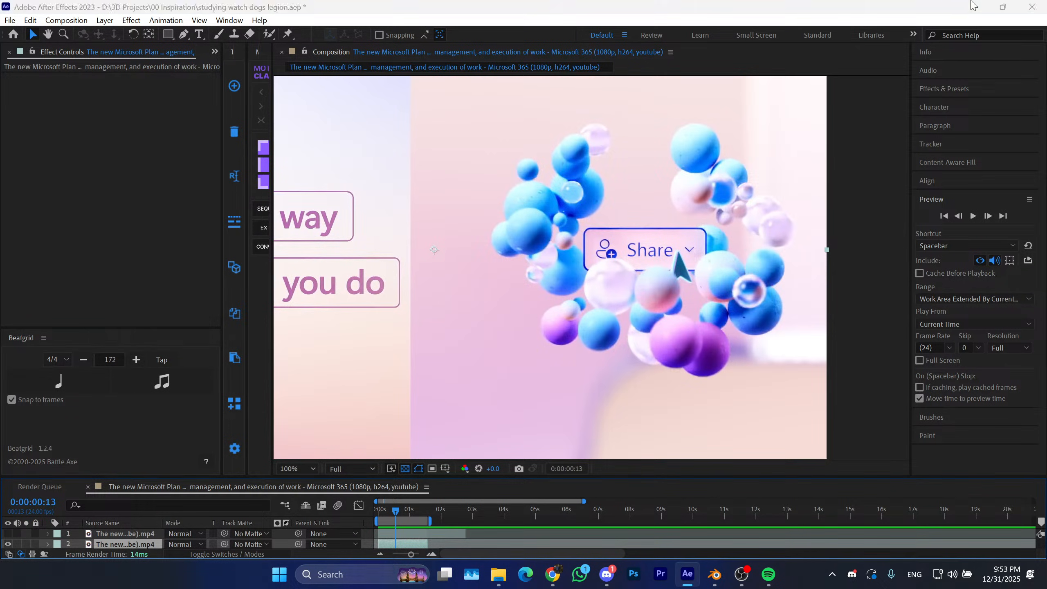
pyautogui.click(974, 6)
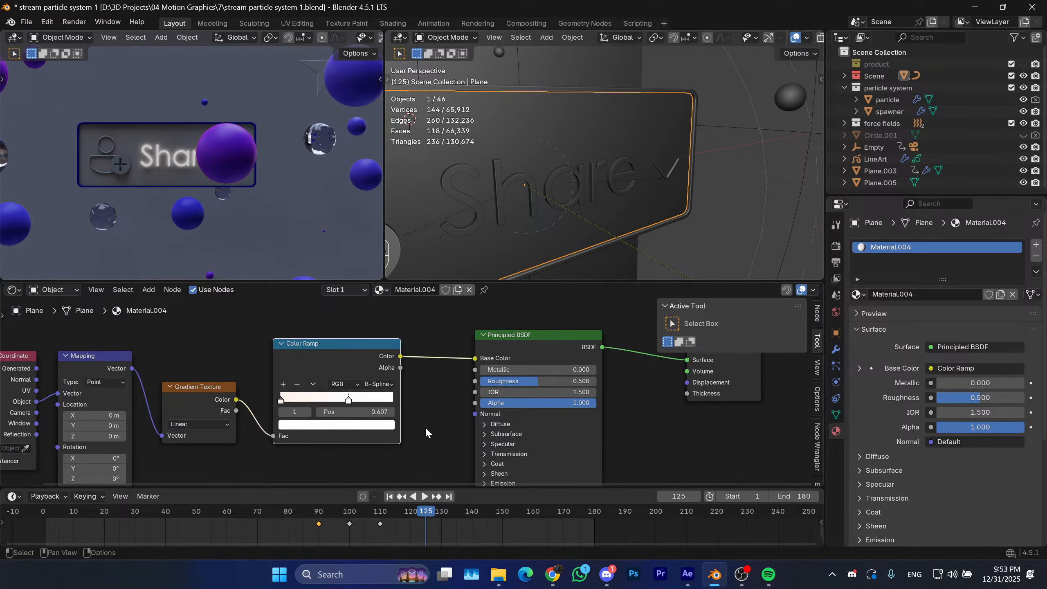
# Add a Principled Volume node to the Share button face's material, placed below the Principled BSDF.
pyautogui.scroll(-2, 433, 423)
pyautogui.hotkey('shift', 'a')
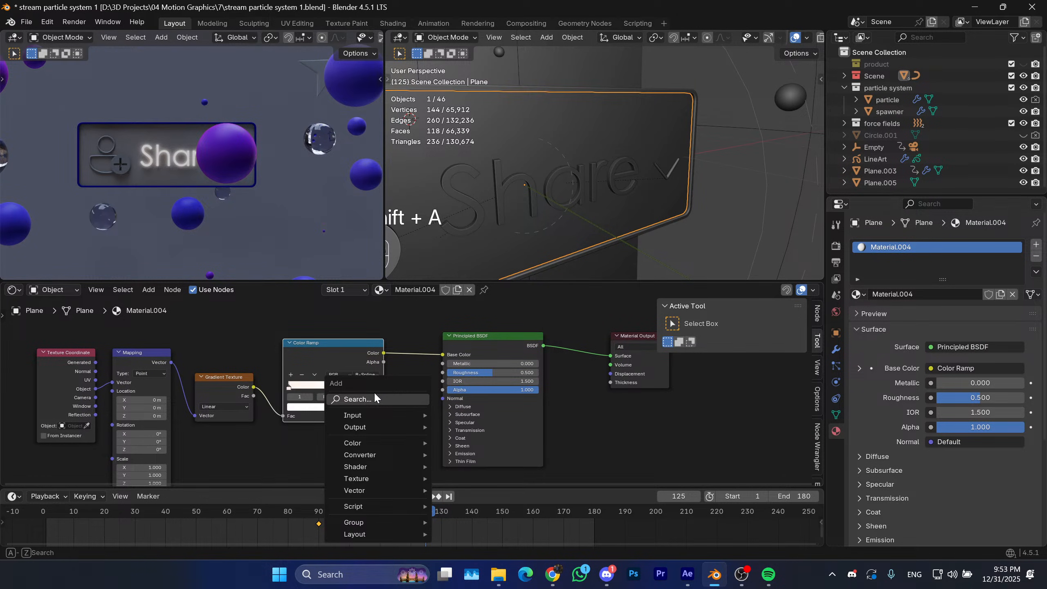
pyautogui.write('vol')
pyautogui.press('Return')
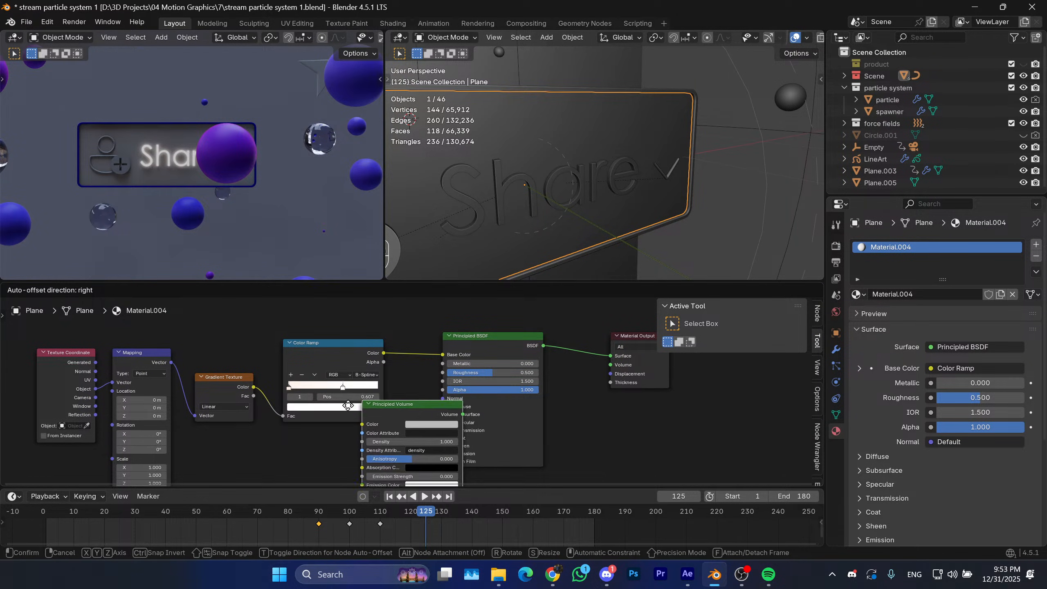
pyautogui.click(541, 401)
# Connect the Principled Volume to the Material Output's Volume and disconnect the Principled BSDF from its Surface.
pyautogui.moveTo(582, 402); pyautogui.dragTo(553, 399, button='middle')
pyautogui.click(636, 331)
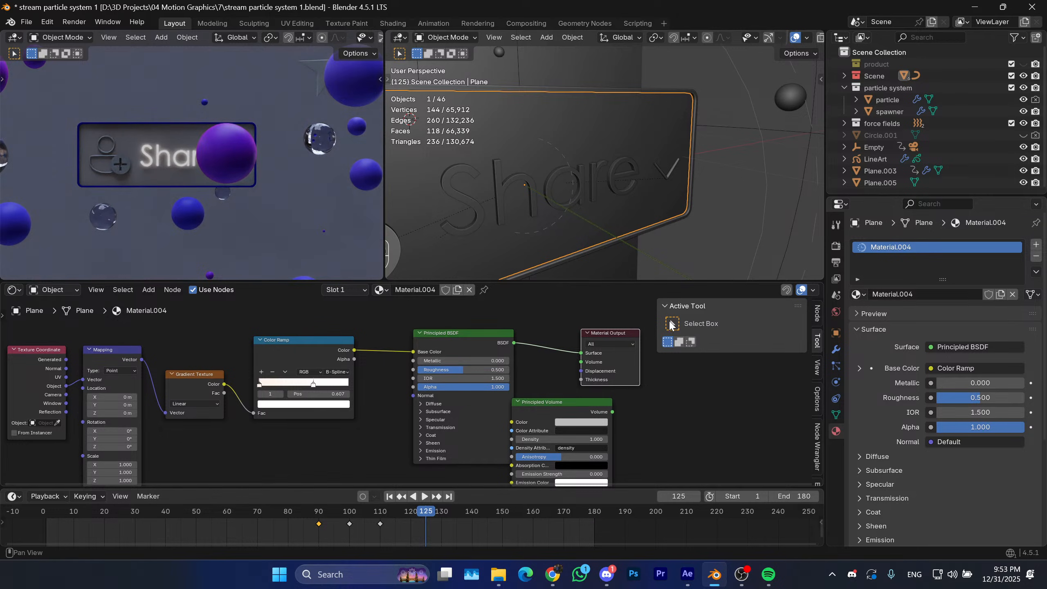
pyautogui.moveTo(608, 329); pyautogui.dragTo(633, 315)
pyautogui.moveTo(613, 420); pyautogui.dragTo(610, 389)
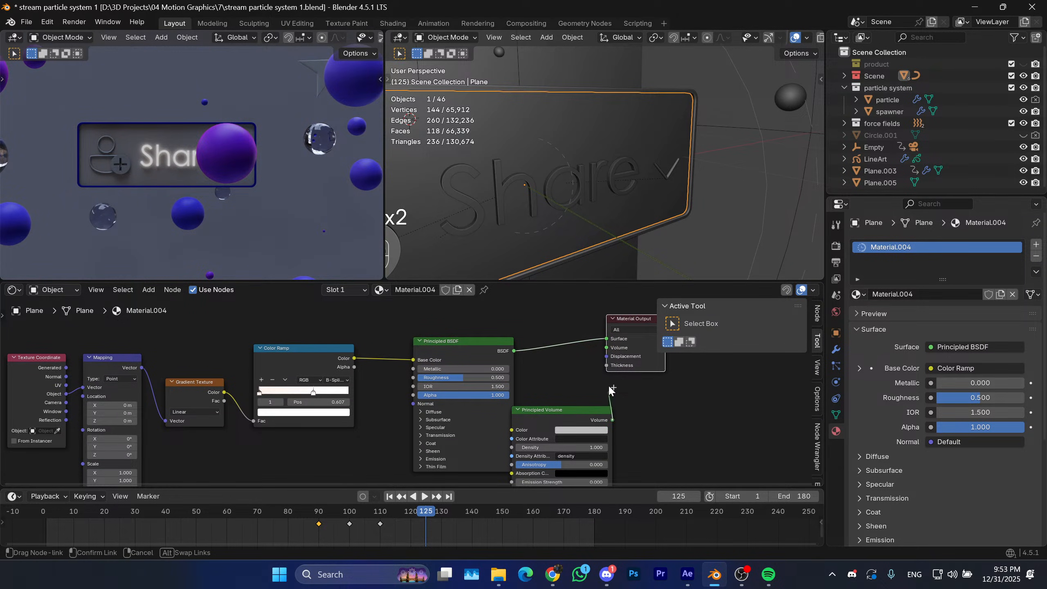
pyautogui.moveTo(605, 349); pyautogui.dragTo(534, 369)
# Set the Principled Volume's color to a bright pale peach and its density to 42.8.
pyautogui.scroll(3, 534, 374)
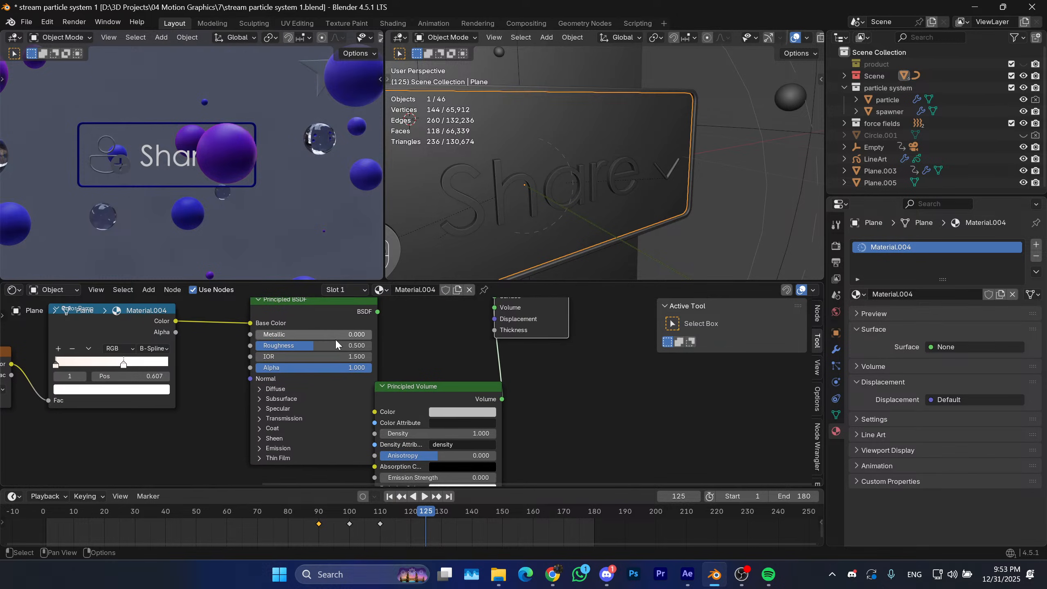
pyautogui.moveTo(465, 407); pyautogui.dragTo(467, 381, button='middle')
pyautogui.scroll(1, 507, 438)
pyautogui.moveTo(511, 434); pyautogui.dragTo(525, 405, button='middle')
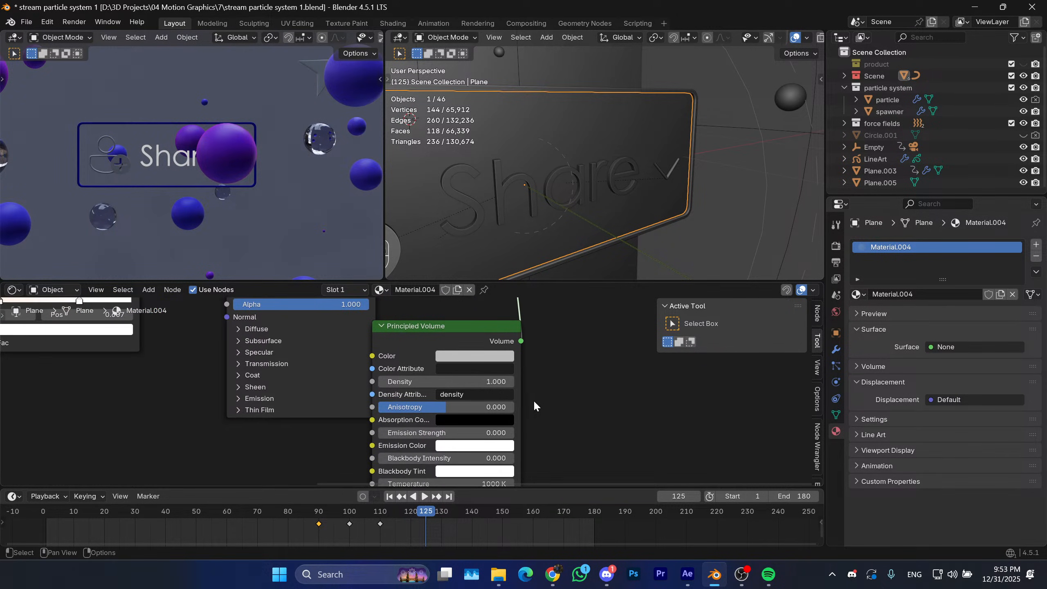
pyautogui.click(478, 355)
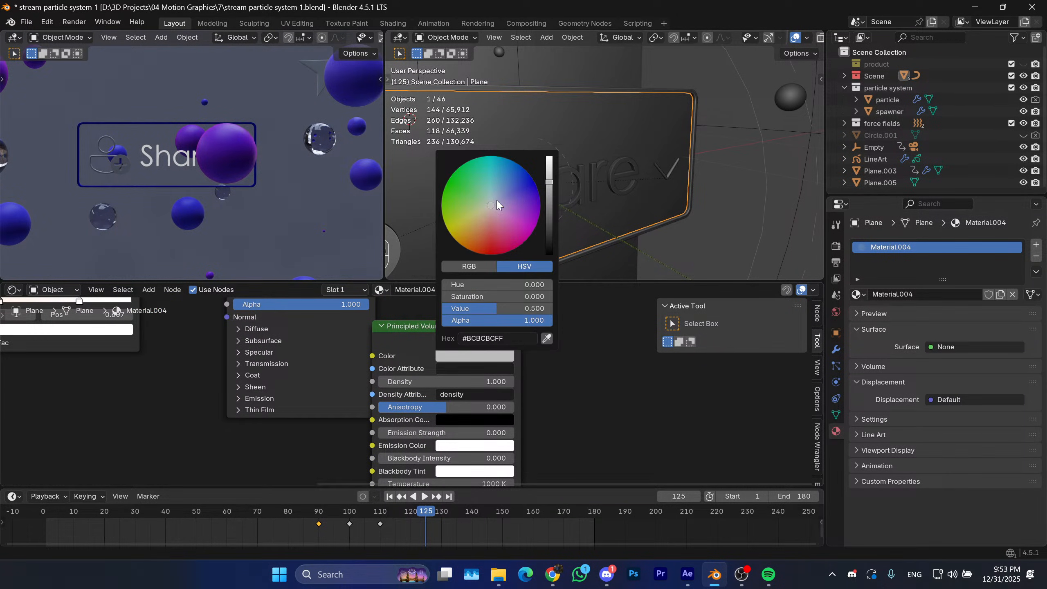
pyautogui.moveTo(490, 205)
pyautogui.mouseDown()
pyautogui.moveTo(488, 190)
pyautogui.moveTo(480, 218)
pyautogui.moveTo(488, 214)
pyautogui.mouseUp()
pyautogui.moveTo(549, 186); pyautogui.dragTo(549, 161)
pyautogui.moveTo(428, 382); pyautogui.dragTo(485, 381)
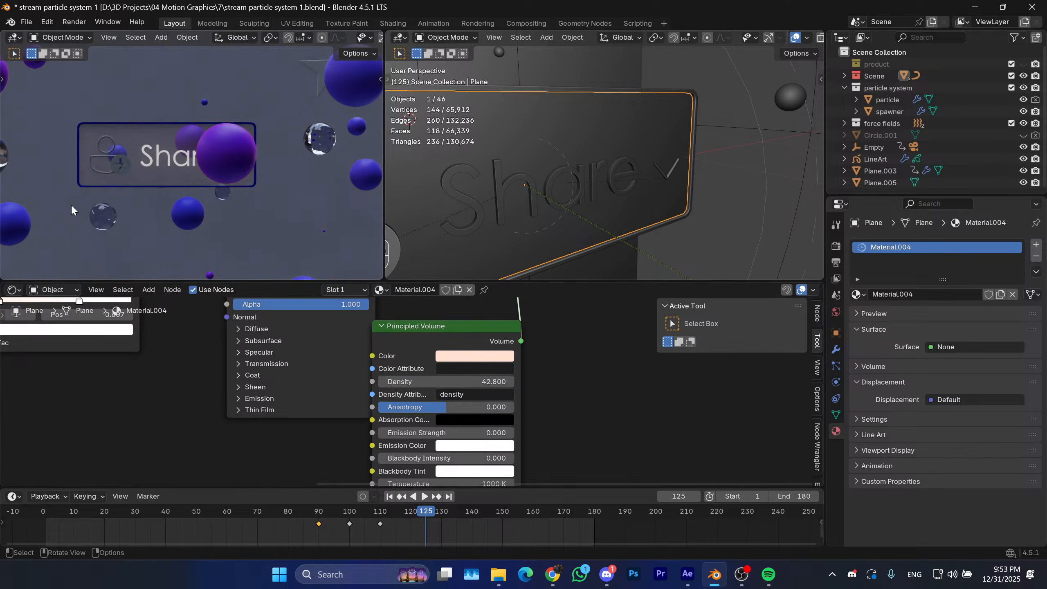
# Try a density of 87 on the Principled Volume against a close view of the button, and settle on 0.
pyautogui.scroll(5, 127, 188)
pyautogui.scroll(2, 219, 184)
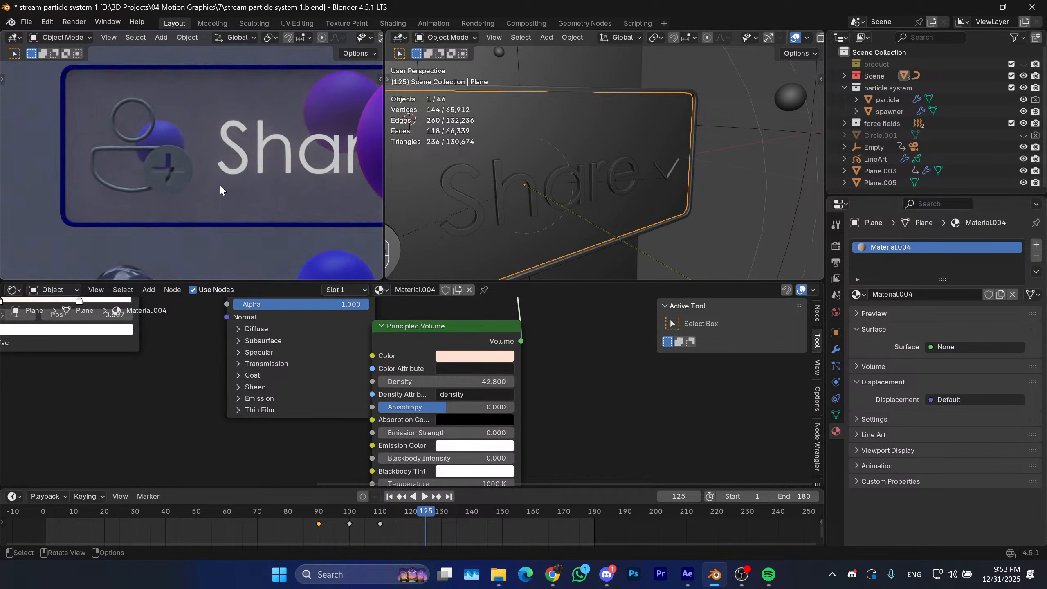
pyautogui.keyDown('shift'); pyautogui.moveTo(219, 184); pyautogui.dragTo(171, 191, button='middle'); pyautogui.keyUp('shift')
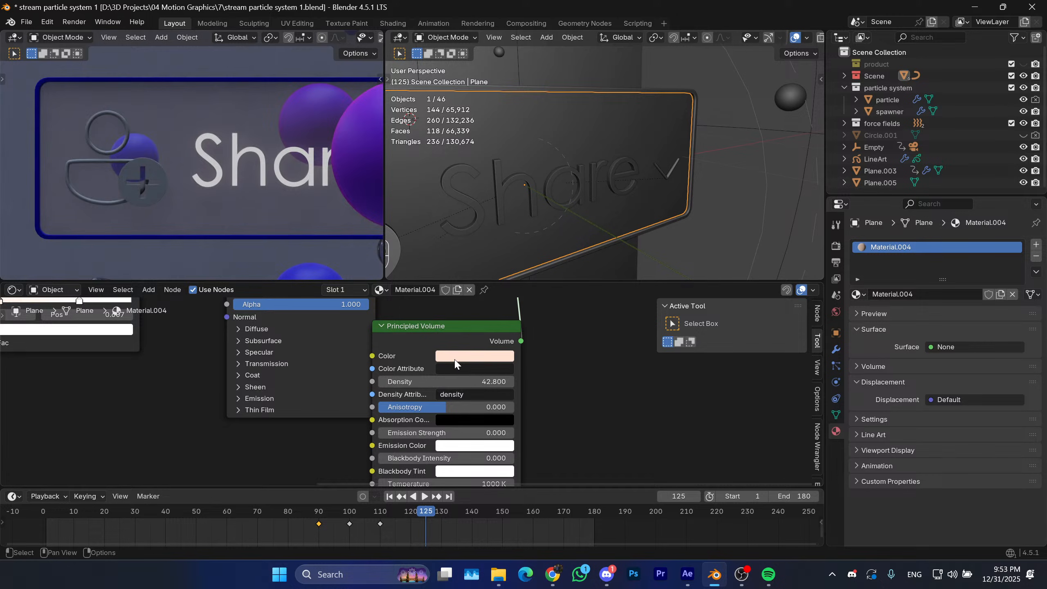
pyautogui.moveTo(474, 382); pyautogui.dragTo(577, 382)
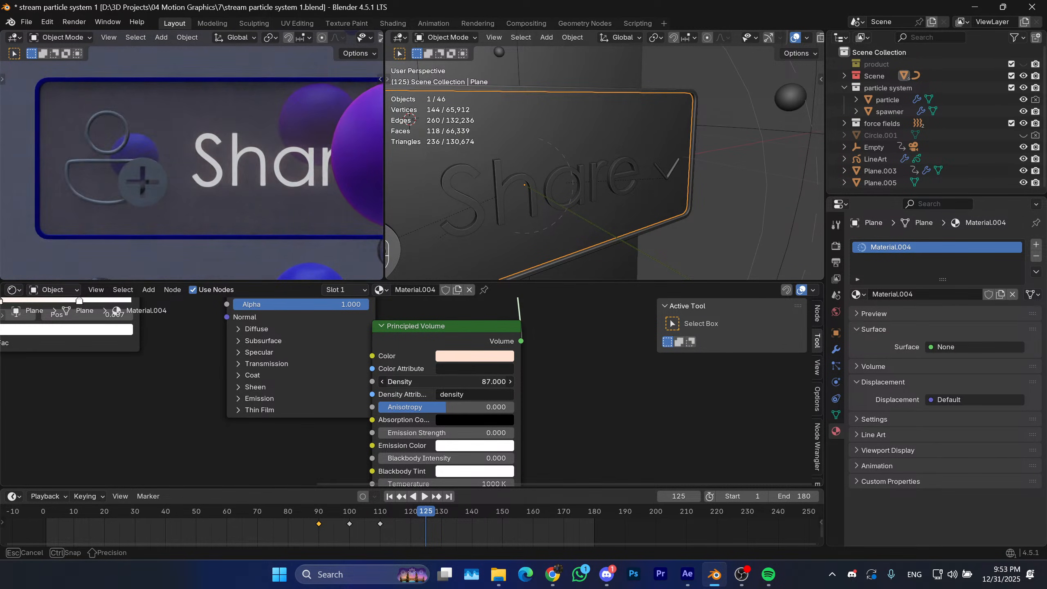
pyautogui.moveTo(474, 382); pyautogui.dragTo(413, 382)
# Give the Principled Volume a light pinkish-purple emission color and an emission strength of 4.8.
pyautogui.moveTo(548, 431); pyautogui.dragTo(581, 390, button='middle')
pyautogui.click(487, 404)
pyautogui.click(516, 255)
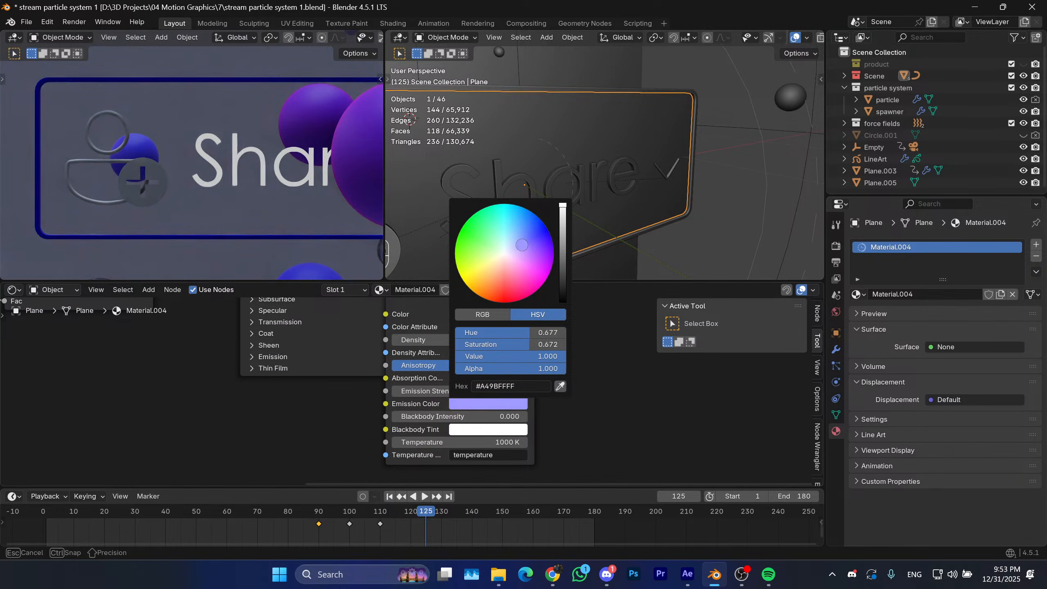
pyautogui.moveTo(433, 391); pyautogui.dragTo(573, 405)
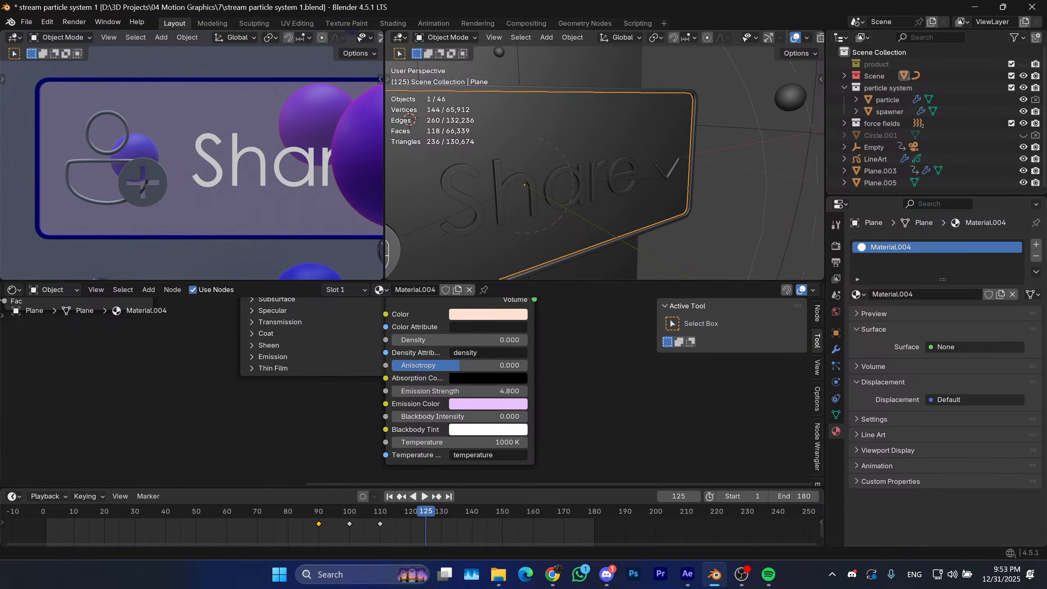
# Enlarge the node editor, move the Principled Volume lower, and reconnect the Principled BSDF to the Material Output's Surface.
pyautogui.moveTo(532, 282); pyautogui.dragTo(533, 234)
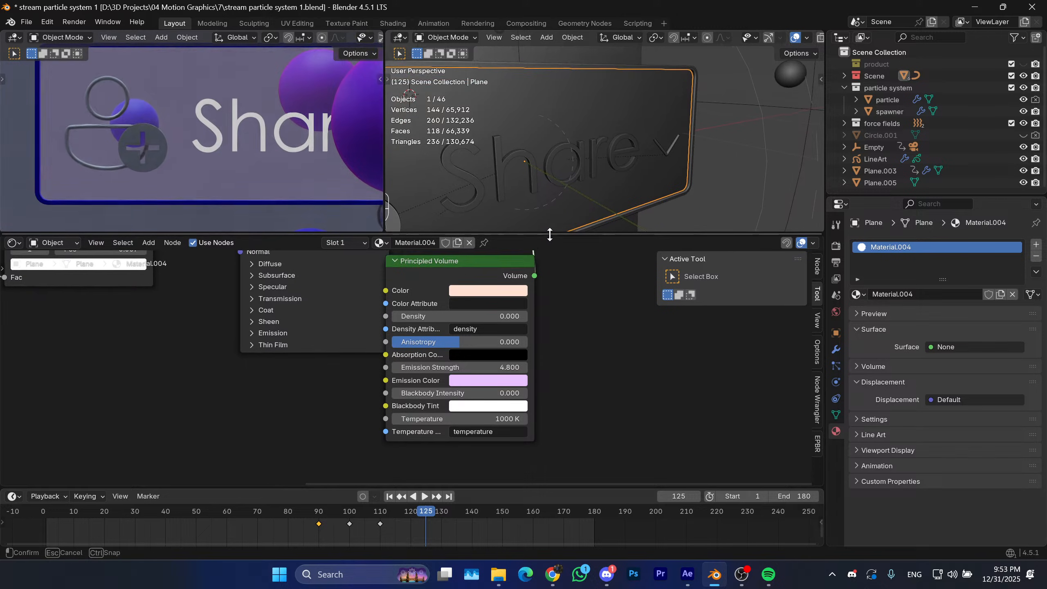
pyautogui.scroll(-2, 337, 361)
pyautogui.moveTo(395, 354); pyautogui.dragTo(305, 408)
pyautogui.moveTo(338, 291); pyautogui.dragTo(431, 289)
# Set the Principled BSDF's roughness to 0.059 and its transmission weight to 1.
pyautogui.moveTo(284, 329); pyautogui.dragTo(249, 330)
pyautogui.click(244, 387)
pyautogui.moveTo(284, 397); pyautogui.dragTo(378, 397)
pyautogui.moveTo(376, 365); pyautogui.dragTo(397, 366, button='middle')
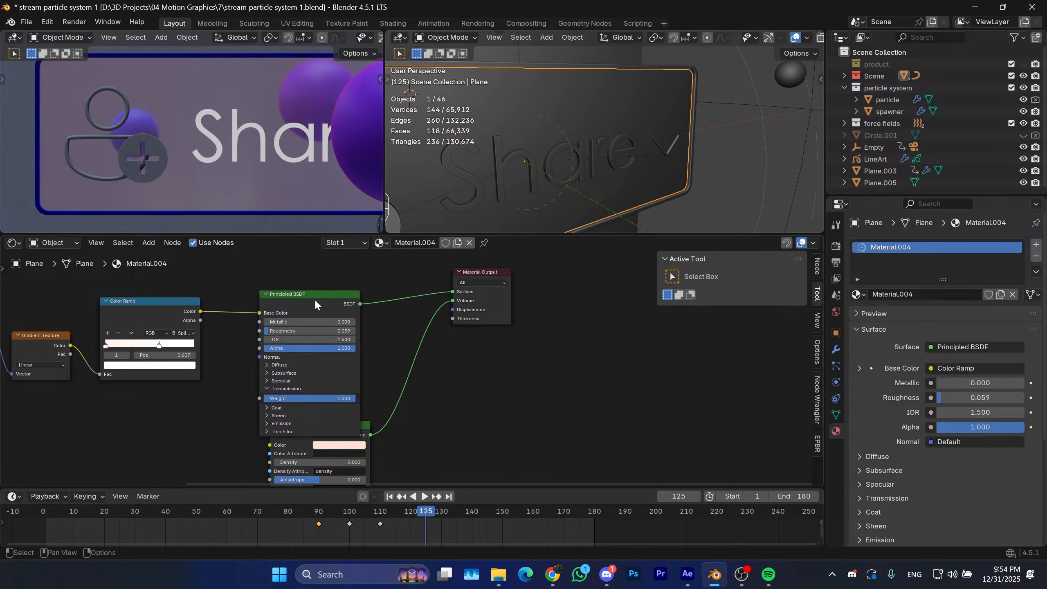
# Add a Glass BSDF node between the Principled BSDF and the Material Output.
pyautogui.moveTo(372, 319); pyautogui.dragTo(405, 320, button='middle')
pyautogui.hotkey('shift', 'a')
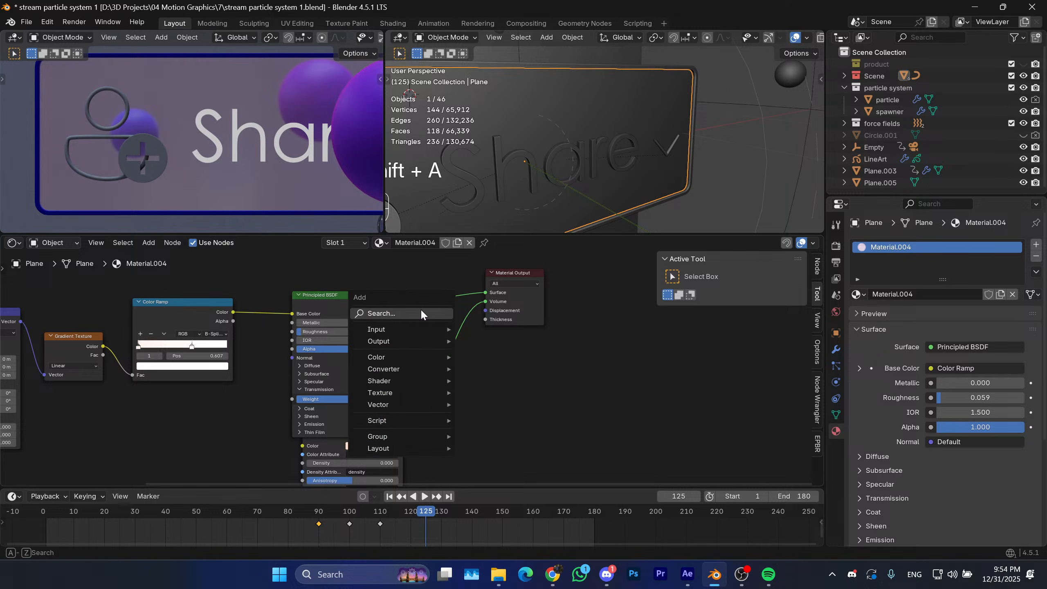
pyautogui.write('g')
pyautogui.click(457, 349)
pyautogui.click(399, 284)
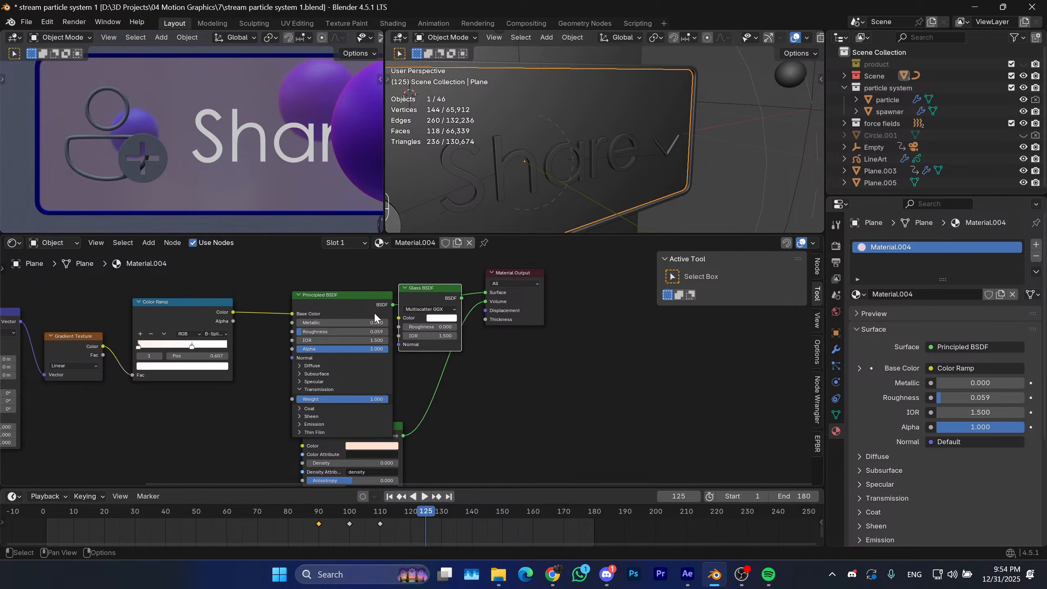
# Delete the Principled BSDF and link the Glass BSDF between the Color Ramp's color and the Material Output's Surface.
pyautogui.click(329, 306)
pyautogui.press('x')
pyautogui.moveTo(401, 319); pyautogui.dragTo(237, 314)
pyautogui.moveTo(416, 297); pyautogui.dragTo(499, 293)
pyautogui.scroll(2, 446, 324)
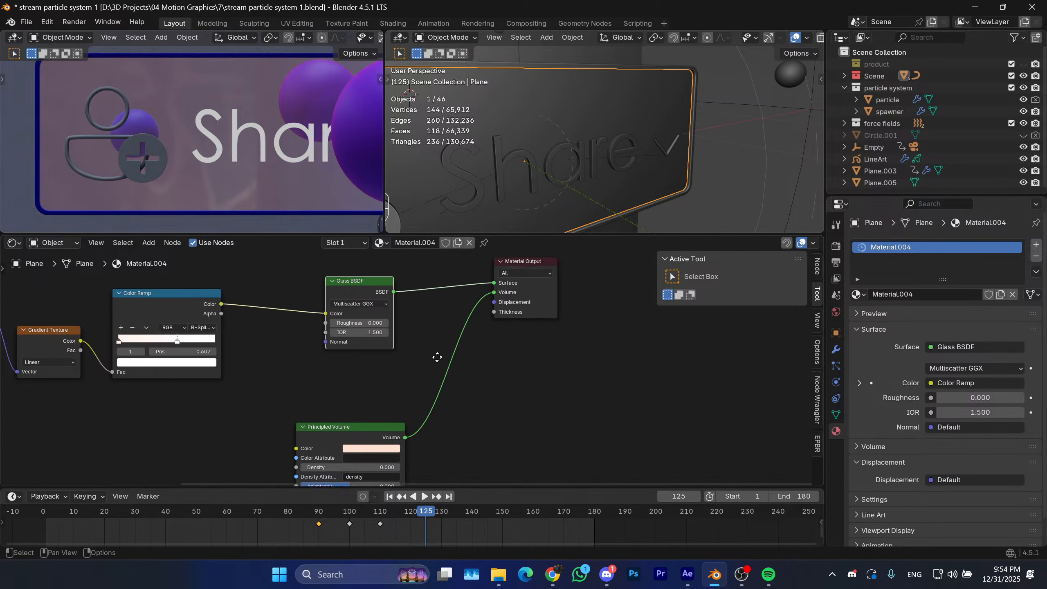
# Set the Principled Volume's color to white and shift its emission color to light pink.
pyautogui.moveTo(446, 341); pyautogui.dragTo(467, 362, button='middle')
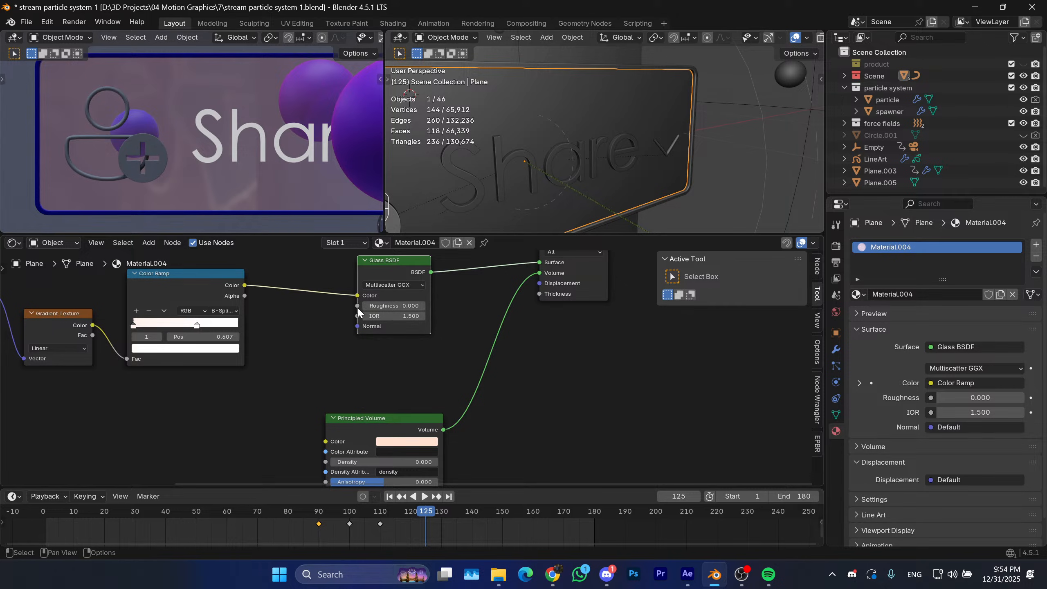
pyautogui.scroll(1, 410, 360)
pyautogui.moveTo(368, 411); pyautogui.dragTo(367, 357)
pyautogui.click(410, 379)
pyautogui.moveTo(429, 249)
pyautogui.mouseDown()
pyautogui.moveTo(452, 237)
pyautogui.moveTo(440, 240)
pyautogui.mouseUp()
pyautogui.moveTo(499, 425); pyautogui.dragTo(504, 392, button='middle')
pyautogui.click(406, 423)
pyautogui.moveTo(446, 371); pyautogui.dragTo(448, 361)
# Set the Principled Volume's emission color to near white and its emission strength to 0.
pyautogui.scroll(-6, 268, 150)
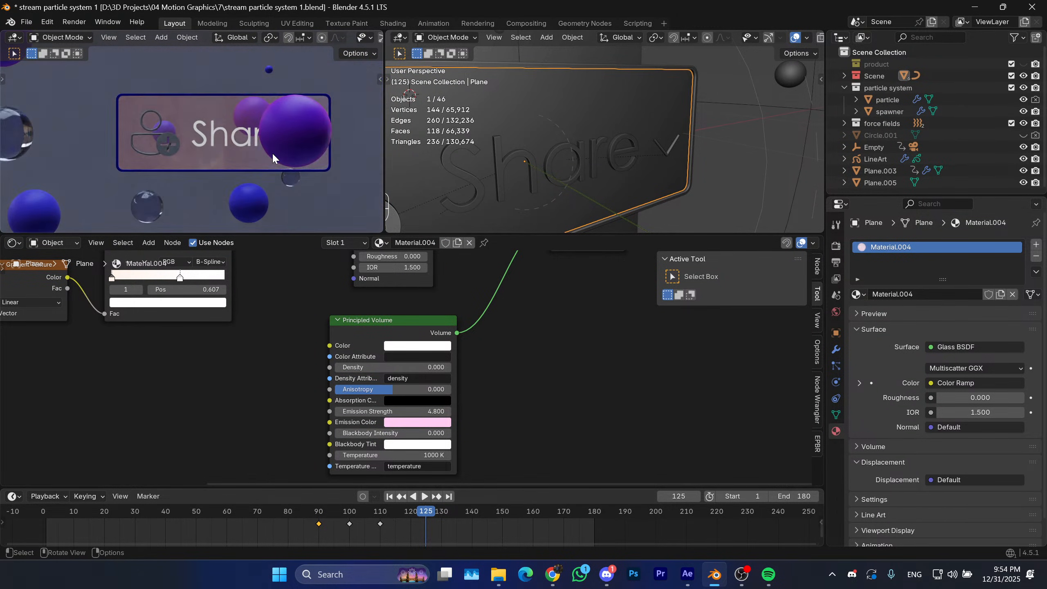
pyautogui.moveTo(242, 157); pyautogui.dragTo(301, 148, button='middle')
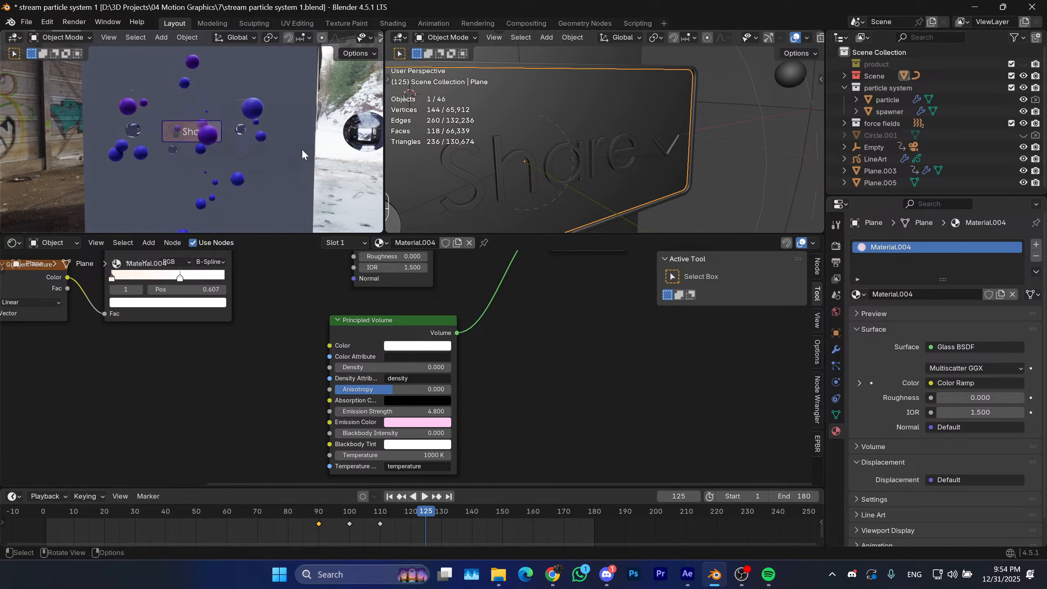
pyautogui.press('KP_0')
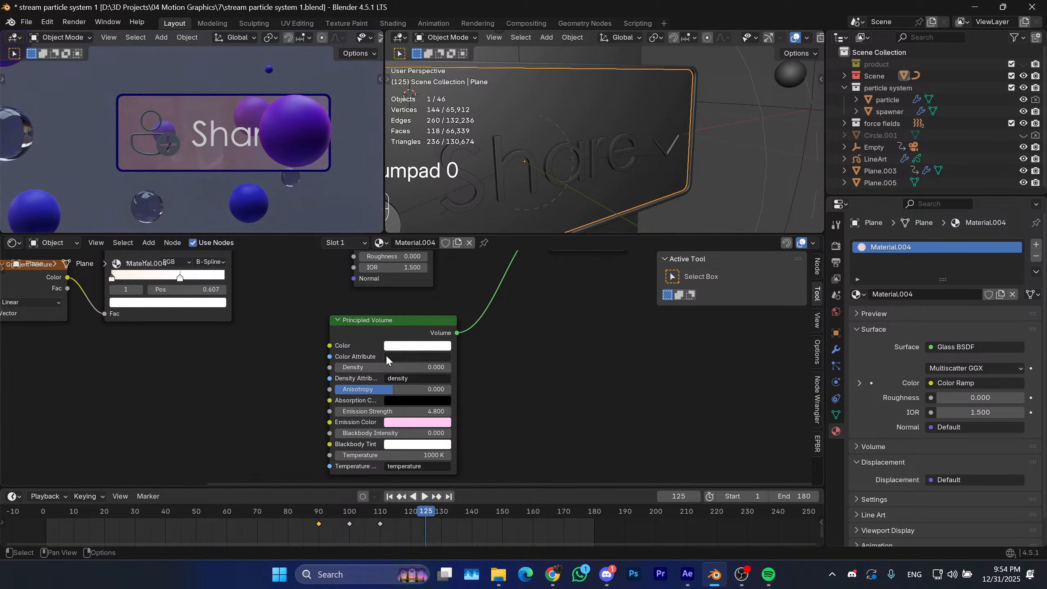
pyautogui.click(400, 421)
pyautogui.moveTo(423, 373); pyautogui.dragTo(358, 373)
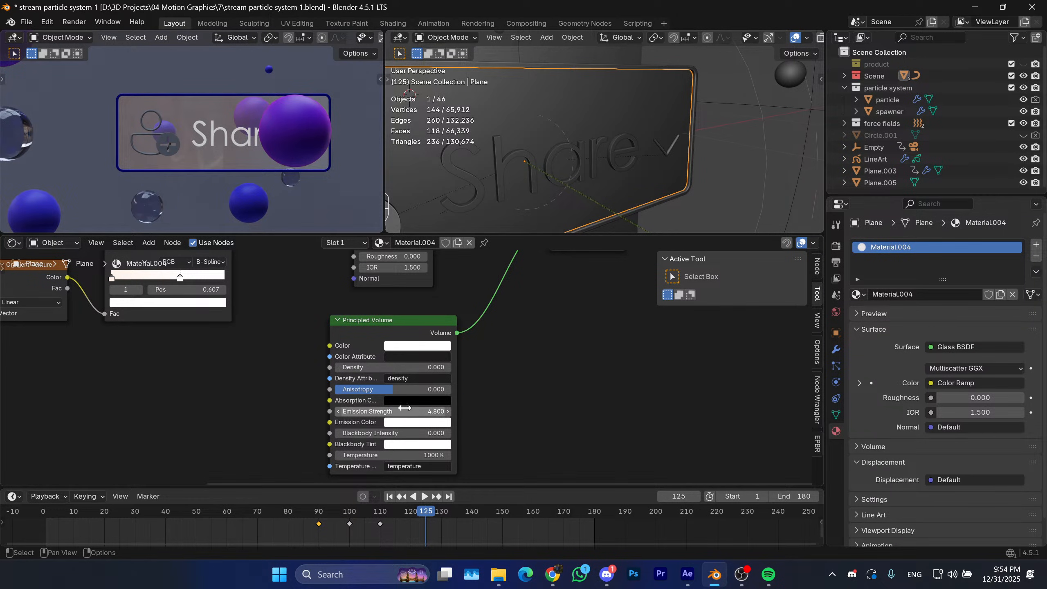
pyautogui.moveTo(403, 408); pyautogui.dragTo(359, 408)
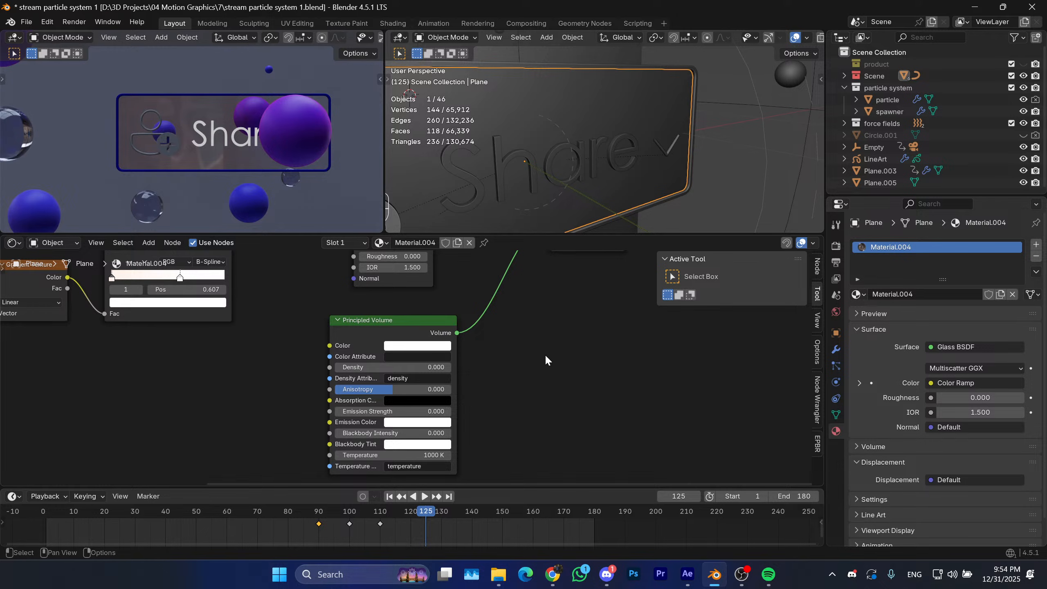
# Disconnect the Color Ramp from the Glass BSDF's color input and inspect the clear glass face up close.
pyautogui.moveTo(504, 386); pyautogui.dragTo(482, 483, button='middle')
pyautogui.scroll(1, 418, 345)
pyautogui.click(387, 315)
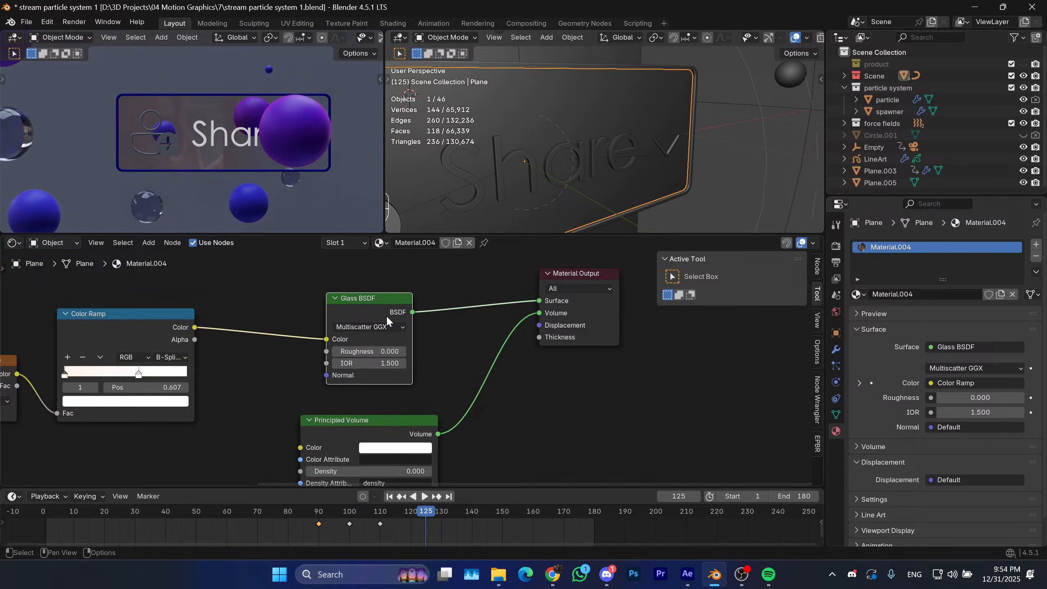
pyautogui.moveTo(467, 366); pyautogui.dragTo(478, 363, button='middle')
pyautogui.moveTo(338, 336); pyautogui.dragTo(377, 359)
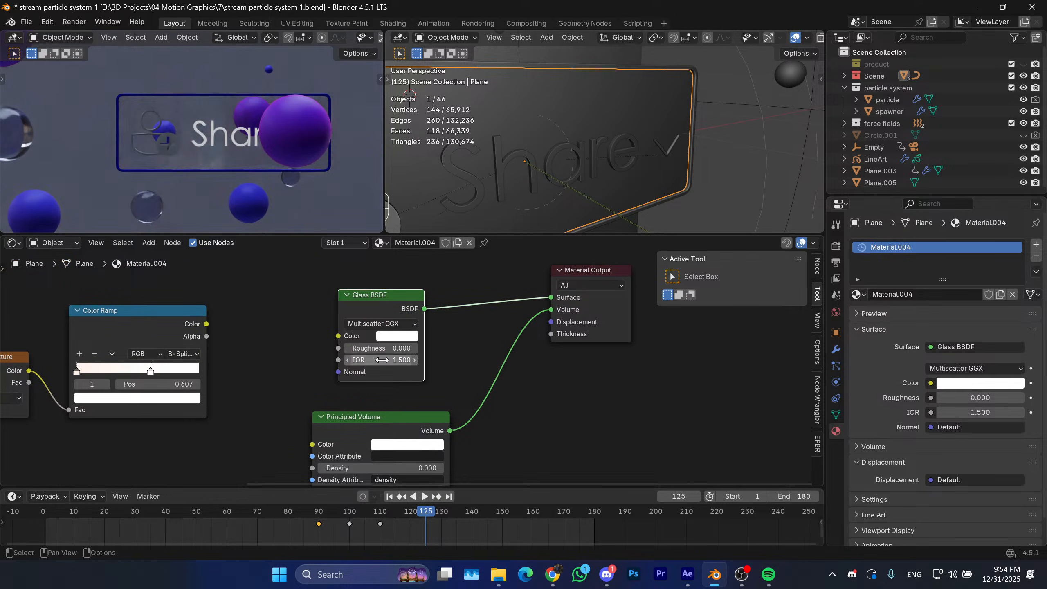
pyautogui.moveTo(507, 416); pyautogui.dragTo(531, 361, button='middle')
pyautogui.scroll(1, 522, 380)
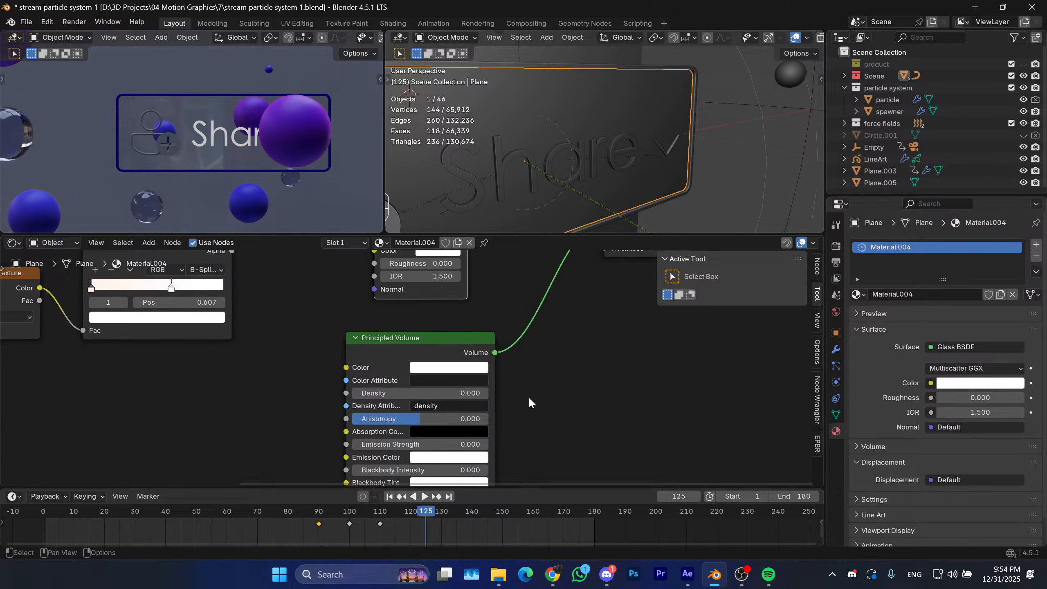
pyautogui.moveTo(528, 398); pyautogui.dragTo(539, 448, button='middle')
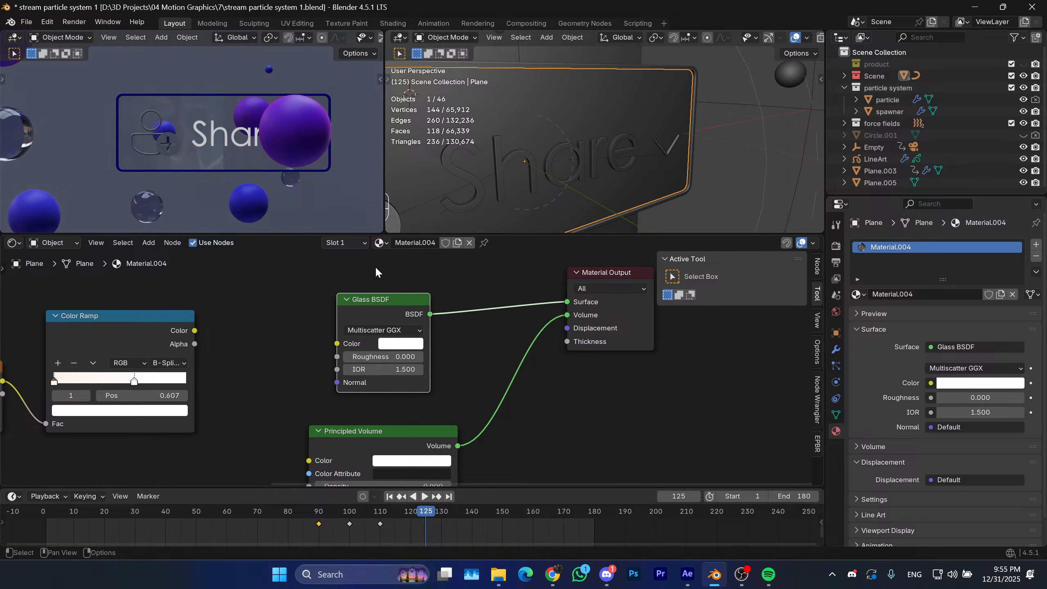
pyautogui.scroll(1, 243, 178)
pyautogui.scroll(3, 229, 155)
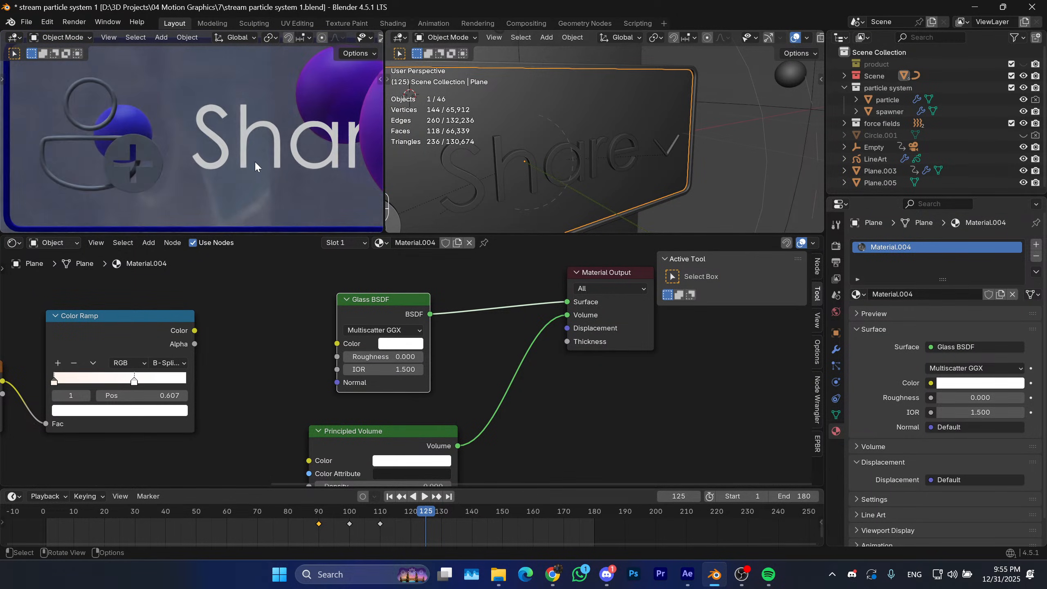
pyautogui.moveTo(255, 162)
pyautogui.keyDown('shift'); pyautogui.mouseDown(button='middle')
pyautogui.moveTo(201, 170)
pyautogui.moveTo(244, 171)
pyautogui.mouseUp(button='middle'); pyautogui.keyUp('shift')
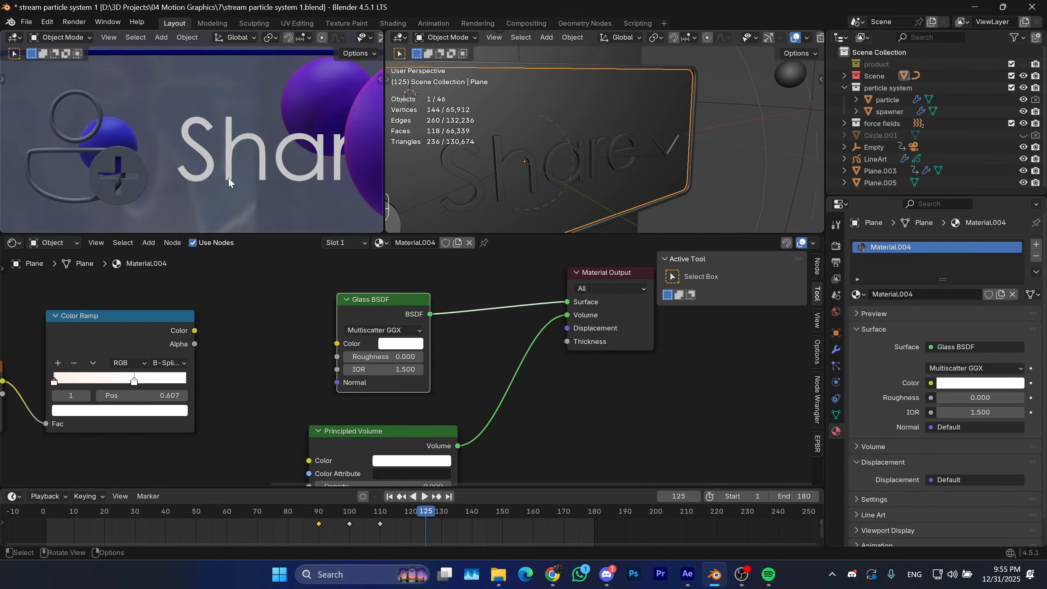
# Set the Glass BSDF's roughness to 0.071 and check the button through the camera.
pyautogui.scroll(-2, 227, 178)
pyautogui.scroll(2, 201, 156)
pyautogui.scroll(-1, 202, 154)
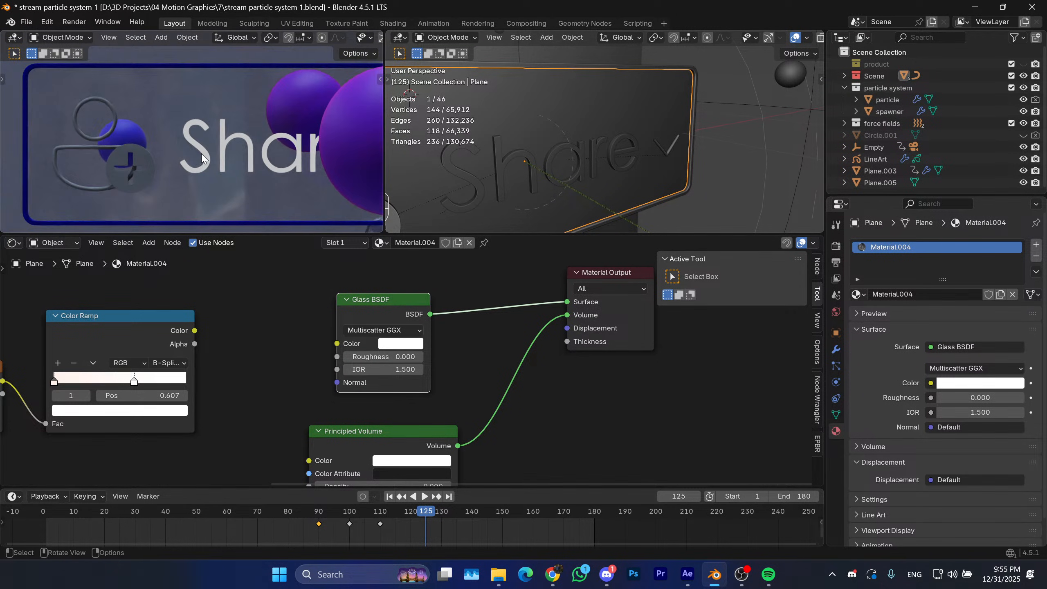
pyautogui.moveTo(380, 356); pyautogui.dragTo(342, 355)
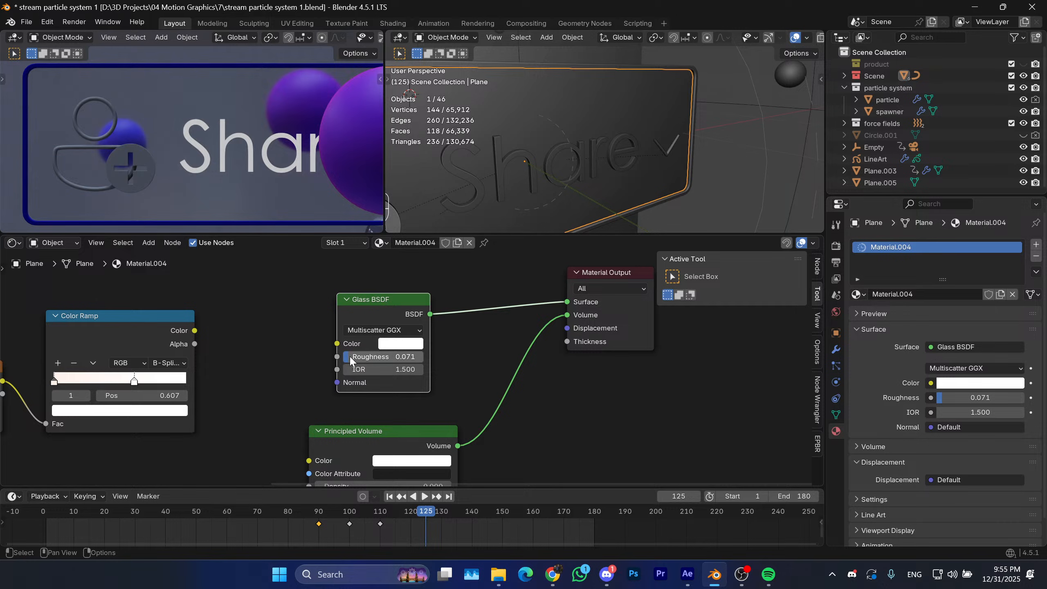
pyautogui.press('KP_0')
pyautogui.moveTo(205, 164); pyautogui.dragTo(189, 150, button='middle')
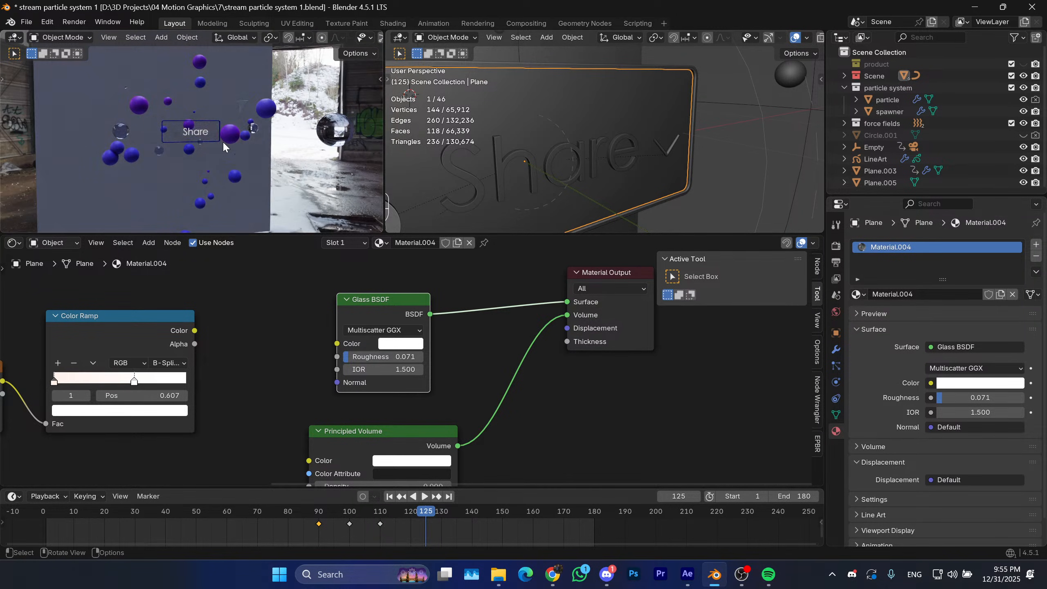
pyautogui.press('KP_0')
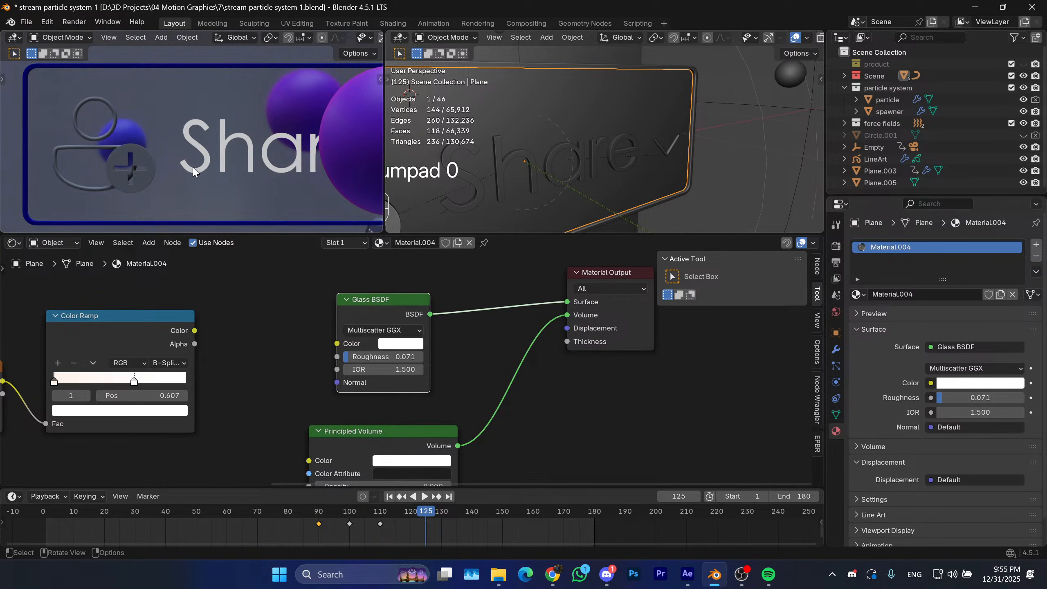
# Set the Principled Volume's emission strength to 4.9 and its emission color to pink.
pyautogui.moveTo(514, 421); pyautogui.dragTo(534, 307, button='middle')
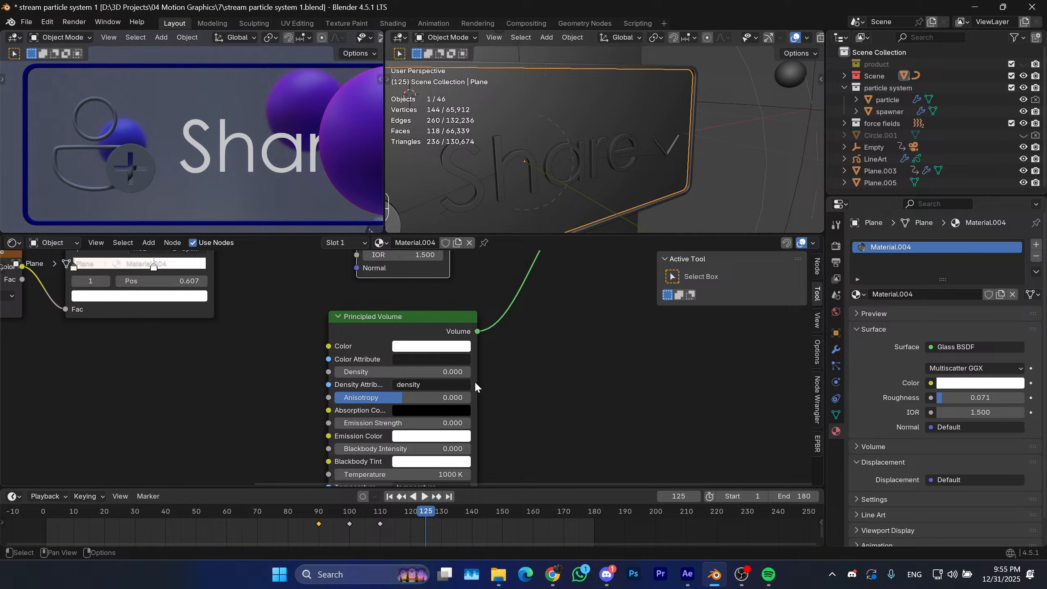
pyautogui.click(415, 437)
pyautogui.moveTo(459, 298)
pyautogui.mouseDown()
pyautogui.moveTo(476, 276)
pyautogui.moveTo(466, 274)
pyautogui.moveTo(489, 260)
pyautogui.moveTo(445, 290)
pyautogui.mouseUp()
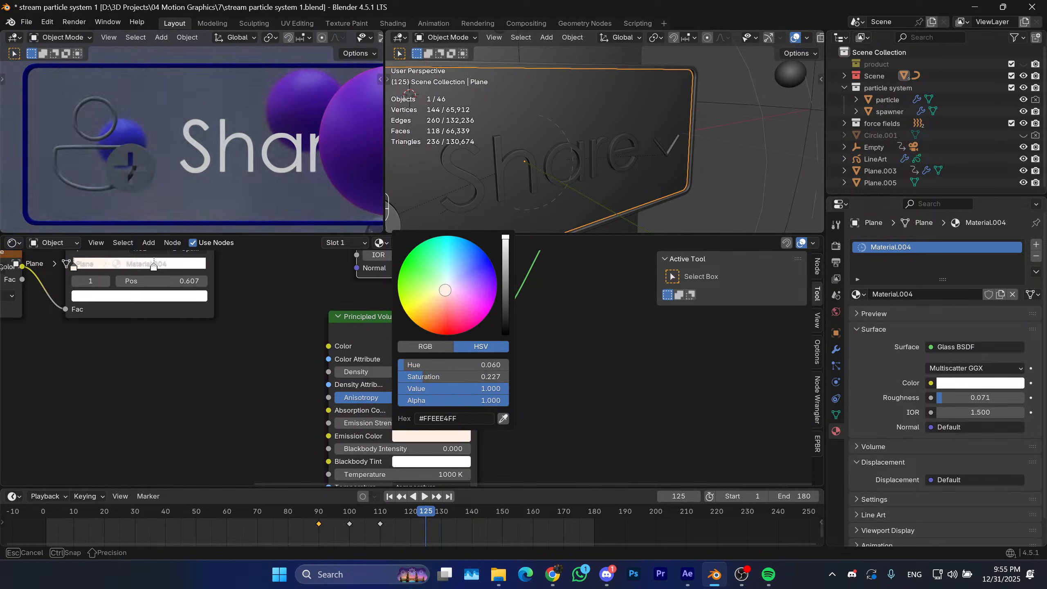
pyautogui.click(408, 449)
pyautogui.click(541, 427)
pyautogui.moveTo(395, 424); pyautogui.dragTo(409, 424)
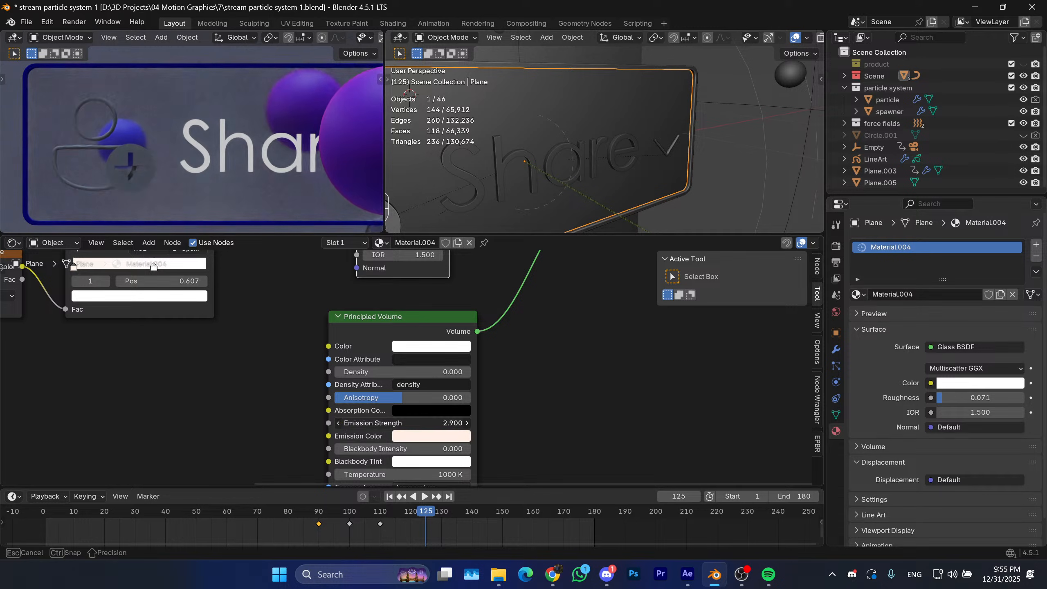
pyautogui.click(437, 436)
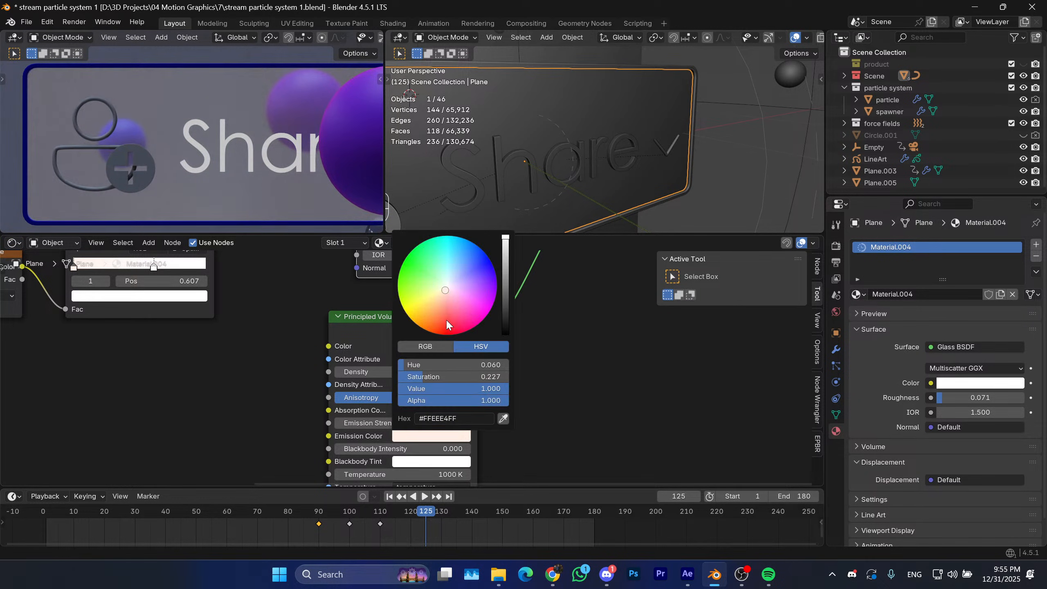
pyautogui.moveTo(447, 293); pyautogui.dragTo(454, 300)
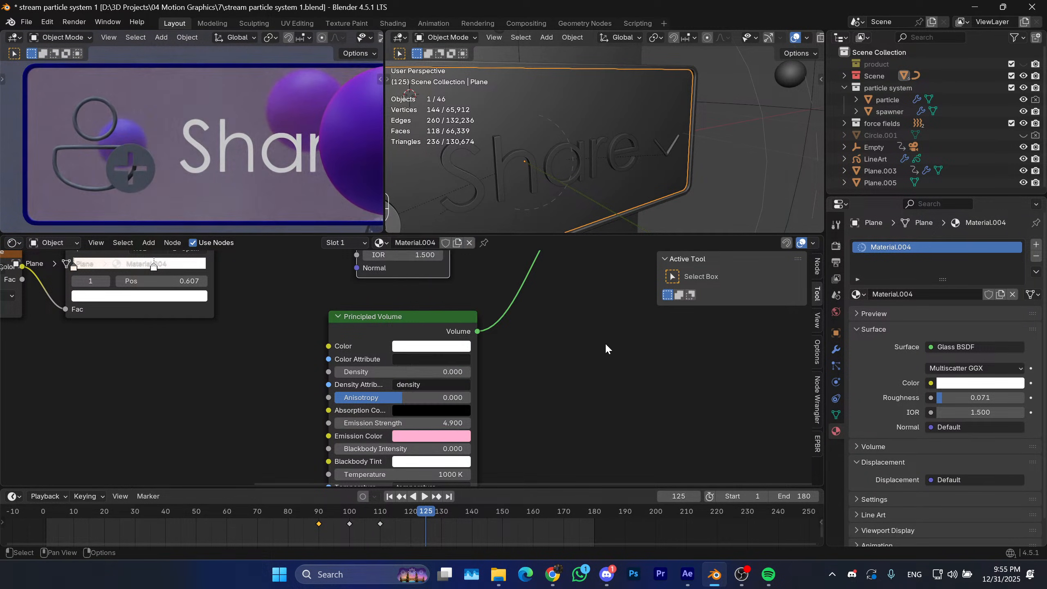
# Play back and scrub the click and particle burst through the camera, stopping at frame 140, to examine the tinted glass face.
pyautogui.scroll(-4, 301, 155)
pyautogui.moveTo(288, 164)
pyautogui.mouseDown(button='middle')
pyautogui.moveTo(239, 179)
pyautogui.moveTo(287, 166)
pyautogui.mouseUp(button='middle')
pyautogui.press('KP_0')
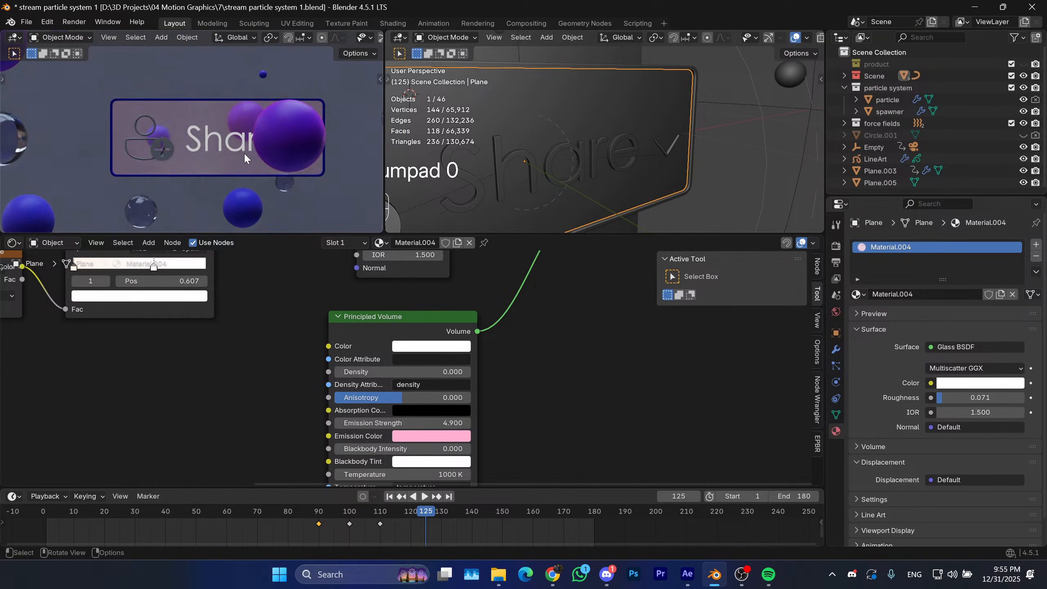
pyautogui.moveTo(361, 507); pyautogui.dragTo(270, 510)
pyautogui.press('space')
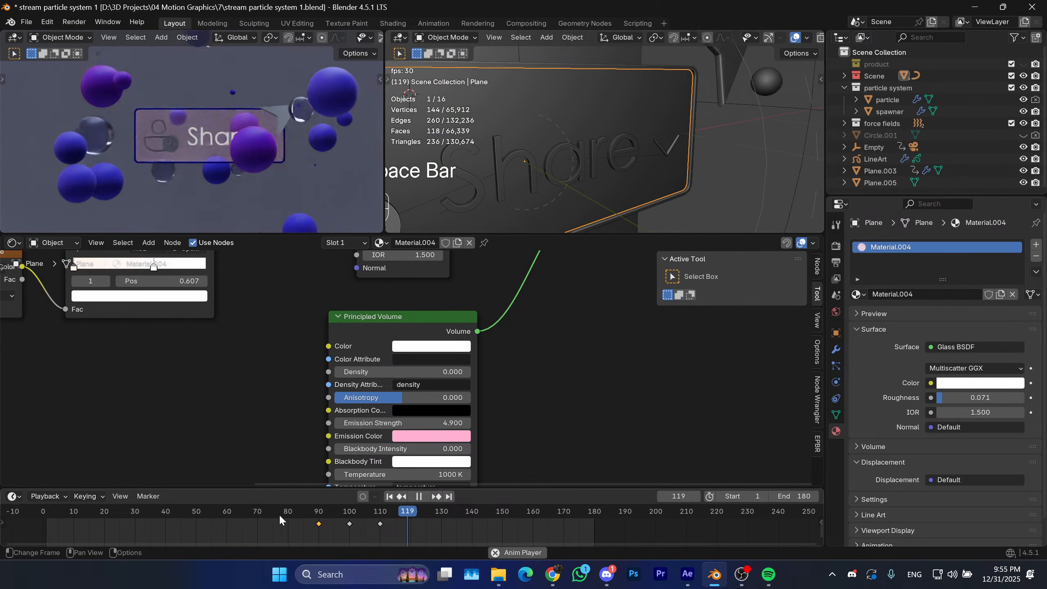
pyautogui.moveTo(321, 516); pyautogui.dragTo(252, 518)
pyautogui.press('space')
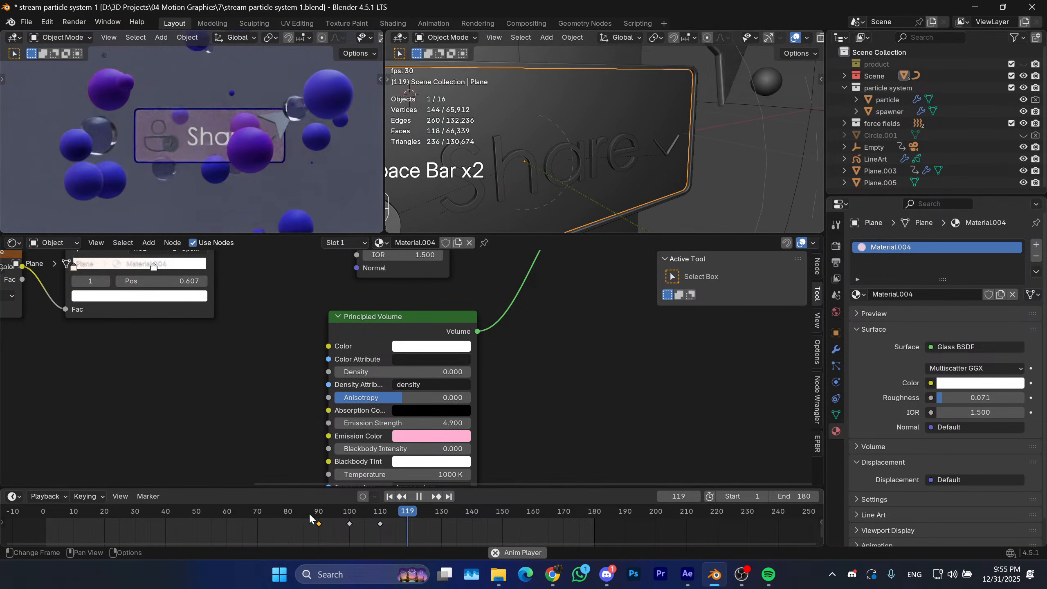
pyautogui.press('space')
pyautogui.moveTo(333, 517); pyautogui.dragTo(293, 512)
pyautogui.press('space')
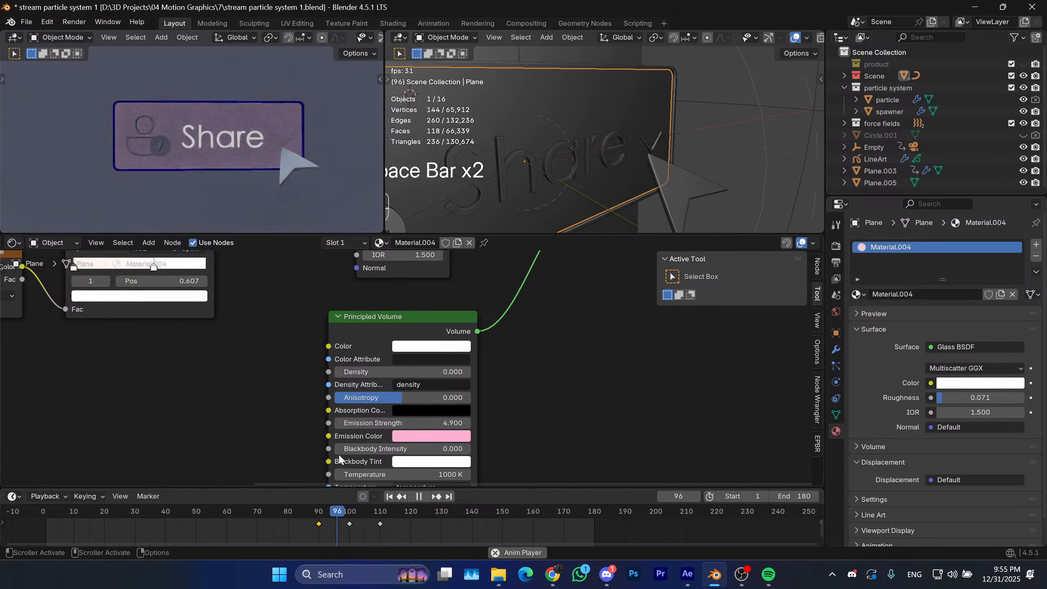
pyautogui.press('space')
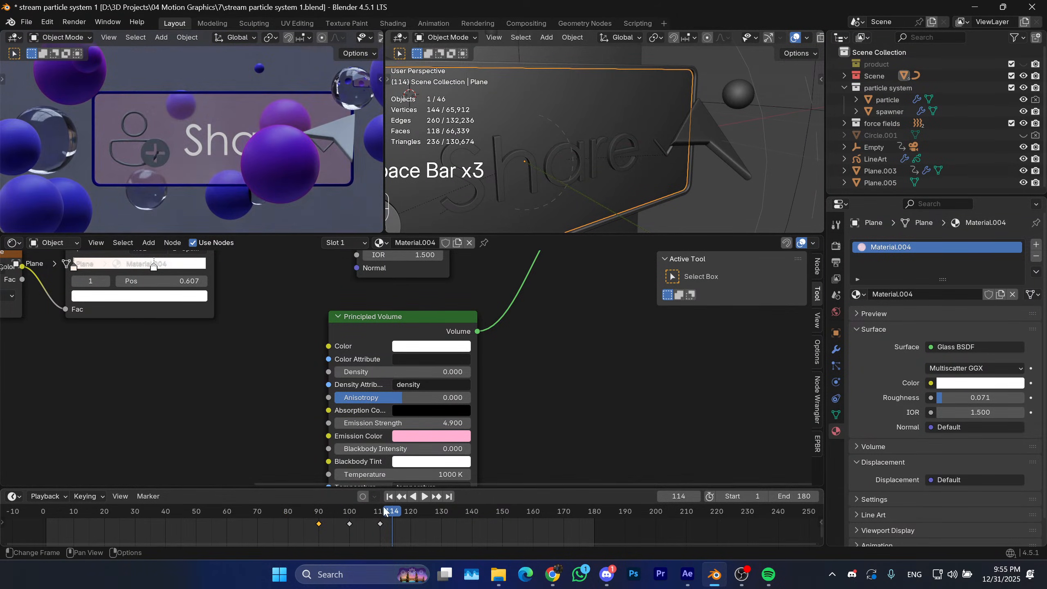
pyautogui.moveTo(384, 511); pyautogui.dragTo(472, 513)
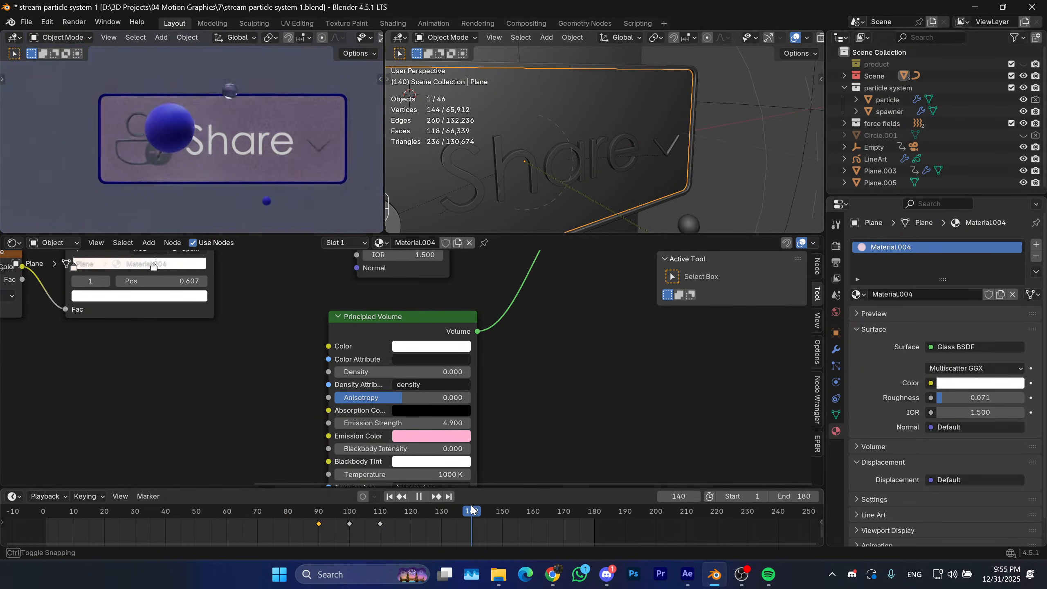
# Give the chevron a new material whose base color is the frame's blue, hex #0007EEFF.
pyautogui.click(320, 152)
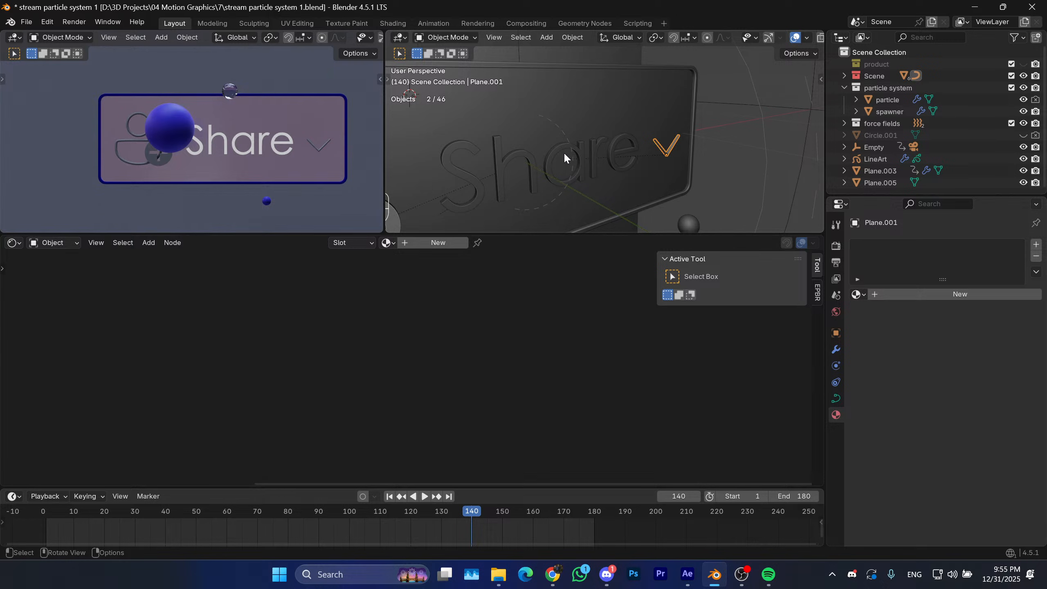
pyautogui.click(438, 243)
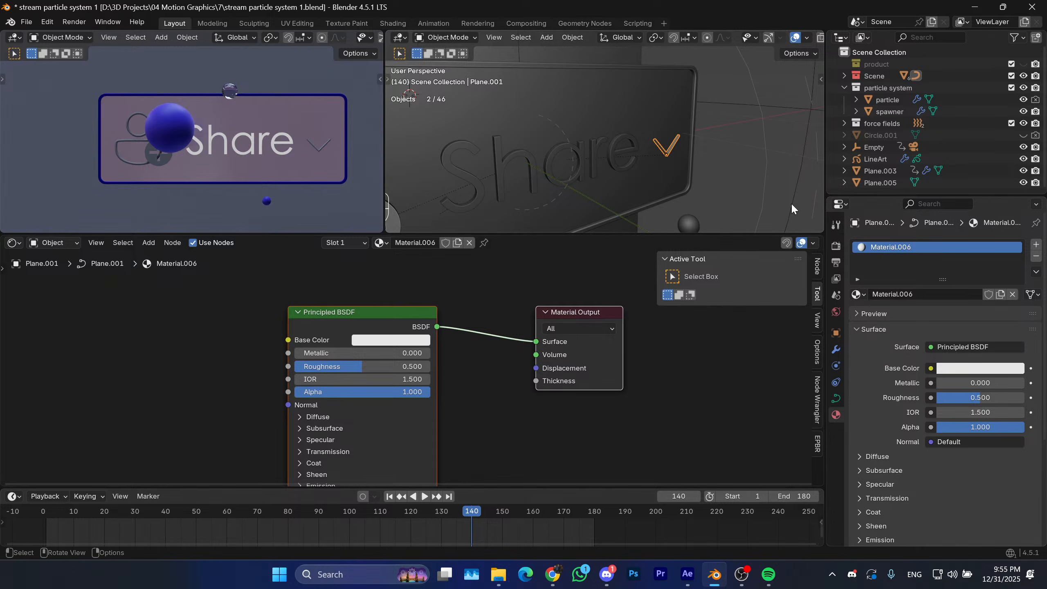
pyautogui.click(695, 104)
pyautogui.click(960, 370)
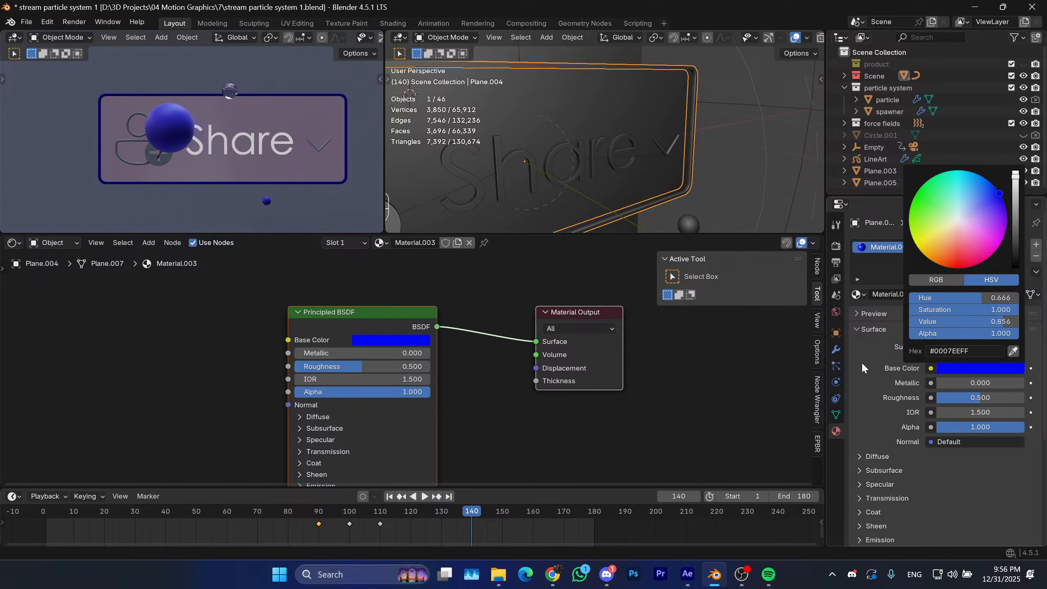
pyautogui.click(379, 339)
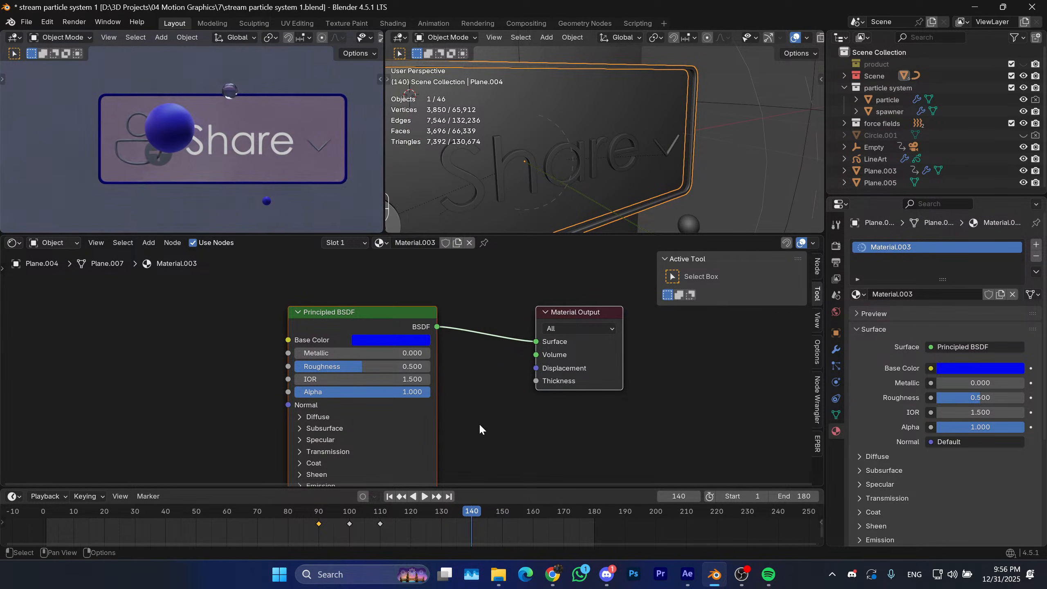
pyautogui.click(666, 145)
pyautogui.click(414, 342)
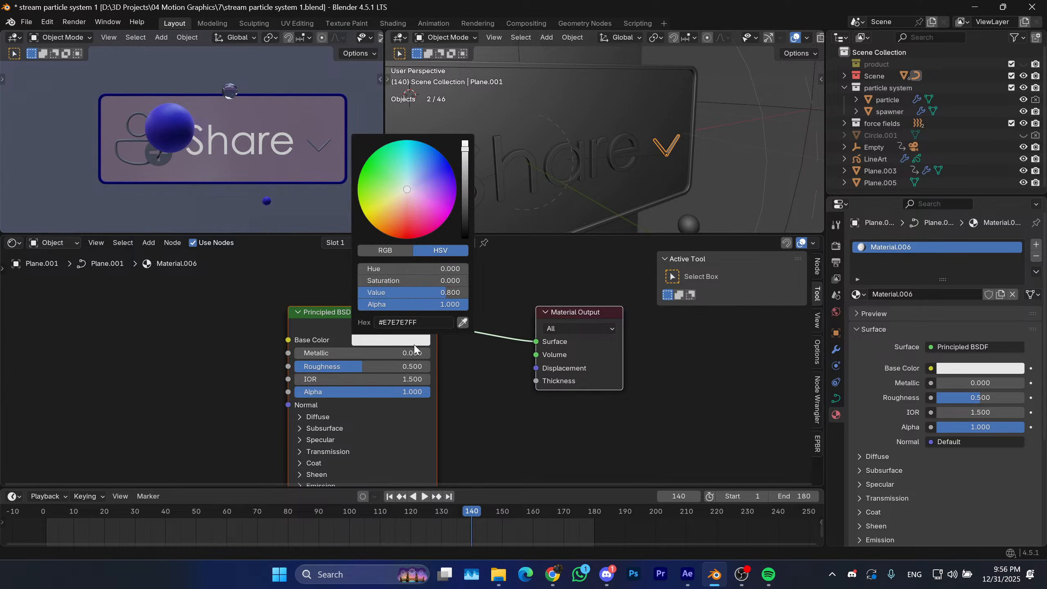
pyautogui.click(421, 322)
pyautogui.hotkey('ctrl', 'v')
pyautogui.press('Return')
# Give the person icon outline a new material with the same copied blue base color, #0007EEFF.
pyautogui.keyDown('shift'); pyautogui.moveTo(460, 161); pyautogui.dragTo(665, 141, button='middle'); pyautogui.keyUp('shift')
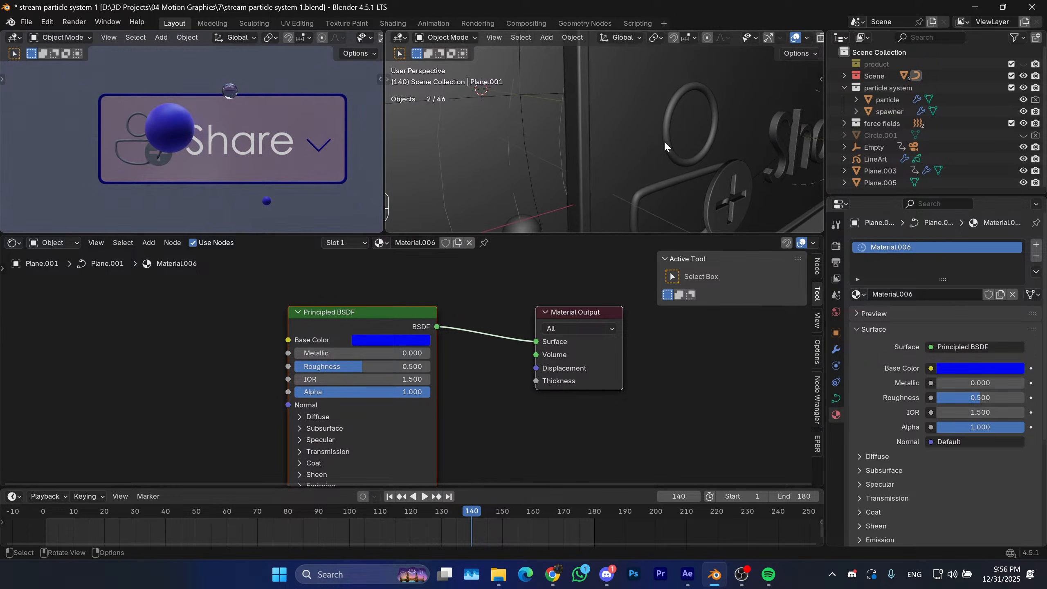
pyautogui.click(666, 139)
pyautogui.click(438, 242)
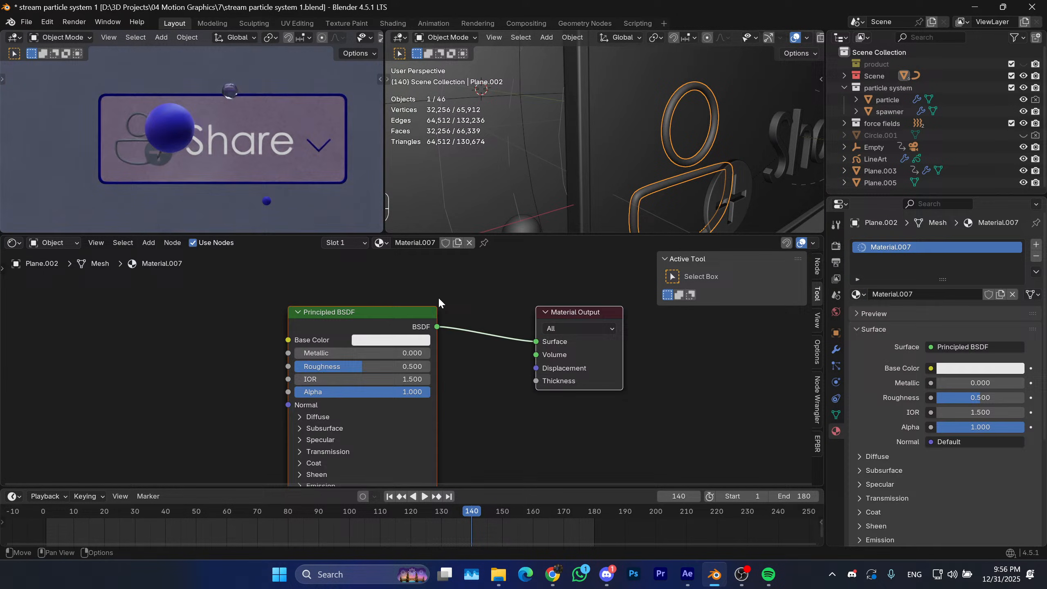
pyautogui.click(382, 338)
pyautogui.click(413, 322)
pyautogui.hotkey('ctrl', 'v')
pyautogui.press('Return')
# Assign the existing Material.007 to the plus circle and check the recolored icons through the camera.
pyautogui.keyDown('shift'); pyautogui.moveTo(804, 194); pyautogui.dragTo(692, 174, button='middle'); pyautogui.keyUp('shift')
pyautogui.click(609, 203)
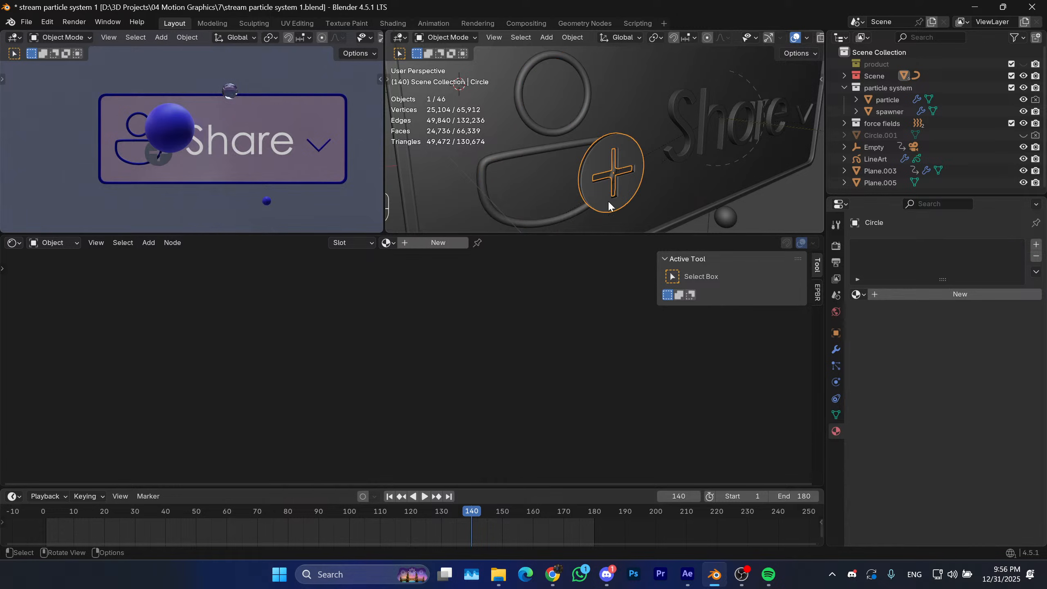
pyautogui.click(387, 243)
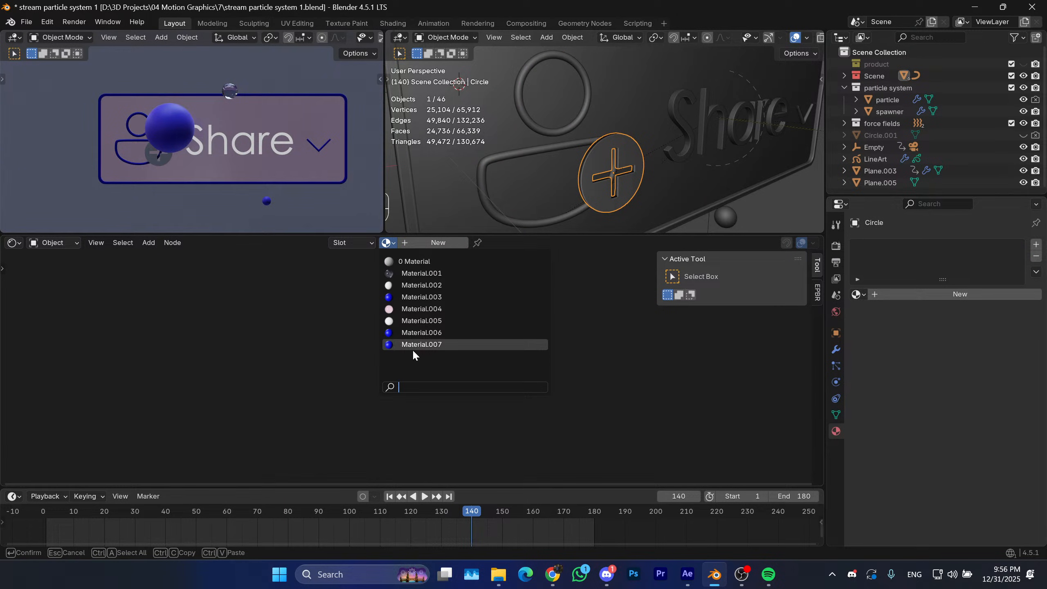
pyautogui.click(413, 347)
pyautogui.moveTo(434, 176); pyautogui.dragTo(466, 148, button='middle')
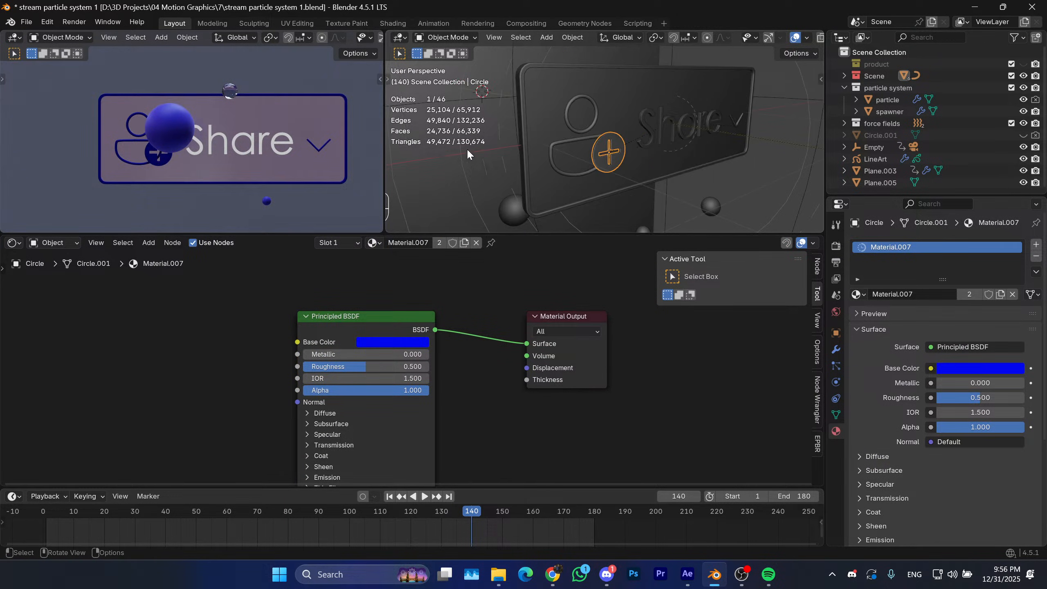
pyautogui.moveTo(520, 240); pyautogui.dragTo(520, 362)
pyautogui.moveTo(216, 245); pyautogui.dragTo(230, 194, button='middle')
pyautogui.press('KP_0')
pyautogui.scroll(3, 243, 190)
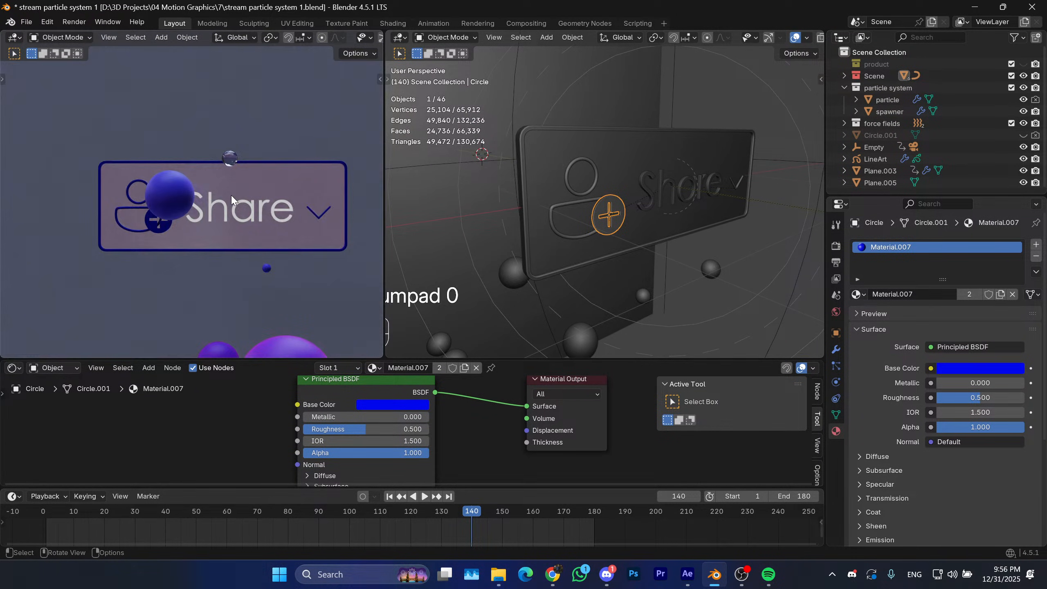
# Select the button face and raise its Principled Volume density to 174.8.
pyautogui.click(316, 183)
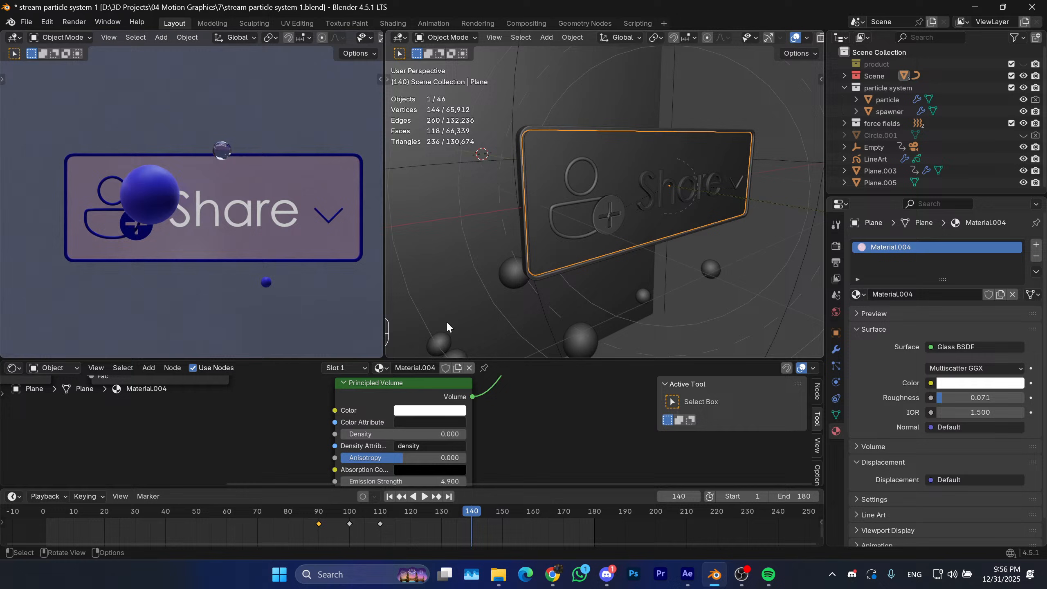
pyautogui.keyDown('shift'); pyautogui.scroll(-1, 506, 397); pyautogui.keyUp('shift')
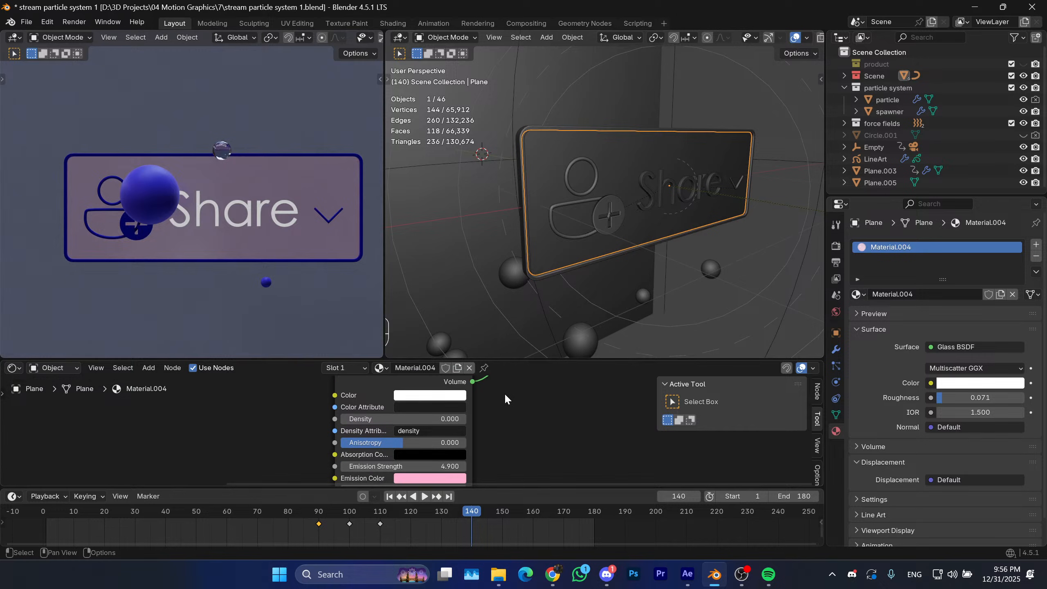
pyautogui.moveTo(531, 358); pyautogui.dragTo(531, 243)
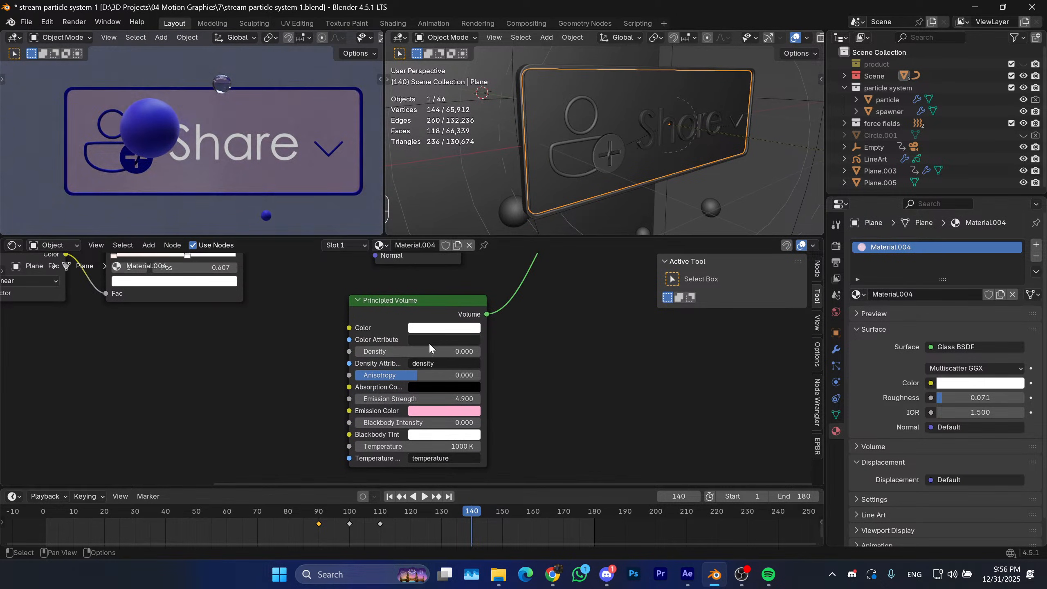
pyautogui.moveTo(449, 349); pyautogui.dragTo(593, 349)
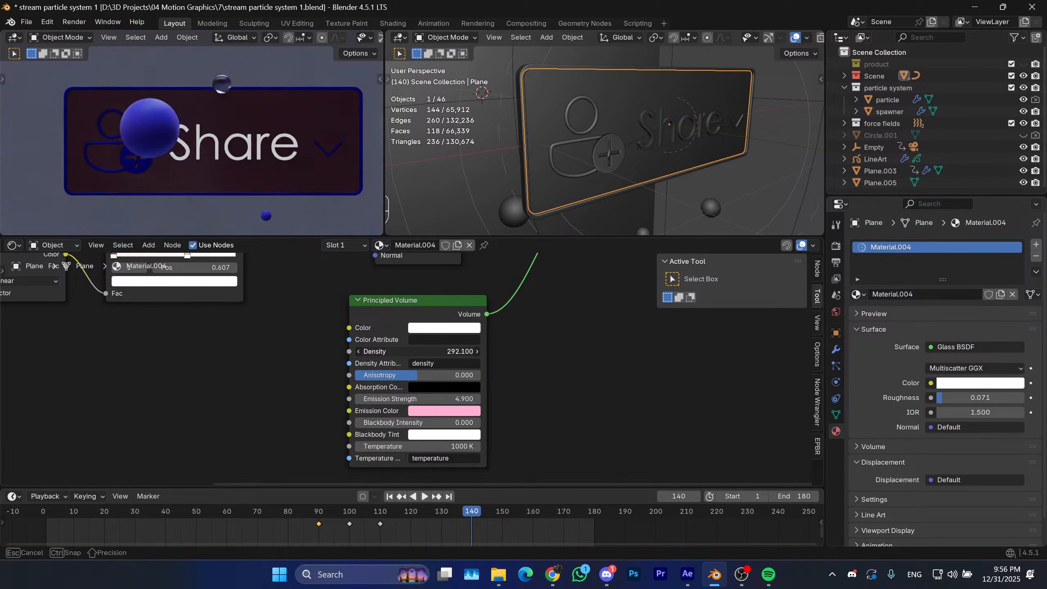
pyautogui.moveTo(453, 351); pyautogui.dragTo(344, 340)
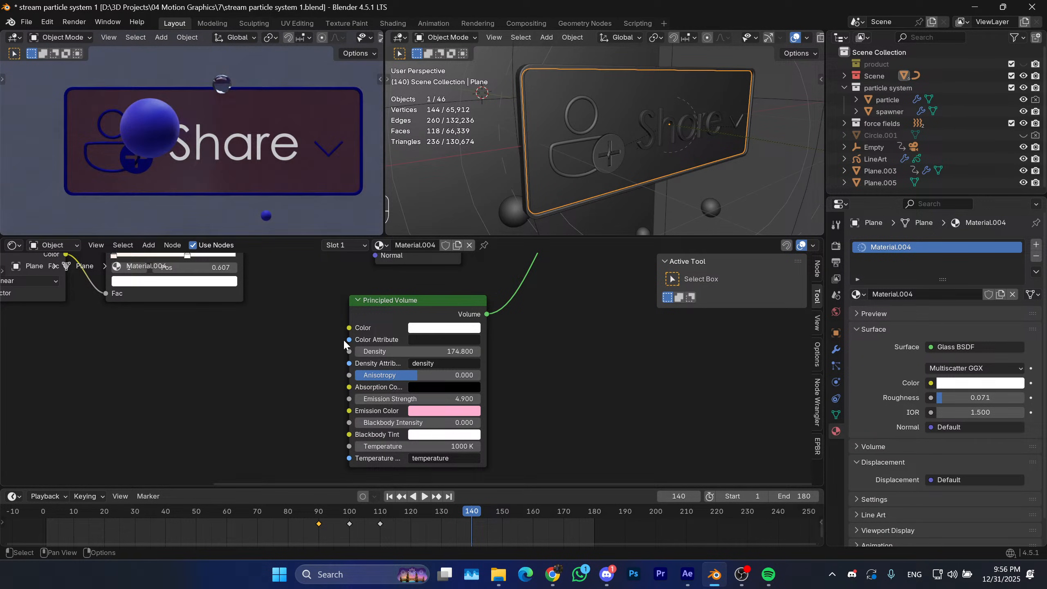
# Set the Principled Volume's color to blue and its density to 0.
pyautogui.click(441, 329)
pyautogui.moveTo(459, 188); pyautogui.dragTo(487, 152)
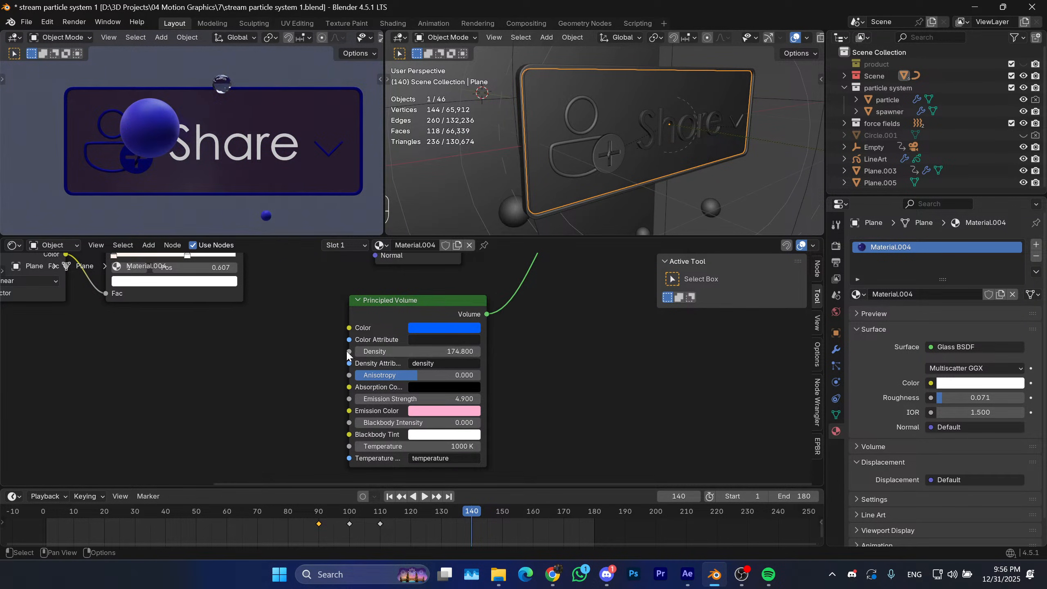
pyautogui.moveTo(415, 351); pyautogui.dragTo(361, 325)
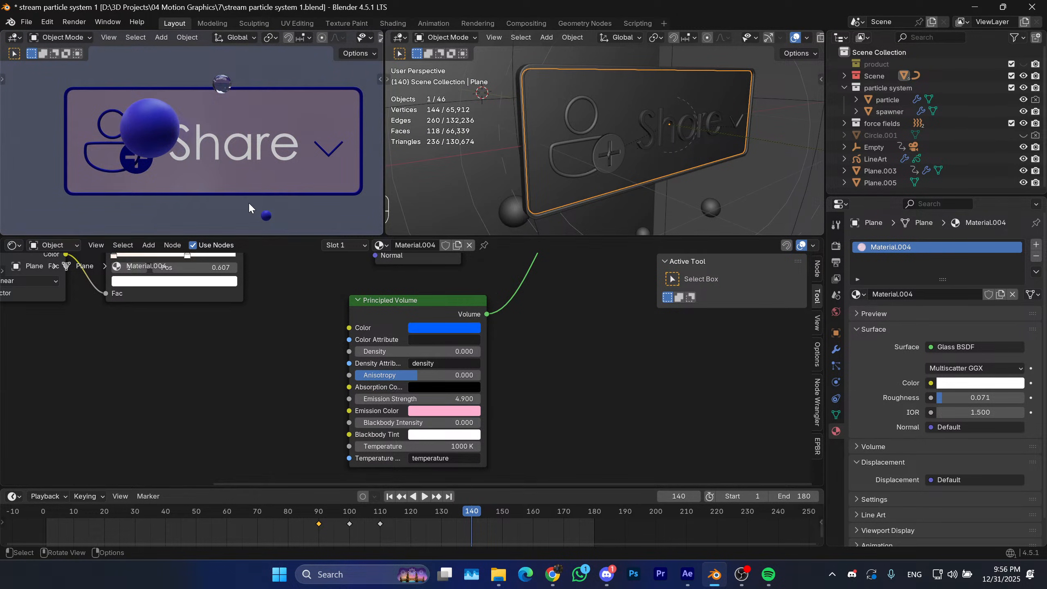
# Play back the animation from about frame 90 and examine the button with its materials in the camera view.
pyautogui.press('space')
pyautogui.moveTo(371, 511); pyautogui.dragTo(318, 521)
pyautogui.press('space')
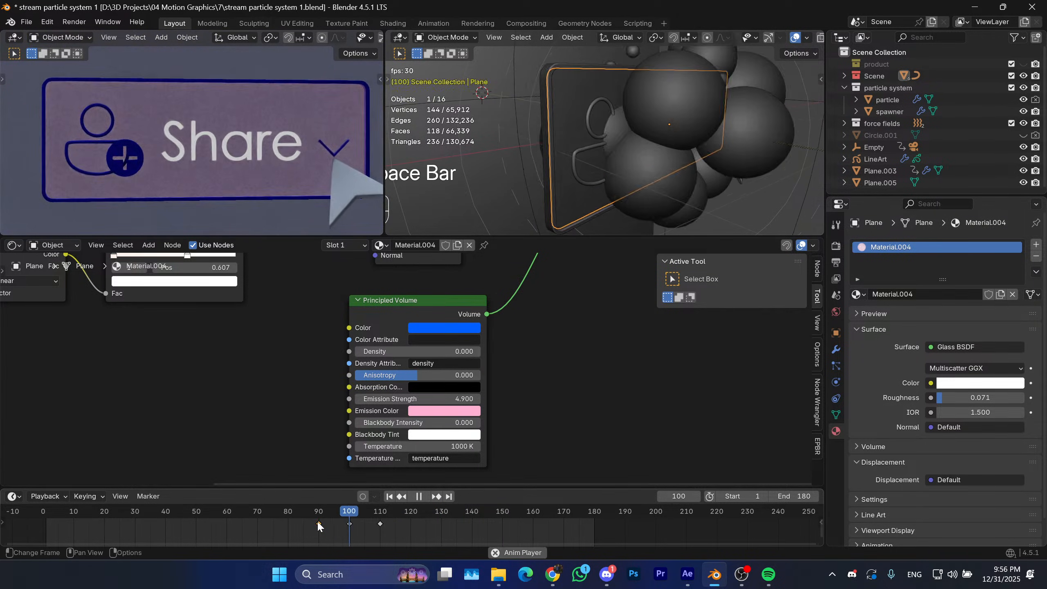
pyautogui.press('space')
pyautogui.scroll(-5, 258, 151)
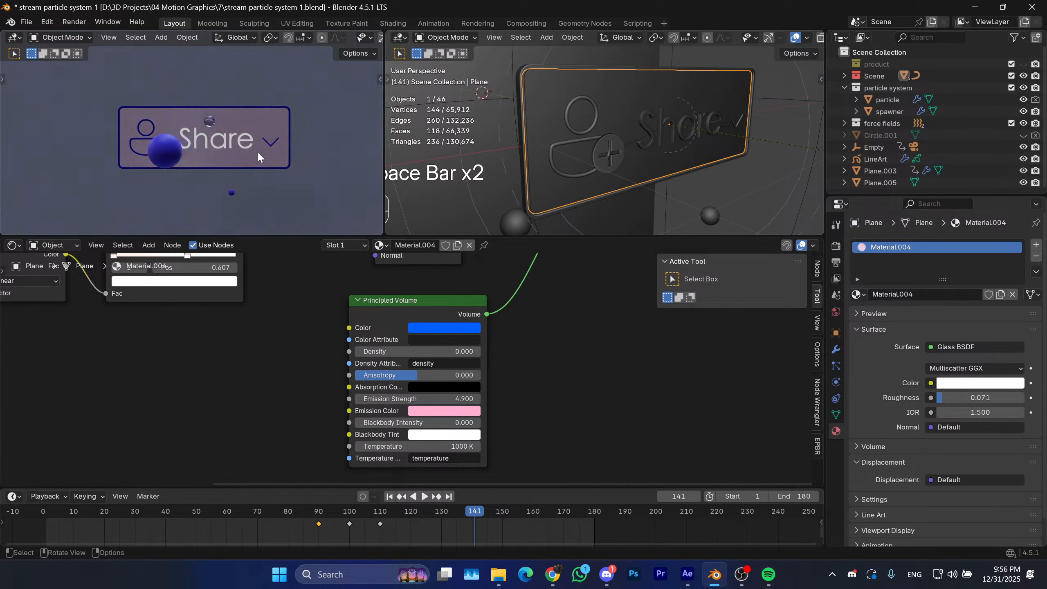
# At frame 1 in the camera view, select the backdrop plane and scale it up to fill the camera frame.
pyautogui.hotkey('shift', 'Left')
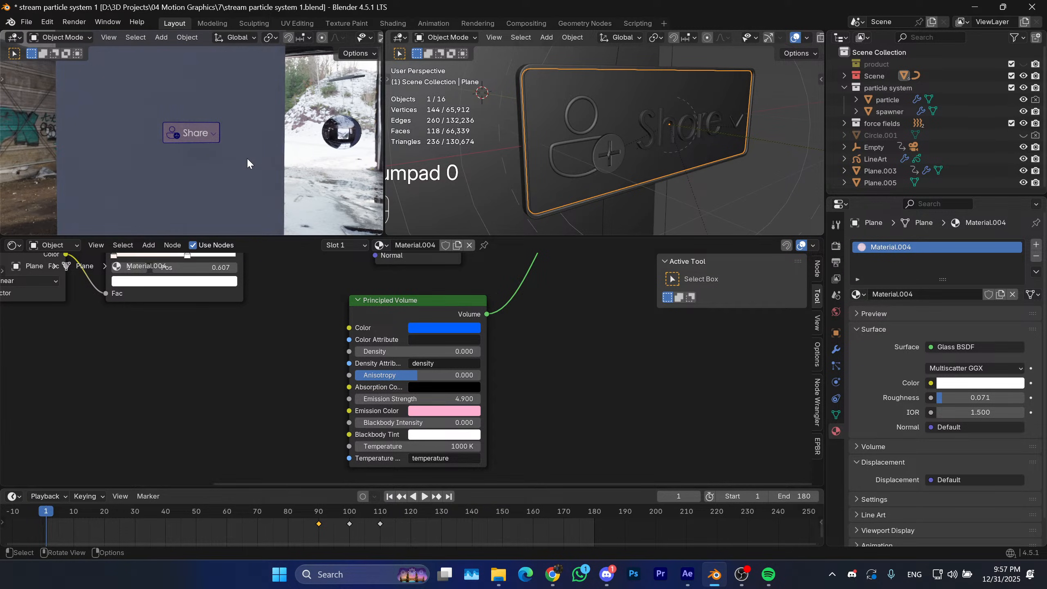
pyautogui.press('KP_0')
pyautogui.press('KP_0')
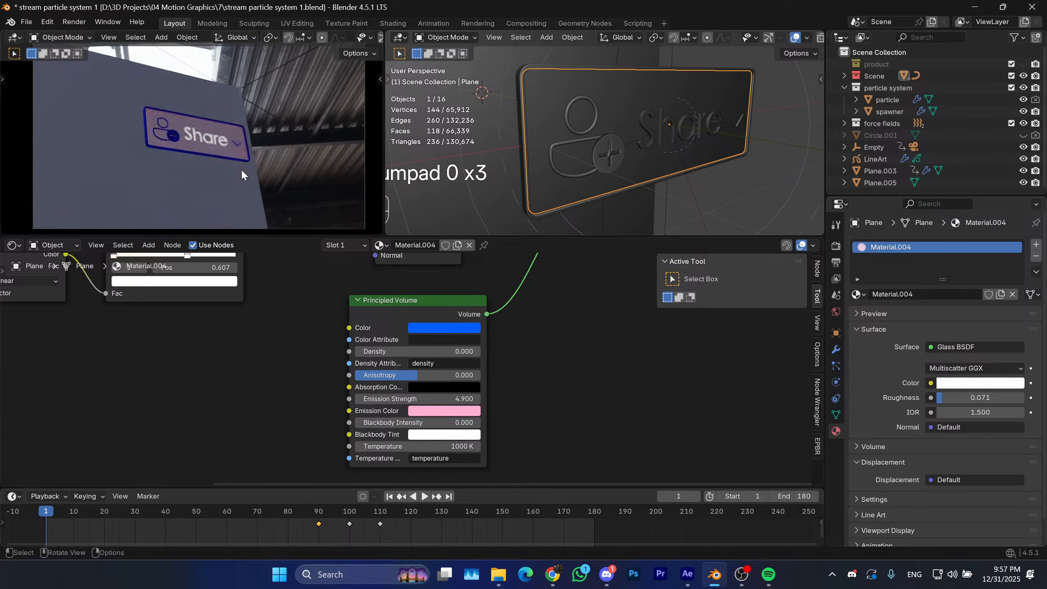
pyautogui.click(224, 190)
pyautogui.scroll(-10, 643, 133)
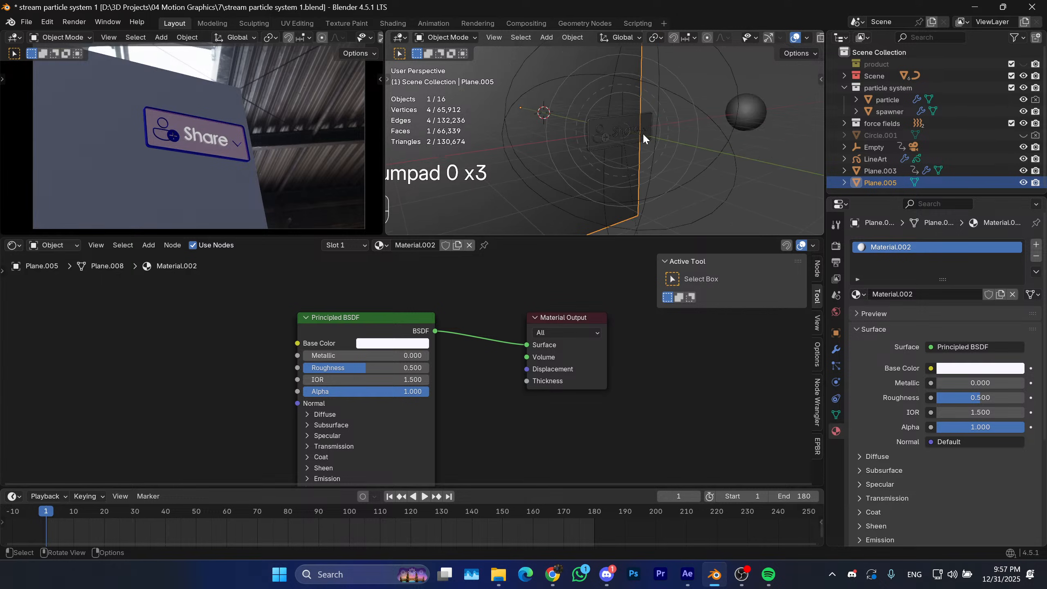
pyautogui.hotkey('shift', 's')
pyautogui.click(687, 169)
pyautogui.press('s')
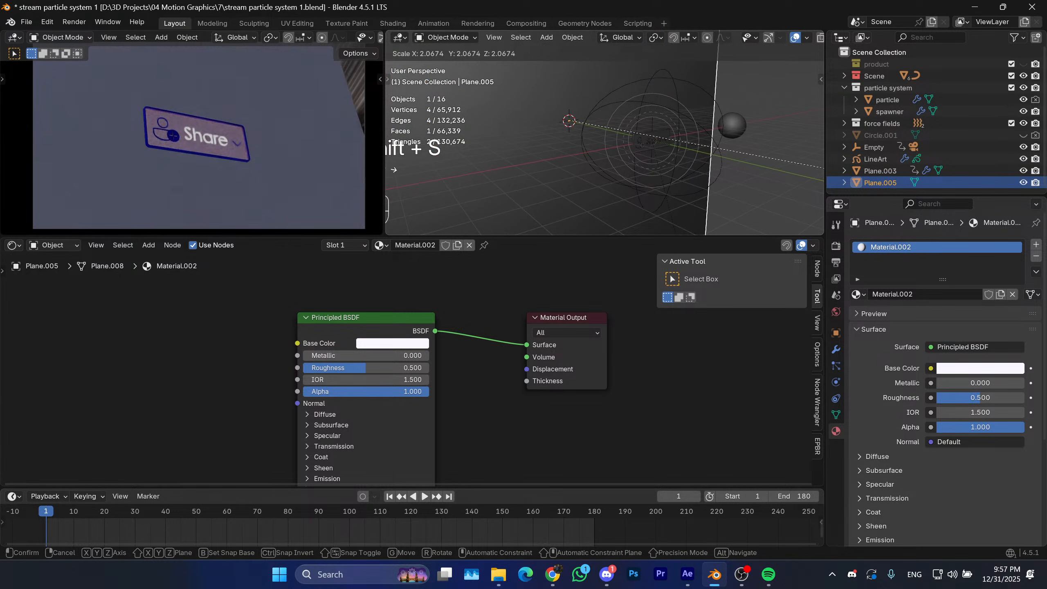
pyautogui.click(813, 167)
pyautogui.scroll(-4, 209, 139)
pyautogui.press('s')
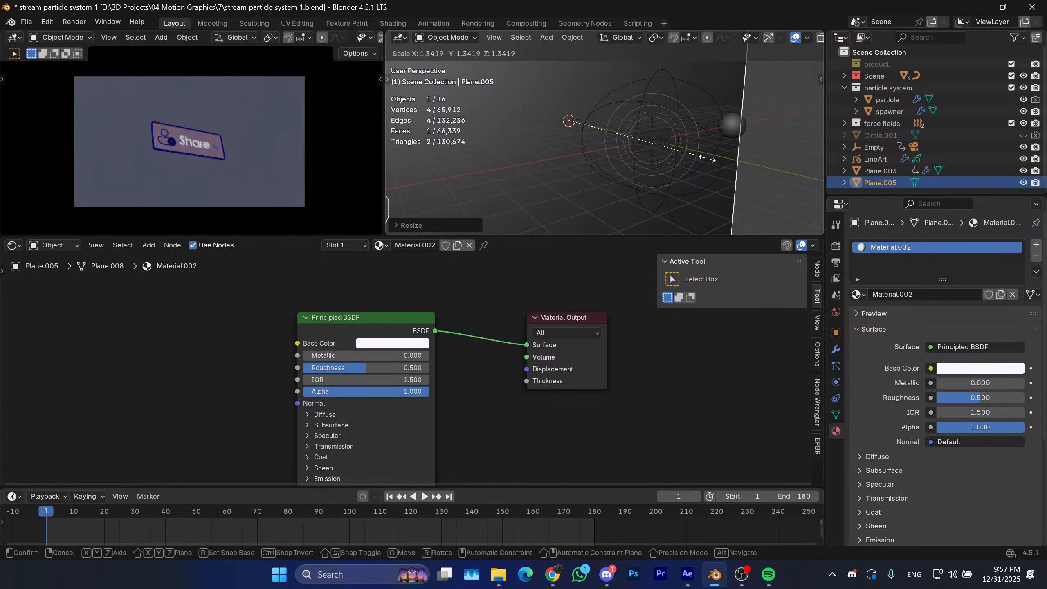
pyautogui.click(749, 157)
# Play back the animation and check the enlarged backdrop's coverage through the camera.
pyautogui.press('space')
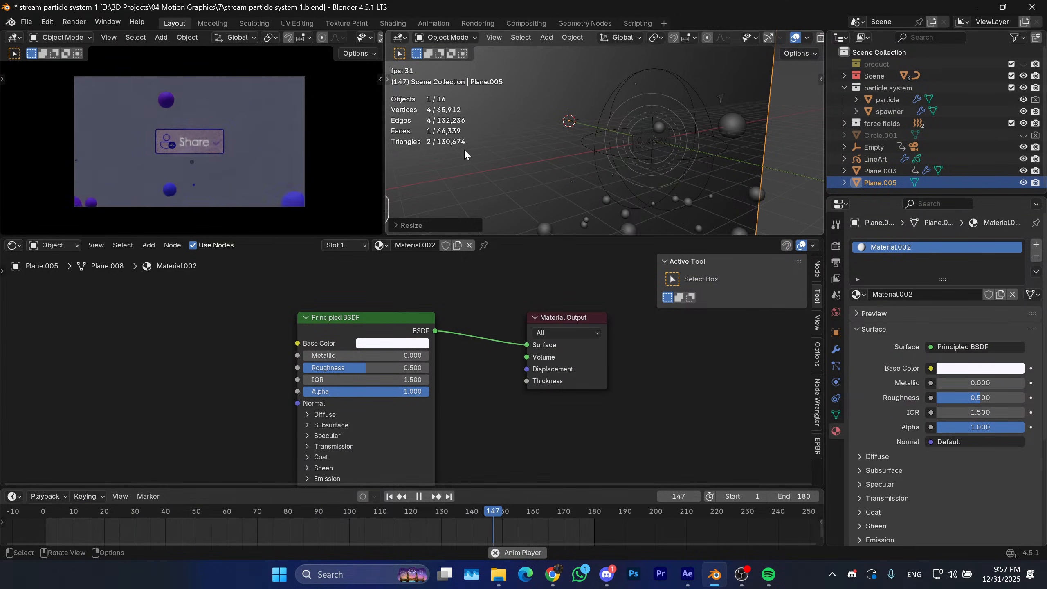
pyautogui.press('space')
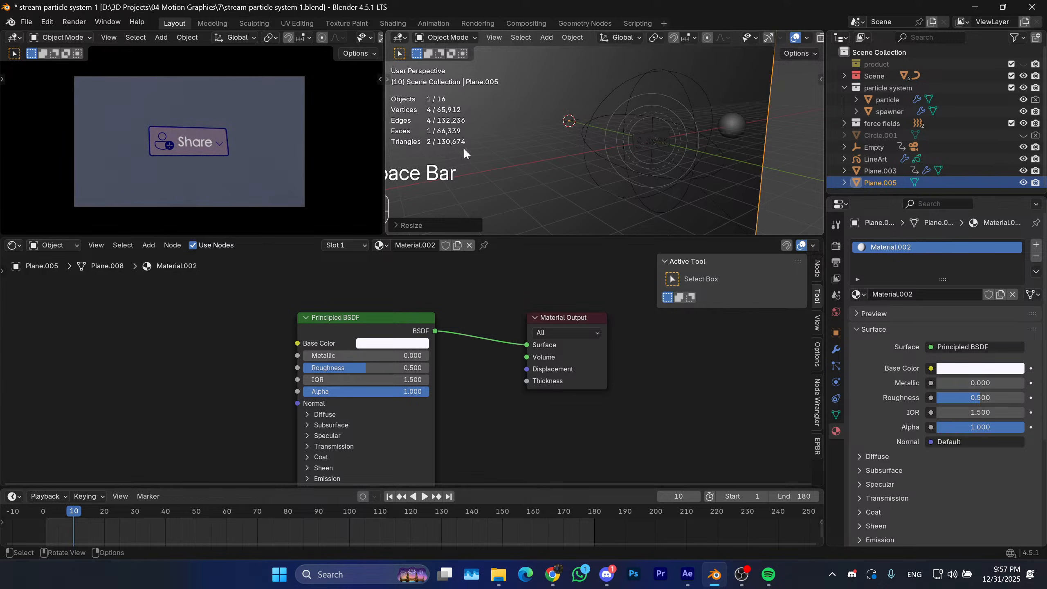
pyautogui.press('space')
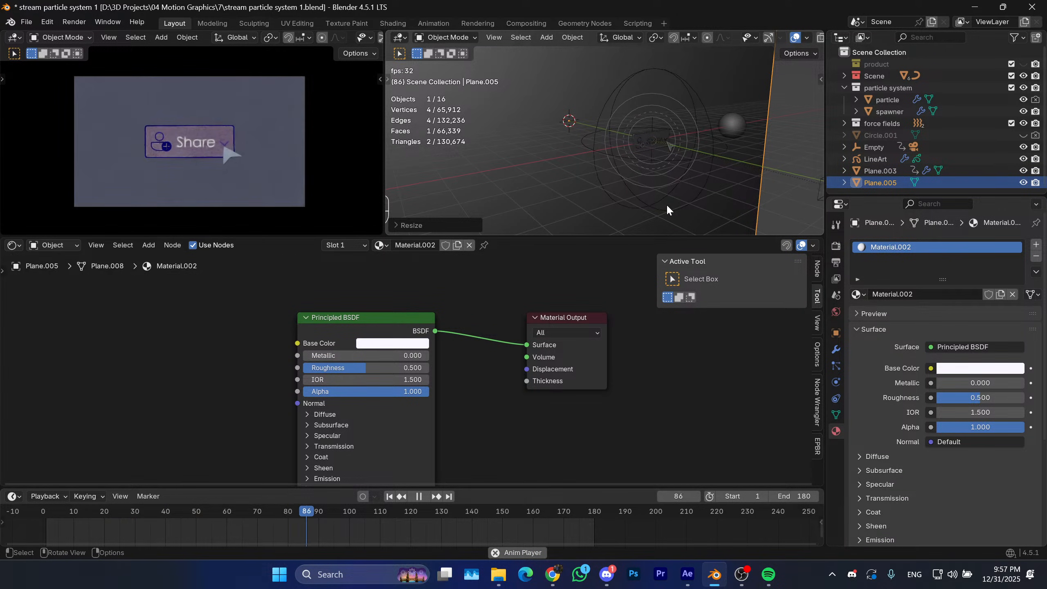
pyautogui.press('space')
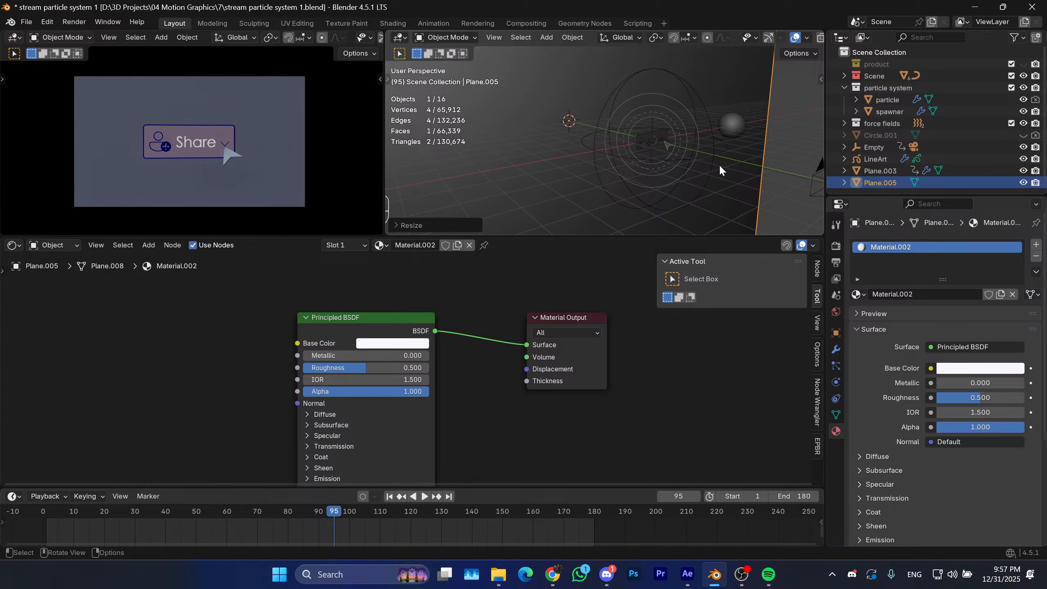
# Select the check mark on the Share button and move its Principled BSDF node away from the Material Output.
pyautogui.scroll(4, 218, 150)
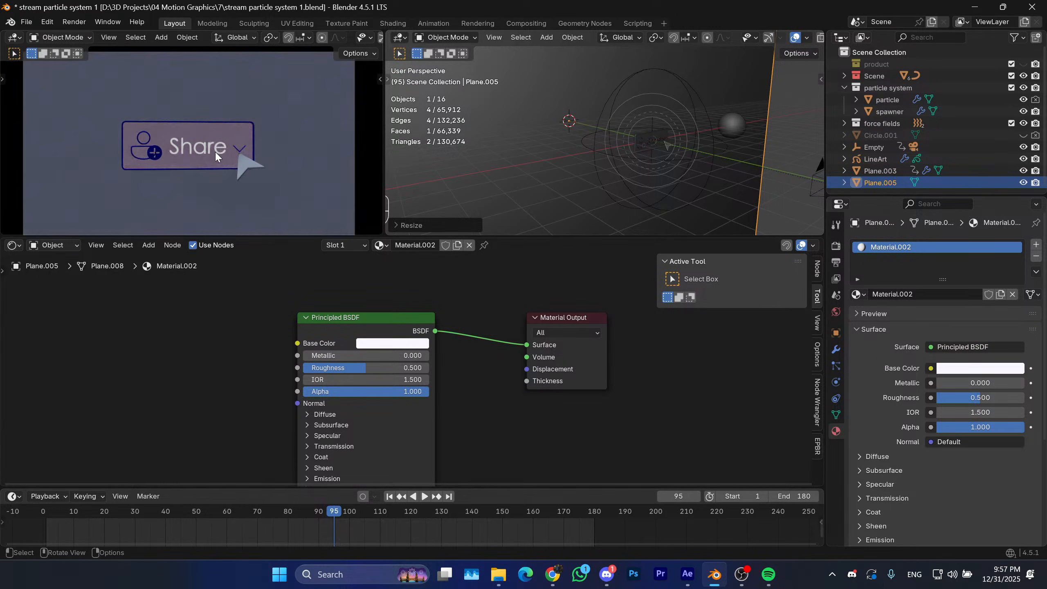
pyautogui.keyDown('shift'); pyautogui.moveTo(279, 163); pyautogui.dragTo(207, 114, button='middle'); pyautogui.keyUp('shift')
pyautogui.scroll(5, 224, 149)
pyautogui.scroll(3, 221, 138)
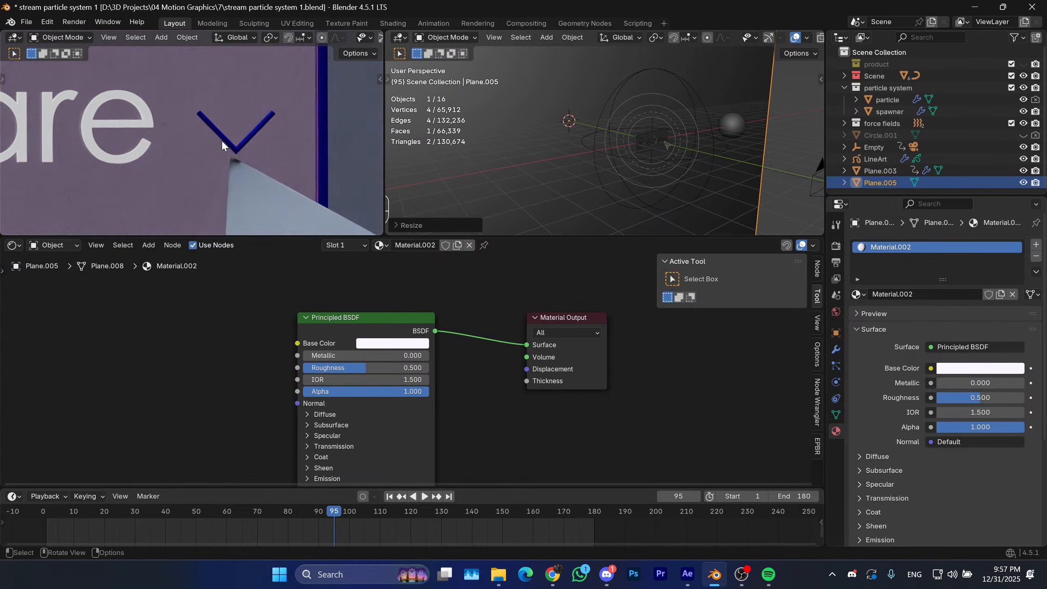
pyautogui.click(234, 138)
pyautogui.click(233, 143)
pyautogui.scroll(2, 248, 349)
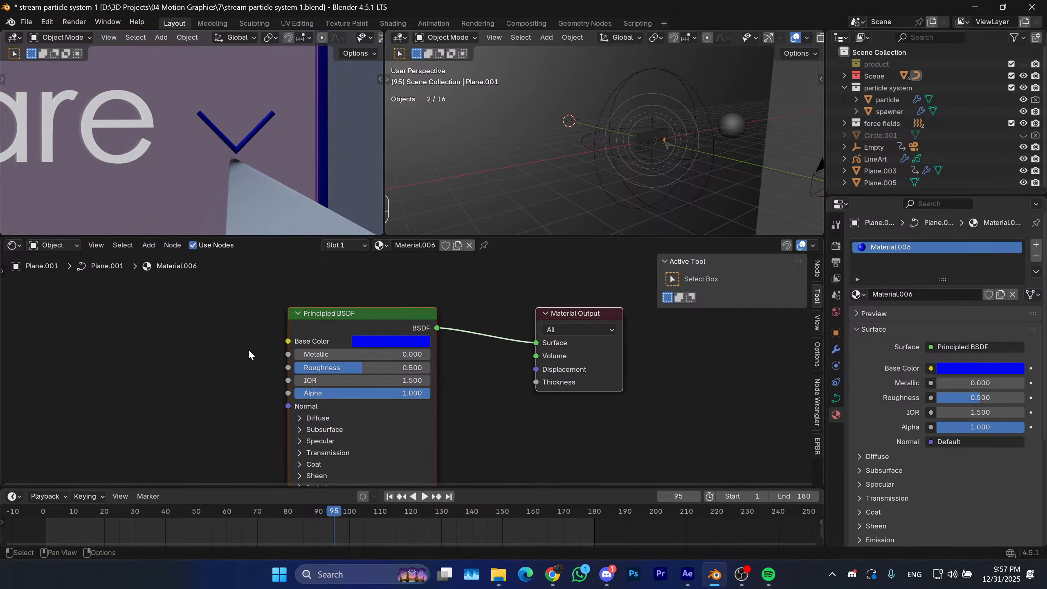
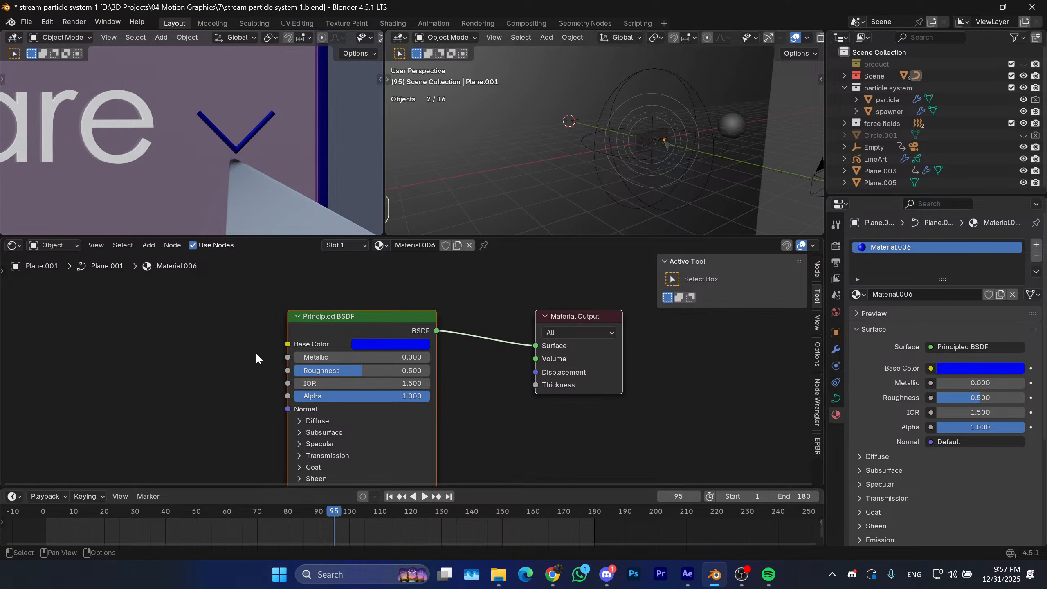
pyautogui.moveTo(263, 355); pyautogui.dragTo(301, 348, button='middle')
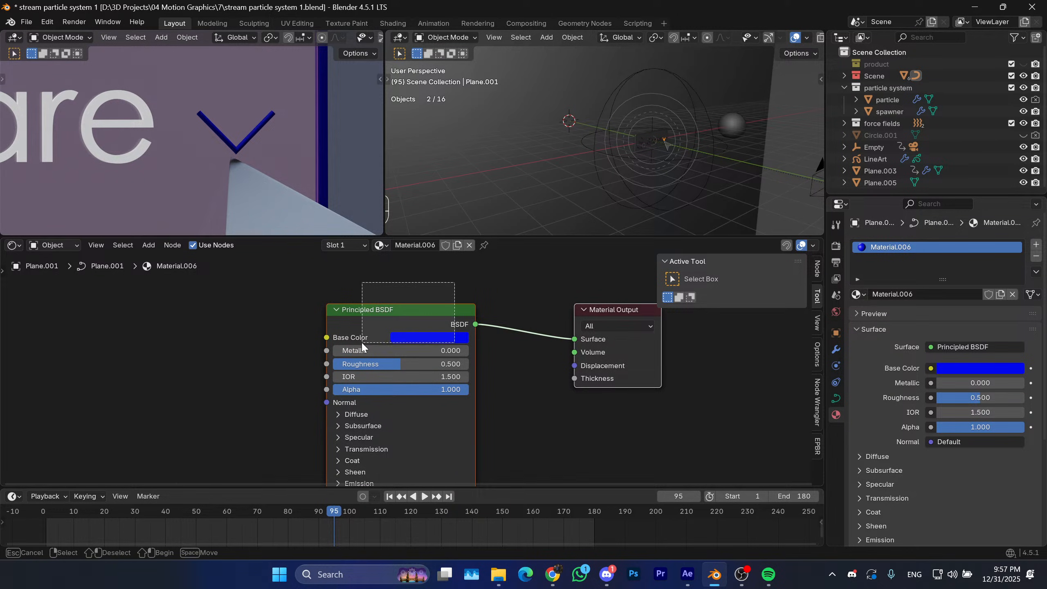
pyautogui.press('g')
pyautogui.rightClick(117, 435)
pyautogui.press('g')
pyautogui.click(200, 379)
pyautogui.click(377, 333)
# Add a Light Path node with the Is Camera Ray output to the check mark's material.
pyautogui.hotkey('shift', 'a')
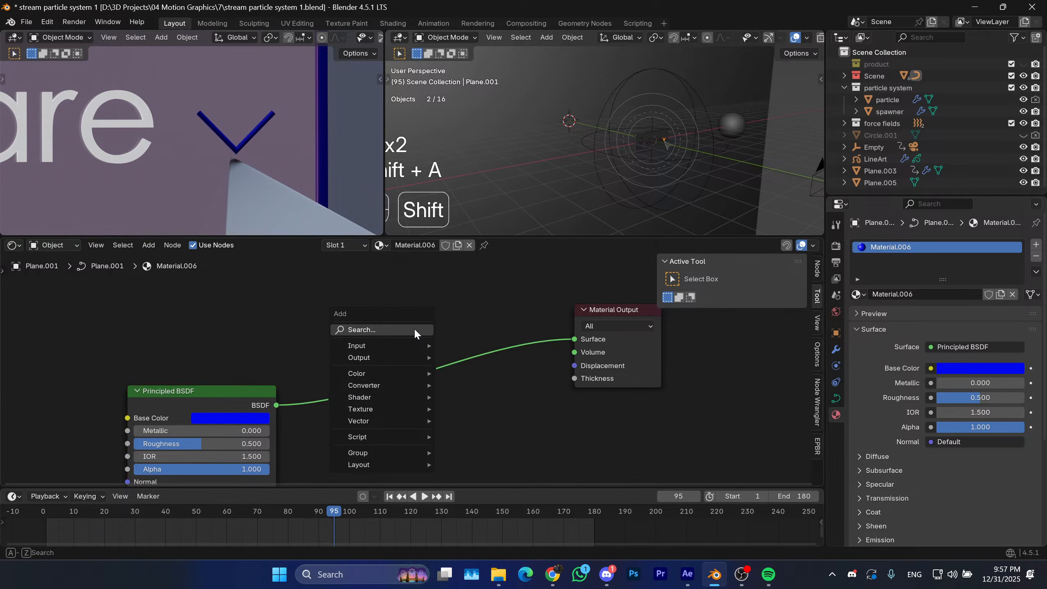
pyautogui.click(378, 331)
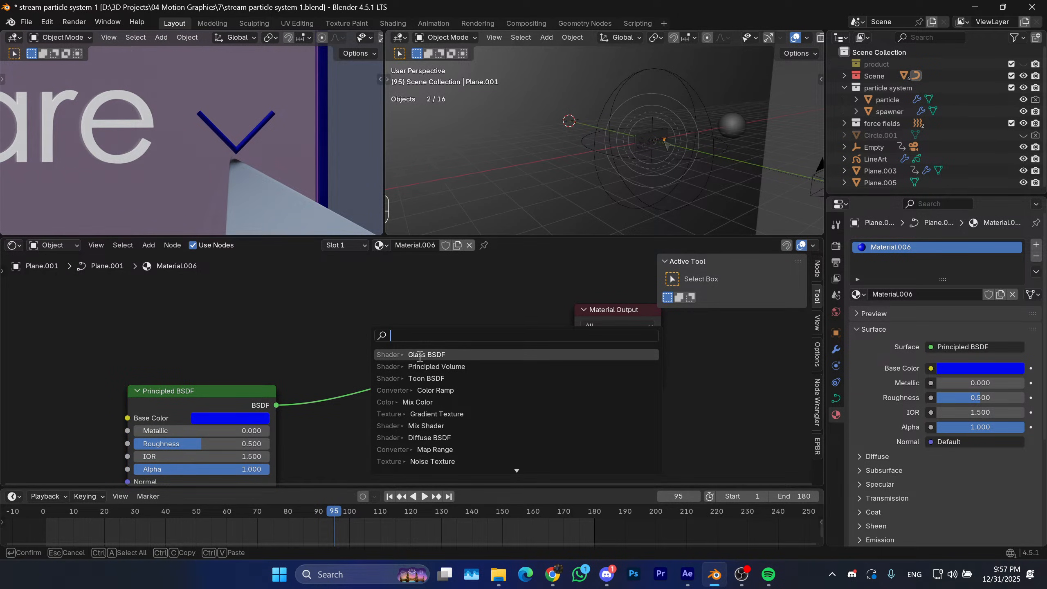
pyautogui.write('s')
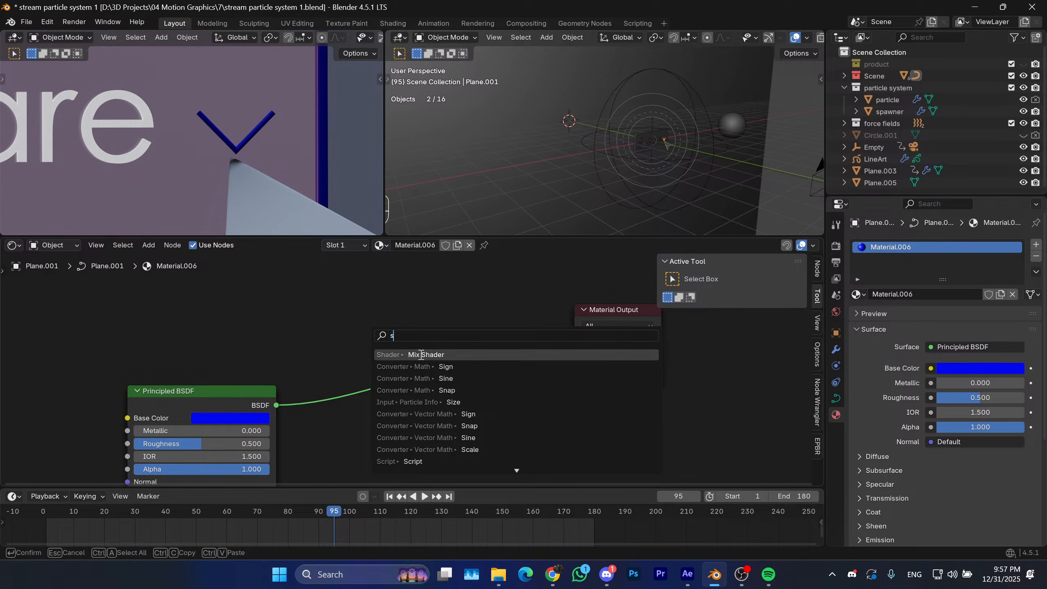
pyautogui.press('BackSpace')
pyautogui.write('is ca')
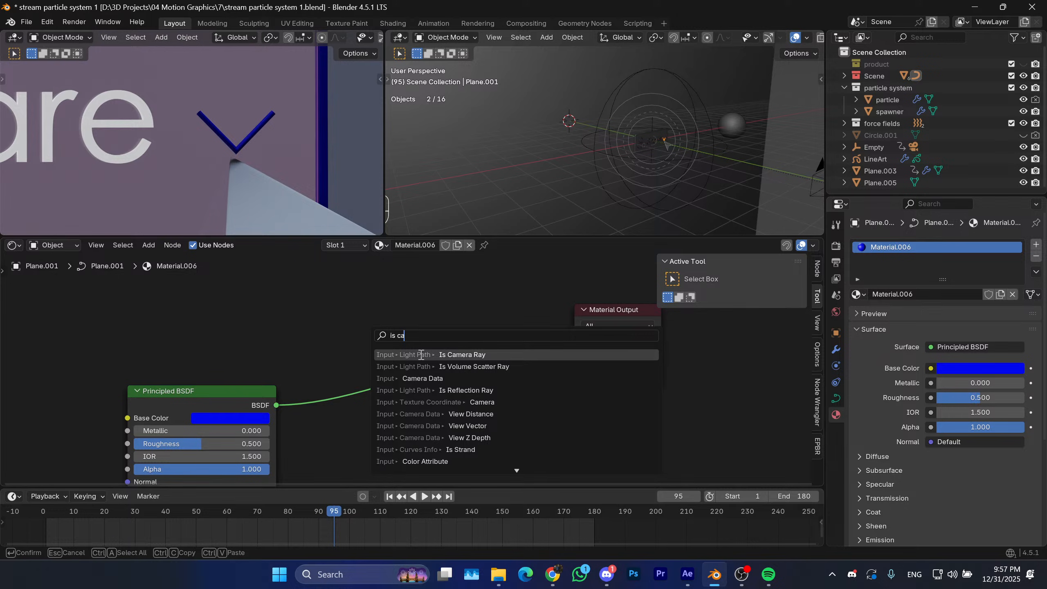
pyautogui.click(421, 354)
pyautogui.click(395, 302)
# Add a Glass BSDF node and an Emission node to the check mark's material.
pyautogui.hotkey('shift', 'a')
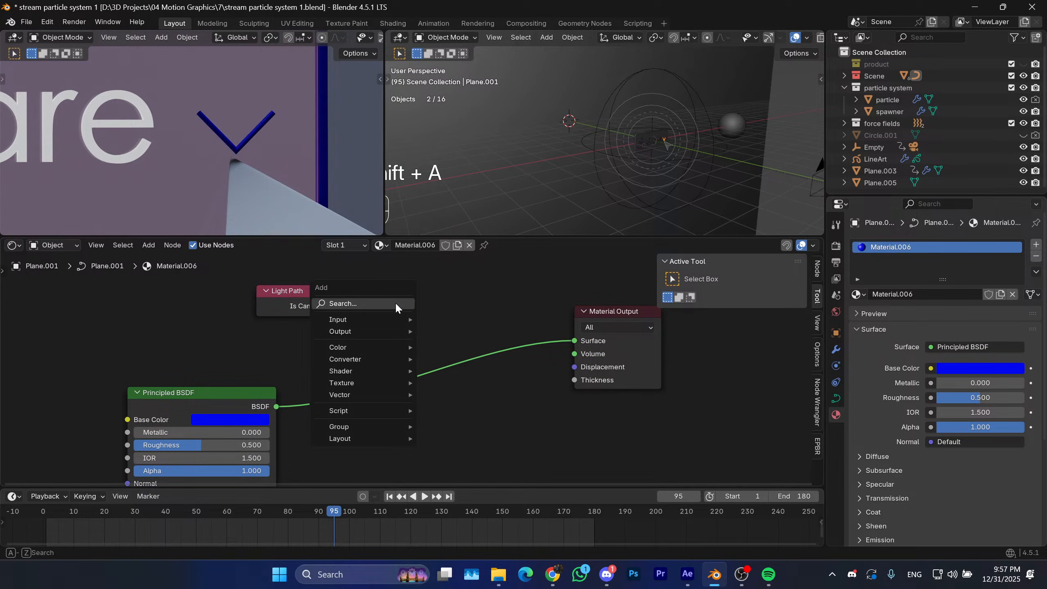
pyautogui.write('glass')
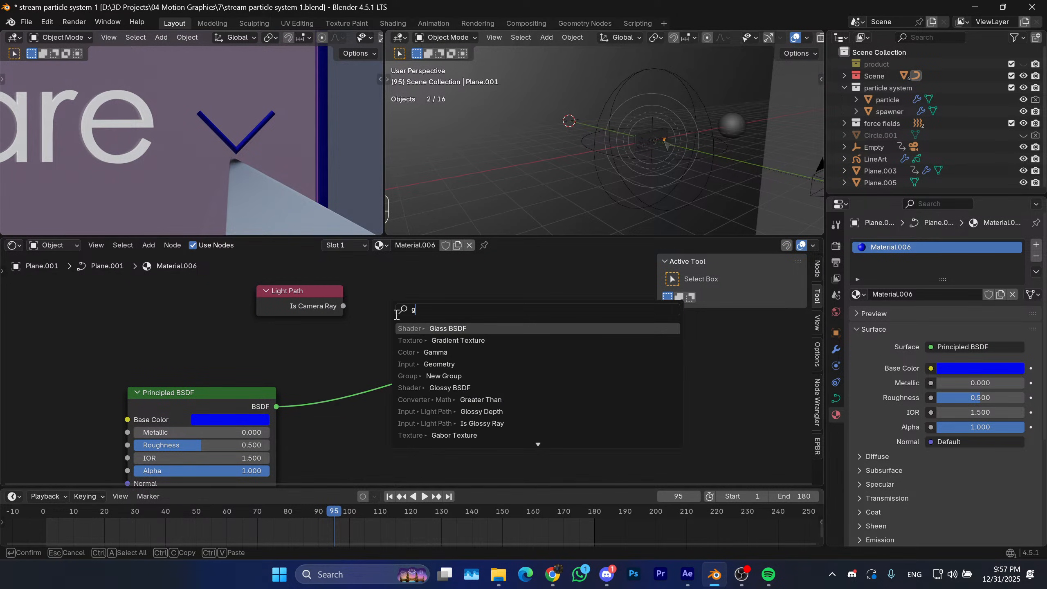
pyautogui.press('Return')
pyautogui.click(377, 272)
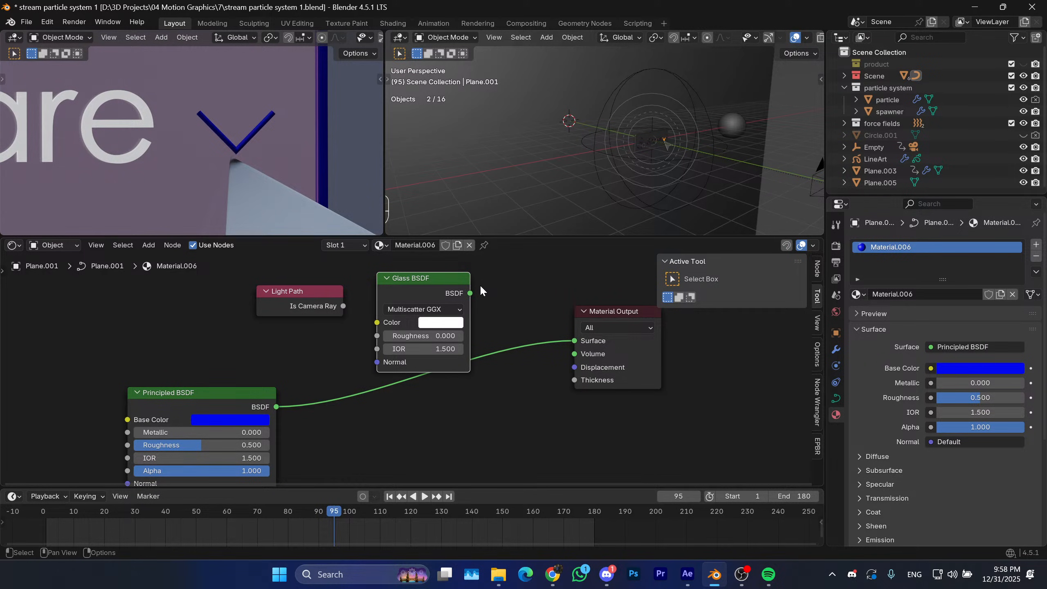
pyautogui.hotkey('shift', 'a')
pyautogui.click(497, 287)
pyautogui.write('e')
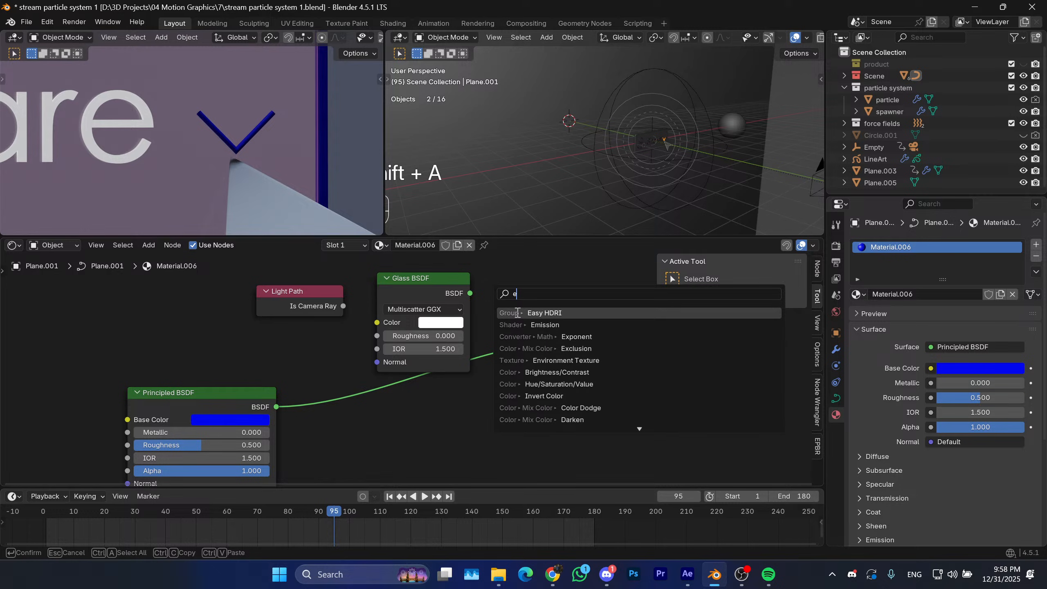
pyautogui.click(517, 324)
pyautogui.click(411, 398)
pyautogui.scroll(-2, 474, 401)
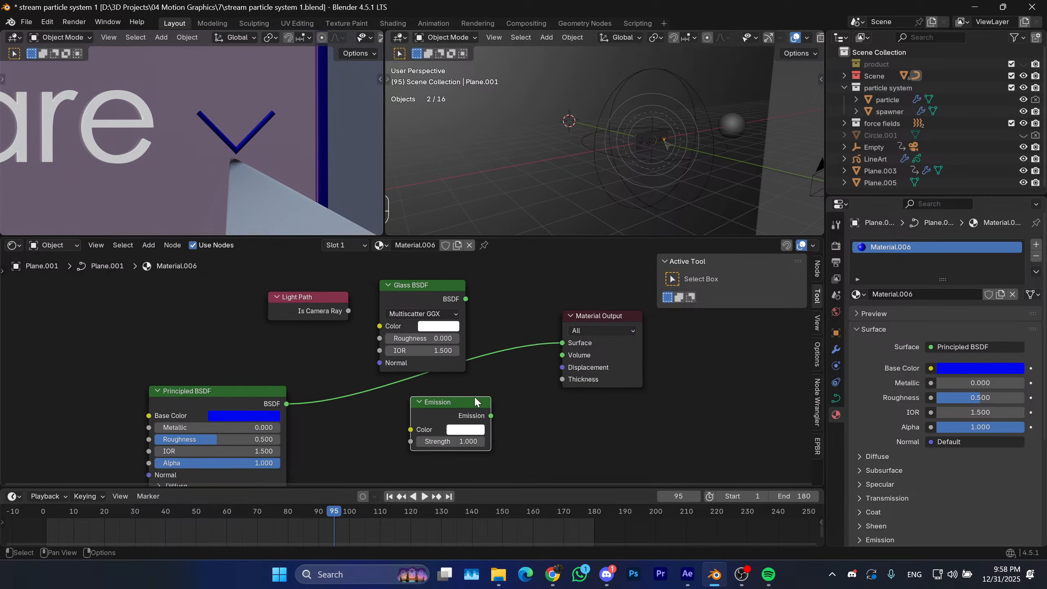
# Cut the Principled BSDF's link to the Material Output and reposition the Emission and Glass BSDF nodes.
pyautogui.moveTo(397, 412); pyautogui.dragTo(436, 389, button='middle')
pyautogui.keyDown('ctrl'); pyautogui.moveTo(381, 428); pyautogui.dragTo(420, 351, button='right'); pyautogui.keyUp('ctrl')
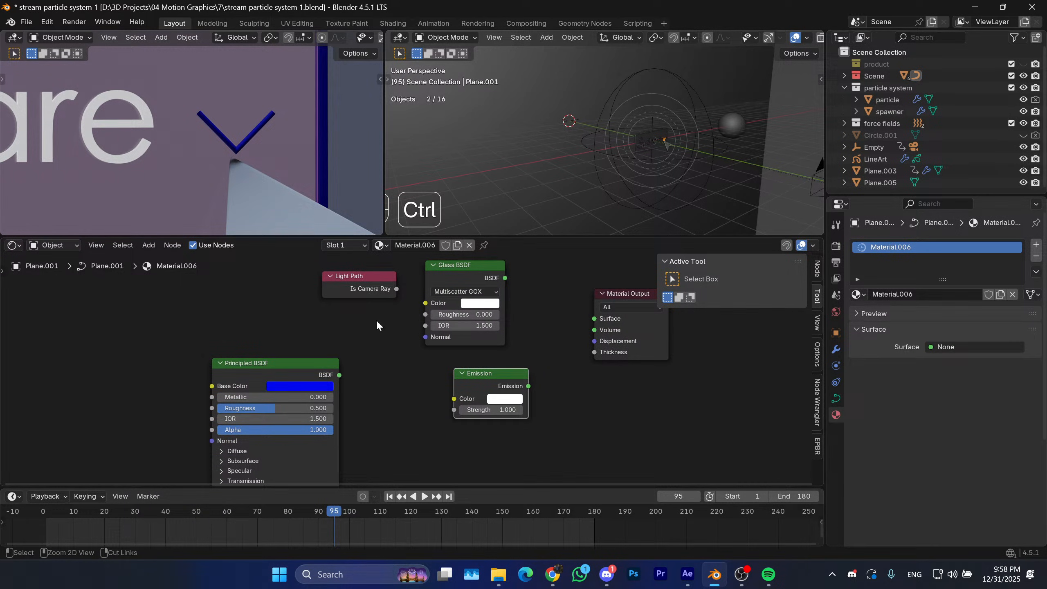
pyautogui.press('g')
pyautogui.click(447, 391)
pyautogui.moveTo(521, 343); pyautogui.dragTo(480, 354)
pyautogui.press('g')
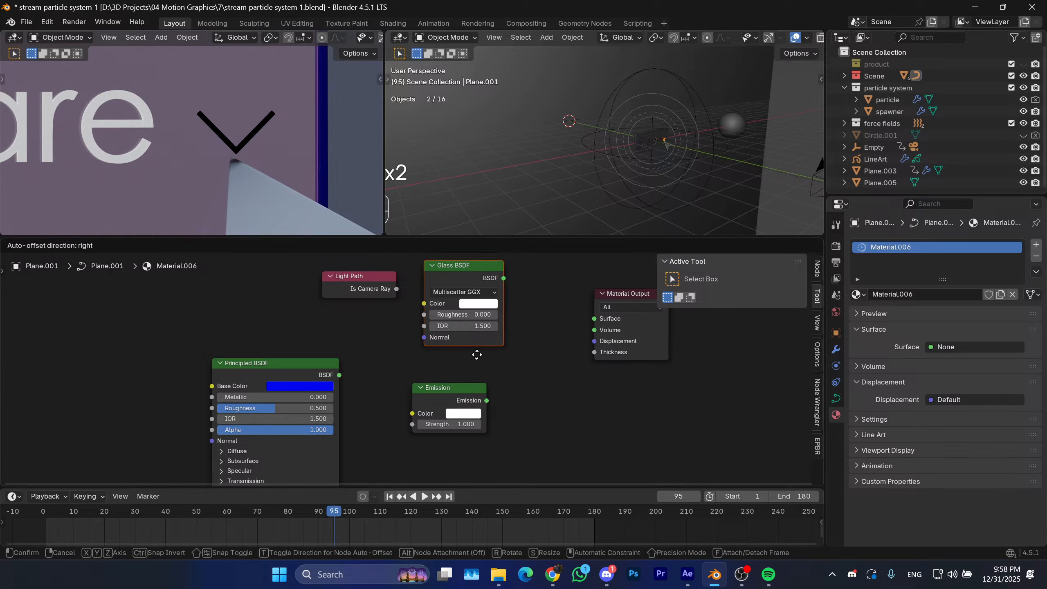
pyautogui.click(475, 365)
# Stack the Glass BSDF above the Emission node, leaving room in front of the Material Output.
pyautogui.moveTo(523, 358); pyautogui.dragTo(508, 359, button='middle')
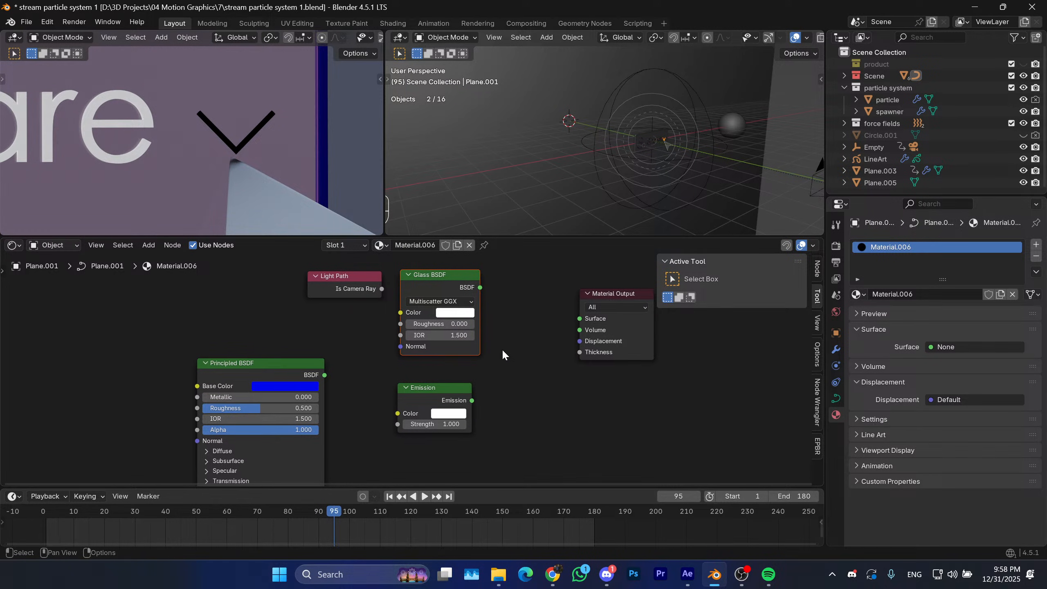
pyautogui.moveTo(508, 341); pyautogui.dragTo(433, 396)
pyautogui.press('g')
pyautogui.click(440, 446)
pyautogui.keyDown('shift'); pyautogui.moveTo(519, 353); pyautogui.dragTo(512, 337, button='middle'); pyautogui.keyUp('shift')
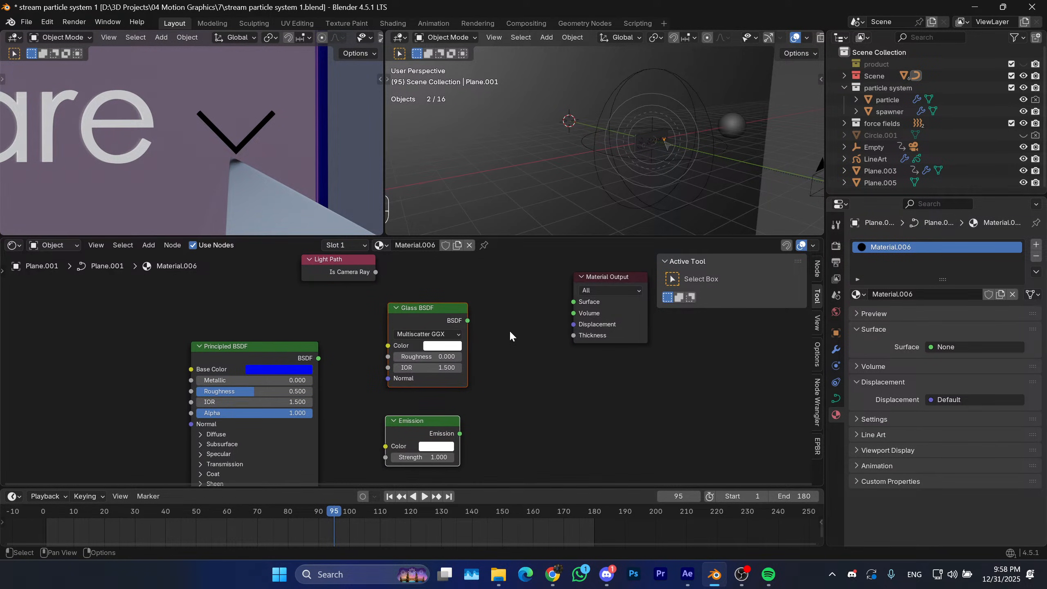
pyautogui.moveTo(497, 334); pyautogui.dragTo(429, 373)
pyautogui.press('g')
pyautogui.click(416, 373)
pyautogui.keyDown('shift'); pyautogui.moveTo(523, 355); pyautogui.dragTo(515, 355, button='middle'); pyautogui.keyUp('shift')
# Add a Mix Shader blending the Glass BSDF with the Emission, using Is Camera Ray as its factor.
pyautogui.hotkey('shift', 'a')
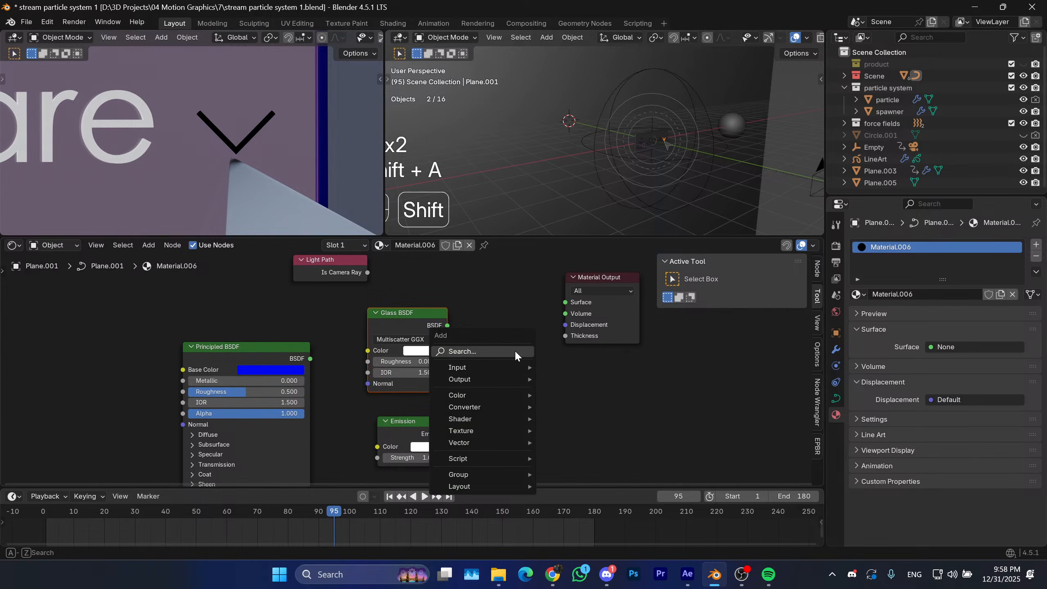
pyautogui.click(515, 355)
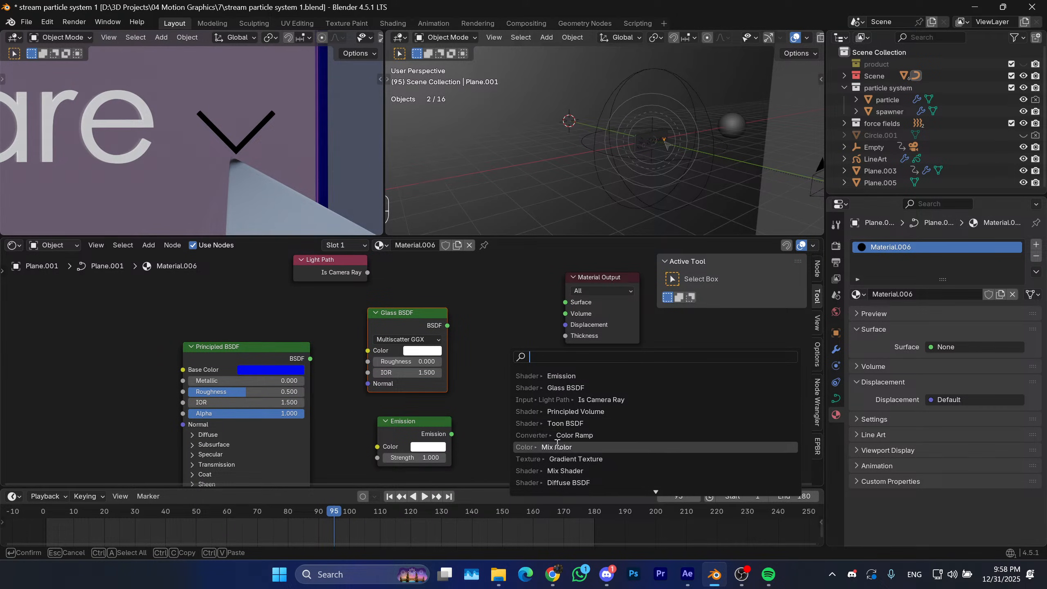
pyautogui.click(565, 471)
pyautogui.click(487, 346)
pyautogui.moveTo(447, 326); pyautogui.dragTo(490, 384)
pyautogui.moveTo(452, 434); pyautogui.dragTo(367, 273)
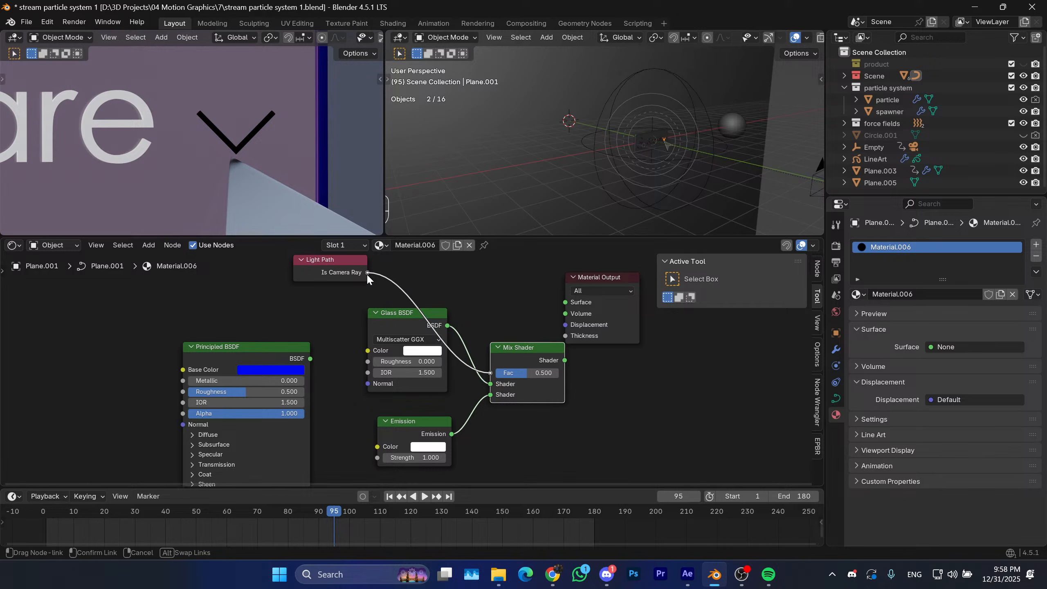
# Connect the Mix Shader to the Material Output's Surface and move the output node farther from it.
pyautogui.moveTo(565, 364); pyautogui.dragTo(568, 362)
pyautogui.moveTo(569, 311); pyautogui.dragTo(569, 309)
pyautogui.moveTo(585, 284); pyautogui.dragTo(657, 320)
# Shift the Emission node slightly outward and set its color to saturated blue #0E00FF.
pyautogui.moveTo(463, 396); pyautogui.dragTo(480, 388, button='middle')
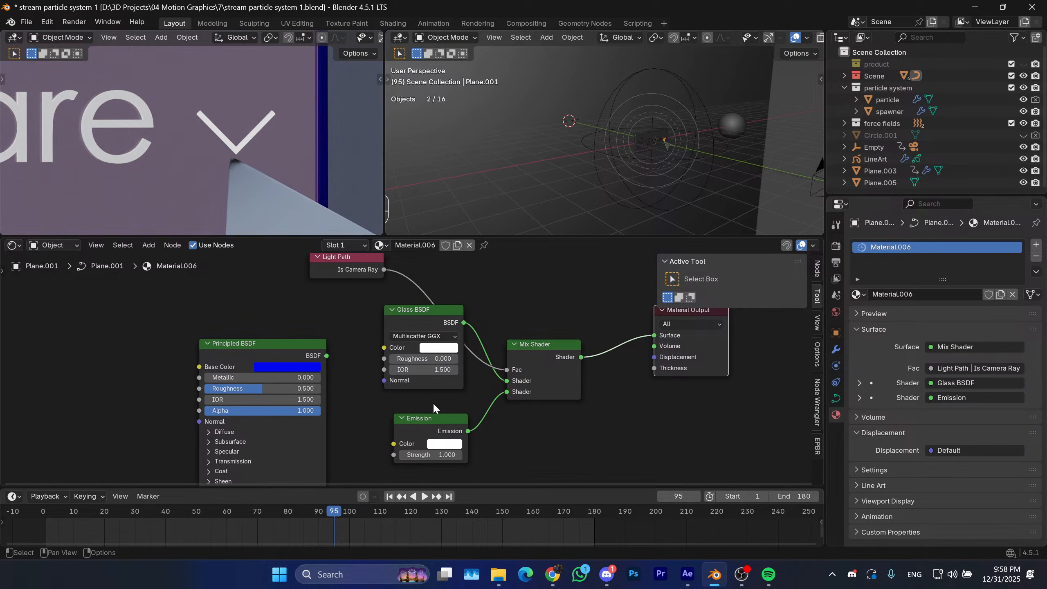
pyautogui.click(389, 439)
pyautogui.moveTo(402, 431); pyautogui.dragTo(376, 431)
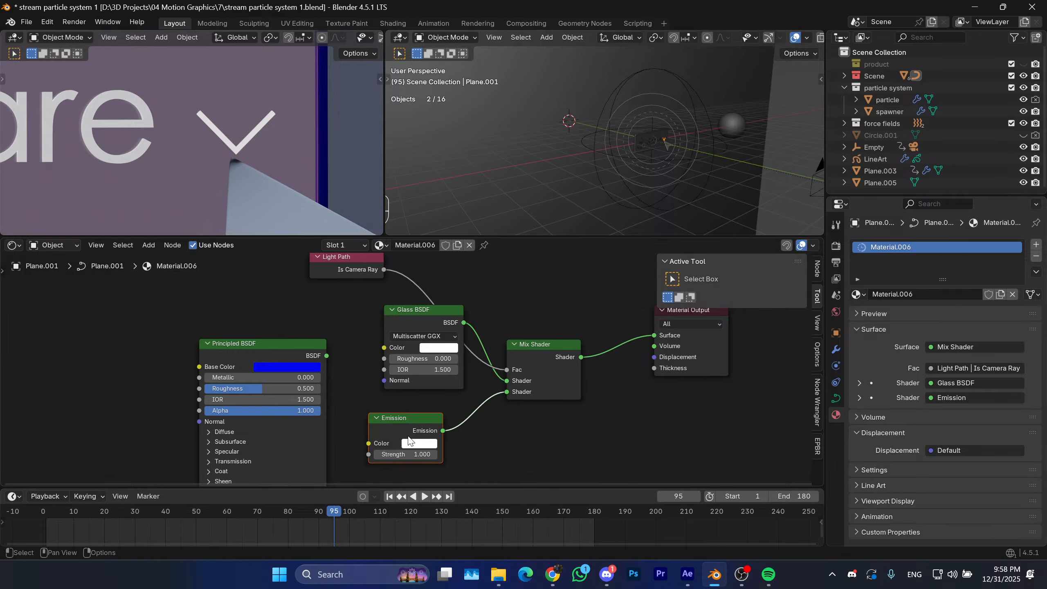
pyautogui.click(428, 444)
pyautogui.moveTo(478, 300); pyautogui.dragTo(487, 296)
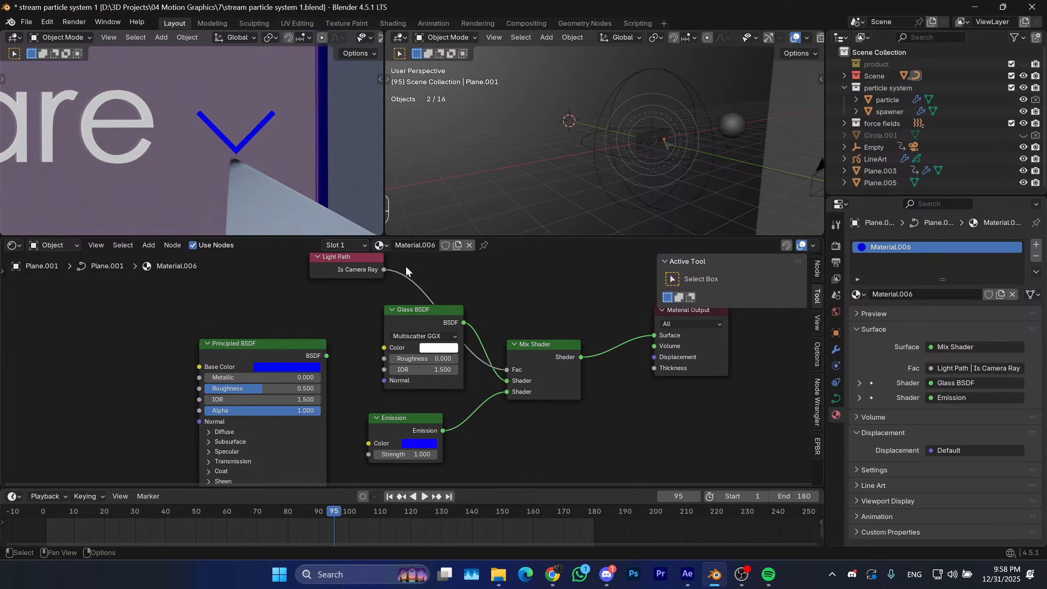
# Try adjusting the saturation and value of the check mark's blue Emission color.
pyautogui.scroll(-4, 192, 119)
pyautogui.keyDown('shift'); pyautogui.moveTo(195, 138); pyautogui.dragTo(369, 136, button='middle'); pyautogui.keyUp('shift')
pyautogui.moveTo(260, 139)
pyautogui.keyDown('shift'); pyautogui.mouseDown(button='middle')
pyautogui.moveTo(246, 139)
pyautogui.moveTo(274, 141)
pyautogui.mouseUp(button='middle'); pyautogui.keyUp('shift')
pyautogui.scroll(1, 274, 141)
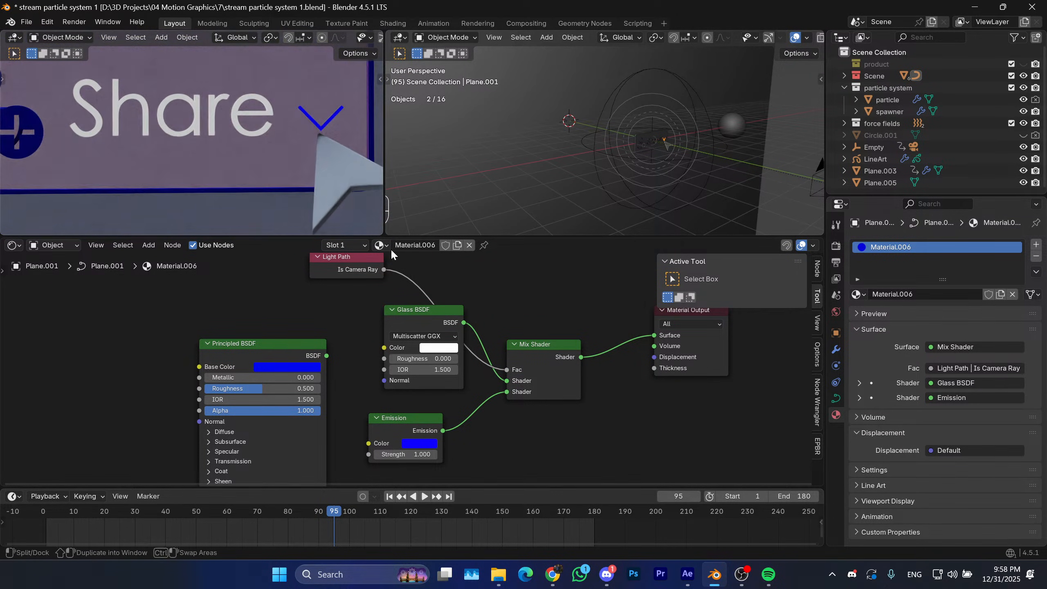
pyautogui.click(431, 443)
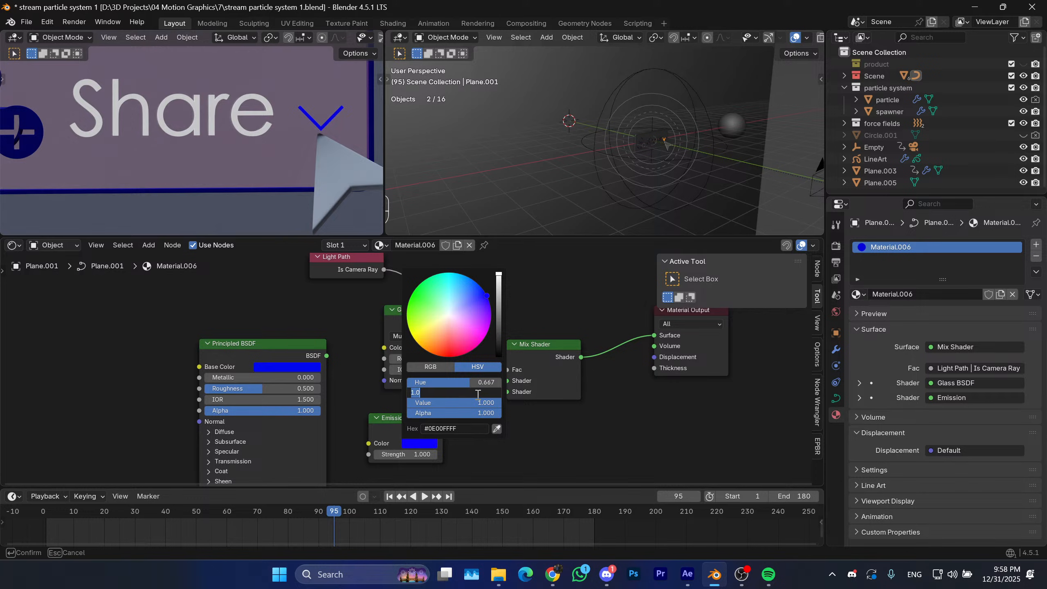
pyautogui.moveTo(480, 402); pyautogui.dragTo(502, 391)
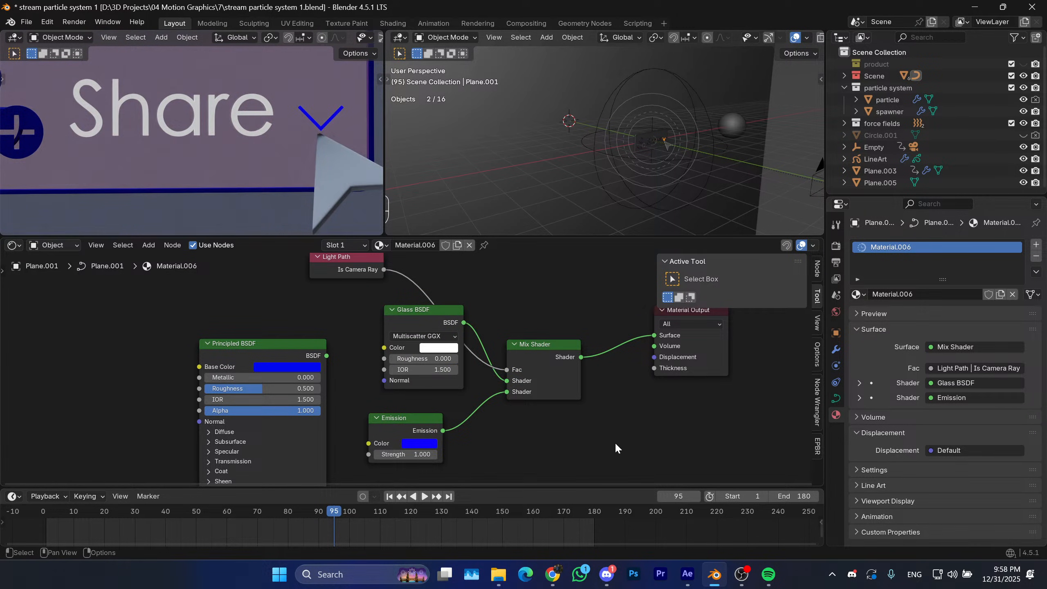
# Swap the Mix Shader's inputs so Emission feeds the first shader socket and Glass BSDF feeds the second.
pyautogui.scroll(1, 524, 394)
pyautogui.moveTo(515, 393); pyautogui.dragTo(518, 380)
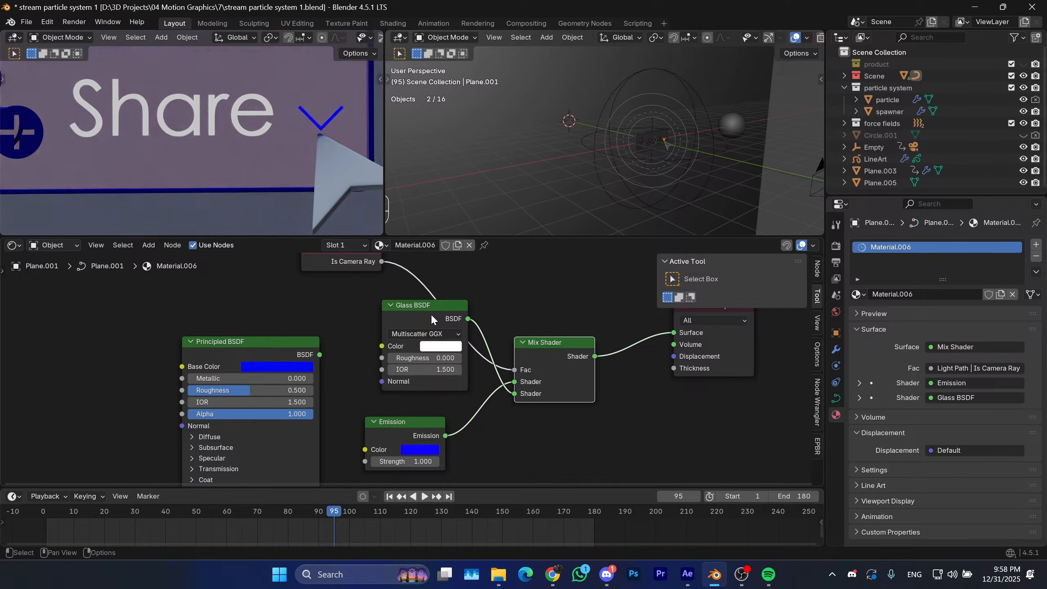
pyautogui.moveTo(418, 310); pyautogui.dragTo(392, 324)
pyautogui.hotkey('ctrl', 'z')
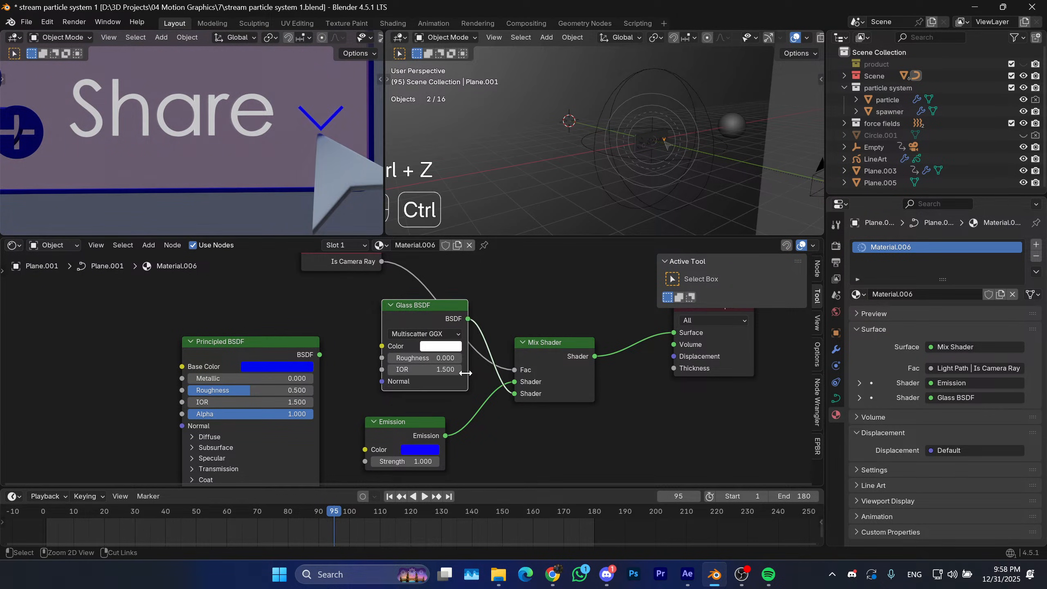
# Compare both shader orders on the check mark by undoing the Mix Shader input swap and redoing it.
pyautogui.hotkey('ctrl', 'z')
pyautogui.hotkey('ctrl', 'z')
pyautogui.hotkey('ctrl', 'z')
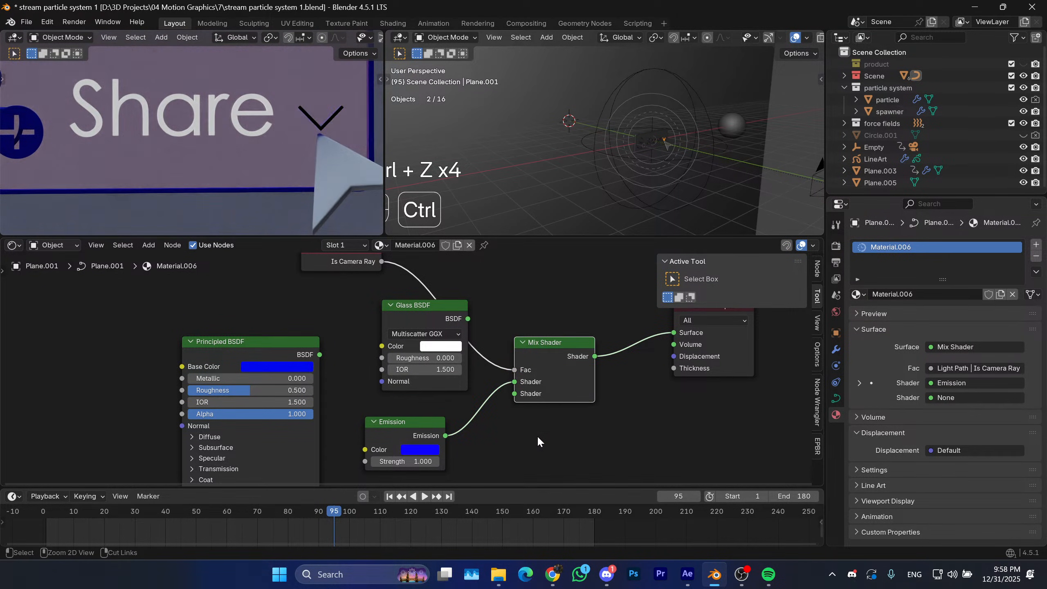
pyautogui.hotkey('ctrl', 'z')
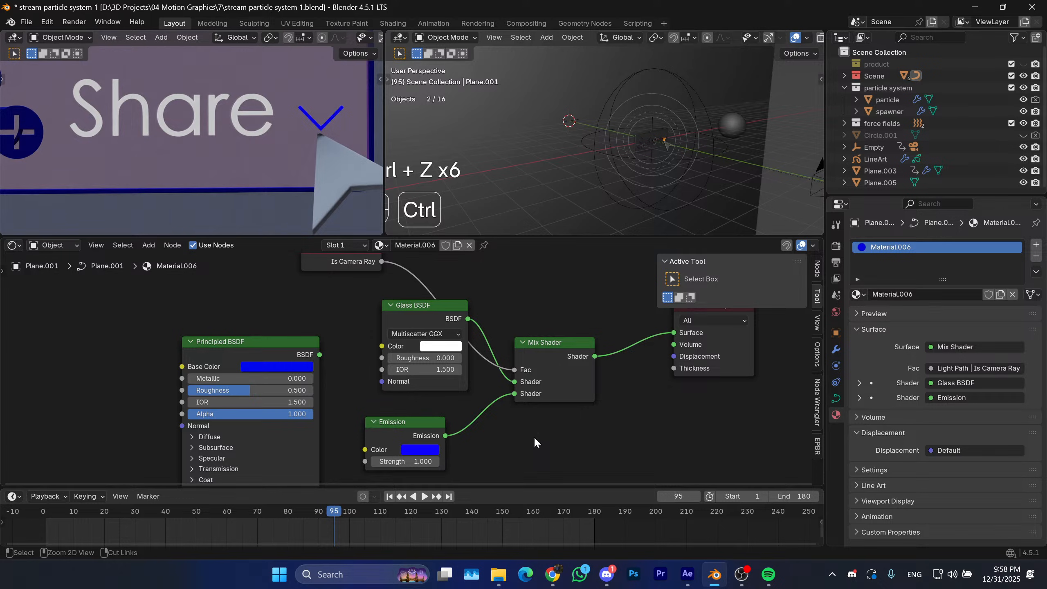
pyautogui.hotkey('ctrl', 'shift', 'z')
pyautogui.hotkey('ctrl', 'shift', 'z')
pyautogui.hotkey('ctrl', 'shift', 'z')
pyautogui.hotkey('ctrl', 'shift', 'z')
pyautogui.click(516, 424)
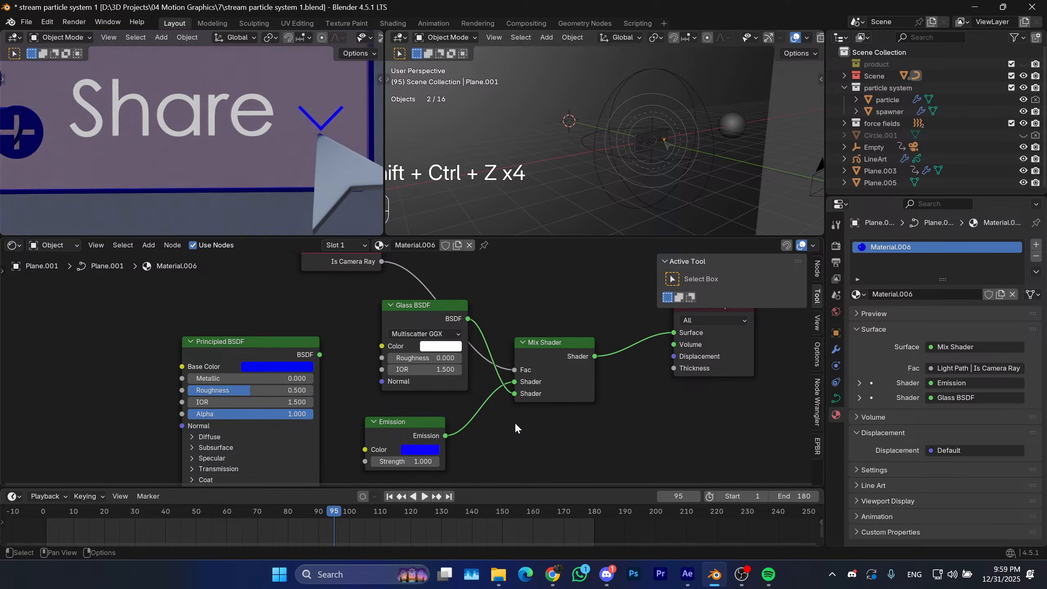
# Move the Glass BSDF node closer above the Emission node and farther from the Mix Shader.
pyautogui.scroll(-2, 494, 417)
pyautogui.scroll(2, 470, 412)
pyautogui.moveTo(454, 441); pyautogui.dragTo(501, 407, button='middle')
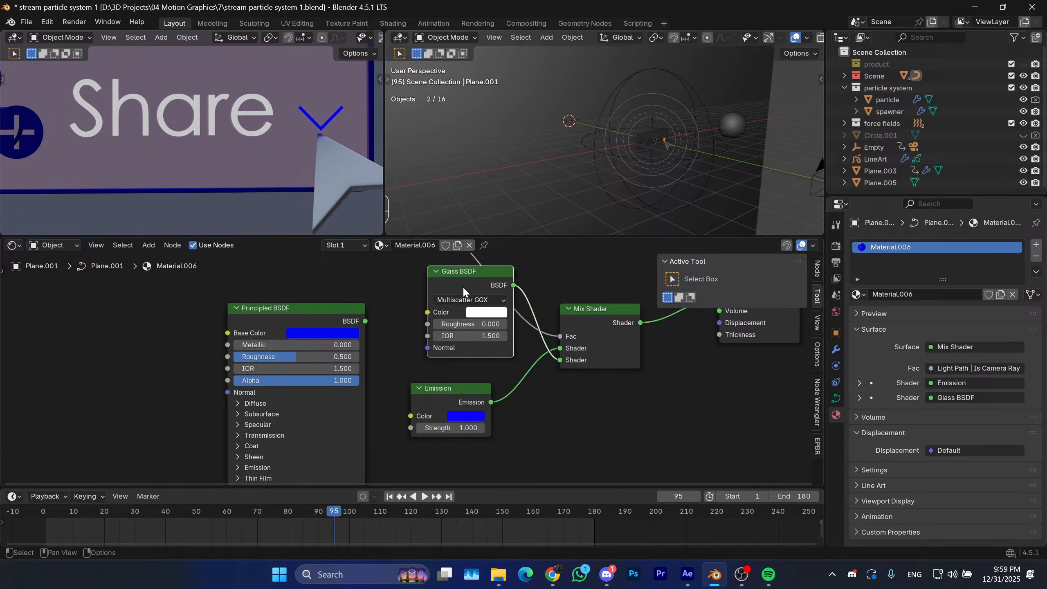
pyautogui.moveTo(463, 287); pyautogui.dragTo(437, 308)
pyautogui.scroll(1, 437, 308)
# Examine the blue check mark up close and its look against the whole Share button in the rendered preview.
pyautogui.scroll(2, 349, 174)
pyautogui.keyDown('shift'); pyautogui.moveTo(319, 144); pyautogui.dragTo(117, 156, button='middle'); pyautogui.keyUp('shift')
pyautogui.scroll(1, 278, 154)
pyautogui.keyDown('shift'); pyautogui.moveTo(246, 145); pyautogui.dragTo(214, 149, button='middle'); pyautogui.keyUp('shift')
pyautogui.scroll(1, 214, 149)
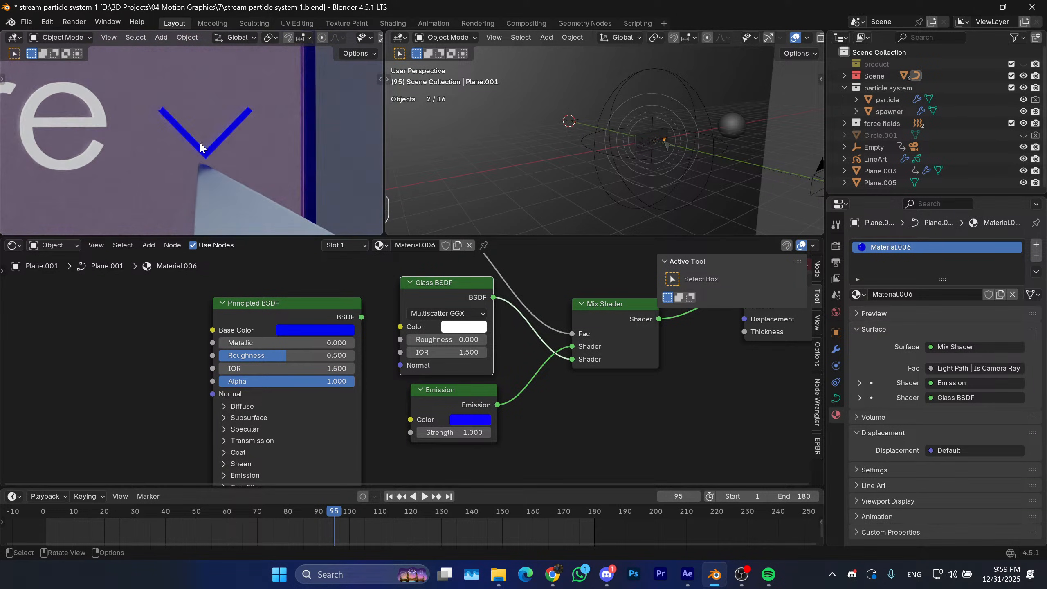
pyautogui.scroll(-1, 202, 148)
pyautogui.scroll(-1, 179, 140)
pyautogui.scroll(-1, 126, 153)
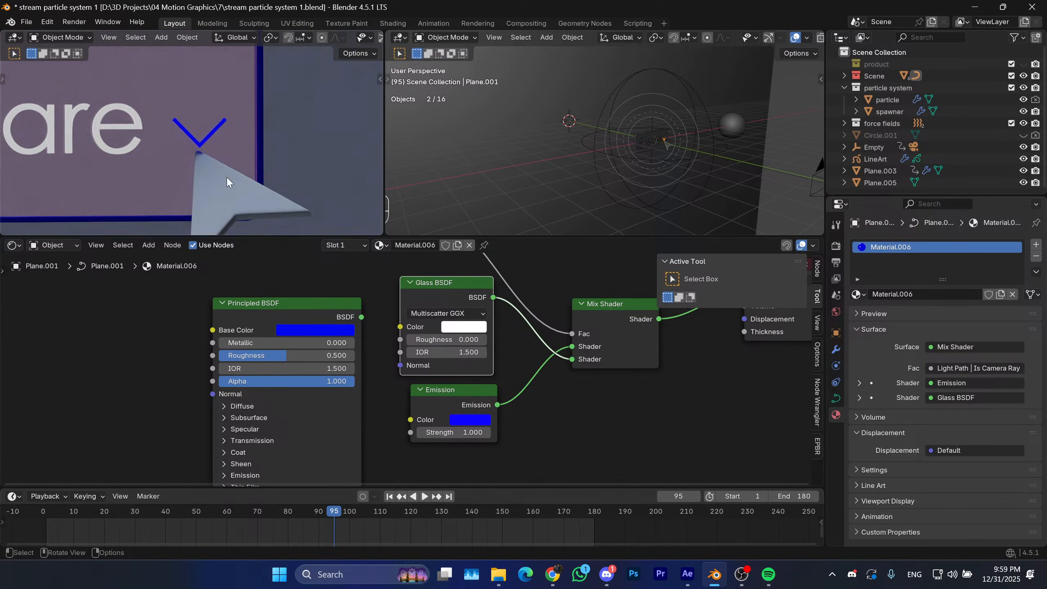
pyautogui.scroll(-1, 213, 137)
pyautogui.keyDown('shift'); pyautogui.moveTo(173, 145); pyautogui.dragTo(221, 154, button='middle'); pyautogui.keyUp('shift')
pyautogui.scroll(-1, 287, 155)
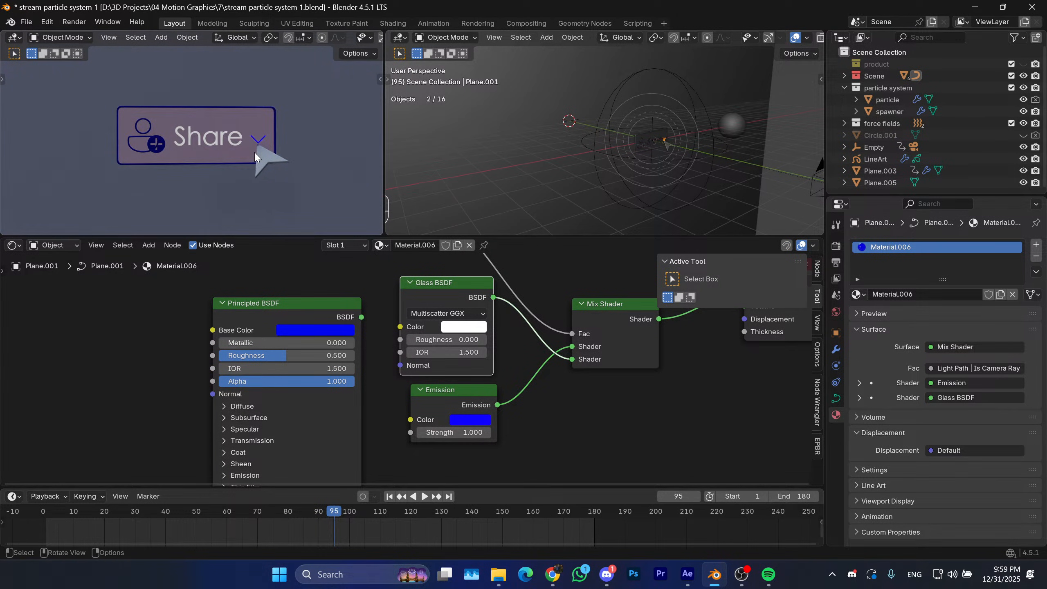
# Play the animation from frame 1 in the camera view to review the Share button and particle burst.
pyautogui.moveTo(283, 519); pyautogui.dragTo(117, 516)
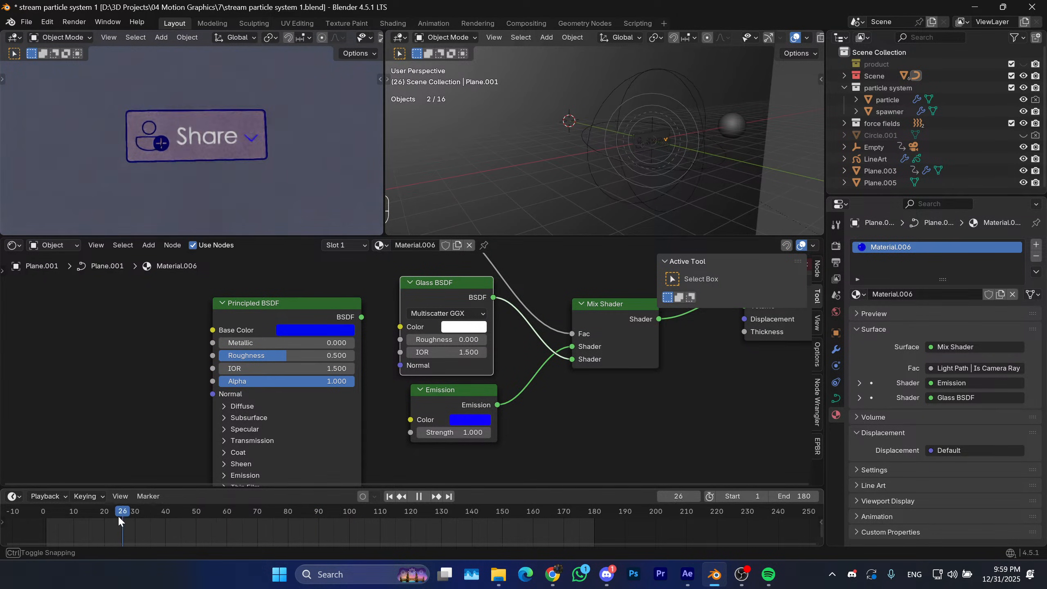
pyautogui.press('space')
pyautogui.press('space')
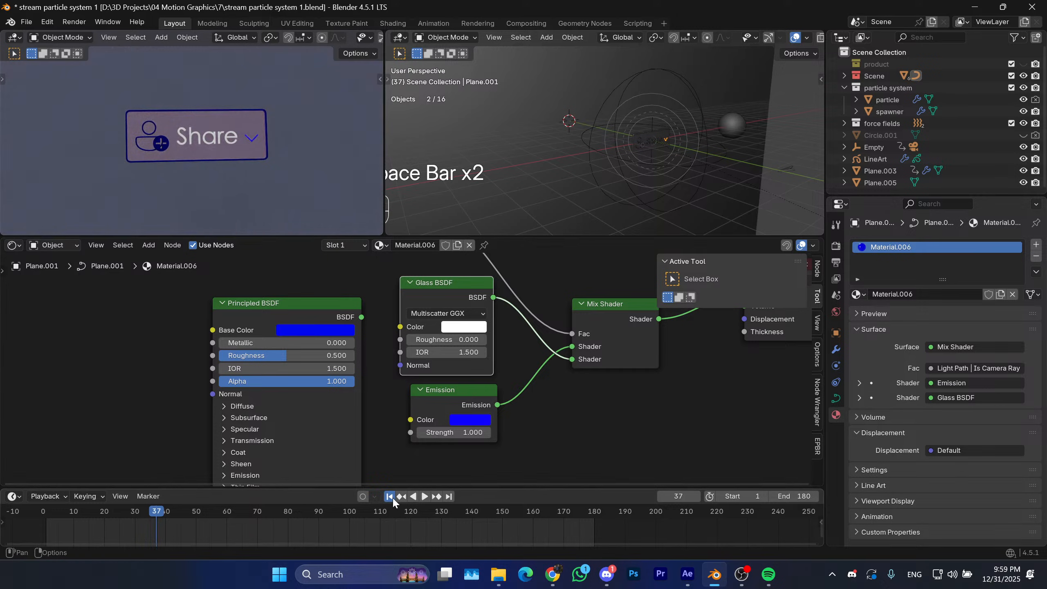
pyautogui.click(391, 497)
pyautogui.scroll(-2, 201, 141)
pyautogui.moveTo(220, 137)
pyautogui.keyDown('shift'); pyautogui.mouseDown(button='middle')
pyautogui.moveTo(221, 152)
pyautogui.moveTo(207, 143)
pyautogui.mouseUp(button='middle'); pyautogui.keyUp('shift')
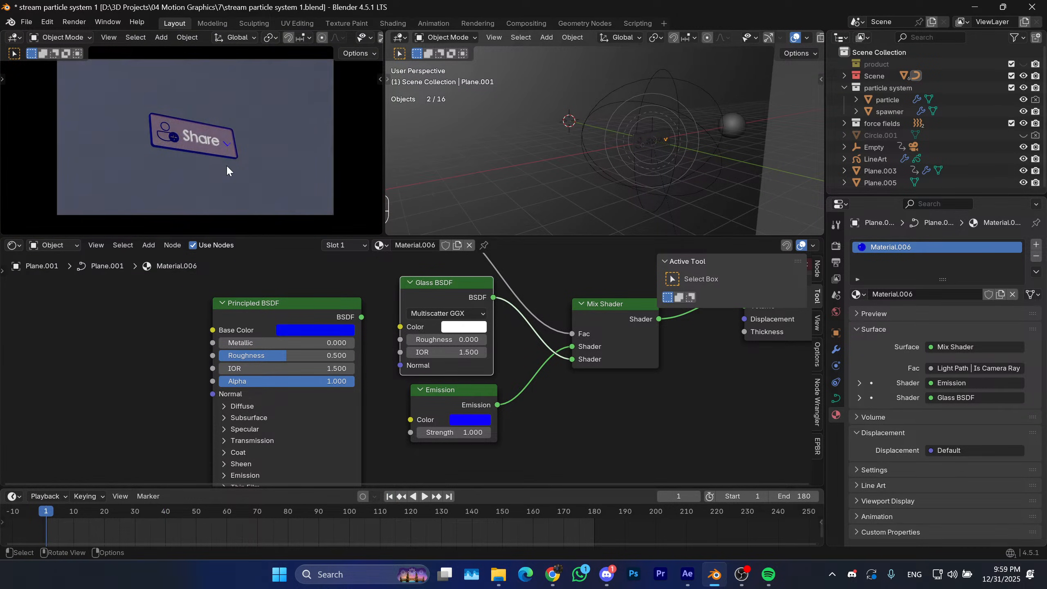
pyautogui.press('space')
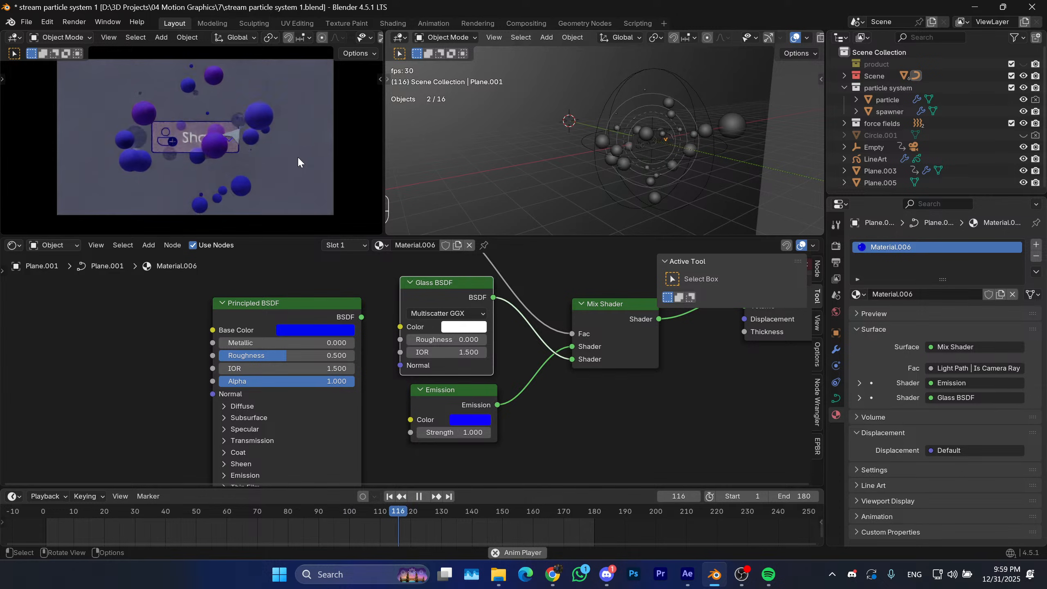
pyautogui.press('space')
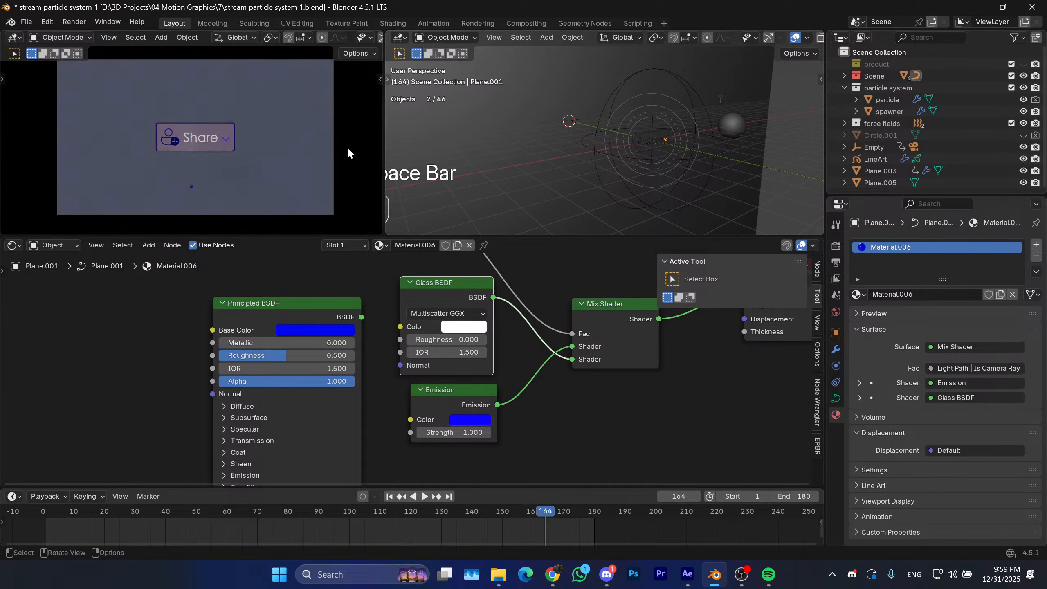
# Replay the cursor click and particle burst section several times to check its timing.
pyautogui.moveTo(383, 513); pyautogui.dragTo(322, 513)
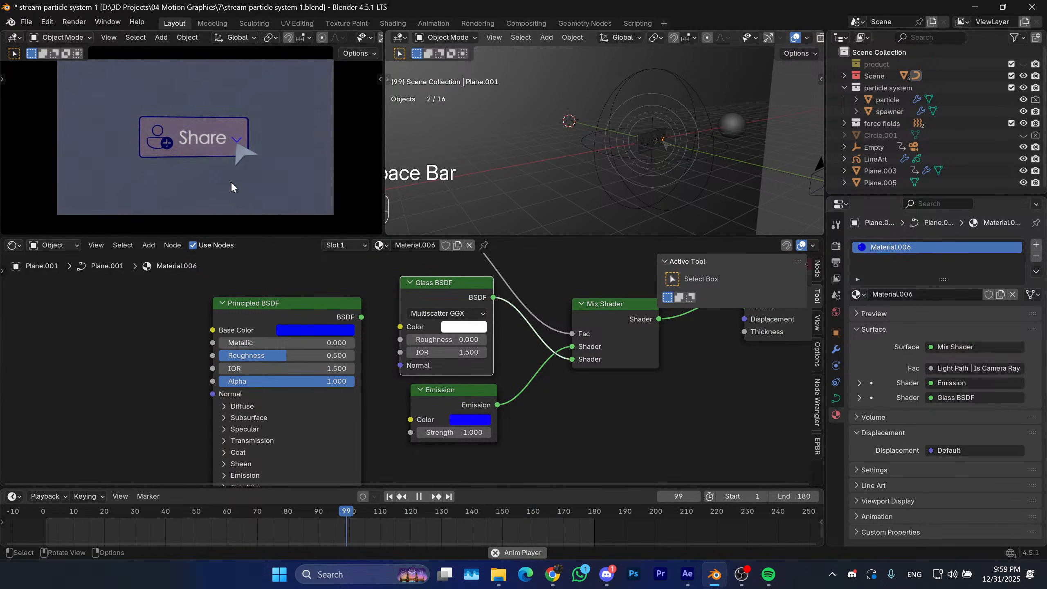
pyautogui.press('space')
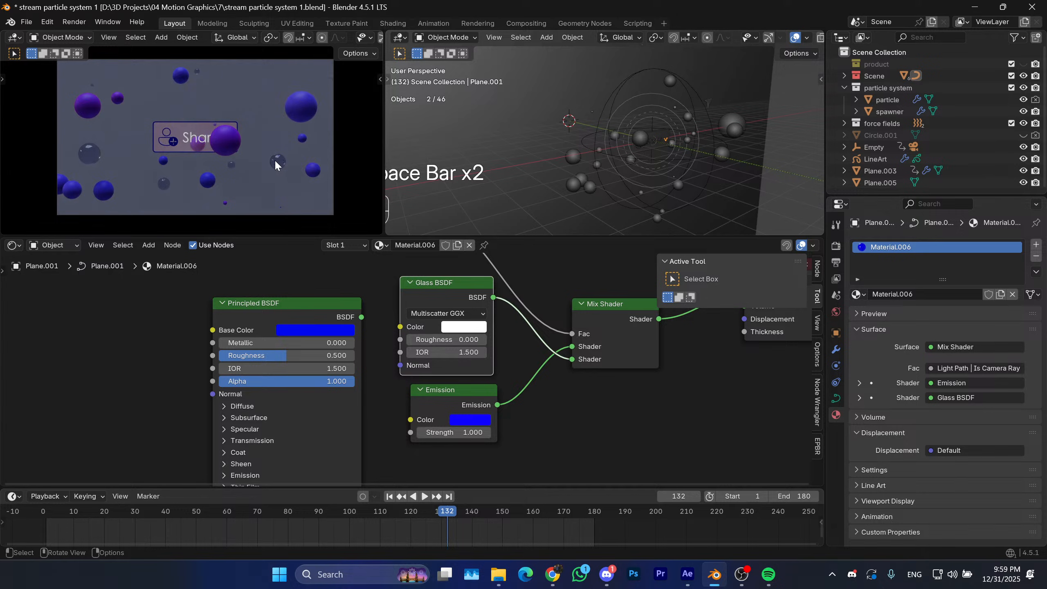
pyautogui.moveTo(433, 509); pyautogui.dragTo(322, 504)
pyautogui.press('space')
pyautogui.press('space')
pyautogui.press('space')
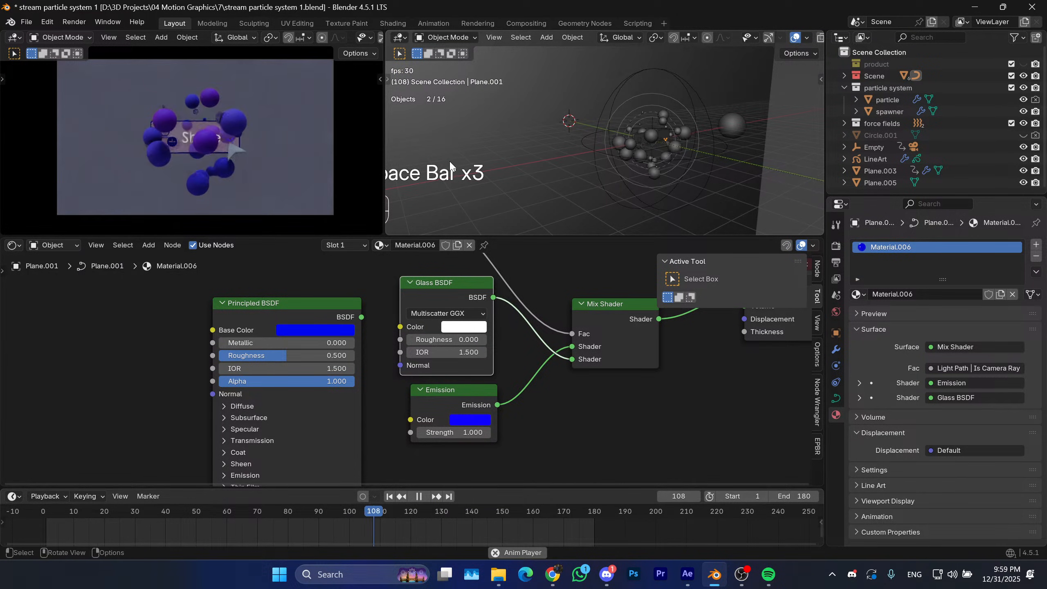
pyautogui.press('space')
pyautogui.keyDown('shift'); pyautogui.moveTo(652, 173); pyautogui.dragTo(598, 188, button='middle'); pyautogui.keyUp('shift')
pyautogui.moveTo(342, 516); pyautogui.dragTo(278, 510)
pyautogui.press('space')
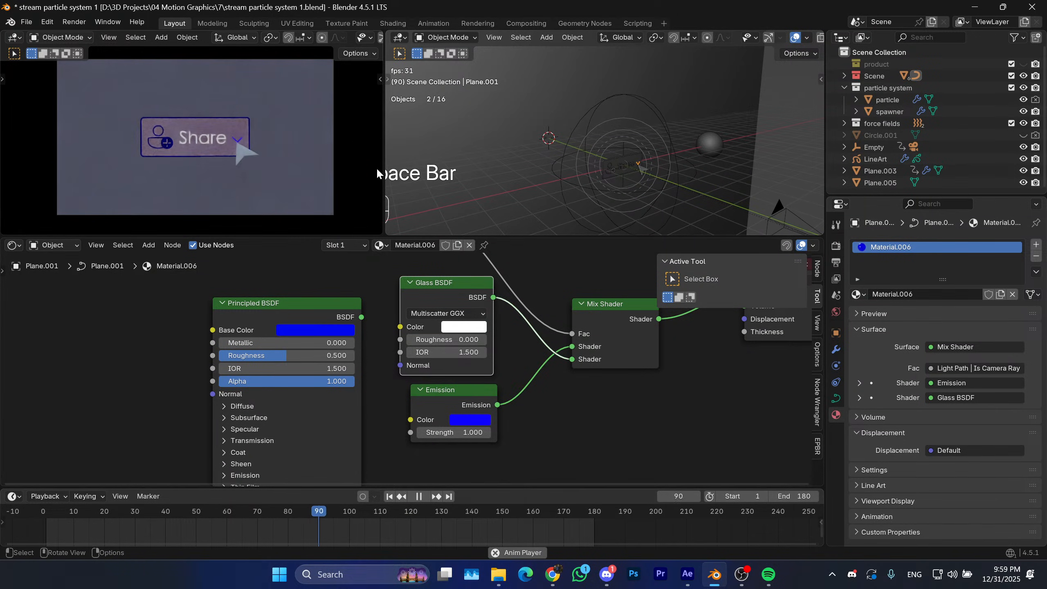
pyautogui.press('space')
# Set the scene's output frame rate to 60 fps.
pyautogui.click(838, 276)
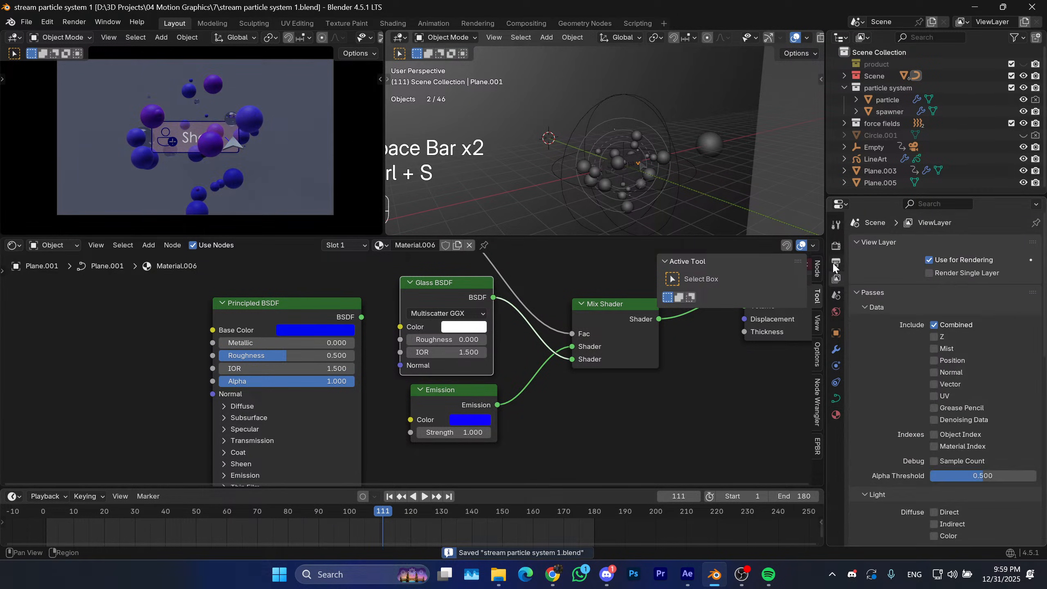
pyautogui.click(835, 262)
pyautogui.click(984, 351)
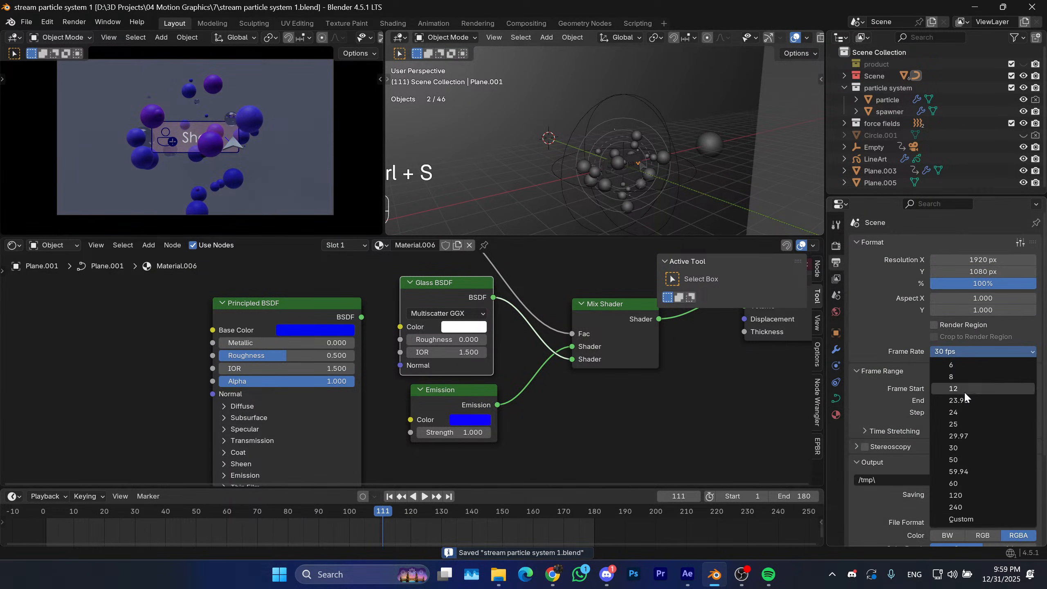
pyautogui.click(954, 485)
# Play the animation from the first frame and replay the particle burst to judge its speed at 60 fps.
pyautogui.click(389, 496)
pyautogui.press('space')
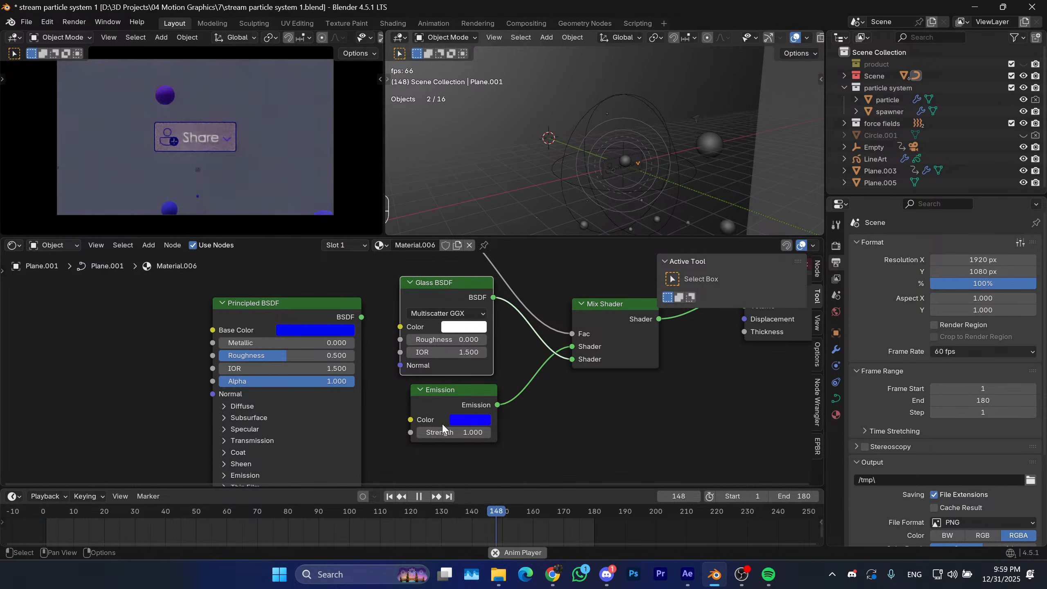
pyautogui.moveTo(378, 505); pyautogui.dragTo(239, 511)
pyautogui.press('space')
pyautogui.press('space')
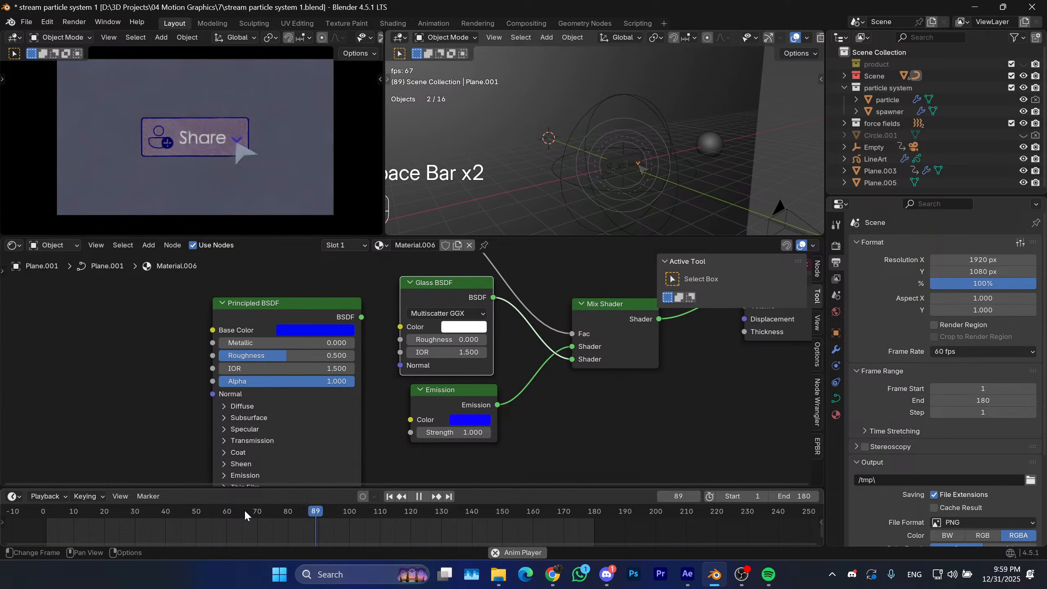
pyautogui.press('space')
pyautogui.press('space')
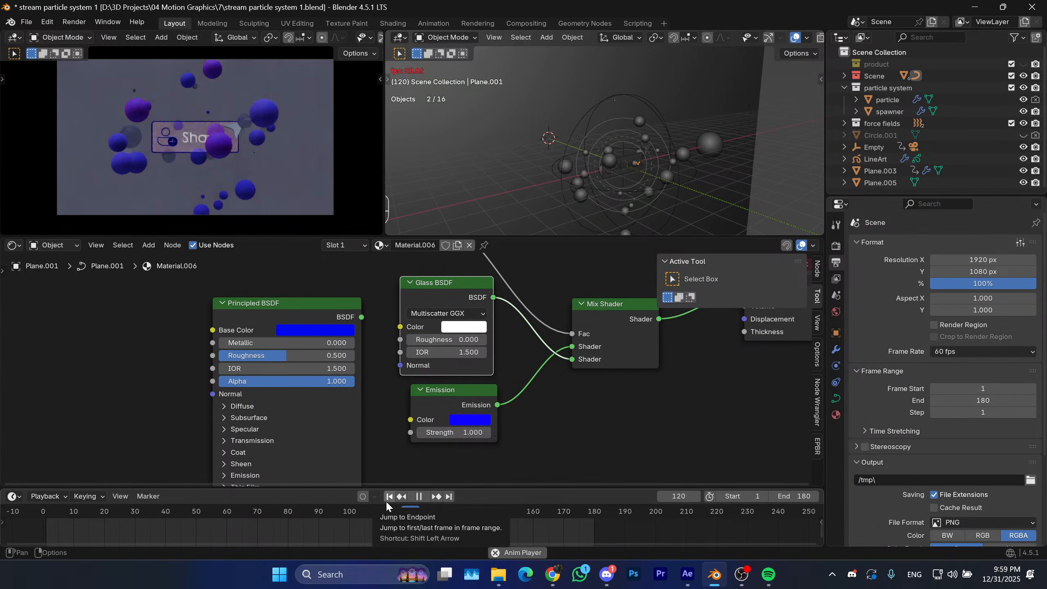
pyautogui.press('space')
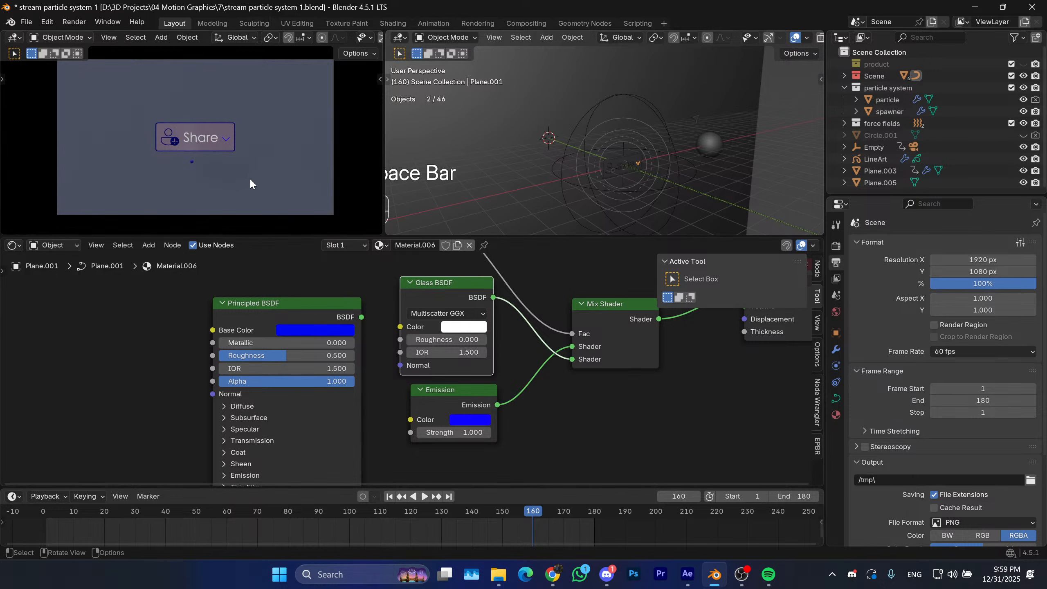
# Play the whole animation once more from frame 1 and save the file.
pyautogui.click(389, 496)
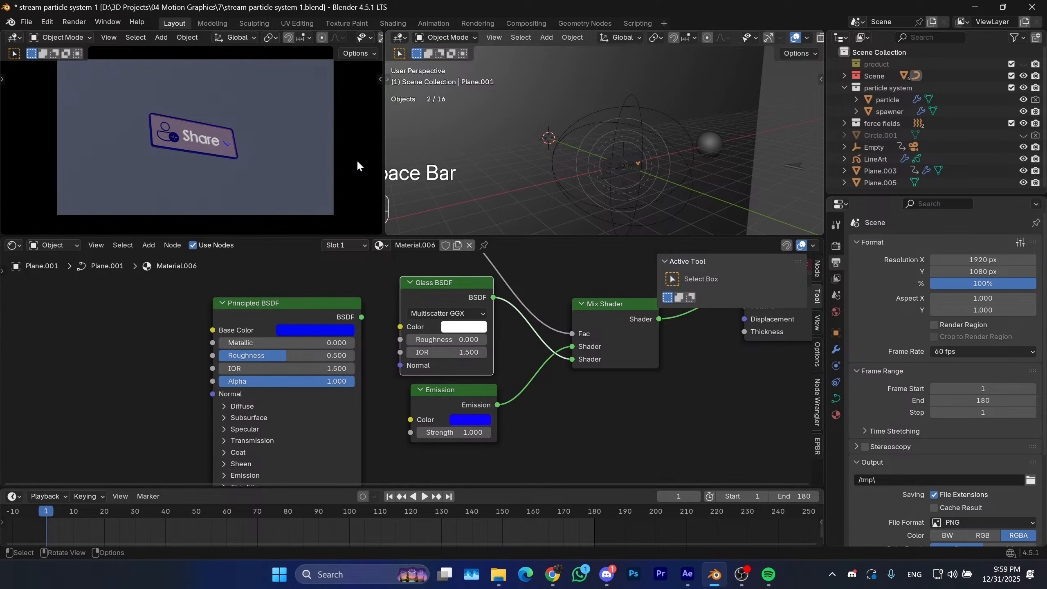
pyautogui.press('space')
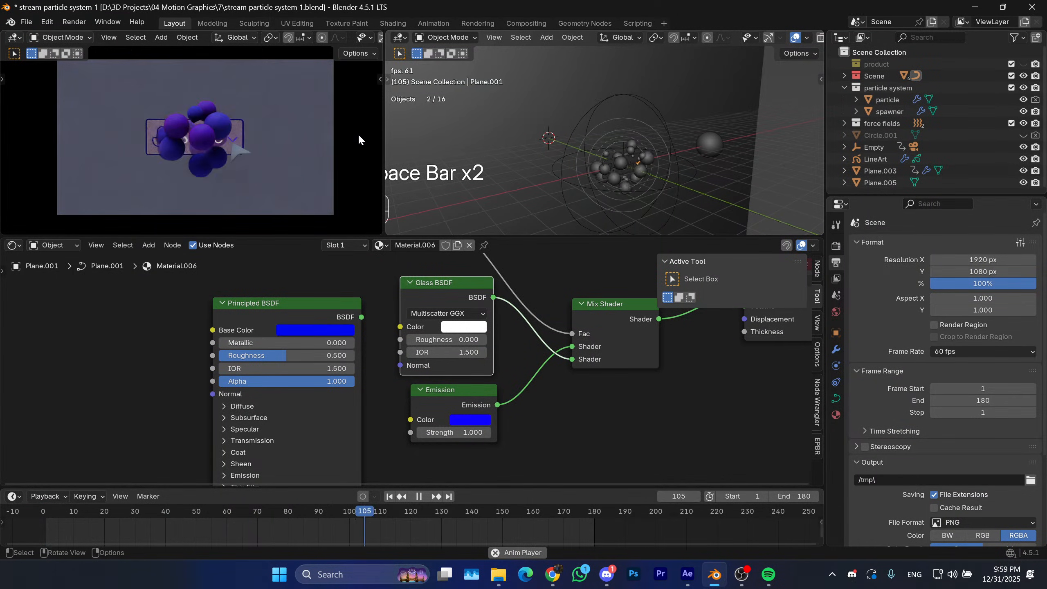
pyautogui.press('space')
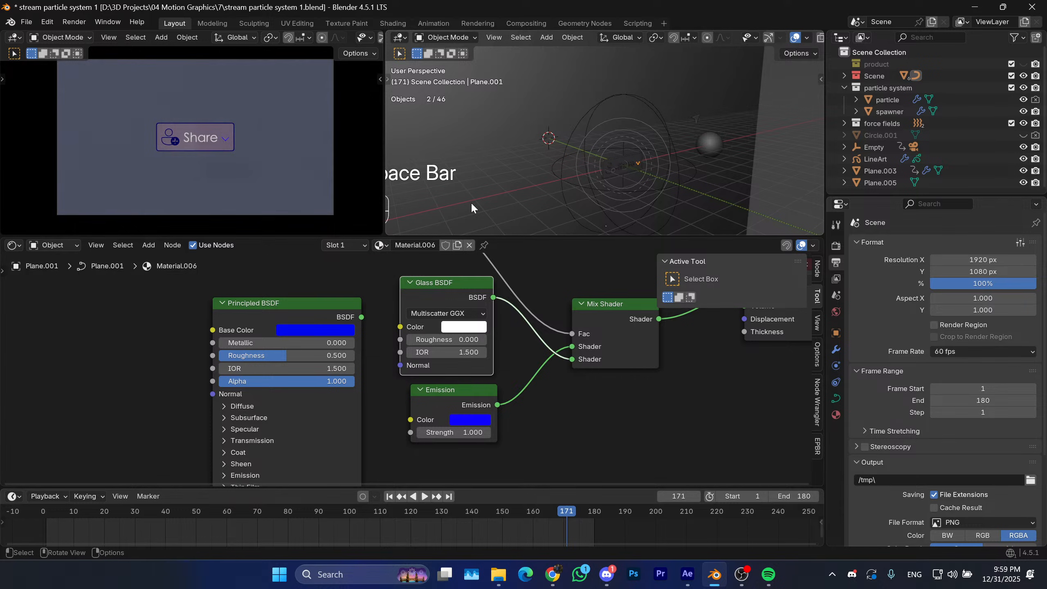
pyautogui.hotkey('ctrl', 's')
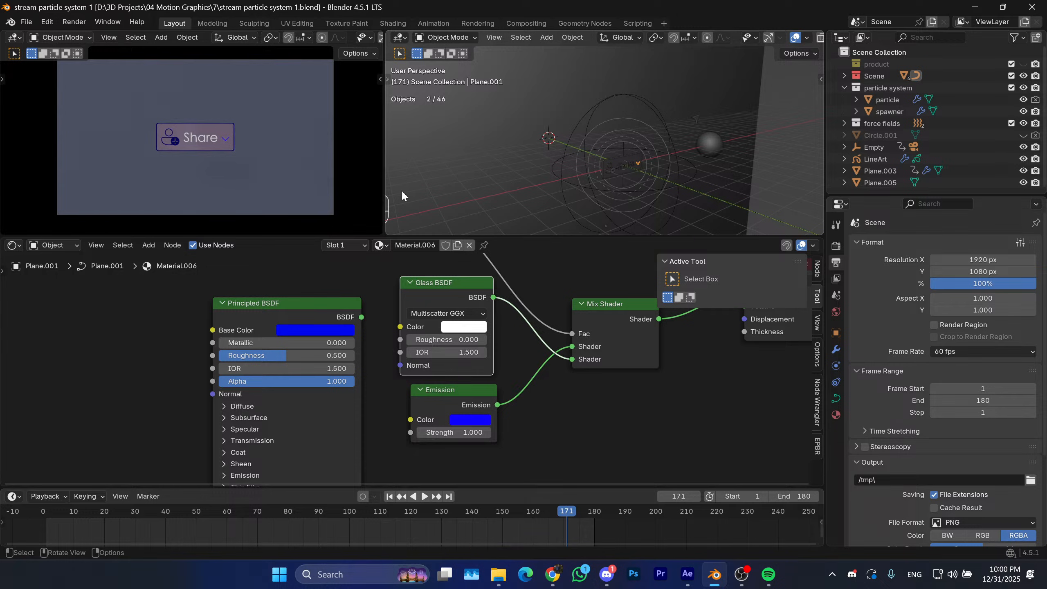
# Add an Object Line Art grease pencil outline to the selected chevron beside the Share text.
pyautogui.scroll(5, 221, 141)
pyautogui.scroll(3, 279, 151)
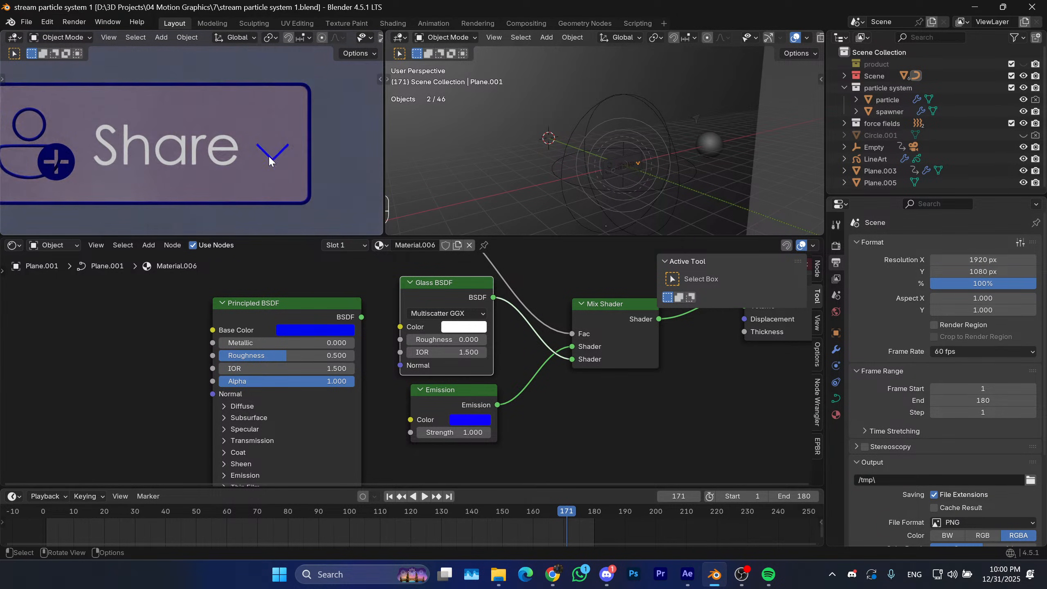
pyautogui.moveTo(553, 139); pyautogui.dragTo(638, 152, button='middle')
pyautogui.scroll(2, 622, 142)
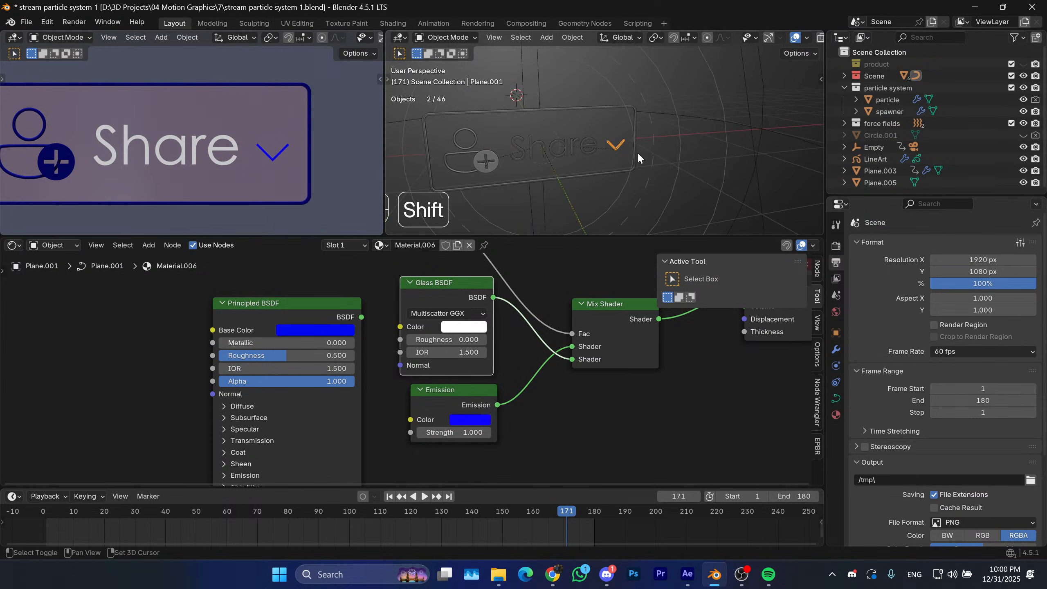
pyautogui.scroll(3, 636, 132)
pyautogui.click(546, 37)
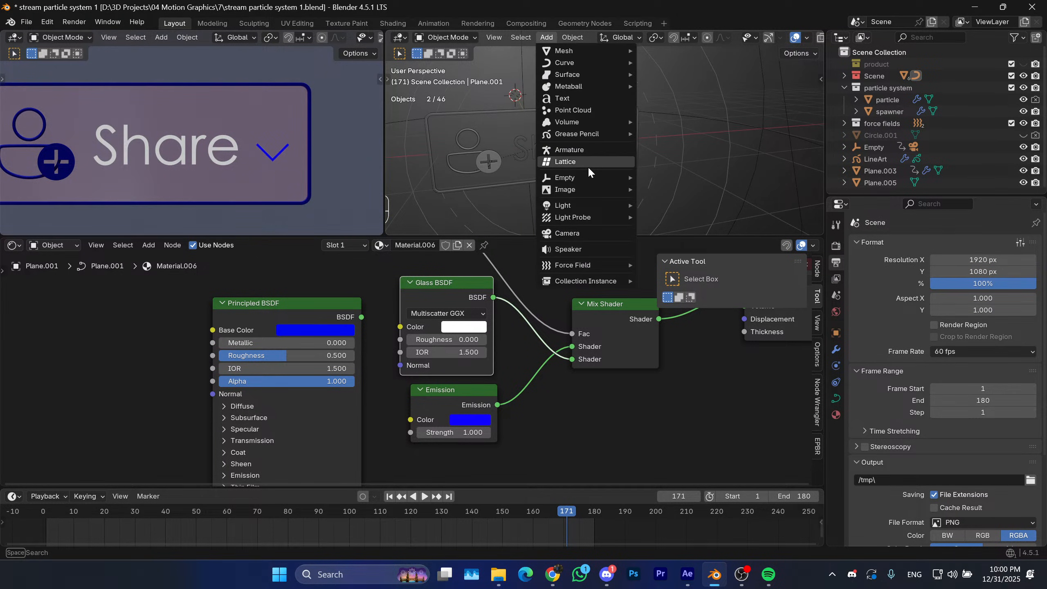
pyautogui.moveTo(613, 133)
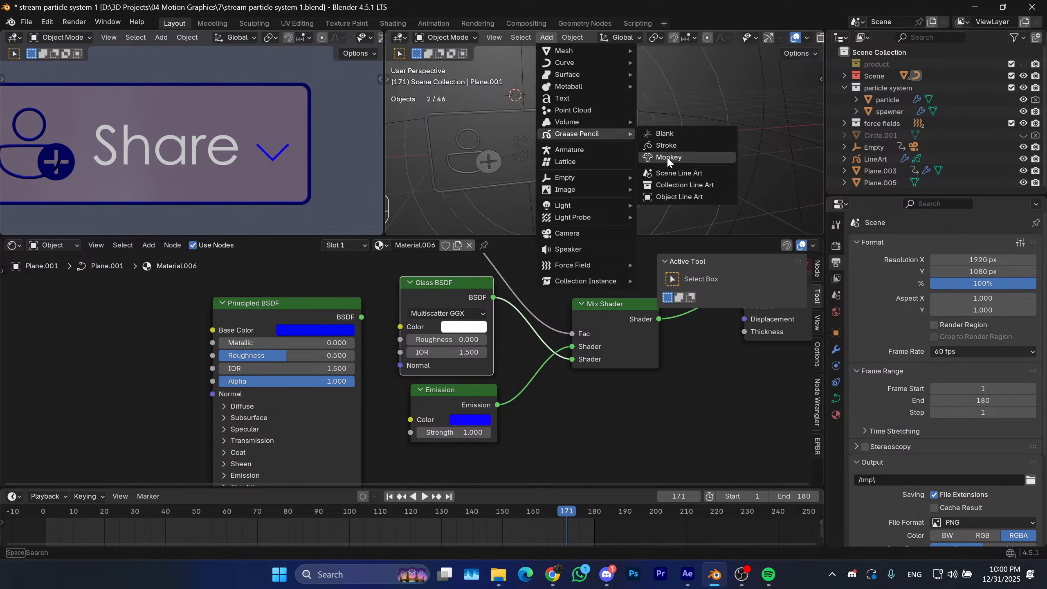
pyautogui.click(674, 195)
pyautogui.scroll(2, 612, 152)
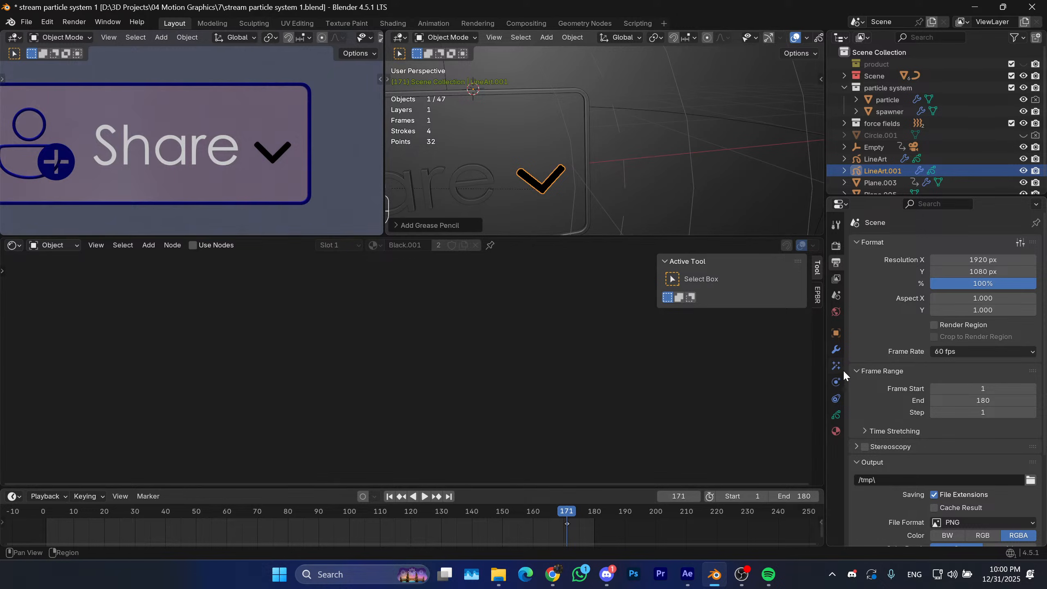
# Reduce the chevron outline's line thickness to 7 and change its stroke base color to light cyan.
pyautogui.click(836, 351)
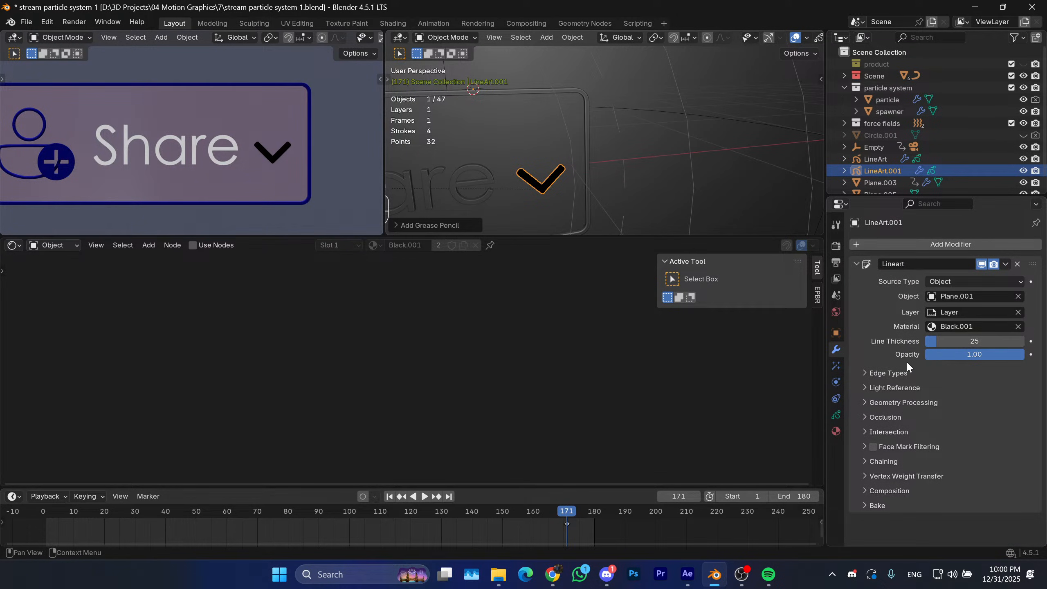
pyautogui.moveTo(929, 341)
pyautogui.mouseDown()
pyautogui.moveTo(882, 341)
pyautogui.moveTo(905, 341)
pyautogui.mouseUp()
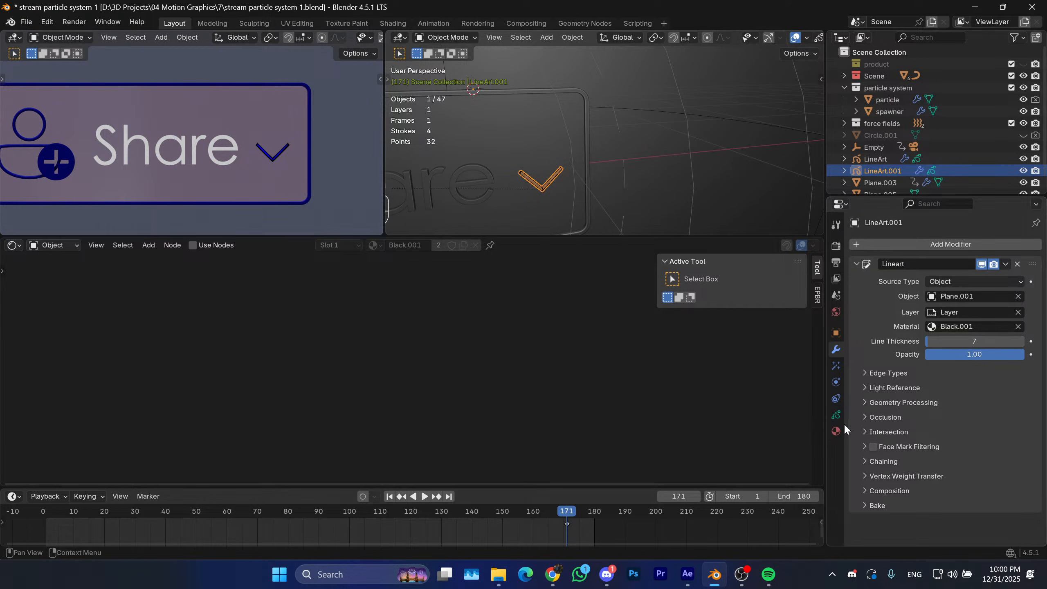
pyautogui.click(836, 431)
pyautogui.click(932, 435)
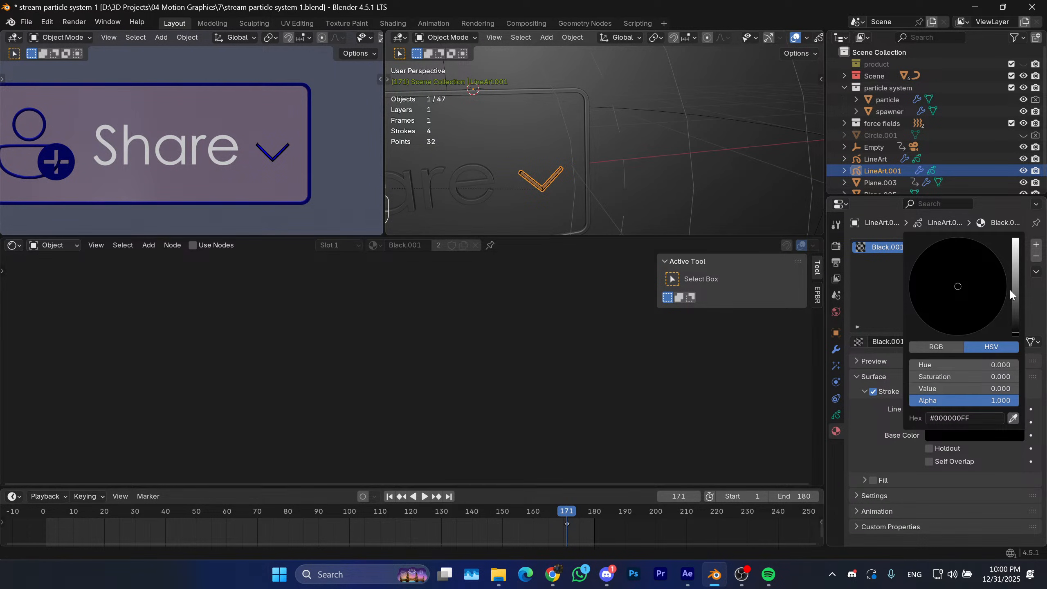
pyautogui.moveTo(1009, 288); pyautogui.dragTo(1015, 239)
pyautogui.moveTo(967, 309); pyautogui.dragTo(949, 255)
# Set the Lineart modifier's line thickness to 2.
pyautogui.scroll(3, 541, 136)
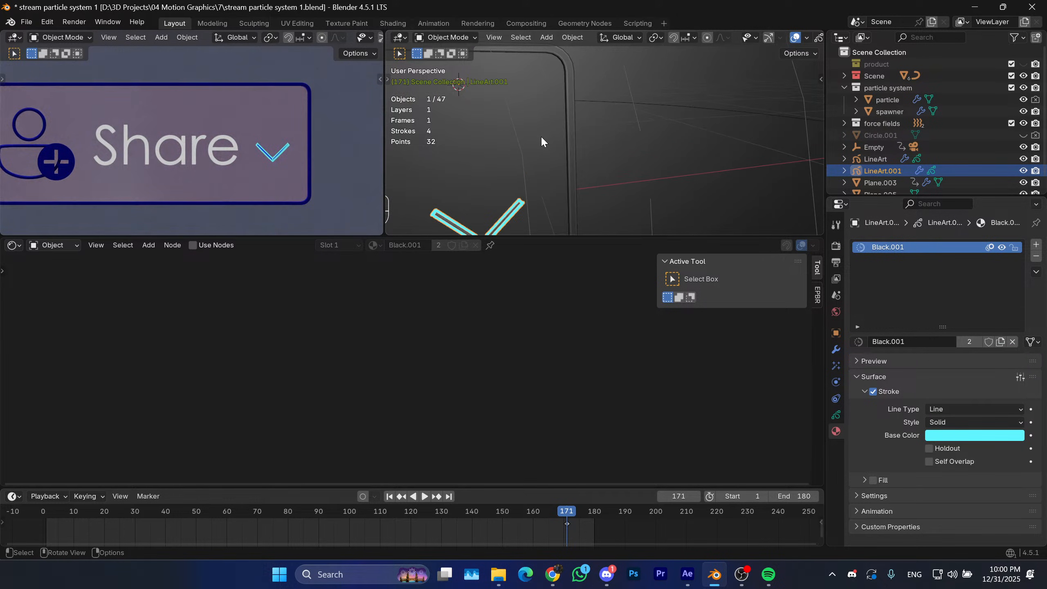
pyautogui.keyDown('shift'); pyautogui.moveTo(541, 135); pyautogui.dragTo(577, 125, button='middle'); pyautogui.keyUp('shift')
pyautogui.click(836, 349)
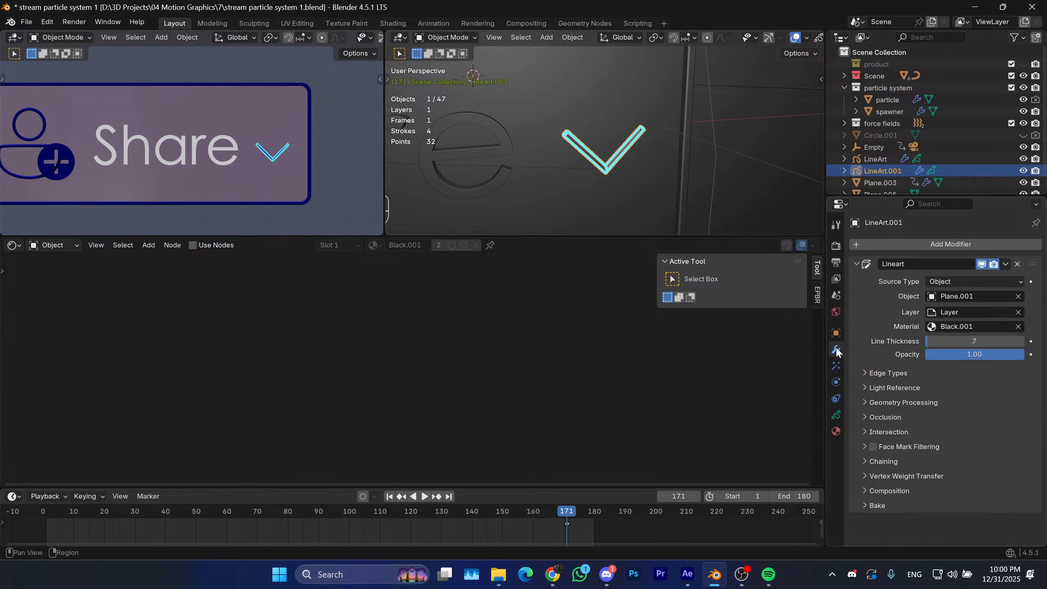
pyautogui.click(951, 341)
pyautogui.write('2')
pyautogui.press('Return')
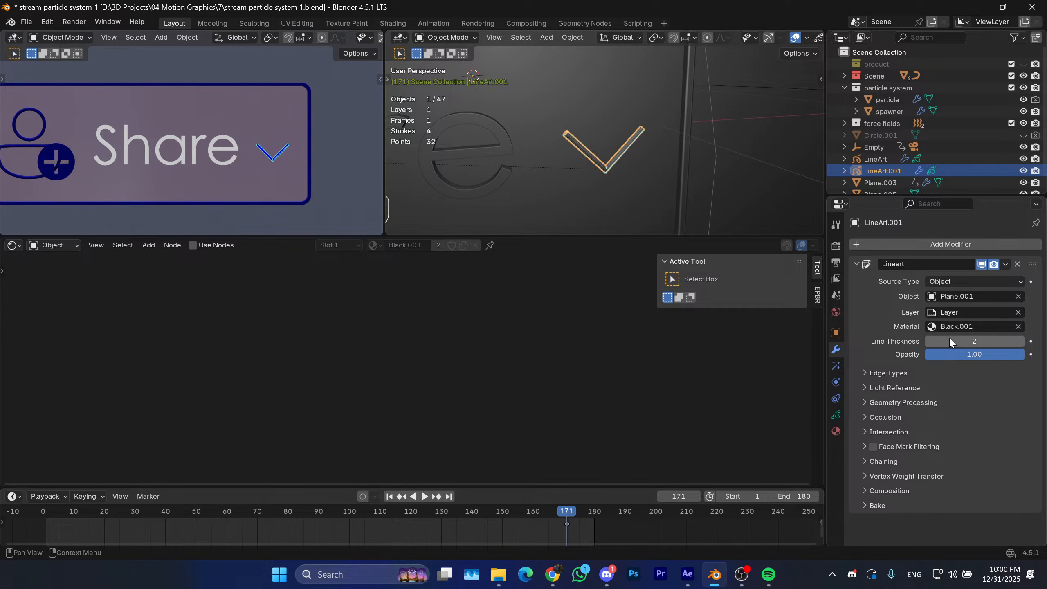
# Lower the chevron line art's opacity to 0.13 and check the Share button in the camera view.
pyautogui.scroll(1, 196, 158)
pyautogui.scroll(2, 196, 158)
pyautogui.keyDown('shift'); pyautogui.moveTo(273, 170); pyautogui.dragTo(198, 147, button='middle'); pyautogui.keyUp('shift')
pyautogui.scroll(2, 223, 161)
pyautogui.scroll(2, 248, 165)
pyautogui.moveTo(283, 144)
pyautogui.keyDown('shift'); pyautogui.mouseDown(button='middle')
pyautogui.moveTo(221, 134)
pyautogui.moveTo(277, 157)
pyautogui.mouseUp(button='middle'); pyautogui.keyUp('shift')
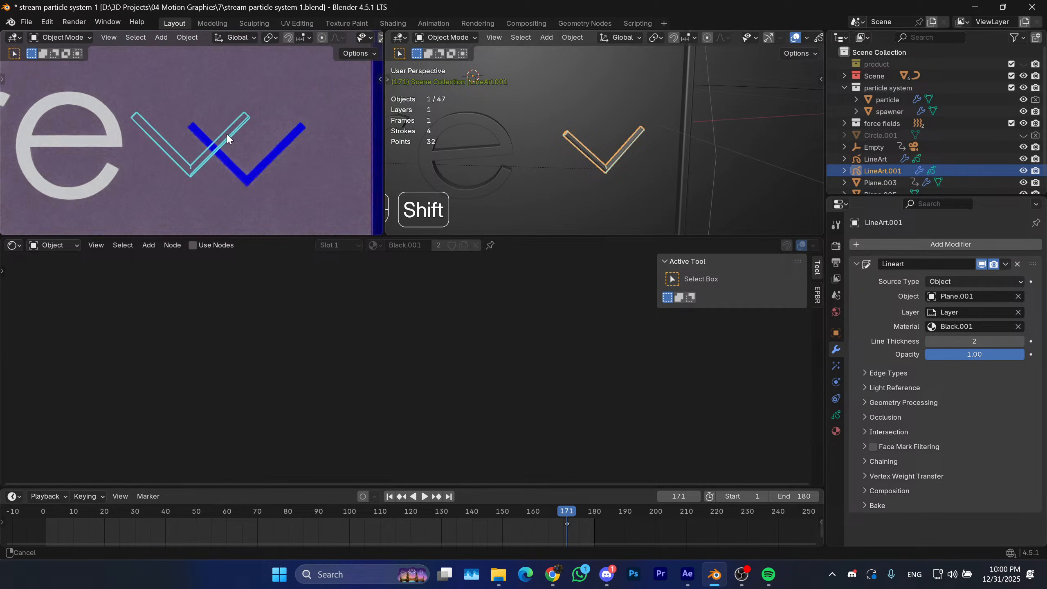
pyautogui.scroll(4, 221, 138)
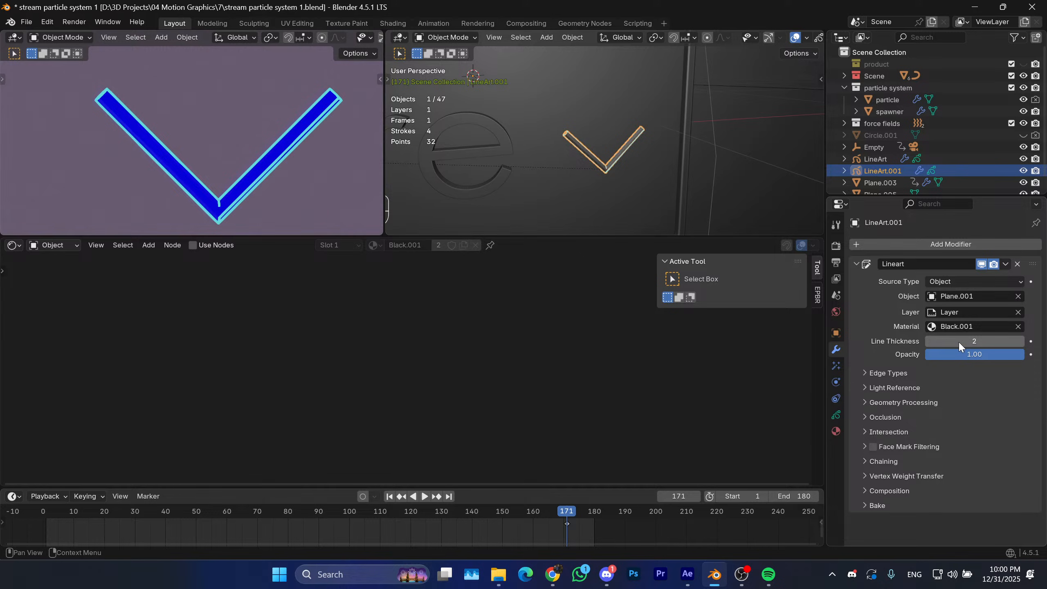
pyautogui.moveTo(961, 354); pyautogui.dragTo(874, 354)
pyautogui.scroll(-4, 225, 164)
pyautogui.scroll(-15, 225, 169)
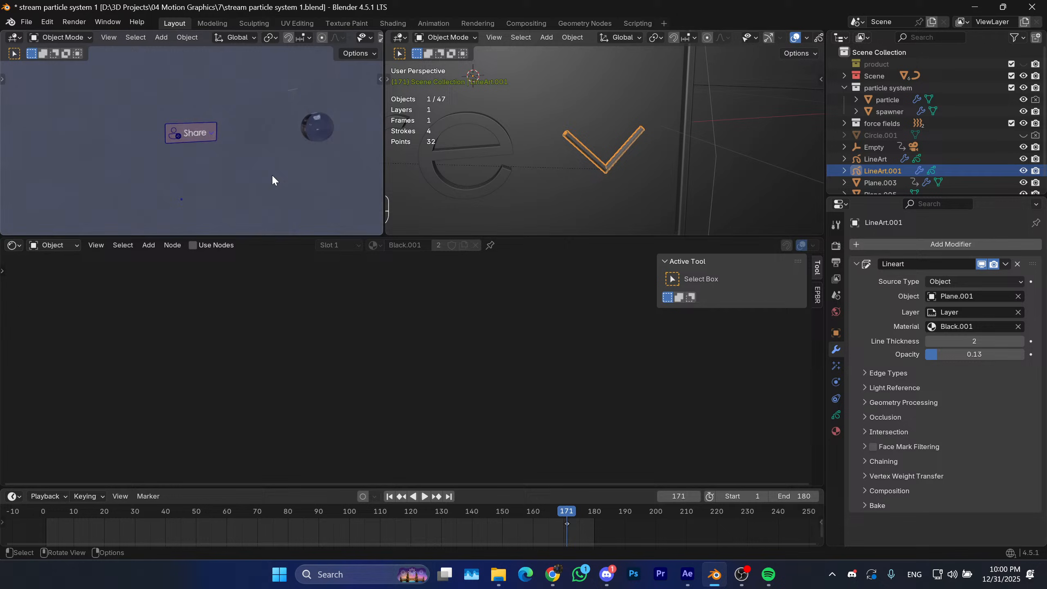
pyautogui.scroll(3, 209, 145)
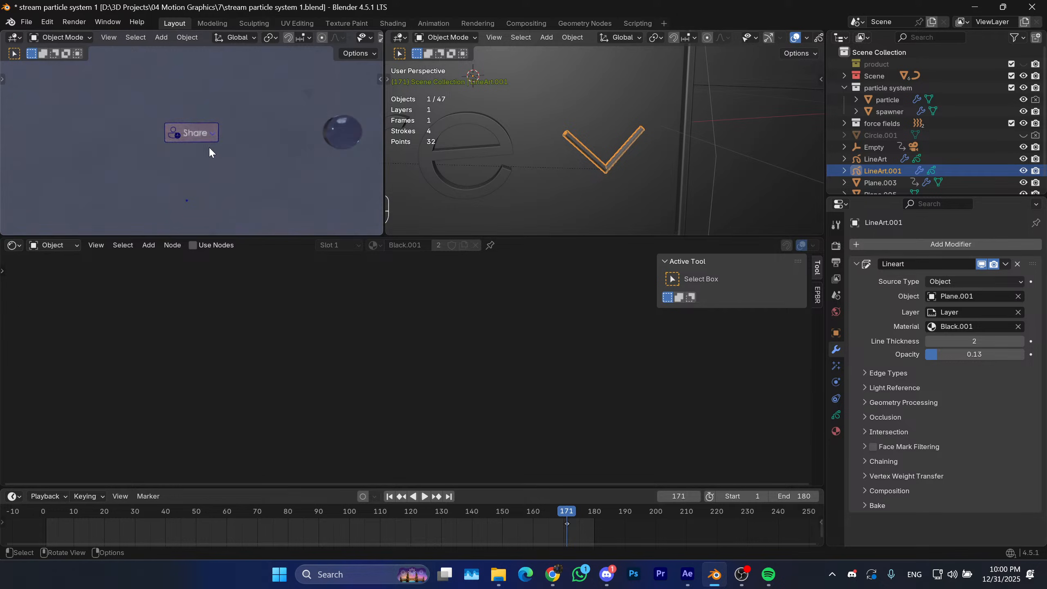
pyautogui.press('KP_0')
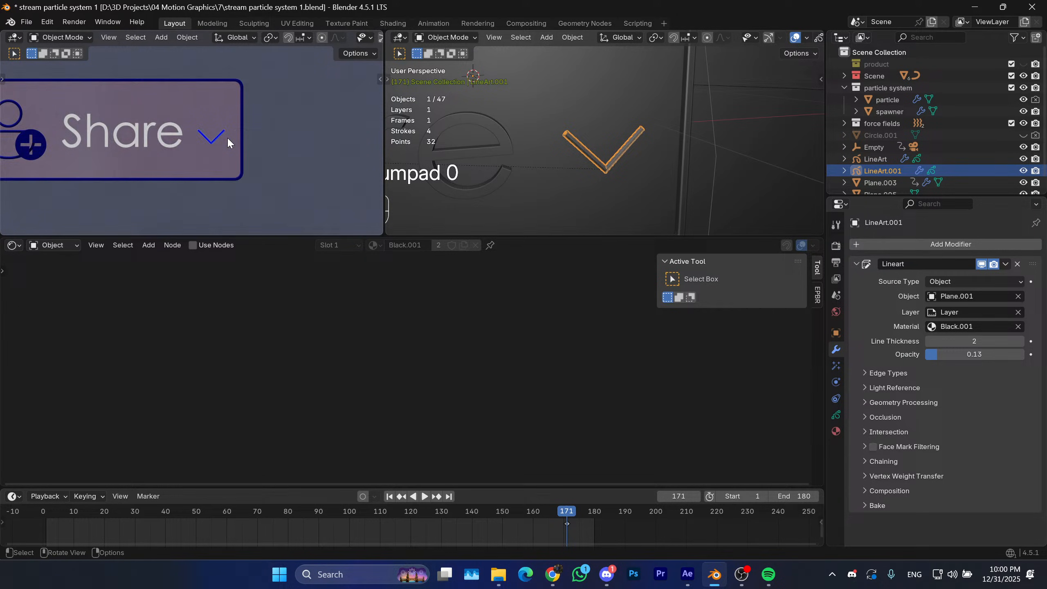
# Inspect the chevron outline up close and the whole Share button in the camera view.
pyautogui.scroll(2, 228, 136)
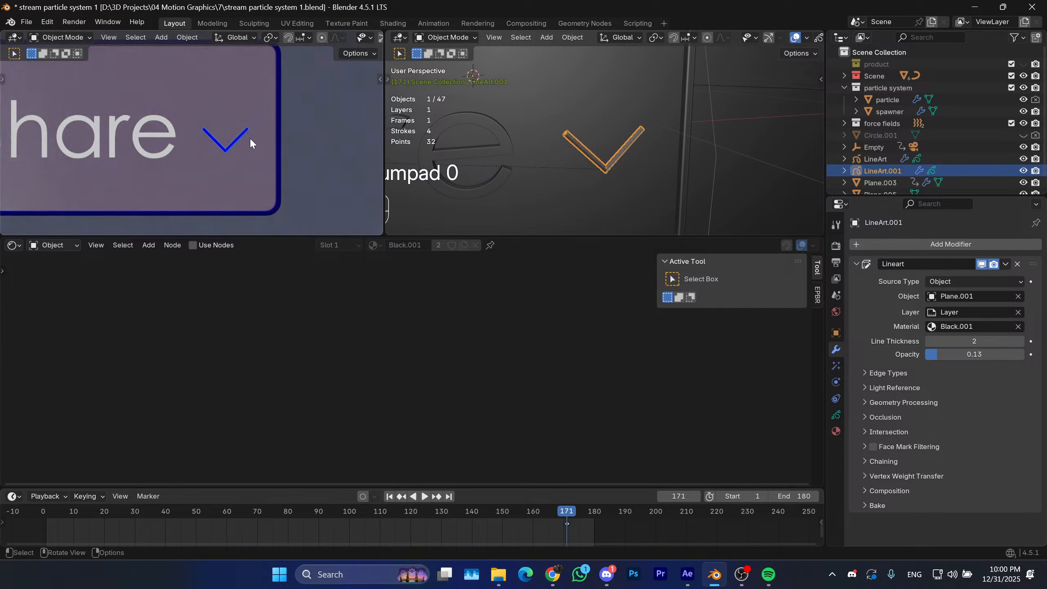
pyautogui.scroll(-4, 236, 170)
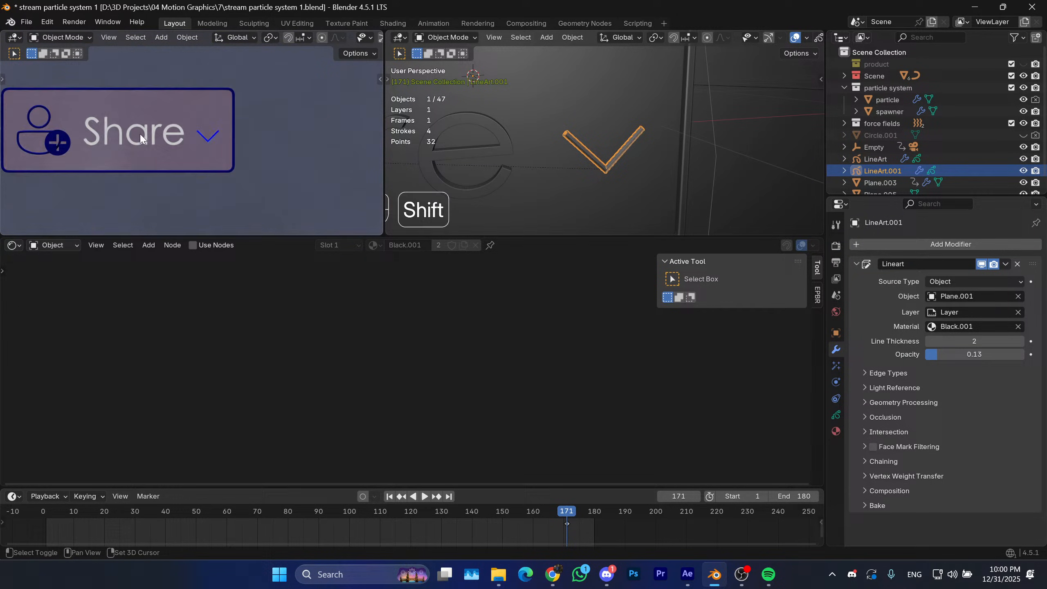
pyautogui.scroll(-1, 218, 147)
pyautogui.keyDown('shift'); pyautogui.moveTo(140, 135); pyautogui.dragTo(246, 151, button='middle'); pyautogui.keyUp('shift')
pyautogui.scroll(-3, 211, 144)
pyautogui.scroll(1, 231, 164)
pyautogui.scroll(2, 234, 165)
pyautogui.scroll(1, 192, 145)
pyautogui.scroll(1, 198, 141)
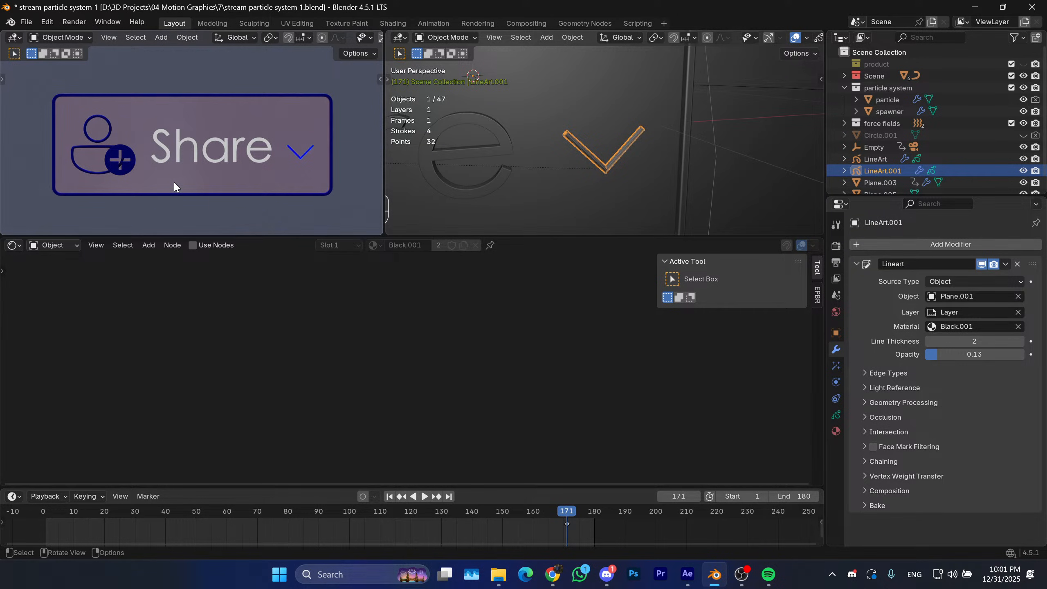
# Select the plus badge and the chevron outline in turn, comparing how they look in the camera view.
pyautogui.click(113, 154)
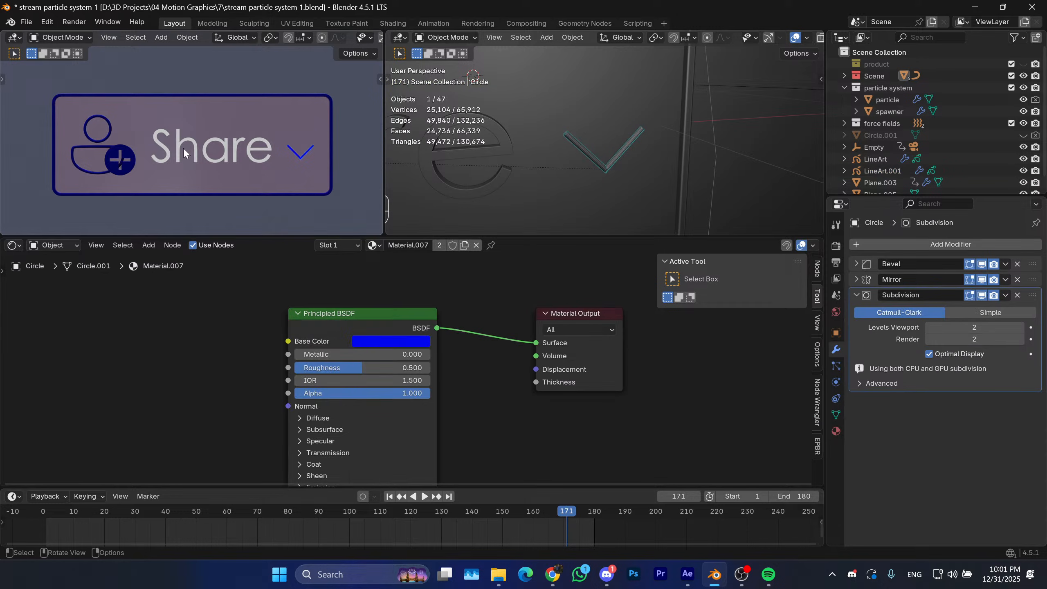
pyautogui.click(294, 157)
pyautogui.scroll(3, 311, 161)
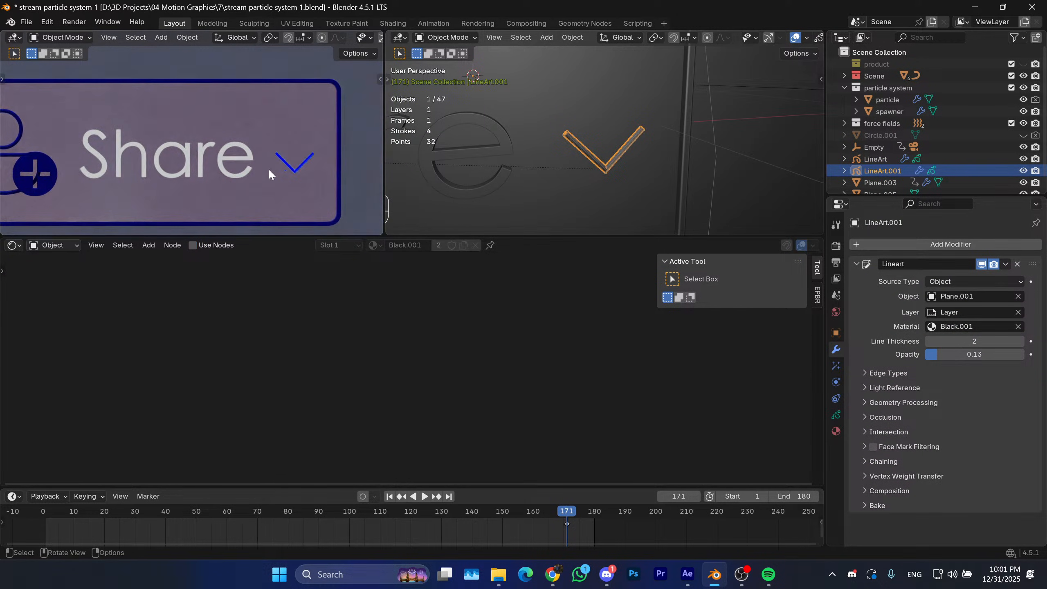
pyautogui.moveTo(255, 169)
pyautogui.keyDown('shift'); pyautogui.mouseDown(button='middle')
pyautogui.moveTo(296, 165)
pyautogui.moveTo(218, 157)
pyautogui.moveTo(249, 172)
pyautogui.mouseUp(button='middle'); pyautogui.keyUp('shift')
pyautogui.scroll(1, 277, 166)
pyautogui.scroll(2, 272, 176)
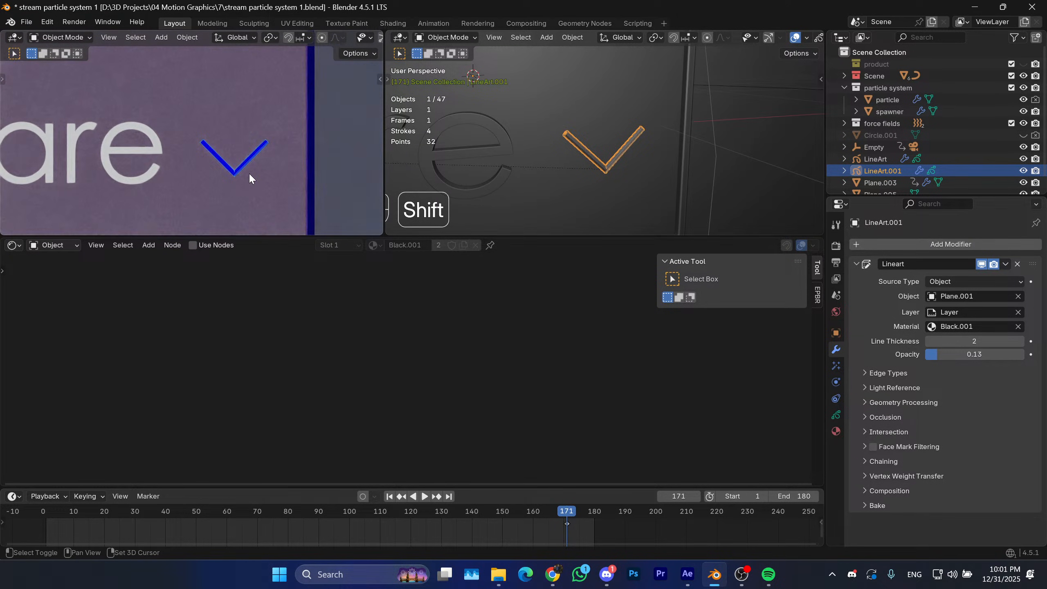
pyautogui.scroll(-2, 219, 153)
pyautogui.scroll(-1, 220, 155)
pyautogui.keyDown('shift'); pyautogui.moveTo(139, 135); pyautogui.dragTo(213, 165, button='middle'); pyautogui.keyUp('shift')
pyautogui.scroll(-2, 214, 143)
pyautogui.scroll(-2, 212, 166)
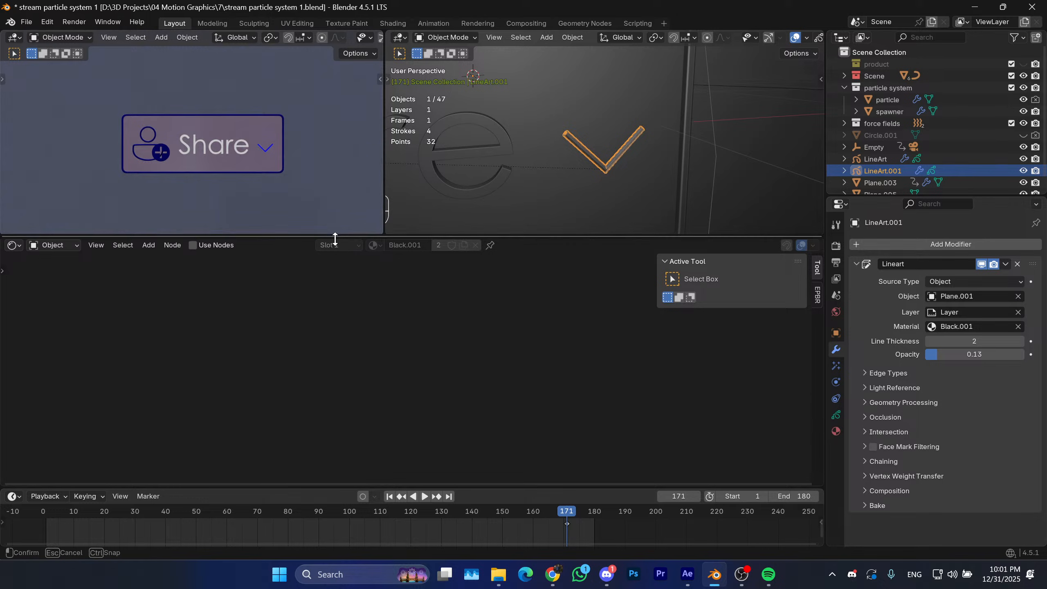
# Enlarge the 3D viewports and play the animation from the first frame to review the button and cursor arrow.
pyautogui.moveTo(334, 237); pyautogui.dragTo(336, 386)
pyautogui.scroll(-4, 259, 252)
pyautogui.keyDown('shift'); pyautogui.moveTo(247, 246); pyautogui.dragTo(237, 244, button='middle'); pyautogui.keyUp('shift')
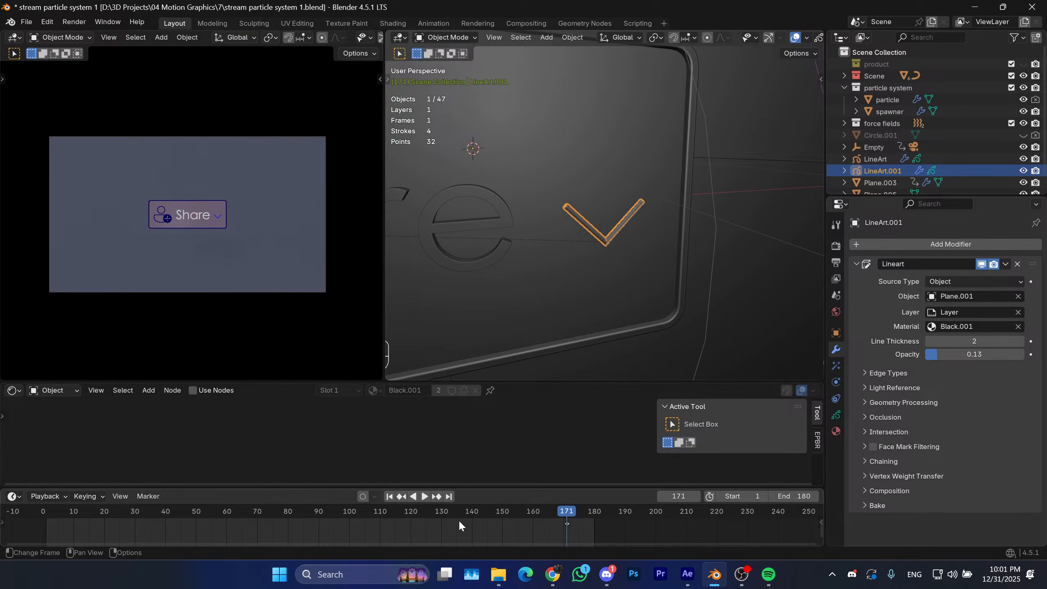
pyautogui.moveTo(480, 514); pyautogui.dragTo(380, 499)
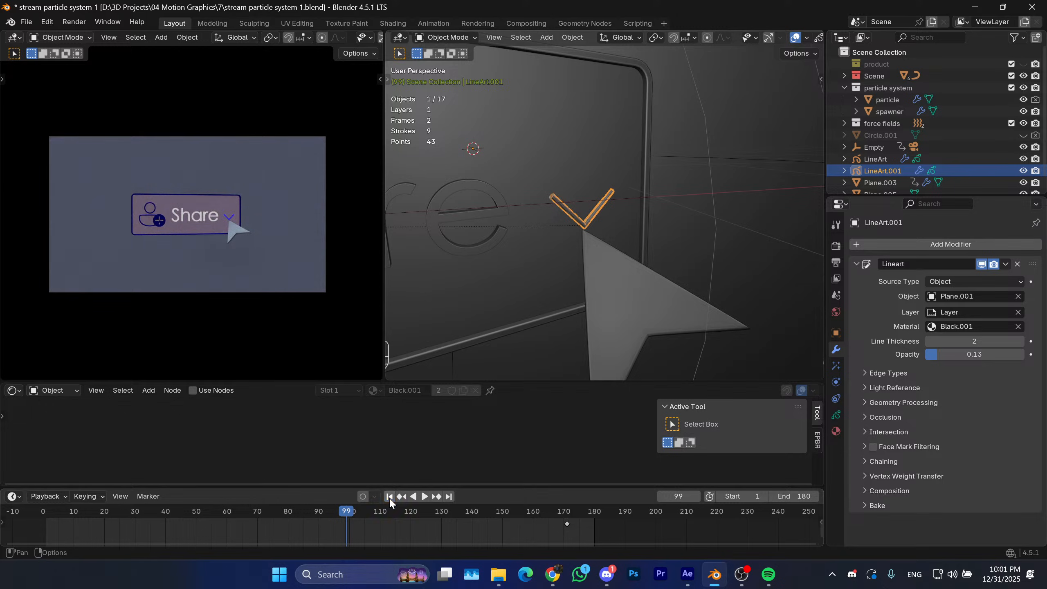
pyautogui.click(389, 496)
pyautogui.press('space')
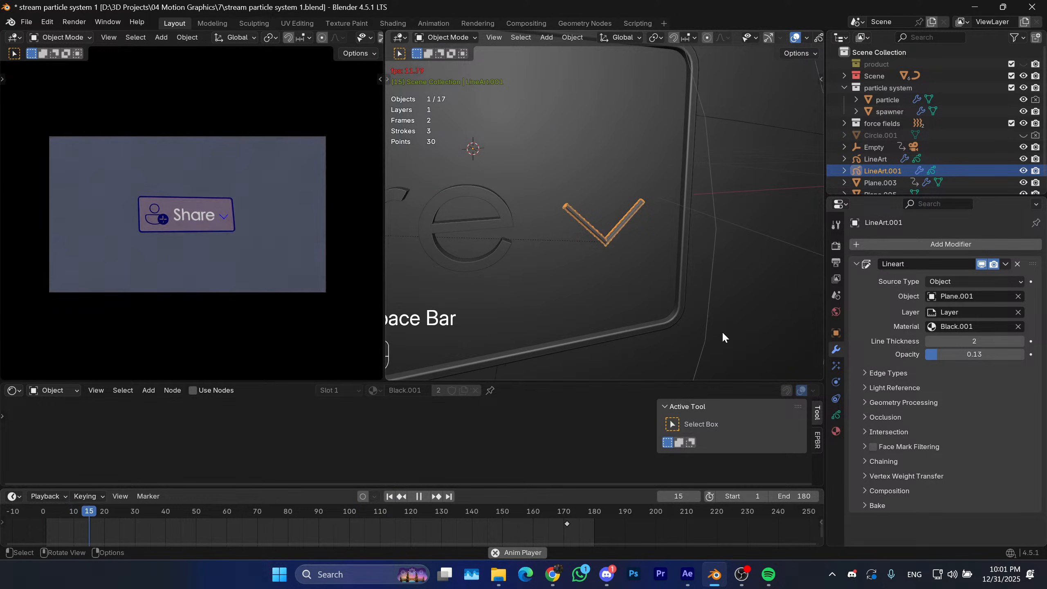
pyautogui.click(741, 311)
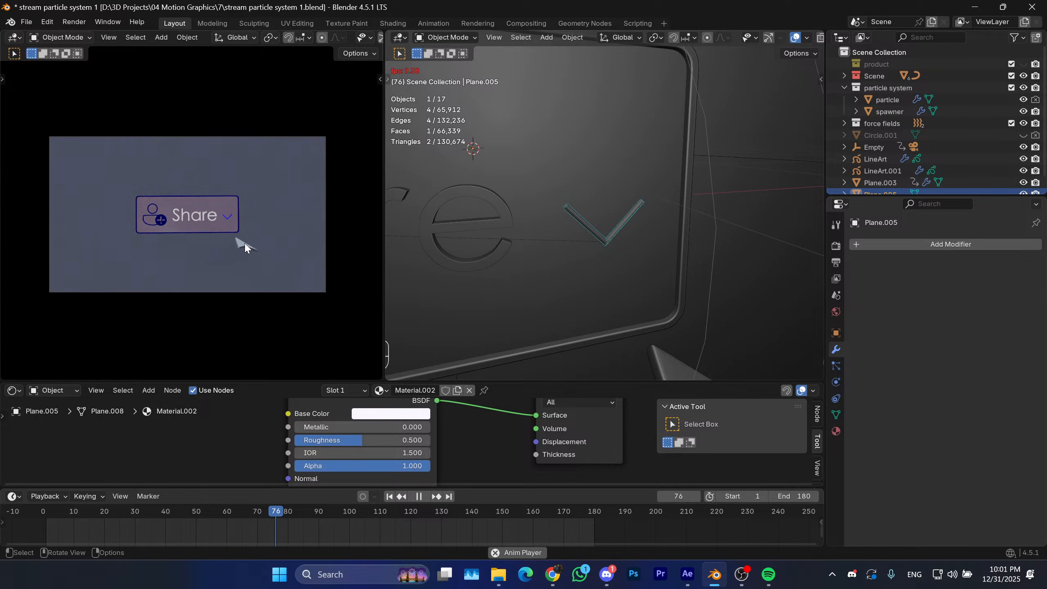
pyautogui.press('space')
# Select the cursor arrow and enlarge the shader editor to show its material nodes.
pyautogui.keyDown('shift'); pyautogui.moveTo(688, 310); pyautogui.dragTo(659, 291, button='middle'); pyautogui.keyUp('shift')
pyautogui.click(600, 287)
pyautogui.click(433, 390)
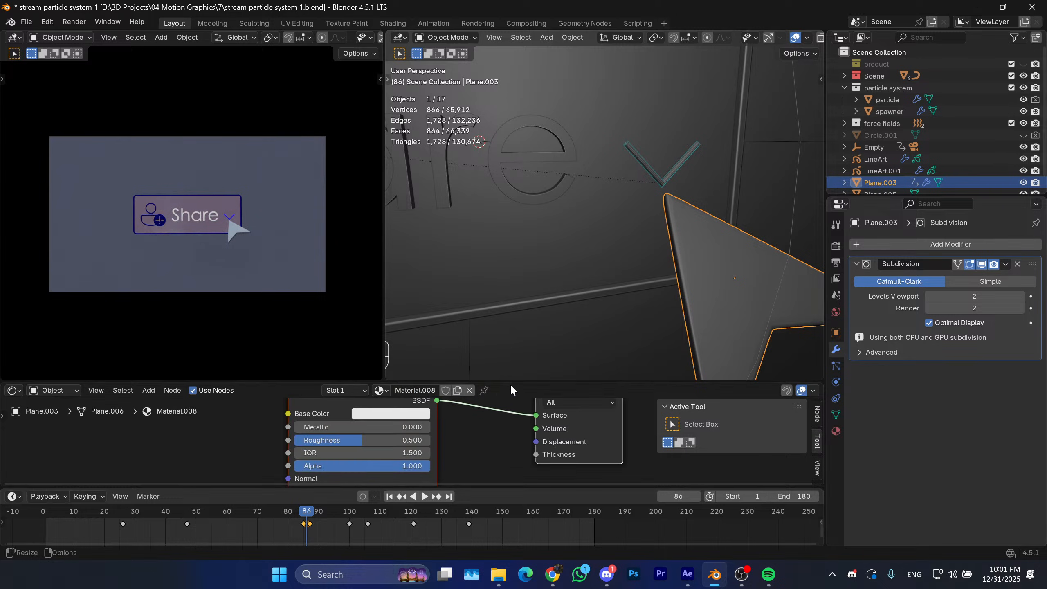
pyautogui.moveTo(510, 382); pyautogui.dragTo(513, 217)
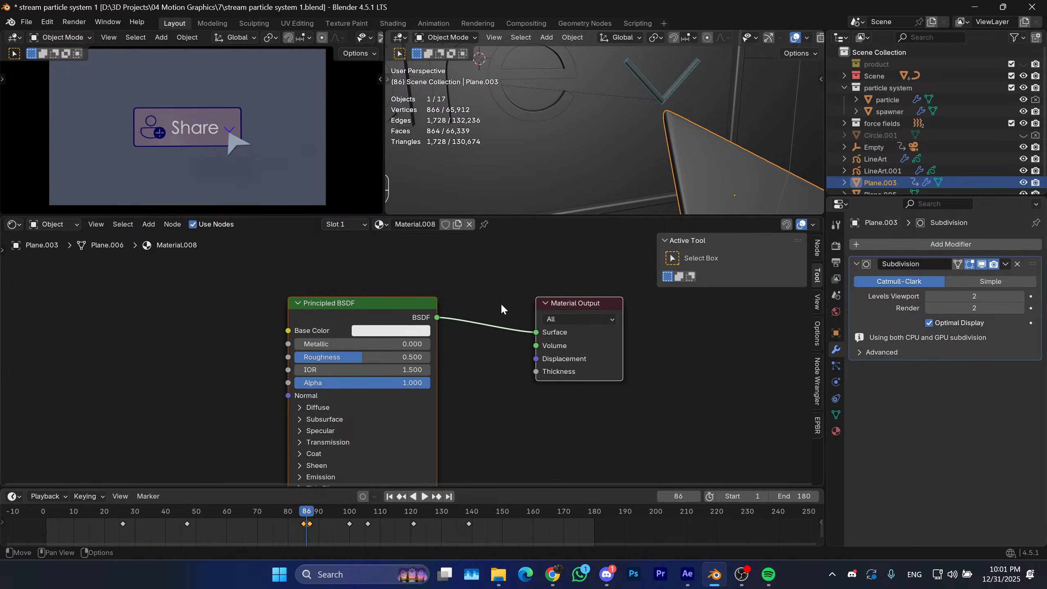
pyautogui.moveTo(501, 303); pyautogui.dragTo(561, 348, button='middle')
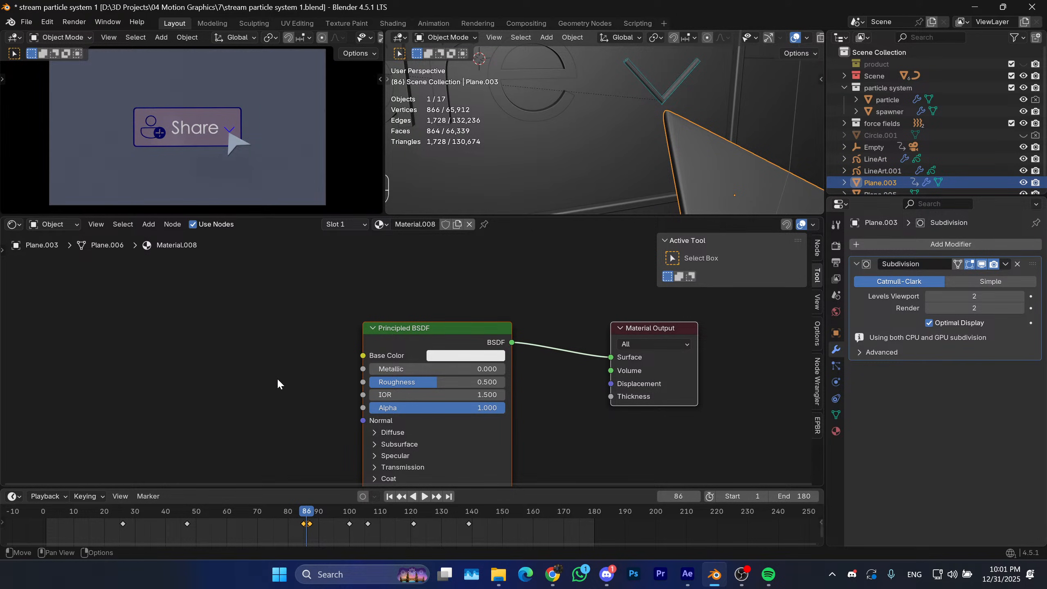
pyautogui.click(466, 356)
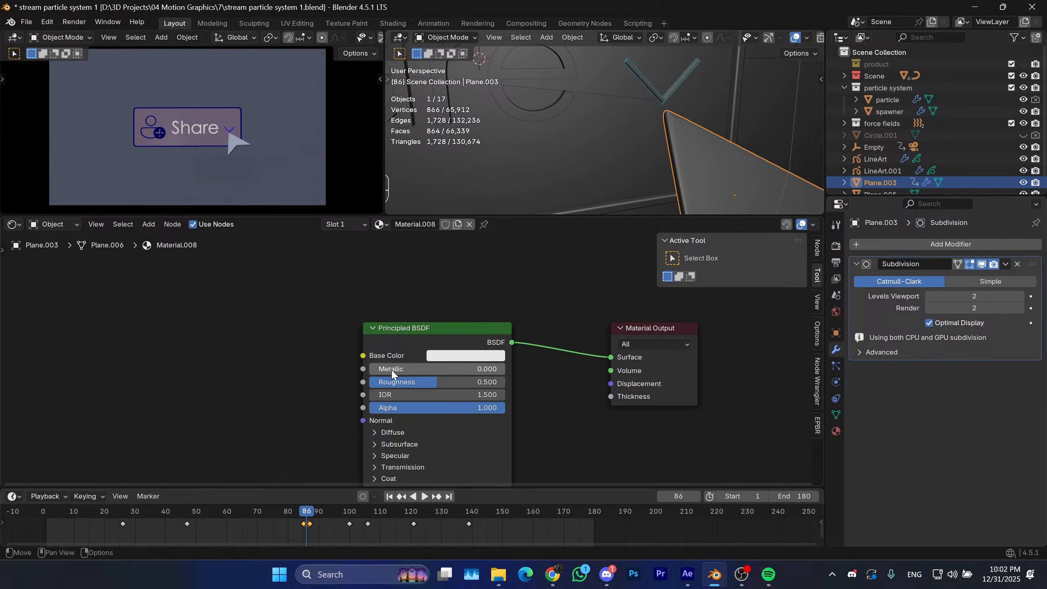
# Switch to After Effects, check the cursor's look in the reference video at 0:00:00:15, and return to Blender.
pyautogui.click(687, 575)
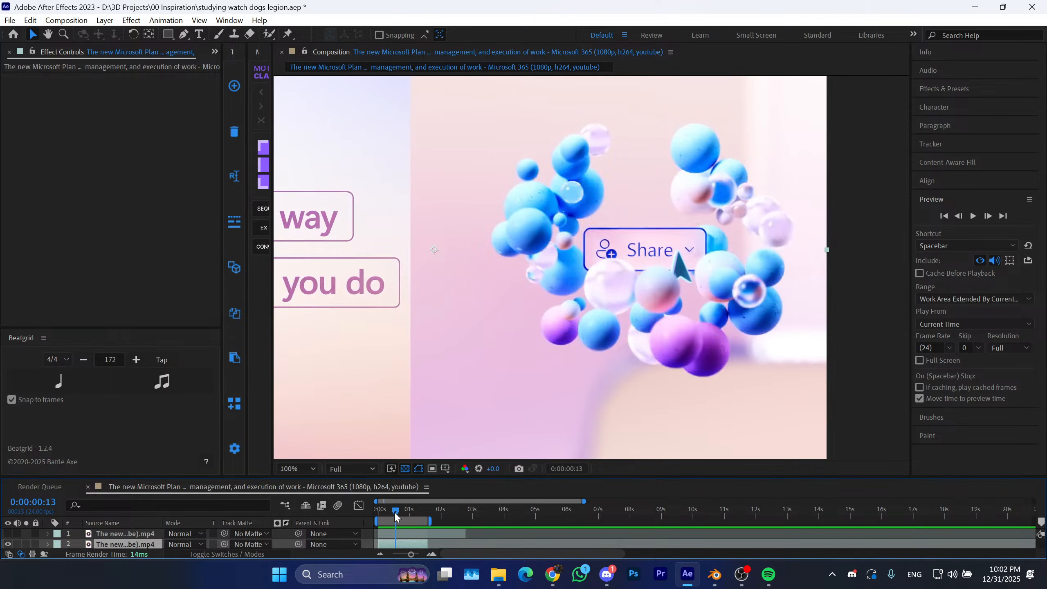
pyautogui.moveTo(396, 514); pyautogui.dragTo(399, 513)
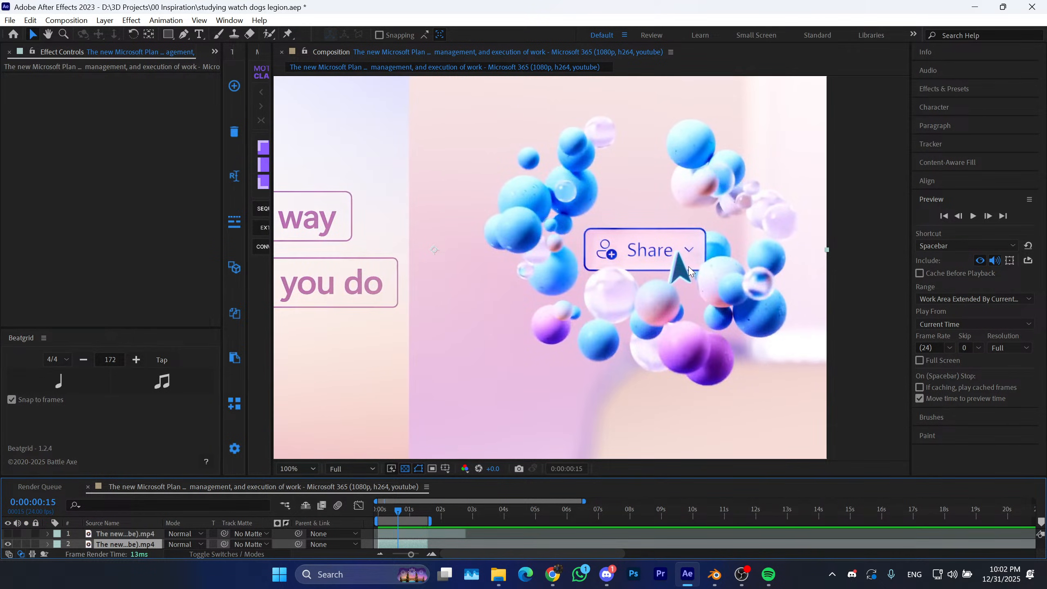
pyautogui.click(974, 7)
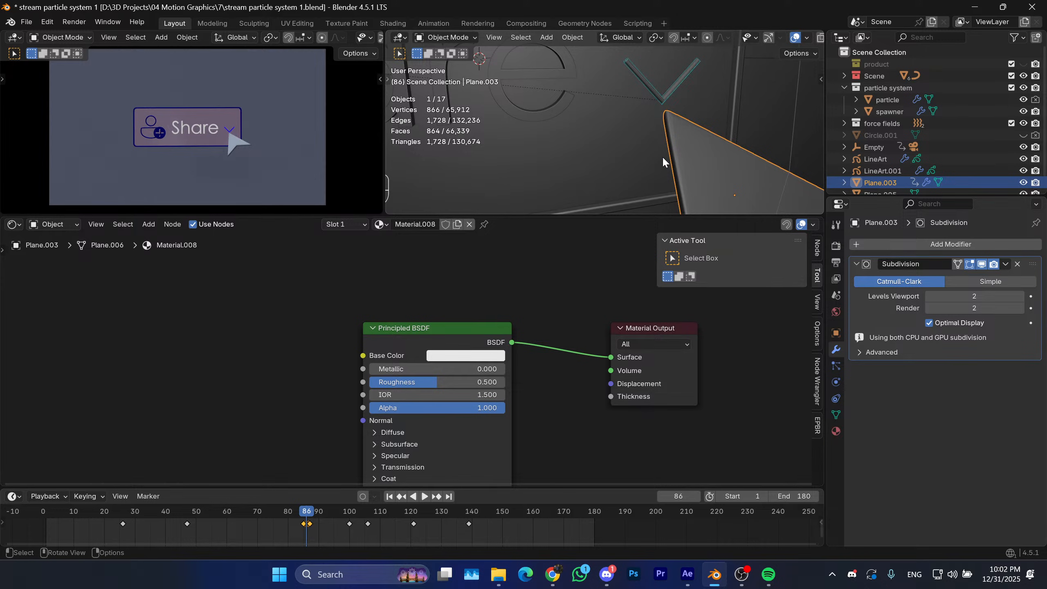
# Set the cursor arrow material's base color to light blue and its roughness to 0.041.
pyautogui.moveTo(662, 156); pyautogui.dragTo(675, 114, button='middle')
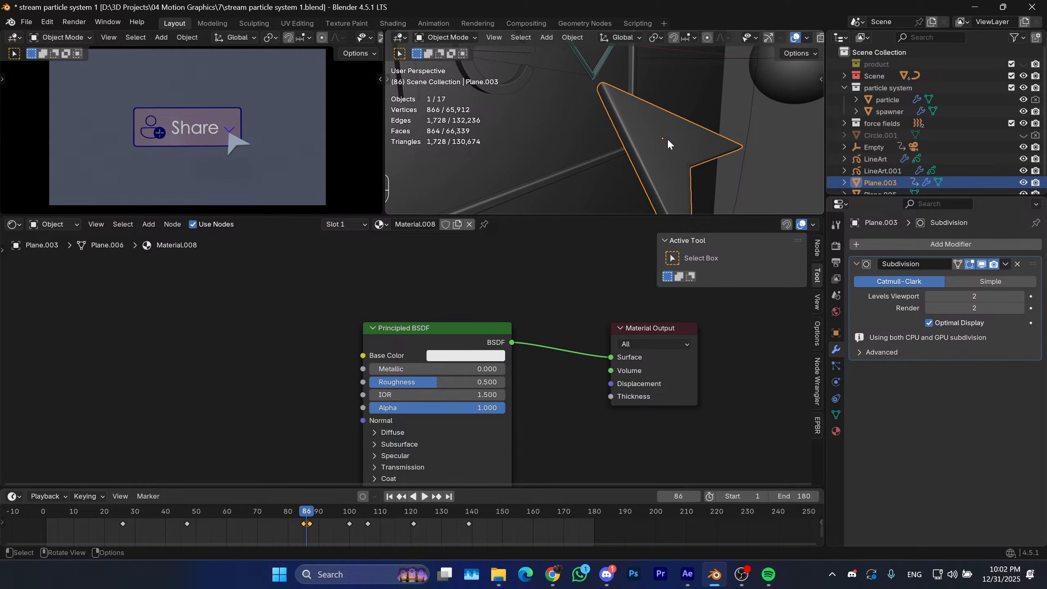
pyautogui.click(454, 355)
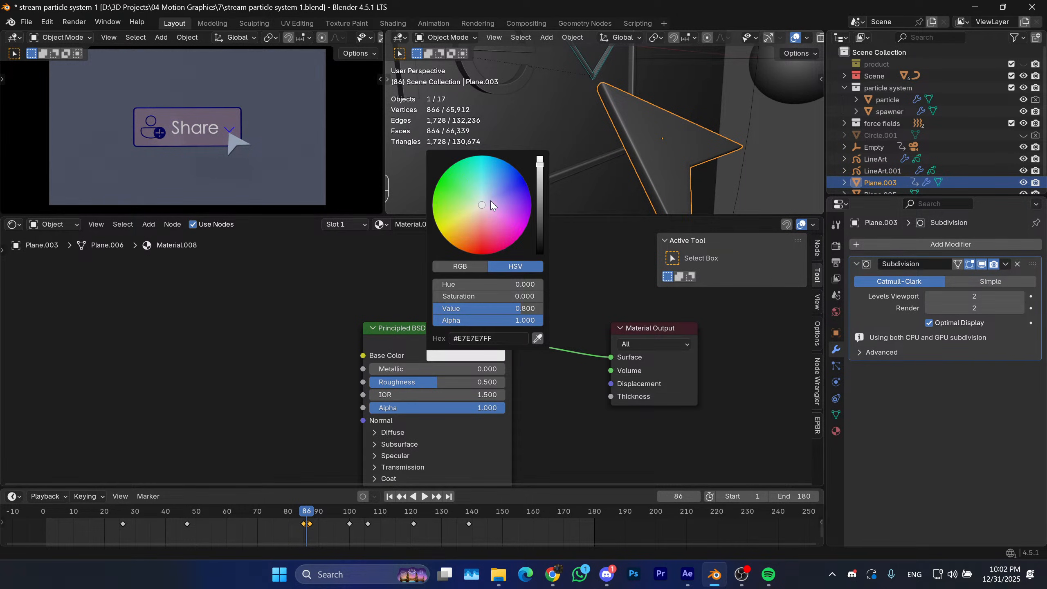
pyautogui.moveTo(489, 191); pyautogui.dragTo(491, 184)
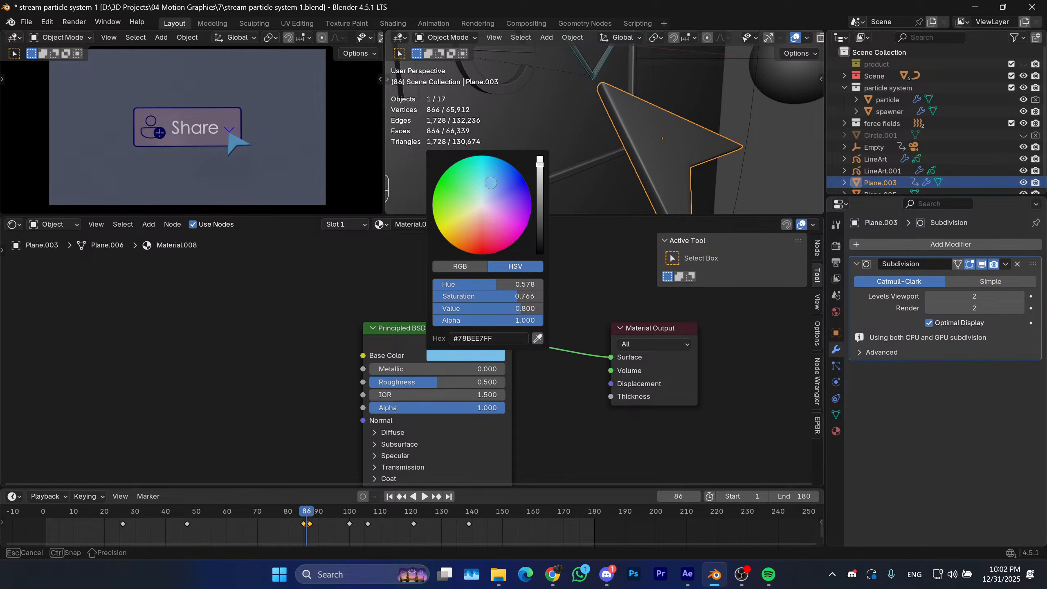
pyautogui.moveTo(422, 380); pyautogui.dragTo(369, 383)
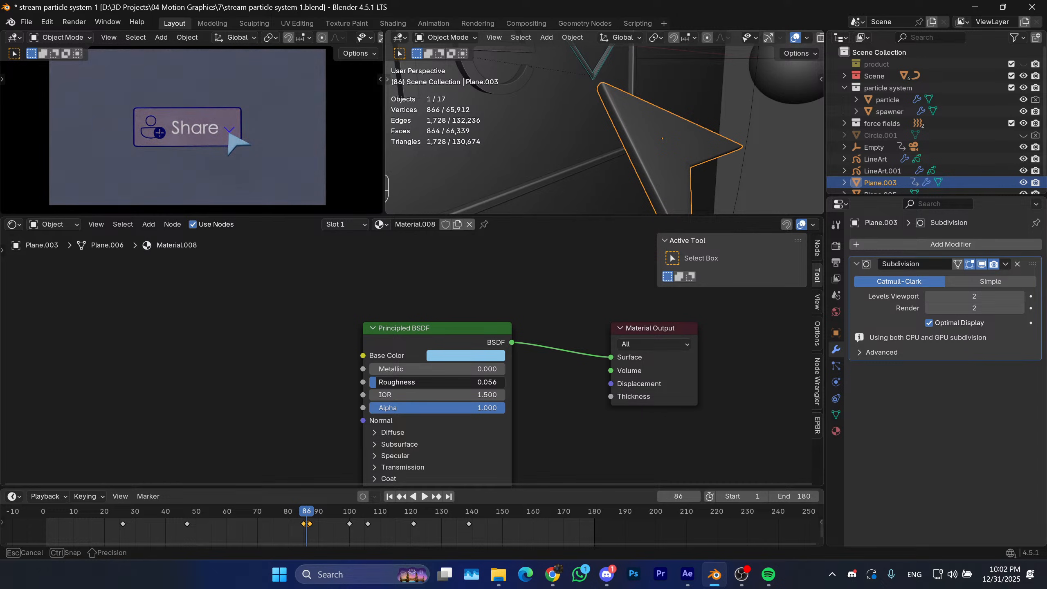
# Set the cursor arrow material's transmission weight to 1.000.
pyautogui.moveTo(381, 455); pyautogui.dragTo(399, 396, button='middle')
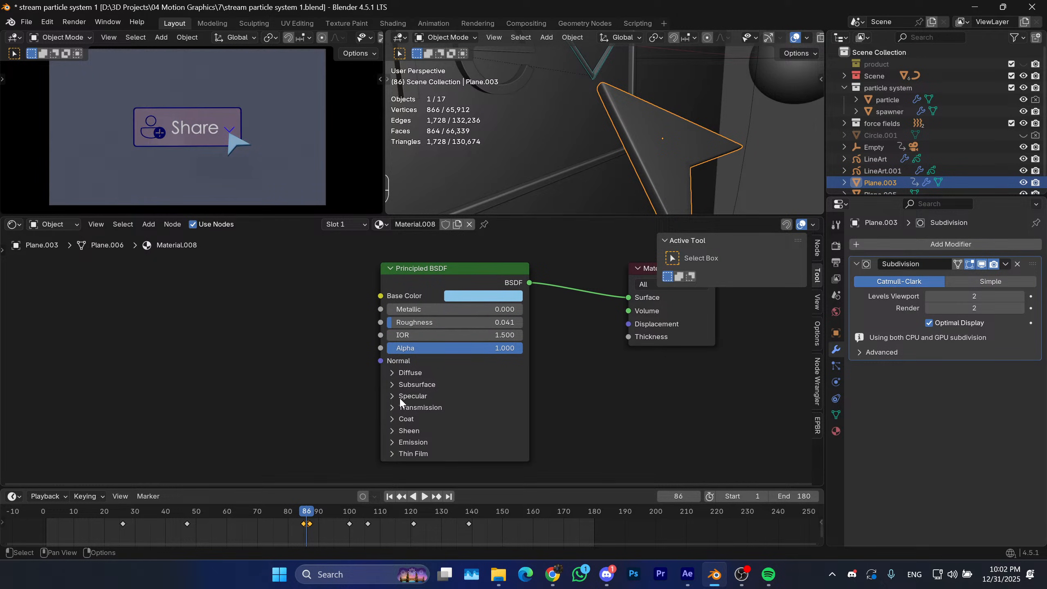
pyautogui.click(395, 408)
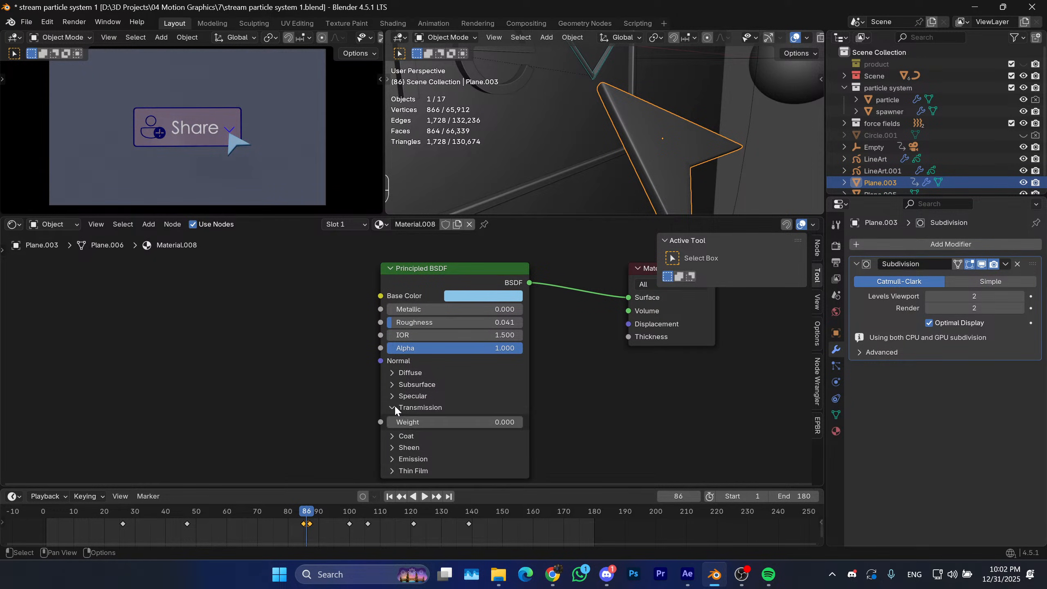
pyautogui.moveTo(432, 421); pyautogui.dragTo(577, 420)
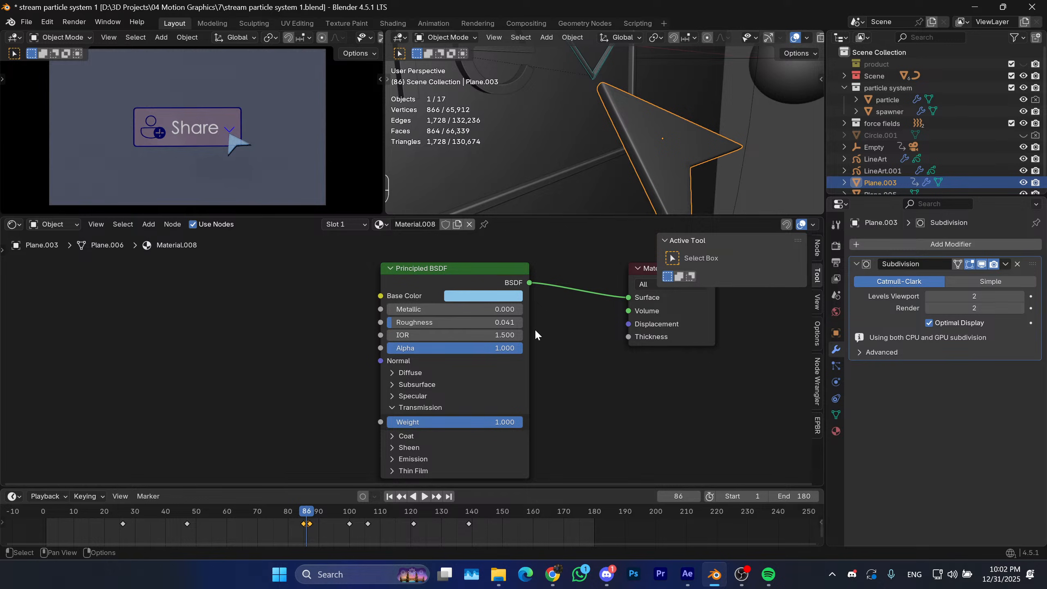
# Check the cursor arrow's material in the camera view, switching viewport shading and moving to frame 77.
pyautogui.scroll(1, 232, 154)
pyautogui.moveTo(231, 154)
pyautogui.mouseDown(button='middle')
pyautogui.moveTo(242, 154)
pyautogui.moveTo(231, 150)
pyautogui.mouseUp(button='middle')
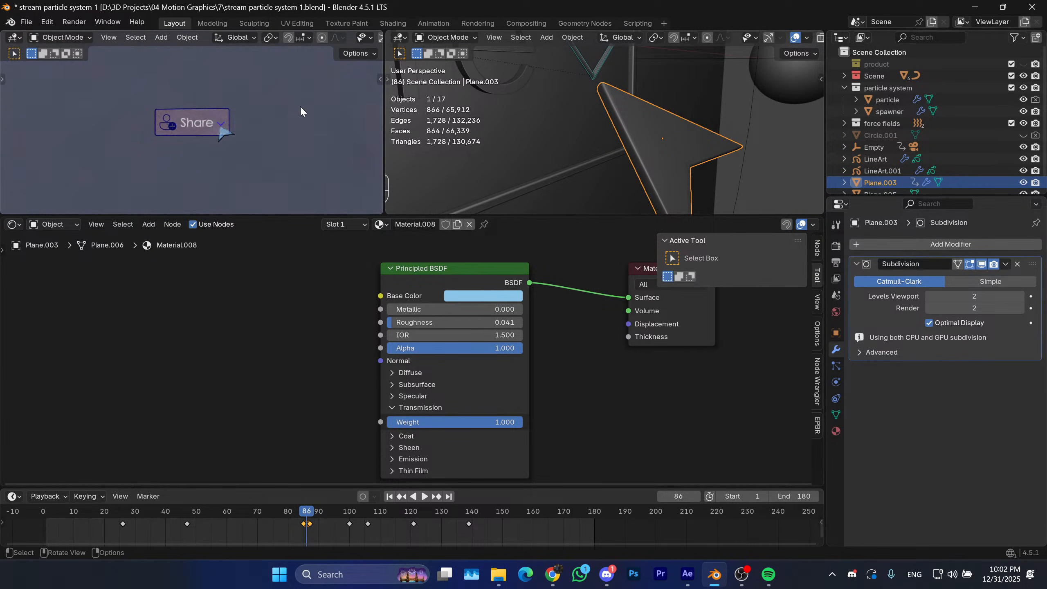
pyautogui.press('KP_0')
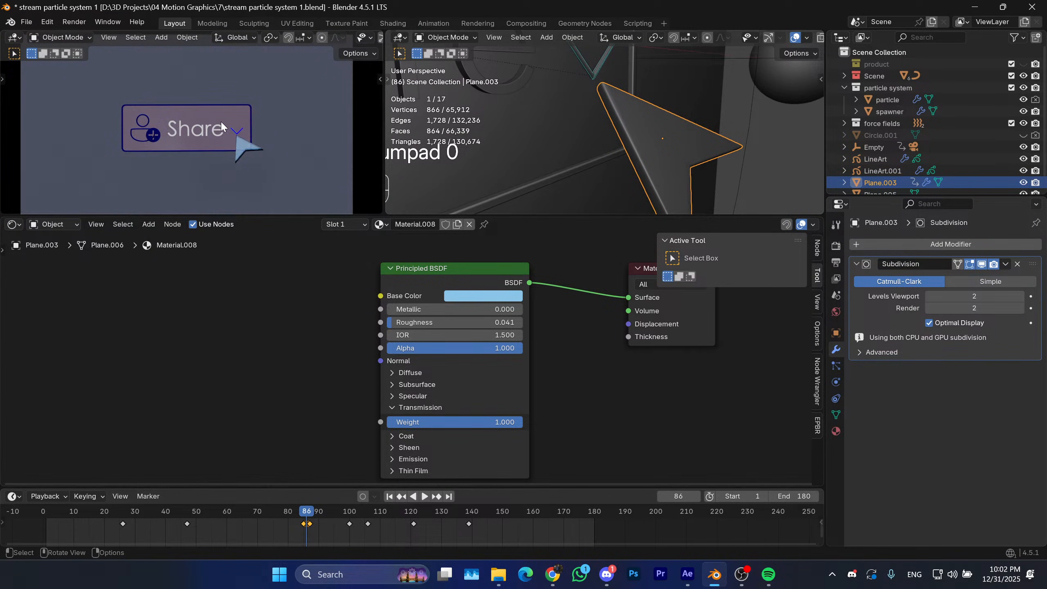
pyautogui.press('z')
pyautogui.click(374, 236)
pyautogui.moveTo(305, 512)
pyautogui.mouseDown()
pyautogui.moveTo(230, 509)
pyautogui.moveTo(279, 509)
pyautogui.mouseUp()
pyautogui.press('z')
pyautogui.click(320, 93)
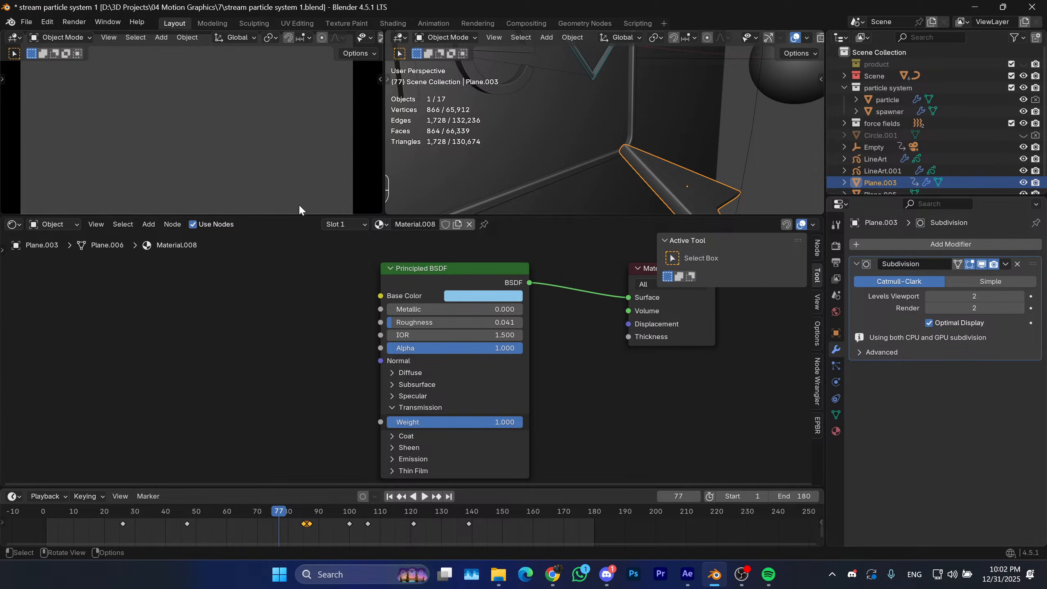
# Enlarge the viewports again and briefly play the animation from the start to check playback.
pyautogui.click(288, 210)
pyautogui.moveTo(289, 217); pyautogui.dragTo(294, 337)
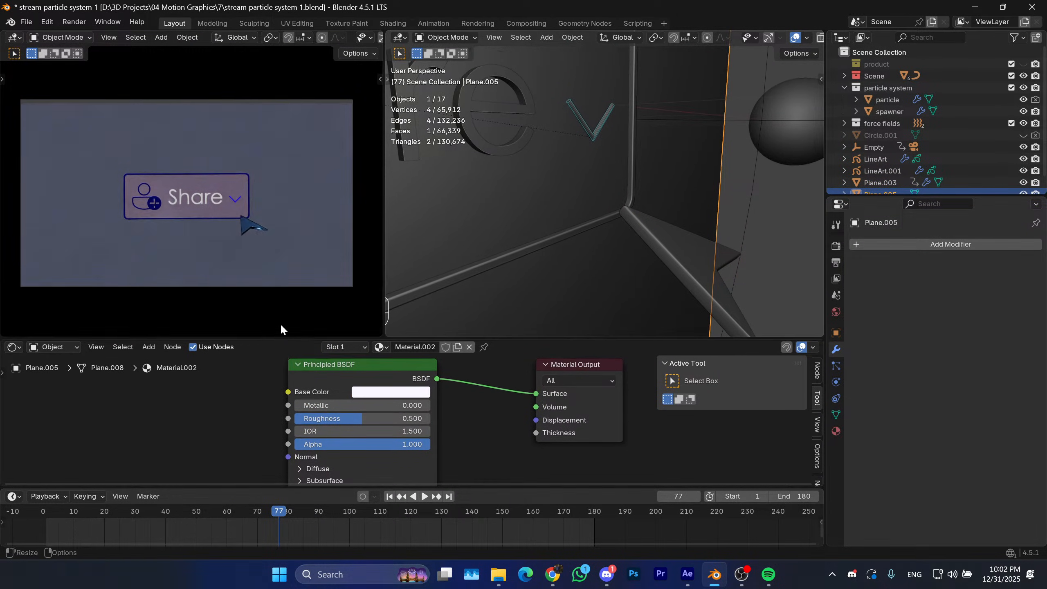
pyautogui.click(388, 496)
pyautogui.press('space')
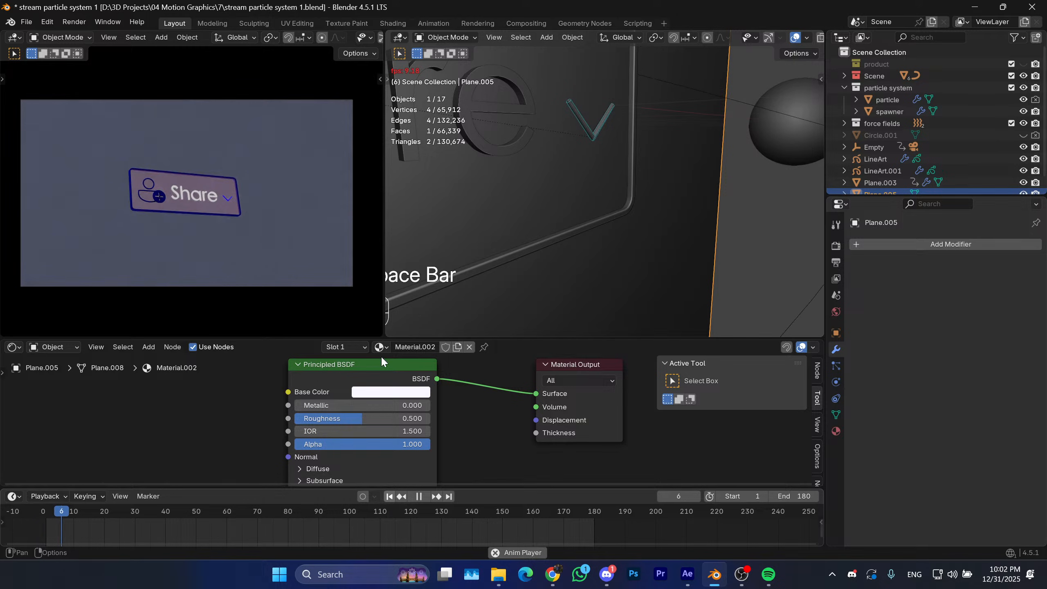
pyautogui.press('space')
# Select the chevron's line art and turn off its Lineart modifier's display in the viewport.
pyautogui.click(589, 128)
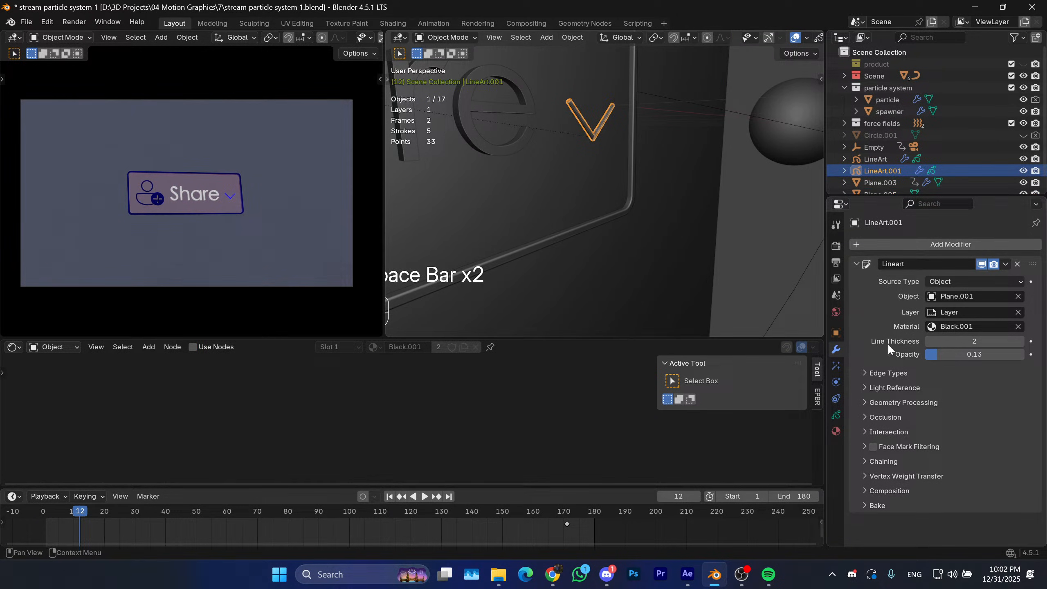
pyautogui.click(837, 360)
pyautogui.click(834, 354)
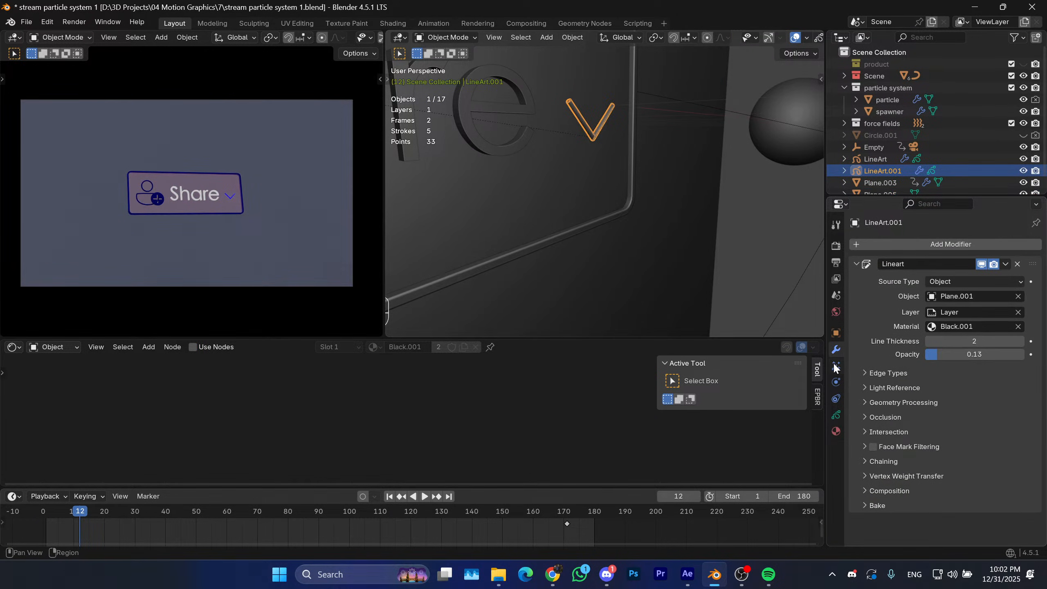
pyautogui.click(982, 265)
# Play the animation again to check playback, and stop at frame 98.
pyautogui.press('space')
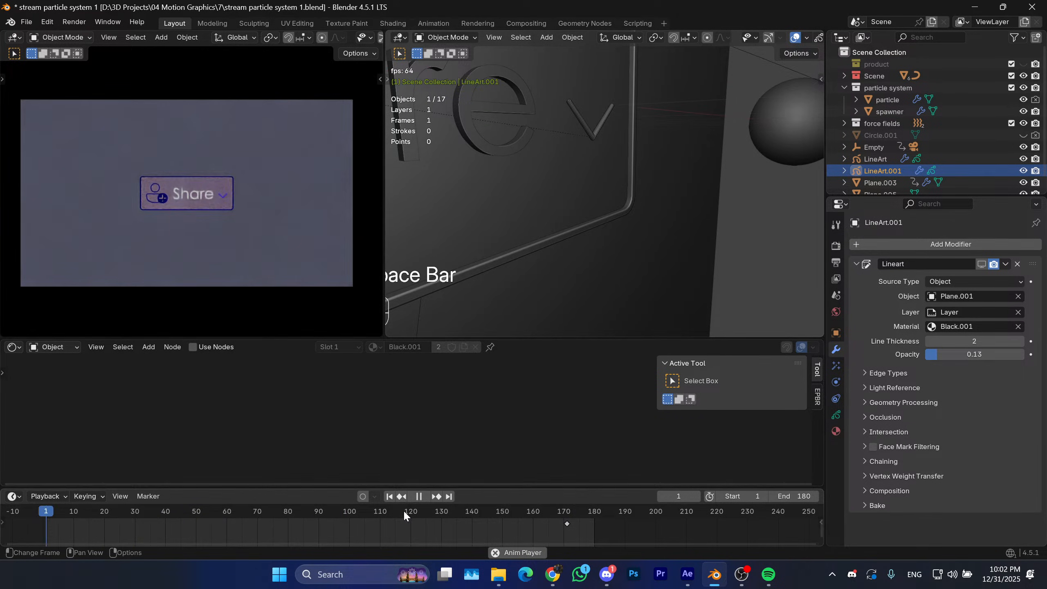
pyautogui.moveTo(404, 510); pyautogui.dragTo(343, 512)
pyautogui.press('space')
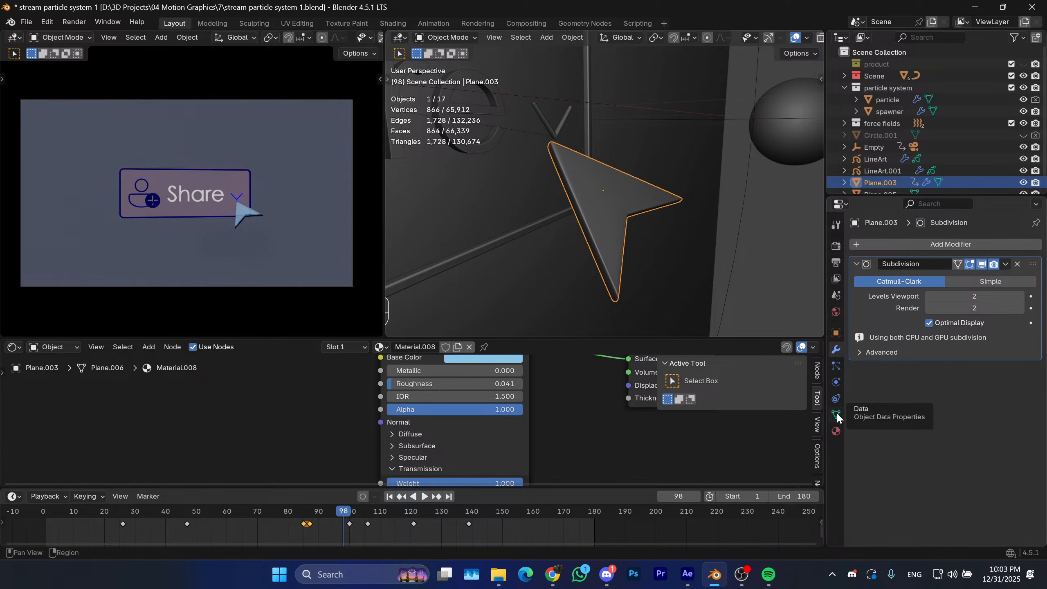
# Turn on the viewport display of the Lineart and Noise modifiers on the cursor arrow's line art, and check the outline up to frame 103.
pyautogui.click(874, 160)
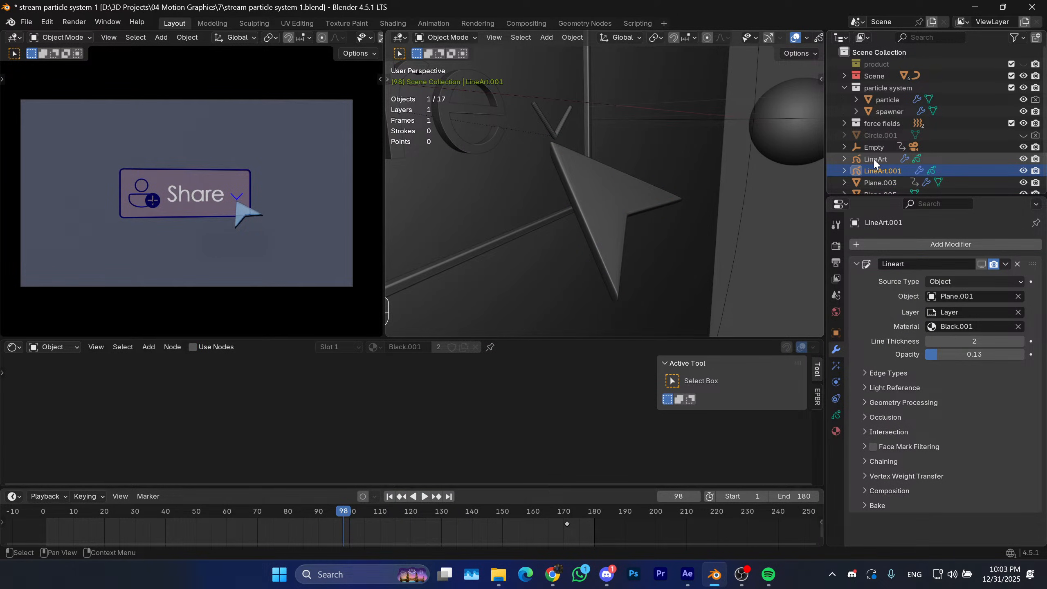
pyautogui.click(982, 264)
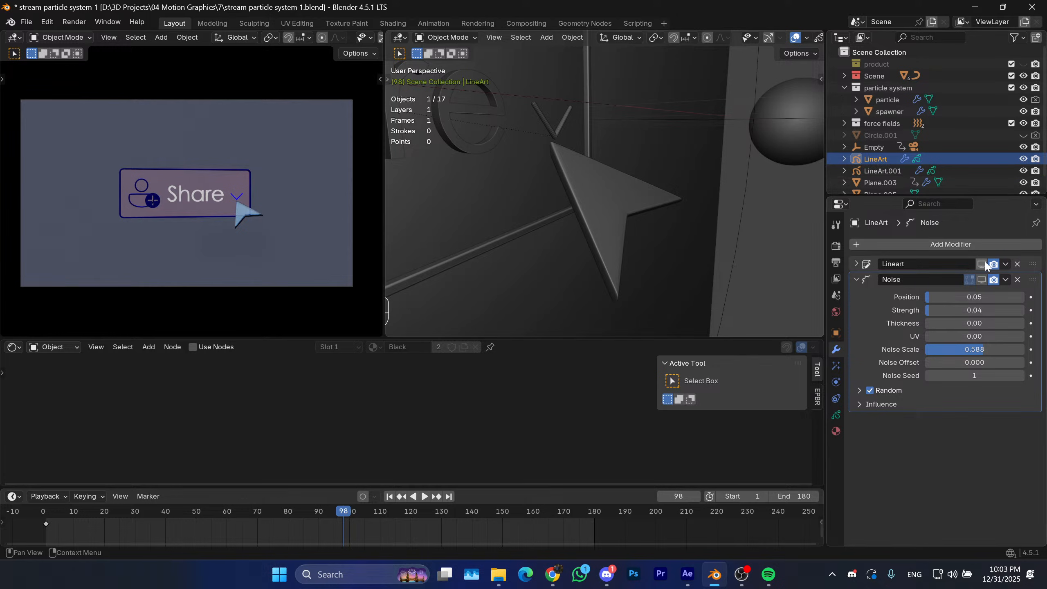
pyautogui.click(981, 280)
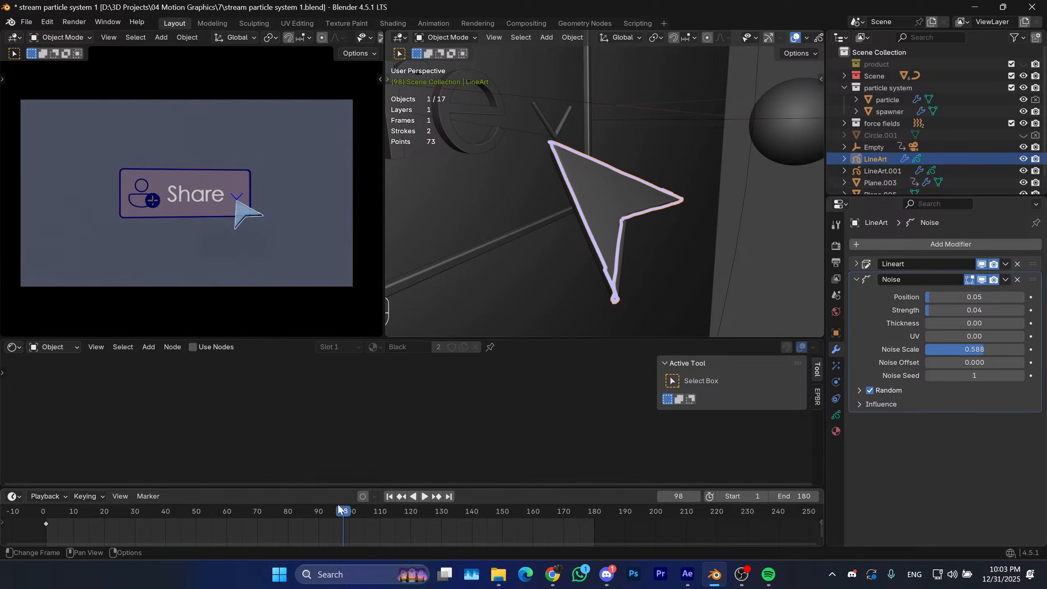
pyautogui.moveTo(329, 510); pyautogui.dragTo(373, 514)
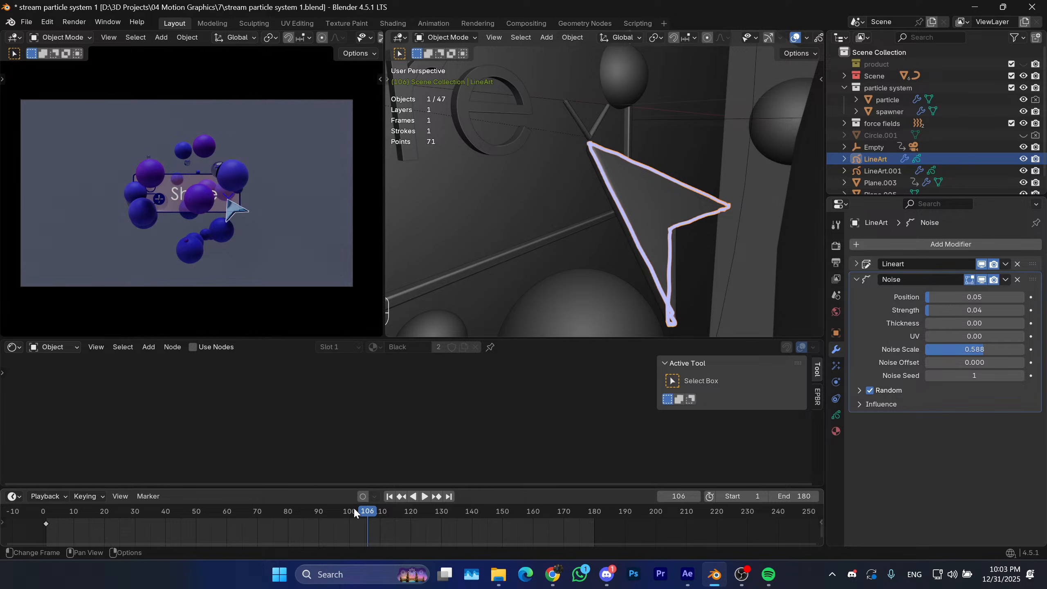
pyautogui.moveTo(347, 509)
pyautogui.mouseDown()
pyautogui.moveTo(337, 513)
pyautogui.moveTo(381, 516)
pyautogui.moveTo(356, 521)
pyautogui.mouseUp()
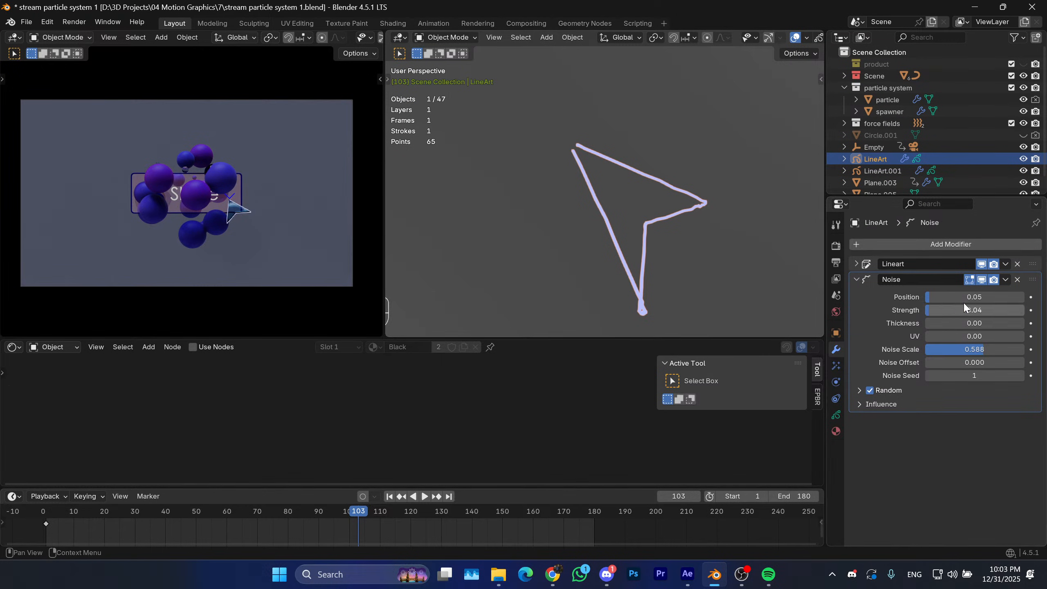
# Set the cursor outline's Lineart opacity to about 0.27 and its line thickness to 5.
pyautogui.click(856, 265)
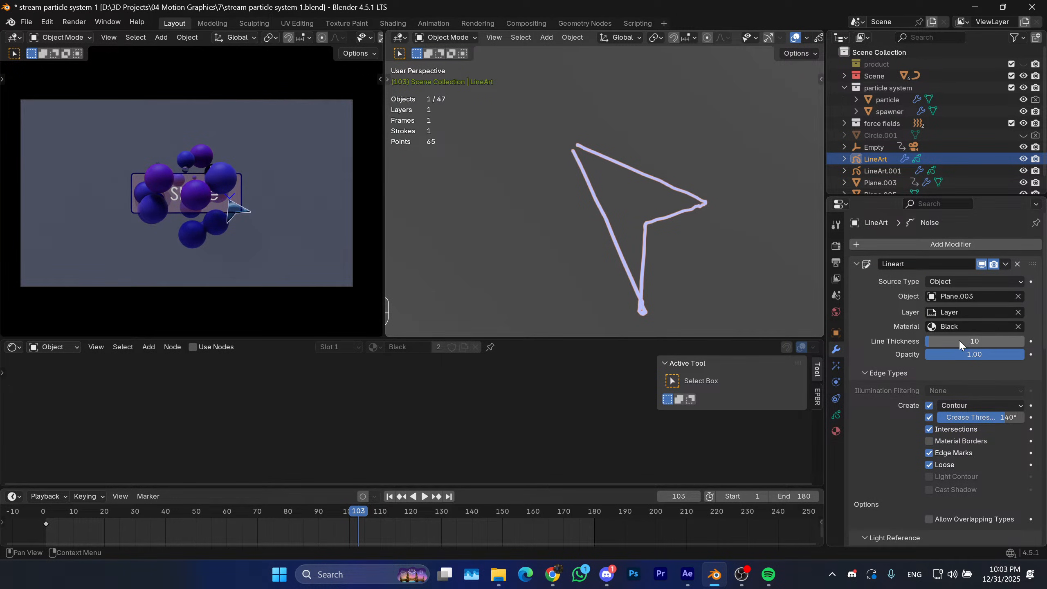
pyautogui.moveTo(975, 354); pyautogui.dragTo(951, 354)
pyautogui.click(948, 340)
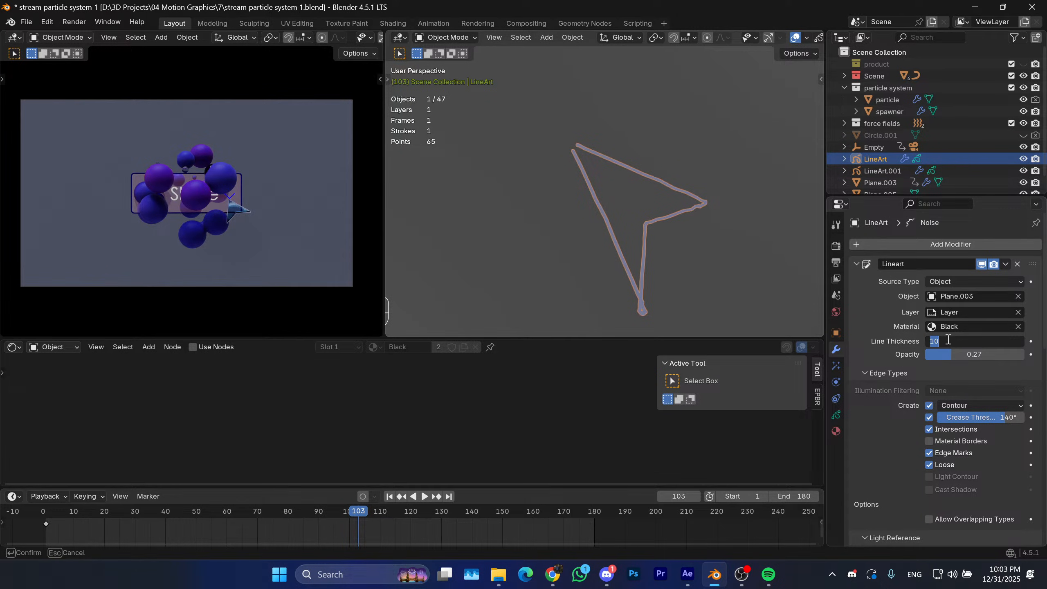
pyautogui.write('5')
pyautogui.press('Return')
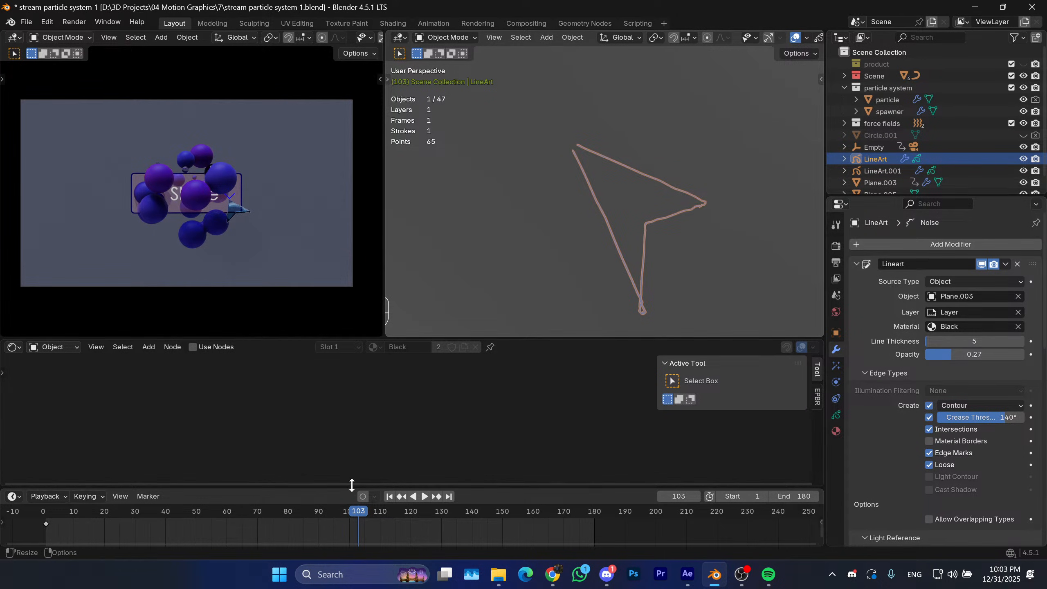
# Go back to frame 91, set the cursor outline's line thickness to 8, and save the file.
pyautogui.moveTo(352, 511); pyautogui.dragTo(315, 519)
pyautogui.press('space')
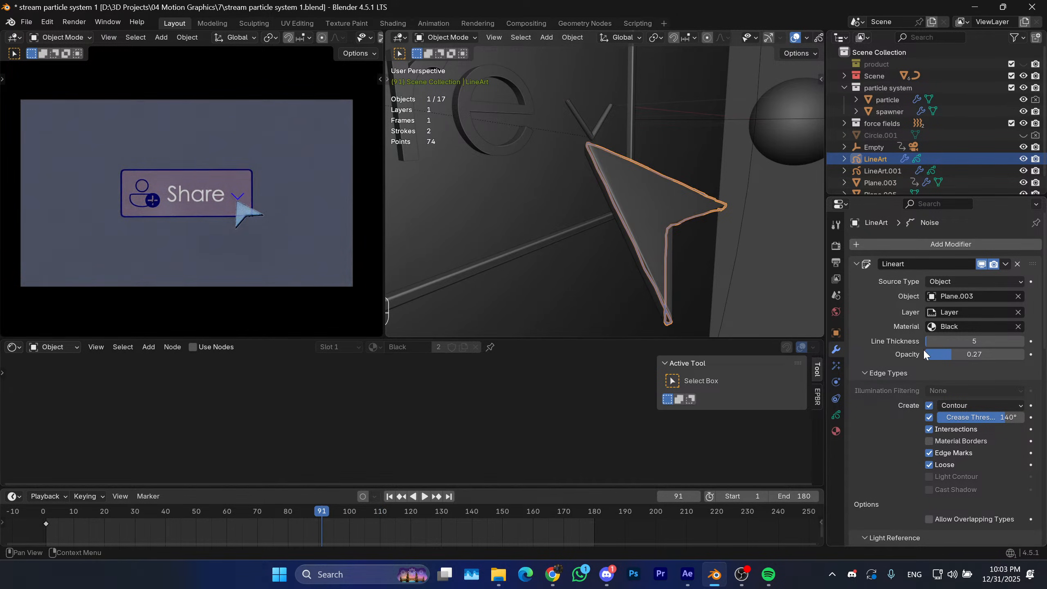
pyautogui.click(942, 341)
pyautogui.write('8')
pyautogui.press('Return')
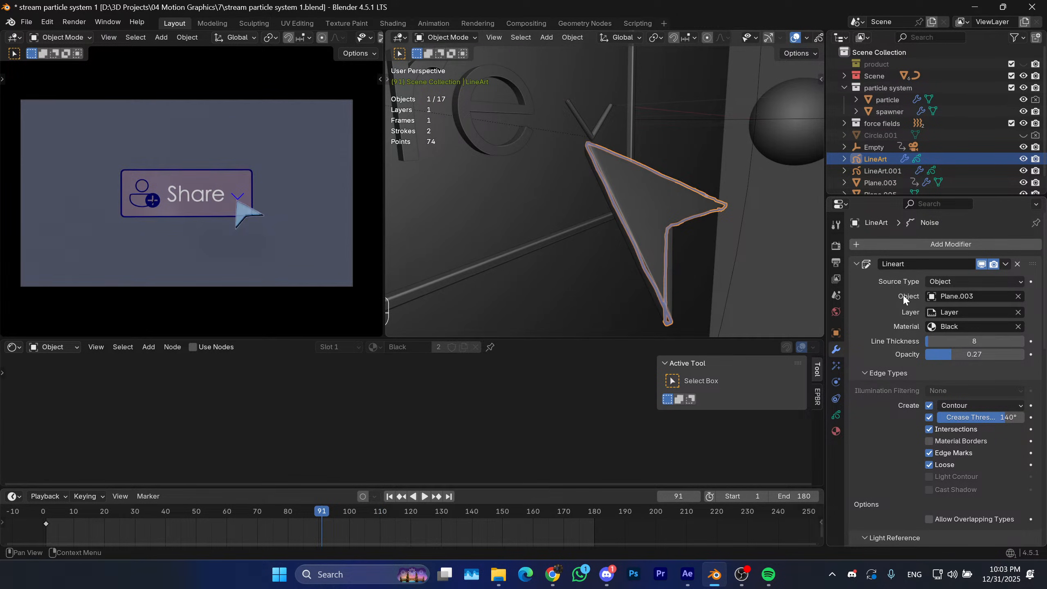
pyautogui.moveTo(601, 241)
pyautogui.keyDown('ctrl'); pyautogui.mouseDown(button='middle')
pyautogui.moveTo(537, 225)
pyautogui.moveTo(625, 247)
pyautogui.mouseUp(button='middle'); pyautogui.keyUp('ctrl')
pyautogui.hotkey('ctrl', 's')
# Turn off the cursor line art's Lineart modifier display in the viewport, with the camera view in solid shading, and restore rendered shading.
pyautogui.scroll(-3, 597, 238)
pyautogui.scroll(-3, 537, 224)
pyautogui.hotkey('shift', 'a')
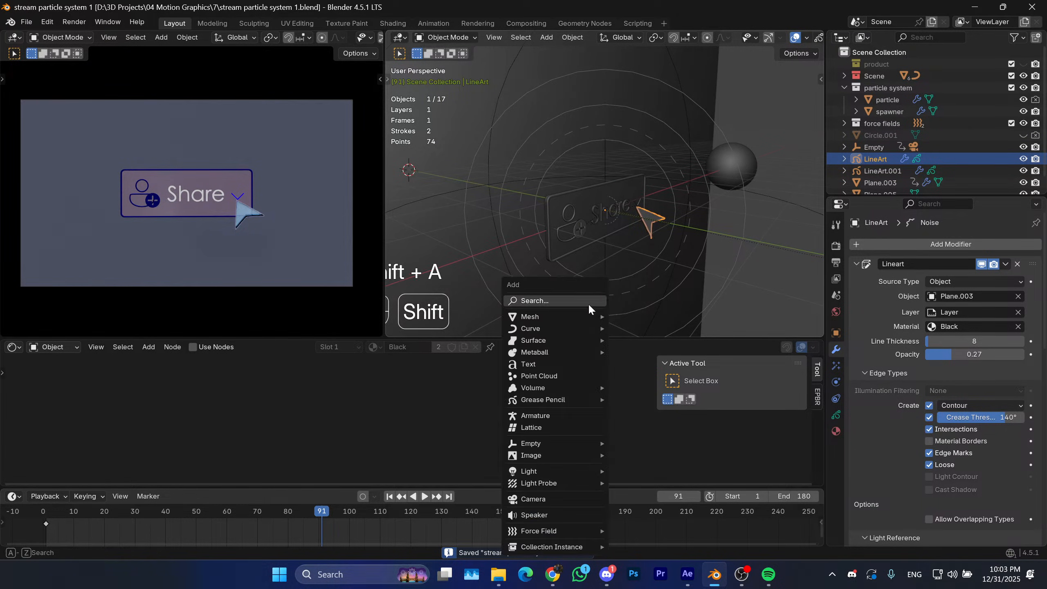
pyautogui.press('z')
pyautogui.click(223, 238)
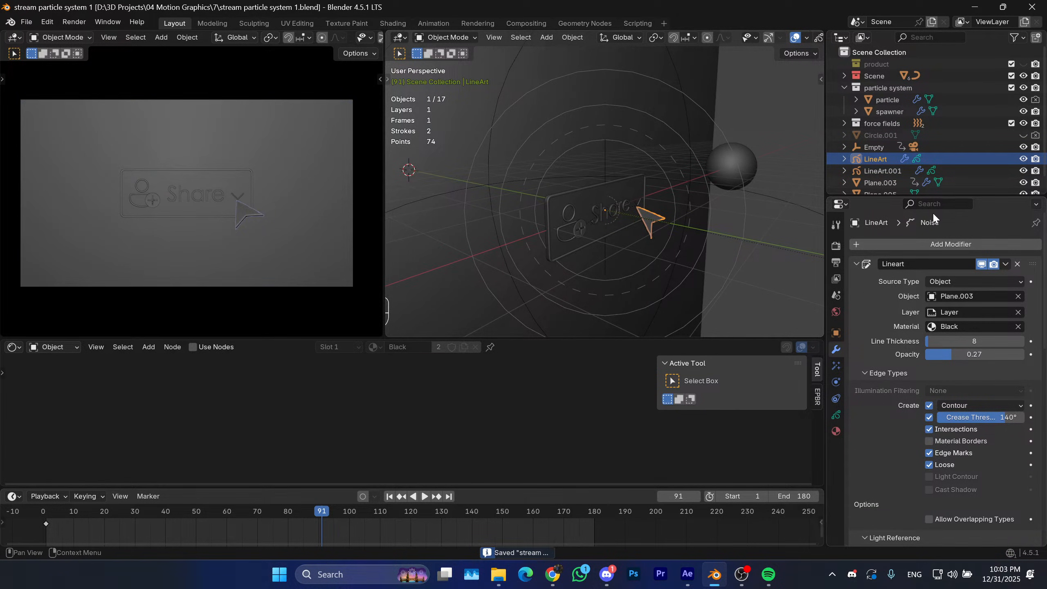
pyautogui.click(982, 264)
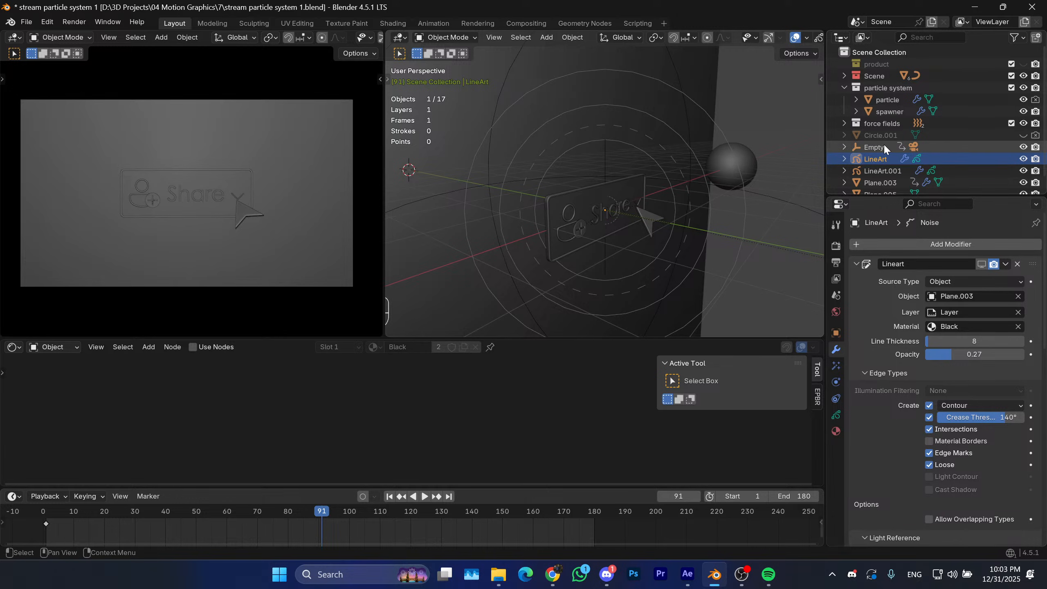
pyautogui.click(882, 170)
pyautogui.moveTo(726, 210); pyautogui.dragTo(694, 218, button='middle')
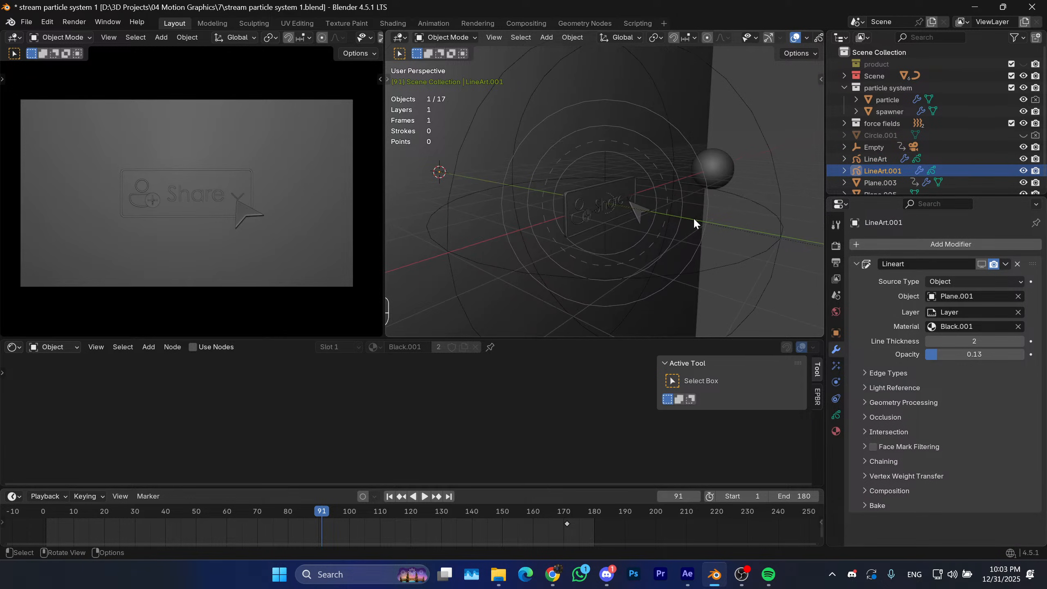
pyautogui.press('z')
pyautogui.click(236, 156)
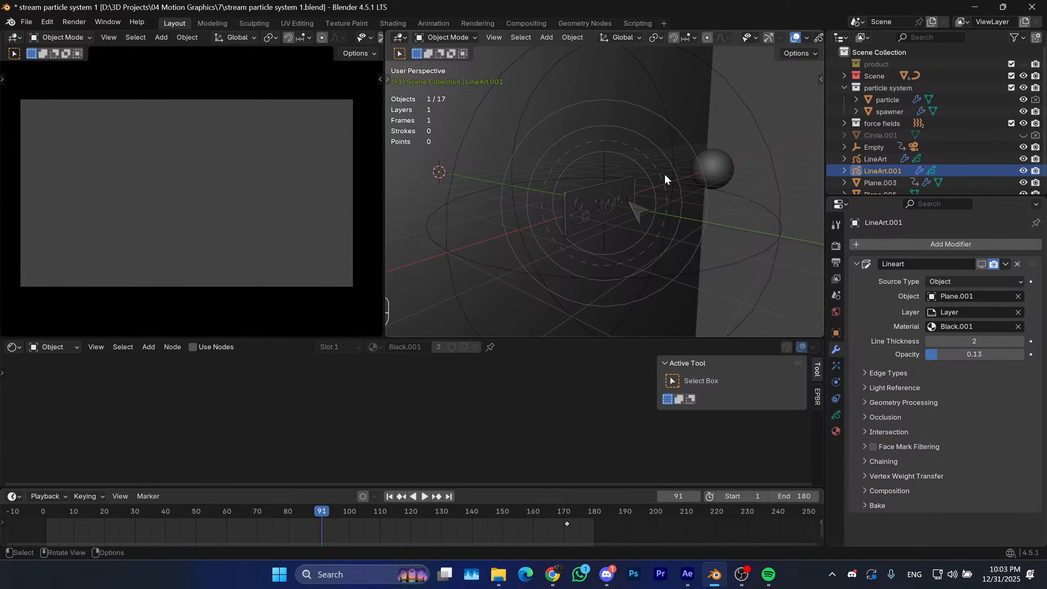
# Select the backdrop plane and add a Color Ramp node connected to its material's Base Color.
pyautogui.scroll(-2, 662, 197)
pyautogui.keyDown('shift'); pyautogui.moveTo(607, 229); pyautogui.dragTo(605, 209, button='middle'); pyautogui.keyUp('shift')
pyautogui.click(490, 106)
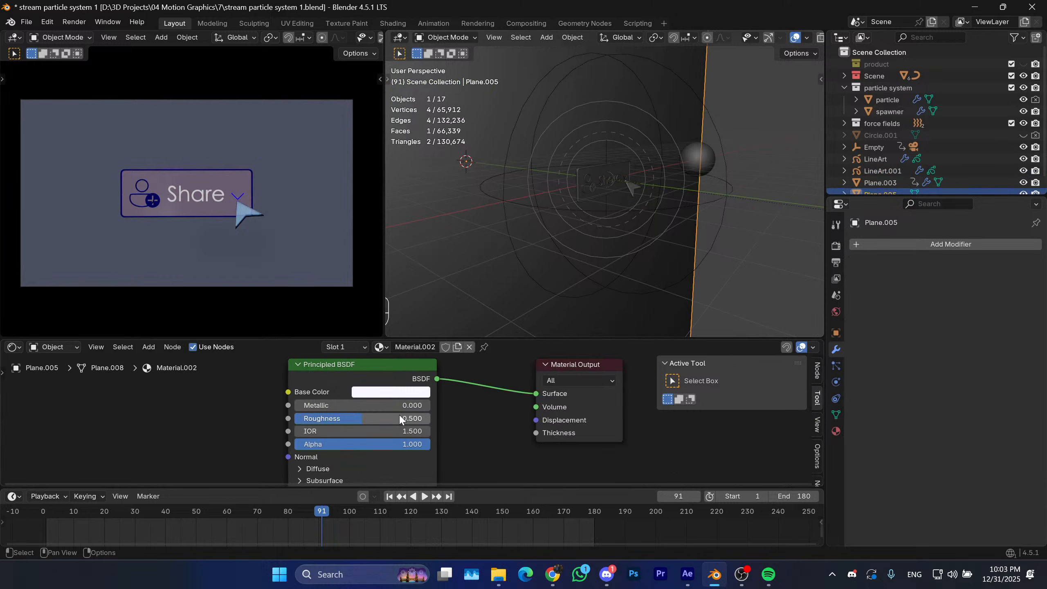
pyautogui.moveTo(296, 394); pyautogui.dragTo(336, 401, button='middle')
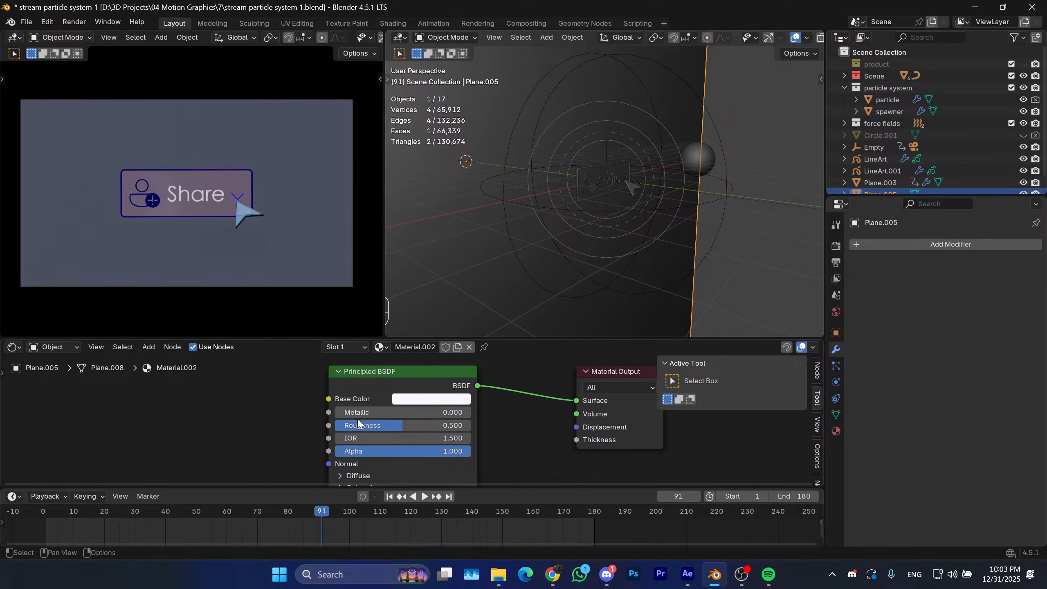
pyautogui.moveTo(328, 399); pyautogui.dragTo(123, 425)
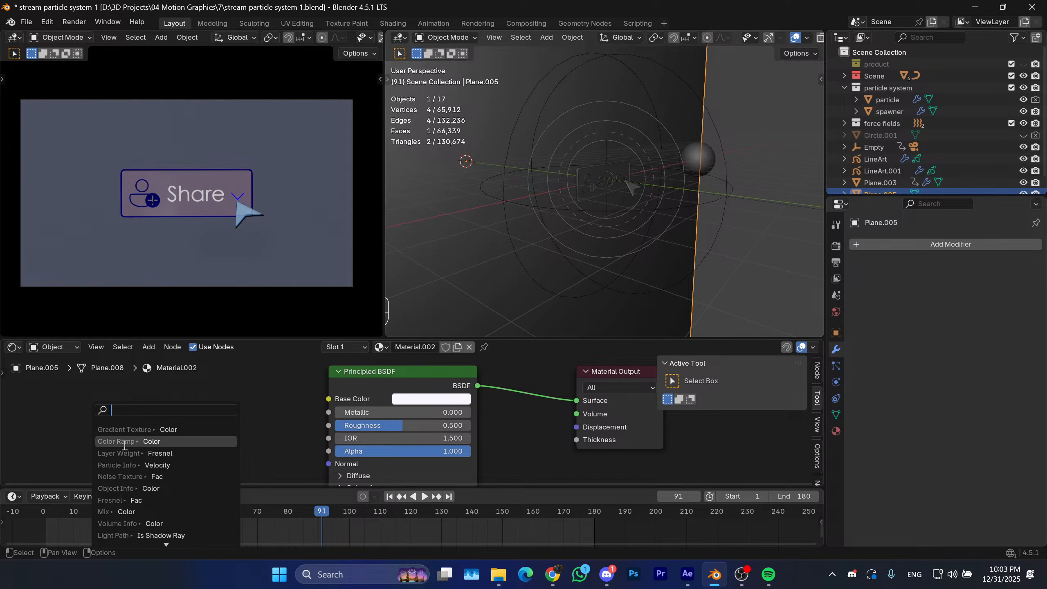
pyautogui.click(123, 425)
pyautogui.moveTo(238, 411); pyautogui.dragTo(289, 401, button='middle')
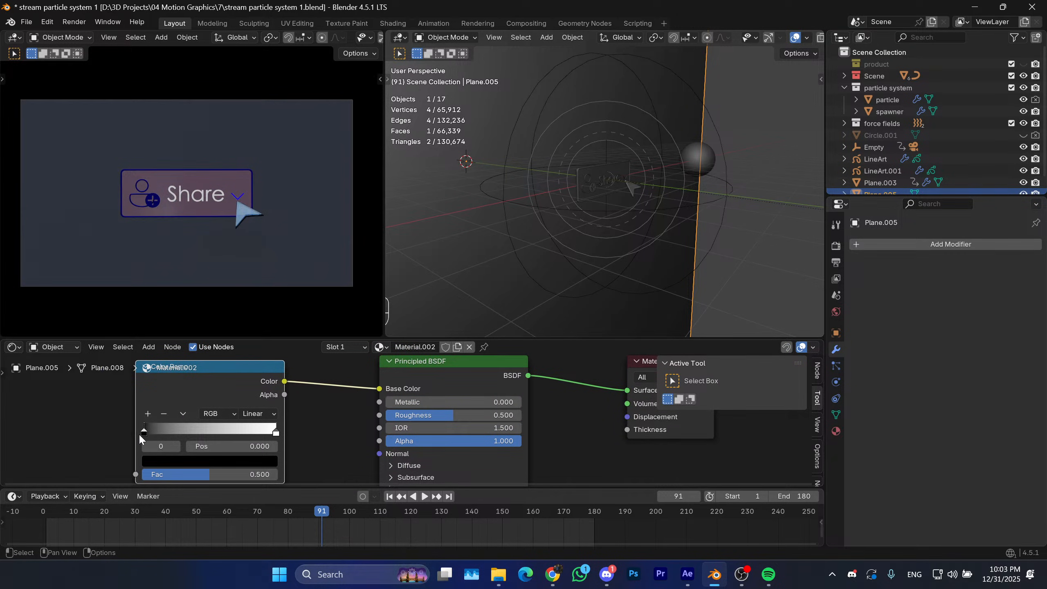
# Change the backdrop ramp's black stop to a light orange.
pyautogui.click(167, 460)
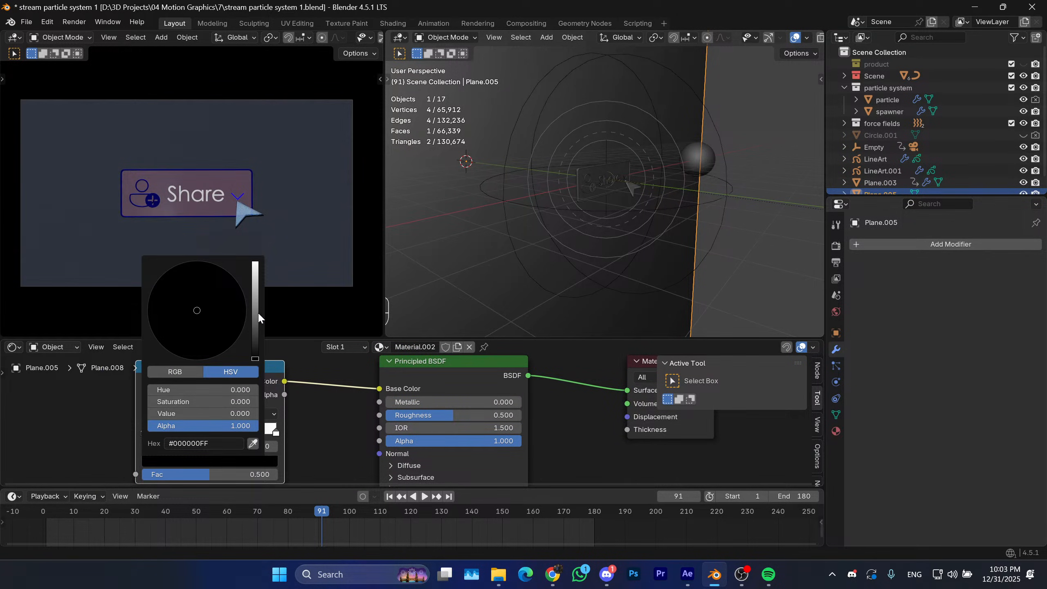
pyautogui.moveTo(255, 300); pyautogui.dragTo(255, 261)
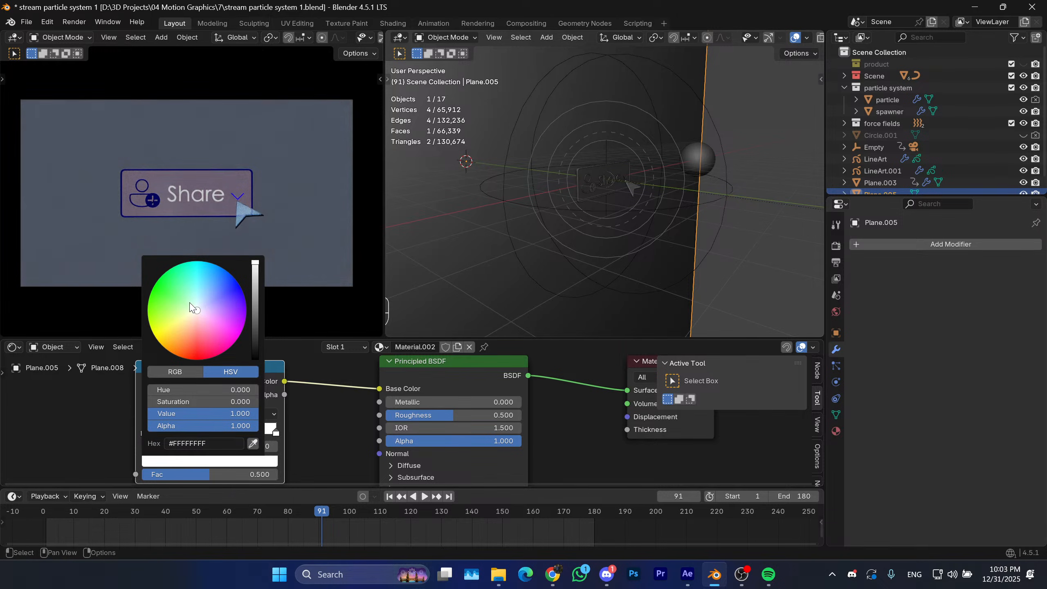
pyautogui.moveTo(190, 304); pyautogui.dragTo(185, 329)
pyautogui.moveTo(316, 423); pyautogui.dragTo(347, 459, button='middle')
pyautogui.click(291, 415)
# Add Texture Coordinate and Mapping nodes before the Color Ramp and remove the Image Texture node while keeping the link.
pyautogui.scroll(-3, 343, 429)
pyautogui.moveTo(271, 408); pyautogui.dragTo(306, 409, button='middle')
pyautogui.hotkey('ctrl', 't')
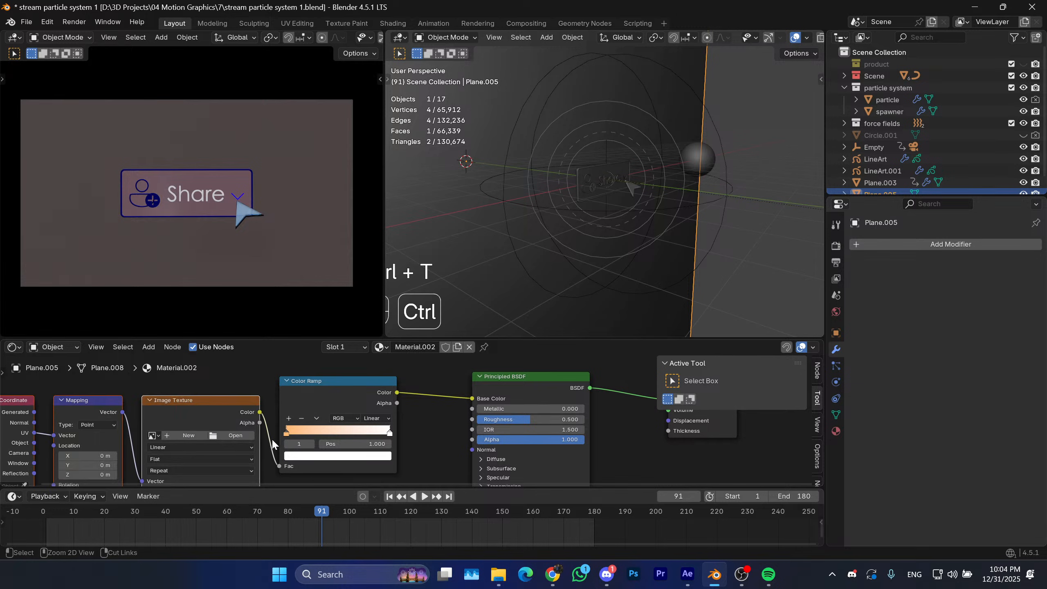
pyautogui.moveTo(272, 439); pyautogui.dragTo(319, 411, button='middle')
pyautogui.hotkey('ctrl', 'x')
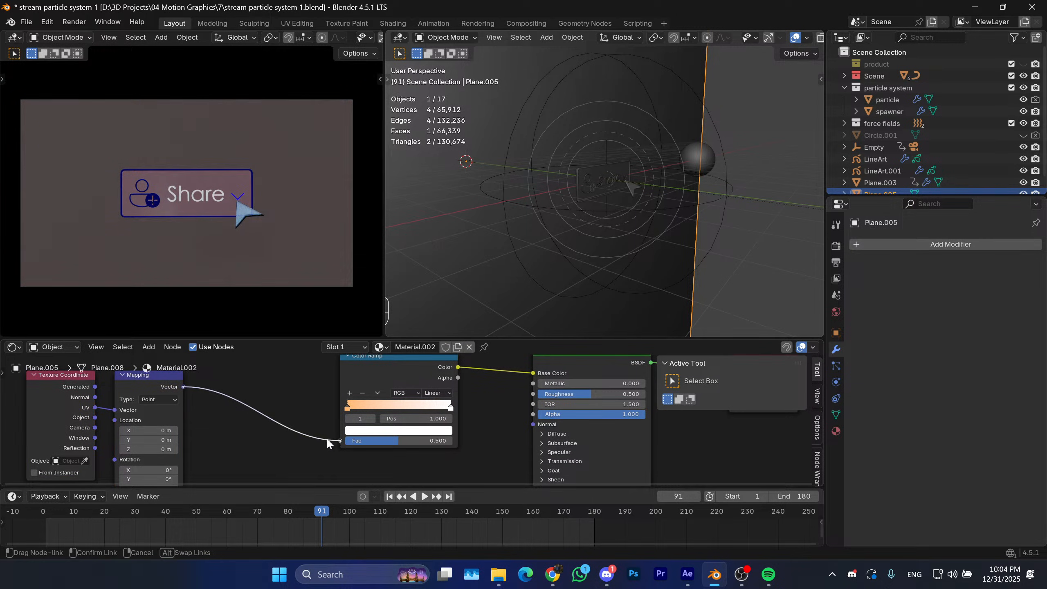
# Insert a linear Gradient Texture node between the Mapping node and the Color Ramp.
pyautogui.hotkey('shift', 'a')
pyautogui.write('gra')
pyautogui.click(286, 434)
pyautogui.click(255, 404)
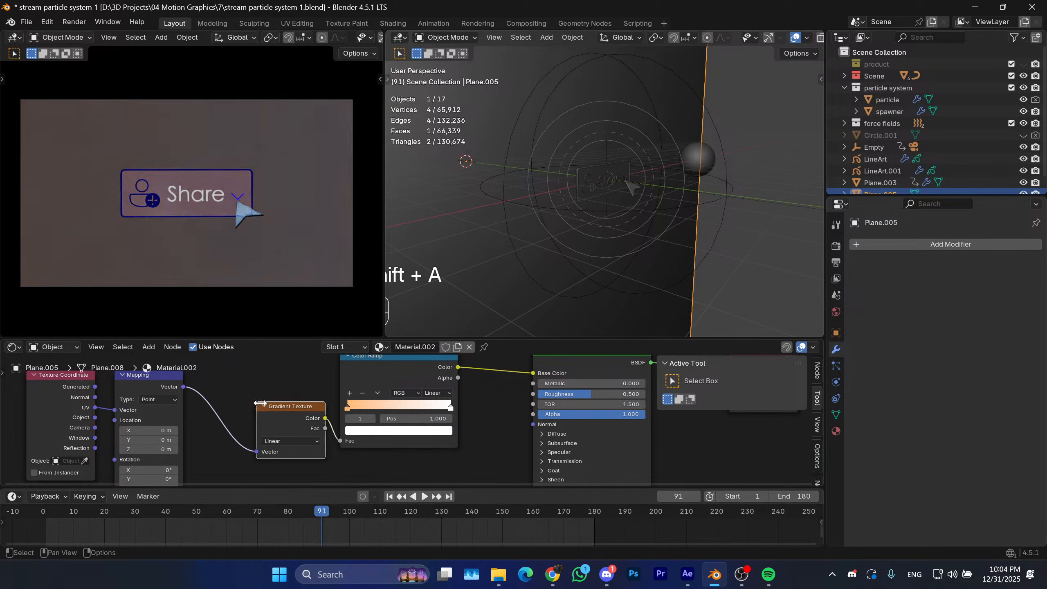
# Set the Mapping node's Z rotation to about -24.3° to tilt the backdrop gradient.
pyautogui.moveTo(238, 424); pyautogui.dragTo(301, 407, button='middle')
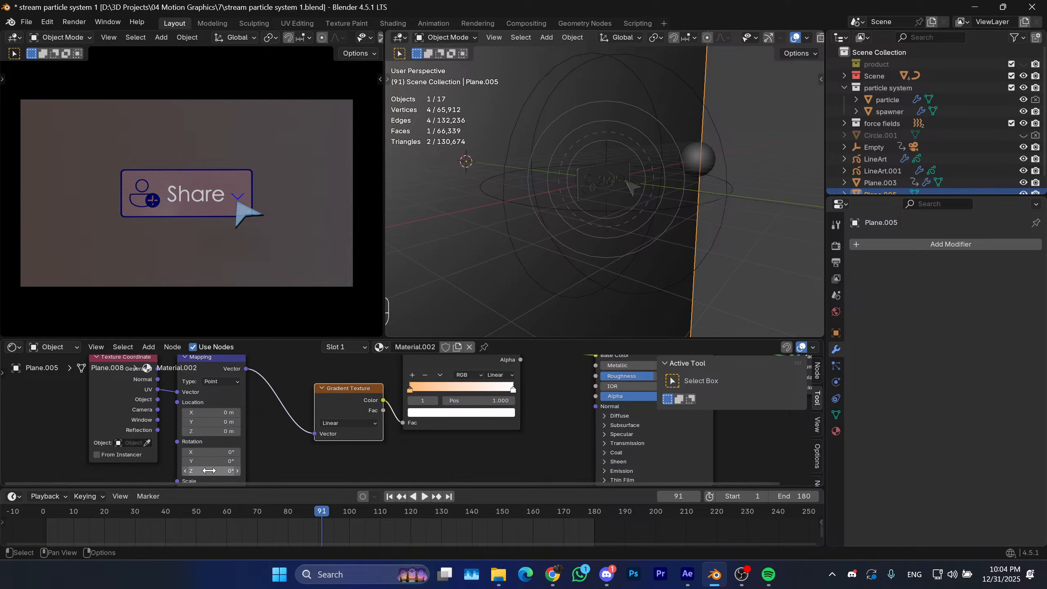
pyautogui.moveTo(211, 461); pyautogui.dragTo(162, 471)
pyautogui.hotkey('ctrl', 'z')
pyautogui.hotkey('ctrl', 'z')
pyautogui.hotkey('ctrl', 'shift', 'z')
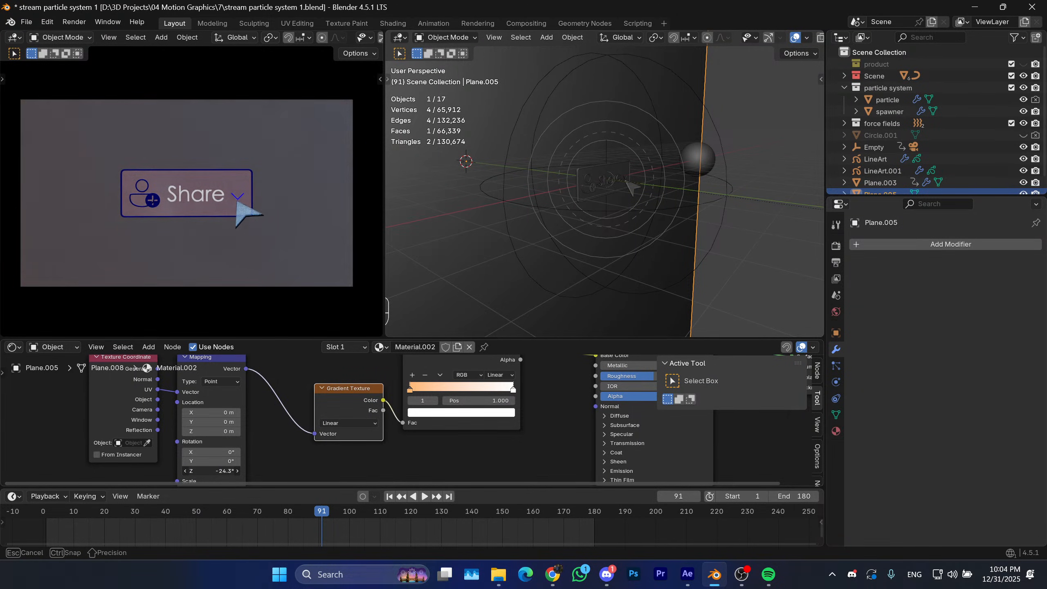
# Play the animation from the start to check the new backdrop, and stop at frame 116.
pyautogui.scroll(-1, 302, 408)
pyautogui.scroll(-1, 555, 231)
pyautogui.keyDown('shift'); pyautogui.moveTo(569, 234); pyautogui.dragTo(608, 287, button='middle'); pyautogui.keyUp('shift')
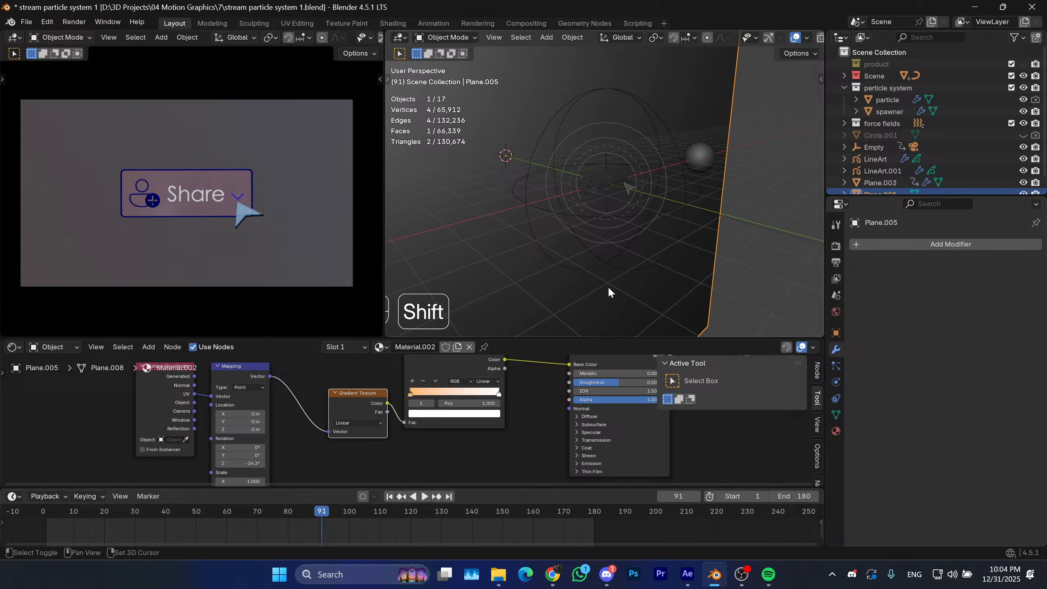
pyautogui.click(387, 496)
pyautogui.press('space')
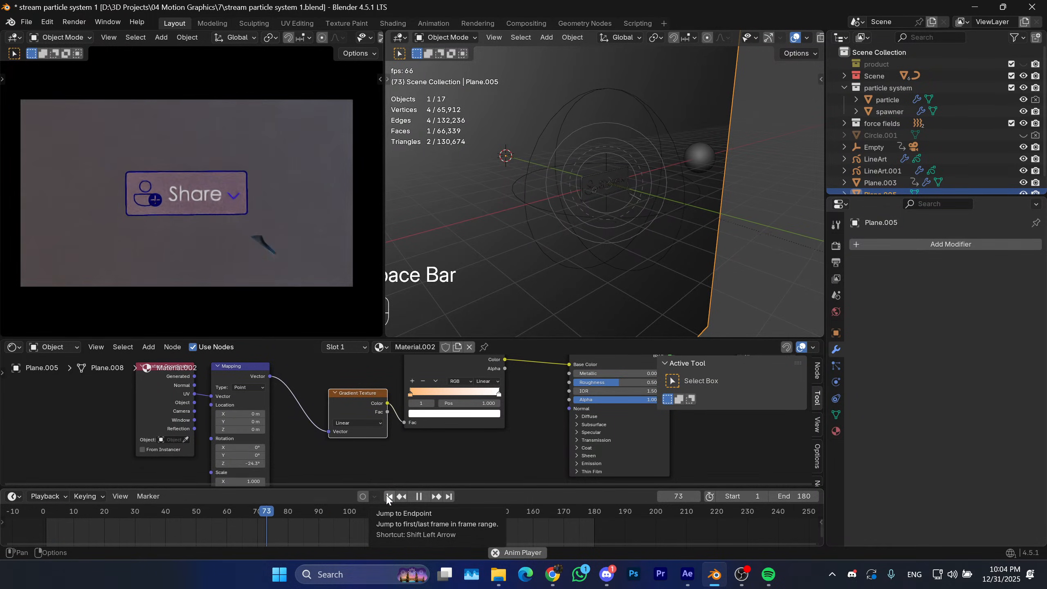
pyautogui.press('Escape')
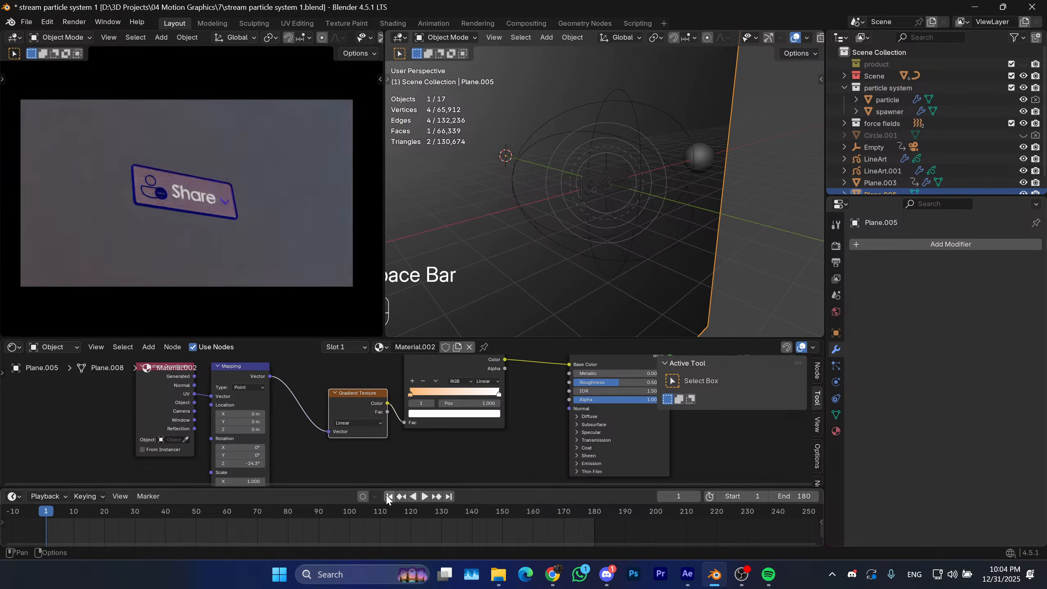
pyautogui.press('space')
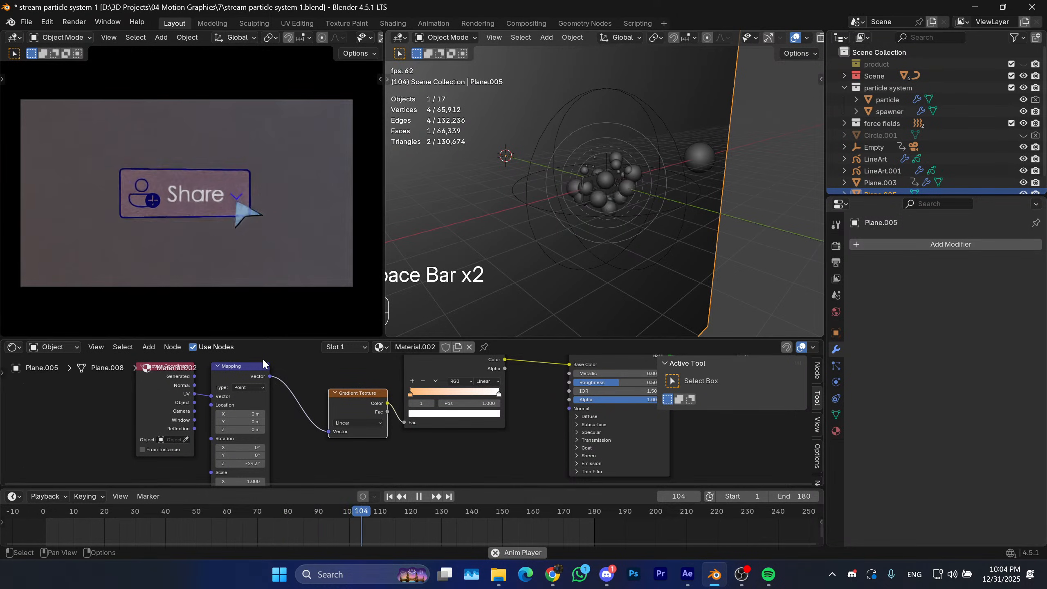
pyautogui.moveTo(437, 519); pyautogui.dragTo(384, 511)
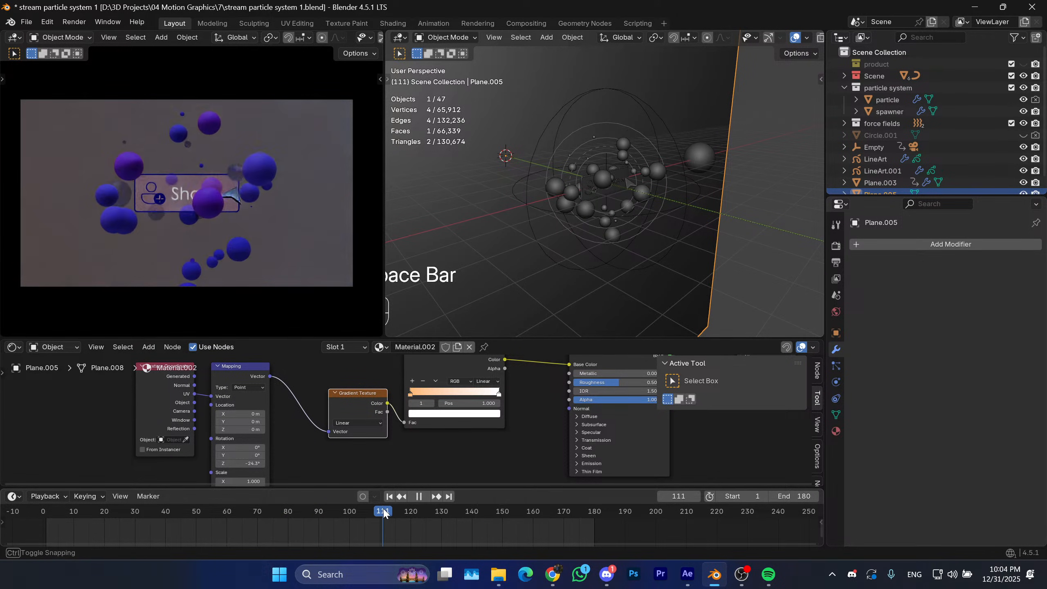
pyautogui.press('space')
# Add an area light and place it at the world origin by snapping it to the 3D cursor.
pyautogui.hotkey('shift', 'a')
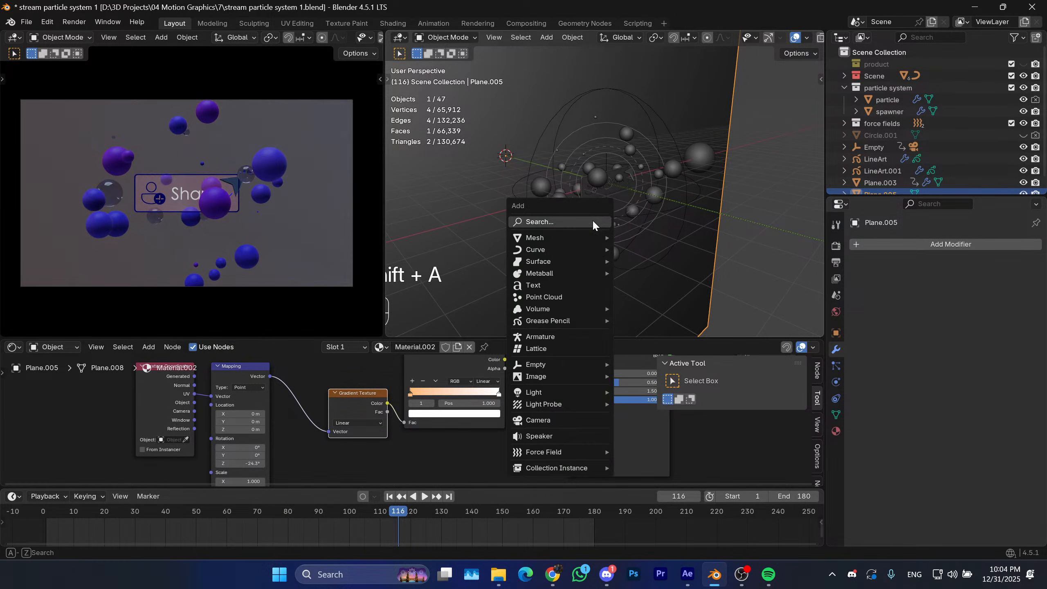
pyautogui.moveTo(607, 392)
pyautogui.click(647, 431)
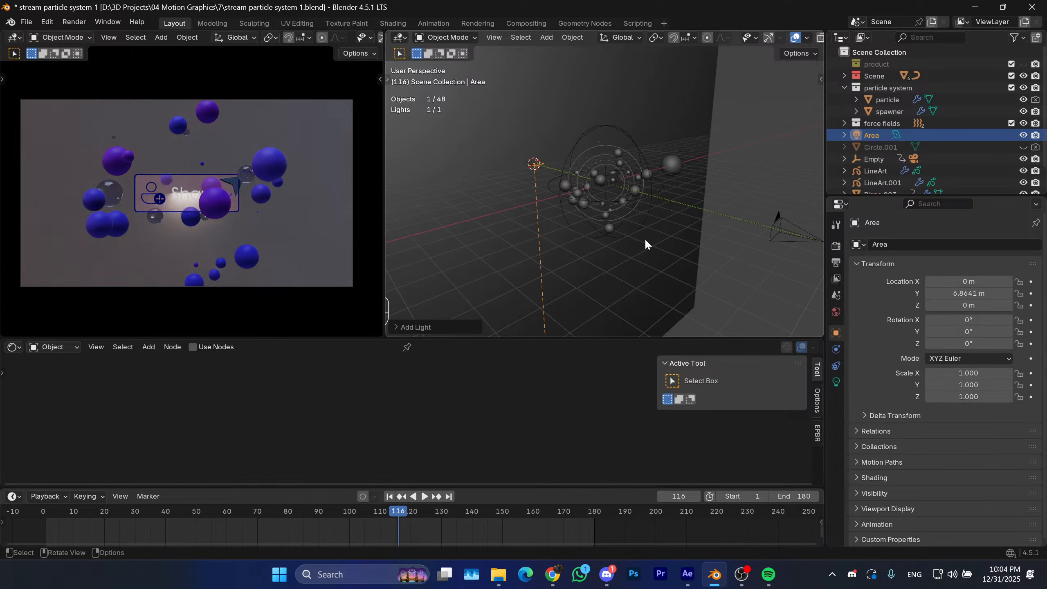
pyautogui.moveTo(633, 237)
pyautogui.mouseDown(button='middle')
pyautogui.moveTo(643, 242)
pyautogui.moveTo(637, 227)
pyautogui.mouseUp(button='middle')
pyautogui.hotkey('shift', 's')
pyautogui.click(616, 300)
pyautogui.hotkey('shift', 's')
pyautogui.click(647, 212)
# Raise the area light along the Z axis to about 5.08 m above the particles.
pyautogui.press('g')
pyautogui.press('z')
pyautogui.click(659, 155)
pyautogui.keyDown('shift'); pyautogui.moveTo(651, 177); pyautogui.dragTo(664, 235, button='middle'); pyautogui.keyUp('shift')
pyautogui.hotkey('shift', 's')
pyautogui.rightClick(658, 262)
pyautogui.press('r')
pyautogui.rightClick(683, 241)
pyautogui.hotkey('shift', 's')
pyautogui.rightClick(697, 252)
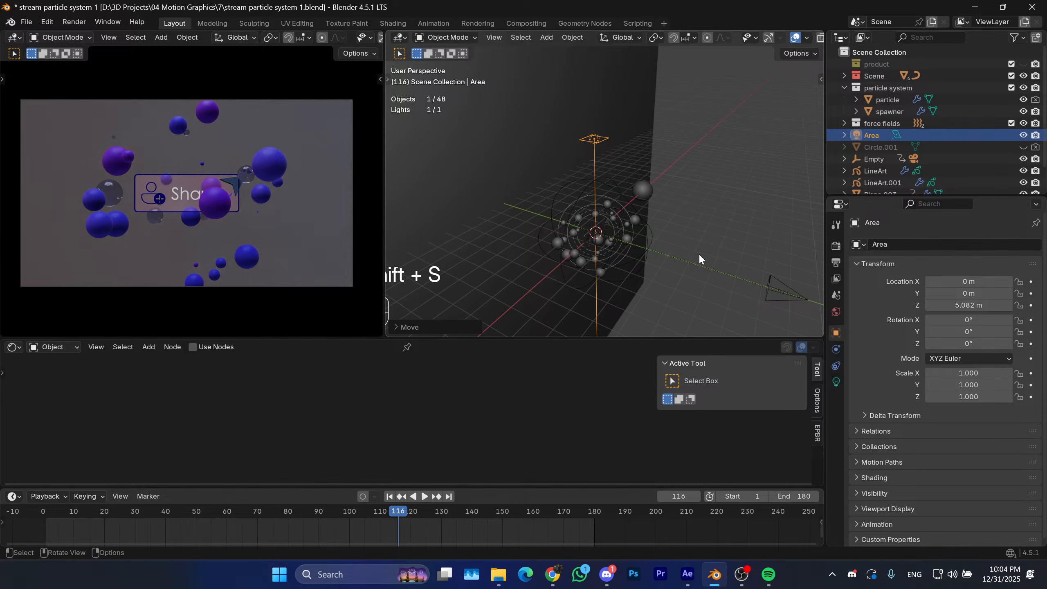
pyautogui.hotkey('shift', 's')
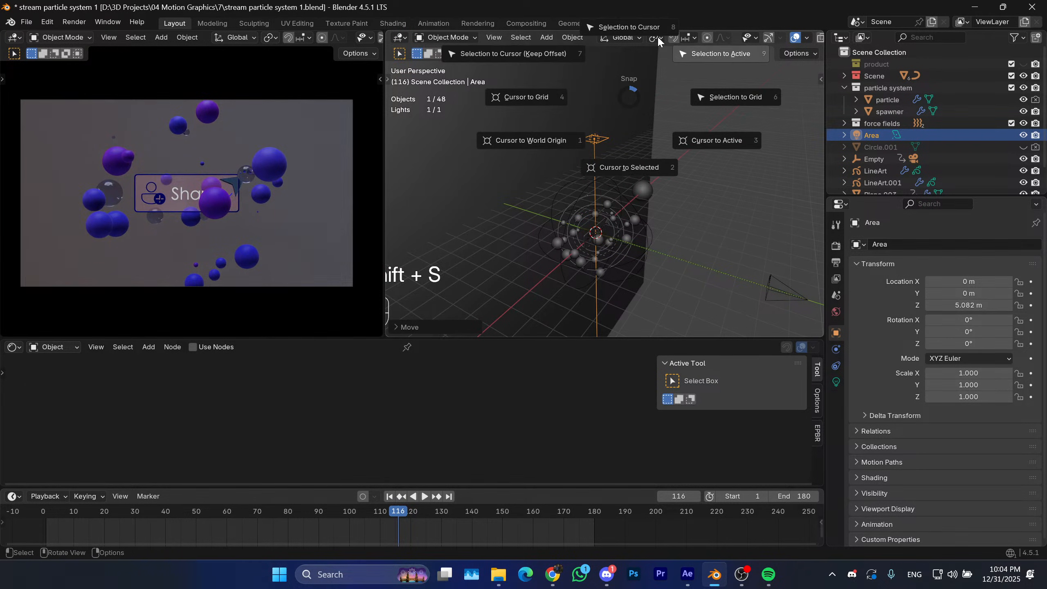
pyautogui.rightClick(657, 165)
pyautogui.rightClick(656, 167)
pyautogui.press('z')
pyautogui.press('z')
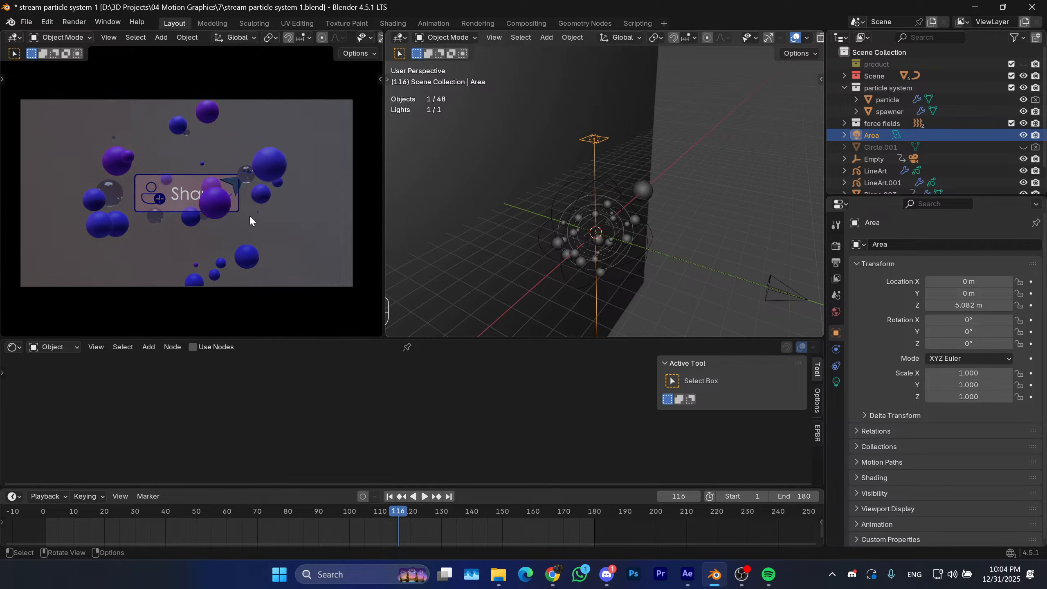
# Select the backdrop plane and move its Gradient Texture and Color Ramp nodes closer to the Mapping node.
pyautogui.click(486, 172)
pyautogui.scroll(2, 293, 432)
pyautogui.moveTo(293, 434); pyautogui.dragTo(308, 426, button='middle')
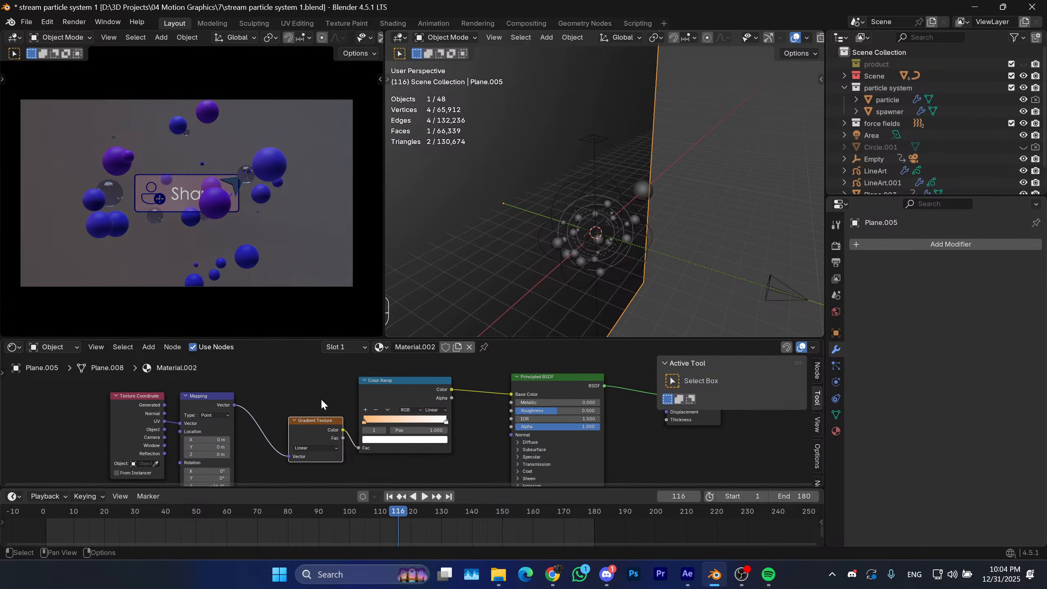
pyautogui.moveTo(309, 400); pyautogui.dragTo(398, 437)
pyautogui.press('g')
pyautogui.click(371, 444)
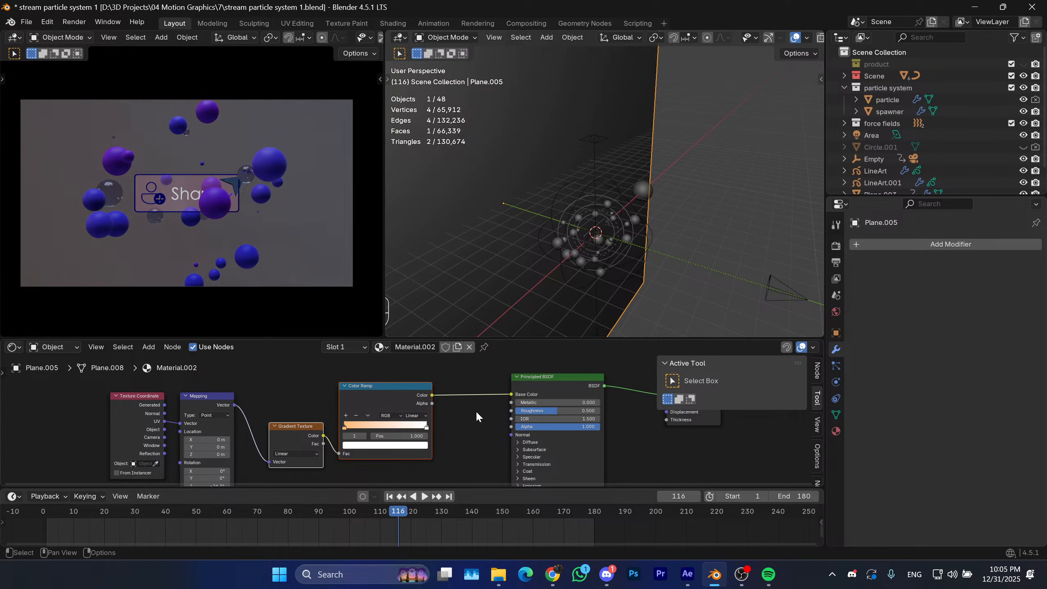
# Connect the backdrop material's Color Ramp colour directly to the Material Output surface, bypassing the Principled BSDF.
pyautogui.click(446, 399)
pyautogui.click(387, 389)
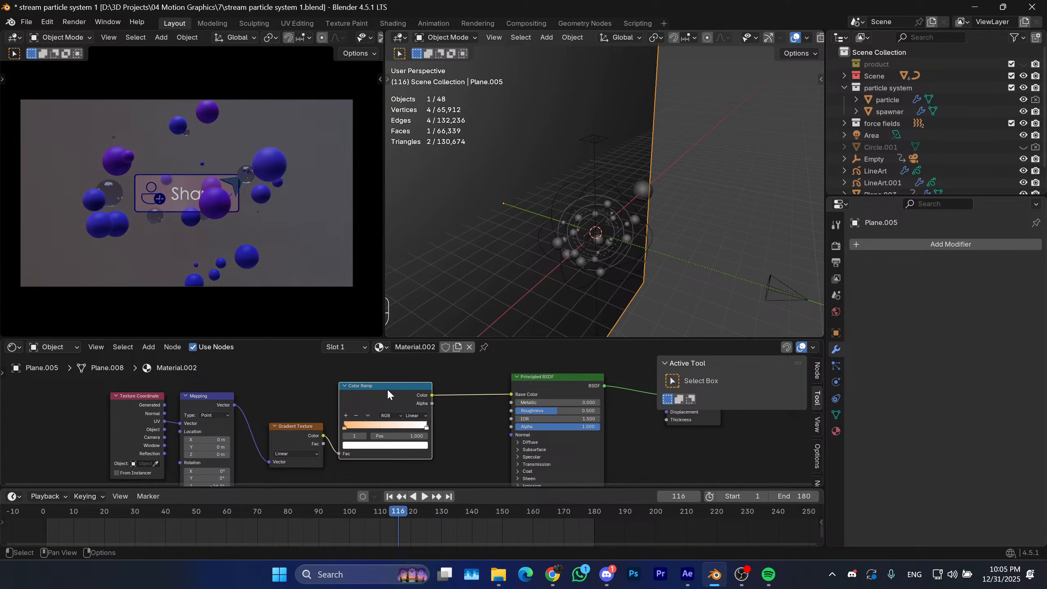
pyautogui.moveTo(387, 389); pyautogui.dragTo(364, 386, button='middle')
pyautogui.keyDown('ctrl'); pyautogui.keyDown('shift'); pyautogui.click(405, 391); pyautogui.keyUp('shift'); pyautogui.keyUp('ctrl')
# Move the Principled BSDF below the Color Ramp's output link and disconnect its Base Color input.
pyautogui.moveTo(451, 391); pyautogui.dragTo(409, 391, button='middle')
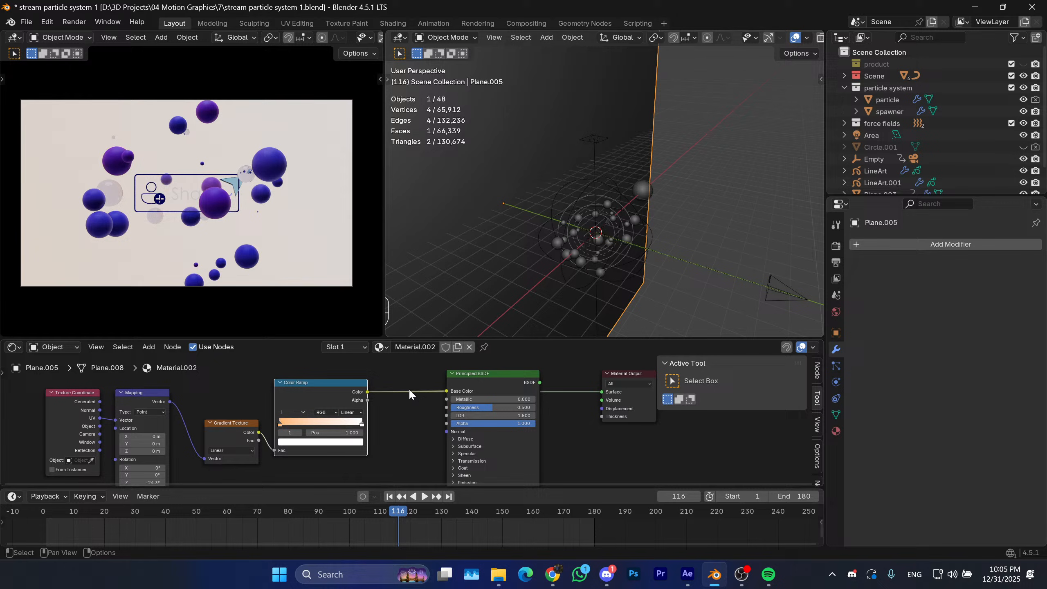
pyautogui.click(484, 378)
pyautogui.moveTo(481, 381); pyautogui.dragTo(457, 387, button='middle')
pyautogui.press('g')
pyautogui.click(439, 439)
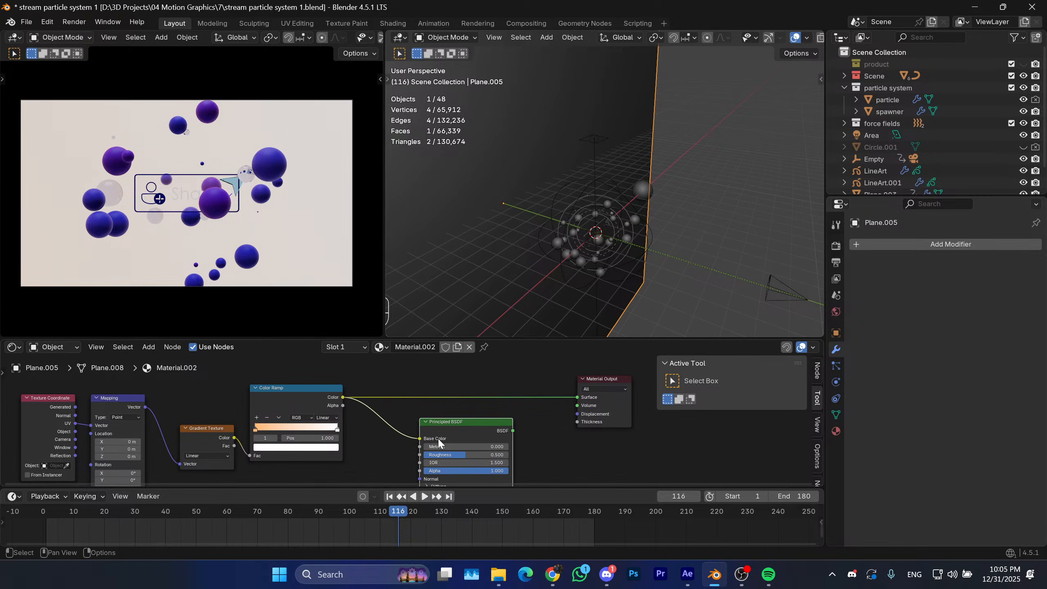
pyautogui.moveTo(421, 438); pyautogui.dragTo(399, 437)
pyautogui.moveTo(398, 438); pyautogui.dragTo(401, 427, button='middle')
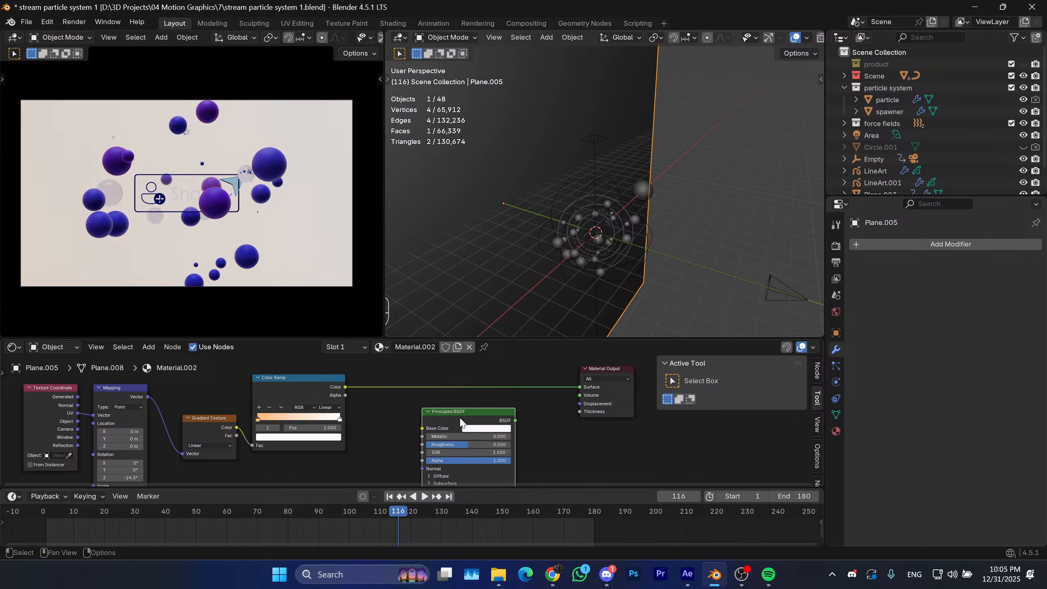
# Set the Mapping node's Z rotation to about 32.1° and lighten the Color Ramp's first stop to pale peach (#FFCFAE).
pyautogui.moveTo(454, 407); pyautogui.dragTo(463, 405, button='middle')
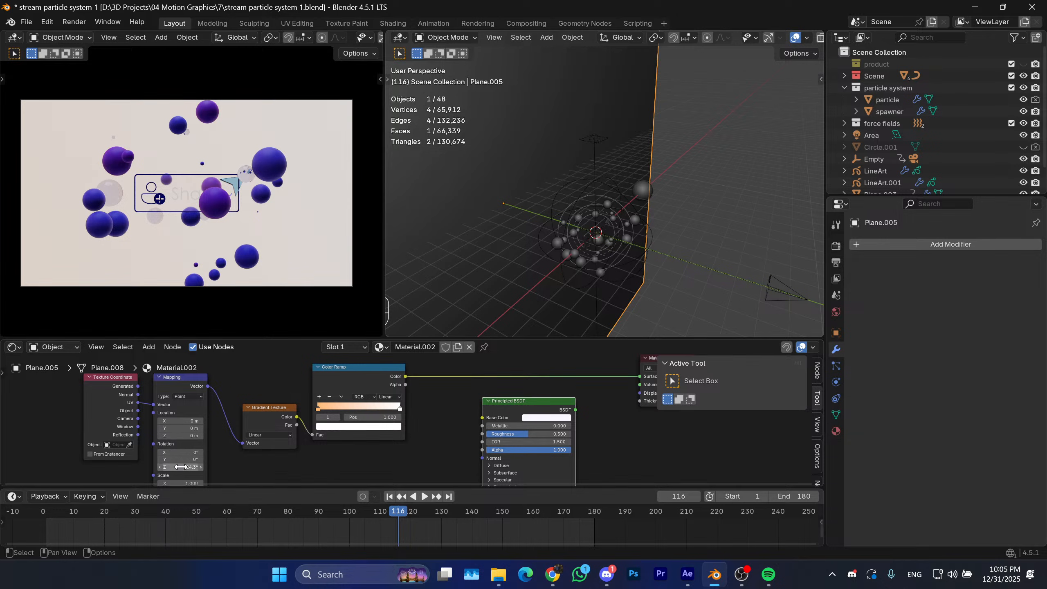
pyautogui.moveTo(180, 467); pyautogui.dragTo(220, 467)
pyautogui.click(320, 409)
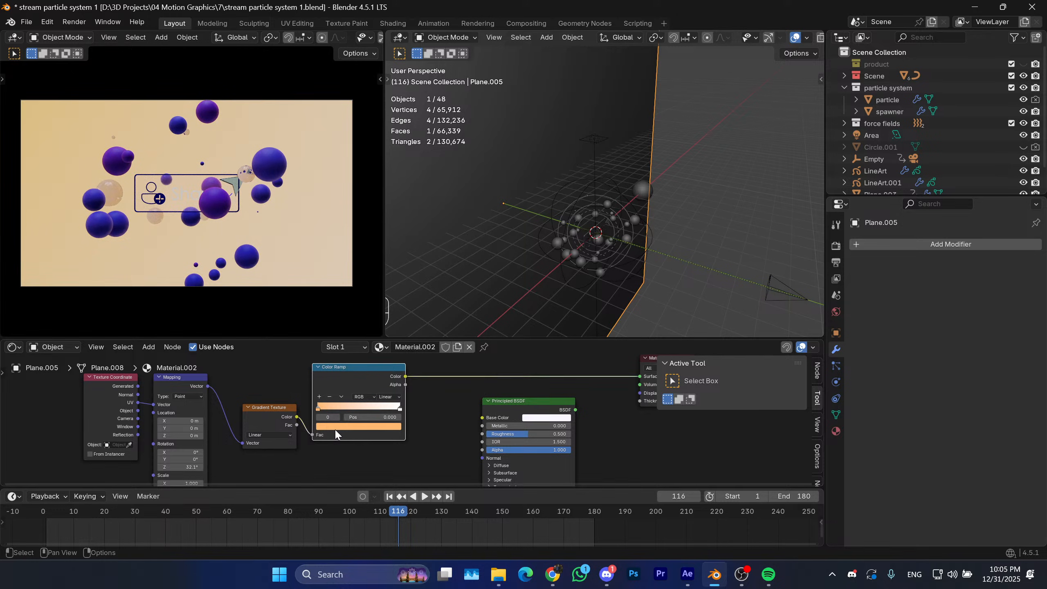
pyautogui.click(335, 427)
pyautogui.moveTo(346, 334); pyautogui.dragTo(346, 341)
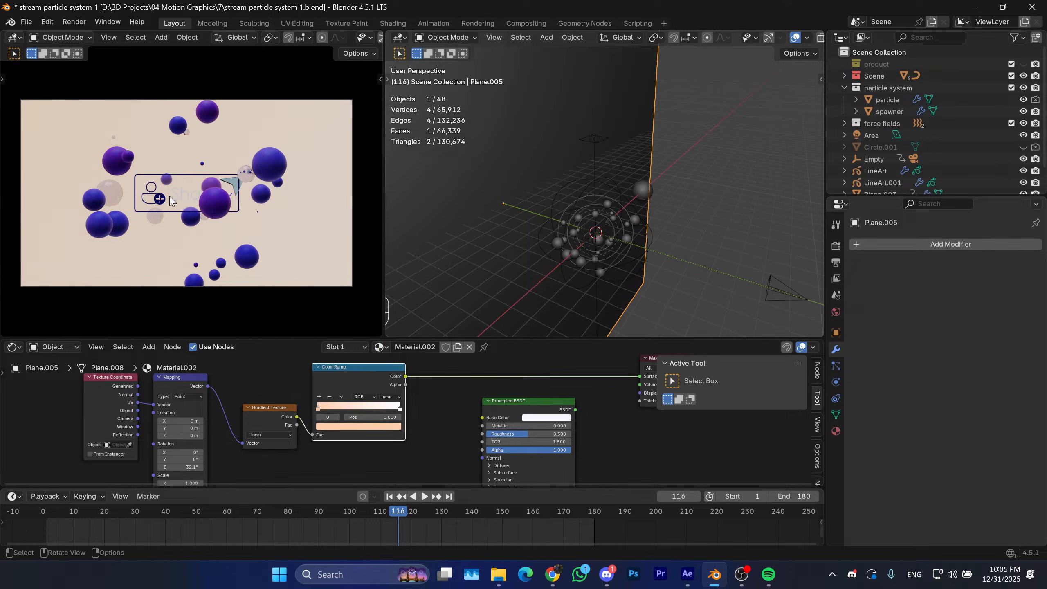
pyautogui.scroll(2, 182, 242)
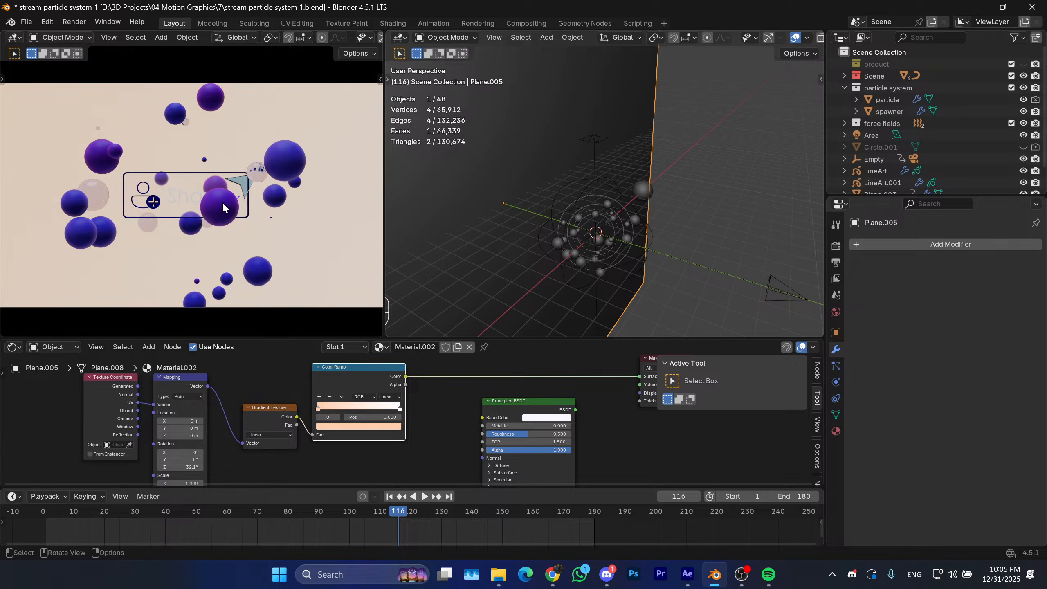
# Try a darker value on the Color Ramp's white end stop.
pyautogui.moveTo(427, 425); pyautogui.dragTo(461, 419, button='middle')
pyautogui.scroll(1, 451, 415)
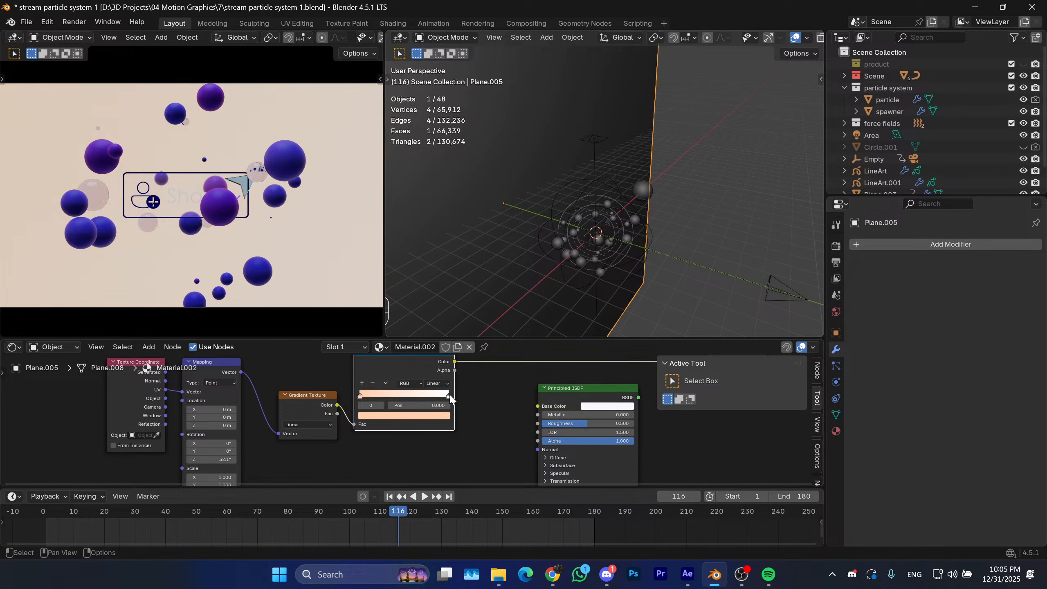
pyautogui.click(430, 420)
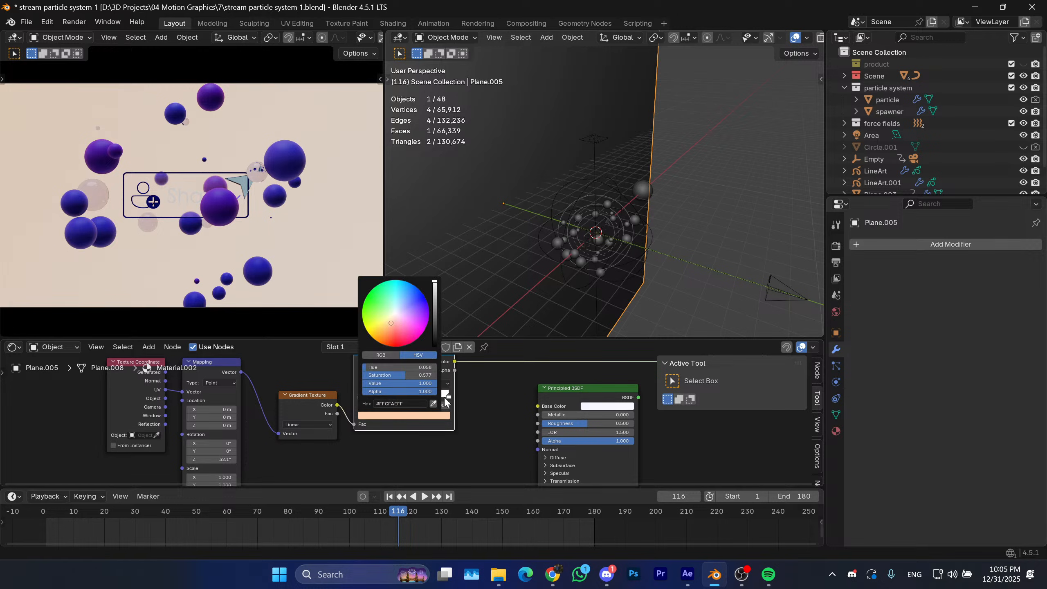
pyautogui.click(449, 396)
pyautogui.click(439, 417)
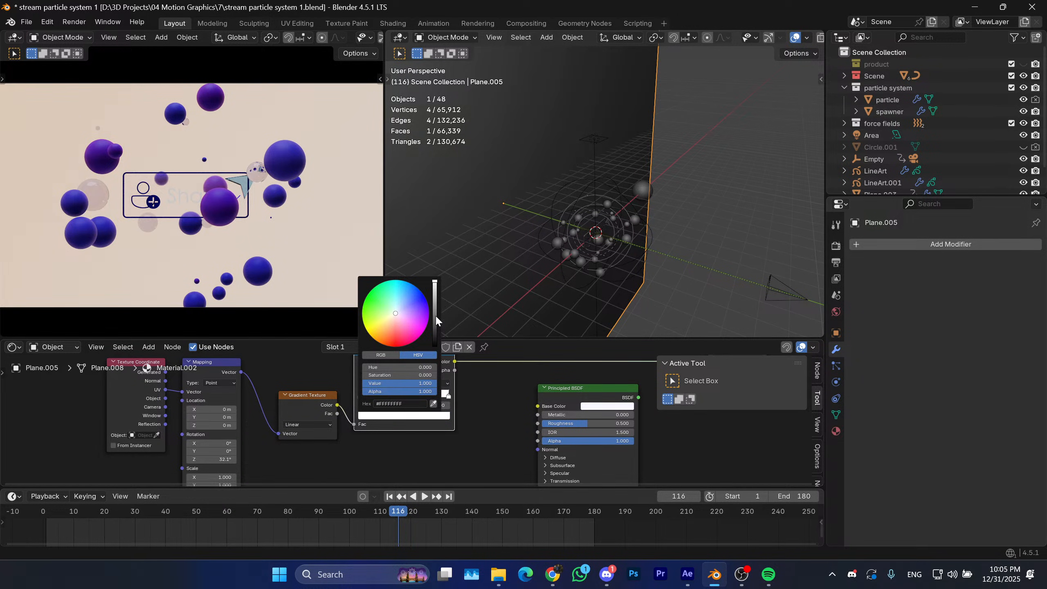
pyautogui.moveTo(435, 316); pyautogui.dragTo(435, 281)
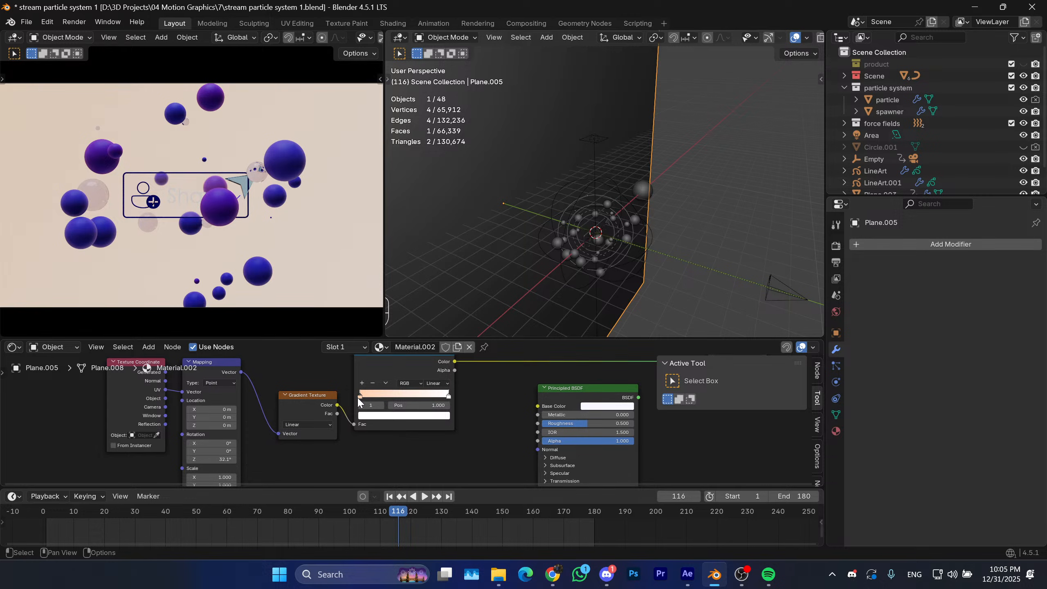
# Set the Color Ramp's first stop to warm orange (#FFB97D) and its end stop to a saturated blue.
pyautogui.click(360, 397)
pyautogui.click(375, 416)
pyautogui.moveTo(395, 375); pyautogui.dragTo(425, 375)
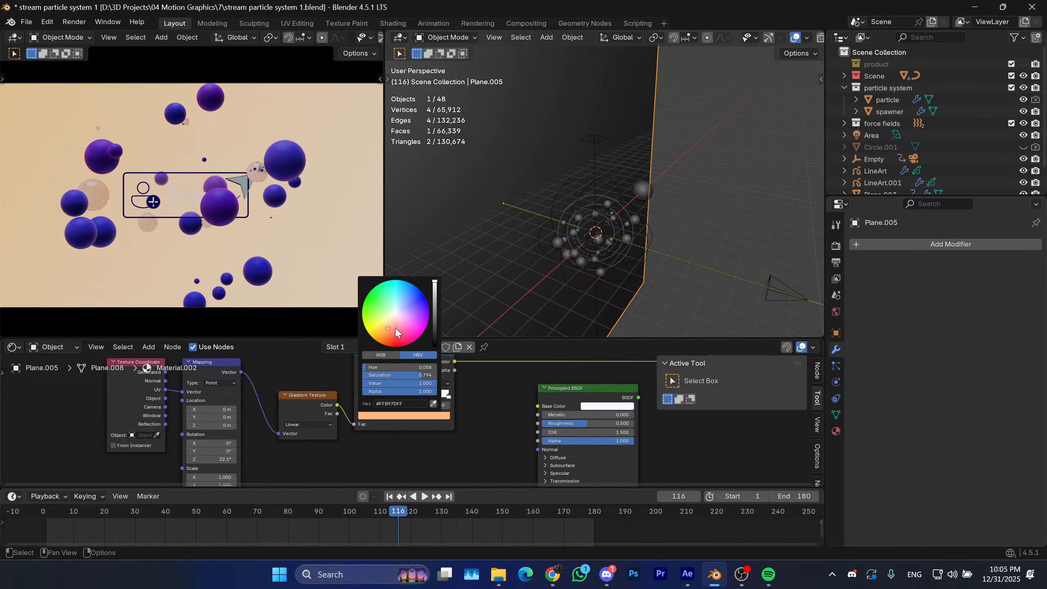
pyautogui.click(448, 397)
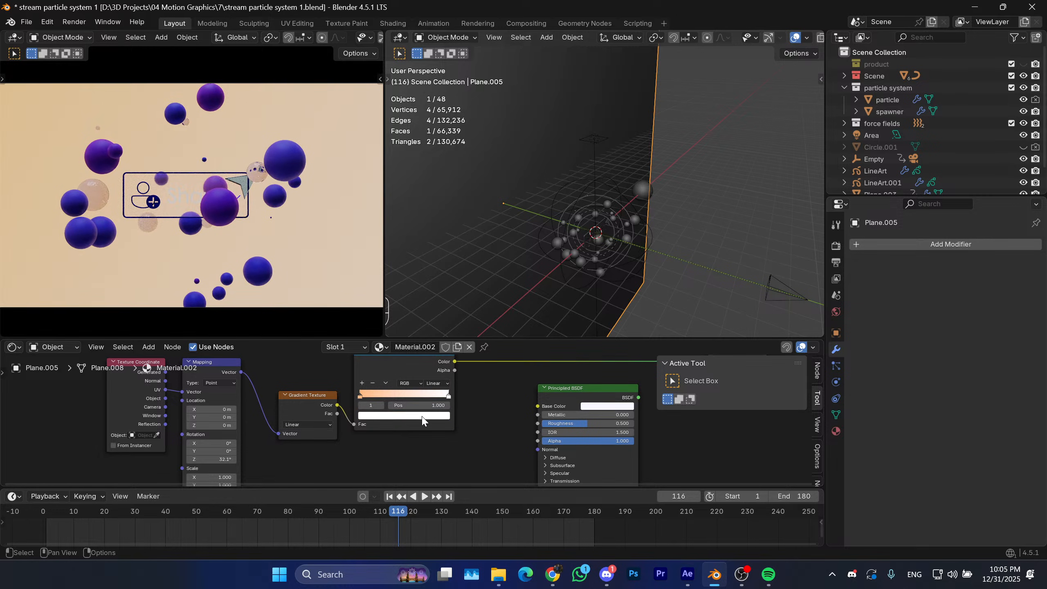
pyautogui.click(406, 416)
pyautogui.moveTo(401, 312); pyautogui.dragTo(419, 291)
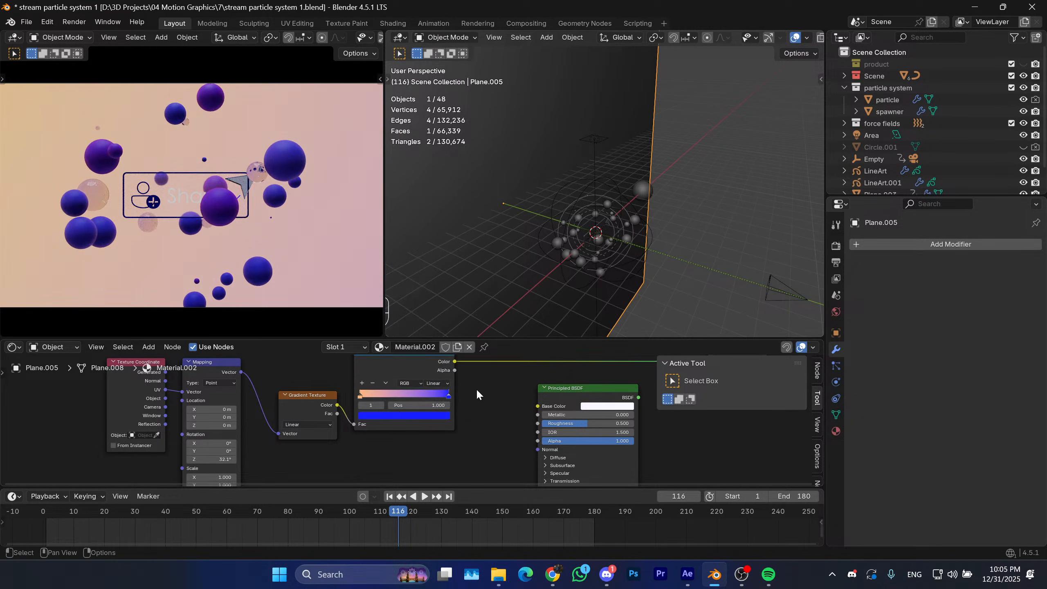
# Move the Color Ramp's blue stop to slightly past the middle and set the Mapping node's Z rotation to about 24°.
pyautogui.moveTo(478, 391); pyautogui.dragTo(446, 411, button='middle')
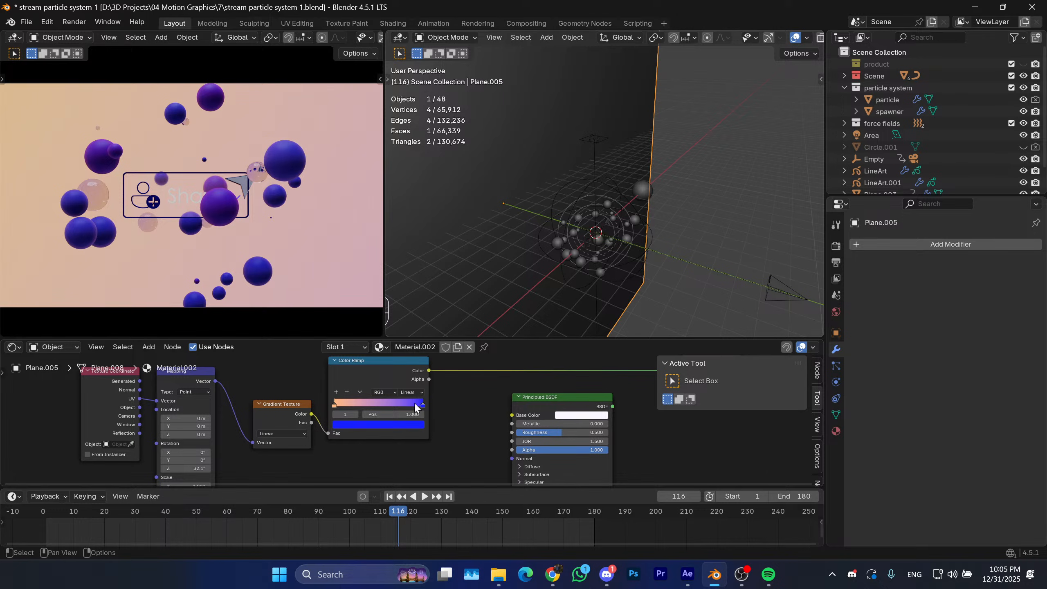
pyautogui.moveTo(422, 404); pyautogui.dragTo(386, 407)
pyautogui.click(334, 404)
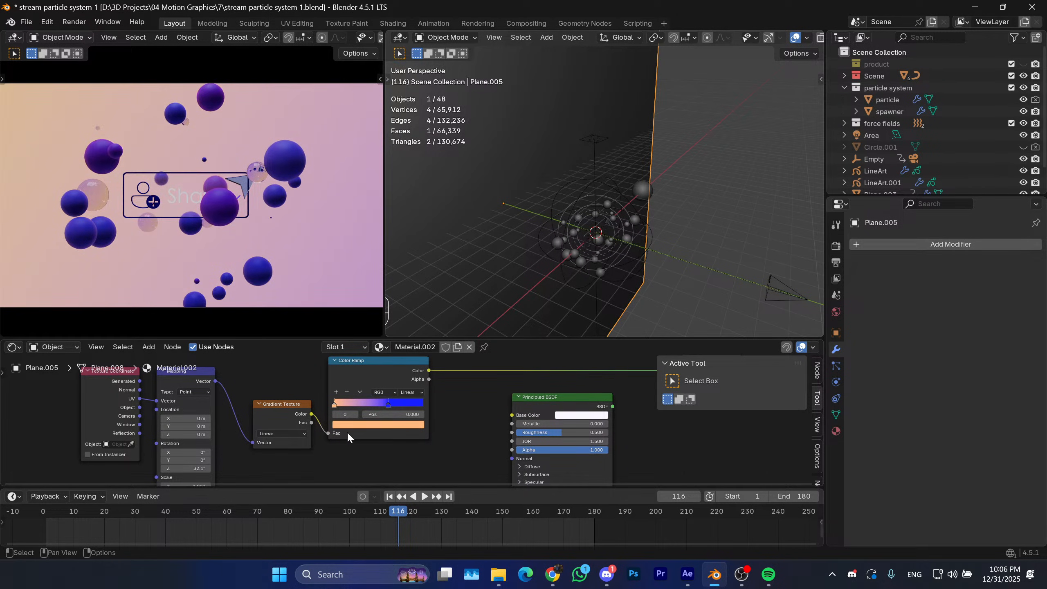
pyautogui.moveTo(347, 432); pyautogui.dragTo(384, 410, button='middle')
pyautogui.moveTo(231, 447); pyautogui.dragTo(212, 447)
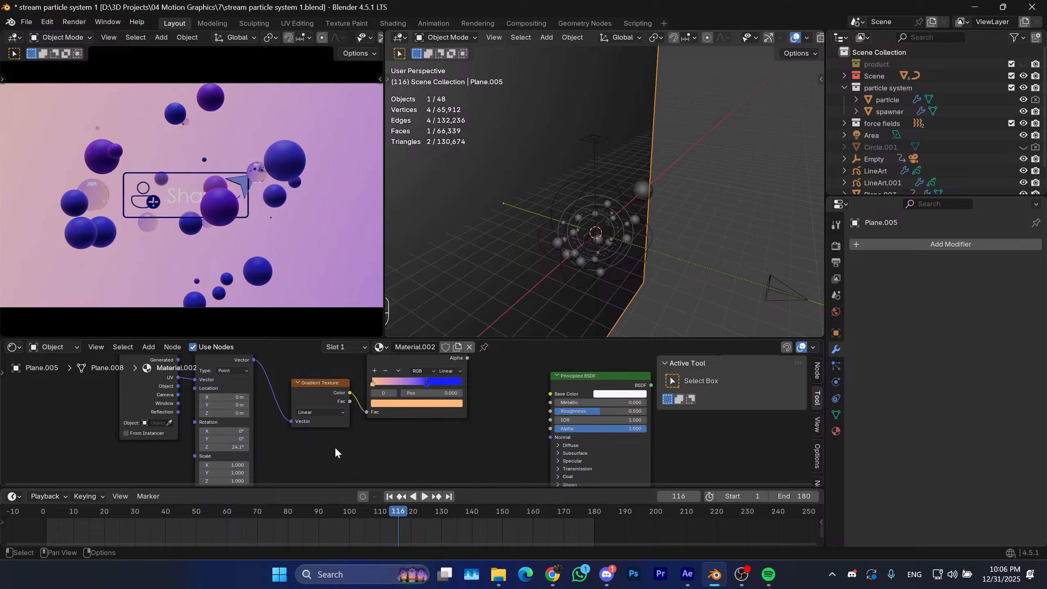
# Insert a Toon BSDF between the Color Ramp and the Material Output and set its Size to 1.000.
pyautogui.moveTo(481, 384); pyautogui.dragTo(416, 416, button='middle')
pyautogui.scroll(-2, 469, 408)
pyautogui.hotkey('shift', 'a')
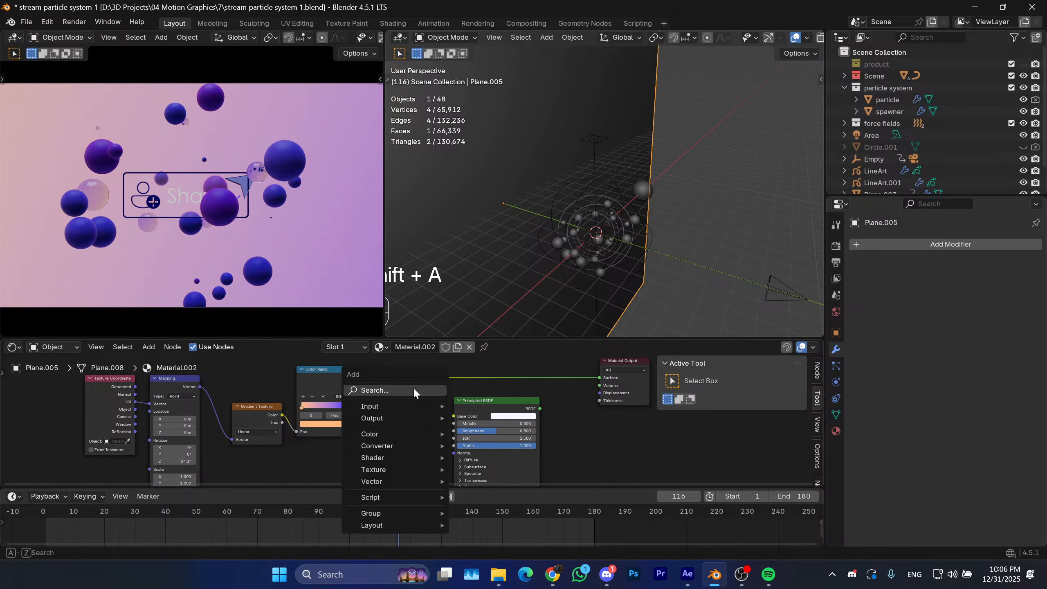
pyautogui.write('t')
pyautogui.click(443, 424)
pyautogui.click(417, 357)
pyautogui.moveTo(407, 390); pyautogui.dragTo(404, 442, button='middle')
pyautogui.scroll(2, 413, 399)
pyautogui.moveTo(455, 409); pyautogui.dragTo(485, 409)
# Set the transform pivot to the 3D cursor and rotate the area light about 53.7° around the X axis.
pyautogui.moveTo(605, 251); pyautogui.dragTo(606, 180, button='middle')
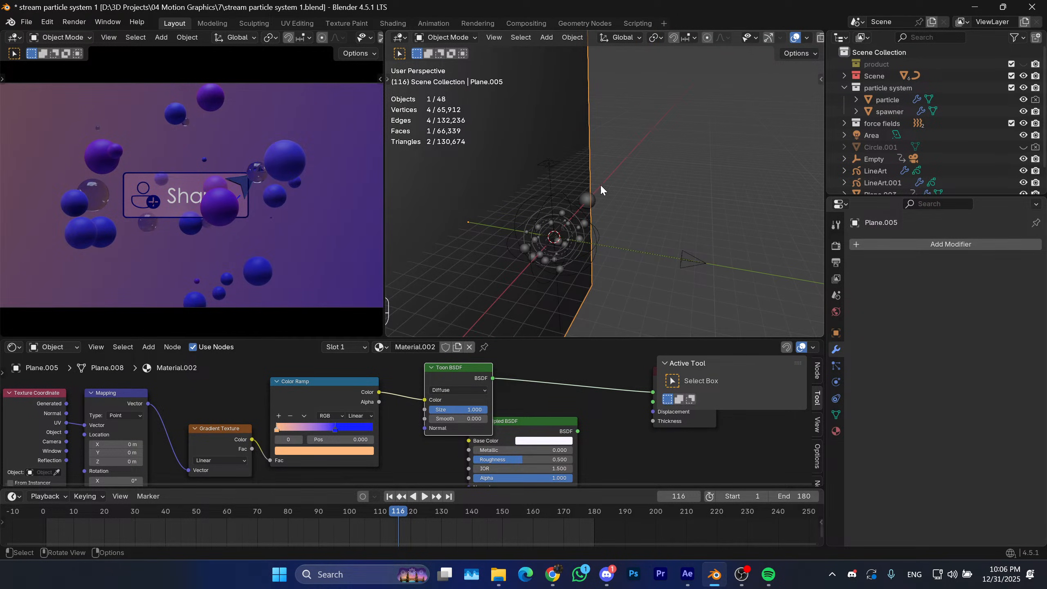
pyautogui.click(548, 164)
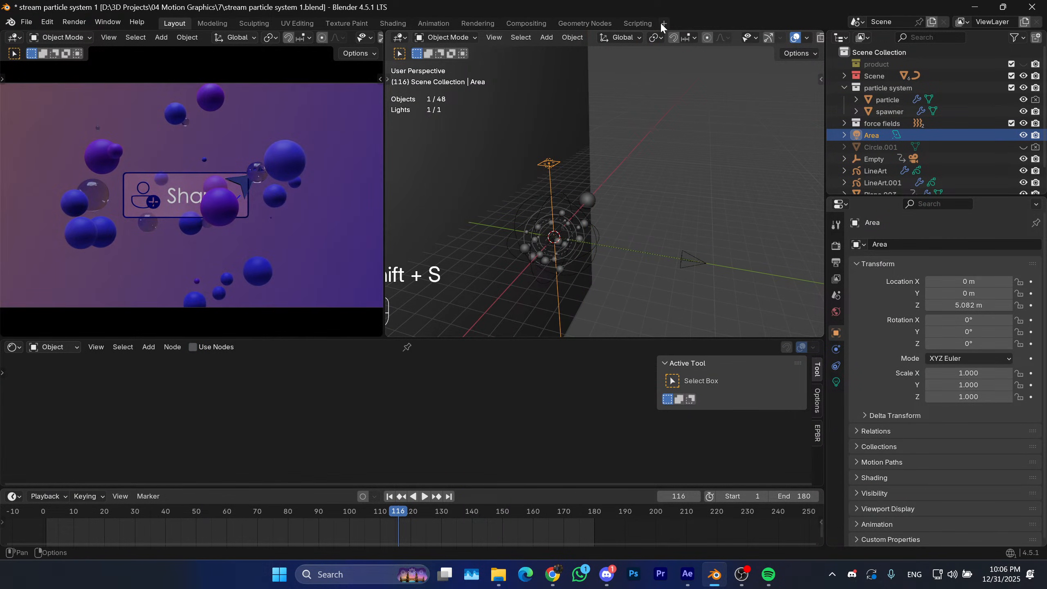
pyautogui.click(656, 37)
pyautogui.click(684, 78)
pyautogui.press('r')
pyautogui.press('x')
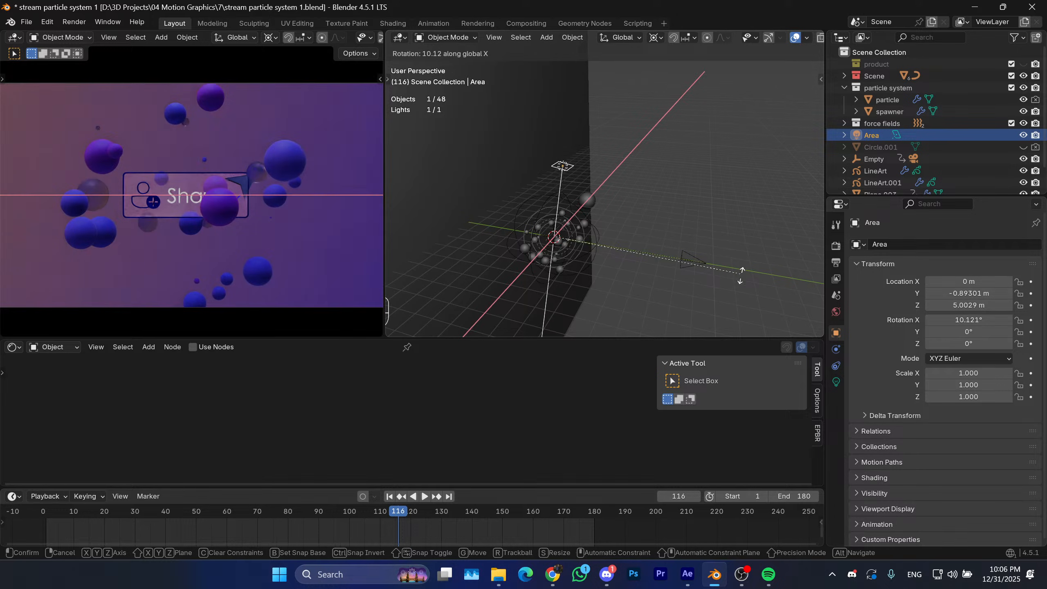
pyautogui.click(685, 152)
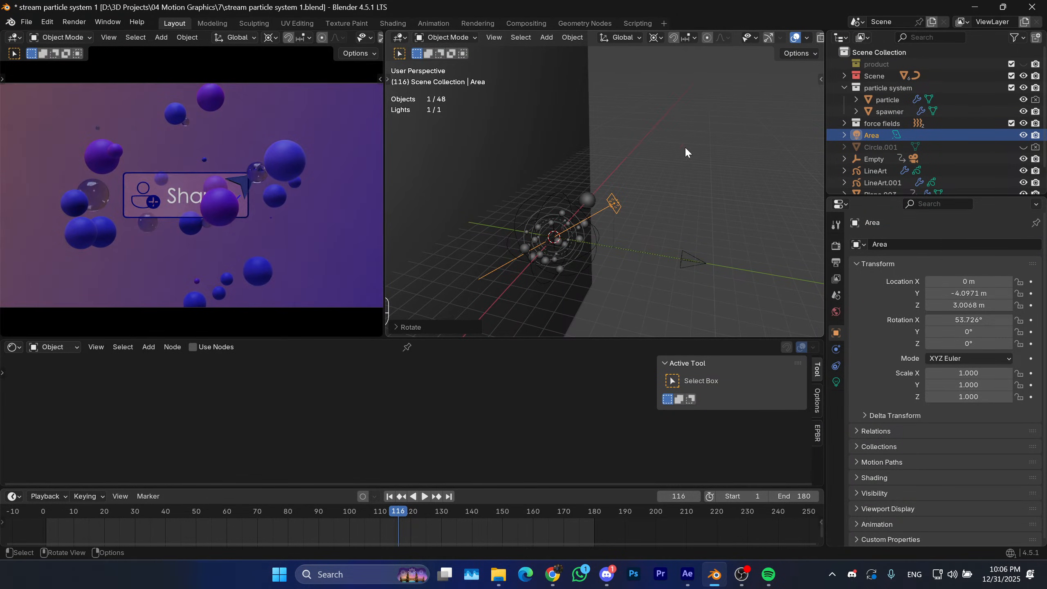
# Snap the 3D cursor to the area light and scale the light up to about 2.23.
pyautogui.moveTo(686, 152); pyautogui.dragTo(609, 160, button='middle')
pyautogui.press('s')
pyautogui.click(706, 280)
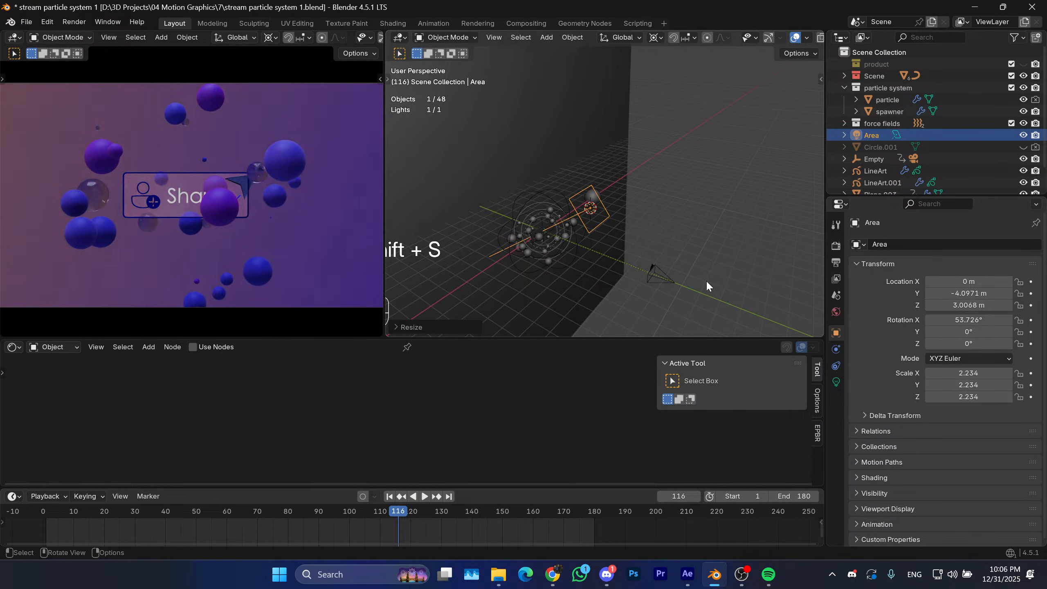
pyautogui.moveTo(706, 280); pyautogui.dragTo(669, 259, button='middle')
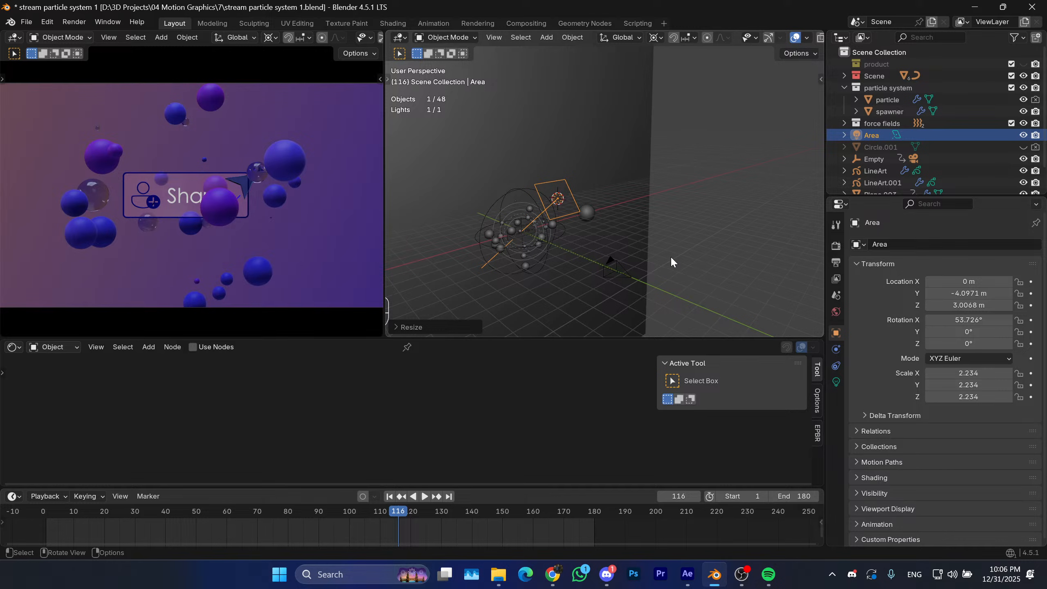
pyautogui.moveTo(647, 303); pyautogui.dragTo(622, 249, button='middle')
pyautogui.moveTo(512, 253); pyautogui.dragTo(623, 247, button='middle')
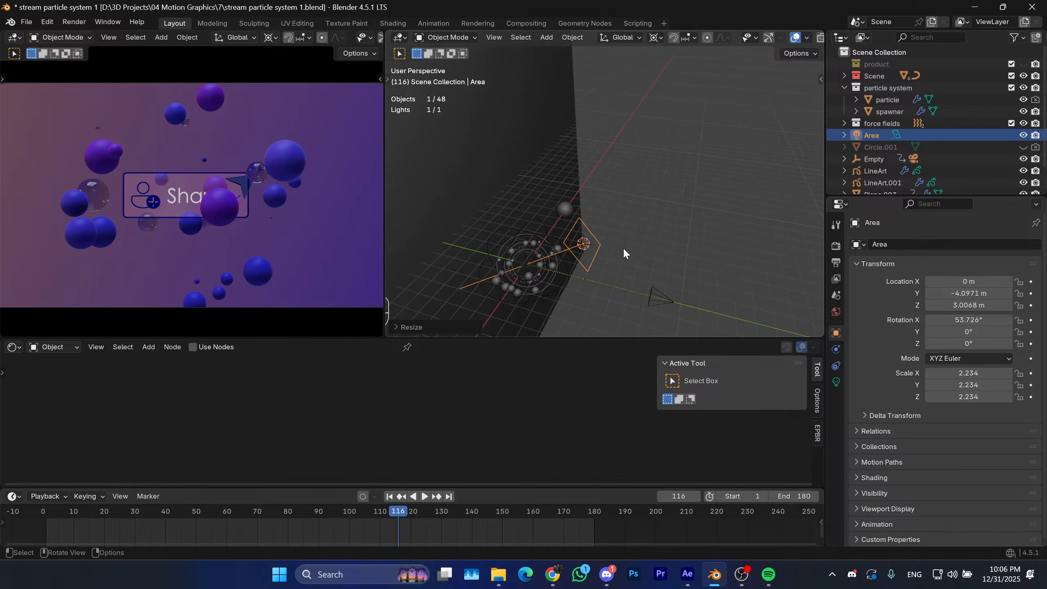
# Return the 3D cursor to the world origin and rotate the area light 45° around it about the Z axis.
pyautogui.press('r')
pyautogui.press('z')
pyautogui.rightClick(632, 254)
pyautogui.hotkey('shift', 's')
pyautogui.click(485, 306)
pyautogui.press('r')
pyautogui.press('z')
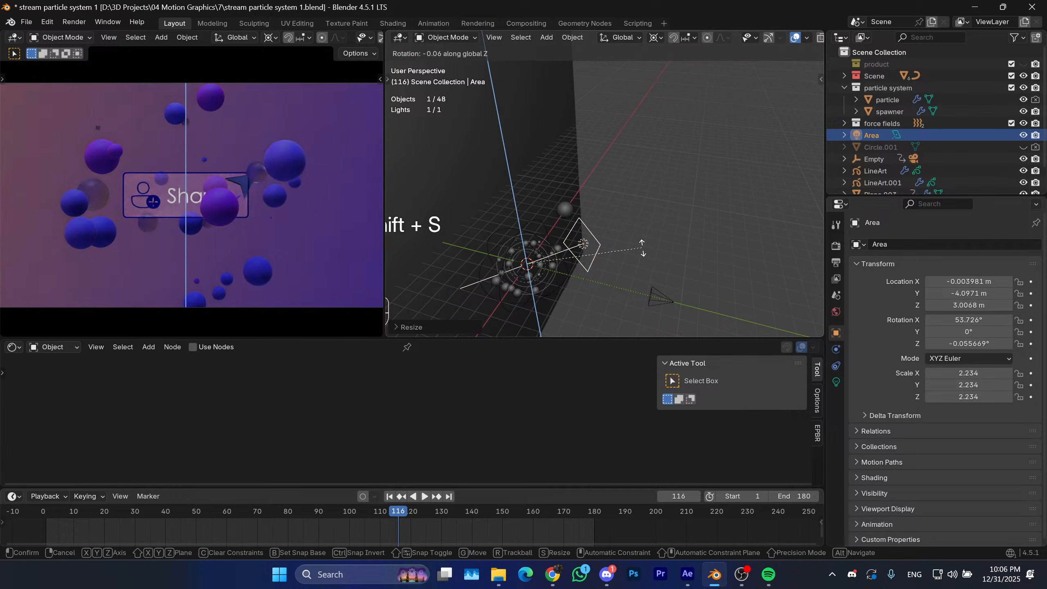
pyautogui.press('KP_4')
pyautogui.press('KP_5')
pyautogui.press('KP_Enter')
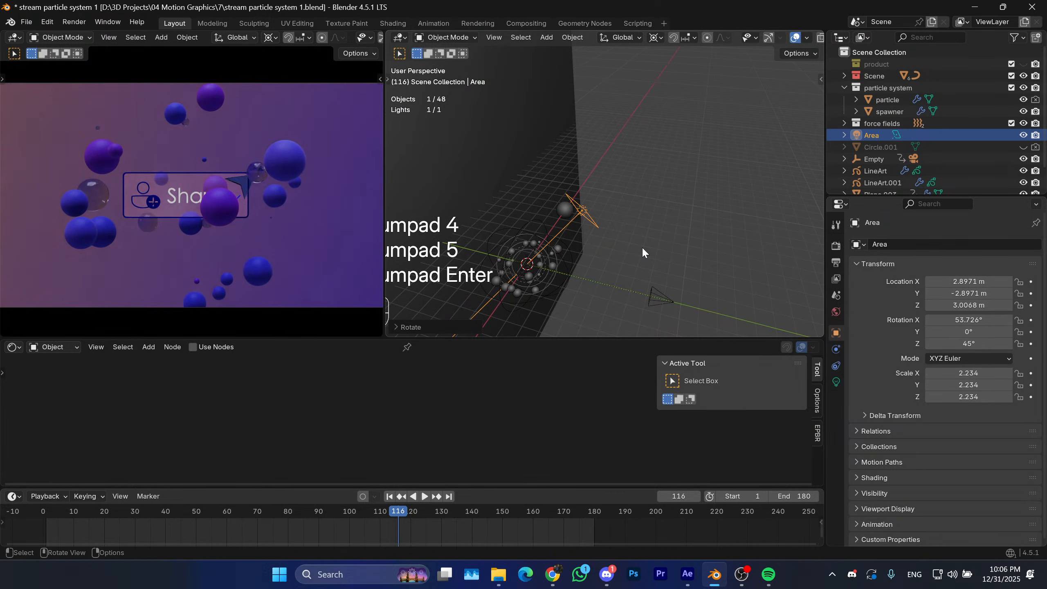
# Set the area light's power to about 80.6.
pyautogui.click(836, 381)
pyautogui.moveTo(969, 345)
pyautogui.mouseDown()
pyautogui.moveTo(993, 346)
pyautogui.moveTo(956, 346)
pyautogui.mouseUp()
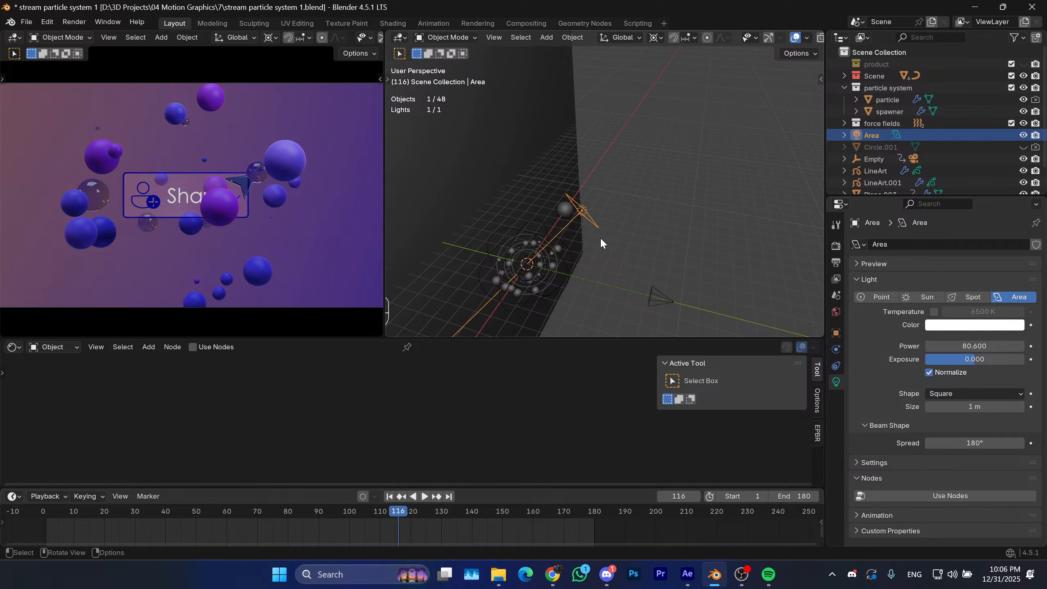
# Select the particle object and lower the roughness of the Principled BSDF fed by the blue-to-violet Color Ramp.
pyautogui.scroll(1, 600, 237)
pyautogui.keyDown('shift'); pyautogui.moveTo(601, 237); pyautogui.dragTo(646, 193, button='middle'); pyautogui.keyUp('shift')
pyautogui.scroll(3, 607, 187)
pyautogui.click(603, 183)
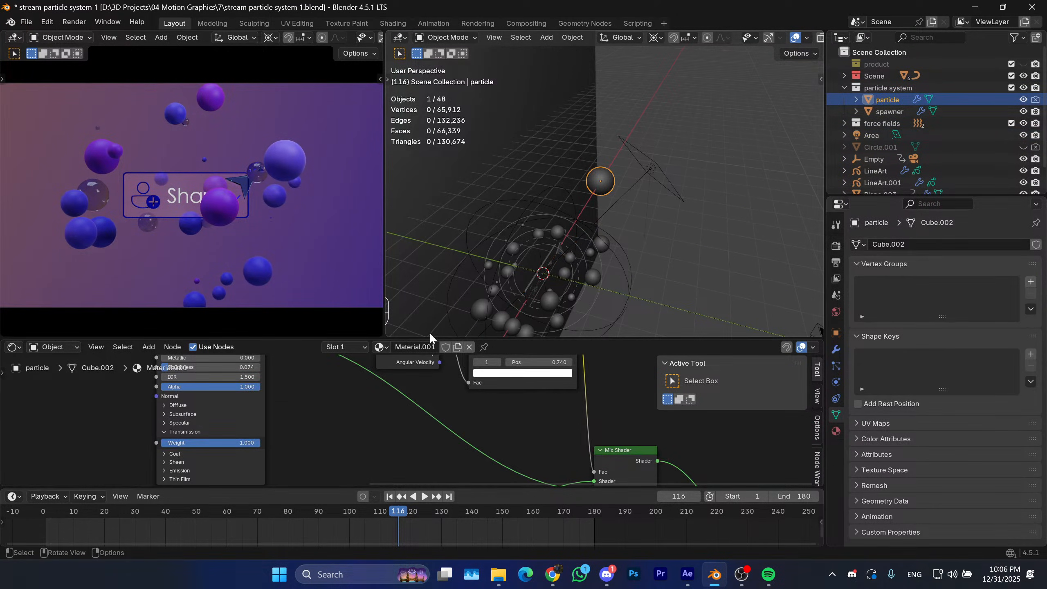
pyautogui.moveTo(424, 339); pyautogui.dragTo(413, 211)
pyautogui.scroll(-8, 297, 421)
pyautogui.moveTo(296, 425); pyautogui.dragTo(346, 391, button='middle')
pyautogui.scroll(2, 308, 442)
pyautogui.moveTo(309, 442); pyautogui.dragTo(510, 296, button='middle')
pyautogui.scroll(5, 483, 347)
pyautogui.moveTo(374, 295); pyautogui.dragTo(357, 294)
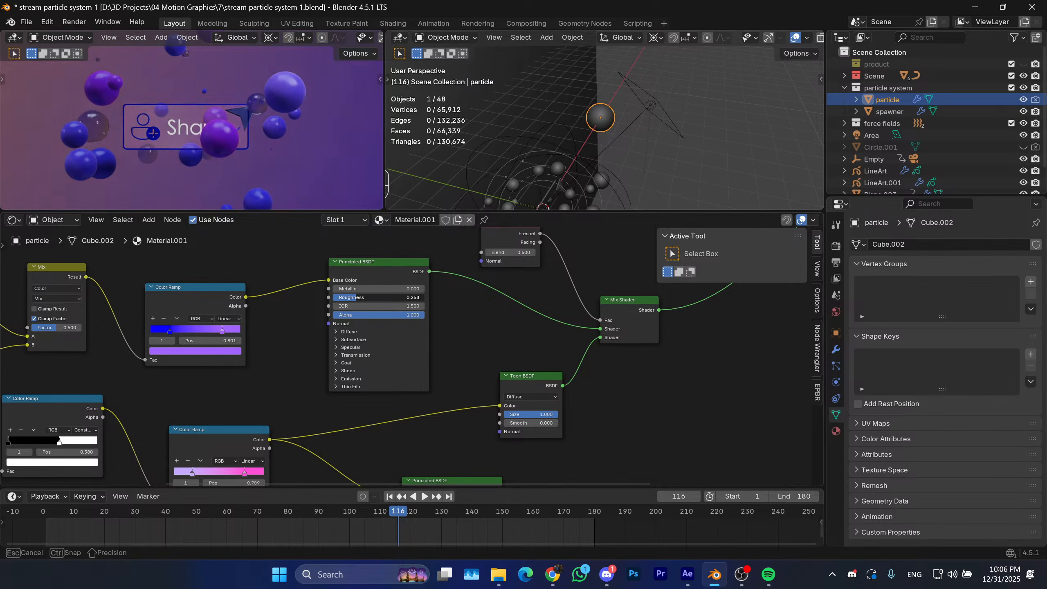
pyautogui.moveTo(356, 297); pyautogui.dragTo(356, 297)
pyautogui.moveTo(458, 374); pyautogui.dragTo(456, 377, button='middle')
pyautogui.moveTo(349, 302); pyautogui.dragTo(356, 301)
# Set the roughness of the Principled BSDF fed by the lilac-to-pink Color Ramp to 0.479.
pyautogui.moveTo(425, 398); pyautogui.dragTo(471, 318, button='middle')
pyautogui.moveTo(434, 352); pyautogui.dragTo(400, 324, button='middle')
pyautogui.scroll(1, 431, 367)
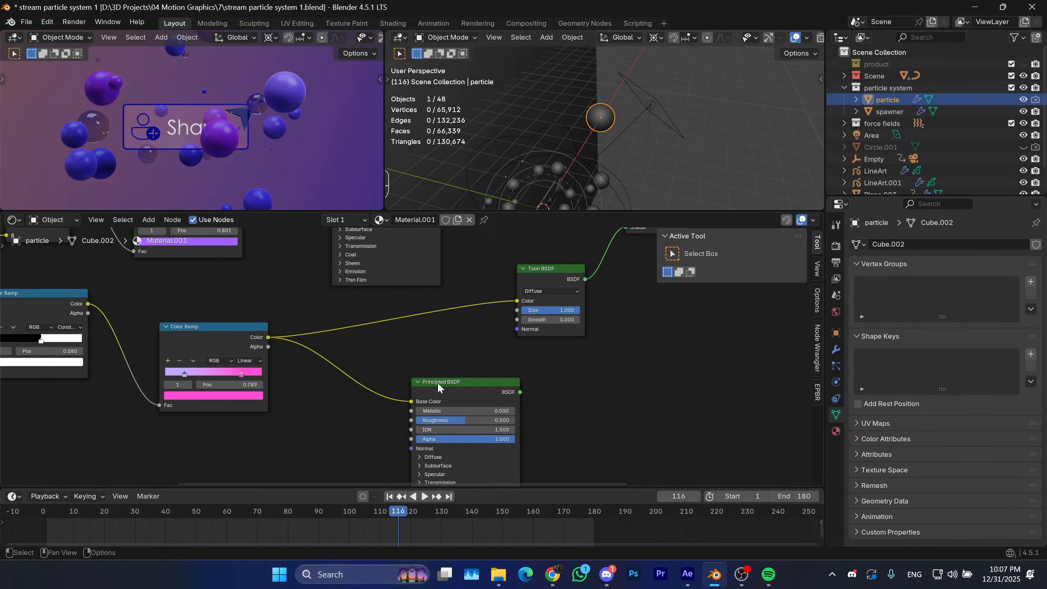
pyautogui.moveTo(463, 421); pyautogui.dragTo(463, 421)
pyautogui.click(475, 388)
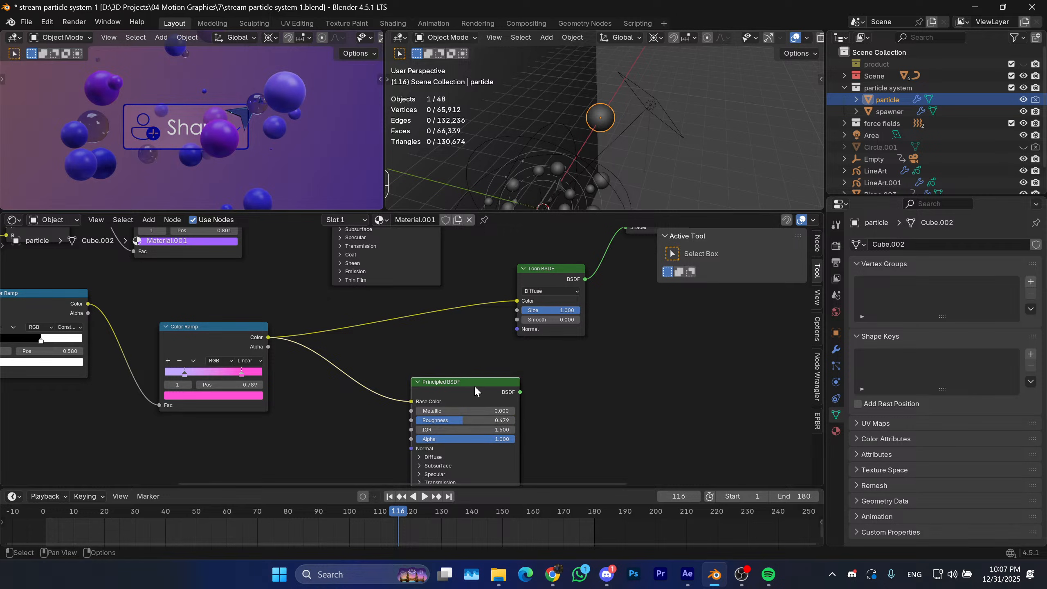
# Select the backdrop plane and move the unused Principled BSDF in its material below the connected node chain.
pyautogui.scroll(-1, 424, 331)
pyautogui.moveTo(424, 332); pyautogui.dragTo(382, 363, button='middle')
pyautogui.moveTo(486, 212); pyautogui.dragTo(494, 394)
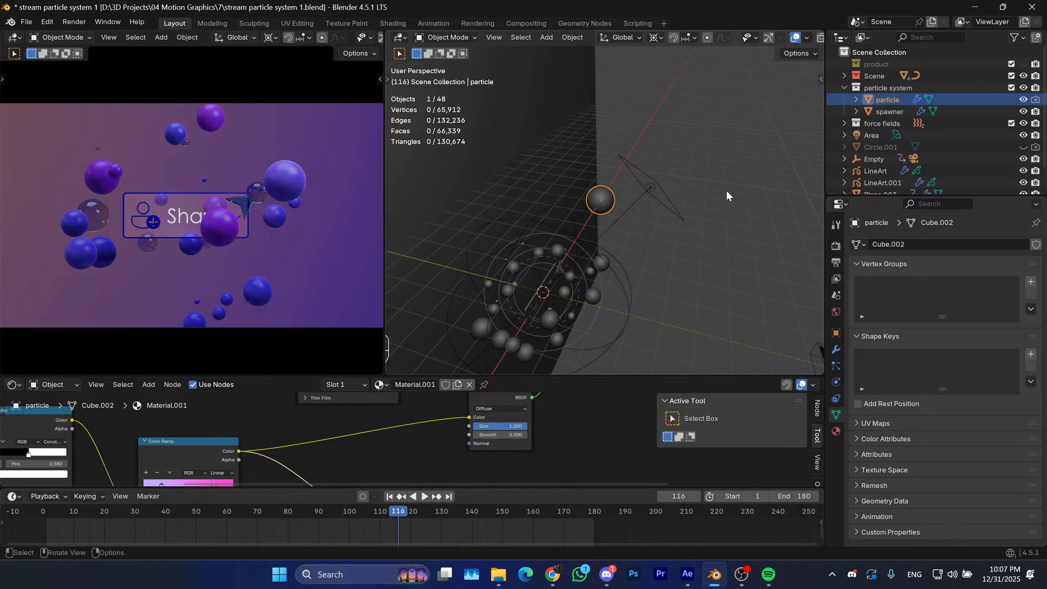
pyautogui.click(599, 131)
pyautogui.moveTo(576, 134); pyautogui.dragTo(597, 375, button='middle')
pyautogui.moveTo(583, 375); pyautogui.dragTo(613, 231)
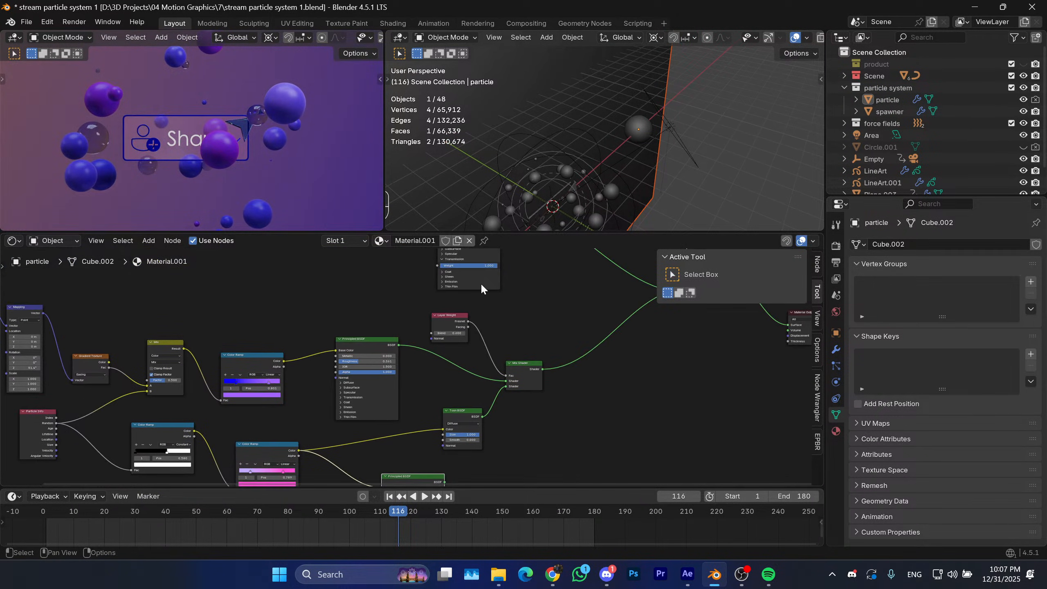
pyautogui.moveTo(480, 360); pyautogui.dragTo(451, 359, button='middle')
pyautogui.scroll(3, 452, 361)
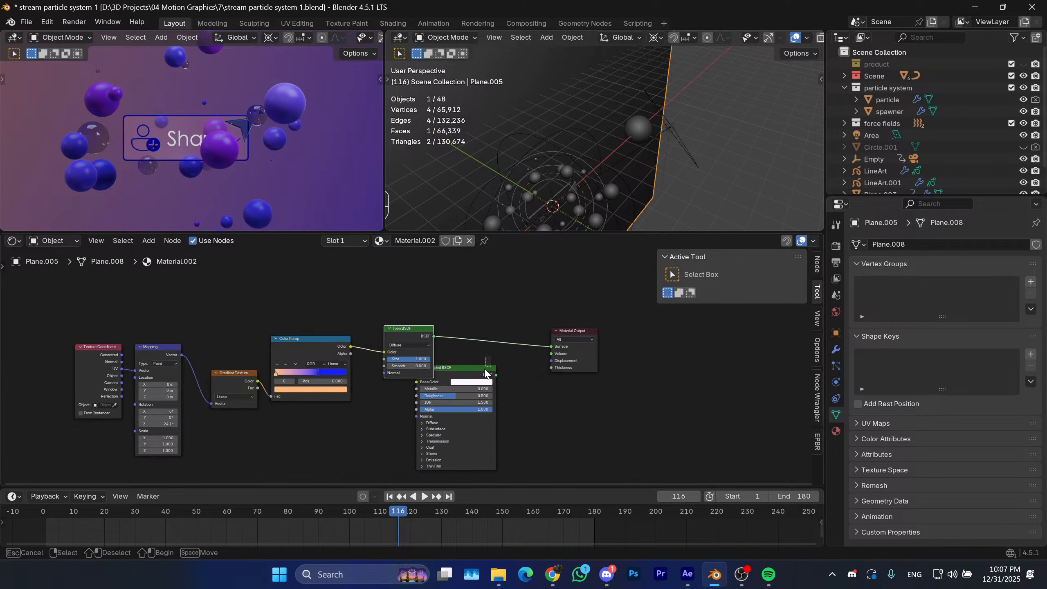
pyautogui.moveTo(485, 369); pyautogui.dragTo(557, 442)
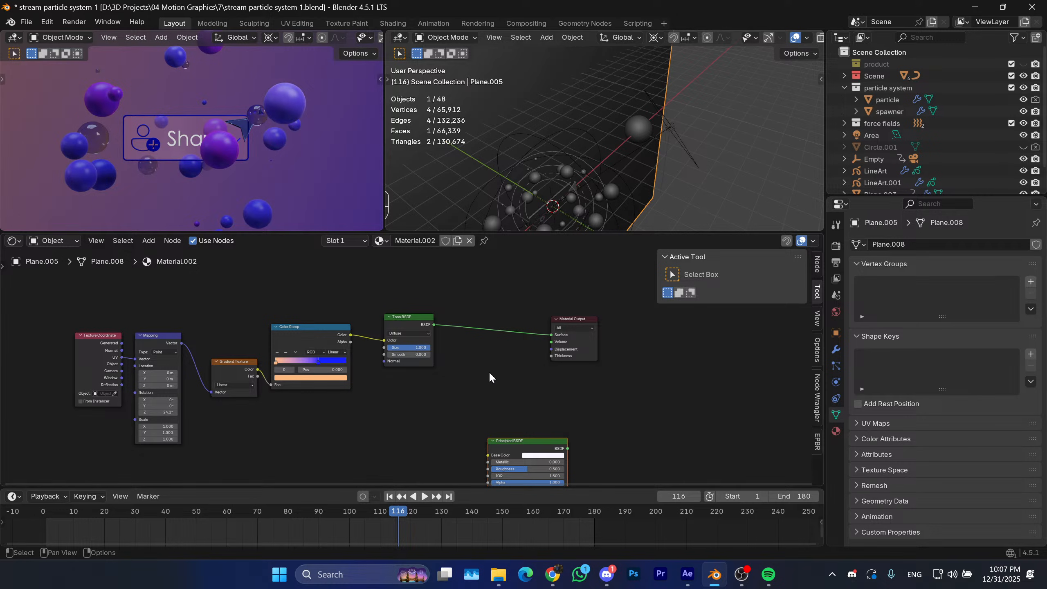
# Move the Toon BSDF closer to the Material Output, making room after the Color Ramp.
pyautogui.moveTo(489, 373); pyautogui.dragTo(402, 303)
pyautogui.press('g')
pyautogui.click(519, 353)
pyautogui.scroll(3, 442, 360)
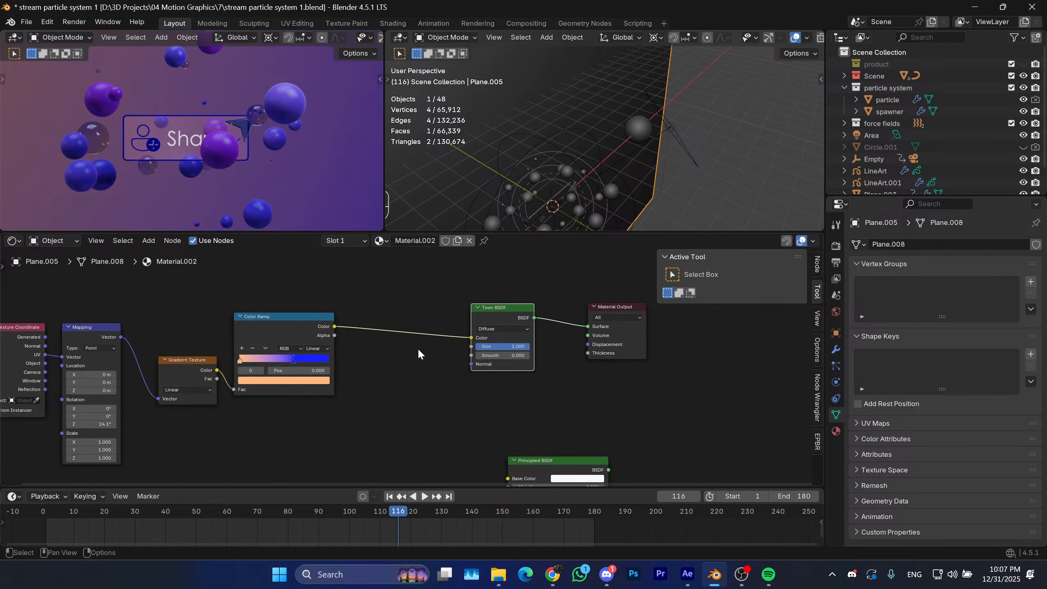
# Add a Voronoi Texture node to the backdrop material and place it below the Color Ramp.
pyautogui.hotkey('shift', 'a')
pyautogui.write('vo')
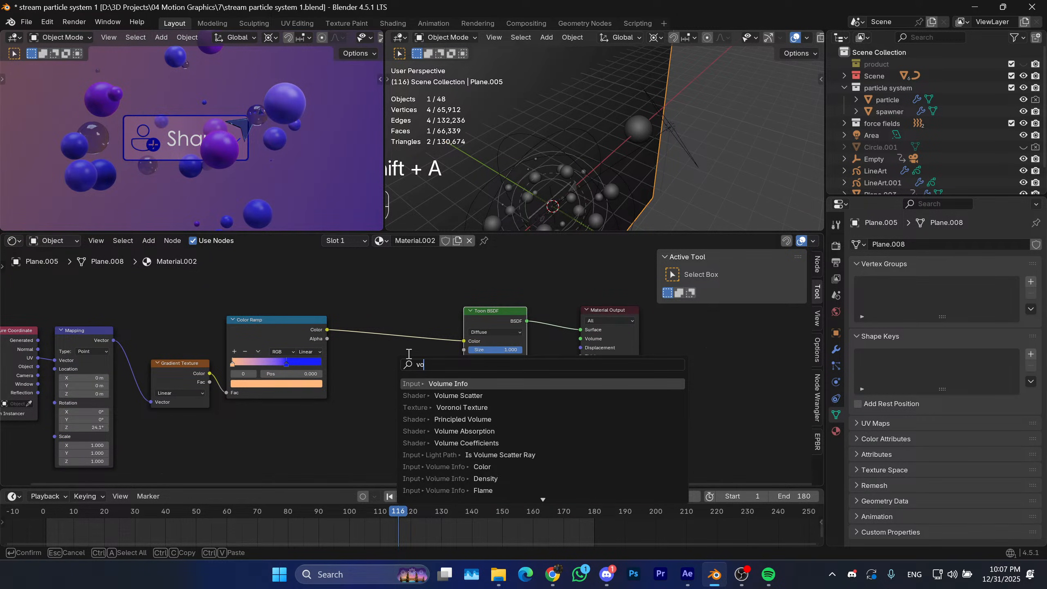
pyautogui.write('rno')
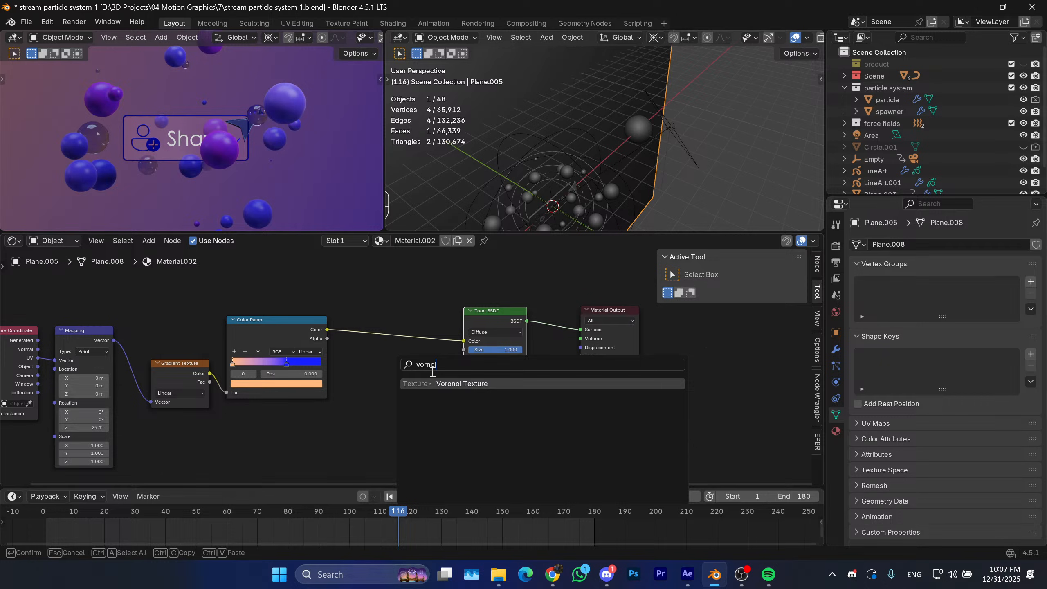
pyautogui.press('Return')
pyautogui.click(356, 375)
pyautogui.scroll(2, 387, 380)
pyautogui.scroll(-1, 425, 359)
pyautogui.moveTo(388, 380); pyautogui.dragTo(419, 343, button='middle')
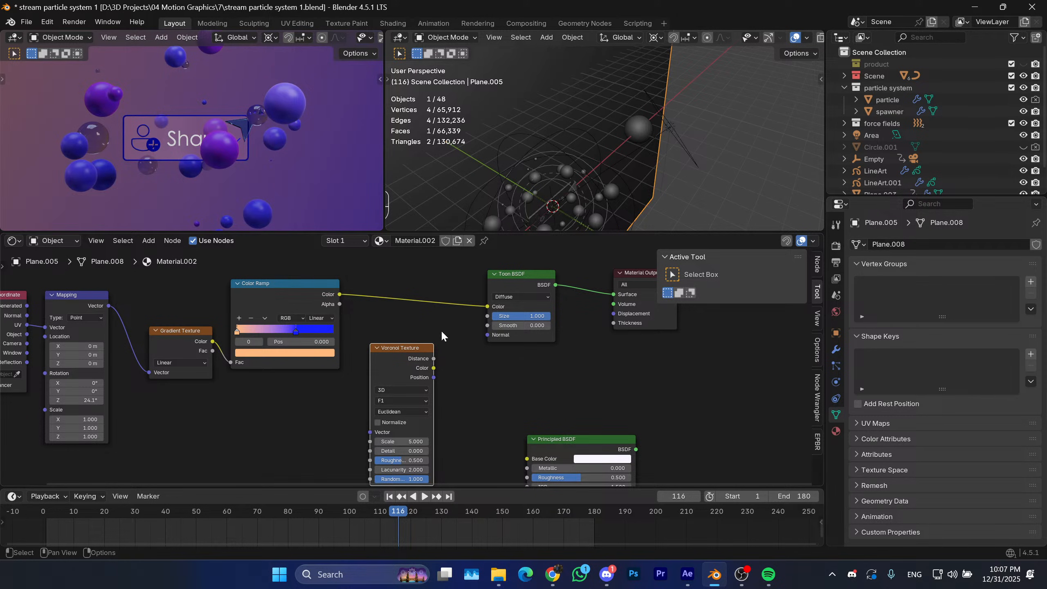
pyautogui.moveTo(442, 335); pyautogui.dragTo(443, 362, button='middle')
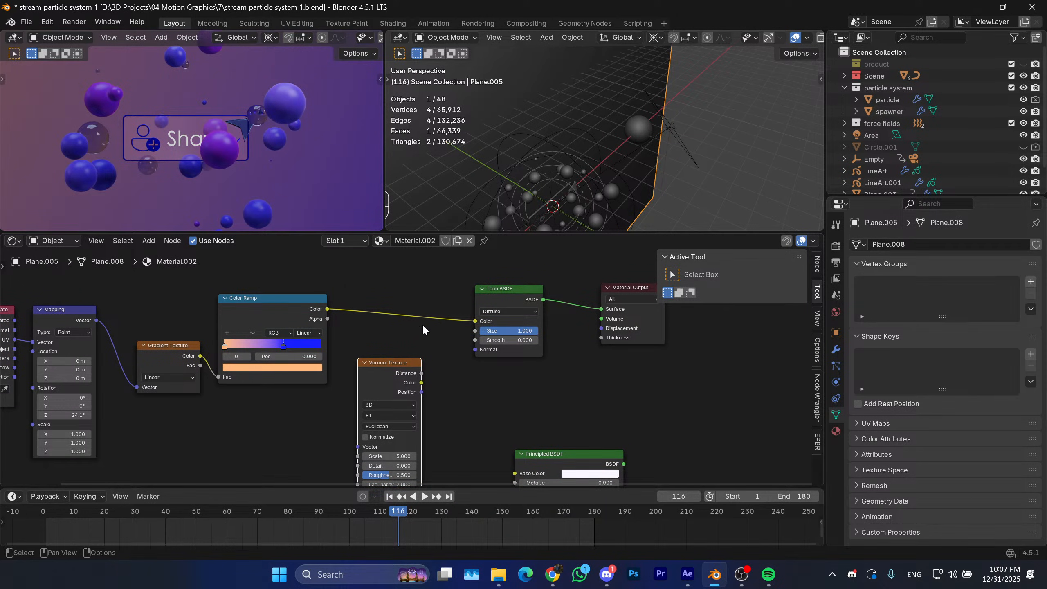
pyautogui.scroll(-1, 442, 349)
pyautogui.moveTo(442, 348); pyautogui.dragTo(413, 386)
pyautogui.moveTo(399, 387); pyautogui.dragTo(313, 418)
# Add a Mix Color node, linking the Color Ramp's color to A and the Voronoi Texture's color to B.
pyautogui.scroll(2, 384, 392)
pyautogui.moveTo(387, 401); pyautogui.dragTo(417, 398, button='middle')
pyautogui.hotkey('shift', 'a')
pyautogui.click(387, 392)
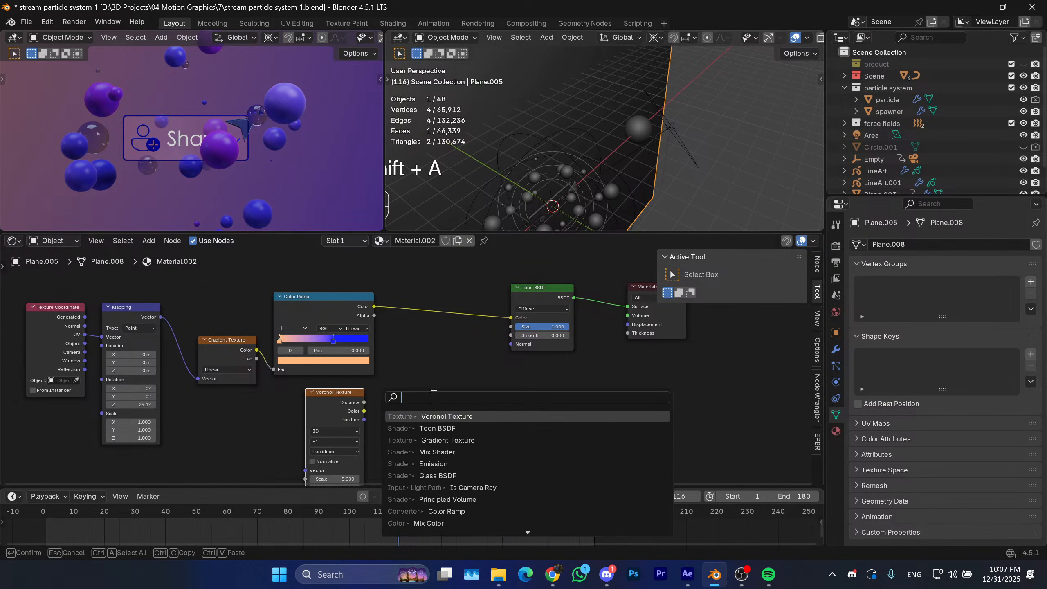
pyautogui.click(416, 523)
pyautogui.click(436, 348)
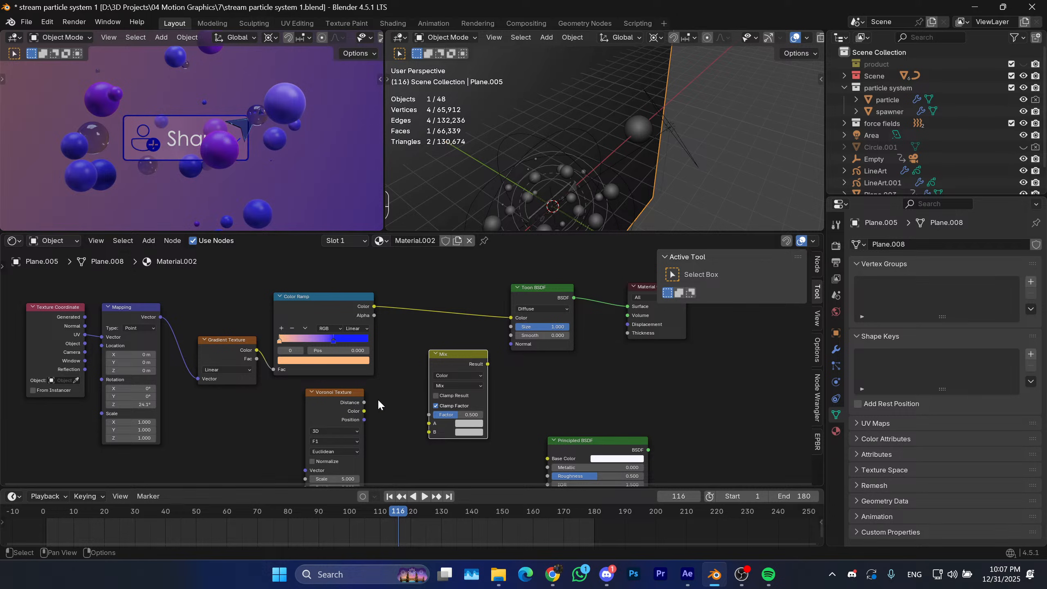
pyautogui.moveTo(364, 411); pyautogui.dragTo(389, 342)
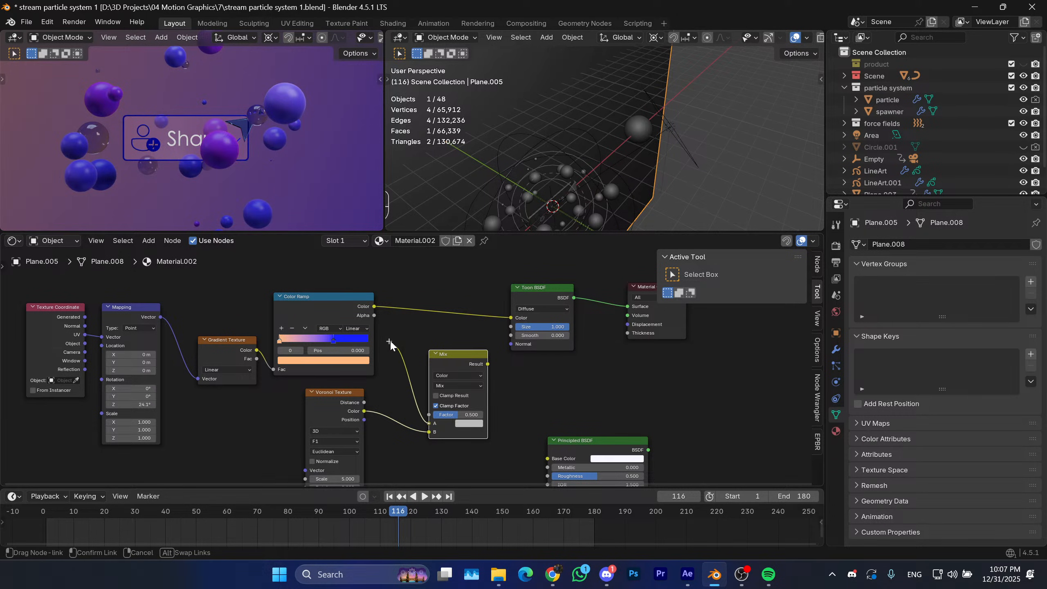
pyautogui.moveTo(375, 304); pyautogui.dragTo(374, 306)
# Preview the Mix node's result on the backdrop and set the Voronoi scale to 10.5.
pyautogui.moveTo(403, 369); pyautogui.dragTo(494, 299, button='middle')
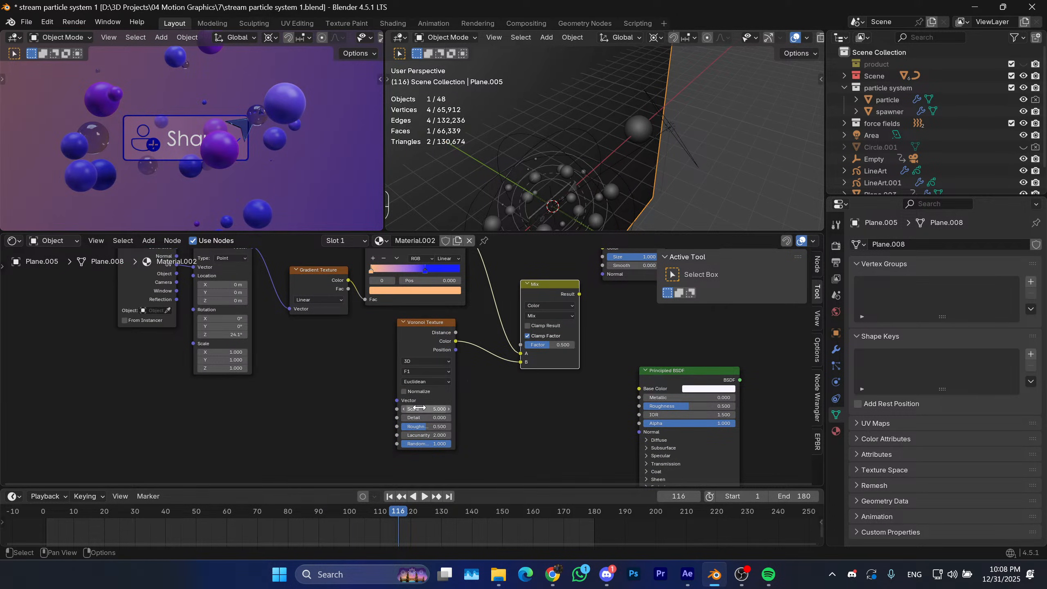
pyautogui.moveTo(515, 337); pyautogui.dragTo(483, 350, button='middle')
pyautogui.keyDown('ctrl'); pyautogui.keyDown('shift'); pyautogui.click(489, 351); pyautogui.keyUp('shift'); pyautogui.keyUp('ctrl')
pyautogui.scroll(-2, 238, 165)
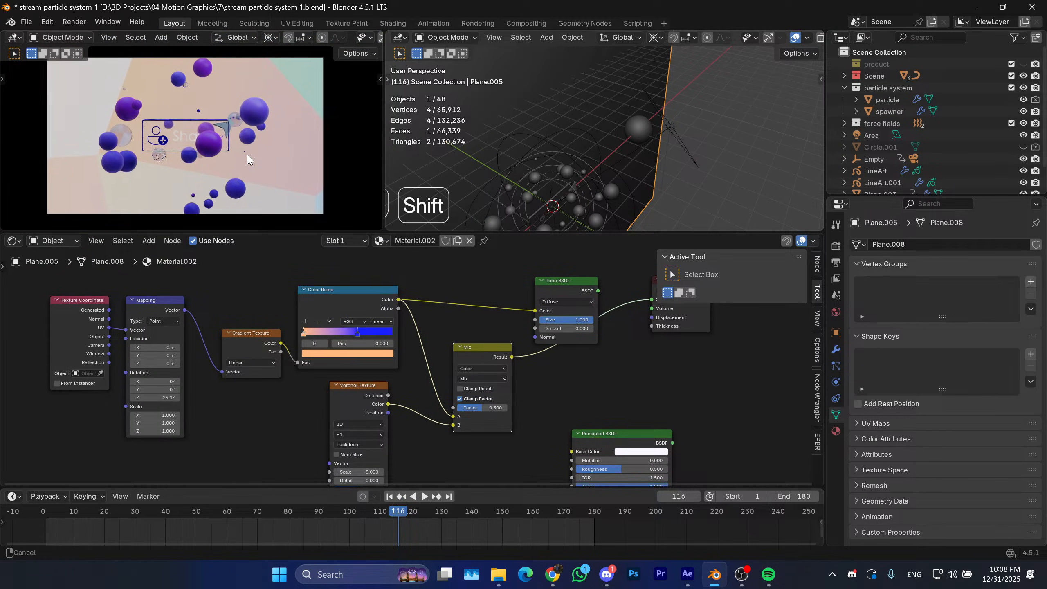
pyautogui.keyDown('shift'); pyautogui.moveTo(250, 160); pyautogui.dragTo(247, 162, button='middle'); pyautogui.keyUp('shift')
pyautogui.moveTo(363, 472); pyautogui.dragTo(458, 472)
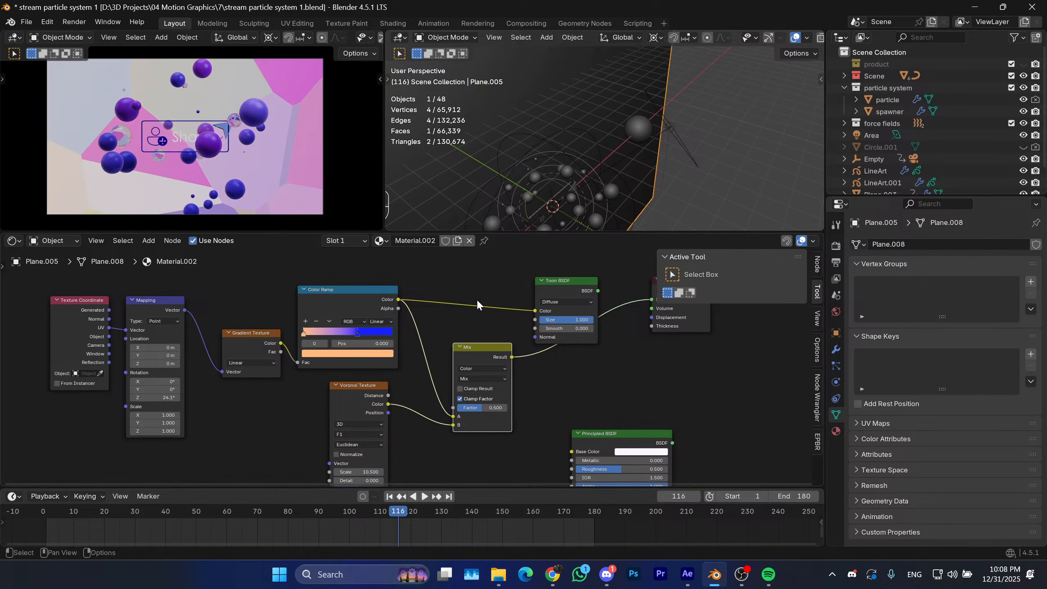
# Reconnect the Toon BSDF to the Material Output and feed the Mix result into its Color input.
pyautogui.keyDown('ctrl'); pyautogui.keyDown('shift'); pyautogui.click(557, 284); pyautogui.keyUp('shift'); pyautogui.keyUp('ctrl')
pyautogui.moveTo(511, 357); pyautogui.dragTo(534, 311)
pyautogui.moveTo(486, 358); pyautogui.dragTo(509, 331, button='middle')
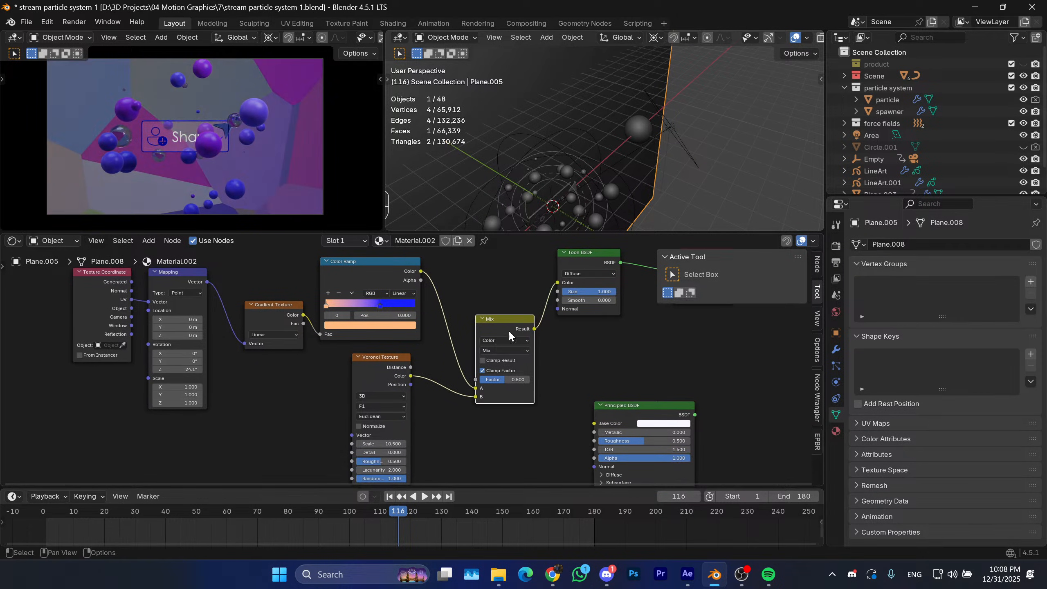
# Set the Voronoi Texture's scale to 53.4.
pyautogui.moveTo(437, 379)
pyautogui.mouseDown(button='middle')
pyautogui.moveTo(479, 341)
pyautogui.moveTo(429, 372)
pyautogui.mouseUp(button='middle')
pyautogui.scroll(3, 475, 367)
pyautogui.scroll(1, 429, 372)
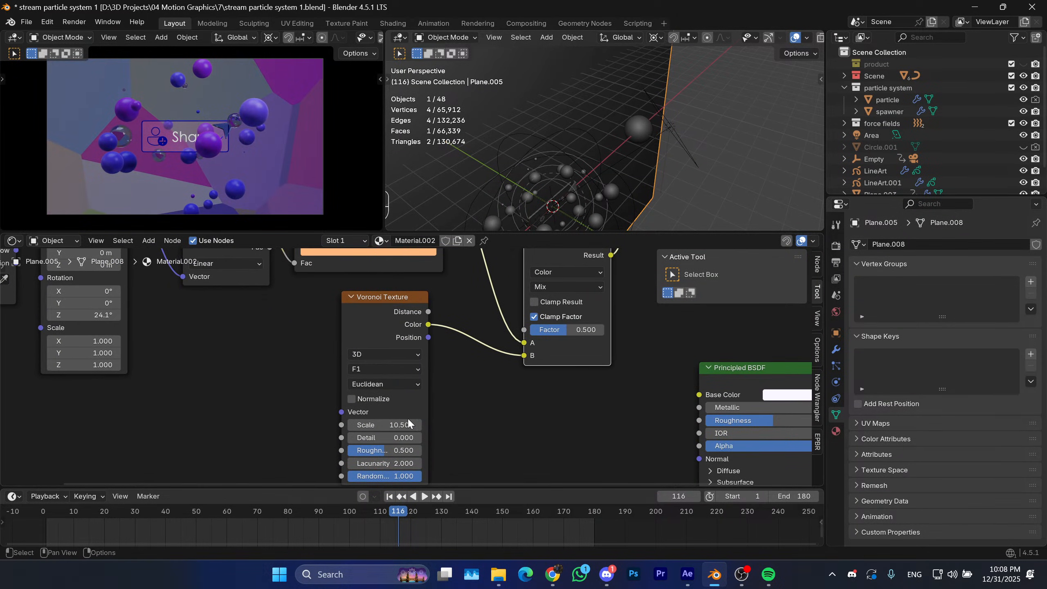
pyautogui.moveTo(383, 425); pyautogui.dragTo(495, 425)
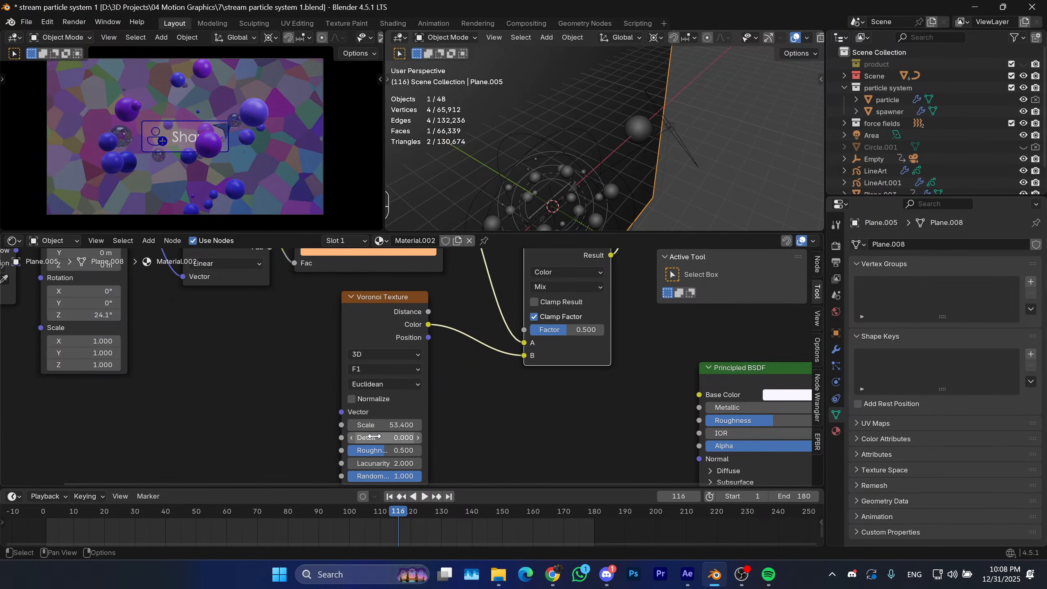
# Switch the Voronoi Texture to 4D and set its W value to 19.1.
pyautogui.click(383, 368)
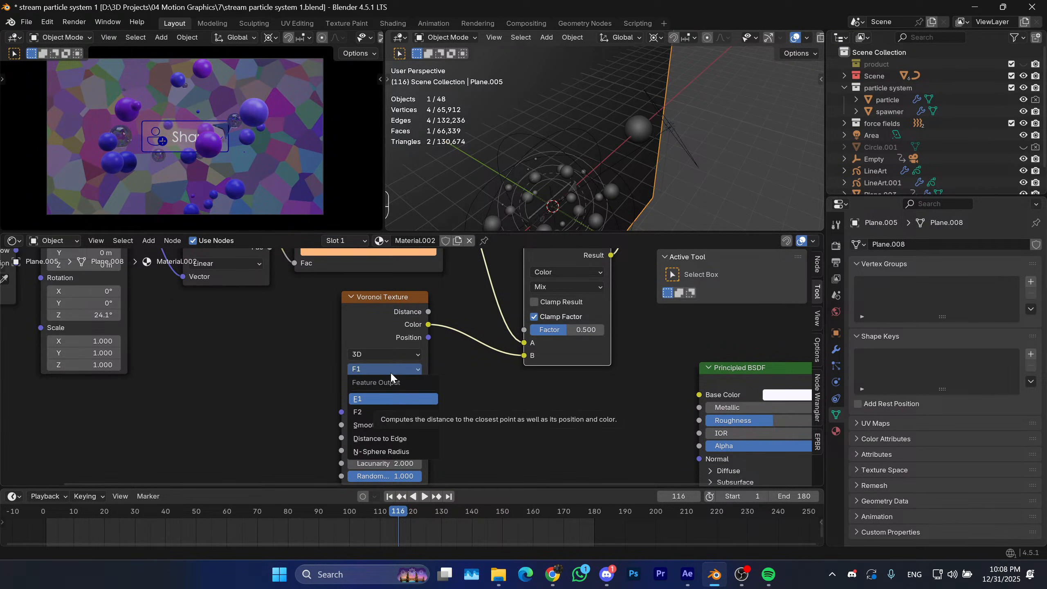
pyautogui.click(384, 354)
pyautogui.click(366, 423)
pyautogui.moveTo(373, 438); pyautogui.dragTo(451, 438)
# Change the Mix node's blending mode to Overlay and set the Voronoi Texture's W to 31.9.
pyautogui.moveTo(486, 379); pyautogui.dragTo(453, 399, button='middle')
pyautogui.click(543, 307)
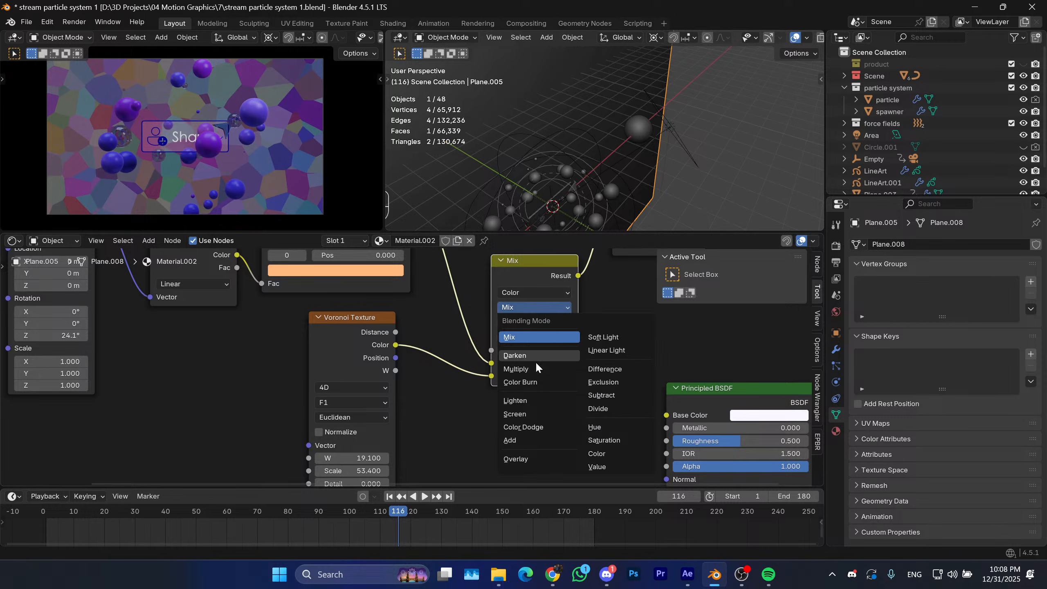
pyautogui.click(540, 456)
pyautogui.moveTo(469, 441); pyautogui.dragTo(493, 417, button='middle')
pyautogui.moveTo(388, 433); pyautogui.dragTo(523, 434)
# Link the Mapping node's Vector output to the Voronoi Texture's Vector input.
pyautogui.moveTo(462, 304); pyautogui.dragTo(463, 388, button='middle')
pyautogui.moveTo(421, 479); pyautogui.dragTo(451, 372, button='middle')
pyautogui.scroll(-4, 335, 397)
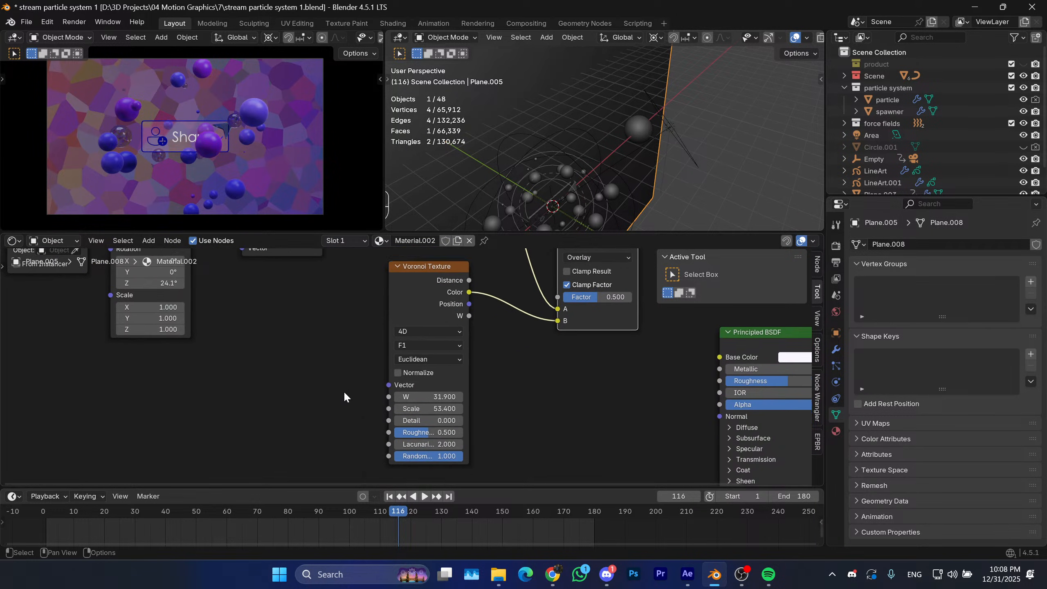
pyautogui.scroll(-2, 340, 423)
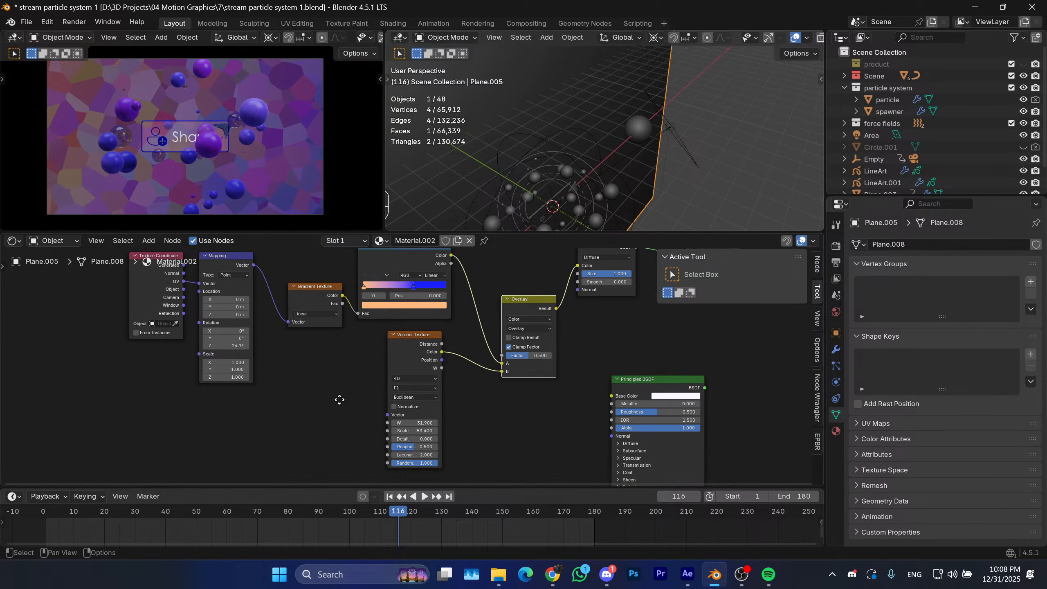
pyautogui.moveTo(375, 431); pyautogui.dragTo(253, 291)
pyautogui.scroll(-1, 322, 313)
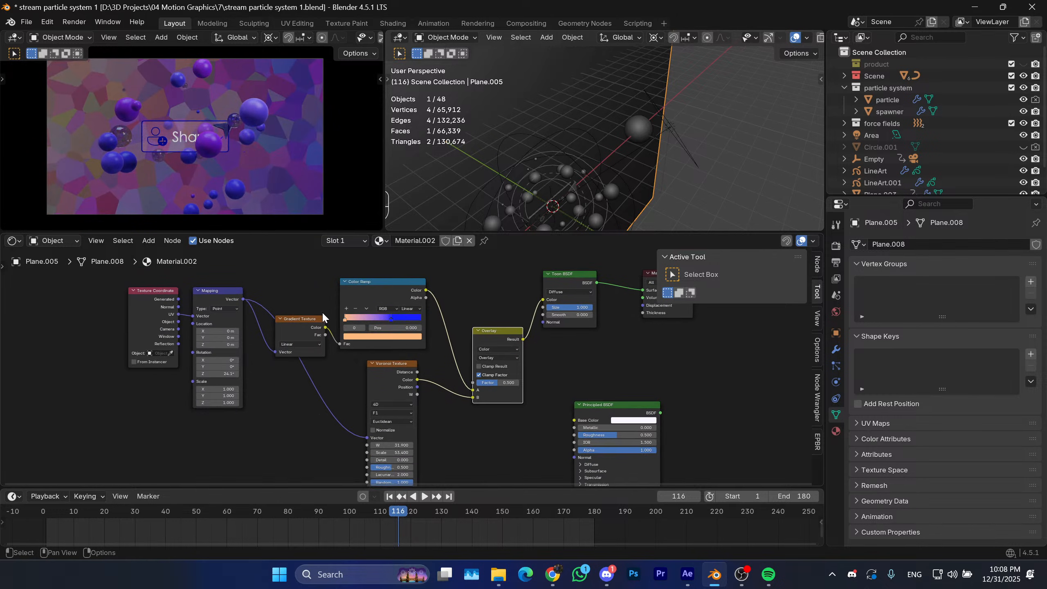
# Set the Voronoi Texture's scale to 14.6.
pyautogui.click(365, 281)
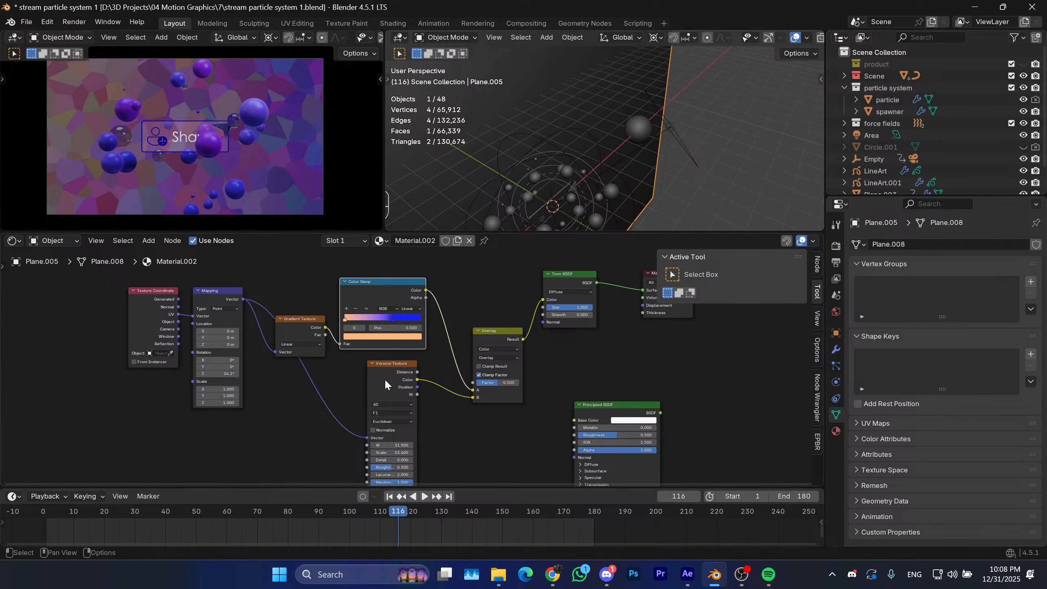
pyautogui.scroll(4, 310, 382)
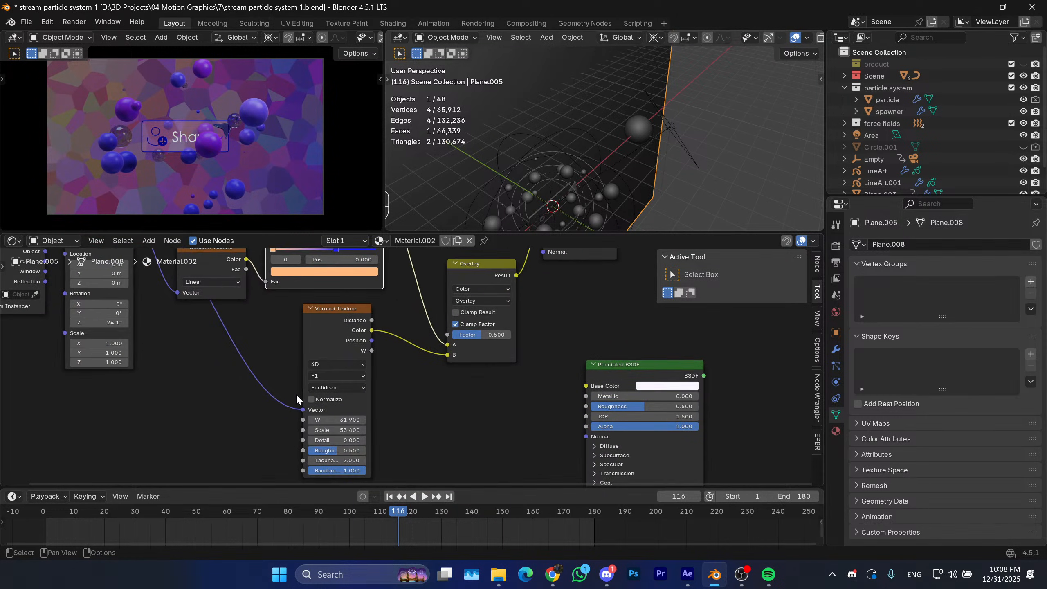
pyautogui.moveTo(334, 378); pyautogui.dragTo(417, 372)
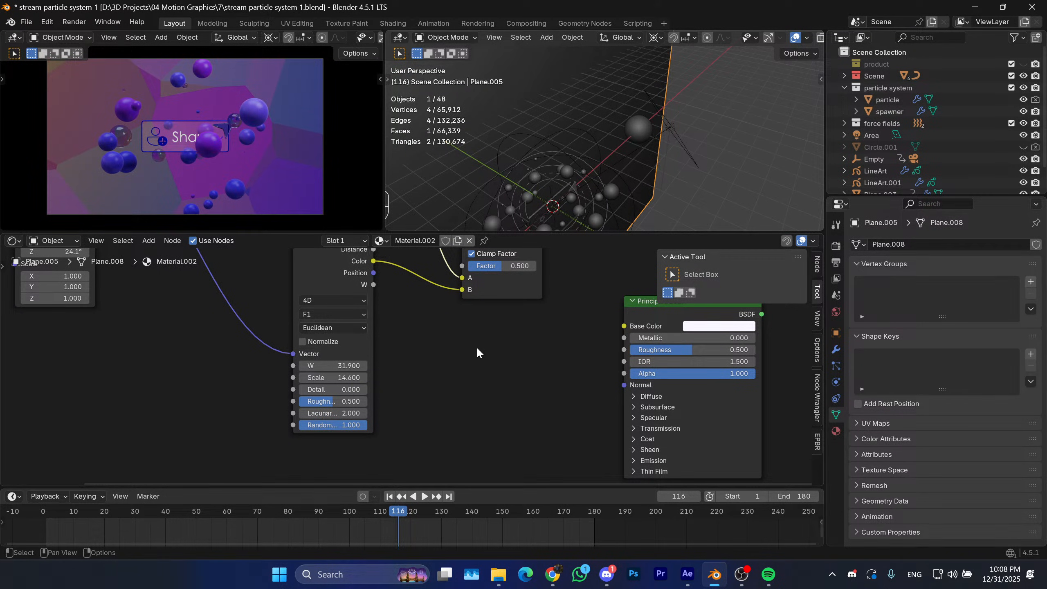
# Add a second Color Ramp whose color output drives the Overlay node's Factor, placing it above the existing ramp.
pyautogui.moveTo(478, 349); pyautogui.dragTo(448, 376, button='middle')
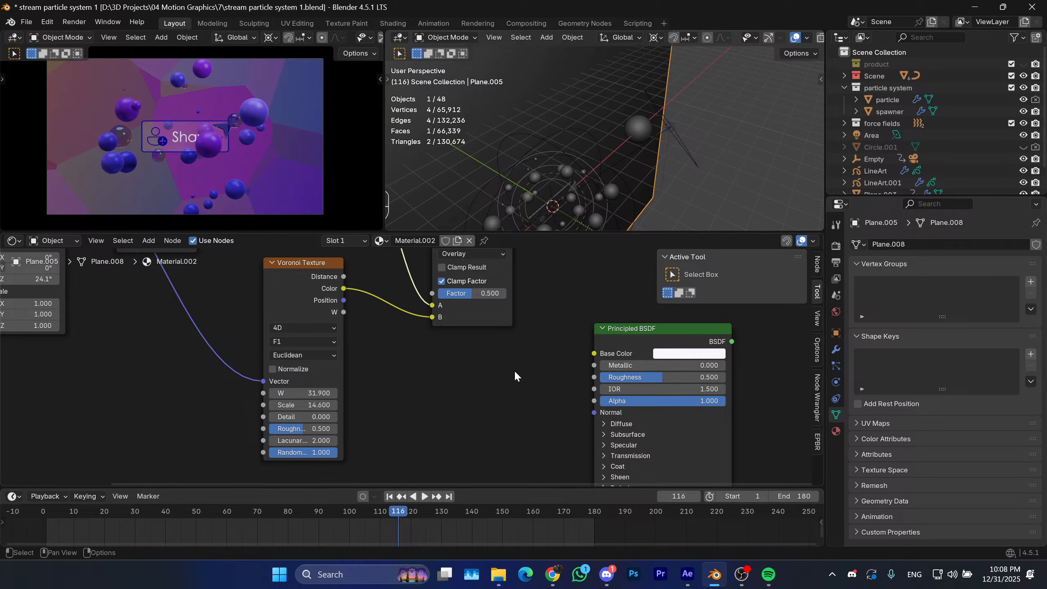
pyautogui.scroll(-3, 425, 393)
pyautogui.moveTo(371, 363); pyautogui.dragTo(431, 384, button='middle')
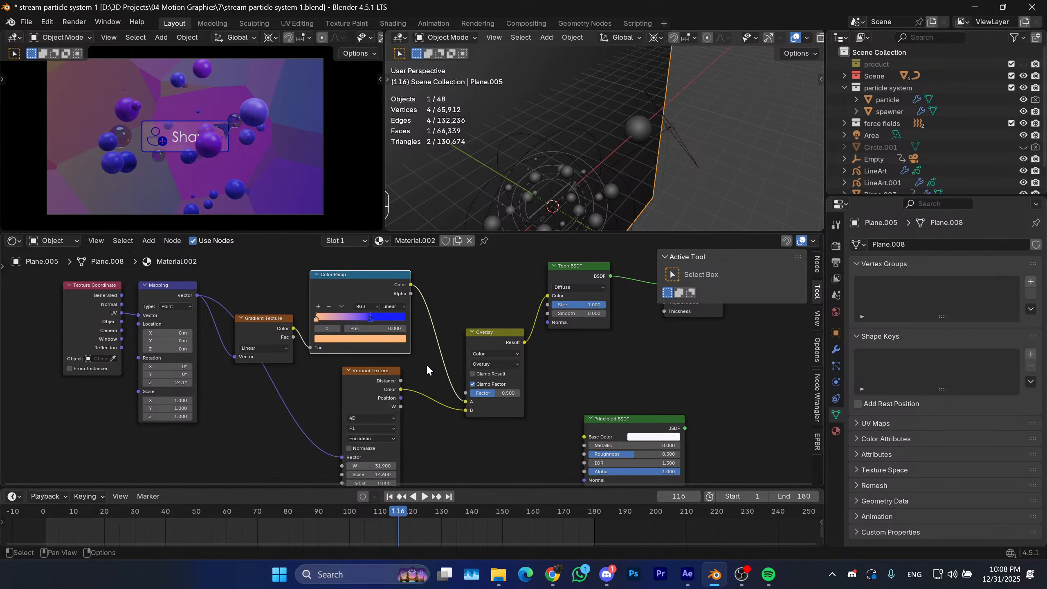
pyautogui.moveTo(466, 395); pyautogui.dragTo(443, 296)
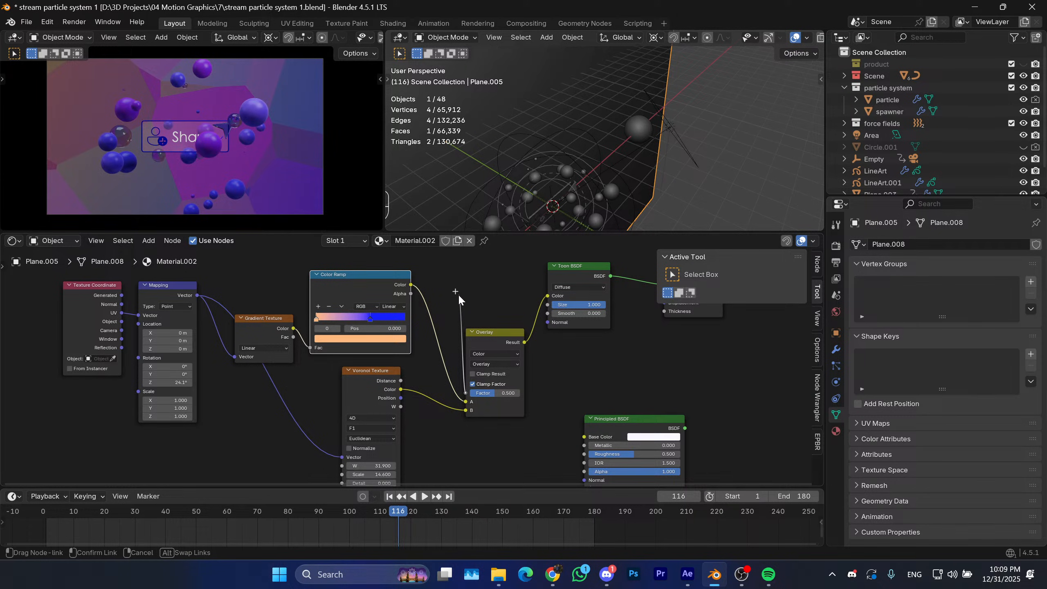
pyautogui.moveTo(459, 295); pyautogui.dragTo(454, 291)
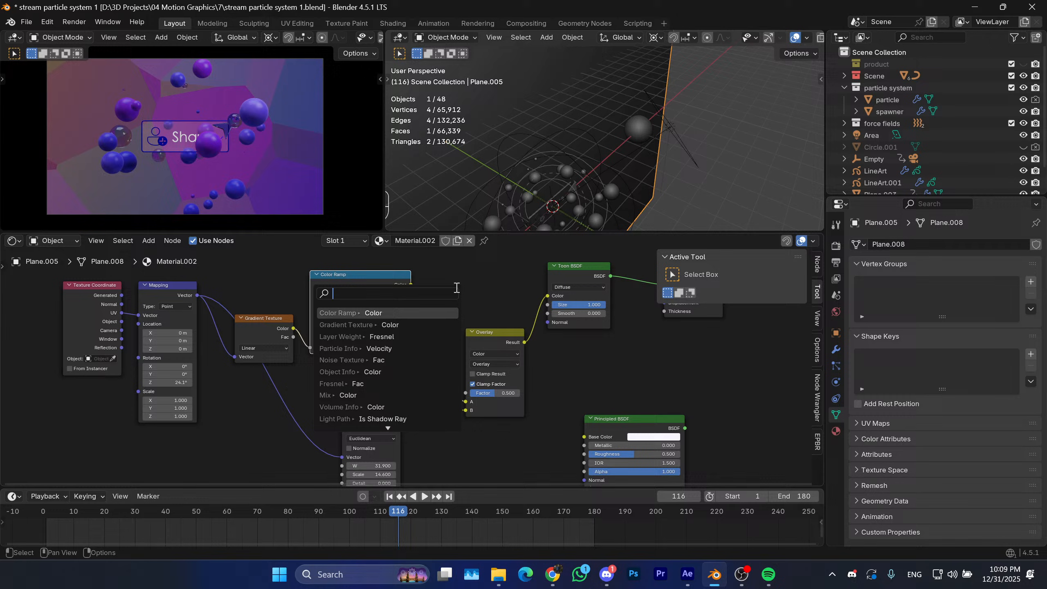
pyautogui.click(384, 311)
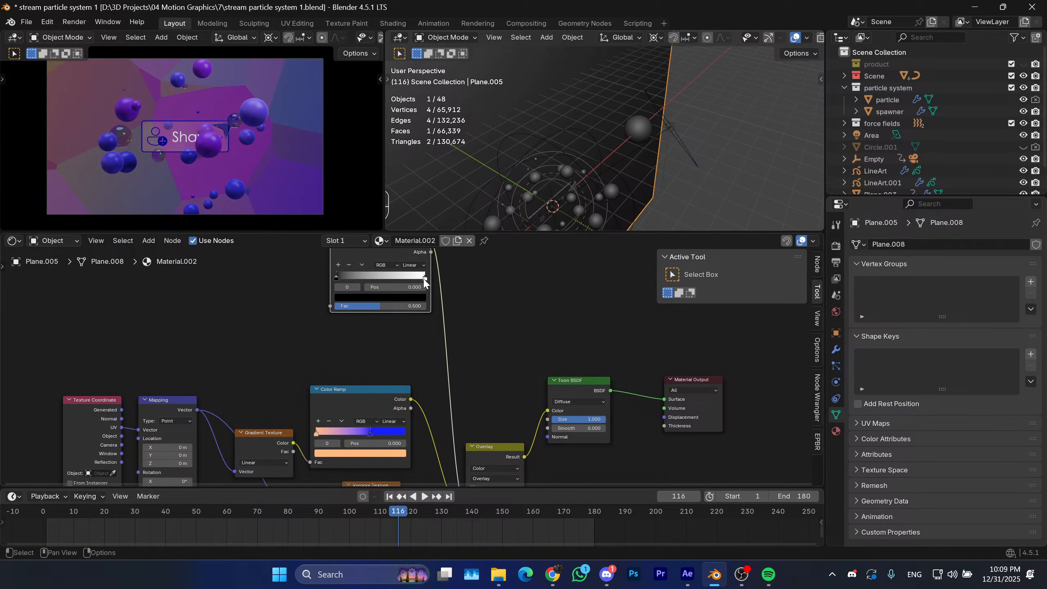
# Move the black stop of the Color Ramp driving the Overlay's Factor to position 0.426.
pyautogui.moveTo(425, 280); pyautogui.dragTo(461, 284)
pyautogui.moveTo(347, 277); pyautogui.dragTo(389, 278)
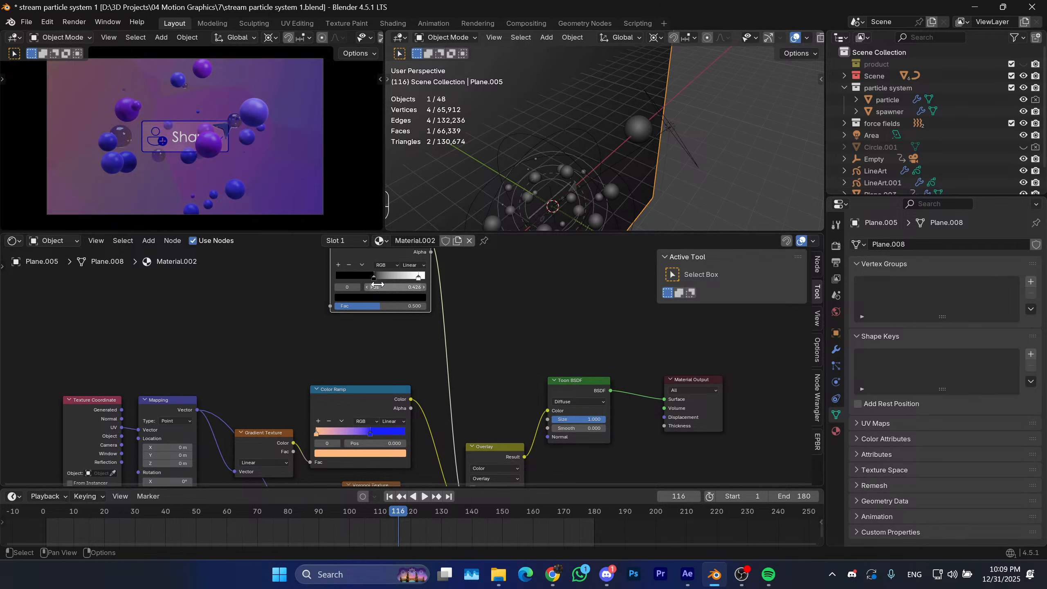
pyautogui.moveTo(367, 294); pyautogui.dragTo(359, 319, button='middle')
pyautogui.scroll(-1, 360, 319)
pyautogui.moveTo(366, 277); pyautogui.dragTo(326, 326)
pyautogui.moveTo(327, 326); pyautogui.dragTo(349, 312, button='middle')
pyautogui.scroll(1, 283, 213)
# Enlarge the camera viewport and set the Factor Color Ramp's white stop to position 0.982.
pyautogui.moveTo(271, 230); pyautogui.dragTo(265, 351)
pyautogui.scroll(1, 256, 276)
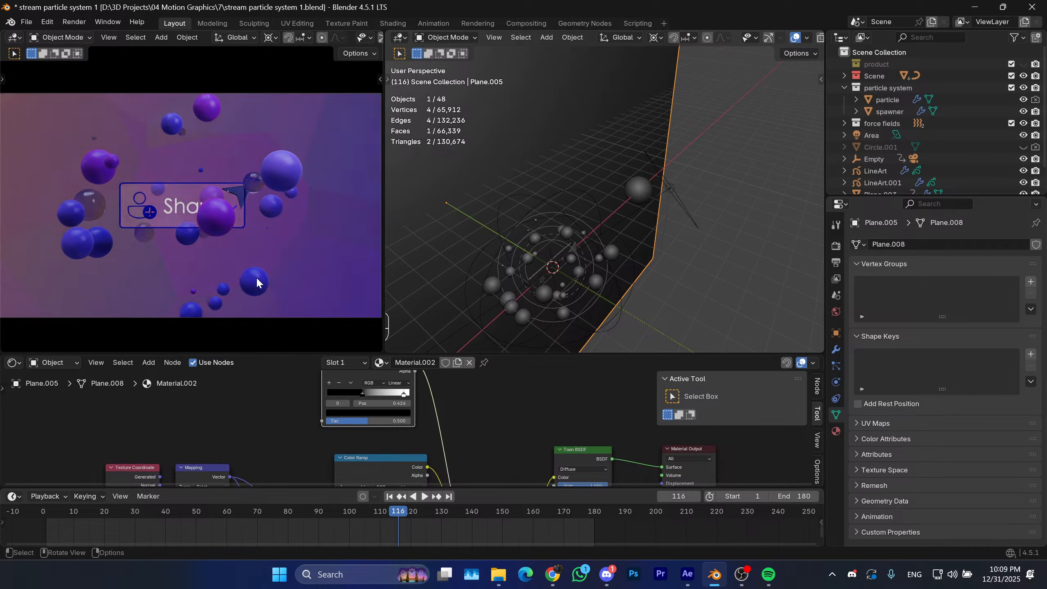
pyautogui.moveTo(486, 354); pyautogui.dragTo(482, 333)
pyautogui.scroll(1, 414, 432)
pyautogui.scroll(1, 412, 425)
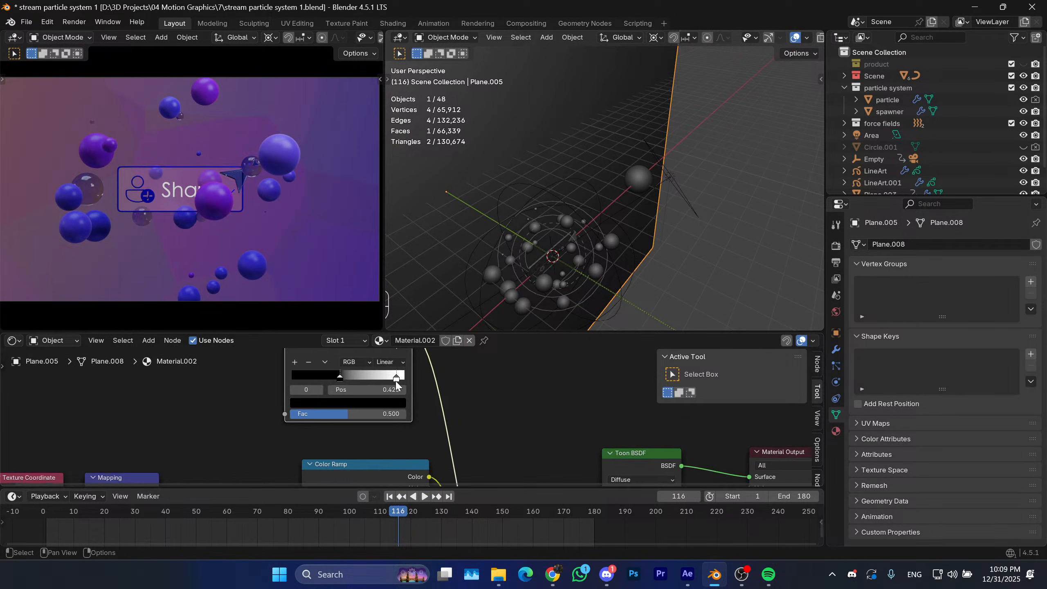
pyautogui.moveTo(398, 377)
pyautogui.mouseDown()
pyautogui.moveTo(374, 378)
pyautogui.moveTo(401, 379)
pyautogui.mouseUp()
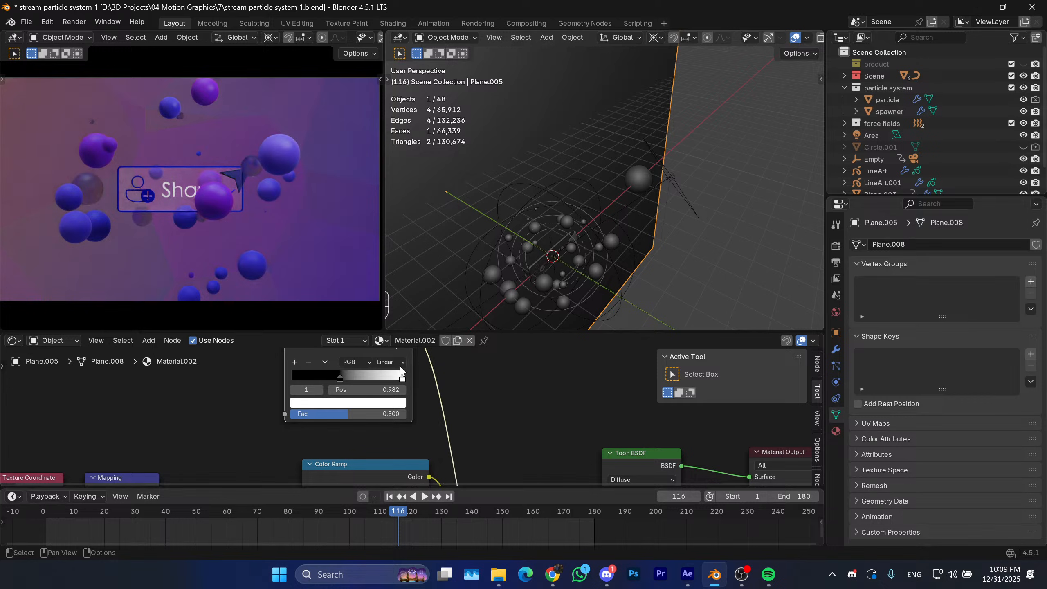
# Set the Voronoi Texture's W to 40.4.
pyautogui.moveTo(464, 413); pyautogui.dragTo(491, 351, button='middle')
pyautogui.moveTo(460, 474); pyautogui.dragTo(495, 365, button='middle')
pyautogui.moveTo(492, 425); pyautogui.dragTo(482, 387, button='middle')
pyautogui.moveTo(437, 466); pyautogui.dragTo(474, 466)
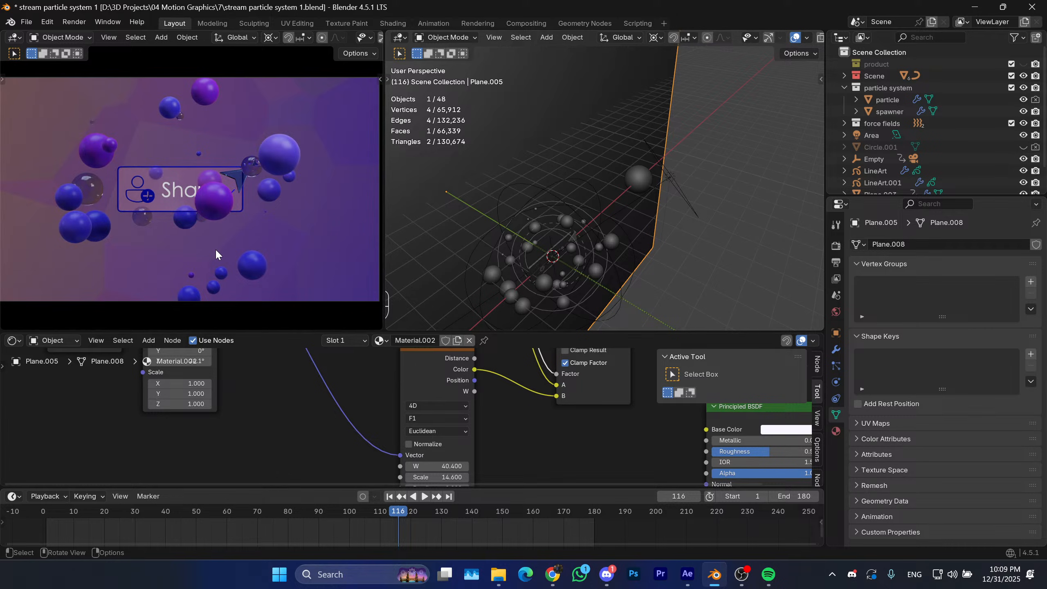
# Play the animation from the first frame to check the moving particles against the backdrop, and save the file.
pyautogui.moveTo(388, 522); pyautogui.dragTo(52, 516)
pyautogui.press('space')
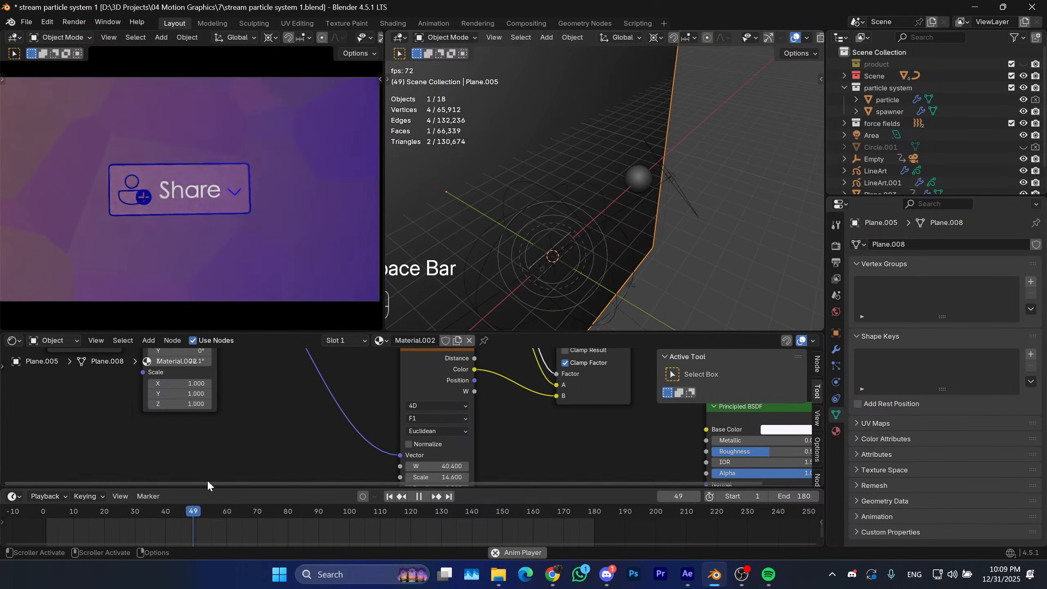
pyautogui.press('space')
pyautogui.press('space')
pyautogui.press('space')
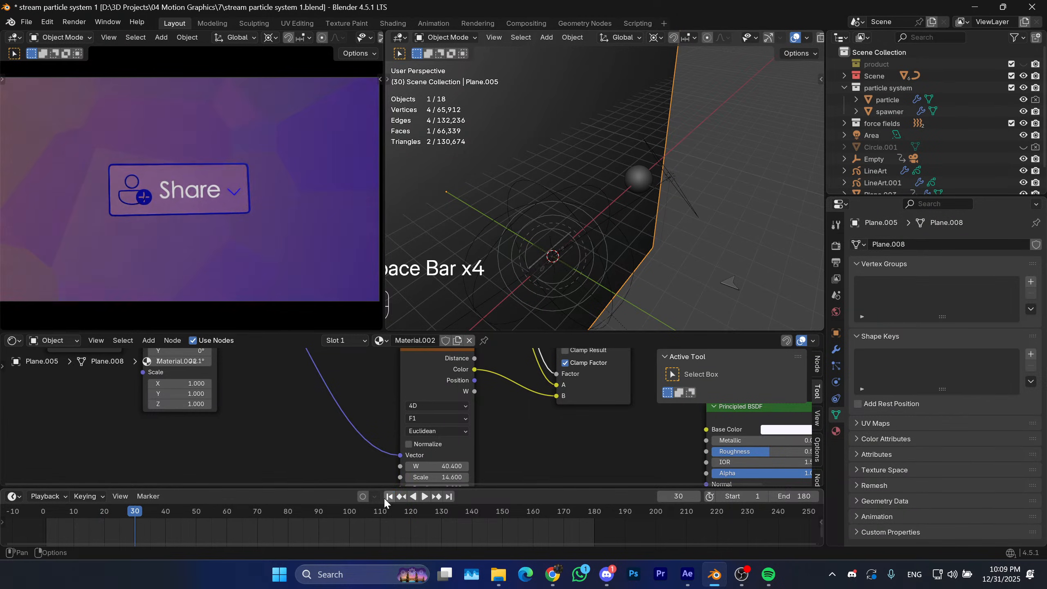
pyautogui.press('space')
pyautogui.click(389, 497)
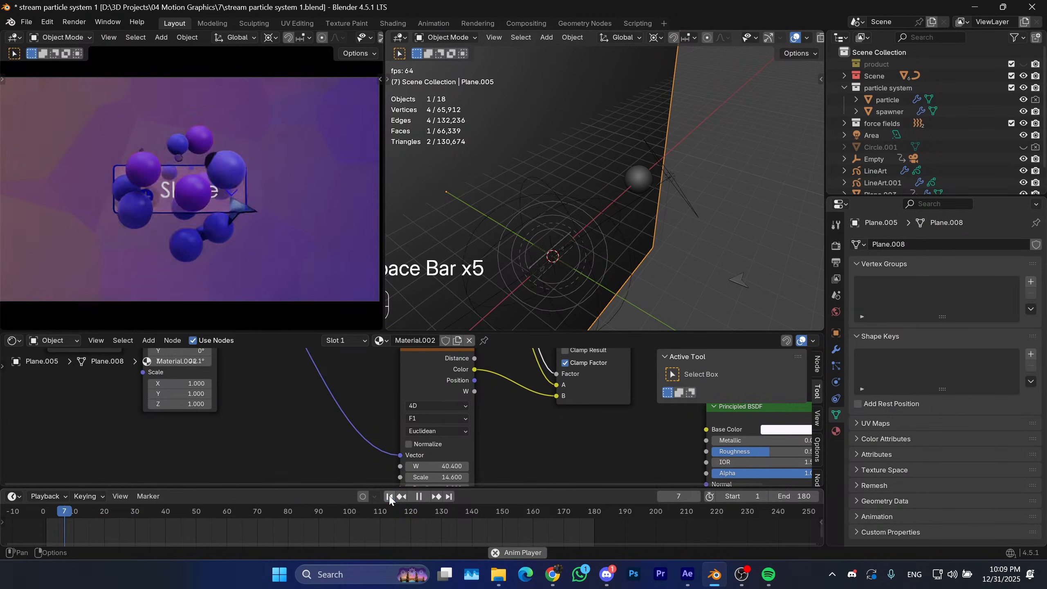
pyautogui.press('space')
pyautogui.press('space')
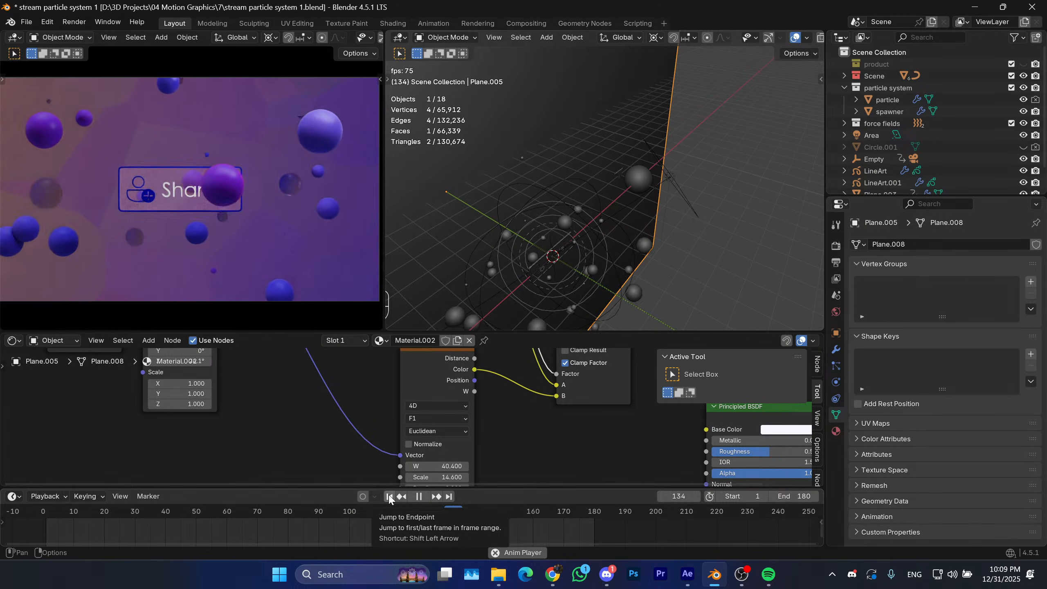
pyautogui.press('space')
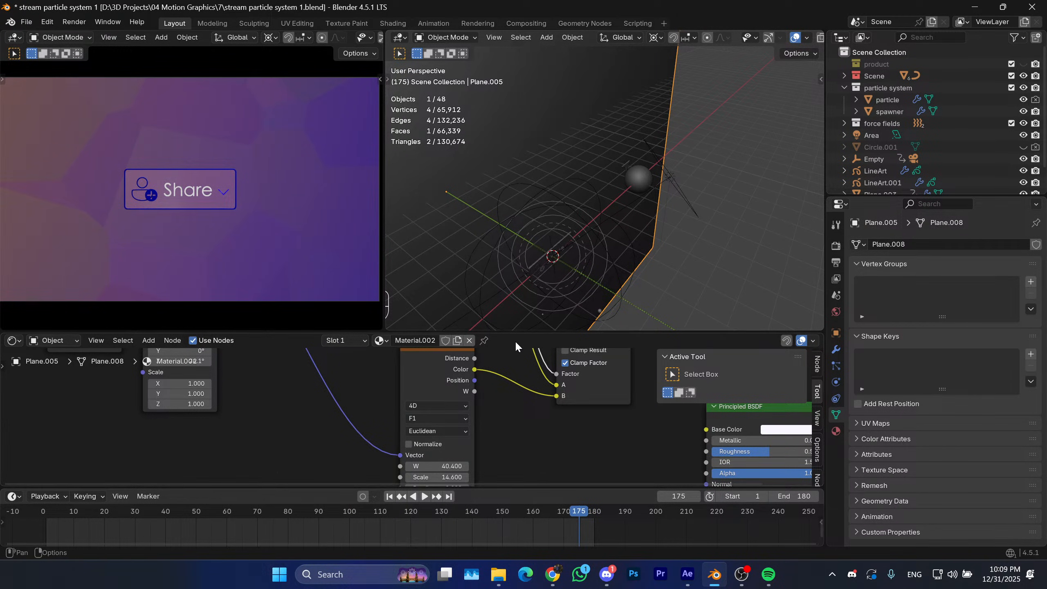
pyautogui.hotkey('ctrl', 's')
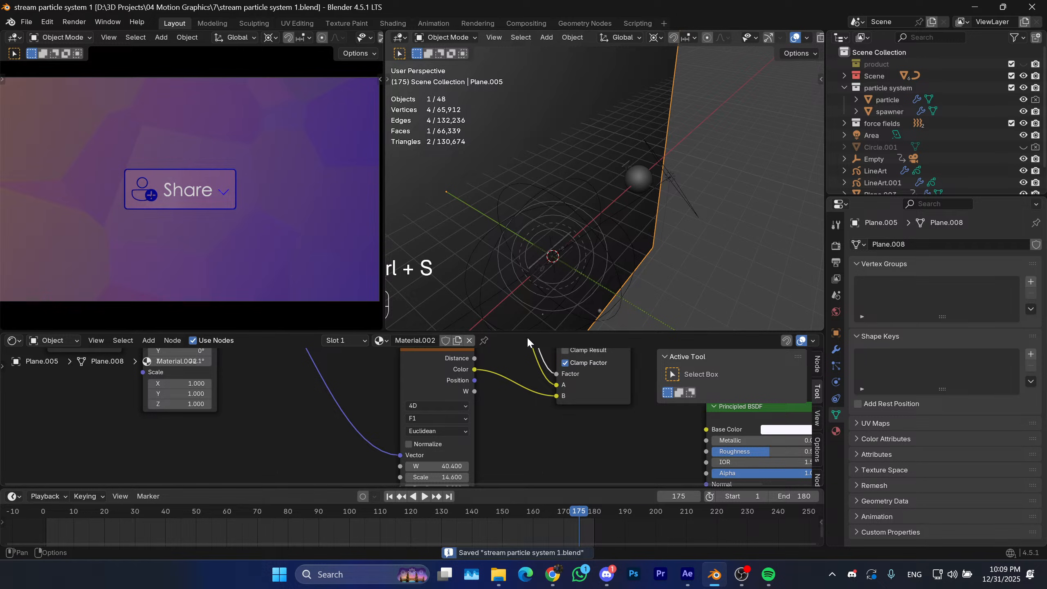
# Enlarge the node editor and insert a duplicate of the black-and-white Color Ramp between the Voronoi Texture's Color output and the Overlay's B input.
pyautogui.moveTo(528, 331); pyautogui.dragTo(529, 281)
pyautogui.scroll(-2, 472, 373)
pyautogui.moveTo(471, 373); pyautogui.dragTo(467, 400, button='middle')
pyautogui.scroll(1, 480, 387)
pyautogui.scroll(-1, 456, 407)
pyautogui.scroll(-1, 467, 399)
pyautogui.moveTo(447, 330); pyautogui.dragTo(507, 342, button='middle')
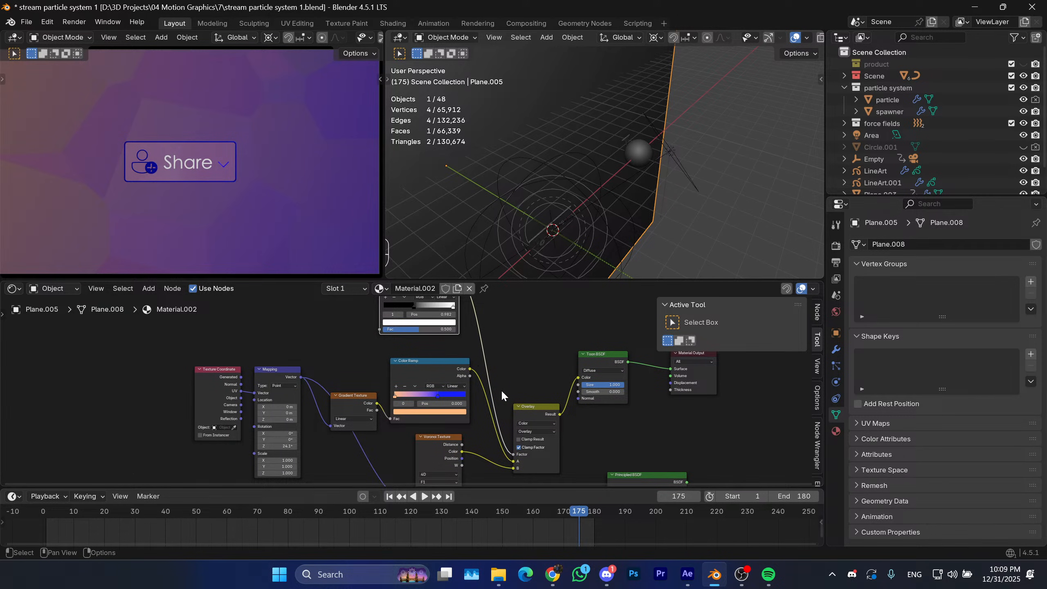
pyautogui.moveTo(501, 390); pyautogui.dragTo(483, 353, button='middle')
pyautogui.hotkey('shift', 'd')
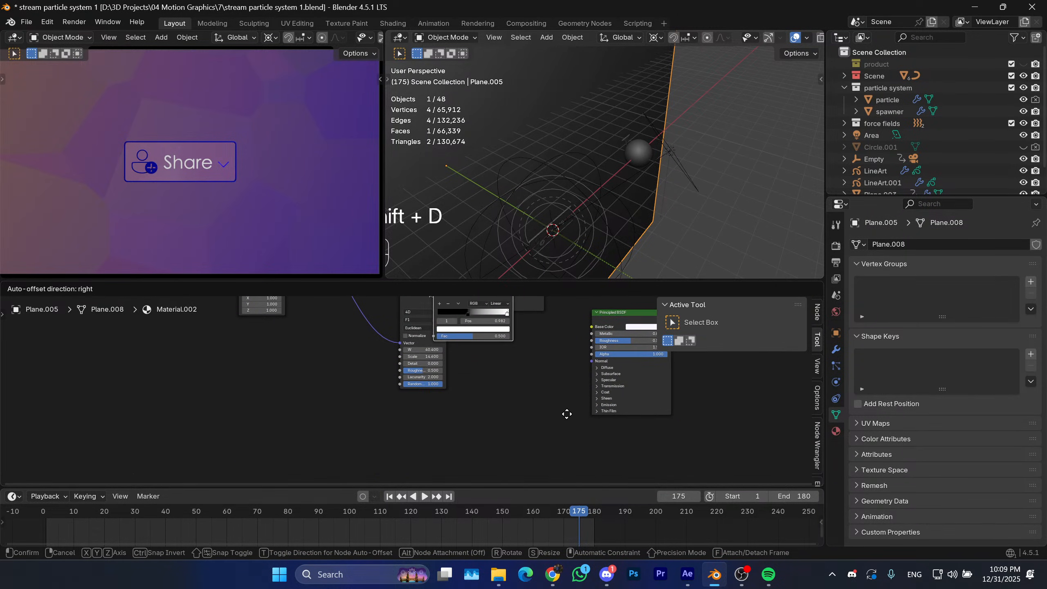
pyautogui.click(564, 398)
pyautogui.moveTo(525, 371); pyautogui.dragTo(503, 403, button='middle')
pyautogui.scroll(-1, 529, 424)
pyautogui.moveTo(500, 364); pyautogui.dragTo(499, 399)
pyautogui.scroll(1, 499, 402)
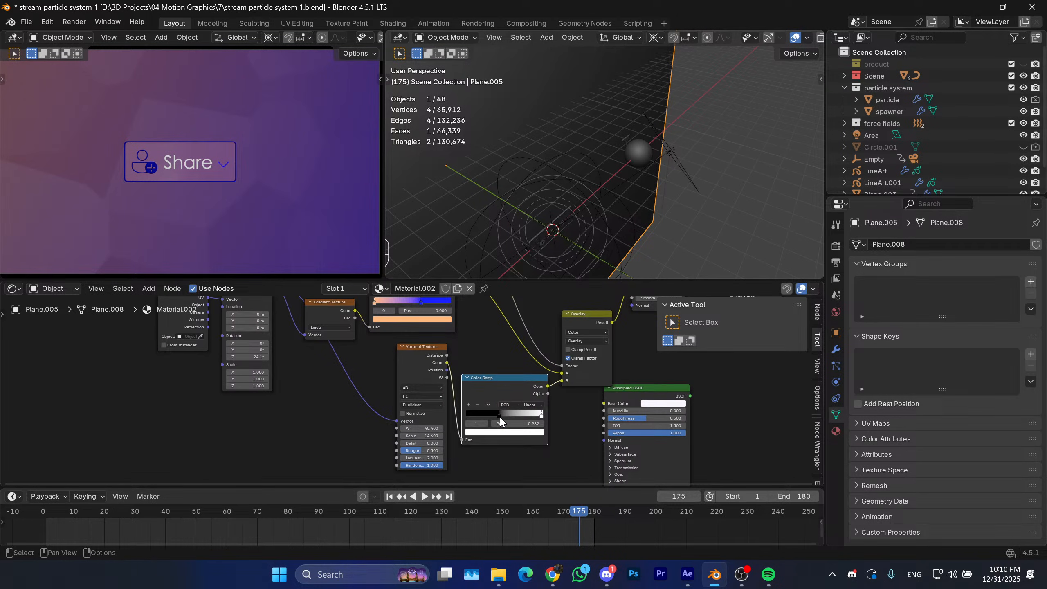
# Set the Voronoi Color Ramp's black stop to 0.486 with the white stop near the end, and preview the animation.
pyautogui.moveTo(503, 412); pyautogui.dragTo(482, 413)
pyautogui.moveTo(542, 415); pyautogui.dragTo(518, 423)
pyautogui.moveTo(503, 414); pyautogui.dragTo(501, 413)
pyautogui.scroll(-2, 223, 135)
pyautogui.keyDown('shift'); pyautogui.moveTo(245, 157); pyautogui.dragTo(246, 160, button='middle'); pyautogui.keyUp('shift')
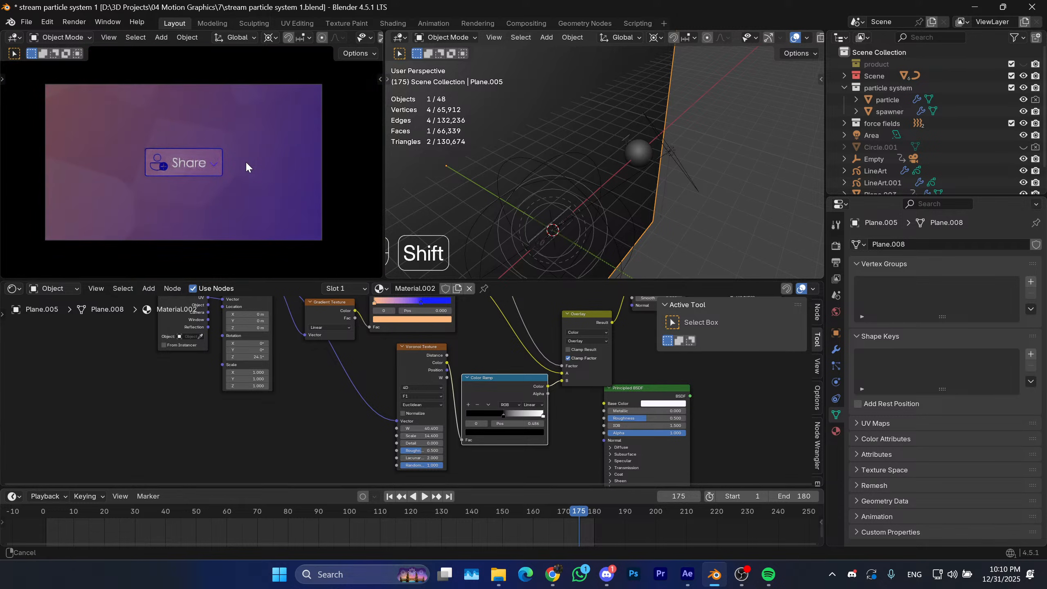
pyautogui.click(386, 497)
pyautogui.press('space')
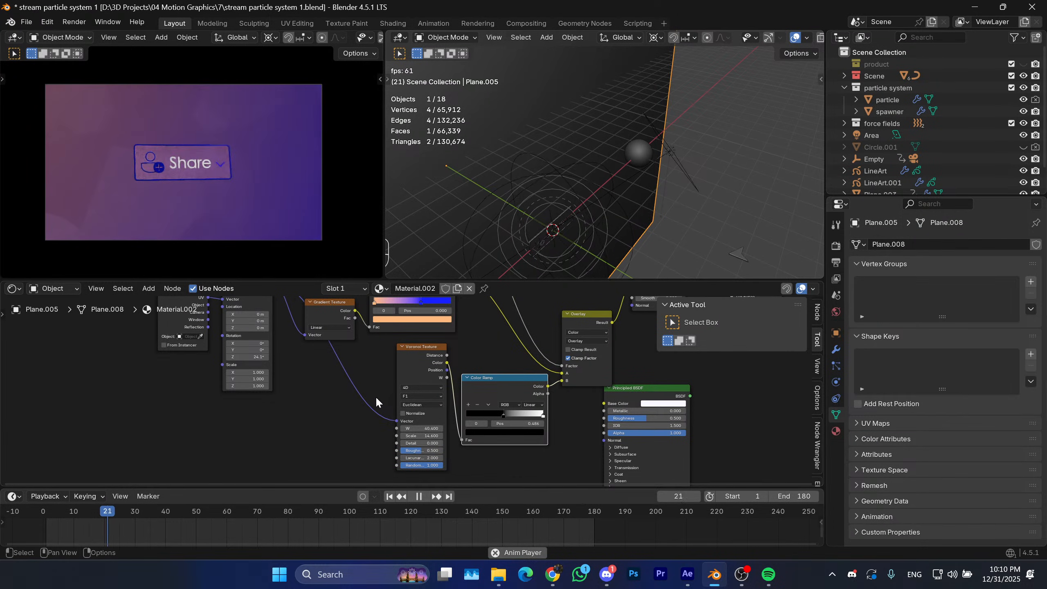
pyautogui.scroll(1, 353, 404)
pyautogui.press('space')
# Move the Factor Color Ramp's black stop to about 0.48 and play the animation from the first frame.
pyautogui.moveTo(337, 370); pyautogui.dragTo(232, 454, button='middle')
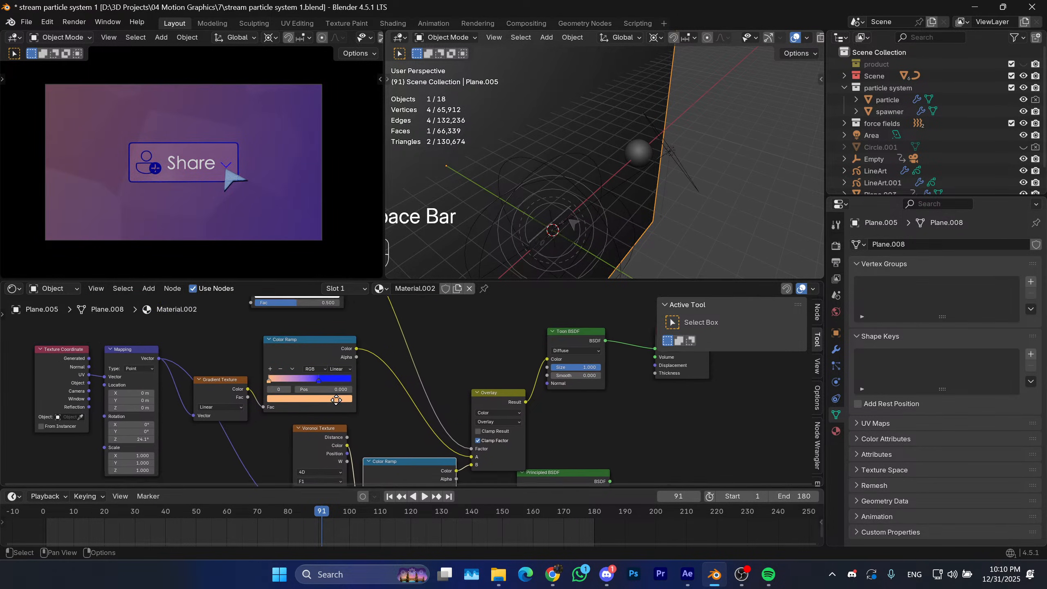
pyautogui.scroll(1, 405, 345)
pyautogui.moveTo(383, 312); pyautogui.dragTo(433, 388, button='middle')
pyautogui.moveTo(327, 348)
pyautogui.mouseDown()
pyautogui.moveTo(306, 350)
pyautogui.moveTo(333, 351)
pyautogui.mouseUp()
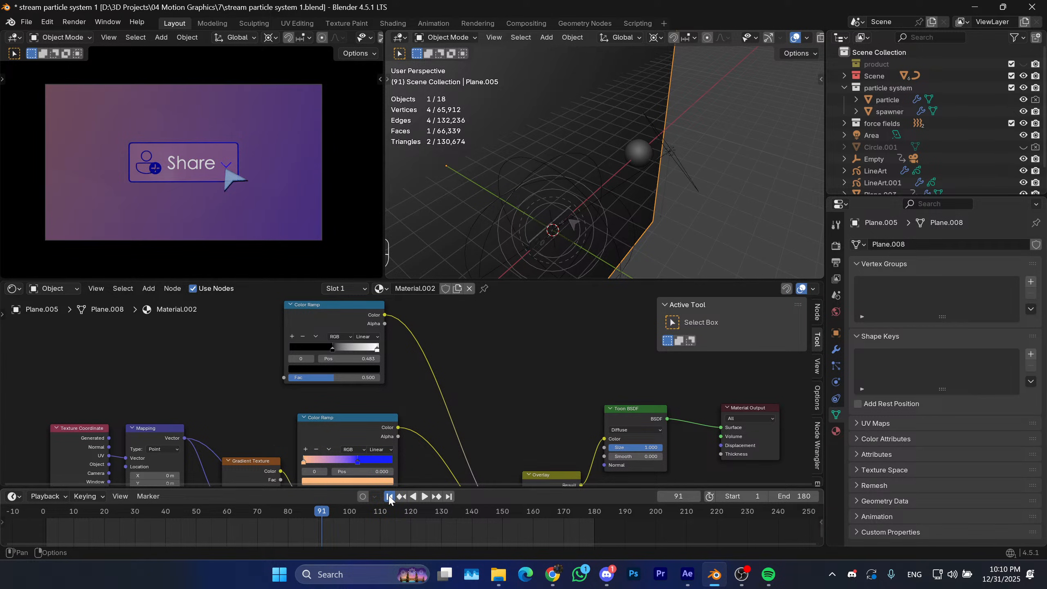
pyautogui.click(389, 497)
pyautogui.press('space')
pyautogui.press('space')
pyautogui.moveTo(427, 451); pyautogui.dragTo(472, 355, button='middle')
pyautogui.press('space')
pyautogui.press('space')
pyautogui.click(390, 496)
# Set the Voronoi Texture's W to 0 and keyframe it at frame 1.
pyautogui.moveTo(457, 395); pyautogui.dragTo(458, 343, button='middle')
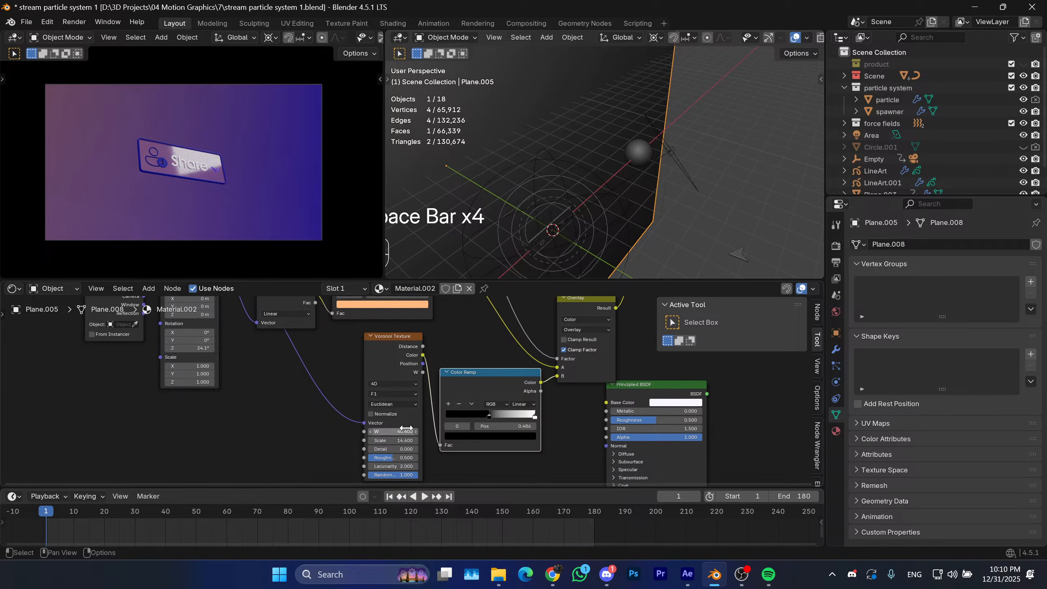
pyautogui.moveTo(370, 432); pyautogui.dragTo(367, 432)
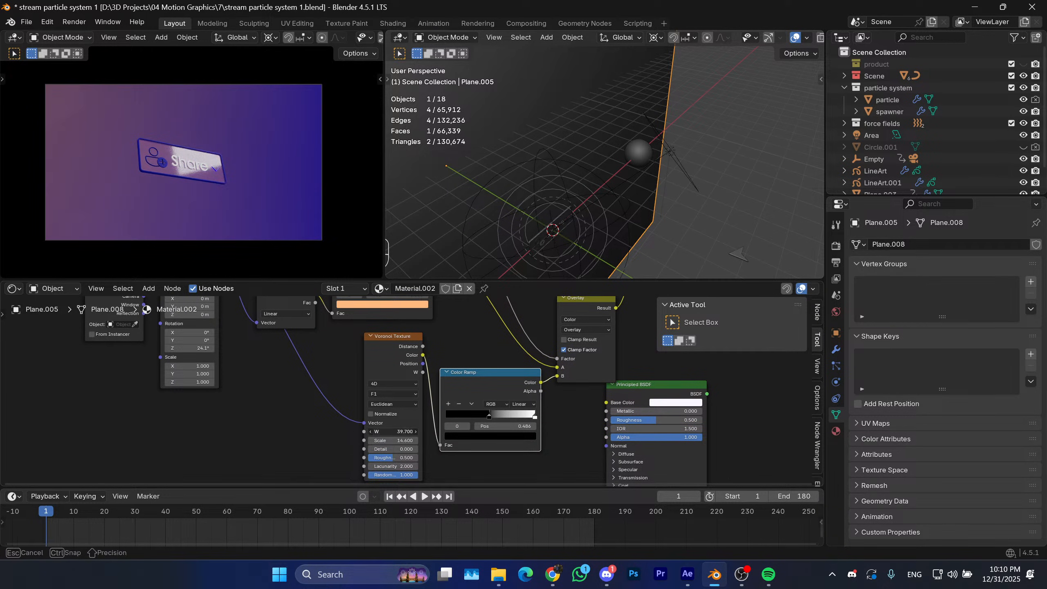
pyautogui.click(408, 431)
pyautogui.write('0')
pyautogui.press('Return')
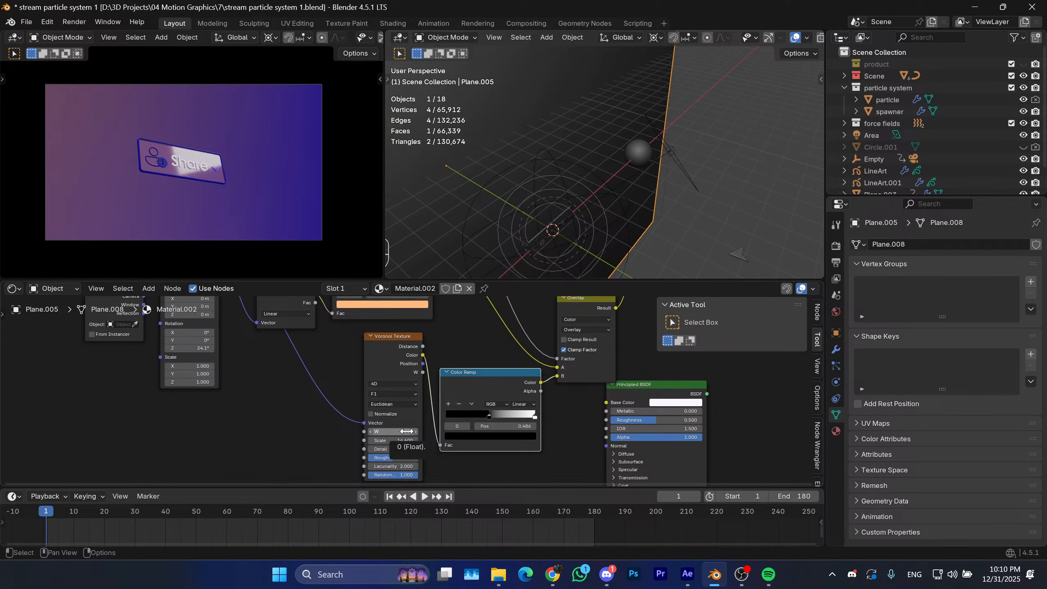
# Go to frame 180, set the Voronoi Texture's W to 100 and keyframe it.
pyautogui.moveTo(553, 513); pyautogui.dragTo(594, 516)
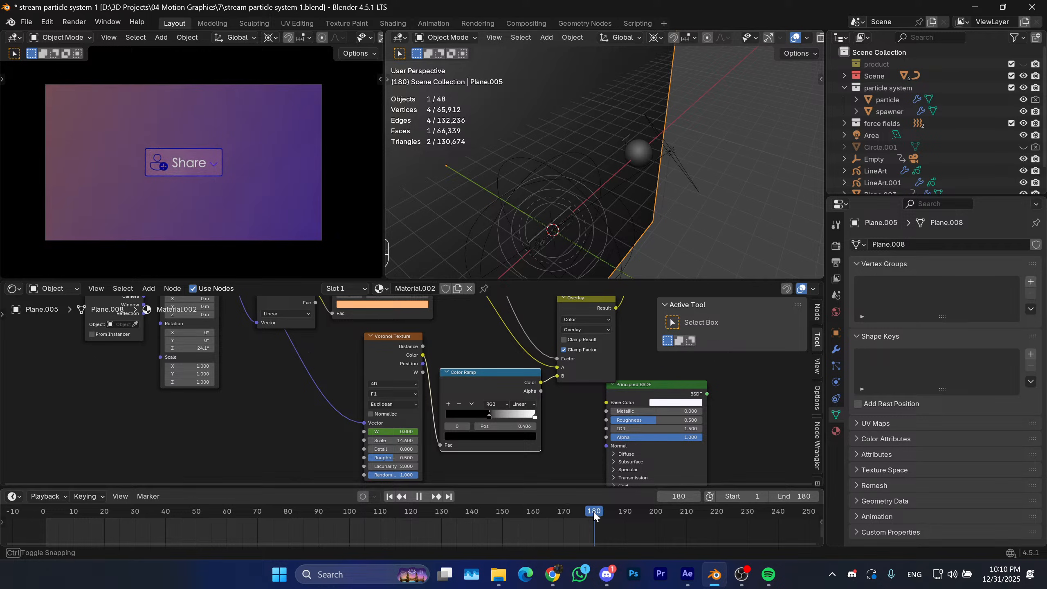
pyautogui.click(394, 431)
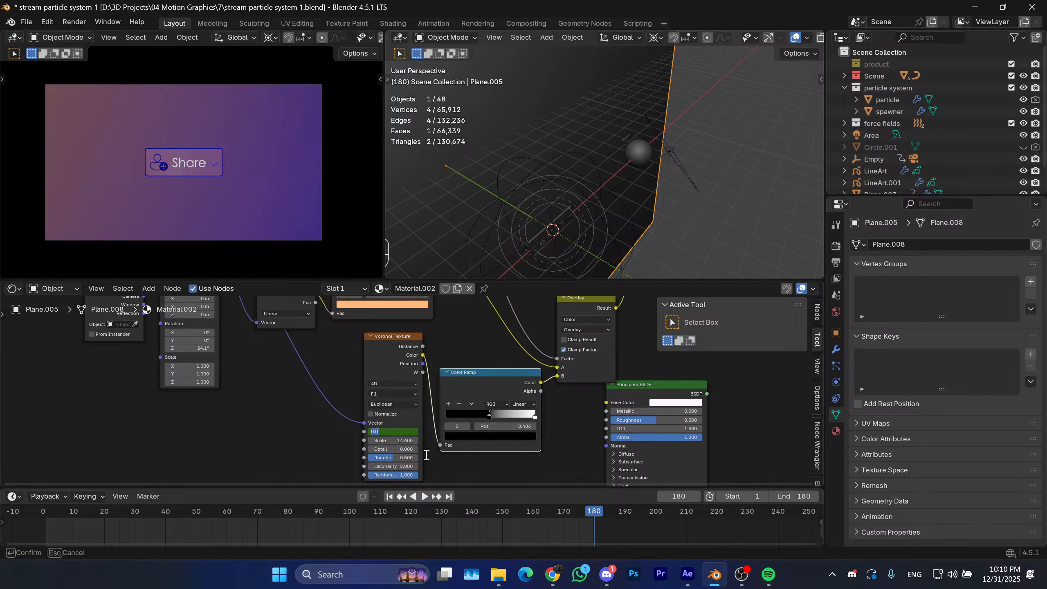
pyautogui.write('100')
pyautogui.press('Return')
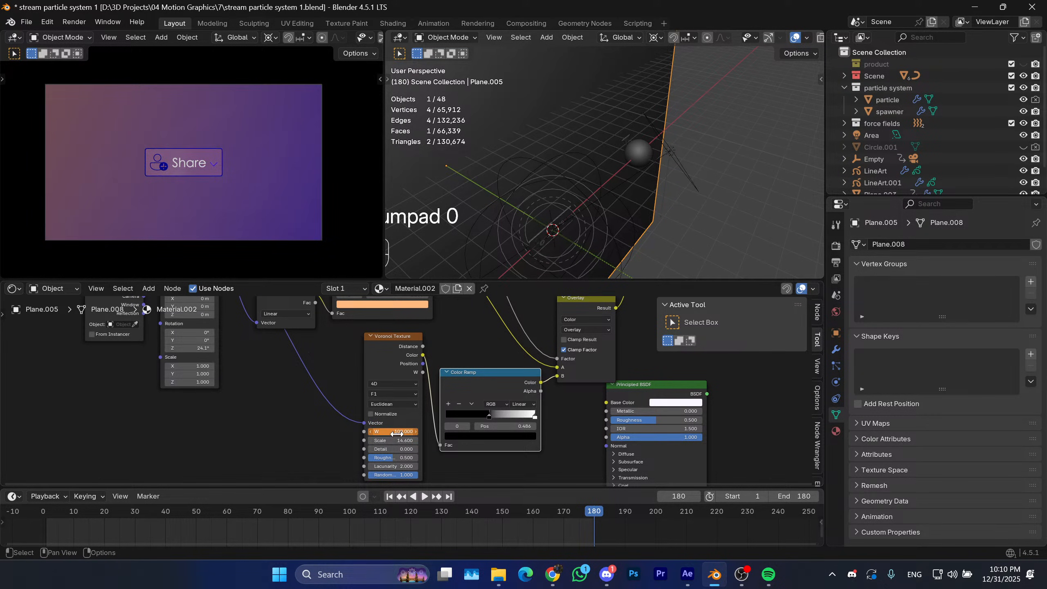
pyautogui.press('i')
# Preview the animation, return to frame 180 and set the Voronoi Texture's W keyframe to 20.
pyautogui.press('space')
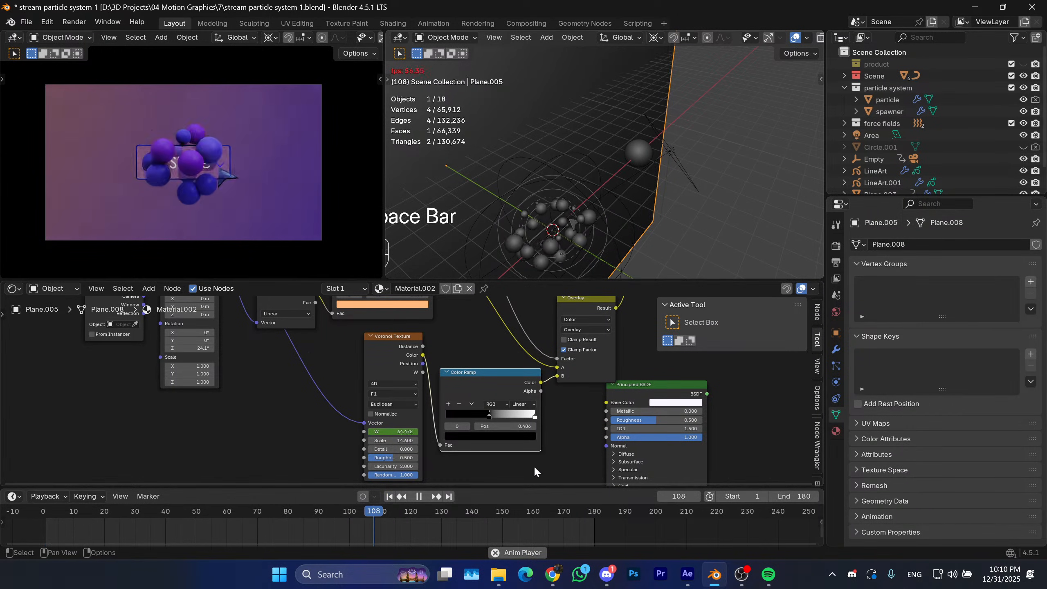
pyautogui.moveTo(585, 510); pyautogui.dragTo(592, 511)
pyautogui.press('space')
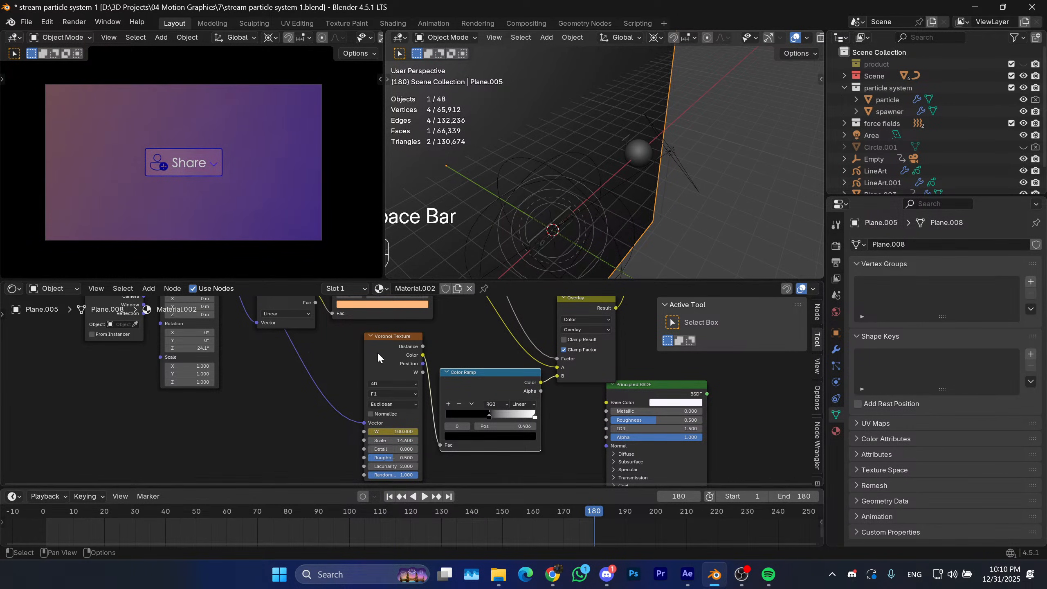
pyautogui.click(404, 431)
pyautogui.write('20')
pyautogui.press('Return')
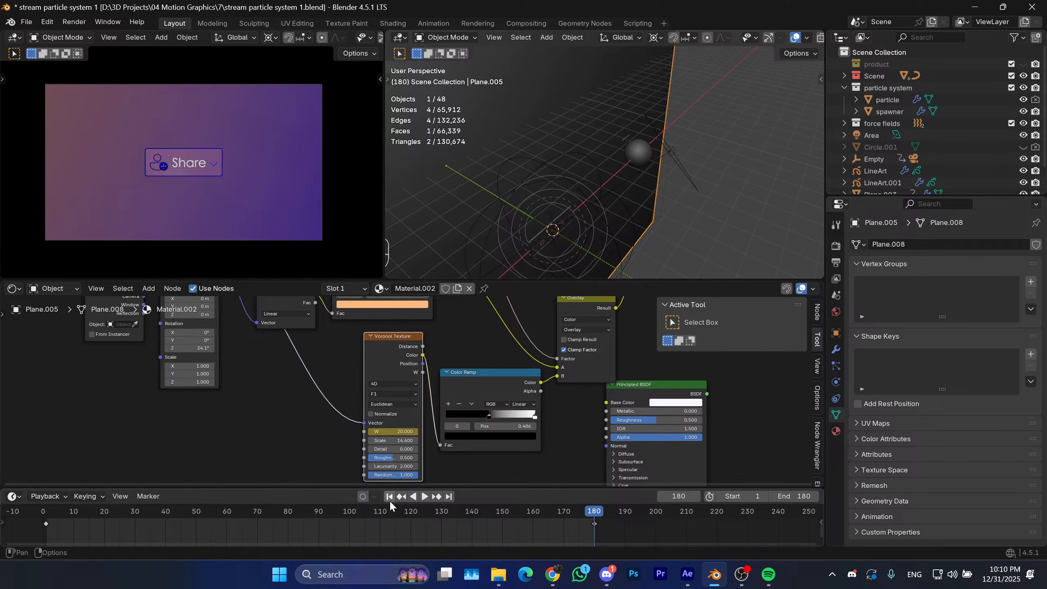
# Play the animation again, return to frame 180 and set the Voronoi Texture's W to 10.
pyautogui.press('space')
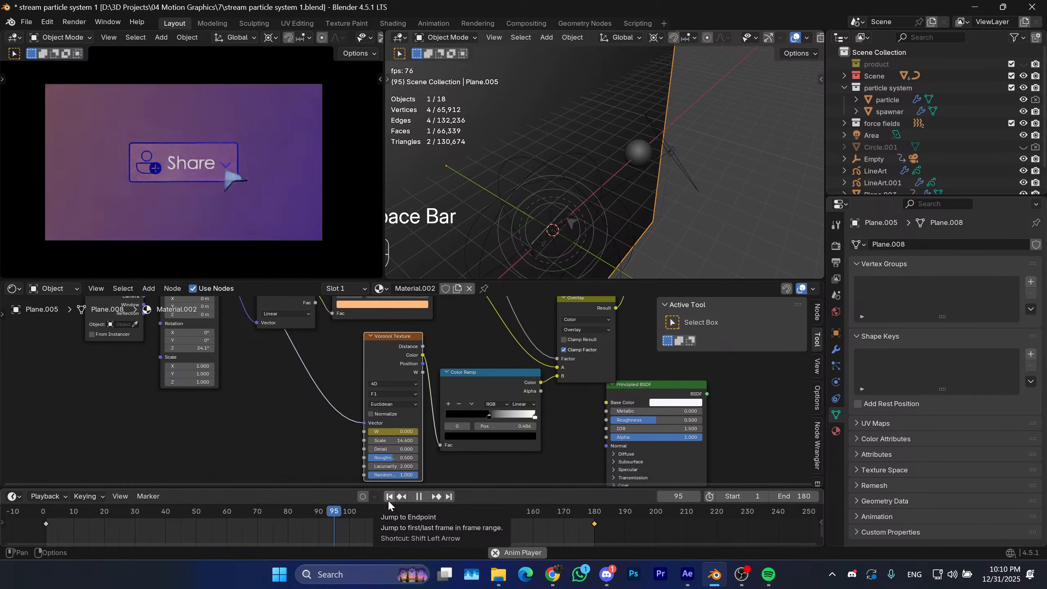
pyautogui.press('space')
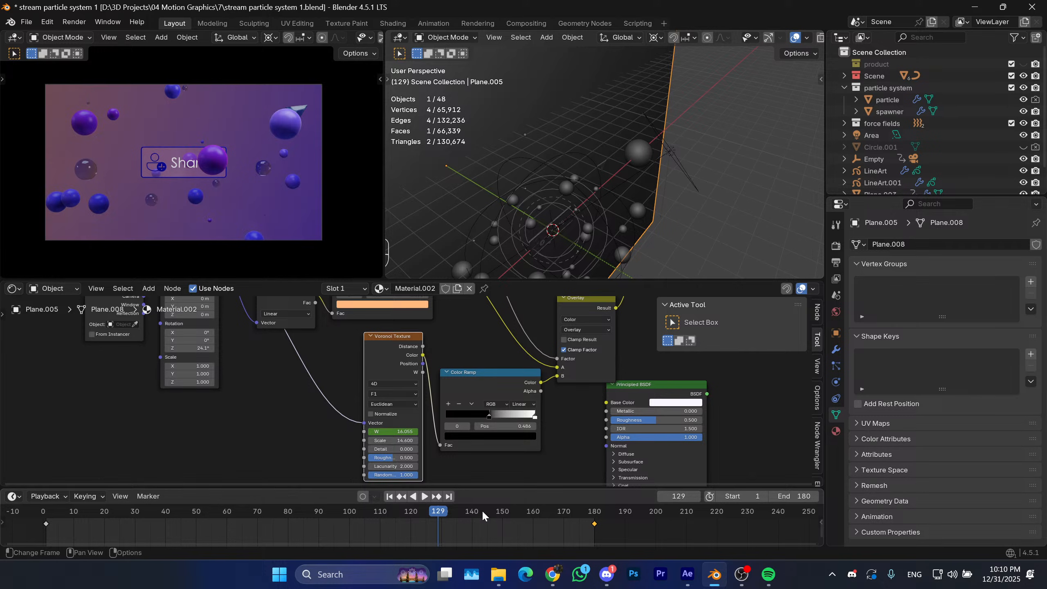
pyautogui.moveTo(585, 514); pyautogui.dragTo(595, 511)
pyautogui.click(400, 431)
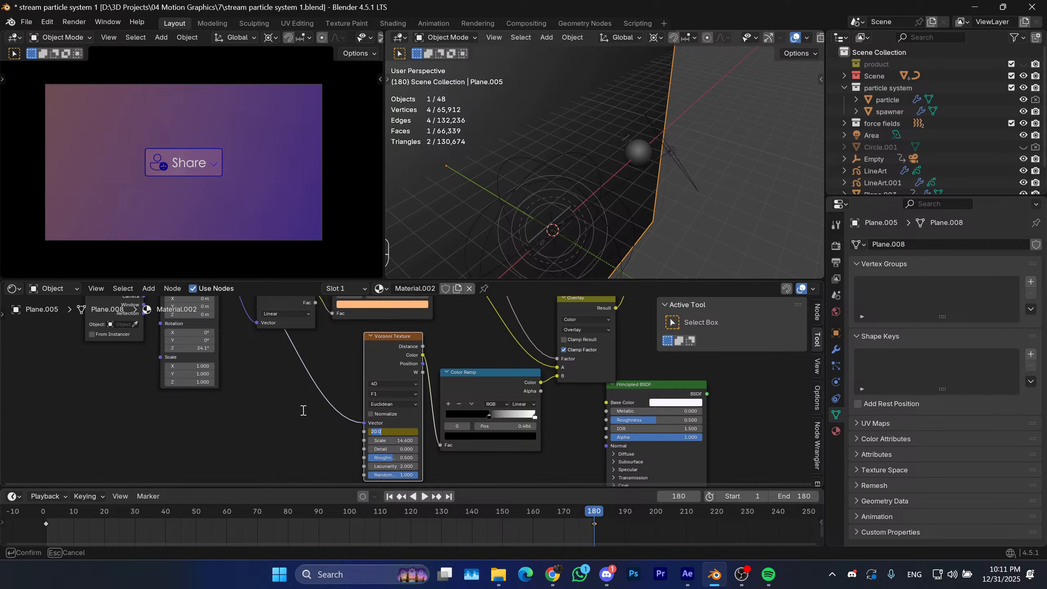
pyautogui.press('Return')
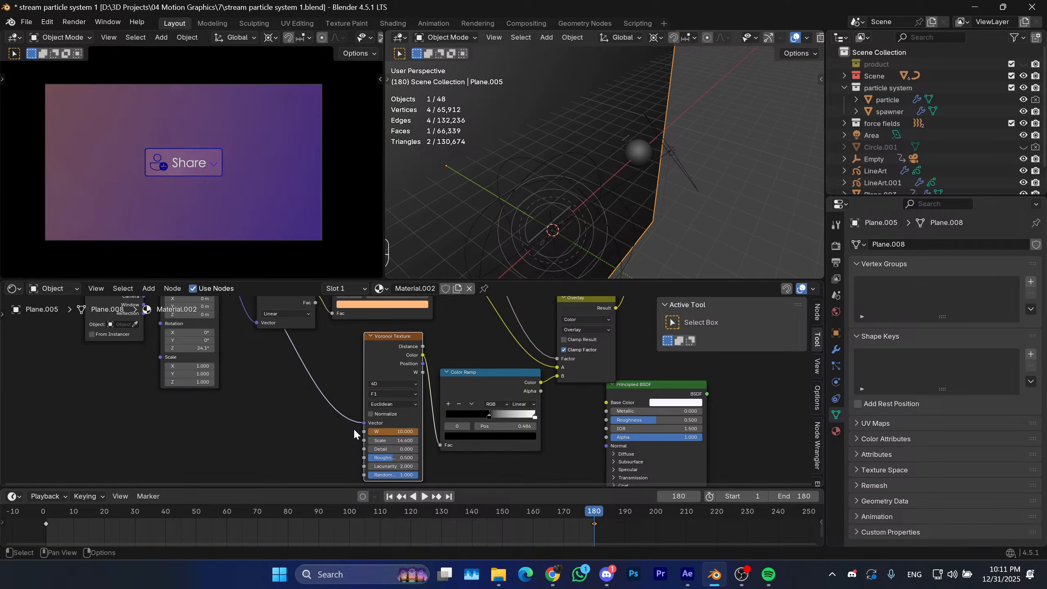
# Add a Noise Texture whose Fac output drives the Voronoi Texture's Scale, and keyframe the W value at frame 180.
pyautogui.moveTo(364, 440); pyautogui.dragTo(194, 418)
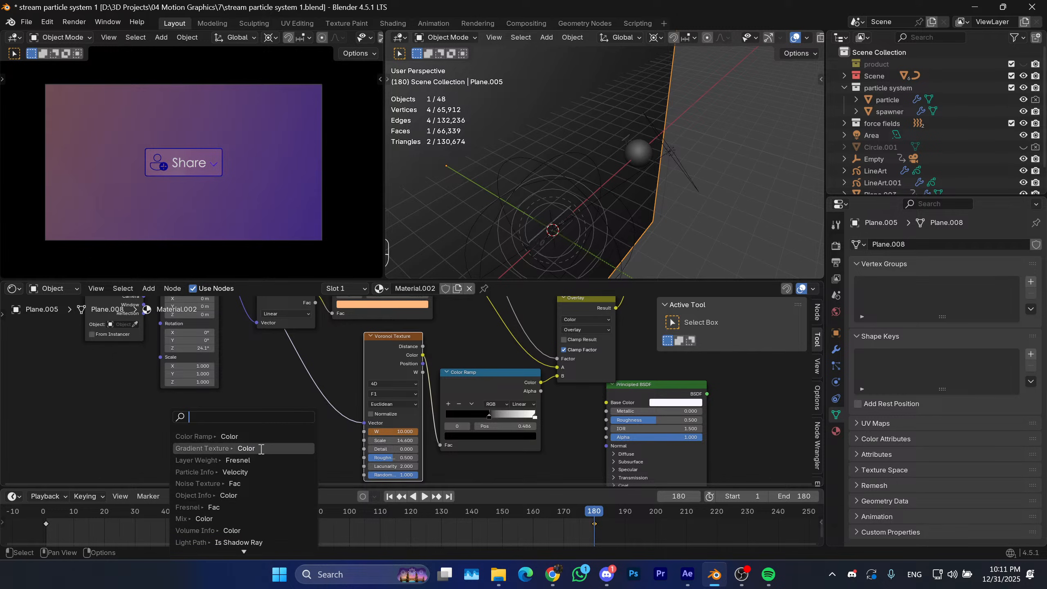
pyautogui.click(202, 483)
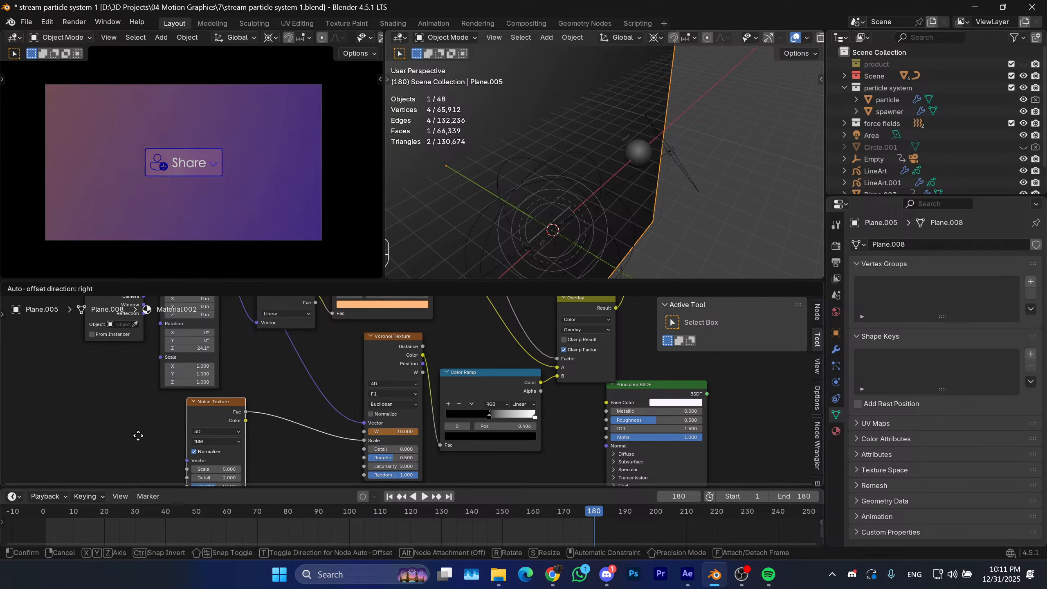
pyautogui.scroll(2, 332, 378)
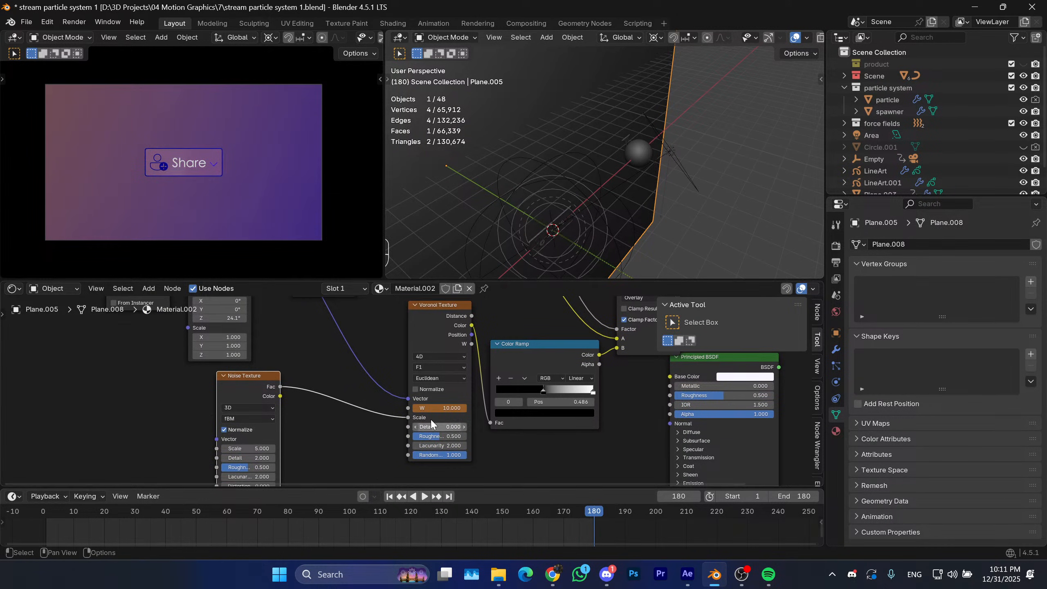
pyautogui.press('i')
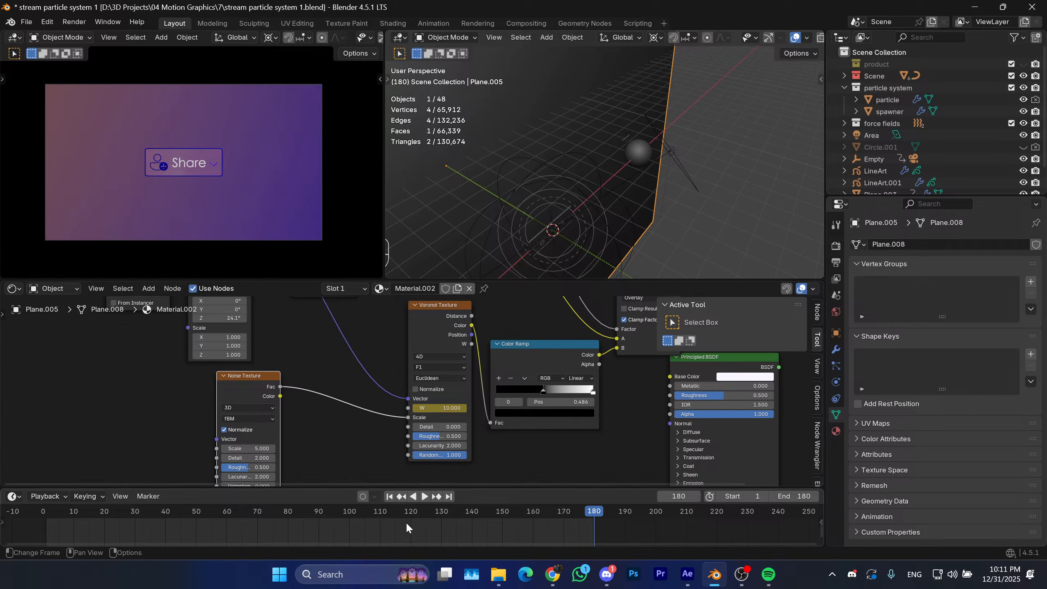
# Scrub back to the early frames and play the animation to review the noise-driven backdrop pattern.
pyautogui.moveTo(406, 522); pyautogui.dragTo(192, 512)
pyautogui.press('space')
pyautogui.press('space')
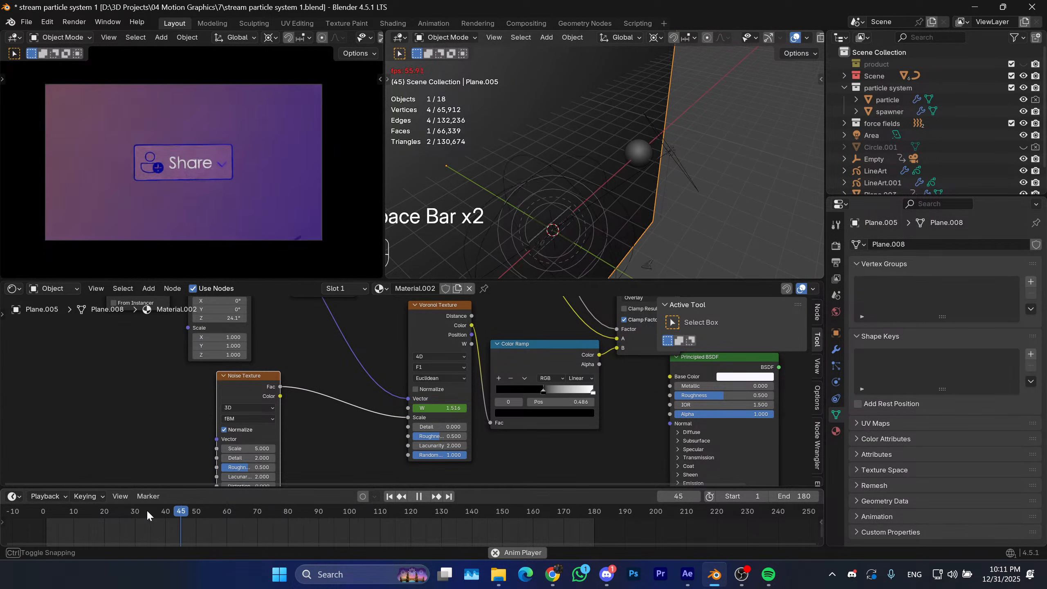
pyautogui.press('space')
pyautogui.press('space')
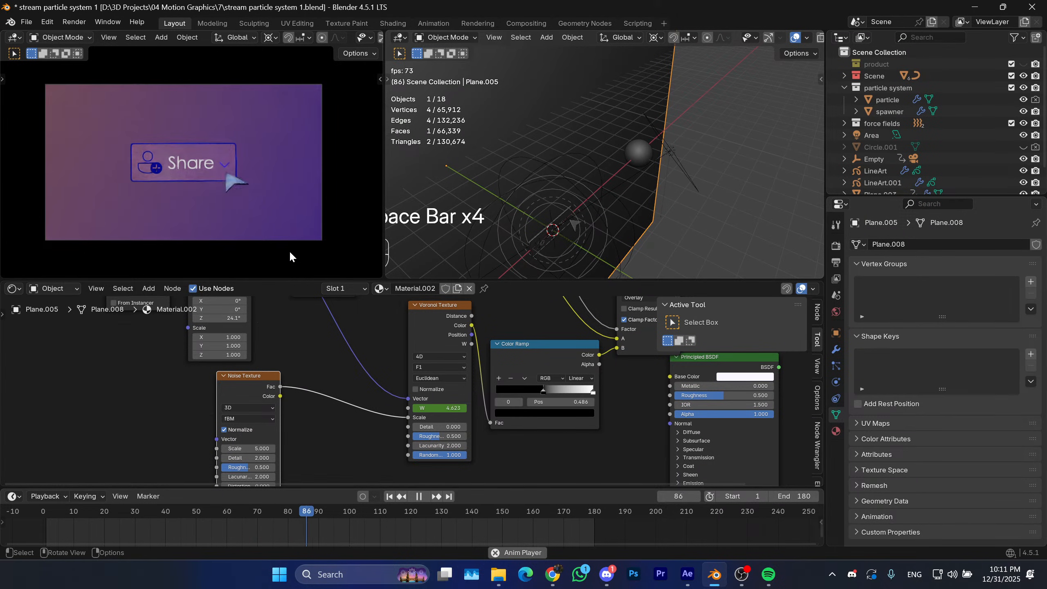
pyautogui.press('space')
# Set the Noise Texture's Scale to 16.3 and play the animation to check the pattern.
pyautogui.moveTo(344, 396); pyautogui.dragTo(360, 381, button='middle')
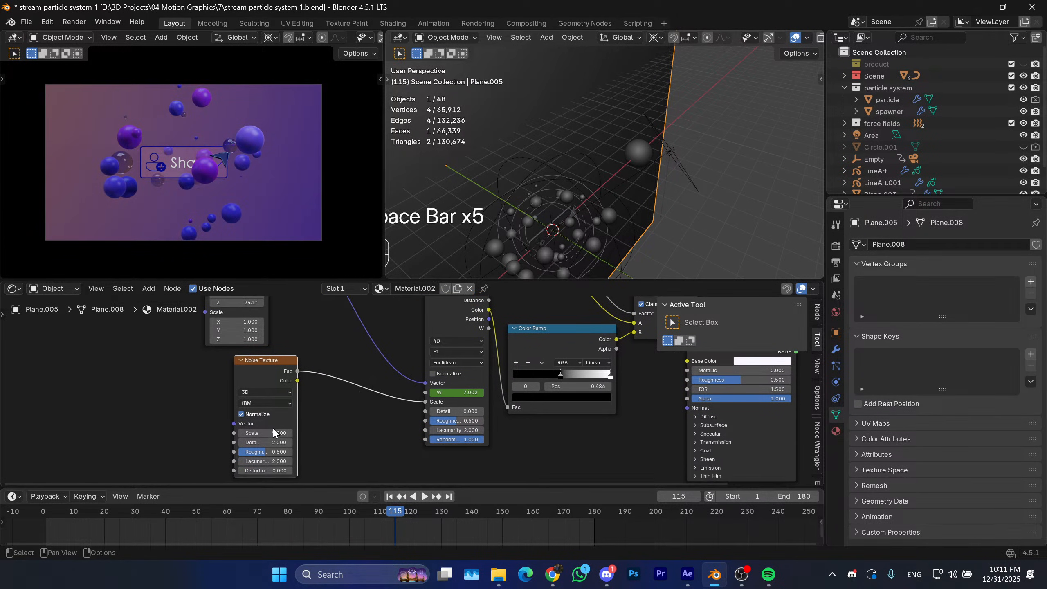
pyautogui.moveTo(264, 434); pyautogui.dragTo(308, 447)
pyautogui.press('space')
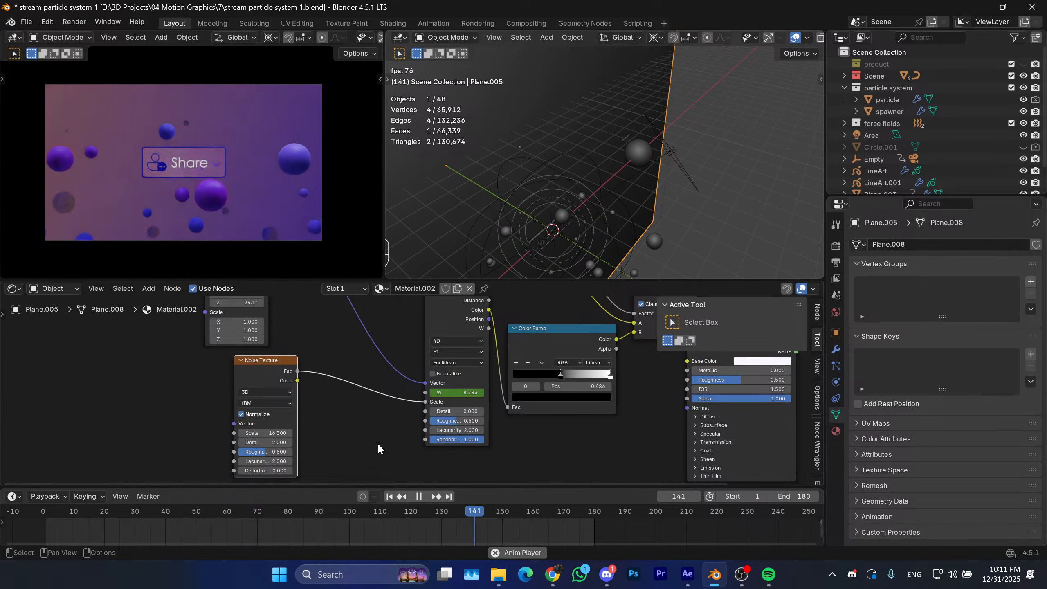
pyautogui.press('space')
pyautogui.moveTo(378, 443); pyautogui.dragTo(365, 447, button='middle')
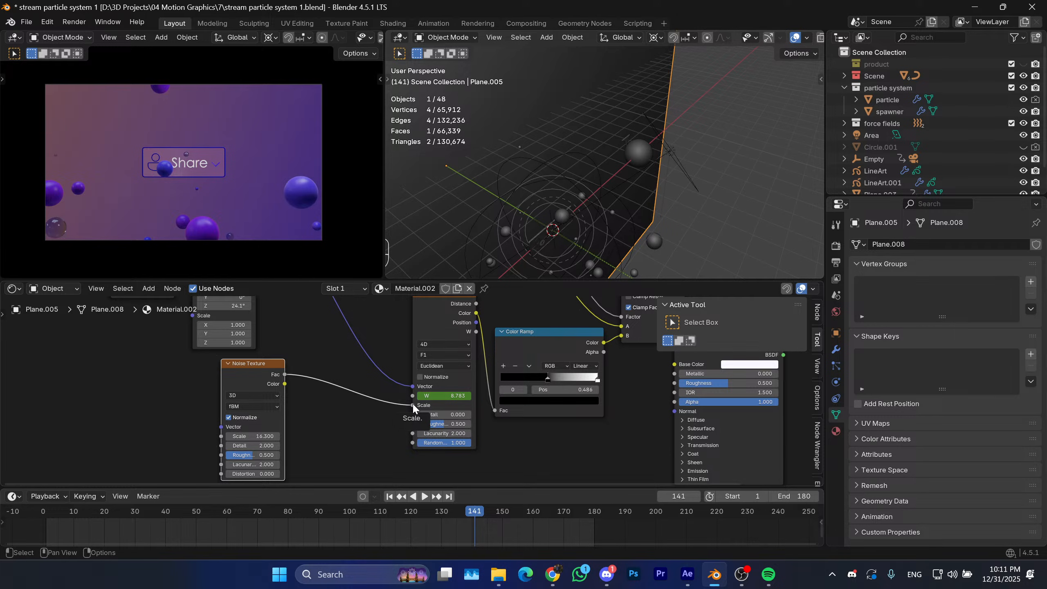
# Feed the Voronoi Texture's Distance output into the Color Ramp's Fac and scrub through the timeline to check it.
pyautogui.moveTo(384, 385); pyautogui.dragTo(313, 409, button='middle')
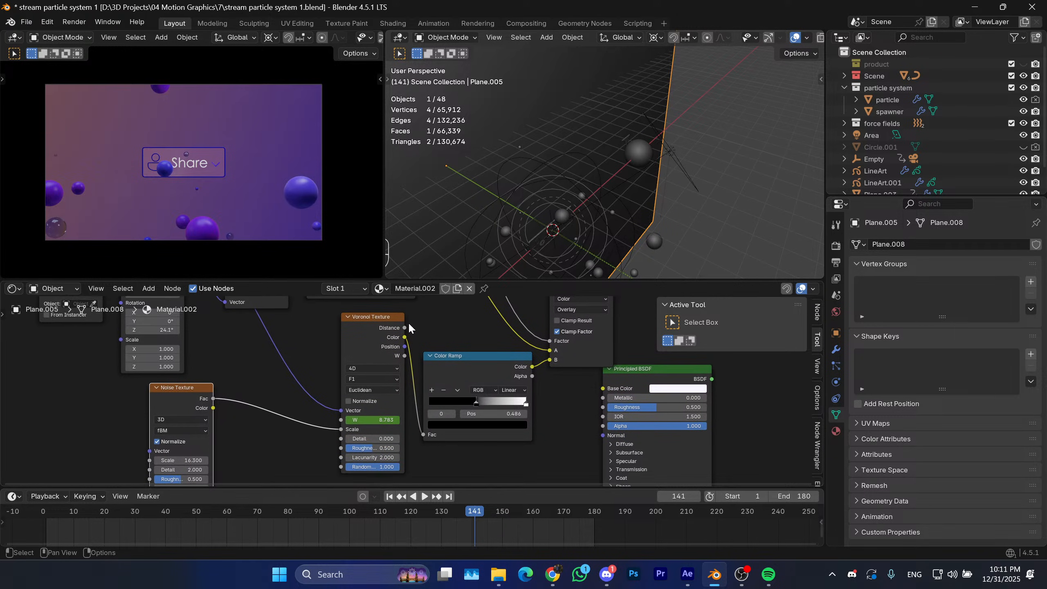
pyautogui.moveTo(405, 328); pyautogui.dragTo(424, 436)
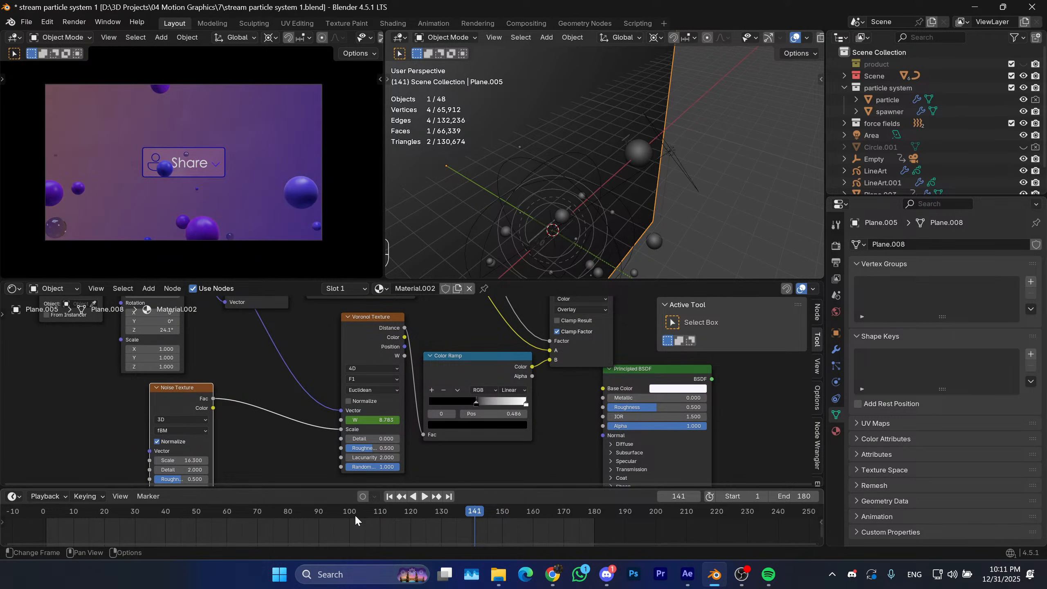
pyautogui.moveTo(356, 515); pyautogui.dragTo(179, 522)
pyautogui.moveTo(298, 516); pyautogui.dragTo(343, 513)
# Raise the Noise Texture's Scale to 42.6 and play the animation to judge the pattern's motion.
pyautogui.moveTo(266, 434); pyautogui.dragTo(310, 376, button='middle')
pyautogui.scroll(1, 310, 382)
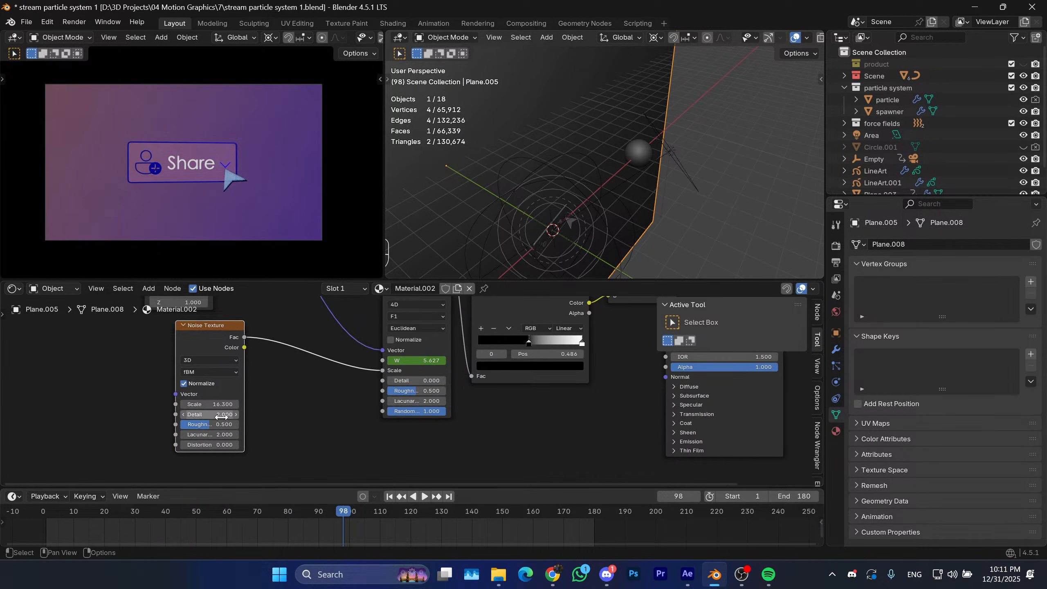
pyautogui.moveTo(212, 404); pyautogui.dragTo(239, 413)
pyautogui.press('space')
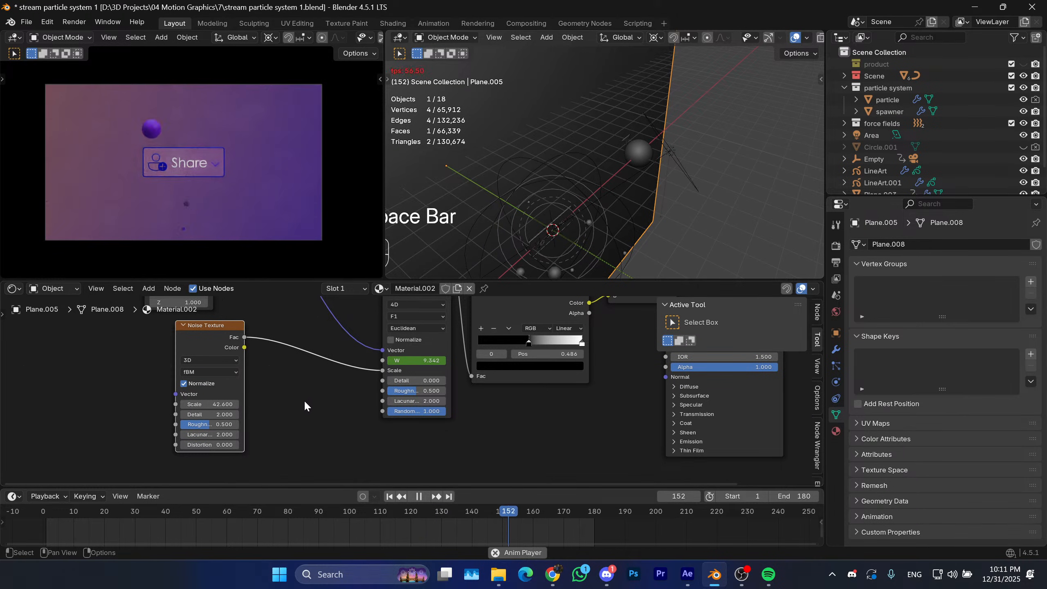
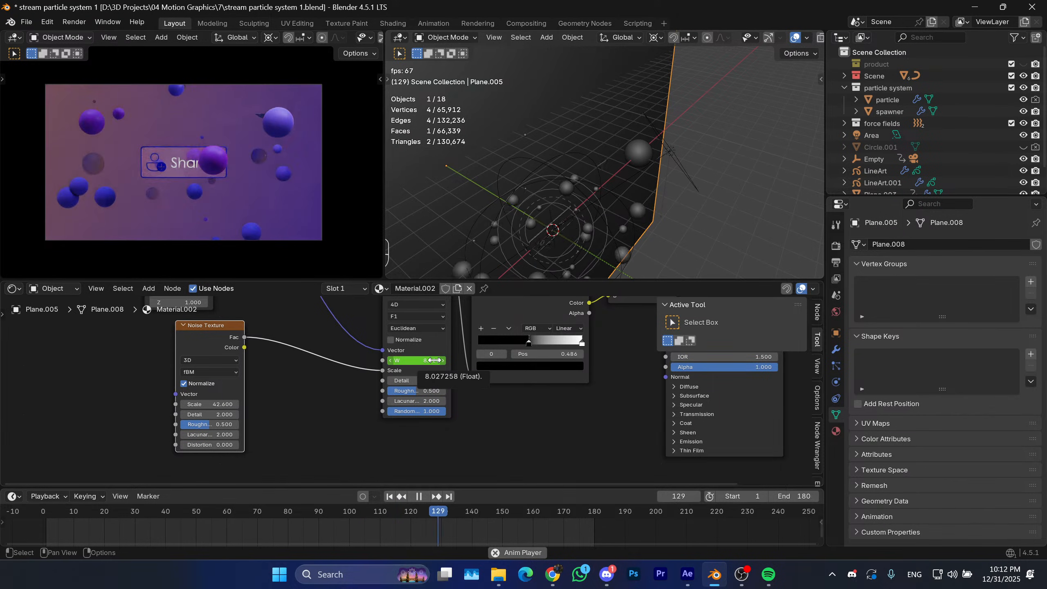
pyautogui.press('space')
pyautogui.press('space')
pyautogui.press('space')
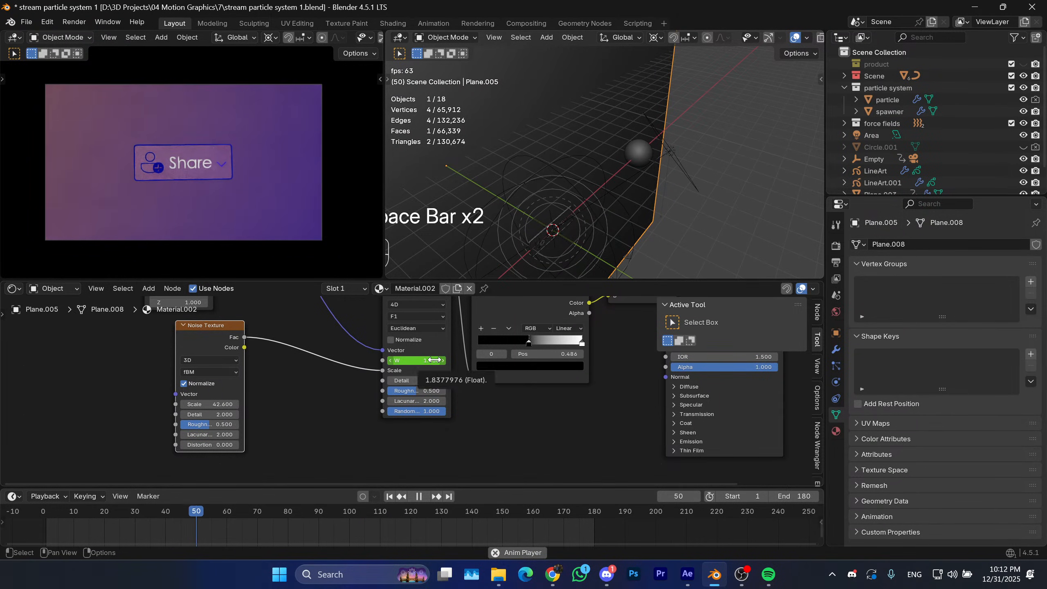
# Go to frame 180, set the Voronoi Texture's W to 5 and keyframe it.
pyautogui.moveTo(565, 512); pyautogui.dragTo(595, 512)
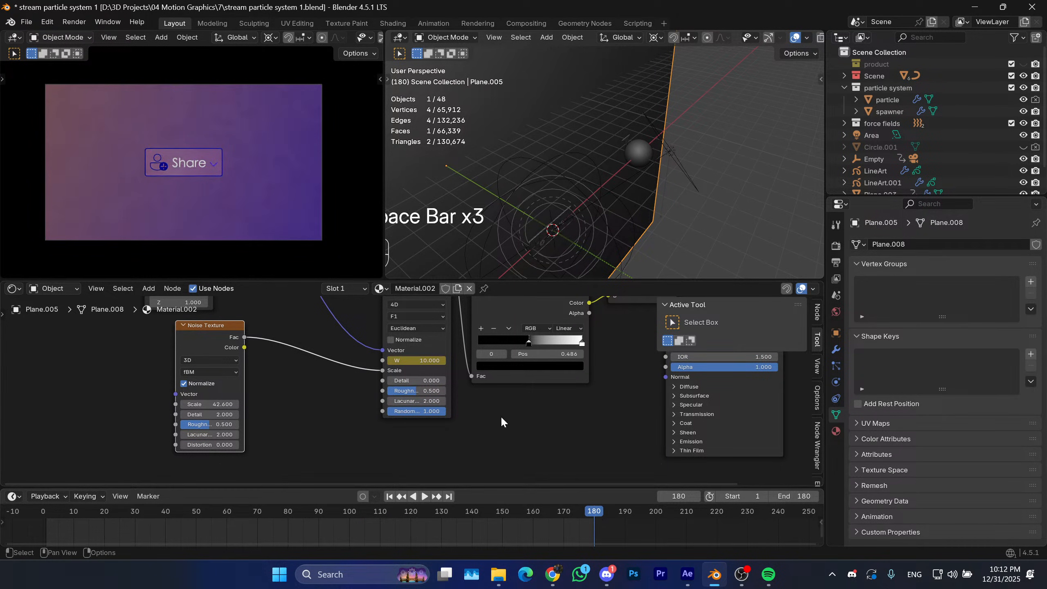
pyautogui.moveTo(412, 362); pyautogui.dragTo(419, 367)
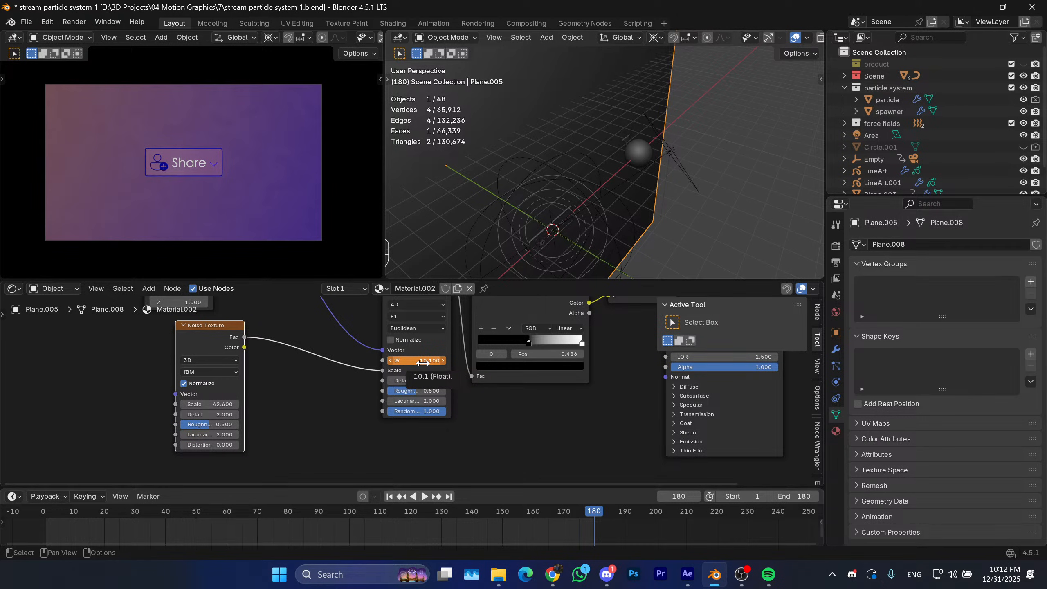
pyautogui.click(423, 362)
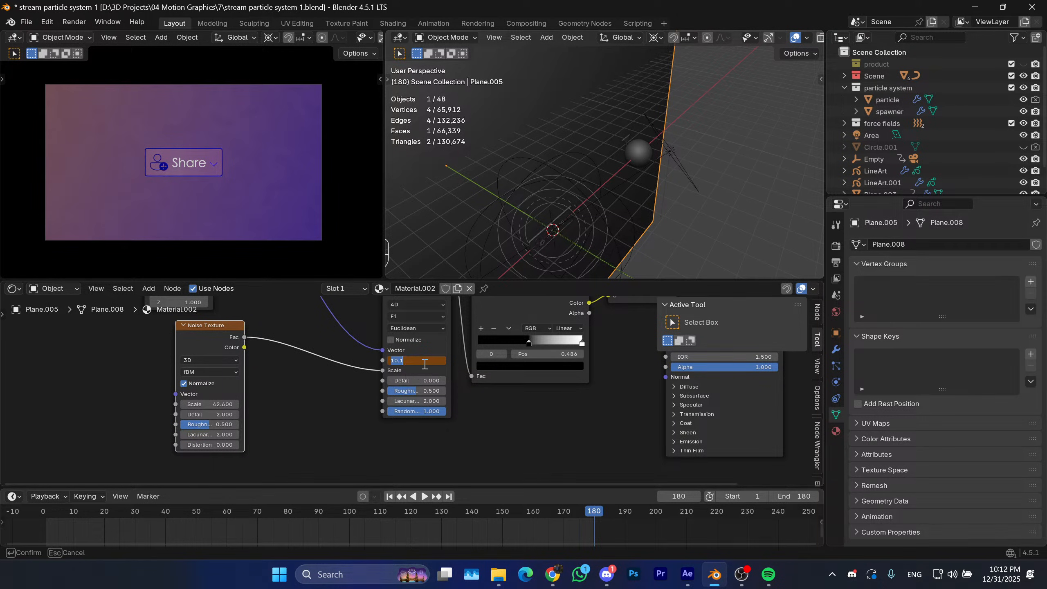
pyautogui.write('5')
pyautogui.press('Return')
pyautogui.press('i')
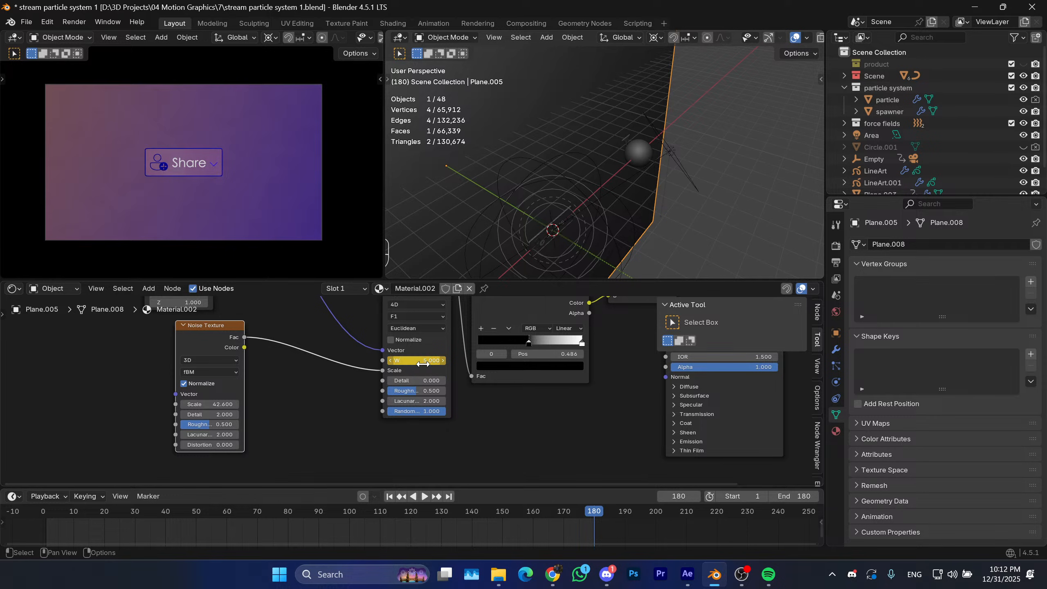
# Switch the Color Ramp to Constant interpolation, with the white stop at 0.776 and the black stop at 0.251.
pyautogui.moveTo(586, 398); pyautogui.dragTo(561, 409, button='middle')
pyautogui.click(541, 343)
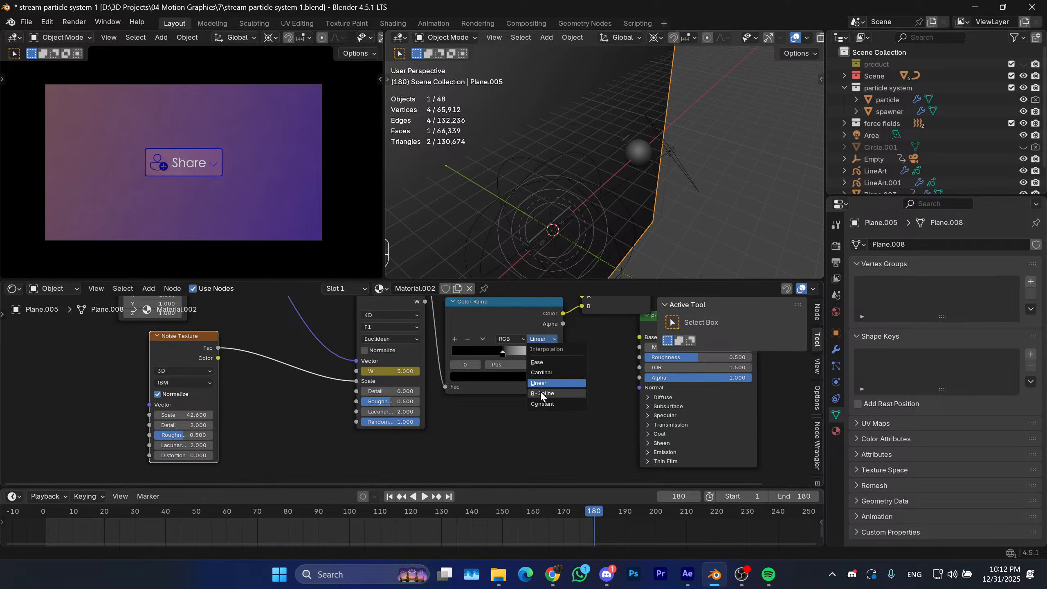
pyautogui.click(541, 403)
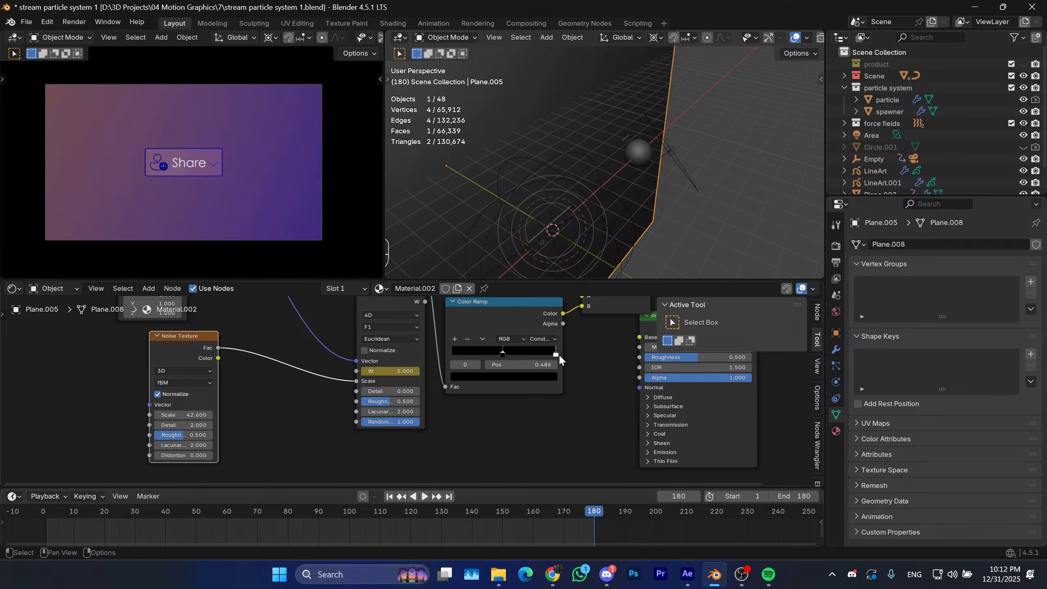
pyautogui.moveTo(557, 355); pyautogui.dragTo(548, 356)
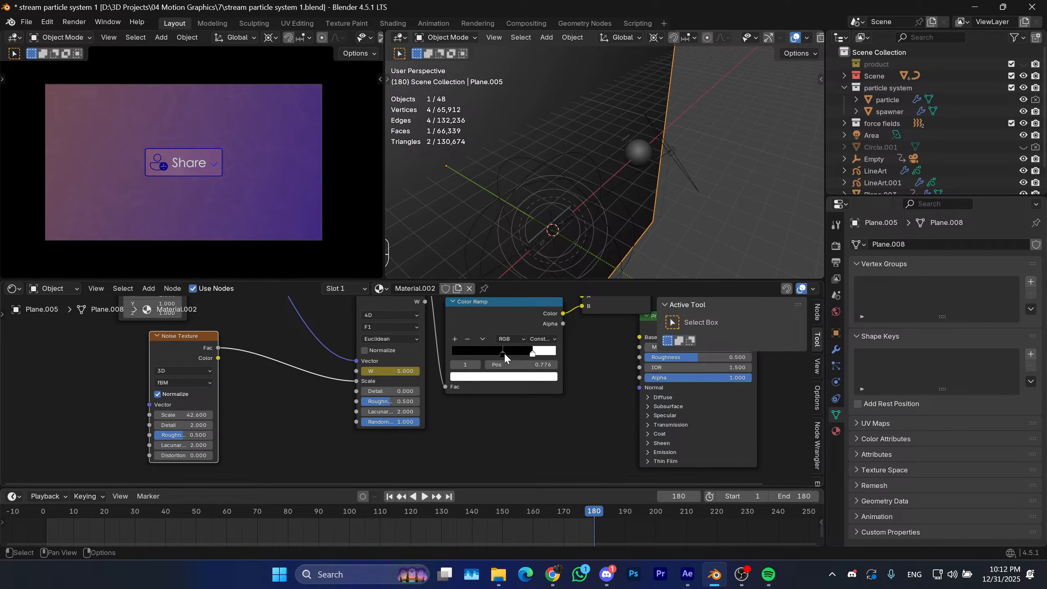
pyautogui.moveTo(500, 354); pyautogui.dragTo(475, 353)
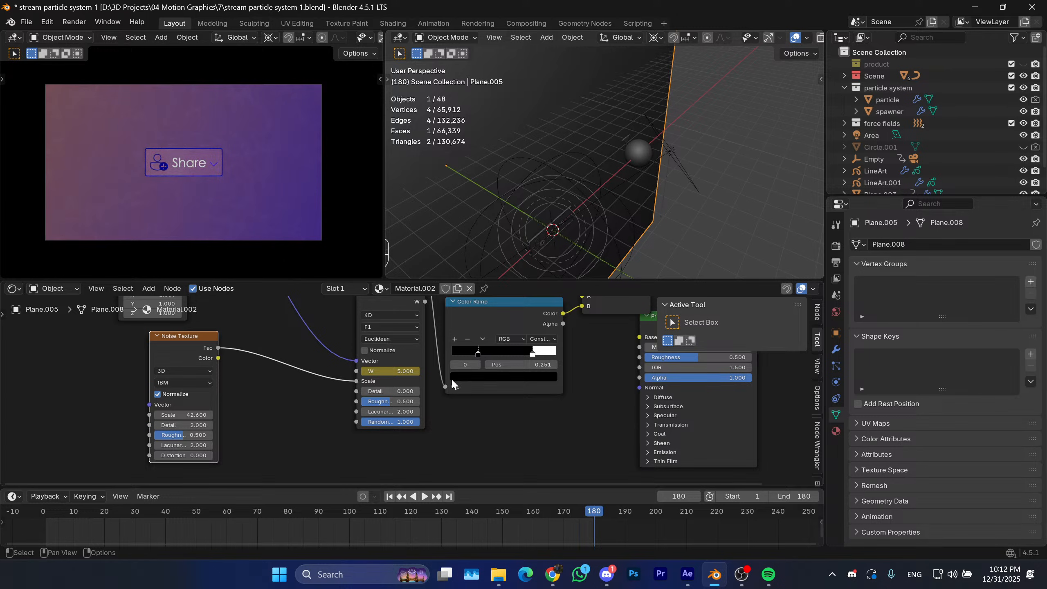
# Set the Noise Texture's Scale to 21.7 and its Detail and Lacunarity to 0, leaving Roughness at 0.5.
pyautogui.moveTo(416, 400); pyautogui.dragTo(456, 406, button='middle')
pyautogui.moveTo(212, 419); pyautogui.dragTo(200, 420)
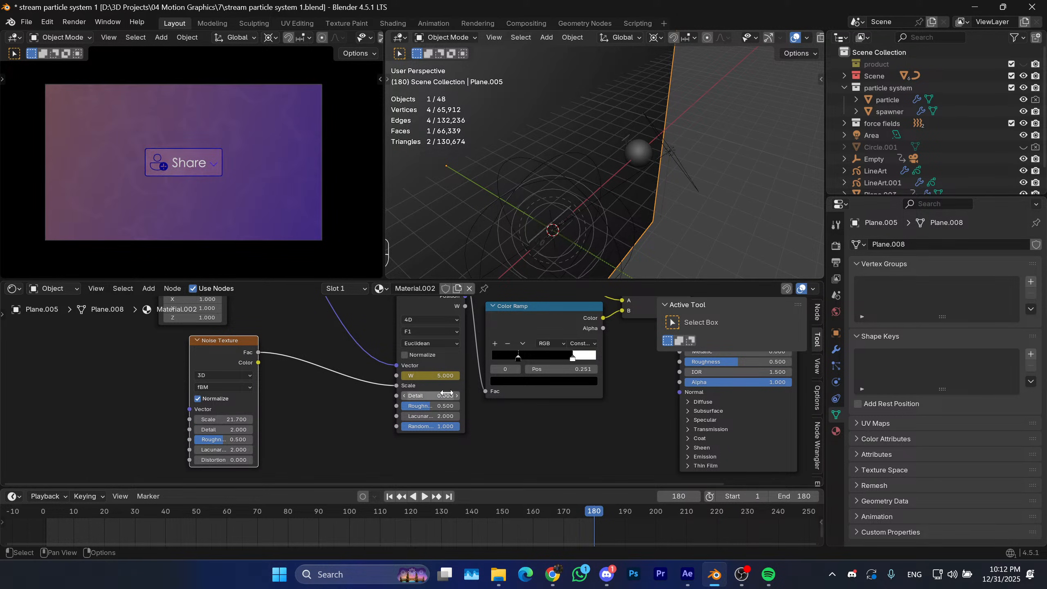
pyautogui.moveTo(433, 397); pyautogui.dragTo(405, 396)
pyautogui.click(329, 422)
pyautogui.moveTo(223, 429); pyautogui.dragTo(185, 429)
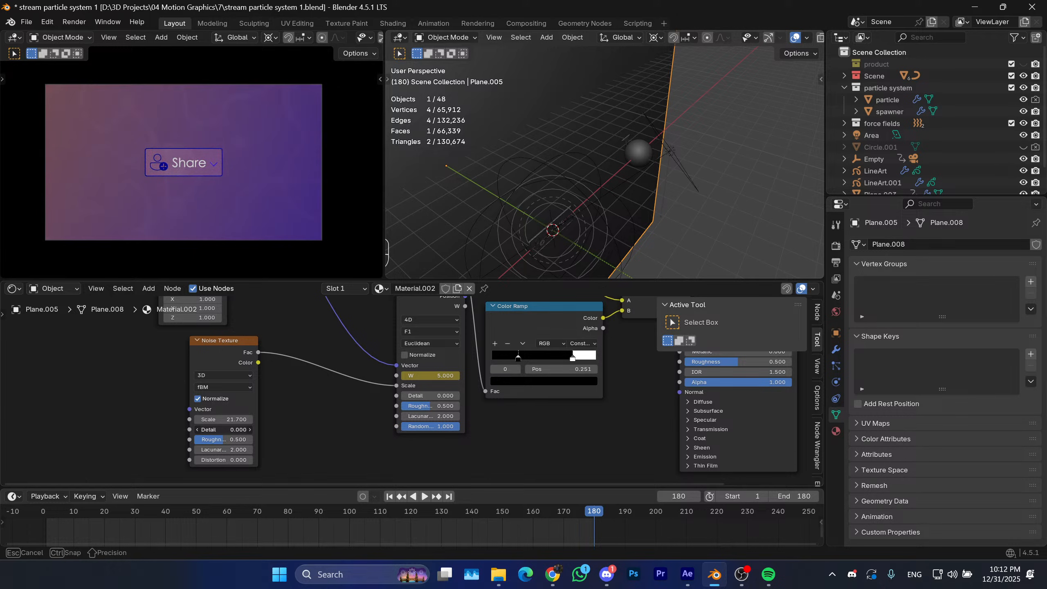
pyautogui.moveTo(226, 441)
pyautogui.mouseDown()
pyautogui.moveTo(208, 440)
pyautogui.moveTo(248, 439)
pyautogui.moveTo(230, 450)
pyautogui.mouseUp()
pyautogui.hotkey('ctrl', 'z')
pyautogui.moveTo(314, 415); pyautogui.dragTo(277, 422, button='middle')
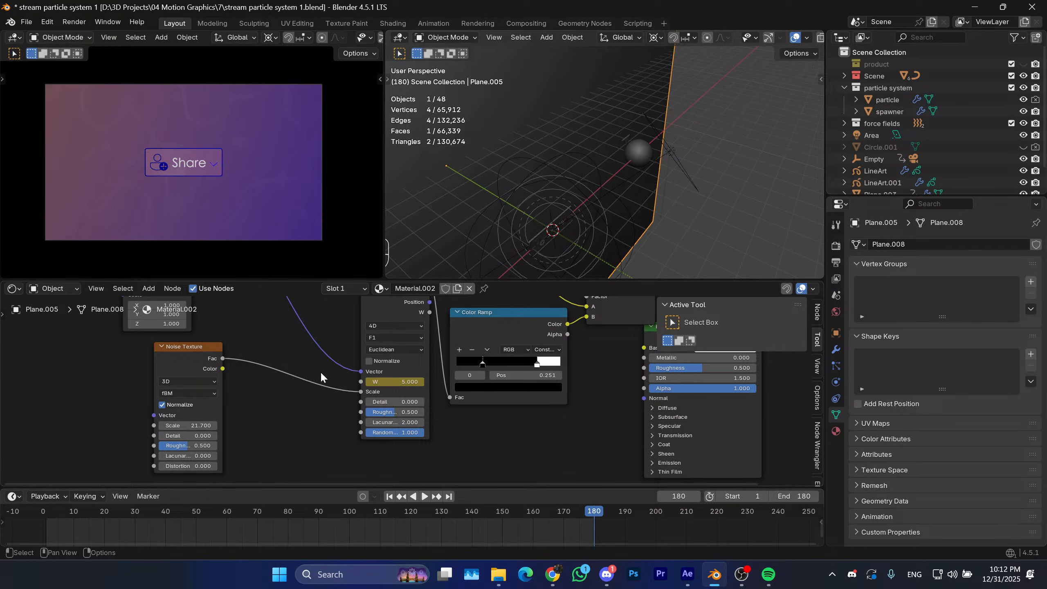
# Move the Color Ramp's white stop to 0.813 and play the animation from an early frame.
pyautogui.moveTo(536, 364); pyautogui.dragTo(499, 373)
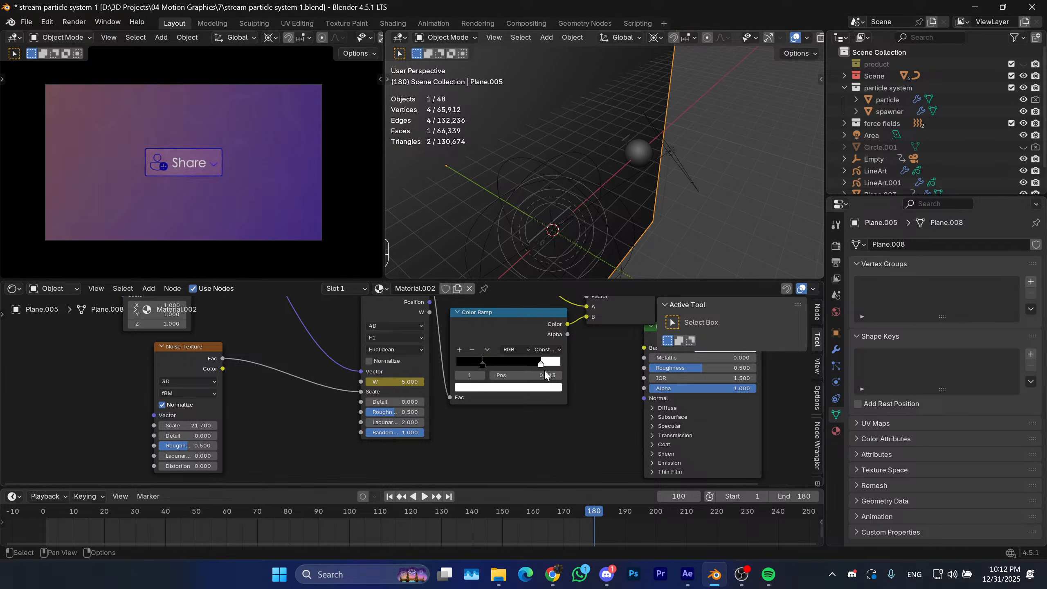
pyautogui.moveTo(530, 506); pyautogui.dragTo(169, 516)
pyautogui.press('space')
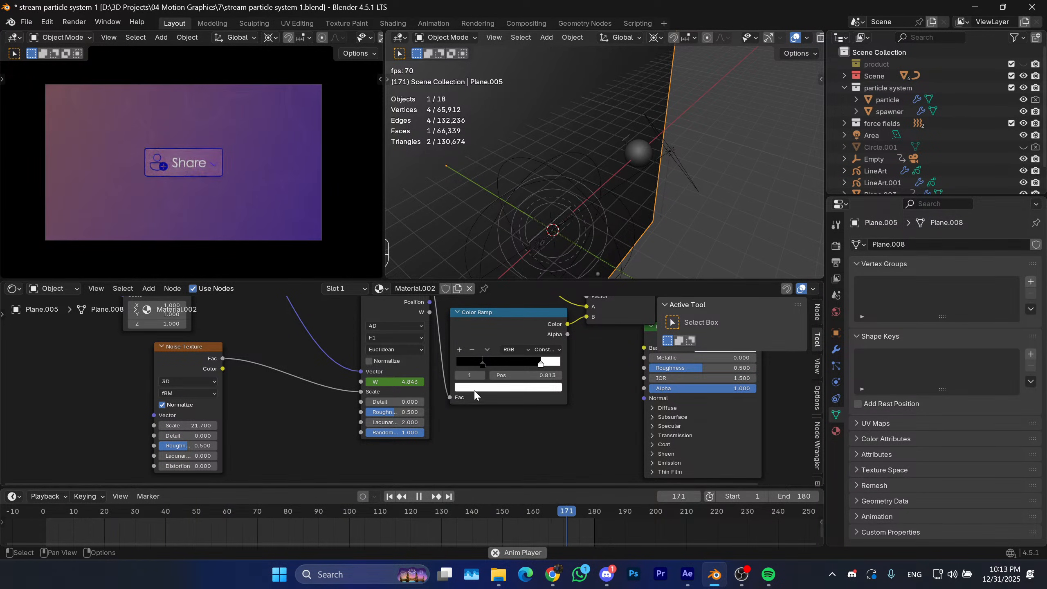
pyautogui.press('space')
# Try the Voronoi Texture's Color output as the Color Ramp's Fac input and play the animation.
pyautogui.moveTo(461, 440); pyautogui.dragTo(401, 460, button='middle')
pyautogui.scroll(-1, 378, 404)
pyautogui.moveTo(399, 368)
pyautogui.mouseDown(button='middle')
pyautogui.moveTo(368, 413)
pyautogui.moveTo(391, 385)
pyautogui.mouseUp(button='middle')
pyautogui.moveTo(362, 365); pyautogui.dragTo(380, 463)
pyautogui.press('space')
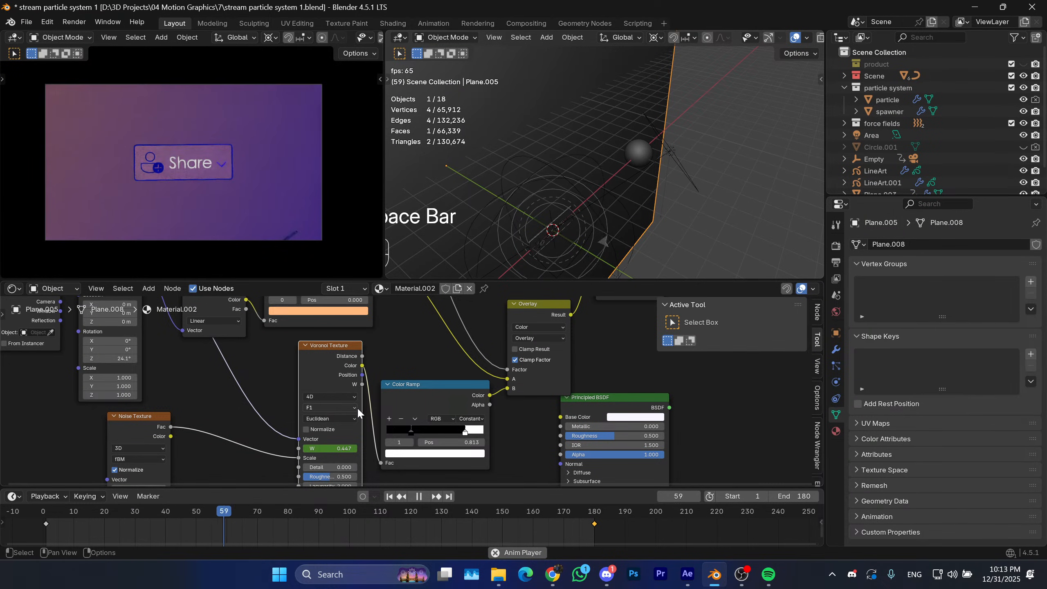
pyautogui.press('space')
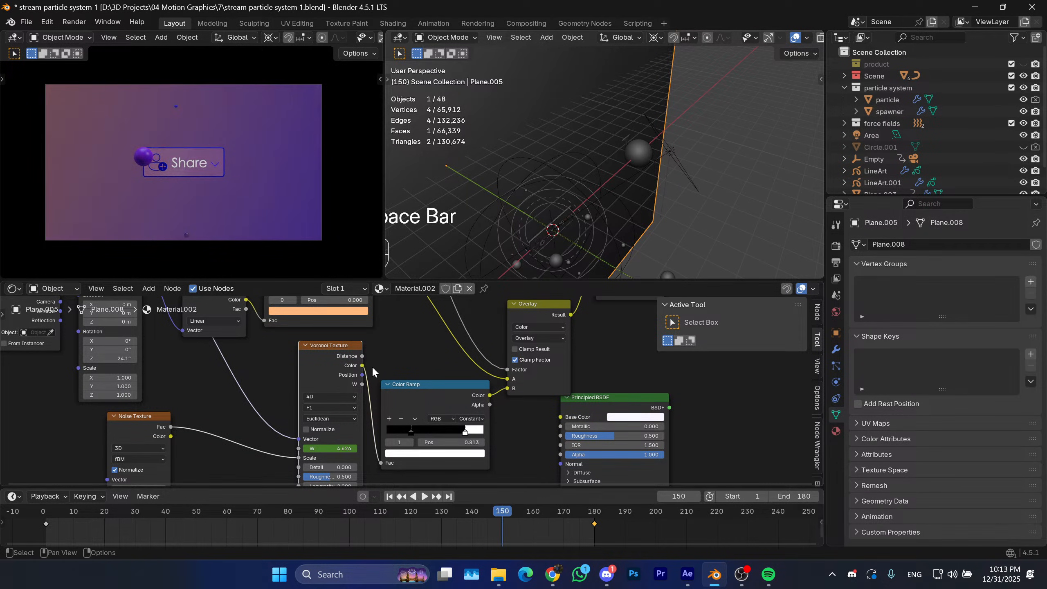
# Reconnect the Voronoi Texture's Distance output to the Color Ramp's Fac and play the animation again.
pyautogui.moveTo(362, 355); pyautogui.dragTo(369, 381)
pyautogui.moveTo(380, 464); pyautogui.dragTo(380, 463)
pyautogui.moveTo(380, 463); pyautogui.dragTo(395, 451, button='middle')
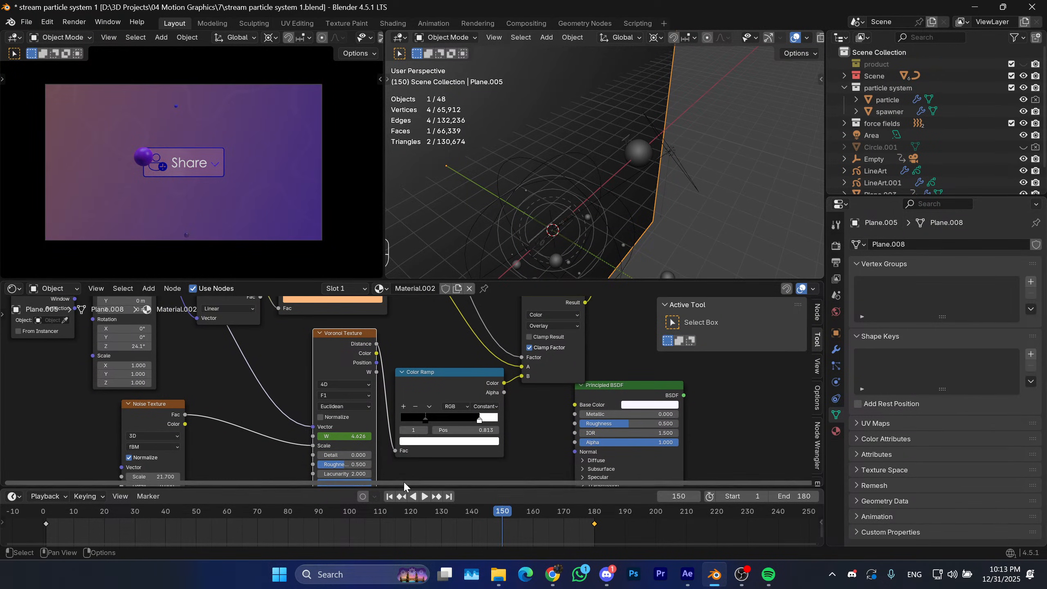
pyautogui.moveTo(305, 526); pyautogui.dragTo(236, 526)
pyautogui.press('space')
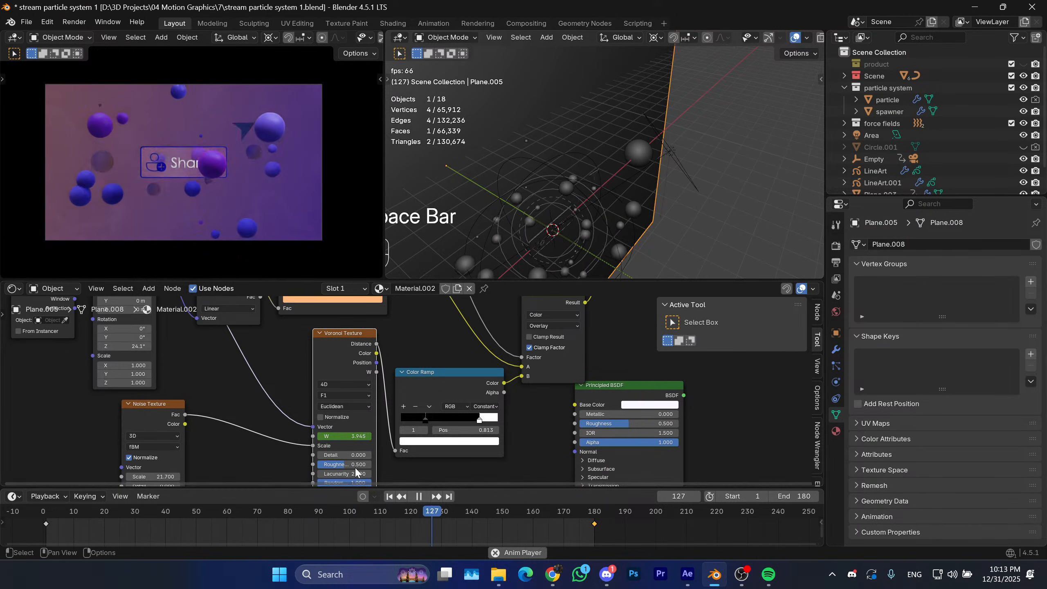
pyautogui.press('space')
# Go to frame 180, set the Voronoi Texture's W to 2 and keyframe it.
pyautogui.moveTo(407, 423); pyautogui.dragTo(436, 396, button='middle')
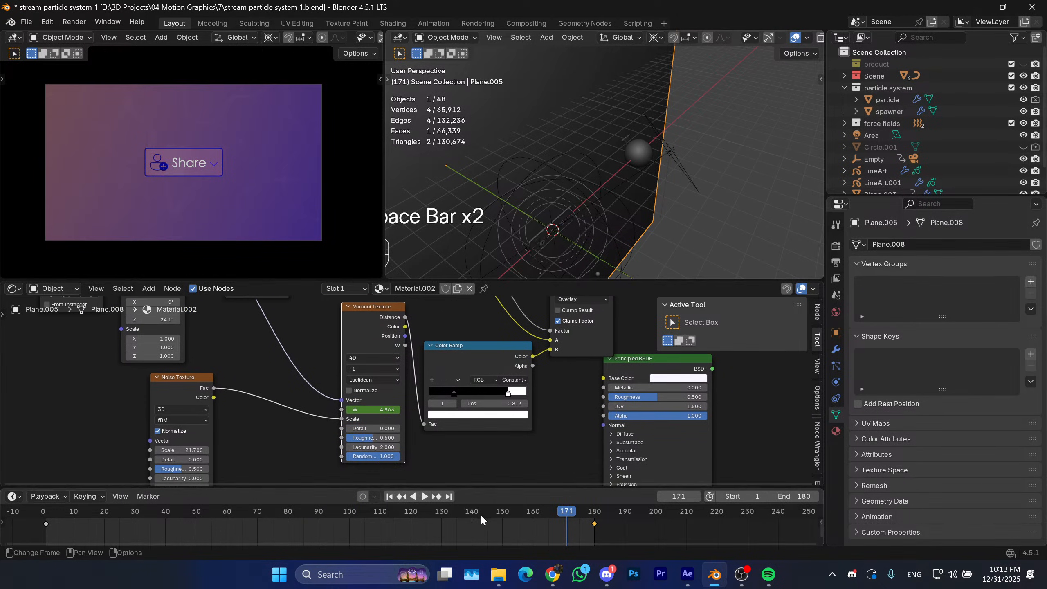
pyautogui.moveTo(538, 520); pyautogui.dragTo(594, 516)
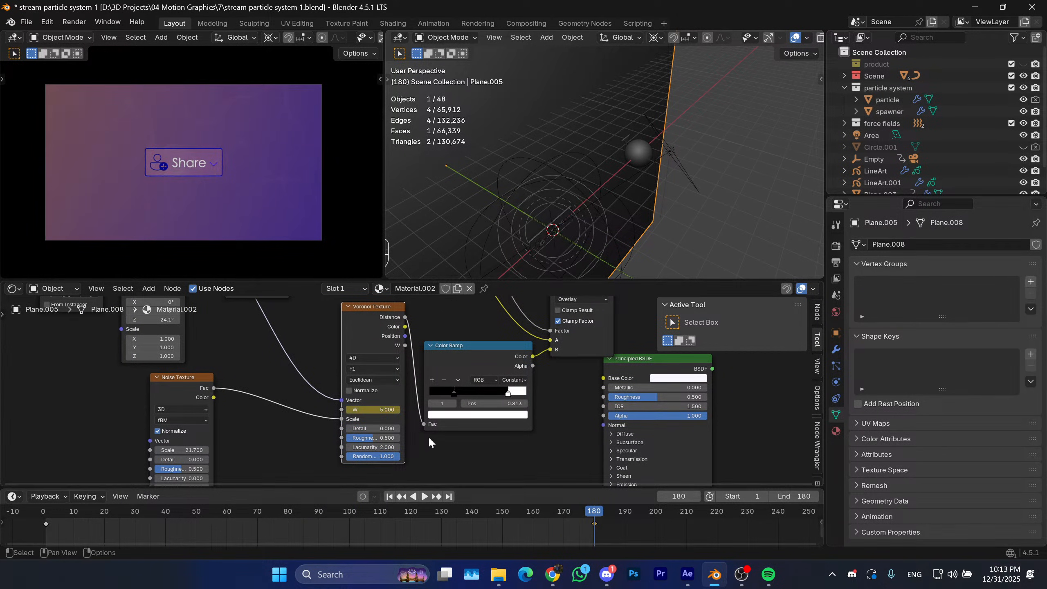
pyautogui.click(378, 409)
pyautogui.write('2')
pyautogui.press('Return')
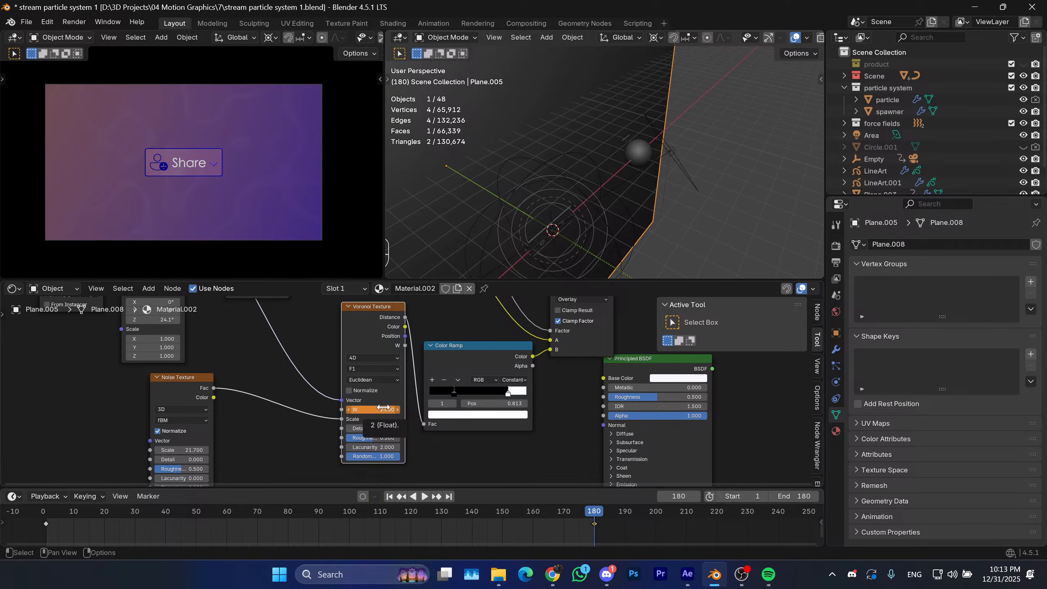
# Change the Voronoi Texture's feature output to Smooth F1 and preview the animation.
pyautogui.click(374, 369)
pyautogui.click(379, 409)
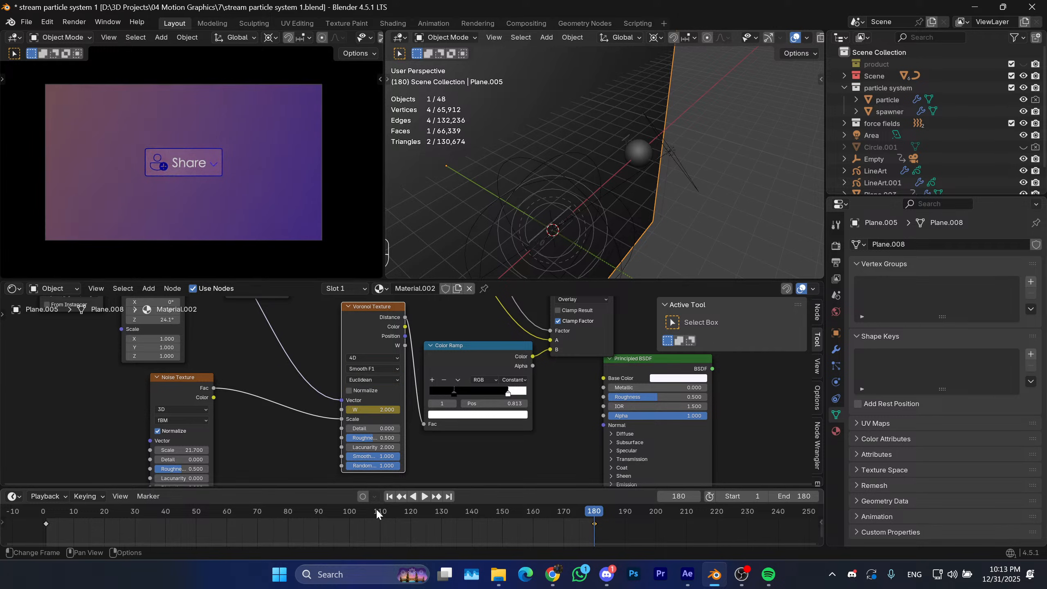
pyautogui.press('space')
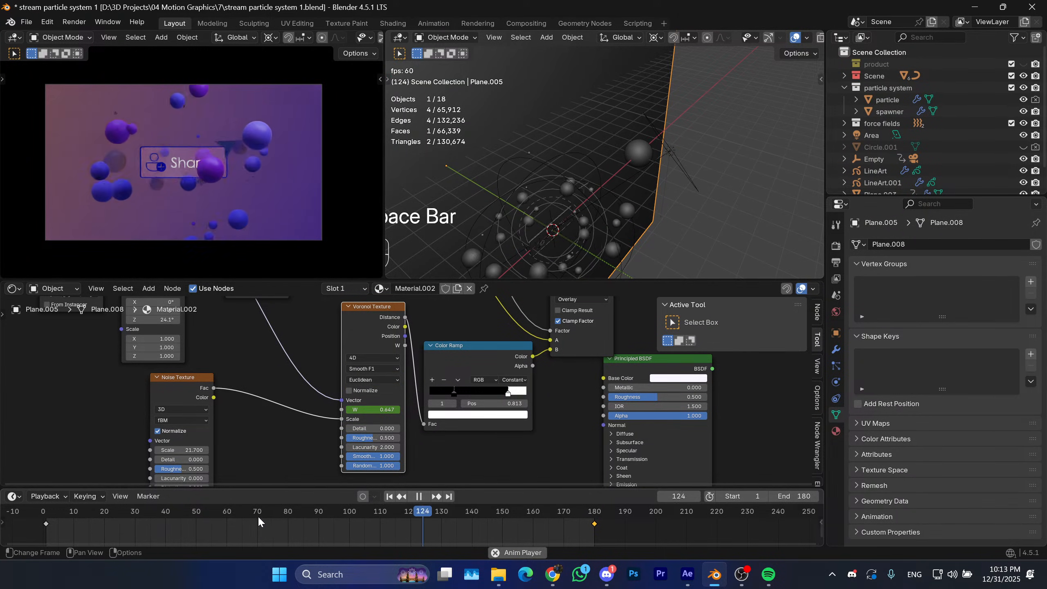
pyautogui.press('space')
pyautogui.press('space')
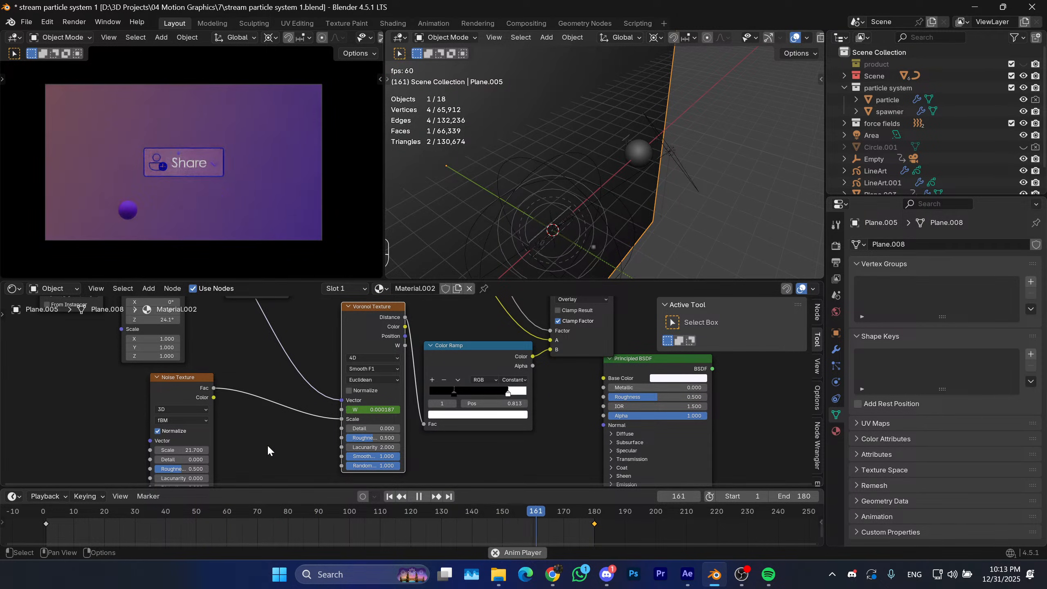
pyautogui.press('space')
# At frame 180, reselect Smooth F1 as the Voronoi Texture's feature output, set its W to 5 and keyframe it.
pyautogui.moveTo(569, 524); pyautogui.dragTo(594, 524)
pyautogui.click(365, 370)
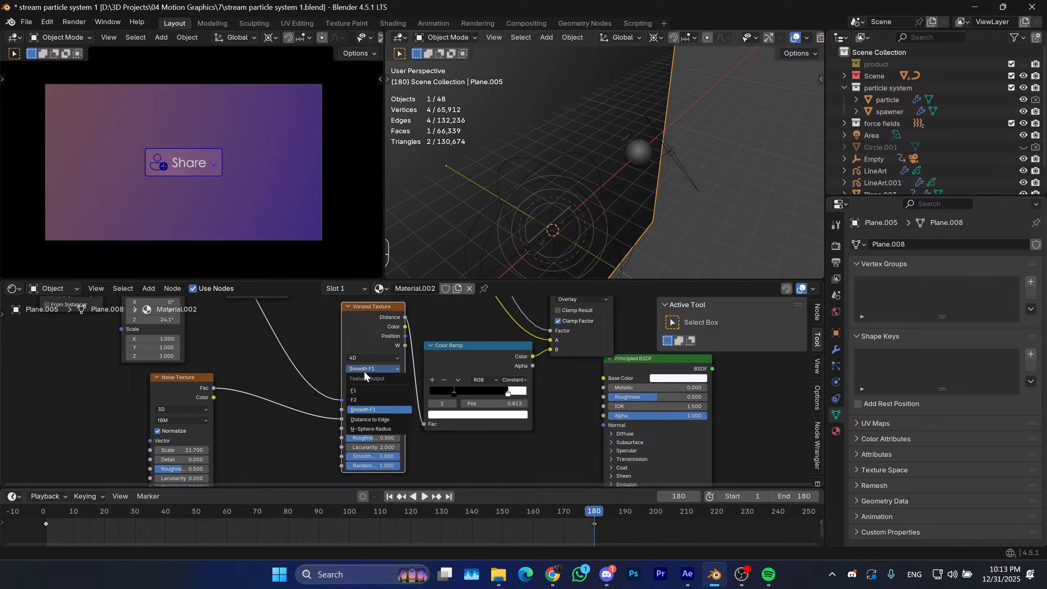
pyautogui.click(372, 409)
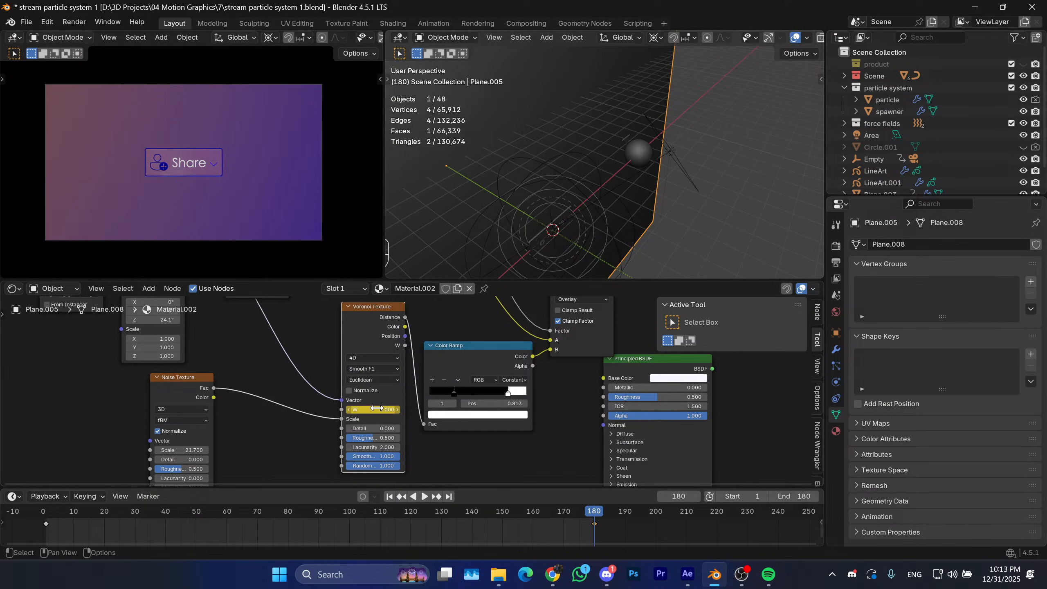
pyautogui.moveTo(377, 407)
pyautogui.mouseDown()
pyautogui.moveTo(409, 408)
pyautogui.moveTo(377, 408)
pyautogui.mouseUp()
pyautogui.hotkey('ctrl', 'z')
pyautogui.click(376, 410)
pyautogui.press('Return')
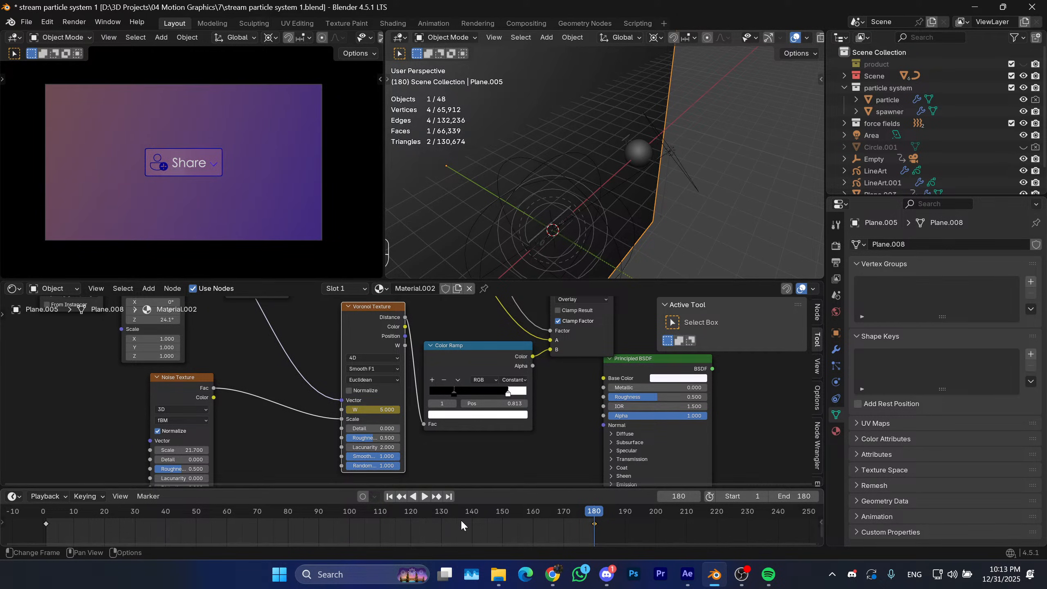
# Set the white stop of the Voronoi Texture's Color Ramp to 0.619 and play the animation.
pyautogui.moveTo(464, 522); pyautogui.dragTo(561, 499)
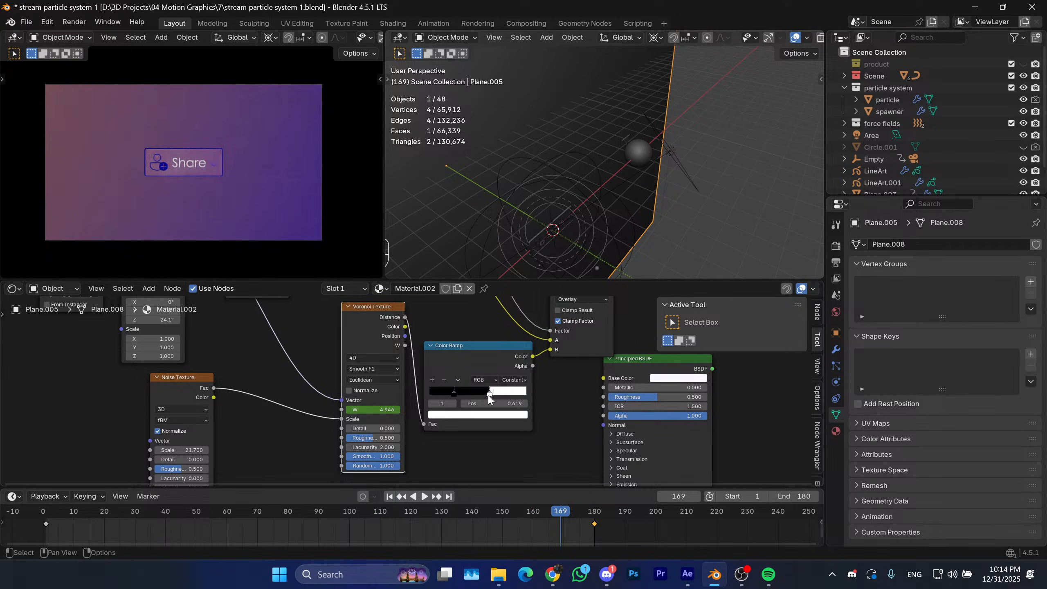
pyautogui.moveTo(517, 507); pyautogui.dragTo(247, 526)
pyautogui.press('space')
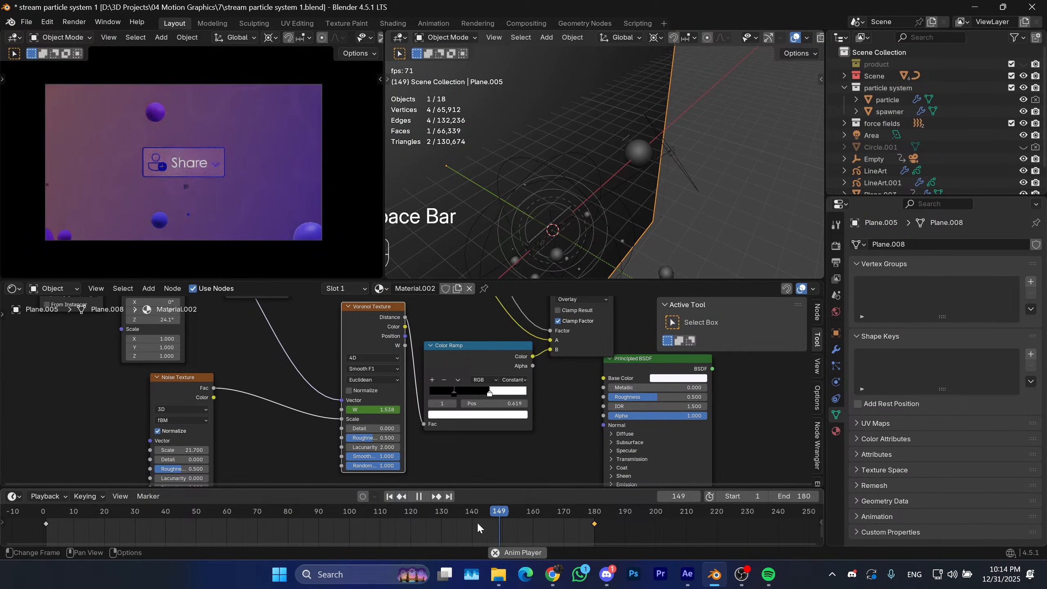
pyautogui.press('space')
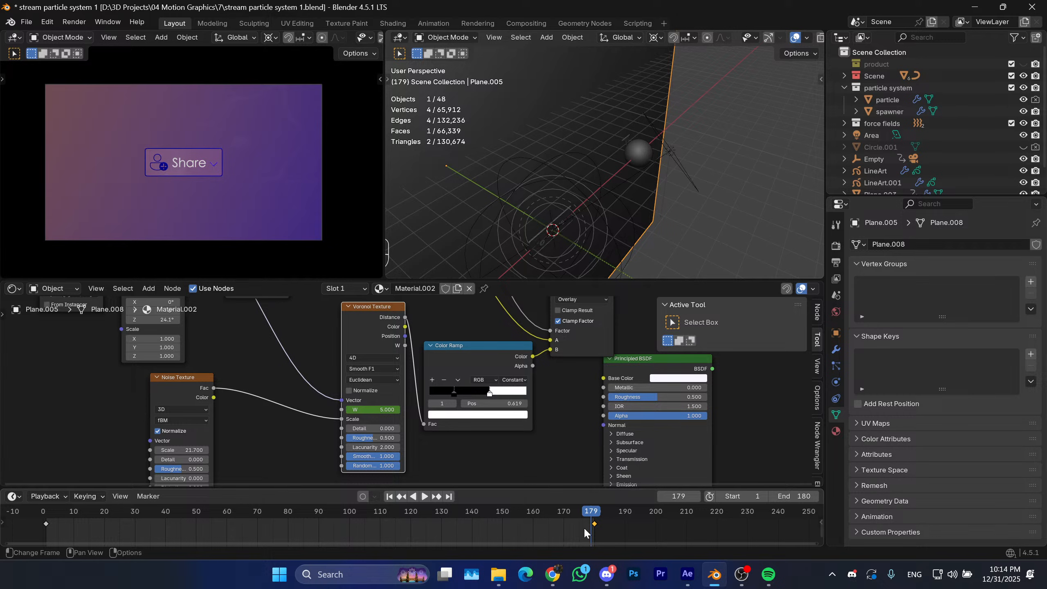
# On the upper black-to-white Color Ramp, adjust the black stop to about 0.46, set the white stop to 1.000, and preview the animation.
pyautogui.moveTo(594, 518); pyautogui.dragTo(595, 517)
pyautogui.moveTo(563, 399); pyautogui.dragTo(539, 472, button='middle')
pyautogui.moveTo(427, 338); pyautogui.dragTo(408, 340)
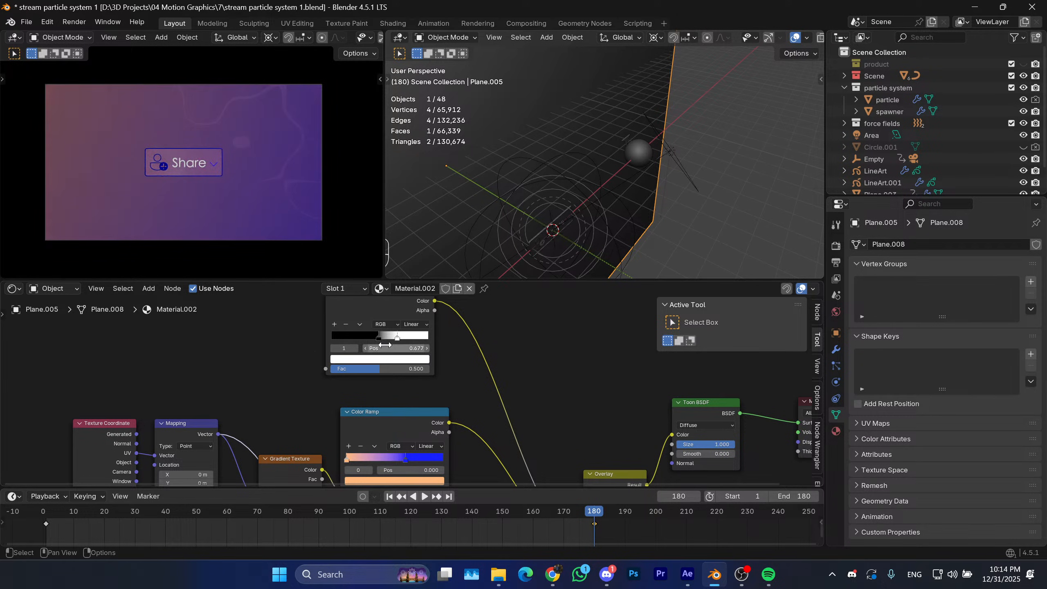
pyautogui.moveTo(372, 336); pyautogui.dragTo(378, 335)
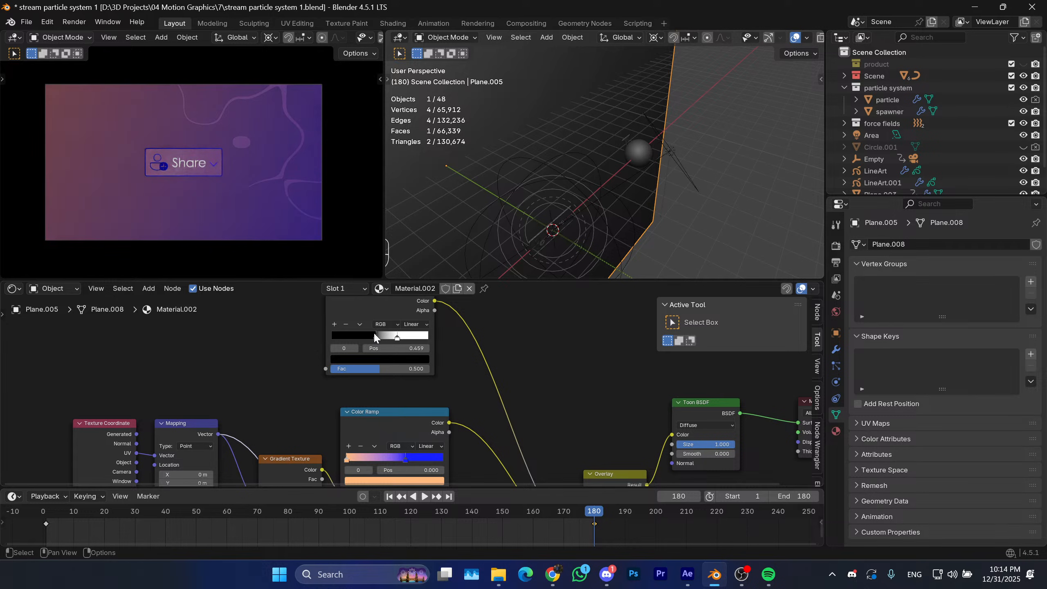
pyautogui.moveTo(398, 337); pyautogui.dragTo(437, 338)
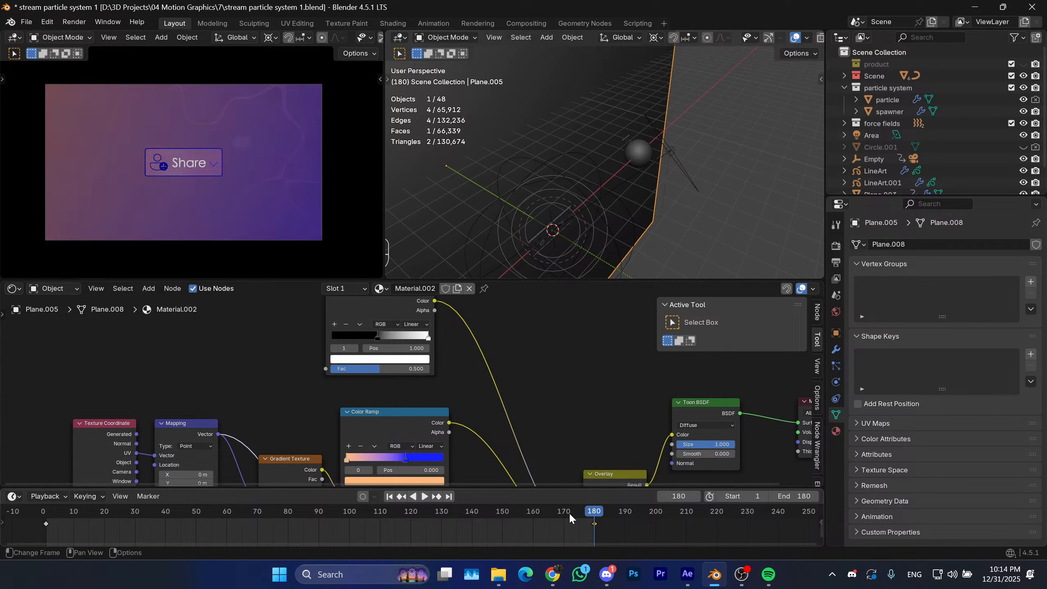
pyautogui.press('space')
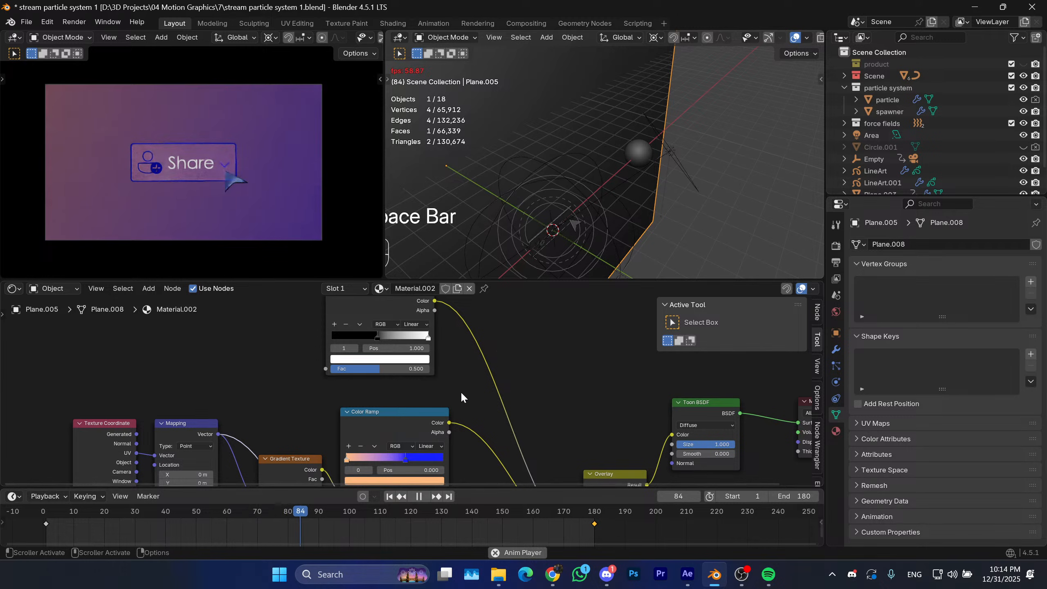
pyautogui.press('space')
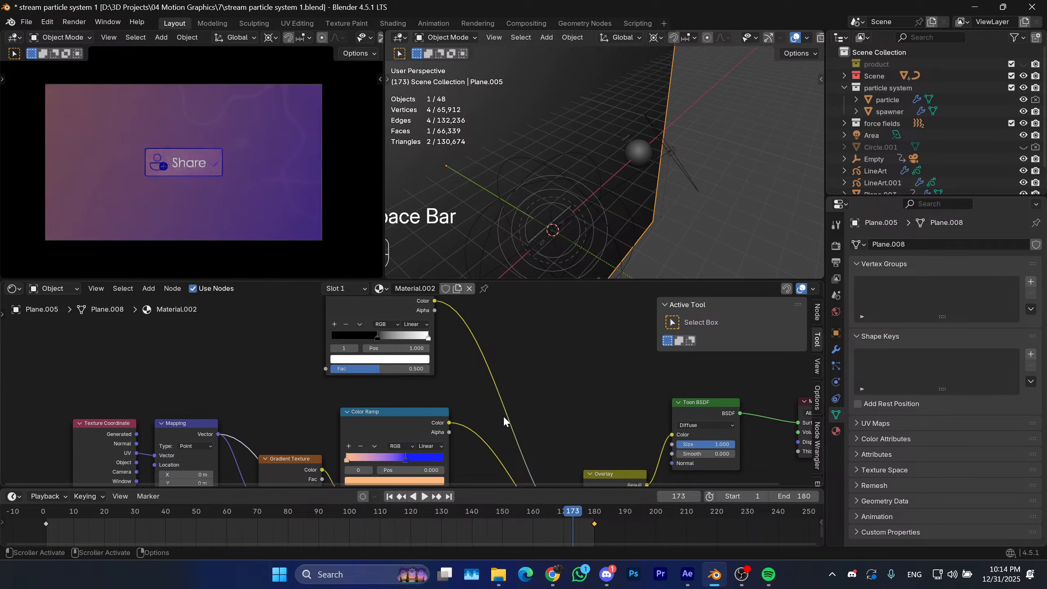
# Set the Voronoi Texture's W to 3 at frame 180, keyframe it, and play the animation from the start.
pyautogui.scroll(-5, 503, 416)
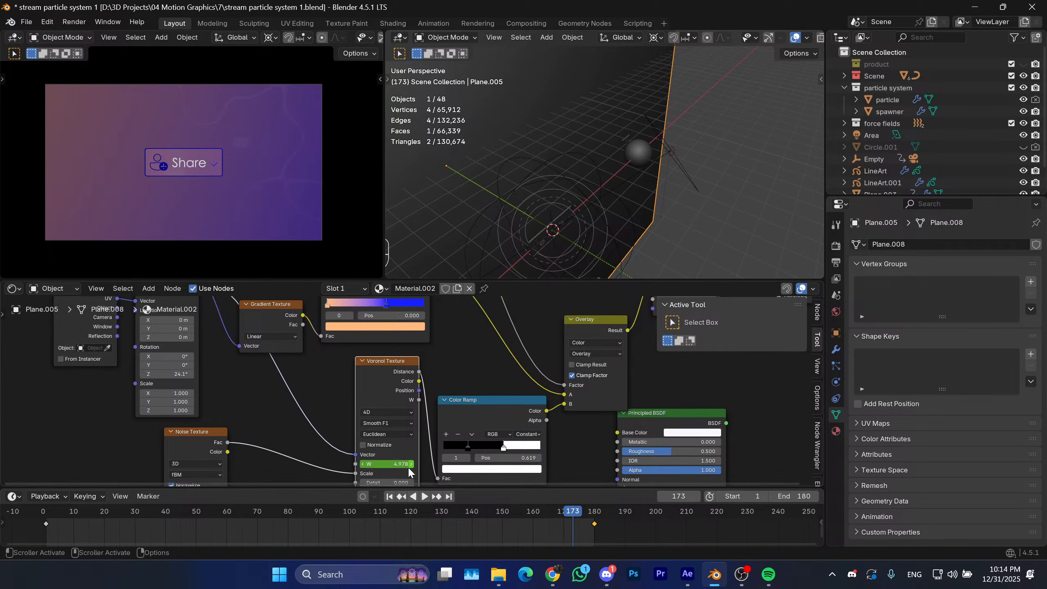
pyautogui.moveTo(573, 511); pyautogui.dragTo(596, 511)
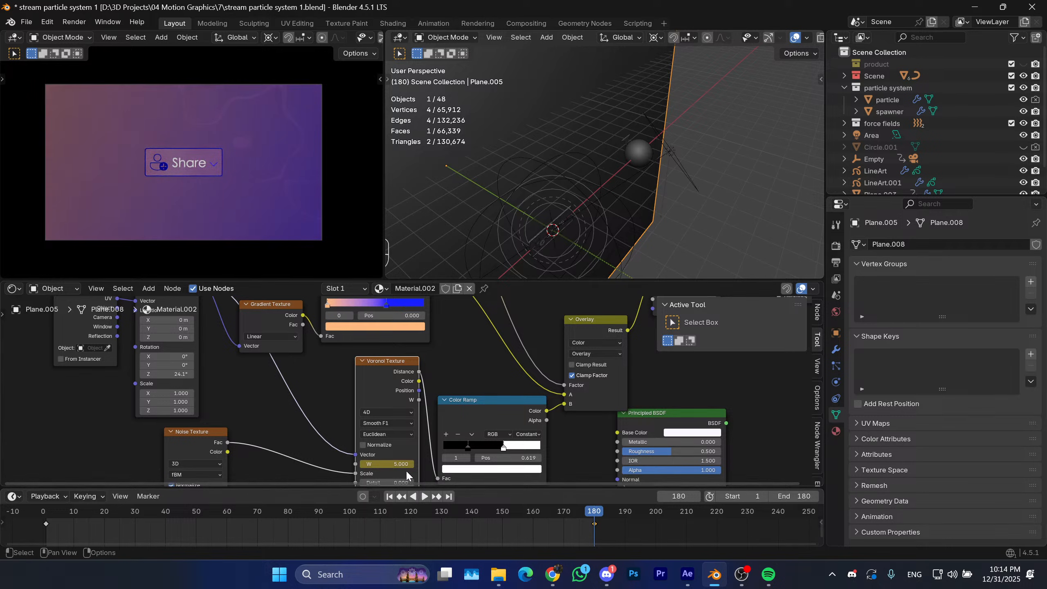
pyautogui.doubleClick(396, 463)
pyautogui.write('3')
pyautogui.press('Return')
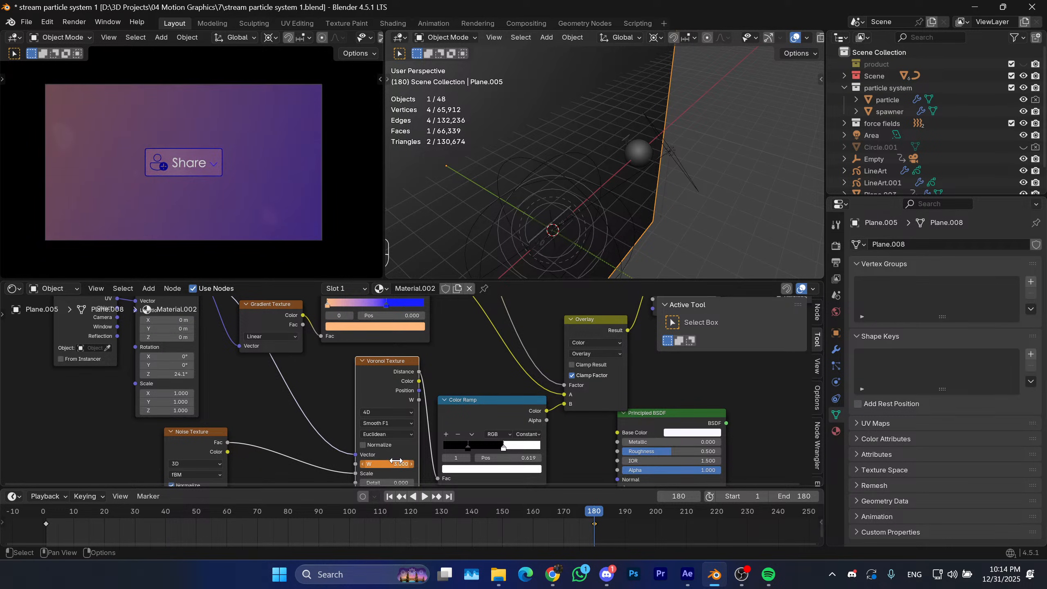
pyautogui.press('i')
pyautogui.click(337, 517)
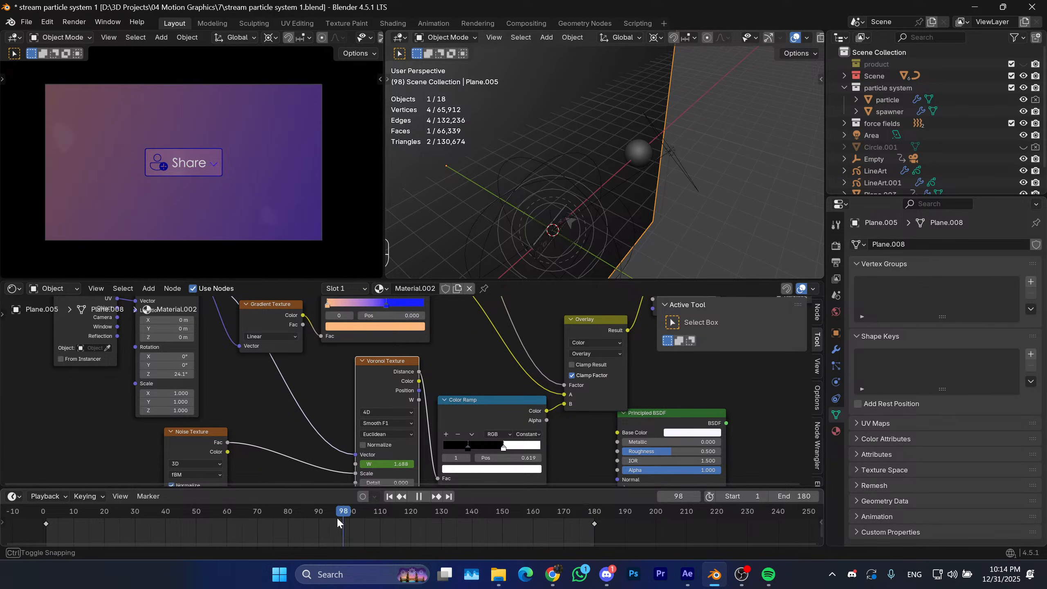
pyautogui.press('space')
pyautogui.moveTo(330, 511)
pyautogui.mouseDown()
pyautogui.moveTo(97, 519)
pyautogui.moveTo(343, 497)
pyautogui.mouseUp()
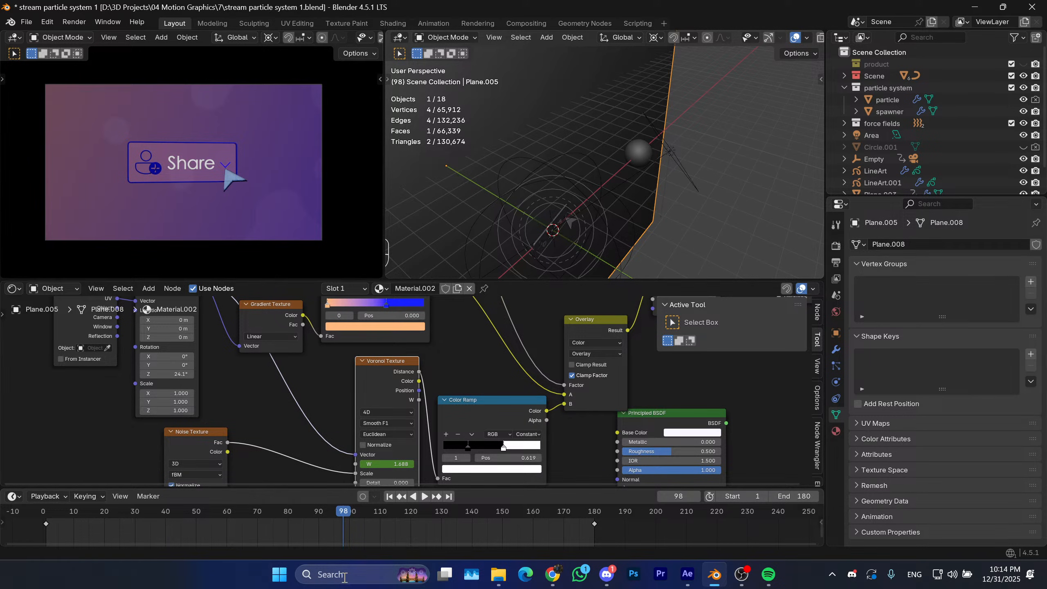
pyautogui.moveTo(351, 511); pyautogui.dragTo(100, 514)
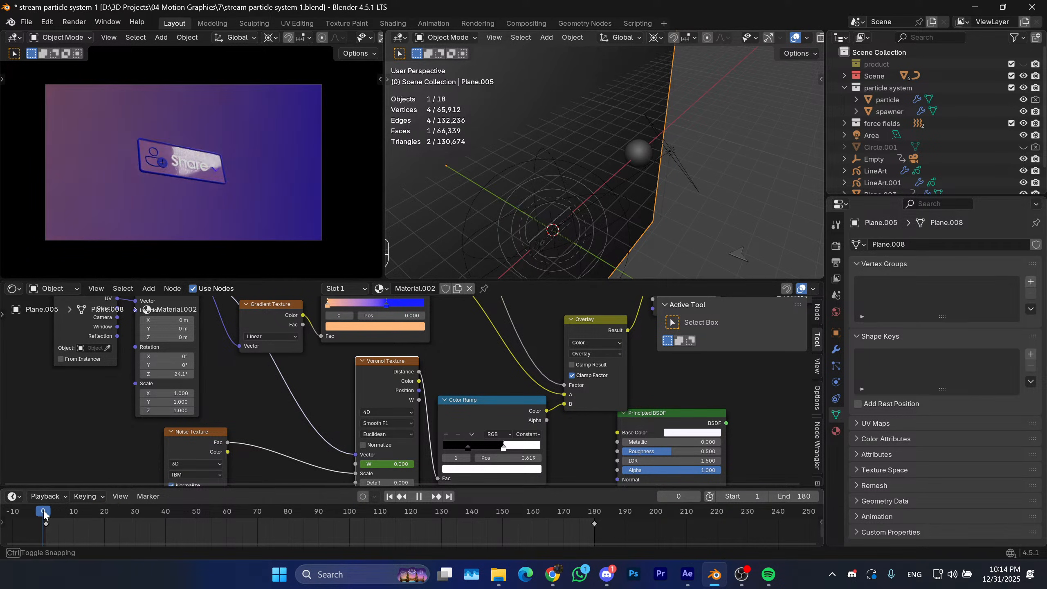
pyautogui.press('space')
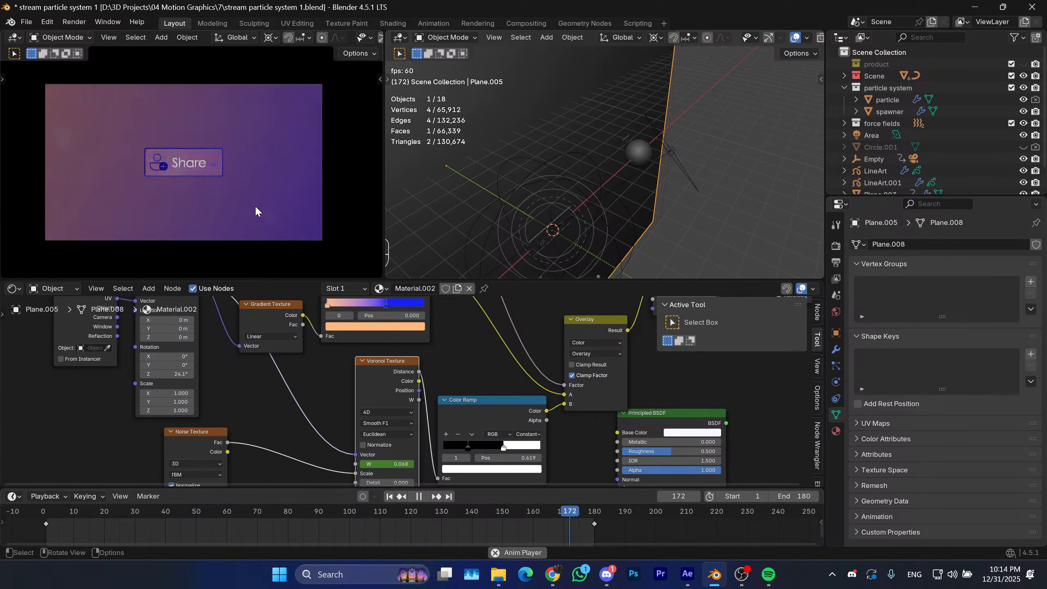
pyautogui.press('space')
# Set the Voronoi Texture's W to 2 at frame 180, keyframe it, and replay the animation.
pyautogui.moveTo(594, 513); pyautogui.dragTo(597, 513)
pyautogui.click(594, 511)
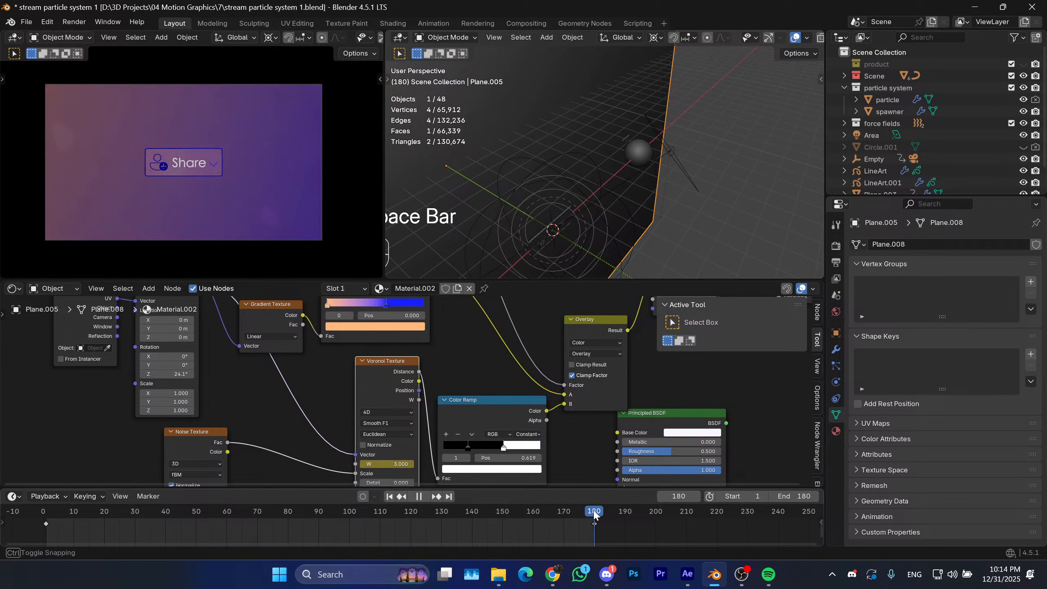
pyautogui.doubleClick(395, 461)
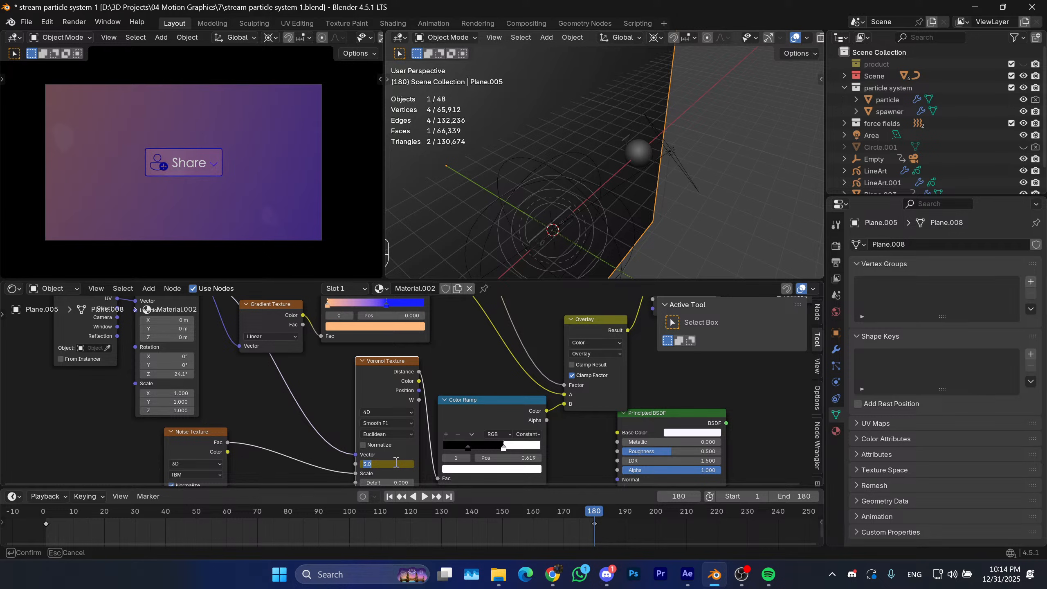
pyautogui.write('2')
pyautogui.press('Return')
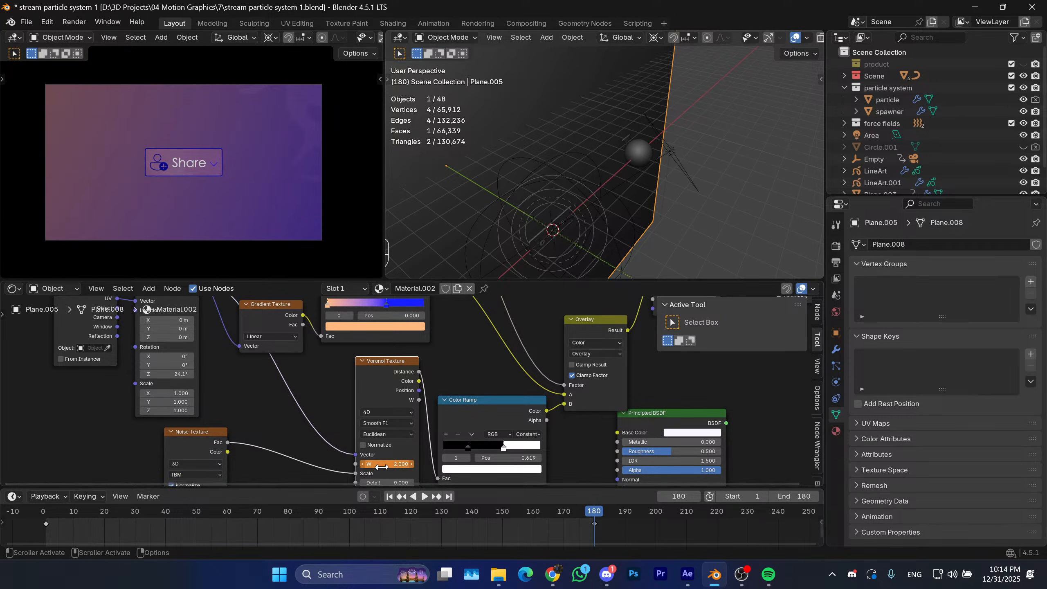
pyautogui.moveTo(415, 519); pyautogui.dragTo(124, 521)
pyautogui.press('space')
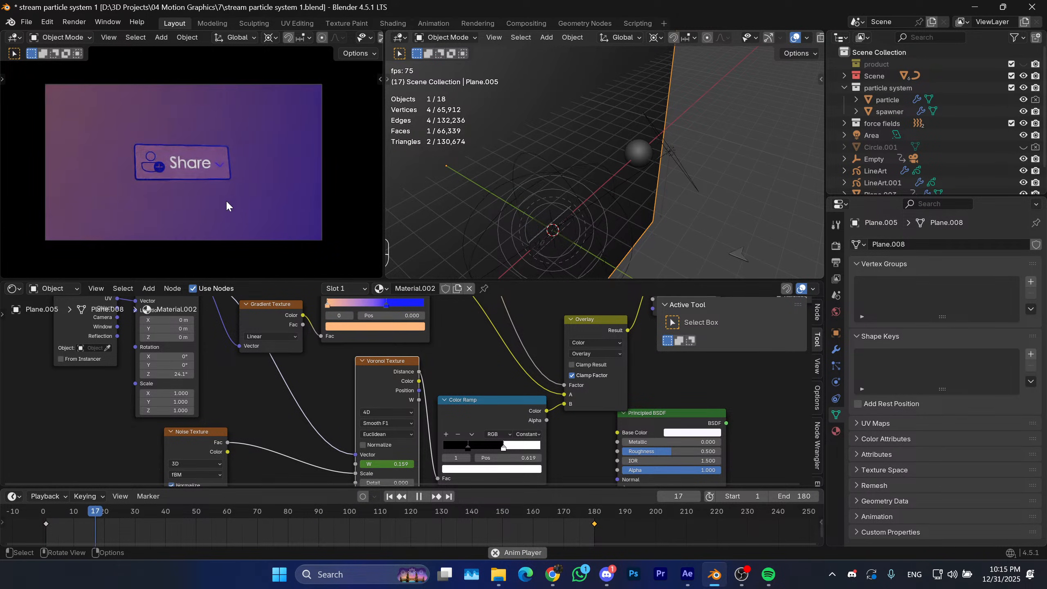
pyautogui.press('space')
pyautogui.press('space')
# Reduce the Noise Texture's Scale to 10.5 and play the animation from the first frame.
pyautogui.moveTo(304, 433); pyautogui.dragTo(351, 347, button='middle')
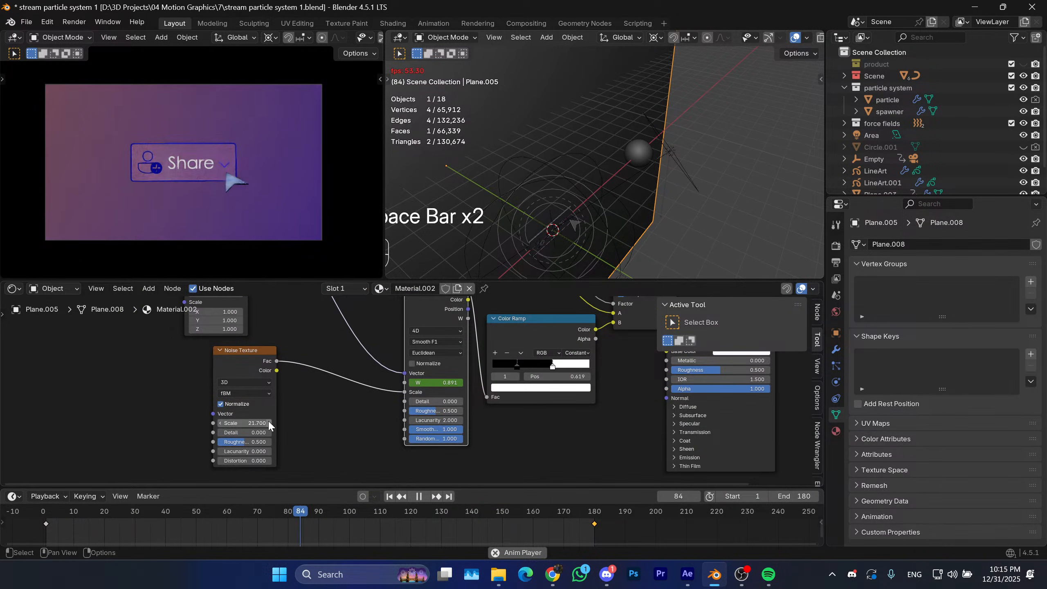
pyautogui.press('space')
pyautogui.moveTo(250, 424); pyautogui.dragTo(243, 424)
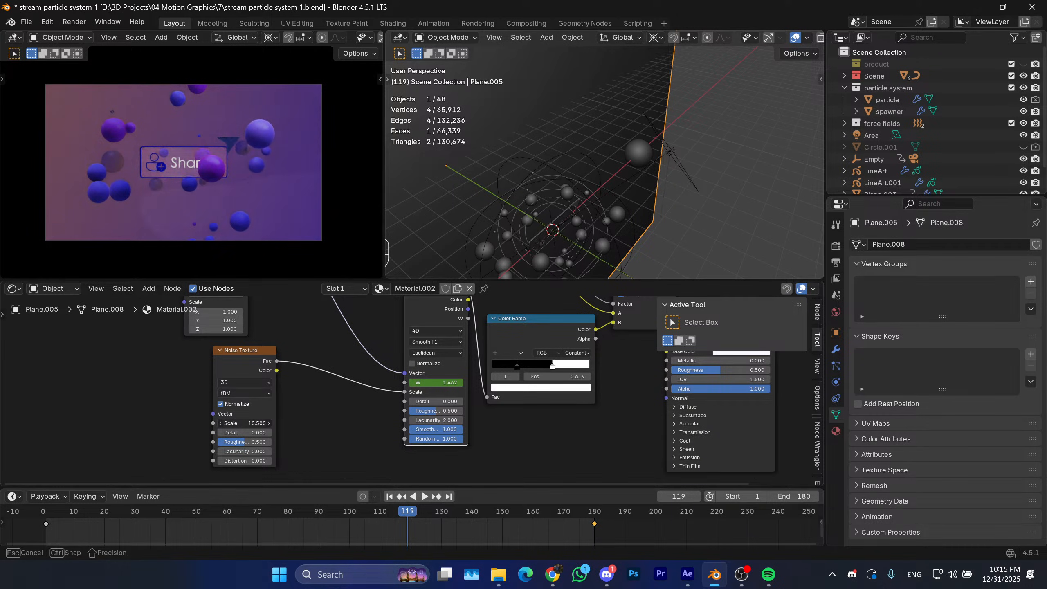
pyautogui.moveTo(250, 423); pyautogui.dragTo(249, 423)
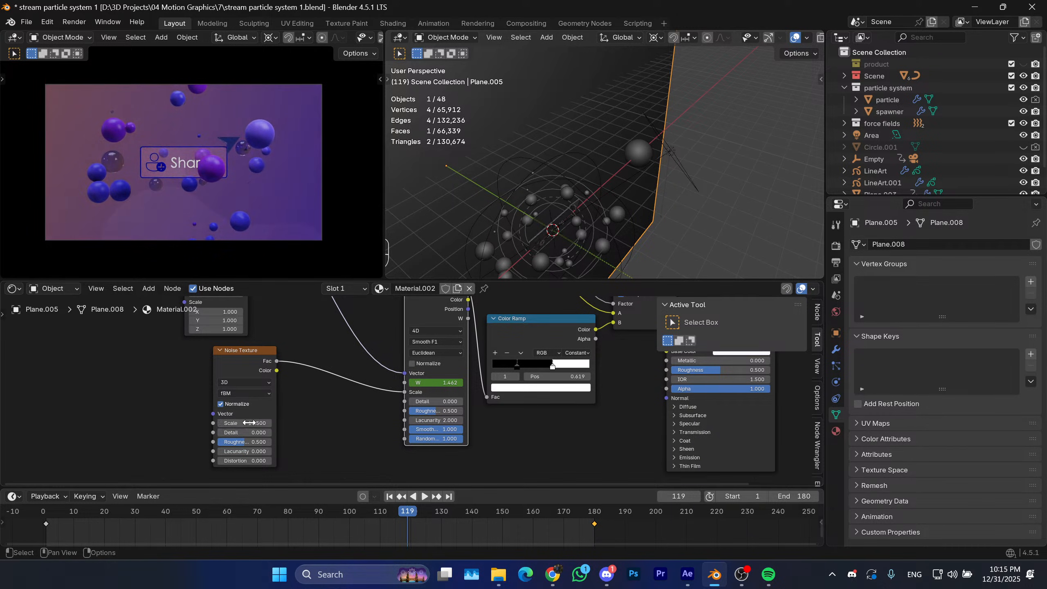
pyautogui.click(388, 496)
pyautogui.press('space')
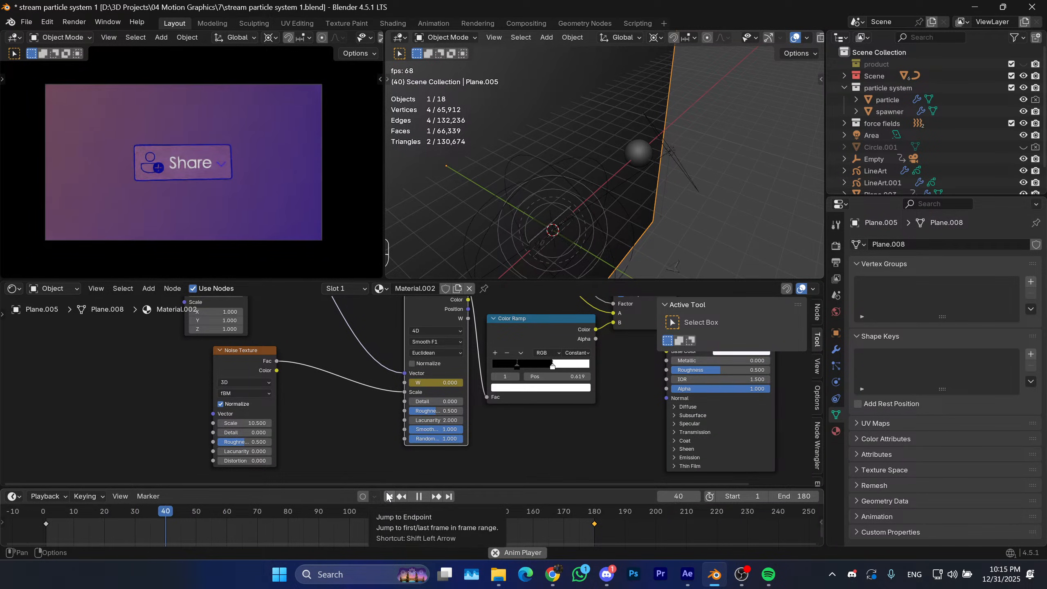
pyautogui.press('space')
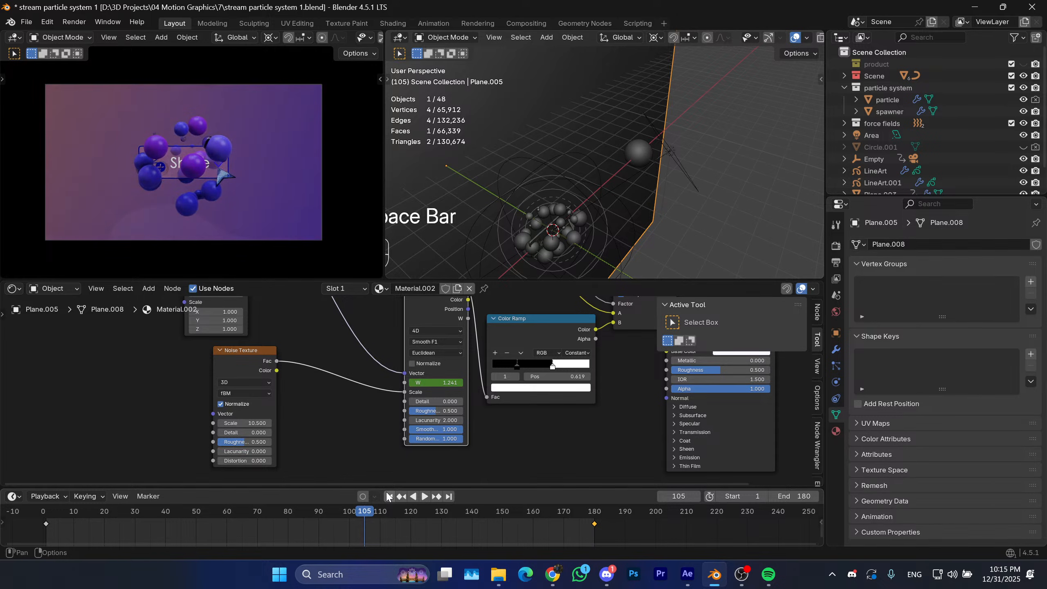
# Change the Voronoi Color Ramp's interpolation to Ease, set its white stop to 1.000, and preview the animation.
pyautogui.moveTo(348, 397); pyautogui.dragTo(258, 426, button='middle')
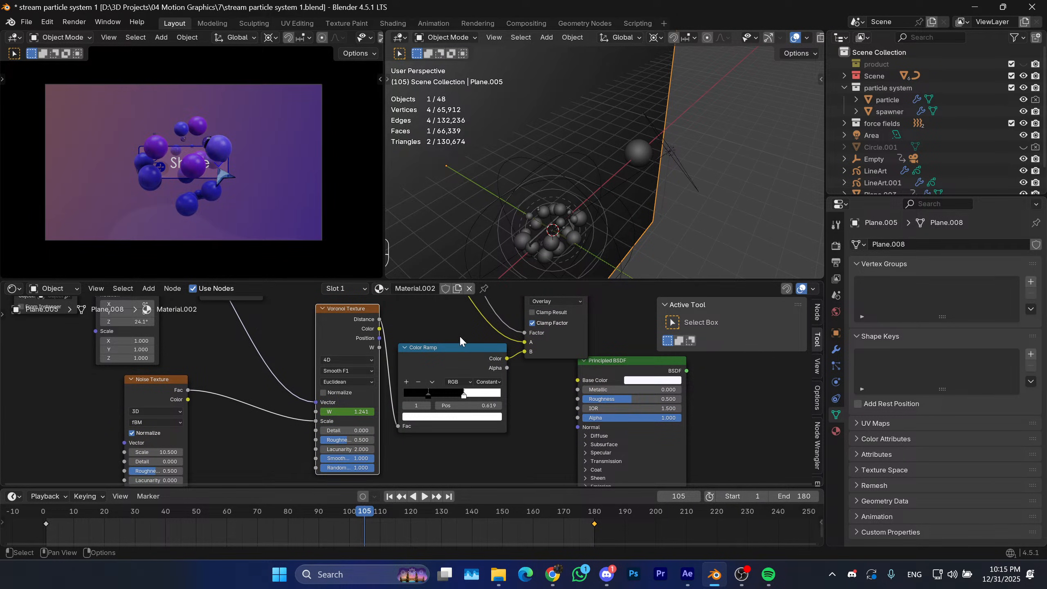
pyautogui.moveTo(472, 363); pyautogui.dragTo(465, 371, button='middle')
pyautogui.click(484, 388)
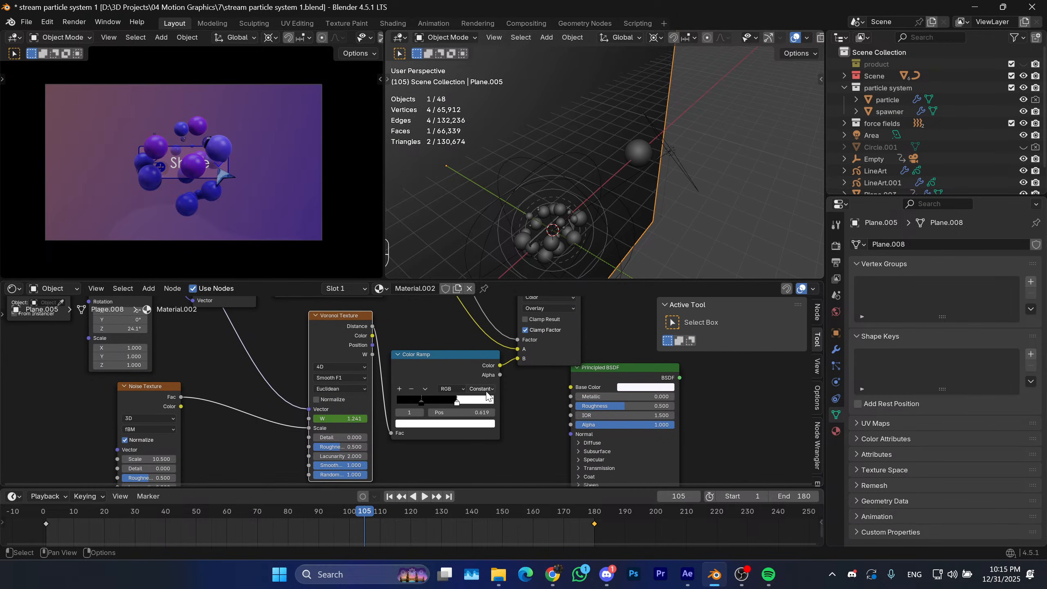
pyautogui.click(479, 405)
pyautogui.moveTo(367, 512); pyautogui.dragTo(325, 516)
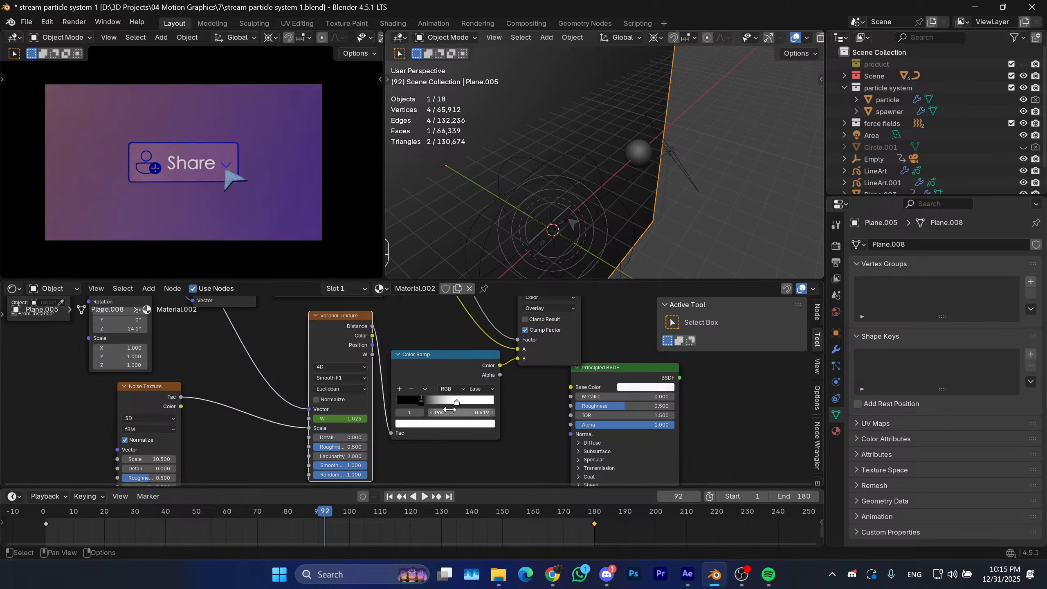
pyautogui.moveTo(456, 405); pyautogui.dragTo(462, 404)
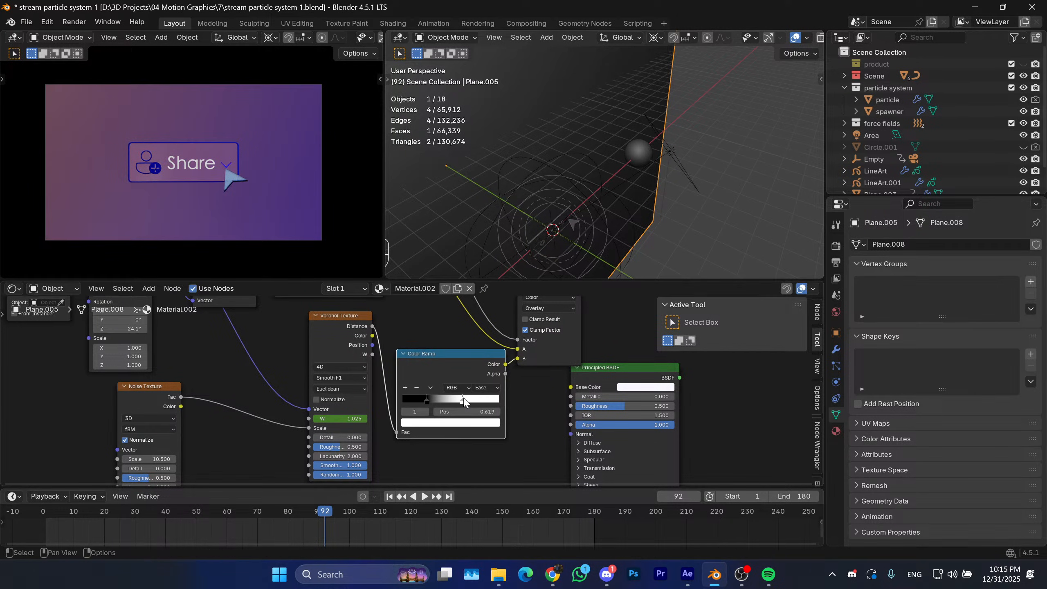
pyautogui.press('space')
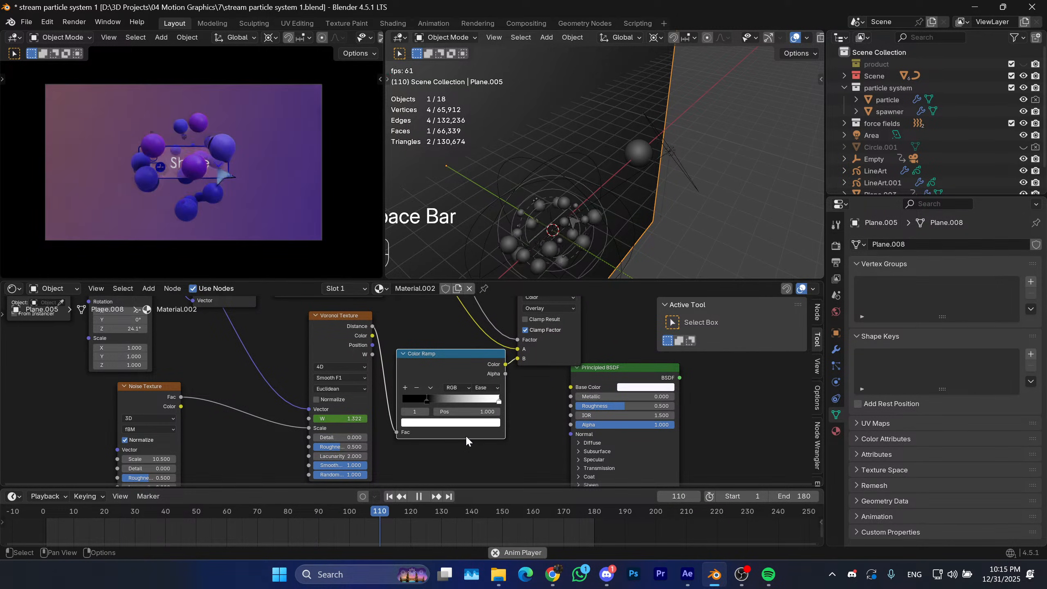
pyautogui.press('space')
# Raise the Noise Texture's Scale to 22 and replay the animation to check the backdrop in the camera view.
pyautogui.moveTo(165, 457); pyautogui.dragTo(206, 457)
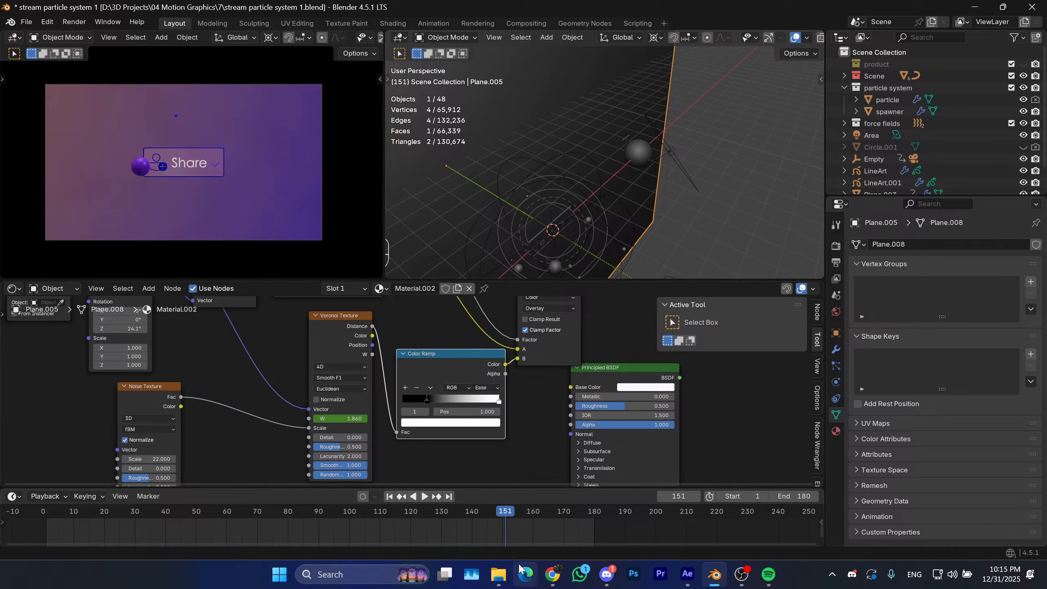
pyautogui.moveTo(488, 513); pyautogui.dragTo(232, 511)
pyautogui.press('space')
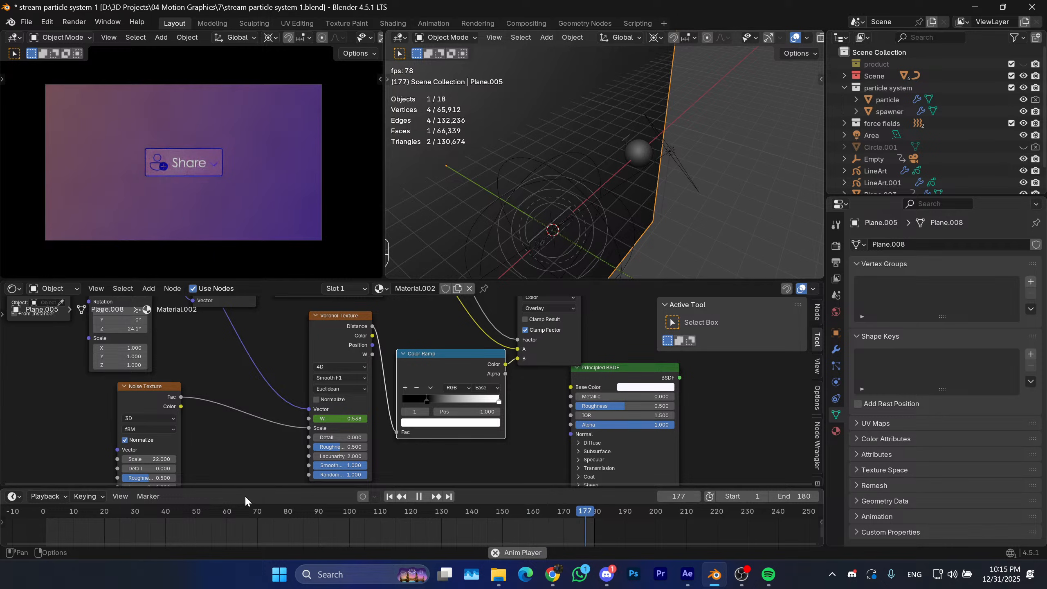
pyautogui.press('space')
pyautogui.scroll(5, 217, 202)
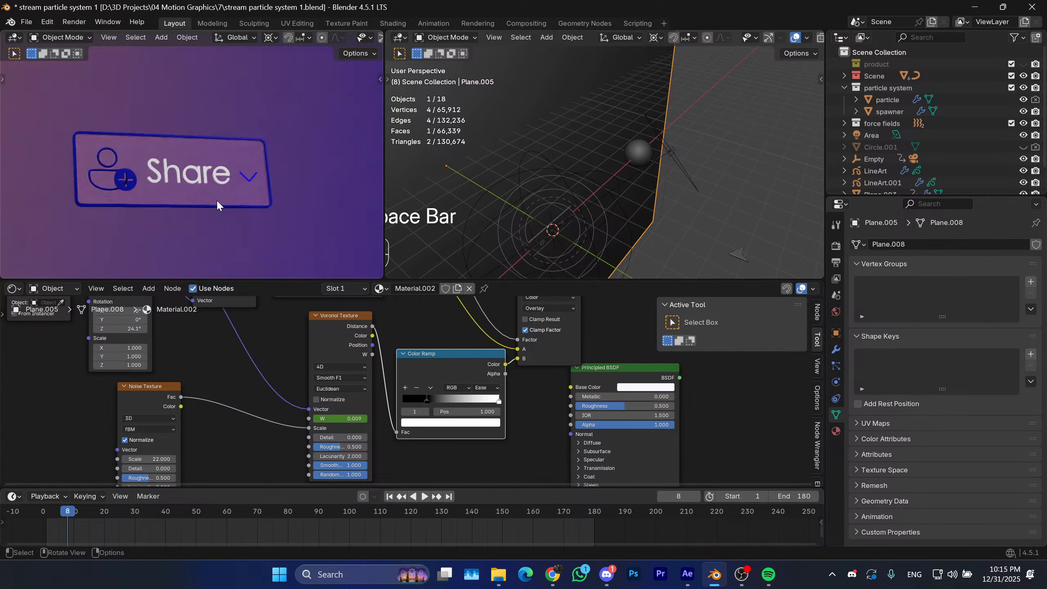
# Frame the whole camera shot and replay the animation to review the backdrop.
pyautogui.scroll(-5, 217, 200)
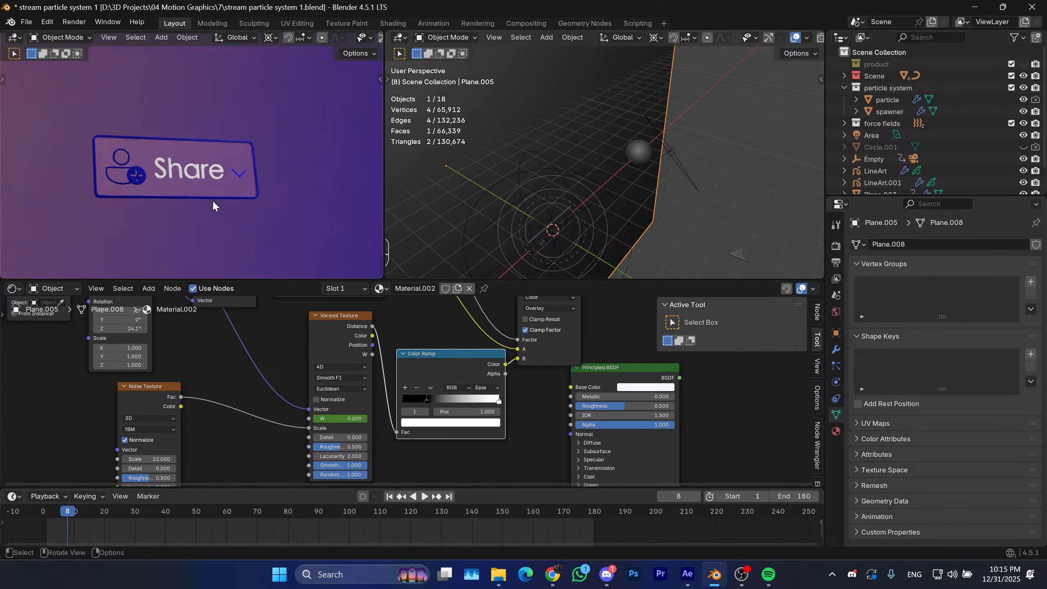
pyautogui.scroll(-1, 167, 205)
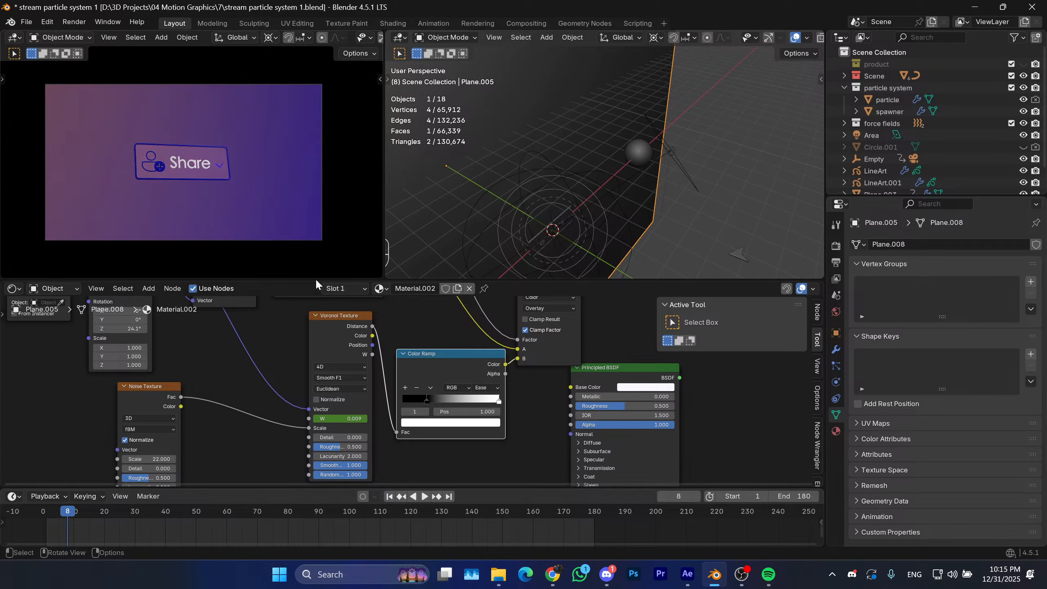
pyautogui.moveTo(577, 513); pyautogui.dragTo(283, 525)
pyautogui.press('space')
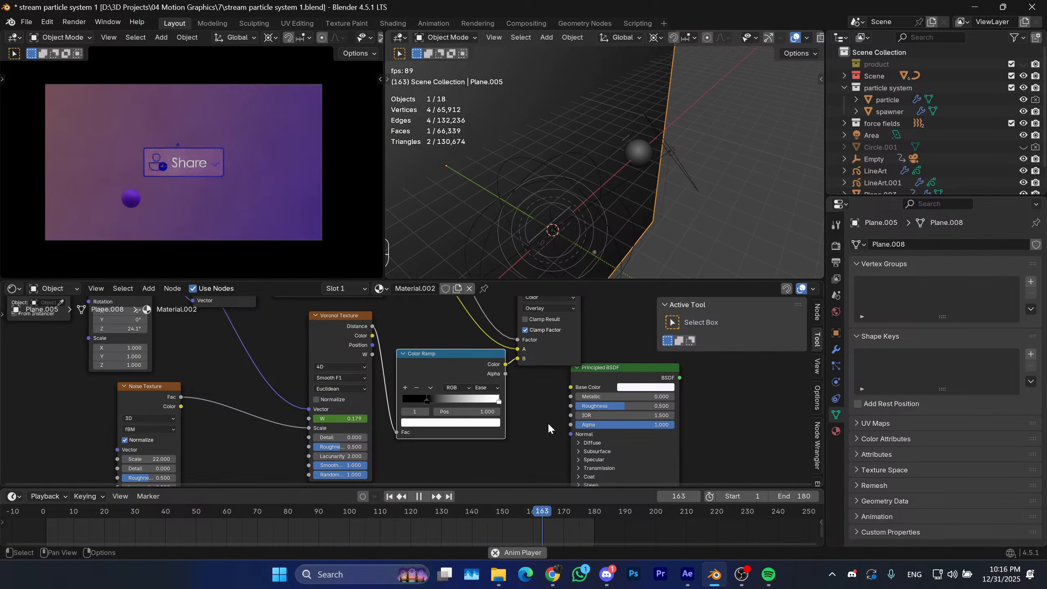
pyautogui.press('space')
# Move the white stop of the Color Ramp feeding the Overlay factor to 0.716 and replay the animation.
pyautogui.moveTo(466, 341); pyautogui.dragTo(460, 412, button='middle')
pyautogui.moveTo(449, 375)
pyautogui.mouseDown(button='middle')
pyautogui.moveTo(420, 442)
pyautogui.moveTo(482, 427)
pyautogui.mouseUp(button='middle')
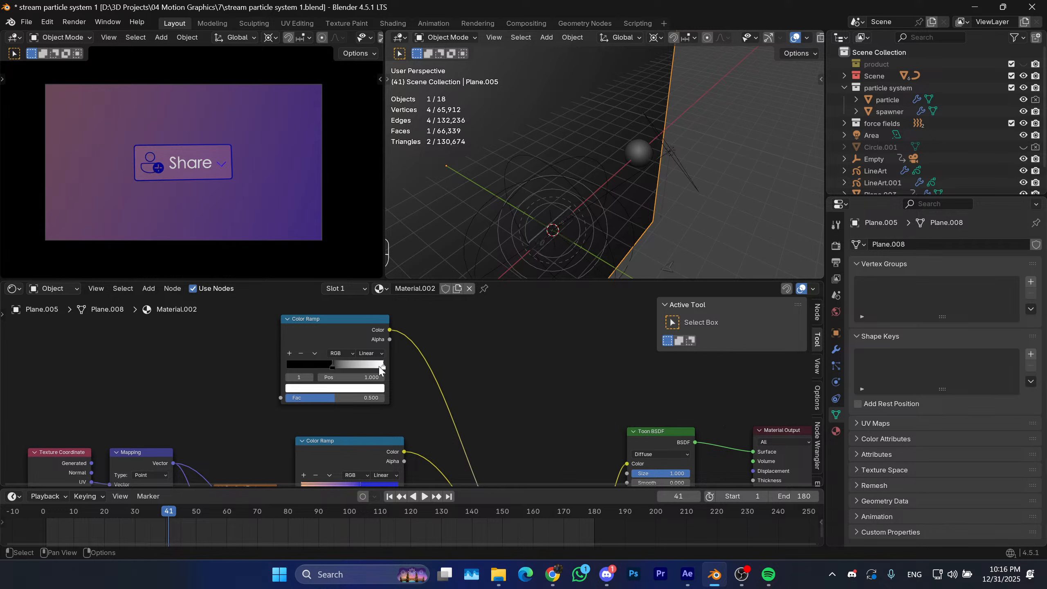
pyautogui.click(475, 510)
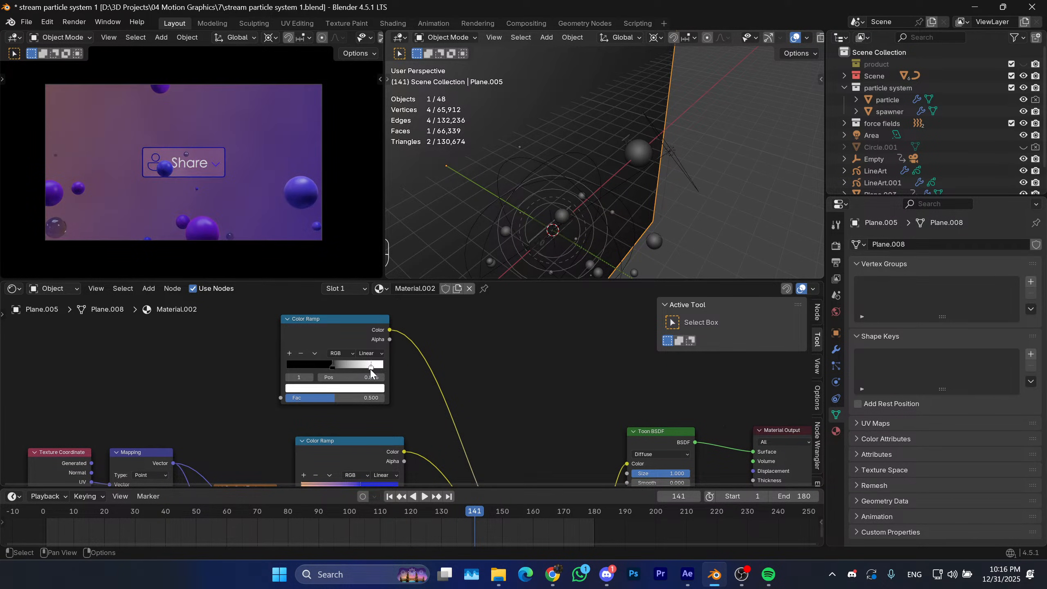
pyautogui.moveTo(370, 370); pyautogui.dragTo(333, 373)
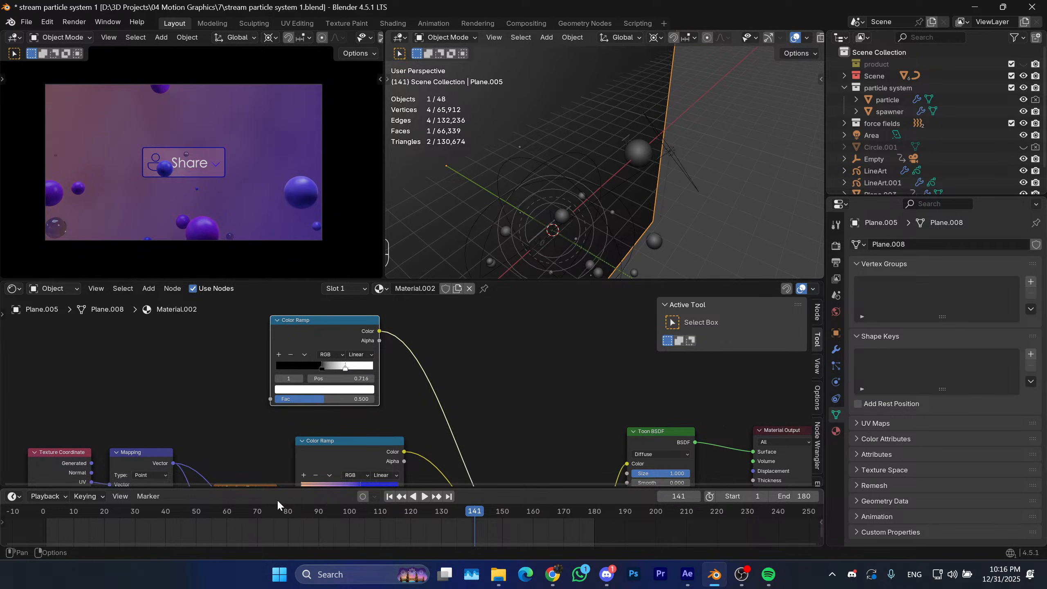
pyautogui.moveTo(203, 510); pyautogui.dragTo(90, 514)
pyautogui.press('space')
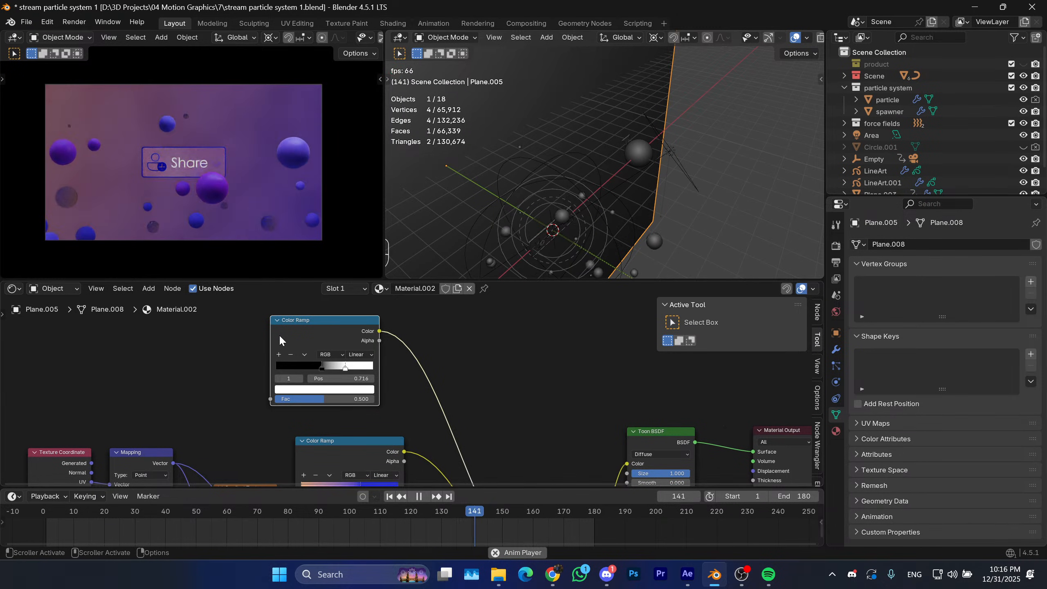
pyautogui.press('space')
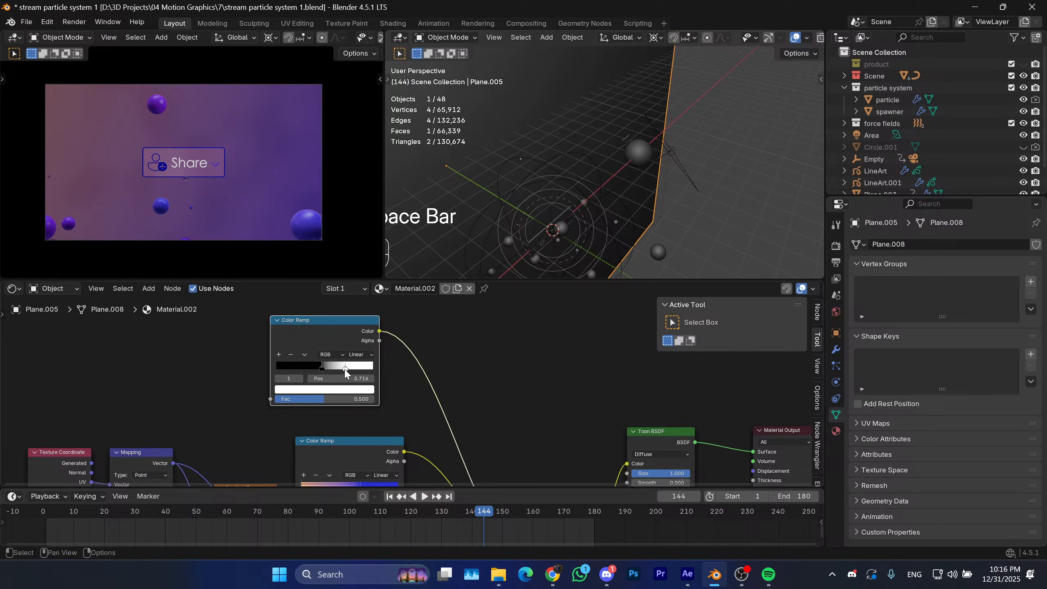
# Recolor the light stop of the Overlay factor's Color Ramp to mint green and preview the animation.
pyautogui.click(348, 390)
pyautogui.click(334, 274)
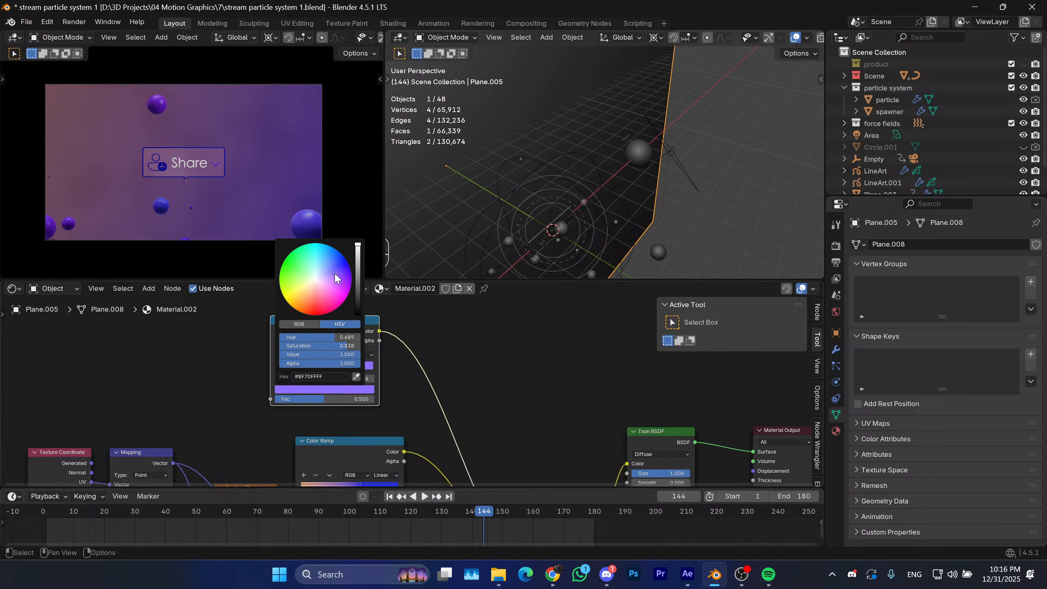
pyautogui.moveTo(335, 276); pyautogui.dragTo(310, 265)
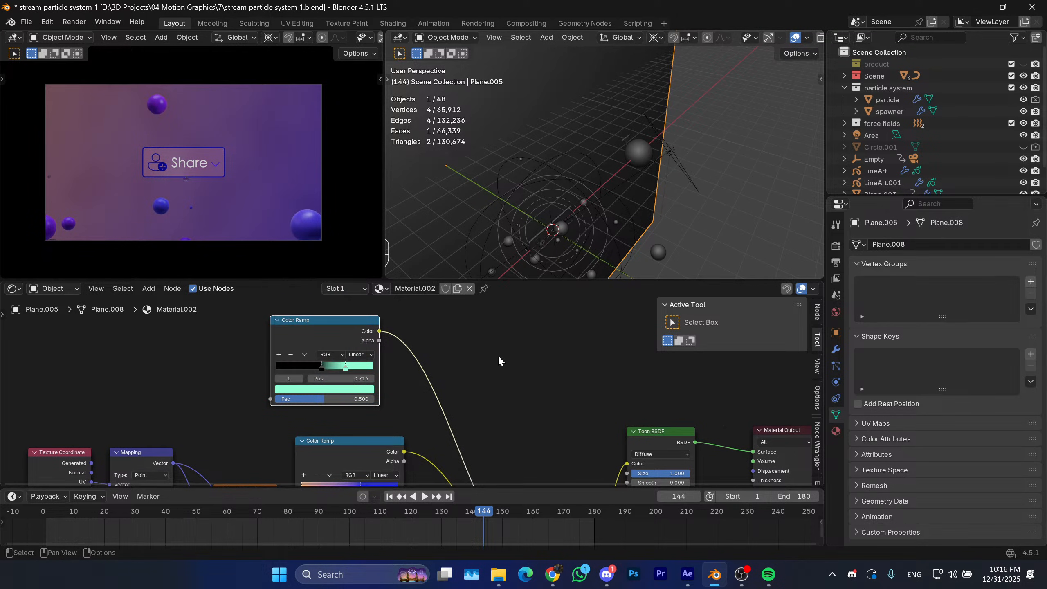
pyautogui.moveTo(482, 515); pyautogui.dragTo(443, 499)
pyautogui.press('space')
# Change the Voronoi Color Ramp's white stop to blue-violet, preview the animation and save the file.
pyautogui.moveTo(461, 410); pyautogui.dragTo(423, 288, button='middle')
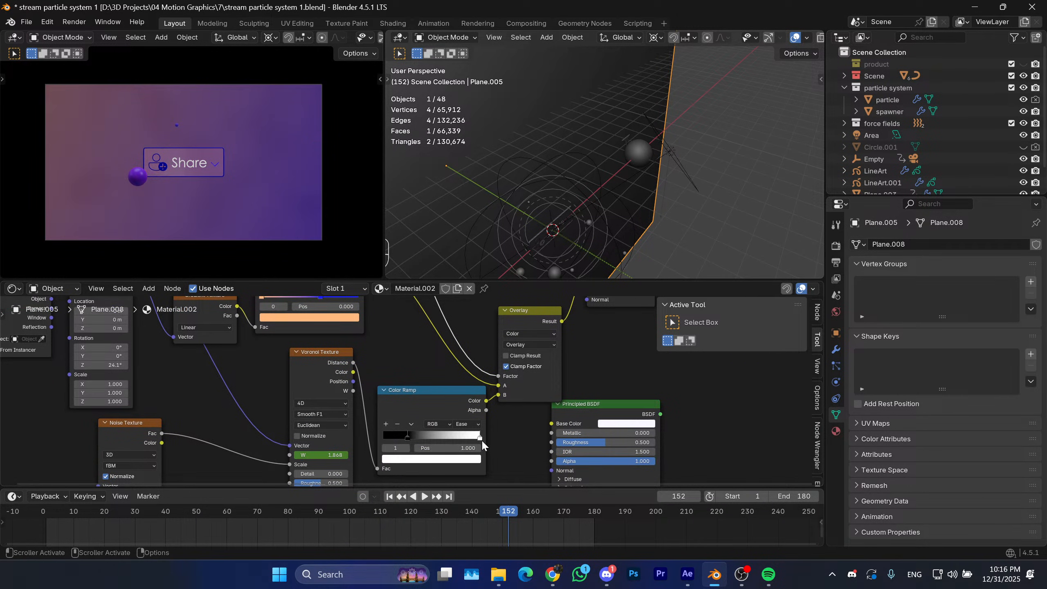
pyautogui.click(467, 458)
pyautogui.moveTo(437, 334)
pyautogui.mouseDown()
pyautogui.moveTo(400, 342)
pyautogui.moveTo(442, 341)
pyautogui.mouseUp()
pyautogui.moveTo(502, 513); pyautogui.dragTo(274, 501)
pyautogui.press('space')
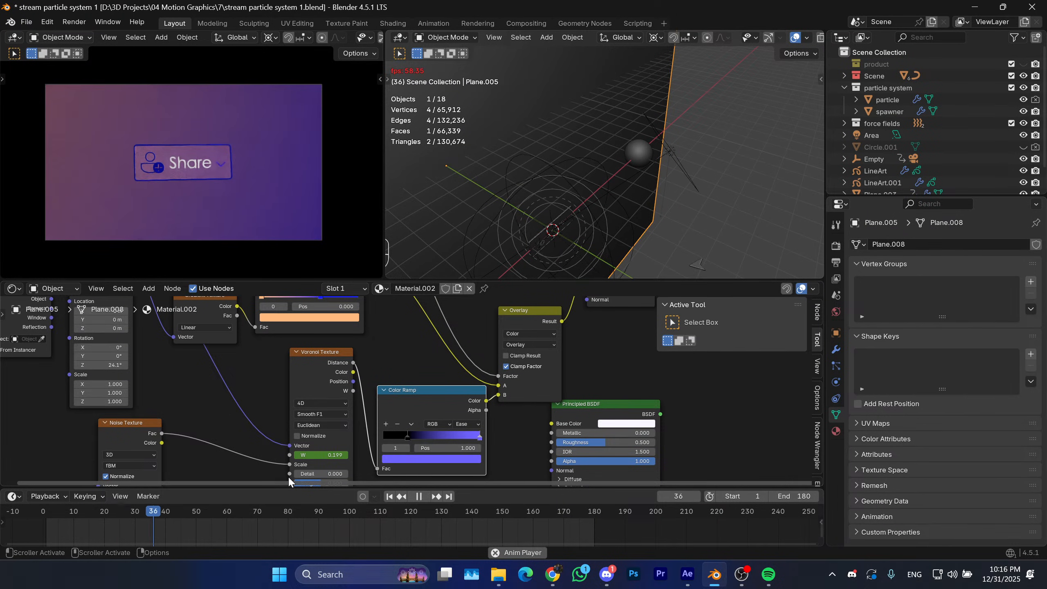
pyautogui.press('space')
pyautogui.hotkey('ctrl', 's')
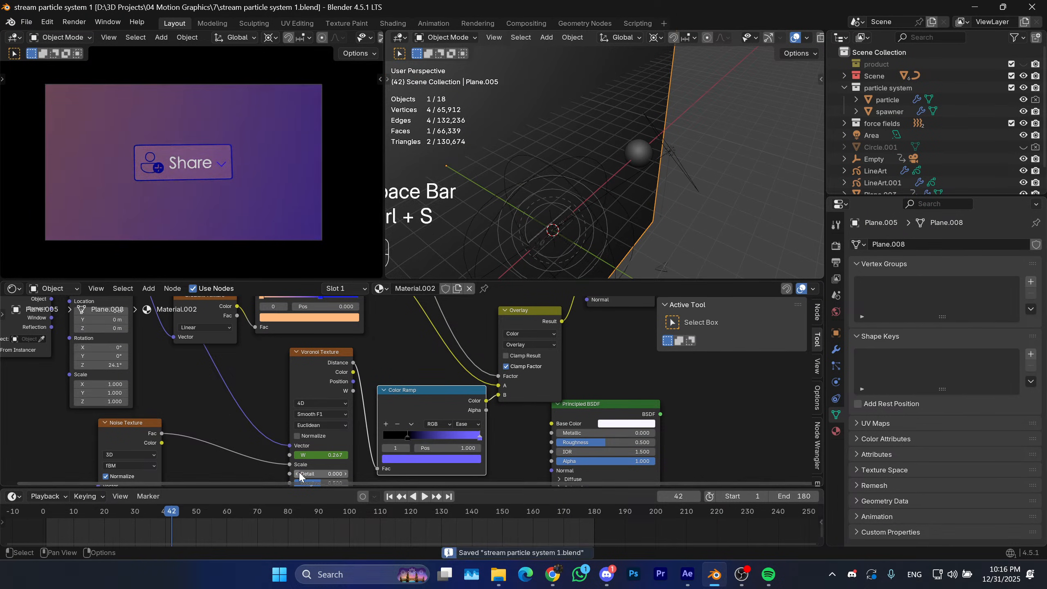
# Play the animation from the first frame to check the tinted backdrop behind the particles.
pyautogui.click(389, 496)
pyautogui.press('space')
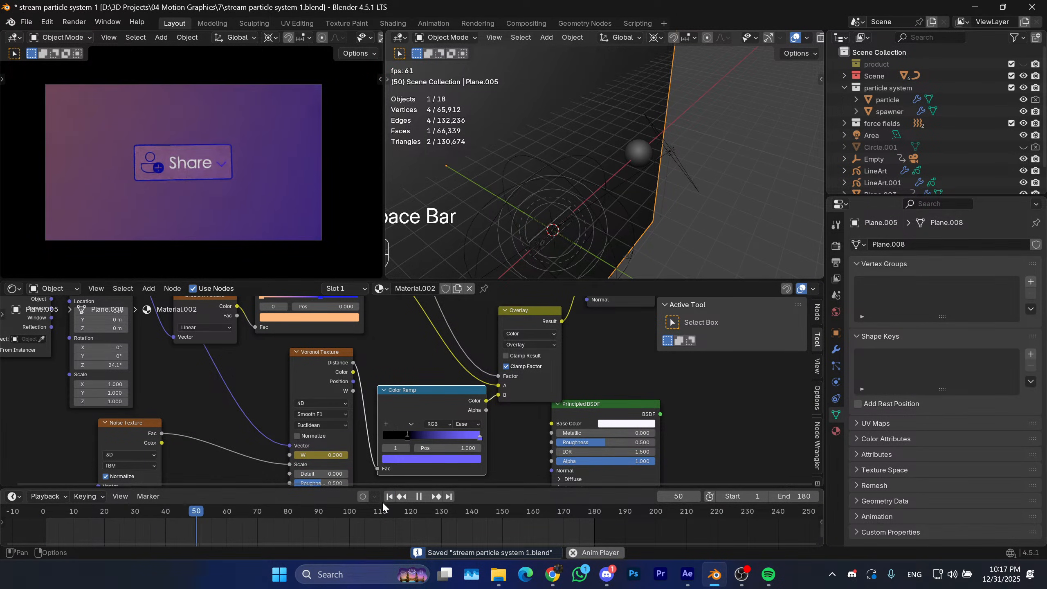
pyautogui.press('space')
pyautogui.press('space')
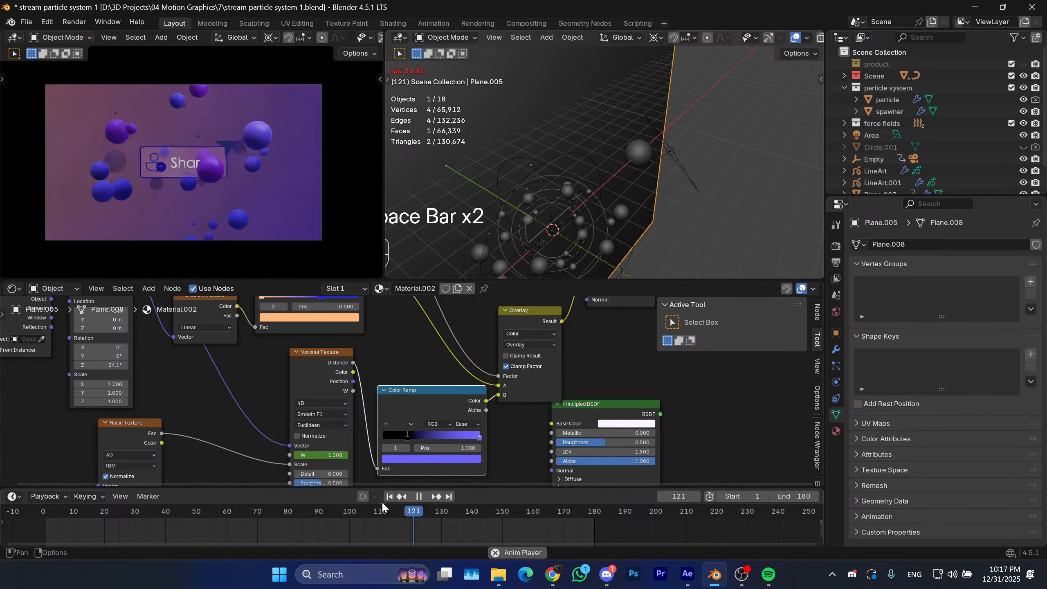
pyautogui.press('space')
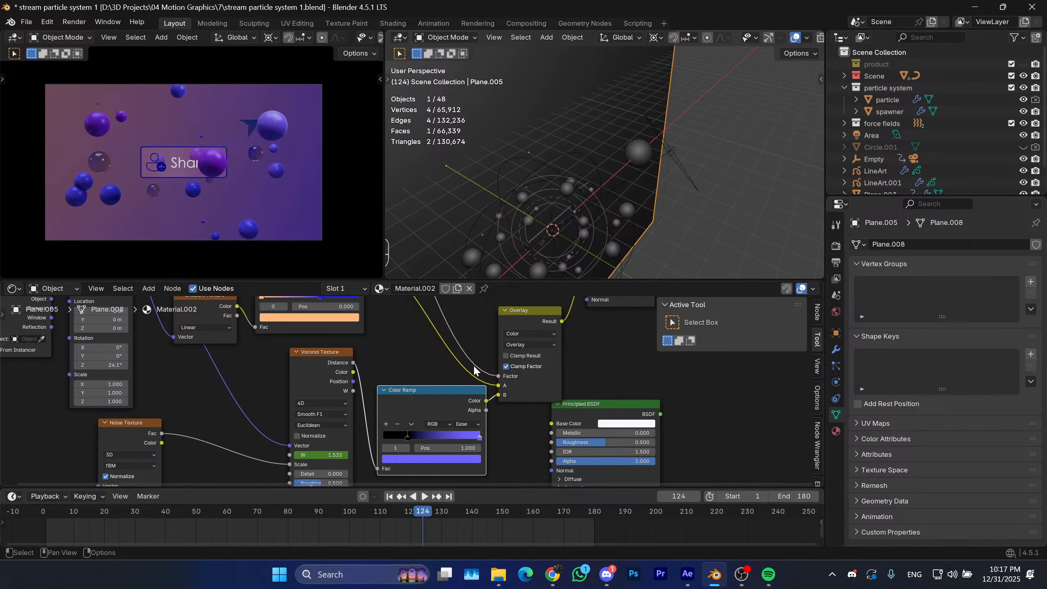
# Add a light blue end stop at 0.988 to the gradient Color Ramp and move its middle blue stop to 0.480.
pyautogui.moveTo(474, 367); pyautogui.dragTo(549, 427, button='middle')
pyautogui.scroll(3, 496, 374)
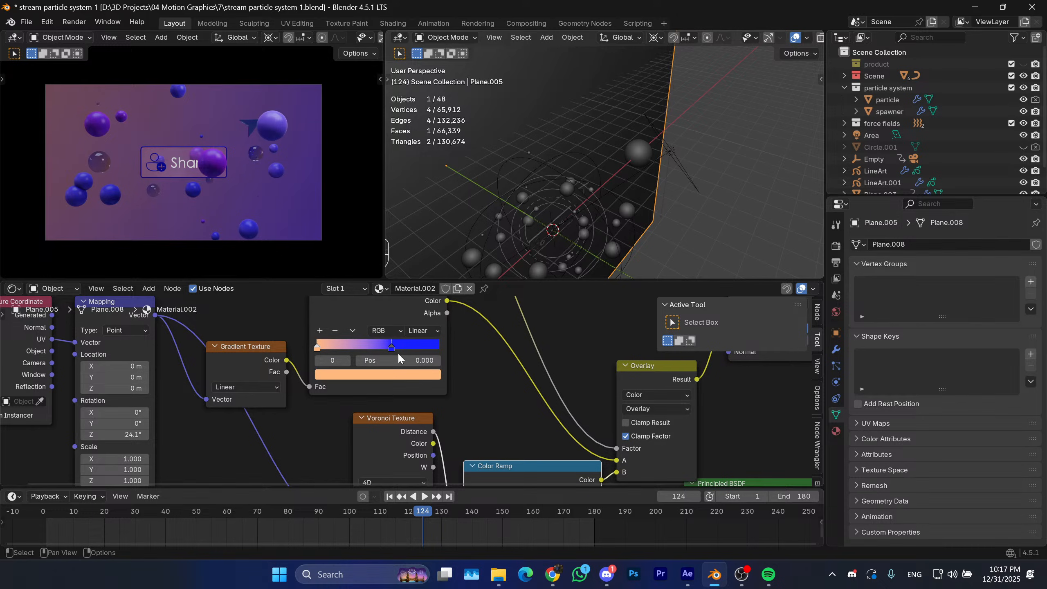
pyautogui.click(319, 332)
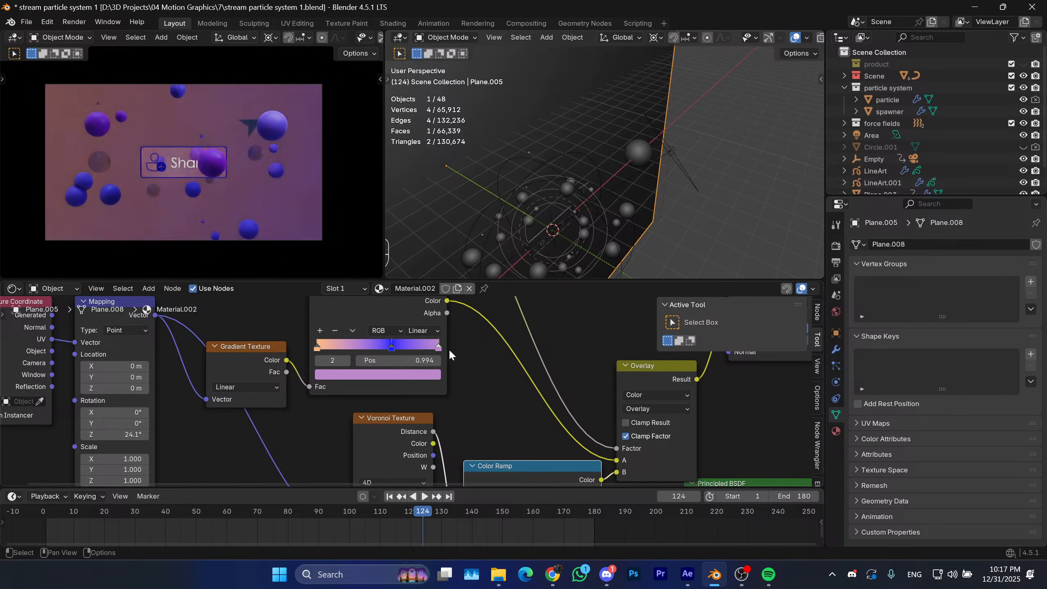
pyautogui.click(401, 375)
pyautogui.moveTo(386, 235); pyautogui.dragTo(353, 253)
pyautogui.moveTo(420, 206); pyautogui.dragTo(419, 190)
pyautogui.moveTo(355, 246)
pyautogui.mouseDown()
pyautogui.moveTo(359, 223)
pyautogui.moveTo(383, 221)
pyautogui.mouseUp()
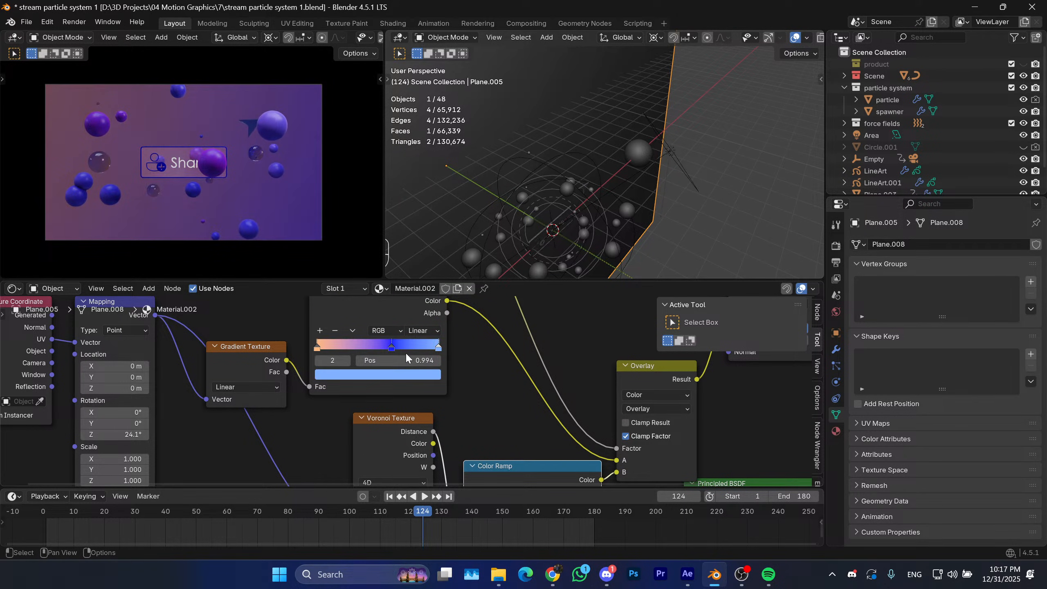
pyautogui.moveTo(391, 347)
pyautogui.mouseDown()
pyautogui.moveTo(365, 342)
pyautogui.moveTo(374, 341)
pyautogui.mouseUp()
pyautogui.moveTo(438, 347)
pyautogui.mouseDown()
pyautogui.moveTo(357, 345)
pyautogui.moveTo(427, 345)
pyautogui.mouseUp()
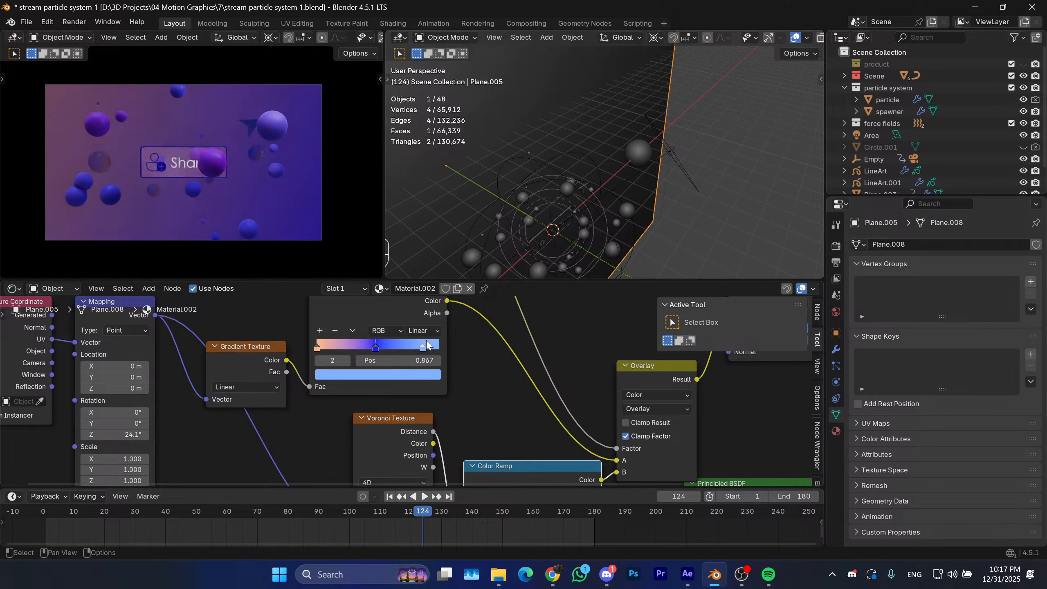
# Set the Mapping node's Z rotation to 31.5° and preview the rotated gradient in the animation.
pyautogui.moveTo(404, 387); pyautogui.dragTo(499, 365, button='middle')
pyautogui.moveTo(209, 412)
pyautogui.mouseDown()
pyautogui.moveTo(264, 413)
pyautogui.moveTo(222, 412)
pyautogui.mouseUp()
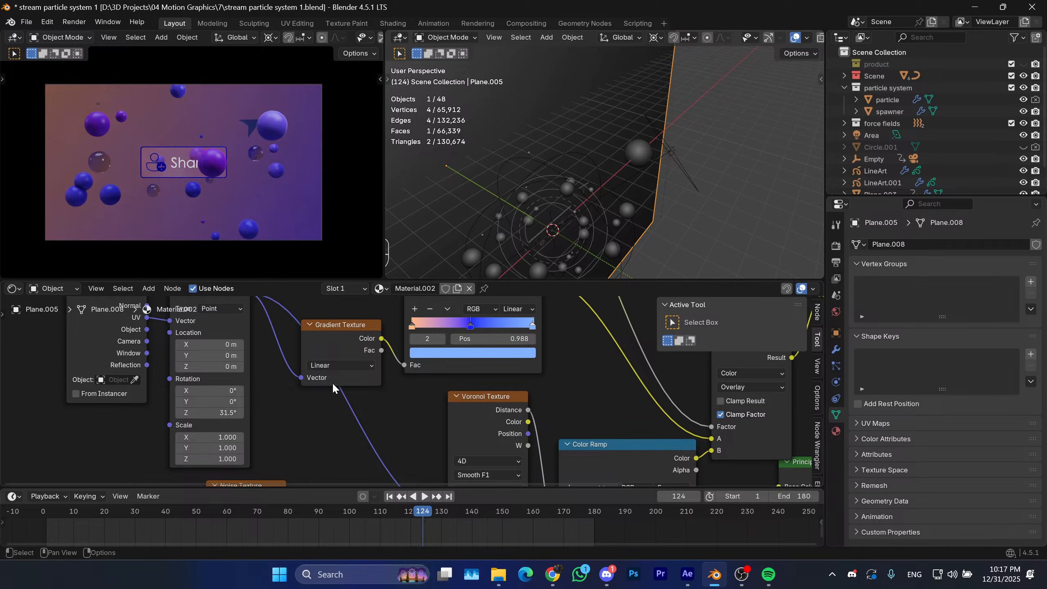
pyautogui.press('space')
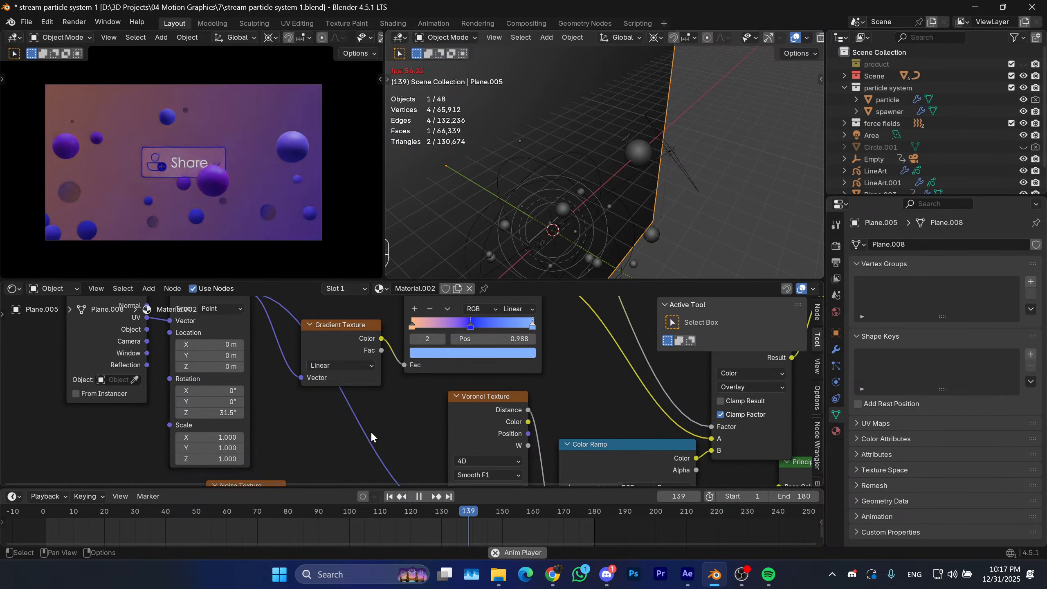
pyautogui.moveTo(326, 422); pyautogui.dragTo(301, 480, button='middle')
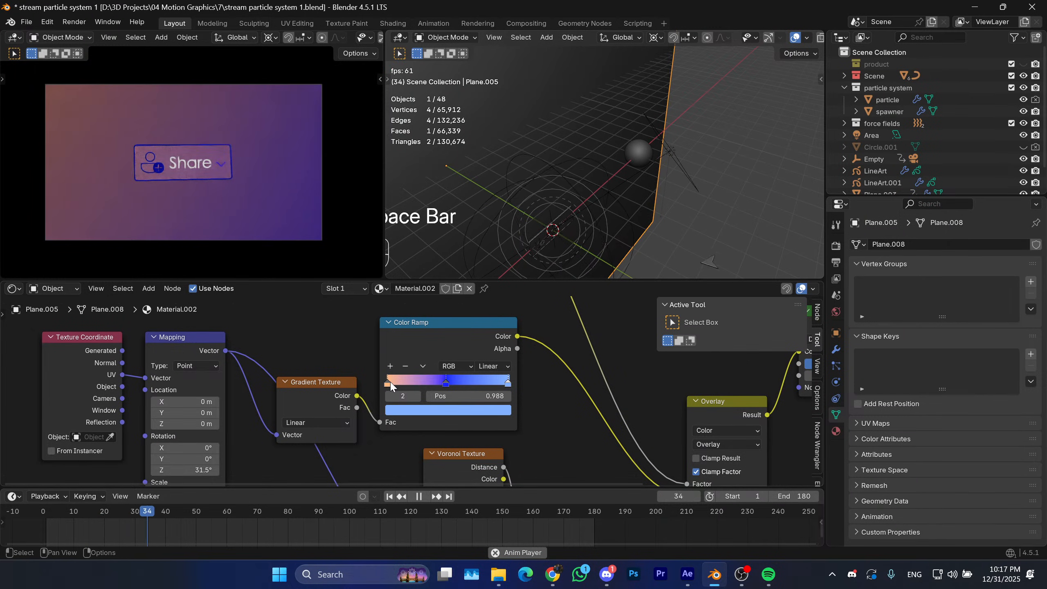
pyautogui.press('space')
# Try a less saturated orange for the gradient Color Ramp's first stop.
pyautogui.click(388, 383)
pyautogui.click(400, 409)
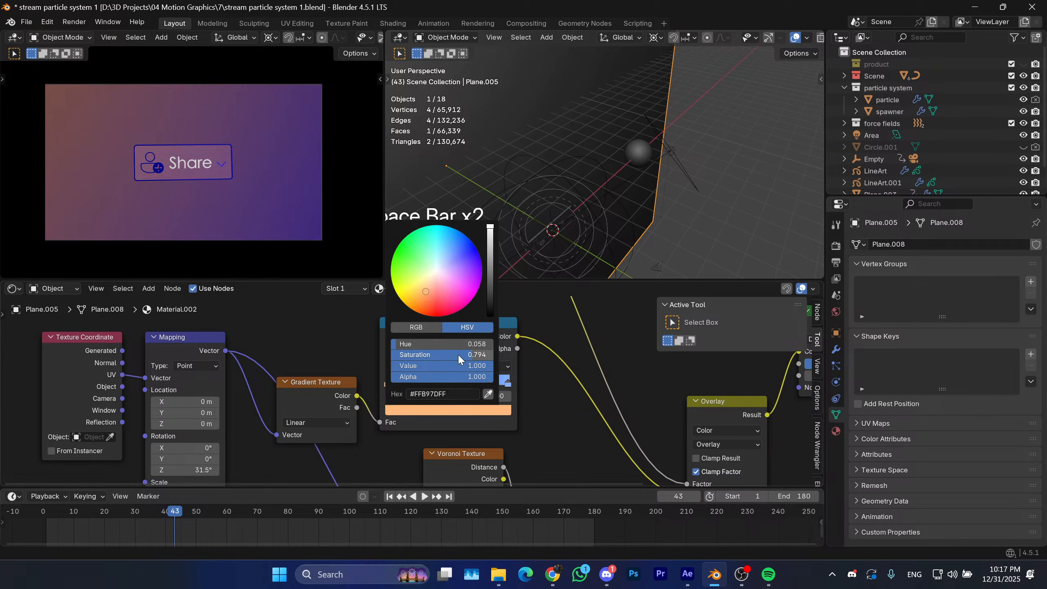
pyautogui.moveTo(458, 355)
pyautogui.mouseDown()
pyautogui.moveTo(433, 354)
pyautogui.moveTo(448, 355)
pyautogui.mouseUp()
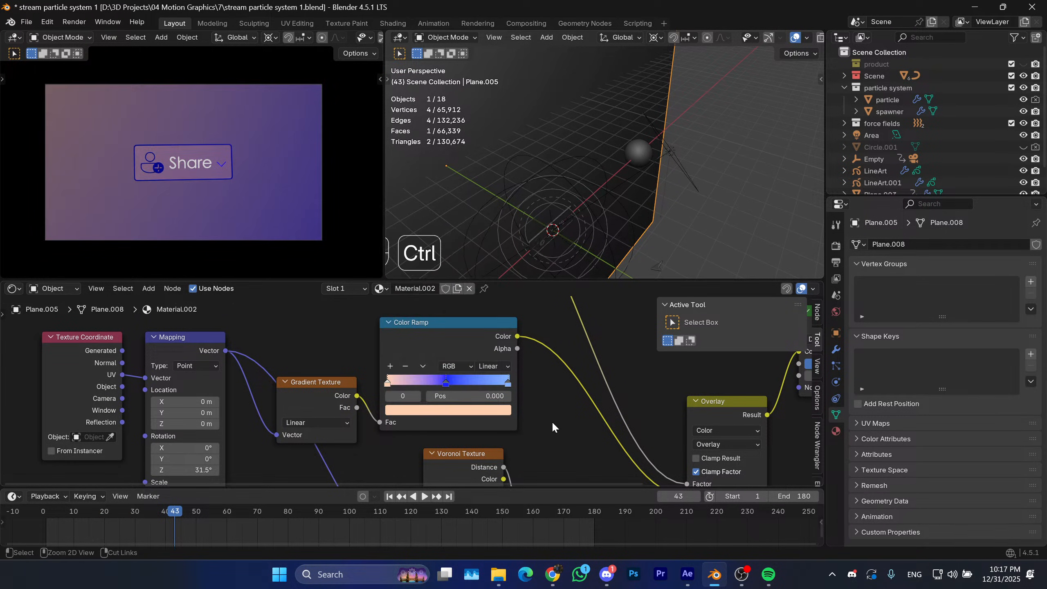
pyautogui.hotkey('ctrl', 'z')
# Desaturate the gradient Color Ramp's middle stop to soft periwinkle and its first stop to pale peach, and save the file.
pyautogui.click(446, 383)
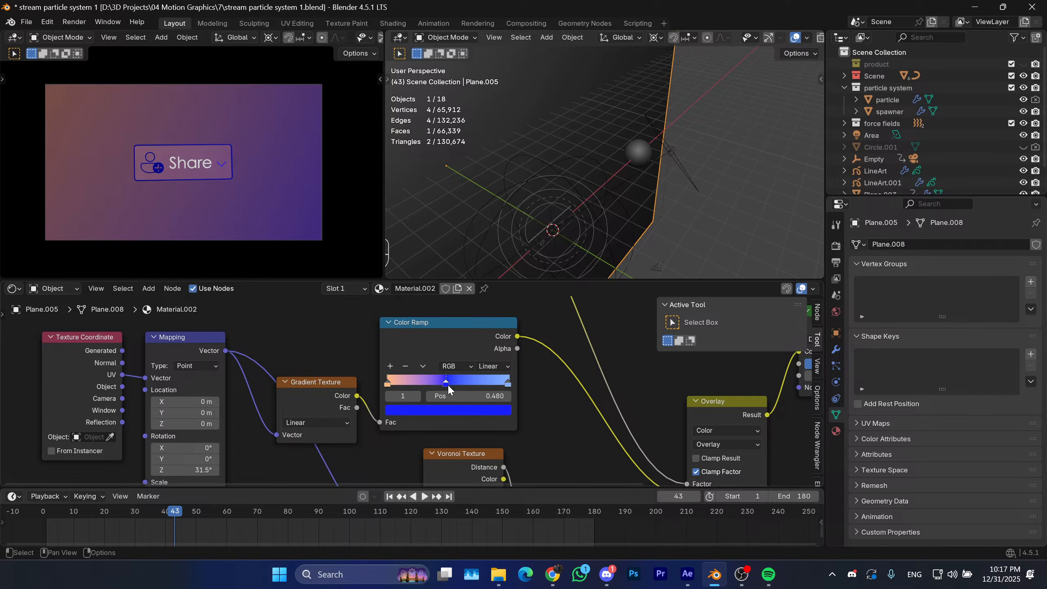
pyautogui.click(449, 410)
pyautogui.moveTo(460, 354); pyautogui.dragTo(432, 355)
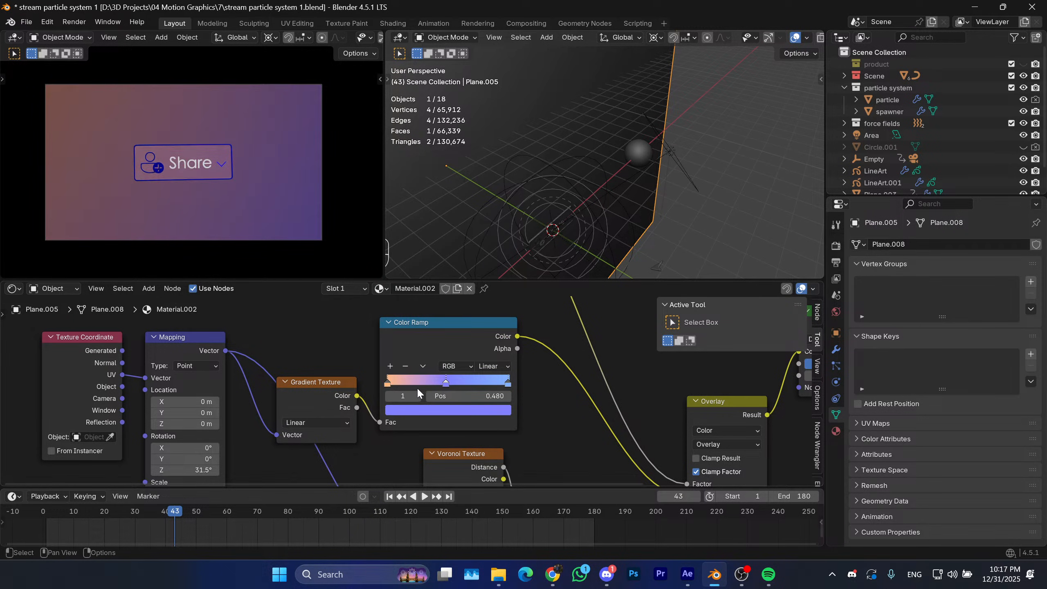
pyautogui.click(387, 384)
pyautogui.click(438, 409)
pyautogui.moveTo(439, 354); pyautogui.dragTo(437, 355)
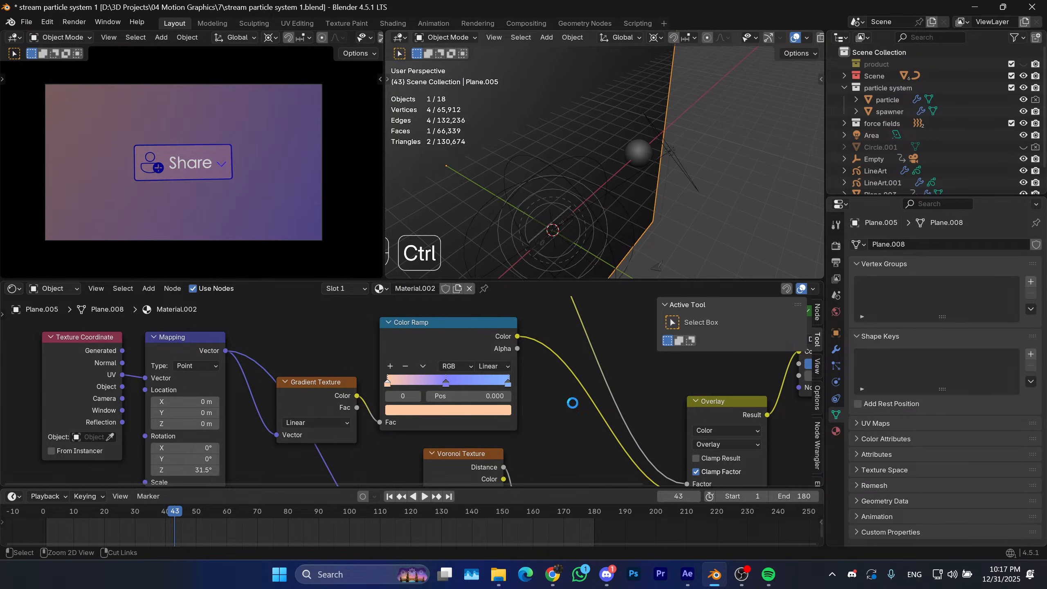
pyautogui.hotkey('ctrl', 's')
# Set the gradient Color Ramp's light blue end stop to position 0.991, preview the animation and save the file.
pyautogui.moveTo(533, 414); pyautogui.dragTo(538, 431, button='middle')
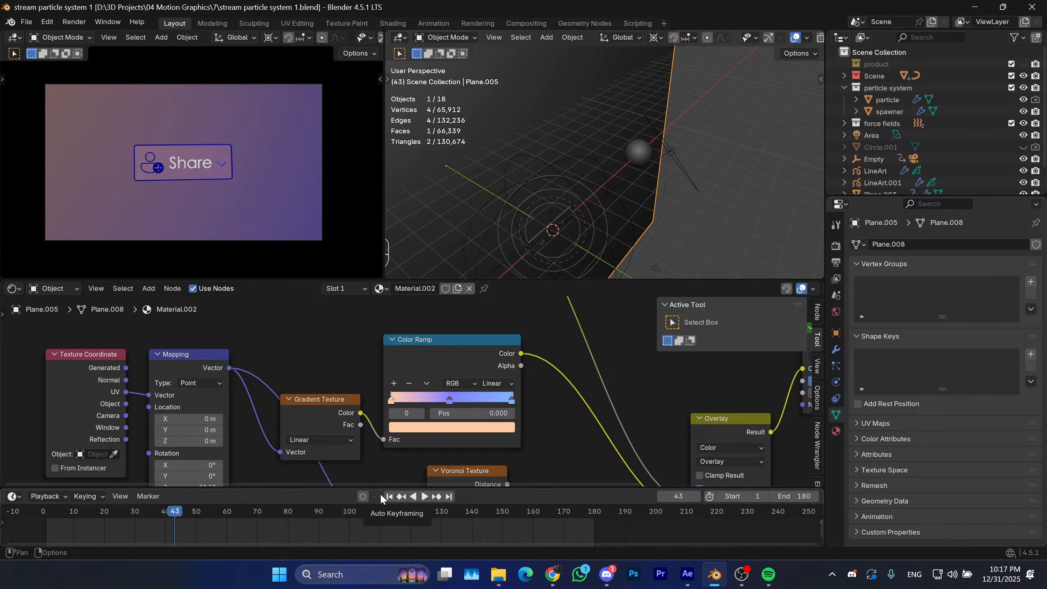
pyautogui.click(512, 400)
pyautogui.click(493, 428)
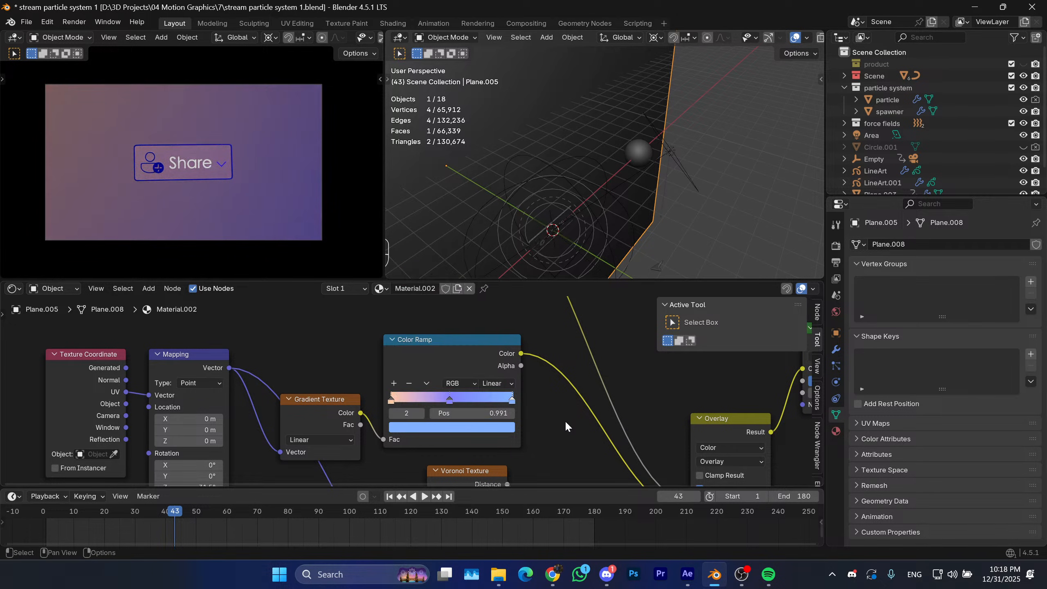
pyautogui.press('space')
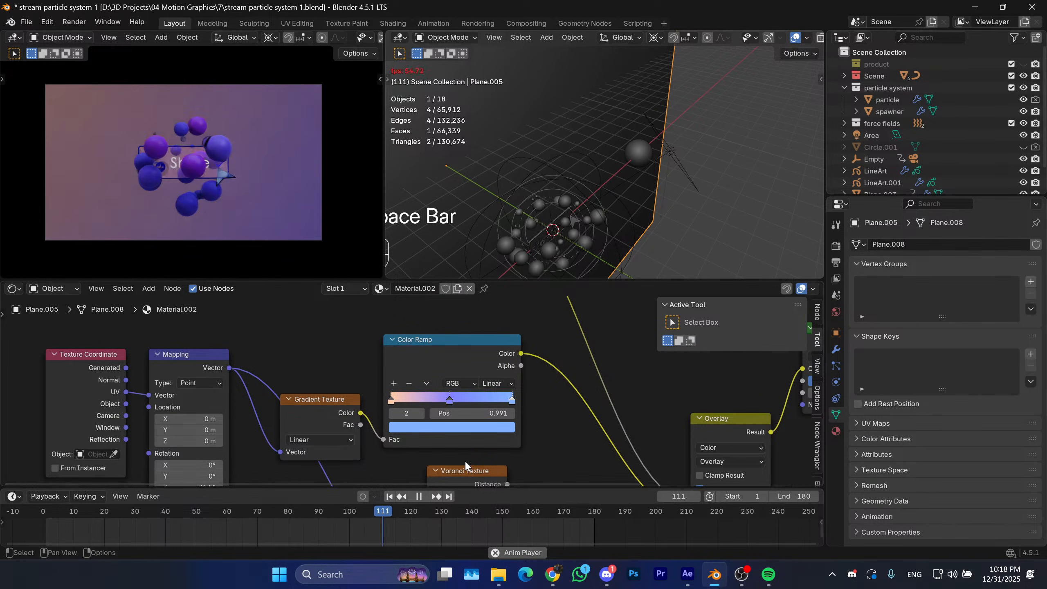
pyautogui.press('space')
pyautogui.hotkey('ctrl', 's')
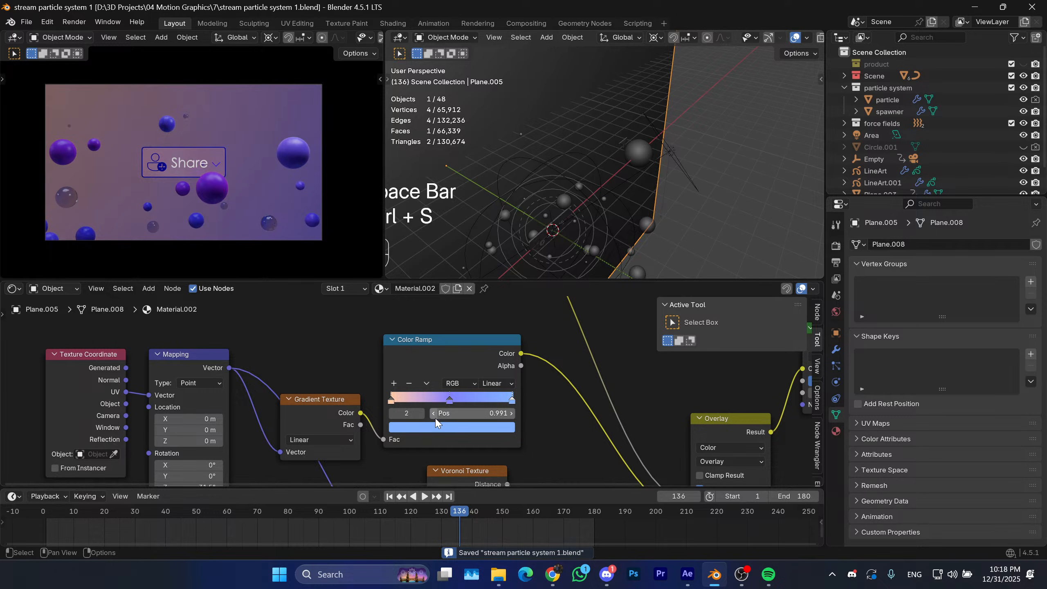
# Go to frame 68 and examine the gradient Color Ramp's interpolation options and color stops up close.
pyautogui.moveTo(460, 511); pyautogui.dragTo(251, 508)
pyautogui.click(504, 383)
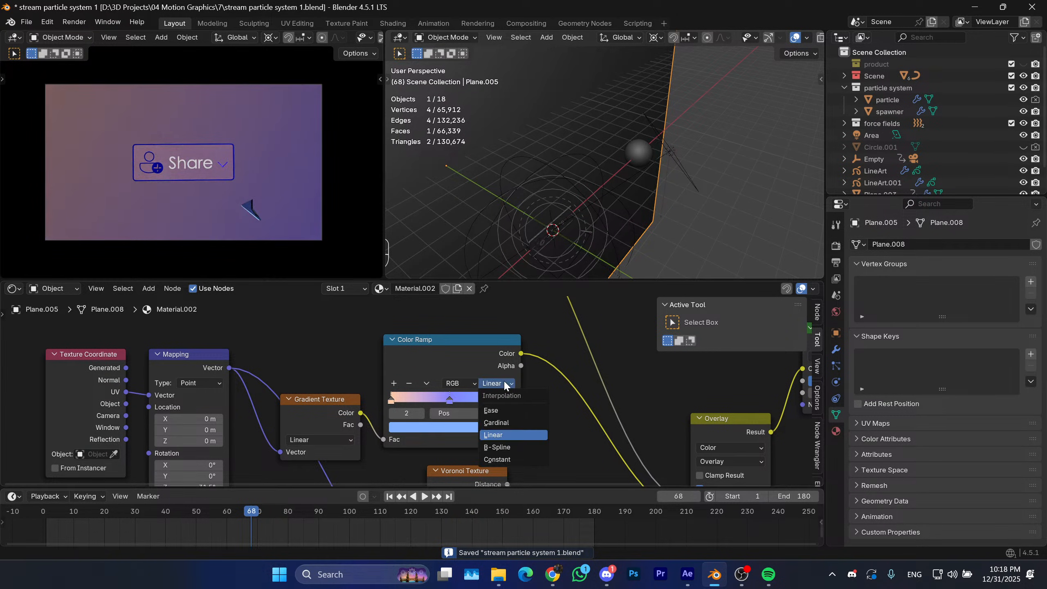
pyautogui.scroll(1, 450, 396)
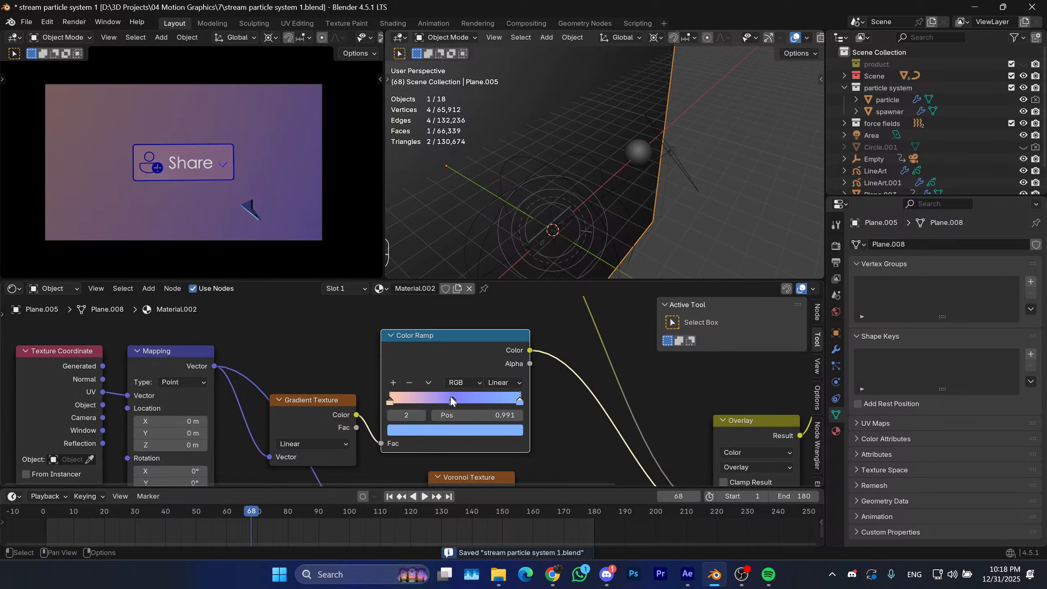
pyautogui.moveTo(450, 402); pyautogui.dragTo(417, 369, button='middle')
pyautogui.scroll(4, 420, 395)
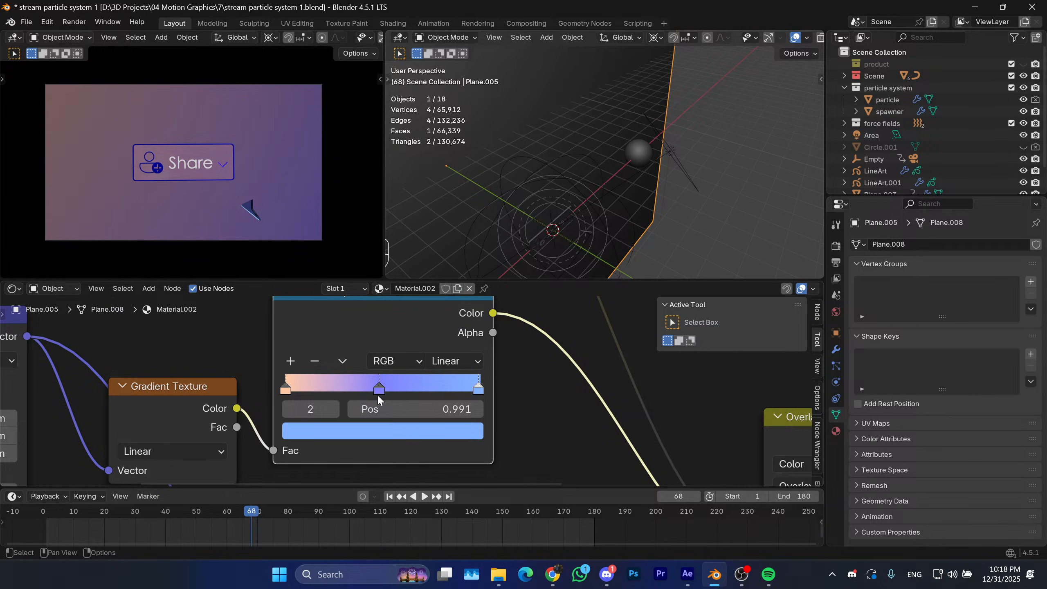
# Set the Z rotation of the backdrop material's Mapping node to -114° to reorient the gradient.
pyautogui.scroll(-5, 364, 393)
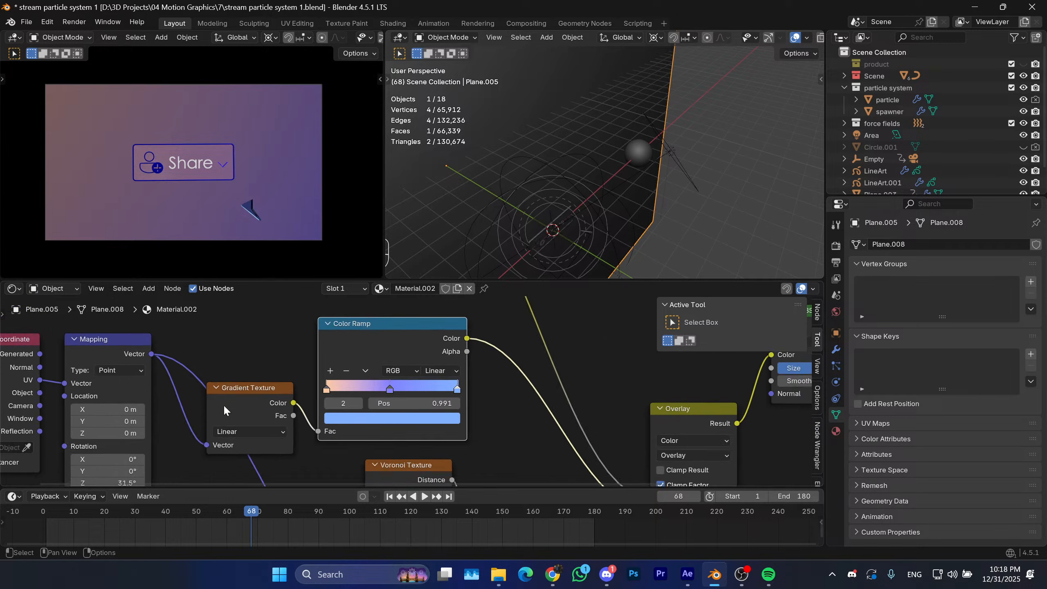
pyautogui.scroll(-3, 371, 394)
pyautogui.scroll(1, 373, 361)
pyautogui.moveTo(369, 349); pyautogui.dragTo(302, 368, button='middle')
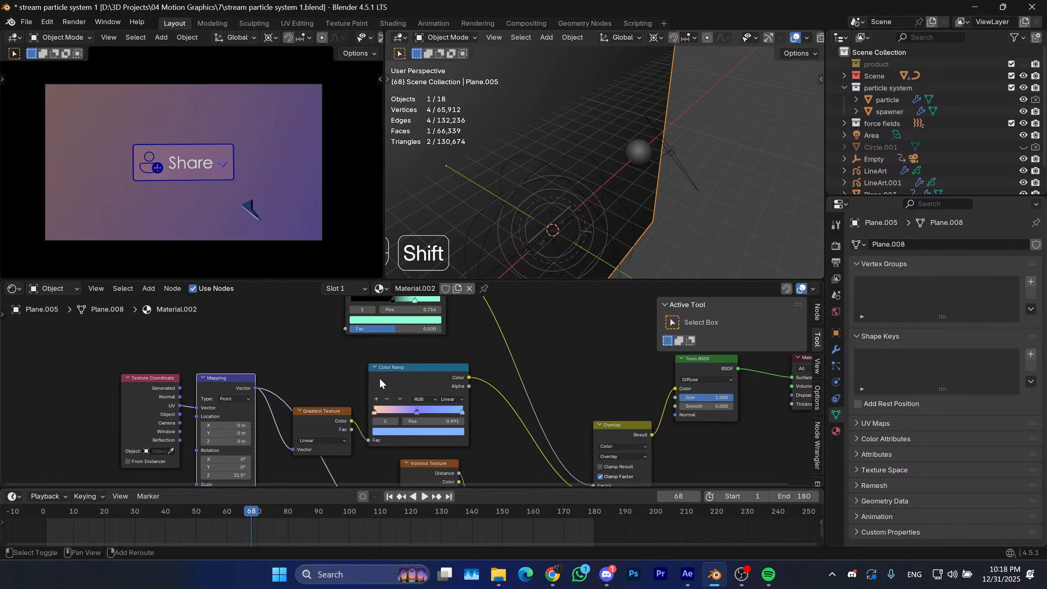
pyautogui.moveTo(309, 419); pyautogui.dragTo(341, 331, button='middle')
pyautogui.scroll(2, 309, 363)
pyautogui.moveTo(279, 399); pyautogui.dragTo(327, 403, button='middle')
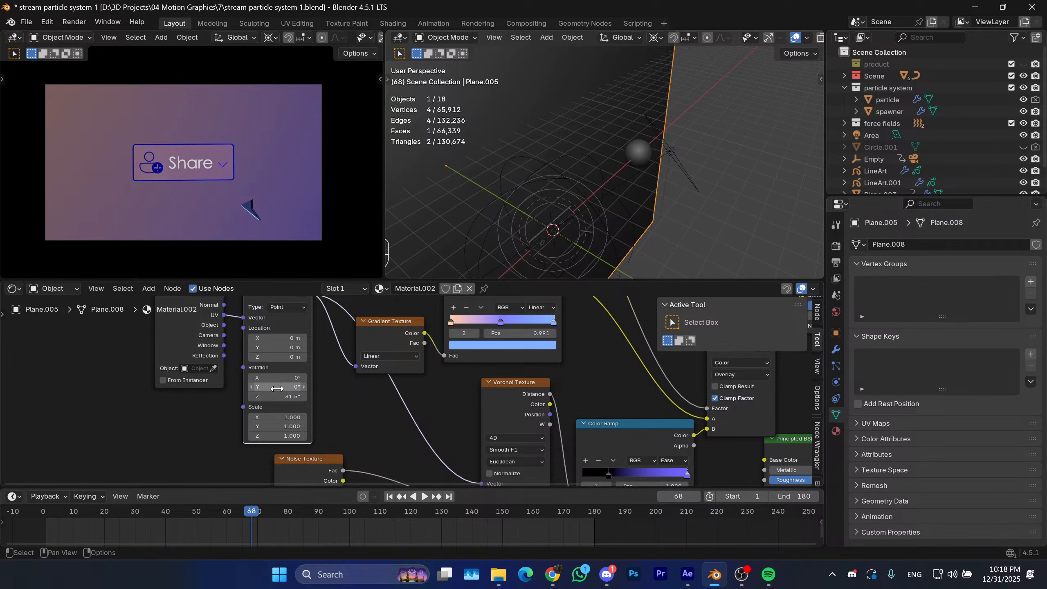
pyautogui.moveTo(244, 395); pyautogui.dragTo(102, 395)
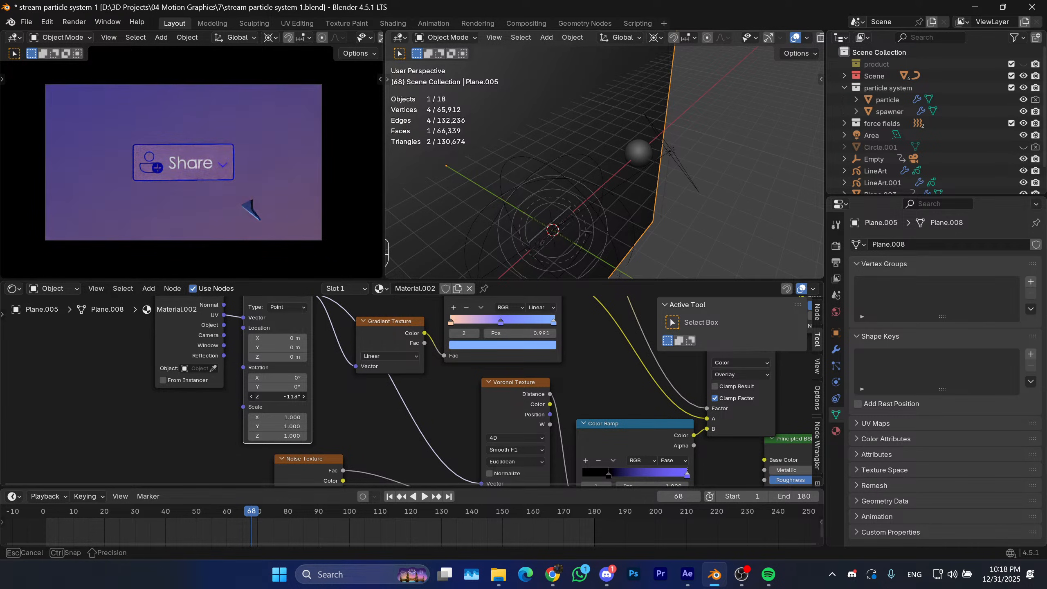
pyautogui.moveTo(277, 396); pyautogui.dragTo(277, 396)
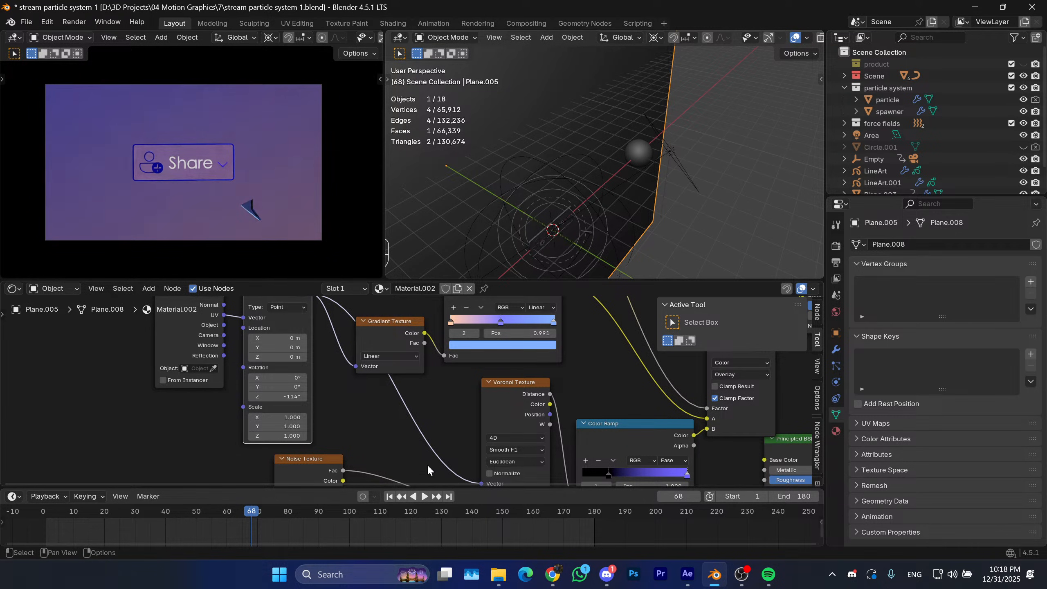
# Preview the rotated gradient, compare it with the previous angle using undo and redo, and save the file.
pyautogui.click(389, 496)
pyautogui.press('space')
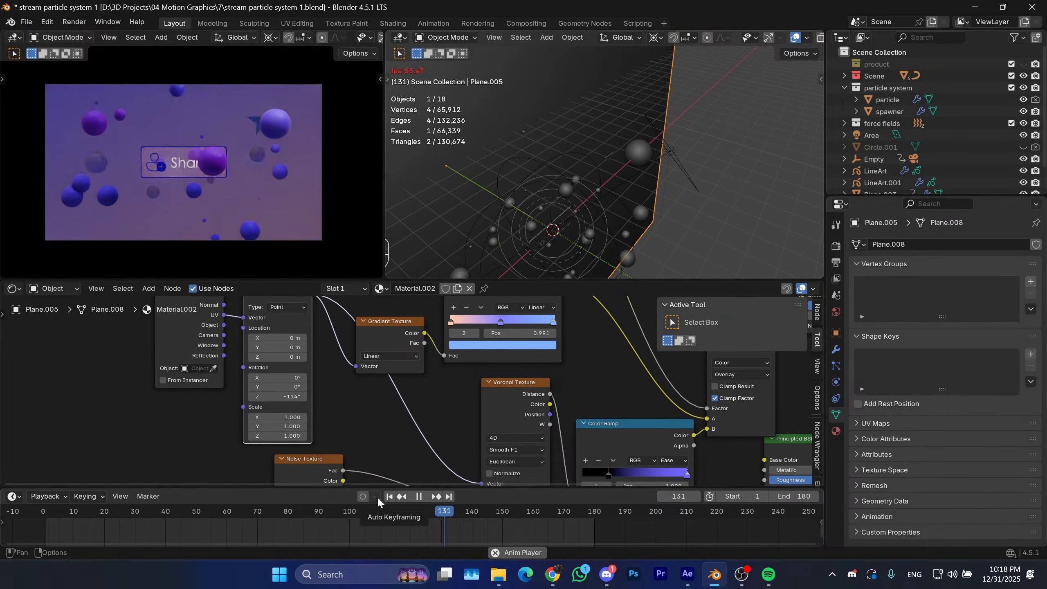
pyautogui.press('space')
pyautogui.hotkey('ctrl', 'z')
pyautogui.hotkey('ctrl', 'z')
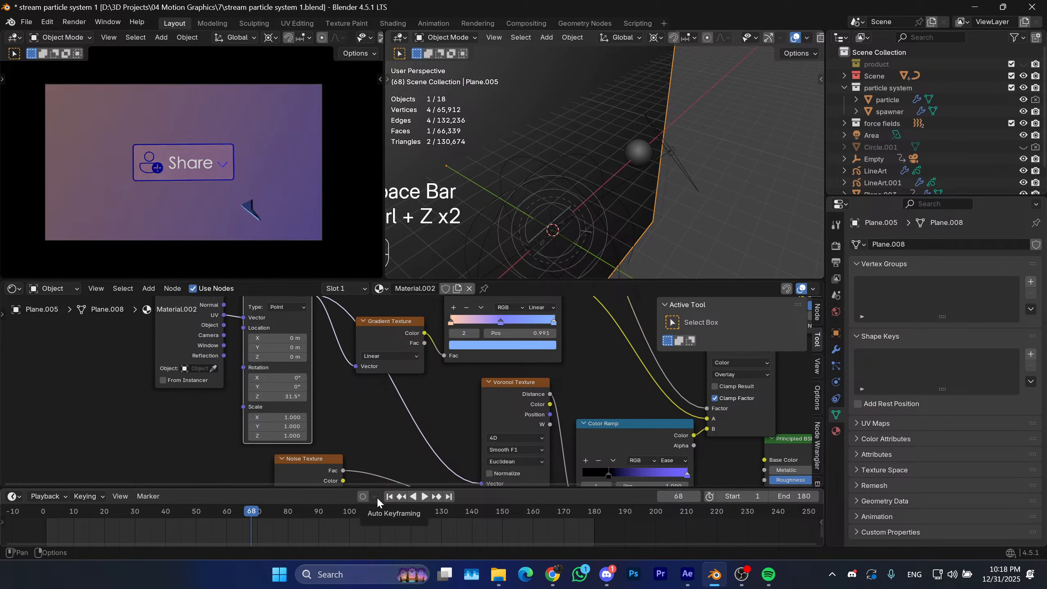
pyautogui.hotkey('ctrl', 'shift', 'z')
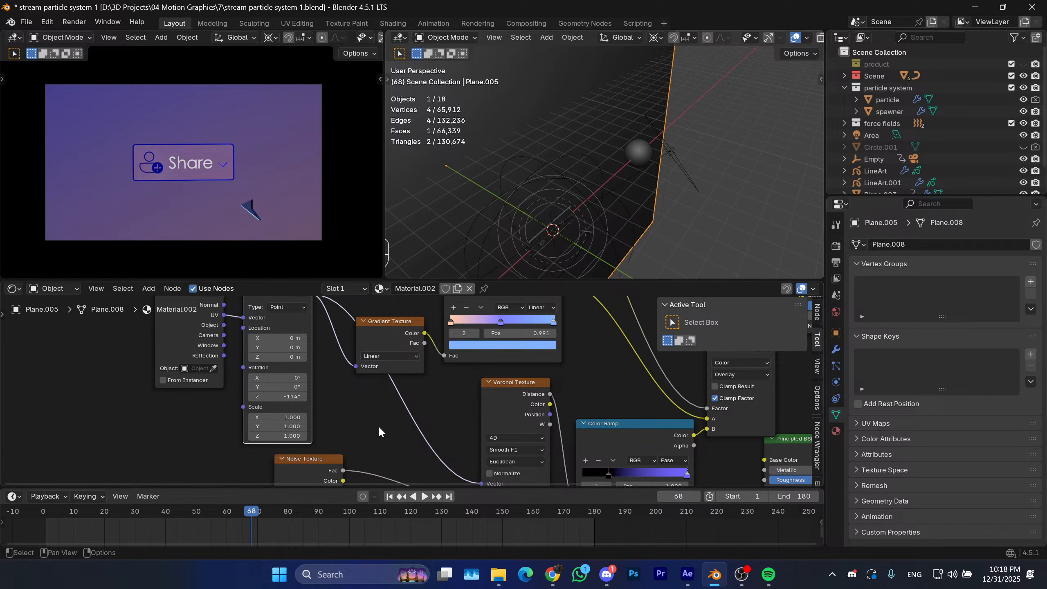
pyautogui.press('space')
pyautogui.press('space')
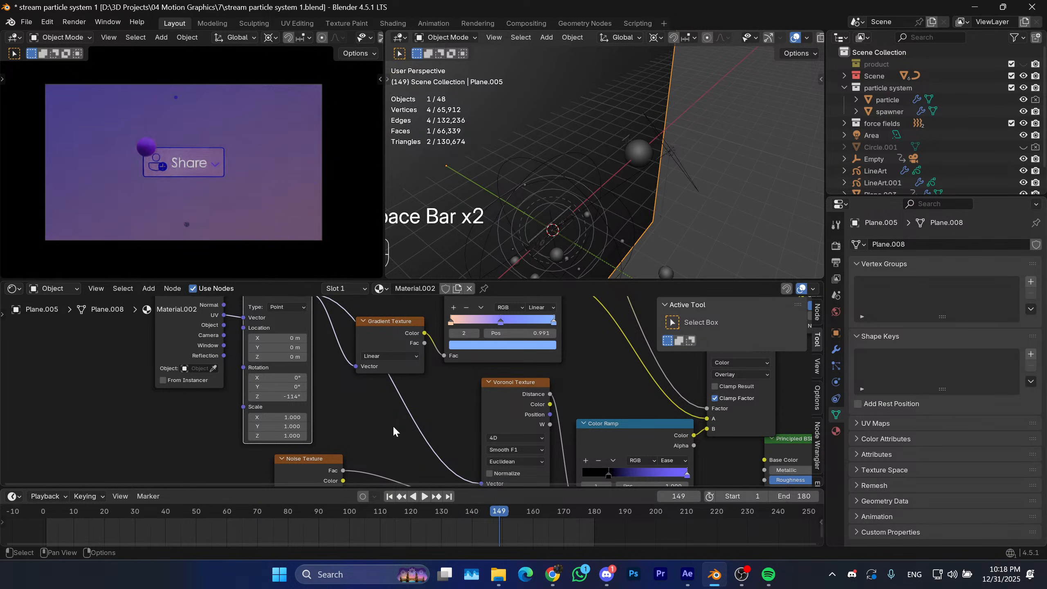
pyautogui.hotkey('ctrl', 's')
# Go to frame 120, check the area light in the scene and reselect the backdrop plane.
pyautogui.moveTo(467, 508); pyautogui.dragTo(411, 513)
pyautogui.moveTo(518, 119); pyautogui.dragTo(636, 168, button='middle')
pyautogui.click(606, 198)
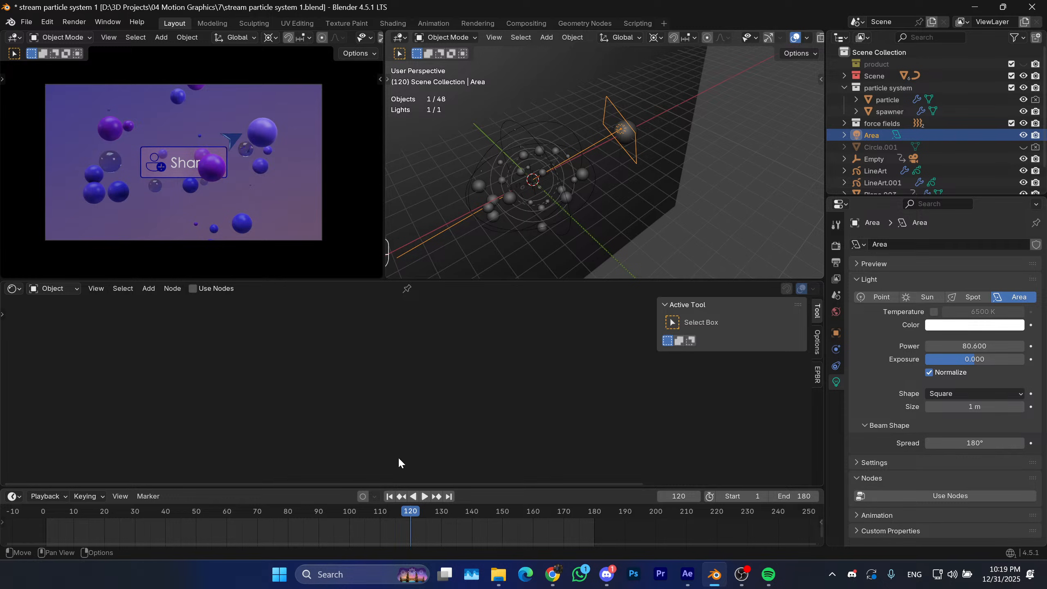
pyautogui.moveTo(558, 198)
pyautogui.mouseDown(button='middle')
pyautogui.moveTo(503, 201)
pyautogui.moveTo(576, 198)
pyautogui.mouseUp(button='middle')
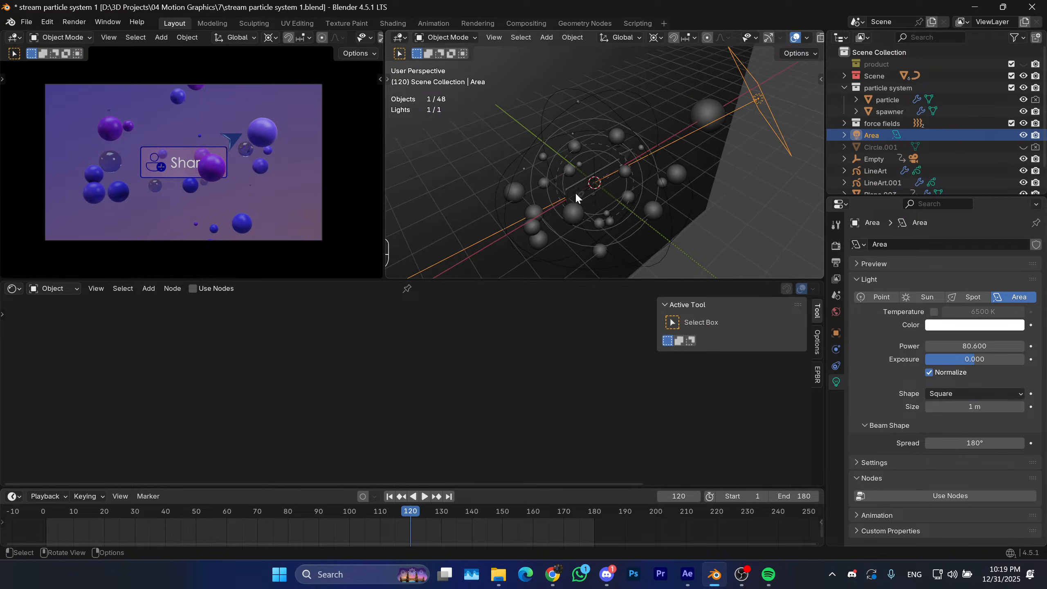
pyautogui.scroll(1, 576, 193)
pyautogui.click(516, 157)
pyautogui.scroll(1, 418, 395)
# Keyframe the Mapping node's rotation at Z -114° and move that keyframe to frame 1.
pyautogui.moveTo(418, 395); pyautogui.dragTo(428, 439, button='middle')
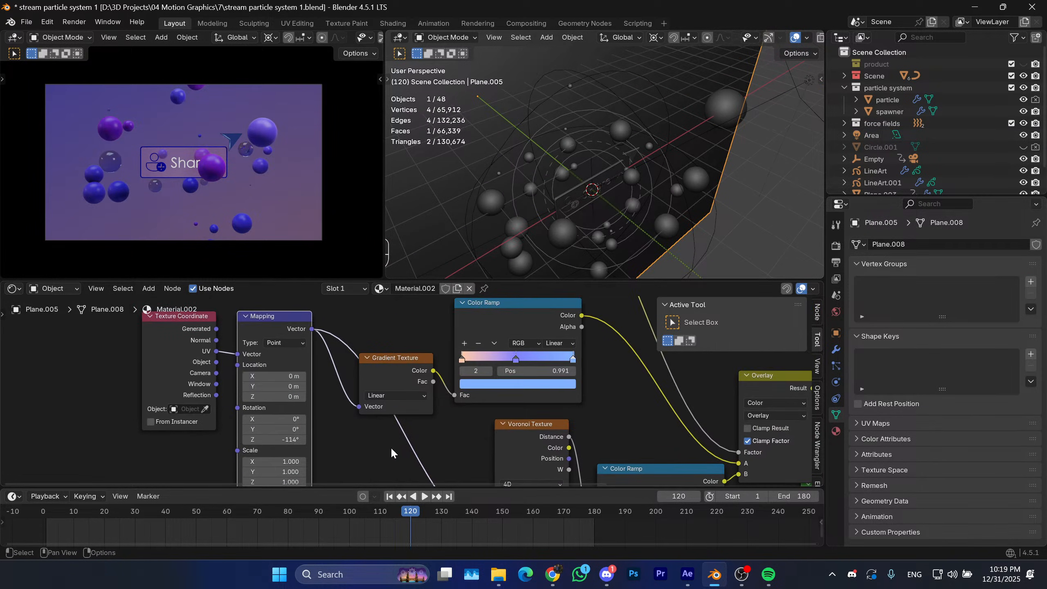
pyautogui.moveTo(319, 455); pyautogui.dragTo(347, 449, button='middle')
pyautogui.press('i')
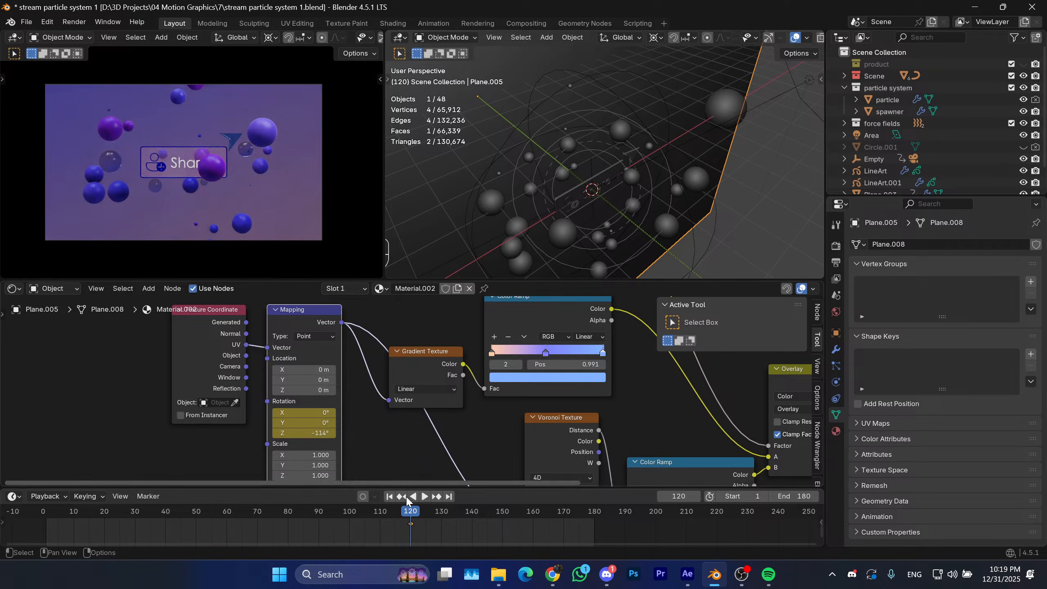
pyautogui.moveTo(421, 528); pyautogui.dragTo(338, 508)
pyautogui.press('g')
pyautogui.press('shift')
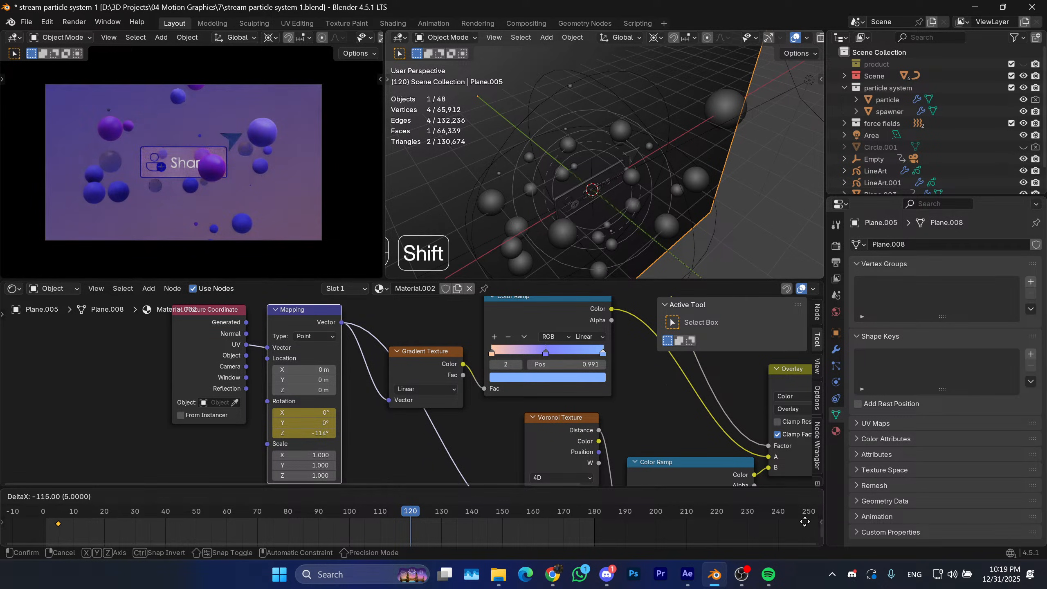
pyautogui.click(793, 524)
# At frame 180, set the Mapping node's Z rotation to -126° and keyframe it.
pyautogui.moveTo(502, 518); pyautogui.dragTo(594, 516)
pyautogui.moveTo(296, 434)
pyautogui.mouseDown()
pyautogui.moveTo(275, 434)
pyautogui.moveTo(287, 433)
pyautogui.mouseUp()
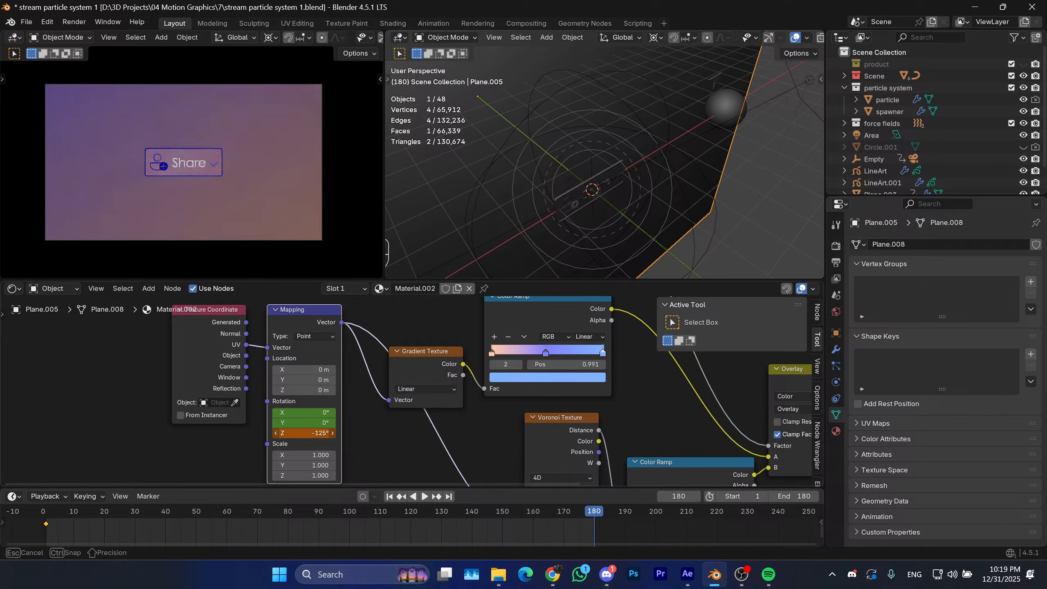
pyautogui.moveTo(312, 434); pyautogui.dragTo(313, 434)
pyautogui.press('i')
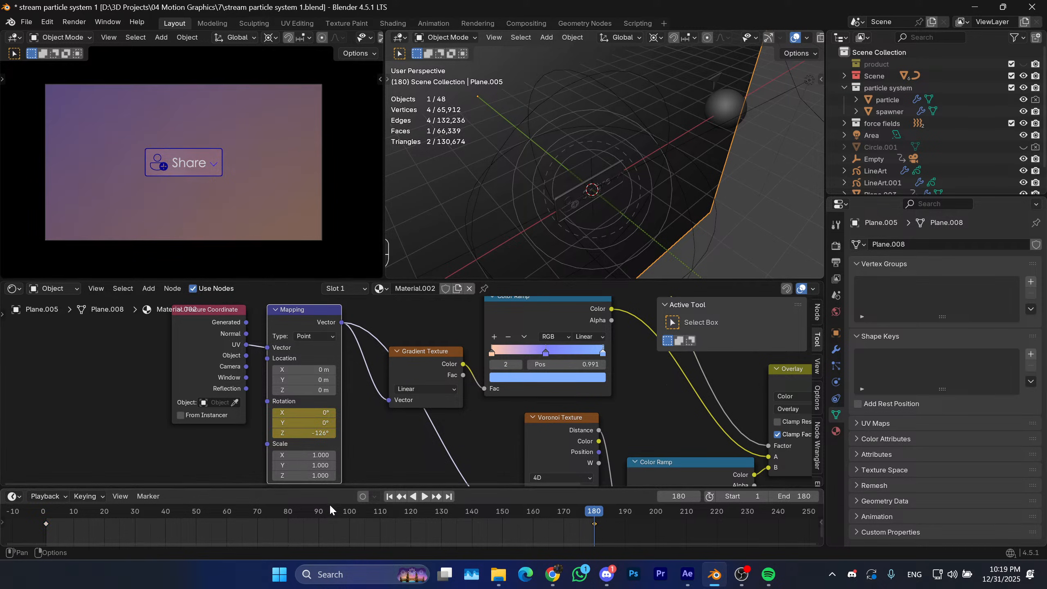
# Play the animation from the start to check the slow gradient rotation.
pyautogui.moveTo(329, 506); pyautogui.dragTo(113, 506)
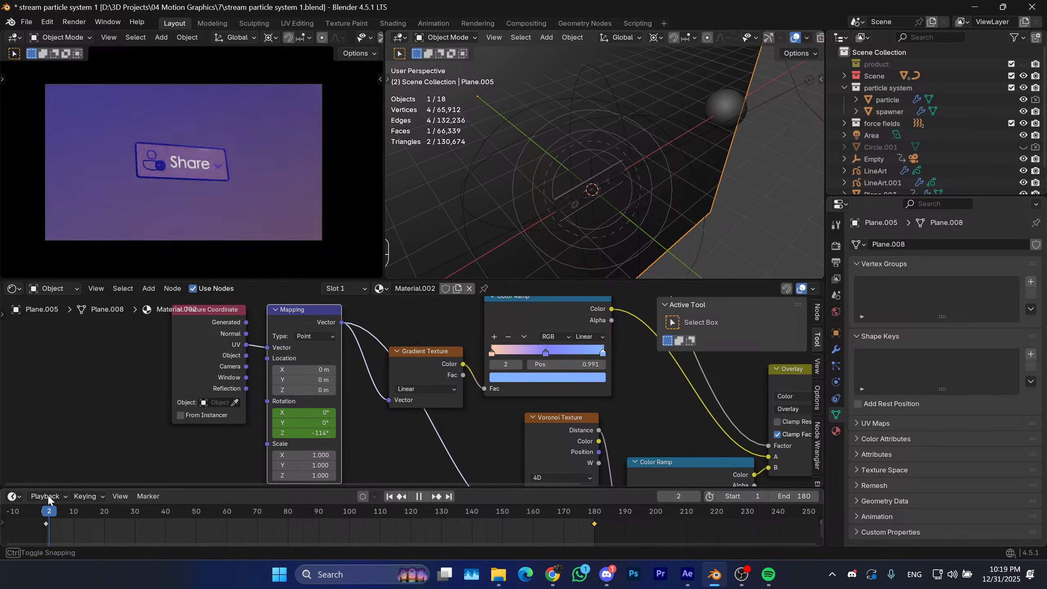
pyautogui.press('space')
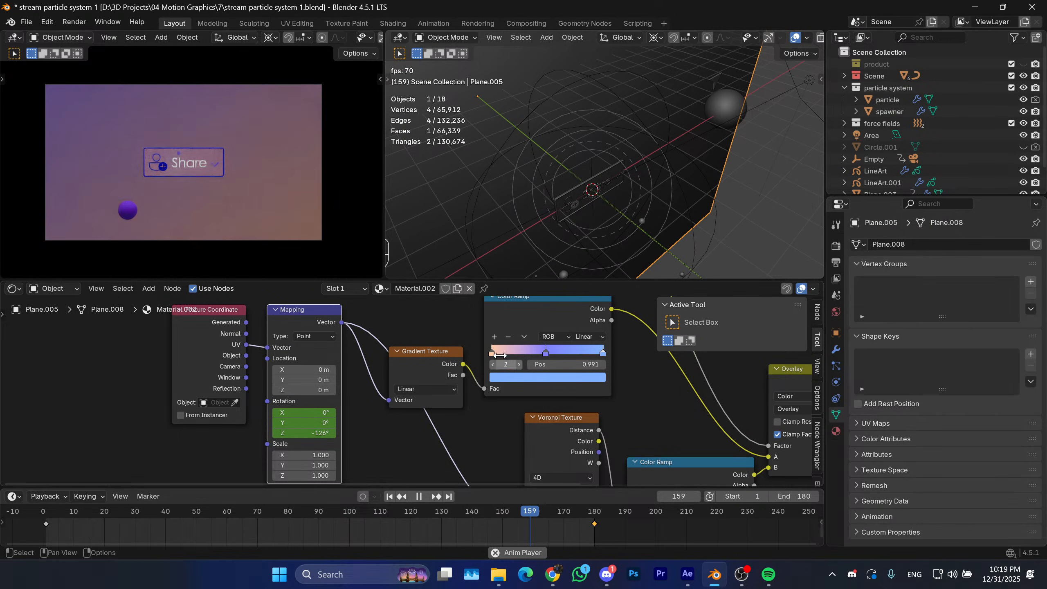
pyautogui.press('space')
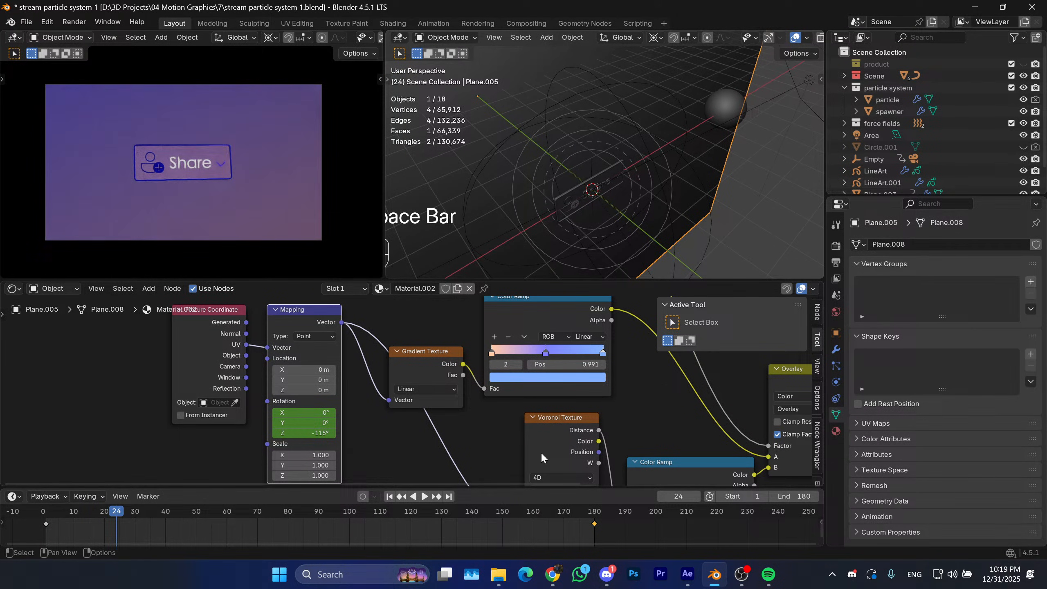
# At frame 174, lower the saturation of the gradient Color Ramp's first stop to about 0.486 and save the file.
pyautogui.click(492, 355)
pyautogui.moveTo(540, 511); pyautogui.dragTo(576, 498)
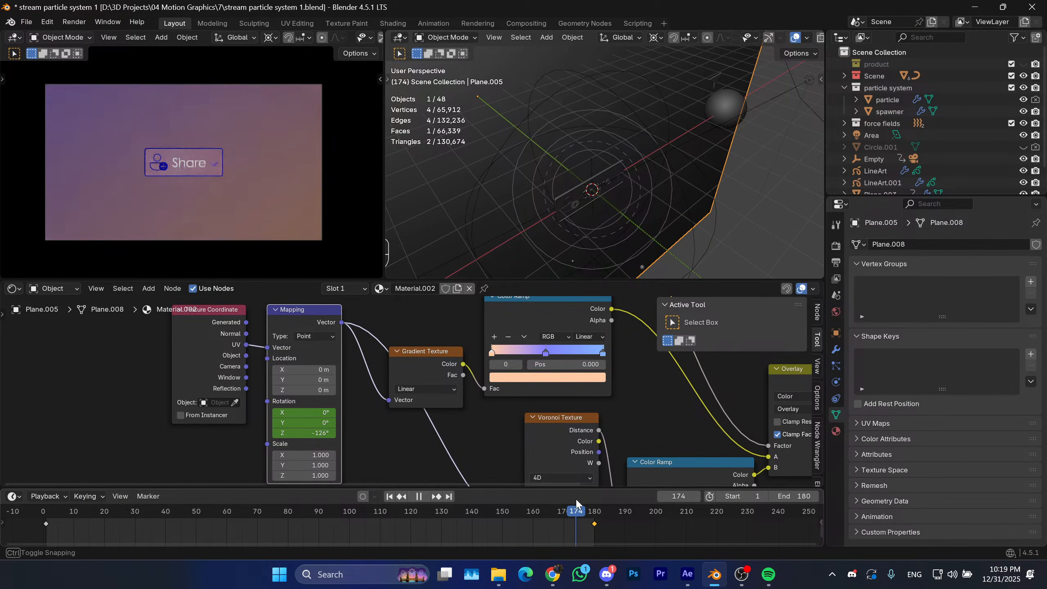
pyautogui.click(564, 387)
pyautogui.click(552, 381)
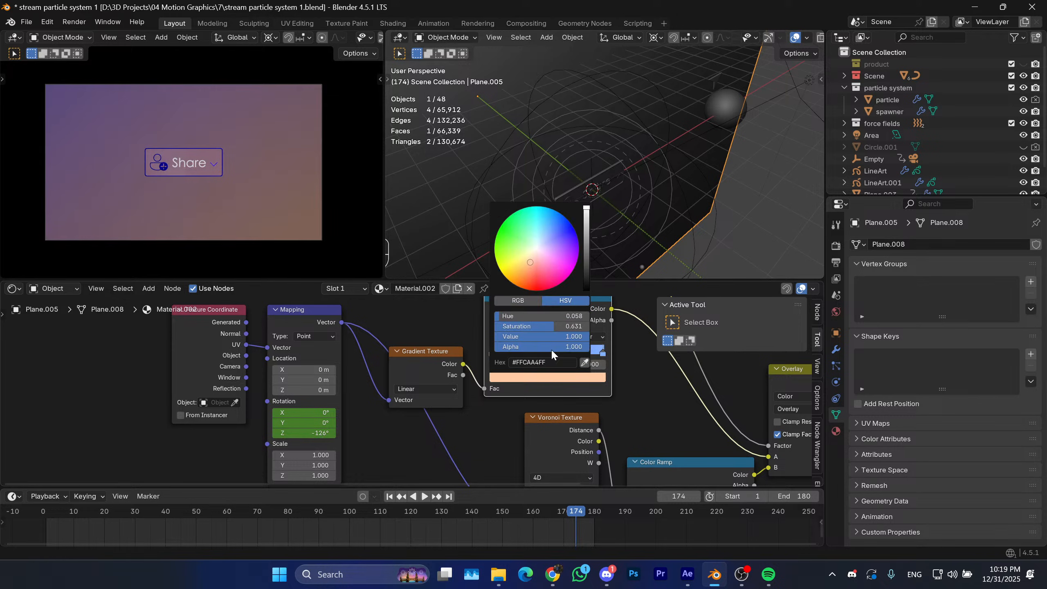
pyautogui.moveTo(551, 326); pyautogui.dragTo(546, 326)
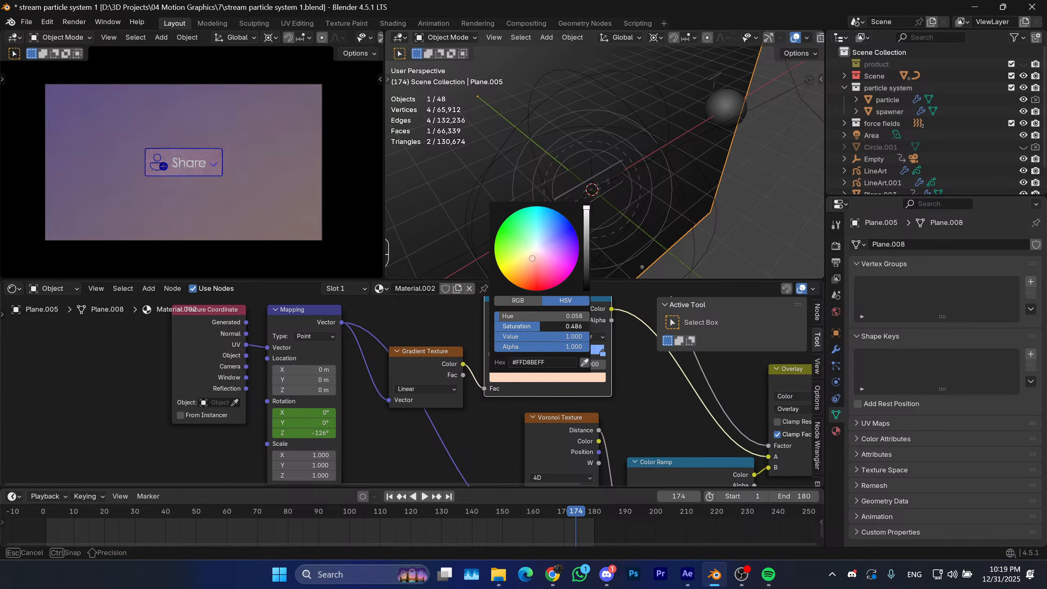
pyautogui.hotkey('ctrl', 's')
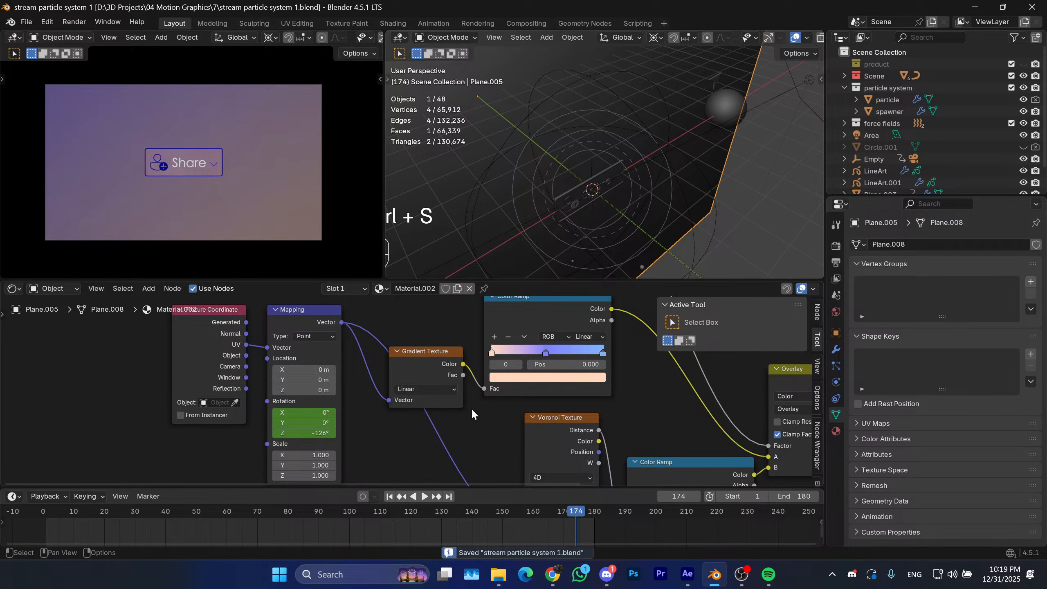
# Preview the animation with the paler peach stop and save the file at frame 129.
pyautogui.press('space')
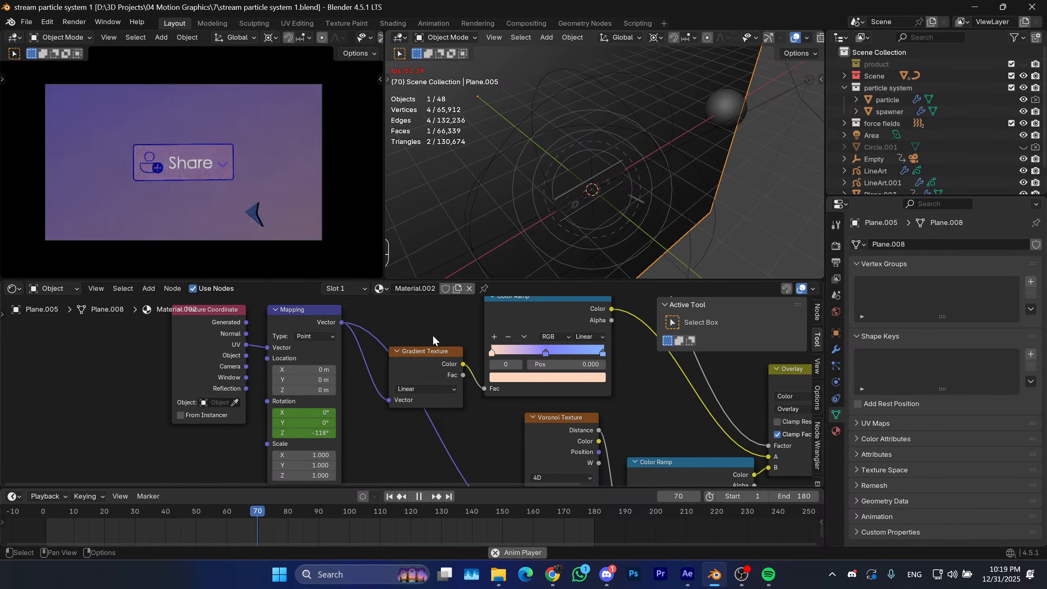
pyautogui.press('space')
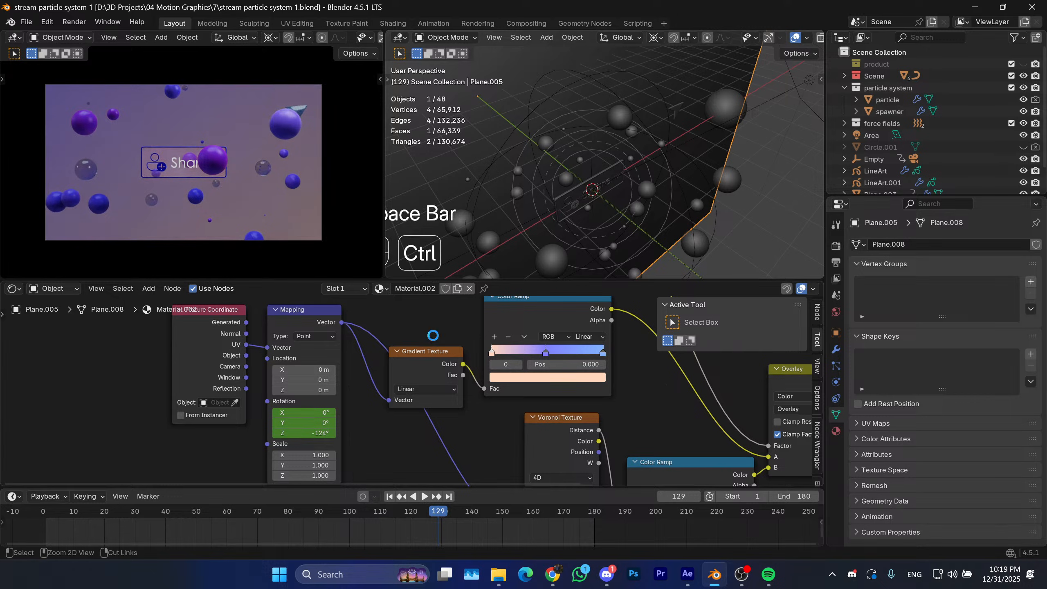
pyautogui.hotkey('ctrl', 's')
# Duplicate the area light and swing the copy around the global Z axis to the opposite side of the spheres.
pyautogui.scroll(-4, 513, 177)
pyautogui.keyDown('shift'); pyautogui.moveTo(513, 177); pyautogui.dragTo(642, 194, button='middle'); pyautogui.keyUp('shift')
pyautogui.click(657, 184)
pyautogui.moveTo(641, 194); pyautogui.dragTo(649, 192, button='middle')
pyautogui.hotkey('shift', 'd')
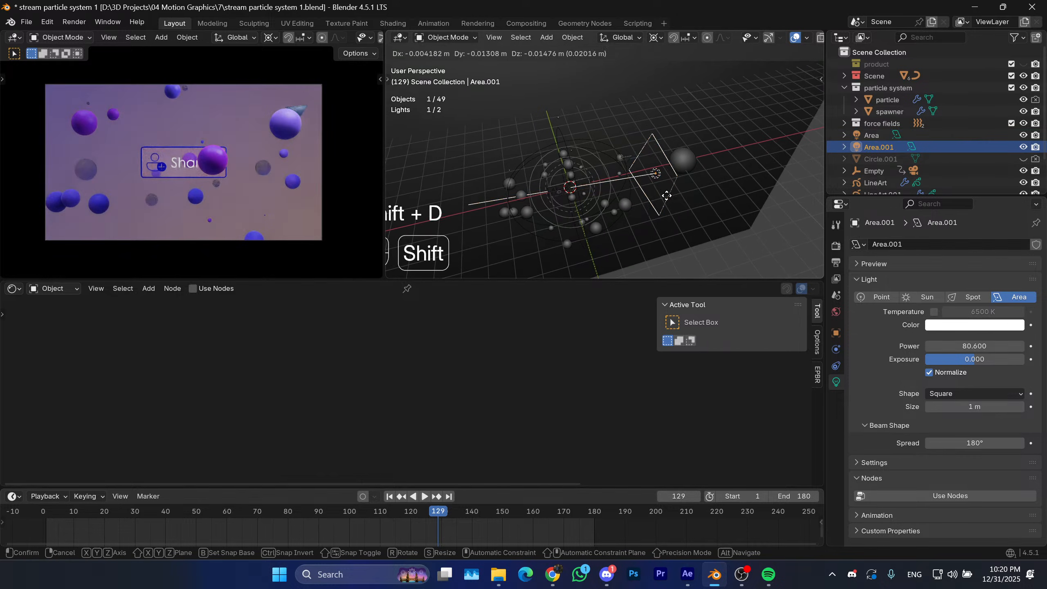
pyautogui.press('r')
pyautogui.press('z')
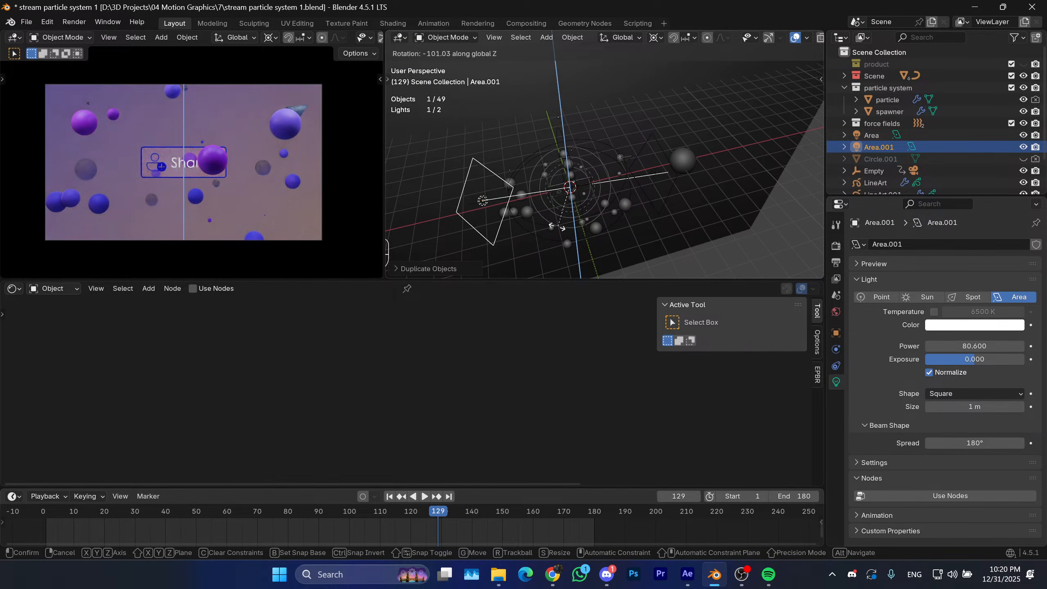
pyautogui.click(575, 219)
# Rotate the duplicated area light about its local X axis and set its power to 32.
pyautogui.keyDown('shift'); pyautogui.moveTo(576, 218); pyautogui.dragTo(649, 177, button='middle'); pyautogui.keyUp('shift')
pyautogui.press('r')
pyautogui.press('x')
pyautogui.press('x')
pyautogui.click(678, 149)
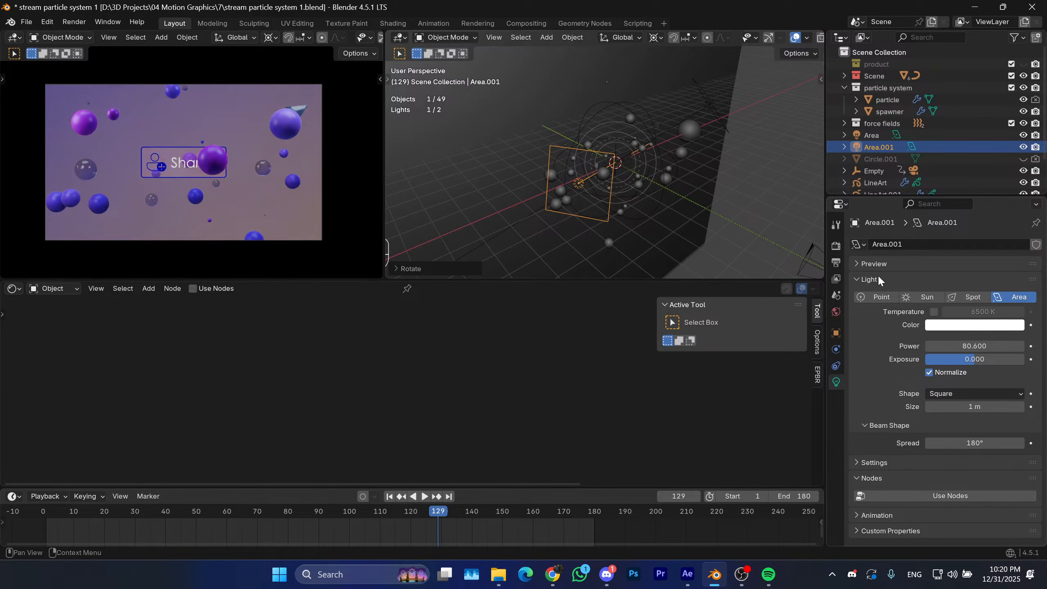
pyautogui.click(971, 344)
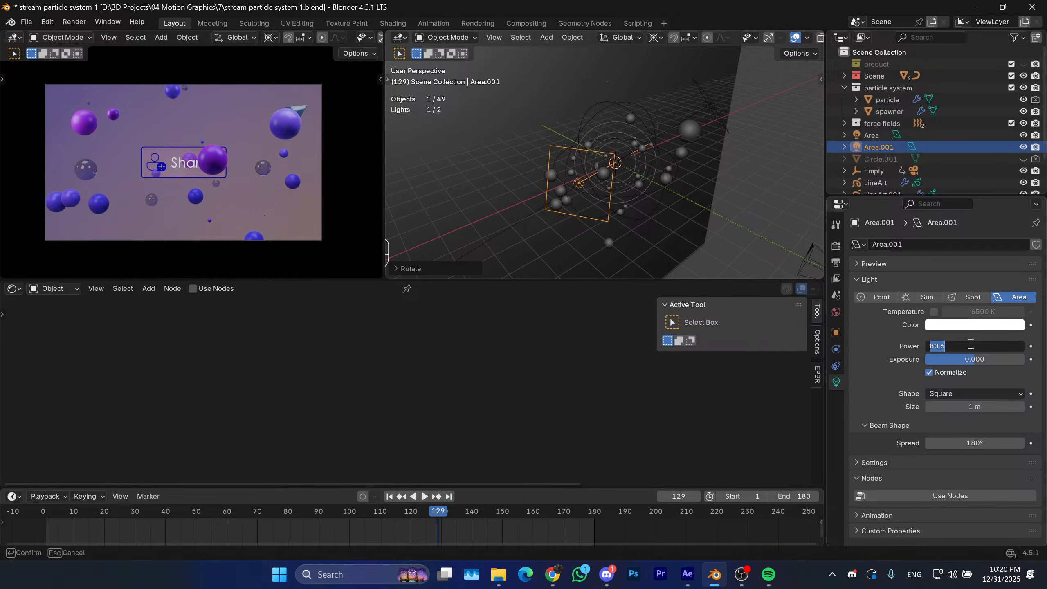
pyautogui.write('32')
pyautogui.press('Return')
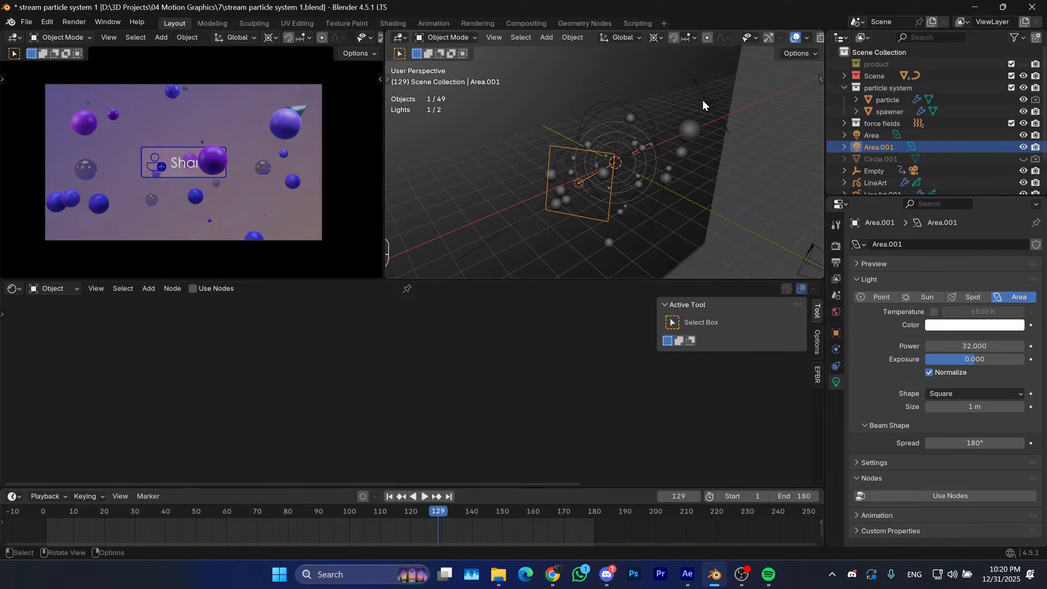
# Test the original area light at powers of 128 and 64, and settle on a power of 93.
pyautogui.click(703, 102)
pyautogui.click(969, 345)
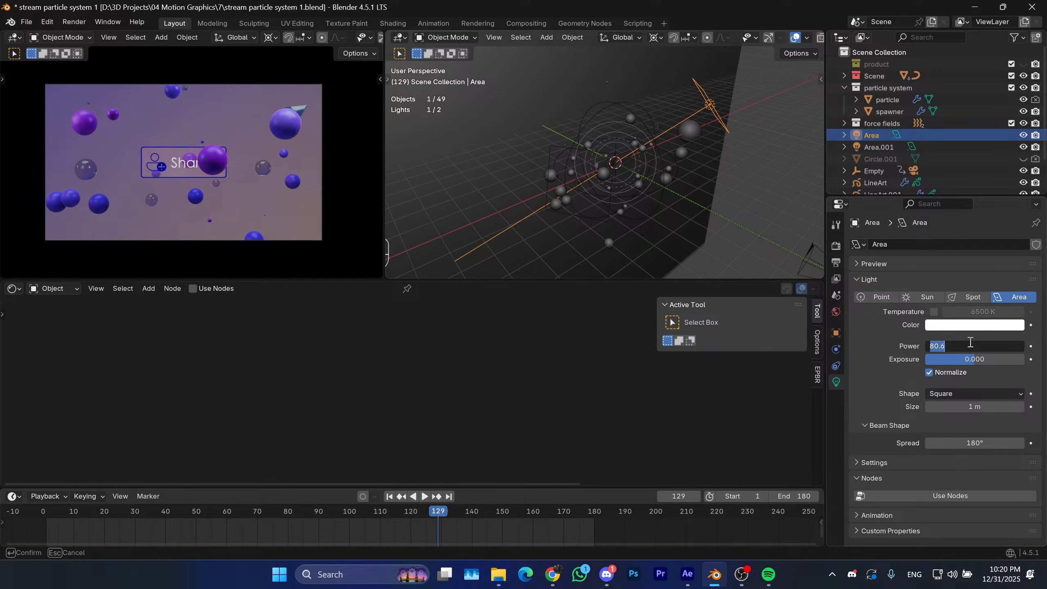
pyautogui.write('120')
pyautogui.press('Return')
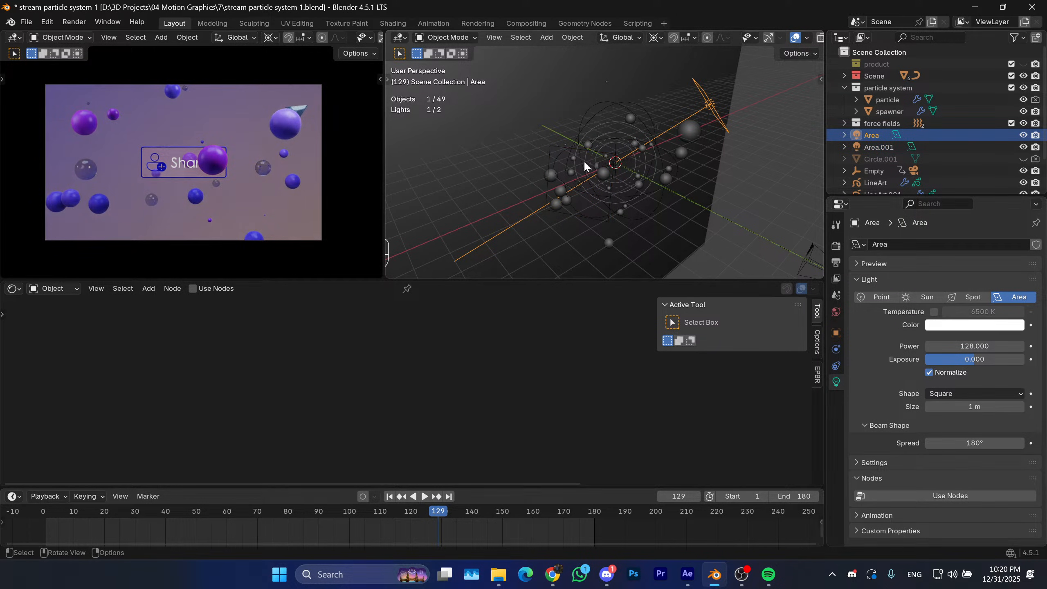
pyautogui.click(970, 346)
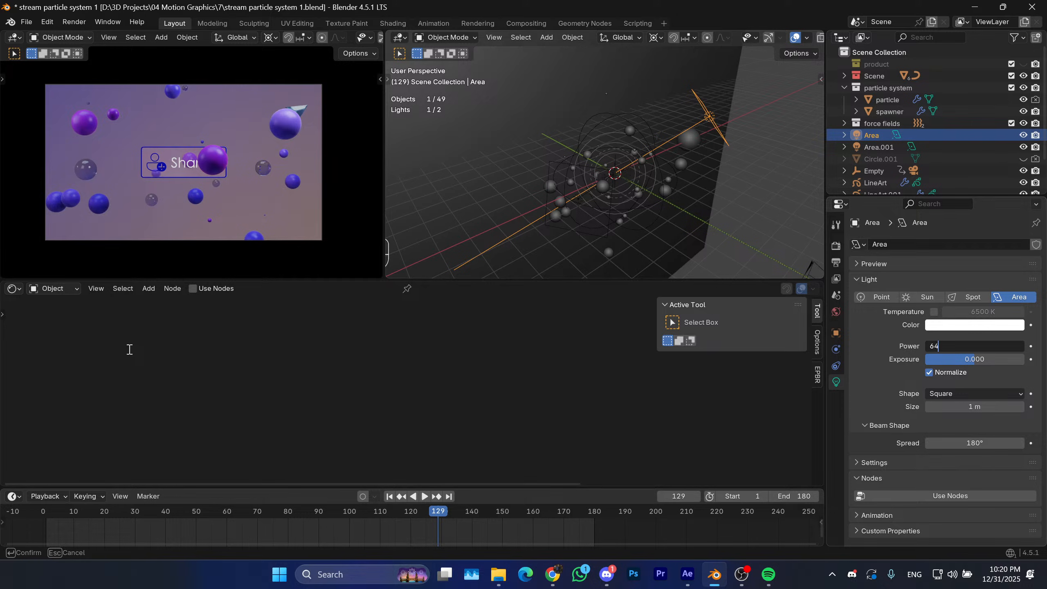
pyautogui.press('Return')
pyautogui.click(981, 346)
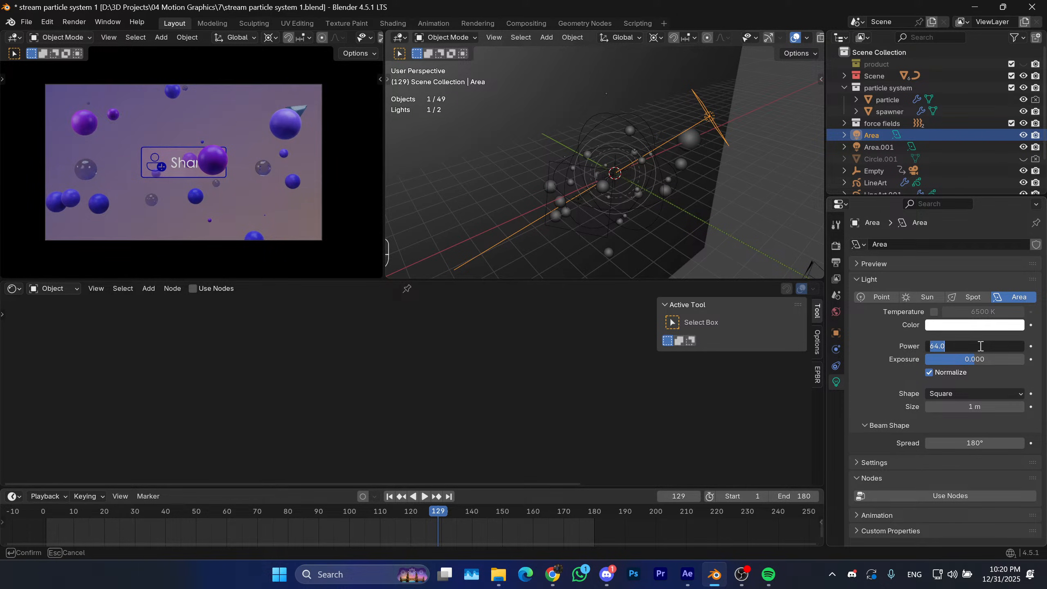
pyautogui.press('Return')
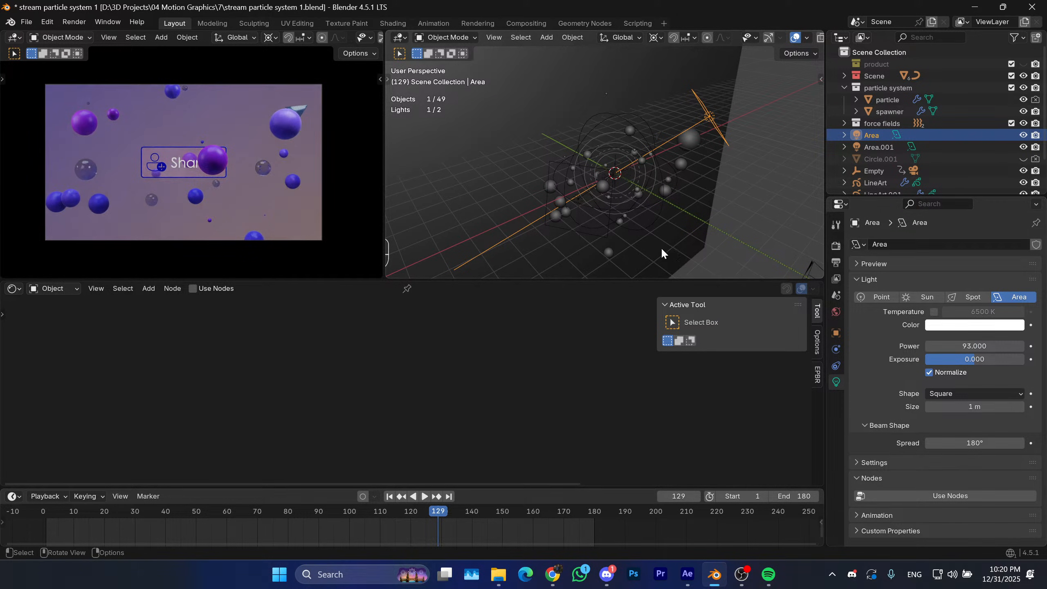
pyautogui.click(568, 164)
pyautogui.moveTo(568, 163); pyautogui.dragTo(636, 172, button='middle')
pyautogui.keyDown('shift'); pyautogui.moveTo(637, 172); pyautogui.dragTo(612, 177, button='middle'); pyautogui.keyUp('shift')
pyautogui.moveTo(612, 178); pyautogui.dragTo(633, 166, button='middle')
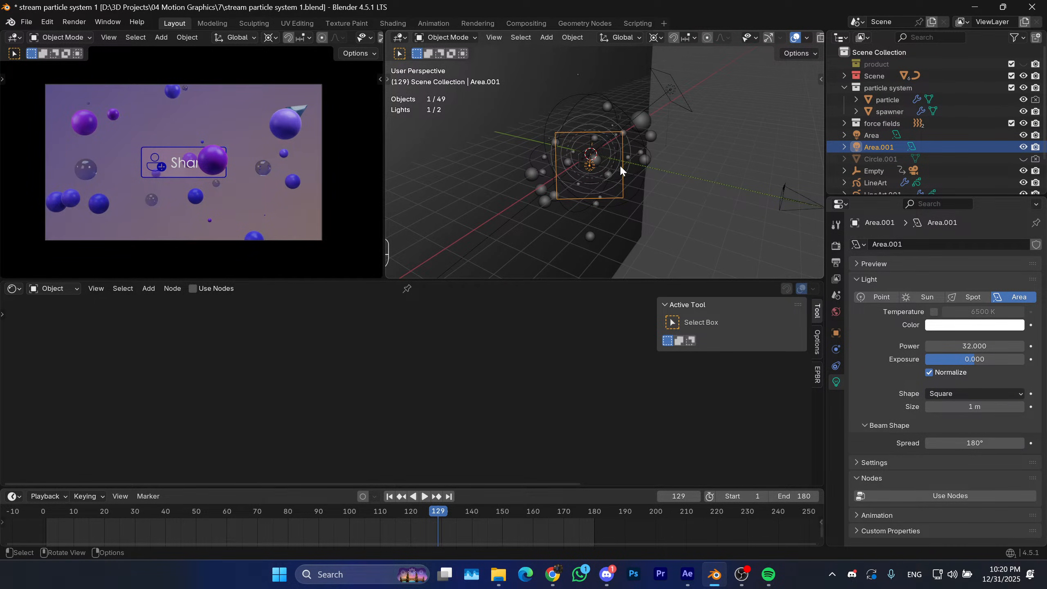
pyautogui.keyDown('shift'); pyautogui.moveTo(586, 168); pyautogui.dragTo(611, 183, button='middle'); pyautogui.keyUp('shift')
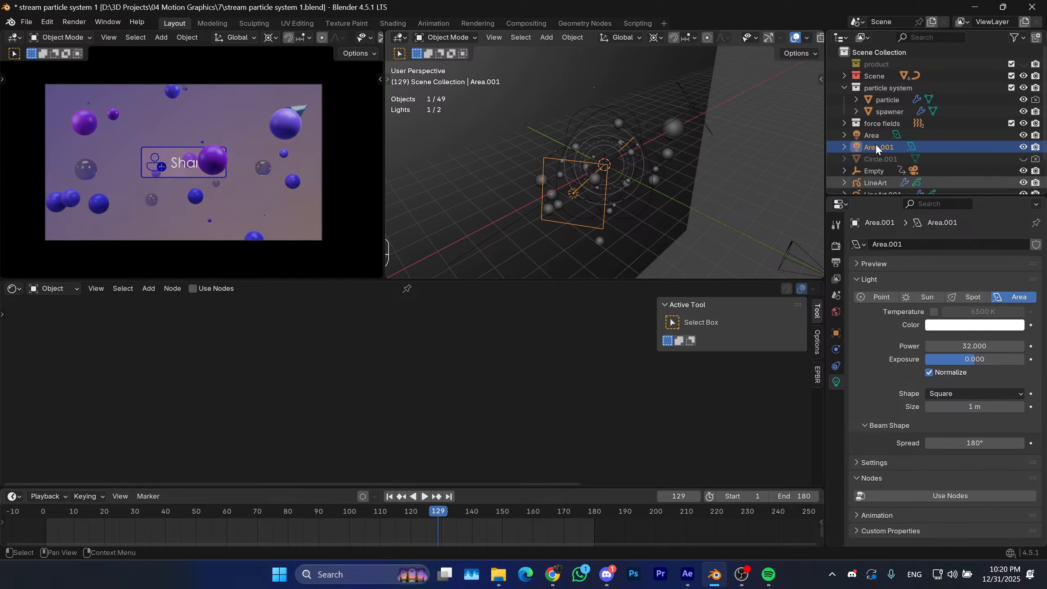
pyautogui.moveTo(742, 144); pyautogui.dragTo(660, 159, button='middle')
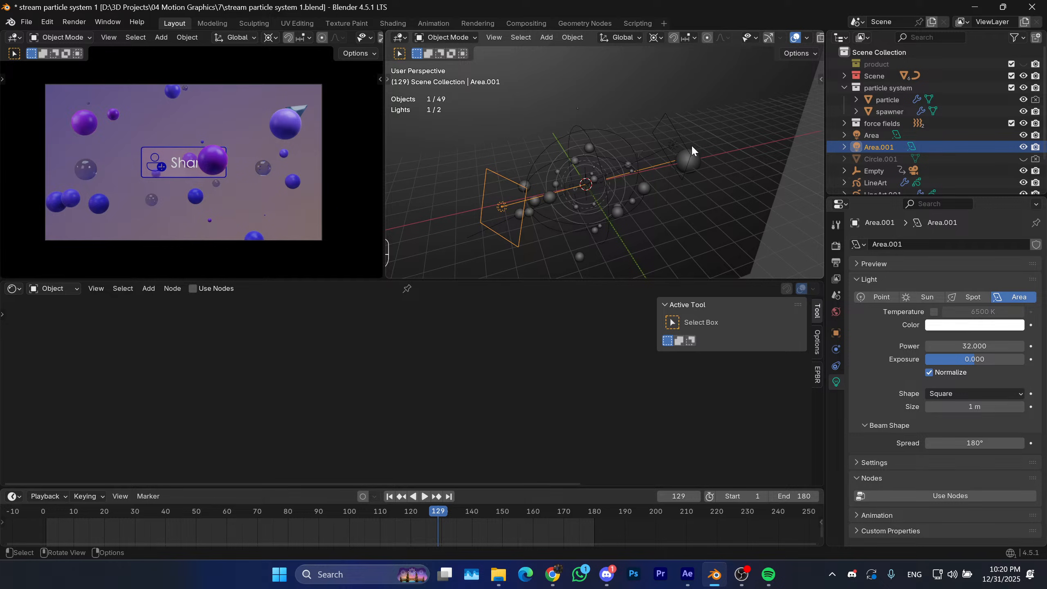
# Duplicate the original area light and rotate the copy about its local X axis to sit below the spheres.
pyautogui.click(670, 153)
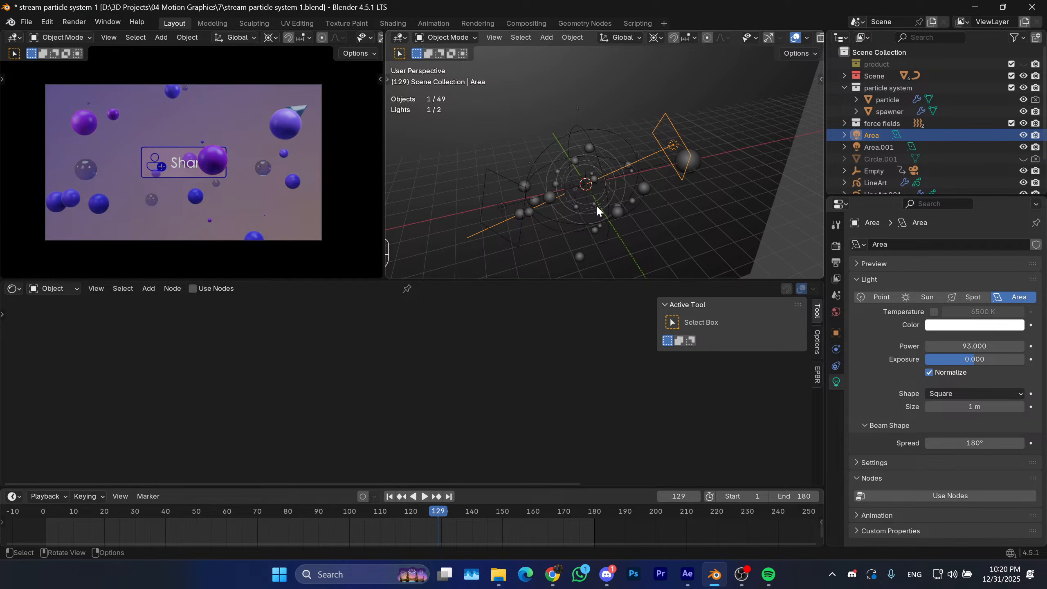
pyautogui.moveTo(621, 198); pyautogui.dragTo(640, 182, button='middle')
pyautogui.hotkey('shift', 'd')
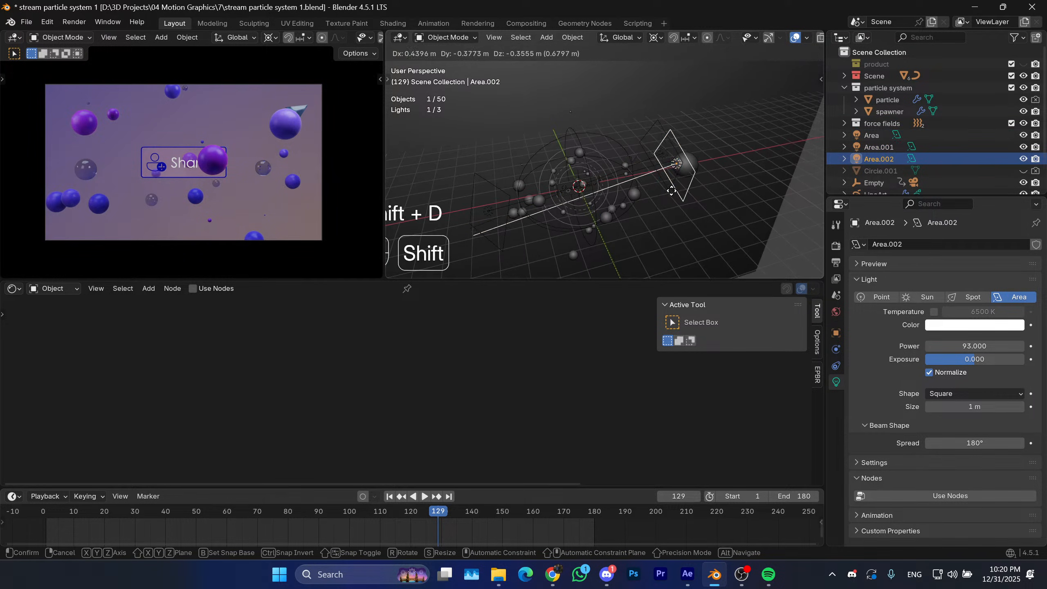
pyautogui.press('r')
pyautogui.press('x')
pyautogui.press('x')
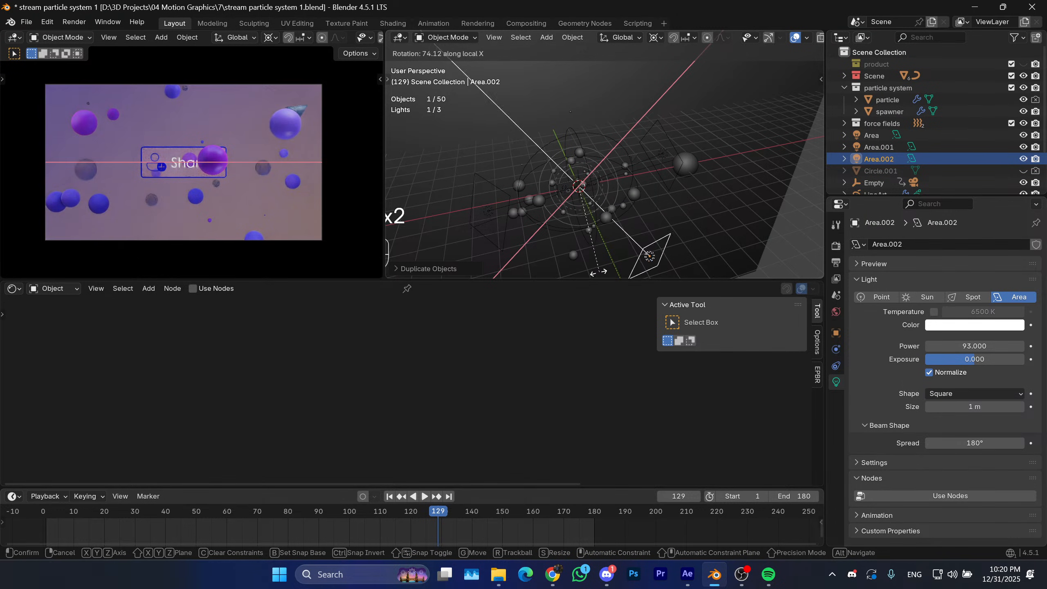
pyautogui.click(515, 227)
# Rotate the new area light about the global Z axis and move it about 0.7 m along the Y axis.
pyautogui.keyDown('shift'); pyautogui.moveTo(566, 180); pyautogui.dragTo(561, 167, button='middle'); pyautogui.keyUp('shift')
pyautogui.moveTo(562, 166); pyautogui.dragTo(554, 156, button='middle')
pyautogui.press('r')
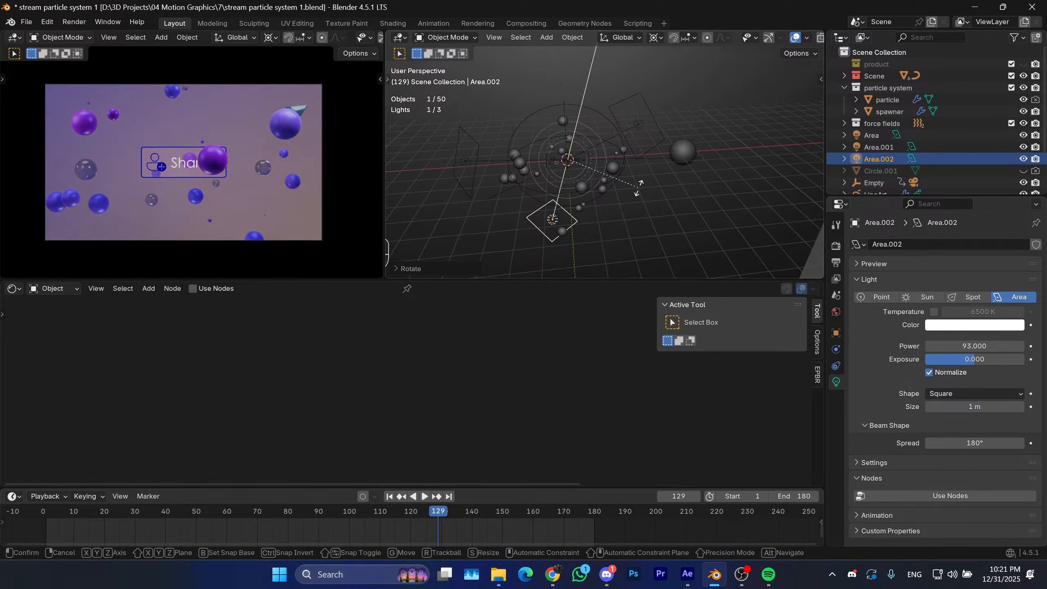
pyautogui.press('z')
pyautogui.click(619, 182)
pyautogui.moveTo(611, 184); pyautogui.dragTo(565, 192, button='middle')
pyautogui.keyDown('shift'); pyautogui.moveTo(564, 191); pyautogui.dragTo(579, 170, button='middle'); pyautogui.keyUp('shift')
pyautogui.press('g')
pyautogui.press('y')
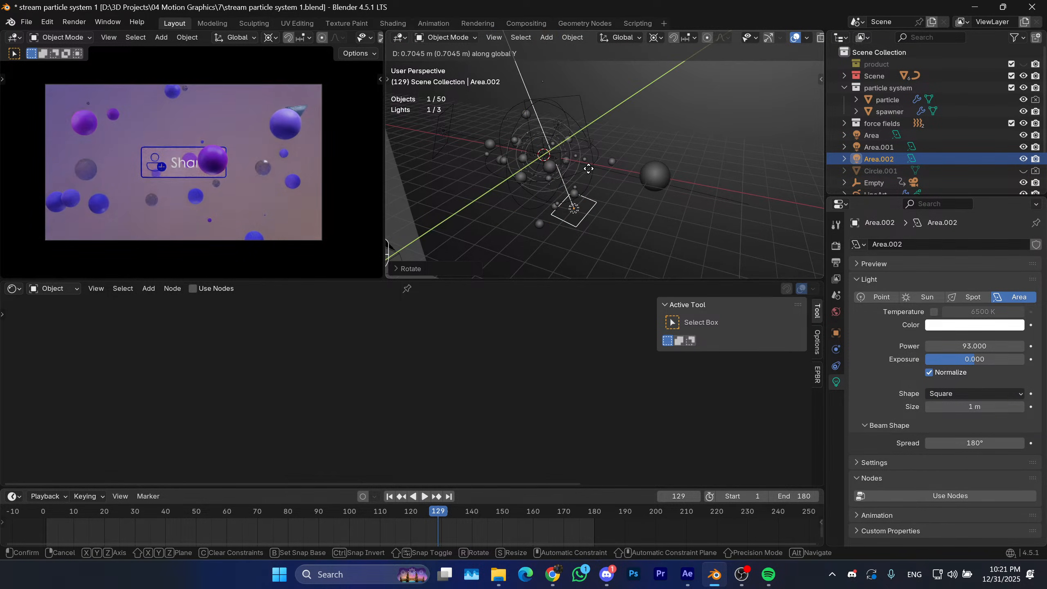
pyautogui.click(591, 168)
# Set the new lower area light's power to 100.
pyautogui.click(990, 346)
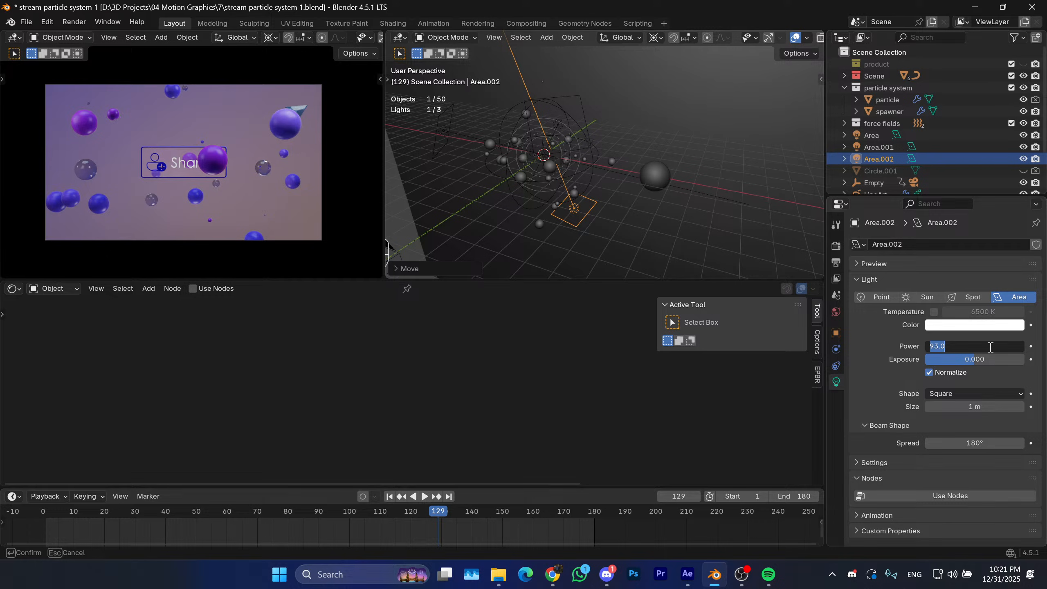
pyautogui.write('100')
pyautogui.press('Return')
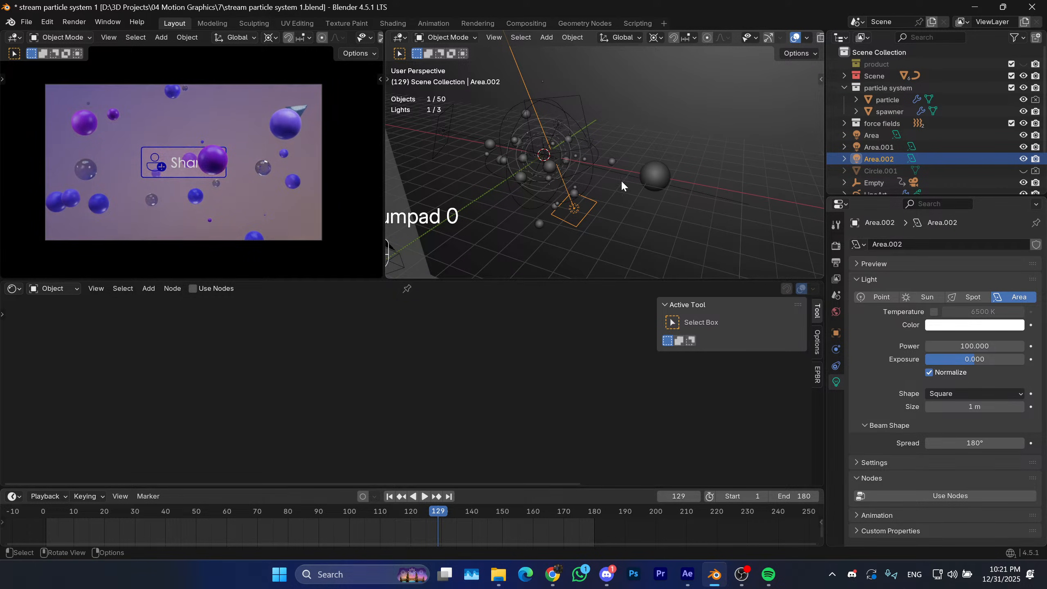
# Snap the 3D cursor to the lower light and reshape it into a strip, scaling local Y by about 0.44 and stretching local X.
pyautogui.hotkey('shift', 's')
pyautogui.click(618, 224)
pyautogui.press('s')
pyautogui.press('y')
pyautogui.press('y')
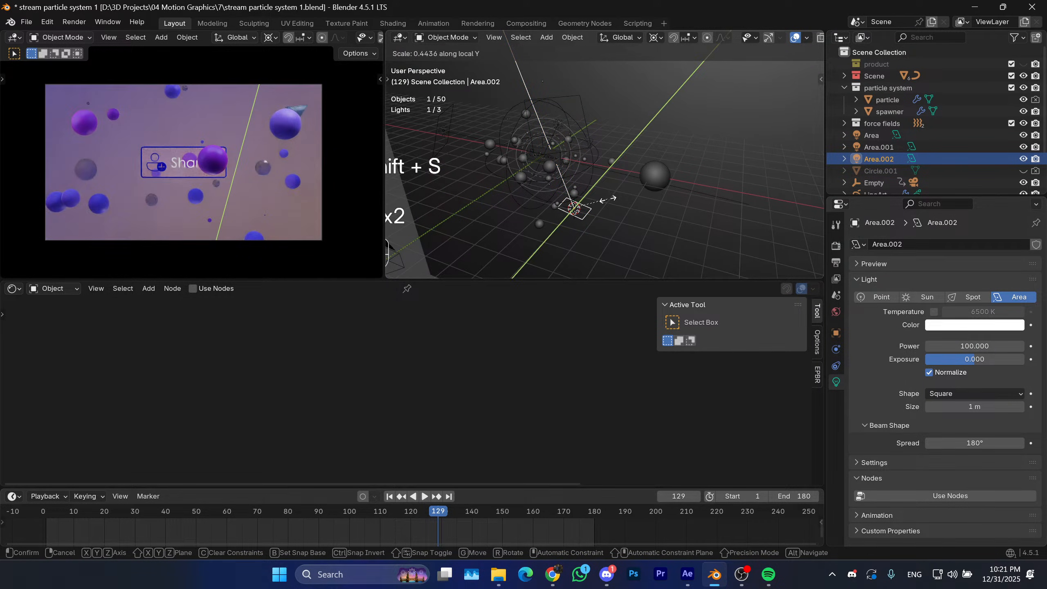
pyautogui.click(613, 198)
pyautogui.press('s')
pyautogui.press('x')
pyautogui.press('x')
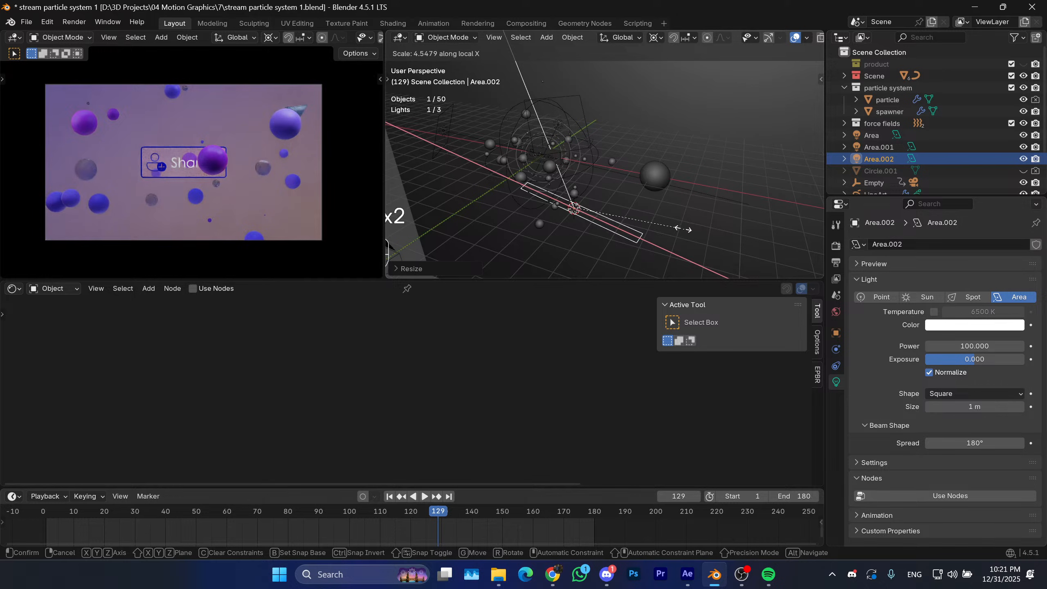
pyautogui.click(639, 216)
pyautogui.moveTo(561, 182); pyautogui.dragTo(510, 191, button='middle')
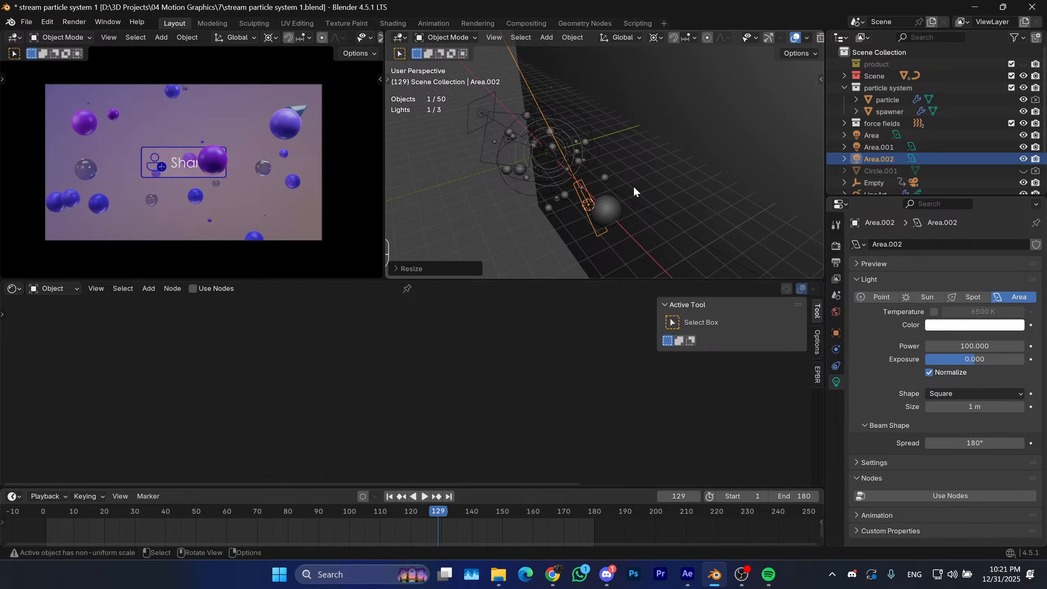
# Try raising the original area light along the global Z axis at frame 0.
pyautogui.moveTo(388, 516); pyautogui.dragTo(45, 515)
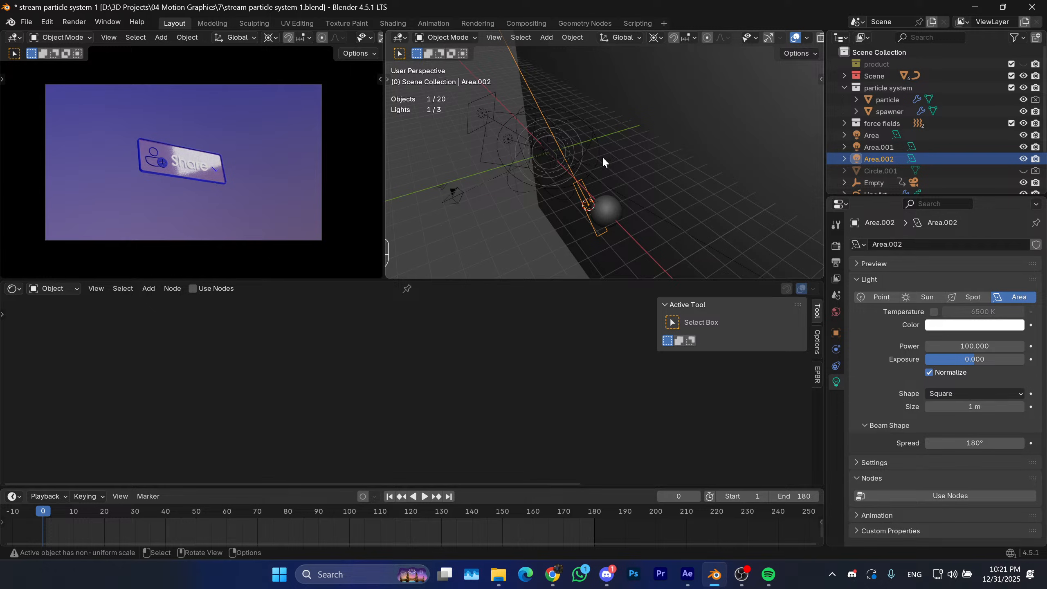
pyautogui.moveTo(586, 165); pyautogui.dragTo(535, 148, button='middle')
pyautogui.click(537, 147)
pyautogui.press('g')
pyautogui.press('z')
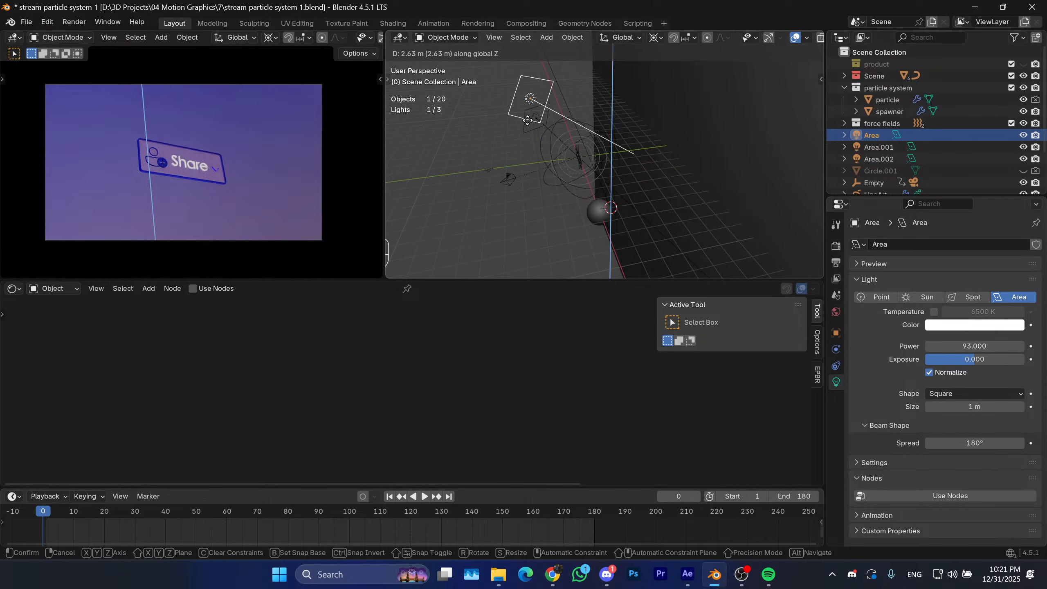
pyautogui.press('shift')
pyautogui.click(527, 119)
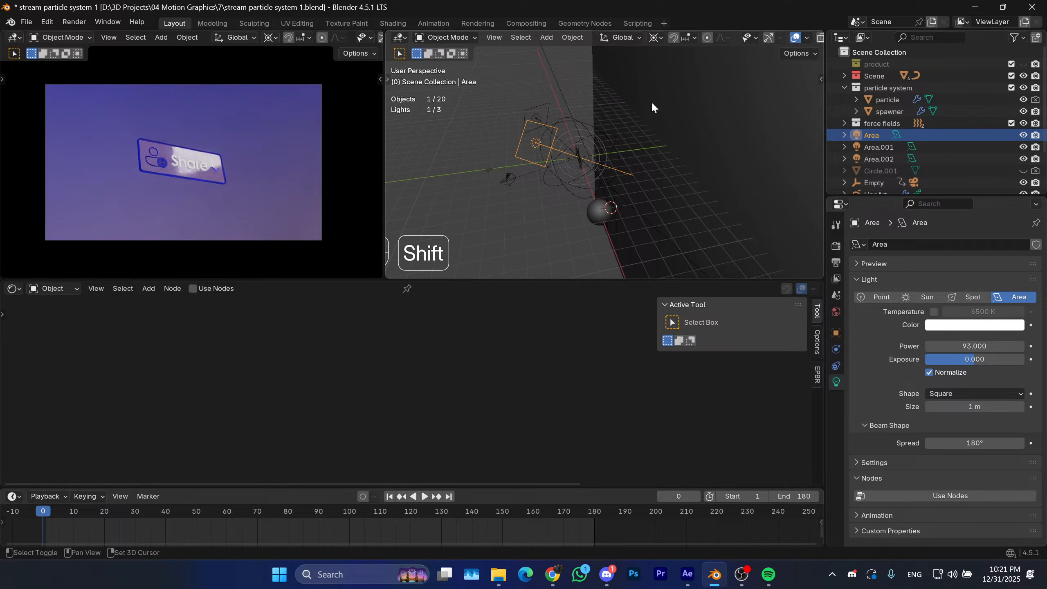
# Insert a location keyframe on the original area light, shift it to frame 30, and return to frame 1.
pyautogui.press('n')
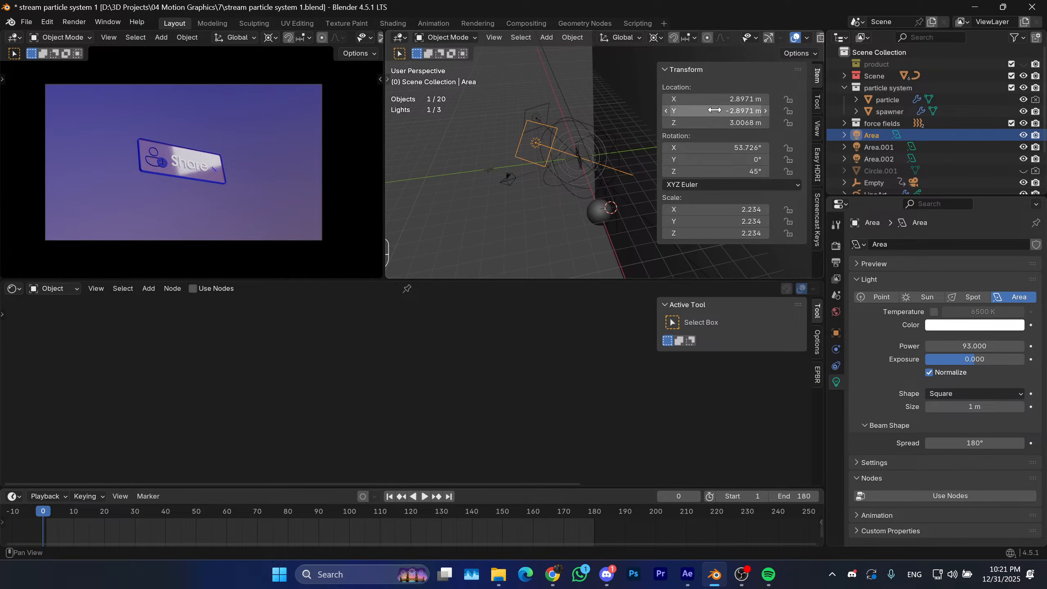
pyautogui.press('i')
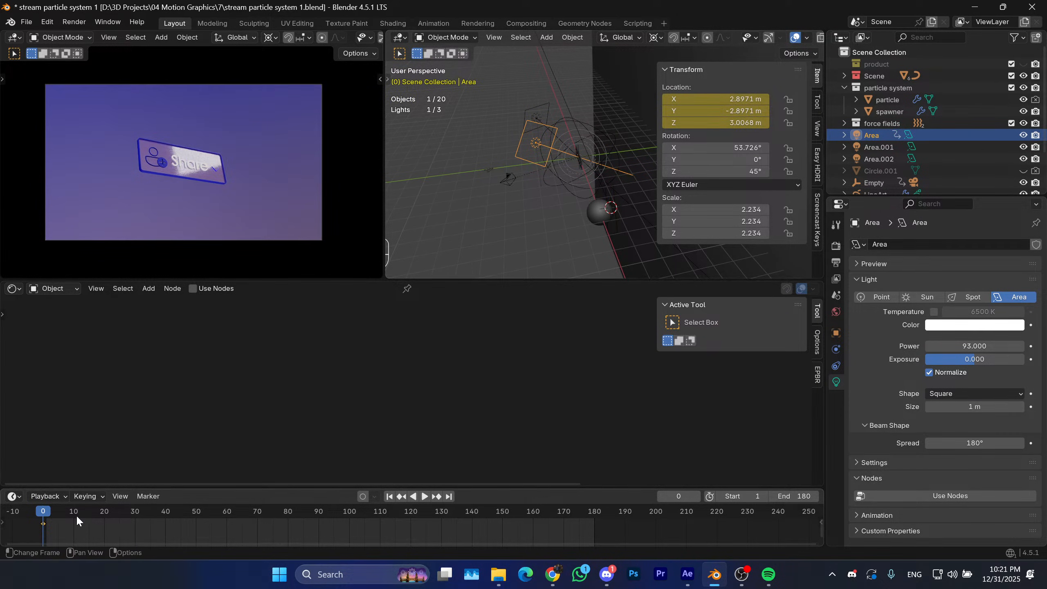
pyautogui.hotkey('shift', 'd')
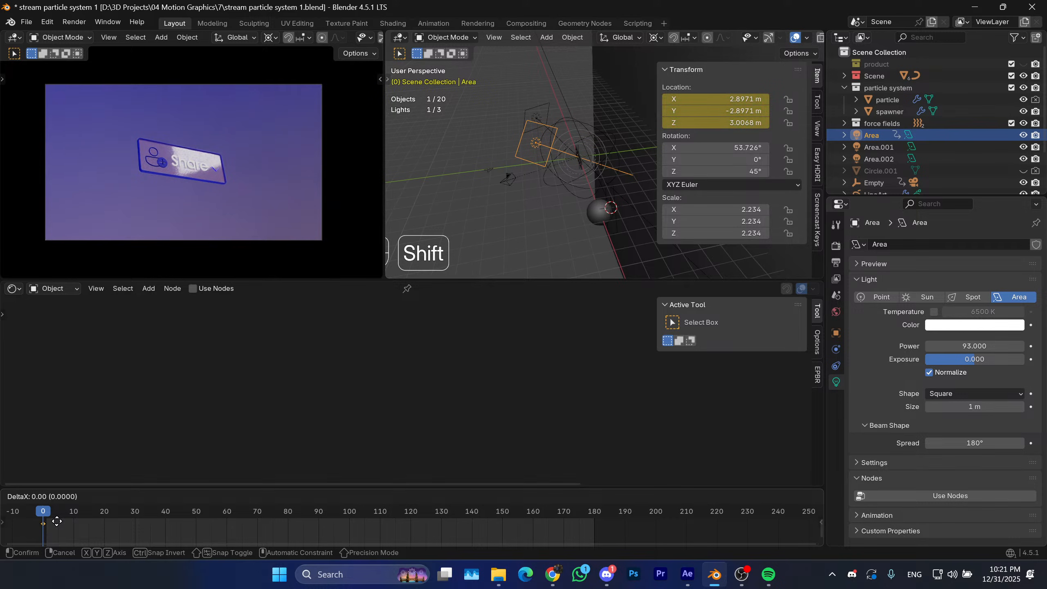
pyautogui.click(60, 522)
pyautogui.press('space')
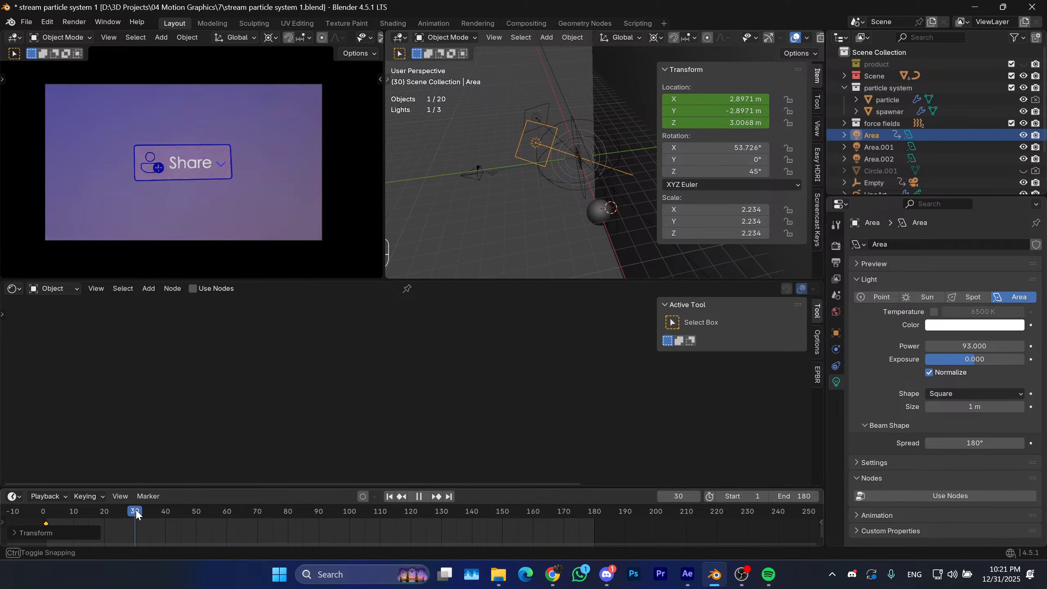
pyautogui.moveTo(46, 523); pyautogui.dragTo(135, 522)
pyautogui.hotkey('shift', 'Left')
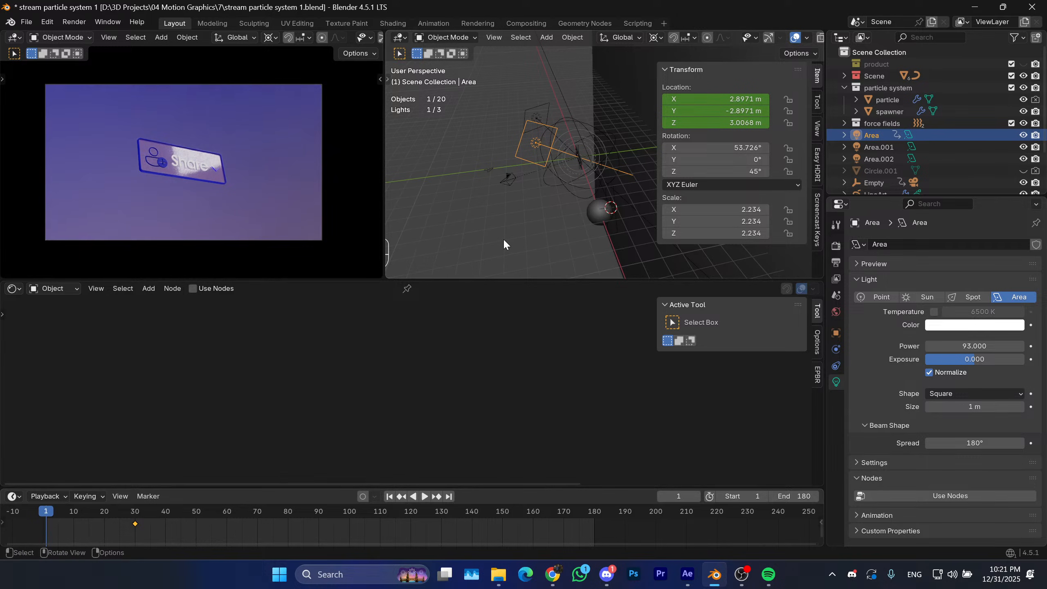
pyautogui.press('space')
pyautogui.press('Escape')
pyautogui.press('z')
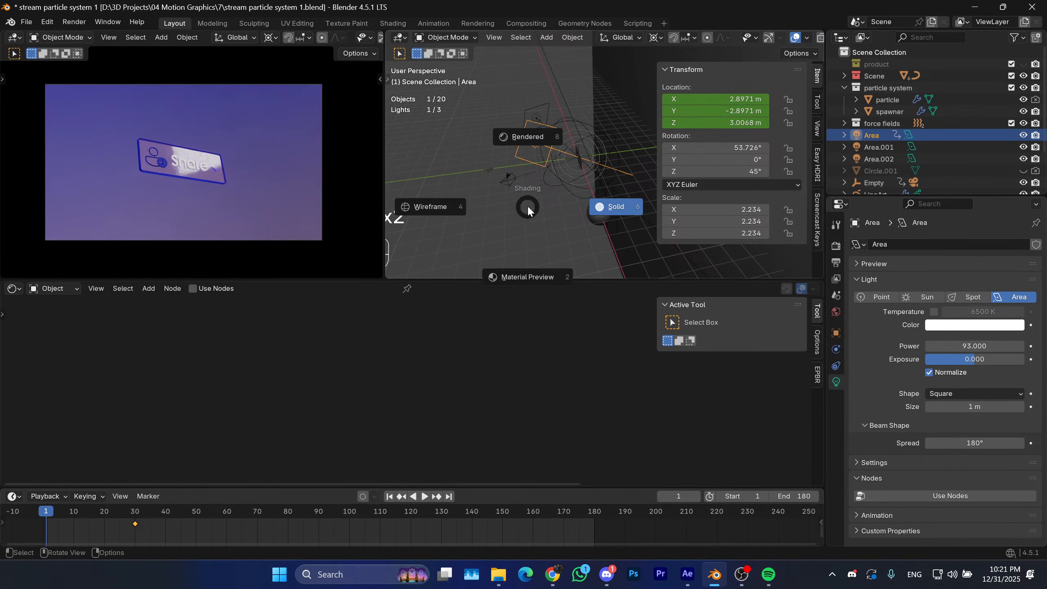
pyautogui.press('Escape')
pyautogui.rightClick(535, 187)
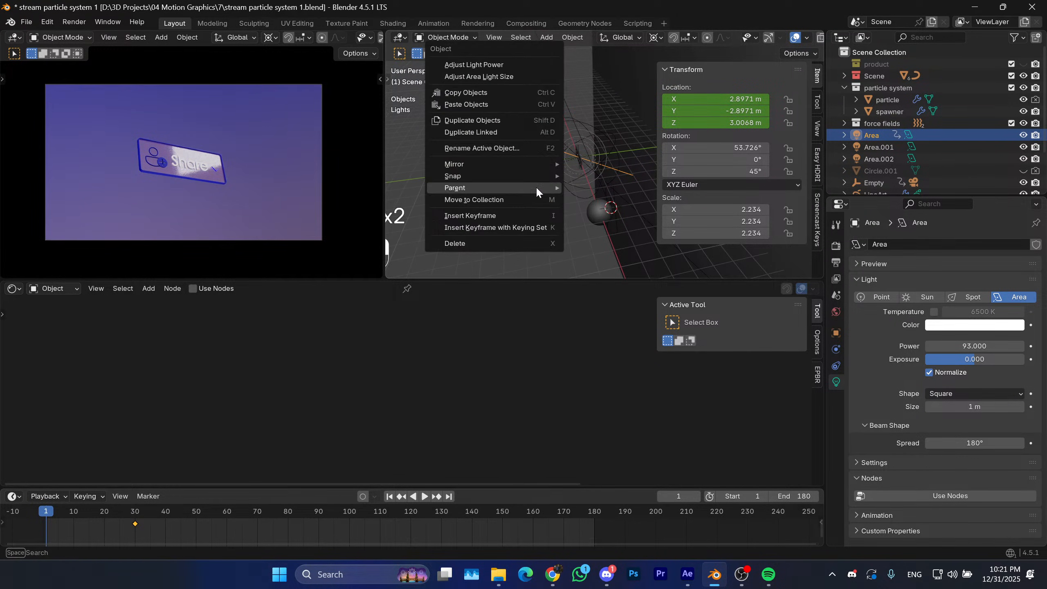
pyautogui.press('Escape')
pyautogui.press('g')
pyautogui.press('y')
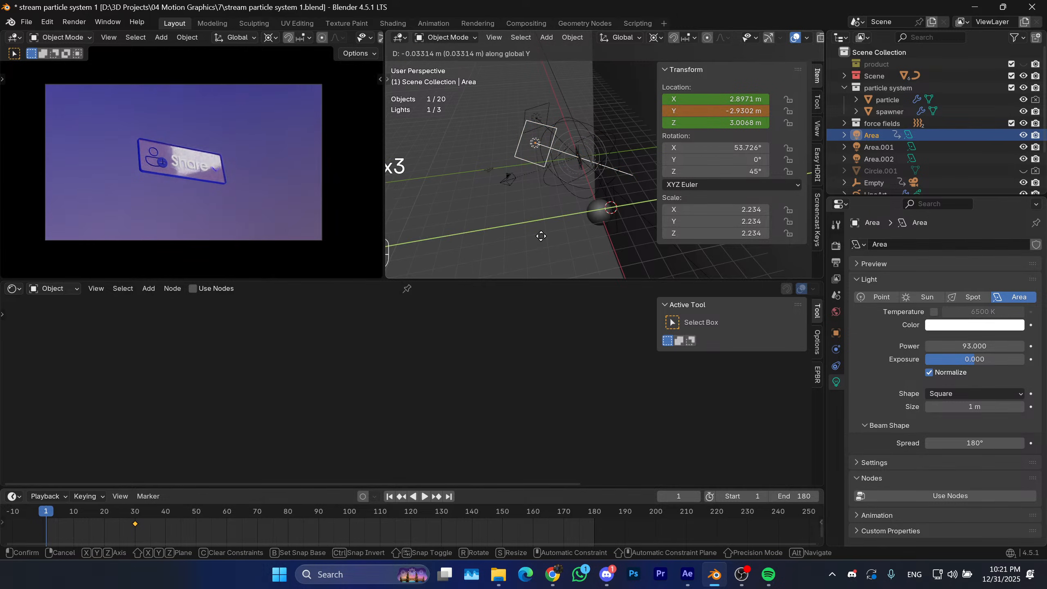
pyautogui.press('y')
pyautogui.rightClick(546, 236)
# Move the original area light along its local Y axis to X 2.3464, Y -2.3464, Z 4.068 m and keyframe its location at frame 1.
pyautogui.hotkey('shift', 's')
pyautogui.click(576, 241)
pyautogui.press('g')
pyautogui.press('y')
pyautogui.press('y')
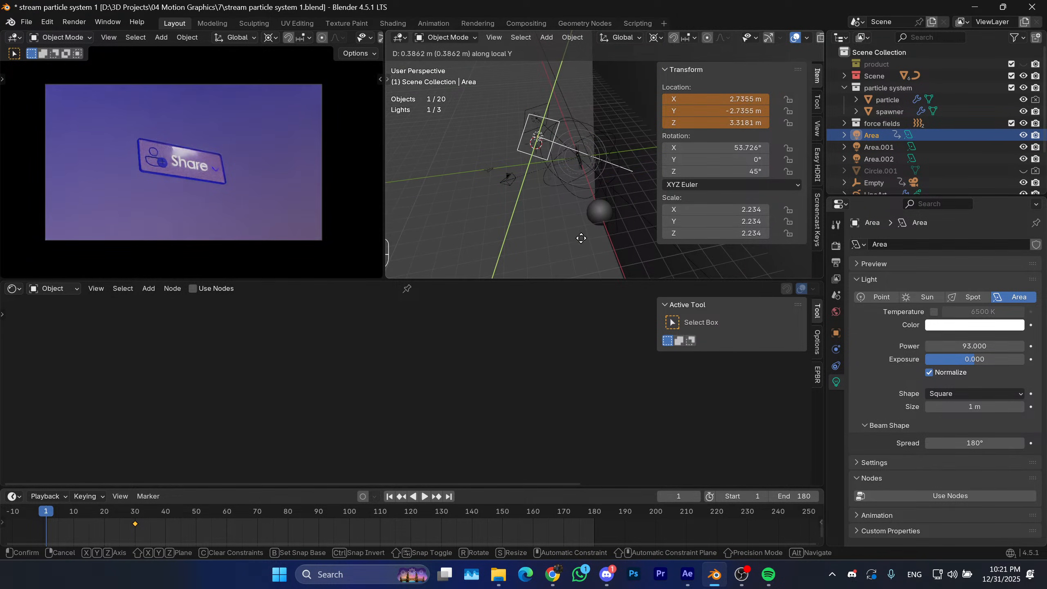
pyautogui.click(620, 135)
pyautogui.press('i')
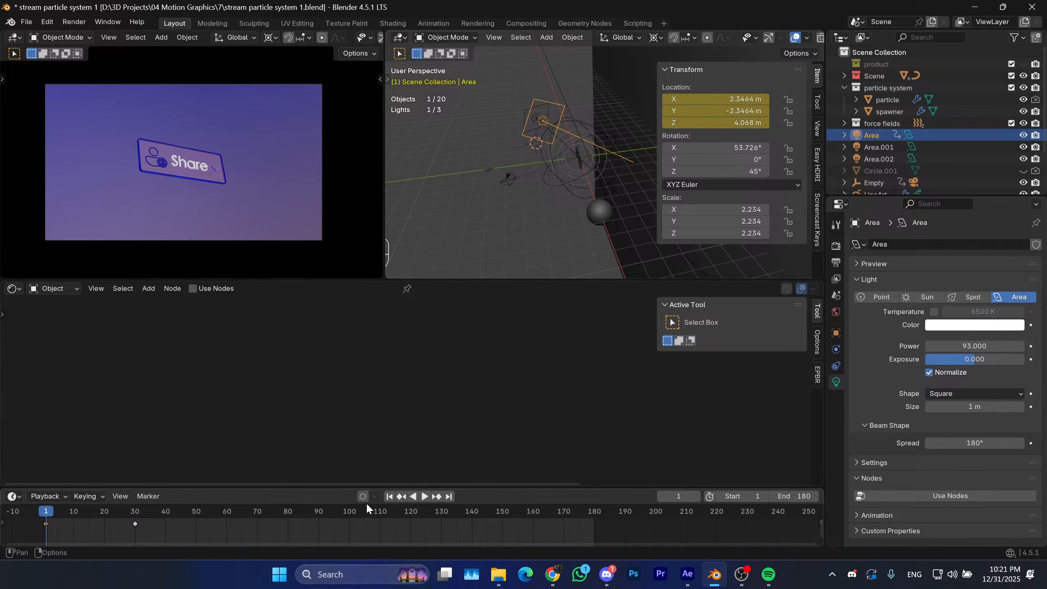
# Play the animation to preview the area light's movement, stop at frame 129, and save the file.
pyautogui.press('space')
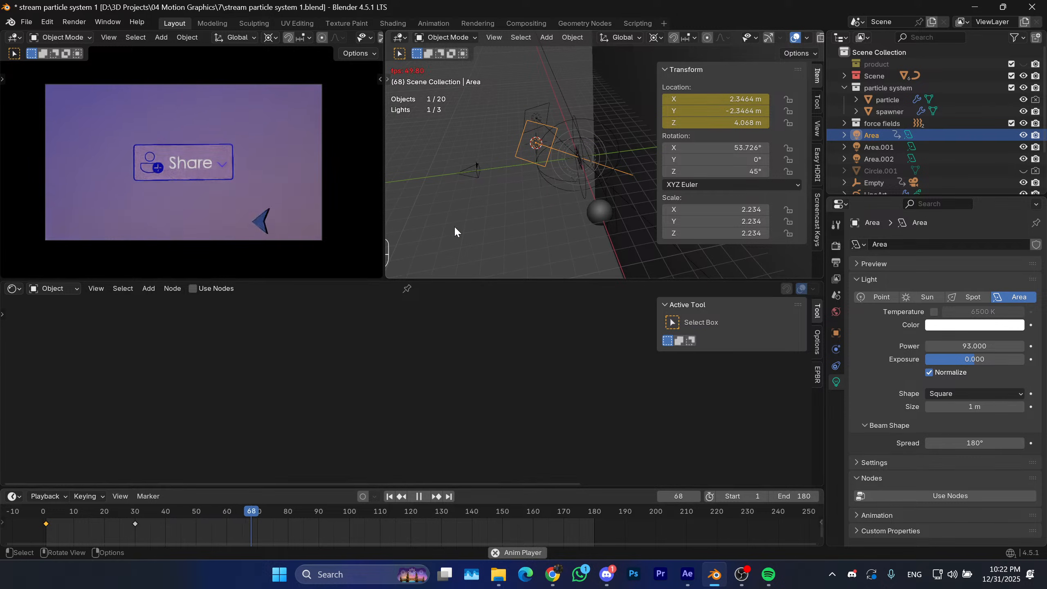
pyautogui.press('space')
pyautogui.hotkey('ctrl', 's')
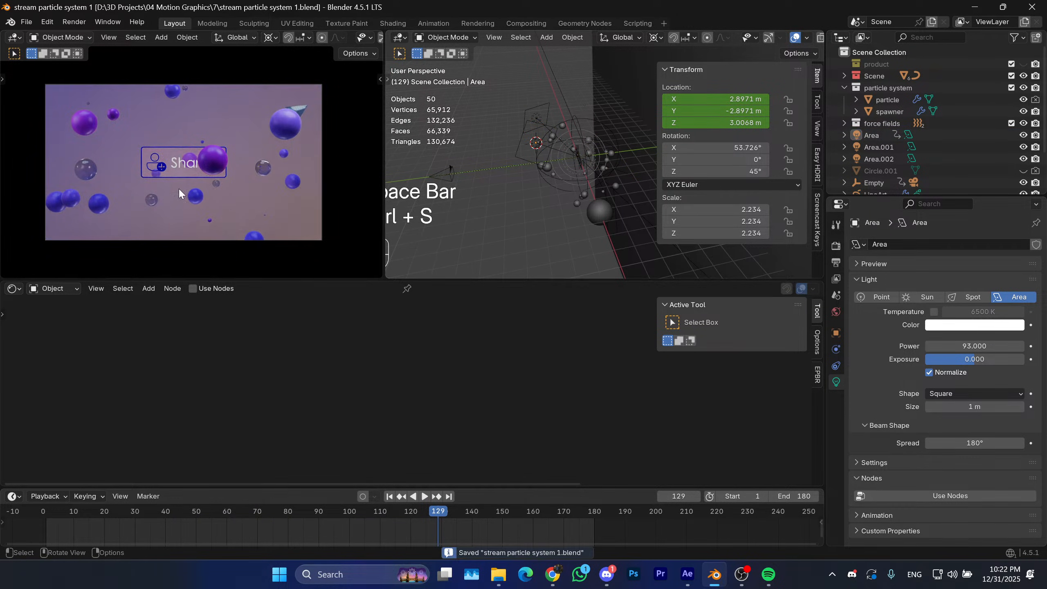
# Switch the camera view to Solid shading and play the animation from the start to check the particle timing.
pyautogui.press('z')
pyautogui.click(366, 252)
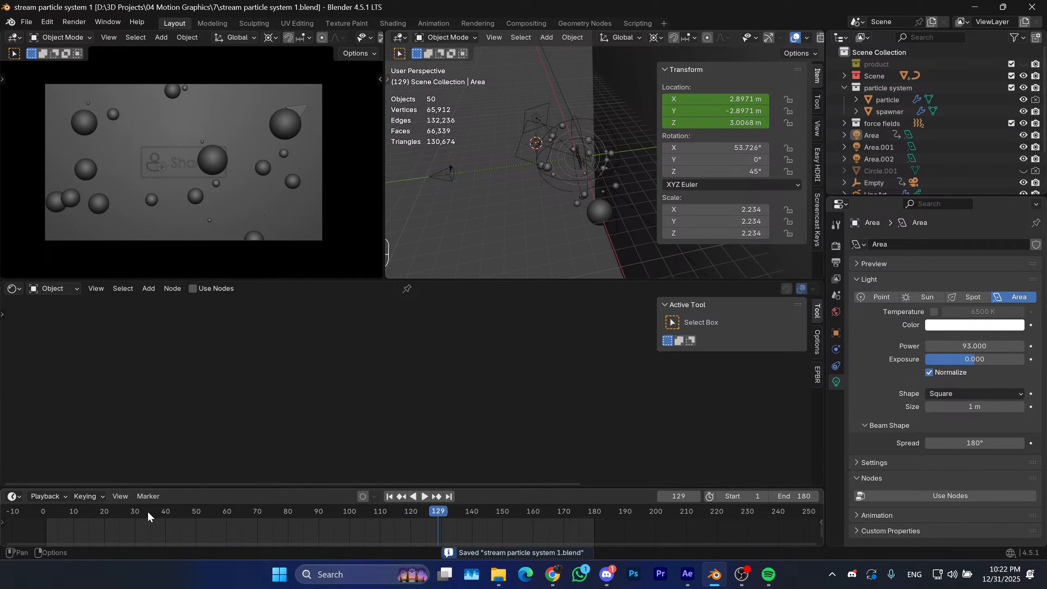
pyautogui.moveTo(132, 512); pyautogui.dragTo(46, 510)
pyautogui.press('space')
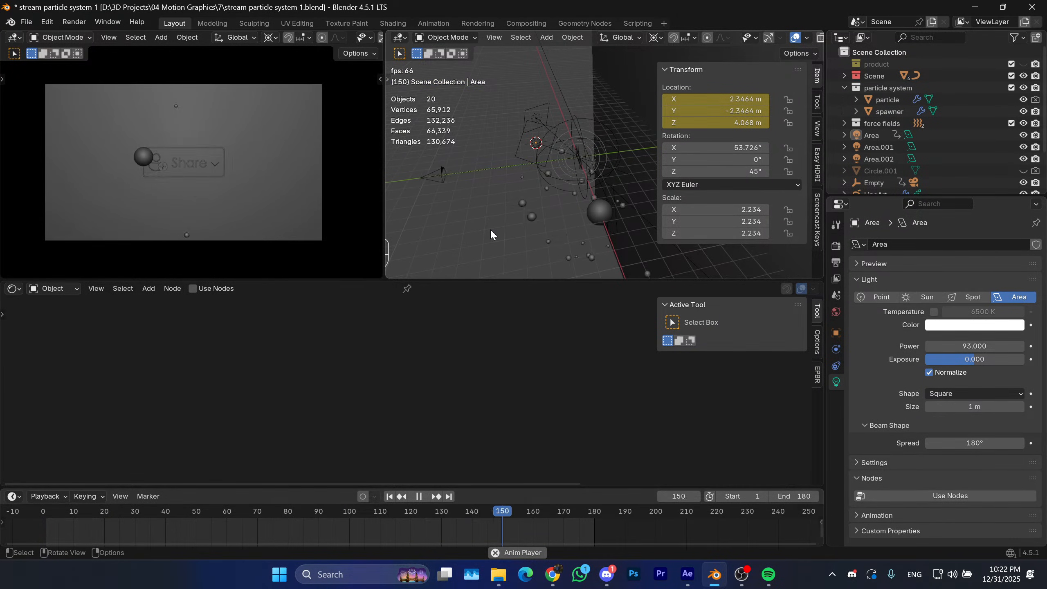
pyautogui.moveTo(442, 511); pyautogui.dragTo(301, 512)
pyautogui.press('space')
pyautogui.press('space')
pyautogui.press('space')
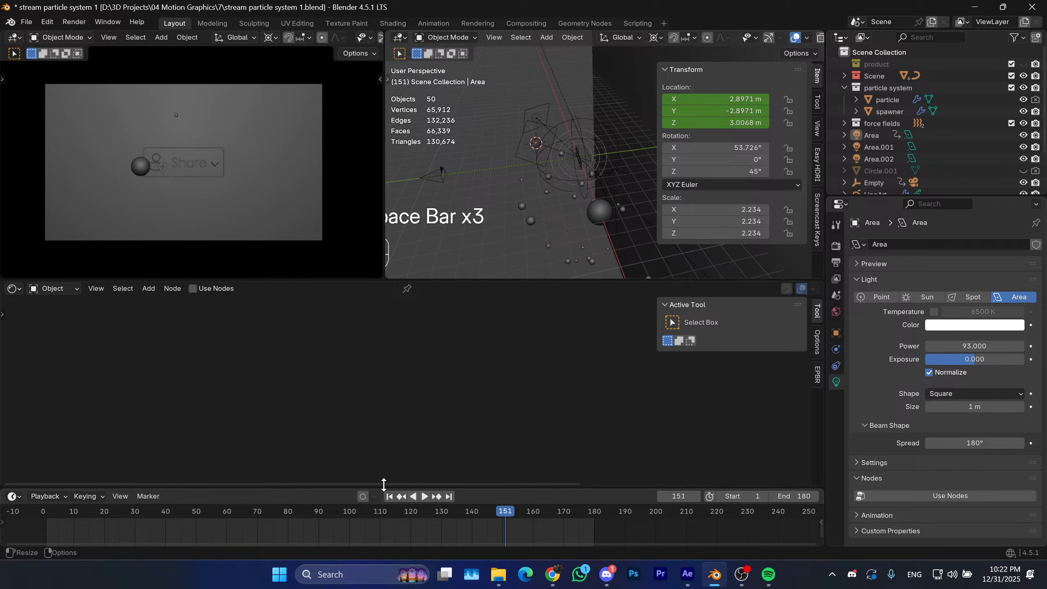
# Replay the particle burst and the opening button motion in Solid shading, stop at frame 30, and save the file.
pyautogui.moveTo(381, 511); pyautogui.dragTo(204, 511)
pyautogui.press('space')
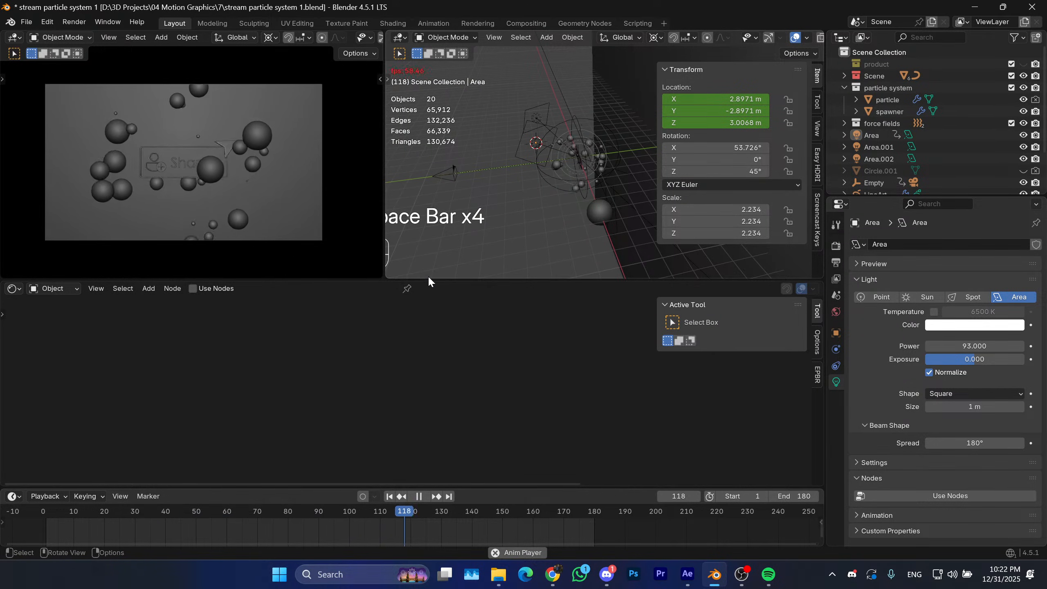
pyautogui.press('space')
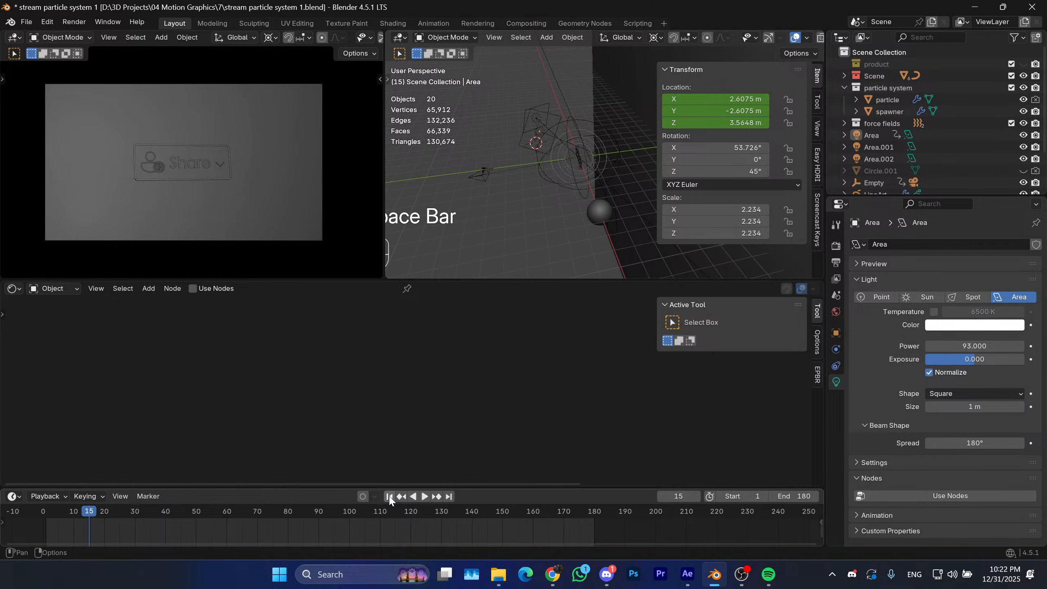
pyautogui.press('space')
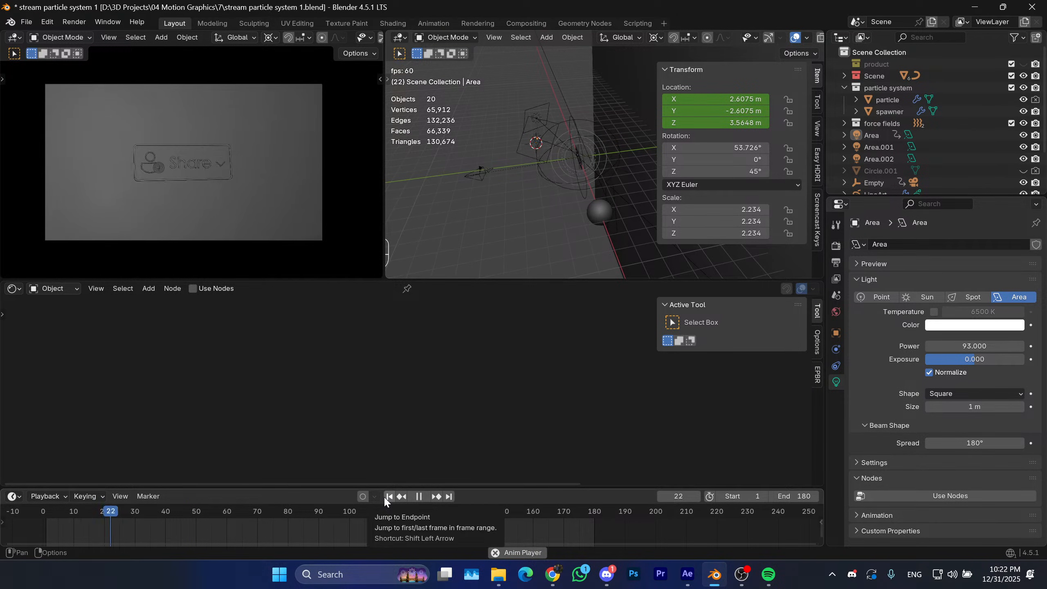
pyautogui.press('space')
pyautogui.hotkey('ctrl', 's')
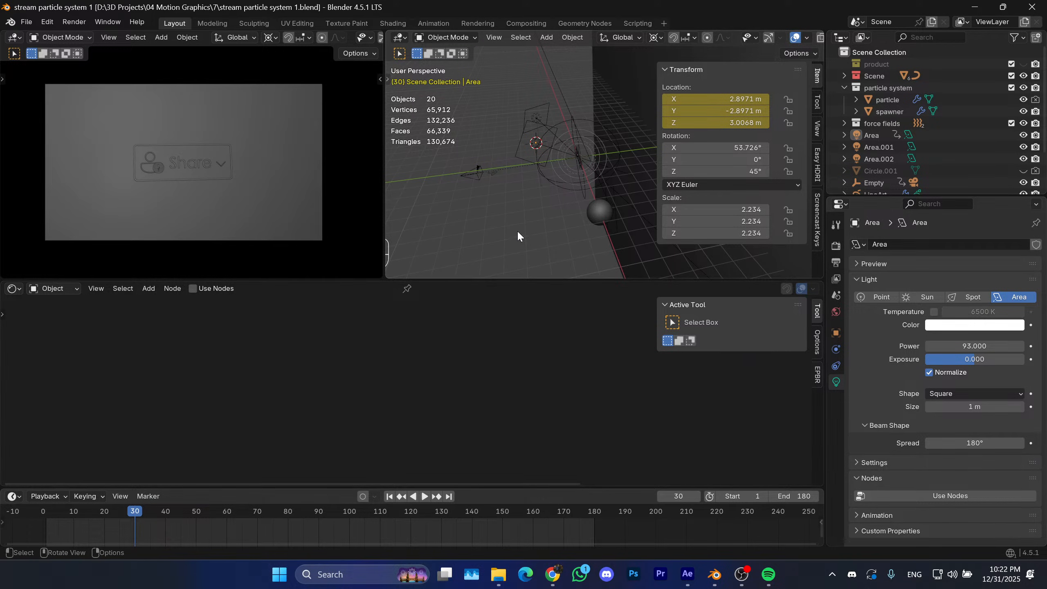
# Save the Blender file and collapse the area light's Transform settings in the 3D view.
pyautogui.hotkey('ctrl', 's')
pyautogui.moveTo(520, 226)
pyautogui.mouseDown(button='middle')
pyautogui.moveTo(579, 209)
pyautogui.moveTo(536, 235)
pyautogui.mouseUp(button='middle')
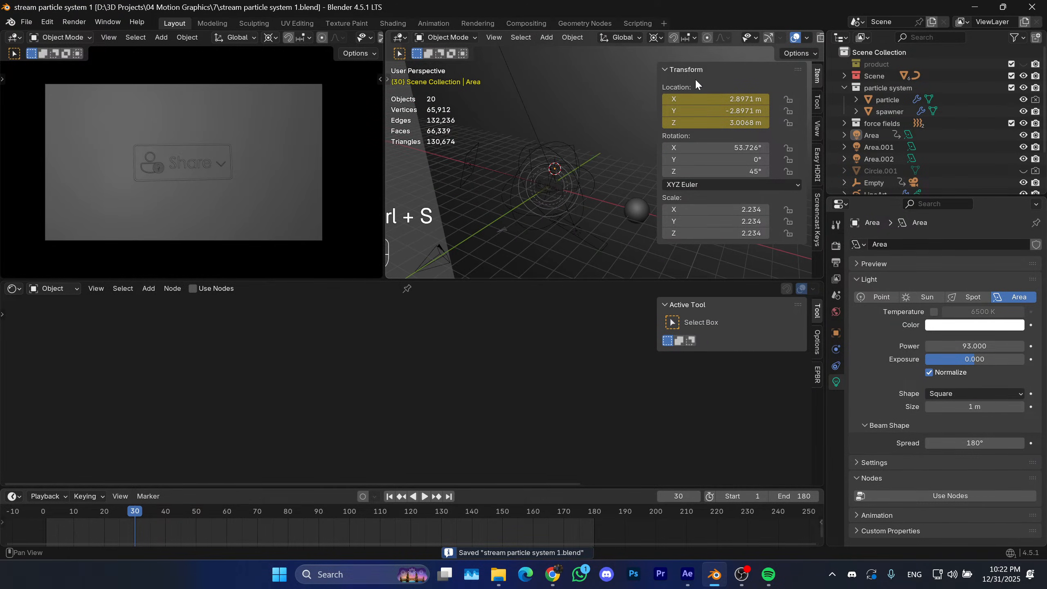
pyautogui.click(709, 68)
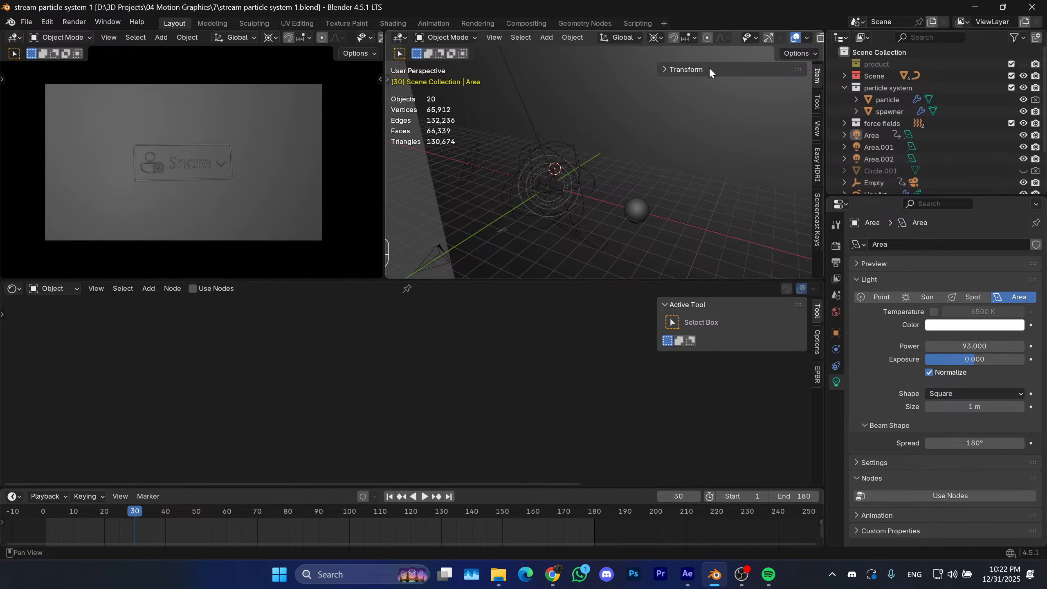
# Switch to After Effects, examine the reference Share button particle burst by playing and scrubbing it from the start, and return to Blender.
pyautogui.click(690, 585)
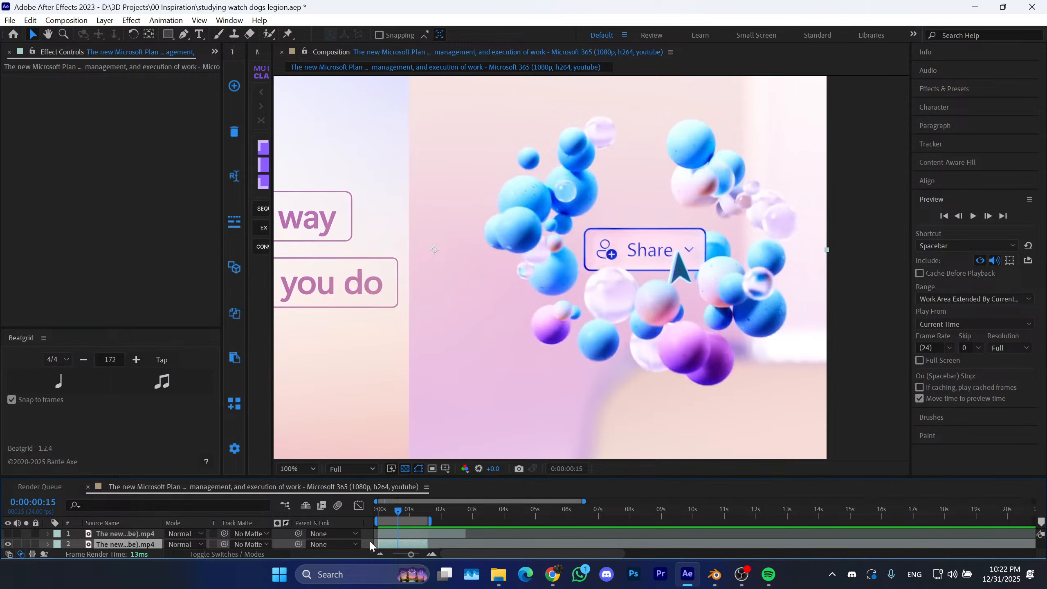
pyautogui.click(379, 510)
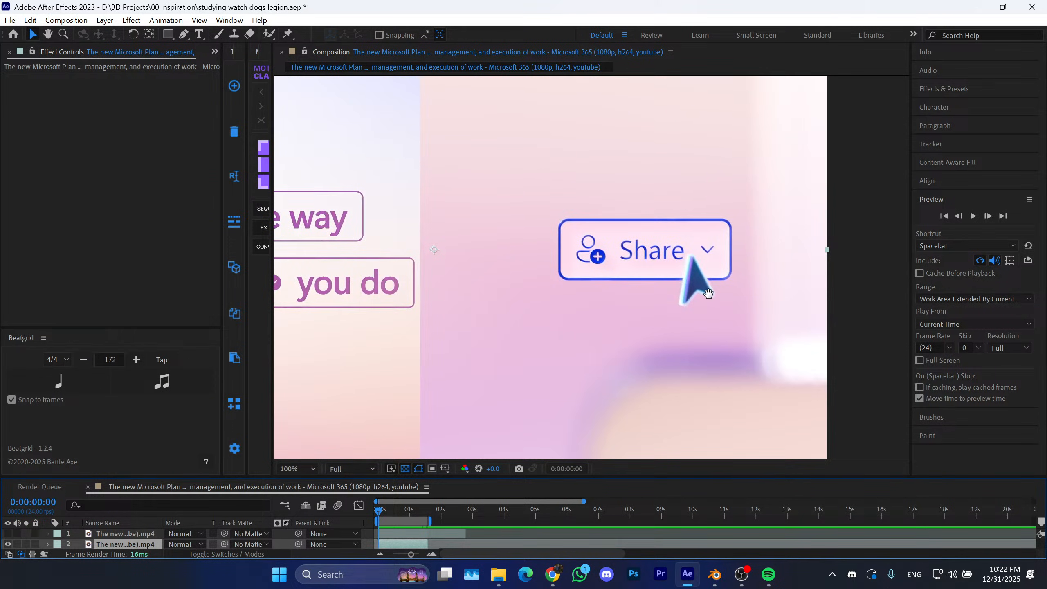
pyautogui.press('space')
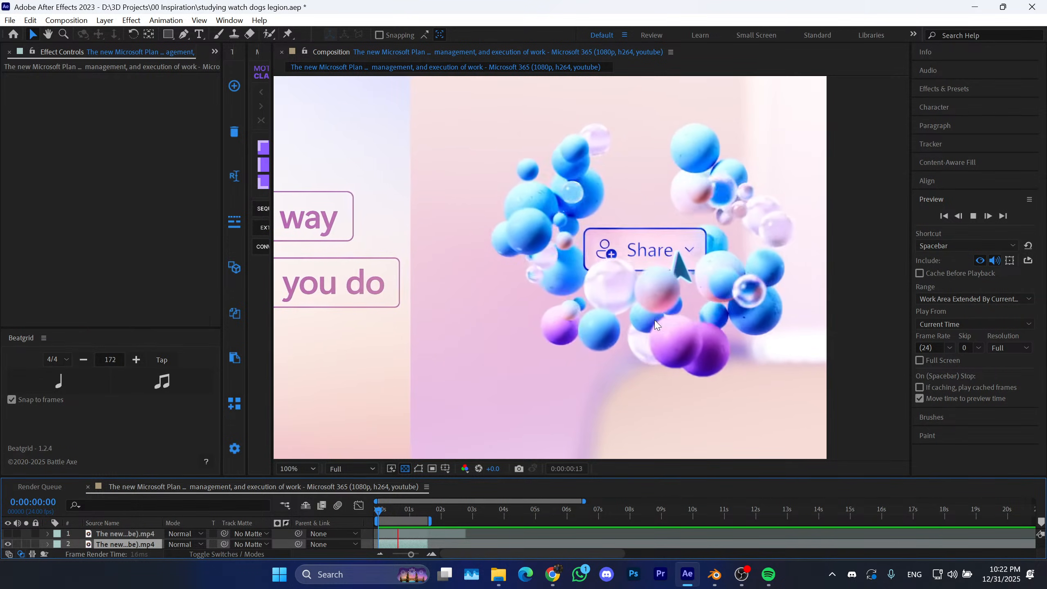
pyautogui.press('space')
pyautogui.press('space')
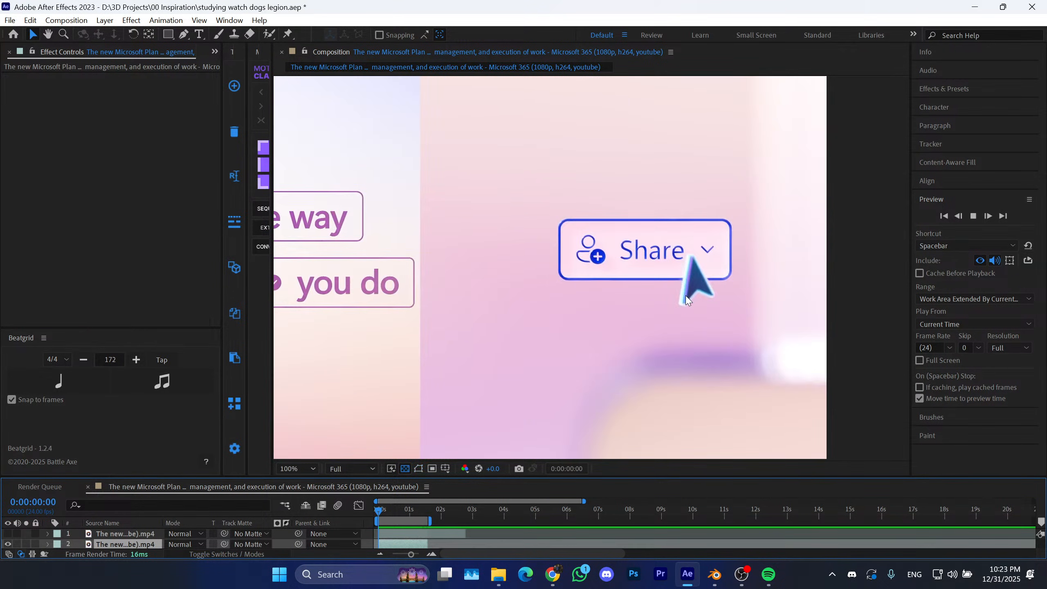
pyautogui.moveTo(416, 512); pyautogui.dragTo(376, 509)
pyautogui.press('space')
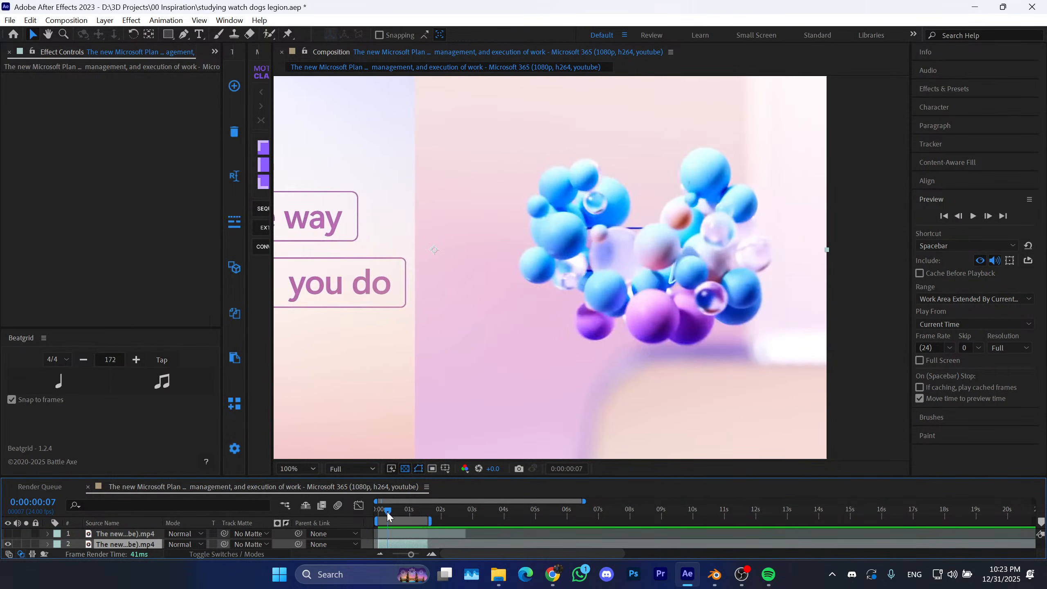
pyautogui.press('space')
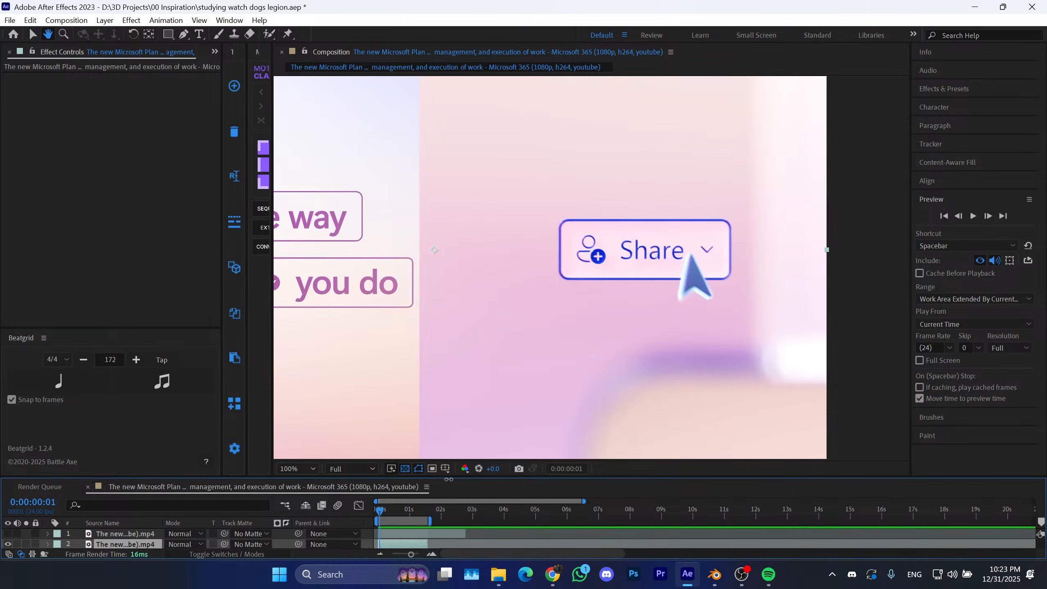
pyautogui.click(976, 7)
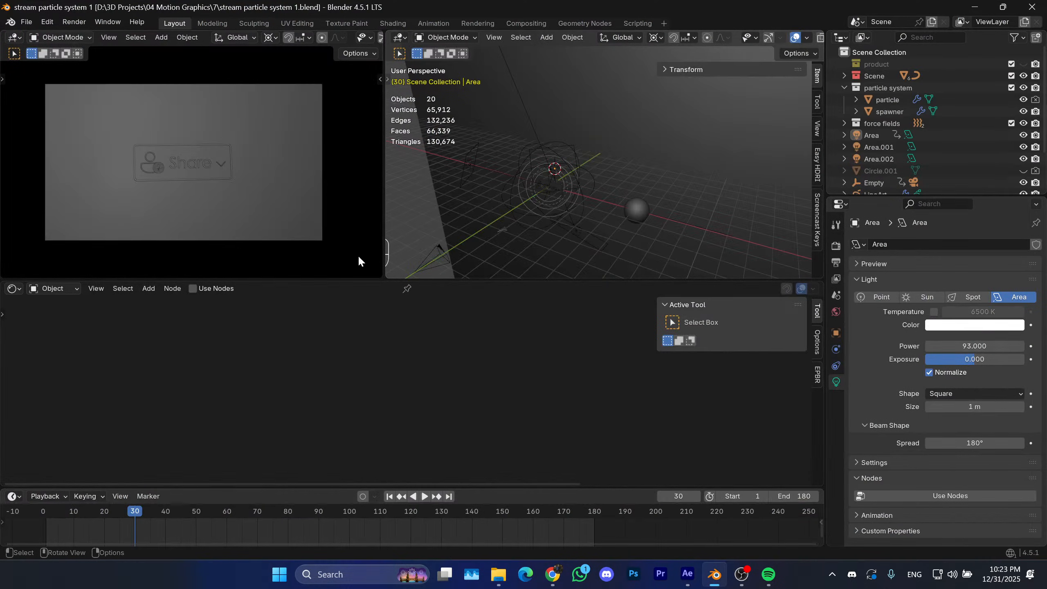